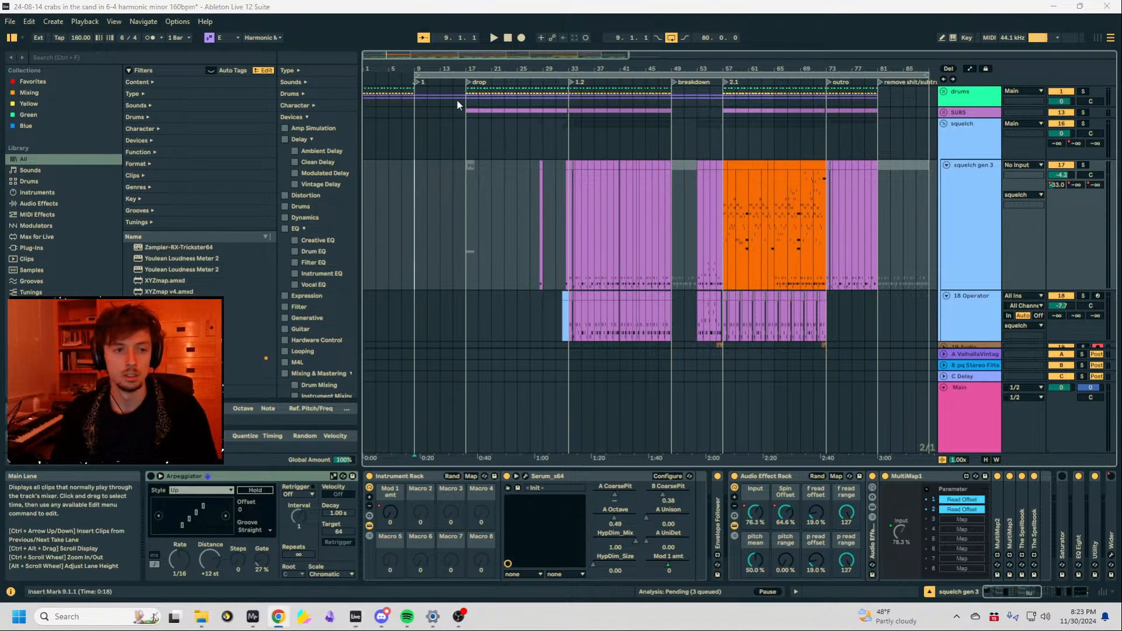
{"action": "mouse_move", "coordinate": [421, 69]}
{"action": "left_mouse_down"}
{"action": "mouse_move", "coordinate": [498, 95]}
{"action": "mouse_move", "coordinate": [545, 66]}
{"action": "mouse_move", "coordinate": [544, 29]}
{"action": "left_mouse_up"}
{"action": "left_click", "coordinate": [504, 197]}
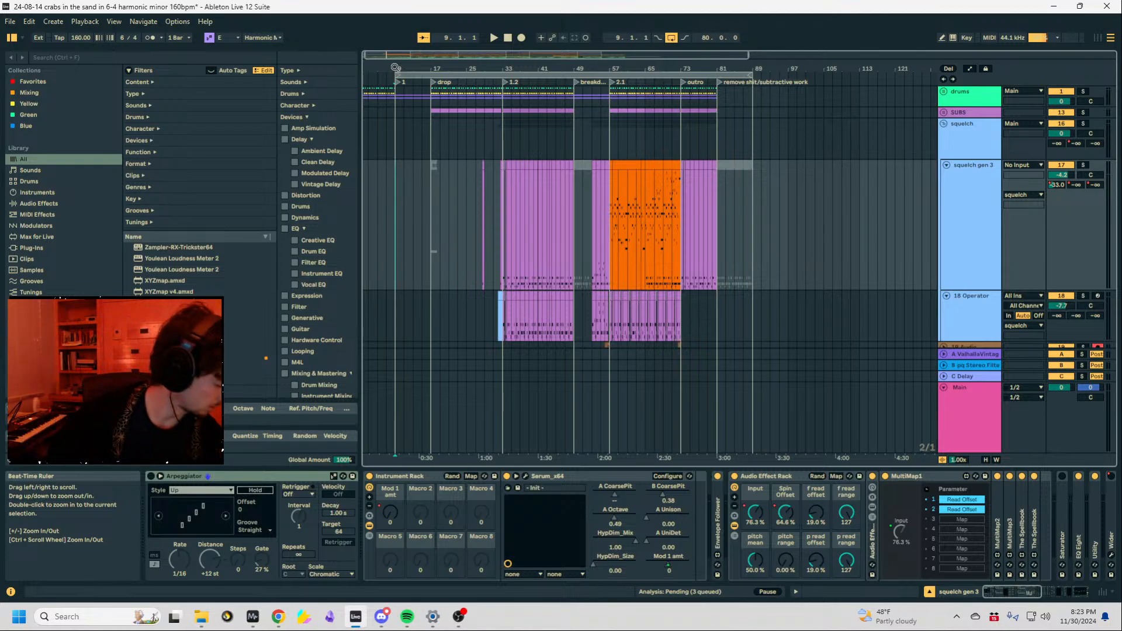
{"action": "left_click", "coordinate": [460, 617]}
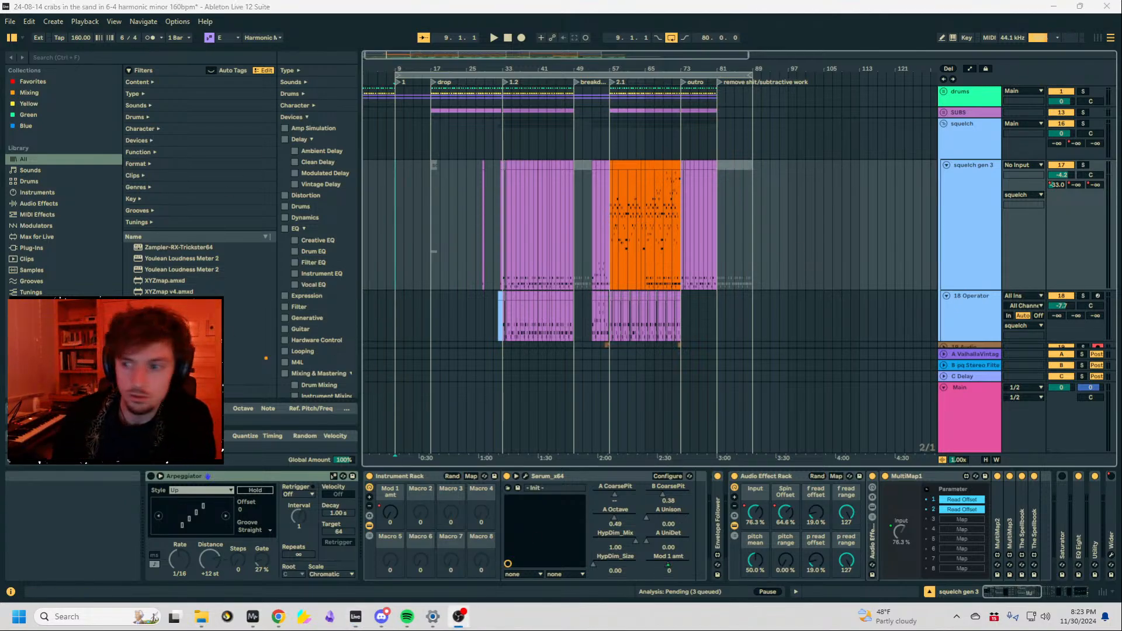
{"action": "left_click", "coordinate": [399, 205]}
{"action": "mouse_move", "coordinate": [395, 69]}
{"action": "left_mouse_down"}
{"action": "mouse_move", "coordinate": [395, 126]}
{"action": "mouse_move", "coordinate": [417, 126]}
{"action": "mouse_move", "coordinate": [418, 84]}
{"action": "left_mouse_up"}
{"action": "left_click", "coordinate": [522, 200]}
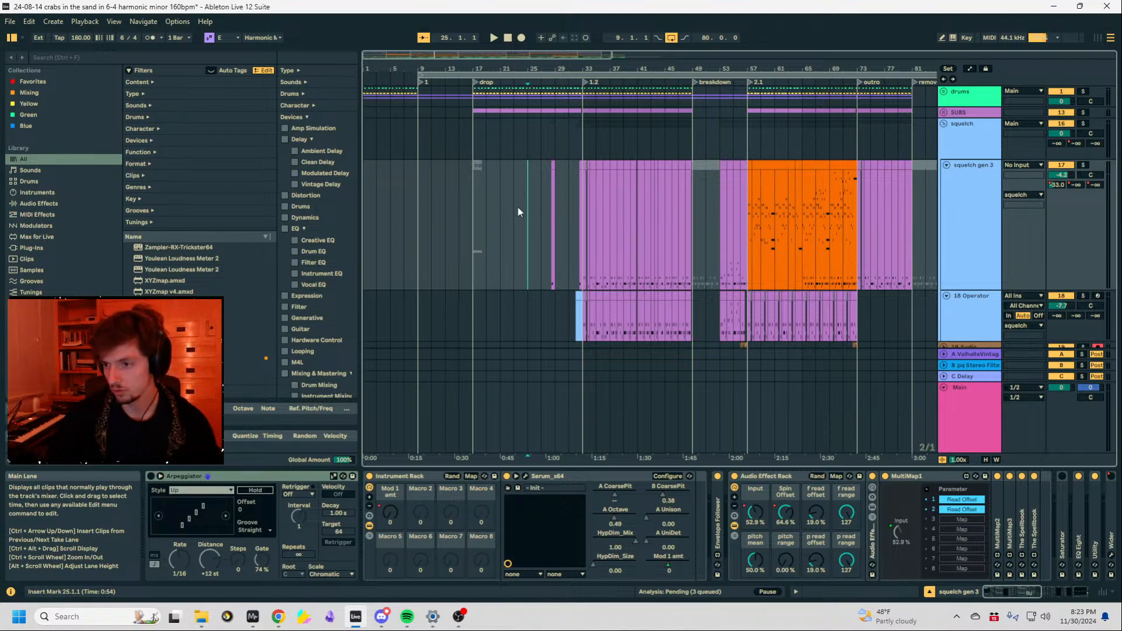
{"action": "left_click", "coordinate": [518, 207]}
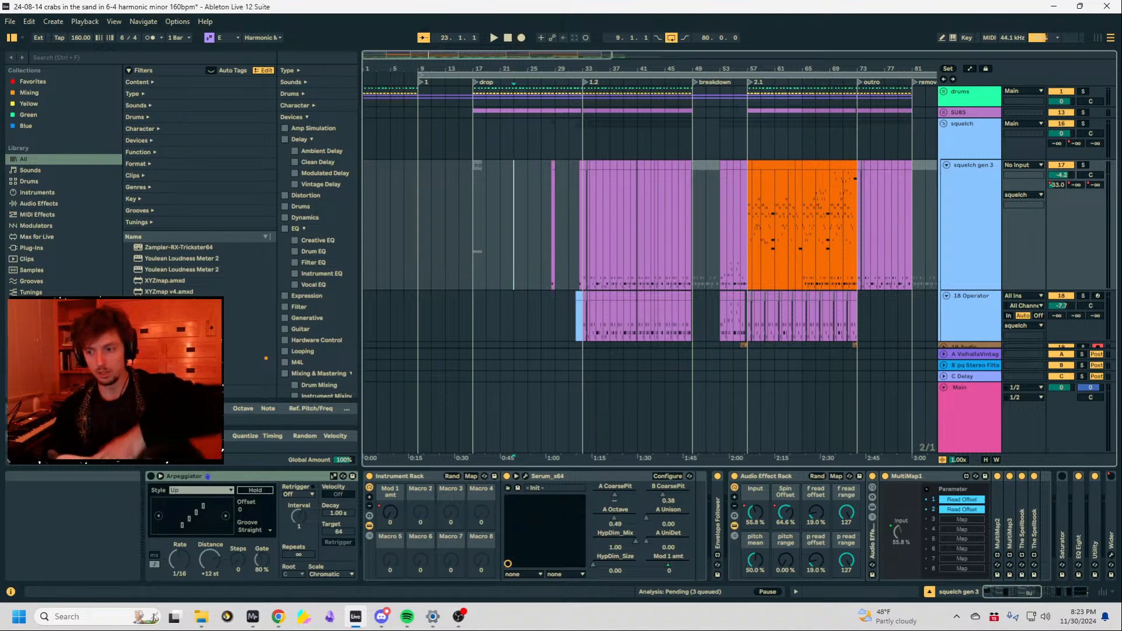
{"action": "key", "text": "alt+Tab"}
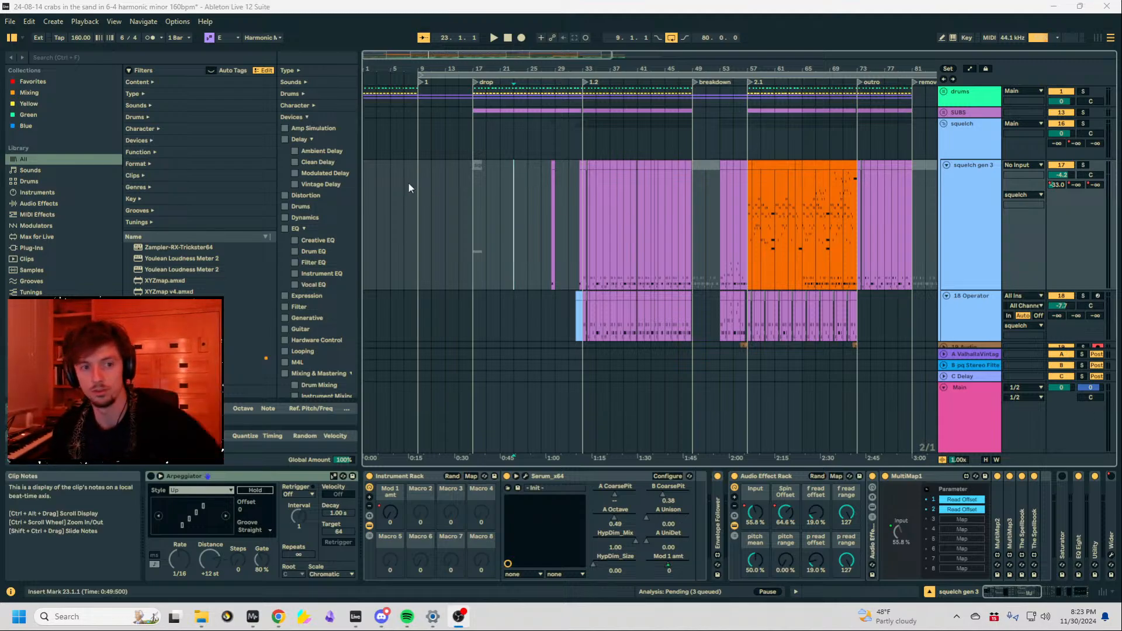
Start playback from bar 9, at the beginning of section 1.
{"action": "left_click", "coordinate": [422, 221]}
{"action": "left_click_drag", "start_coordinate": [418, 69], "coordinate": [419, 116]}
{"action": "left_click", "coordinate": [447, 202]}
{"action": "key", "text": "space"}
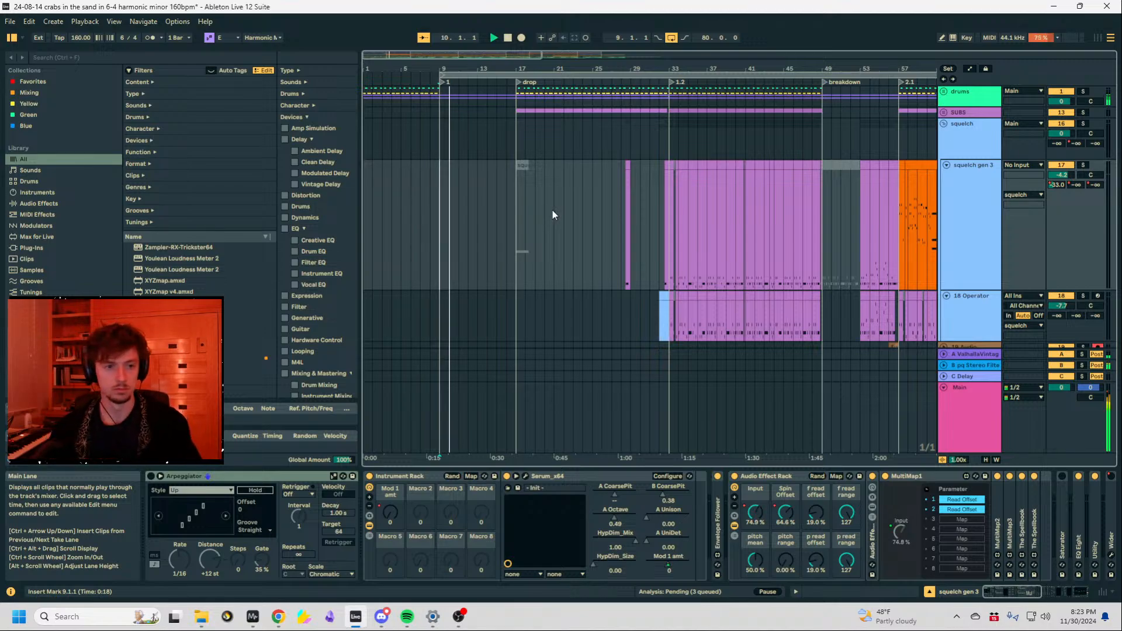
Expand the drums group and automate the Utility gain on the Addictive Drums track to fade up to 0 dB between bars 9 and 13.
{"action": "left_click", "coordinate": [944, 91]}
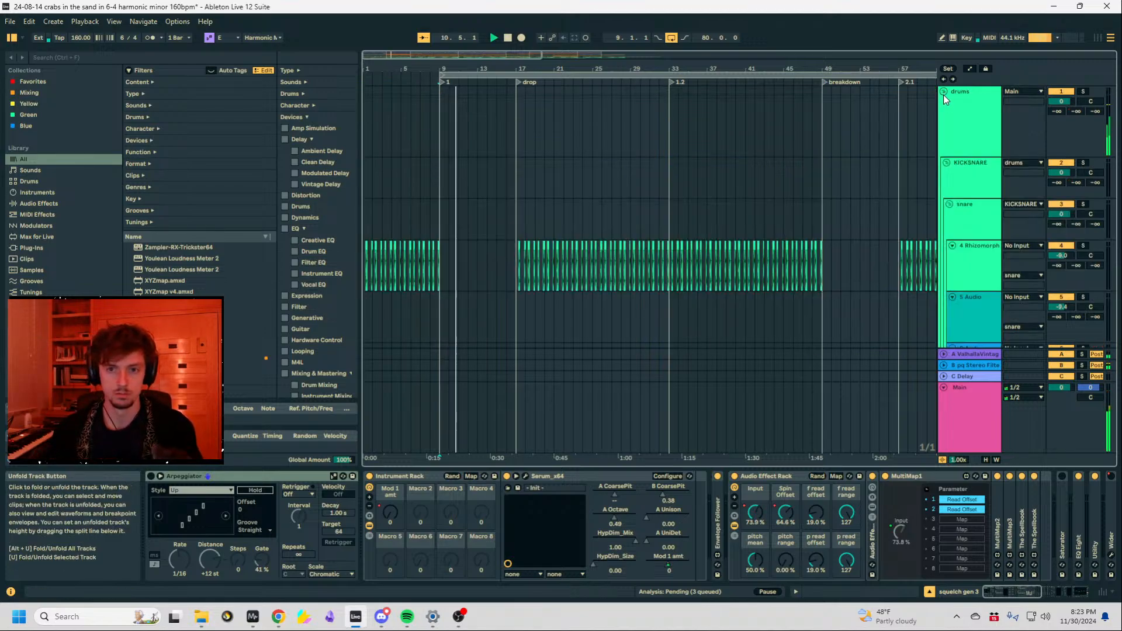
{"action": "left_click", "coordinate": [960, 153]}
{"action": "scroll", "coordinate": [967, 219], "scroll_direction": "down", "scroll_amount": 6}
{"action": "left_click", "coordinate": [969, 195]}
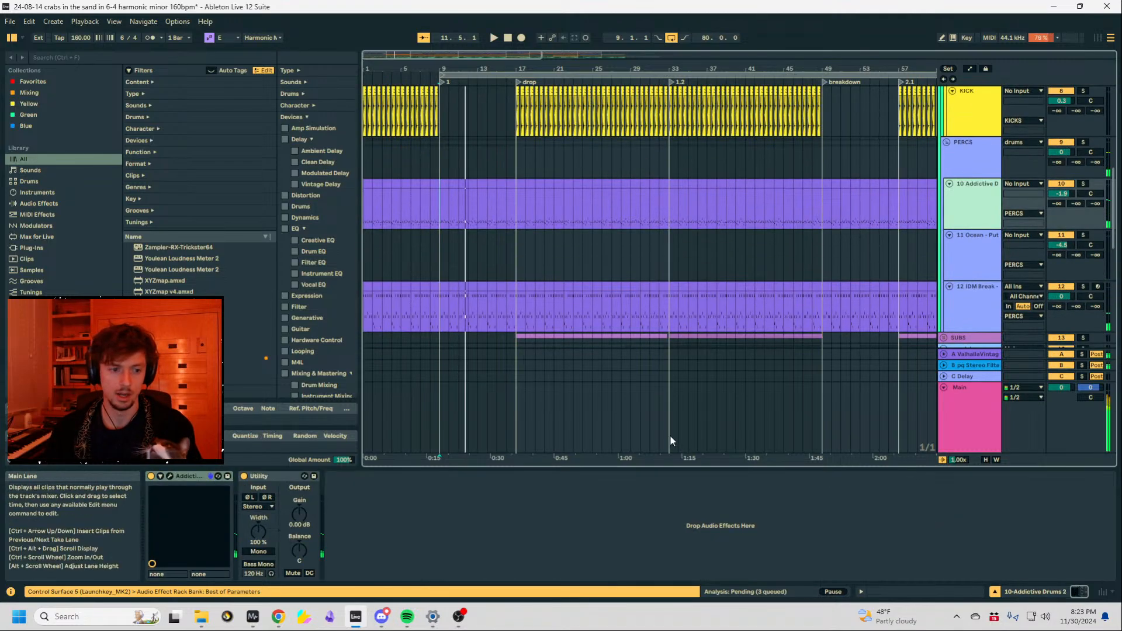
{"action": "key", "text": "space"}
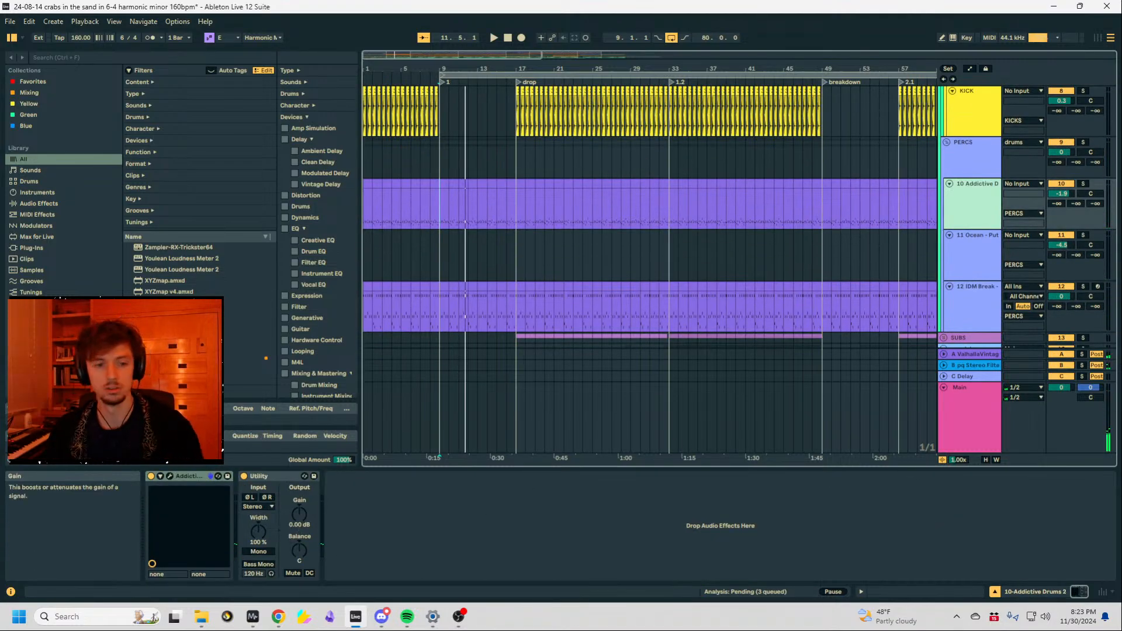
{"action": "key", "text": "a"}
{"action": "left_click", "coordinate": [477, 209]}
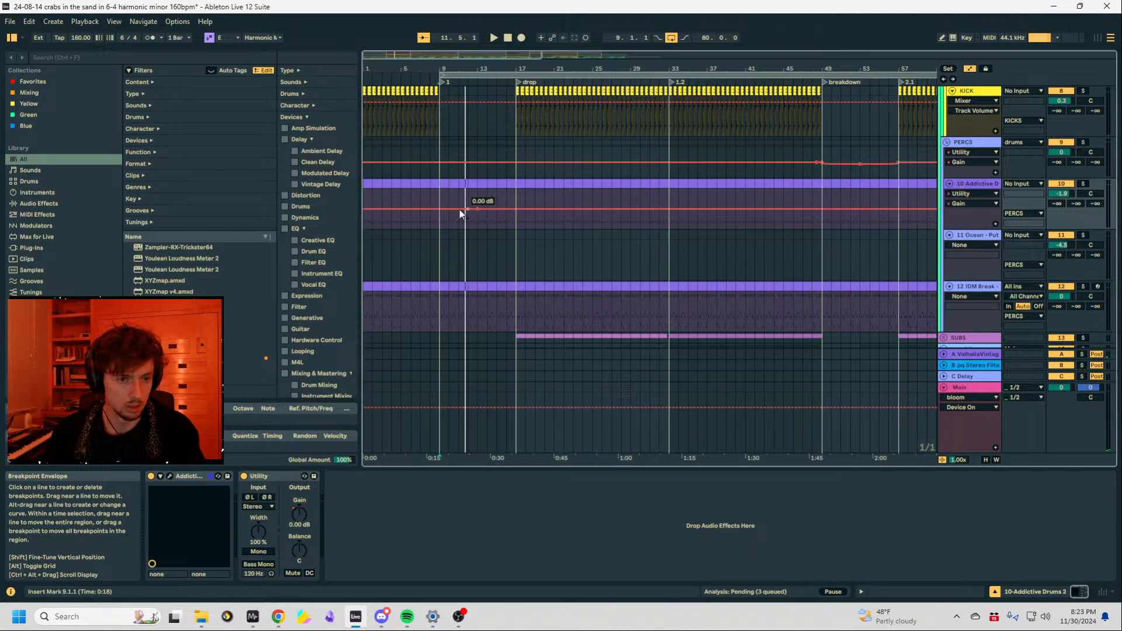
{"action": "key", "text": "a"}
Play the arrangement from bar 9 to check the percussion fade-in against the other tracks.
{"action": "key", "text": "space"}
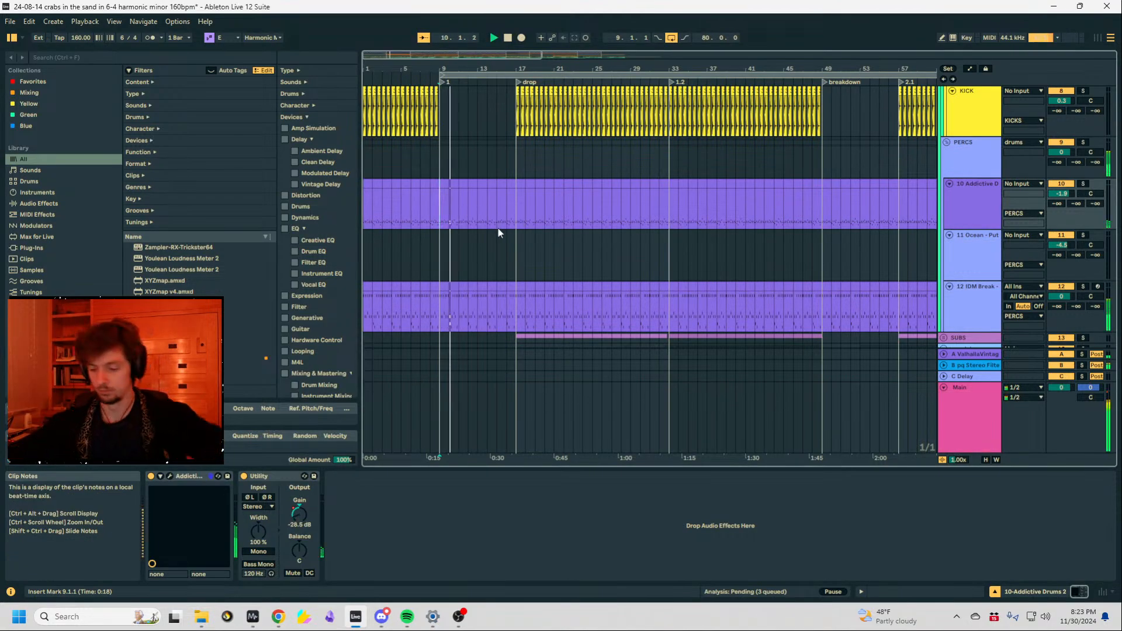
{"action": "key", "text": "minus"}
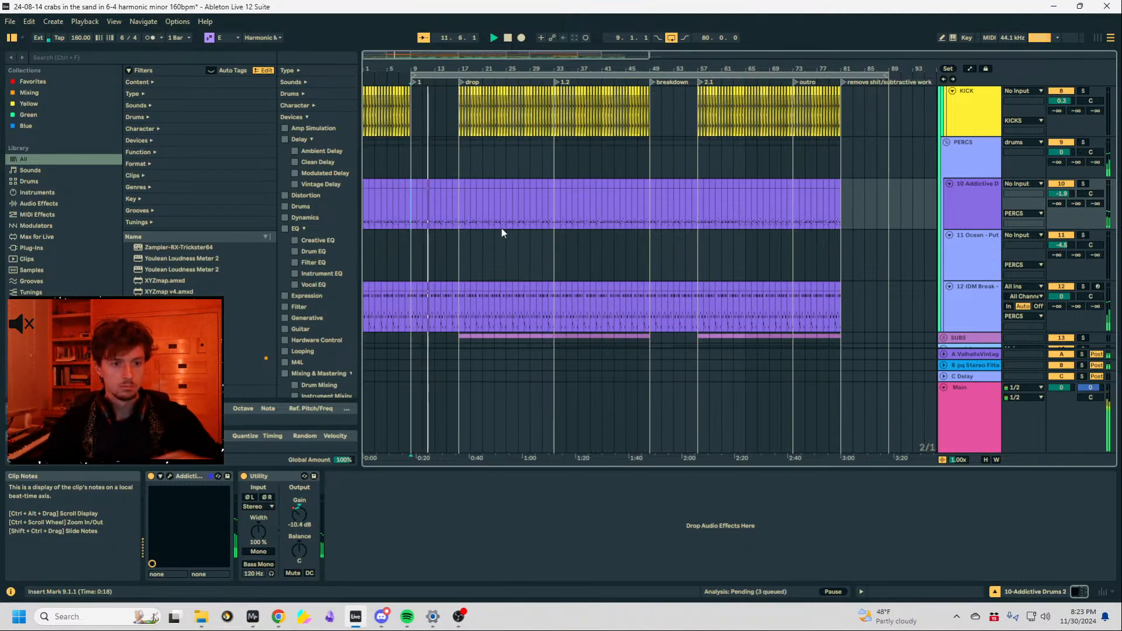
{"action": "scroll", "coordinate": [502, 228], "scroll_direction": "down", "scroll_amount": 3}
{"action": "scroll", "coordinate": [816, 240], "scroll_direction": "down", "scroll_amount": 8}
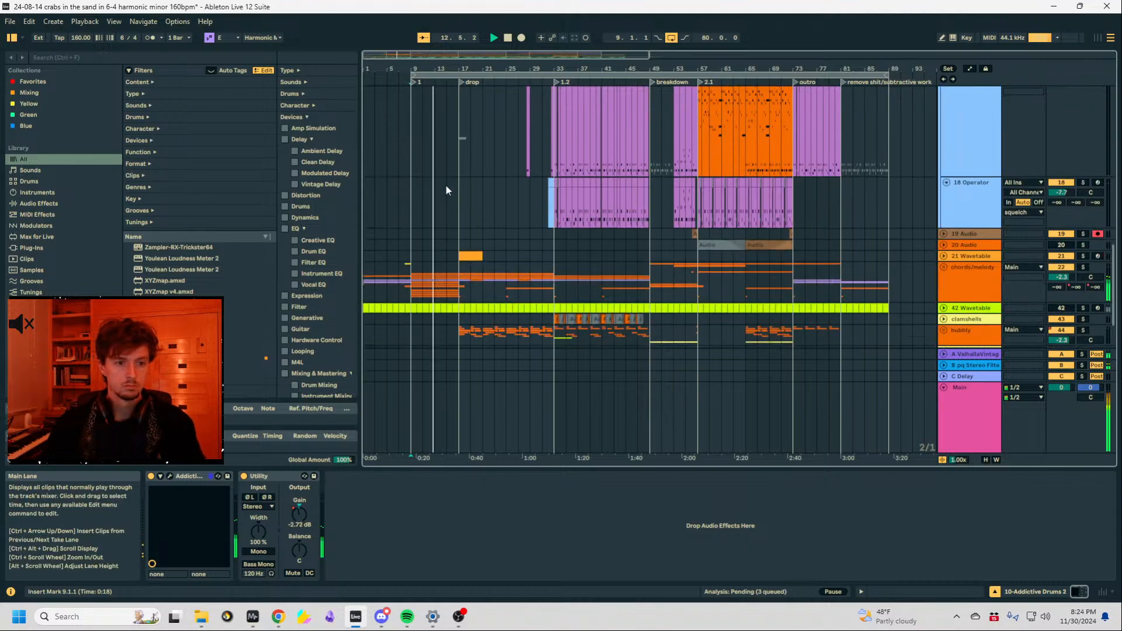
{"action": "scroll", "coordinate": [447, 188], "scroll_direction": "up", "scroll_amount": 7}
{"action": "scroll", "coordinate": [471, 202], "scroll_direction": "up", "scroll_amount": 10}
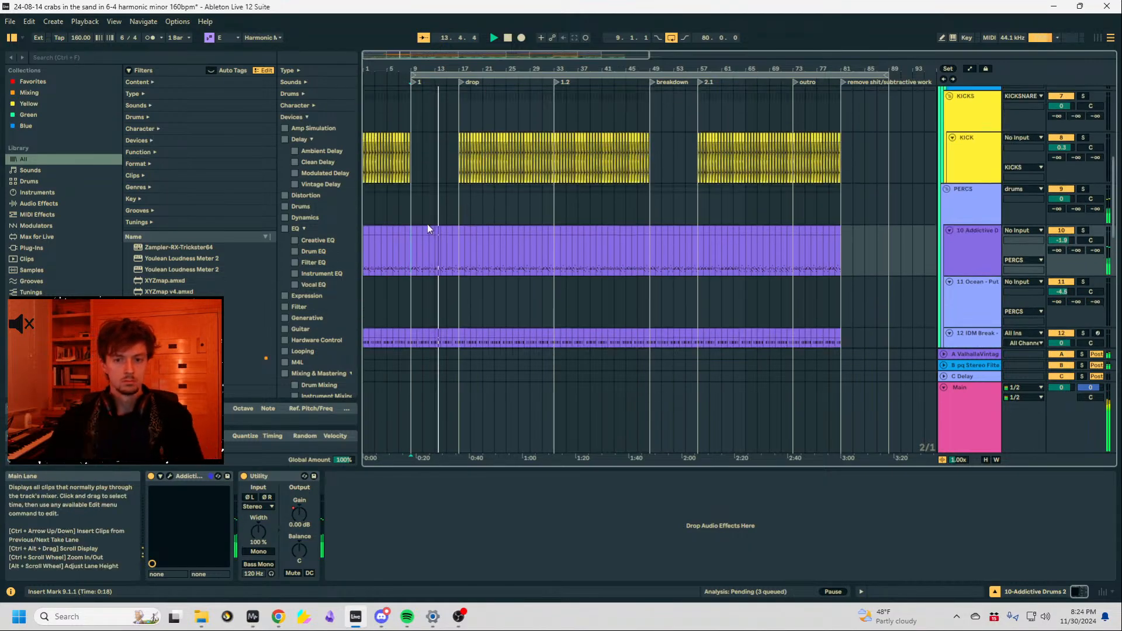
{"action": "scroll", "coordinate": [451, 176], "scroll_direction": "up", "scroll_amount": 5}
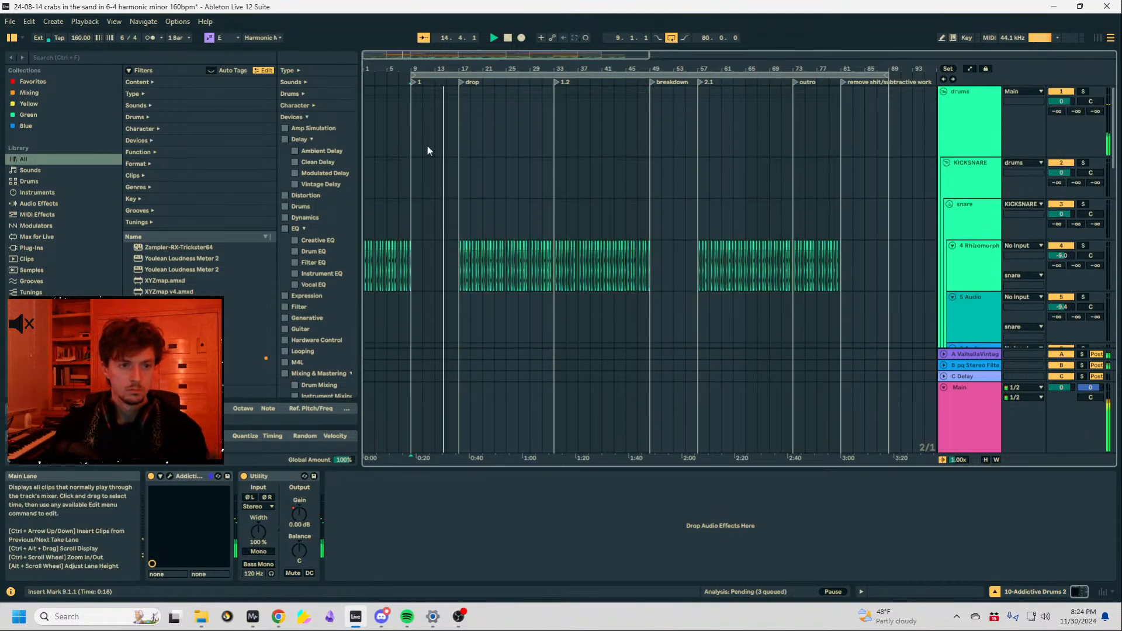
Automate the drums group's Auto Filter frequency to rise from about 3.78 kHz at bar 9 to about 13.7 kHz at the drop.
{"action": "left_click", "coordinate": [425, 147]}
{"action": "key", "text": "a"}
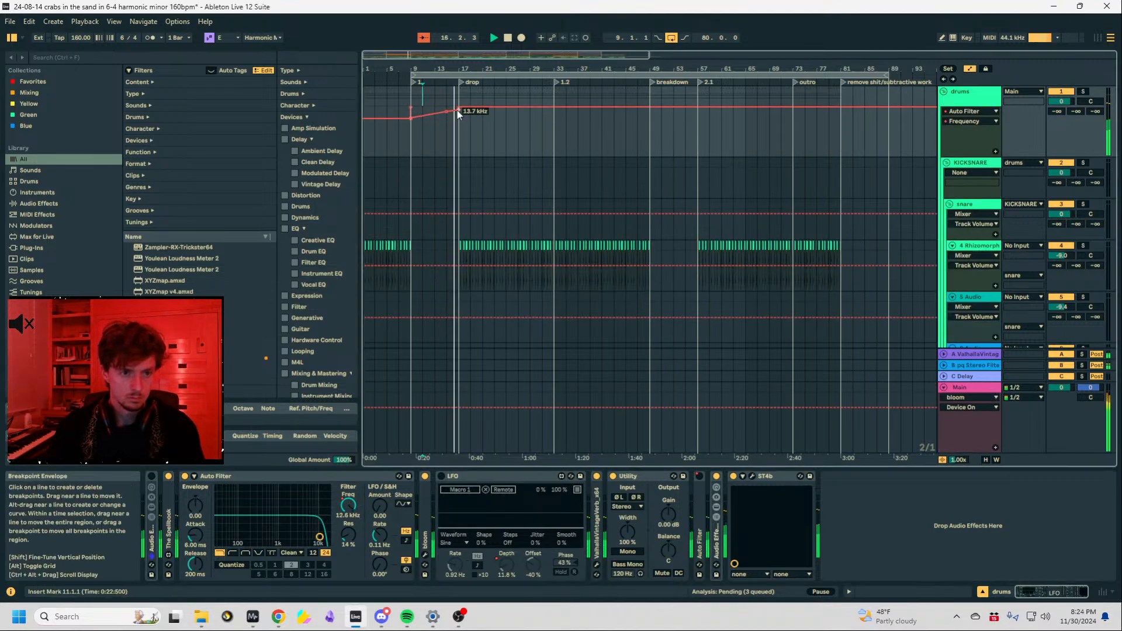
{"action": "left_click_drag", "start_coordinate": [447, 112], "coordinate": [459, 114]}
{"action": "left_click", "coordinate": [434, 160]}
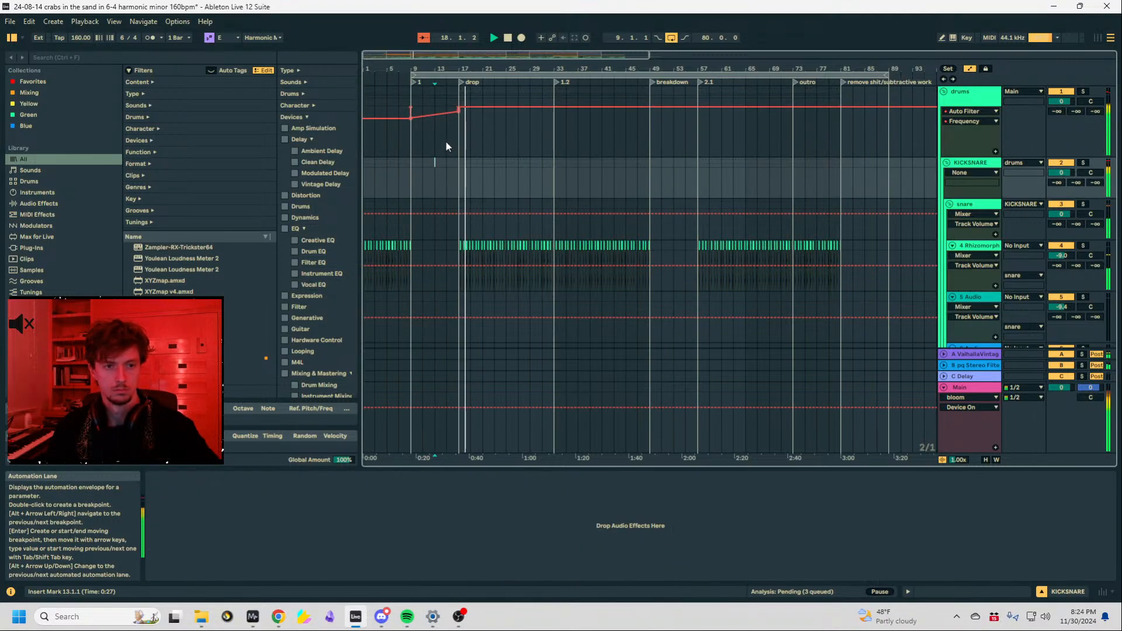
{"action": "left_click", "coordinate": [447, 141]}
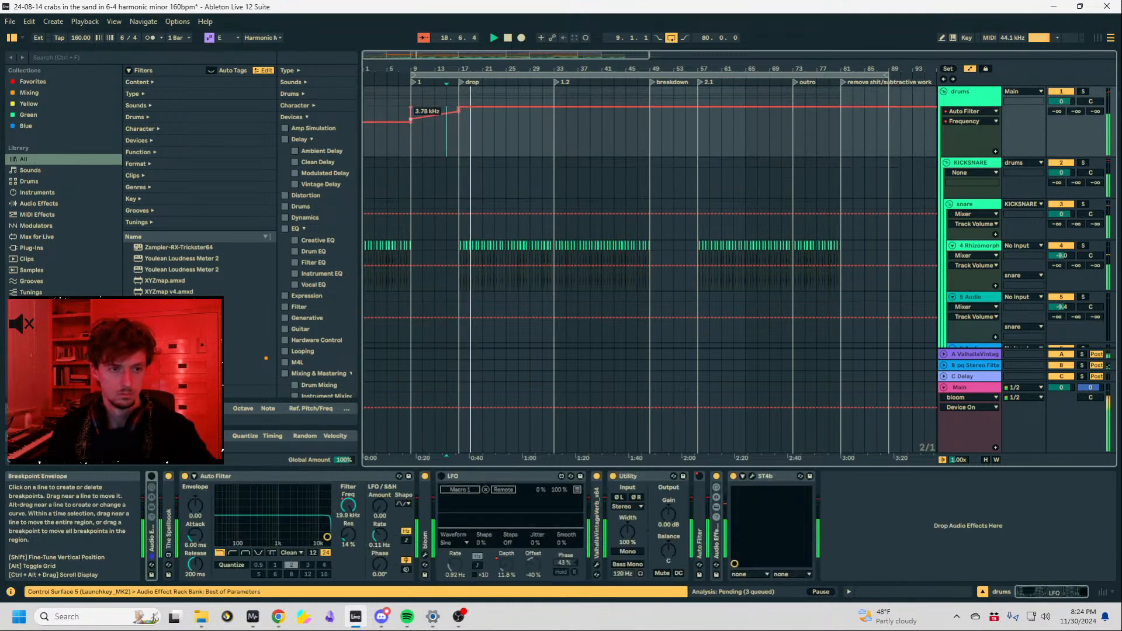
{"action": "left_click", "coordinate": [432, 135]}
Lower the Addictive Drums track's volume to -3.3 dB.
{"action": "scroll", "coordinate": [932, 201], "scroll_direction": "down", "scroll_amount": 10}
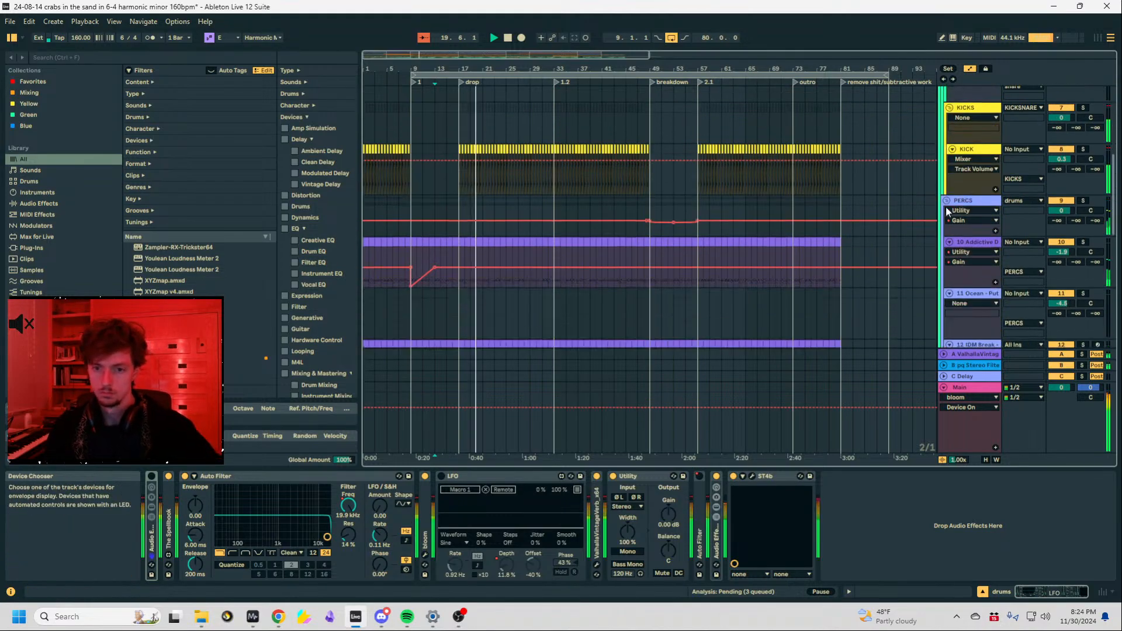
{"action": "left_click", "coordinate": [971, 205]}
{"action": "left_click_drag", "start_coordinate": [1062, 252], "coordinate": [1062, 259]}
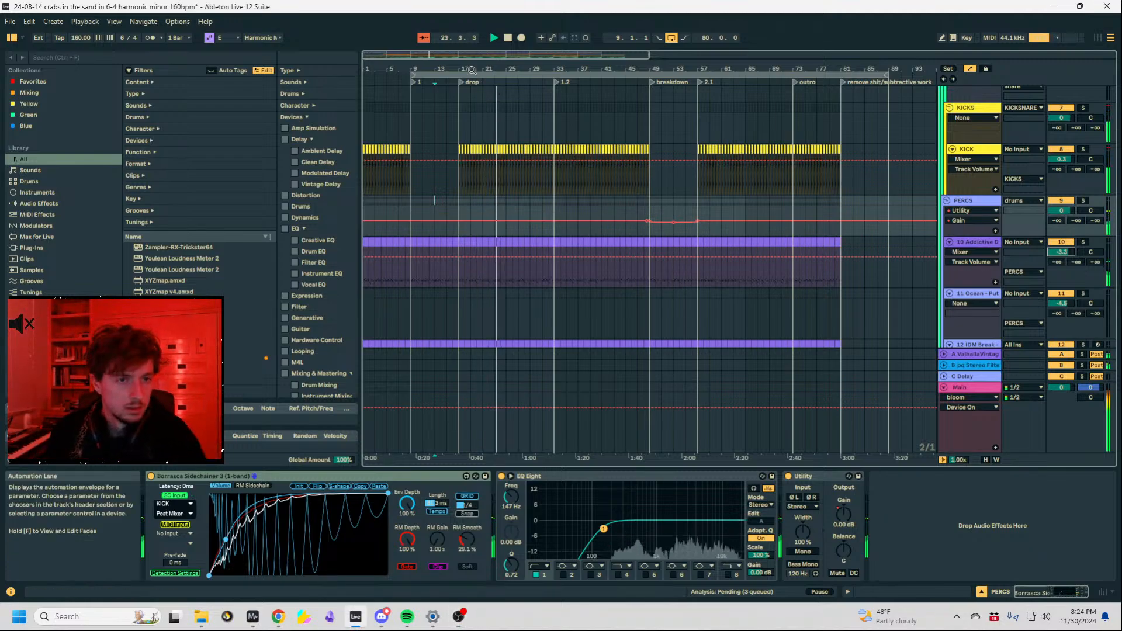
Hide the automation lanes and collapse the drums and squelch groups.
{"action": "left_click_drag", "start_coordinate": [412, 69], "coordinate": [439, 124]}
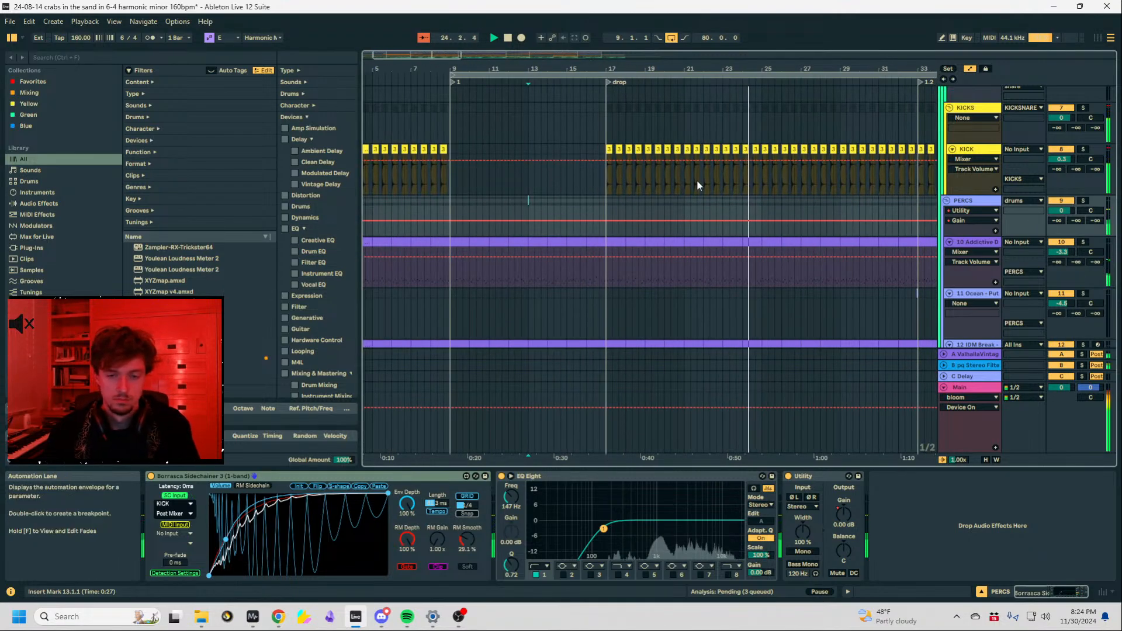
{"action": "key", "text": "a"}
{"action": "scroll", "coordinate": [1012, 246], "scroll_direction": "up", "scroll_amount": 2}
{"action": "scroll", "coordinate": [1011, 246], "scroll_direction": "up", "scroll_amount": 5}
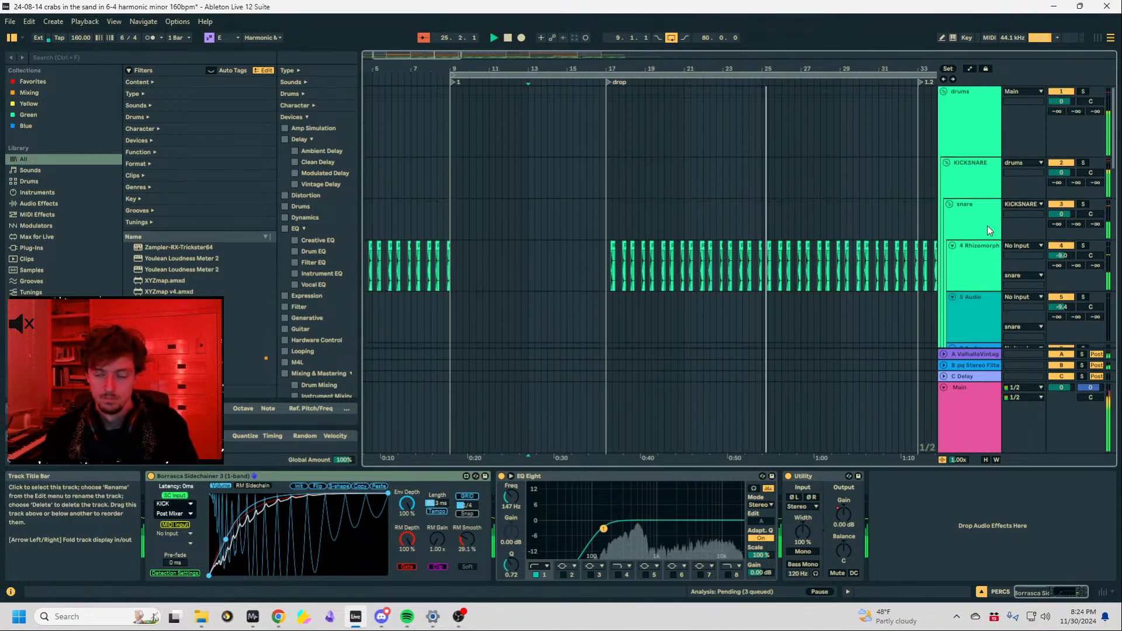
{"action": "left_click", "coordinate": [965, 129]}
{"action": "left_click", "coordinate": [946, 92]}
{"action": "left_click", "coordinate": [966, 153]}
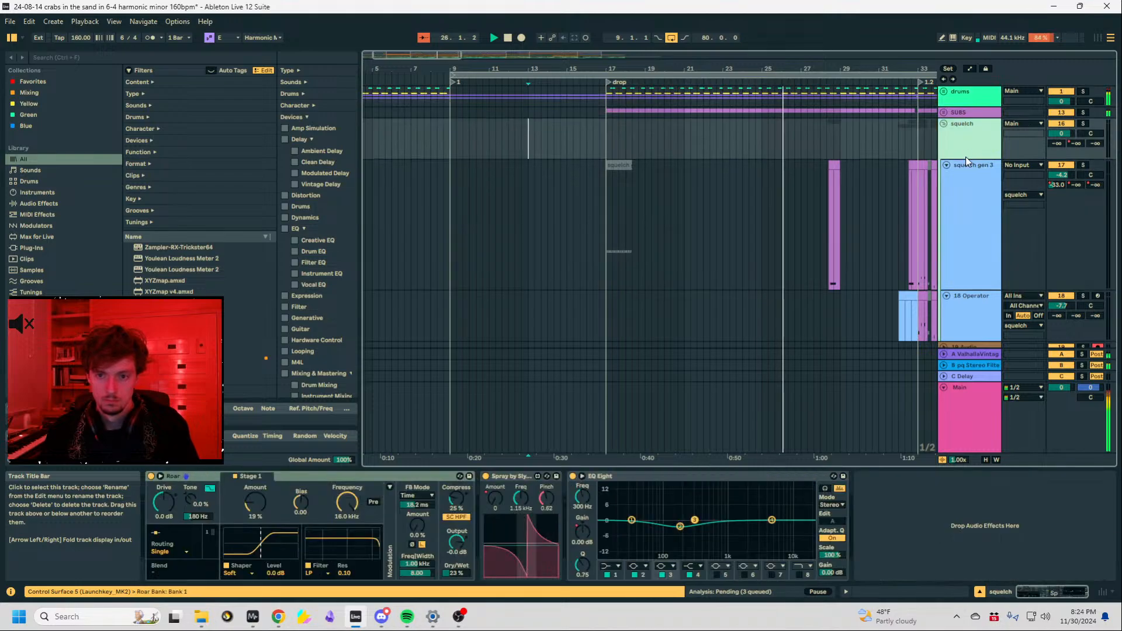
{"action": "left_click", "coordinate": [944, 124]}
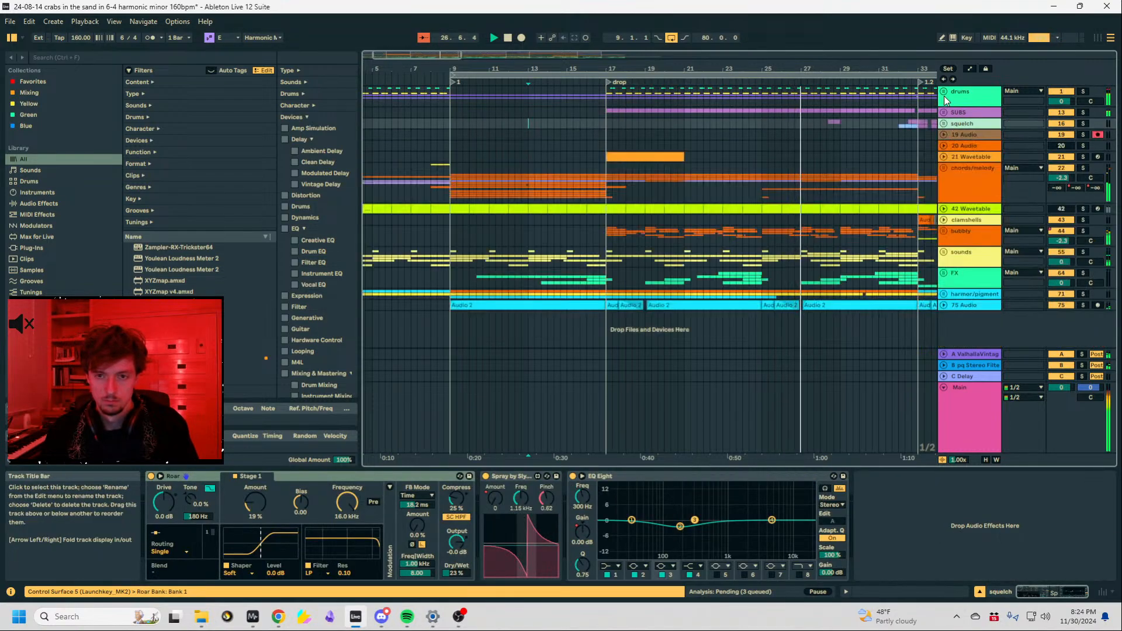
Expand the drums group again and set the Addictive Drums track's volume to -5.9 dB.
{"action": "left_click", "coordinate": [944, 92]}
{"action": "scroll", "coordinate": [975, 176], "scroll_direction": "down", "scroll_amount": 5}
{"action": "scroll", "coordinate": [969, 188], "scroll_direction": "down", "scroll_amount": 3}
{"action": "left_click", "coordinate": [962, 114]}
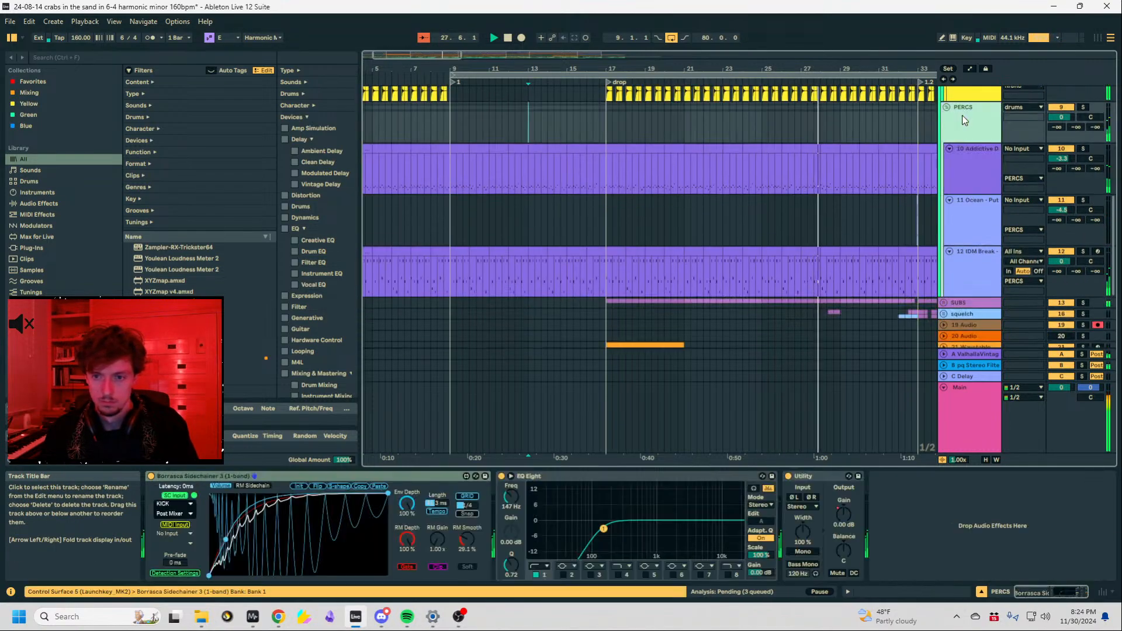
{"action": "left_click_drag", "start_coordinate": [1067, 155], "coordinate": [1068, 164]}
Lower the IDM Break track's volume to -2.7 dB and select its clip from bar 9 to bar 17.
{"action": "left_click", "coordinate": [982, 266]}
{"action": "left_click", "coordinate": [605, 283]}
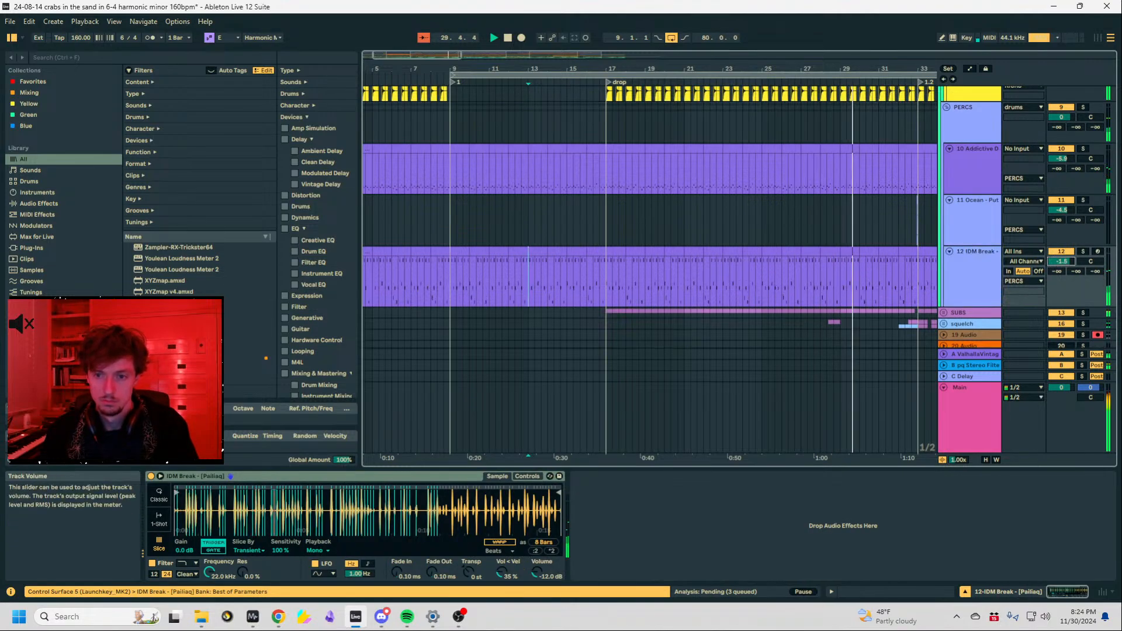
{"action": "left_click_drag", "start_coordinate": [606, 283], "coordinate": [454, 286]}
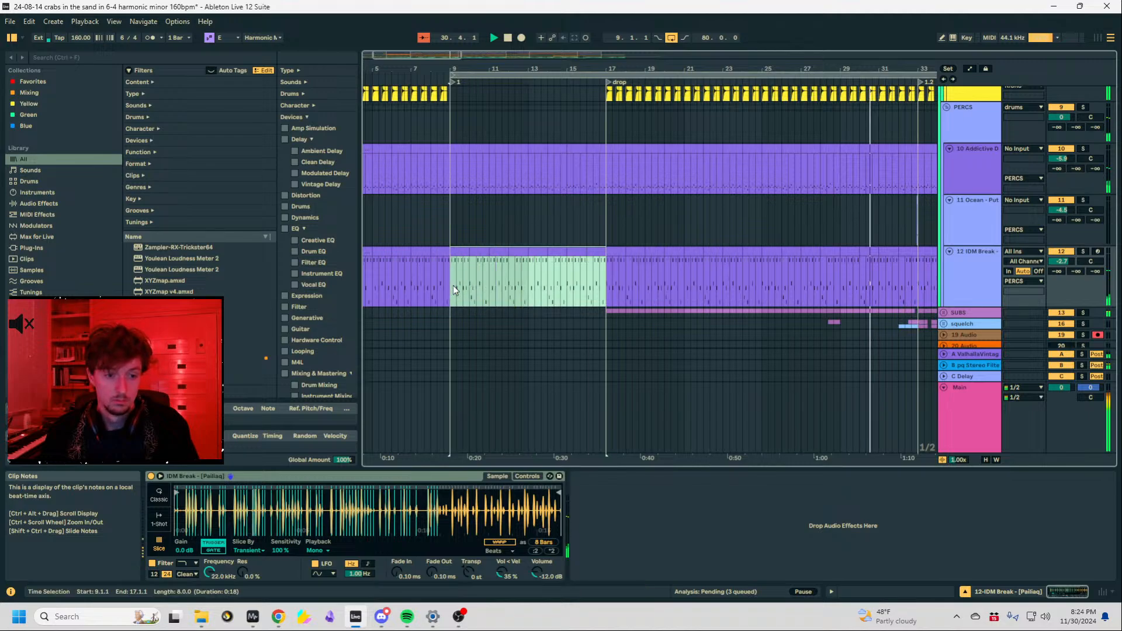
Move the Utility device from the Addictive Drums track to the end of the PERCS group's device chain.
{"action": "scroll", "coordinate": [967, 223], "scroll_direction": "up", "scroll_amount": 2}
{"action": "left_click", "coordinate": [967, 224]}
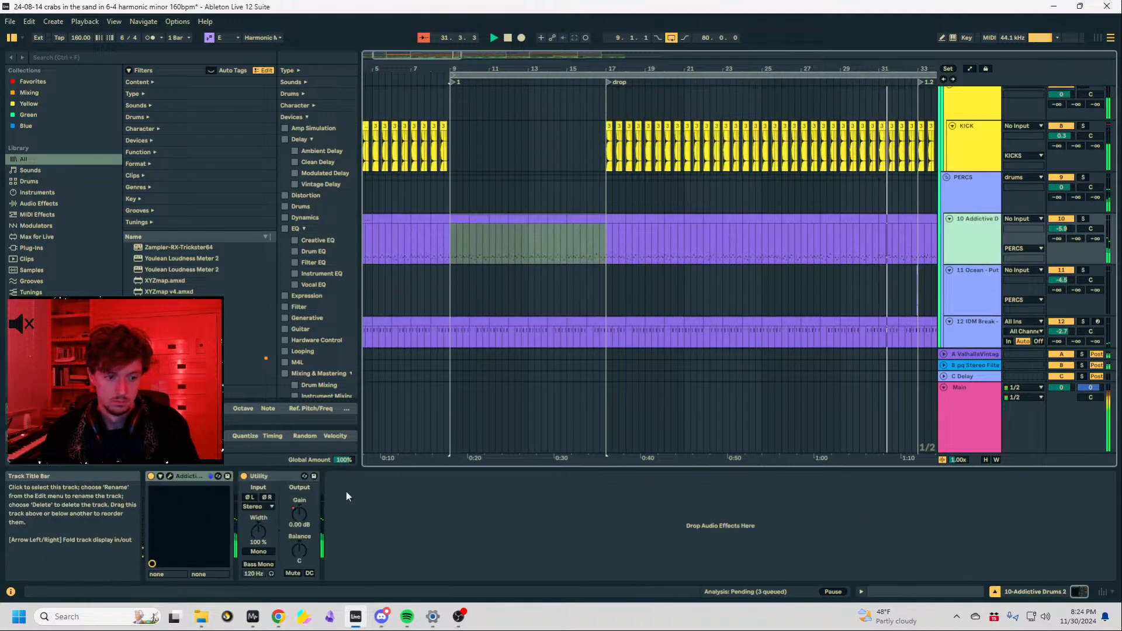
{"action": "key", "text": "a"}
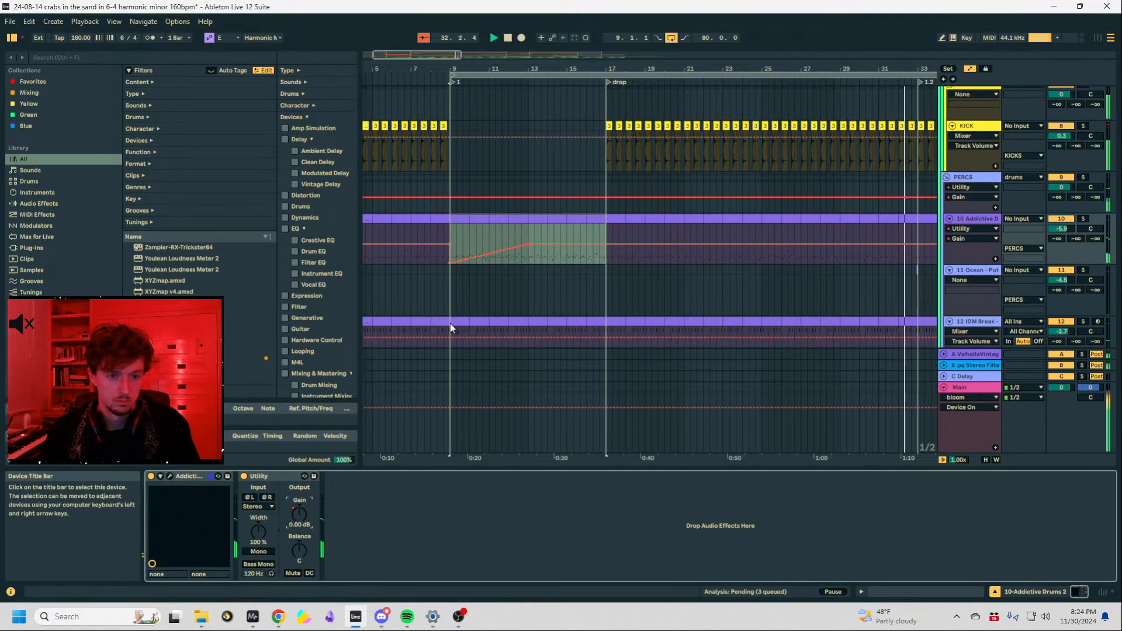
{"action": "left_click_drag", "start_coordinate": [503, 69], "coordinate": [502, 44]}
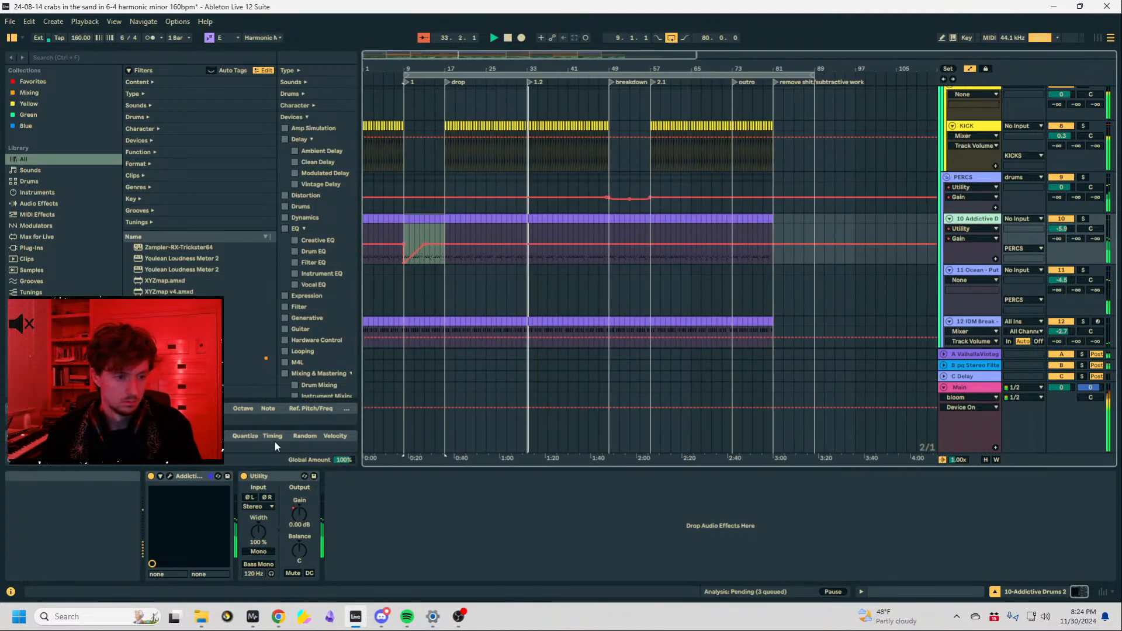
{"action": "left_click", "coordinate": [269, 476]}
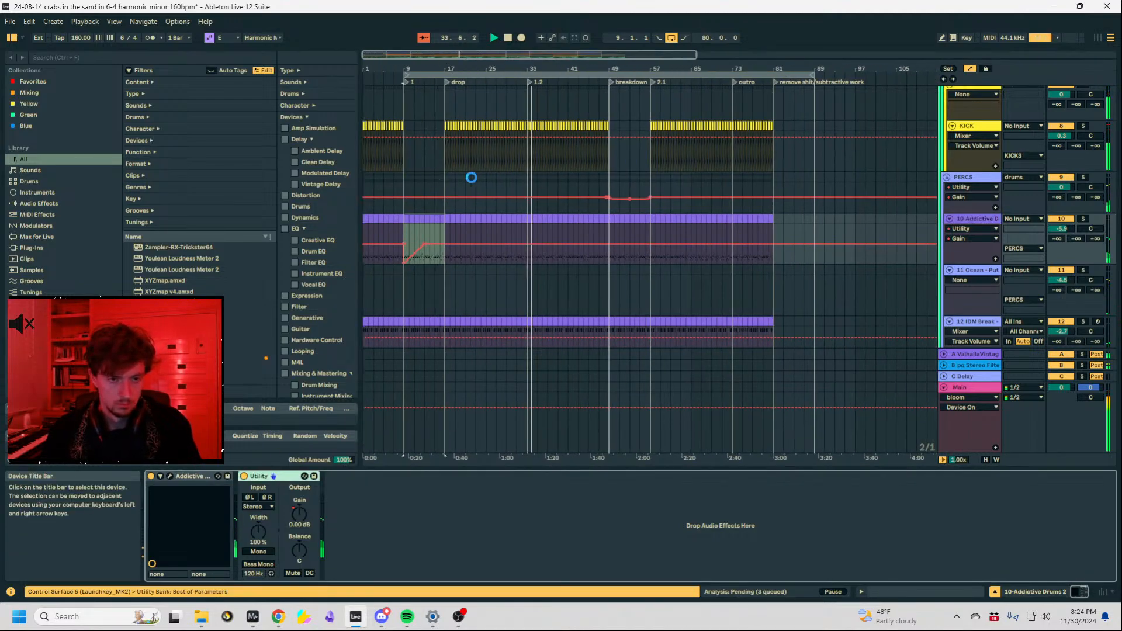
{"action": "left_click", "coordinate": [476, 180]}
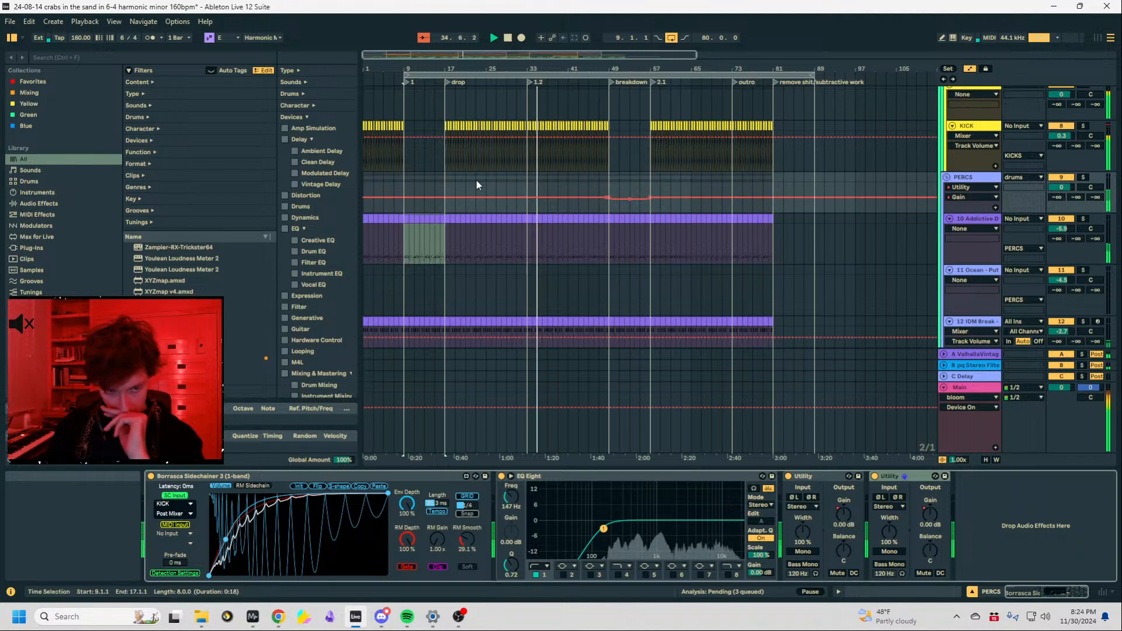
{"action": "key", "text": "a"}
Play from bar 33 at section 1.2 and collapse the drums group.
{"action": "scroll", "coordinate": [531, 184], "scroll_direction": "up", "scroll_amount": 8}
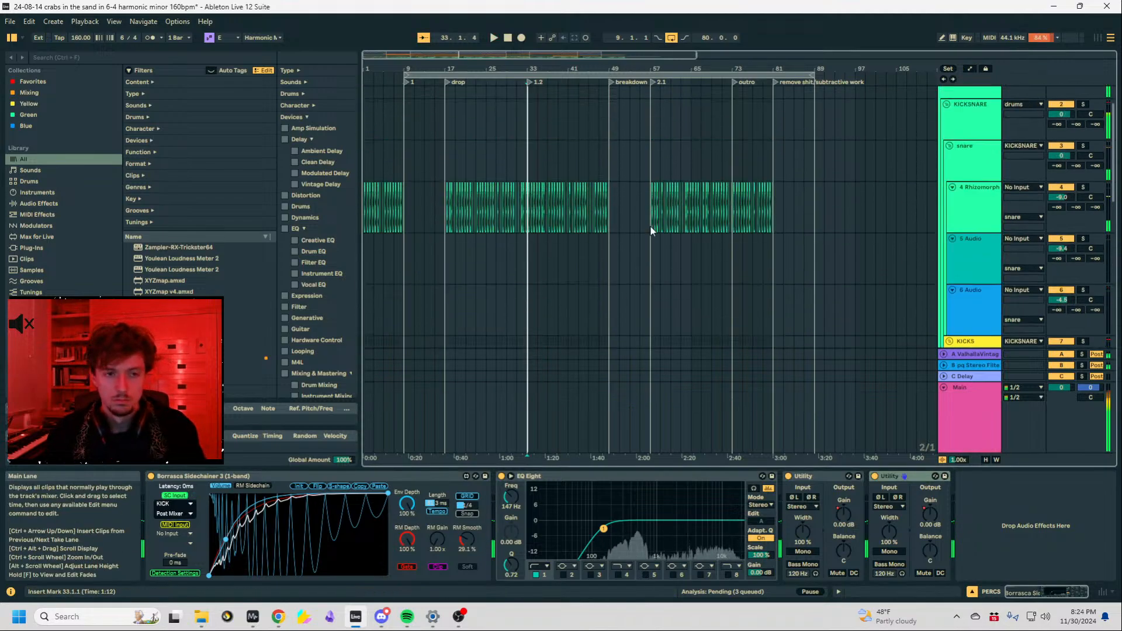
{"action": "left_click", "coordinate": [972, 171]}
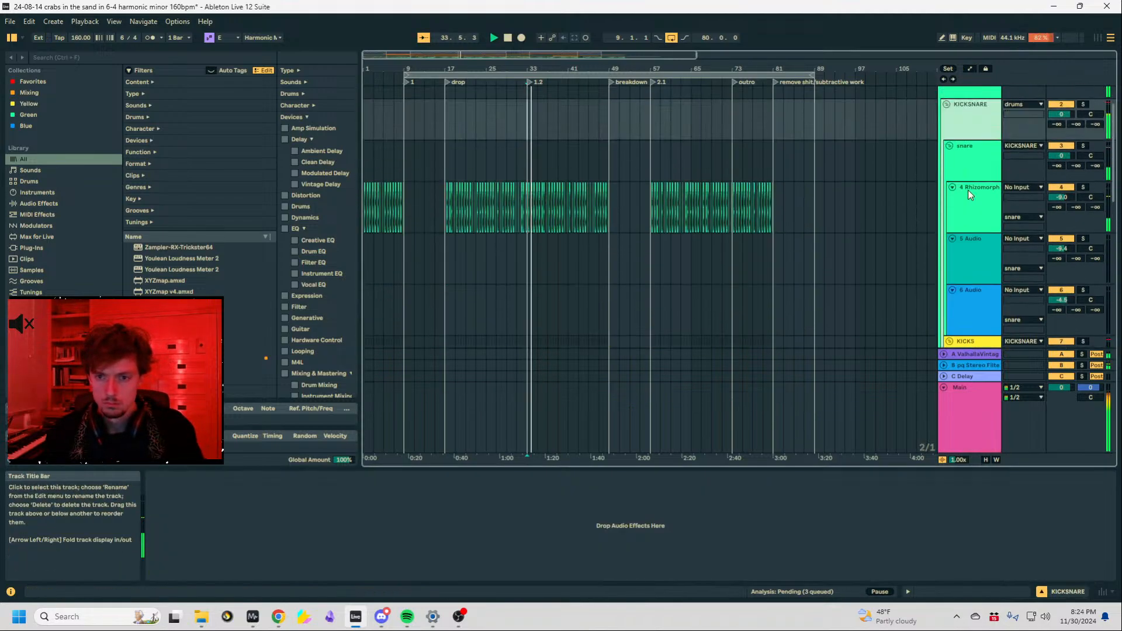
{"action": "left_click", "coordinate": [963, 113]}
{"action": "left_click", "coordinate": [943, 92]}
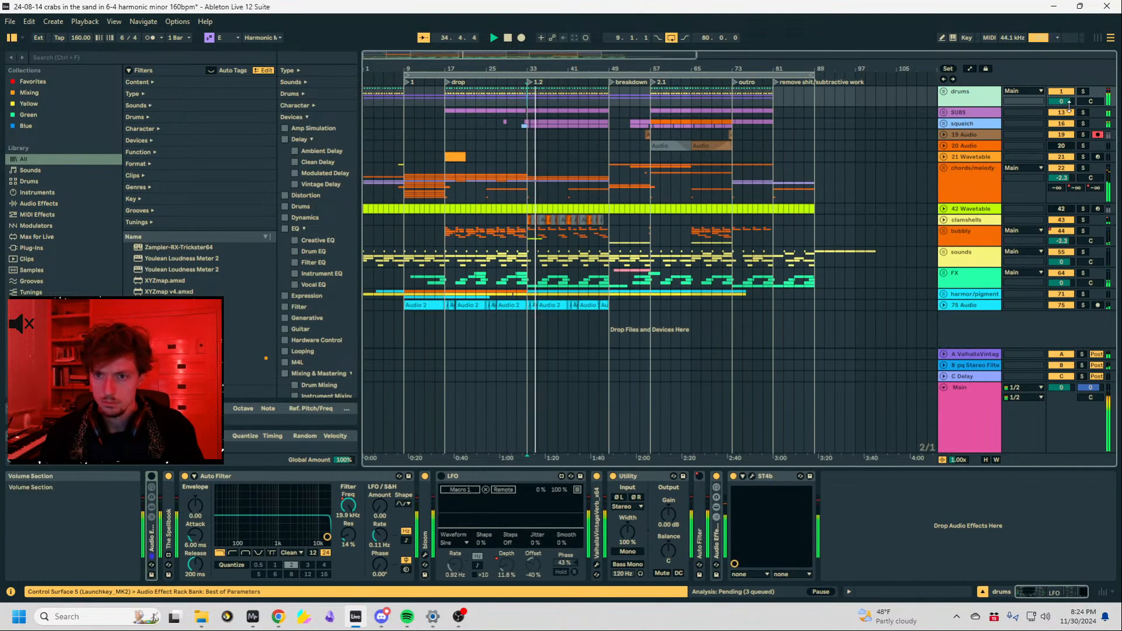
Solo the squelch group, play it from bar 33 and expand the group to show its tracks.
{"action": "left_click", "coordinate": [1083, 125]}
{"action": "key", "text": "space"}
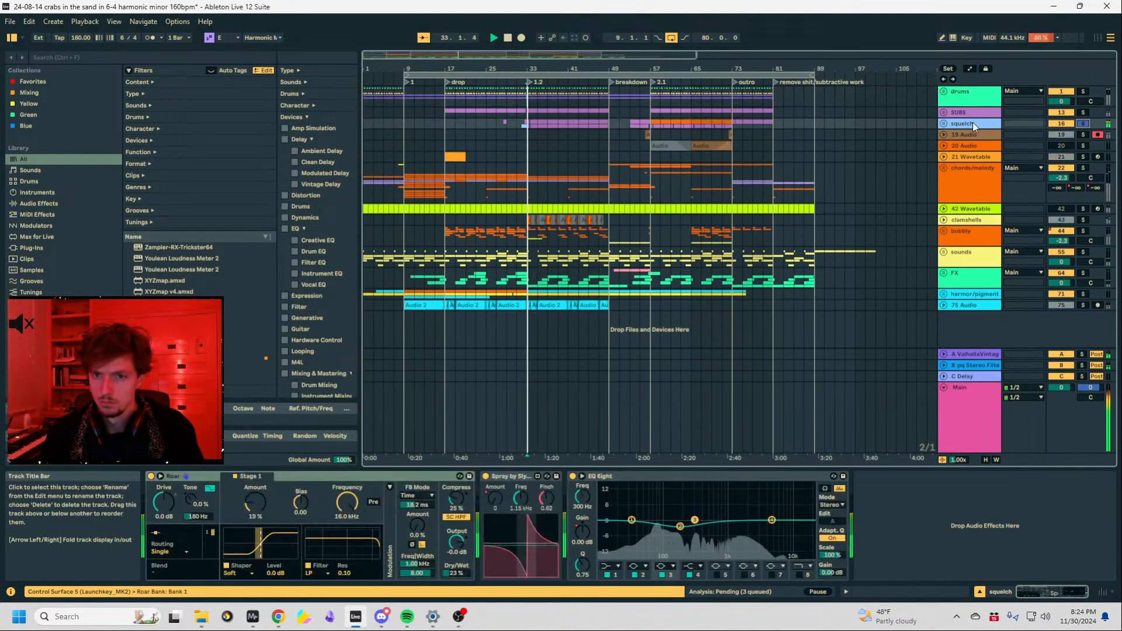
{"action": "left_click", "coordinate": [944, 123]}
{"action": "left_click_drag", "start_coordinate": [527, 66], "coordinate": [529, 111]}
{"action": "scroll", "coordinate": [976, 169], "scroll_direction": "down", "scroll_amount": 4}
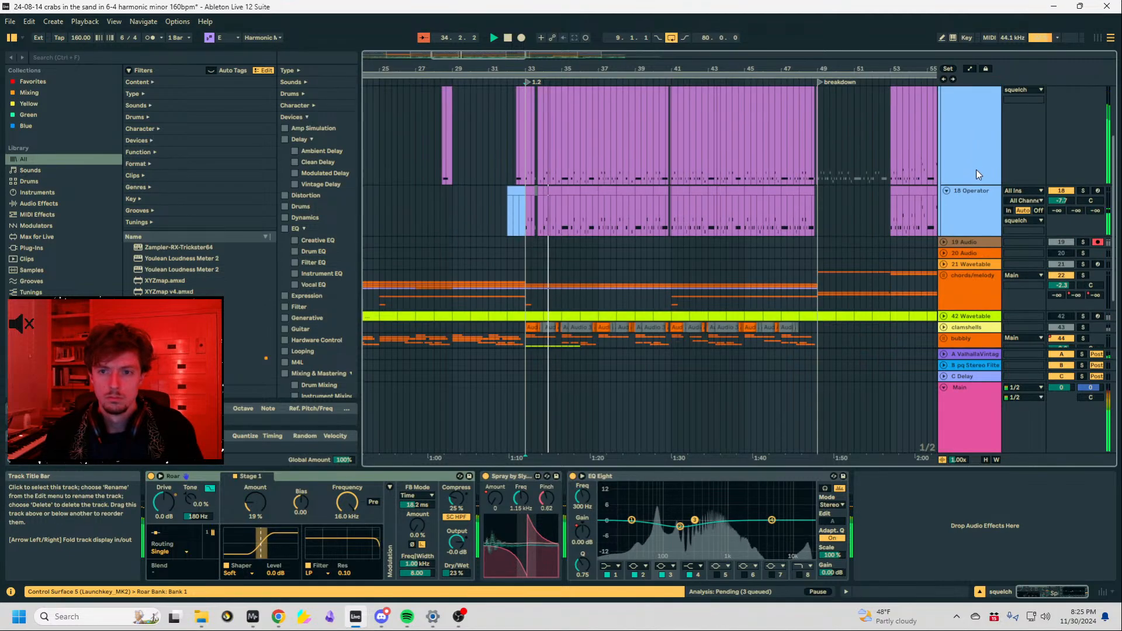
Examine the squelch gen 3 and 18 Operator clips around the start of section 1.2 and replay from bar 33.
{"action": "left_click", "coordinate": [483, 195]}
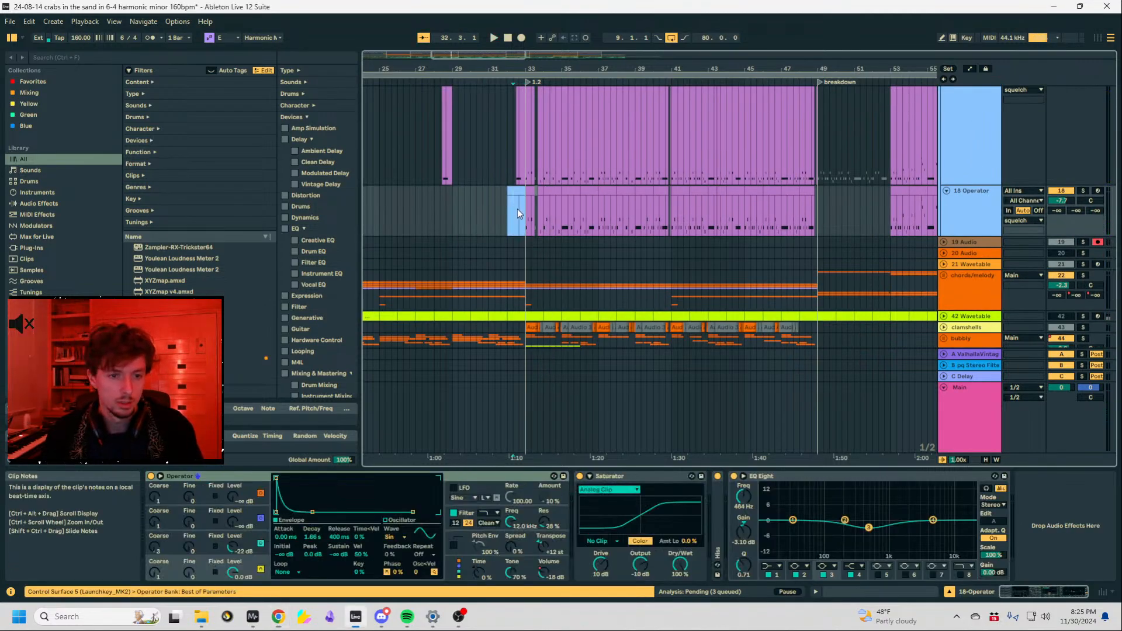
{"action": "left_click_drag", "start_coordinate": [527, 67], "coordinate": [589, 114]}
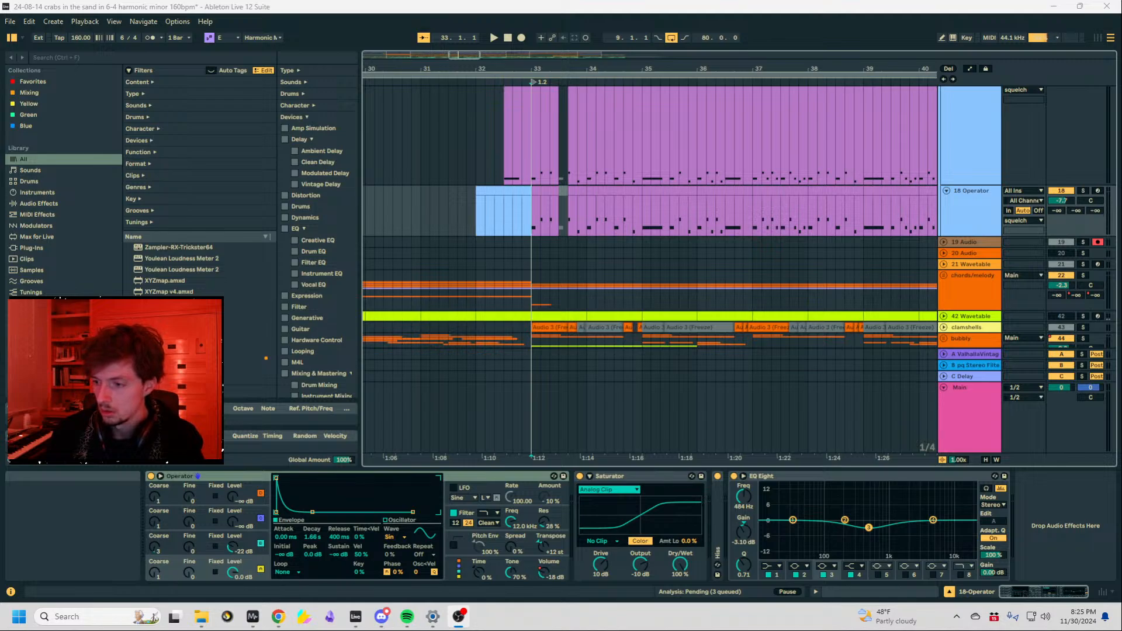
{"action": "left_click", "coordinate": [536, 225]}
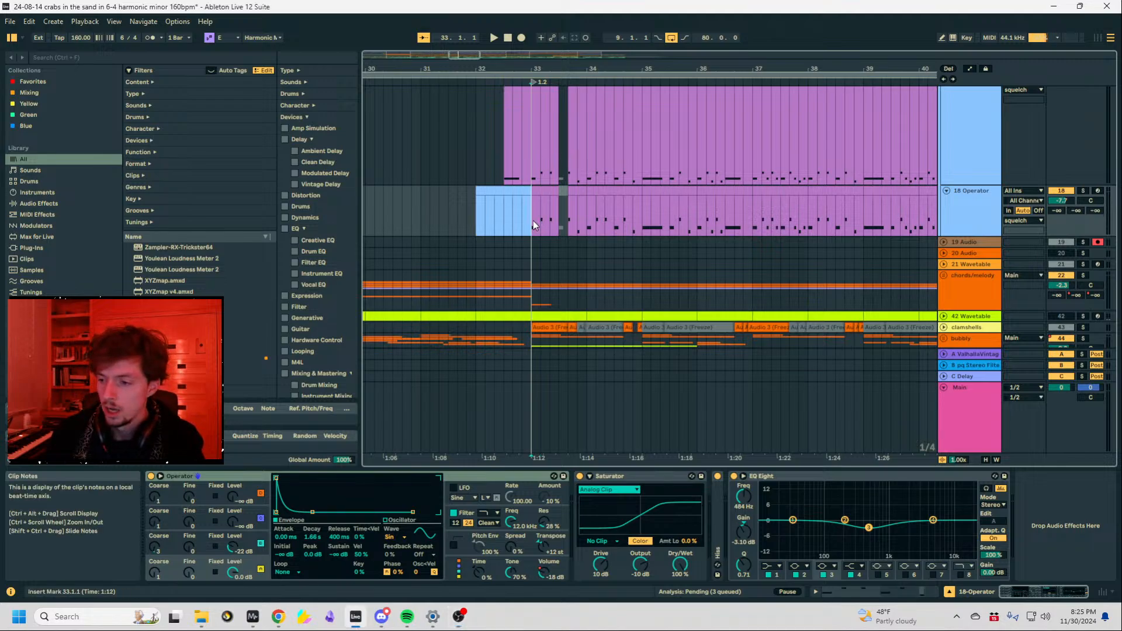
{"action": "left_click_drag", "start_coordinate": [531, 69], "coordinate": [533, 125]}
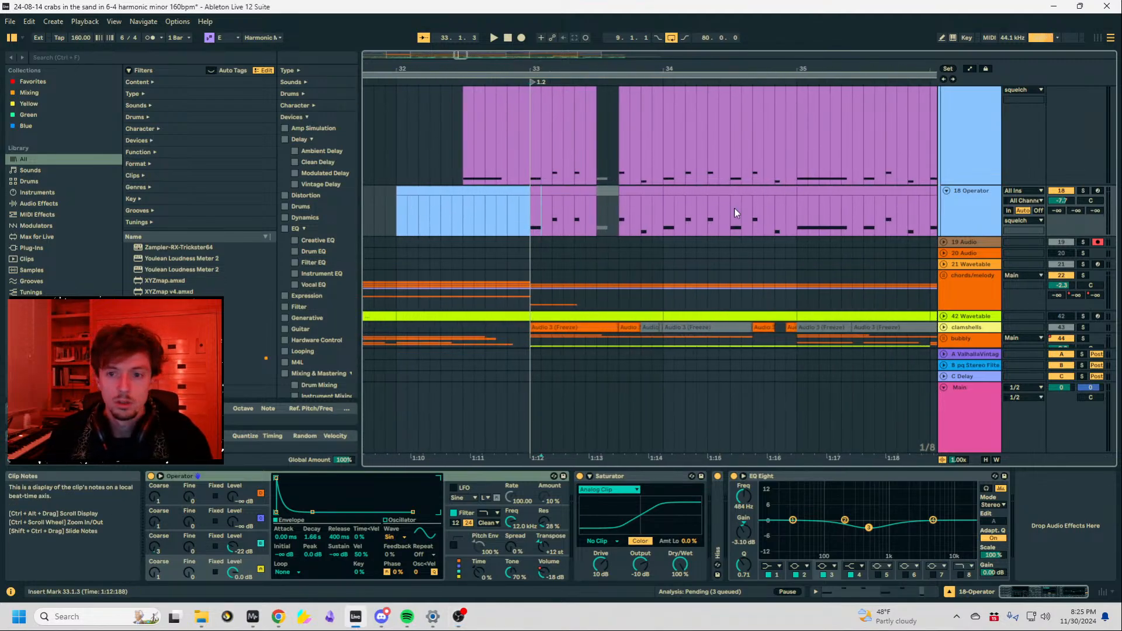
{"action": "key", "text": "Up"}
{"action": "key", "text": "Up"}
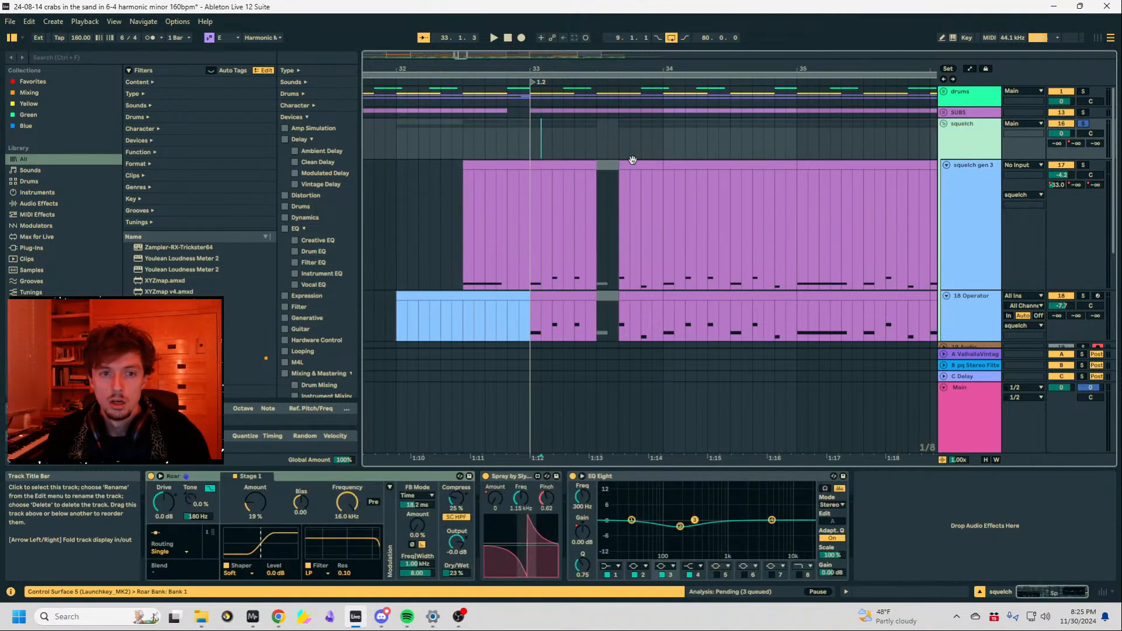
{"action": "left_click_drag", "start_coordinate": [531, 72], "coordinate": [531, 53]}
{"action": "left_click", "coordinate": [948, 193]}
{"action": "left_click", "coordinate": [959, 149]}
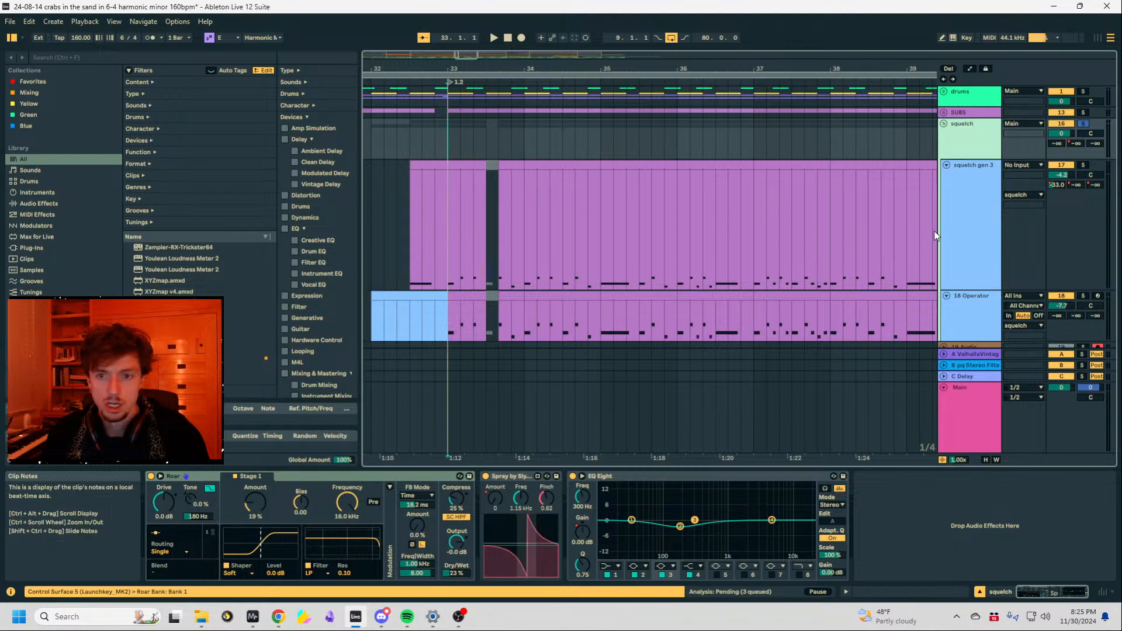
{"action": "key", "text": "space"}
Show the Spin Offset automation of the squelch gen 3 track and unfold The Spellbook device in its chain.
{"action": "left_click", "coordinate": [971, 317]}
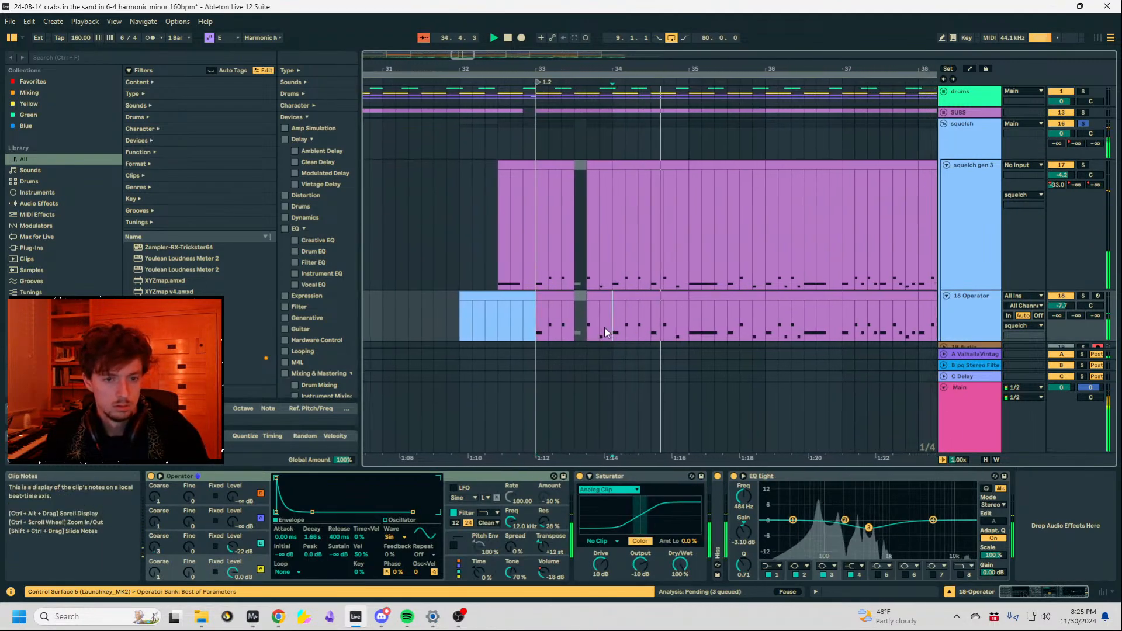
{"action": "left_click", "coordinate": [977, 262]}
{"action": "key", "text": "a"}
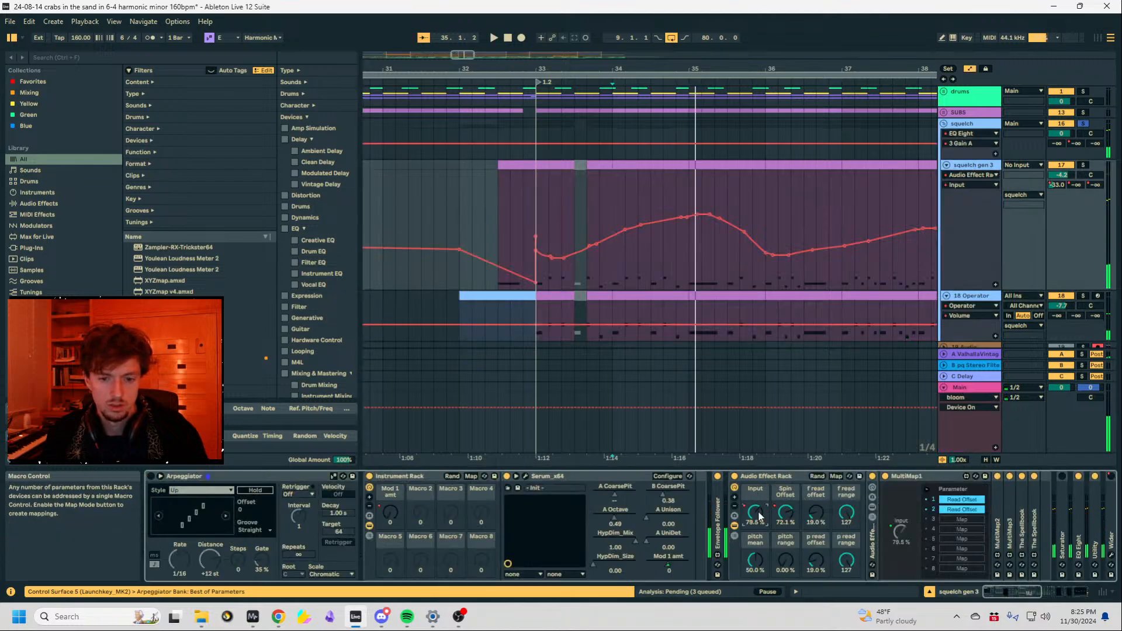
{"action": "left_click", "coordinate": [784, 518]}
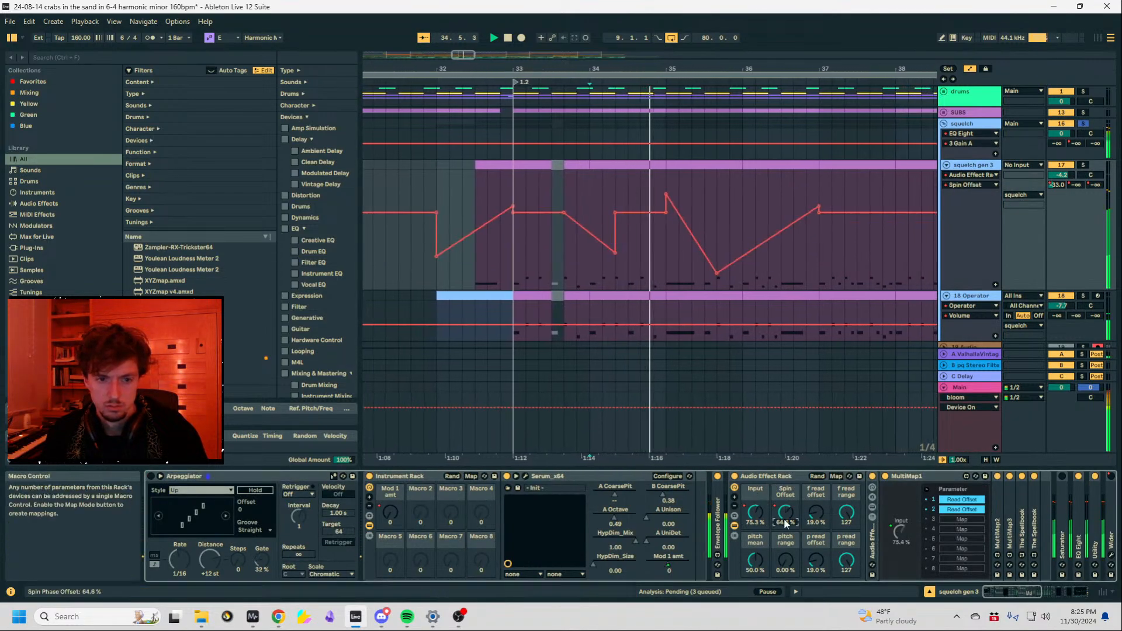
{"action": "left_click", "coordinate": [922, 478]}
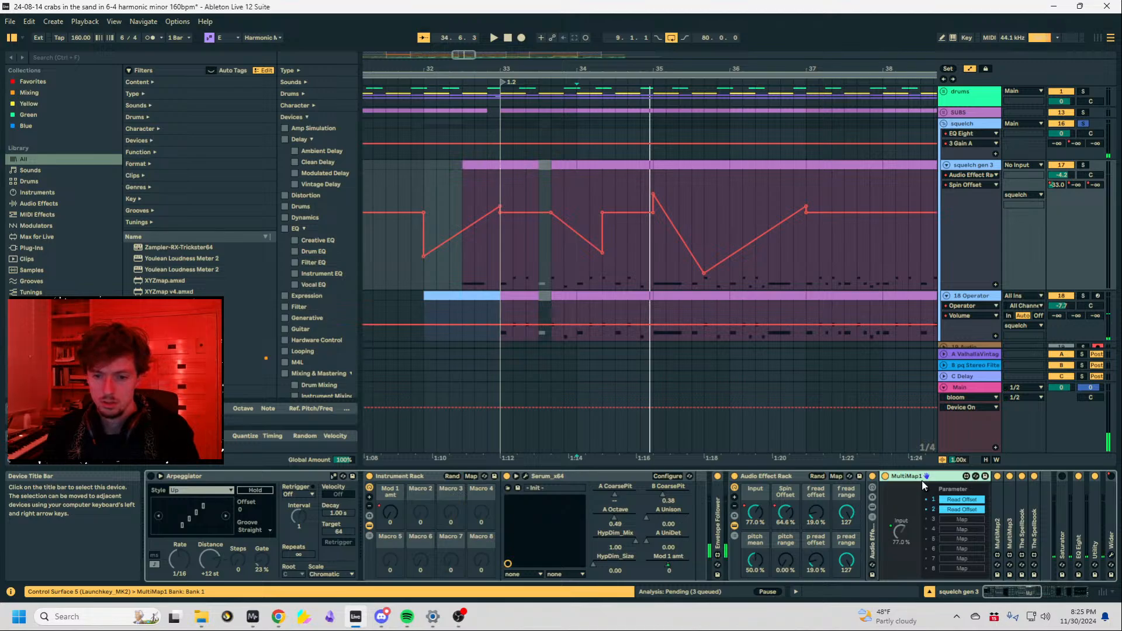
{"action": "double_click", "coordinate": [1019, 520]}
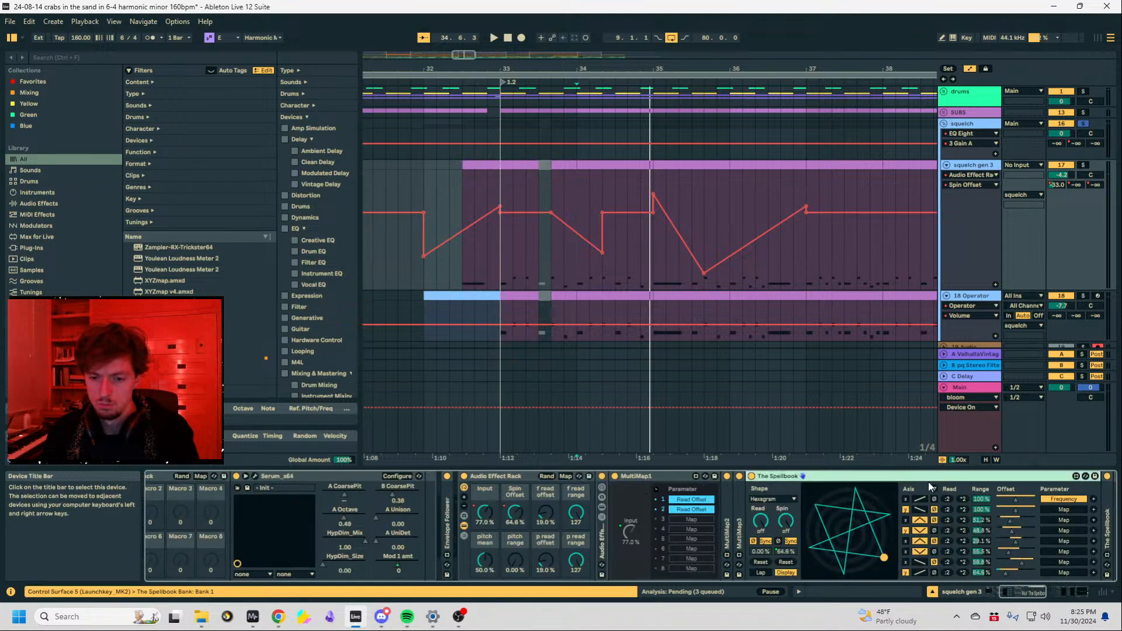
Try removing the devices from the Audio Effect Rack through The Spellbook on squelch gen 3, and undo the deletion.
{"action": "left_click", "coordinate": [621, 479]}
{"action": "left_click", "coordinate": [494, 479]}
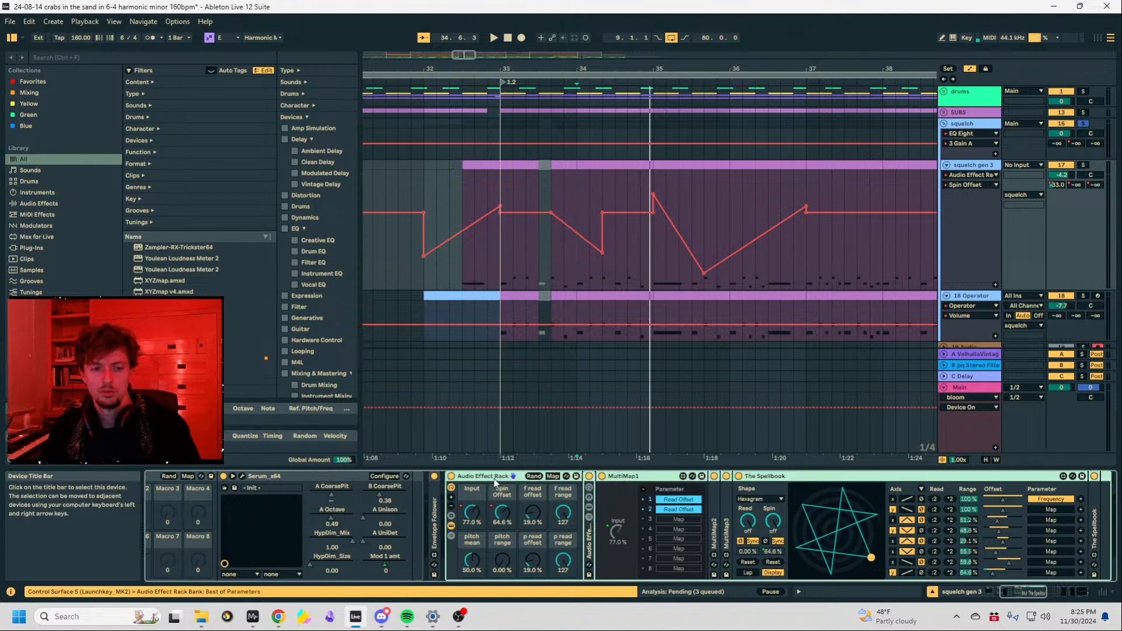
{"action": "key", "text": "Delete"}
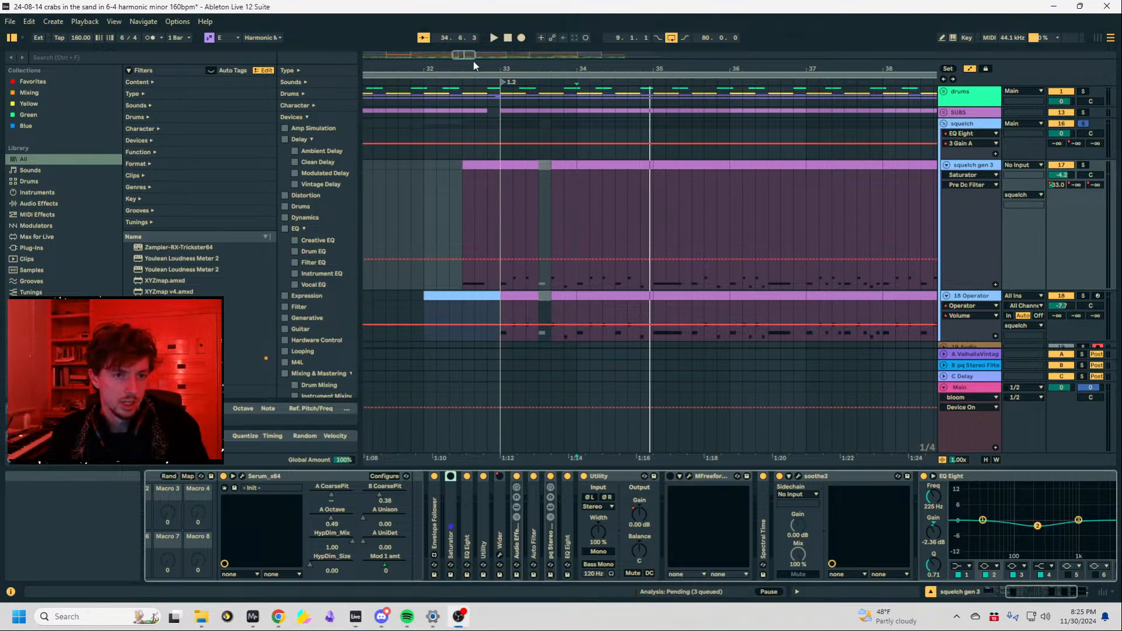
{"action": "key", "text": "ctrl+z"}
Play the full mix from bar 13 into the drop and collapse the squelch group.
{"action": "left_click_drag", "start_coordinate": [492, 65], "coordinate": [718, 23]}
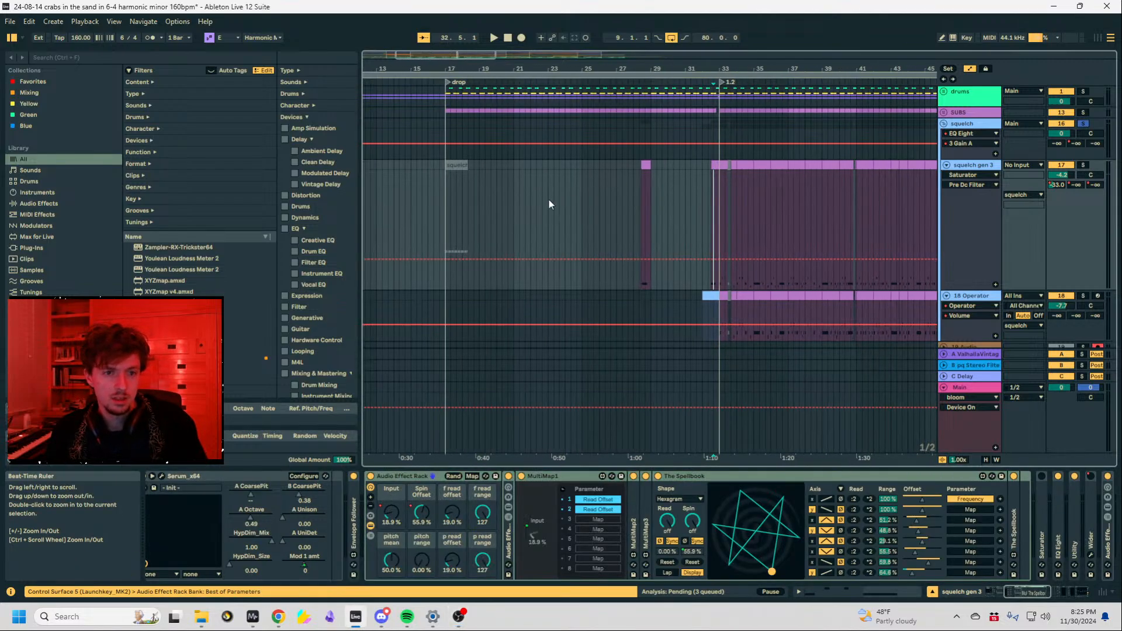
{"action": "left_click", "coordinate": [433, 212]}
{"action": "scroll", "coordinate": [434, 214], "scroll_direction": "down", "scroll_amount": 3}
{"action": "key", "text": "space"}
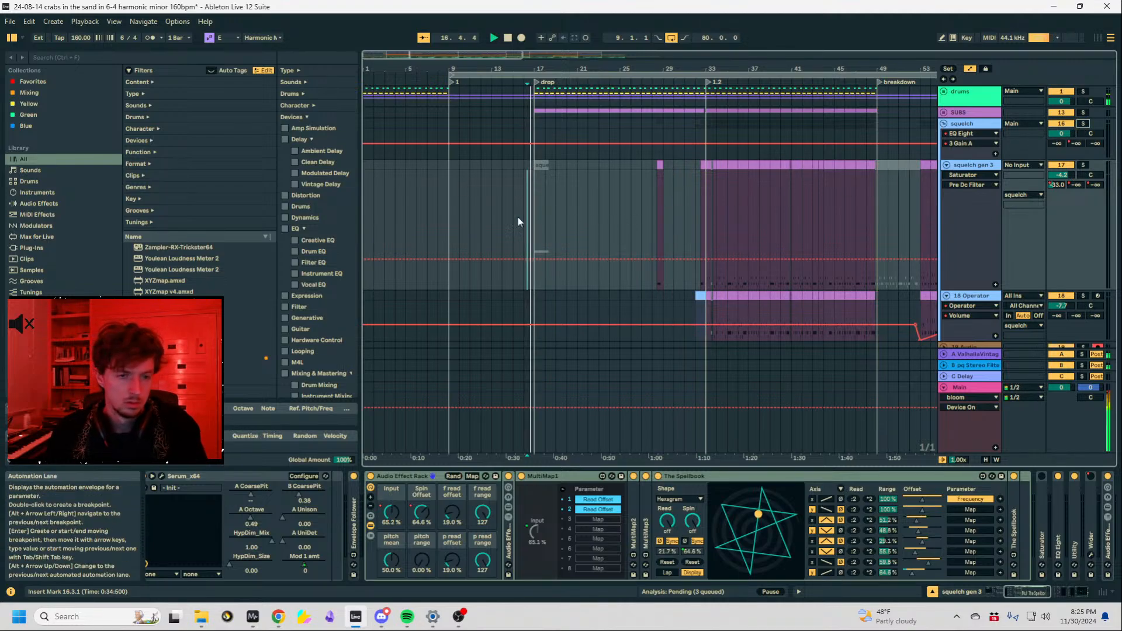
{"action": "left_click", "coordinate": [482, 201]}
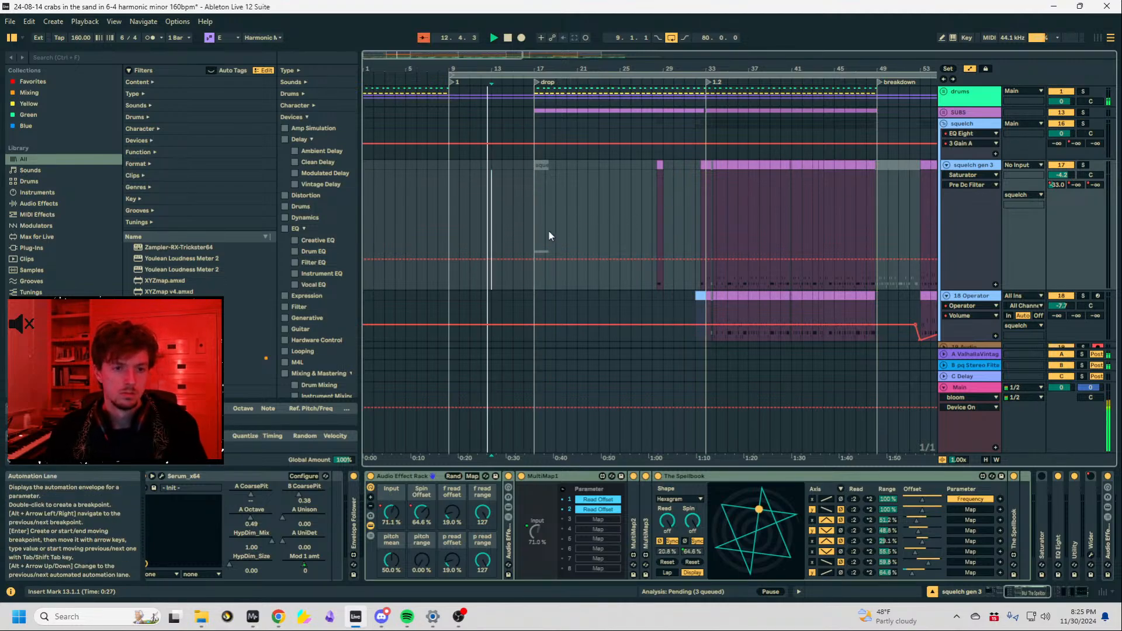
{"action": "left_click", "coordinate": [946, 124]}
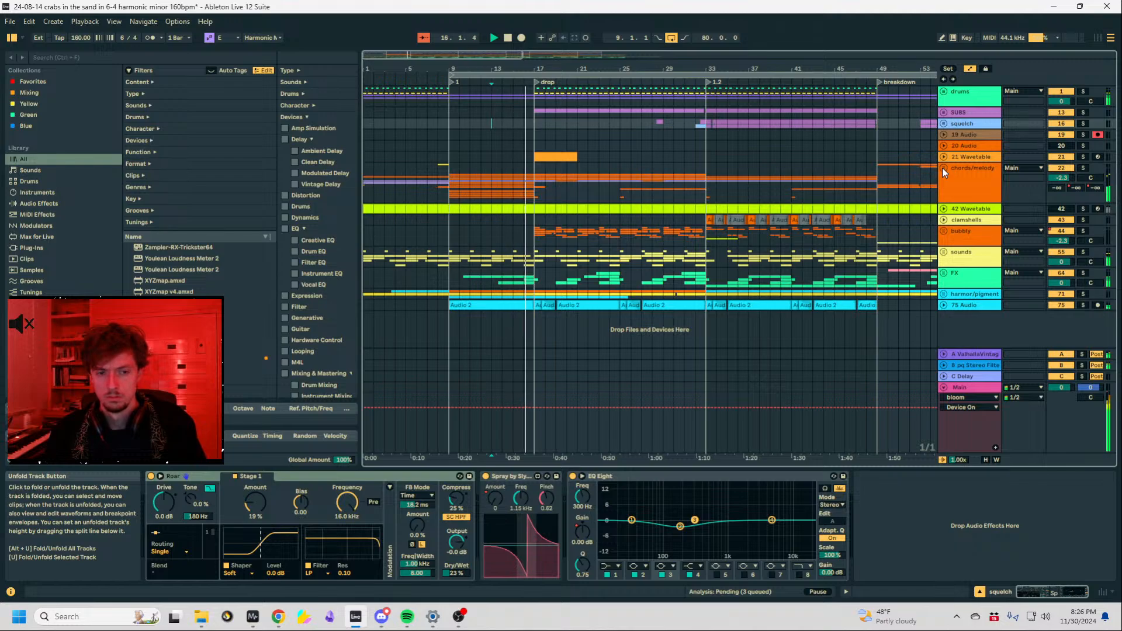
Switch to MiniMeters and pop out its spectrogram so it floats over the Ableton Live window.
{"action": "left_click", "coordinate": [253, 617]}
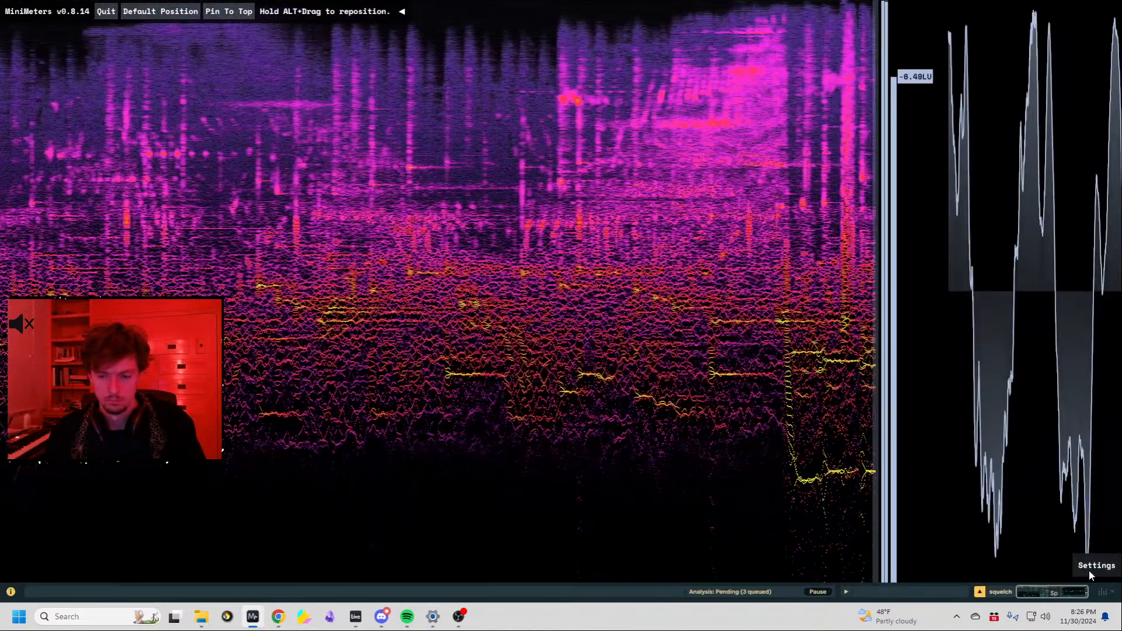
{"action": "left_click", "coordinate": [1092, 572]}
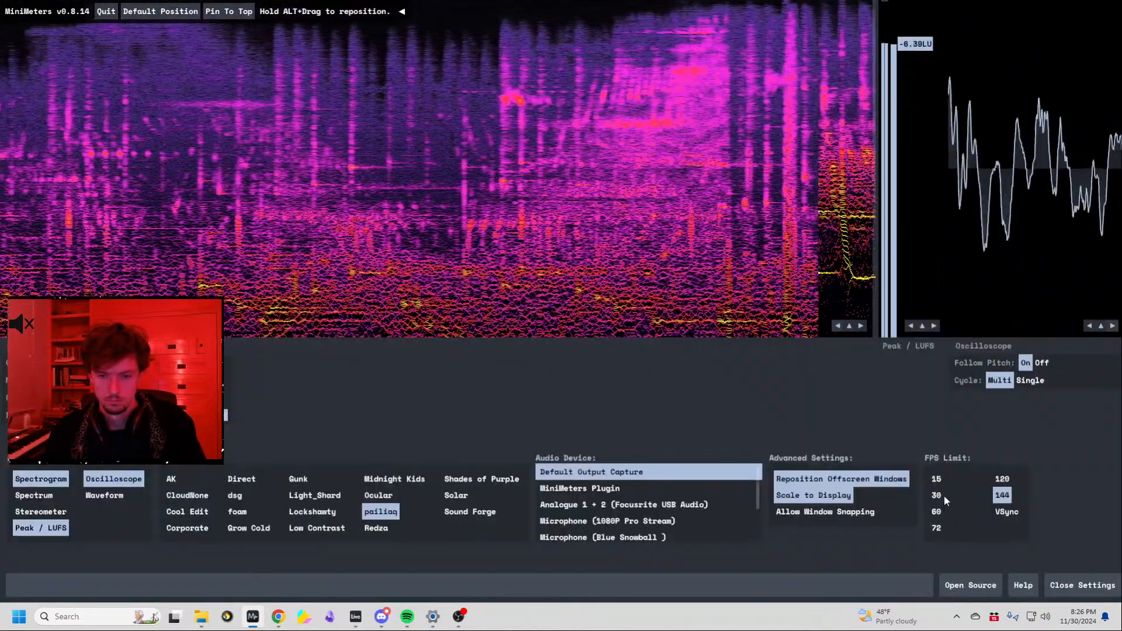
{"action": "left_click", "coordinate": [849, 326]}
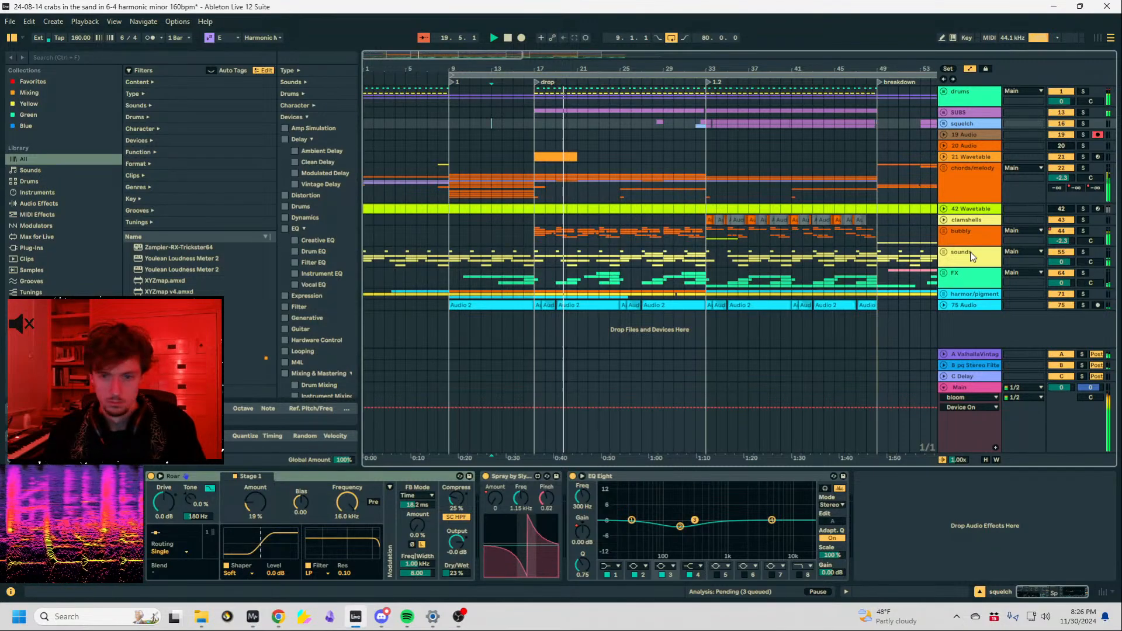
Expand the bubbly group and lower the dry/wet of its Spectral Time device to 15%.
{"action": "left_click", "coordinate": [973, 256]}
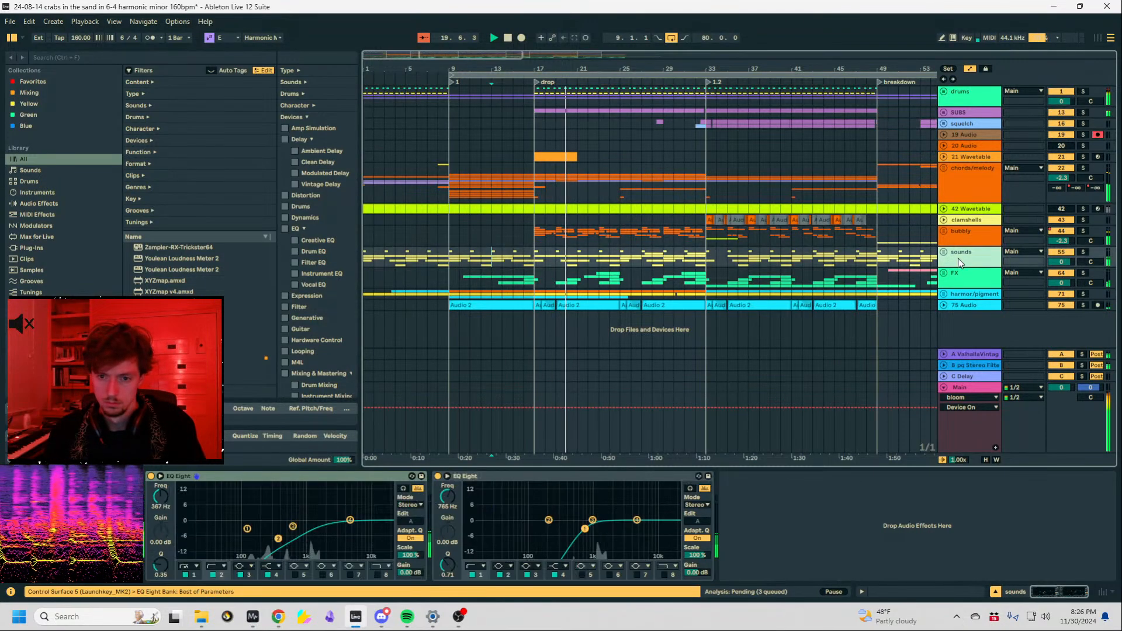
{"action": "left_click", "coordinate": [944, 232]}
{"action": "scroll", "coordinate": [950, 228], "scroll_direction": "down", "scroll_amount": 3}
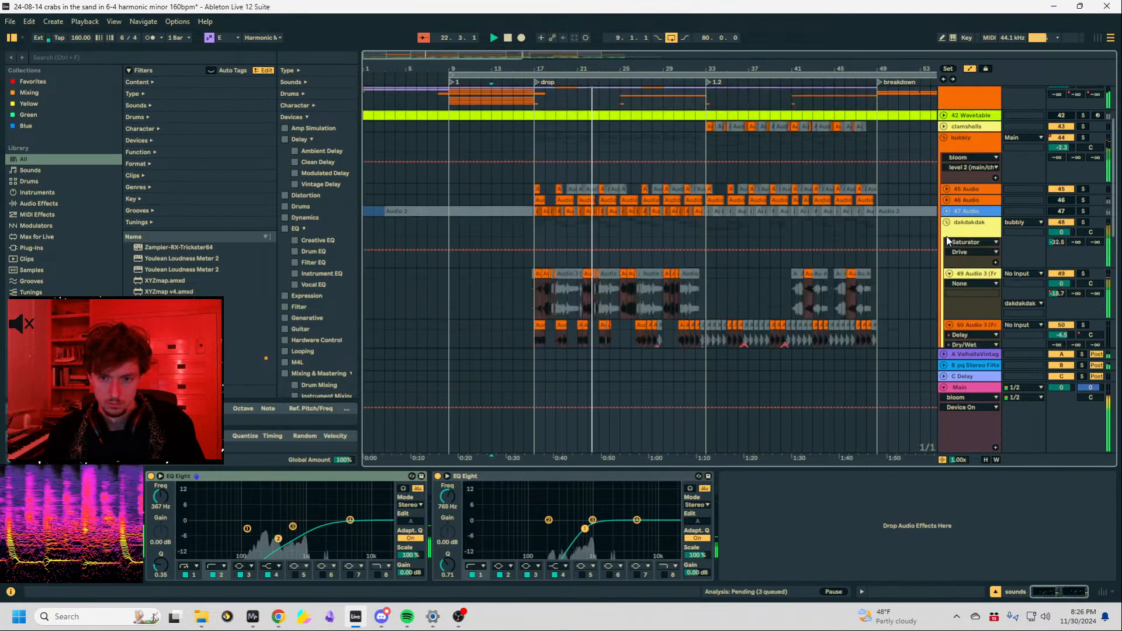
{"action": "left_click", "coordinate": [973, 139]}
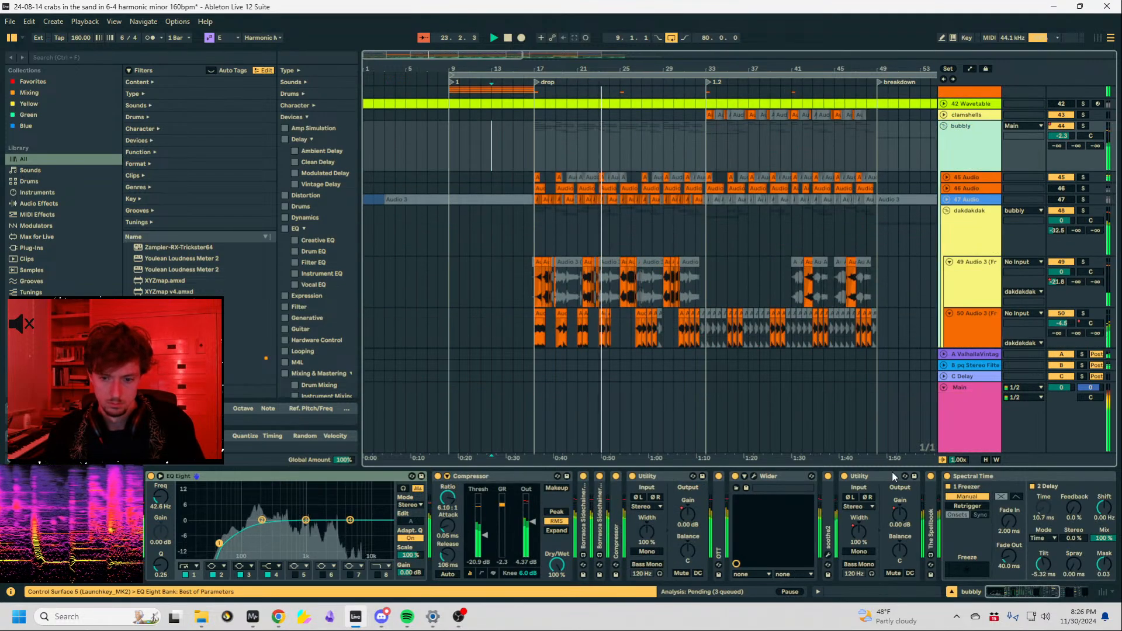
{"action": "left_click", "coordinate": [873, 477]}
{"action": "key", "text": "Right"}
{"action": "key", "text": "Right"}
{"action": "key", "text": "Right"}
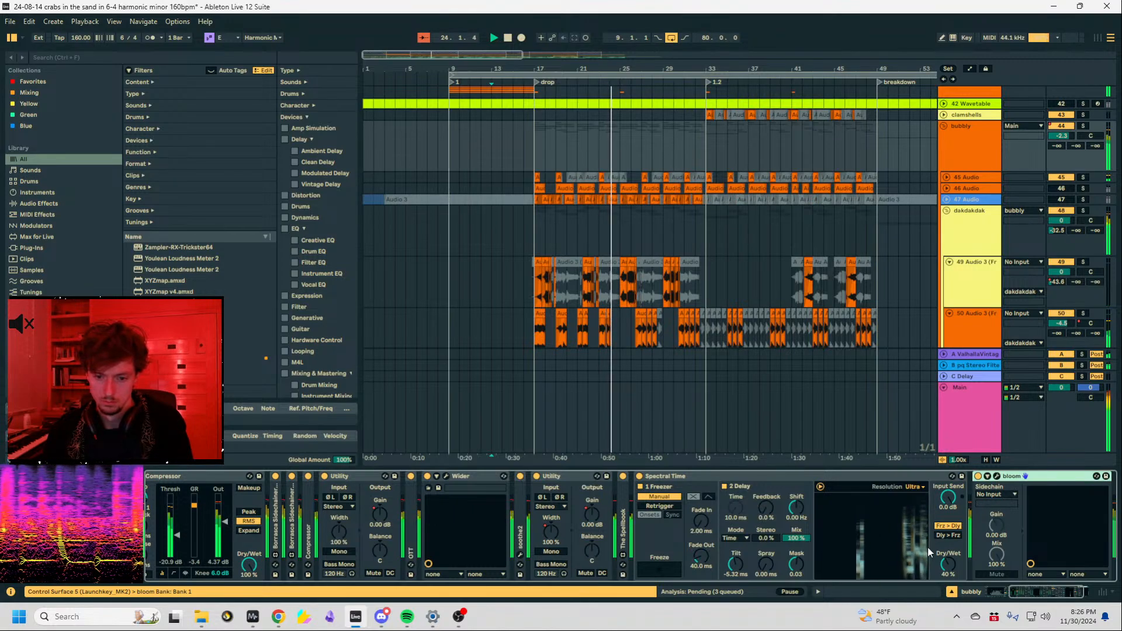
{"action": "left_click_drag", "start_coordinate": [948, 564], "coordinate": [948, 584]}
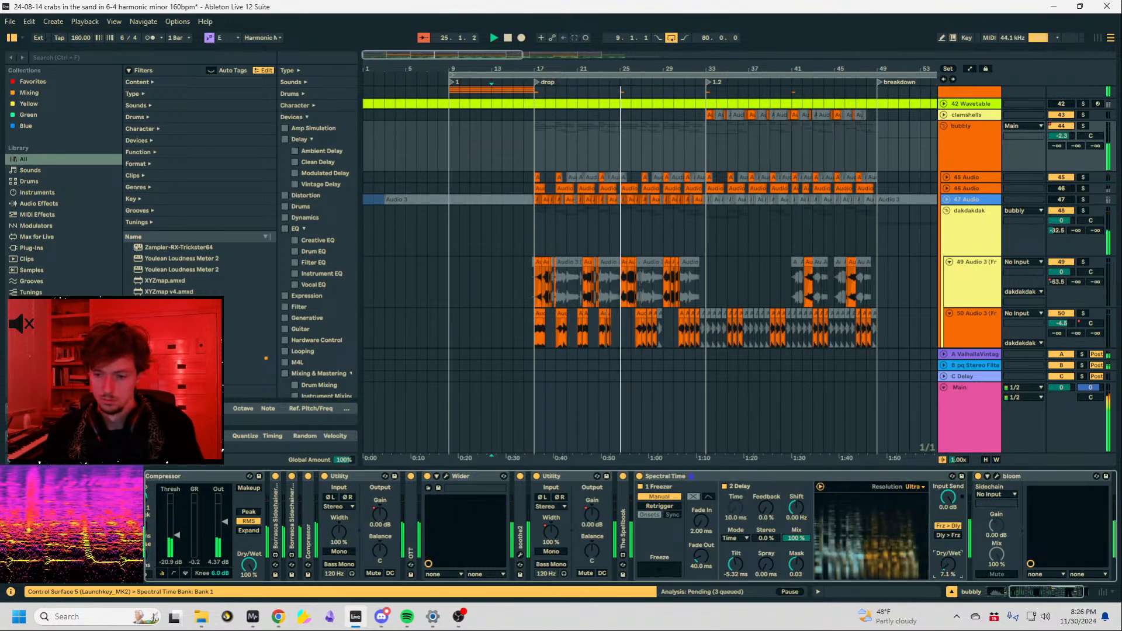
Replay from bar 25, collapse the bubbly group and mute it.
{"action": "left_click", "coordinate": [617, 147]}
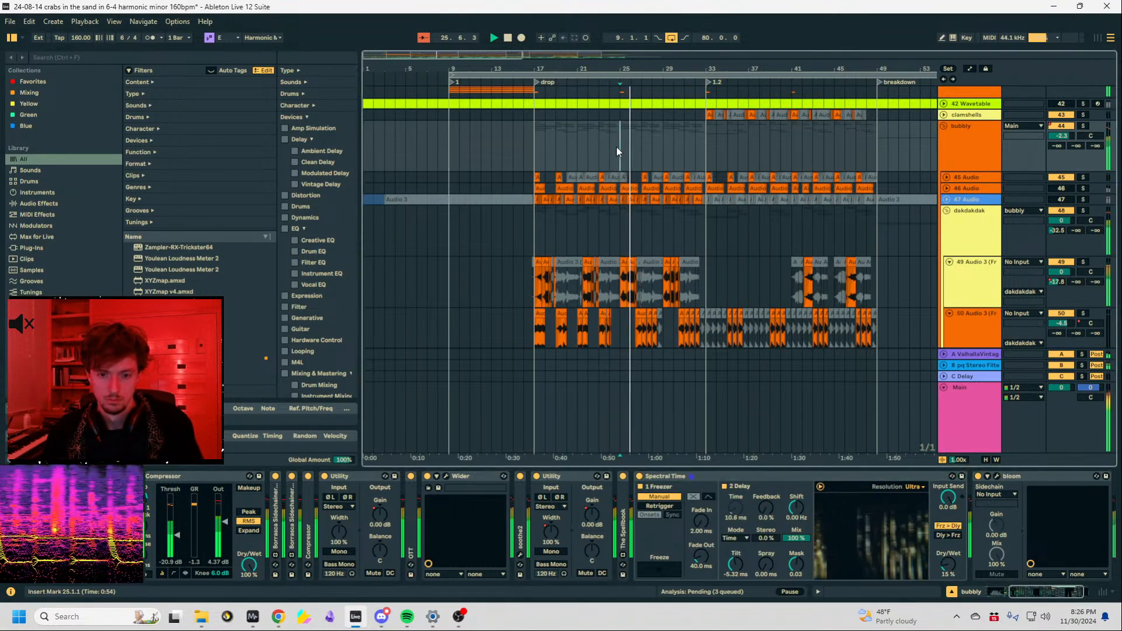
{"action": "left_click", "coordinate": [946, 134]}
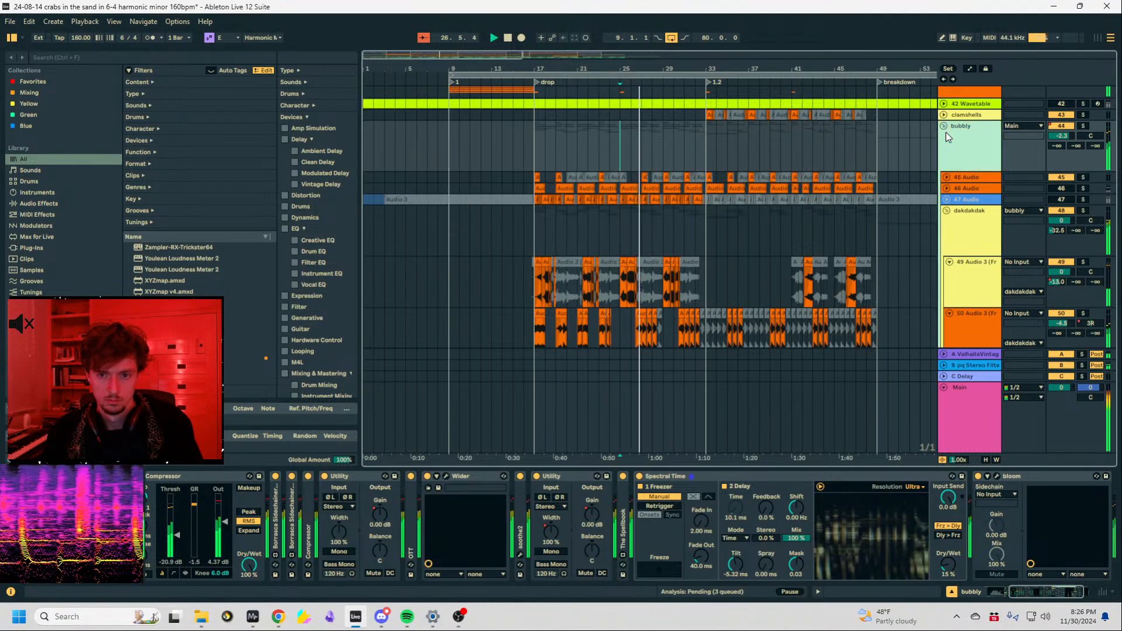
{"action": "left_click", "coordinate": [944, 126]}
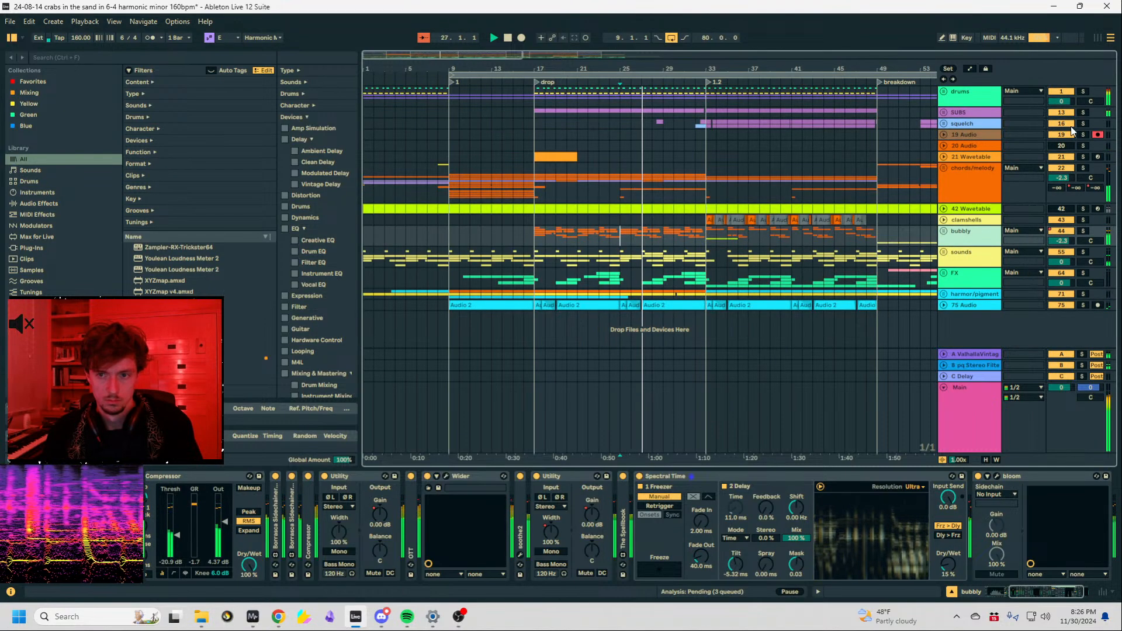
{"action": "left_click", "coordinate": [1063, 233]}
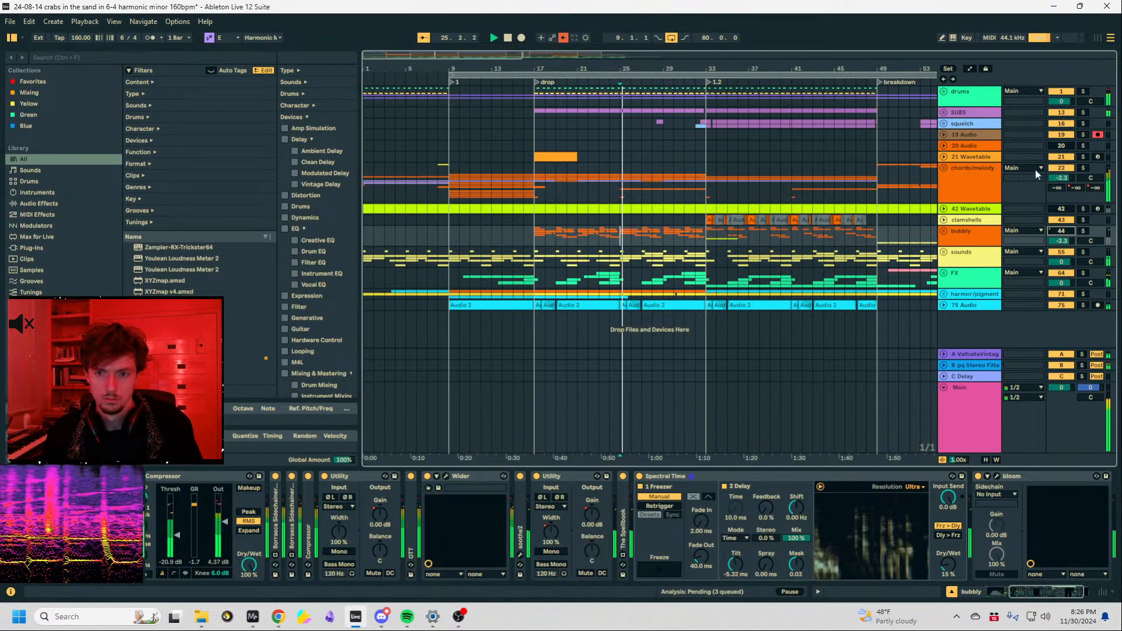
Solo the chords/melody group and fold the two Auto Filter devices at the end of its chain.
{"action": "left_click", "coordinate": [985, 175]}
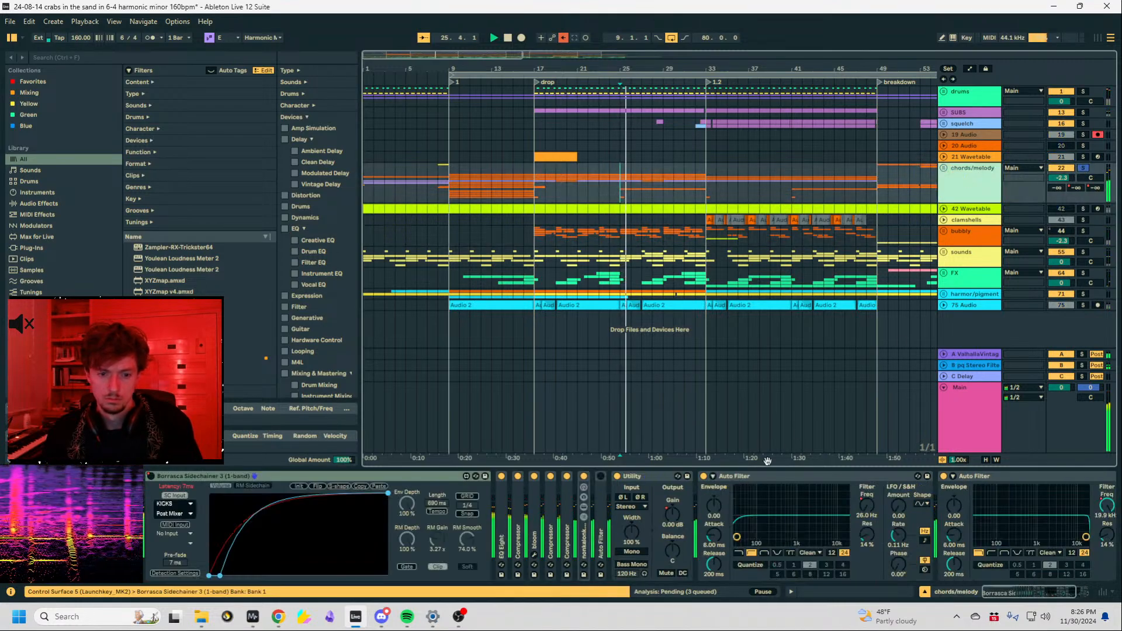
{"action": "double_click", "coordinate": [759, 476]}
{"action": "double_click", "coordinate": [759, 477]}
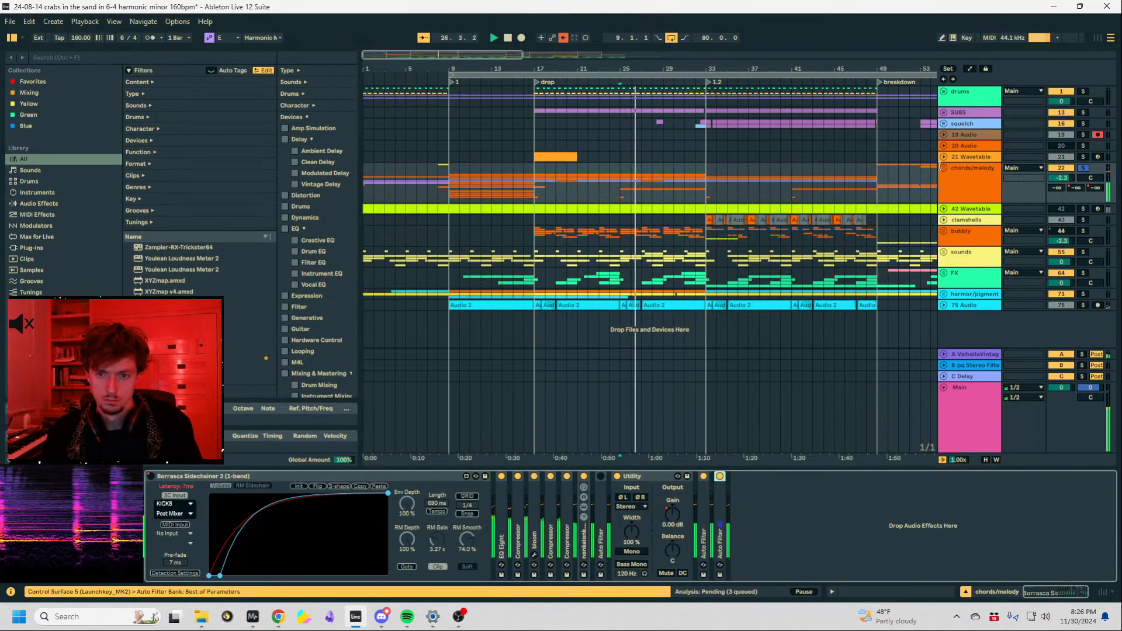
Expand the chords/melody group and look over its individual tracks during playback.
{"action": "left_click", "coordinate": [945, 169]}
{"action": "scroll", "coordinate": [977, 189], "scroll_direction": "down", "scroll_amount": 5}
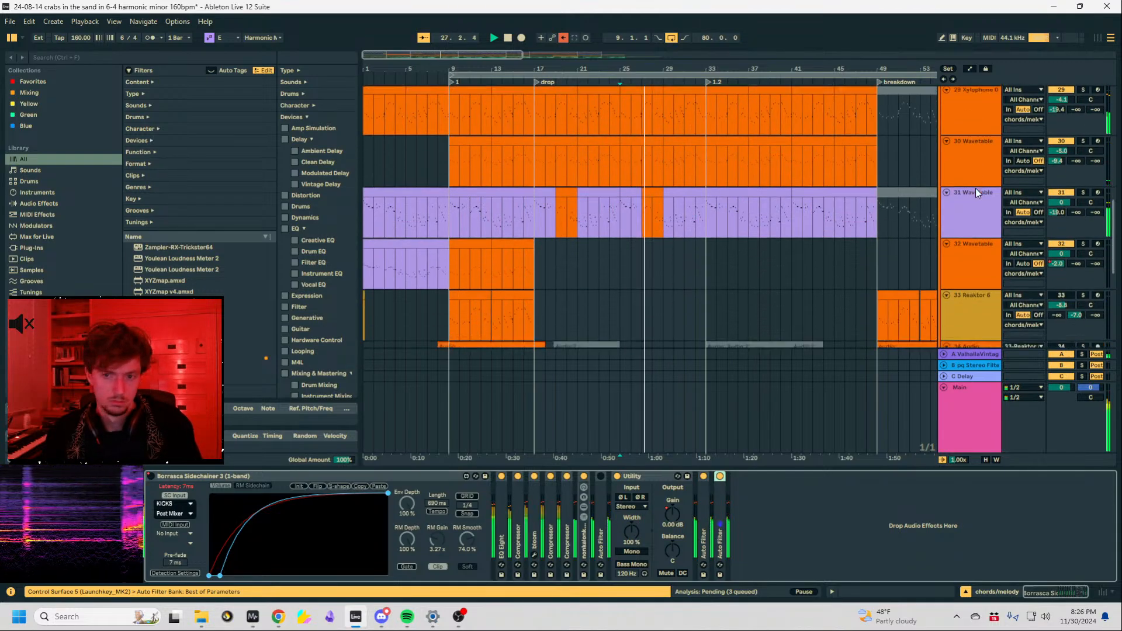
{"action": "scroll", "coordinate": [975, 190], "scroll_direction": "down", "scroll_amount": 4}
{"action": "scroll", "coordinate": [975, 240], "scroll_direction": "up", "scroll_amount": 6}
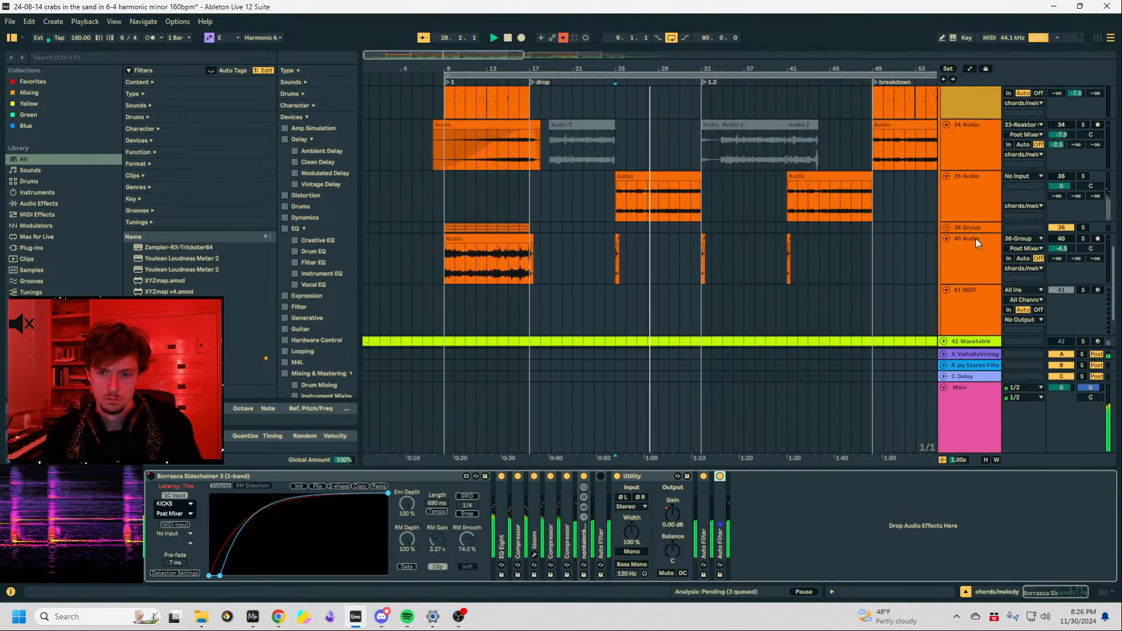
{"action": "scroll", "coordinate": [962, 241], "scroll_direction": "up", "scroll_amount": 8}
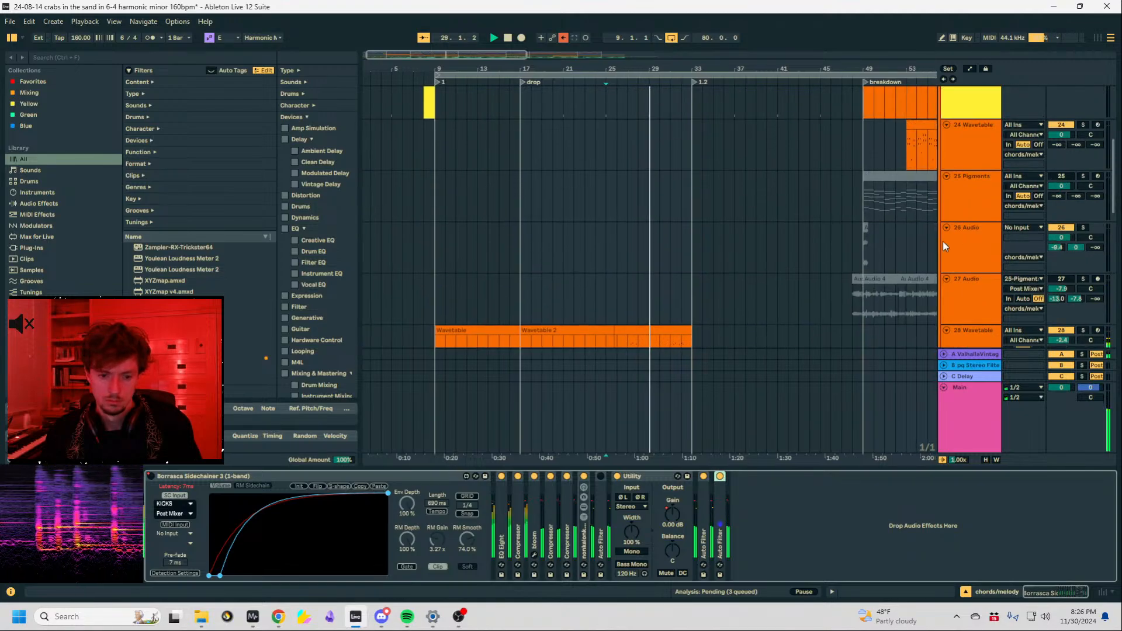
{"action": "scroll", "coordinate": [609, 269], "scroll_direction": "up", "scroll_amount": 6}
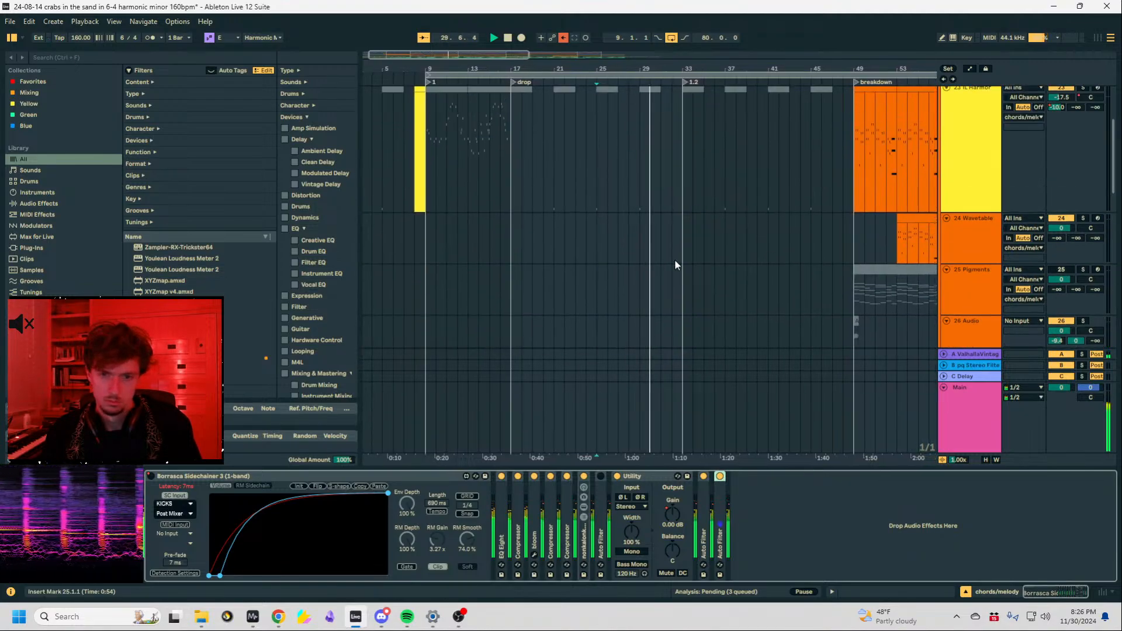
{"action": "scroll", "coordinate": [924, 228], "scroll_direction": "down", "scroll_amount": 6}
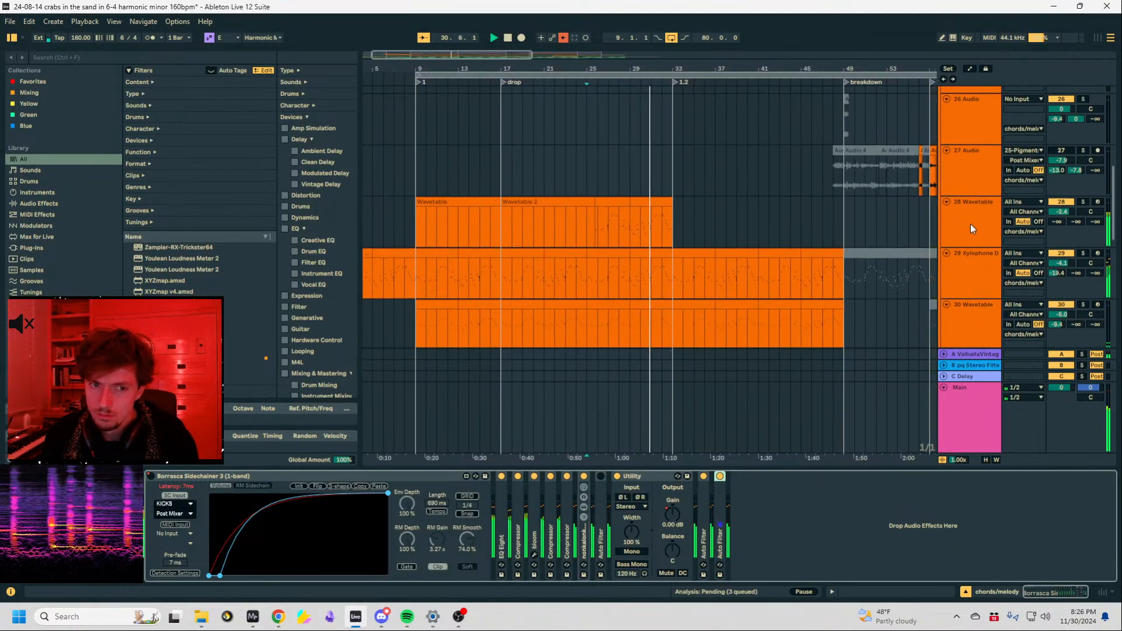
Solo the Xylophone Dark track in the chords/melody group and fold its stereo filter rack and EQ Eight.
{"action": "left_click", "coordinate": [971, 222]}
{"action": "scroll", "coordinate": [971, 225], "scroll_direction": "down", "scroll_amount": 1}
{"action": "left_click", "coordinate": [976, 222]}
{"action": "left_click", "coordinate": [1085, 194]}
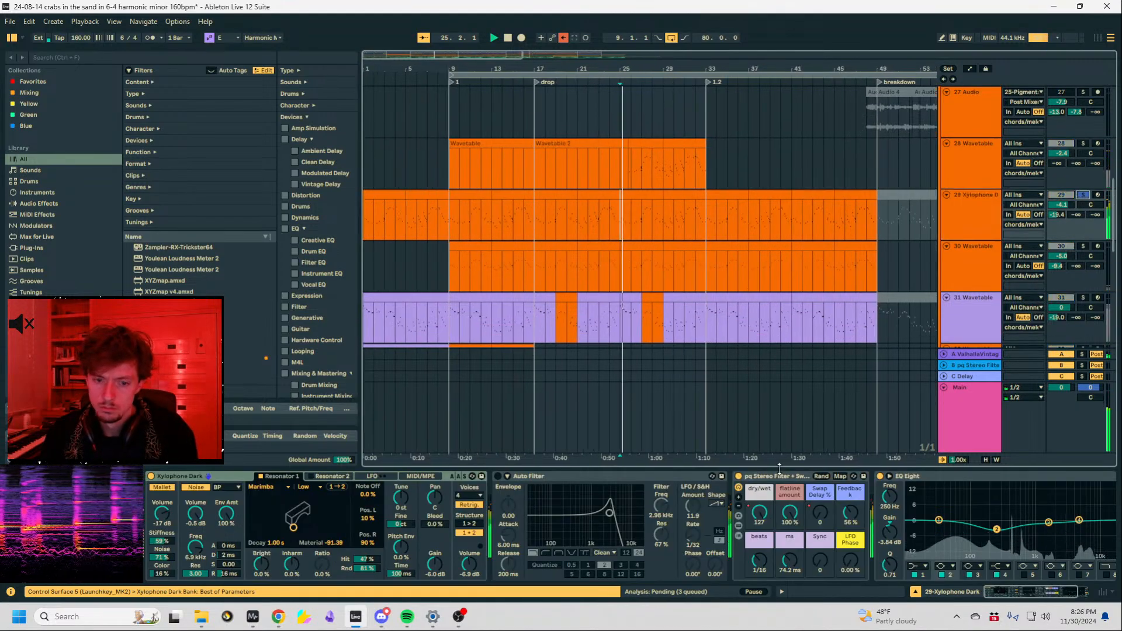
{"action": "left_click", "coordinate": [765, 477]}
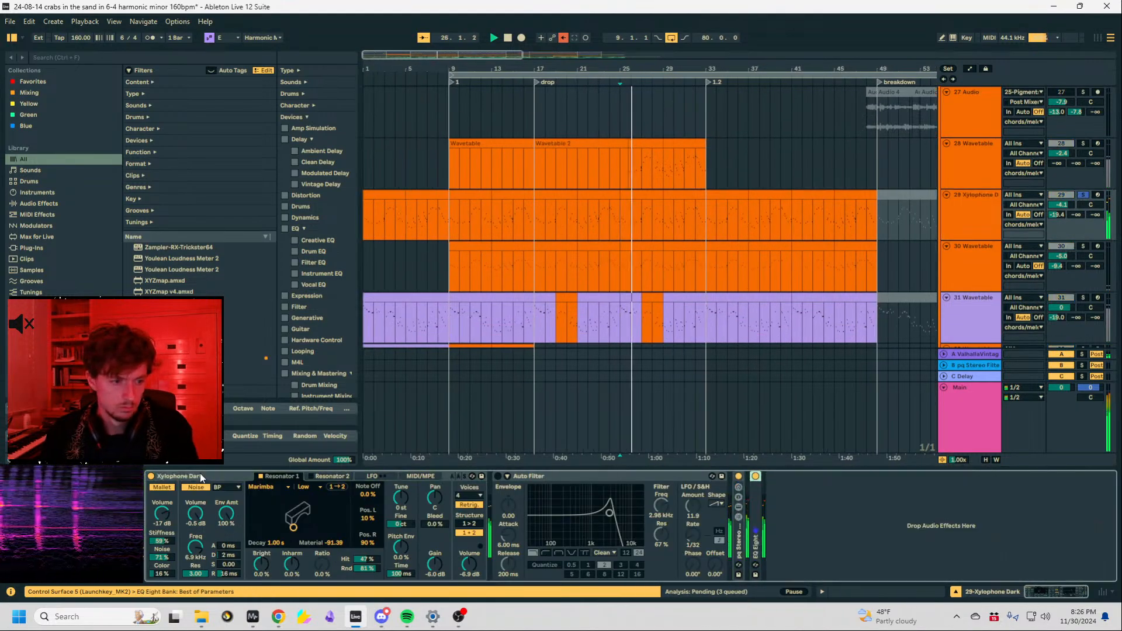
Show the Smooth automation of the chords/melody group's TransientSmoother and reduce its range between bars 24 and 33.
{"action": "scroll", "coordinate": [982, 188], "scroll_direction": "up", "scroll_amount": 8}
{"action": "left_click", "coordinate": [989, 190]}
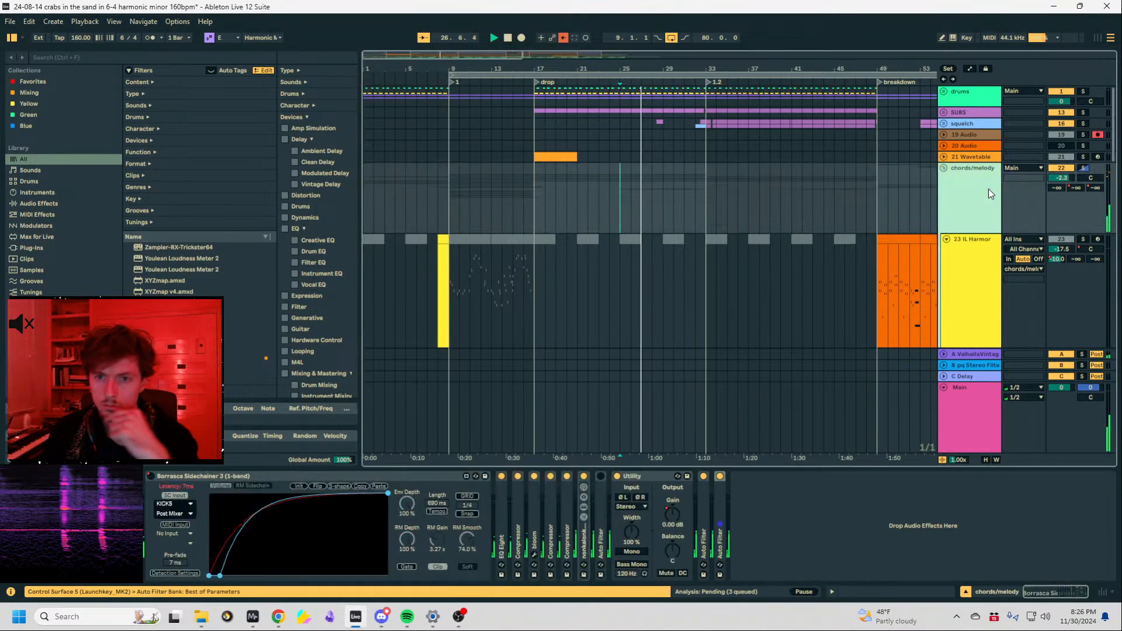
{"action": "double_click", "coordinate": [584, 533]}
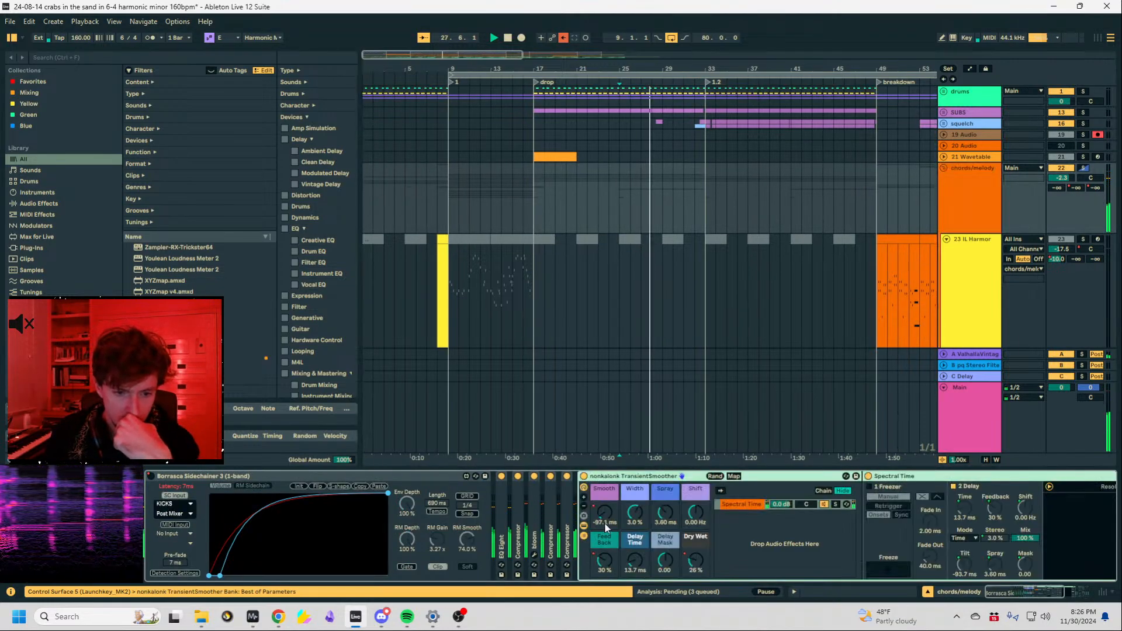
{"action": "left_click", "coordinate": [604, 513]}
{"action": "key", "text": "a"}
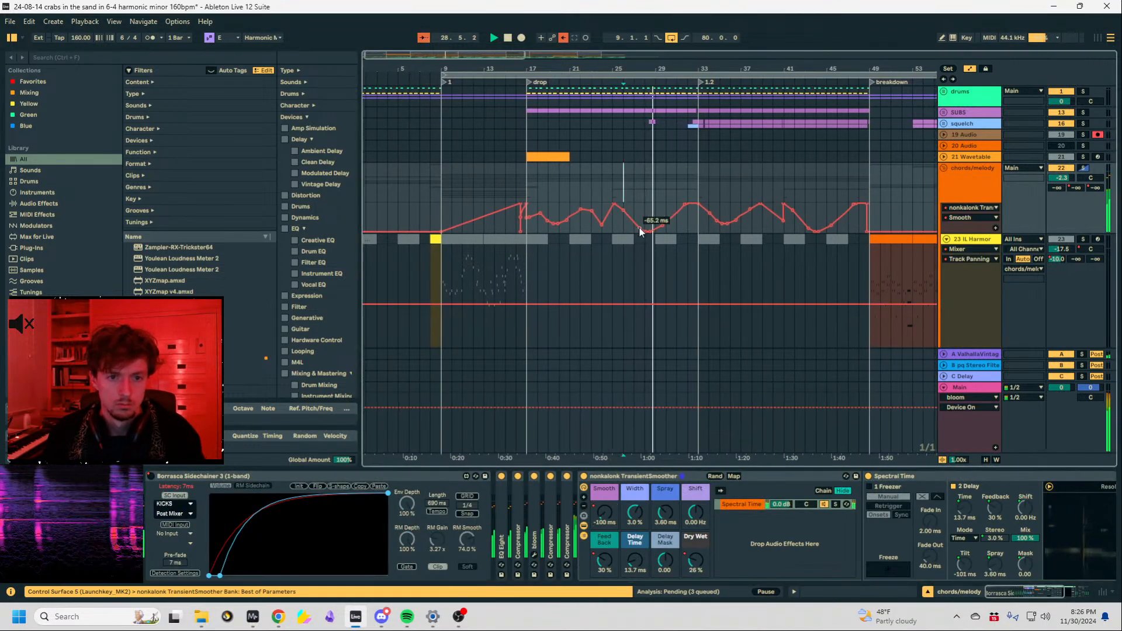
{"action": "left_click_drag", "start_coordinate": [685, 228], "coordinate": [602, 225]}
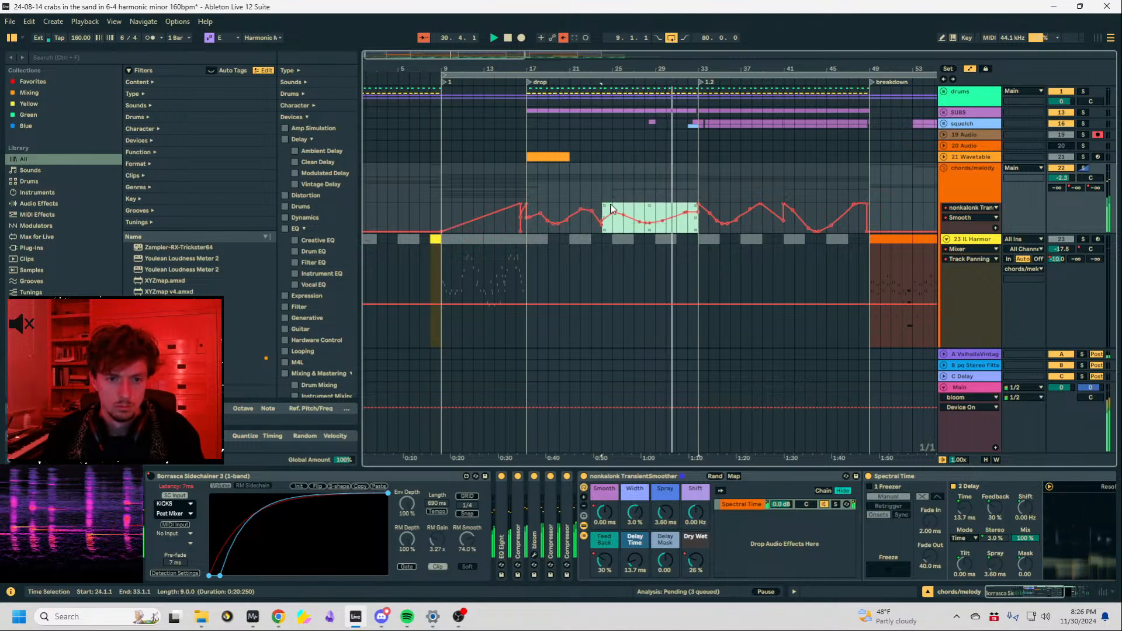
Replay from bar 24 and unsolo the chords/melody group to hear it in the full mix.
{"action": "key", "text": "space"}
{"action": "key", "text": "space"}
{"action": "left_click", "coordinate": [1083, 168]}
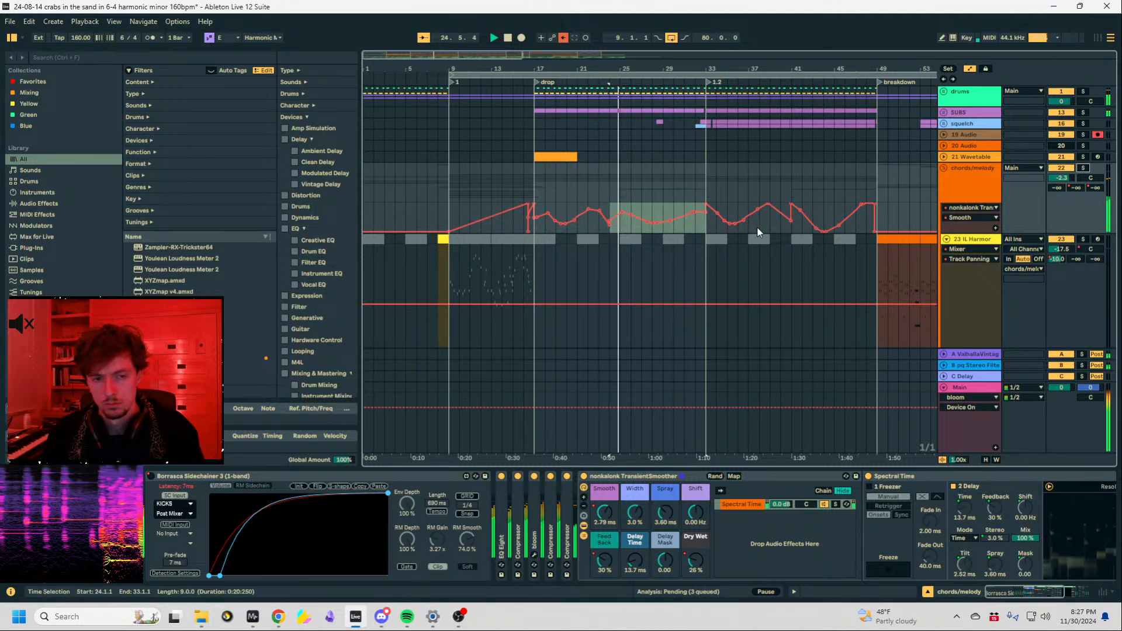
{"action": "left_click", "coordinate": [459, 616]}
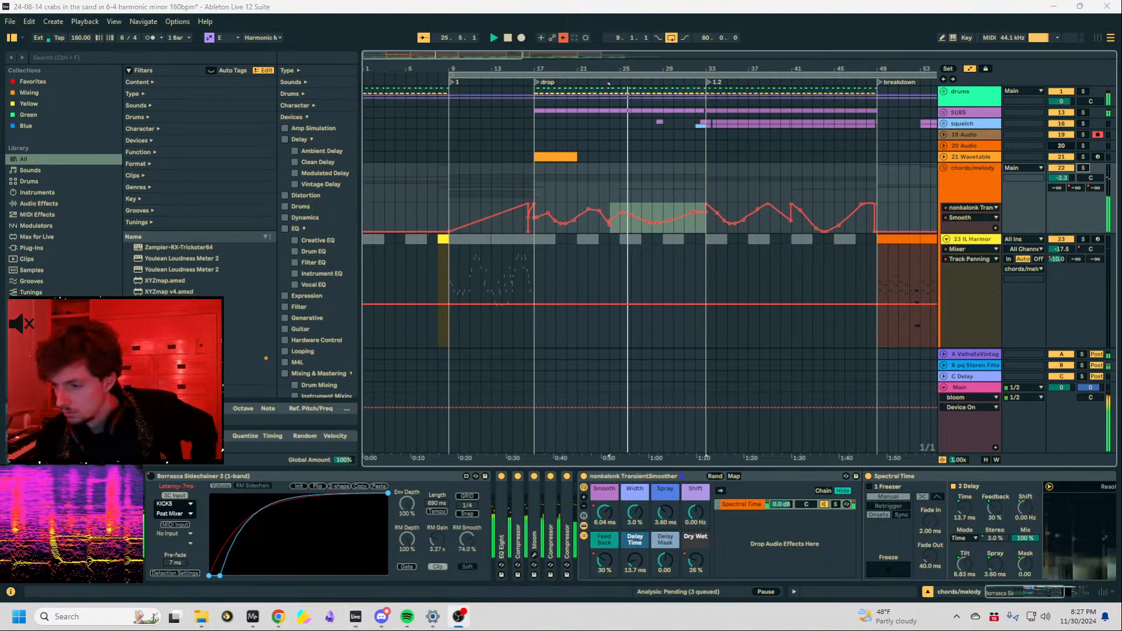
Hide the automation lanes and play the full mix from bar 13.
{"action": "scroll", "coordinate": [997, 177], "scroll_direction": "down", "scroll_amount": 10}
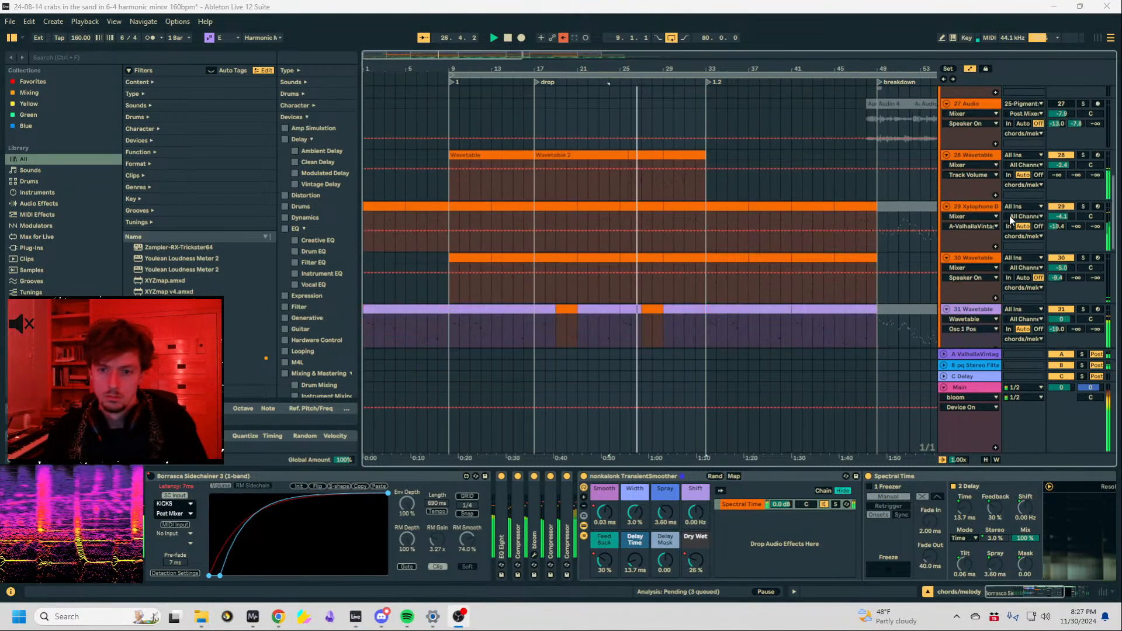
{"action": "scroll", "coordinate": [1038, 236], "scroll_direction": "down", "scroll_amount": 5}
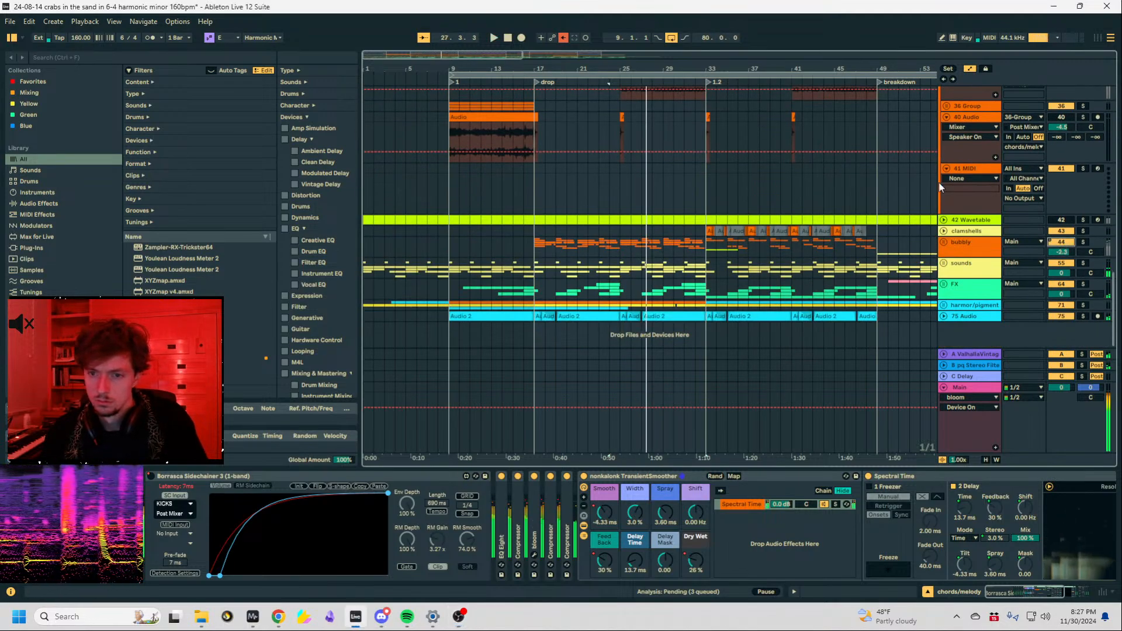
{"action": "left_click", "coordinate": [563, 37]}
{"action": "left_click", "coordinate": [485, 249]}
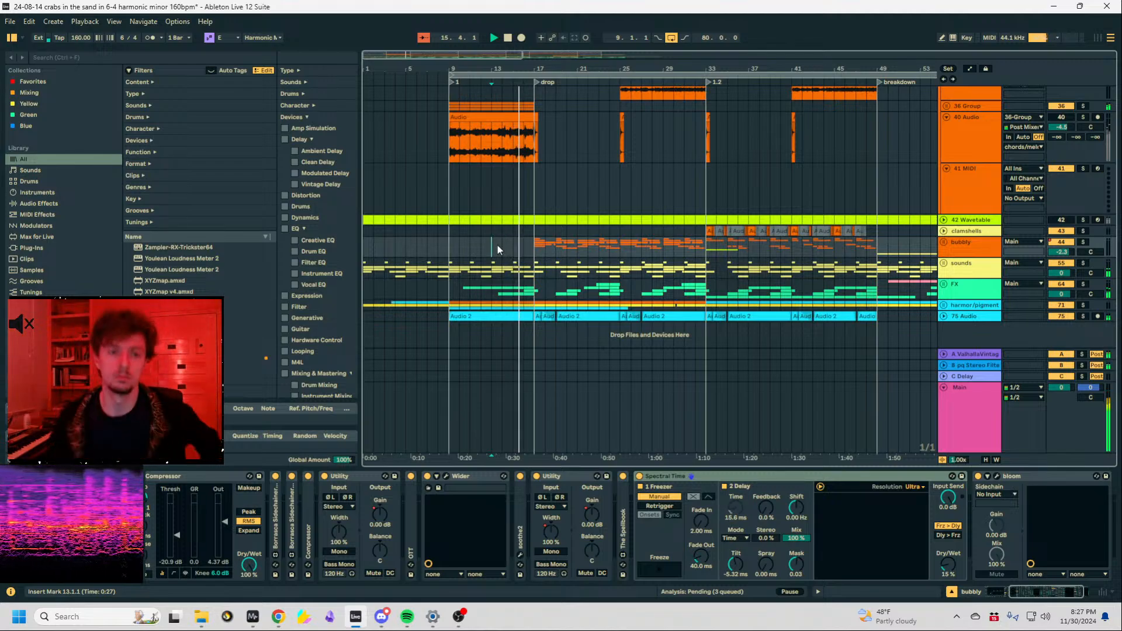
Select the chords/melody group and examine its track levels as playback enters the drop.
{"action": "scroll", "coordinate": [496, 244], "scroll_direction": "up", "scroll_amount": 6}
{"action": "scroll", "coordinate": [593, 249], "scroll_direction": "up", "scroll_amount": 5}
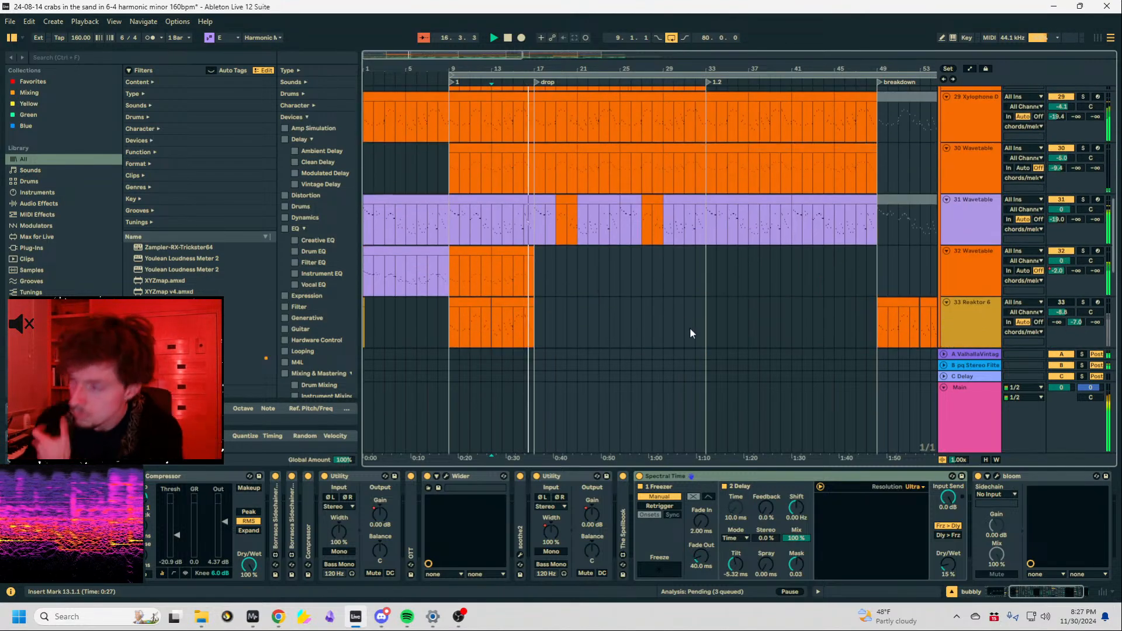
{"action": "scroll", "coordinate": [856, 216], "scroll_direction": "up", "scroll_amount": 9}
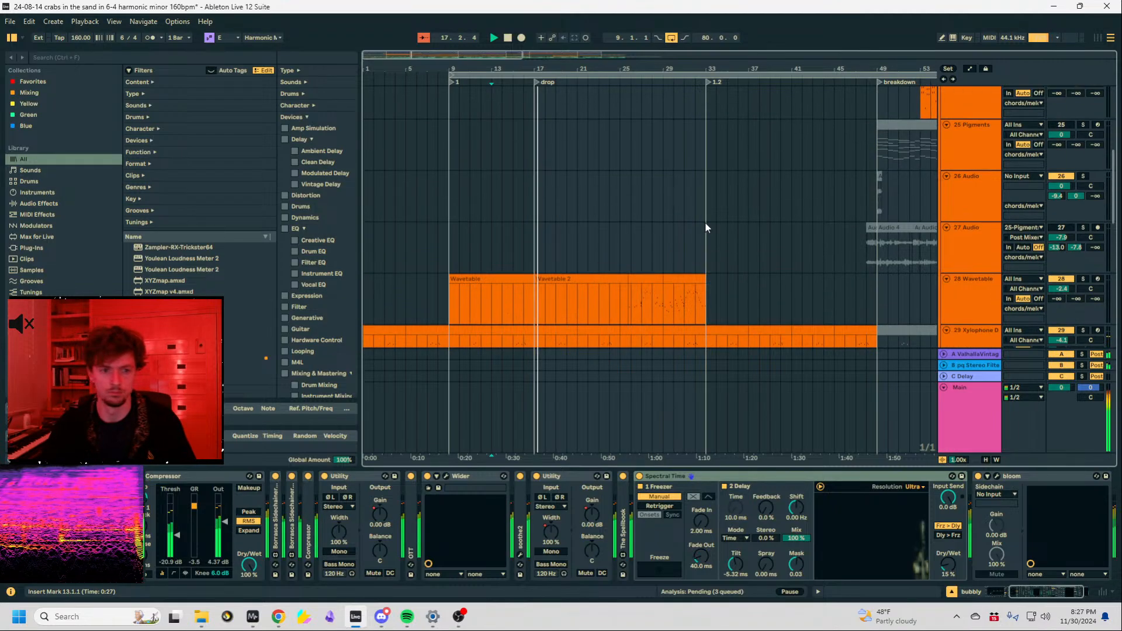
{"action": "left_click", "coordinate": [966, 191]}
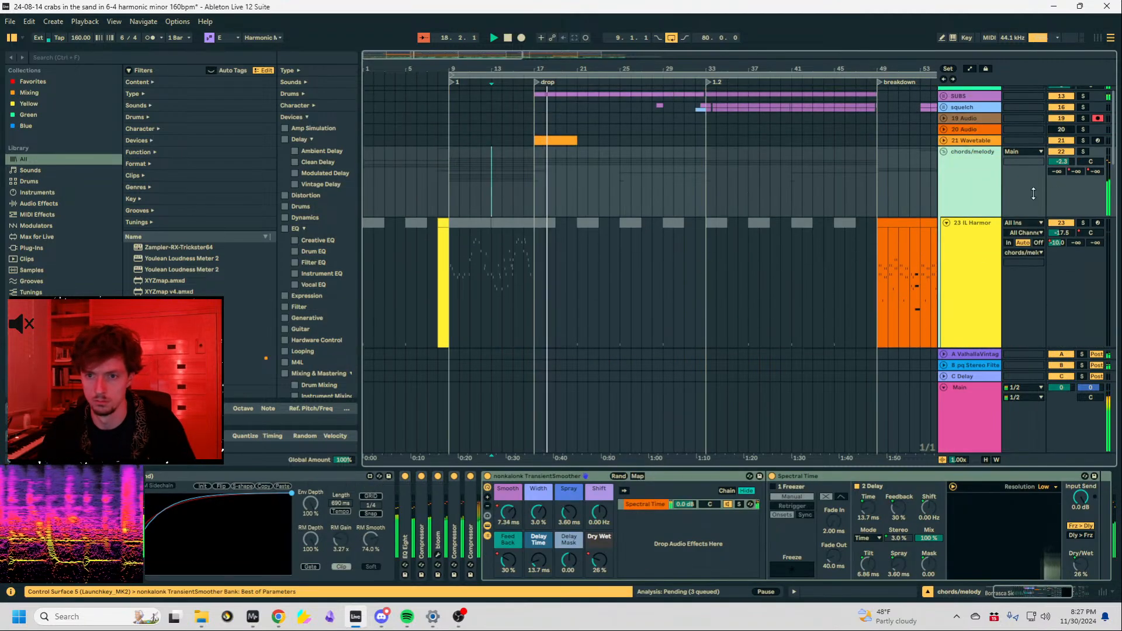
{"action": "scroll", "coordinate": [997, 258], "scroll_direction": "down", "scroll_amount": 9}
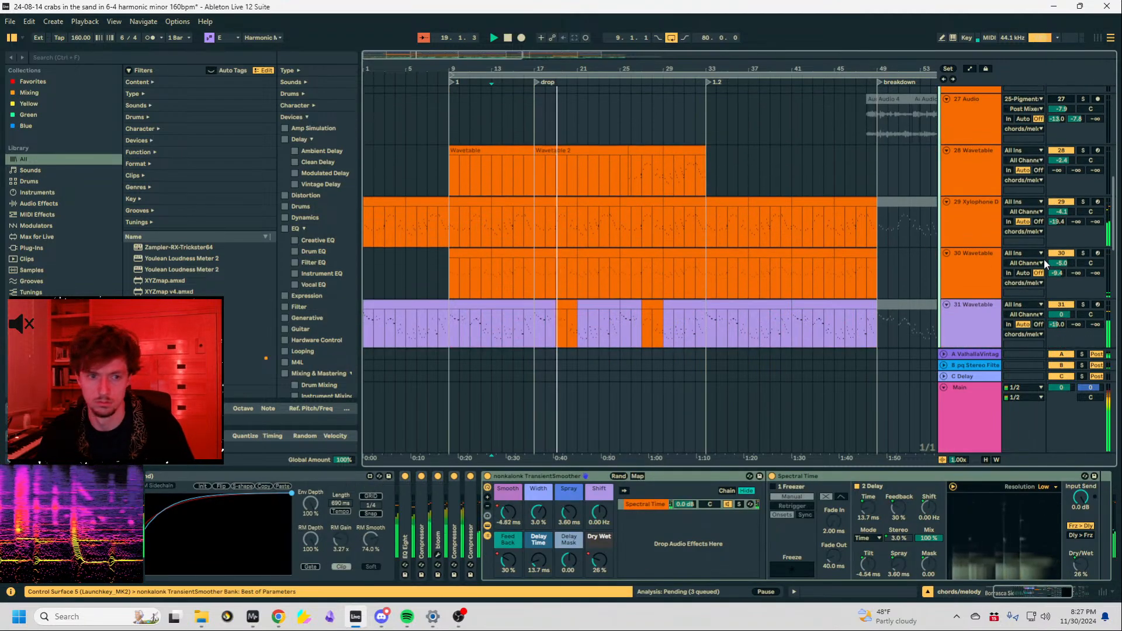
{"action": "scroll", "coordinate": [977, 274], "scroll_direction": "up", "scroll_amount": 3}
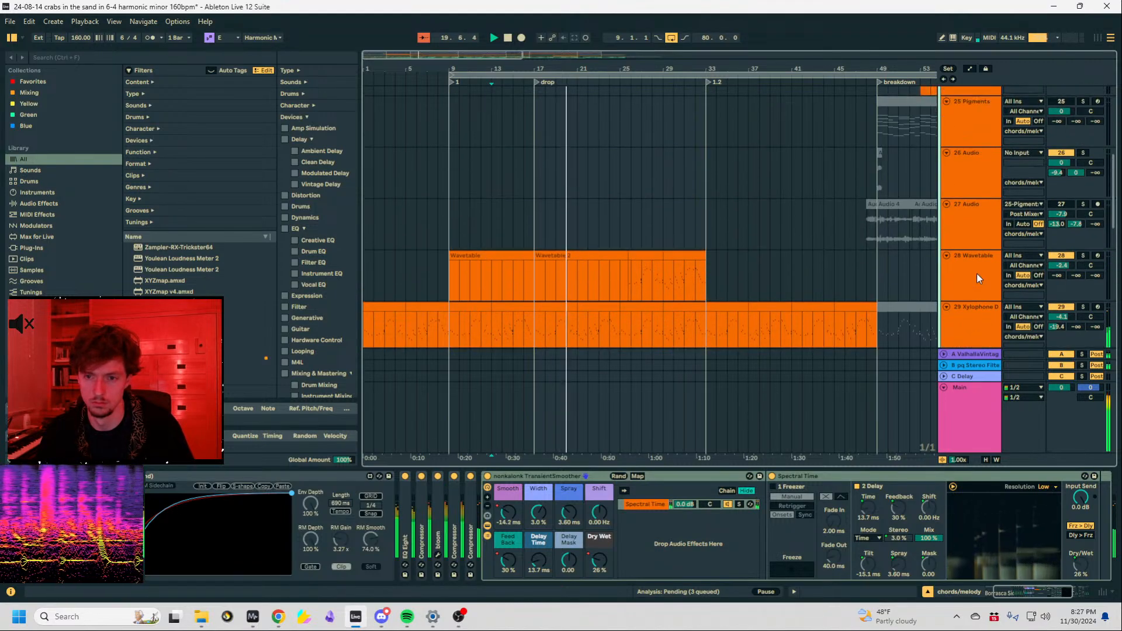
{"action": "scroll", "coordinate": [977, 274], "scroll_direction": "up", "scroll_amount": 5}
Fold TransientSmoother, unfold the last Auto Filter on the chords/melody group and check its Frequency automation.
{"action": "double_click", "coordinate": [538, 476]}
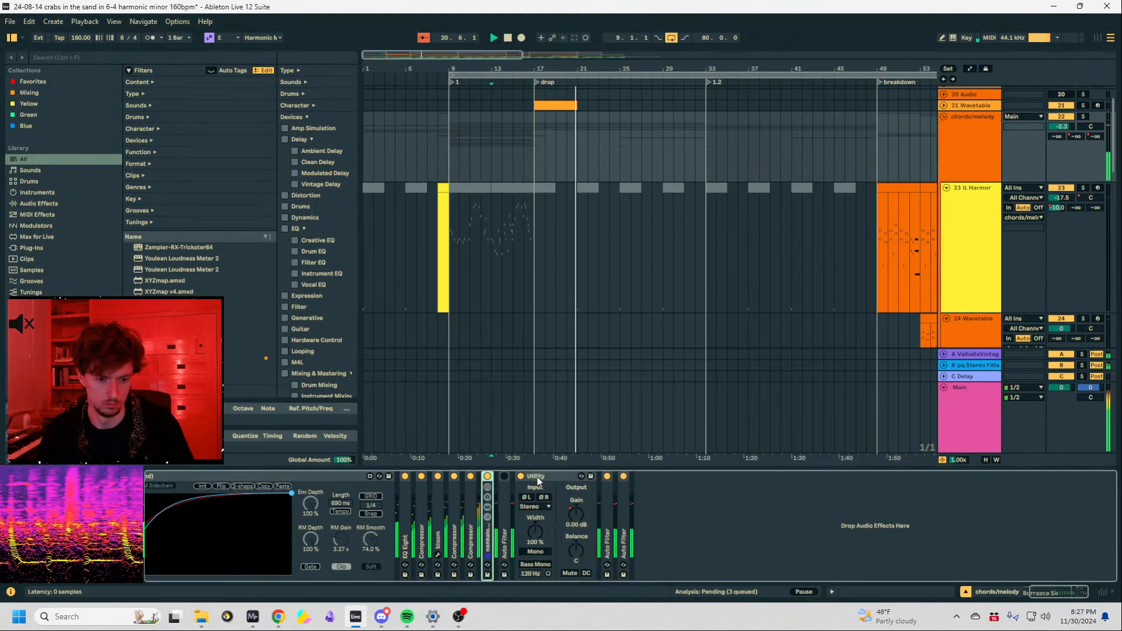
{"action": "double_click", "coordinate": [630, 517]}
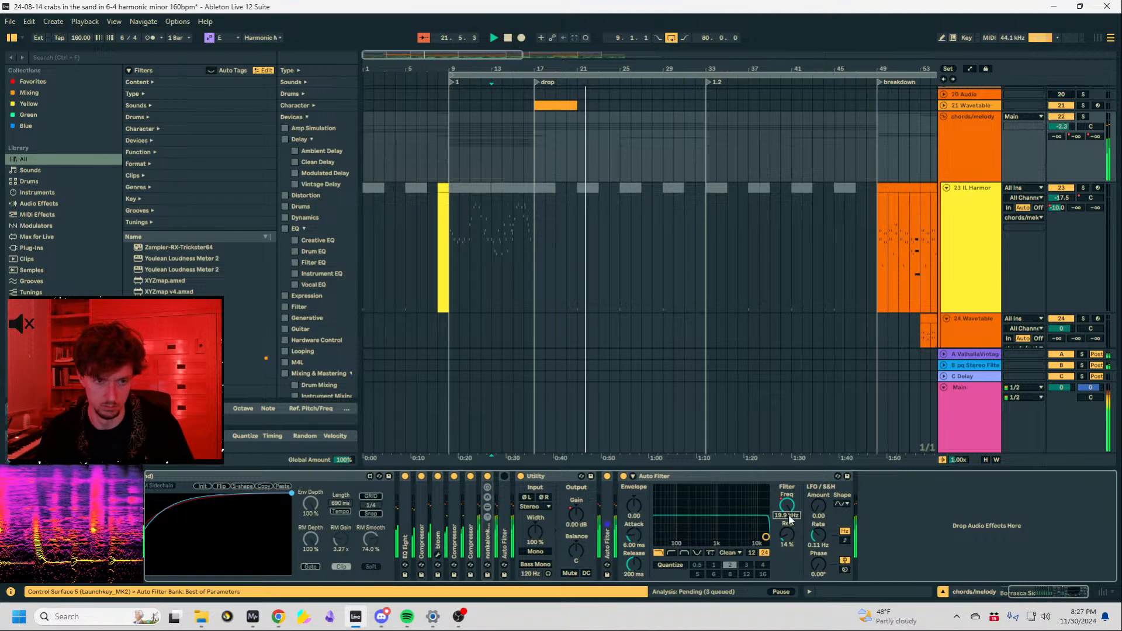
{"action": "key", "text": "a"}
{"action": "left_click_drag", "start_coordinate": [536, 162], "coordinate": [507, 154]}
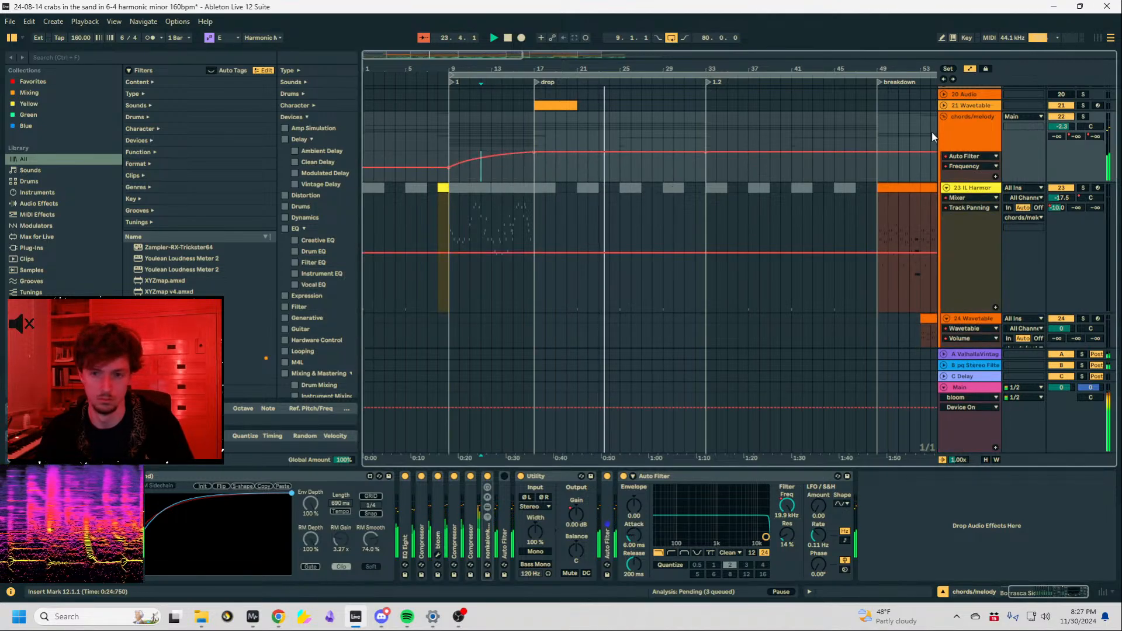
{"action": "key", "text": "a"}
Expand the bubbly group and zoom in on track 51's Audio 3 (Freeze) clip near bar 24.
{"action": "scroll", "coordinate": [642, 236], "scroll_direction": "down", "scroll_amount": 6}
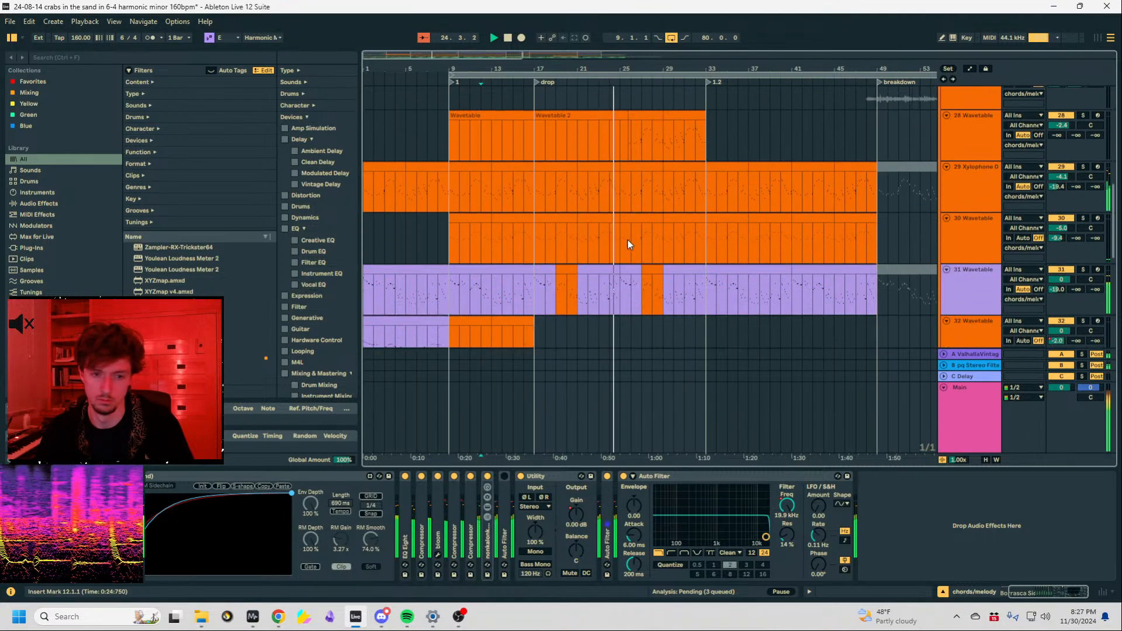
{"action": "scroll", "coordinate": [628, 244], "scroll_direction": "down", "scroll_amount": 8}
{"action": "left_click", "coordinate": [971, 250]}
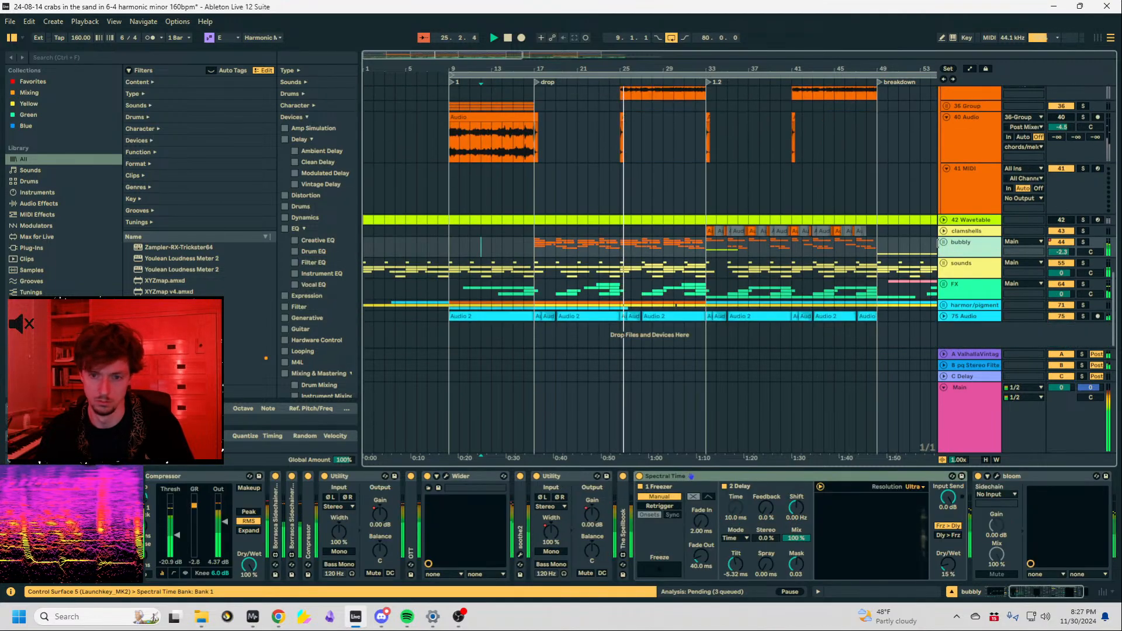
{"action": "left_click", "coordinate": [944, 242]}
{"action": "scroll", "coordinate": [848, 234], "scroll_direction": "down", "scroll_amount": 5}
{"action": "left_click", "coordinate": [740, 214]}
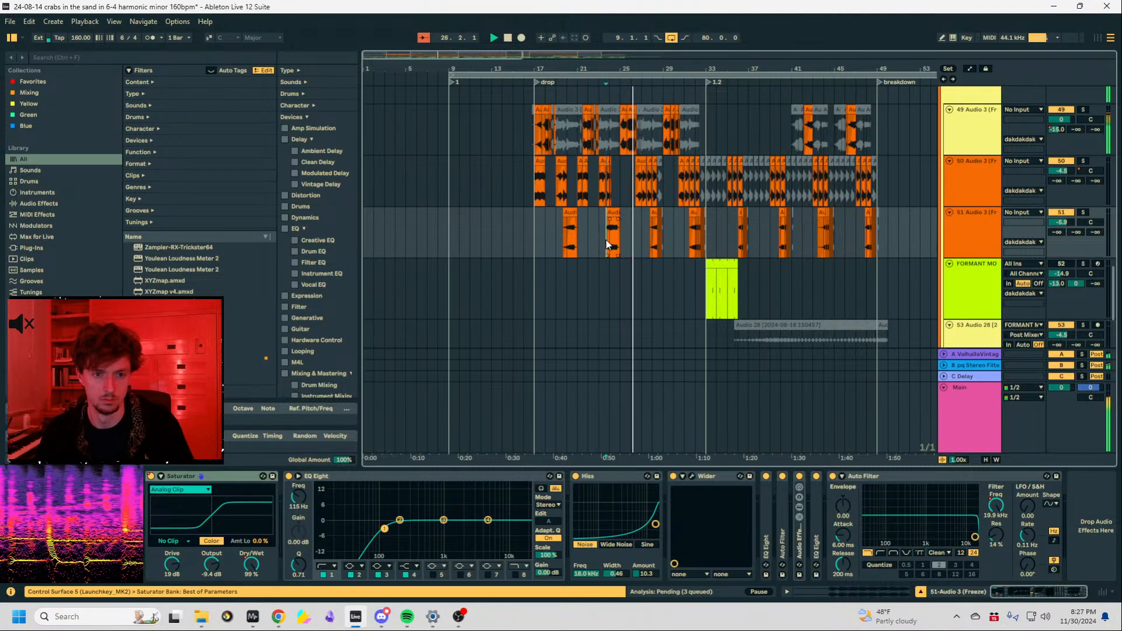
{"action": "left_click_drag", "start_coordinate": [611, 73], "coordinate": [608, 181]}
Unfold track 51's Audio Effect Rack to show its Shifter, and solo the track from bar 24.
{"action": "double_click", "coordinate": [800, 538]}
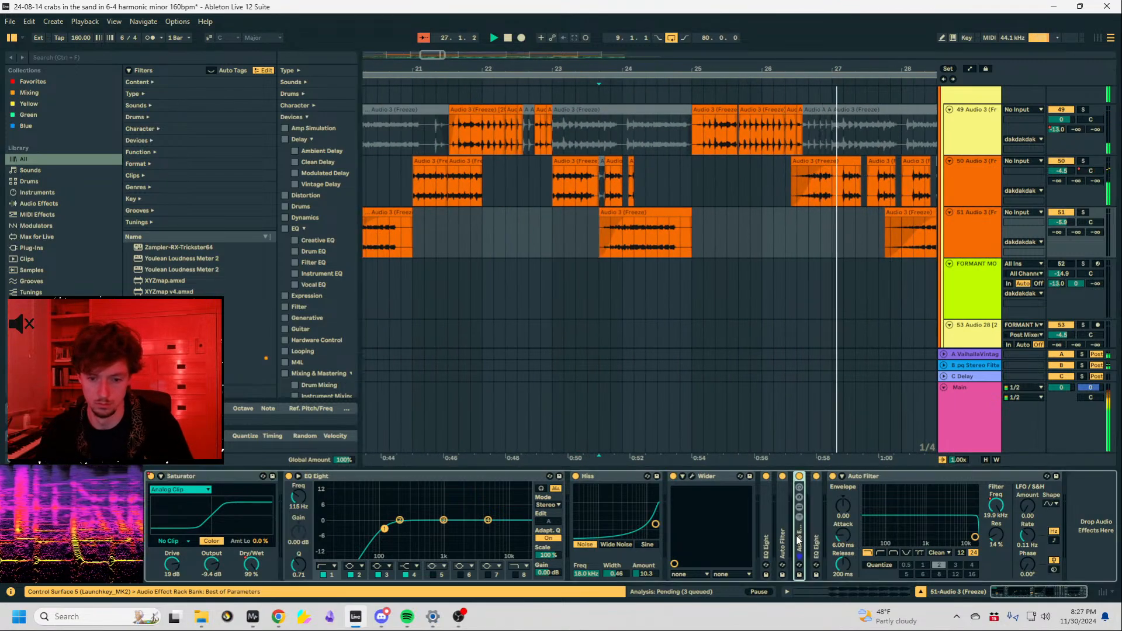
{"action": "left_click", "coordinate": [991, 478]}
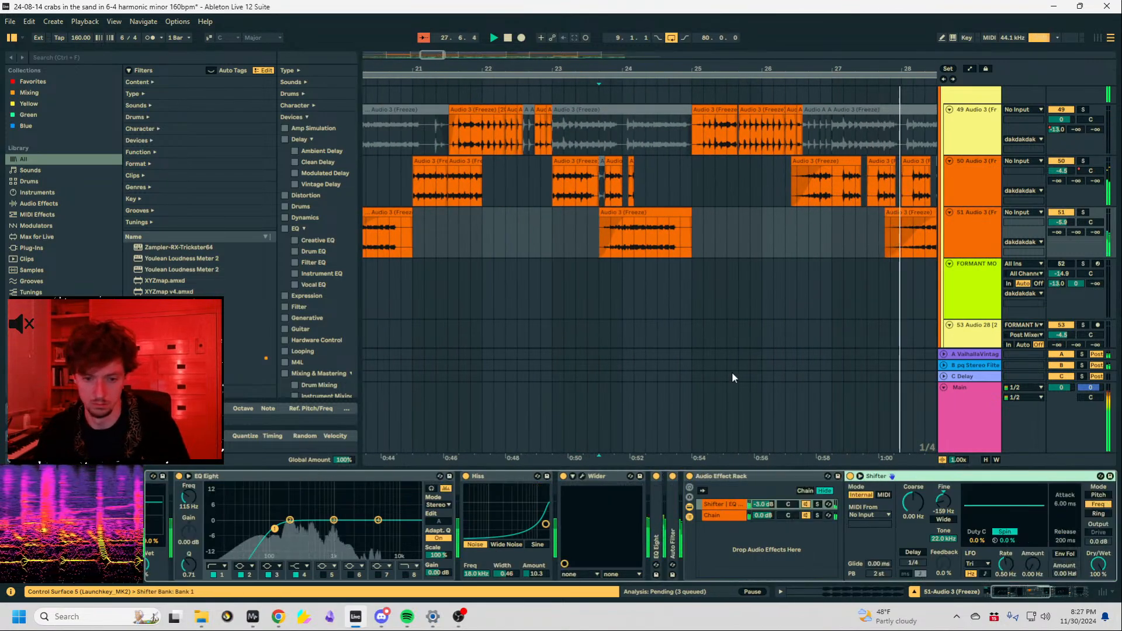
{"action": "left_click", "coordinate": [639, 248]}
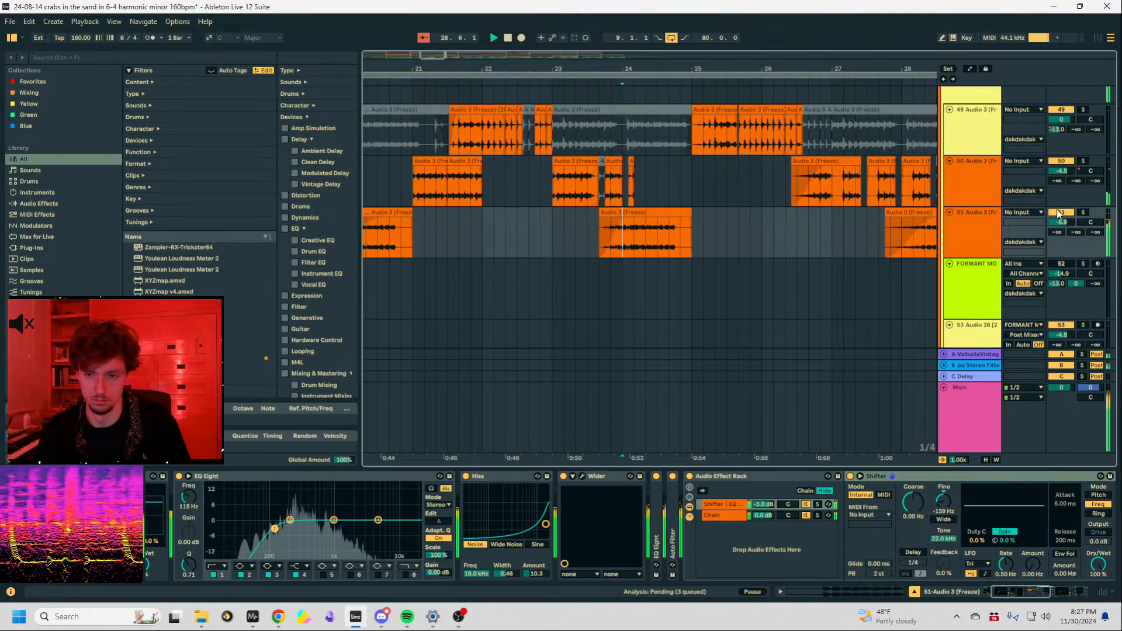
{"action": "left_click", "coordinate": [1083, 212]}
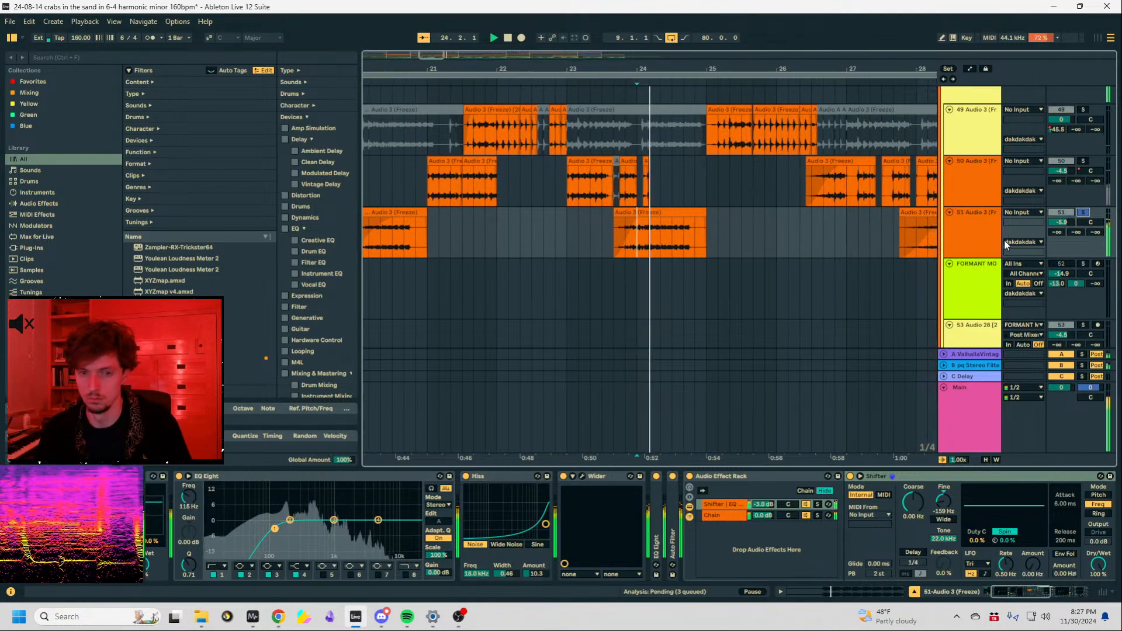
Add a Saturator at the end of track 51's device chain and replay its clip near bar 24.
{"action": "left_click", "coordinate": [61, 58]}
{"action": "type", "text": "sat"}
{"action": "key", "text": "Down"}
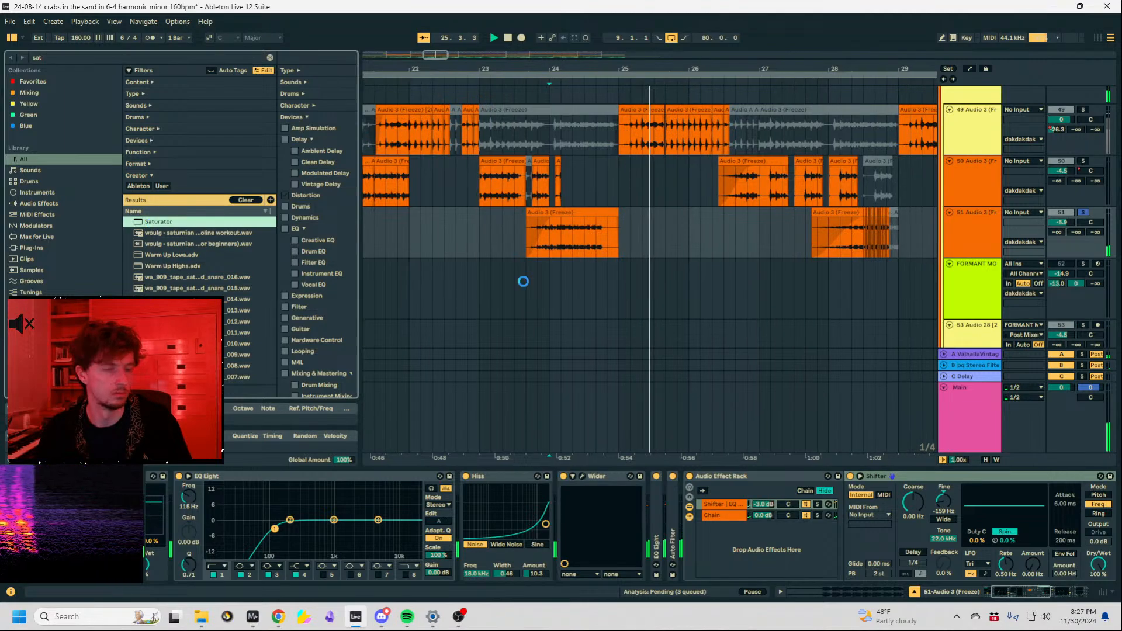
{"action": "key", "text": "Return"}
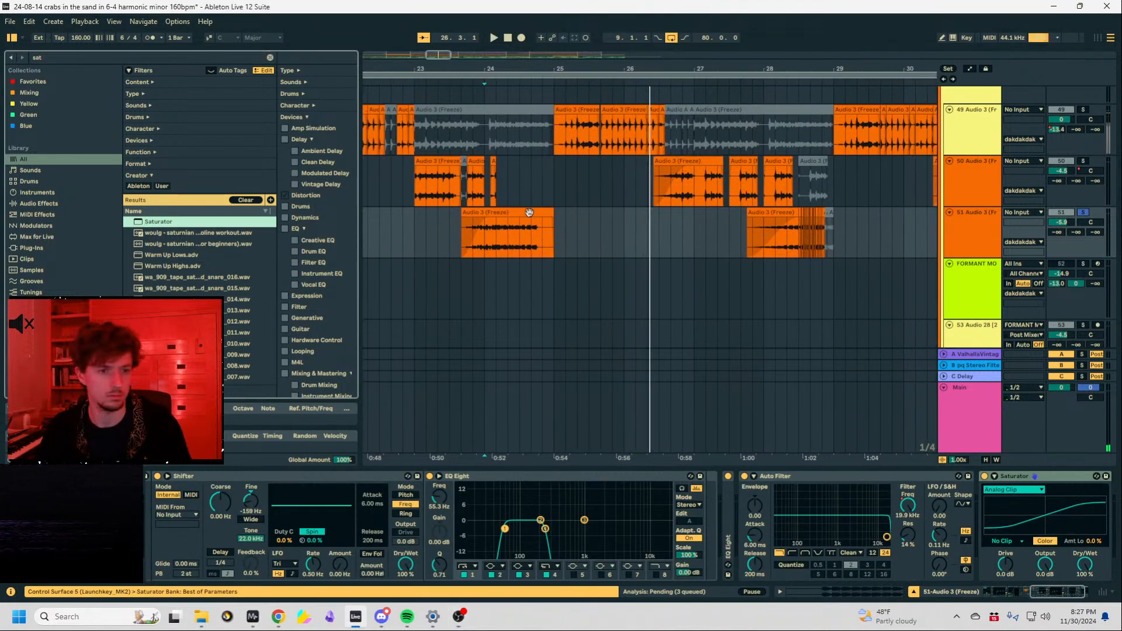
{"action": "left_click", "coordinate": [490, 244]}
{"action": "left_click", "coordinate": [1022, 476]}
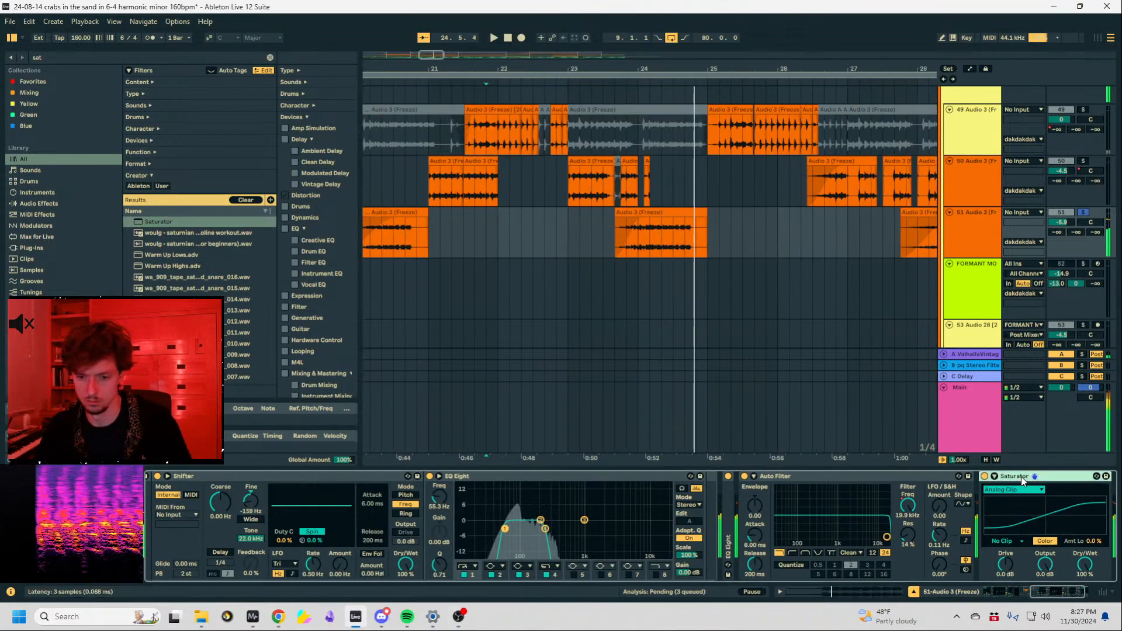
{"action": "left_click", "coordinate": [966, 247]}
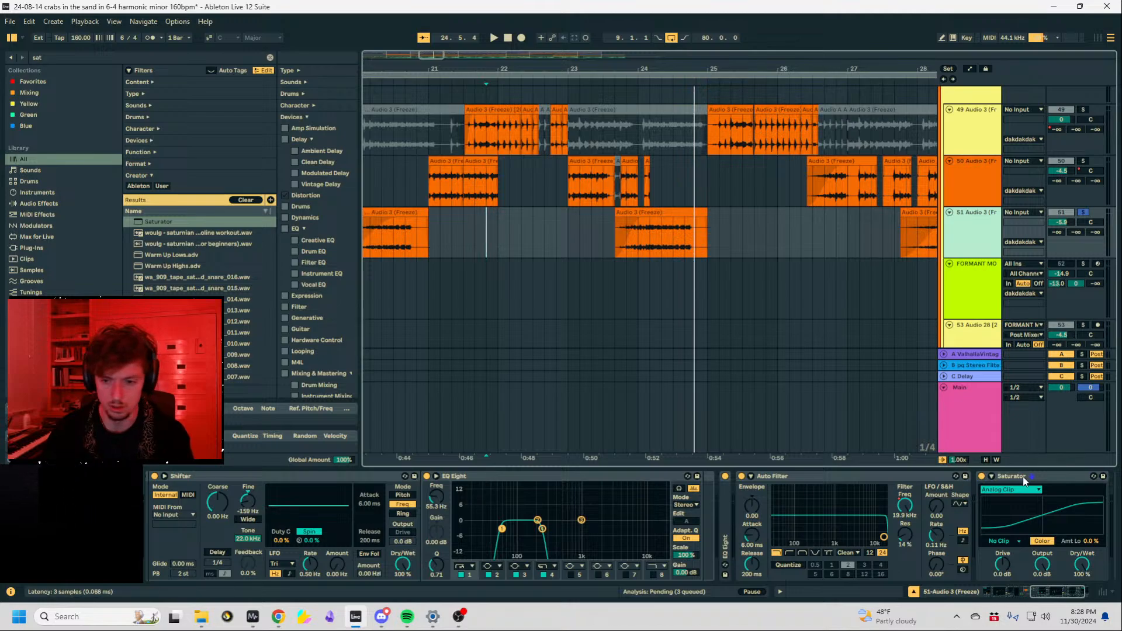
Move the Saturator to directly after EQ Eight inside track 51's Audio Effect Rack and replay the clip near bar 24.
{"action": "left_click_drag", "start_coordinate": [1024, 476], "coordinate": [658, 504]}
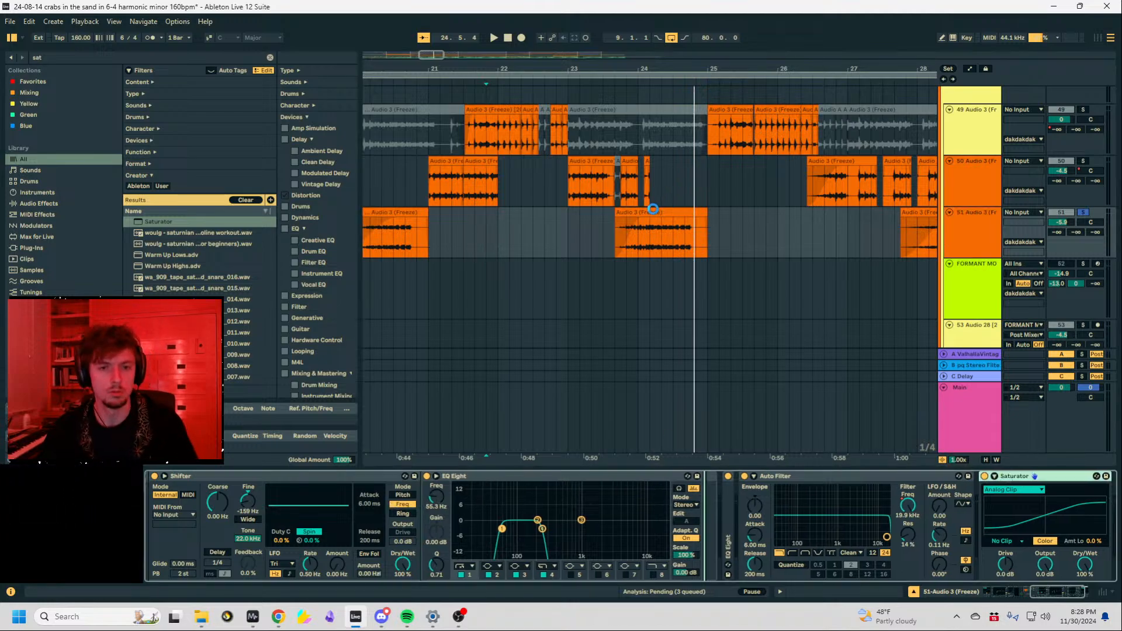
{"action": "left_click_drag", "start_coordinate": [653, 209], "coordinate": [653, 208]}
{"action": "left_click", "coordinate": [655, 209]}
{"action": "key", "text": "space"}
Select the Shifter chain in track 51's Audio Effect Rack and play the clip with that chain's EQ Eight bypassed.
{"action": "left_click", "coordinate": [297, 477]}
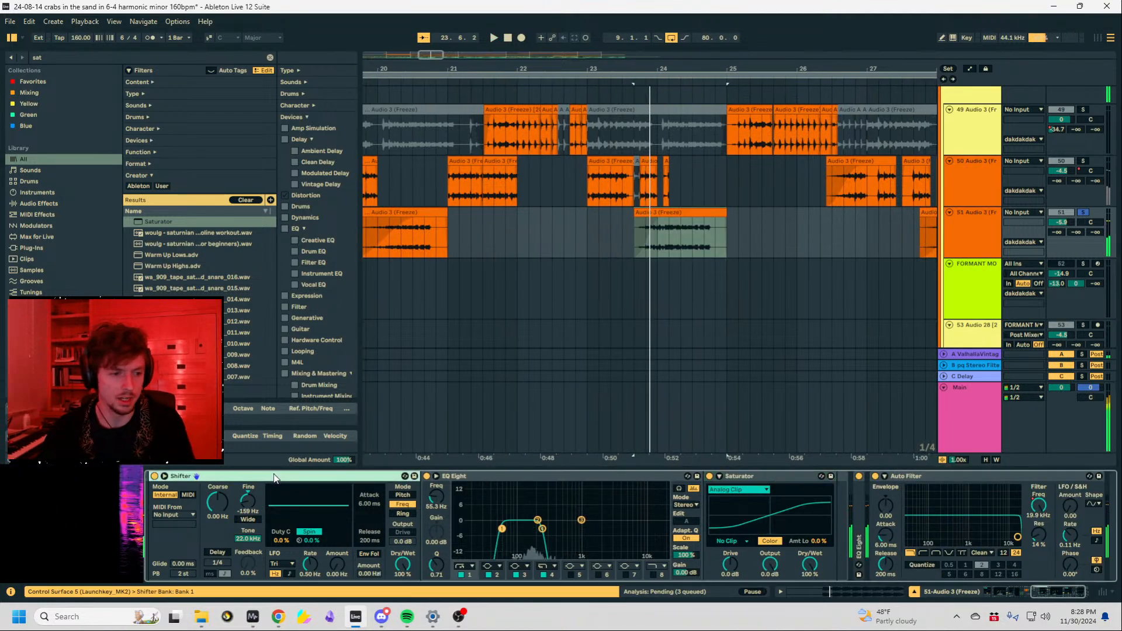
{"action": "key", "text": "Left"}
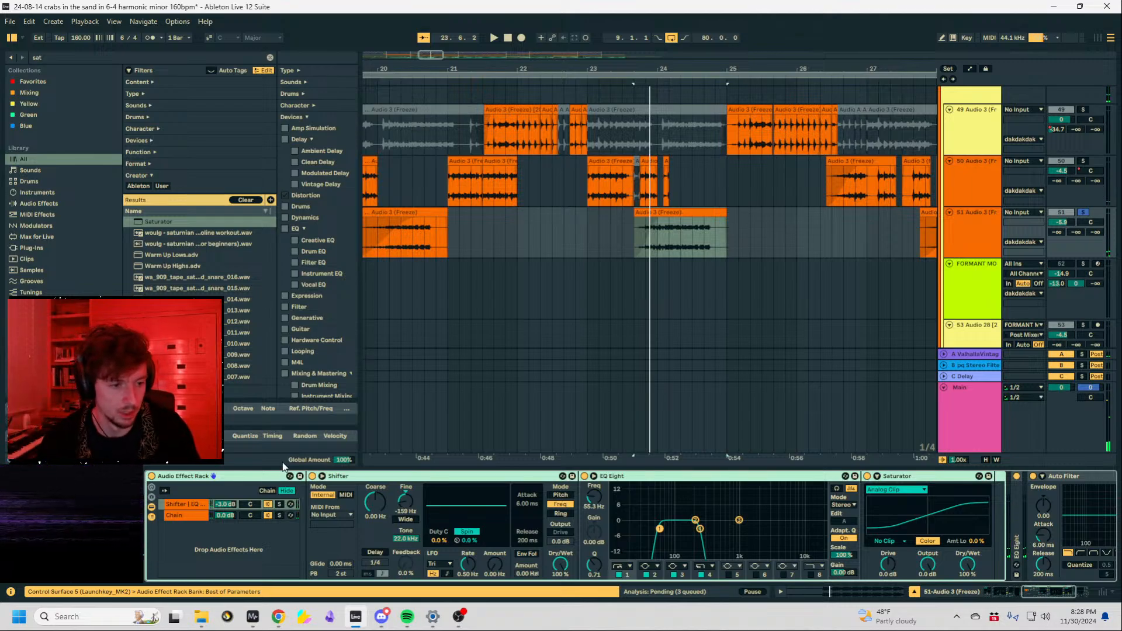
{"action": "left_click", "coordinate": [258, 506]}
{"action": "key", "text": "space"}
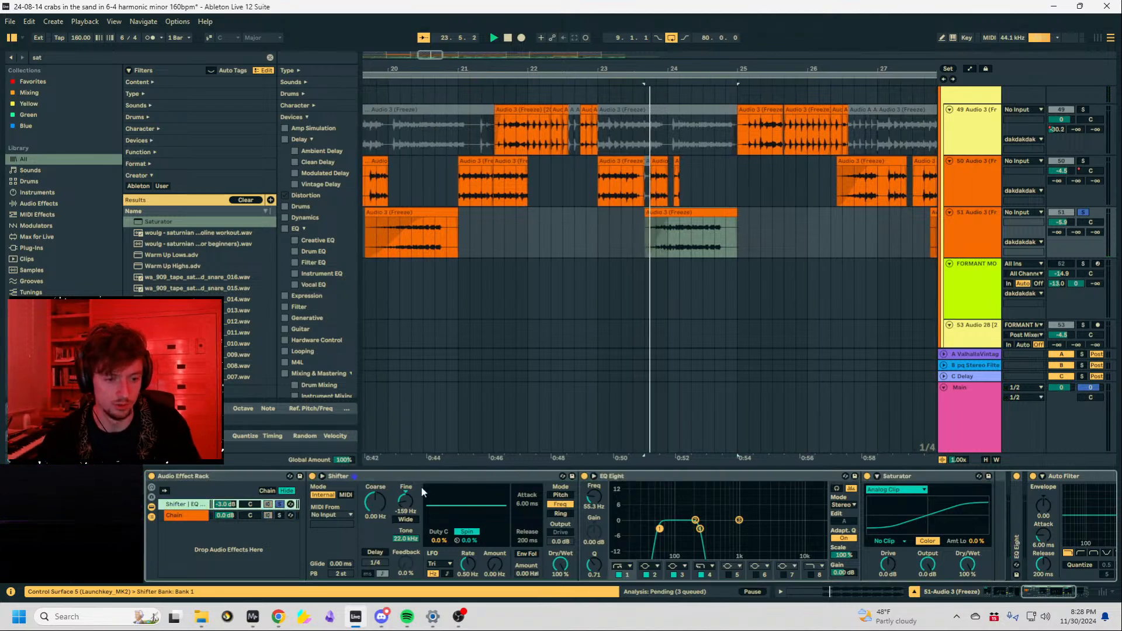
{"action": "left_click", "coordinate": [585, 477]}
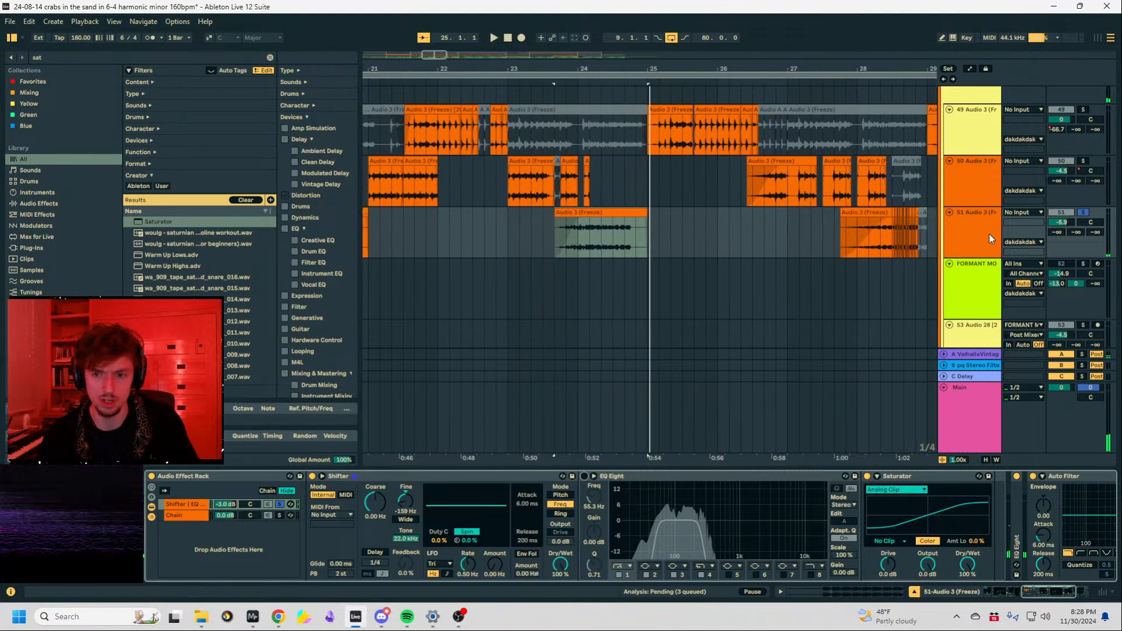
Unsolo track 51, play it in the full mix and widen the arrangement to show the whole drop.
{"action": "left_click", "coordinate": [1084, 212]}
{"action": "key", "text": "space"}
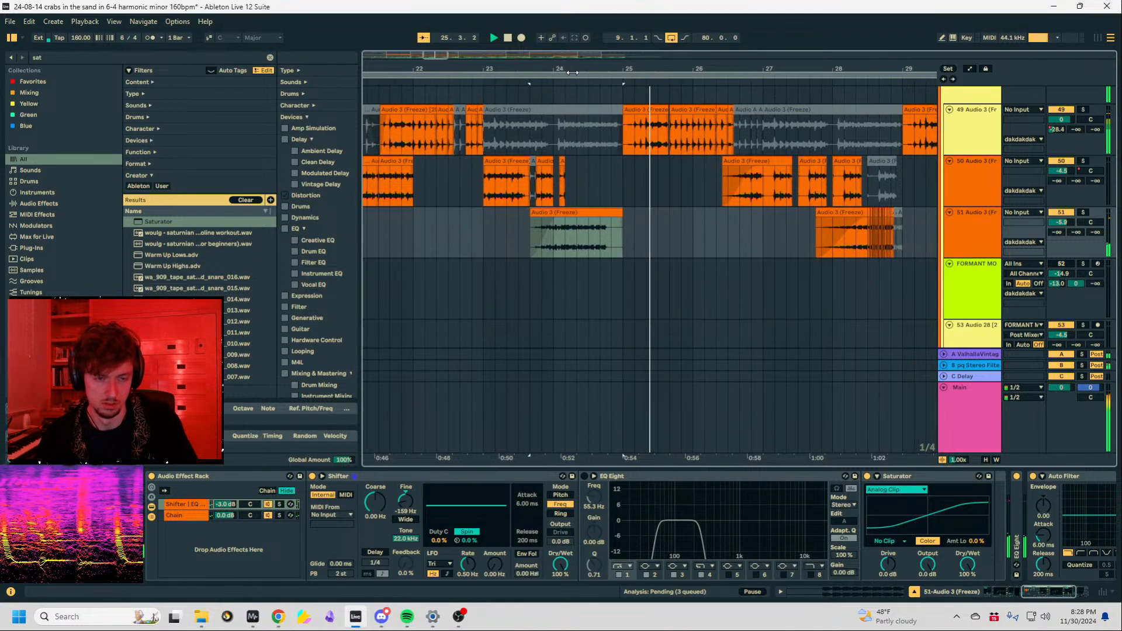
{"action": "left_click", "coordinate": [570, 74]}
{"action": "left_click_drag", "start_coordinate": [570, 71], "coordinate": [569, 29]}
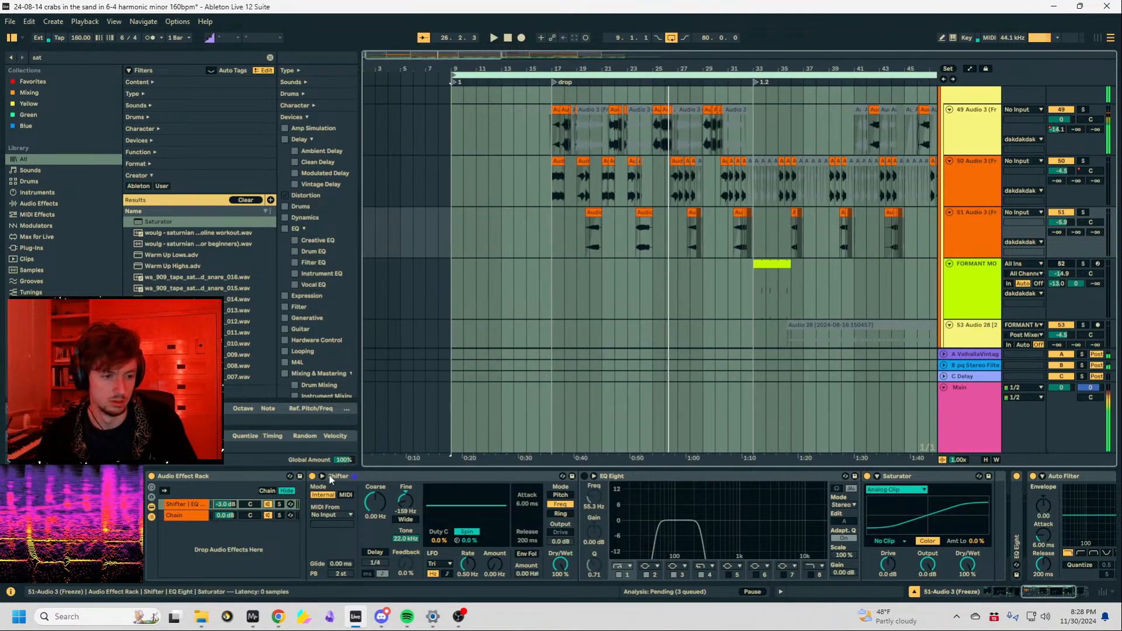
Turn track 51's EQ Eight back on, check its Device On automation and set the playback start at bar 20.
{"action": "left_click", "coordinate": [585, 477]}
{"action": "key", "text": "a"}
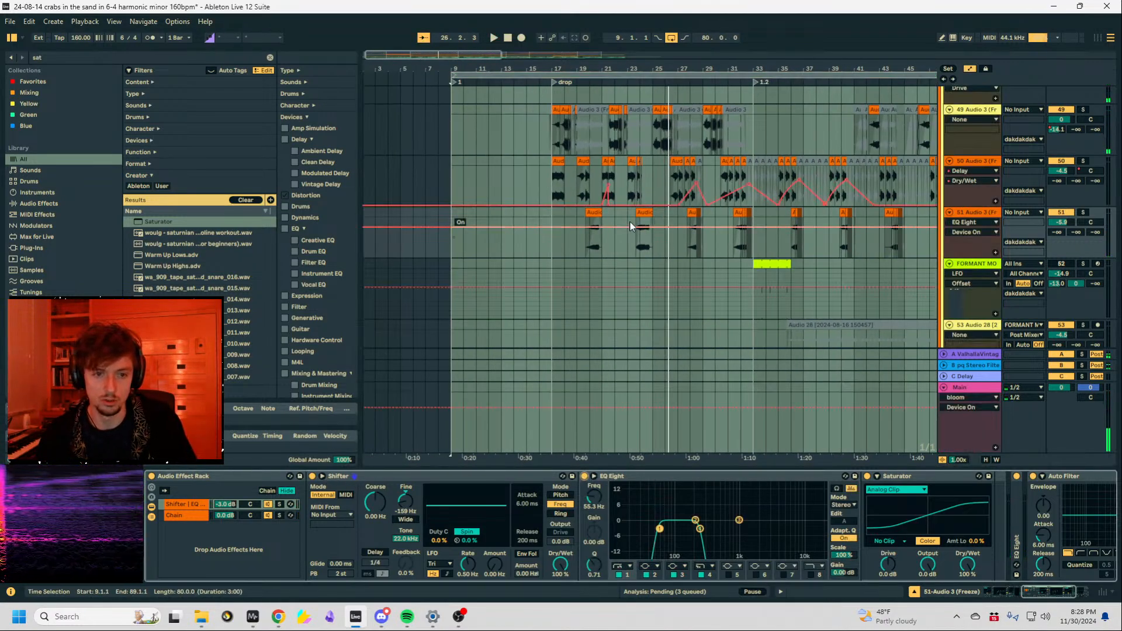
{"action": "left_click", "coordinate": [616, 270]}
{"action": "left_click", "coordinate": [592, 231]}
{"action": "key", "text": "a"}
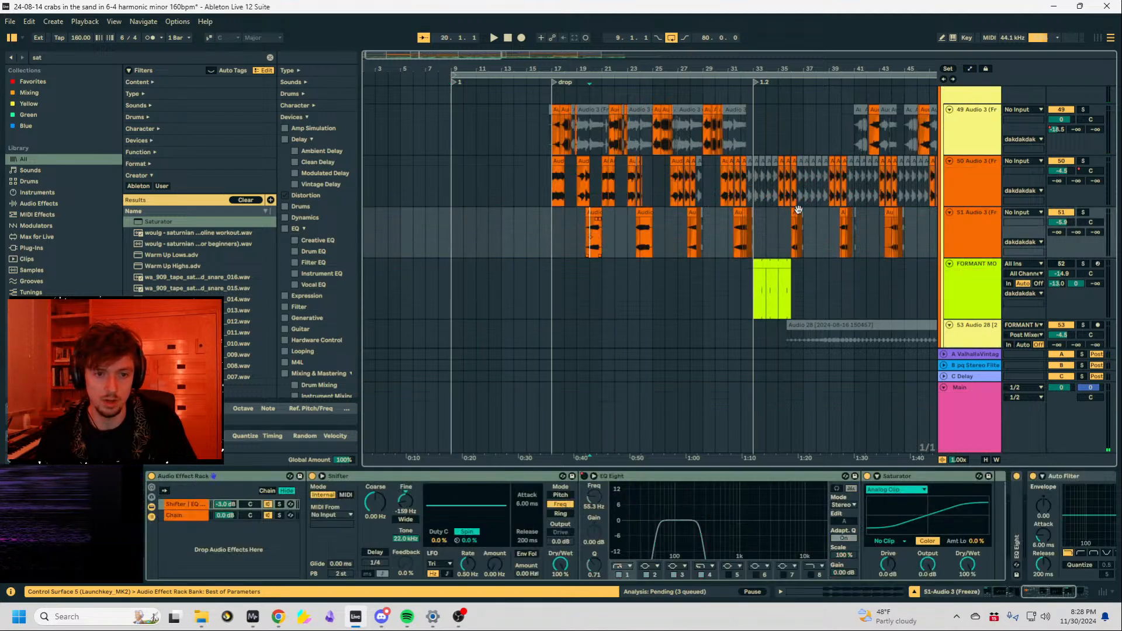
Solo track 51, play from bar 20 and raise its EQ Eight's Device On automation to On before about bar 23.
{"action": "left_click", "coordinate": [1085, 213]}
{"action": "key", "text": "space"}
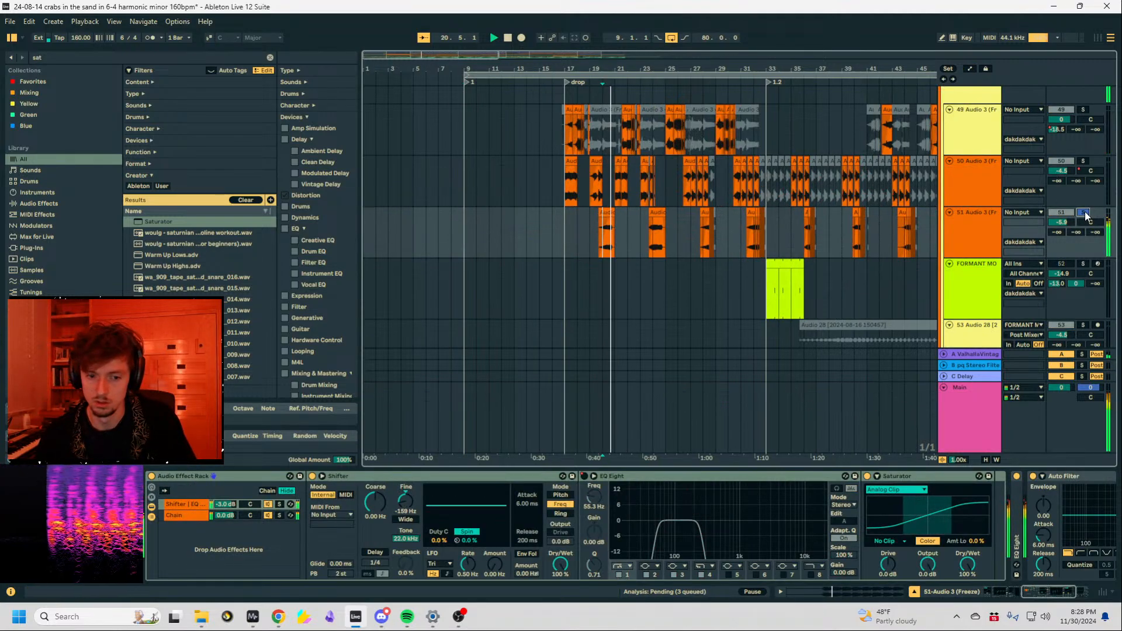
{"action": "key", "text": "space"}
{"action": "key", "text": "a"}
{"action": "left_click_drag", "start_coordinate": [635, 245], "coordinate": [647, 223]}
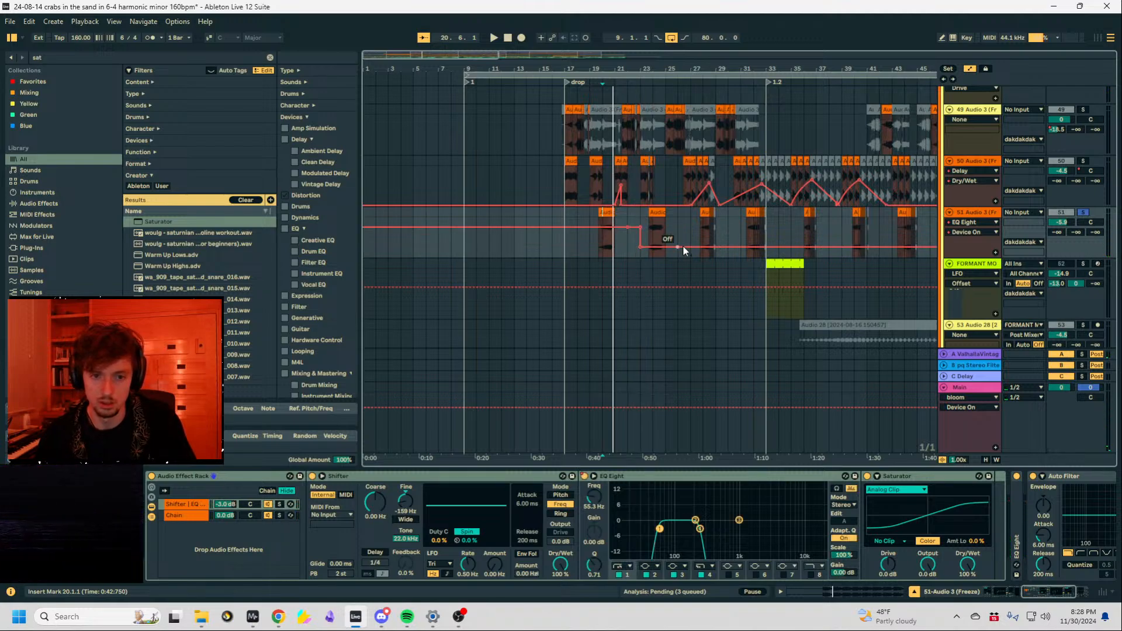
{"action": "key", "text": "a"}
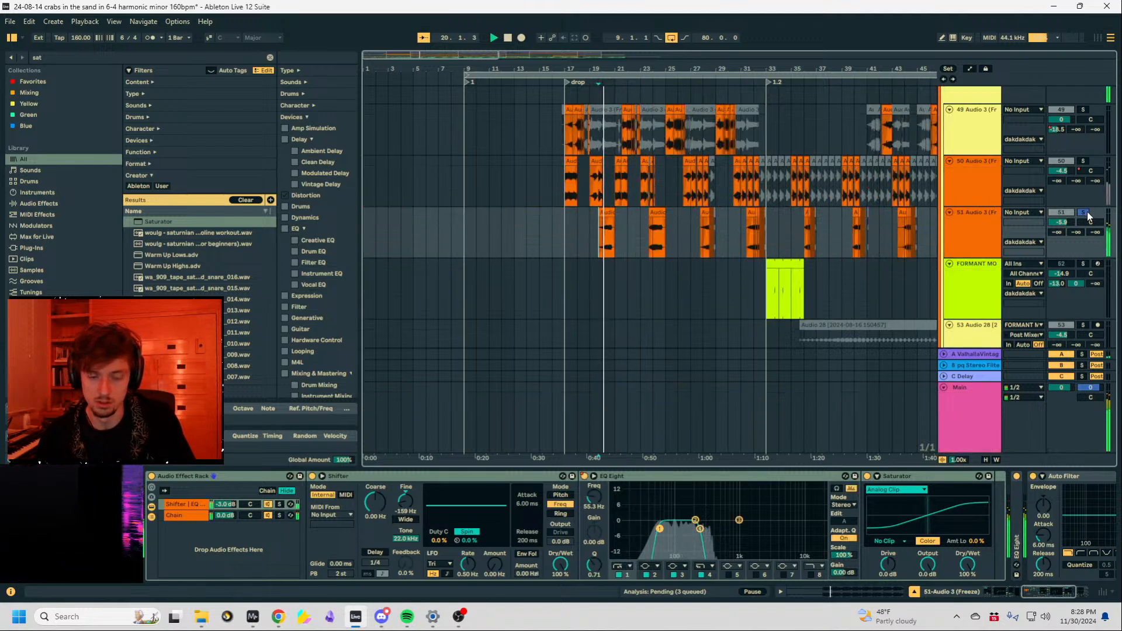
Set the Drive of track 51's Saturator to 11 dB while replaying from about bar 20.
{"action": "left_click_drag", "start_coordinate": [888, 563], "coordinate": [888, 552]}
{"action": "key", "text": "space"}
{"action": "key", "text": "space"}
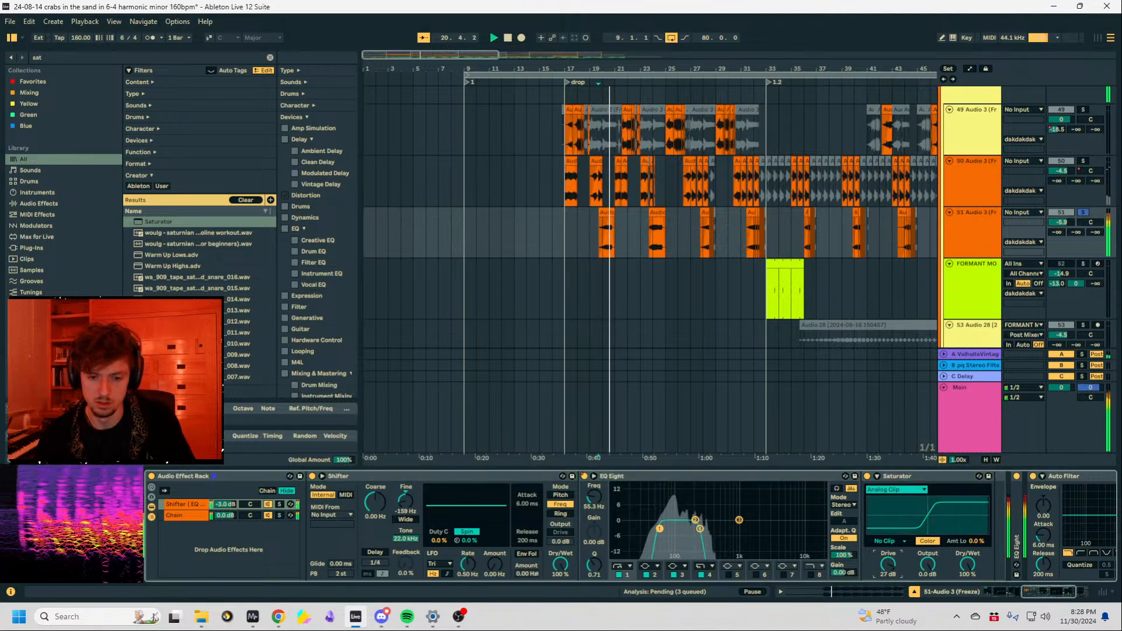
{"action": "mouse_move", "coordinate": [888, 563]}
{"action": "left_mouse_down"}
{"action": "mouse_move", "coordinate": [888, 578]}
{"action": "mouse_move", "coordinate": [888, 560]}
{"action": "left_mouse_up"}
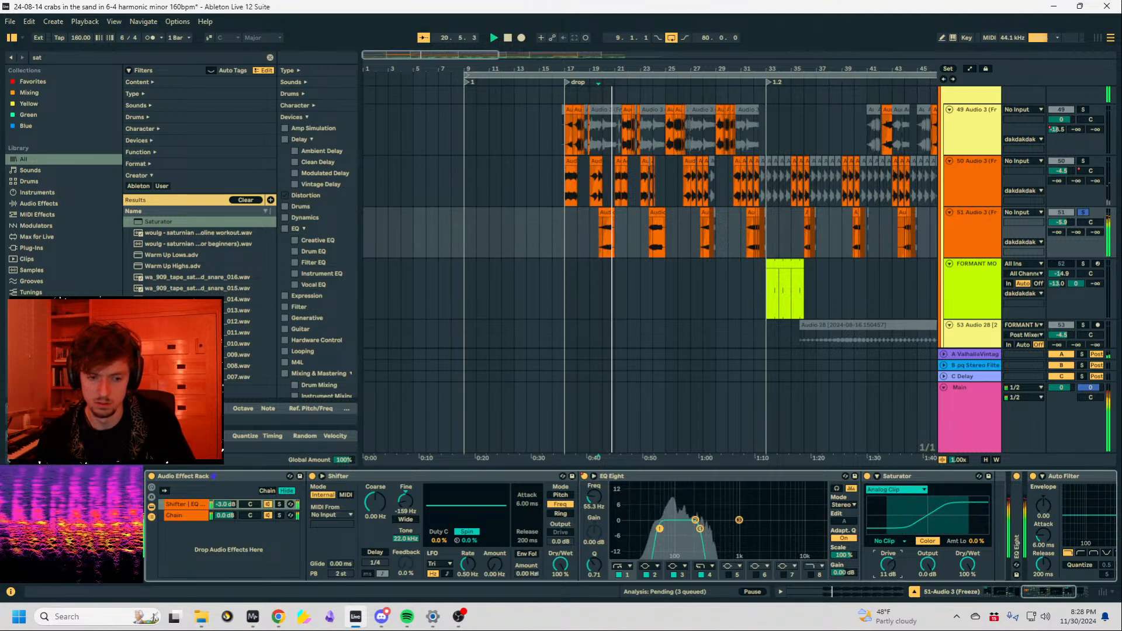
Unsolo track 51 and set its Saturator's Output to -6.9 dB while playing the full mix from about bar 20.
{"action": "left_click", "coordinate": [1082, 213]}
{"action": "key", "text": "space"}
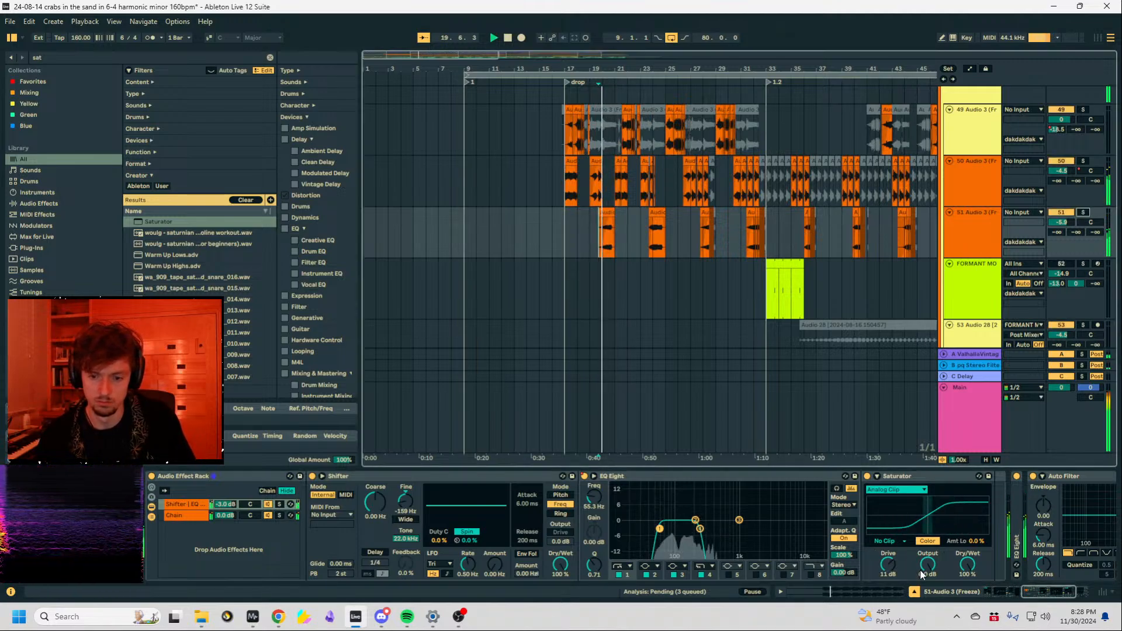
{"action": "left_click_drag", "start_coordinate": [922, 574], "coordinate": [921, 584]}
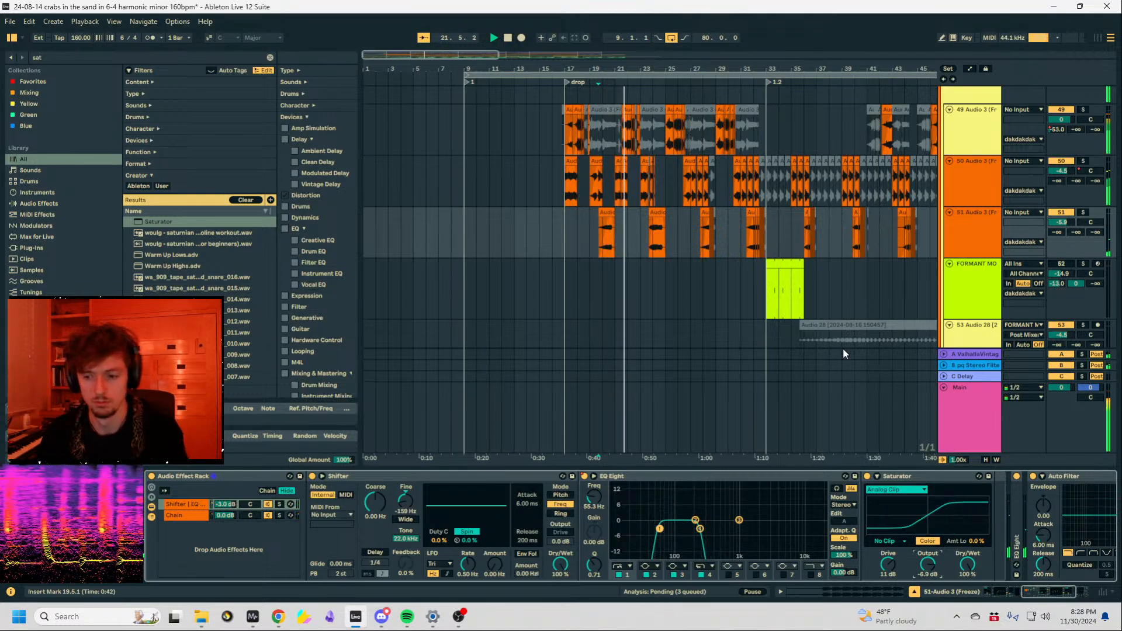
{"action": "left_click", "coordinate": [618, 235]}
Inspect the dakdakdak group's device chain, then select track 51's clip near bar 24 to return to its devices.
{"action": "scroll", "coordinate": [673, 233], "scroll_direction": "up", "scroll_amount": 5}
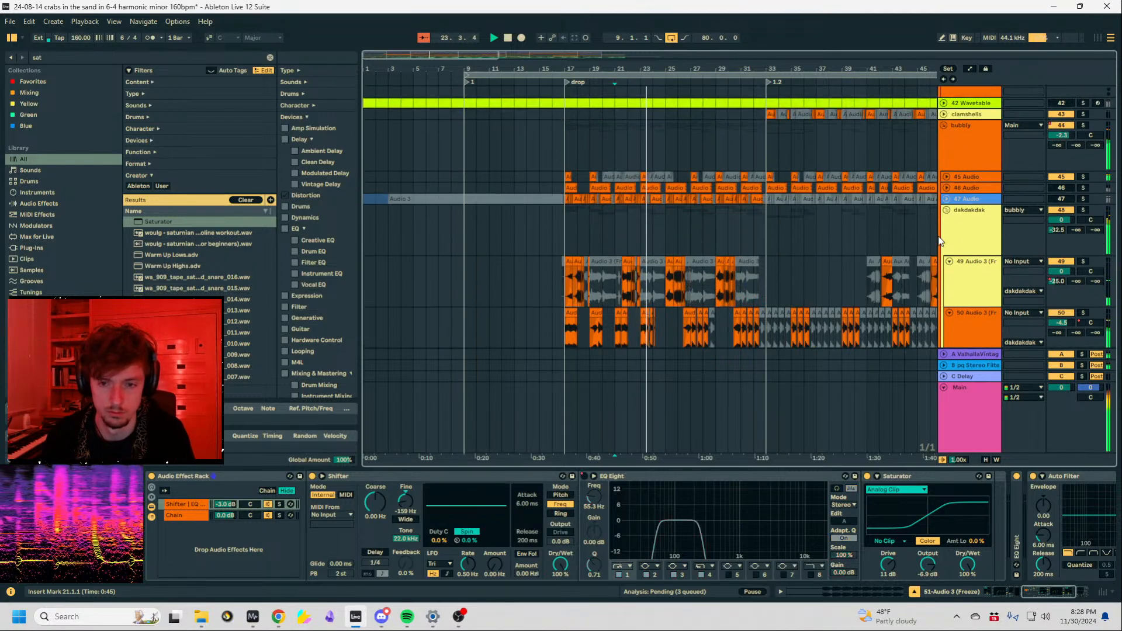
{"action": "left_click", "coordinate": [961, 236]}
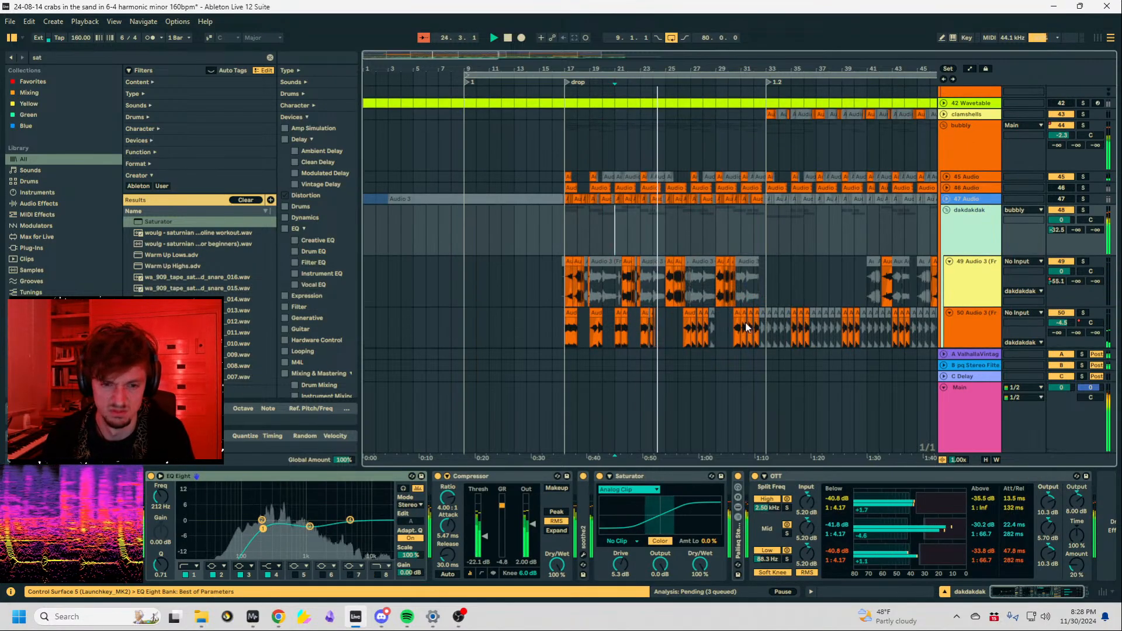
{"action": "scroll", "coordinate": [699, 304], "scroll_direction": "down", "scroll_amount": 4}
{"action": "left_click", "coordinate": [657, 280]}
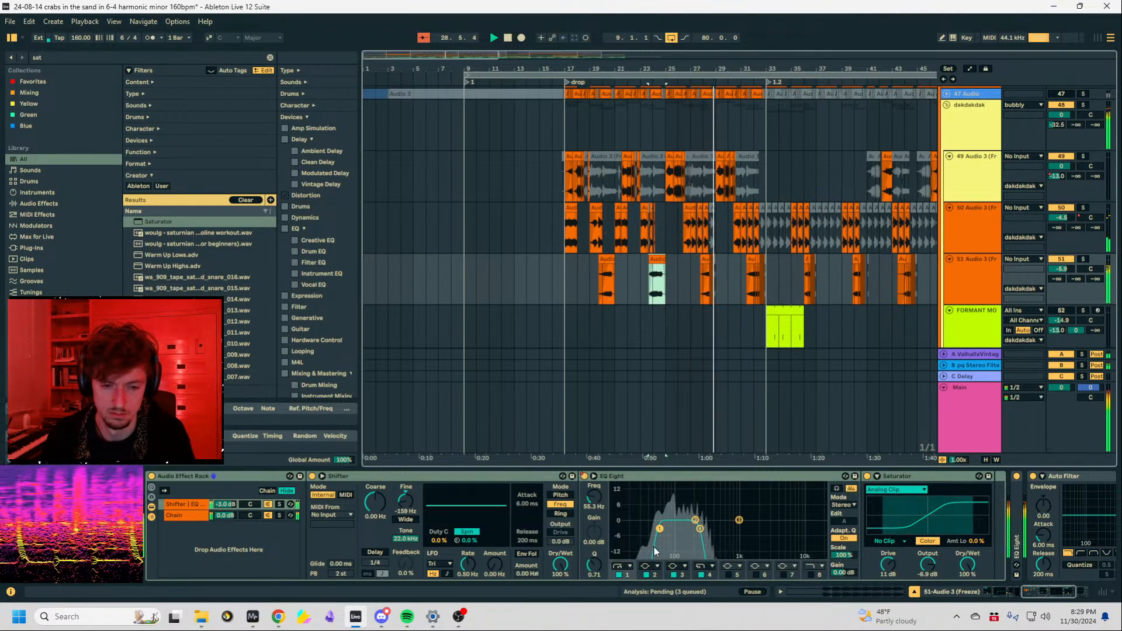
Raise track 51's EQ Eight Device On automation to On from about bar 23 and re-enable the overridden automation.
{"action": "key", "text": "a"}
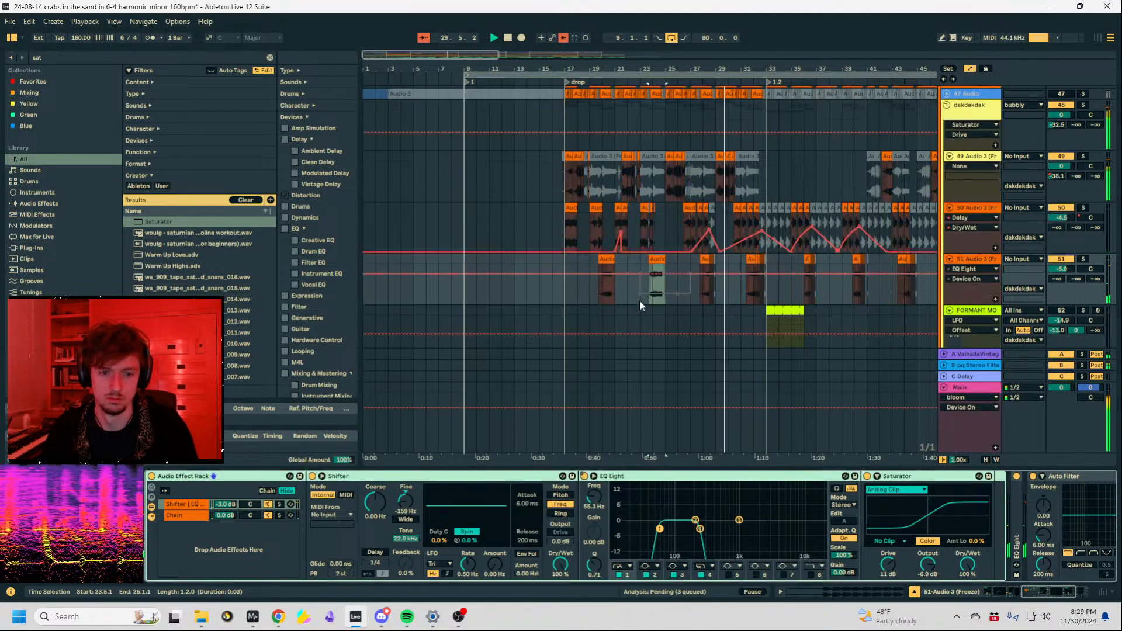
{"action": "left_click_drag", "start_coordinate": [667, 290], "coordinate": [669, 271]}
{"action": "left_click", "coordinate": [564, 38]}
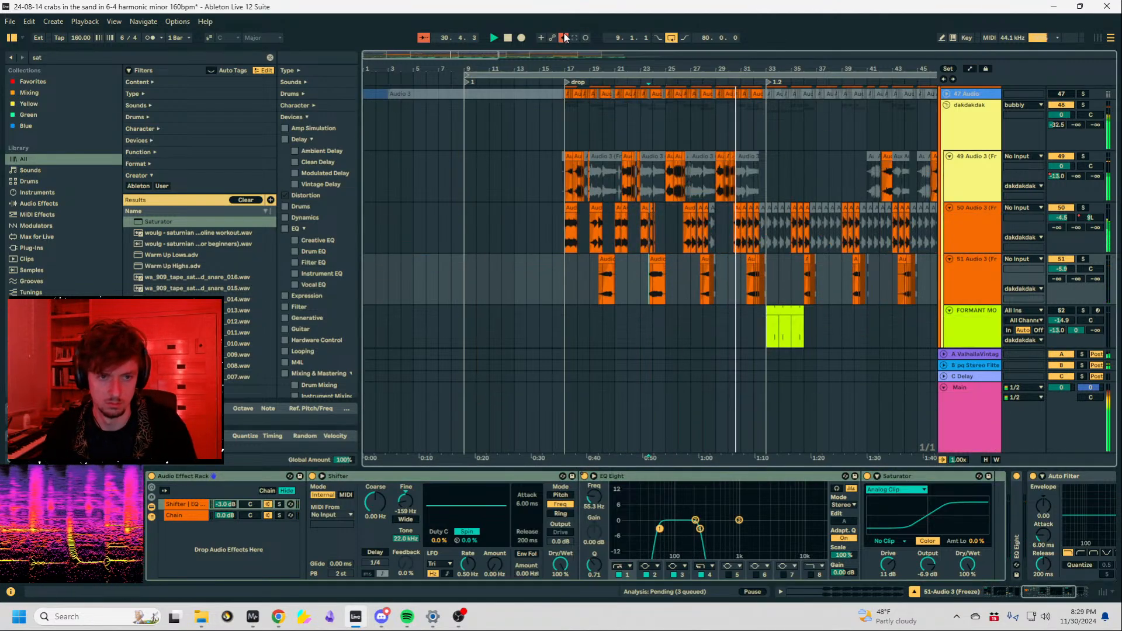
{"action": "left_click_drag", "start_coordinate": [717, 70], "coordinate": [492, 120]}
{"action": "key", "text": "a"}
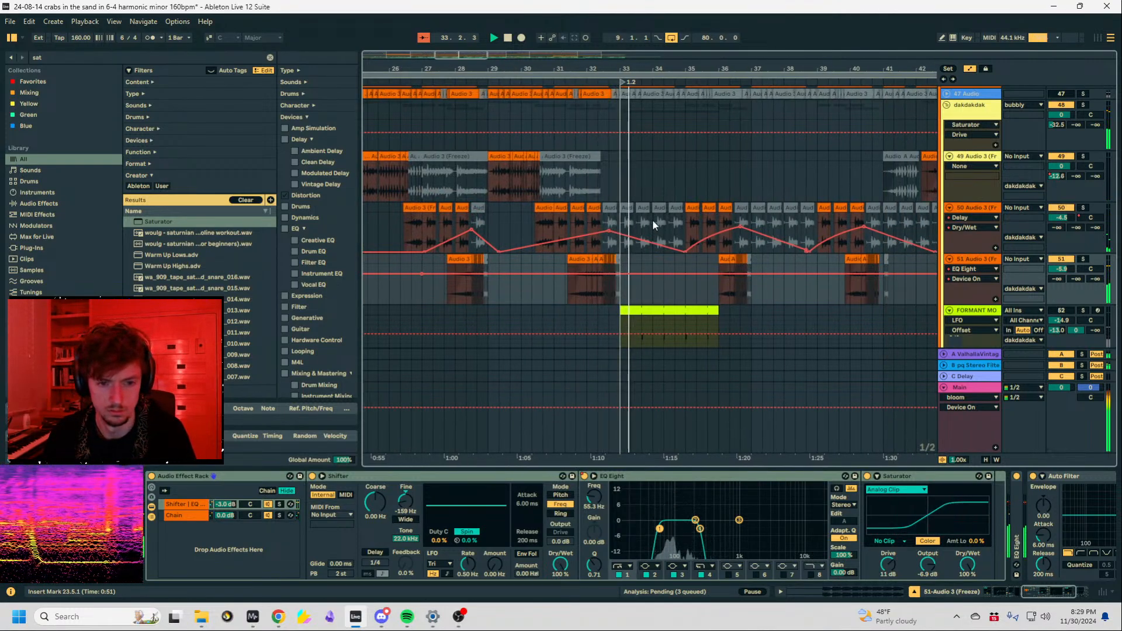
Solo the squelch group and play it from bar 32.5.1, just before the 1.2 marker.
{"action": "scroll", "coordinate": [655, 225], "scroll_direction": "up", "scroll_amount": 15}
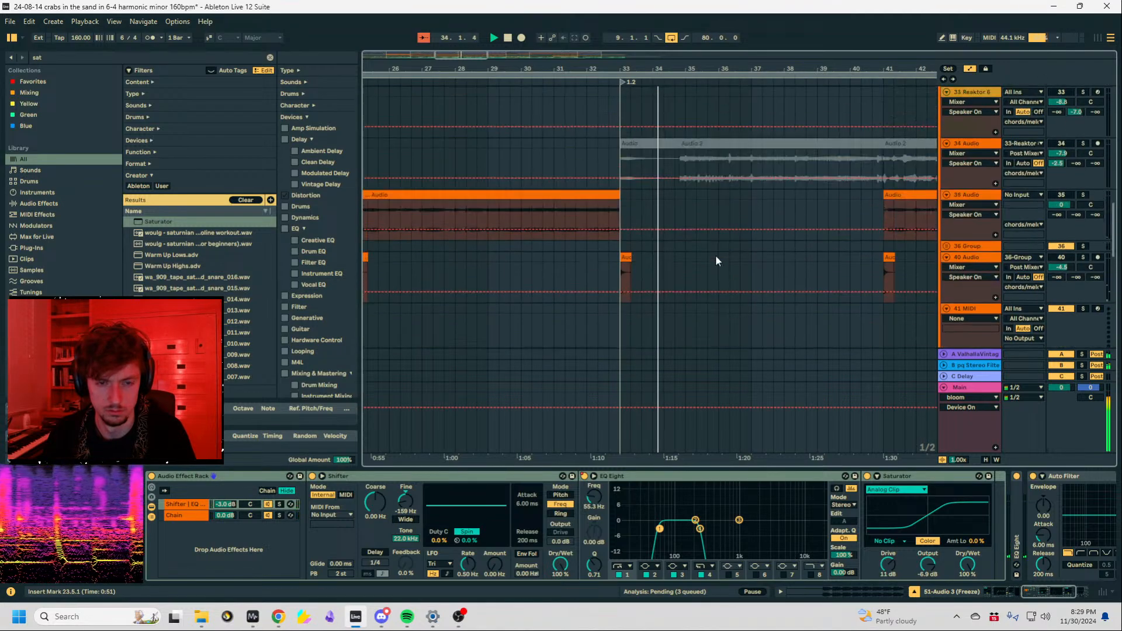
{"action": "scroll", "coordinate": [716, 260], "scroll_direction": "up", "scroll_amount": 2}
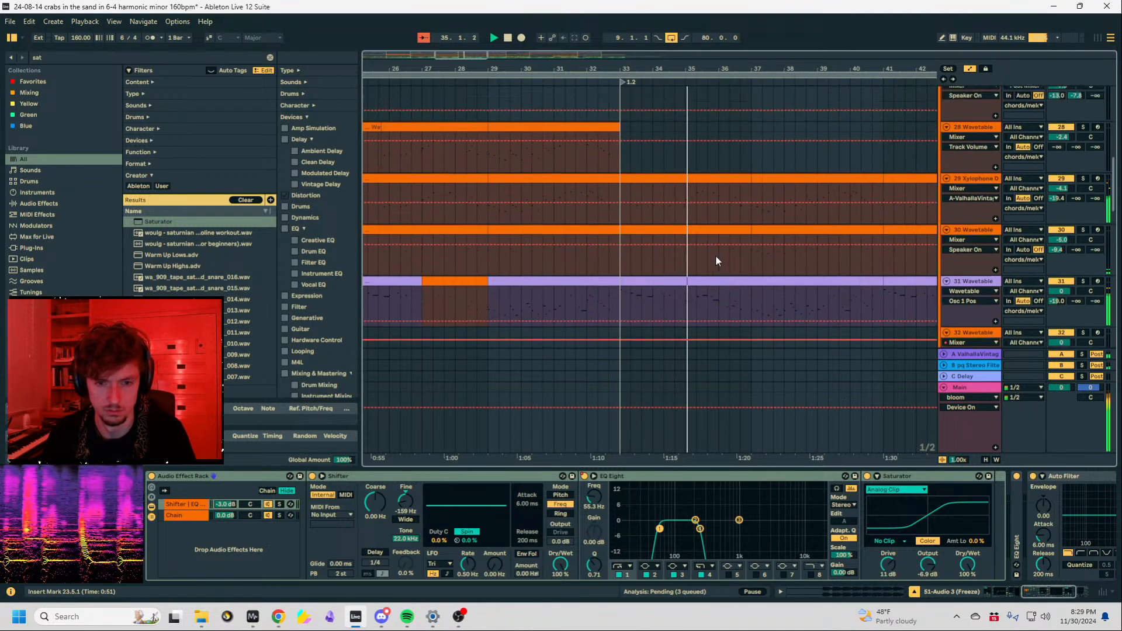
{"action": "scroll", "coordinate": [715, 256], "scroll_direction": "up", "scroll_amount": 10}
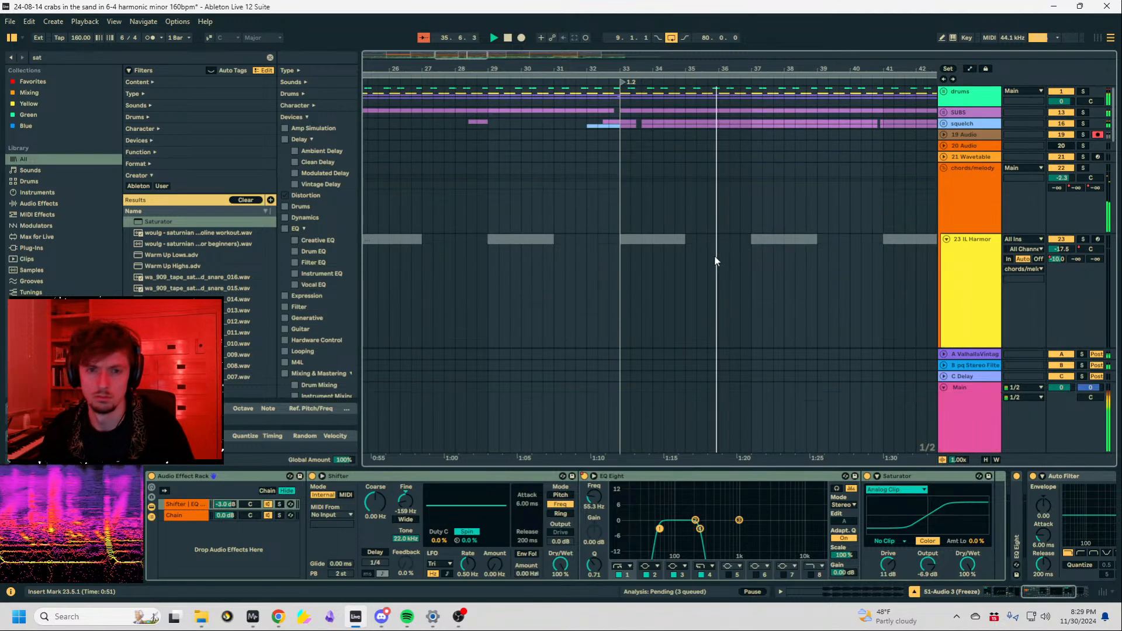
{"action": "left_click", "coordinate": [622, 122]}
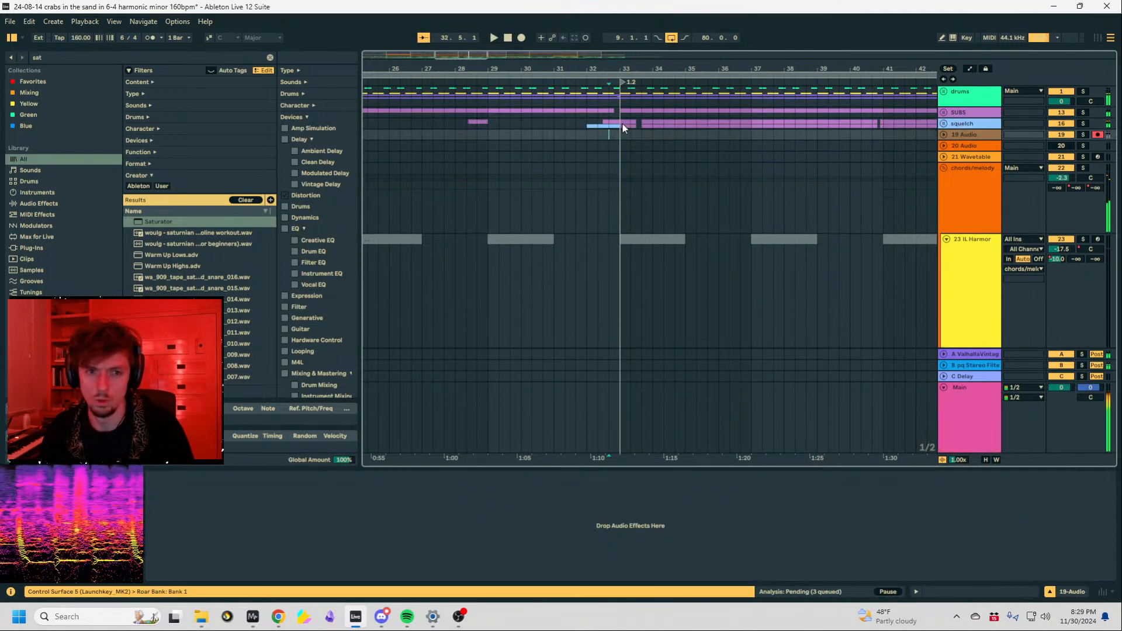
{"action": "left_click", "coordinate": [1084, 124]}
{"action": "key", "text": "space"}
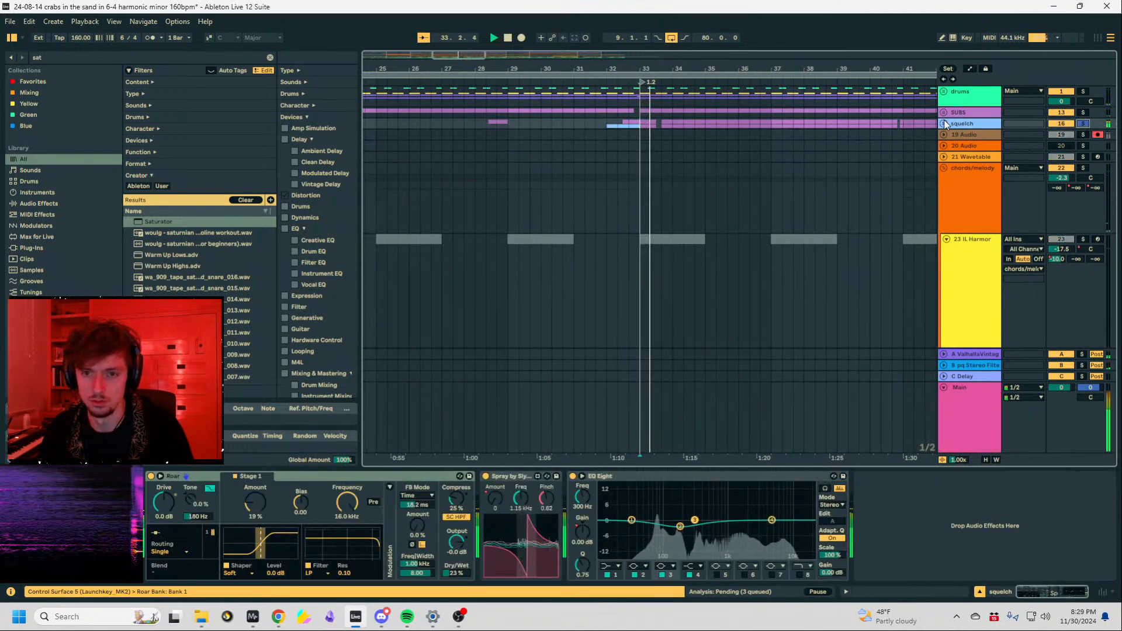
Expand the squelch group and unfold the Auto Filter rack on squelch gen 3, playing from bar 33.
{"action": "left_click", "coordinate": [944, 124]}
{"action": "scroll", "coordinate": [982, 134], "scroll_direction": "down", "scroll_amount": 2}
{"action": "left_click", "coordinate": [988, 133]}
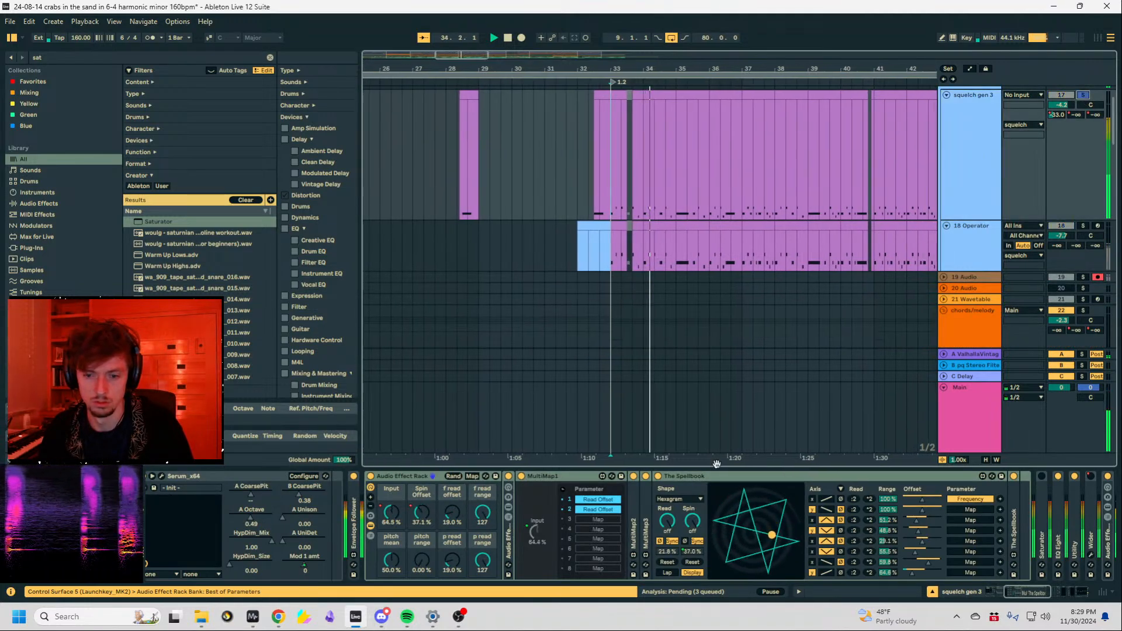
{"action": "double_click", "coordinate": [508, 533]}
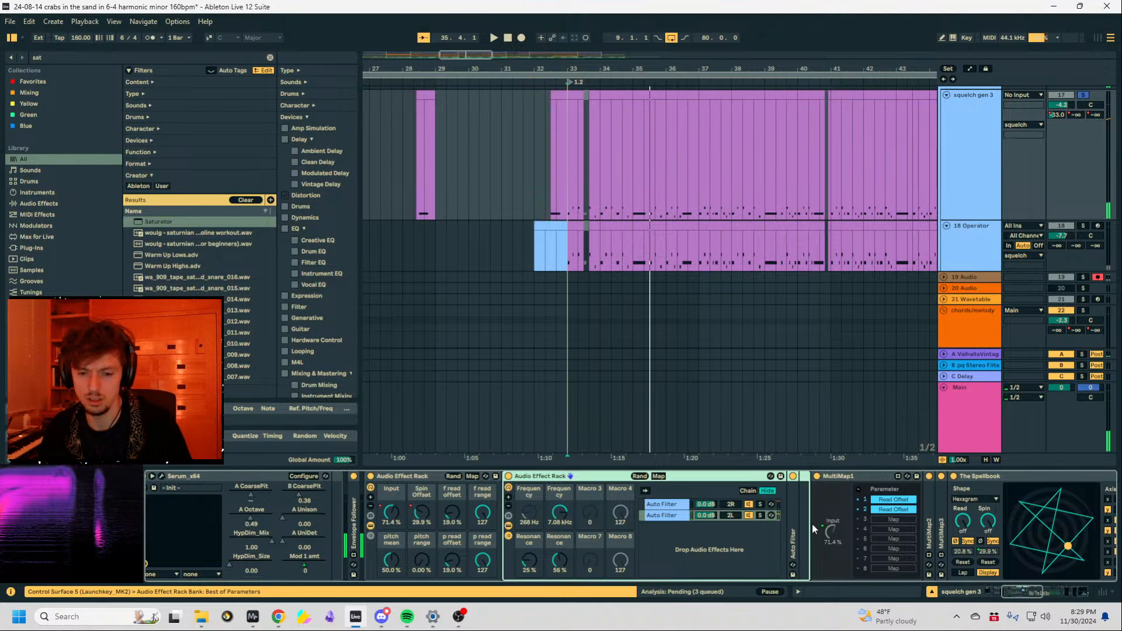
{"action": "left_click", "coordinate": [983, 474]}
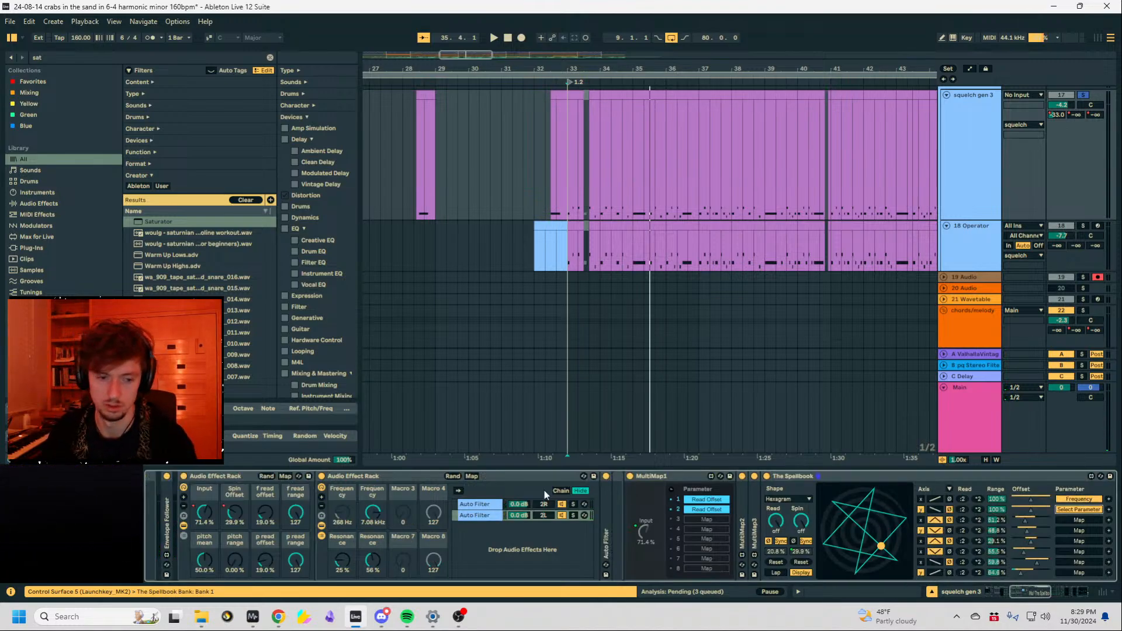
{"action": "key", "text": "space"}
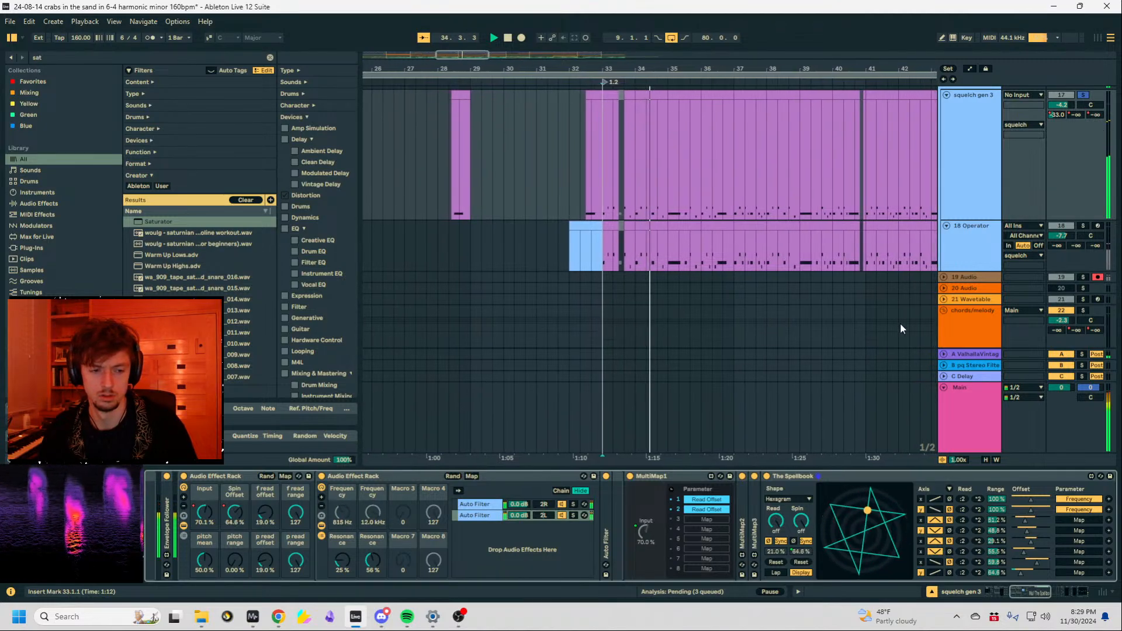
Fold the first The Spellbook on squelch gen 3 to view the second one, and set the playback start to 40.6.1.
{"action": "scroll", "coordinate": [927, 286], "scroll_direction": "up", "scroll_amount": 2}
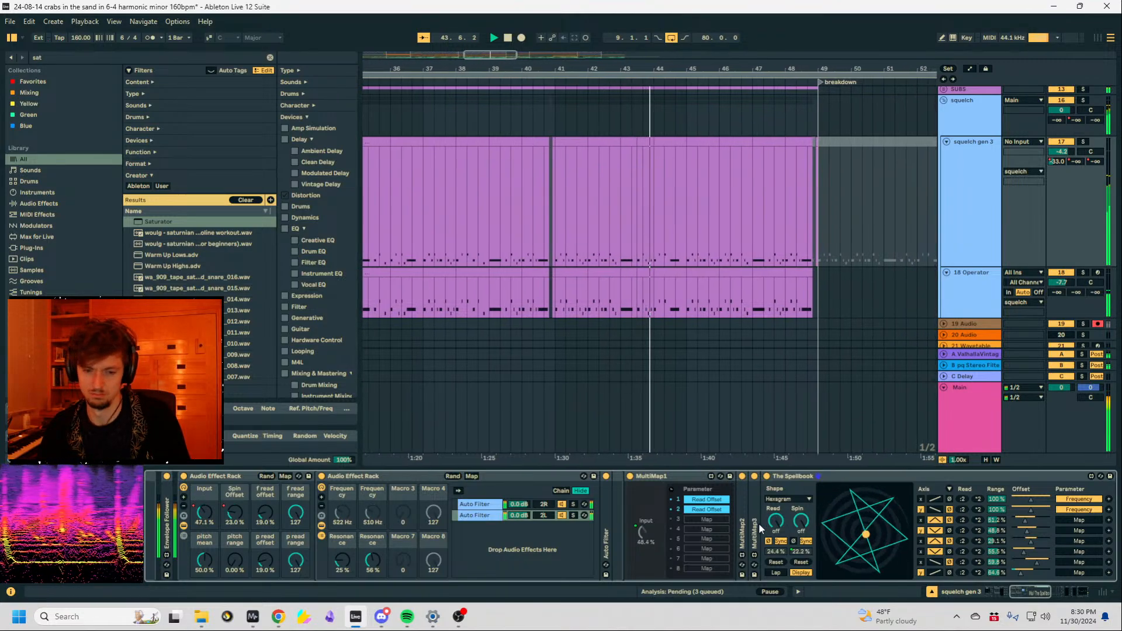
{"action": "left_click", "coordinate": [803, 476]}
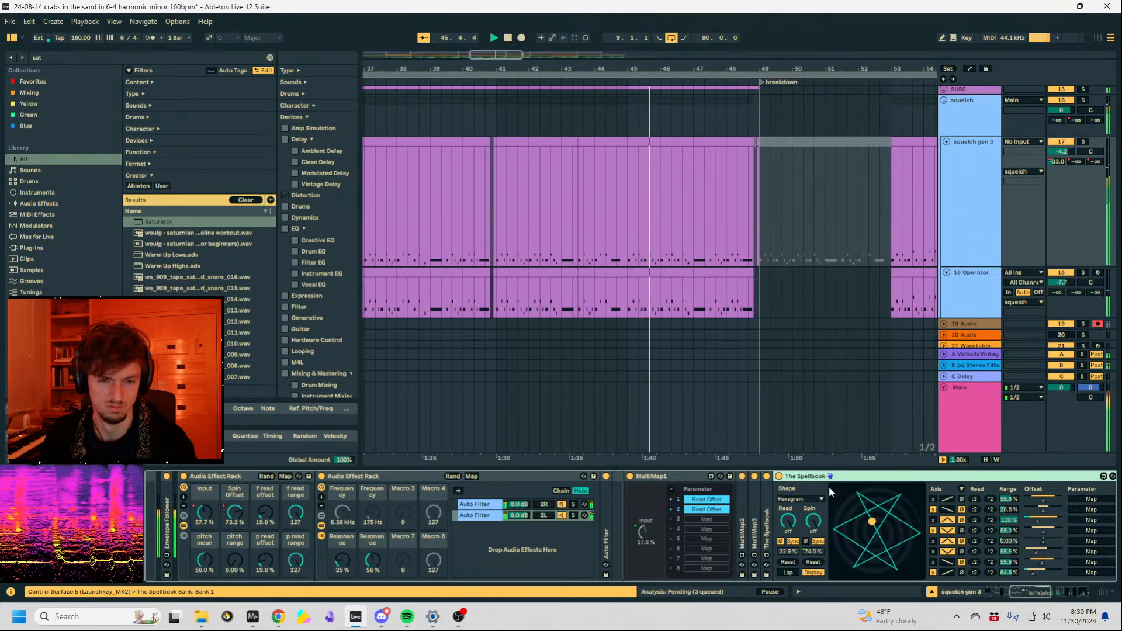
{"action": "left_click", "coordinate": [606, 223]}
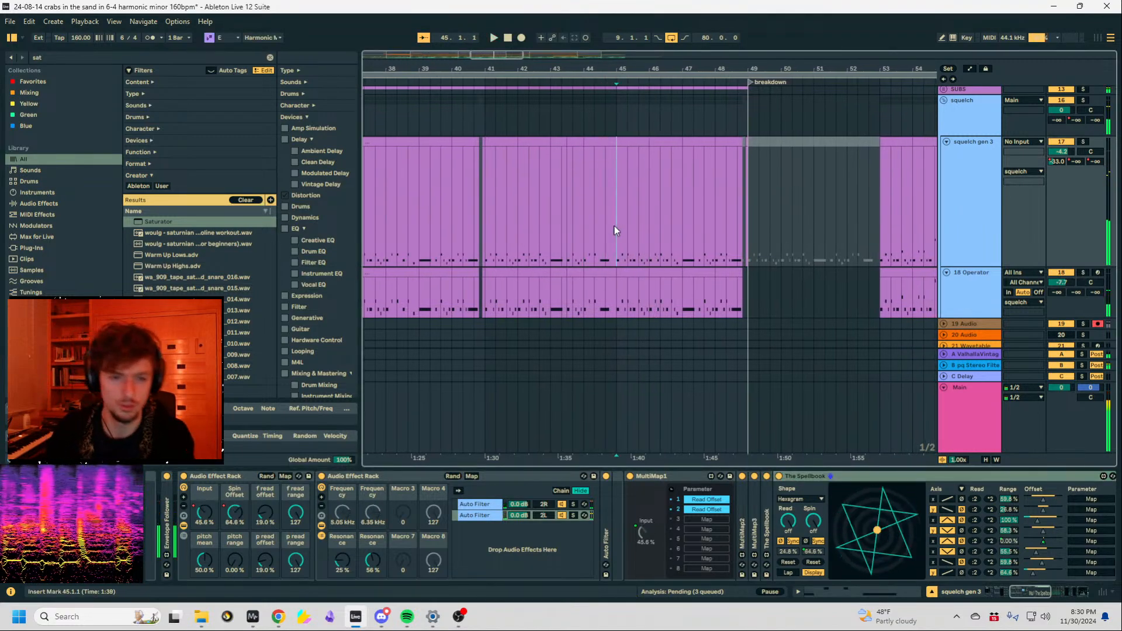
{"action": "left_click", "coordinate": [481, 237]}
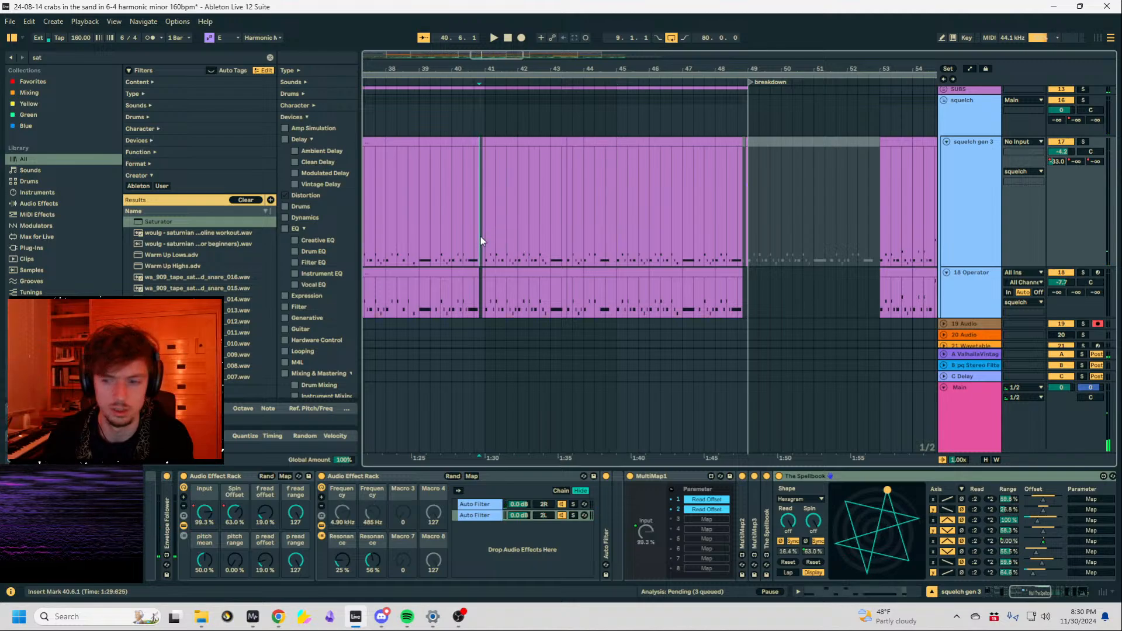
Solo squelch gen 3 and play it from the 1.2 marker at bar 33.
{"action": "left_click_drag", "start_coordinate": [486, 65], "coordinate": [714, 65]}
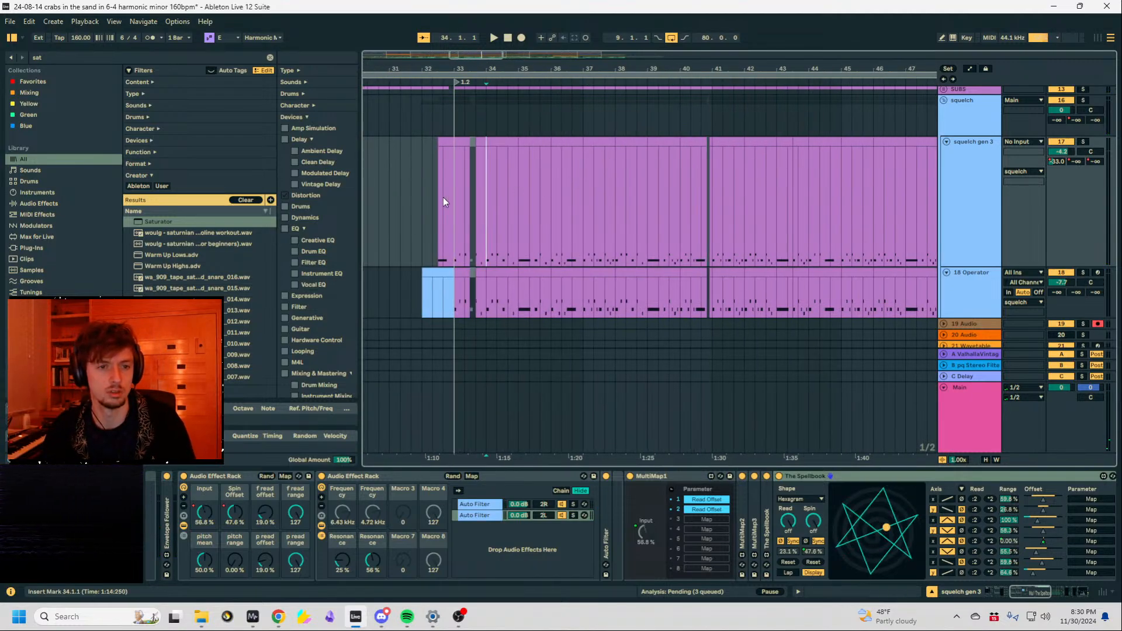
{"action": "left_click", "coordinate": [1084, 142]}
{"action": "key", "text": "space"}
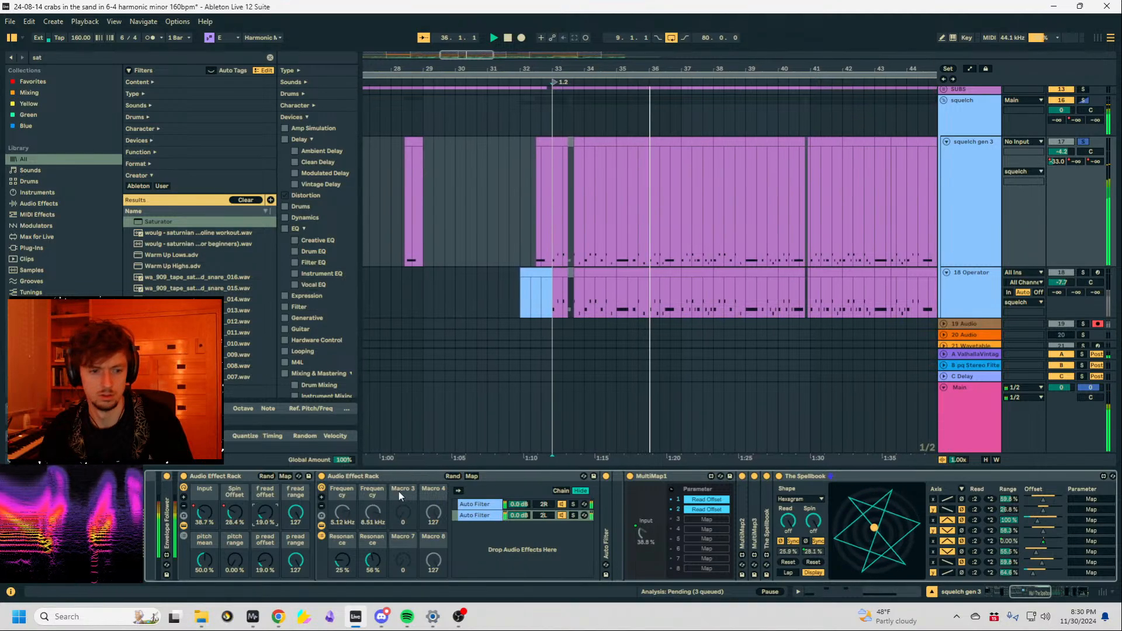
Delete the first Audio Effect Rack from squelch gen 3 and undo the deletion.
{"action": "left_click", "coordinate": [206, 479]}
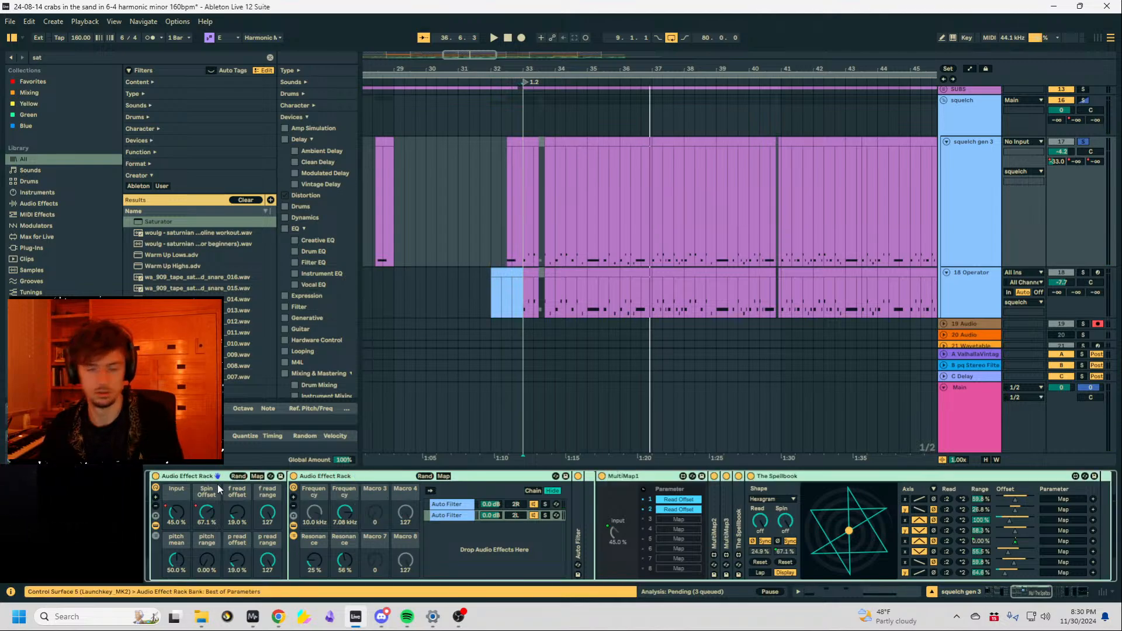
{"action": "key", "text": "Delete"}
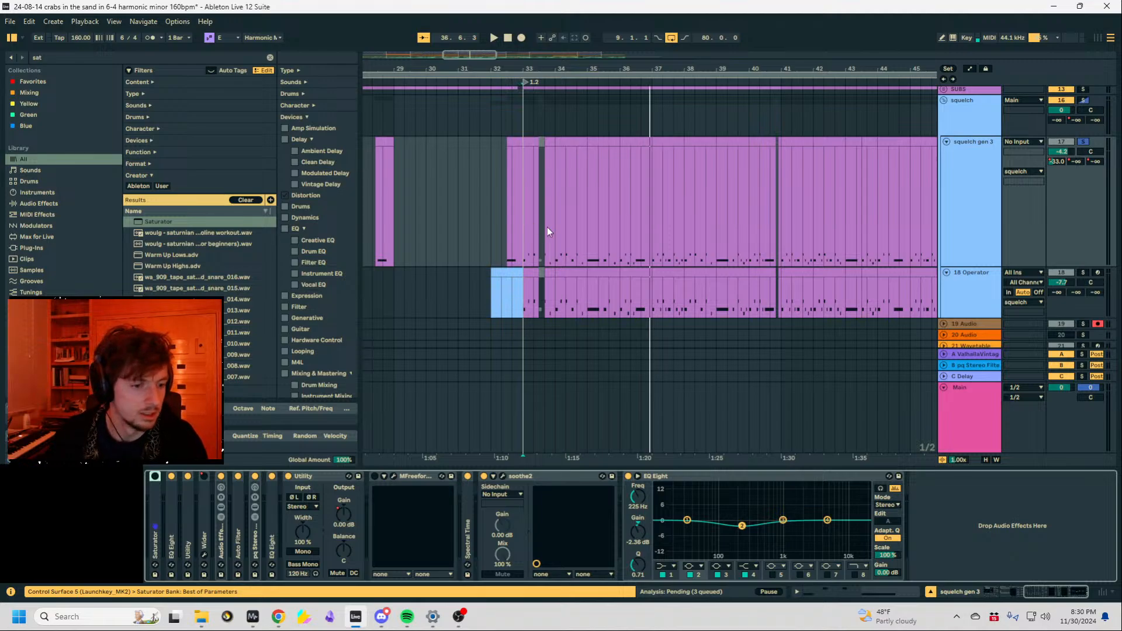
{"action": "key", "text": "ctrl+z"}
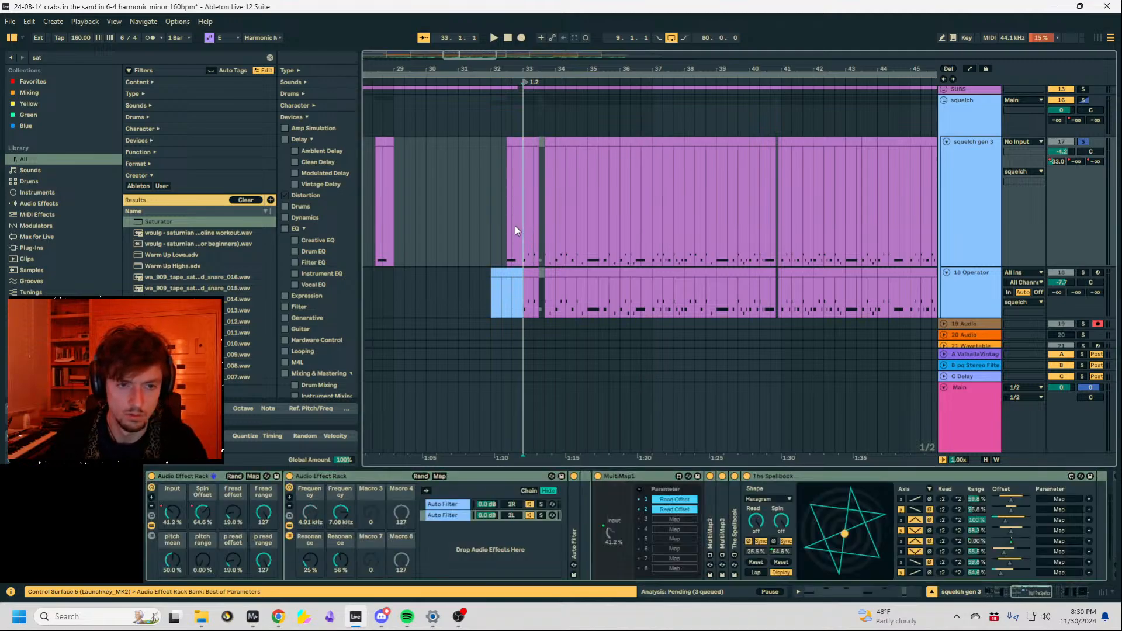
Play squelch gen 3 in the full mix from just before the 1.2 marker and unfold its first The Spellbook.
{"action": "left_click", "coordinate": [514, 226]}
{"action": "key", "text": "space"}
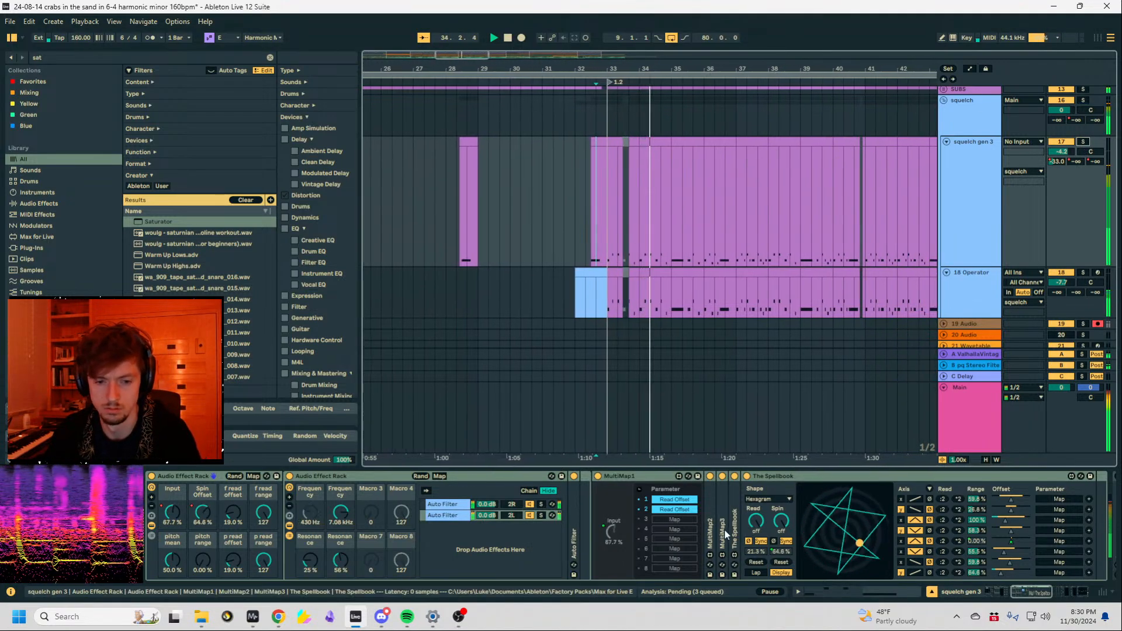
{"action": "left_click", "coordinate": [800, 509]}
{"action": "key", "text": "alt+space"}
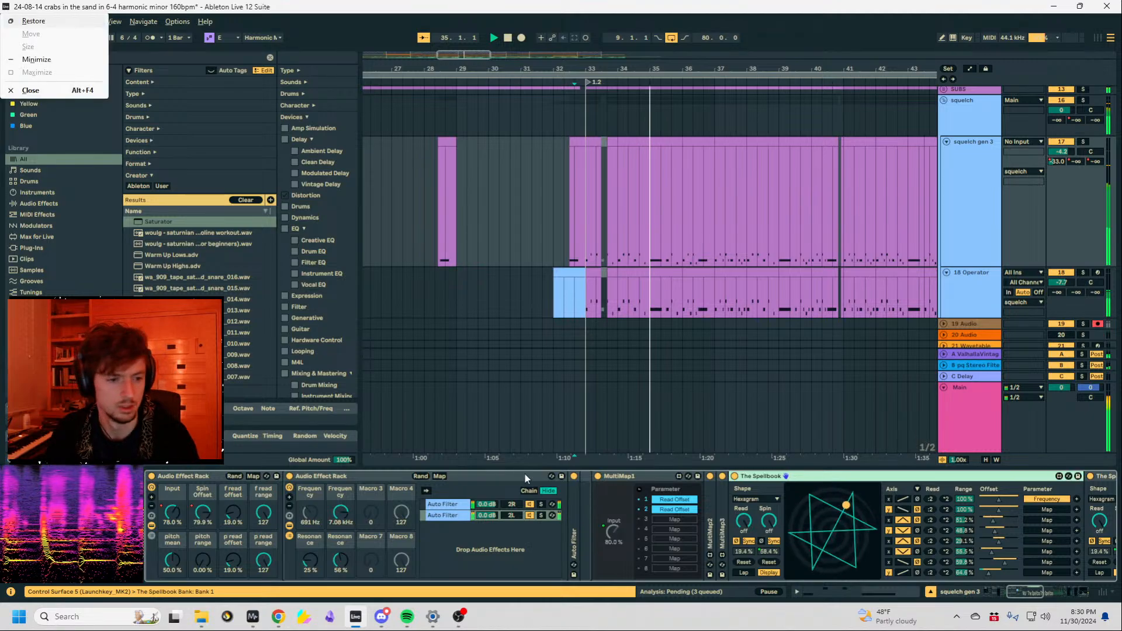
{"action": "left_click", "coordinate": [576, 419]}
{"action": "left_click", "coordinate": [672, 253]}
{"action": "key", "text": "space"}
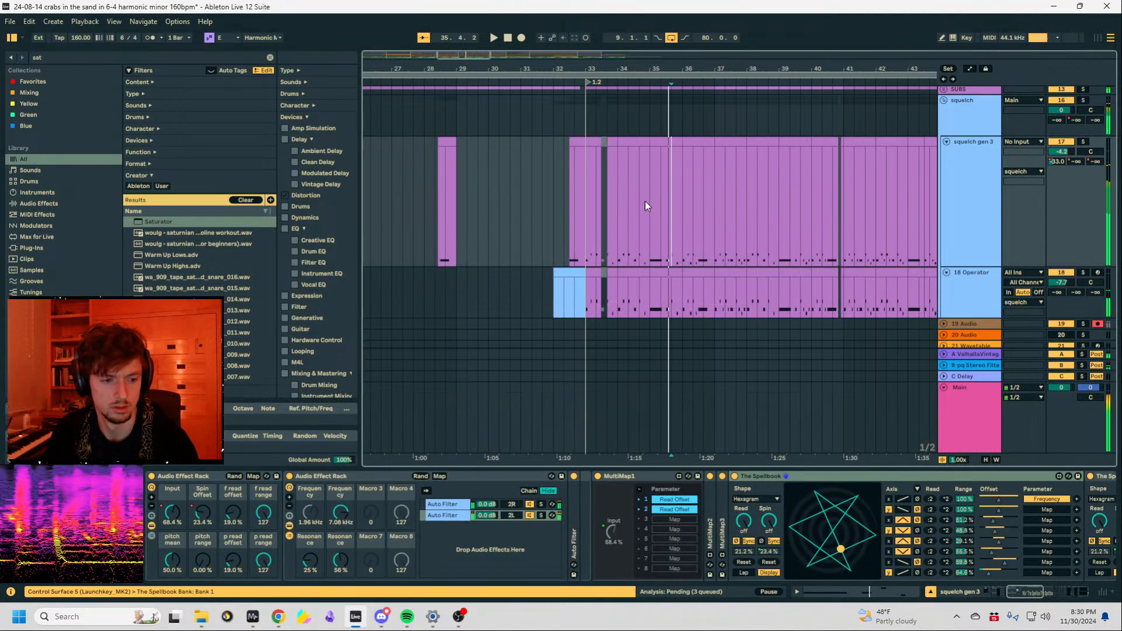
Map the first The Spellbook's next three rows to the Auto Filter rack's second Frequency and both Resonance macros, and play from 35.1.1.
{"action": "left_click", "coordinate": [1041, 512]}
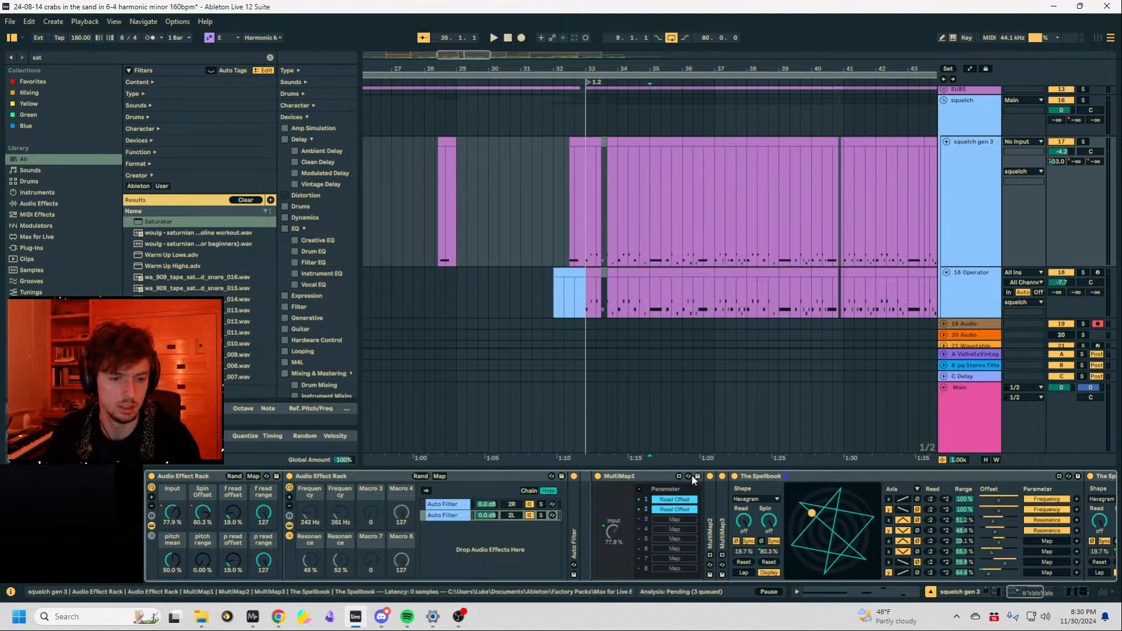
{"action": "double_click", "coordinate": [830, 475]}
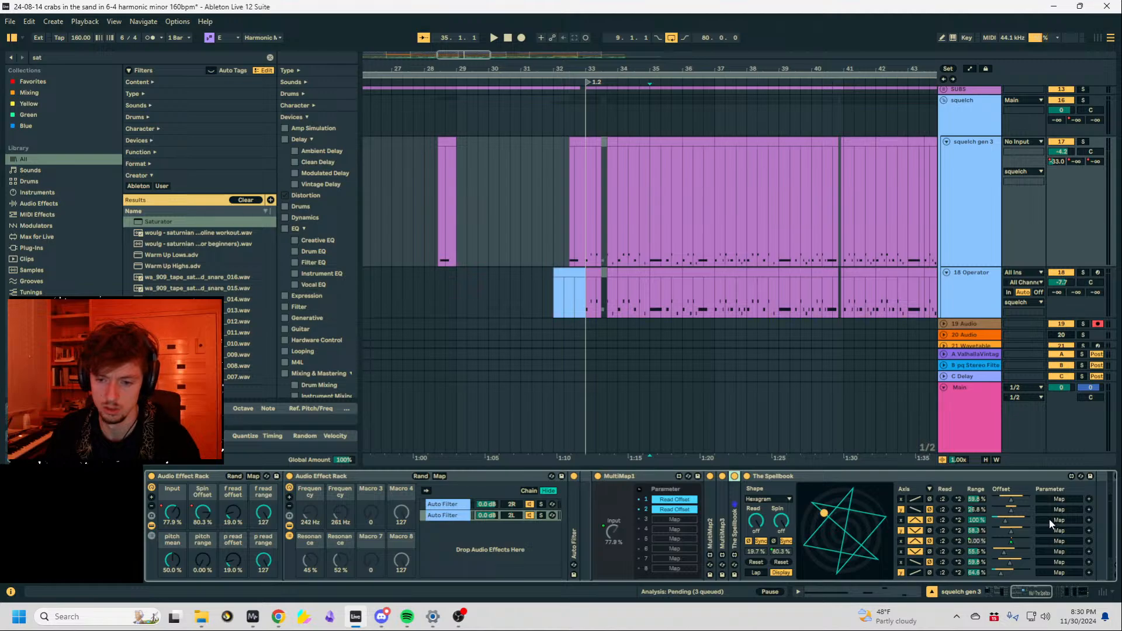
{"action": "key", "text": "space"}
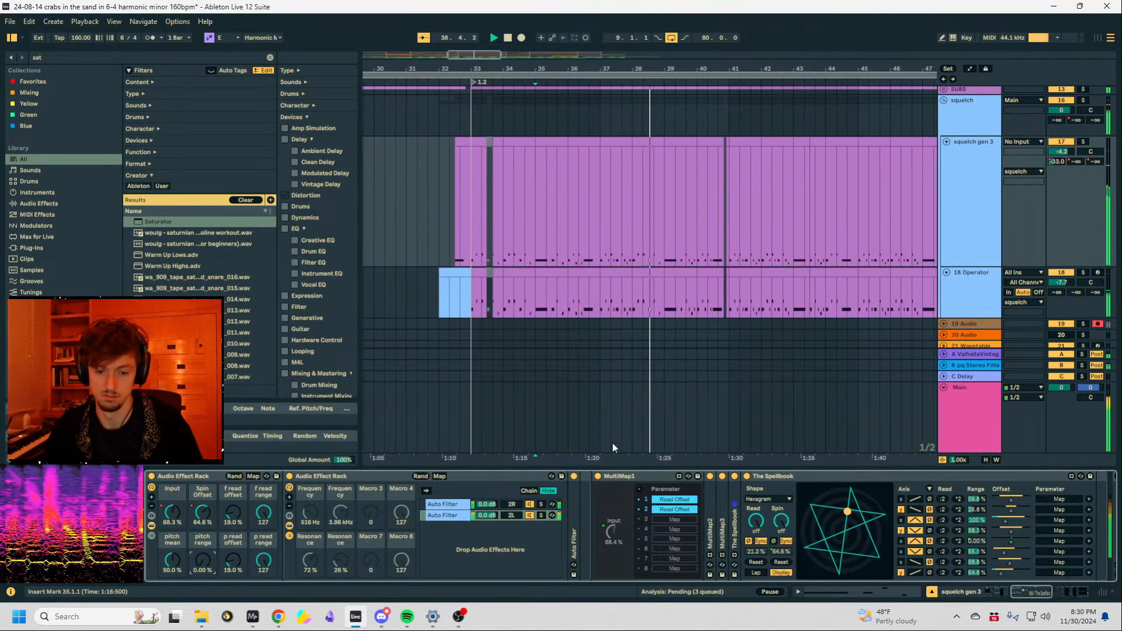
Show squelch gen 3's Spin Offset automation and replay the section from 43.3.1.
{"action": "double_click", "coordinate": [735, 526]}
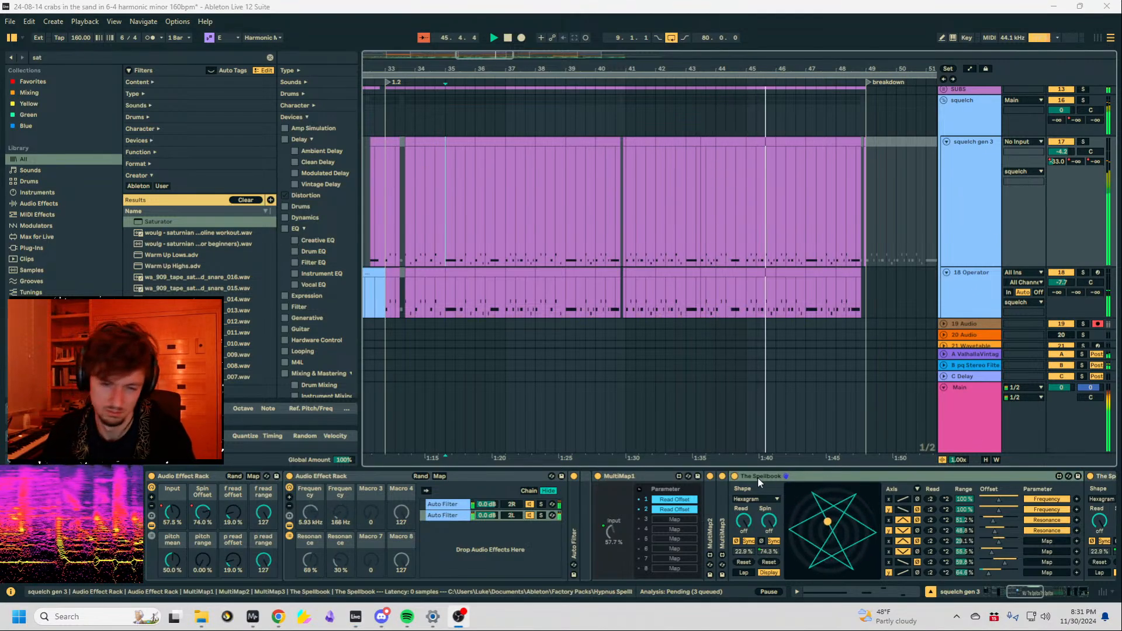
{"action": "key", "text": "a"}
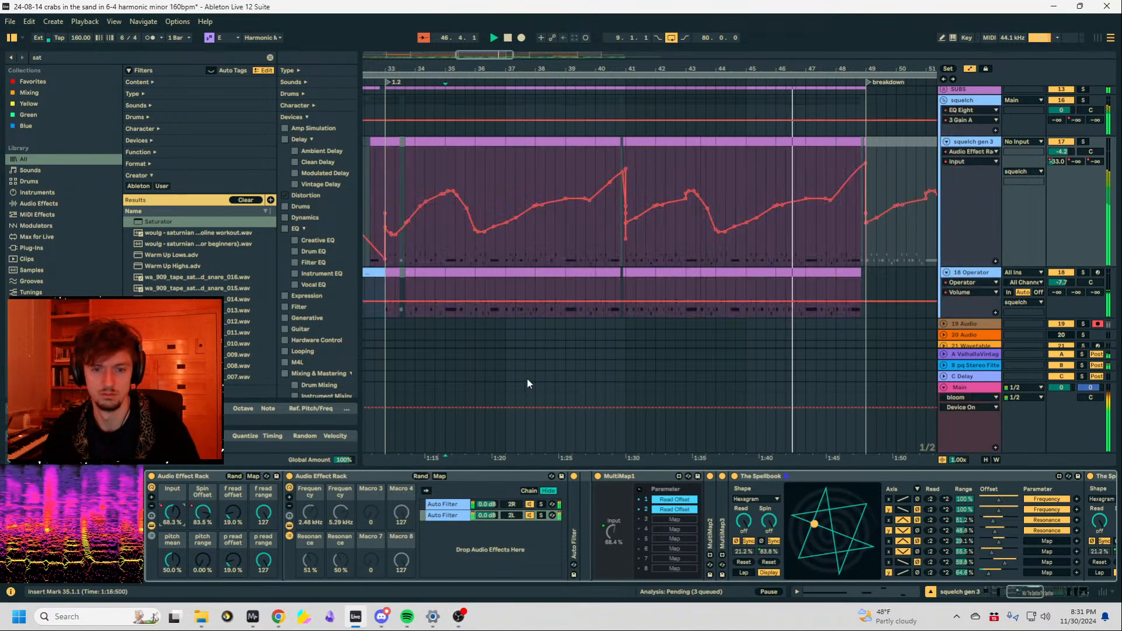
{"action": "left_click", "coordinate": [204, 509]}
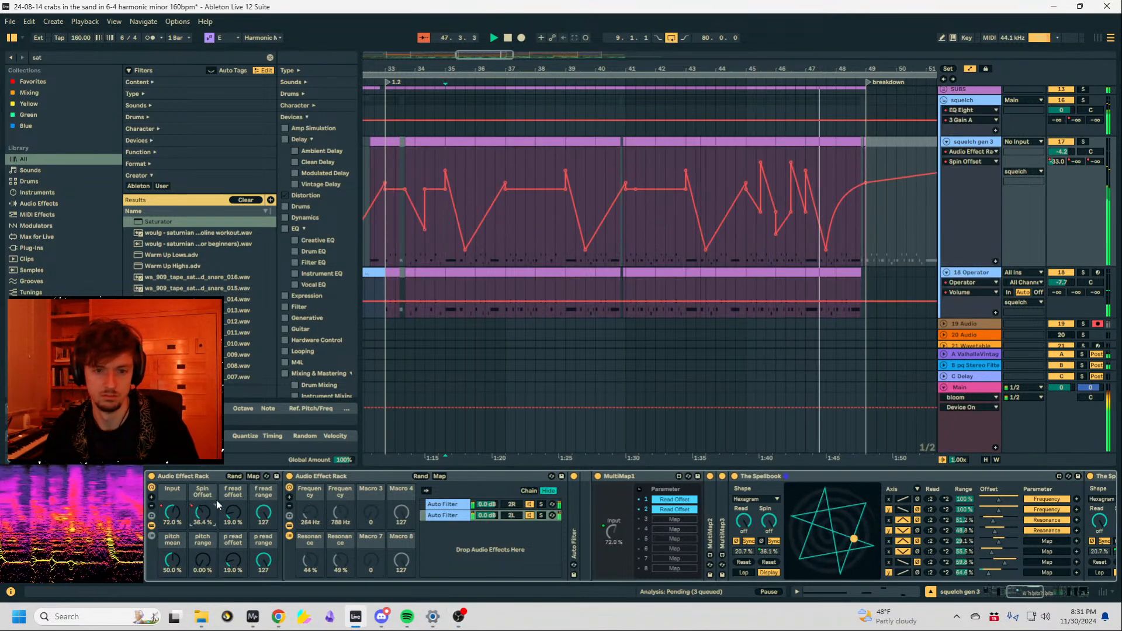
{"action": "left_click", "coordinate": [693, 260]}
{"action": "key", "text": "space"}
{"action": "key", "text": "space"}
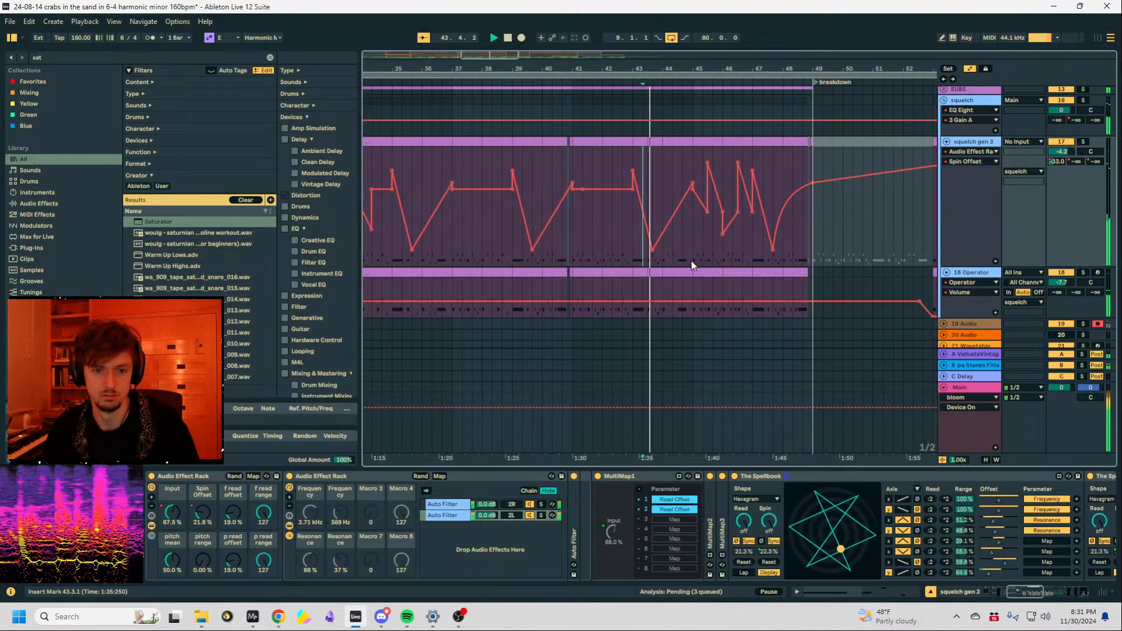
{"action": "key", "text": "space"}
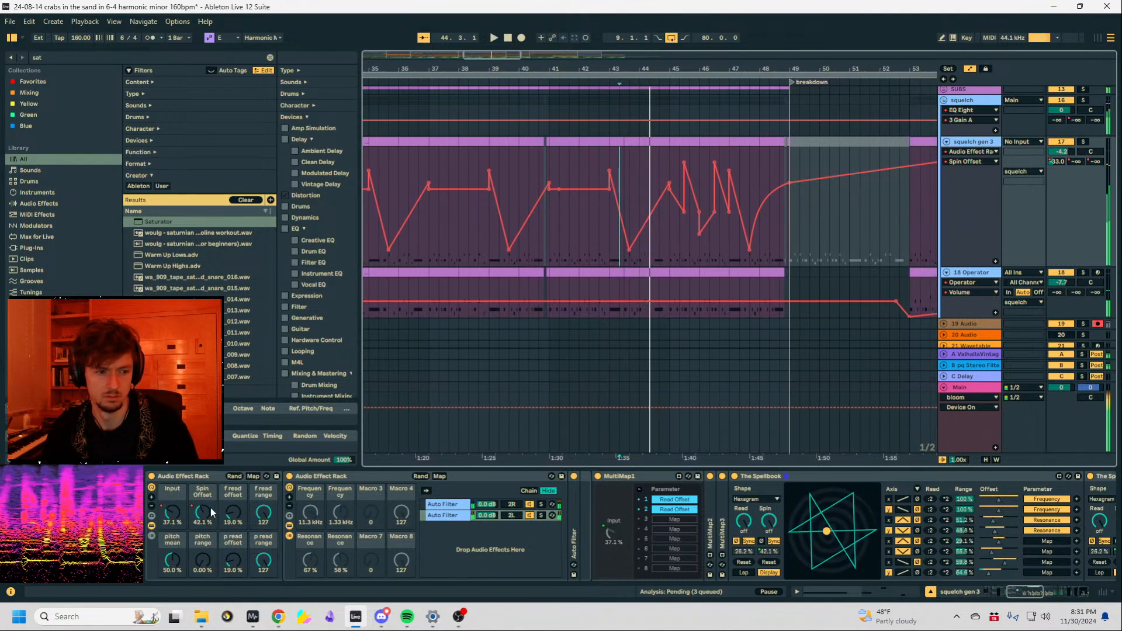
Solo squelch gen 3 in the clip view and play it from 43.4.1.
{"action": "key", "text": "a"}
{"action": "left_click", "coordinate": [1085, 142]}
{"action": "key", "text": "space"}
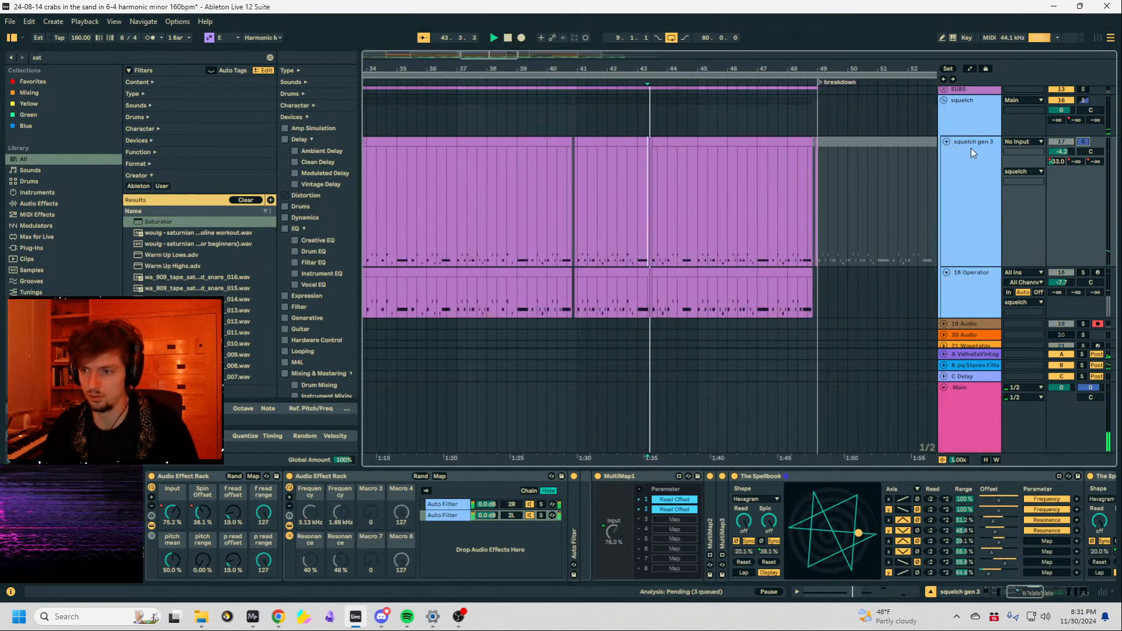
{"action": "left_click_drag", "start_coordinate": [644, 69], "coordinate": [645, 117]}
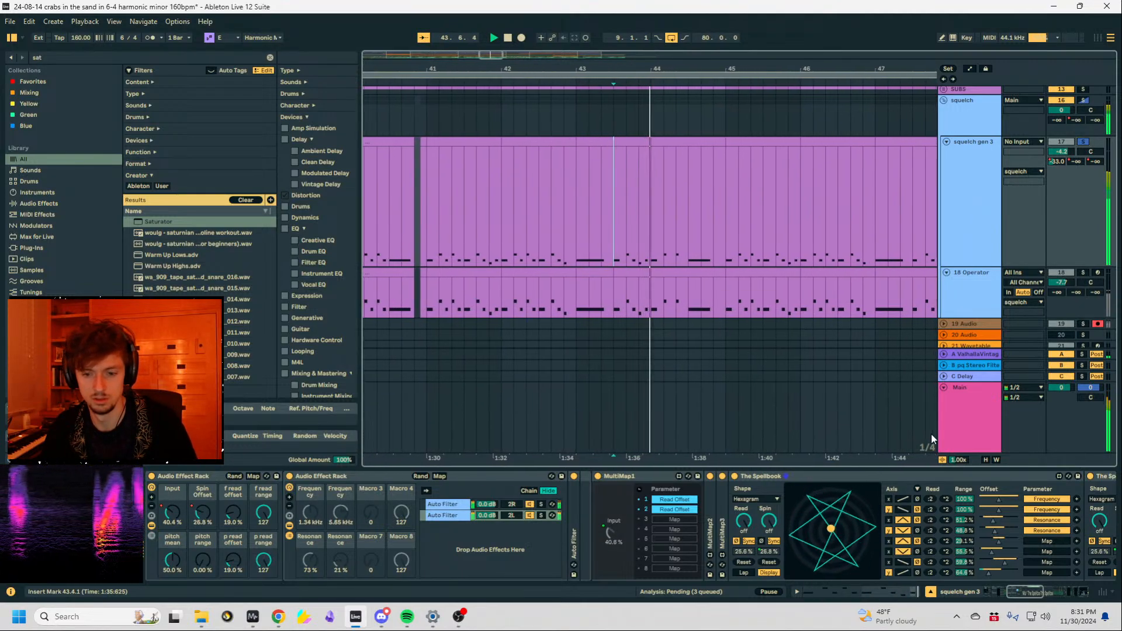
Flatten squelch gen 3's Spin Offset dip between bars 43 and 44 with breakpoints at about 30% on both sides, removing the lowest point.
{"action": "key", "text": "a"}
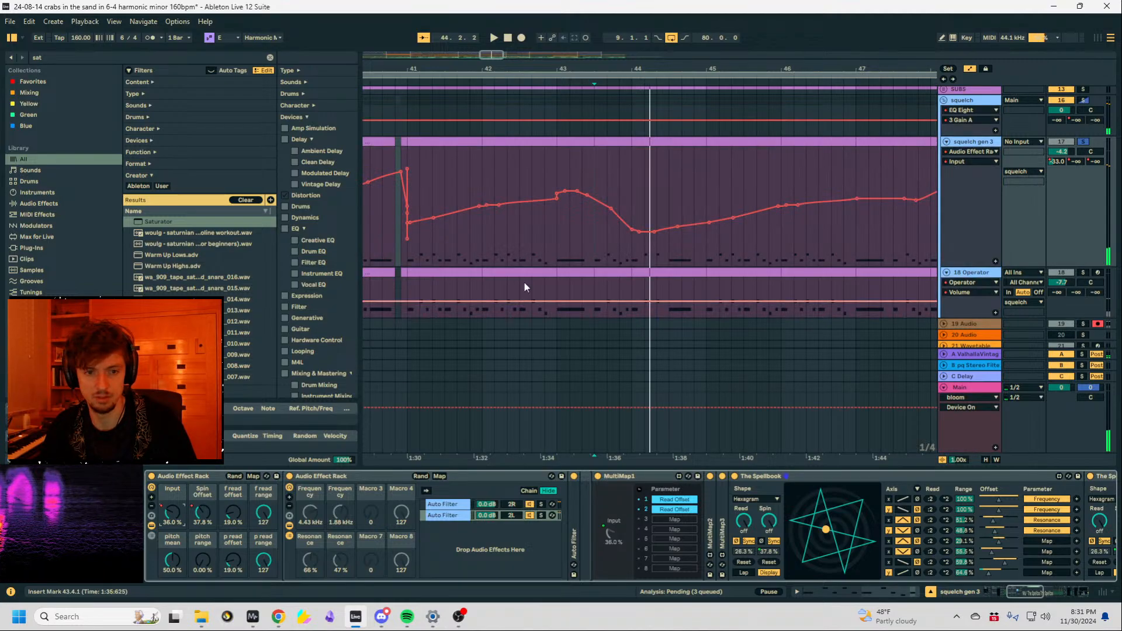
{"action": "key", "text": "space"}
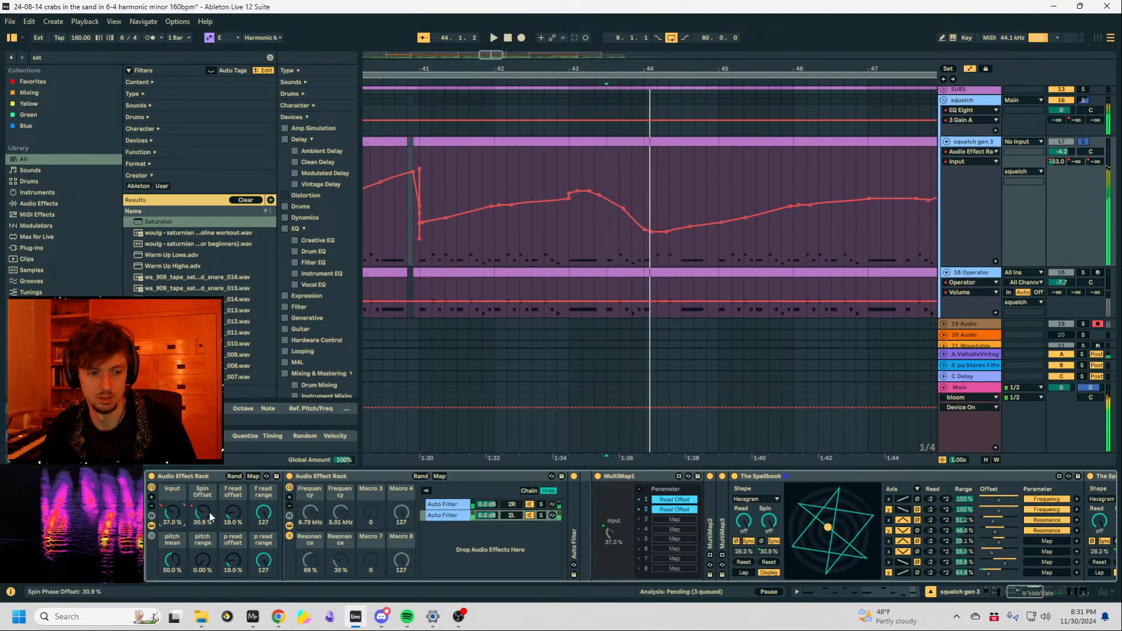
{"action": "left_click", "coordinate": [204, 514]}
{"action": "left_click_drag", "start_coordinate": [620, 251], "coordinate": [618, 252]}
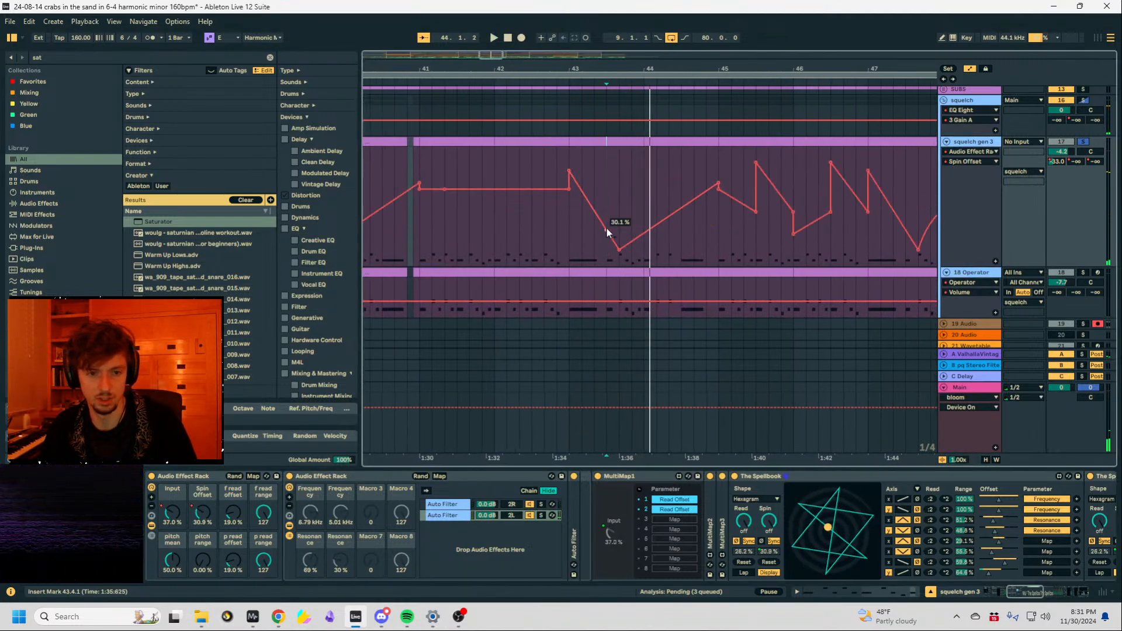
{"action": "left_click", "coordinate": [607, 230]}
{"action": "left_click", "coordinate": [647, 229]}
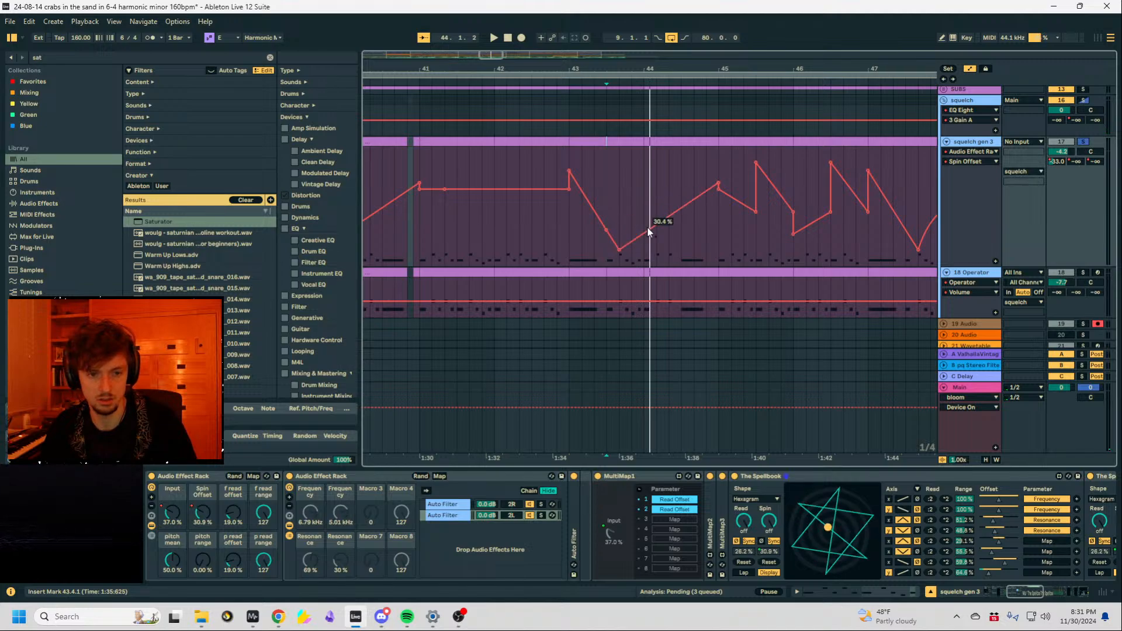
{"action": "left_click", "coordinate": [619, 251]}
{"action": "key", "text": "space"}
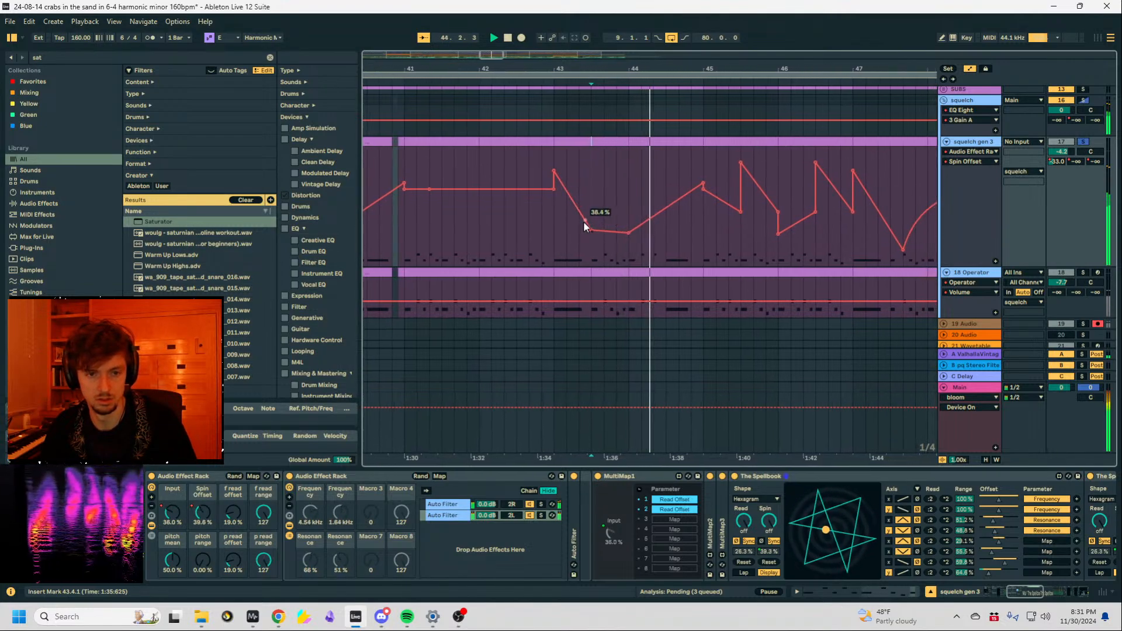
Play from 43.1.1 and unsolo squelch gen 3 to hear the edited automation in the full mix.
{"action": "left_click", "coordinate": [542, 237]}
{"action": "key", "text": "space"}
{"action": "key", "text": "space"}
{"action": "left_click", "coordinate": [1083, 142]}
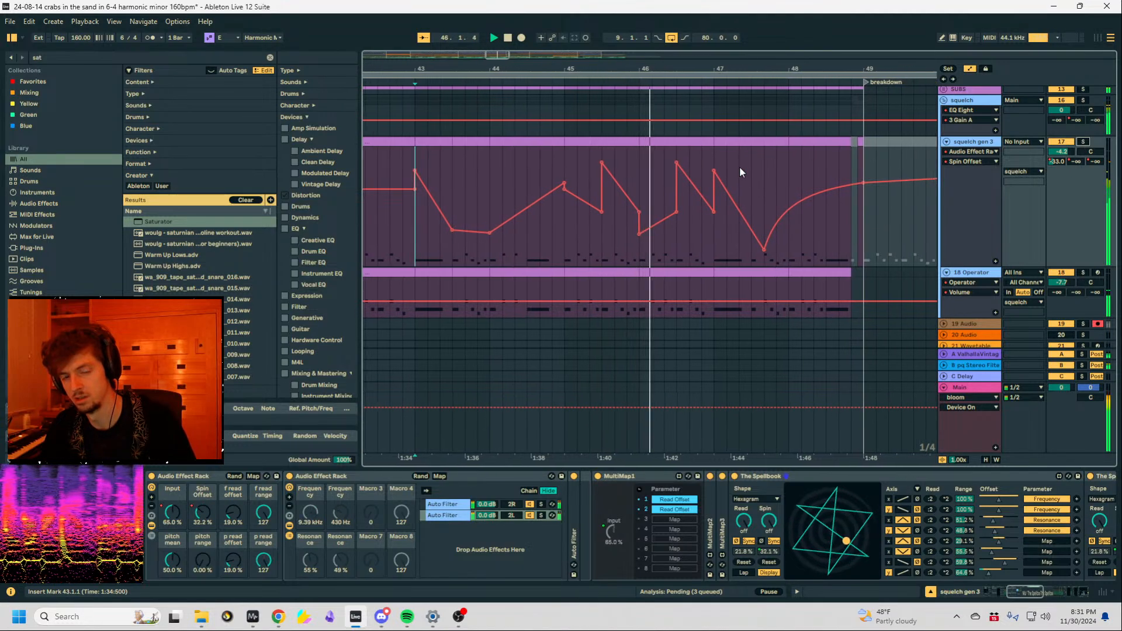
Hide automation and insert a new MIDI track below track 29 Xylophone Dark in the chords/melody group.
{"action": "scroll", "coordinate": [760, 193], "scroll_direction": "down", "scroll_amount": 5}
{"action": "key", "text": "a"}
{"action": "scroll", "coordinate": [906, 297], "scroll_direction": "down", "scroll_amount": 3}
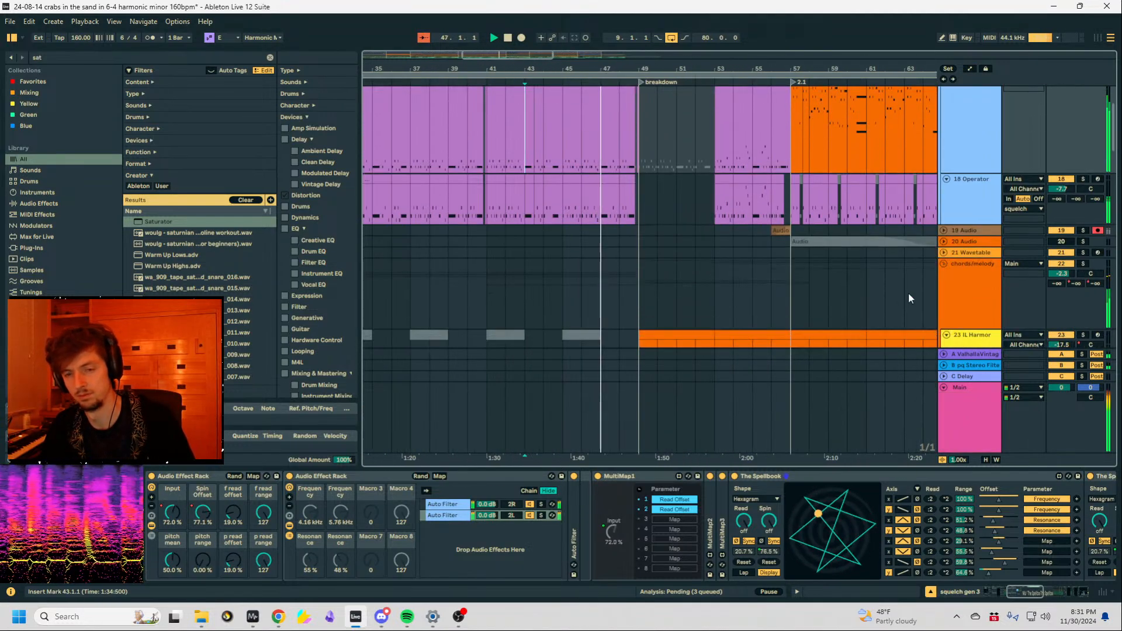
{"action": "scroll", "coordinate": [912, 295], "scroll_direction": "down", "scroll_amount": 4}
{"action": "scroll", "coordinate": [946, 298], "scroll_direction": "down", "scroll_amount": 5}
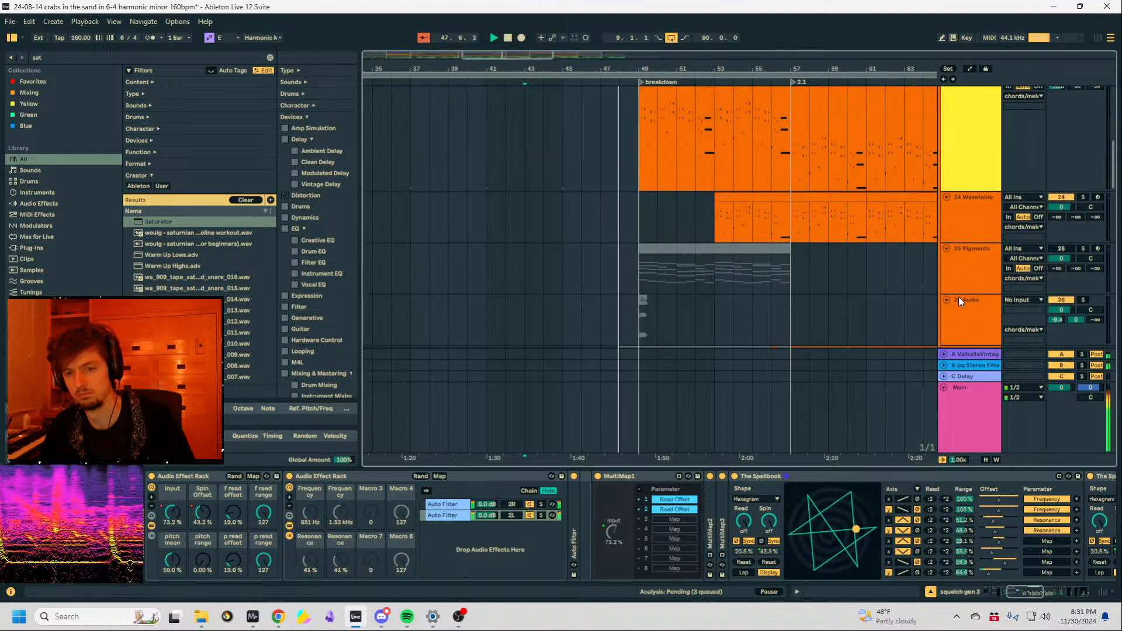
{"action": "scroll", "coordinate": [959, 297], "scroll_direction": "up", "scroll_amount": 2}
{"action": "scroll", "coordinate": [959, 297], "scroll_direction": "down", "scroll_amount": 6}
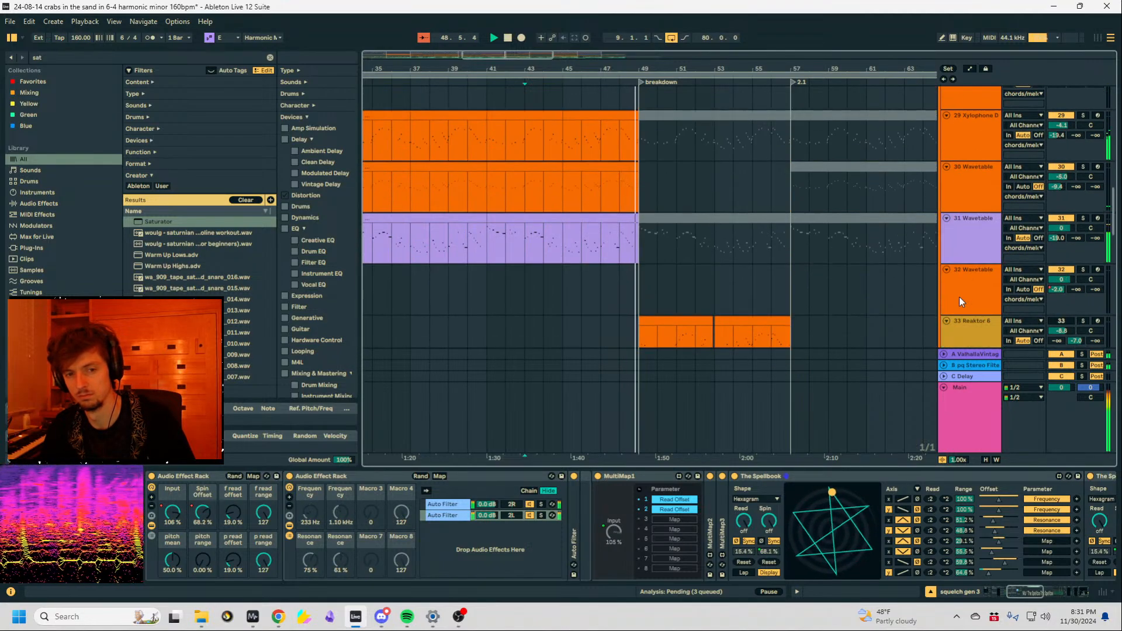
{"action": "left_click", "coordinate": [973, 190]}
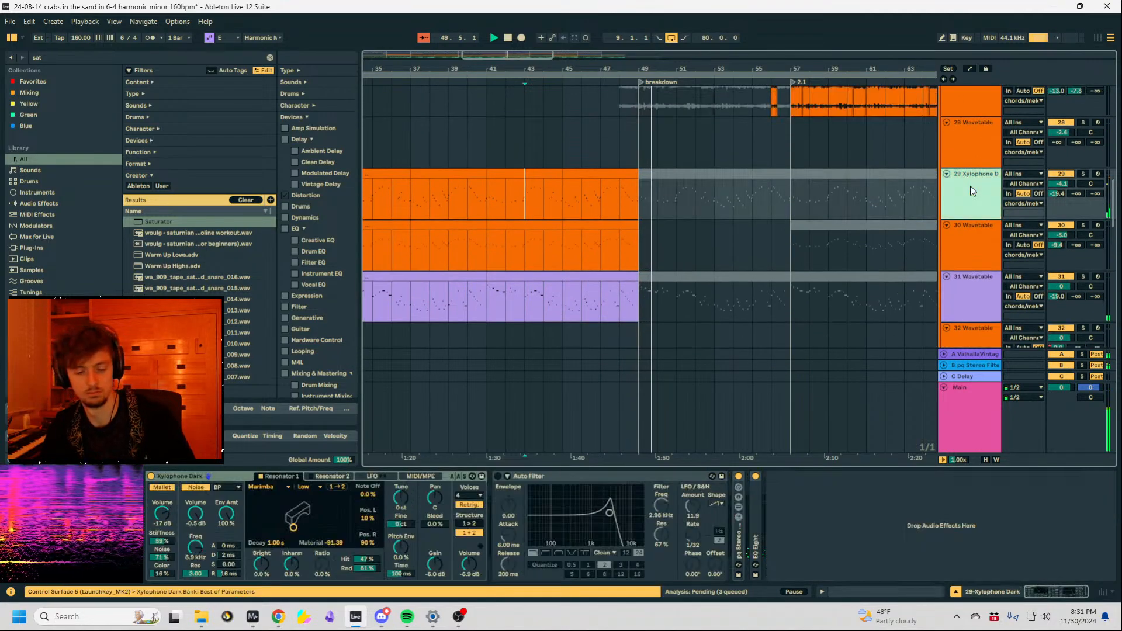
{"action": "key", "text": "ctrl+shift+t"}
{"action": "scroll", "coordinate": [953, 301], "scroll_direction": "up", "scroll_amount": 1}
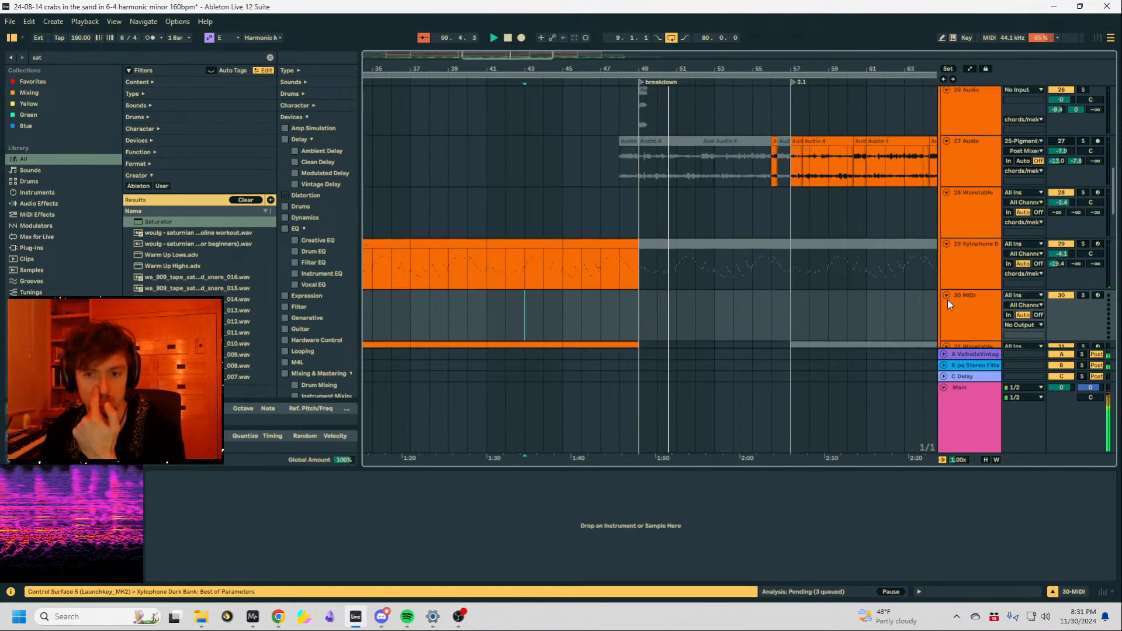
Search the browser for "uvi" and load UVIWorkstation onto the new MIDI track.
{"action": "left_click", "coordinate": [954, 303]}
{"action": "left_click", "coordinate": [75, 60]}
{"action": "type", "text": "uv"}
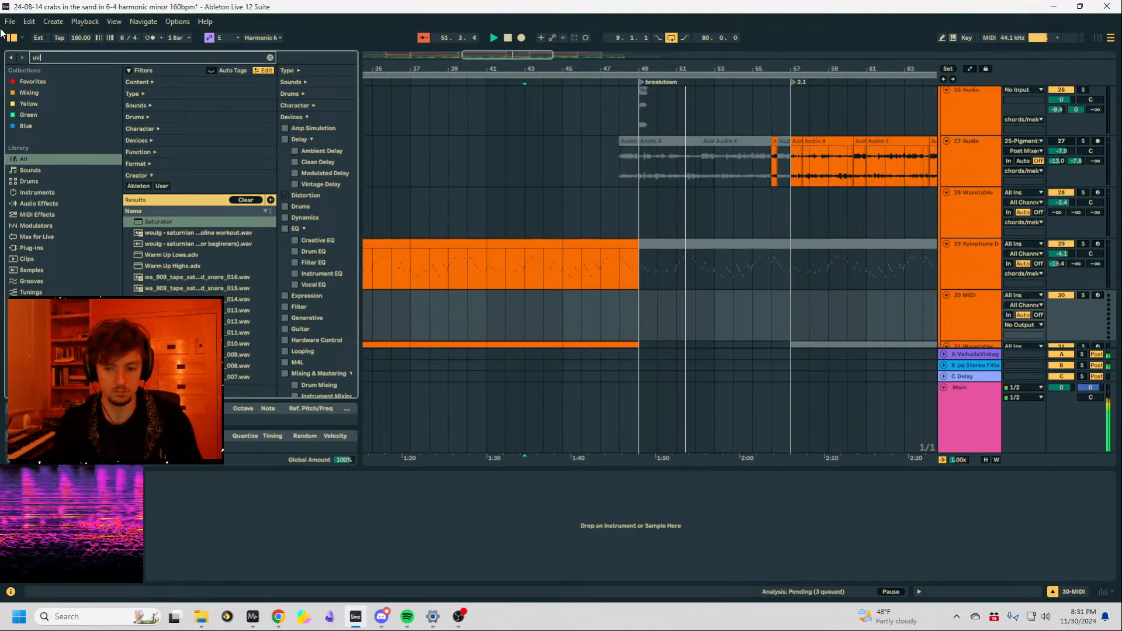
{"action": "type", "text": "i"}
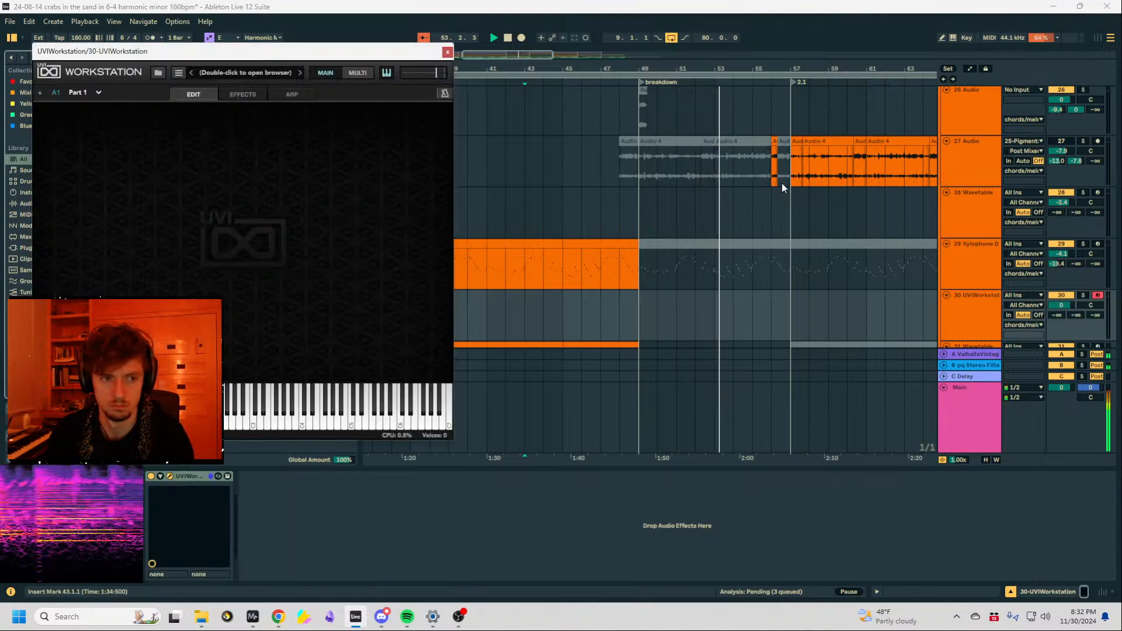
Copy squelch gen 3's MIDI clip spanning bars 57 to 73 and paste it at 57.1.1 on track 30 UVIWorkstation.
{"action": "scroll", "coordinate": [819, 193], "scroll_direction": "up", "scroll_amount": 5}
{"action": "scroll", "coordinate": [819, 222], "scroll_direction": "down", "scroll_amount": 3, "text": "ctrl"}
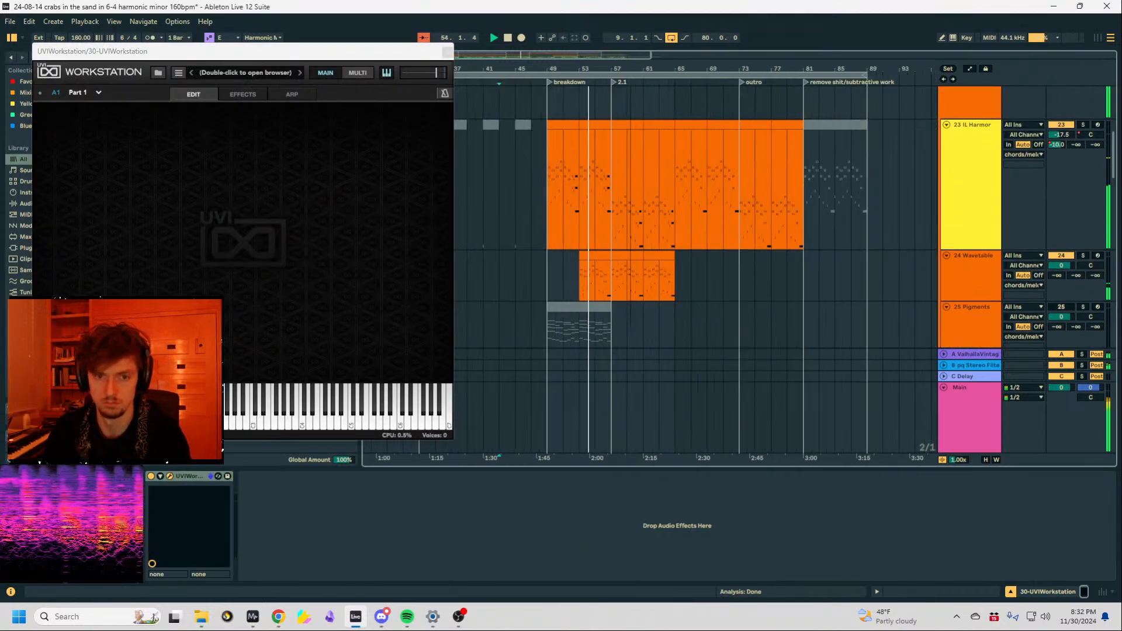
{"action": "scroll", "coordinate": [760, 240], "scroll_direction": "up", "scroll_amount": 3}
{"action": "scroll", "coordinate": [725, 155], "scroll_direction": "up", "scroll_amount": 3}
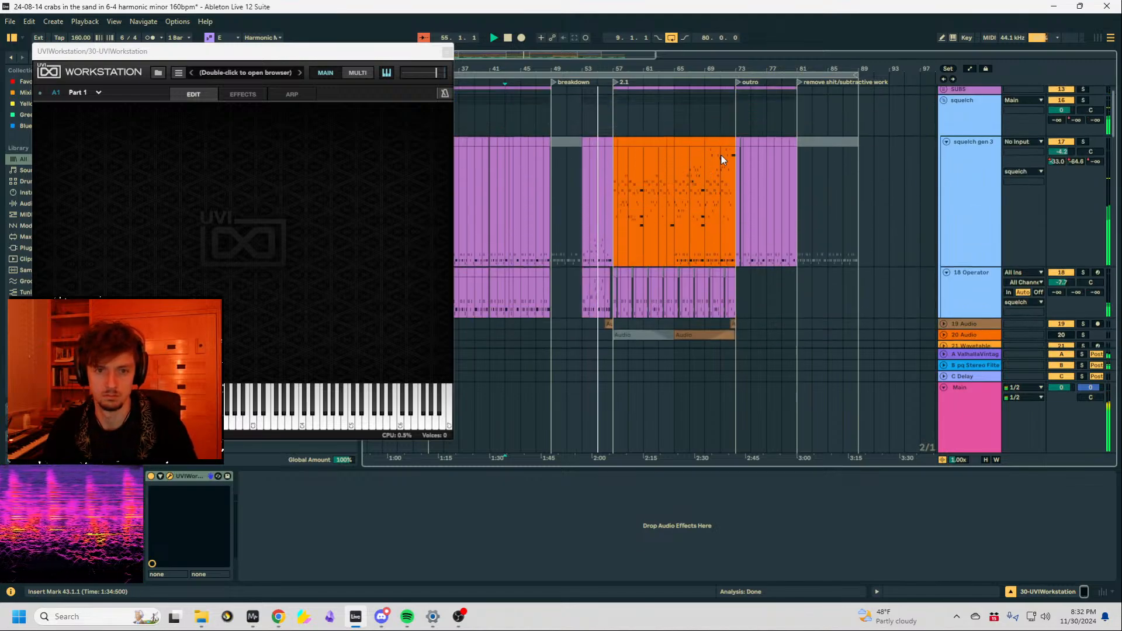
{"action": "left_click", "coordinate": [649, 148]}
{"action": "scroll", "coordinate": [666, 266], "scroll_direction": "down", "scroll_amount": 10}
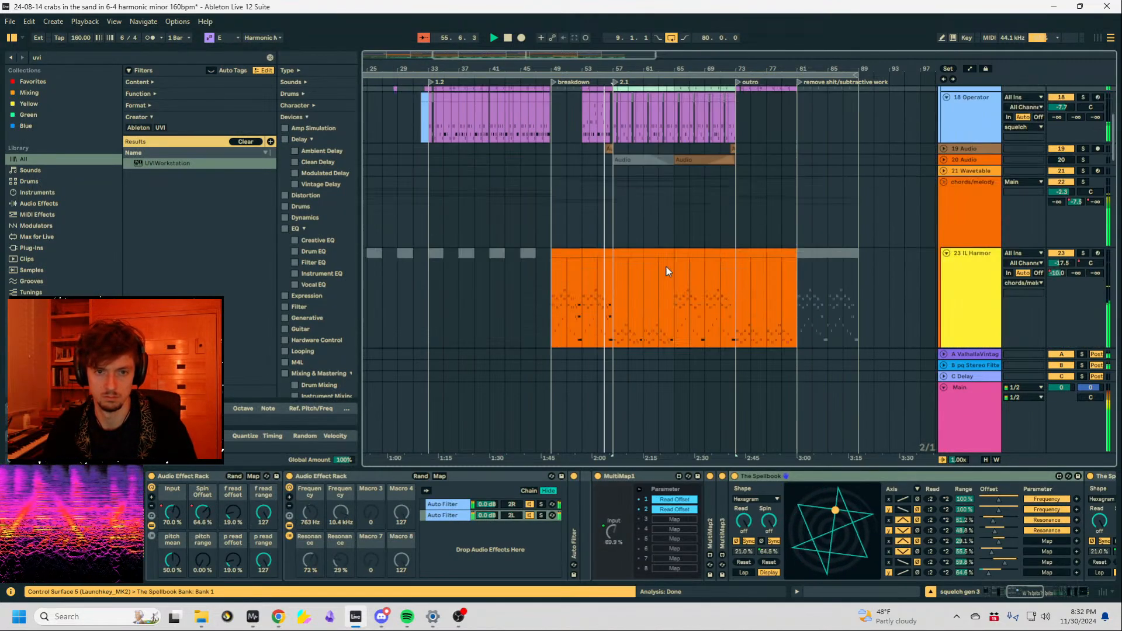
{"action": "scroll", "coordinate": [641, 262], "scroll_direction": "down", "scroll_amount": 2}
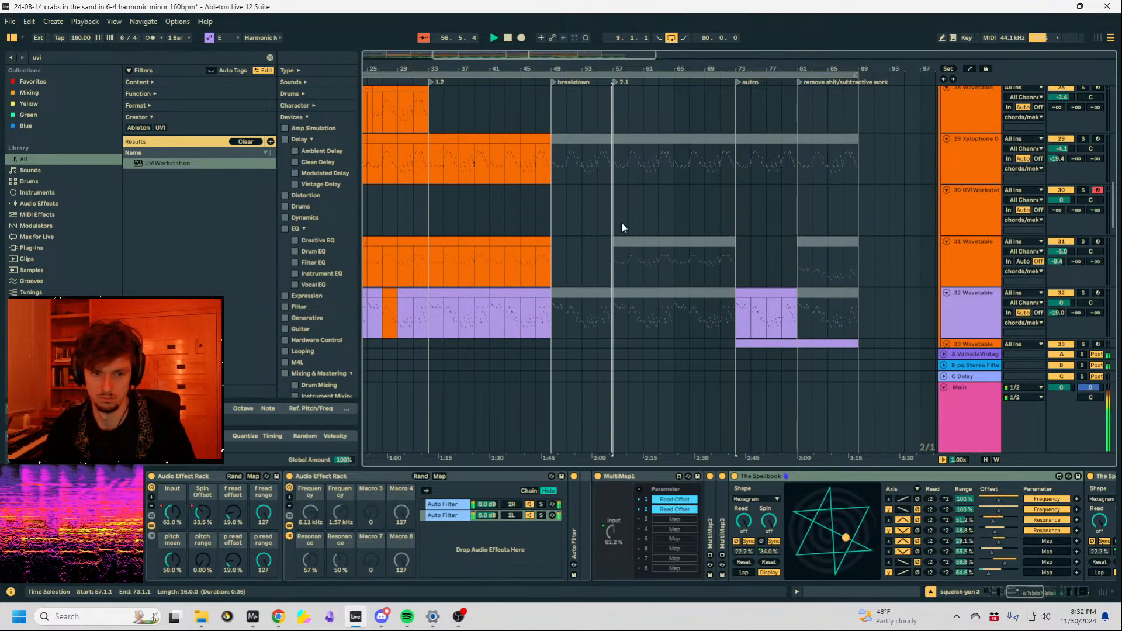
{"action": "left_click", "coordinate": [635, 228]}
{"action": "key", "text": "ctrl+v"}
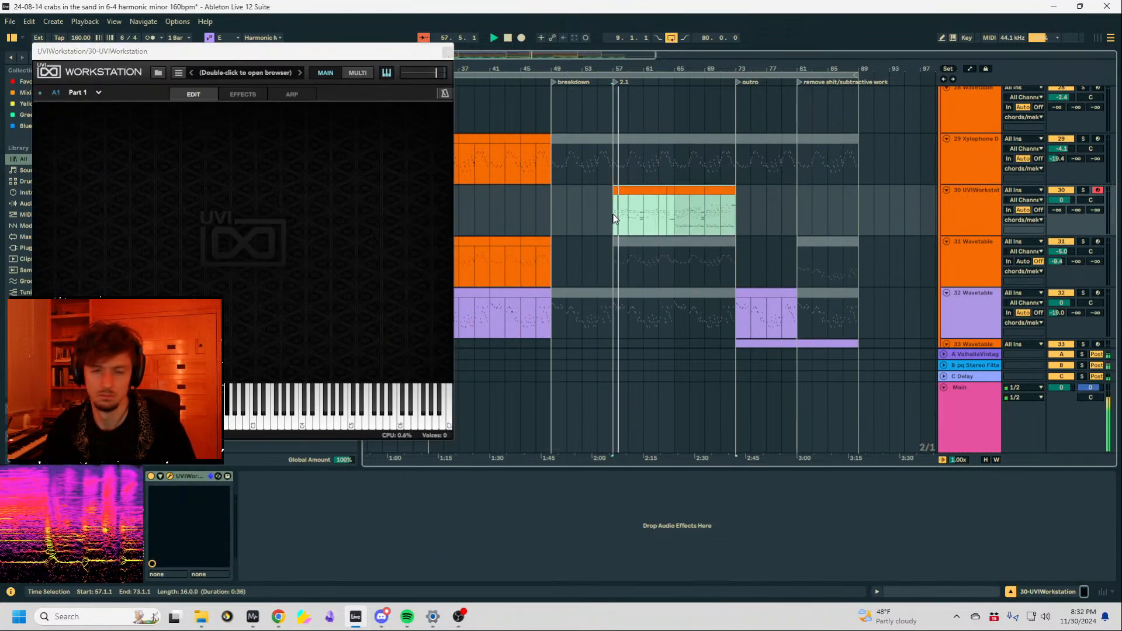
Load the Kalimba Main preset from World Suite 3's Percussions types into UVIWorkstation and toggle track 30 to compare it in the mix.
{"action": "left_click", "coordinate": [161, 76]}
{"action": "left_click_drag", "start_coordinate": [224, 53], "coordinate": [717, 77]}
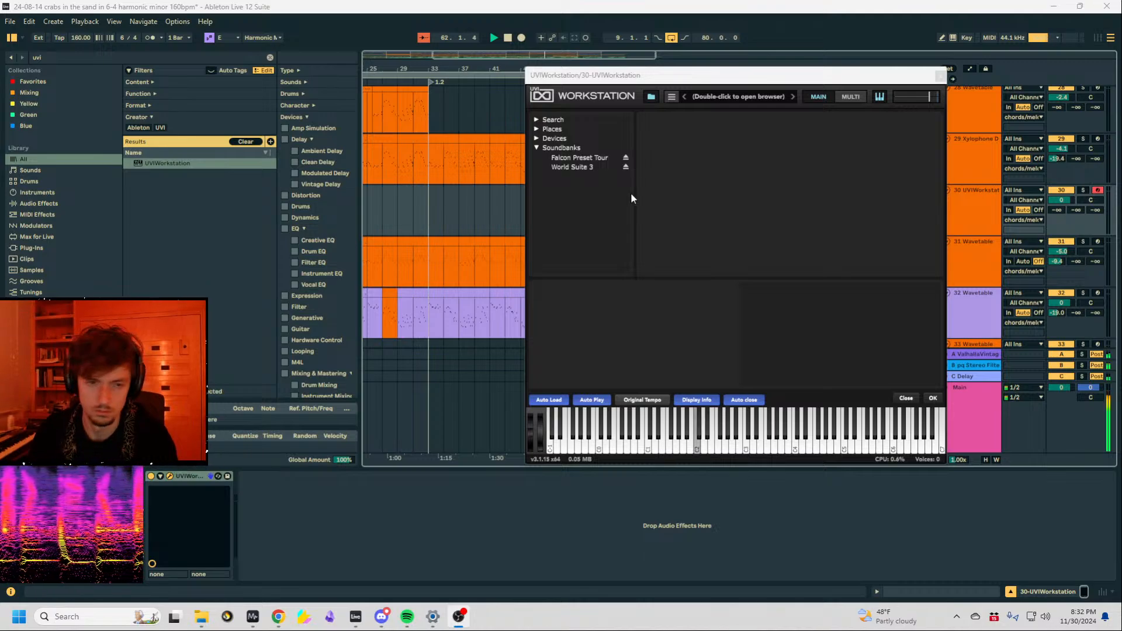
{"action": "left_click", "coordinate": [581, 167]}
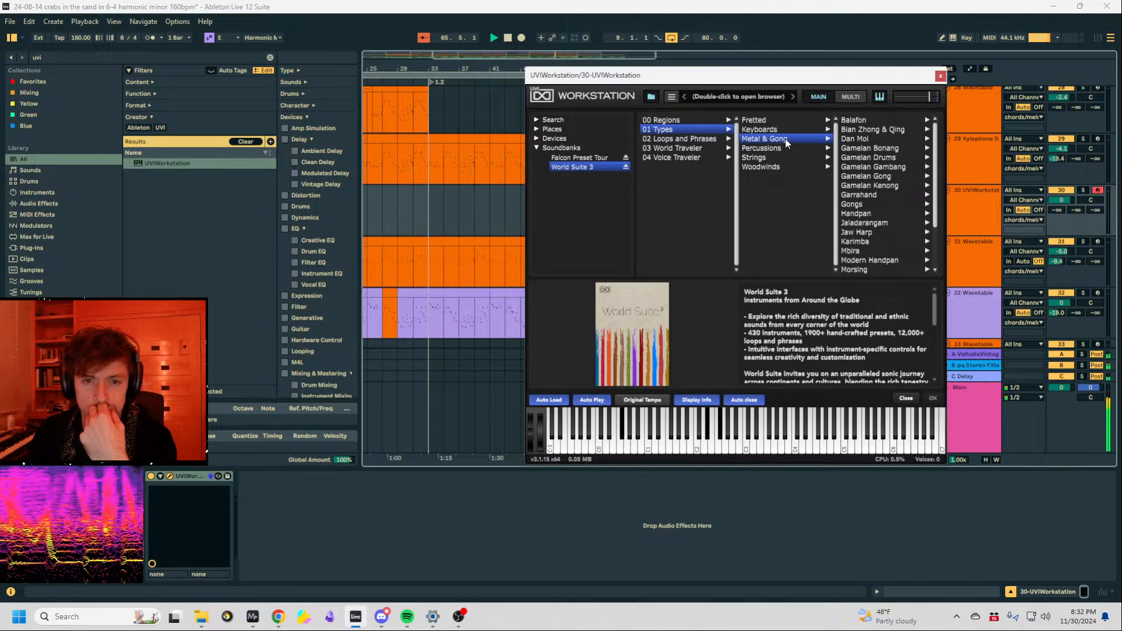
{"action": "left_click", "coordinate": [789, 148]}
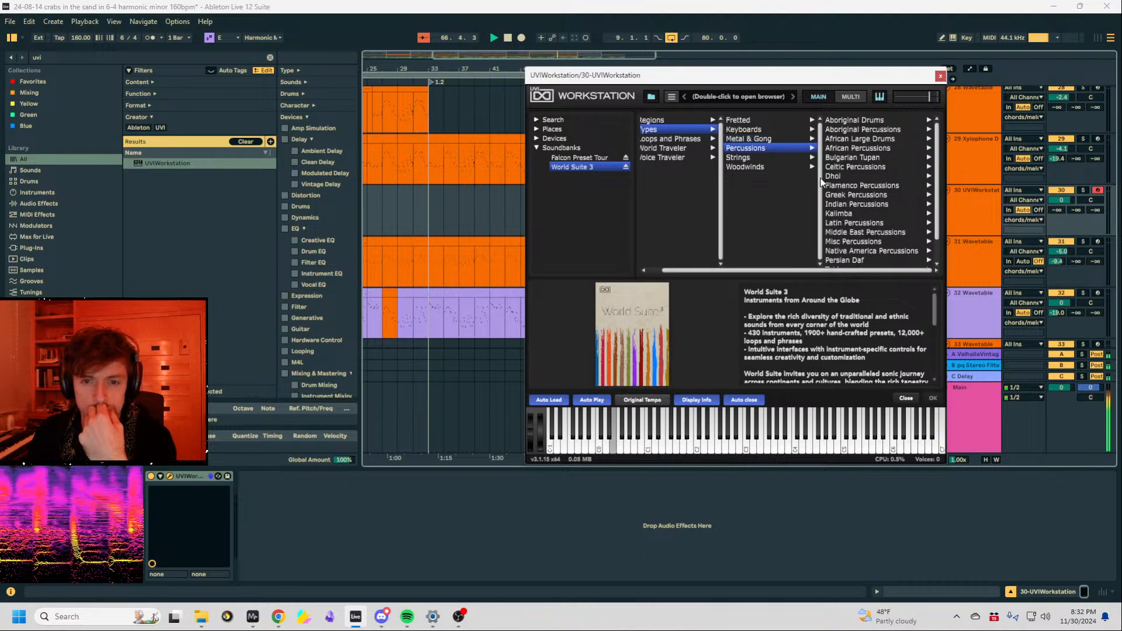
{"action": "left_click", "coordinate": [867, 214]}
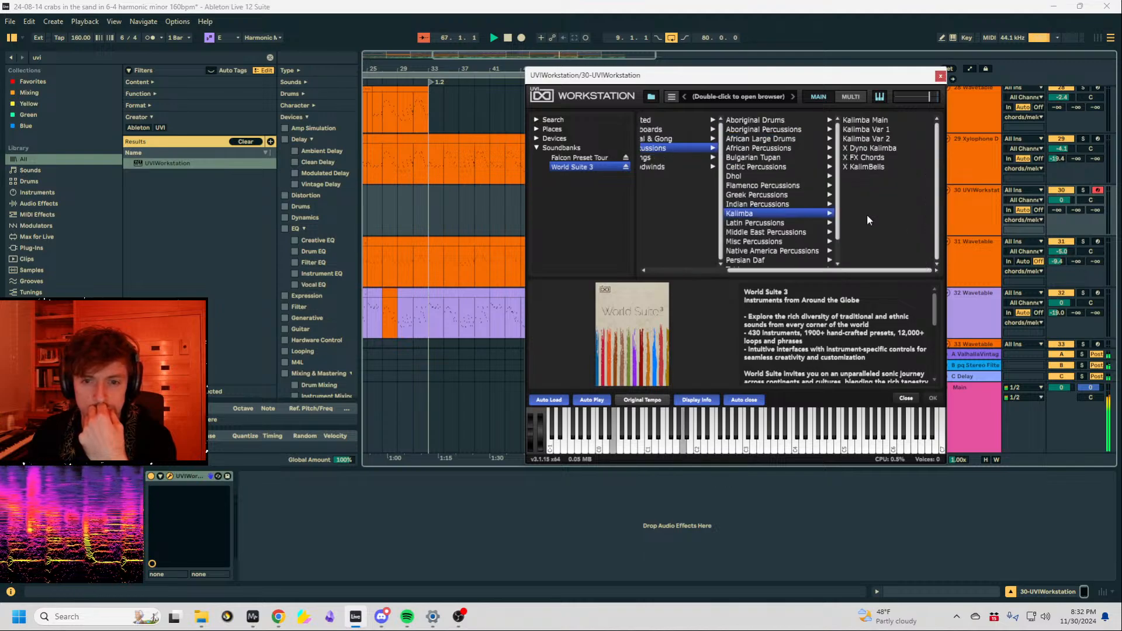
{"action": "double_click", "coordinate": [862, 121]}
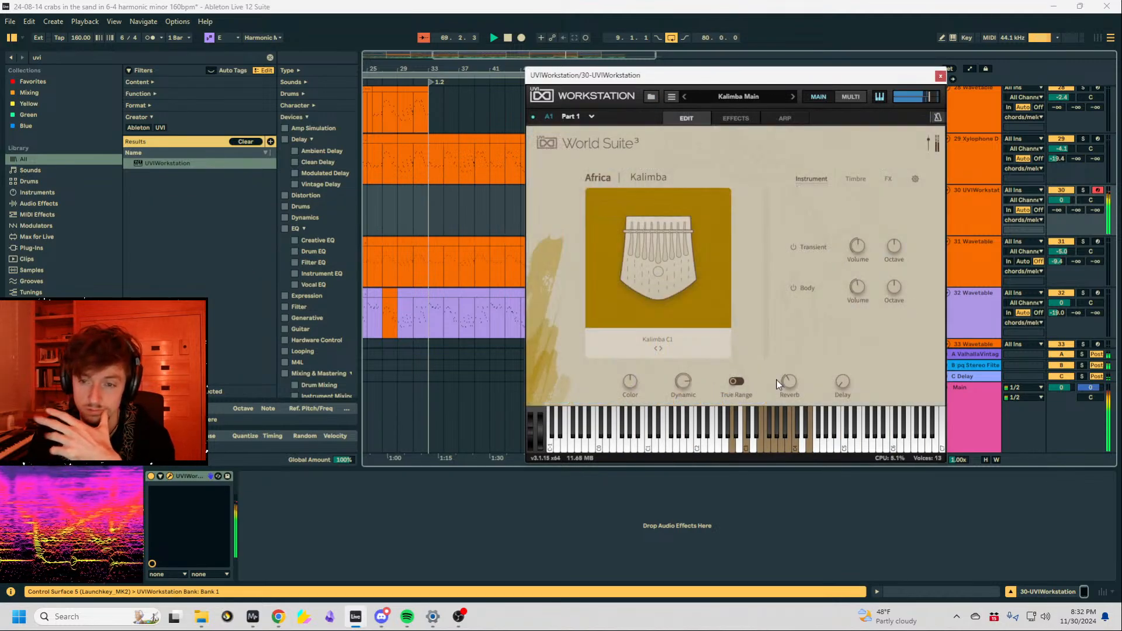
{"action": "left_click", "coordinate": [1050, 194]}
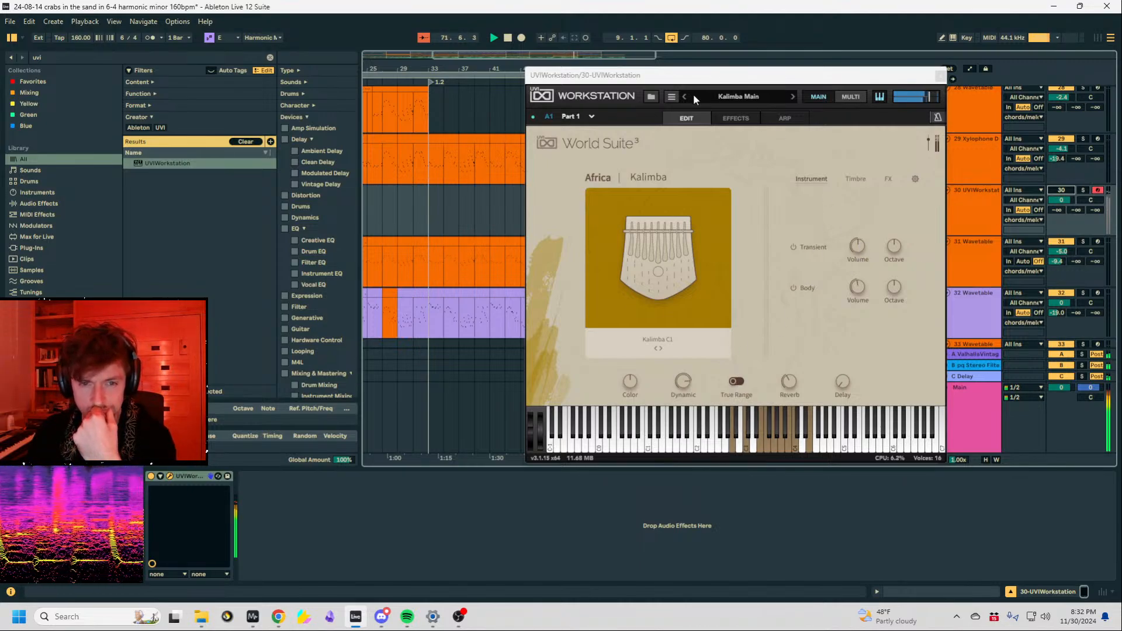
Replace the kalimba with the Steel Drums Full preset from World Suite 3's Metal & Gong types.
{"action": "left_click", "coordinate": [651, 98]}
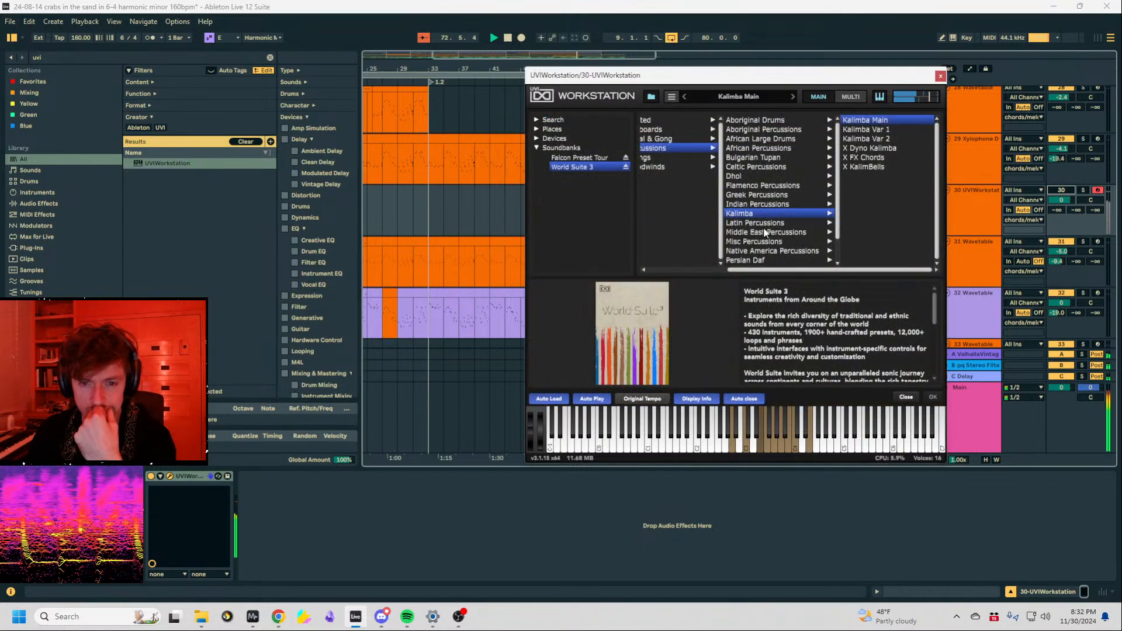
{"action": "left_click", "coordinate": [651, 140]}
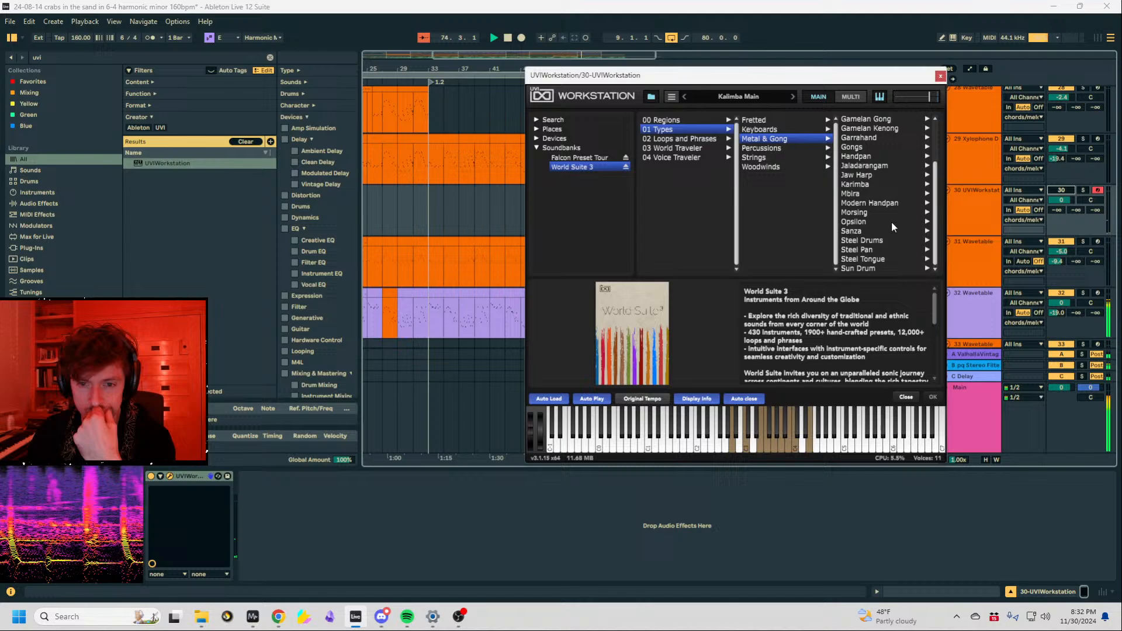
{"action": "left_click", "coordinate": [857, 240]}
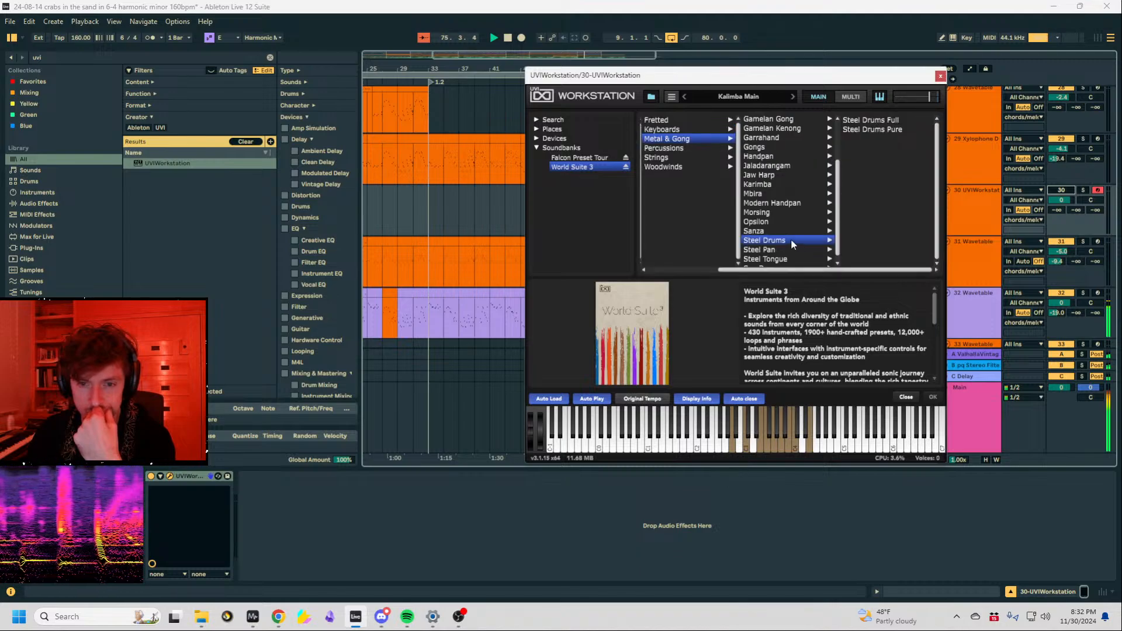
{"action": "left_click", "coordinate": [889, 121]}
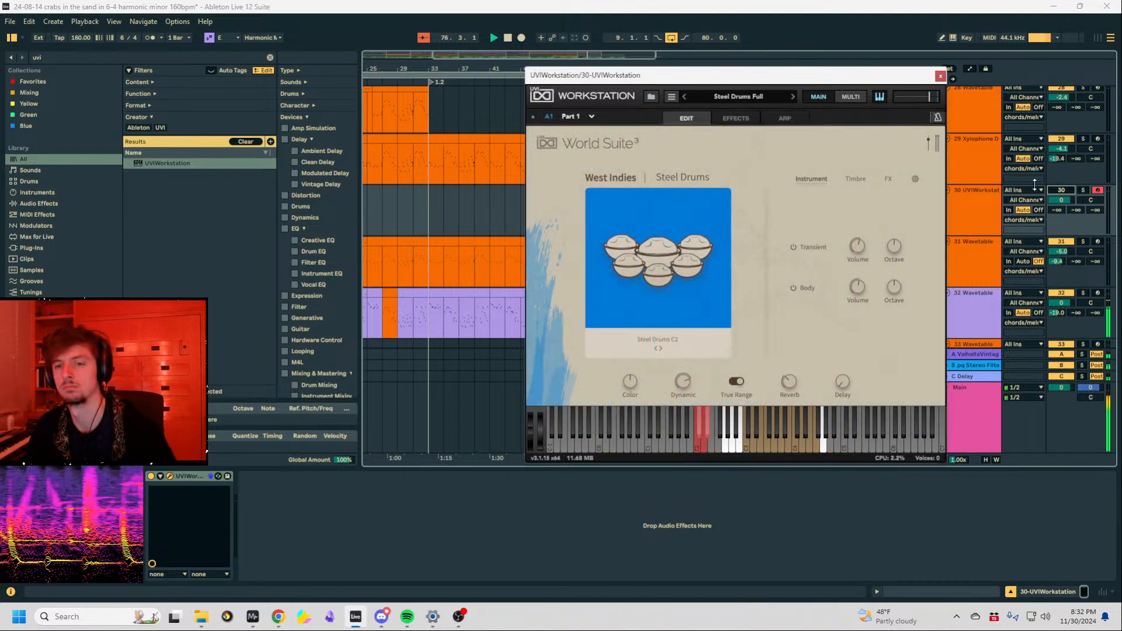
Play from 57.5.1 with track 30 soloed to hear the steel drums alone, and unsolo it to hear the full mix.
{"action": "left_click", "coordinate": [940, 76]}
{"action": "left_click", "coordinate": [674, 189]}
{"action": "scroll", "coordinate": [690, 201], "scroll_direction": "up", "scroll_amount": 1}
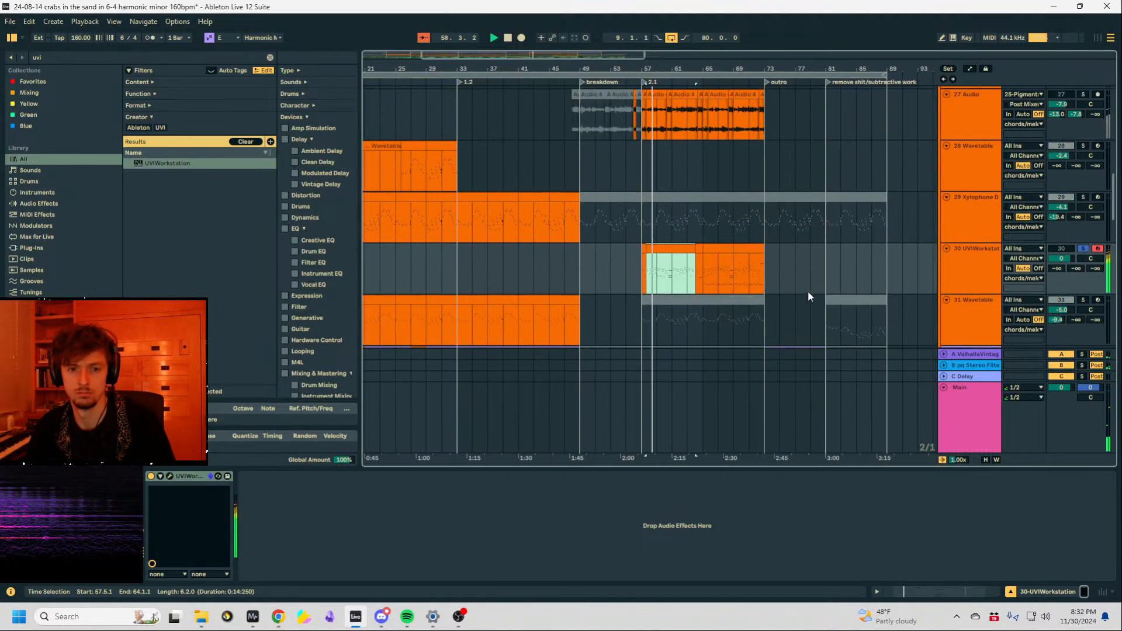
{"action": "left_click", "coordinate": [969, 268]}
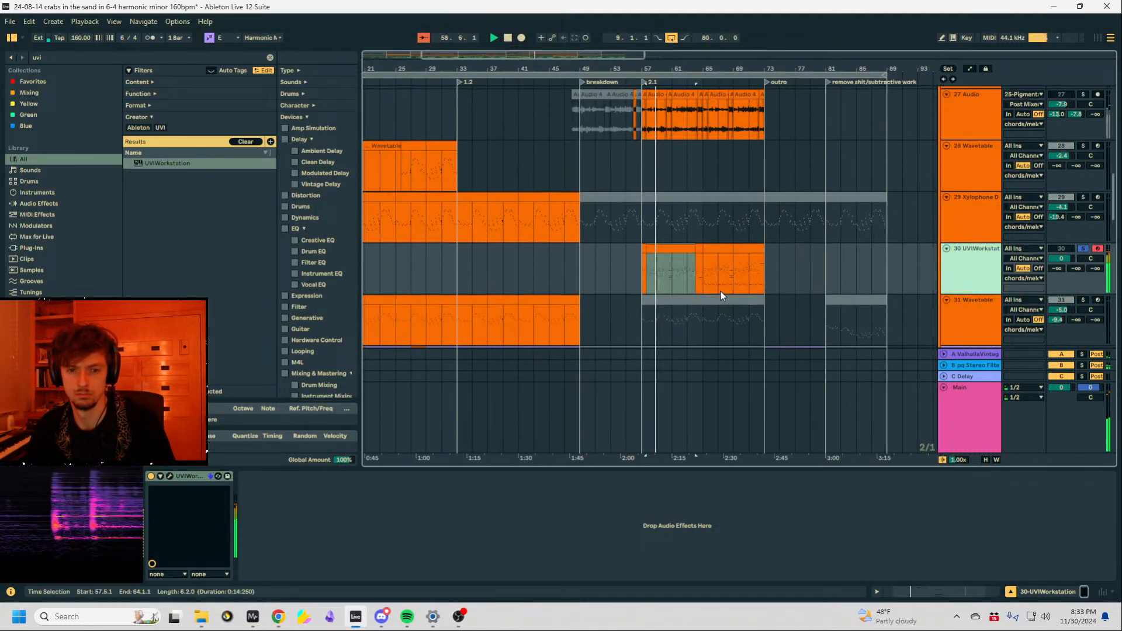
{"action": "left_click", "coordinate": [170, 477]}
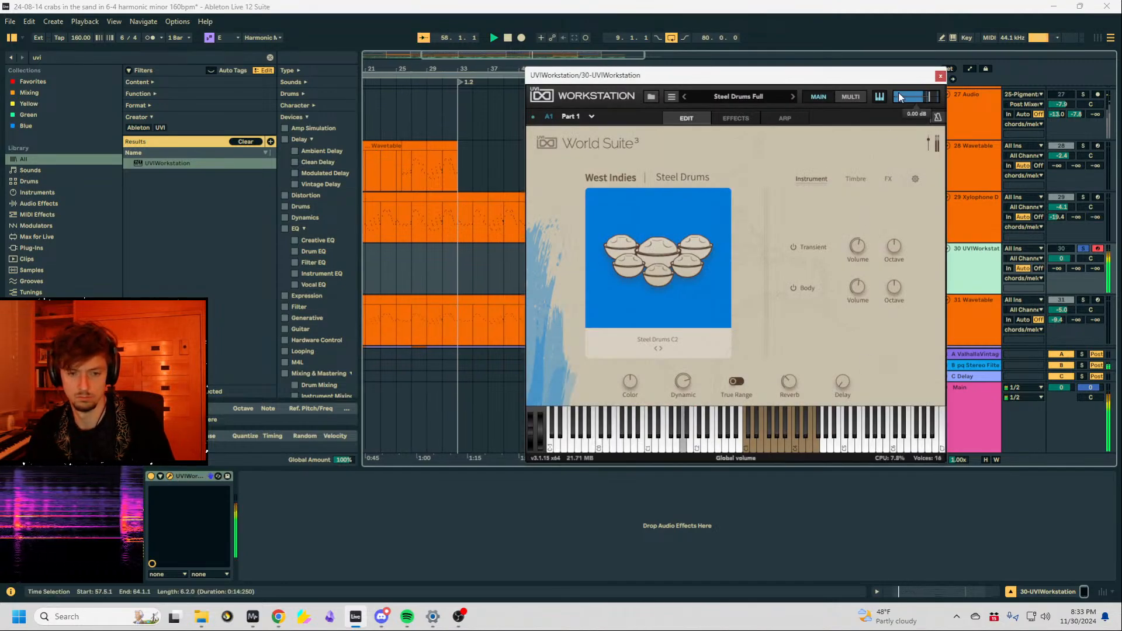
{"action": "left_click", "coordinate": [941, 76]}
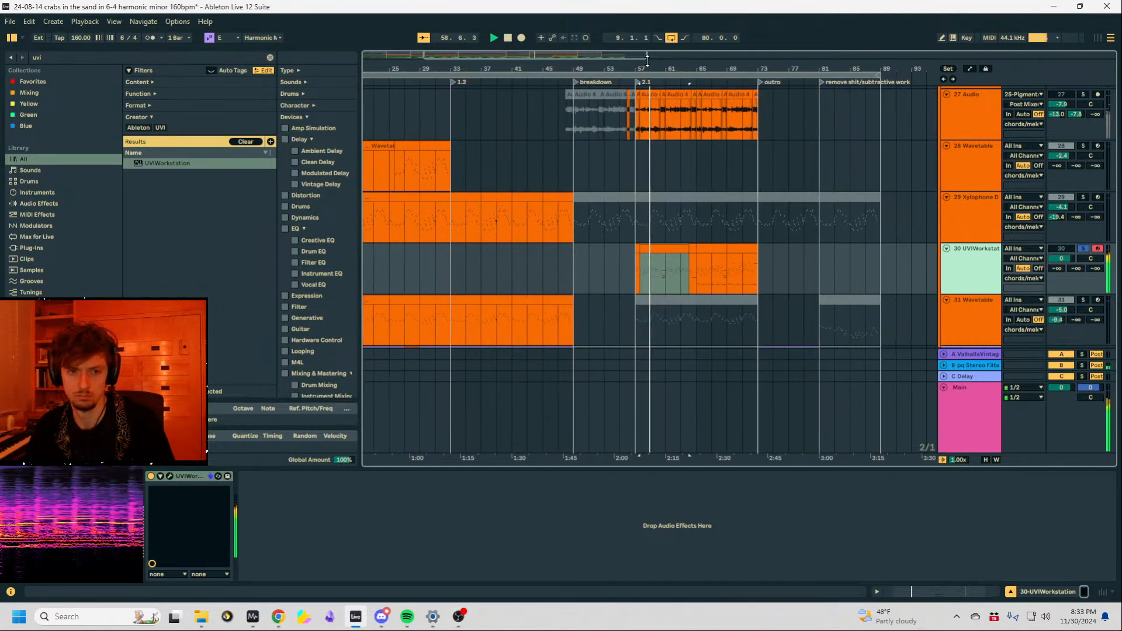
{"action": "left_click_drag", "start_coordinate": [652, 66], "coordinate": [559, 125]}
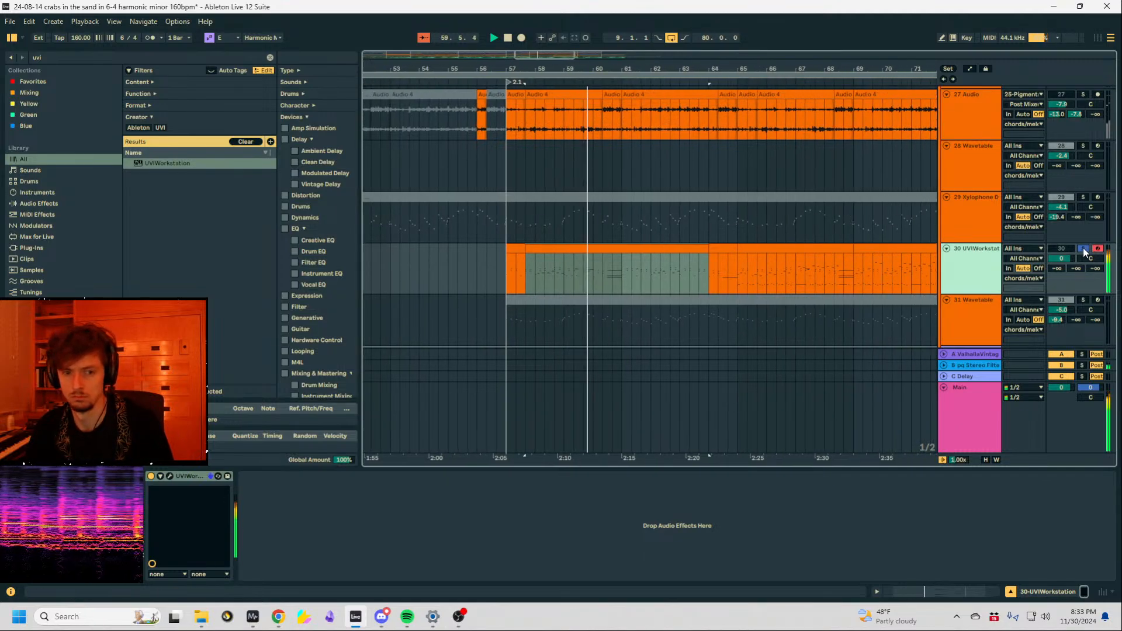
{"action": "left_click", "coordinate": [1083, 248]}
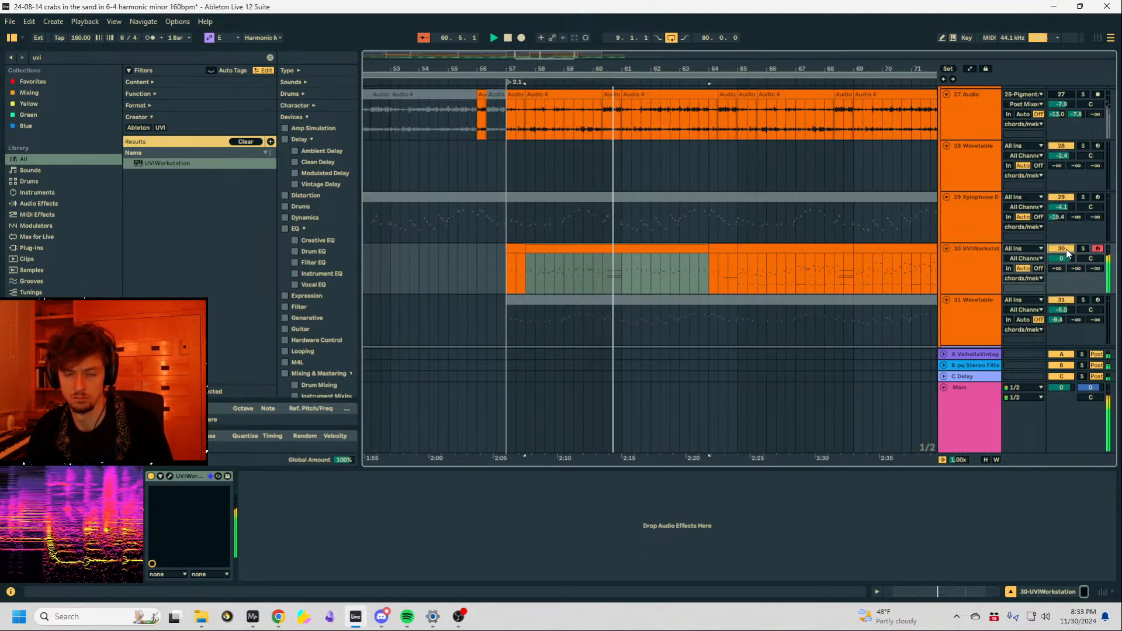
Search the browser for "wider", add Wider at 171% to track 30, and lower the track's volume to -19.4 dB.
{"action": "left_click_drag", "start_coordinate": [1065, 255], "coordinate": [1065, 279]}
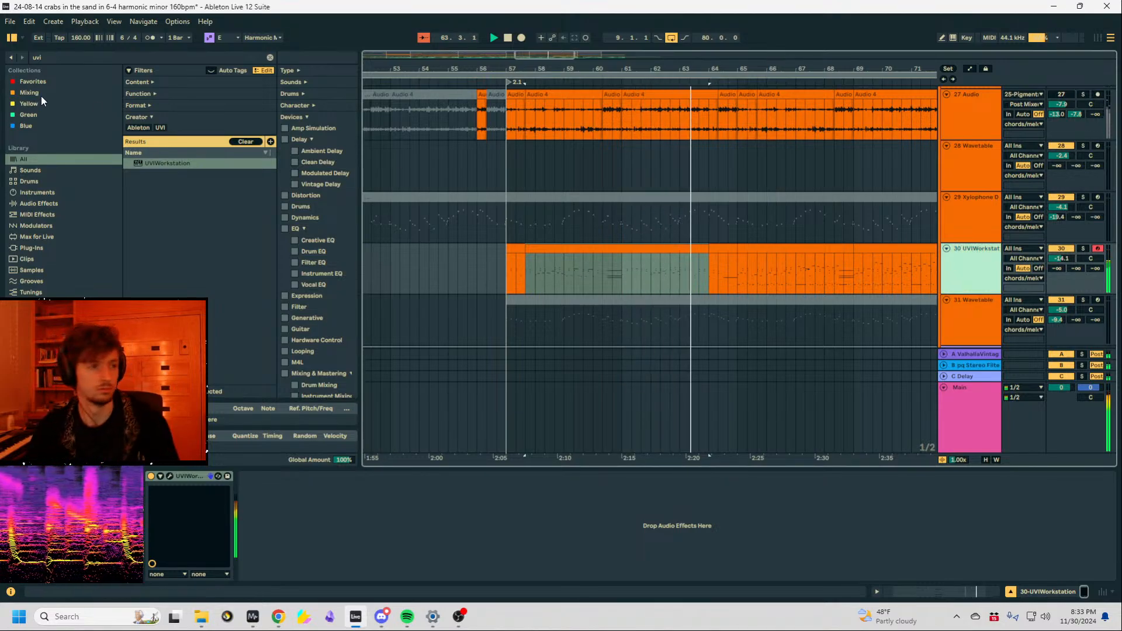
{"action": "left_click", "coordinate": [57, 58]}
{"action": "type", "text": "wider"}
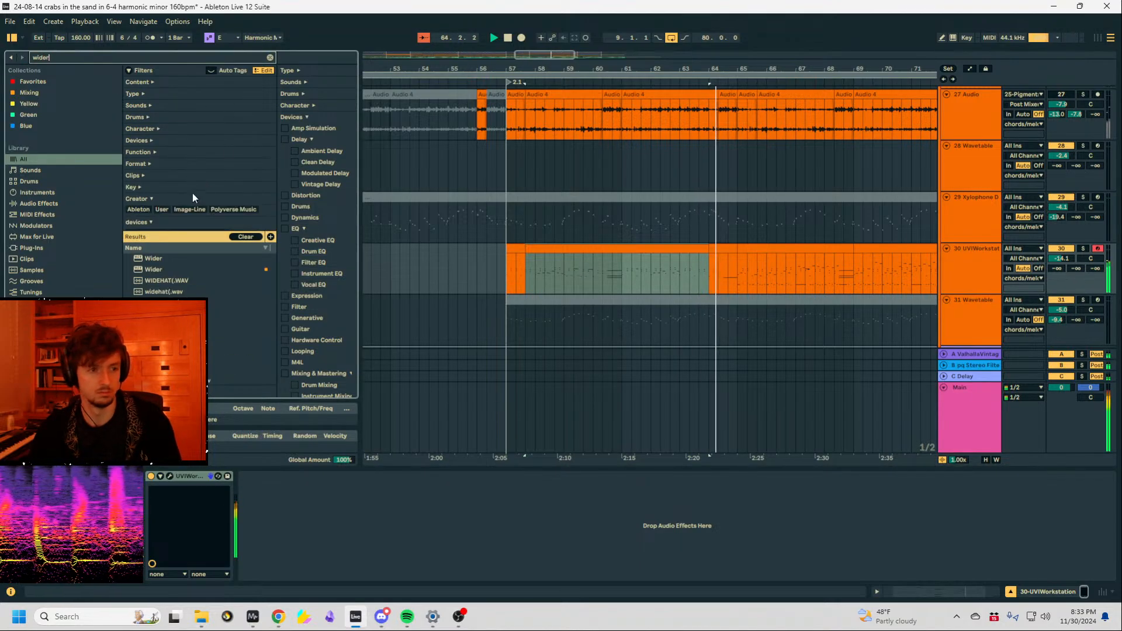
{"action": "left_click", "coordinate": [154, 173]}
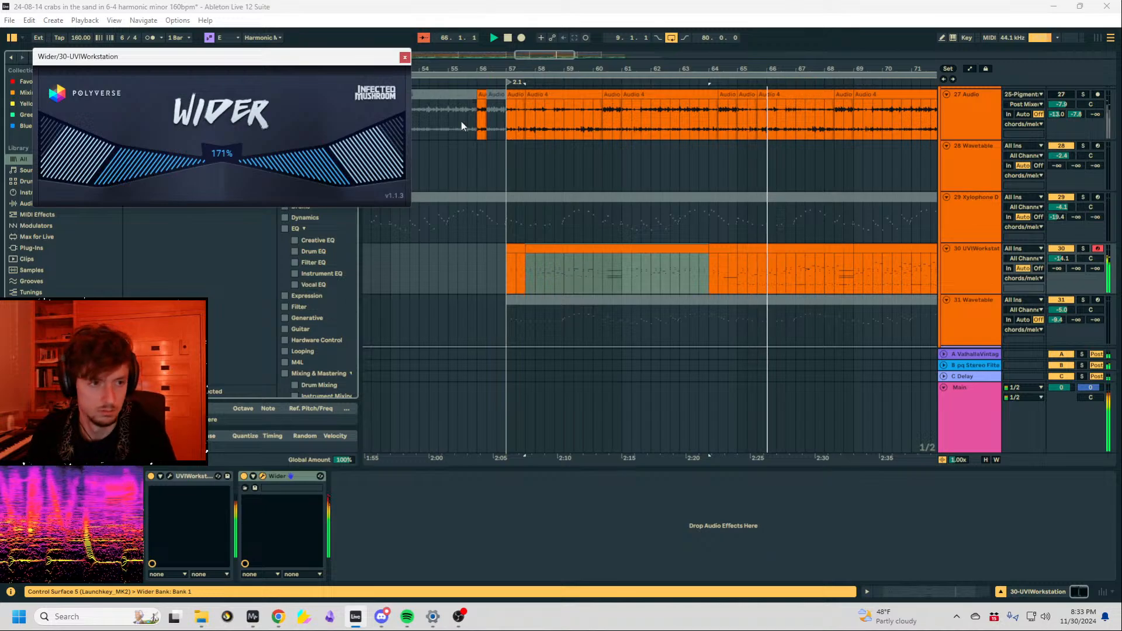
{"action": "left_click", "coordinate": [404, 57]}
{"action": "left_click_drag", "start_coordinate": [1061, 258], "coordinate": [1061, 270]}
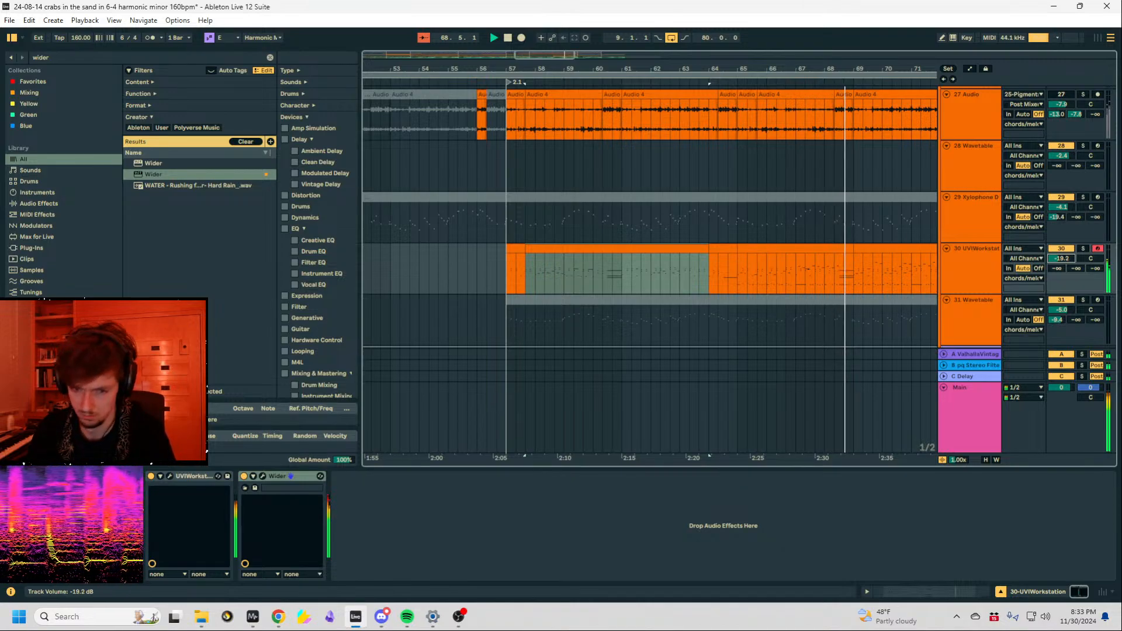
{"action": "left_click_drag", "start_coordinate": [1062, 258], "coordinate": [1062, 259]}
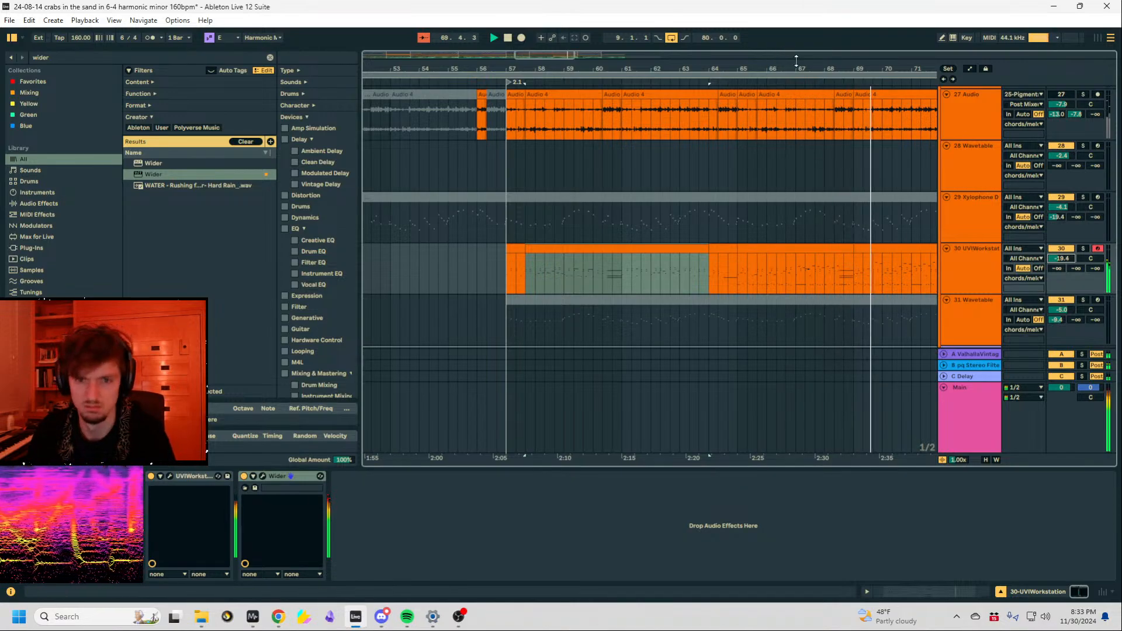
Copy track 29 Xylophone Dark's MIDI from bar 9 to just past bar 49 onto track 30 UVIWorkstation.
{"action": "left_click_drag", "start_coordinate": [797, 67], "coordinate": [691, 43]}
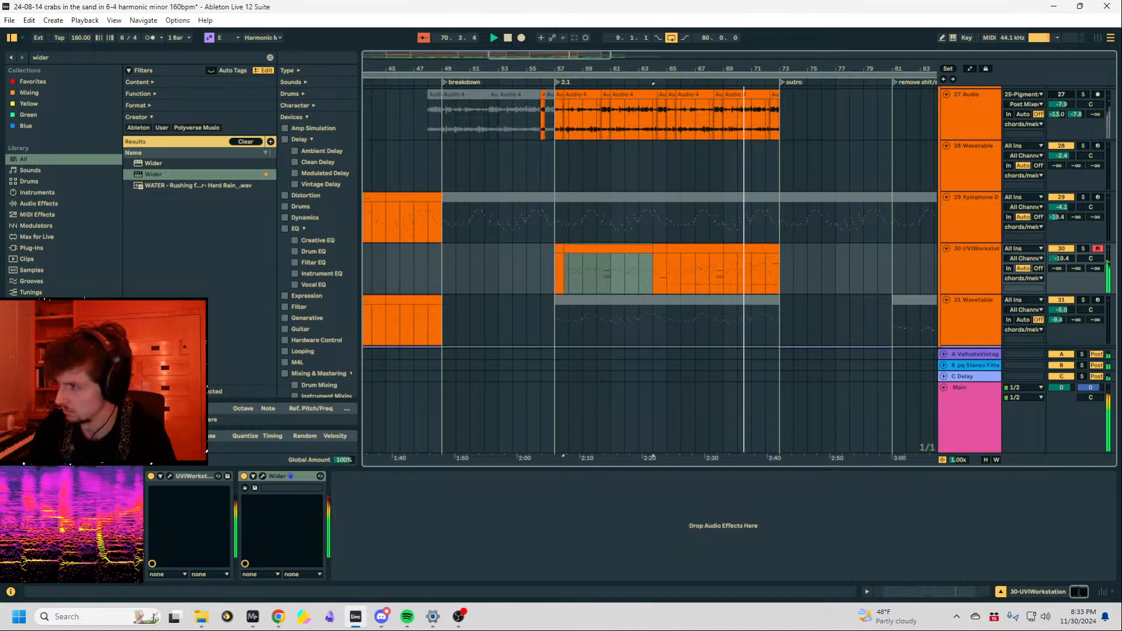
{"action": "left_click", "coordinate": [752, 261]}
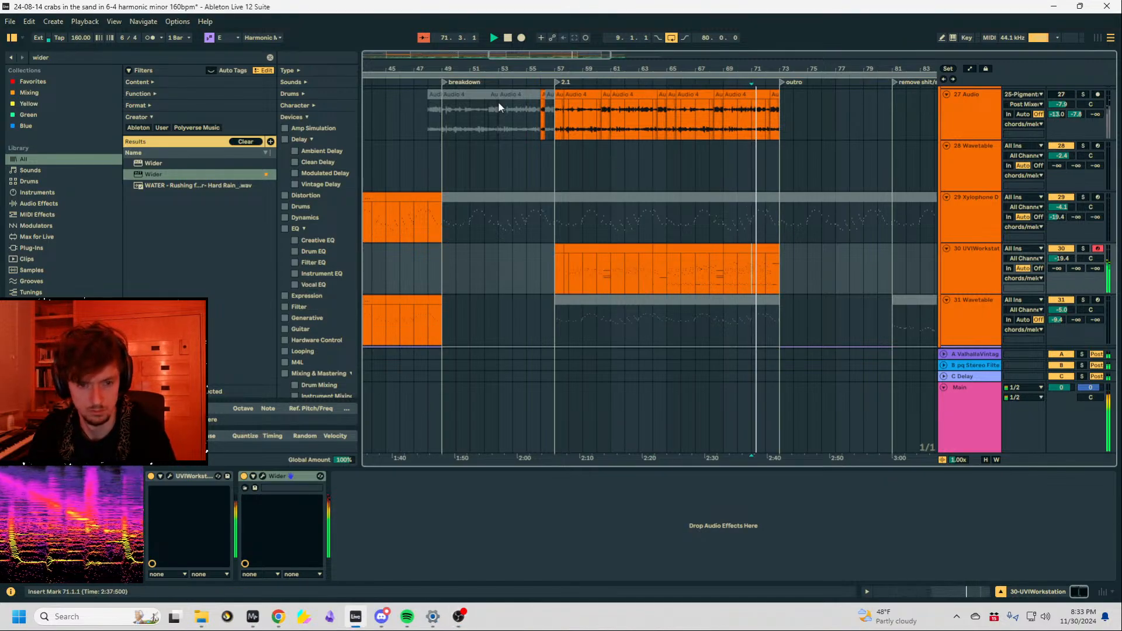
{"action": "left_click_drag", "start_coordinate": [754, 67], "coordinate": [912, 50]}
{"action": "left_click_drag", "start_coordinate": [790, 228], "coordinate": [433, 258]}
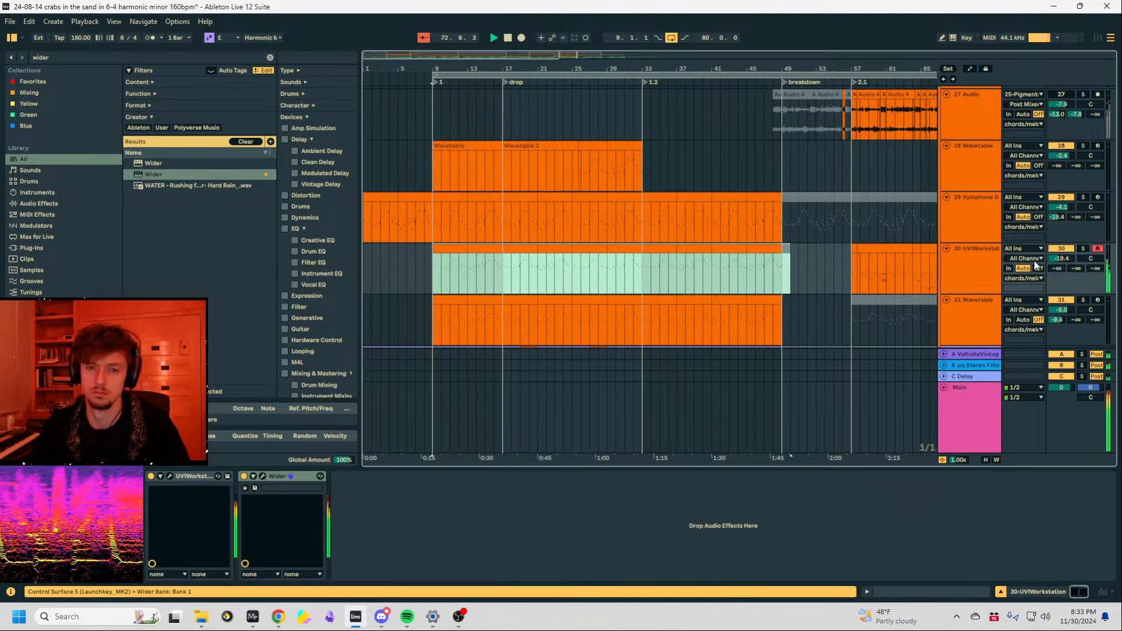
Solo track 30 and play from 17.1.1 to hear the copied melody, and unsolo it to compare with the full mix.
{"action": "left_click", "coordinate": [1083, 248]}
{"action": "left_click", "coordinate": [503, 280]}
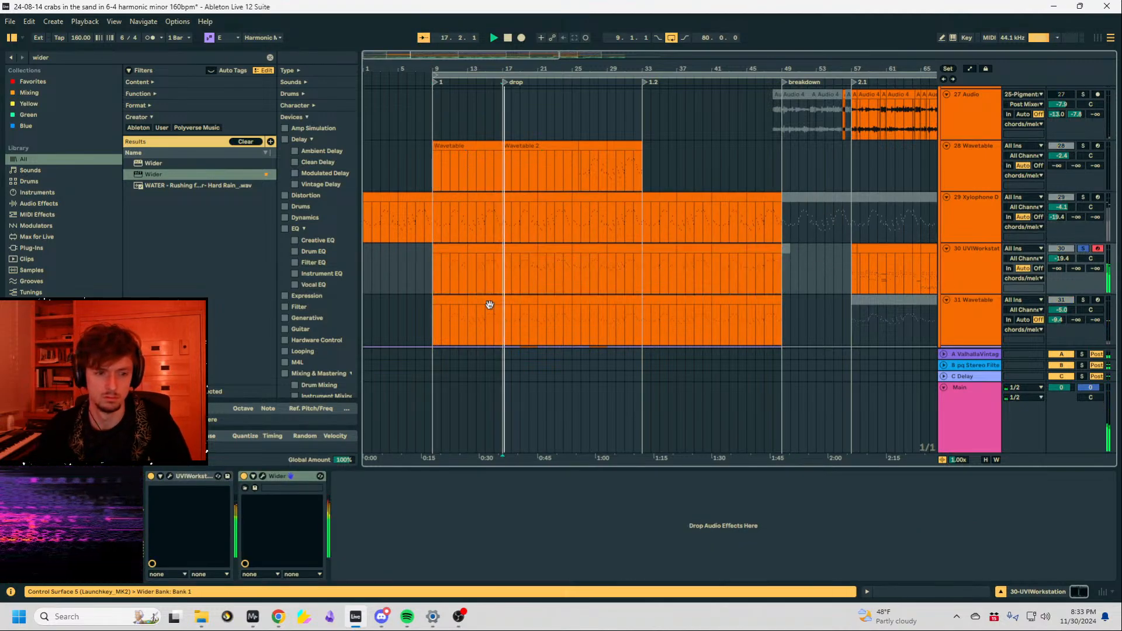
{"action": "left_click", "coordinate": [1083, 249]}
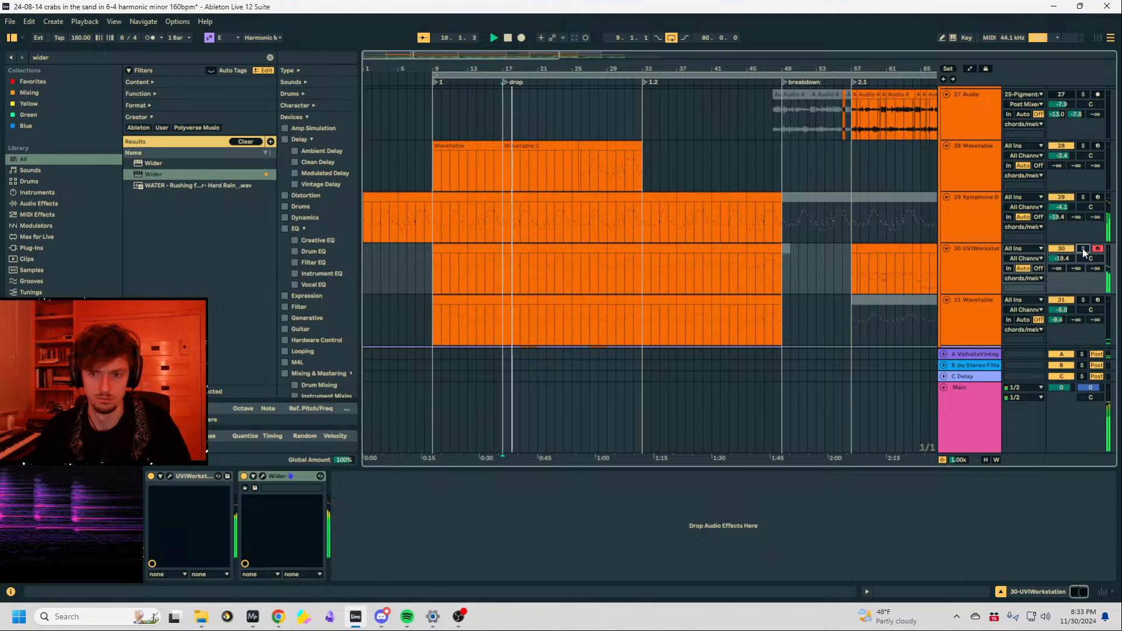
Load the Opsilon Basic preset from Metal & Gong into UVIWorkstation and set track 30's volume to -14.9 dB.
{"action": "left_click", "coordinate": [169, 476]}
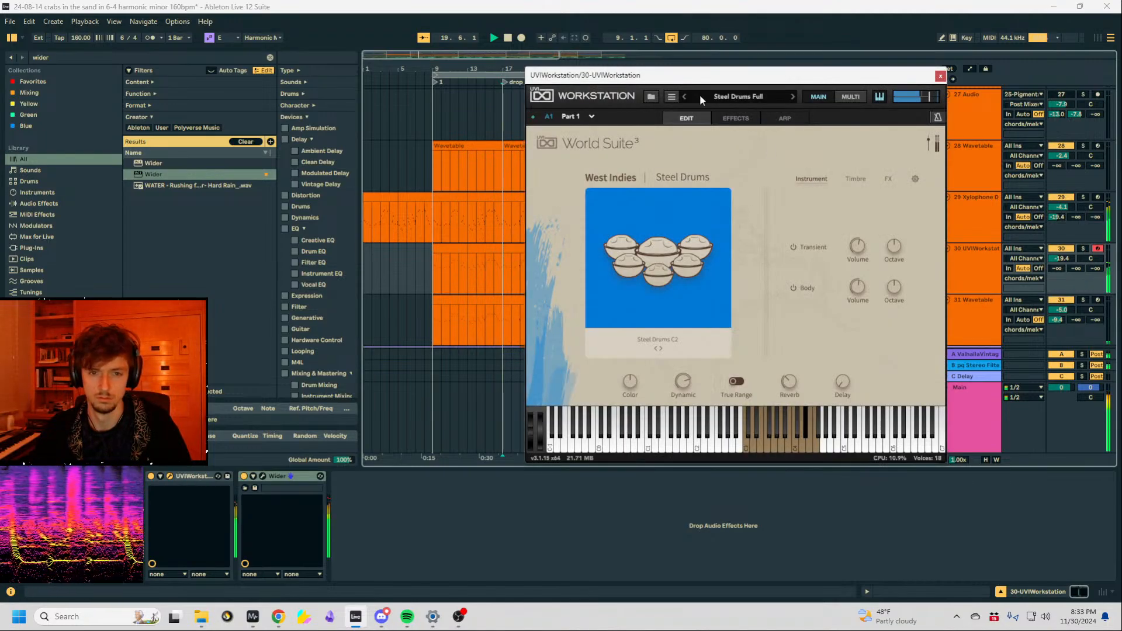
{"action": "left_click", "coordinate": [650, 97]}
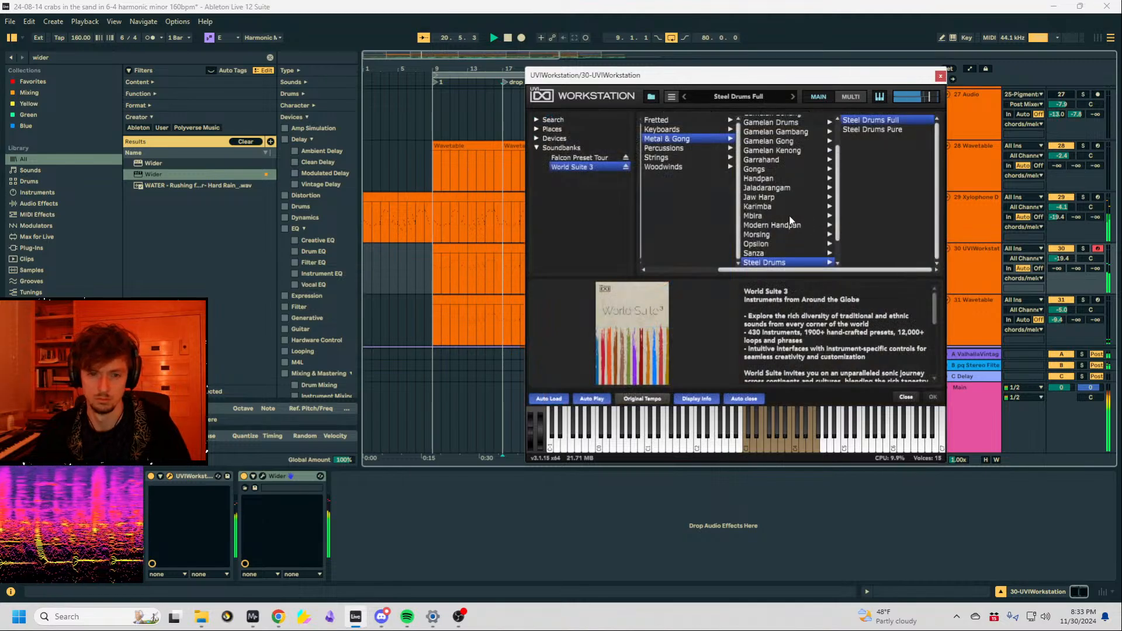
{"action": "left_click", "coordinate": [778, 243]}
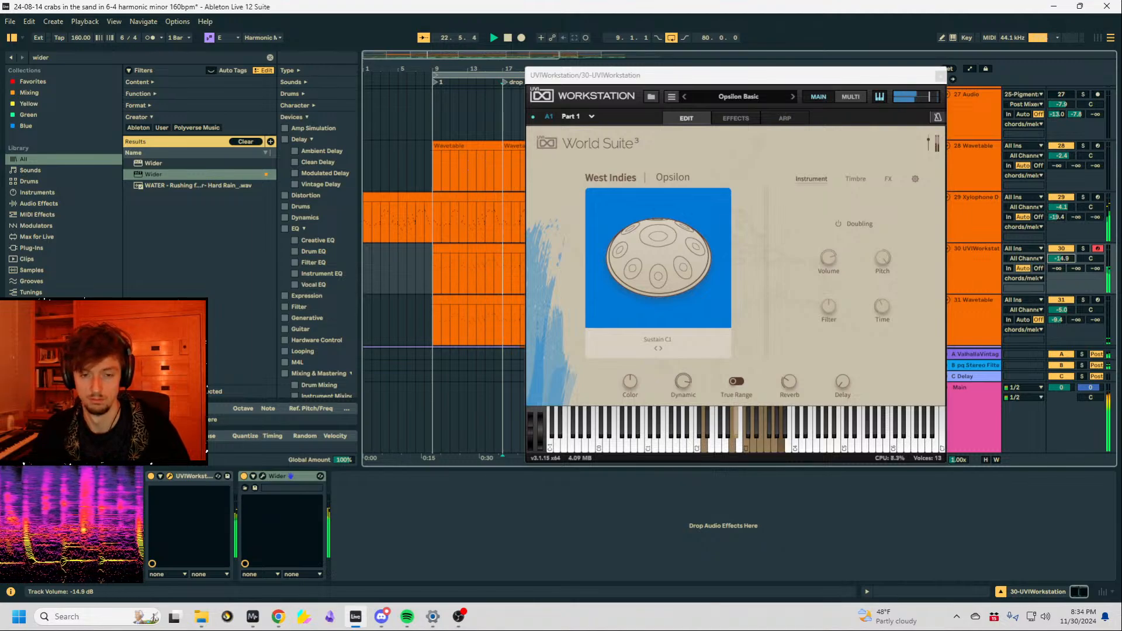
{"action": "left_click", "coordinate": [941, 74]}
{"action": "scroll", "coordinate": [636, 237], "scroll_direction": "down", "scroll_amount": 5}
{"action": "scroll", "coordinate": [591, 236], "scroll_direction": "down", "scroll_amount": 4}
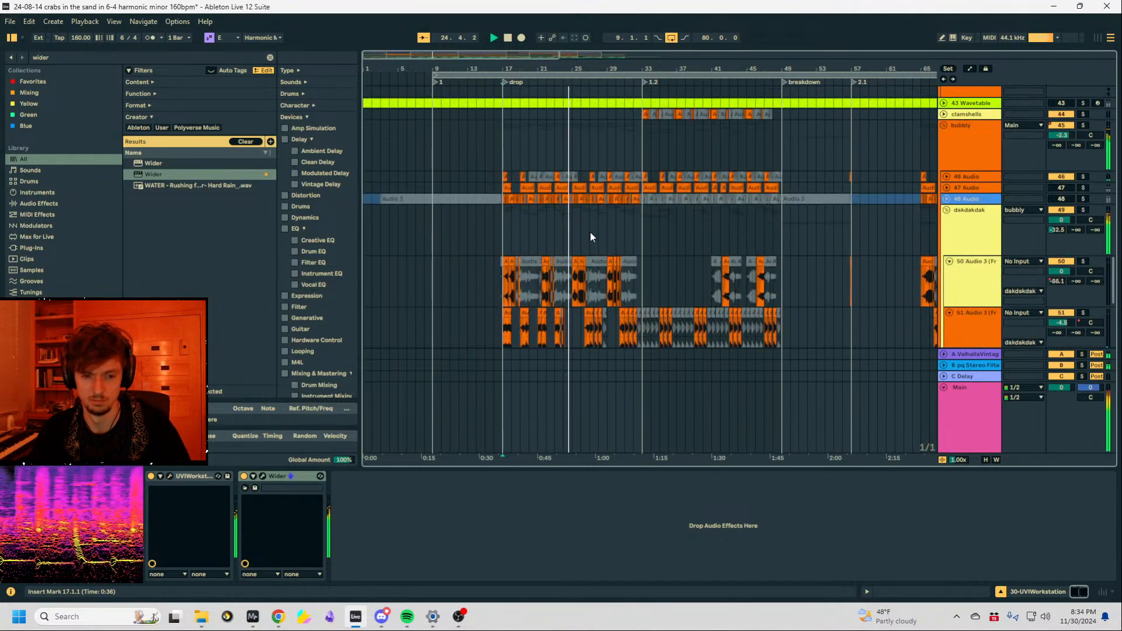
Collapse the dakdakdak group, then solo and expand the sounds group to hear it from around bar 23.
{"action": "left_click", "coordinate": [947, 210]}
{"action": "scroll", "coordinate": [560, 156], "scroll_direction": "up", "scroll_amount": 5}
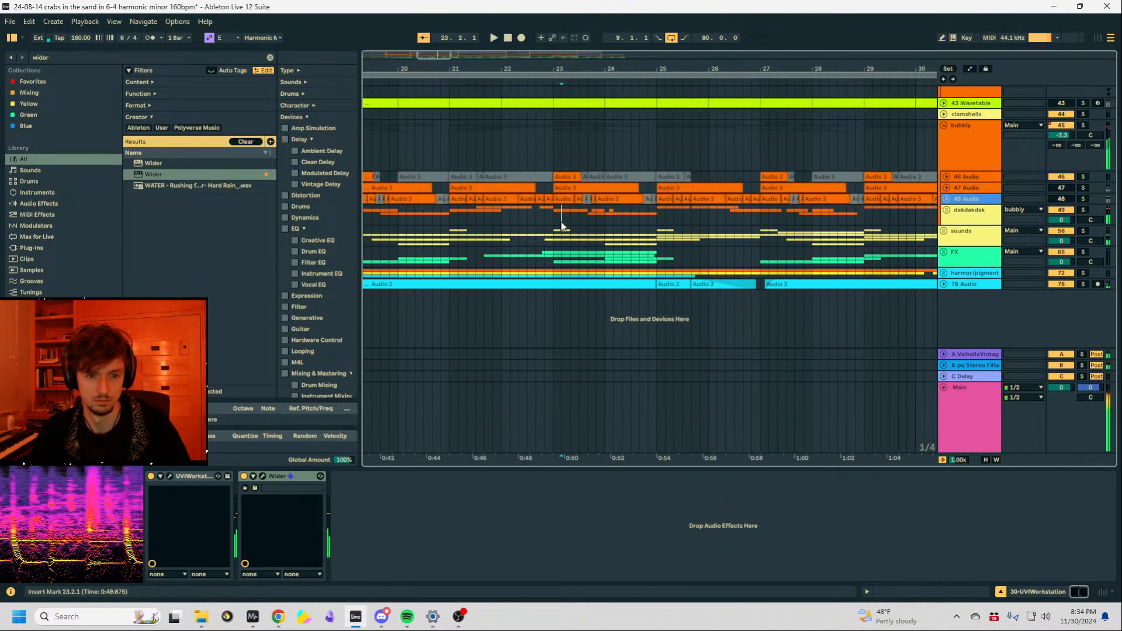
{"action": "key", "text": "space"}
{"action": "left_click", "coordinate": [966, 230]}
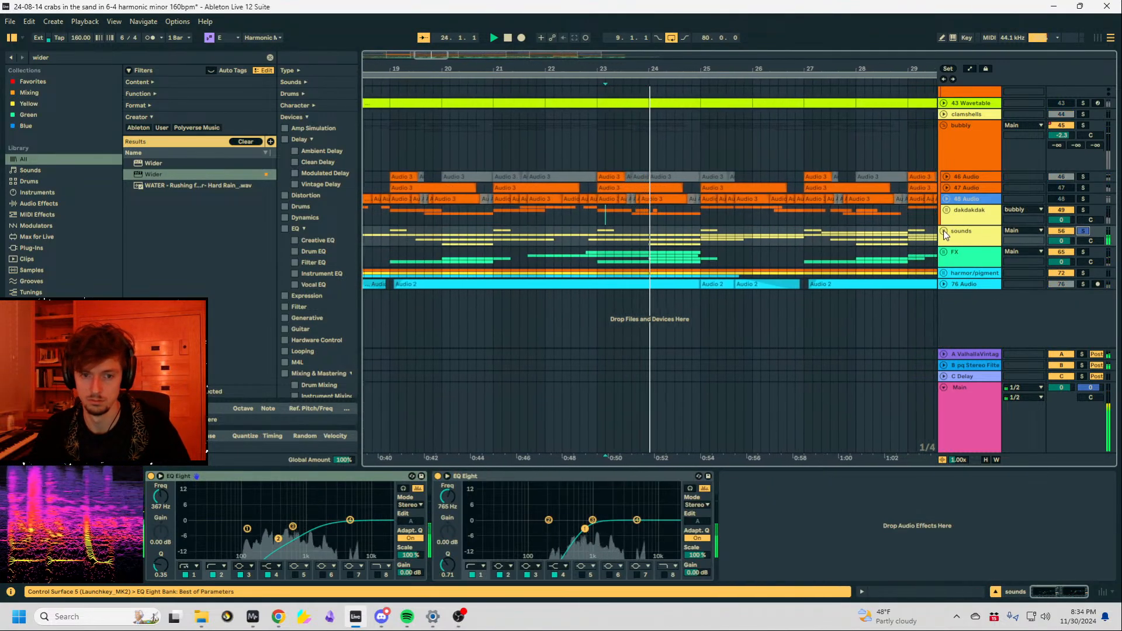
{"action": "left_click", "coordinate": [943, 230]}
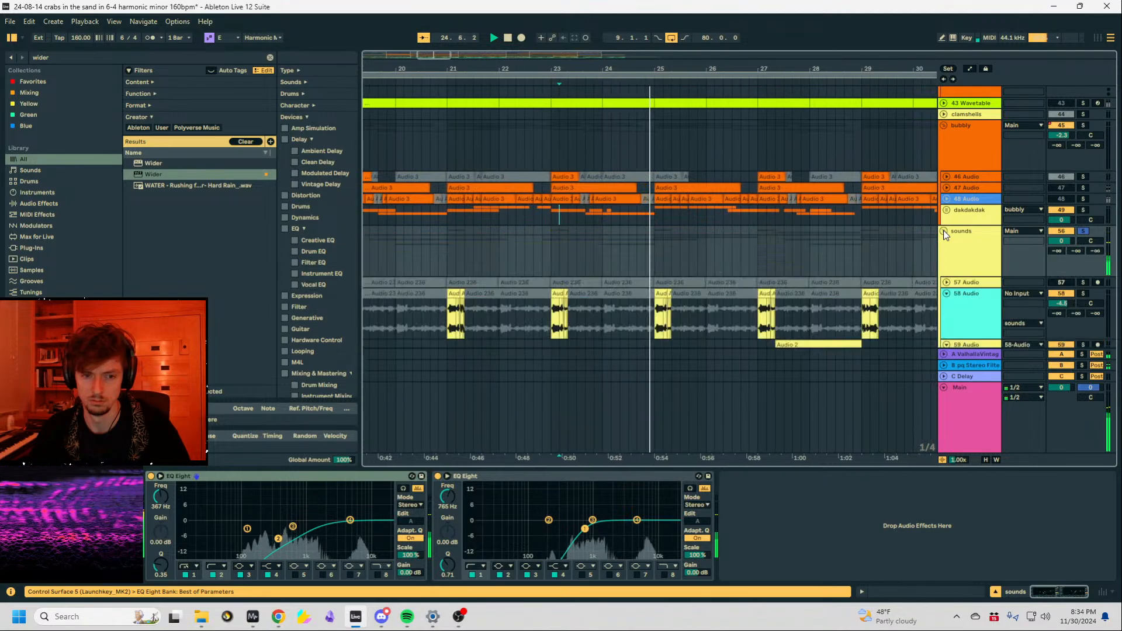
{"action": "scroll", "coordinate": [531, 249], "scroll_direction": "down", "scroll_amount": 3}
{"action": "key", "text": "space"}
{"action": "key", "text": "space"}
Search the browser for "uti" and add the Wide Stereo Utility preset after the two EQ Eights on the sounds group.
{"action": "left_click", "coordinate": [50, 56]}
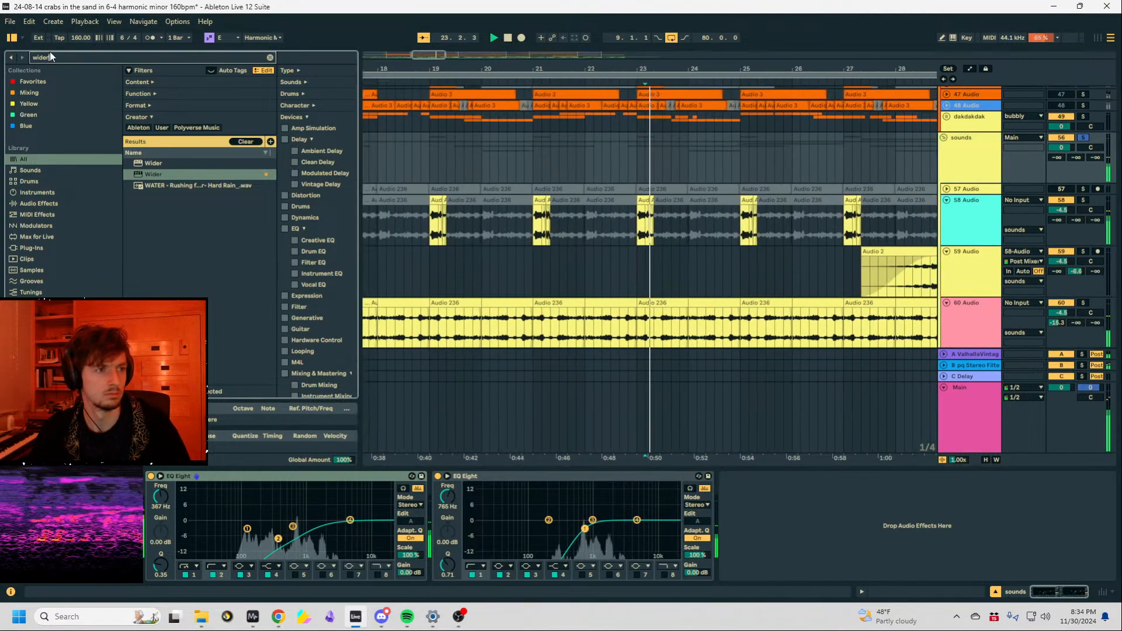
{"action": "key", "text": "ctrl+a"}
{"action": "type", "text": "uti"}
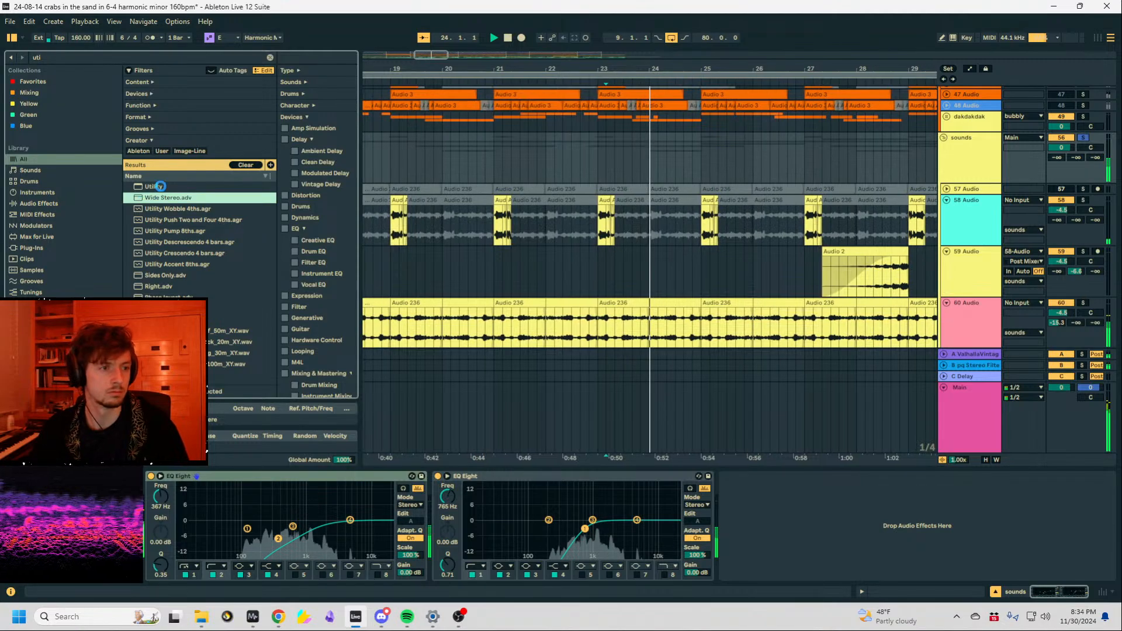
{"action": "left_click_drag", "start_coordinate": [159, 185], "coordinate": [735, 536]}
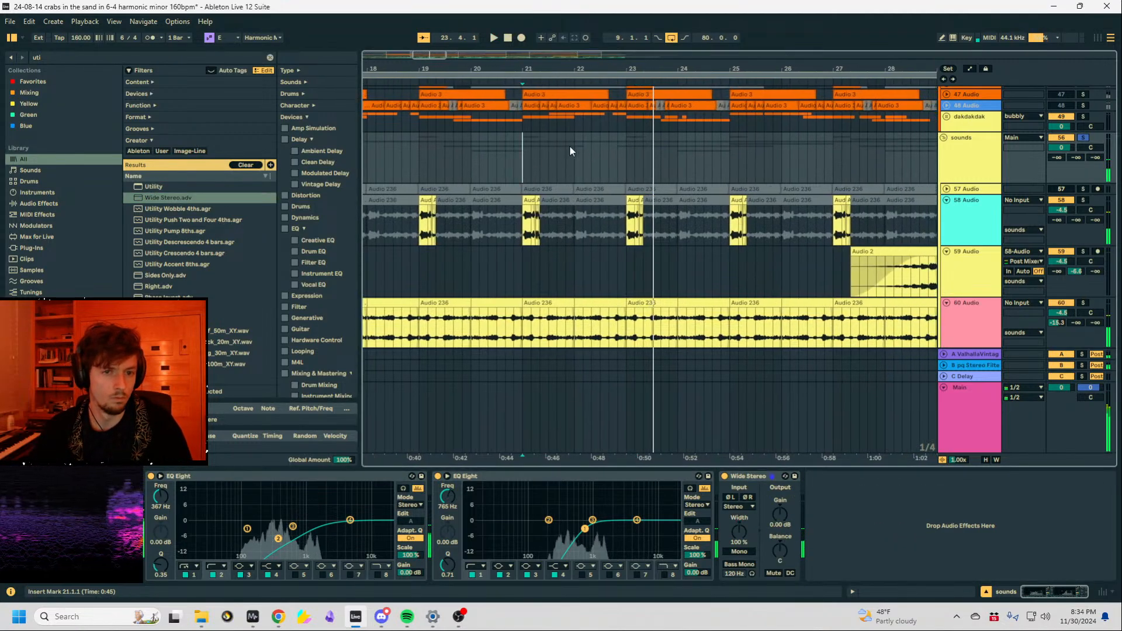
Automate the sounds group's Wide Stereo gain with a curved dip to about -13.7 dB between bars 21 and 25, and unsolo the group.
{"action": "key", "text": "a"}
{"action": "left_click", "coordinate": [627, 168]}
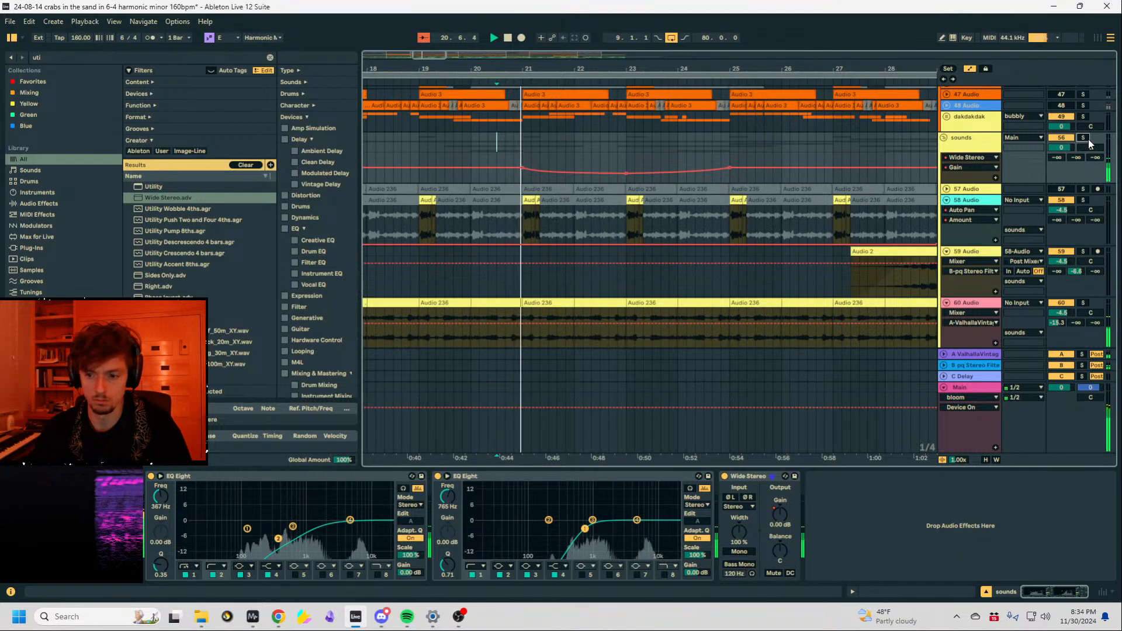
{"action": "left_click_drag", "start_coordinate": [524, 71], "coordinate": [588, 35]}
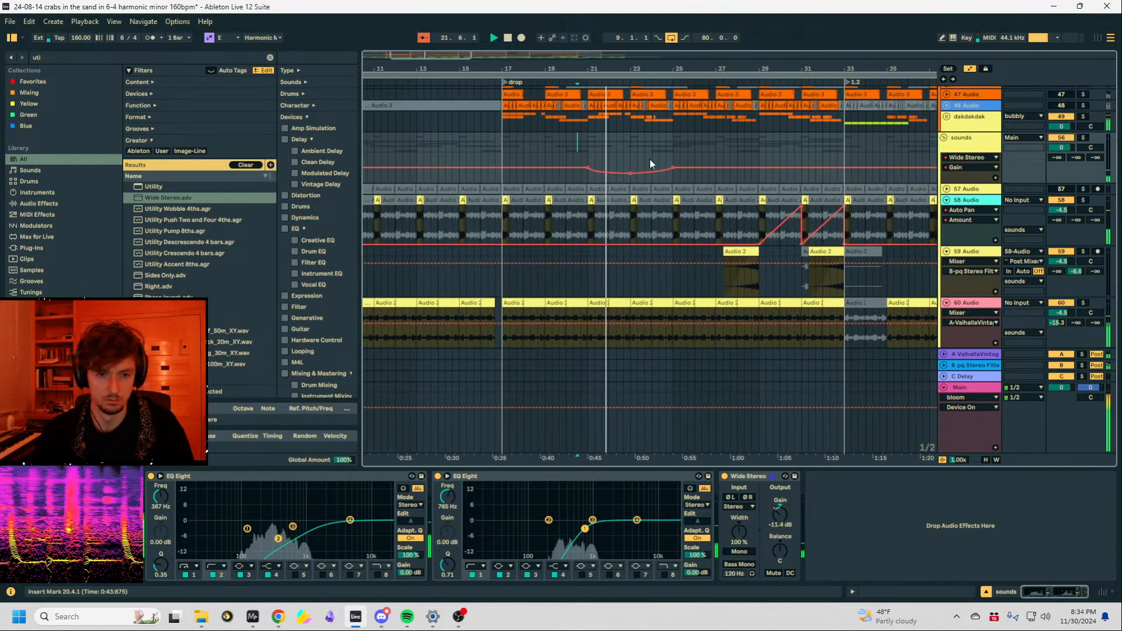
Copy the gain dip from bars 21–25 to bar 17, and duplicate the pair of dips into bars 25 to 33.
{"action": "left_click_drag", "start_coordinate": [671, 158], "coordinate": [586, 159]}
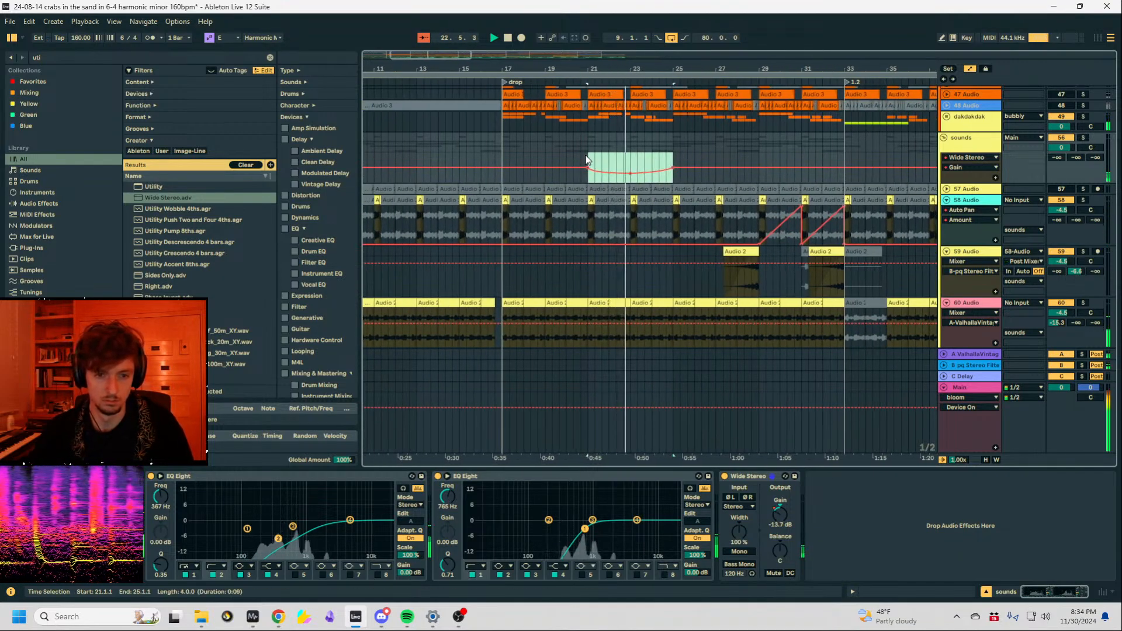
{"action": "left_click", "coordinate": [500, 153]}
{"action": "key", "text": "ctrl+v"}
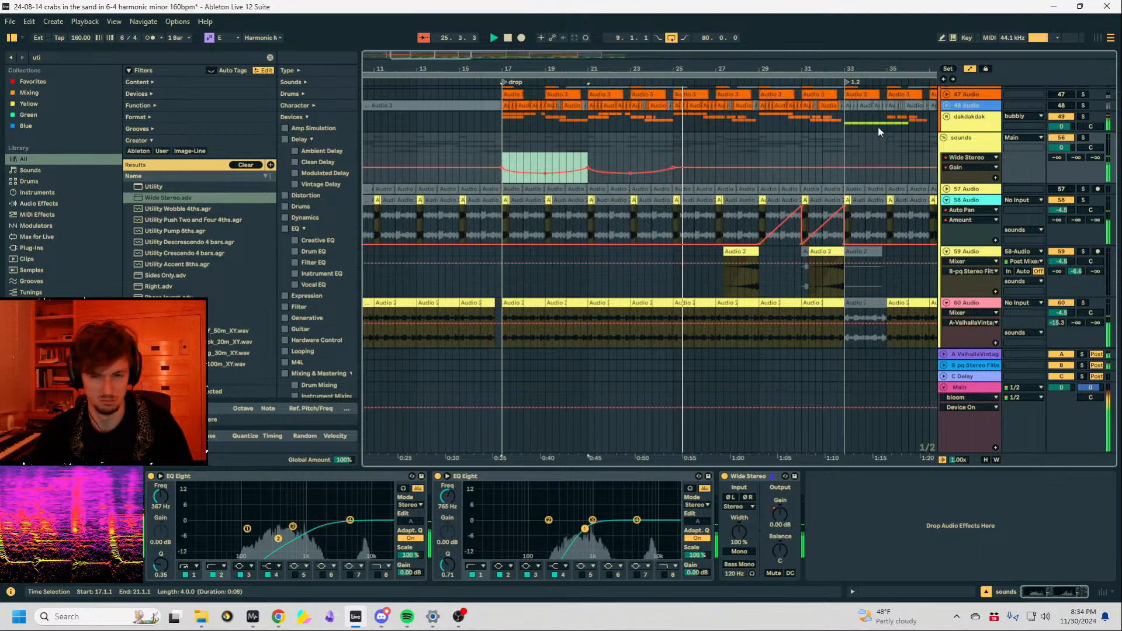
{"action": "scroll", "coordinate": [941, 158], "scroll_direction": "up", "scroll_amount": 6}
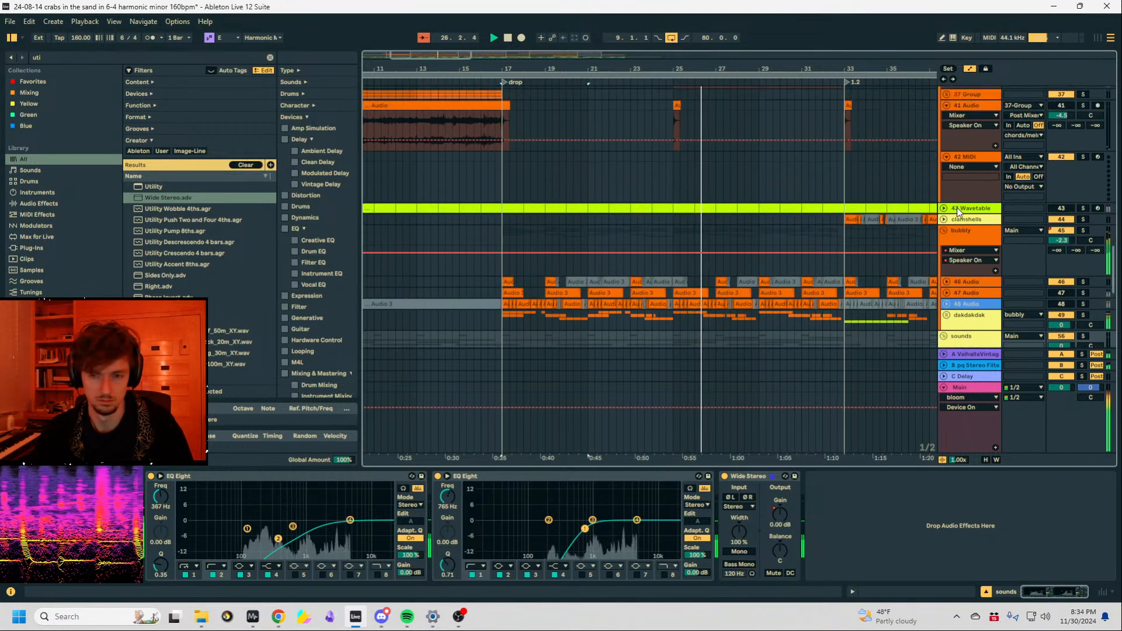
{"action": "scroll", "coordinate": [769, 236], "scroll_direction": "down", "scroll_amount": 4}
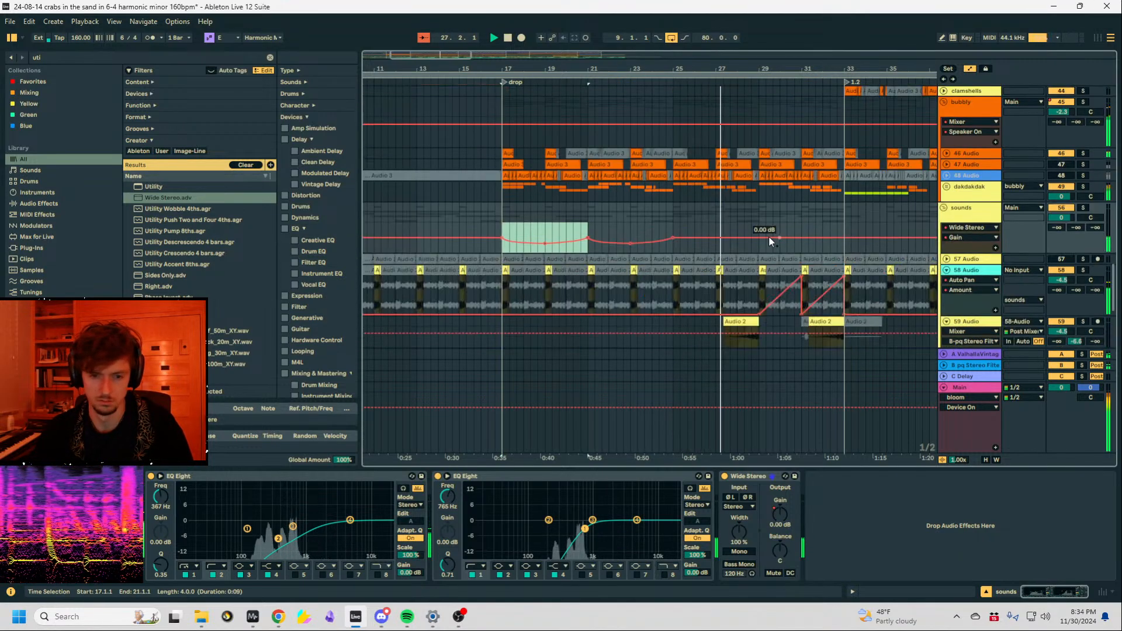
{"action": "key", "text": "ctrl+d"}
{"action": "left_click", "coordinate": [500, 232], "text": "shift"}
{"action": "key", "text": "ctrl+d"}
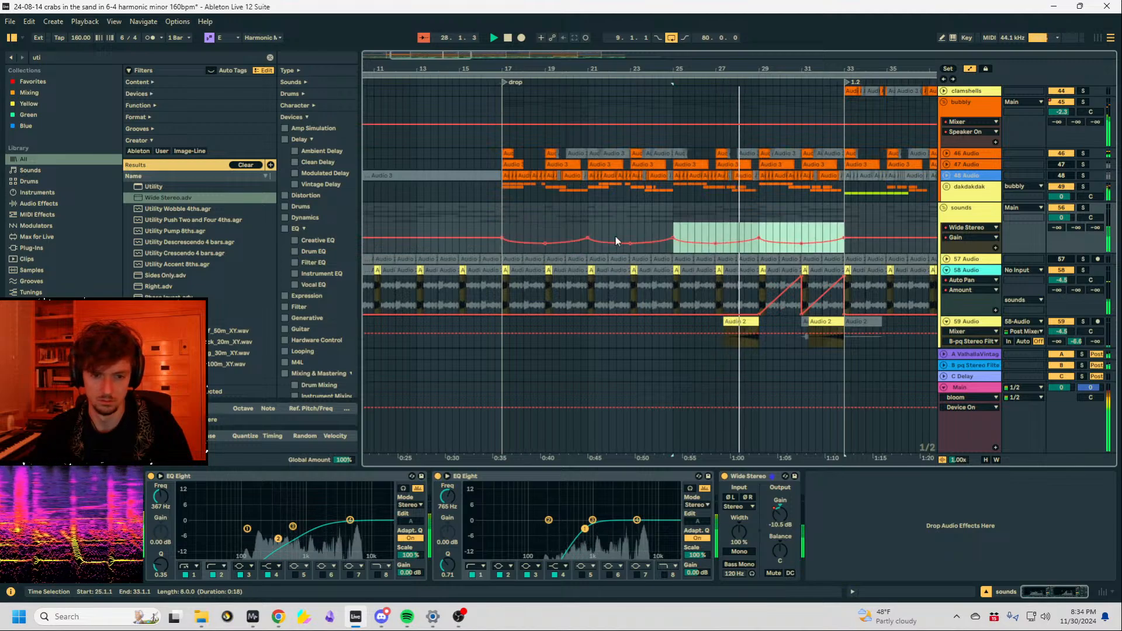
Try duplicating the sounds group's gain dips into bars 33 to 41, and undo the copy.
{"action": "scroll", "coordinate": [744, 224], "scroll_direction": "down", "scroll_amount": 3}
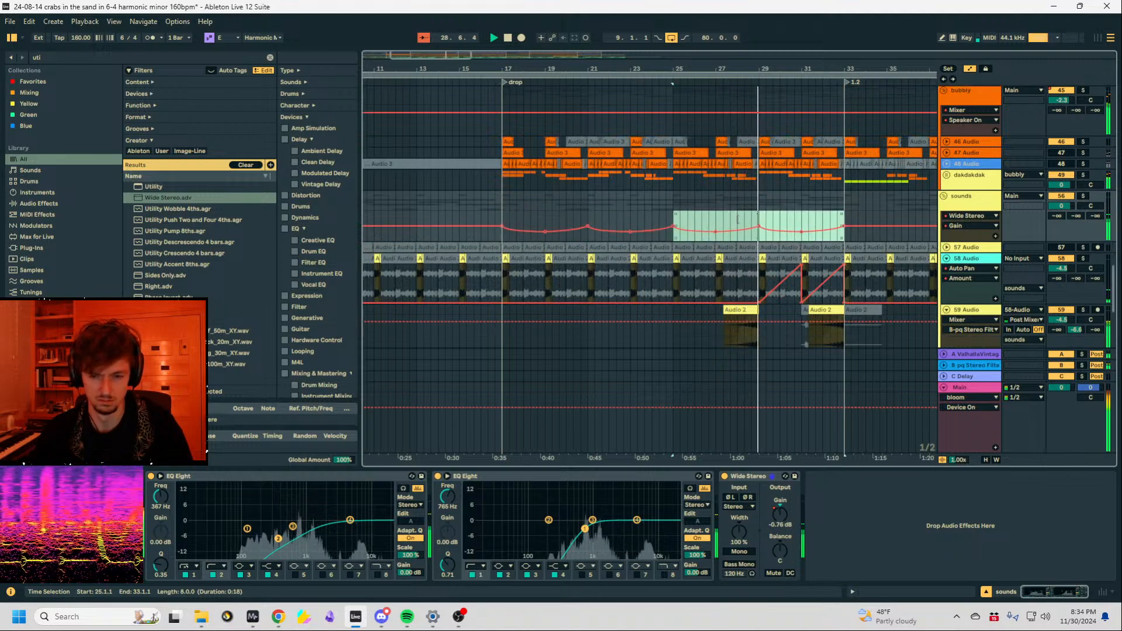
{"action": "key", "text": "ctrl+d"}
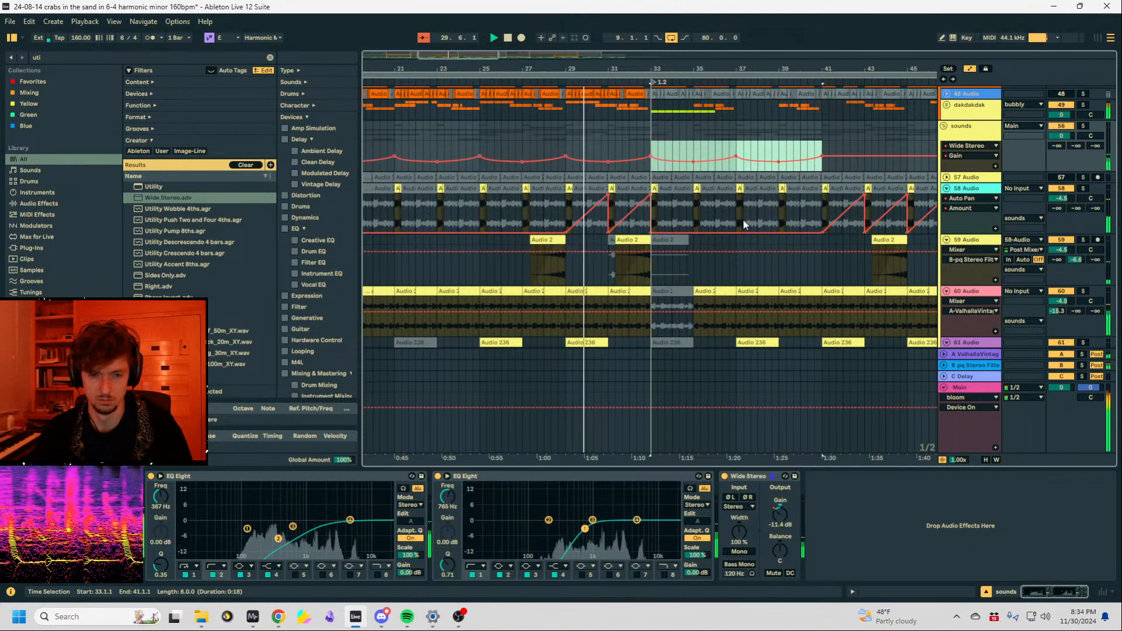
{"action": "key", "text": "ctrl+z"}
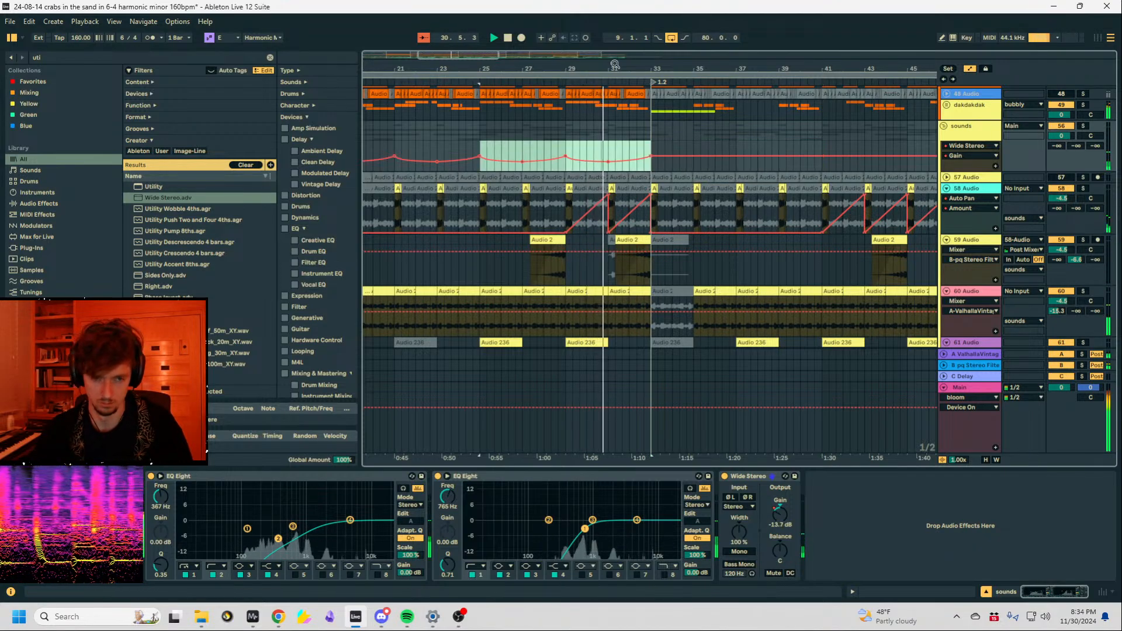
Rename track 30 as handpan, colour it yellow, and assign the track colour to its clips.
{"action": "scroll", "coordinate": [744, 225], "scroll_direction": "down", "scroll_amount": 3}
{"action": "scroll", "coordinate": [702, 224], "scroll_direction": "up", "scroll_amount": 3}
{"action": "scroll", "coordinate": [700, 217], "scroll_direction": "up", "scroll_amount": 10}
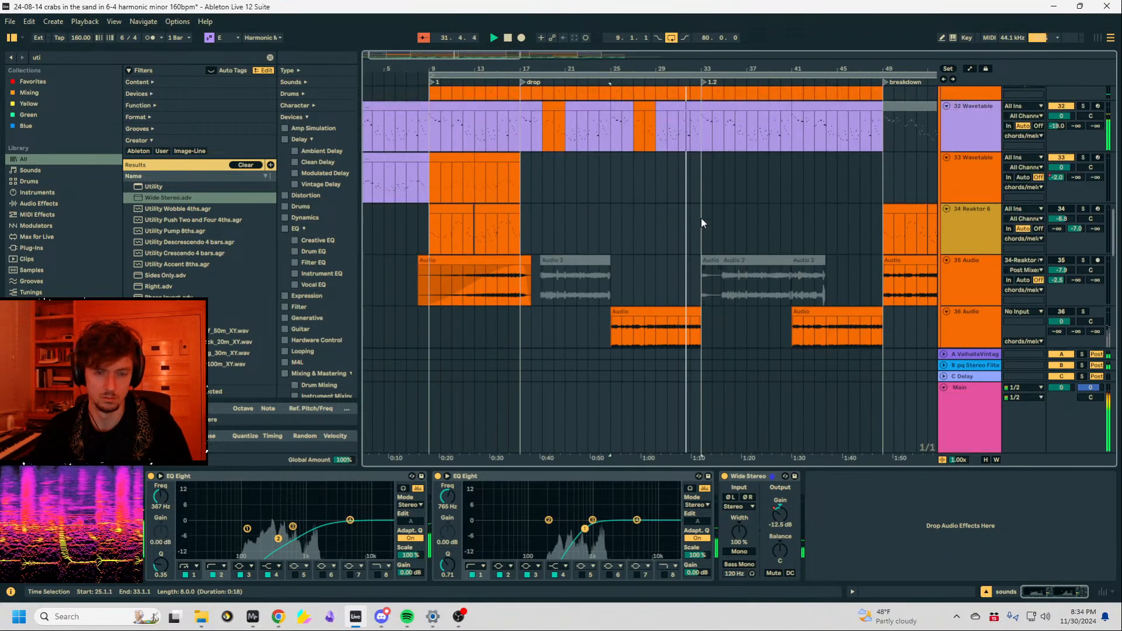
{"action": "left_click", "coordinate": [963, 252]}
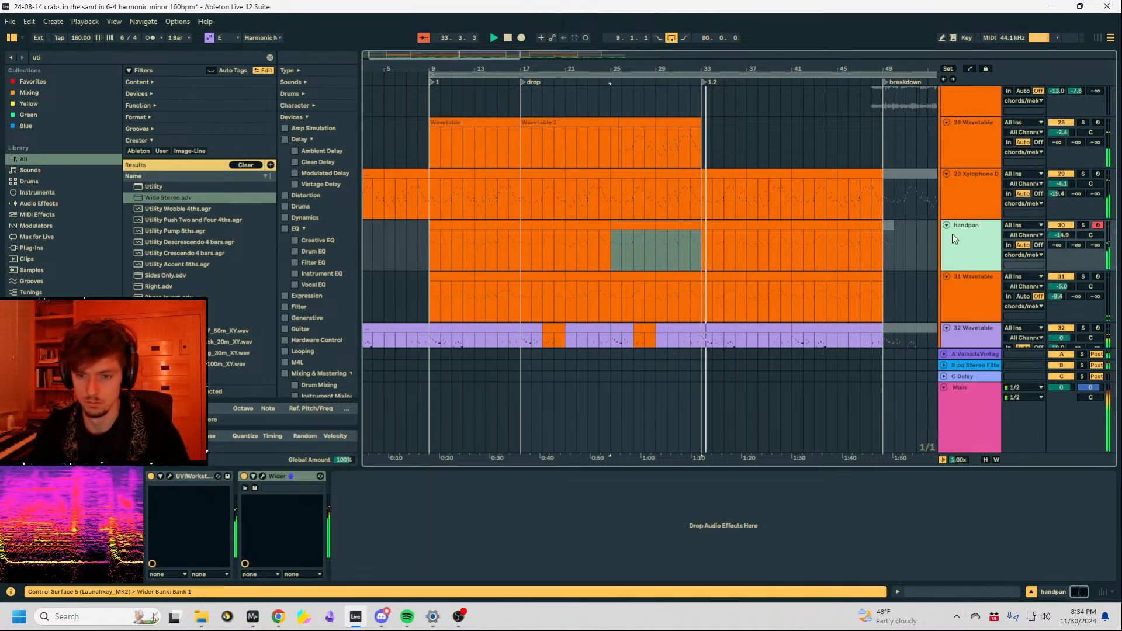
{"action": "right_click", "coordinate": [952, 234]}
{"action": "left_click", "coordinate": [989, 439]}
{"action": "right_click", "coordinate": [978, 258]}
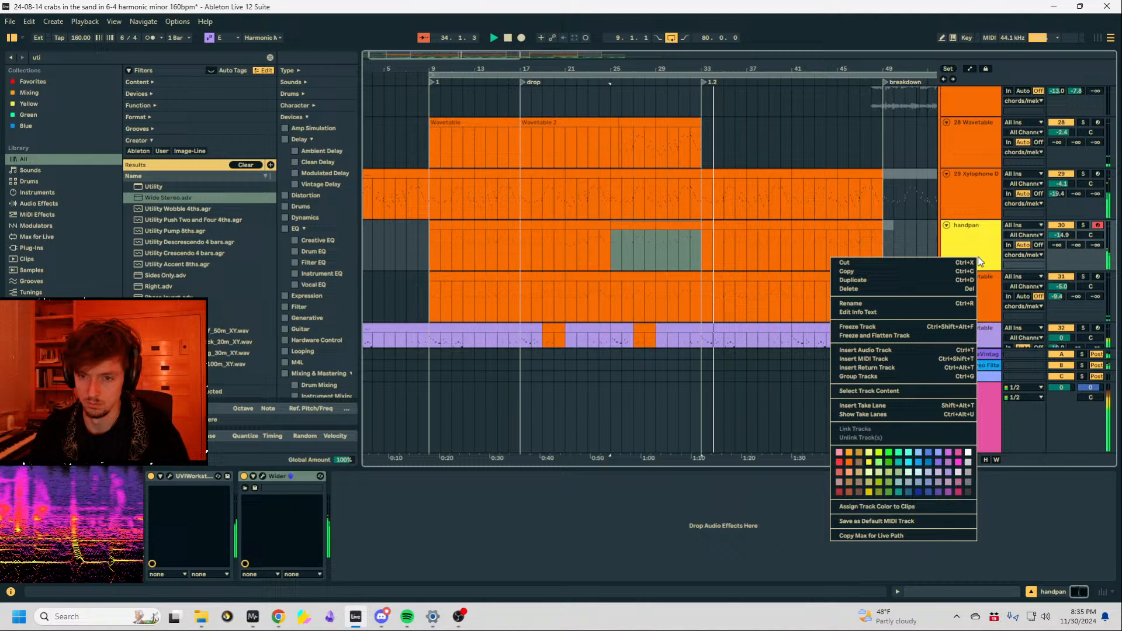
{"action": "left_click", "coordinate": [884, 507]}
{"action": "left_click", "coordinate": [699, 247]}
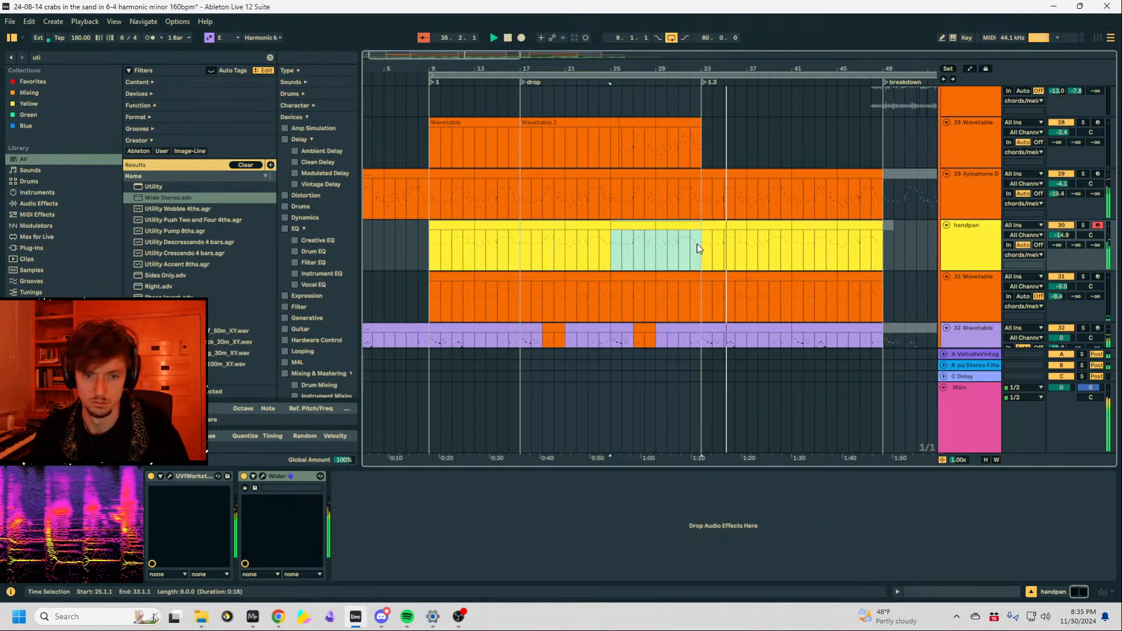
Solo the handpan track, play it from bar 37 with Wider turned off, and set its volume to -7.5 dB.
{"action": "left_click", "coordinate": [1082, 225]}
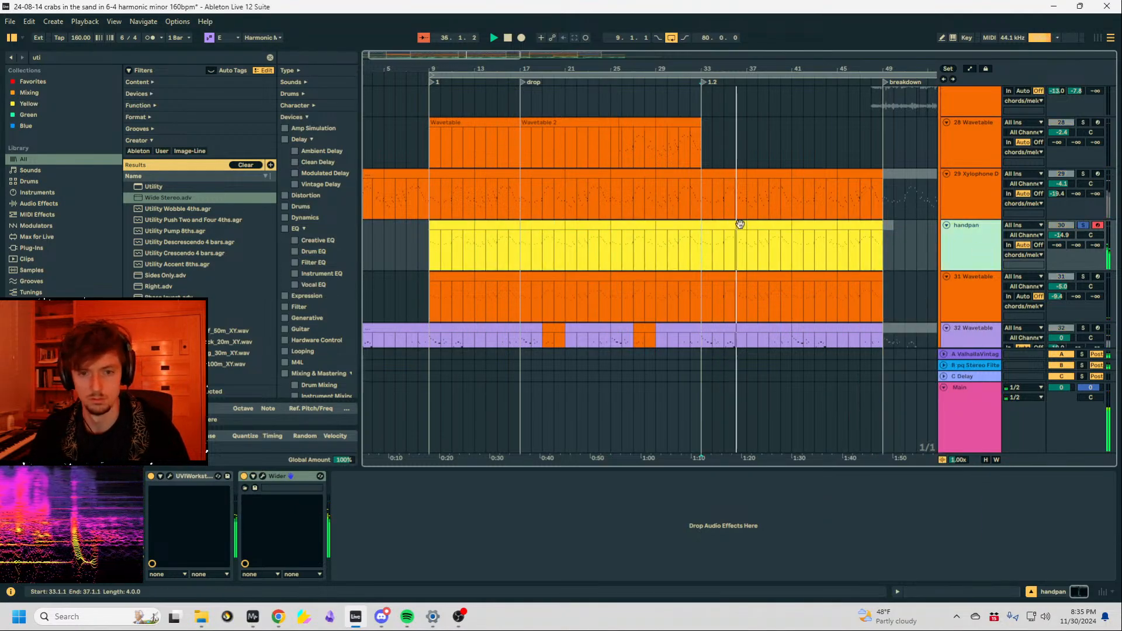
{"action": "left_click_drag", "start_coordinate": [747, 245], "coordinate": [792, 245]}
{"action": "left_click", "coordinate": [244, 477]}
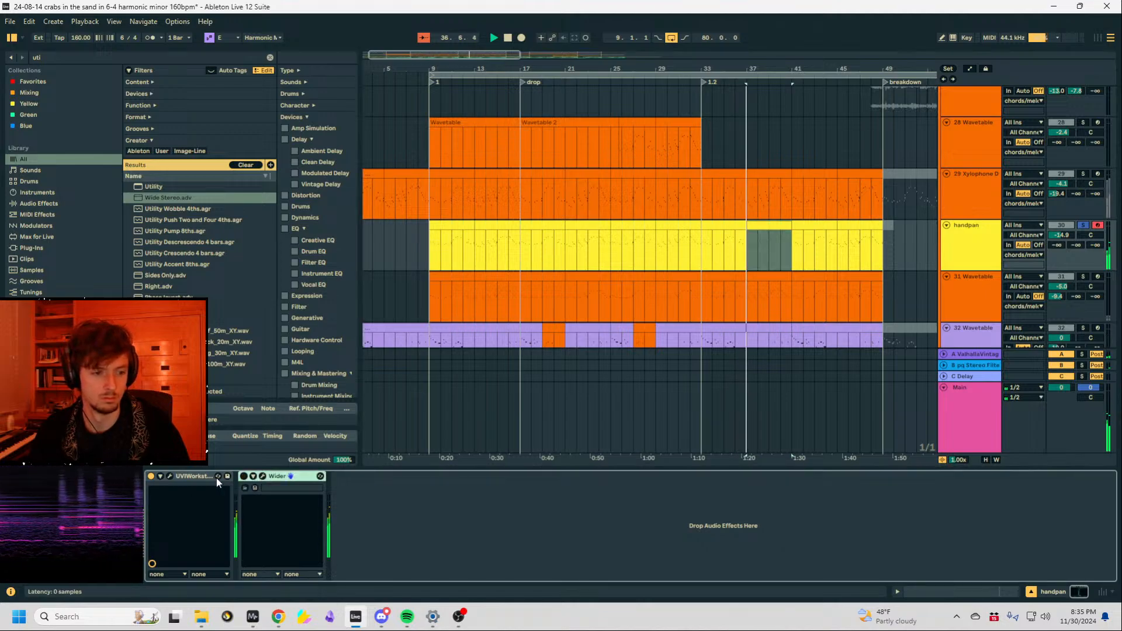
{"action": "left_click_drag", "start_coordinate": [1062, 235], "coordinate": [1061, 220]}
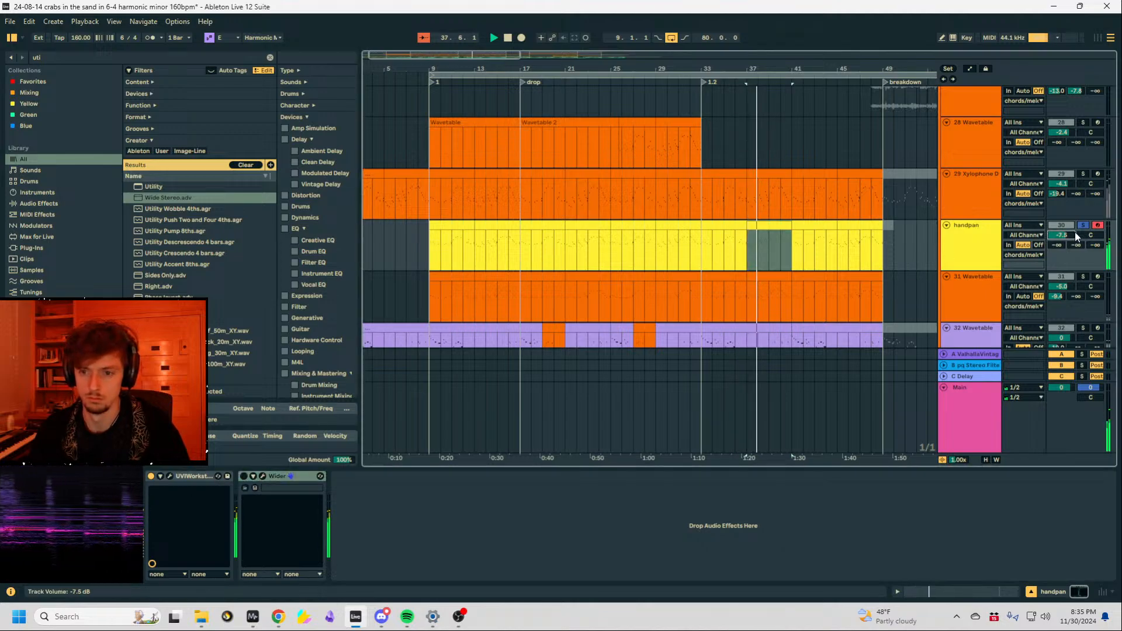
Compare UVIWorkstation's Color at 100% and -100% on the handpan, in solo and in the mix, and set it to about 48.8%.
{"action": "left_click", "coordinate": [170, 475]}
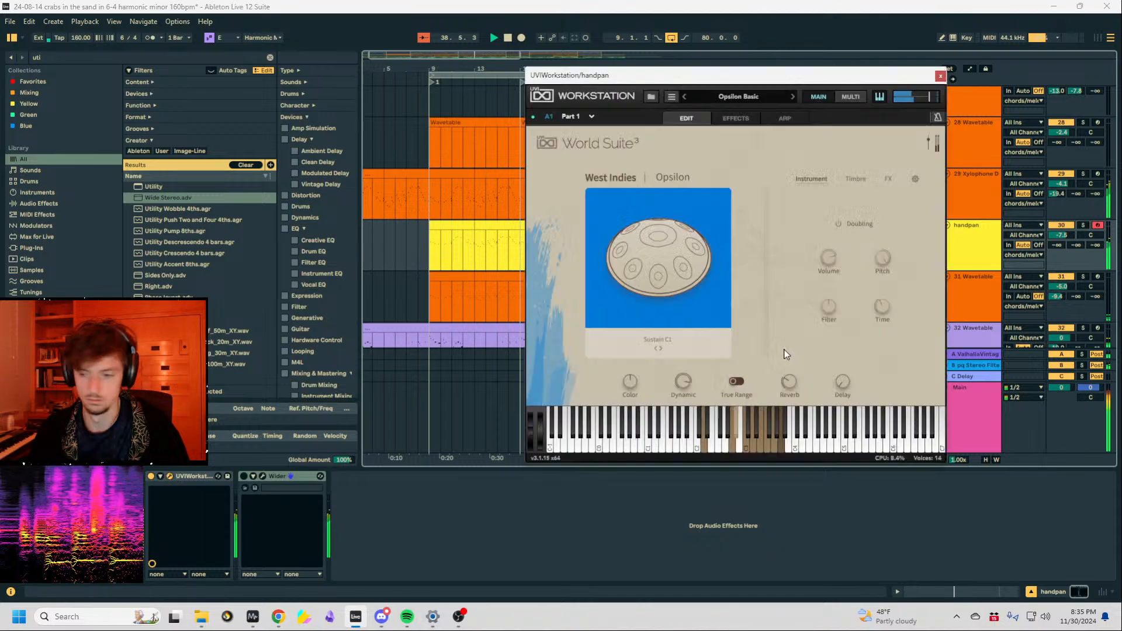
{"action": "mouse_move", "coordinate": [690, 386]}
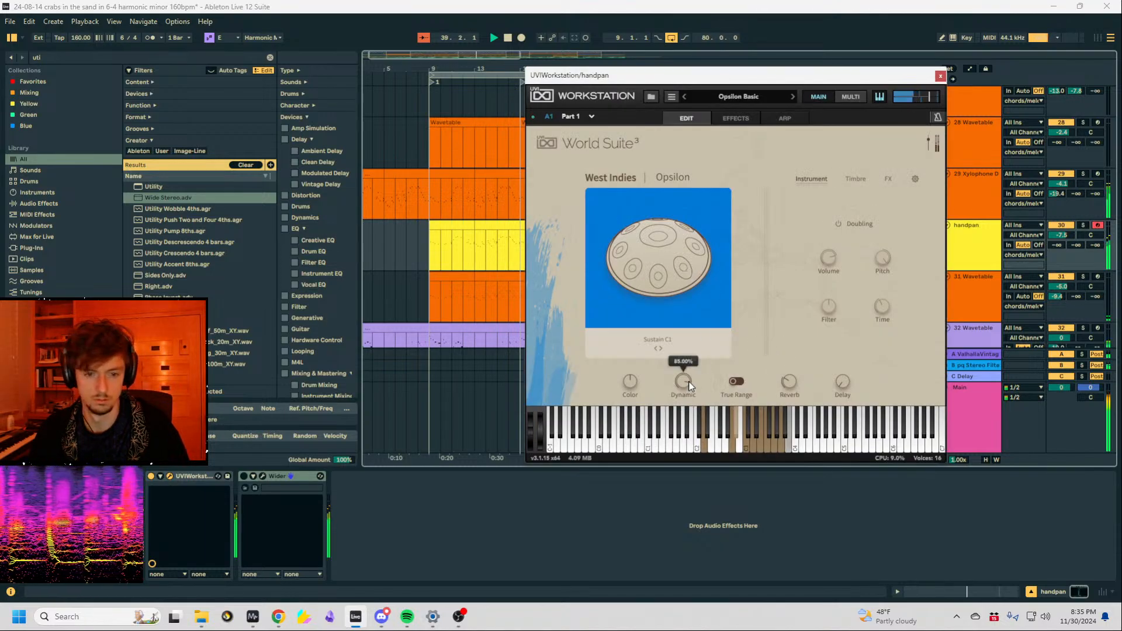
{"action": "left_click", "coordinate": [1083, 225]}
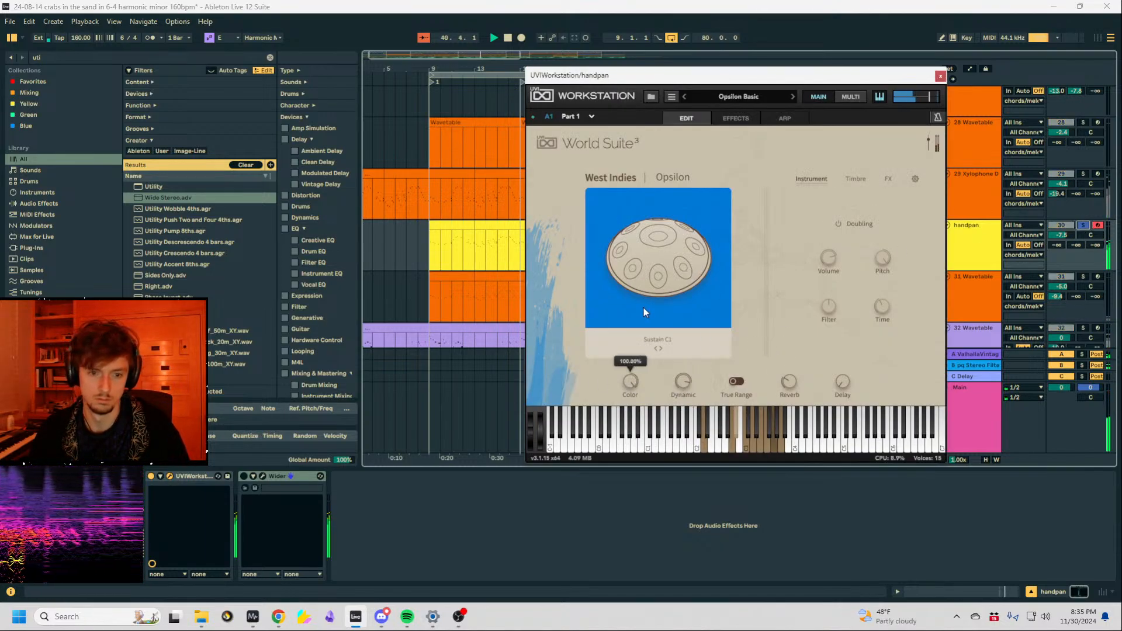
{"action": "left_click_drag", "start_coordinate": [643, 306], "coordinate": [594, 501]}
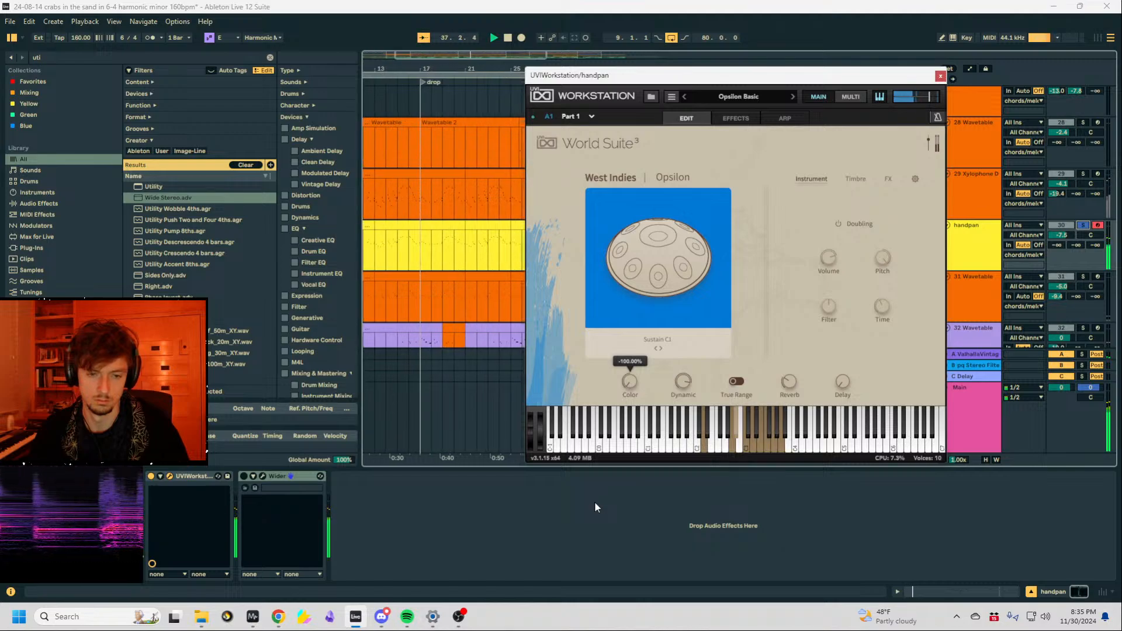
{"action": "left_click_drag", "start_coordinate": [595, 502], "coordinate": [601, 277]}
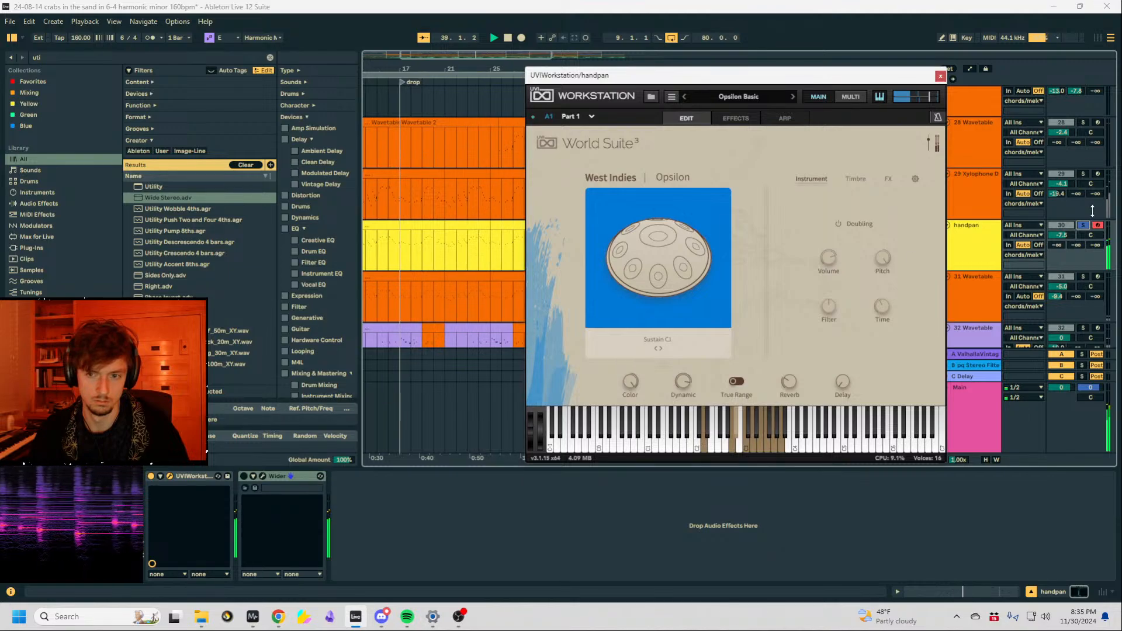
{"action": "left_click", "coordinate": [1083, 226]}
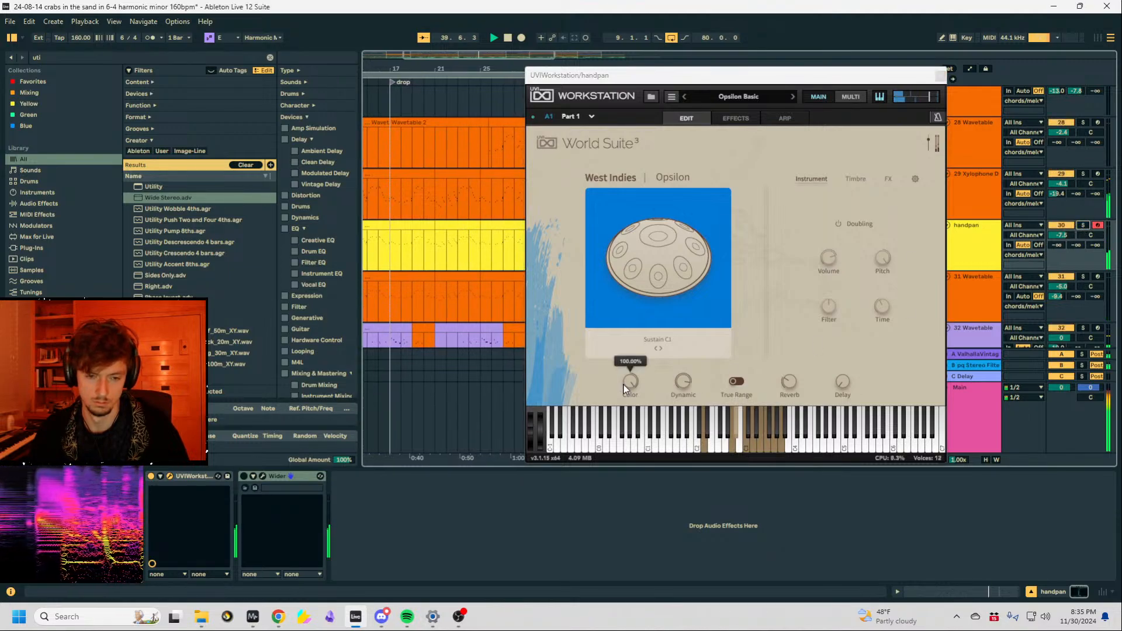
{"action": "left_click_drag", "start_coordinate": [631, 383], "coordinate": [631, 417]}
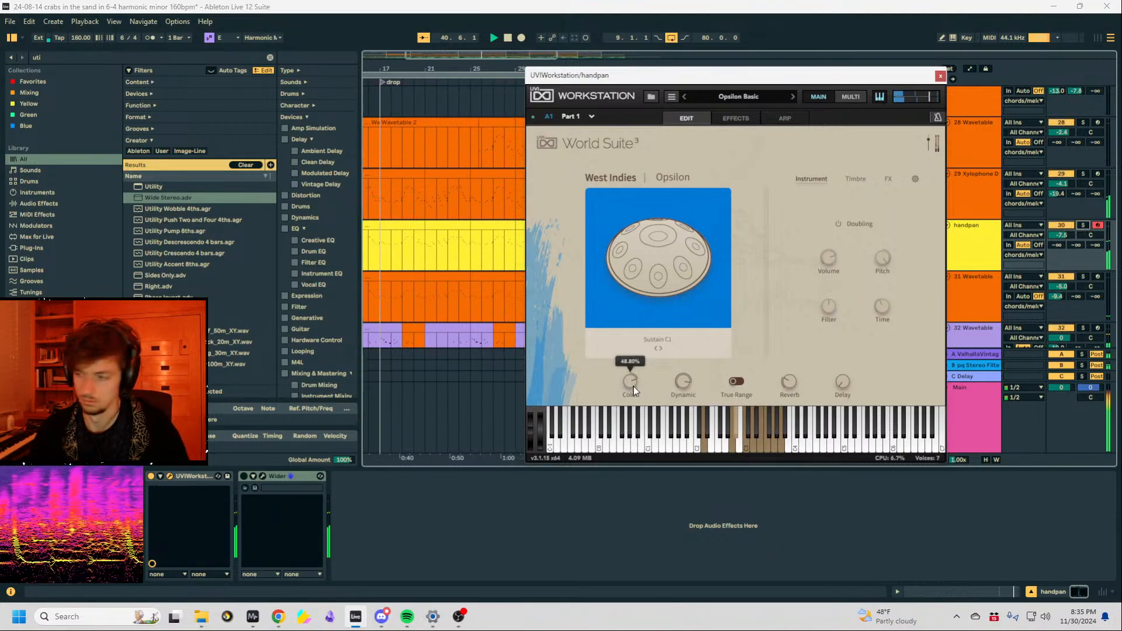
Stop playback, close the handpan's UVIWorkstation window, and place the insert marker at 33.1.1 on track 31 Wavetable.
{"action": "left_click", "coordinate": [490, 310]}
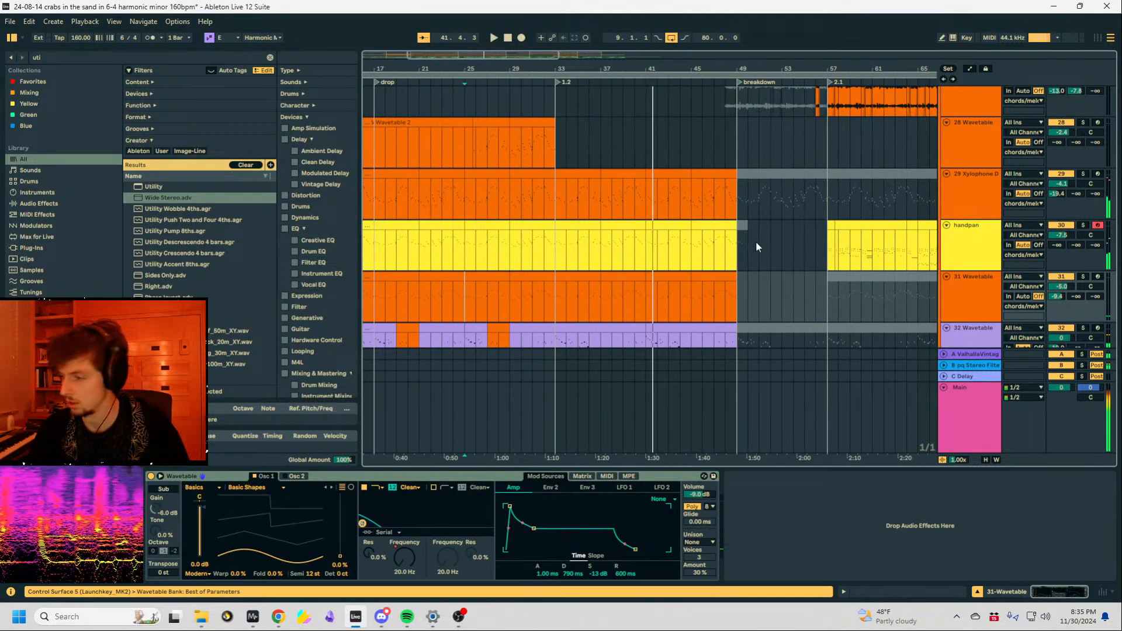
{"action": "left_click", "coordinate": [751, 244]}
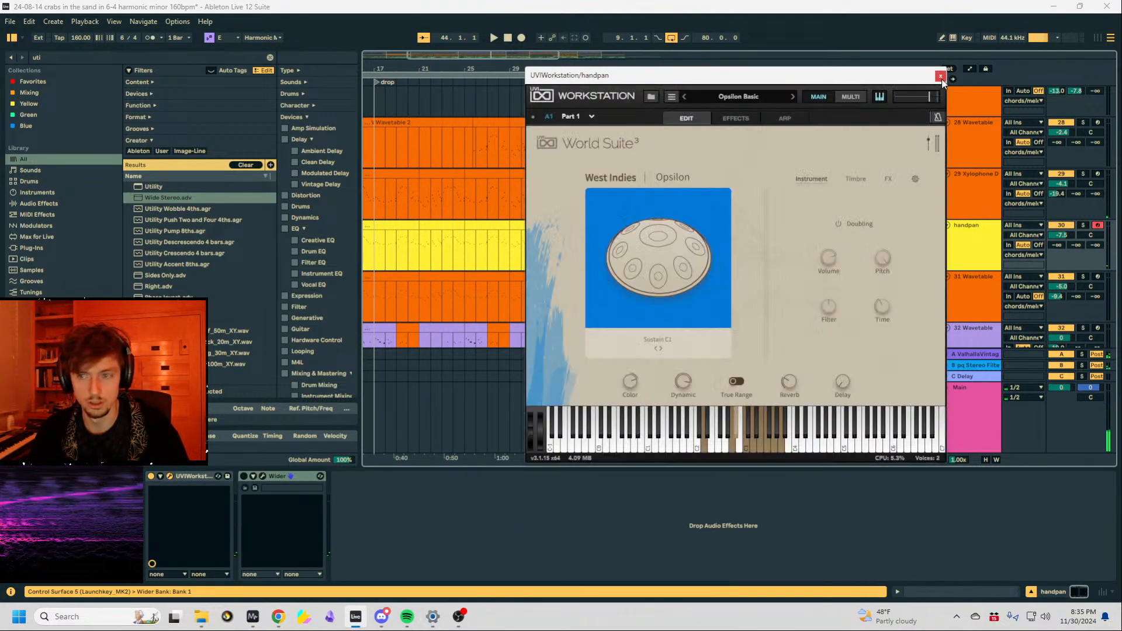
{"action": "left_click", "coordinate": [941, 76]}
{"action": "left_click", "coordinate": [612, 301]}
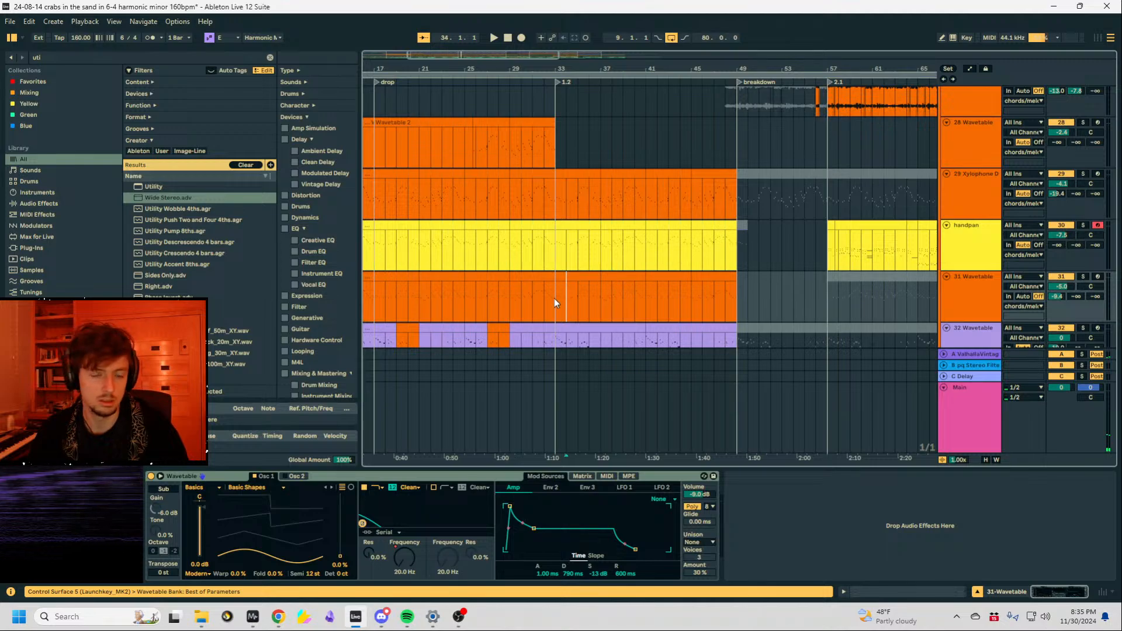
{"action": "left_click_drag", "start_coordinate": [549, 68], "coordinate": [551, 138]}
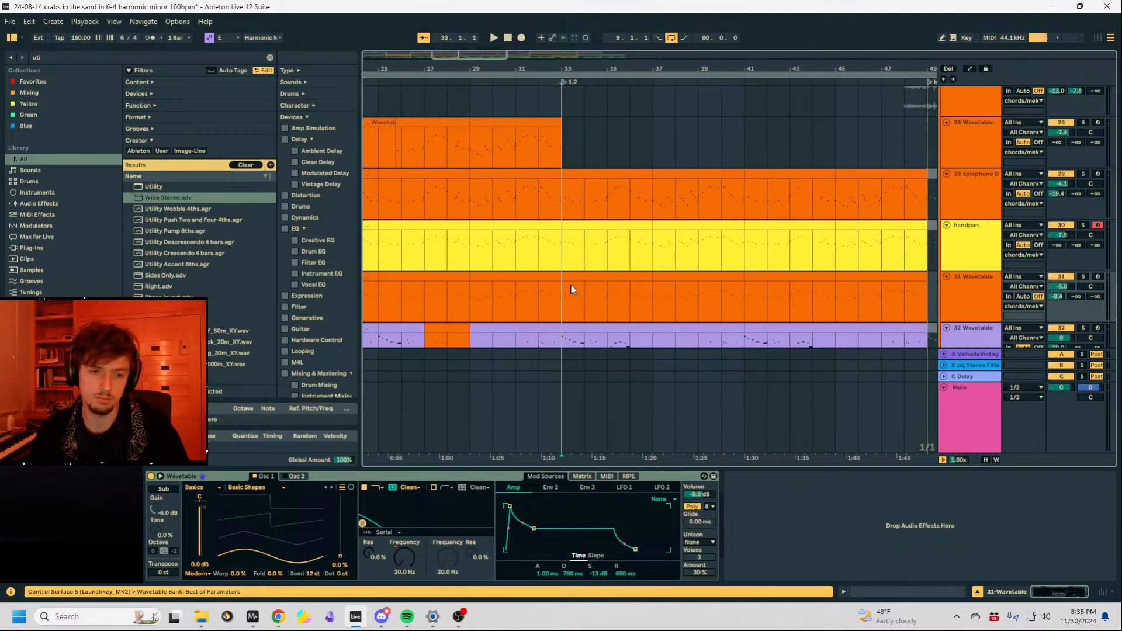
{"action": "scroll", "coordinate": [705, 277], "scroll_direction": "down", "scroll_amount": 2}
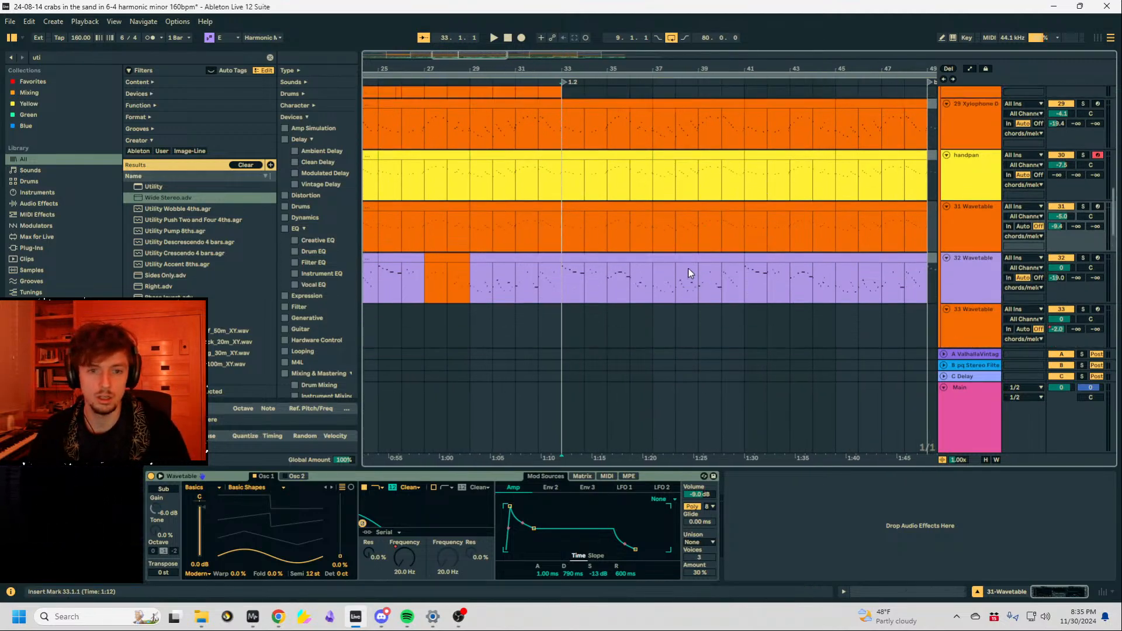
Save the set and select the short section from 33.1.1 to 33.1.3 on track 31 Wavetable.
{"action": "scroll", "coordinate": [684, 273], "scroll_direction": "up", "scroll_amount": 1}
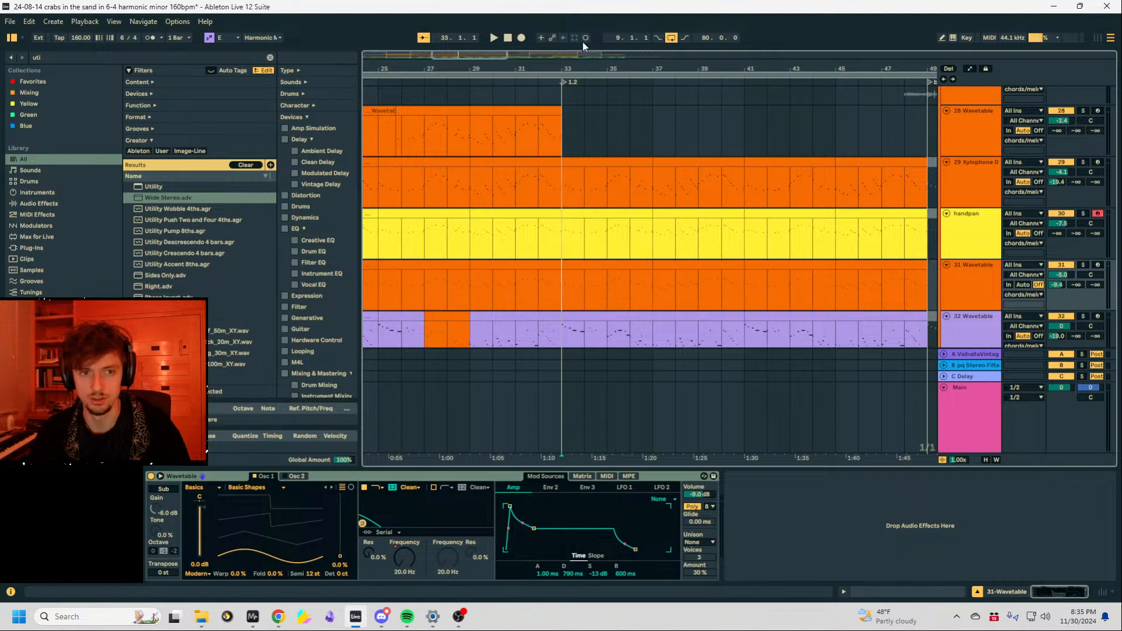
{"action": "left_click_drag", "start_coordinate": [568, 69], "coordinate": [568, 169]}
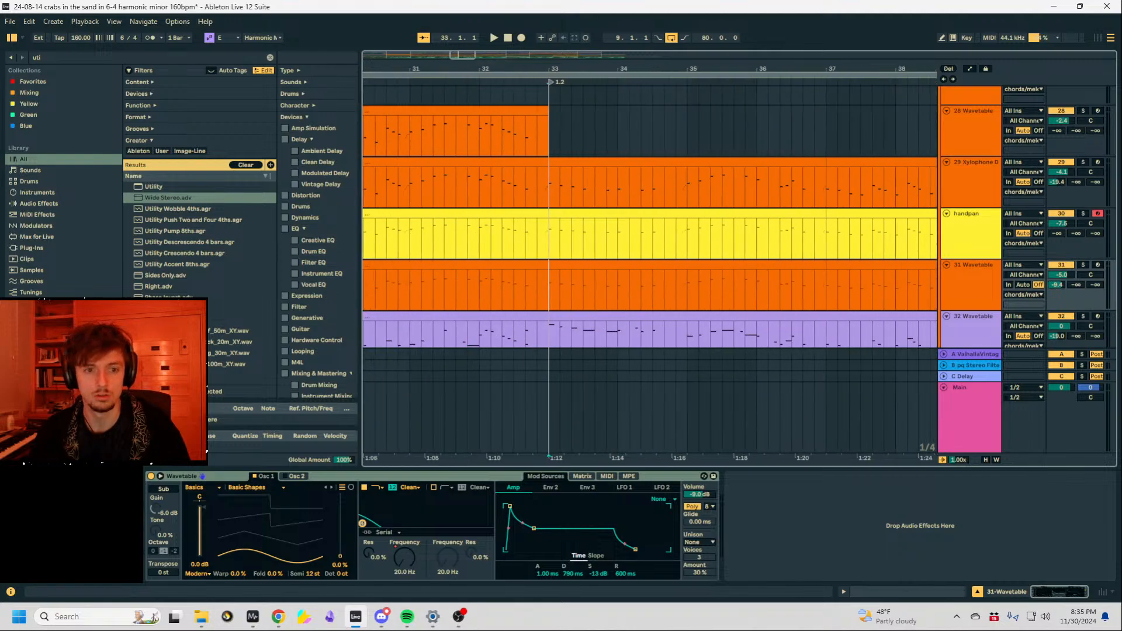
{"action": "left_click", "coordinate": [572, 290]}
{"action": "key", "text": "ctrl+s"}
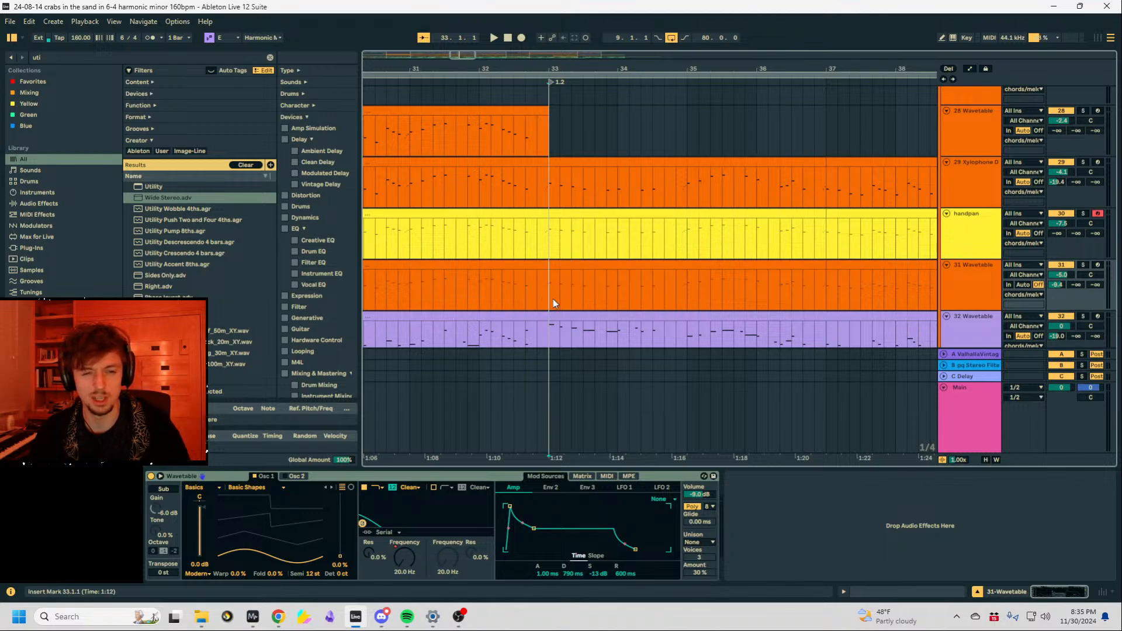
{"action": "mouse_move", "coordinate": [553, 299]}
{"action": "left_mouse_down"}
{"action": "mouse_move", "coordinate": [633, 304]}
{"action": "mouse_move", "coordinate": [560, 301]}
{"action": "left_mouse_up"}
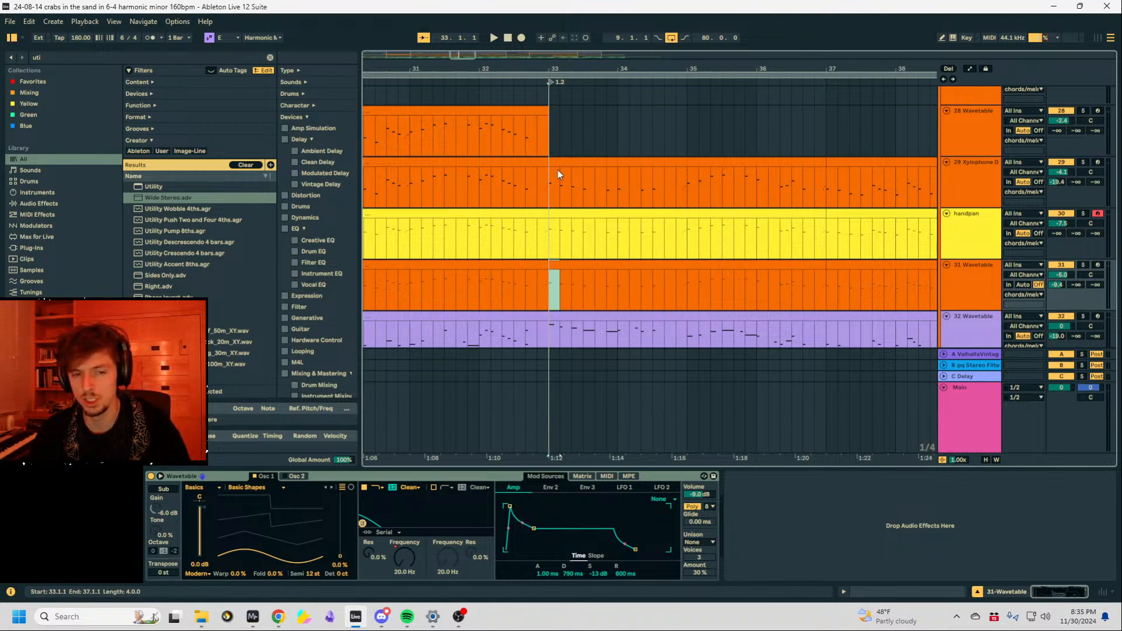
{"action": "left_click_drag", "start_coordinate": [540, 65], "coordinate": [540, 225]}
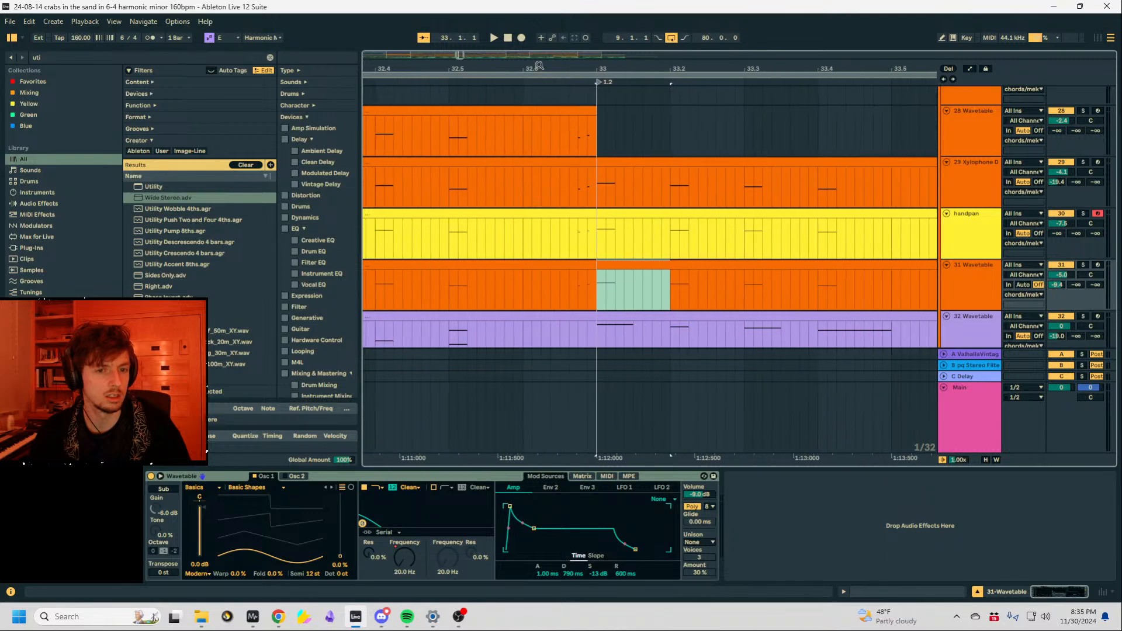
{"action": "left_click_drag", "start_coordinate": [597, 293], "coordinate": [624, 293]}
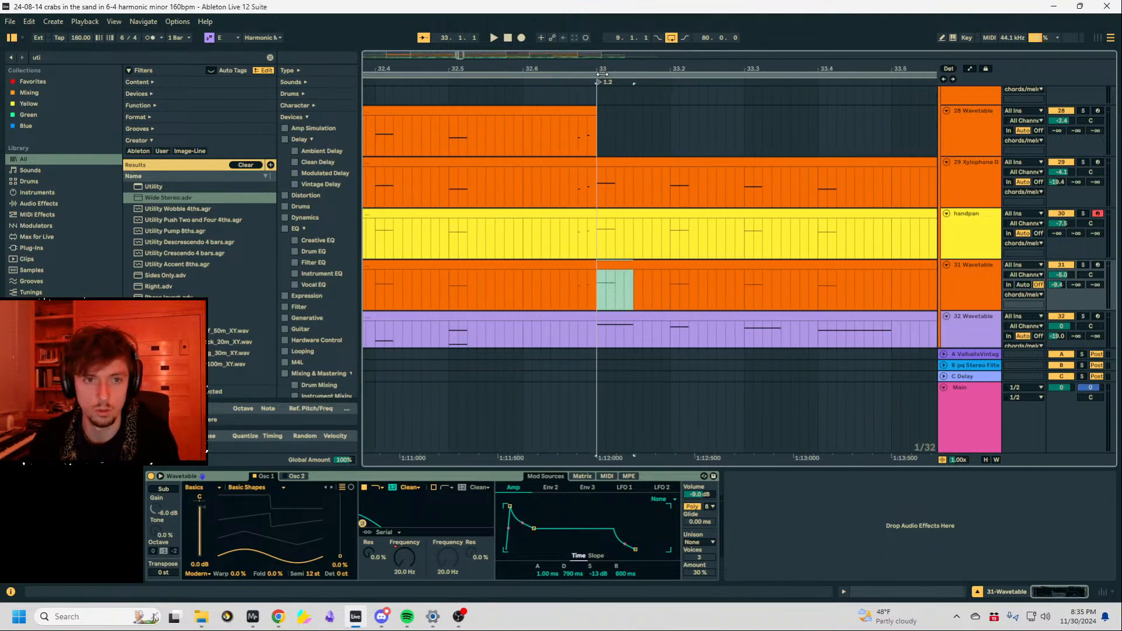
{"action": "left_click_drag", "start_coordinate": [593, 68], "coordinate": [512, 11]}
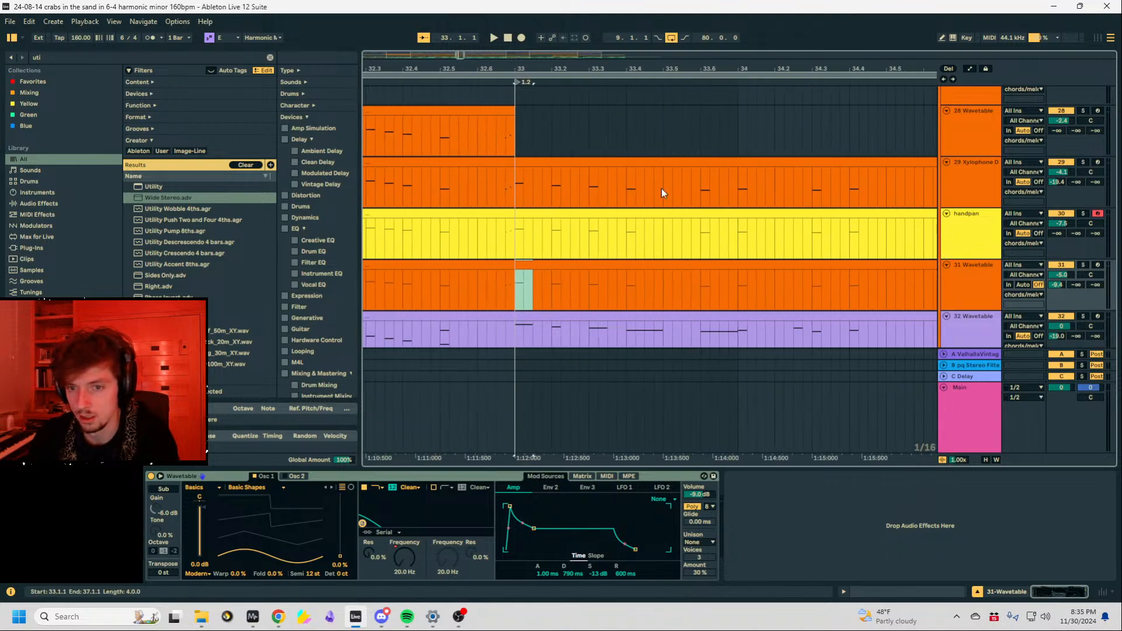
Fold the track groups and select most of bar 33, starting at 33.1.1, on the chords/melody group.
{"action": "scroll", "coordinate": [792, 255], "scroll_direction": "up", "scroll_amount": 2}
{"action": "scroll", "coordinate": [791, 255], "scroll_direction": "up", "scroll_amount": 5}
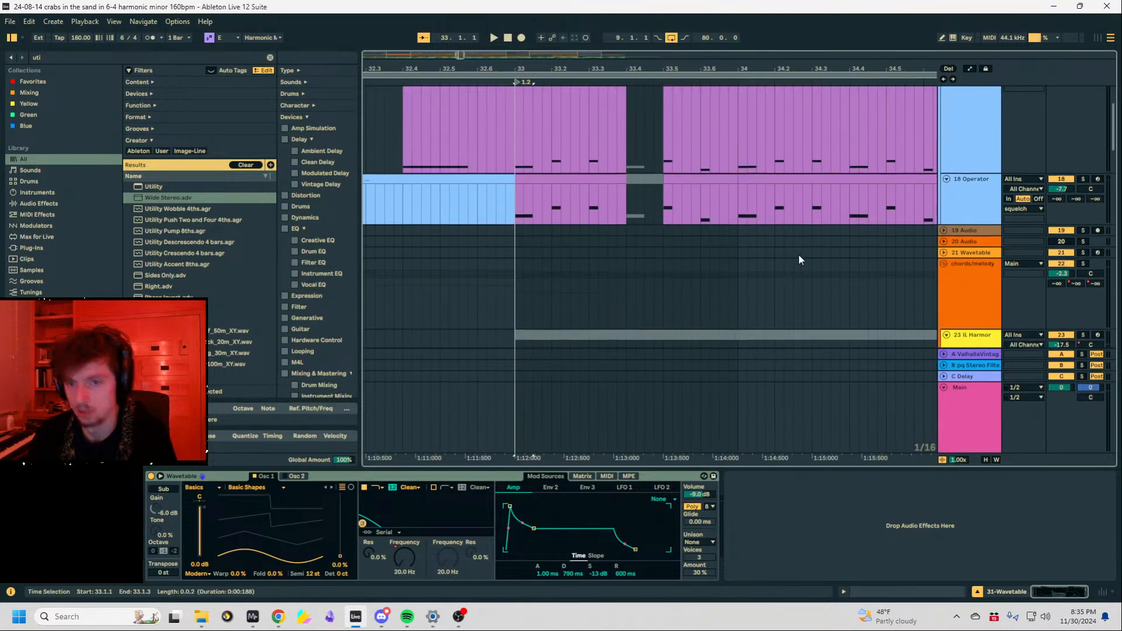
{"action": "scroll", "coordinate": [799, 253], "scroll_direction": "down", "scroll_amount": 2}
{"action": "scroll", "coordinate": [956, 226], "scroll_direction": "up", "scroll_amount": 3}
{"action": "left_click", "coordinate": [945, 169]}
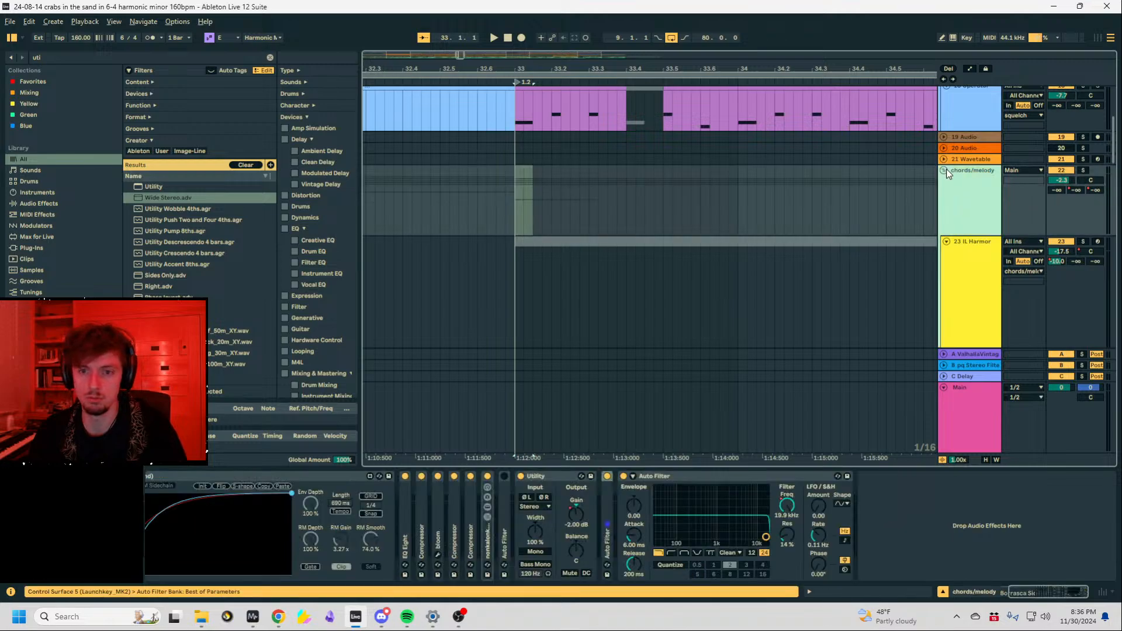
{"action": "left_click_drag", "start_coordinate": [507, 71], "coordinate": [586, 16]}
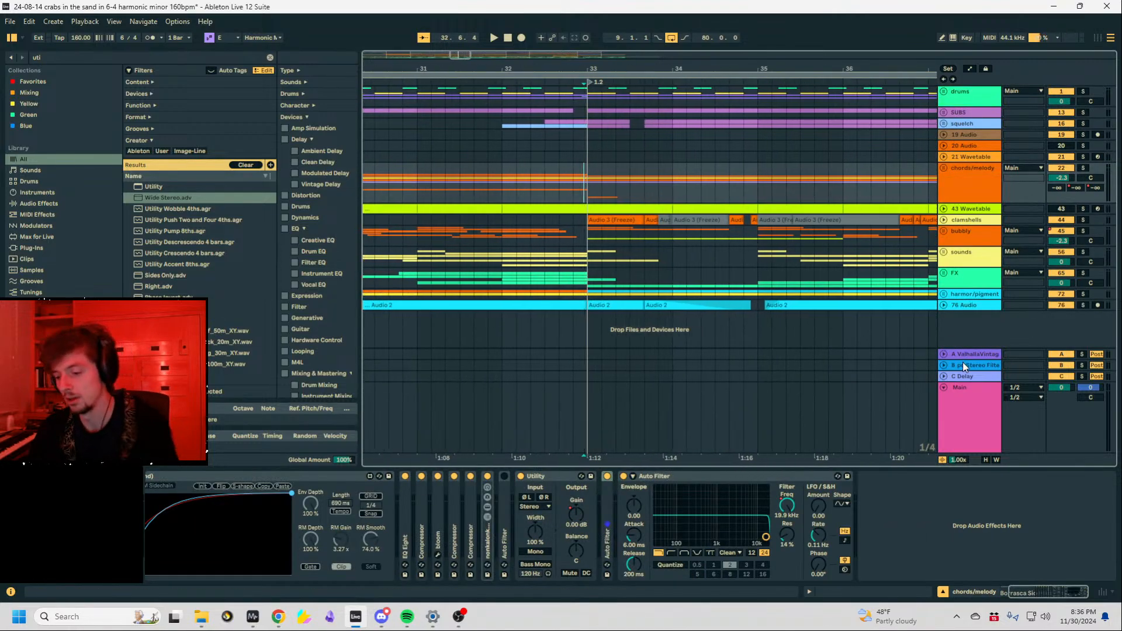
{"action": "key", "text": "plus"}
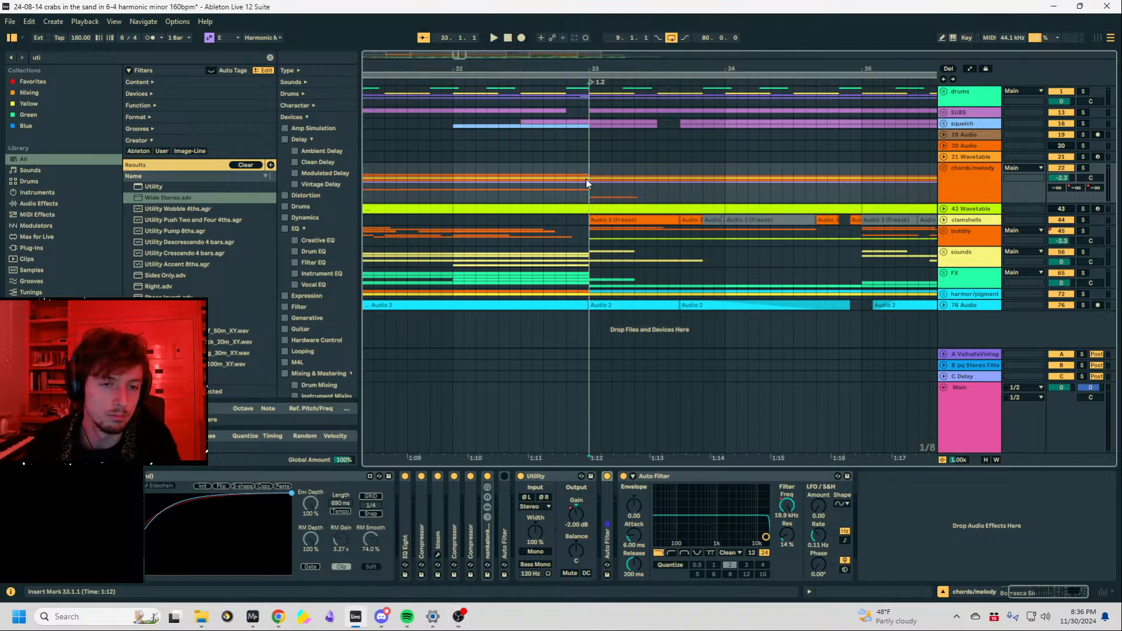
{"action": "left_click_drag", "start_coordinate": [590, 174], "coordinate": [714, 175]}
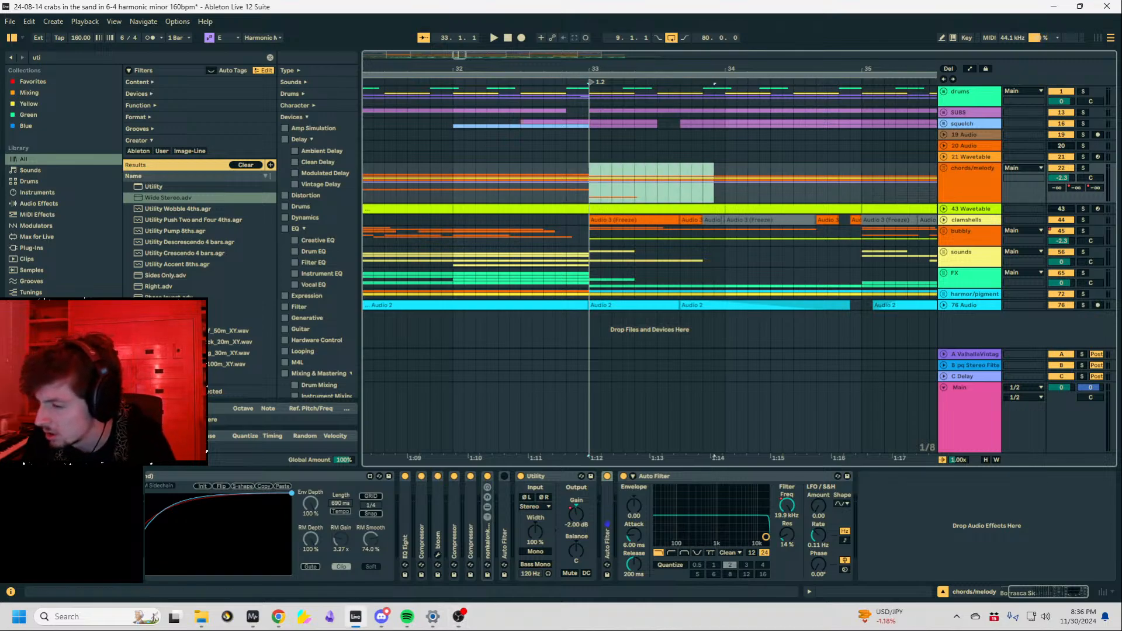
{"action": "key", "text": "alt+Tab"}
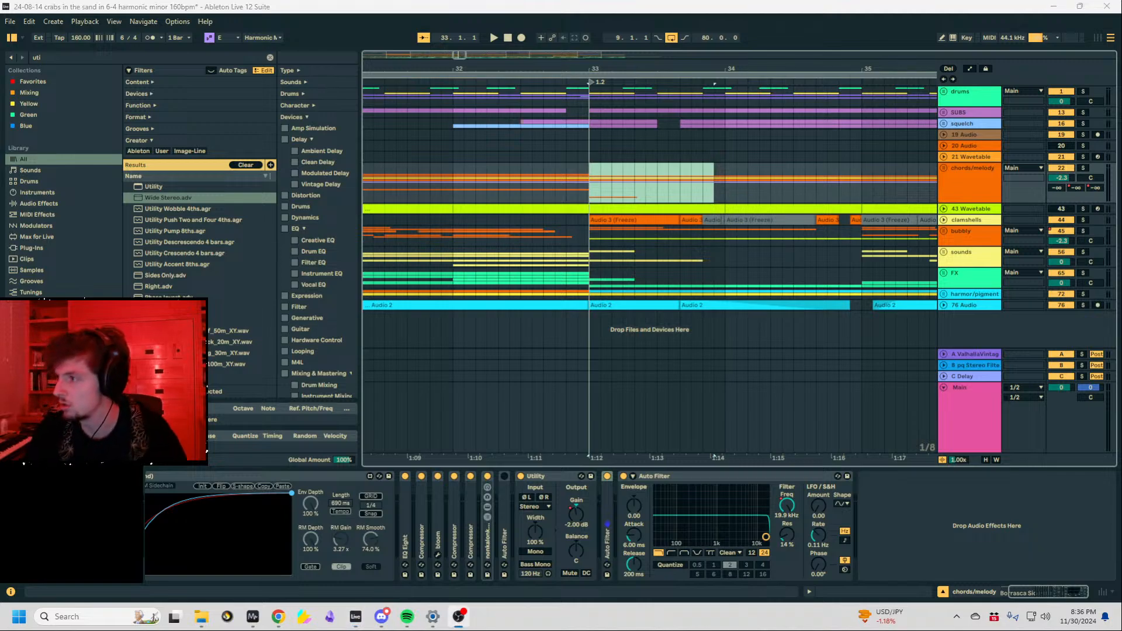
{"action": "key", "text": "alt+Tab"}
{"action": "key", "text": "alt+Tab"}
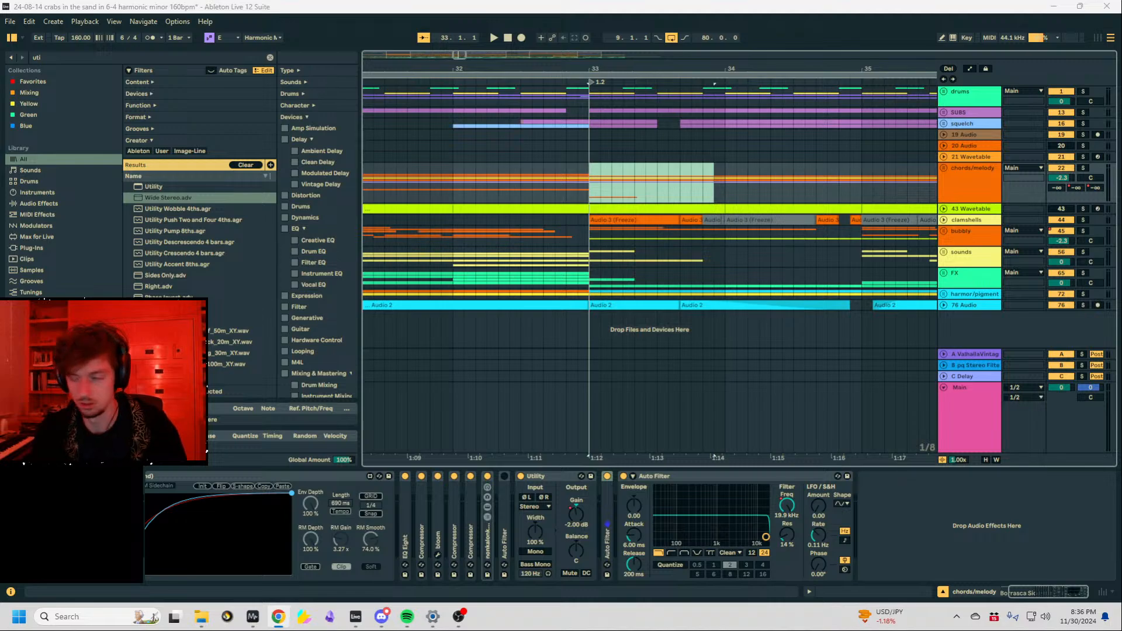
{"action": "key", "text": "alt+Tab"}
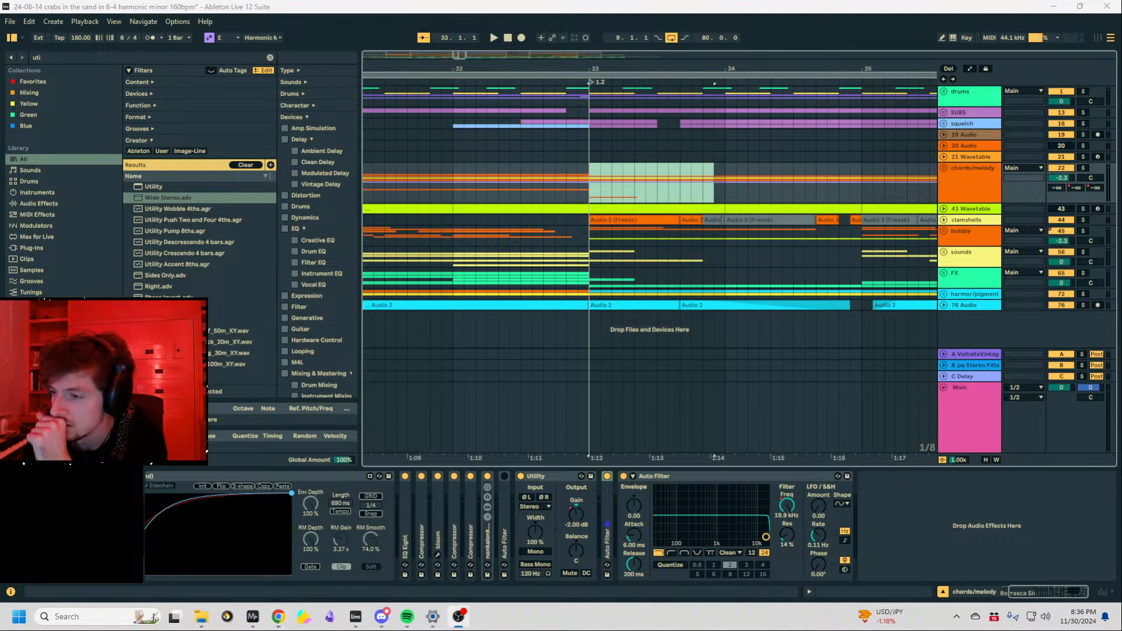
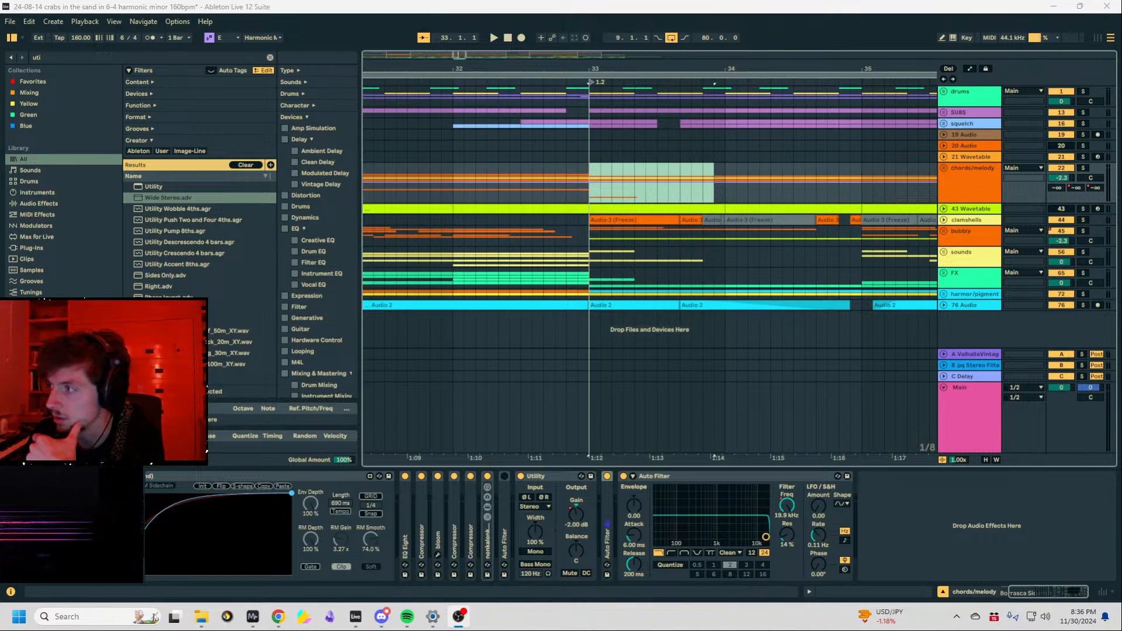
{"action": "left_click", "coordinate": [567, 161]}
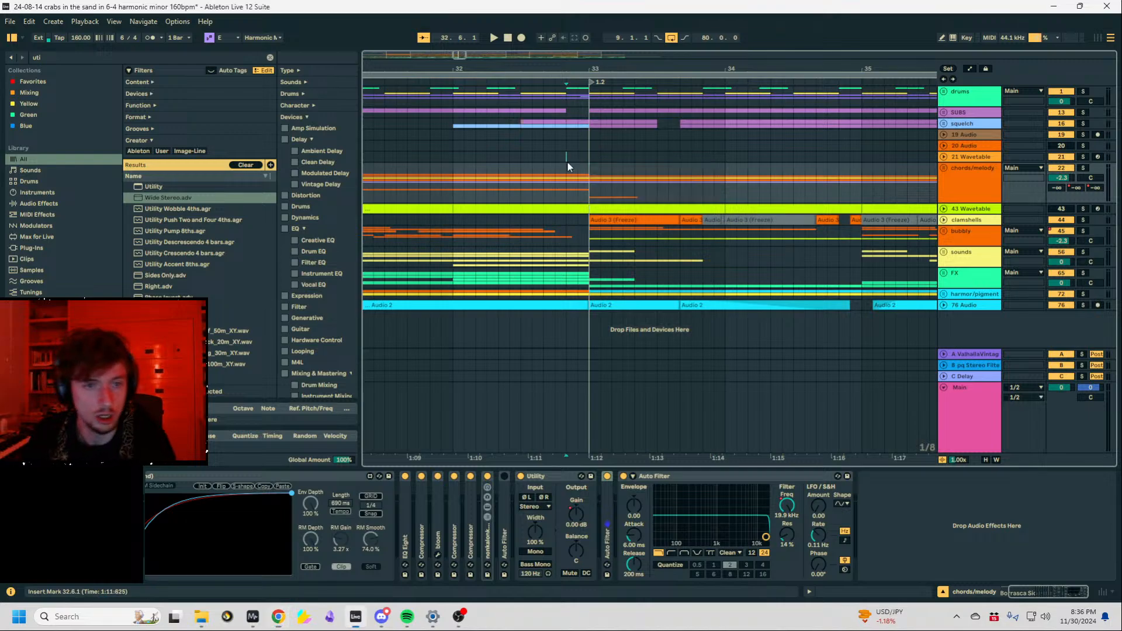
{"action": "left_click", "coordinate": [590, 187]}
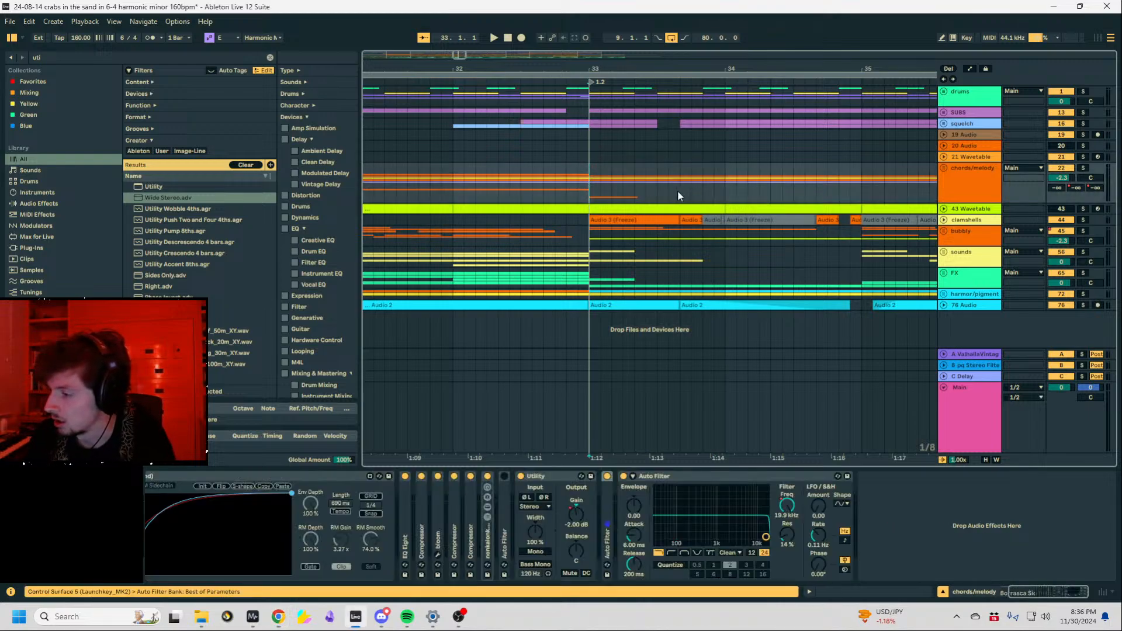
{"action": "left_click_drag", "start_coordinate": [580, 71], "coordinate": [627, 60]}
{"action": "left_click", "coordinate": [459, 617]}
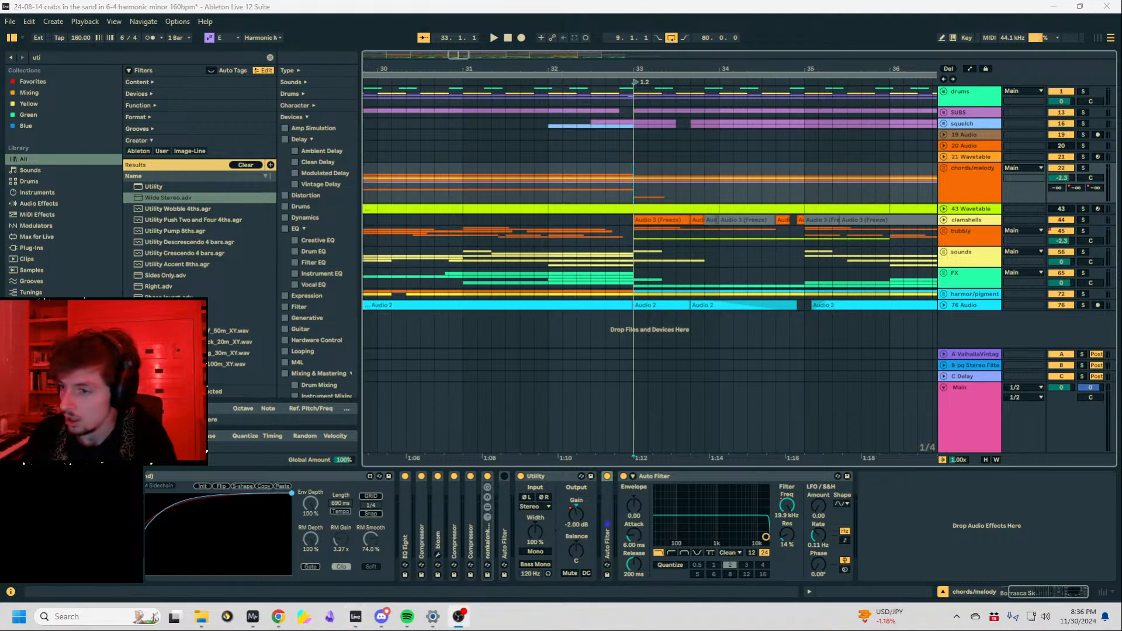
{"action": "key", "text": "alt+Tab"}
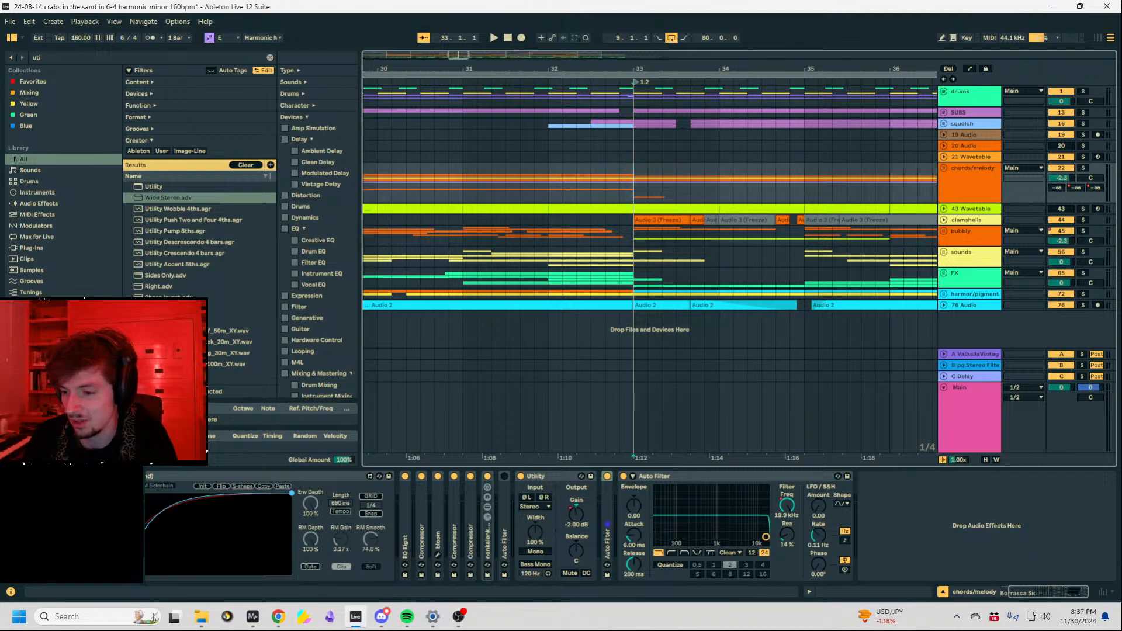
Place the insert marker at the drop, 17.1.1, on the chords/melody group.
{"action": "left_click_drag", "start_coordinate": [611, 68], "coordinate": [596, 32]}
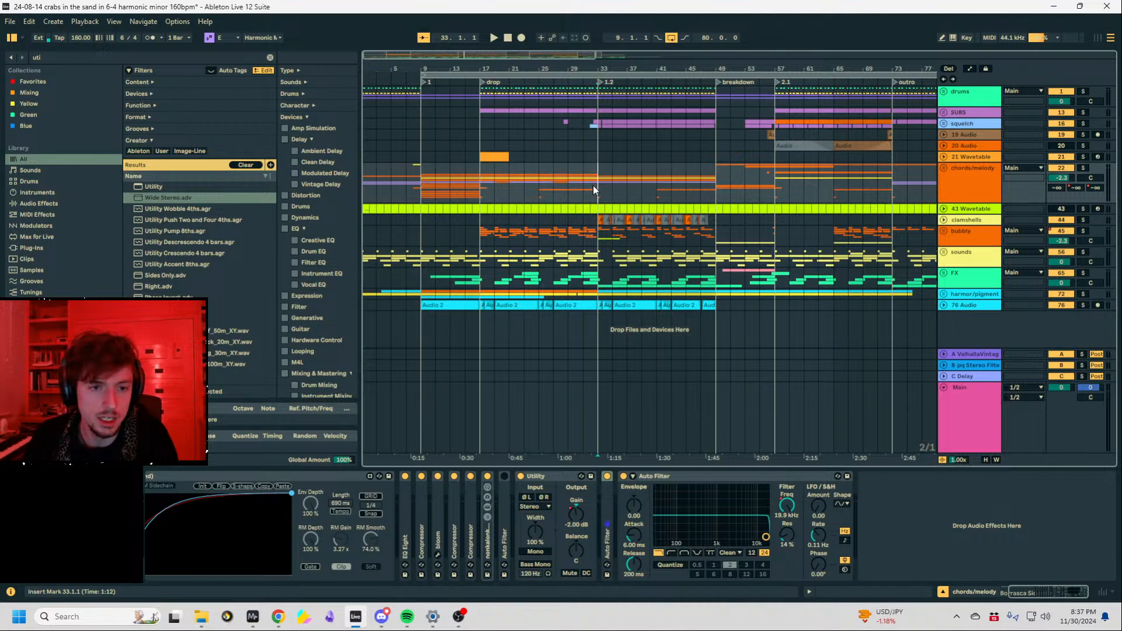
{"action": "left_click_drag", "start_coordinate": [526, 68], "coordinate": [491, 99]}
{"action": "left_click", "coordinate": [397, 177]}
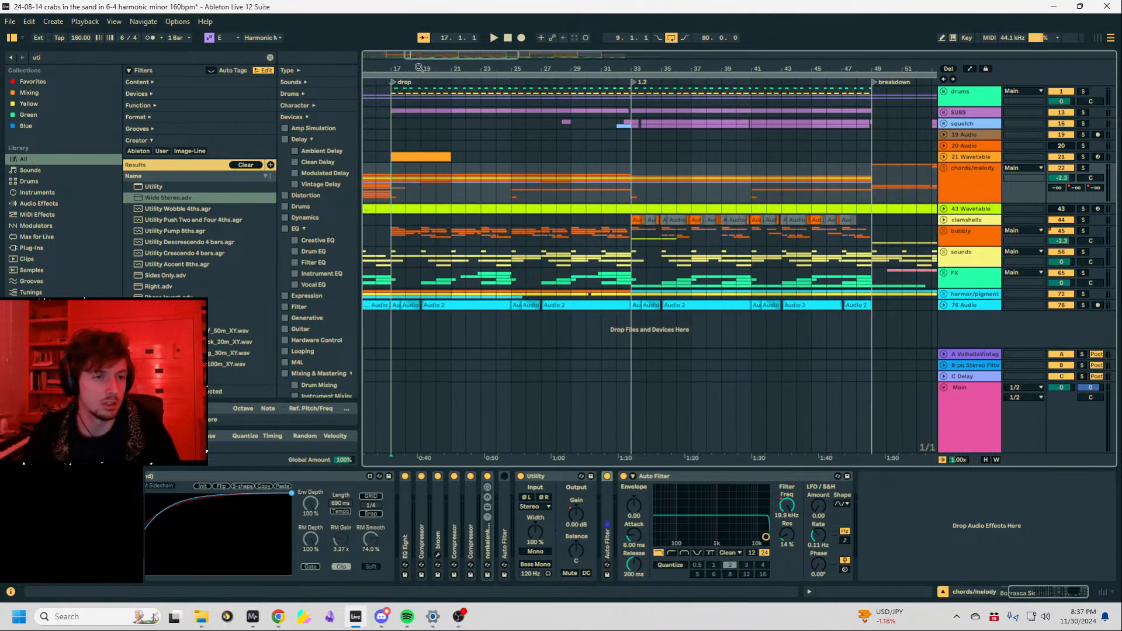
{"action": "mouse_move", "coordinate": [420, 67]}
{"action": "left_mouse_down"}
{"action": "mouse_move", "coordinate": [635, 68]}
{"action": "mouse_move", "coordinate": [578, 91]}
{"action": "left_mouse_up"}
{"action": "left_click", "coordinate": [571, 193]}
{"action": "left_click", "coordinate": [595, 187]}
{"action": "left_click_drag", "start_coordinate": [589, 192], "coordinate": [612, 192]}
{"action": "left_click", "coordinate": [604, 191]}
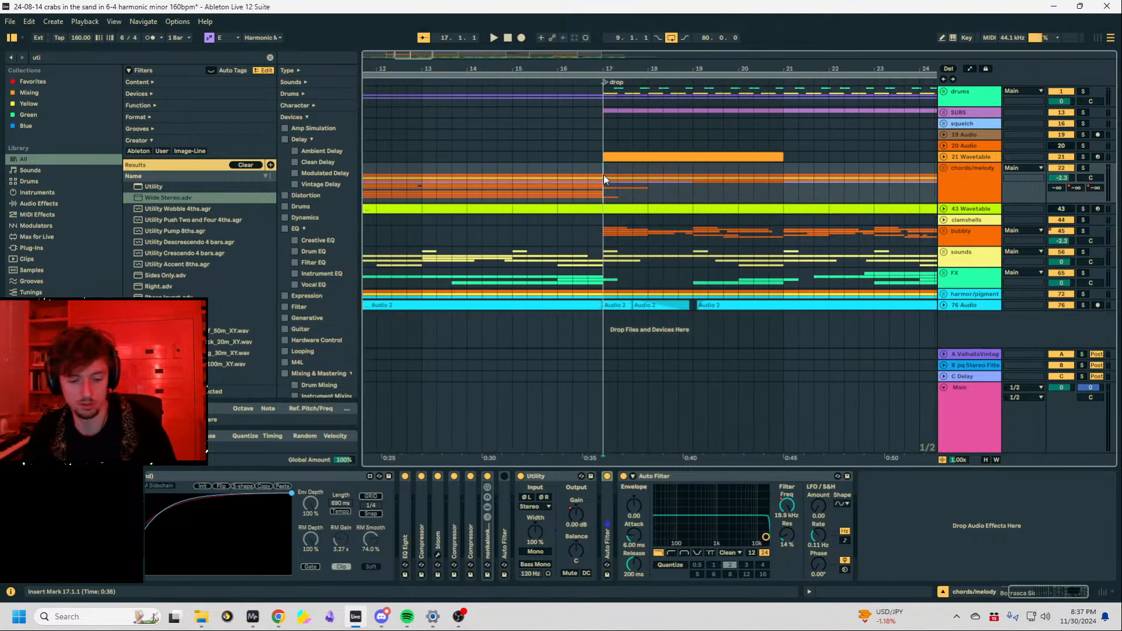
Switch the arrangement to a triplet grid and select the whole of bar 17 on the chords/melody group.
{"action": "key", "text": "ctrl+4"}
{"action": "key", "text": "ctrl+4"}
{"action": "key", "text": "ctrl+3"}
{"action": "left_click_drag", "start_coordinate": [603, 66], "coordinate": [603, 97]}
{"action": "mouse_move", "coordinate": [599, 180]}
{"action": "left_mouse_down"}
{"action": "mouse_move", "coordinate": [588, 181]}
{"action": "mouse_move", "coordinate": [611, 183]}
{"action": "left_mouse_up"}
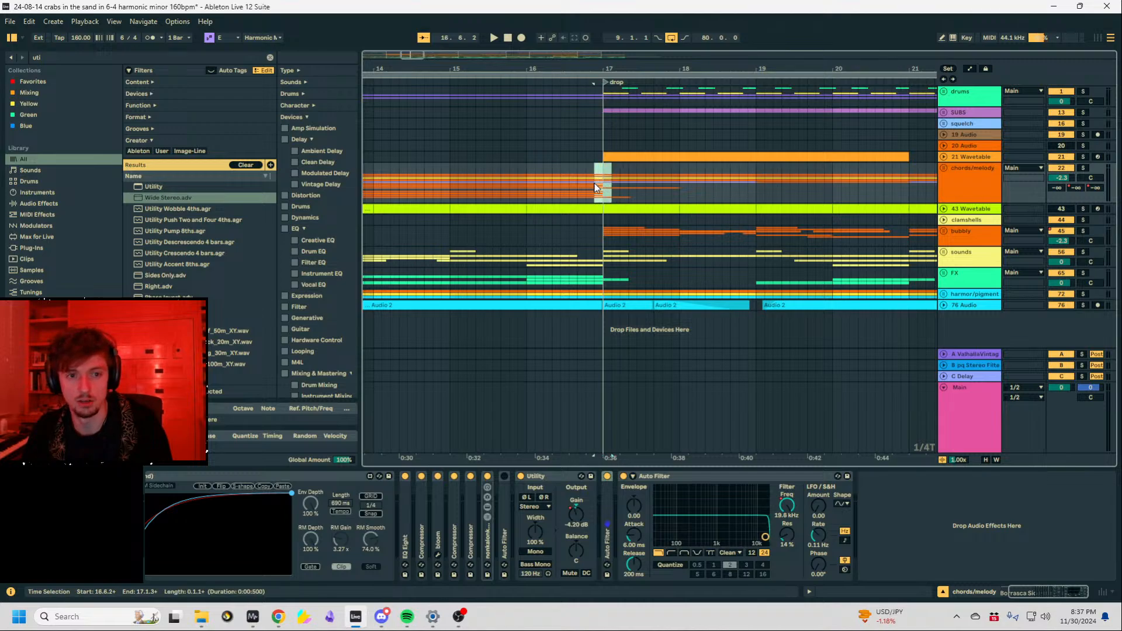
{"action": "left_click_drag", "start_coordinate": [605, 59], "coordinate": [604, 79]}
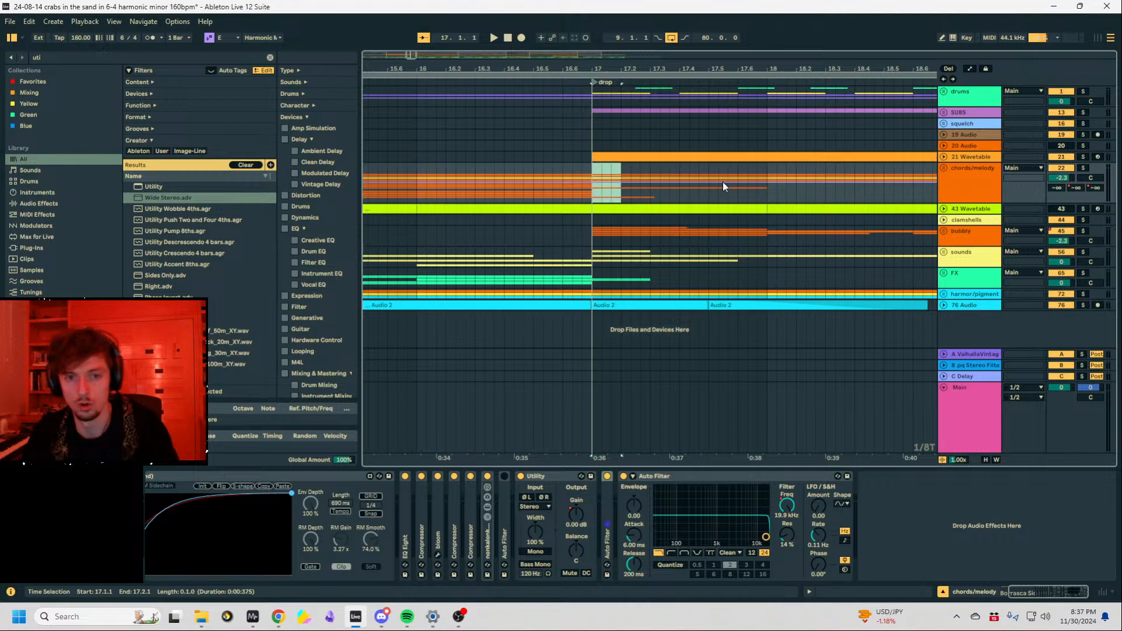
{"action": "left_click", "coordinate": [767, 182]}
{"action": "left_click_drag", "start_coordinate": [767, 183], "coordinate": [592, 183]}
{"action": "left_click_drag", "start_coordinate": [725, 65], "coordinate": [582, 56]}
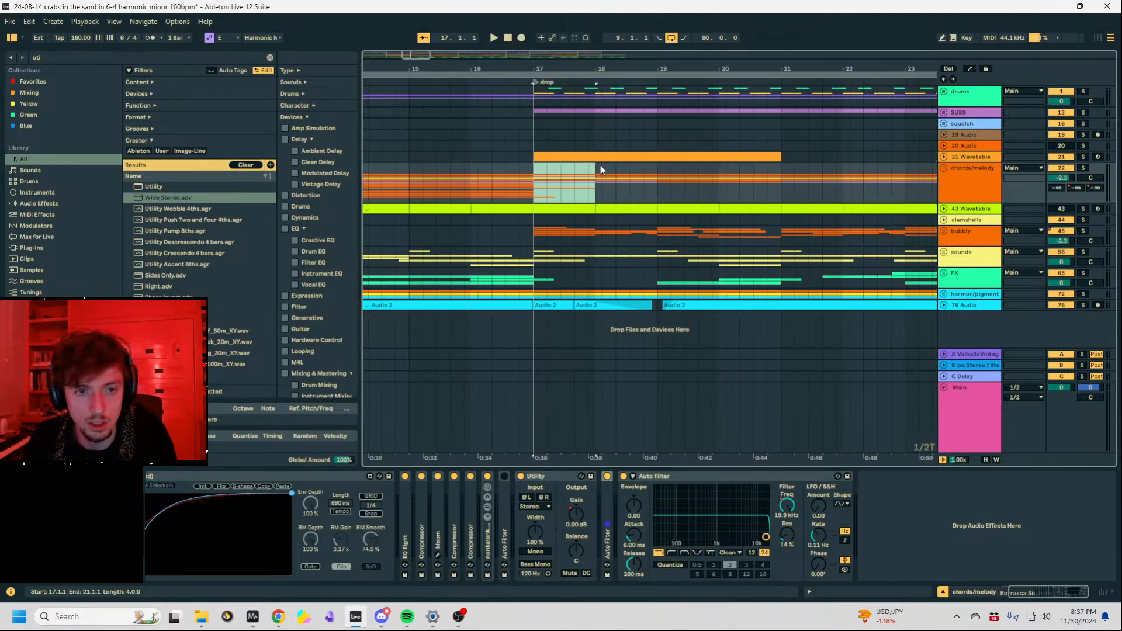
Mark the start of bar 18 on the chords/melody group and select the range from 17.6.1 to 18.2.3.
{"action": "left_click", "coordinate": [589, 186]}
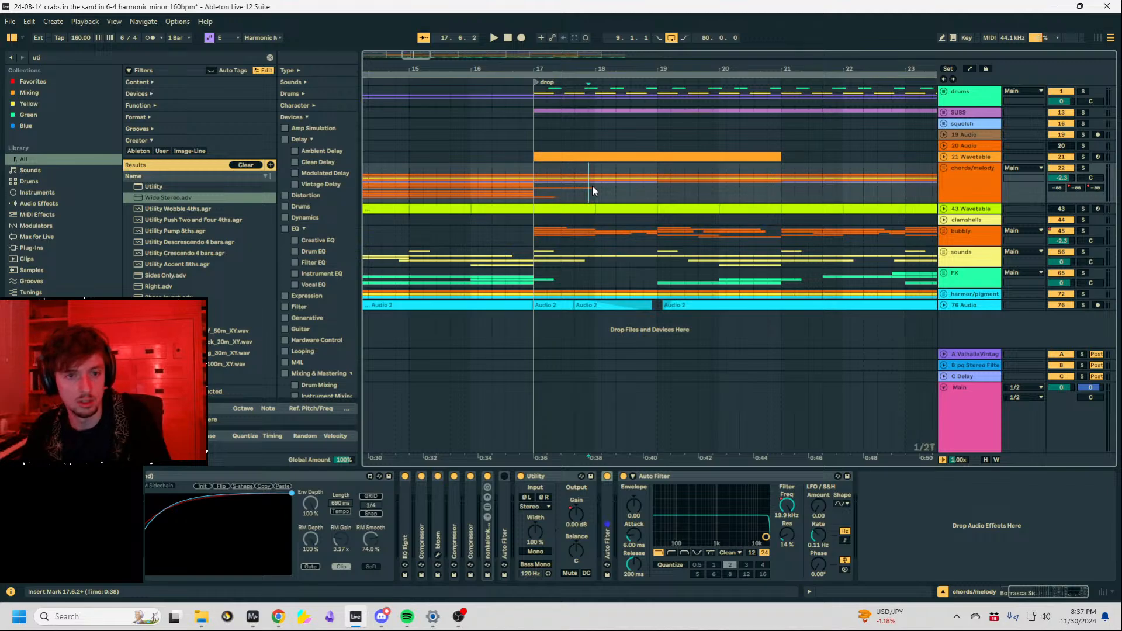
{"action": "left_click", "coordinate": [597, 186]}
{"action": "left_click_drag", "start_coordinate": [599, 64], "coordinate": [596, 97]}
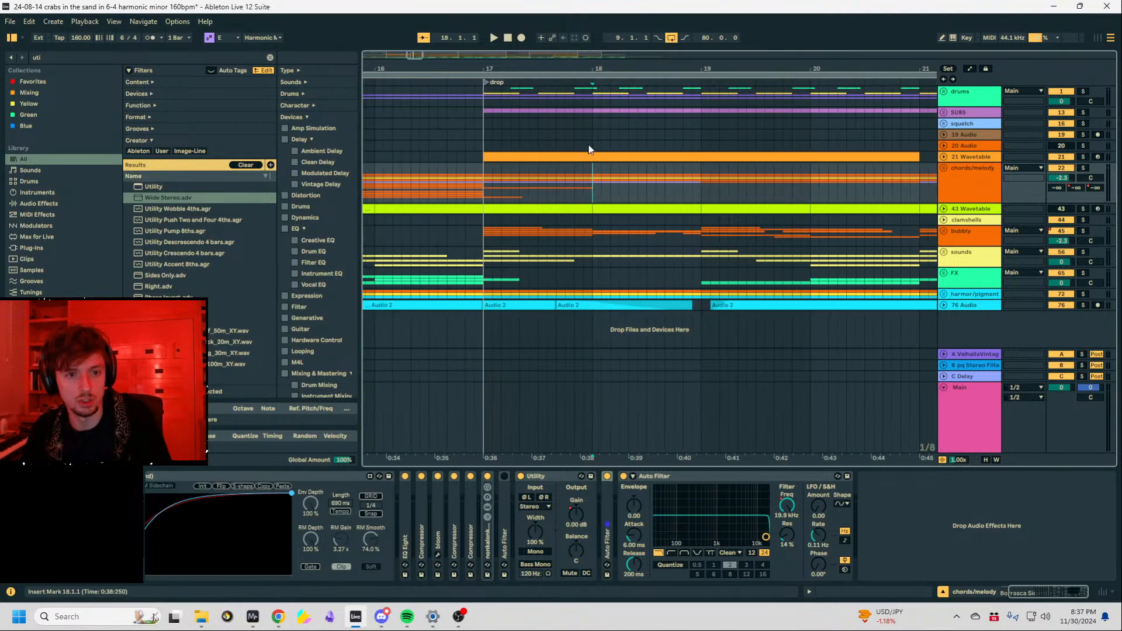
{"action": "mouse_move", "coordinate": [596, 182]}
{"action": "left_mouse_down"}
{"action": "mouse_move", "coordinate": [651, 185]}
{"action": "mouse_move", "coordinate": [482, 185]}
{"action": "mouse_move", "coordinate": [646, 182]}
{"action": "mouse_move", "coordinate": [567, 186]}
{"action": "mouse_move", "coordinate": [610, 183]}
{"action": "left_mouse_up"}
{"action": "left_click", "coordinate": [590, 186]}
{"action": "left_click", "coordinate": [565, 185]}
{"action": "left_click", "coordinate": [567, 185]}
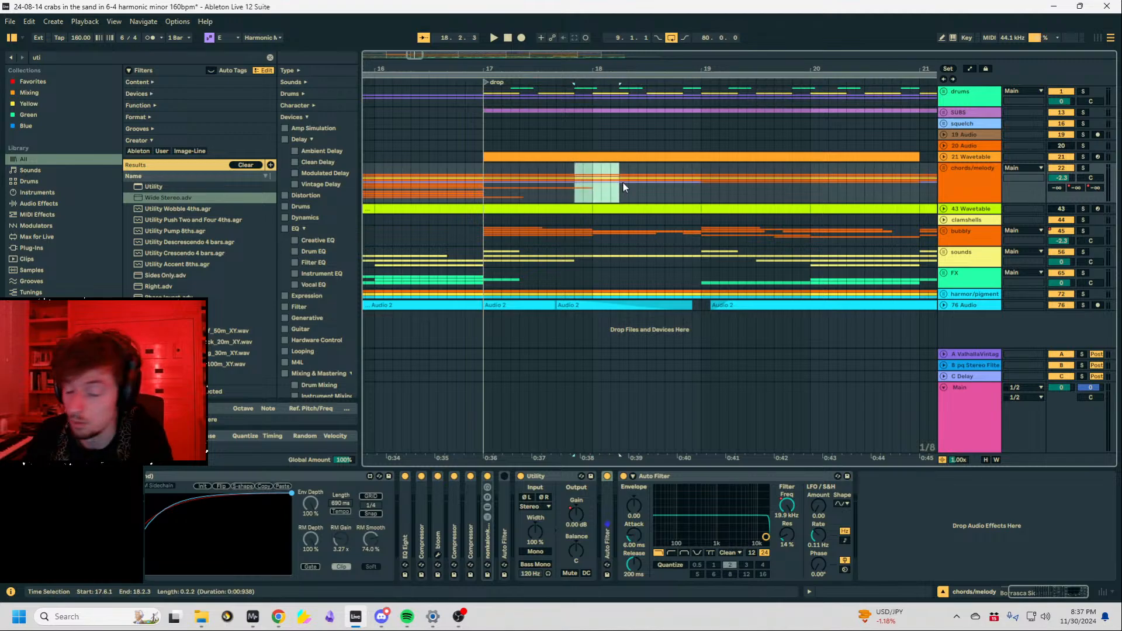
{"action": "left_click_drag", "start_coordinate": [560, 68], "coordinate": [618, 20]}
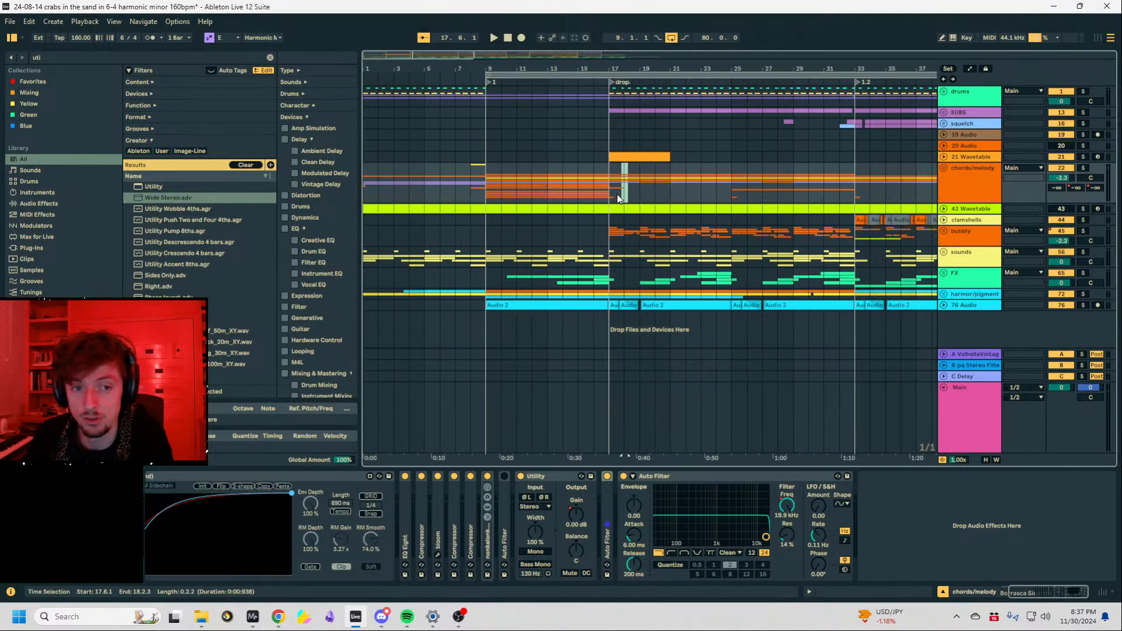
Check the chords/melody group across the whole arrangement and return the insert marker to the drop at 17.1.1.
{"action": "left_click", "coordinate": [611, 186]}
{"action": "left_click_drag", "start_coordinate": [621, 67], "coordinate": [521, 56]}
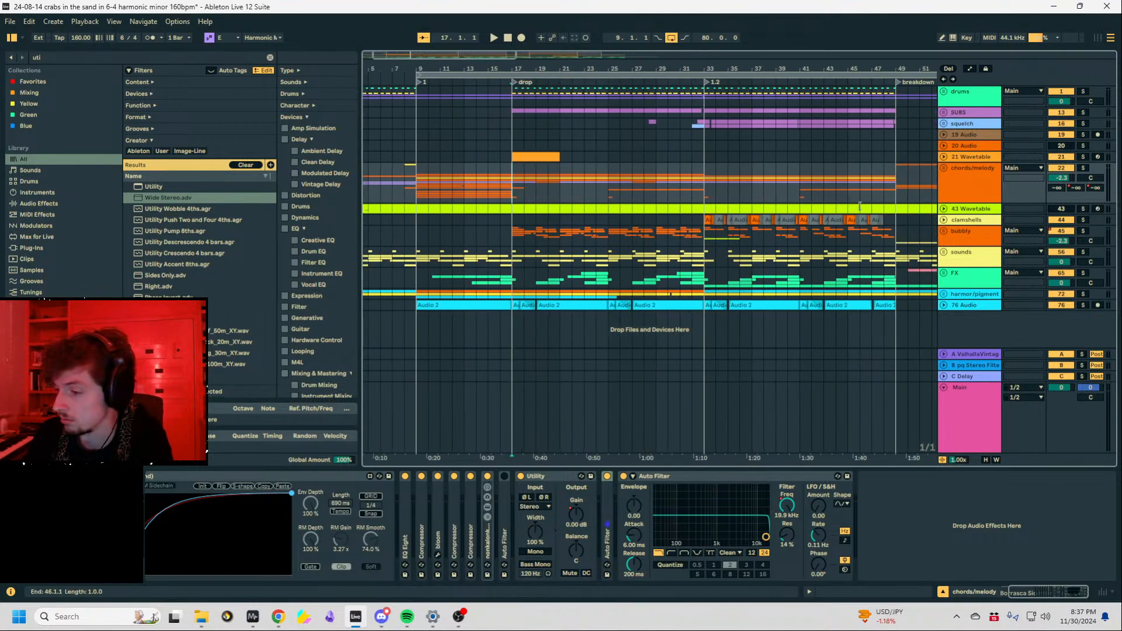
{"action": "left_click", "coordinate": [508, 171]}
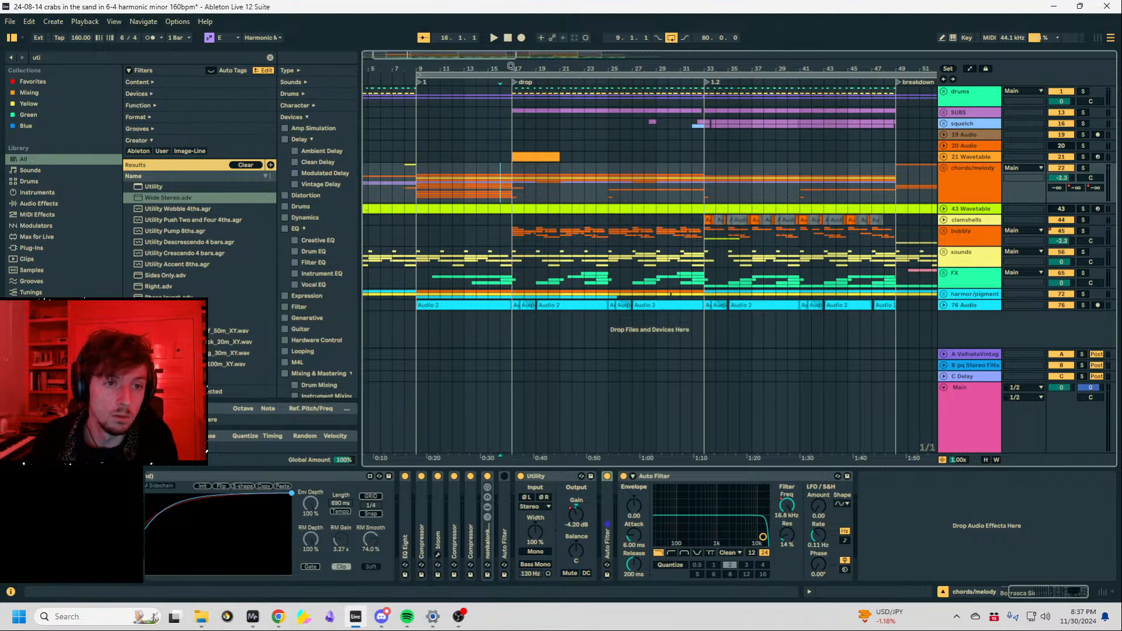
{"action": "left_click_drag", "start_coordinate": [512, 66], "coordinate": [509, 51]}
{"action": "left_click", "coordinate": [758, 186]}
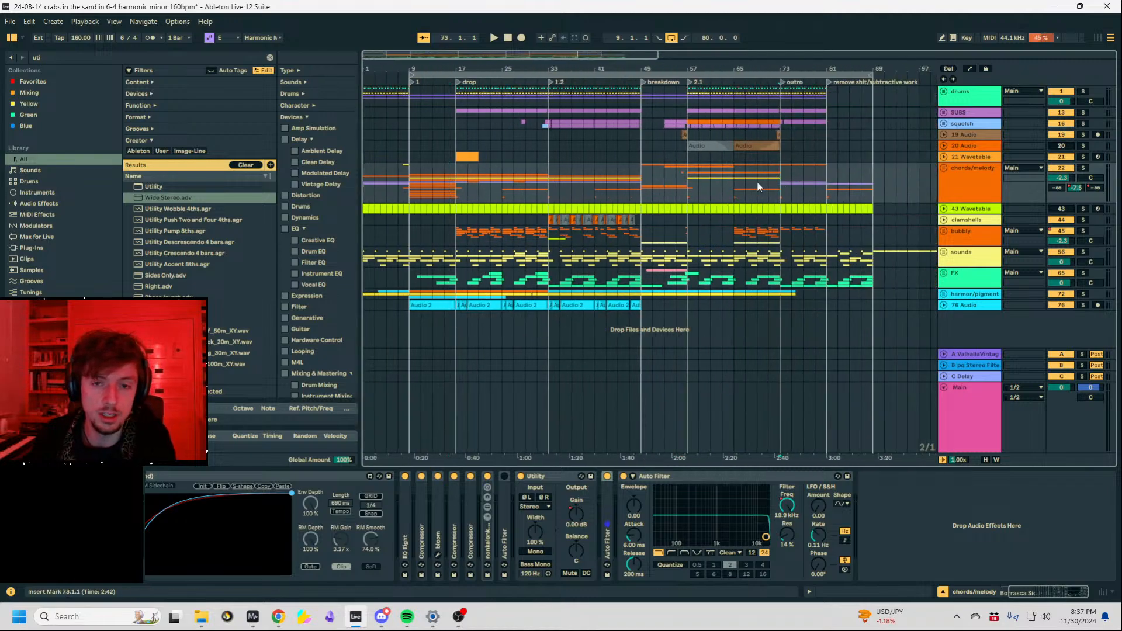
{"action": "left_click", "coordinate": [477, 184]}
Solo the sounds group and play it from the drop at bar 17.
{"action": "left_click", "coordinate": [969, 256]}
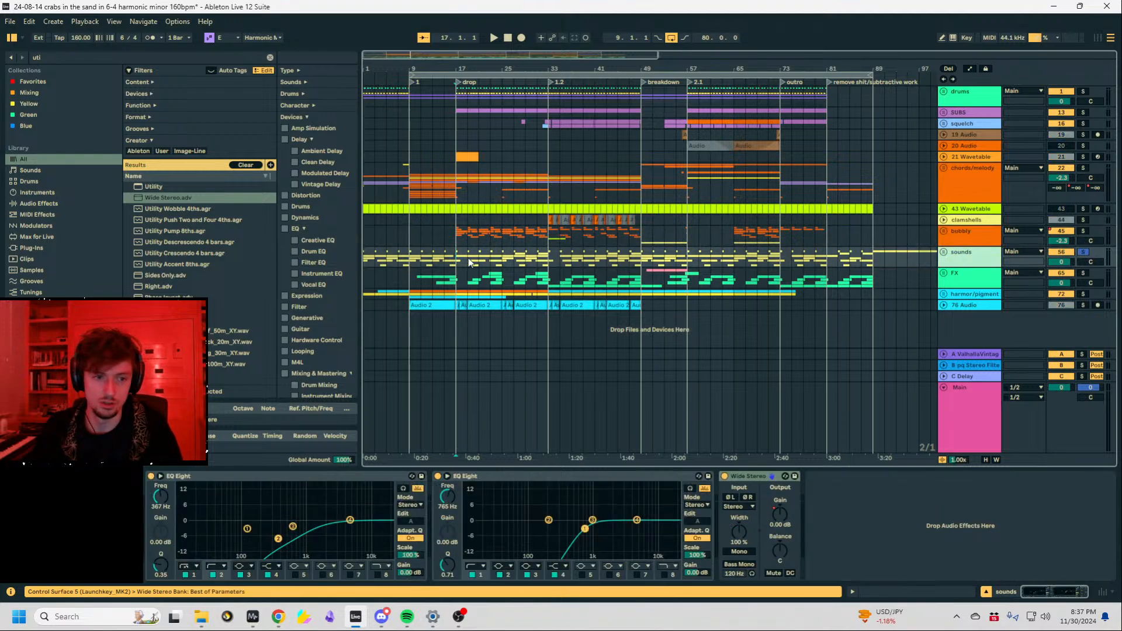
{"action": "key", "text": "space"}
{"action": "left_click_drag", "start_coordinate": [454, 69], "coordinate": [458, 114]}
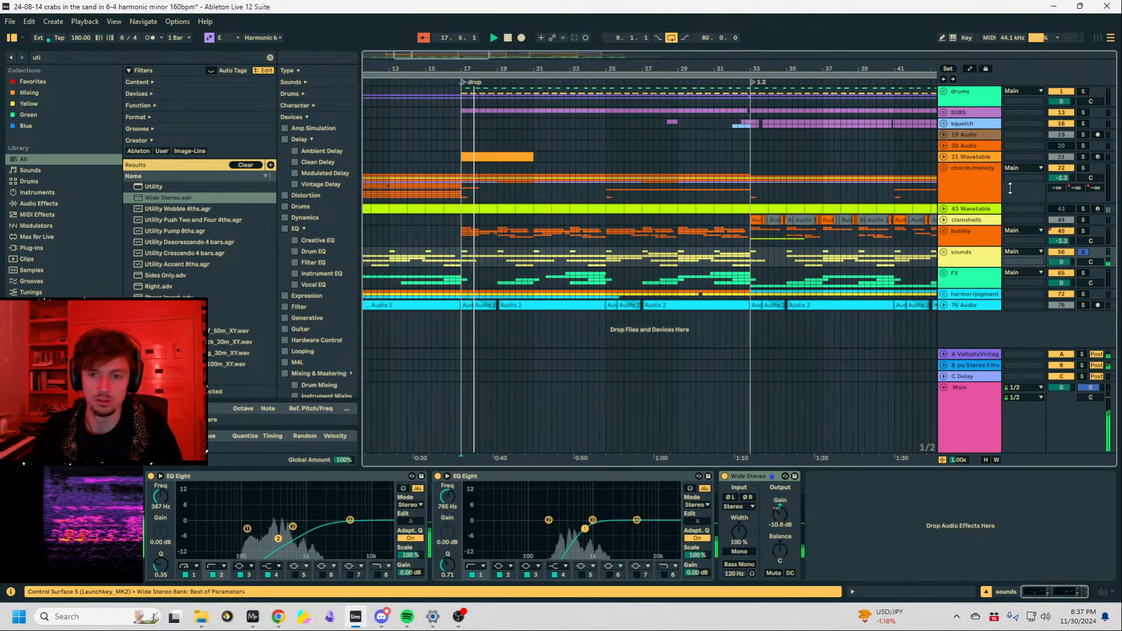
Solo the bubbly group, listen to it from the drop at bar 17, and stop playback with the group selected.
{"action": "left_click", "coordinate": [1083, 231]}
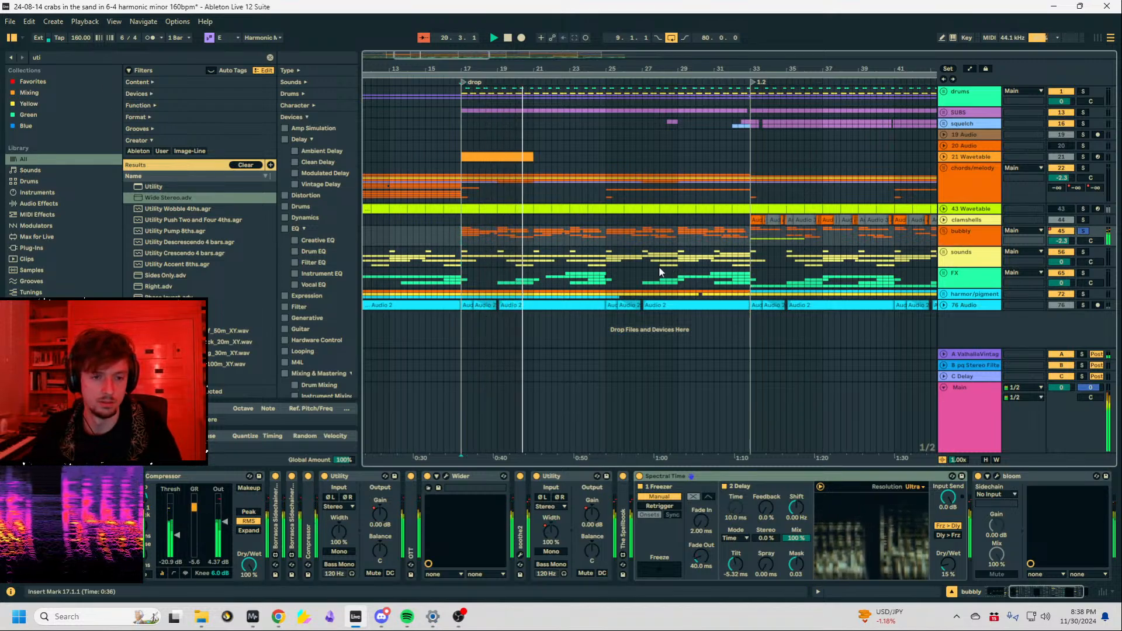
{"action": "key", "text": "space"}
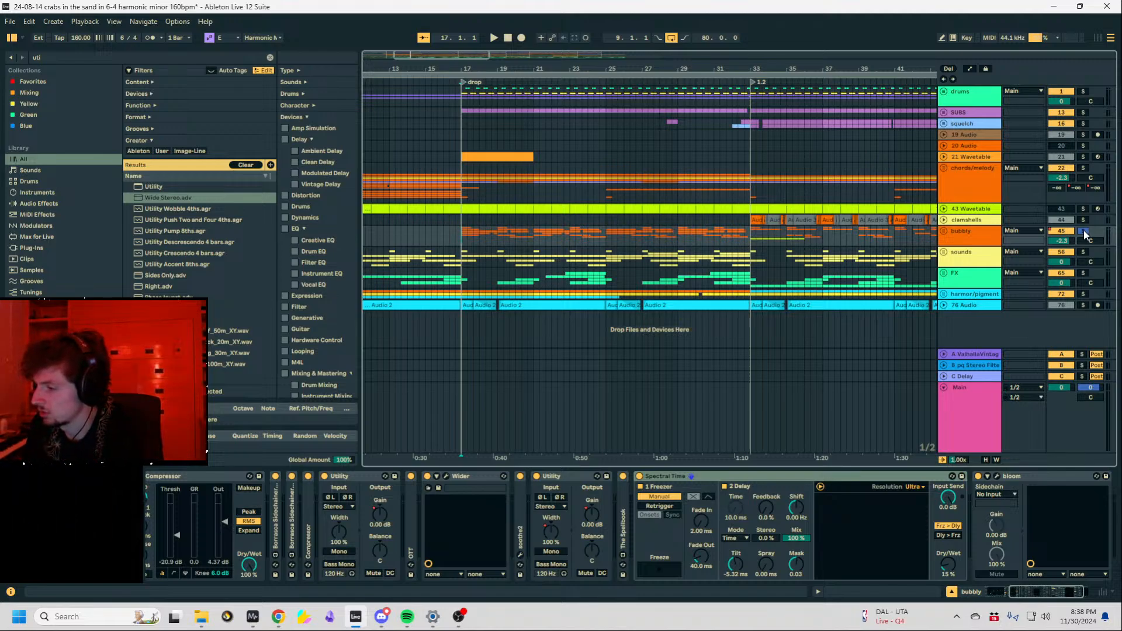
{"action": "key", "text": "alt+Tab"}
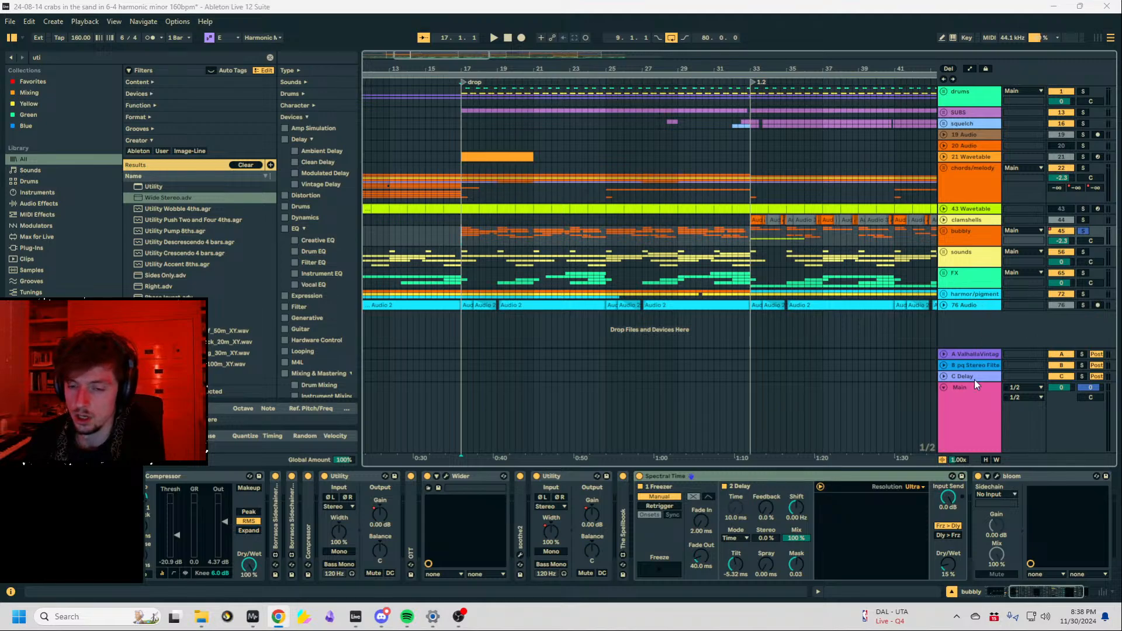
{"action": "left_click", "coordinate": [956, 231]}
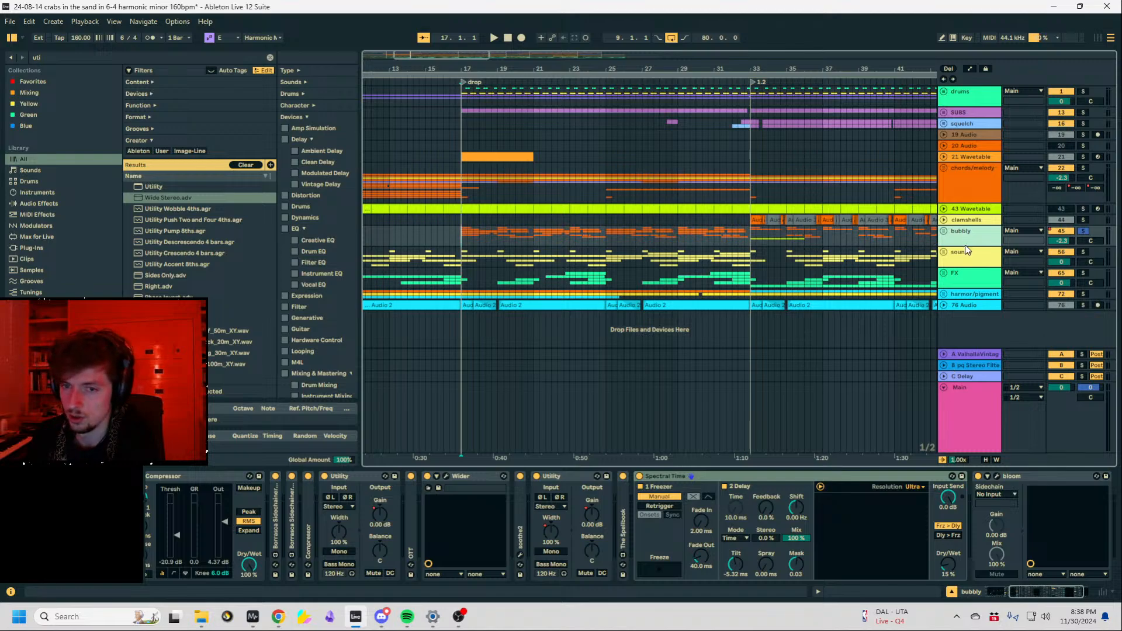
Select and unfold the sounds group and look through its audio tracks.
{"action": "left_click", "coordinate": [959, 261]}
{"action": "scroll", "coordinate": [959, 261], "scroll_direction": "down", "scroll_amount": 8}
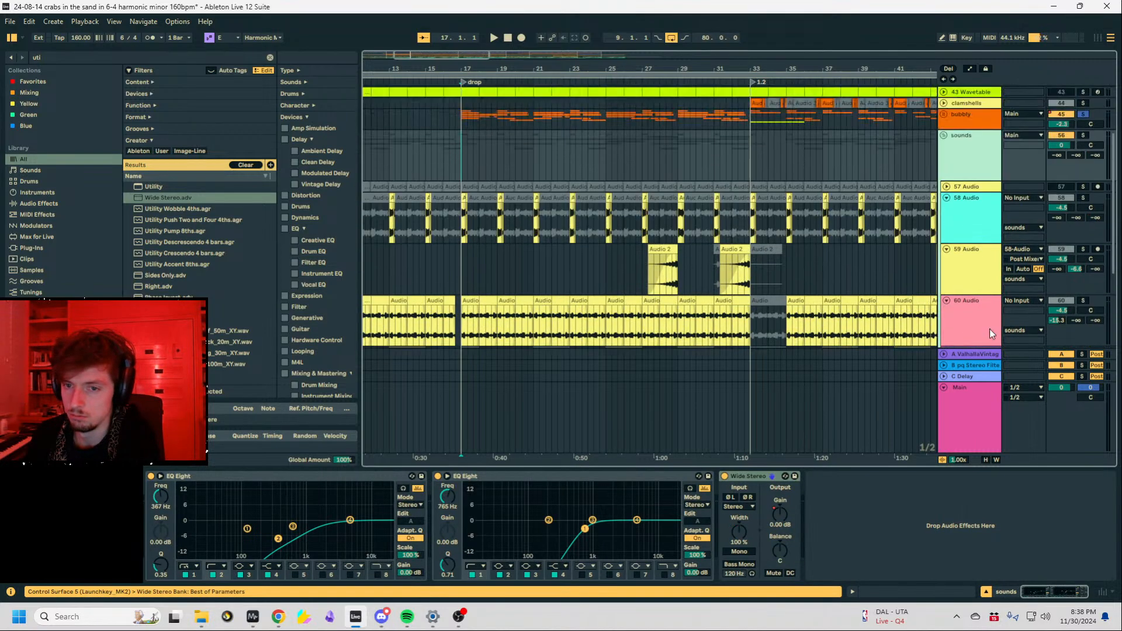
{"action": "scroll", "coordinate": [974, 173], "scroll_direction": "up", "scroll_amount": 3}
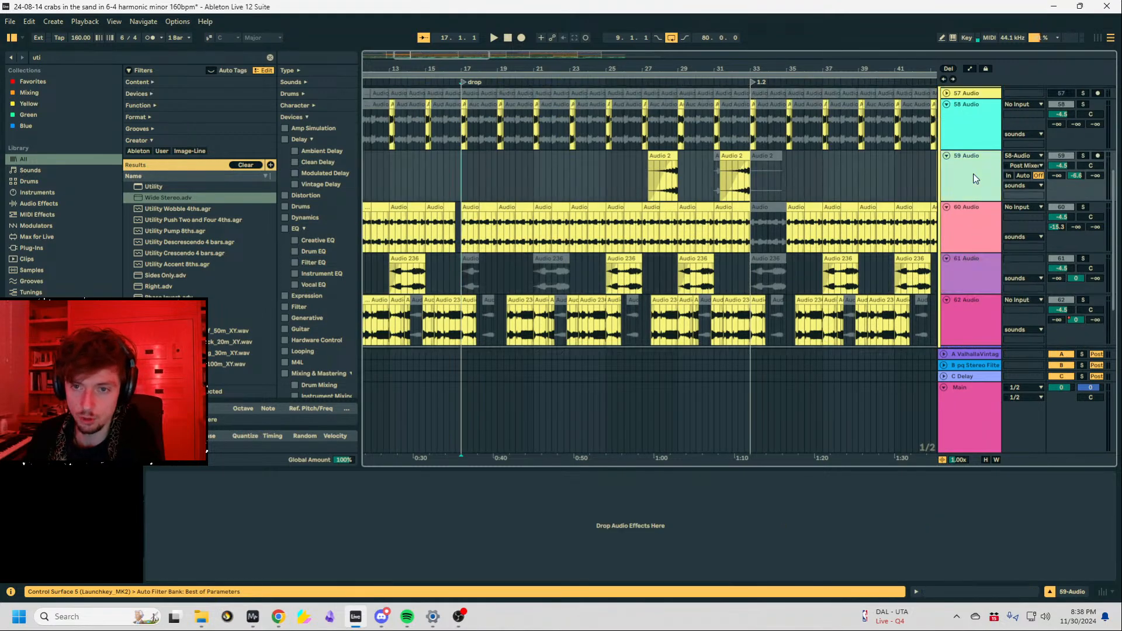
{"action": "scroll", "coordinate": [882, 294], "scroll_direction": "up", "scroll_amount": 5}
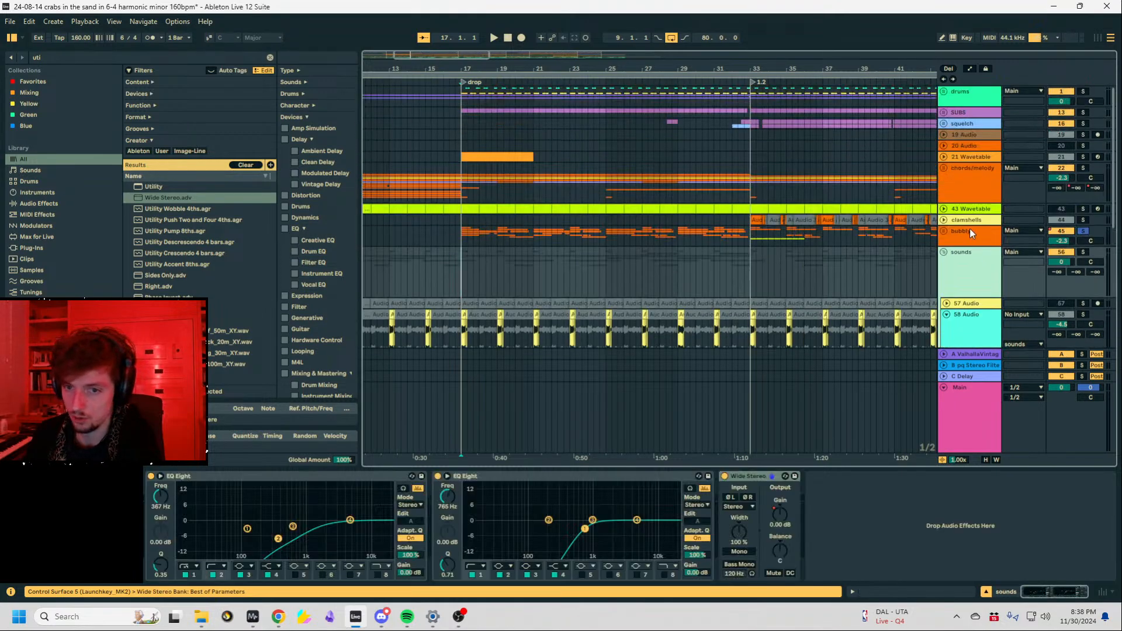
Select the bubbly group and step back through its device chain from the first Utility.
{"action": "left_click", "coordinate": [969, 229]}
{"action": "left_click", "coordinate": [352, 476]}
{"action": "key", "text": "Left"}
{"action": "key", "text": "Left"}
{"action": "key", "text": "Left"}
{"action": "key", "text": "Left"}
{"action": "key", "text": "Left"}
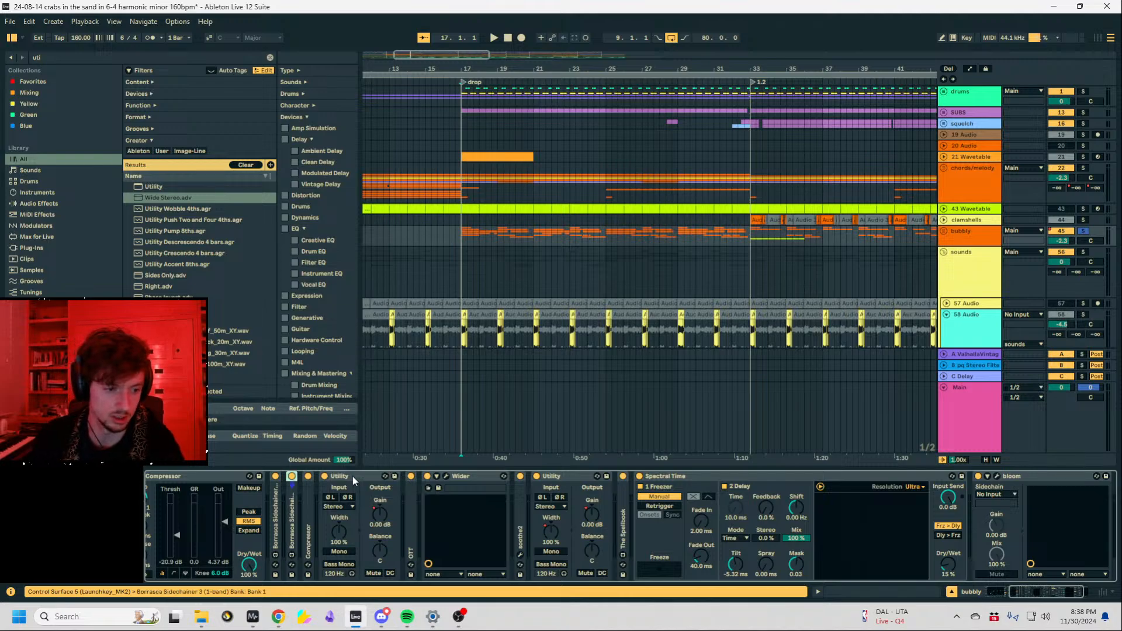
Unfold the bubbly group and briefly play it in solo from the drop at bar 17.
{"action": "left_click", "coordinate": [944, 232]}
{"action": "key", "text": "space"}
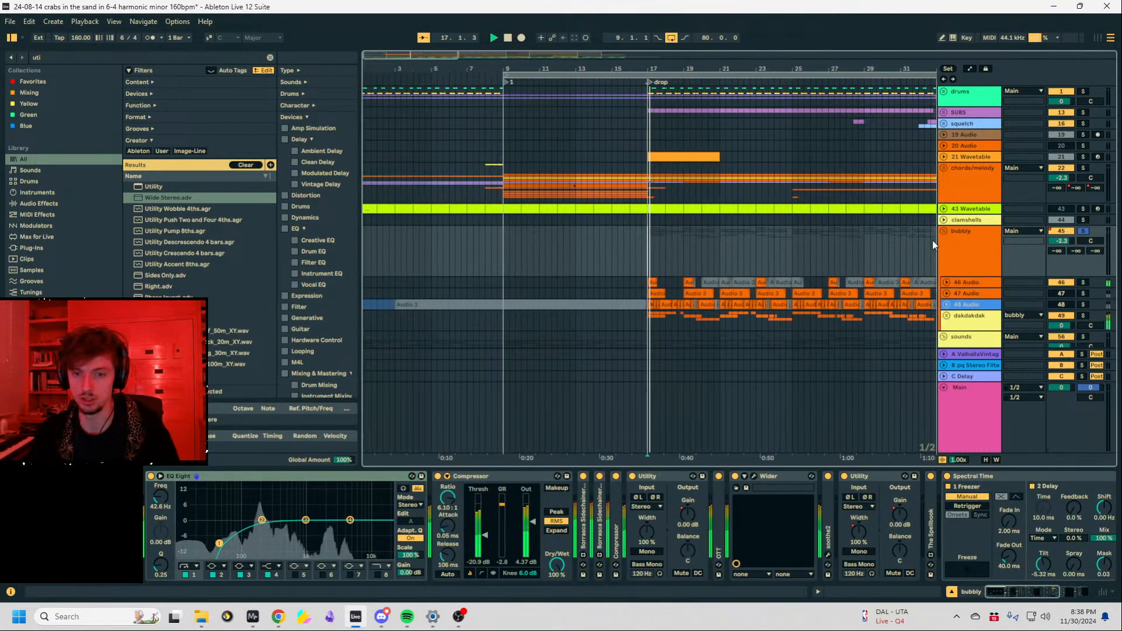
{"action": "scroll", "coordinate": [696, 266], "scroll_direction": "down", "scroll_amount": 2}
{"action": "key", "text": "space"}
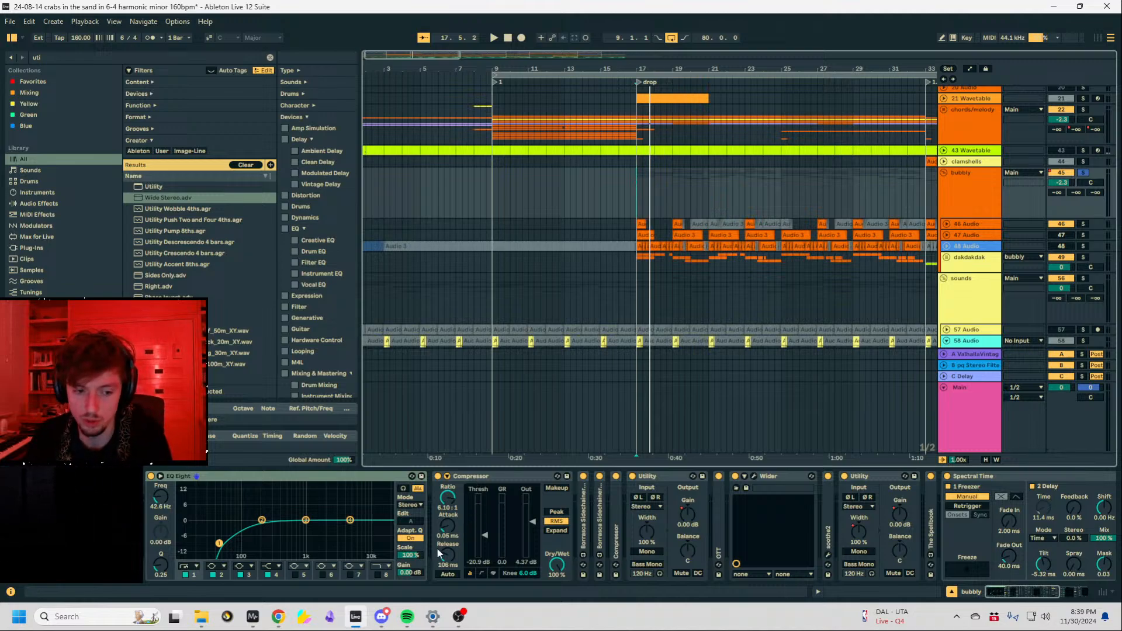
Review the bubbly group's effects chain and collapse its Wider and Spectral Time devices.
{"action": "left_click", "coordinate": [616, 530]}
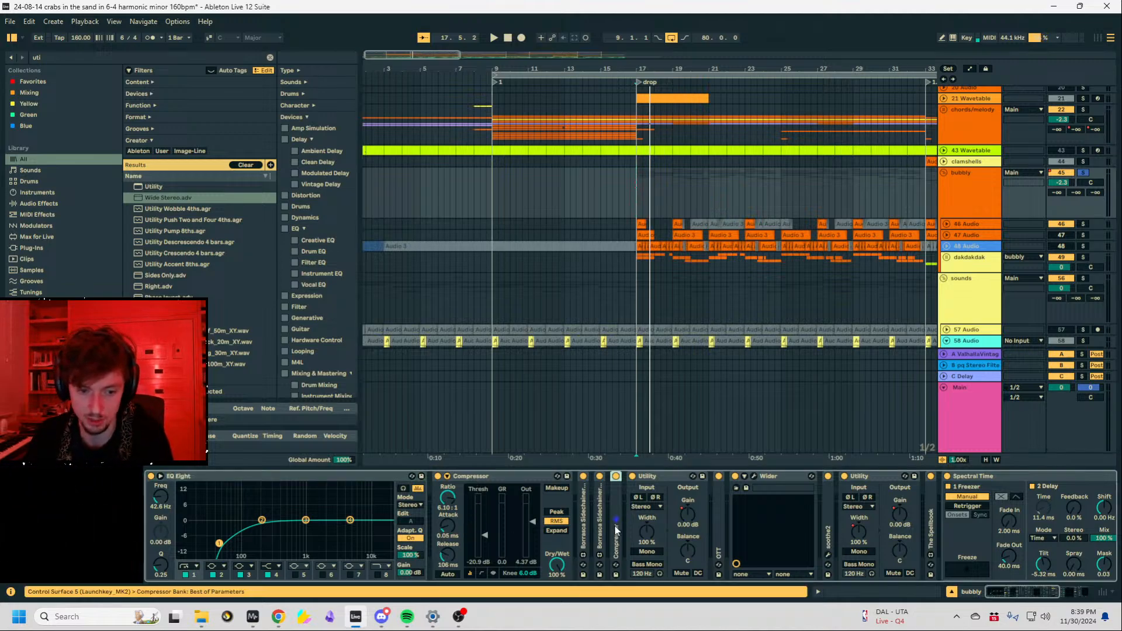
{"action": "double_click", "coordinate": [616, 531]}
{"action": "double_click", "coordinate": [664, 475]}
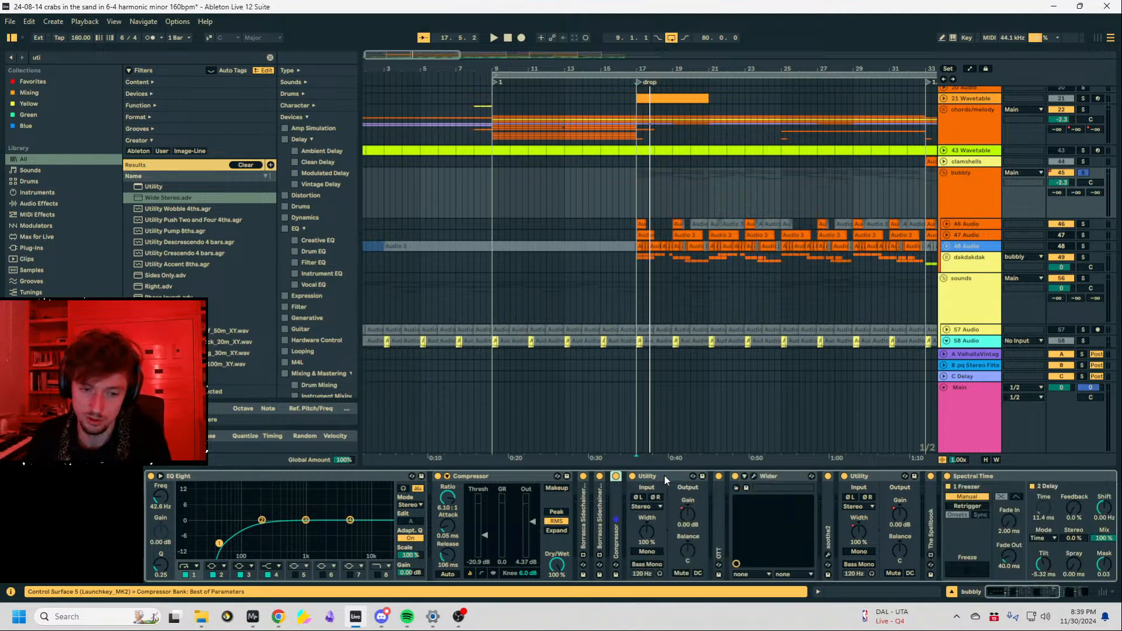
{"action": "double_click", "coordinate": [784, 475]}
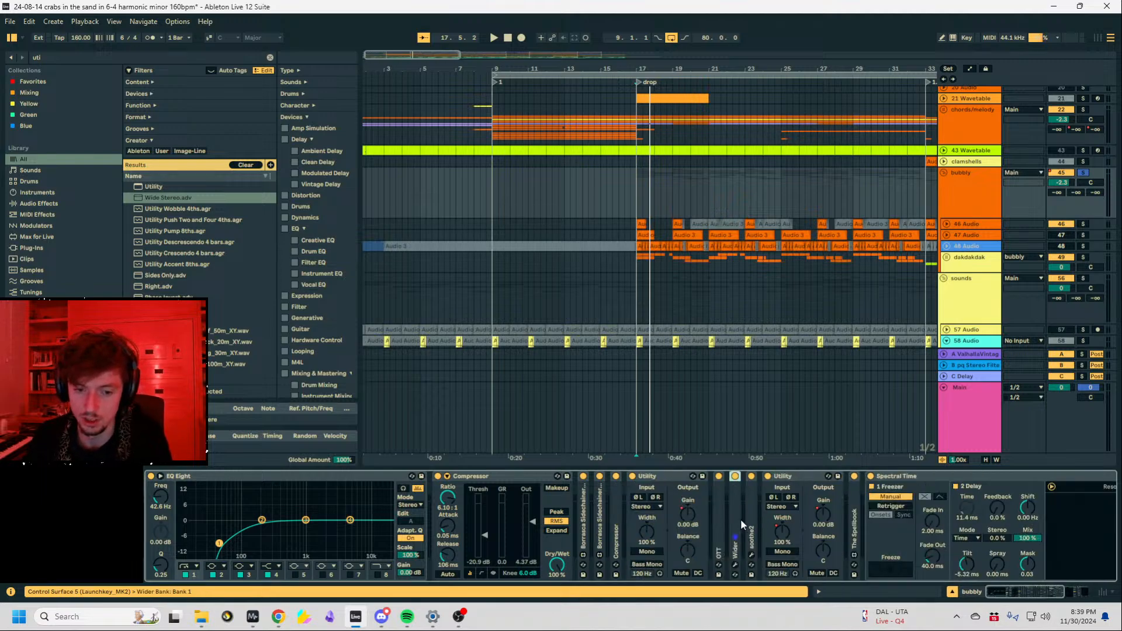
{"action": "double_click", "coordinate": [721, 525]}
{"action": "double_click", "coordinate": [830, 477]}
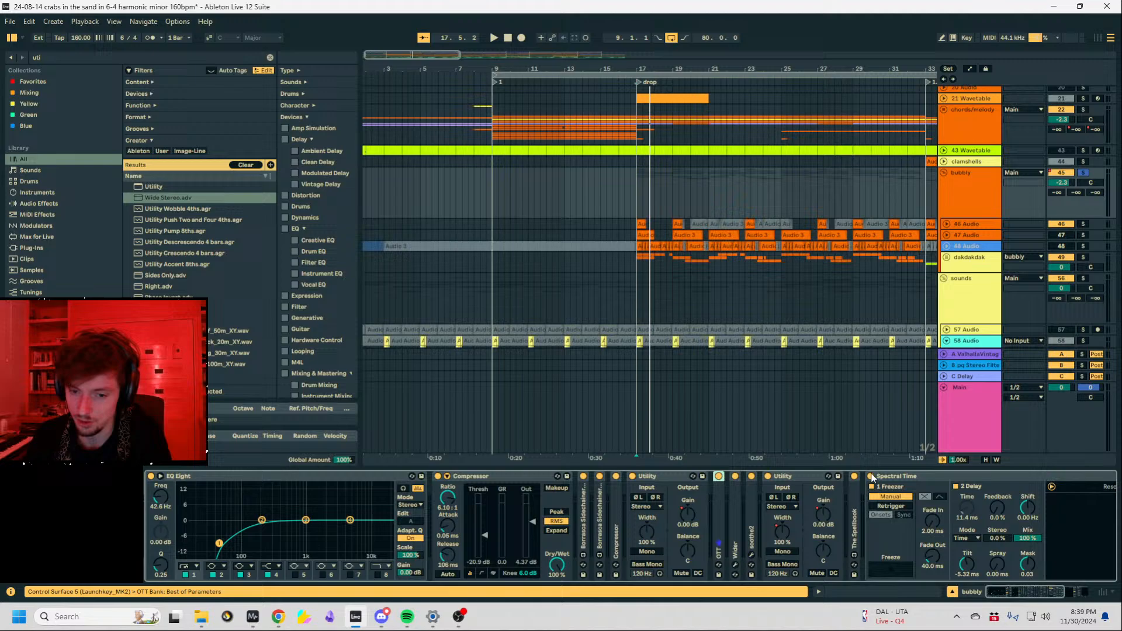
{"action": "double_click", "coordinate": [909, 476]}
{"action": "scroll", "coordinate": [967, 269], "scroll_direction": "up", "scroll_amount": 2}
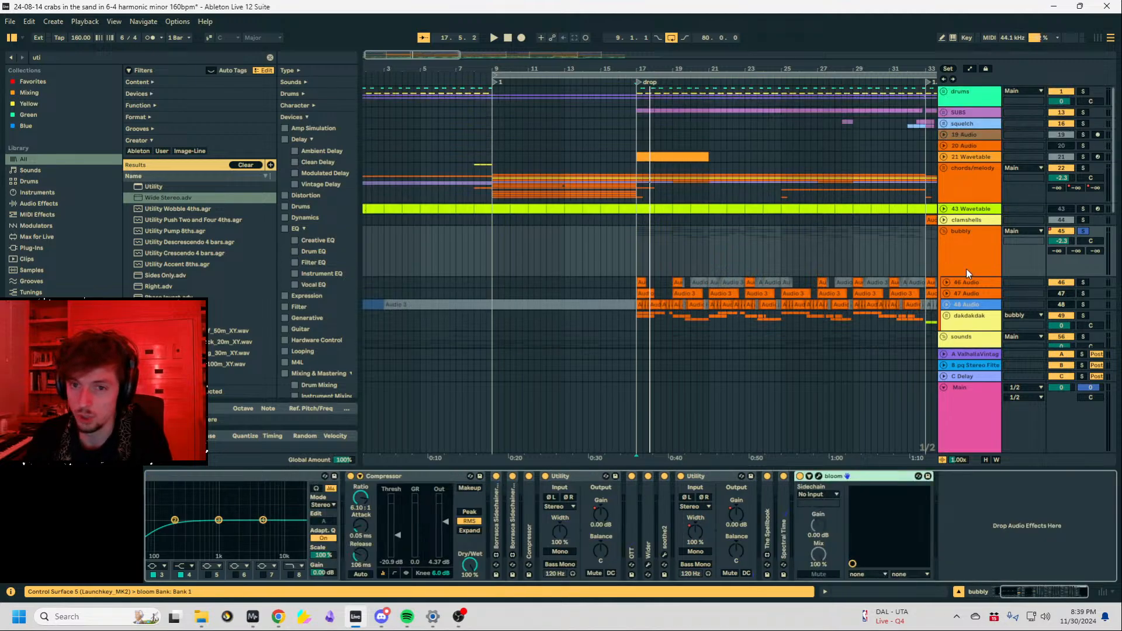
Solo the chords/melody group and expand the three Compressors in its device chain.
{"action": "left_click", "coordinate": [966, 169]}
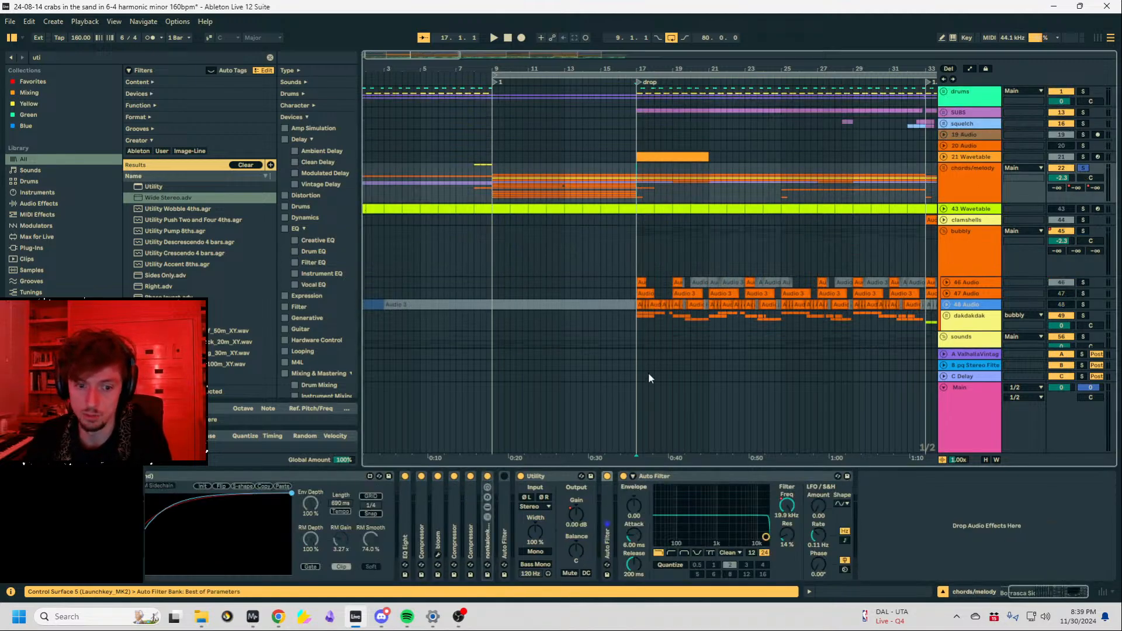
{"action": "left_click", "coordinate": [550, 481]}
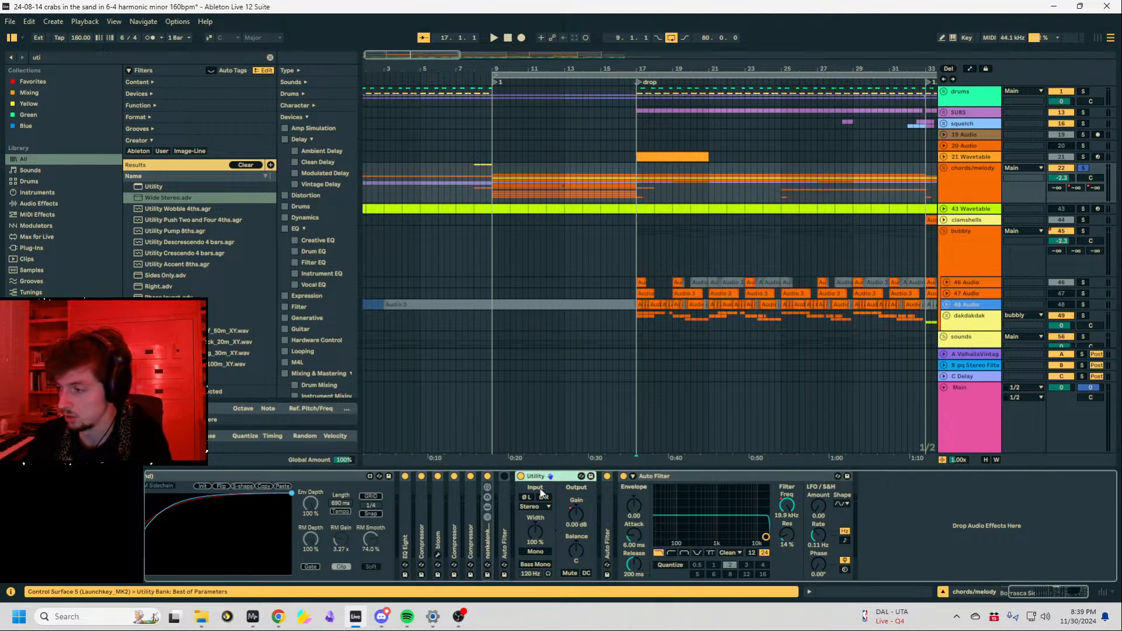
{"action": "double_click", "coordinate": [472, 531]}
{"action": "double_click", "coordinate": [455, 530]}
{"action": "double_click", "coordinate": [422, 539]}
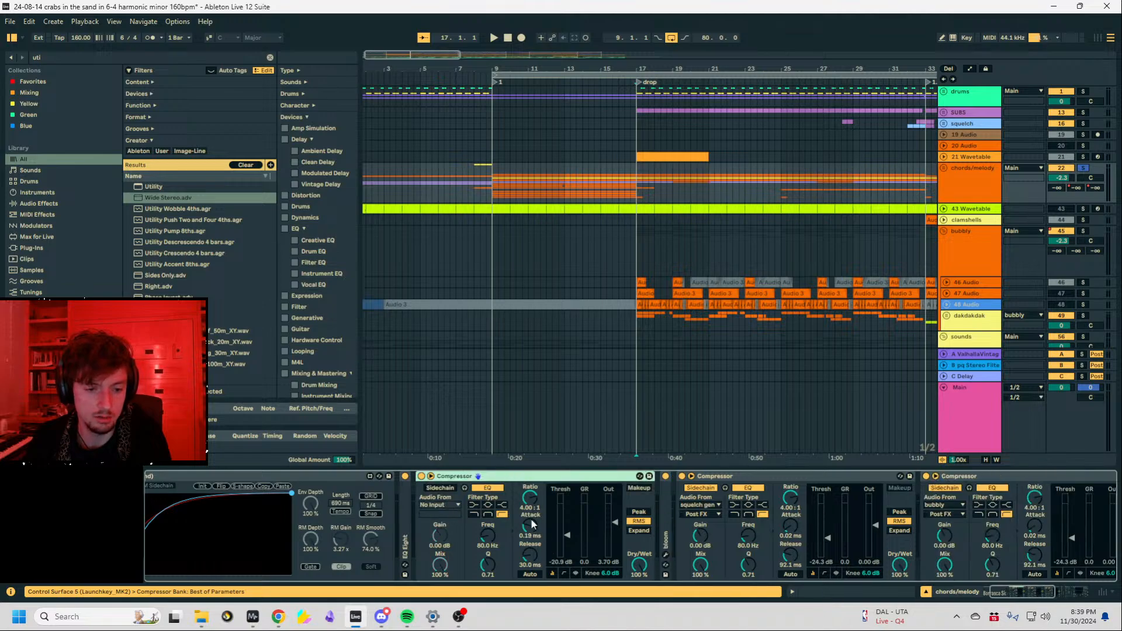
Glance at the drums group's devices, then place the insert marker at 17.1.1 on the chords/melody group.
{"action": "left_click", "coordinate": [945, 98]}
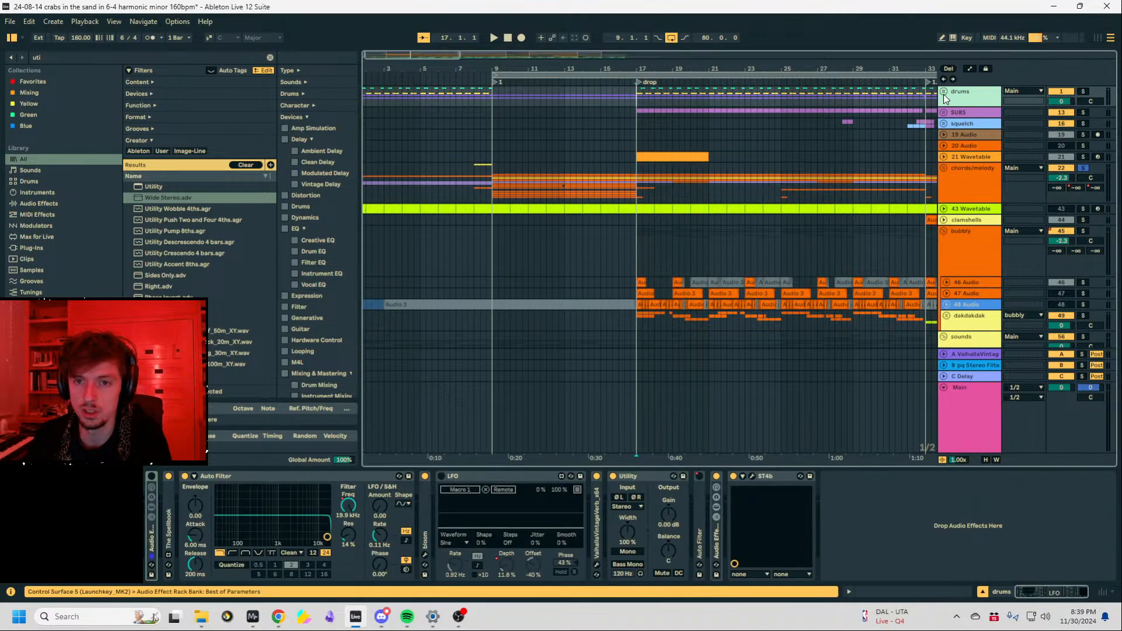
{"action": "left_click", "coordinate": [972, 190]}
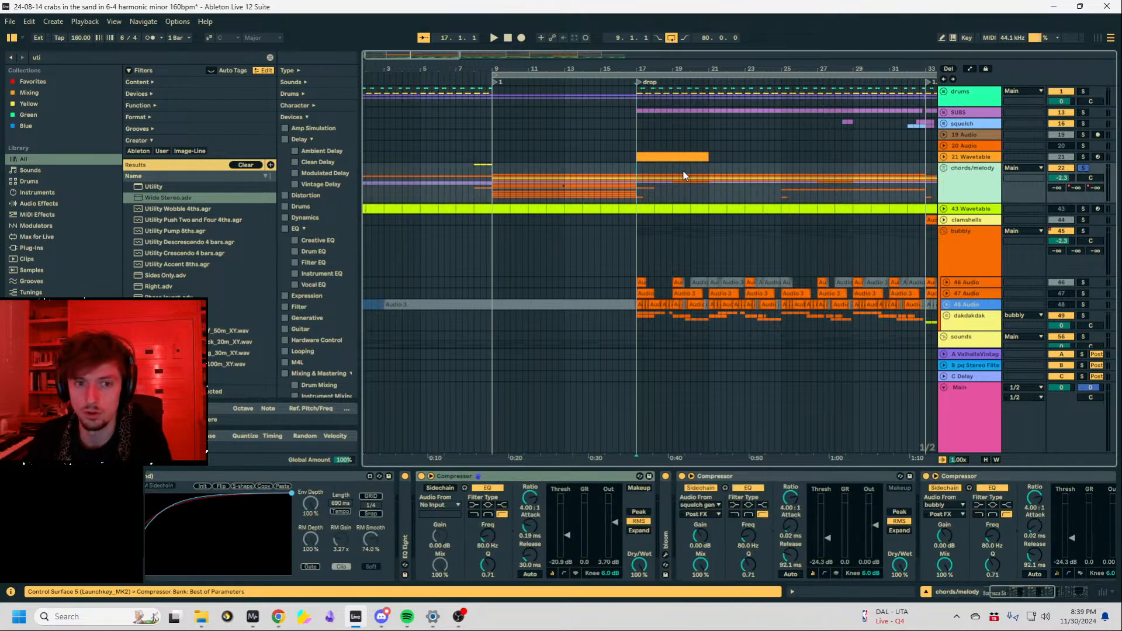
{"action": "left_click", "coordinate": [636, 187]}
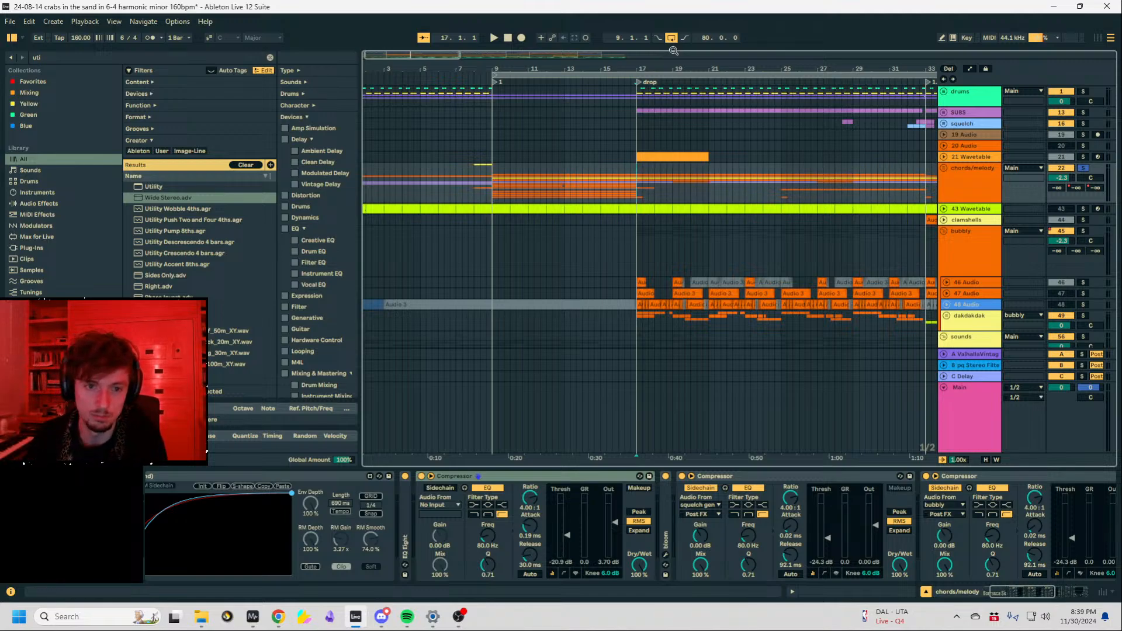
{"action": "left_click_drag", "start_coordinate": [636, 69], "coordinate": [582, 82]}
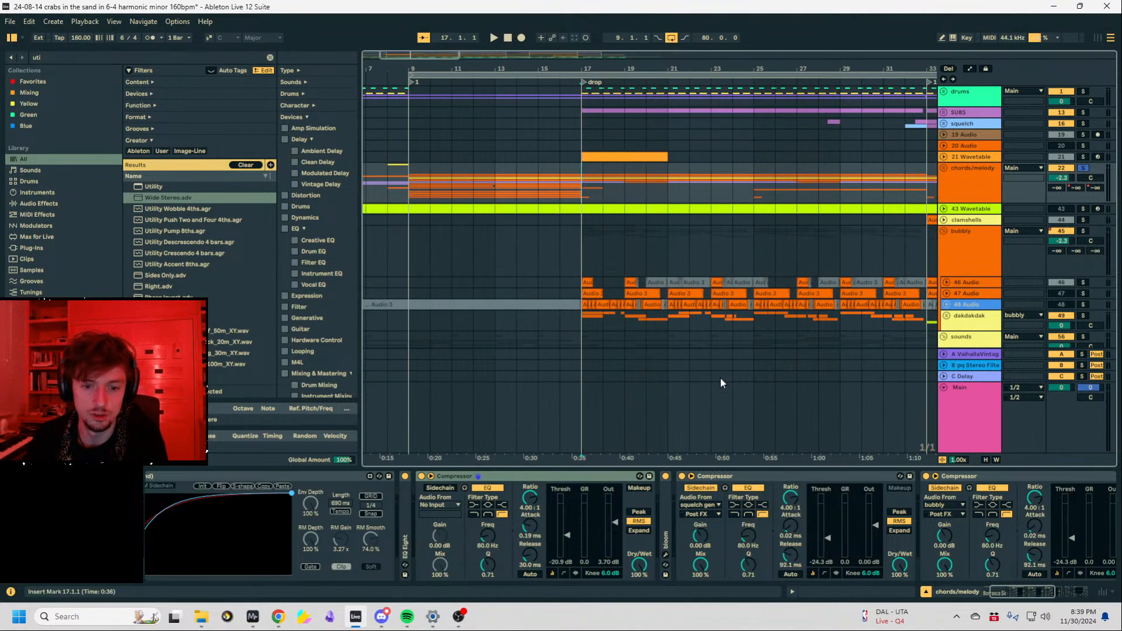
Collapse the two sidechained Compressors, the last Utility and the final Auto Filter in the chords/melody chain.
{"action": "double_click", "coordinate": [730, 479]}
{"action": "double_click", "coordinate": [730, 479]}
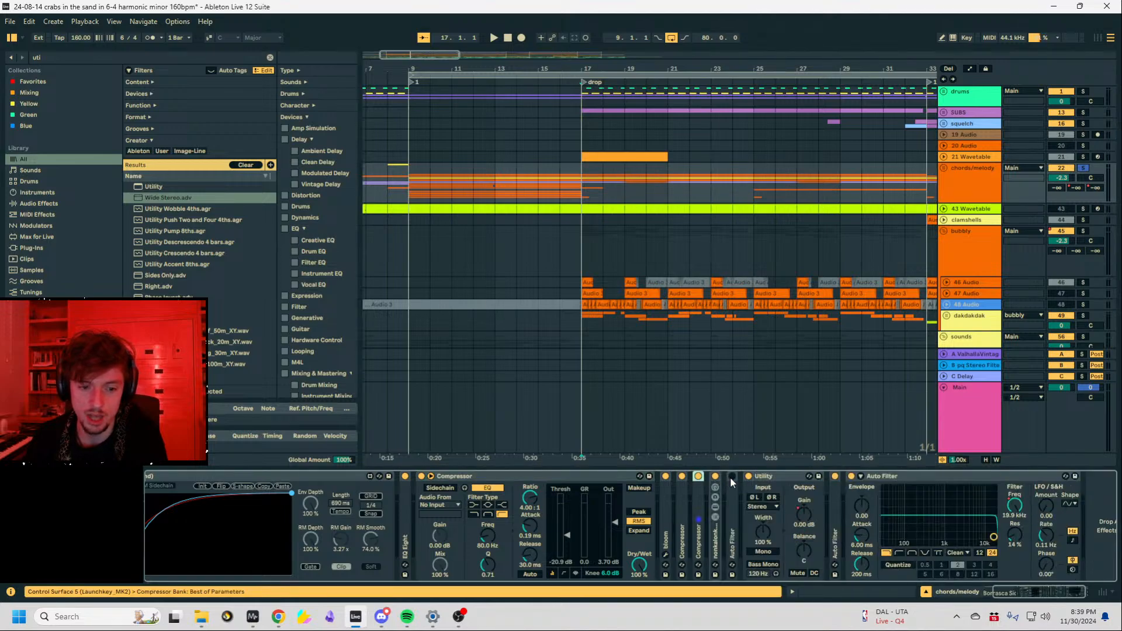
{"action": "double_click", "coordinate": [767, 479]}
{"action": "double_click", "coordinate": [768, 479]}
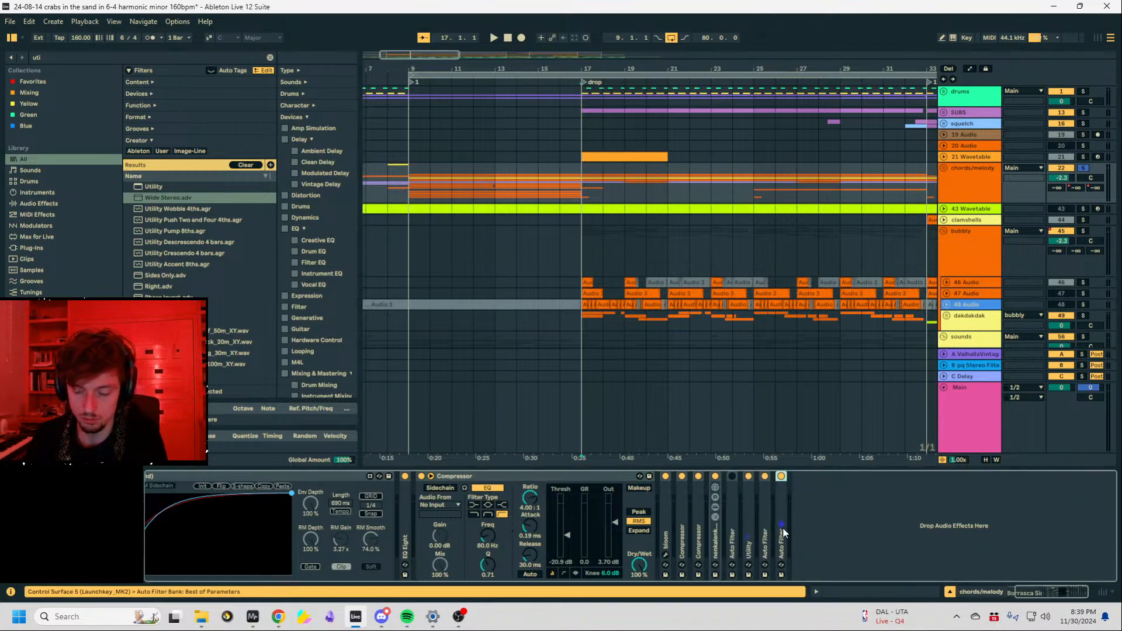
Check the Borrasca Sidechainer 3 and first Compressor settings on the chords/melody group.
{"action": "left_click", "coordinate": [493, 478]}
{"action": "left_click", "coordinate": [310, 475]}
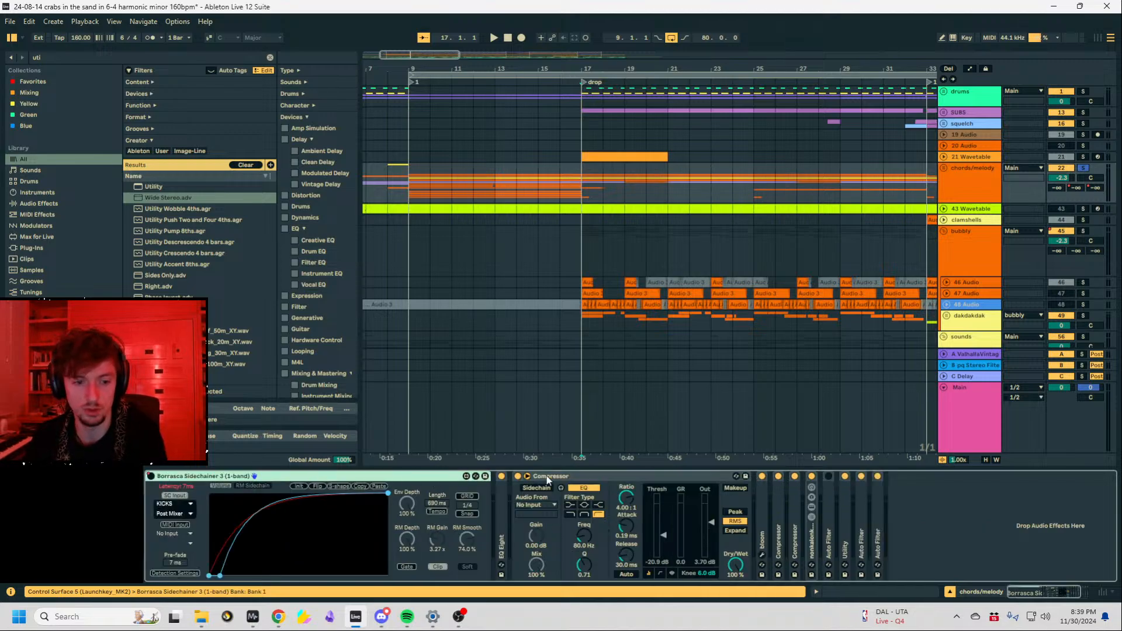
{"action": "left_click", "coordinate": [591, 482]}
{"action": "left_click", "coordinate": [911, 500]}
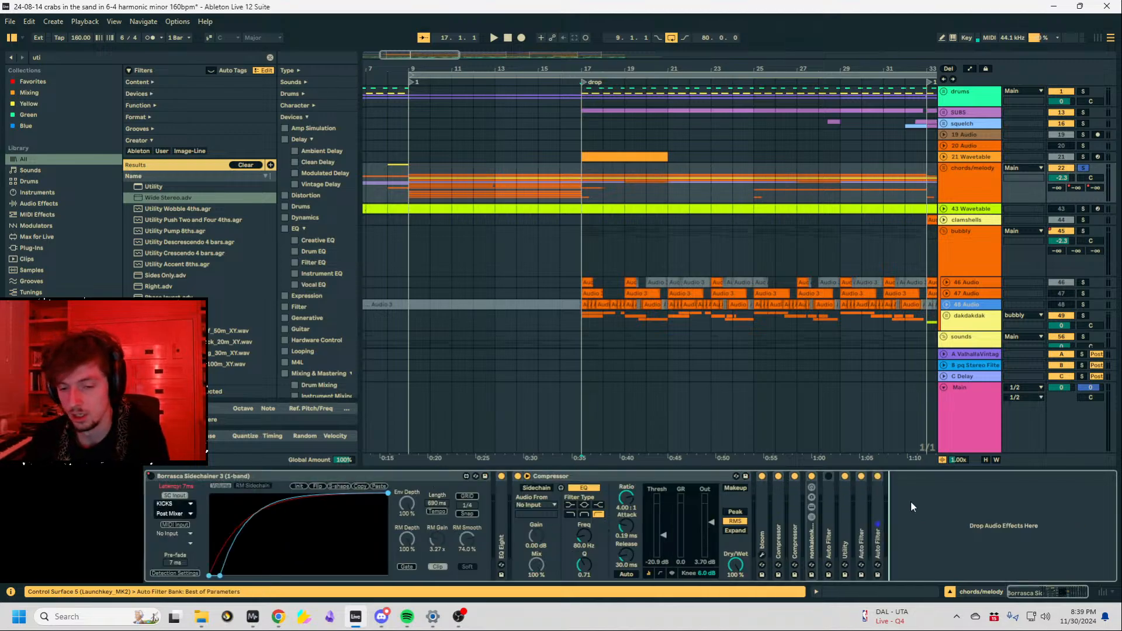
Fold the bubbly and sounds groups back into single rows in the arrangement.
{"action": "left_click", "coordinate": [988, 187]}
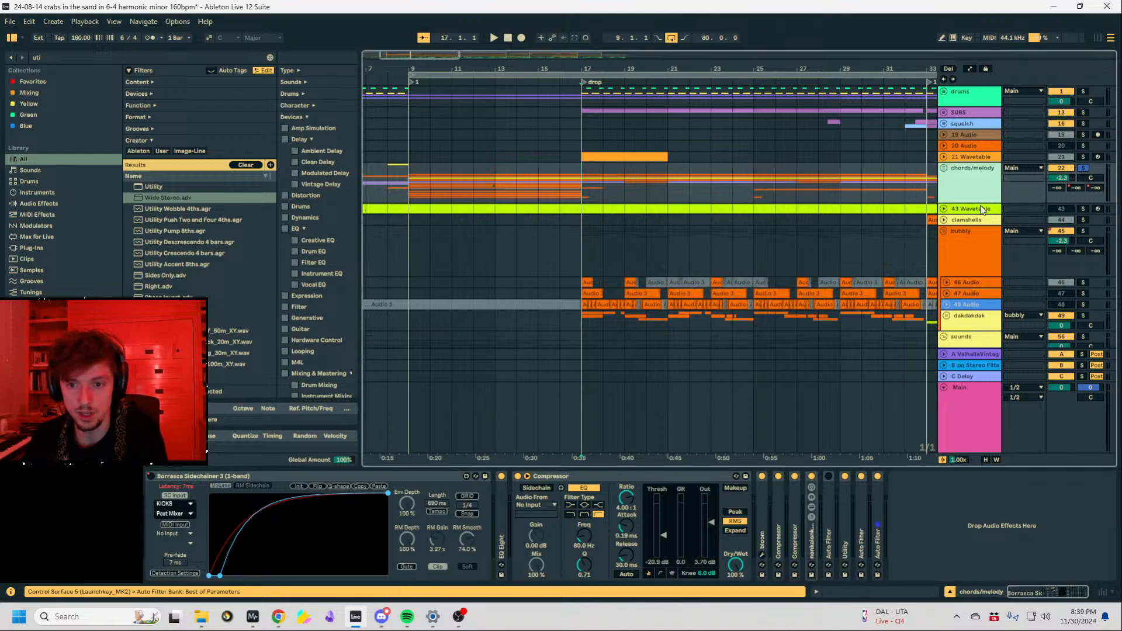
{"action": "left_click", "coordinate": [950, 236]}
{"action": "left_click", "coordinate": [944, 231]}
{"action": "left_click", "coordinate": [956, 257]}
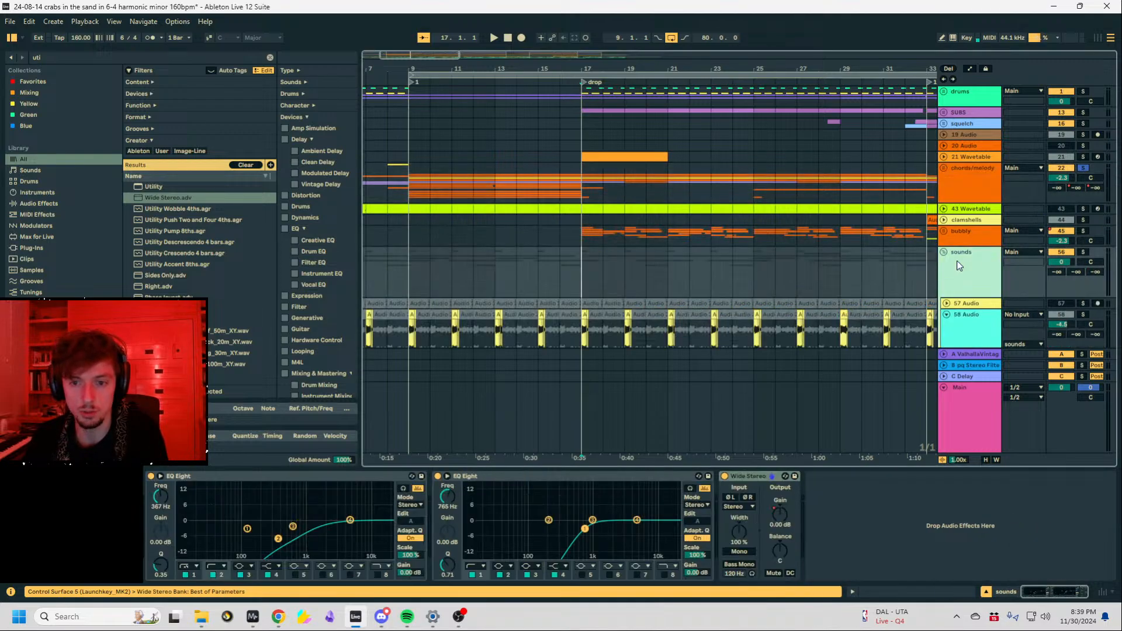
{"action": "left_click", "coordinate": [944, 252]}
Check the device chains of the sounds, FX, harmor/pigment and 76 Audio tracks, ending on FX.
{"action": "left_click", "coordinate": [964, 279]}
{"action": "left_click", "coordinate": [964, 255]}
{"action": "left_click", "coordinate": [966, 280]}
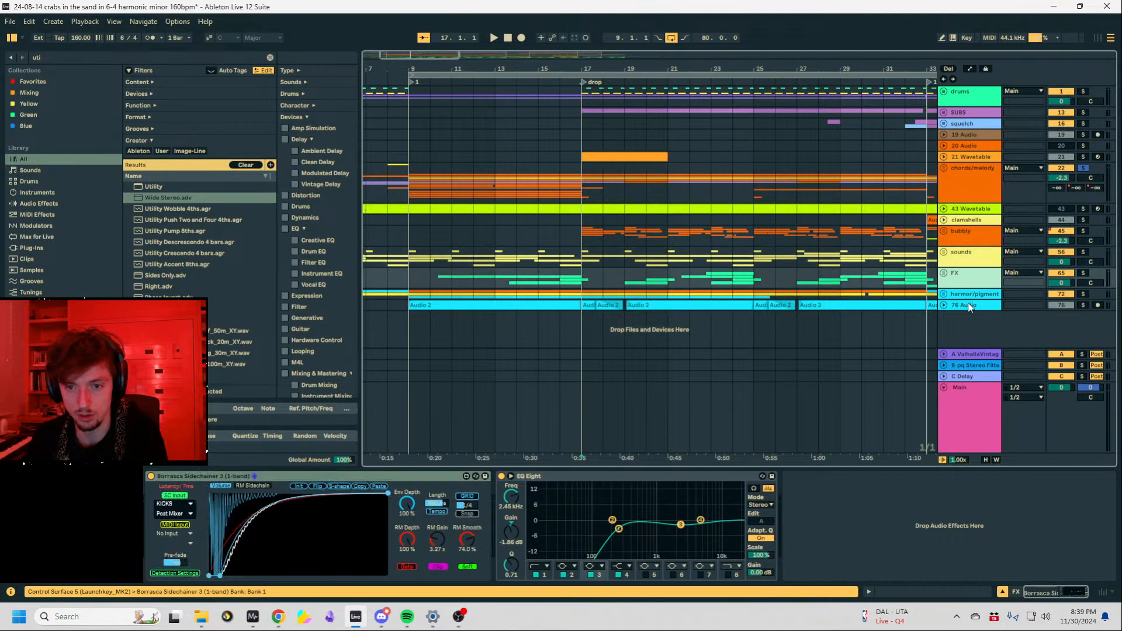
{"action": "left_click", "coordinate": [969, 304]}
{"action": "left_click", "coordinate": [965, 293]}
{"action": "left_click", "coordinate": [963, 279]}
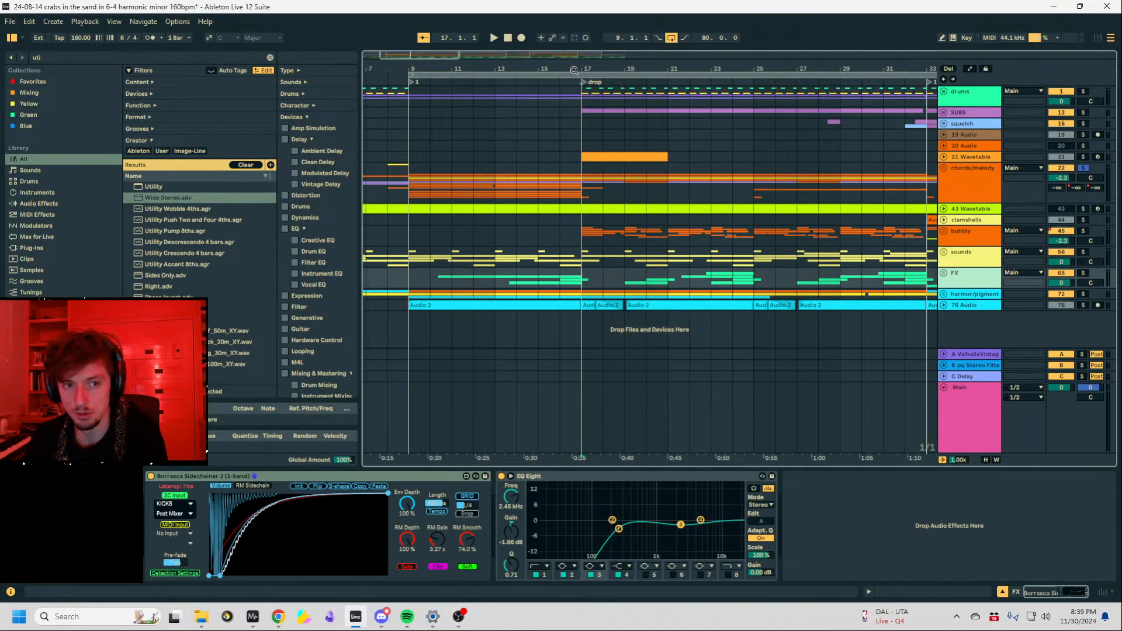
Expand the bloom device on the drums group and check the settings in its plug-in window.
{"action": "left_click_drag", "start_coordinate": [575, 69], "coordinate": [506, 73]}
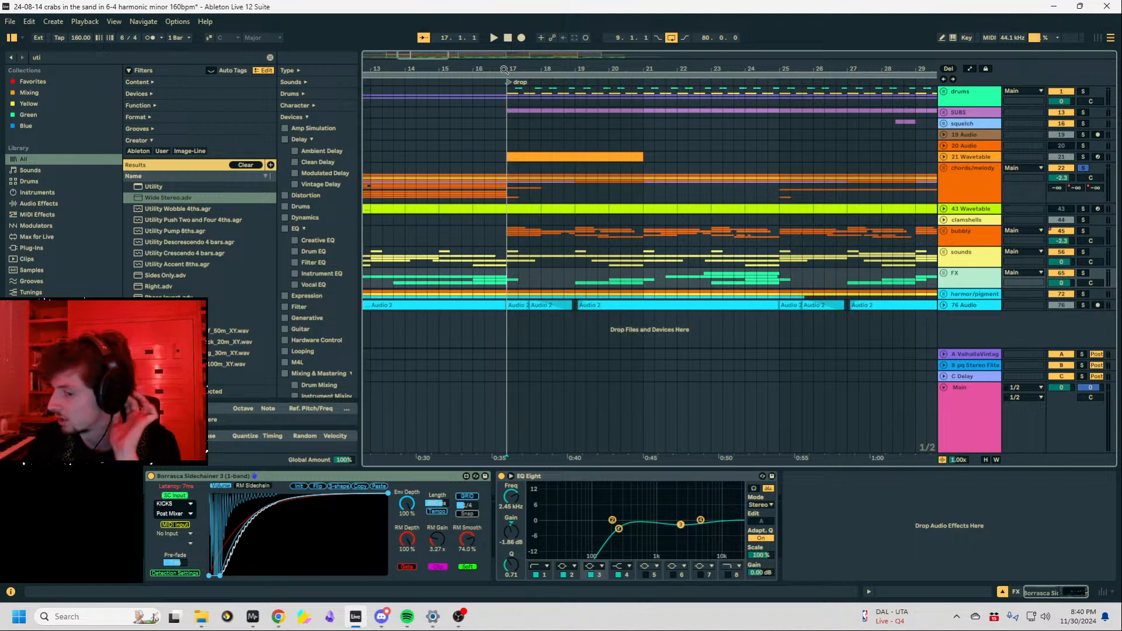
{"action": "left_click", "coordinate": [517, 100]}
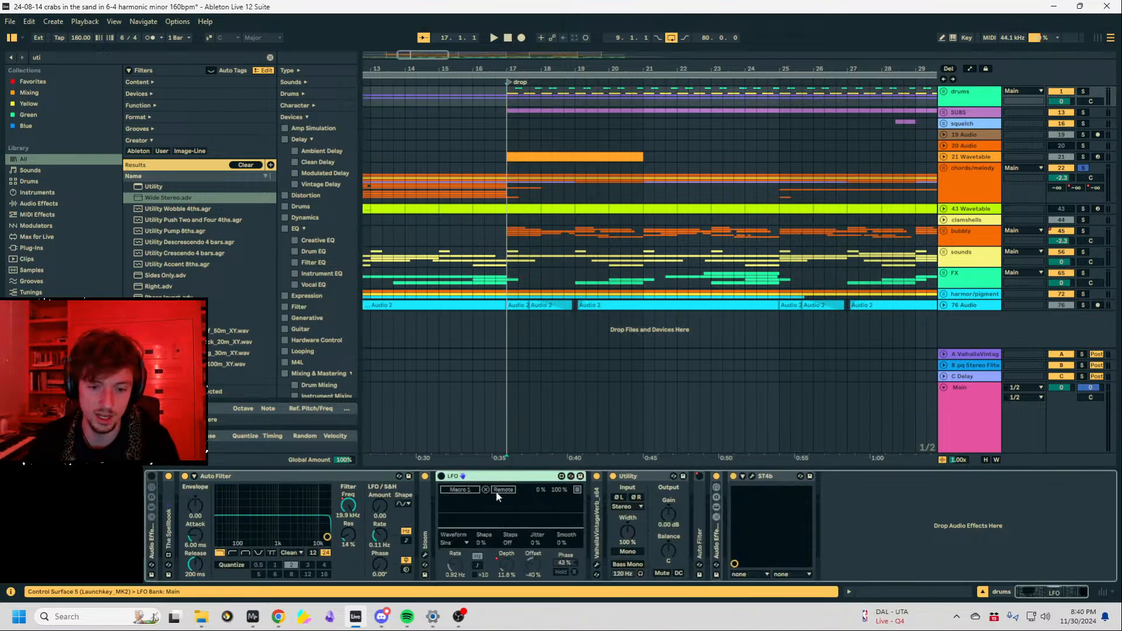
{"action": "left_click", "coordinate": [427, 530]}
{"action": "double_click", "coordinate": [427, 530]}
{"action": "left_click", "coordinate": [444, 478]}
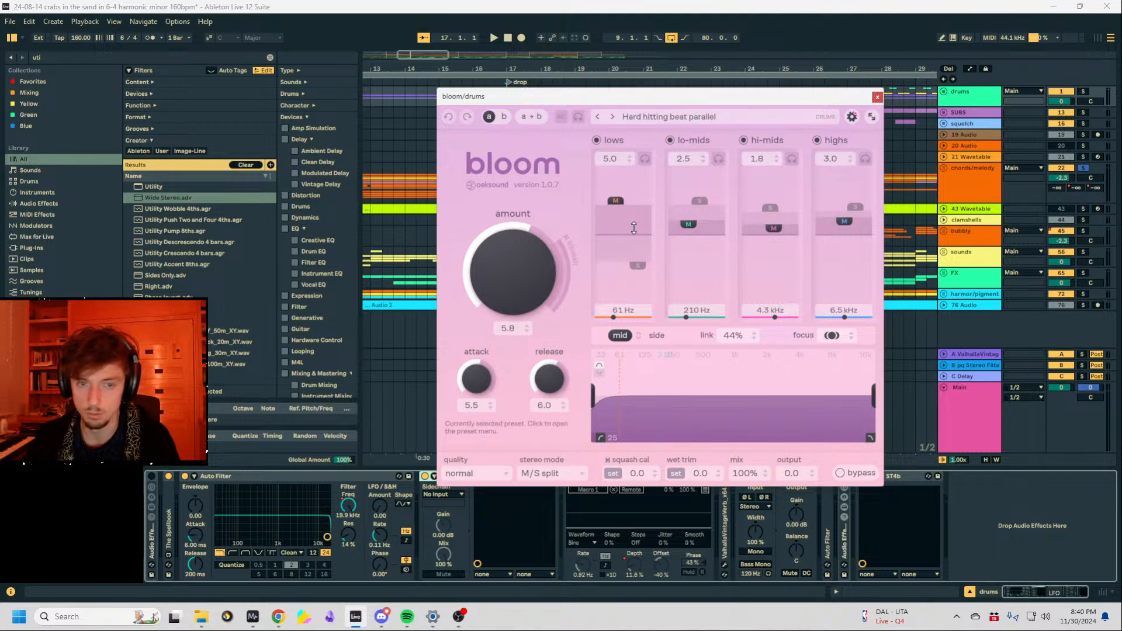
{"action": "left_click", "coordinate": [877, 97]}
Unfold the drums group, place the insert marker at 17.3.1 and solo the group.
{"action": "left_click", "coordinate": [944, 92]}
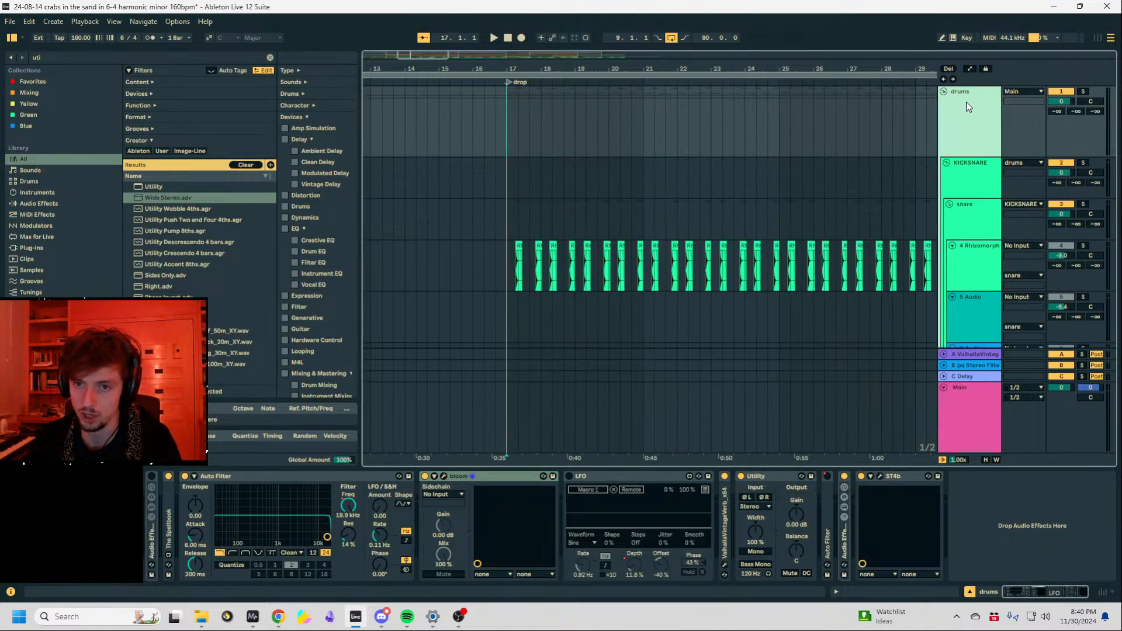
{"action": "left_click", "coordinate": [521, 143]}
{"action": "left_click", "coordinate": [1083, 91]}
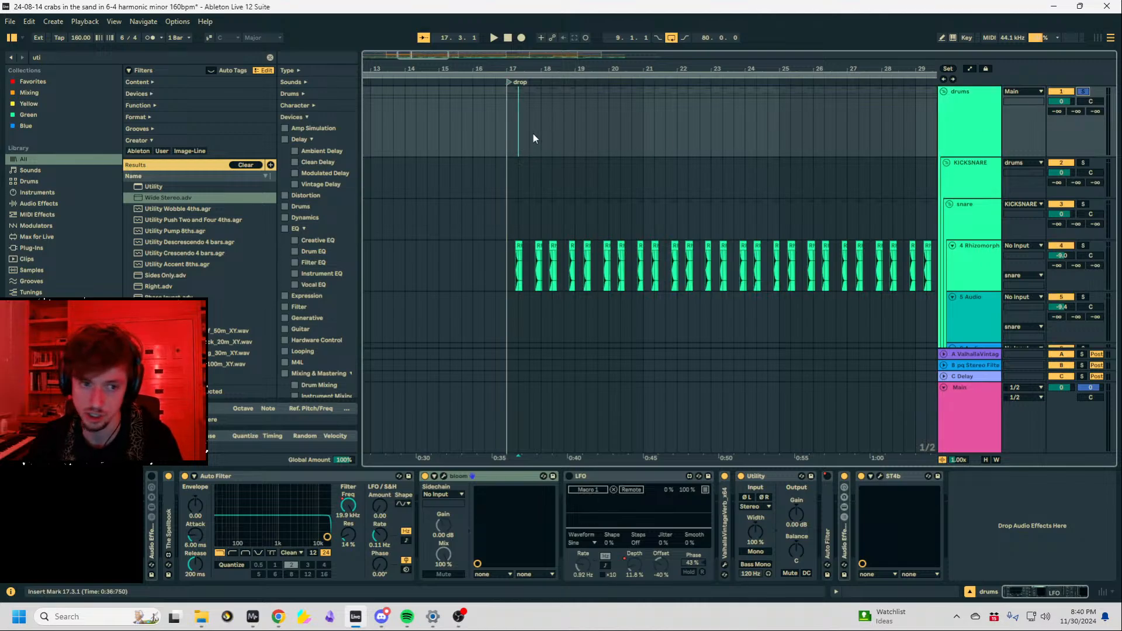
Search the browser for "com" and add a Compressor to the end of the drums group's device chain.
{"action": "left_click", "coordinate": [509, 133]}
{"action": "key", "text": "ctrl+f"}
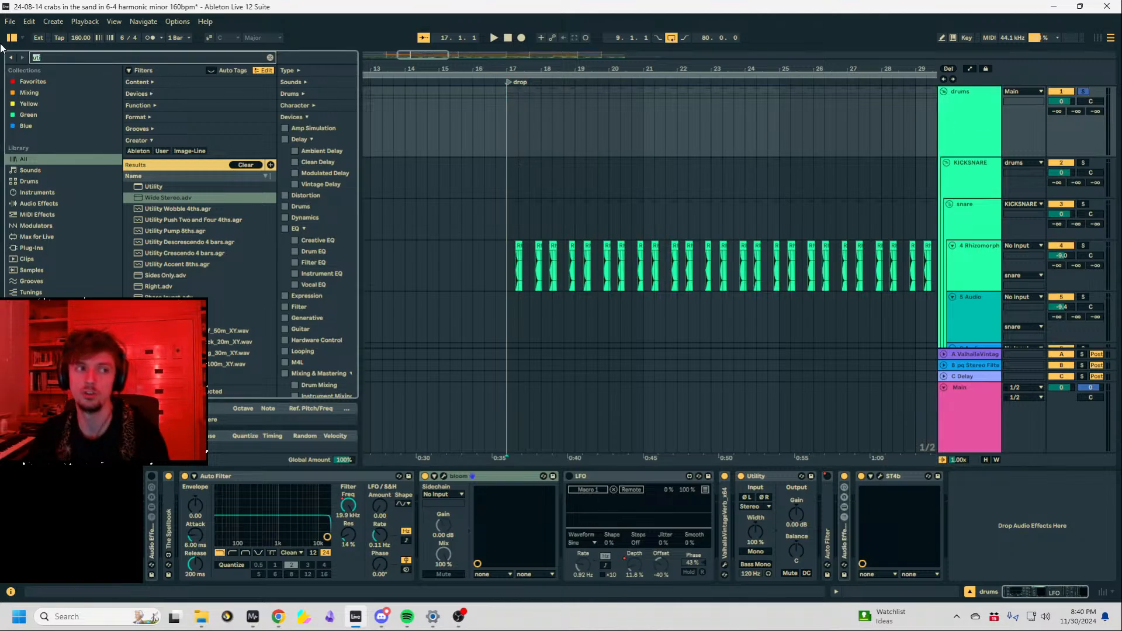
{"action": "type", "text": "comp"}
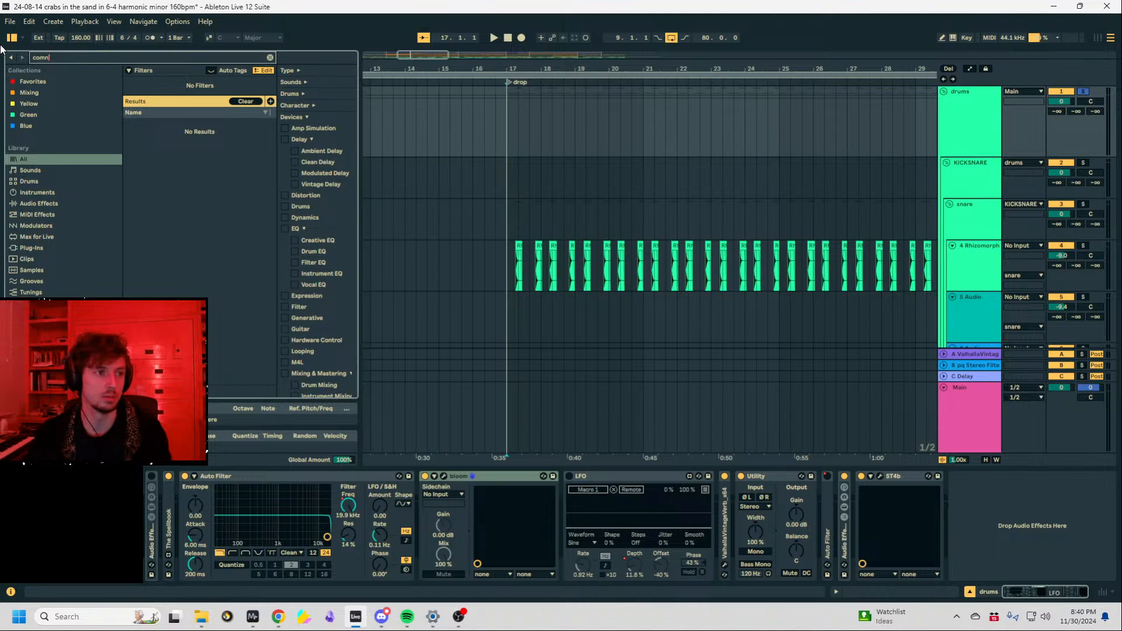
{"action": "key", "text": "BackSpace"}
{"action": "double_click", "coordinate": [158, 280]}
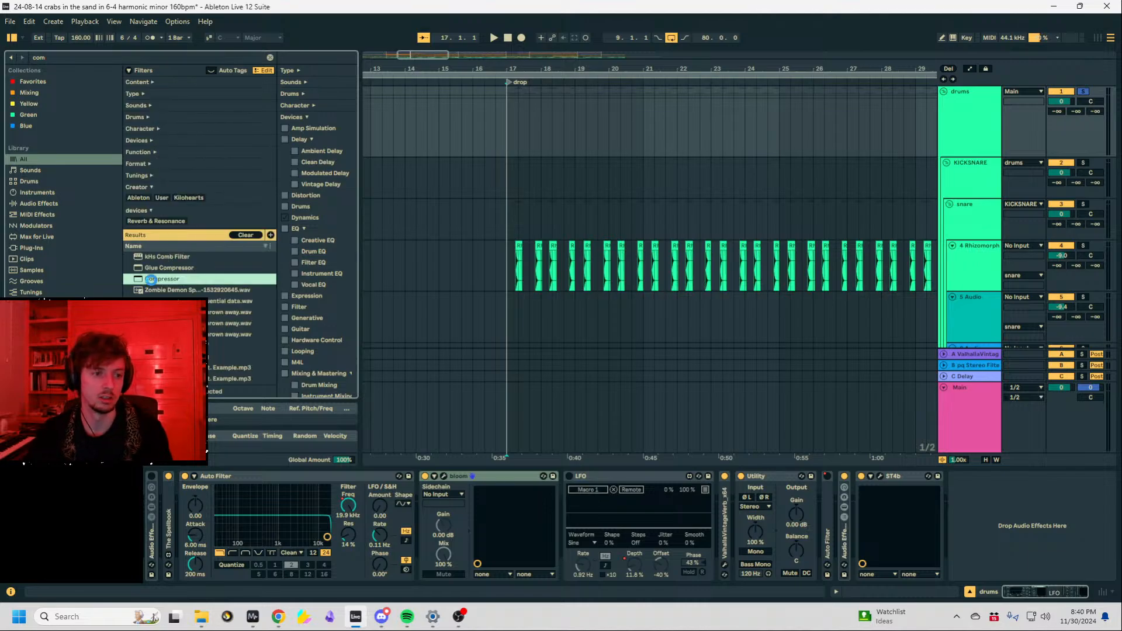
Play the soloed drums around bar 25 and look through the snare, kick and percussion tracks inside the group.
{"action": "left_click_drag", "start_coordinate": [746, 69], "coordinate": [596, 77]}
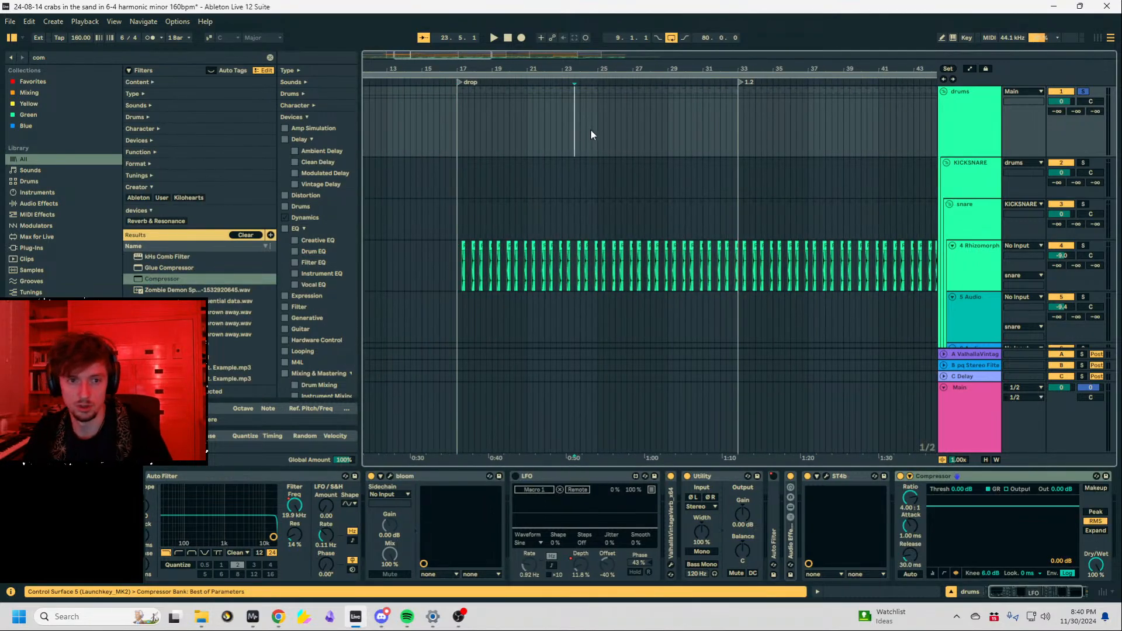
{"action": "left_click", "coordinate": [603, 136]}
{"action": "key", "text": "space"}
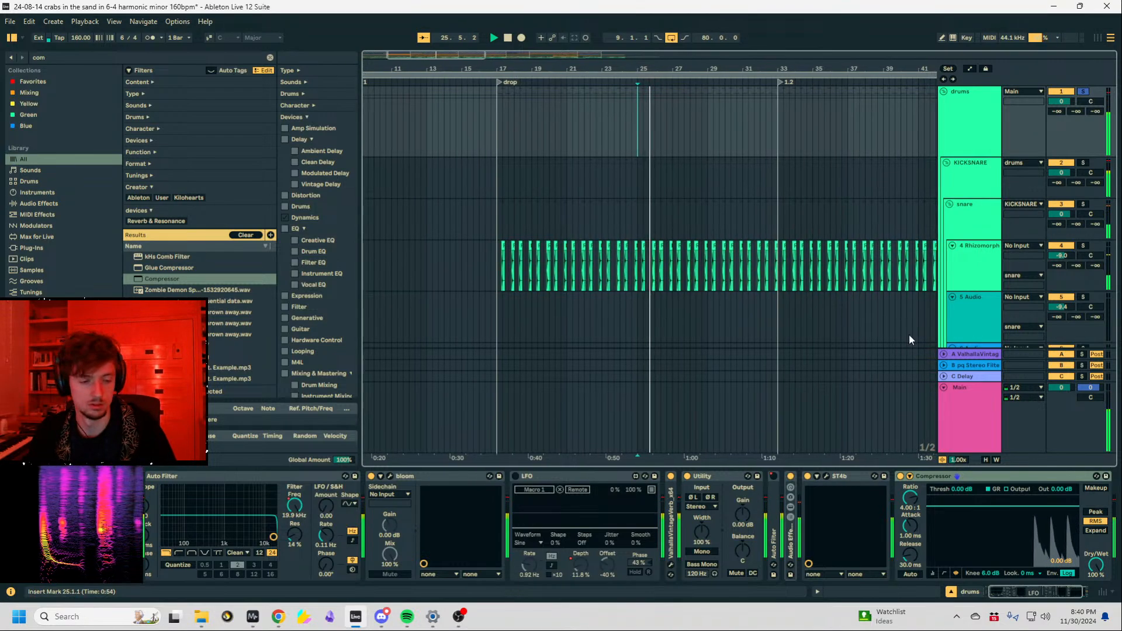
{"action": "scroll", "coordinate": [778, 228], "scroll_direction": "down", "scroll_amount": 4}
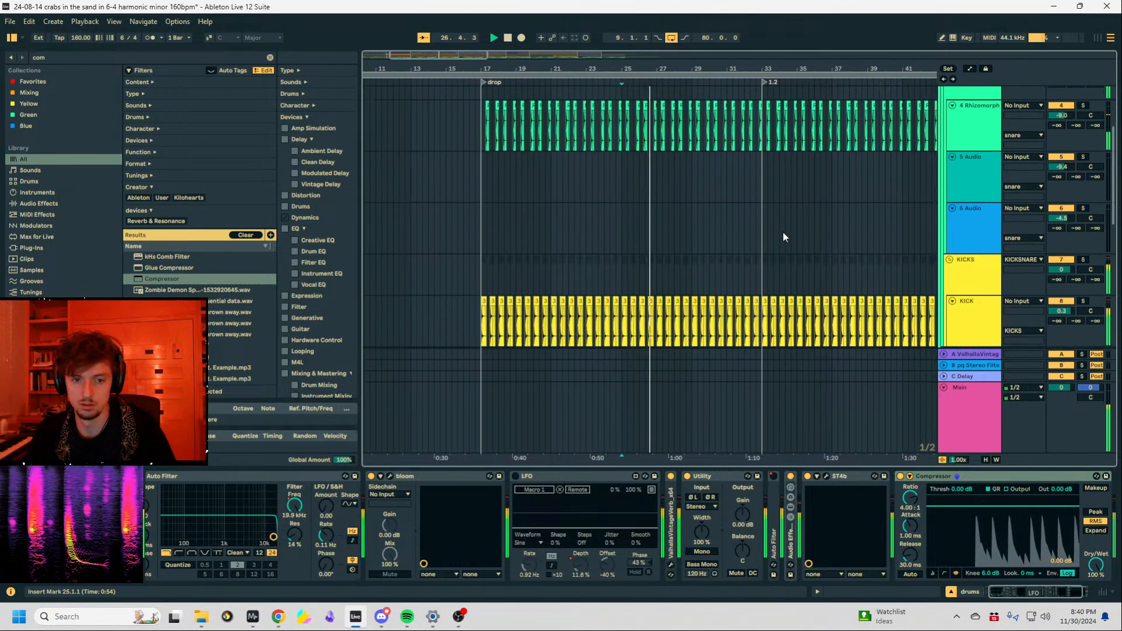
{"action": "scroll", "coordinate": [799, 242], "scroll_direction": "down", "scroll_amount": 5}
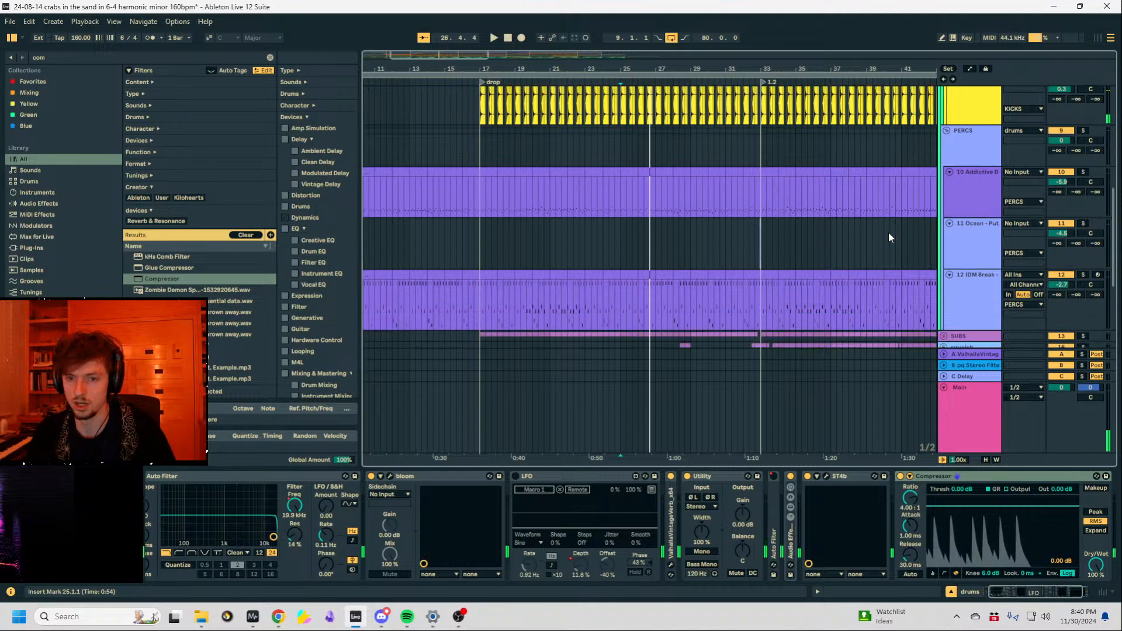
{"action": "scroll", "coordinate": [890, 233], "scroll_direction": "up", "scroll_amount": 9}
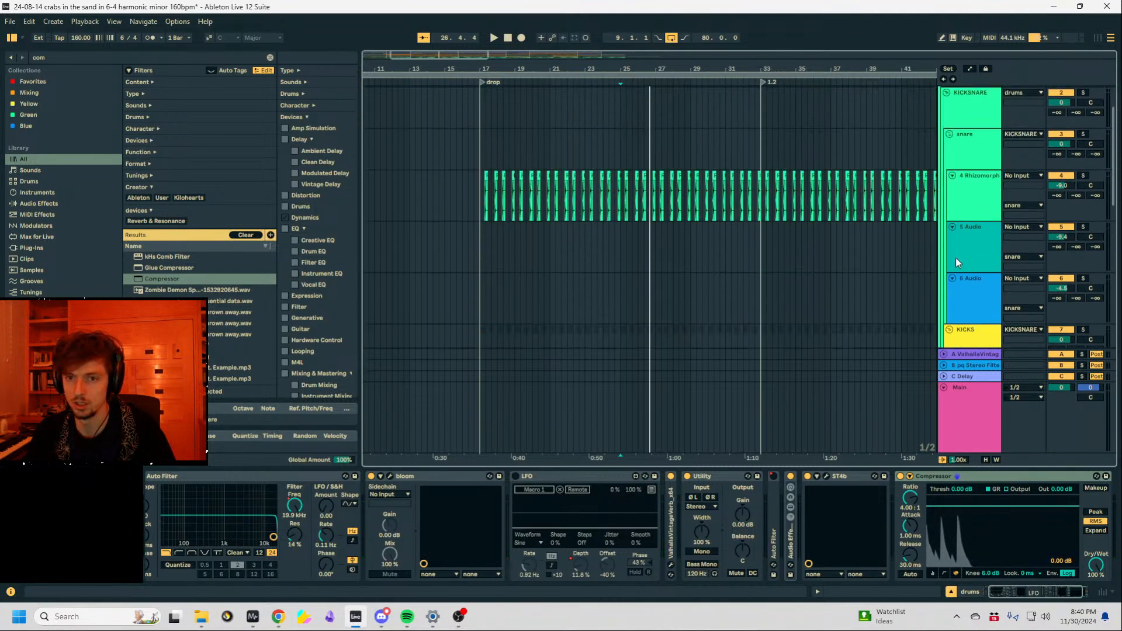
{"action": "scroll", "coordinate": [956, 258], "scroll_direction": "up", "scroll_amount": 1}
{"action": "left_click_drag", "start_coordinate": [615, 69], "coordinate": [598, 138]}
{"action": "key", "text": "space"}
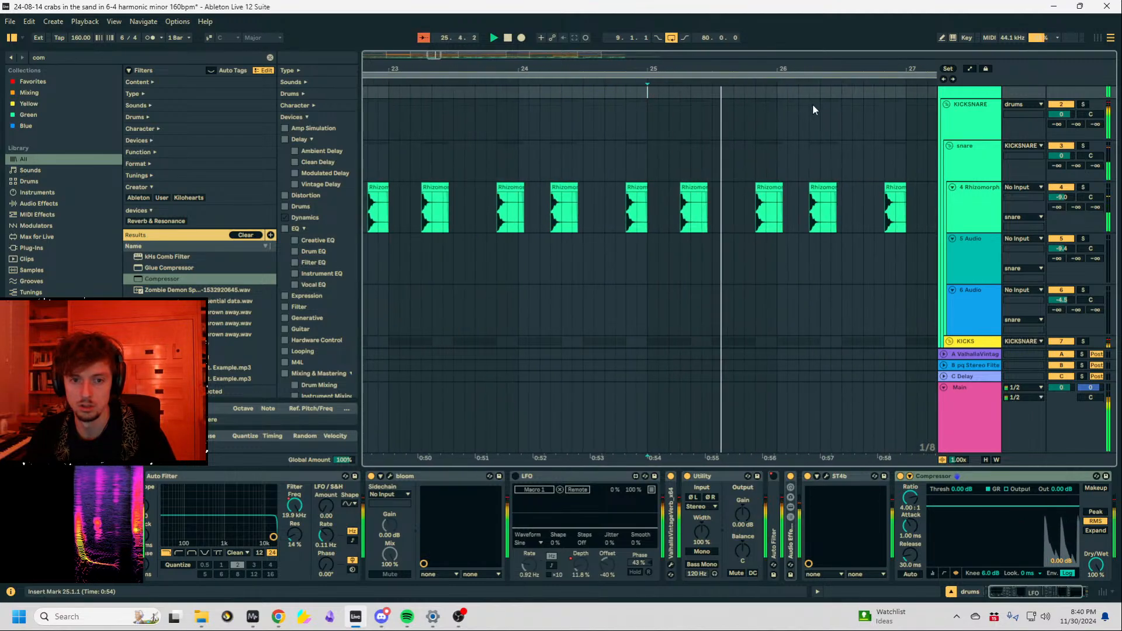
{"action": "left_click", "coordinate": [974, 207]}
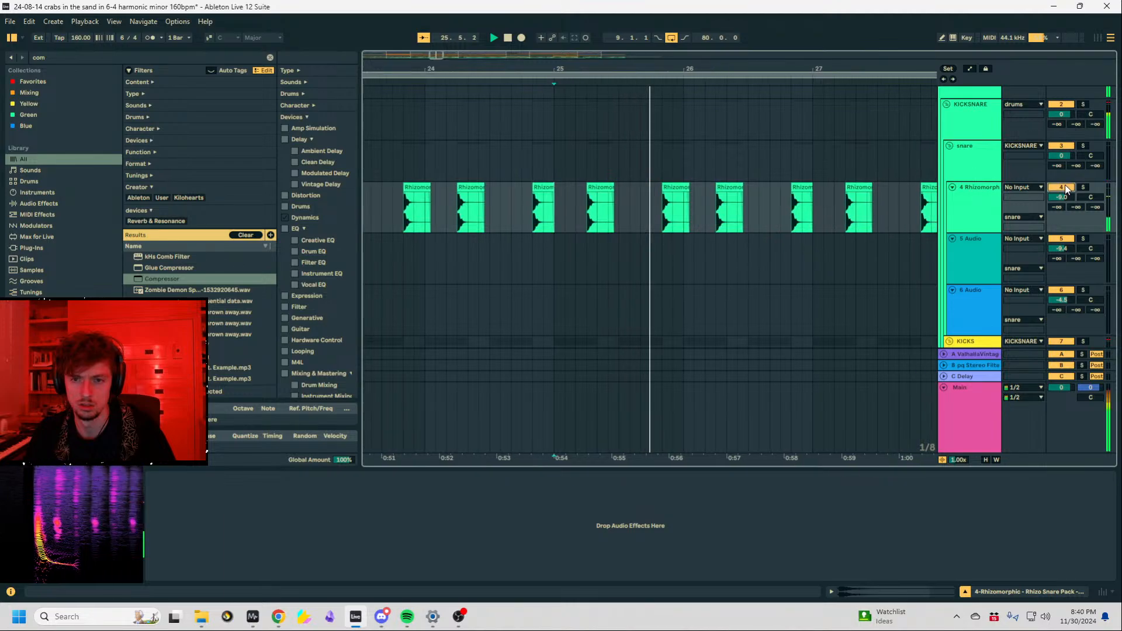
{"action": "scroll", "coordinate": [977, 127], "scroll_direction": "up", "scroll_amount": 2}
Switch the drums group's Compressor to its compact view and group it into an Audio Effect Rack.
{"action": "left_click", "coordinate": [967, 135]}
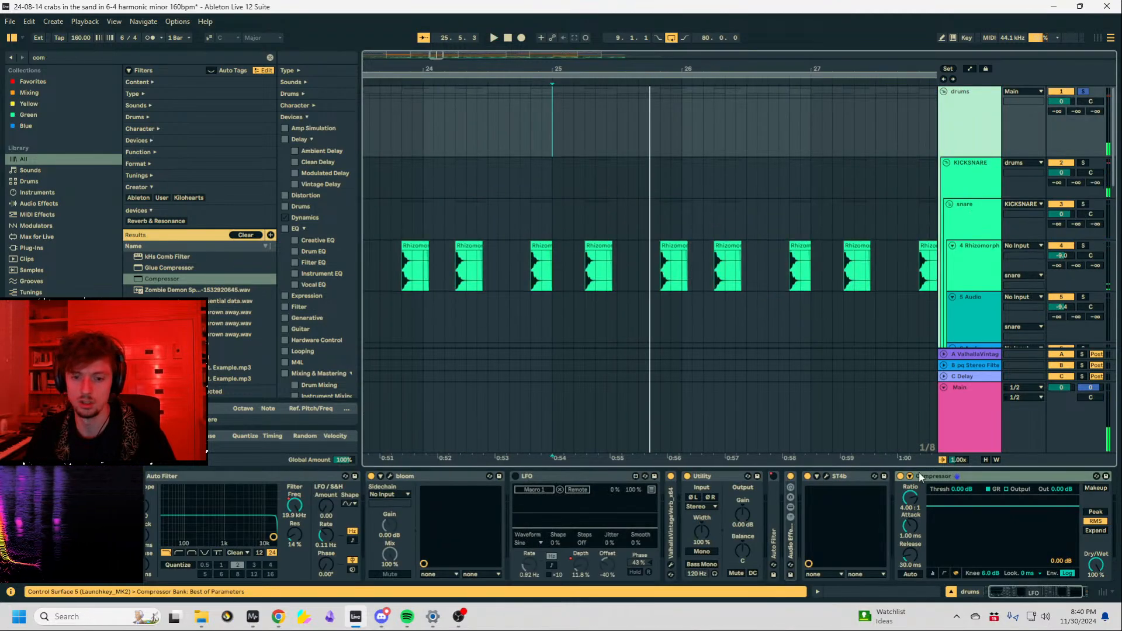
{"action": "left_click", "coordinate": [933, 573]}
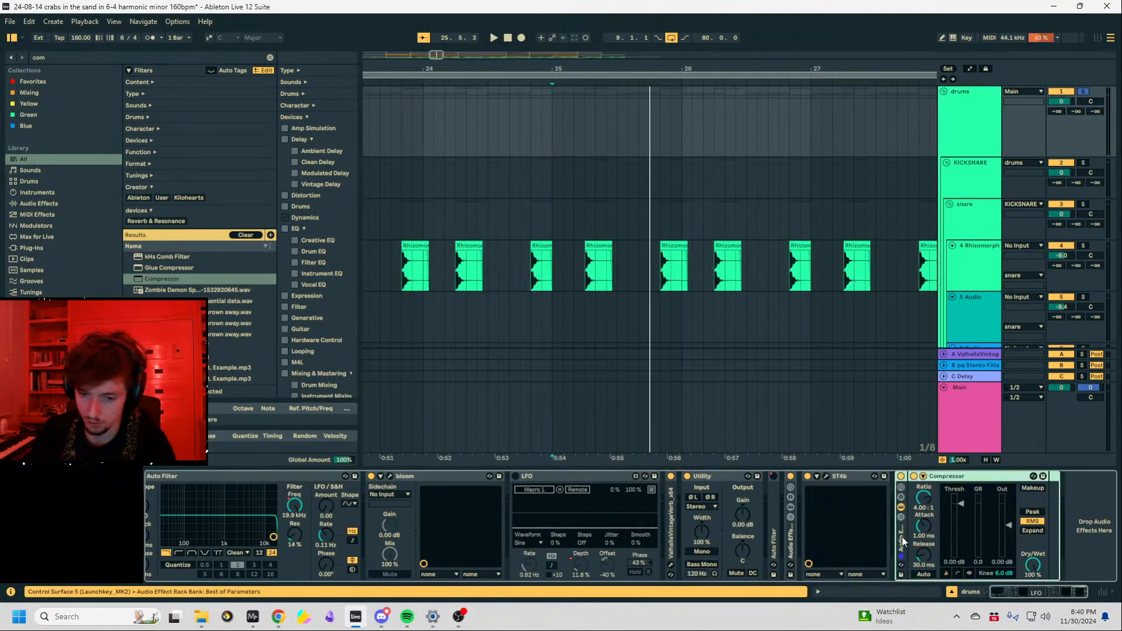
{"action": "key", "text": "ctrl+g"}
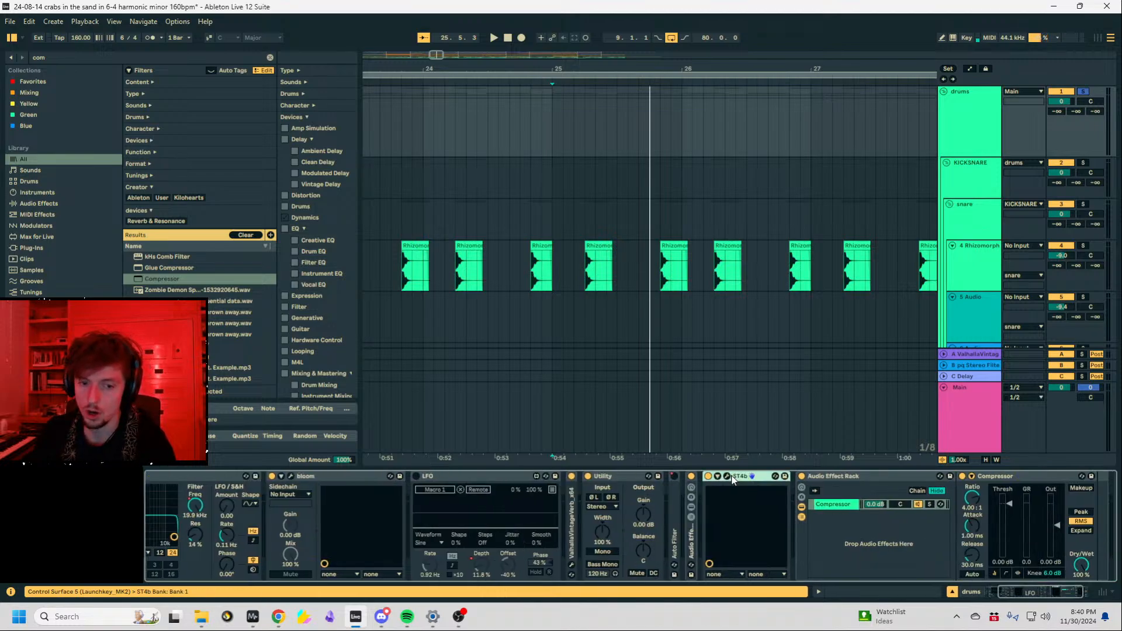
Open ST4b on the drums group and try transient amounts of +45.0 for high, mid and low-mid during playback.
{"action": "left_click", "coordinate": [727, 477]}
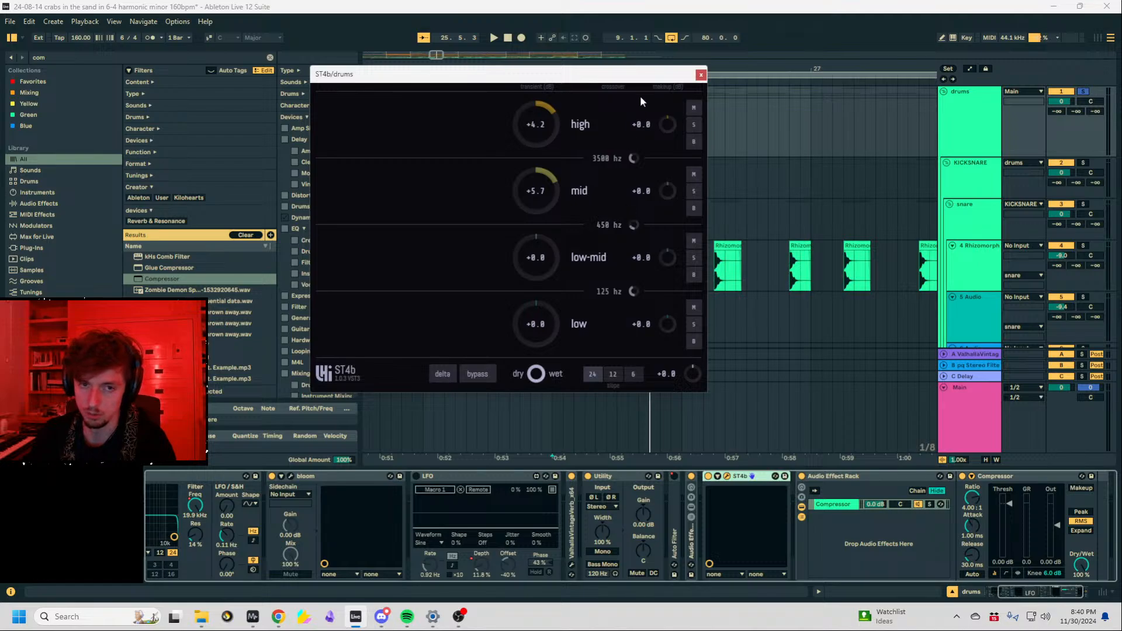
{"action": "left_click_drag", "start_coordinate": [650, 76], "coordinate": [683, 284]}
{"action": "left_click", "coordinate": [545, 134]}
{"action": "key", "text": "space"}
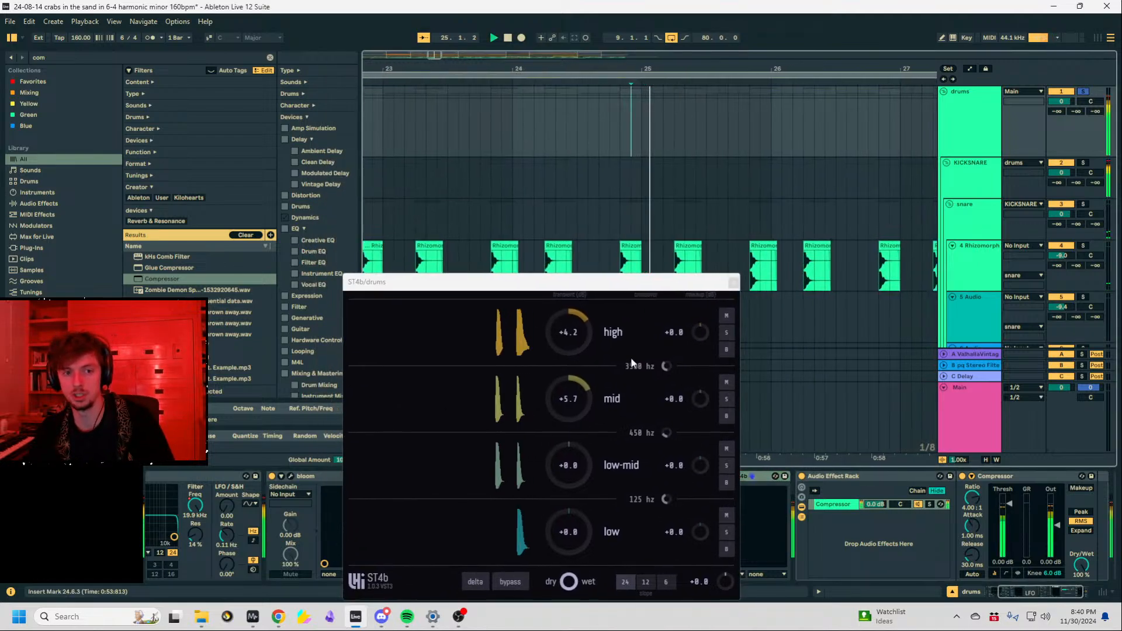
{"action": "left_click_drag", "start_coordinate": [568, 345], "coordinate": [567, 333]}
{"action": "left_click_drag", "start_coordinate": [576, 405], "coordinate": [579, 368]}
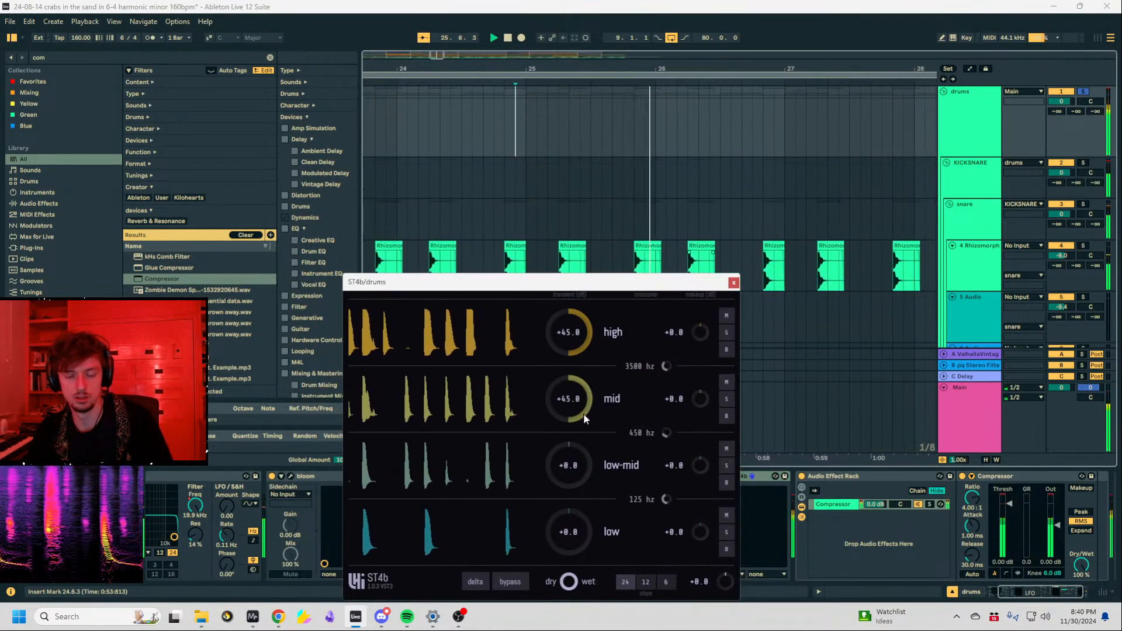
{"action": "left_click_drag", "start_coordinate": [574, 481], "coordinate": [570, 462]}
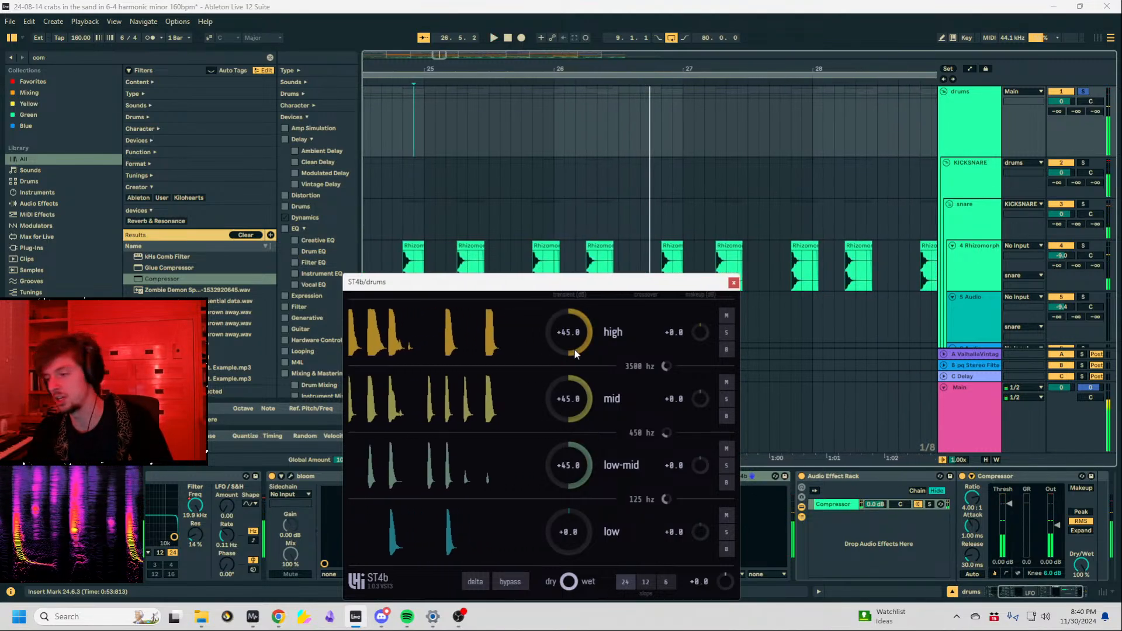
{"action": "key", "text": "space"}
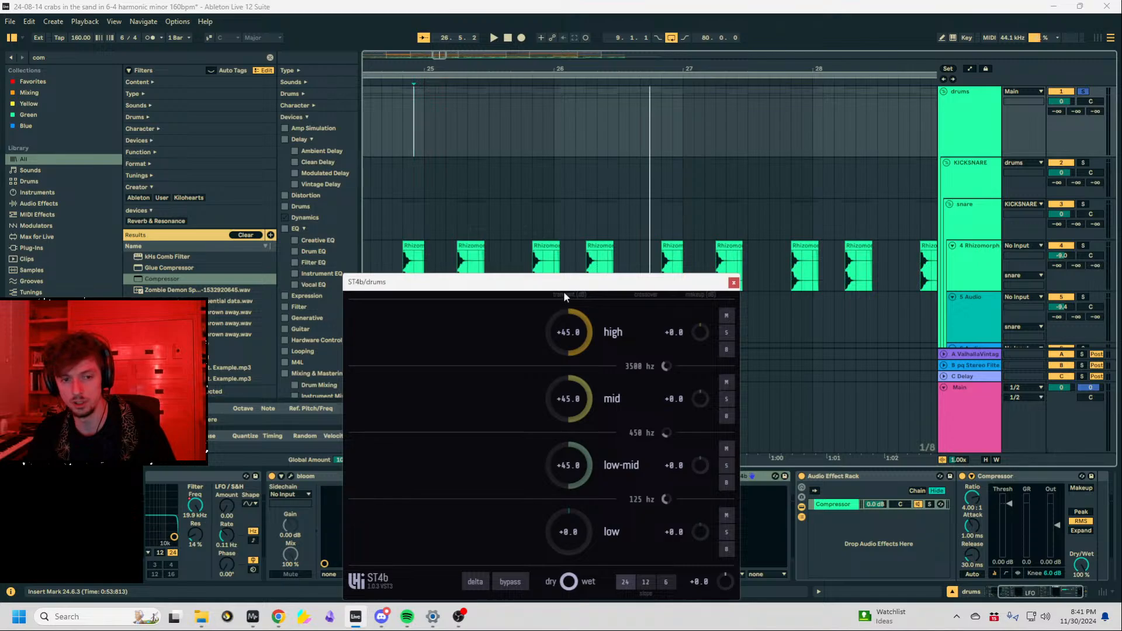
Unsolo the drums group, return ST4b's transients to +4.2 high, +5.7 mid and +0.0 low-mid, and close its window.
{"action": "left_click_drag", "start_coordinate": [559, 284], "coordinate": [684, 141]}
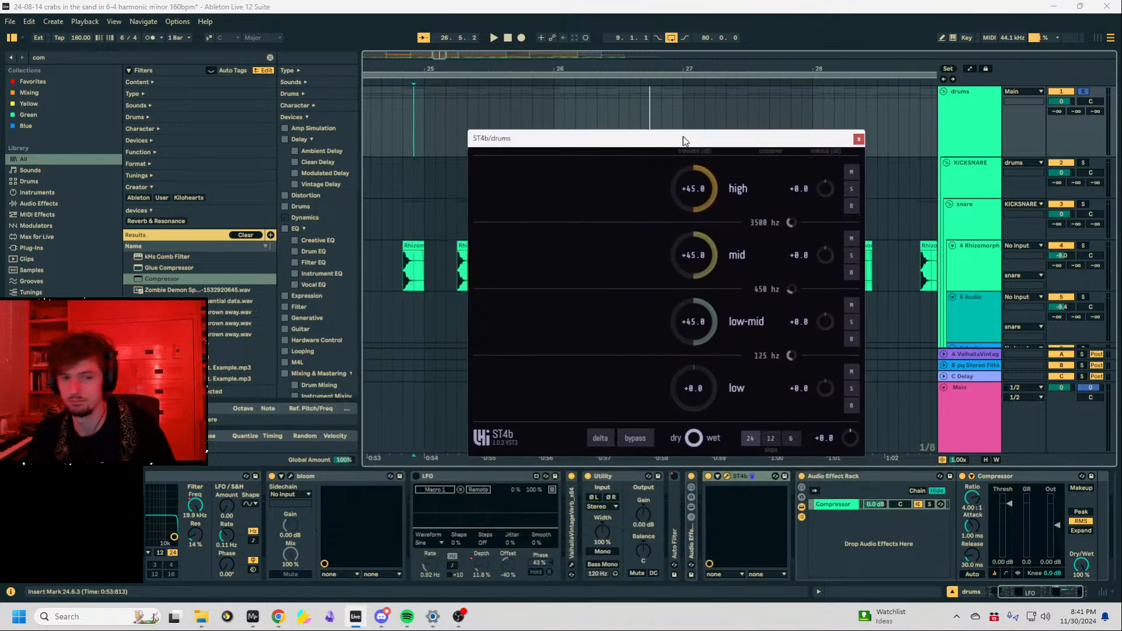
{"action": "key", "text": "space"}
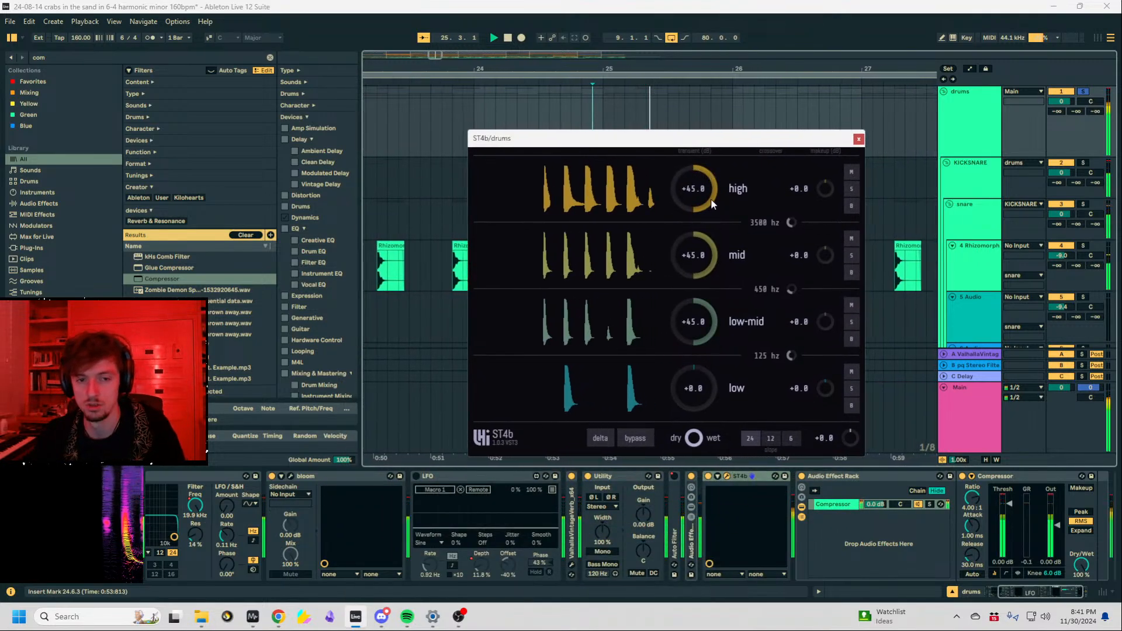
{"action": "left_click", "coordinate": [1083, 93]}
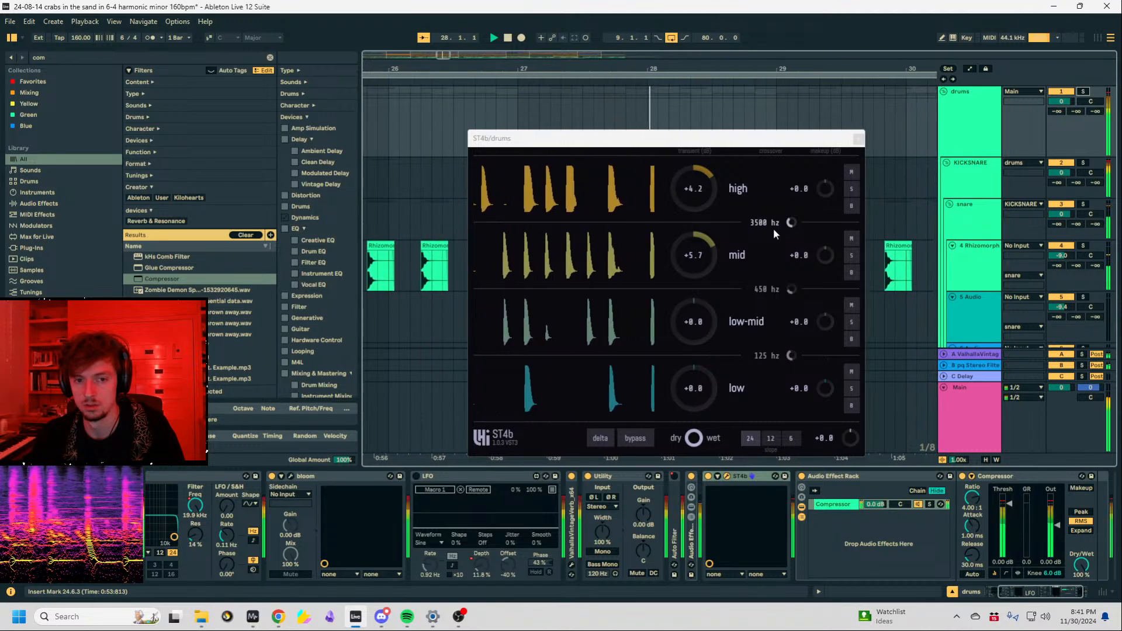
{"action": "key", "text": "space"}
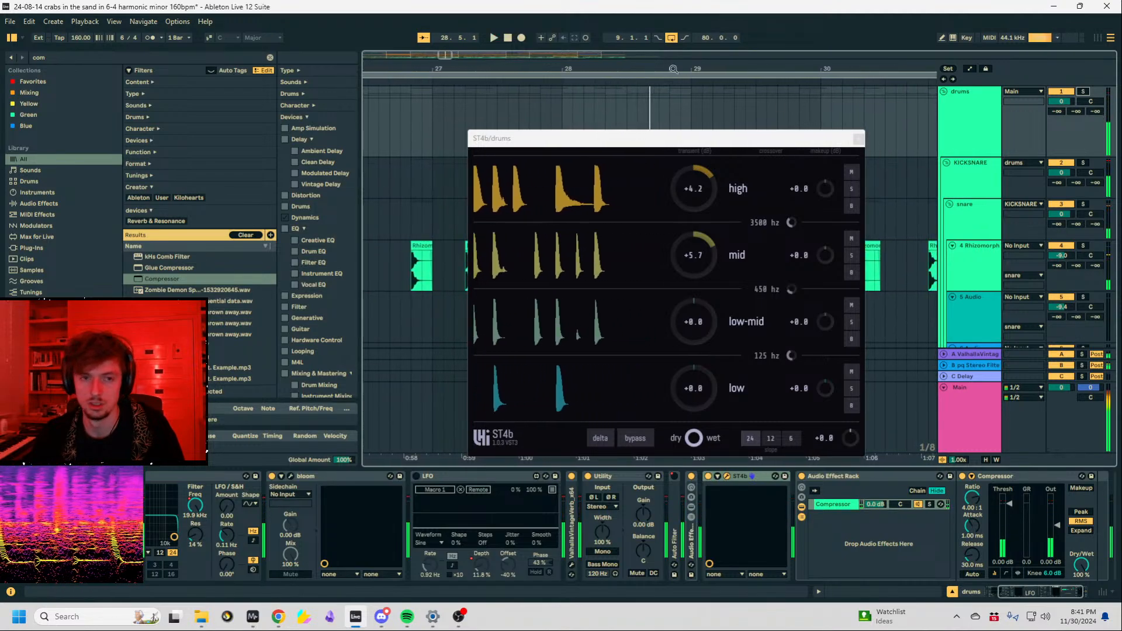
{"action": "scroll", "coordinate": [980, 112], "scroll_direction": "down", "scroll_amount": 5}
{"action": "left_click", "coordinate": [858, 139]}
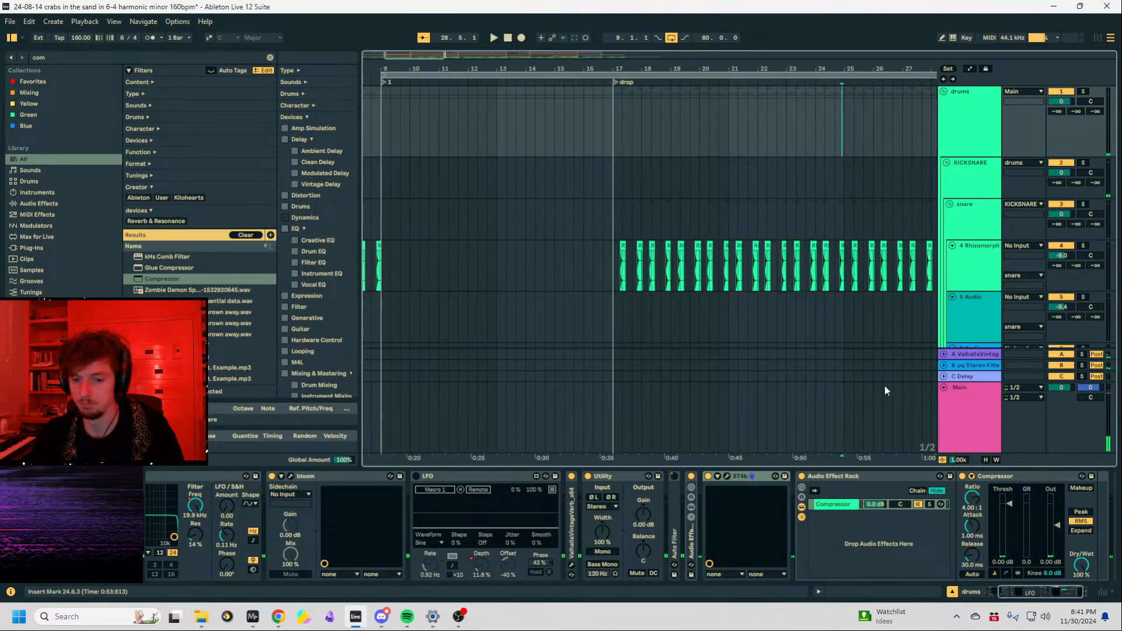
Lower the racked Compressor's threshold to about -17.9 dB and duplicate its chain within the Audio Effect Rack.
{"action": "left_click", "coordinate": [905, 526]}
{"action": "left_click_drag", "start_coordinate": [1021, 512], "coordinate": [1021, 540]}
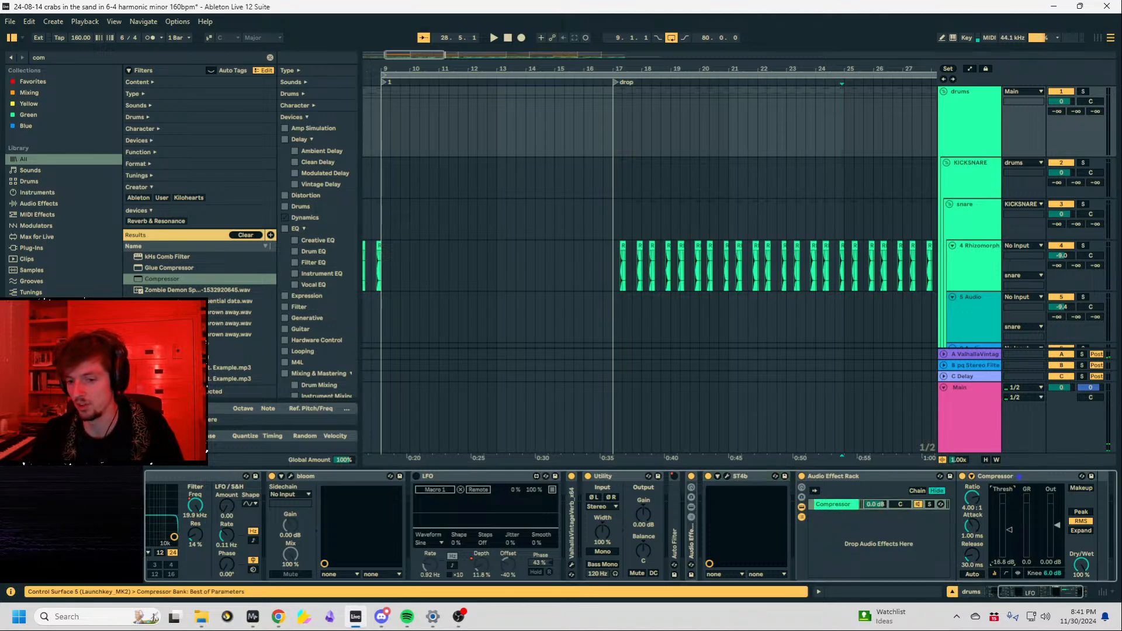
{"action": "left_click", "coordinate": [838, 505]}
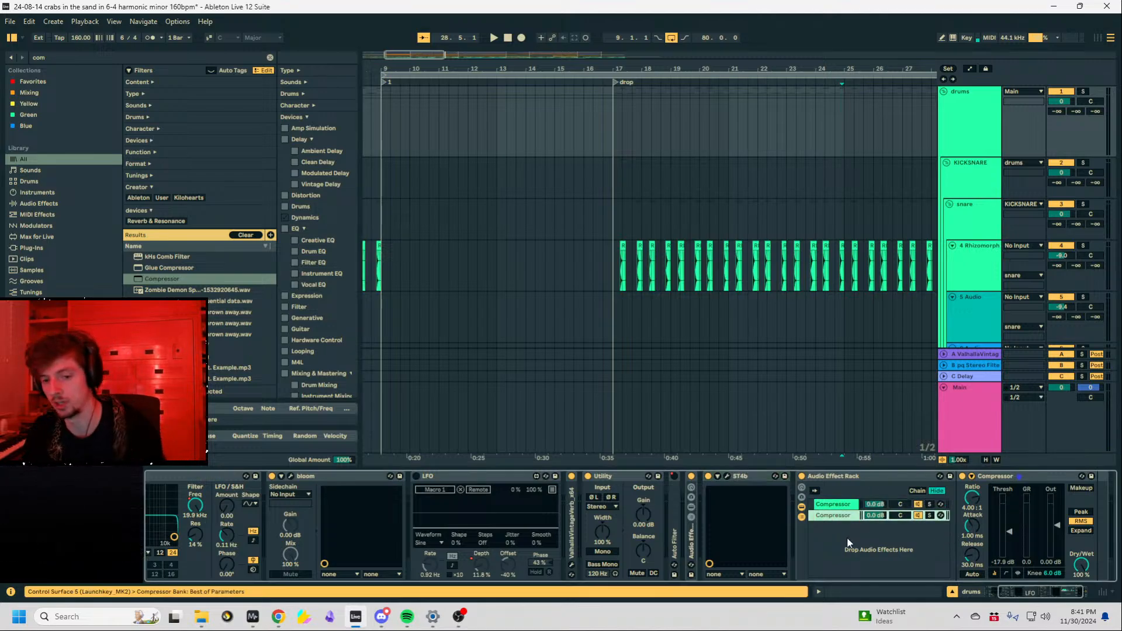
{"action": "key", "text": "ctrl+d"}
{"action": "left_click", "coordinate": [998, 477]}
{"action": "key", "text": "ctrl+d"}
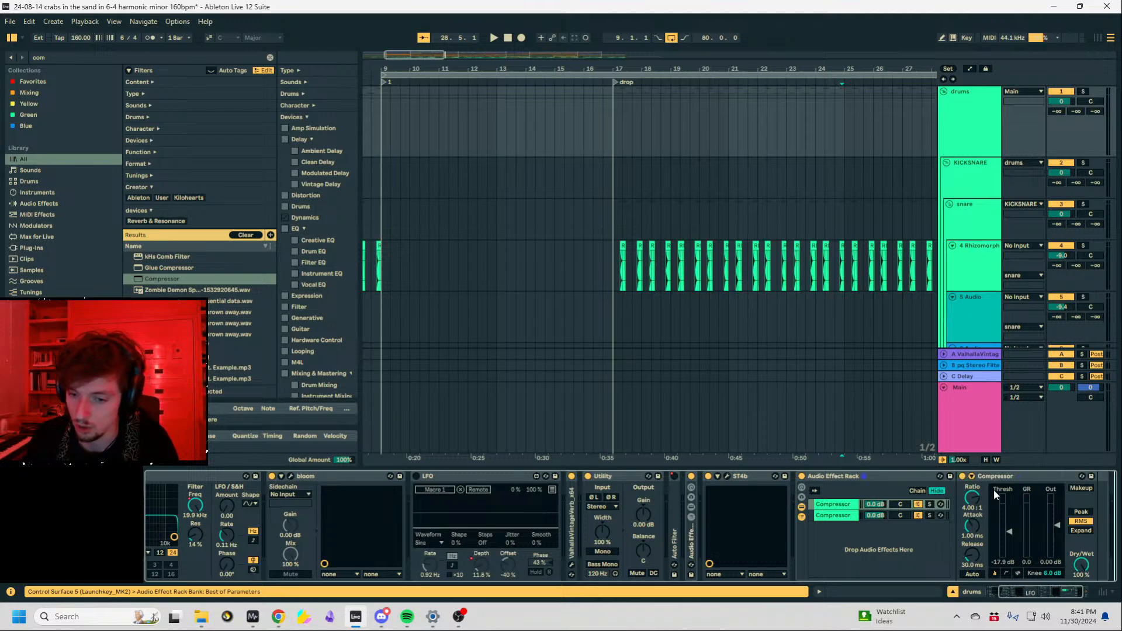
{"action": "key", "text": "ctrl+z"}
Set the first chain's Compressor to ratio 21.3:1, attack 51.4 ms, release 53.6 ms, threshold -34.8 dB and output 8.41 dB.
{"action": "left_click", "coordinate": [859, 517]}
{"action": "left_click", "coordinate": [851, 507]}
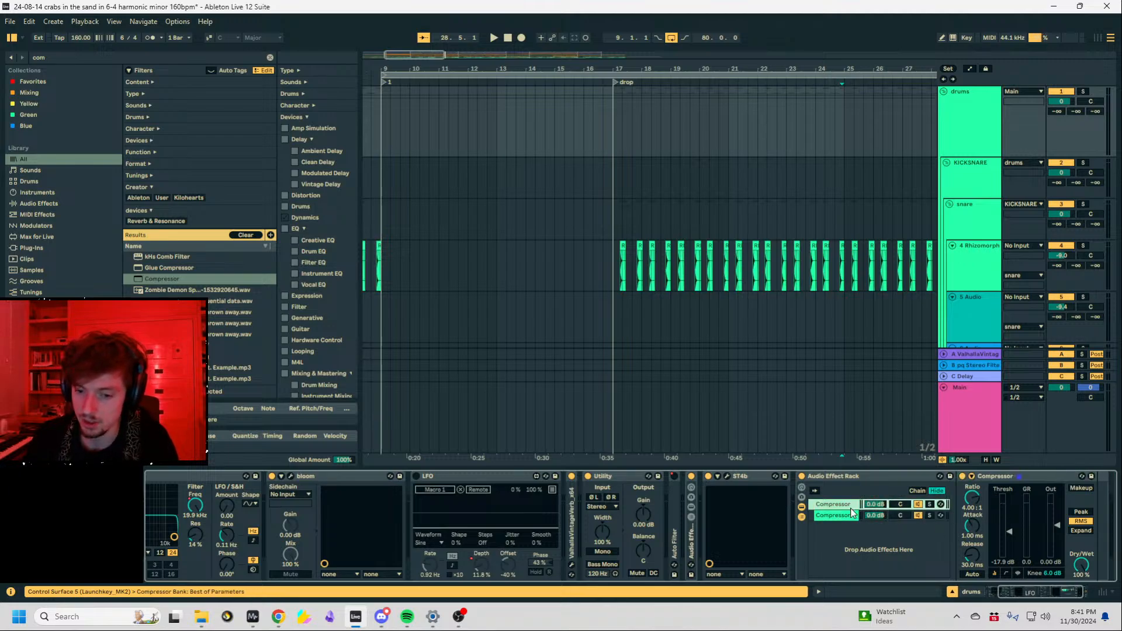
{"action": "left_click", "coordinate": [974, 536]}
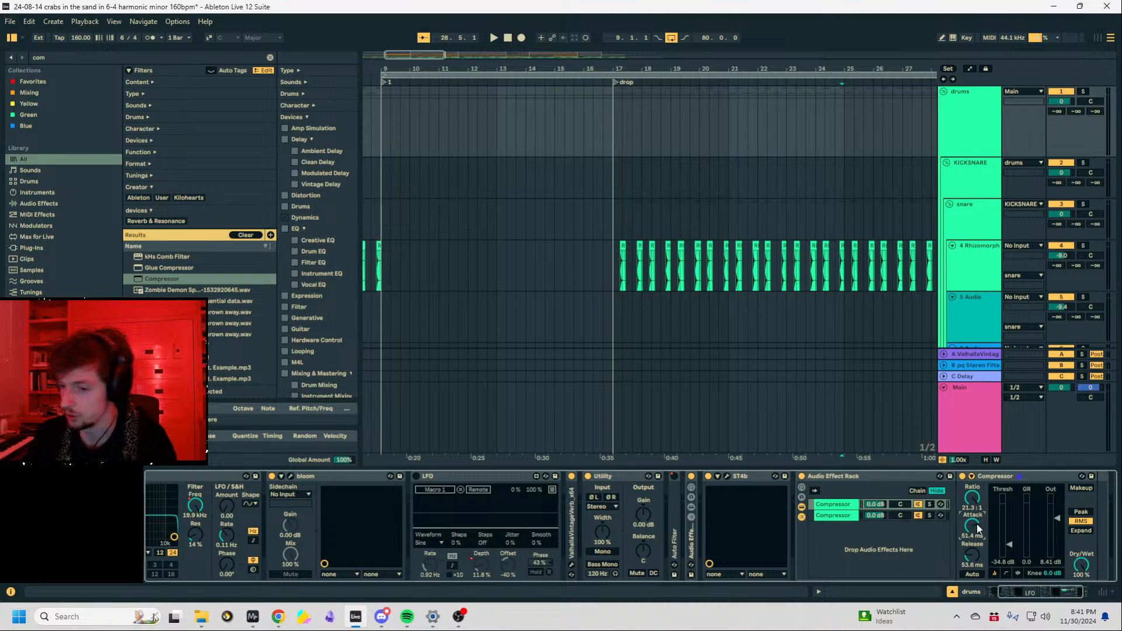
Set the second chain's Compressor to ratio 8.40:1, attack 0.04 ms, release 241 ms, threshold -20.9 dB and output 5.72 dB.
{"action": "left_click", "coordinate": [841, 515]}
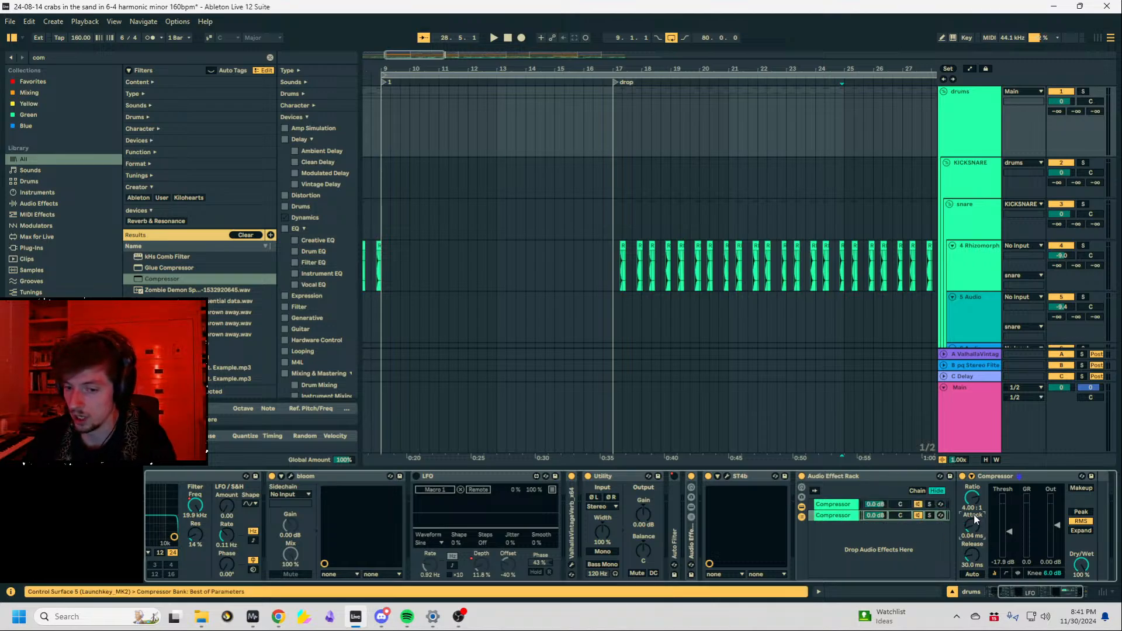
{"action": "left_click", "coordinate": [842, 506]}
{"action": "left_click", "coordinate": [842, 515]}
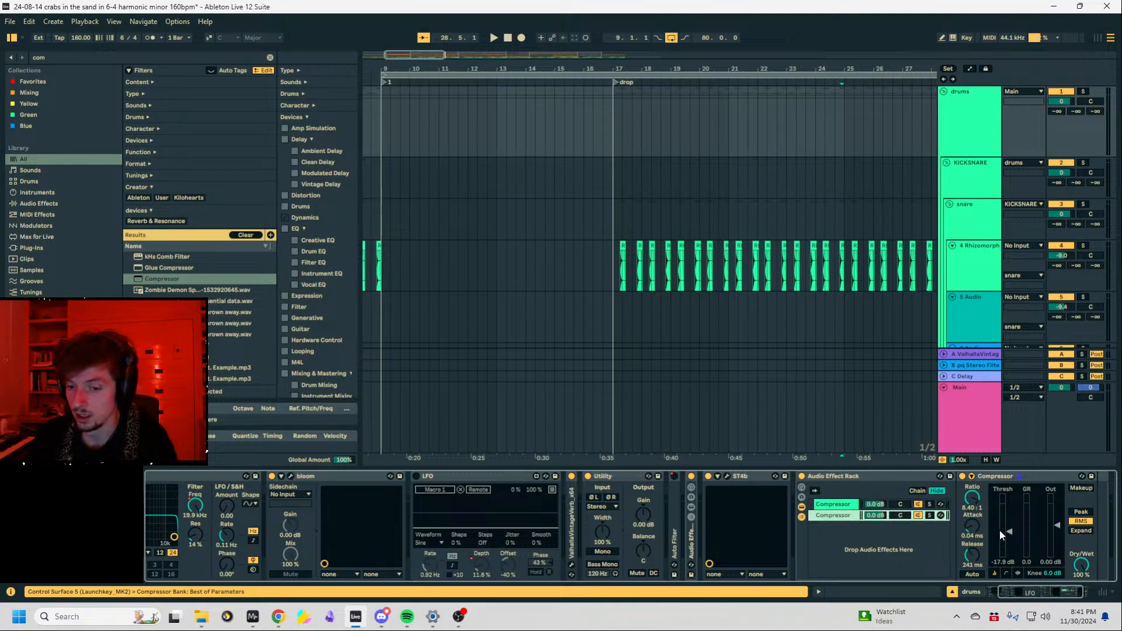
{"action": "left_click_drag", "start_coordinate": [1010, 532], "coordinate": [1046, 520]}
{"action": "left_click", "coordinate": [846, 518]}
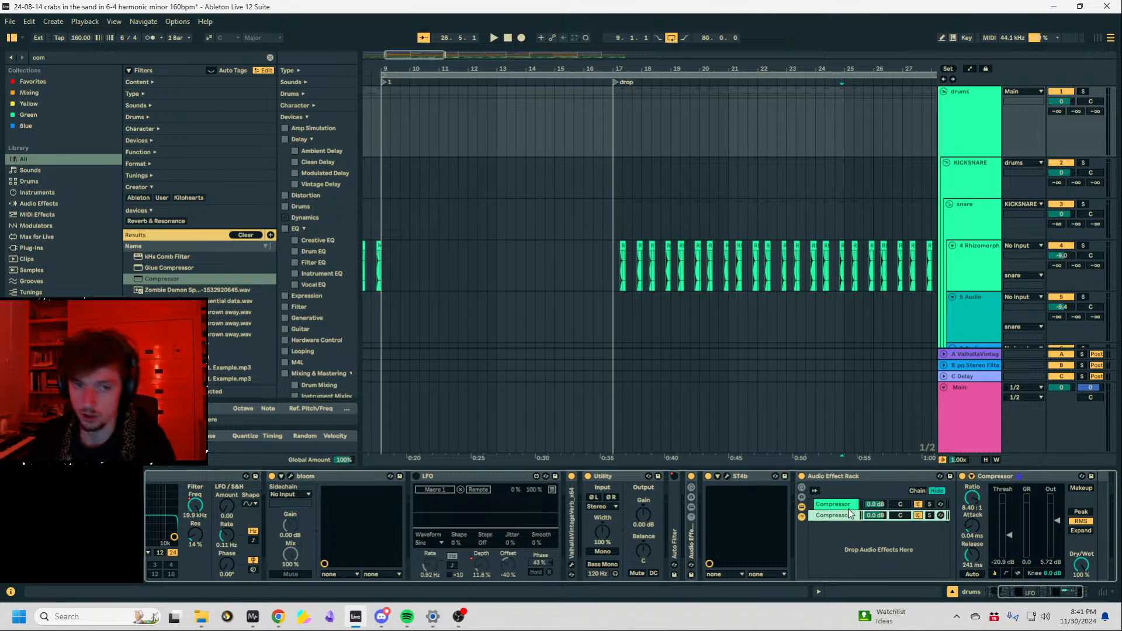
Set the playback start at the drop and add two empty chains to the drums group's Audio Effect Rack.
{"action": "left_click", "coordinate": [621, 174]}
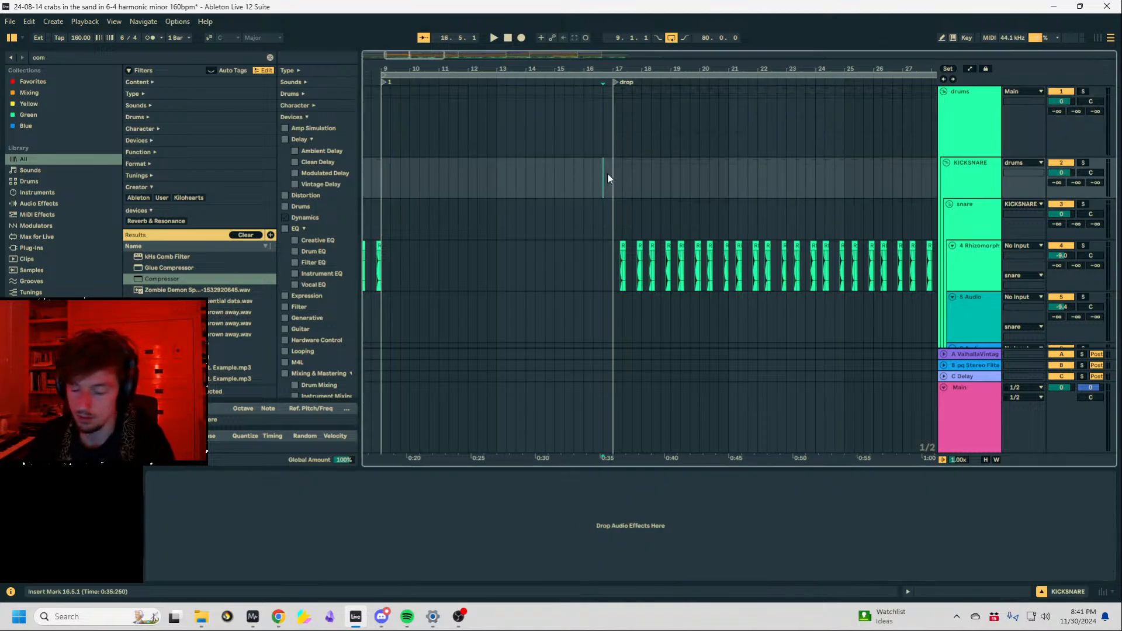
{"action": "left_click", "coordinate": [620, 136]}
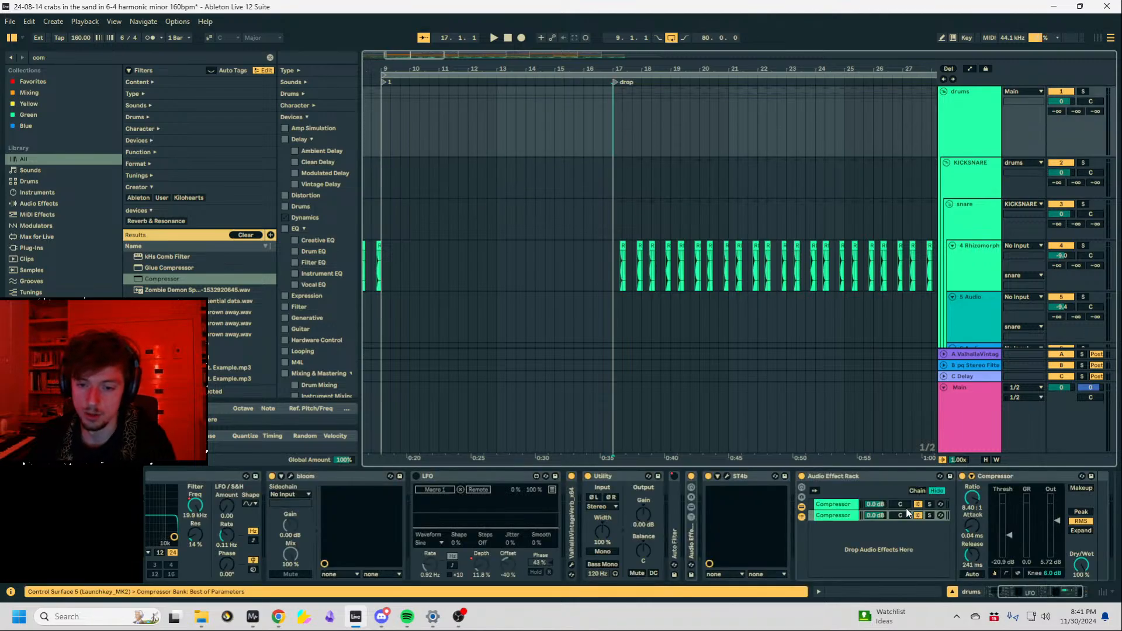
{"action": "right_click", "coordinate": [845, 553]}
{"action": "left_click", "coordinate": [867, 558]}
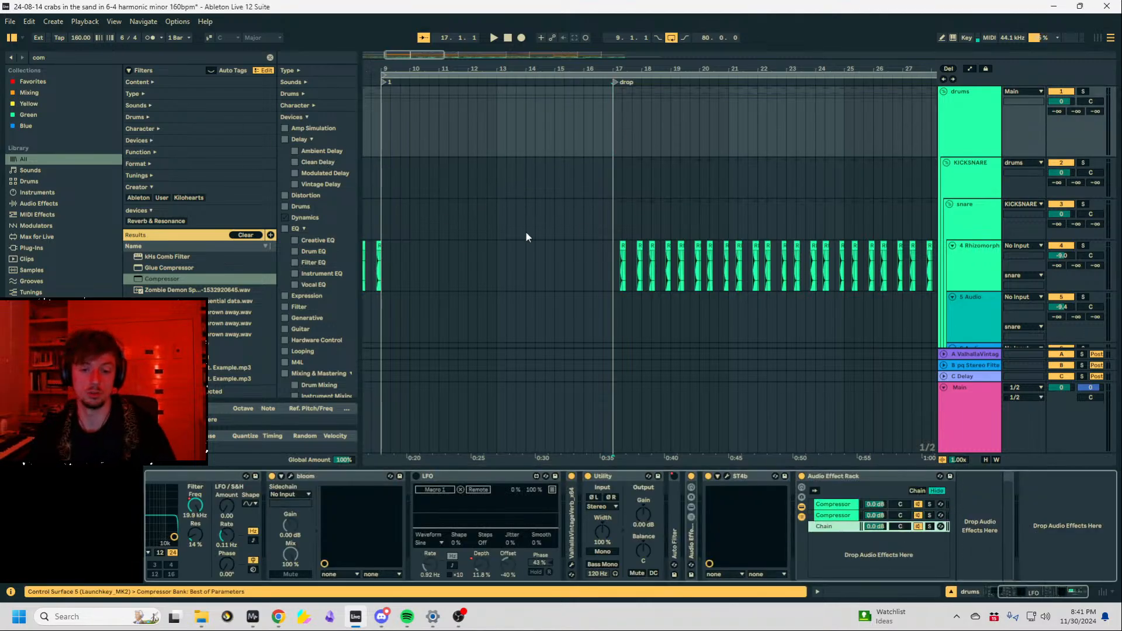
Load Saturator into the last chain with 33 dB drive and -13 dB output, and lower the four chain volumes to about -12.7, -11.5, -9.3 and -26.0 dB.
{"action": "left_click", "coordinate": [69, 57]}
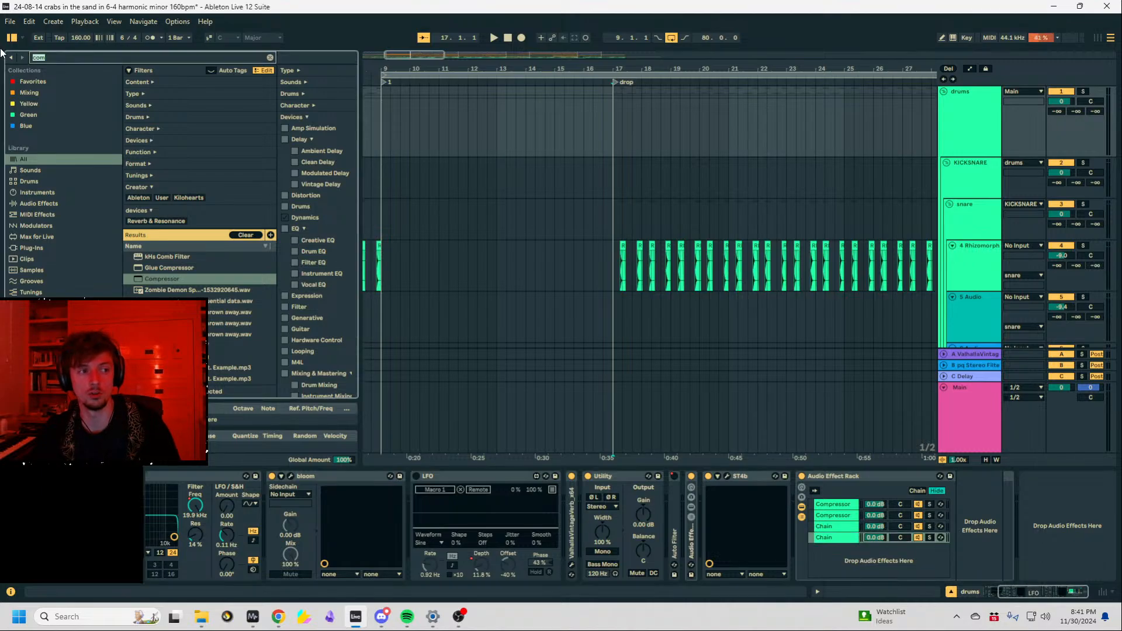
{"action": "type", "text": "sat"}
{"action": "left_click_drag", "start_coordinate": [160, 223], "coordinate": [1030, 509]}
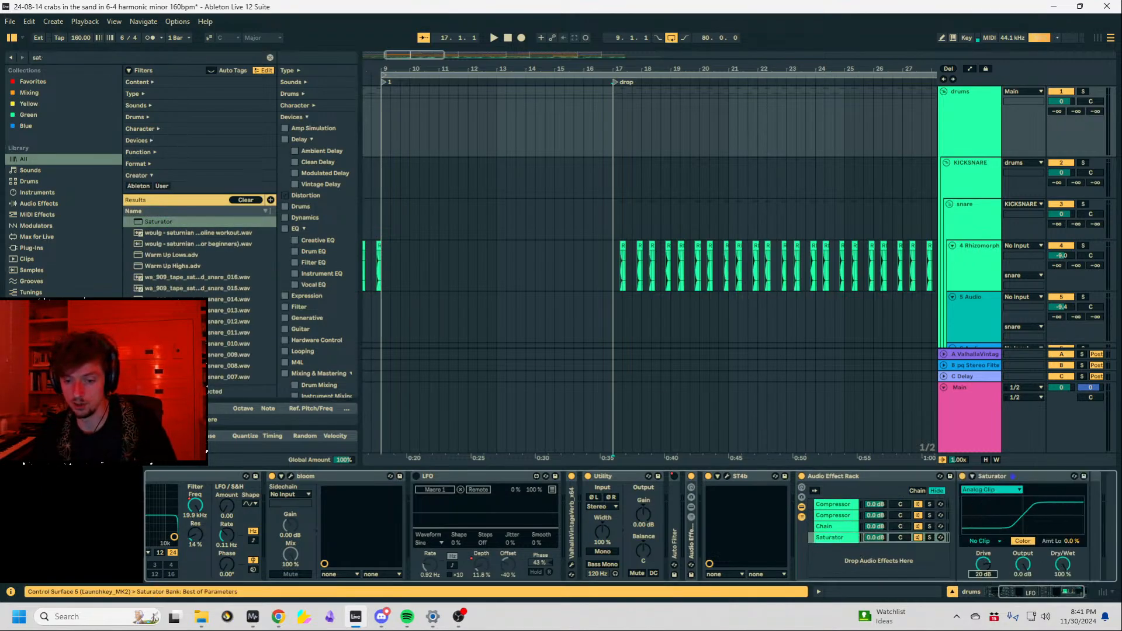
{"action": "left_click_drag", "start_coordinate": [875, 537], "coordinate": [875, 570]}
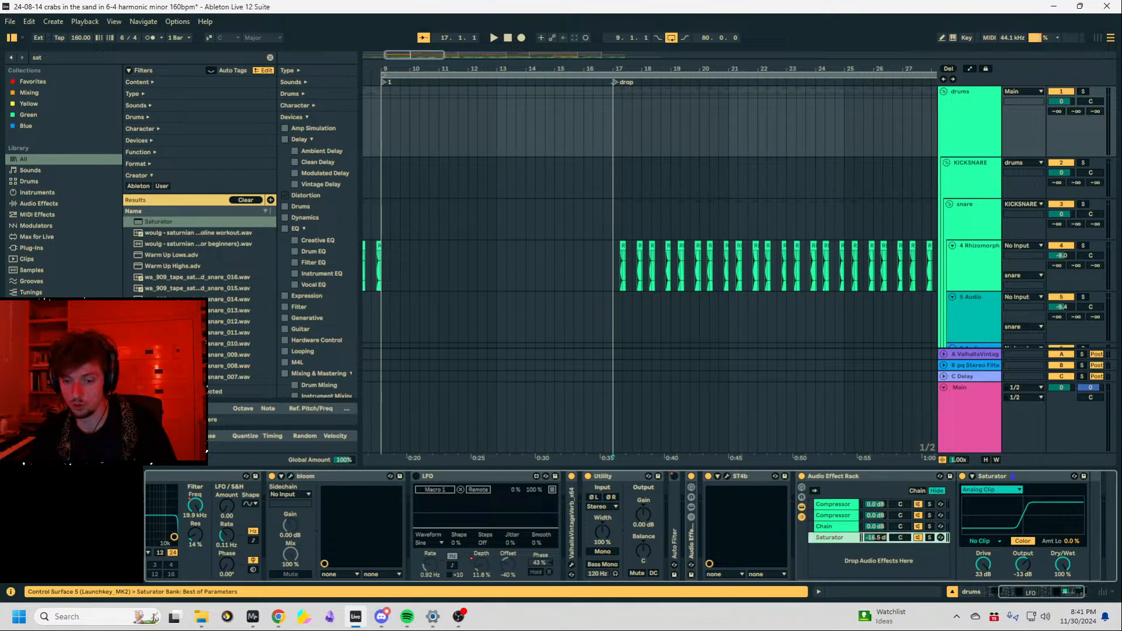
{"action": "mouse_move", "coordinate": [875, 527]}
{"action": "left_mouse_down"}
{"action": "mouse_move", "coordinate": [875, 541]}
{"action": "mouse_move", "coordinate": [875, 530]}
{"action": "left_mouse_up"}
Play the drums group soloed from the drop and pull both Compressor chains down to -inf dB.
{"action": "key", "text": "space"}
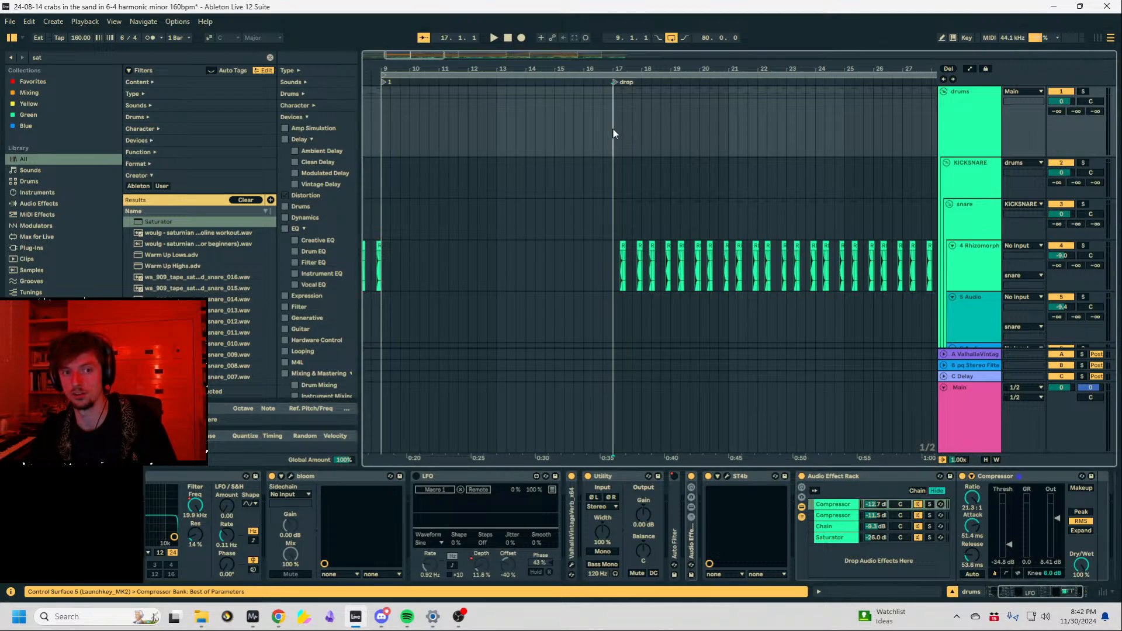
{"action": "left_click", "coordinate": [1083, 92]}
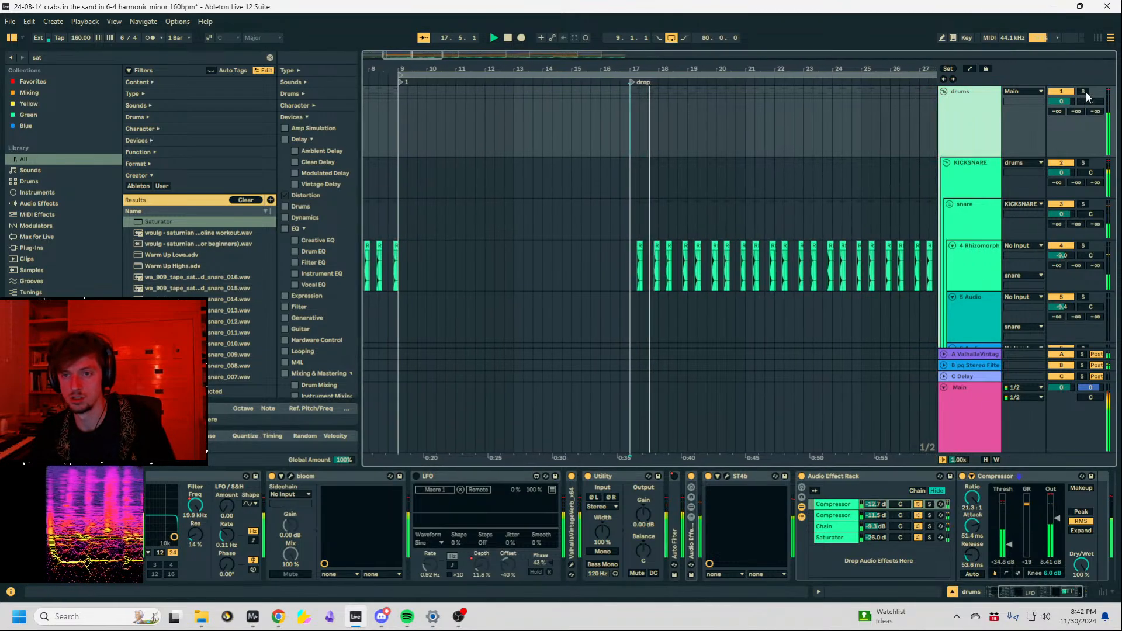
{"action": "mouse_move", "coordinate": [877, 515]}
{"action": "left_mouse_down"}
{"action": "mouse_move", "coordinate": [876, 556]}
{"action": "mouse_move", "coordinate": [877, 533]}
{"action": "left_mouse_up"}
{"action": "key", "text": "space"}
{"action": "key", "text": "space"}
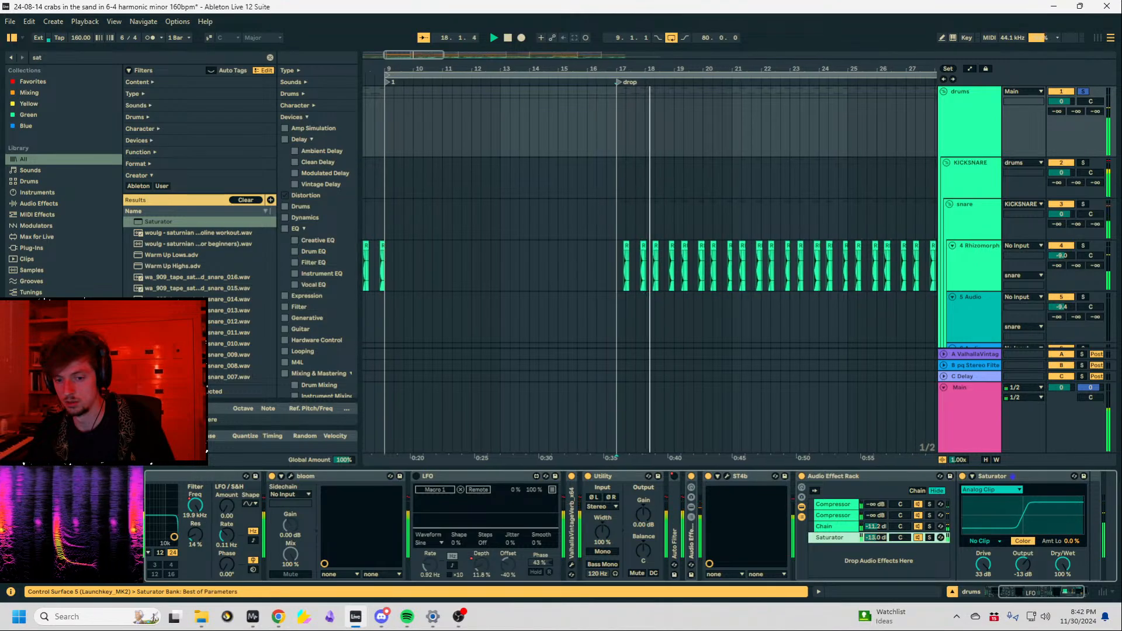
Switch the Saturator to Hard Clip with drive at 14 dB and output at about -9.1 dB.
{"action": "left_click", "coordinate": [986, 543]}
{"action": "left_click", "coordinate": [987, 529]}
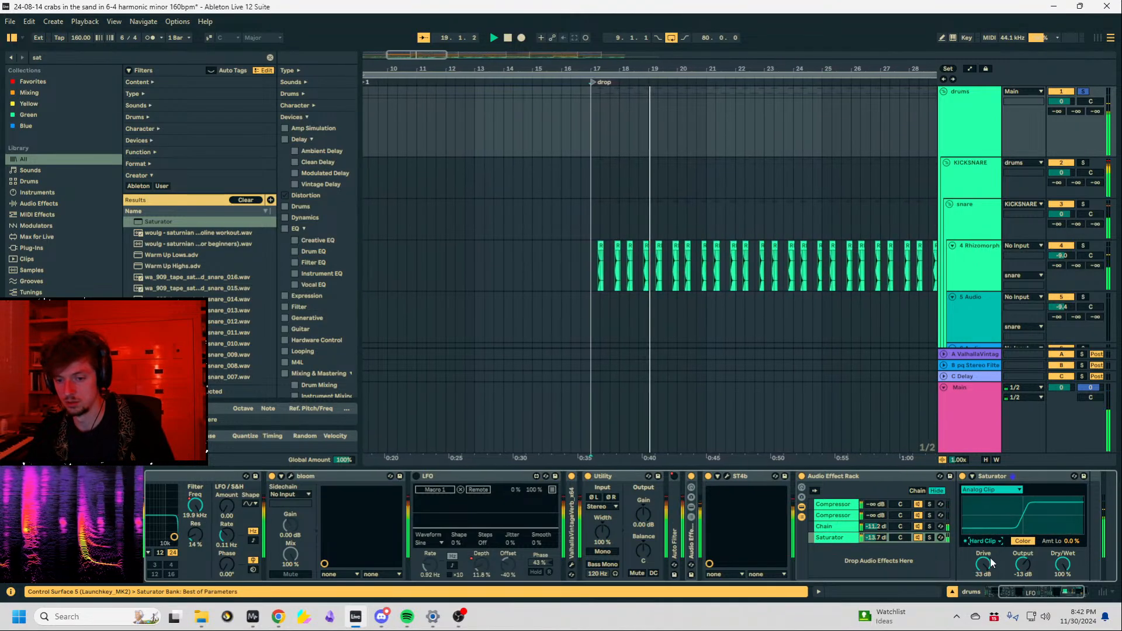
{"action": "left_click_drag", "start_coordinate": [1023, 564], "coordinate": [983, 586]}
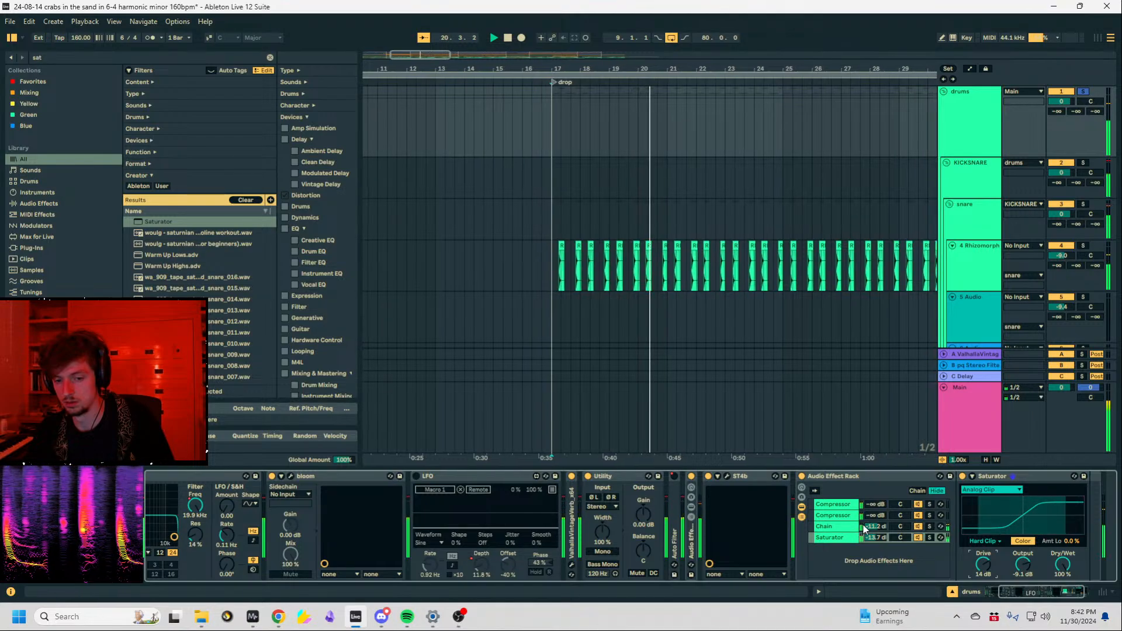
Balance the chain volumes to about -18.0 and -6.5 dB for the Compressors, -11.2 dB for the empty chain and -22.6 dB for Saturator.
{"action": "left_click_drag", "start_coordinate": [880, 537], "coordinate": [875, 495]}
{"action": "left_click", "coordinate": [990, 557]}
{"action": "left_click", "coordinate": [875, 504]}
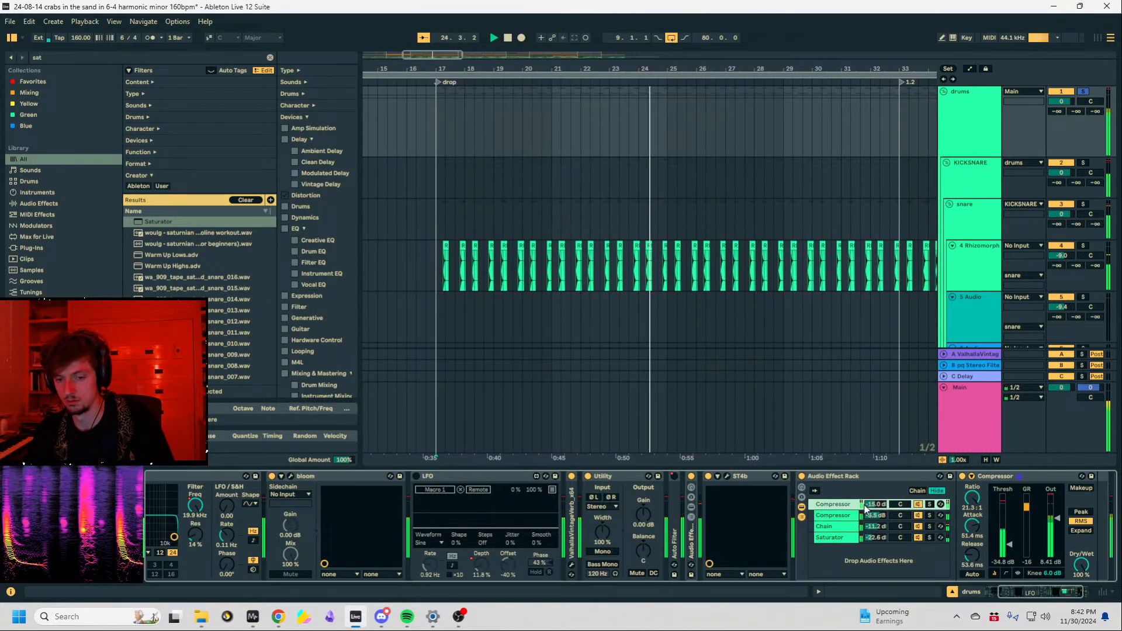
{"action": "key", "text": "space"}
Collapse the Audio Effect Rack and place the insert marker at bar 25 on the drums group.
{"action": "double_click", "coordinate": [812, 477]}
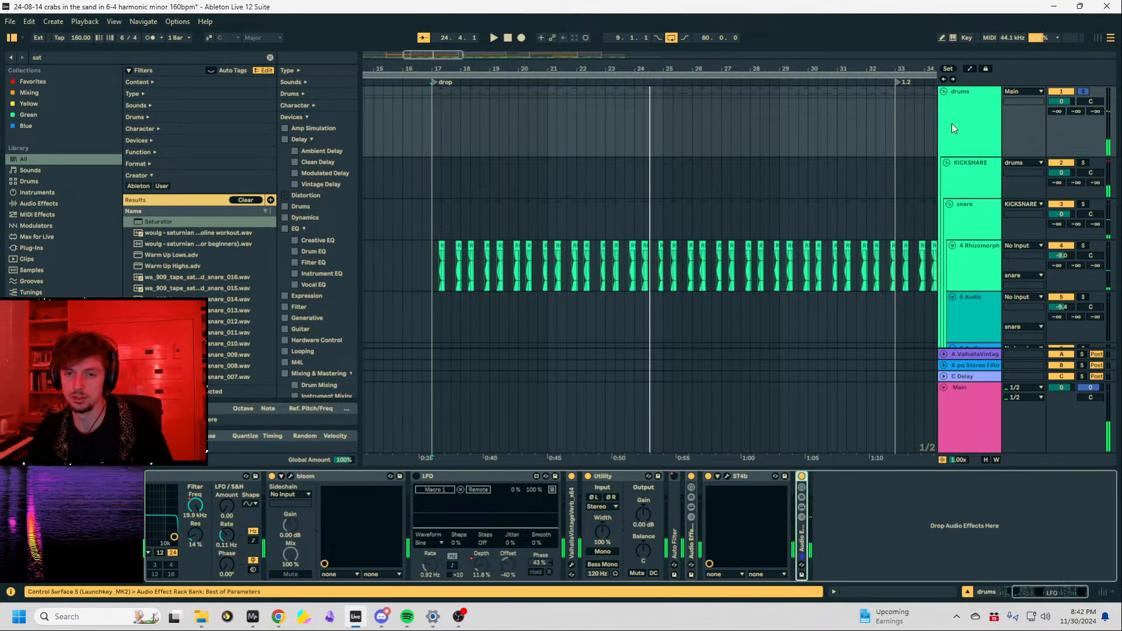
{"action": "left_click", "coordinate": [650, 138]}
{"action": "left_click", "coordinate": [663, 136]}
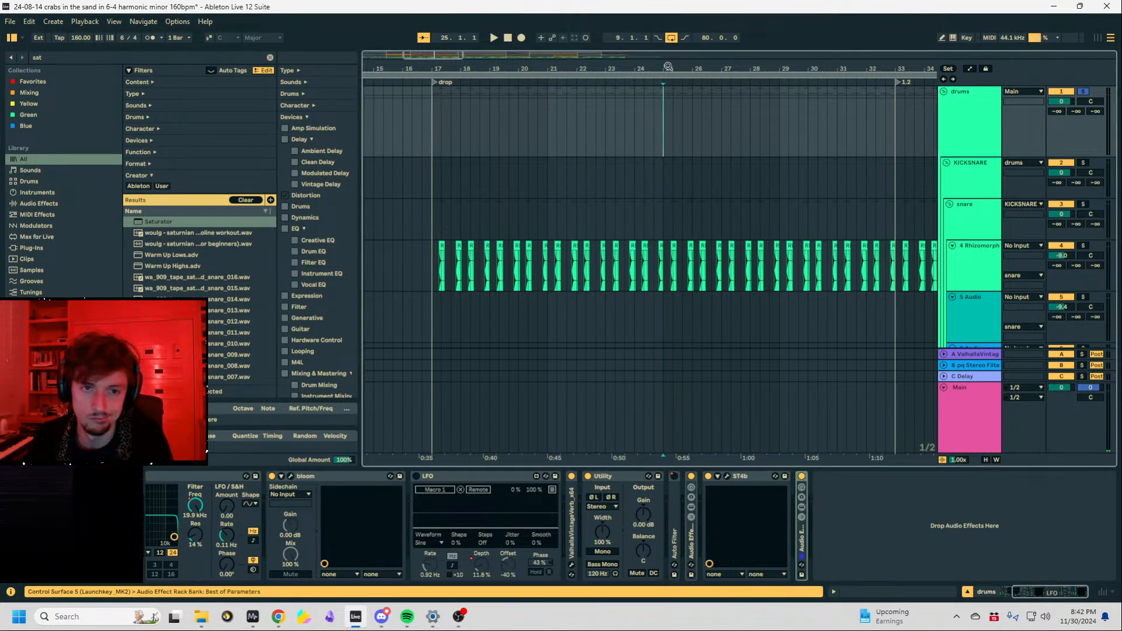
{"action": "left_click_drag", "start_coordinate": [668, 67], "coordinate": [667, 69]}
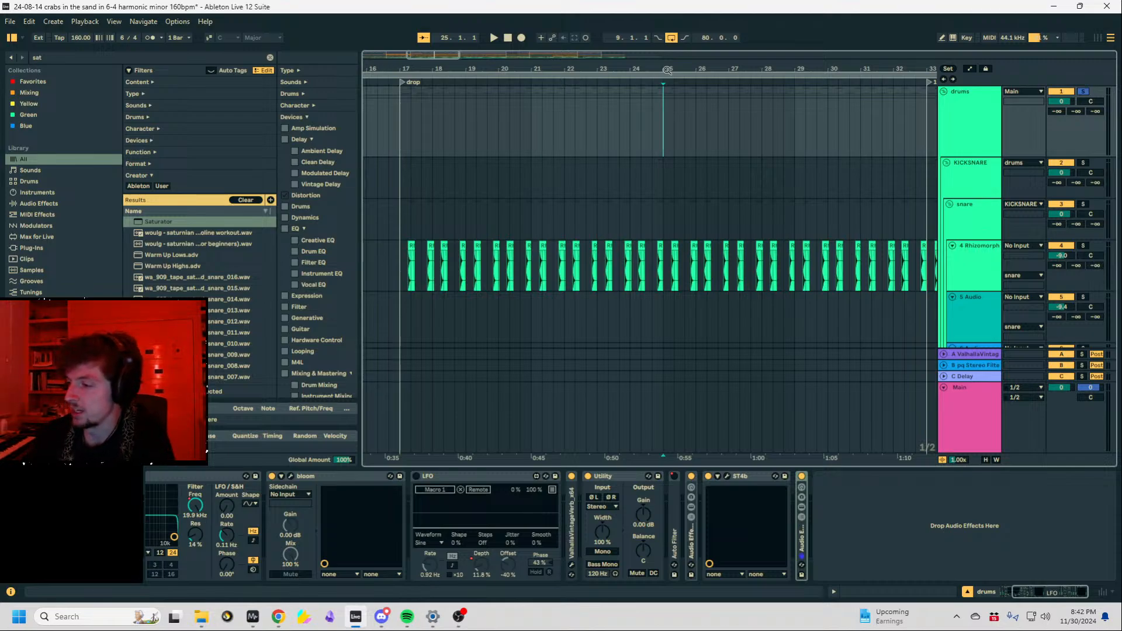
Expand the Audio Effect Rack and review the device held by each of its four parallel chains.
{"action": "left_click", "coordinate": [832, 556]}
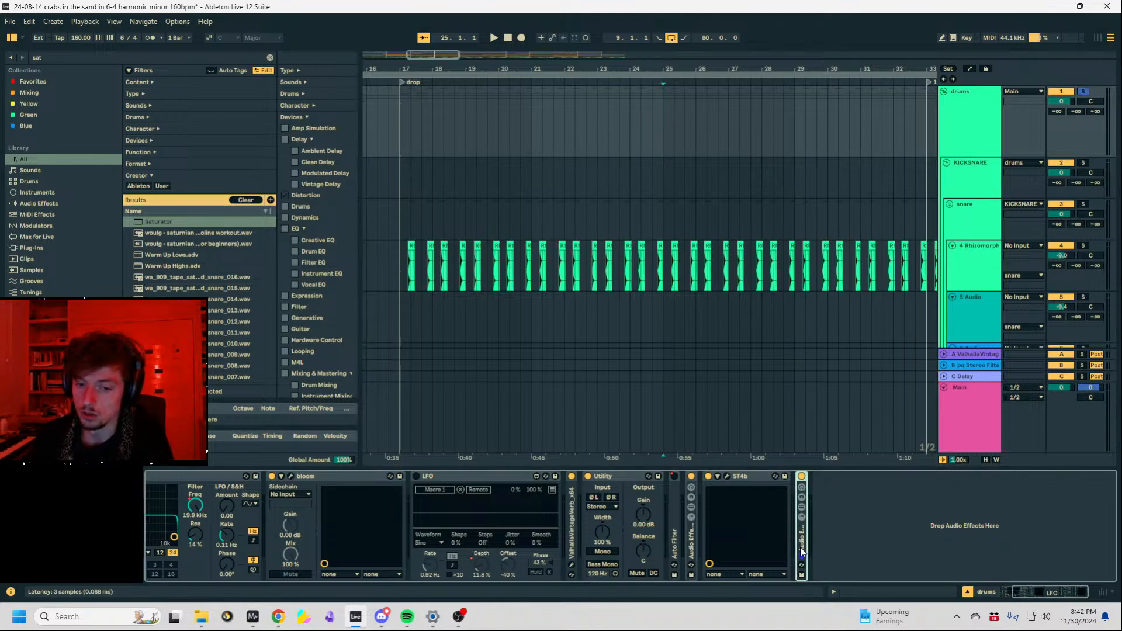
{"action": "key", "text": "ctrl+v"}
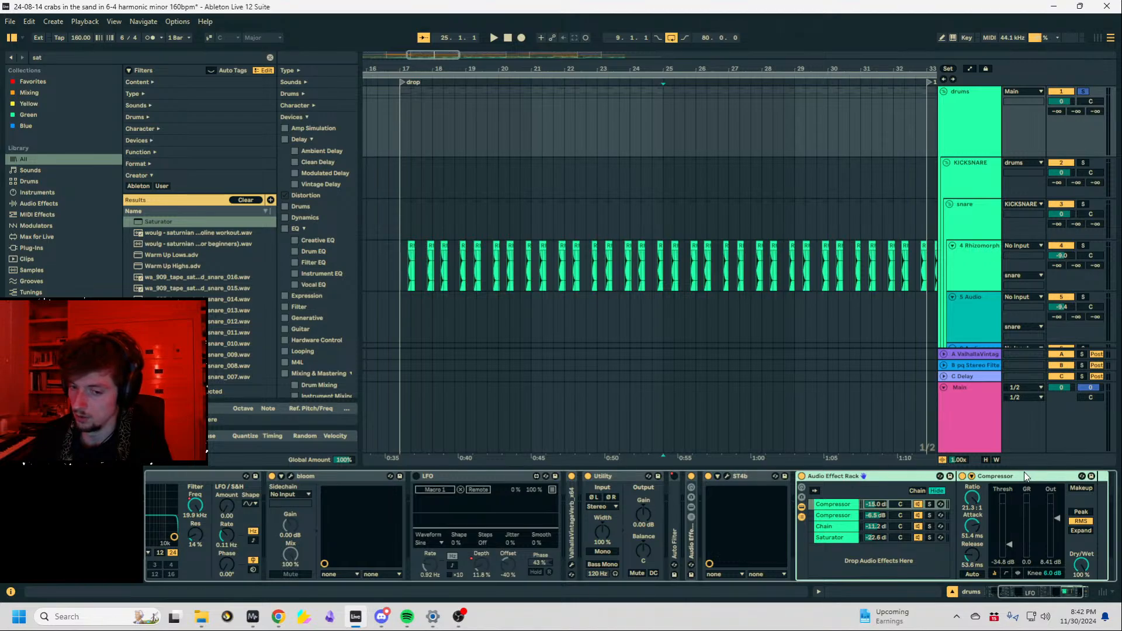
{"action": "left_click", "coordinate": [1002, 479]}
{"action": "double_click", "coordinate": [1002, 478]}
{"action": "left_click", "coordinate": [828, 516]}
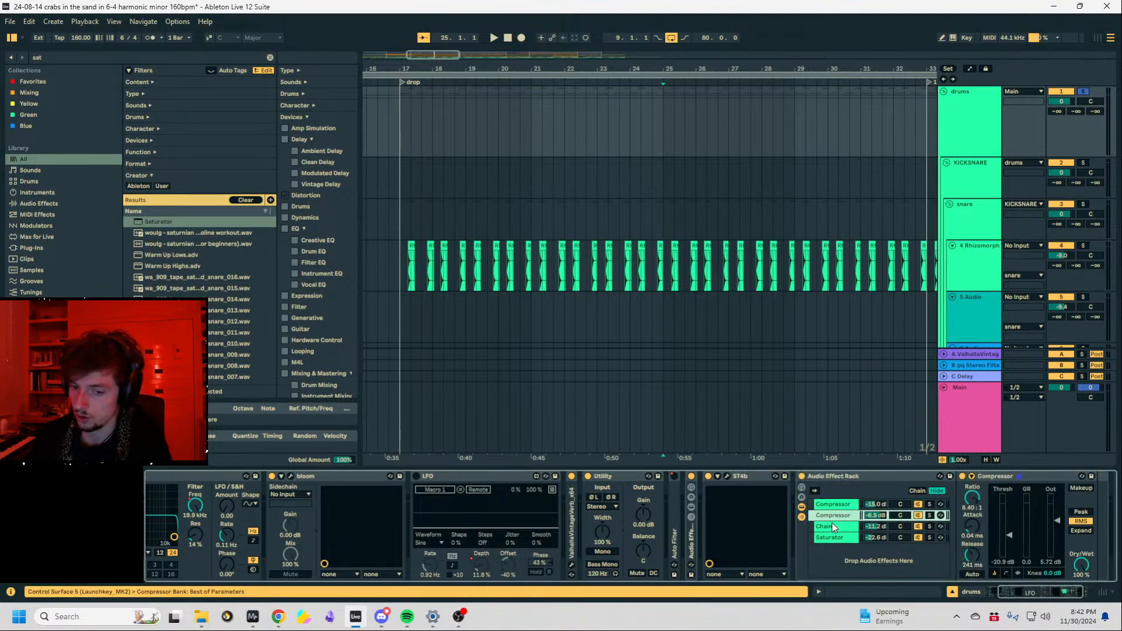
{"action": "left_click", "coordinate": [832, 526]}
{"action": "left_click", "coordinate": [833, 537]}
{"action": "left_click", "coordinate": [833, 527]}
{"action": "left_click", "coordinate": [832, 517]}
{"action": "left_click", "coordinate": [831, 507]}
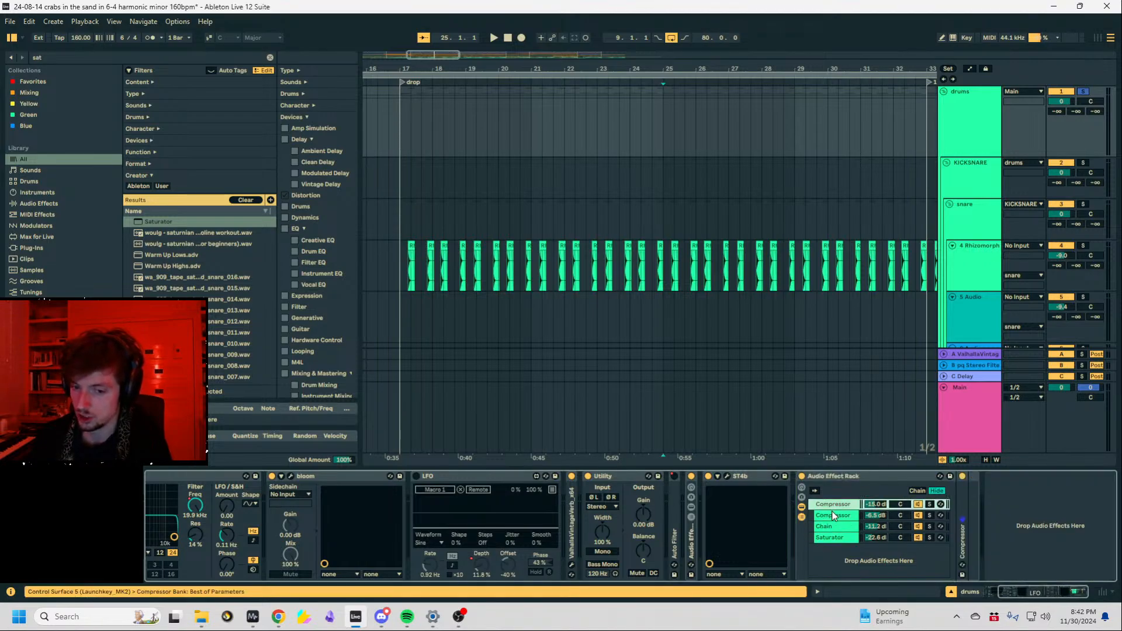
{"action": "left_click", "coordinate": [833, 516]}
{"action": "left_click", "coordinate": [834, 527]}
{"action": "left_click", "coordinate": [834, 537]}
{"action": "left_click", "coordinate": [833, 527]}
{"action": "left_click", "coordinate": [832, 517]}
{"action": "left_click", "coordinate": [831, 507]}
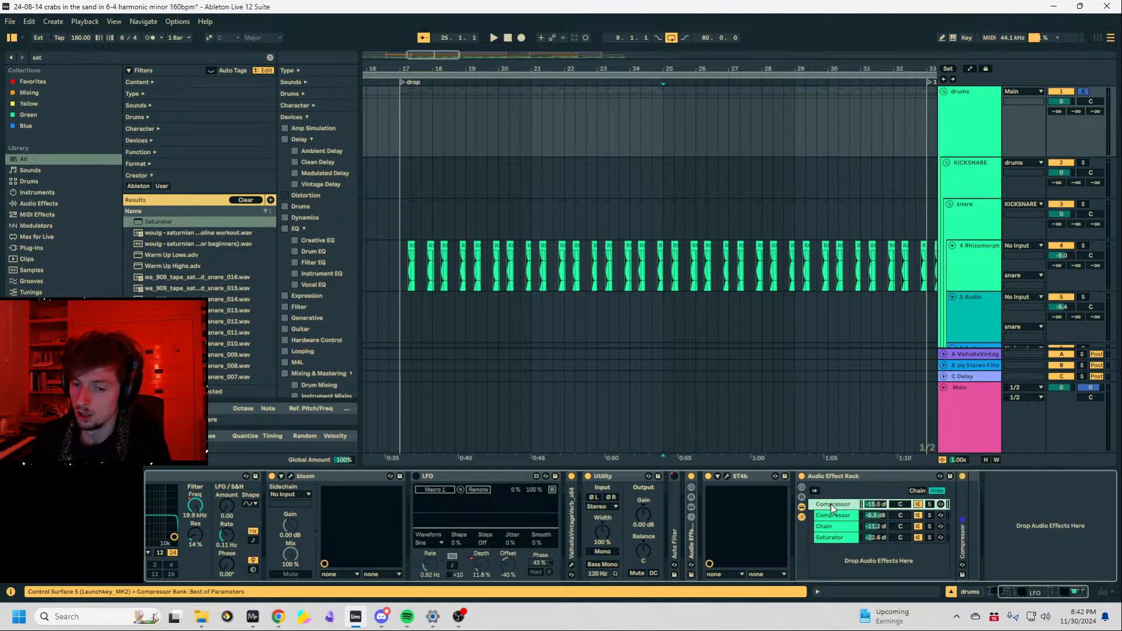
{"action": "double_click", "coordinate": [966, 519]}
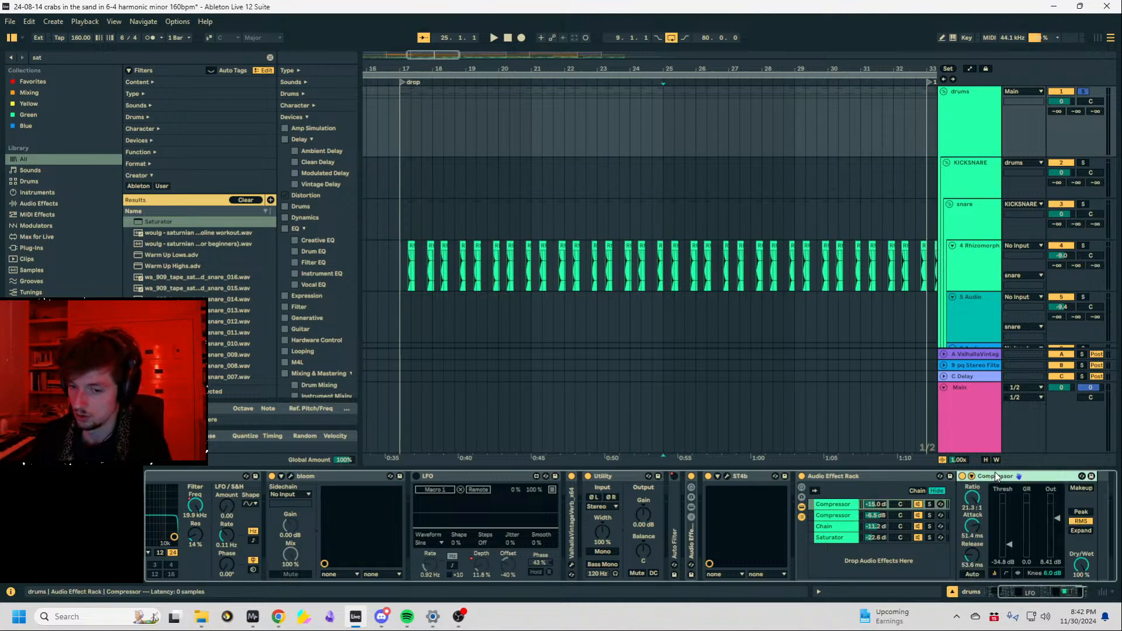
Delete the parallel Audio Effect Rack from the drums group and fold the group's tracks.
{"action": "left_click", "coordinate": [863, 476]}
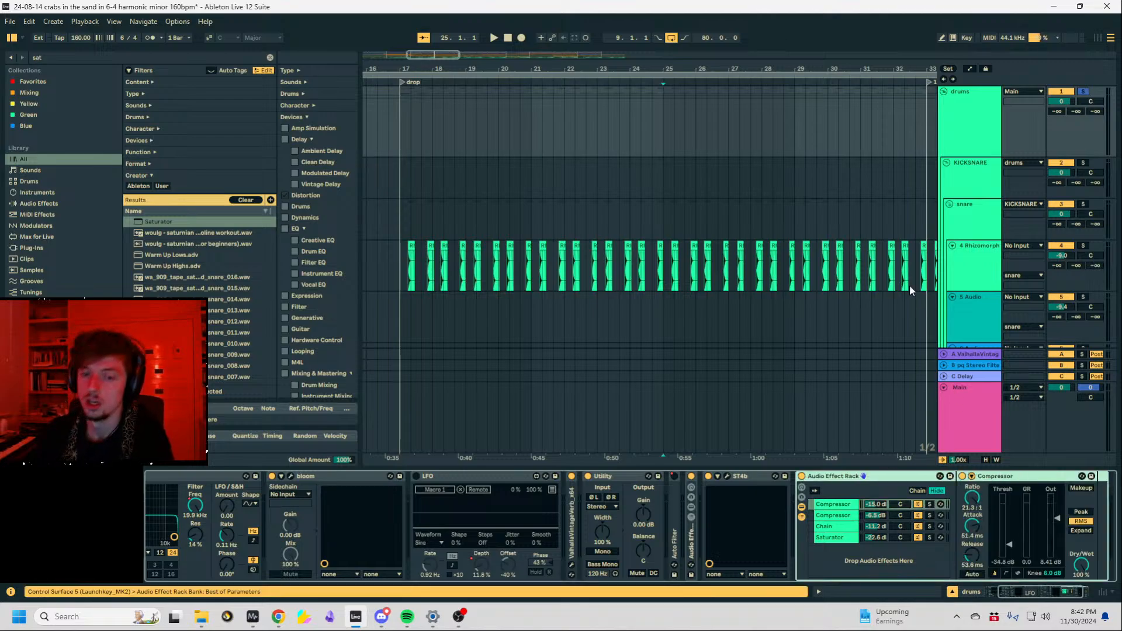
{"action": "key", "text": "Delete"}
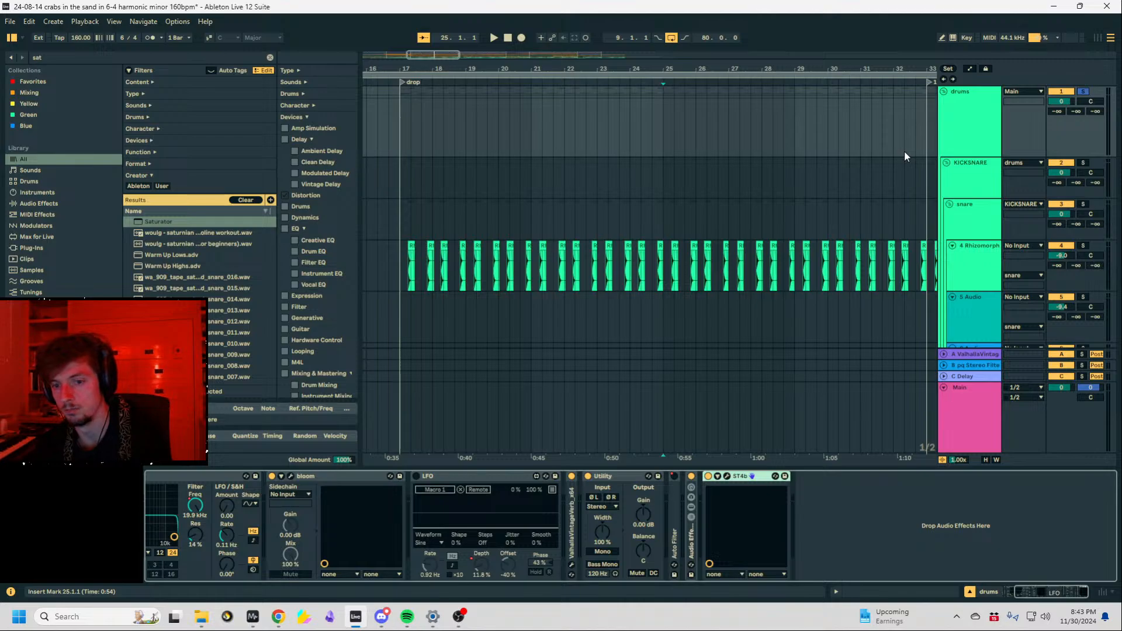
{"action": "left_click", "coordinate": [975, 115]}
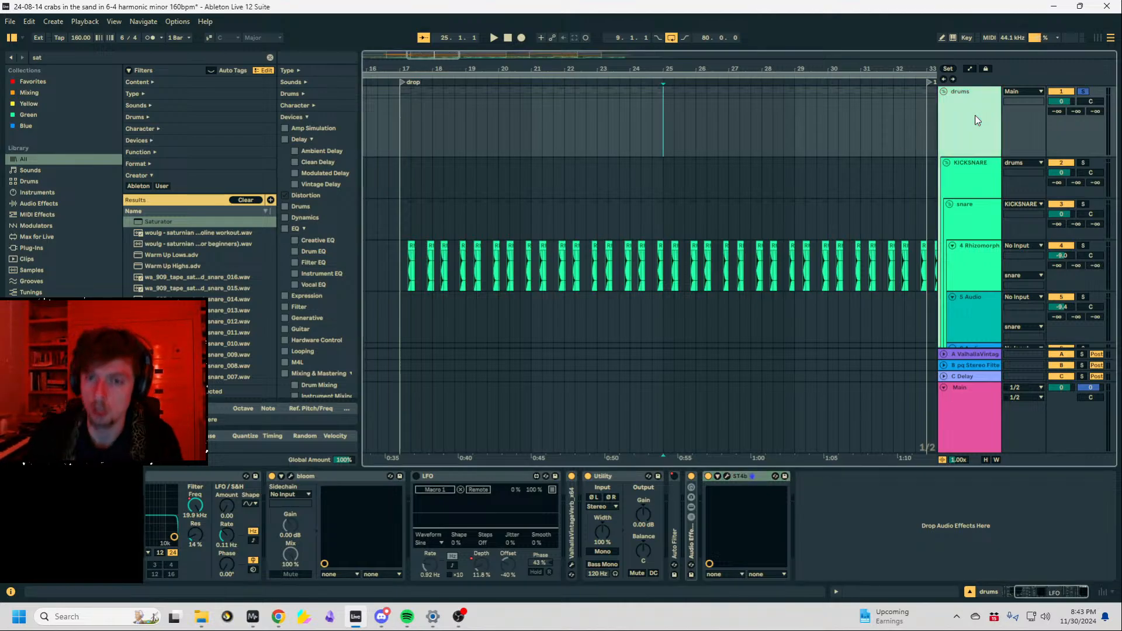
{"action": "left_click", "coordinate": [944, 92]}
Inspect the device chains on the chords/melody, bubbly, sounds and FX groups and on the Main track.
{"action": "left_click", "coordinate": [976, 171]}
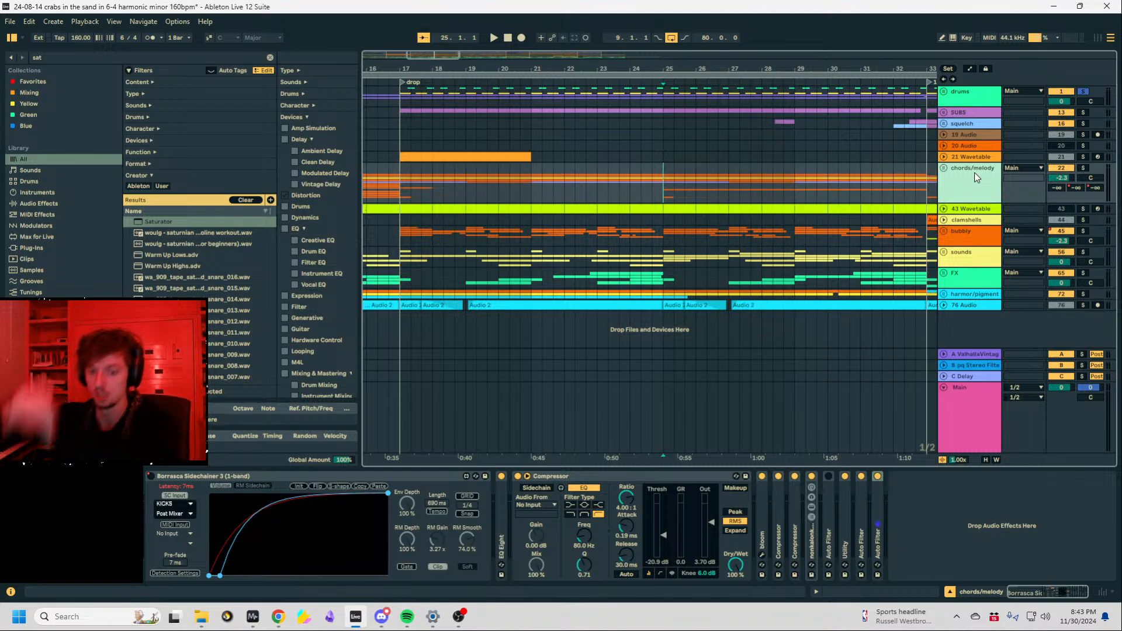
{"action": "left_click", "coordinate": [972, 233]}
{"action": "left_click", "coordinate": [959, 261]}
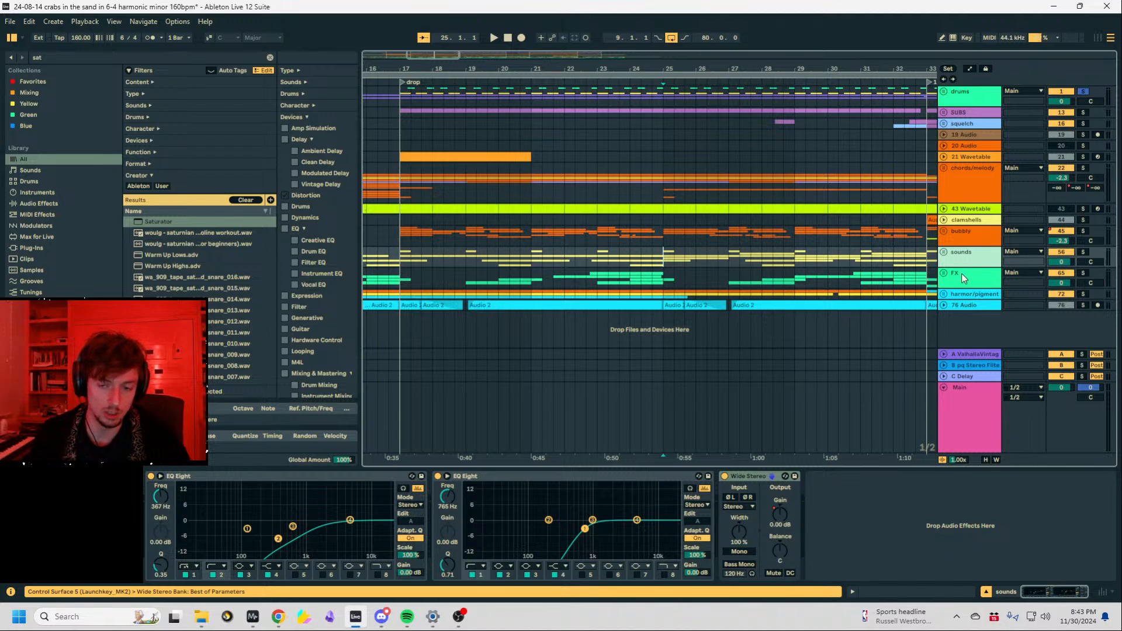
{"action": "left_click", "coordinate": [962, 272]}
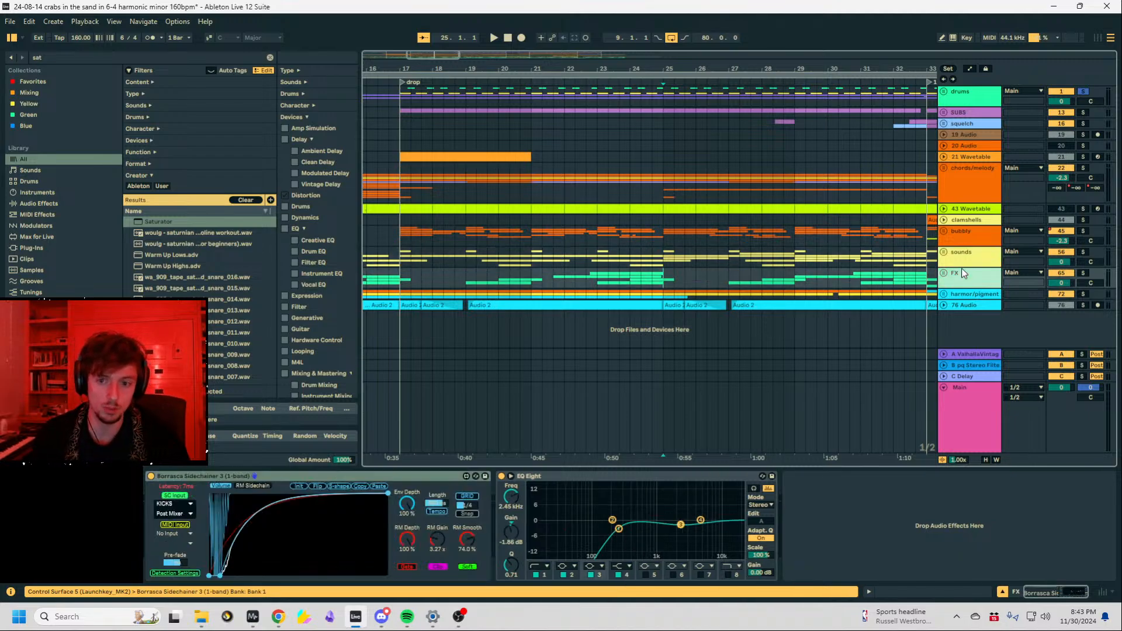
{"action": "key", "text": "Up"}
{"action": "left_click", "coordinate": [969, 420]}
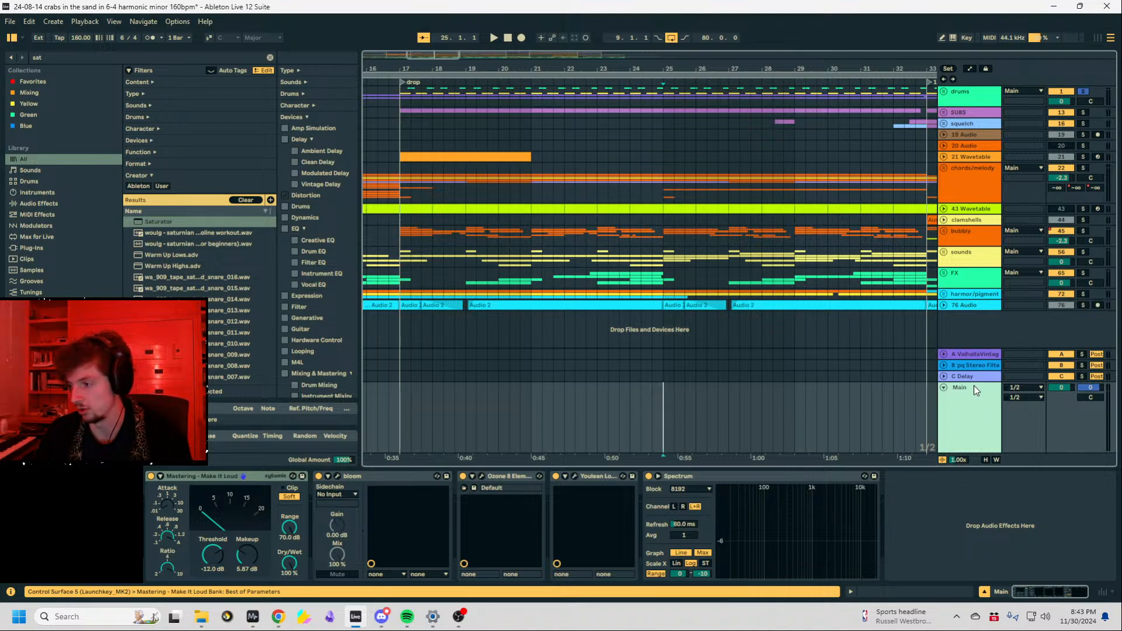
{"action": "left_click", "coordinate": [953, 282]}
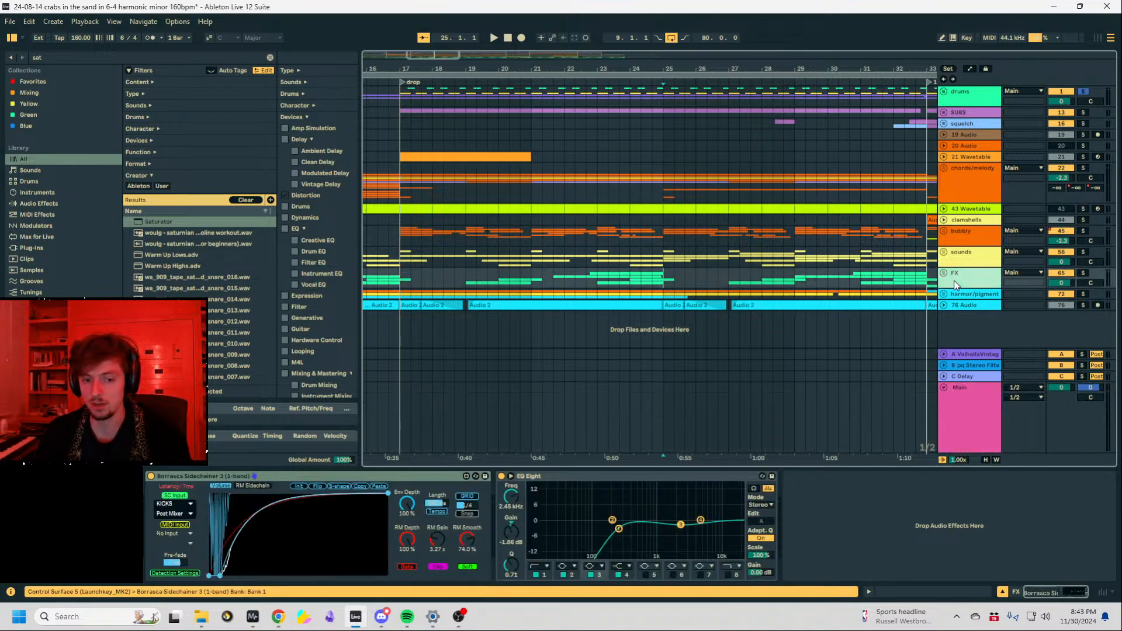
{"action": "left_click", "coordinate": [966, 257]}
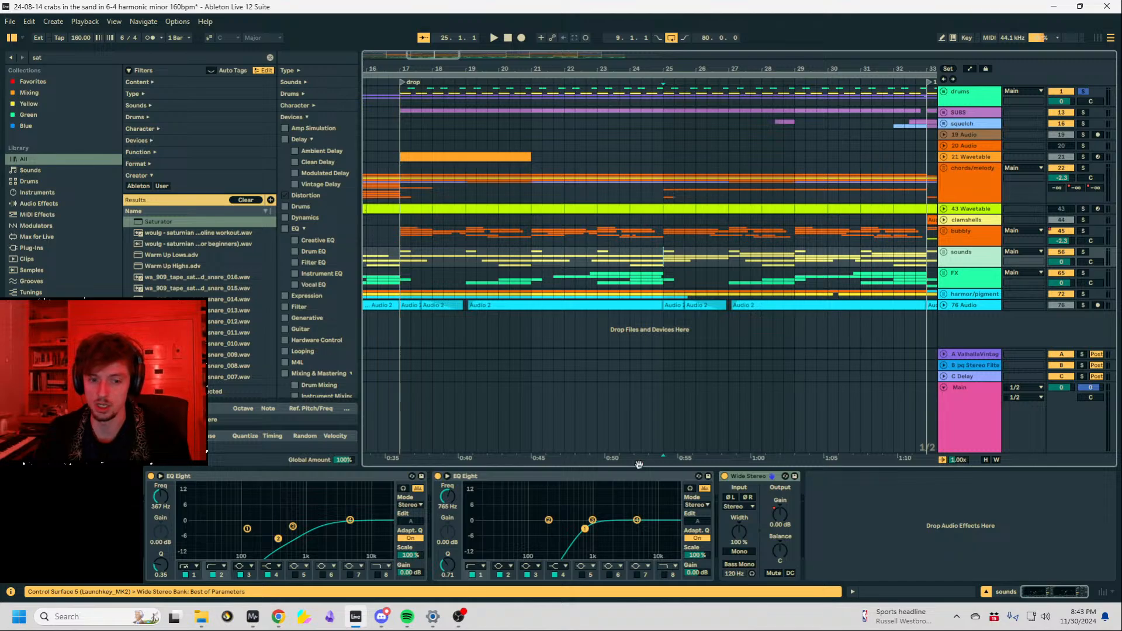
{"action": "left_click", "coordinate": [580, 474]}
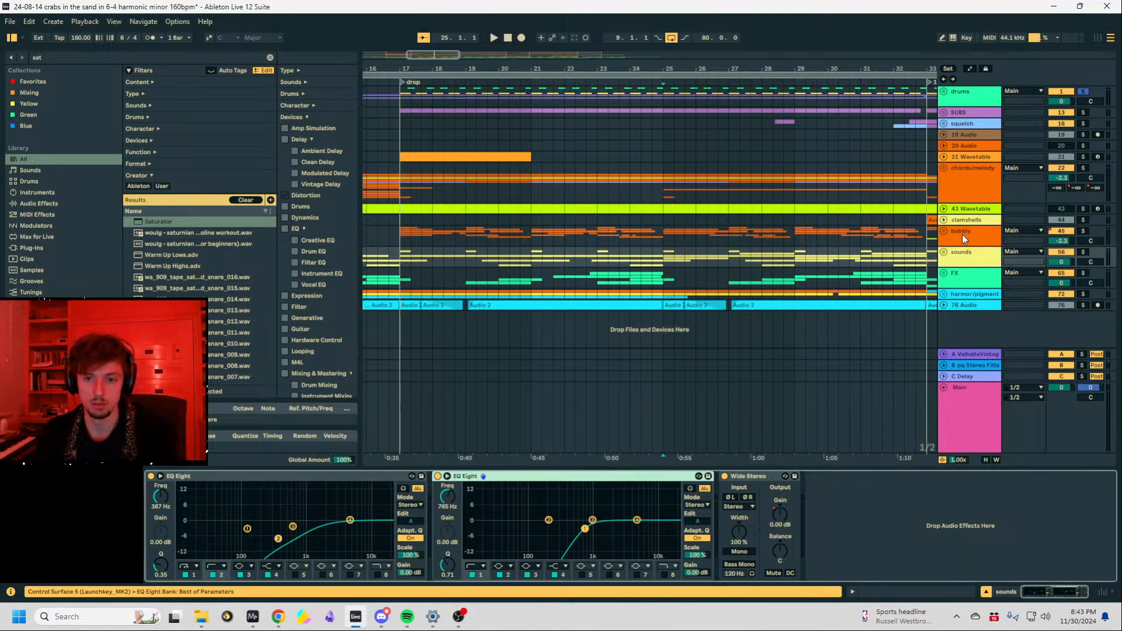
Solo the bubbly group and listen to it from bar 25.
{"action": "left_click", "coordinate": [963, 234]}
{"action": "left_click", "coordinate": [1083, 231]}
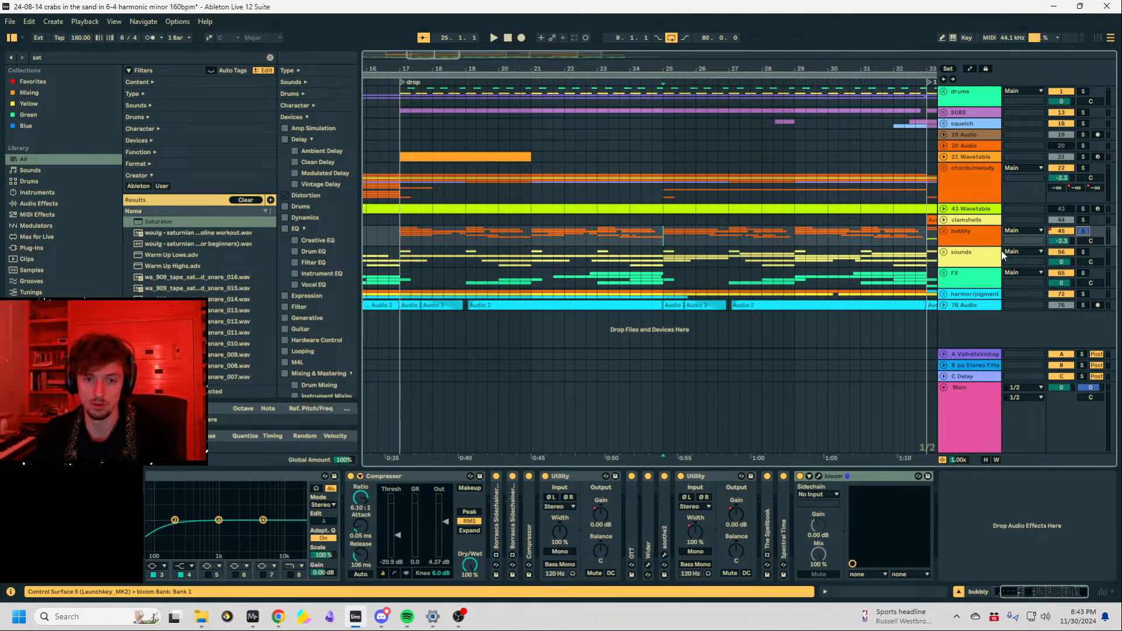
{"action": "key", "text": "space"}
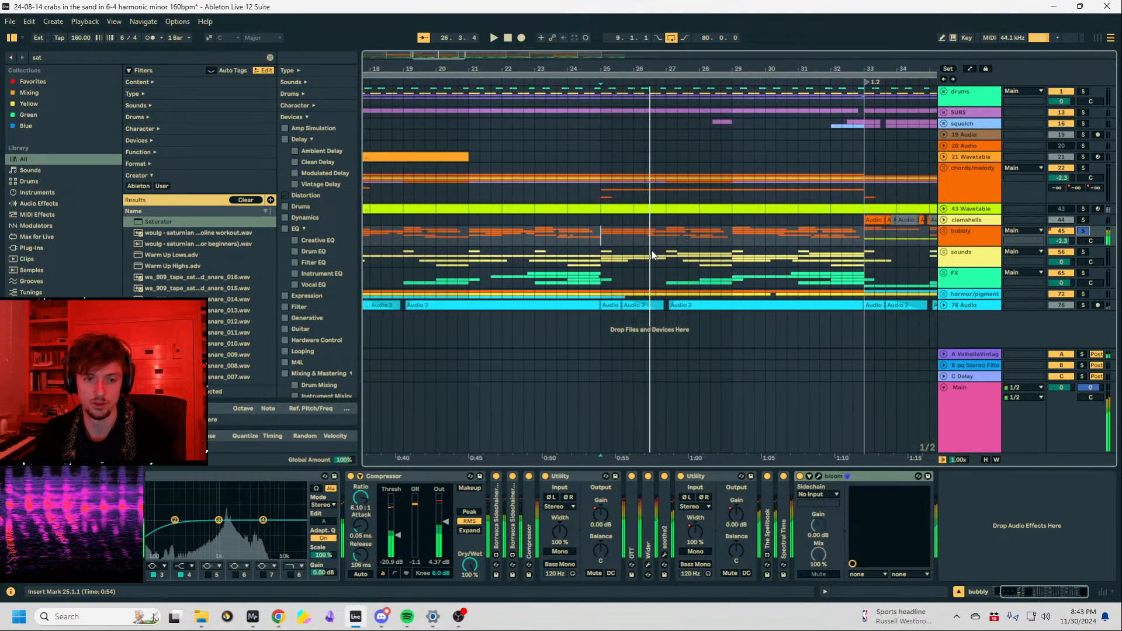
{"action": "key", "text": "space"}
Solo the chords/melody group and play it from bar 25.
{"action": "left_click", "coordinate": [982, 175]}
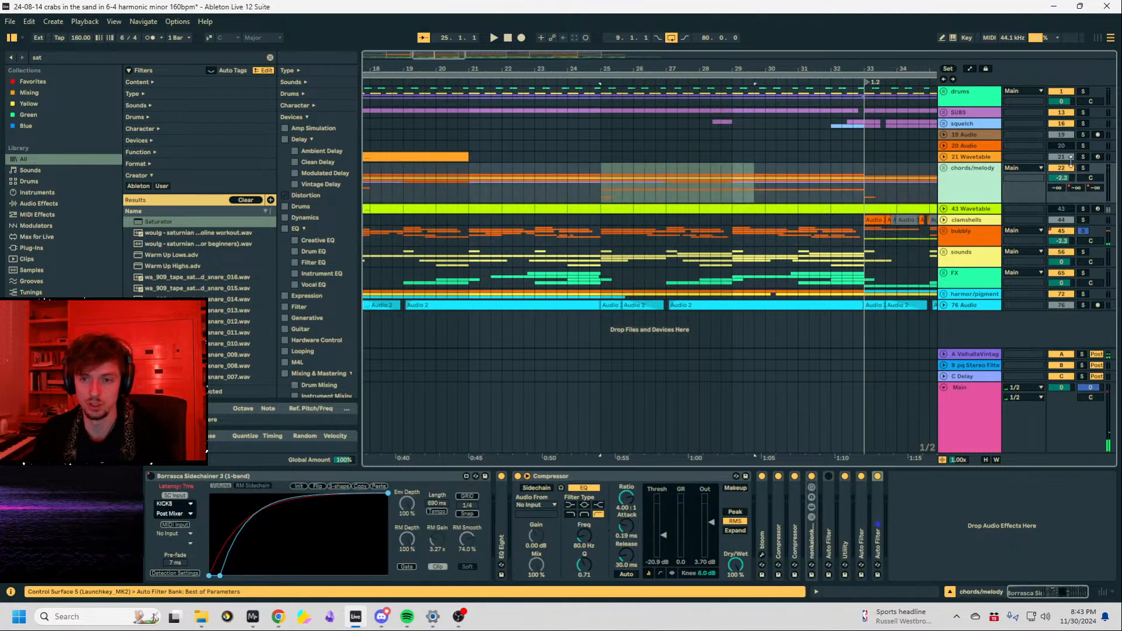
{"action": "left_click", "coordinate": [1084, 168]}
{"action": "left_click", "coordinate": [603, 188]}
{"action": "key", "text": "space"}
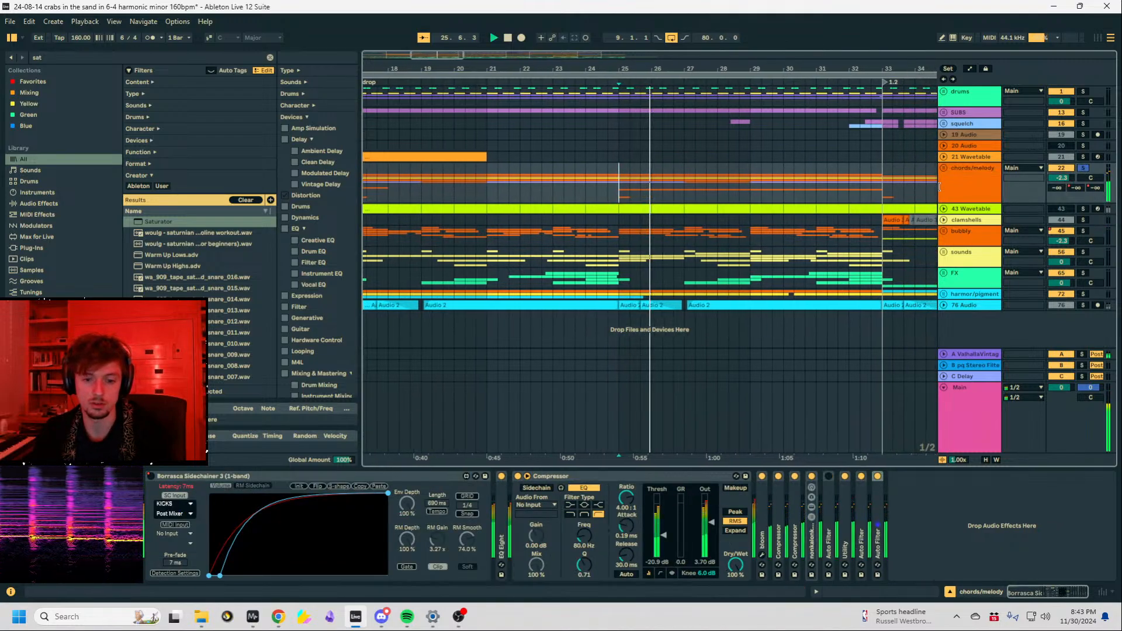
Display the Main track's device chain, place the insert marker at bar 25 and clear the browser search.
{"action": "left_click", "coordinate": [958, 192]}
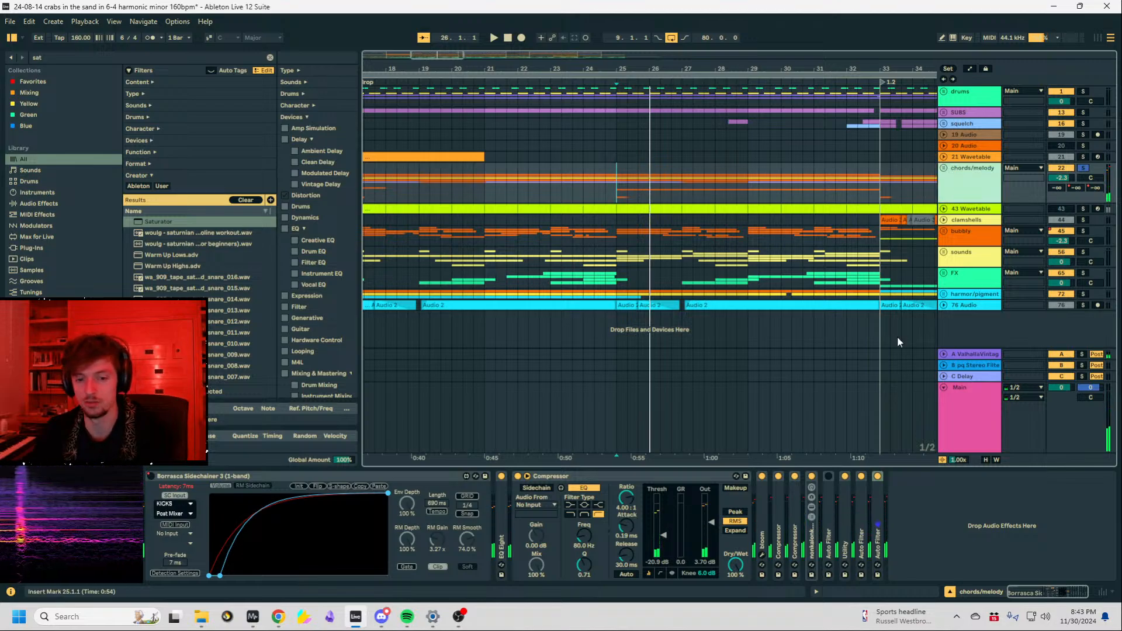
{"action": "left_click", "coordinate": [966, 418]}
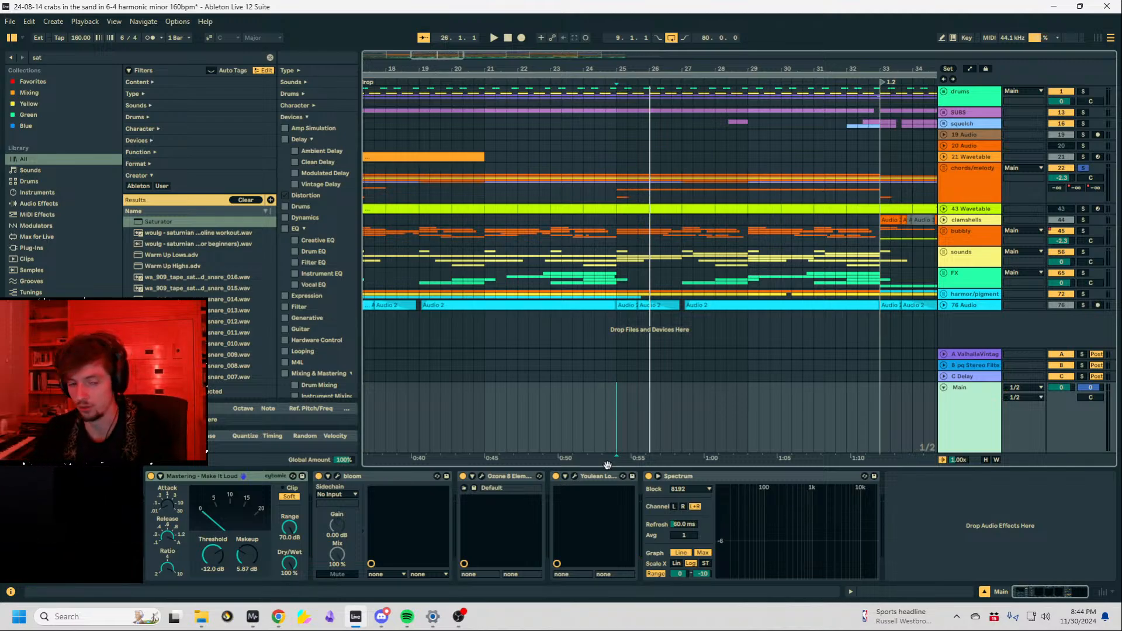
{"action": "left_click", "coordinate": [621, 410]}
{"action": "left_click", "coordinate": [618, 404]}
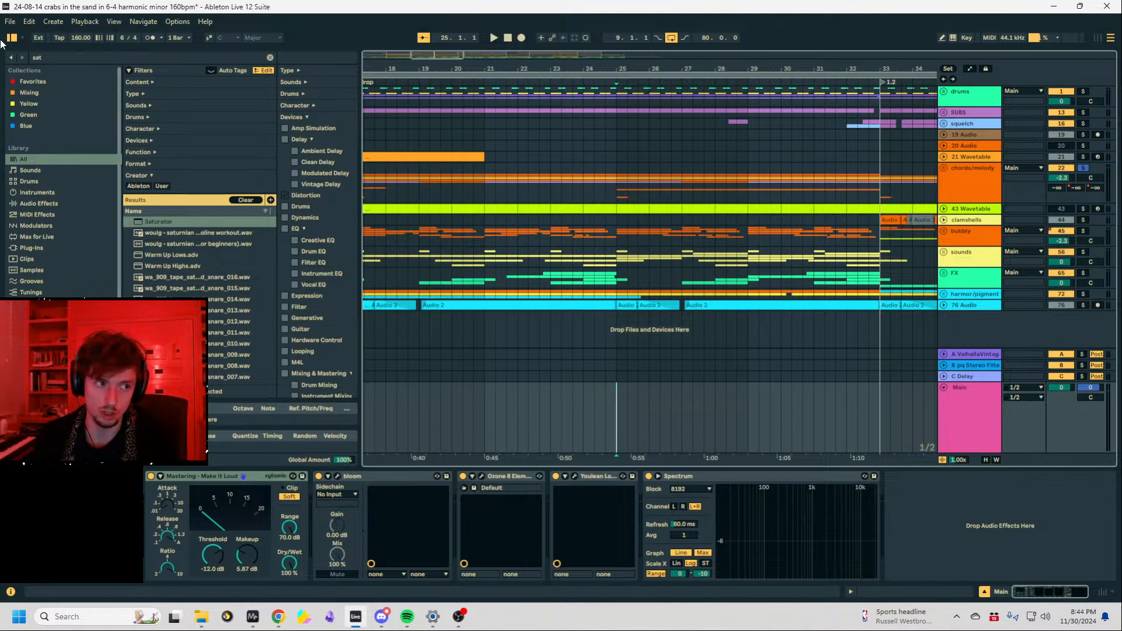
{"action": "key", "text": "ctrl+f"}
{"action": "key", "text": "BackSpace"}
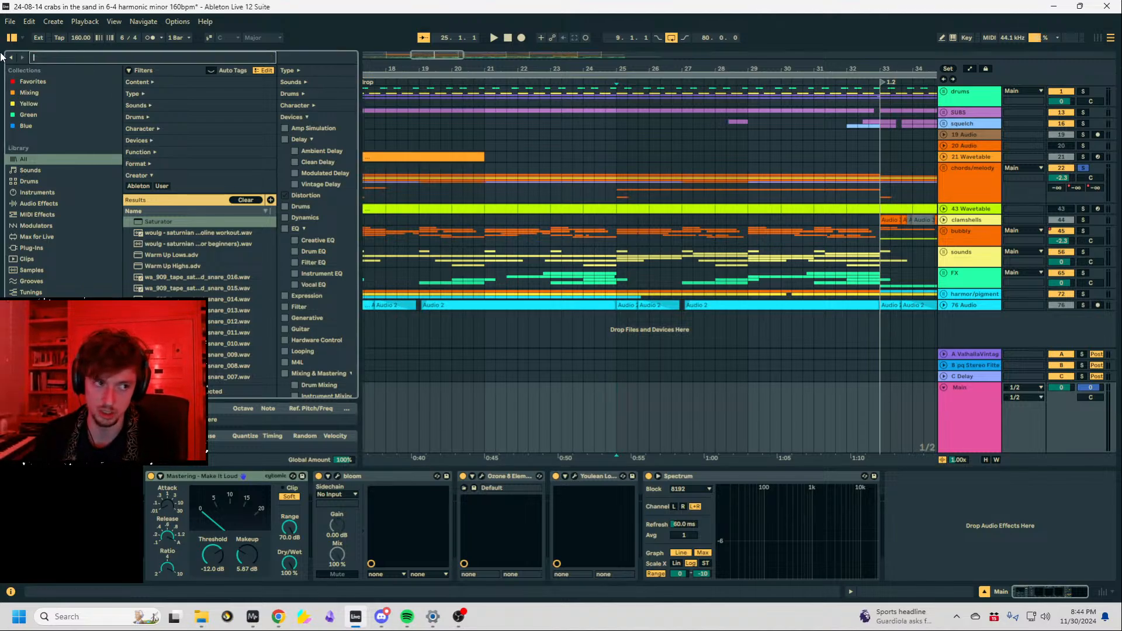
Open Youlean Loudness Meter 2 on the Main track, examine its loudness history and LUFS readings, and close it.
{"action": "left_click", "coordinate": [517, 479]}
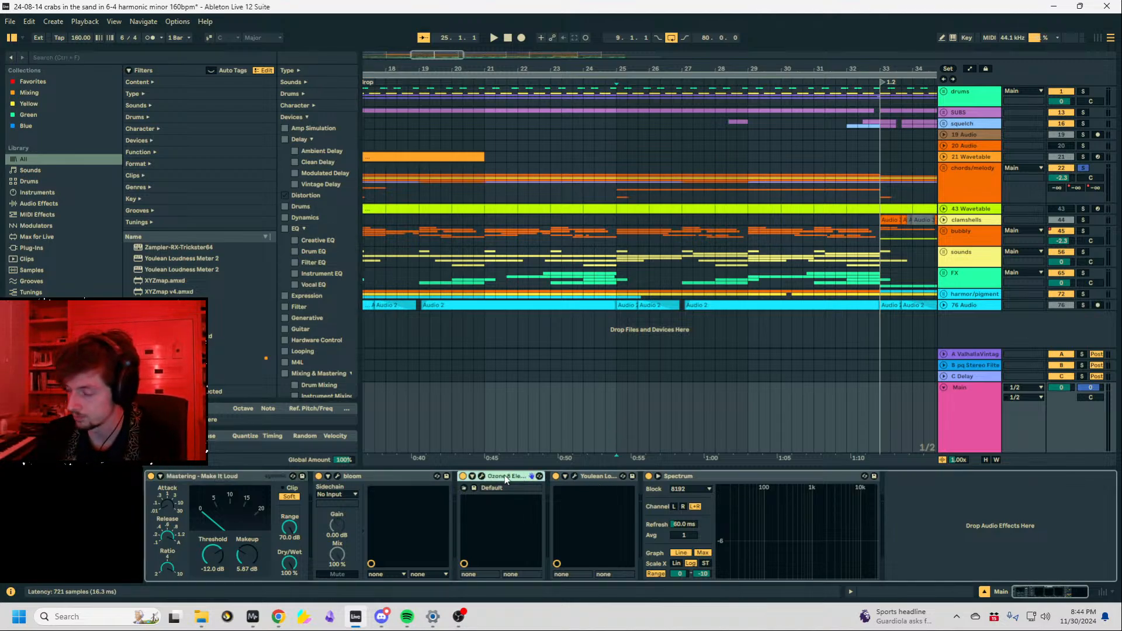
{"action": "left_click", "coordinate": [574, 476]}
{"action": "left_click_drag", "start_coordinate": [670, 120], "coordinate": [724, 124]}
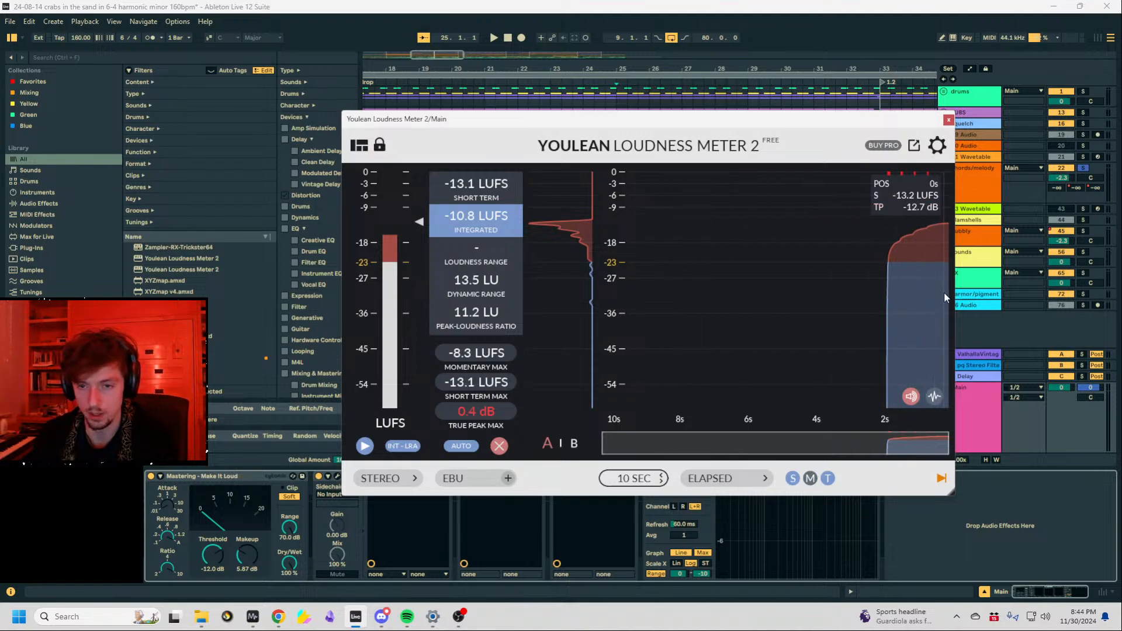
{"action": "mouse_move", "coordinate": [943, 293]}
{"action": "left_mouse_down"}
{"action": "mouse_move", "coordinate": [893, 300]}
{"action": "mouse_move", "coordinate": [944, 294]}
{"action": "left_mouse_up"}
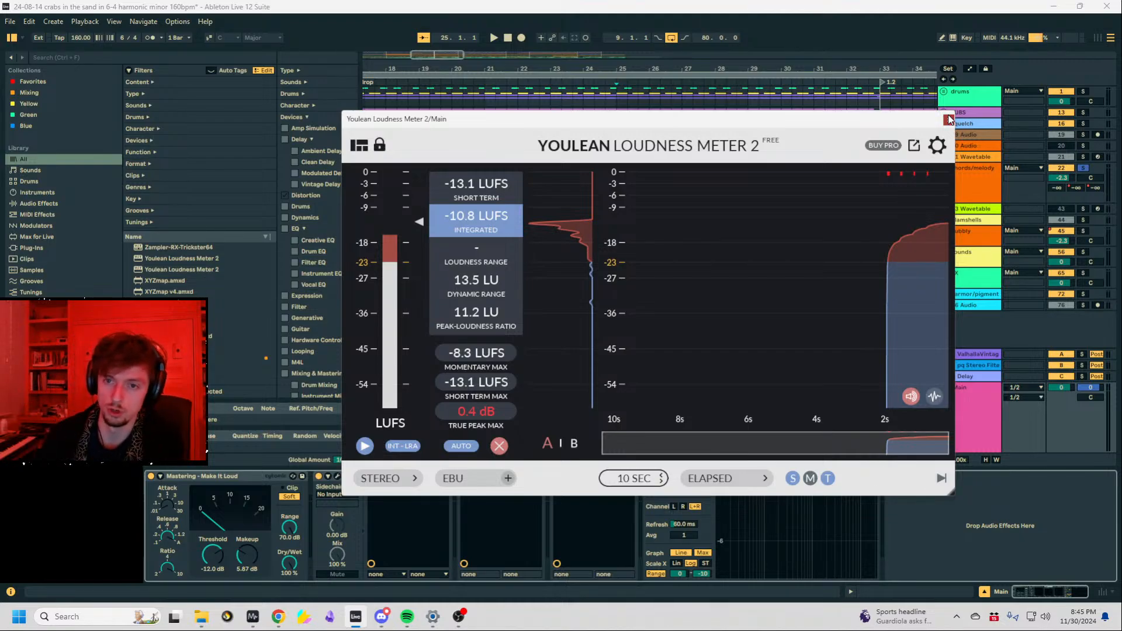
{"action": "left_click", "coordinate": [948, 119]}
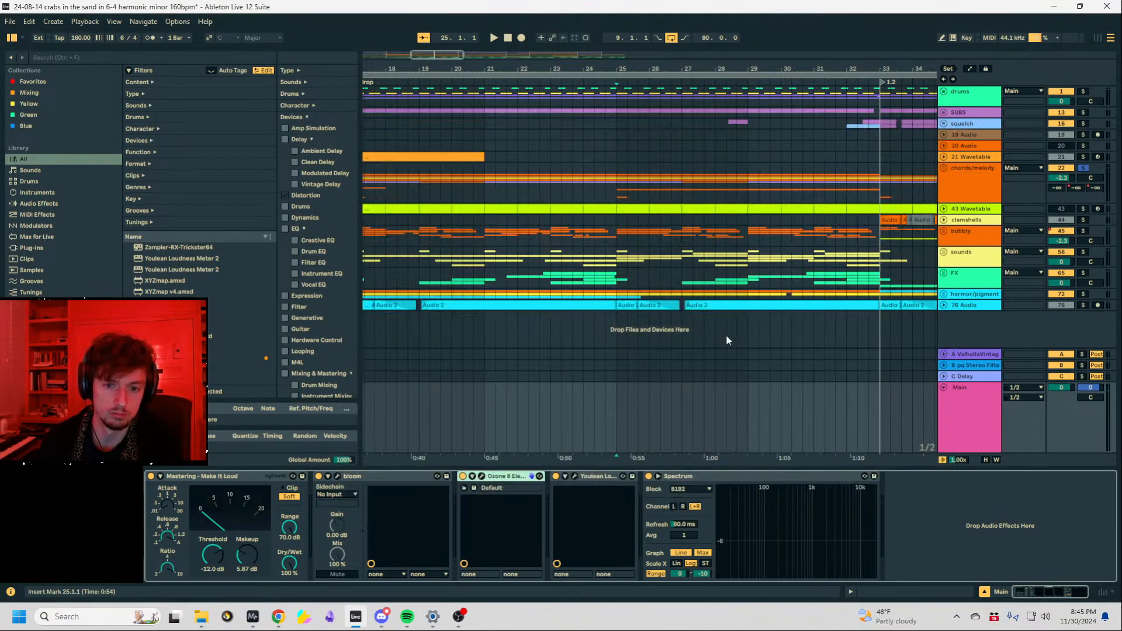
Check the device chains on the sounds, clamshells, chords/melody and bubbly tracks, and return to the Main track's chain at bar 26.
{"action": "left_click", "coordinate": [979, 263]}
{"action": "left_click", "coordinate": [980, 222]}
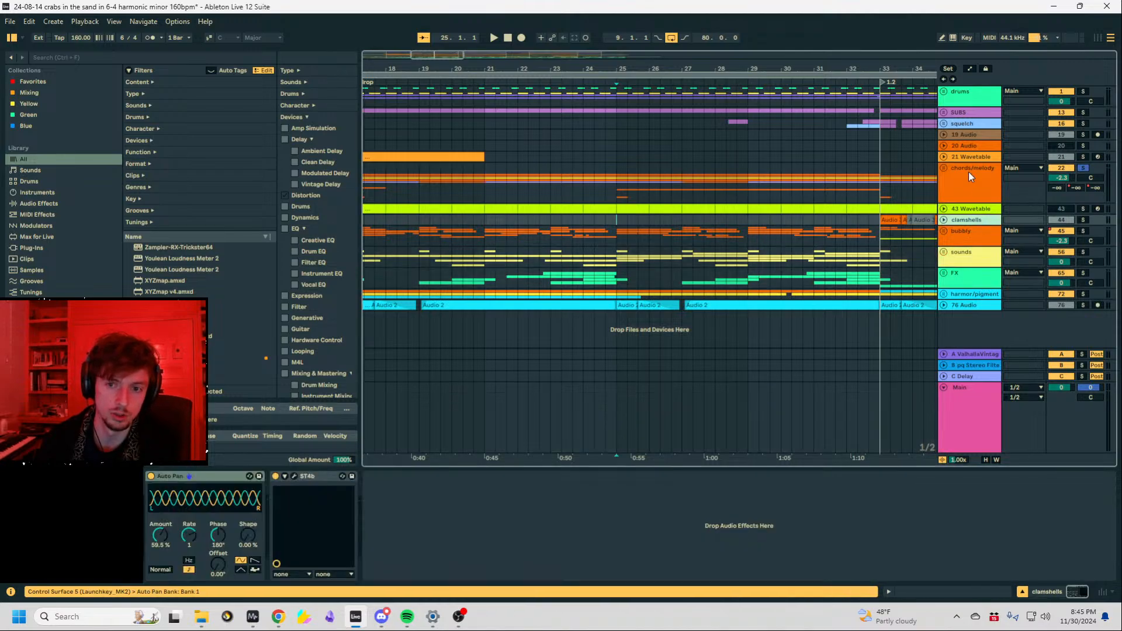
{"action": "left_click", "coordinate": [970, 172]}
{"action": "left_click", "coordinate": [975, 237]}
{"action": "left_click", "coordinate": [967, 394]}
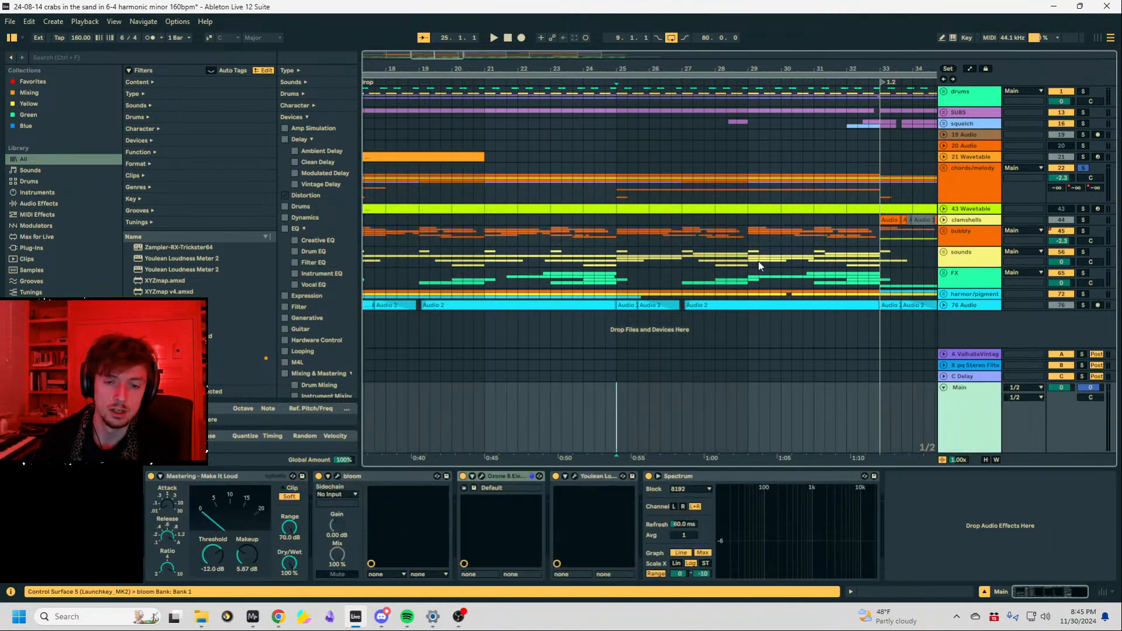
{"action": "left_click", "coordinate": [648, 263]}
{"action": "left_click", "coordinate": [983, 429]}
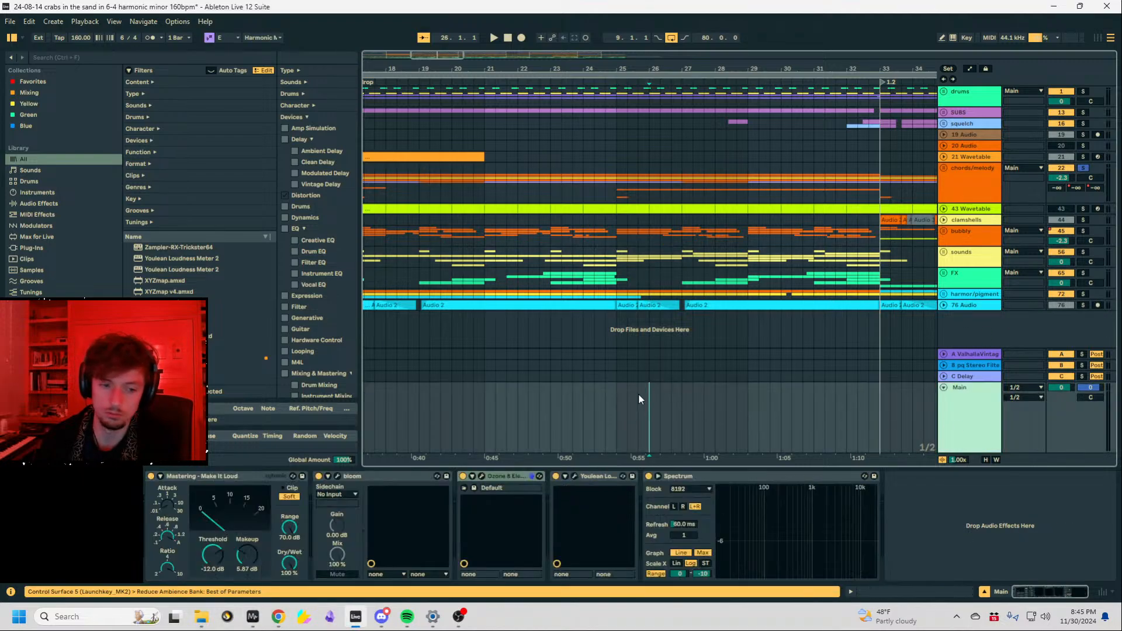
Reopen the Main track's loudness meter for another brief look and close it again.
{"action": "left_click", "coordinate": [575, 476]}
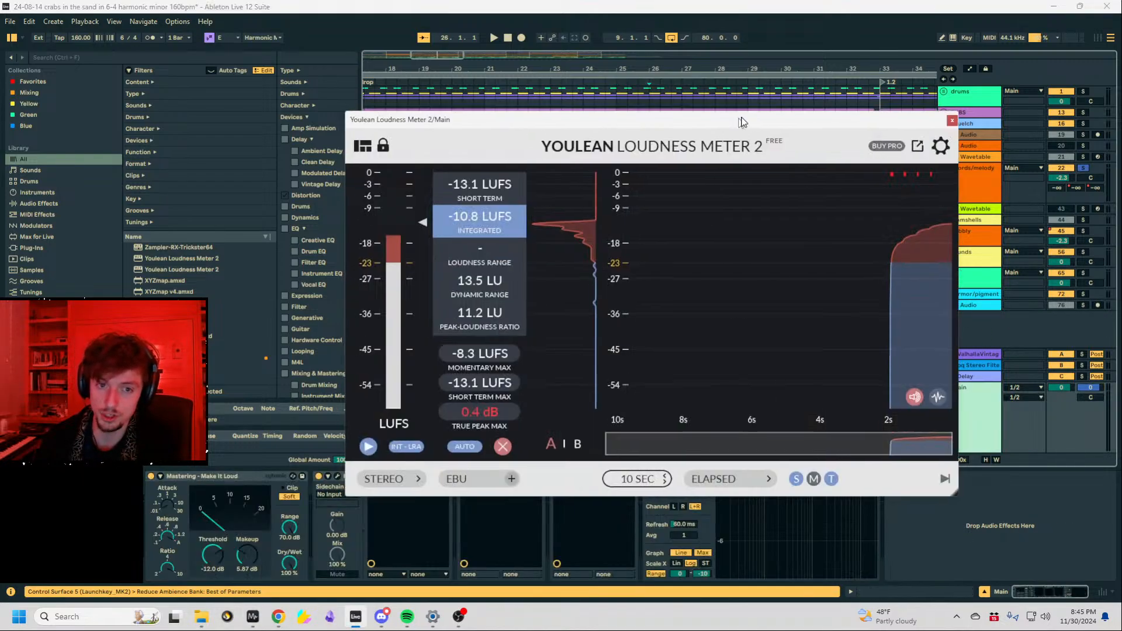
{"action": "left_click_drag", "start_coordinate": [742, 122], "coordinate": [760, 110]}
{"action": "left_click", "coordinate": [971, 108]}
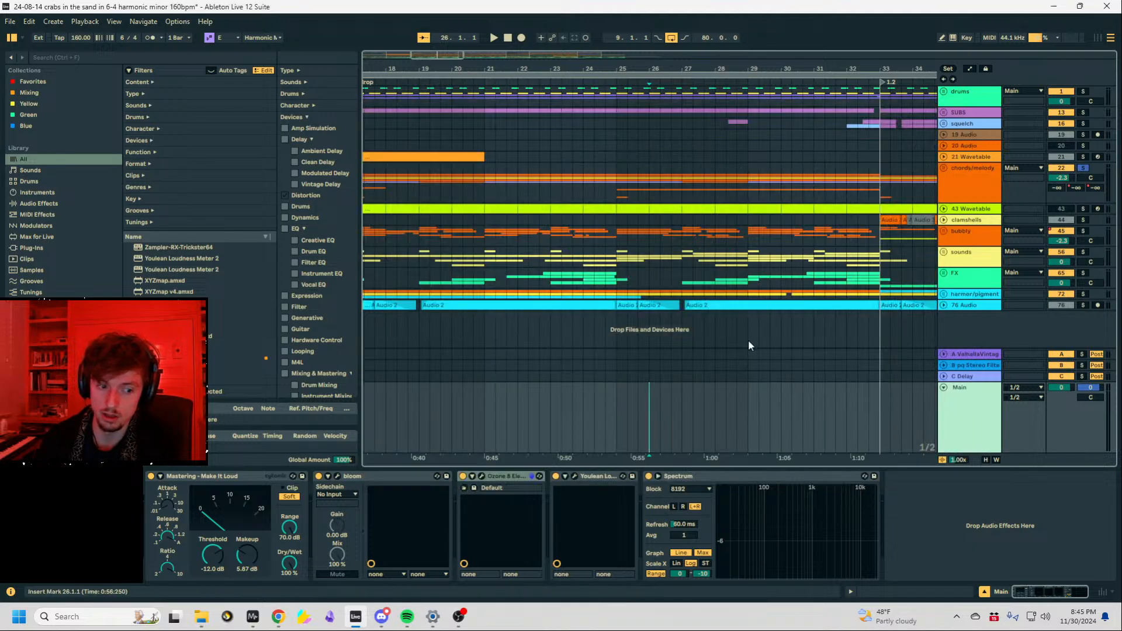
Review the bloom, Ozone 8 Elements and Make It Loud devices, search for "eq 8" and add EQ Eight to the Main track's chain.
{"action": "left_click", "coordinate": [374, 477]}
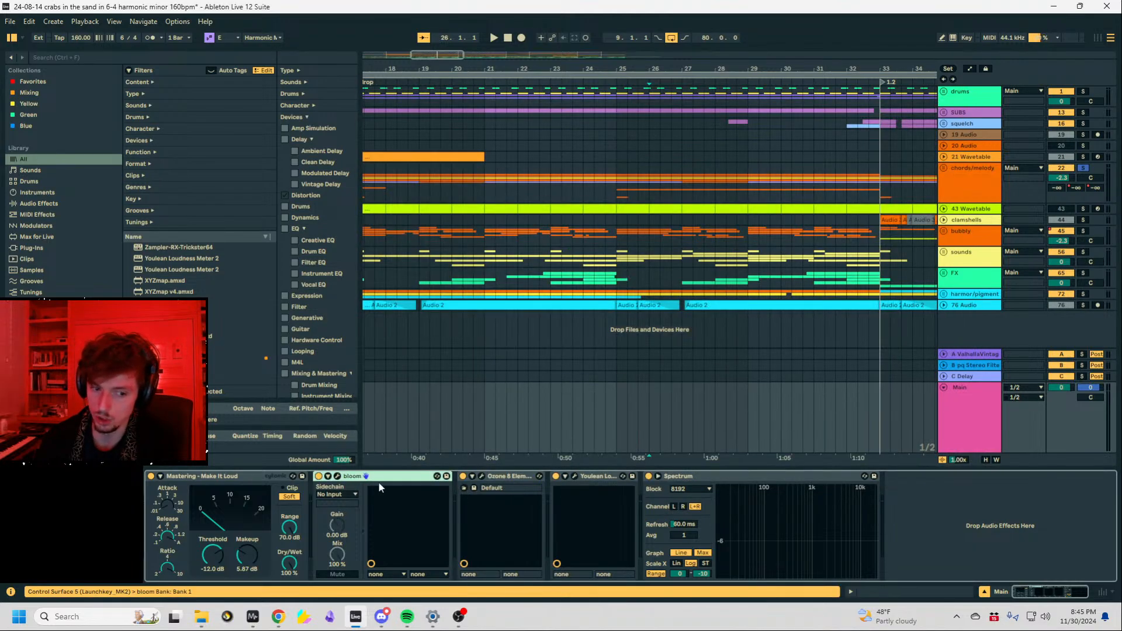
{"action": "left_click", "coordinate": [510, 477]}
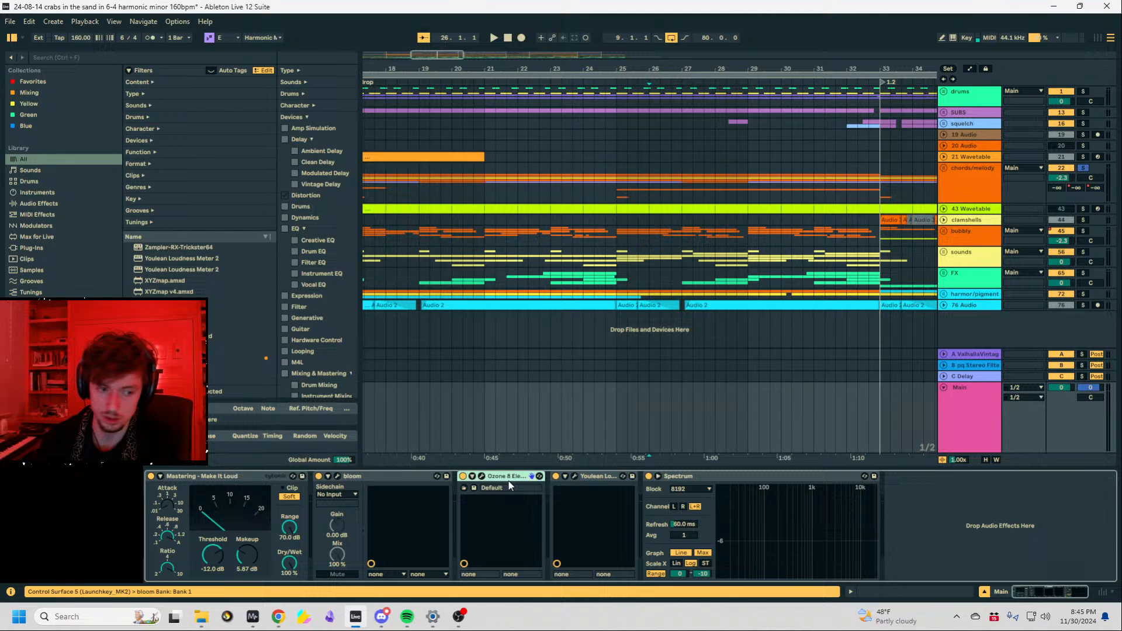
{"action": "left_click", "coordinate": [261, 480]}
{"action": "left_click", "coordinate": [96, 57]}
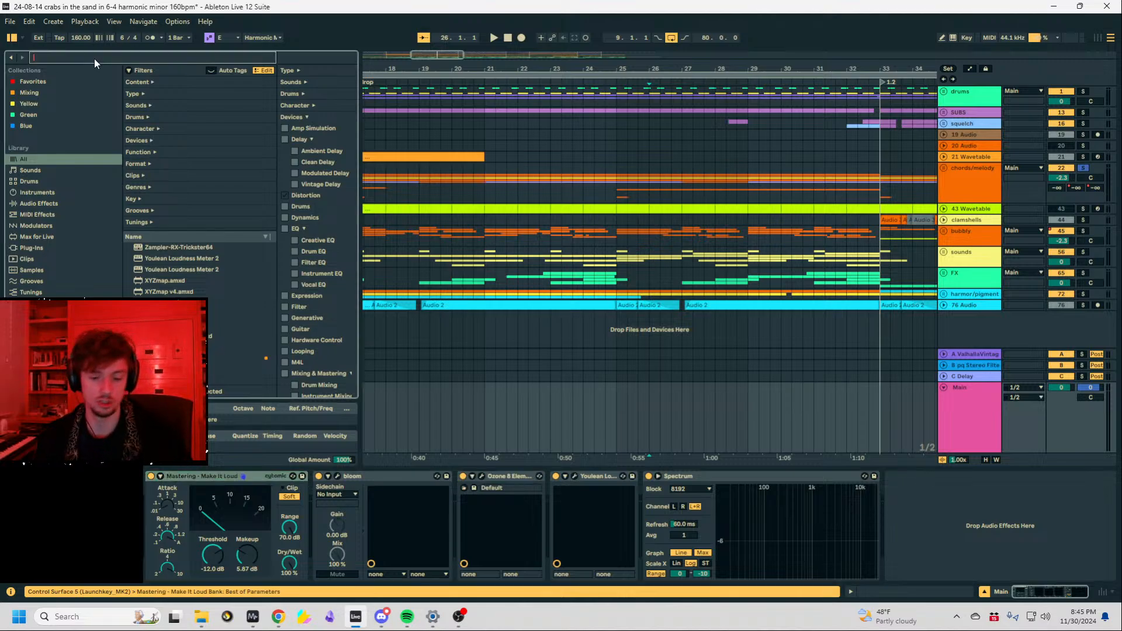
{"action": "type", "text": "eq 8"}
{"action": "left_click", "coordinate": [156, 174]}
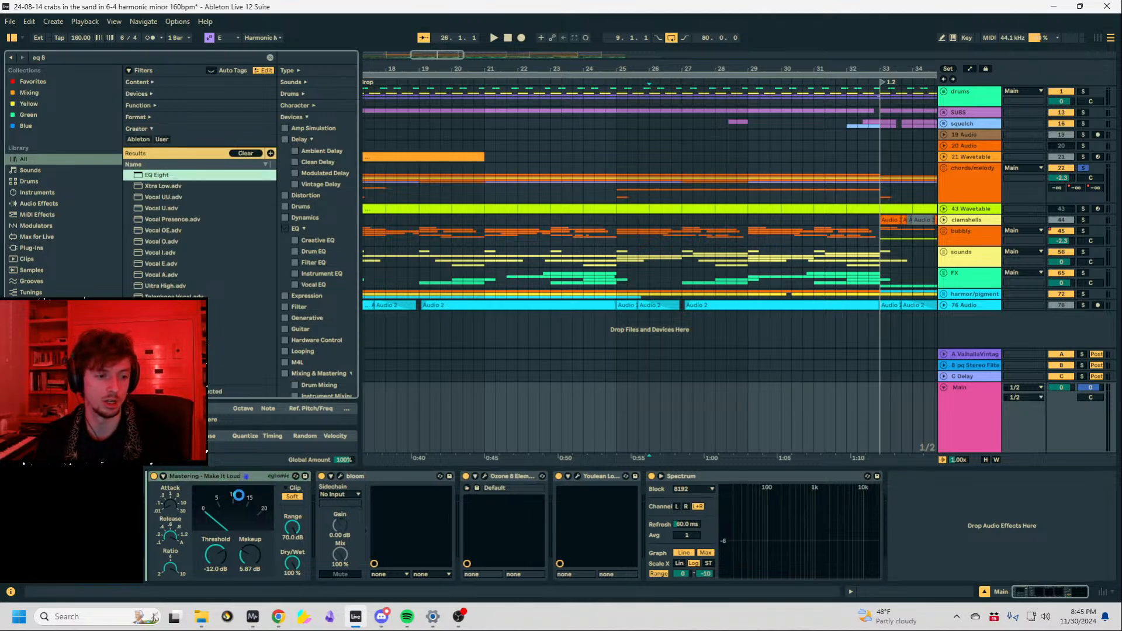
Switch the Main track's EQ Eight to M/S mode and change band 3 to a low-cut filter.
{"action": "left_click", "coordinate": [412, 506]}
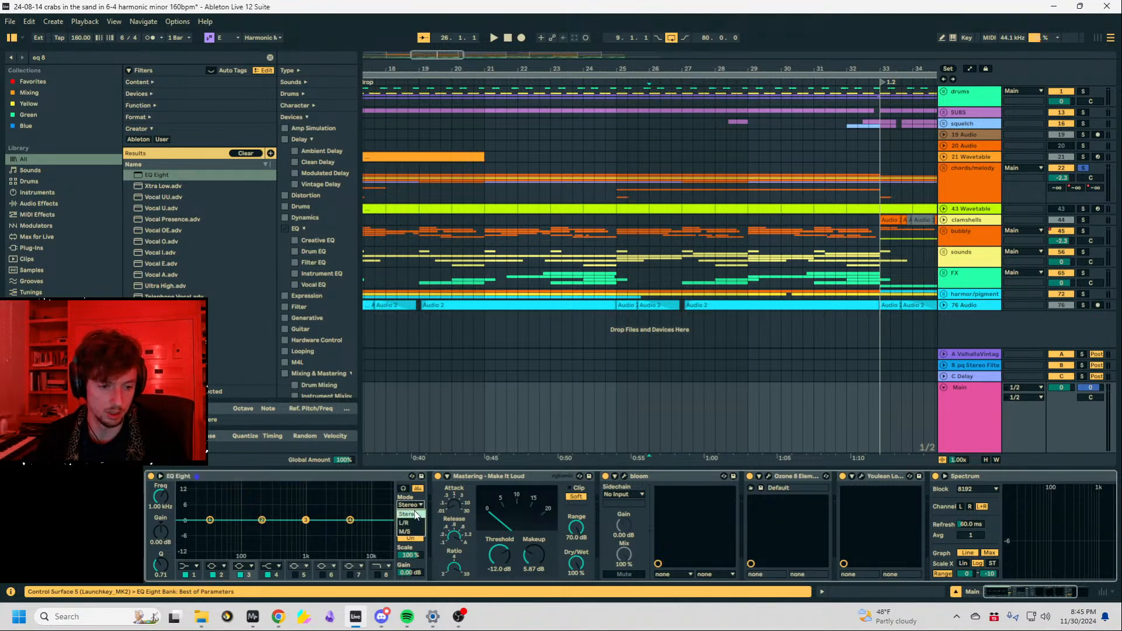
{"action": "left_click", "coordinate": [404, 531]}
{"action": "left_click", "coordinate": [239, 566]}
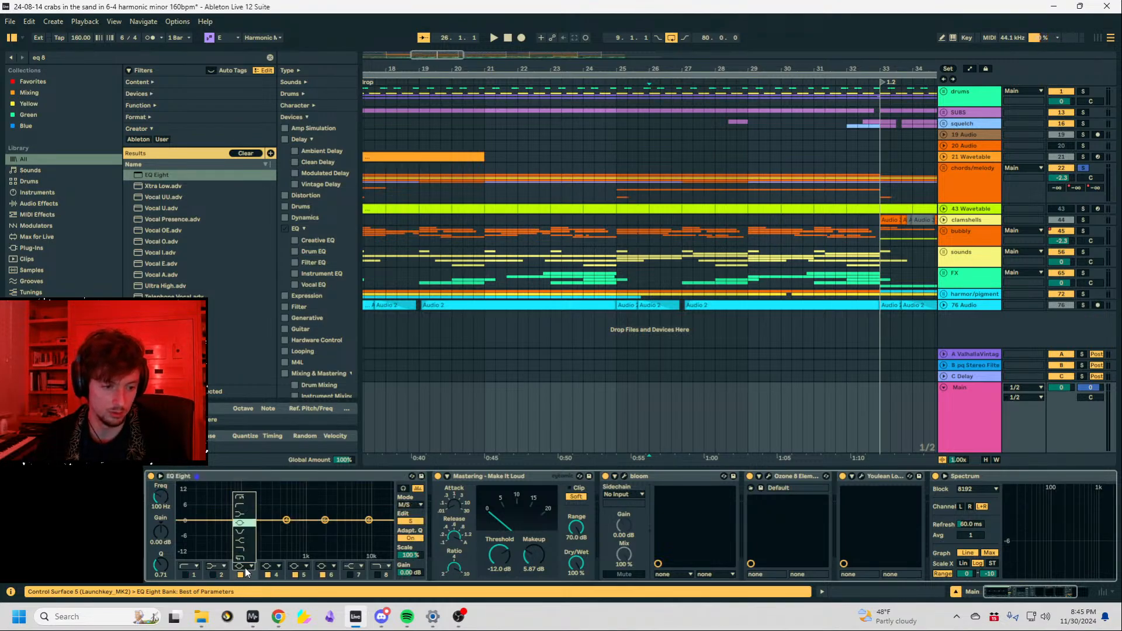
{"action": "left_click", "coordinate": [250, 497]}
Raise EQ Eight's band 3 low-cut frequency to 122 Hz while listening to the track.
{"action": "key", "text": "space"}
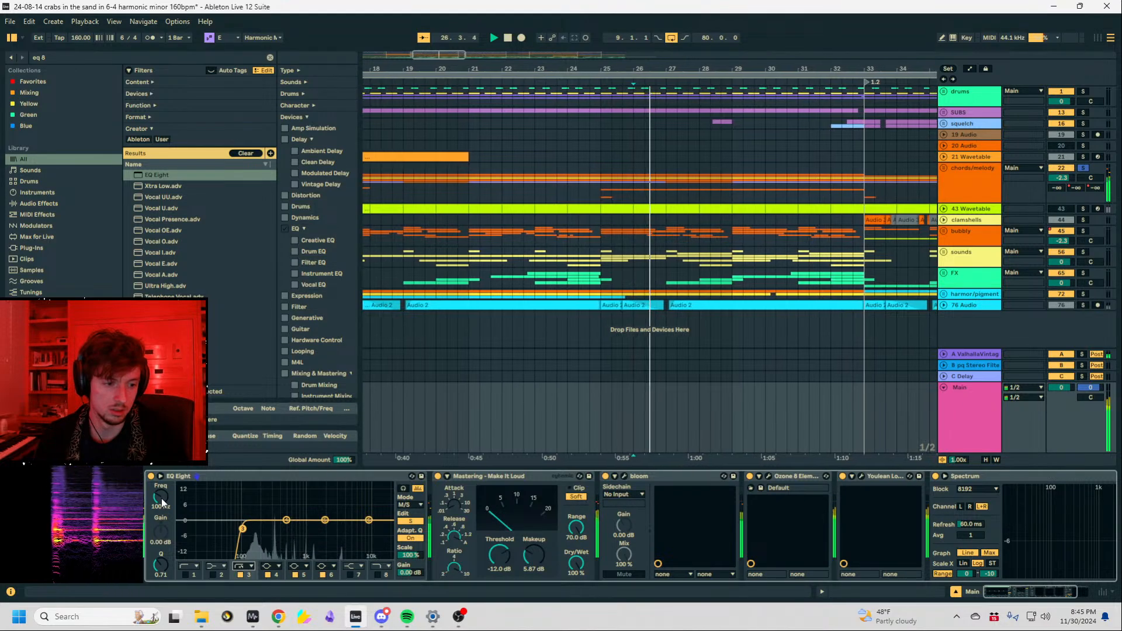
{"action": "mouse_move", "coordinate": [162, 502]}
{"action": "left_mouse_down"}
{"action": "mouse_move", "coordinate": [162, 517]}
{"action": "mouse_move", "coordinate": [162, 494]}
{"action": "left_mouse_up"}
{"action": "key", "text": "space"}
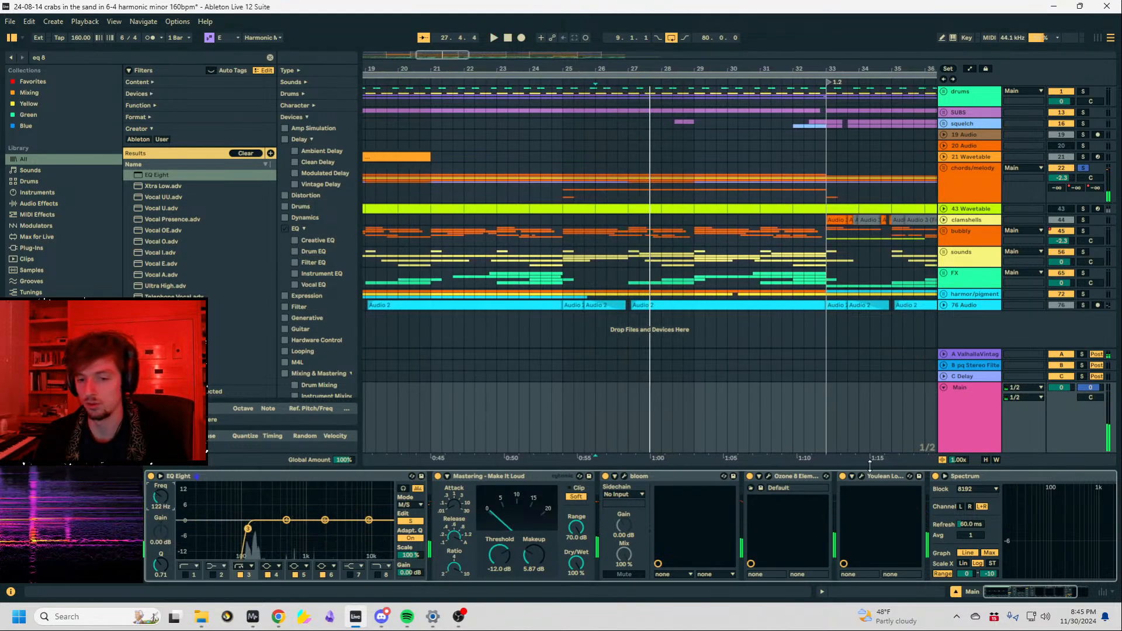
Unsolo the chords/melody group and audition the full mix with the low cut at 10 Hz, undoing that frequency change.
{"action": "left_click", "coordinate": [1085, 169]}
{"action": "key", "text": "space"}
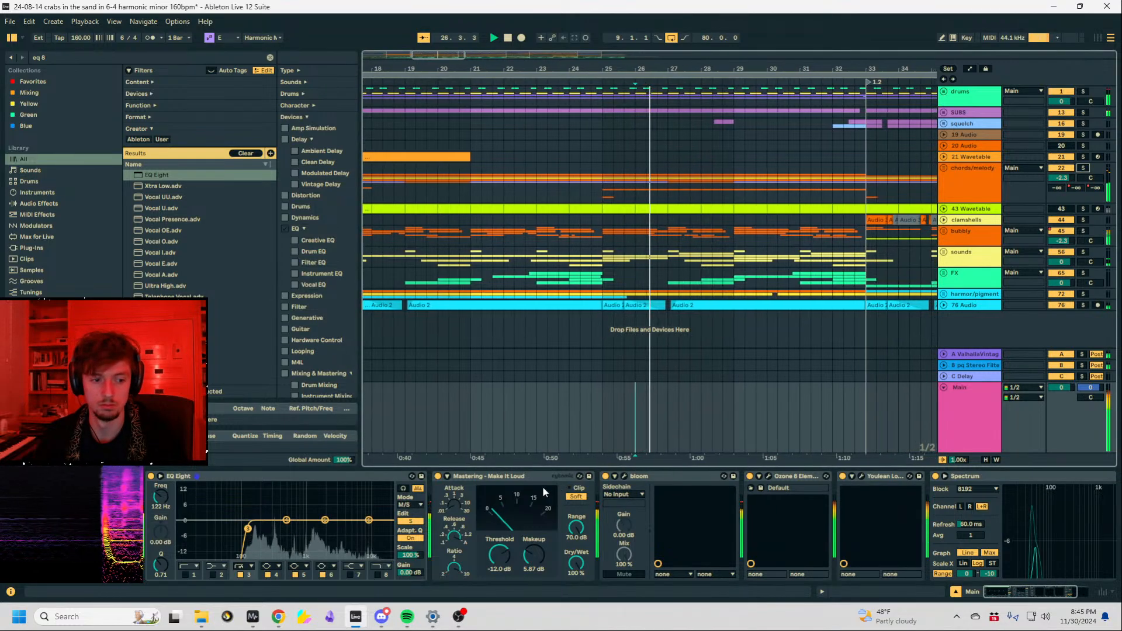
{"action": "left_click_drag", "start_coordinate": [162, 496], "coordinate": [162, 543]}
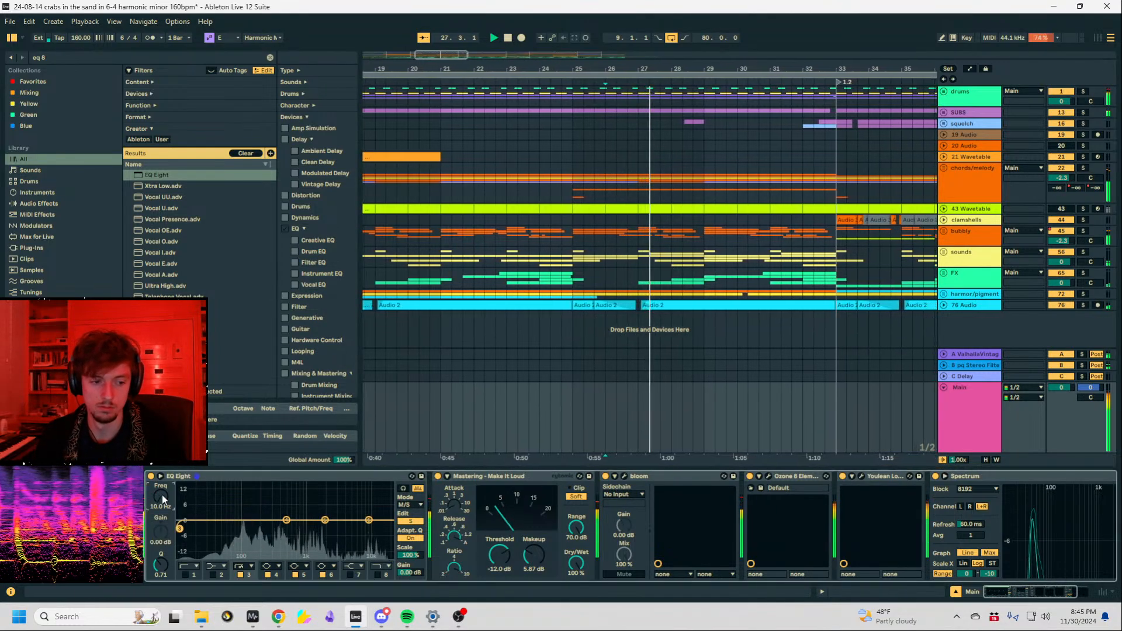
{"action": "key", "text": "ctrl+z"}
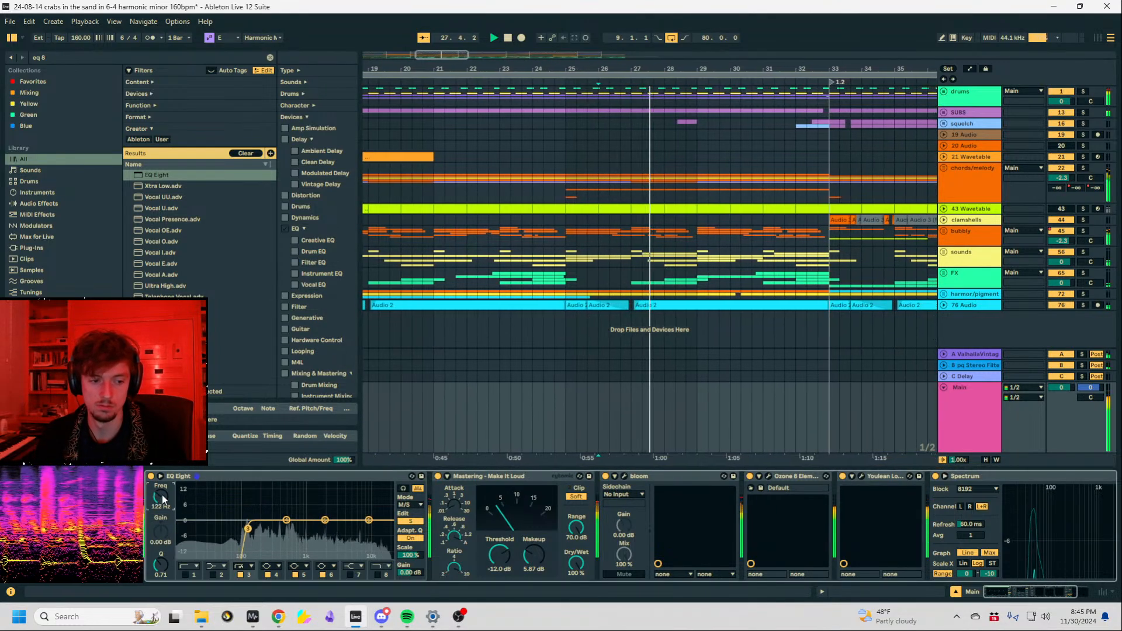
Check the mix's loudness in Youlean Loudness Meter 2 and look at the Ozone 8 Elements window.
{"action": "left_click", "coordinate": [862, 476]}
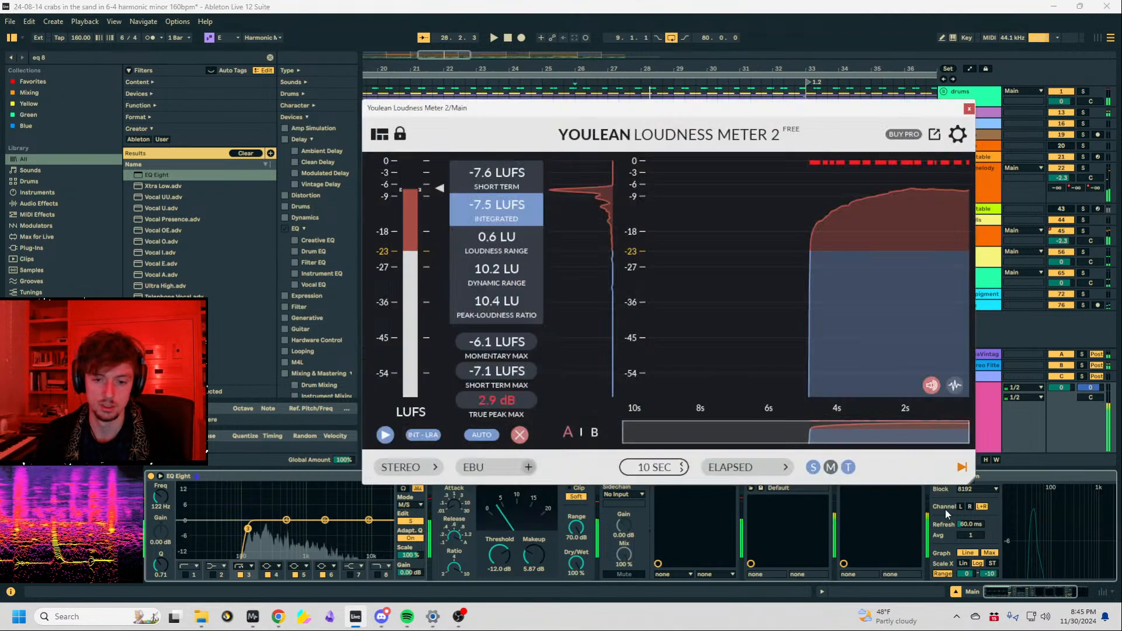
{"action": "left_click", "coordinate": [969, 109]}
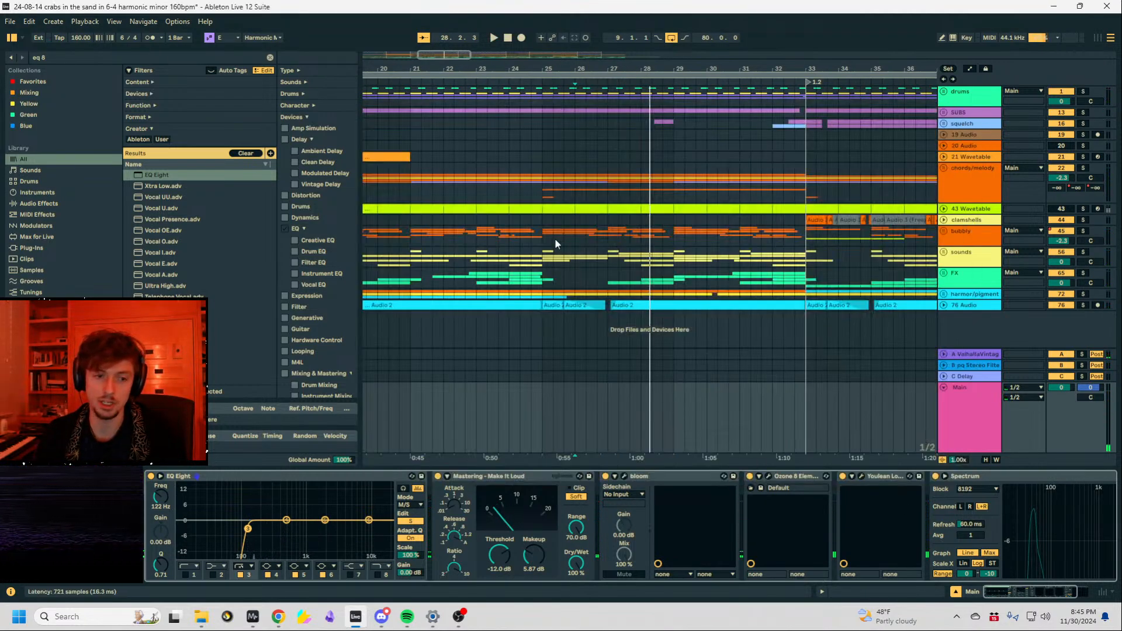
{"action": "left_click", "coordinate": [769, 476]}
{"action": "left_click", "coordinate": [813, 58]}
Select bars 25 to 29 and fold the Mastering - Make It Loud, bloom, Ozone 8 Elements and Youlean devices on the Main track.
{"action": "left_click", "coordinate": [609, 195]}
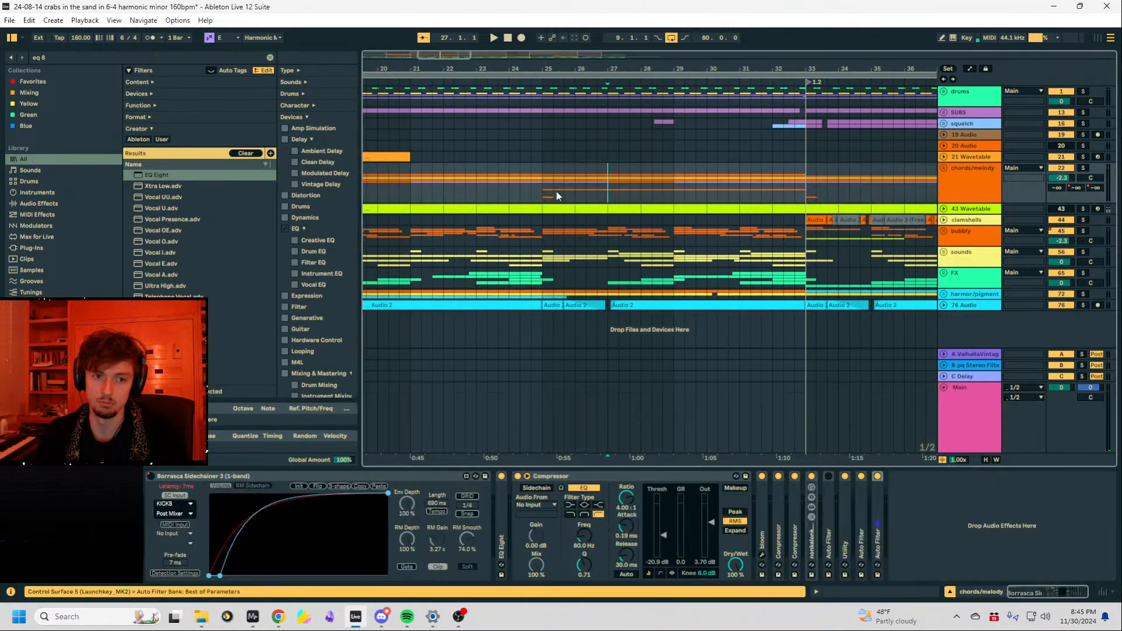
{"action": "left_click_drag", "start_coordinate": [539, 190], "coordinate": [677, 188]}
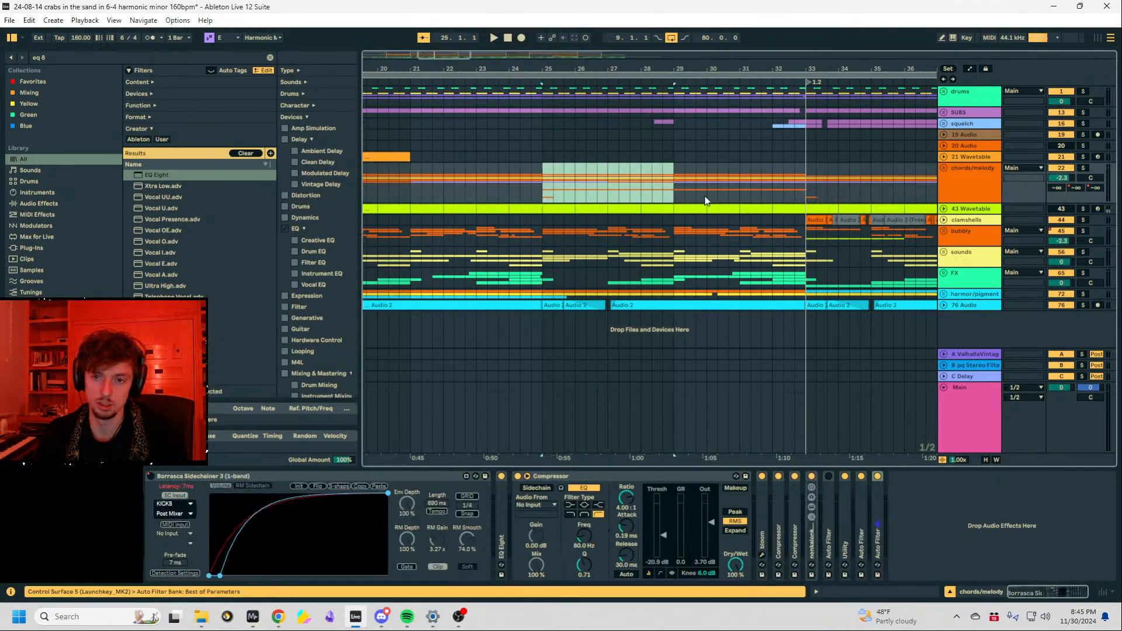
{"action": "left_click", "coordinate": [964, 419]}
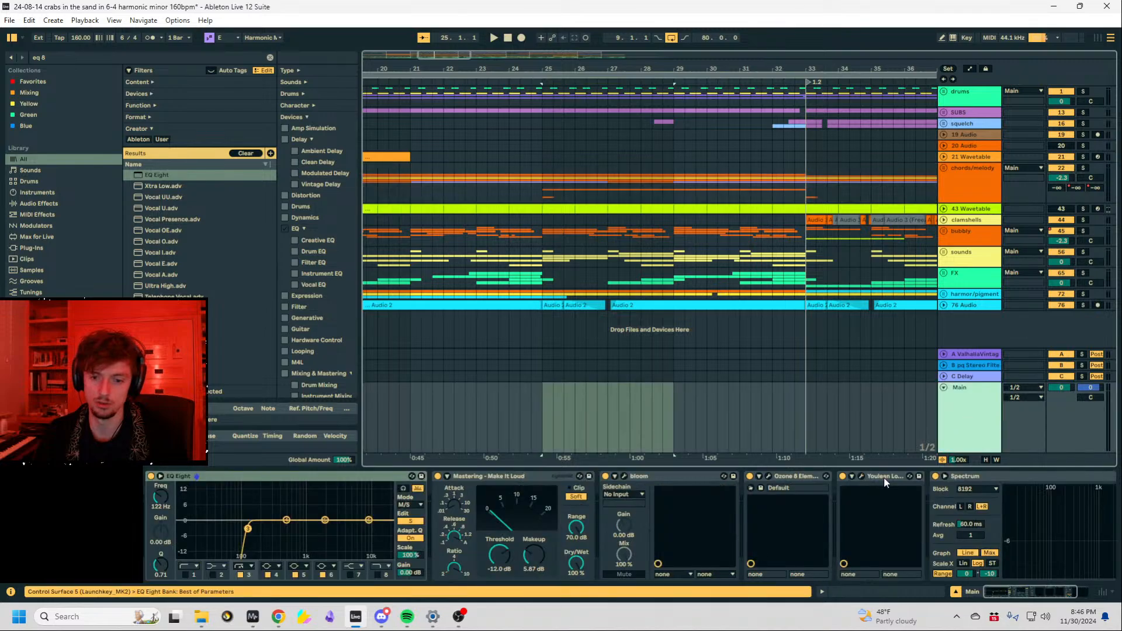
{"action": "double_click", "coordinate": [677, 476]}
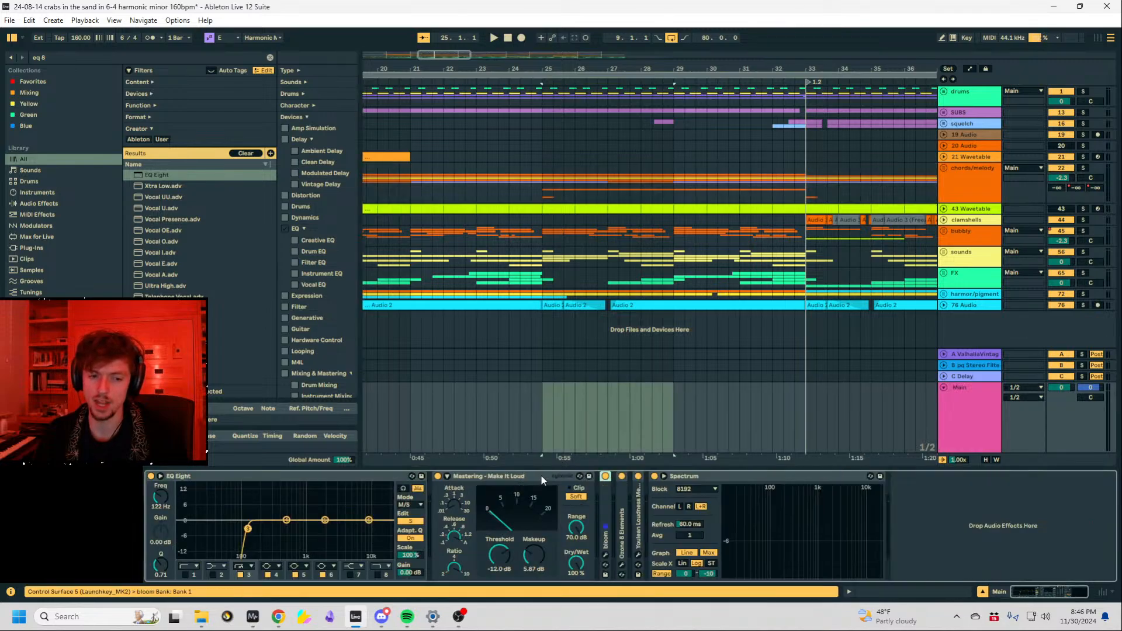
{"action": "double_click", "coordinate": [541, 476]}
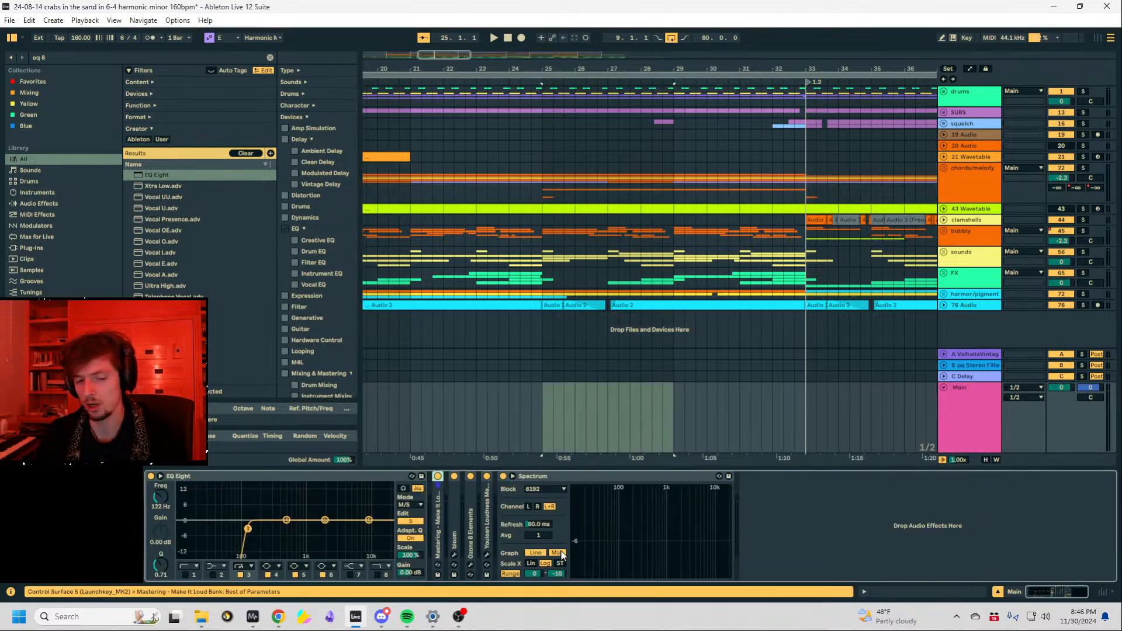
Try extending the Spectrum device's lower display range to -31.
{"action": "left_click", "coordinate": [555, 575]}
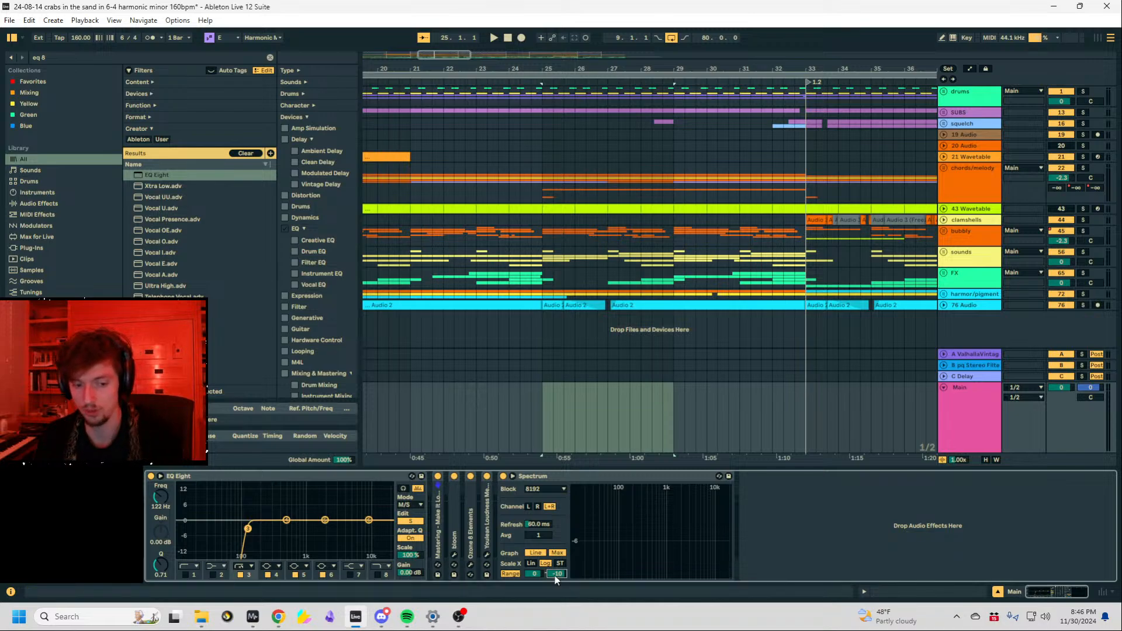
{"action": "left_click_drag", "start_coordinate": [556, 575], "coordinate": [556, 576]}
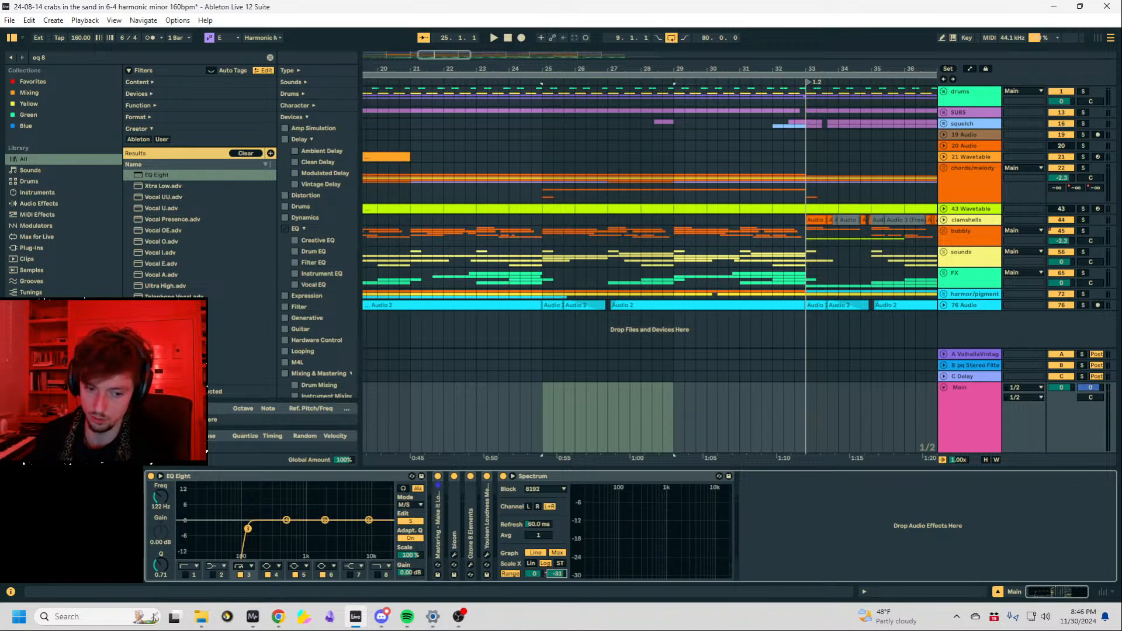
{"action": "mouse_move", "coordinate": [253, 617]}
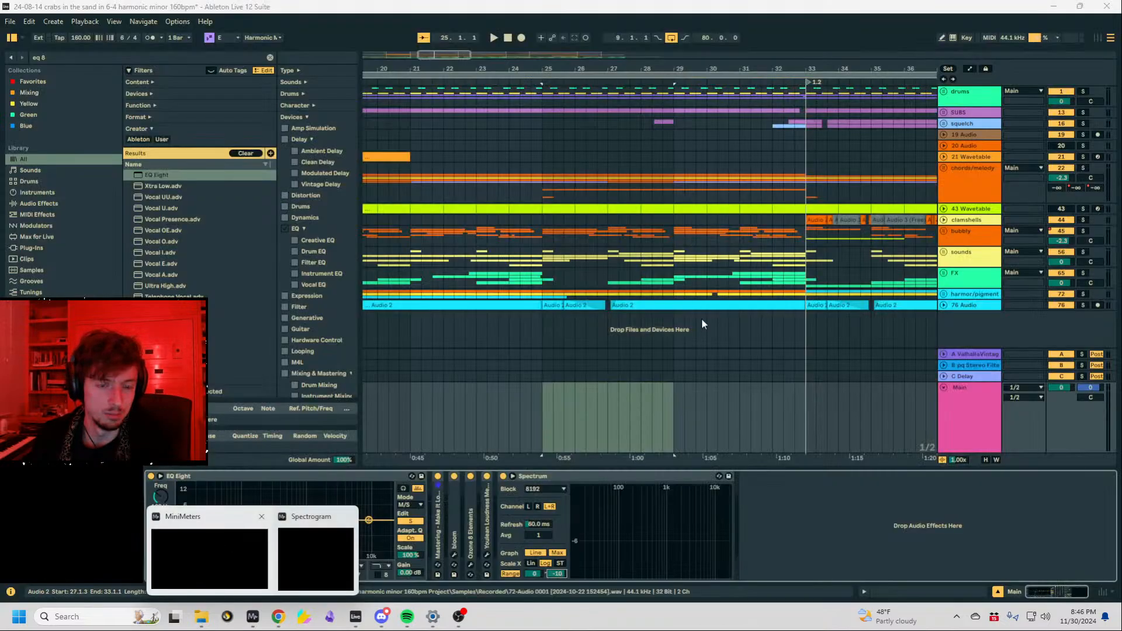
Select the Main track and place the insert marker at bar 25.
{"action": "left_click", "coordinate": [522, 305]}
{"action": "left_click", "coordinate": [1001, 429]}
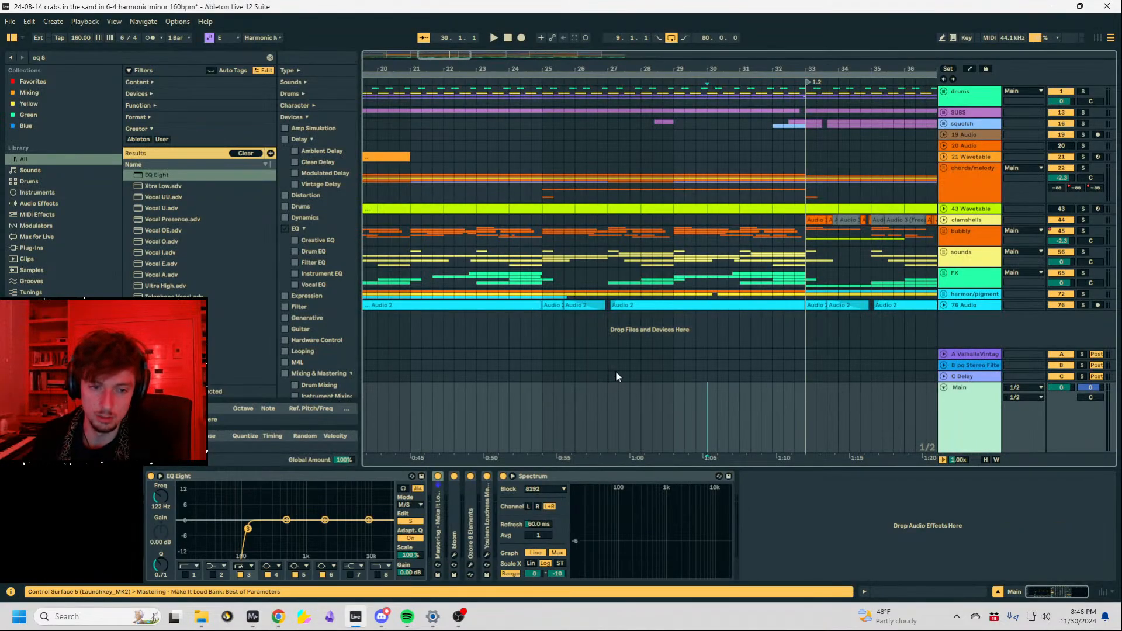
{"action": "left_click", "coordinate": [543, 425]}
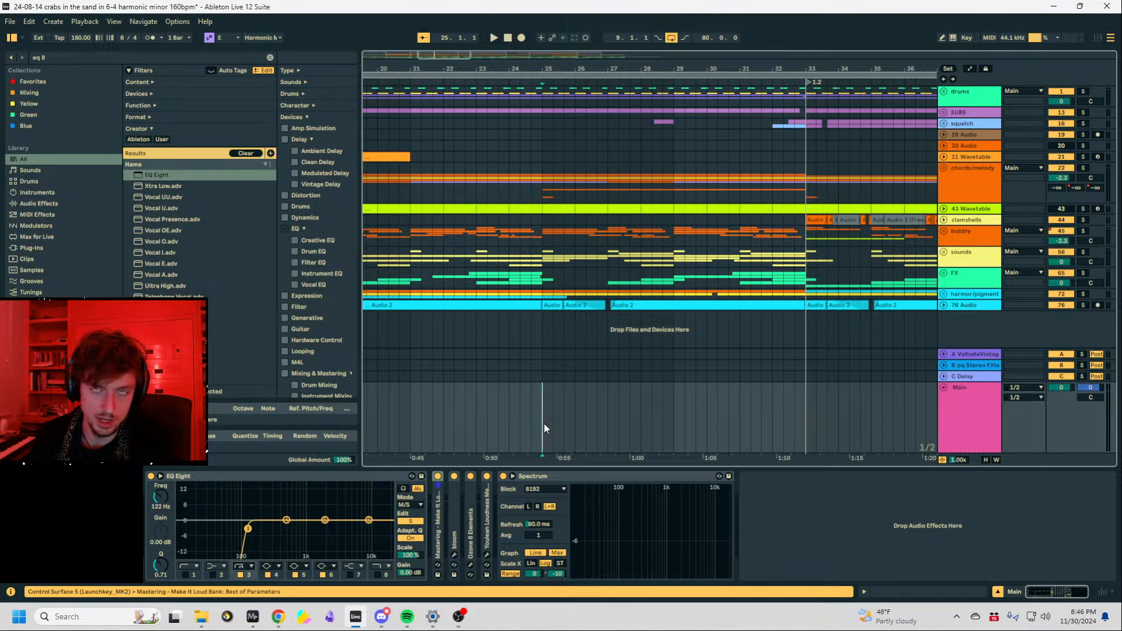
{"action": "left_click", "coordinate": [964, 437]}
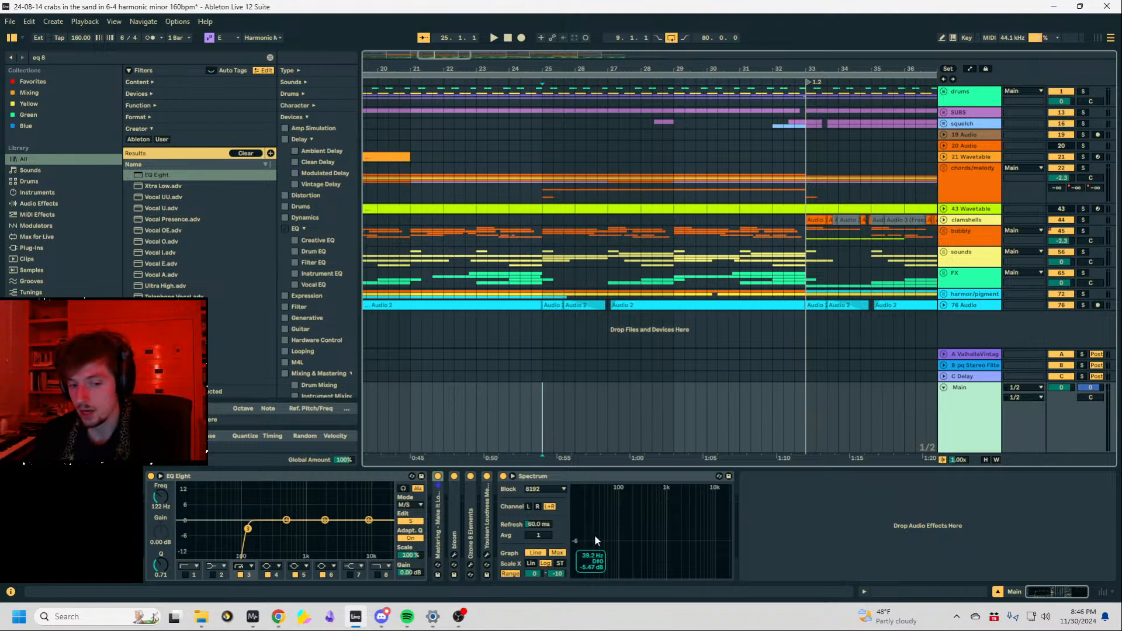
{"action": "left_click", "coordinate": [532, 425]}
Place the insert marker at bar 33 on the Main track and play from the start of section 1.2.
{"action": "mouse_move", "coordinate": [531, 70]}
{"action": "left_mouse_down"}
{"action": "mouse_move", "coordinate": [565, 67]}
{"action": "mouse_move", "coordinate": [561, 52]}
{"action": "mouse_move", "coordinate": [578, 53]}
{"action": "left_mouse_up"}
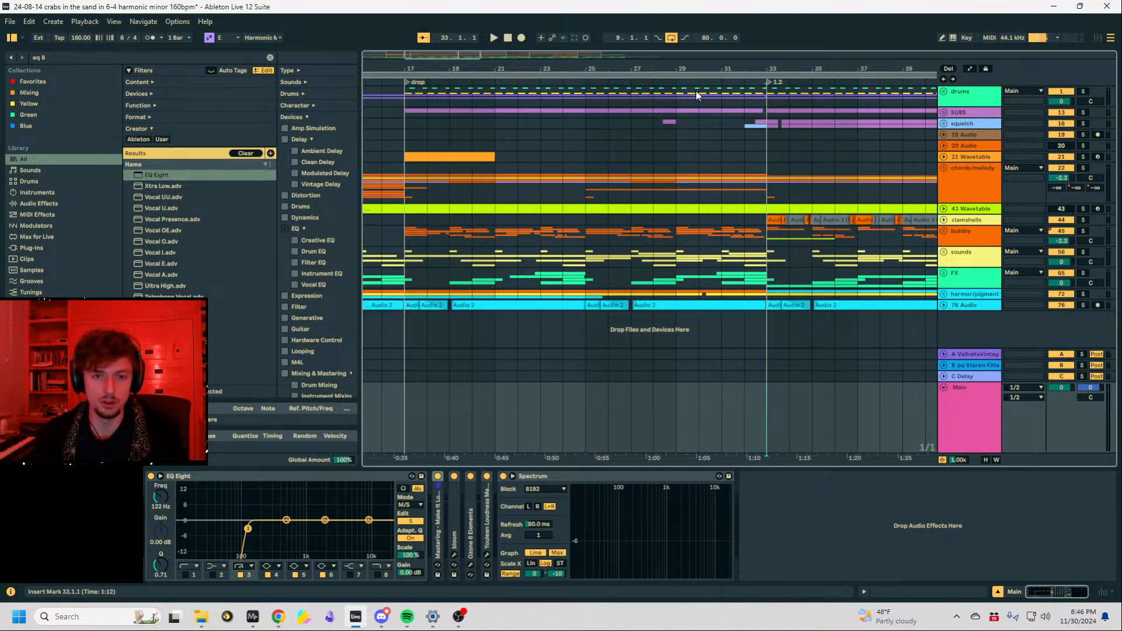
{"action": "left_click_drag", "start_coordinate": [745, 71], "coordinate": [584, 73]}
{"action": "left_click", "coordinate": [615, 400]}
{"action": "left_click", "coordinate": [608, 399]}
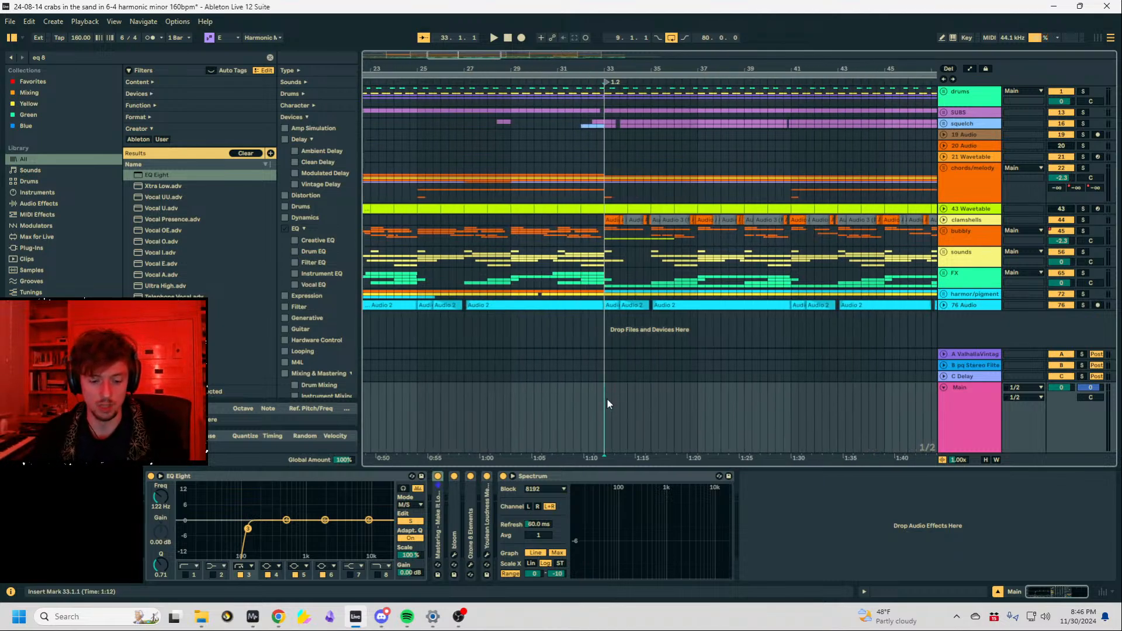
{"action": "key", "text": "ctrl+4"}
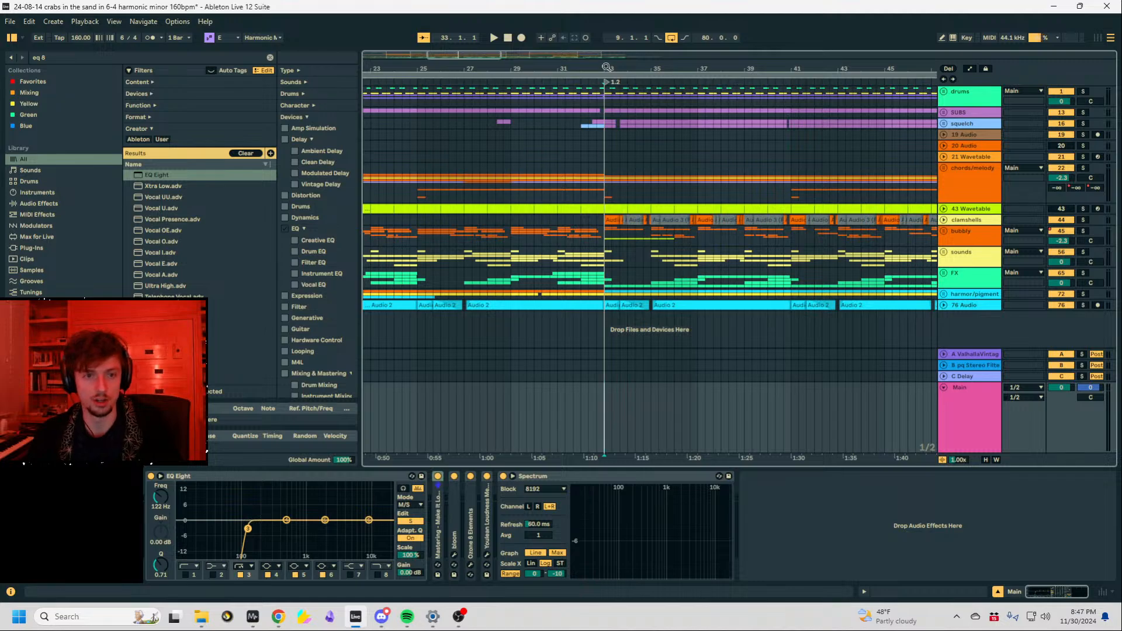
{"action": "left_click_drag", "start_coordinate": [605, 70], "coordinate": [593, 156]}
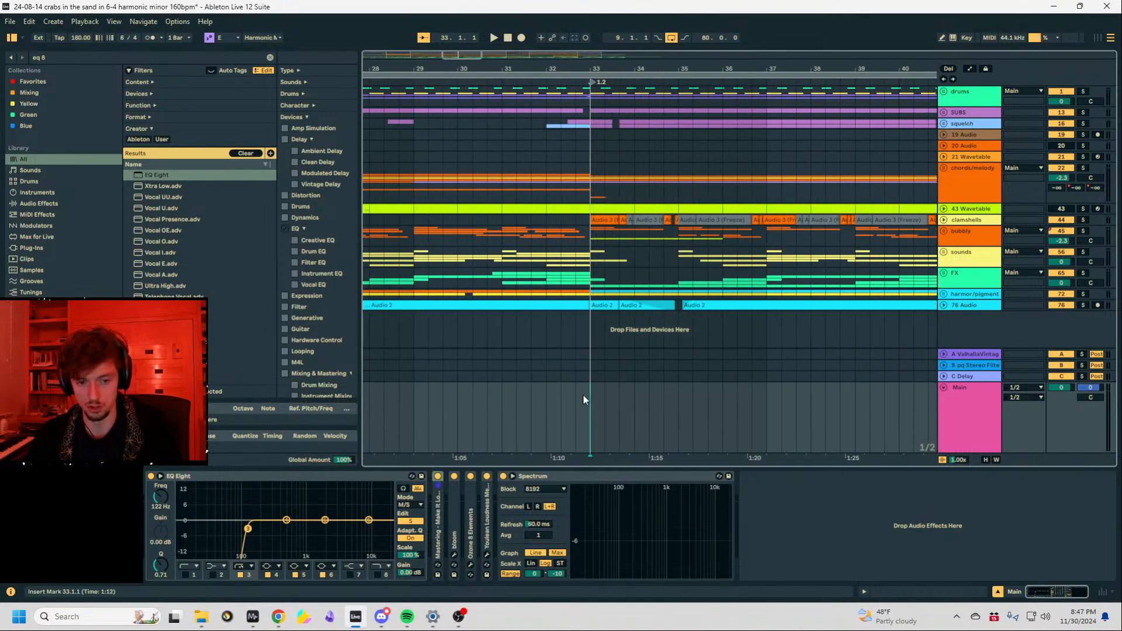
{"action": "key", "text": "space"}
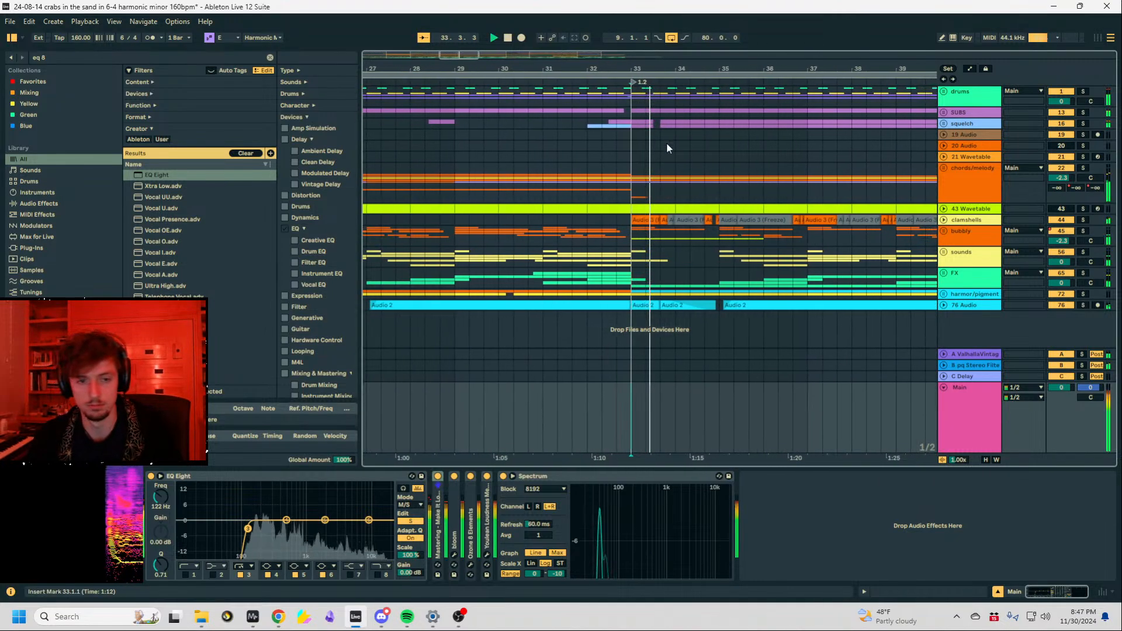
Unfold the 76 Audio track to inspect its waveform and device chain during playback.
{"action": "left_click_drag", "start_coordinate": [643, 70], "coordinate": [683, 41]}
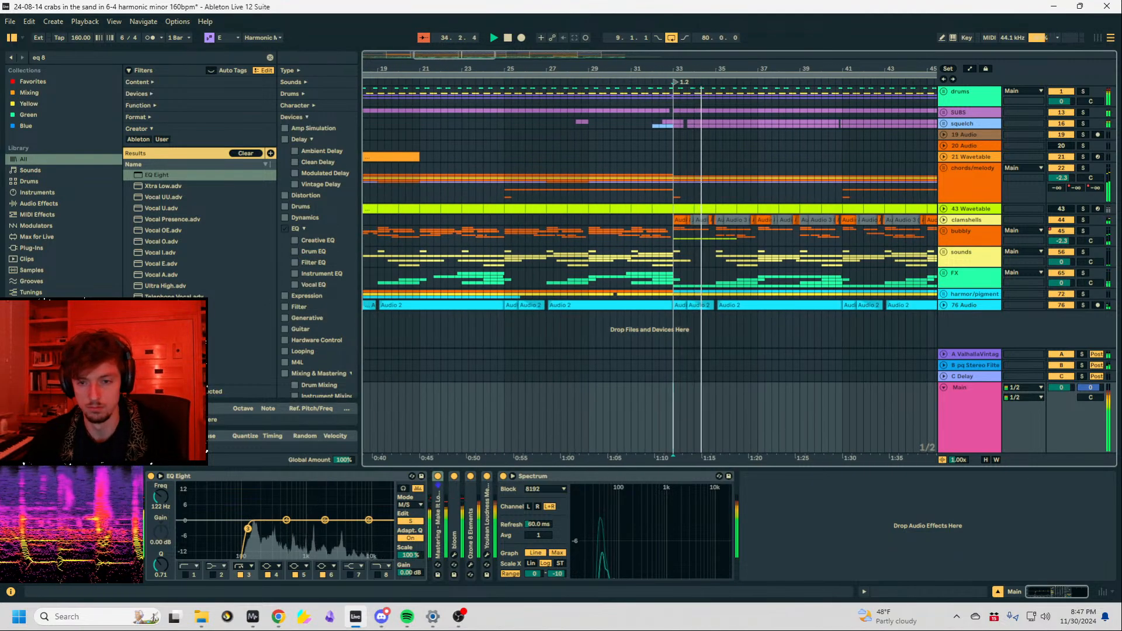
{"action": "left_click", "coordinate": [955, 295]}
{"action": "left_click", "coordinate": [954, 306]}
{"action": "left_click", "coordinate": [944, 305]}
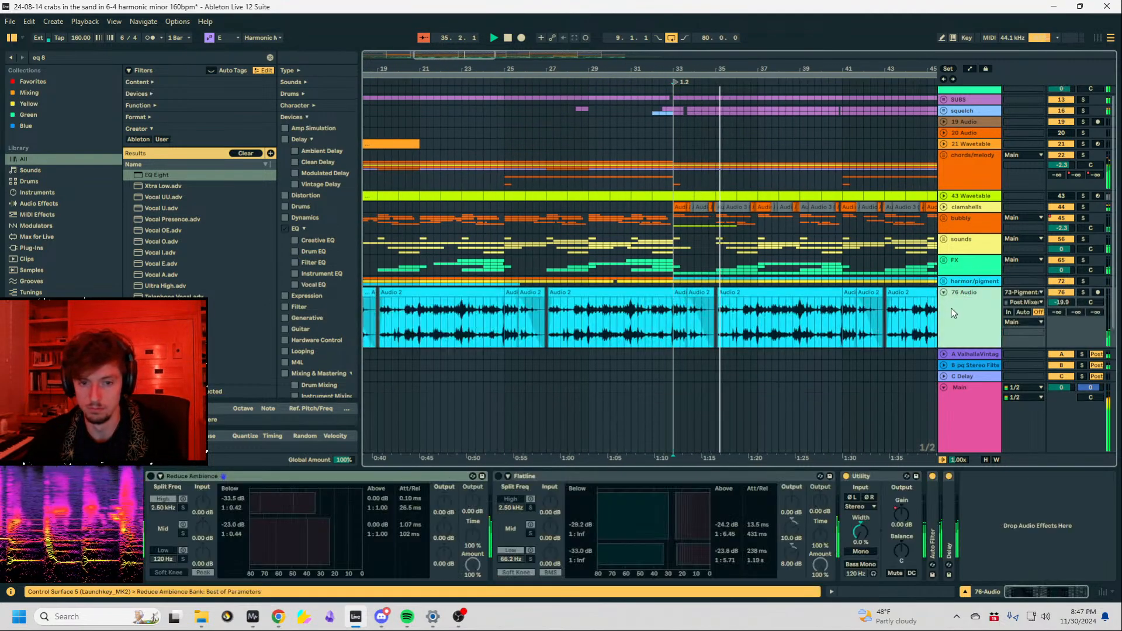
Expand the FX group and select its 71 Ocean Shore track.
{"action": "left_click", "coordinate": [958, 261]}
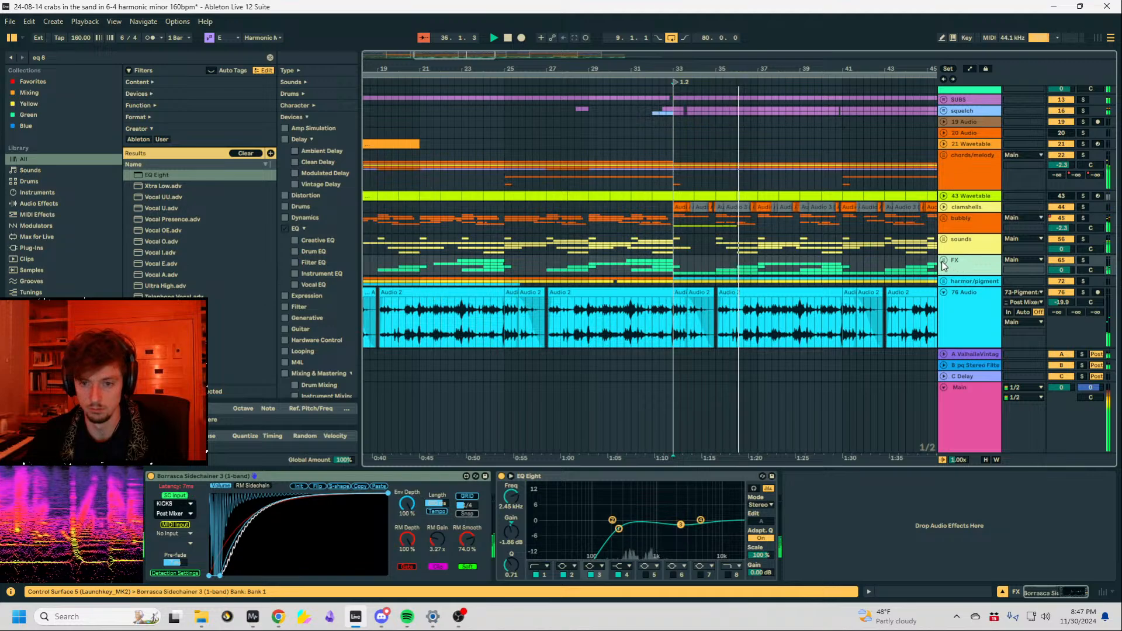
{"action": "left_click", "coordinate": [945, 260]}
{"action": "scroll", "coordinate": [968, 268], "scroll_direction": "down", "scroll_amount": 3}
{"action": "scroll", "coordinate": [968, 268], "scroll_direction": "down", "scroll_amount": 2}
{"action": "left_click", "coordinate": [970, 298]}
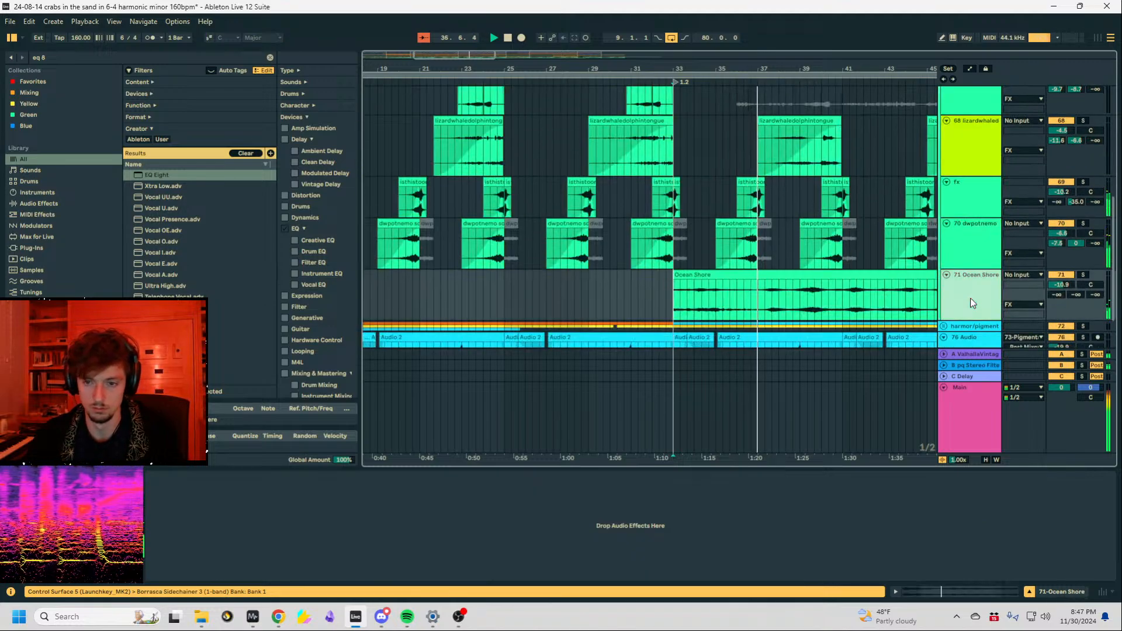
Expand the squelch group and restart playback from about bar 44 on the squelch gen 3 track.
{"action": "left_click_drag", "start_coordinate": [678, 70], "coordinate": [621, 41]}
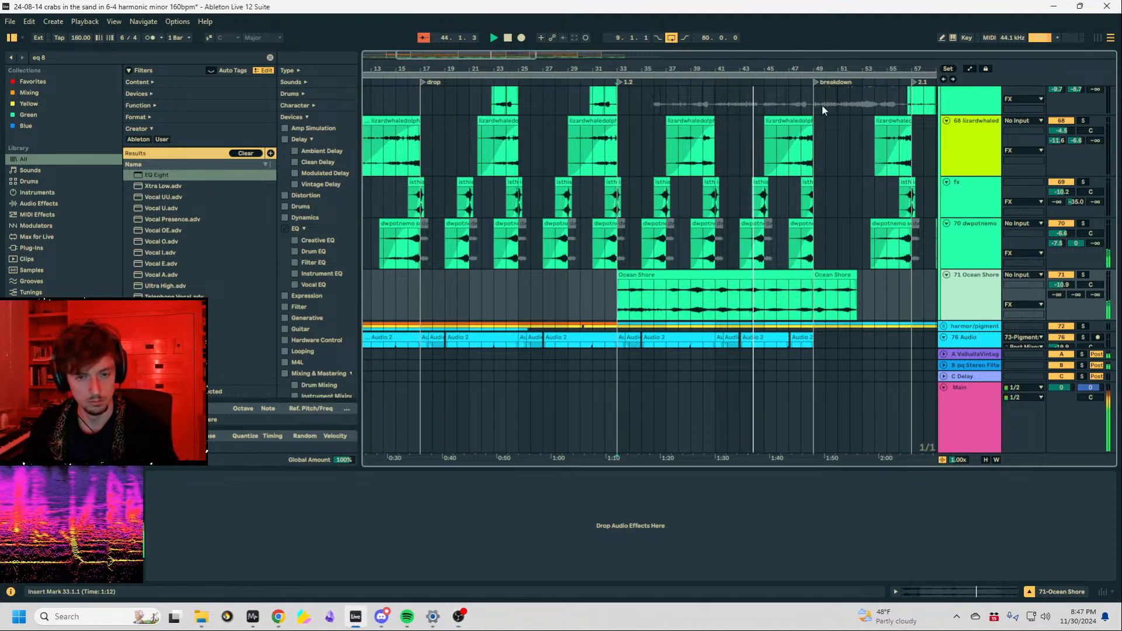
{"action": "scroll", "coordinate": [754, 202], "scroll_direction": "up", "scroll_amount": 10}
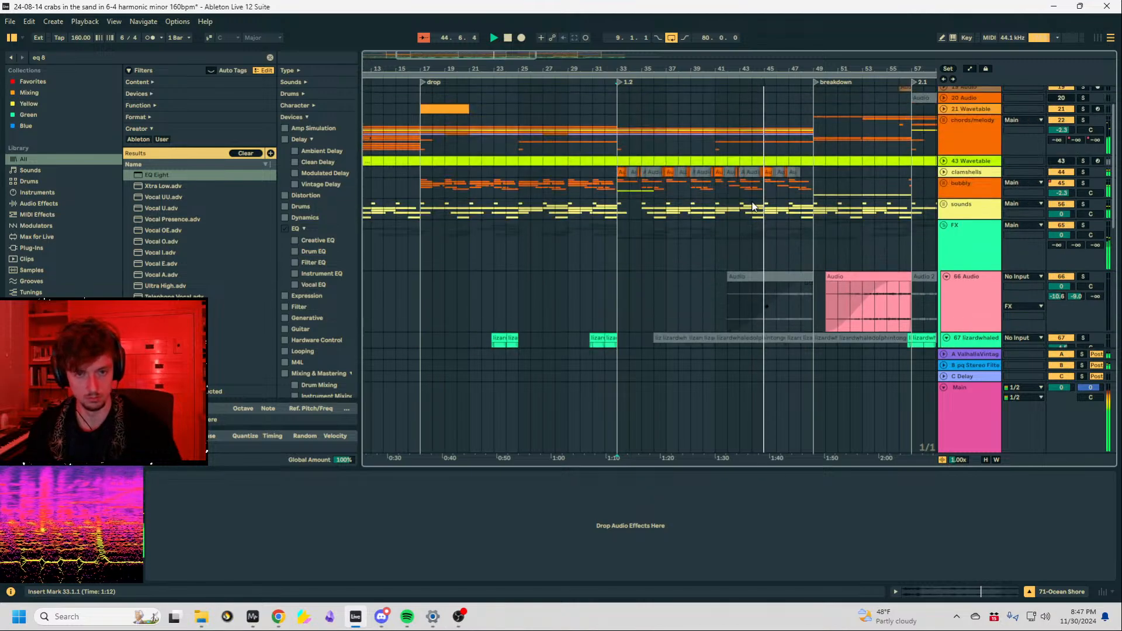
{"action": "left_click", "coordinate": [943, 112]}
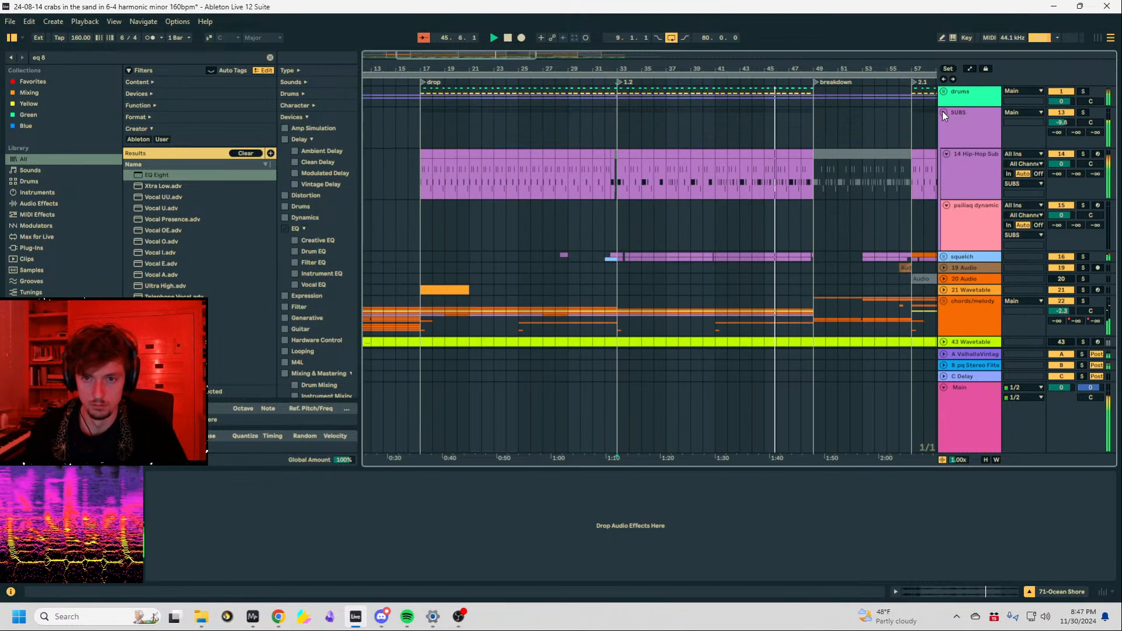
{"action": "left_click", "coordinate": [943, 112]}
{"action": "left_click", "coordinate": [944, 124]}
{"action": "scroll", "coordinate": [764, 185], "scroll_direction": "down", "scroll_amount": 2}
{"action": "left_click", "coordinate": [757, 176]}
{"action": "key", "text": "space"}
{"action": "key", "text": "space"}
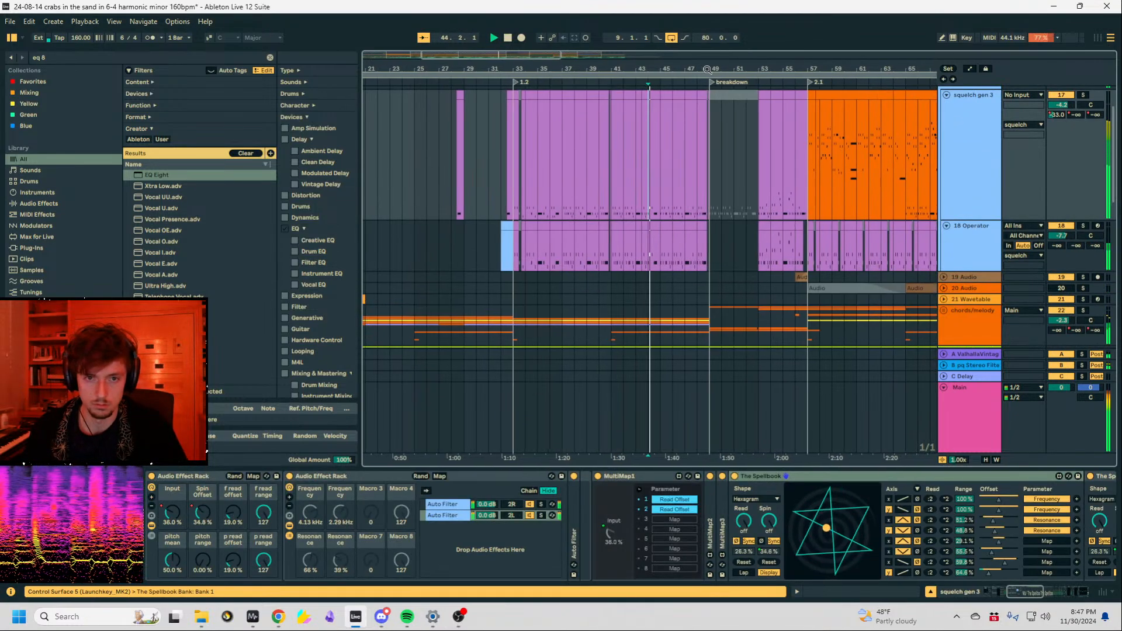
Show the automation lanes in the arrangement to inspect squelch gen 3's Spin Offset curve.
{"action": "scroll", "coordinate": [754, 163], "scroll_direction": "up", "scroll_amount": 6}
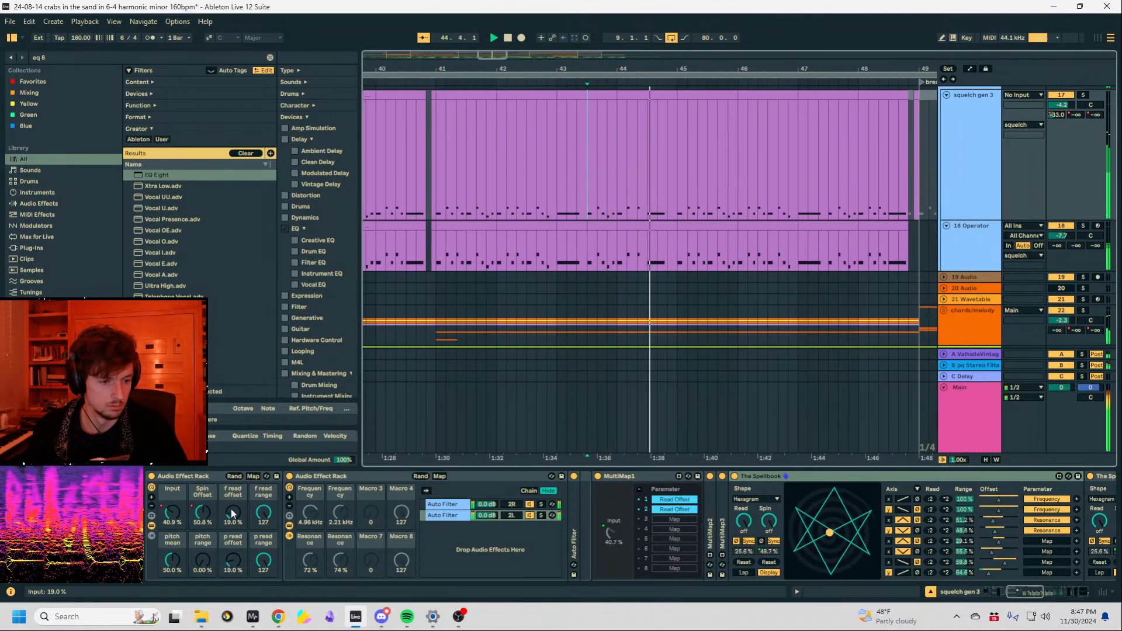
{"action": "left_click", "coordinate": [970, 68]}
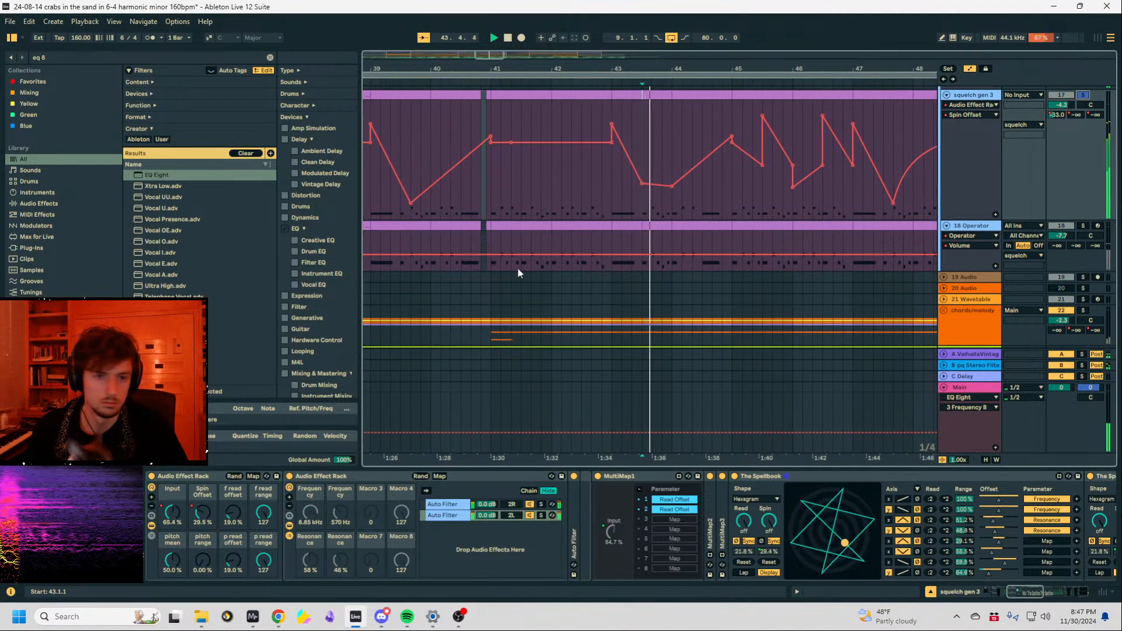
Try moving a breakpoint of squelch gen 3's Input automation near bar 44 to 41.0% and audition it.
{"action": "left_click", "coordinate": [173, 512]}
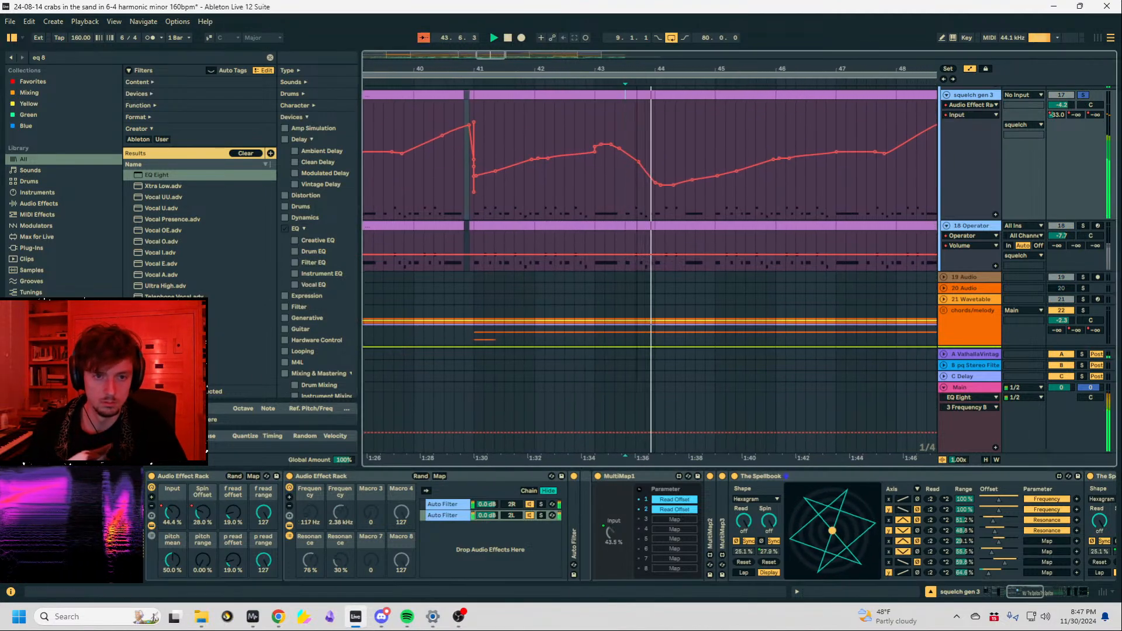
{"action": "scroll", "coordinate": [686, 174], "scroll_direction": "up", "scroll_amount": 5}
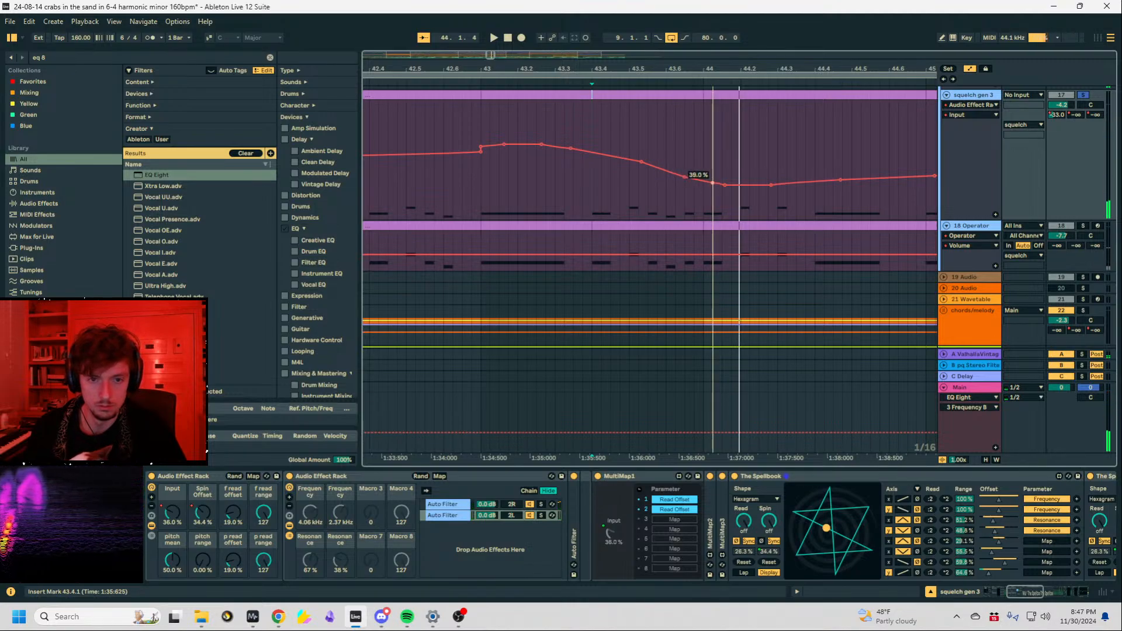
{"action": "key", "text": "space"}
{"action": "left_click_drag", "start_coordinate": [712, 183], "coordinate": [725, 181]}
{"action": "key", "text": "space"}
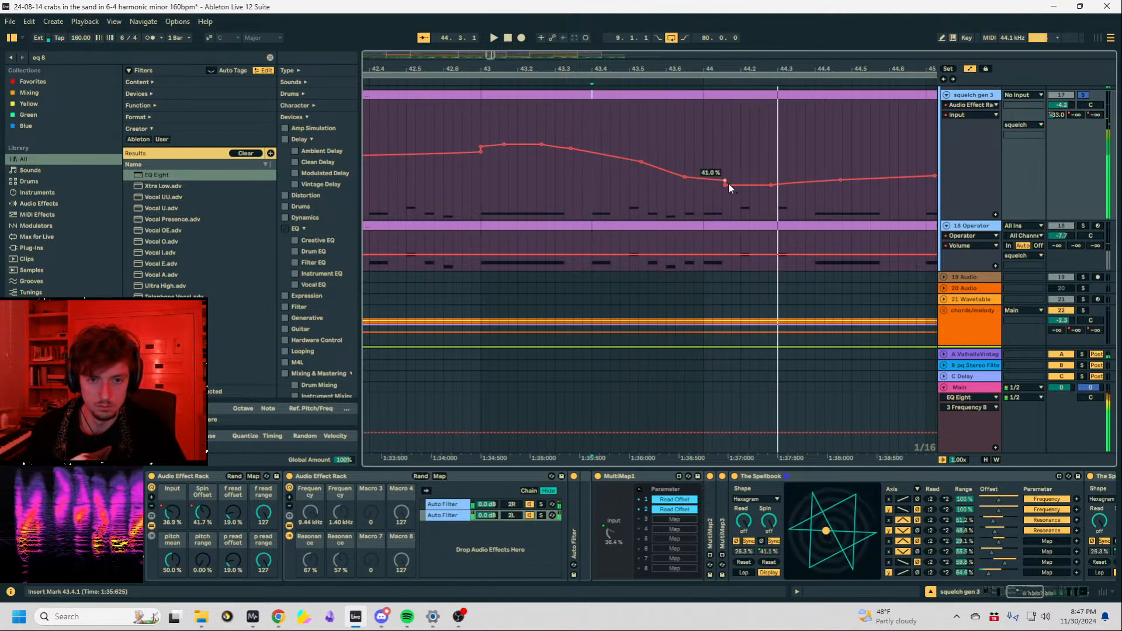
Try raising squelch gen 3's Spin Offset automation to 66.9% just after bar 44, and undo the edit.
{"action": "left_click", "coordinate": [207, 504]}
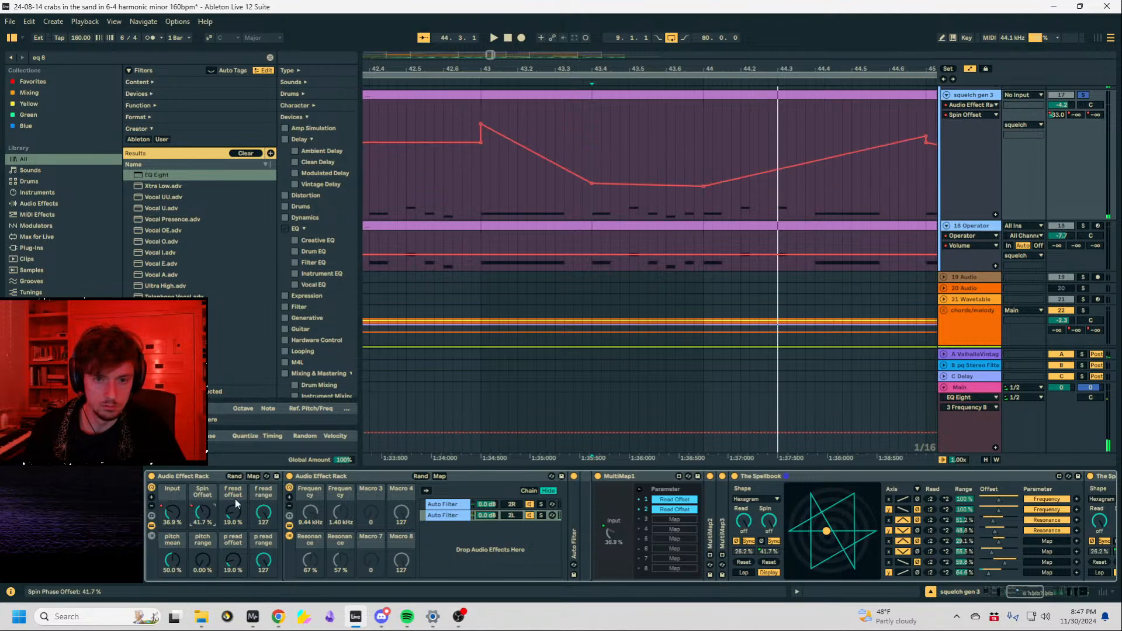
{"action": "left_click", "coordinate": [663, 185]}
{"action": "left_click", "coordinate": [704, 186]}
{"action": "key", "text": "space"}
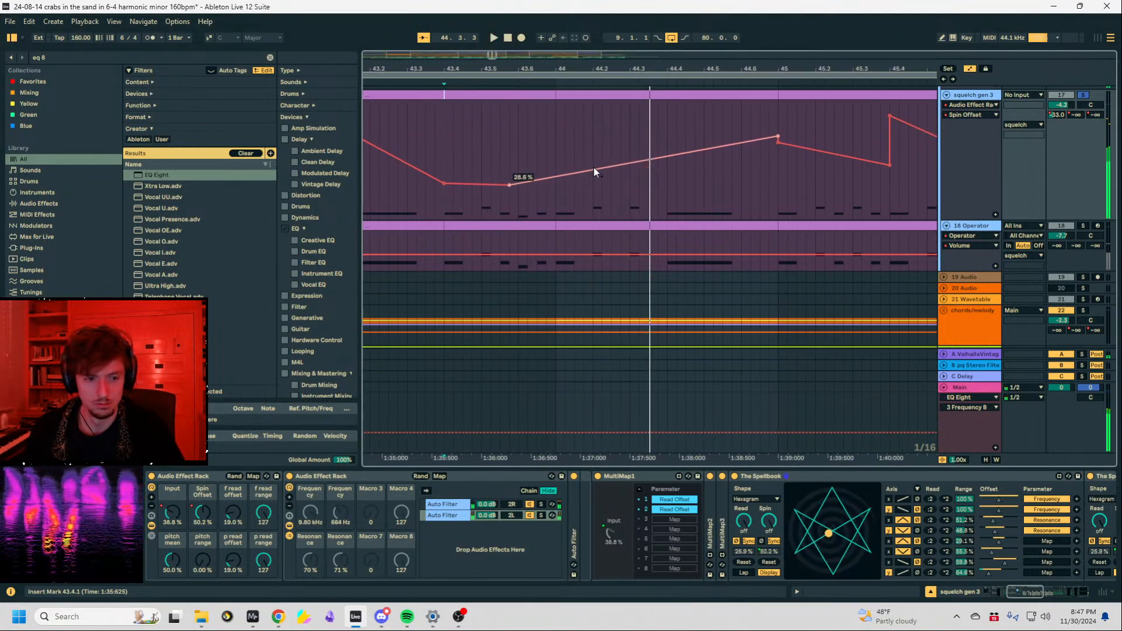
{"action": "left_click_drag", "start_coordinate": [595, 173], "coordinate": [596, 139]}
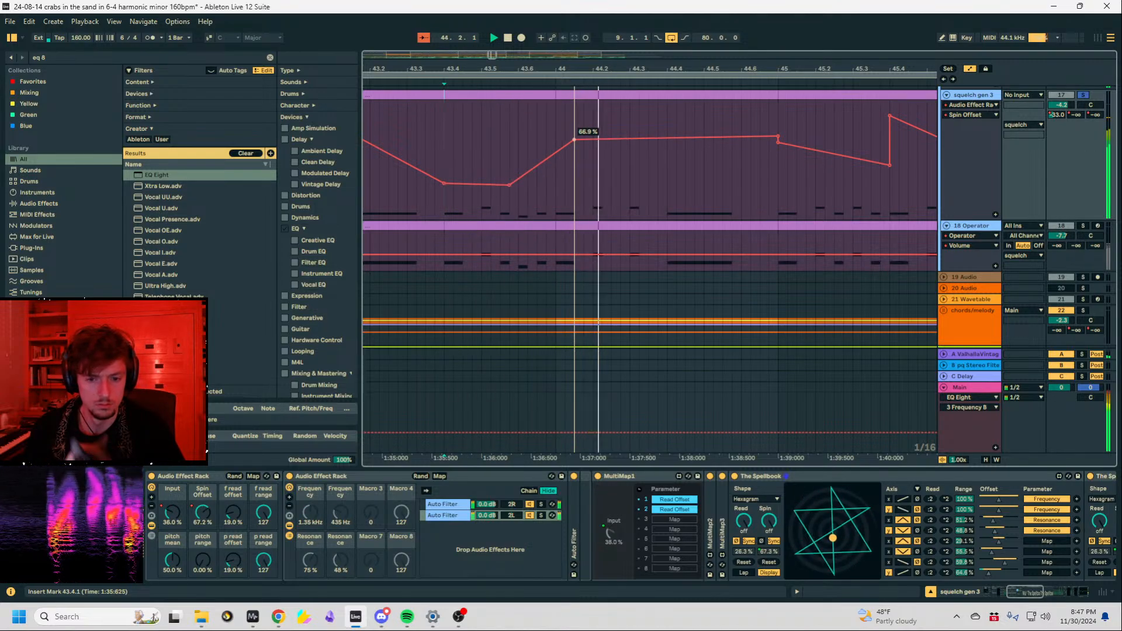
{"action": "key", "text": "ctrl+z"}
{"action": "key", "text": "space"}
Try an upward spike in squelch gen 3's Input automation just after bar 44, and undo it.
{"action": "left_click", "coordinate": [170, 513]}
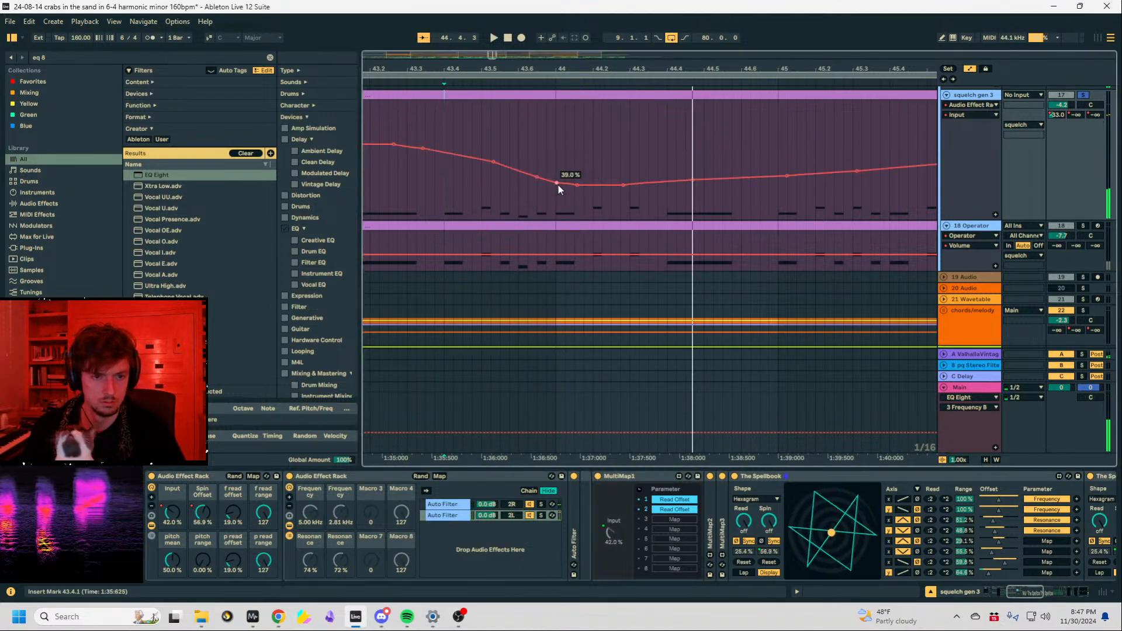
{"action": "left_click_drag", "start_coordinate": [559, 185], "coordinate": [579, 155]}
{"action": "key", "text": "space"}
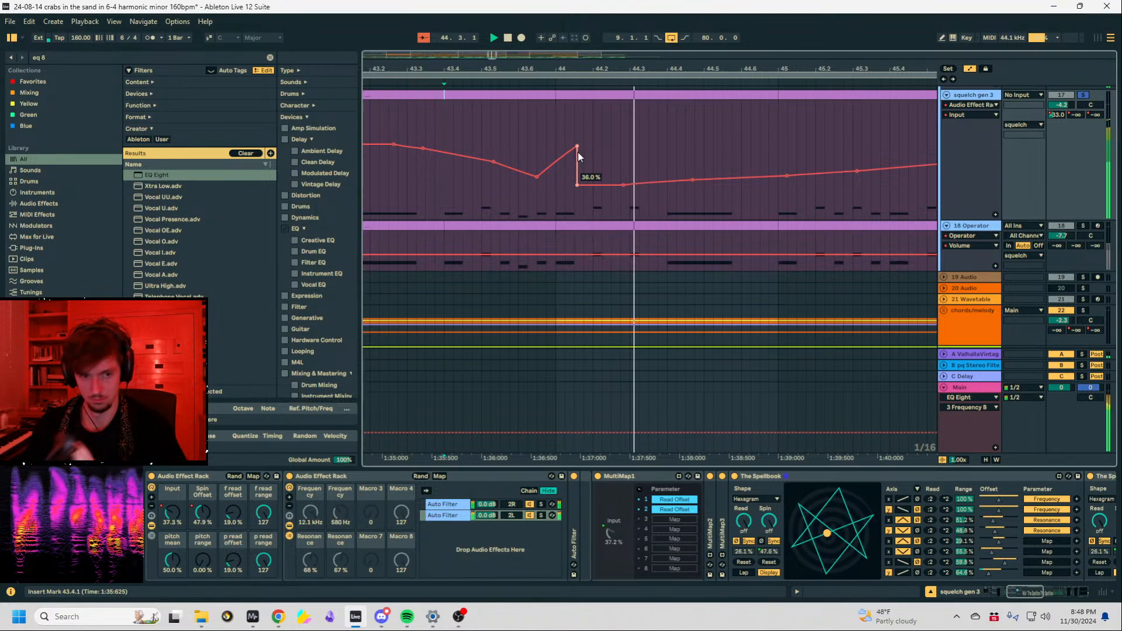
{"action": "key", "text": "space"}
{"action": "key", "text": "ctrl+z"}
{"action": "left_click", "coordinate": [513, 140]}
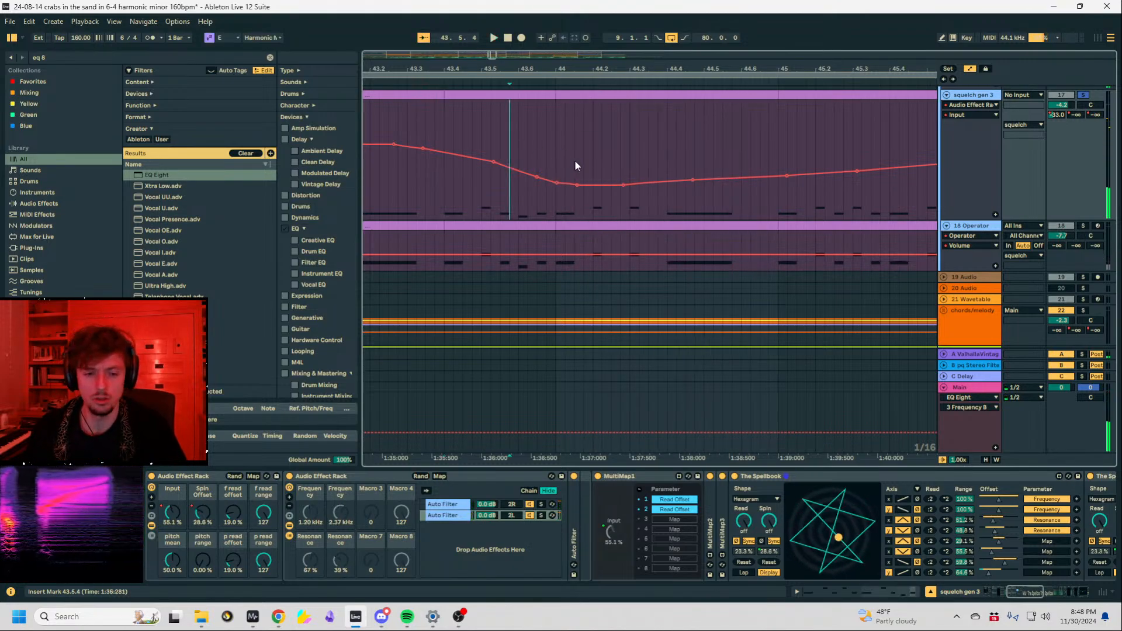
Unfold the Auto Filter, fold MultiMap1 and select The Spellbook to inspect the squelch gen 3 device chain.
{"action": "double_click", "coordinate": [575, 504]}
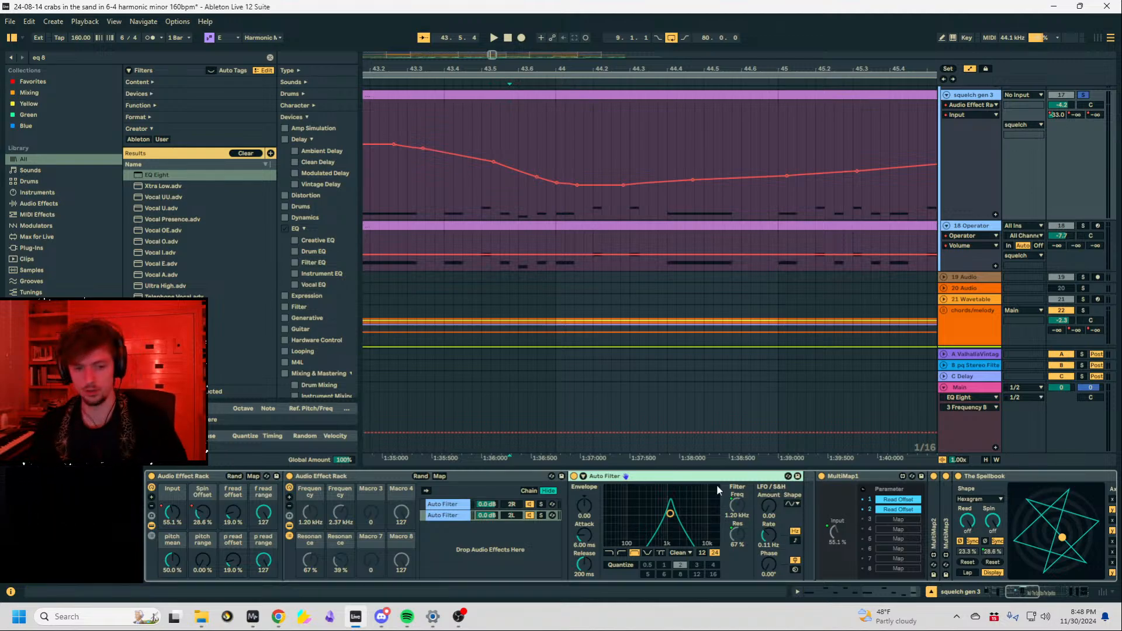
{"action": "double_click", "coordinate": [854, 476]}
{"action": "left_click", "coordinate": [952, 477]}
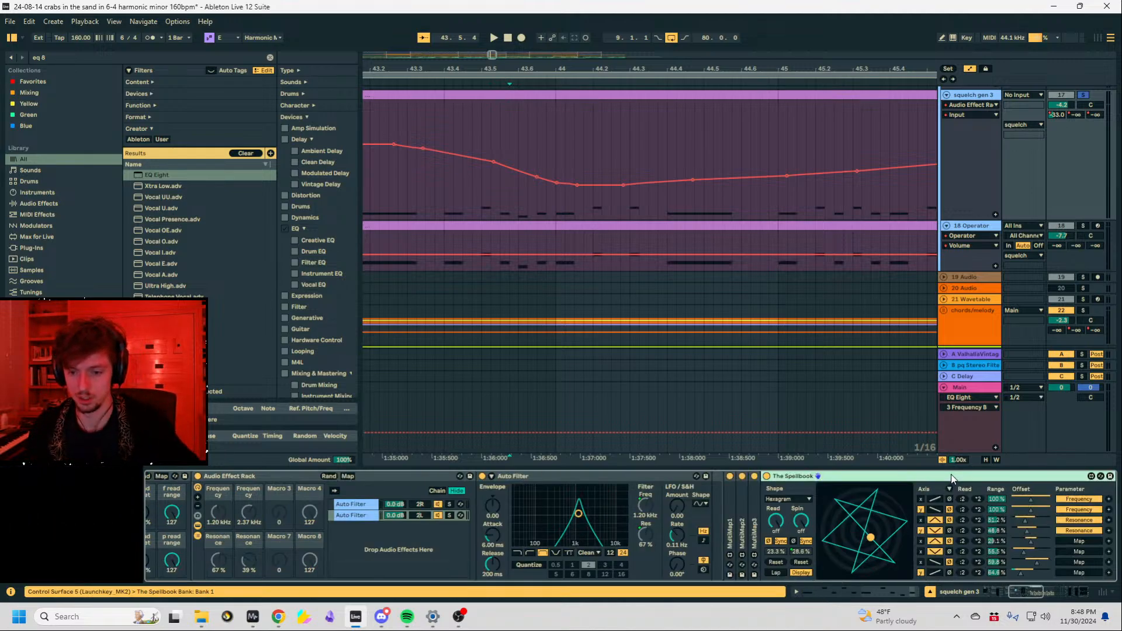
Dip The Spellbook's Offset 3 automation to 26.7% at bar 44 on squelch gen 3 and replay the passage.
{"action": "left_click", "coordinate": [1025, 519]}
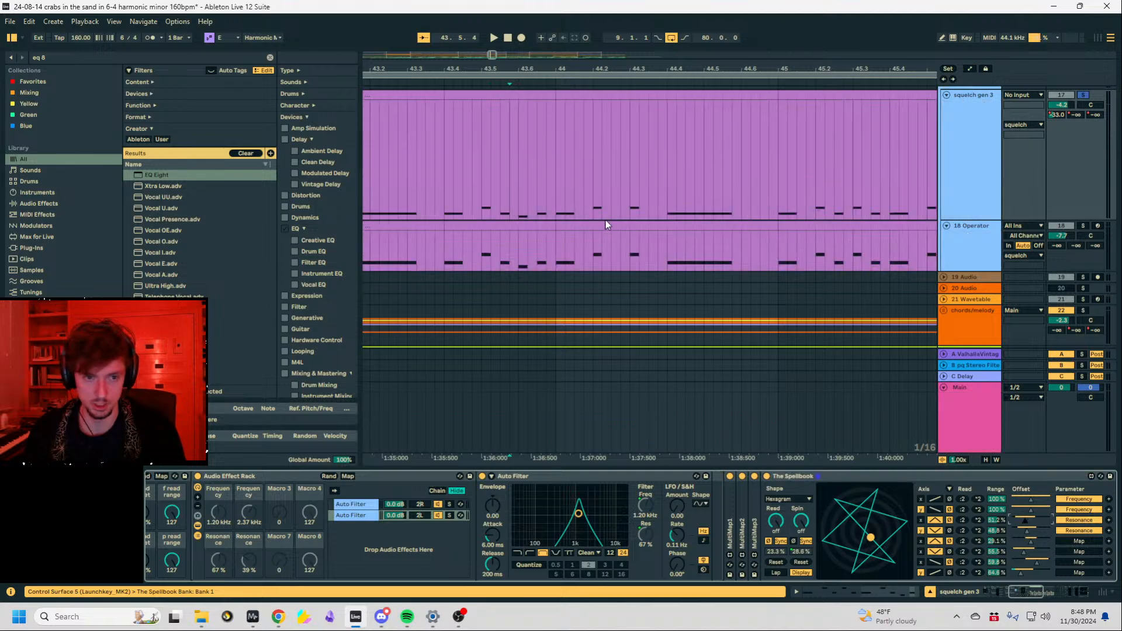
{"action": "left_click", "coordinate": [510, 178]}
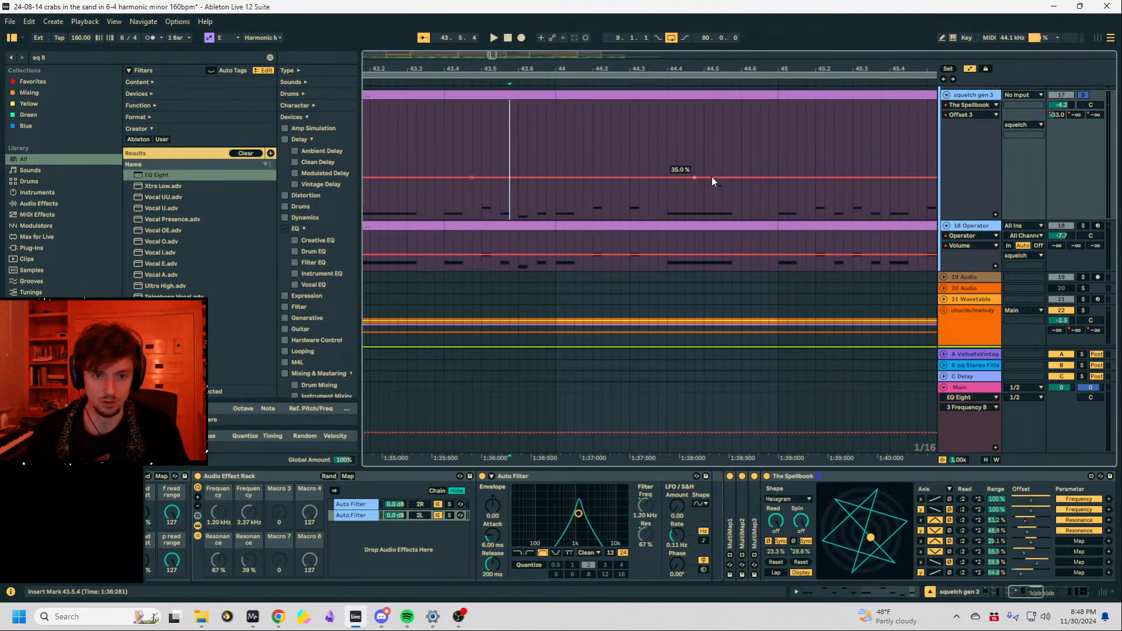
{"action": "left_click_drag", "start_coordinate": [546, 177], "coordinate": [556, 188]}
{"action": "key", "text": "space"}
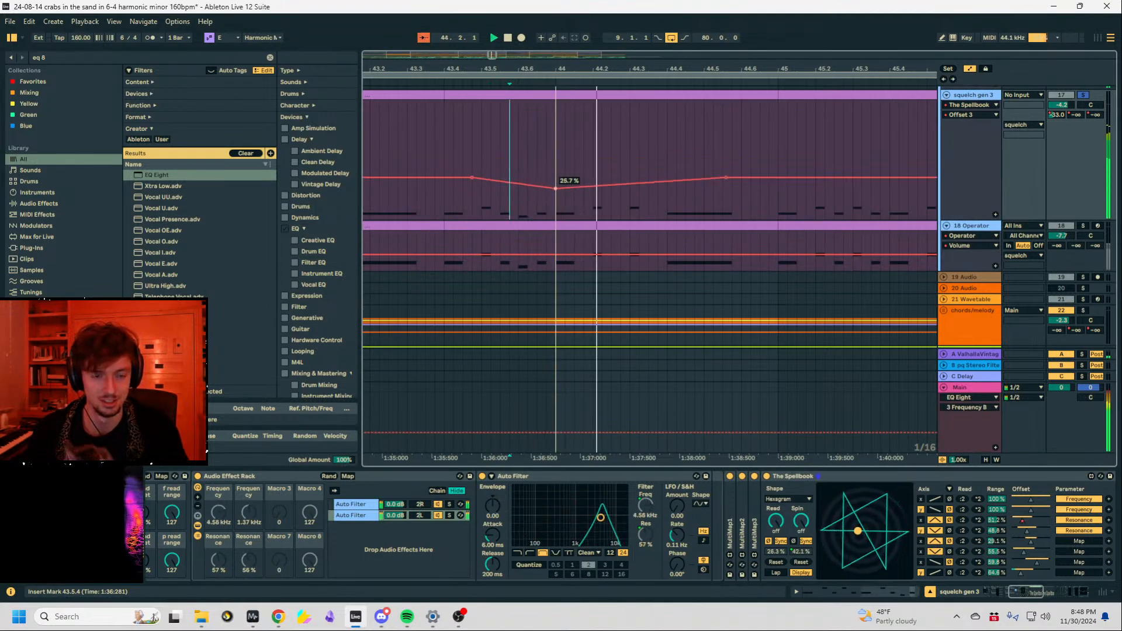
{"action": "left_click", "coordinate": [455, 190]}
{"action": "key", "text": "space"}
{"action": "key", "text": "space"}
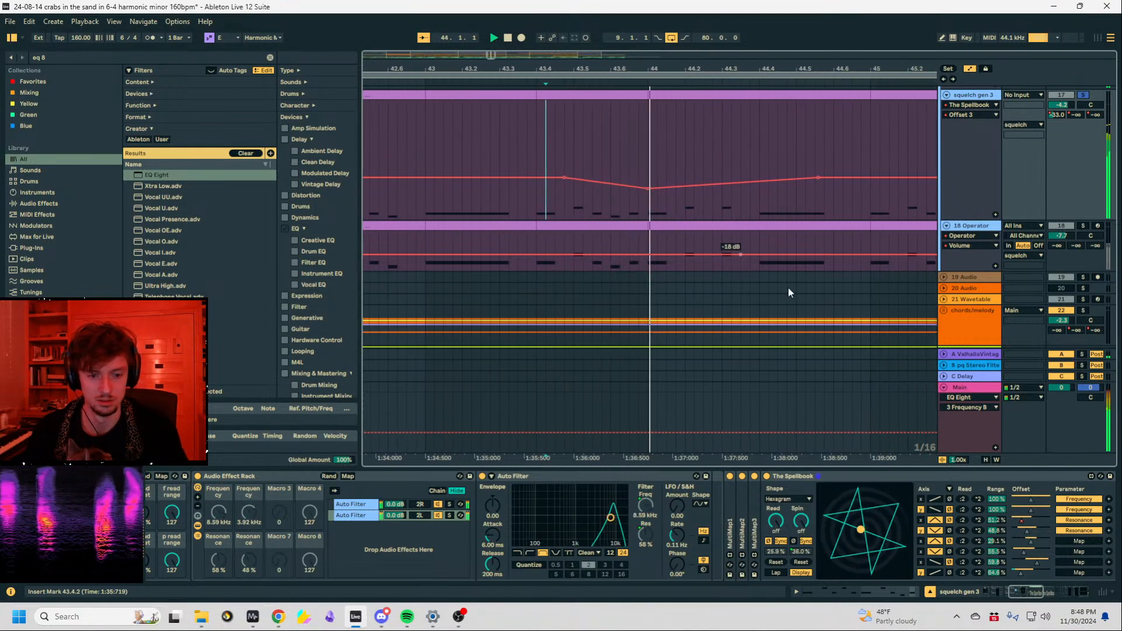
Audition The Spellbook's Offset 4 and Offset 1 controls during playback, and set Offset 1 to 50%.
{"action": "left_click", "coordinate": [1015, 532]}
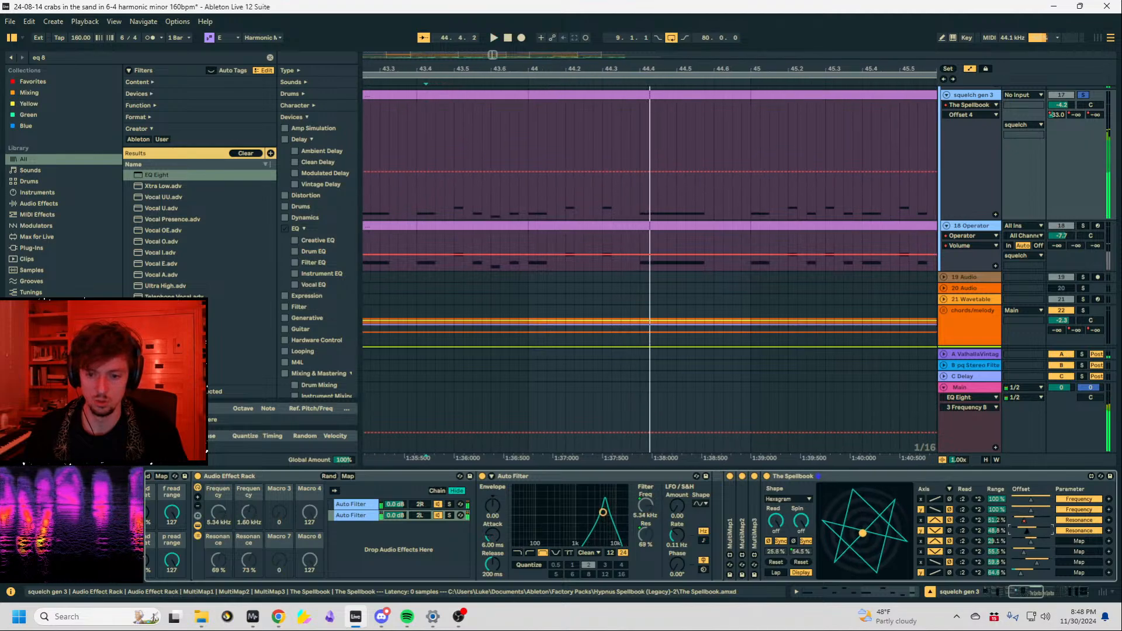
{"action": "left_click", "coordinate": [1028, 510]}
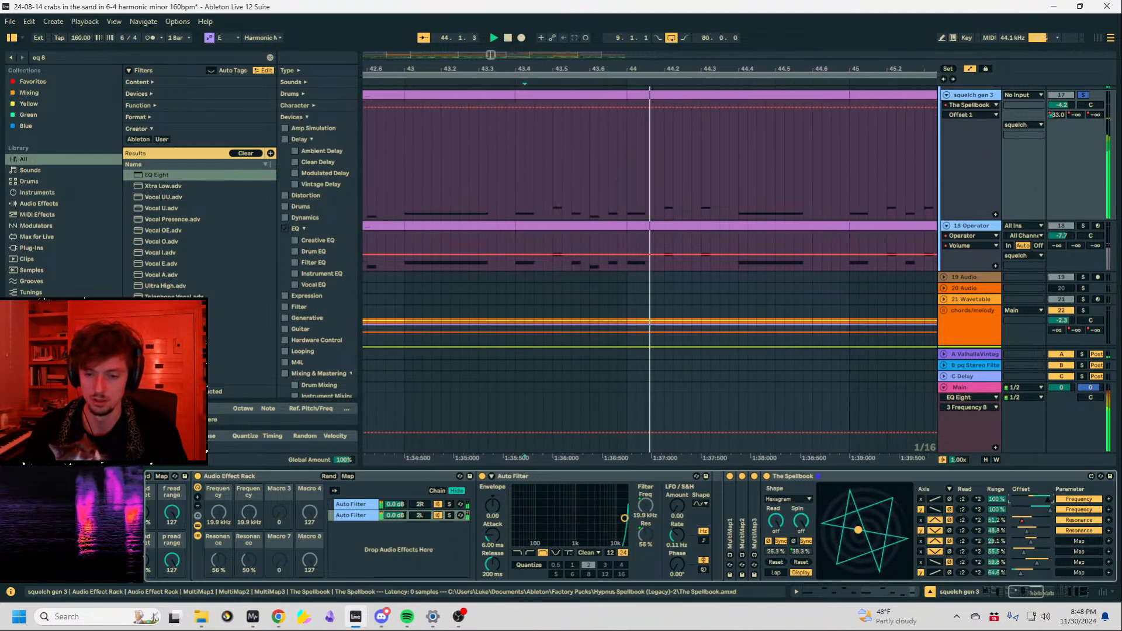
{"action": "left_click", "coordinate": [1040, 499]}
{"action": "left_click_drag", "start_coordinate": [1040, 499], "coordinate": [1039, 506]}
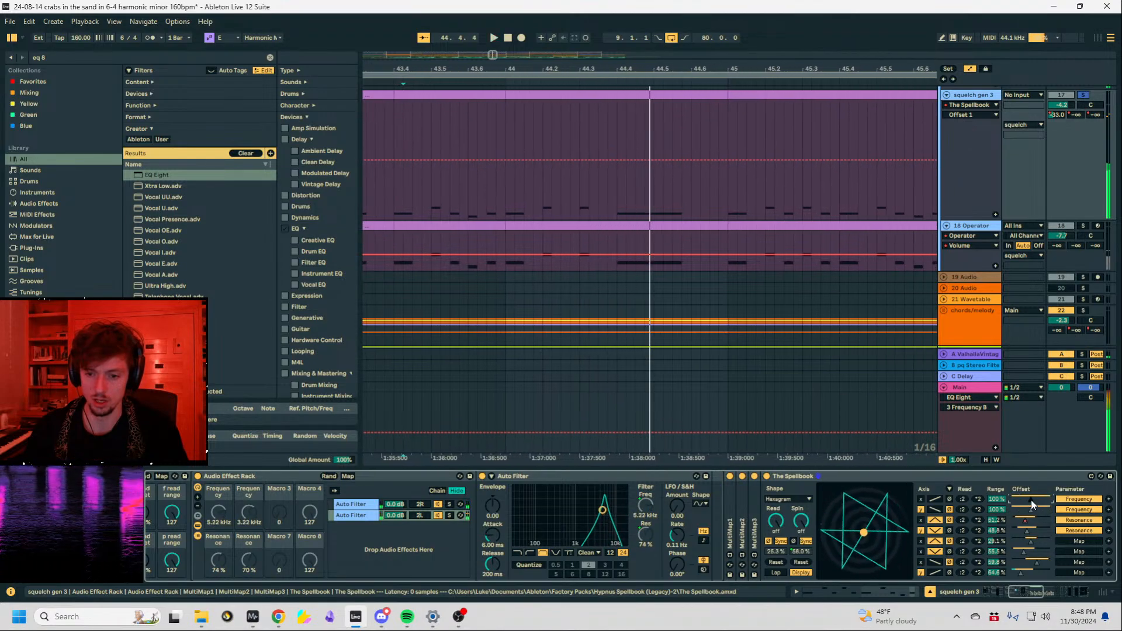
Automate The Spellbook's Offset 1 with 50.0% breakpoints around bar 44 and an 80.5% peak at bar 44.
{"action": "key", "text": "a"}
{"action": "key", "text": "a"}
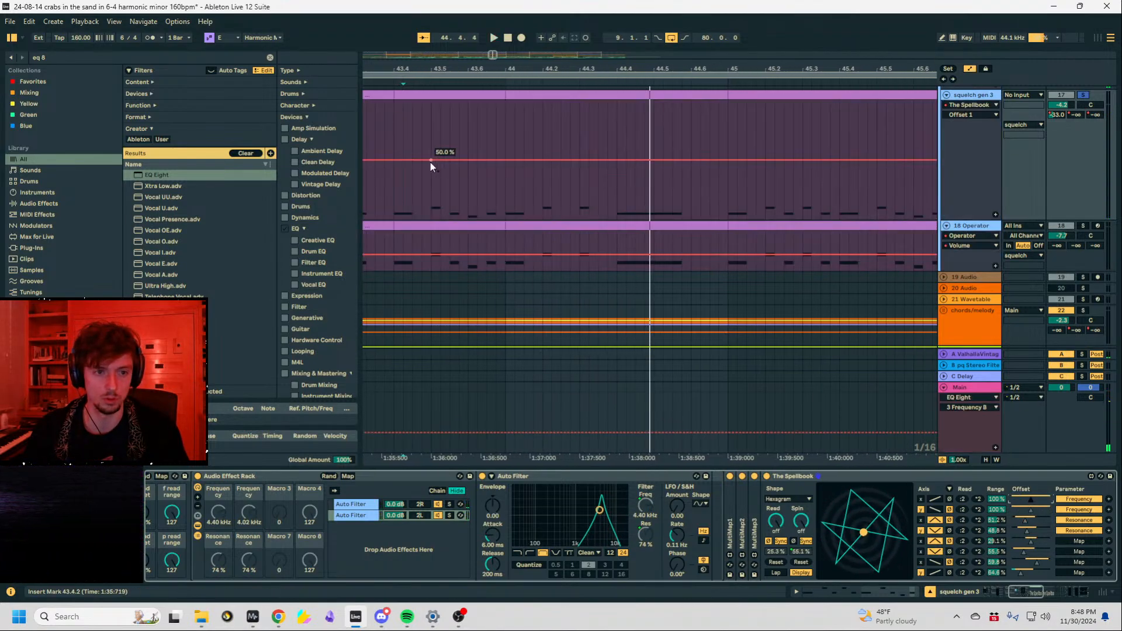
{"action": "left_click", "coordinate": [432, 160]}
{"action": "key", "text": "a"}
{"action": "key", "text": "a"}
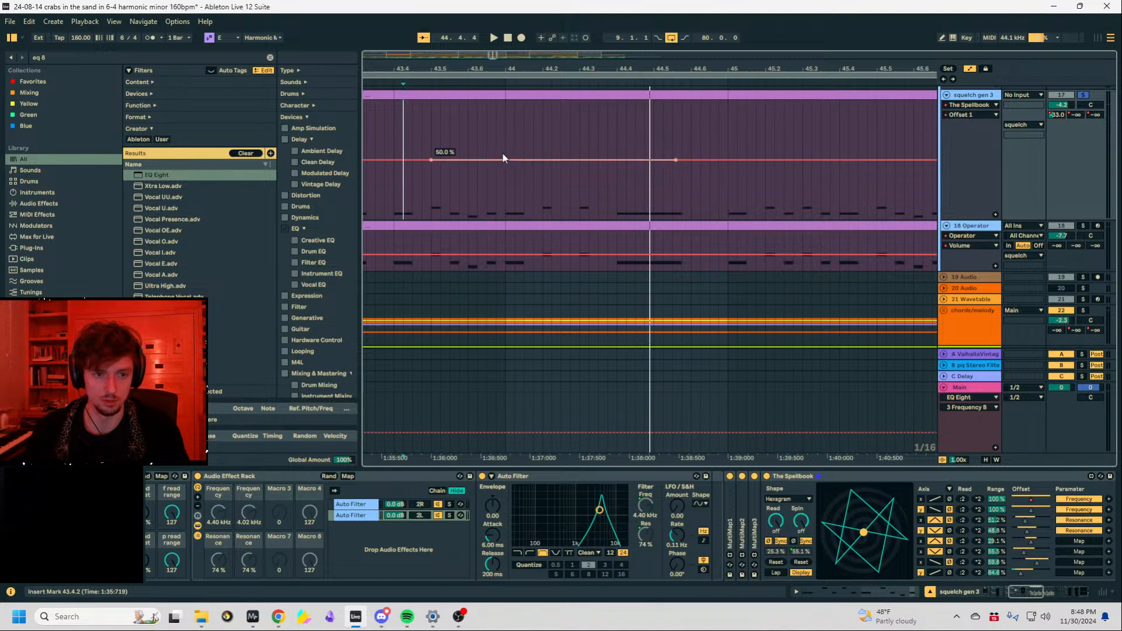
{"action": "left_click_drag", "start_coordinate": [503, 157], "coordinate": [506, 123]}
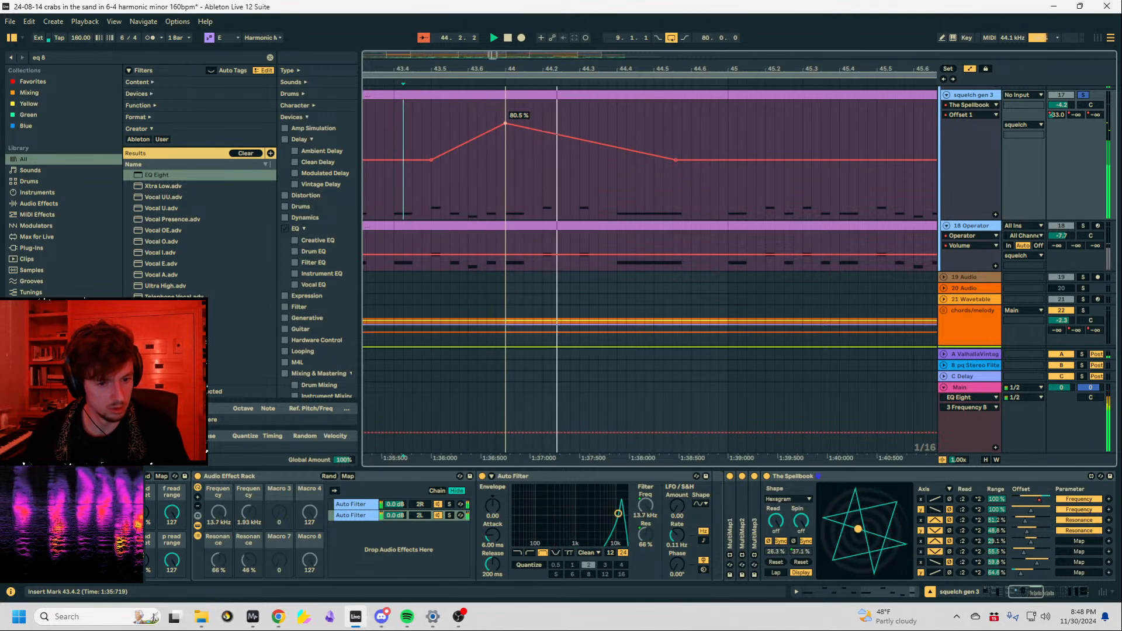
Unsolo squelch gen 3 and replay the passage around bar 44 in the full mix.
{"action": "left_click", "coordinate": [1083, 95]}
{"action": "key", "text": "space"}
{"action": "key", "text": "space"}
{"action": "mouse_move", "coordinate": [594, 67]}
{"action": "left_mouse_down"}
{"action": "mouse_move", "coordinate": [594, 40]}
{"action": "mouse_move", "coordinate": [678, 22]}
{"action": "left_mouse_up"}
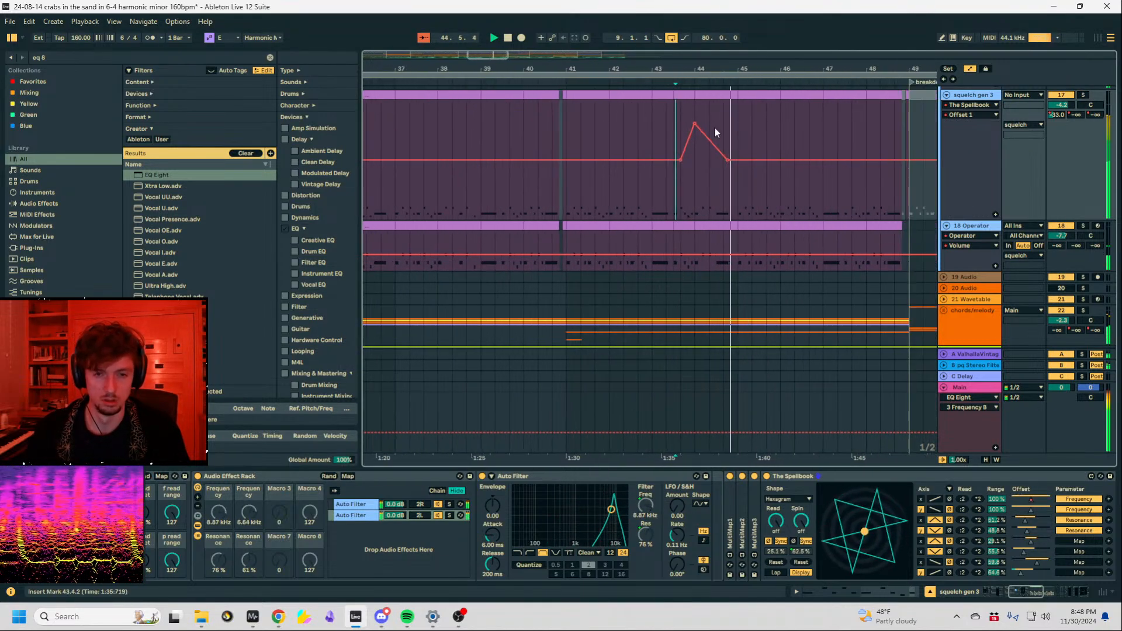
Hide the automation lanes and fold The Spellbook while playback continues through the breakdown.
{"action": "key", "text": "a"}
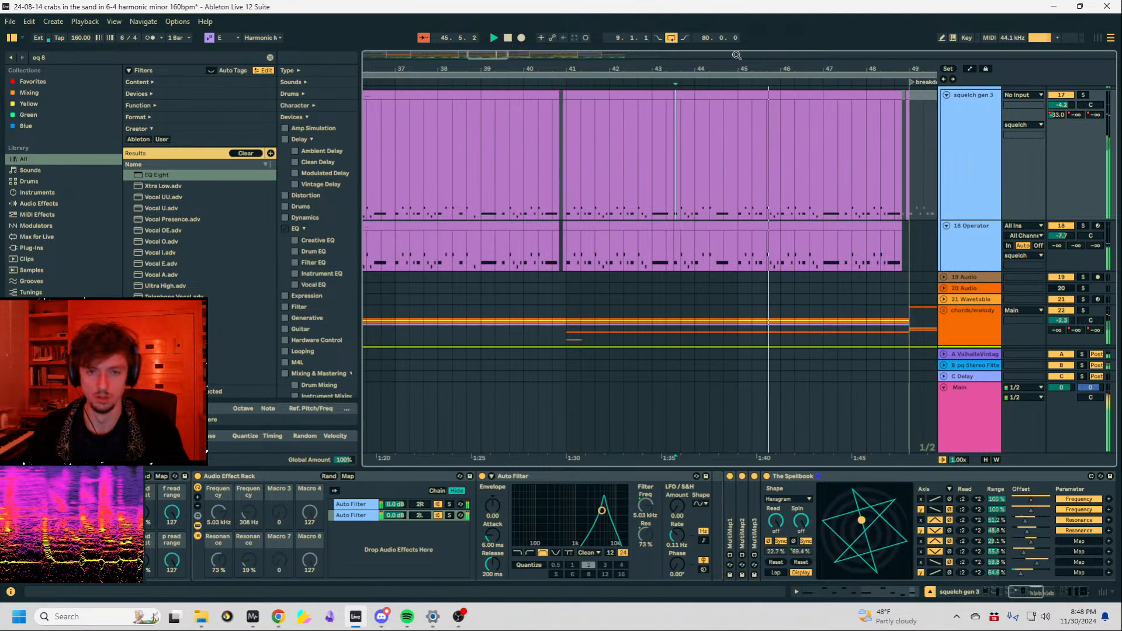
{"action": "left_click_drag", "start_coordinate": [736, 67], "coordinate": [623, 53]}
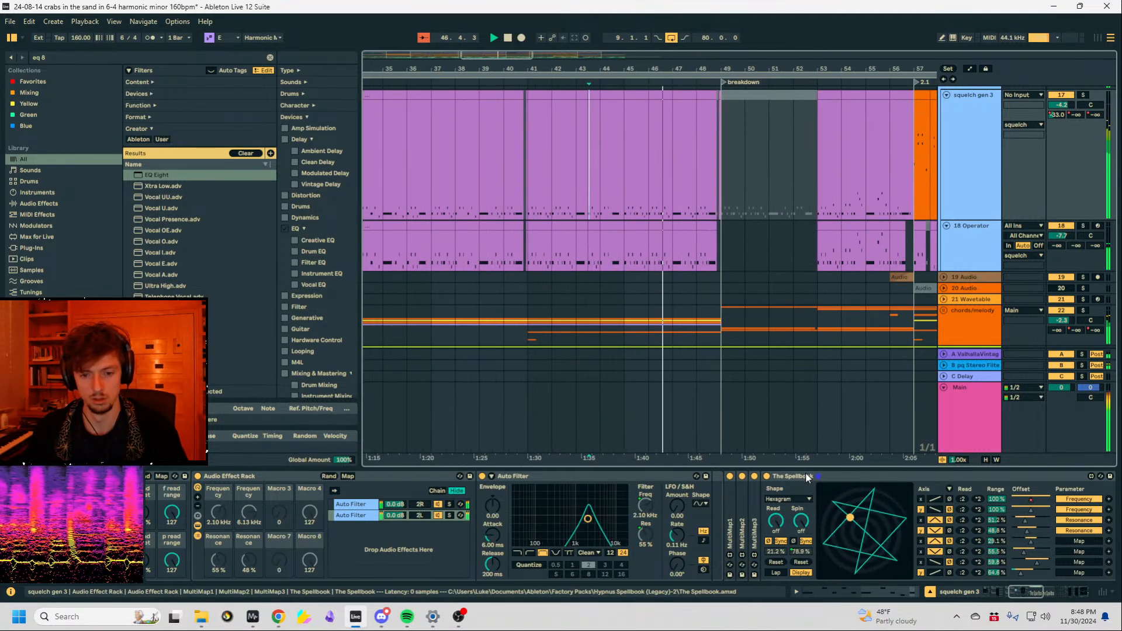
{"action": "double_click", "coordinate": [833, 475]}
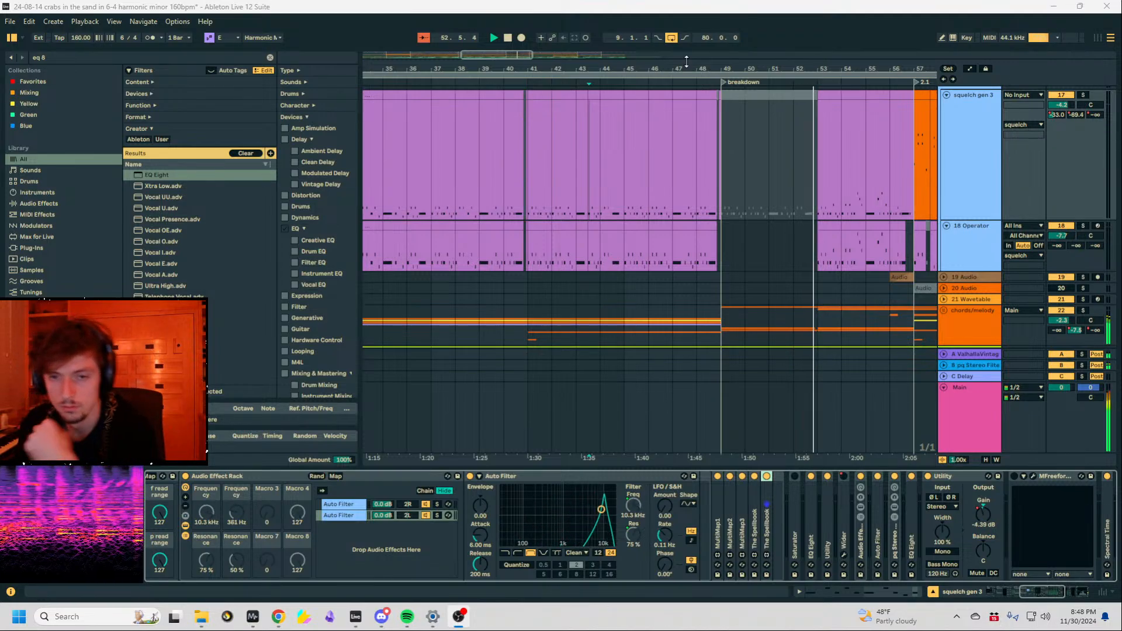
{"action": "left_click_drag", "start_coordinate": [833, 66], "coordinate": [640, 61]}
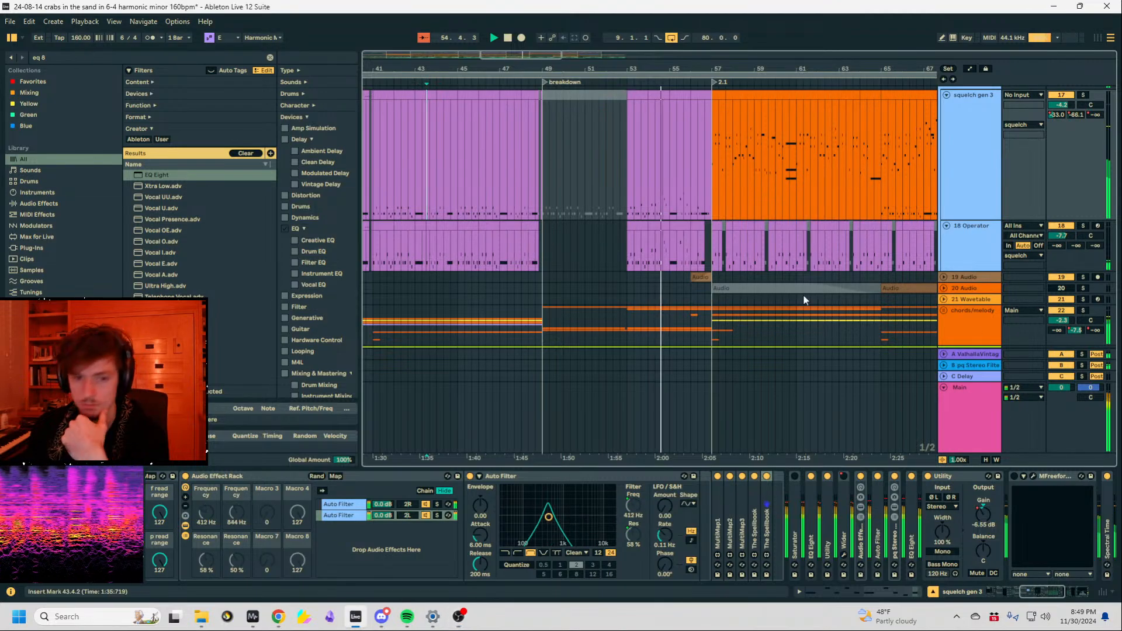
Check the 18 Operator track's devices, then unfold the 19 Audio track and add an EQ Eight to it.
{"action": "left_click", "coordinate": [584, 245]}
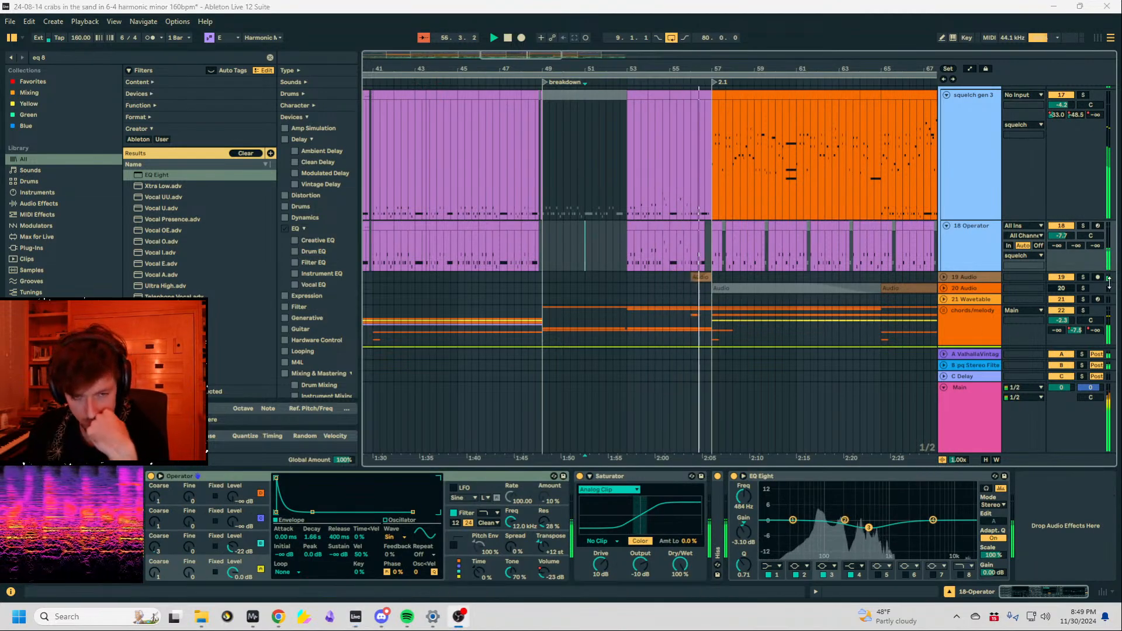
{"action": "left_click", "coordinate": [942, 278]}
{"action": "key", "text": "ctrl+f"}
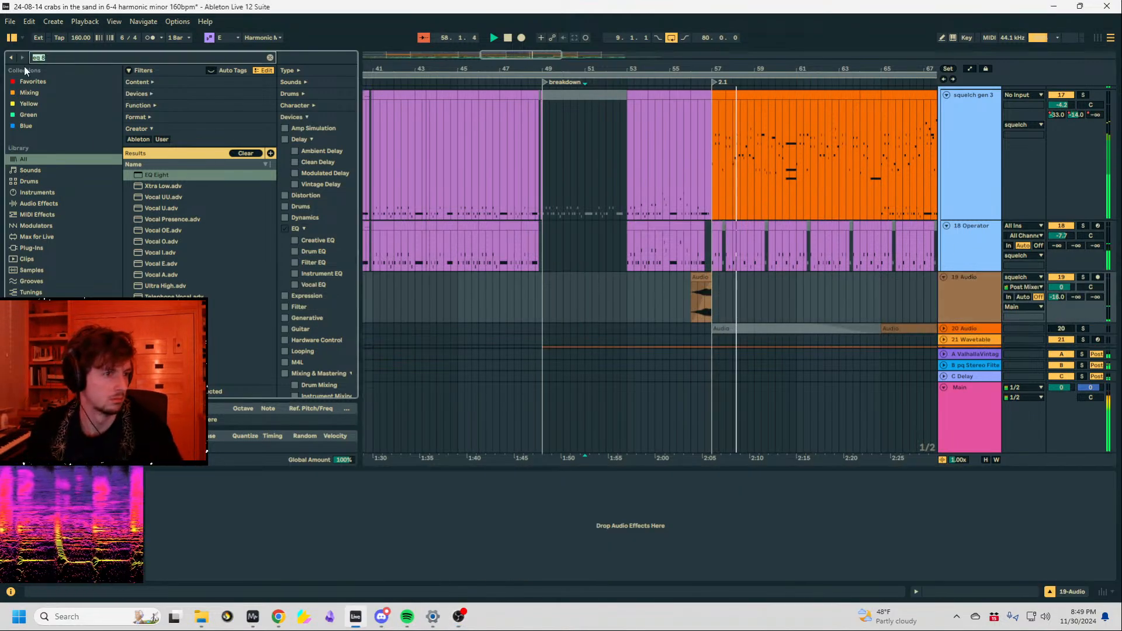
{"action": "double_click", "coordinate": [148, 174]}
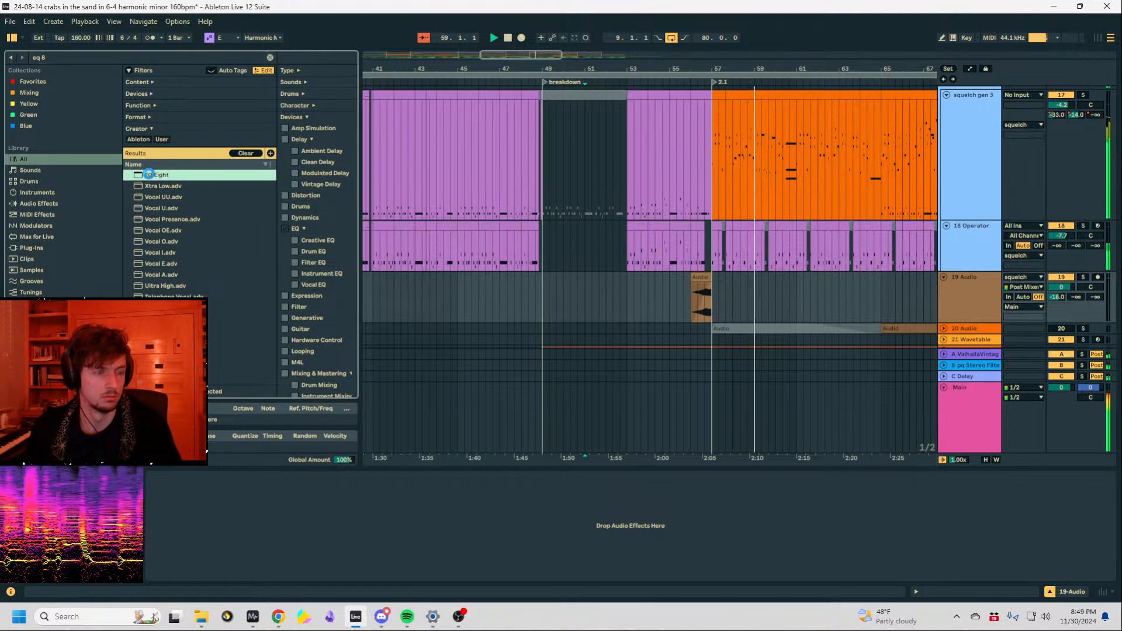
Solo the sounds group and restart playback from about bar 57, at the start of section 2.1.
{"action": "scroll", "coordinate": [763, 280], "scroll_direction": "down", "scroll_amount": 6}
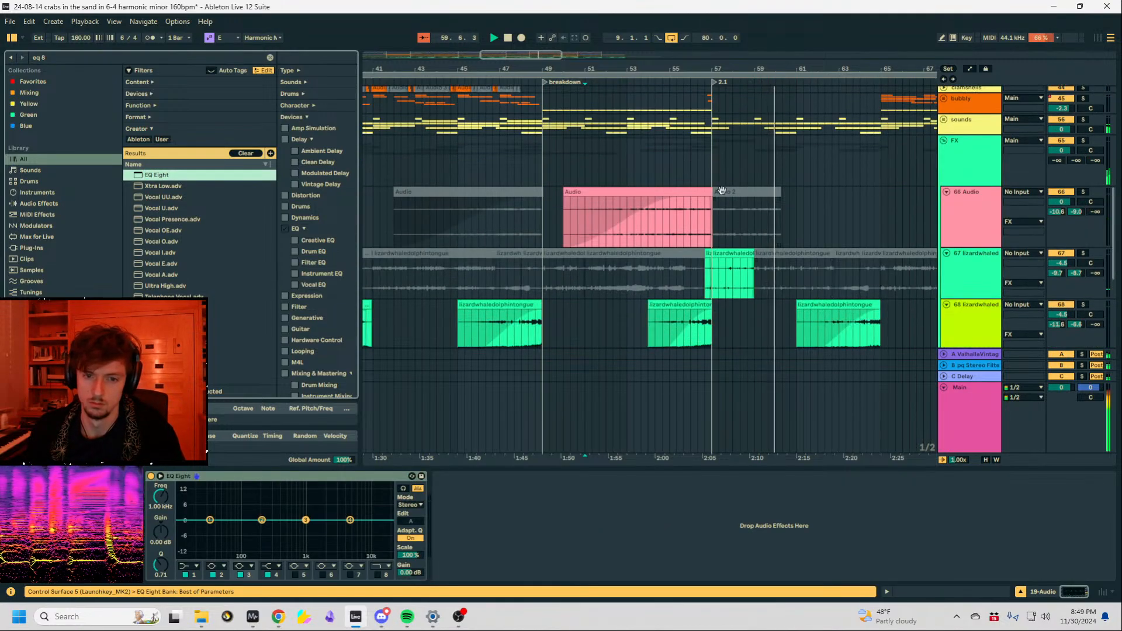
{"action": "left_click", "coordinate": [719, 169]}
{"action": "left_click", "coordinate": [1083, 119]}
{"action": "key", "text": "space"}
{"action": "key", "text": "space"}
{"action": "scroll", "coordinate": [901, 202], "scroll_direction": "down", "scroll_amount": 6}
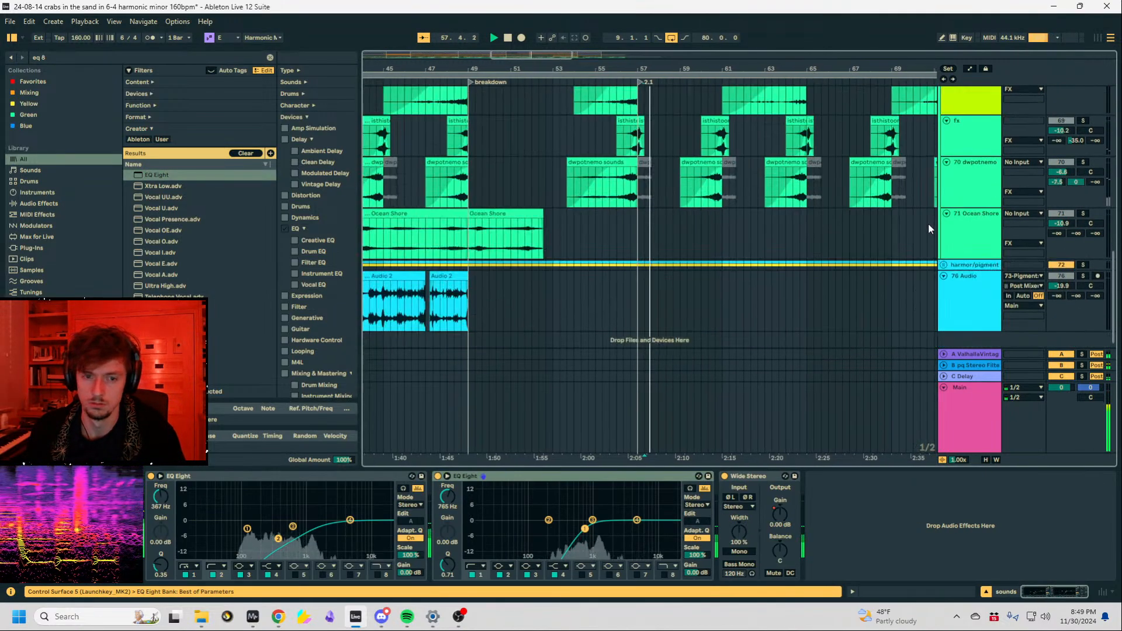
{"action": "scroll", "coordinate": [928, 225], "scroll_direction": "up", "scroll_amount": 2}
{"action": "scroll", "coordinate": [931, 227], "scroll_direction": "up", "scroll_amount": 10}
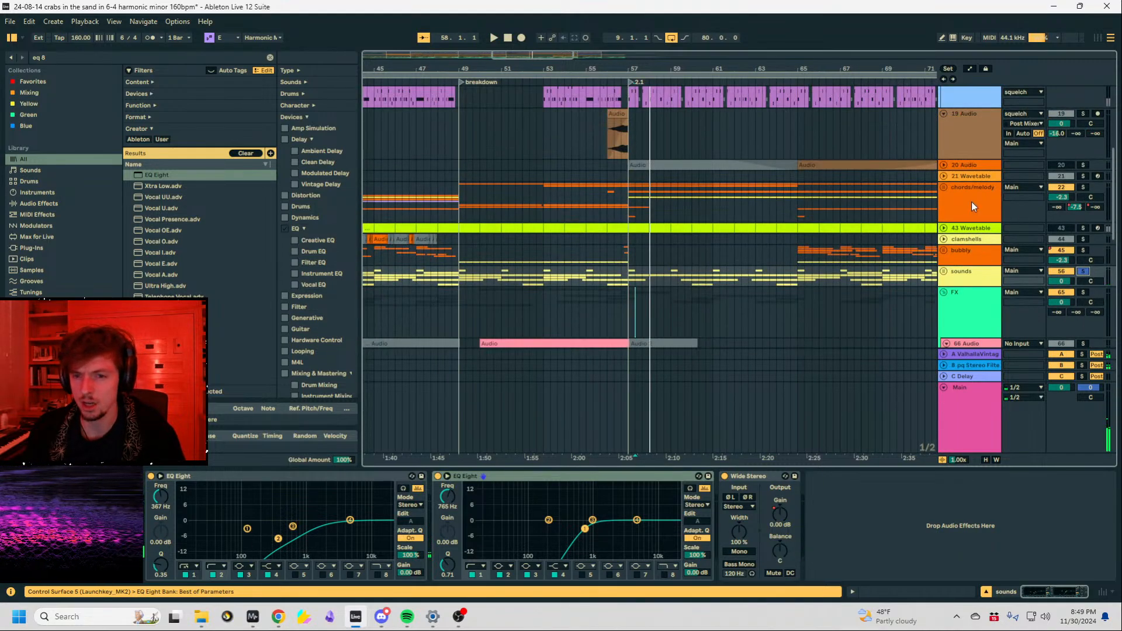
Expand the chords/melody group and collapse the squelch group while replaying the start of section 2.1.
{"action": "left_click", "coordinate": [975, 204]}
{"action": "key", "text": "space"}
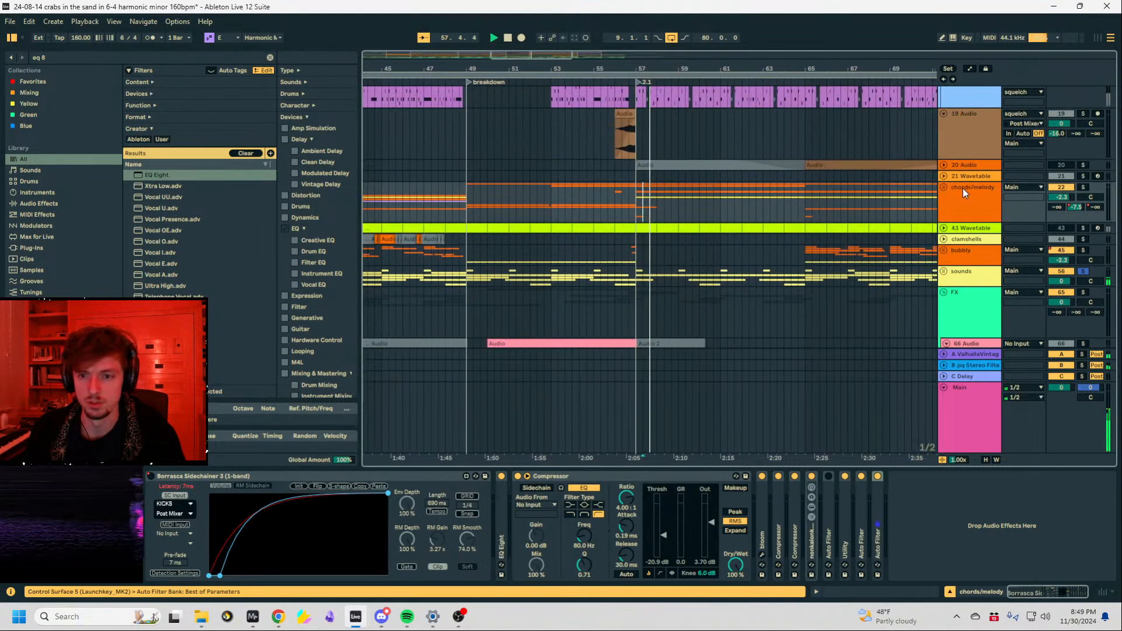
{"action": "left_click", "coordinate": [943, 187]}
{"action": "scroll", "coordinate": [693, 203], "scroll_direction": "up", "scroll_amount": 8}
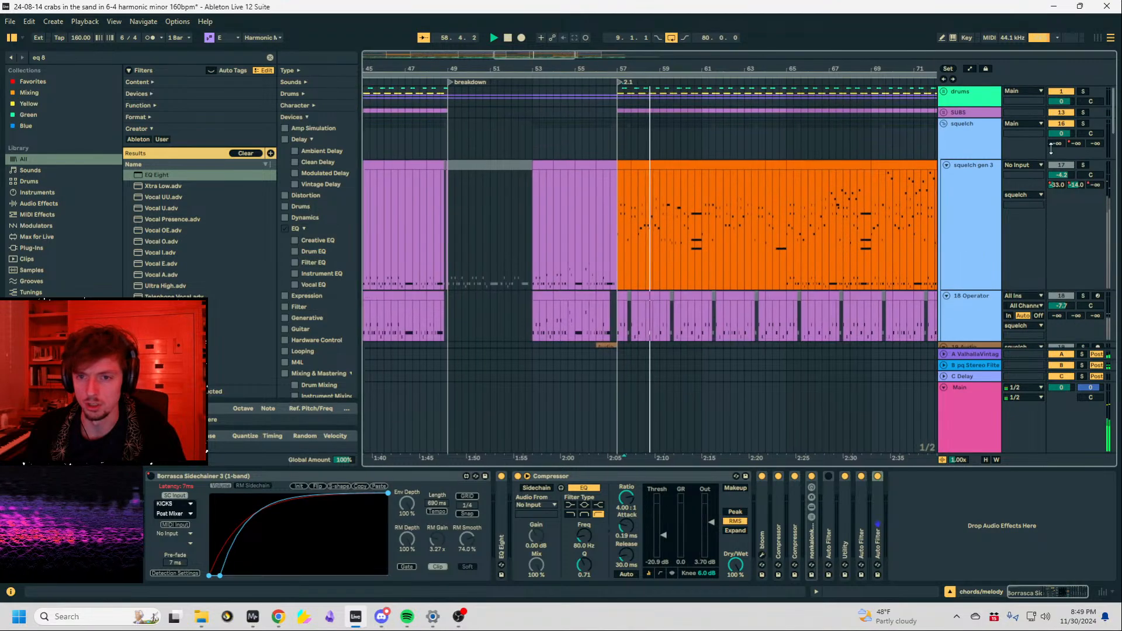
{"action": "left_click", "coordinate": [943, 124]}
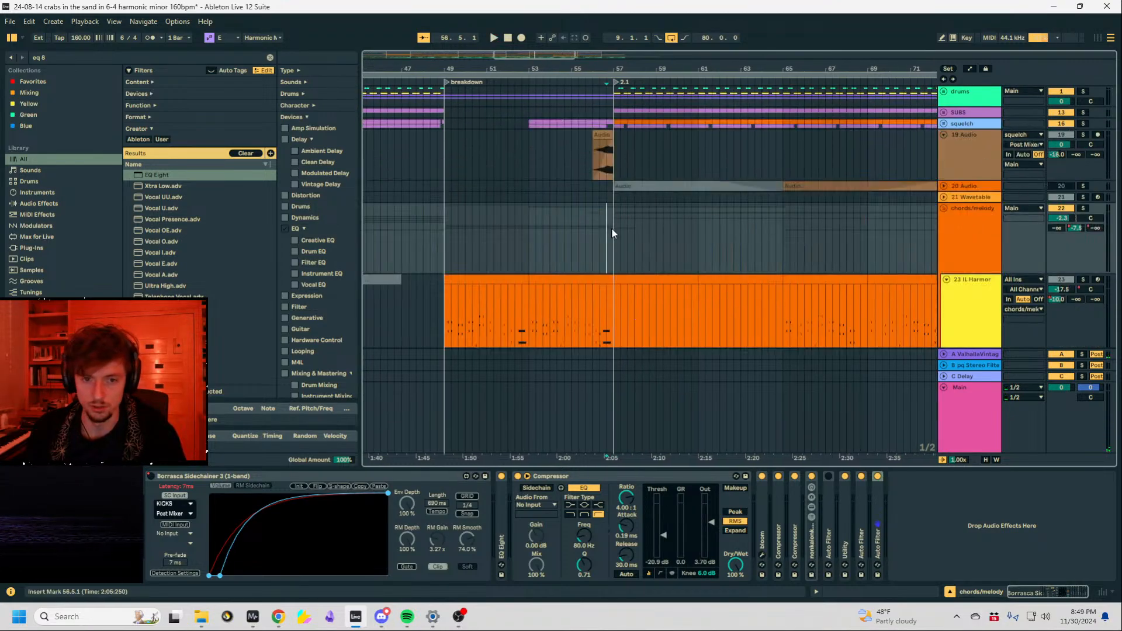
Play the start of section 2.1 and inspect the handpan clip and neighbouring chords/melody layers.
{"action": "key", "text": "space"}
{"action": "scroll", "coordinate": [710, 251], "scroll_direction": "down", "scroll_amount": 10}
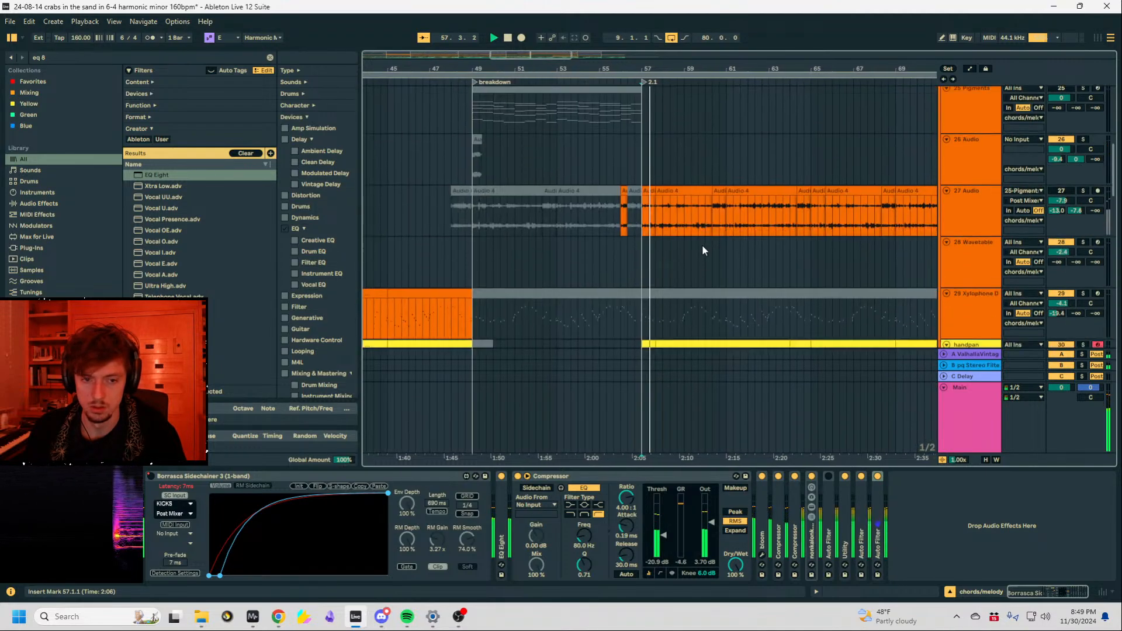
{"action": "left_click", "coordinate": [688, 171]}
{"action": "left_click", "coordinate": [639, 170]}
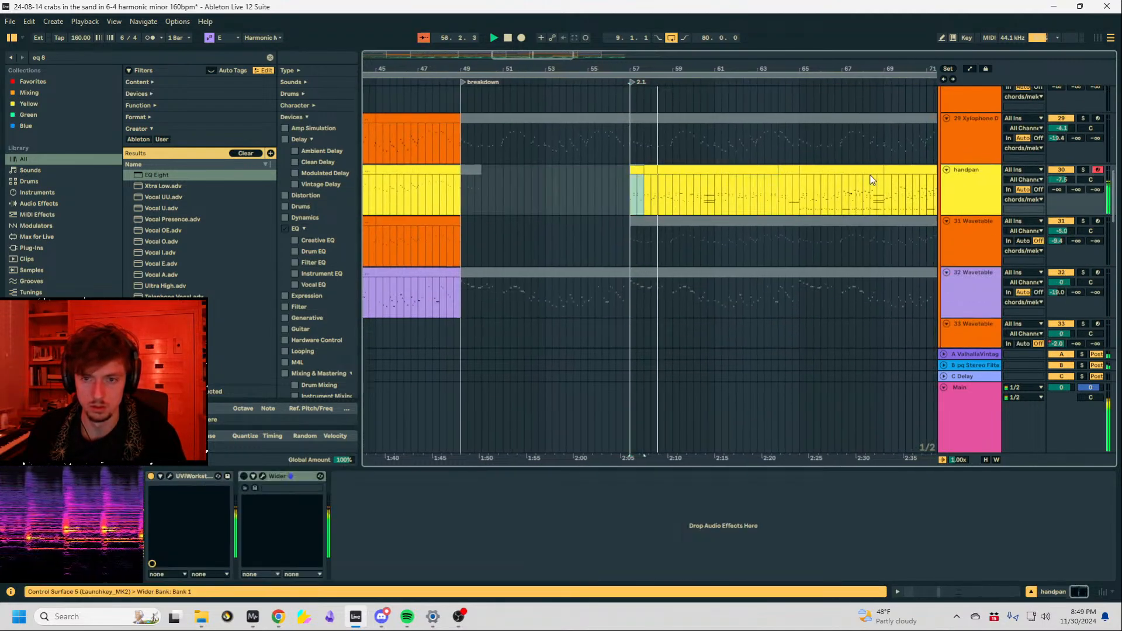
{"action": "left_click", "coordinate": [689, 195]}
{"action": "left_click_drag", "start_coordinate": [631, 69], "coordinate": [630, 35]}
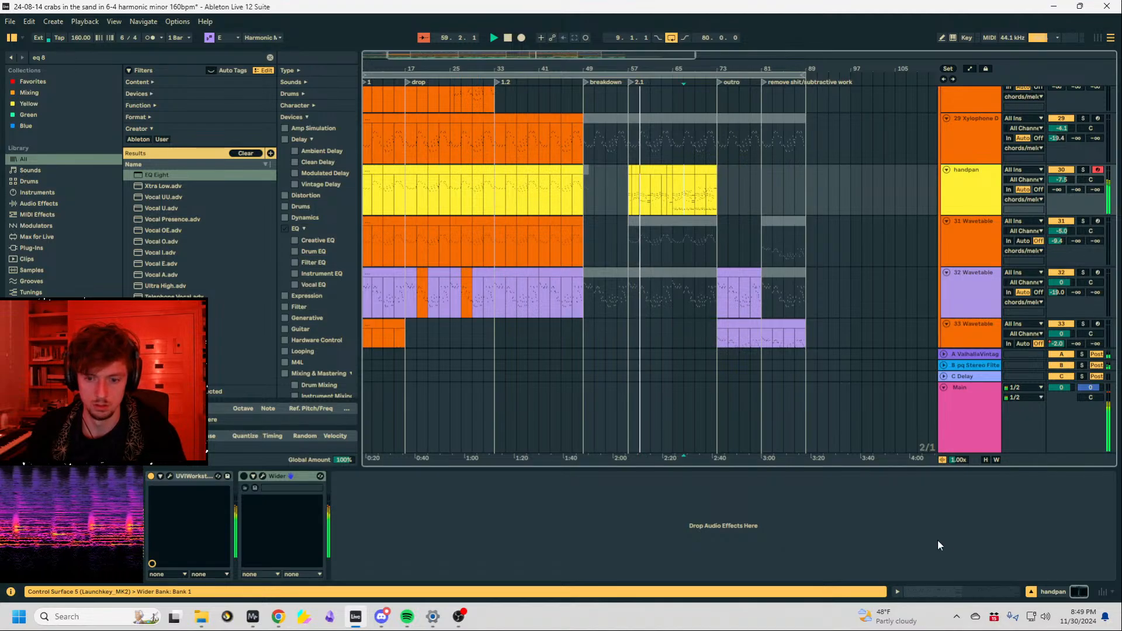
Deactivate the handpan clip in section 2.1 and replay from bar 57 without it.
{"action": "left_click", "coordinate": [632, 196]}
{"action": "key", "text": "Delete"}
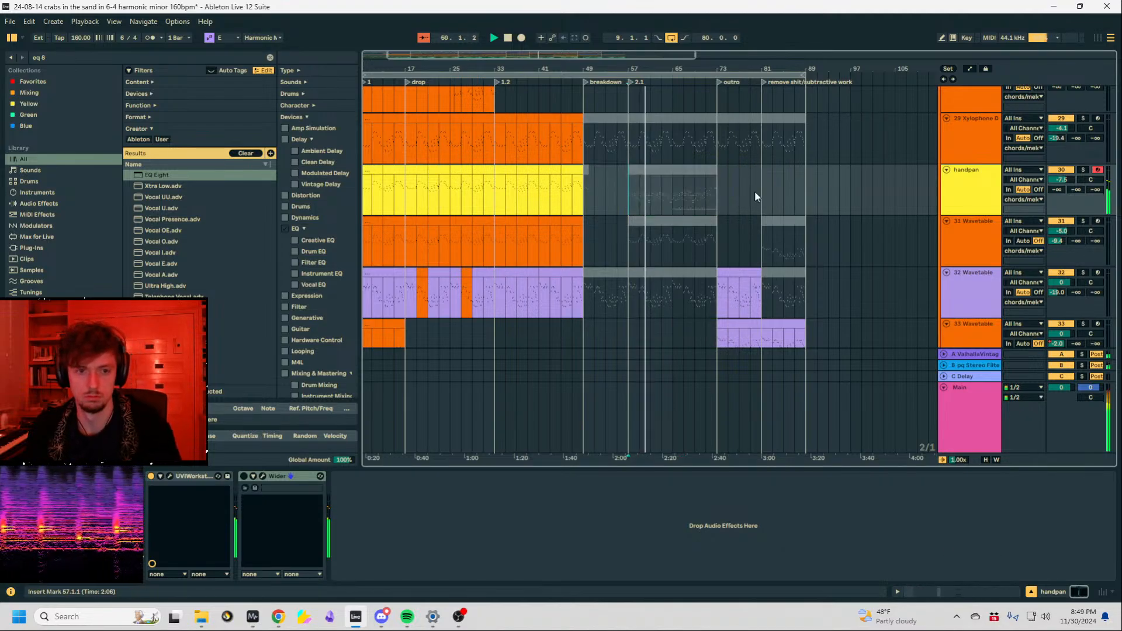
{"action": "key", "text": "space"}
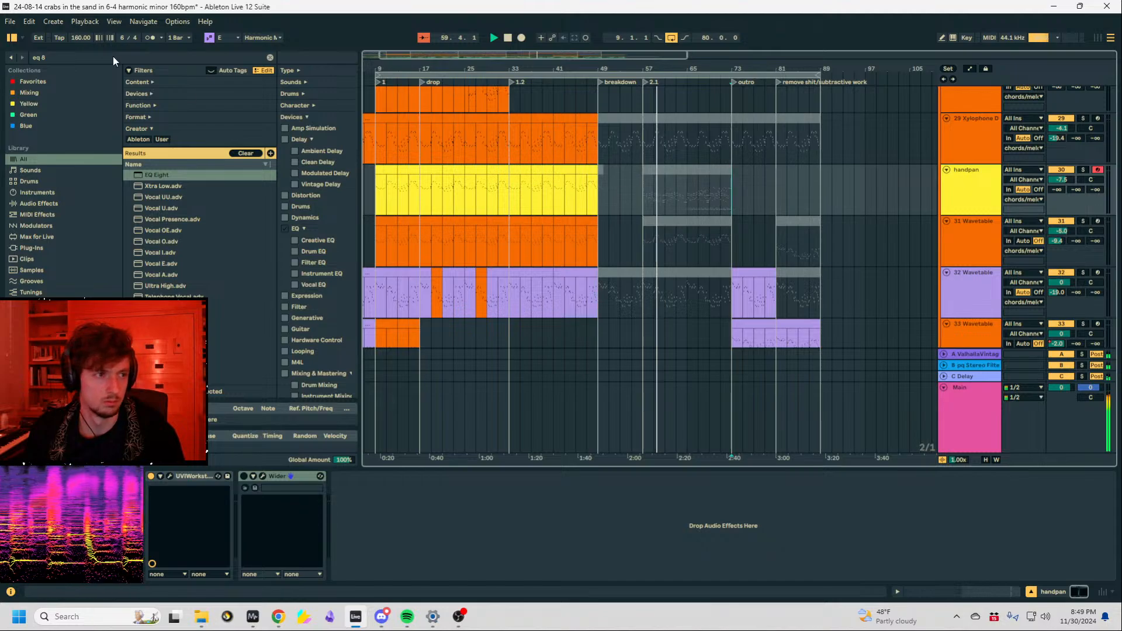
Search the browser for Utility and add it to the end of the handpan track's device chain.
{"action": "key", "text": "ctrl+f"}
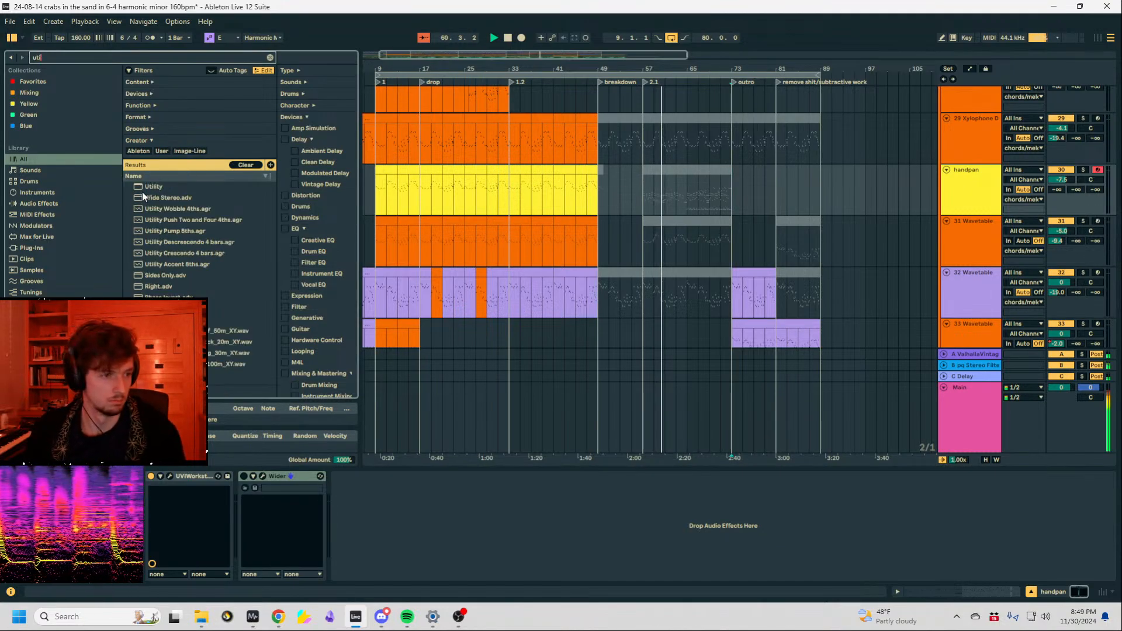
{"action": "left_click", "coordinate": [150, 186]}
{"action": "left_click_drag", "start_coordinate": [471, 303], "coordinate": [380, 523]}
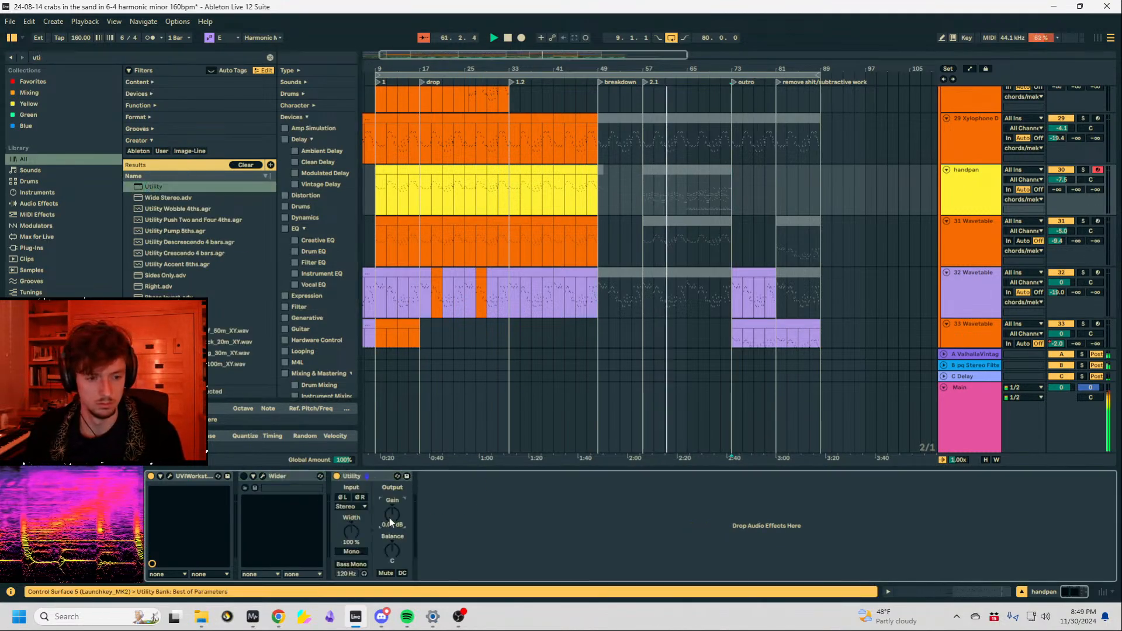
Automate the handpan's Utility gain to ramp from bar 55 down to -13.6 dB at bar 57, with the section 2.1 clip active.
{"action": "key", "text": "a"}
{"action": "left_click_drag", "start_coordinate": [644, 195], "coordinate": [643, 201]}
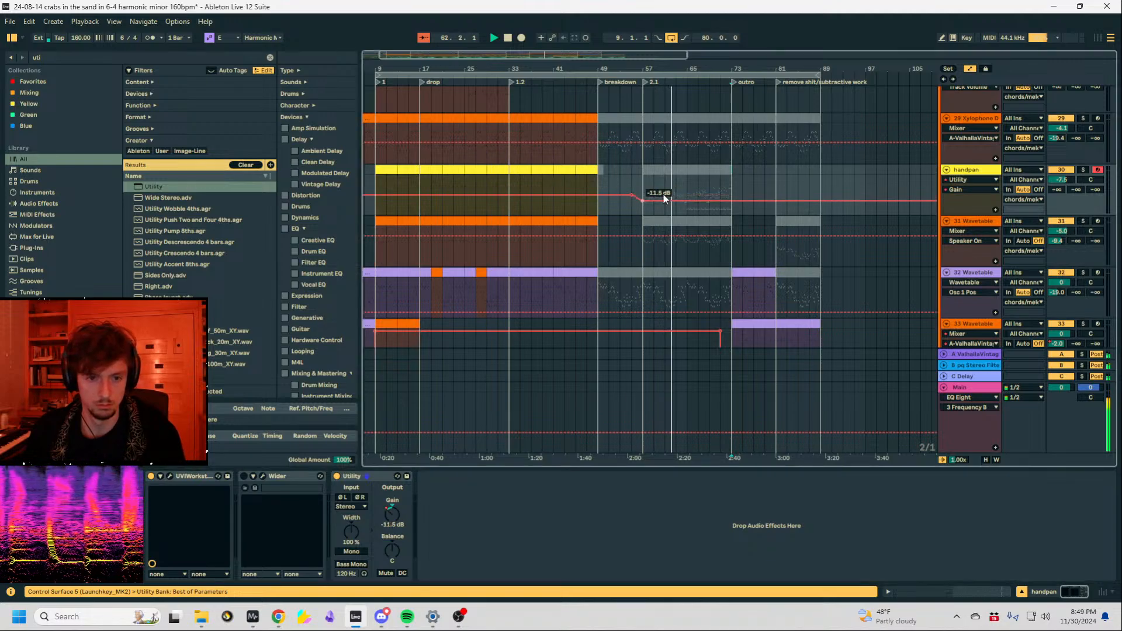
{"action": "key", "text": "a"}
{"action": "left_click_drag", "start_coordinate": [764, 190], "coordinate": [643, 202]}
{"action": "left_click", "coordinate": [636, 189]}
{"action": "key", "text": "a"}
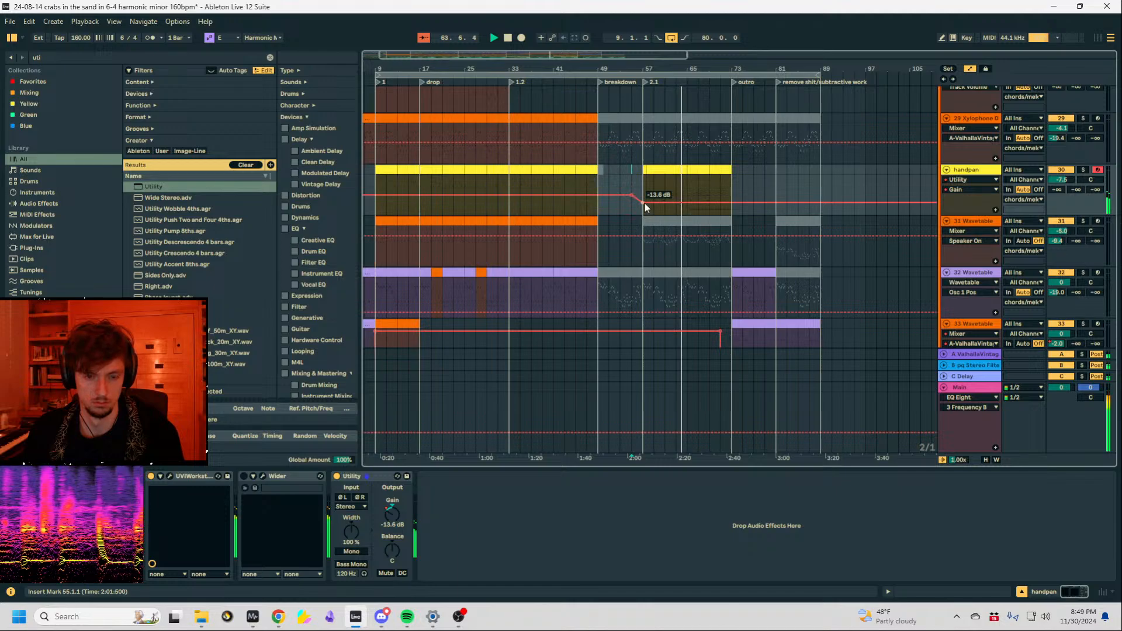
{"action": "key", "text": "a"}
Transpose all handpan notes in bars 65 to 73 up one octave.
{"action": "scroll", "coordinate": [666, 243], "scroll_direction": "up", "scroll_amount": 6}
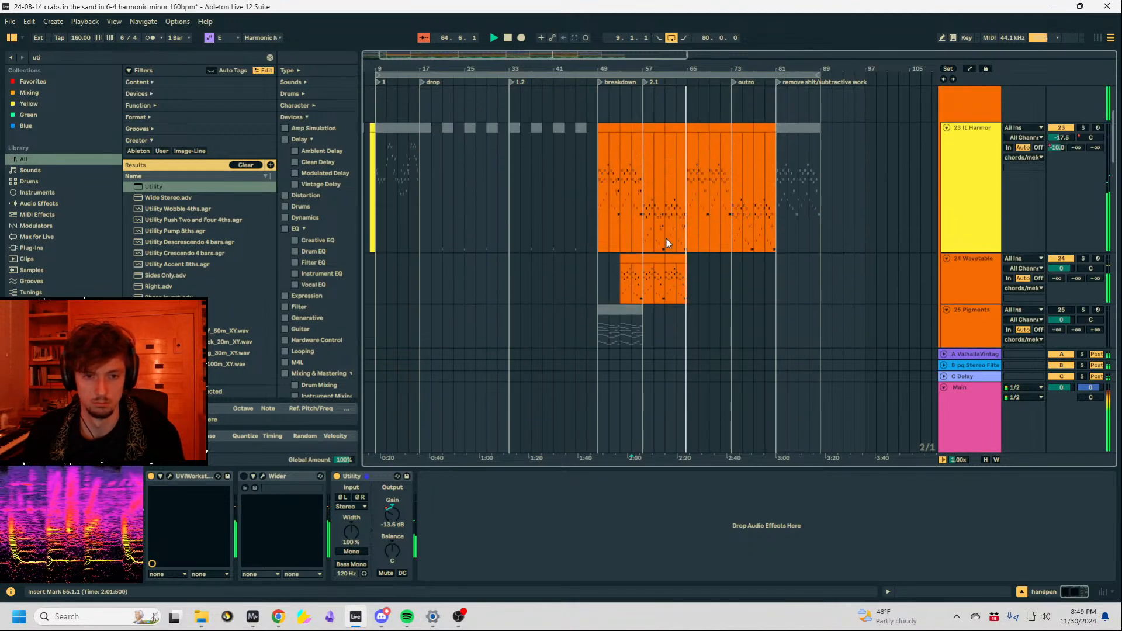
{"action": "scroll", "coordinate": [668, 243], "scroll_direction": "up", "scroll_amount": 3}
{"action": "scroll", "coordinate": [669, 243], "scroll_direction": "up", "scroll_amount": 5}
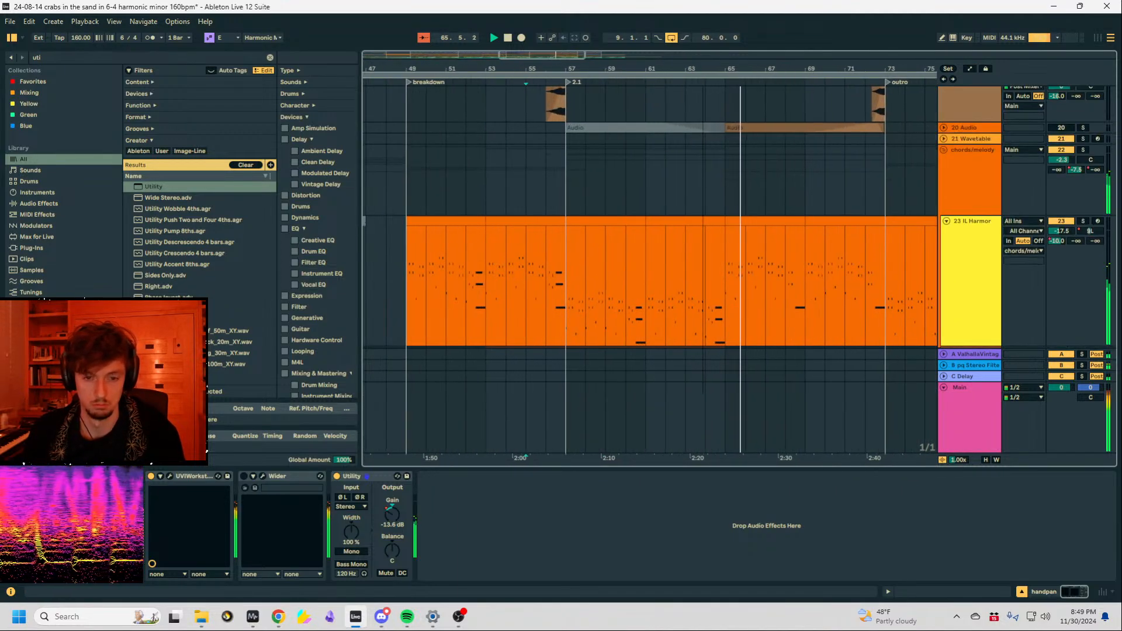
{"action": "scroll", "coordinate": [720, 161], "scroll_direction": "down", "scroll_amount": 5}
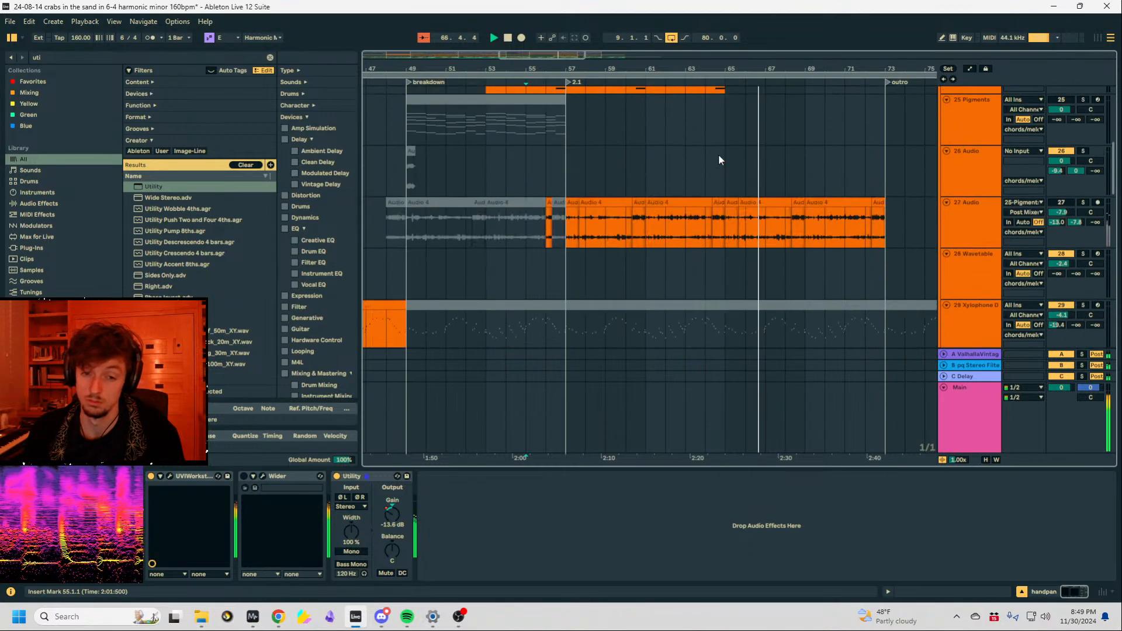
{"action": "scroll", "coordinate": [720, 160], "scroll_direction": "down", "scroll_amount": 3}
{"action": "left_click_drag", "start_coordinate": [727, 214], "coordinate": [886, 206]}
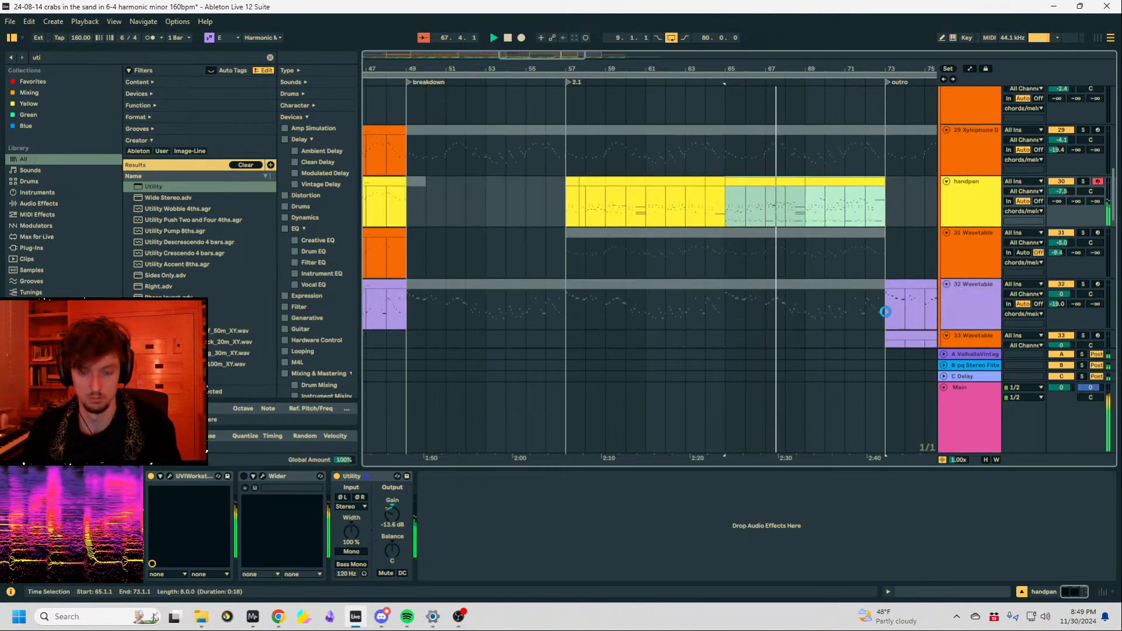
{"action": "left_click", "coordinate": [919, 593]}
{"action": "left_click", "coordinate": [851, 492]}
{"action": "key", "text": "ctrl+a"}
{"action": "key", "text": "shift+Up"}
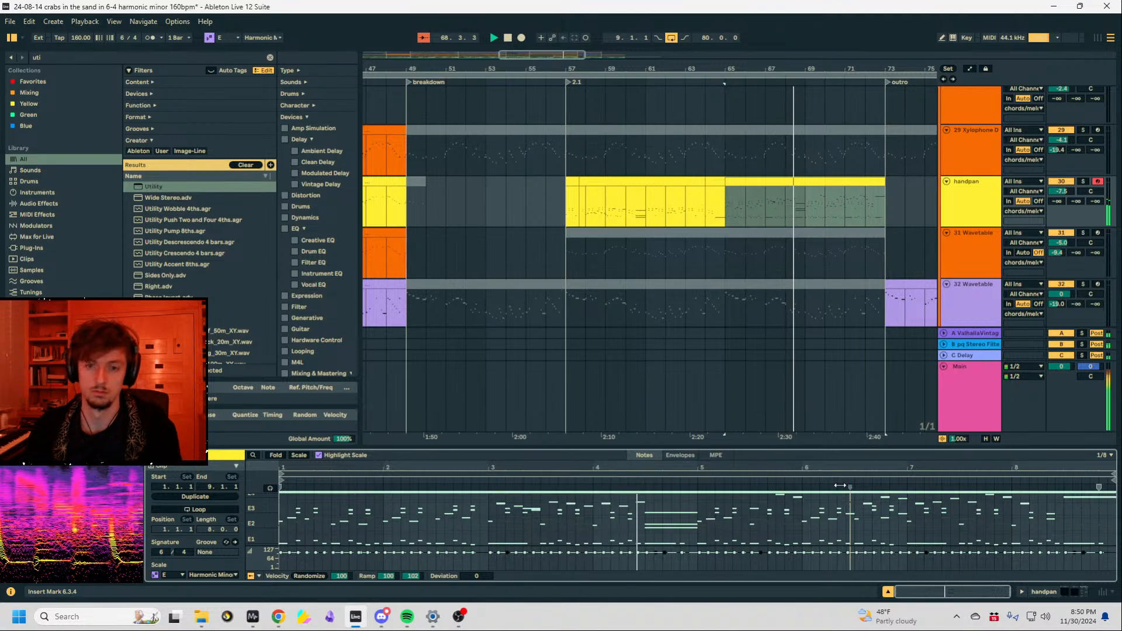
Solo the handpan and raise its Utility gain automation to about -3.13 dB just after bar 65.
{"action": "left_click", "coordinate": [1083, 181]}
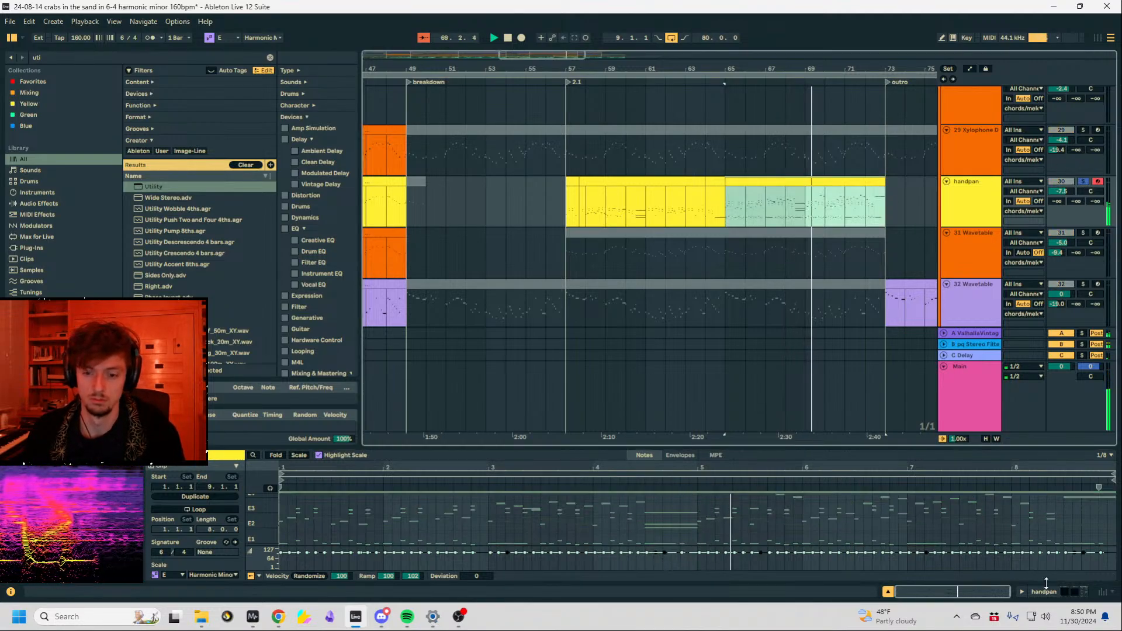
{"action": "left_click", "coordinate": [1044, 593]}
{"action": "double_click", "coordinate": [392, 521]}
{"action": "key", "text": "a"}
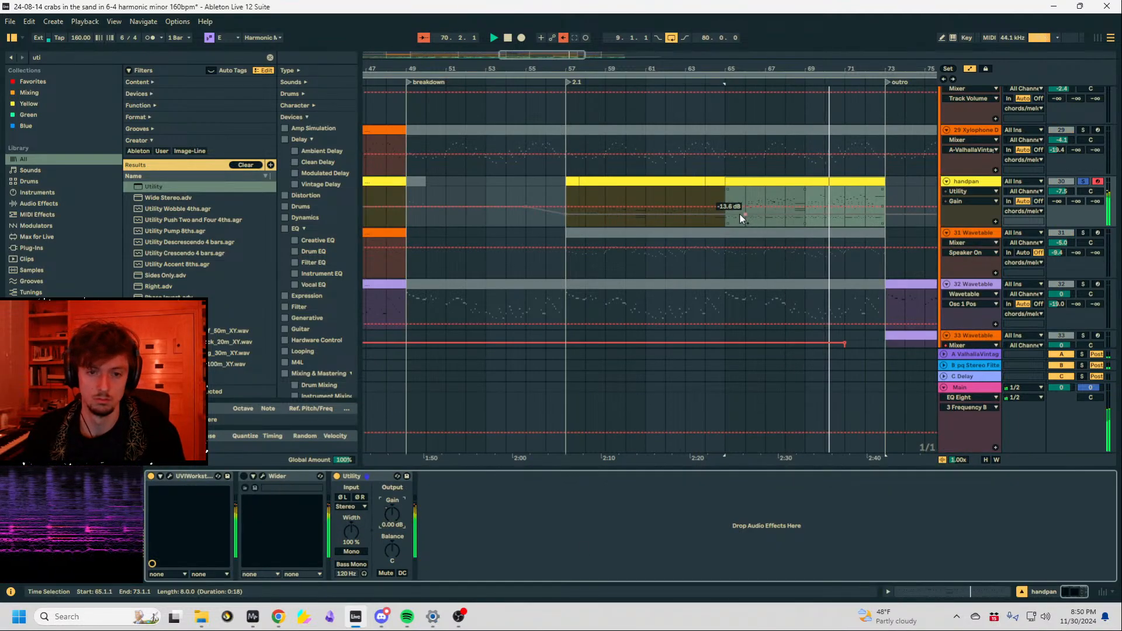
{"action": "left_click", "coordinate": [725, 214]}
{"action": "left_click_drag", "start_coordinate": [735, 215], "coordinate": [735, 208]}
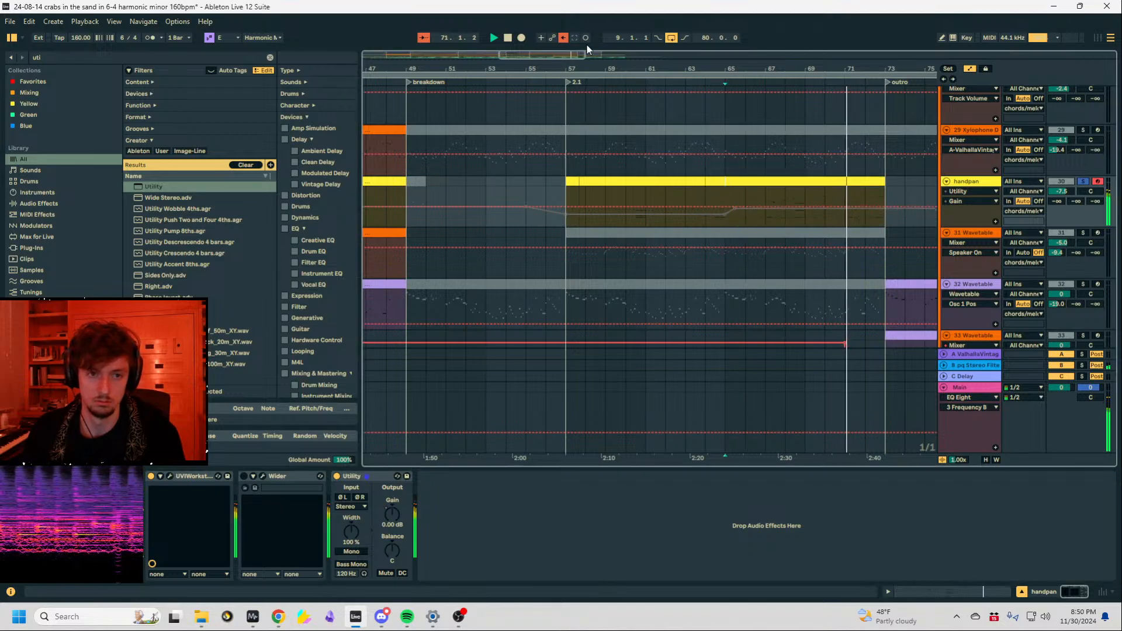
Unsolo the handpan, replay from bar 65, and raise its gain automation to 3.13 dB around bar 70.
{"action": "left_click", "coordinate": [1083, 181]}
{"action": "left_click", "coordinate": [735, 208]}
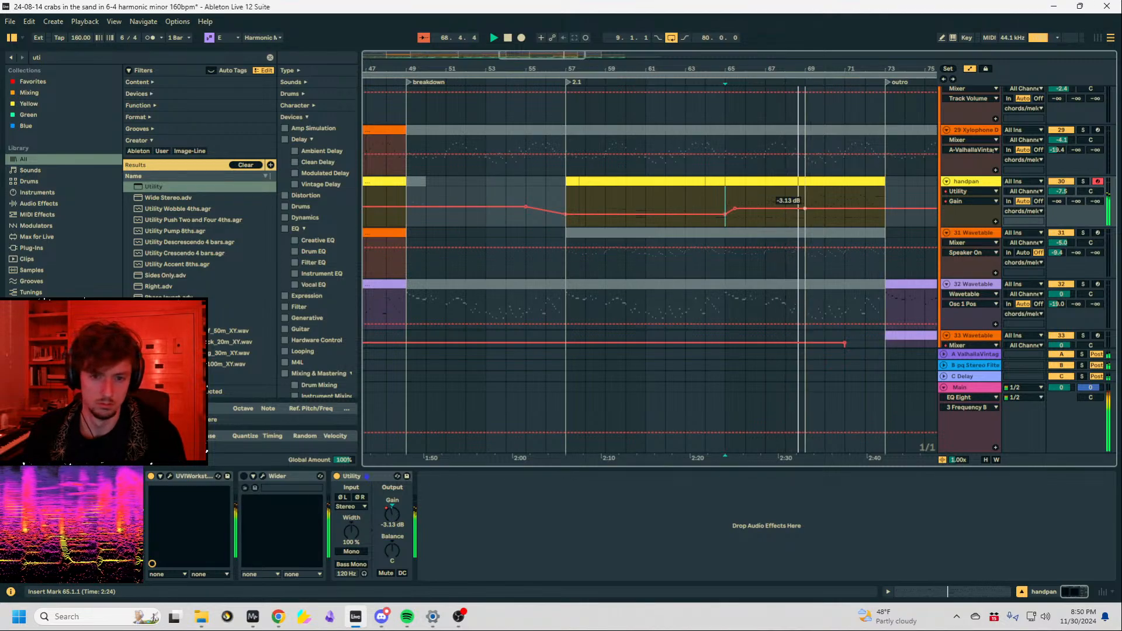
{"action": "left_click_drag", "start_coordinate": [830, 208], "coordinate": [829, 204]}
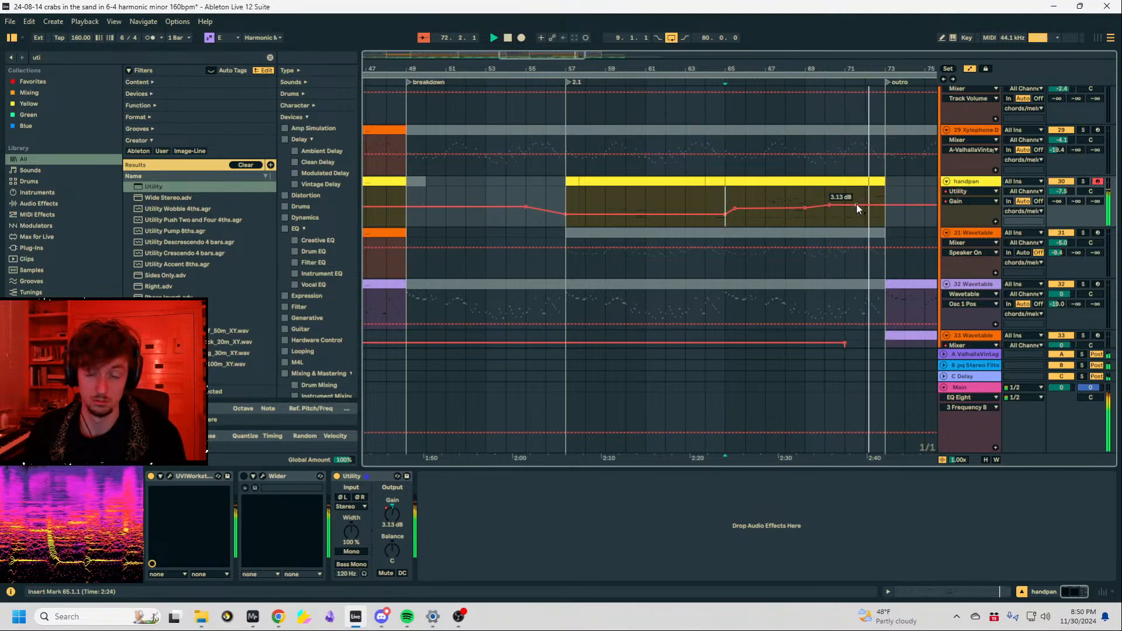
{"action": "key", "text": "a"}
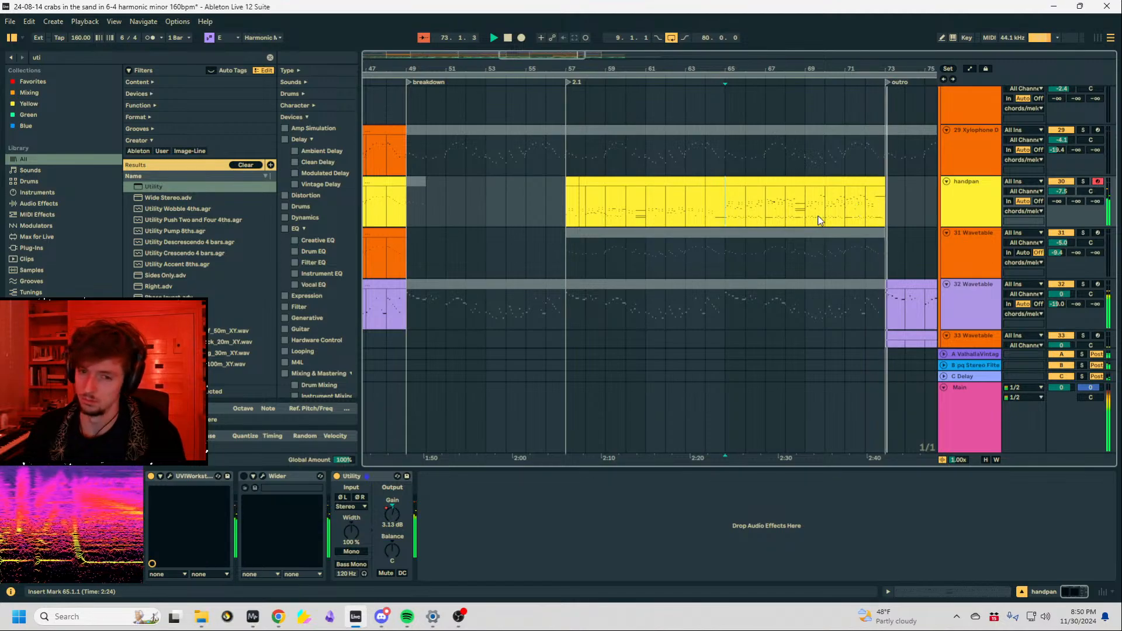
Replay the transition from the breakdown into section 2.1, starting at about bar 56.
{"action": "scroll", "coordinate": [531, 257], "scroll_direction": "up", "scroll_amount": 3}
{"action": "scroll", "coordinate": [531, 270], "scroll_direction": "up", "scroll_amount": 2}
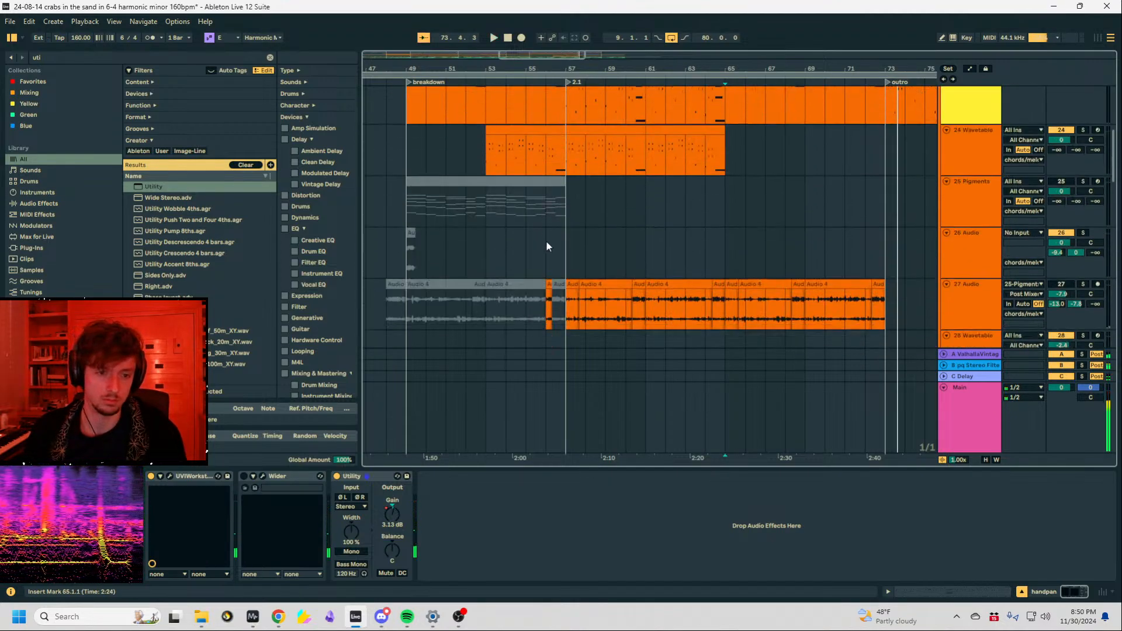
{"action": "left_click", "coordinate": [539, 275]}
{"action": "scroll", "coordinate": [690, 255], "scroll_direction": "up", "scroll_amount": 5}
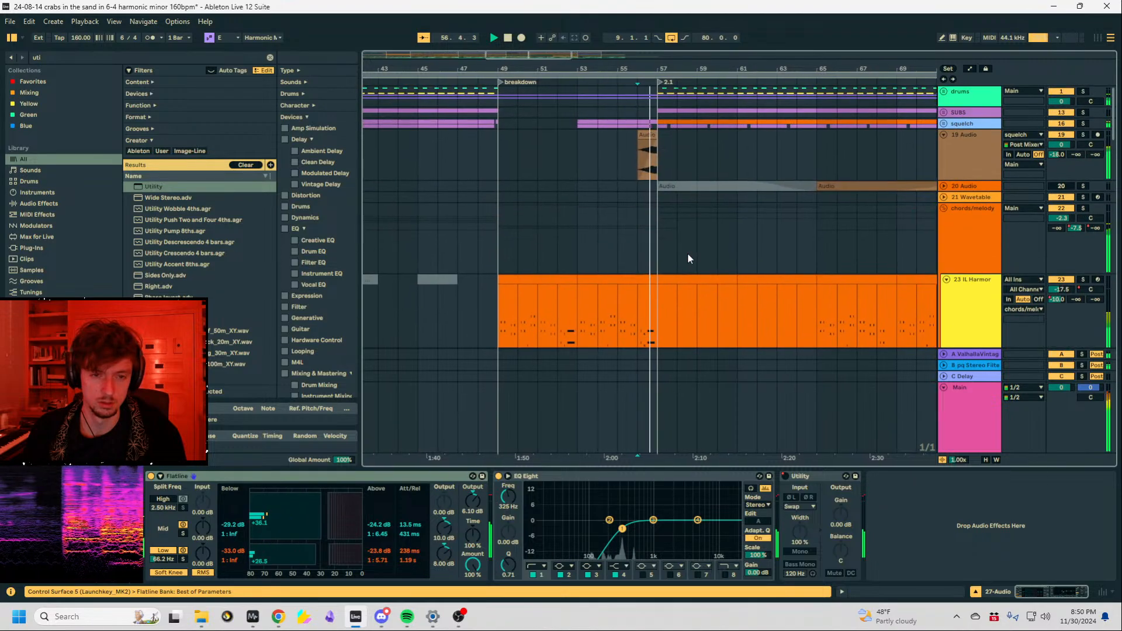
Solo the 19 Audio track and add an Auto Filter after its EQ Eight.
{"action": "left_click", "coordinate": [1073, 135]}
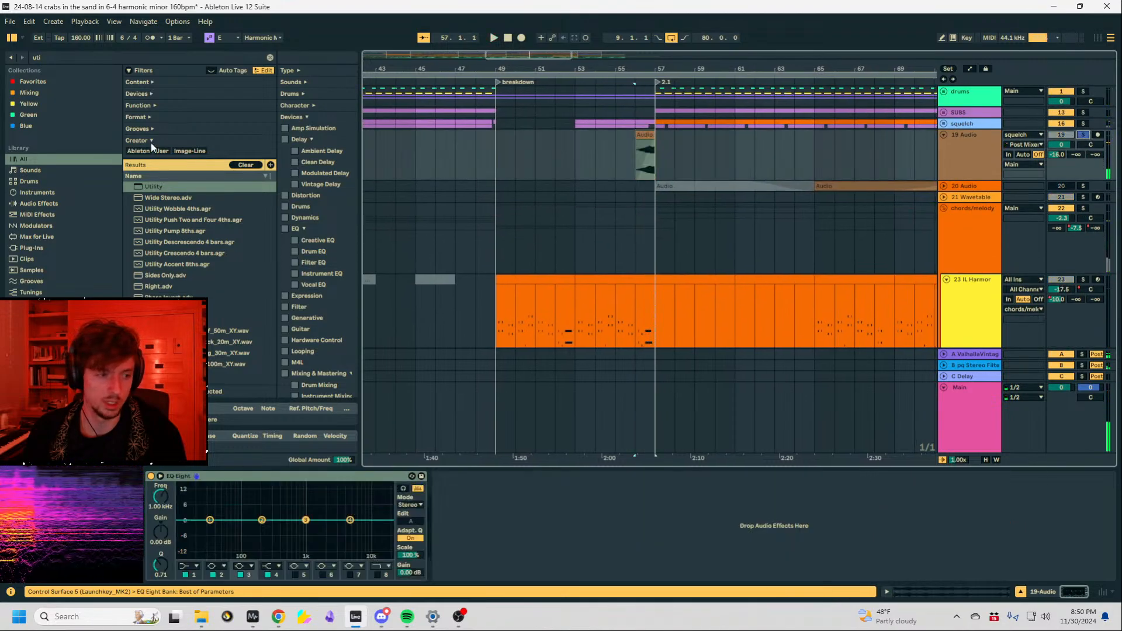
{"action": "key", "text": "ctrl+f"}
{"action": "type", "text": "auto filt"}
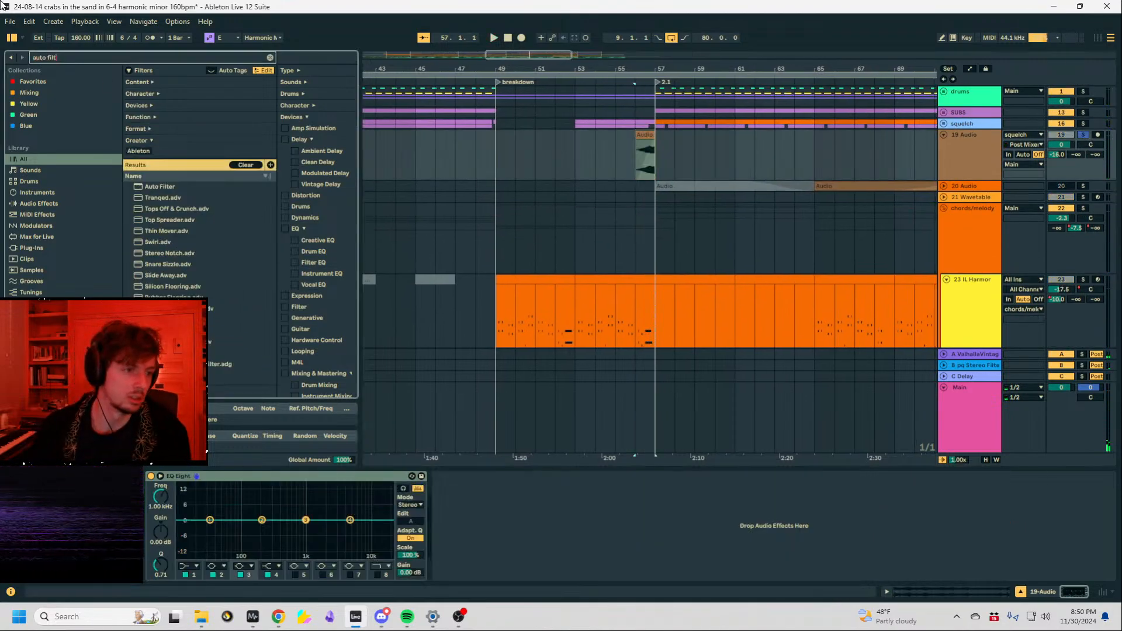
{"action": "left_click", "coordinate": [166, 186]}
{"action": "left_click_drag", "start_coordinate": [655, 383], "coordinate": [623, 497]}
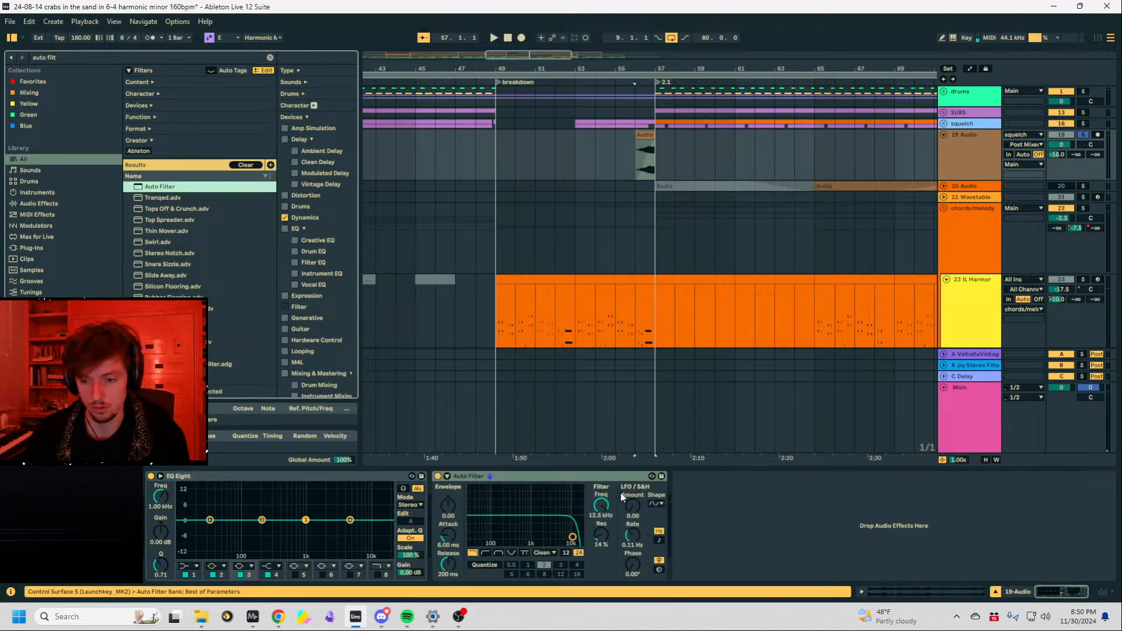
Switch the Auto Filter on 19 Audio to high-pass and set its cutoff to about 719 Hz during playback.
{"action": "left_click", "coordinate": [486, 553]}
{"action": "key", "text": "space"}
{"action": "left_click_drag", "start_coordinate": [573, 536], "coordinate": [527, 537]}
Automate the 19 Audio filter frequency from about 2.36 kHz at bar 56 down to 719 Hz at bar 57, then unsolo the track.
{"action": "left_click", "coordinate": [649, 164]}
{"action": "key", "text": "a"}
{"action": "key", "text": "space"}
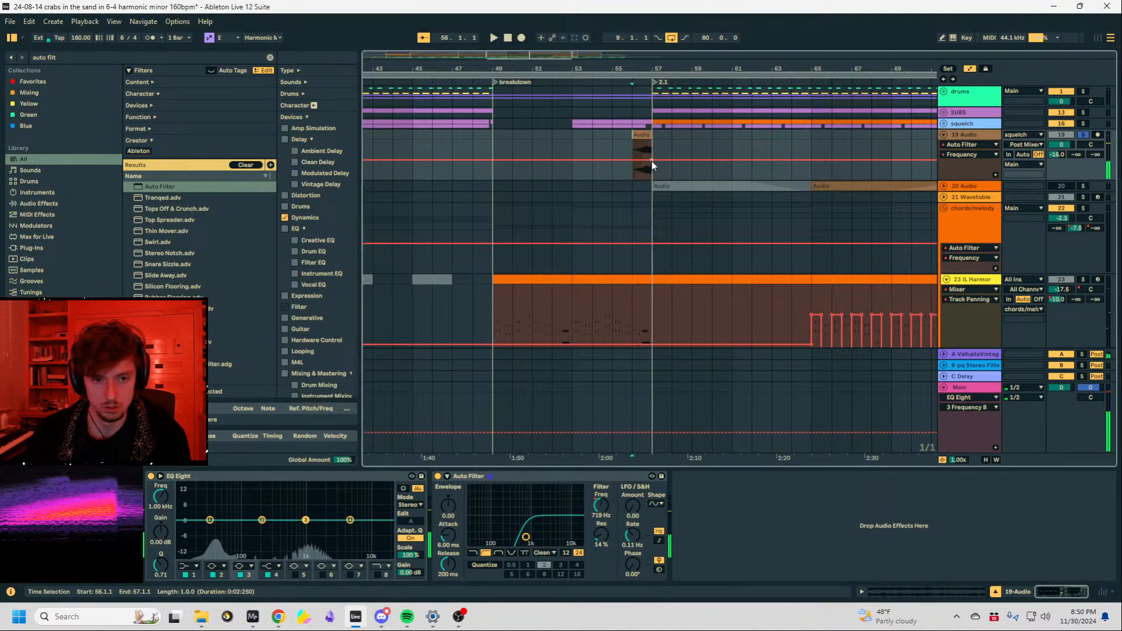
{"action": "left_click_drag", "start_coordinate": [632, 159], "coordinate": [633, 152]}
{"action": "key", "text": "space"}
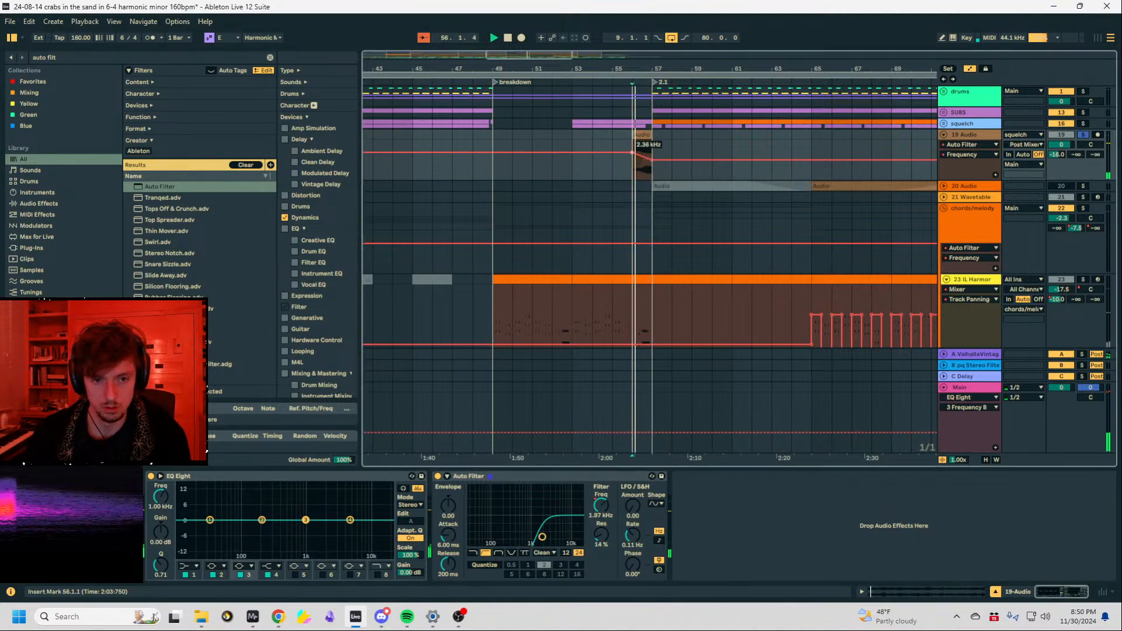
{"action": "left_click", "coordinate": [1084, 134]}
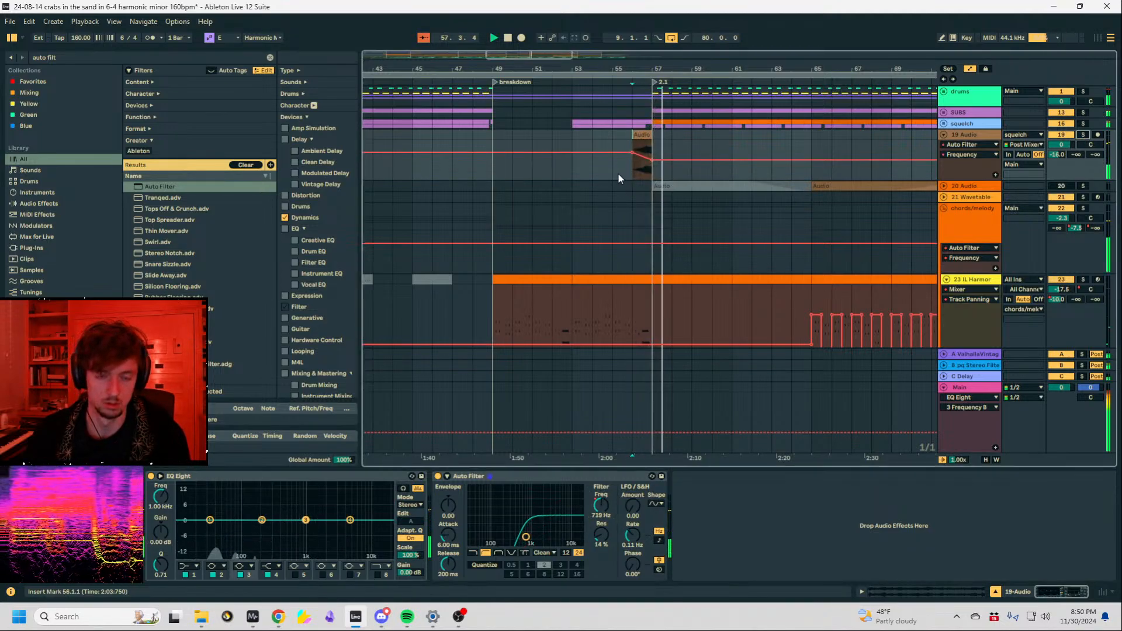
{"action": "key", "text": "a"}
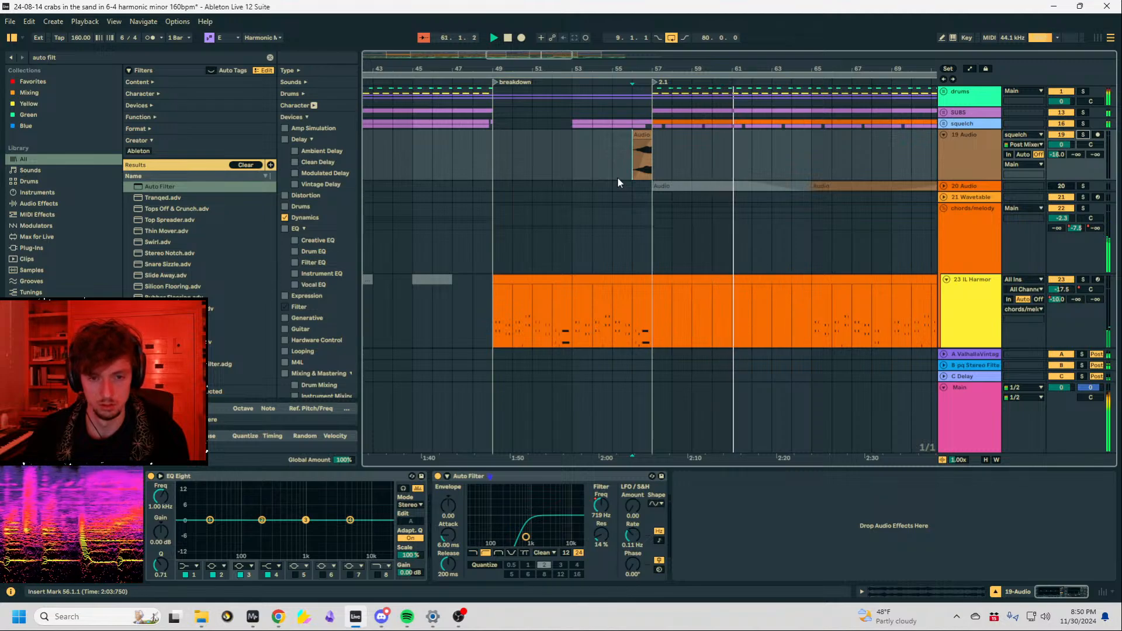
Expand the squelch group and examine its layers across section 2.1 up to the outro during playback.
{"action": "scroll", "coordinate": [706, 211], "scroll_direction": "down", "scroll_amount": 5}
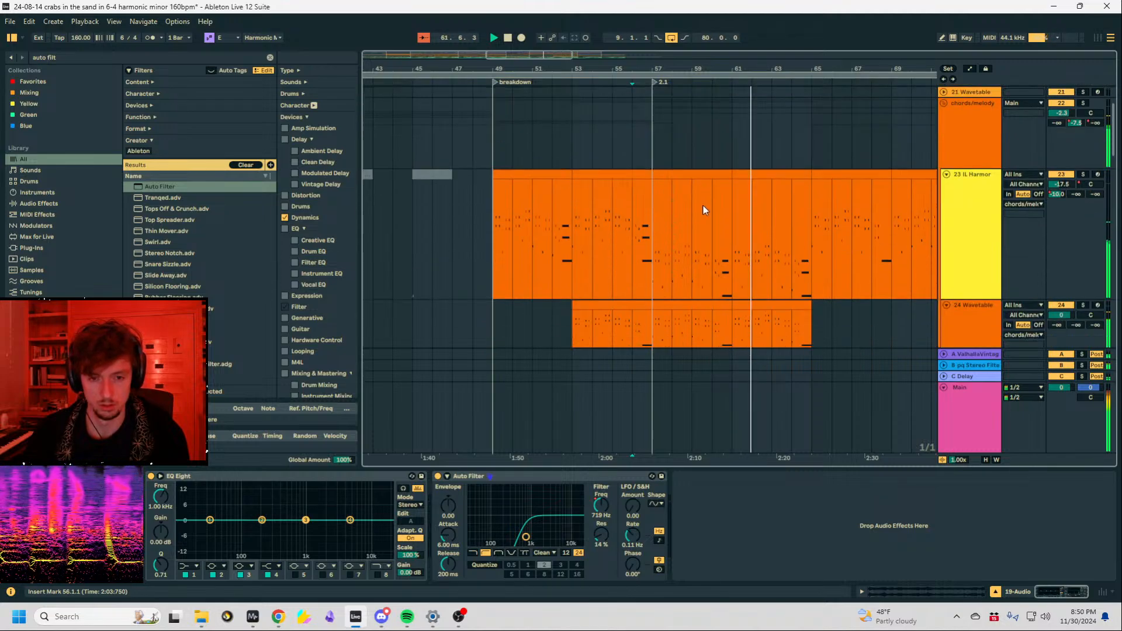
{"action": "scroll", "coordinate": [735, 248], "scroll_direction": "up", "scroll_amount": 4}
{"action": "scroll", "coordinate": [734, 251], "scroll_direction": "up", "scroll_amount": 1}
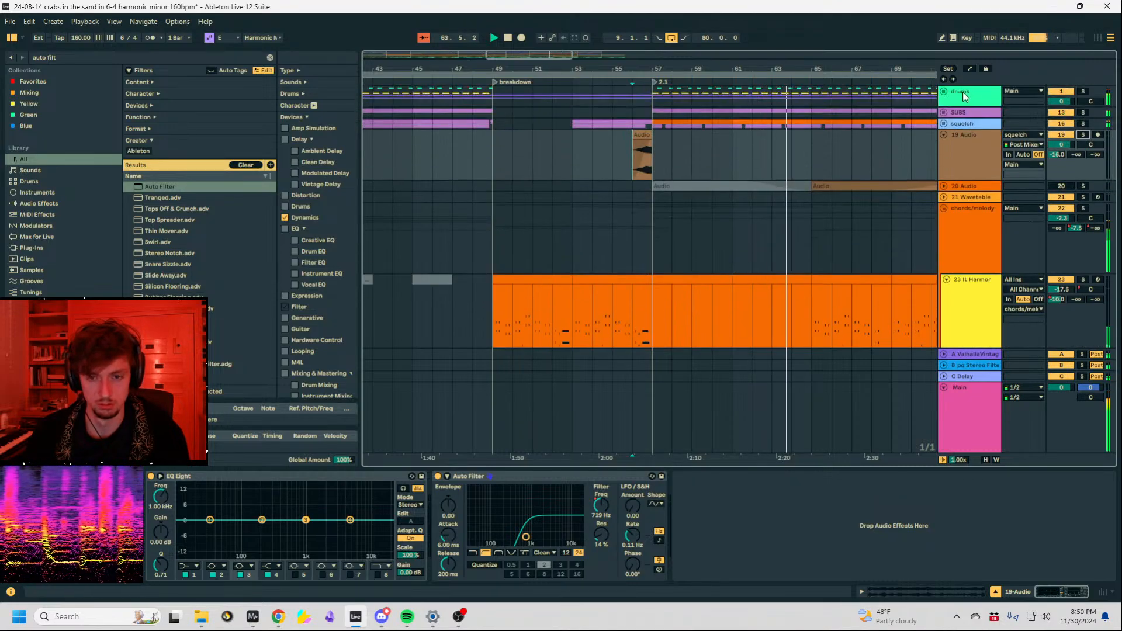
{"action": "left_click", "coordinate": [941, 115]}
{"action": "left_click", "coordinate": [945, 113]}
{"action": "left_click", "coordinate": [945, 113]}
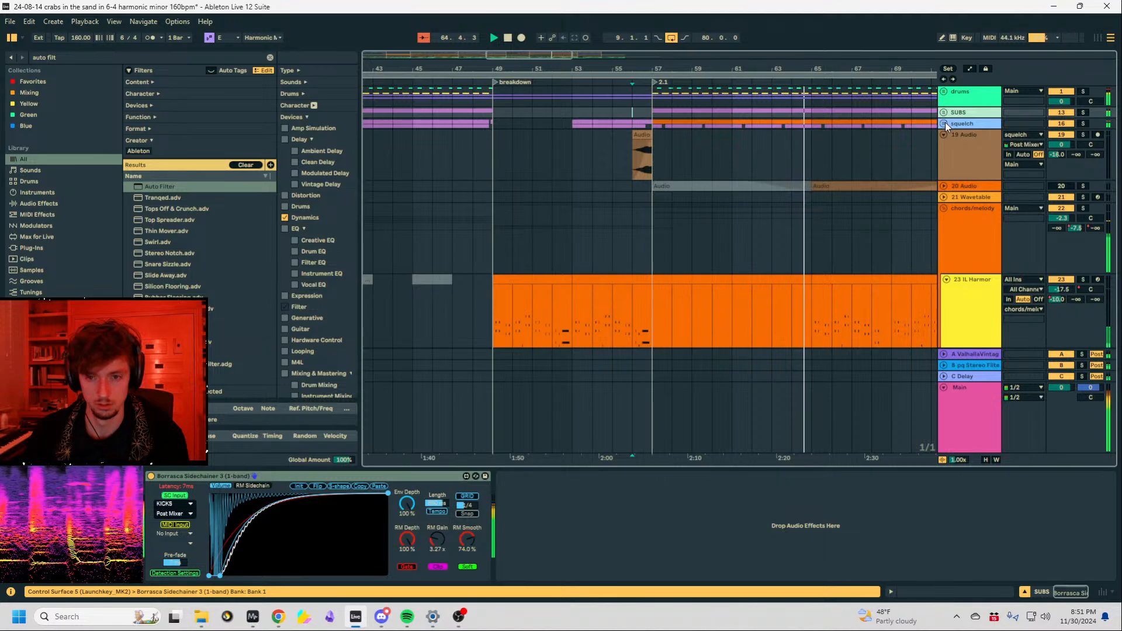
{"action": "left_click", "coordinate": [944, 123]}
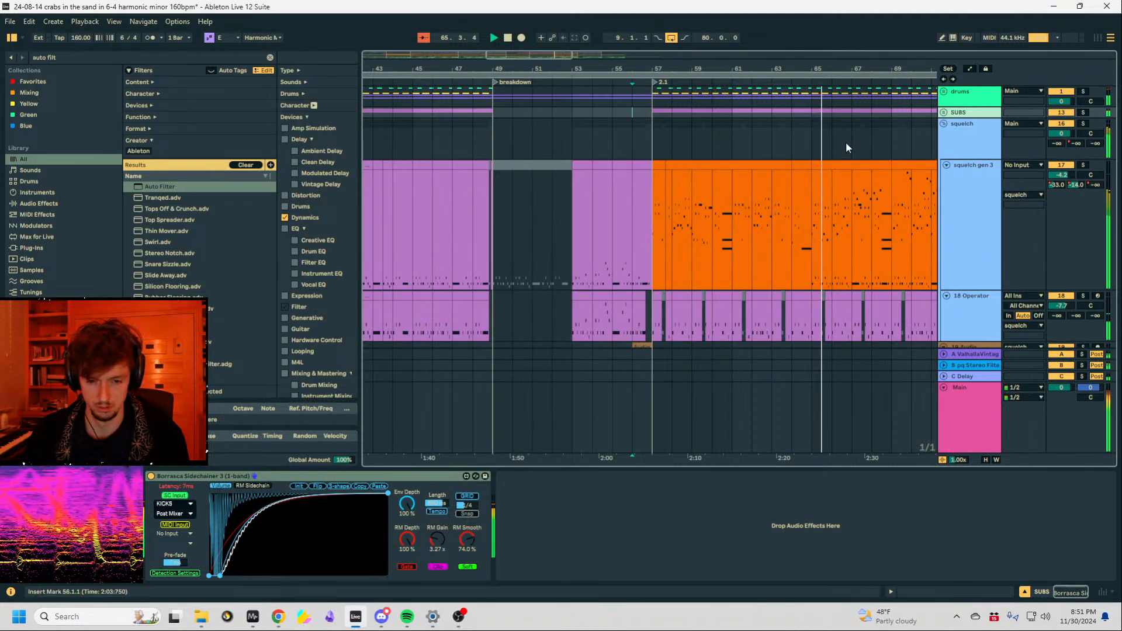
{"action": "scroll", "coordinate": [843, 142], "scroll_direction": "down", "scroll_amount": 2}
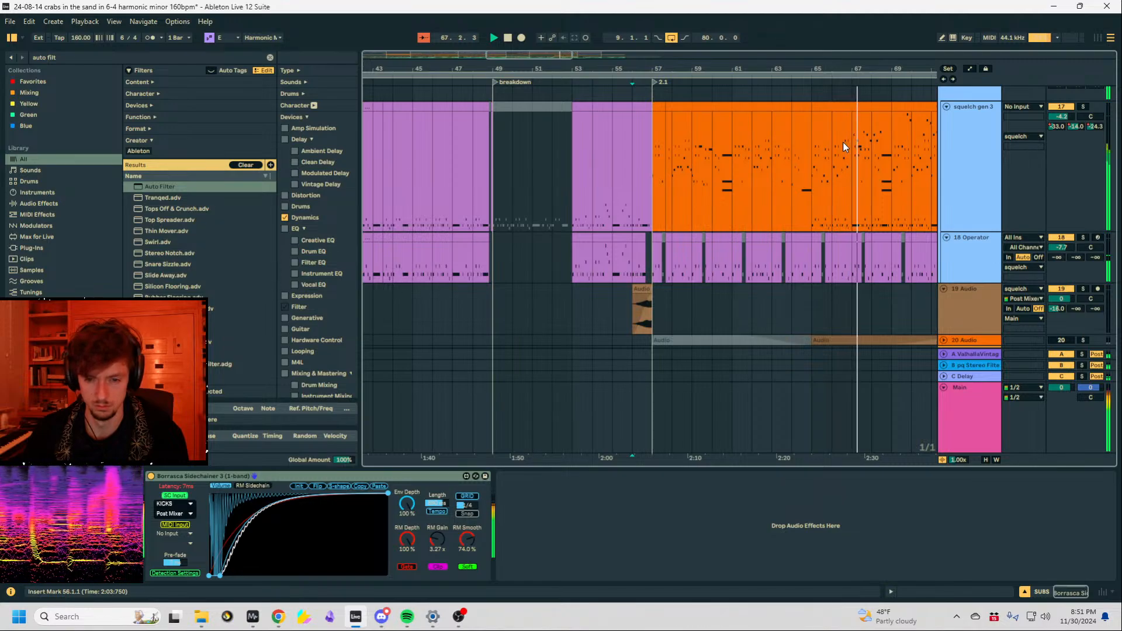
{"action": "left_click_drag", "start_coordinate": [870, 69], "coordinate": [707, 104]}
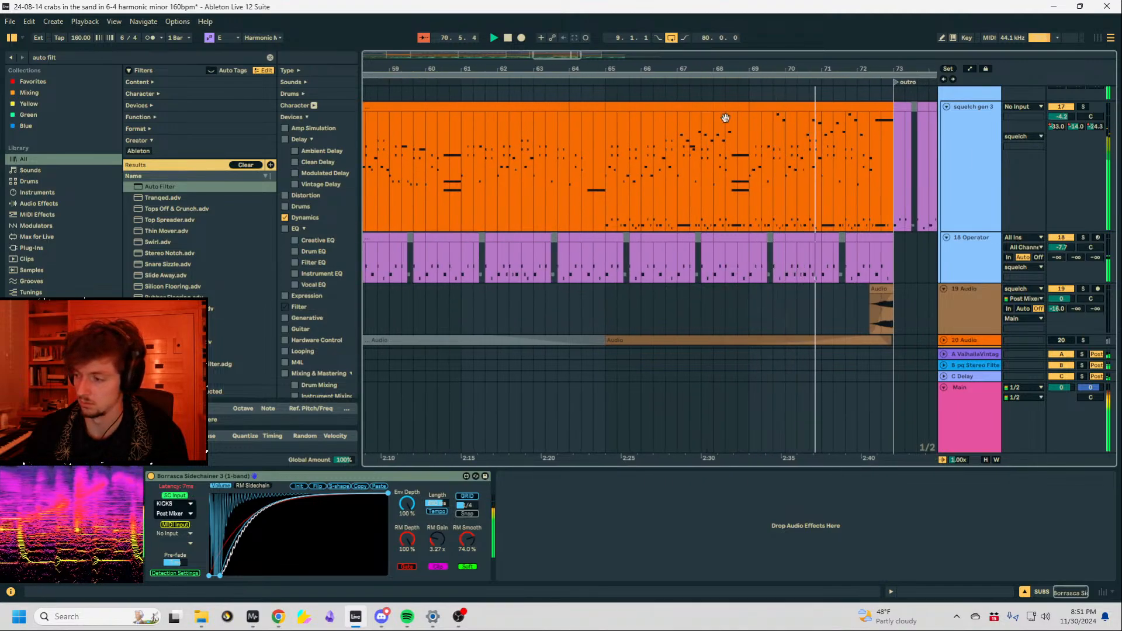
Stop playback and inspect the bloom plugin's settings on the Main track.
{"action": "left_click", "coordinate": [776, 260]}
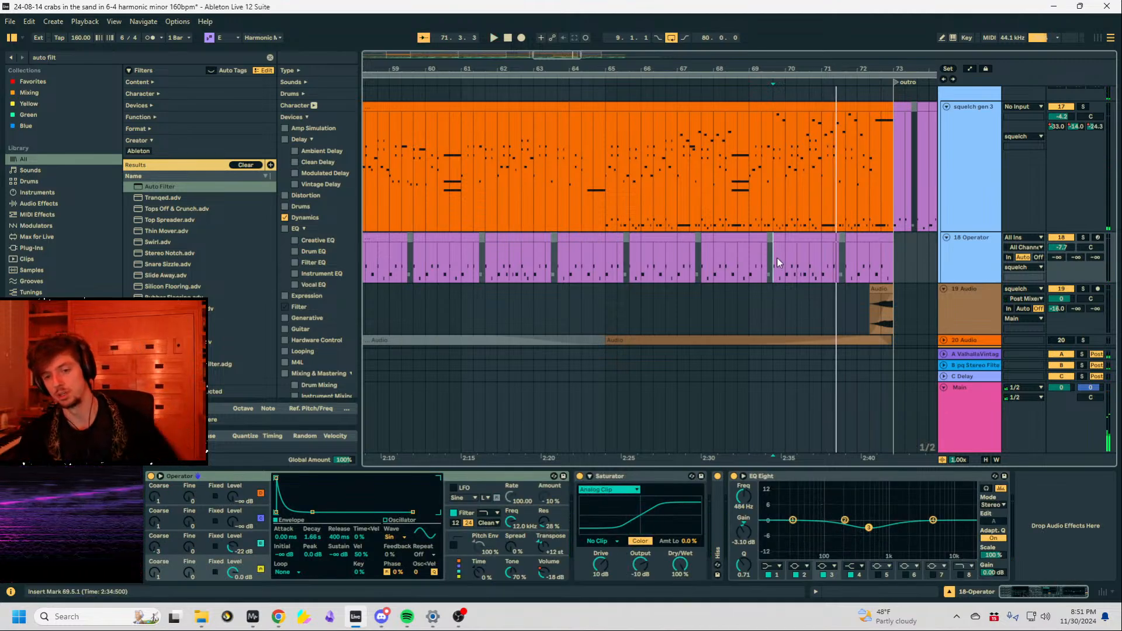
{"action": "left_click", "coordinate": [961, 422]}
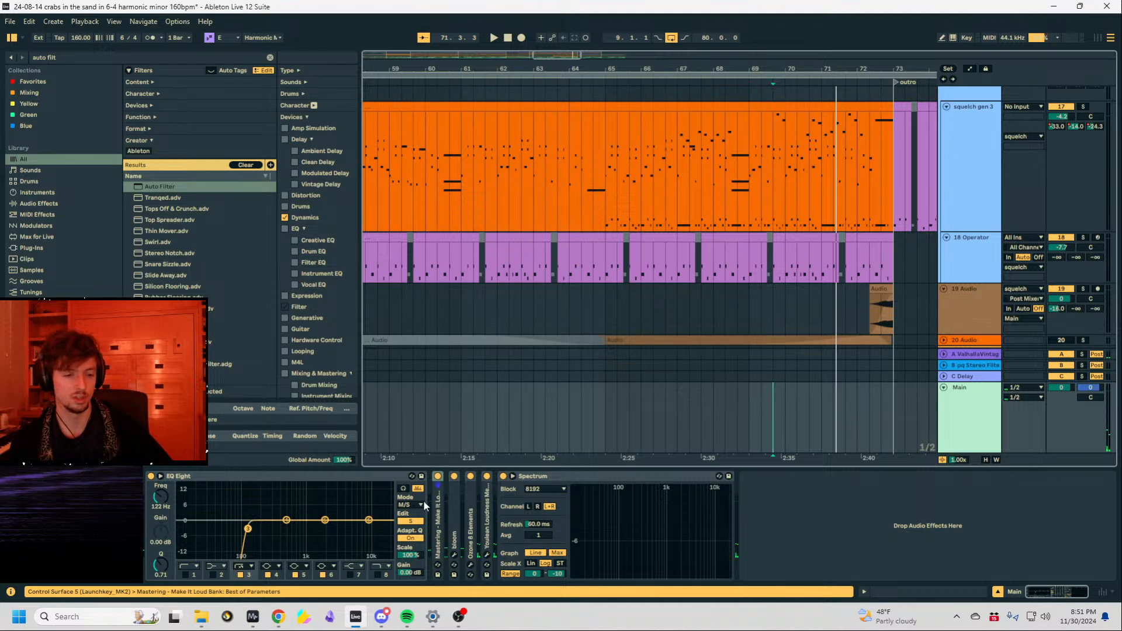
{"action": "double_click", "coordinate": [452, 514]}
{"action": "left_click", "coordinate": [473, 477]}
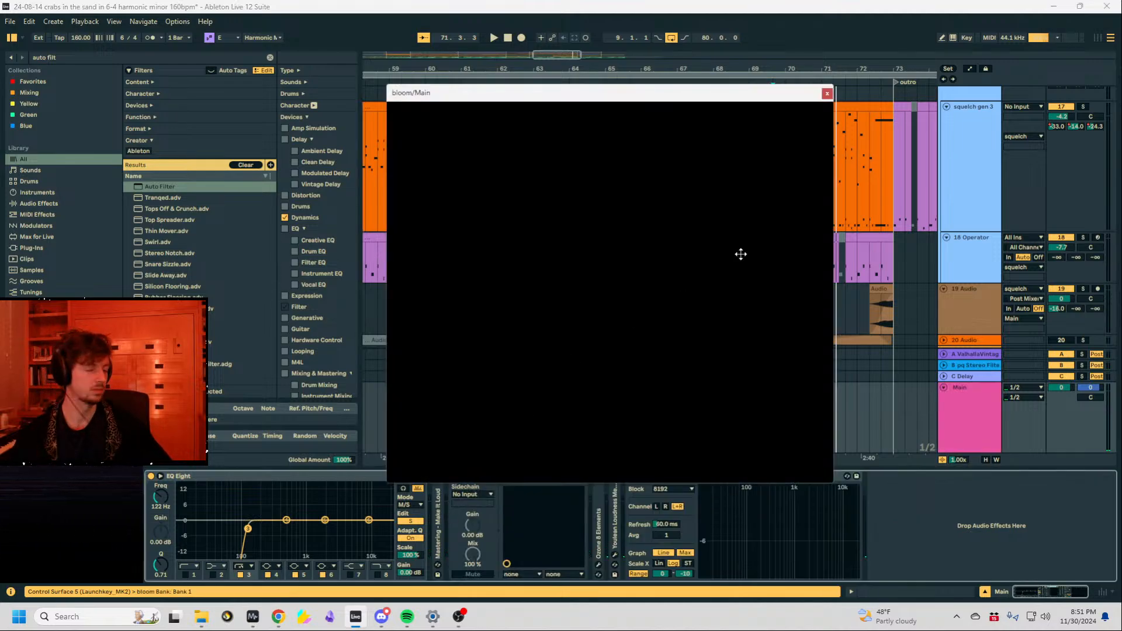
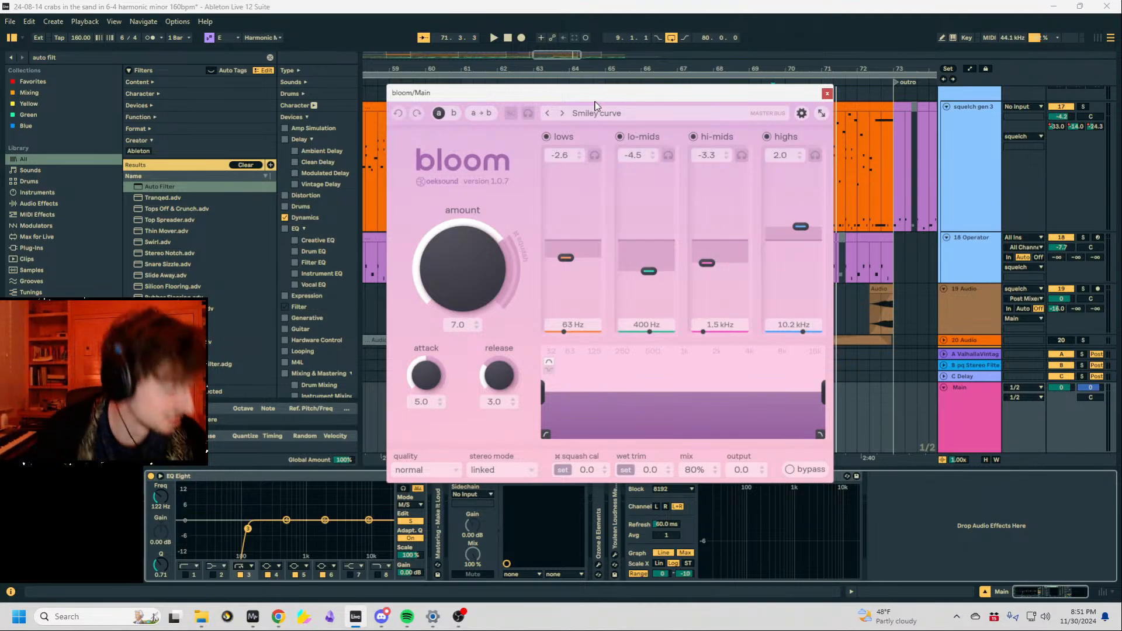
{"action": "left_click", "coordinate": [828, 92]}
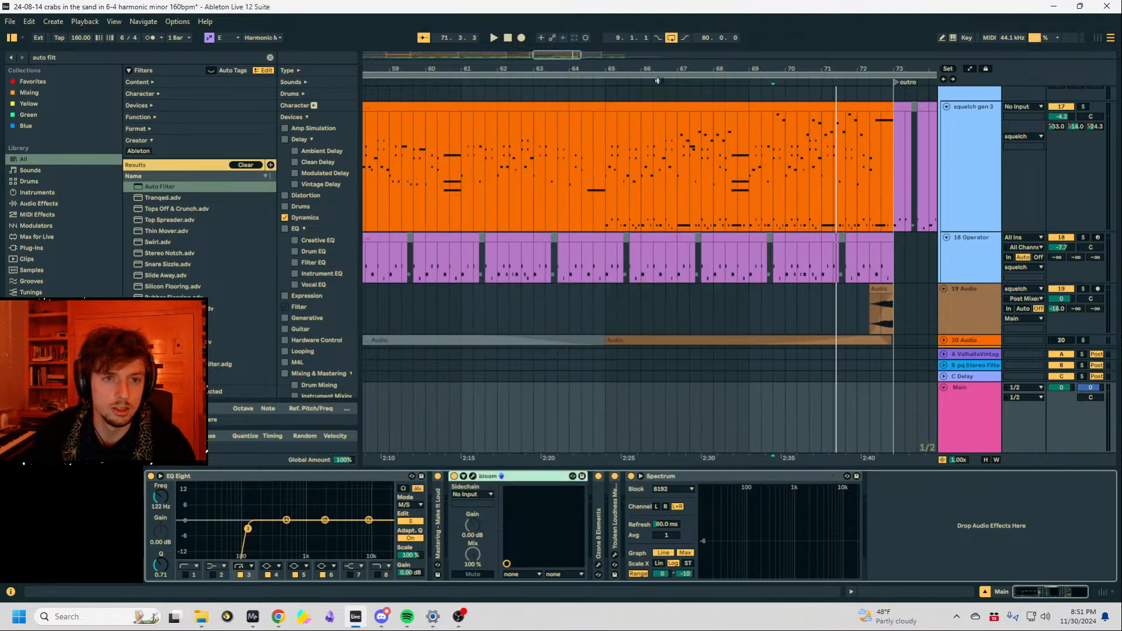
Locate the 19 Audio clip at bar 56 leading into section 2.1 and check its automation view.
{"action": "scroll", "coordinate": [612, 338], "scroll_direction": "down", "scroll_amount": 5}
{"action": "left_click", "coordinate": [644, 320]}
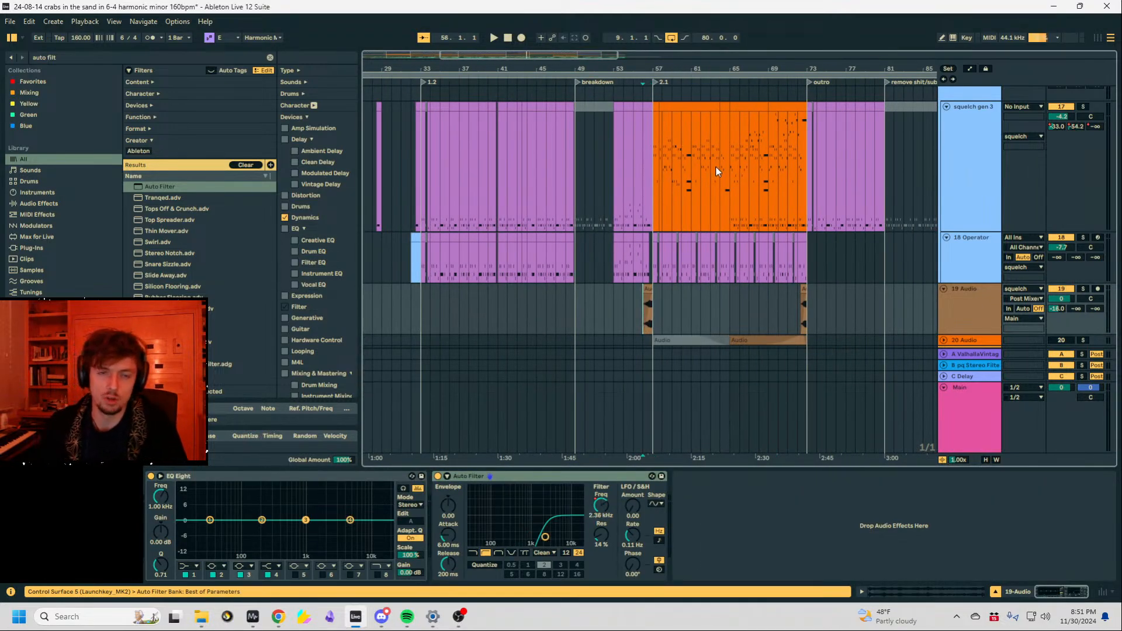
{"action": "key", "text": "a"}
{"action": "key", "text": "a"}
{"action": "left_click_drag", "start_coordinate": [640, 69], "coordinate": [640, 184]}
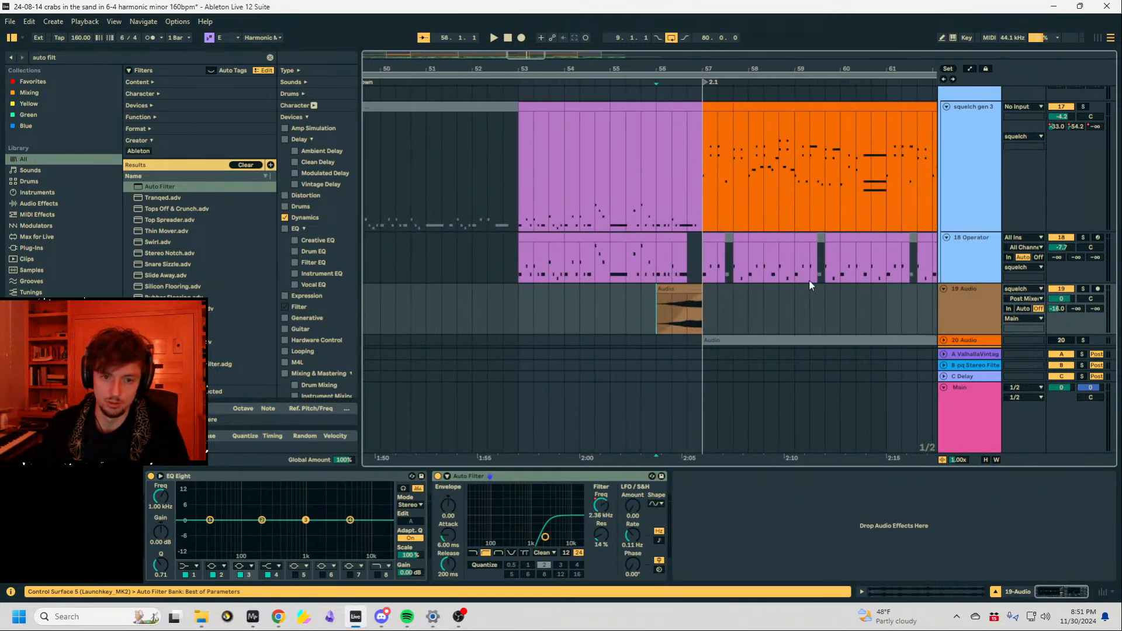
{"action": "left_click", "coordinate": [668, 327]}
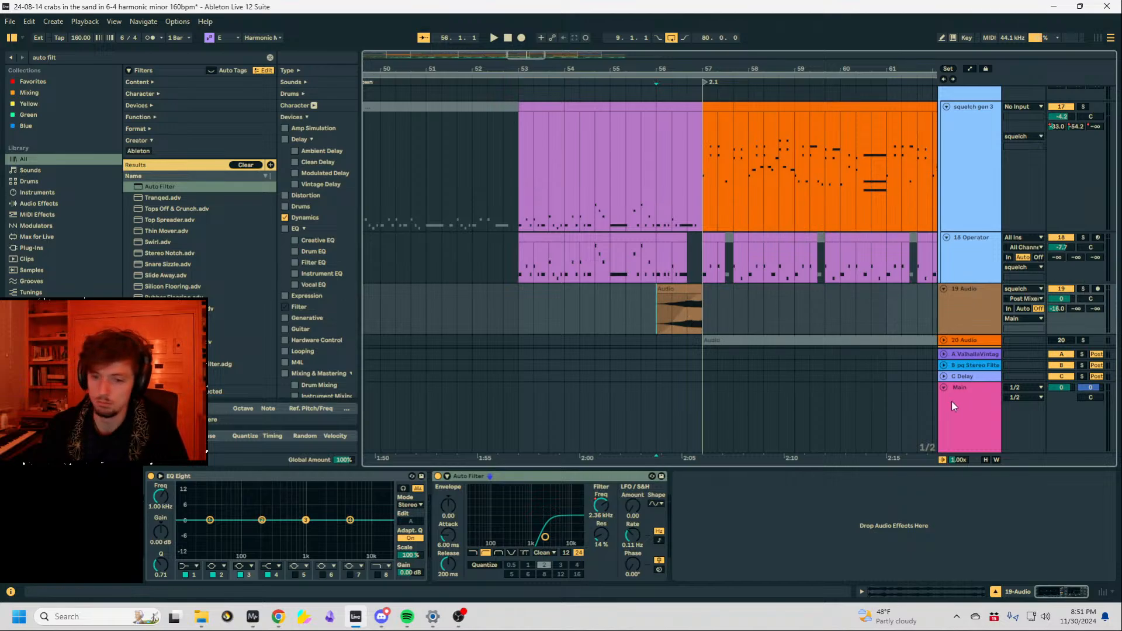
Review the Main track's bloom settings and the device chains of the drums and squelch groups around bar 55.
{"action": "left_click", "coordinate": [983, 387]}
{"action": "left_click", "coordinate": [473, 476]}
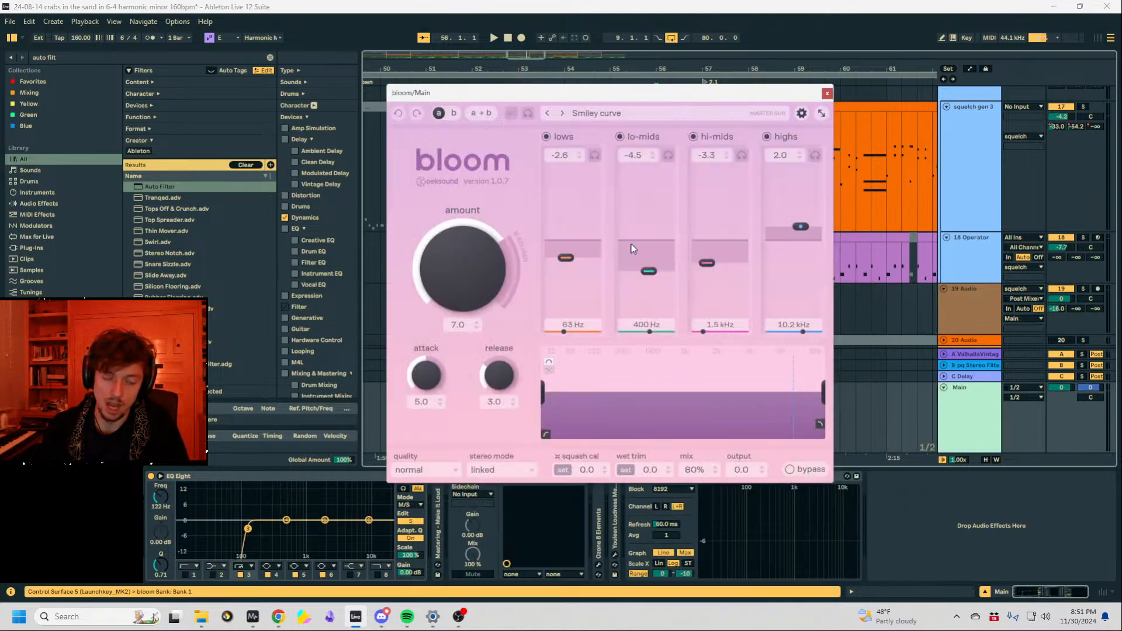
{"action": "left_click", "coordinate": [827, 94]}
{"action": "scroll", "coordinate": [890, 363], "scroll_direction": "up", "scroll_amount": 3}
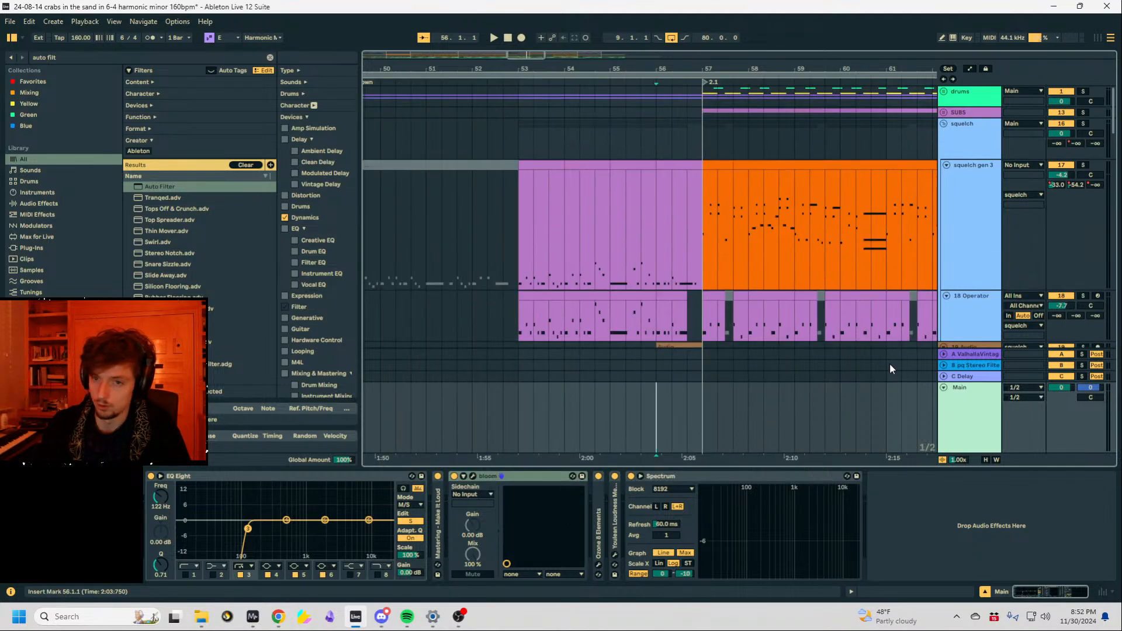
{"action": "left_click", "coordinate": [994, 103]}
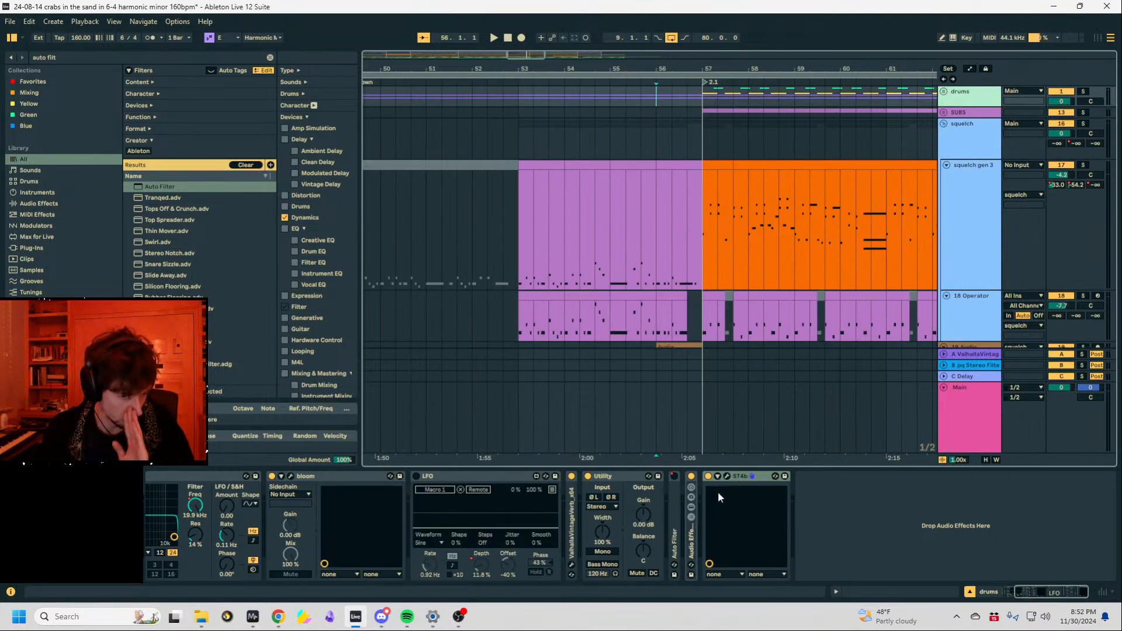
{"action": "key", "text": "Left"}
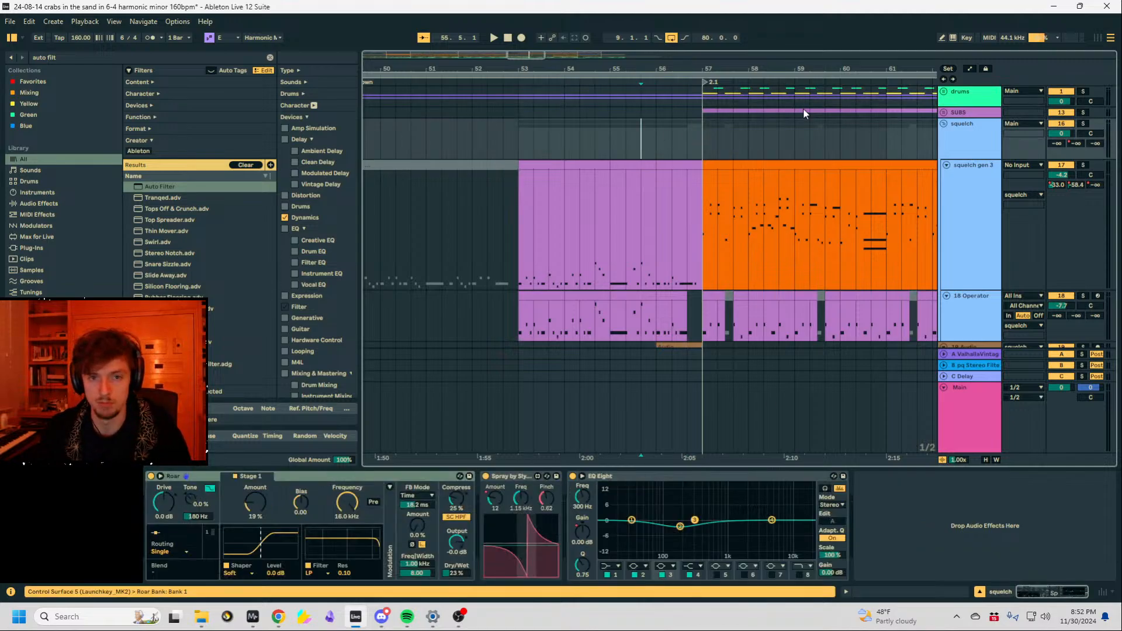
{"action": "scroll", "coordinate": [554, 100], "scroll_direction": "right", "scroll_amount": 3}
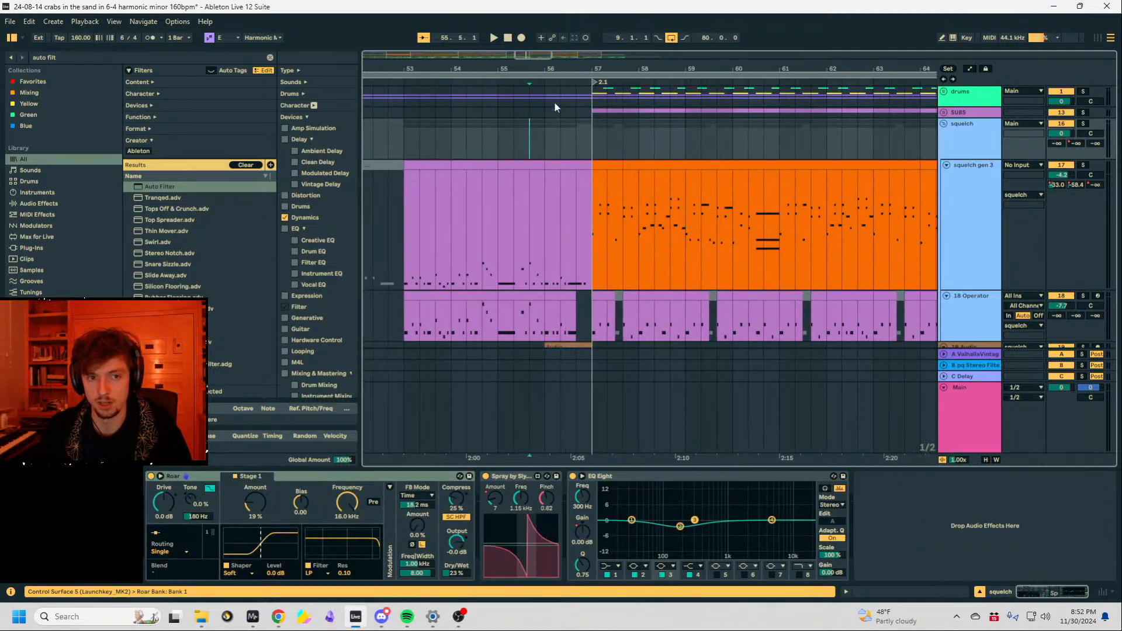
{"action": "key", "text": "Left"}
{"action": "key", "text": "Left"}
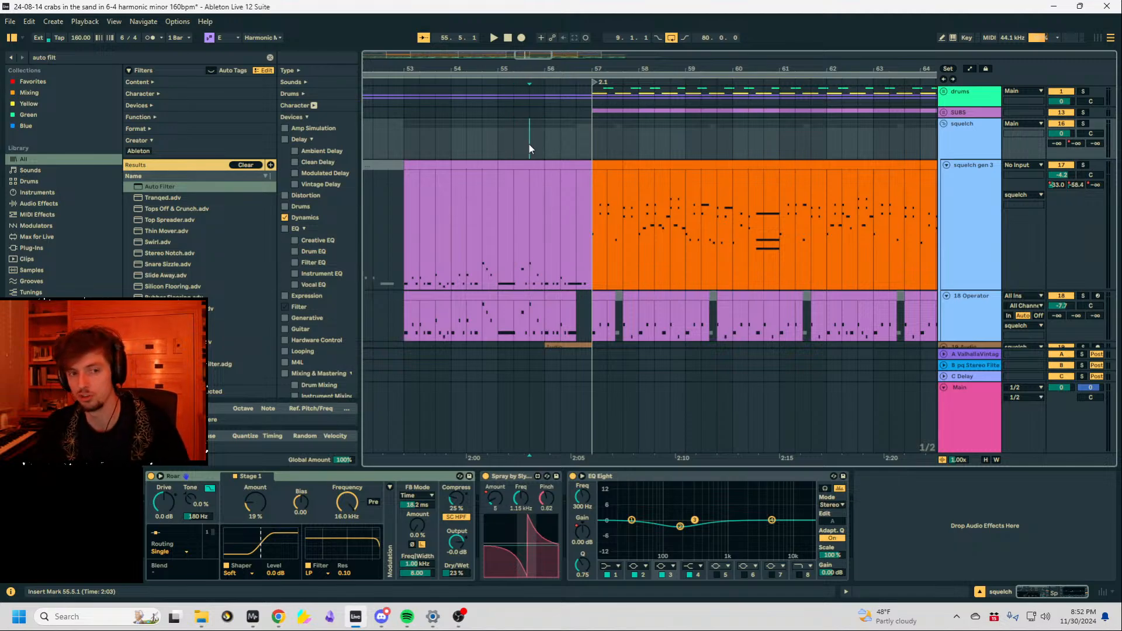
{"action": "left_click_drag", "start_coordinate": [529, 144], "coordinate": [535, 143]}
{"action": "left_click", "coordinate": [534, 144]}
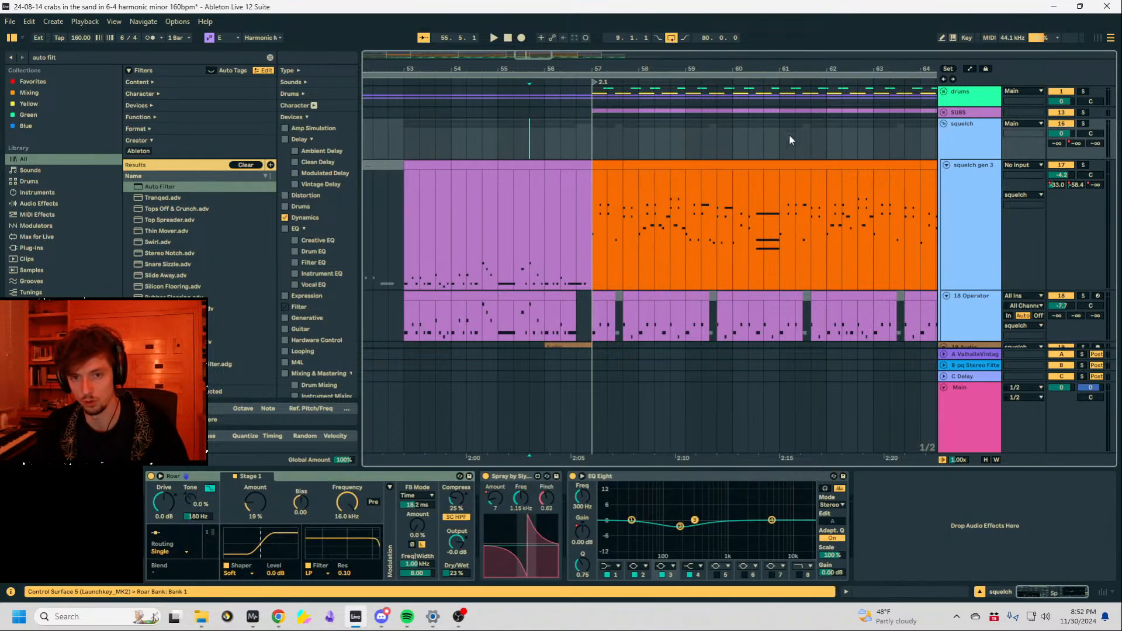
Play from bar 56 into section 2.1 and compare the Main track's bloom processing with it bypassed and active.
{"action": "left_click", "coordinate": [1084, 124]}
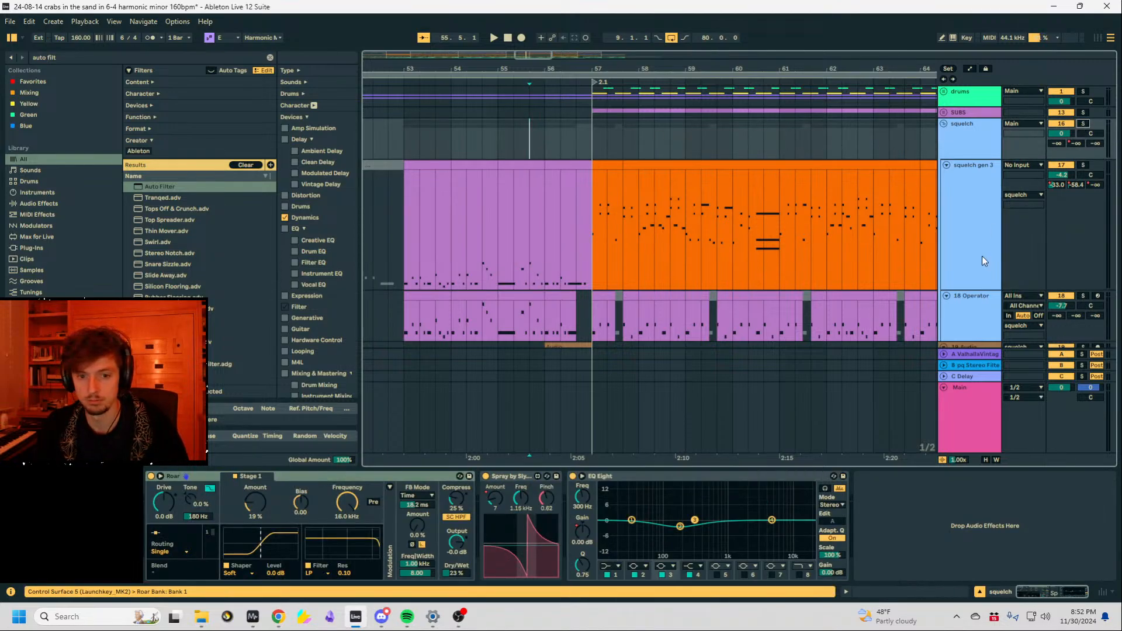
{"action": "left_click", "coordinate": [967, 412]}
{"action": "left_click", "coordinate": [473, 476]}
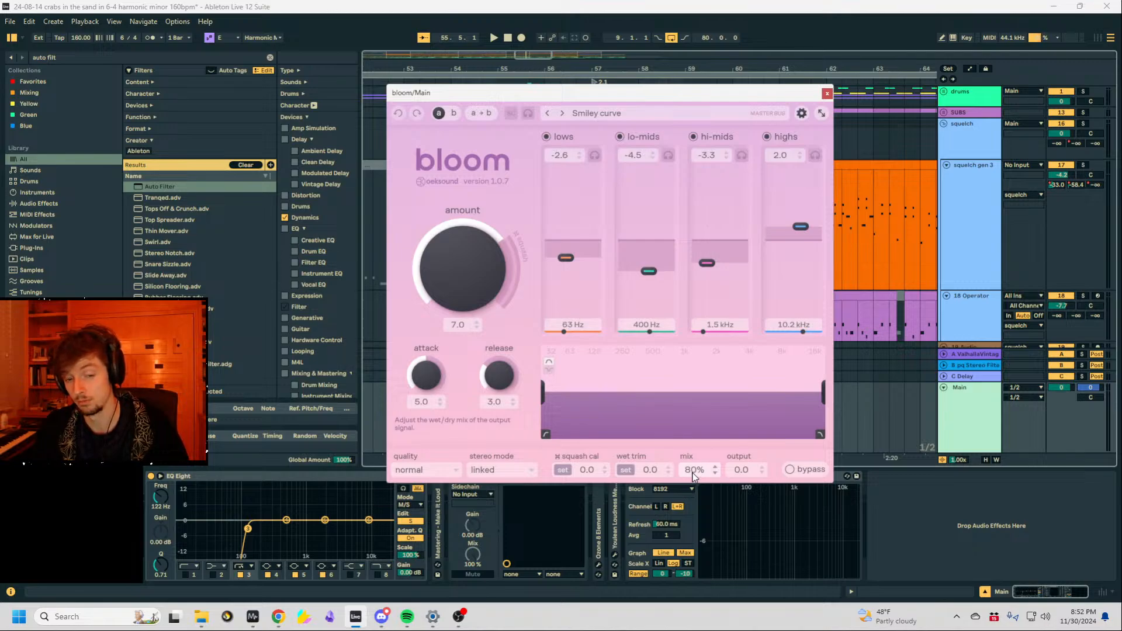
{"action": "left_click", "coordinate": [827, 94]}
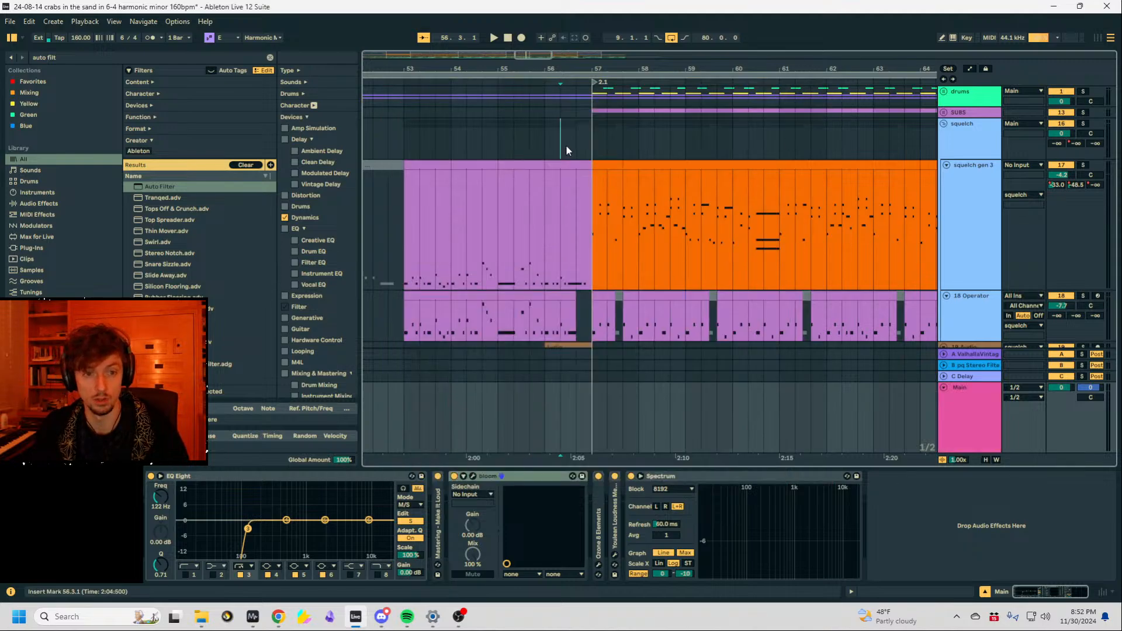
{"action": "left_click", "coordinate": [474, 476]}
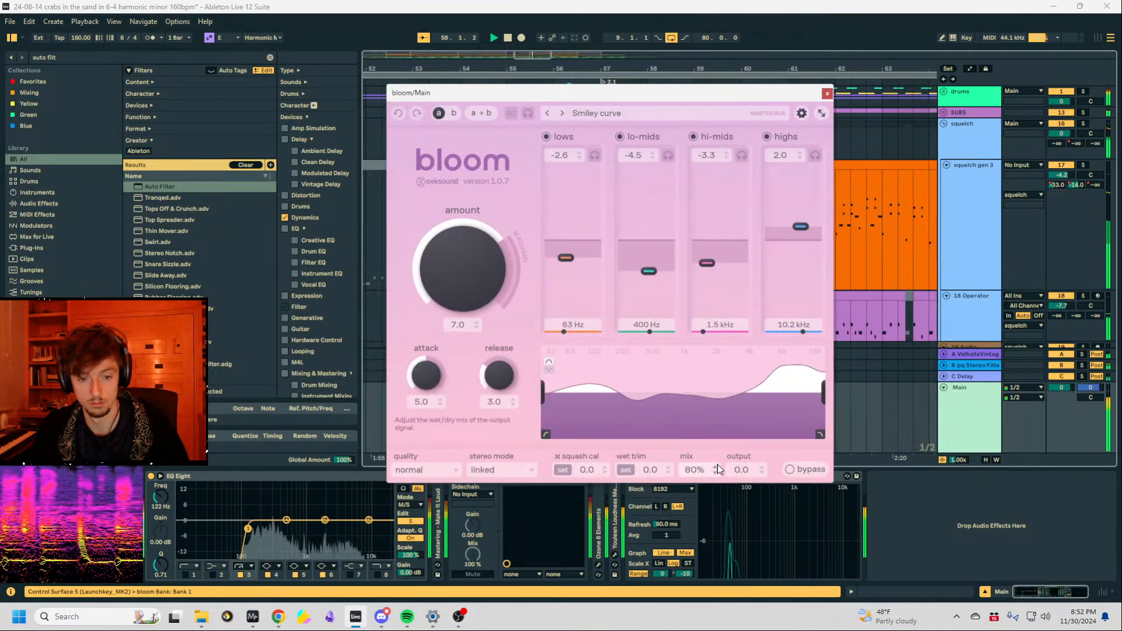
{"action": "left_click", "coordinate": [790, 470]}
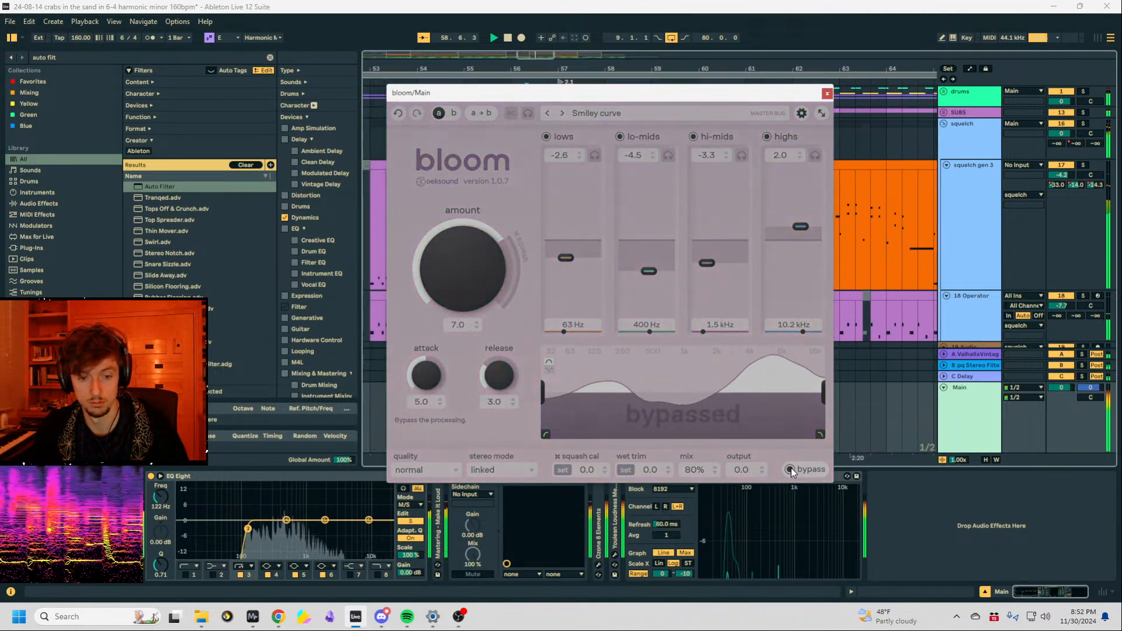
{"action": "left_click", "coordinate": [790, 470]}
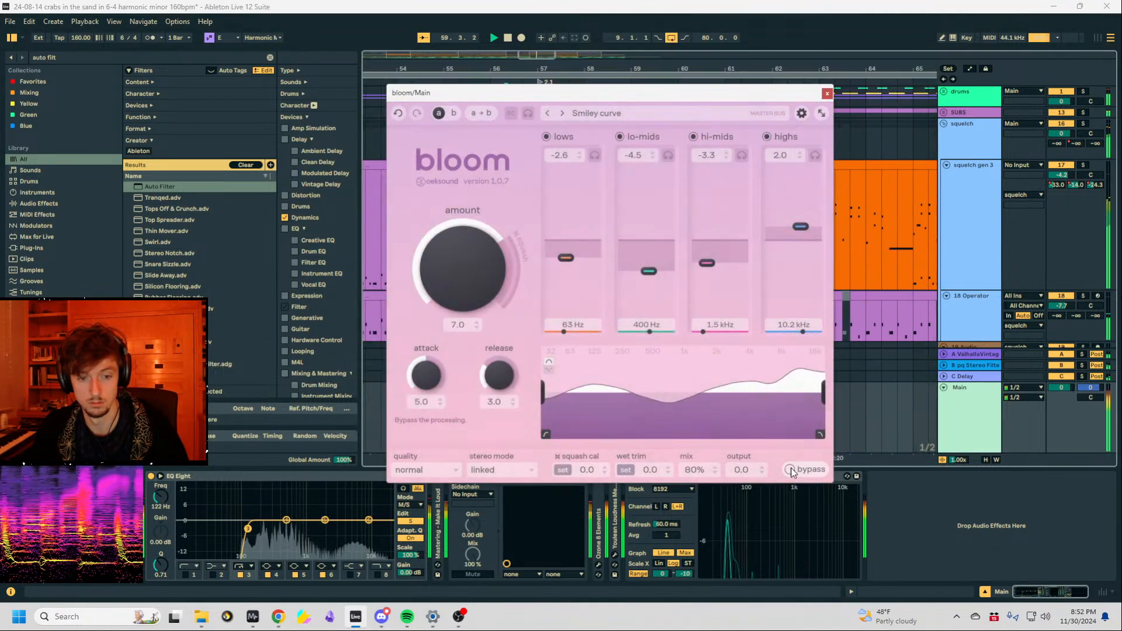
{"action": "left_click", "coordinate": [827, 94]}
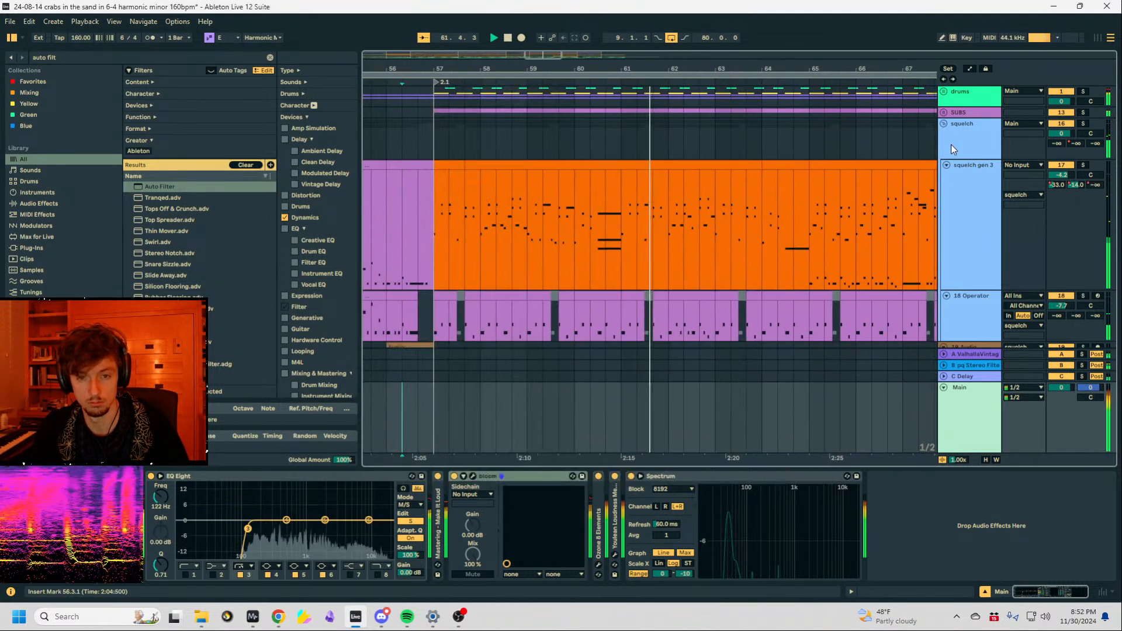
Compare the device chains of the drums, squelch gen 3 and Main tracks at bar 62.
{"action": "left_click", "coordinate": [980, 93]}
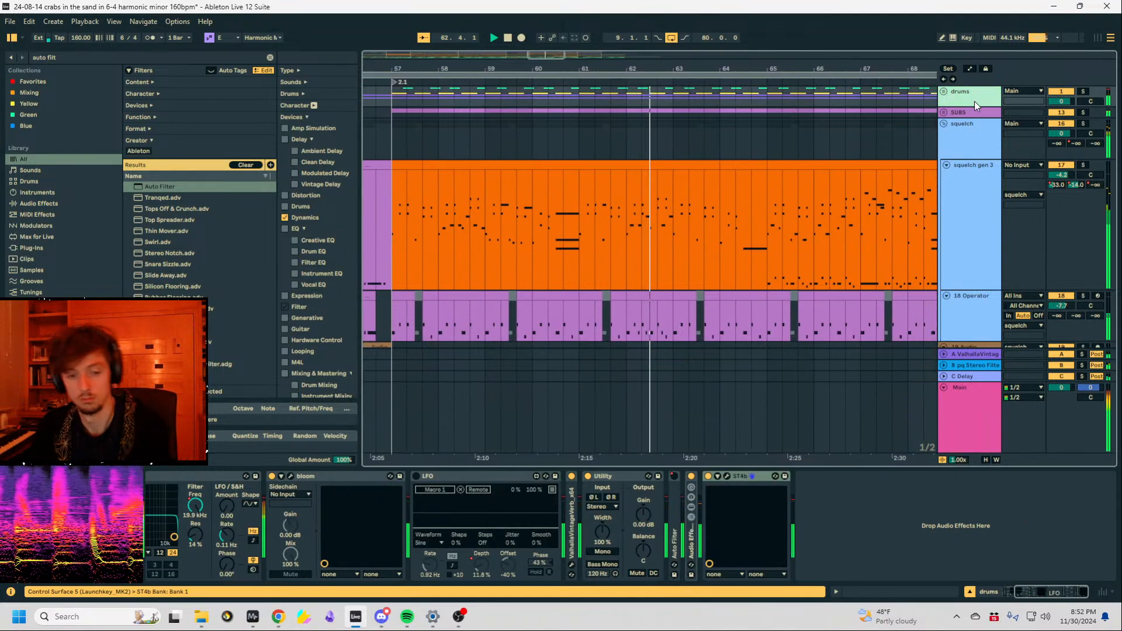
{"action": "left_click", "coordinate": [683, 229]}
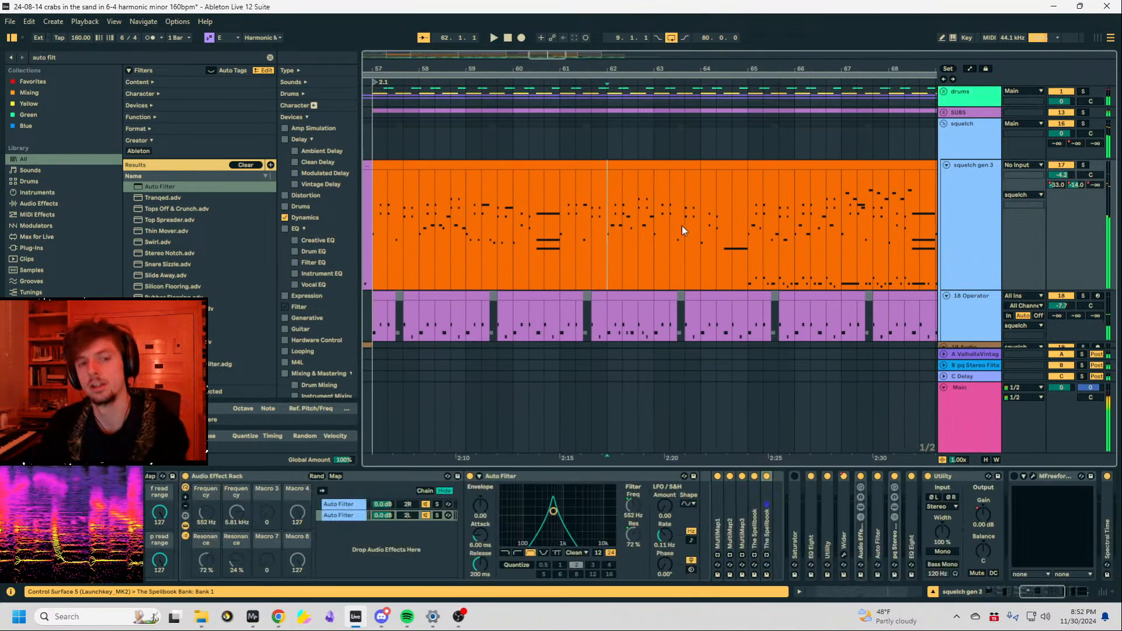
{"action": "left_click", "coordinate": [980, 388]}
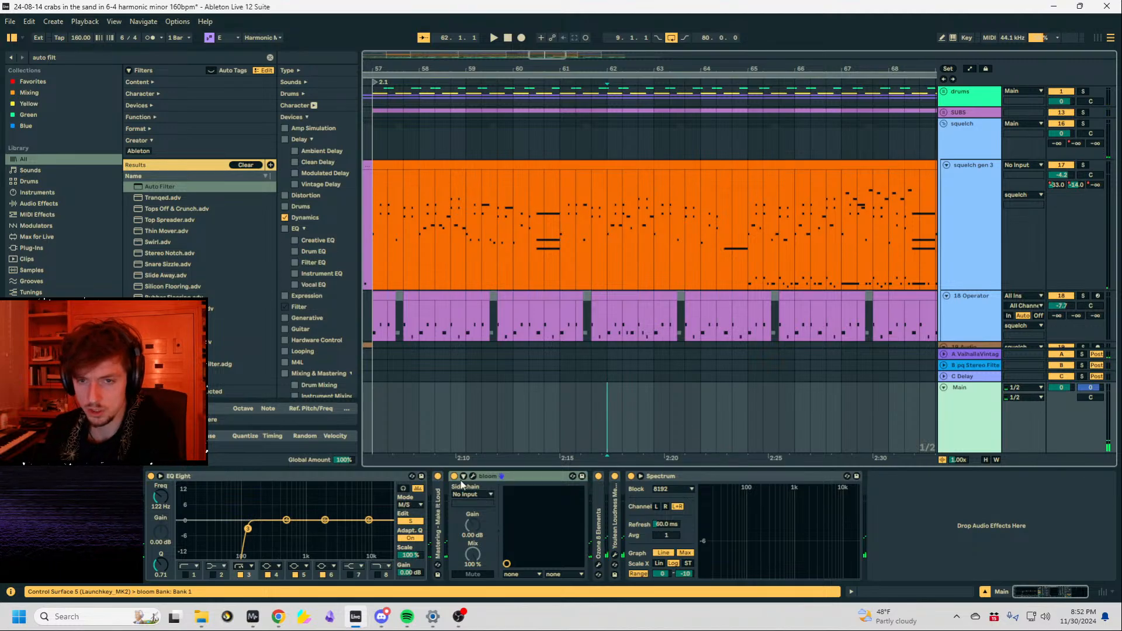
{"action": "left_click", "coordinate": [981, 239]}
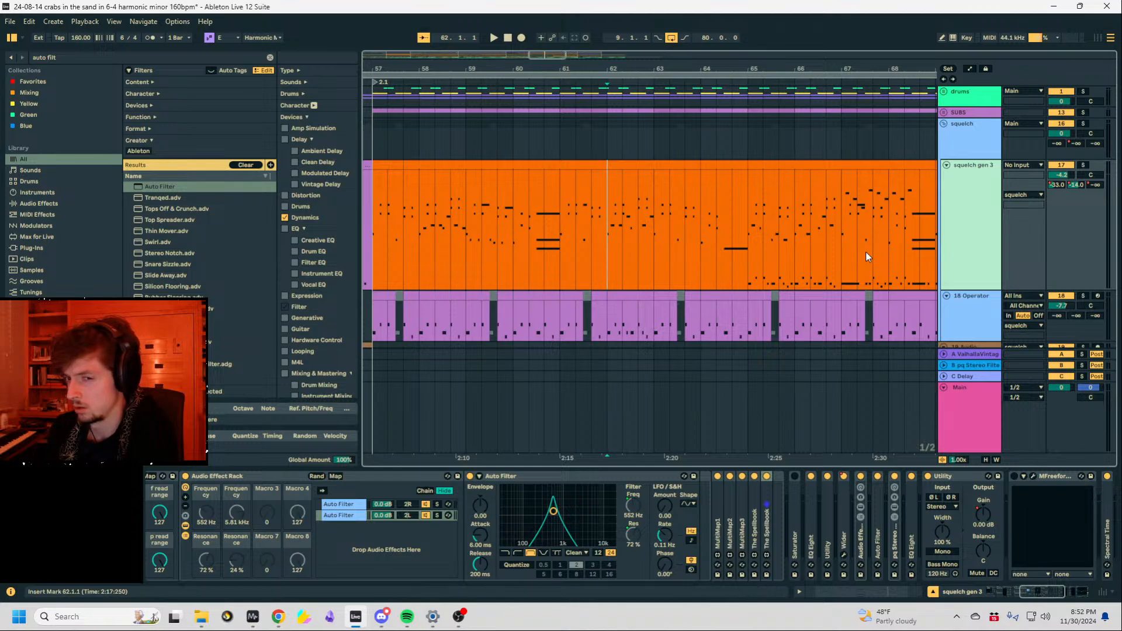
Examine the squelch gen 3 clips back through section 1.2 and play the transition from bar 32.
{"action": "mouse_move", "coordinate": [554, 69]}
{"action": "left_mouse_down"}
{"action": "mouse_move", "coordinate": [587, 63]}
{"action": "mouse_move", "coordinate": [589, 29]}
{"action": "left_mouse_up"}
{"action": "left_click", "coordinate": [668, 225]}
{"action": "left_click_drag", "start_coordinate": [685, 68], "coordinate": [841, 45]}
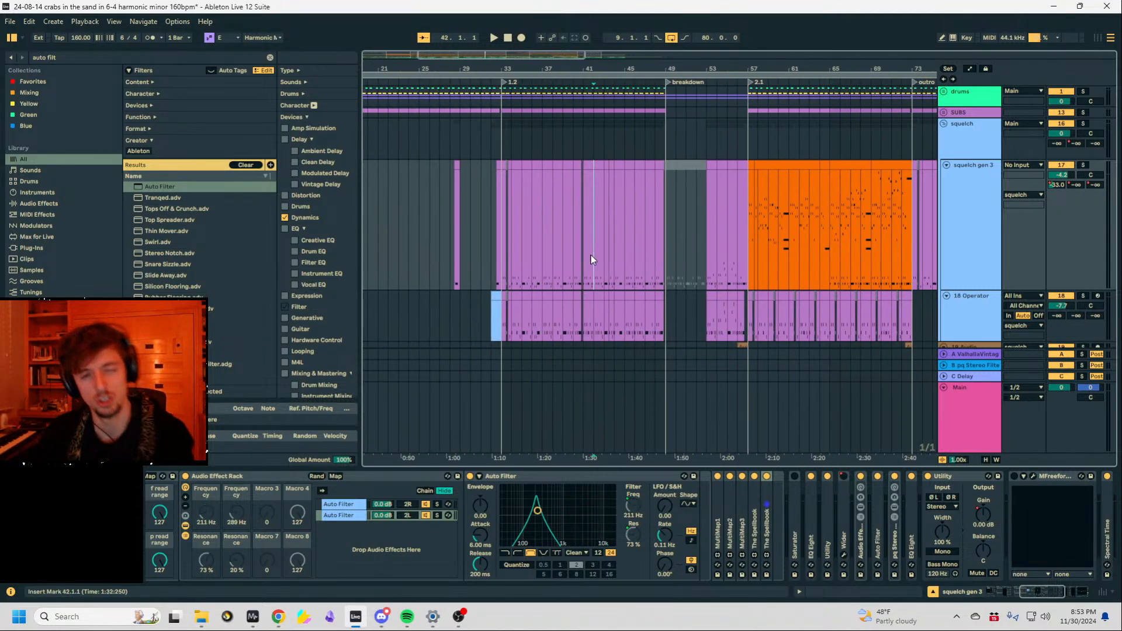
{"action": "left_click", "coordinate": [575, 246]}
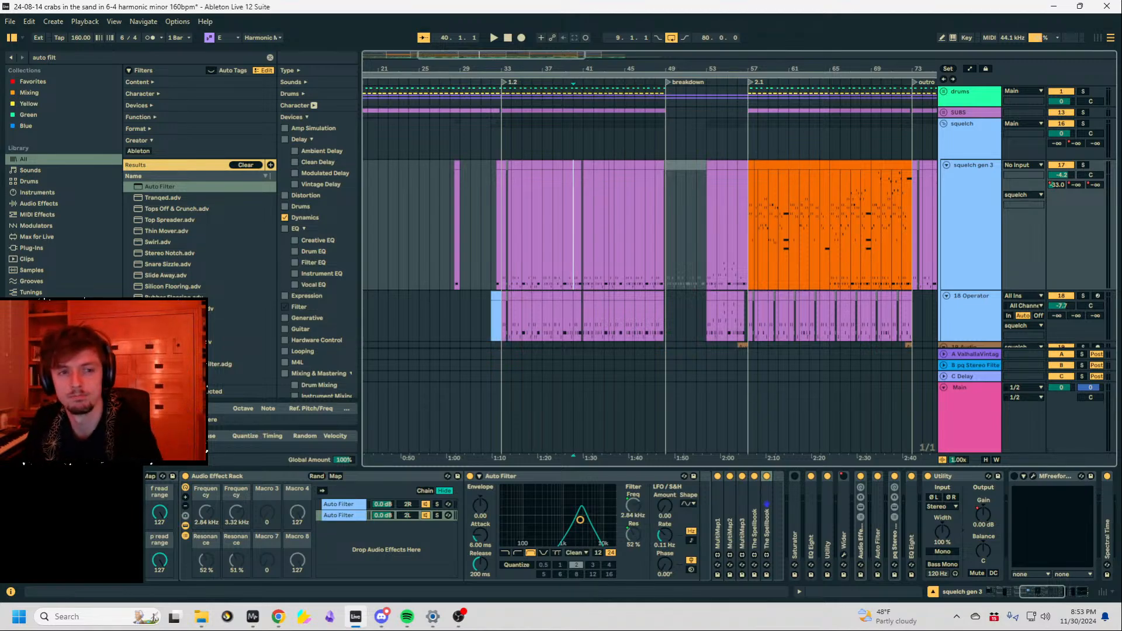
{"action": "left_click_drag", "start_coordinate": [590, 67], "coordinate": [671, 64]}
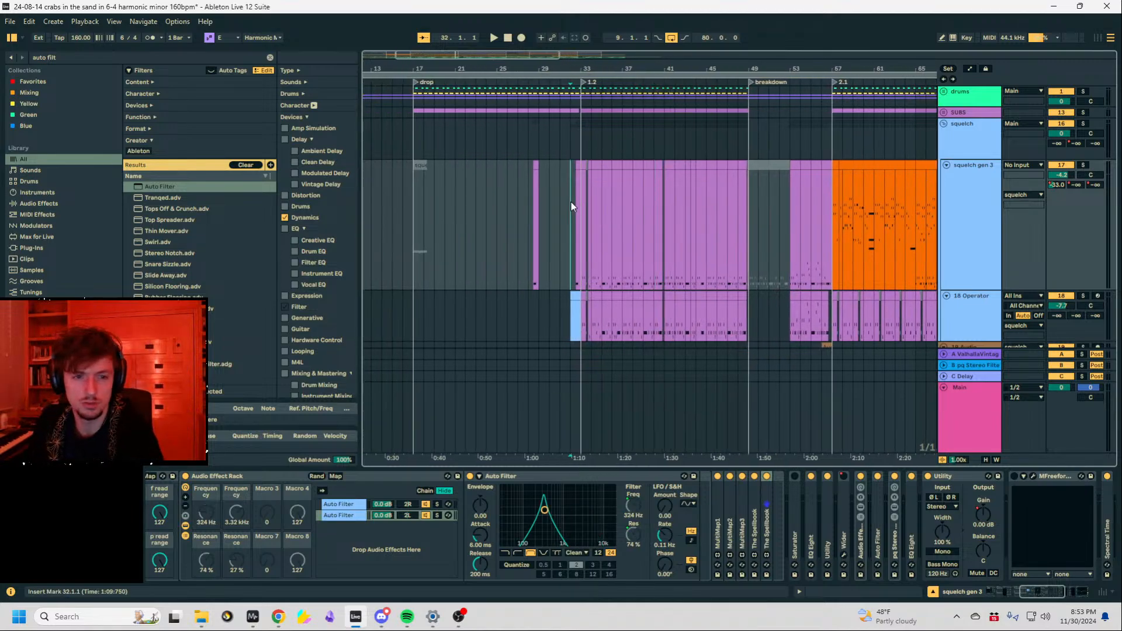
{"action": "mouse_move", "coordinate": [577, 62]}
{"action": "left_mouse_down"}
{"action": "mouse_move", "coordinate": [576, 88]}
{"action": "mouse_move", "coordinate": [581, 69]}
{"action": "mouse_move", "coordinate": [596, 69]}
{"action": "left_mouse_up"}
{"action": "left_click", "coordinate": [606, 223]}
{"action": "left_click", "coordinate": [580, 222]}
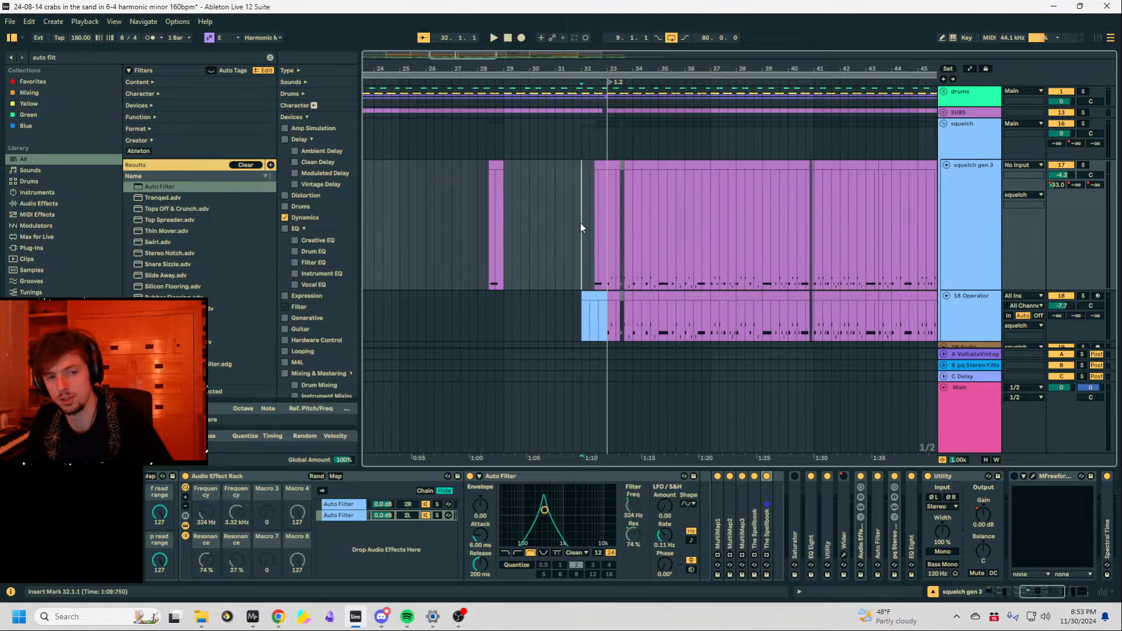
{"action": "key", "text": "space"}
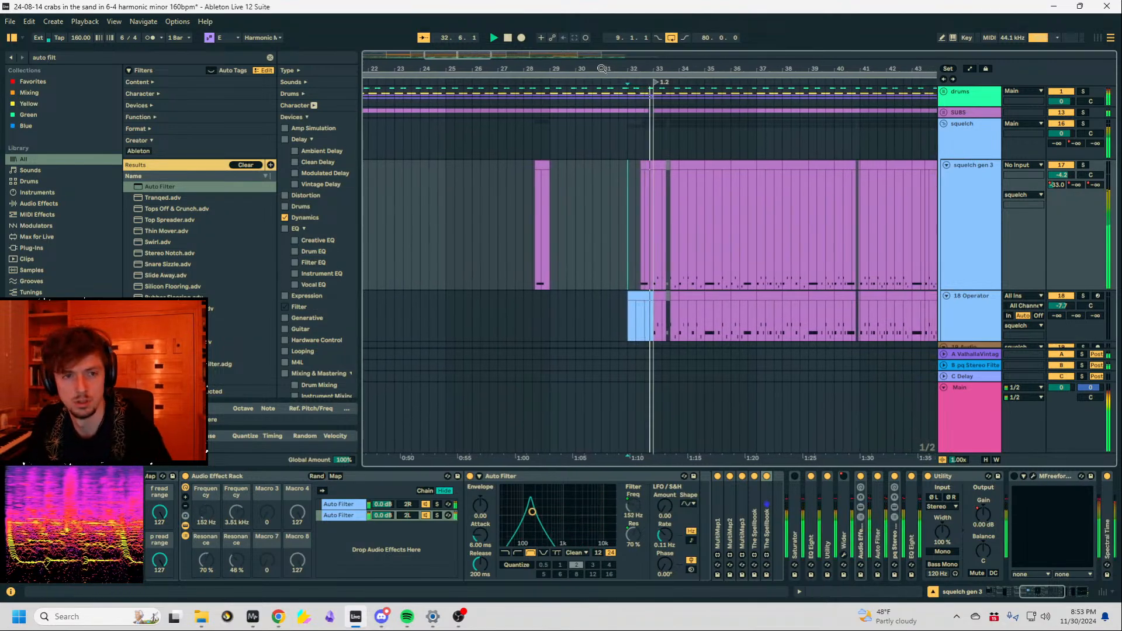
Restart playback from bar 9 at the start of section 1.
{"action": "key", "text": "space"}
{"action": "left_click_drag", "start_coordinate": [641, 69], "coordinate": [641, 39]}
{"action": "left_click", "coordinate": [445, 202]}
{"action": "left_click", "coordinate": [434, 201]}
{"action": "key", "text": "space"}
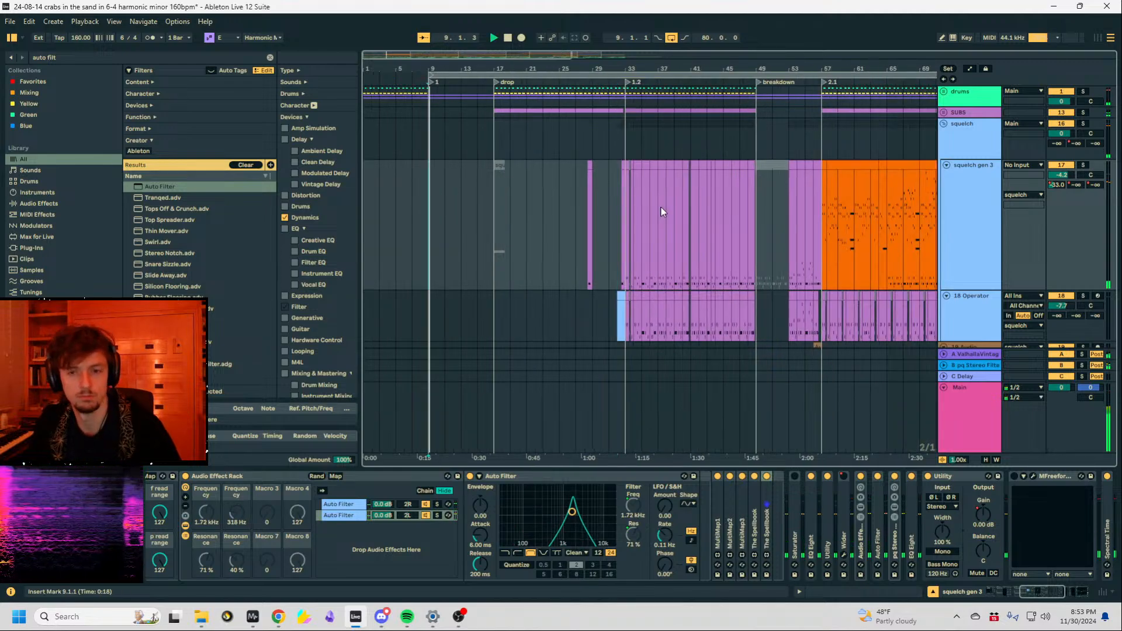
Collapse the squelch and chords/melody groups, expand the bubbly group and show its Utility gain automation.
{"action": "left_click", "coordinate": [945, 125]}
{"action": "scroll", "coordinate": [951, 181], "scroll_direction": "down", "scroll_amount": 3}
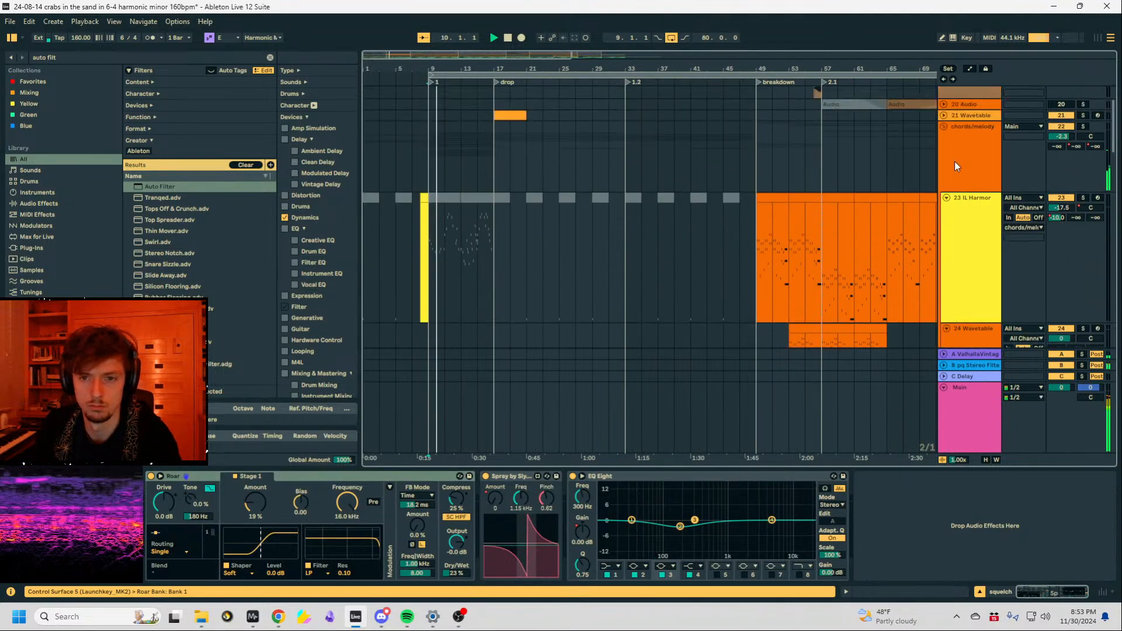
{"action": "scroll", "coordinate": [953, 158], "scroll_direction": "up", "scroll_amount": 1}
{"action": "left_click", "coordinate": [943, 149]}
{"action": "left_click", "coordinate": [961, 214]}
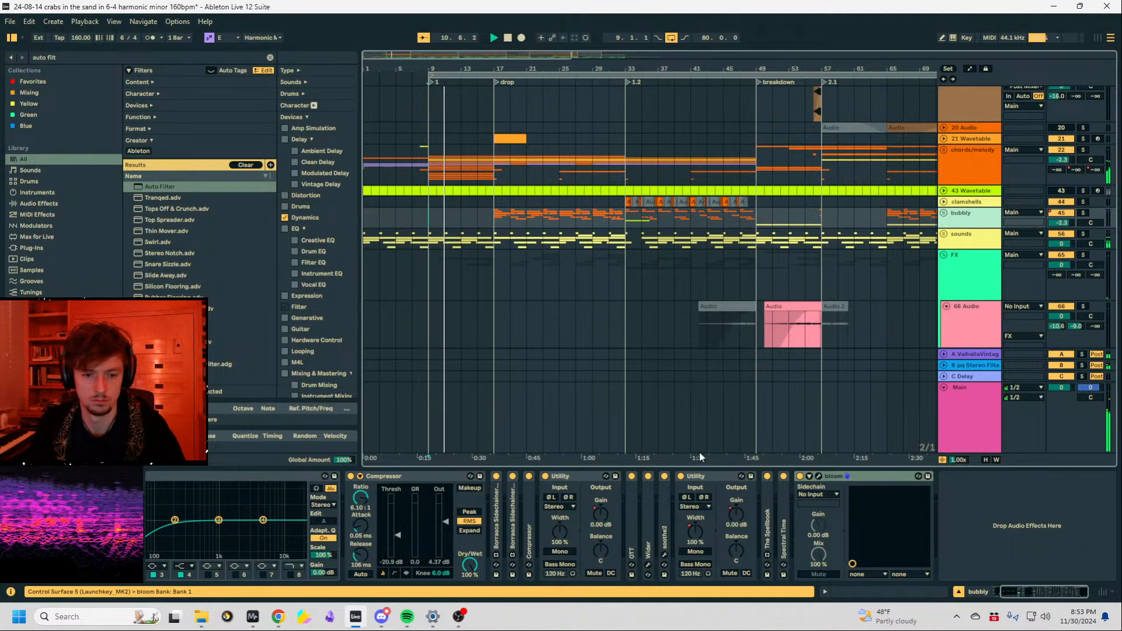
{"action": "left_click", "coordinate": [609, 514]}
{"action": "left_click", "coordinate": [944, 213]}
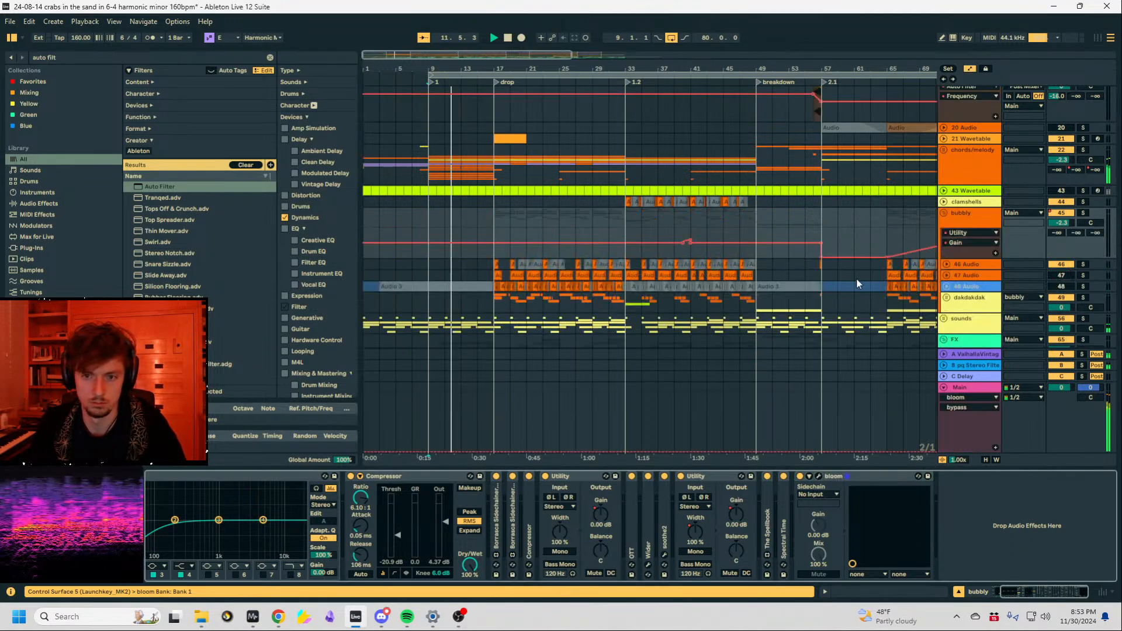
Expand the sounds group, pull its Wide Stereo gain automation down to -inf dB at bar 9, ramping up to bar 17, and restart playback.
{"action": "key", "text": "a"}
{"action": "scroll", "coordinate": [930, 306], "scroll_direction": "down", "scroll_amount": 2}
{"action": "left_click", "coordinate": [944, 261]}
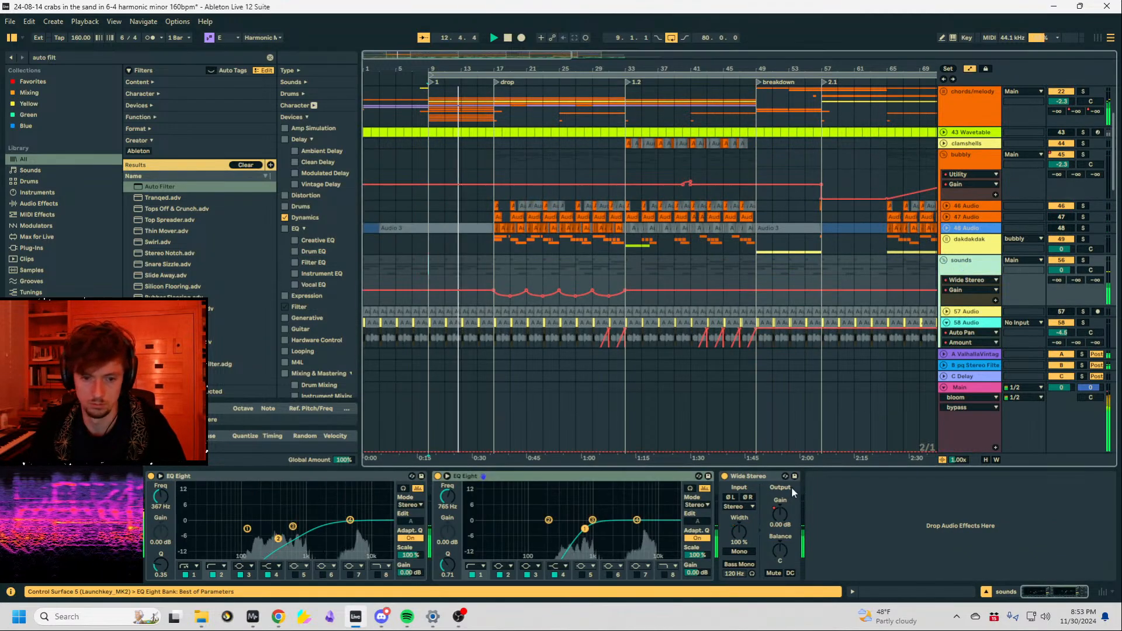
{"action": "left_click_drag", "start_coordinate": [454, 290], "coordinate": [434, 304]}
{"action": "key", "text": "space"}
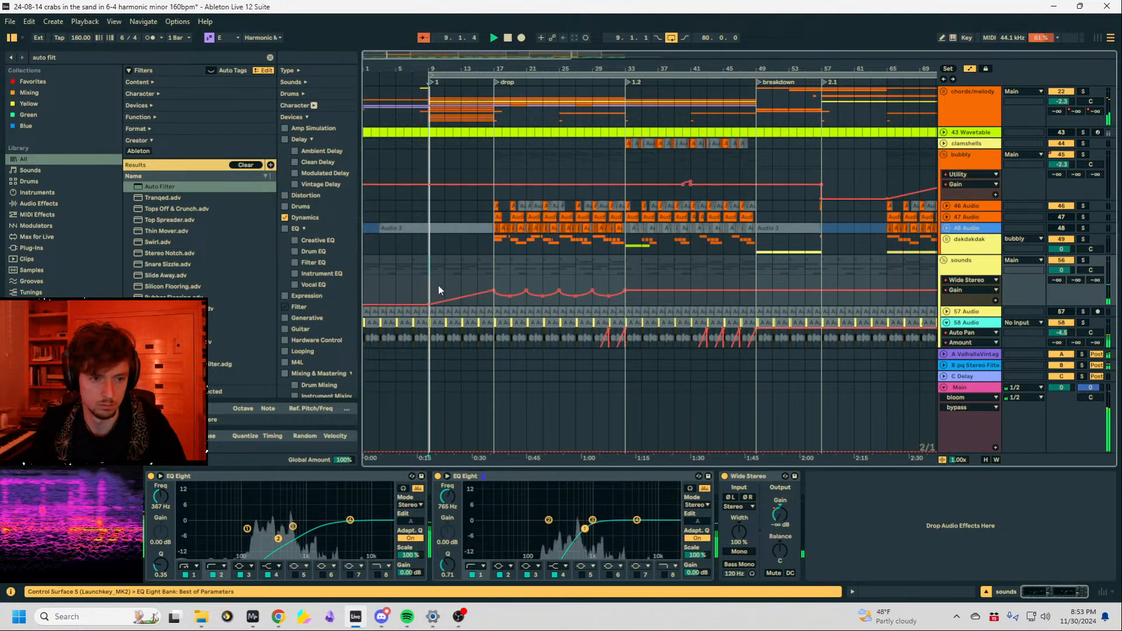
Draw send B (pq Stereo Filter) automation on audio tracks 61 and 62, dropping at bar 9 and ramping up to 0 dB at bar 17.
{"action": "scroll", "coordinate": [452, 294], "scroll_direction": "down", "scroll_amount": 3}
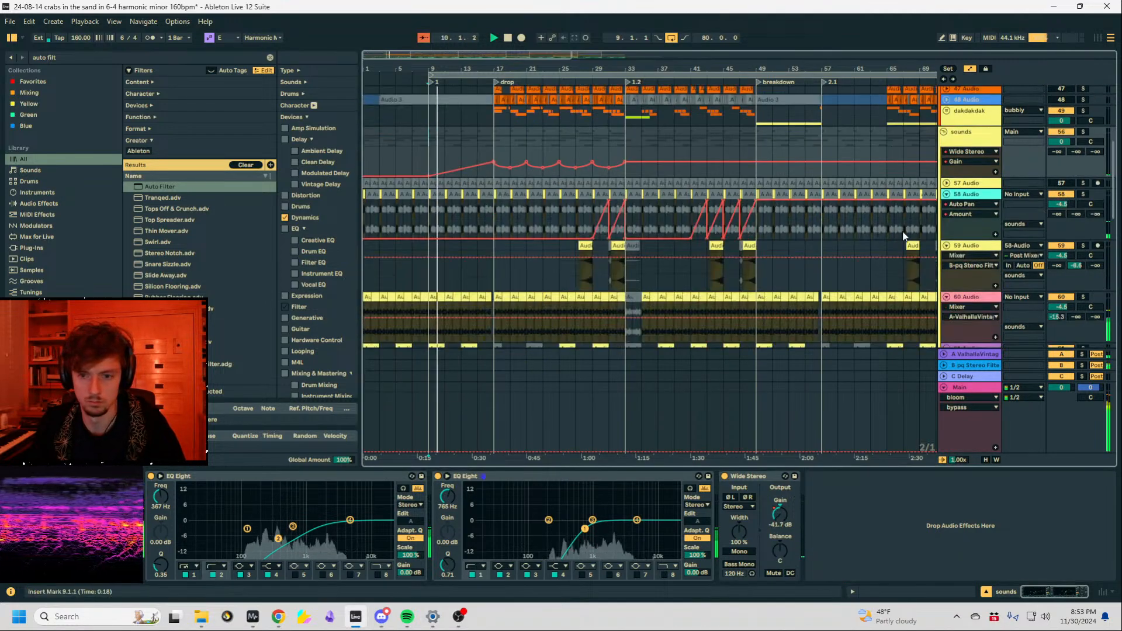
{"action": "scroll", "coordinate": [932, 224], "scroll_direction": "down", "scroll_amount": 2}
{"action": "scroll", "coordinate": [1015, 238], "scroll_direction": "down", "scroll_amount": 1}
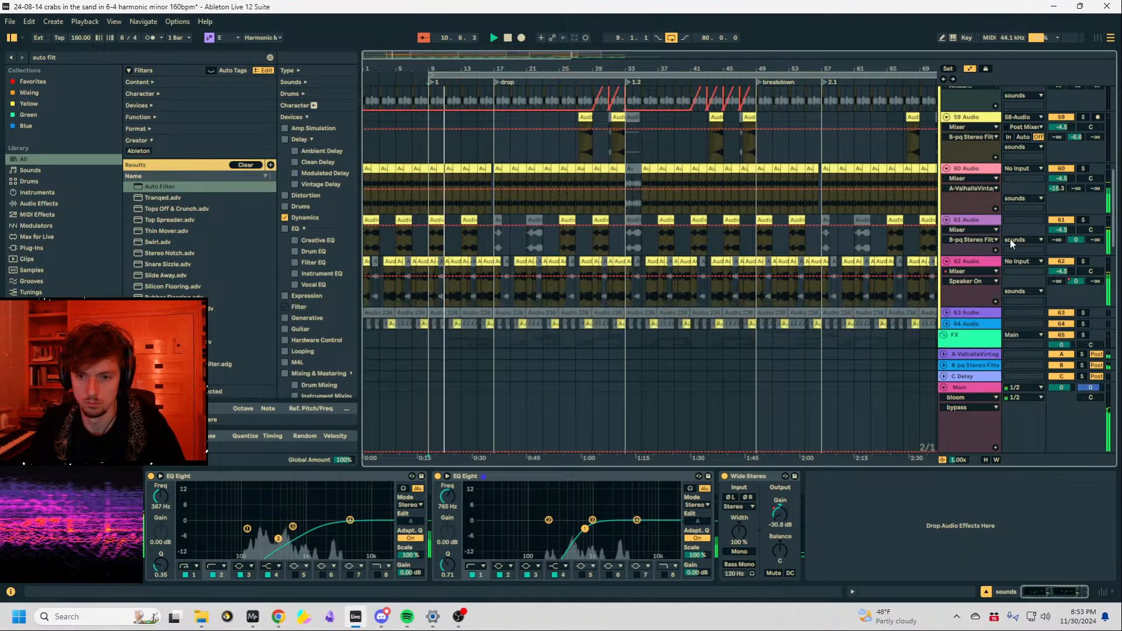
{"action": "left_click", "coordinate": [1075, 240]}
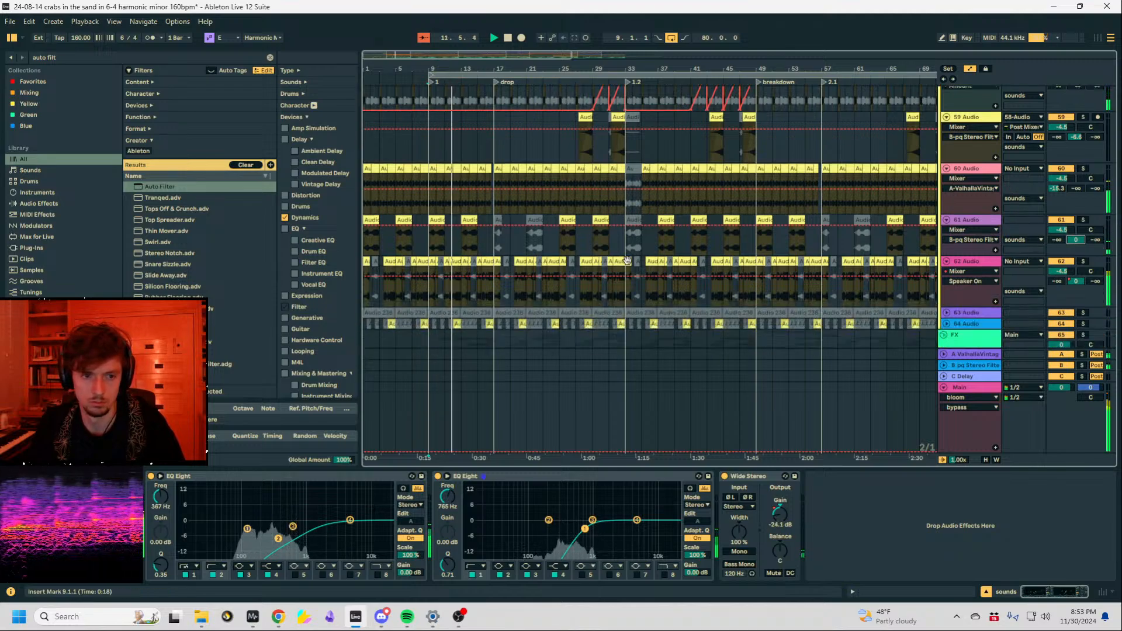
{"action": "left_click", "coordinate": [494, 227]}
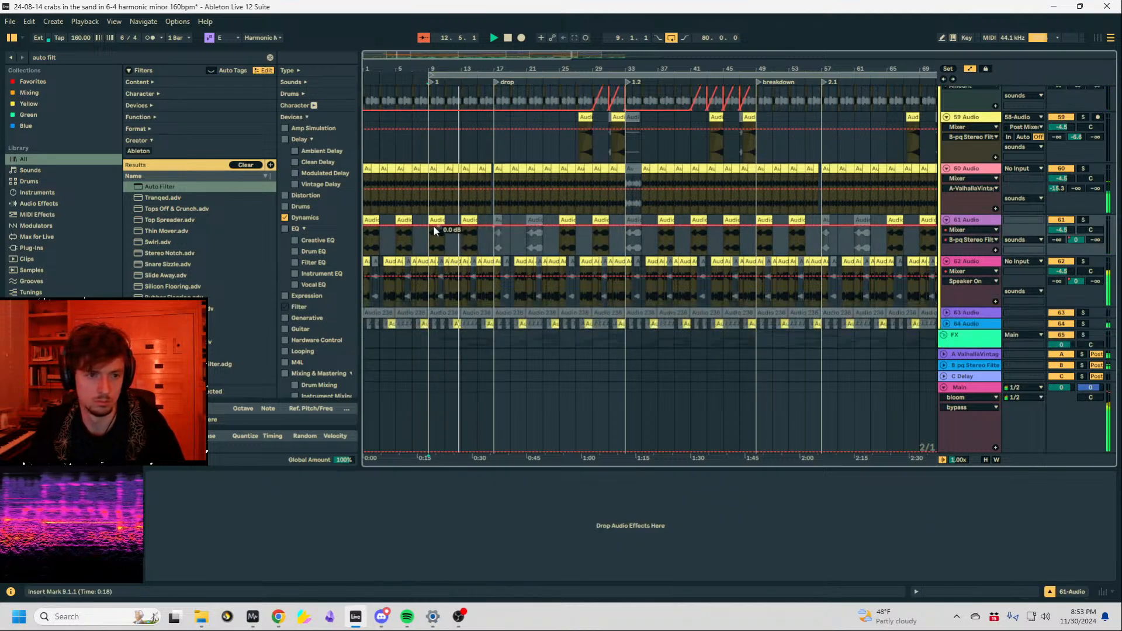
{"action": "left_click_drag", "start_coordinate": [439, 227], "coordinate": [429, 254]}
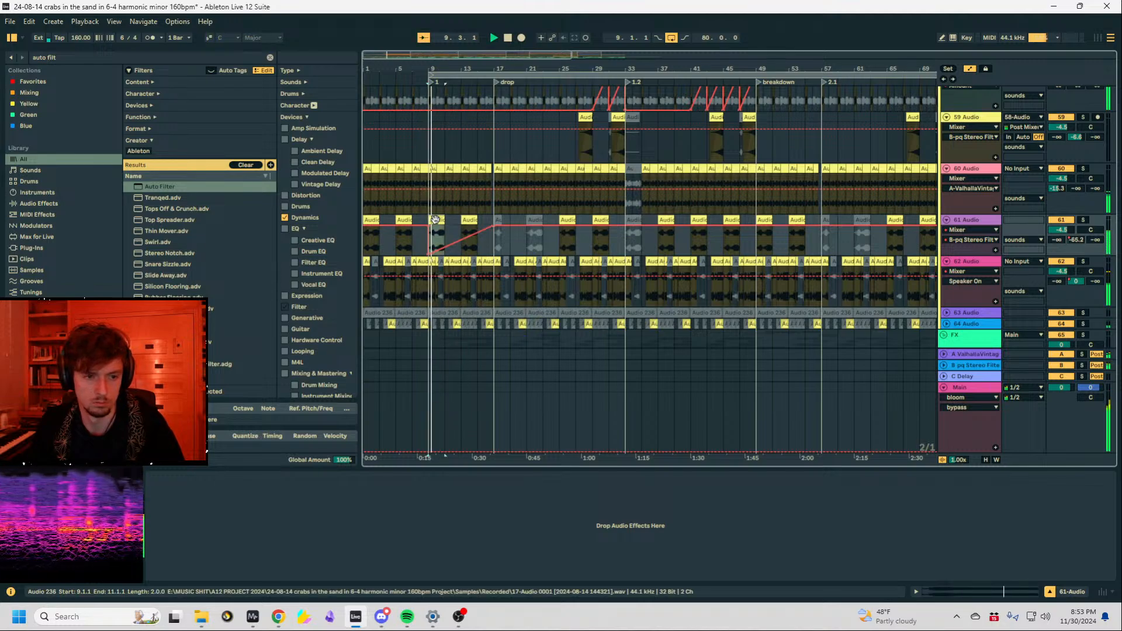
{"action": "left_click", "coordinate": [1077, 283]}
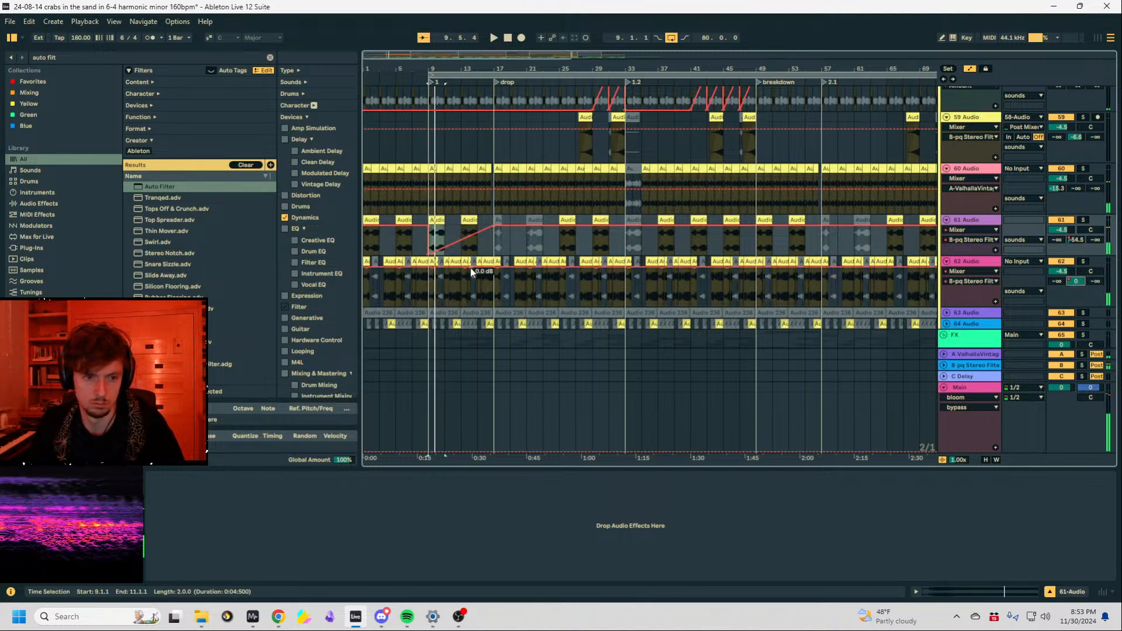
{"action": "left_click_drag", "start_coordinate": [471, 268], "coordinate": [430, 307]}
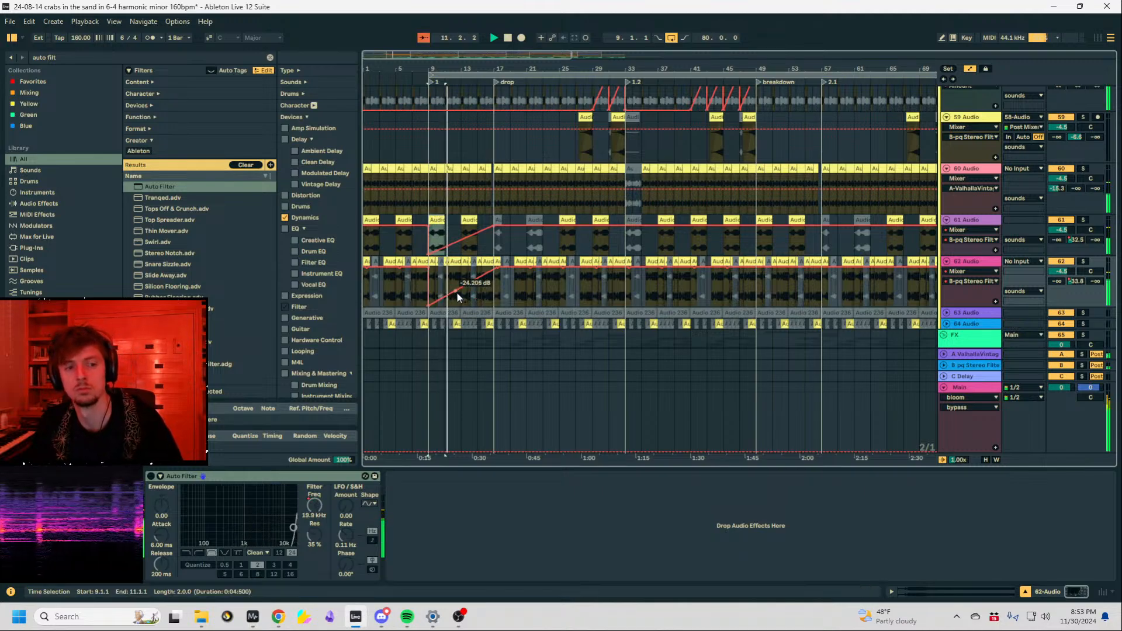
Expand the drums and deactivate the Addictive Drums clips from bar 9 to bar 17 in the PERCS group.
{"action": "scroll", "coordinate": [447, 252], "scroll_direction": "up", "scroll_amount": 10}
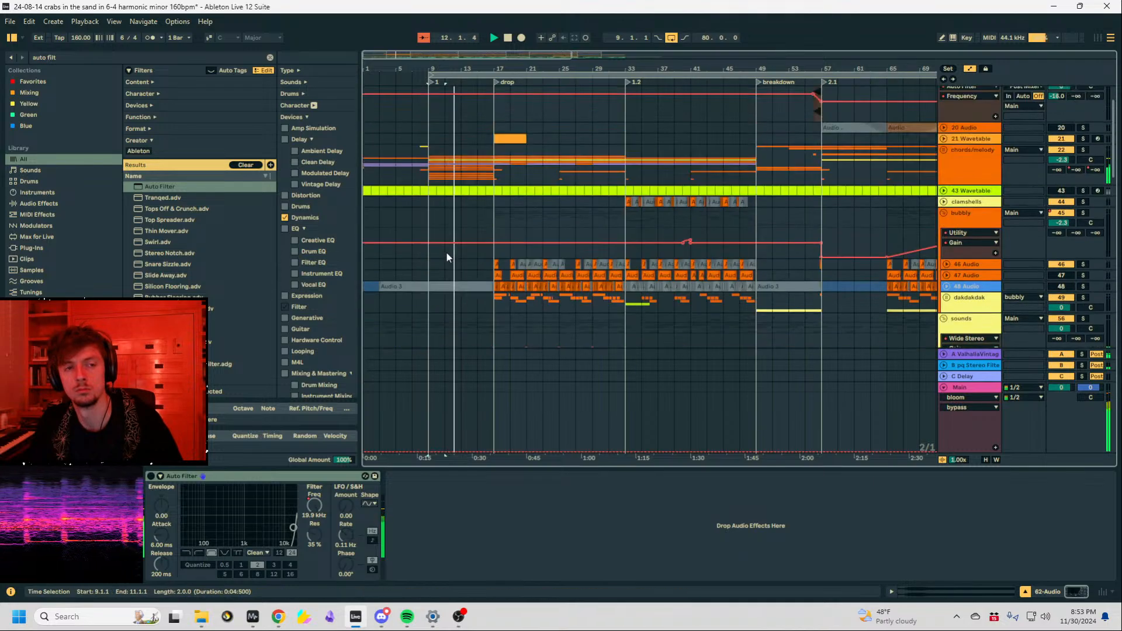
{"action": "scroll", "coordinate": [446, 257], "scroll_direction": "up", "scroll_amount": 3}
{"action": "left_click", "coordinate": [944, 92]}
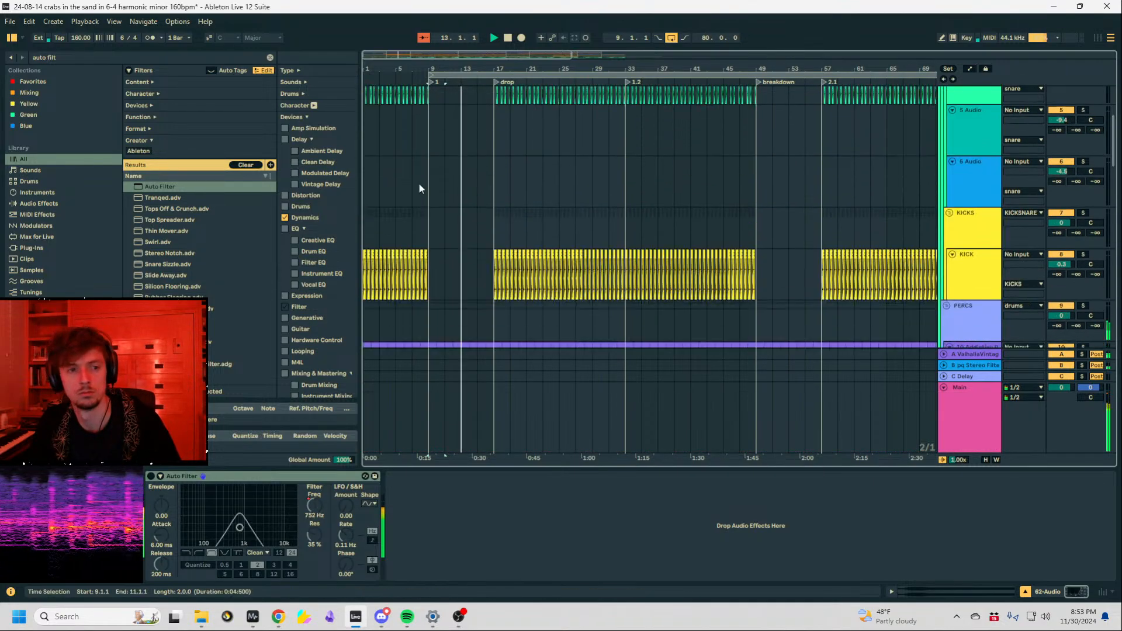
{"action": "scroll", "coordinate": [465, 195], "scroll_direction": "down", "scroll_amount": 5}
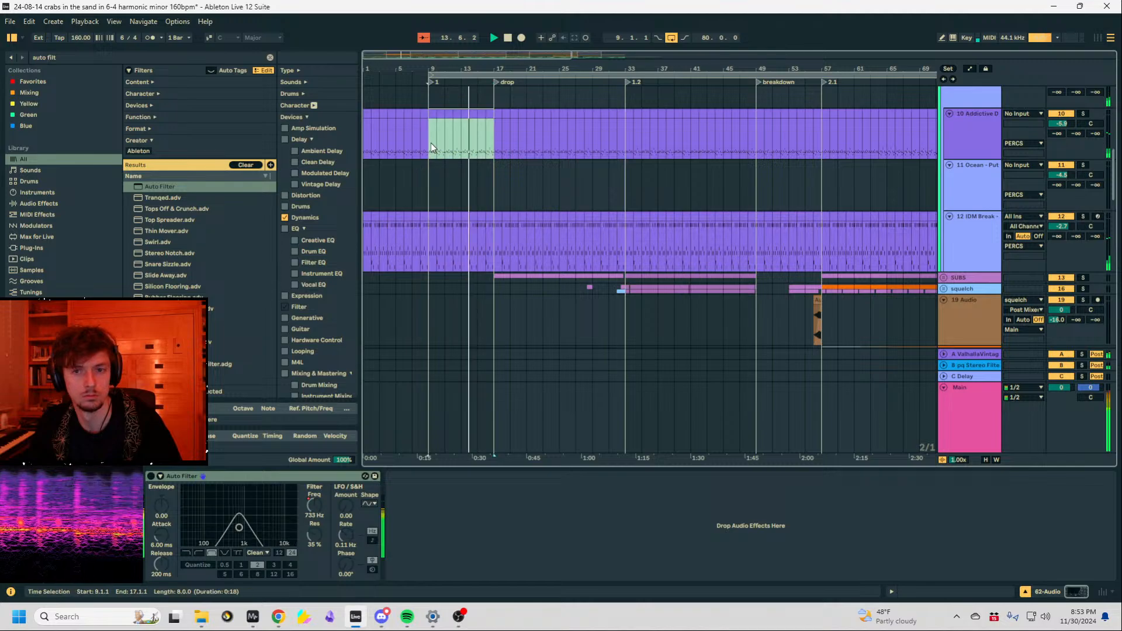
{"action": "left_click", "coordinate": [430, 143]}
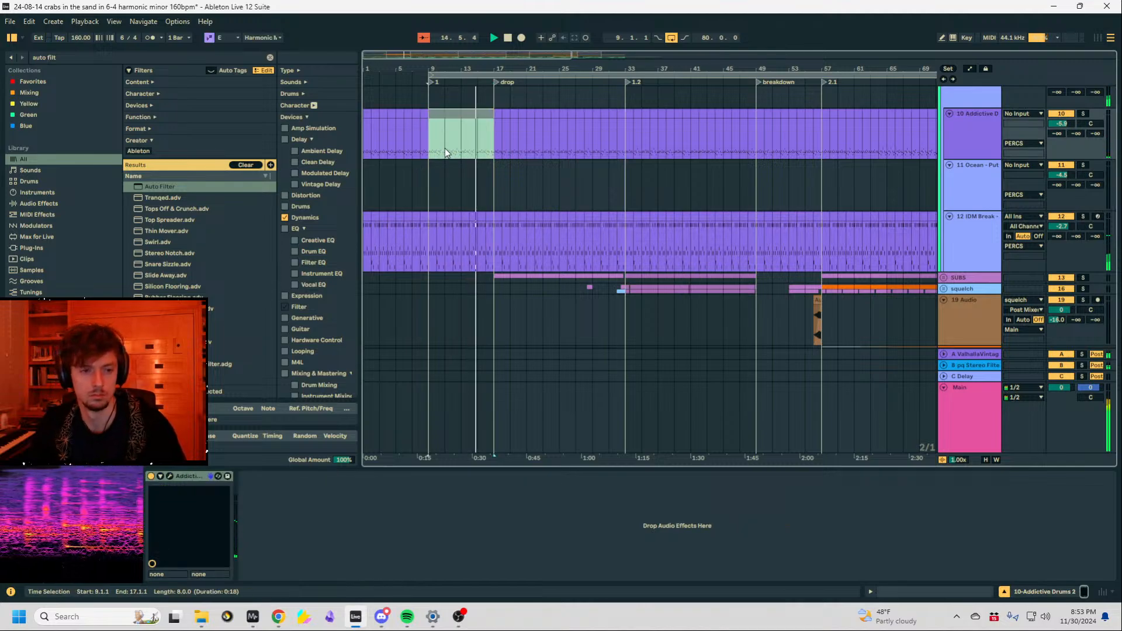
{"action": "left_click_drag", "start_coordinate": [444, 149], "coordinate": [496, 248]}
{"action": "key", "text": "0"}
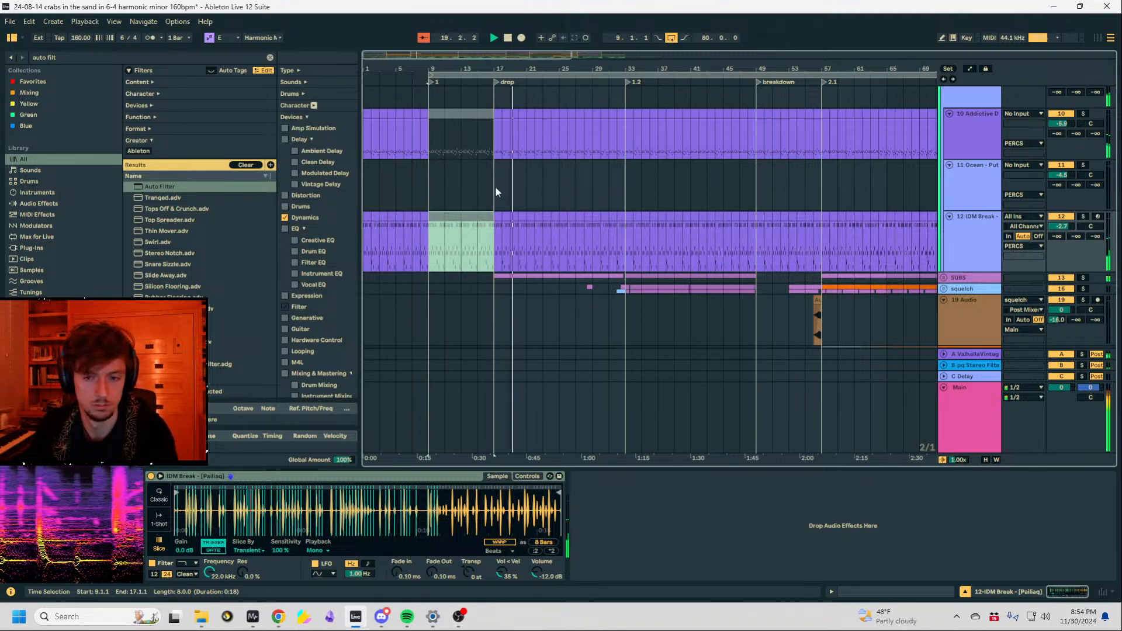
Expand the chords/melody group, find ST4b in the browser and add it to the handpan track.
{"action": "scroll", "coordinate": [496, 192], "scroll_direction": "down", "scroll_amount": 5}
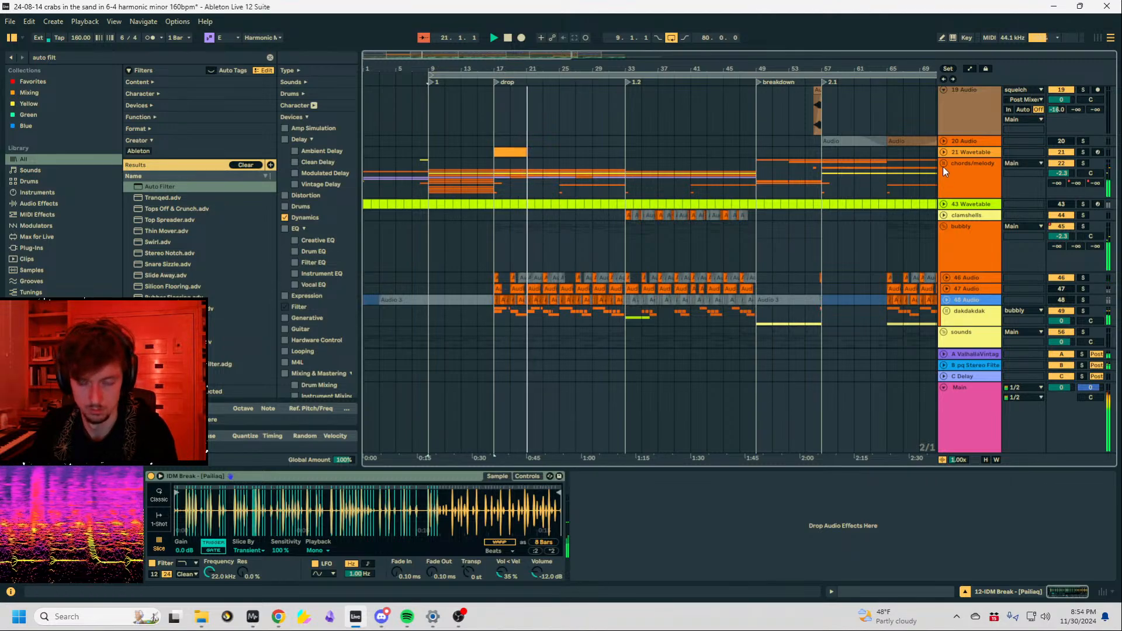
{"action": "left_click", "coordinate": [944, 166]}
{"action": "scroll", "coordinate": [957, 192], "scroll_direction": "down", "scroll_amount": 7}
{"action": "scroll", "coordinate": [962, 196], "scroll_direction": "up", "scroll_amount": 1}
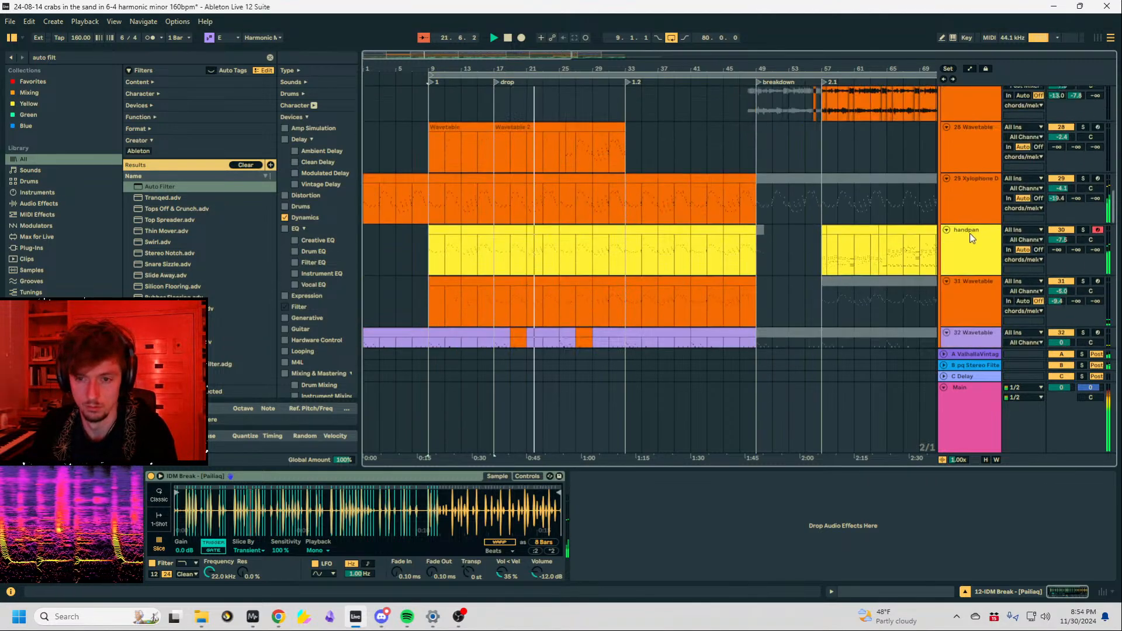
{"action": "left_click", "coordinate": [970, 233]}
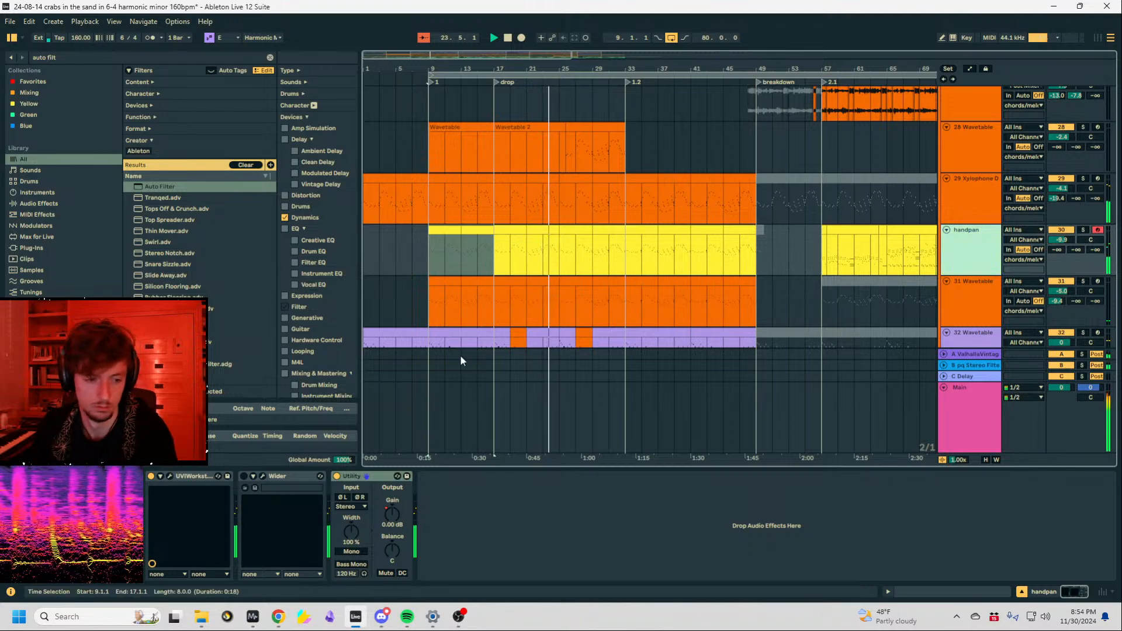
{"action": "key", "text": "ctrl+f"}
{"action": "type", "text": "st4"}
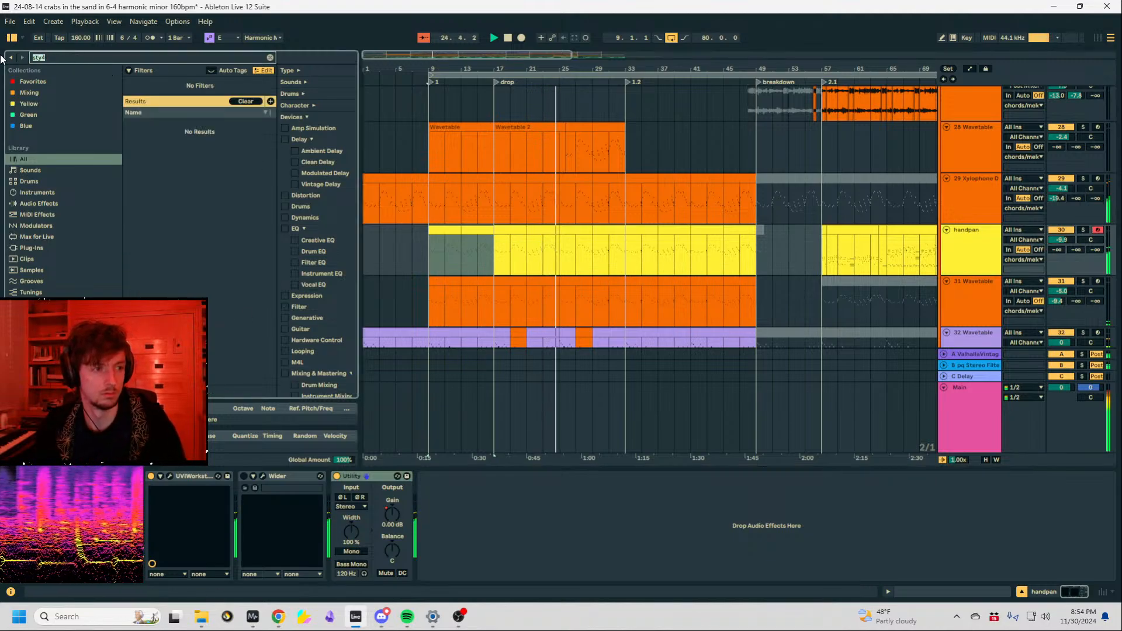
{"action": "type", "text": "b"}
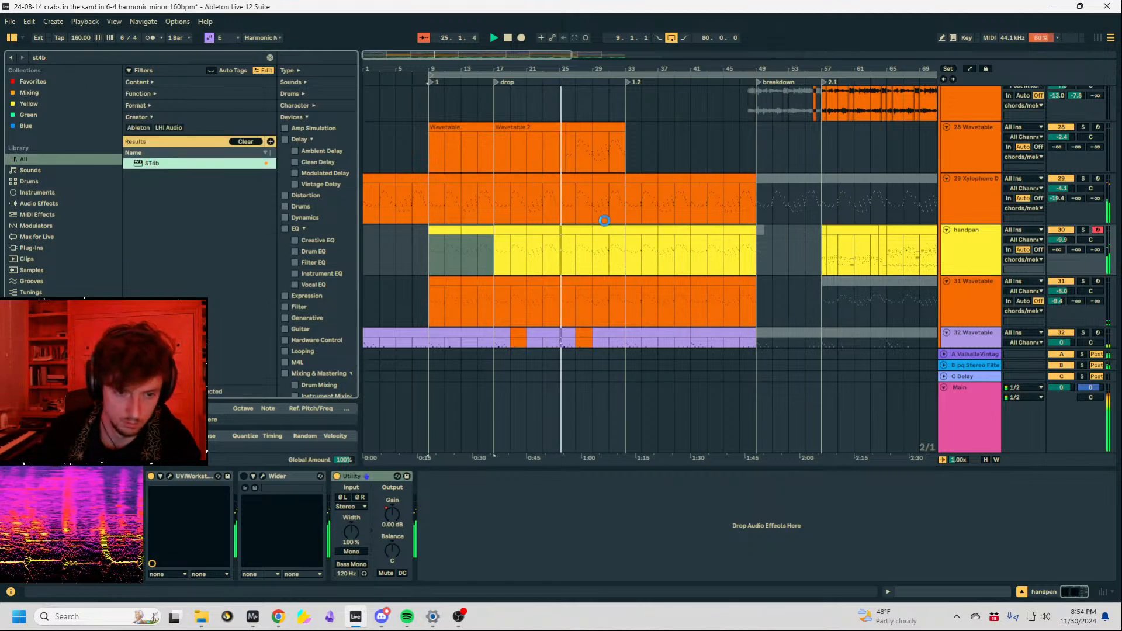
{"action": "key", "text": "Return"}
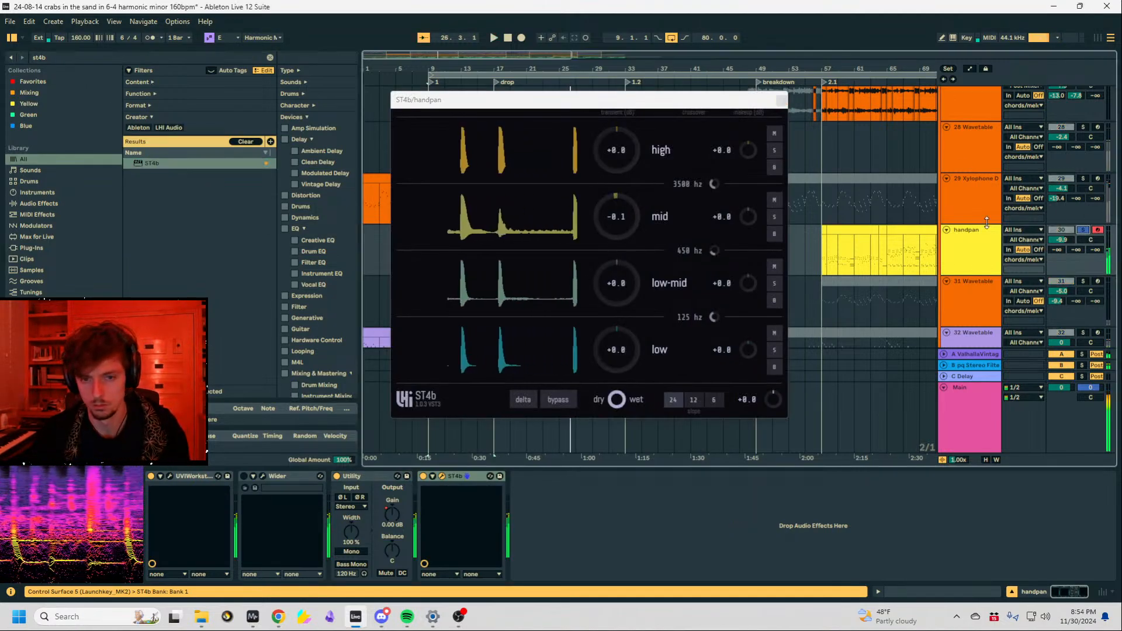
Set the handpan's ST4b transients to +3.9 high and +9.1 mid while auditioning from bar 21, solo and in the mix, and close the plug-in.
{"action": "left_click_drag", "start_coordinate": [616, 103], "coordinate": [608, 182]}
{"action": "left_click", "coordinate": [539, 254]}
{"action": "key", "text": "space"}
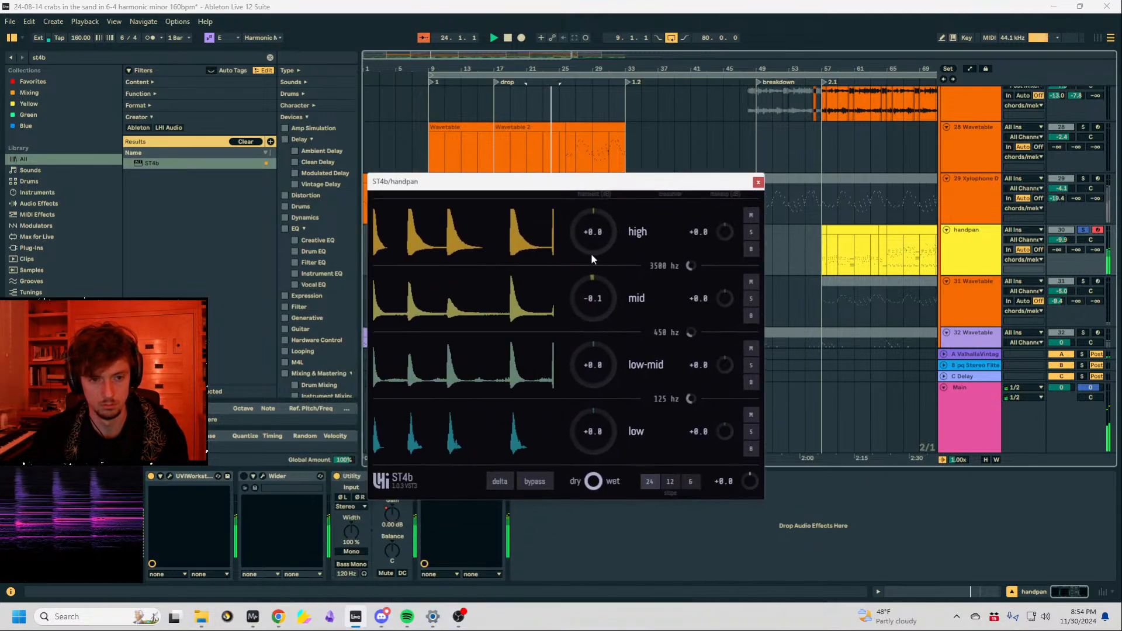
{"action": "left_click", "coordinate": [1083, 230]}
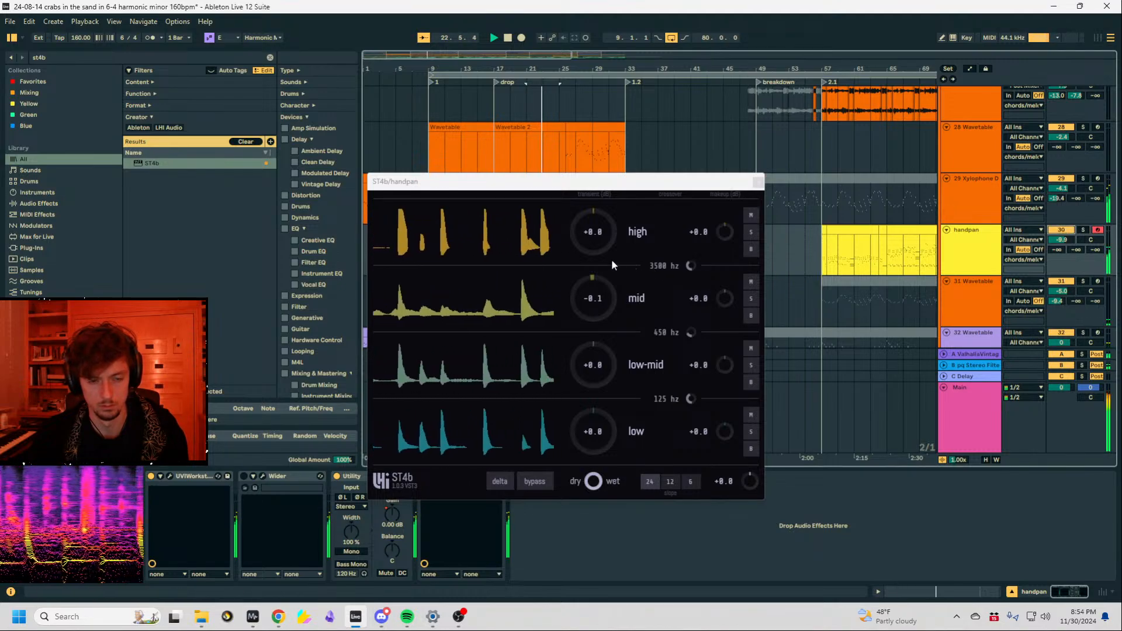
{"action": "left_click_drag", "start_coordinate": [593, 298], "coordinate": [593, 222]}
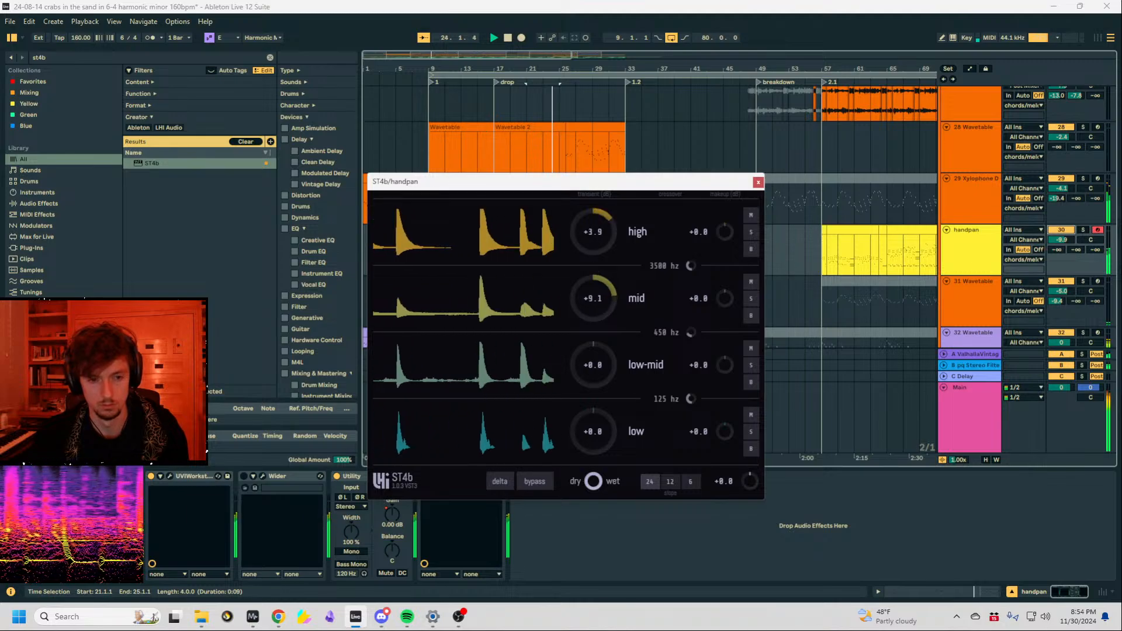
{"action": "left_click", "coordinate": [757, 182]}
Expand the dakdakdak group and play the track 52 clip near bar 23 in solo.
{"action": "scroll", "coordinate": [615, 238], "scroll_direction": "down", "scroll_amount": 10}
{"action": "key", "text": "space"}
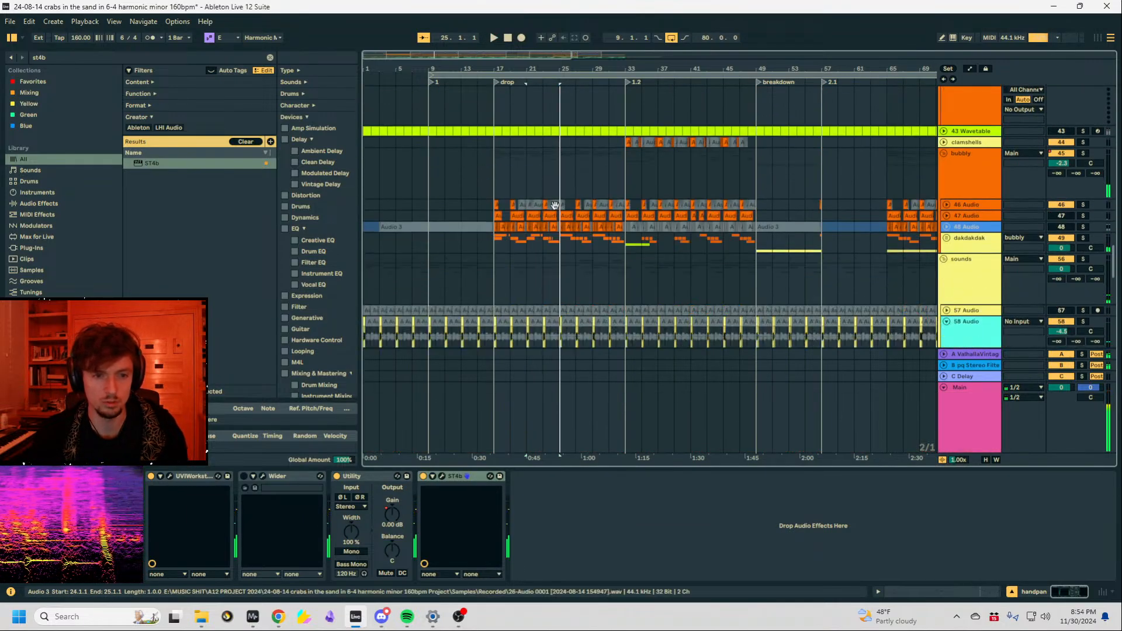
{"action": "left_click", "coordinate": [948, 239]}
{"action": "scroll", "coordinate": [631, 264], "scroll_direction": "down", "scroll_amount": 5}
{"action": "scroll", "coordinate": [559, 135], "scroll_direction": "up", "scroll_amount": 1}
{"action": "left_click_drag", "start_coordinate": [551, 67], "coordinate": [558, 114]}
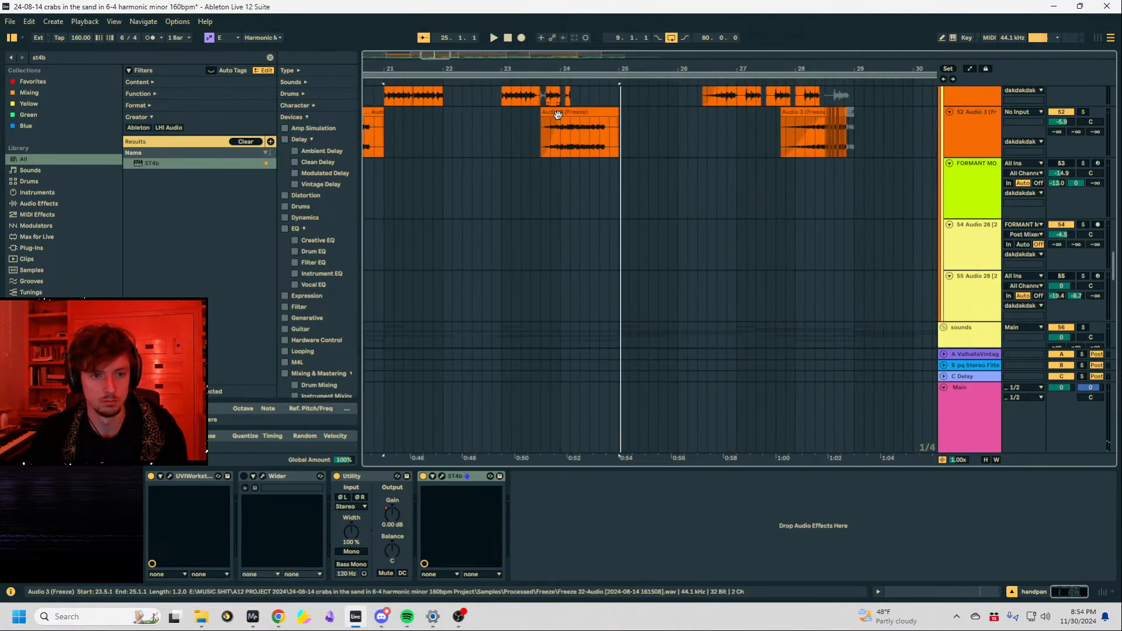
{"action": "left_click", "coordinate": [557, 114]}
{"action": "key", "text": "space"}
{"action": "scroll", "coordinate": [861, 177], "scroll_direction": "up", "scroll_amount": 2}
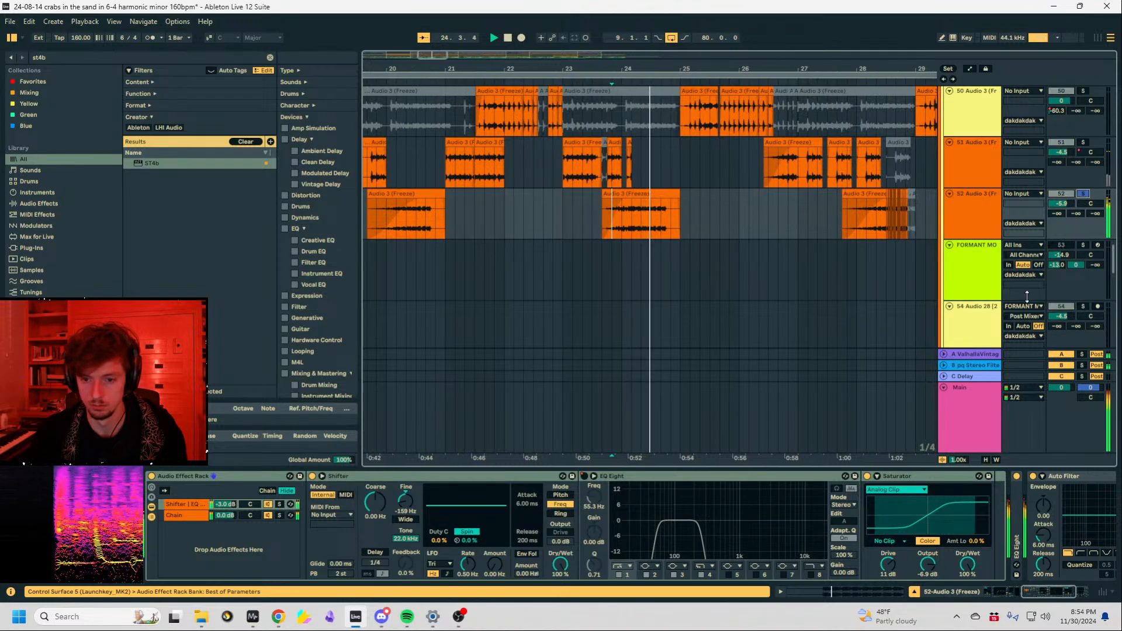
Check the EQ Eight Device On automation on track 52 during playback and return to the clip view.
{"action": "key", "text": "a"}
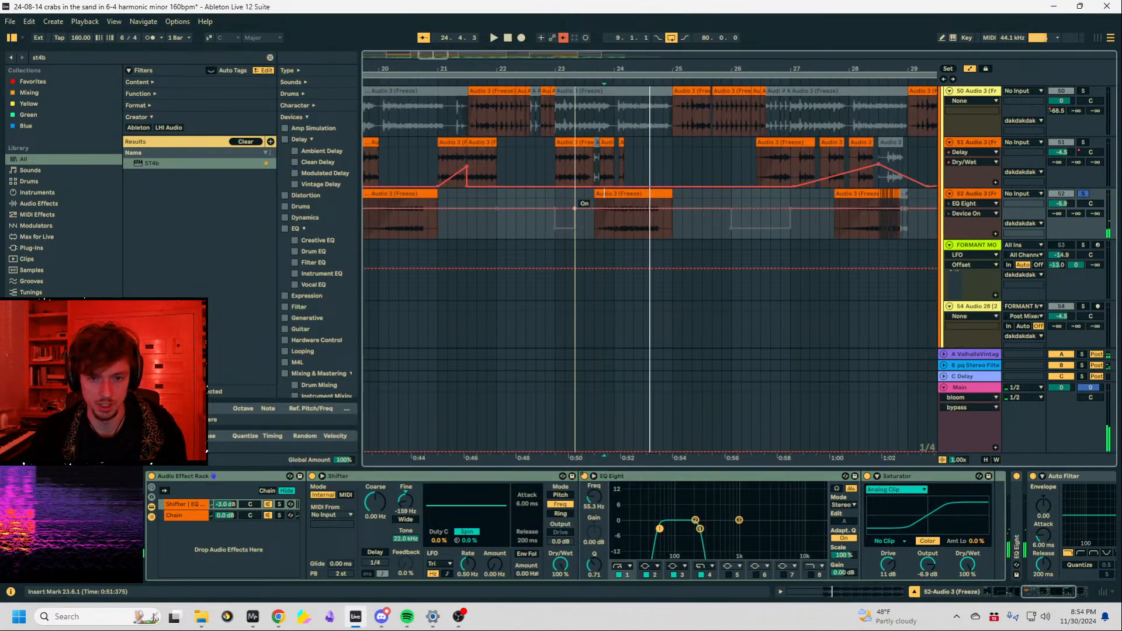
{"action": "key", "text": "space"}
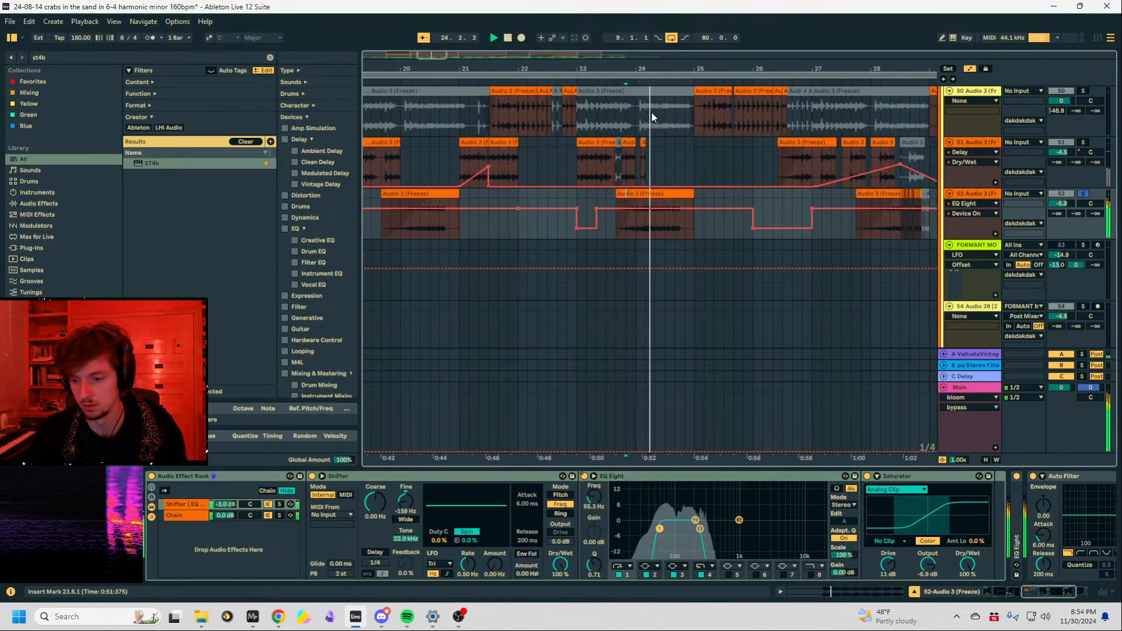
{"action": "key", "text": "a"}
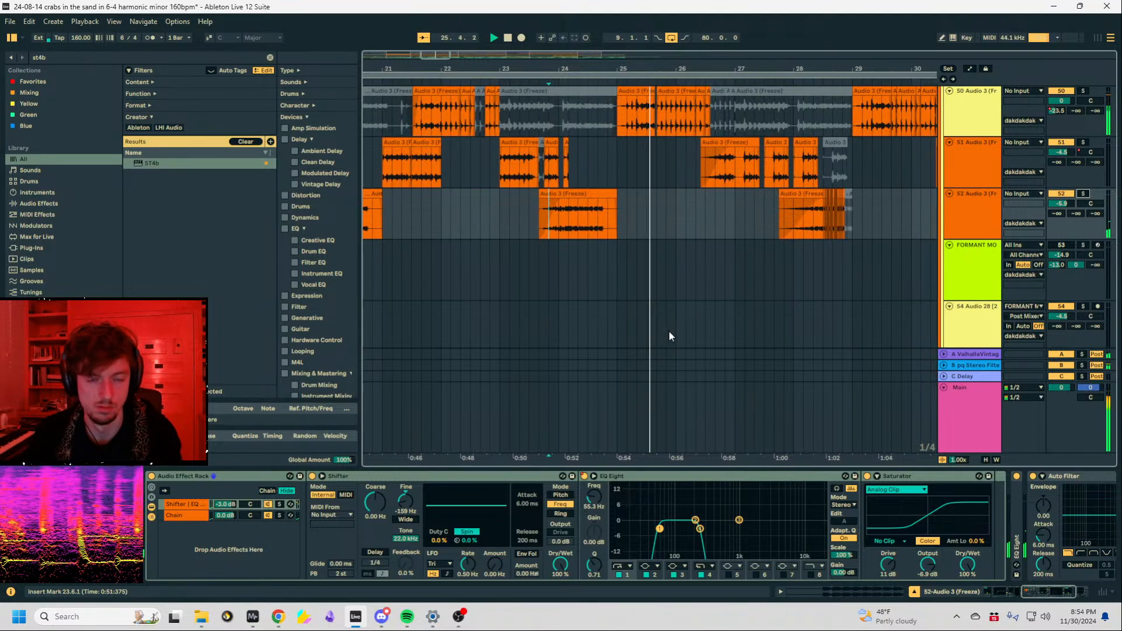
Play the bubbly group from bar 25, unfold its Spectral Time device and set Dry/Wet to 15 %.
{"action": "scroll", "coordinate": [671, 334], "scroll_direction": "up", "scroll_amount": 5}
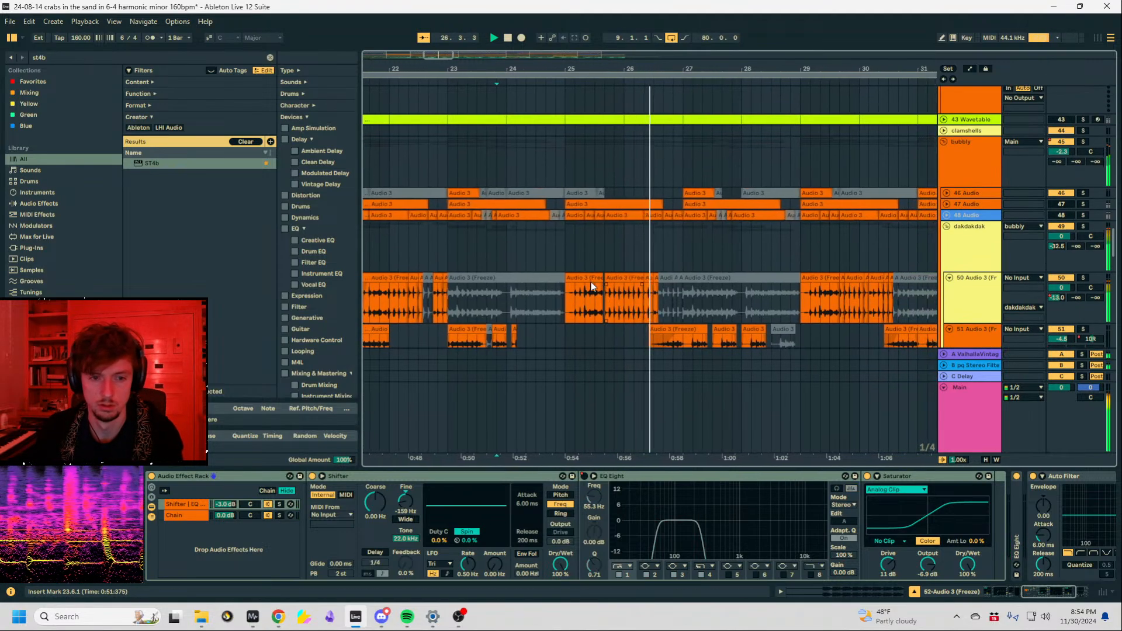
{"action": "left_click", "coordinate": [560, 246]}
{"action": "left_click", "coordinate": [560, 174]}
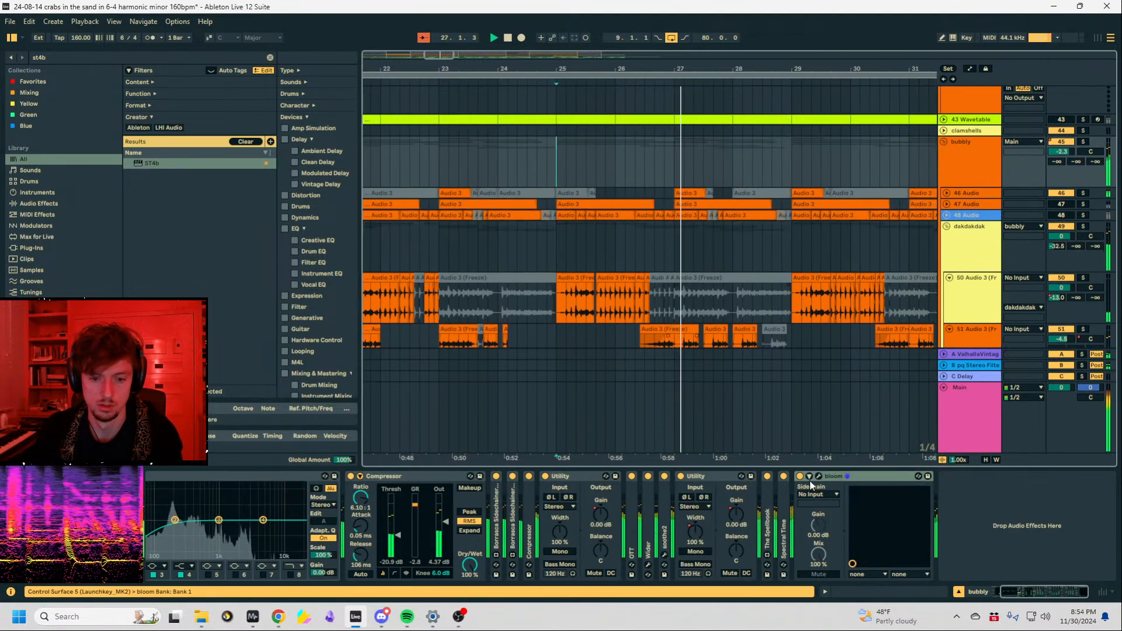
{"action": "double_click", "coordinate": [786, 511]}
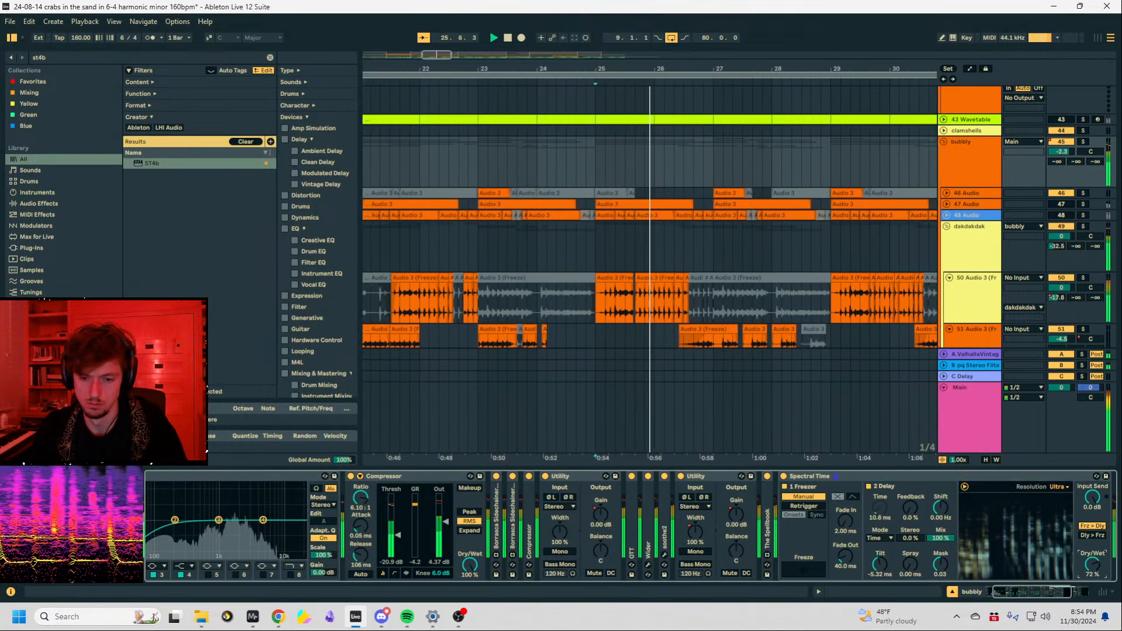
{"action": "left_click_drag", "start_coordinate": [1094, 568], "coordinate": [1094, 601]}
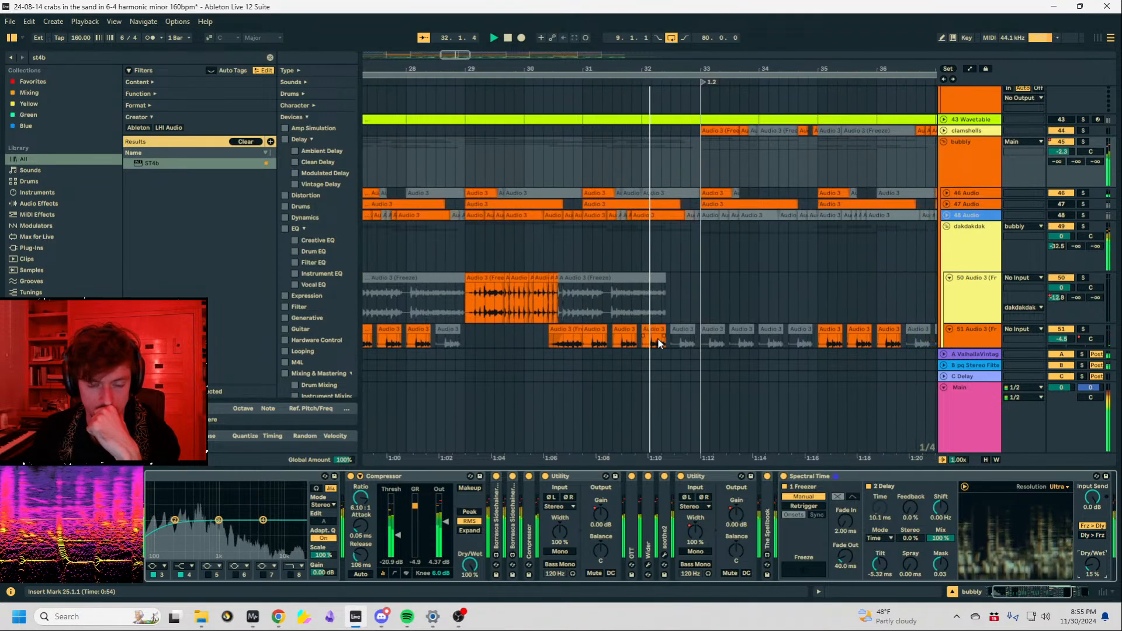
Examine the device chain of track 52 at bar 31, folding its EQ Eight to reveal the Saturator and Auto Filter.
{"action": "scroll", "coordinate": [640, 340], "scroll_direction": "down", "scroll_amount": 3}
{"action": "left_click", "coordinate": [585, 296]}
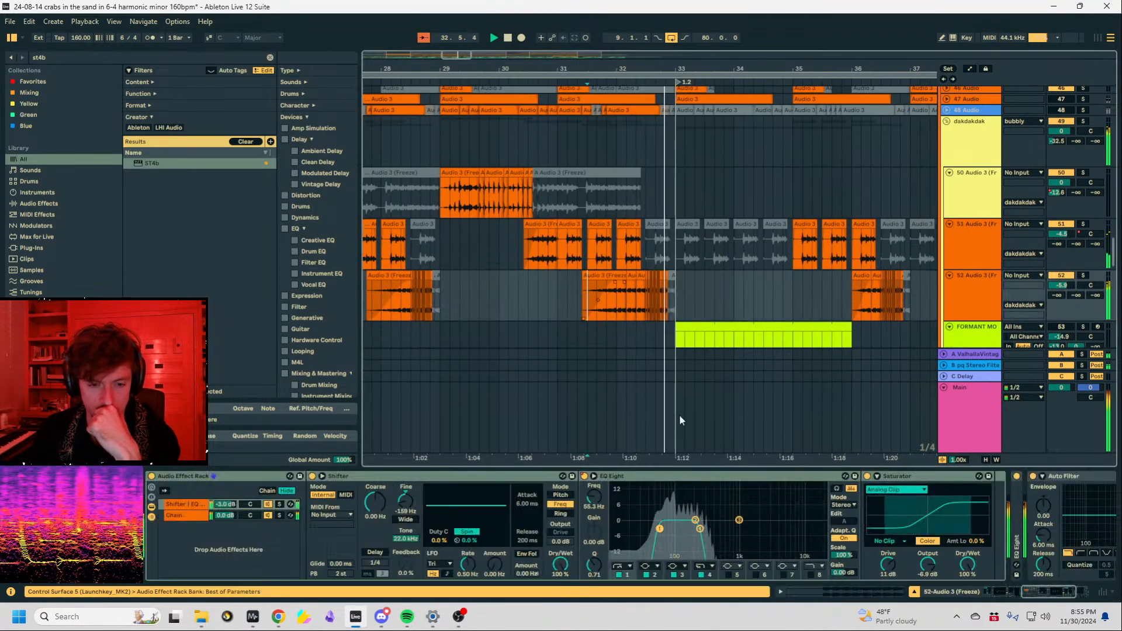
{"action": "double_click", "coordinate": [689, 474]}
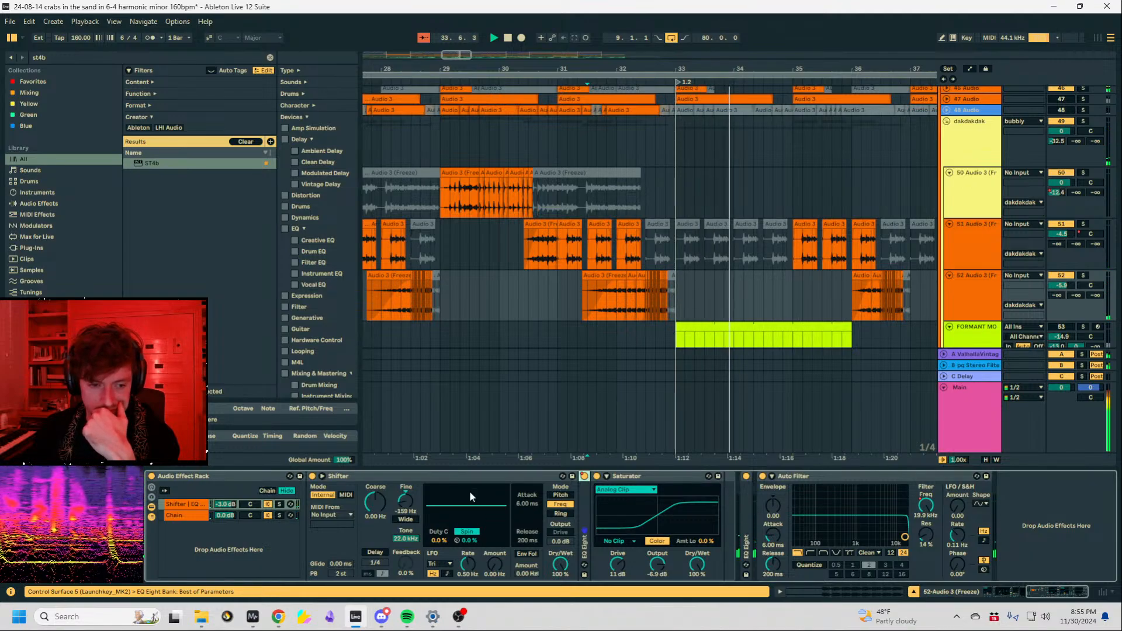
Automate track 52's Auto Filter Frequency to drop at the start of the bar 31 clip and curve back up across it.
{"action": "left_click", "coordinate": [186, 518]}
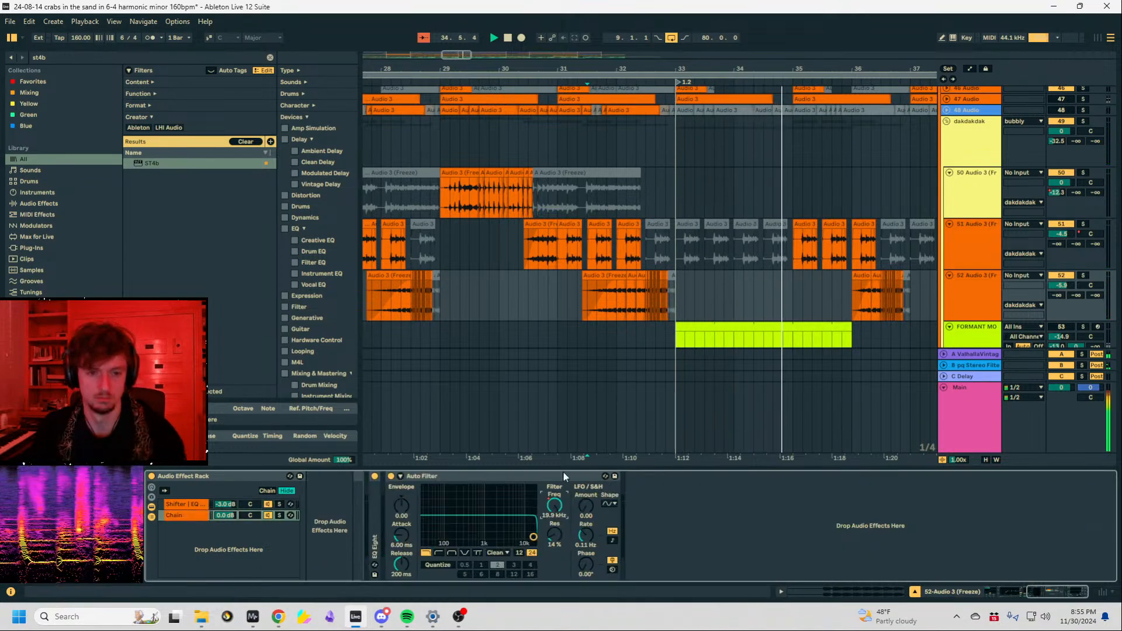
{"action": "key", "text": "a"}
{"action": "left_click", "coordinate": [583, 287]}
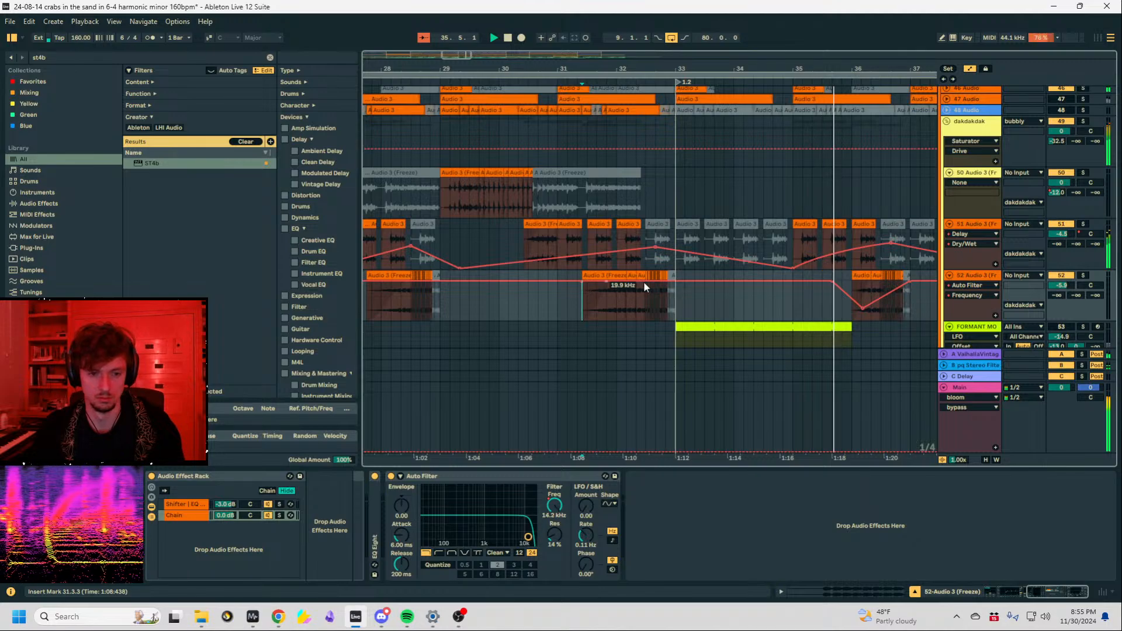
{"action": "left_click", "coordinate": [582, 282]}
{"action": "left_click_drag", "start_coordinate": [582, 282], "coordinate": [582, 301]}
{"action": "left_click", "coordinate": [580, 318]}
{"action": "key", "text": "space"}
{"action": "key", "text": "space"}
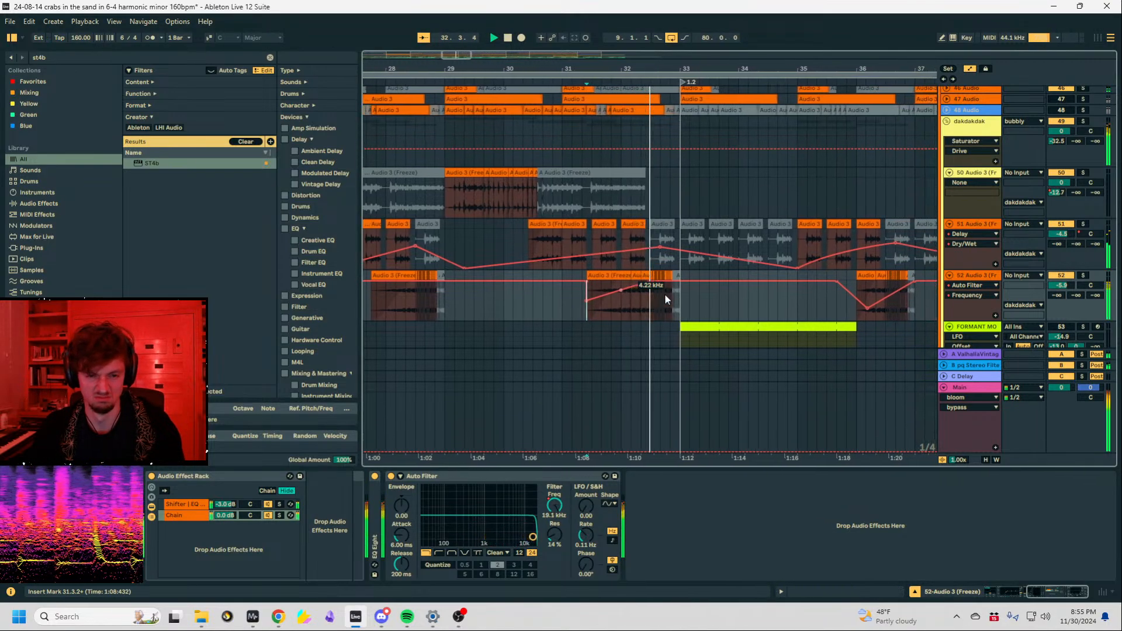
{"action": "left_click_drag", "start_coordinate": [589, 291], "coordinate": [590, 285]}
{"action": "key", "text": "space"}
{"action": "key", "text": "space"}
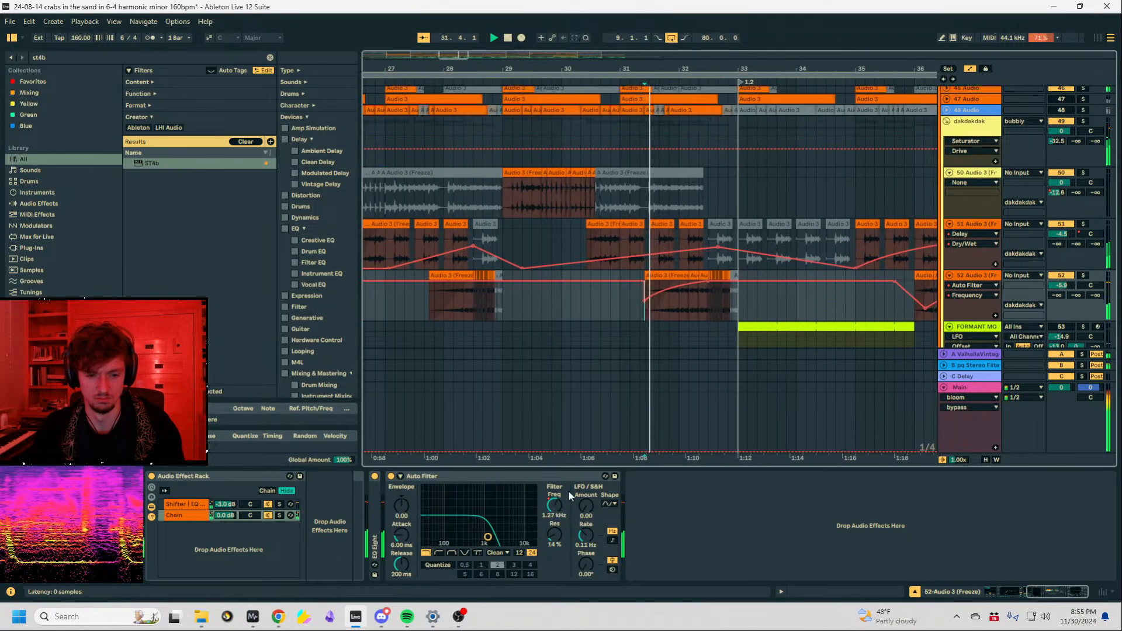
Set track 52's Auto Filter slope to 12 dB and audition the filtered clip from bars 31 and 30.
{"action": "left_click", "coordinate": [518, 553]}
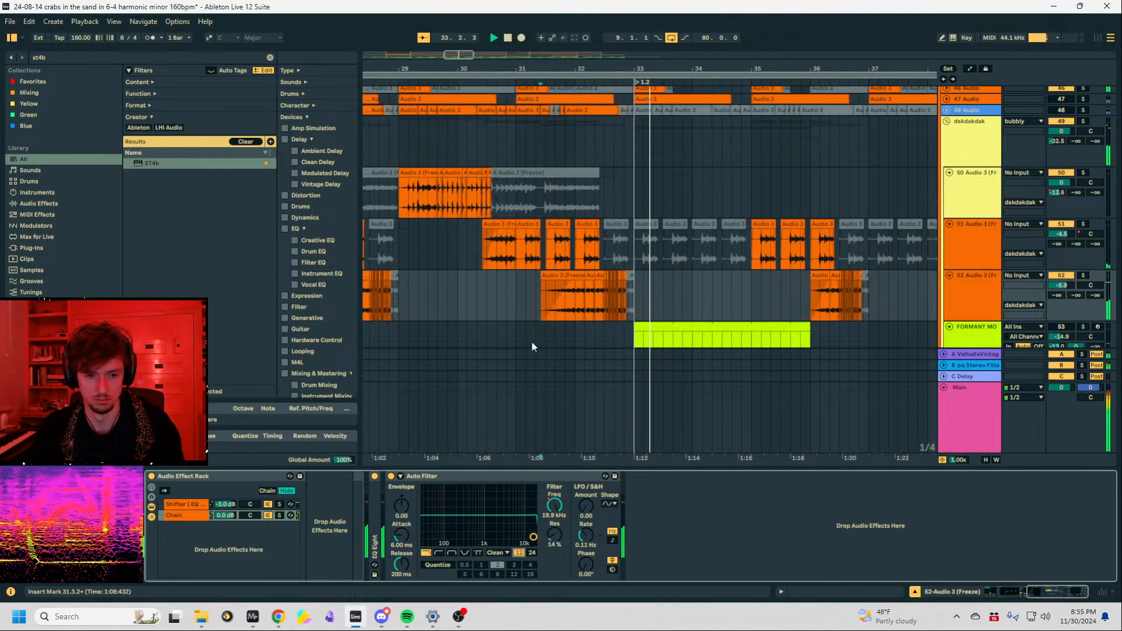
{"action": "left_click", "coordinate": [535, 514]}
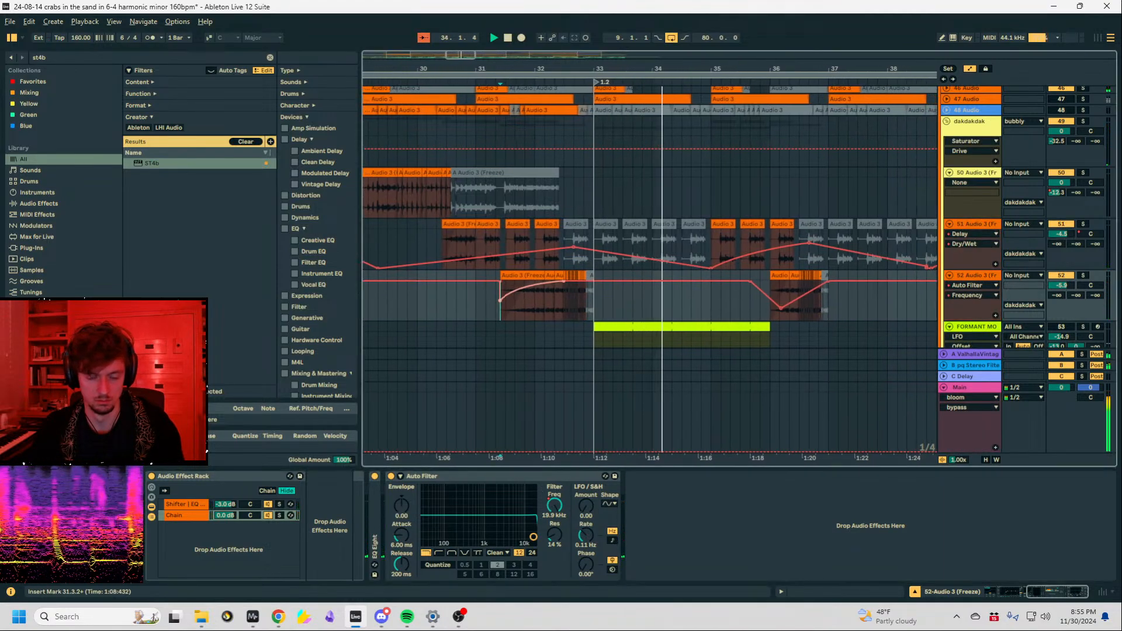
{"action": "left_click", "coordinate": [486, 316]}
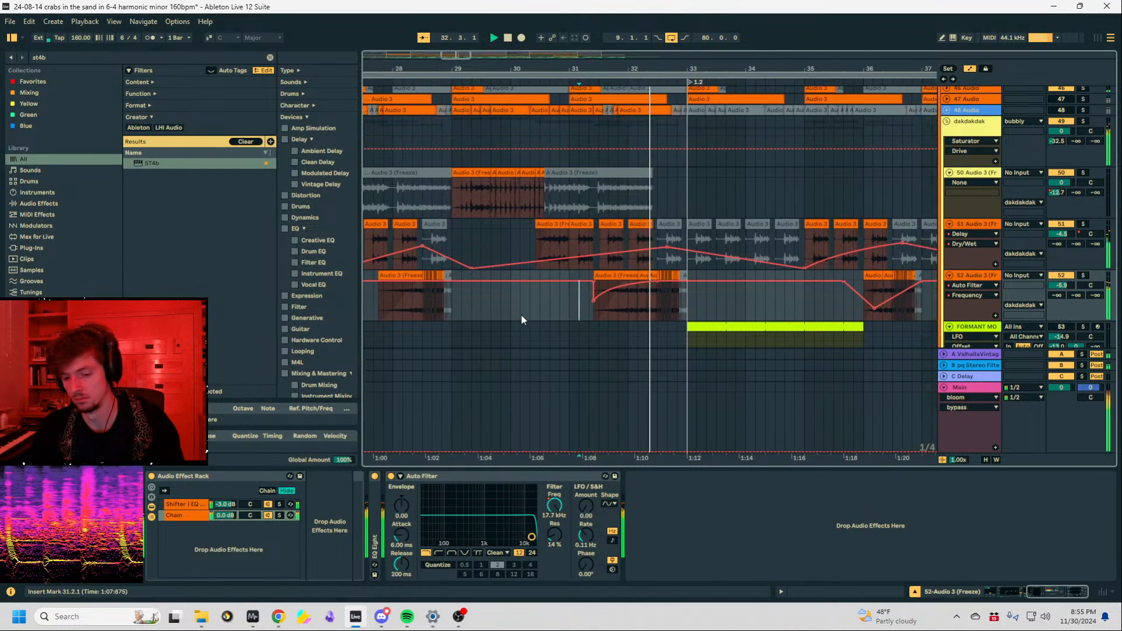
{"action": "left_click", "coordinate": [504, 317]}
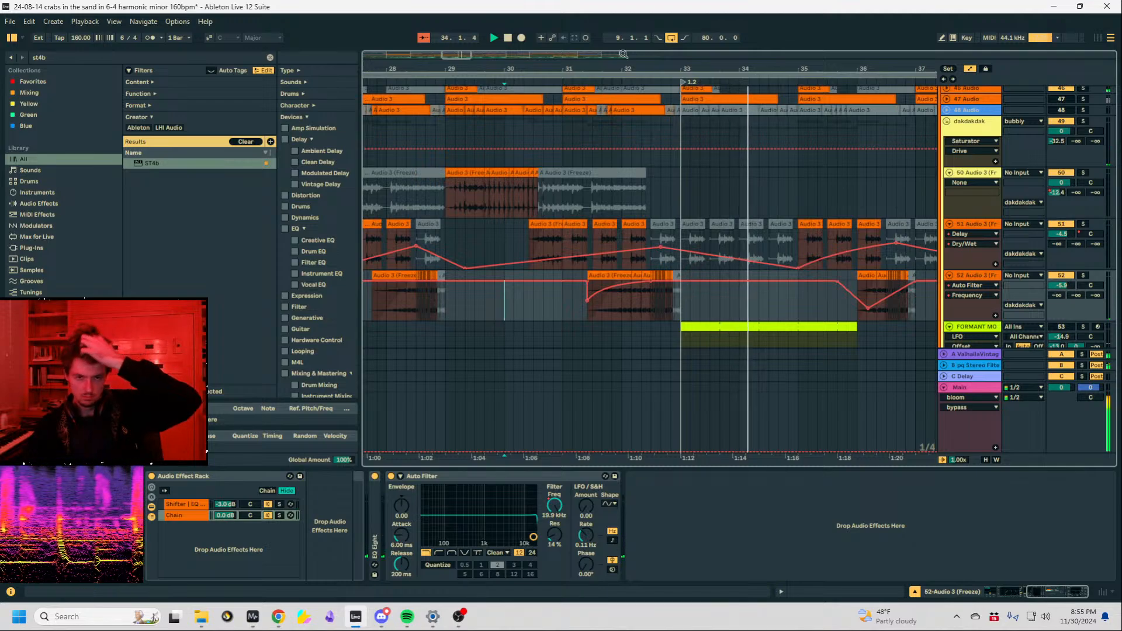
Unfold the Youlean meter on the Main track and inspect track 51's Delay Dry/Wet automation around bar 40 during playback.
{"action": "scroll", "coordinate": [684, 258], "scroll_direction": "down", "scroll_amount": 3}
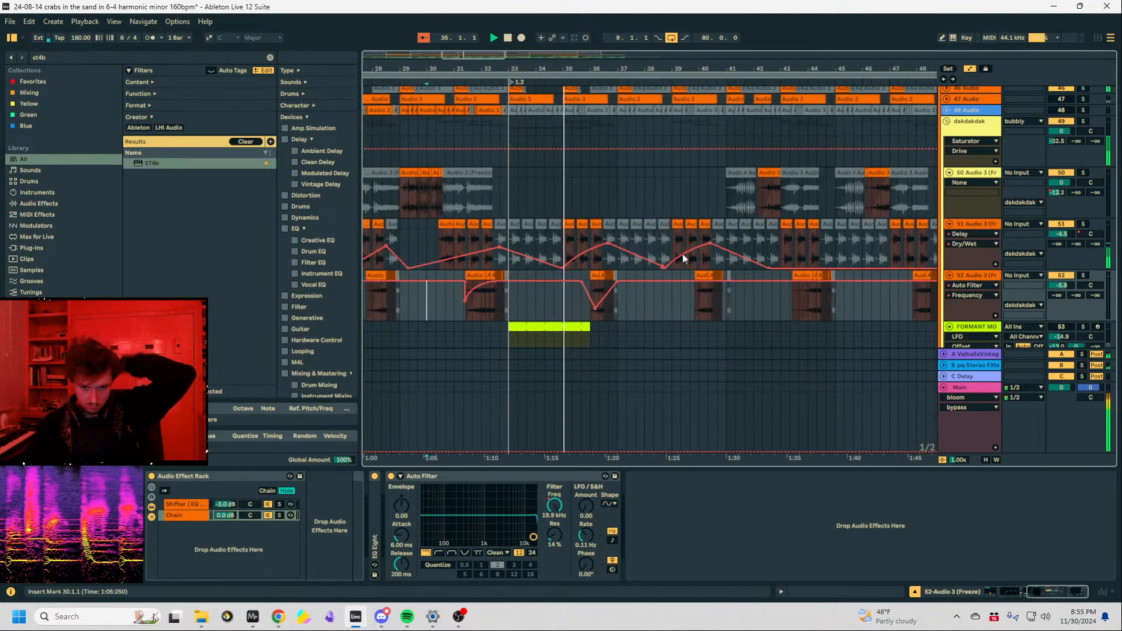
{"action": "left_click", "coordinate": [961, 430]}
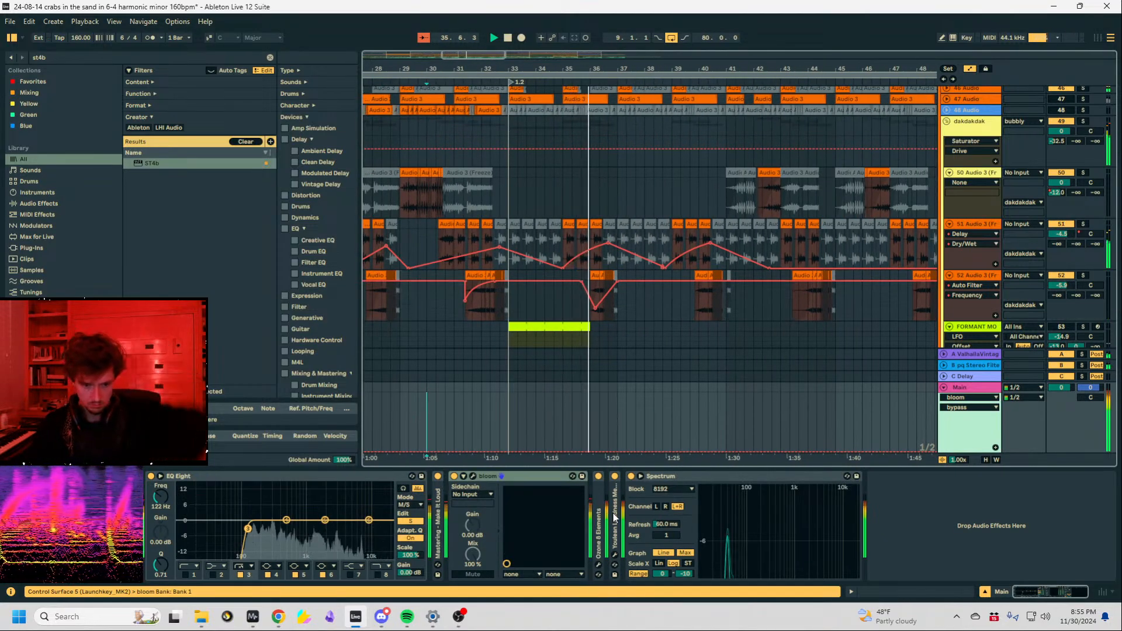
{"action": "left_click", "coordinate": [562, 299]}
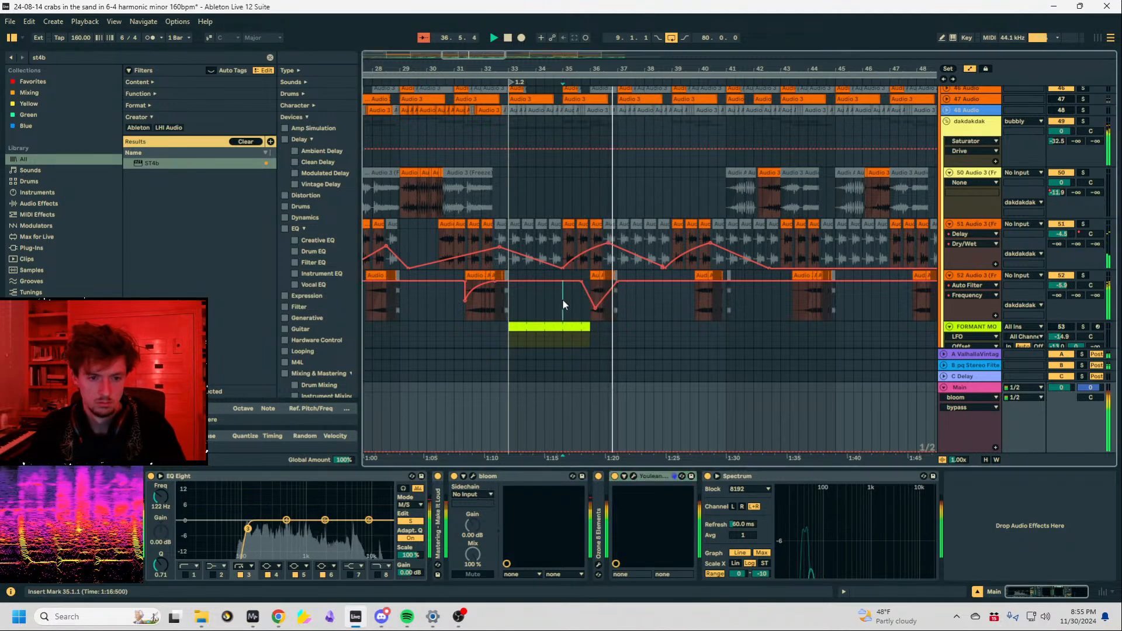
{"action": "left_click", "coordinate": [568, 249]}
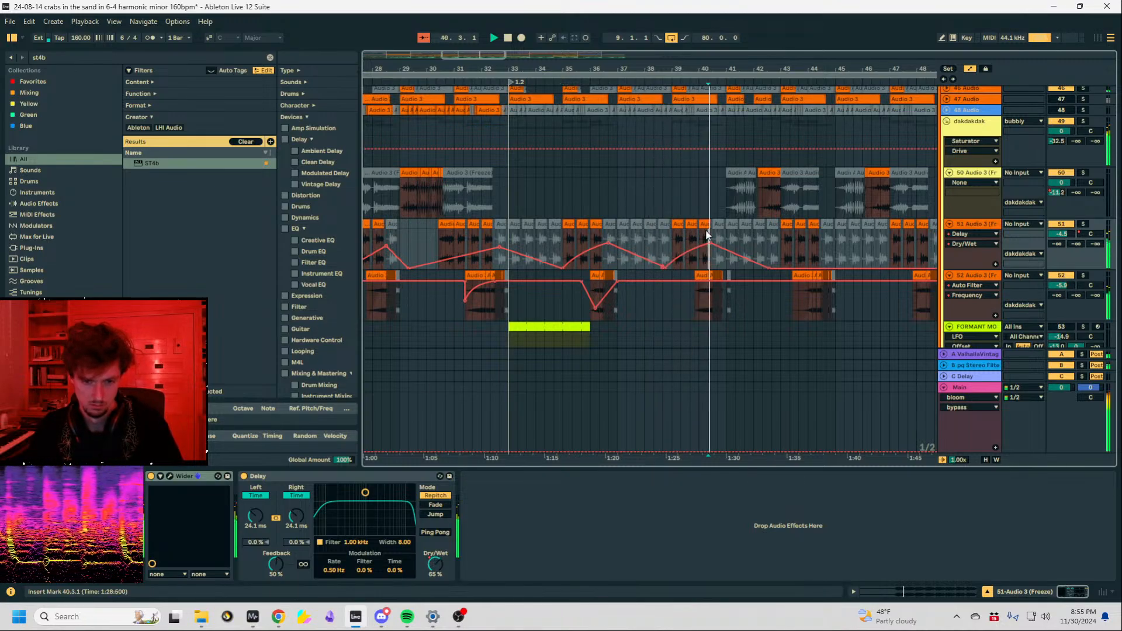
{"action": "key", "text": "a"}
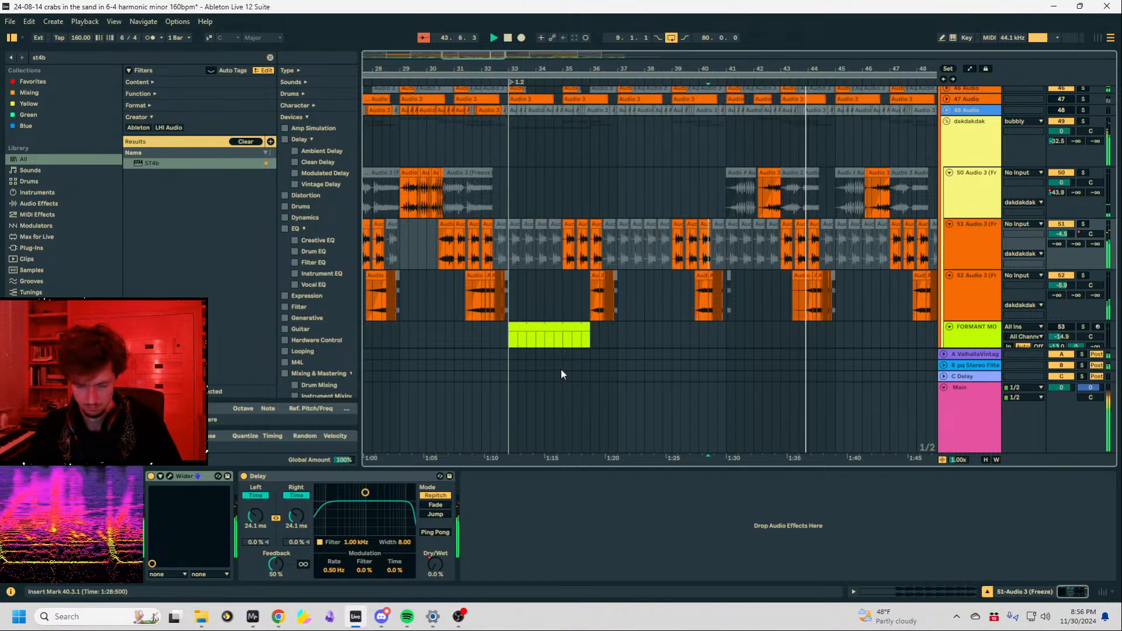
Check the mix's loudness in the Main track's Youlean Loudness Meter 2 and close the meter window.
{"action": "left_click", "coordinate": [959, 403]}
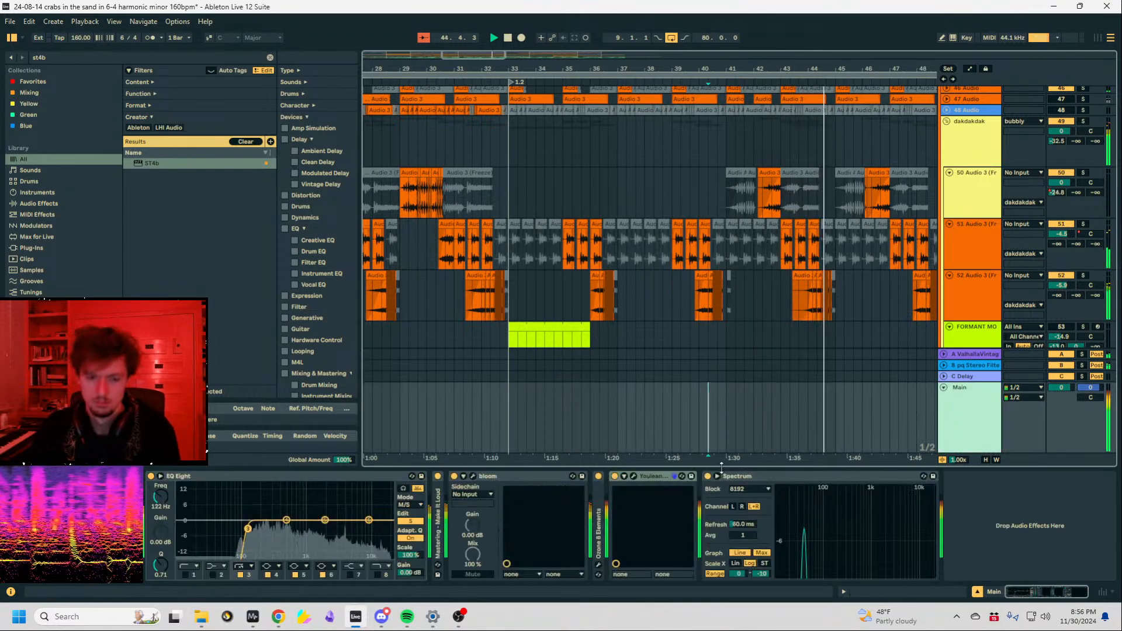
{"action": "left_click", "coordinate": [643, 475]}
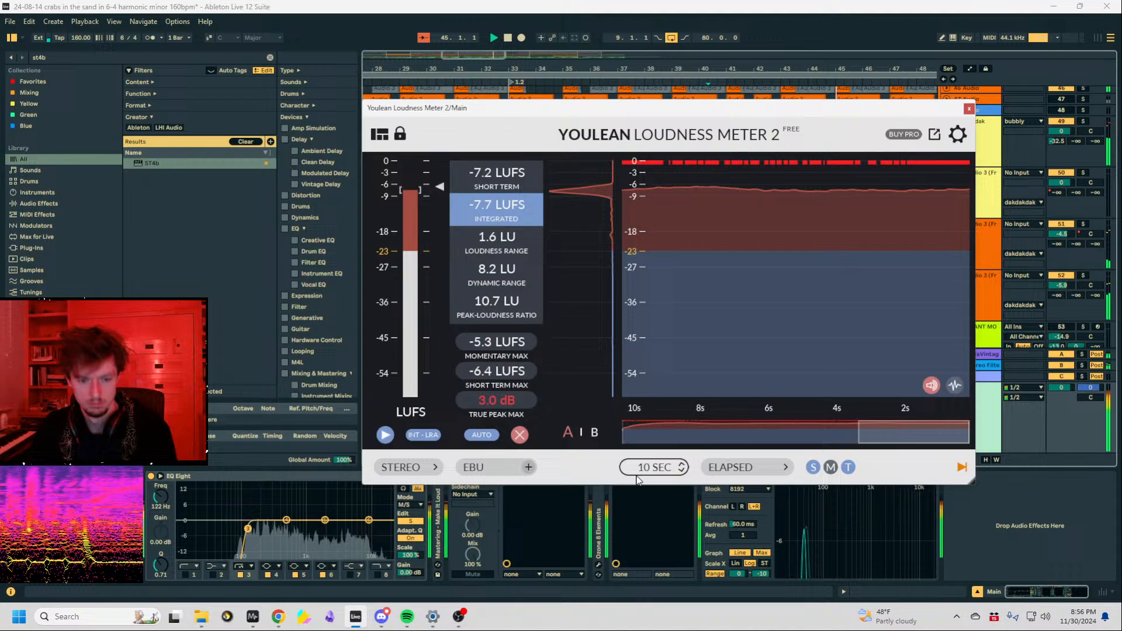
{"action": "left_click", "coordinate": [969, 109]}
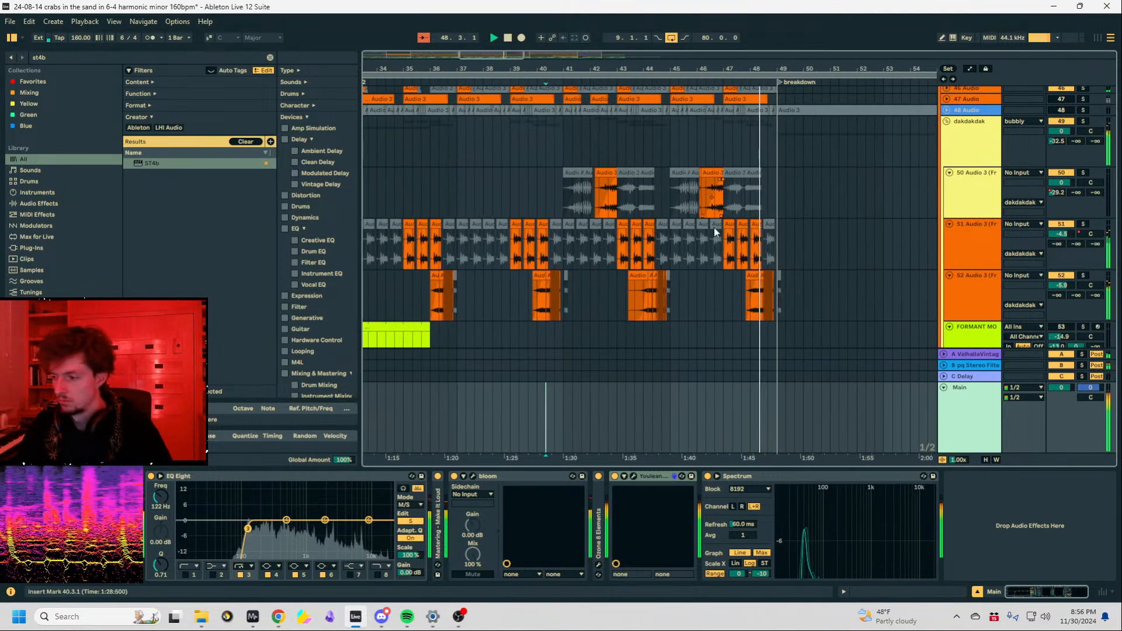
Play the transition into the breakdown at bar 49 and review track 50's clips from bar 41.
{"action": "left_click", "coordinate": [769, 187]}
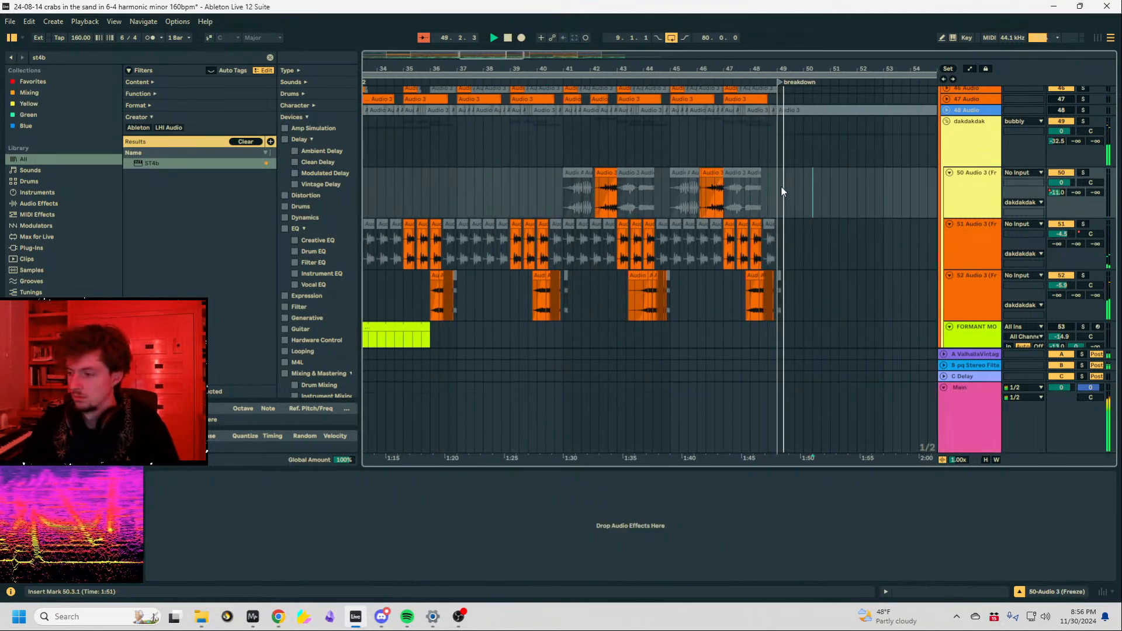
{"action": "scroll", "coordinate": [778, 207], "scroll_direction": "up", "scroll_amount": 2}
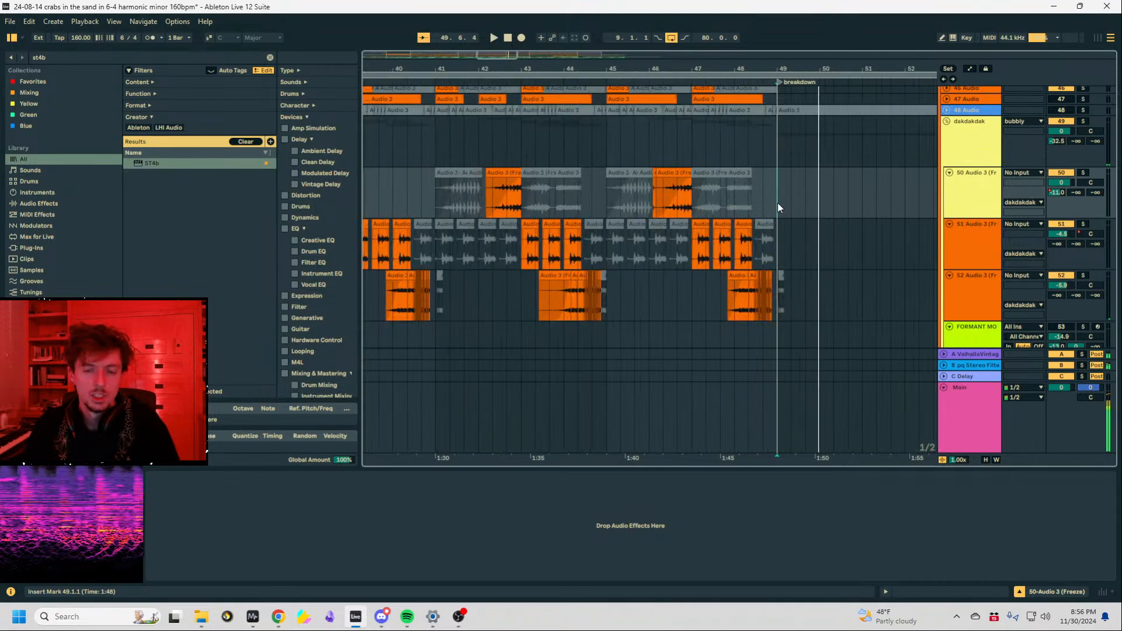
{"action": "mouse_move", "coordinate": [777, 69]}
{"action": "left_mouse_down"}
{"action": "mouse_move", "coordinate": [533, 71]}
{"action": "mouse_move", "coordinate": [885, 65]}
{"action": "left_mouse_up"}
{"action": "left_click", "coordinate": [535, 190]}
{"action": "scroll", "coordinate": [639, 325], "scroll_direction": "up", "scroll_amount": 2}
{"action": "scroll", "coordinate": [707, 287], "scroll_direction": "down", "scroll_amount": 2}
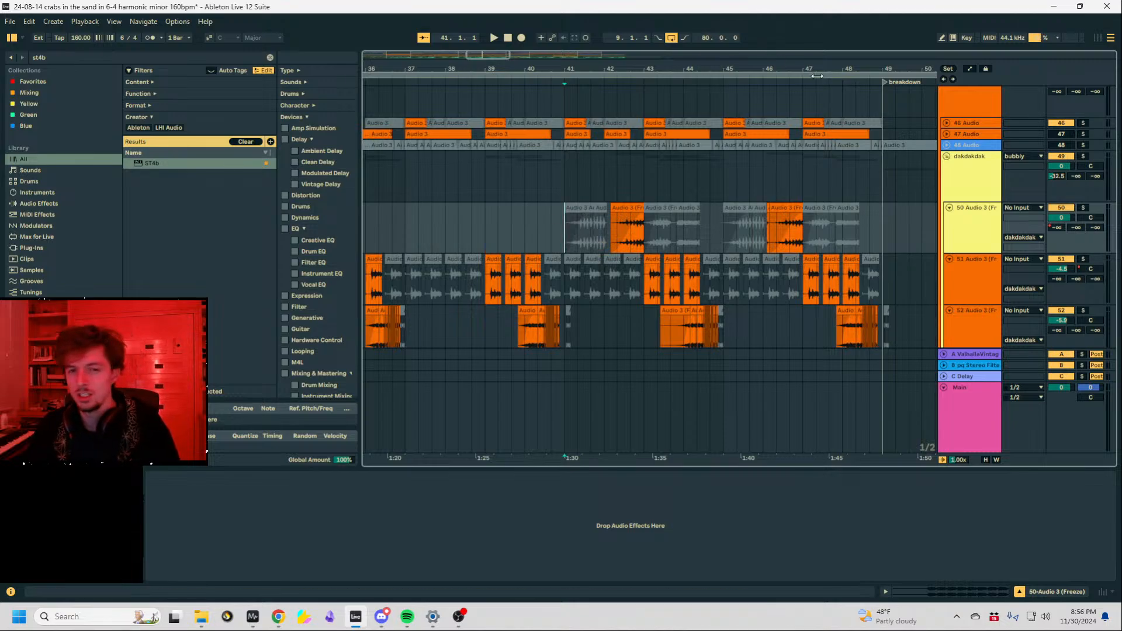
{"action": "scroll", "coordinate": [580, 224], "scroll_direction": "right", "scroll_amount": 5}
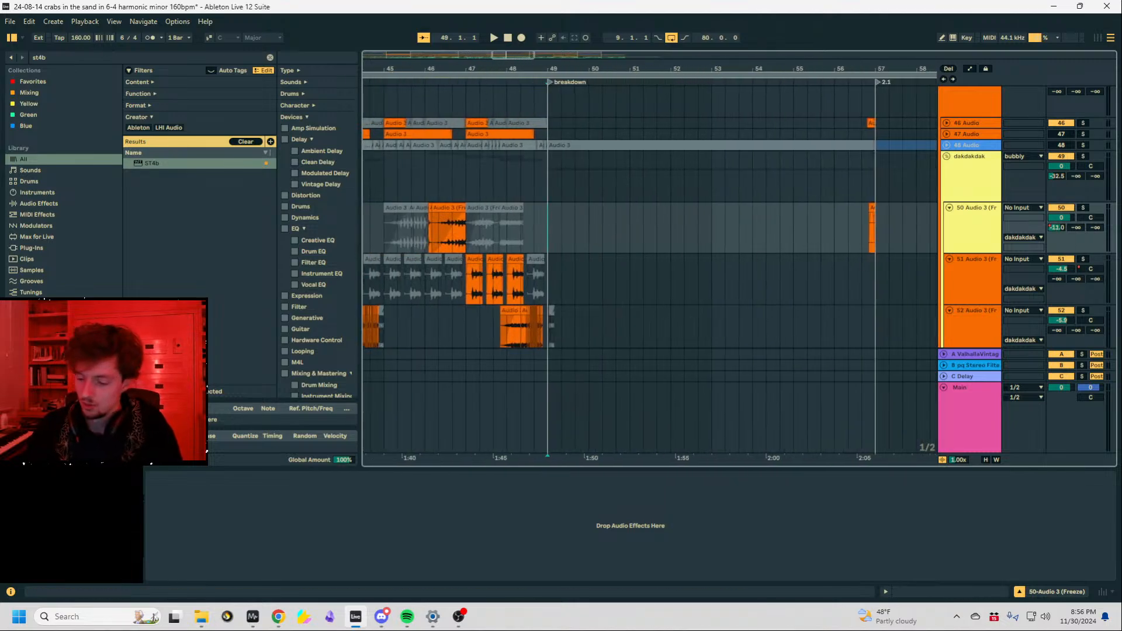
Play the breakdown from bar 49 and look through its active tracks up to the chords/melody group.
{"action": "key", "text": "space"}
{"action": "key", "text": "minus"}
{"action": "key", "text": "minus"}
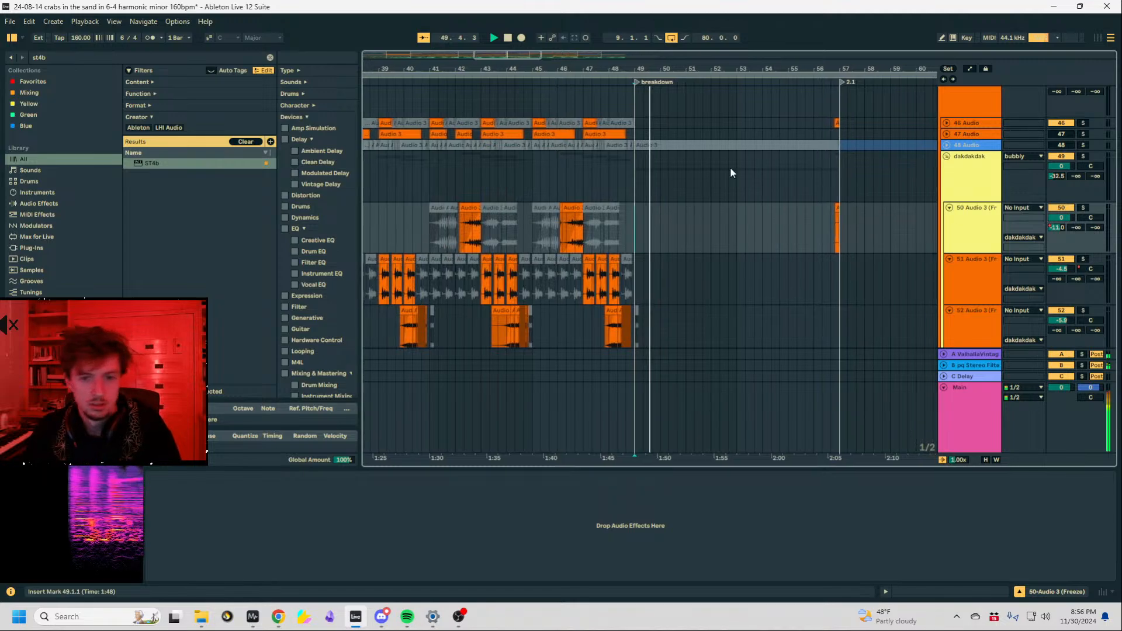
{"action": "scroll", "coordinate": [819, 262], "scroll_direction": "up", "scroll_amount": 10}
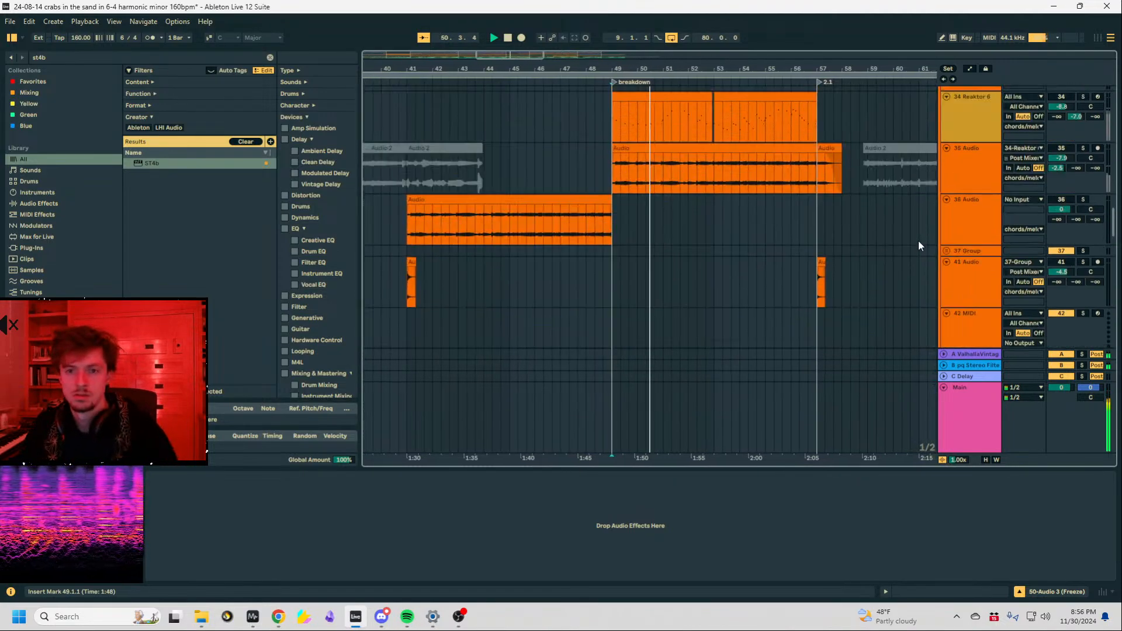
{"action": "scroll", "coordinate": [919, 246], "scroll_direction": "up", "scroll_amount": 6}
{"action": "scroll", "coordinate": [877, 248], "scroll_direction": "down", "scroll_amount": 4}
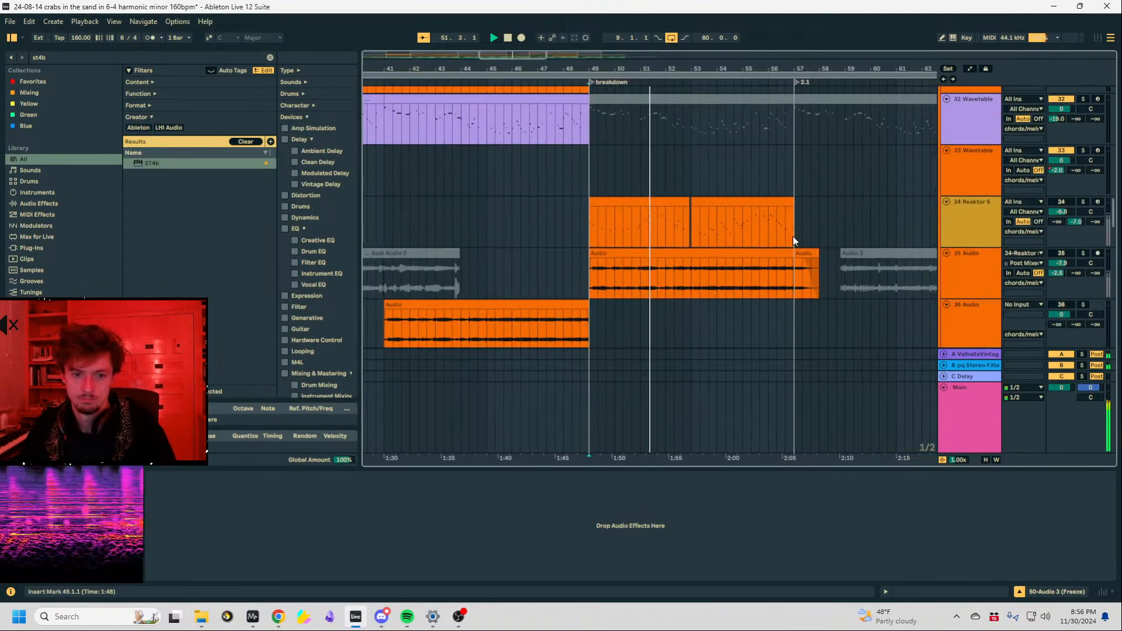
{"action": "scroll", "coordinate": [795, 239], "scroll_direction": "up", "scroll_amount": 6}
Lower IL Harmor's Utility Gain automation to -2.62 dB before bar 57 and check its Stereo Width automation.
{"action": "left_click", "coordinate": [775, 245]}
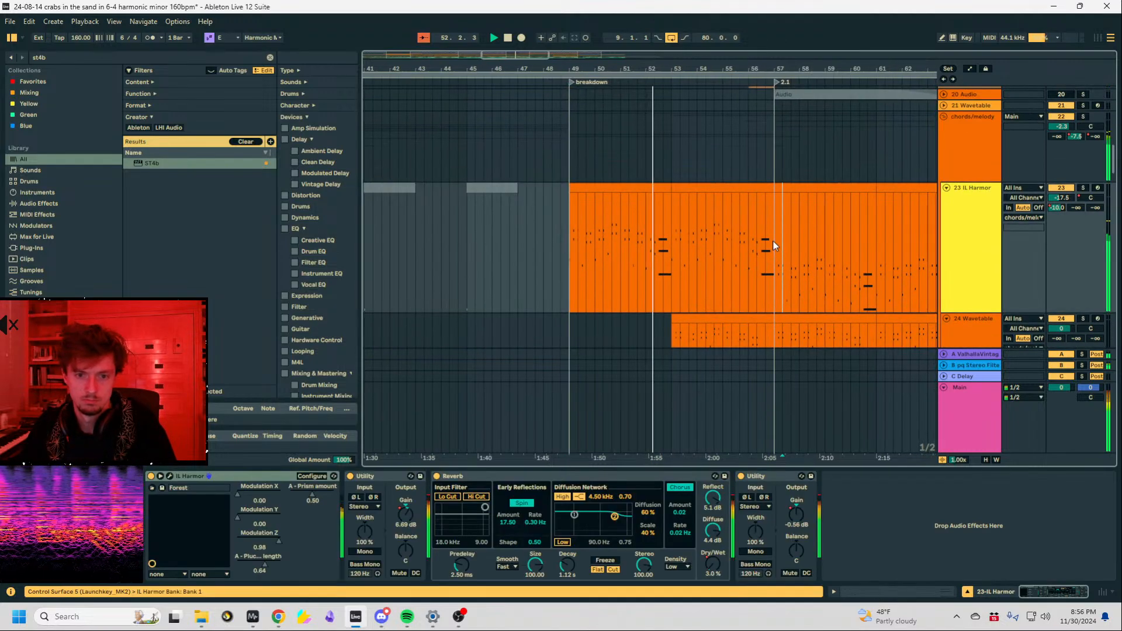
{"action": "key", "text": "a"}
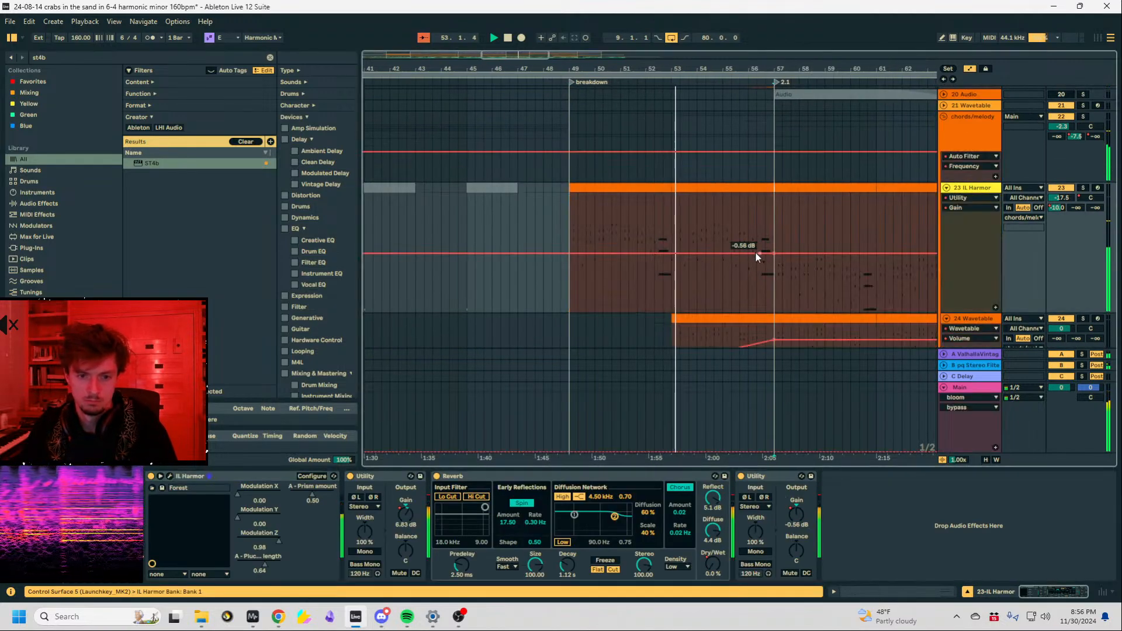
{"action": "left_click_drag", "start_coordinate": [773, 254], "coordinate": [774, 256]}
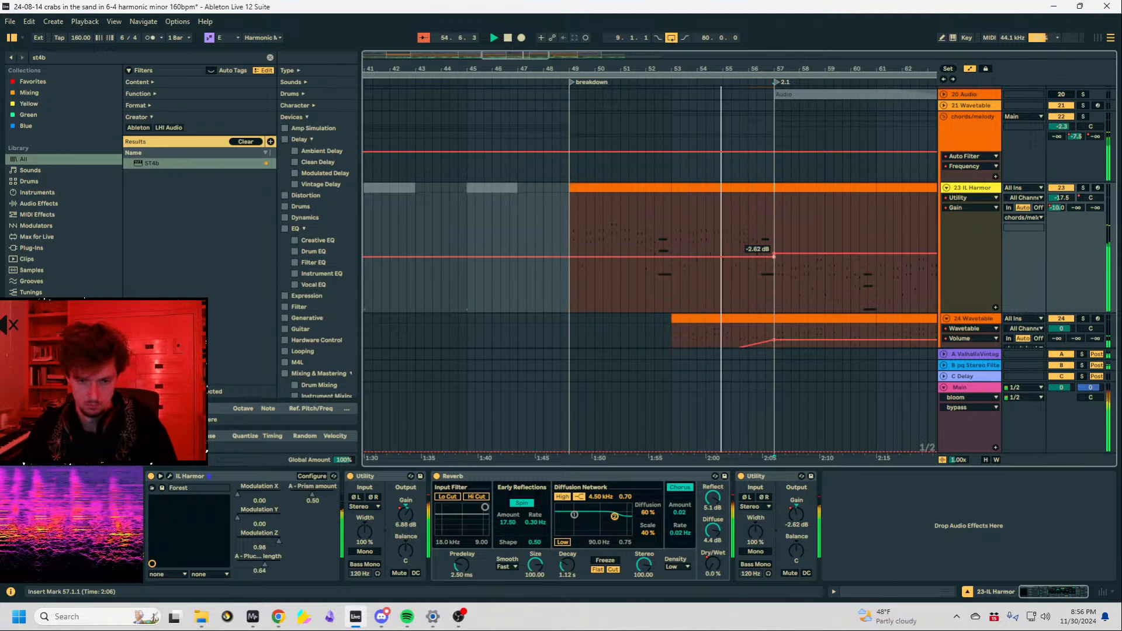
{"action": "left_click", "coordinate": [756, 526]}
{"action": "left_click", "coordinate": [707, 253]}
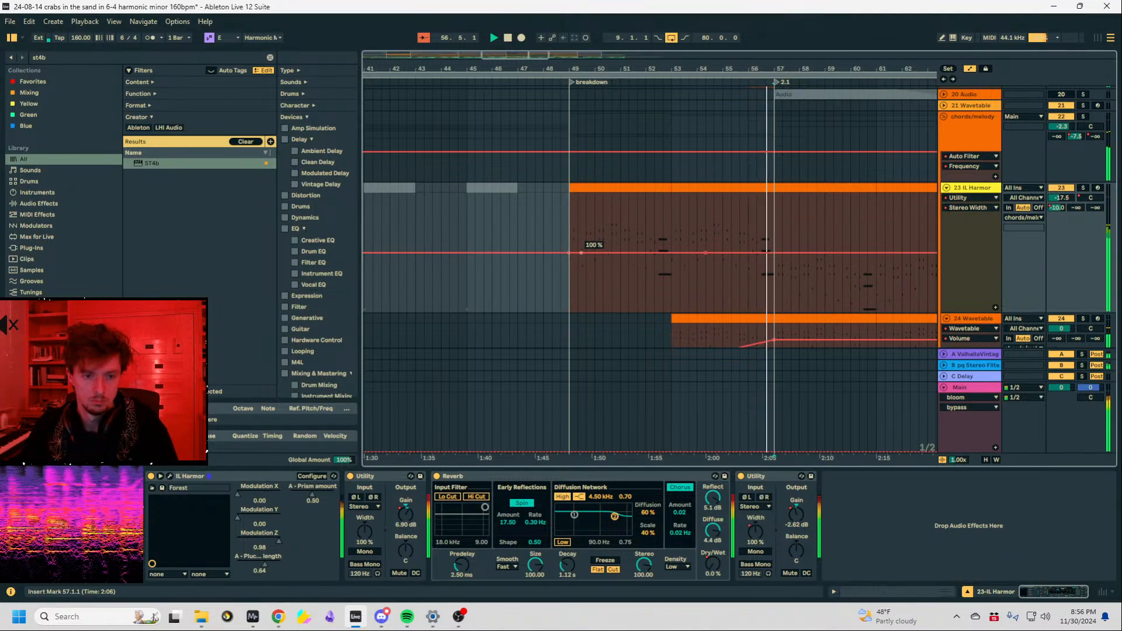
{"action": "key", "text": "a"}
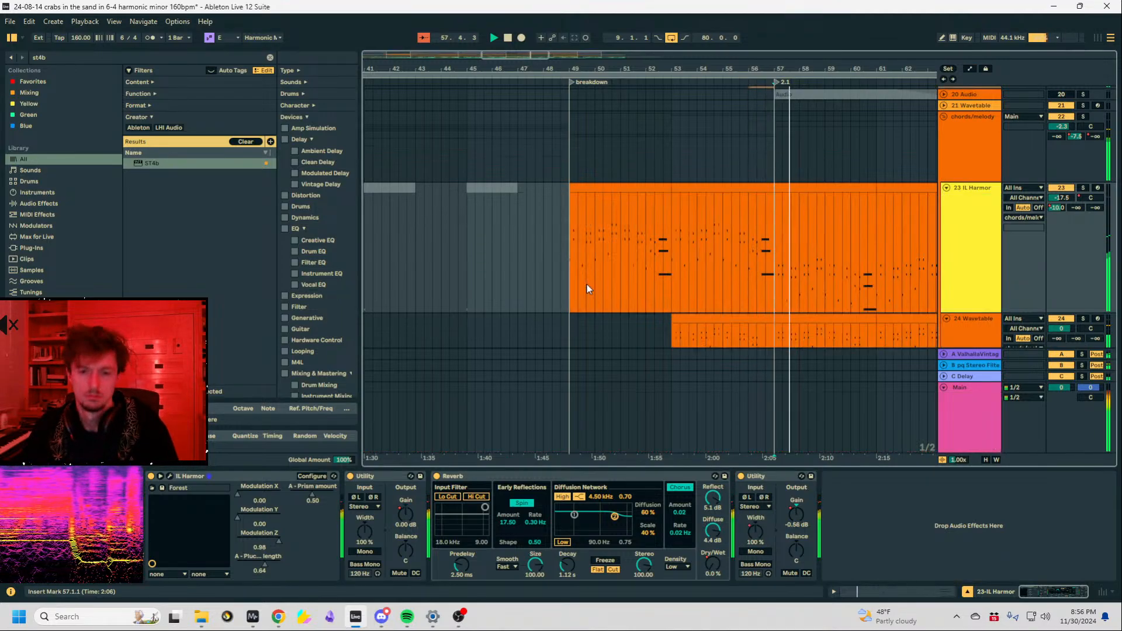
Listen through section 2.1, unfold the squelch group and select the squelch gen 3 track.
{"action": "left_click_drag", "start_coordinate": [756, 70], "coordinate": [551, 69]}
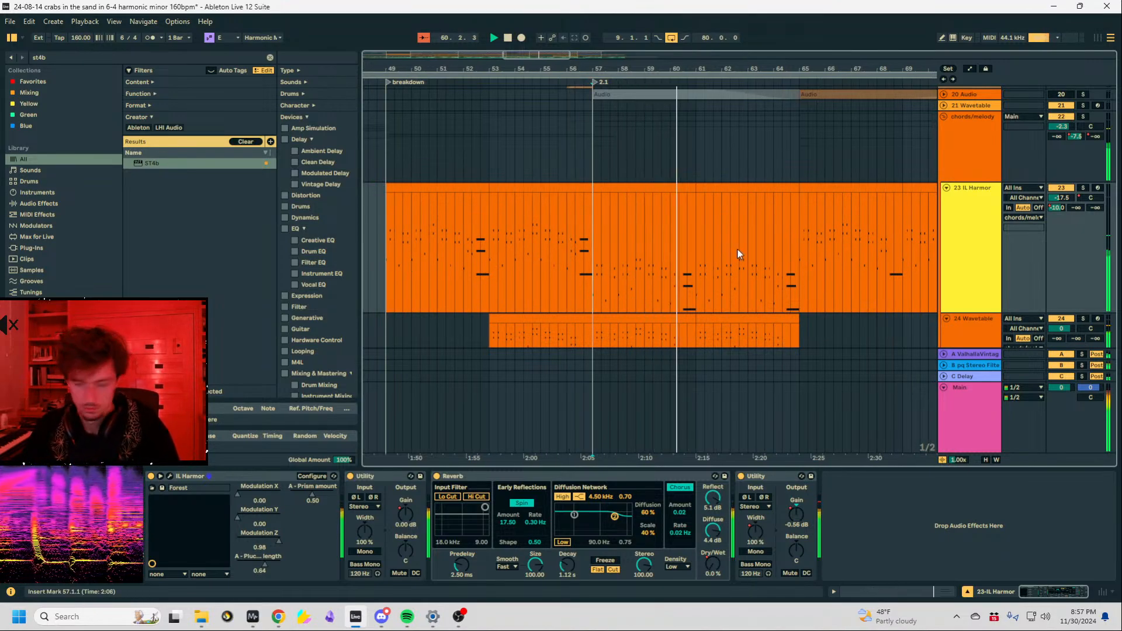
{"action": "scroll", "coordinate": [738, 252], "scroll_direction": "down", "scroll_amount": 2}
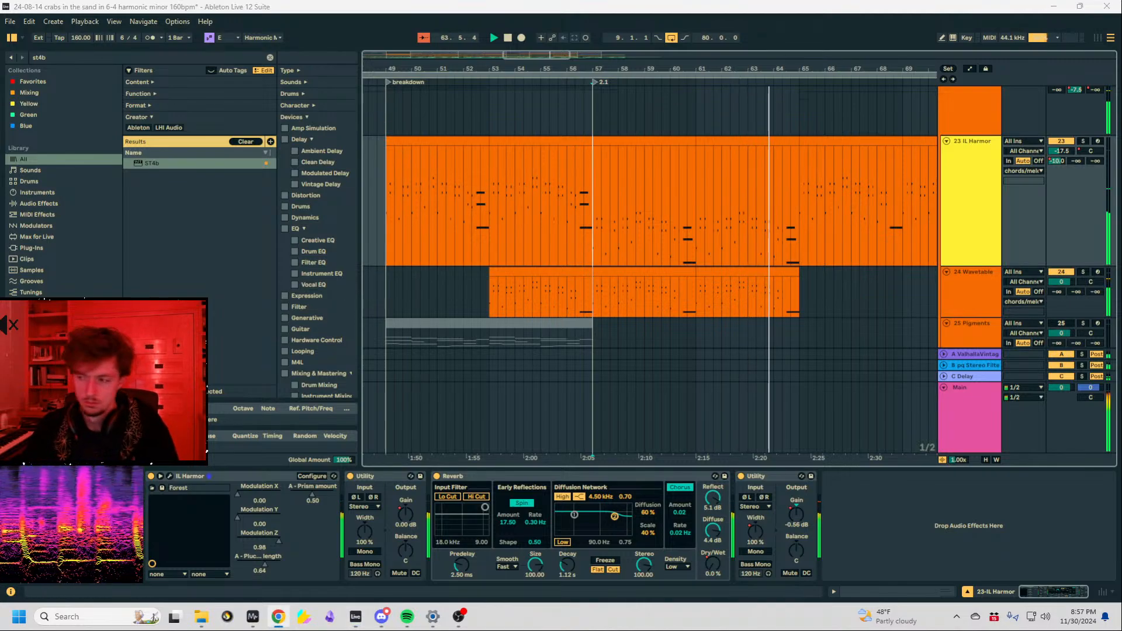
{"action": "scroll", "coordinate": [859, 218], "scroll_direction": "up", "scroll_amount": 10}
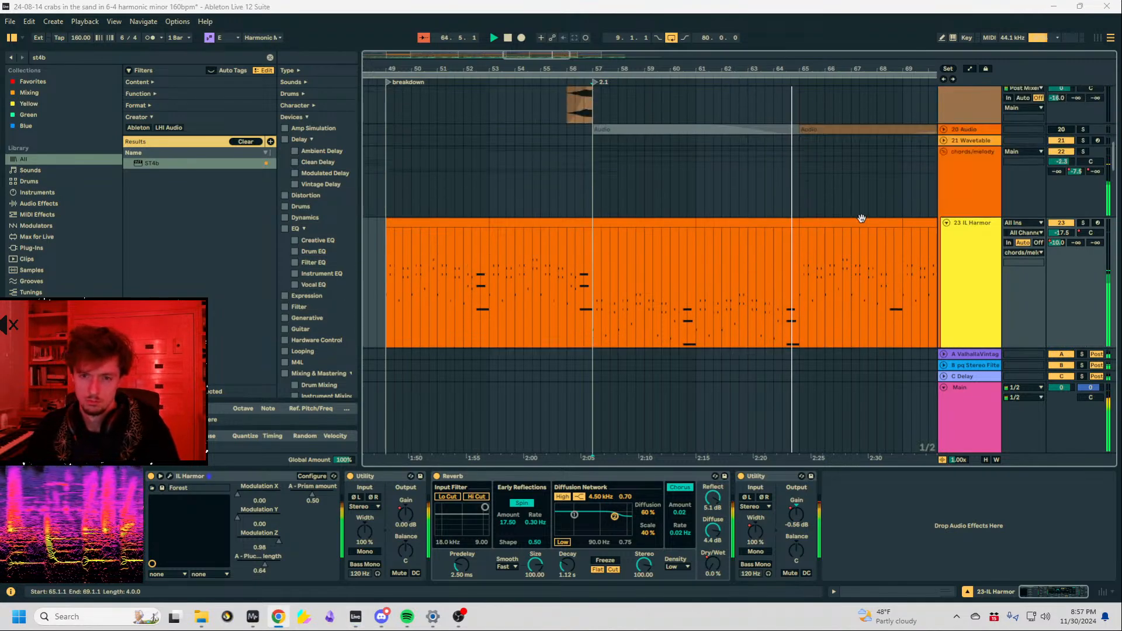
{"action": "left_click", "coordinate": [944, 253]}
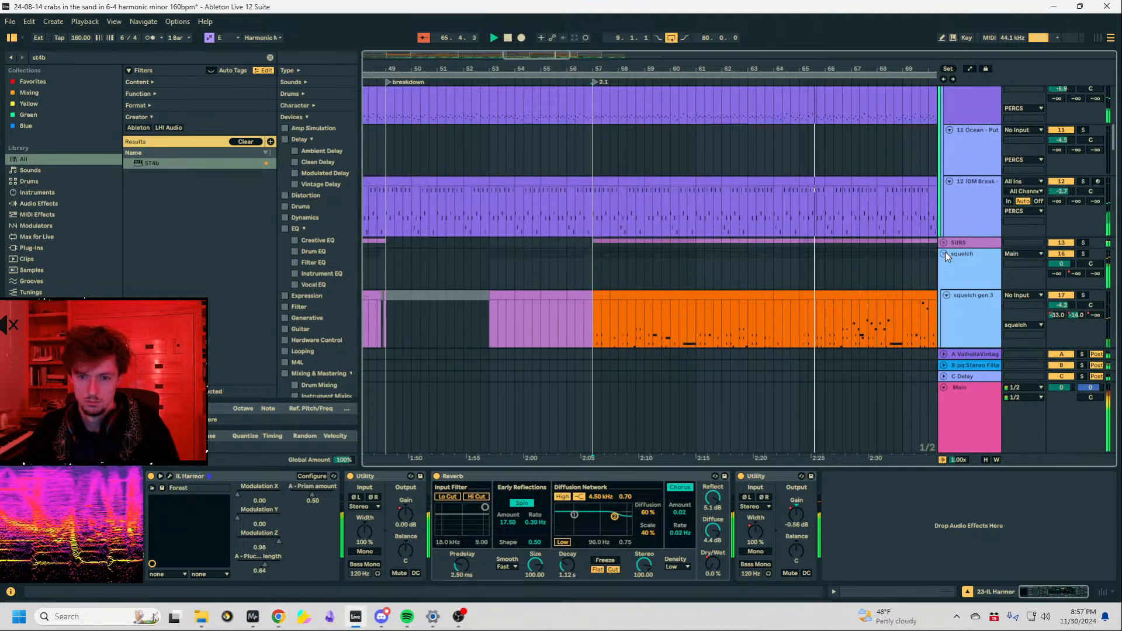
{"action": "scroll", "coordinate": [946, 254], "scroll_direction": "down", "scroll_amount": 2}
{"action": "left_click", "coordinate": [974, 279]}
Show the Audio Effect Rack's Input automation on squelch gen 3 and examine it around bar 63 during playback.
{"action": "left_click", "coordinate": [229, 476]}
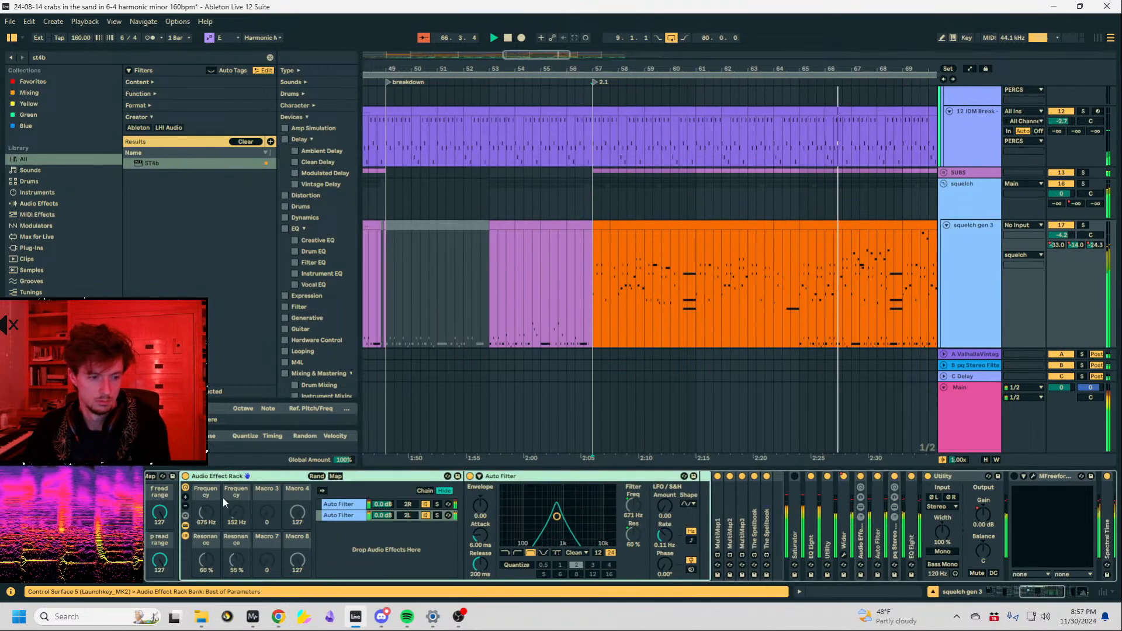
{"action": "key", "text": "Left"}
{"action": "key", "text": "a"}
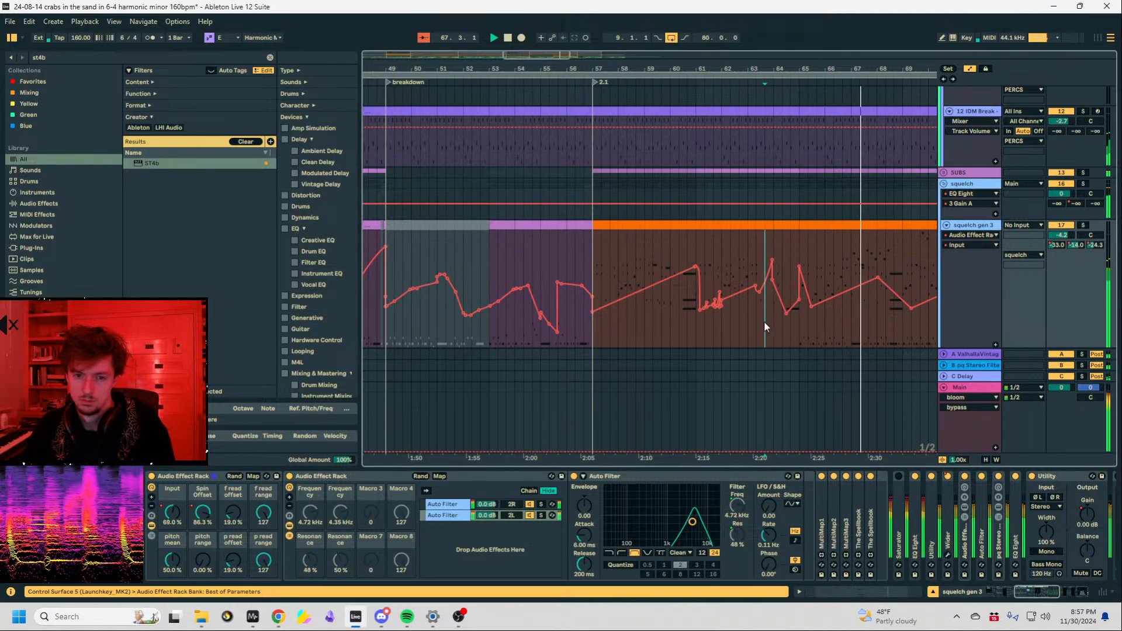
{"action": "left_click_drag", "start_coordinate": [649, 69], "coordinate": [641, 164]}
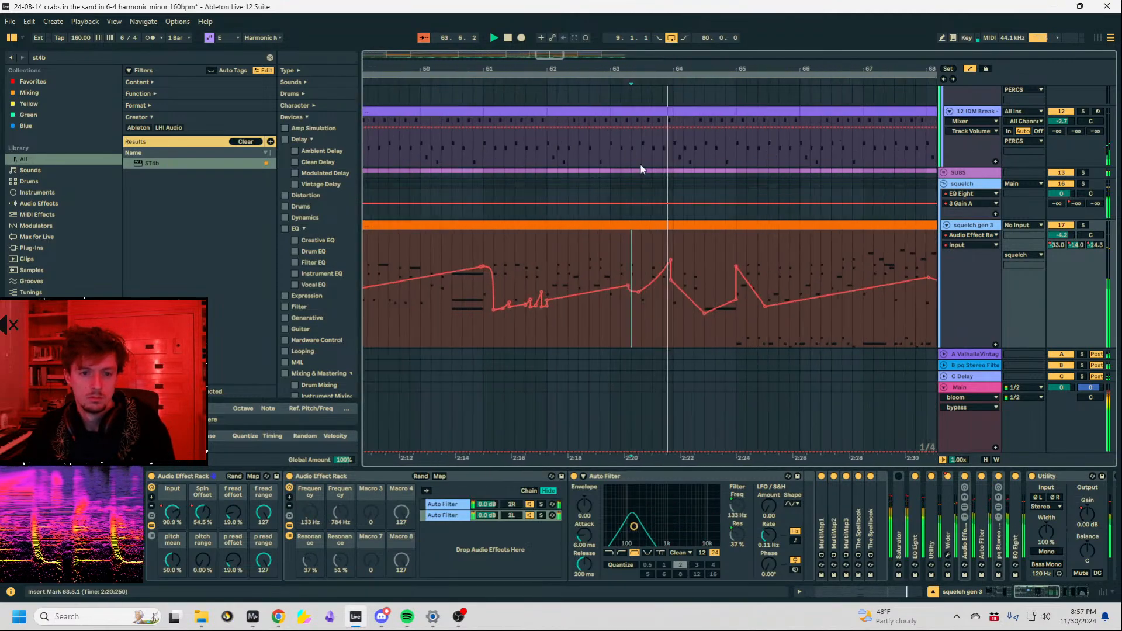
Curve squelch gen 3's Input automation downward before bar 64 and ramp its Spin Offset automation upward from 62.6.1 to bar 64.
{"action": "left_click", "coordinate": [597, 265]}
{"action": "left_click_drag", "start_coordinate": [636, 289], "coordinate": [663, 293]}
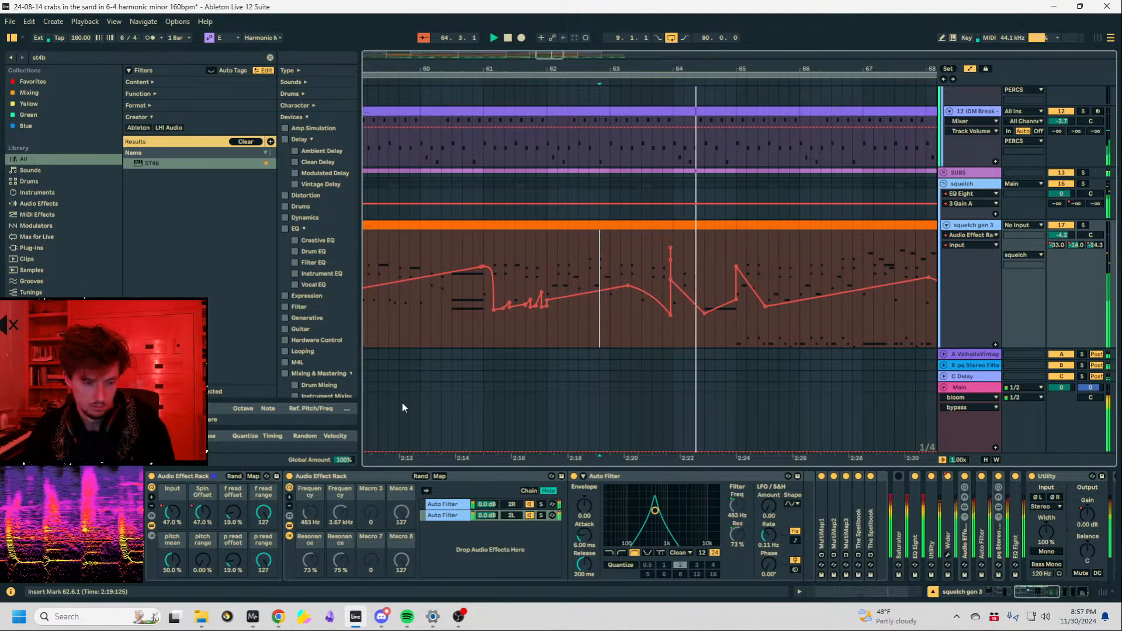
{"action": "left_click", "coordinate": [202, 512]}
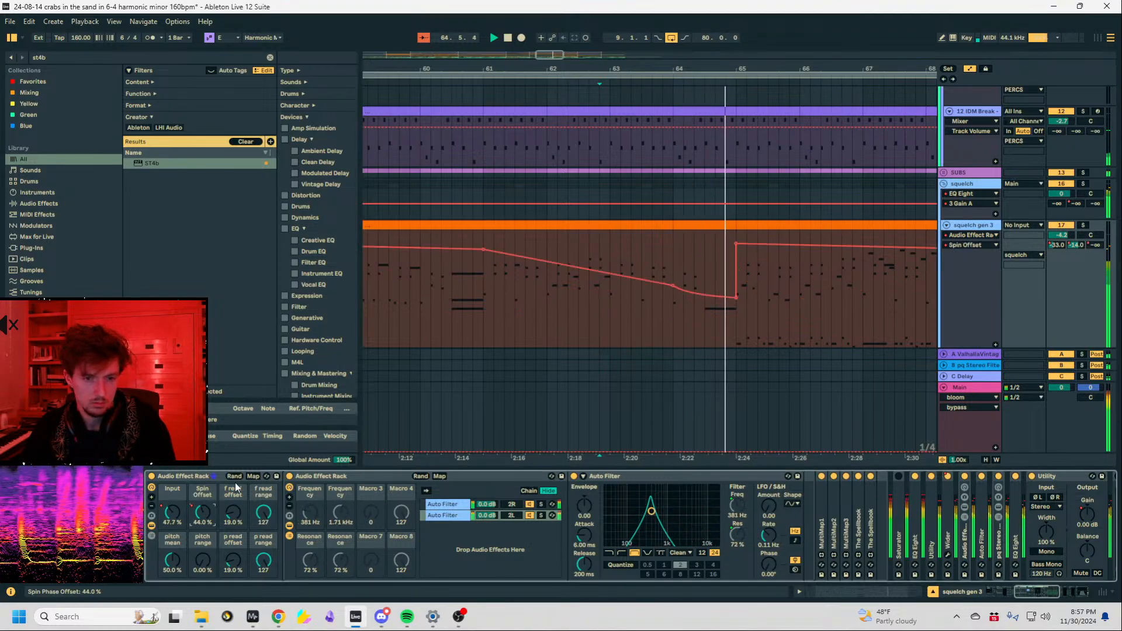
{"action": "left_click", "coordinate": [605, 271]}
{"action": "left_click_drag", "start_coordinate": [650, 279], "coordinate": [670, 249]}
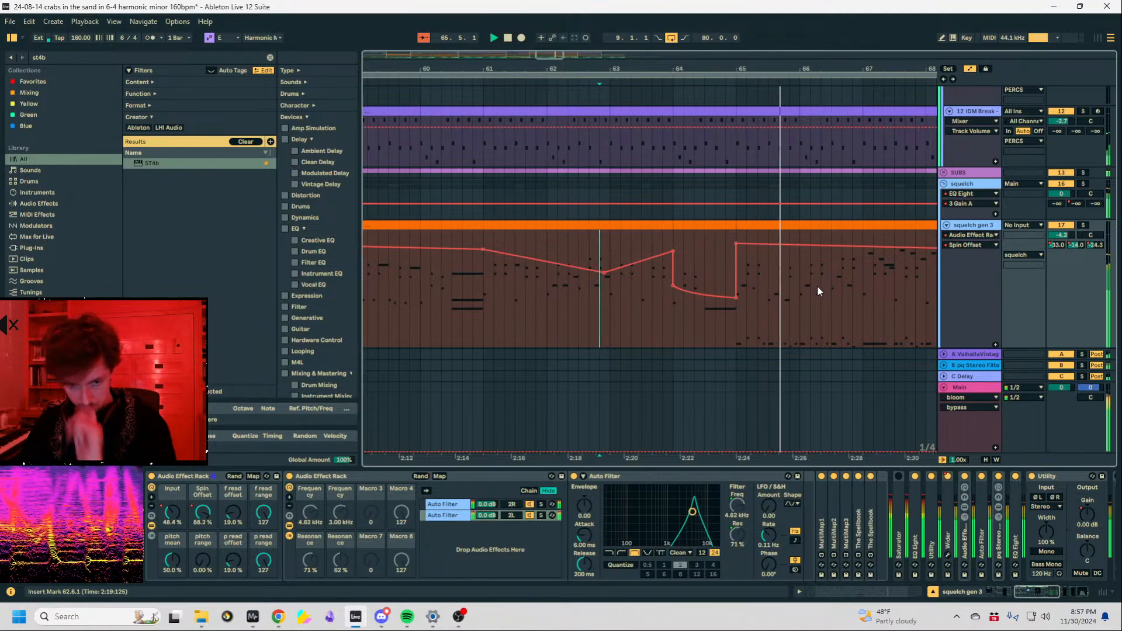
Copy squelch gen 3's section from 65.5.1 to 66.4.1, with its Spin Offset automation, to 63.1.1.
{"action": "left_click_drag", "start_coordinate": [820, 283], "coordinate": [771, 287]}
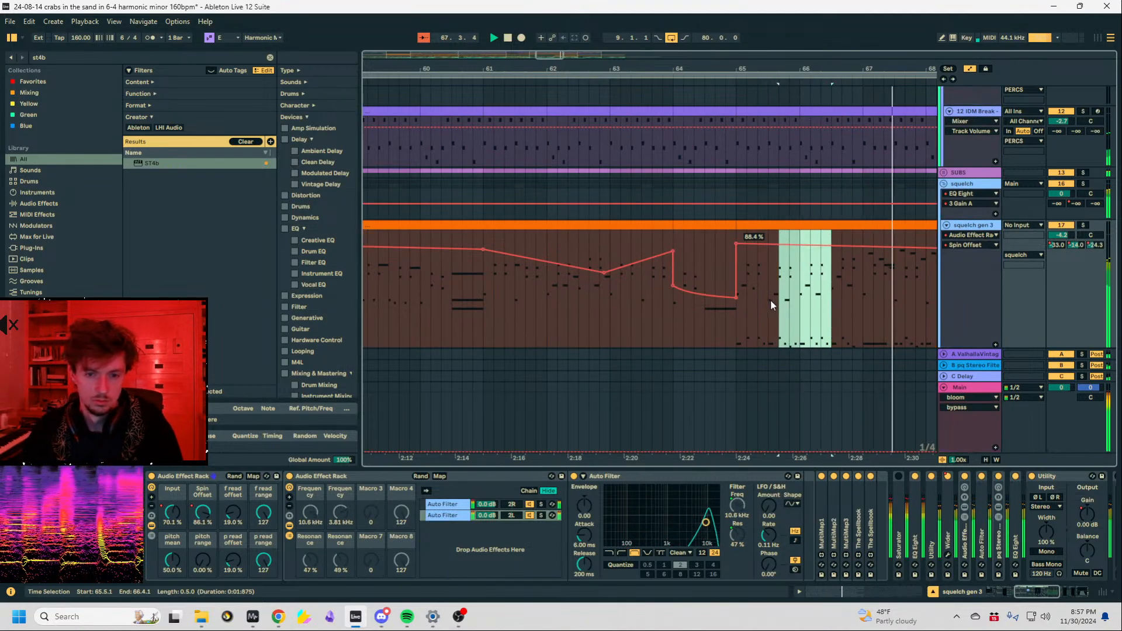
{"action": "left_click", "coordinate": [608, 320]}
{"action": "key", "text": "ctrl+v"}
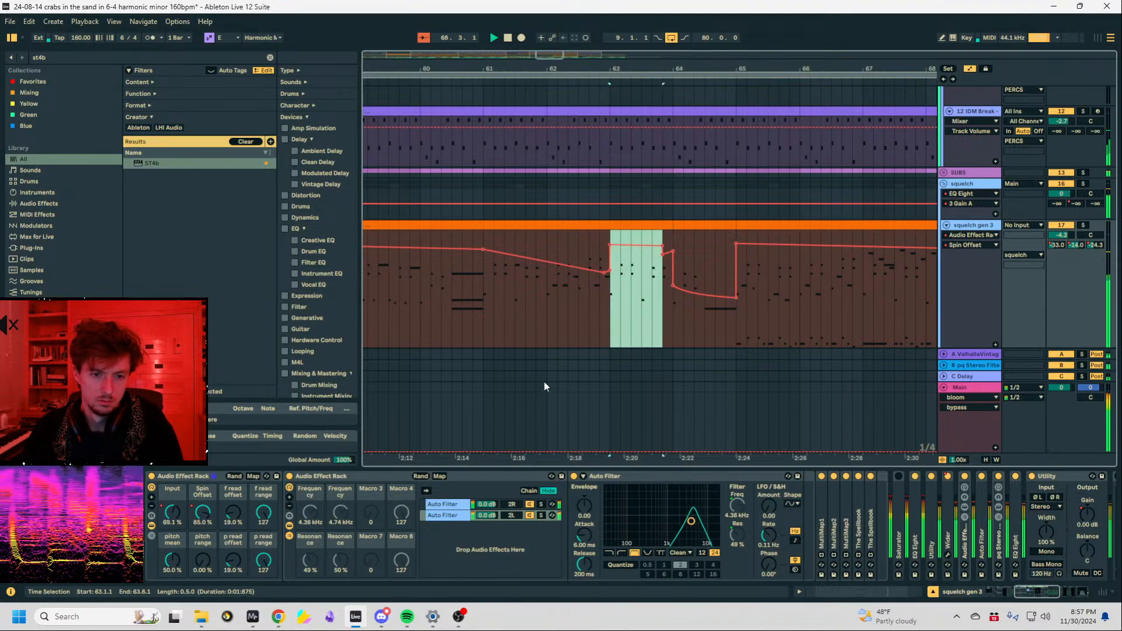
Show the Input automation and copy the 1.2.0-long squelch gen 3 section ending at 66.4.1 to 62.3.1.
{"action": "left_click", "coordinate": [178, 522]}
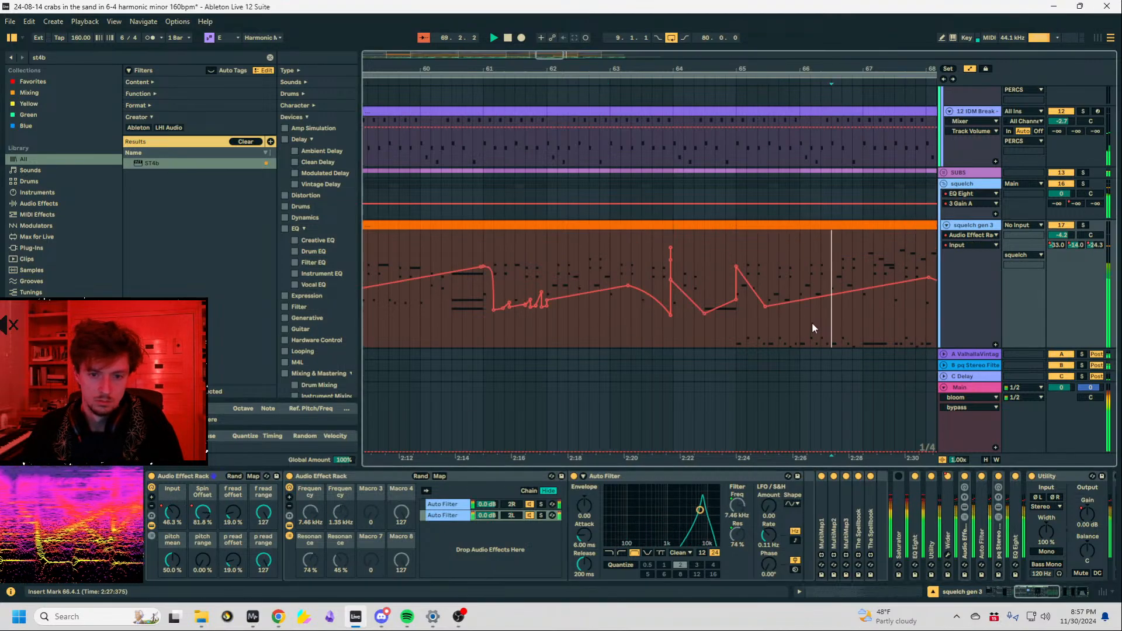
{"action": "left_click_drag", "start_coordinate": [830, 322], "coordinate": [750, 328]}
{"action": "key", "text": "ctrl+c"}
{"action": "left_click", "coordinate": [571, 329]}
{"action": "key", "text": "ctrl+v"}
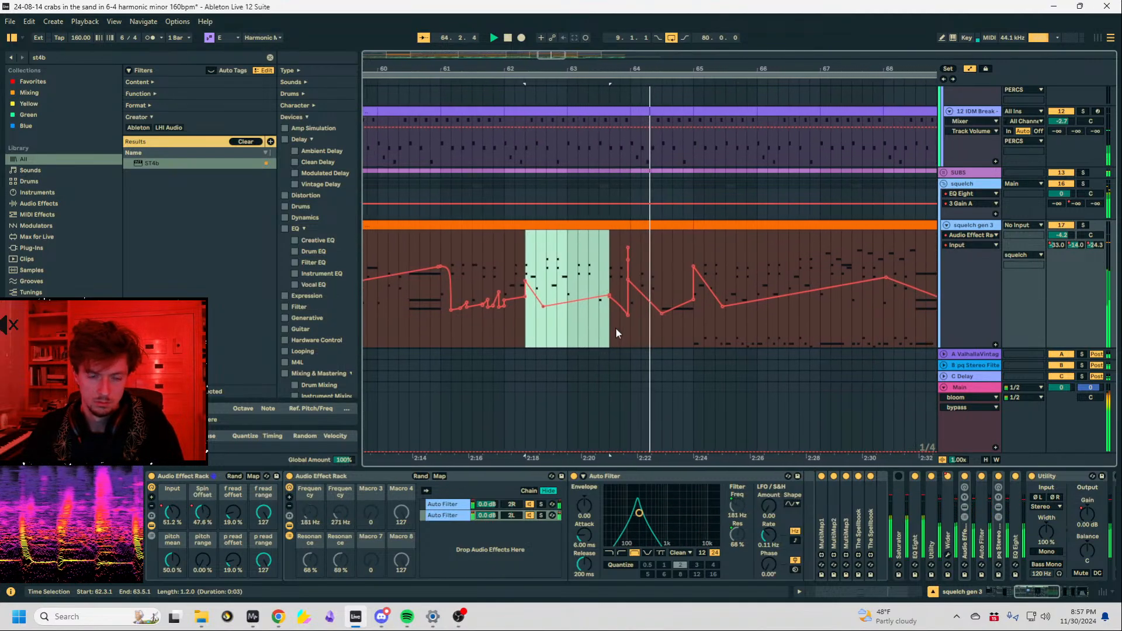
Clean up squelch gen 3's Input automation at bar 64 by removing its extra peak and dip points.
{"action": "left_click", "coordinate": [531, 318]}
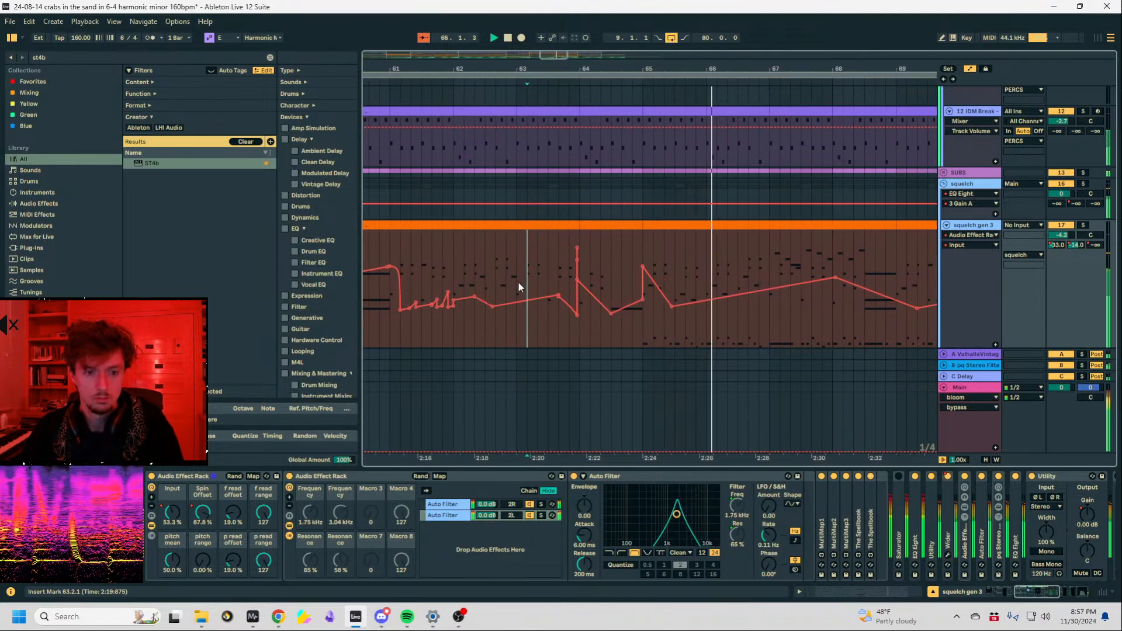
{"action": "left_click", "coordinate": [577, 248]}
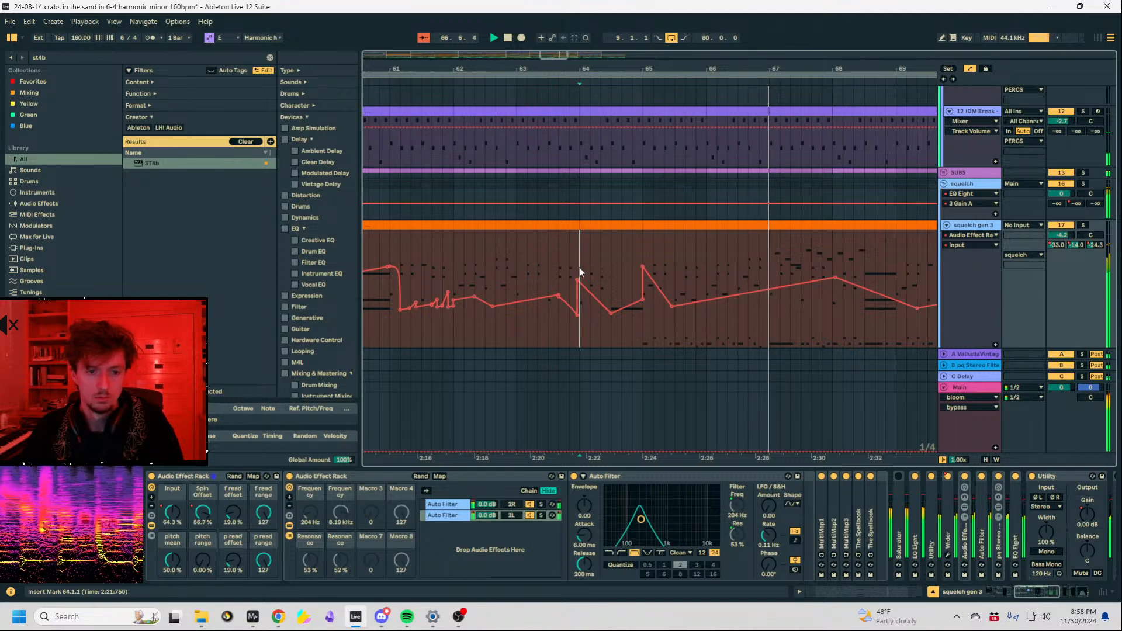
{"action": "left_click_drag", "start_coordinate": [577, 314], "coordinate": [577, 281]}
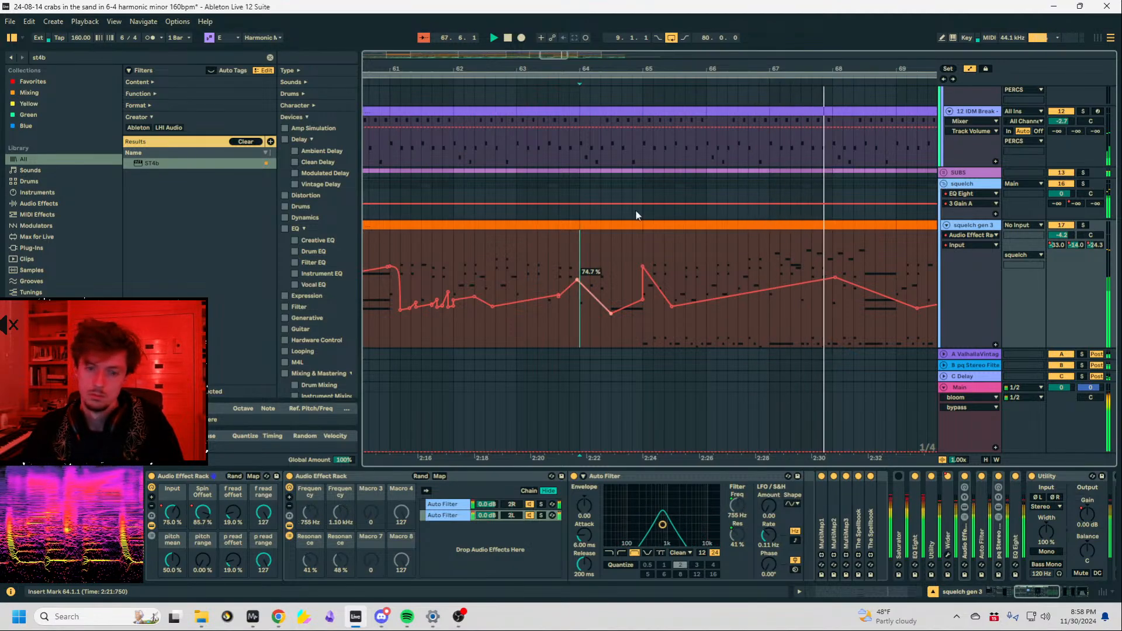
Open squelch gen 3's MIDI clip and raise the two long notes at 4.4.1 by two octaves to E3 and G3.
{"action": "left_click_drag", "start_coordinate": [796, 70], "coordinate": [531, 65]}
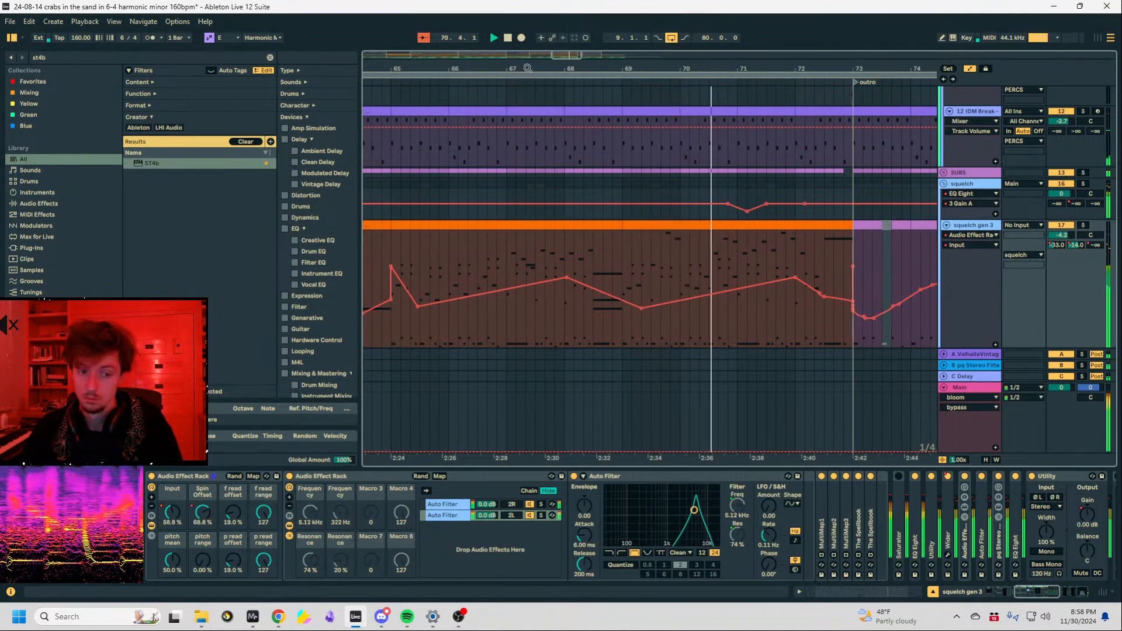
{"action": "left_click", "coordinate": [865, 594]}
{"action": "left_click_drag", "start_coordinate": [770, 450], "coordinate": [777, 163]}
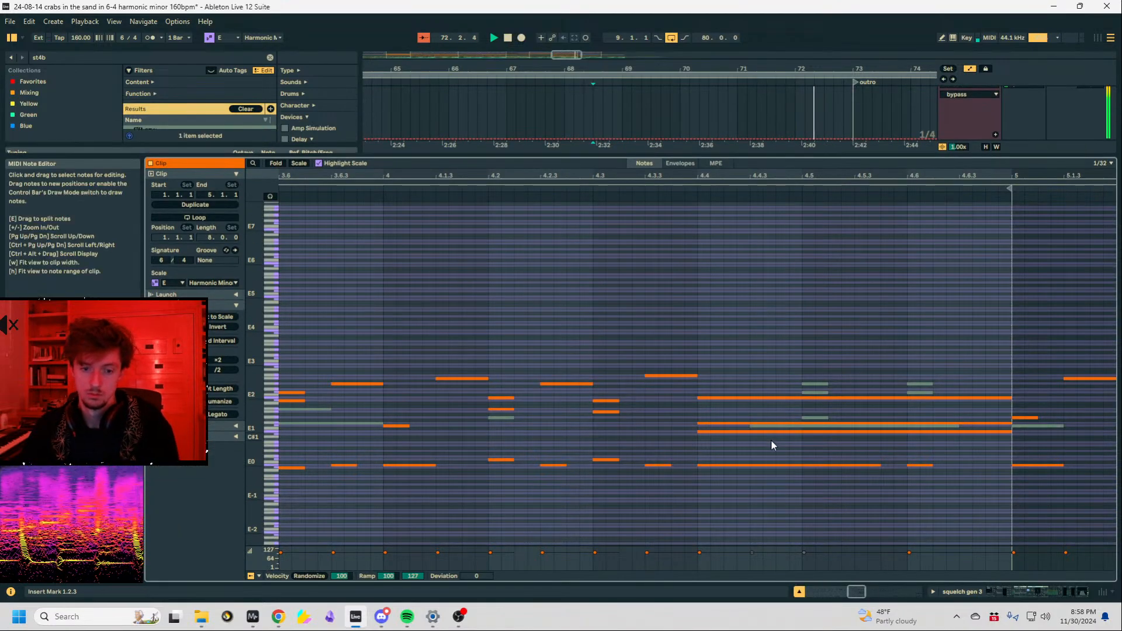
{"action": "left_click_drag", "start_coordinate": [605, 442], "coordinate": [599, 410]}
{"action": "key", "text": "shift+Up"}
{"action": "key", "text": "shift+Up"}
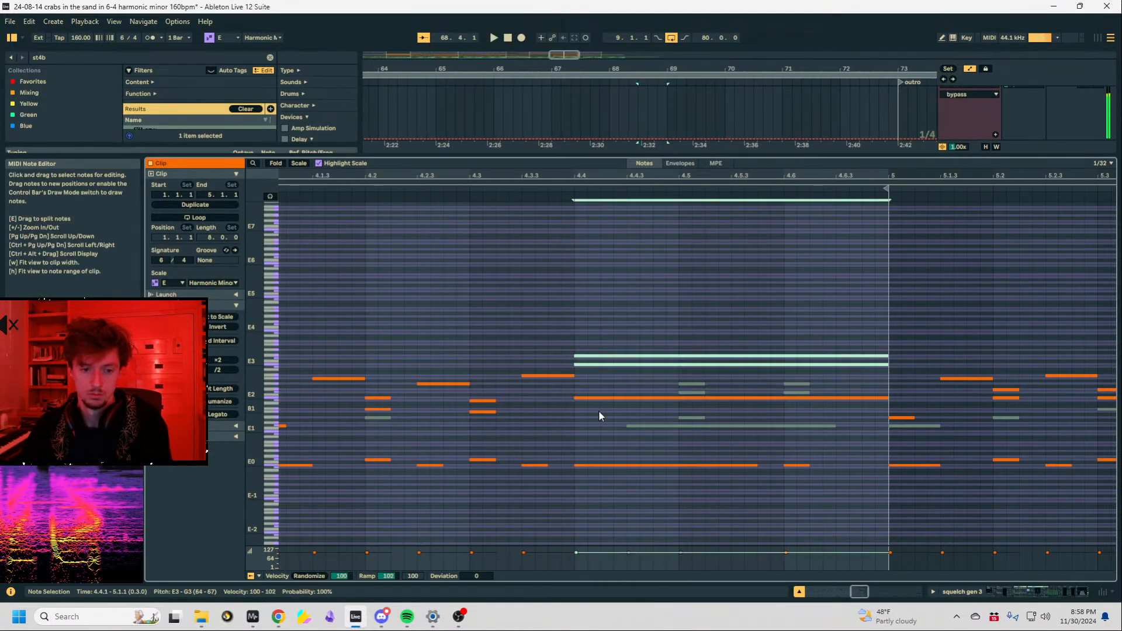
Audition the upper long note at 4.4.1 one octave higher at G4 during playback and return it to G3.
{"action": "left_click", "coordinate": [604, 356]}
{"action": "key", "text": "shift+Up"}
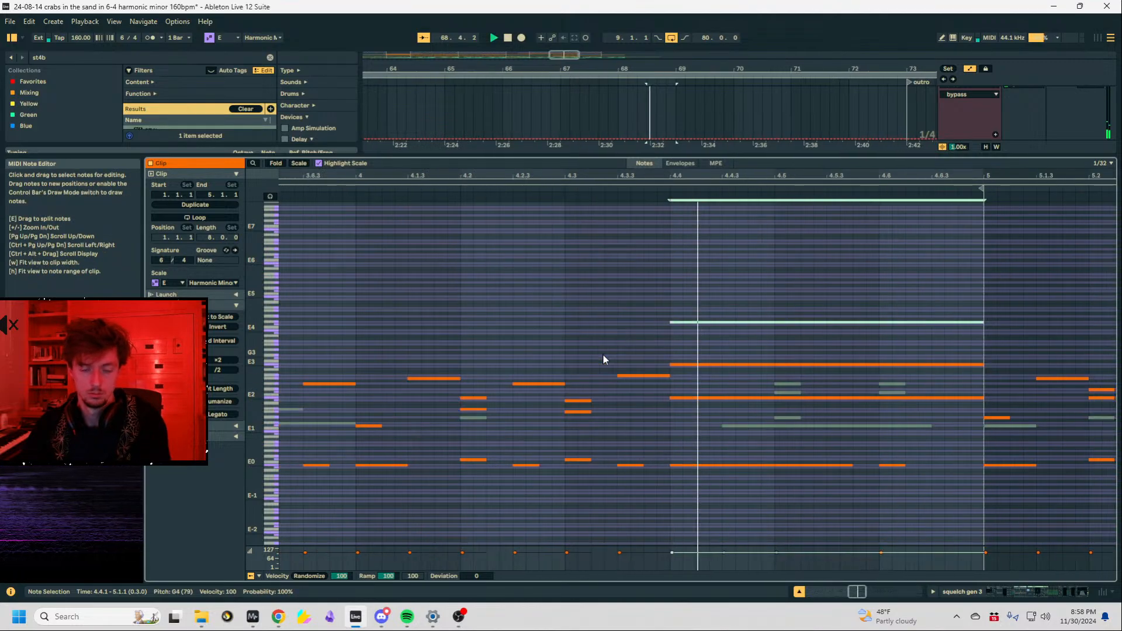
{"action": "left_click", "coordinate": [971, 593]}
{"action": "left_click", "coordinate": [497, 272]}
{"action": "key", "text": "space"}
{"action": "key", "text": "space"}
{"action": "left_click", "coordinate": [678, 264]}
{"action": "key", "text": "shift+Tab"}
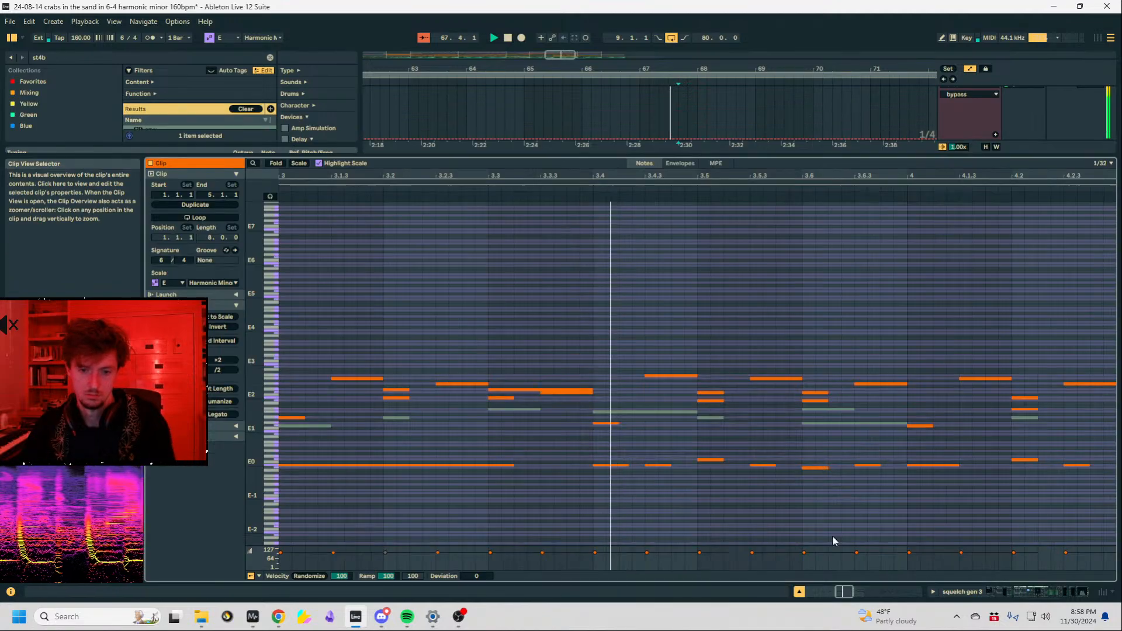
{"action": "key", "text": "shift+Down"}
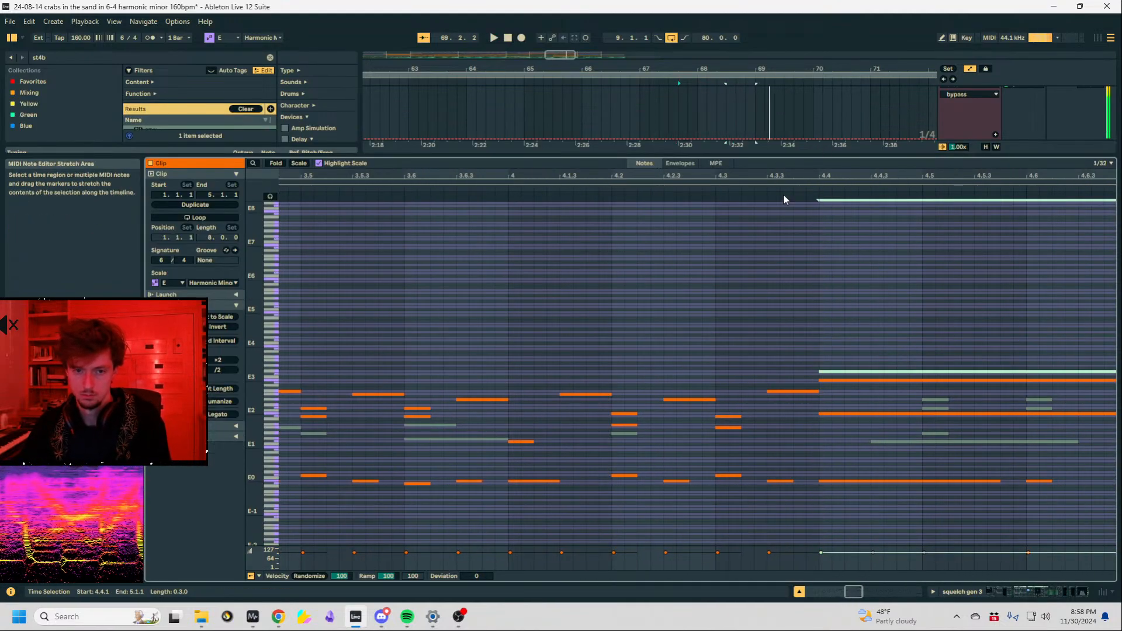
{"action": "left_click", "coordinate": [741, 186]}
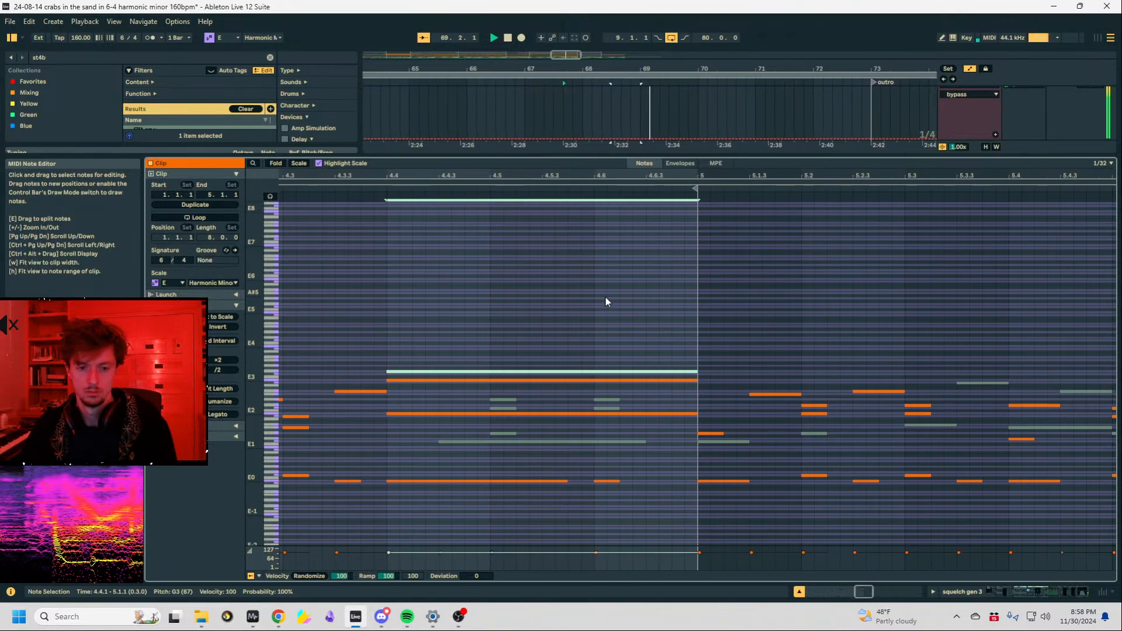
Return to the device view, play on into the outro and check the percussion tracks and the Main track's devices.
{"action": "left_click", "coordinate": [496, 494]}
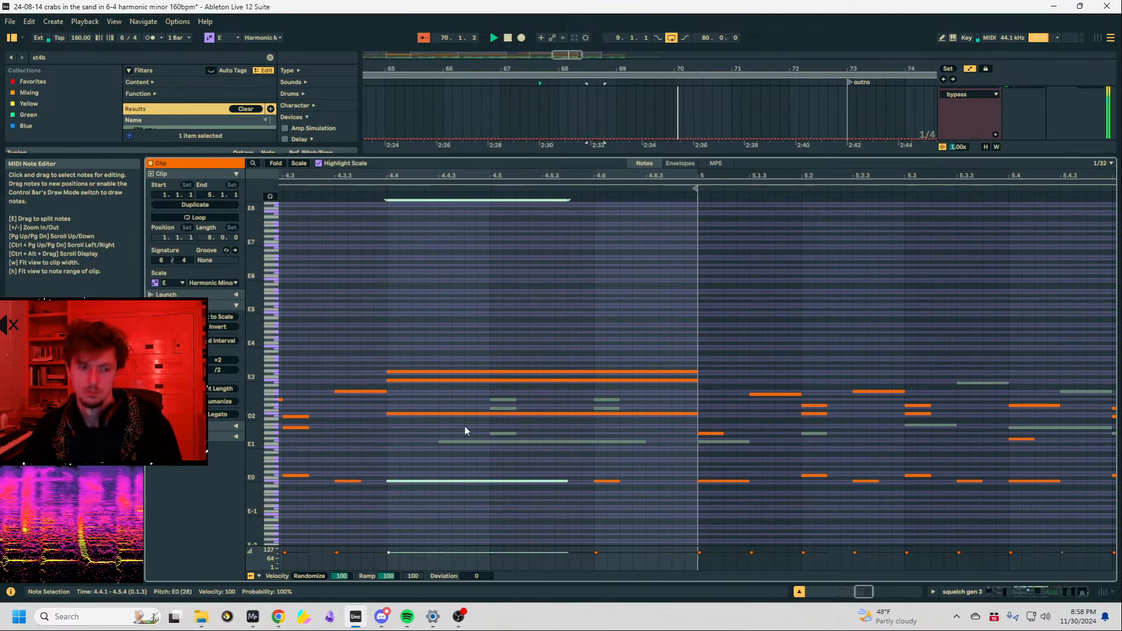
{"action": "key", "text": "shift+Tab"}
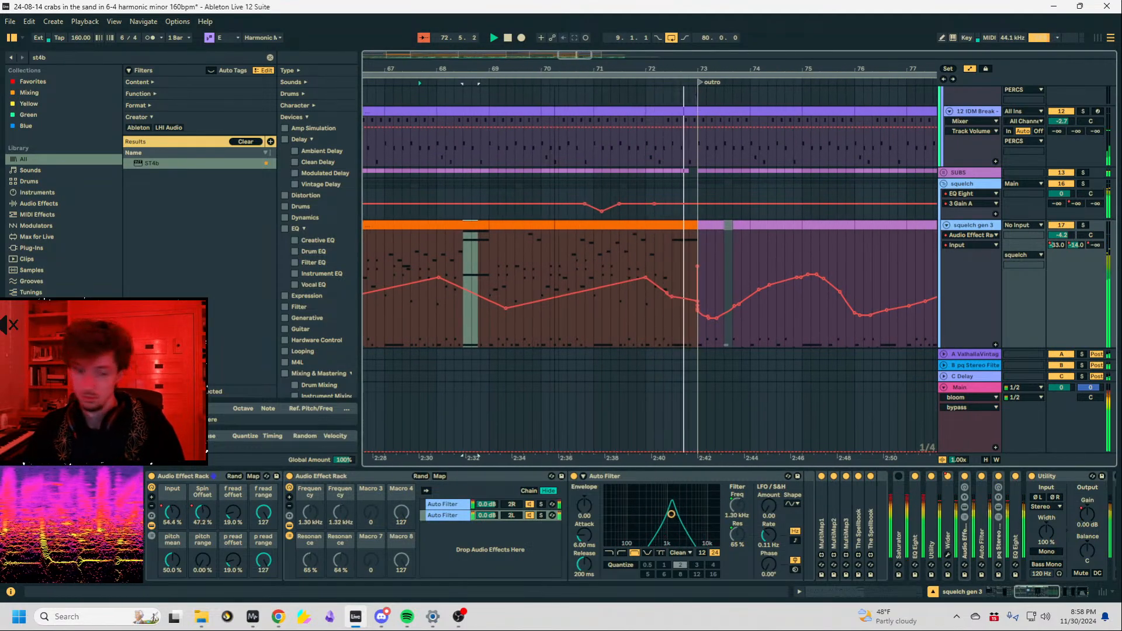
{"action": "left_click_drag", "start_coordinate": [578, 70], "coordinate": [492, 69]}
{"action": "left_click_drag", "start_coordinate": [683, 64], "coordinate": [563, 55]}
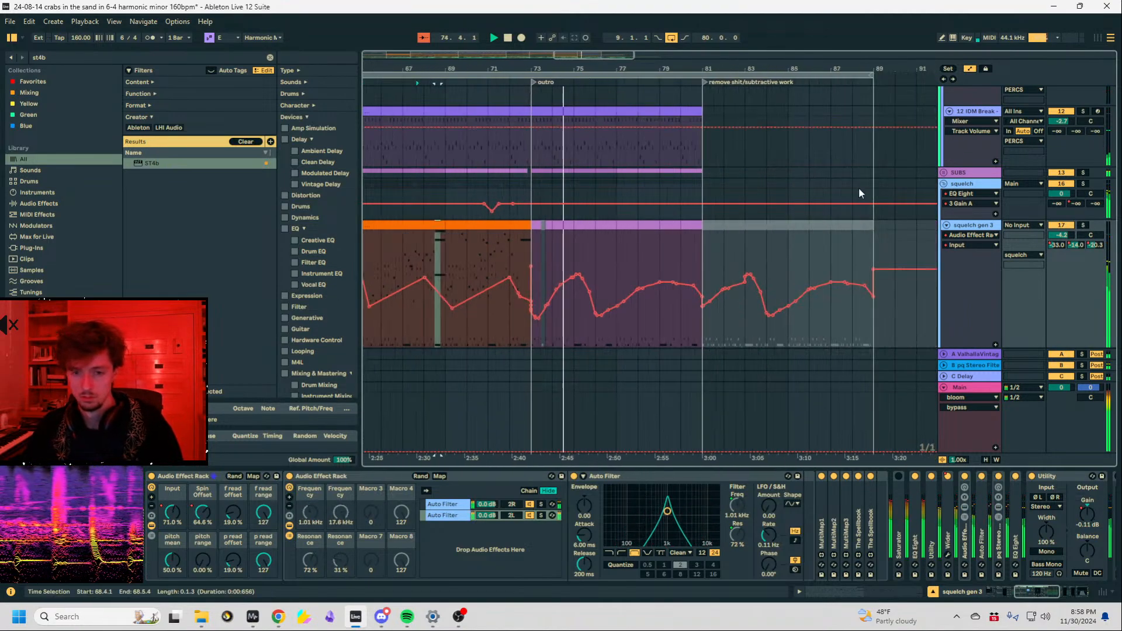
{"action": "scroll", "coordinate": [903, 222], "scroll_direction": "up", "scroll_amount": 2}
{"action": "scroll", "coordinate": [912, 220], "scroll_direction": "up", "scroll_amount": 3}
{"action": "scroll", "coordinate": [925, 221], "scroll_direction": "down", "scroll_amount": 2}
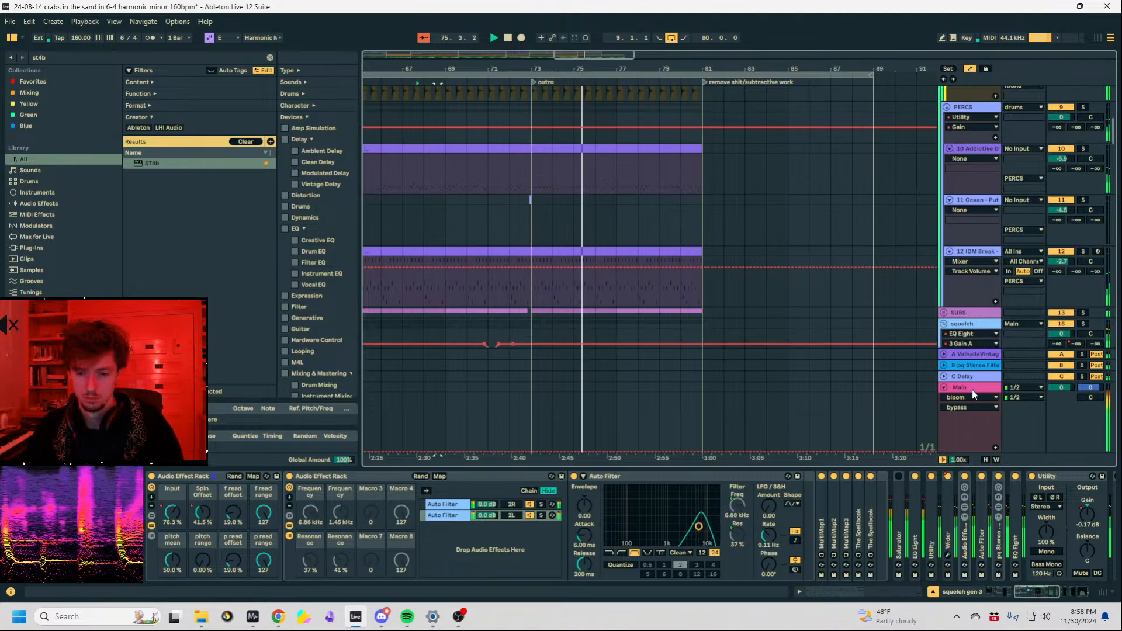
{"action": "left_click", "coordinate": [973, 389]}
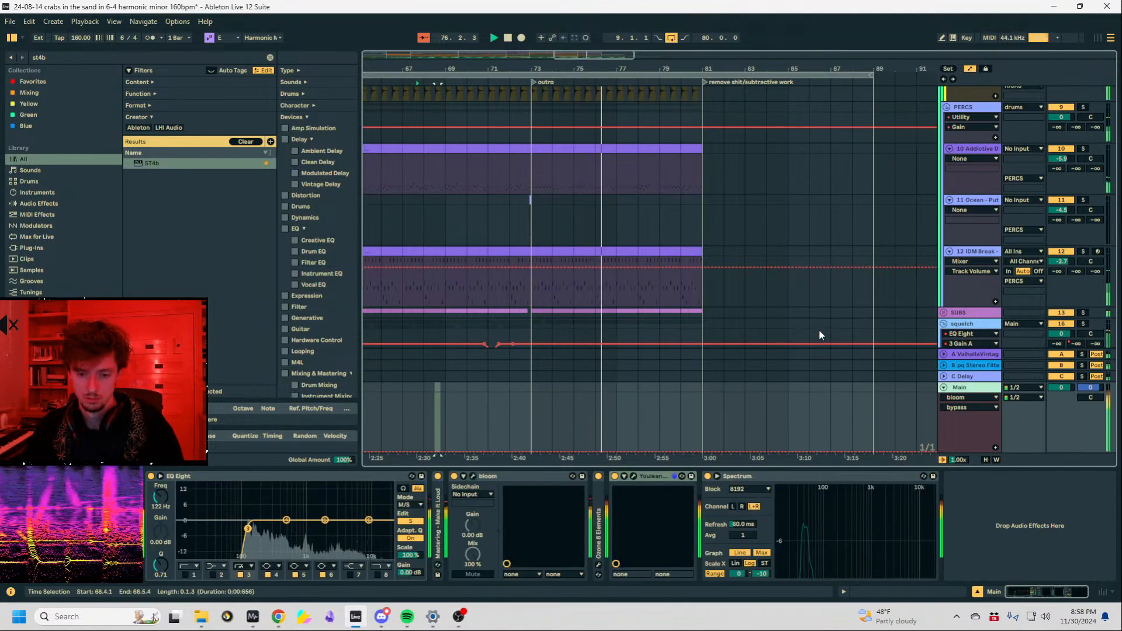
Look through the drums, unfolded SUBS, squelch, chords/melody and sounds tracks around bar 81 during playback.
{"action": "scroll", "coordinate": [819, 328], "scroll_direction": "up", "scroll_amount": 6}
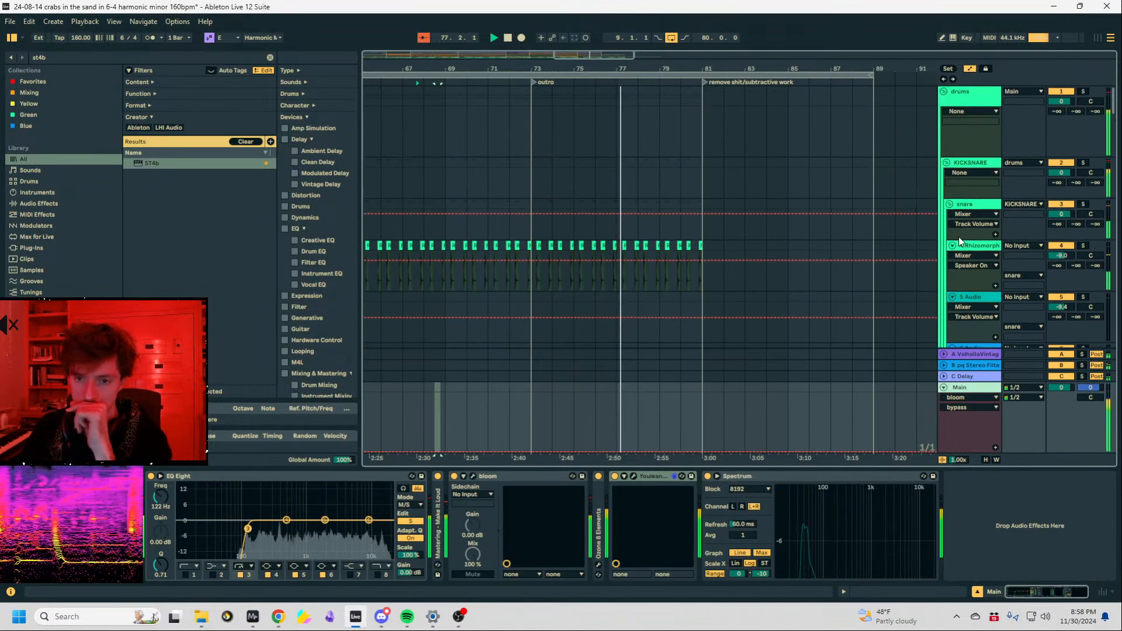
{"action": "scroll", "coordinate": [959, 237], "scroll_direction": "down", "scroll_amount": 8}
{"action": "scroll", "coordinate": [971, 225], "scroll_direction": "down", "scroll_amount": 3}
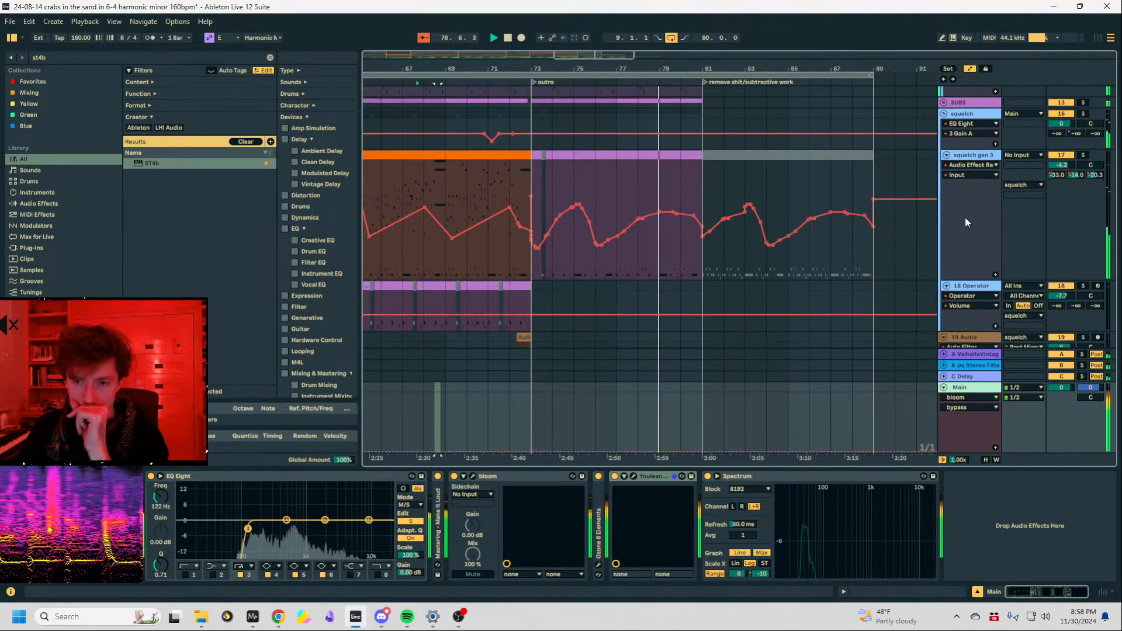
{"action": "left_click", "coordinate": [945, 103]}
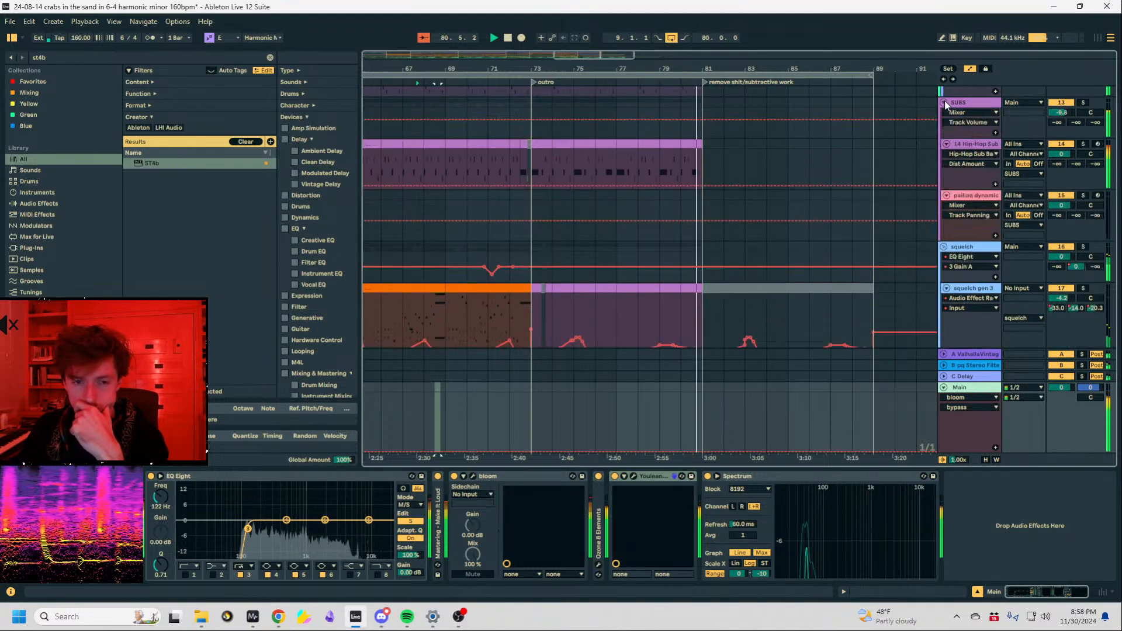
{"action": "left_click", "coordinate": [714, 150]}
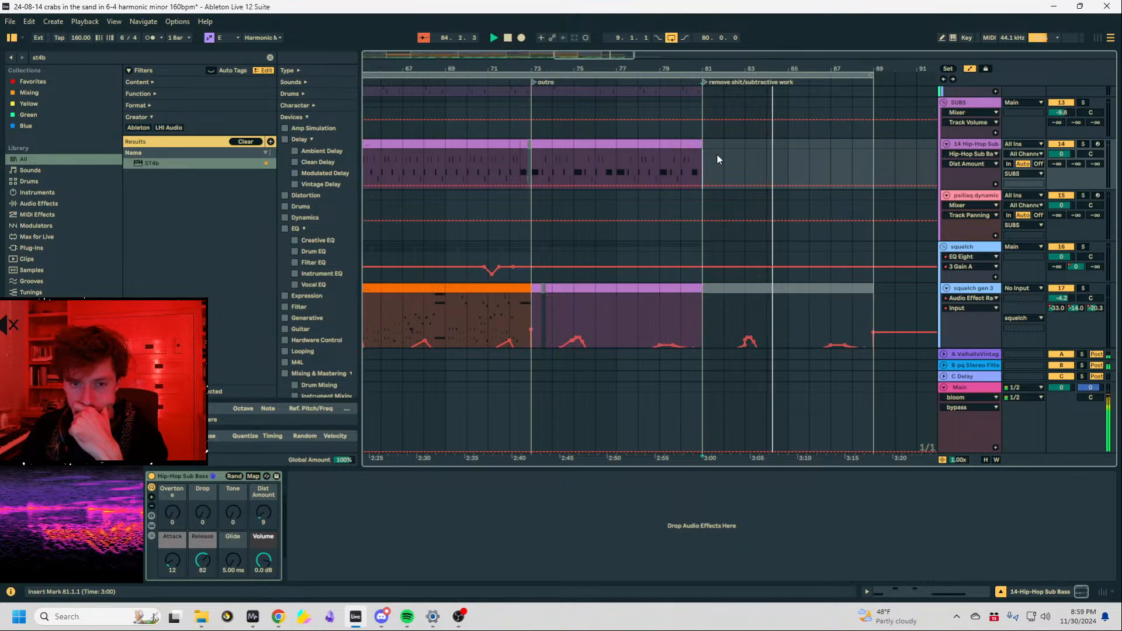
{"action": "scroll", "coordinate": [771, 193], "scroll_direction": "down", "scroll_amount": 8}
{"action": "scroll", "coordinate": [772, 197], "scroll_direction": "down", "scroll_amount": 8}
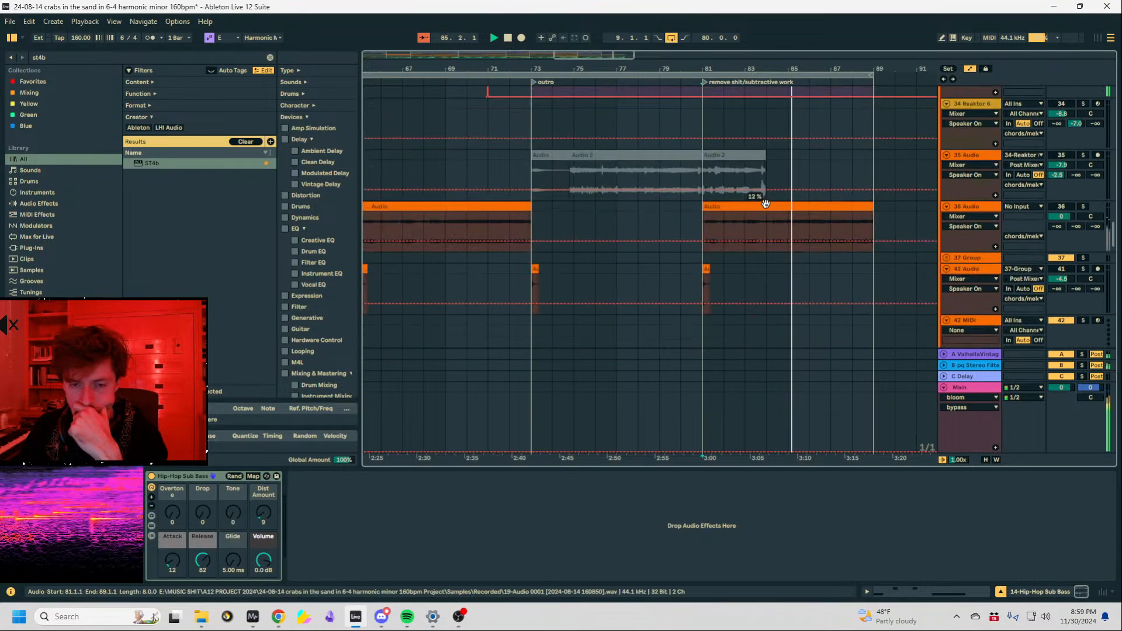
{"action": "scroll", "coordinate": [772, 216], "scroll_direction": "down", "scroll_amount": 20}
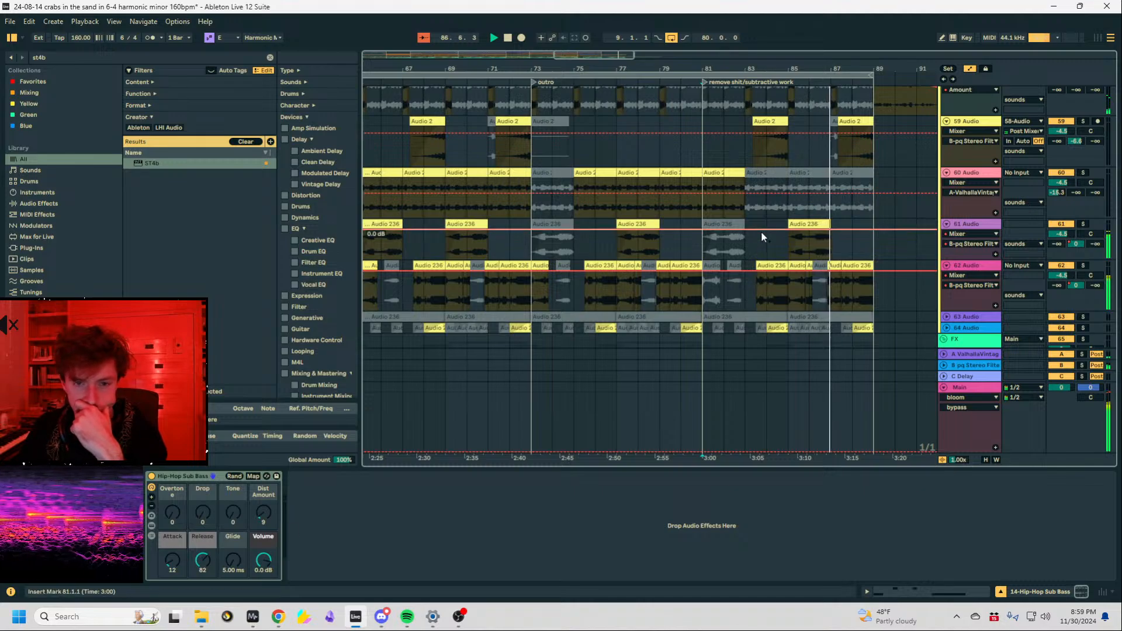
{"action": "scroll", "coordinate": [761, 230], "scroll_direction": "up", "scroll_amount": 5}
Solo the sounds group and listen to it from bar 83.
{"action": "left_click", "coordinate": [936, 180]}
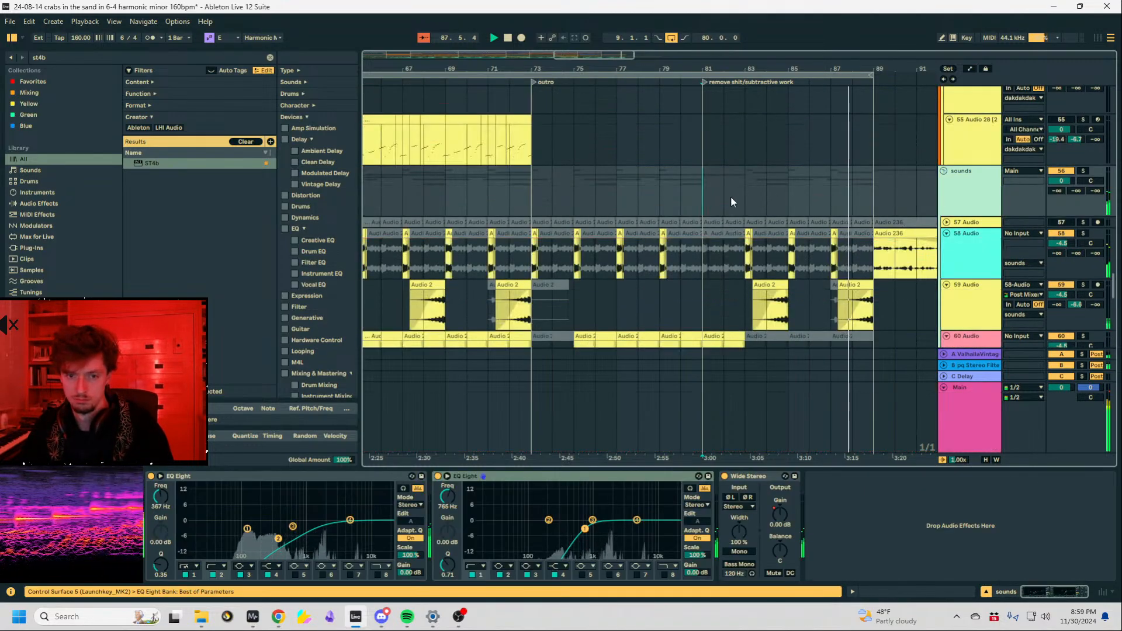
{"action": "left_click", "coordinate": [731, 197]}
{"action": "left_click", "coordinate": [956, 184]}
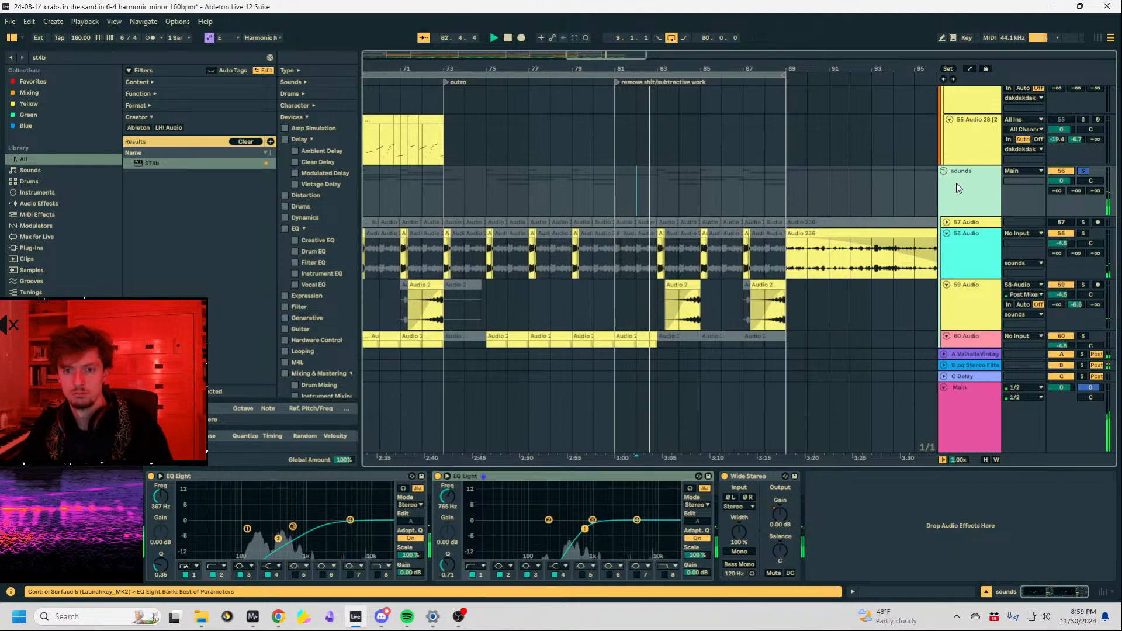
{"action": "left_click", "coordinate": [646, 190]}
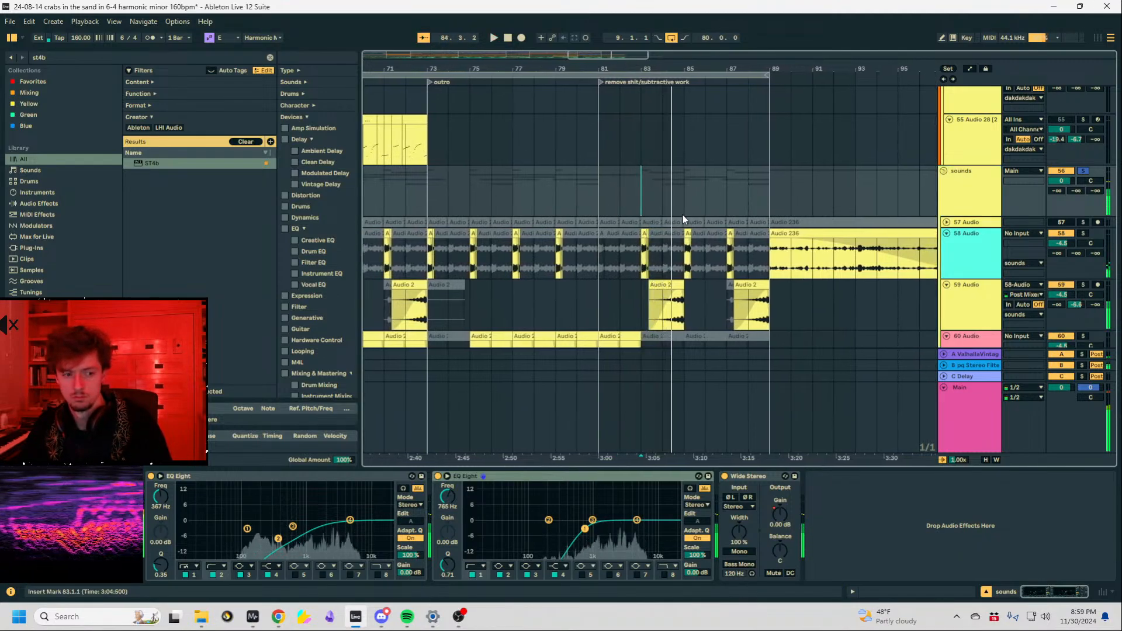
{"action": "left_click", "coordinate": [657, 209]}
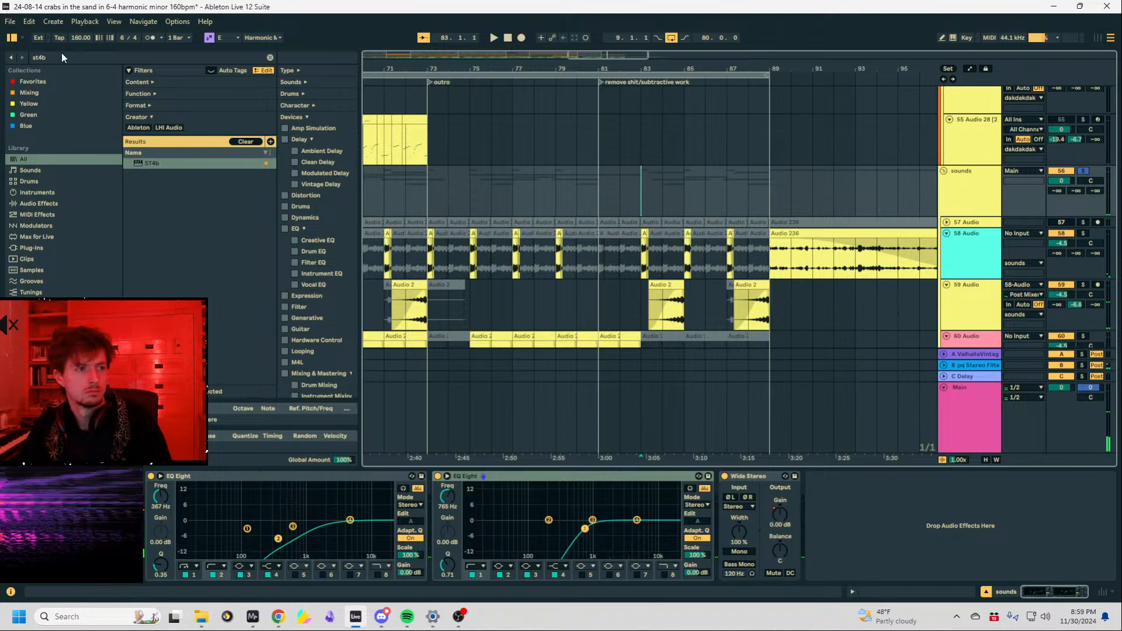
Add the Hvshbrown Fletcher Mastering EQ rack to the sounds group and set its Scale macro to 166 %.
{"action": "left_click_drag", "start_coordinate": [62, 56], "coordinate": [19, 54]}
{"action": "type", "text": "hvsh"}
{"action": "left_click_drag", "start_coordinate": [157, 177], "coordinate": [639, 206]}
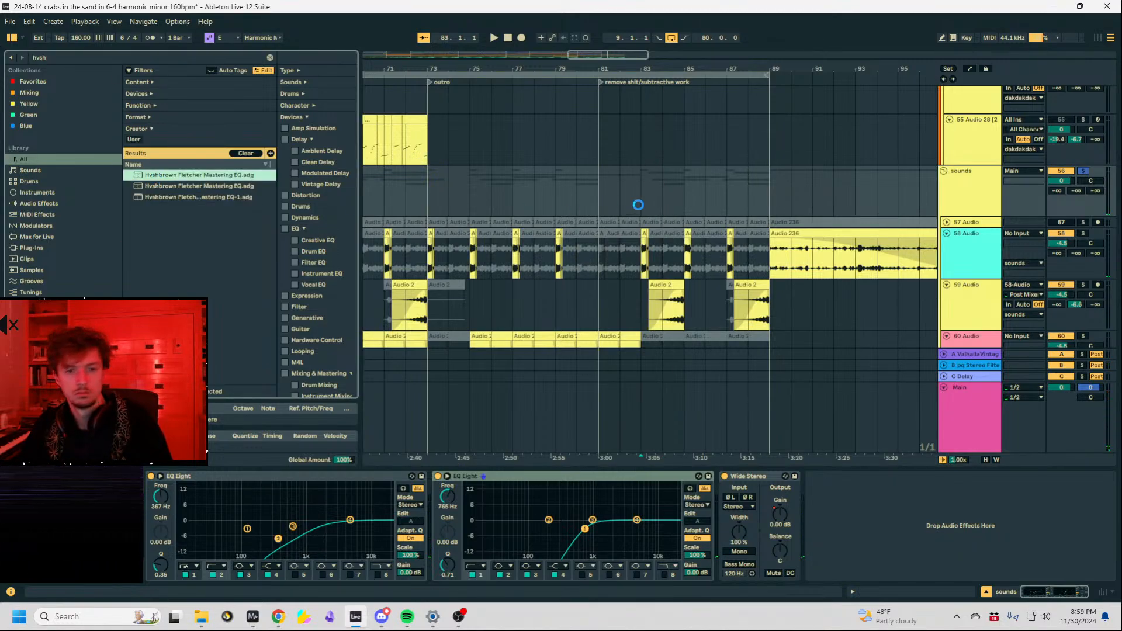
{"action": "key", "text": "space"}
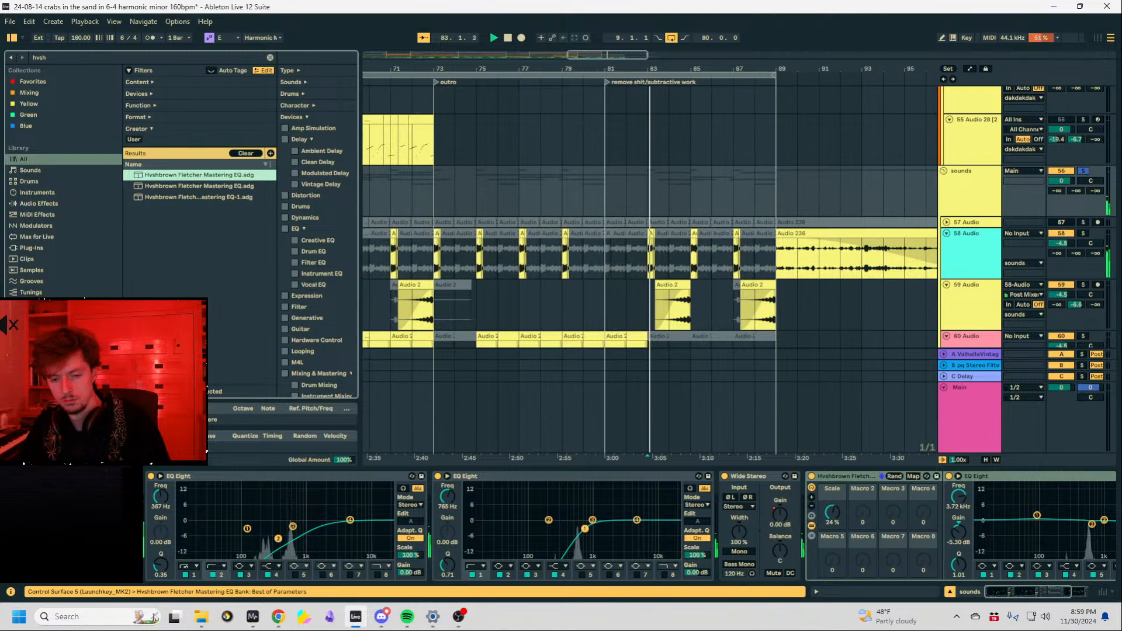
{"action": "left_click_drag", "start_coordinate": [833, 513], "coordinate": [832, 497]}
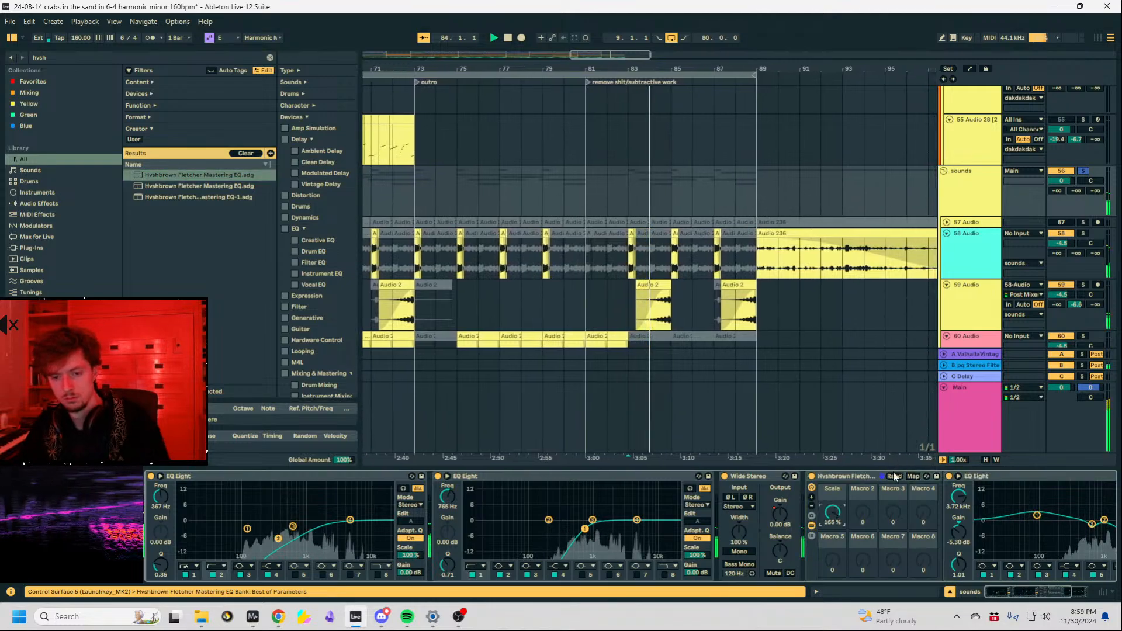
Cut a narrow band at 2.67 kHz by 10.5 dB with Q 2.94 in the EQ Eight before Wide Stereo on the sounds group.
{"action": "double_click", "coordinate": [851, 478]}
{"action": "left_click_drag", "start_coordinate": [1037, 518], "coordinate": [1035, 522]}
{"action": "key", "text": "space"}
{"action": "key", "text": "space"}
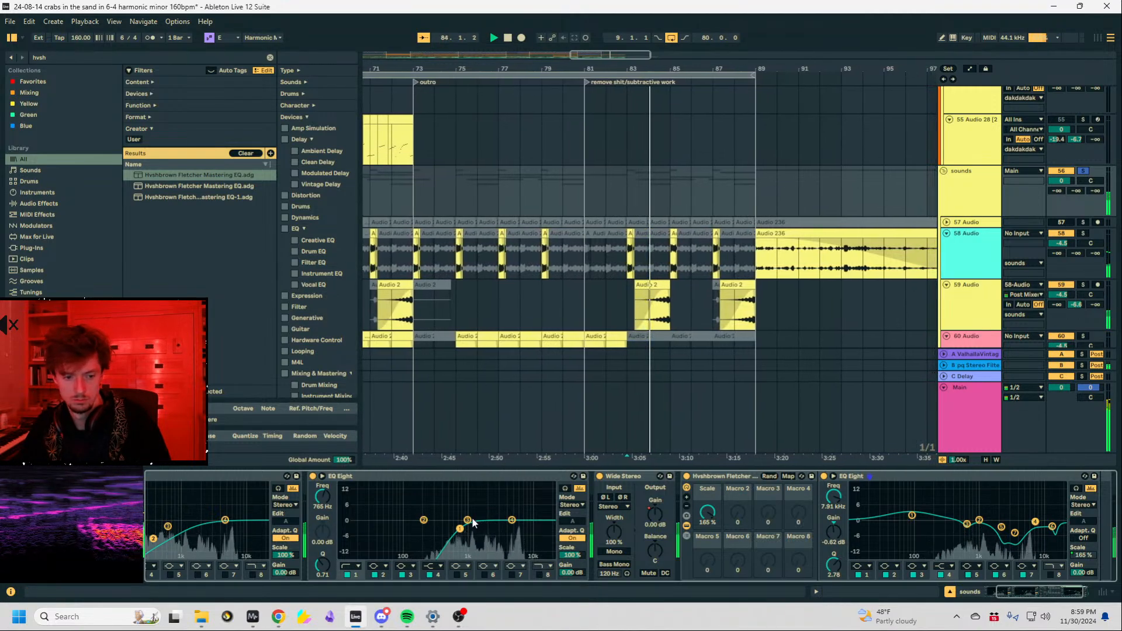
{"action": "key", "text": "space"}
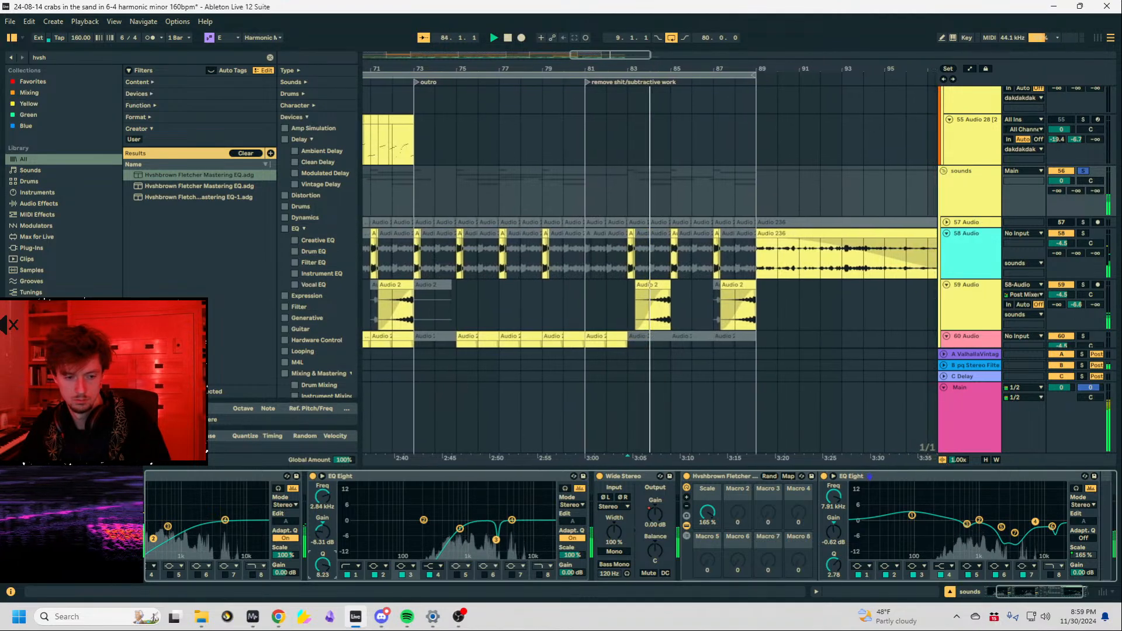
{"action": "left_click_drag", "start_coordinate": [497, 540], "coordinate": [495, 546]}
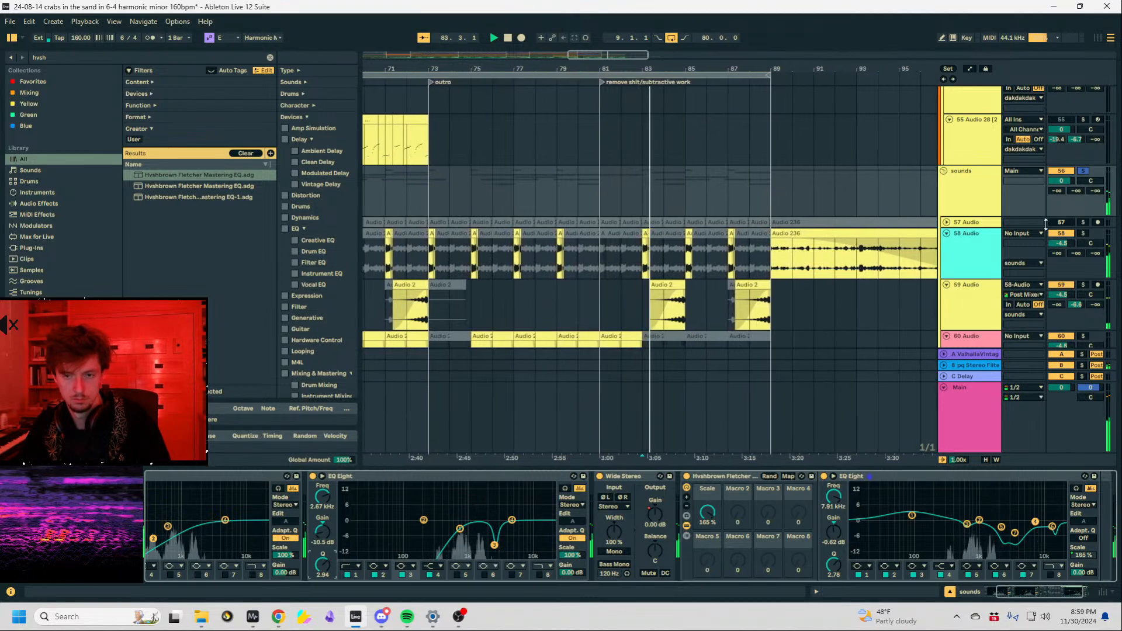
Listen to the sounds group in the full mix from bar 81 and on from bar 88.
{"action": "left_click", "coordinate": [592, 192]}
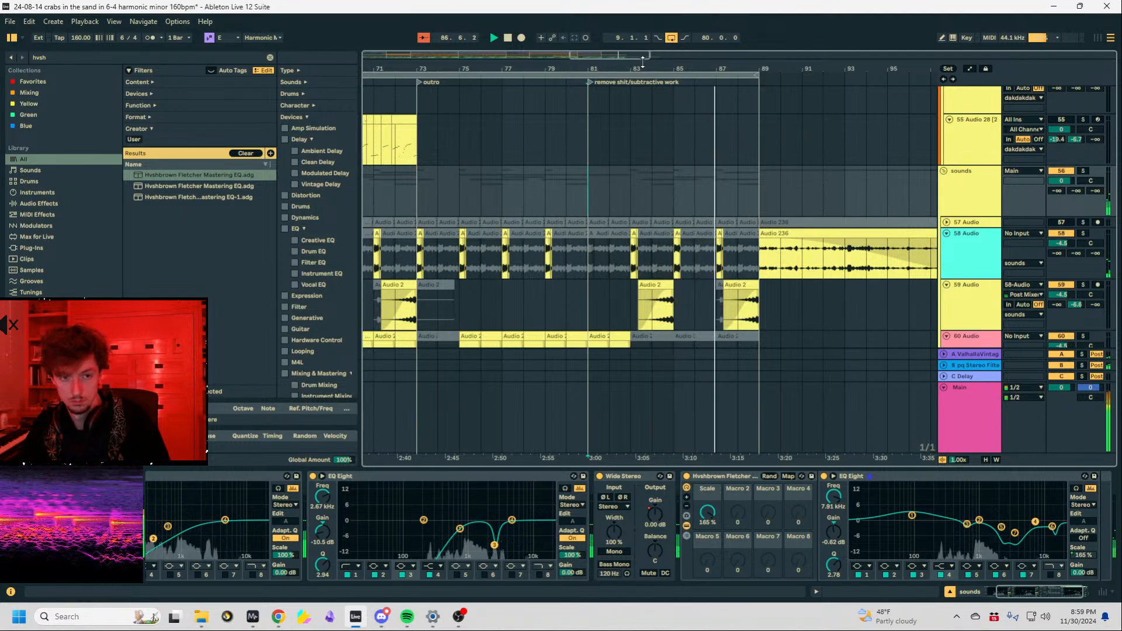
{"action": "left_click_drag", "start_coordinate": [641, 57], "coordinate": [592, 38]}
{"action": "left_click", "coordinate": [892, 185]}
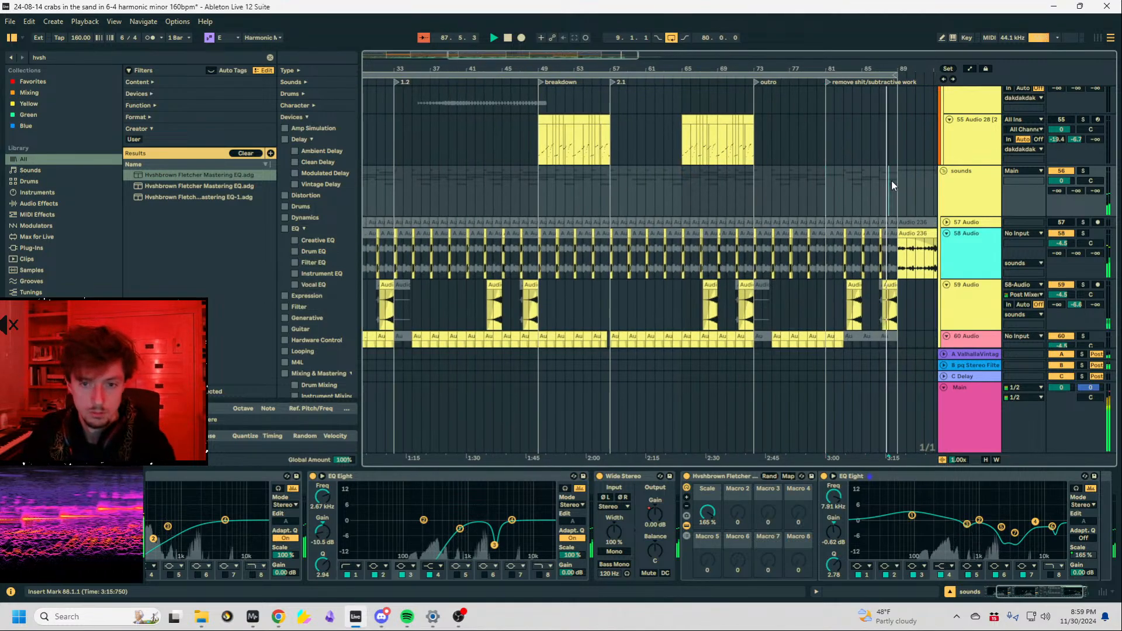
{"action": "scroll", "coordinate": [959, 234], "scroll_direction": "up", "scroll_amount": 3}
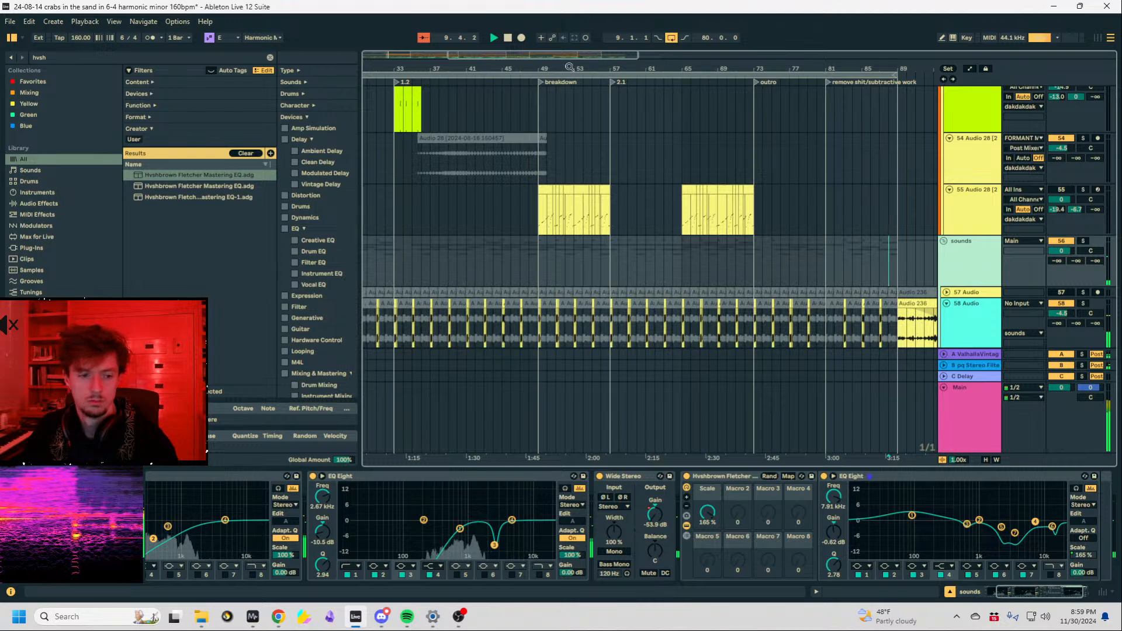
Fold the first EQ Eight on the sounds group and add soothe2 at the end of its device chain.
{"action": "left_click", "coordinate": [419, 476]}
{"action": "left_click", "coordinate": [241, 477]}
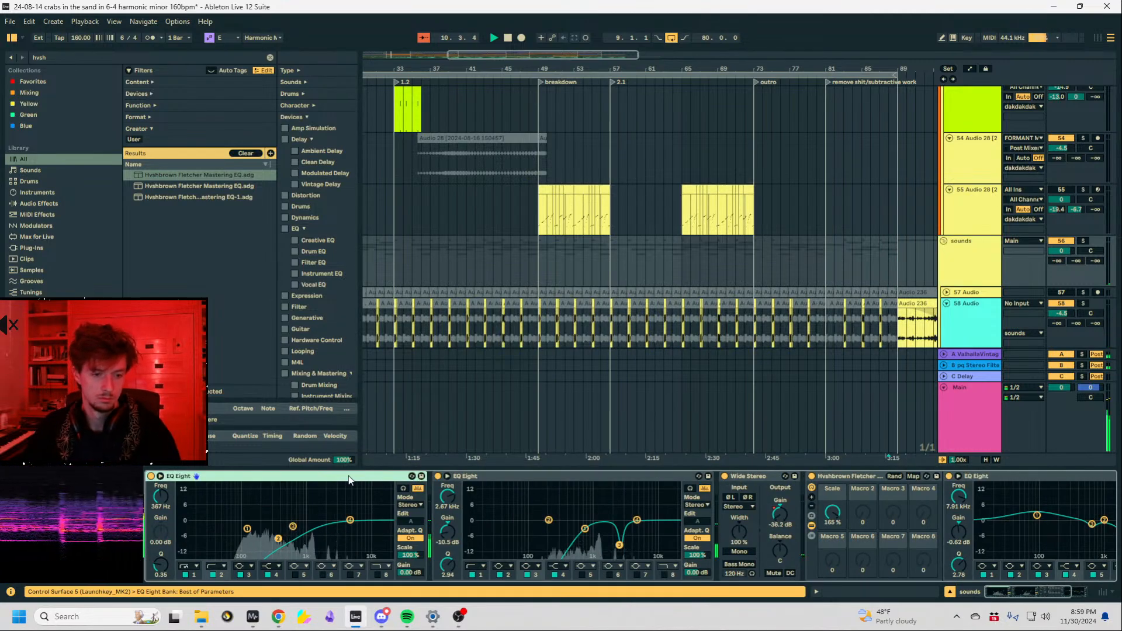
{"action": "double_click", "coordinate": [257, 476]}
{"action": "left_click", "coordinate": [79, 58]}
{"action": "type", "text": "sooth"}
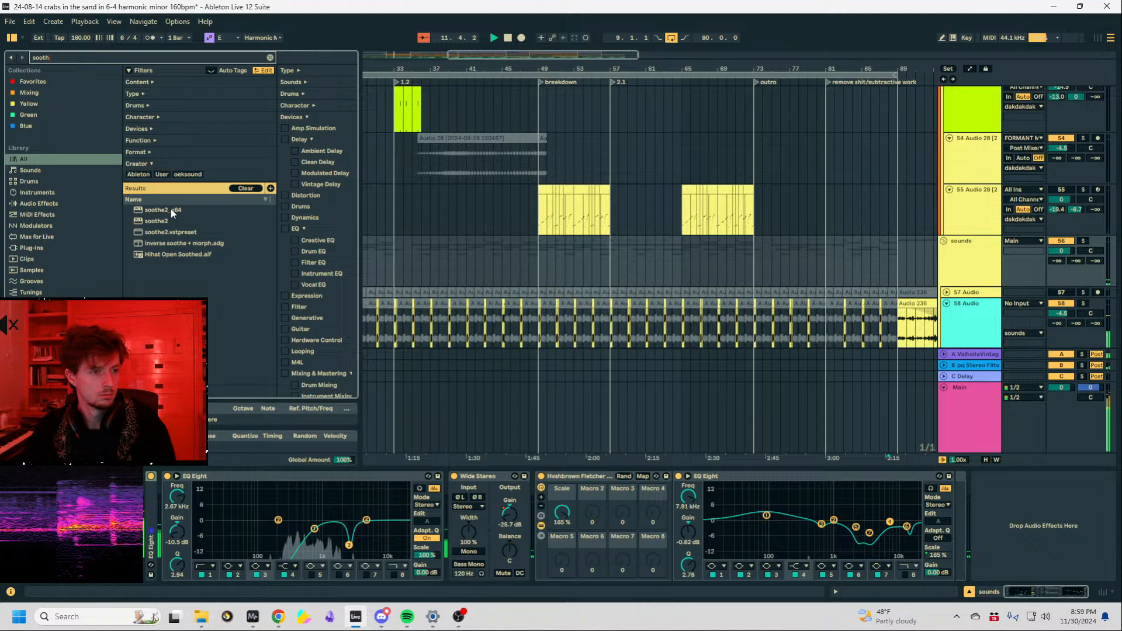
{"action": "left_click", "coordinate": [154, 221]}
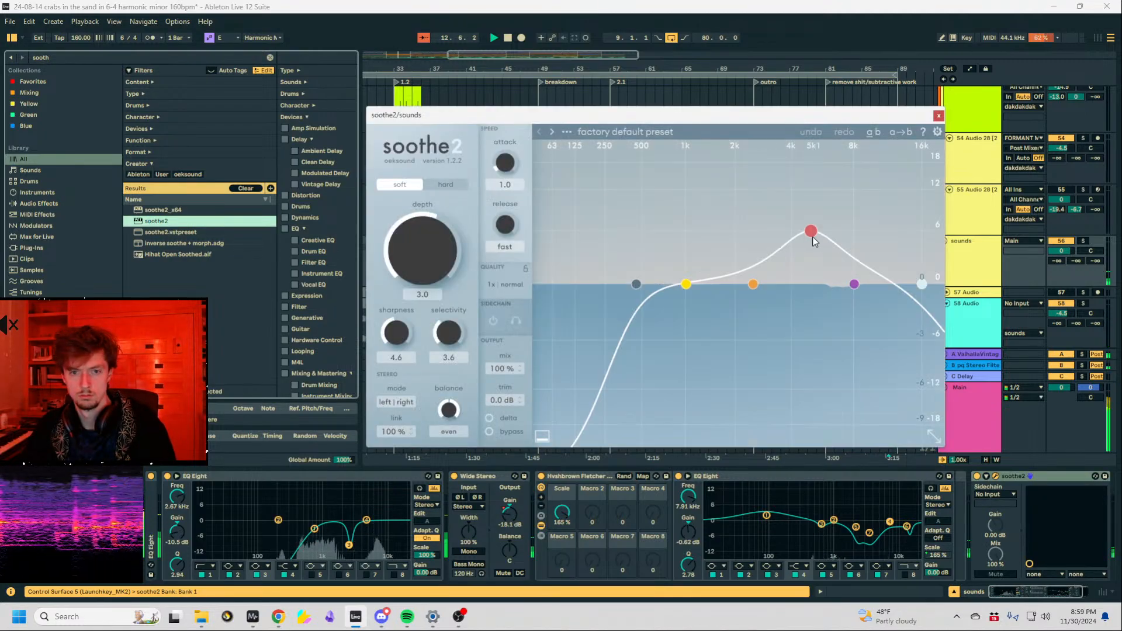
Raise soothe2's 5.1 kHz and 1 kHz bands, and set the Scale to 34 % on the 2.67 kHz EQ and 112 % on the mastering rack.
{"action": "left_click_drag", "start_coordinate": [814, 241], "coordinate": [817, 201]}
{"action": "left_click", "coordinate": [687, 283]}
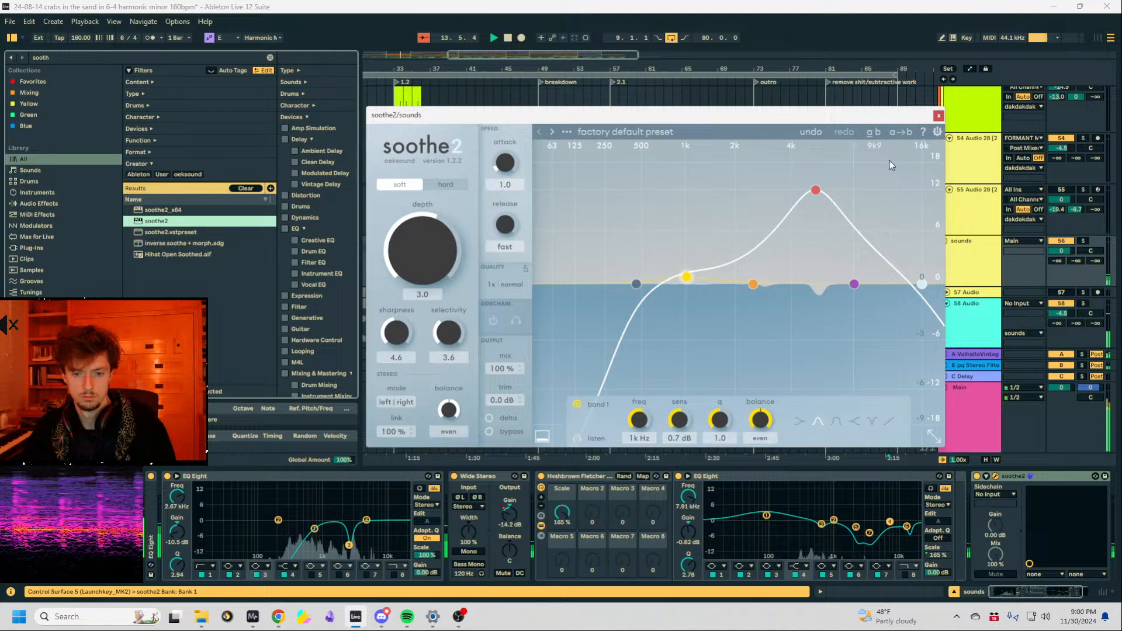
{"action": "left_click", "coordinate": [938, 115]}
{"action": "left_click_drag", "start_coordinate": [426, 556], "coordinate": [426, 579]}
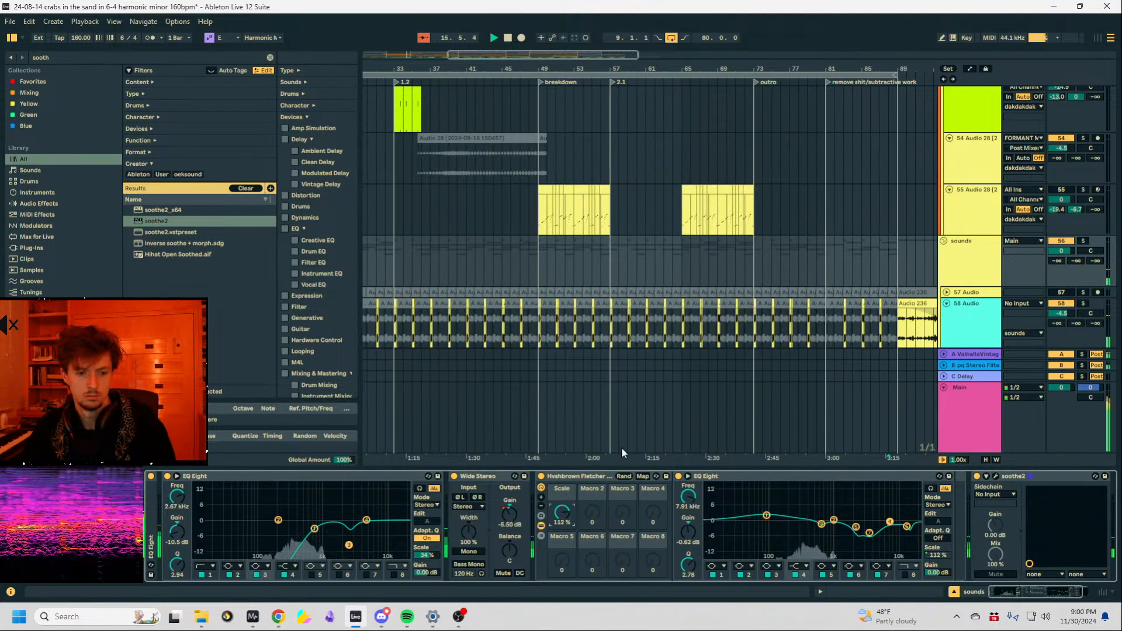
Listen to the drop from bar 19 and look through the tracks and devices around the bubbly group.
{"action": "left_click_drag", "start_coordinate": [491, 69], "coordinate": [619, 65]}
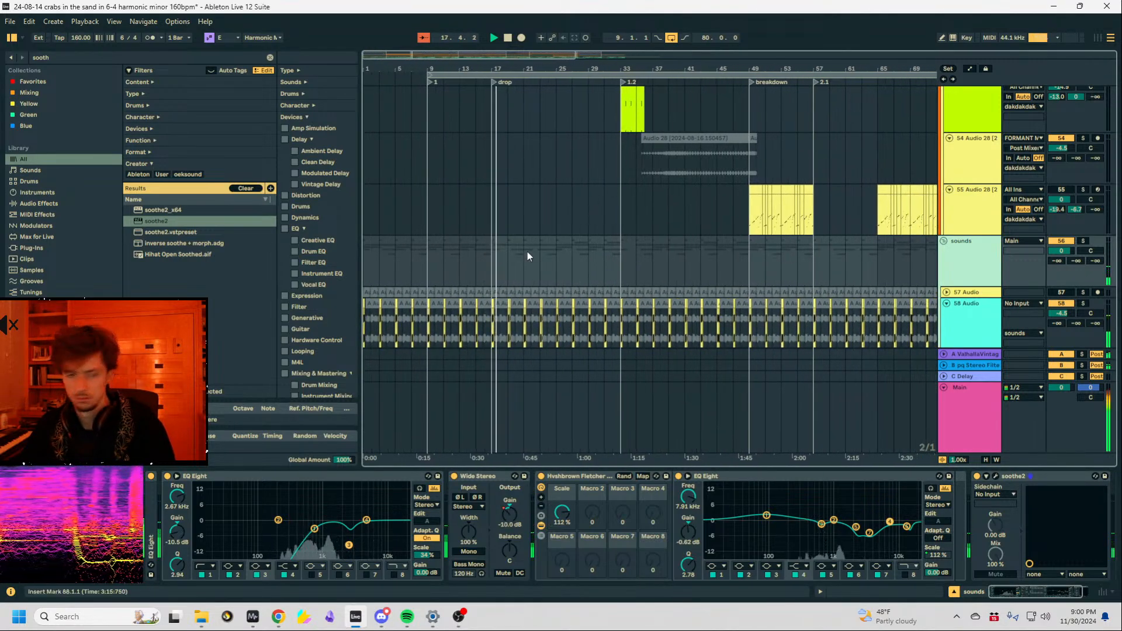
{"action": "left_click", "coordinate": [507, 261]}
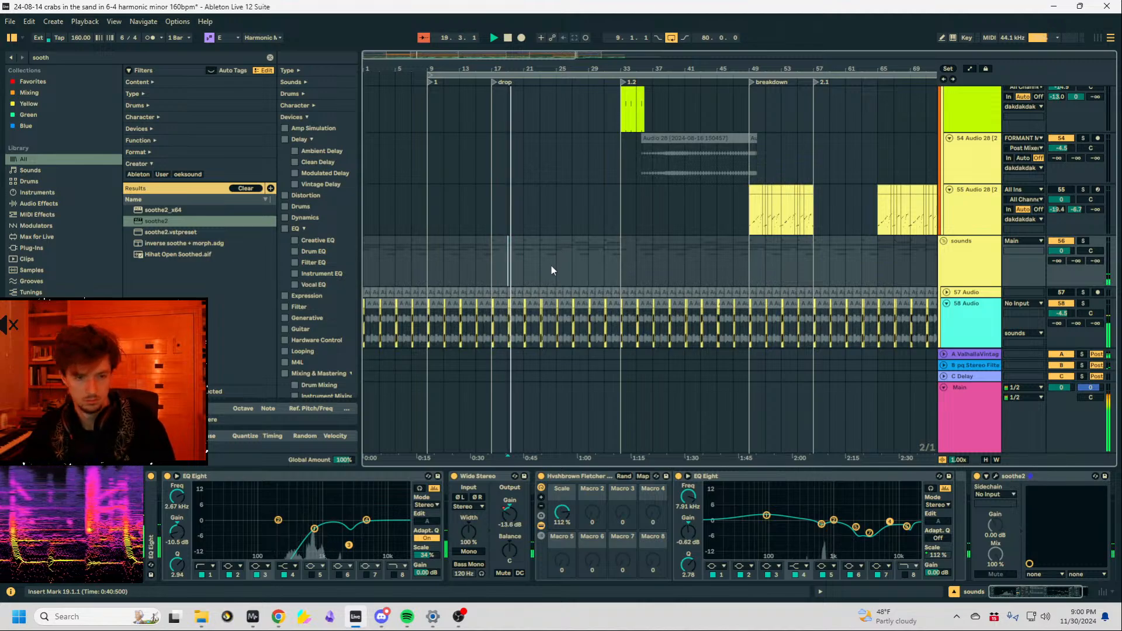
{"action": "scroll", "coordinate": [554, 270], "scroll_direction": "up", "scroll_amount": 10}
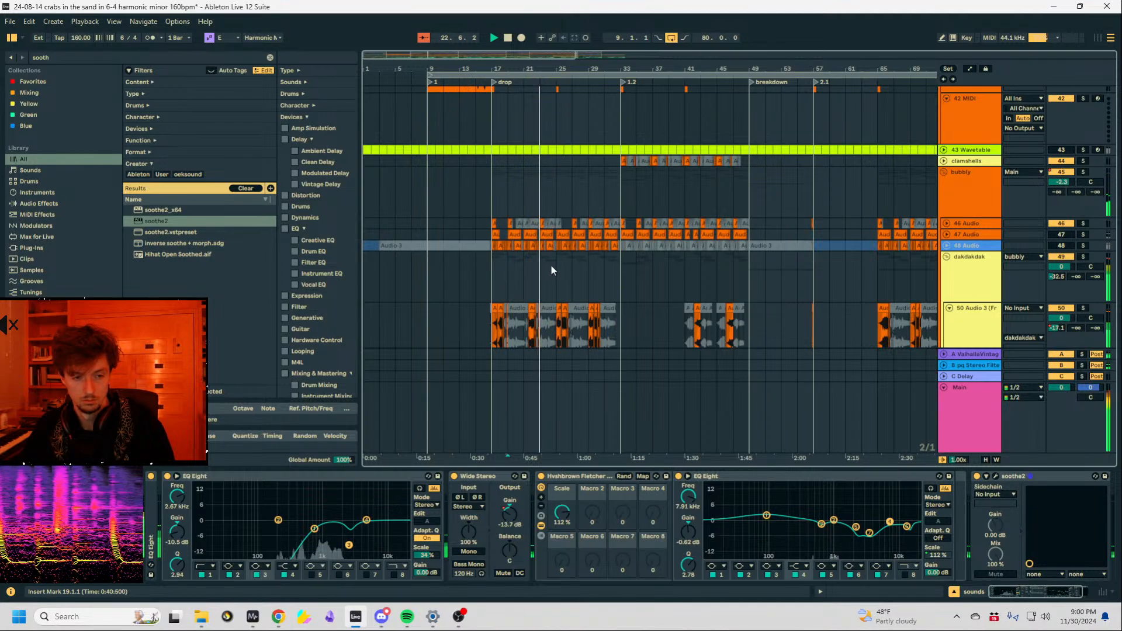
{"action": "left_click", "coordinate": [970, 172]}
{"action": "scroll", "coordinate": [956, 247], "scroll_direction": "up", "scroll_amount": 3}
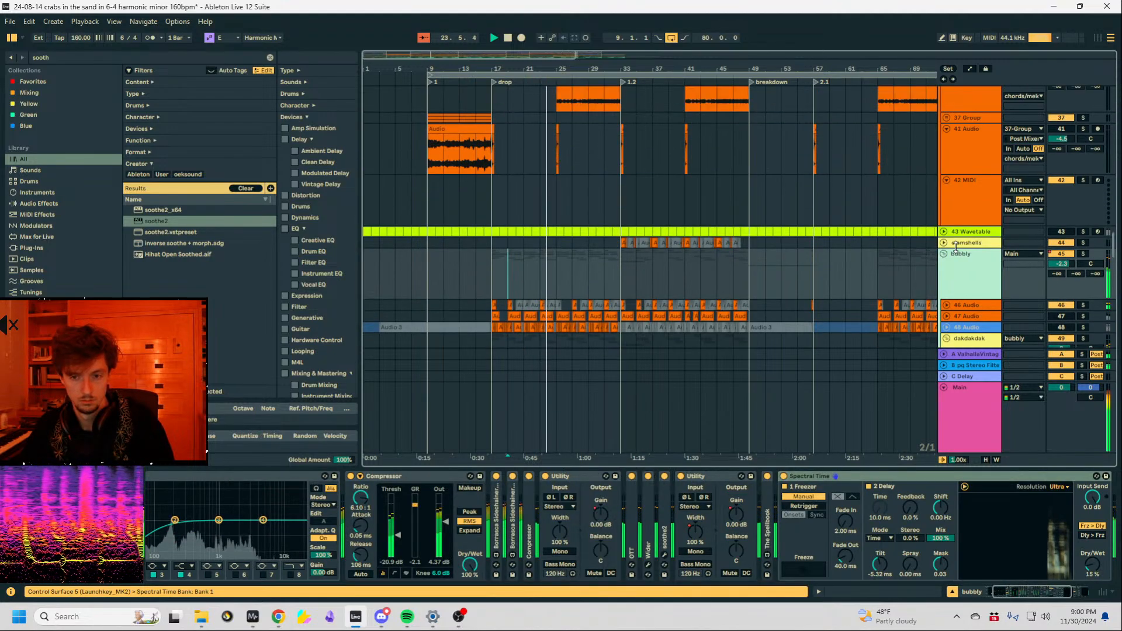
{"action": "scroll", "coordinate": [956, 247], "scroll_direction": "up", "scroll_amount": 4}
{"action": "scroll", "coordinate": [956, 247], "scroll_direction": "down", "scroll_amount": 5}
{"action": "scroll", "coordinate": [956, 247], "scroll_direction": "up", "scroll_amount": 3}
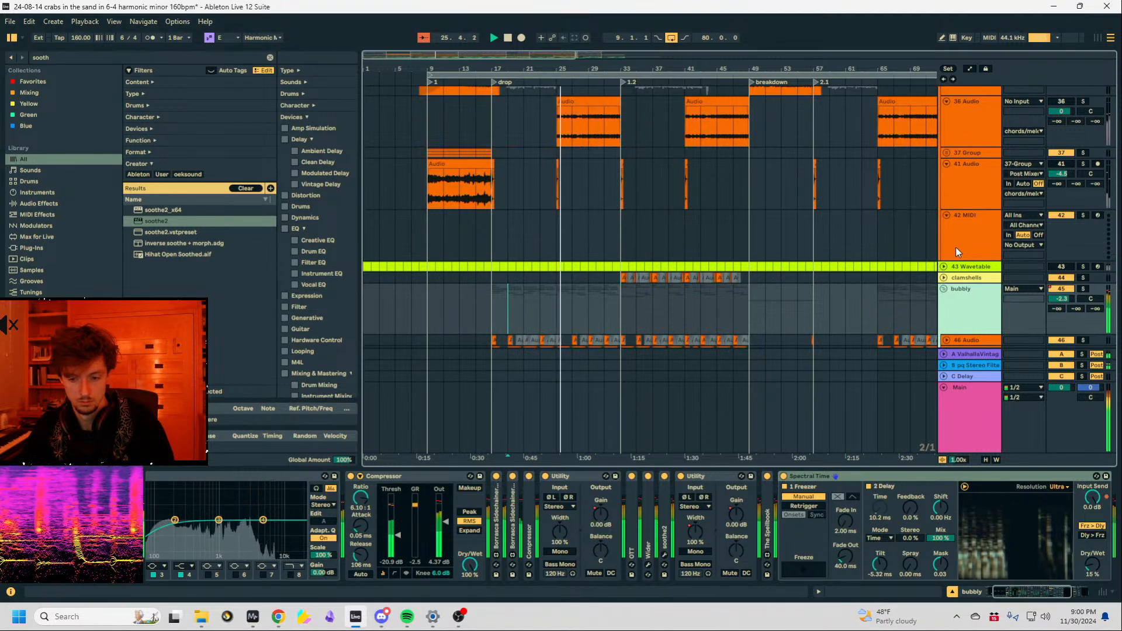
Fold Spectral Time on the bubbly group and set bloom's amount to 7.3, lo-mids to 6.9 at 250 Hz and lows to 4.1 at 230 Hz.
{"action": "left_click", "coordinate": [823, 477]}
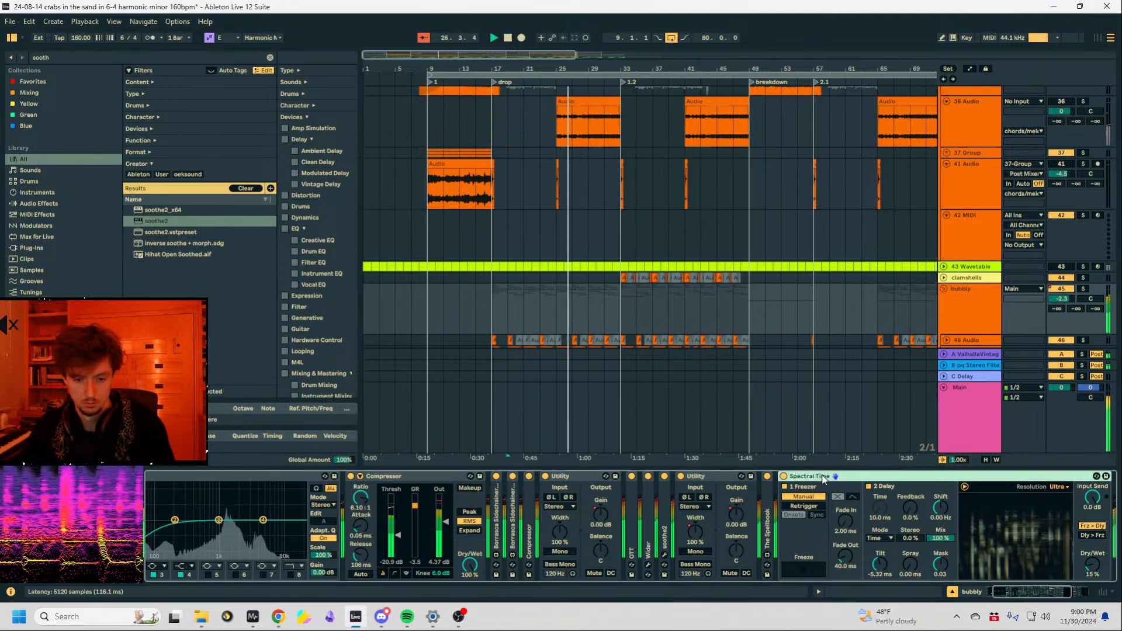
{"action": "double_click", "coordinate": [823, 476]}
{"action": "left_click", "coordinate": [818, 477]}
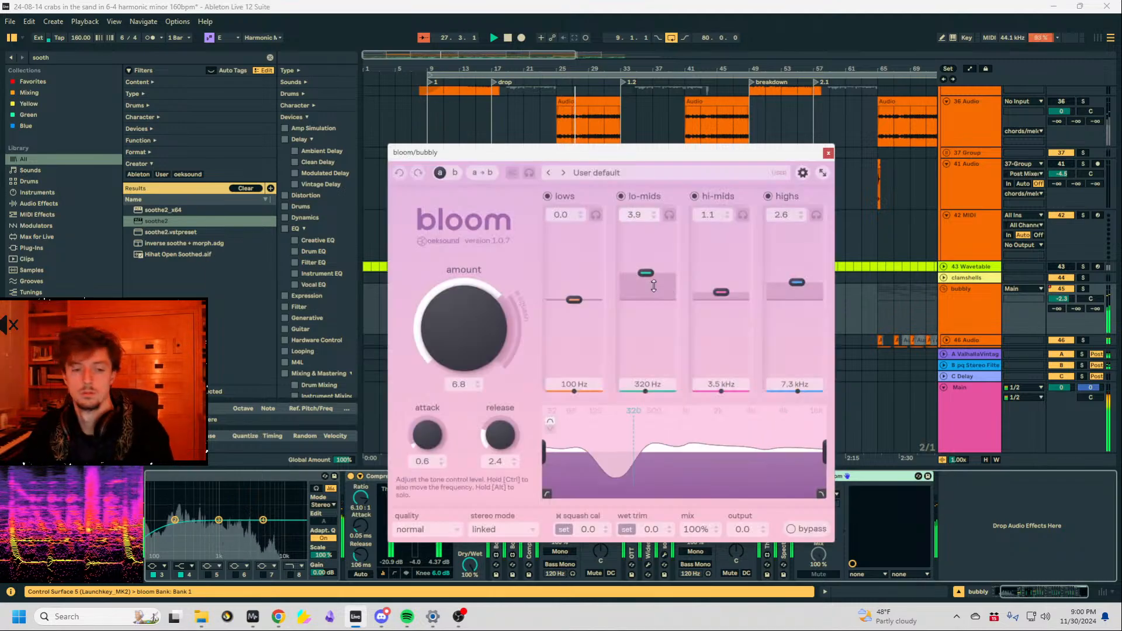
{"action": "left_click_drag", "start_coordinate": [646, 273], "coordinate": [620, 271]}
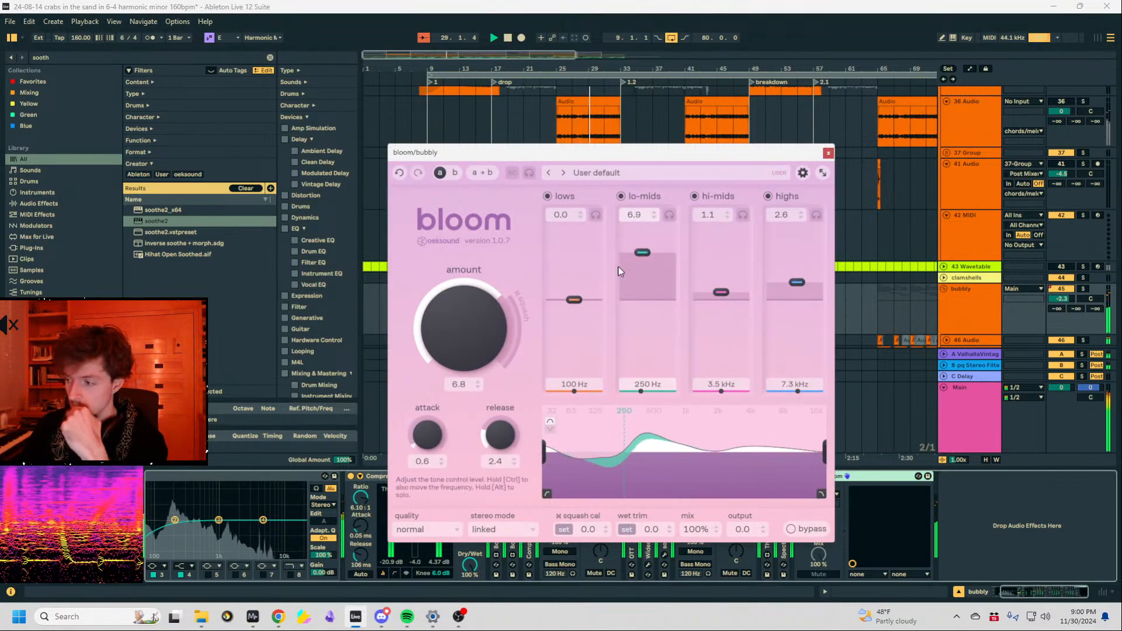
{"action": "left_click_drag", "start_coordinate": [574, 300], "coordinate": [592, 268]}
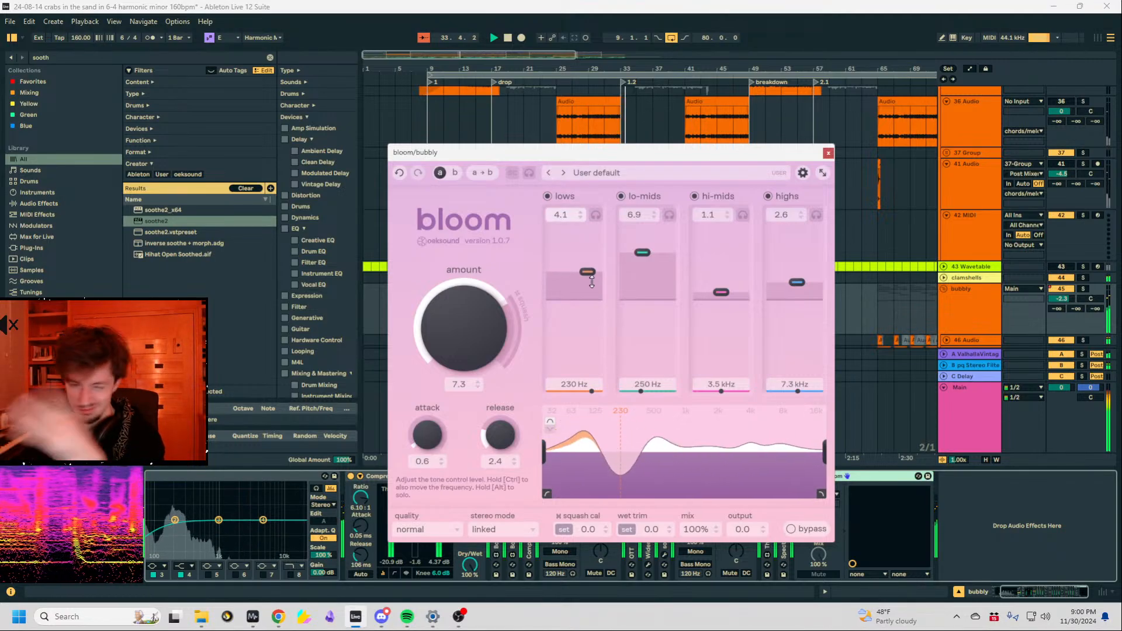
{"action": "left_click", "coordinate": [828, 153]}
Change band 1 of the squelch group's EQ Eight to a low cut at 90.2 Hz.
{"action": "scroll", "coordinate": [772, 195], "scroll_direction": "up", "scroll_amount": 10}
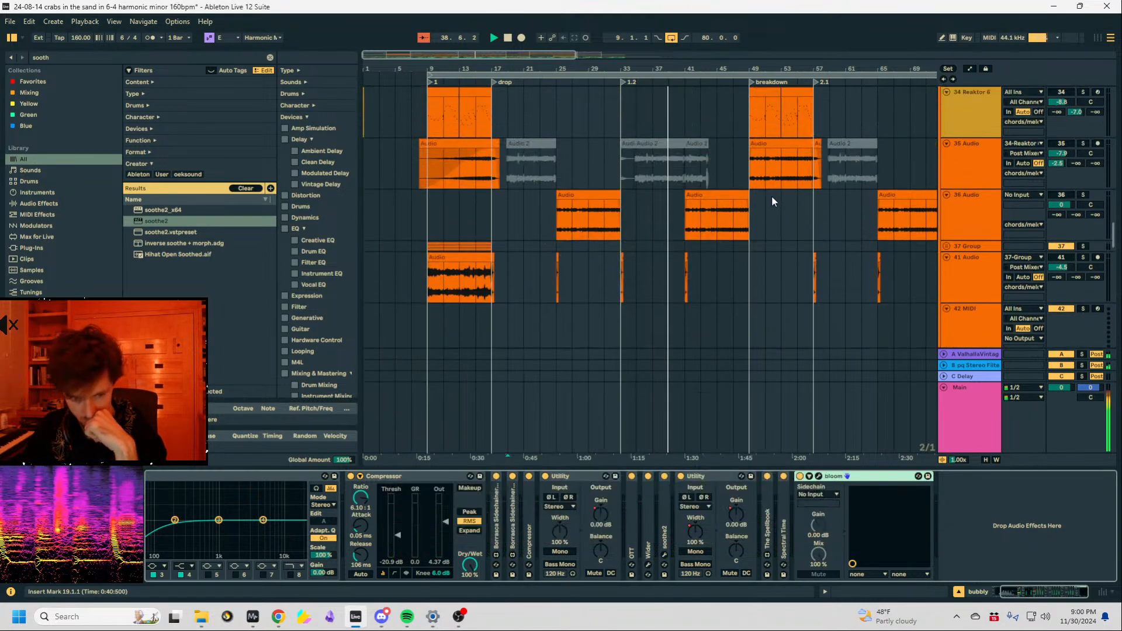
{"action": "scroll", "coordinate": [770, 196], "scroll_direction": "up", "scroll_amount": 10}
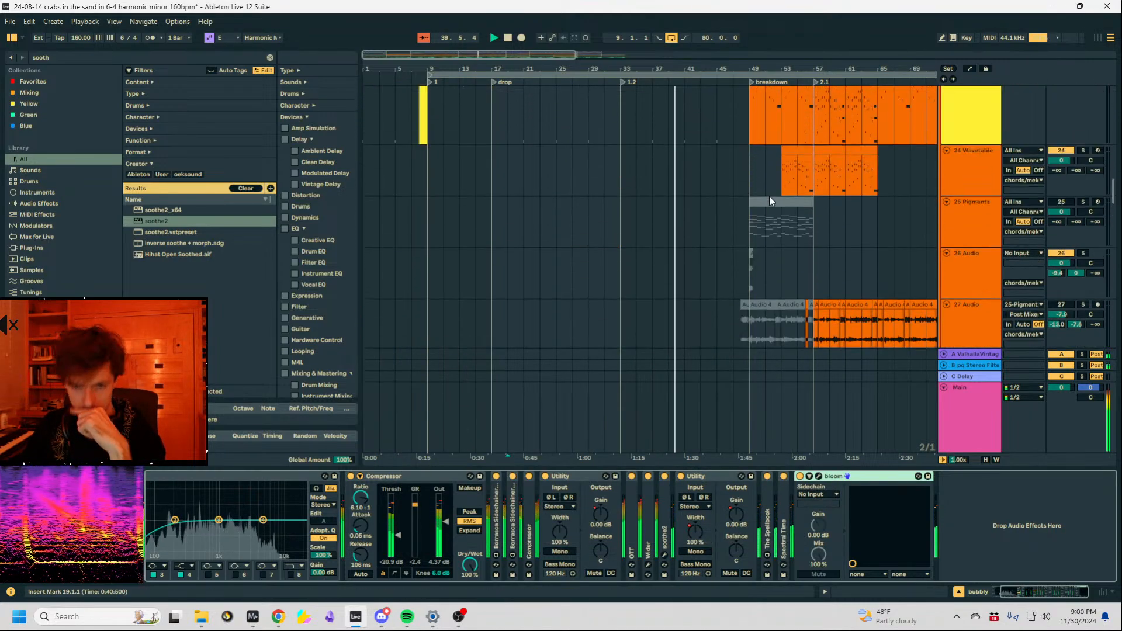
{"action": "scroll", "coordinate": [769, 195], "scroll_direction": "up", "scroll_amount": 6}
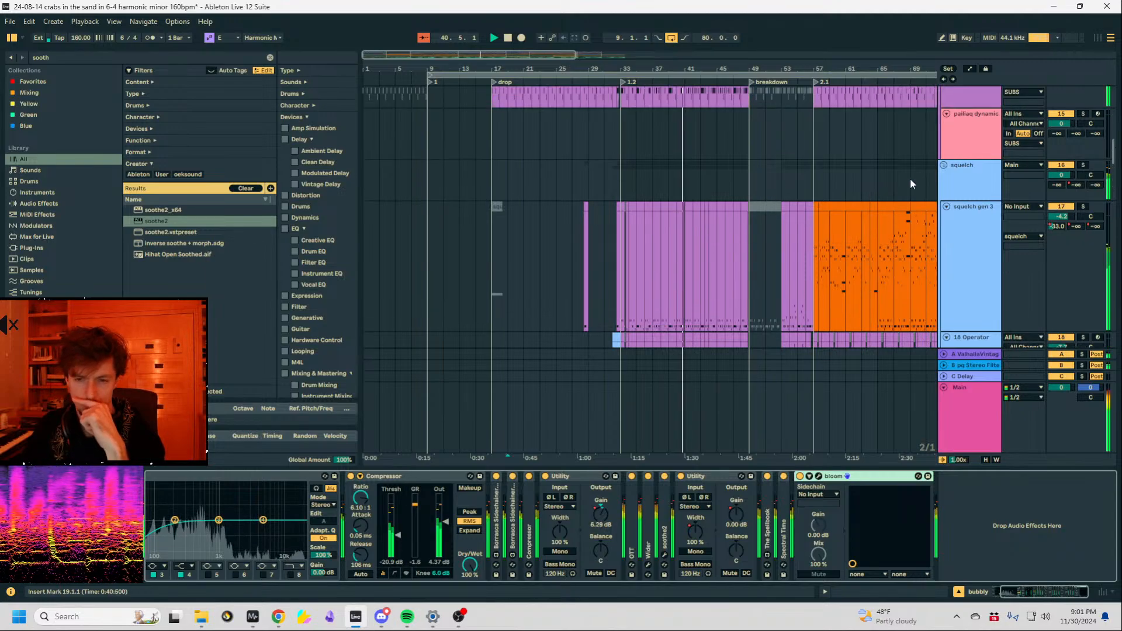
{"action": "left_click", "coordinate": [964, 177]}
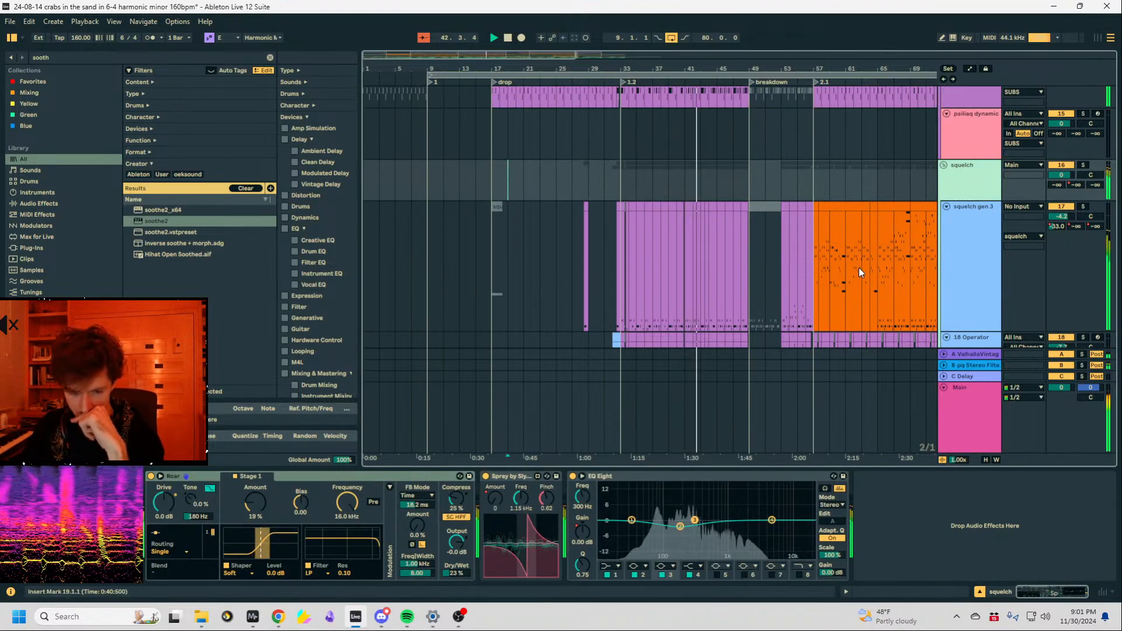
{"action": "left_click", "coordinate": [611, 567]}
{"action": "left_click", "coordinate": [610, 497]}
{"action": "left_click_drag", "start_coordinate": [582, 497], "coordinate": [582, 482]}
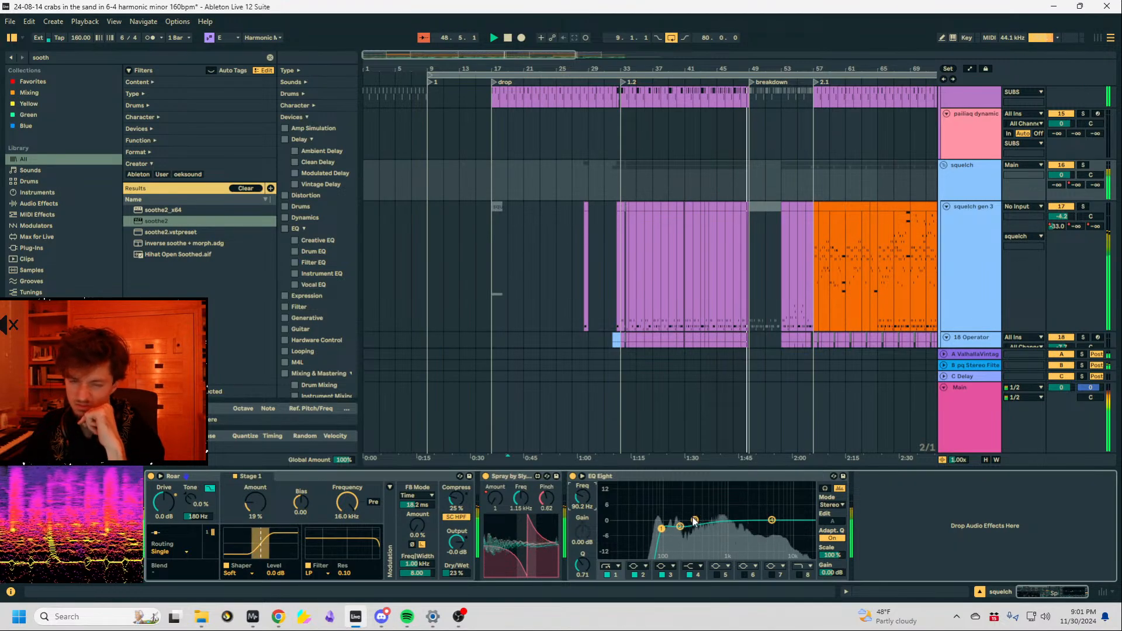
Examine the squelch group and the squelch gen 3 clips around the start of the breakdown, from bar 48 to bar 57.
{"action": "left_click", "coordinate": [752, 178]}
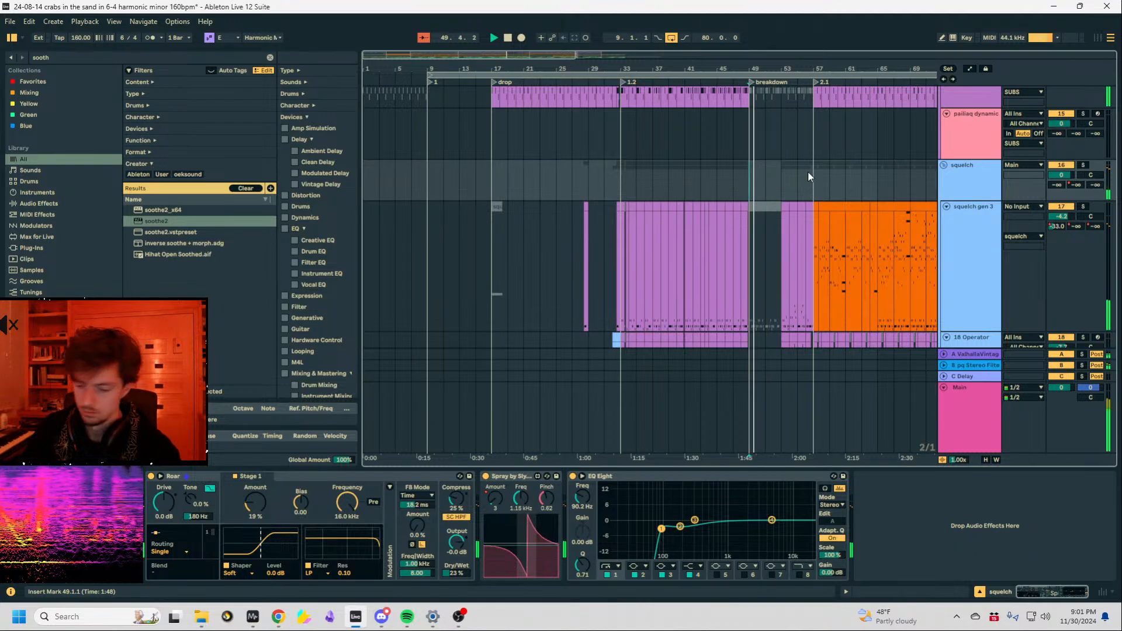
{"action": "key", "text": "plus"}
{"action": "key", "text": "plus"}
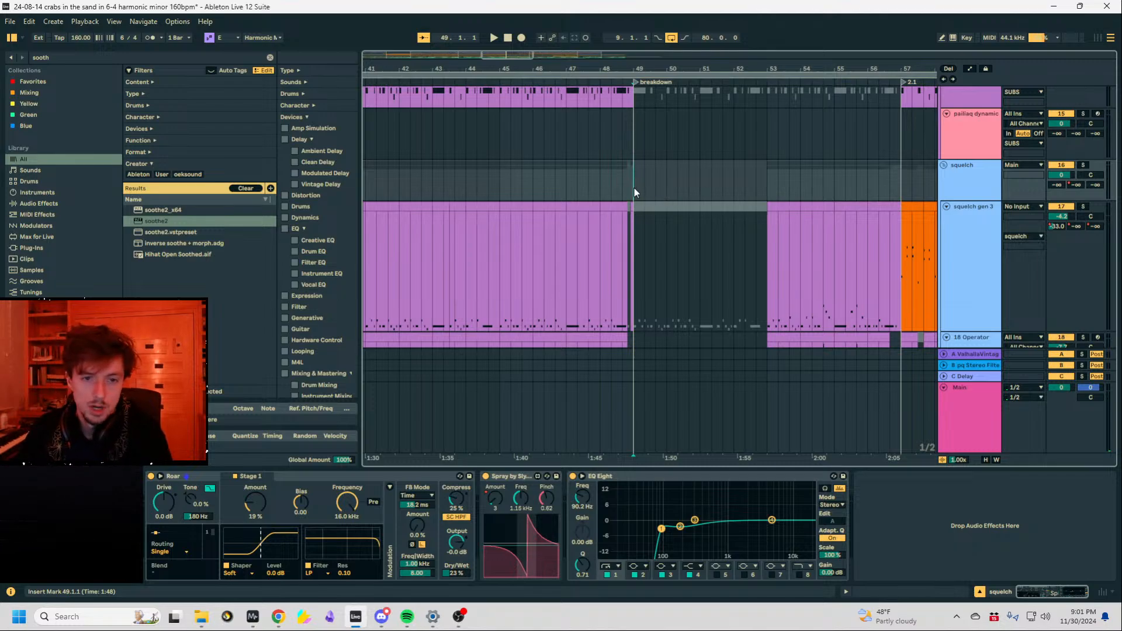
{"action": "mouse_move", "coordinate": [626, 187]}
{"action": "left_mouse_down"}
{"action": "mouse_move", "coordinate": [767, 180]}
{"action": "mouse_move", "coordinate": [637, 191]}
{"action": "left_mouse_up"}
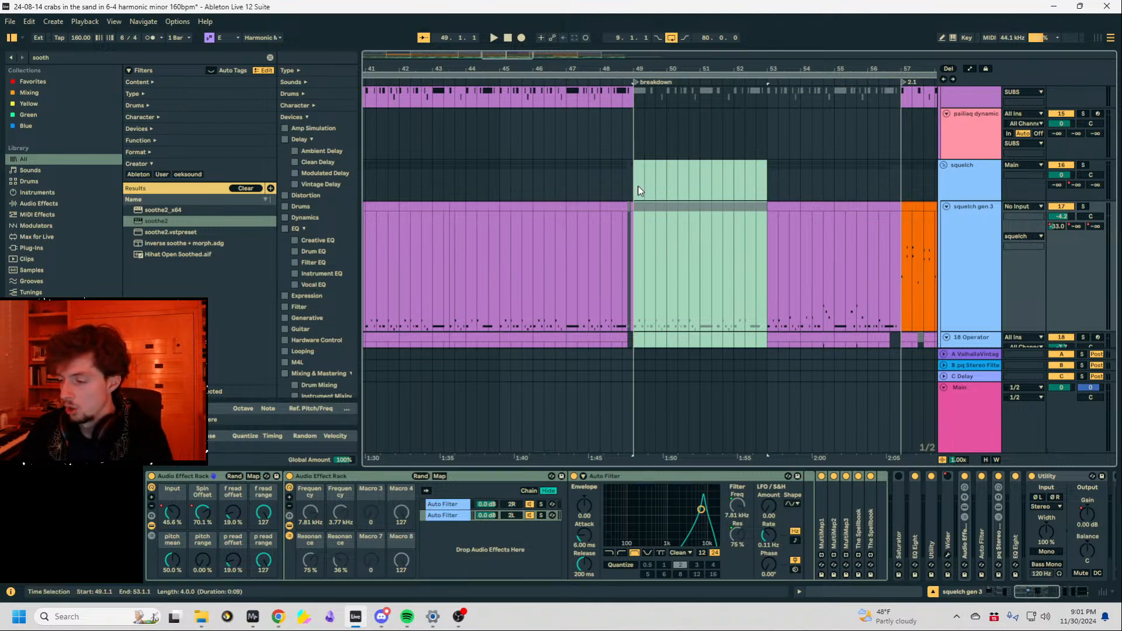
{"action": "left_click", "coordinate": [638, 190]}
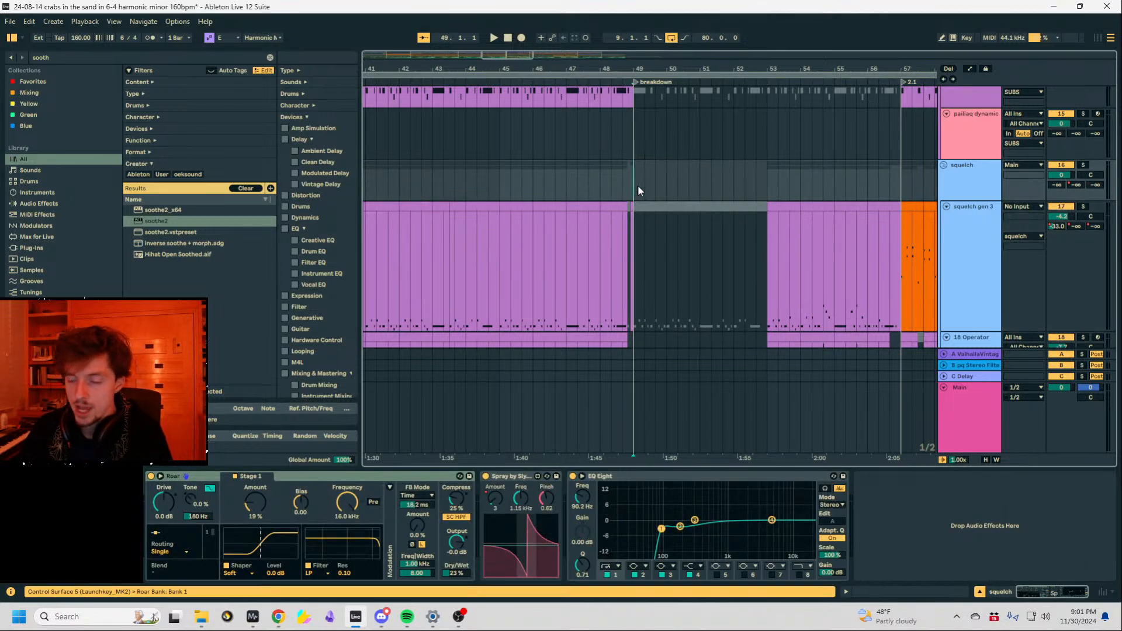
{"action": "left_click_drag", "start_coordinate": [624, 190], "coordinate": [891, 186]}
{"action": "left_click", "coordinate": [889, 183]}
{"action": "left_click", "coordinate": [601, 181]}
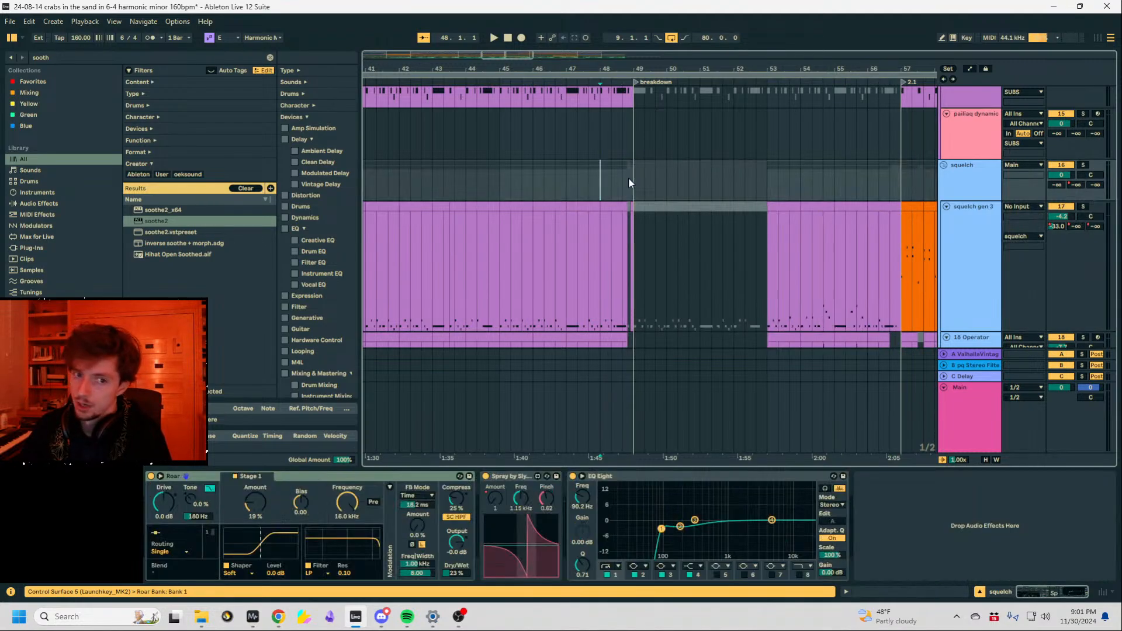
{"action": "left_click", "coordinate": [623, 177]}
{"action": "scroll", "coordinate": [517, 142], "scroll_direction": "right", "scroll_amount": 3}
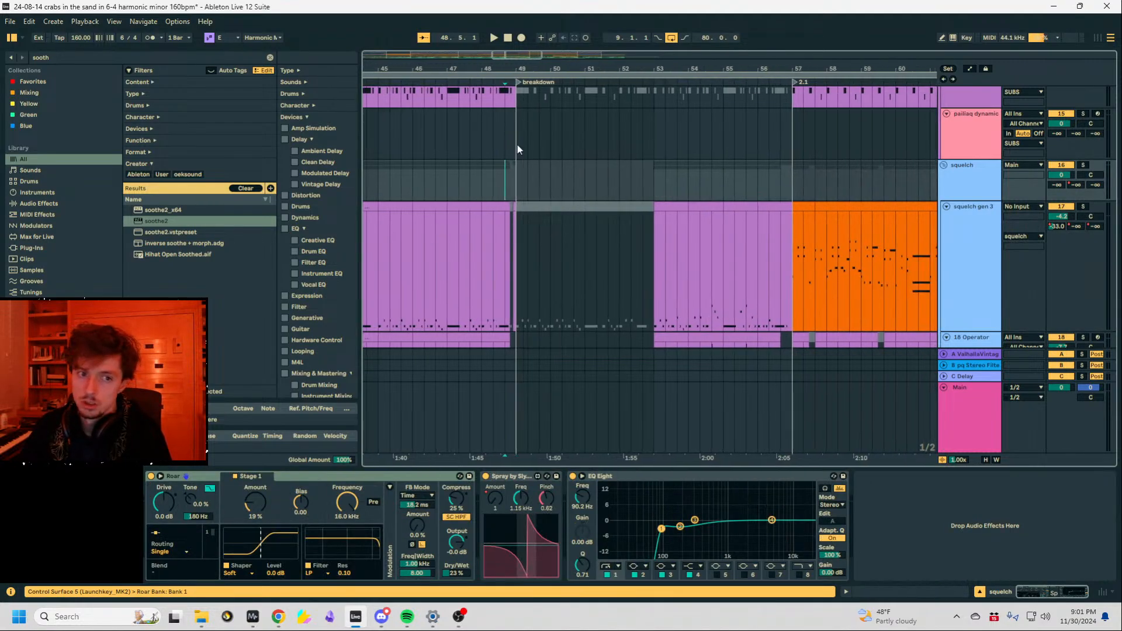
{"action": "left_click", "coordinate": [506, 187]}
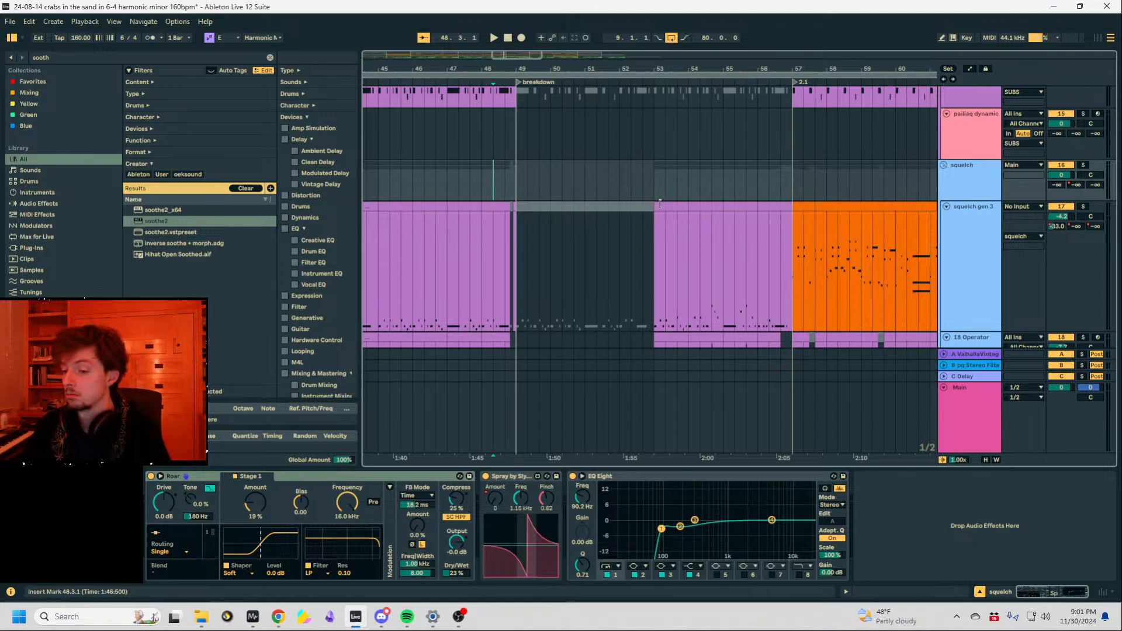
Play into the breakdown from bar 48.3 and bring up the chords/melody group's devices.
{"action": "key", "text": "space"}
{"action": "scroll", "coordinate": [665, 172], "scroll_direction": "down", "scroll_amount": 4}
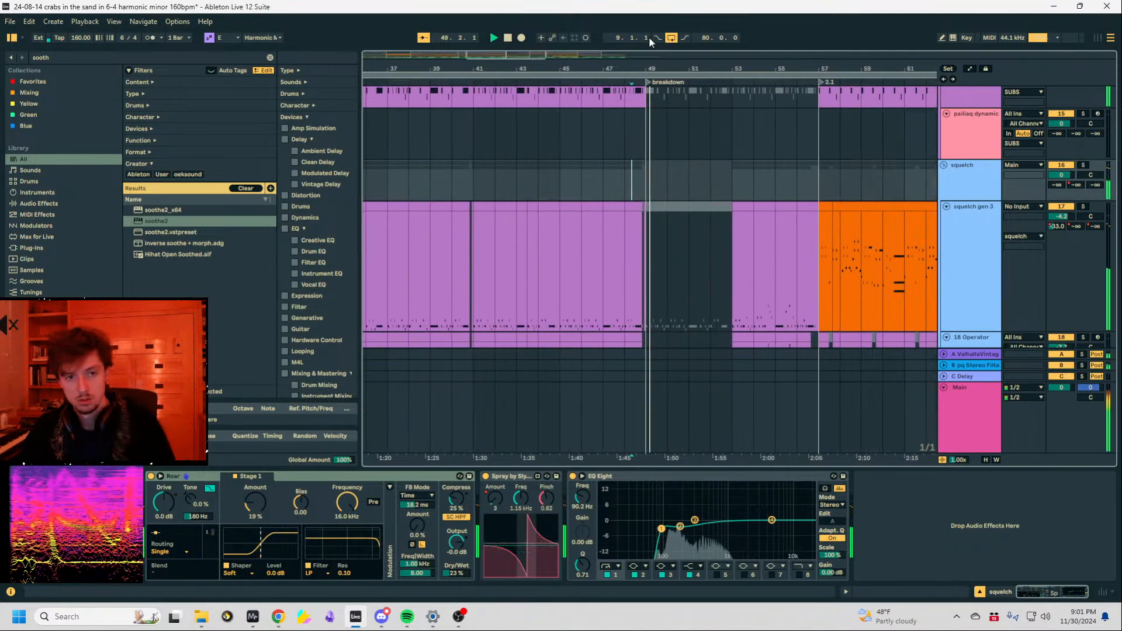
{"action": "scroll", "coordinate": [679, 219], "scroll_direction": "down", "scroll_amount": 5}
{"action": "scroll", "coordinate": [651, 208], "scroll_direction": "down", "scroll_amount": 6}
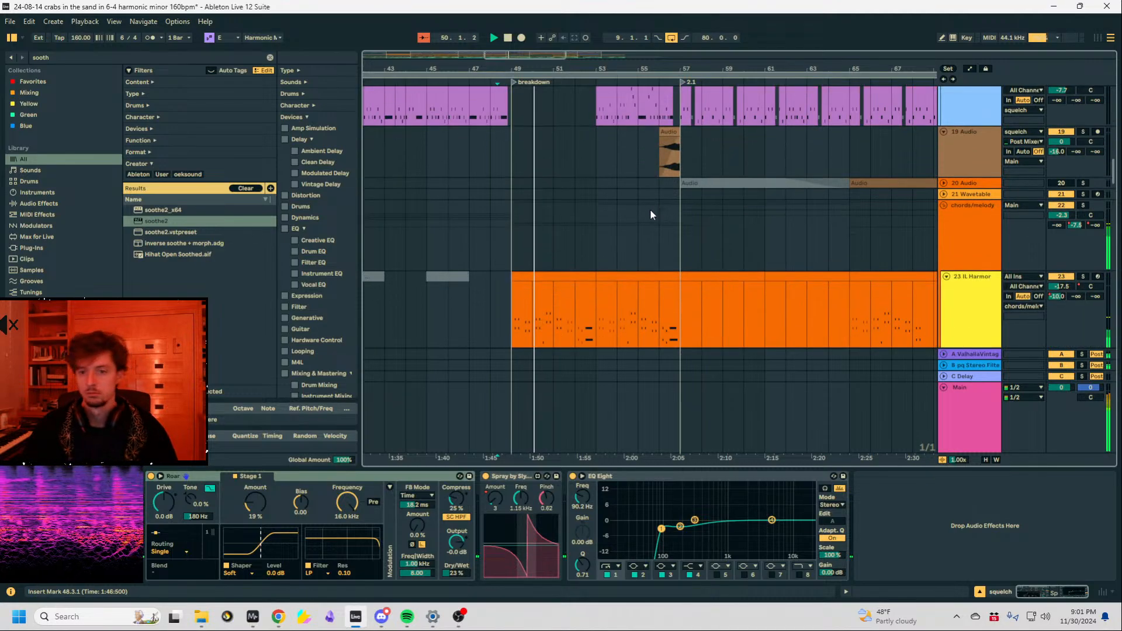
{"action": "left_click", "coordinate": [941, 185]}
{"action": "left_click", "coordinate": [958, 111]}
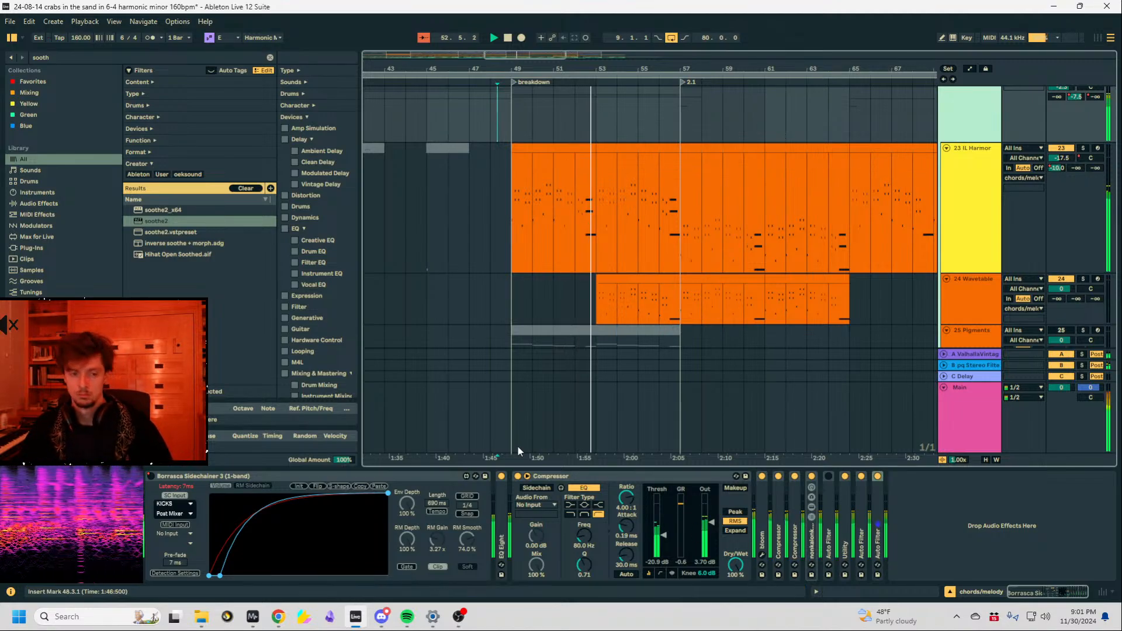
Lower the IL Harmor track's volume to -19.4 dB with its automation shown, and hide the automation again.
{"action": "left_click", "coordinate": [988, 198]}
{"action": "key", "text": "a"}
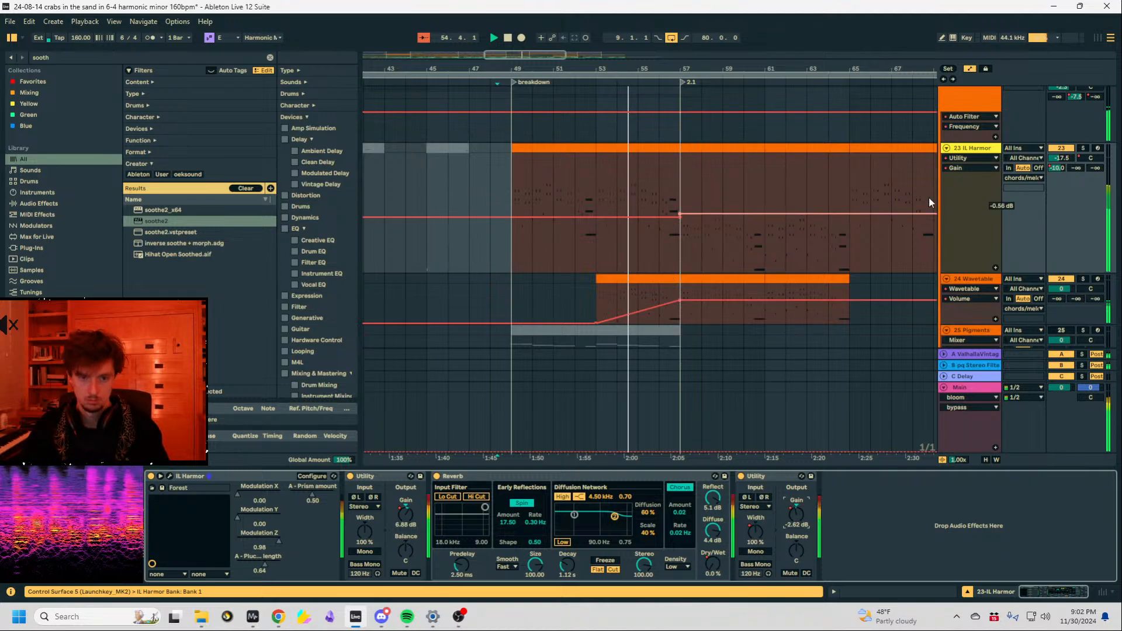
{"action": "left_click_drag", "start_coordinate": [1063, 158], "coordinate": [1062, 162]}
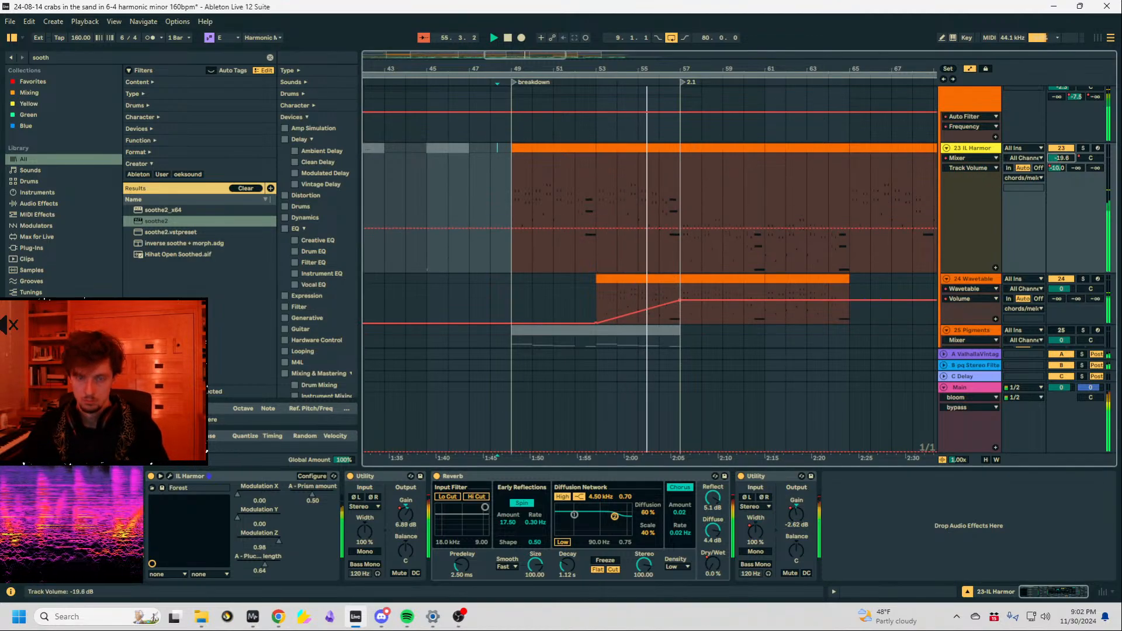
{"action": "left_click_drag", "start_coordinate": [724, 70], "coordinate": [719, 35]}
{"action": "left_click_drag", "start_coordinate": [614, 69], "coordinate": [607, 65]}
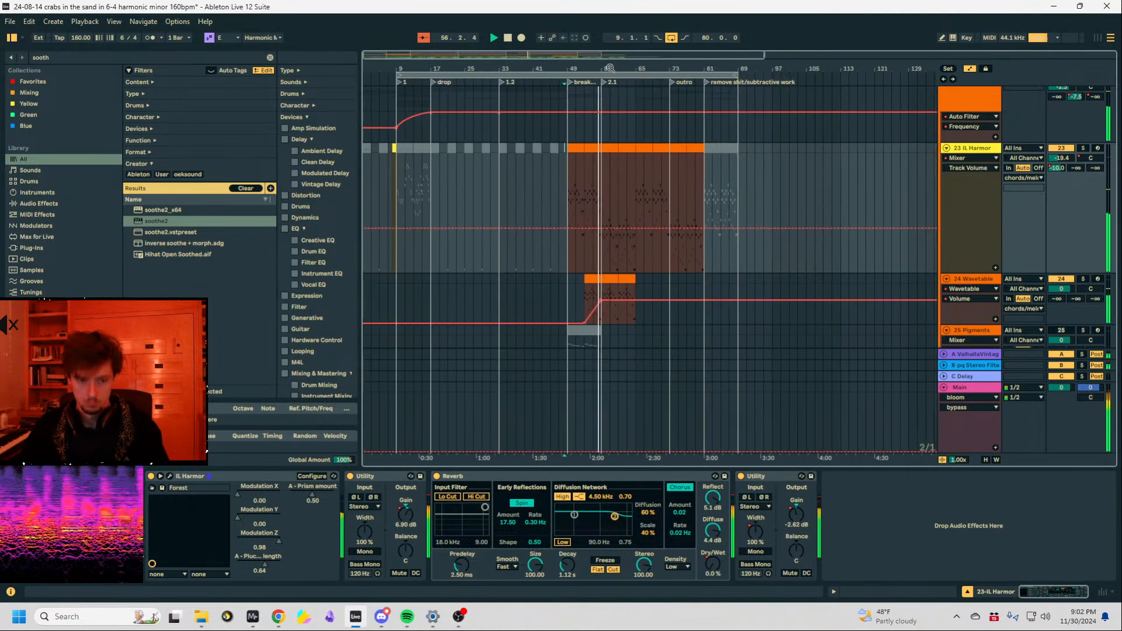
{"action": "key", "text": "a"}
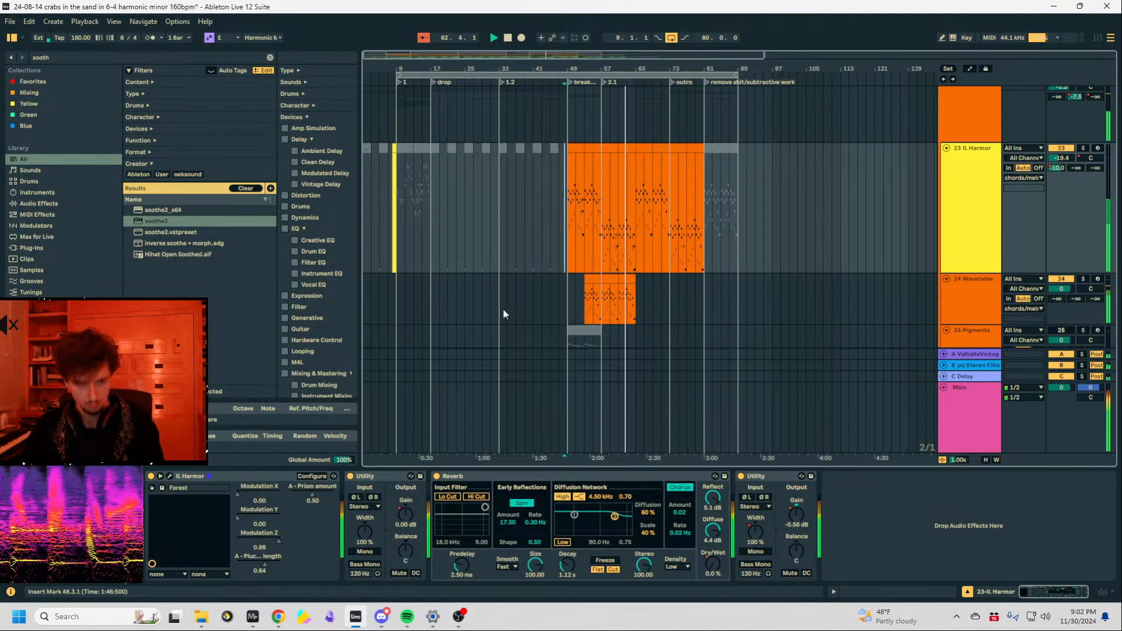
Examine the IL Harmor clips around bars 61 to 65 of section 2.1 while the track plays.
{"action": "left_click", "coordinate": [622, 76]}
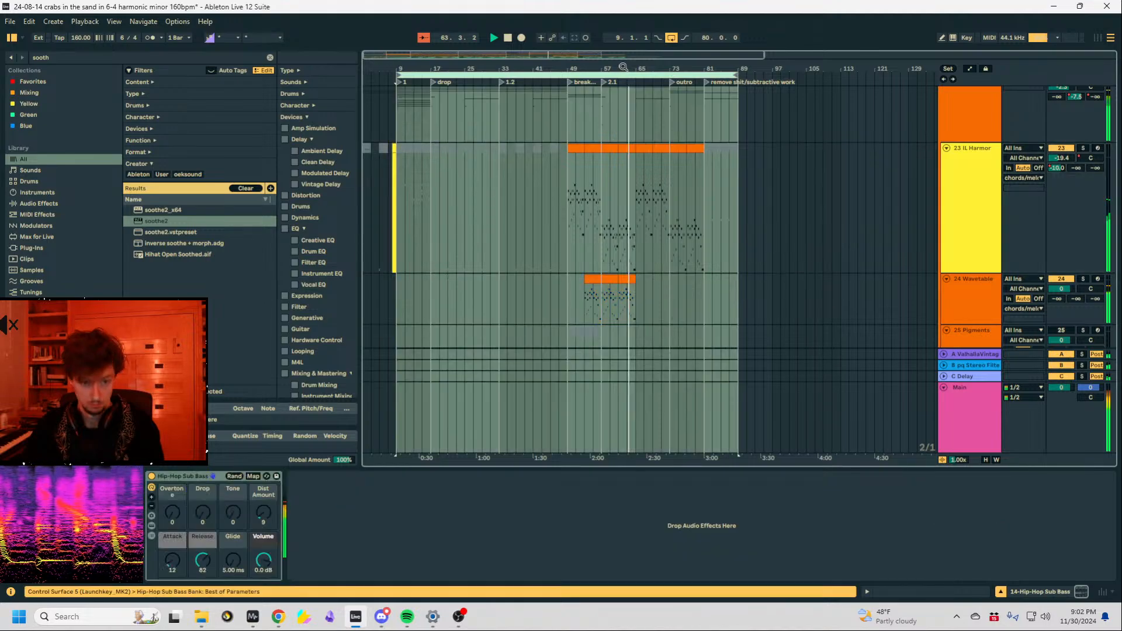
{"action": "left_click_drag", "start_coordinate": [623, 67], "coordinate": [608, 175]}
{"action": "left_click", "coordinate": [600, 220]}
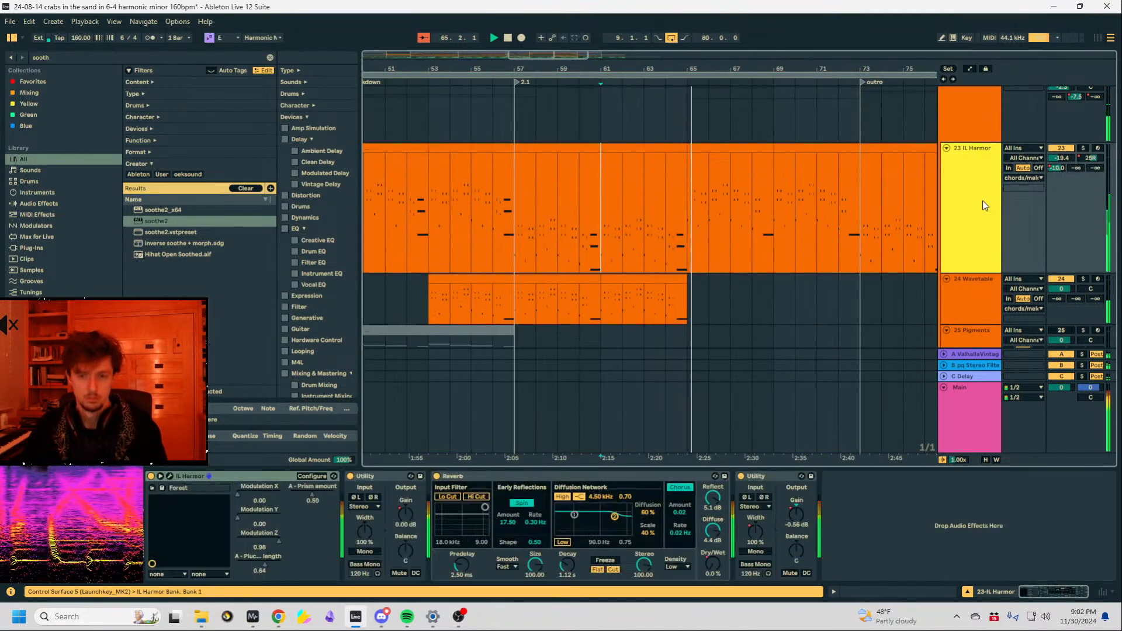
{"action": "left_click", "coordinate": [687, 203]}
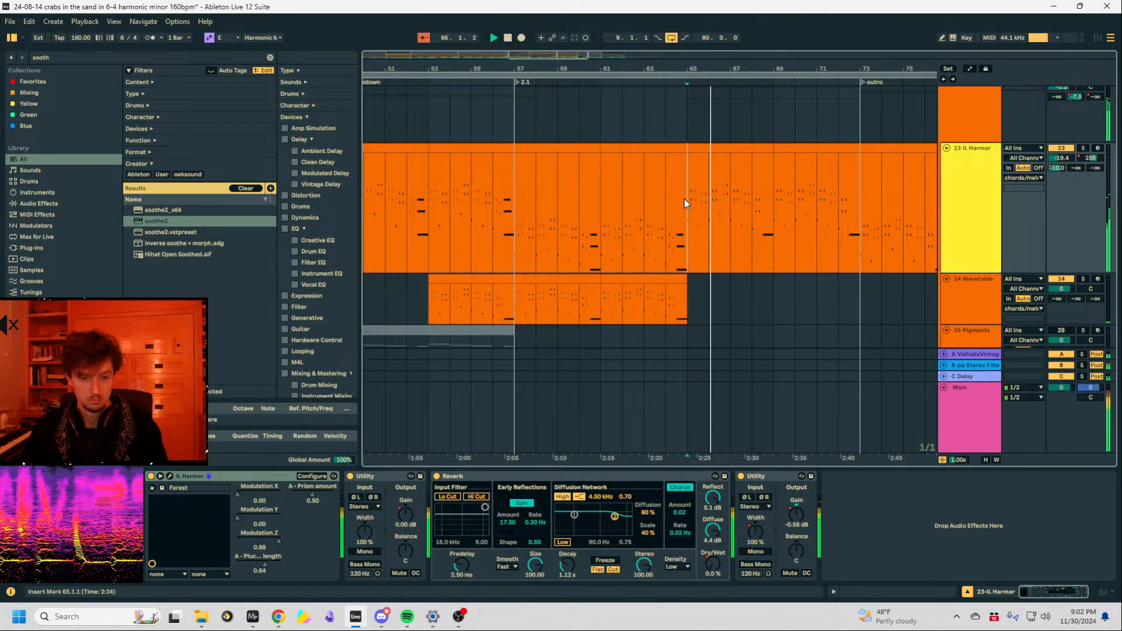
{"action": "left_click", "coordinate": [671, 217]}
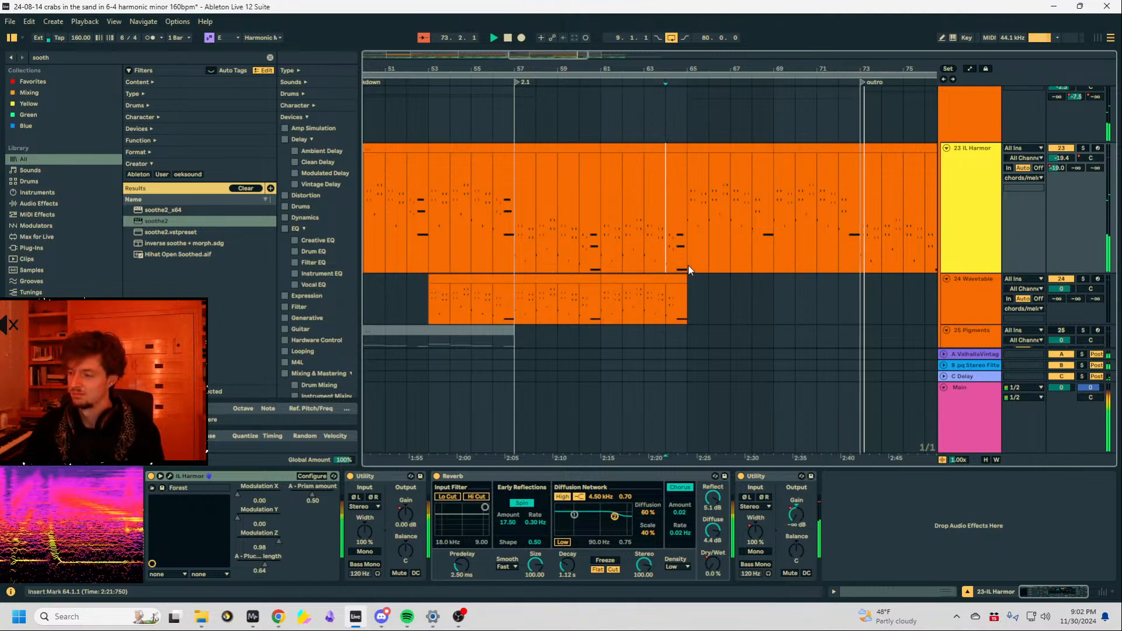
{"action": "left_click", "coordinate": [615, 259]}
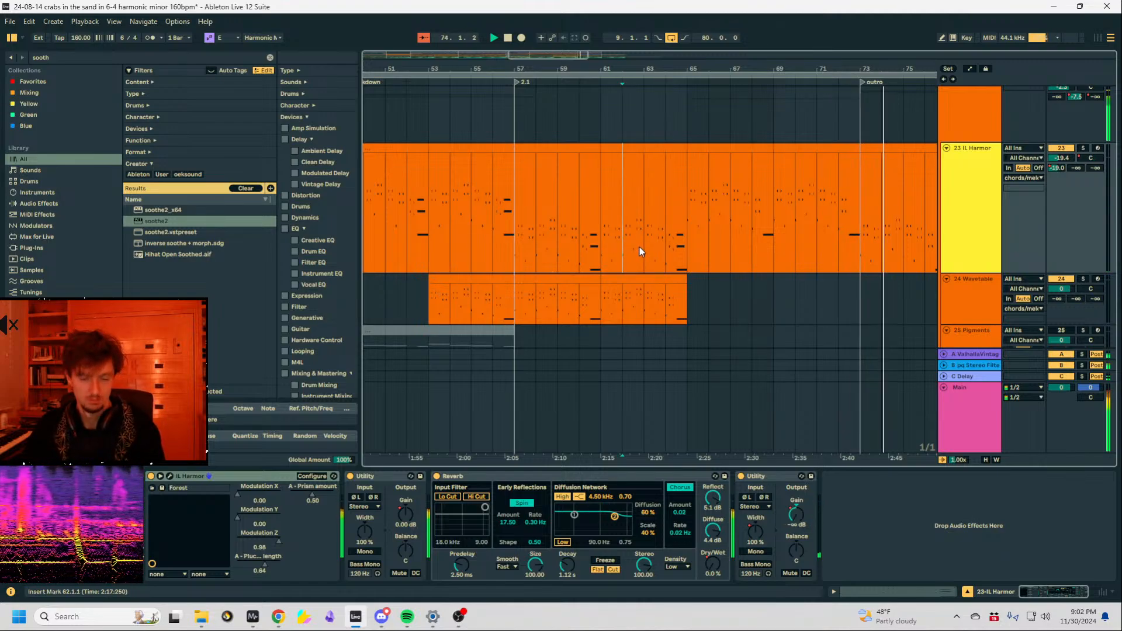
Stop playback around section 2.1 and save the Live set.
{"action": "key", "text": "space"}
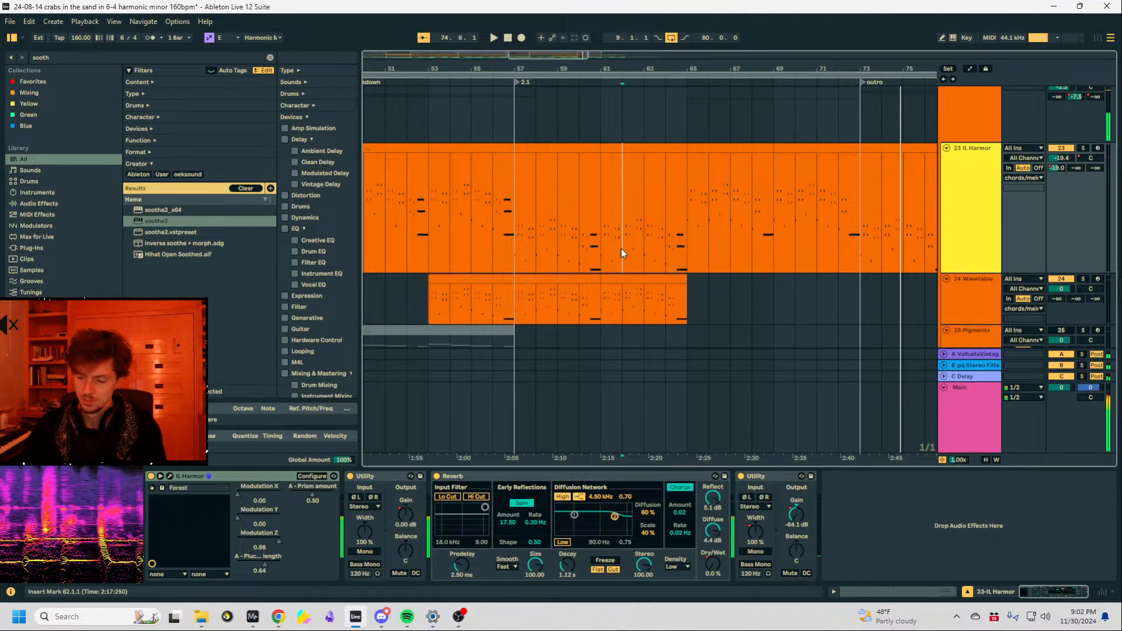
{"action": "key", "text": "plus"}
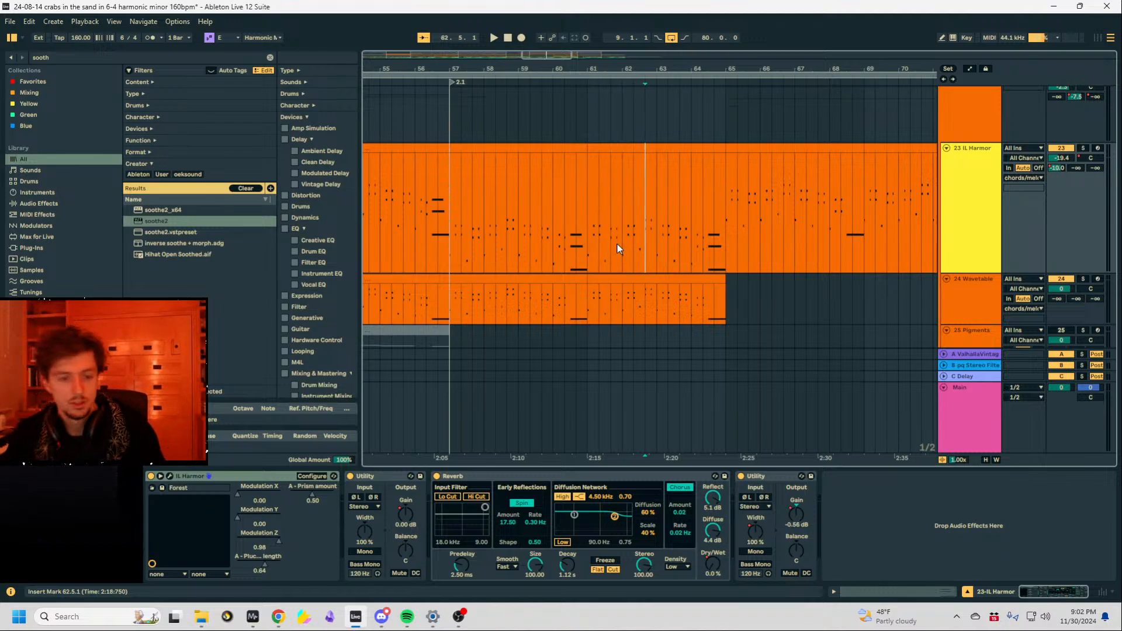
{"action": "key", "text": "ctrl+s"}
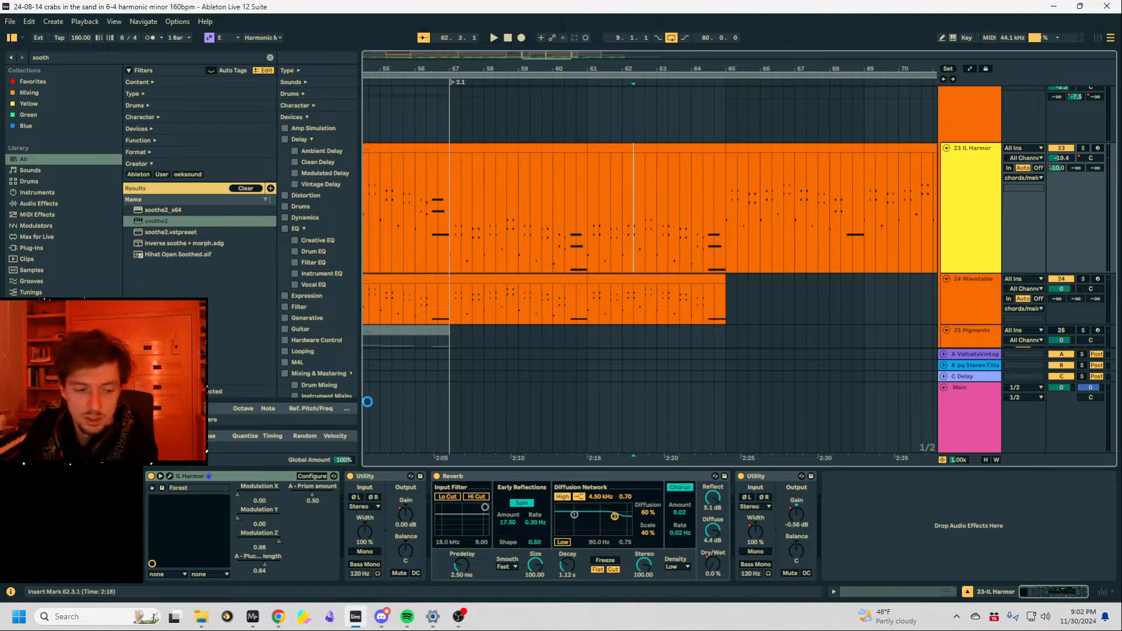
Switch to YouTube in Chrome and look through the search results for bart hopkin marimba.
{"action": "left_click", "coordinate": [283, 626]}
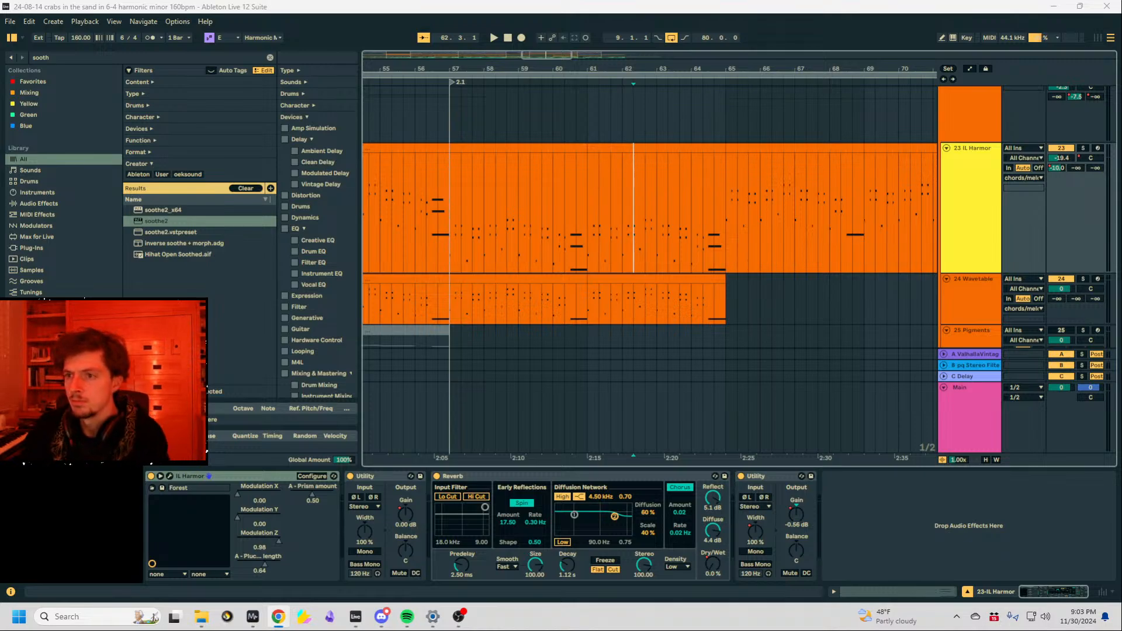
{"action": "key", "text": "alt+Tab"}
{"action": "scroll", "coordinate": [720, 245], "scroll_direction": "down", "scroll_amount": 4}
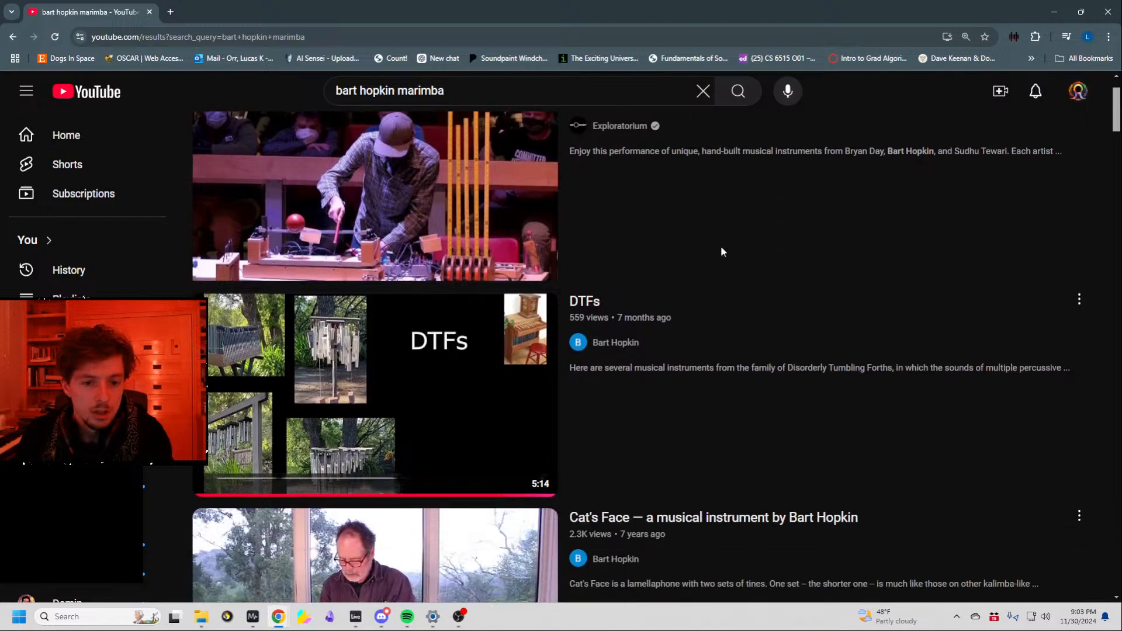
{"action": "scroll", "coordinate": [690, 270], "scroll_direction": "down", "scroll_amount": 12}
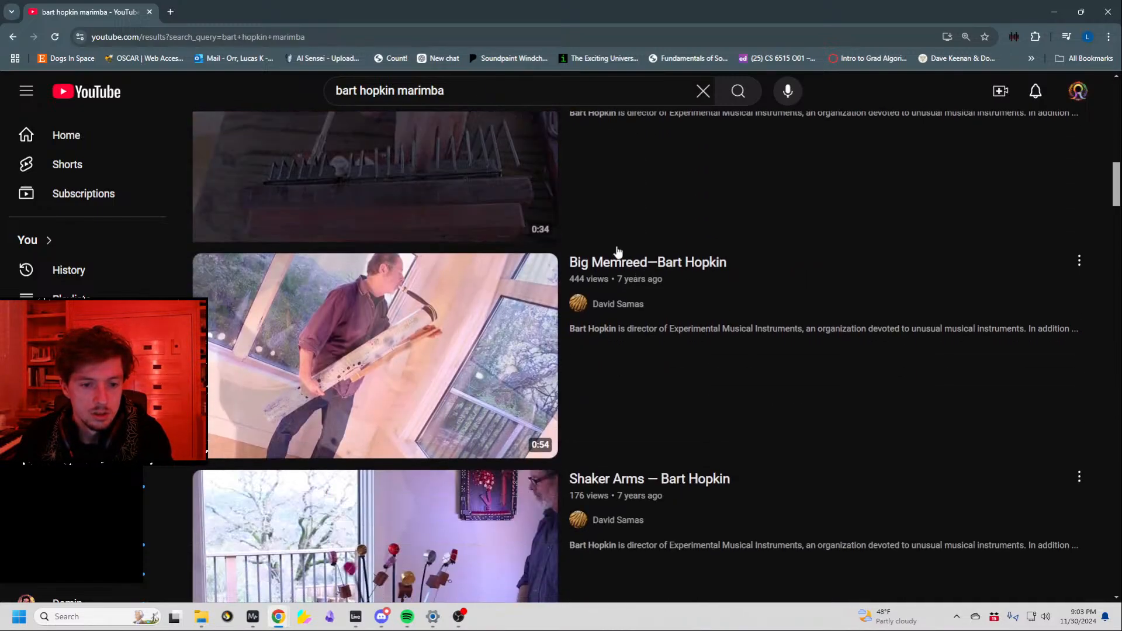
Extend the YouTube search to "bart hopkin marimba driftwood".
{"action": "left_click", "coordinate": [496, 93]}
{"action": "type", "text": "driftwood"}
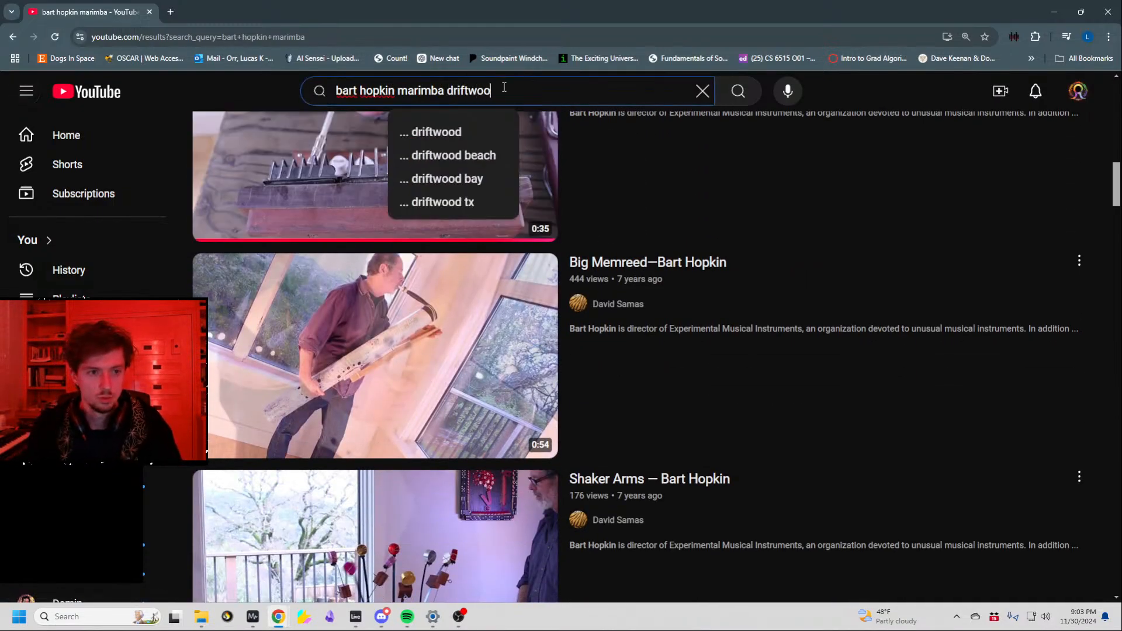
{"action": "key", "text": "Return"}
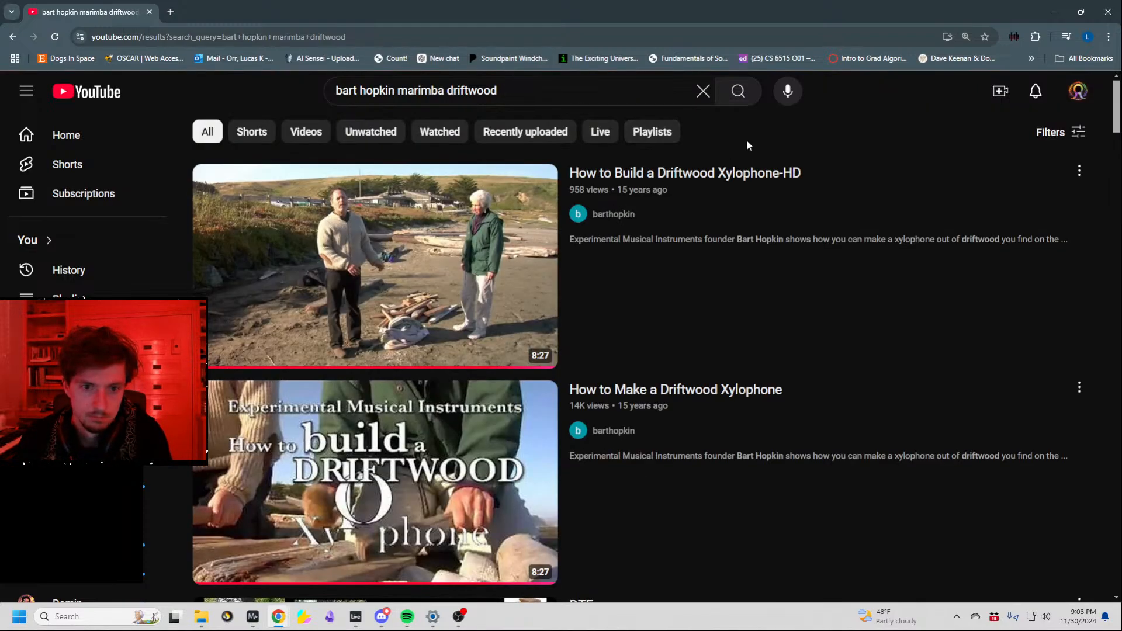
Play the video "How to Build a Driftwood Xylophone-HD" with sound, skipping to the part at about 5:30.
{"action": "left_click", "coordinate": [744, 173]}
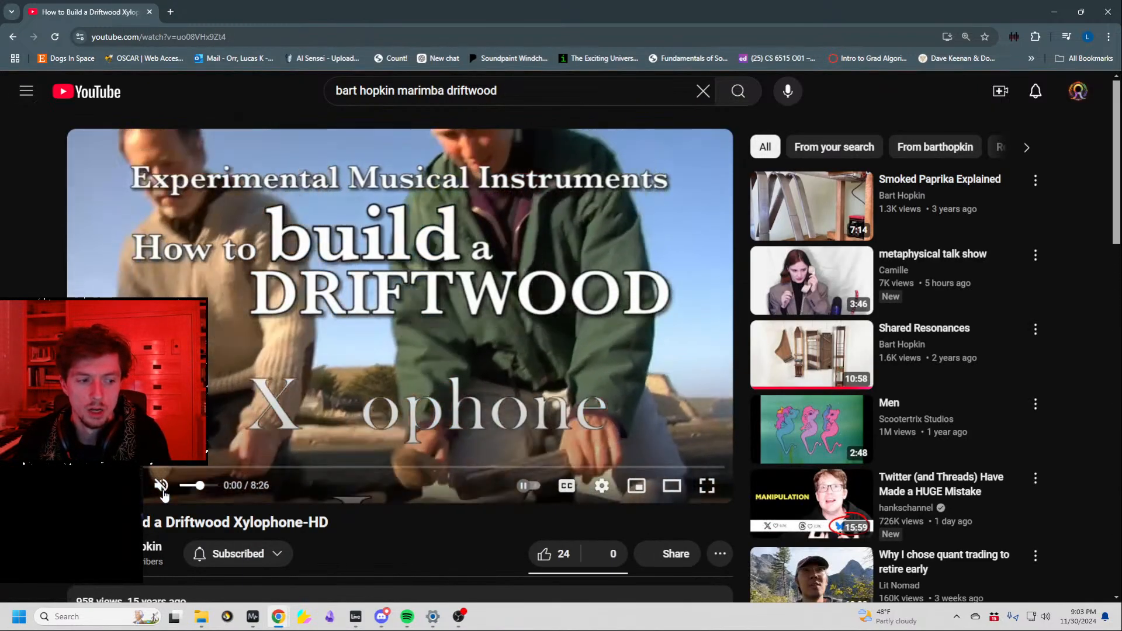
{"action": "left_click", "coordinate": [162, 493]}
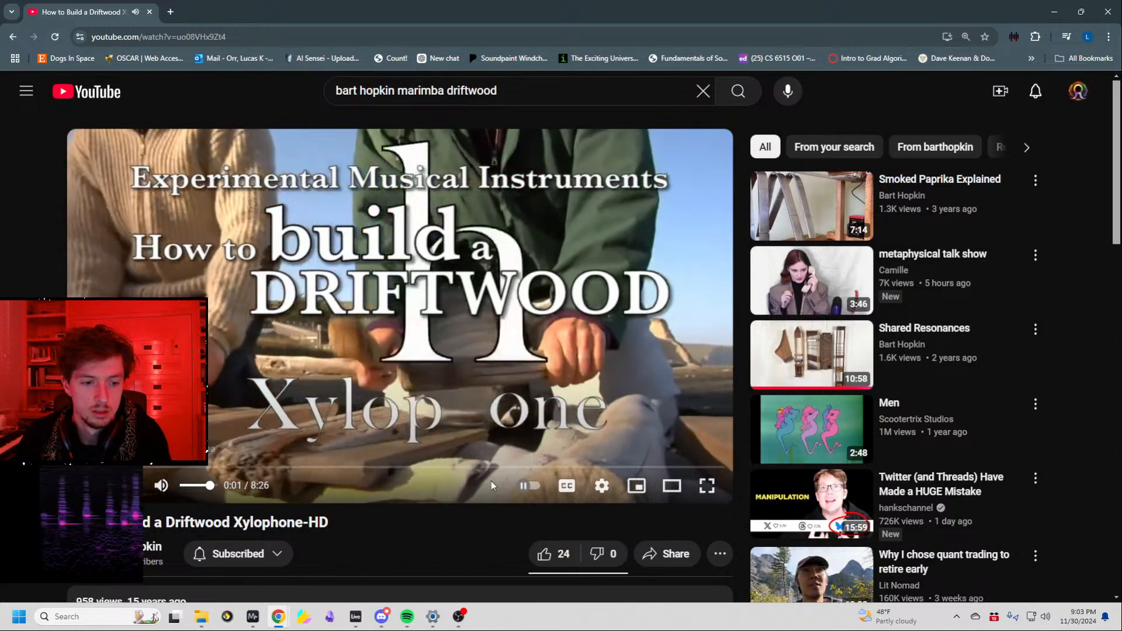
{"action": "left_click", "coordinate": [550, 466]}
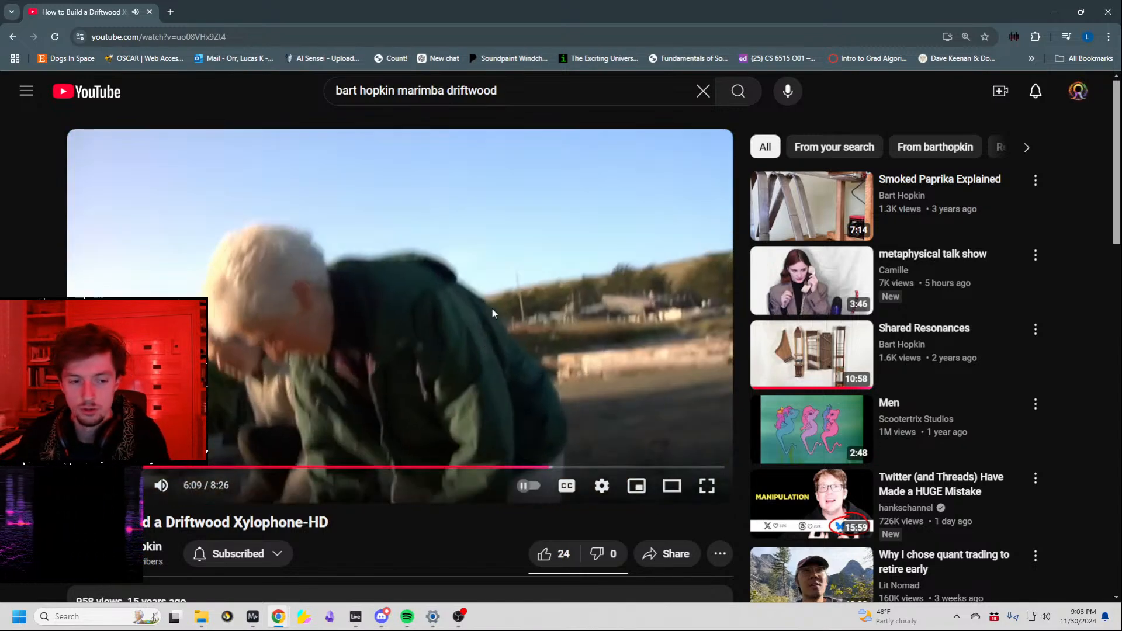
{"action": "scroll", "coordinate": [508, 396], "scroll_direction": "down", "scroll_amount": 1}
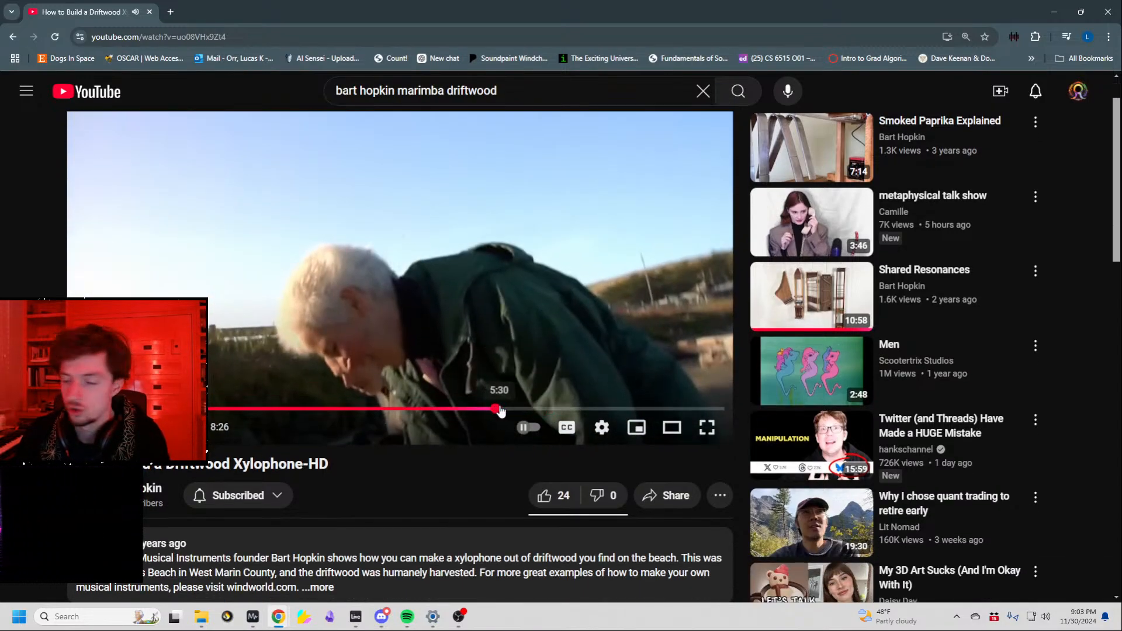
{"action": "left_click", "coordinate": [497, 408]}
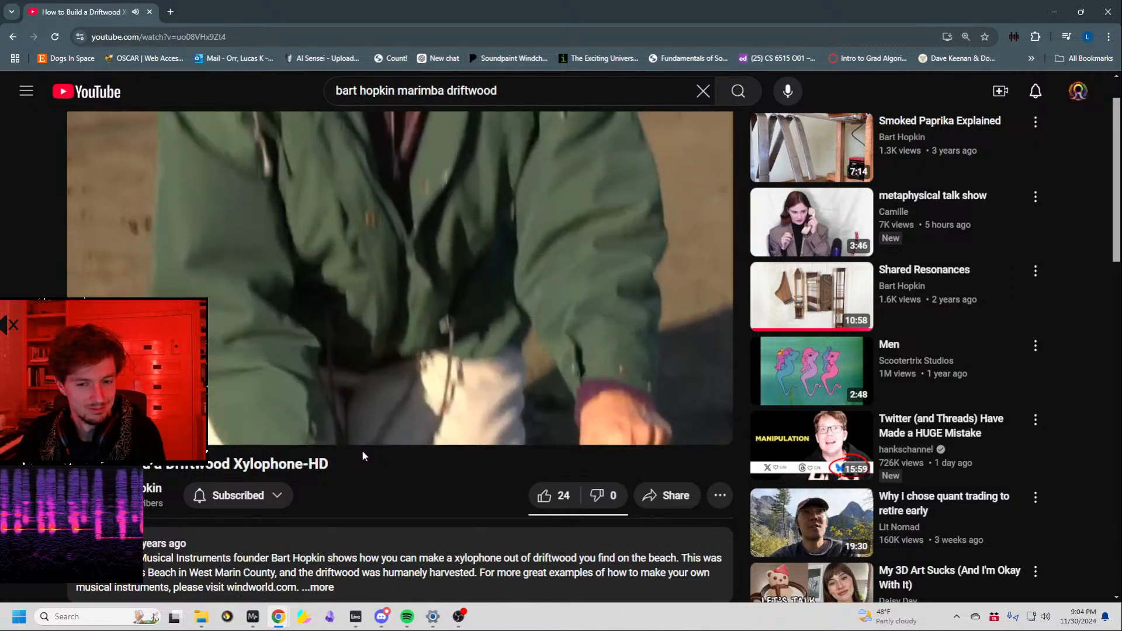
Move the browser window off this screen to return to the Ableton Live arrangement.
{"action": "scroll", "coordinate": [362, 452], "scroll_direction": "up", "scroll_amount": 1}
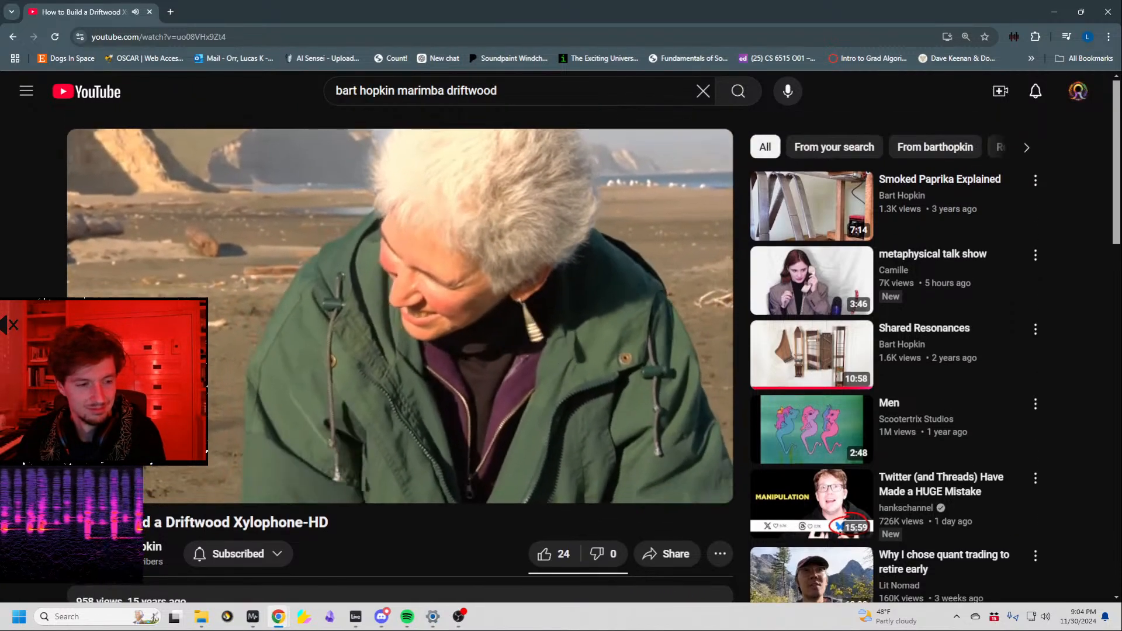
{"action": "right_click", "coordinate": [473, 106]}
{"action": "left_click", "coordinate": [439, 11]}
{"action": "left_click_drag", "start_coordinate": [427, 16], "coordinate": [1121, 146]}
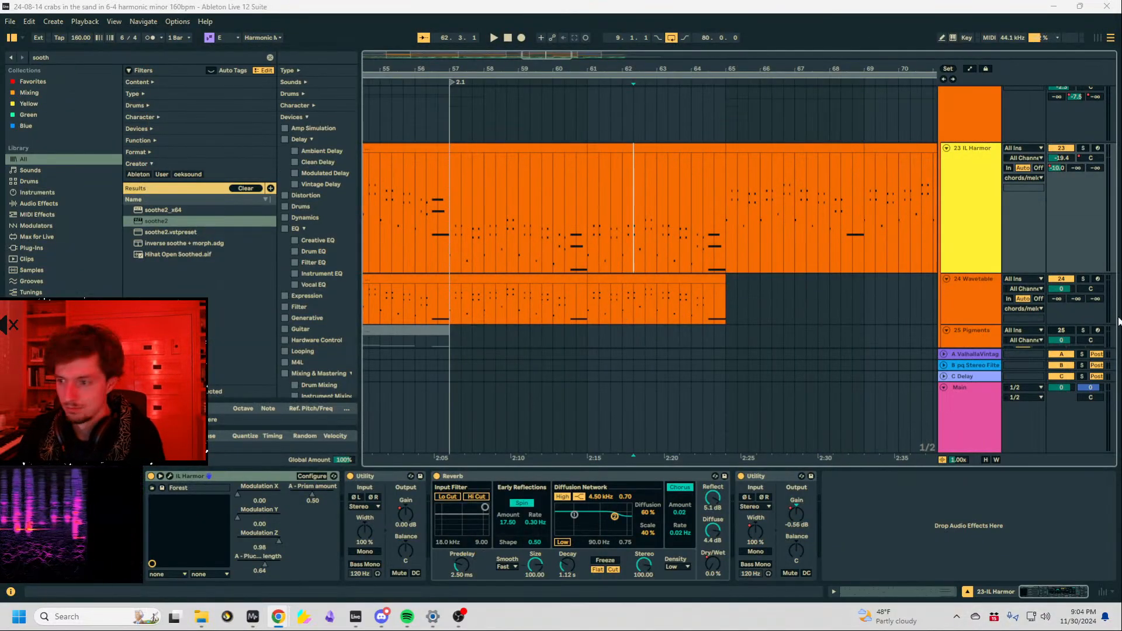
Examine the Wavetable and IL Harmor tracks around the breakdown and the start of section 2.1.
{"action": "left_click", "coordinate": [750, 301]}
{"action": "left_click_drag", "start_coordinate": [504, 62], "coordinate": [741, 18]}
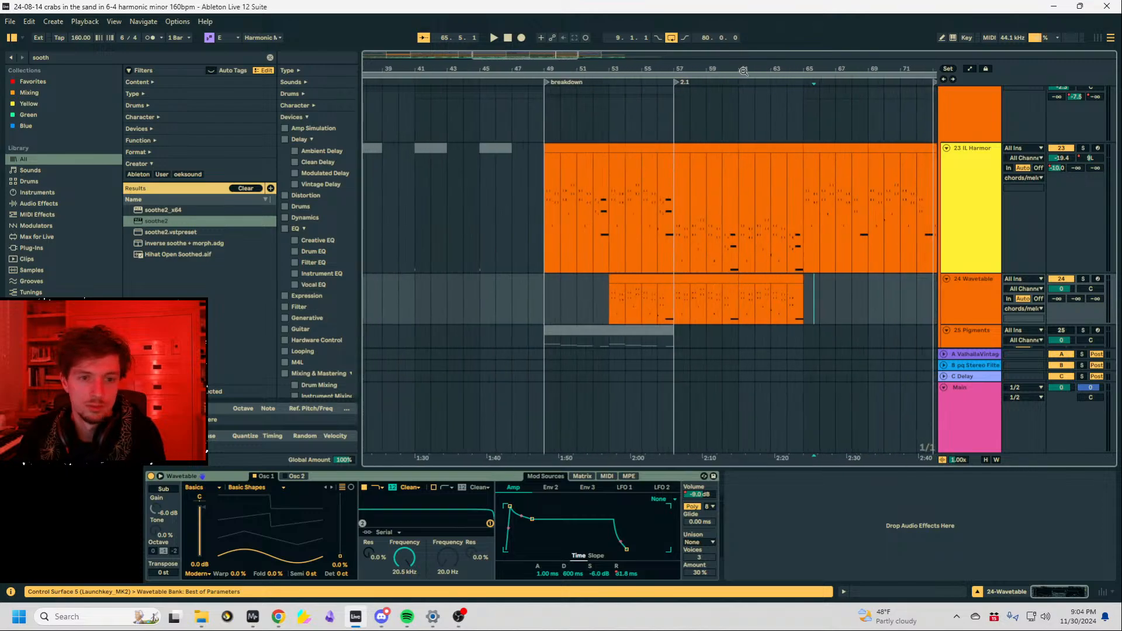
{"action": "left_click", "coordinate": [542, 237]}
{"action": "left_click_drag", "start_coordinate": [506, 72], "coordinate": [505, 72]}
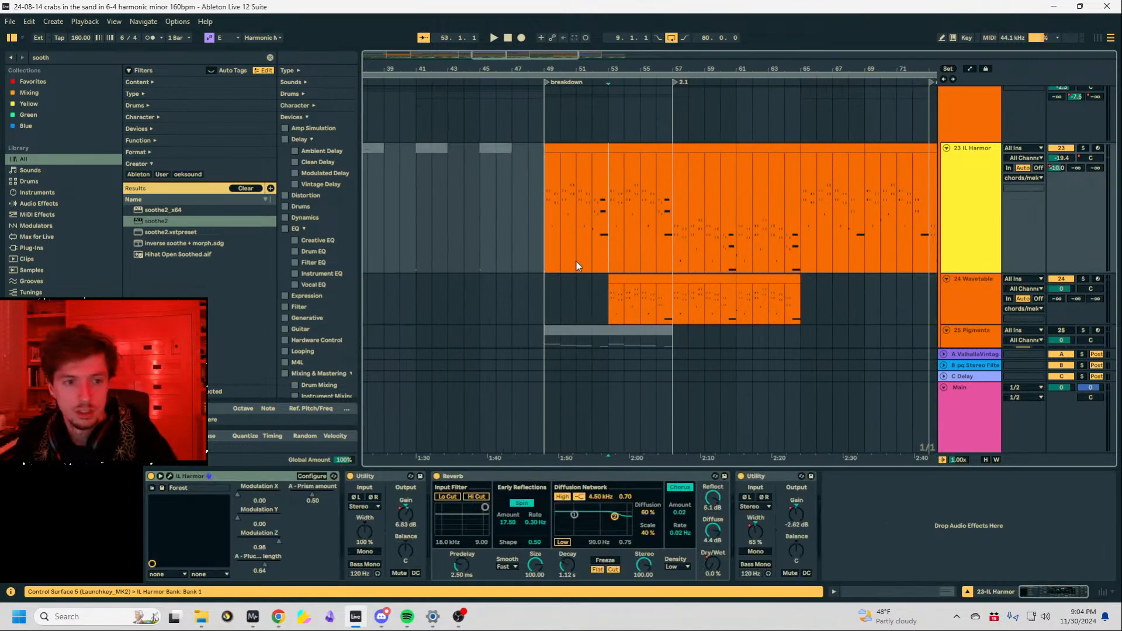
{"action": "left_click", "coordinate": [523, 250]}
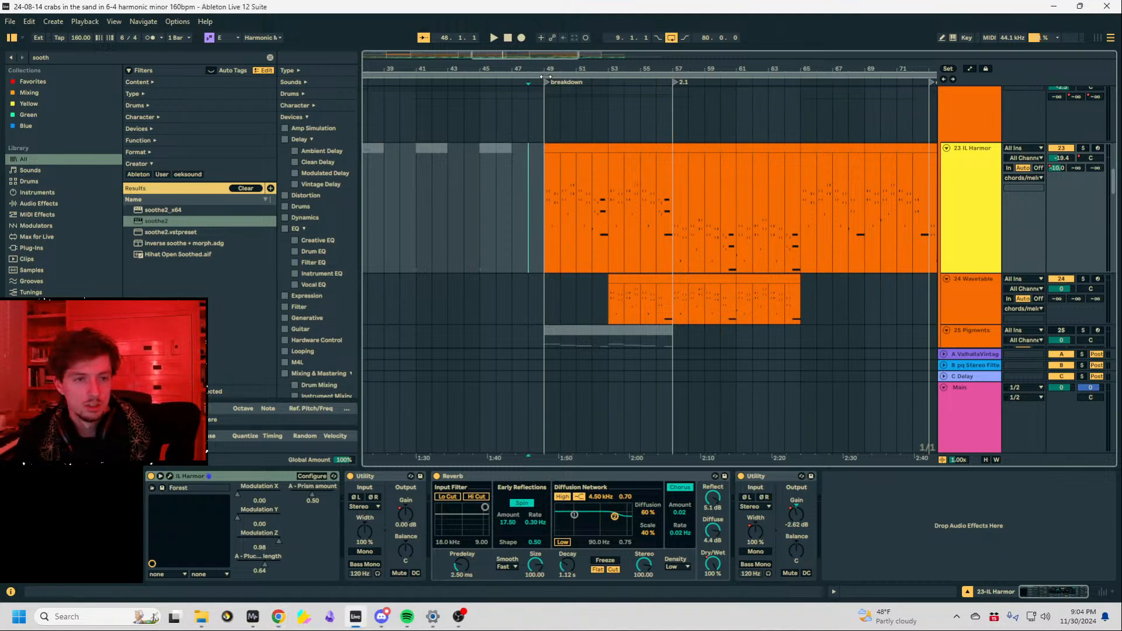
{"action": "left_click_drag", "start_coordinate": [545, 77], "coordinate": [687, 65]}
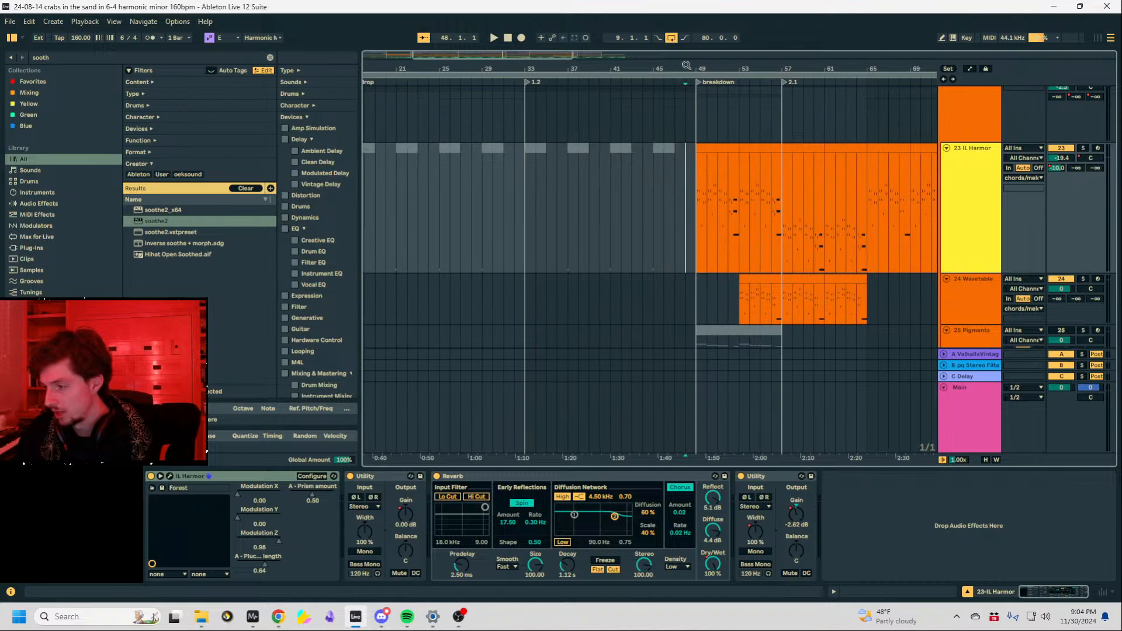
Examine the IL Harmor track's deactivated clips between the drop at bar 17 and the breakdown at bar 49.
{"action": "left_click", "coordinate": [573, 195]}
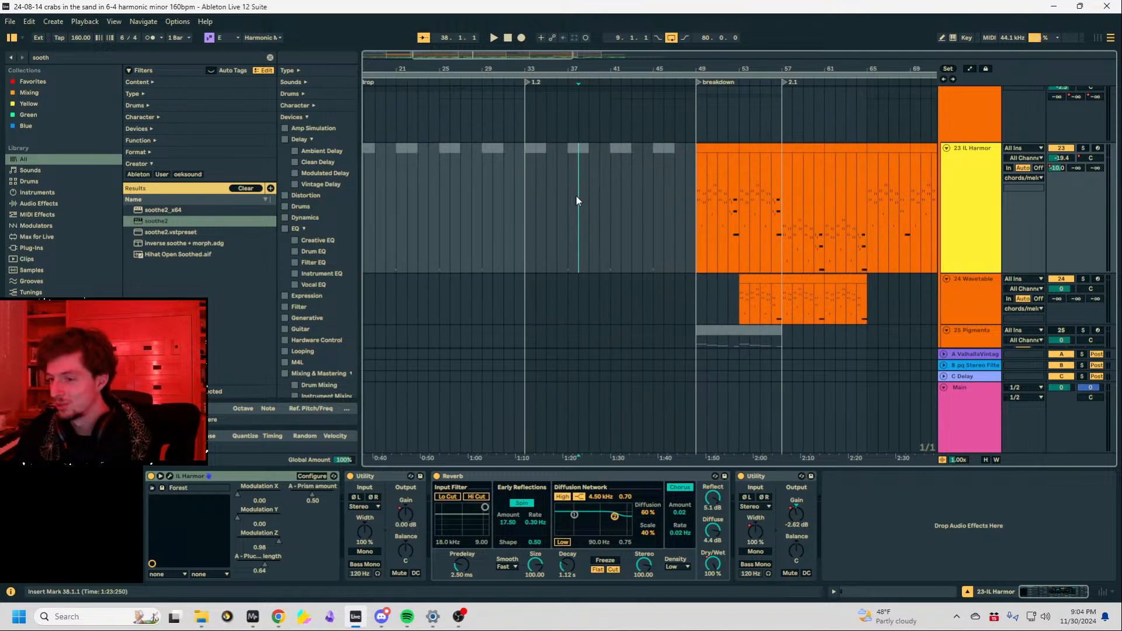
{"action": "left_click", "coordinate": [601, 196]}
{"action": "left_click", "coordinate": [516, 196]}
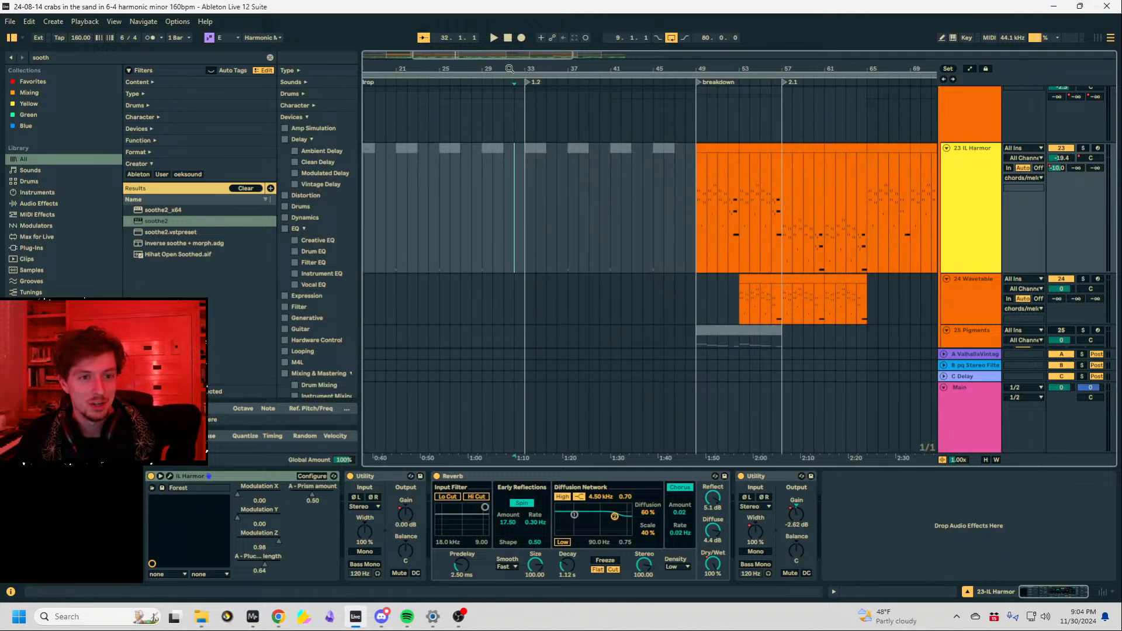
{"action": "left_click_drag", "start_coordinate": [510, 69], "coordinate": [667, 68]}
{"action": "left_click", "coordinate": [516, 197]}
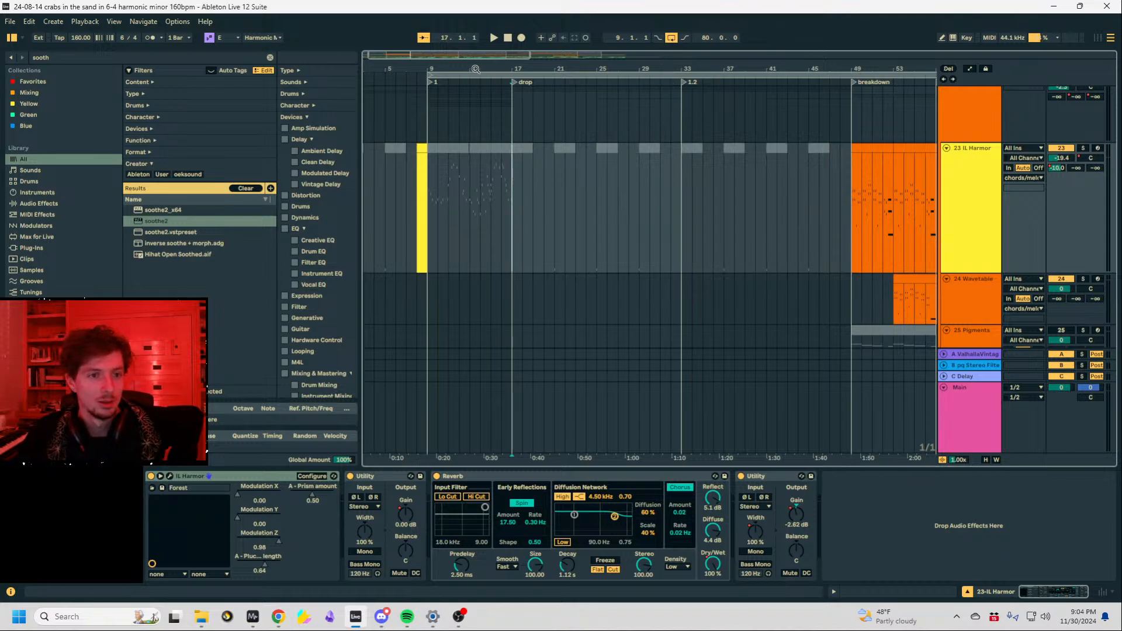
{"action": "left_click_drag", "start_coordinate": [555, 69], "coordinate": [515, 69]}
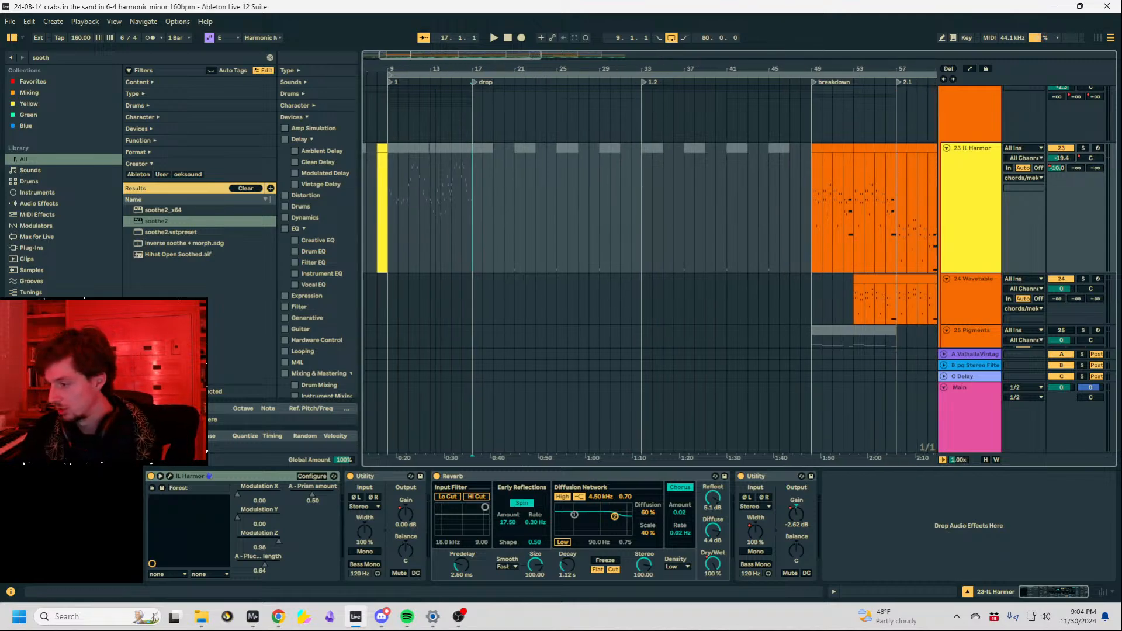
Examine the IL Harmor notes in section 1, from bar 9 to the drop at bar 17.
{"action": "left_click", "coordinate": [462, 216]}
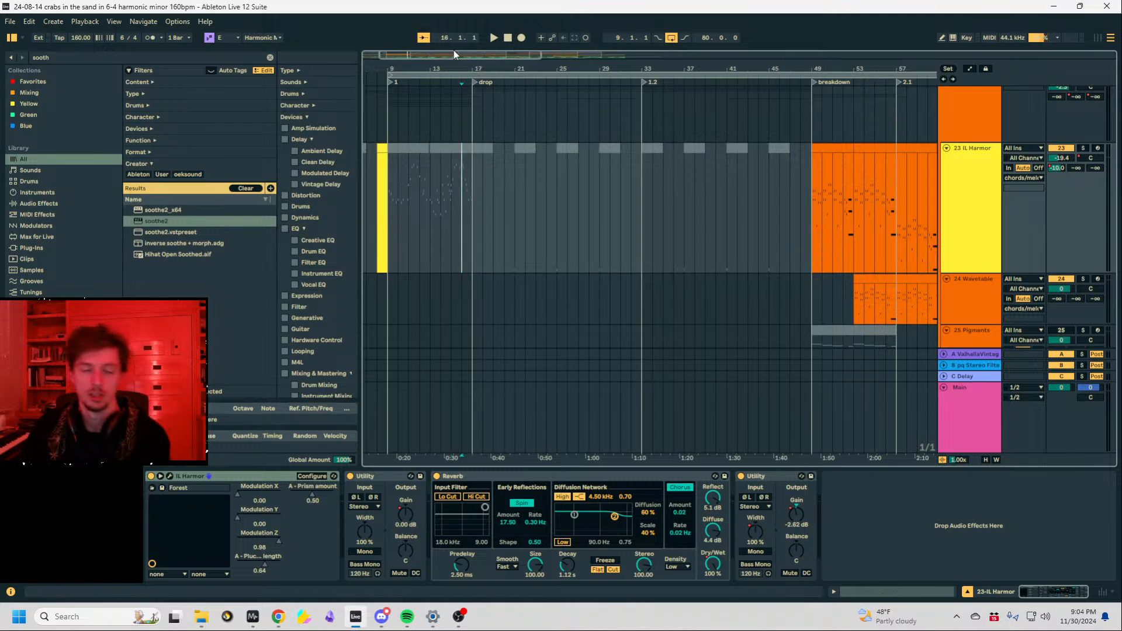
{"action": "mouse_move", "coordinate": [464, 71]}
{"action": "left_mouse_down"}
{"action": "mouse_move", "coordinate": [475, 103]}
{"action": "mouse_move", "coordinate": [601, 105]}
{"action": "left_mouse_up"}
{"action": "left_click", "coordinate": [550, 194]}
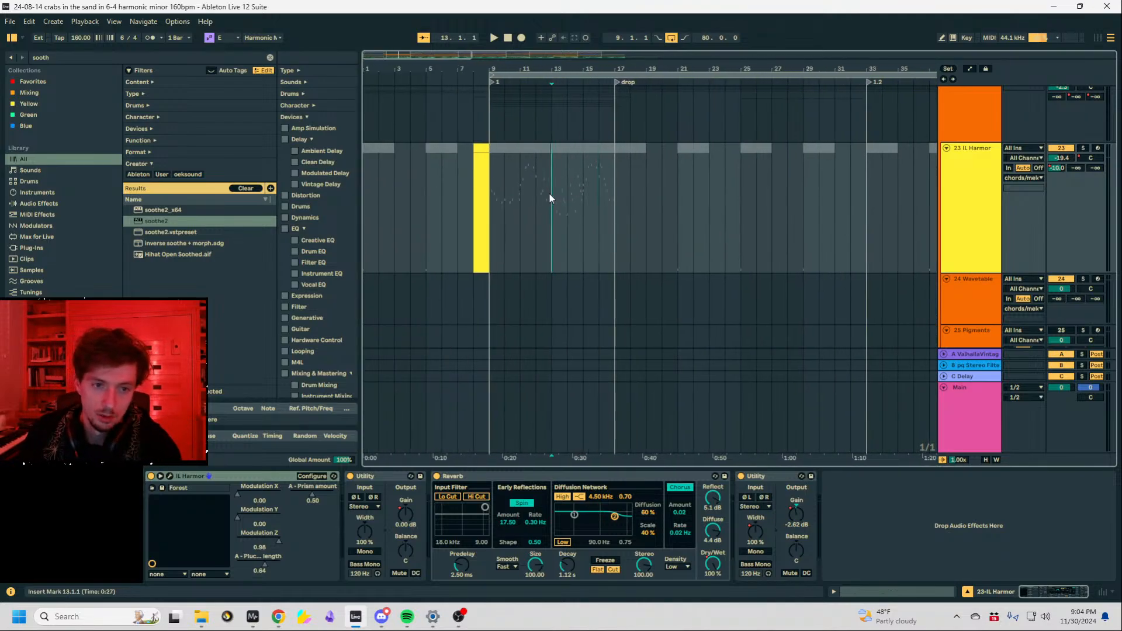
{"action": "left_click", "coordinate": [518, 200]}
{"action": "left_click", "coordinate": [547, 248]}
{"action": "left_click", "coordinate": [584, 238]}
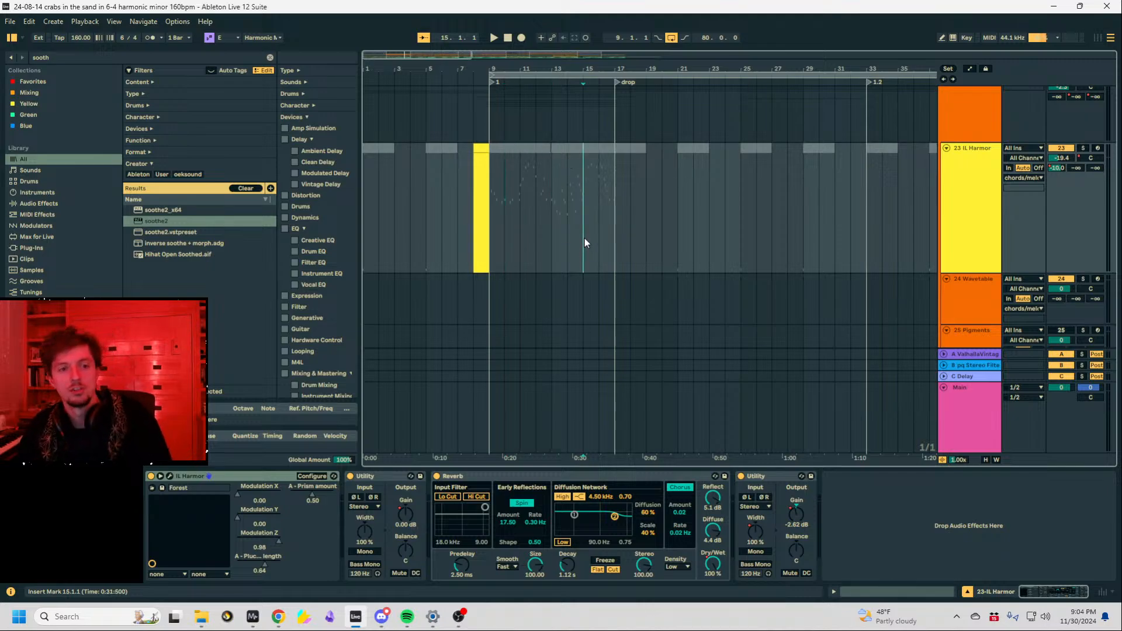
{"action": "left_click", "coordinate": [601, 234]}
{"action": "left_click", "coordinate": [579, 231]}
{"action": "mouse_move", "coordinate": [578, 69]}
{"action": "left_mouse_down"}
{"action": "mouse_move", "coordinate": [577, 14]}
{"action": "mouse_move", "coordinate": [578, 69]}
{"action": "left_mouse_up"}
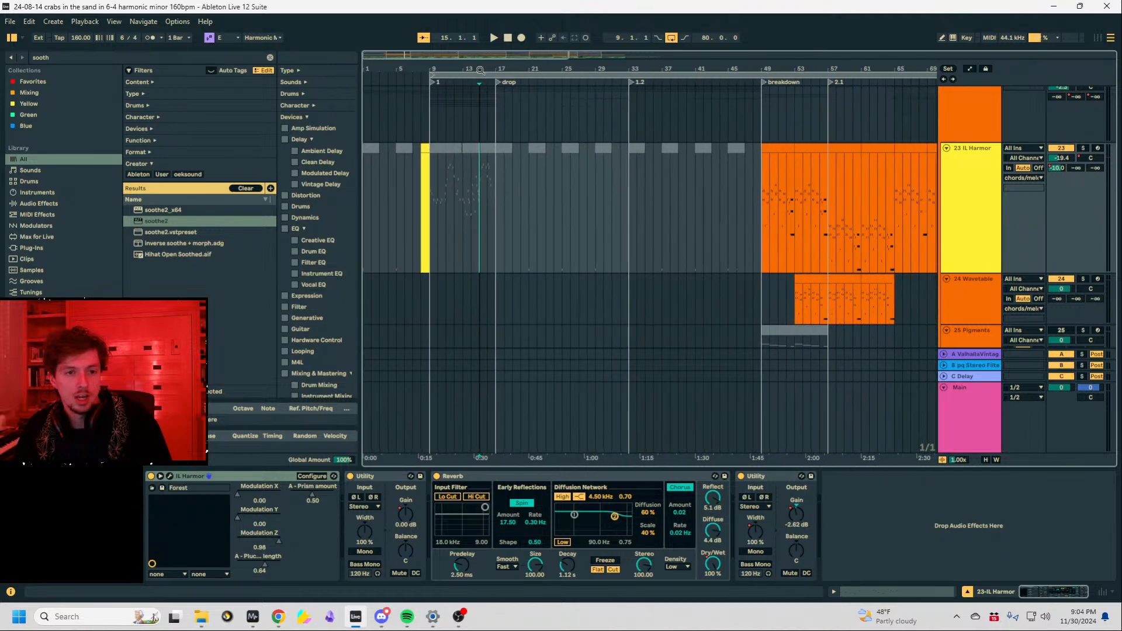
{"action": "left_click", "coordinate": [554, 224]}
{"action": "left_click", "coordinate": [503, 220]}
{"action": "left_click", "coordinate": [545, 227]}
{"action": "left_click", "coordinate": [486, 202]}
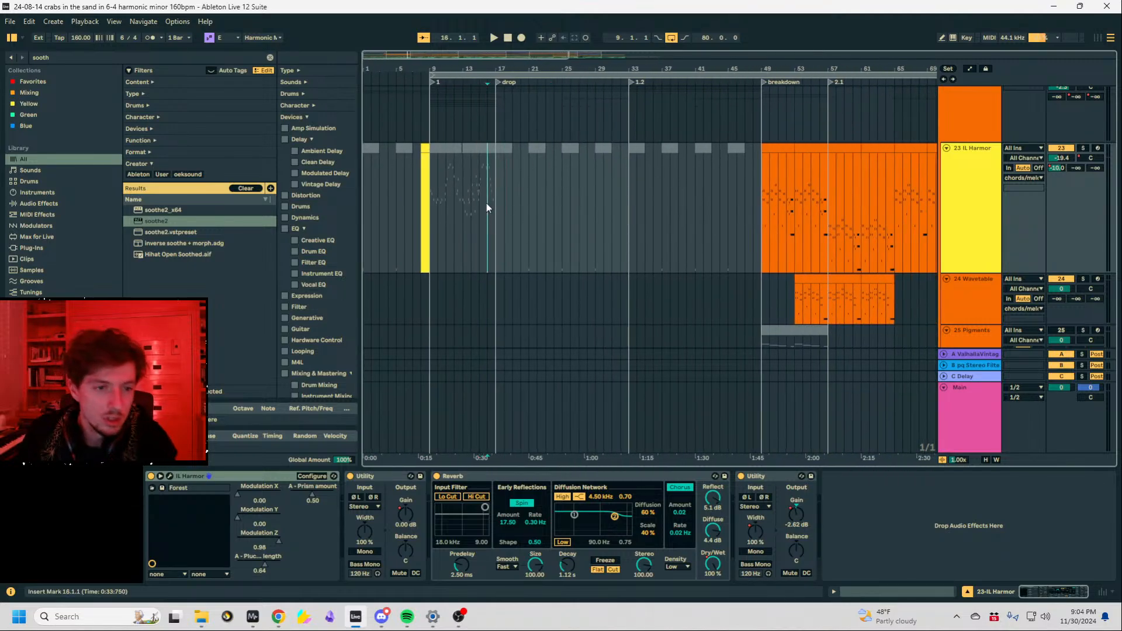
{"action": "left_click", "coordinate": [464, 204]}
Create a new Live Set from the default template.
{"action": "left_click", "coordinate": [10, 21]}
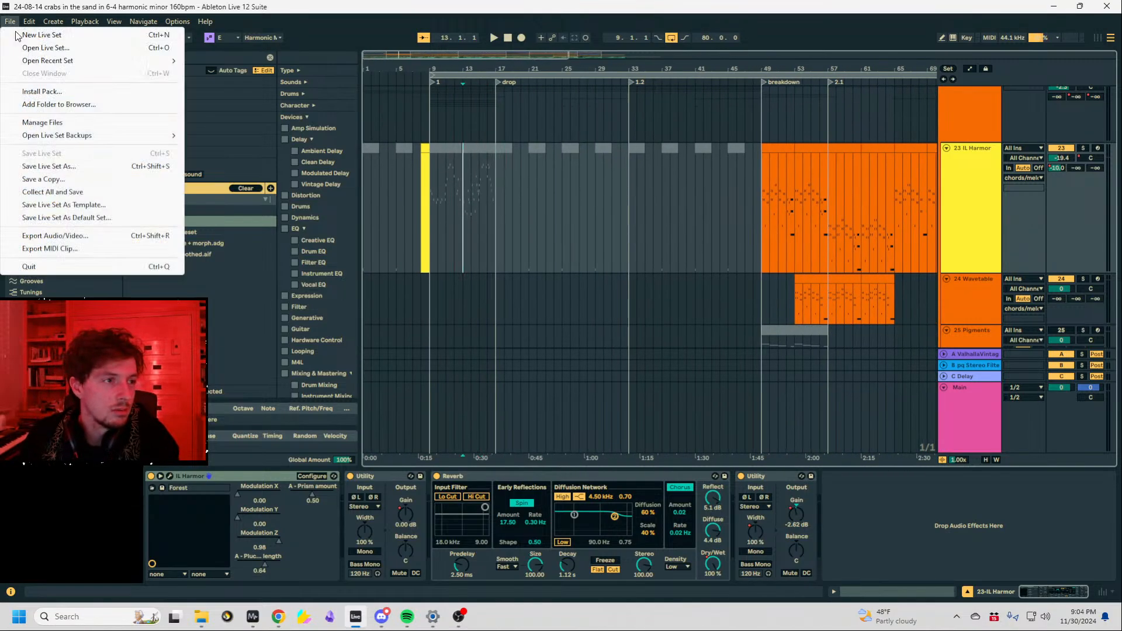
{"action": "mouse_move", "coordinate": [21, 61]}
{"action": "left_click", "coordinate": [458, 214]}
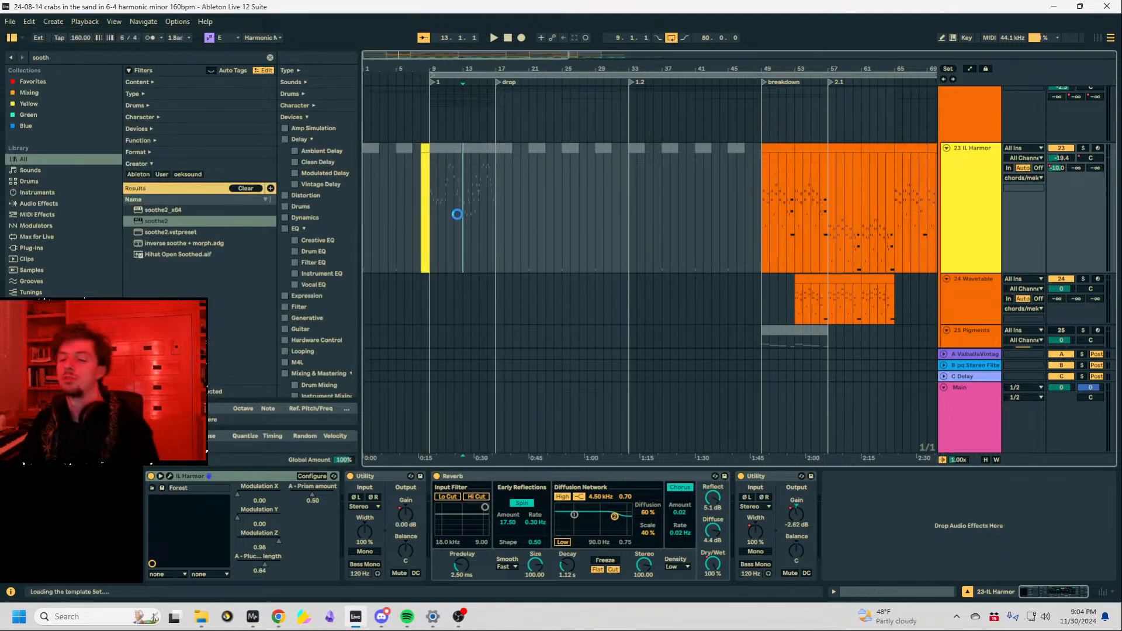
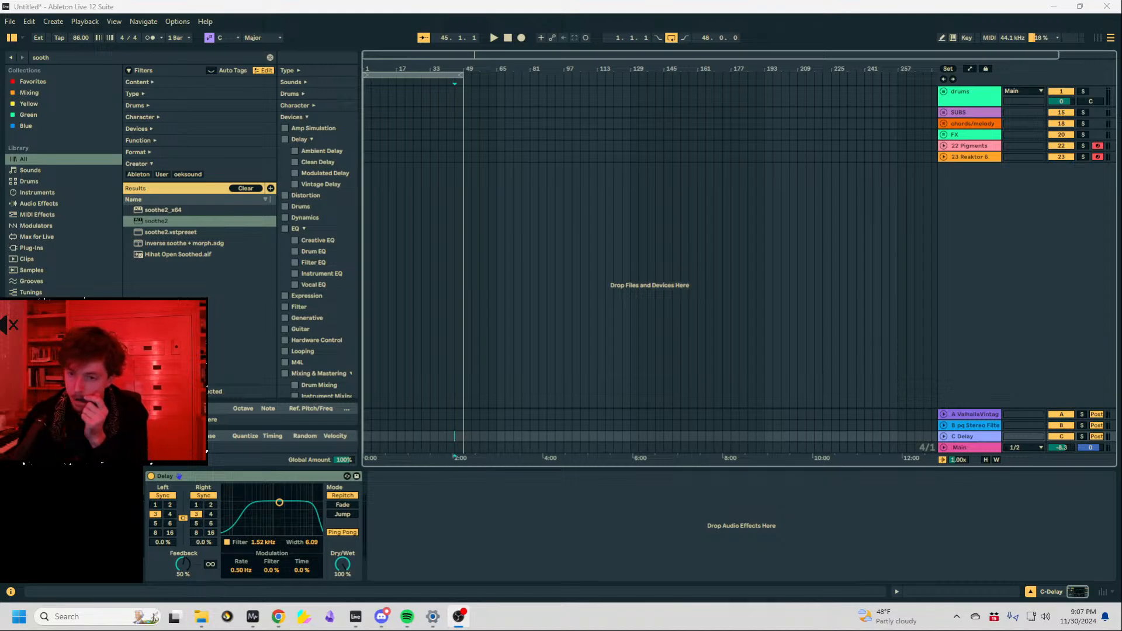
{"action": "key", "text": "alt+Tab"}
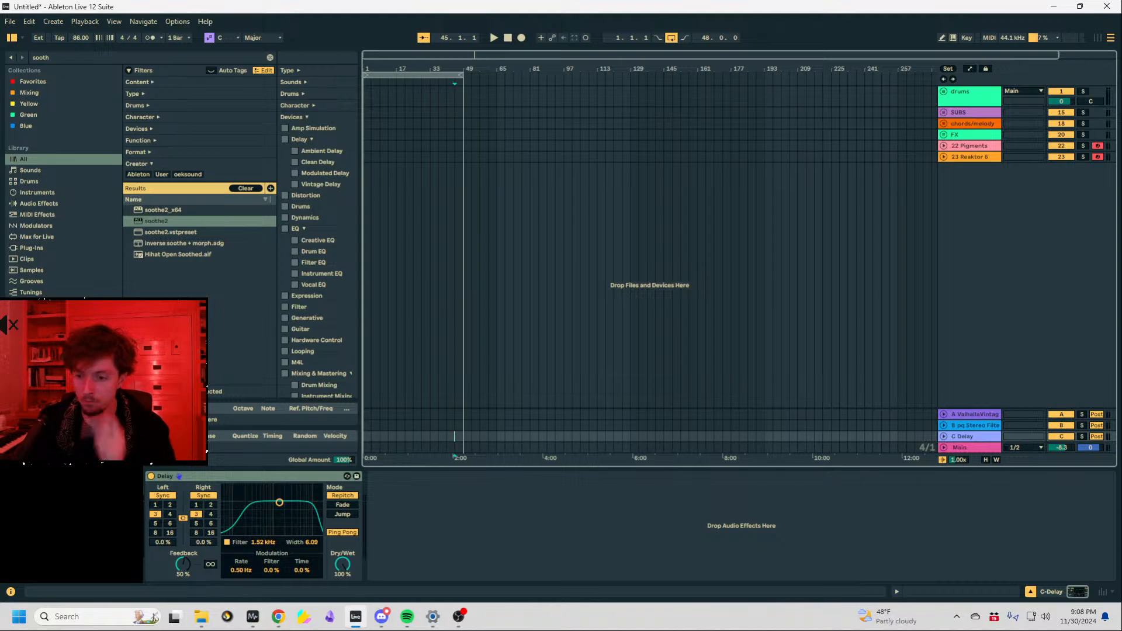
{"action": "key", "text": "alt+Tab"}
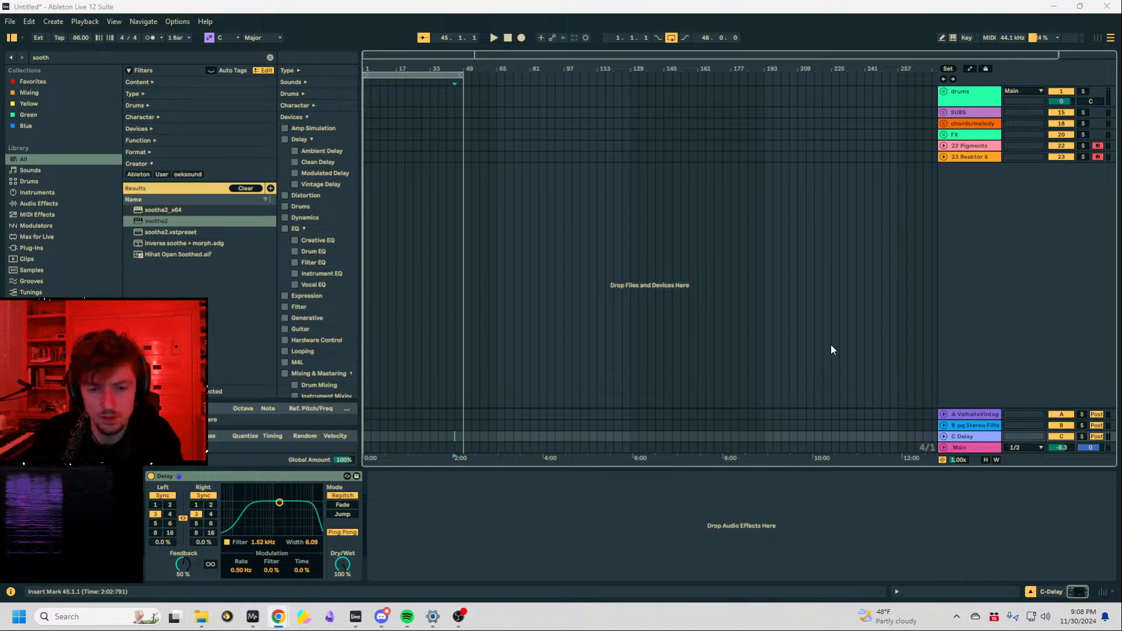
{"action": "left_click", "coordinate": [389, 156]}
{"action": "left_click", "coordinate": [383, 146]}
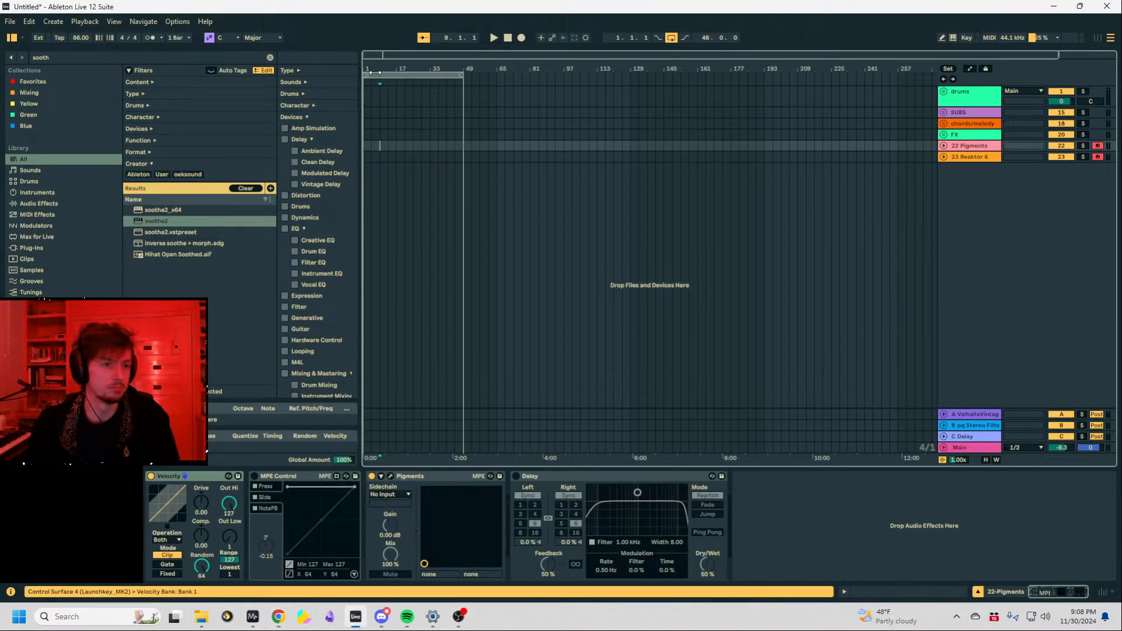
{"action": "left_click_drag", "start_coordinate": [393, 76], "coordinate": [711, 223]}
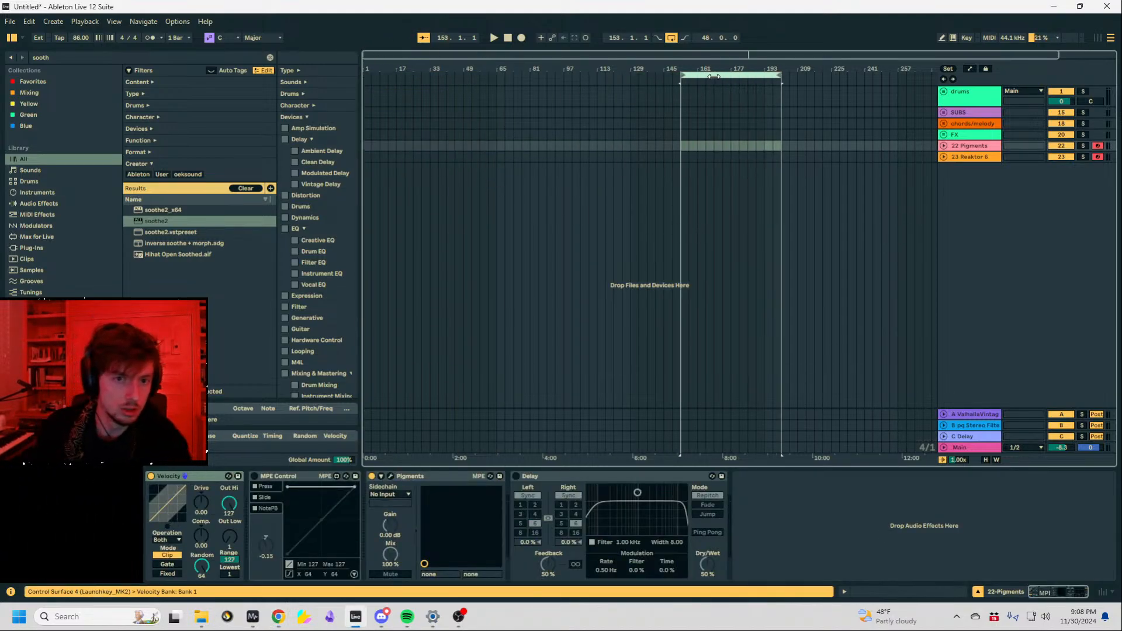
{"action": "left_click_drag", "start_coordinate": [705, 92], "coordinate": [377, 100]}
Reset the Main track's volume to 0 dB and enable the computer MIDI keyboard.
{"action": "double_click", "coordinate": [1061, 448]}
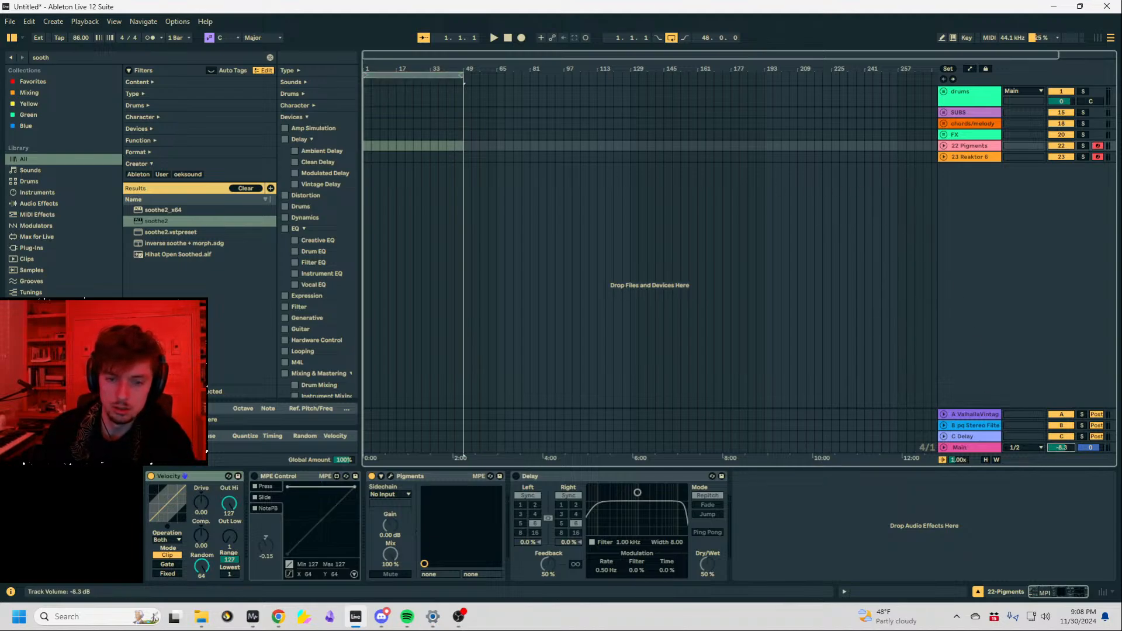
{"action": "left_click_drag", "start_coordinate": [465, 69], "coordinate": [691, 105]}
{"action": "left_click", "coordinate": [953, 38]}
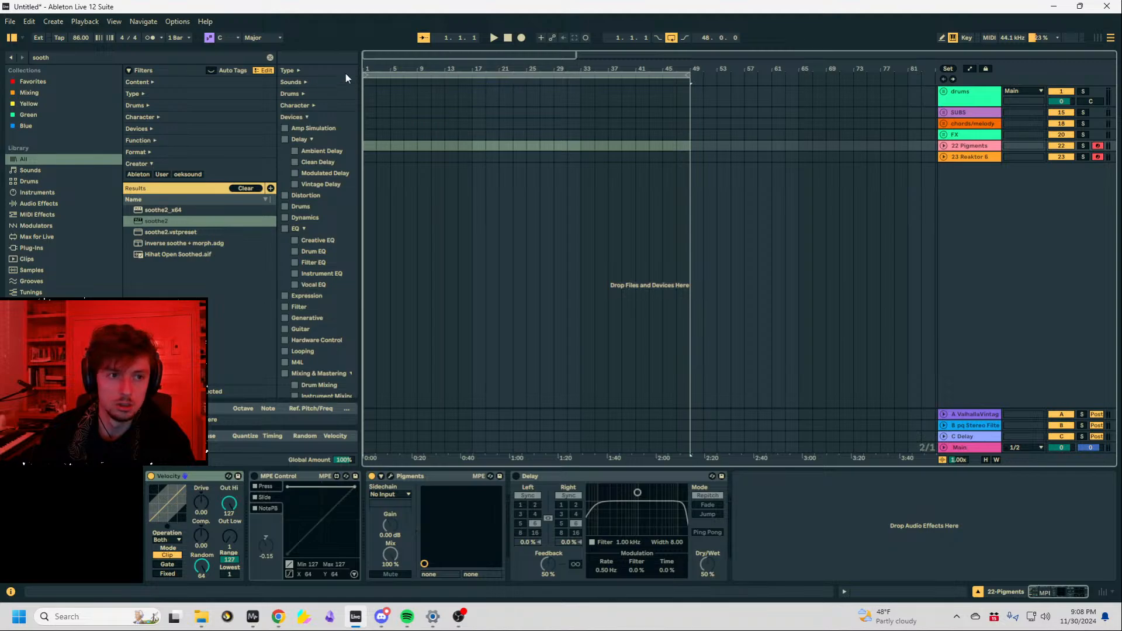
Widen the browser and its results column, and search the whole library for "room 5".
{"action": "left_click_drag", "start_coordinate": [361, 70], "coordinate": [447, 76]}
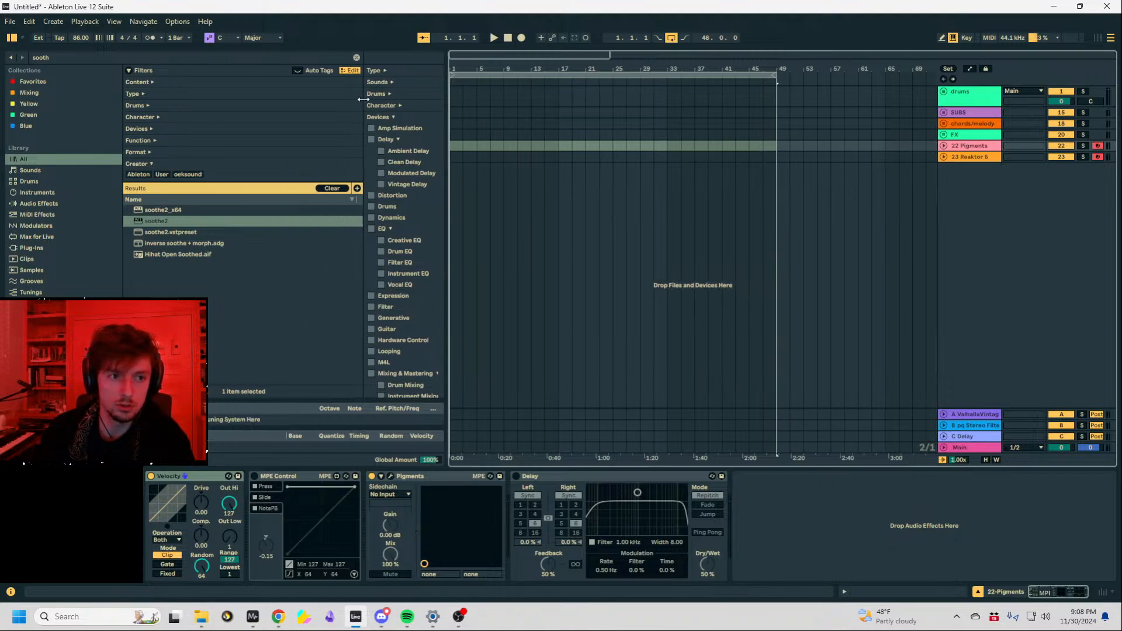
{"action": "left_click_drag", "start_coordinate": [365, 104], "coordinate": [228, 104]}
{"action": "left_click", "coordinate": [184, 58]}
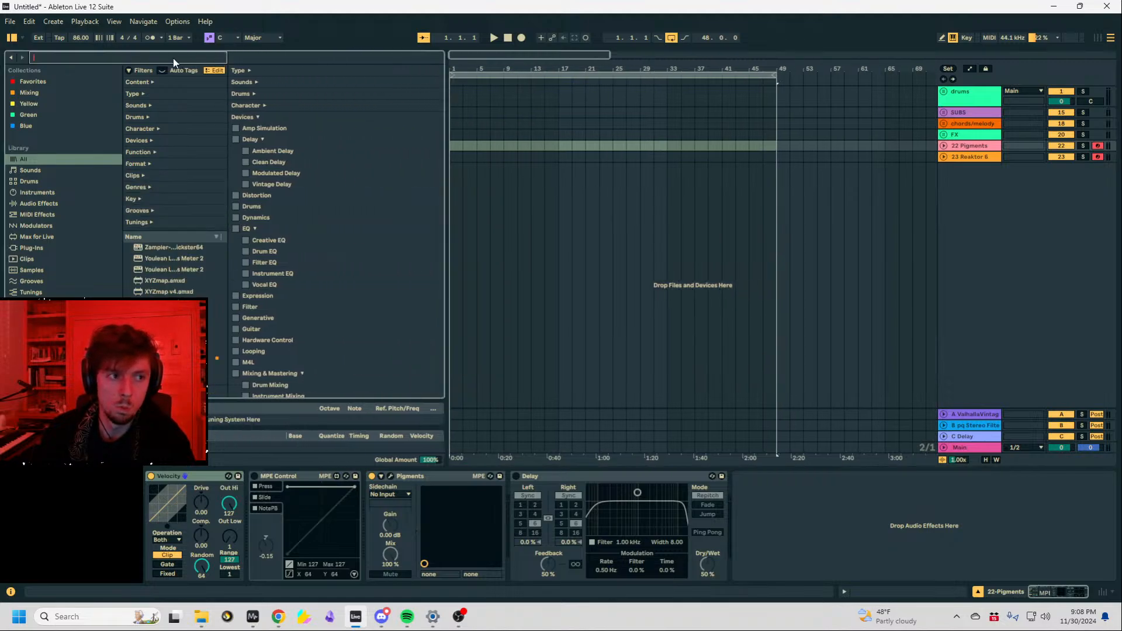
{"action": "type", "text": "ambi"}
{"action": "key", "text": "BackSpace"}
{"action": "key", "text": "BackSpace"}
{"action": "key", "text": "BackSpace"}
{"action": "key", "text": "BackSpace"}
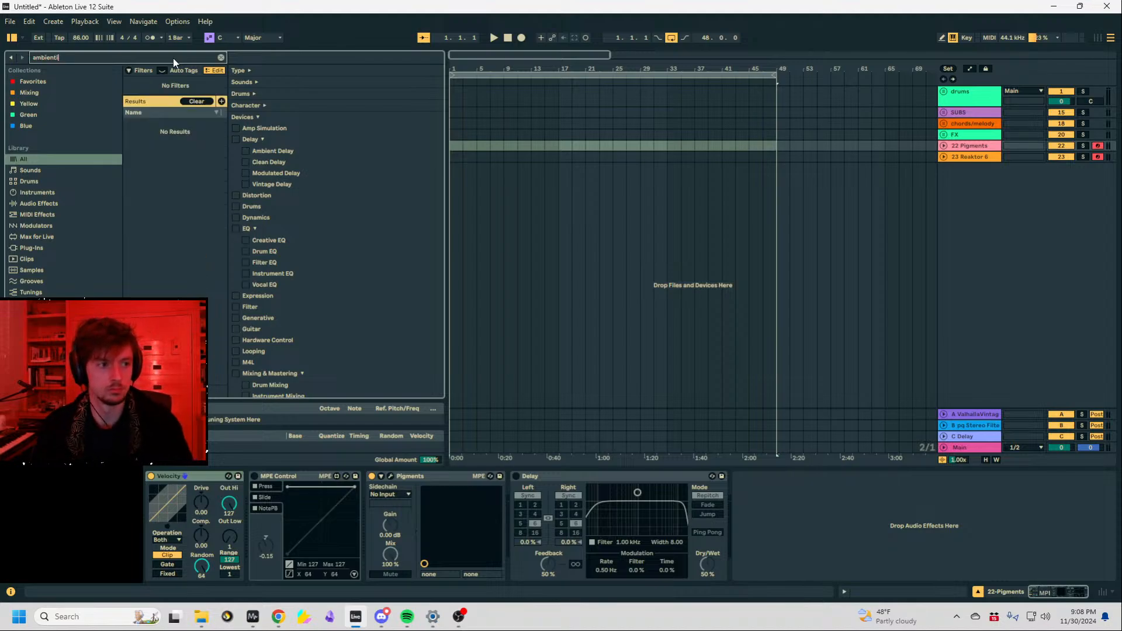
{"action": "type", "text": "room 5"}
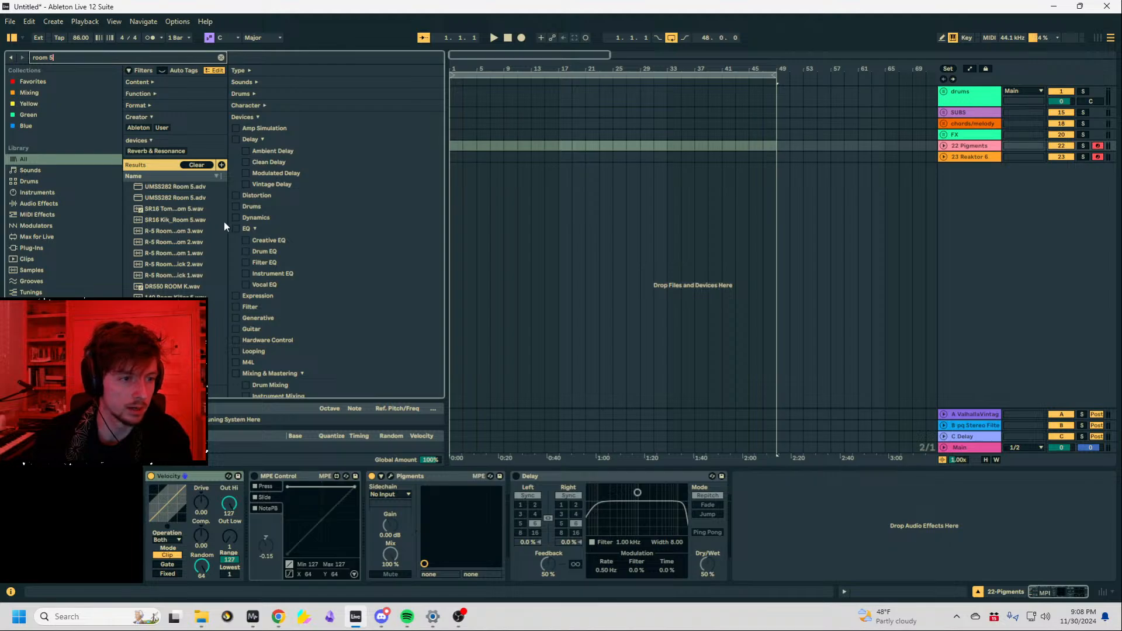
{"action": "left_click_drag", "start_coordinate": [227, 222], "coordinate": [270, 222]}
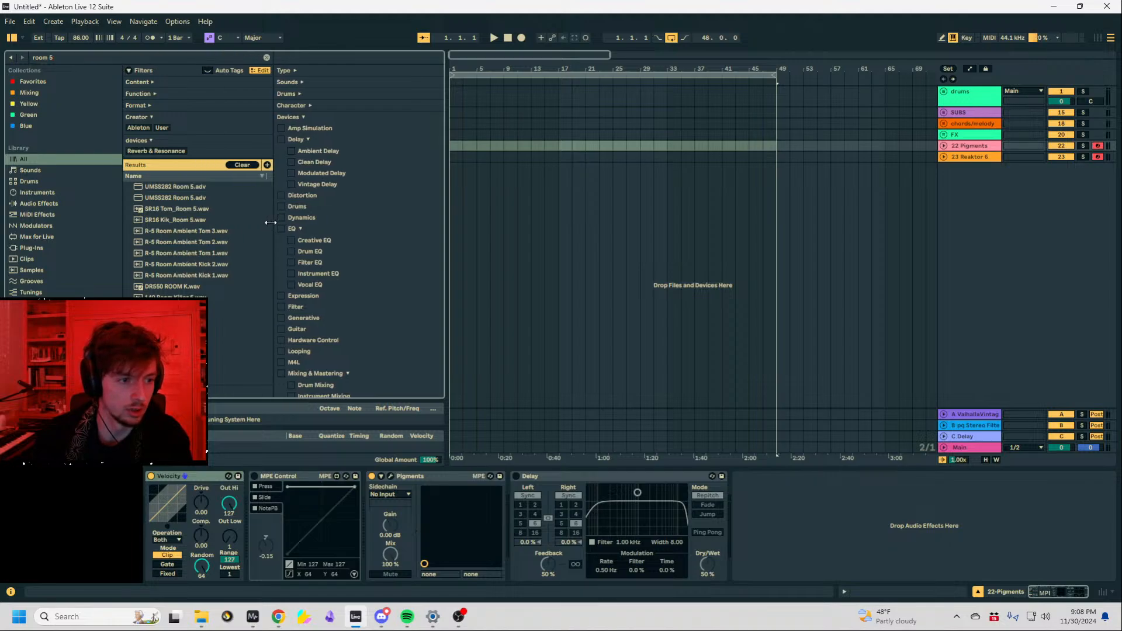
Open the user sample folders, expand Drums inside THICCY BOI ;), and broaden the search to "room".
{"action": "scroll", "coordinate": [70, 327], "scroll_direction": "down", "scroll_amount": 1}
{"action": "left_click", "coordinate": [59, 336]}
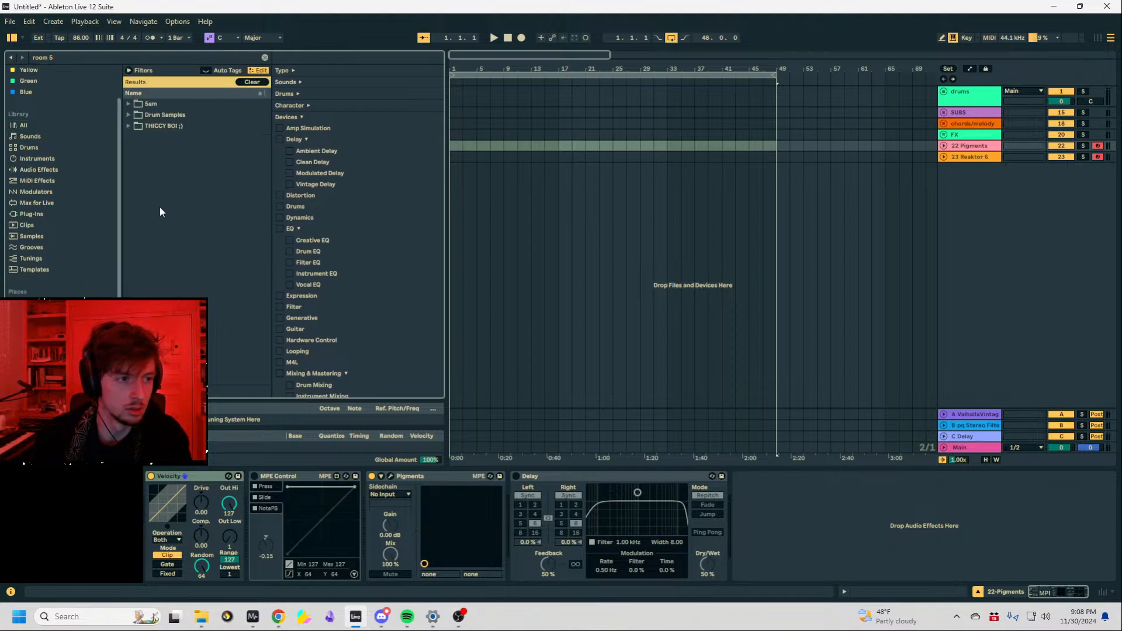
{"action": "left_click", "coordinate": [128, 125]}
{"action": "left_click", "coordinate": [136, 137]}
{"action": "left_click", "coordinate": [50, 56]}
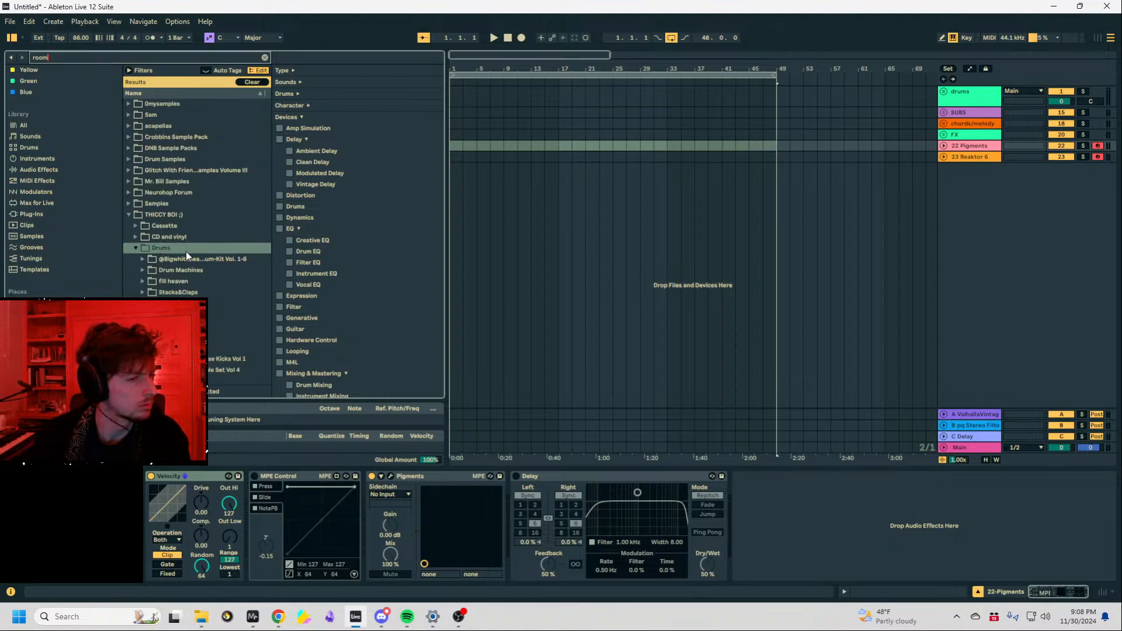
Browse the "room" matches in the CD and vinyl folder, including the soundtrack album inside its electronic subfolder.
{"action": "left_click", "coordinate": [136, 248]}
{"action": "left_click", "coordinate": [135, 237]}
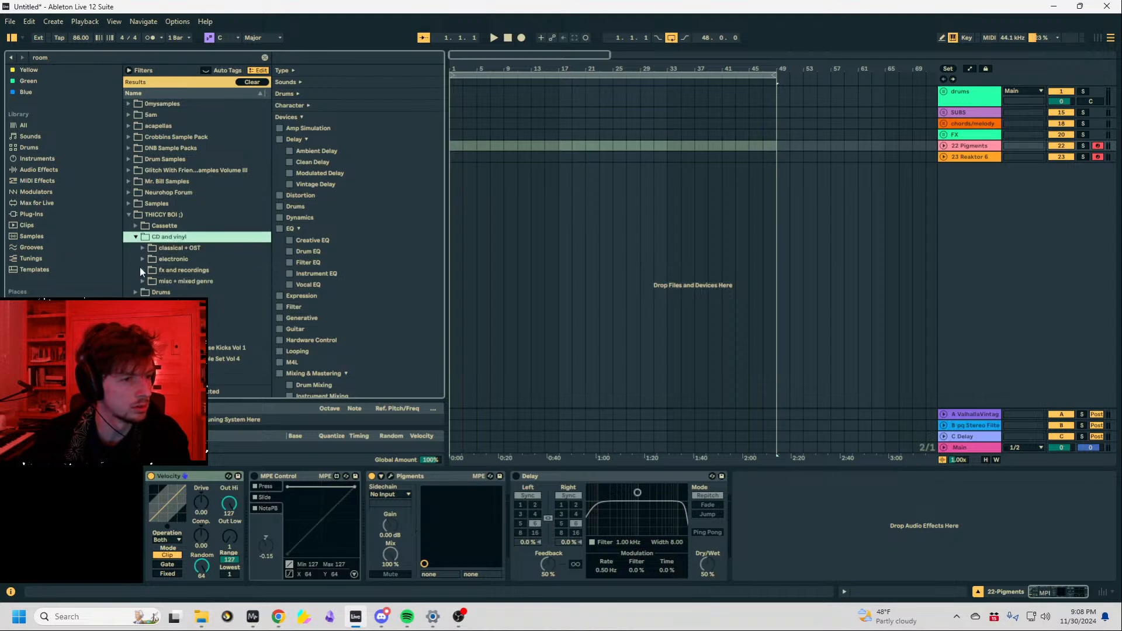
{"action": "left_click", "coordinate": [142, 259]}
{"action": "left_click", "coordinate": [145, 270]}
{"action": "left_click", "coordinate": [150, 271]}
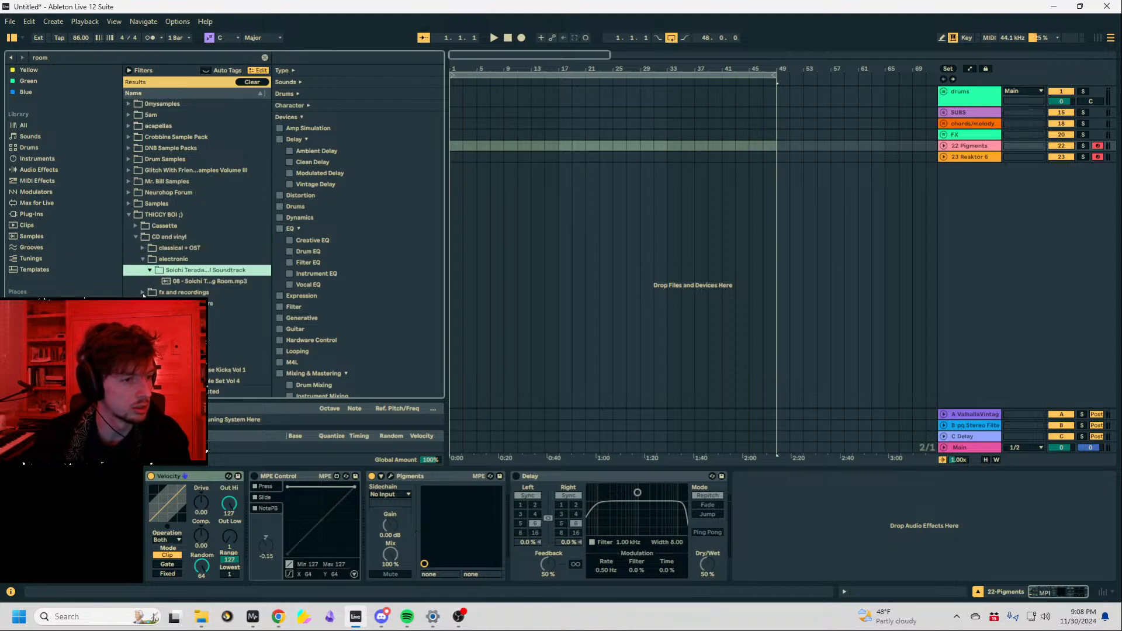
{"action": "left_click", "coordinate": [143, 259]}
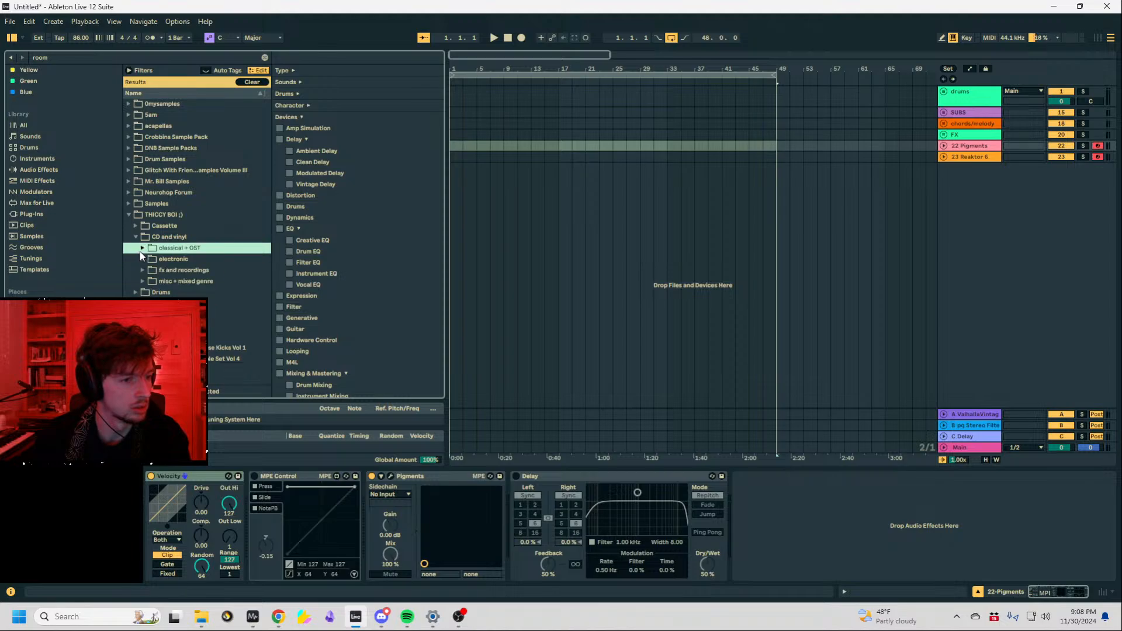
{"action": "left_click", "coordinate": [142, 259]}
Search the sample folders for "ambient" and preview 17 Ambient 004.mp3 from the electronic subfolder.
{"action": "left_click", "coordinate": [38, 57]}
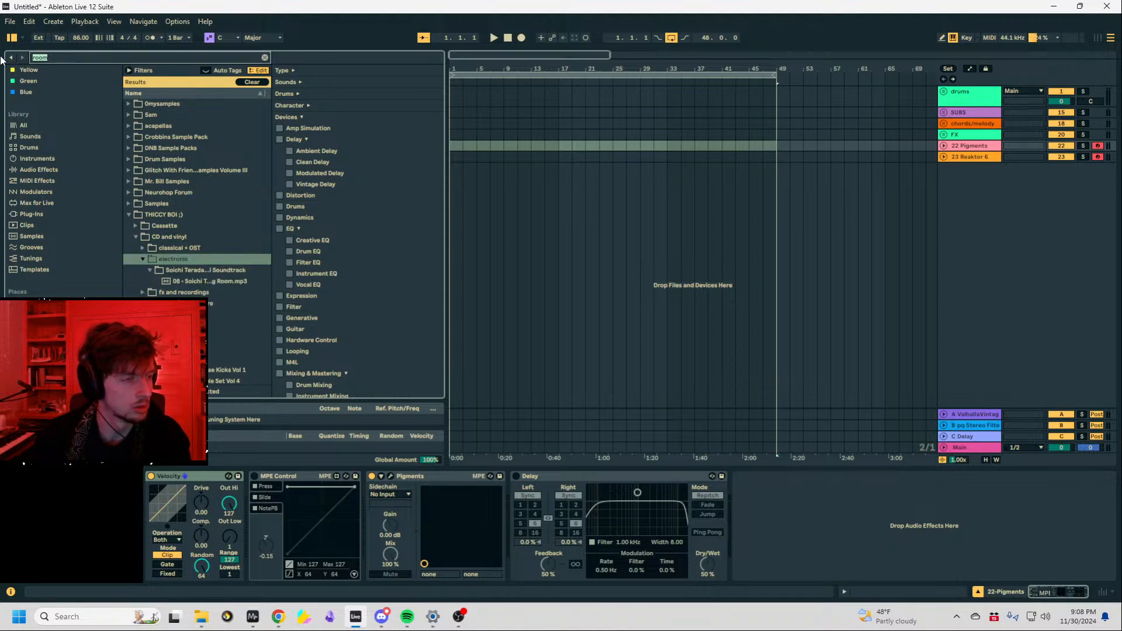
{"action": "key", "text": "BackSpace"}
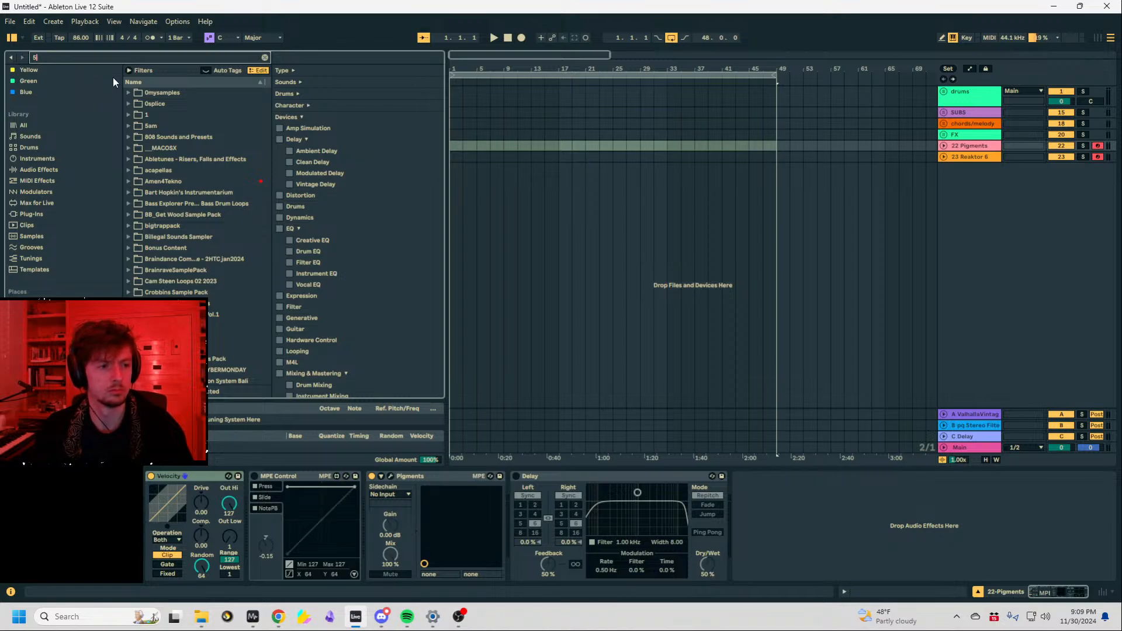
{"action": "type", "text": "5"}
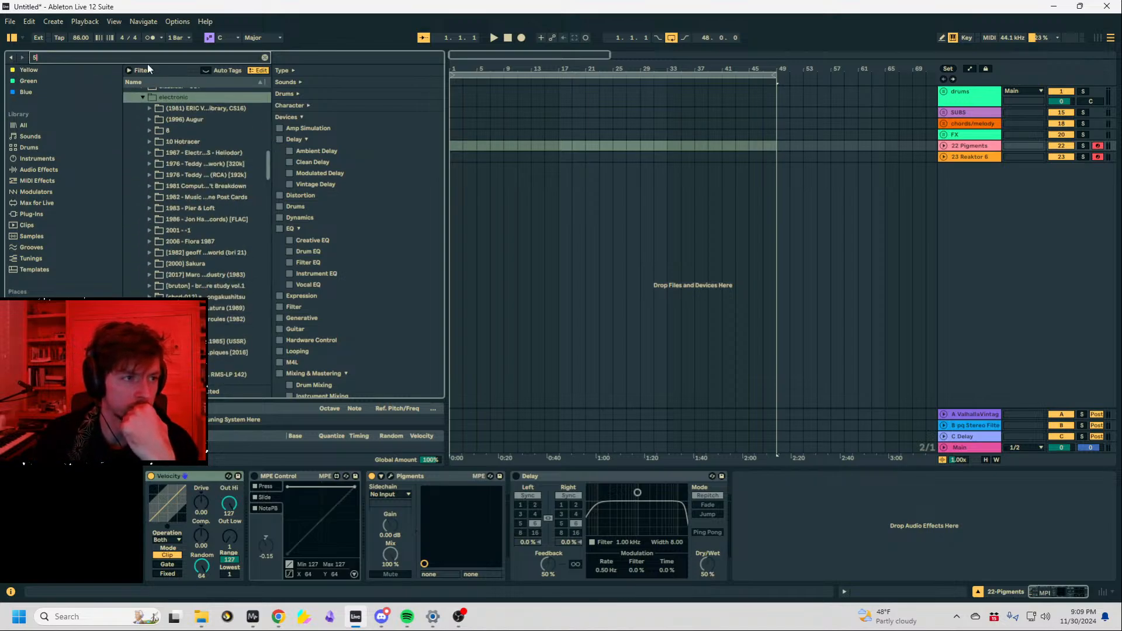
{"action": "key", "text": "BackSpace"}
{"action": "type", "text": "ambient"}
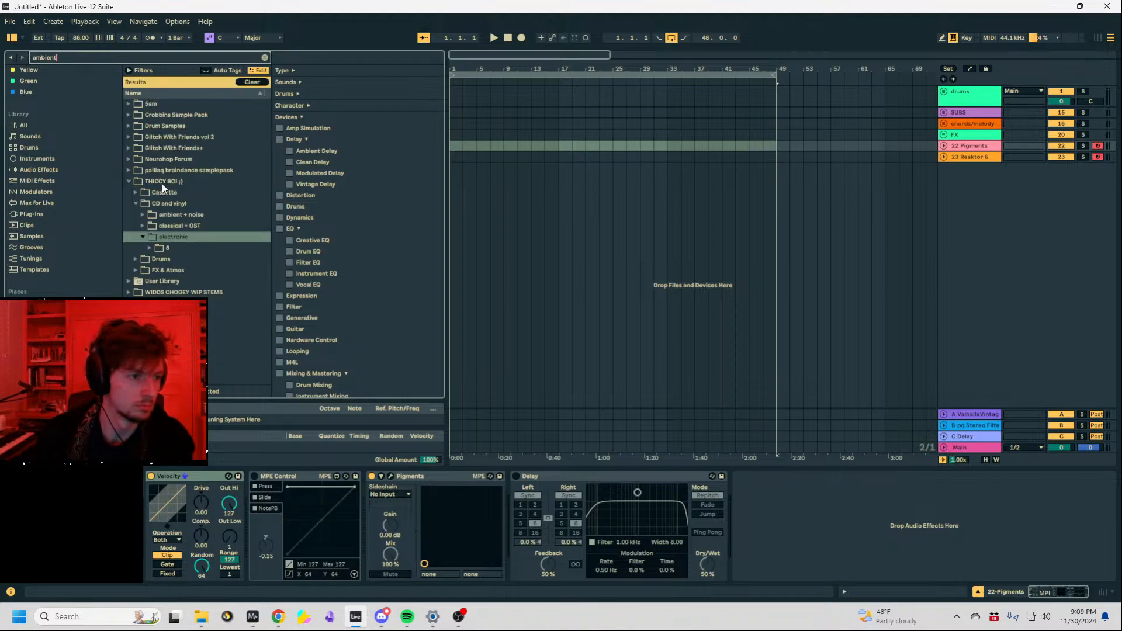
{"action": "left_click", "coordinate": [149, 248]}
{"action": "left_click", "coordinate": [184, 259]}
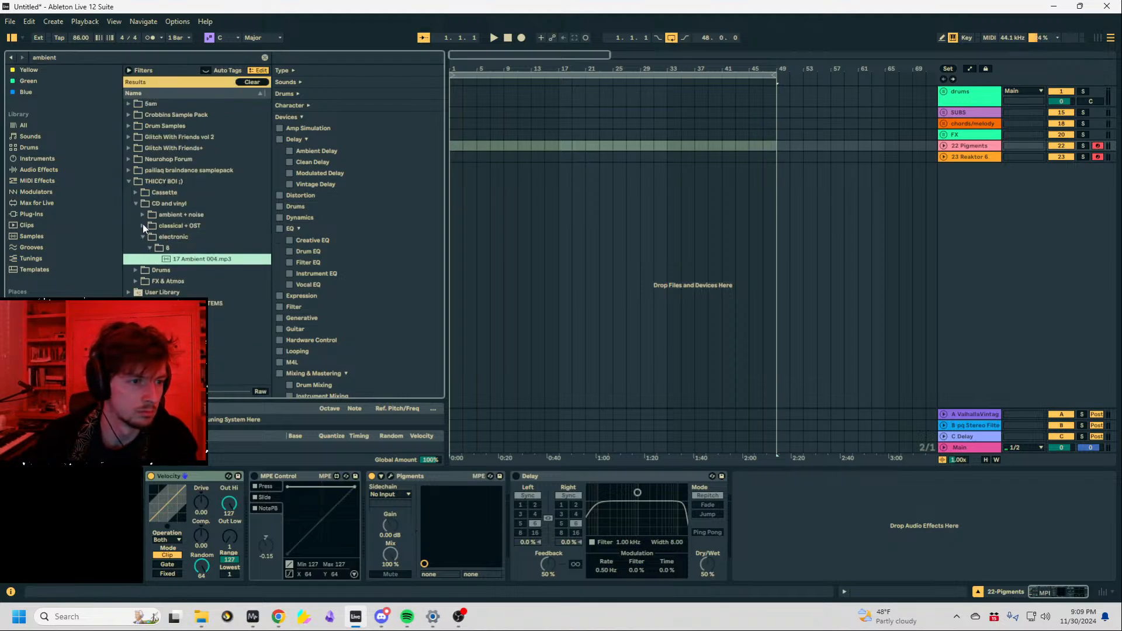
Browse the ambient + noise folder and preview 03 - mosquito dream.mp3.
{"action": "left_click", "coordinate": [144, 215]}
{"action": "scroll", "coordinate": [170, 234], "scroll_direction": "down", "scroll_amount": 3}
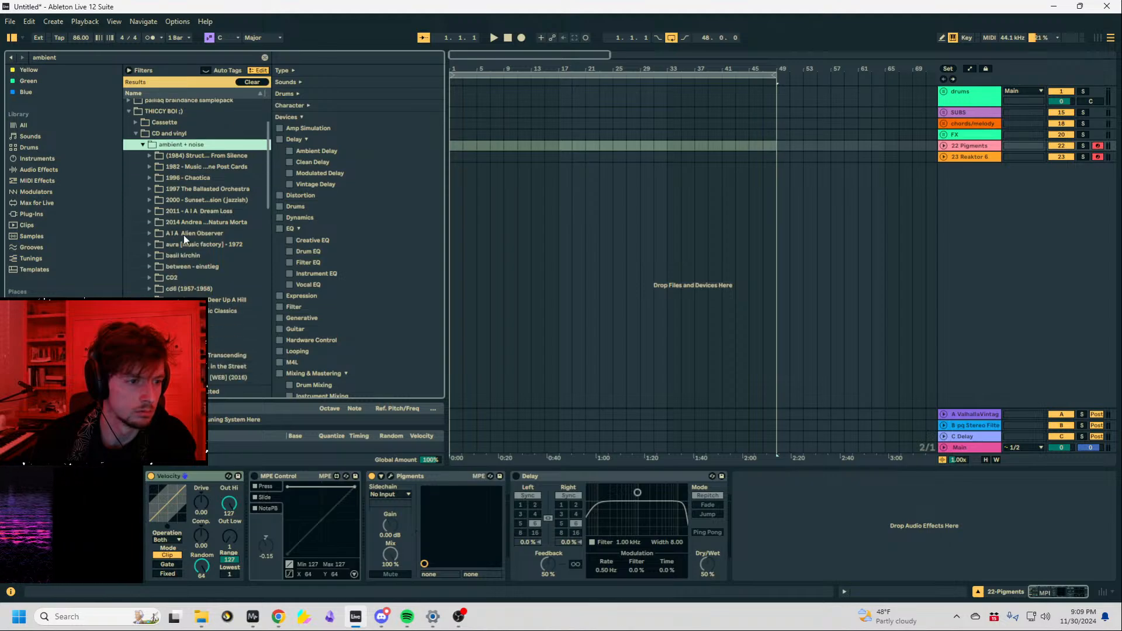
{"action": "scroll", "coordinate": [192, 235], "scroll_direction": "down", "scroll_amount": 7}
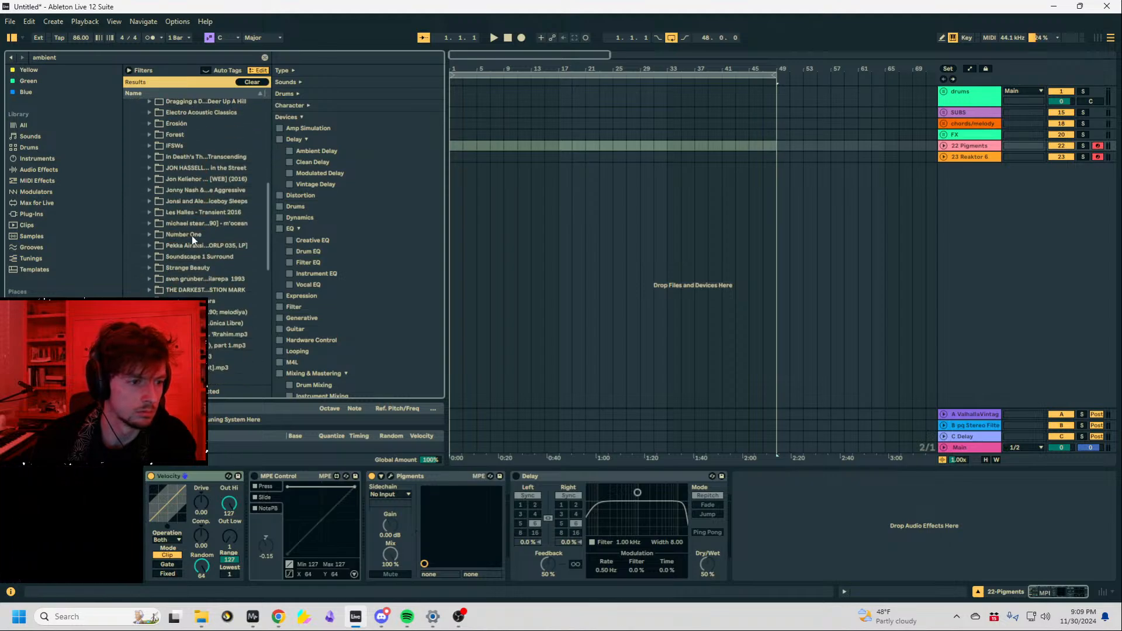
{"action": "scroll", "coordinate": [191, 236], "scroll_direction": "down", "scroll_amount": 7}
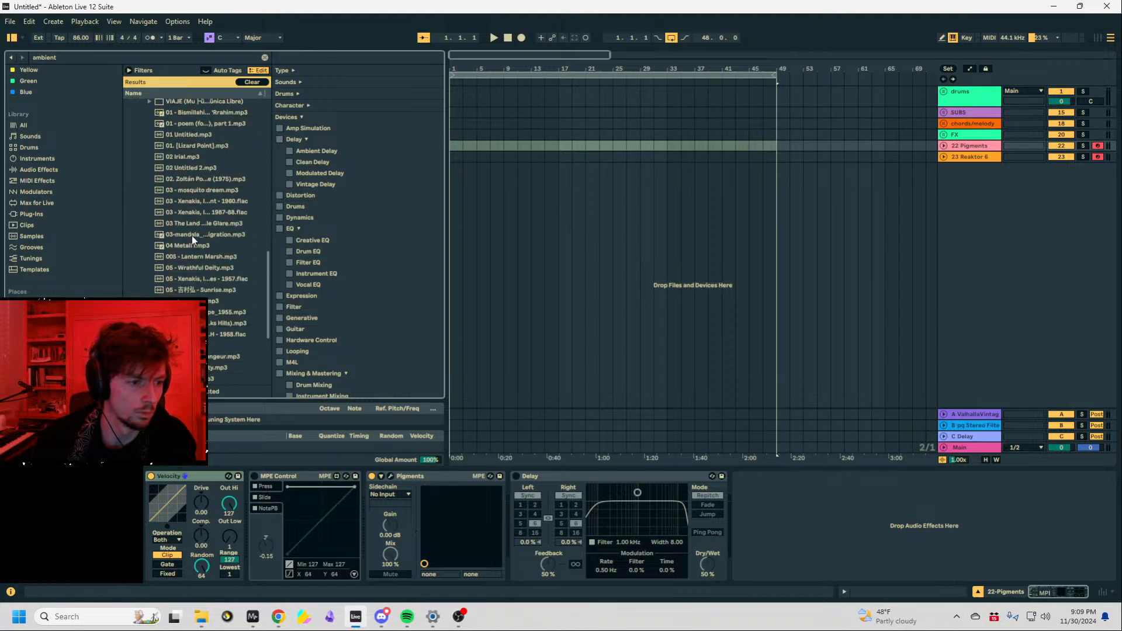
{"action": "scroll", "coordinate": [186, 236], "scroll_direction": "up", "scroll_amount": 15}
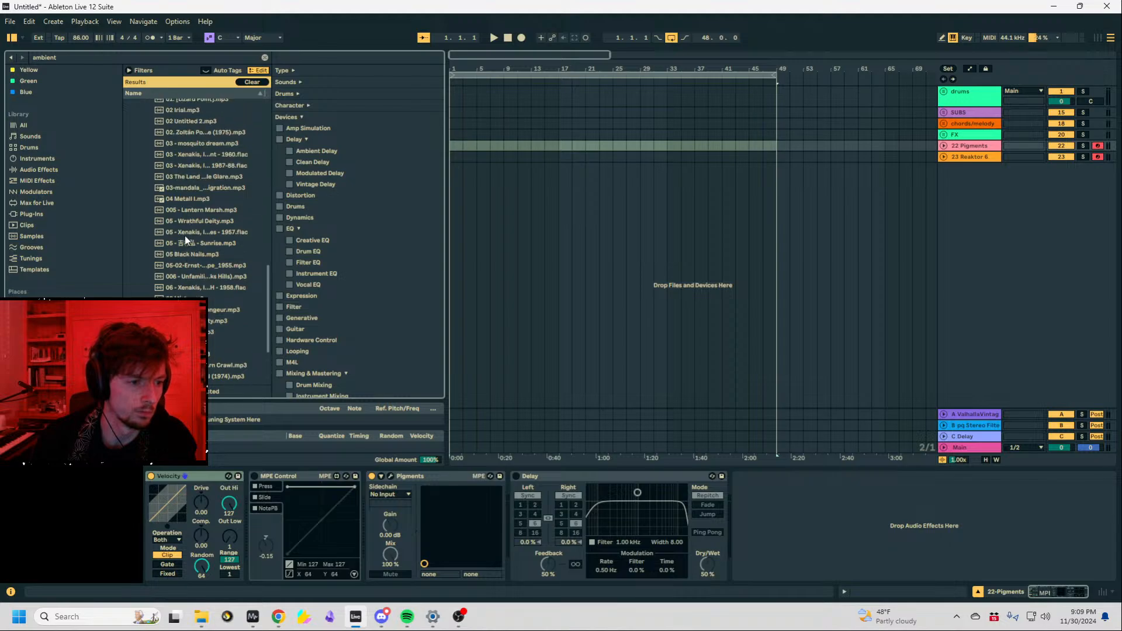
{"action": "scroll", "coordinate": [184, 237], "scroll_direction": "up", "scroll_amount": 1}
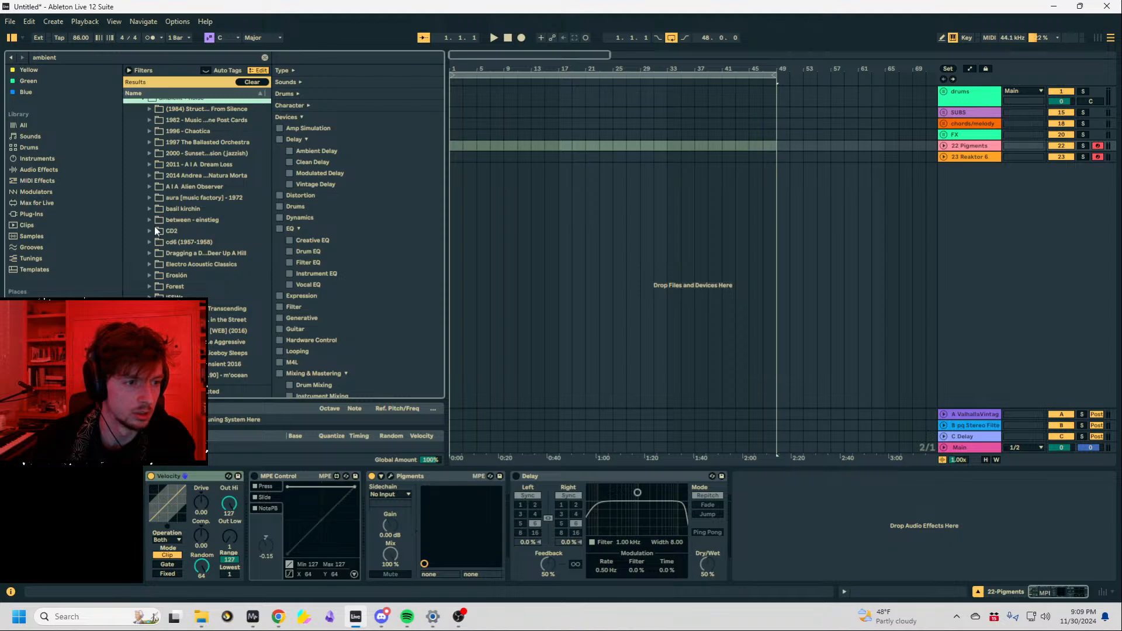
{"action": "scroll", "coordinate": [170, 237], "scroll_direction": "down", "scroll_amount": 10}
{"action": "left_click", "coordinate": [187, 261]}
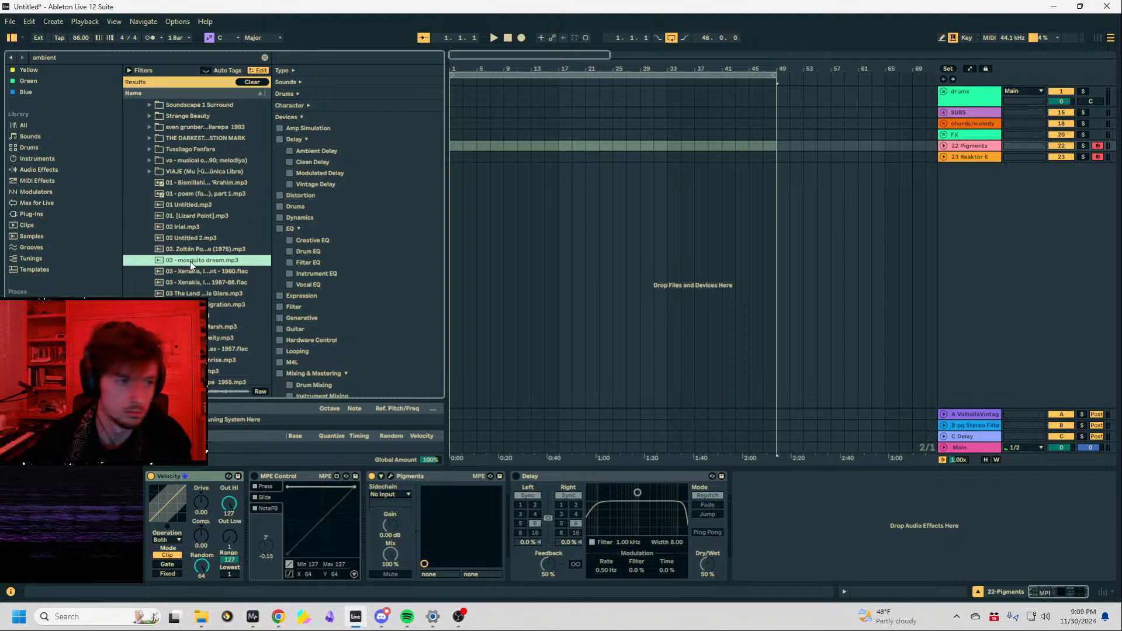
Expand the A I A Alien Observer album in the ambient + noise folder and preview 03 Vapor Trails.mp3.
{"action": "scroll", "coordinate": [212, 228], "scroll_direction": "up", "scroll_amount": 7}
{"action": "scroll", "coordinate": [193, 210], "scroll_direction": "up", "scroll_amount": 1}
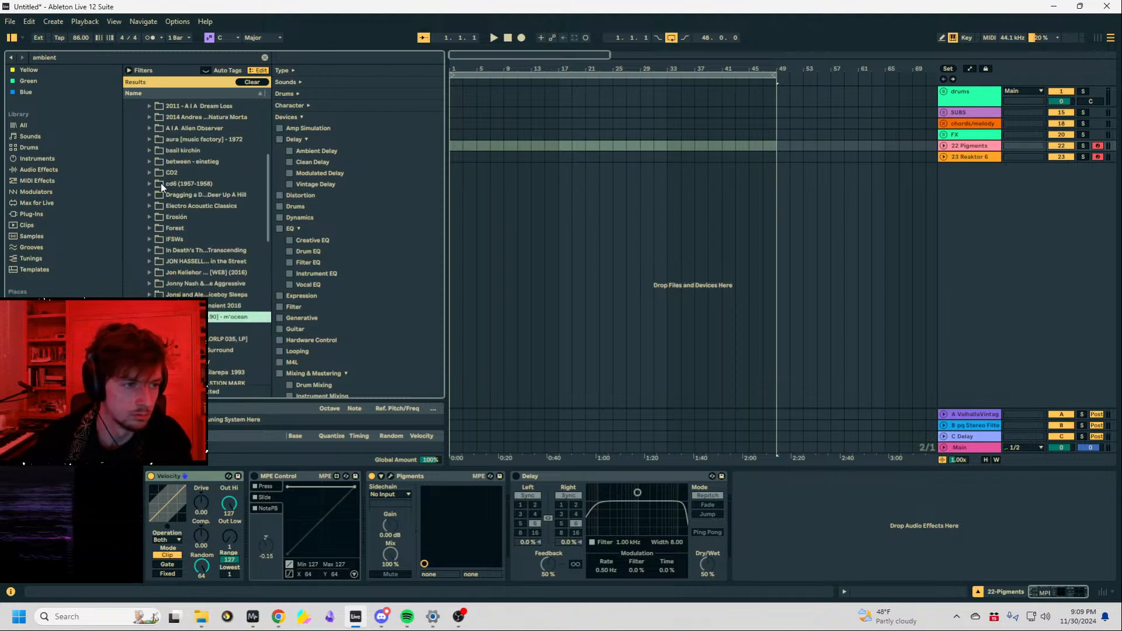
{"action": "left_click", "coordinate": [150, 128]}
{"action": "left_click", "coordinate": [174, 162]}
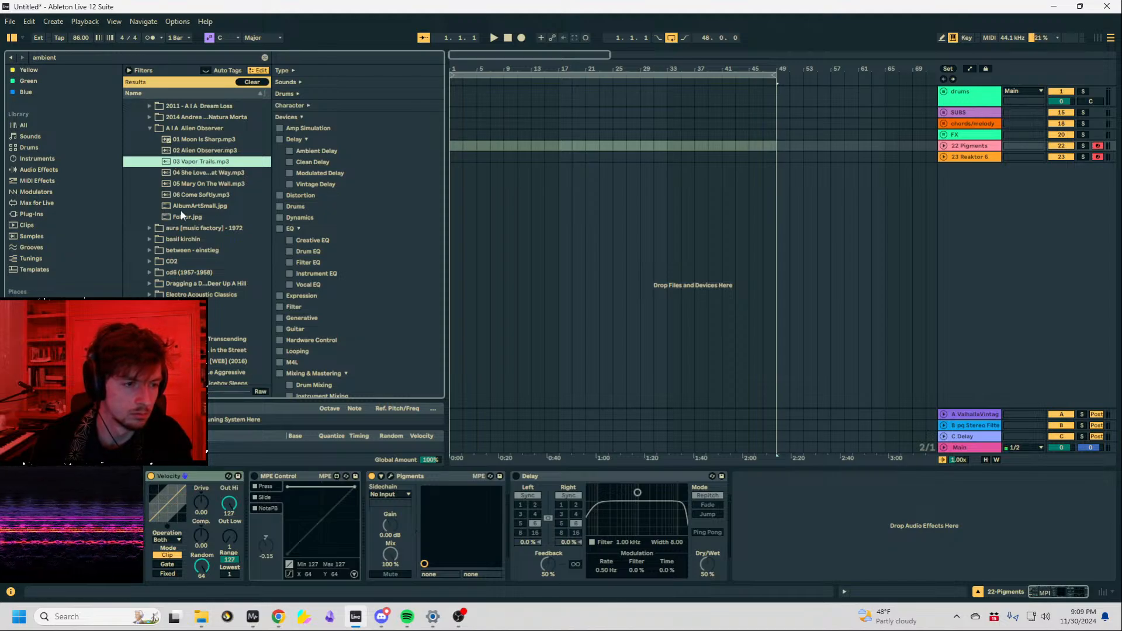
{"action": "scroll", "coordinate": [181, 210], "scroll_direction": "up", "scroll_amount": 4}
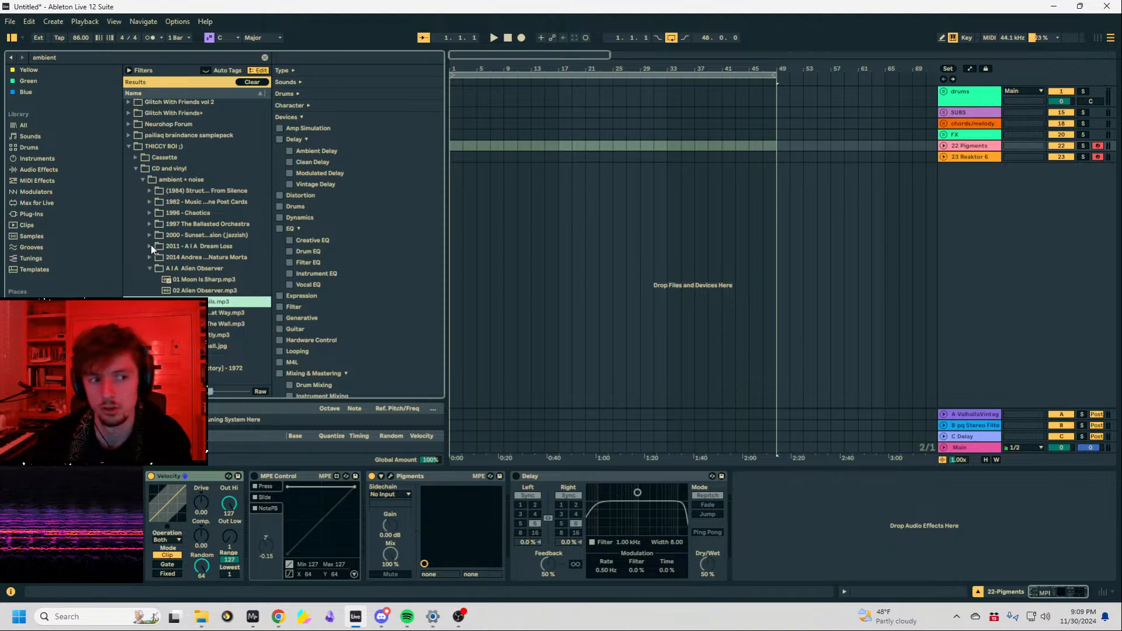
Open the 1996 - Chaotica album in the ambient + noise folder and preview 01 Doomed Ships.mp3.
{"action": "left_click", "coordinate": [150, 214]}
{"action": "left_click", "coordinate": [177, 225]}
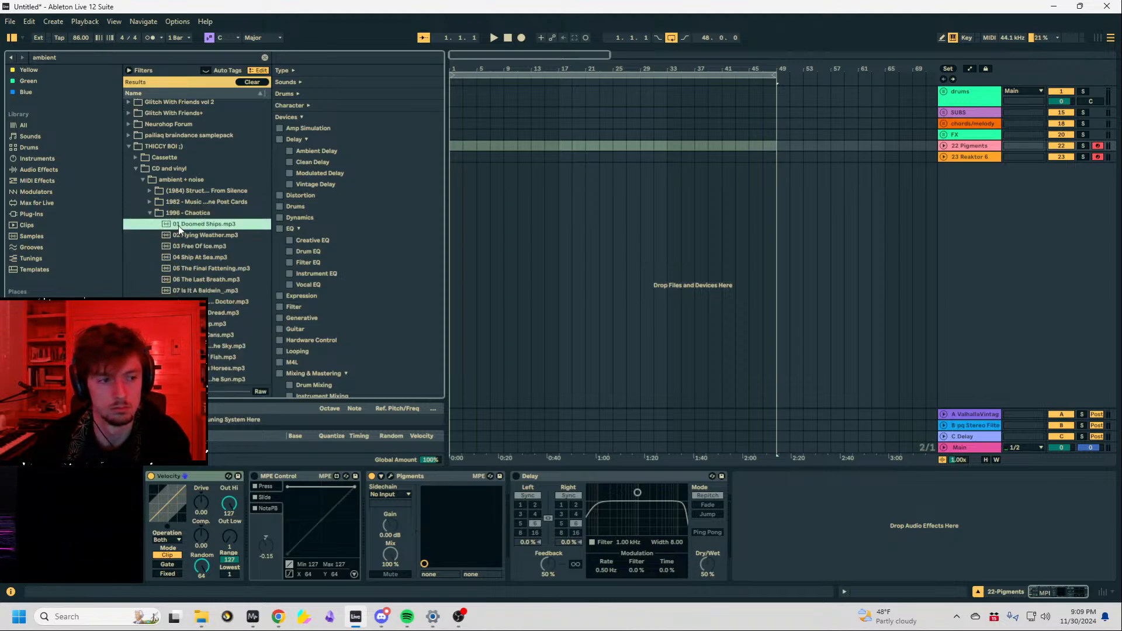
Search the samples for "ambienti", open the matching Room 1-6 folder inside Cassette and preview 05_5.mp3.
{"action": "left_click", "coordinate": [83, 59]}
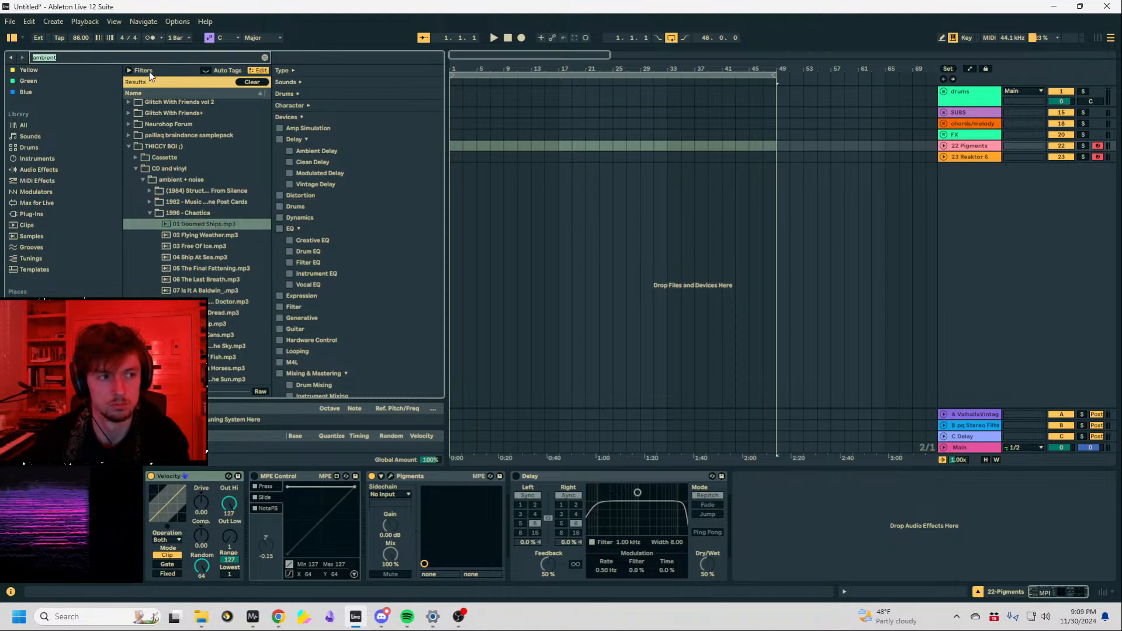
{"action": "type", "text": "ambienti"}
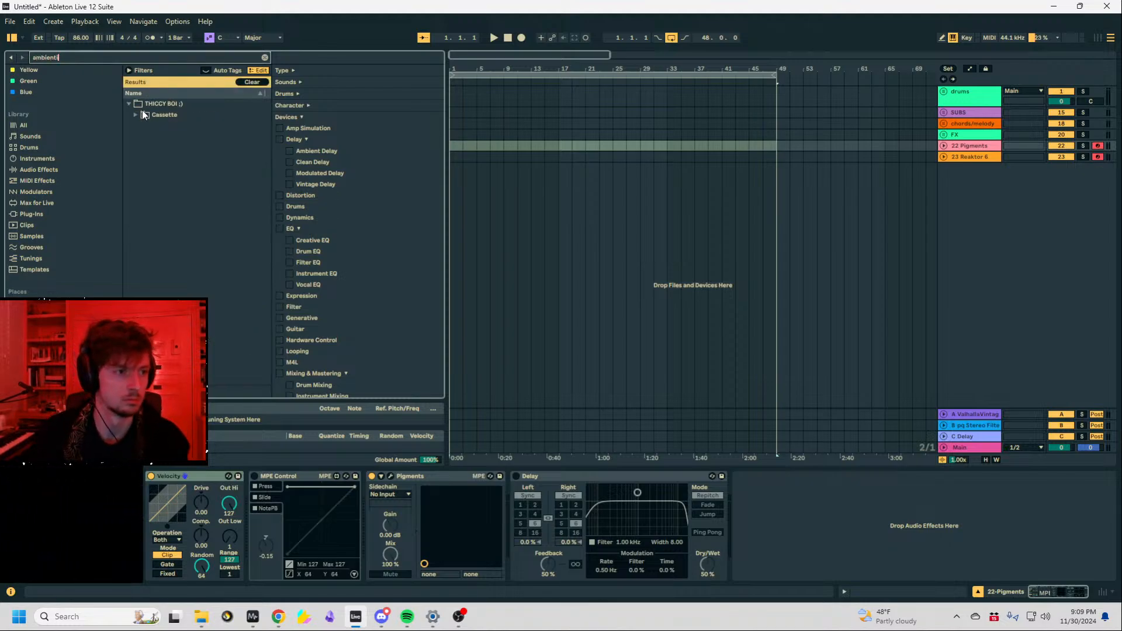
{"action": "left_click", "coordinate": [143, 114]}
{"action": "left_click", "coordinate": [144, 127]}
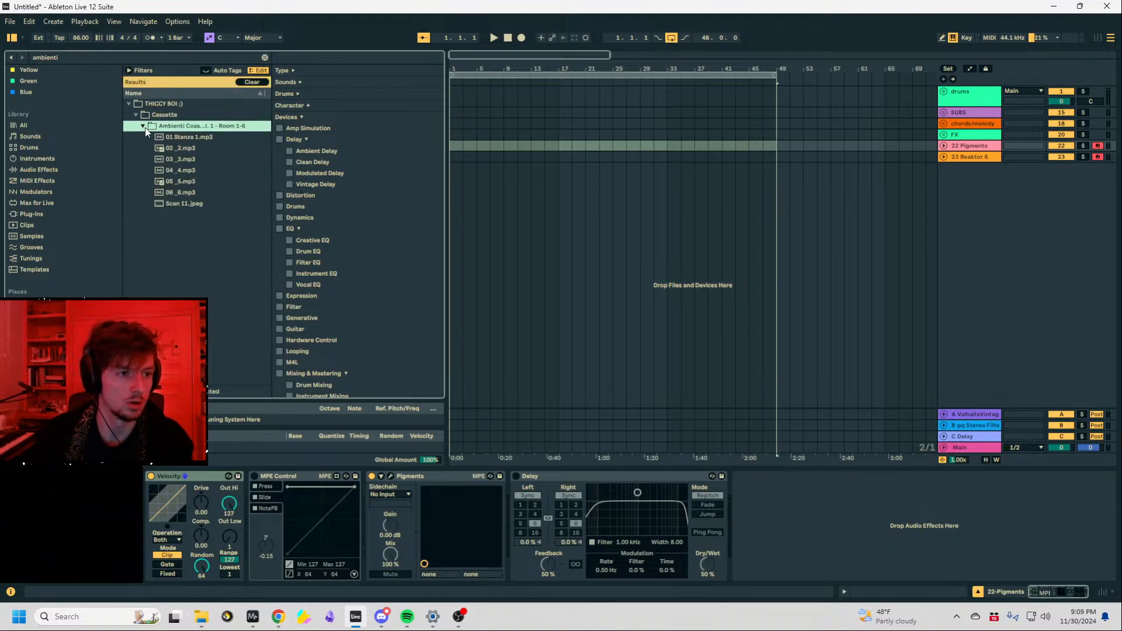
{"action": "left_click", "coordinate": [177, 181]}
Place 05_5.mp3 on a new audio track at the start of the arrangement and turn off its warping during playback.
{"action": "left_click_drag", "start_coordinate": [173, 181], "coordinate": [476, 201]}
{"action": "left_click_drag", "start_coordinate": [563, 167], "coordinate": [528, 167]}
{"action": "key", "text": "space"}
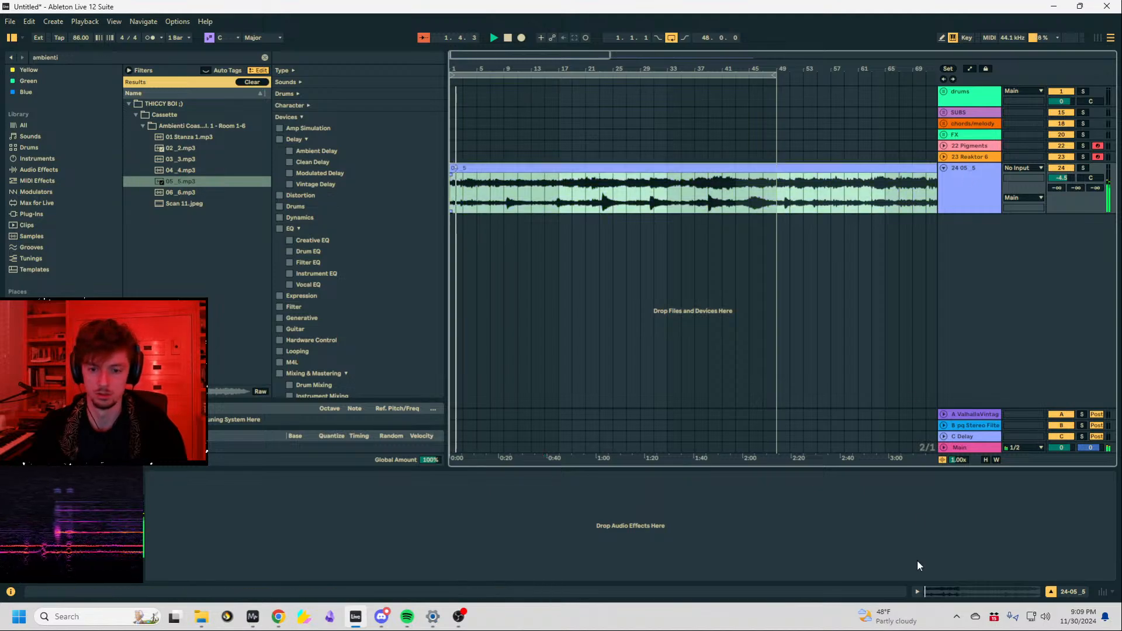
{"action": "left_click", "coordinate": [938, 592]}
{"action": "left_click", "coordinate": [174, 307]}
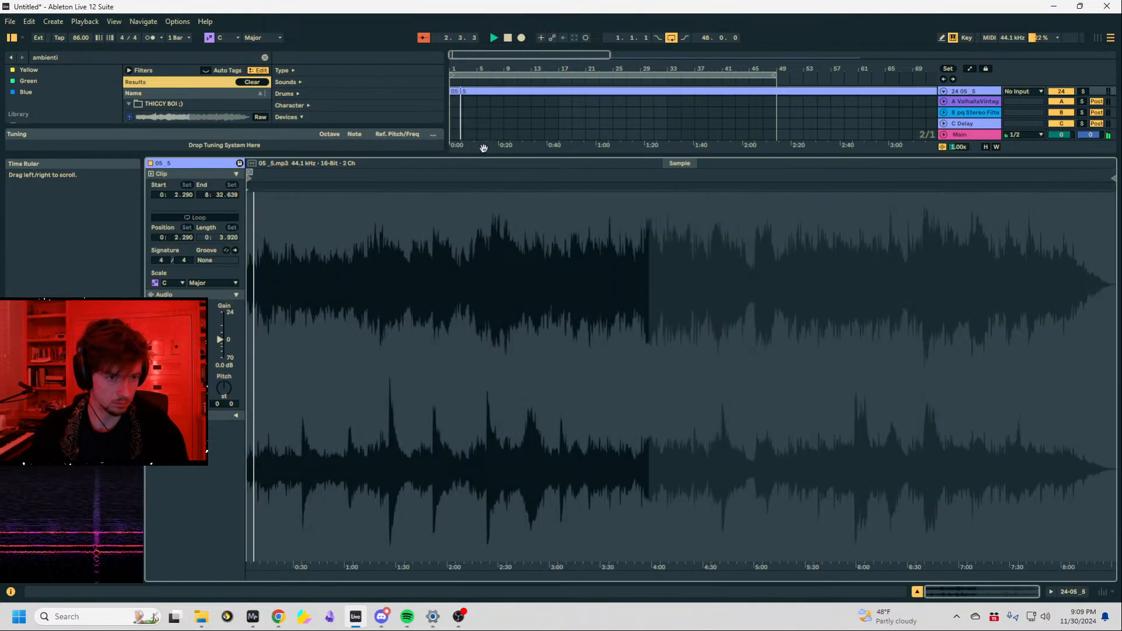
Add 04_4.mp3 at bar 1 on a new audio track below the 05_5 track.
{"action": "left_click_drag", "start_coordinate": [484, 155], "coordinate": [473, 371]}
{"action": "left_click_drag", "start_coordinate": [179, 171], "coordinate": [459, 245]}
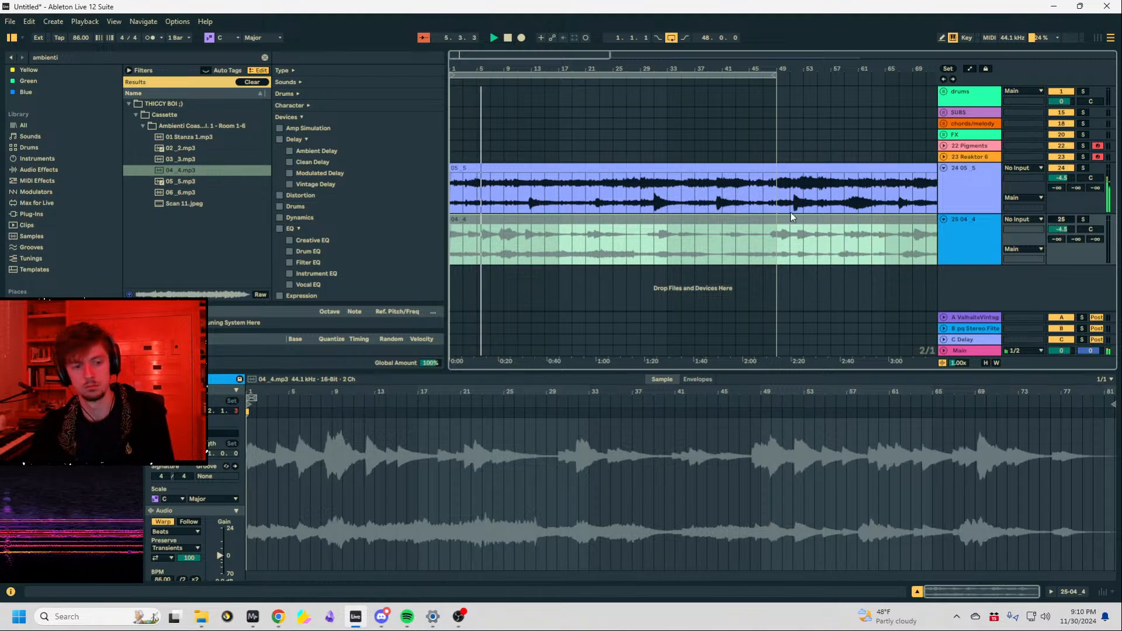
{"action": "left_click", "coordinate": [688, 220]}
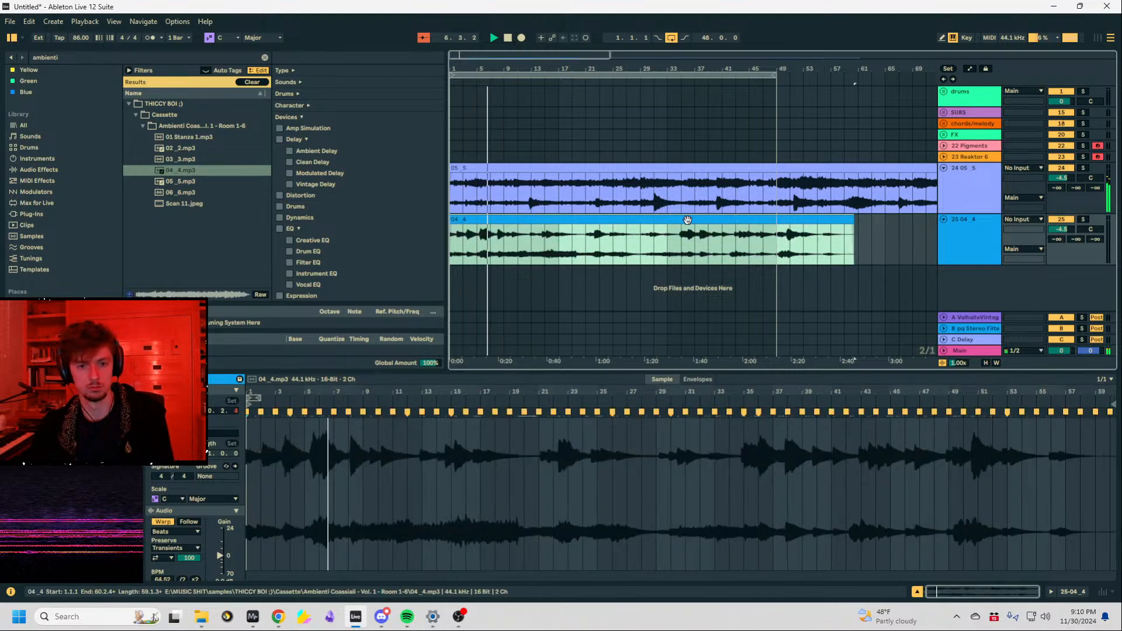
Mute the 05_5 track and raise the 04_4 track's sends A and B to 0 dB.
{"action": "left_click", "coordinate": [1061, 170]}
{"action": "left_click_drag", "start_coordinate": [1065, 232], "coordinate": [1065, 229]}
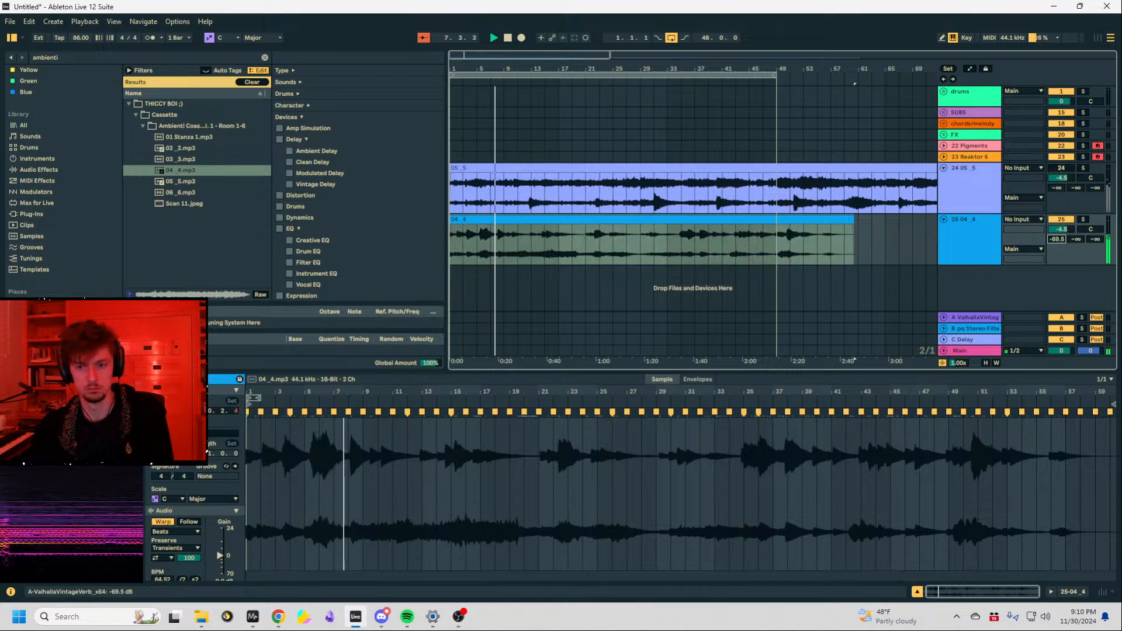
Split the 04_4 clip at 8.1.3, discard the opening part and move the remainder to bar 1.
{"action": "left_click", "coordinate": [501, 249]}
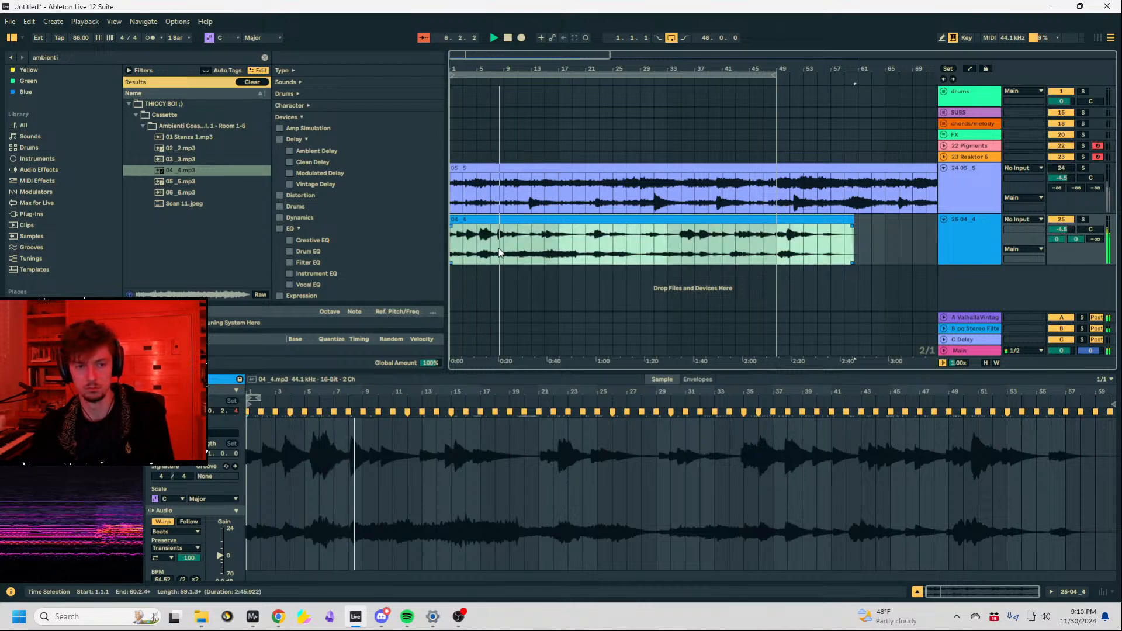
{"action": "left_click_drag", "start_coordinate": [481, 56], "coordinate": [484, 106]}
{"action": "left_click", "coordinate": [792, 233]}
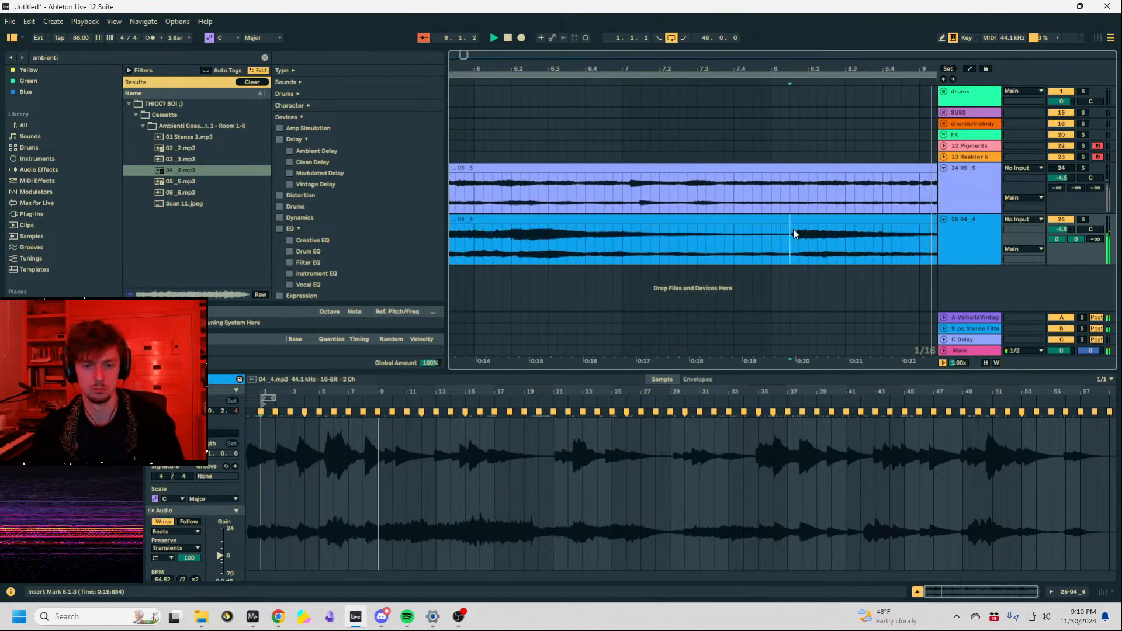
{"action": "key", "text": "ctrl+e"}
{"action": "left_click_drag", "start_coordinate": [784, 68], "coordinate": [782, 35]}
{"action": "key", "text": "minus"}
{"action": "left_click", "coordinate": [569, 222]}
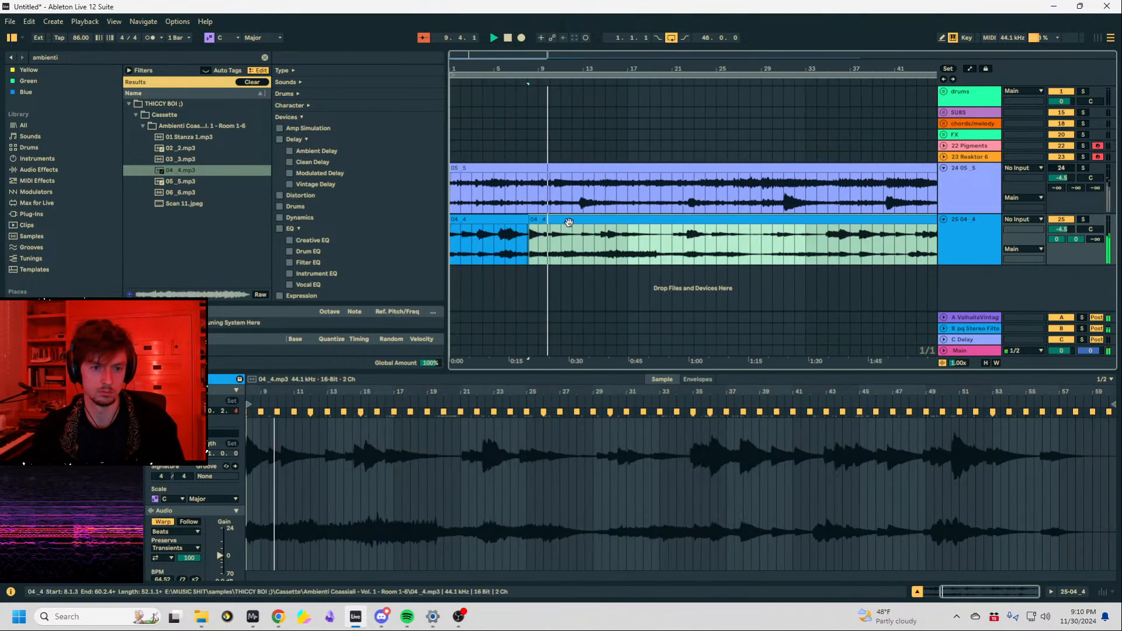
{"action": "key", "text": "ctrl+z"}
{"action": "left_click", "coordinate": [484, 241]}
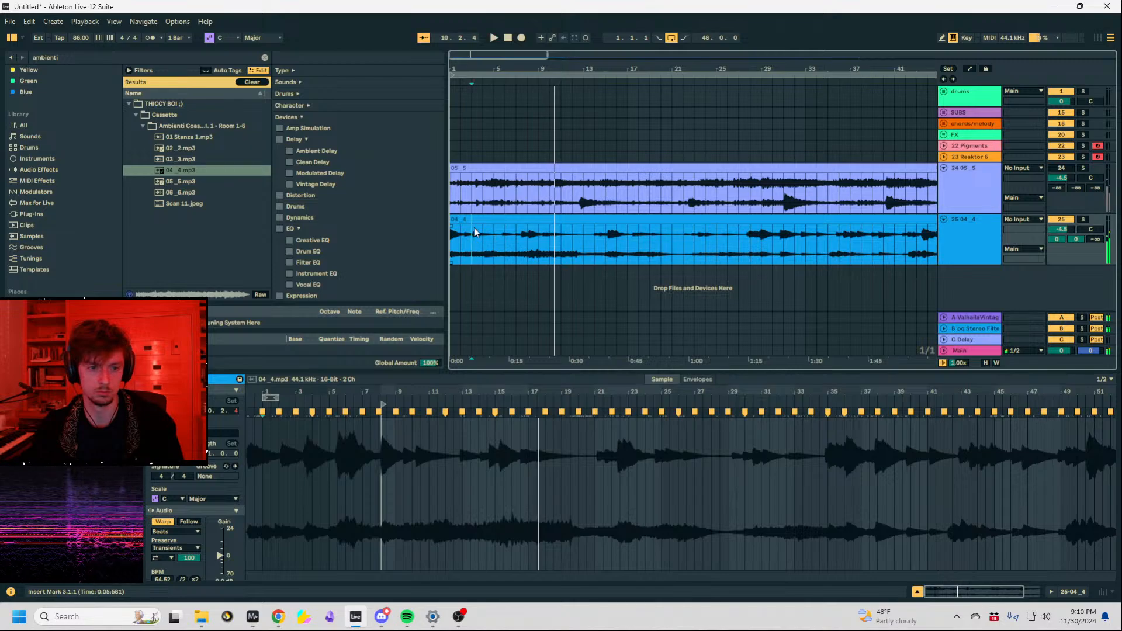
Play the trimmed 04_4 clip from bar 1 with a closer view of its opening bars.
{"action": "left_click", "coordinate": [464, 220]}
{"action": "key", "text": "space"}
{"action": "key", "text": "plus"}
{"action": "key", "text": "plus"}
{"action": "key", "text": "plus"}
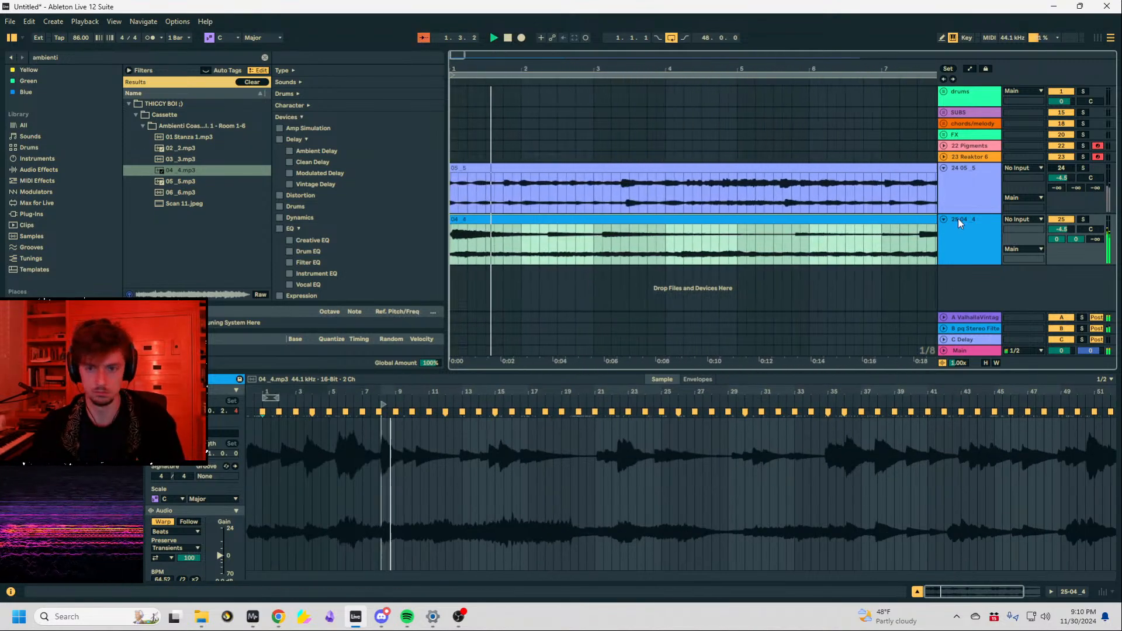
{"action": "left_click", "coordinate": [959, 224]}
{"action": "left_click", "coordinate": [1095, 239]}
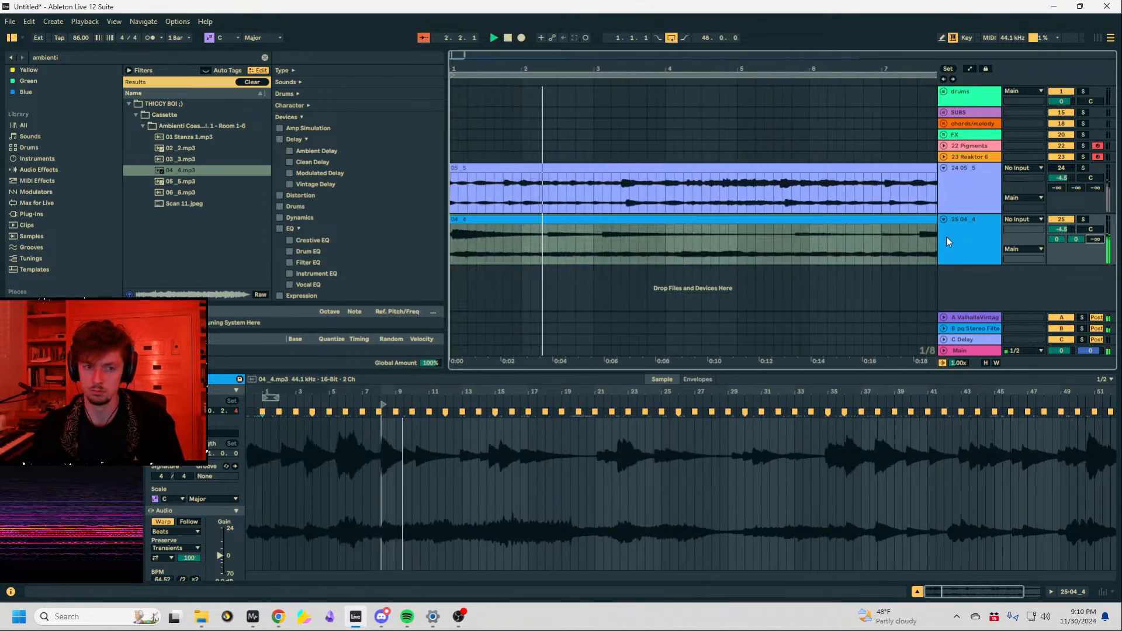
Split the 04_4 clip at 5.1.1 and loop its first four bars.
{"action": "left_click", "coordinate": [603, 246]}
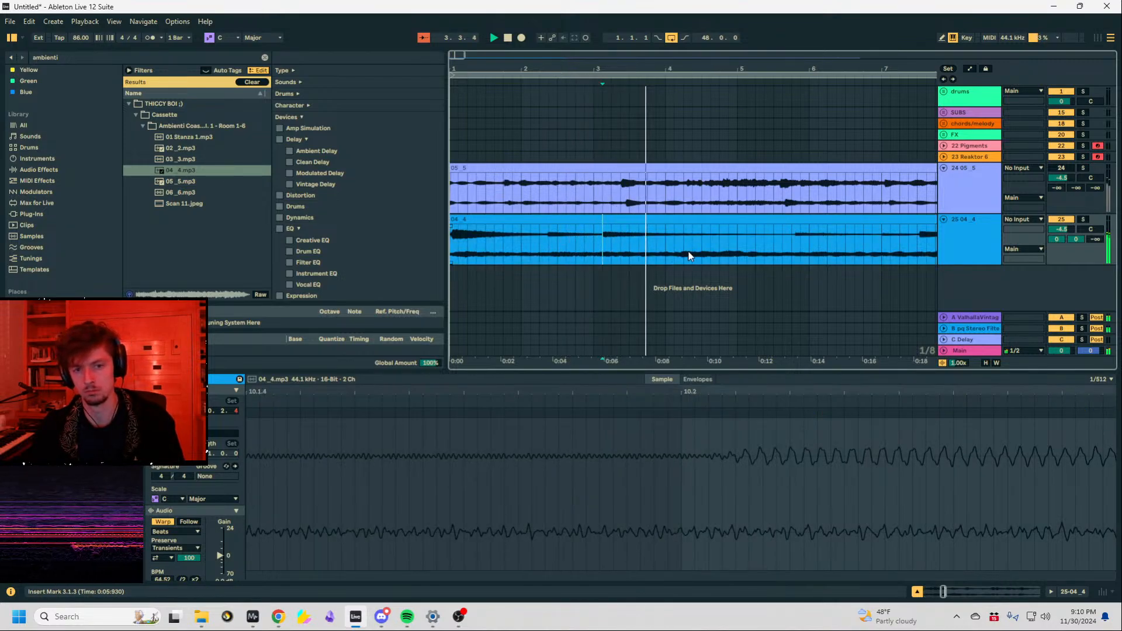
{"action": "left_click", "coordinate": [763, 253]}
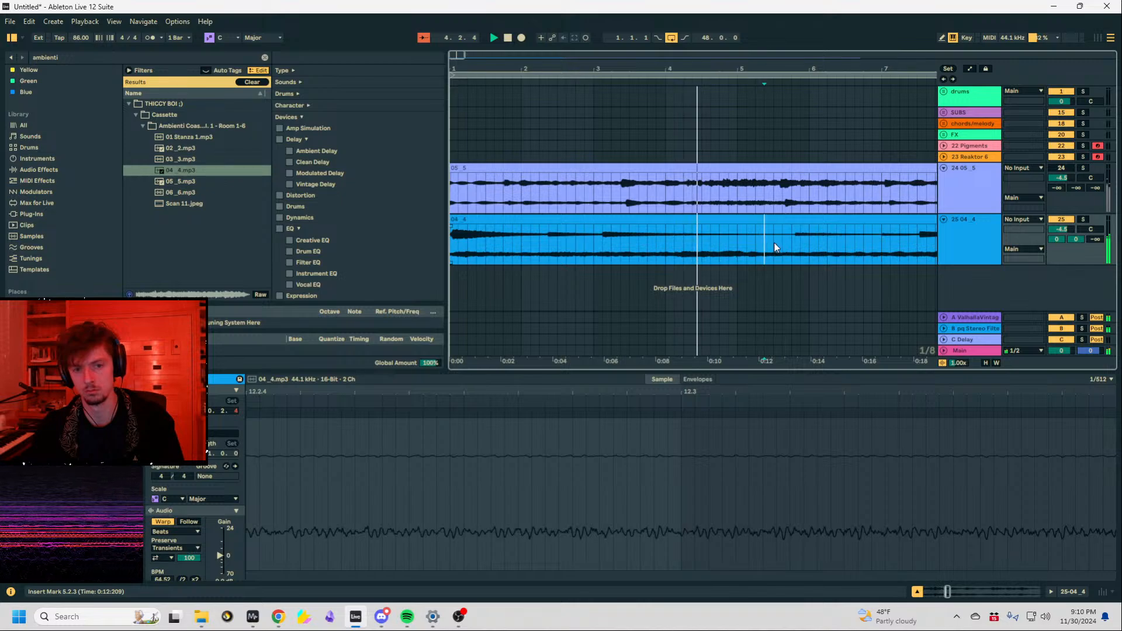
{"action": "left_click_drag", "start_coordinate": [740, 244], "coordinate": [457, 234]}
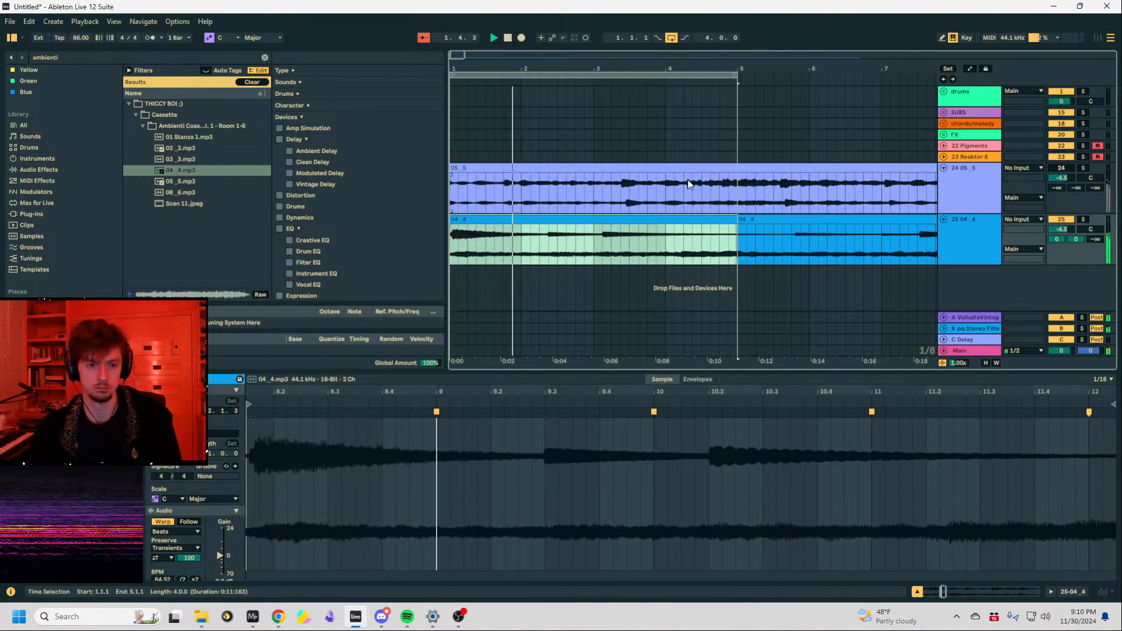
Re-warp the first four-bar 04_4 clip from its start at 86 BPM, stretching its notes across the loop.
{"action": "left_click", "coordinate": [594, 255]}
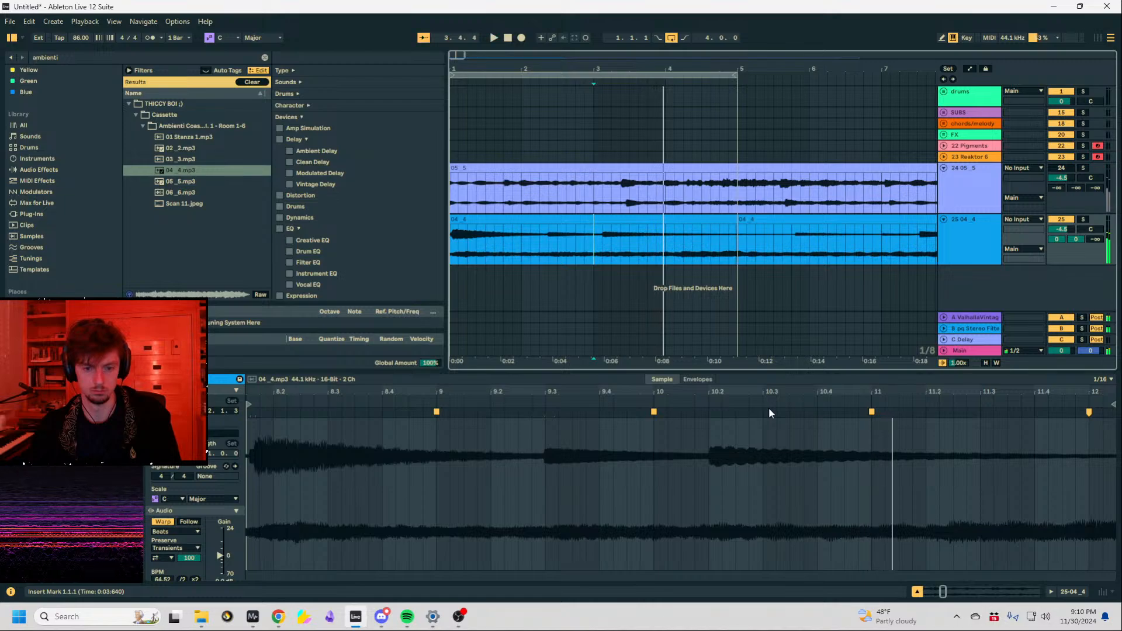
{"action": "left_click", "coordinate": [728, 236]}
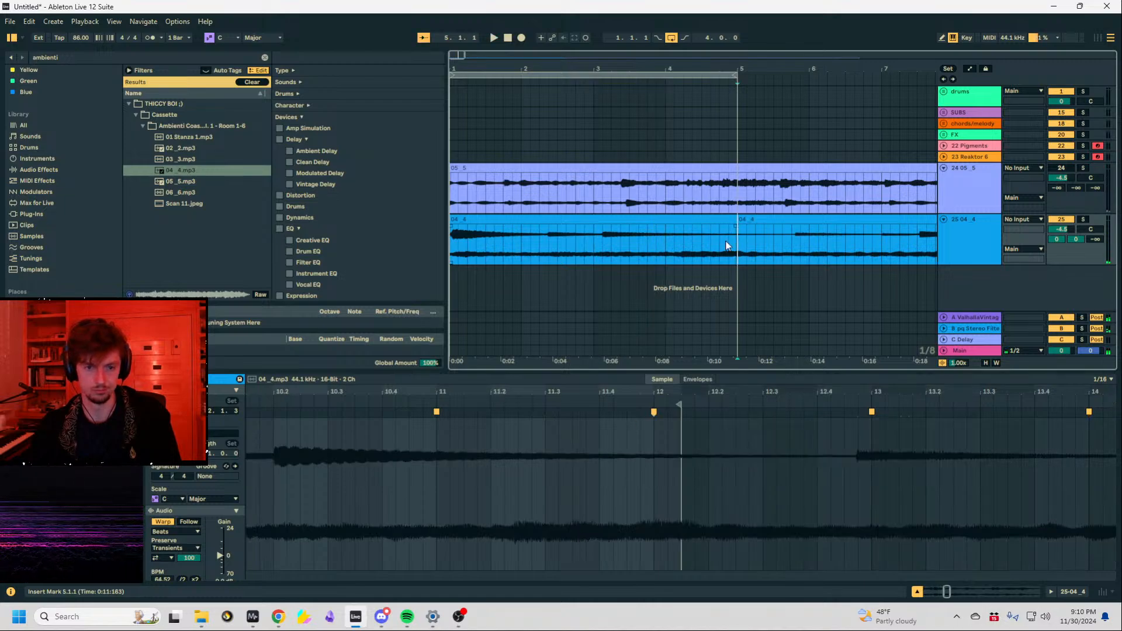
{"action": "left_click_drag", "start_coordinate": [728, 246], "coordinate": [487, 379]}
{"action": "key", "text": "space"}
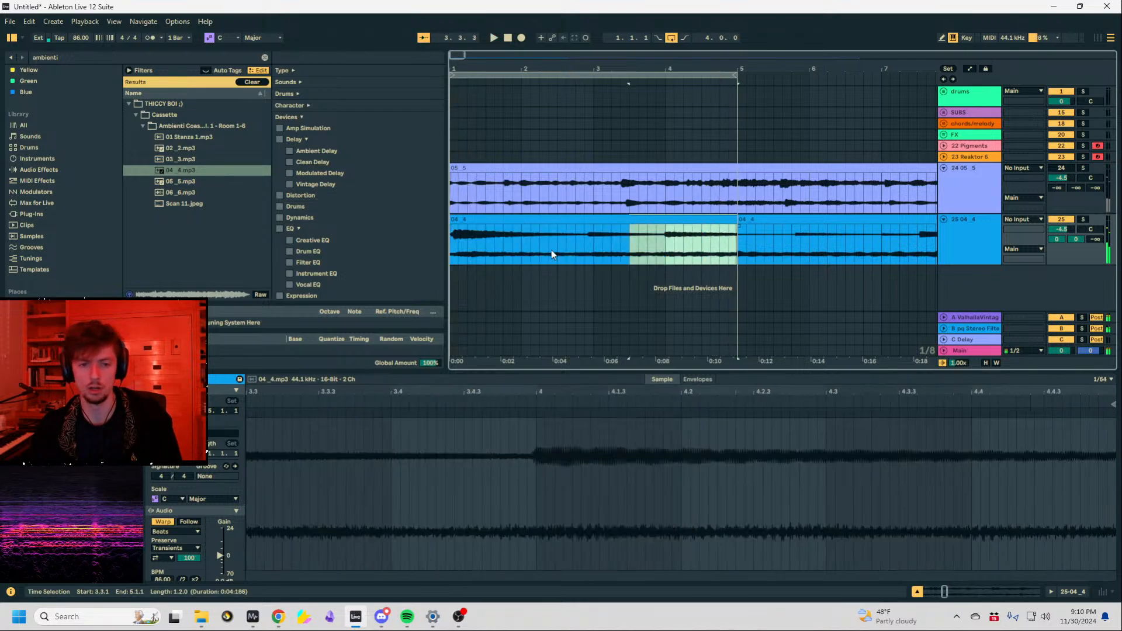
{"action": "double_click", "coordinate": [554, 253]}
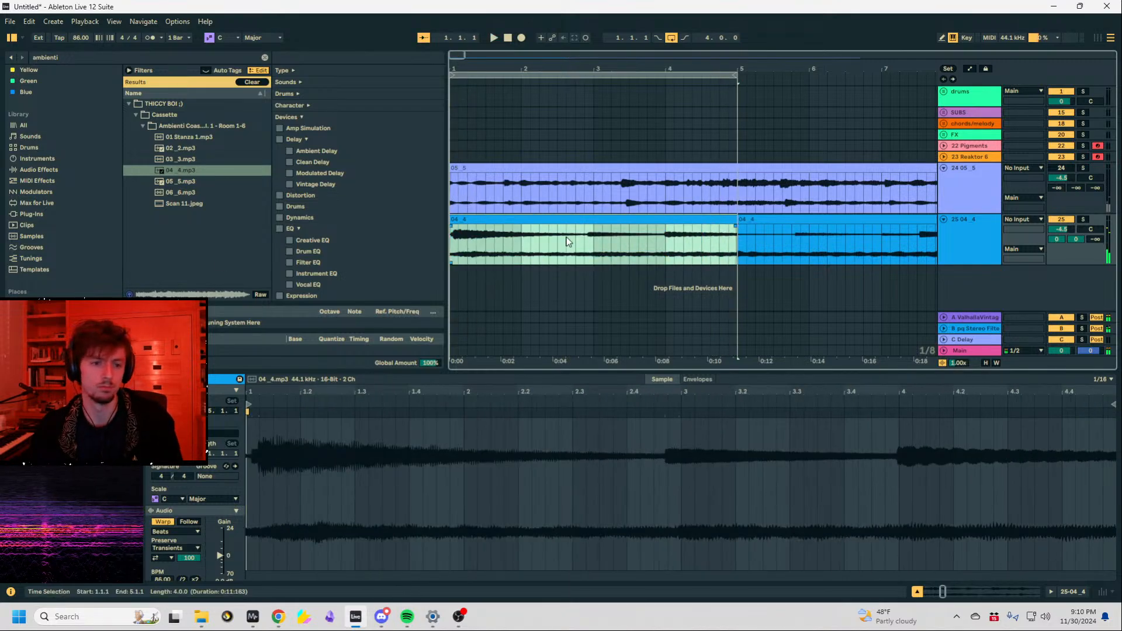
Transpose the four-bar 04_4 clip down 12 semitones and set its warp mode to Texture.
{"action": "left_click", "coordinate": [975, 232]}
{"action": "left_click", "coordinate": [590, 220]}
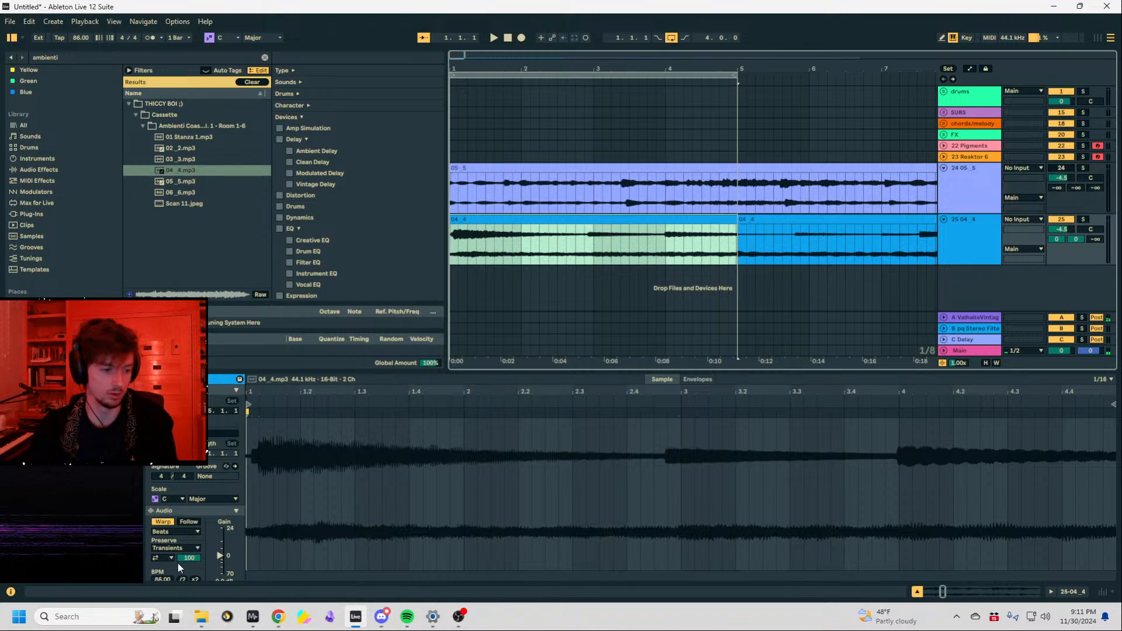
{"action": "scroll", "coordinate": [180, 562], "scroll_direction": "down", "scroll_amount": 3}
{"action": "left_click", "coordinate": [220, 555]}
{"action": "key", "text": "space"}
{"action": "left_click", "coordinate": [169, 484]}
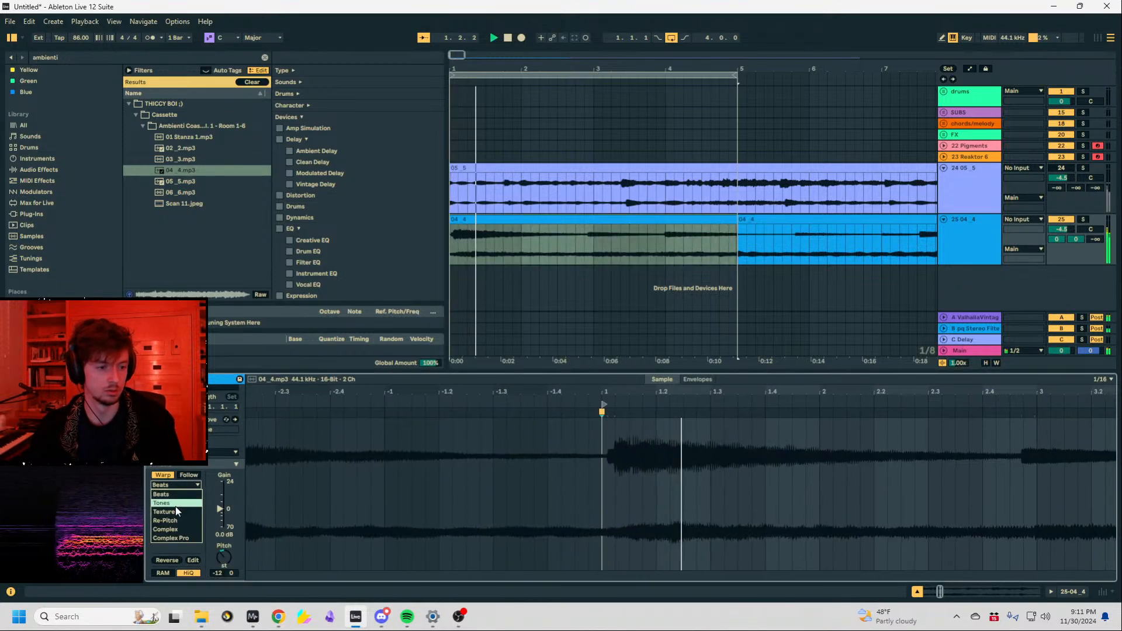
{"action": "left_click", "coordinate": [172, 511]}
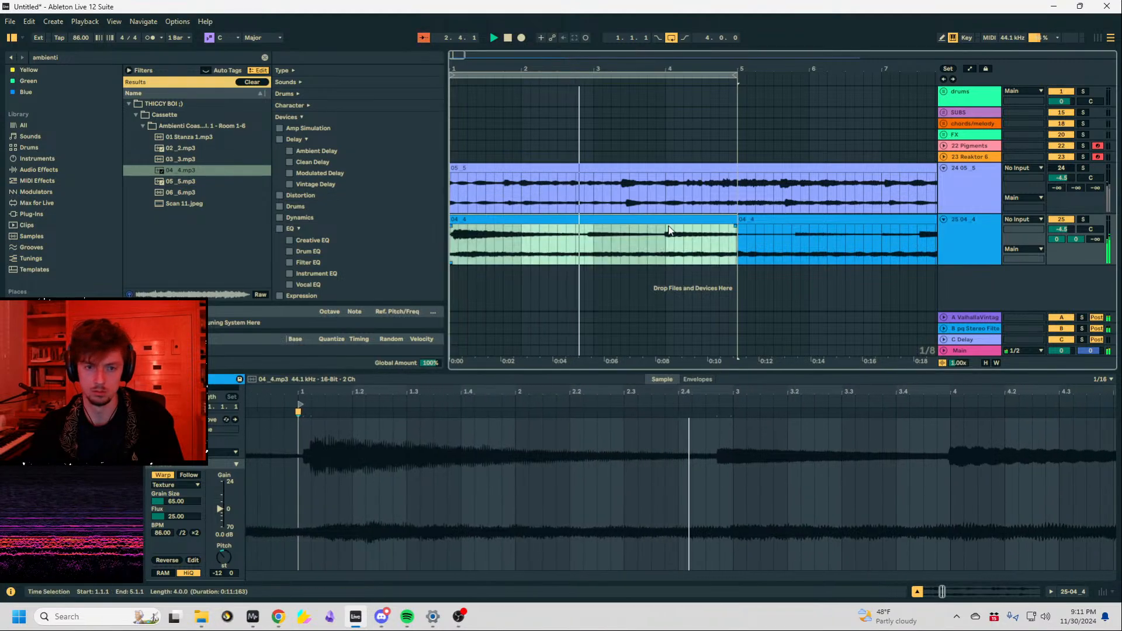
Copy the four-bar 04_4 clip onto a new audio track directly below, starting at bar 1.
{"action": "left_click", "coordinate": [740, 230]}
{"action": "left_click", "coordinate": [717, 218]}
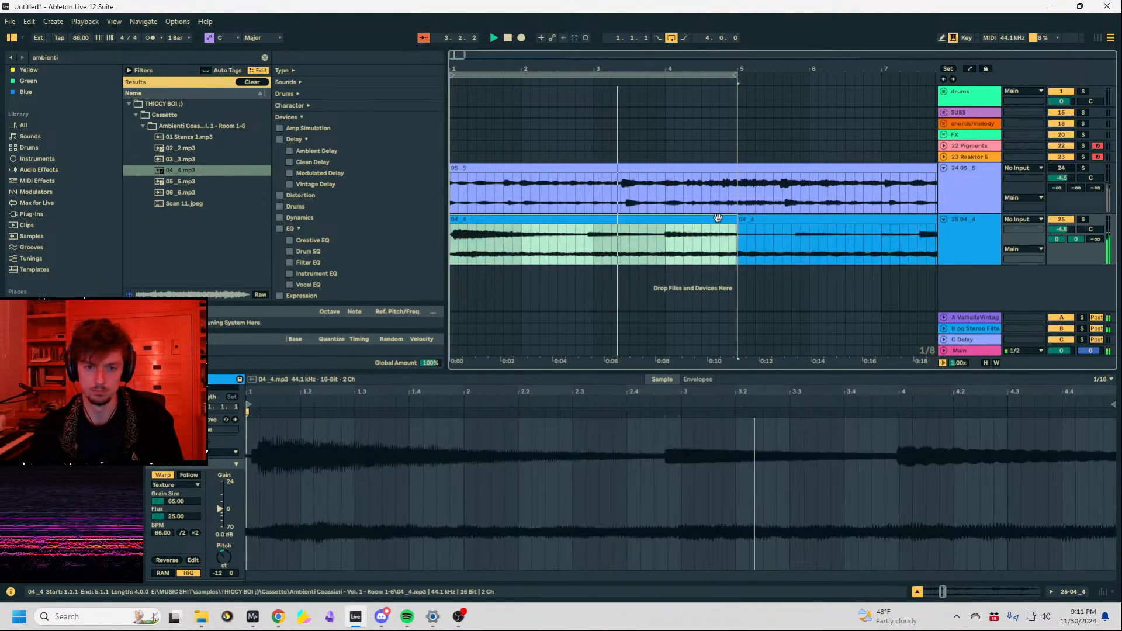
{"action": "left_click", "coordinate": [980, 234]}
{"action": "key", "text": "ctrl+t"}
{"action": "left_click", "coordinate": [456, 267]}
{"action": "key", "text": "ctrl+v"}
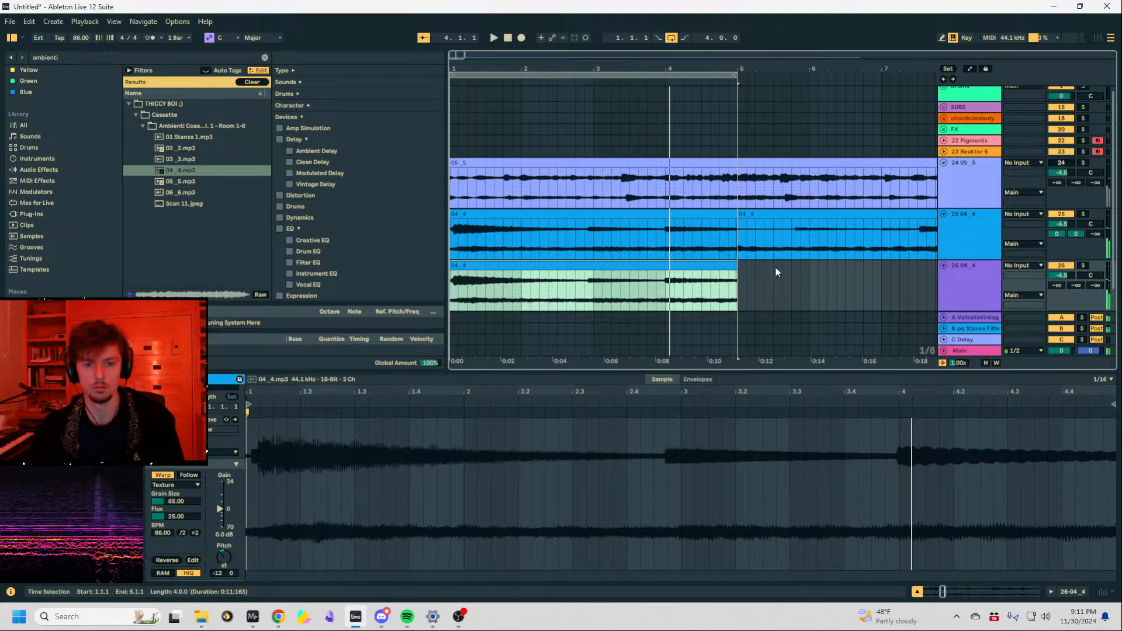
Solo the new track and reverse its copied 04_4 clip.
{"action": "left_click", "coordinate": [1084, 266]}
{"action": "left_click", "coordinate": [502, 267]}
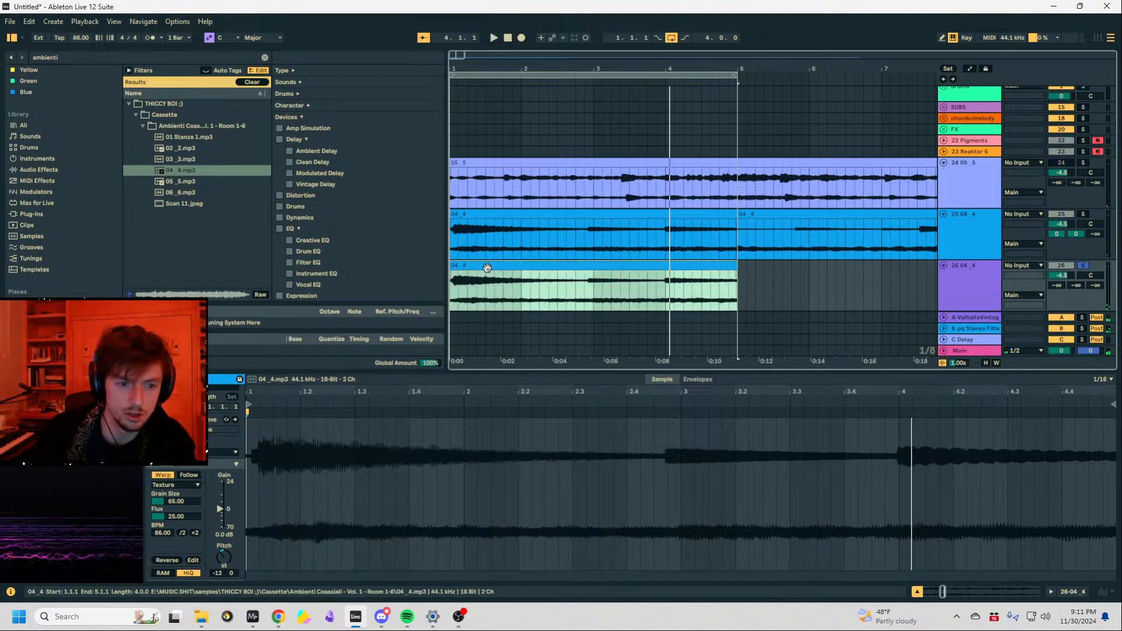
{"action": "key", "text": "r"}
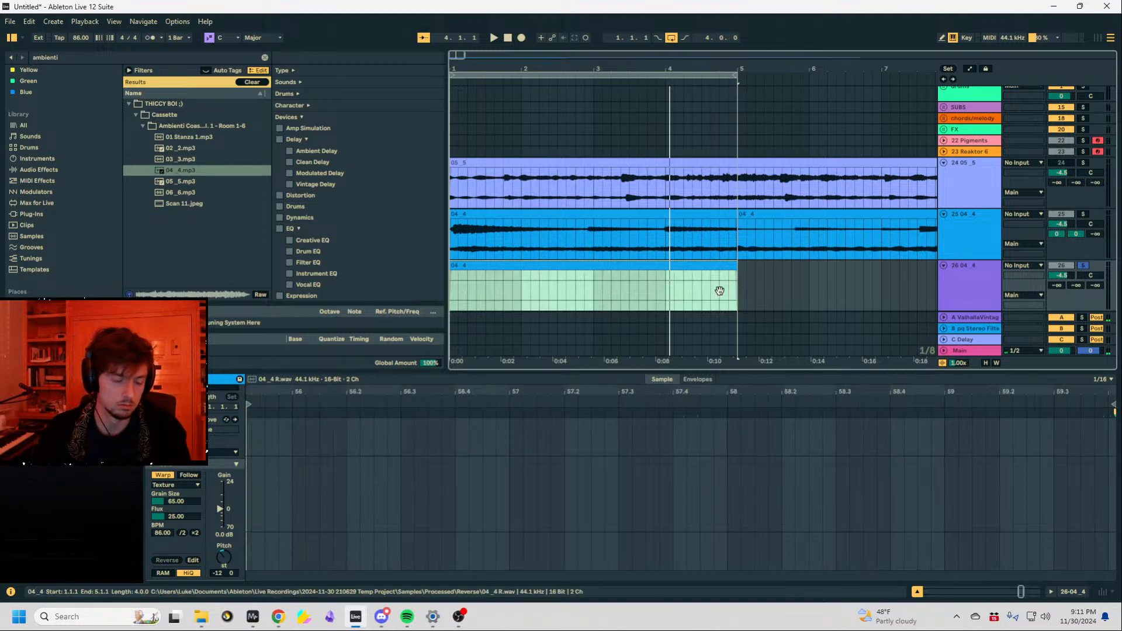
Transpose the reversed clip to +12 semitones and set its grain size to 263 during playback.
{"action": "key", "text": "space"}
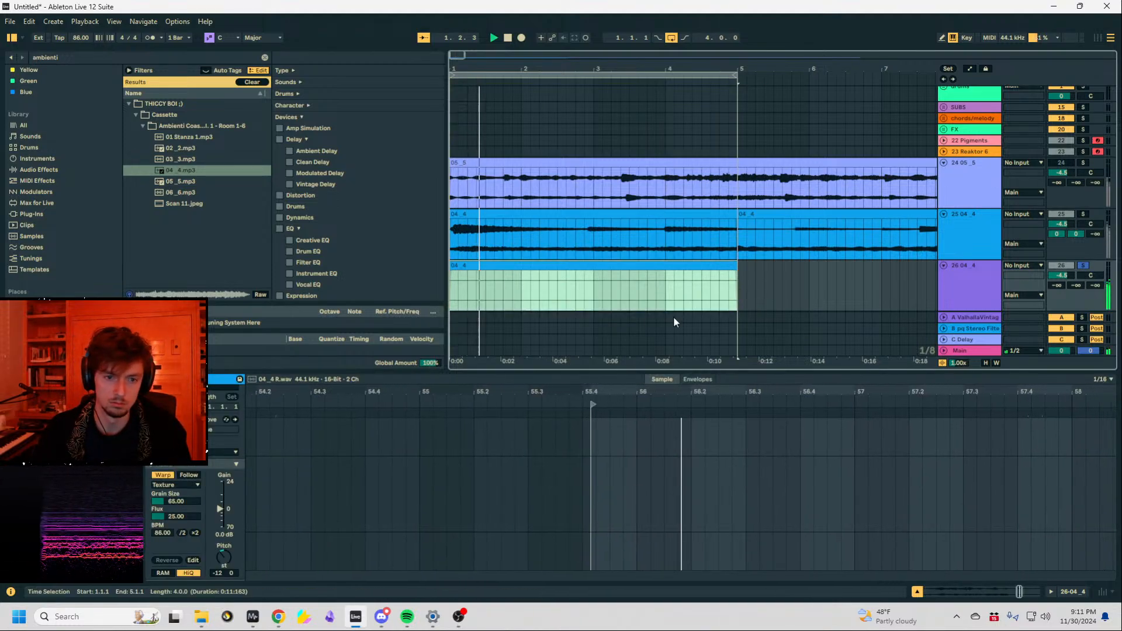
{"action": "left_click_drag", "start_coordinate": [229, 553], "coordinate": [185, 447]}
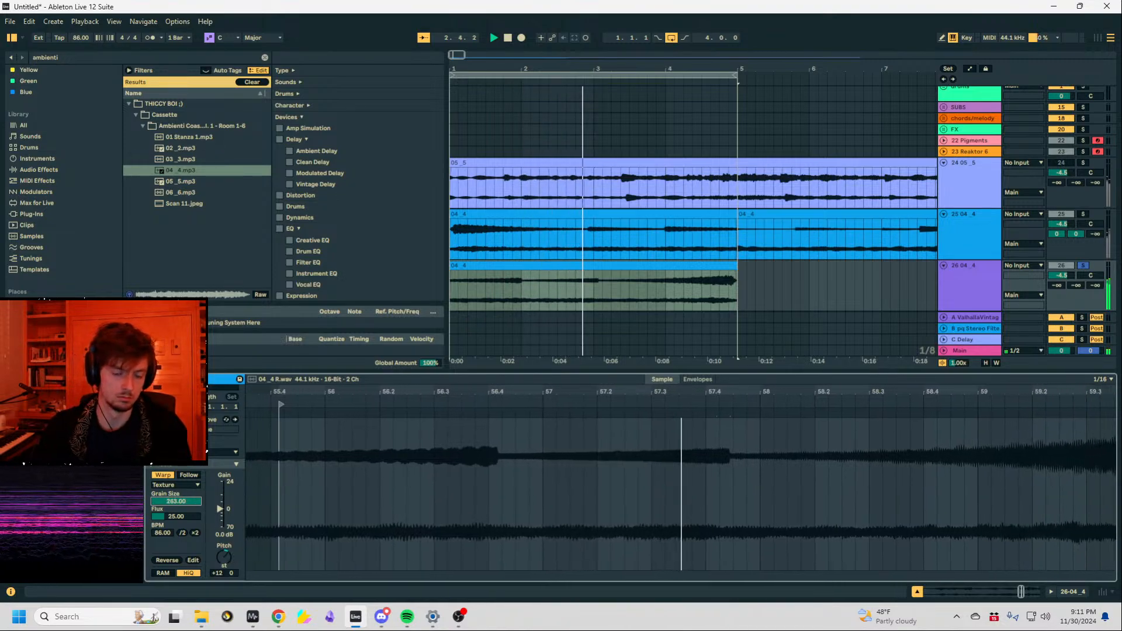
{"action": "key", "text": "space"}
Slide the audio inside the reversed four-bar clip until a louder swell fills its second half, checking it by playback.
{"action": "left_click", "coordinate": [701, 286]}
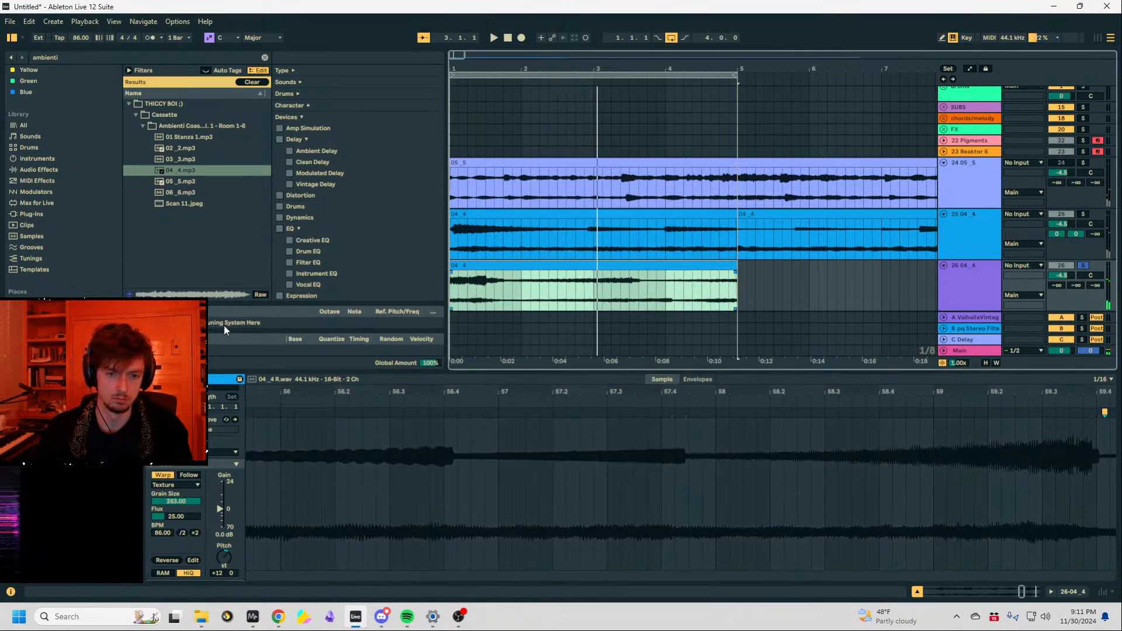
{"action": "key", "text": "space"}
{"action": "left_click_drag", "start_coordinate": [500, 292], "coordinate": [957, 288]}
{"action": "key", "text": "space"}
{"action": "key", "text": "space"}
{"action": "scroll", "coordinate": [741, 281], "scroll_direction": "down", "scroll_amount": 1}
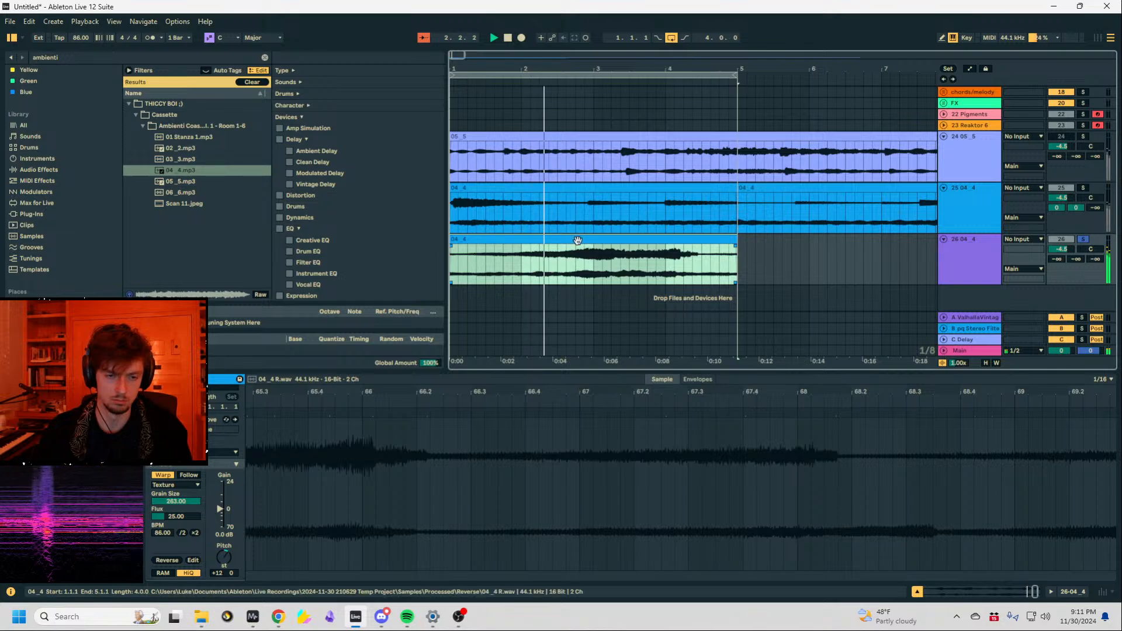
Lower the volume of the reversed clip's track to about -12 dB.
{"action": "left_click", "coordinate": [729, 266]}
{"action": "left_click", "coordinate": [721, 240]}
{"action": "scroll", "coordinate": [705, 265], "scroll_direction": "up", "scroll_amount": 1}
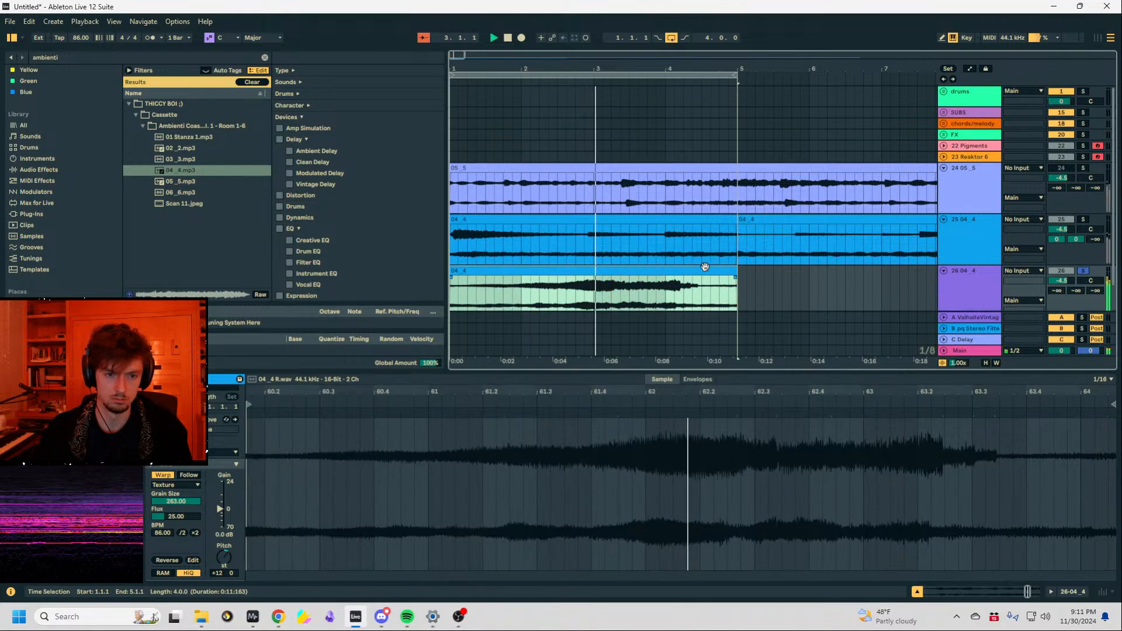
{"action": "scroll", "coordinate": [703, 266], "scroll_direction": "down", "scroll_amount": 1}
{"action": "left_click", "coordinate": [656, 263]}
{"action": "left_click_drag", "start_coordinate": [1062, 250], "coordinate": [1061, 264]}
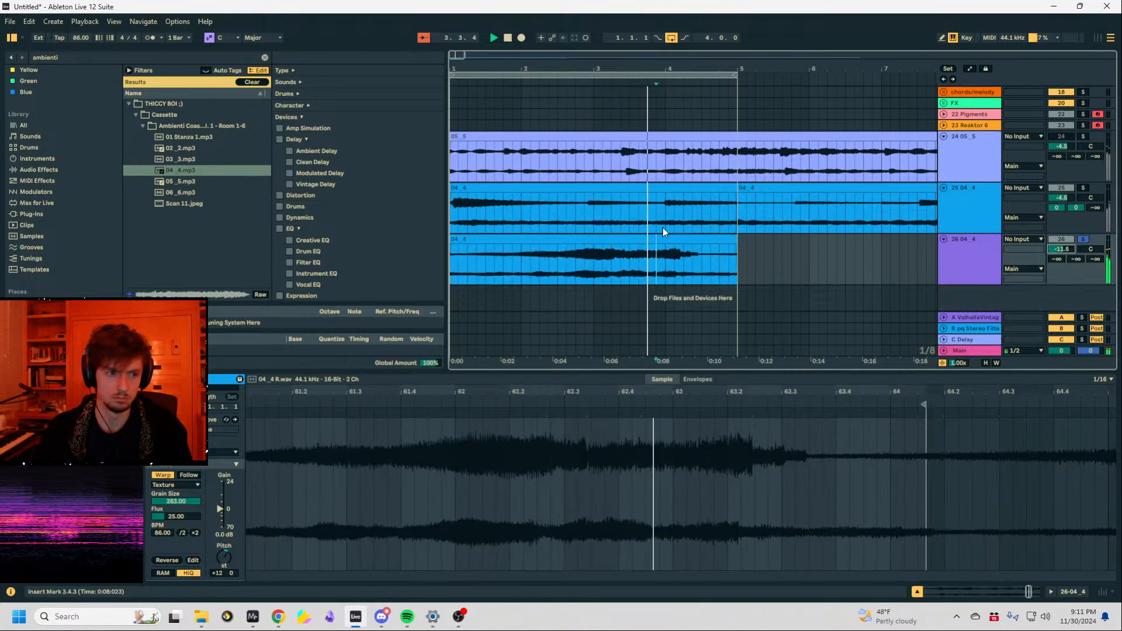
Stop playback and preview the cassette samples 02_2.mp3 and 06_6.mp3 from the library.
{"action": "key", "text": "space"}
{"action": "left_click", "coordinate": [177, 147]}
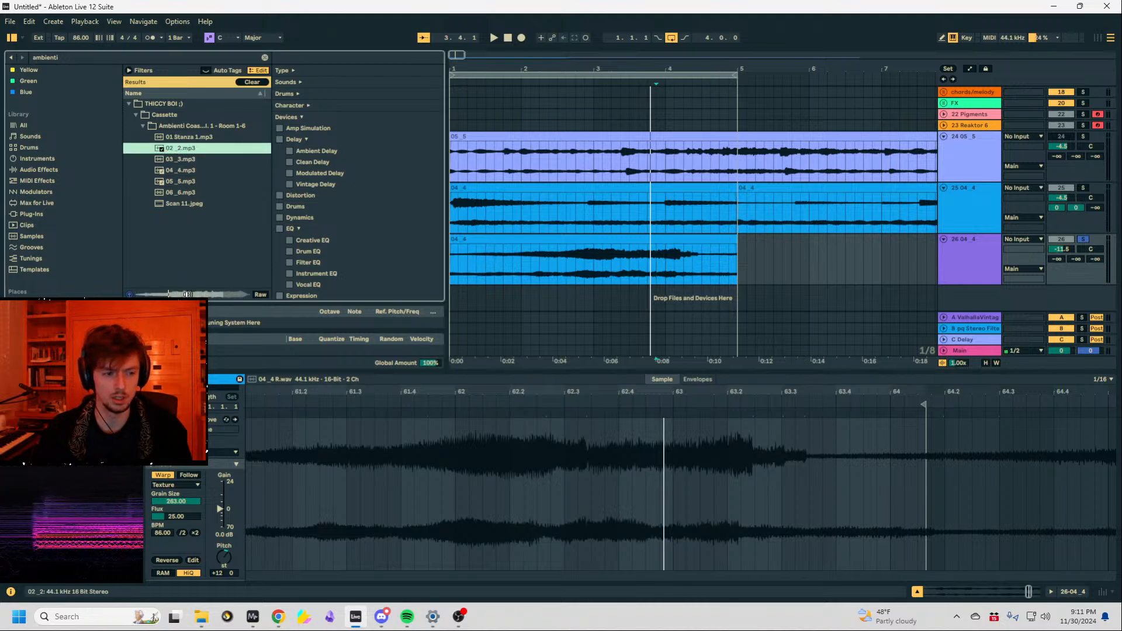
{"action": "left_click", "coordinate": [177, 193]}
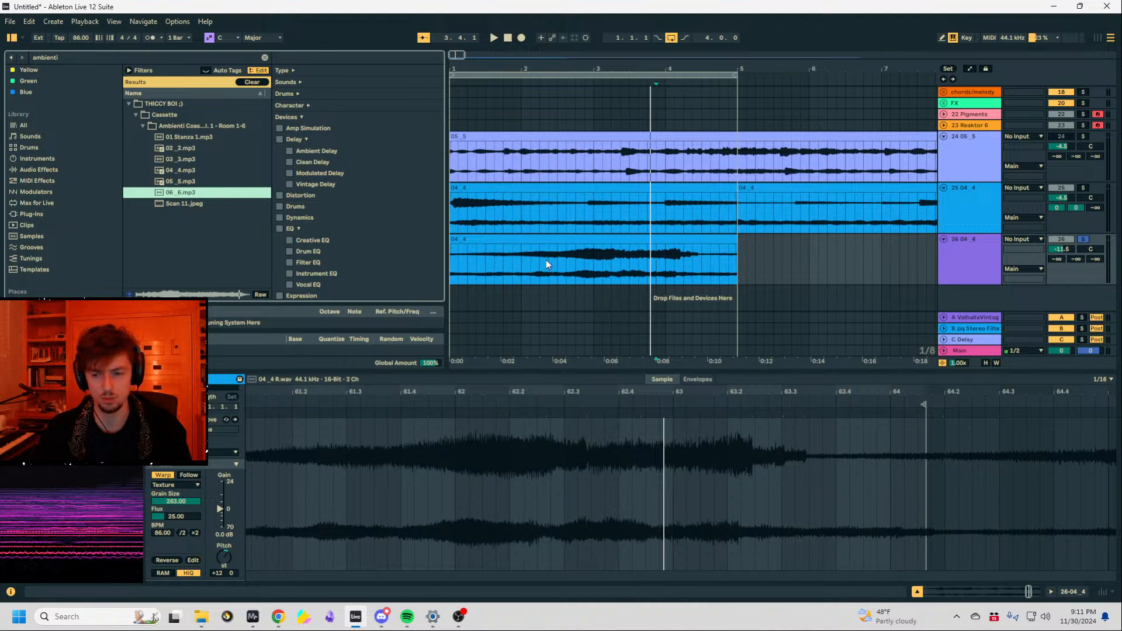
Solo the 25 04_4 track and transpose its first four-bar clip to -5 semitones during playback.
{"action": "left_click", "coordinate": [476, 205]}
{"action": "key", "text": "space"}
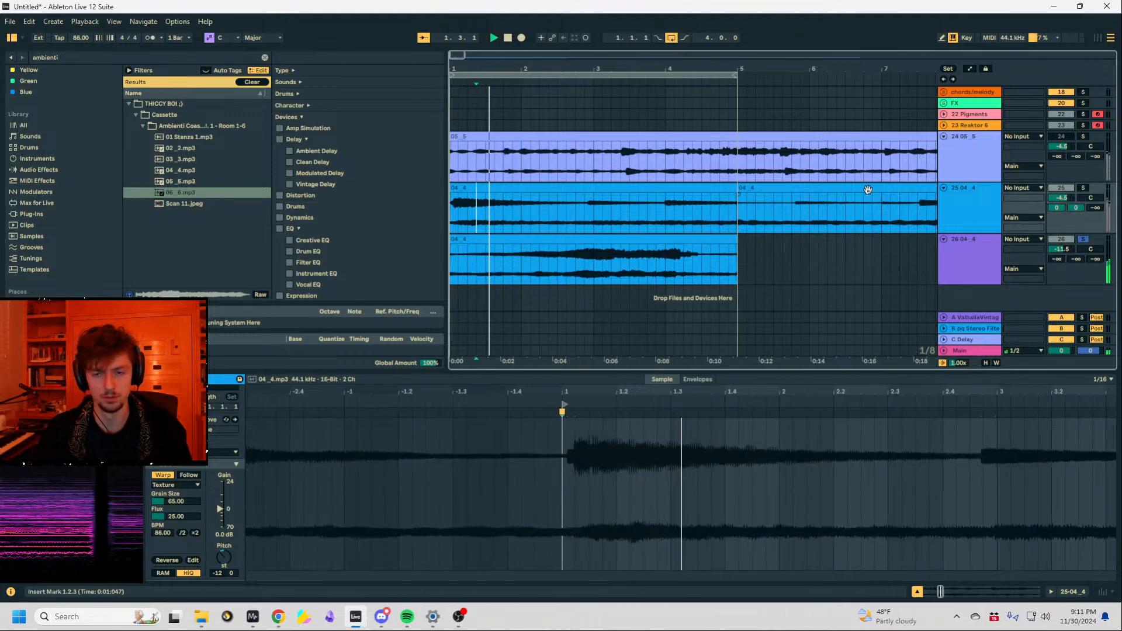
{"action": "left_click", "coordinate": [1083, 188]}
{"action": "left_click", "coordinate": [968, 189]}
{"action": "scroll", "coordinate": [560, 222], "scroll_direction": "down", "scroll_amount": 5}
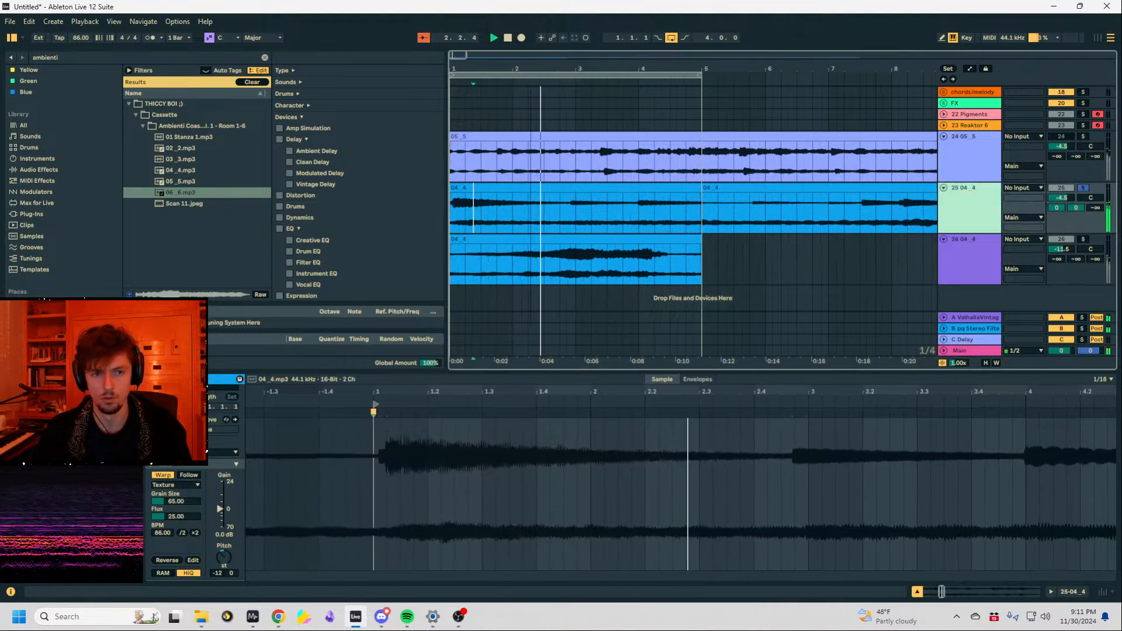
{"action": "left_click", "coordinate": [561, 221]}
{"action": "left_click_drag", "start_coordinate": [224, 557], "coordinate": [224, 541]}
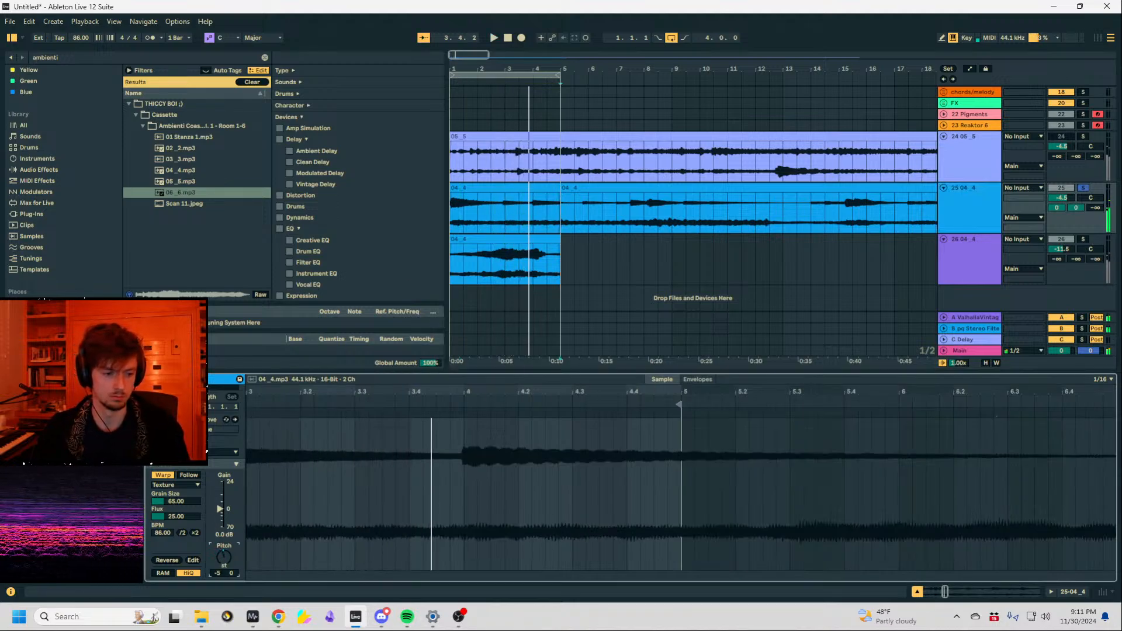
Split the first clip on the 25 04_4 track at bar 2 and reset the opening one-bar piece's pitch to 0 semitones.
{"action": "left_click", "coordinate": [494, 189]}
{"action": "key", "text": "space"}
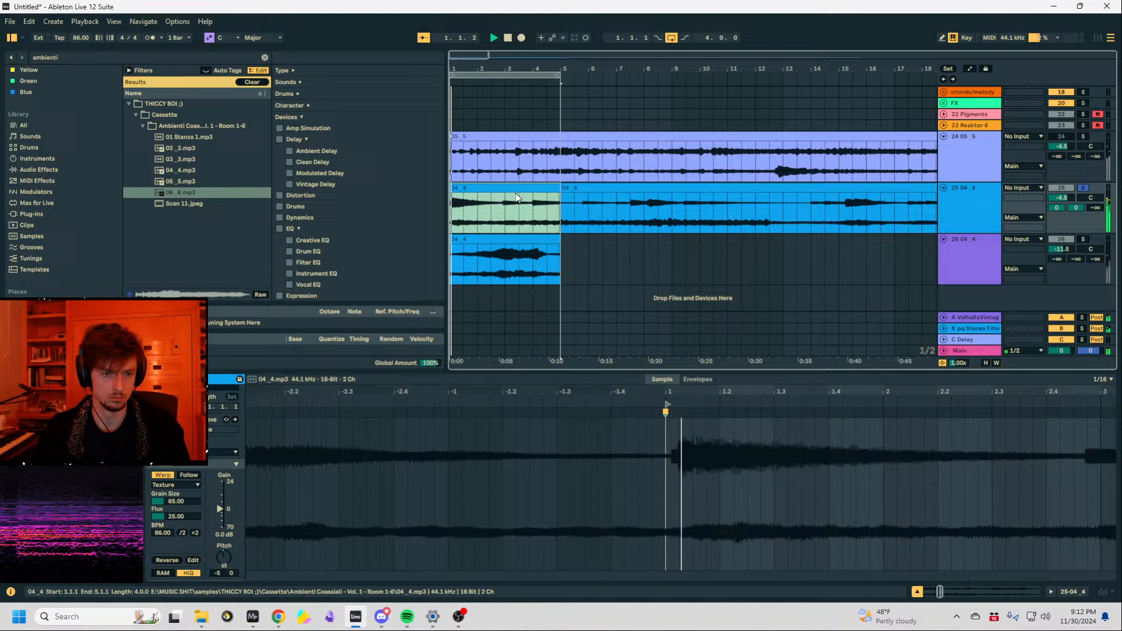
{"action": "left_click", "coordinate": [482, 216]}
{"action": "key", "text": "ctrl+e"}
{"action": "double_click", "coordinate": [226, 555]}
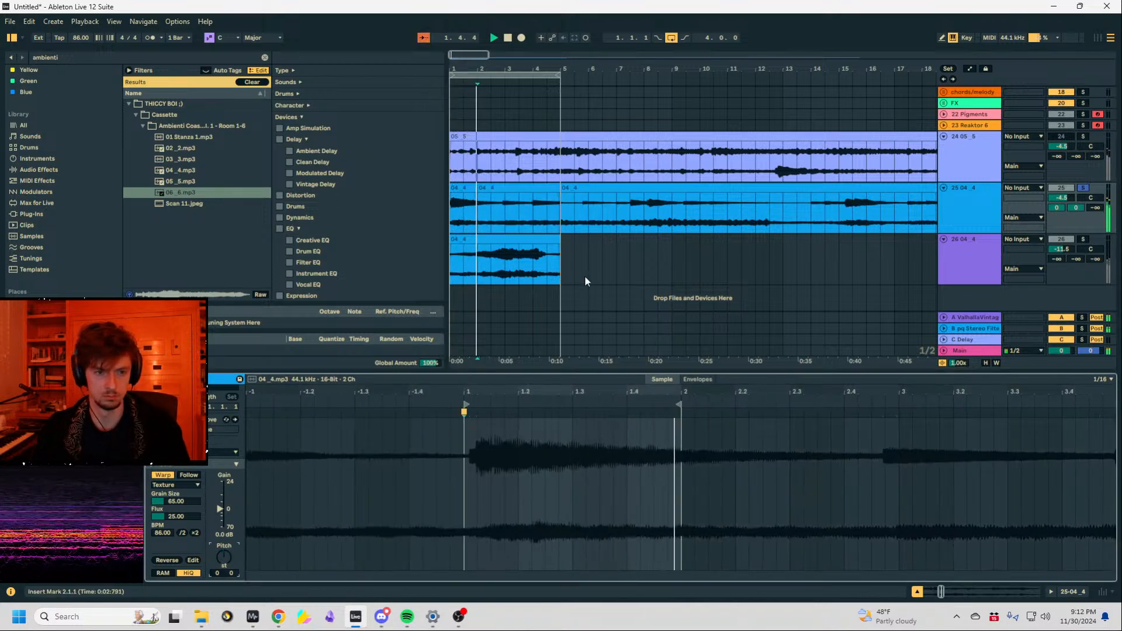
Play back track 25 and transpose its first 04_4 clip by -4 semitones and its second by -5 semitones.
{"action": "left_click", "coordinate": [462, 188]}
{"action": "key", "text": "space"}
{"action": "key", "text": "space"}
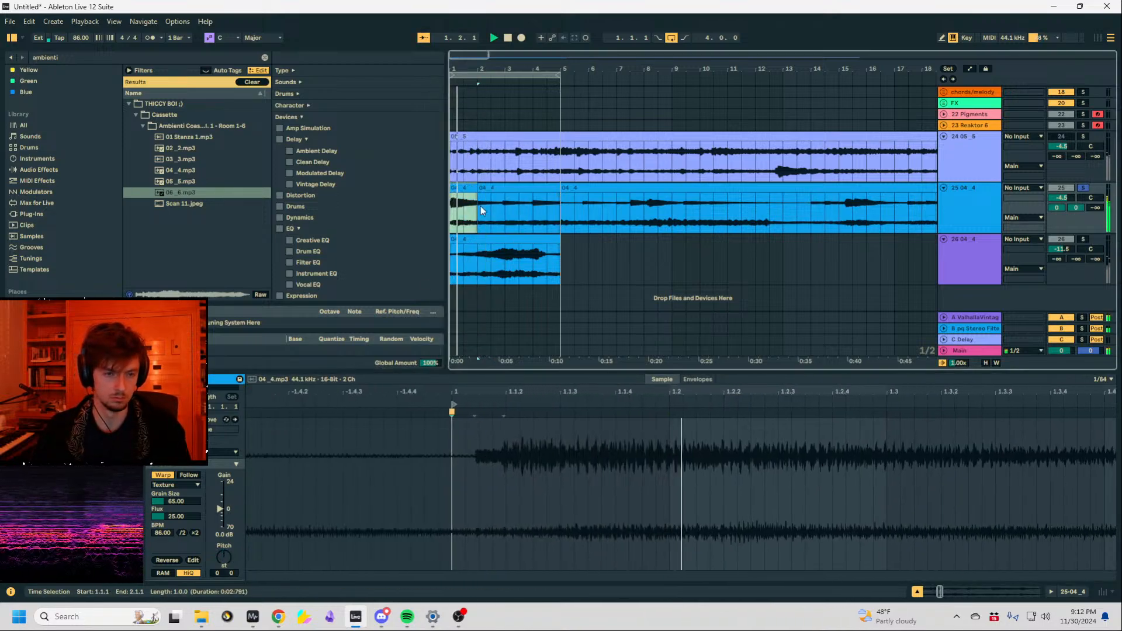
{"action": "double_click", "coordinate": [228, 557]}
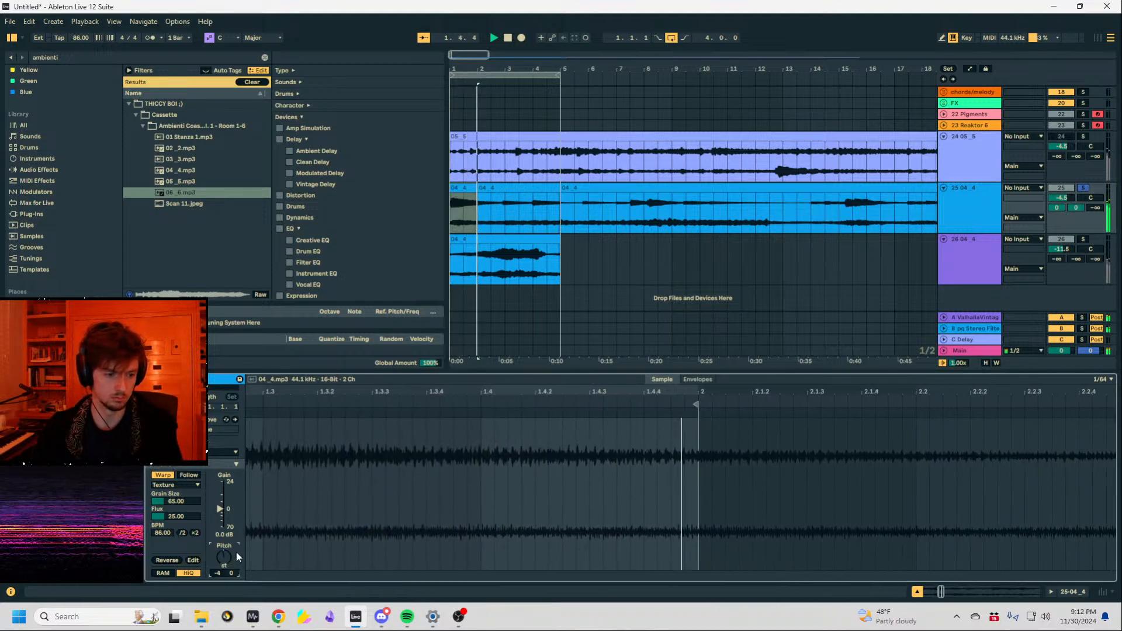
{"action": "left_click", "coordinate": [515, 187]}
{"action": "key", "text": "space"}
{"action": "key", "text": "space"}
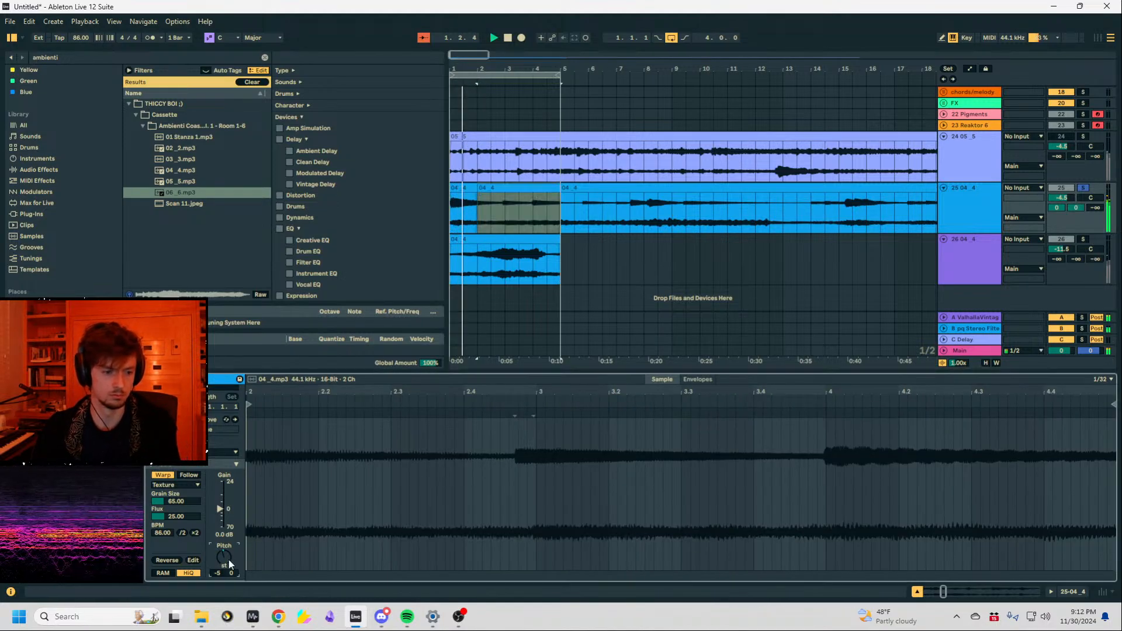
Split the second clip on track 25 at bar 3 and transpose the part from bar 3 by +2 semitones.
{"action": "left_click", "coordinate": [504, 216]}
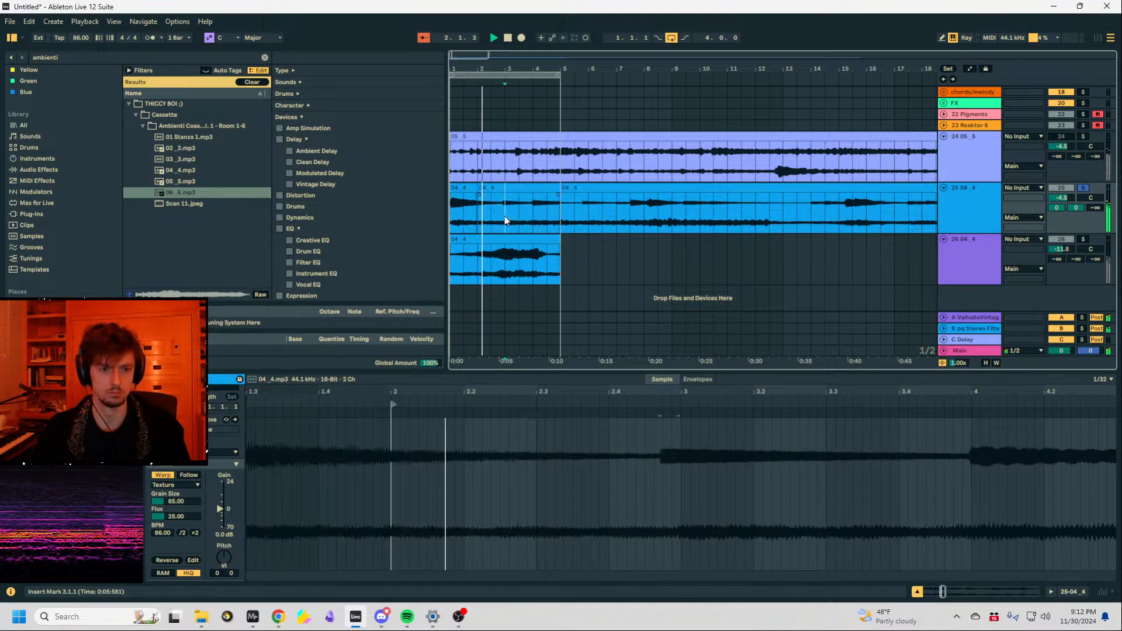
{"action": "key", "text": "ctrl+e"}
{"action": "left_click_drag", "start_coordinate": [470, 68], "coordinate": [494, 97]}
{"action": "left_click", "coordinate": [572, 189]}
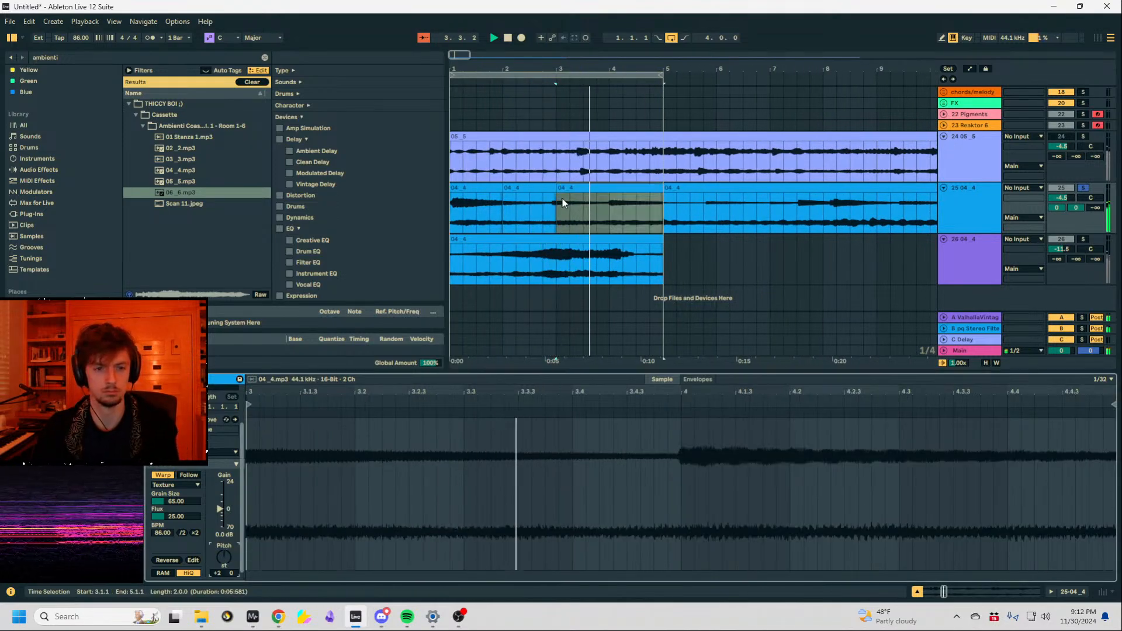
Split the track 25 clip at bar 4 and lower the track's volume to about -10.8 dB.
{"action": "left_click", "coordinate": [548, 216]}
{"action": "left_click_drag", "start_coordinate": [608, 214], "coordinate": [125, 230]}
{"action": "key", "text": "ctrl+e"}
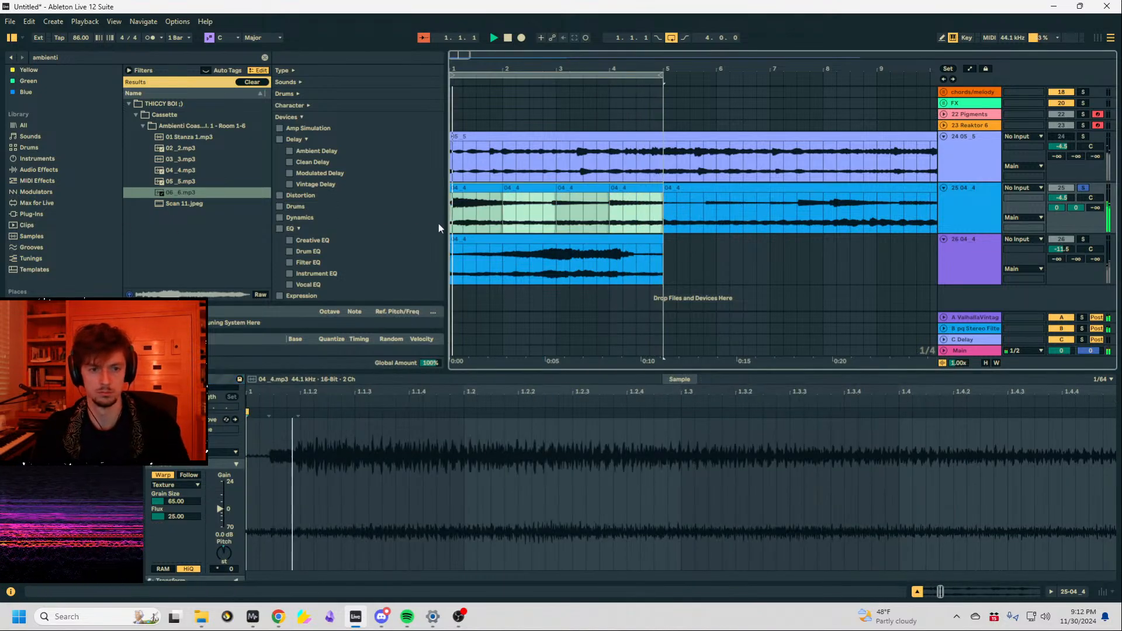
{"action": "left_click_drag", "start_coordinate": [1062, 198], "coordinate": [1077, 603]}
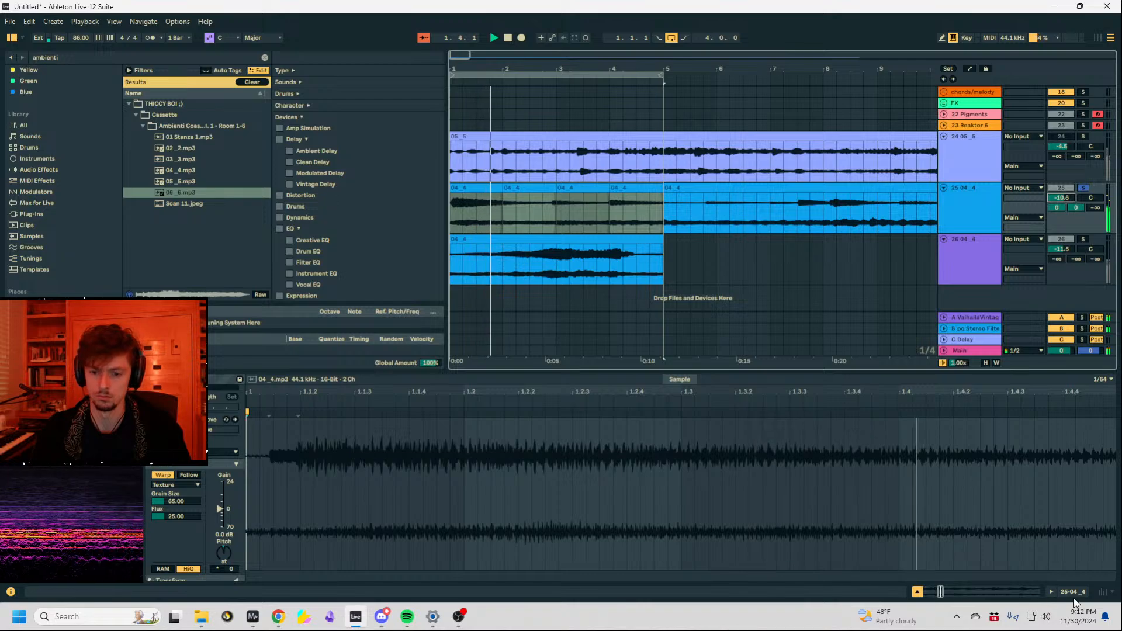
Search the whole library for the Utility effect and add it to track 25.
{"action": "key", "text": "shift+Tab"}
{"action": "key", "text": "ctrl+f"}
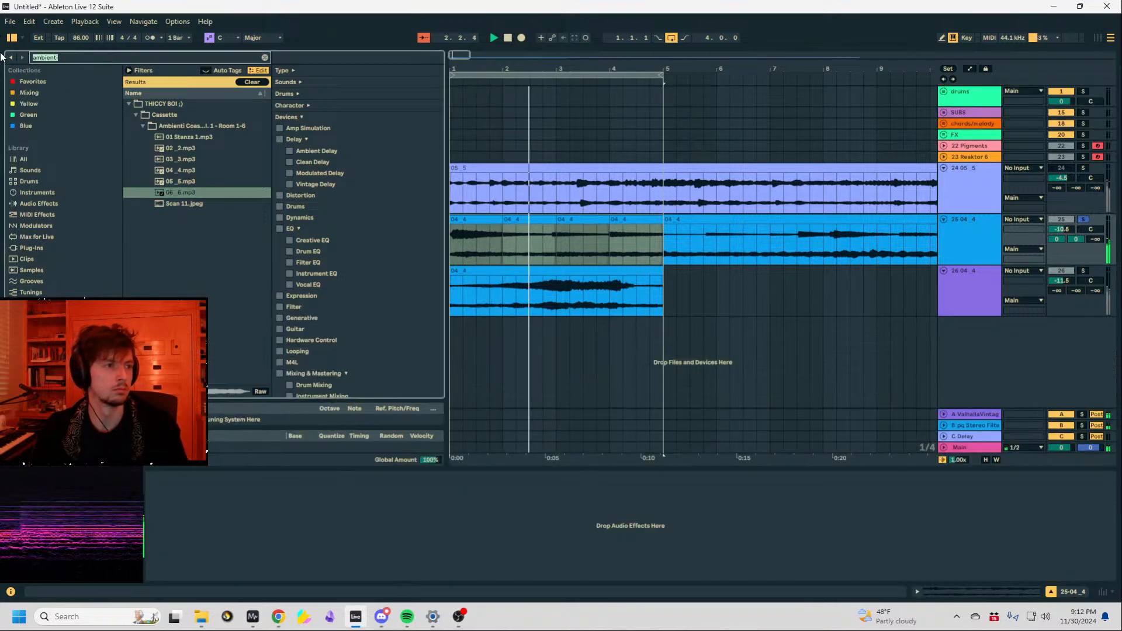
{"action": "type", "text": "UTI"}
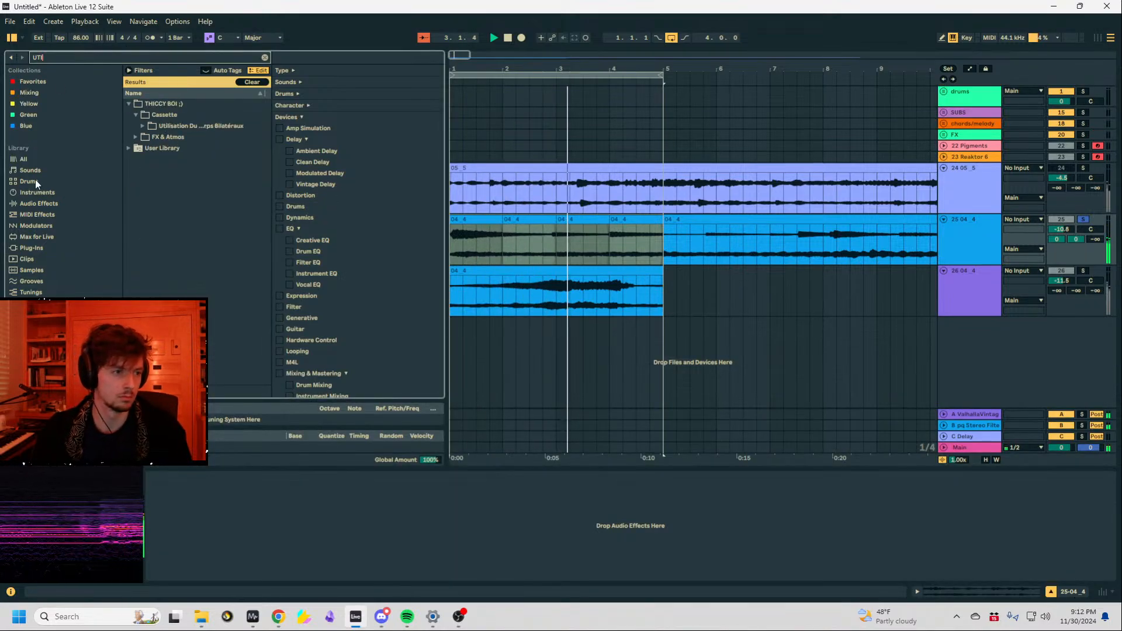
{"action": "left_click", "coordinate": [20, 159]}
{"action": "left_click_drag", "start_coordinate": [153, 187], "coordinate": [747, 289]}
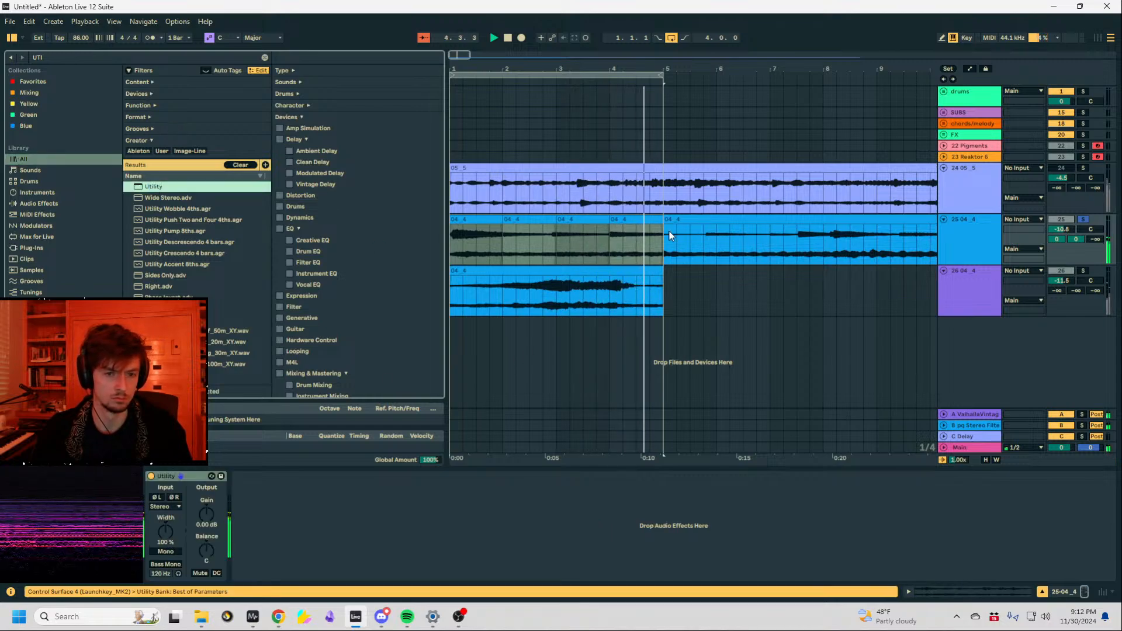
Move track 25's first one-bar clip to bar 5, shift the four one-bar clips back to bar 1, and play them.
{"action": "left_click", "coordinate": [640, 222]}
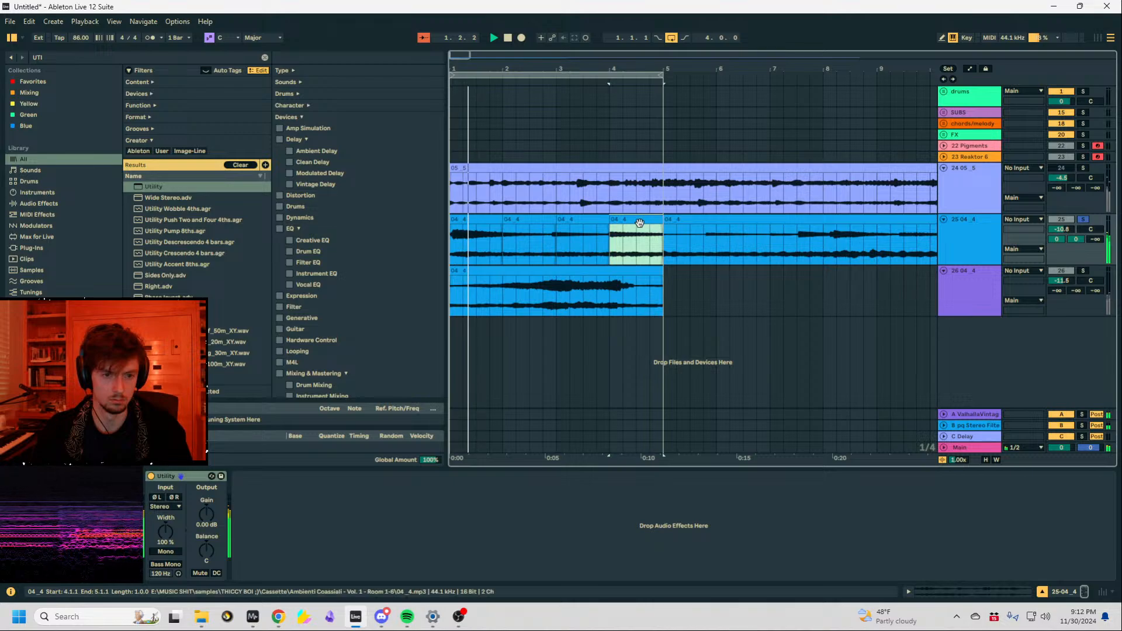
{"action": "left_click", "coordinate": [504, 240], "text": "shift"}
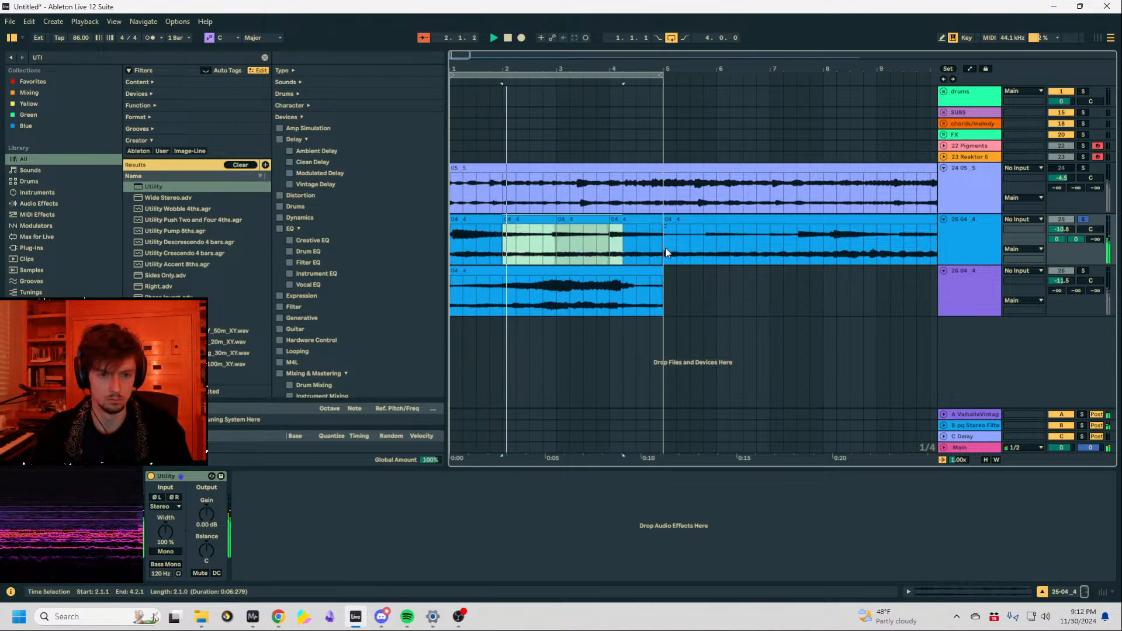
{"action": "left_click", "coordinate": [693, 231]}
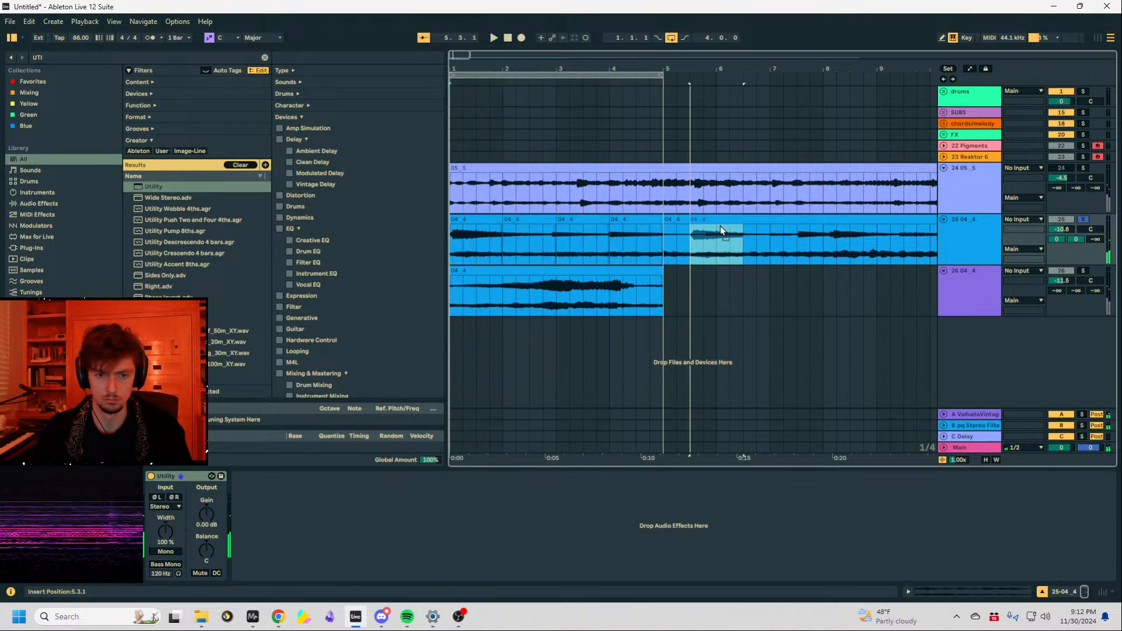
{"action": "left_click_drag", "start_coordinate": [691, 227], "coordinate": [689, 226]}
{"action": "left_click", "coordinate": [512, 221], "text": "shift"}
{"action": "left_click_drag", "start_coordinate": [519, 221], "coordinate": [467, 221]}
{"action": "key", "text": "space"}
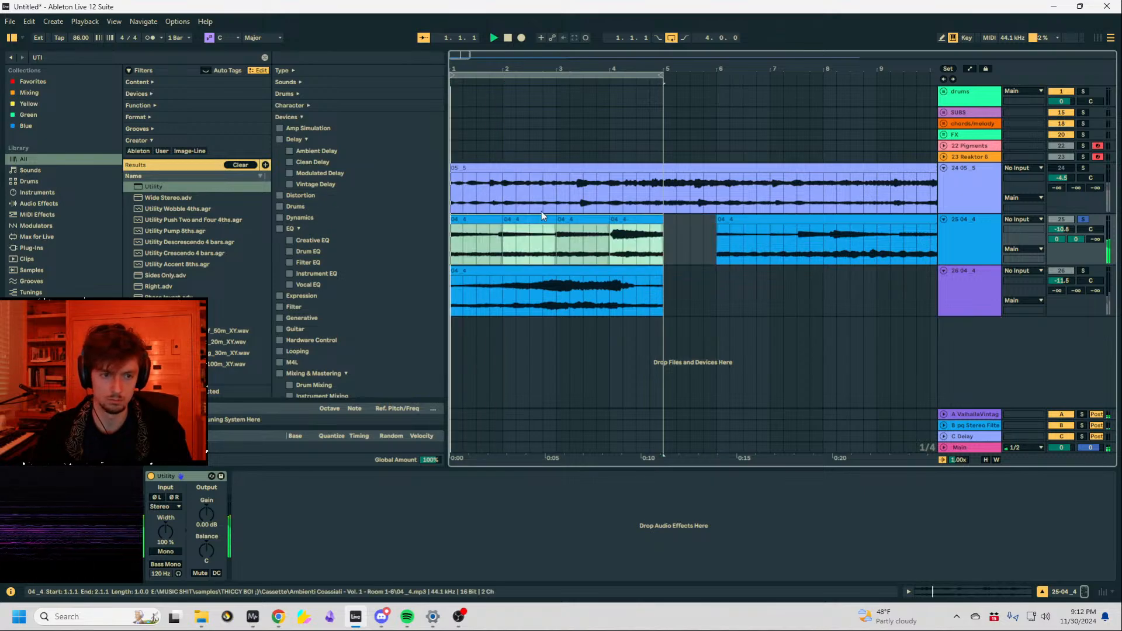
Unfold the drums group, search the sample folders for "QUANT" and open the Quanta & EurythmY PSYBASS 2 sample pack.
{"action": "left_click", "coordinate": [944, 92]}
{"action": "scroll", "coordinate": [952, 129], "scroll_direction": "down", "scroll_amount": 3}
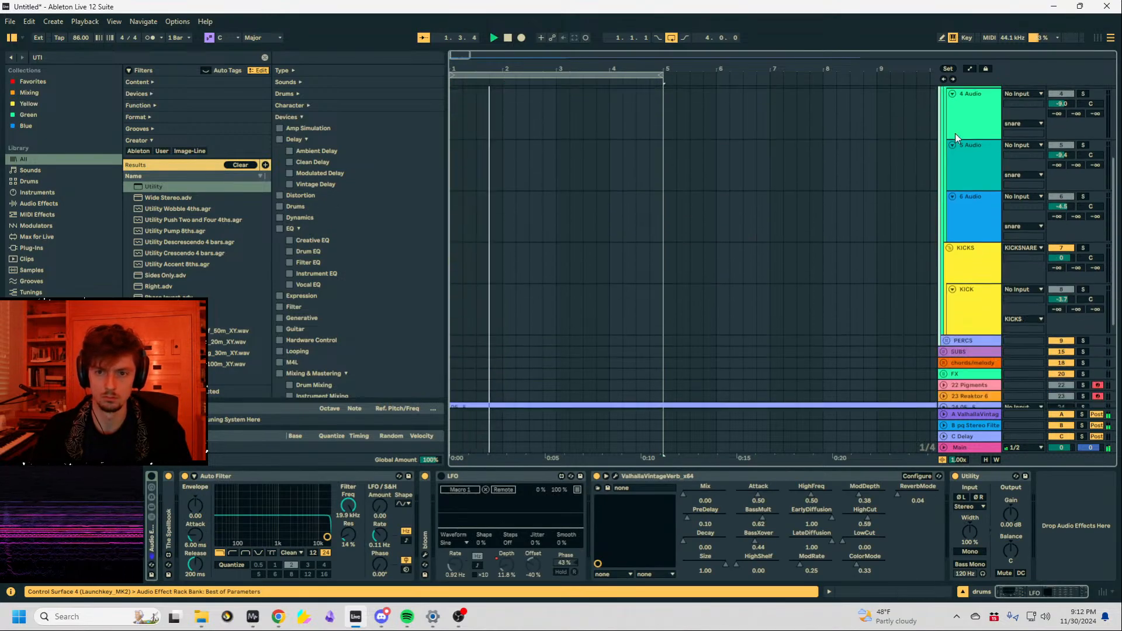
{"action": "key", "text": "ctrl+f"}
{"action": "type", "text": "QUANT"}
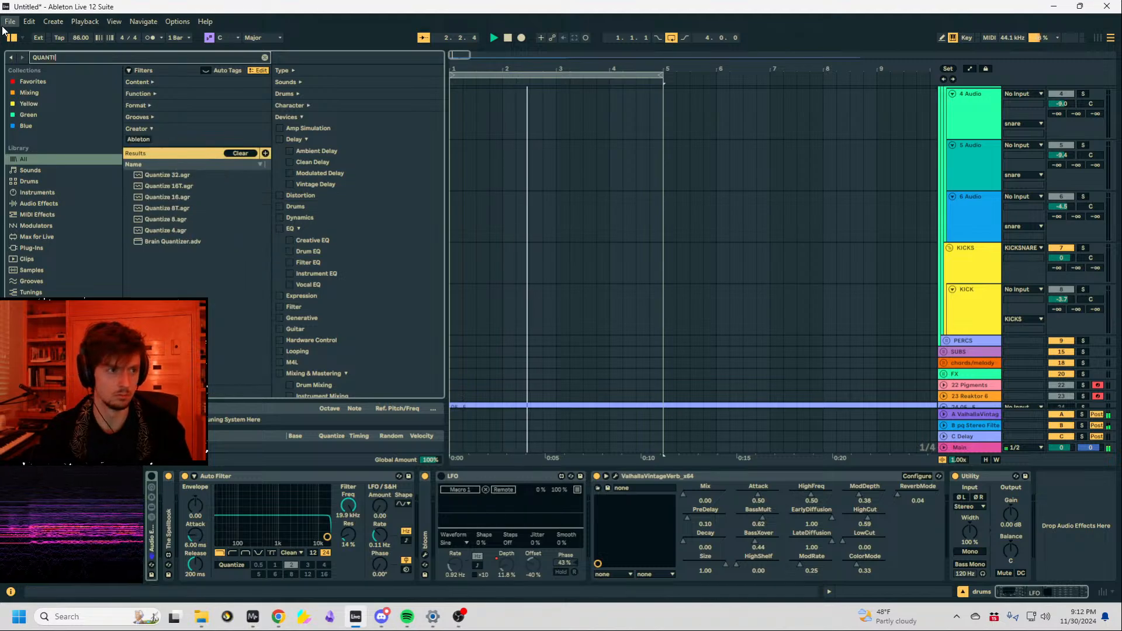
{"action": "scroll", "coordinate": [181, 279], "scroll_direction": "down", "scroll_amount": 5}
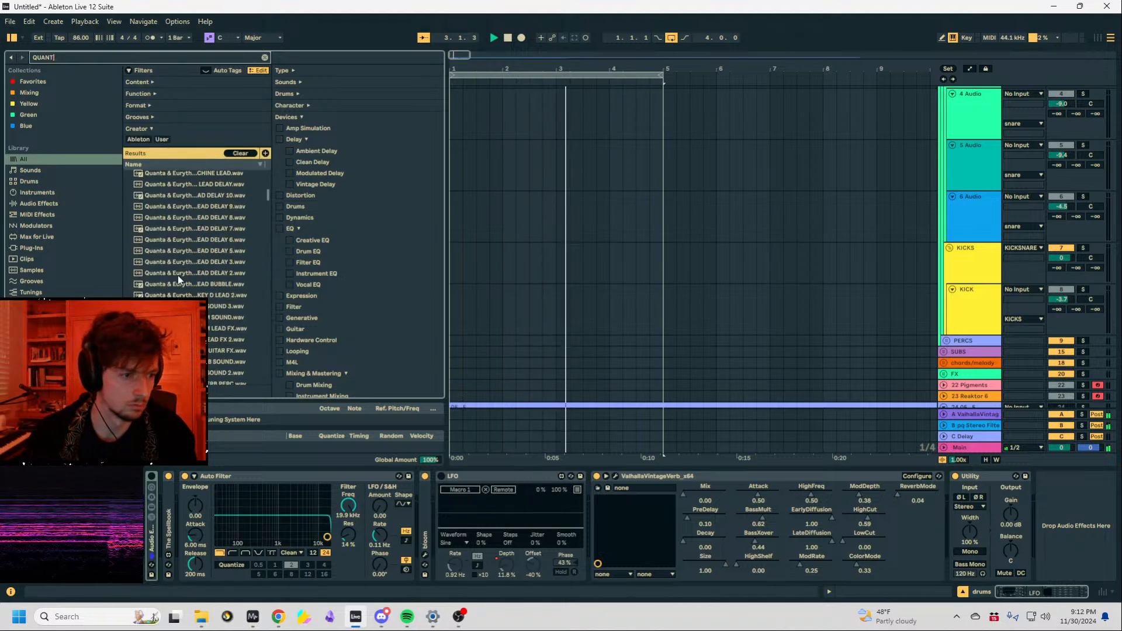
{"action": "scroll", "coordinate": [220, 268], "scroll_direction": "up", "scroll_amount": 2}
{"action": "scroll", "coordinate": [696, 210], "scroll_direction": "up", "scroll_amount": 3}
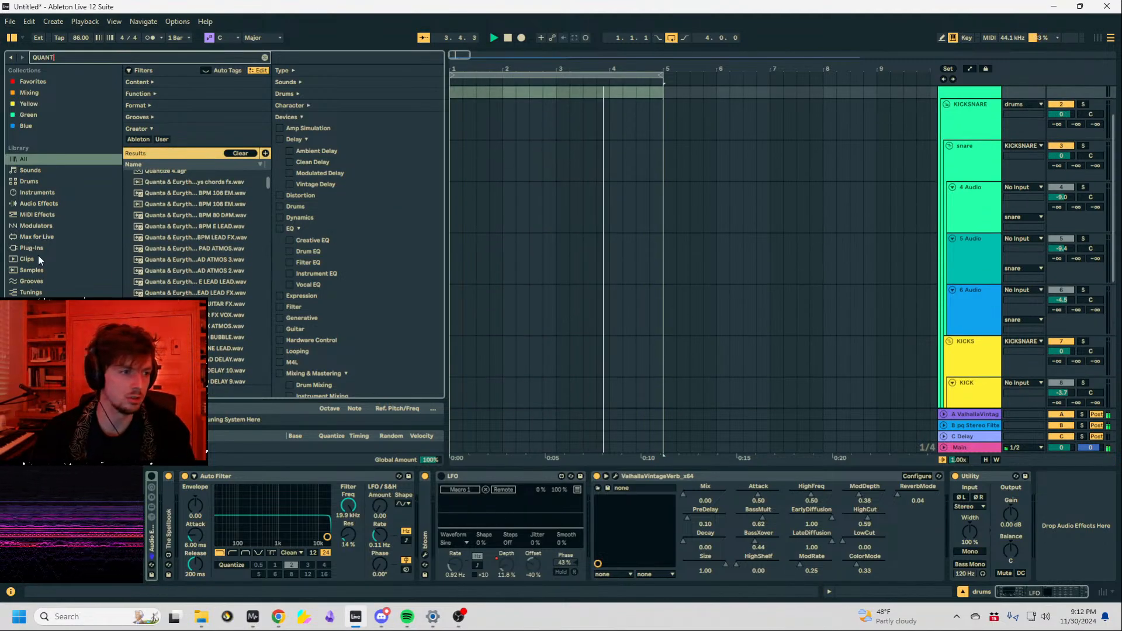
{"action": "scroll", "coordinate": [64, 340], "scroll_direction": "down", "scroll_amount": 1}
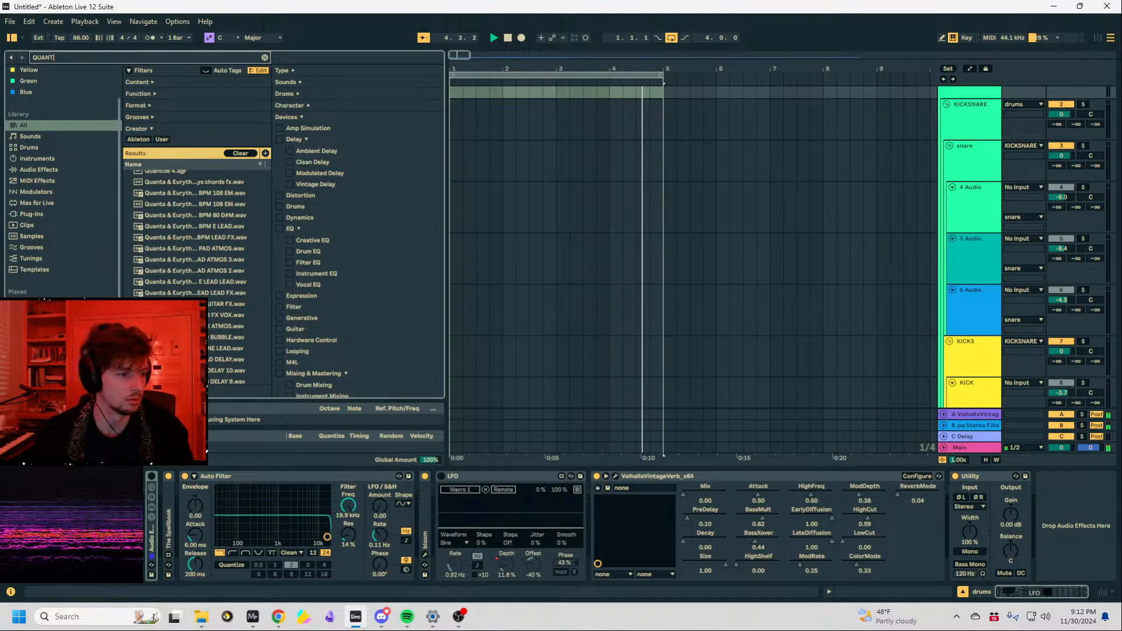
{"action": "left_click", "coordinate": [44, 359]}
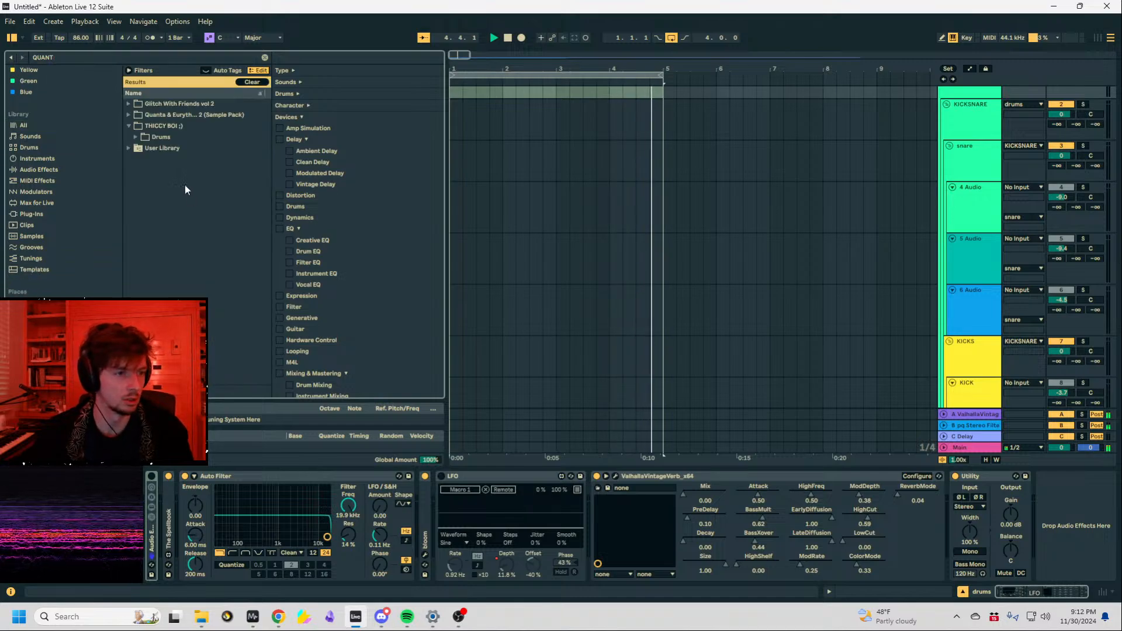
{"action": "left_click", "coordinate": [129, 115]}
Preview break and crash samples from the pack, including 09 BREAK 9 72bpm and 10 01 CRASH BPM 108.
{"action": "left_click", "coordinate": [193, 227]}
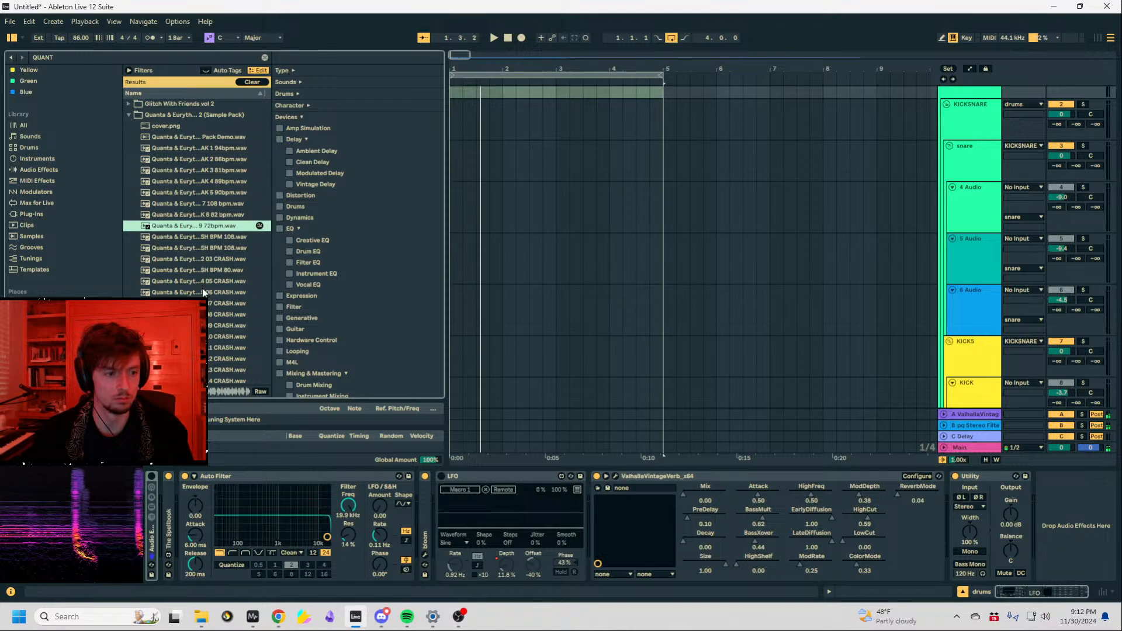
{"action": "left_click", "coordinate": [202, 315]}
{"action": "left_click", "coordinate": [194, 225]}
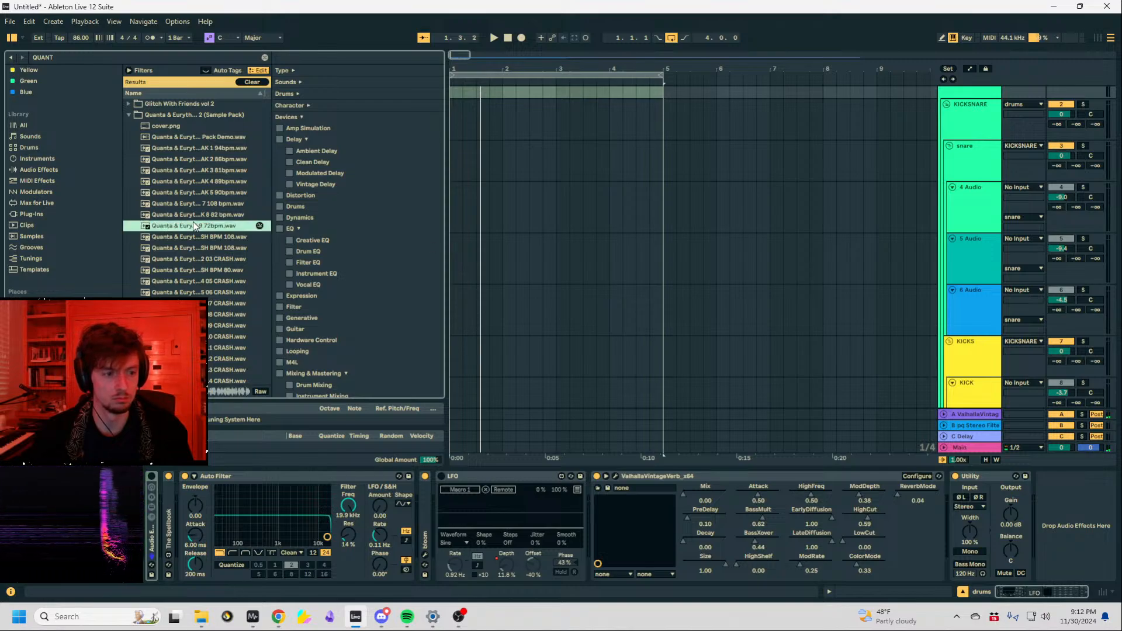
{"action": "left_click", "coordinate": [184, 236]}
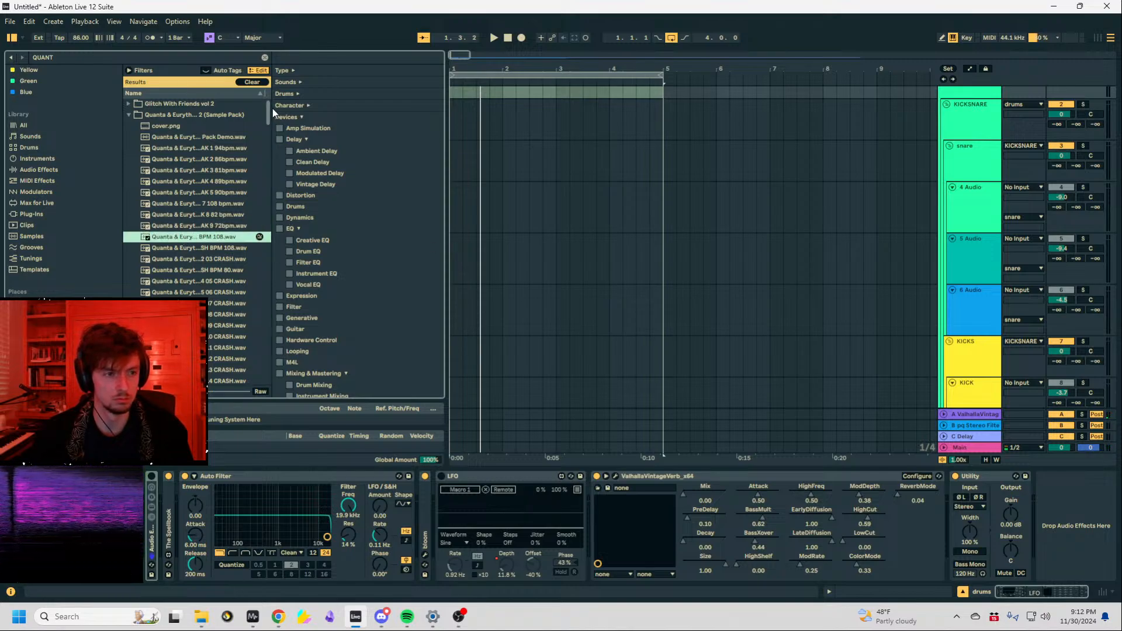
Widen the browser enough to read the full sample names and preview more crash samples, including 12 03 CRASH.
{"action": "left_click_drag", "start_coordinate": [272, 107], "coordinate": [353, 104]}
{"action": "mouse_move", "coordinate": [446, 94]}
{"action": "left_mouse_down"}
{"action": "mouse_move", "coordinate": [382, 97]}
{"action": "mouse_move", "coordinate": [426, 105]}
{"action": "left_mouse_up"}
{"action": "left_click_drag", "start_coordinate": [290, 144], "coordinate": [380, 140]}
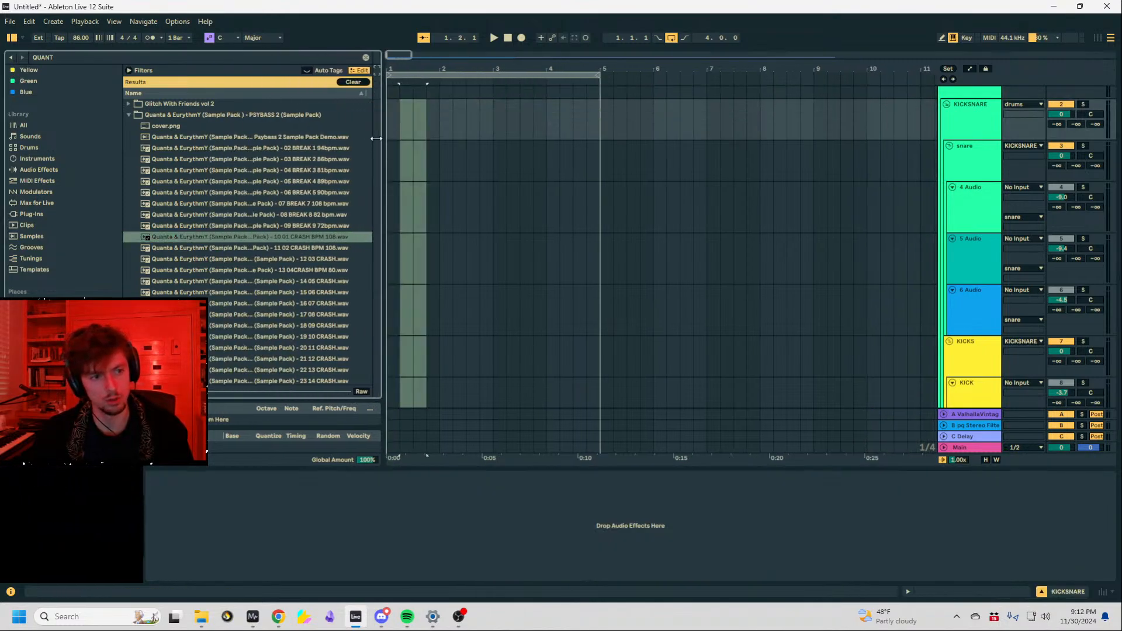
{"action": "left_click", "coordinate": [265, 259]}
{"action": "scroll", "coordinate": [266, 263], "scroll_direction": "down", "scroll_amount": 3}
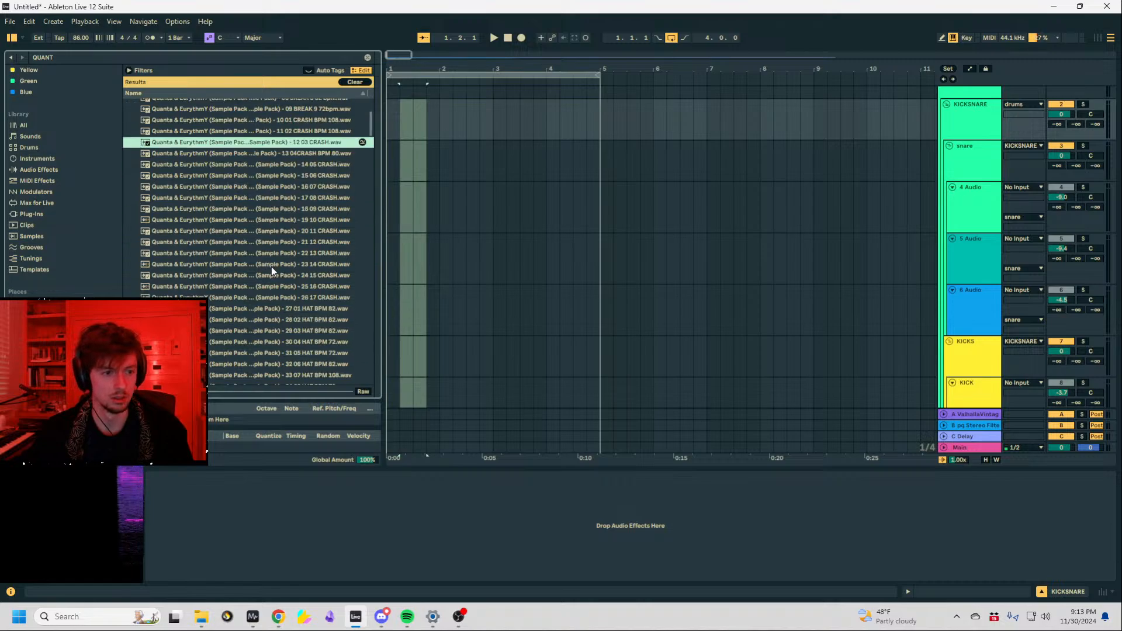
{"action": "left_click", "coordinate": [271, 274]}
{"action": "left_click_drag", "start_coordinate": [383, 198], "coordinate": [493, 197]}
Preview kick and percussion samples and place 64 10 PERC BPM 108 EM.wav on the 5 Audio track at 2.3.1.
{"action": "scroll", "coordinate": [258, 309], "scroll_direction": "down", "scroll_amount": 3}
{"action": "scroll", "coordinate": [258, 309], "scroll_direction": "down", "scroll_amount": 4}
{"action": "left_click", "coordinate": [345, 263]}
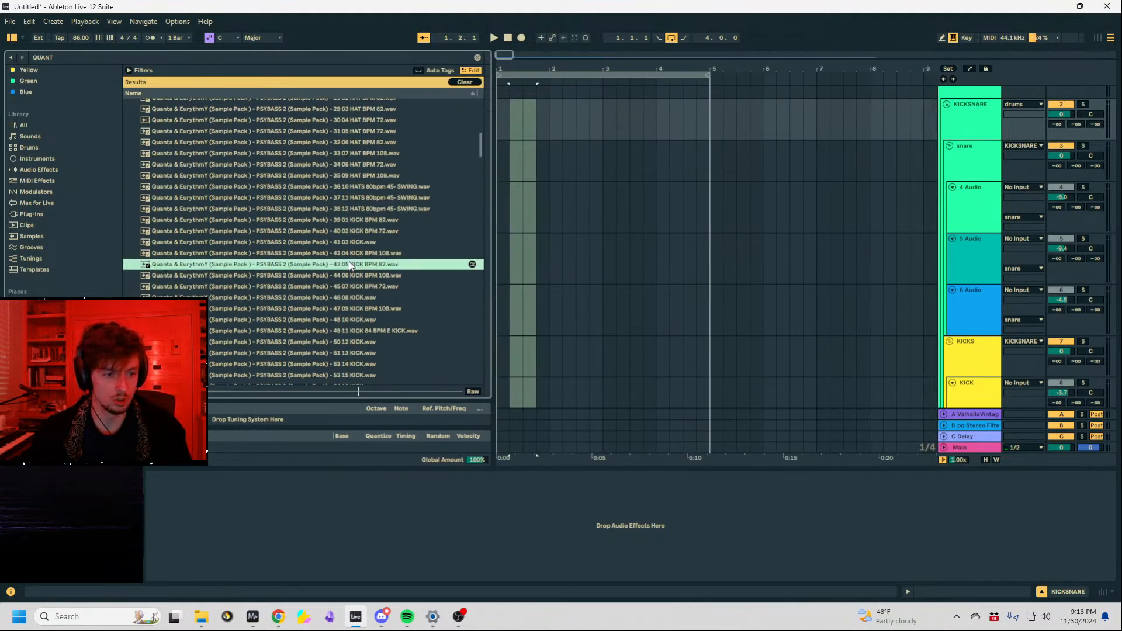
{"action": "scroll", "coordinate": [328, 264], "scroll_direction": "down", "scroll_amount": 7}
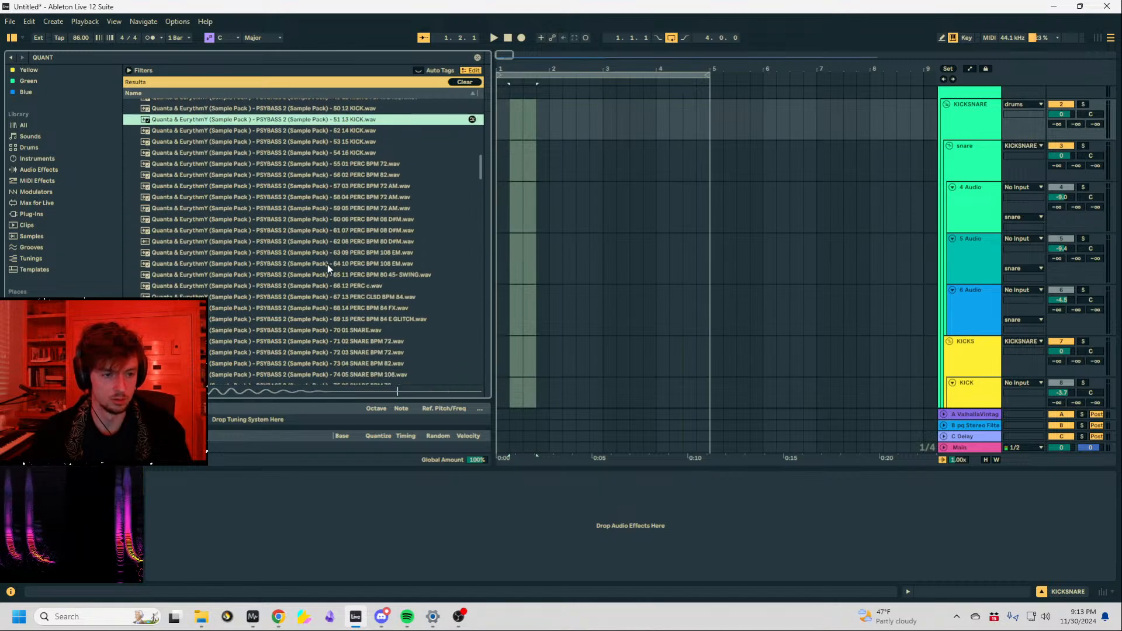
{"action": "left_click", "coordinate": [328, 264]}
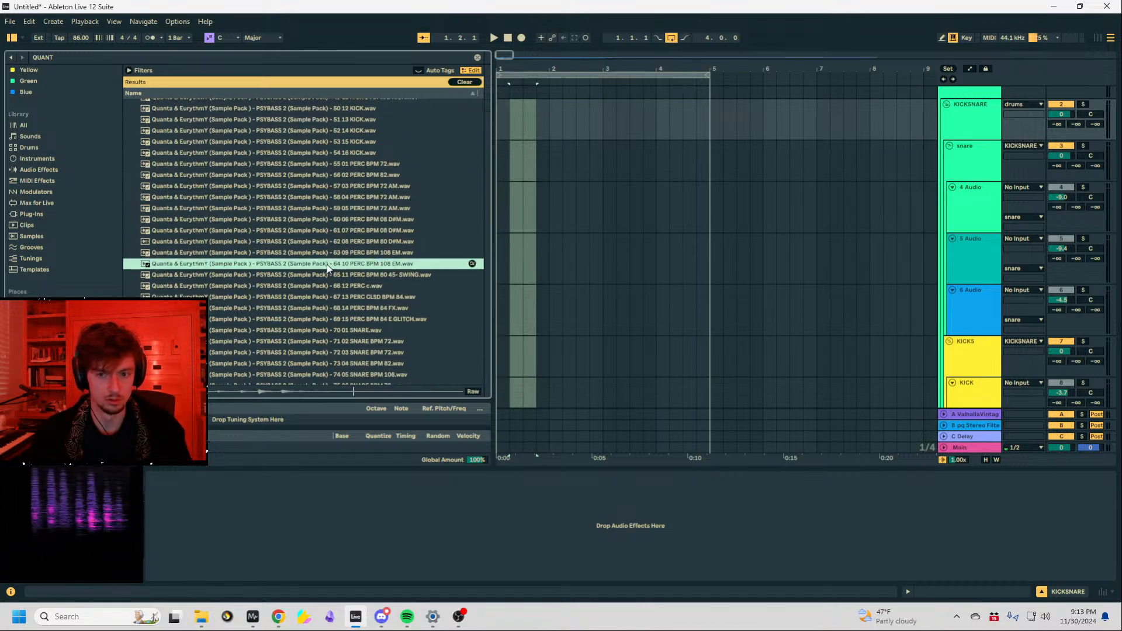
{"action": "left_click_drag", "start_coordinate": [327, 264], "coordinate": [574, 261]}
Preview the 67 13 PERC CLSD BPM 84 sample and several of the pack's snares, including 77 08 SNARE and 80 11 SNARE.
{"action": "left_click", "coordinate": [284, 299]}
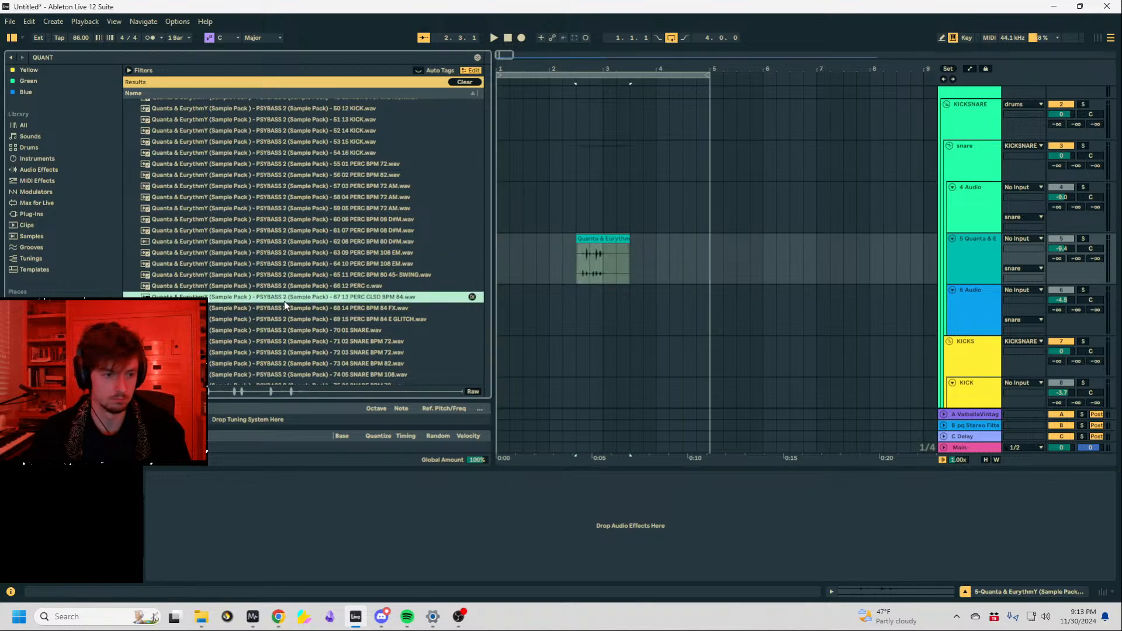
{"action": "scroll", "coordinate": [284, 300], "scroll_direction": "down", "scroll_amount": 3}
{"action": "scroll", "coordinate": [319, 235], "scroll_direction": "down", "scroll_amount": 1}
{"action": "left_click", "coordinate": [300, 293]}
{"action": "scroll", "coordinate": [300, 294], "scroll_direction": "down", "scroll_amount": 2}
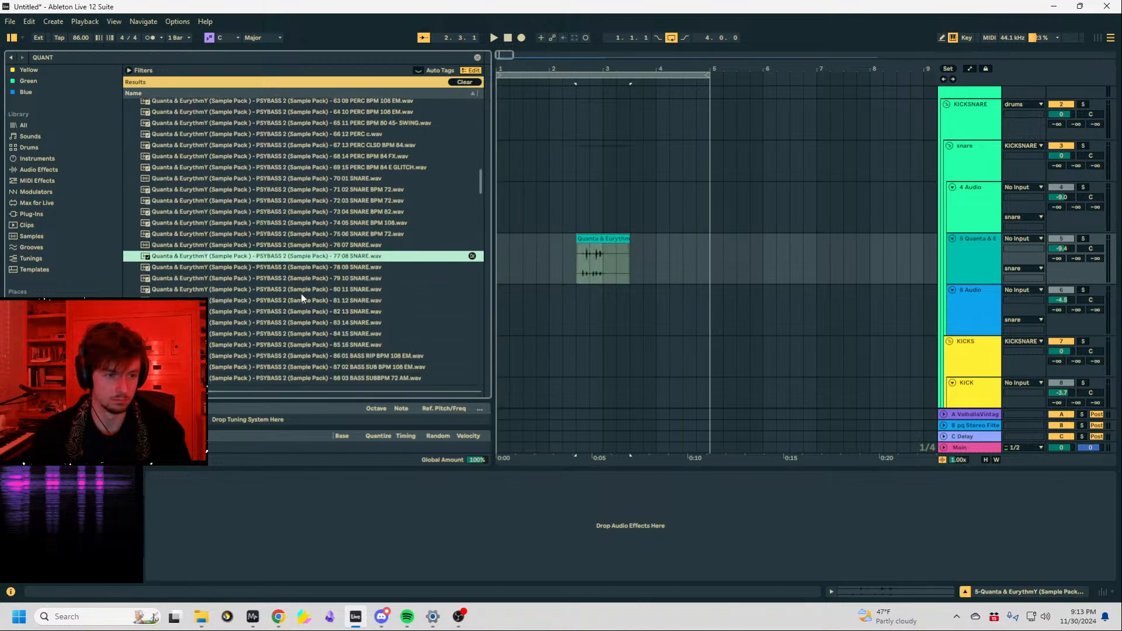
{"action": "left_click", "coordinate": [286, 266]}
{"action": "scroll", "coordinate": [286, 265], "scroll_direction": "down", "scroll_amount": 2}
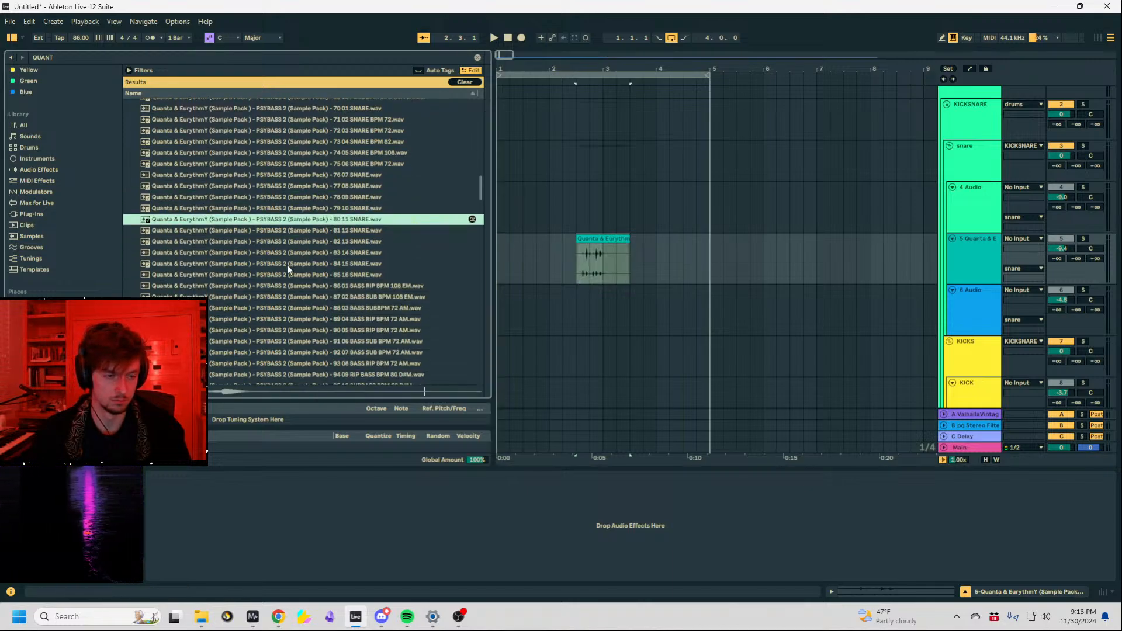
{"action": "left_click", "coordinate": [286, 265]}
{"action": "left_click", "coordinate": [295, 186]}
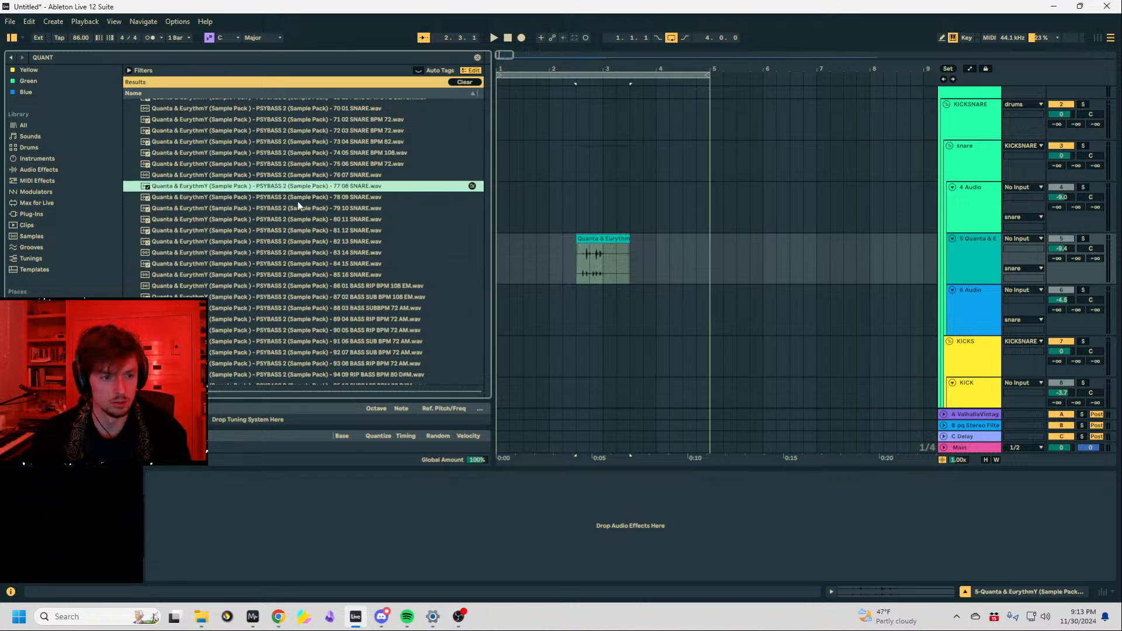
Preview the 86 01 BASS RIP BPM 108 EM sample and return to the 04_4 clips in the arrangement.
{"action": "left_click", "coordinate": [320, 283]}
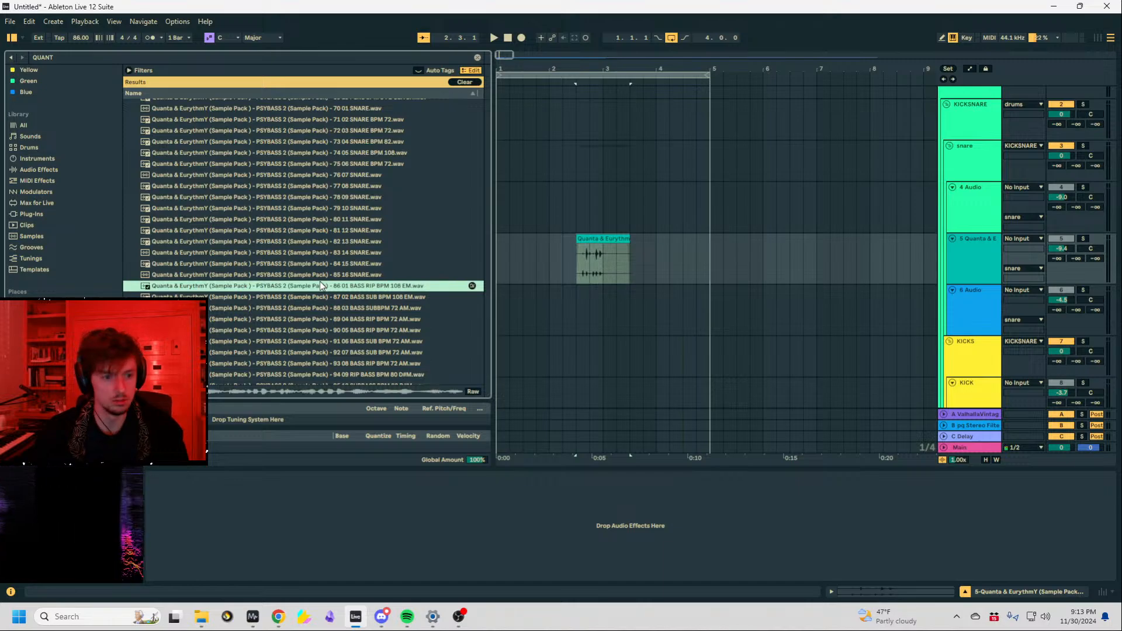
{"action": "scroll", "coordinate": [327, 274], "scroll_direction": "down", "scroll_amount": 3}
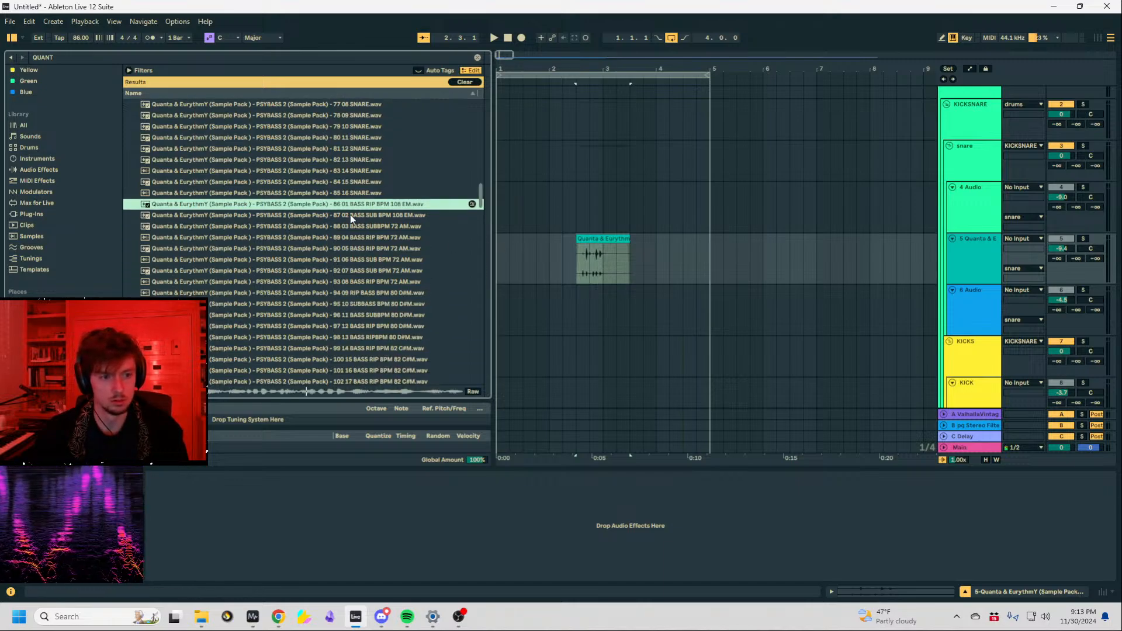
{"action": "scroll", "coordinate": [743, 293], "scroll_direction": "down", "scroll_amount": 5}
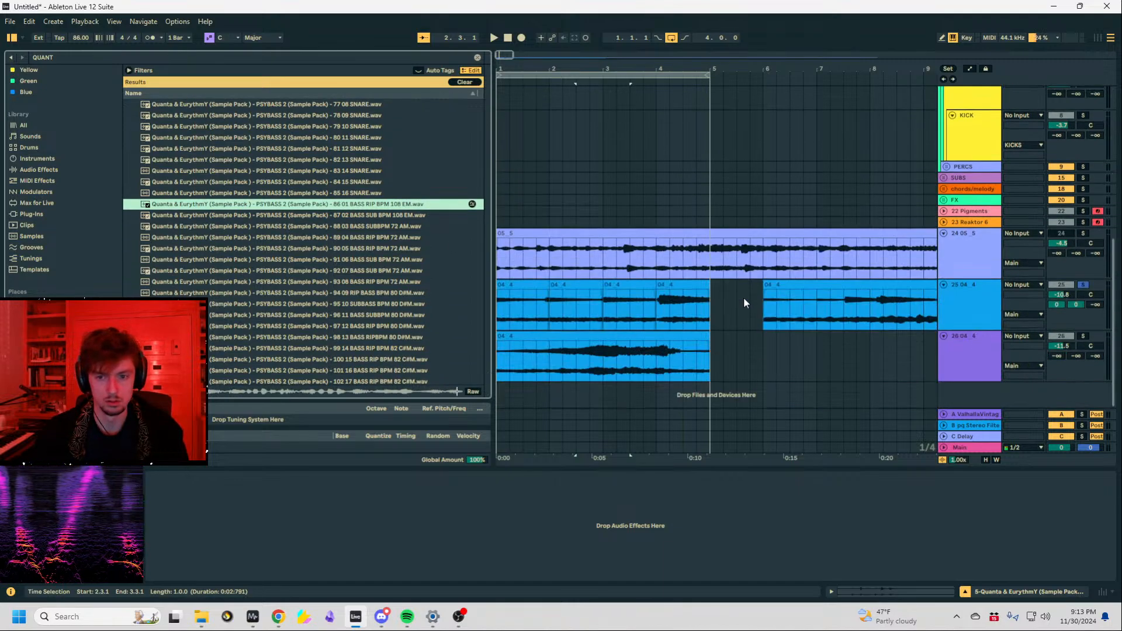
Place the samples 86 01 BASS RIP BPM 108 EM and 143 23 FX GLITCH BPM 82 C#M on new audio tracks at 1.1.1.
{"action": "left_click_drag", "start_coordinate": [302, 202], "coordinate": [500, 402]}
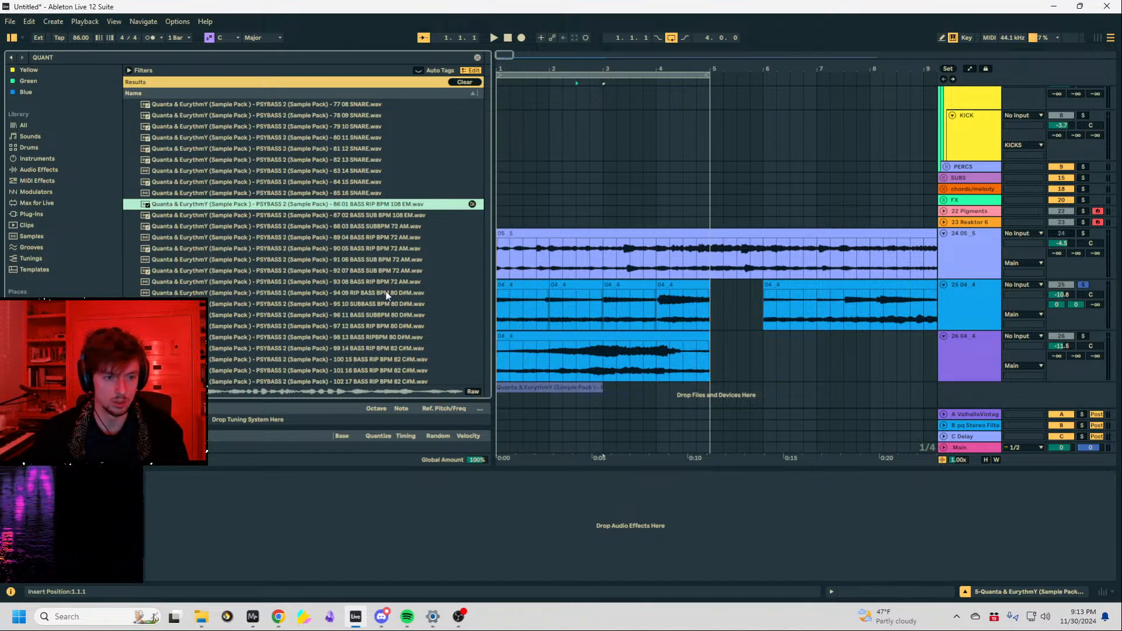
{"action": "scroll", "coordinate": [346, 271], "scroll_direction": "down", "scroll_amount": 10}
{"action": "left_click", "coordinate": [319, 289]}
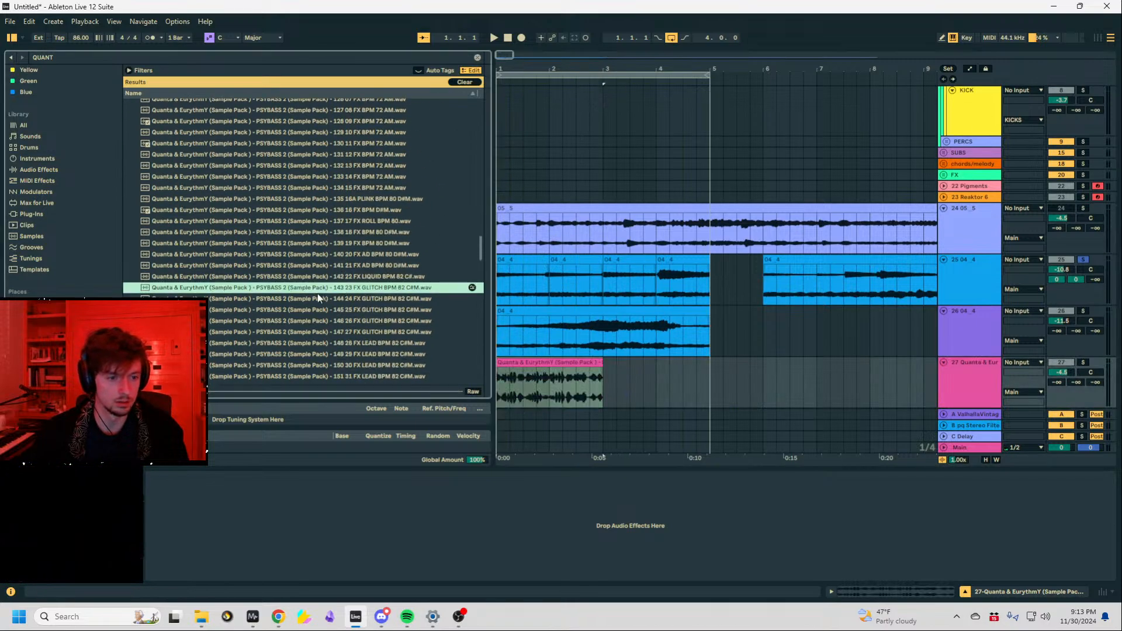
{"action": "scroll", "coordinate": [628, 289], "scroll_direction": "up", "scroll_amount": 2}
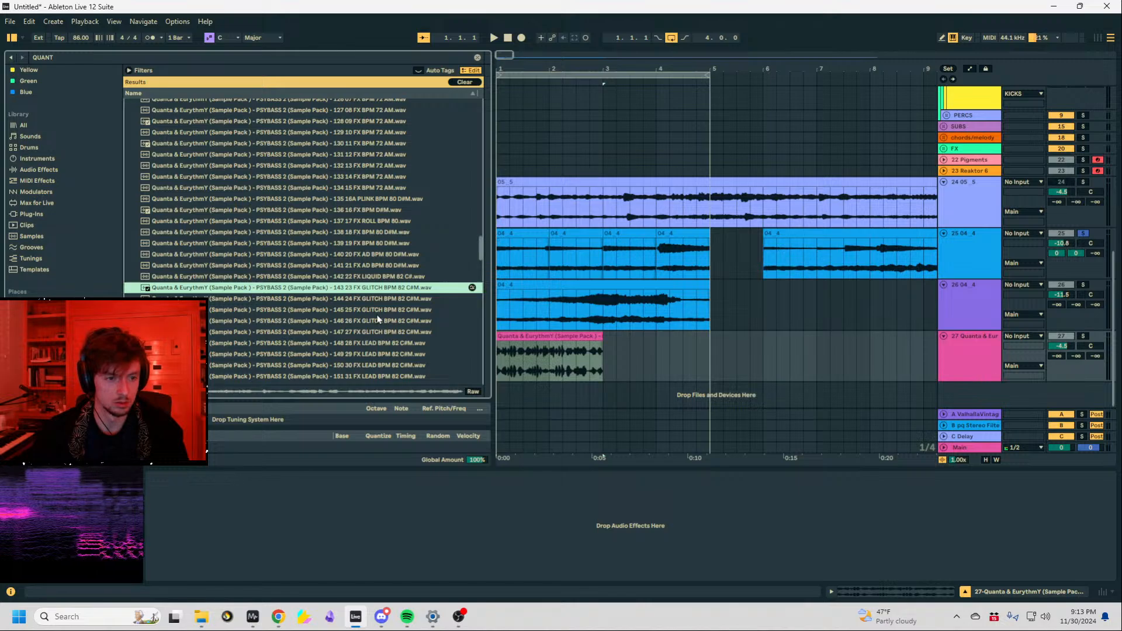
{"action": "left_click_drag", "start_coordinate": [378, 288], "coordinate": [545, 375]}
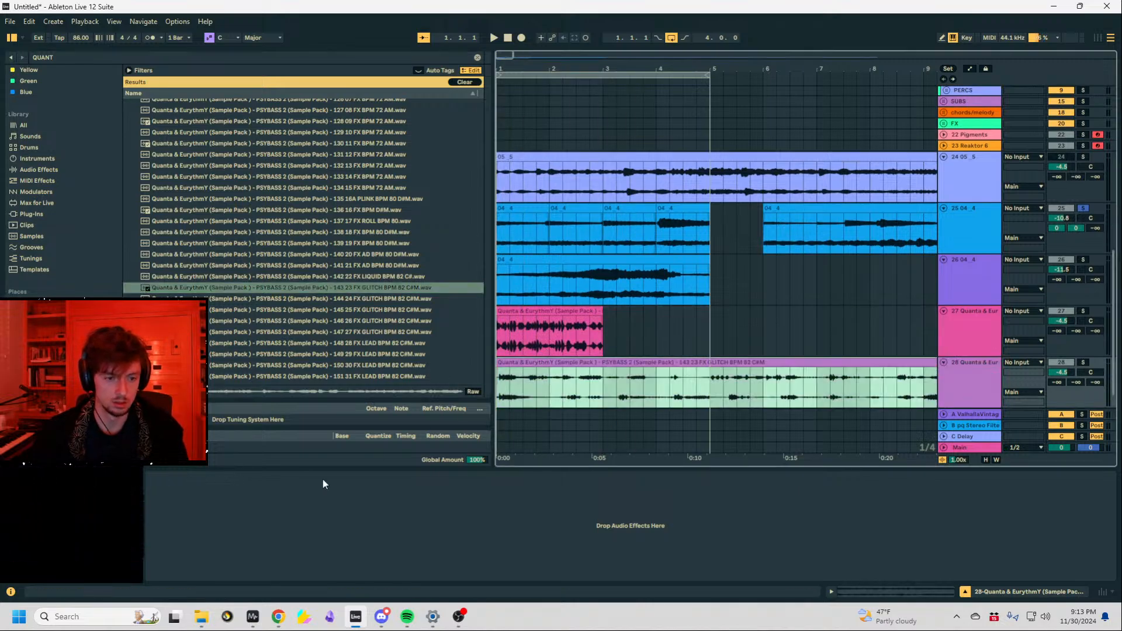
Audition the FX GLITCH clip soloed and trim it to its first two beats.
{"action": "left_click", "coordinate": [1058, 383]}
{"action": "key", "text": "space"}
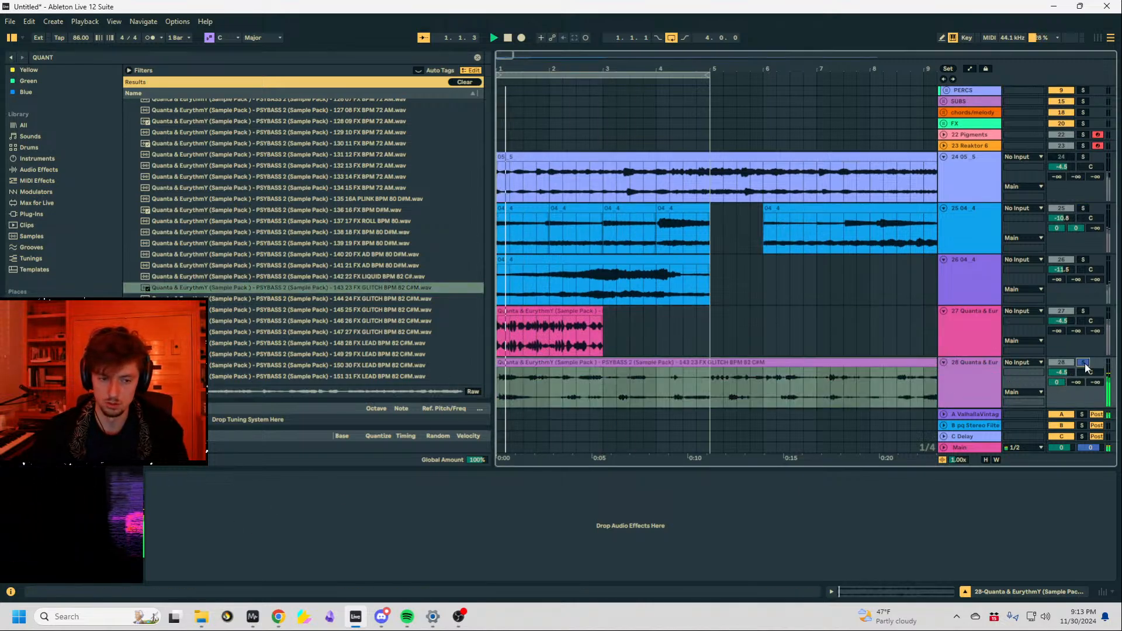
{"action": "left_click", "coordinate": [520, 394]}
{"action": "key", "text": "ctrl+e"}
{"action": "left_click", "coordinate": [549, 363]}
{"action": "key", "text": "Delete"}
{"action": "left_click", "coordinate": [513, 363]}
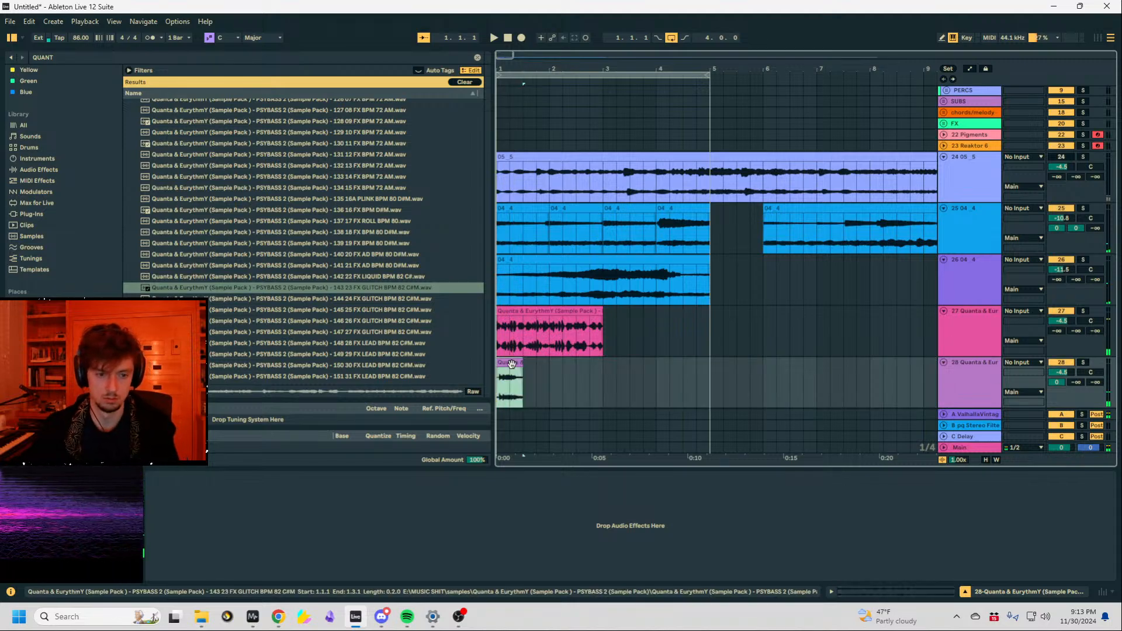
{"action": "key", "text": "space"}
{"action": "left_click", "coordinate": [528, 350]}
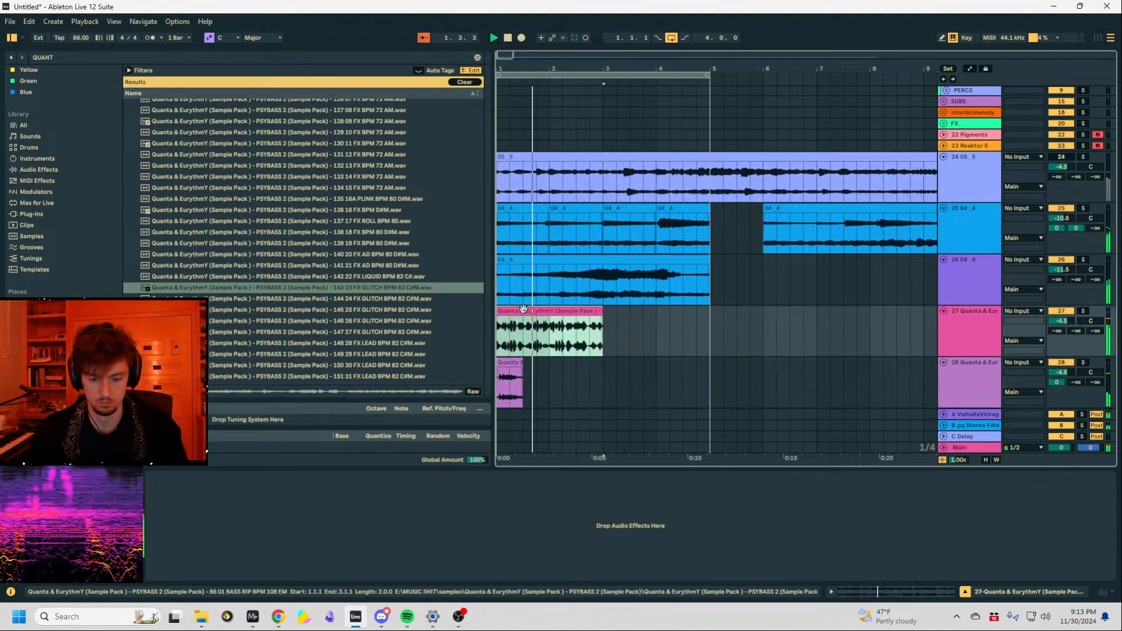
Search the browser for QUANTA KICK and place 48 10 KICK.wav at 1.1.1 on the KICK track.
{"action": "scroll", "coordinate": [600, 333], "scroll_direction": "up", "scroll_amount": 4}
{"action": "scroll", "coordinate": [602, 333], "scroll_direction": "down", "scroll_amount": 2}
{"action": "scroll", "coordinate": [629, 272], "scroll_direction": "up", "scroll_amount": 7}
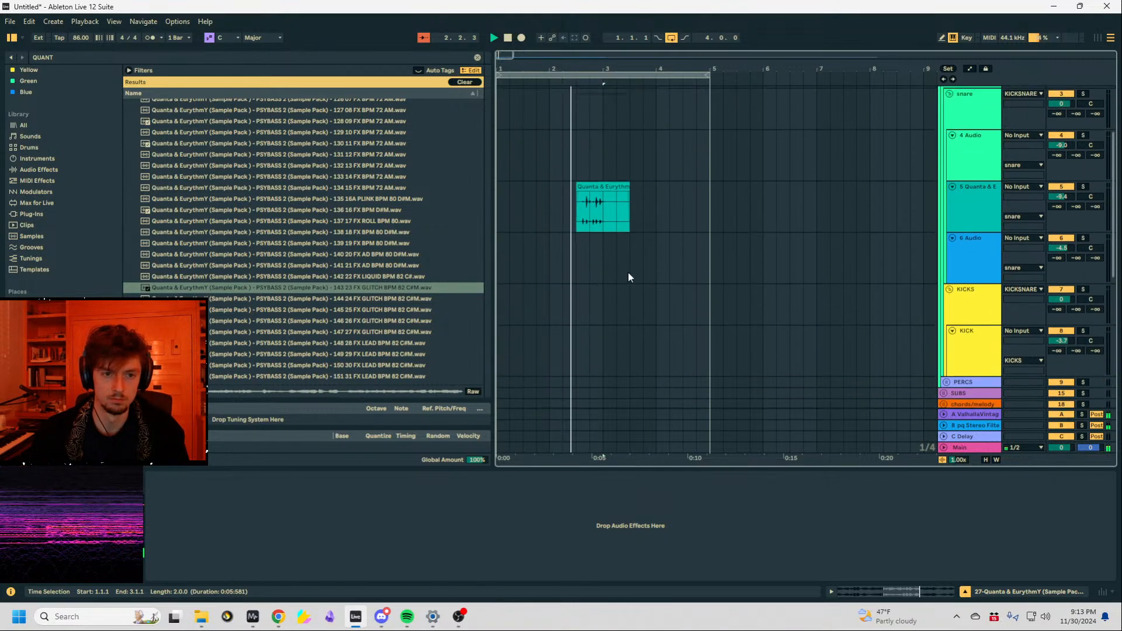
{"action": "left_click_drag", "start_coordinate": [604, 273], "coordinate": [501, 273]}
{"action": "scroll", "coordinate": [666, 262], "scroll_direction": "up", "scroll_amount": 1}
{"action": "left_click", "coordinate": [146, 57]}
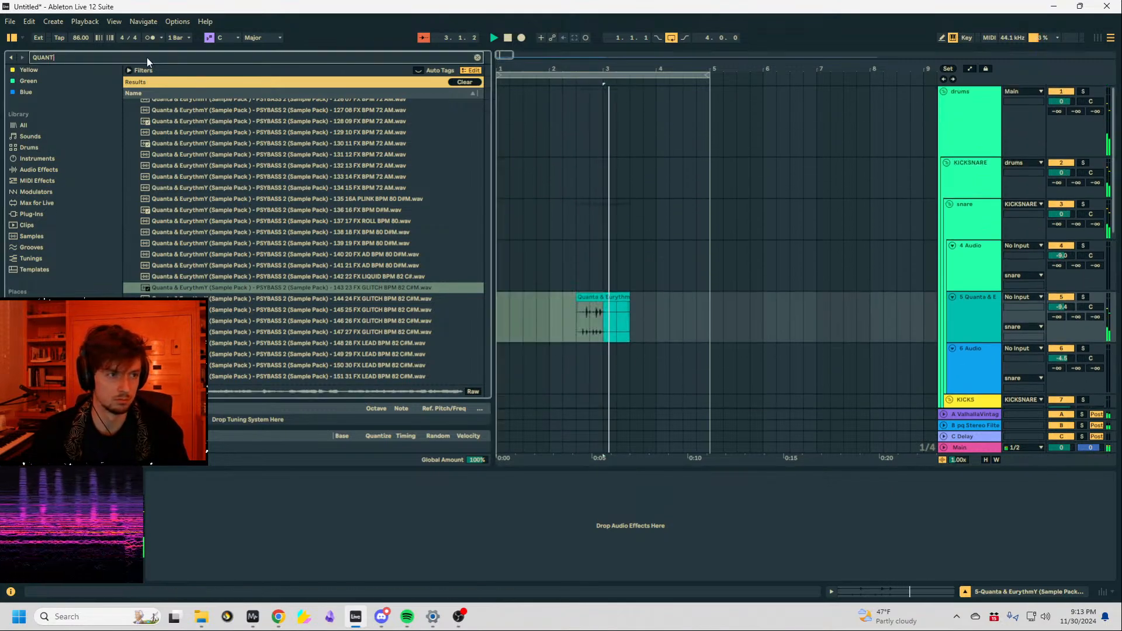
{"action": "type", "text": "A KICK"}
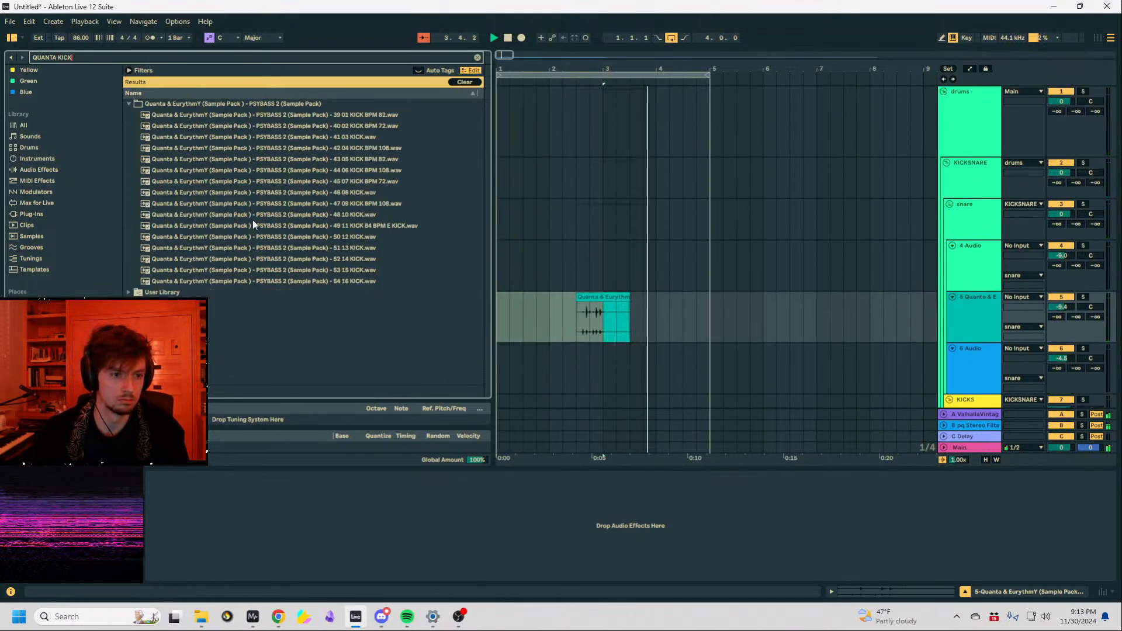
{"action": "left_click", "coordinate": [243, 236]}
{"action": "left_click", "coordinate": [236, 215]}
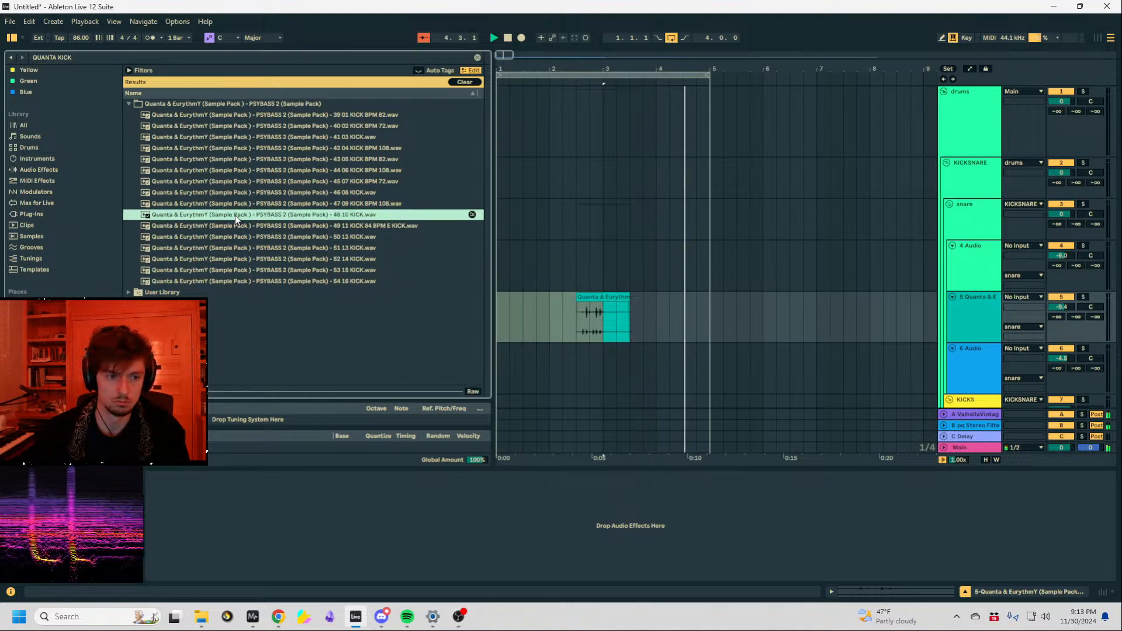
{"action": "left_click_drag", "start_coordinate": [233, 218], "coordinate": [524, 372]}
Replace the kick at 1.1.1 with 51 13 KICK.wav and delete the leftover clip after it.
{"action": "left_click", "coordinate": [331, 236]}
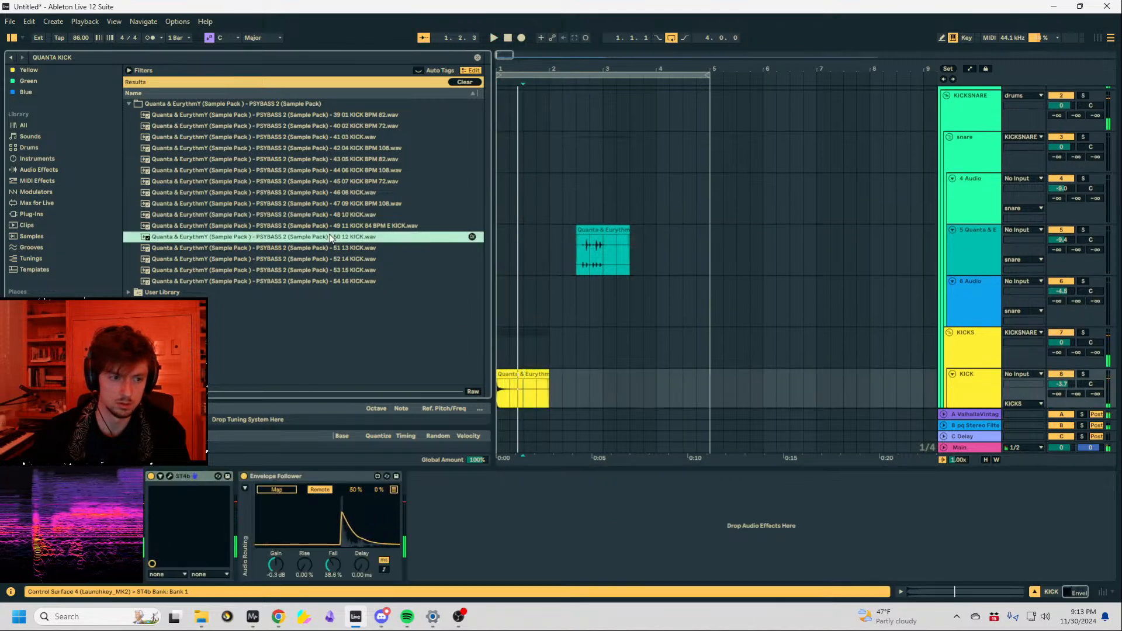
{"action": "left_click", "coordinate": [312, 246]}
{"action": "left_click", "coordinate": [501, 388]}
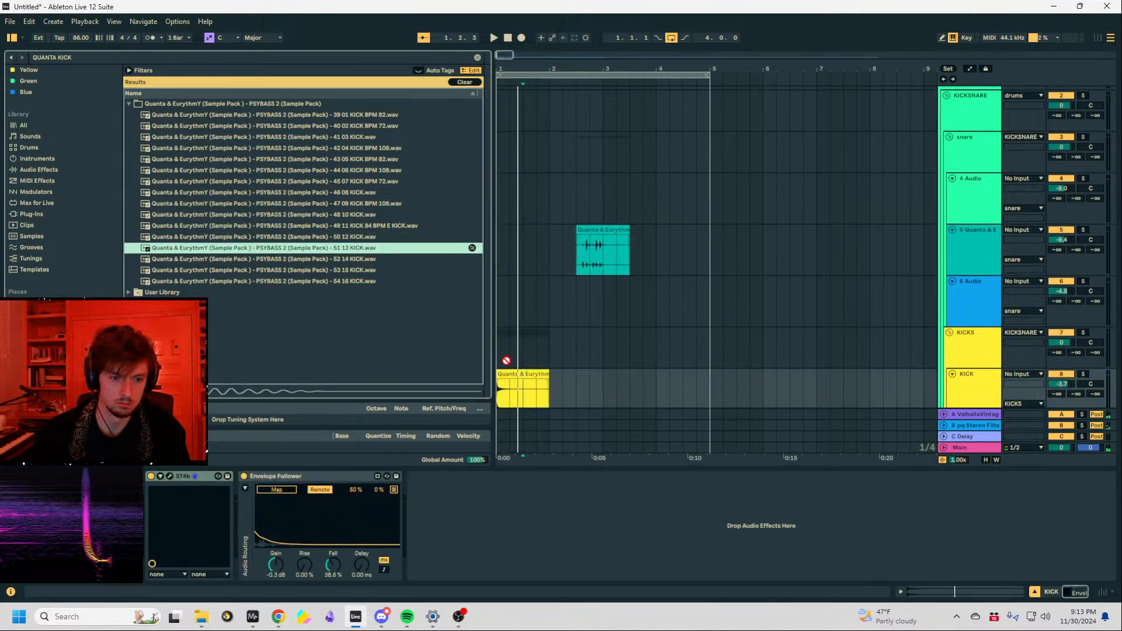
{"action": "left_click_drag", "start_coordinate": [500, 394], "coordinate": [501, 393]}
{"action": "key", "text": "space"}
{"action": "left_click", "coordinate": [519, 374]}
{"action": "key", "text": "Delete"}
Copy the kick to 1.3.1 and duplicate the pattern so a kick falls every two beats up to bar 5.
{"action": "left_click", "coordinate": [501, 374]}
{"action": "key", "text": "ctrl+c"}
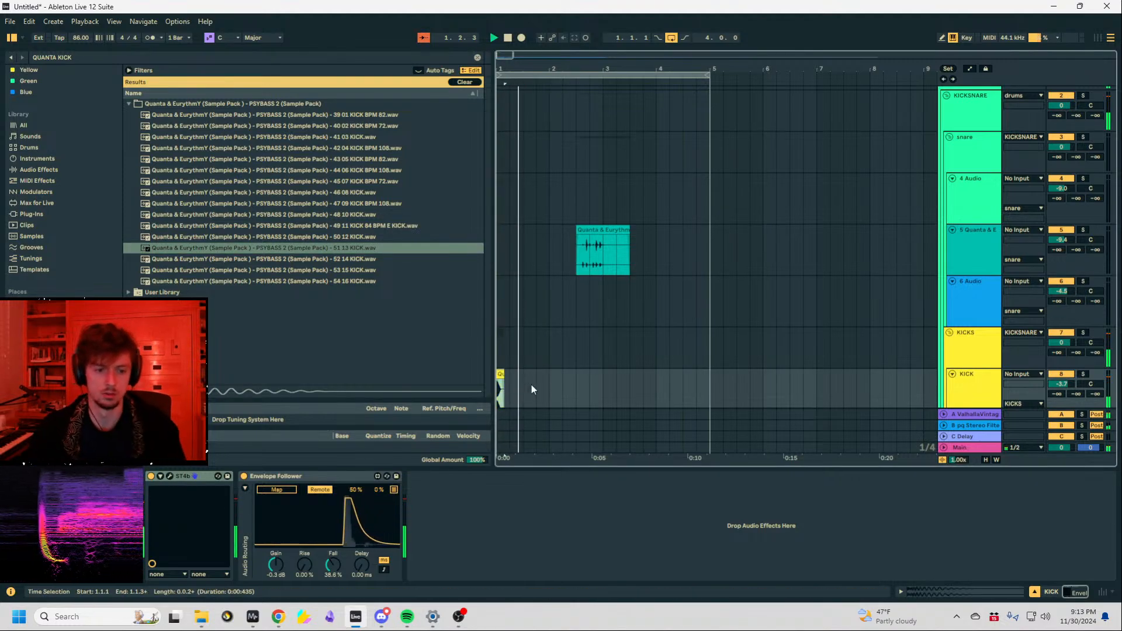
{"action": "left_click", "coordinate": [532, 385]}
{"action": "key", "text": "ctrl+v"}
{"action": "left_click_drag", "start_coordinate": [539, 69], "coordinate": [534, 154]}
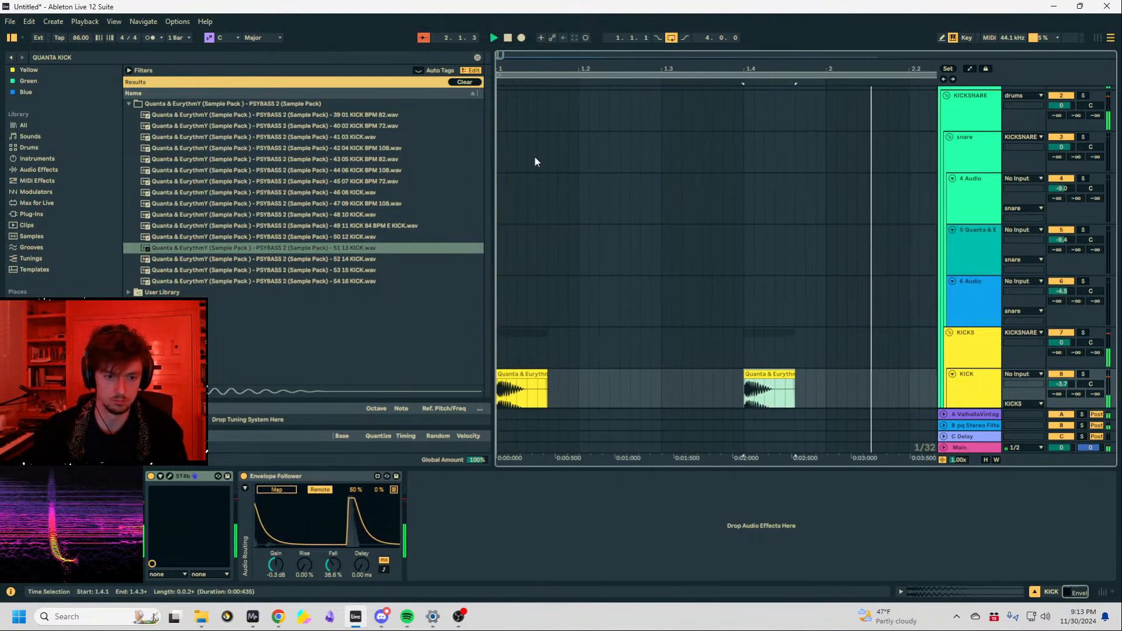
{"action": "key", "text": "Delete"}
{"action": "key", "text": "space"}
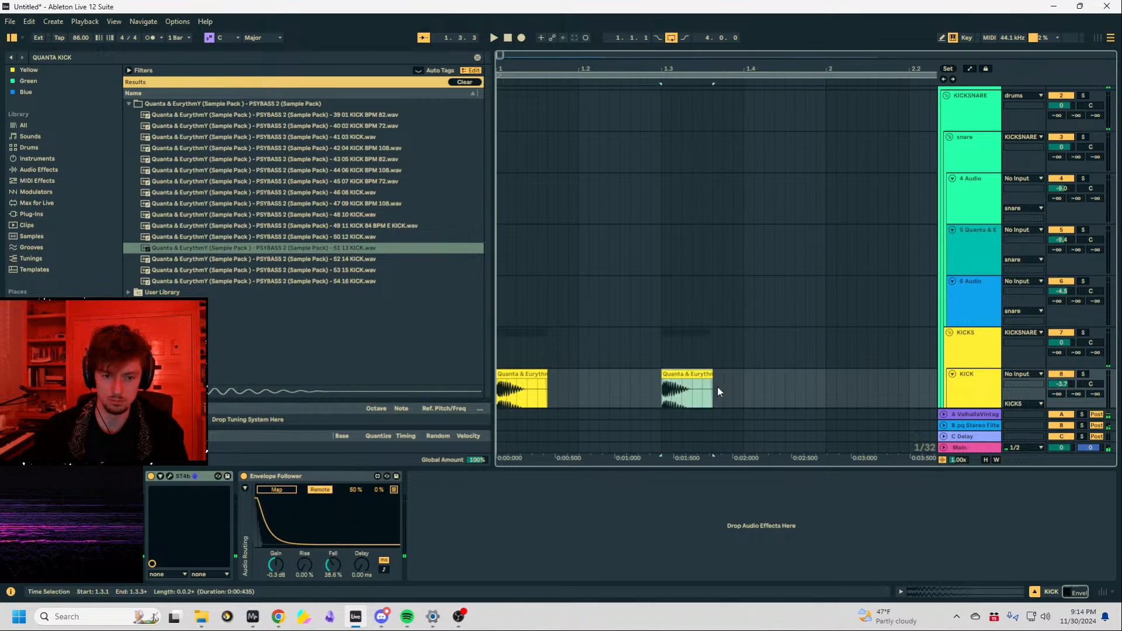
{"action": "left_click_drag", "start_coordinate": [826, 392], "coordinate": [498, 390]}
{"action": "key", "text": "ctrl+d"}
{"action": "key", "text": "ctrl+d"}
{"action": "key", "text": "ctrl+d"}
{"action": "left_click_drag", "start_coordinate": [626, 69], "coordinate": [741, 67]}
Search the browser for rhizo and preview a snare from the Rhizomorphic - Rhizo Snare Pack folder.
{"action": "key", "text": "ctrl+f"}
{"action": "type", "text": "r"}
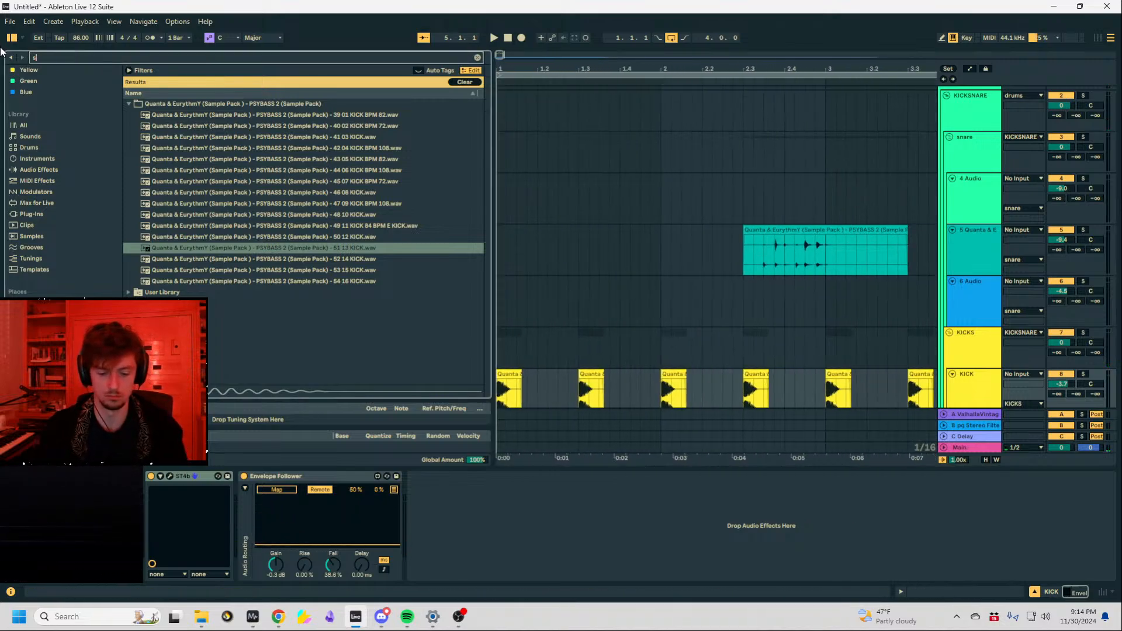
{"action": "type", "text": "hizo"}
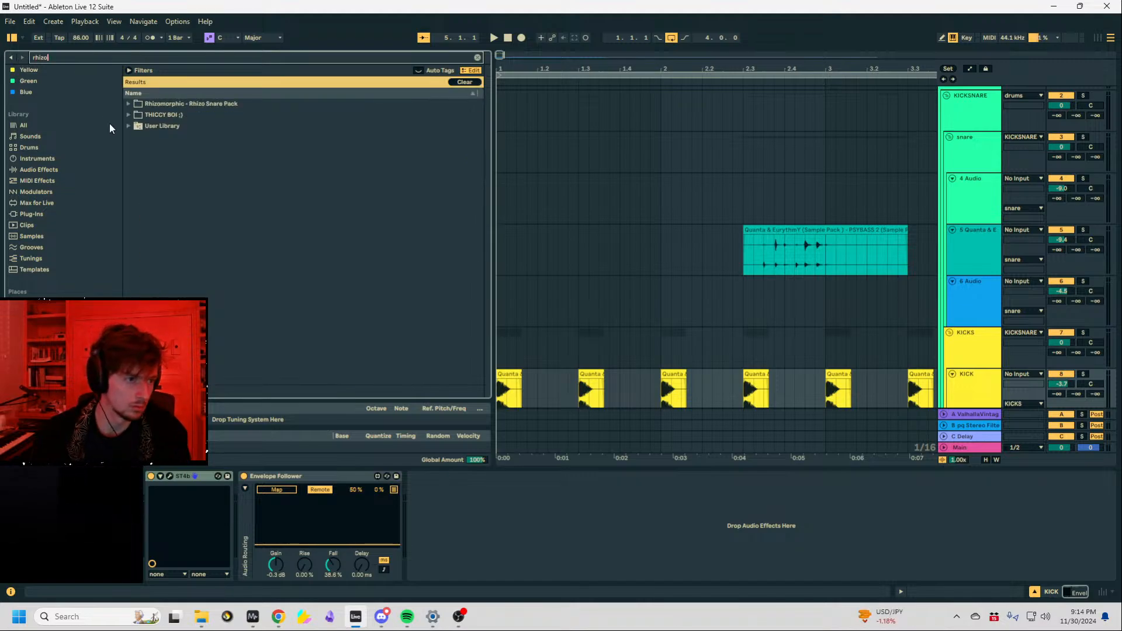
{"action": "left_click", "coordinate": [129, 115]}
{"action": "left_click", "coordinate": [143, 138]}
{"action": "left_click", "coordinate": [149, 148]}
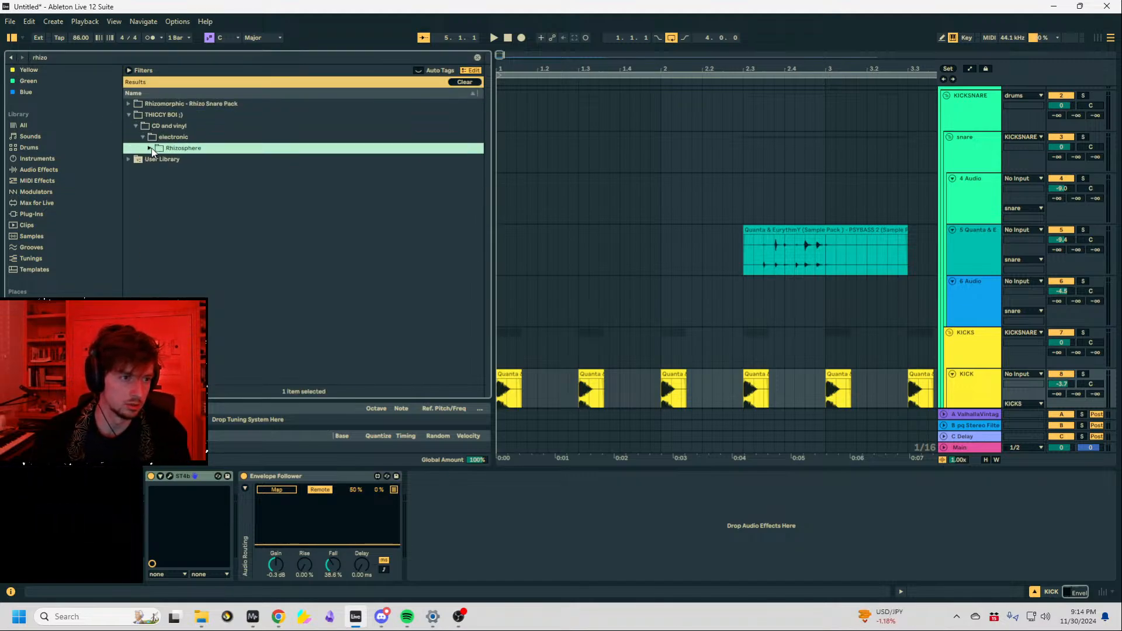
{"action": "left_click", "coordinate": [129, 105]}
{"action": "left_click", "coordinate": [183, 237]}
{"action": "scroll", "coordinate": [183, 237], "scroll_direction": "down", "scroll_amount": 1}
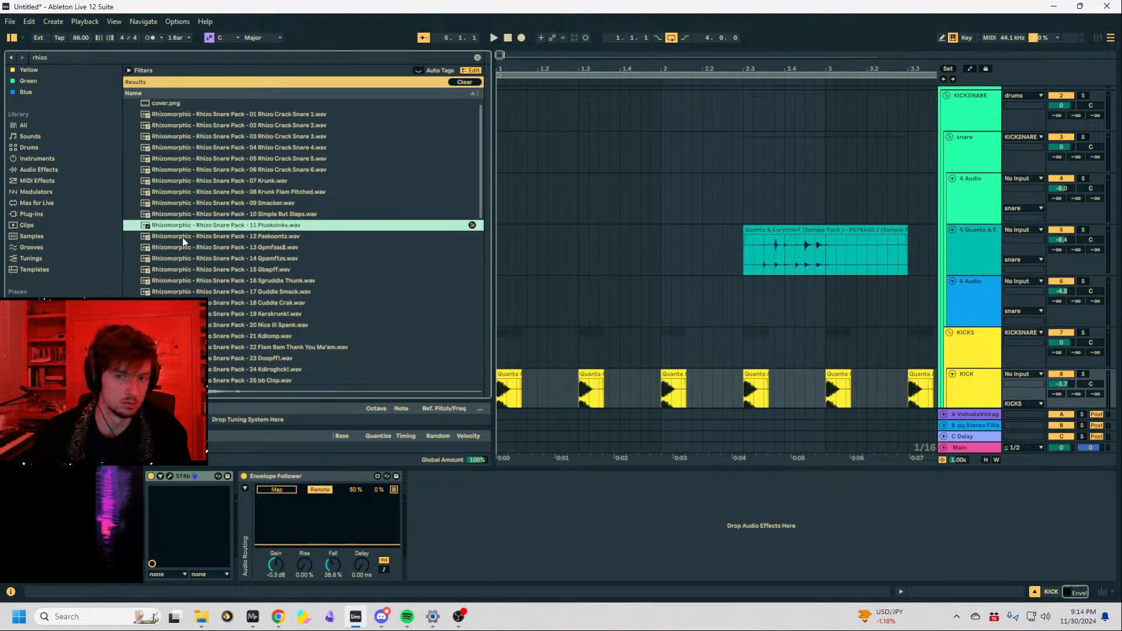
Compare a few Rhizo snares and place 11 Pluskoinks.wav on the 6 Audio track just before beat 1.2.
{"action": "left_click", "coordinate": [978, 308]}
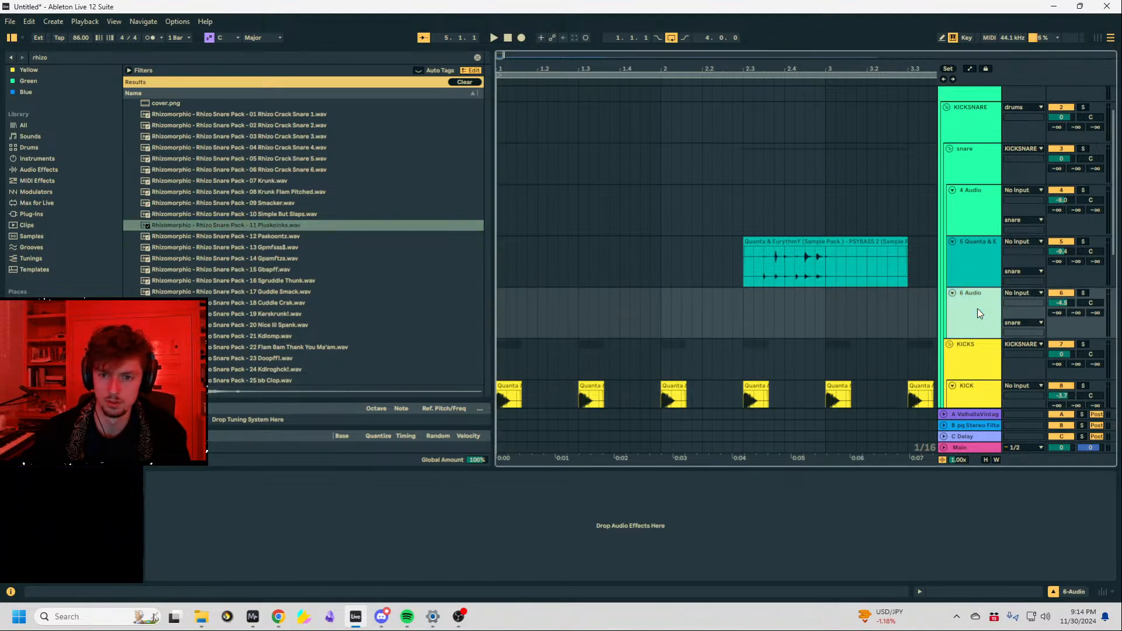
{"action": "left_click", "coordinate": [240, 270]}
{"action": "left_click", "coordinate": [240, 229]}
{"action": "left_click_drag", "start_coordinate": [220, 228], "coordinate": [529, 306]}
{"action": "key", "text": "z"}
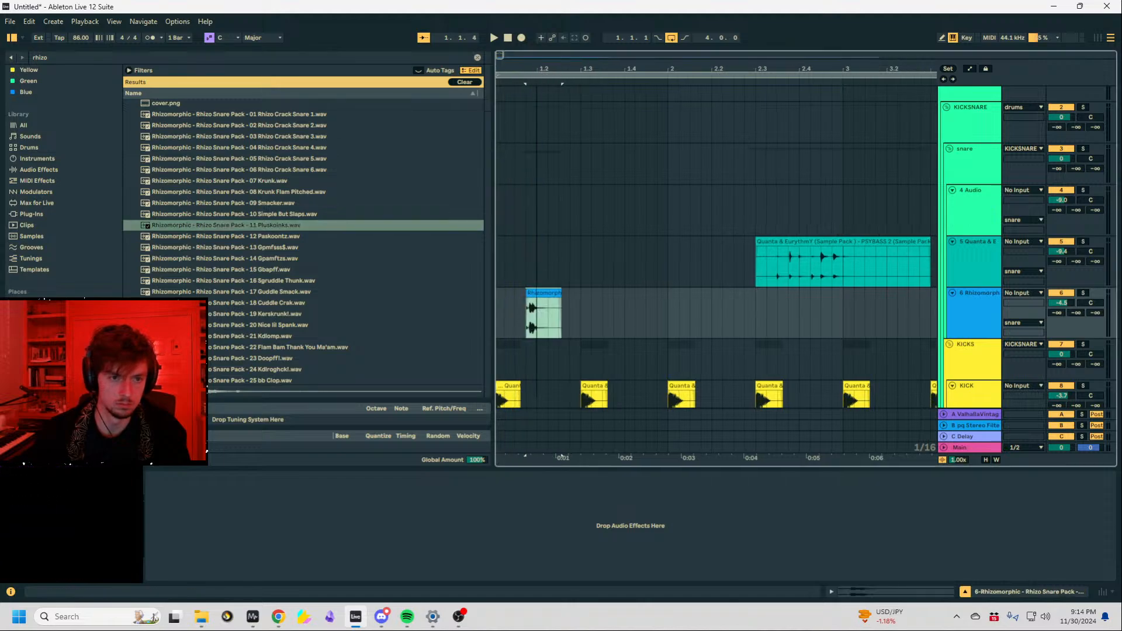
Cut away the beginning of the Pluskoinks snare clip so that it starts at 1.2.1.
{"action": "left_click_drag", "start_coordinate": [671, 294], "coordinate": [849, 303]}
{"action": "left_click", "coordinate": [765, 315]}
{"action": "key", "text": "ctrl+e"}
{"action": "left_click", "coordinate": [735, 295]}
{"action": "key", "text": "Delete"}
{"action": "left_click", "coordinate": [811, 292]}
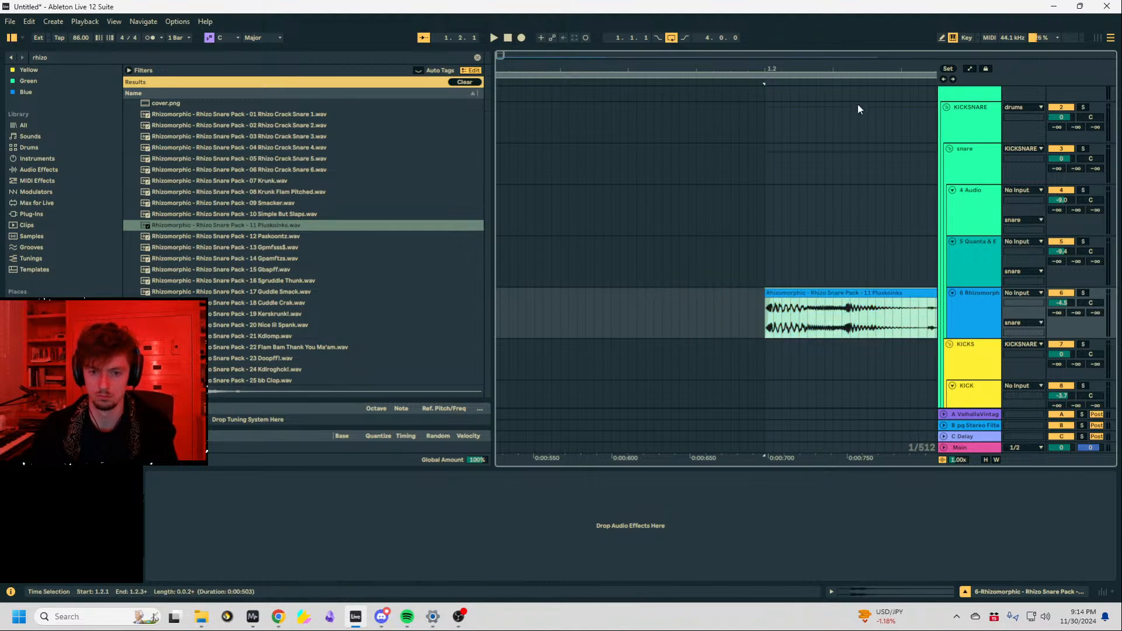
Shorten the Pluskoinks snare to a brief hit at 1.2.1 and delete its remaining tail.
{"action": "left_click_drag", "start_coordinate": [866, 69], "coordinate": [655, 73]}
{"action": "left_click_drag", "start_coordinate": [725, 332], "coordinate": [887, 329]}
{"action": "key", "text": "Delete"}
{"action": "left_click", "coordinate": [586, 292]}
{"action": "key", "text": "space"}
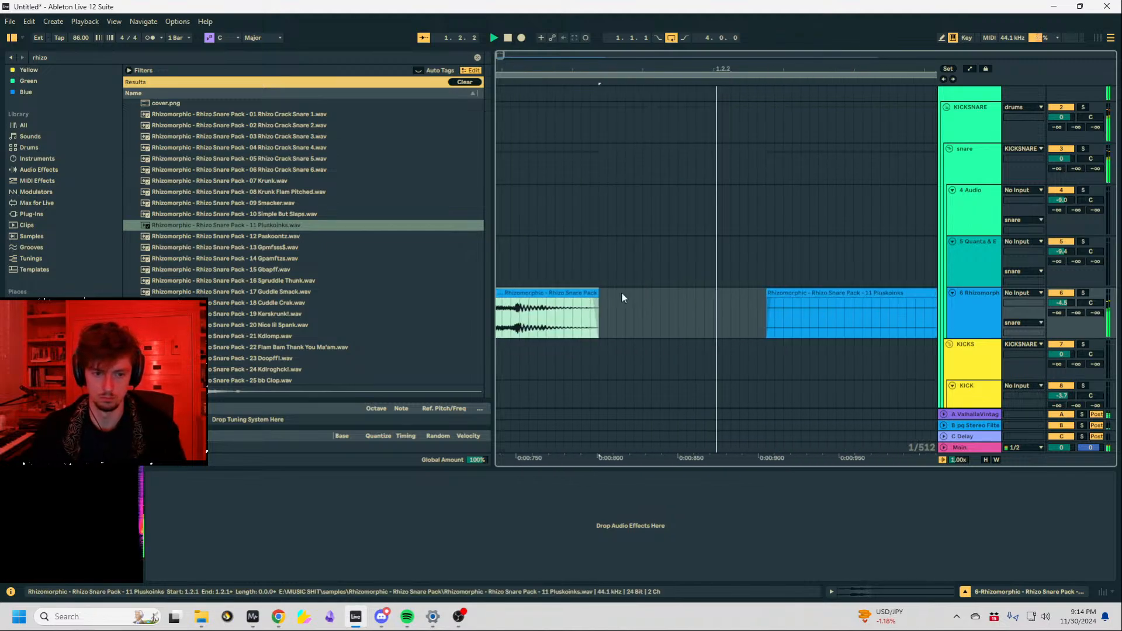
{"action": "left_click_drag", "start_coordinate": [601, 71], "coordinate": [601, 47]}
{"action": "left_click", "coordinate": [593, 294]}
{"action": "key", "text": "Delete"}
{"action": "left_click", "coordinate": [567, 300]}
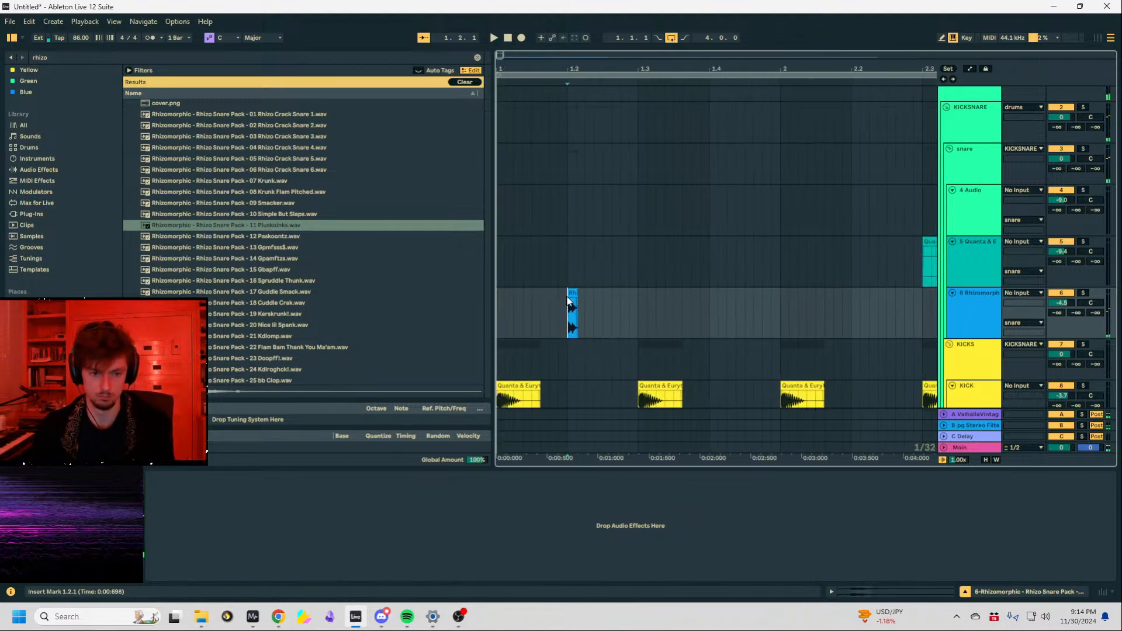
Transpose the Pluskoinks snare hit to -12 st and align its start to 1.2.1.
{"action": "left_click", "coordinate": [926, 595]}
{"action": "left_click_drag", "start_coordinate": [602, 307], "coordinate": [532, 300]}
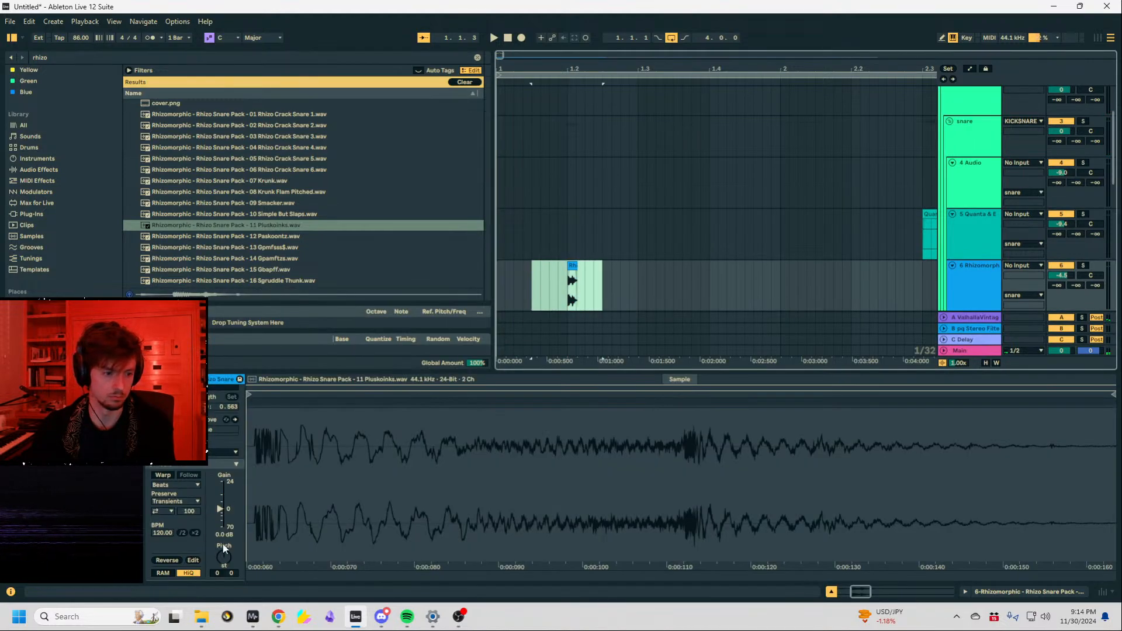
{"action": "left_click_drag", "start_coordinate": [222, 552], "coordinate": [222, 578]}
{"action": "key", "text": "space"}
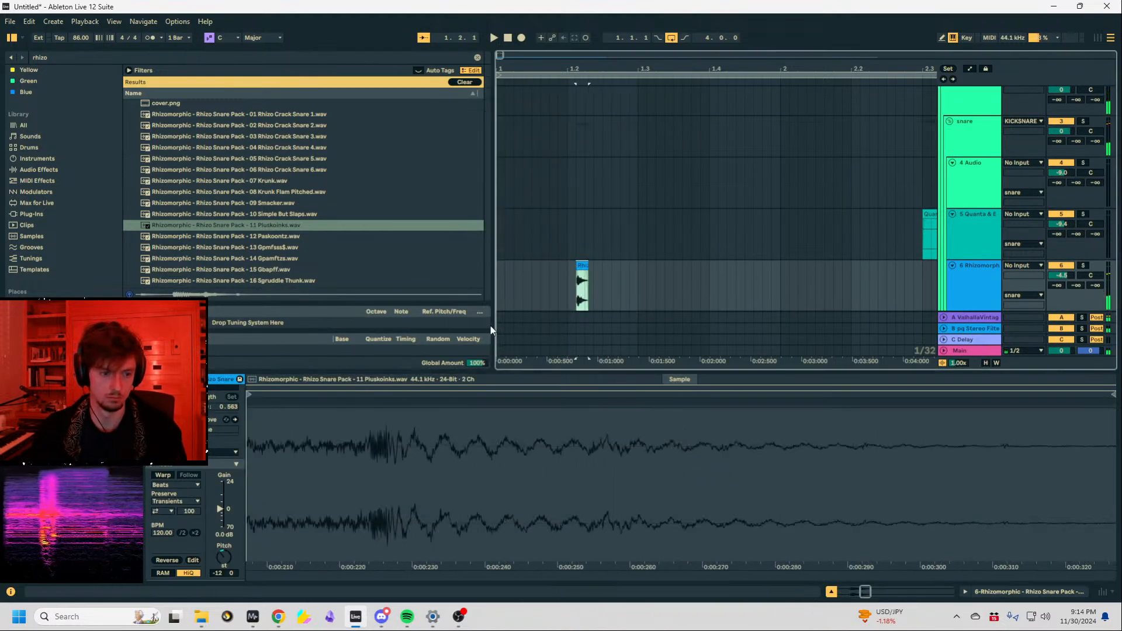
{"action": "key", "text": "space"}
{"action": "key", "text": "space"}
{"action": "left_click_drag", "start_coordinate": [583, 266], "coordinate": [575, 267]}
{"action": "key", "text": "space"}
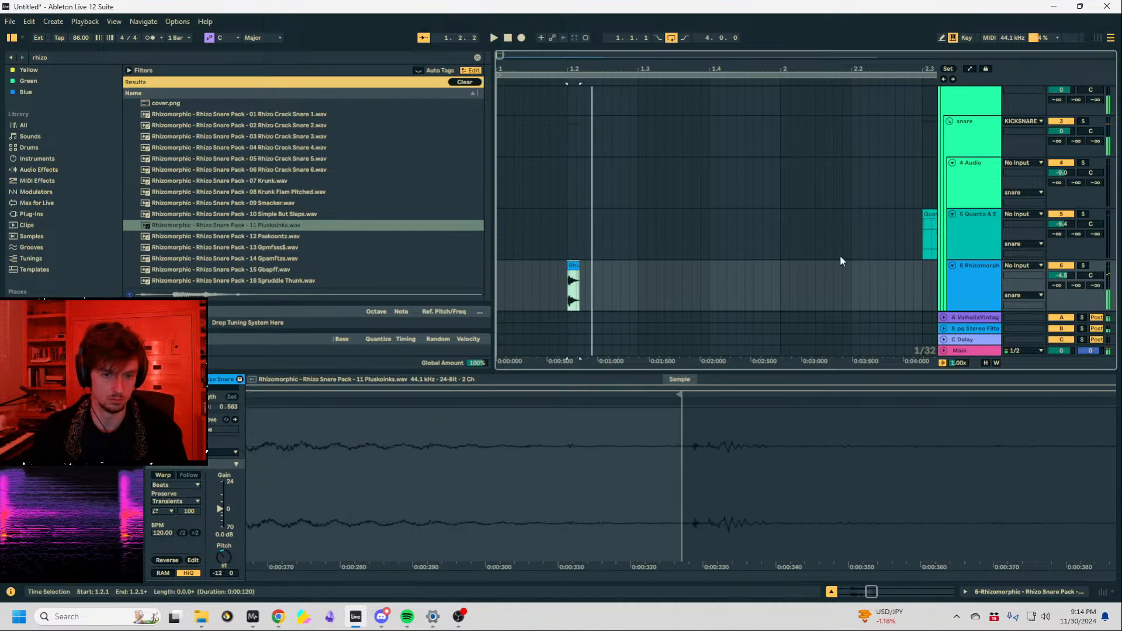
Layer a copy of the snare hit on a new audio track below, reset its pitch to 0 st and audition both.
{"action": "key", "text": "ctrl+t"}
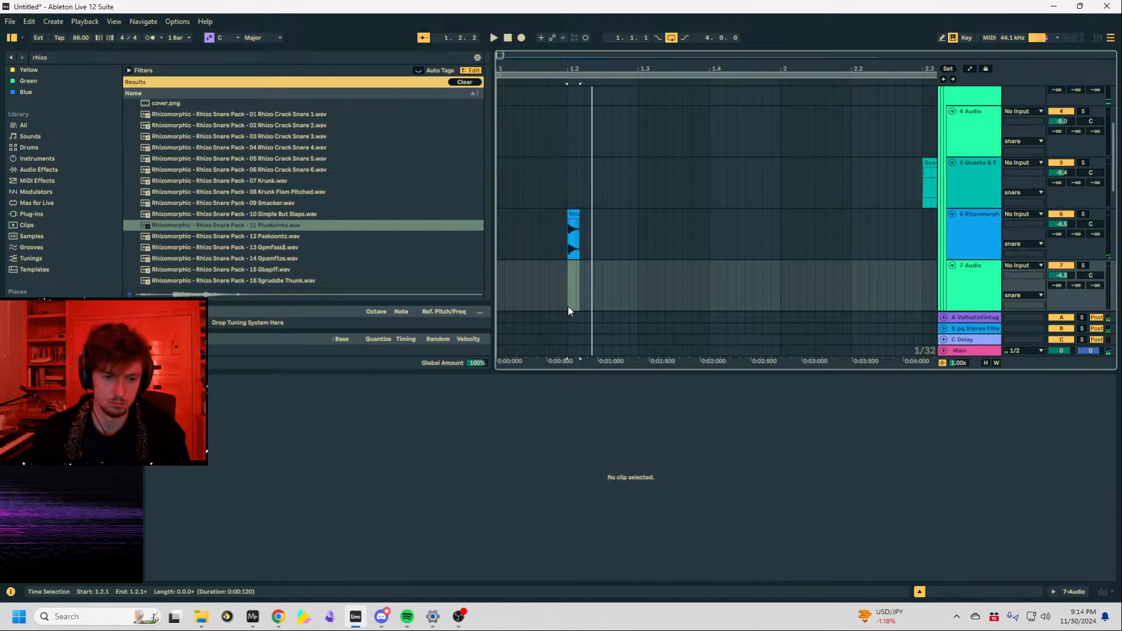
{"action": "key", "text": "ctrl+v"}
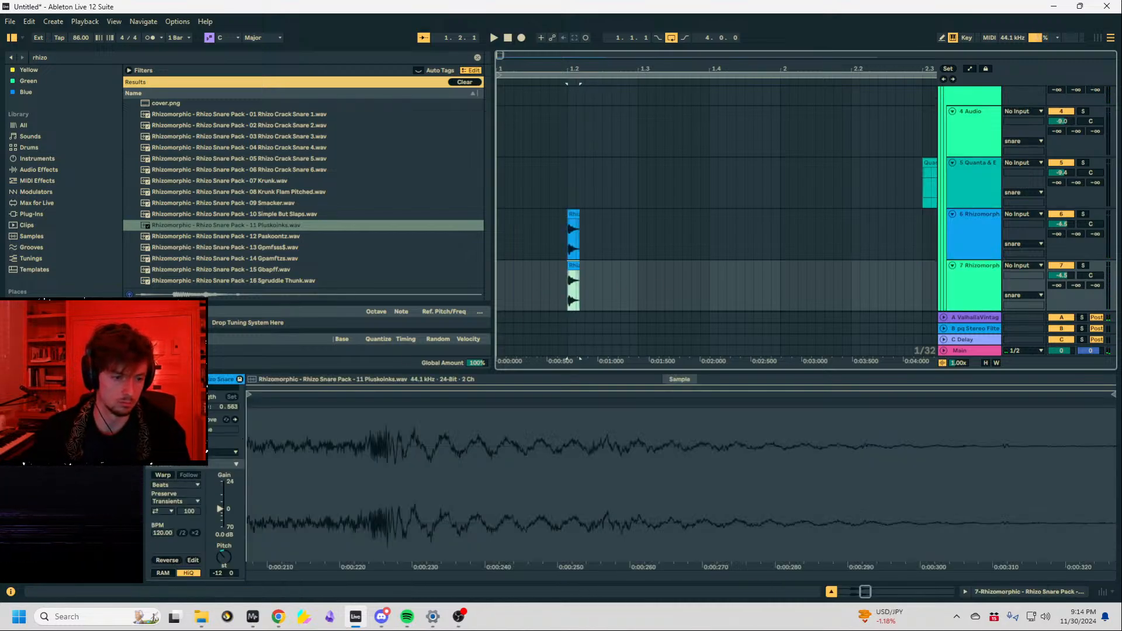
{"action": "double_click", "coordinate": [224, 556]}
{"action": "left_click", "coordinate": [544, 252]}
{"action": "key", "text": "space"}
{"action": "key", "text": "space"}
{"action": "mouse_move", "coordinate": [568, 266]}
{"action": "left_mouse_down"}
{"action": "mouse_move", "coordinate": [559, 266]}
{"action": "mouse_move", "coordinate": [572, 266]}
{"action": "left_mouse_up"}
{"action": "key", "text": "space"}
{"action": "key", "text": "space"}
Tighten the start of the 0 st snare layer, delete its tail and audition the layered hit.
{"action": "scroll", "coordinate": [568, 266], "scroll_direction": "up", "scroll_amount": 4}
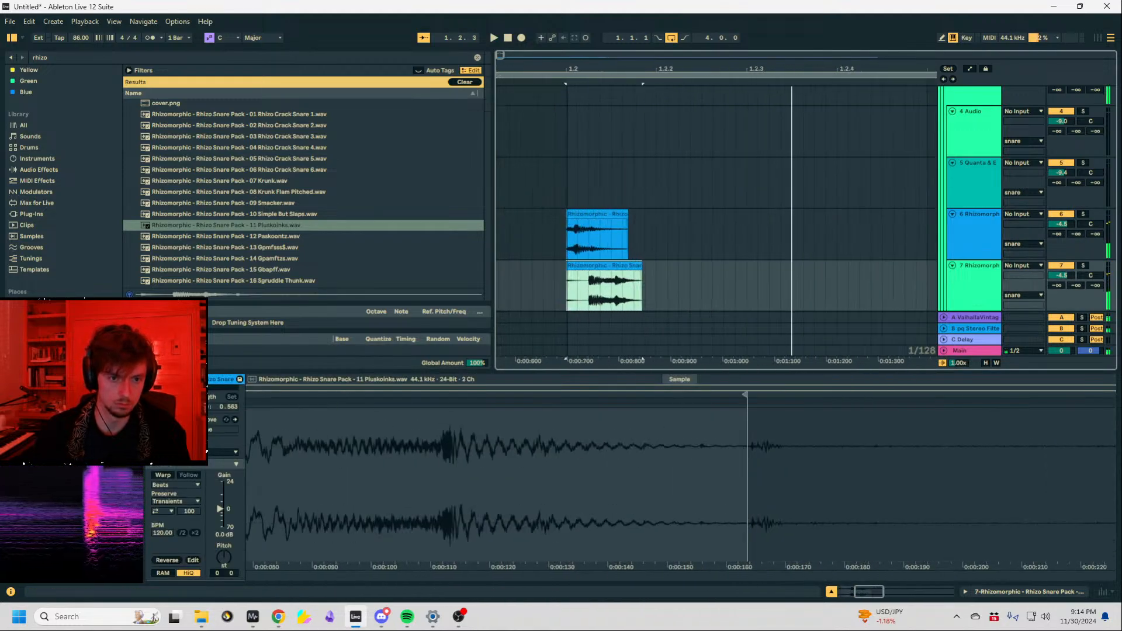
{"action": "scroll", "coordinate": [763, 311], "scroll_direction": "up", "scroll_amount": 3}
{"action": "mouse_move", "coordinate": [684, 266]}
{"action": "left_mouse_down"}
{"action": "mouse_move", "coordinate": [747, 266]}
{"action": "mouse_move", "coordinate": [677, 267]}
{"action": "mouse_move", "coordinate": [695, 263]}
{"action": "left_mouse_up"}
{"action": "left_click_drag", "start_coordinate": [743, 286], "coordinate": [857, 286]}
{"action": "key", "text": "Delete"}
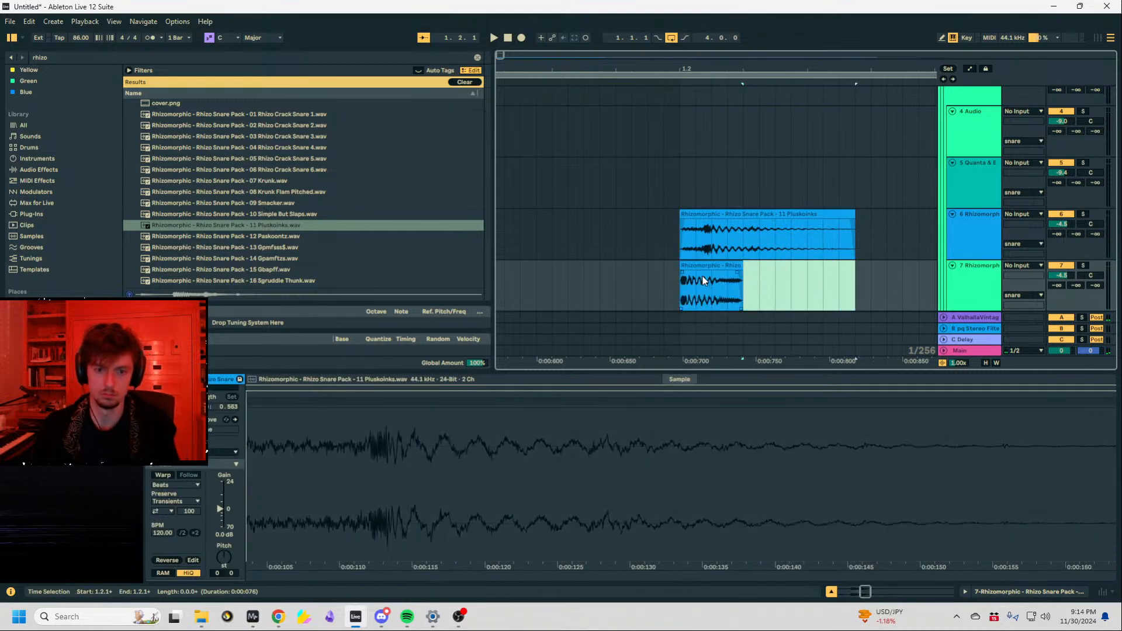
{"action": "left_click_drag", "start_coordinate": [737, 274], "coordinate": [691, 261]}
{"action": "left_click", "coordinate": [693, 266]}
{"action": "key", "text": "space"}
{"action": "key", "text": "space"}
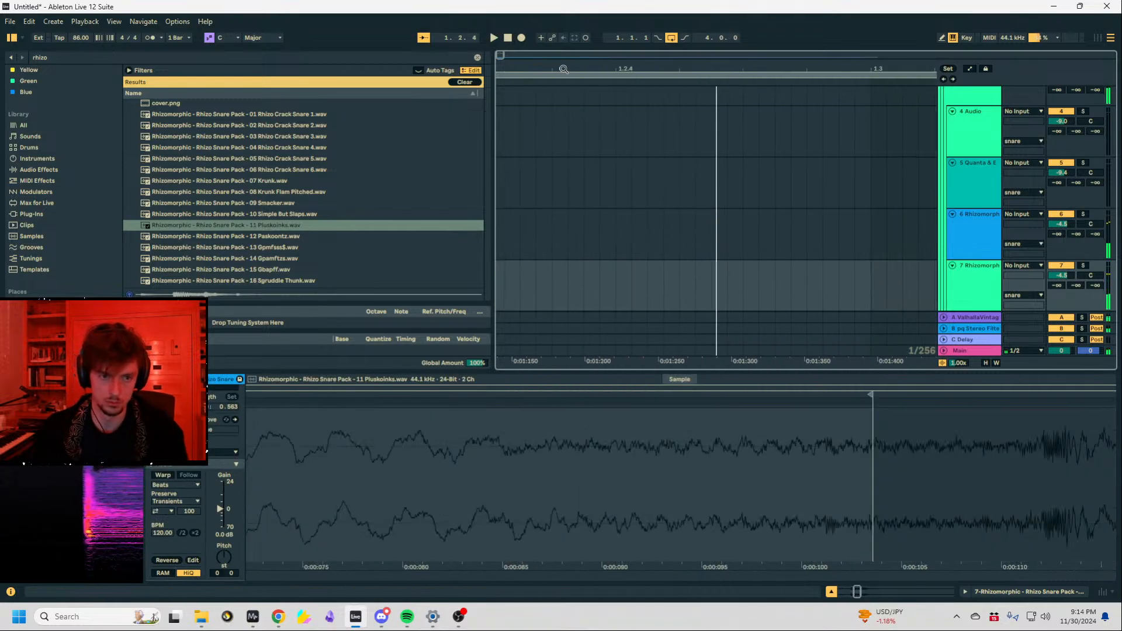
{"action": "left_click_drag", "start_coordinate": [563, 69], "coordinate": [567, 35]}
Audition further Rhizo Snare Pack samples and place sample 47 at 1.2.1 on track 5, above the other snare layers.
{"action": "scroll", "coordinate": [222, 173], "scroll_direction": "down", "scroll_amount": 7}
{"action": "left_click", "coordinate": [245, 214]}
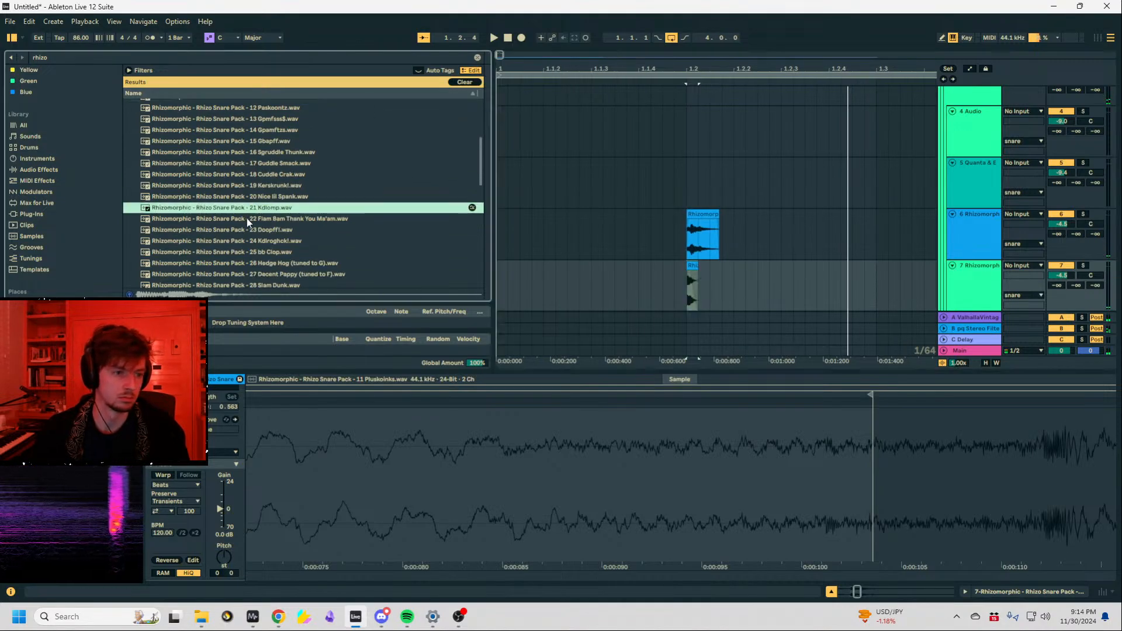
{"action": "scroll", "coordinate": [244, 215], "scroll_direction": "down", "scroll_amount": 3}
{"action": "left_click", "coordinate": [245, 215]}
{"action": "scroll", "coordinate": [244, 216], "scroll_direction": "down", "scroll_amount": 3}
{"action": "left_click", "coordinate": [244, 215]}
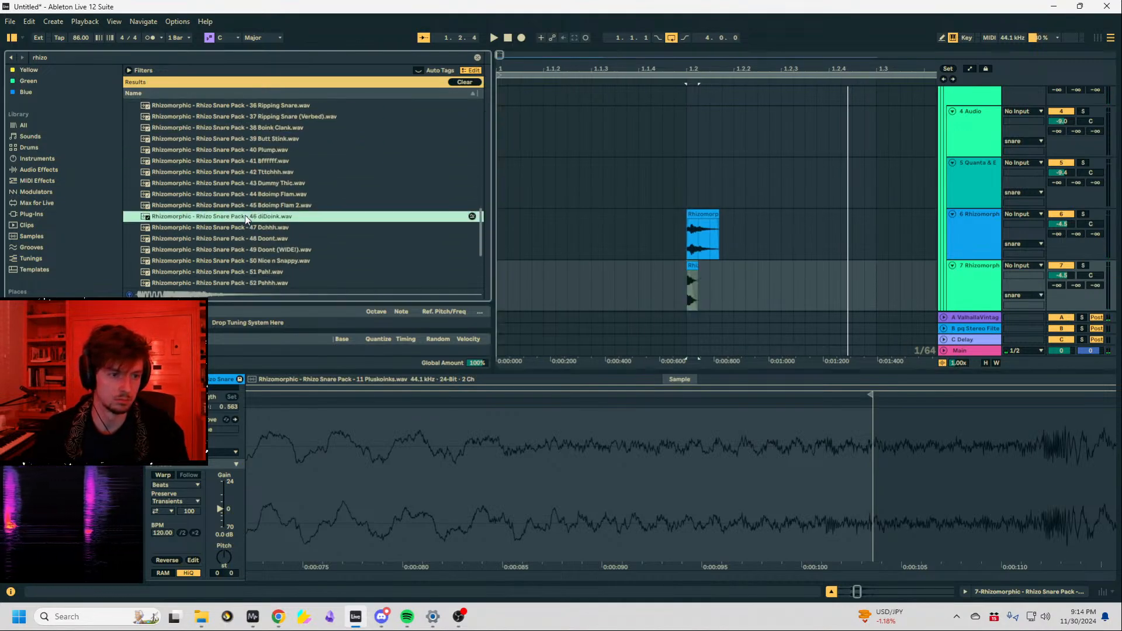
{"action": "left_click", "coordinate": [244, 228]}
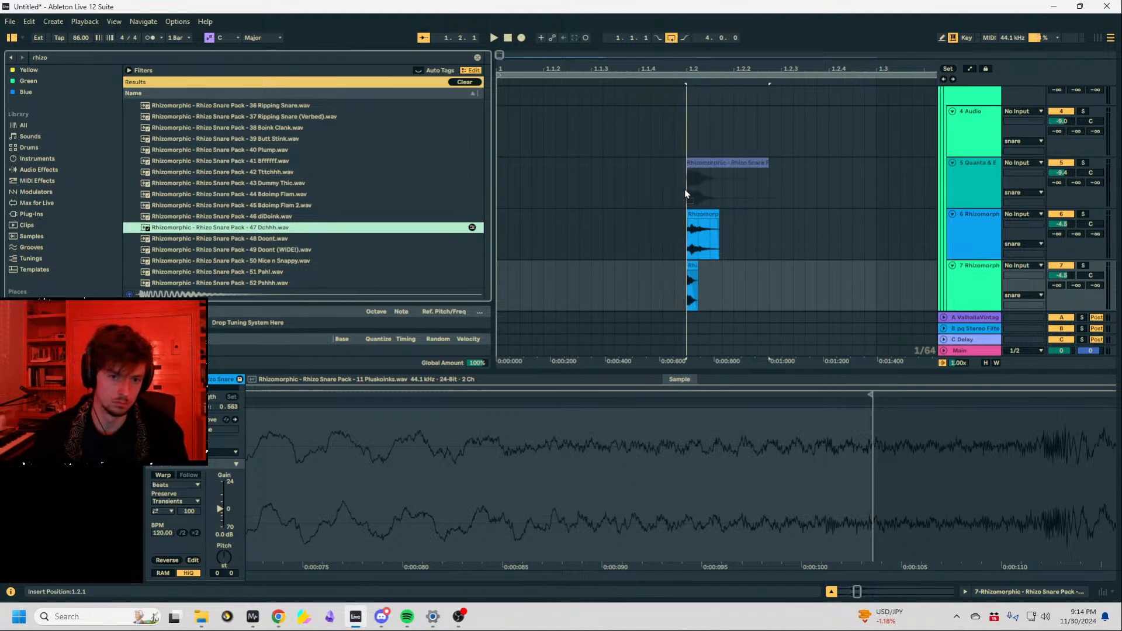
{"action": "left_click_drag", "start_coordinate": [685, 190], "coordinate": [686, 190]}
Play the three-layer snare and lower track 5's volume to -15.0 dB.
{"action": "left_click", "coordinate": [651, 188]}
{"action": "key", "text": "space"}
{"action": "key", "text": "plus"}
{"action": "key", "text": "plus"}
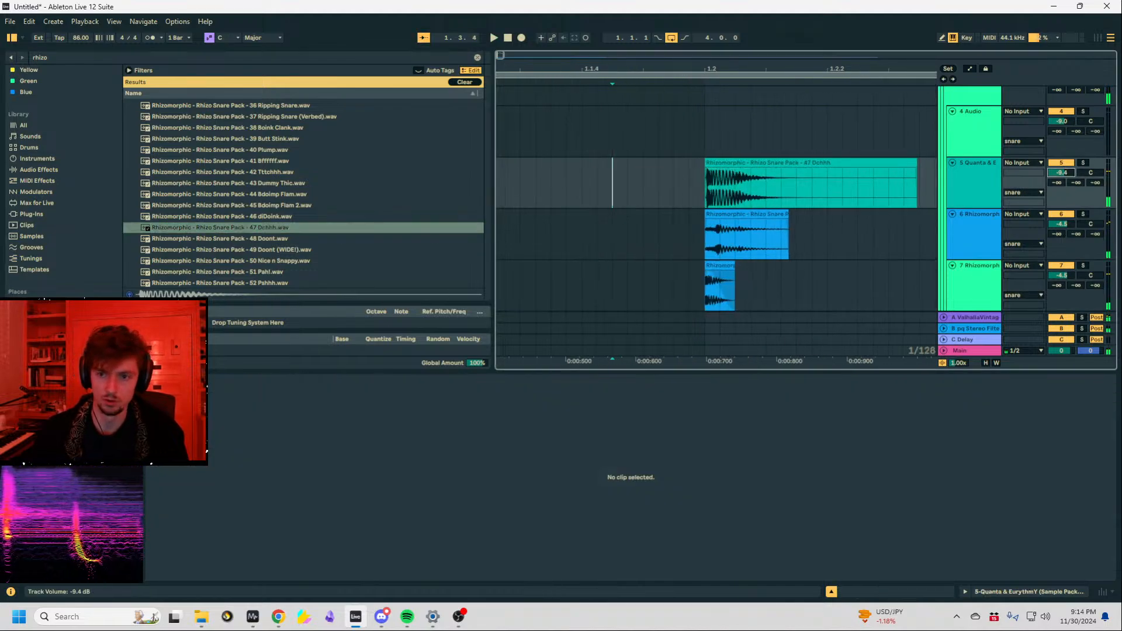
{"action": "left_click_drag", "start_coordinate": [1062, 172], "coordinate": [1062, 179]}
{"action": "key", "text": "space"}
{"action": "key", "text": "space"}
Listen to the beat and move the kick on beat 3 of bar 1 to 1.3.3.
{"action": "left_click_drag", "start_coordinate": [543, 71], "coordinate": [543, 35]}
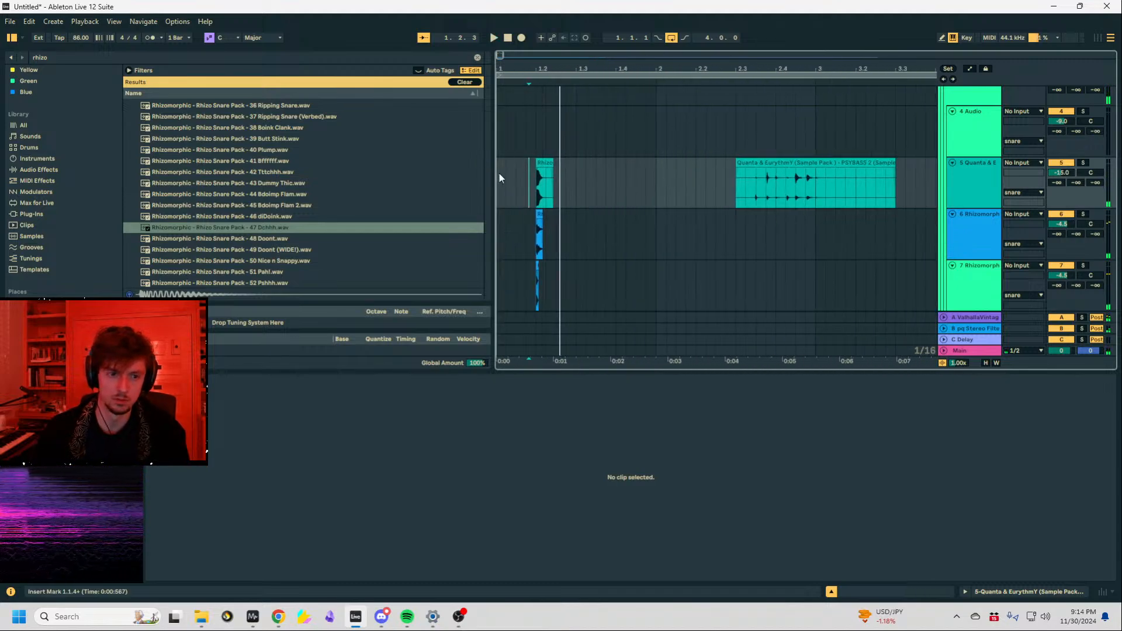
{"action": "scroll", "coordinate": [596, 211], "scroll_direction": "down", "scroll_amount": 3}
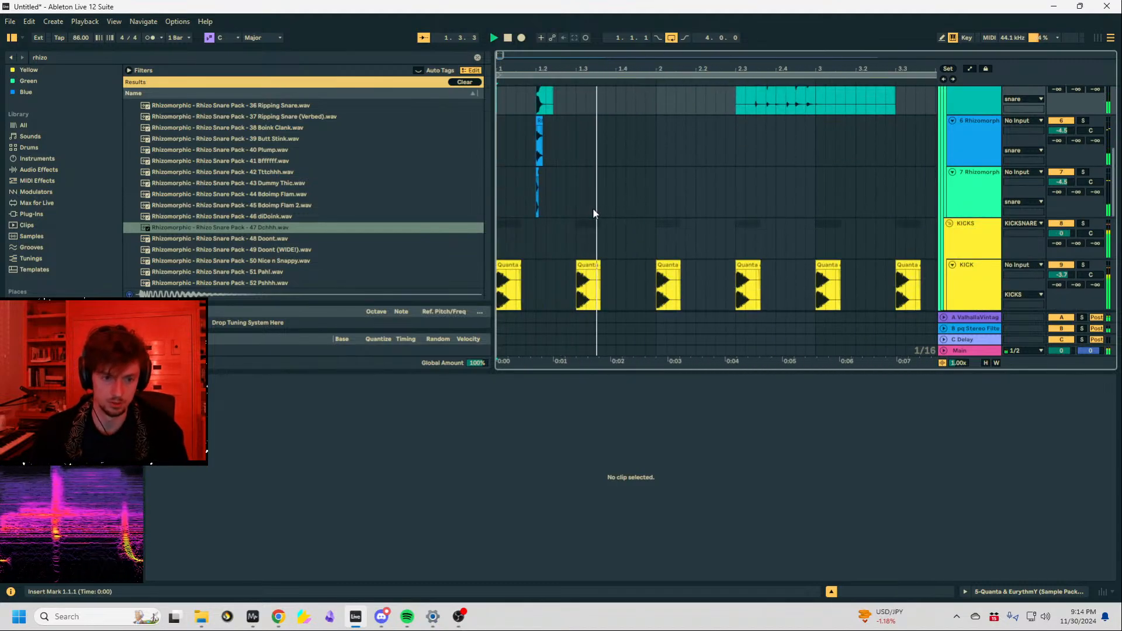
{"action": "left_click", "coordinate": [589, 263]}
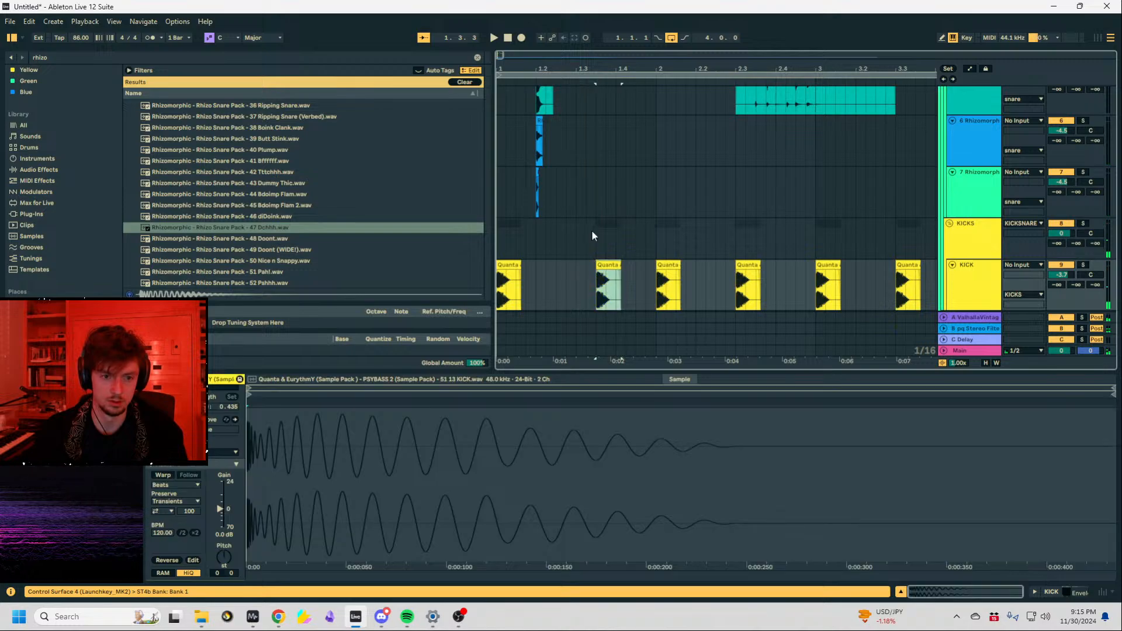
Duplicate the first two beats of the three snare layers so the snare also hits at 1.4.1.
{"action": "scroll", "coordinate": [591, 229], "scroll_direction": "up", "scroll_amount": 3}
{"action": "left_click_drag", "start_coordinate": [577, 136], "coordinate": [458, 220]}
{"action": "key", "text": "ctrl+d"}
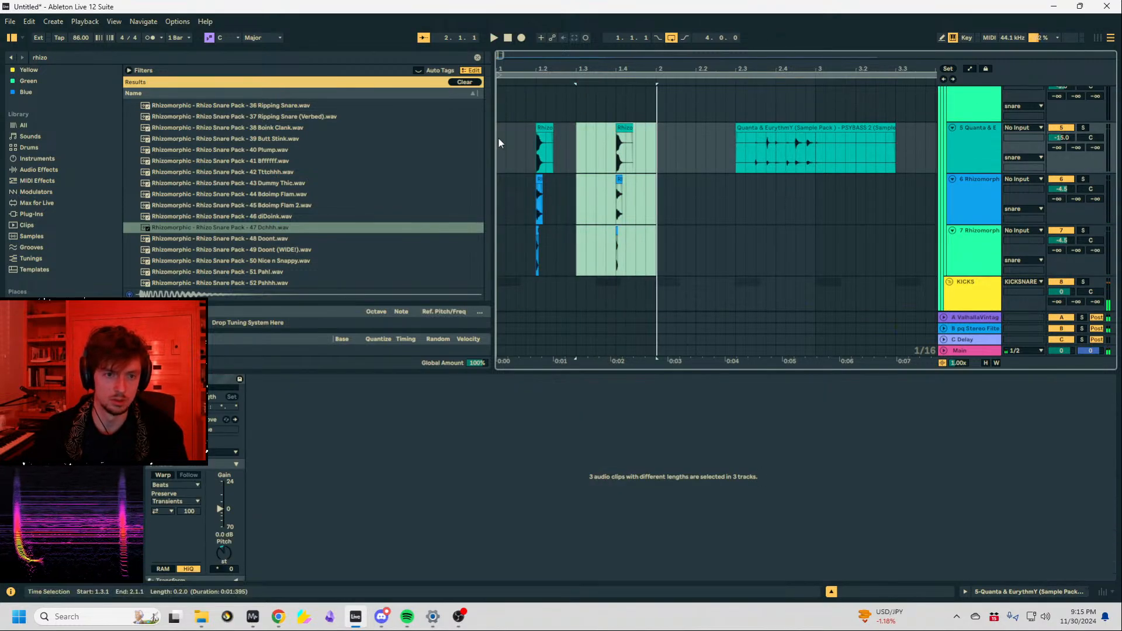
Search the browser for "hat" samples and look through the results.
{"action": "left_click", "coordinate": [502, 138]}
{"action": "scroll", "coordinate": [501, 138], "scroll_direction": "down", "scroll_amount": 3}
{"action": "key", "text": "ctrl+f"}
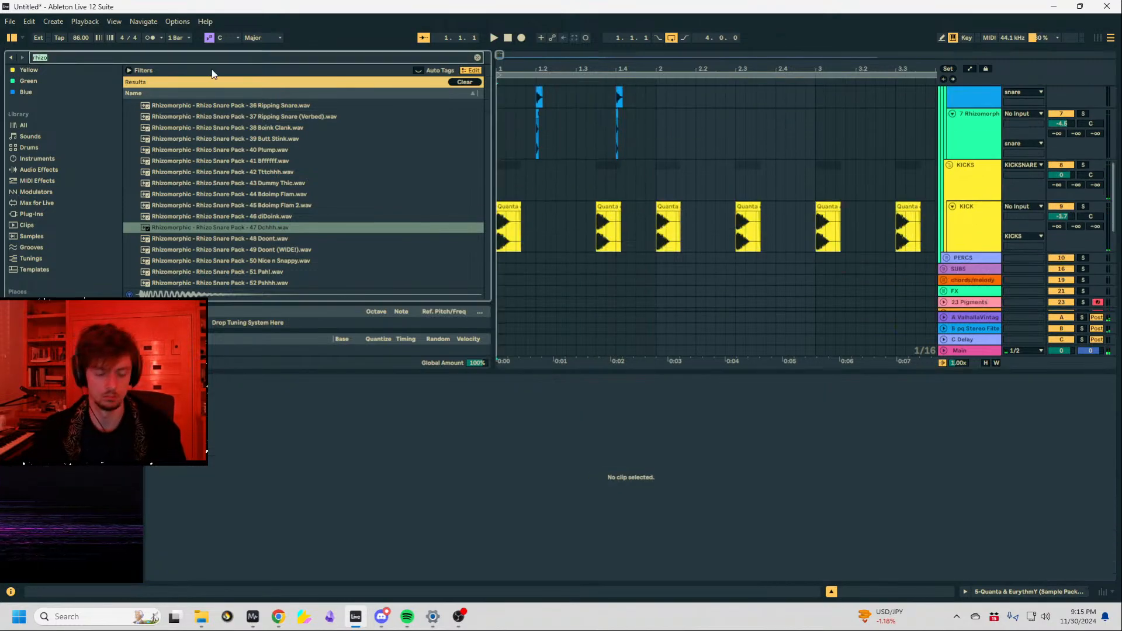
{"action": "type", "text": "hat"}
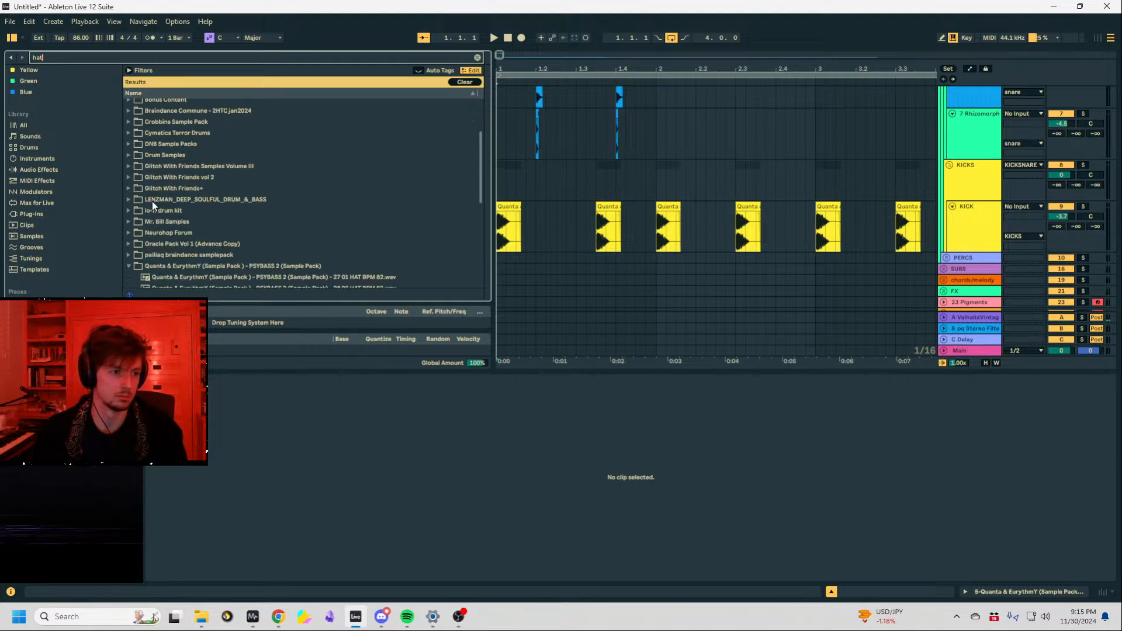
{"action": "scroll", "coordinate": [806, 199], "scroll_direction": "down", "scroll_amount": 3}
{"action": "scroll", "coordinate": [873, 186], "scroll_direction": "up", "scroll_amount": 3}
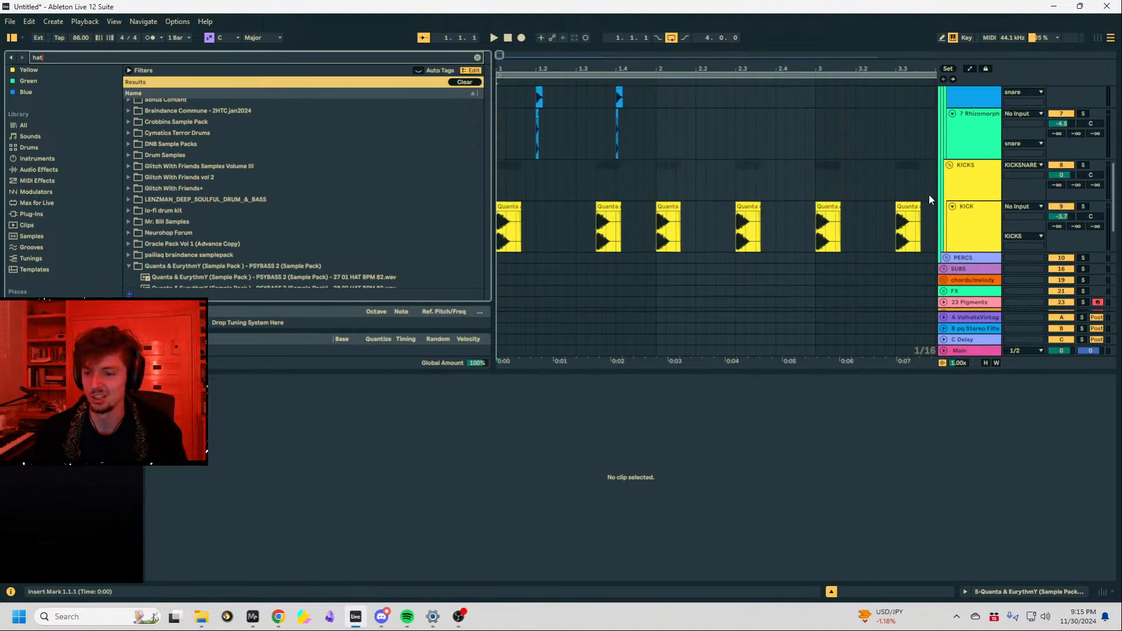
Create a one-bar MIDI clip at 1.1.1 on the Addictive Drums track in the PERCS group and try out drum notes around C#2 and D2.
{"action": "left_click", "coordinate": [947, 259]}
{"action": "scroll", "coordinate": [712, 211], "scroll_direction": "down", "scroll_amount": 2}
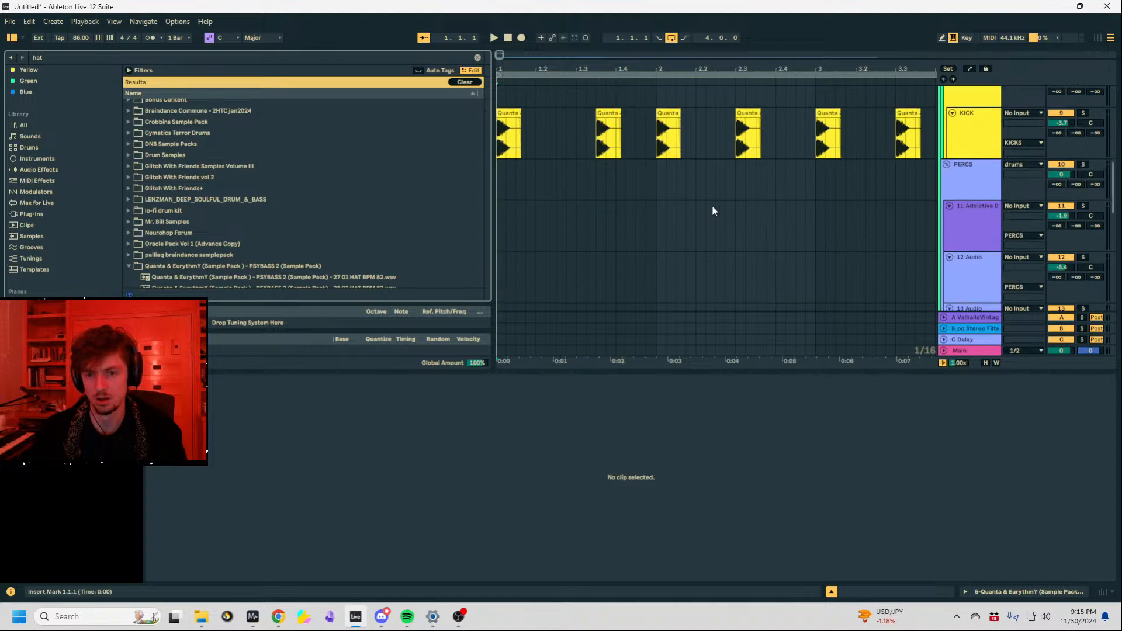
{"action": "double_click", "coordinate": [649, 222]}
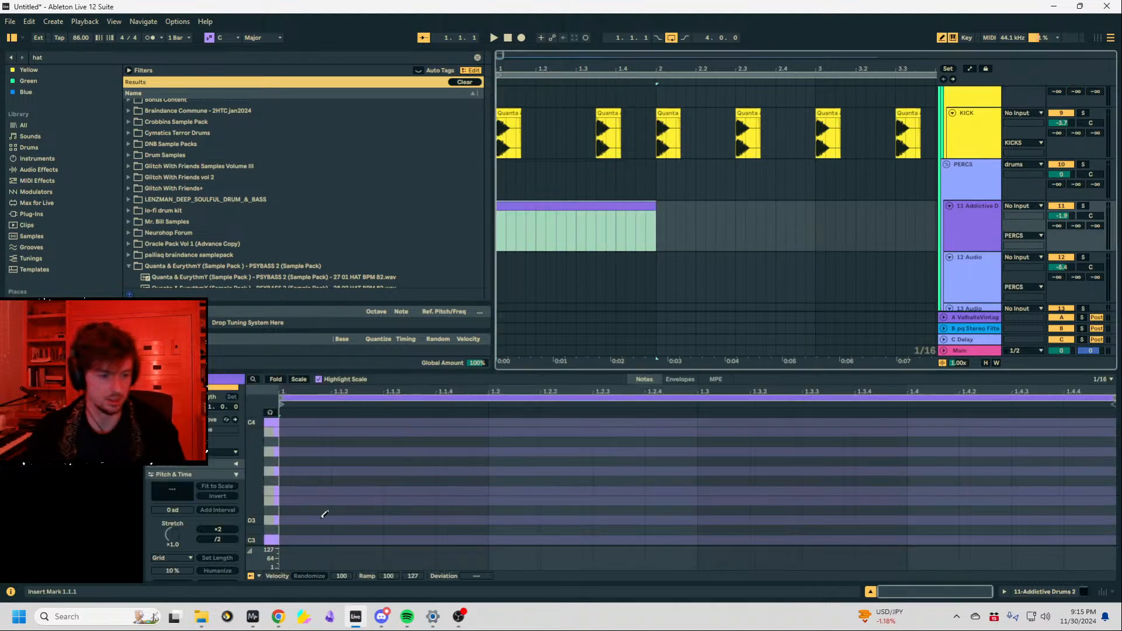
{"action": "left_click", "coordinate": [321, 517]}
{"action": "left_click", "coordinate": [316, 519]}
{"action": "left_click", "coordinate": [271, 413]}
{"action": "scroll", "coordinate": [334, 496], "scroll_direction": "down", "scroll_amount": 3}
{"action": "left_click_drag", "start_coordinate": [334, 497], "coordinate": [311, 506]}
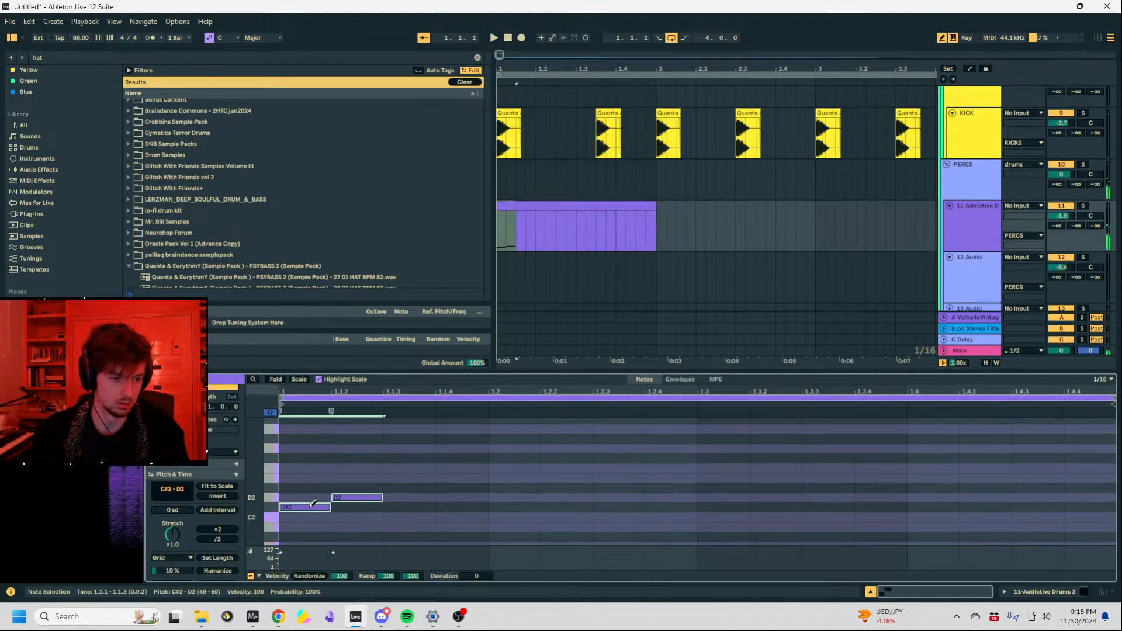
Fill the Addictive Drums clip with D2 hits on every eighth note and duplicate the clip into bar 2.
{"action": "left_click", "coordinate": [354, 497]}
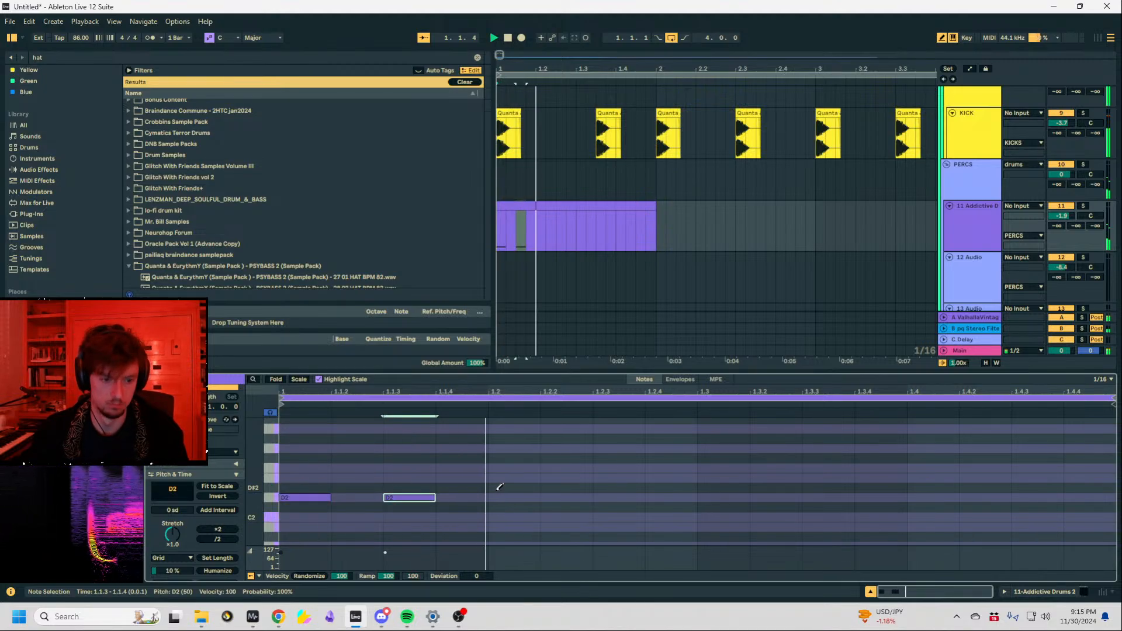
{"action": "left_click", "coordinate": [631, 498]}
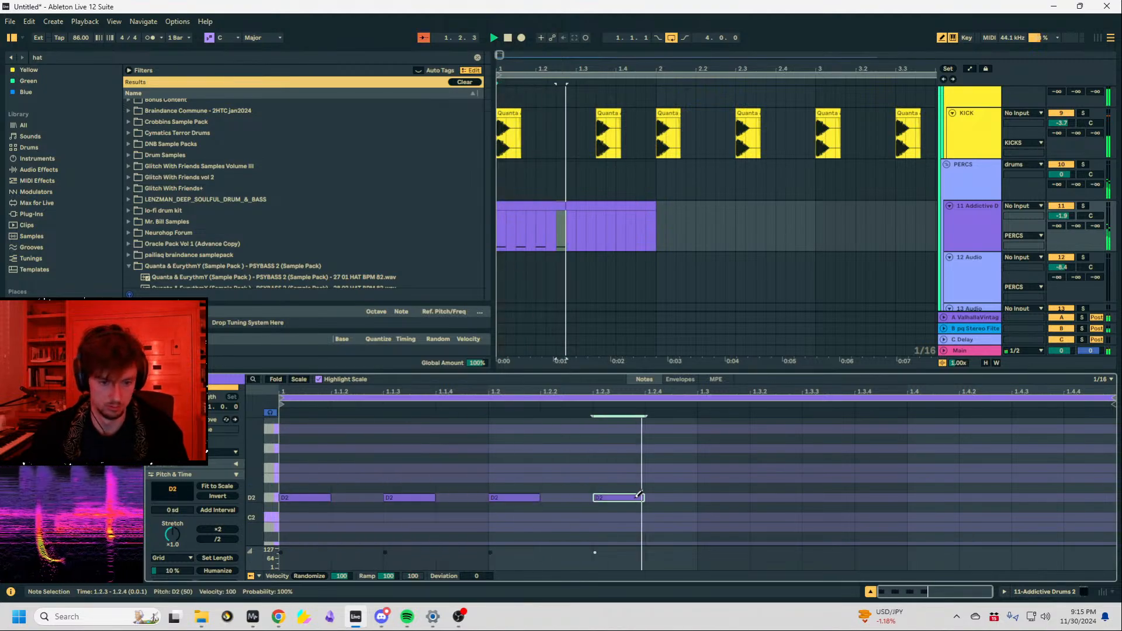
{"action": "key", "text": "b"}
{"action": "key", "text": "ctrl+a"}
{"action": "key", "text": "ctrl+d"}
{"action": "key", "text": "space"}
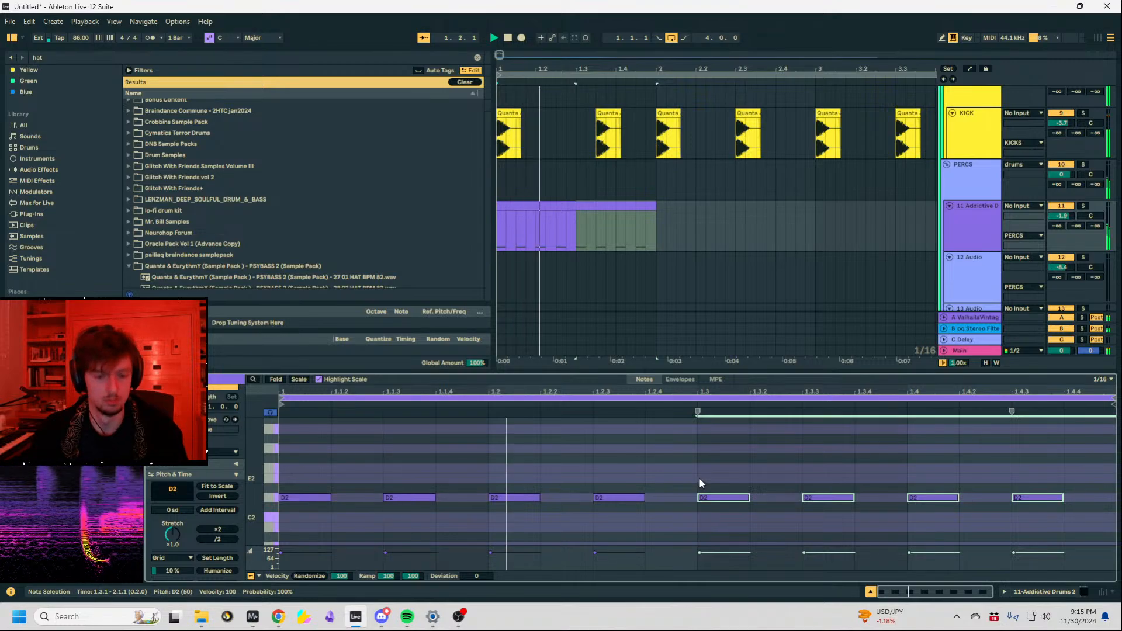
{"action": "left_click", "coordinate": [615, 205]}
{"action": "key", "text": "ctrl+d"}
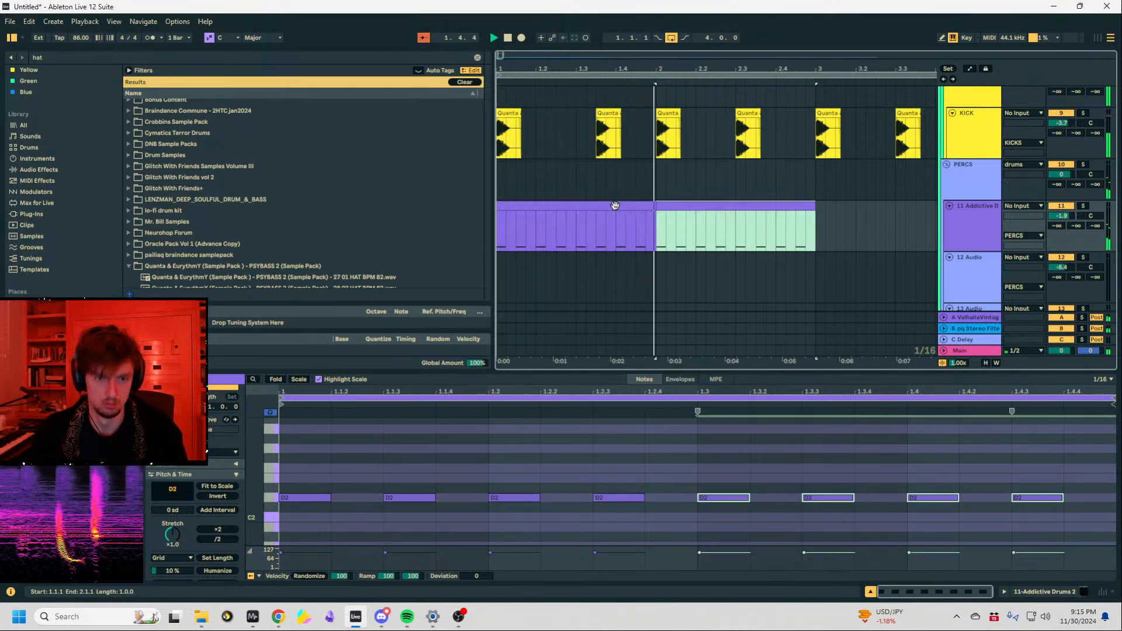
Lower the two Pluskoinks snare layers to -14.6 dB on track 6 and -14.2 dB on track 7.
{"action": "scroll", "coordinate": [643, 208], "scroll_direction": "up", "scroll_amount": 8}
{"action": "scroll", "coordinate": [660, 199], "scroll_direction": "down", "scroll_amount": 2}
{"action": "left_click_drag", "start_coordinate": [656, 187], "coordinate": [498, 180]}
{"action": "key", "text": "space"}
{"action": "left_click_drag", "start_coordinate": [1061, 166], "coordinate": [1061, 188]}
{"action": "key", "text": "space"}
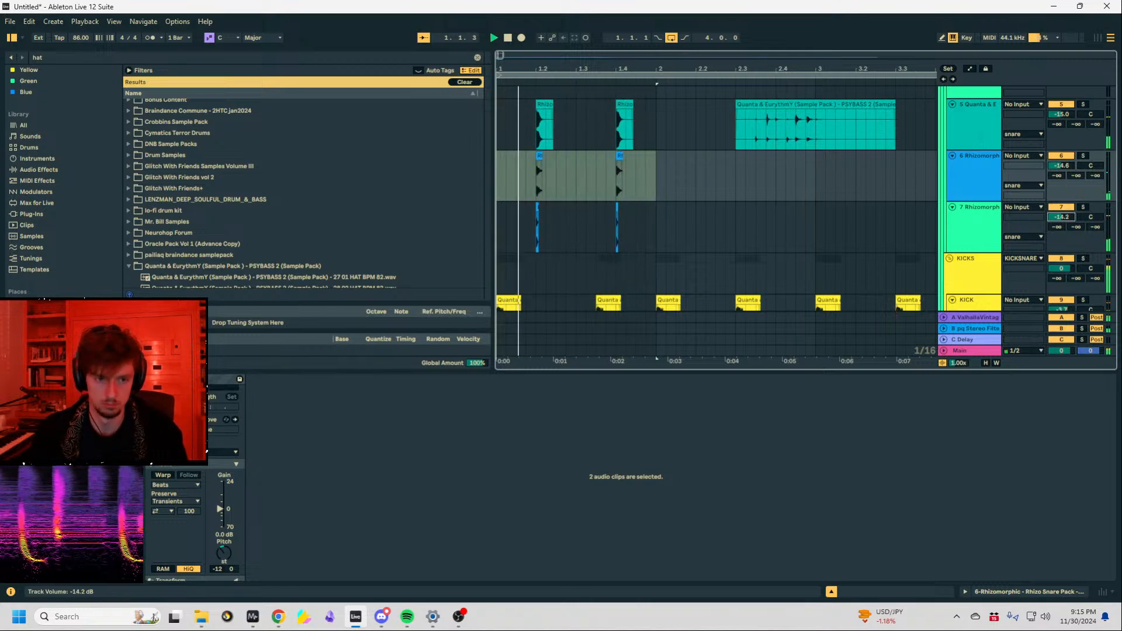
{"action": "left_click_drag", "start_coordinate": [654, 169], "coordinate": [316, 259]}
{"action": "key", "text": "ctrl+d"}
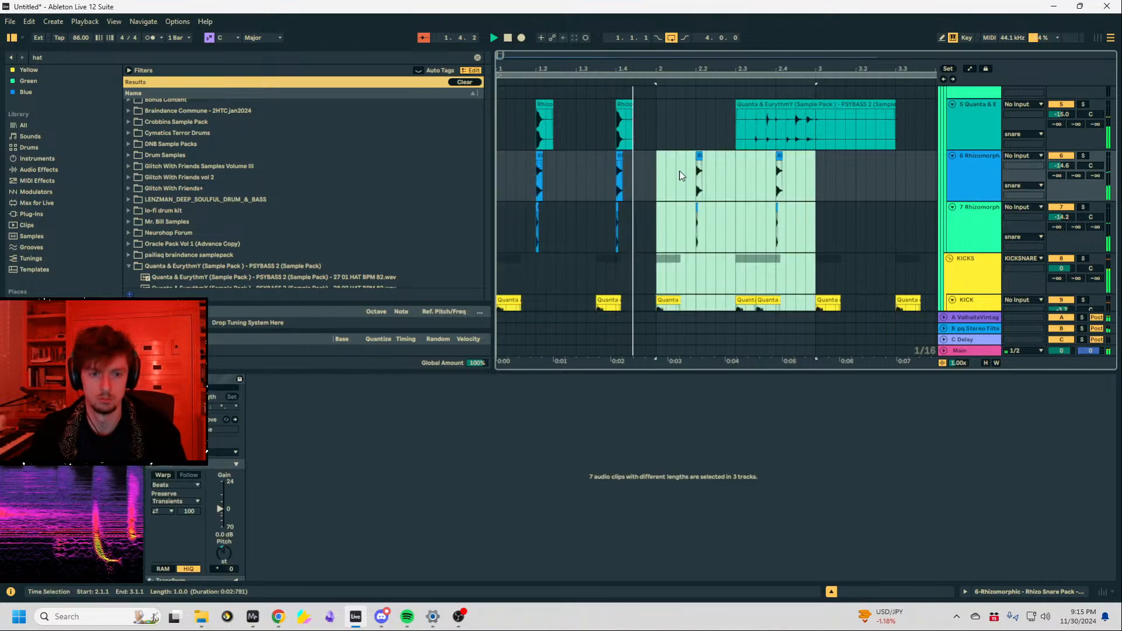
{"action": "key", "text": "ctrl+z"}
Duplicate bar 1 of the three snare layer tracks into bar 2.
{"action": "left_click_drag", "start_coordinate": [654, 139], "coordinate": [287, 236]}
{"action": "key", "text": "ctrl+d"}
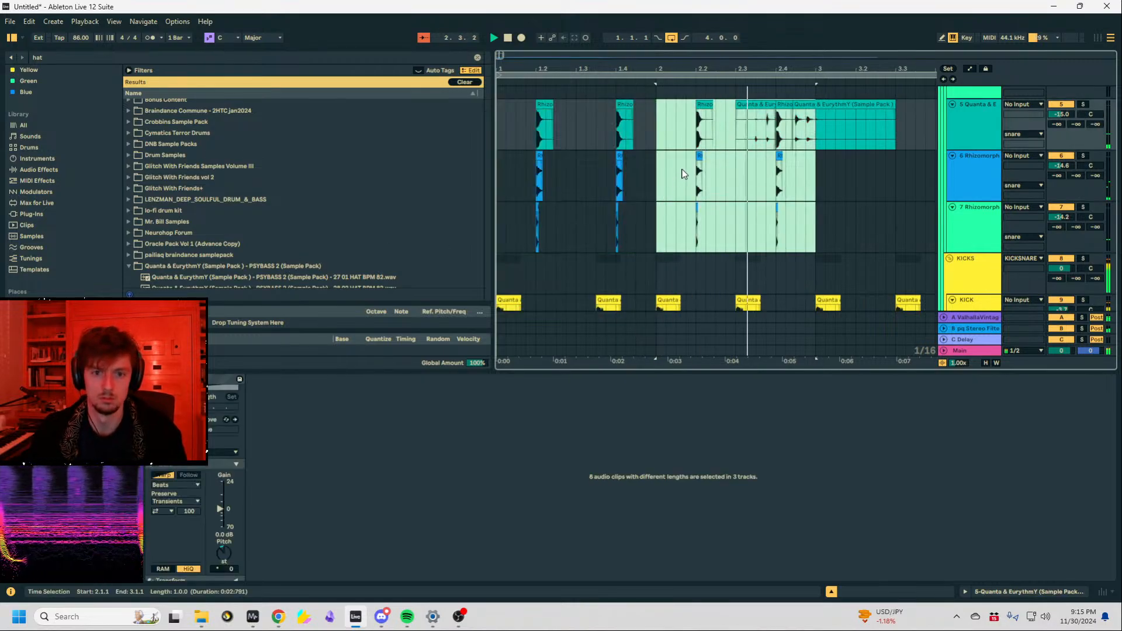
{"action": "left_click", "coordinate": [817, 124]}
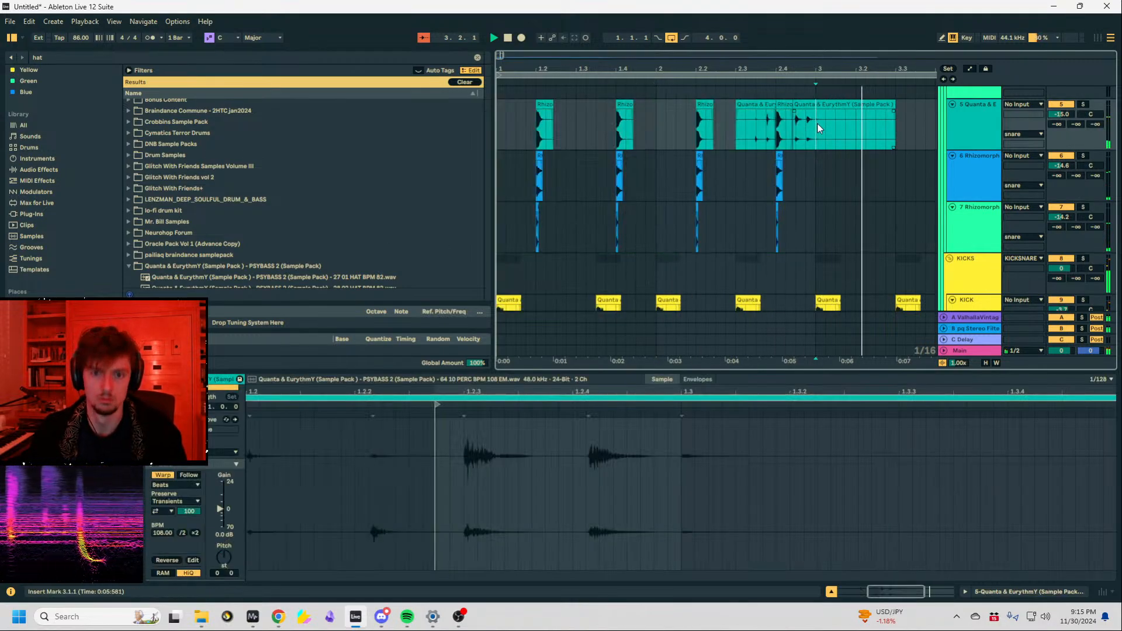
{"action": "left_click", "coordinate": [819, 104]}
{"action": "left_click", "coordinate": [763, 105], "text": "shift"}
{"action": "scroll", "coordinate": [982, 193], "scroll_direction": "down", "scroll_amount": 2}
{"action": "key", "text": "space"}
{"action": "left_click", "coordinate": [974, 178]}
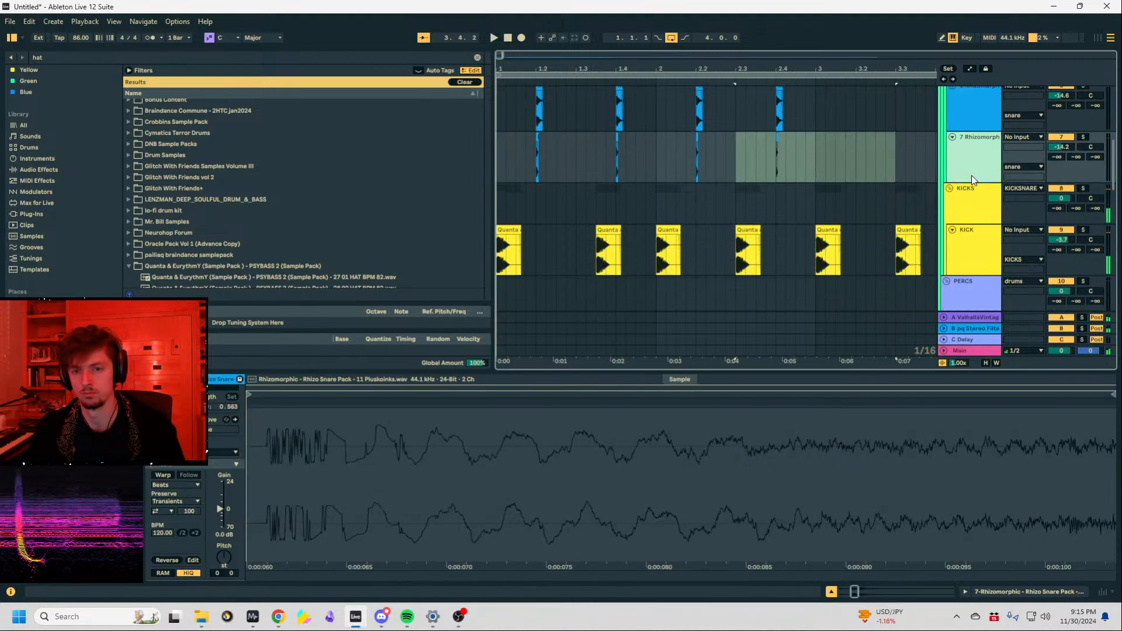
{"action": "left_click", "coordinate": [970, 280]}
{"action": "scroll", "coordinate": [965, 270], "scroll_direction": "down", "scroll_amount": 1}
{"action": "left_click", "coordinate": [968, 261]}
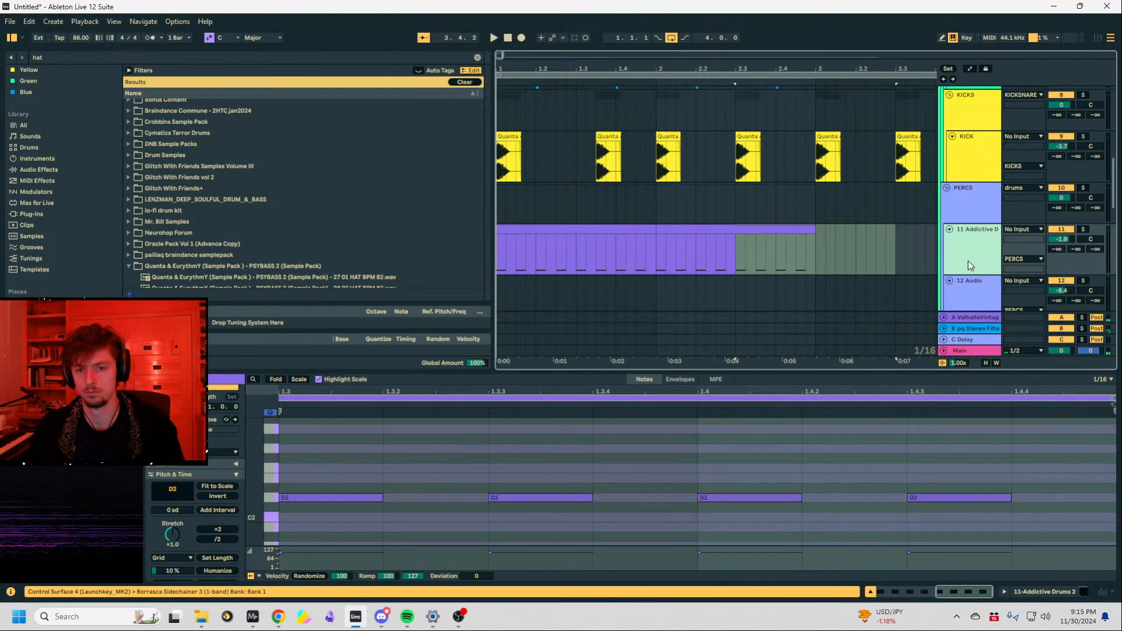
{"action": "left_click", "coordinate": [721, 293]}
{"action": "key", "text": "ctrl+v"}
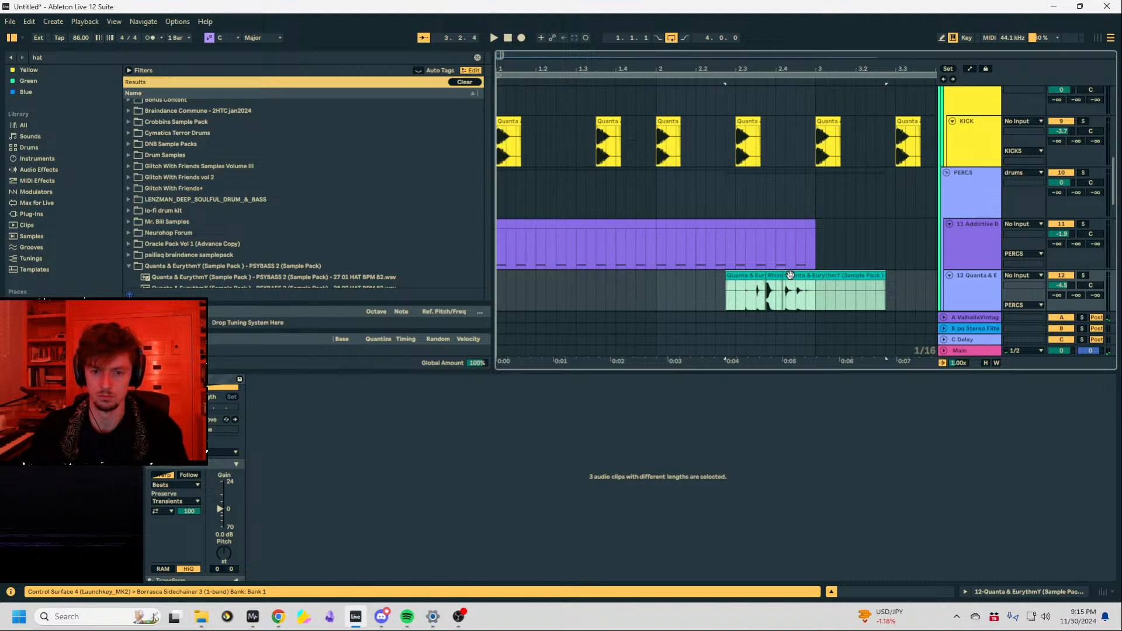
{"action": "key", "text": "ctrl+z"}
Copy track 5's snare and percussion clips from 1.1.1 to 3.1.2 onto audio track 12 in the PERCS group.
{"action": "scroll", "coordinate": [777, 199], "scroll_direction": "up", "scroll_amount": 4}
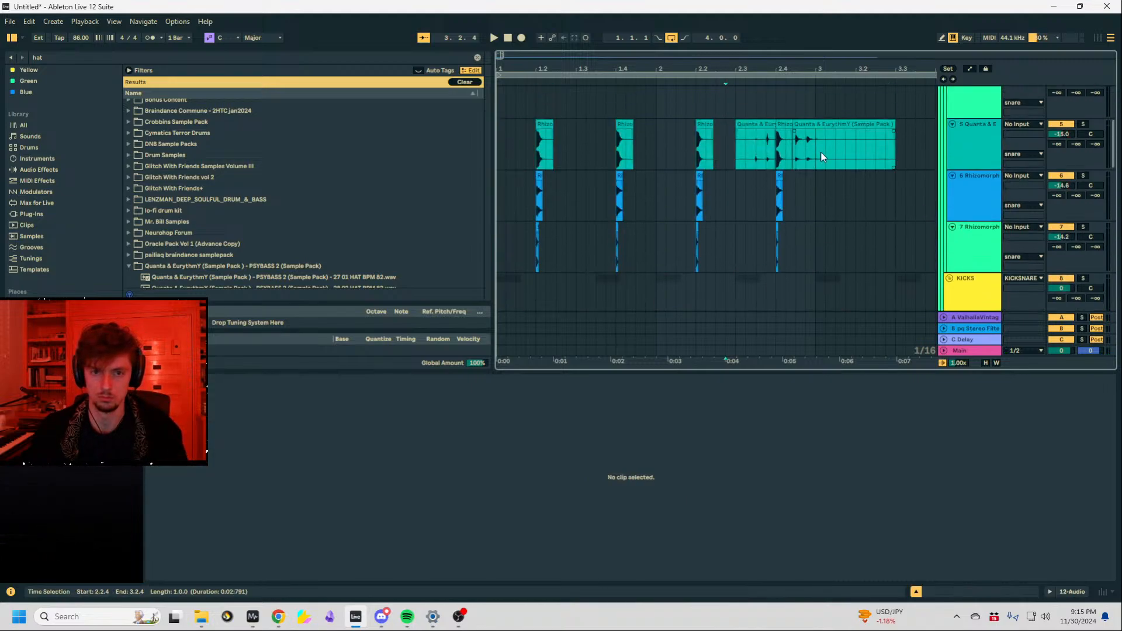
{"action": "left_click_drag", "start_coordinate": [824, 152], "coordinate": [500, 196]}
{"action": "scroll", "coordinate": [614, 258], "scroll_direction": "down", "scroll_amount": 4}
{"action": "scroll", "coordinate": [510, 247], "scroll_direction": "down", "scroll_amount": 1}
{"action": "left_click", "coordinate": [503, 241]}
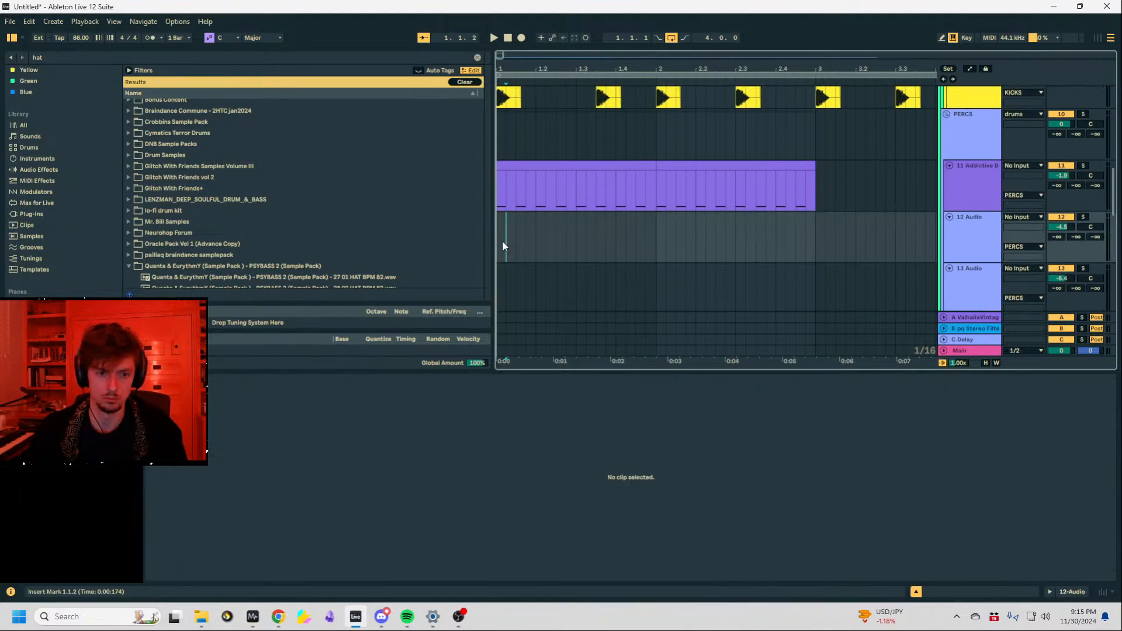
{"action": "key", "text": "ctrl+v"}
Delete the copied snare hits from track 12, leaving one continuous percussion clip from 2.3.1 to 3.1.2.
{"action": "key", "text": "space"}
{"action": "left_click_drag", "start_coordinate": [834, 285], "coordinate": [454, 295]}
{"action": "key", "text": "Delete"}
{"action": "scroll", "coordinate": [716, 268], "scroll_direction": "up", "scroll_amount": 1}
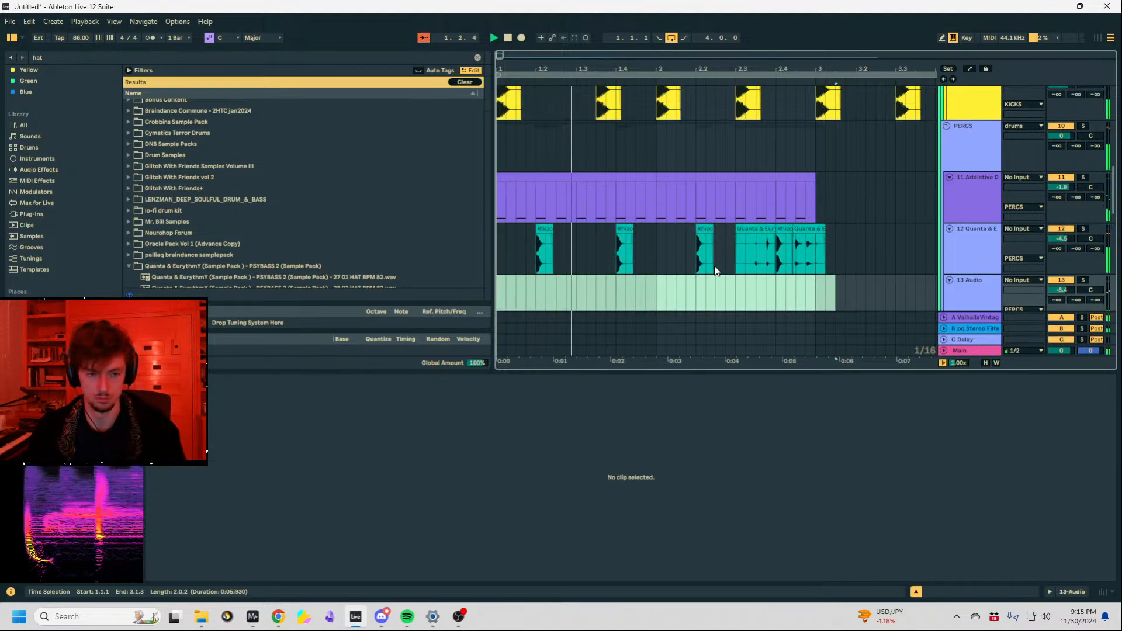
{"action": "left_click_drag", "start_coordinate": [724, 263], "coordinate": [498, 251]}
{"action": "key", "text": "Delete"}
{"action": "left_click", "coordinate": [772, 229]}
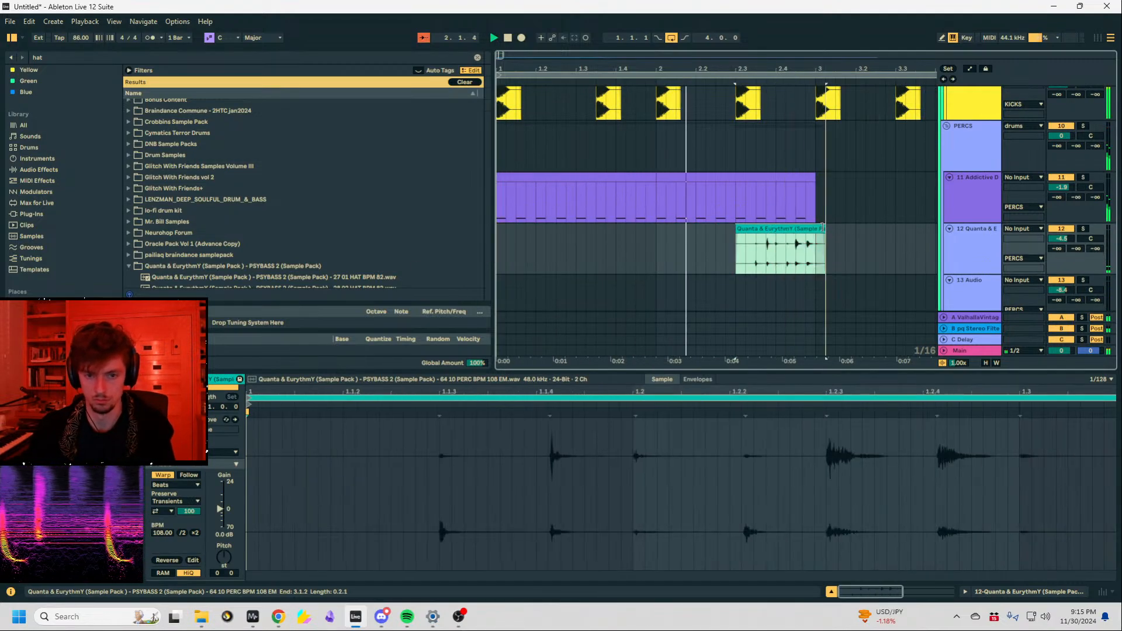
Delete the leftover percussion pieces around the last snare hit on track 5.
{"action": "key", "text": "Up"}
{"action": "key", "text": "Up"}
{"action": "key", "text": "Up"}
{"action": "key", "text": "Up"}
{"action": "key", "text": "Up"}
{"action": "key", "text": "Up"}
{"action": "key", "text": "Up"}
{"action": "left_click", "coordinate": [827, 163]}
{"action": "key", "text": "Delete"}
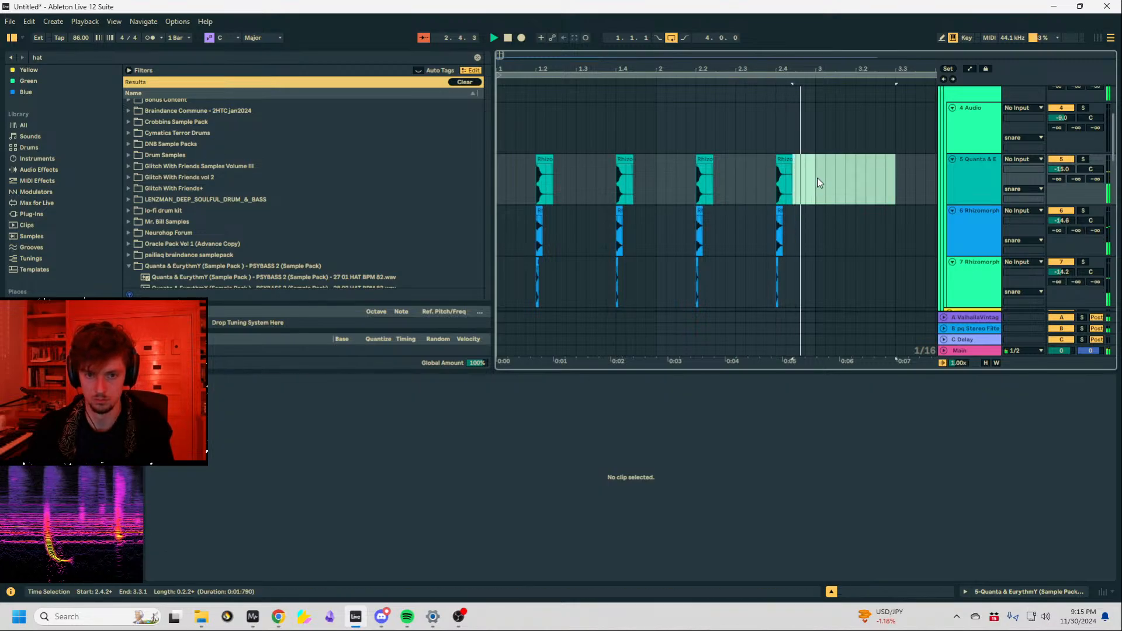
Duplicate bars 1–2 of the three snare layers and the Addictive Drums hat clips into bars 3–4.
{"action": "left_click_drag", "start_coordinate": [817, 177], "coordinate": [296, 267]}
{"action": "key", "text": "ctrl+d"}
{"action": "scroll", "coordinate": [569, 209], "scroll_direction": "down", "scroll_amount": 3}
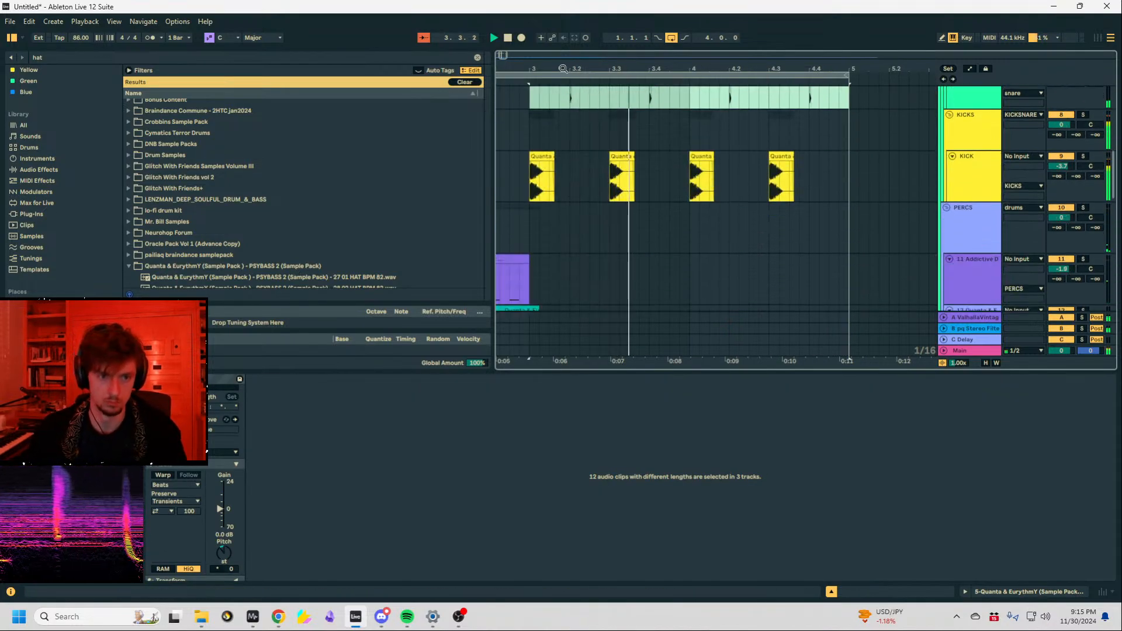
{"action": "scroll", "coordinate": [619, 222], "scroll_direction": "down", "scroll_amount": 3}
{"action": "scroll", "coordinate": [665, 234], "scroll_direction": "down", "scroll_amount": 3}
{"action": "left_click_drag", "start_coordinate": [652, 229], "coordinate": [498, 205]}
{"action": "key", "text": "ctrl+d"}
{"action": "left_click", "coordinate": [622, 208]}
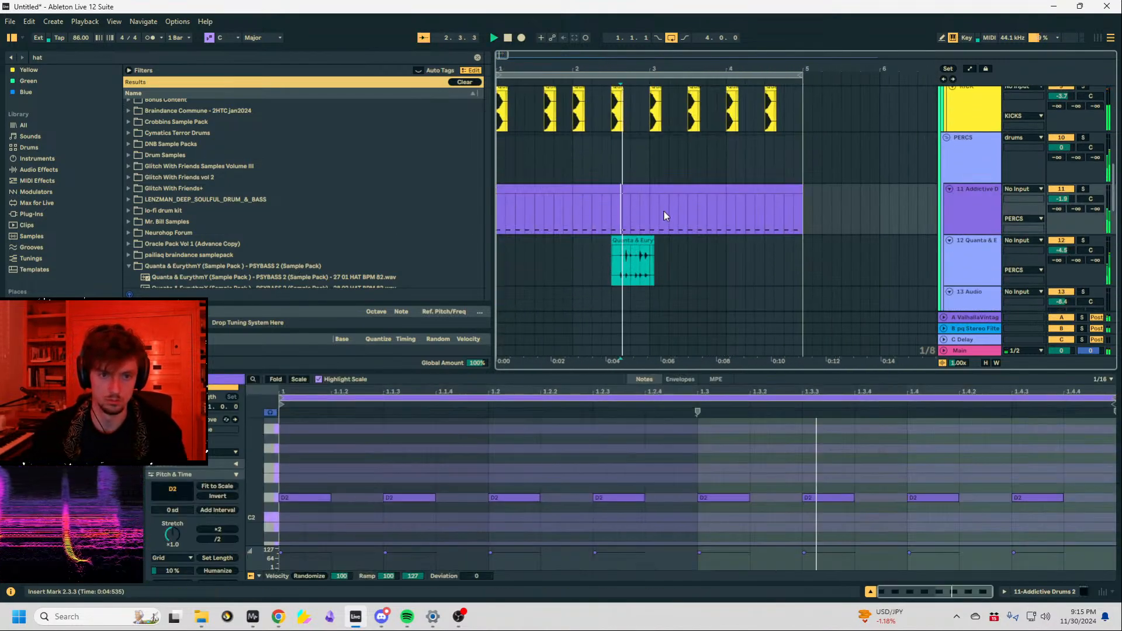
Trim the start of bar 3's hat clip to 3.3.1 and move the last kick of bar 4 to 4.3.3.
{"action": "scroll", "coordinate": [671, 212], "scroll_direction": "up", "scroll_amount": 2}
{"action": "left_click_drag", "start_coordinate": [651, 248], "coordinate": [673, 254]}
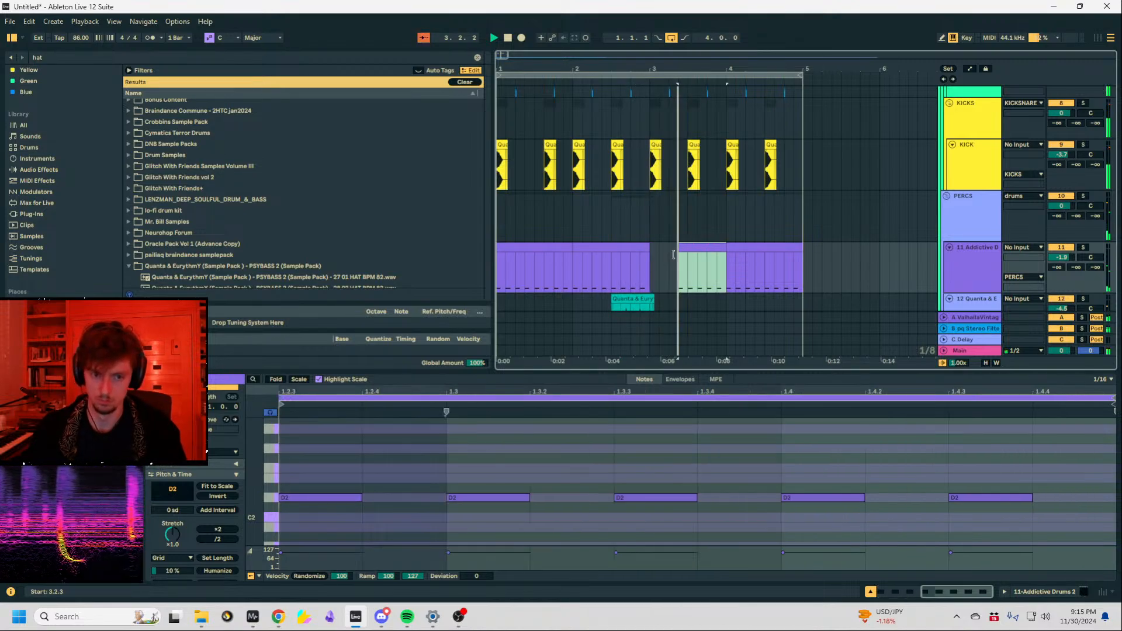
{"action": "scroll", "coordinate": [682, 258], "scroll_direction": "up", "scroll_amount": 2}
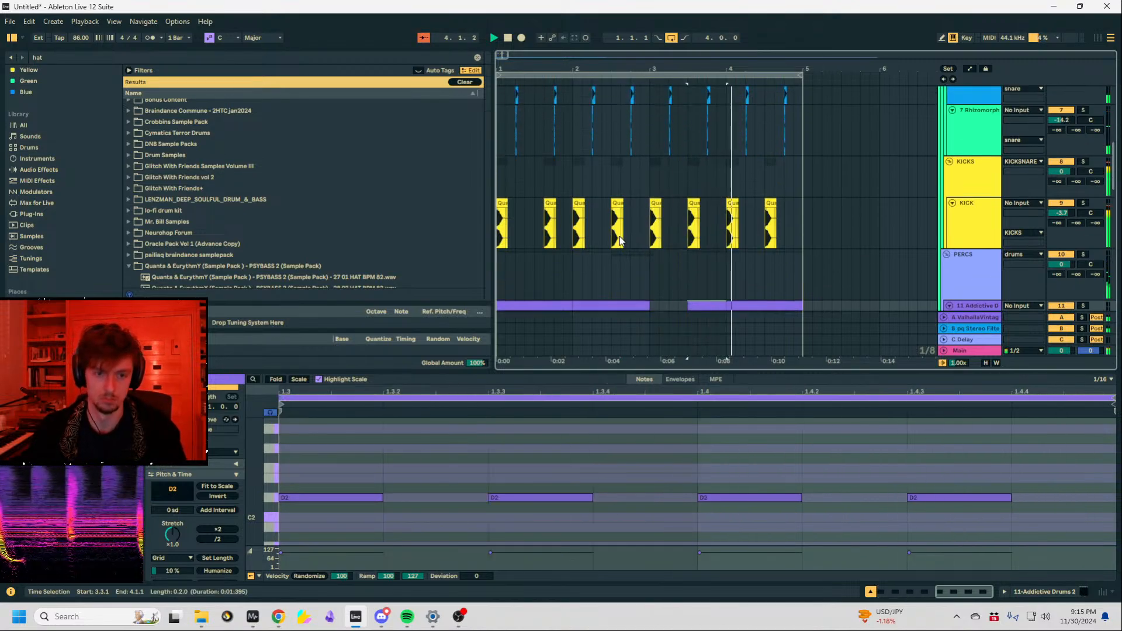
{"action": "left_click", "coordinate": [739, 208]}
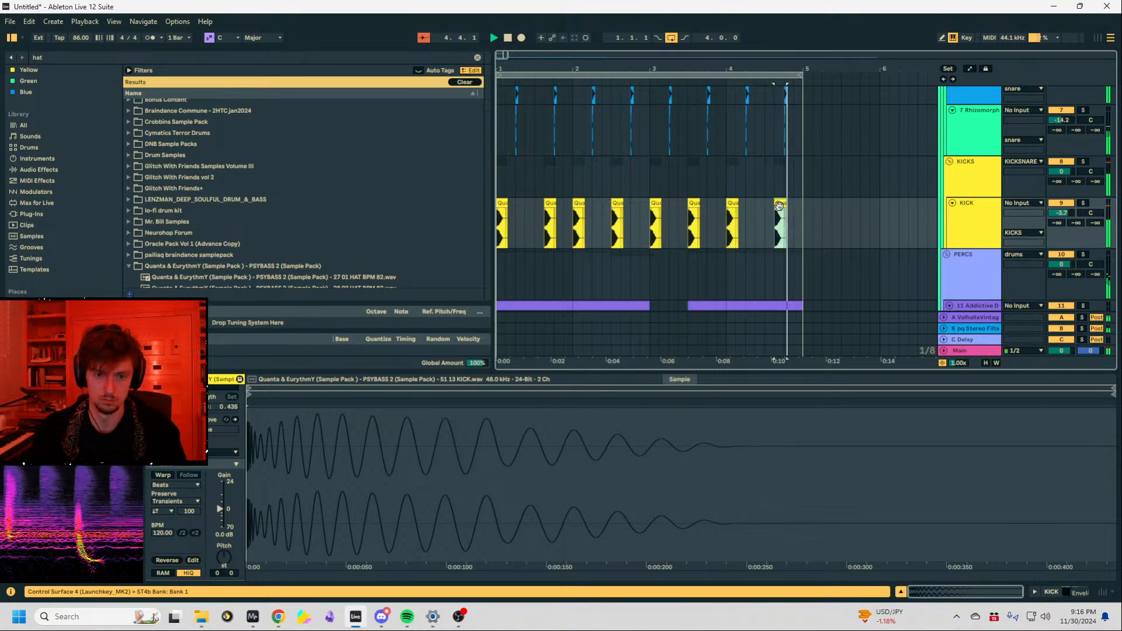
Audition the groove and move the kick at 2.3.1 to 2.4.1.
{"action": "left_click", "coordinate": [754, 208]}
{"action": "key", "text": "space"}
{"action": "key", "text": "space"}
{"action": "left_click_drag", "start_coordinate": [776, 205], "coordinate": [779, 205]}
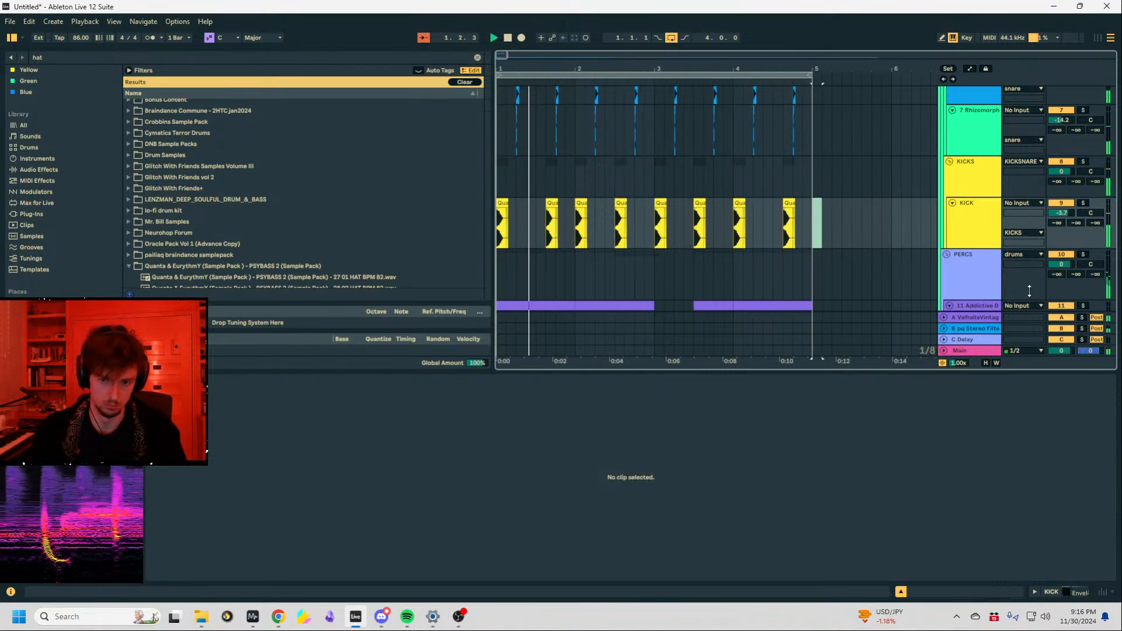
{"action": "left_click_drag", "start_coordinate": [887, 367], "coordinate": [875, 447]}
{"action": "scroll", "coordinate": [760, 303], "scroll_direction": "down", "scroll_amount": 3}
{"action": "left_click", "coordinate": [629, 210]}
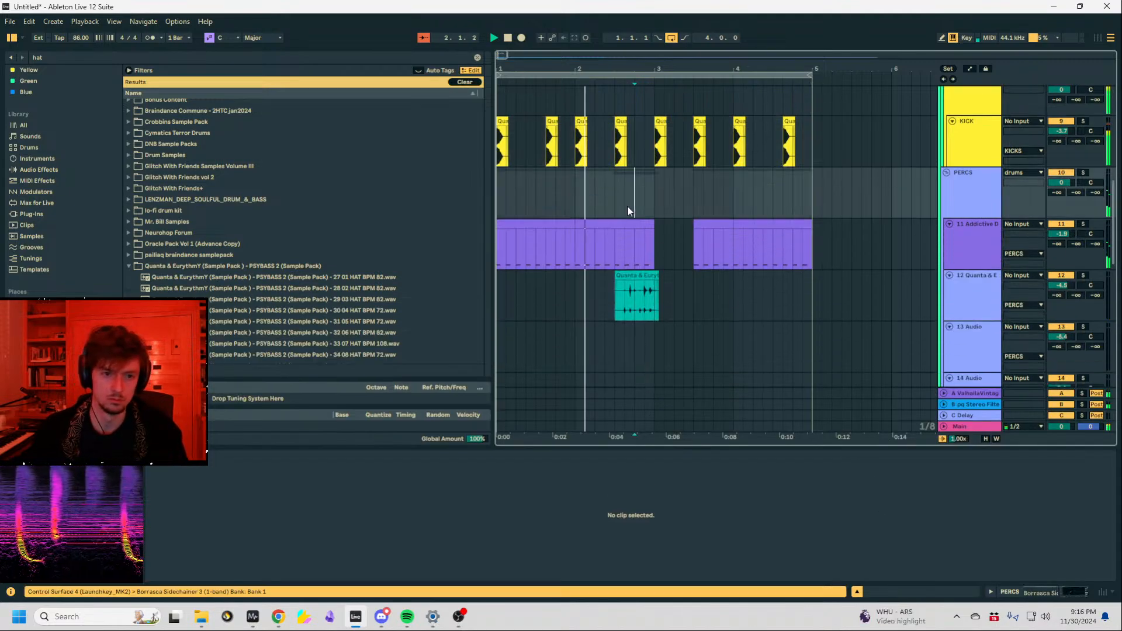
{"action": "key", "text": "space"}
{"action": "left_click", "coordinate": [621, 125]}
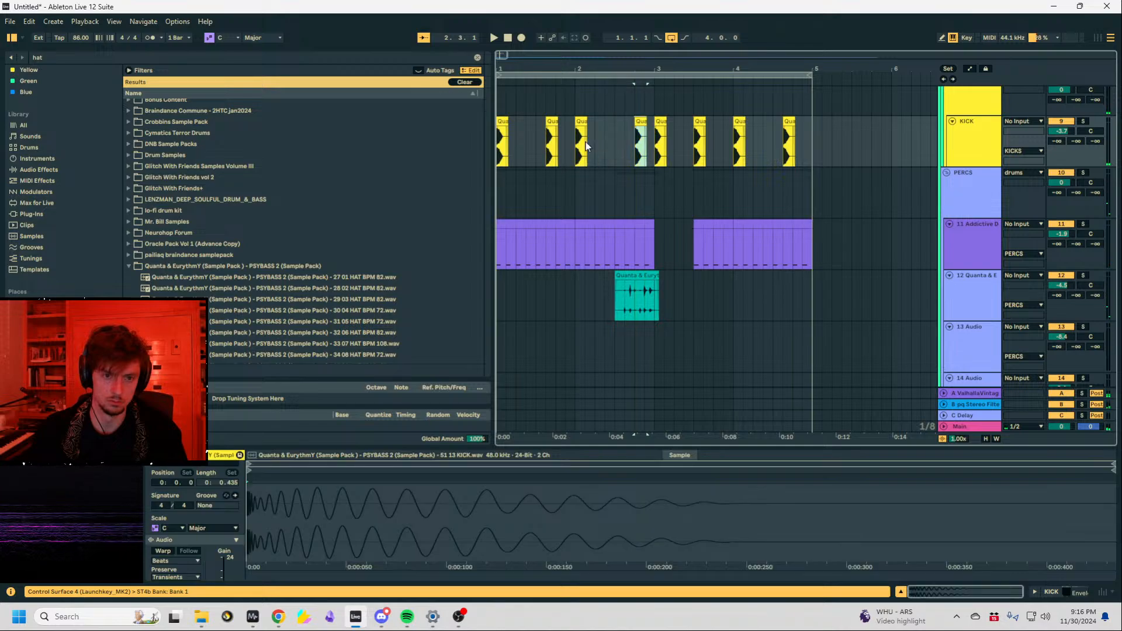
Paste a copy of the kick at 2.3.2 and shorten it to end at 2.3.3.
{"action": "scroll", "coordinate": [629, 130], "scroll_direction": "up", "scroll_amount": 5}
{"action": "left_click", "coordinate": [705, 122]}
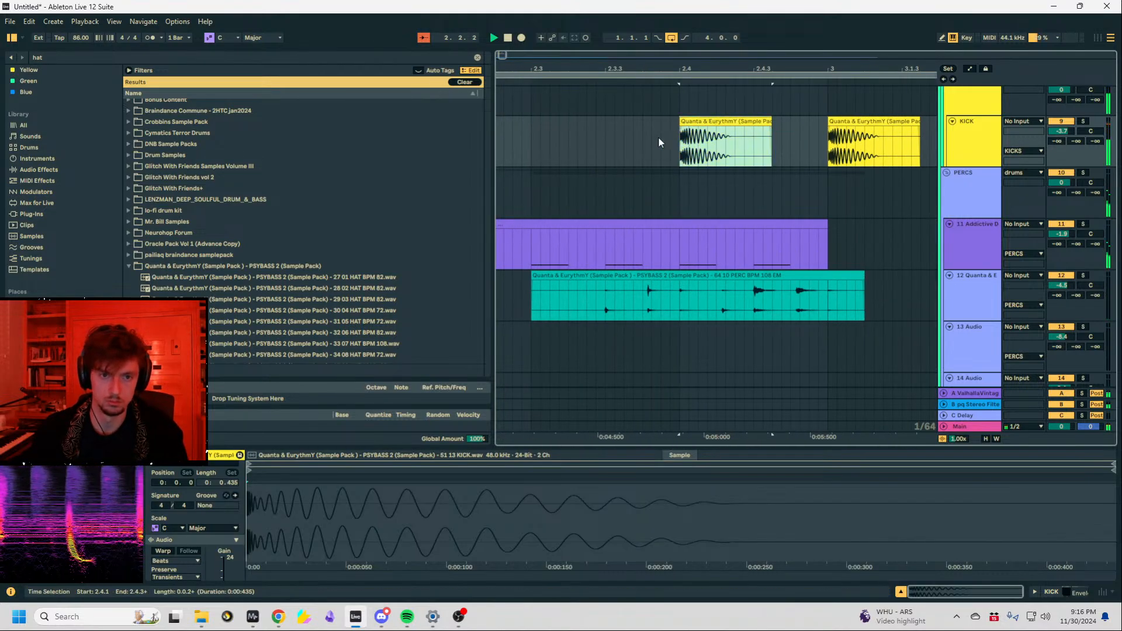
{"action": "left_click_drag", "start_coordinate": [596, 71], "coordinate": [670, 69]}
{"action": "key", "text": "space"}
{"action": "left_click", "coordinate": [642, 133]}
{"action": "key", "text": "ctrl+v"}
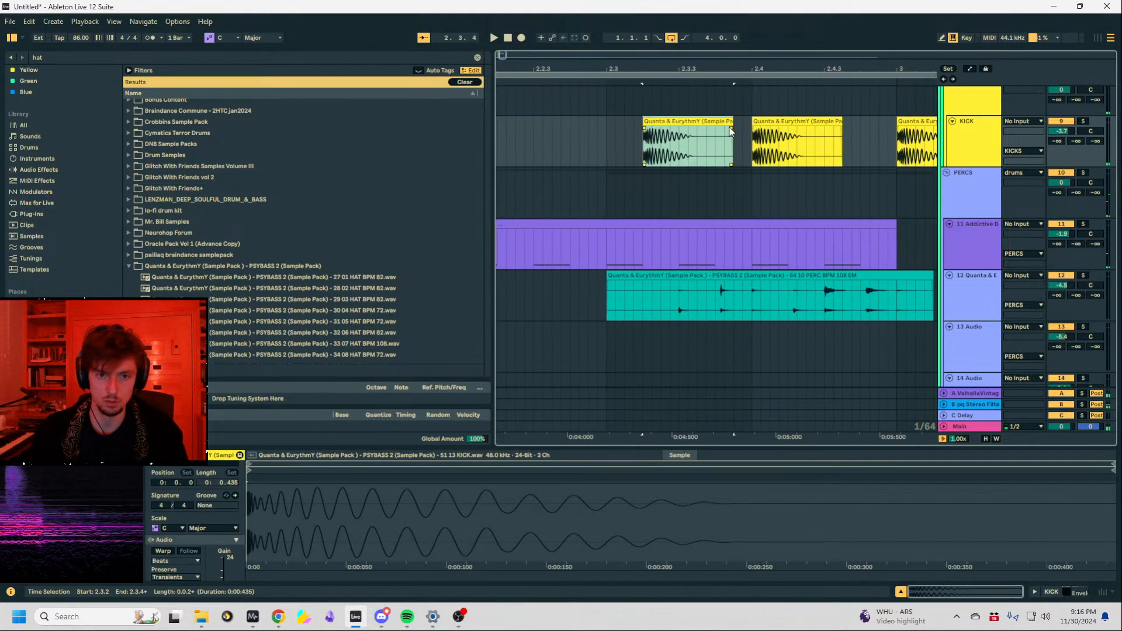
{"action": "left_click_drag", "start_coordinate": [732, 121], "coordinate": [679, 121]}
{"action": "left_click", "coordinate": [597, 135]}
{"action": "key", "text": "space"}
Paste a copy of the shortened kick just before 2.3.4 and audition the pattern.
{"action": "left_click", "coordinate": [675, 120]}
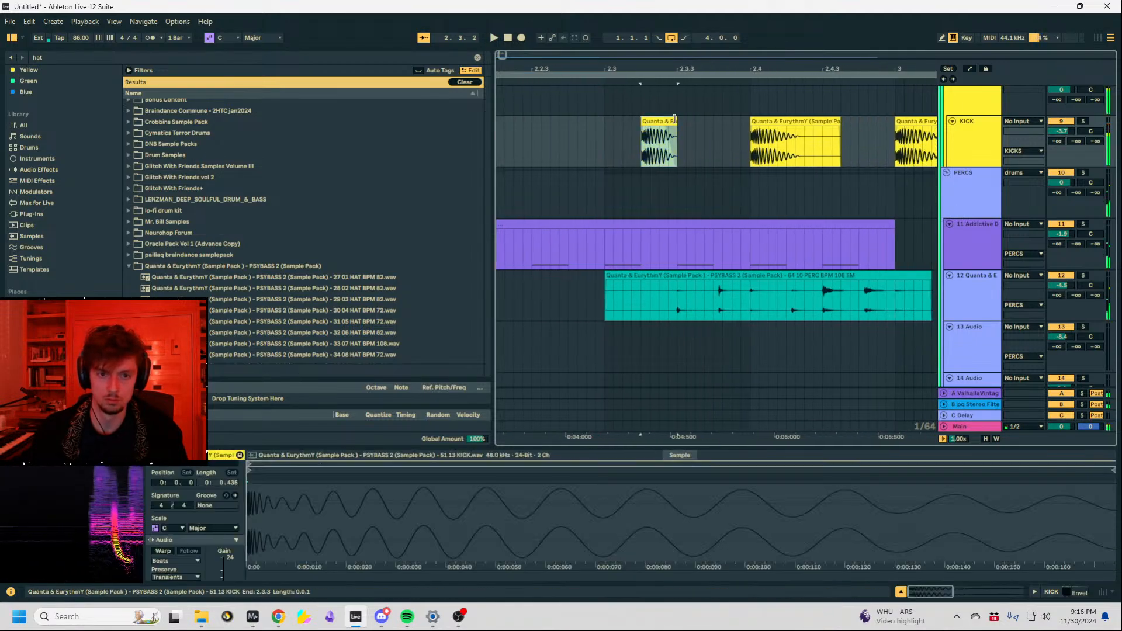
{"action": "left_click", "coordinate": [704, 135]}
{"action": "key", "text": "ctrl+v"}
{"action": "left_click", "coordinate": [768, 122]}
{"action": "left_click", "coordinate": [569, 138]}
{"action": "key", "text": "space"}
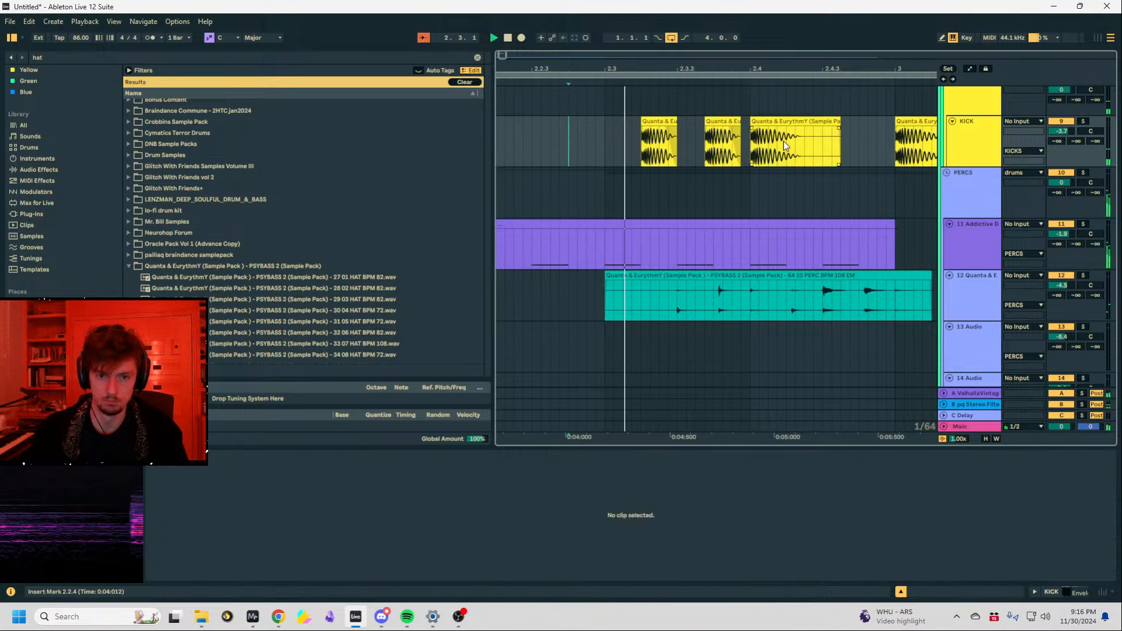
{"action": "key", "text": "space"}
Replace the full-length kick in beat 4 of bar 2 with a shortened copy placed just after 2.4.2.
{"action": "left_click_drag", "start_coordinate": [770, 122], "coordinate": [798, 121]}
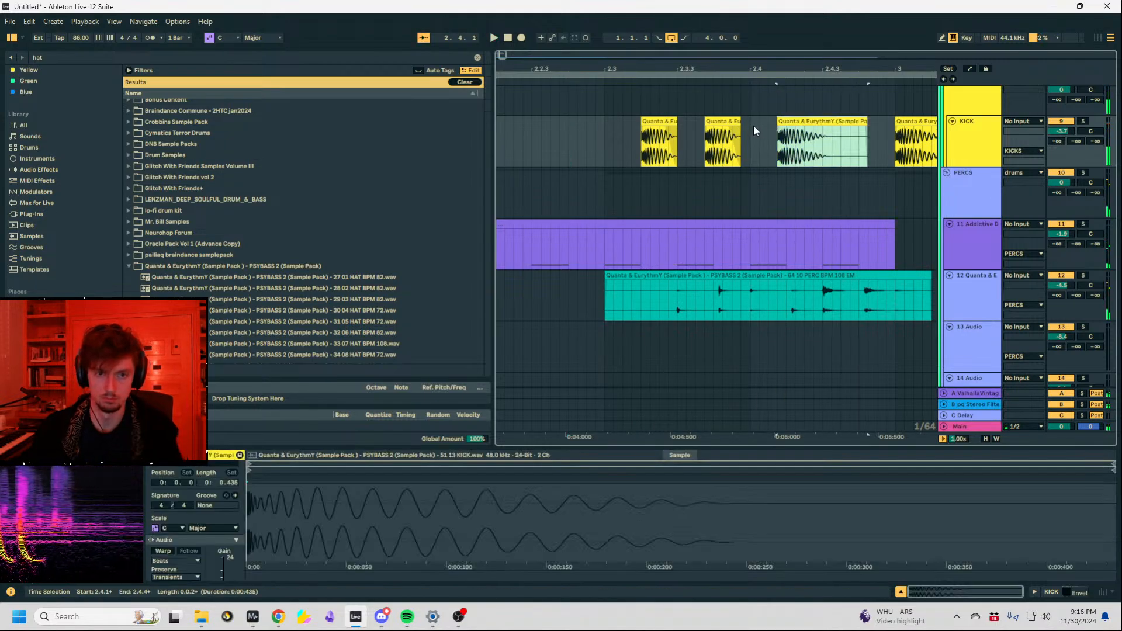
{"action": "key", "text": "Delete"}
{"action": "left_click", "coordinate": [778, 135]}
{"action": "key", "text": "ctrl+v"}
{"action": "key", "text": "space"}
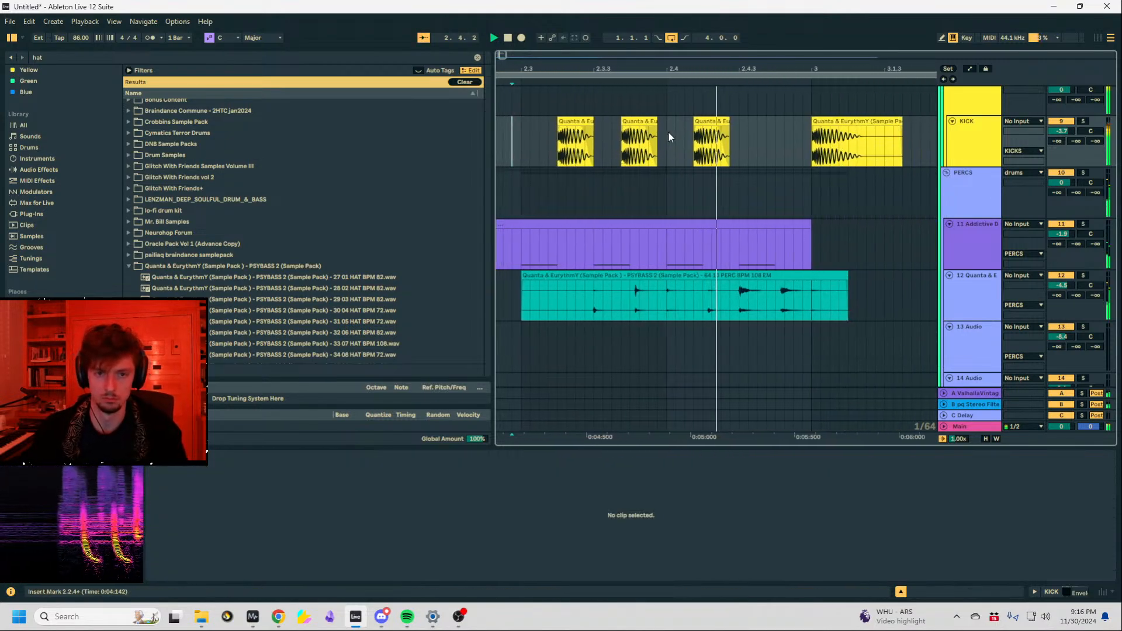
{"action": "left_click_drag", "start_coordinate": [630, 122], "coordinate": [648, 122]}
{"action": "left_click", "coordinate": [522, 138]}
{"action": "key", "text": "space"}
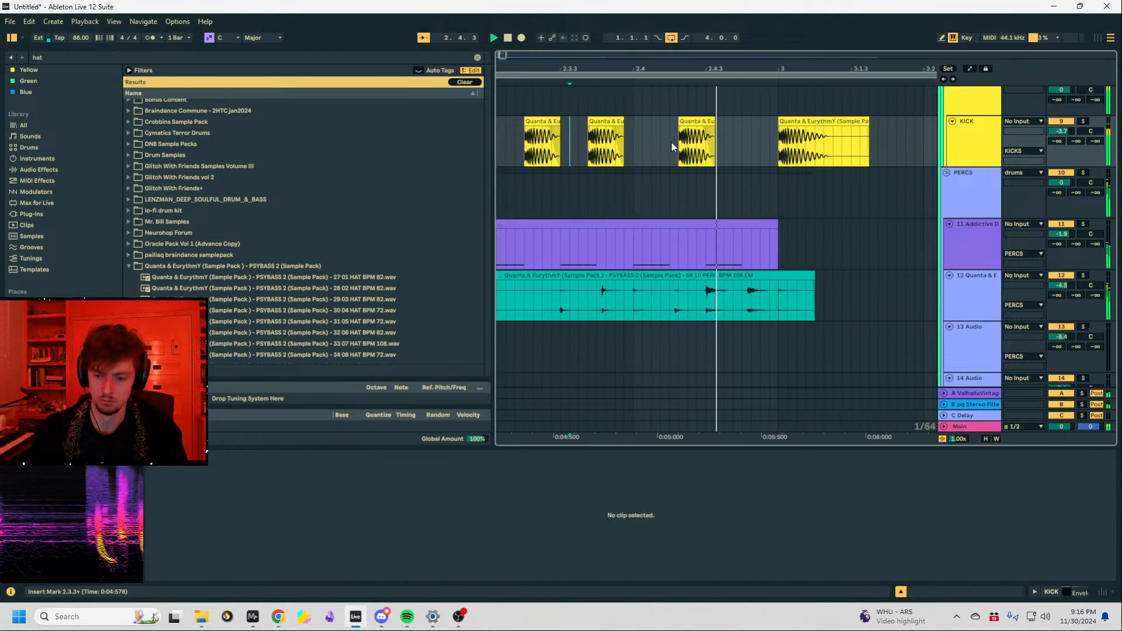
Deactivate the kick at 3.3.1 and fold the PERCS group's tracks.
{"action": "left_click_drag", "start_coordinate": [630, 68], "coordinate": [719, 27]}
{"action": "left_click", "coordinate": [713, 140]}
{"action": "scroll", "coordinate": [739, 174], "scroll_direction": "up", "scroll_amount": 3}
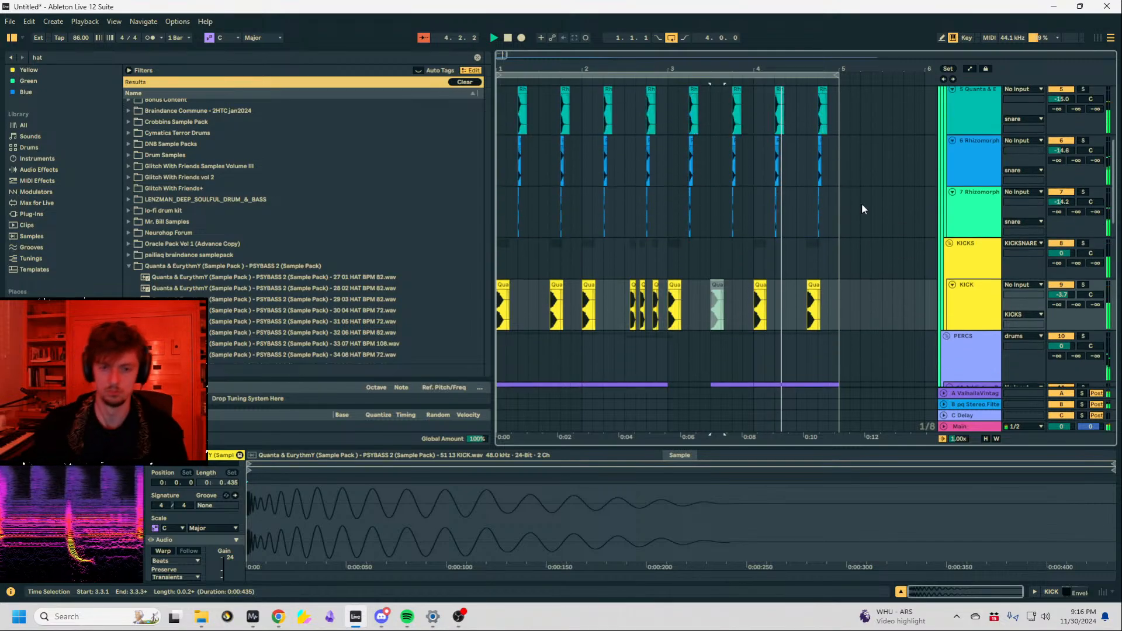
{"action": "left_click", "coordinate": [831, 294]}
{"action": "scroll", "coordinate": [969, 268], "scroll_direction": "down", "scroll_amount": 3}
{"action": "left_click", "coordinate": [966, 257]}
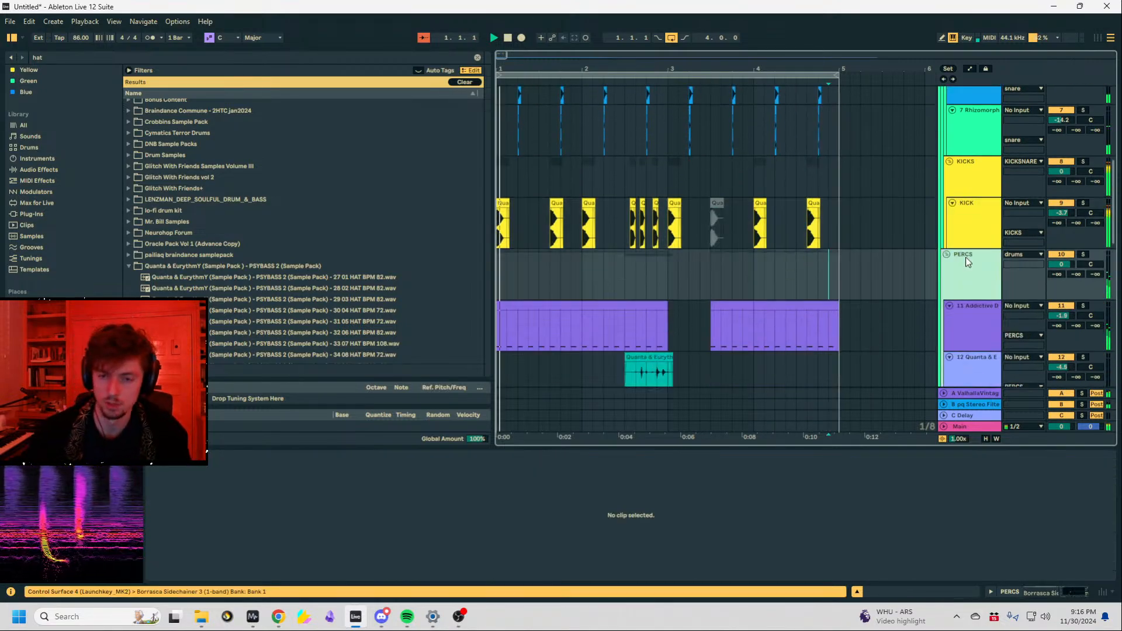
{"action": "key", "text": "u"}
{"action": "scroll", "coordinate": [964, 255], "scroll_direction": "down", "scroll_amount": 5}
Insert an audio track below track 27 and paste copies of the 04_4 clips from bars 1–4 into it.
{"action": "left_click", "coordinate": [825, 180]}
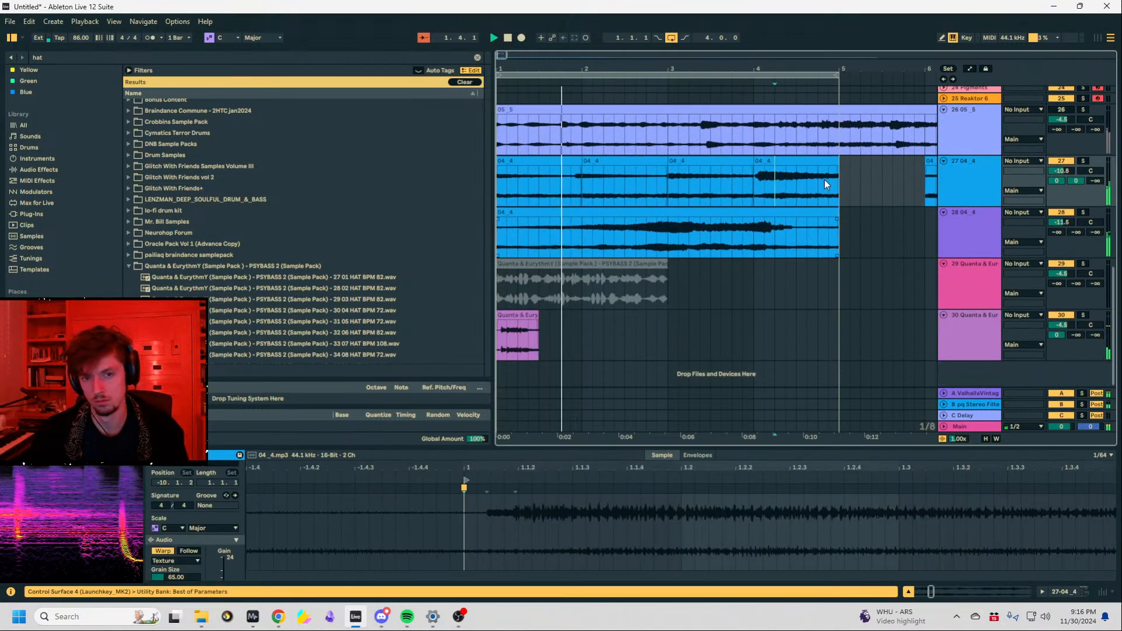
{"action": "left_click", "coordinate": [975, 177]}
{"action": "key", "text": "ctrl+t"}
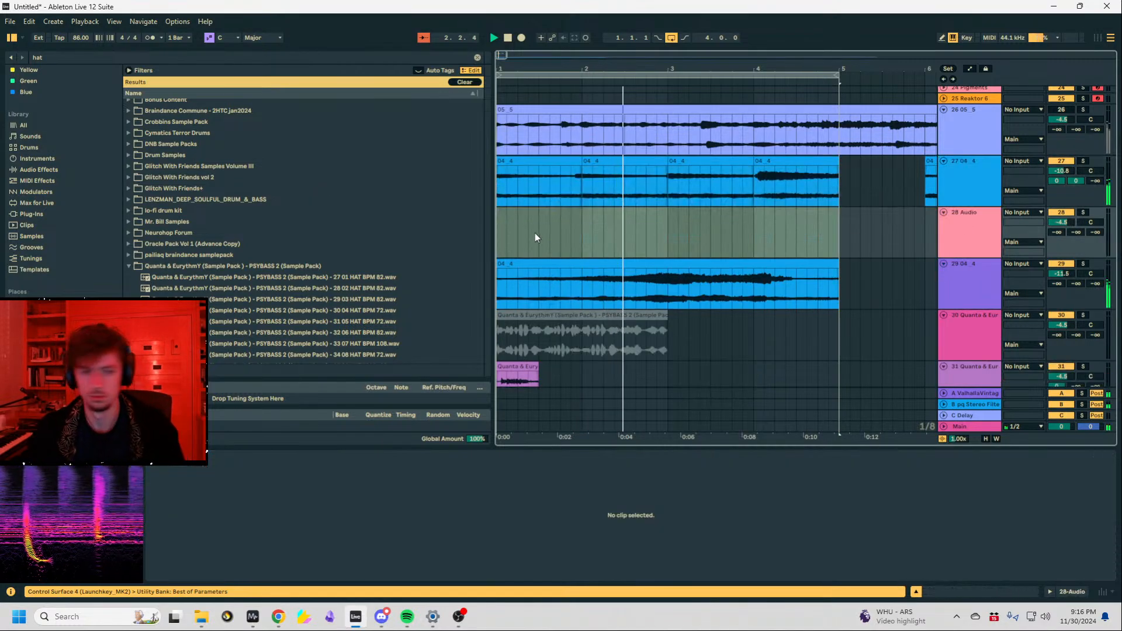
{"action": "left_click", "coordinate": [503, 228]}
{"action": "key", "text": "ctrl+v"}
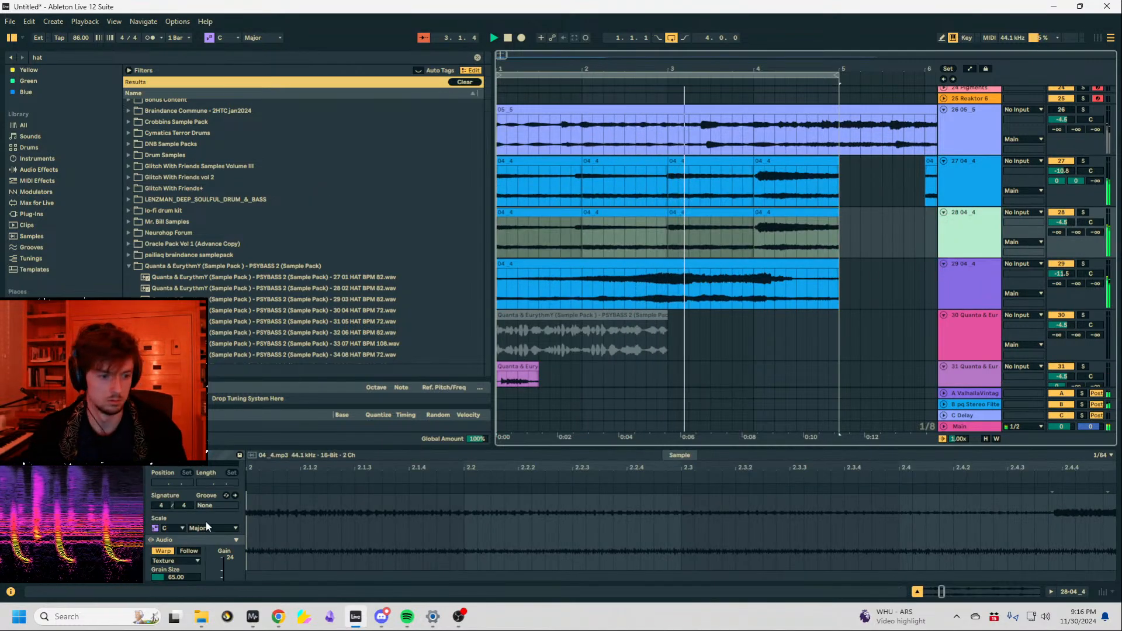
{"action": "left_click_drag", "start_coordinate": [227, 547], "coordinate": [228, 526]}
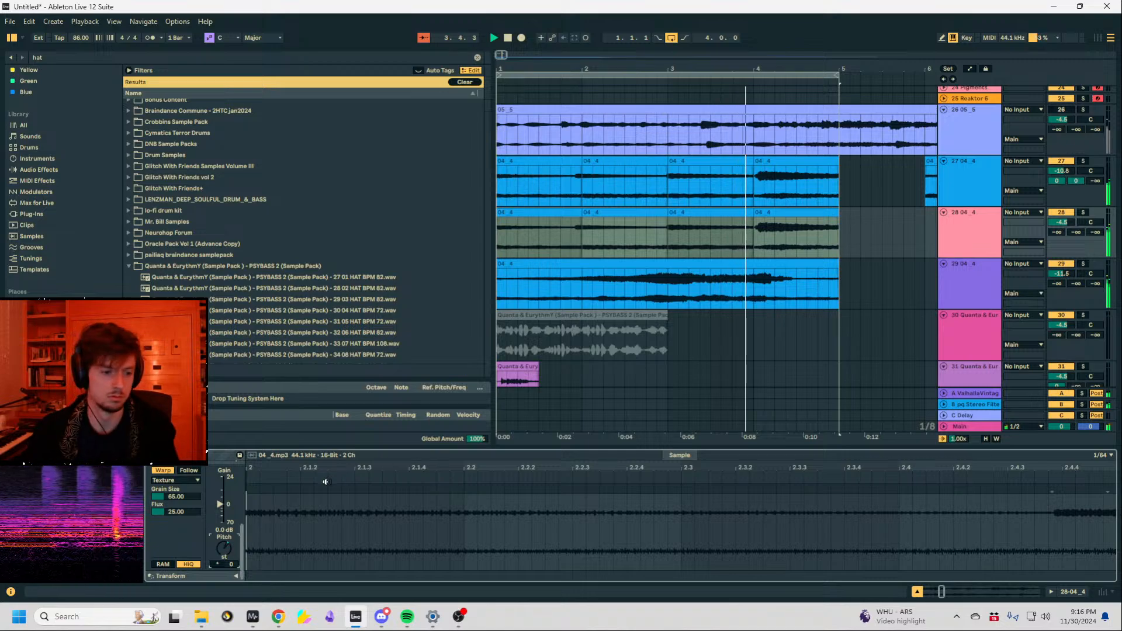
{"action": "left_click_drag", "start_coordinate": [852, 234], "coordinate": [77, 199]}
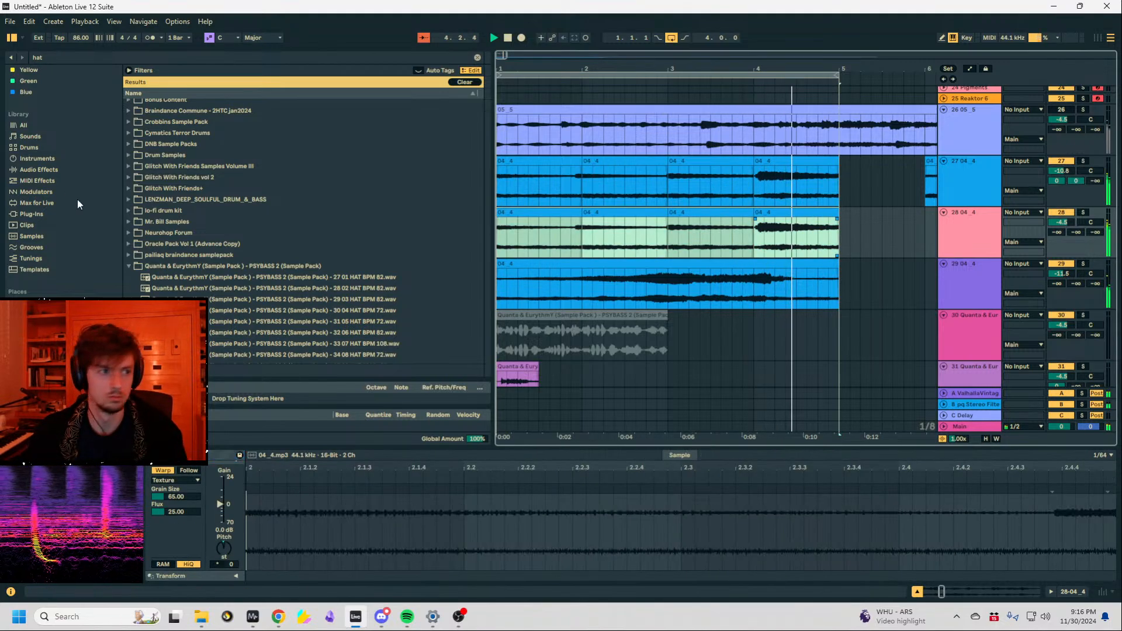
Search the browser for Dynamic Tube and load it on track 28.
{"action": "left_click", "coordinate": [62, 61]}
{"action": "type", "text": "dynam"}
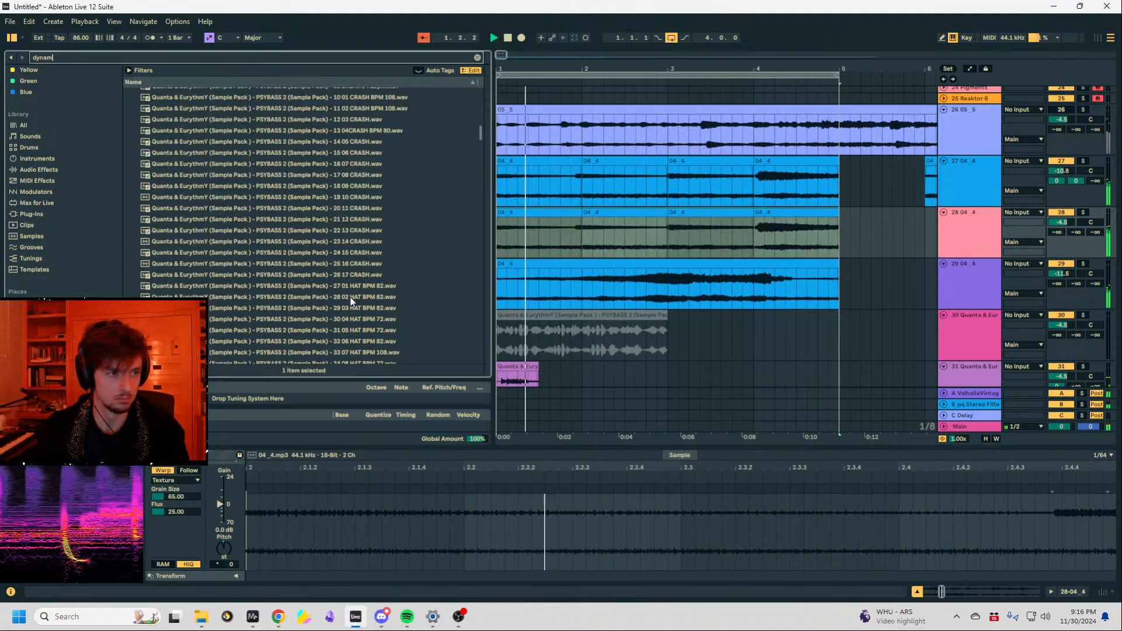
{"action": "type", "text": "ic tu"}
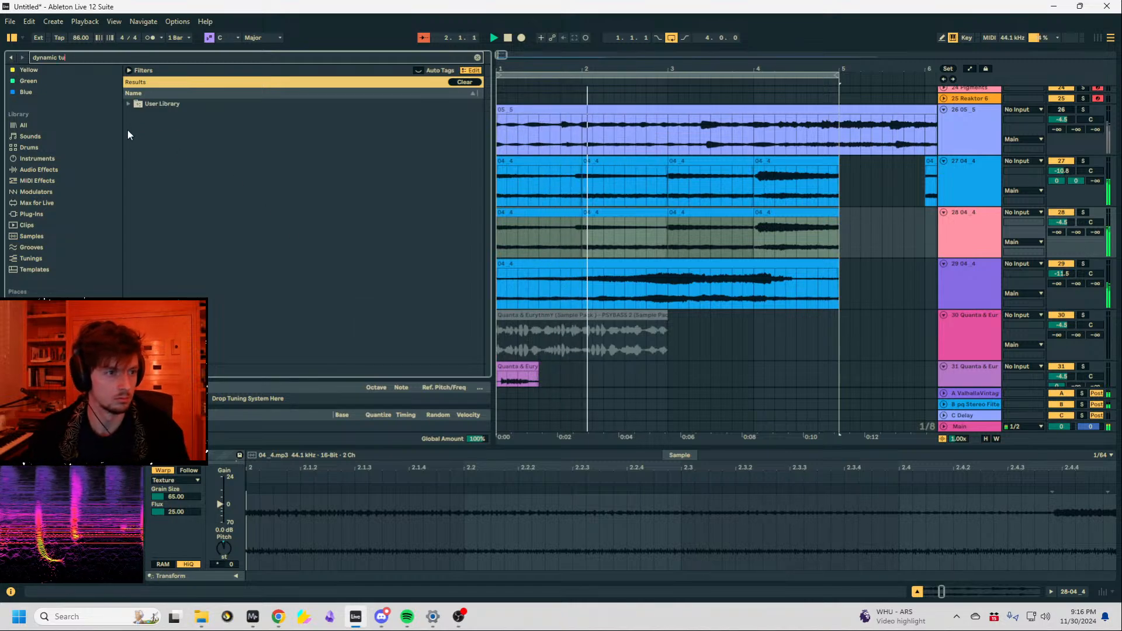
{"action": "type", "text": "b"}
{"action": "left_click", "coordinate": [42, 125]}
{"action": "double_click", "coordinate": [175, 175]}
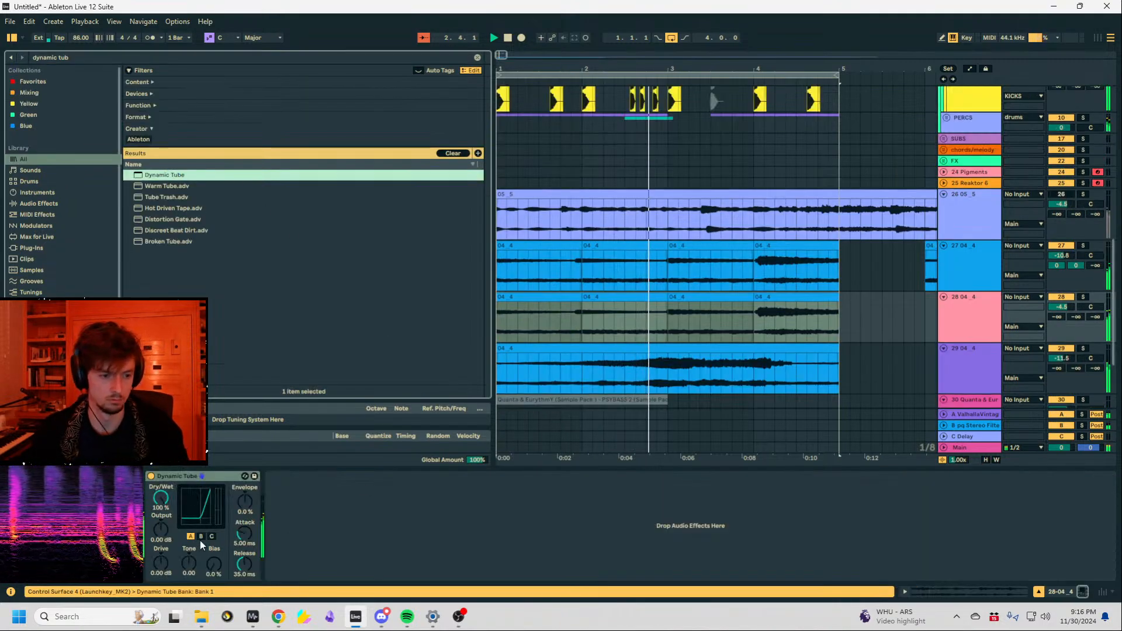
Solo track 28 while setting Dynamic Tube to envelope 300%, attack 1.00 ms, release 1.89 ms, output 12.1 dB, drive 10.0 dB, tone 0.44, bias 33%.
{"action": "left_click", "coordinate": [1083, 297]}
{"action": "scroll", "coordinate": [1075, 290], "scroll_direction": "down", "scroll_amount": 2}
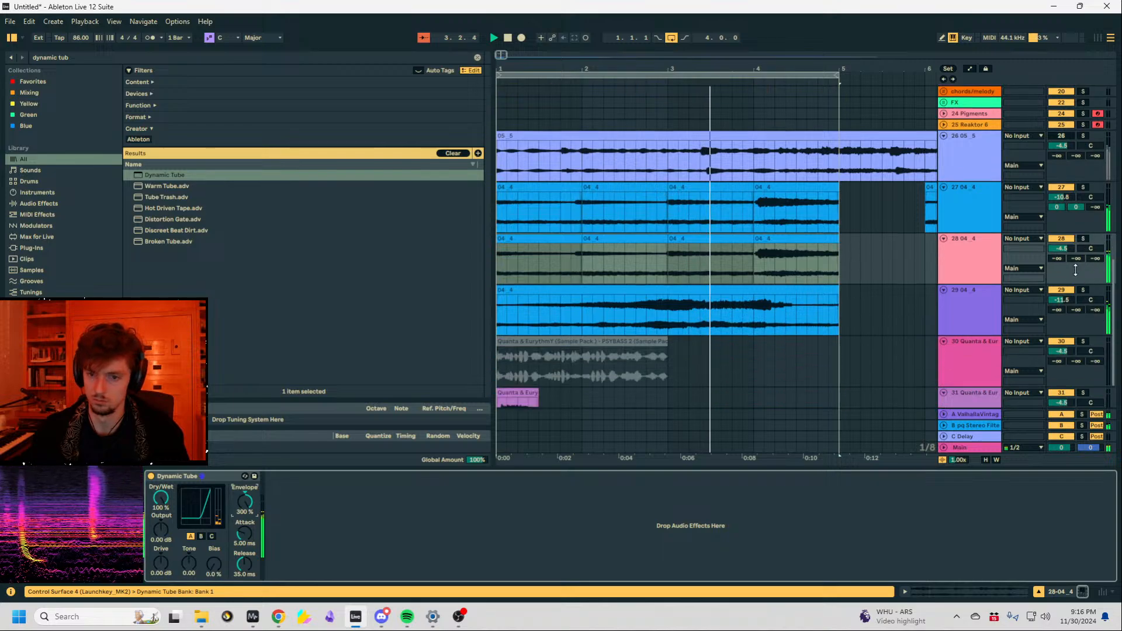
{"action": "left_click_drag", "start_coordinate": [245, 535], "coordinate": [245, 611]}
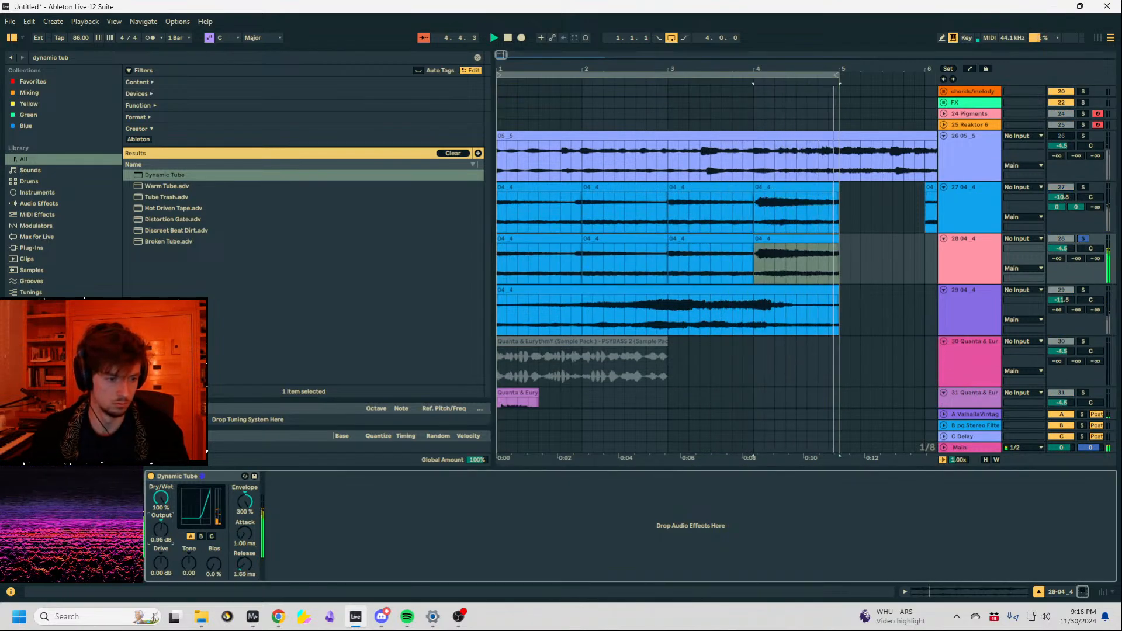
{"action": "left_click_drag", "start_coordinate": [162, 530], "coordinate": [161, 514]}
{"action": "mouse_move", "coordinate": [162, 563]}
{"action": "left_mouse_down"}
{"action": "mouse_move", "coordinate": [162, 505]}
{"action": "mouse_move", "coordinate": [161, 547]}
{"action": "mouse_move", "coordinate": [213, 544]}
{"action": "mouse_move", "coordinate": [214, 526]}
{"action": "mouse_move", "coordinate": [162, 523]}
{"action": "mouse_move", "coordinate": [161, 482]}
{"action": "mouse_move", "coordinate": [161, 582]}
{"action": "left_mouse_up"}
{"action": "left_click", "coordinate": [1084, 239]}
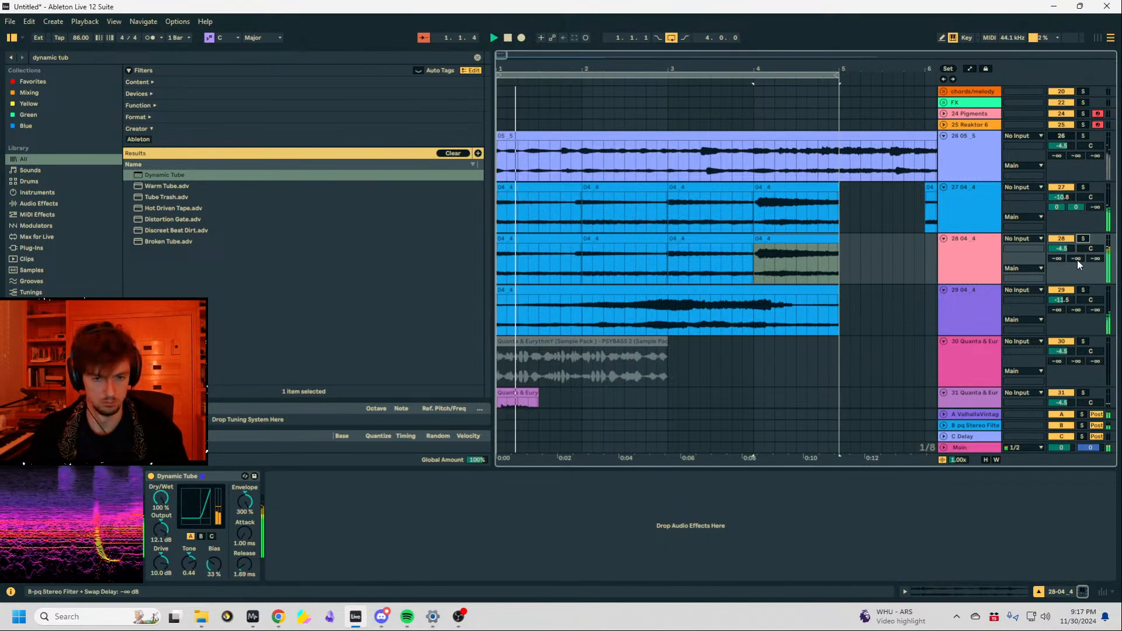
Add a Utility device after Dynamic Tube on track 28 and try its Swap input mode.
{"action": "left_click", "coordinate": [59, 57]}
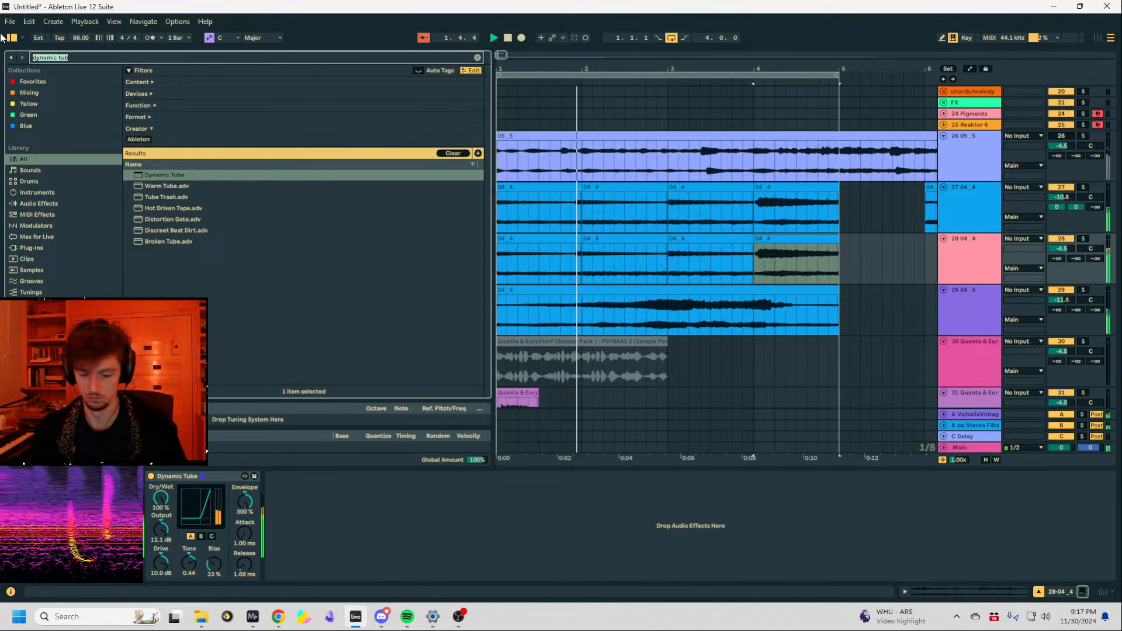
{"action": "key", "text": "ctrl+a"}
{"action": "type", "text": "uti"}
{"action": "double_click", "coordinate": [152, 187]}
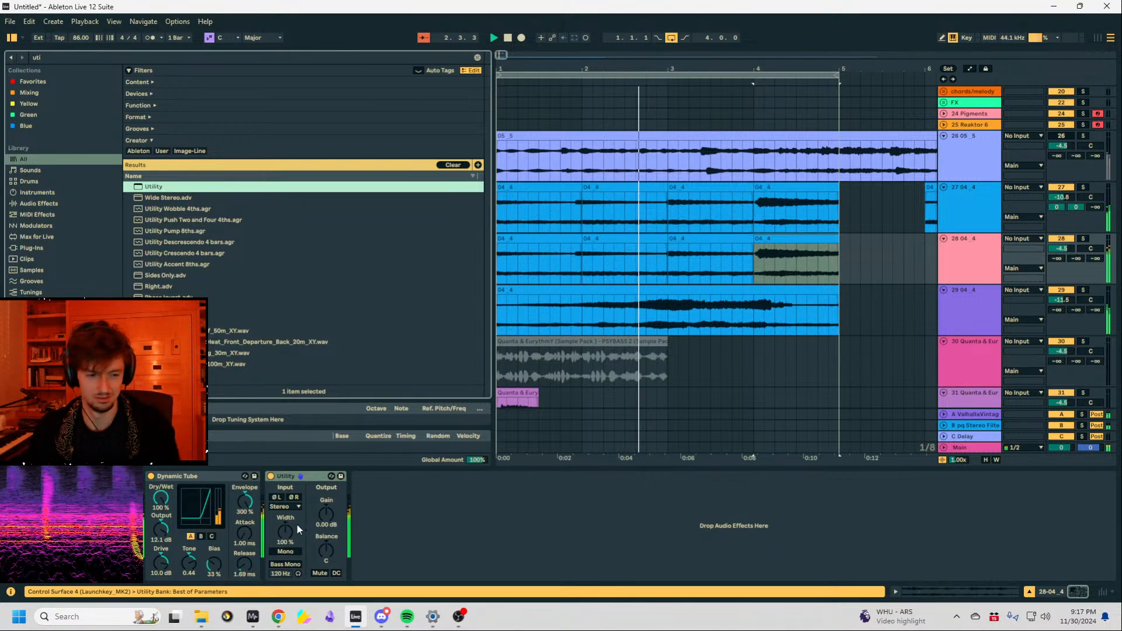
{"action": "left_click", "coordinate": [284, 507]}
{"action": "left_click", "coordinate": [290, 544]}
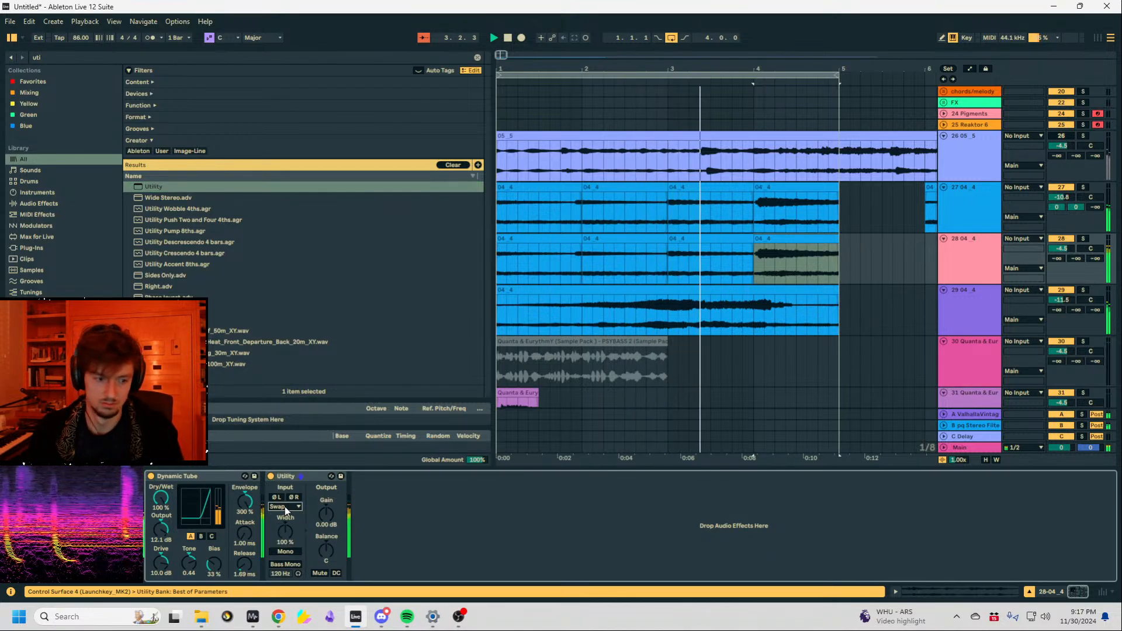
Return the Utility's input mode to Stereo and lower track 28's volume.
{"action": "left_click", "coordinate": [806, 271]}
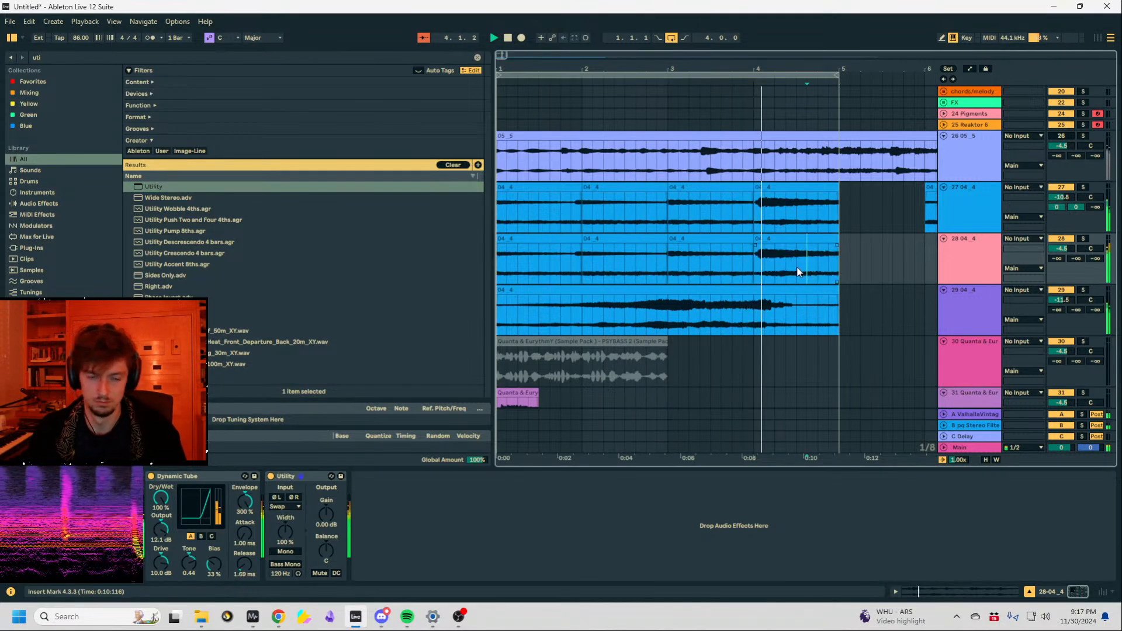
{"action": "left_click", "coordinate": [285, 507]}
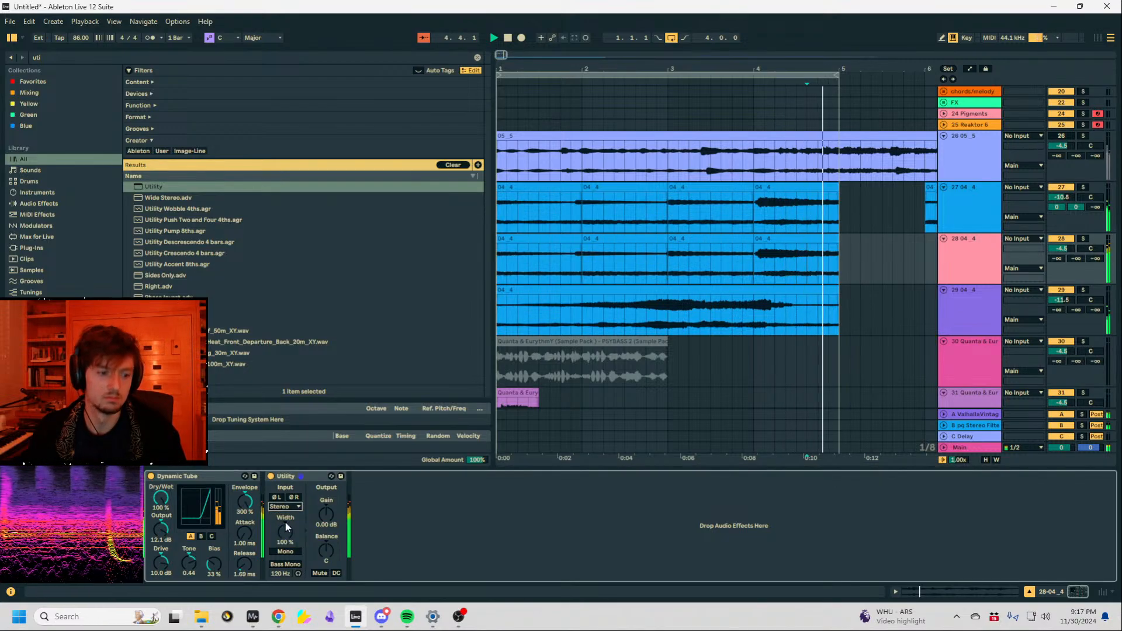
{"action": "left_click", "coordinate": [1062, 248]}
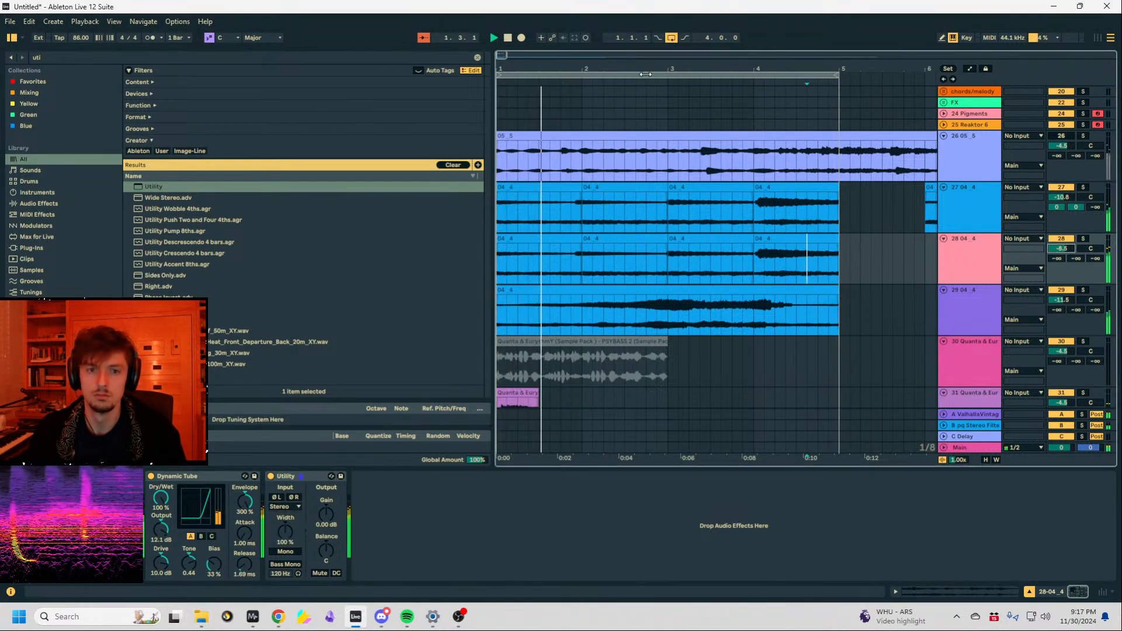
Duplicate track 28's four 04_4 clips into bars 5–8 and loop bars 1–8.
{"action": "left_click_drag", "start_coordinate": [646, 70], "coordinate": [646, 38]}
{"action": "left_click_drag", "start_coordinate": [620, 259], "coordinate": [497, 259]}
{"action": "key", "text": "ctrl+d"}
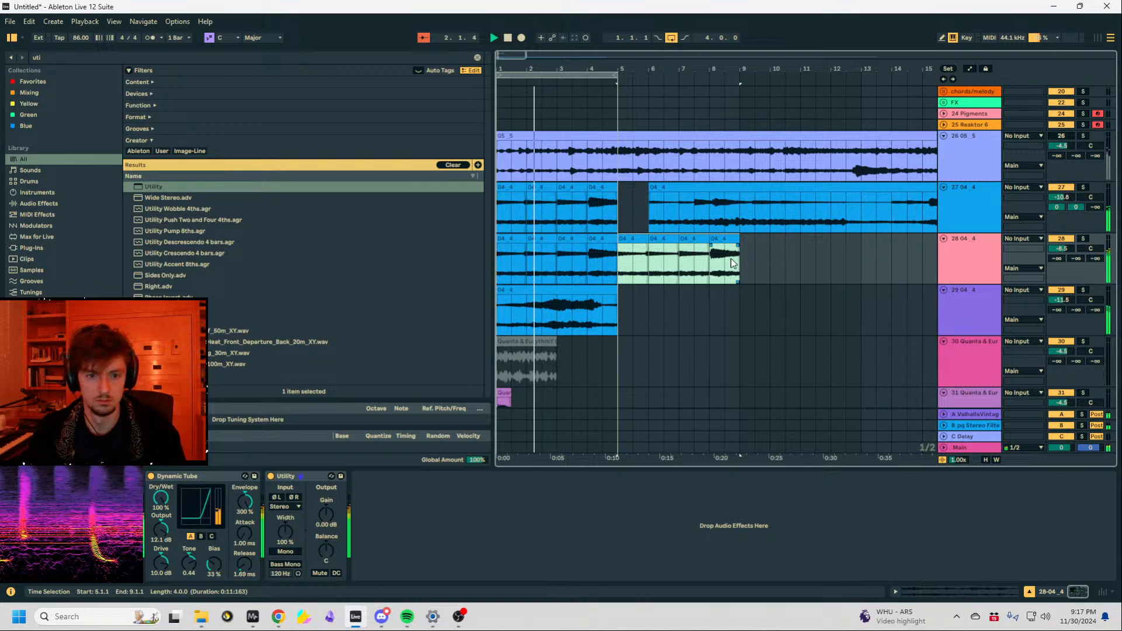
{"action": "left_click_drag", "start_coordinate": [738, 260], "coordinate": [373, 254]}
{"action": "key", "text": "ctrl+l"}
{"action": "scroll", "coordinate": [596, 257], "scroll_direction": "up", "scroll_amount": 2}
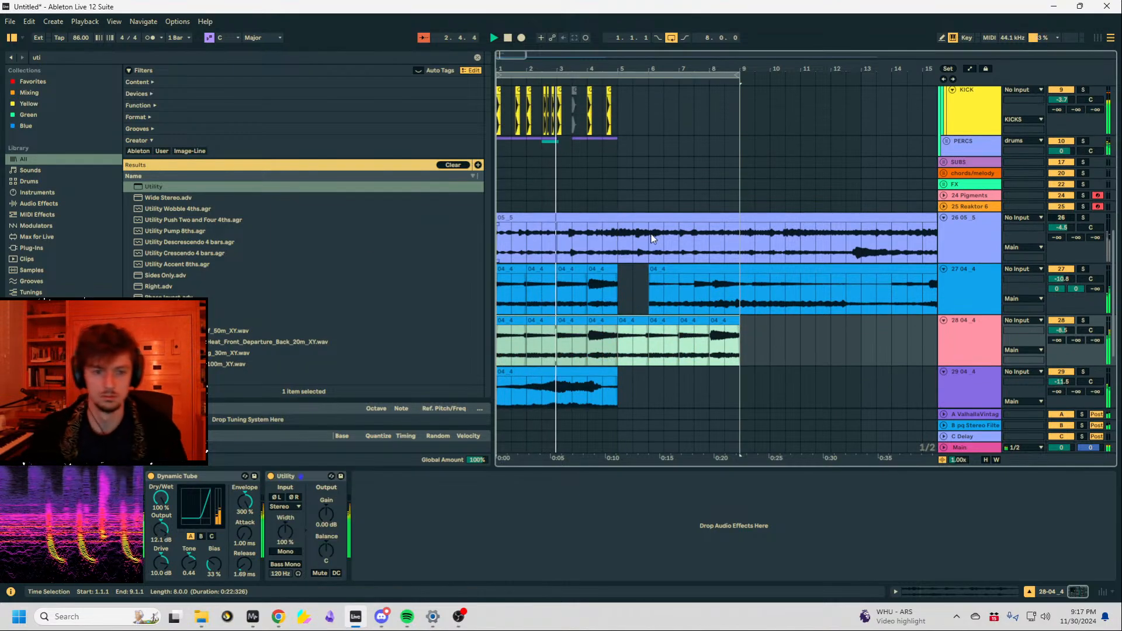
Delete everything from bar 5 onward on tracks 26 and 27, and loop bars 1–4.
{"action": "left_click_drag", "start_coordinate": [623, 269], "coordinate": [984, 226]}
{"action": "key", "text": "Delete"}
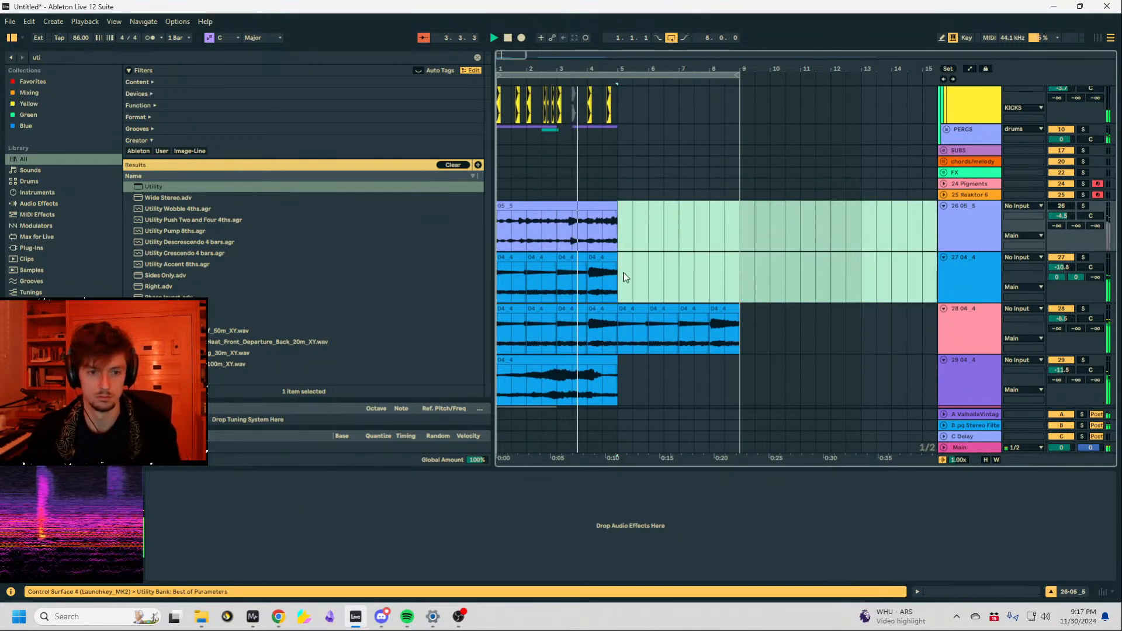
{"action": "left_click_drag", "start_coordinate": [623, 273], "coordinate": [359, 289]}
{"action": "key", "text": "ctrl+l"}
{"action": "scroll", "coordinate": [777, 261], "scroll_direction": "down", "scroll_amount": 3}
Lower track 28's volume to -10.5 dB and insert a new audio track below it.
{"action": "left_click", "coordinate": [737, 226]}
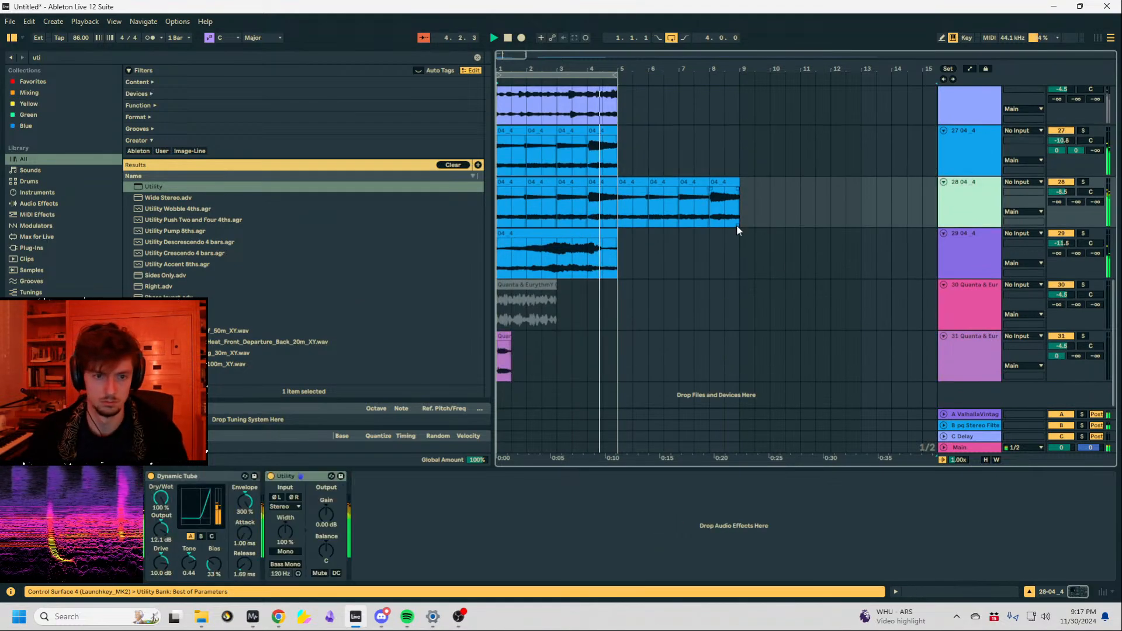
{"action": "left_click_drag", "start_coordinate": [1067, 194], "coordinate": [1068, 200]}
{"action": "left_click", "coordinate": [954, 206]}
{"action": "key", "text": "ctrl+t"}
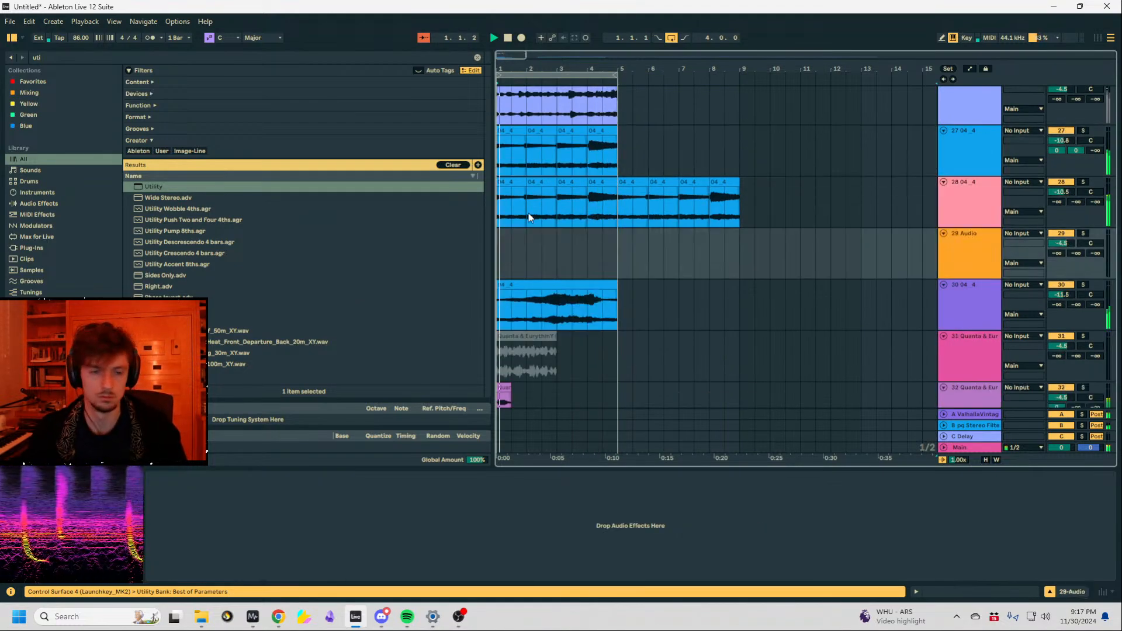
Copy the four 04_4 clips into bars 5–8 of audio track 29 and consolidate them into one clip.
{"action": "left_click", "coordinate": [623, 208]}
{"action": "left_click_drag", "start_coordinate": [624, 208], "coordinate": [505, 199]}
{"action": "left_click", "coordinate": [518, 183]}
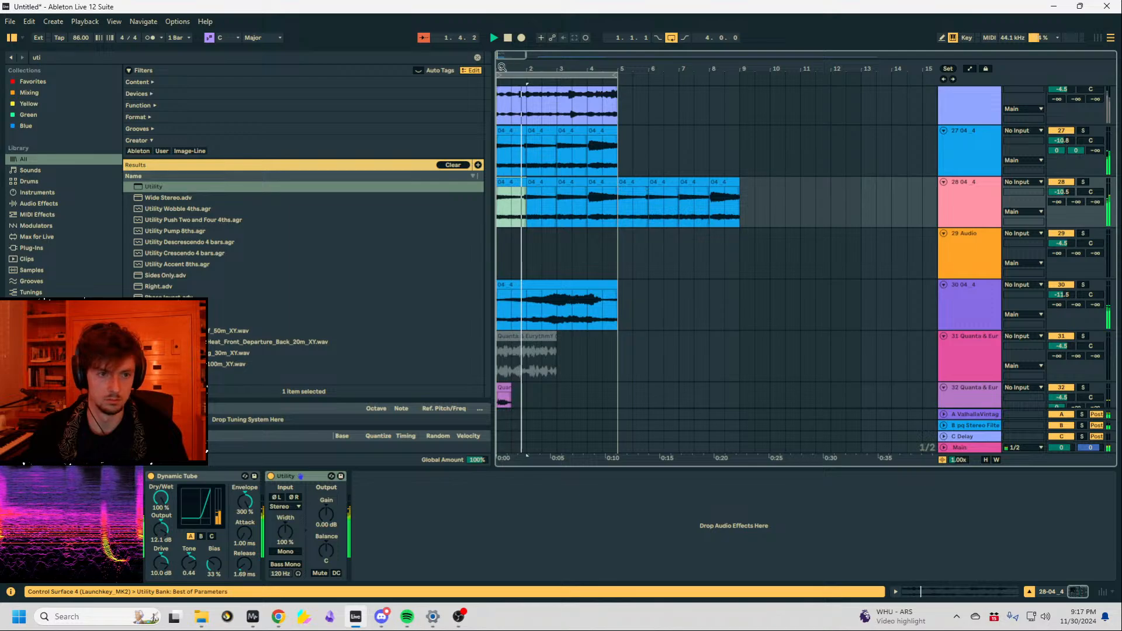
{"action": "left_click_drag", "start_coordinate": [502, 67], "coordinate": [509, 71]}
{"action": "left_click_drag", "start_coordinate": [763, 152], "coordinate": [499, 153]}
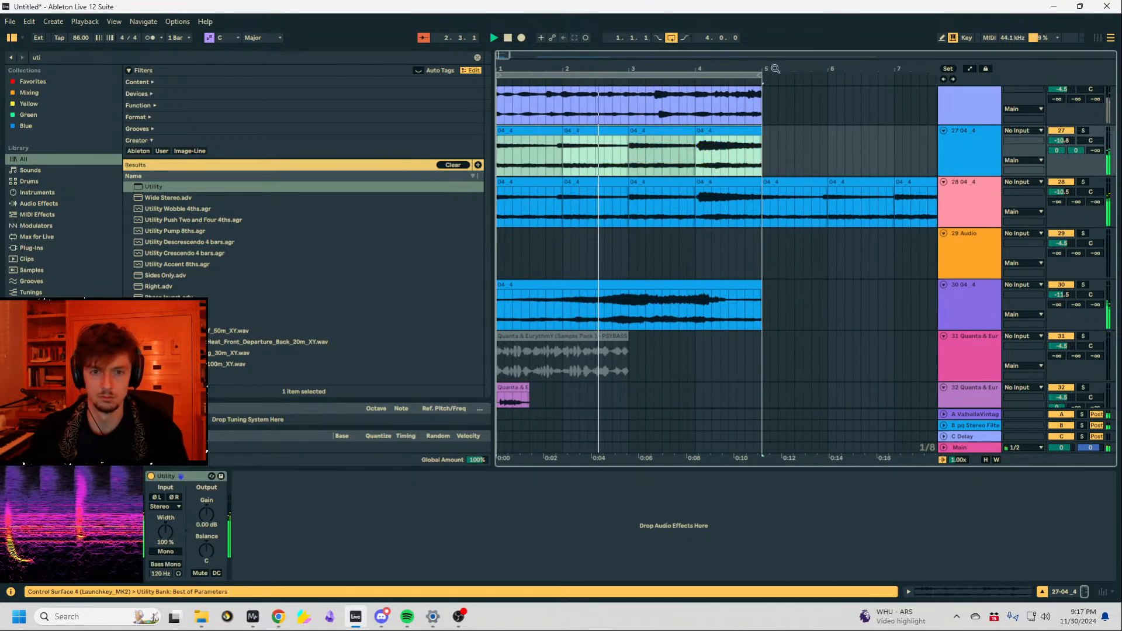
{"action": "left_click_drag", "start_coordinate": [502, 67], "coordinate": [501, 56]}
{"action": "left_click", "coordinate": [949, 247]}
{"action": "left_click_drag", "start_coordinate": [643, 252], "coordinate": [499, 251]}
{"action": "left_click", "coordinate": [639, 247]}
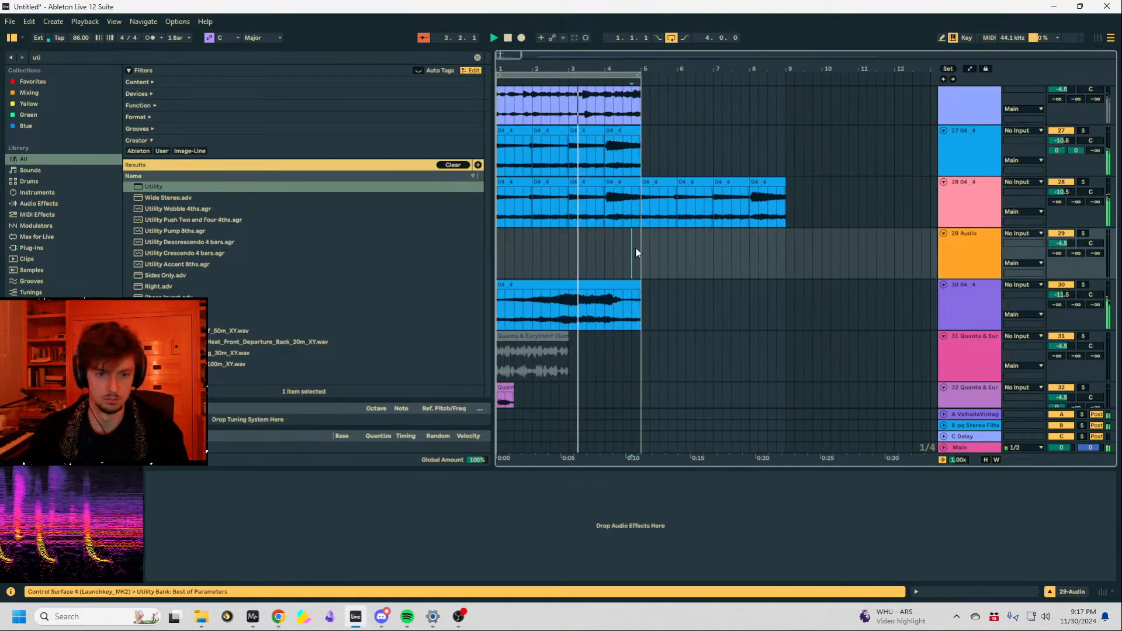
{"action": "key", "text": "ctrl+v"}
{"action": "key", "text": "ctrl+j"}
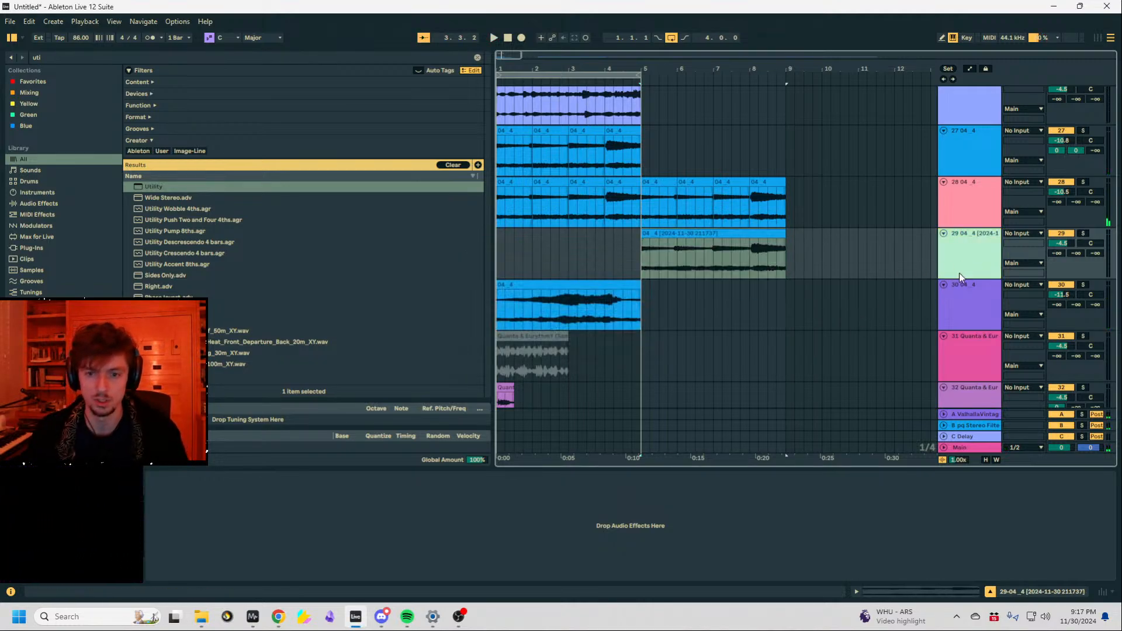
Insert a MIDI track below track 29 and search the browser for "formant glit".
{"action": "key", "text": "ctrl+shift+t"}
{"action": "left_click", "coordinate": [98, 65]}
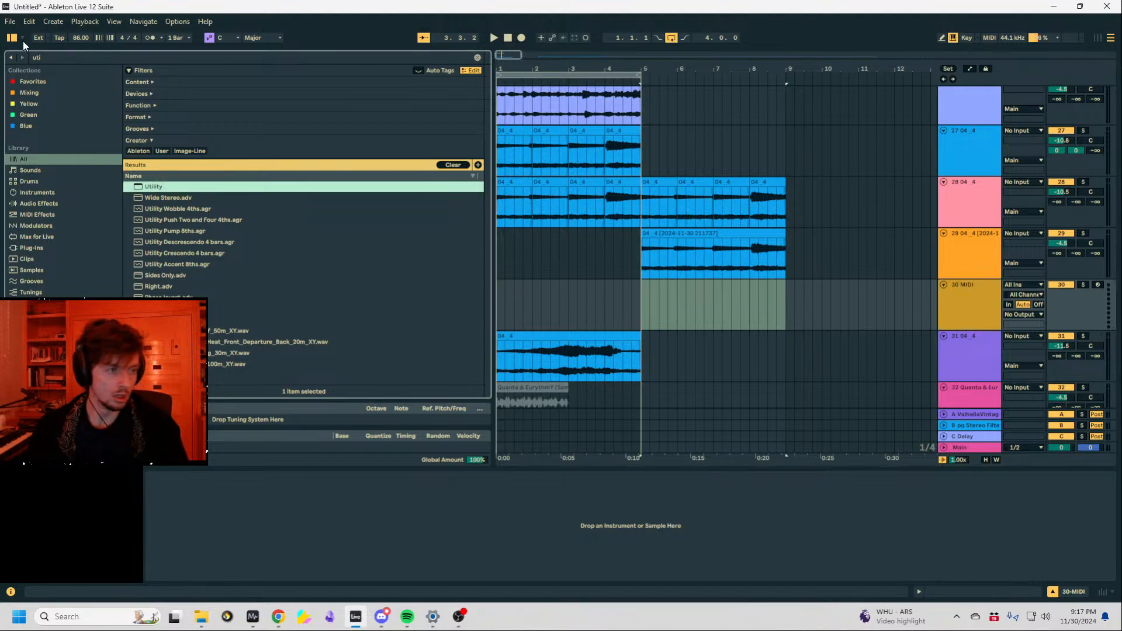
{"action": "key", "text": "ctrl+f"}
{"action": "type", "text": "fromant"}
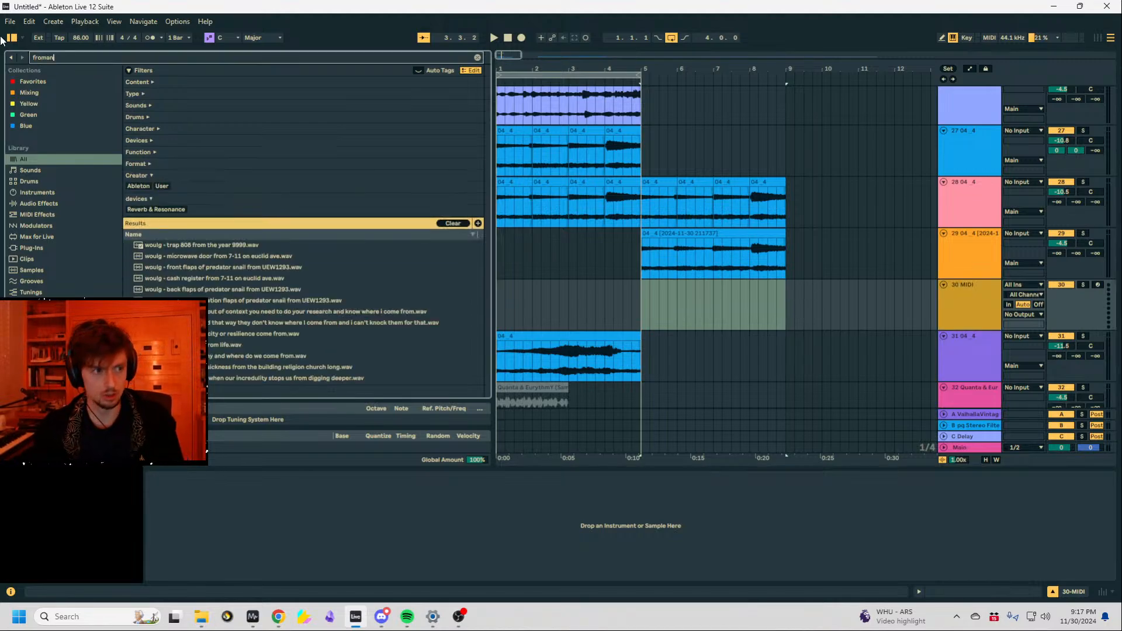
{"action": "key", "text": "BackSpace"}
{"action": "key", "text": "BackSpace"}
{"action": "key", "text": "BackSpace"}
{"action": "key", "text": "BackSpace"}
{"action": "key", "text": "BackSpace"}
{"action": "type", "text": "ormant glit"}
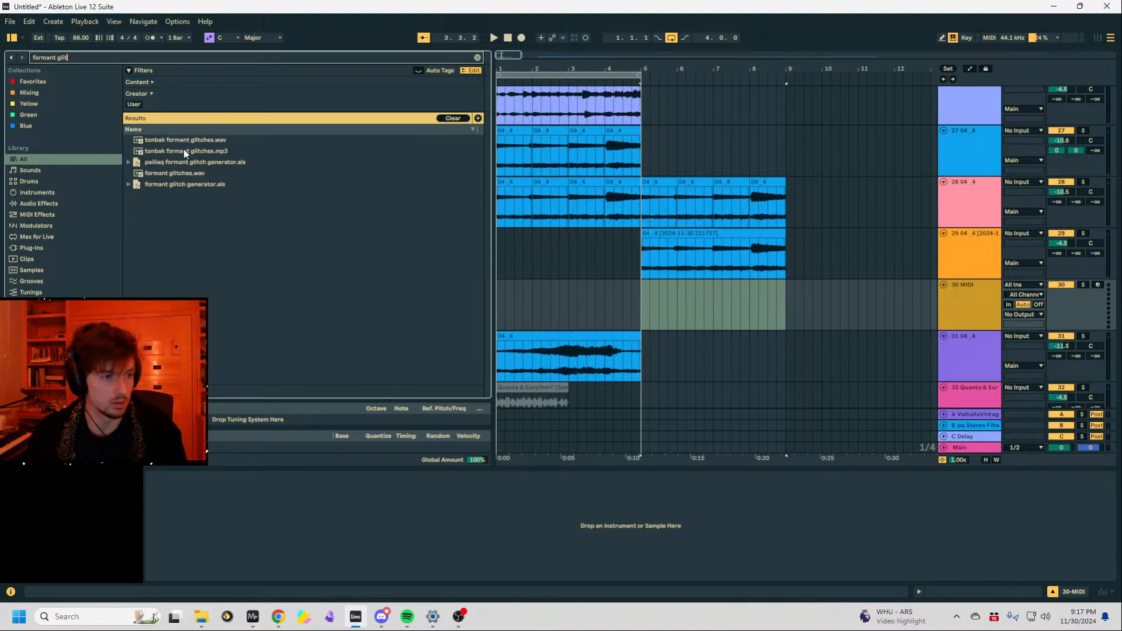
Add the pailiaq formant glitch generator set below track 29 and load the consolidated 04_4 clip into its Simpler.
{"action": "left_click_drag", "start_coordinate": [176, 163], "coordinate": [602, 296]}
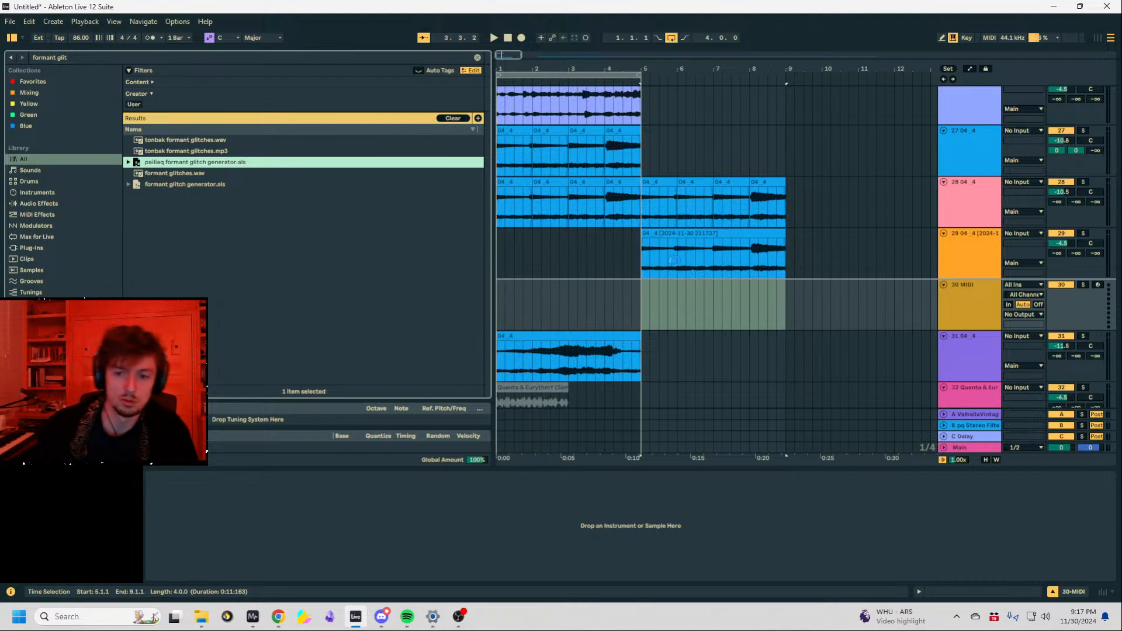
{"action": "left_click_drag", "start_coordinate": [703, 274], "coordinate": [688, 300]}
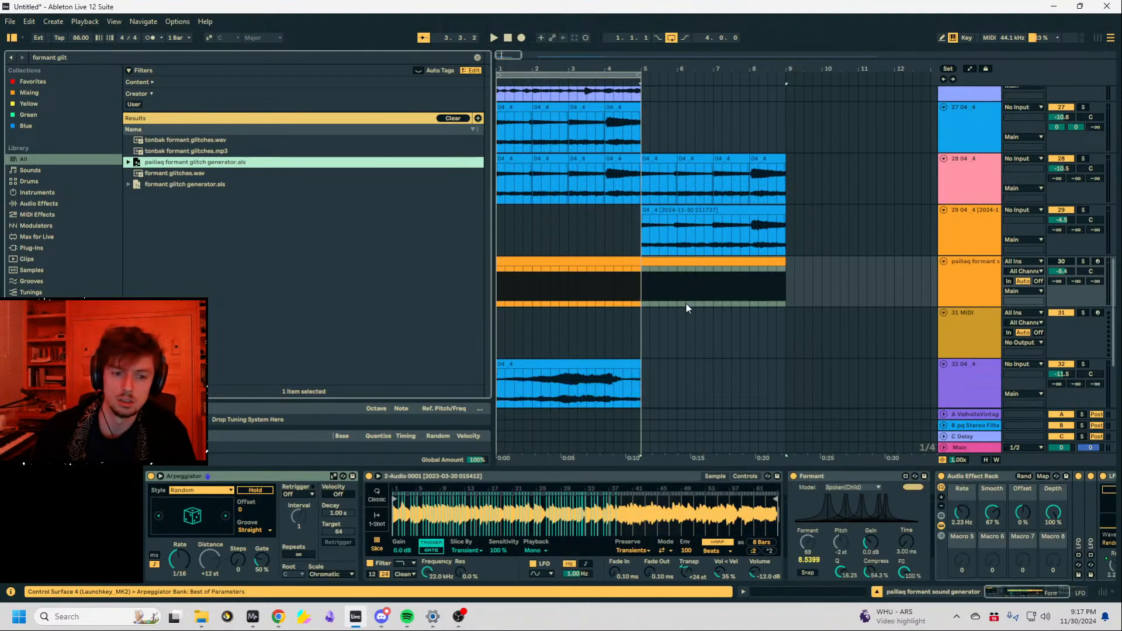
{"action": "left_click", "coordinate": [673, 232]}
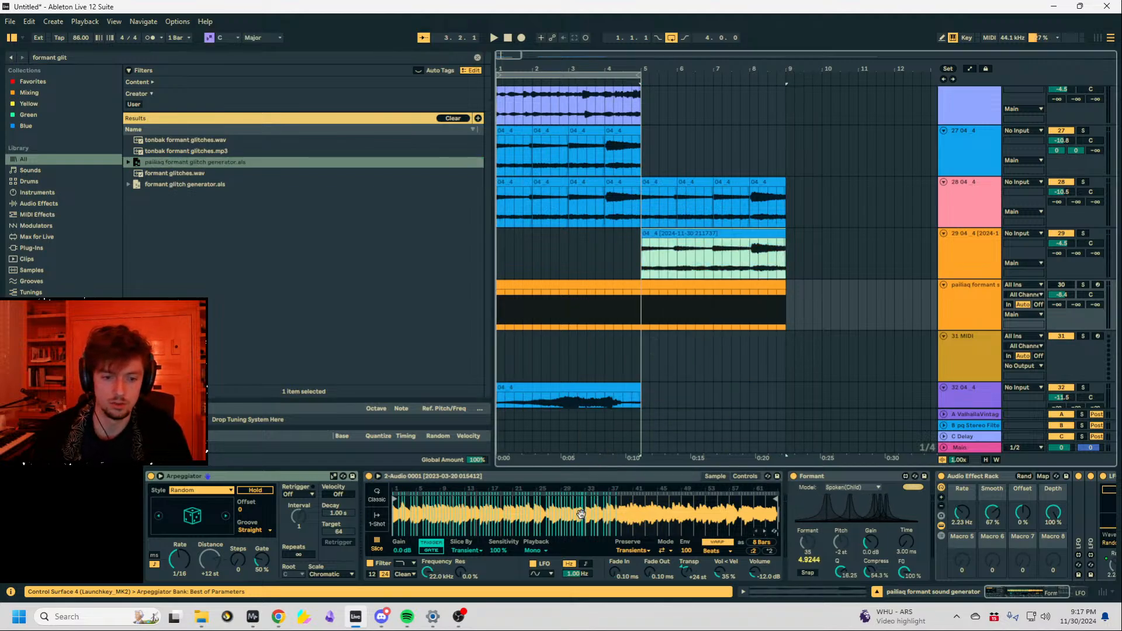
{"action": "left_click_drag", "start_coordinate": [581, 515], "coordinate": [580, 514]}
{"action": "left_click", "coordinate": [570, 286]}
Slice the Simpler sample by beat in 1/8 divisions and play the generator track soloed.
{"action": "left_click", "coordinate": [456, 552]}
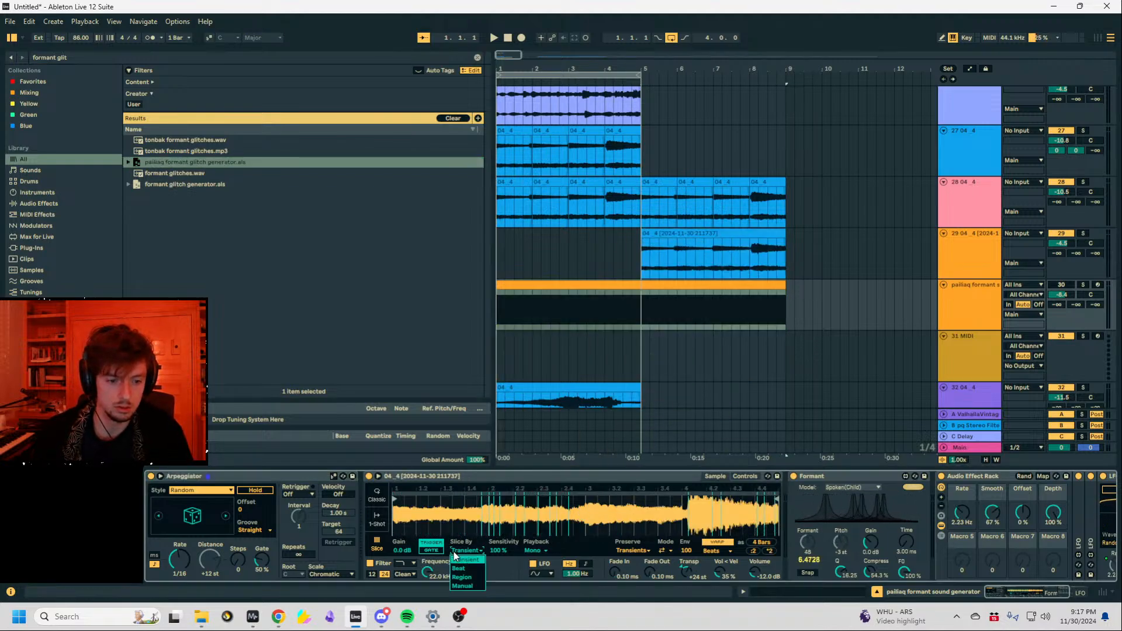
{"action": "left_click", "coordinate": [460, 569]}
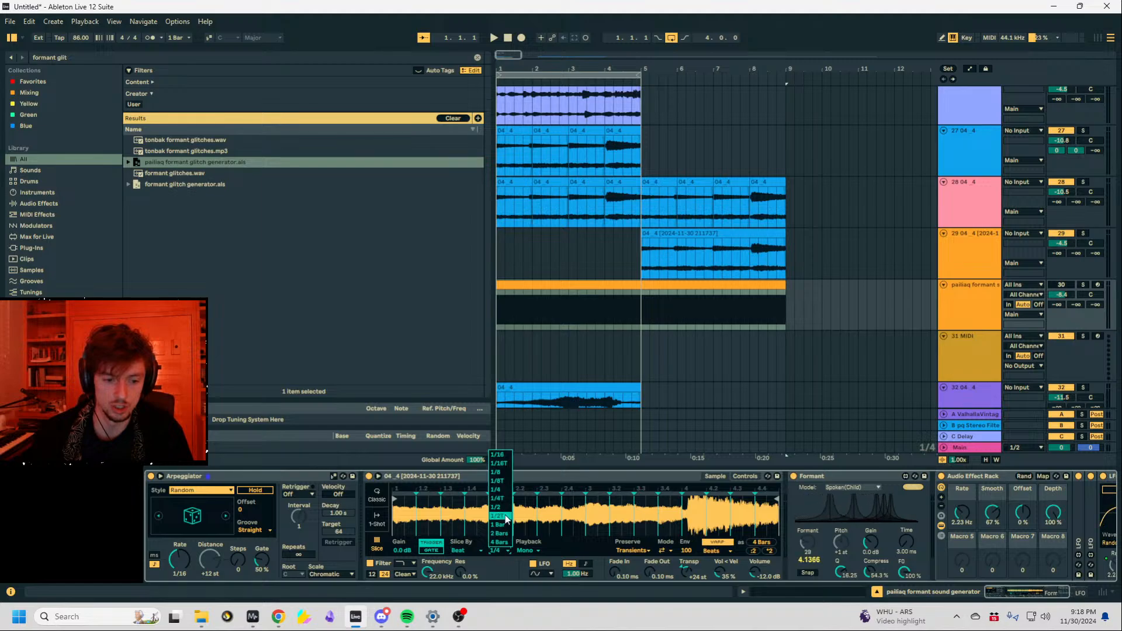
{"action": "left_click", "coordinate": [502, 473]}
{"action": "key", "text": "space"}
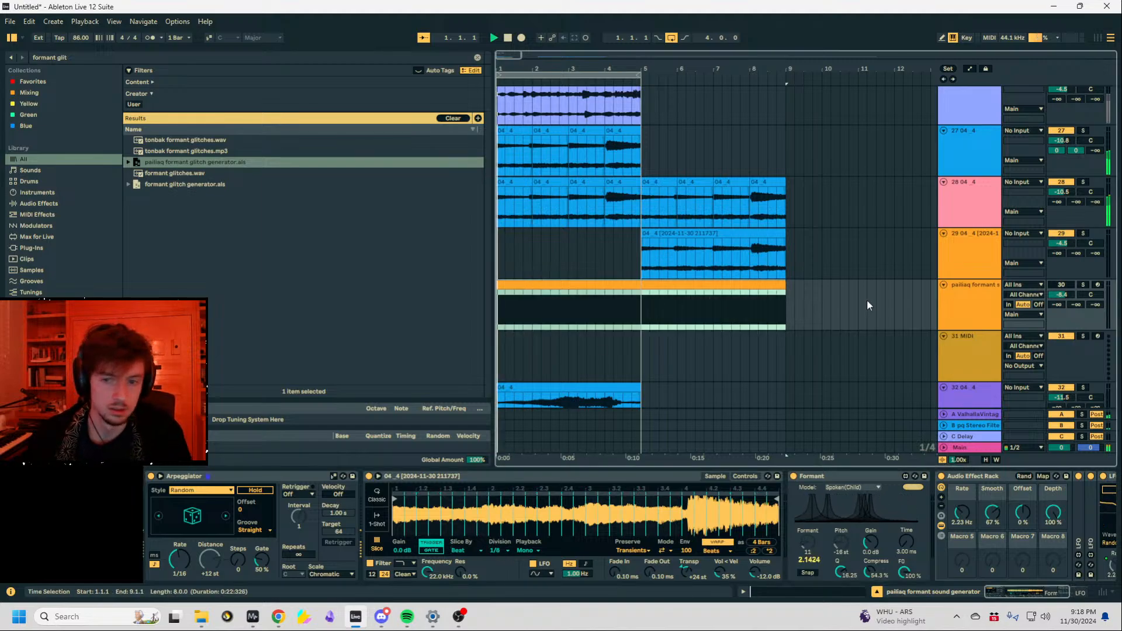
{"action": "left_click", "coordinate": [1084, 285]}
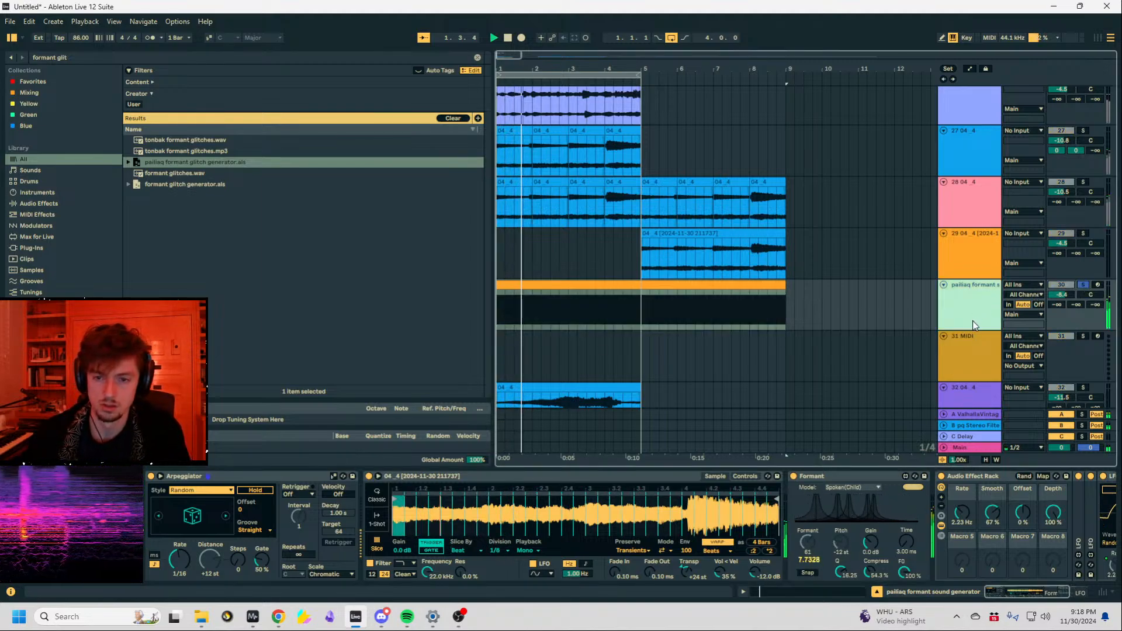
Insert an audio track below the generator, route the pailiaq formant sound generator into it and arm it.
{"action": "key", "text": "ctrl+t"}
{"action": "left_click", "coordinate": [1029, 336]}
{"action": "key", "text": "p"}
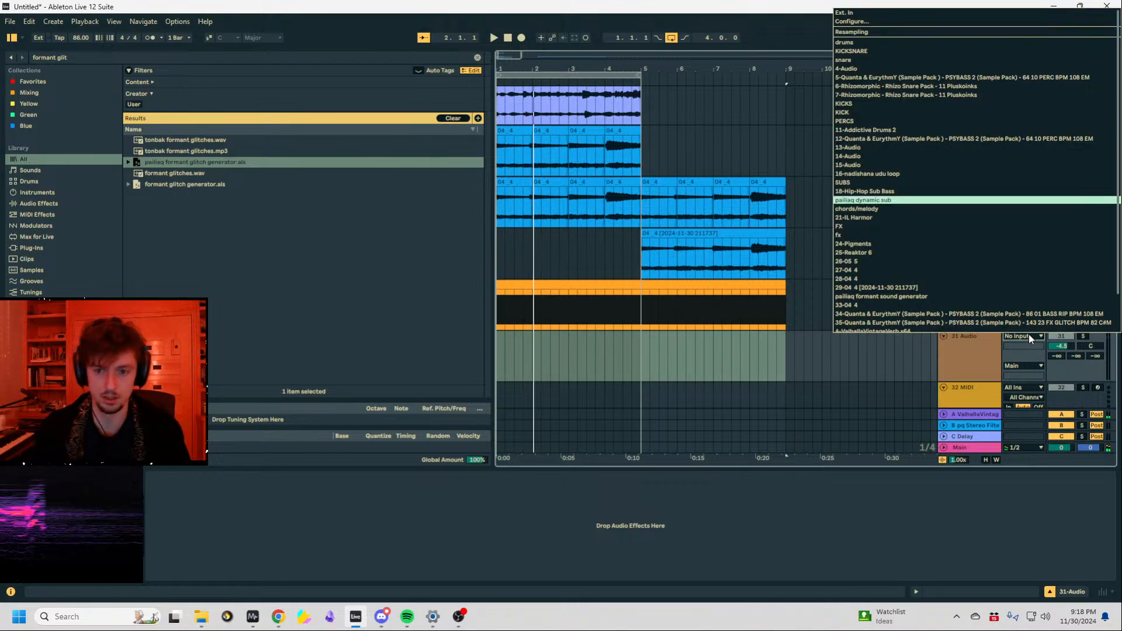
{"action": "key", "text": "Return"}
{"action": "left_click", "coordinate": [1029, 336]}
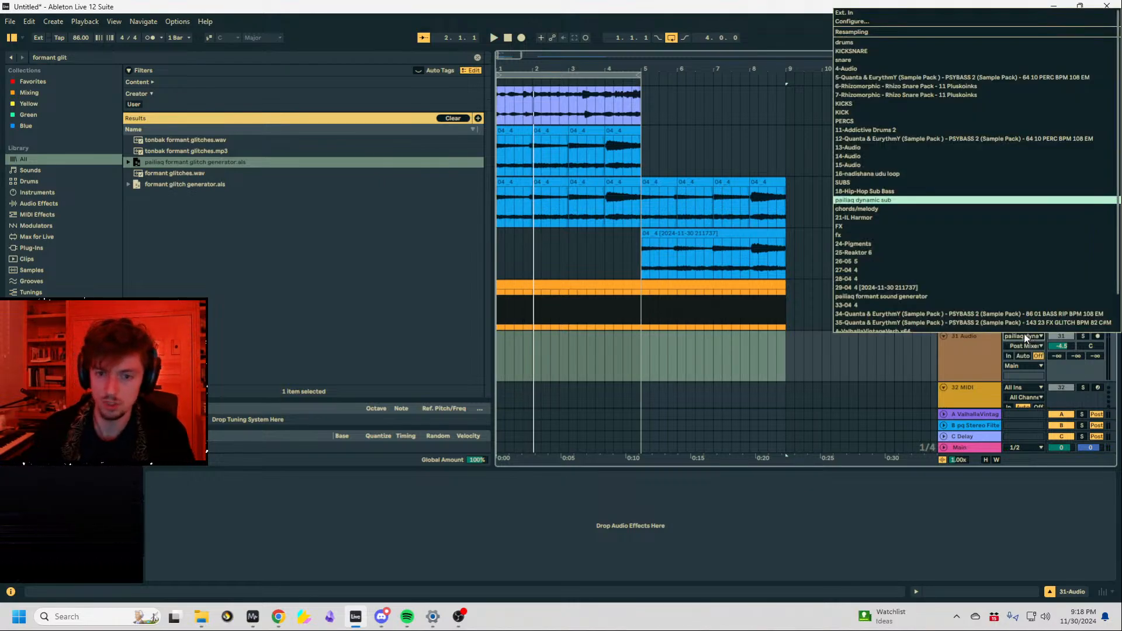
{"action": "left_click", "coordinate": [966, 271]}
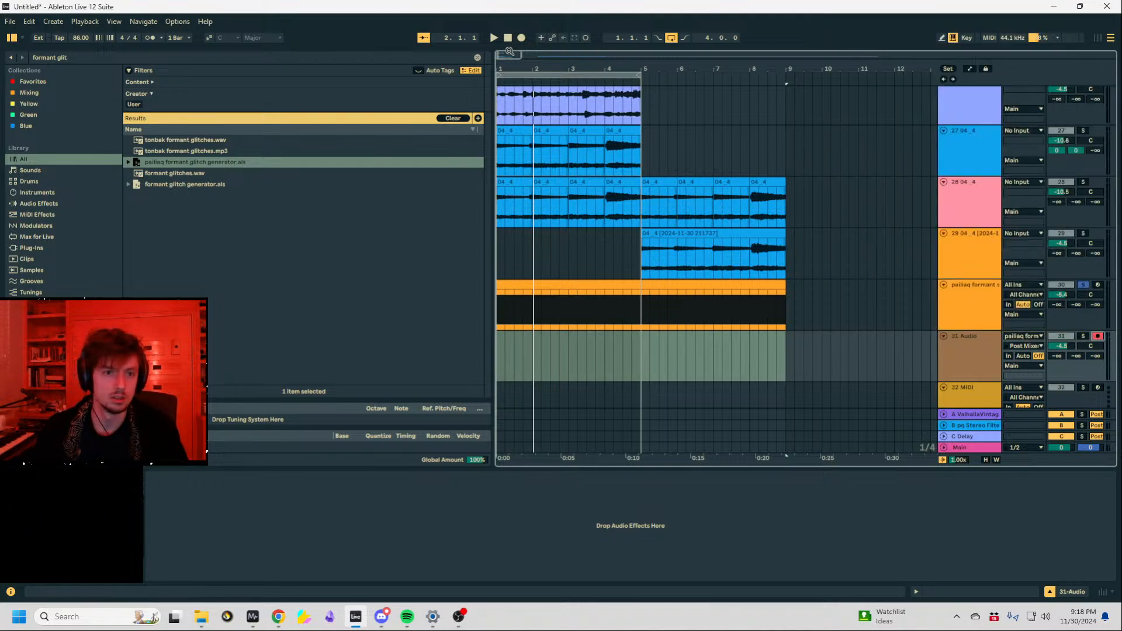
Start recording the generator's output onto track 31 over the four-bar loop and collapse the Formant device.
{"action": "left_click", "coordinate": [522, 37]}
{"action": "key", "text": "z"}
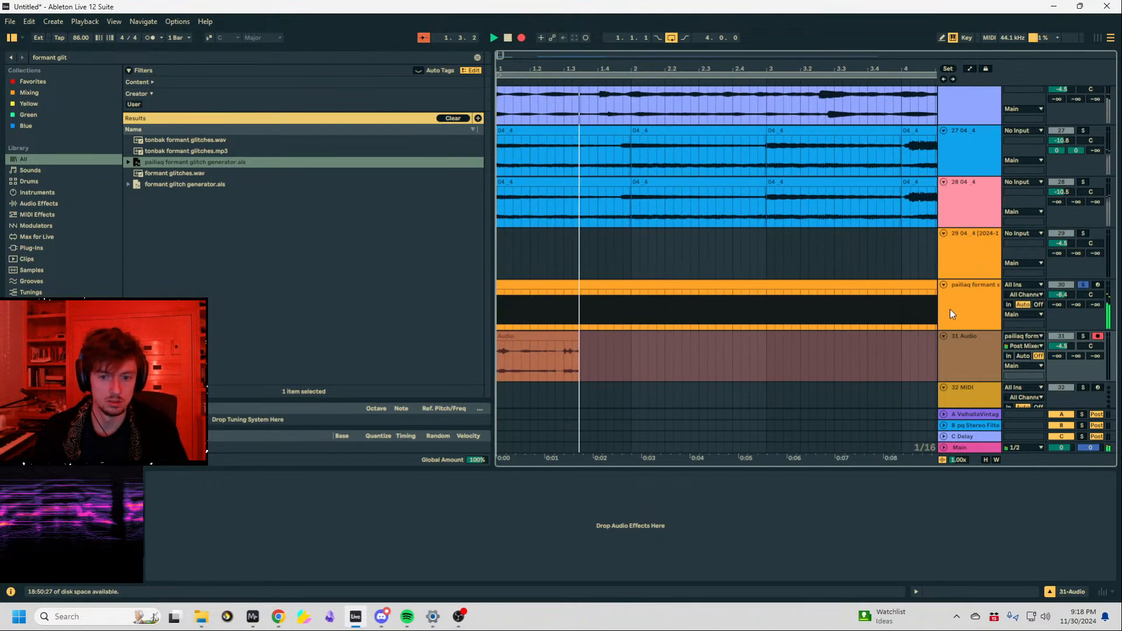
{"action": "left_click", "coordinate": [977, 322]}
{"action": "scroll", "coordinate": [749, 410], "scroll_direction": "down", "scroll_amount": 2}
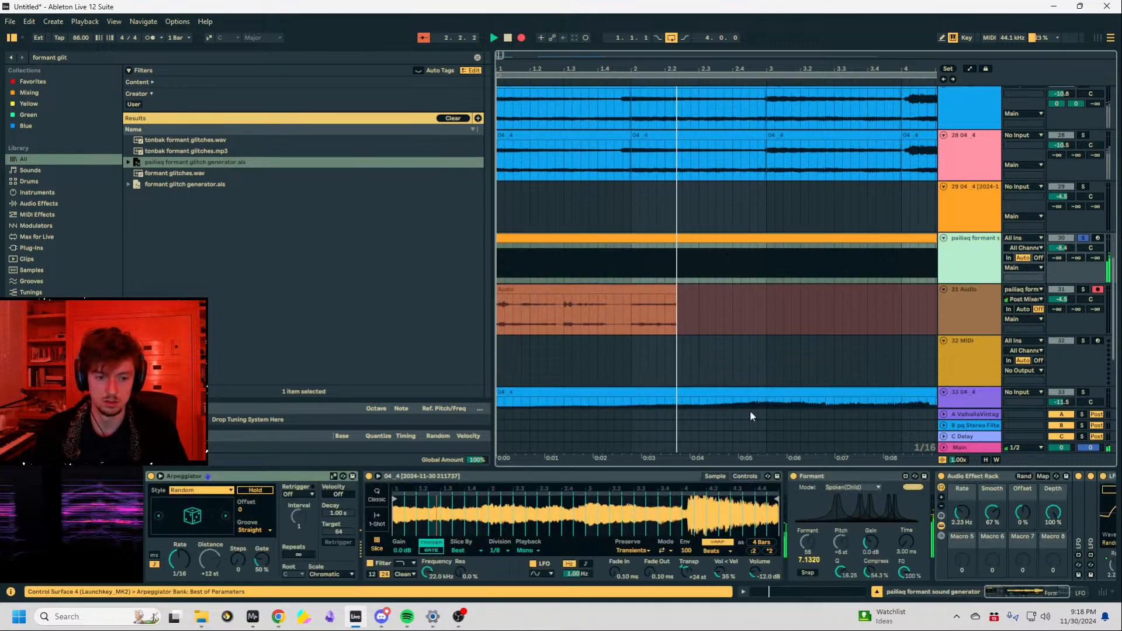
{"action": "double_click", "coordinate": [830, 477]}
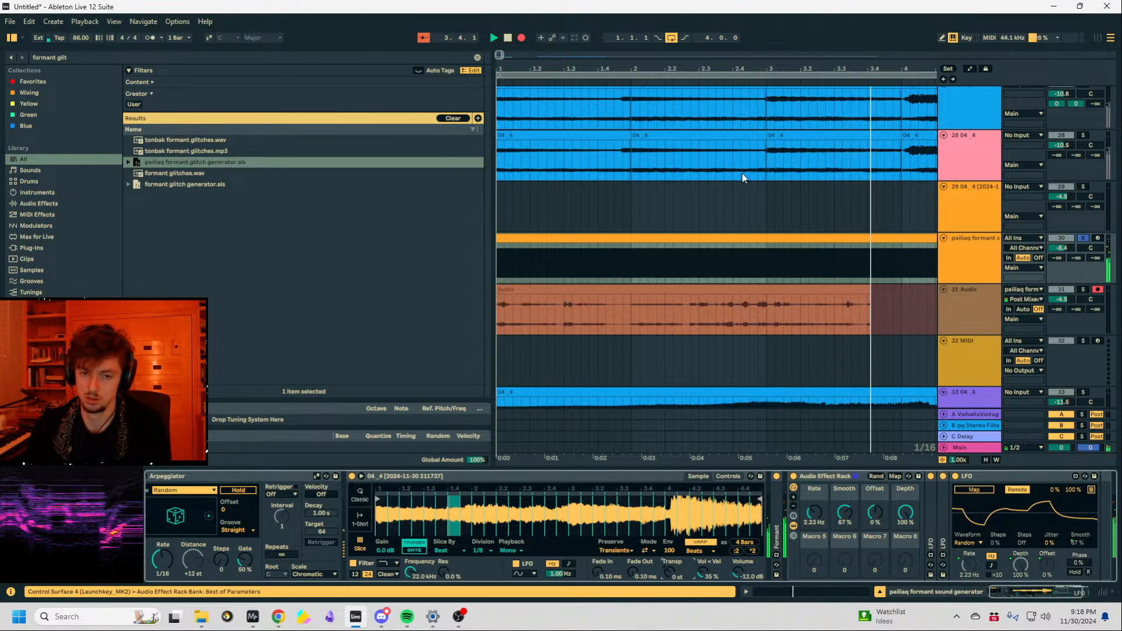
{"action": "left_click_drag", "start_coordinate": [730, 69], "coordinate": [730, 42]}
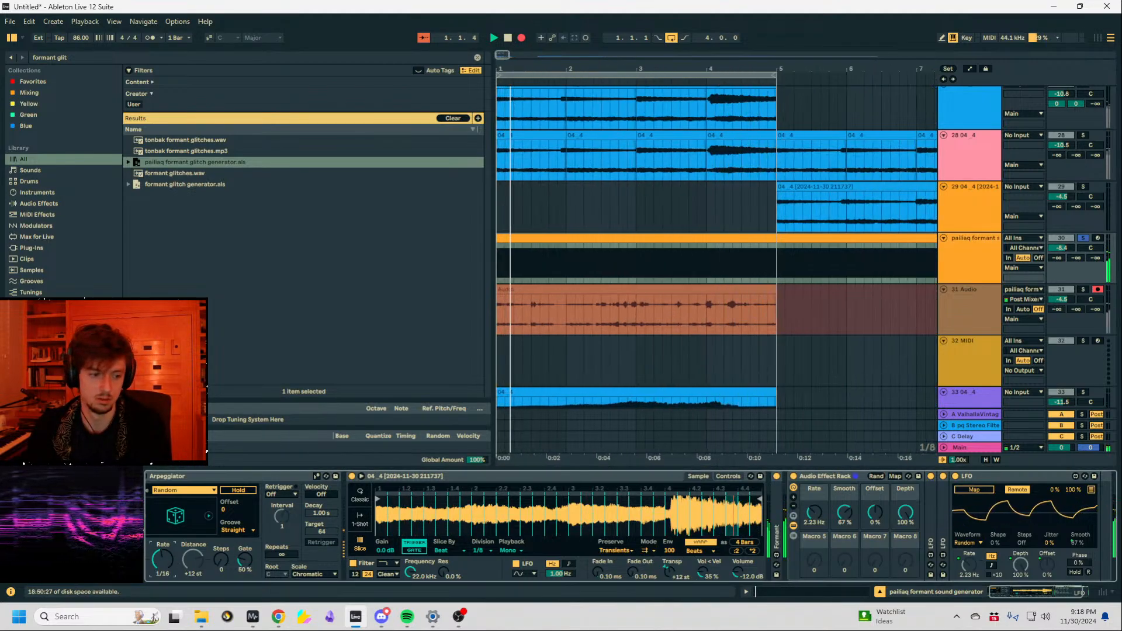
Set the Arpeggiator's rate to 1/4 and gate to 107%, and shorten the Simpler's warped sample to two bars.
{"action": "left_click_drag", "start_coordinate": [168, 556], "coordinate": [168, 539]}
{"action": "left_click", "coordinate": [753, 551]}
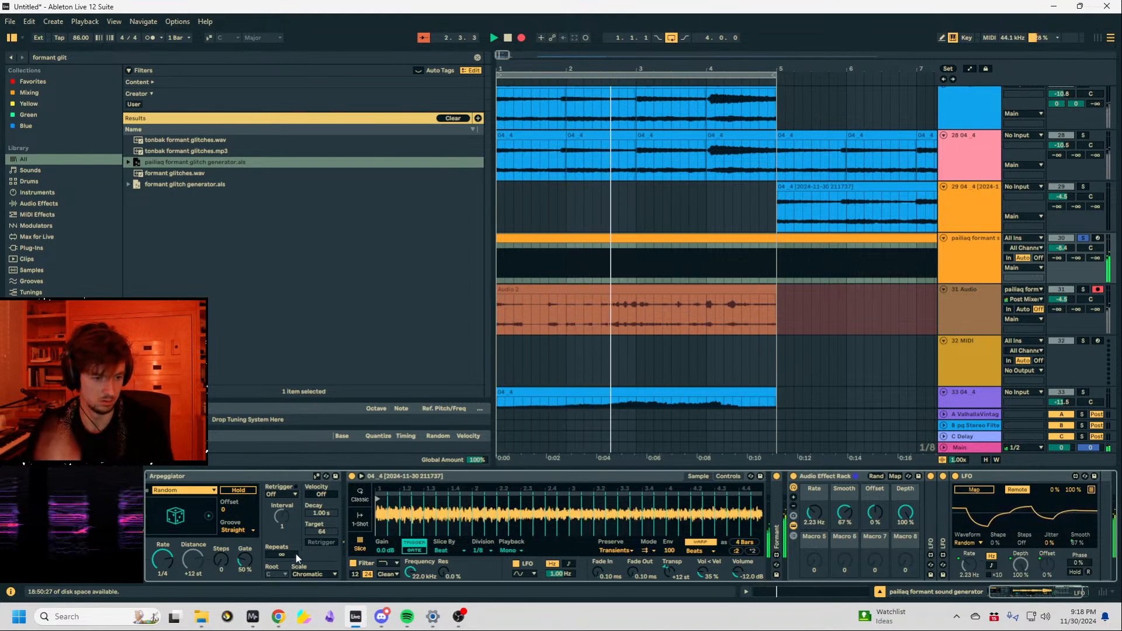
{"action": "left_click_drag", "start_coordinate": [245, 560], "coordinate": [245, 537]}
{"action": "left_click", "coordinate": [738, 551]}
{"action": "left_click", "coordinate": [738, 552]}
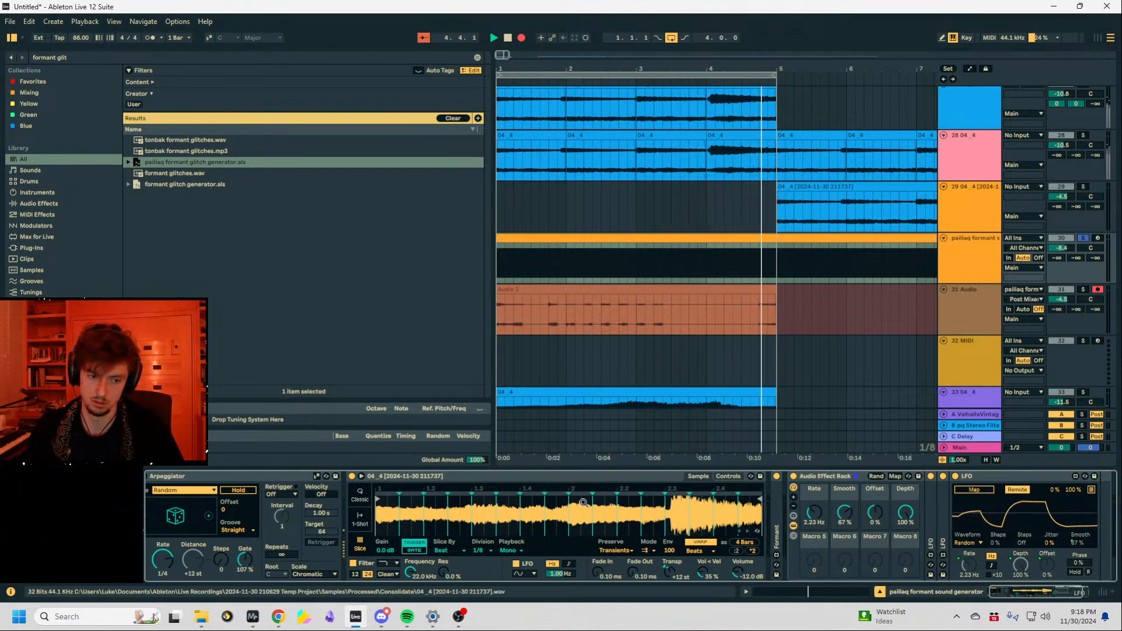
Stretch the Simpler's warped sample to 32 bars and set its slice division to 1 Bar.
{"action": "left_click_drag", "start_coordinate": [570, 520], "coordinate": [624, 324]}
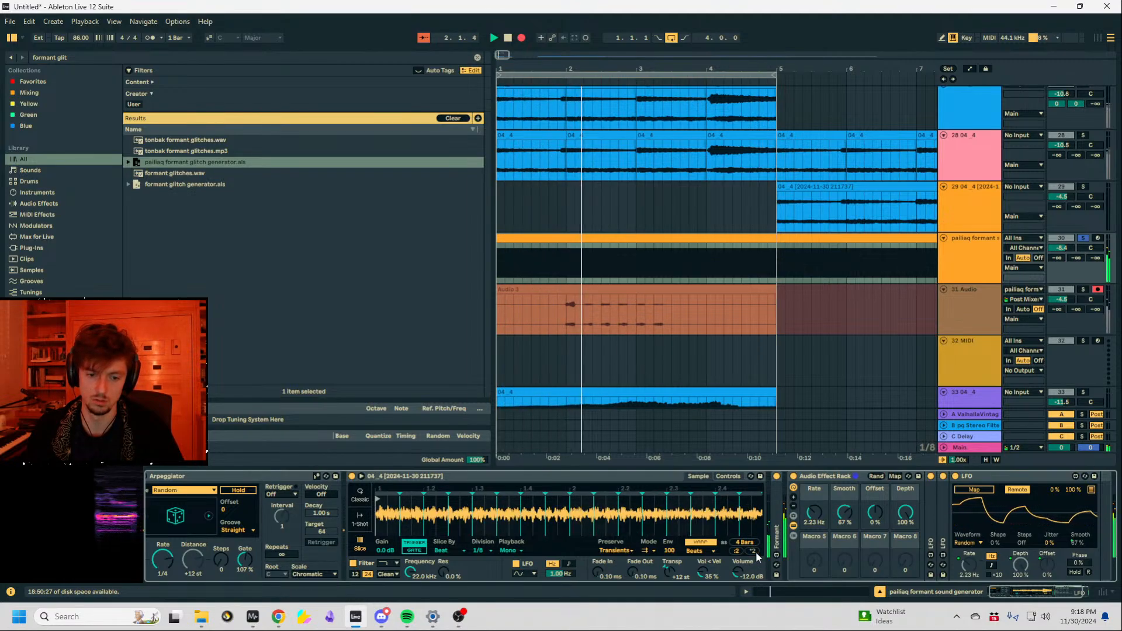
{"action": "left_click_drag", "start_coordinate": [549, 526], "coordinate": [549, 467]}
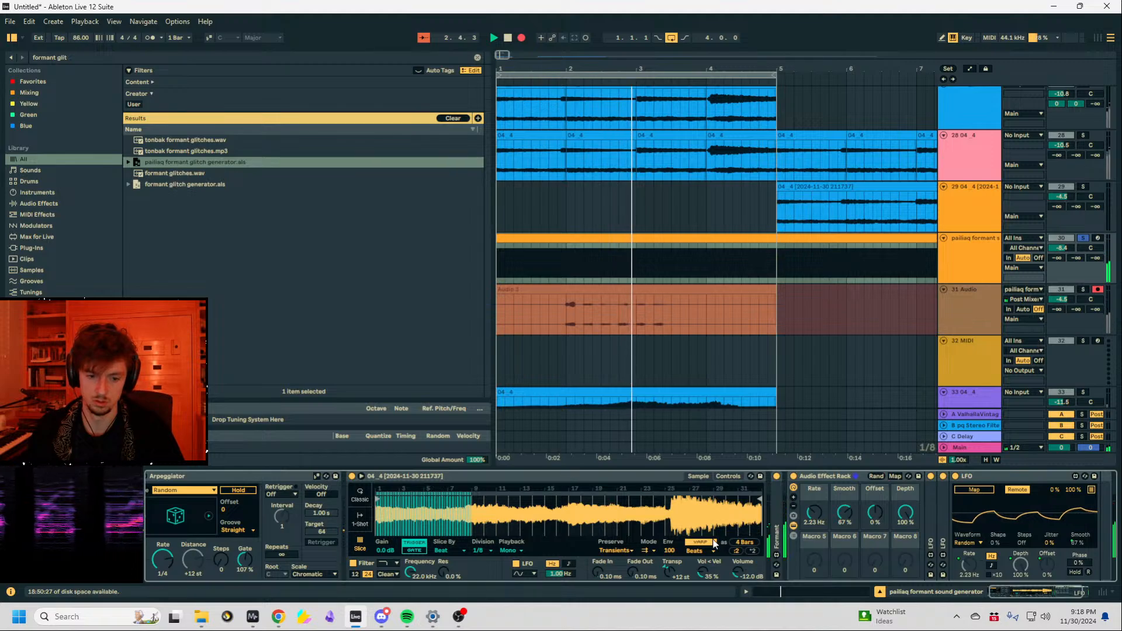
{"action": "left_click", "coordinate": [478, 550]}
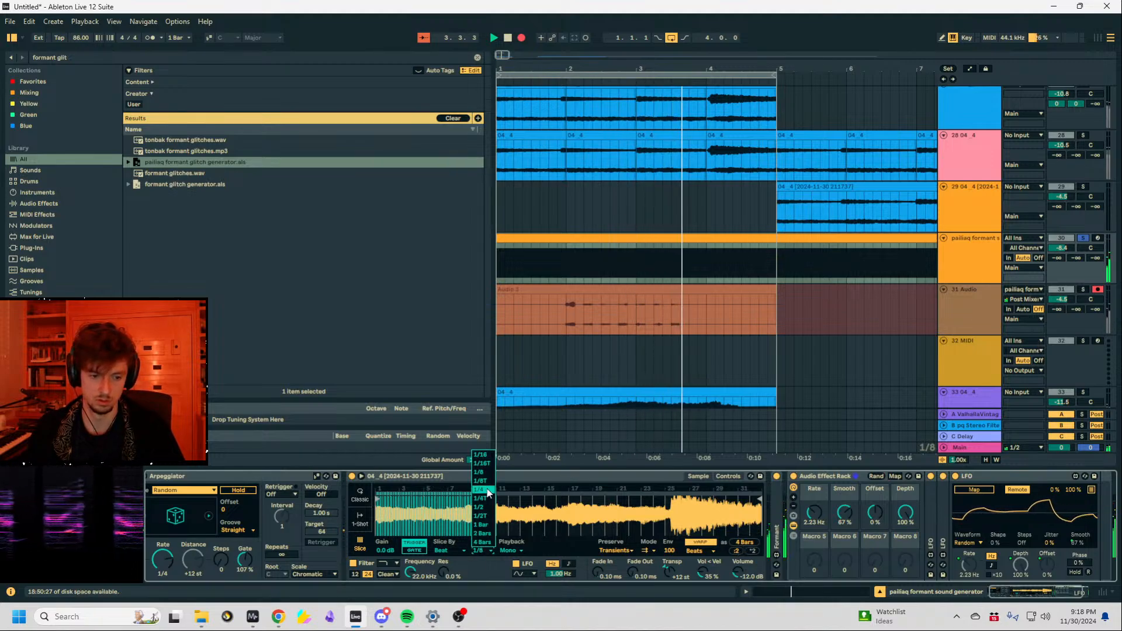
{"action": "left_click", "coordinate": [482, 525]}
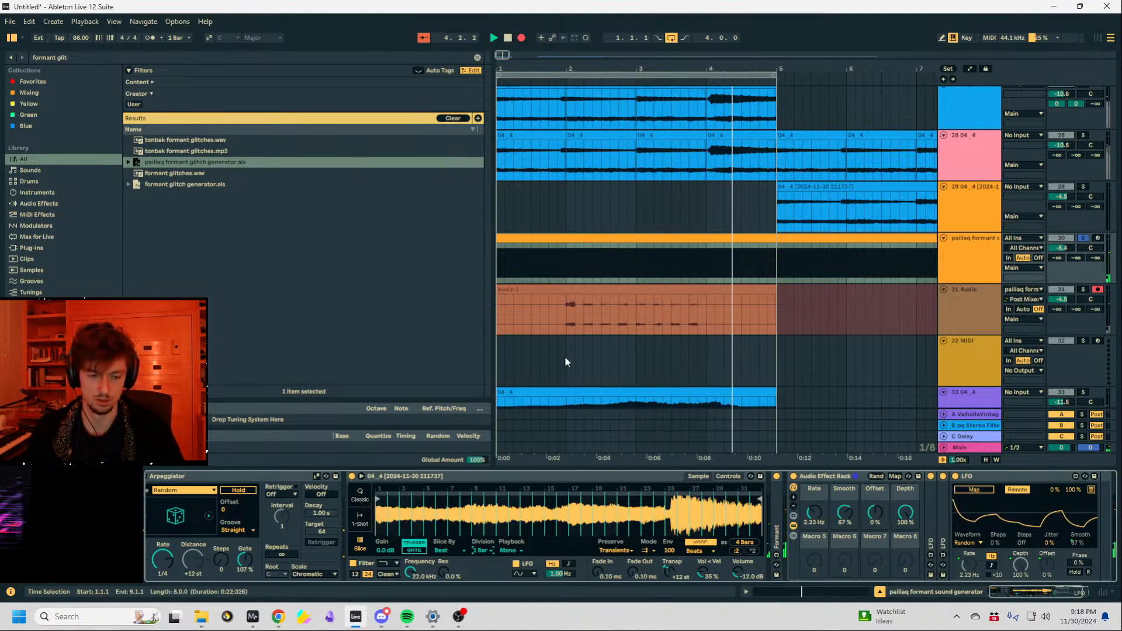
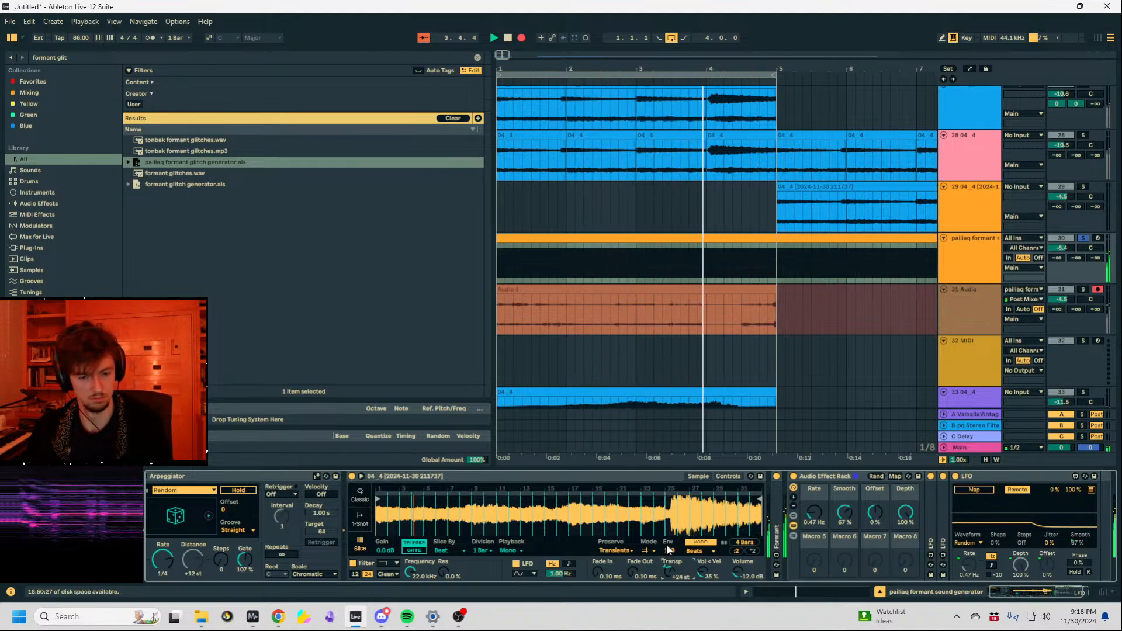
Change the Simpler's transient loop mode and unsolo the generator track.
{"action": "left_click", "coordinate": [648, 552]}
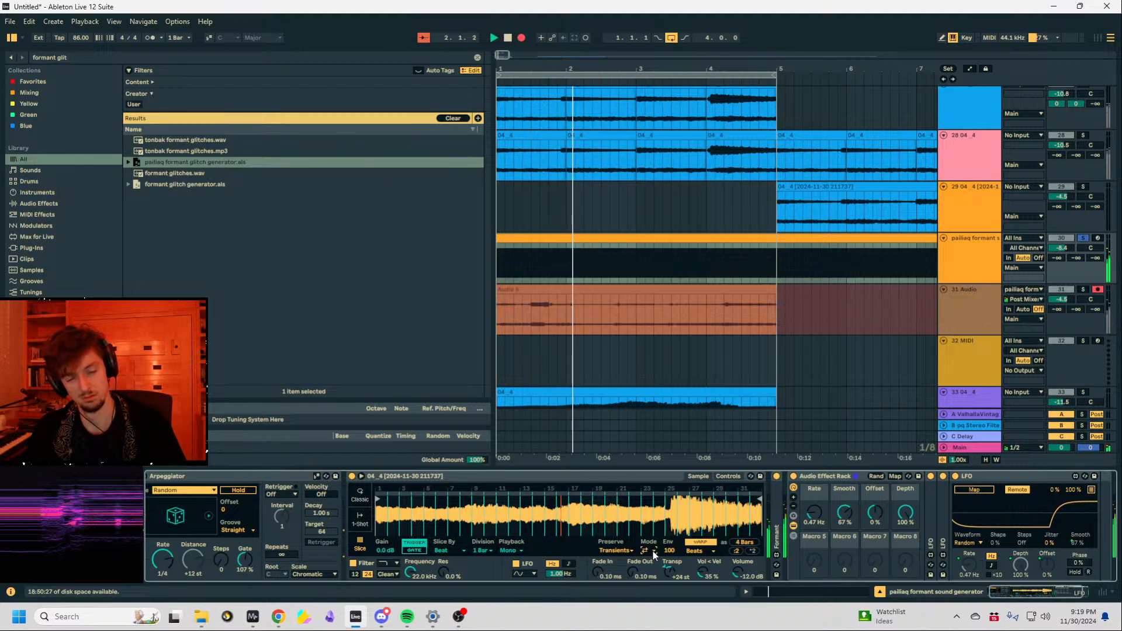
{"action": "left_click", "coordinate": [652, 559]}
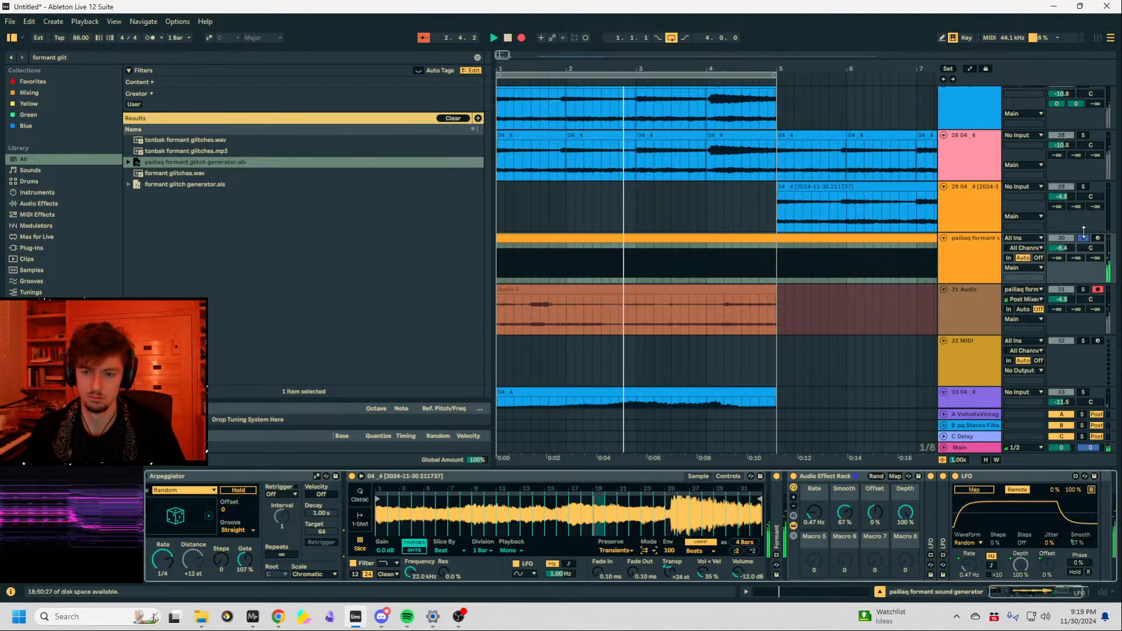
{"action": "left_click", "coordinate": [1083, 238]}
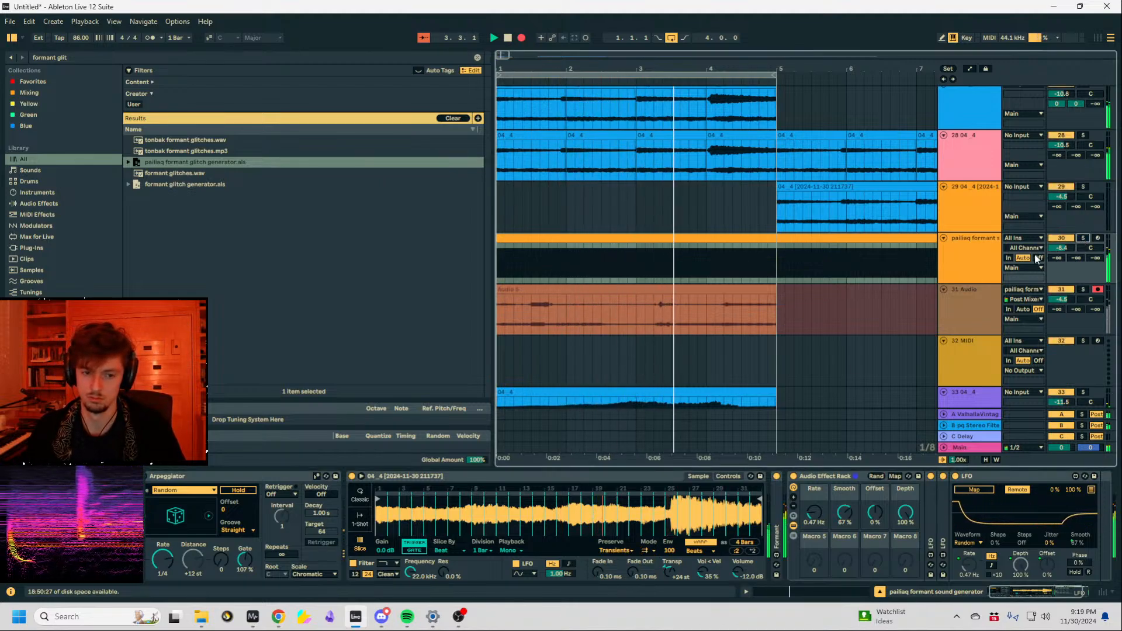
Raise the generator track's first send to -24.4 dB, then reset the Simpler's transposition and stop recording.
{"action": "left_click_drag", "start_coordinate": [1057, 258], "coordinate": [1057, 248]}
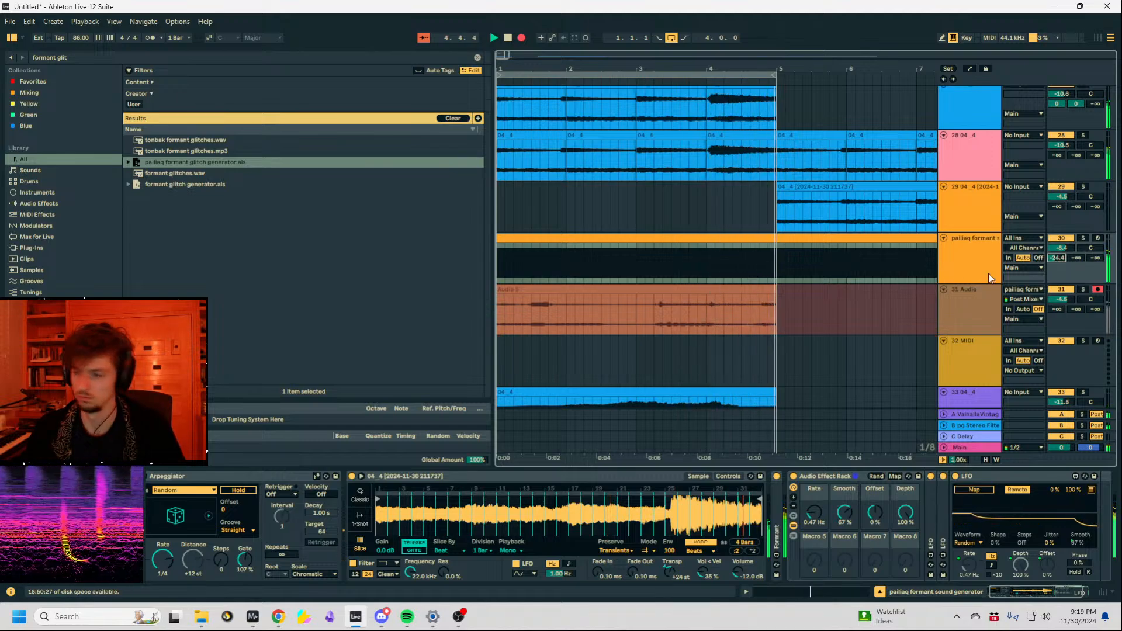
{"action": "double_click", "coordinate": [668, 573]}
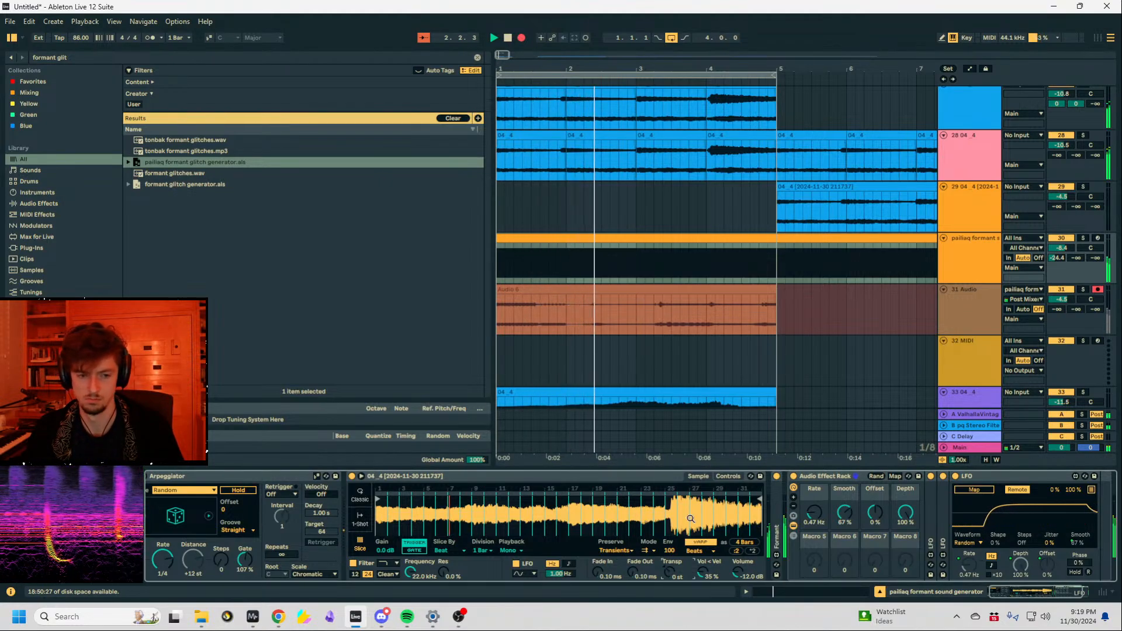
{"action": "key", "text": "space"}
Solo track 31 and copy its recorded four bars to bar 33.
{"action": "left_click", "coordinate": [626, 291]}
{"action": "left_click", "coordinate": [1084, 290]}
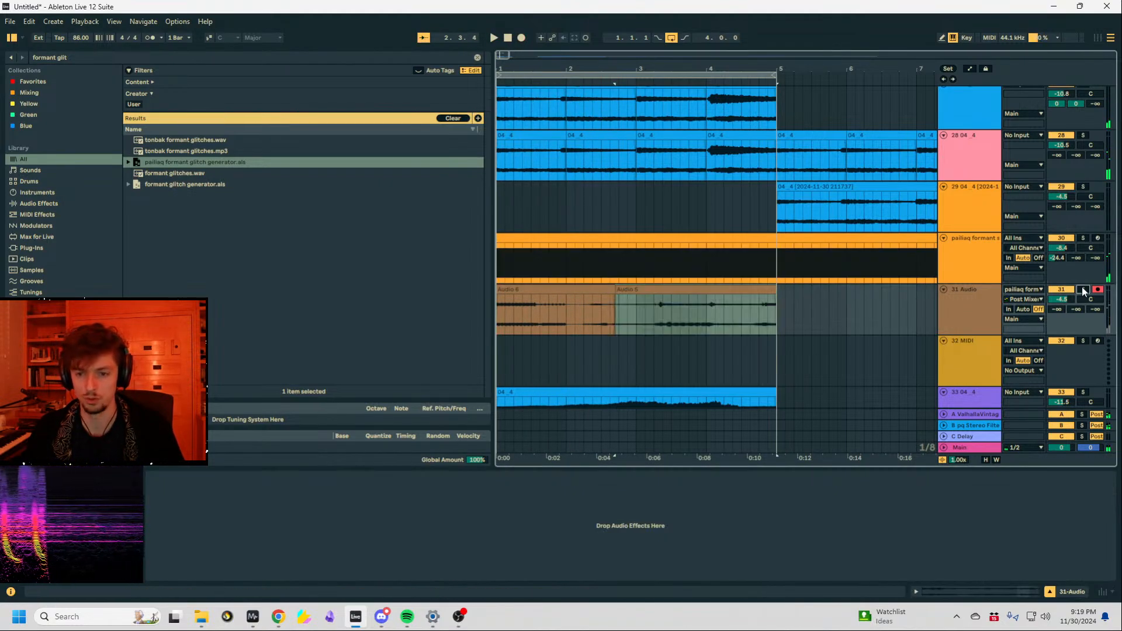
{"action": "left_click_drag", "start_coordinate": [629, 70], "coordinate": [629, 23]}
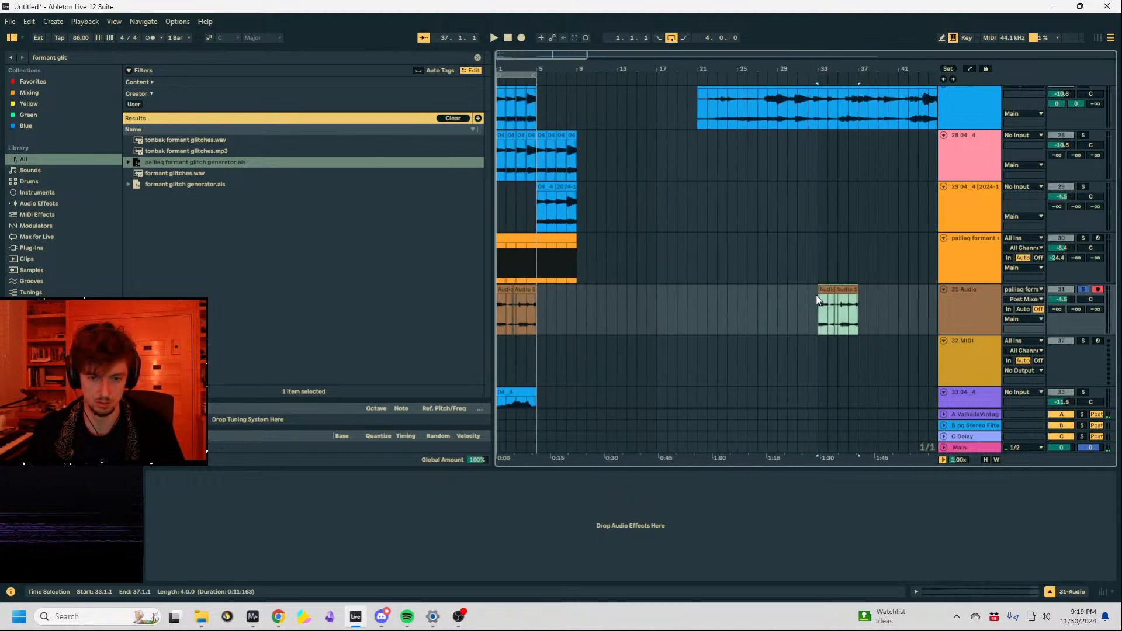
Extend the recording copied on track 31 to its full 20 bars, move it to bar 1 and play it.
{"action": "left_click_drag", "start_coordinate": [817, 299], "coordinate": [609, 293]}
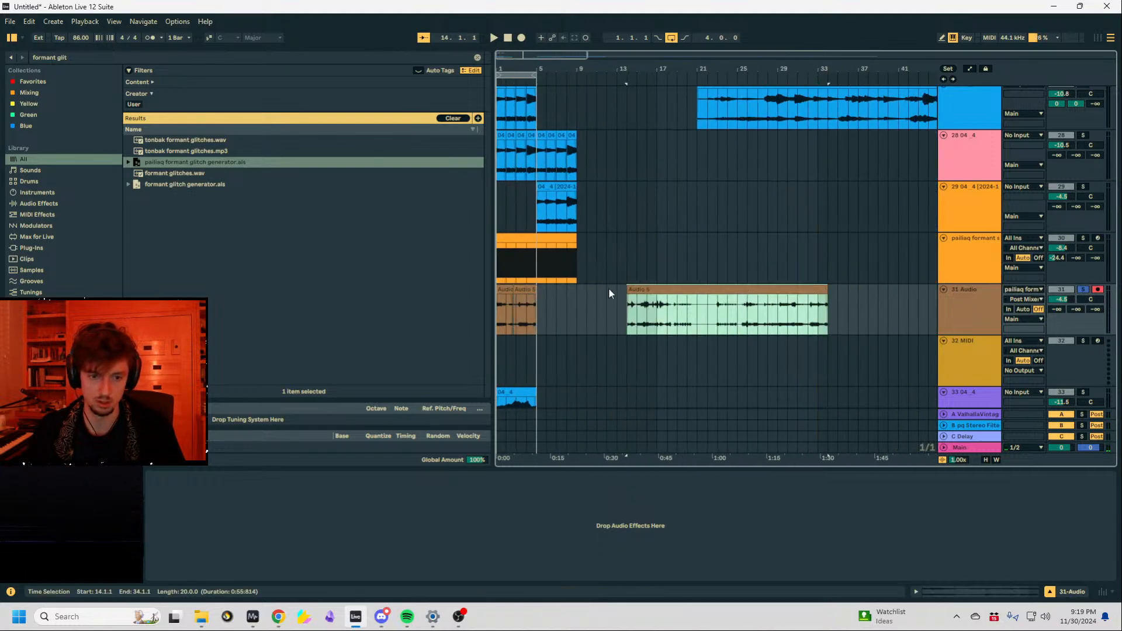
{"action": "left_click", "coordinate": [700, 297]}
{"action": "left_click_drag", "start_coordinate": [701, 289], "coordinate": [568, 290]}
{"action": "key", "text": "space"}
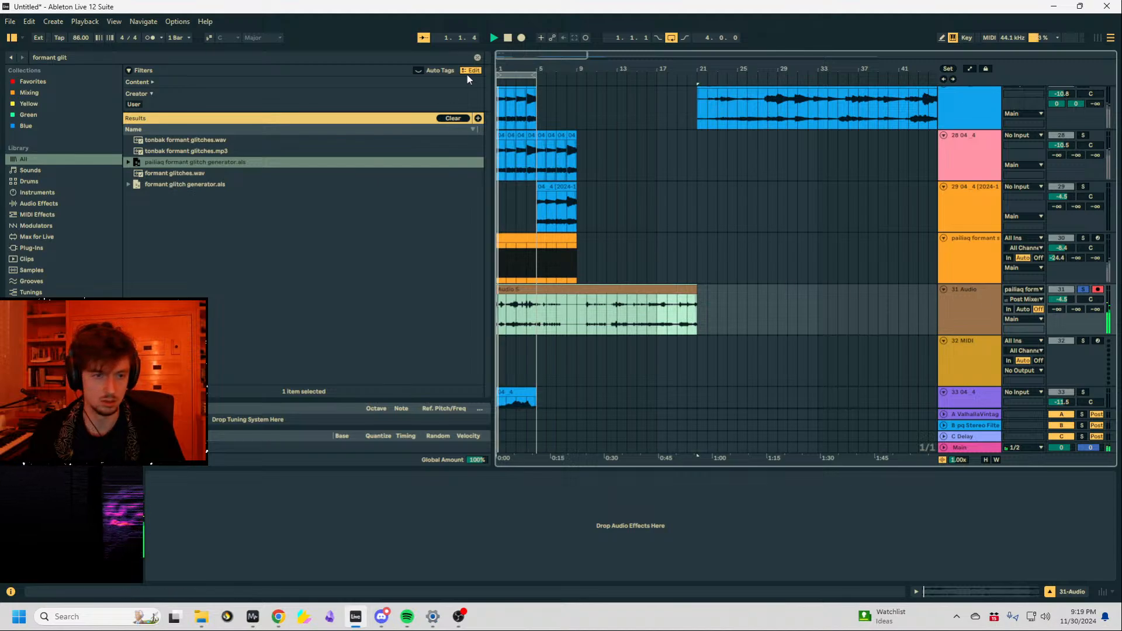
Set track 31's first two sends to -69.0 dB and 0 dB, unsolo it and deactivate the generator track.
{"action": "left_click_drag", "start_coordinate": [515, 69], "coordinate": [515, 104]}
{"action": "left_click", "coordinate": [1078, 307]}
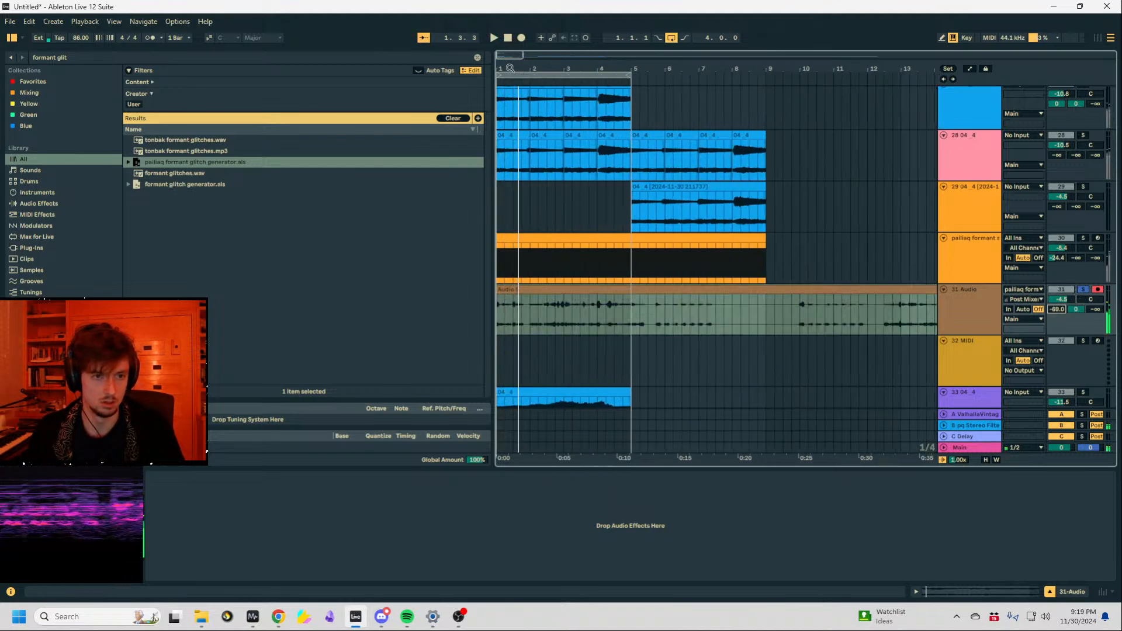
{"action": "left_click_drag", "start_coordinate": [510, 69], "coordinate": [511, 104]}
{"action": "left_click_drag", "start_coordinate": [612, 76], "coordinate": [465, 98]}
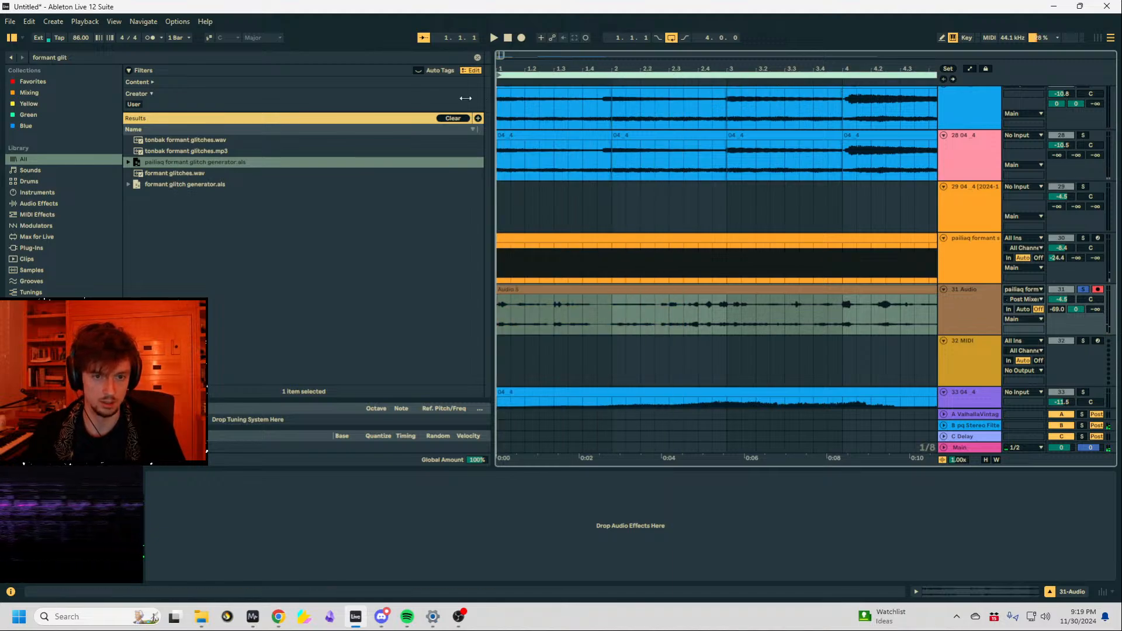
{"action": "left_click", "coordinate": [1083, 290]}
{"action": "key", "text": "space"}
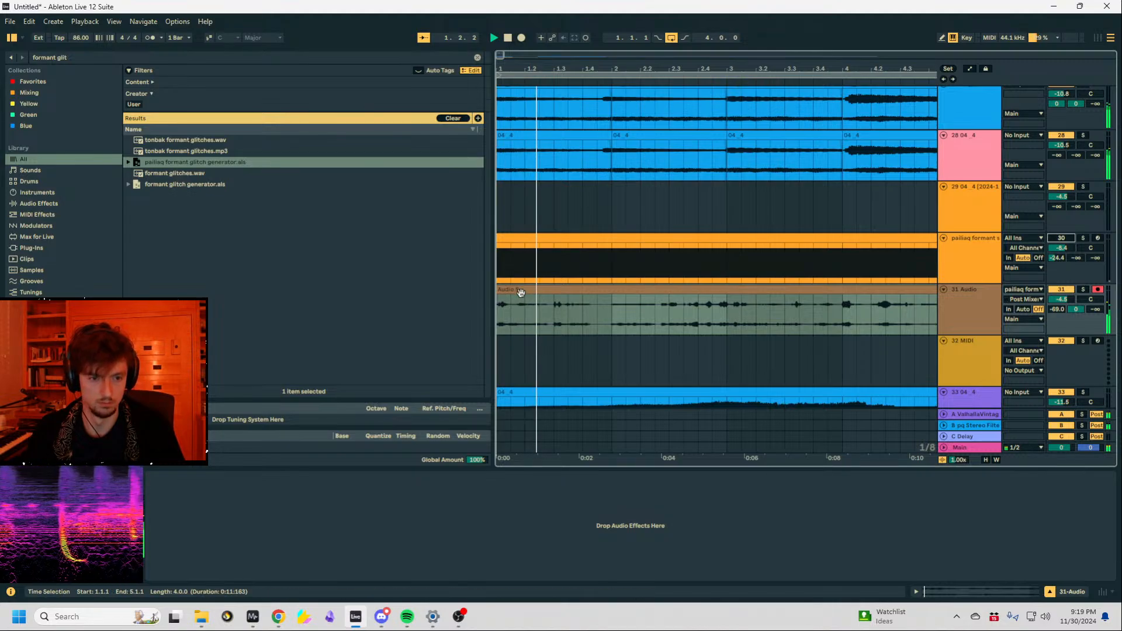
Trim track 31's recording to start at 1.1.3 with a fade-in, and its split-off second part to start at 2.4.1.
{"action": "left_click_drag", "start_coordinate": [497, 301], "coordinate": [512, 301]}
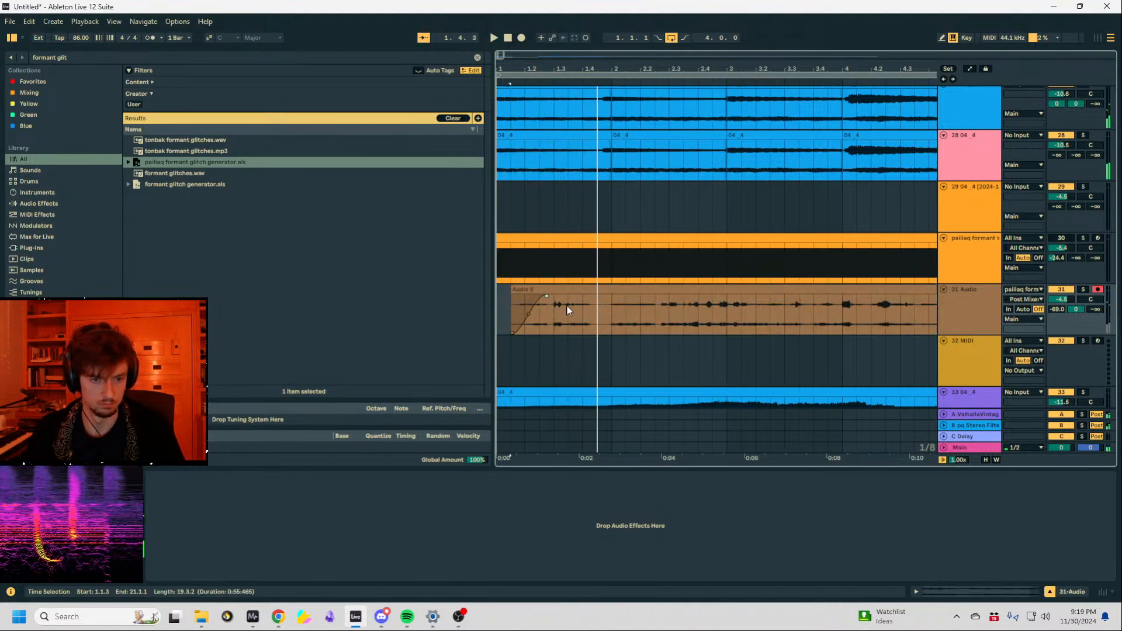
{"action": "key", "text": "space"}
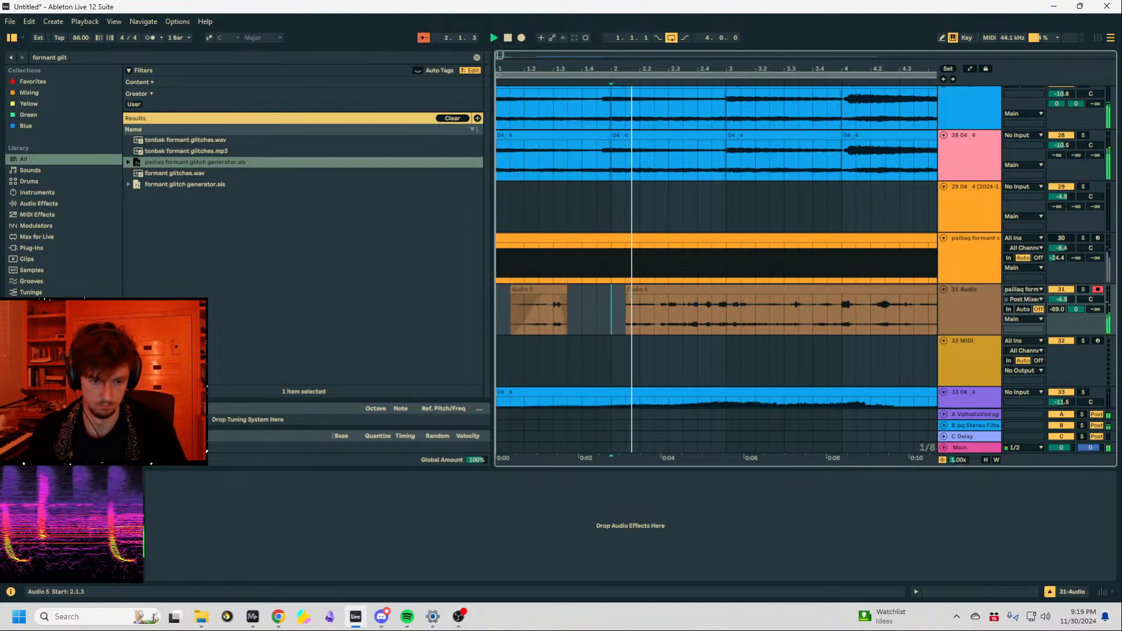
{"action": "left_click_drag", "start_coordinate": [630, 291], "coordinate": [702, 292]}
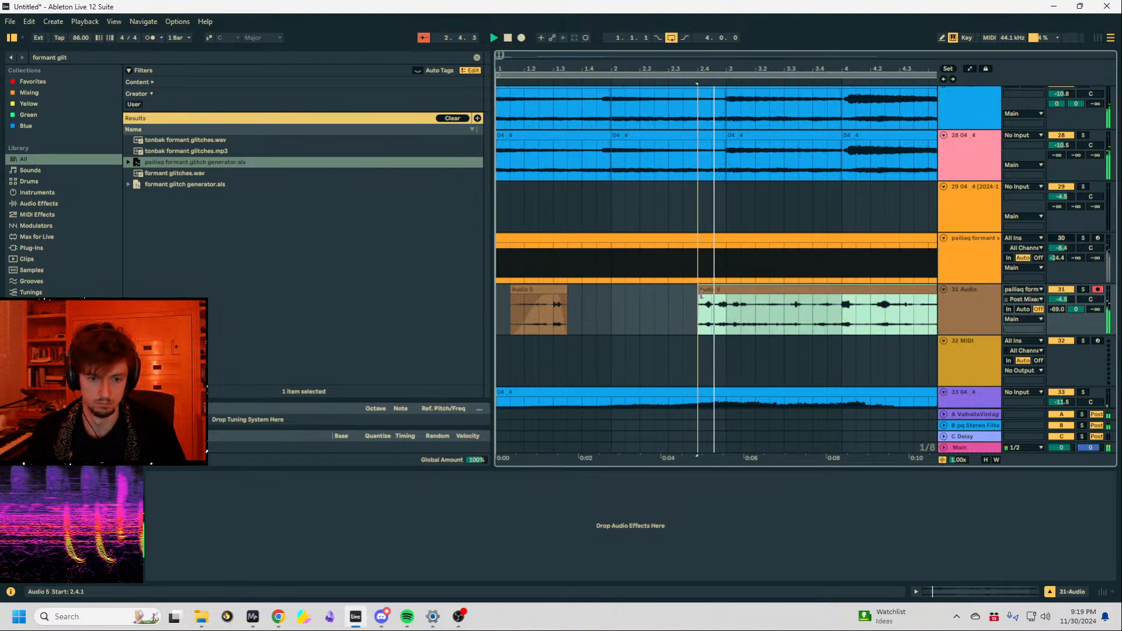
Split the second part of track 31's recording at 3.1.1 and delete everything after the cut.
{"action": "key", "text": "space"}
{"action": "left_click", "coordinate": [722, 318]}
{"action": "key", "text": "ctrl+e"}
{"action": "left_click", "coordinate": [737, 290]}
{"action": "key", "text": "Delete"}
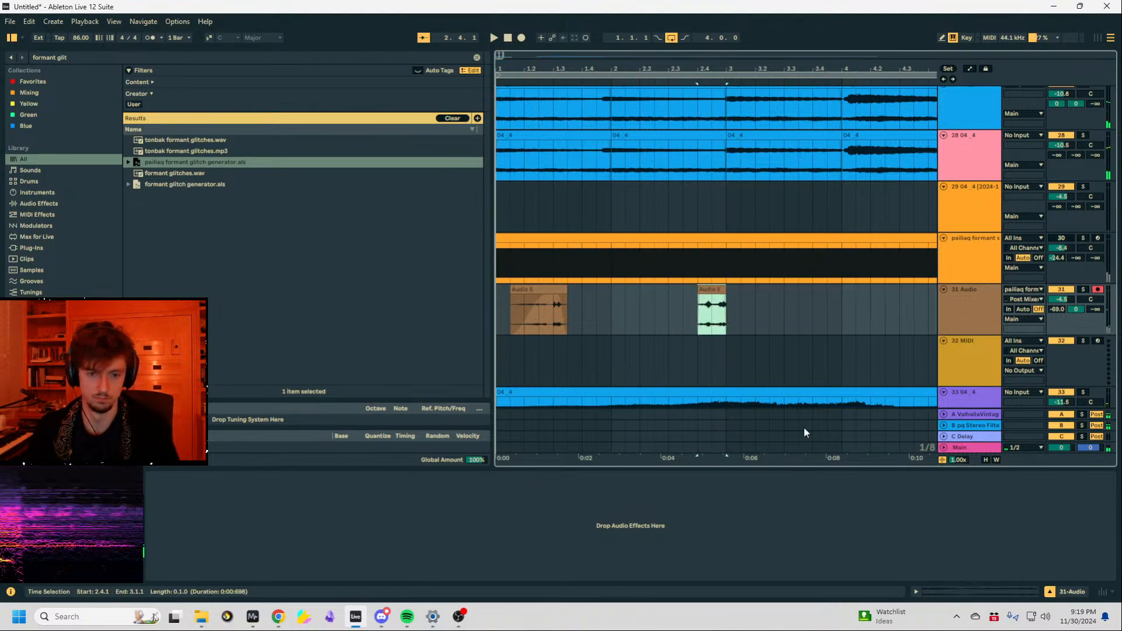
Transpose the short clip at 2.4.1 on track 31 to -12 semitones and give it a fade-in.
{"action": "left_click", "coordinate": [947, 593]}
{"action": "key", "text": "space"}
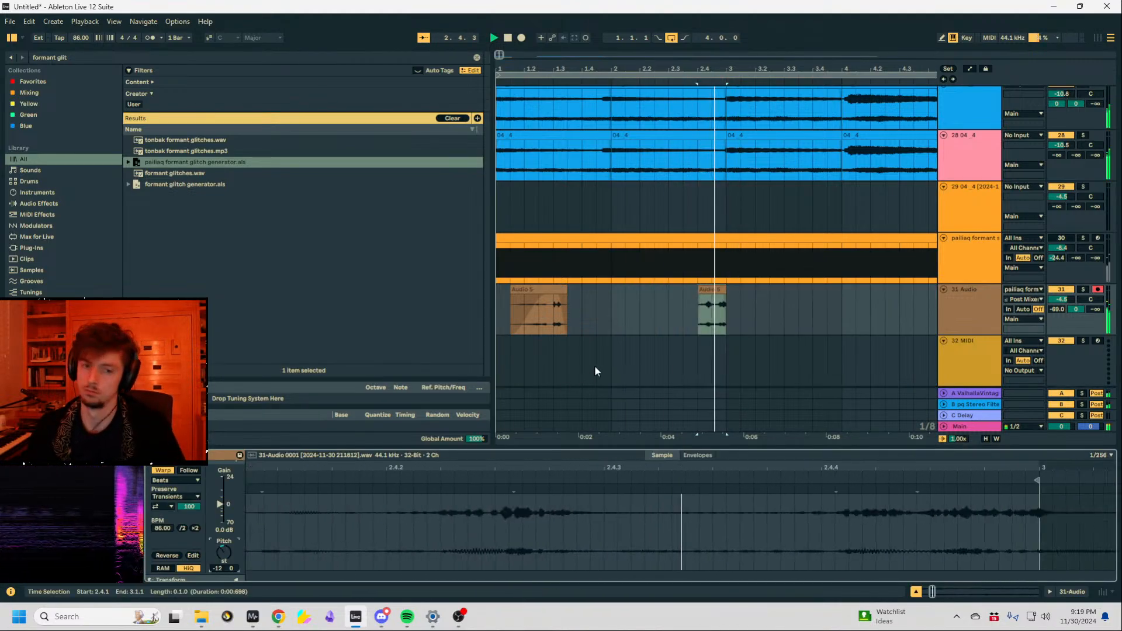
{"action": "left_click", "coordinate": [700, 295]}
{"action": "key", "text": "space"}
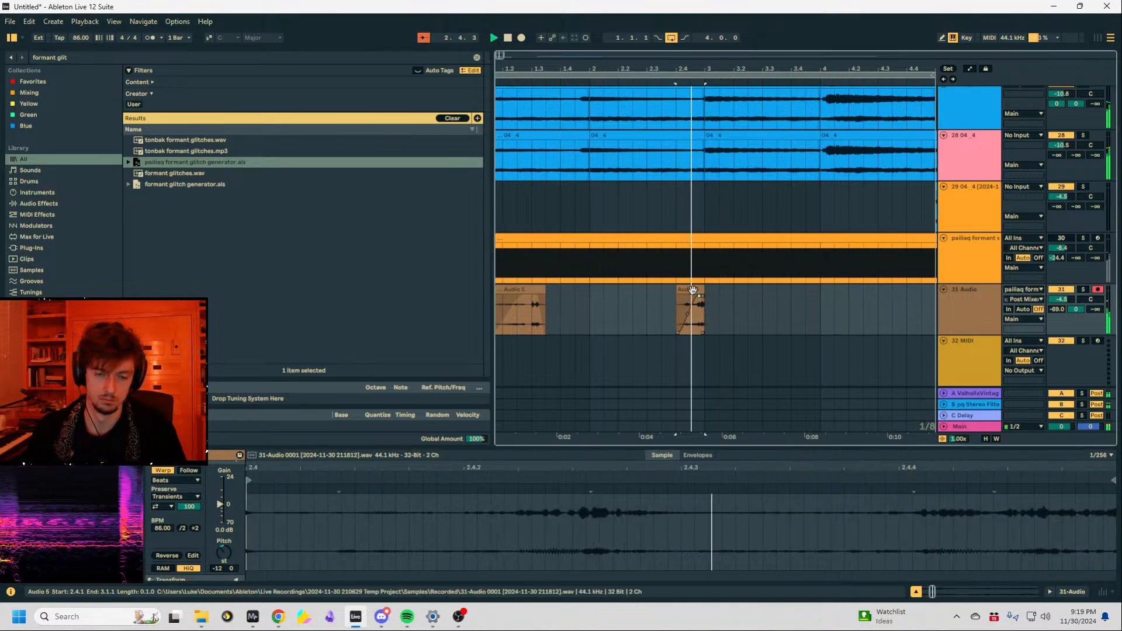
Duplicate track 31's first two bars into bars 3 and 4, and copy the short clip to 4.1.3.
{"action": "left_click", "coordinate": [694, 290]}
{"action": "left_click_drag", "start_coordinate": [704, 69], "coordinate": [716, 38]}
{"action": "left_click_drag", "start_coordinate": [638, 317], "coordinate": [360, 310]}
{"action": "key", "text": "ctrl+d"}
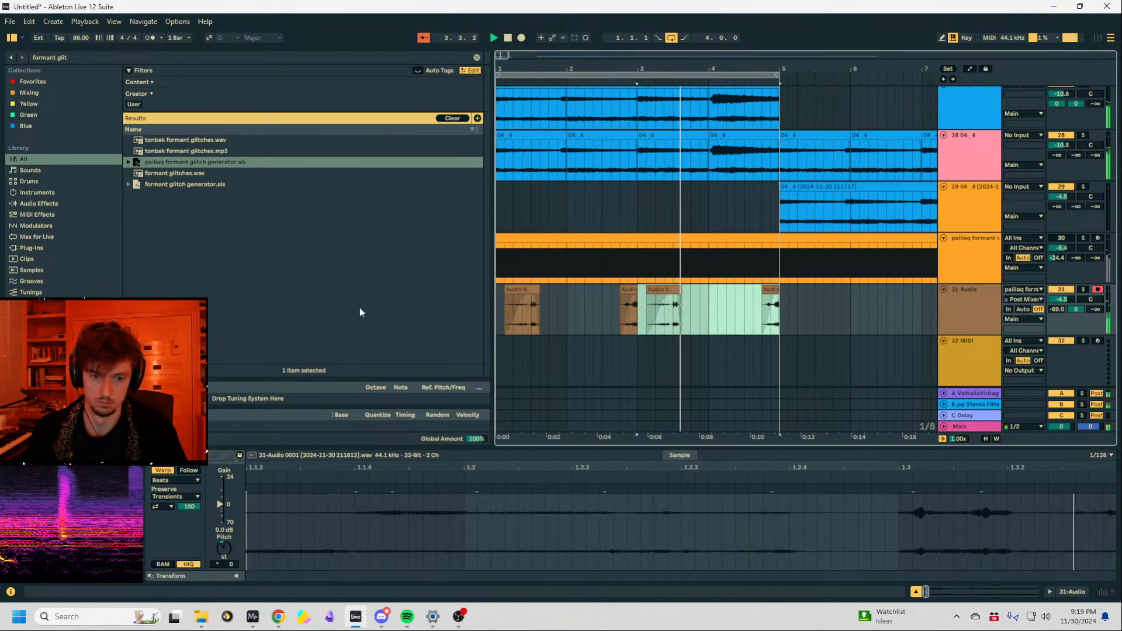
{"action": "left_click_drag", "start_coordinate": [631, 291], "coordinate": [729, 293]}
Duplicate track 28's first four bars to bar 5 and lower the track's volume to -17.1 dB.
{"action": "scroll", "coordinate": [642, 307], "scroll_direction": "up", "scroll_amount": 3}
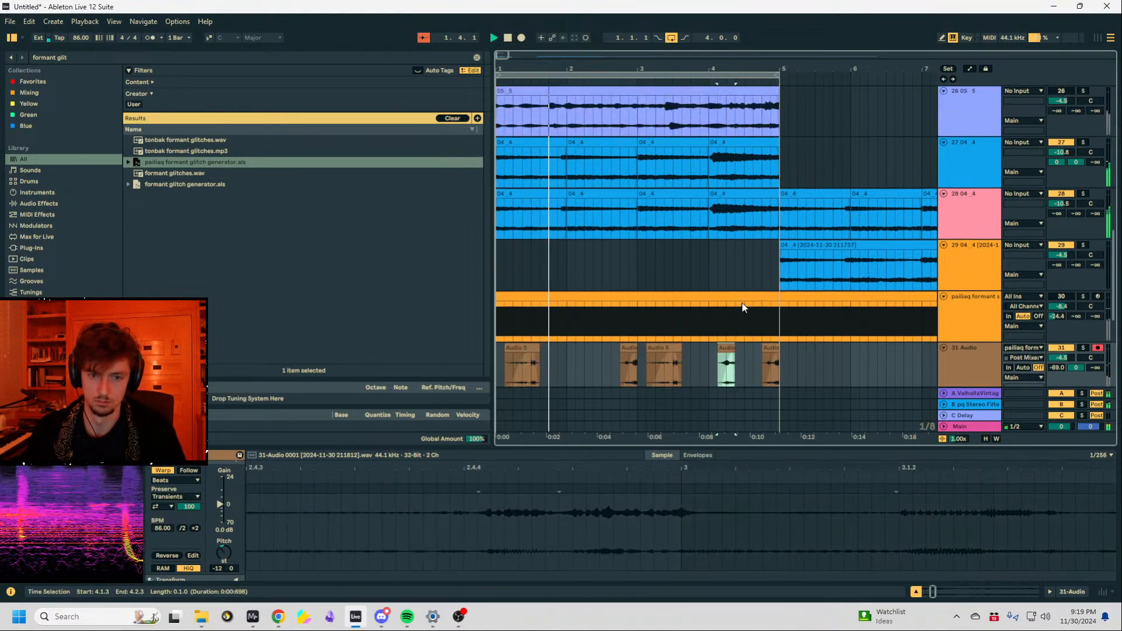
{"action": "left_click_drag", "start_coordinate": [788, 227], "coordinate": [378, 222]}
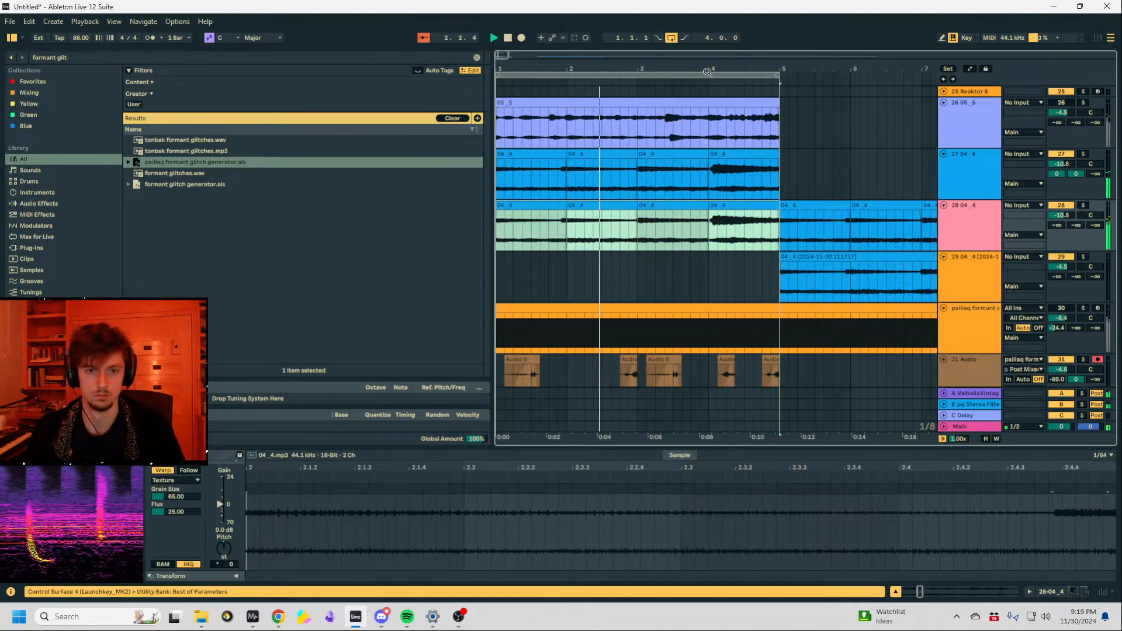
{"action": "key", "text": "ctrl+d"}
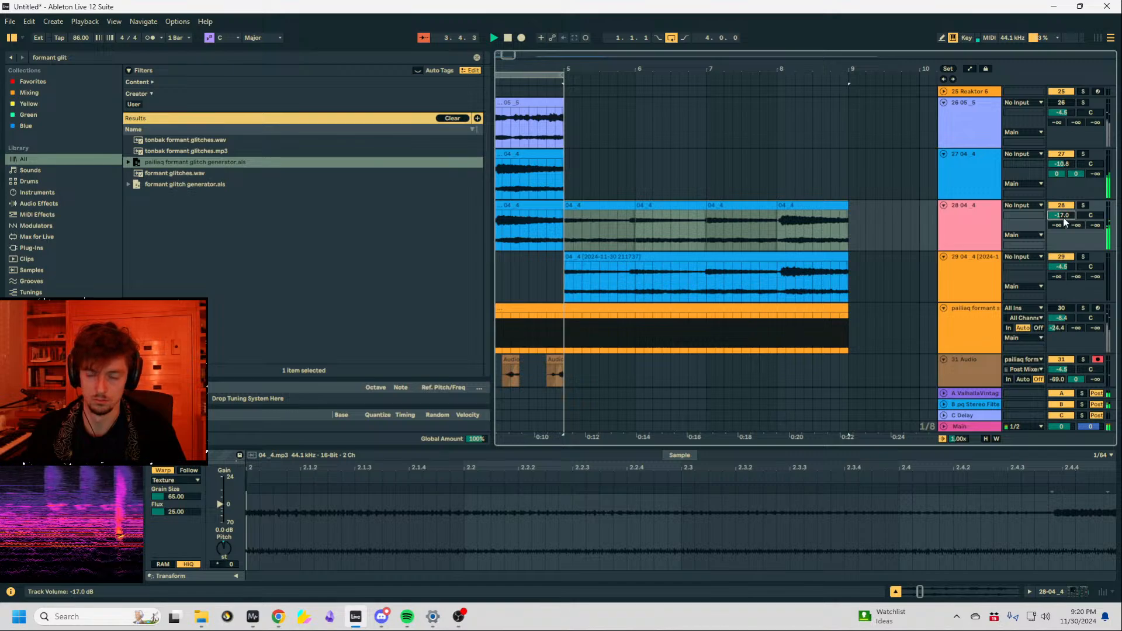
{"action": "left_click", "coordinate": [965, 207]}
Insert an audio track below track 27, paste the copied four bars of chops at bar 1 and solo it.
{"action": "left_click_drag", "start_coordinate": [582, 73], "coordinate": [740, 67]}
{"action": "left_click", "coordinate": [963, 171]}
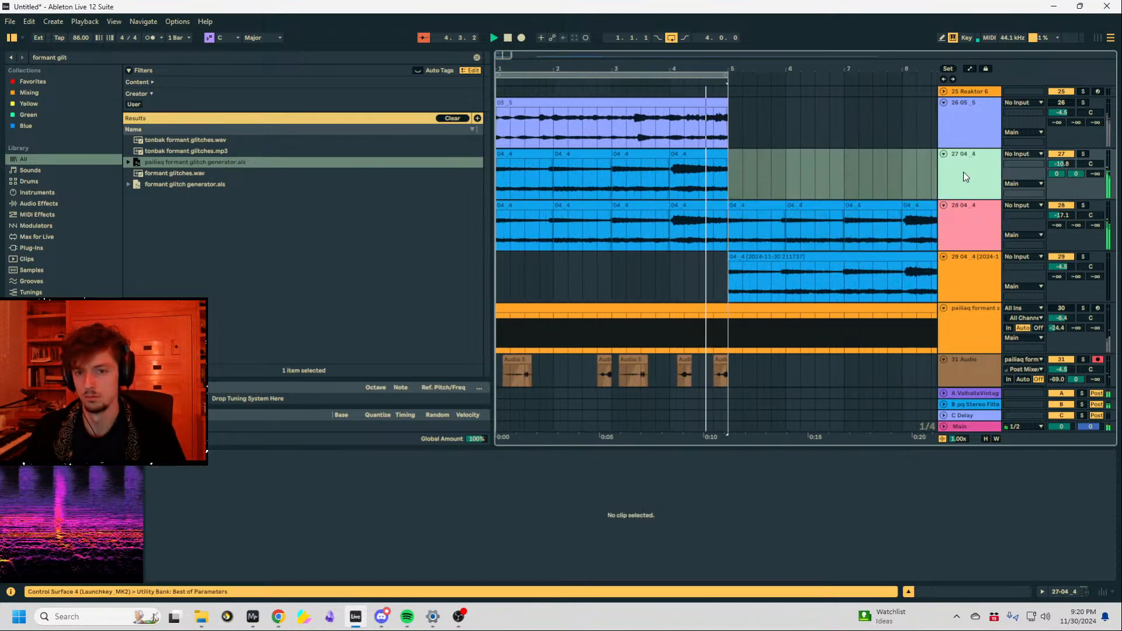
{"action": "key", "text": "ctrl+t"}
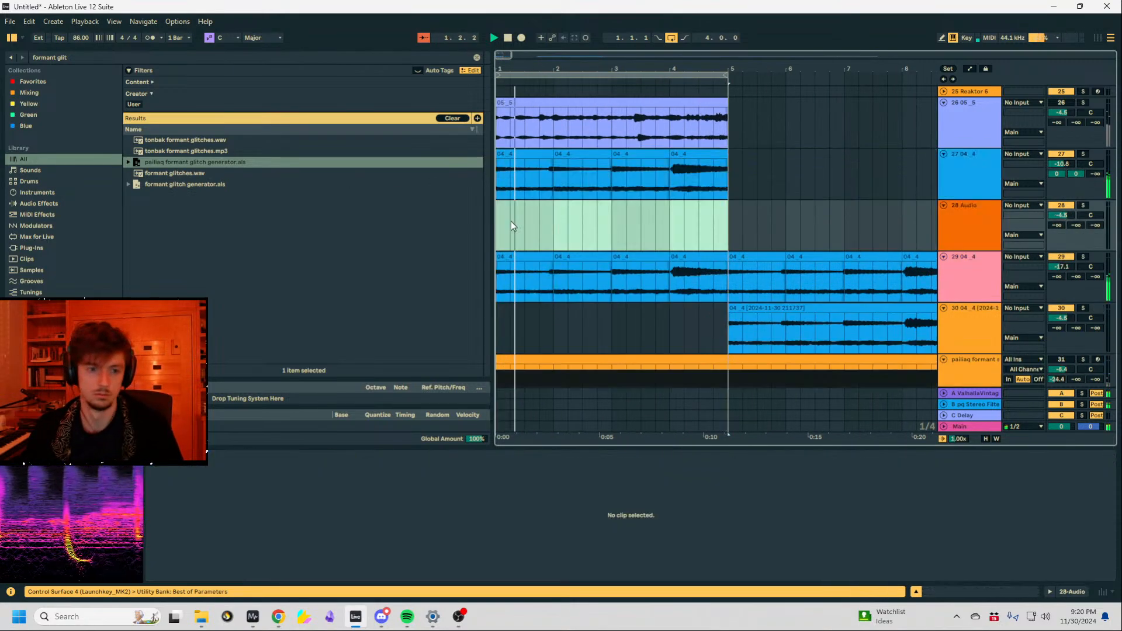
{"action": "key", "text": "ctrl+v"}
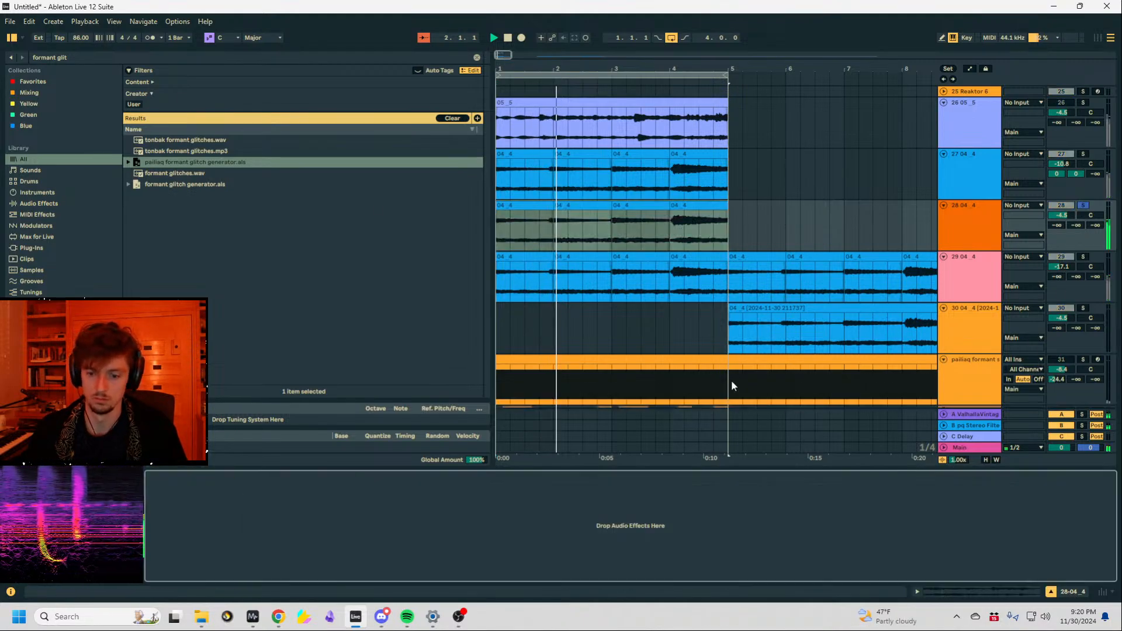
Search for "roar", add Roar to the new track 28 and set its stage 1 Amount to 40%.
{"action": "key", "text": "ctrl+f"}
{"action": "type", "text": "roar"}
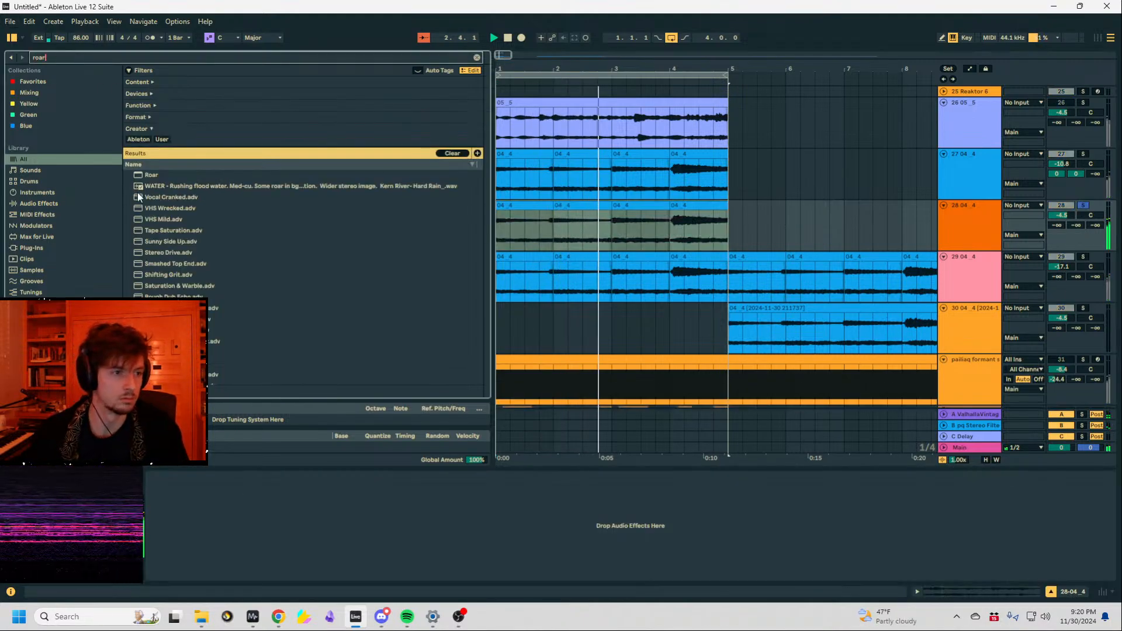
{"action": "left_click", "coordinate": [148, 176]}
{"action": "left_click_drag", "start_coordinate": [148, 175], "coordinate": [174, 539]}
{"action": "left_click_drag", "start_coordinate": [255, 503], "coordinate": [256, 456]}
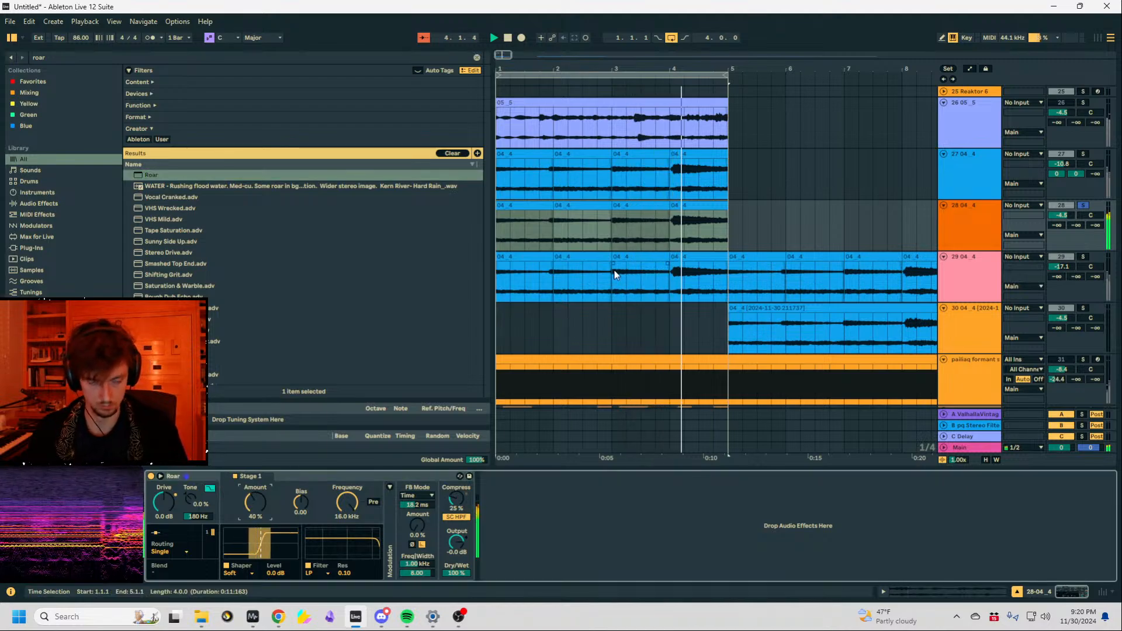
Search for "uti", add Utility after Roar on track 28 and set its Width to 0%.
{"action": "left_click", "coordinate": [694, 218]}
{"action": "left_click", "coordinate": [29, 57]}
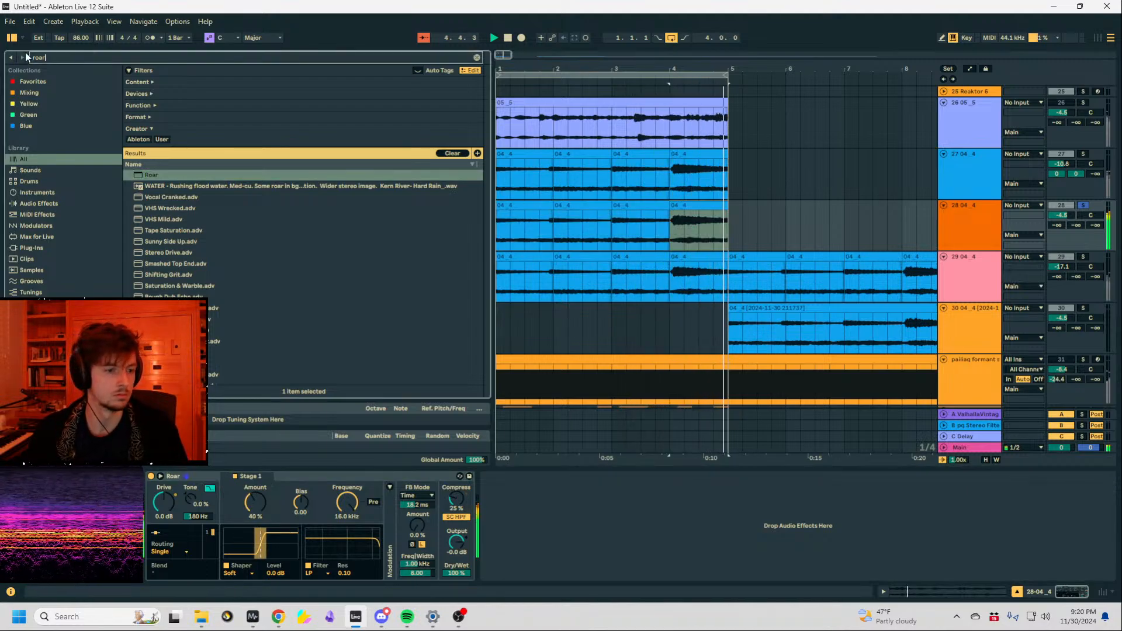
{"action": "type", "text": "uti"}
{"action": "left_click", "coordinate": [149, 186]}
{"action": "left_click_drag", "start_coordinate": [149, 187], "coordinate": [598, 515]}
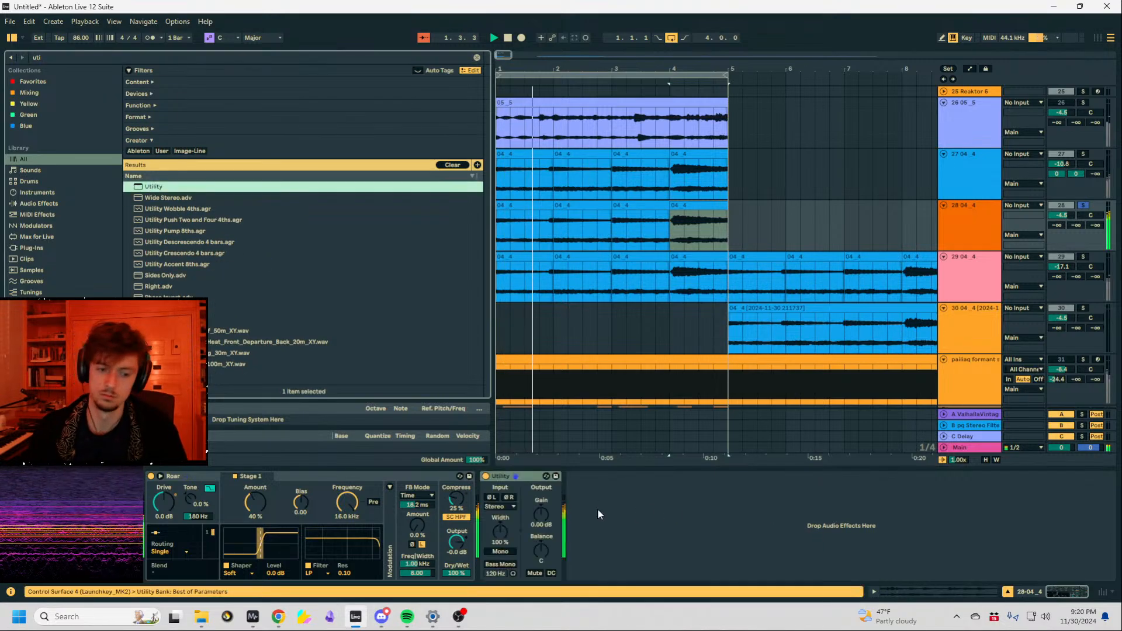
{"action": "left_click_drag", "start_coordinate": [499, 539], "coordinate": [499, 543]}
Set the gain of track 28's clip in bar 4 to -4.8 dB.
{"action": "left_click", "coordinate": [683, 205]}
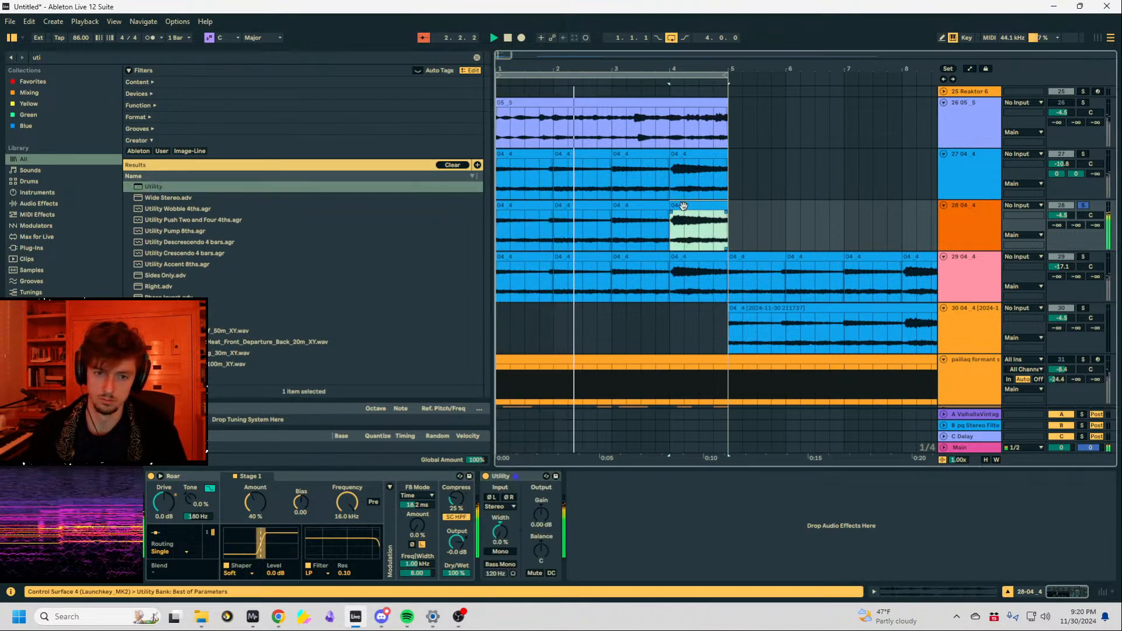
{"action": "left_click", "coordinate": [909, 594]}
{"action": "left_click", "coordinate": [251, 518]}
{"action": "left_click_drag", "start_coordinate": [220, 518], "coordinate": [220, 521]}
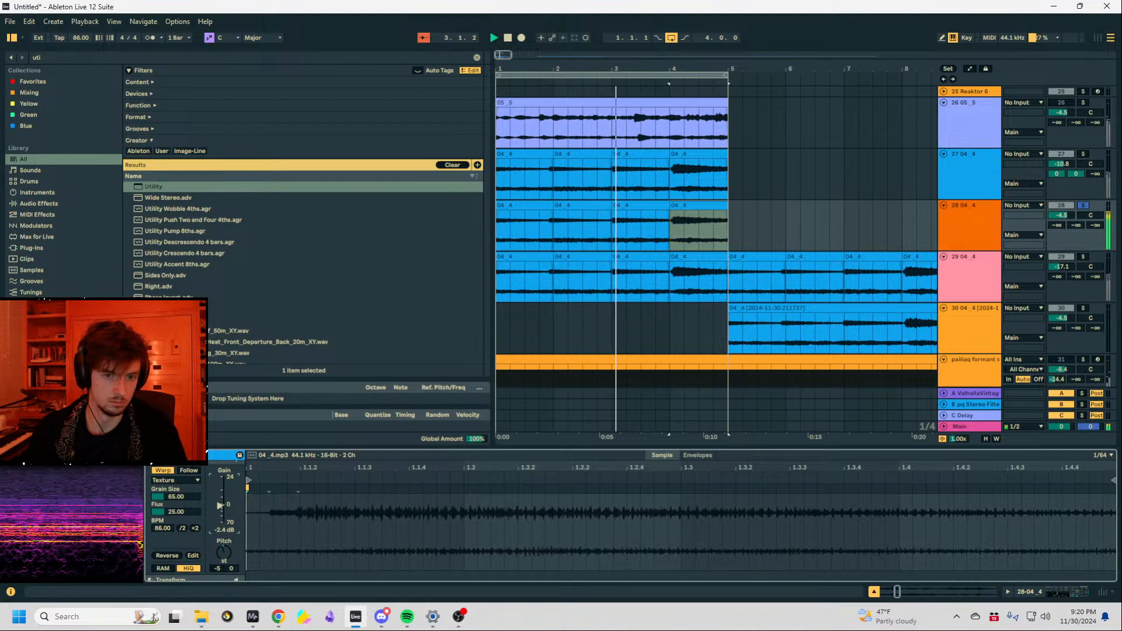
Search for "wider", add the Wider plug-in after Utility on track 28 and set its amount to 36%.
{"action": "left_click", "coordinate": [961, 228]}
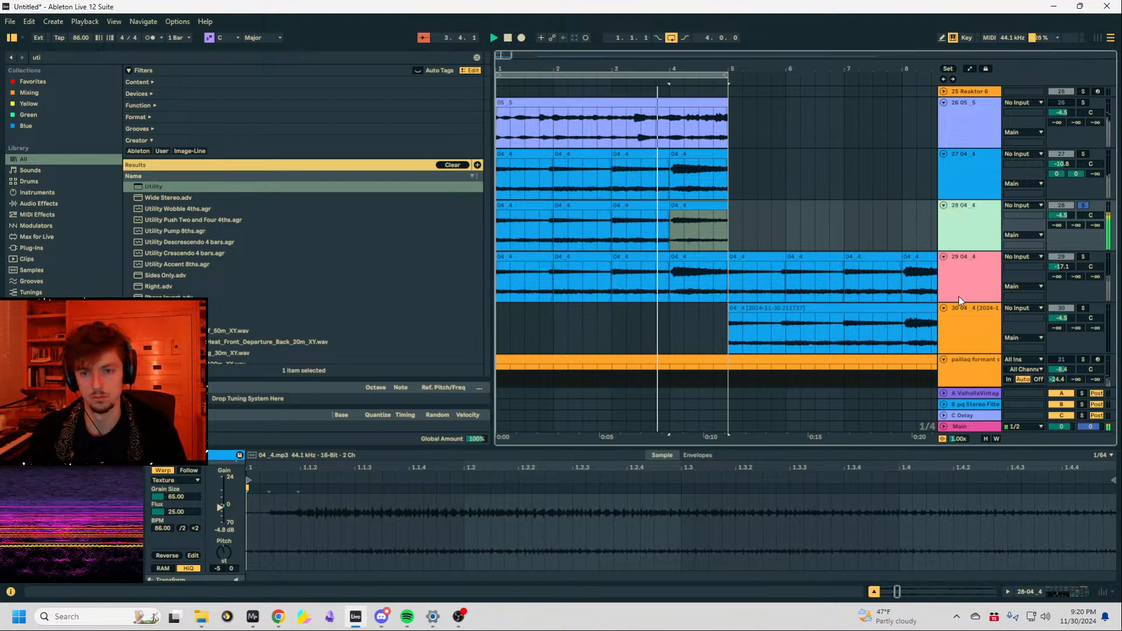
{"action": "left_click", "coordinate": [1057, 593]}
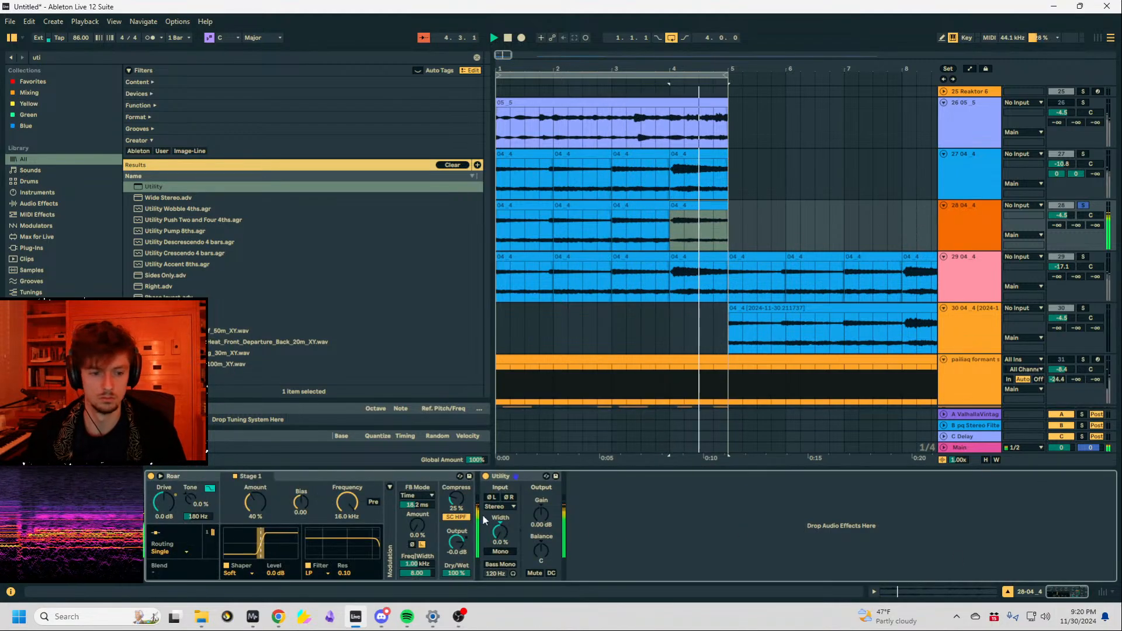
{"action": "key", "text": "ctrl+f"}
{"action": "type", "text": "wider"}
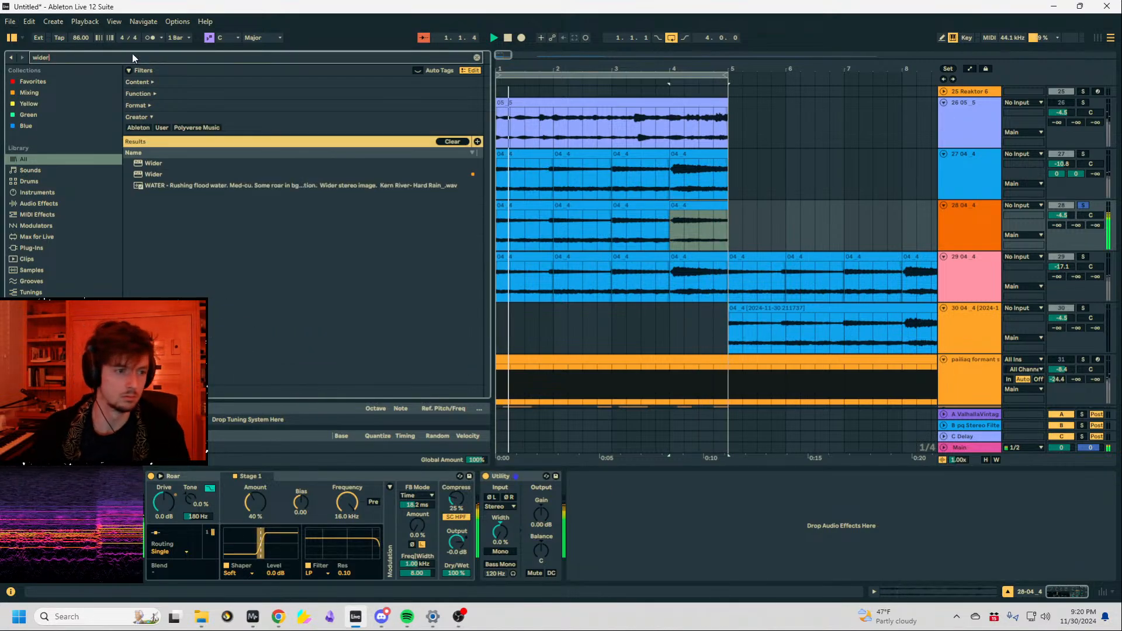
{"action": "double_click", "coordinate": [153, 173]}
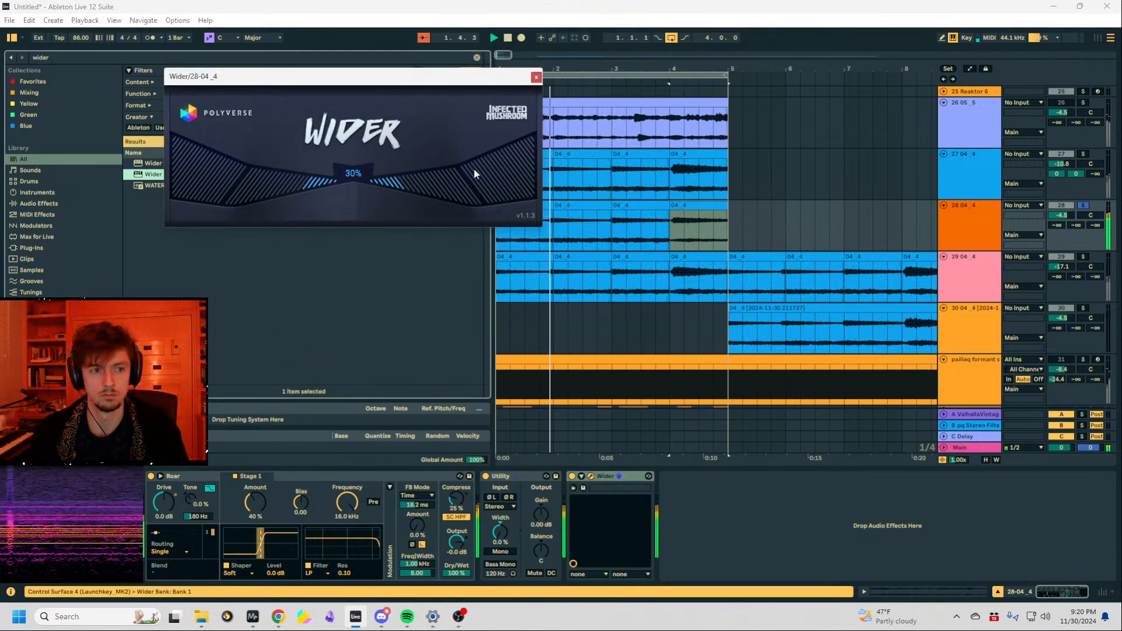
Add the "A Bit Warmer" preset to the end of track 28's device chain with its Dry/Wet at 45%.
{"action": "key", "text": "ctrl+f"}
{"action": "type", "text": "a bit warmer"}
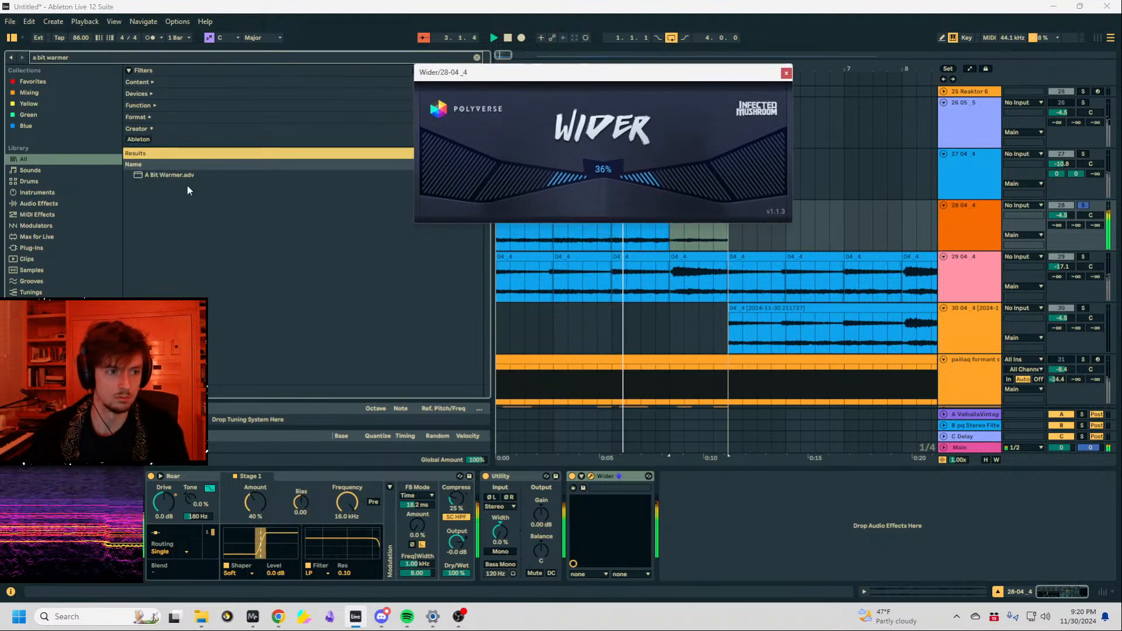
{"action": "double_click", "coordinate": [187, 176]}
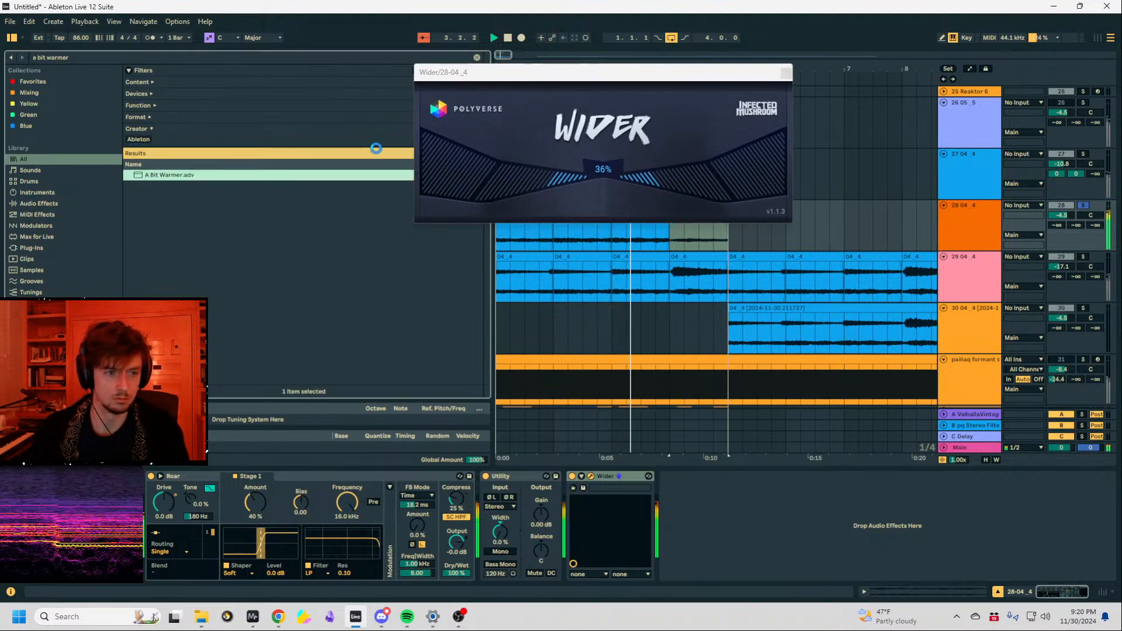
{"action": "left_click_drag", "start_coordinate": [765, 565], "coordinate": [765, 576]}
Copy the Dynamic Tube from track 29 to the end of track 28's device chain.
{"action": "left_click", "coordinate": [643, 275]}
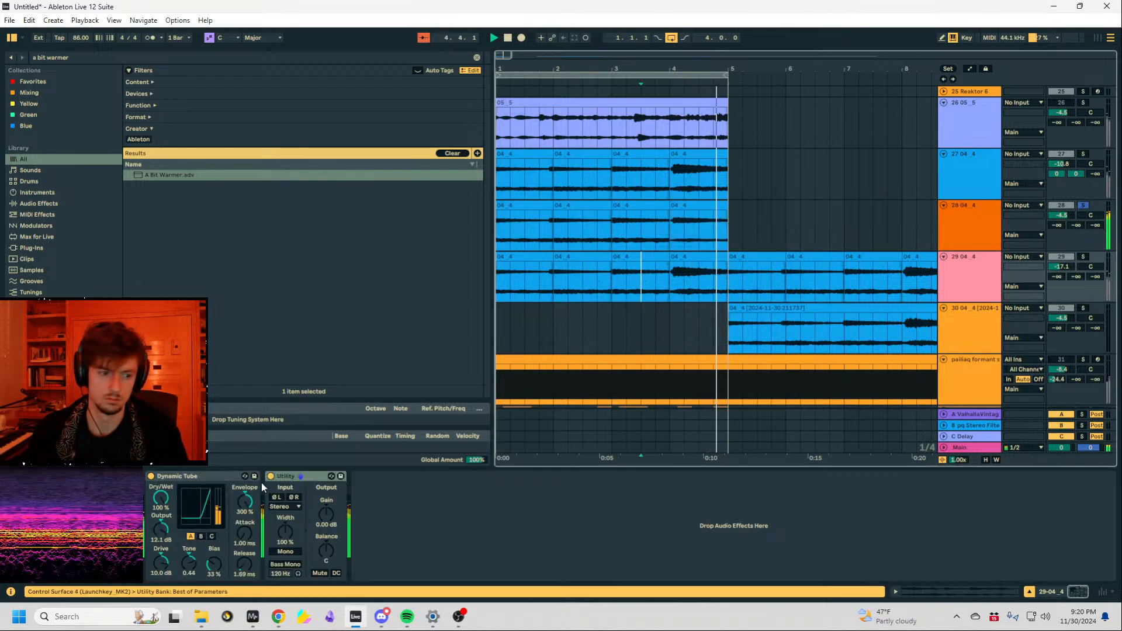
{"action": "left_click", "coordinate": [713, 233]}
{"action": "left_click", "coordinate": [1007, 506]}
{"action": "key", "text": "ctrl+v"}
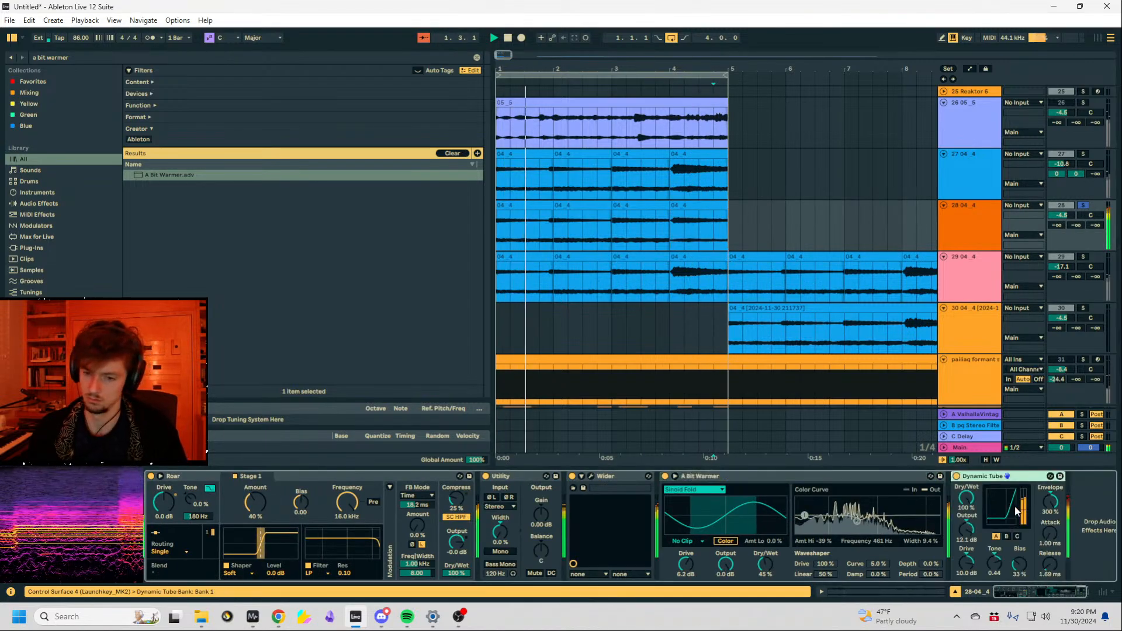
Set track 28's Dynamic Tube to Envelope 29%, Drive 0 dB, Output 0.95 dB, Tone -0.14 and Bias 17%.
{"action": "left_click_drag", "start_coordinate": [1052, 505], "coordinate": [1051, 511]}
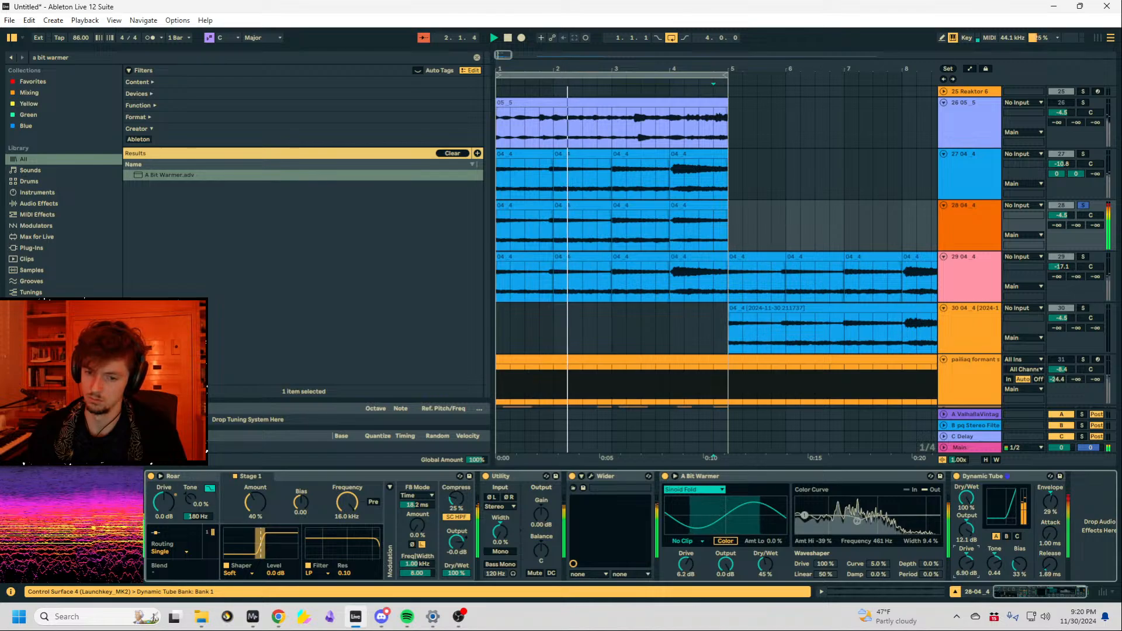
{"action": "double_click", "coordinate": [966, 564]}
{"action": "left_click_drag", "start_coordinate": [966, 530], "coordinate": [1019, 573]}
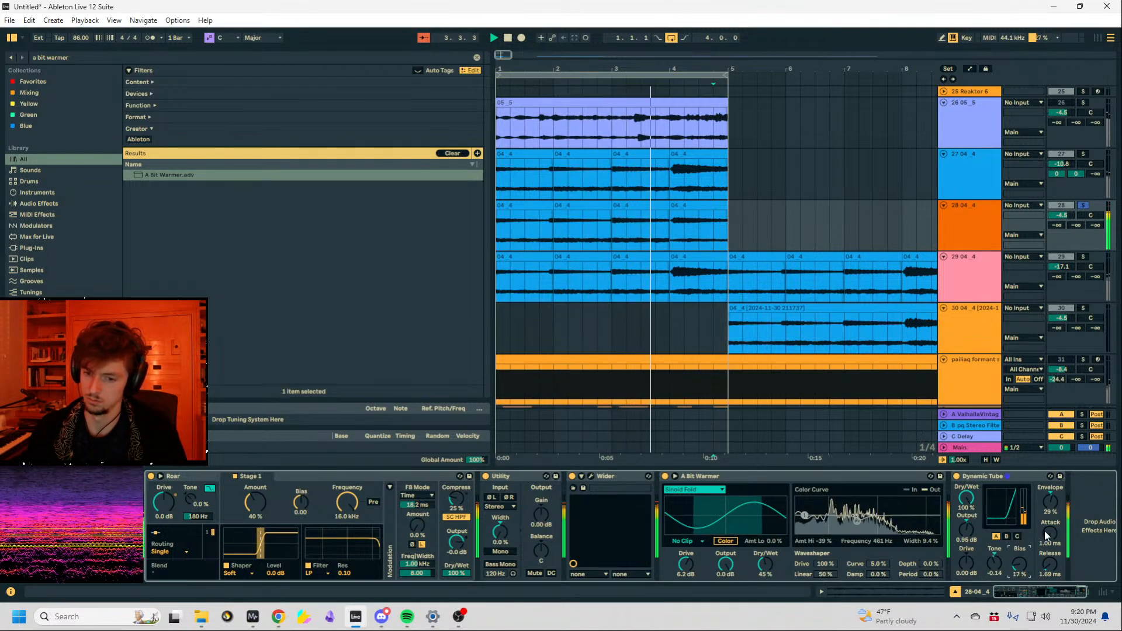
Set the Dynamic Tube's Attack to 21.0 ms, Release to about 92 ms and Dry/Wet to 34.9%.
{"action": "left_click_drag", "start_coordinate": [1050, 533], "coordinate": [1050, 514]}
{"action": "left_click_drag", "start_coordinate": [1050, 565], "coordinate": [1051, 543]}
{"action": "left_click_drag", "start_coordinate": [965, 501], "coordinate": [965, 540]}
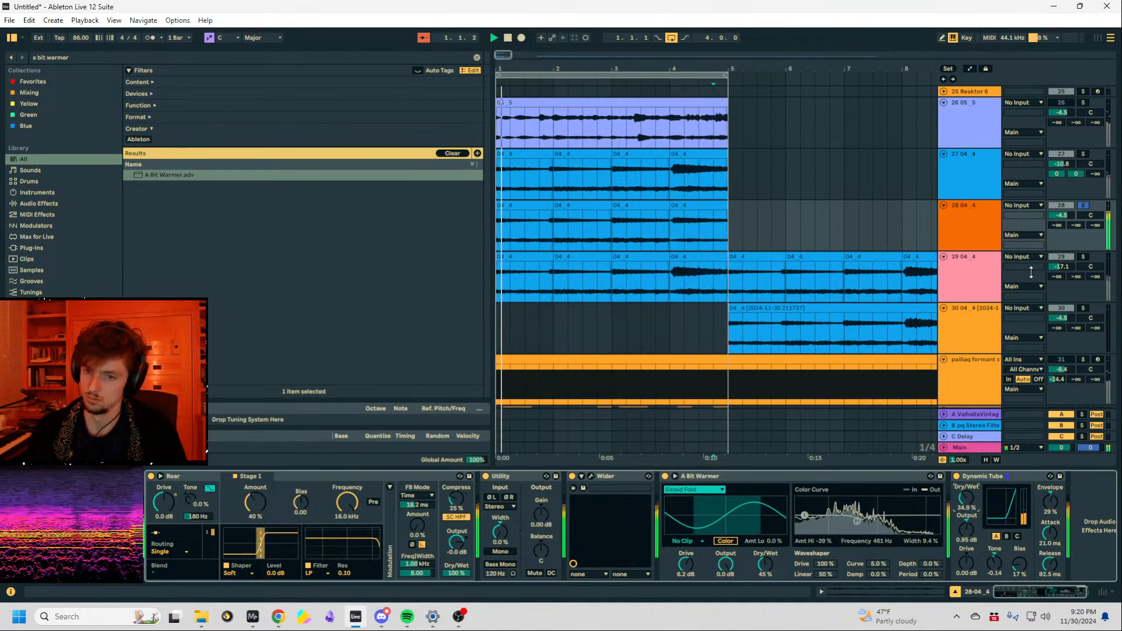
Unsolo track 28 with its volume at -14.8 dB and select its clips across bars 1 to 4.
{"action": "left_click", "coordinate": [1083, 206]}
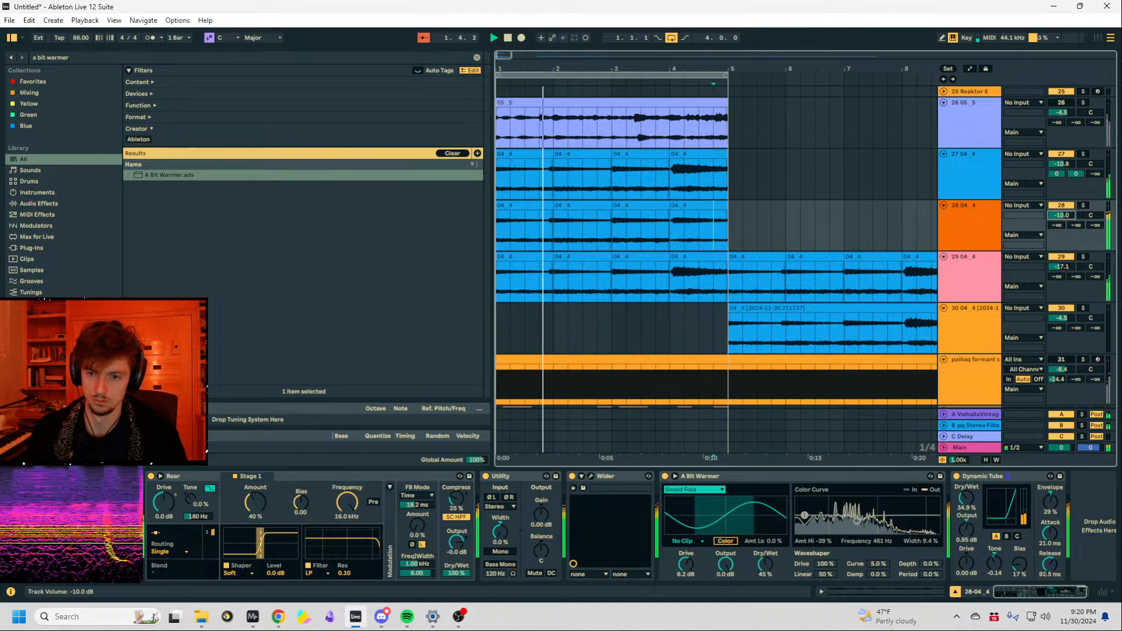
{"action": "left_click_drag", "start_coordinate": [731, 229], "coordinate": [525, 227]}
{"action": "left_click_drag", "start_coordinate": [435, 225], "coordinate": [433, 225]}
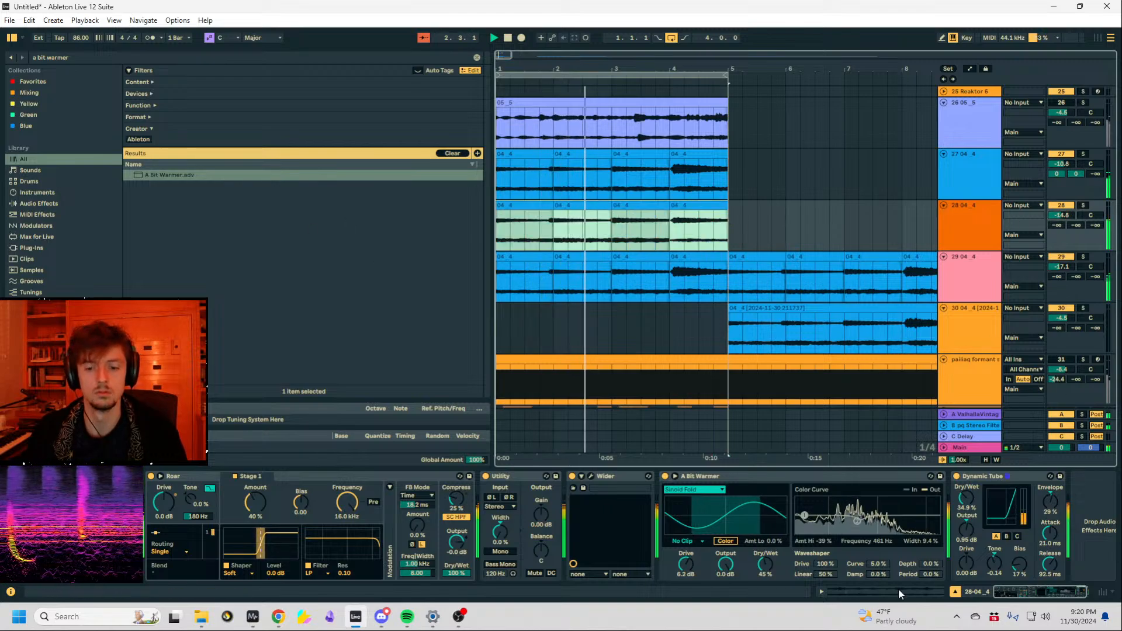
Add the "pq Stereo Filter + Swap Delay" rack to the end of track 28's chain, set its Swap Delay to 0 and fold it.
{"action": "key", "text": "ctrl+f"}
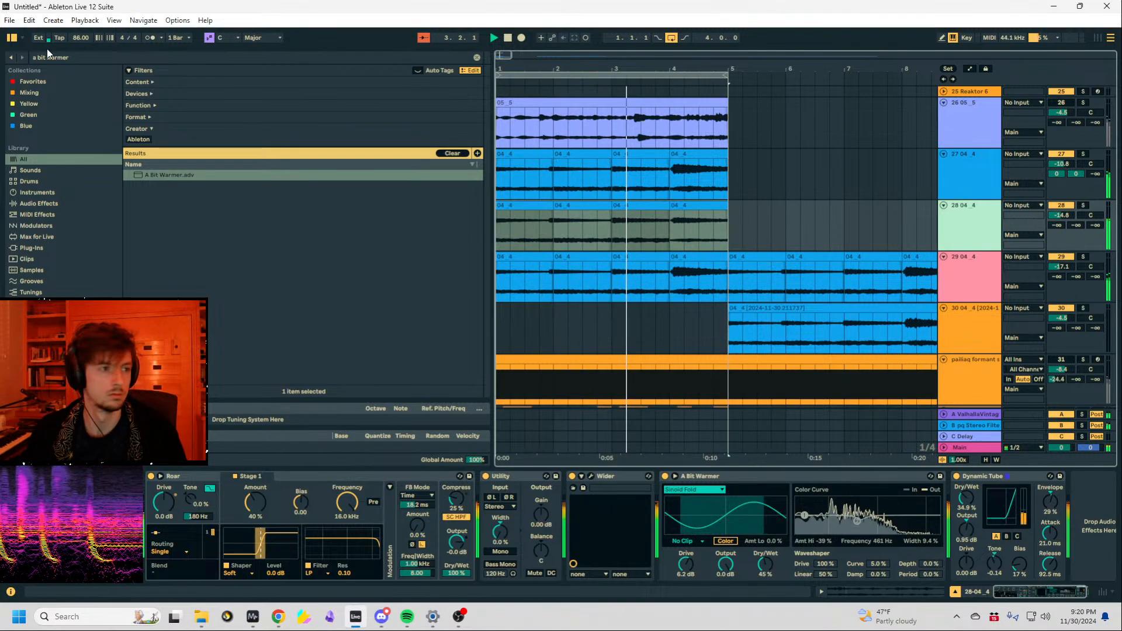
{"action": "type", "text": "stereo swap"}
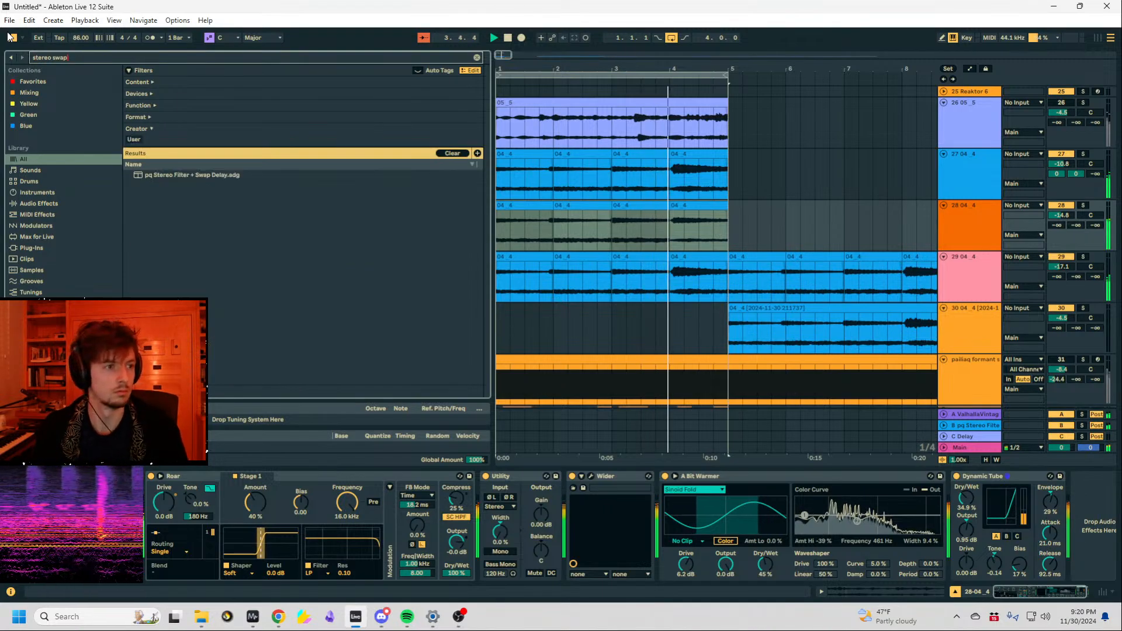
{"action": "left_click", "coordinate": [182, 176]}
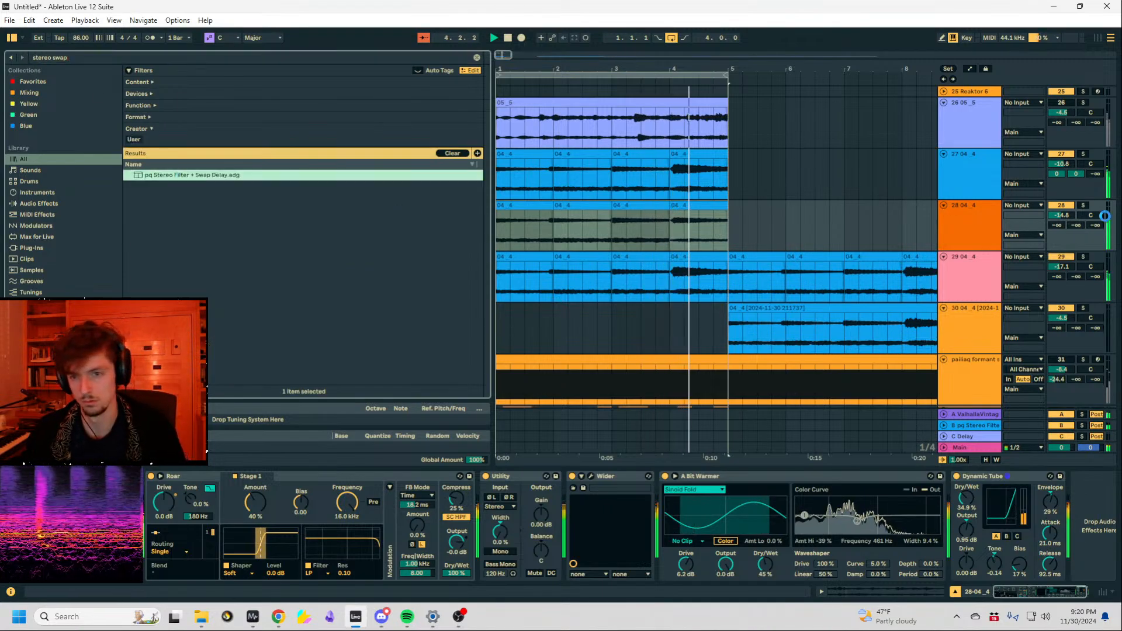
{"action": "key", "text": "Return"}
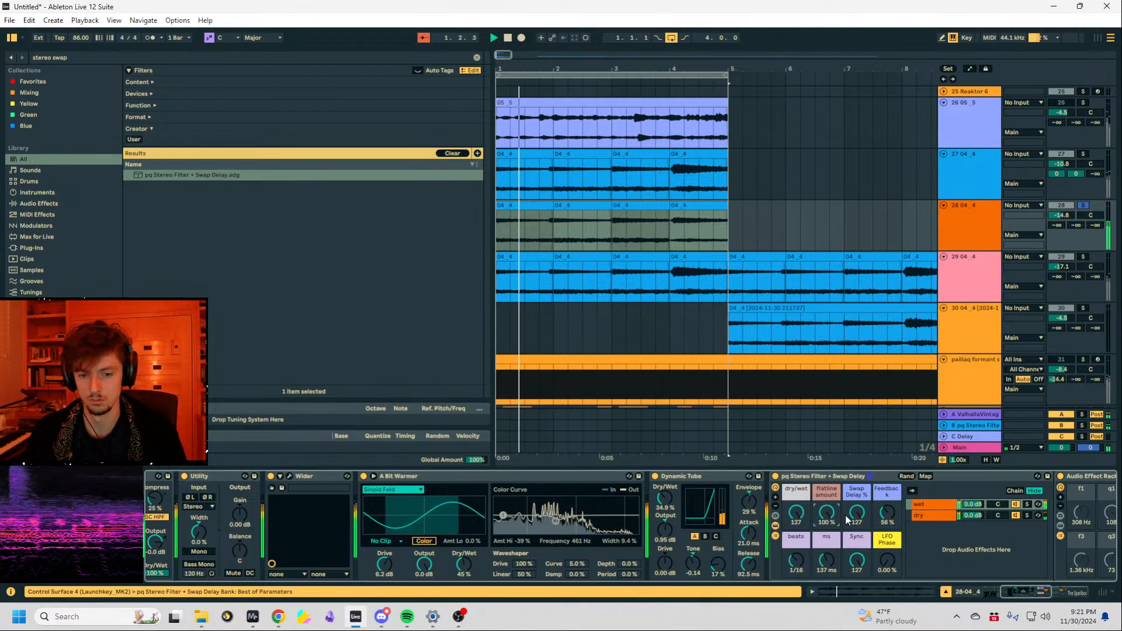
{"action": "left_click_drag", "start_coordinate": [855, 515], "coordinate": [855, 591]}
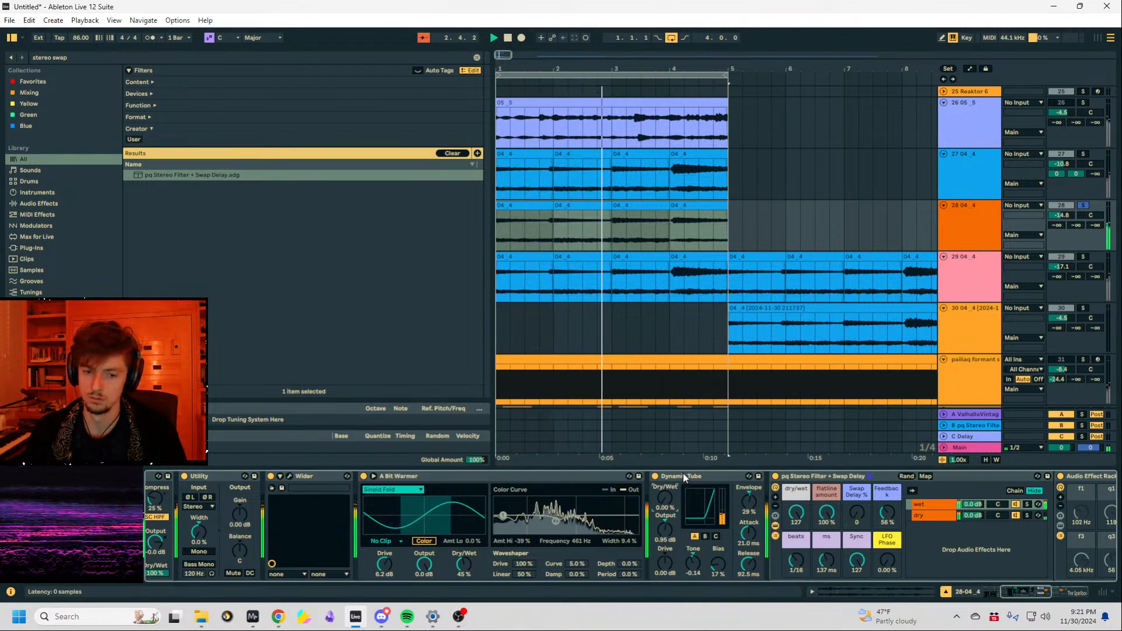
{"action": "double_click", "coordinate": [798, 477]}
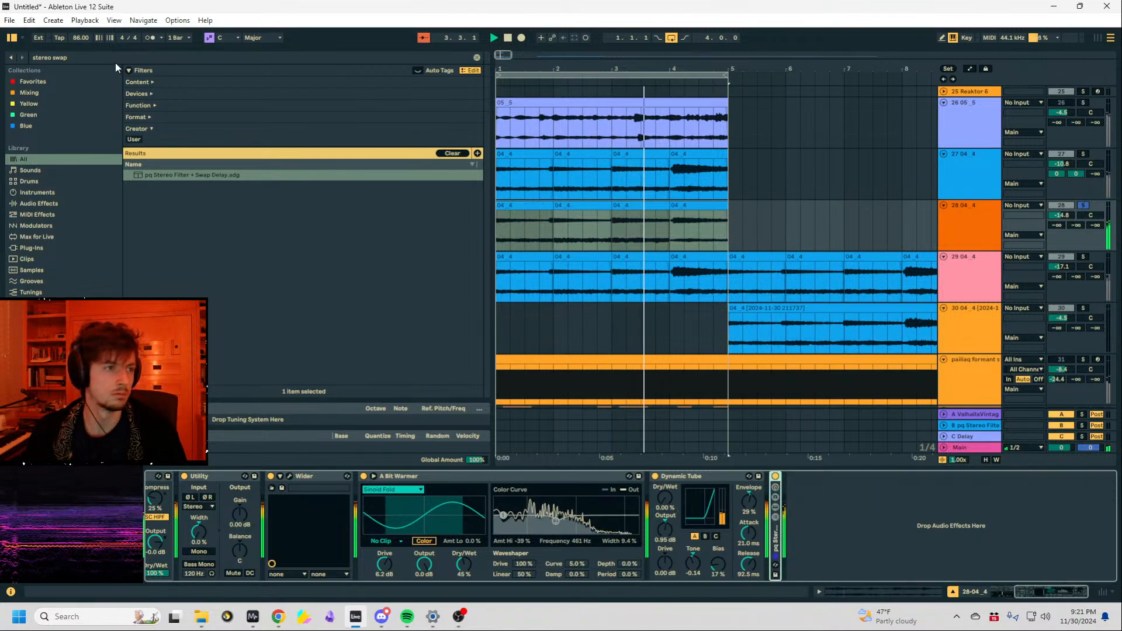
Add an EQ Eight to track 28 with a band 1 low cut at 108 Hz, placed directly before the Dynamic Tube.
{"action": "key", "text": "ctrl+f"}
{"action": "type", "text": "eq 8"}
{"action": "left_click", "coordinate": [151, 174]}
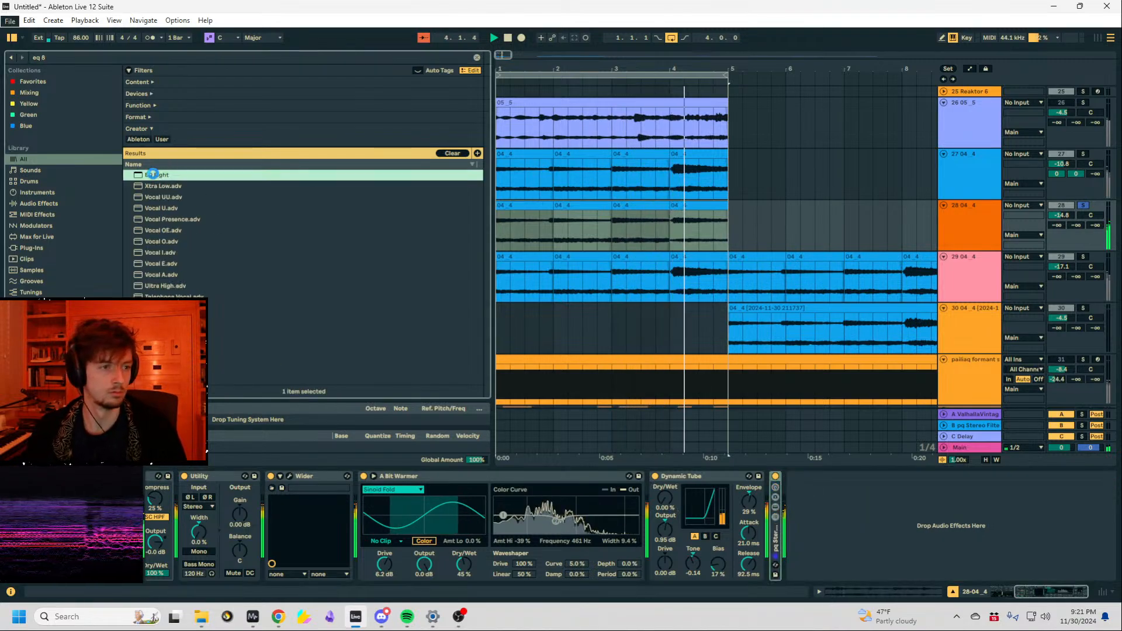
{"action": "double_click", "coordinate": [152, 174]}
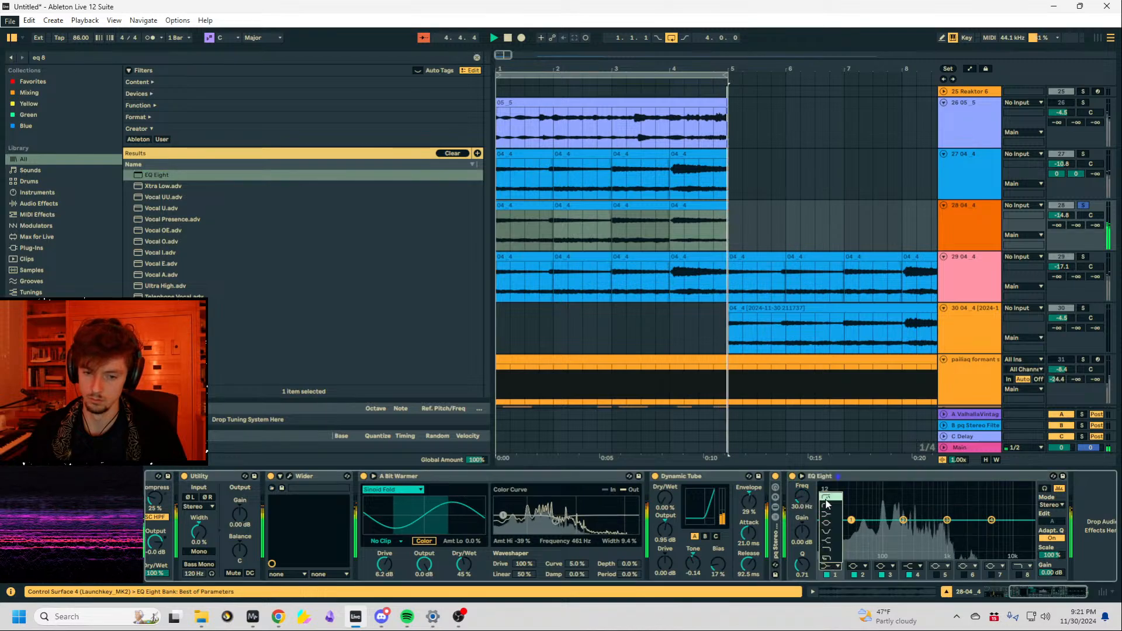
{"action": "left_click", "coordinate": [826, 499]}
{"action": "left_click_drag", "start_coordinate": [828, 477], "coordinate": [668, 485]}
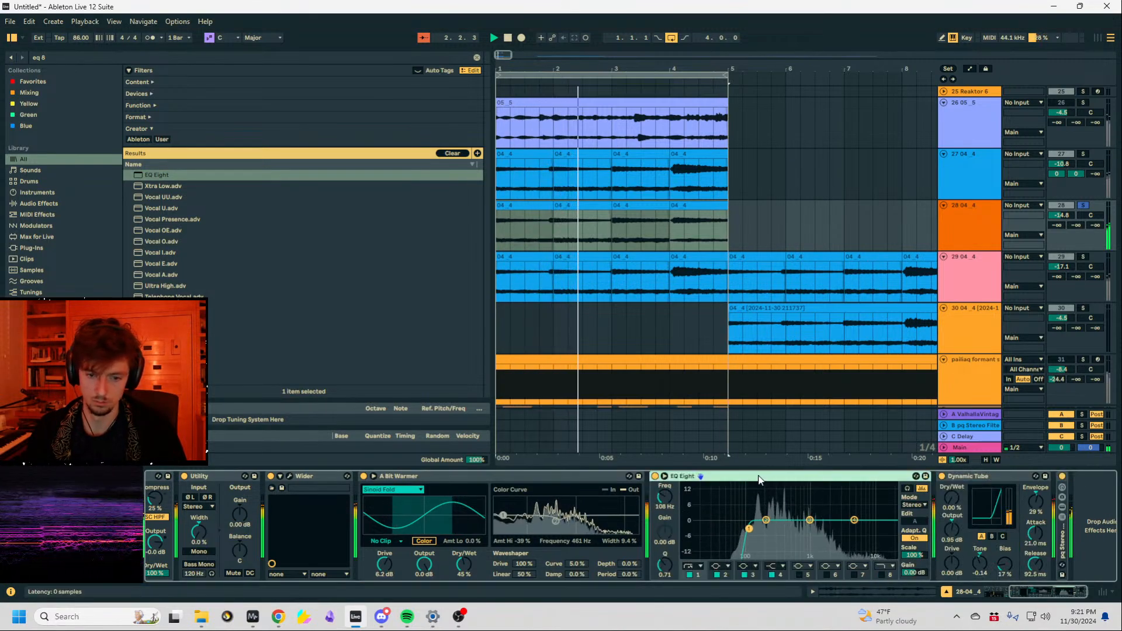
Copy the EQ Eight to the end of track 28's chain and raise the copy's band 4 by 6.32 dB at 726 Hz.
{"action": "key", "text": "ctrl+c"}
{"action": "left_click", "coordinate": [1082, 514]}
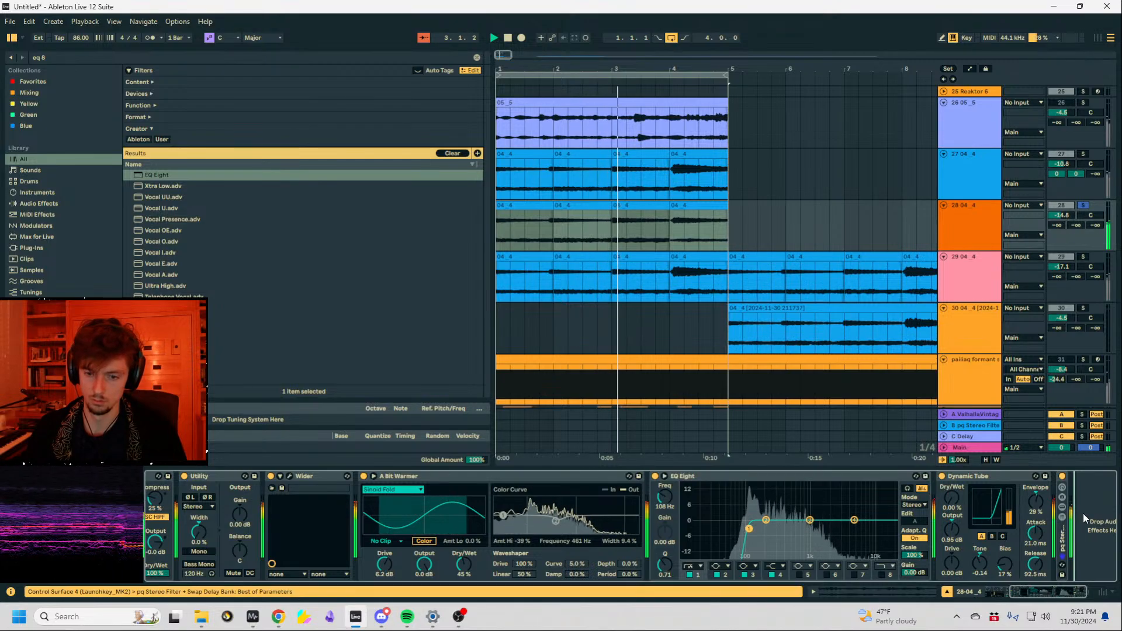
{"action": "key", "text": "ctrl+v"}
{"action": "left_click_drag", "start_coordinate": [1035, 520], "coordinate": [981, 505]}
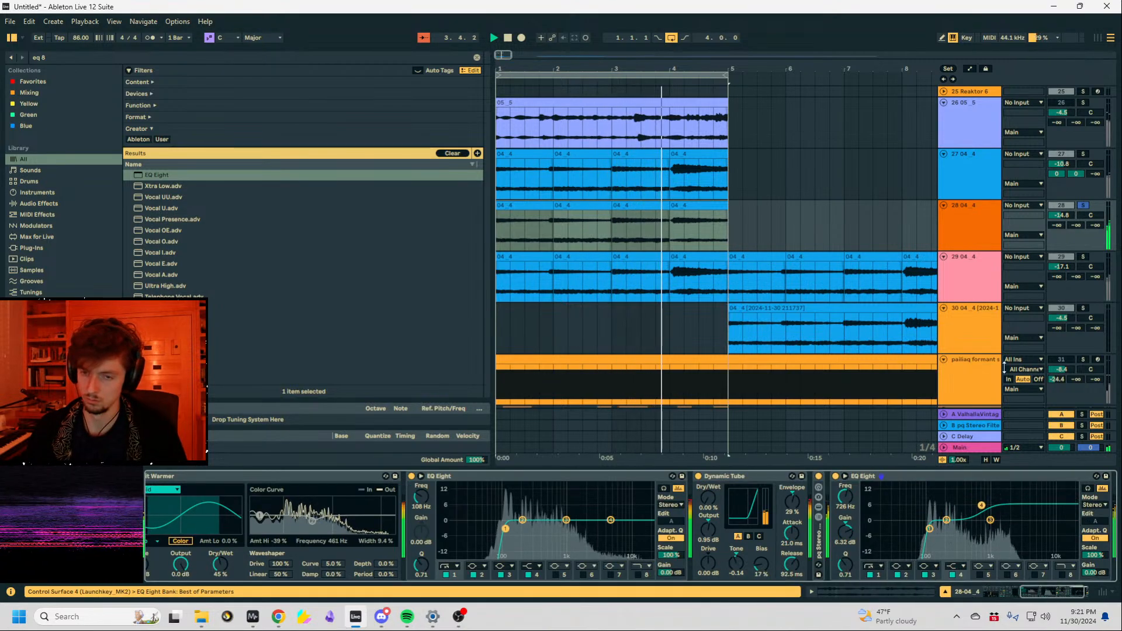
Set track 28's volume to -7.9 dB and unsolo the track.
{"action": "left_click_drag", "start_coordinate": [1060, 216], "coordinate": [1060, 207]}
{"action": "left_click", "coordinate": [1084, 205]}
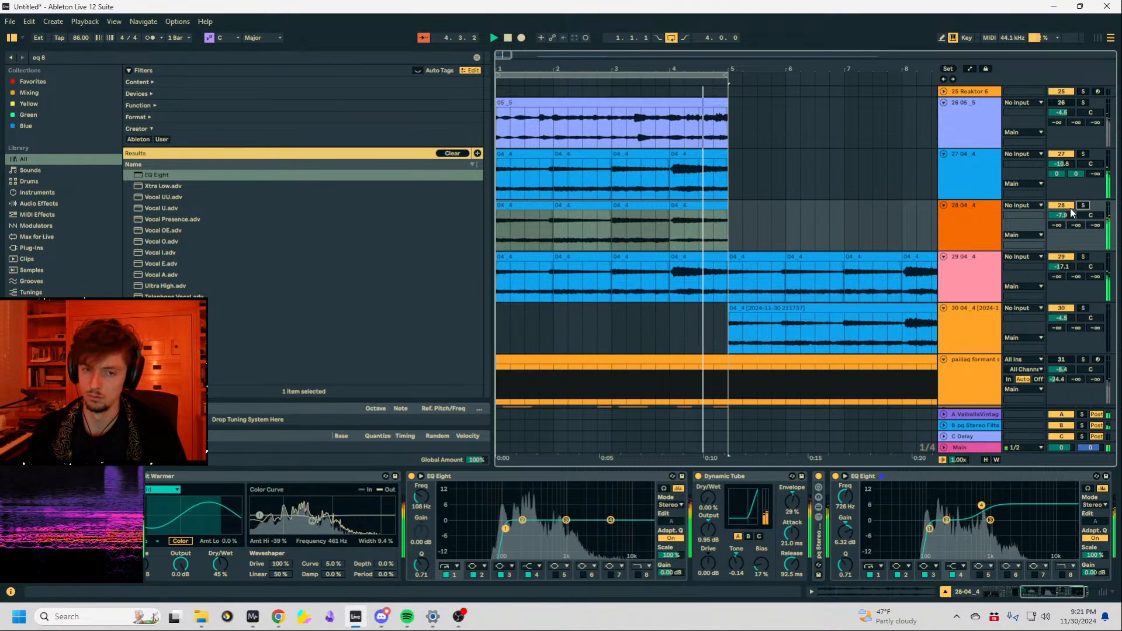
{"action": "left_click", "coordinate": [985, 239]}
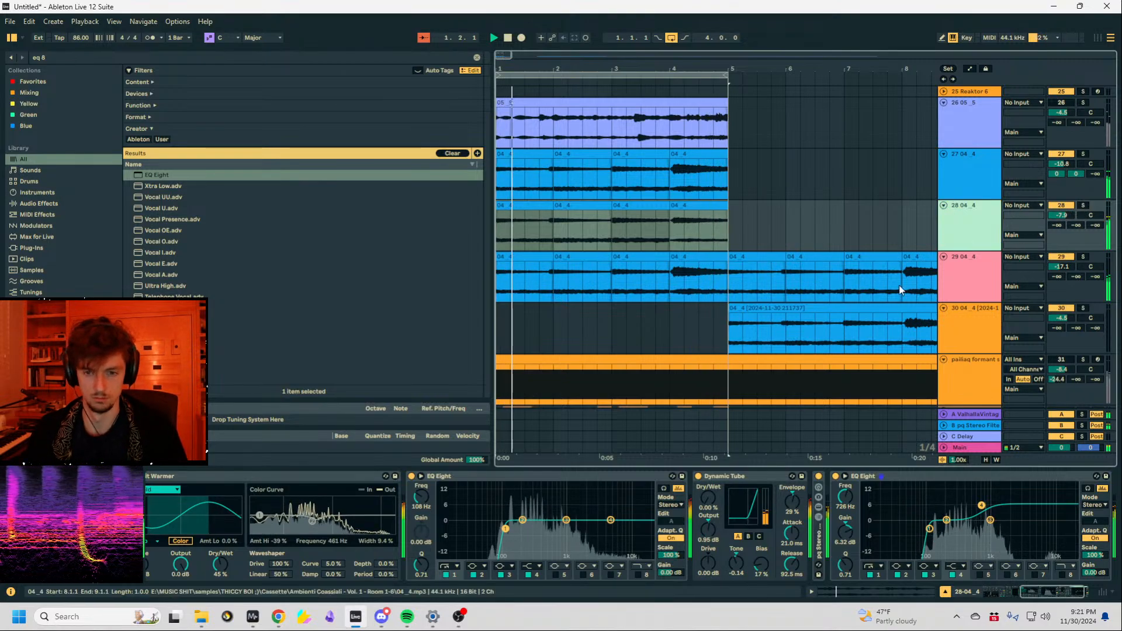
Unfold the PERCS group and duplicate bars 1 and 2 of track 12 into bars 3 and 4.
{"action": "scroll", "coordinate": [749, 258], "scroll_direction": "down", "scroll_amount": 1}
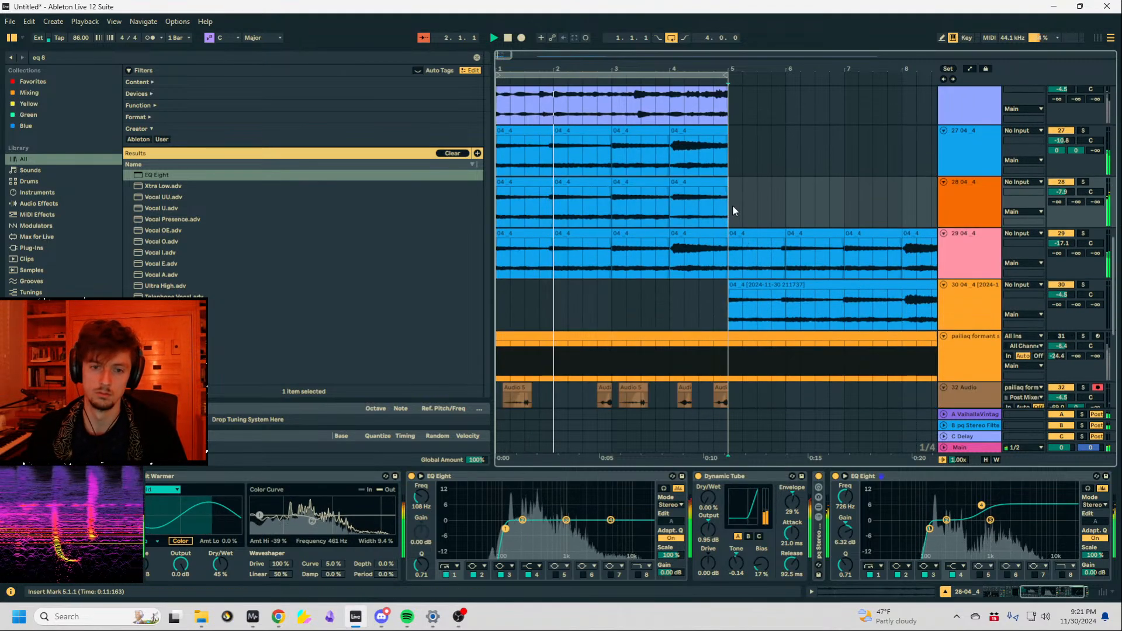
{"action": "scroll", "coordinate": [732, 205], "scroll_direction": "up", "scroll_amount": 4}
{"action": "scroll", "coordinate": [921, 244], "scroll_direction": "up", "scroll_amount": 3}
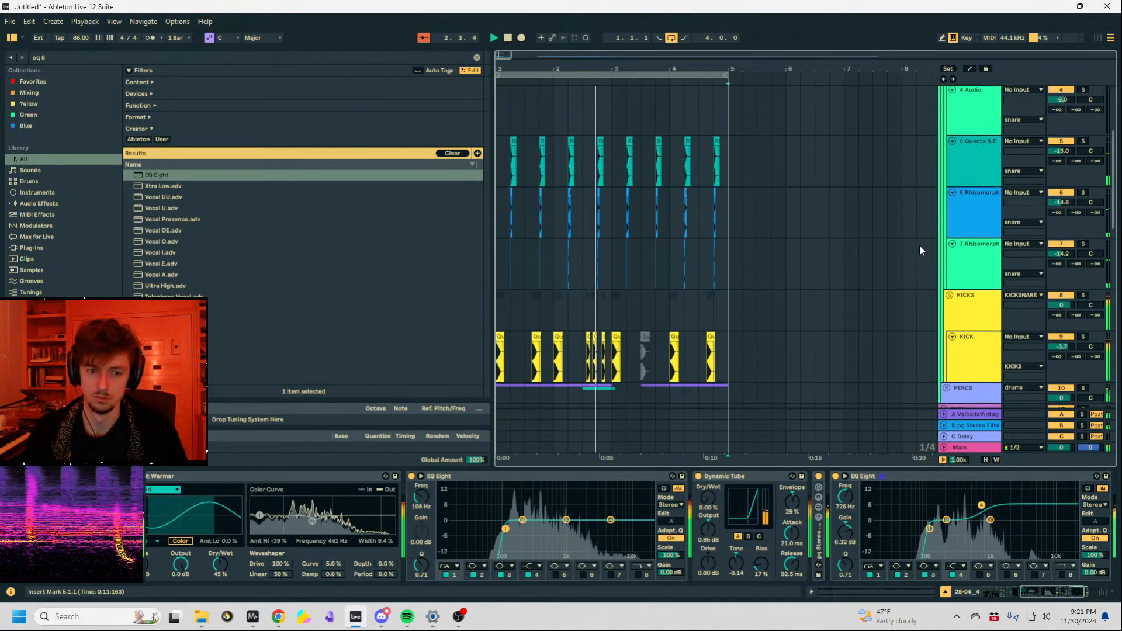
{"action": "left_click", "coordinate": [958, 299]}
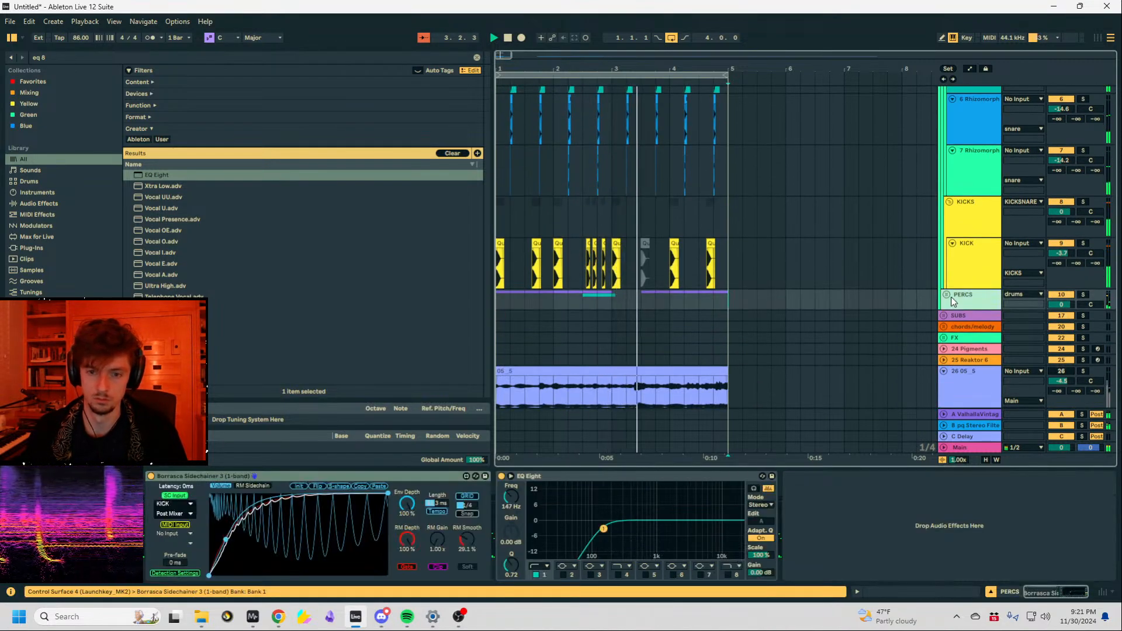
{"action": "left_click", "coordinate": [947, 296]}
{"action": "scroll", "coordinate": [760, 299], "scroll_direction": "down", "scroll_amount": 2}
{"action": "left_click_drag", "start_coordinate": [614, 296], "coordinate": [357, 289]}
{"action": "key", "text": "ctrl+d"}
Open the bar 1 clip of Addictive Drums track 11 for note editing and stop playback.
{"action": "left_click", "coordinate": [655, 255]}
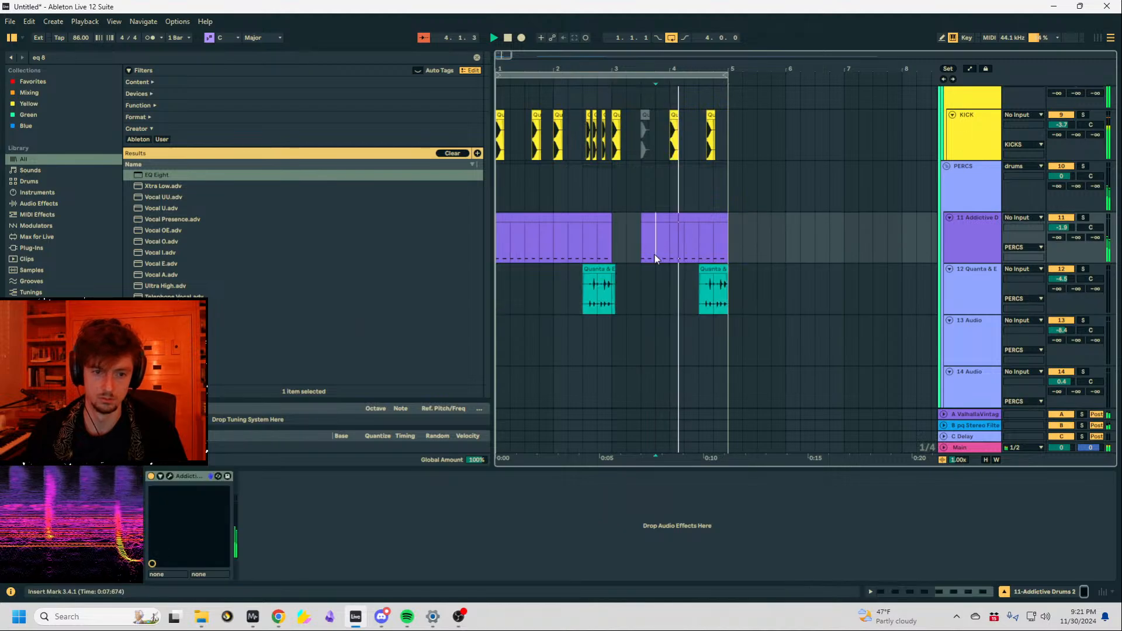
{"action": "left_click_drag", "start_coordinate": [732, 253], "coordinate": [496, 252]}
{"action": "left_click", "coordinate": [545, 218]}
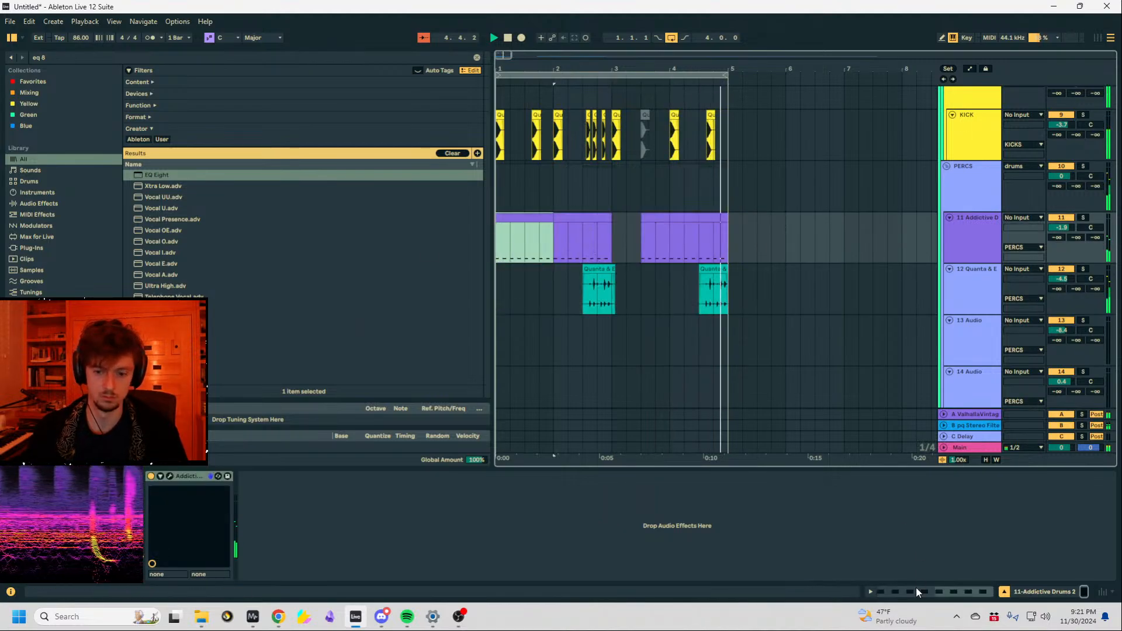
{"action": "left_click", "coordinate": [917, 592]}
{"action": "key", "text": "space"}
{"action": "left_click_drag", "start_coordinate": [375, 446], "coordinate": [371, 75]}
Try low drum notes around F#1 in the clip and draw a G1 note at 1.2.1.
{"action": "key", "text": "b"}
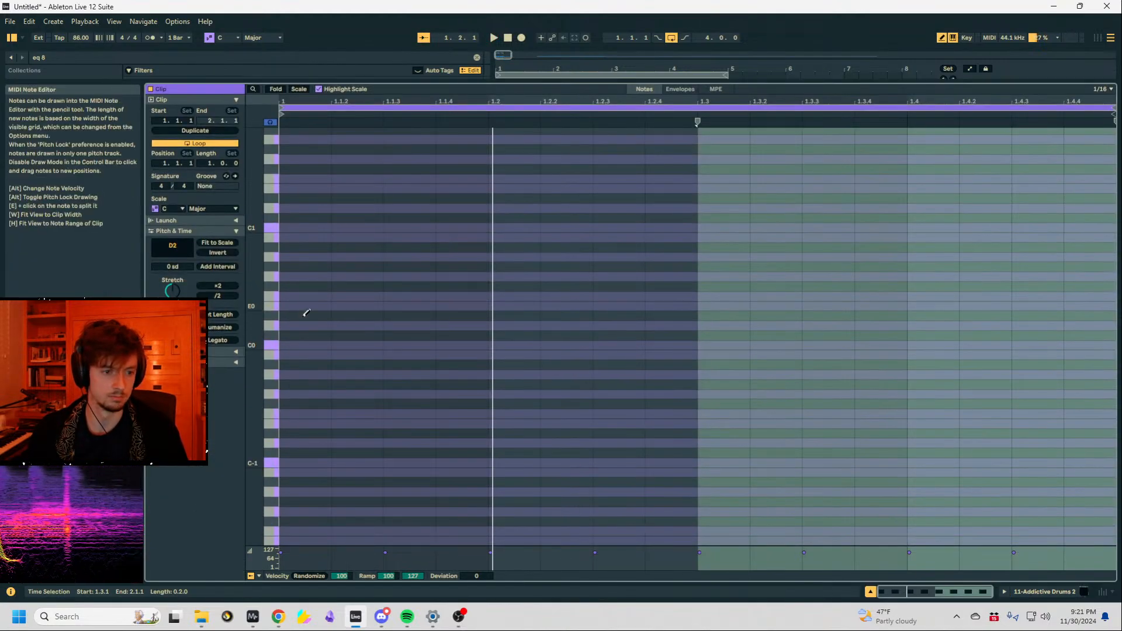
{"action": "left_click_drag", "start_coordinate": [303, 324], "coordinate": [329, 95]}
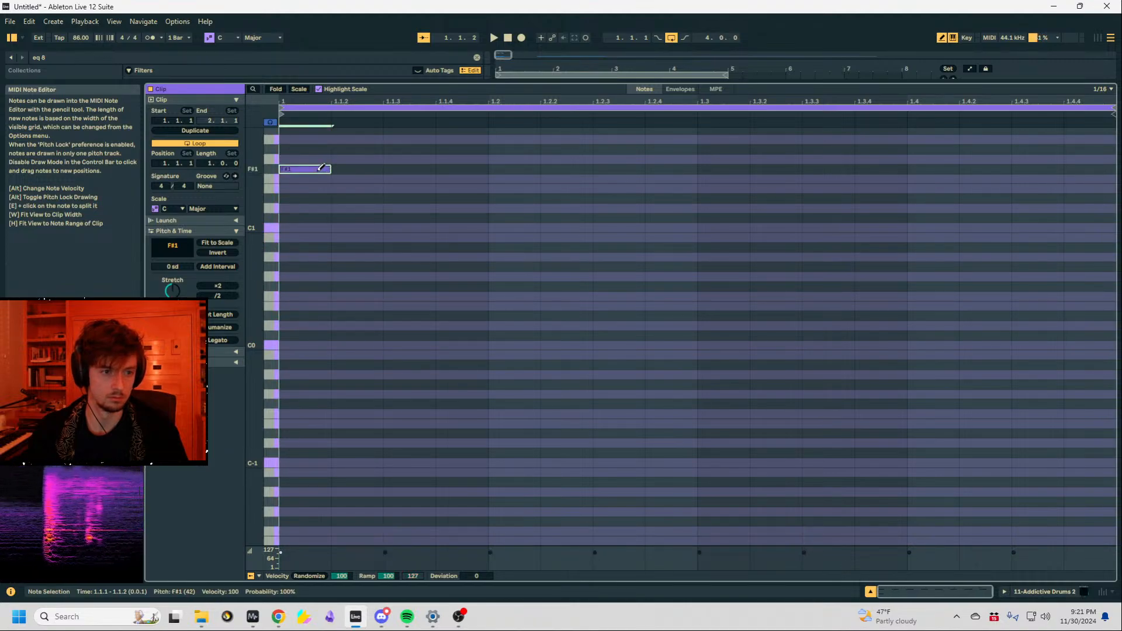
{"action": "scroll", "coordinate": [313, 181], "scroll_direction": "up", "scroll_amount": 3}
{"action": "left_click_drag", "start_coordinate": [320, 231], "coordinate": [501, 230]}
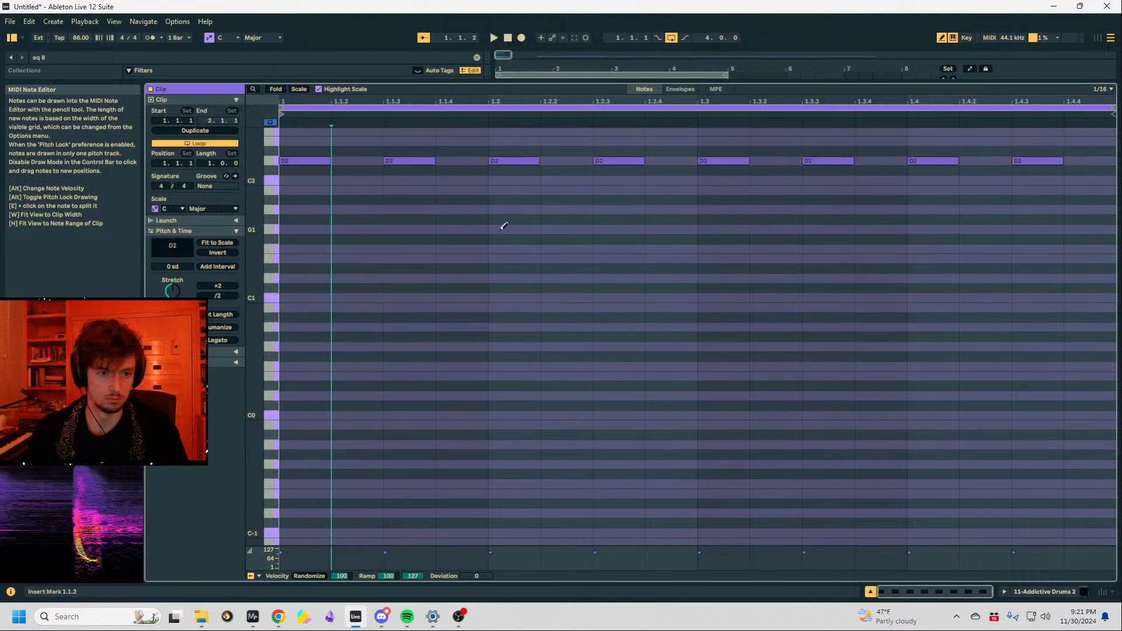
{"action": "key", "text": "space"}
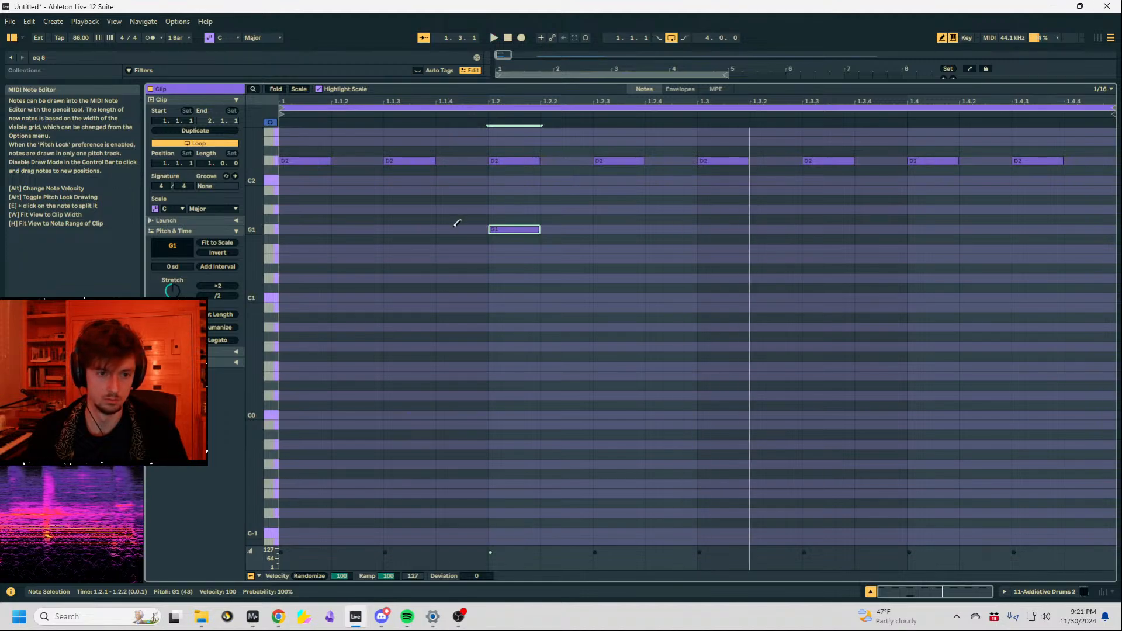
Draw a G#1 note at 1.1.1 and a C2 note at 1.1.3 in the drum clip.
{"action": "left_click", "coordinate": [406, 219]}
{"action": "key", "text": "space"}
{"action": "left_click", "coordinate": [366, 218]}
{"action": "key", "text": "space"}
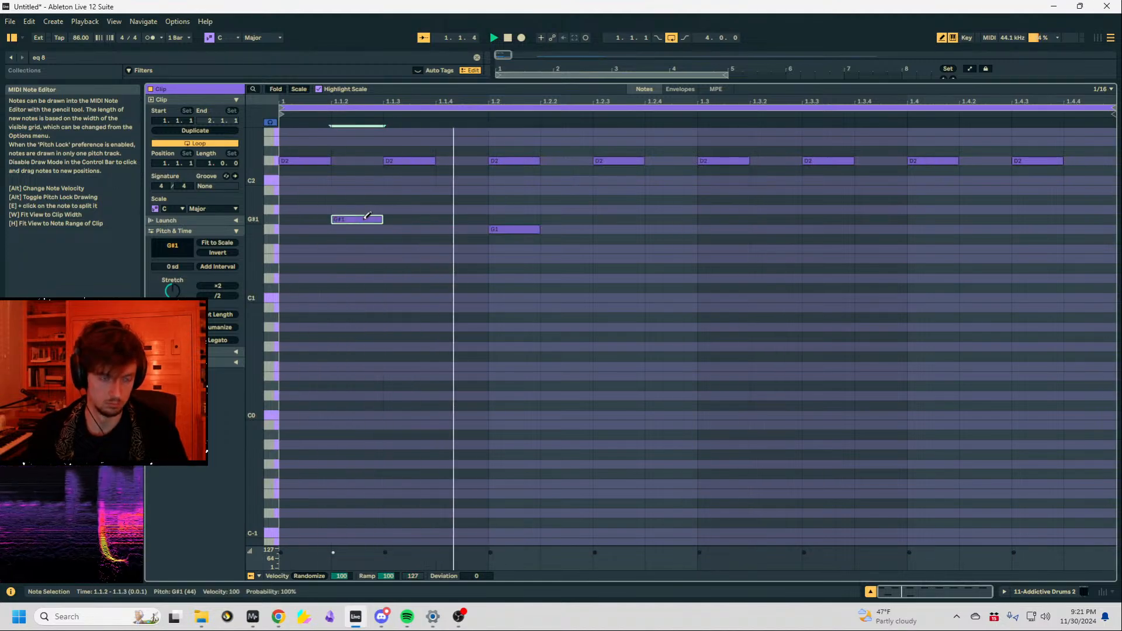
{"action": "left_click_drag", "start_coordinate": [345, 214], "coordinate": [295, 217]}
{"action": "left_click", "coordinate": [418, 208]}
{"action": "key", "text": "space"}
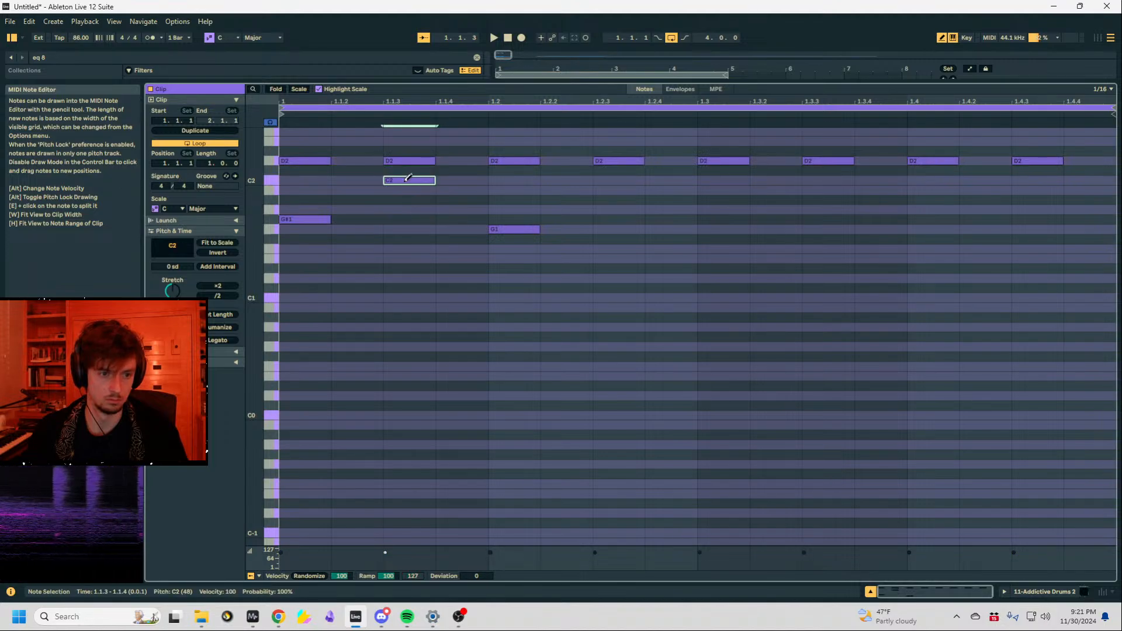
Set the velocity of the D2 note at 1.2.3 to 46.
{"action": "key", "text": "b"}
{"action": "key", "text": "space"}
{"action": "left_click", "coordinate": [616, 161]}
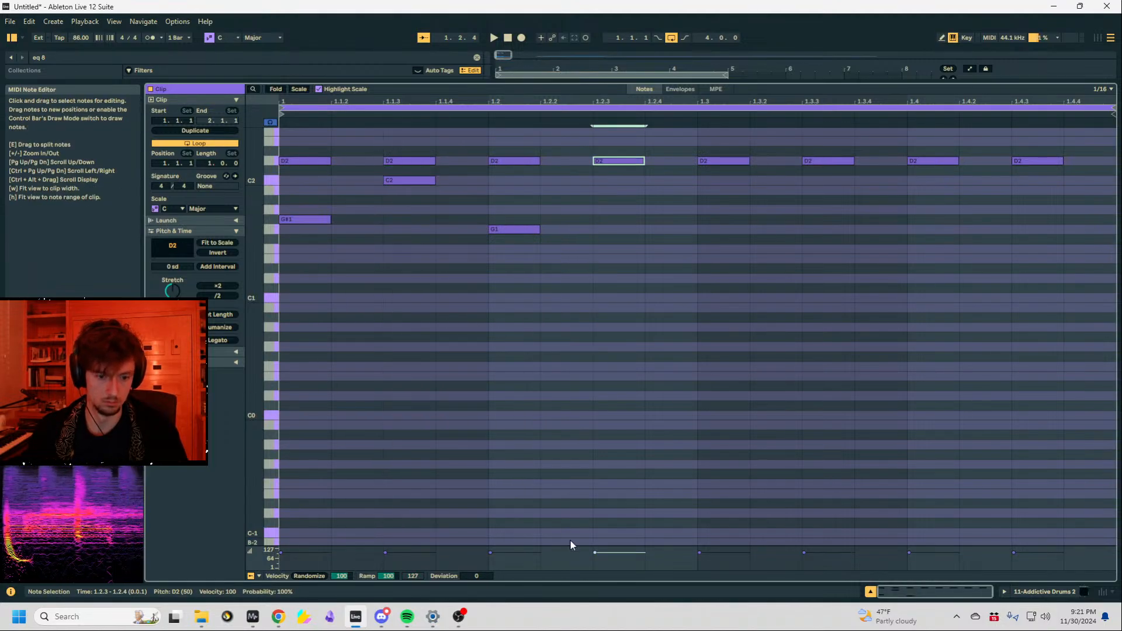
{"action": "left_click_drag", "start_coordinate": [595, 552], "coordinate": [596, 561]}
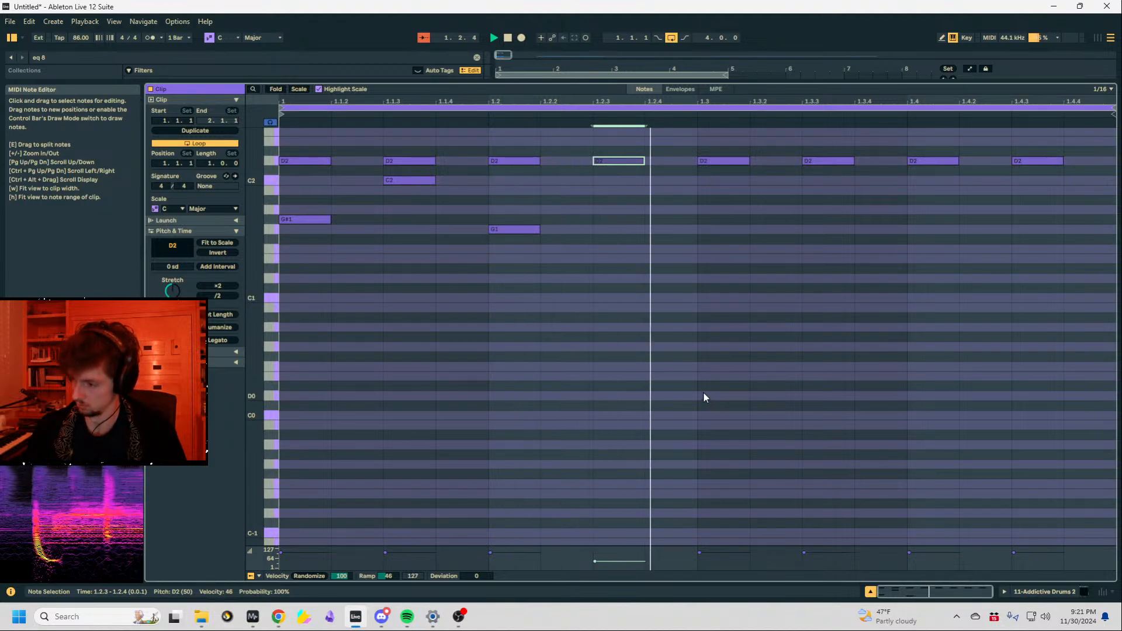
Draw a G#1 note at 1.3.1 and a B1 note at 1.4.1, then return to the arrangement.
{"action": "scroll", "coordinate": [778, 231], "scroll_direction": "up", "scroll_amount": 2}
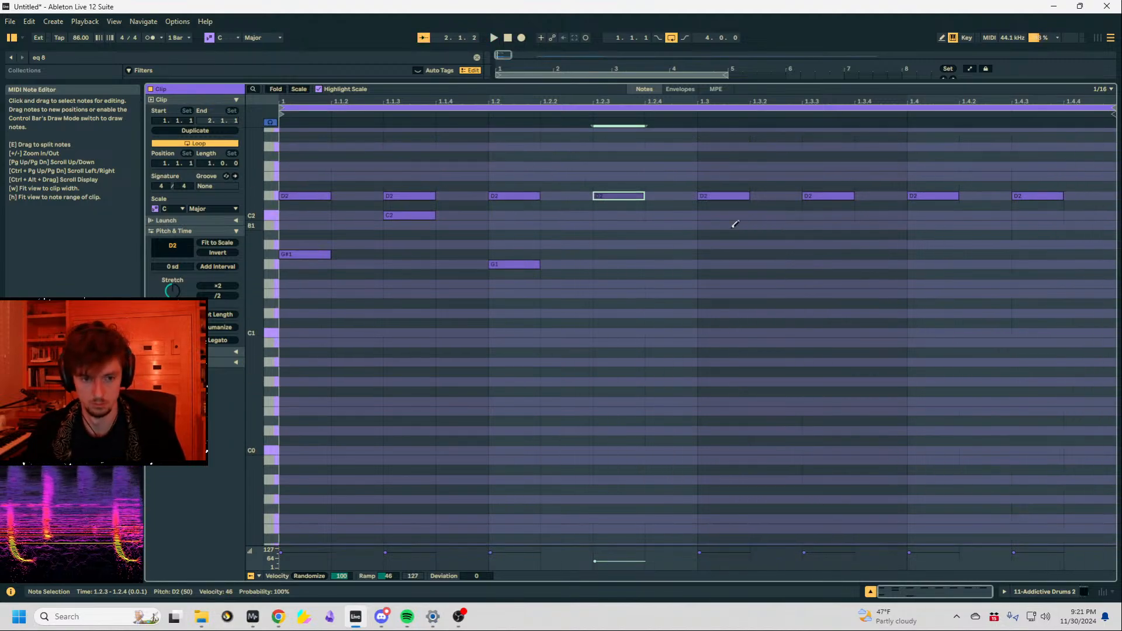
{"action": "key", "text": "b"}
{"action": "left_click", "coordinate": [724, 255]}
{"action": "left_click", "coordinate": [877, 235]}
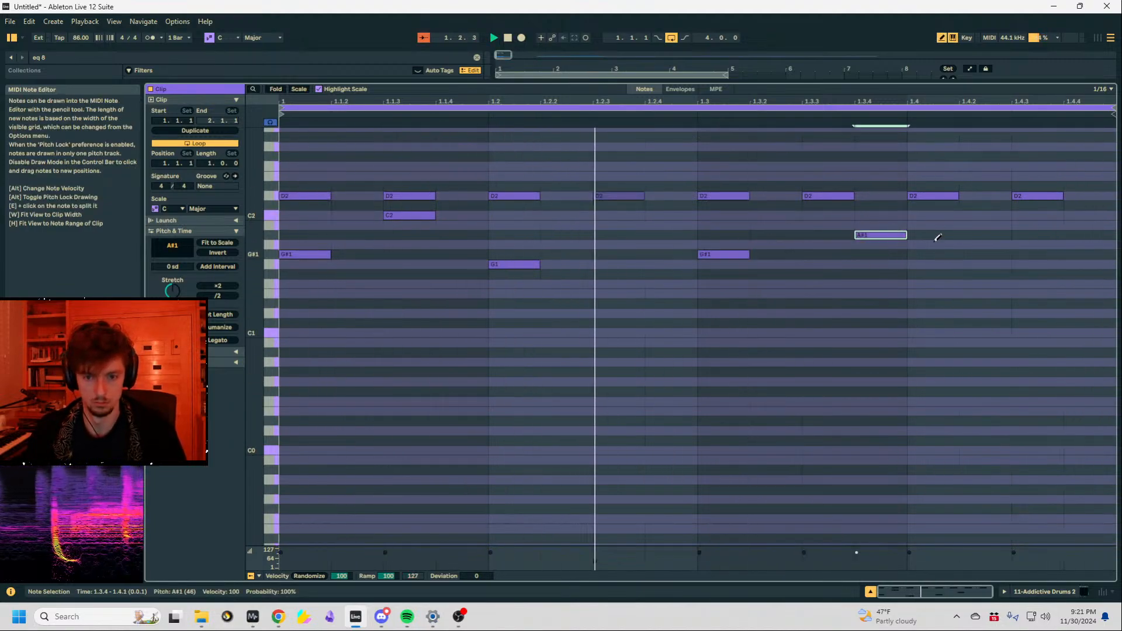
{"action": "left_click", "coordinate": [937, 236]}
{"action": "key", "text": "space"}
{"action": "left_click", "coordinate": [931, 235]}
{"action": "left_click", "coordinate": [889, 234]}
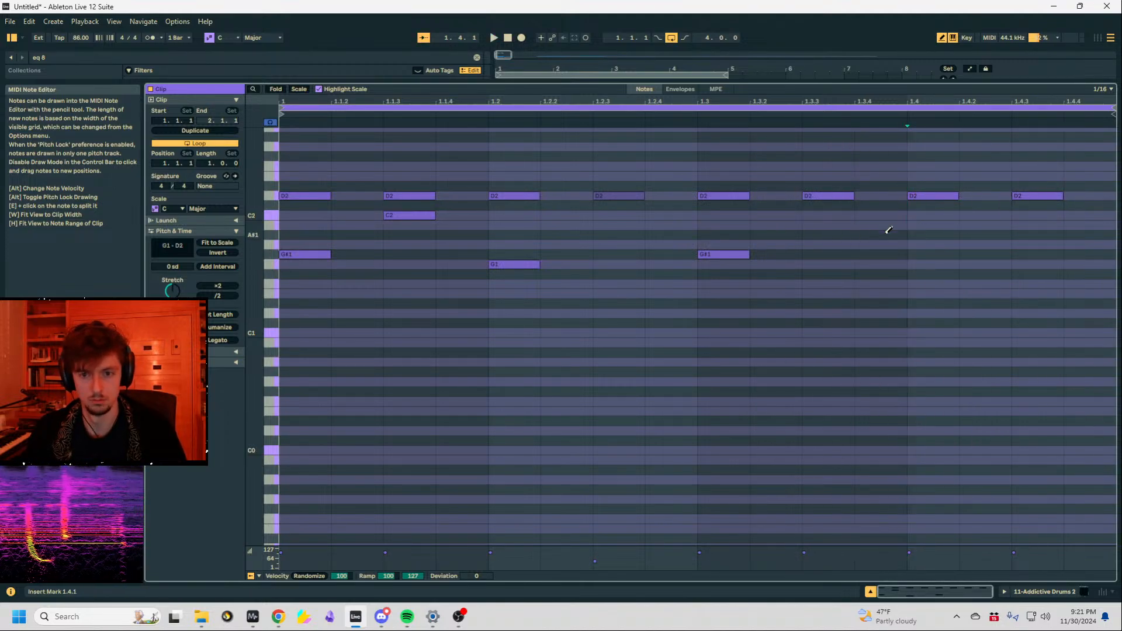
{"action": "left_click", "coordinate": [934, 228]}
{"action": "left_click", "coordinate": [943, 237]}
{"action": "scroll", "coordinate": [971, 281], "scroll_direction": "up", "scroll_amount": 2}
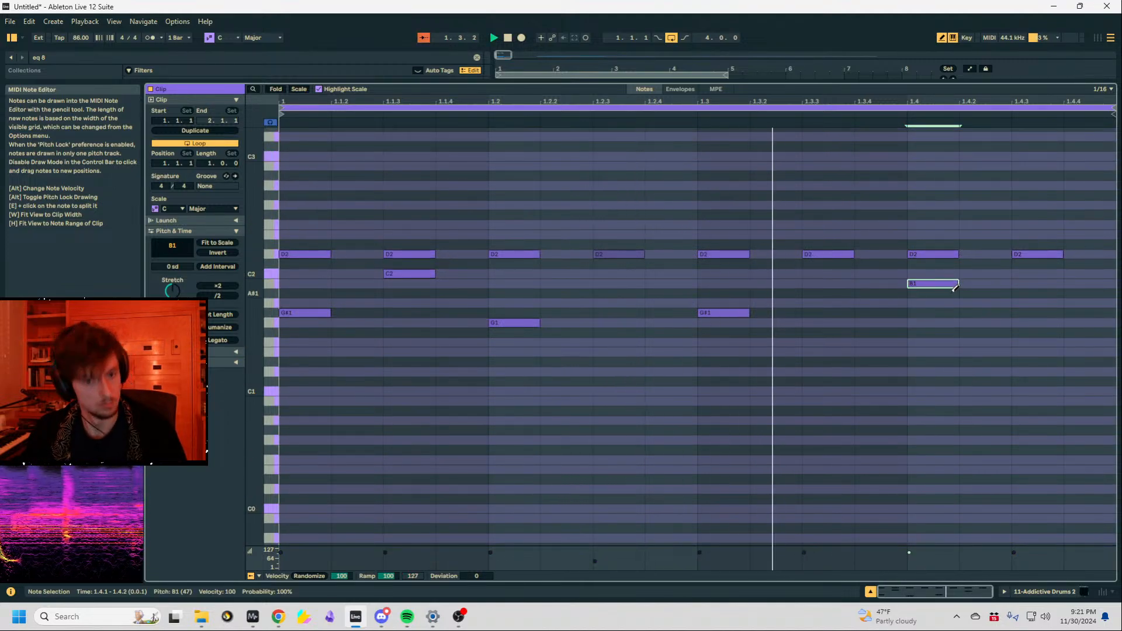
{"action": "left_click", "coordinate": [1017, 586]}
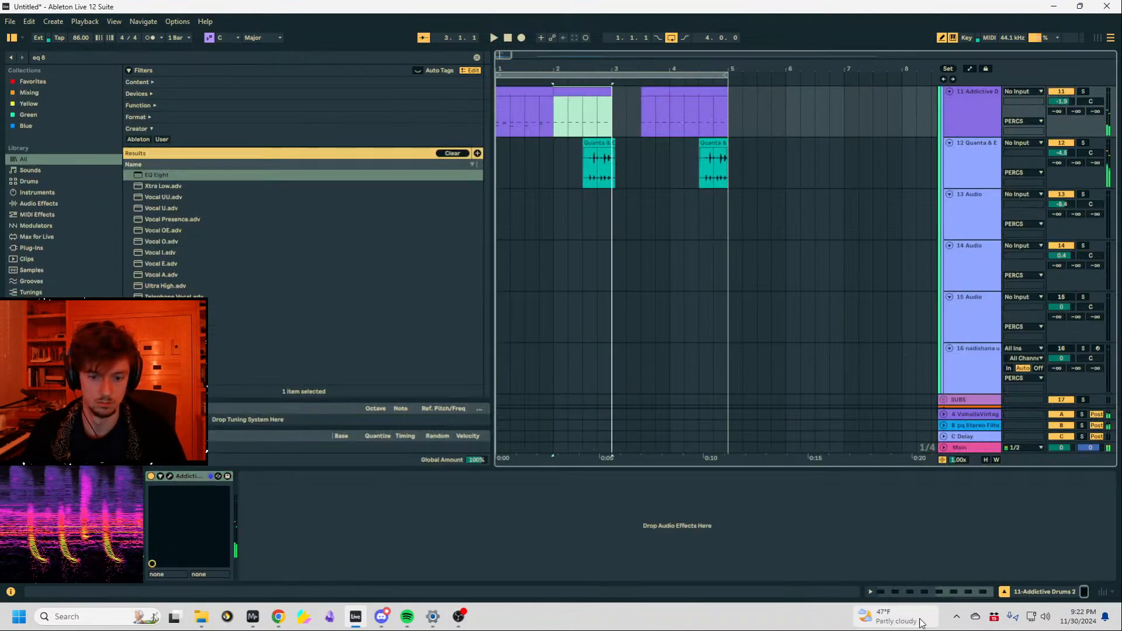
Delete the D2 note at 1.1.3 from track 11's bar 2 clip and return to the arrangement.
{"action": "left_click", "coordinate": [917, 593]}
{"action": "key", "text": "b"}
{"action": "double_click", "coordinate": [411, 209]}
{"action": "key", "text": "space"}
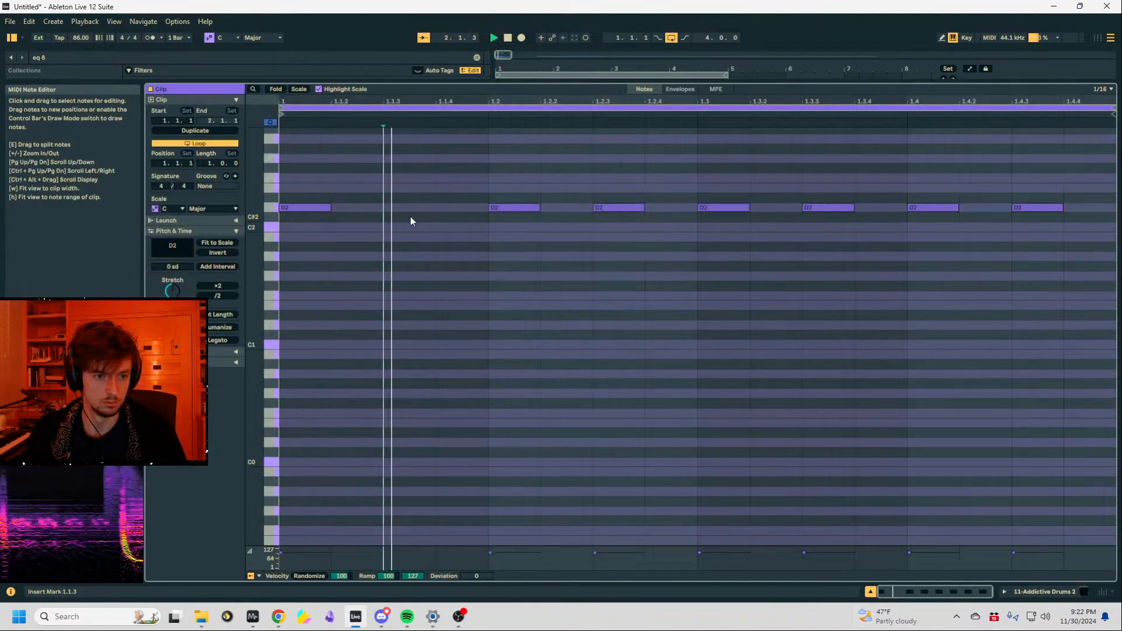
{"action": "left_click", "coordinate": [1003, 590]}
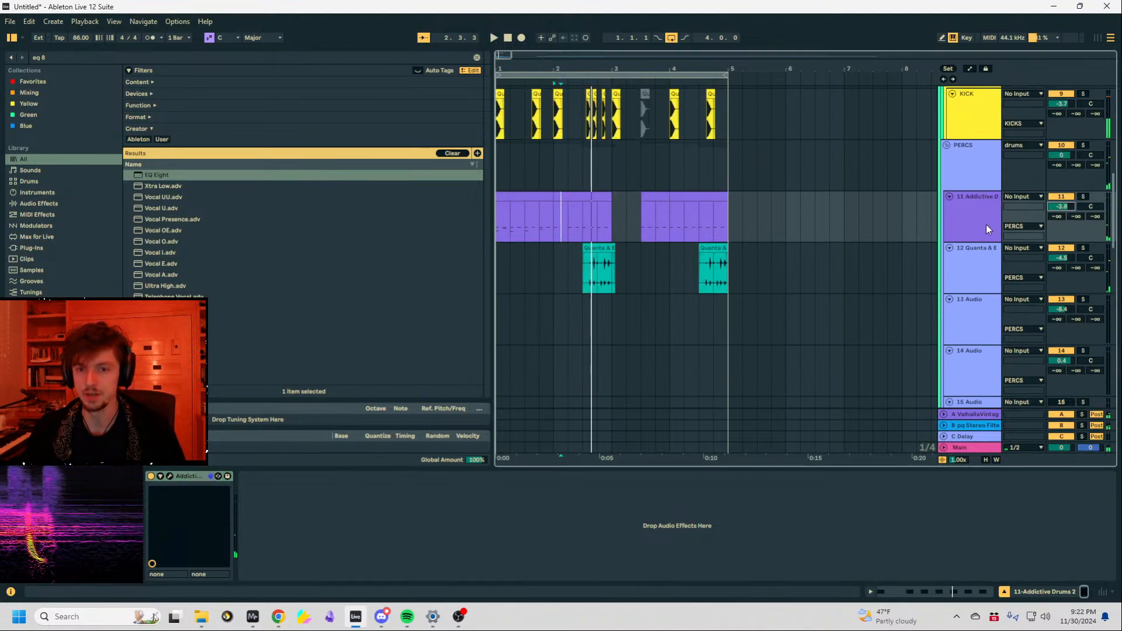
Insert an audio track below the Addictive Drums track and search the browser for "percussion loop".
{"action": "key", "text": "ctrl+t"}
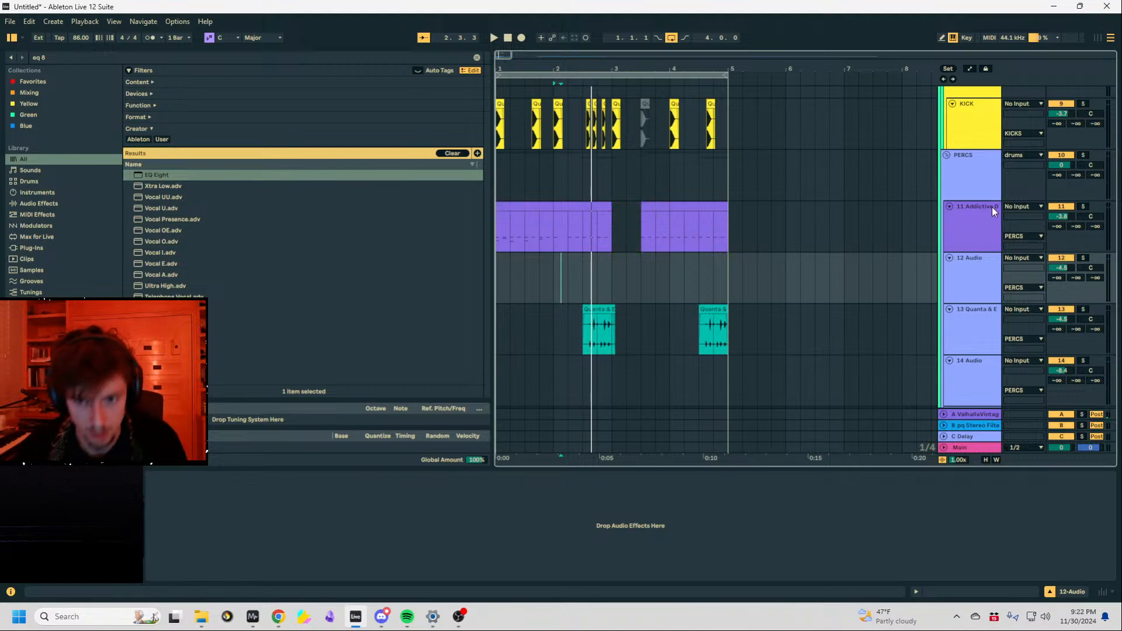
{"action": "left_click", "coordinate": [980, 265]}
{"action": "left_click_drag", "start_coordinate": [61, 58], "coordinate": [17, 42]}
{"action": "key", "text": "BackSpace"}
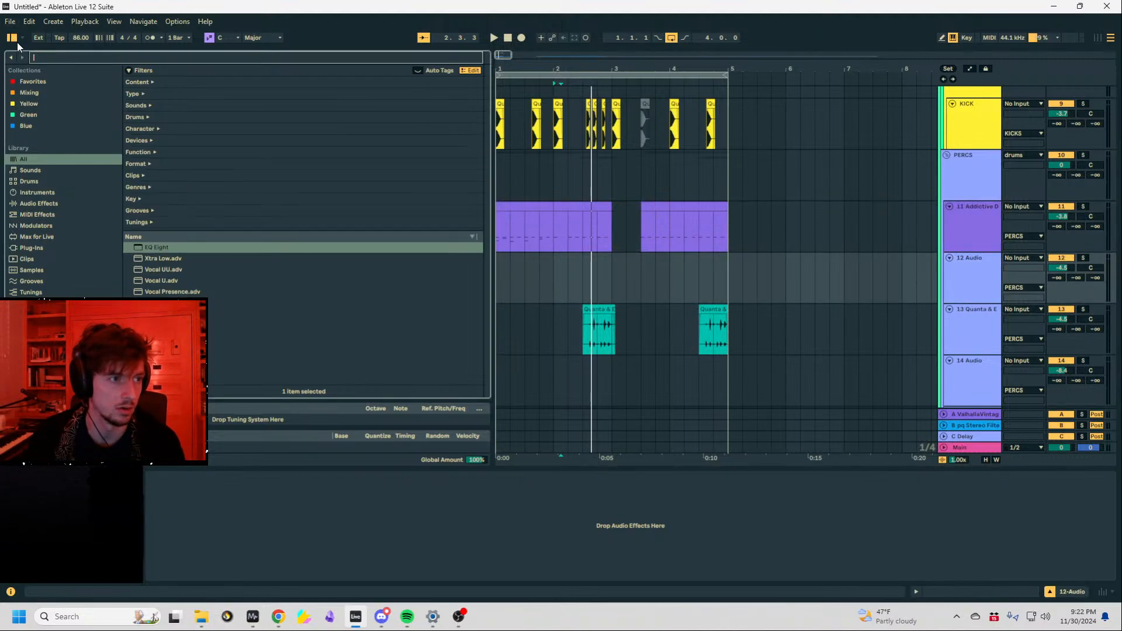
{"action": "type", "text": "percussion type"}
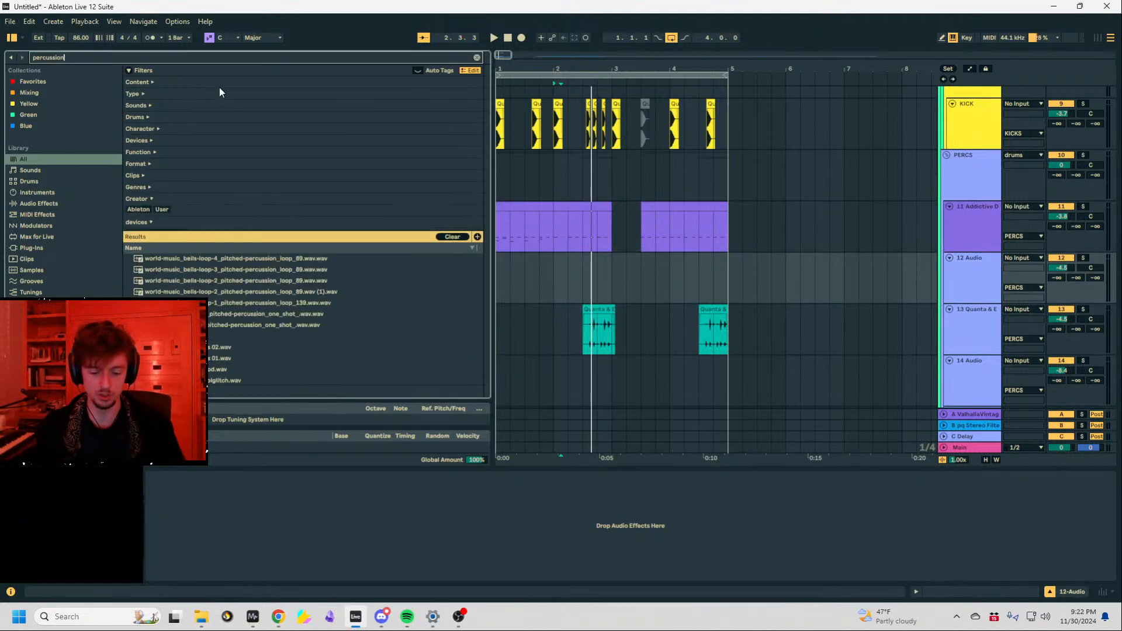
{"action": "key", "text": "BackSpace"}
{"action": "key", "text": "BackSpace"}
{"action": "key", "text": "BackSpace"}
{"action": "key", "text": "BackSpace"}
{"action": "type", "text": "loop"}
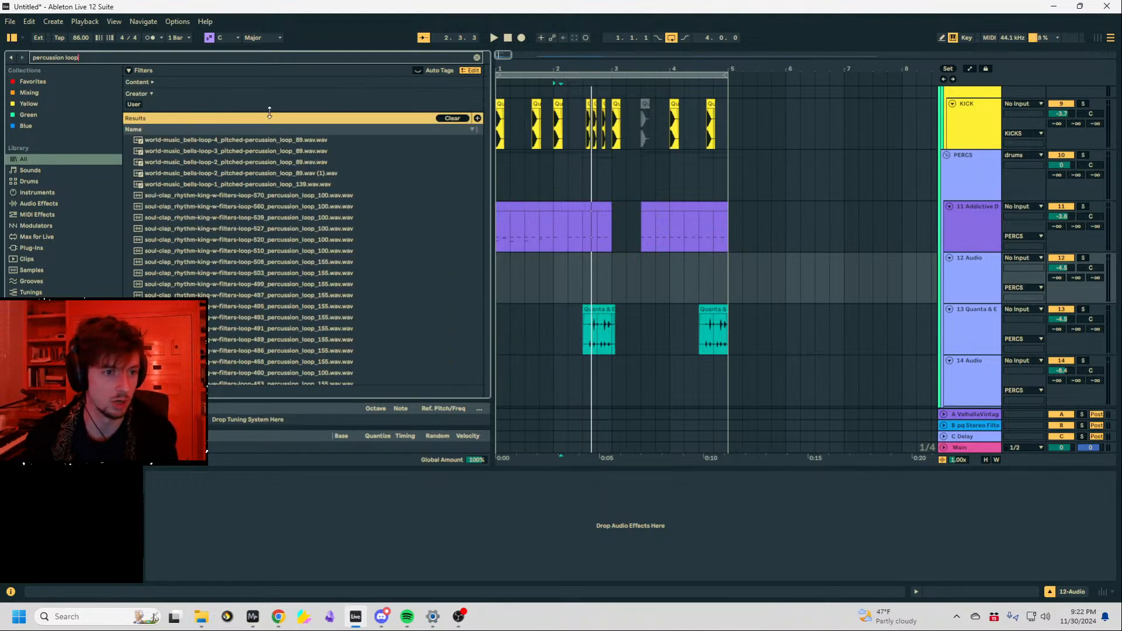
Audition soul-clap percussion loops, place rhythm-king-w-filters-loop-362 at bar 1 on track 12 and play it in context.
{"action": "left_click", "coordinate": [272, 238]}
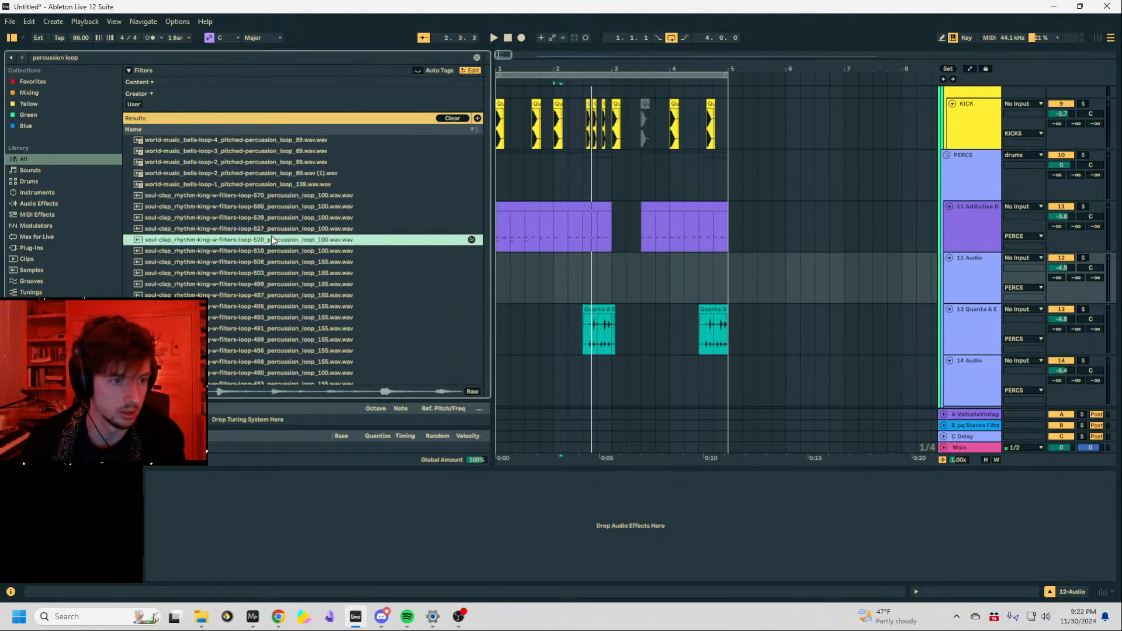
{"action": "scroll", "coordinate": [265, 228], "scroll_direction": "down", "scroll_amount": 3}
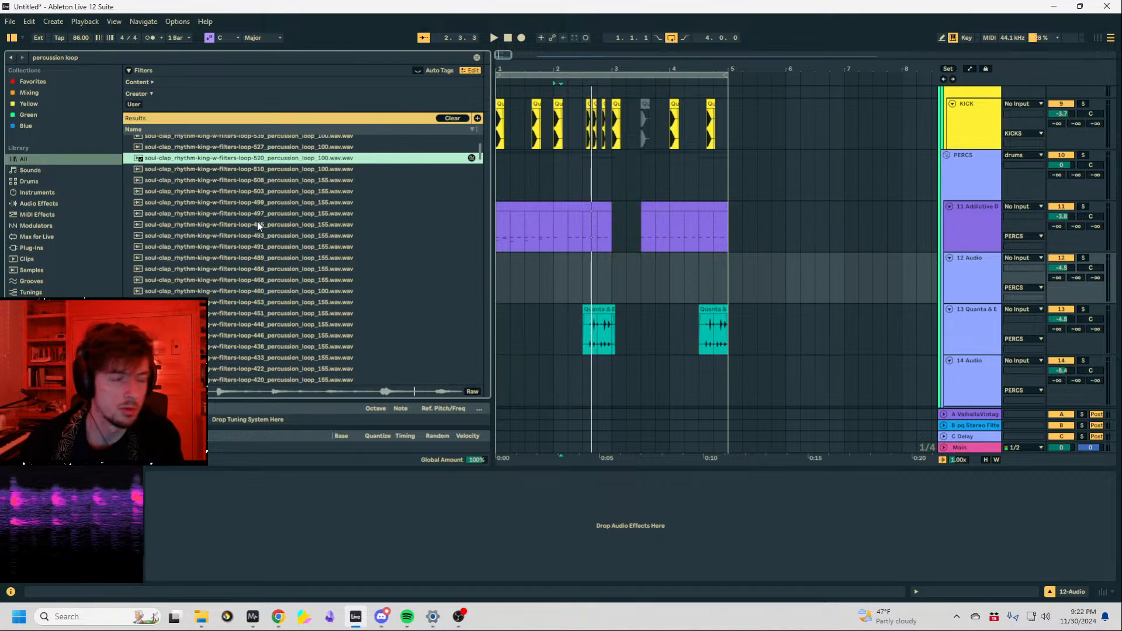
{"action": "left_click", "coordinate": [269, 281]}
{"action": "scroll", "coordinate": [269, 283], "scroll_direction": "down", "scroll_amount": 3}
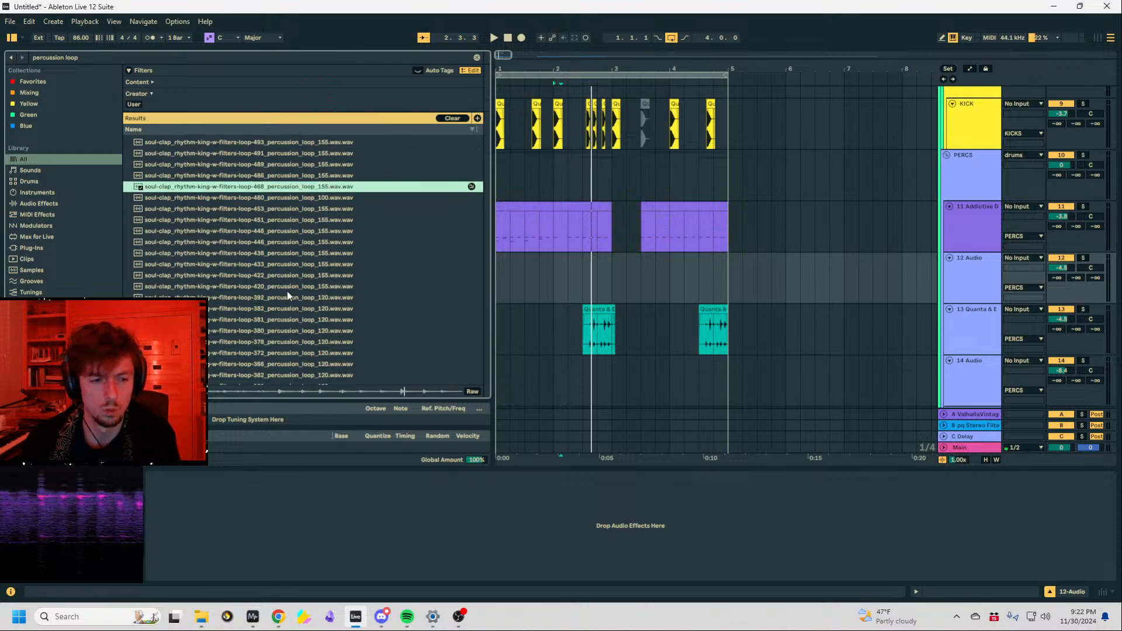
{"action": "left_click", "coordinate": [276, 273]}
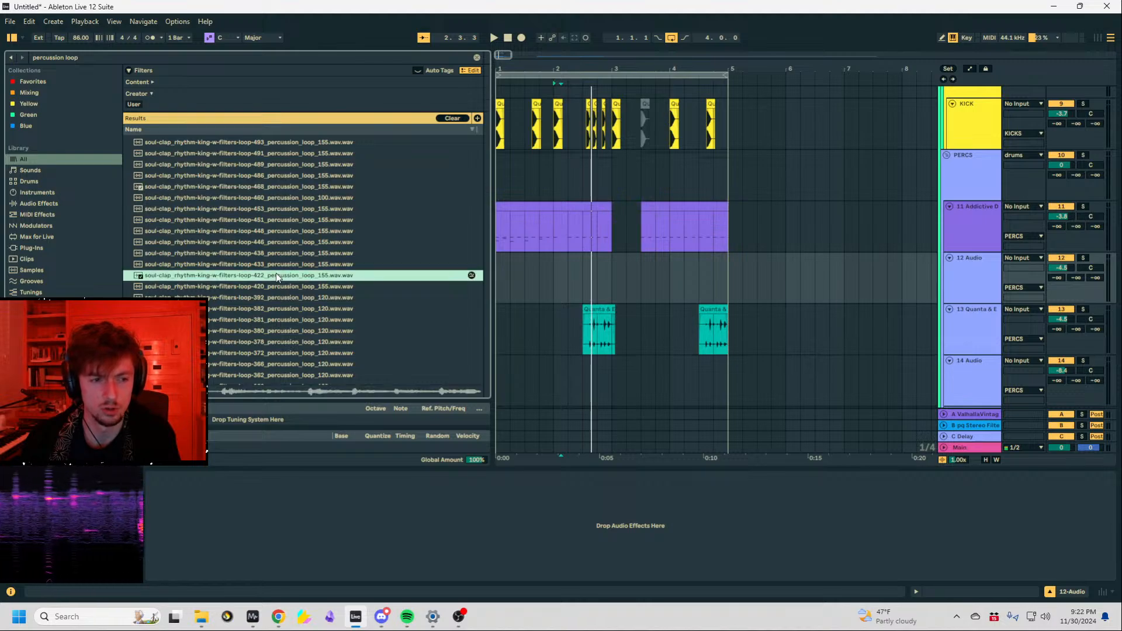
{"action": "scroll", "coordinate": [276, 272], "scroll_direction": "down", "scroll_amount": 3}
{"action": "left_click", "coordinate": [276, 272]}
{"action": "scroll", "coordinate": [276, 273], "scroll_direction": "down", "scroll_amount": 3}
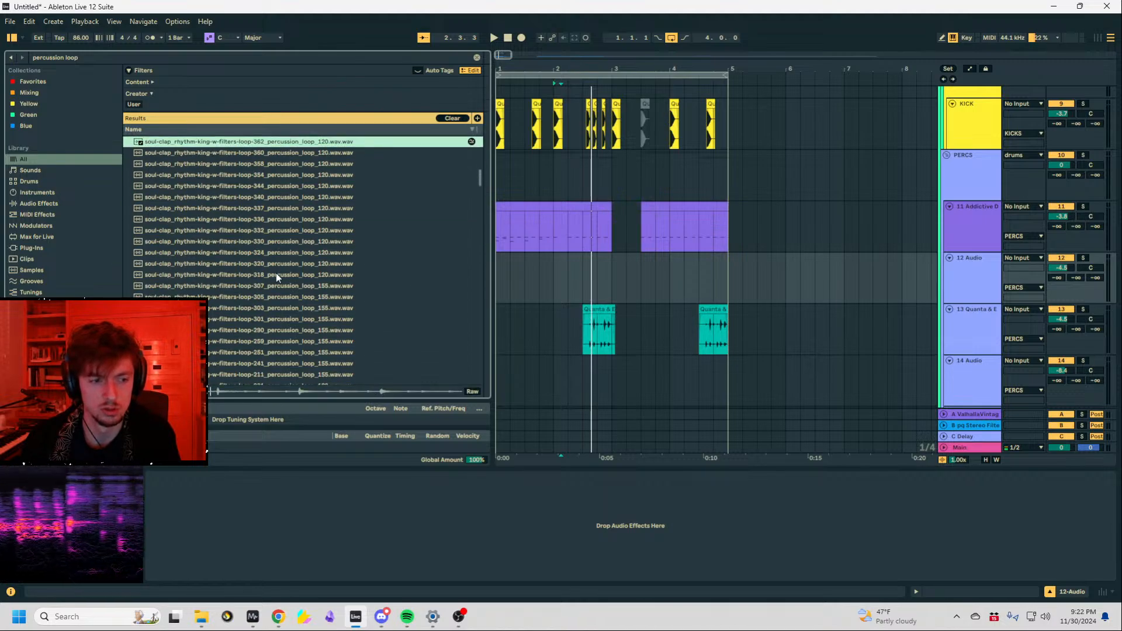
{"action": "scroll", "coordinate": [276, 273], "scroll_direction": "up", "scroll_amount": 2}
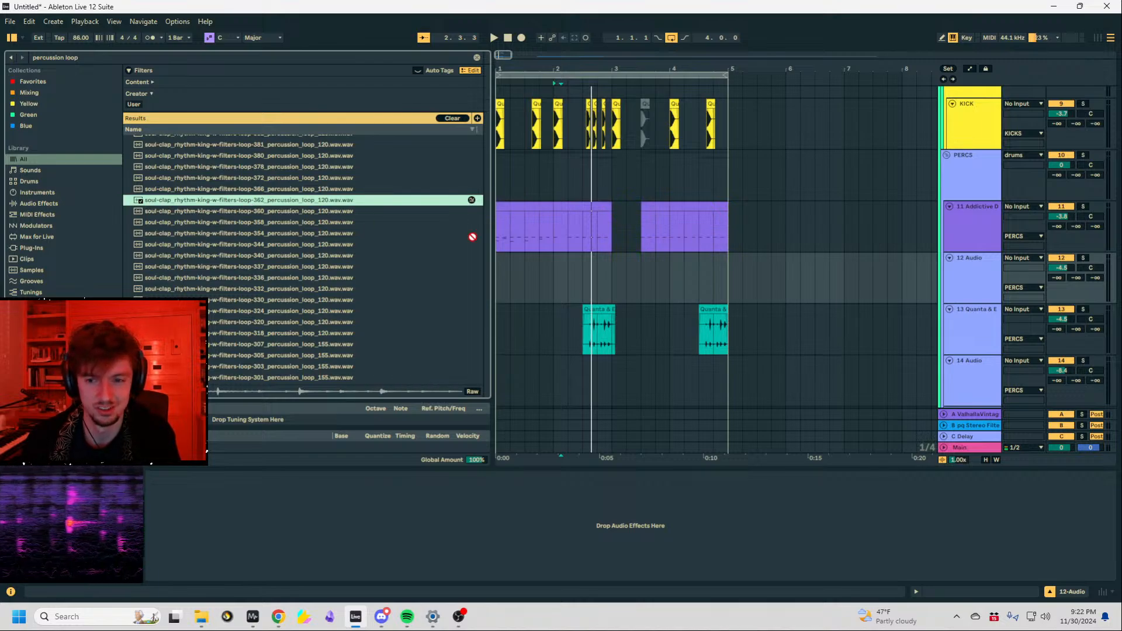
{"action": "left_click_drag", "start_coordinate": [485, 282], "coordinate": [532, 273]}
{"action": "key", "text": "space"}
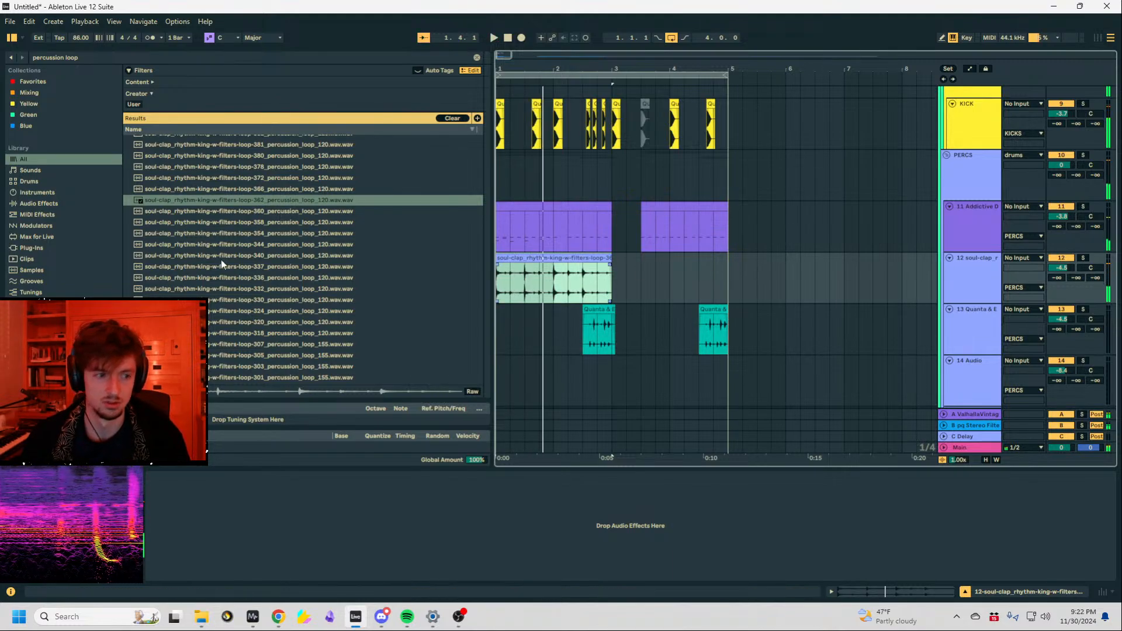
Audition further soul-clap percussion loops, including the filtered, plate-verb and clap loops, for a replacement.
{"action": "left_click", "coordinate": [226, 277]}
{"action": "scroll", "coordinate": [223, 277], "scroll_direction": "down", "scroll_amount": 2}
{"action": "left_click", "coordinate": [220, 279]}
{"action": "scroll", "coordinate": [220, 280], "scroll_direction": "down", "scroll_amount": 4}
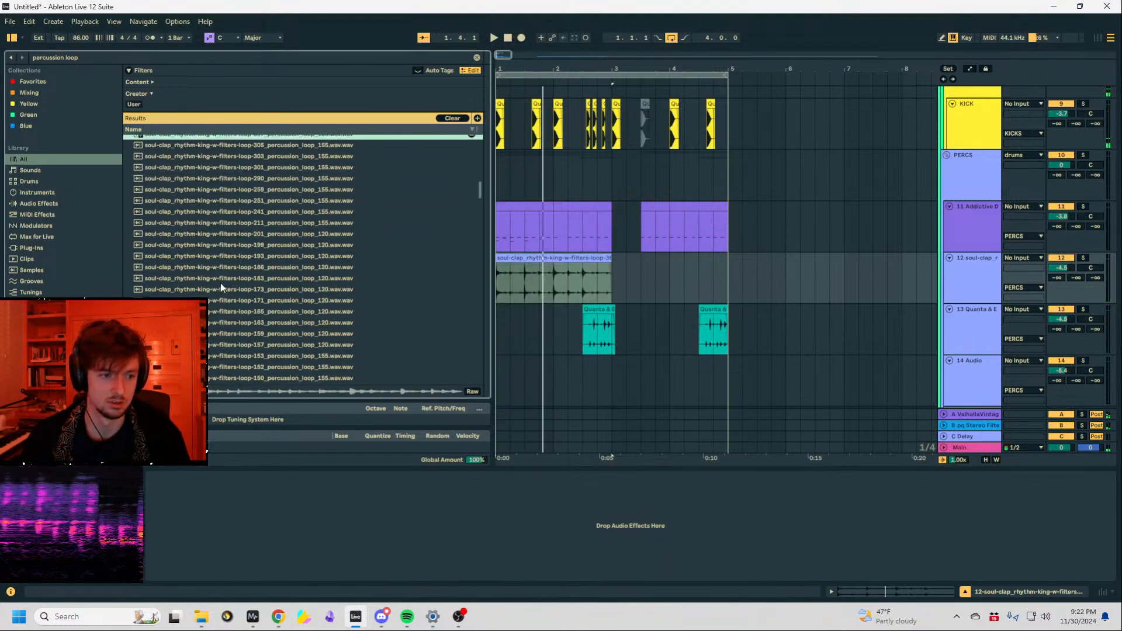
{"action": "scroll", "coordinate": [220, 300], "scroll_direction": "down", "scroll_amount": 6}
{"action": "left_click", "coordinate": [220, 302]}
{"action": "scroll", "coordinate": [220, 302], "scroll_direction": "down", "scroll_amount": 3}
{"action": "scroll", "coordinate": [220, 302], "scroll_direction": "down", "scroll_amount": 3}
{"action": "scroll", "coordinate": [221, 302], "scroll_direction": "up", "scroll_amount": 3}
{"action": "left_click", "coordinate": [221, 301]}
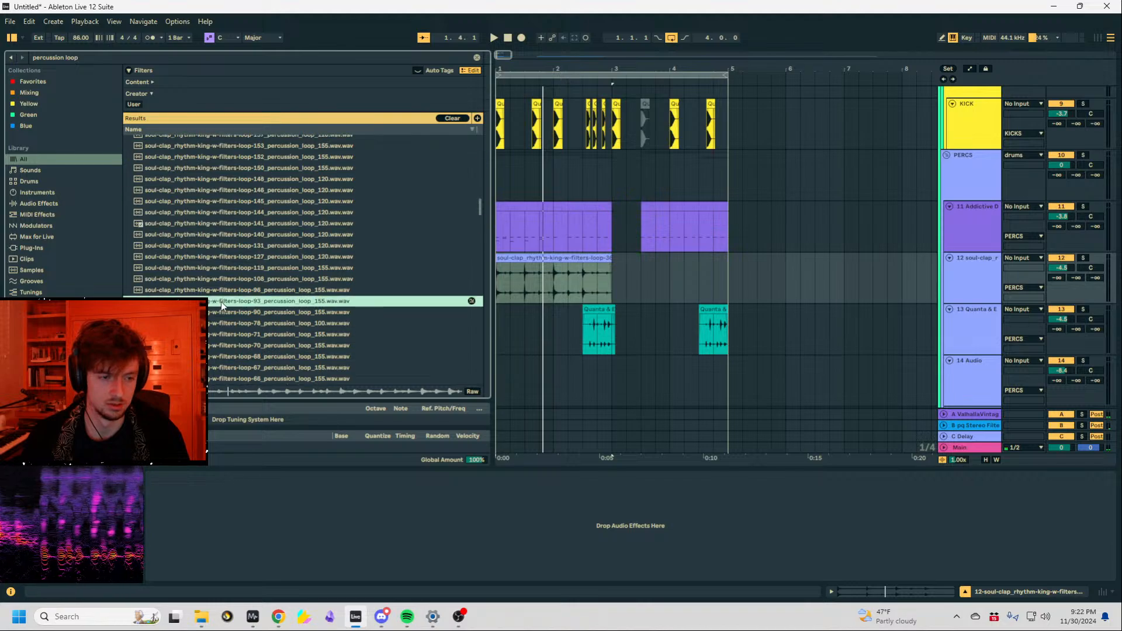
{"action": "scroll", "coordinate": [221, 302], "scroll_direction": "down", "scroll_amount": 5}
{"action": "scroll", "coordinate": [221, 302], "scroll_direction": "down", "scroll_amount": 5}
{"action": "left_click", "coordinate": [221, 302]}
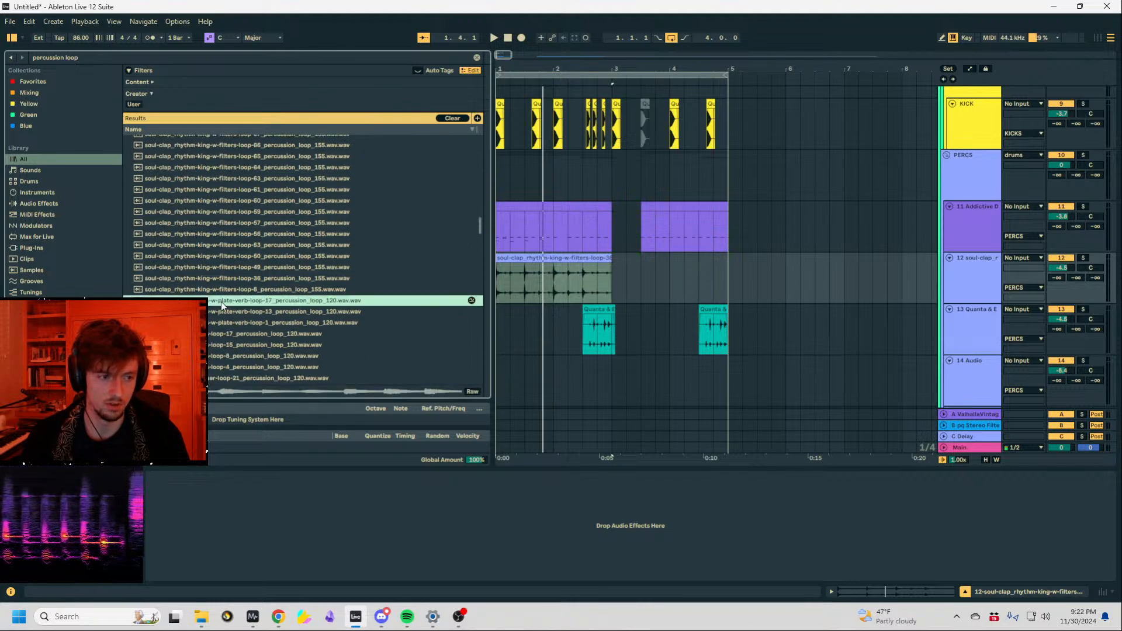
{"action": "scroll", "coordinate": [221, 301], "scroll_direction": "down", "scroll_amount": 5}
{"action": "left_click", "coordinate": [221, 302]}
{"action": "scroll", "coordinate": [221, 302], "scroll_direction": "down", "scroll_amount": 3}
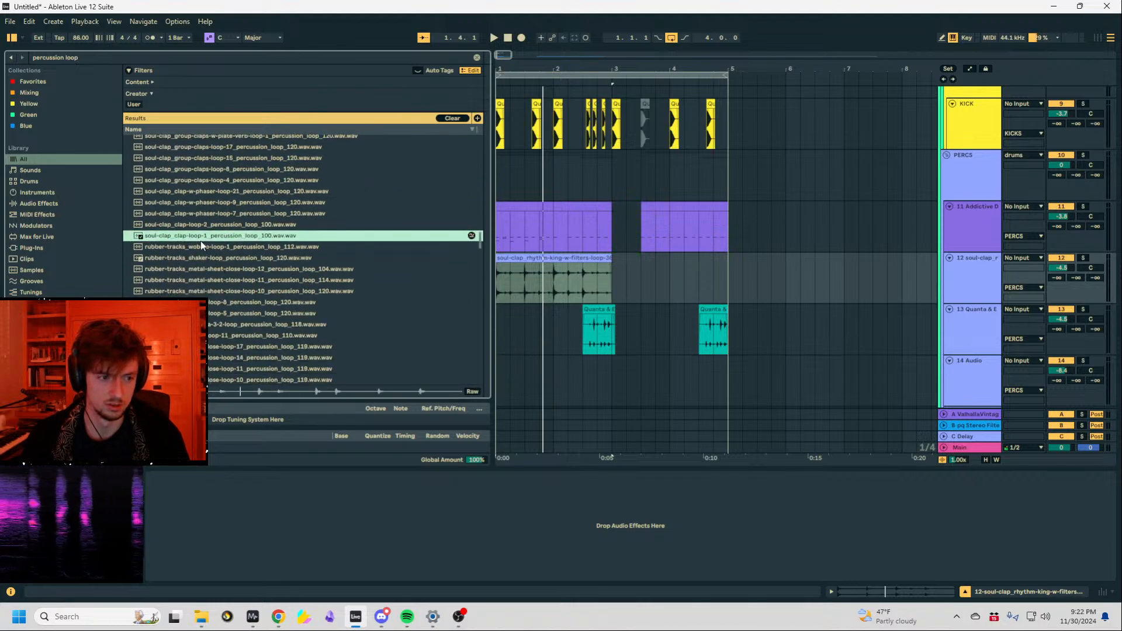
Audition the rubber-tracks cajon and anvil loops, the tribal percussion loops and the tambourine loops.
{"action": "left_click", "coordinate": [232, 341]}
{"action": "scroll", "coordinate": [231, 341], "scroll_direction": "down", "scroll_amount": 3}
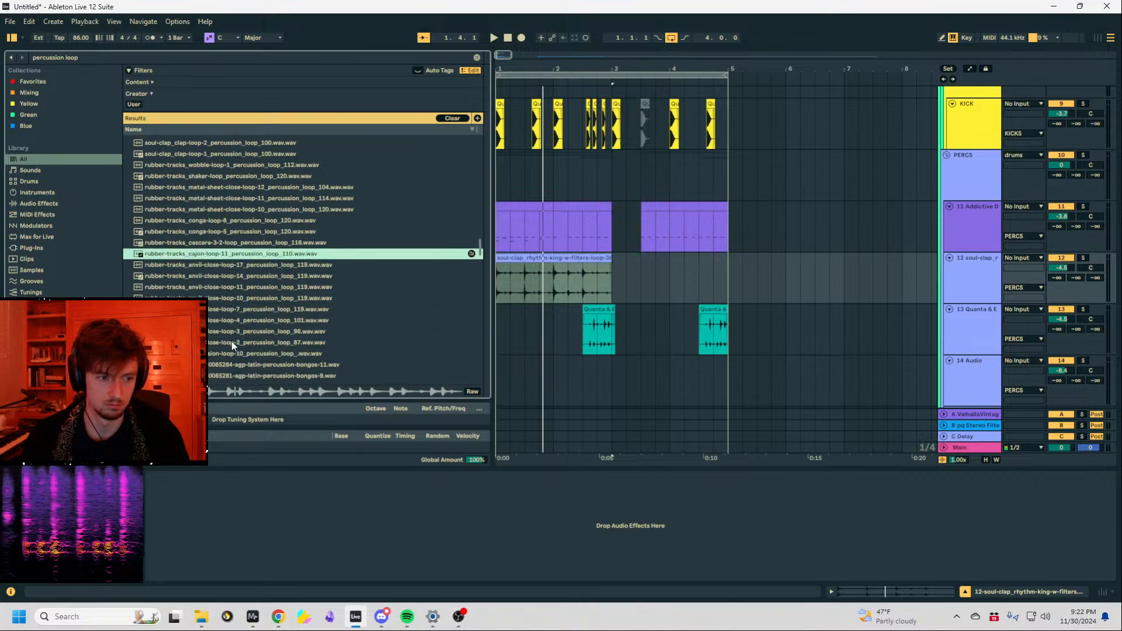
{"action": "left_click", "coordinate": [206, 278]}
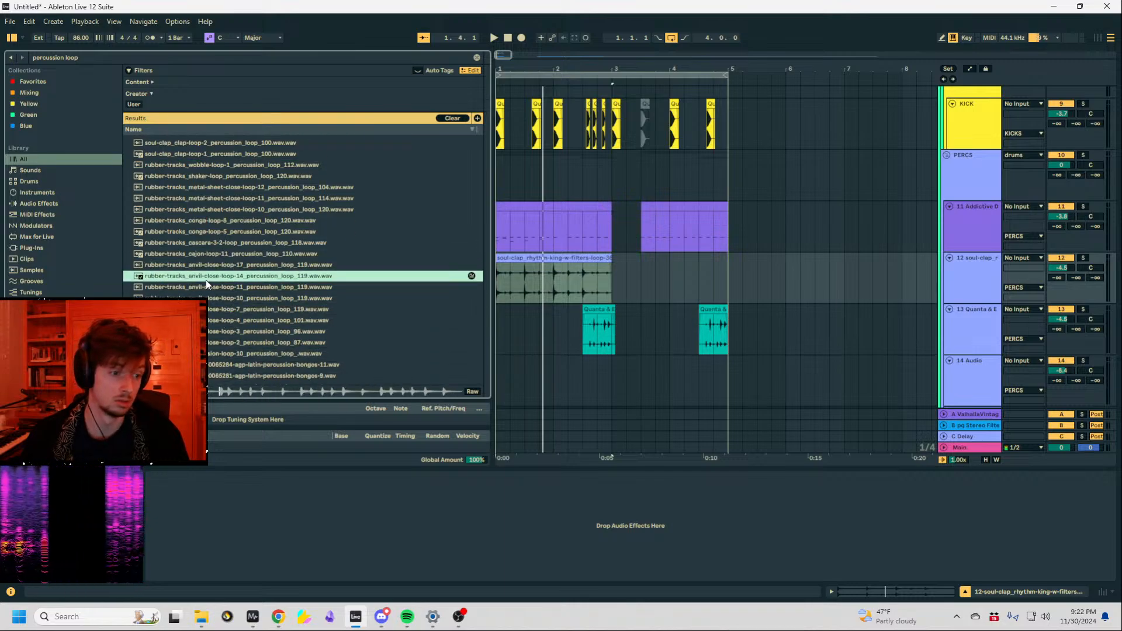
{"action": "left_click", "coordinate": [212, 323]}
{"action": "scroll", "coordinate": [212, 325], "scroll_direction": "down", "scroll_amount": 4}
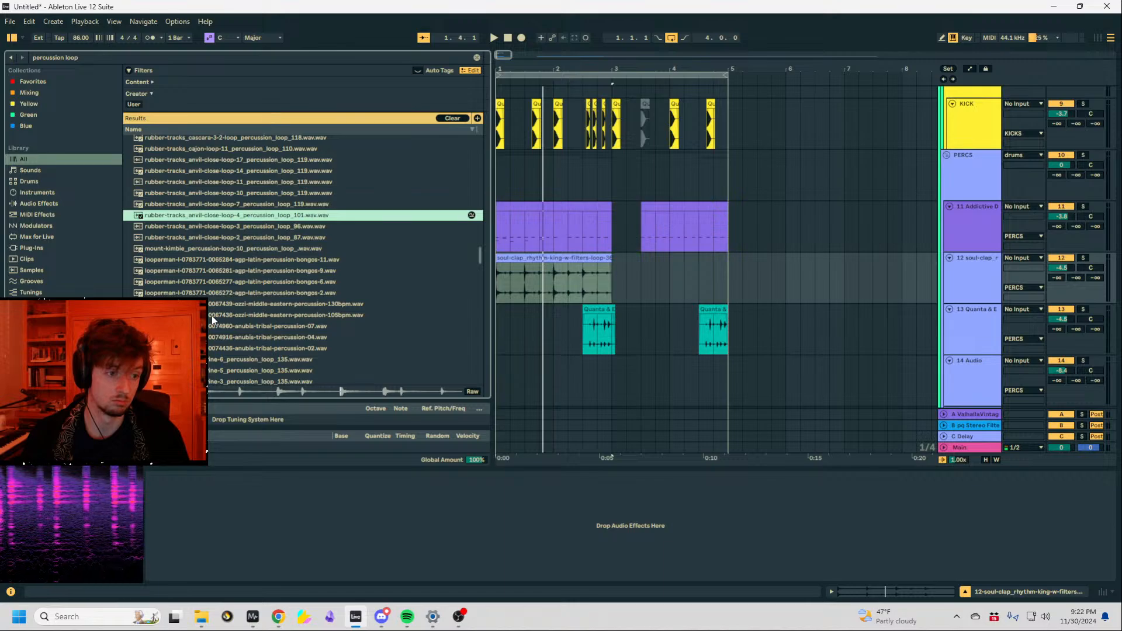
{"action": "left_click", "coordinate": [233, 326]}
{"action": "left_click", "coordinate": [223, 337]}
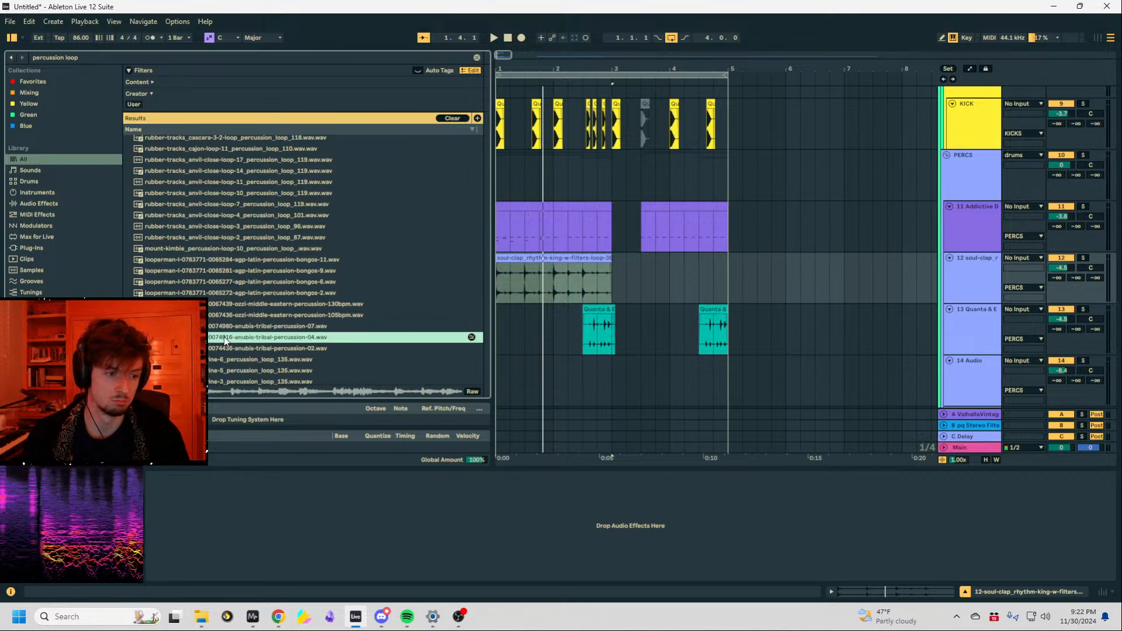
{"action": "left_click", "coordinate": [235, 360]}
{"action": "scroll", "coordinate": [243, 291], "scroll_direction": "down", "scroll_amount": 3}
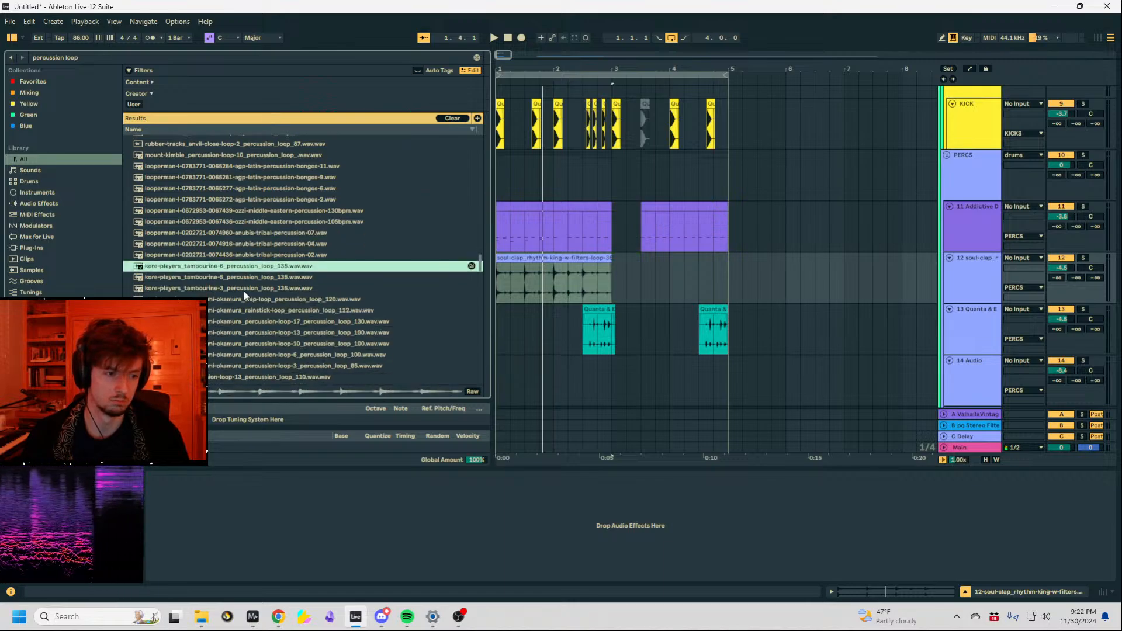
Replace the loop at bar 1 on track 12 with slap-loop_percussion_loop_120 and pan the track to 43R.
{"action": "left_click", "coordinate": [234, 281]}
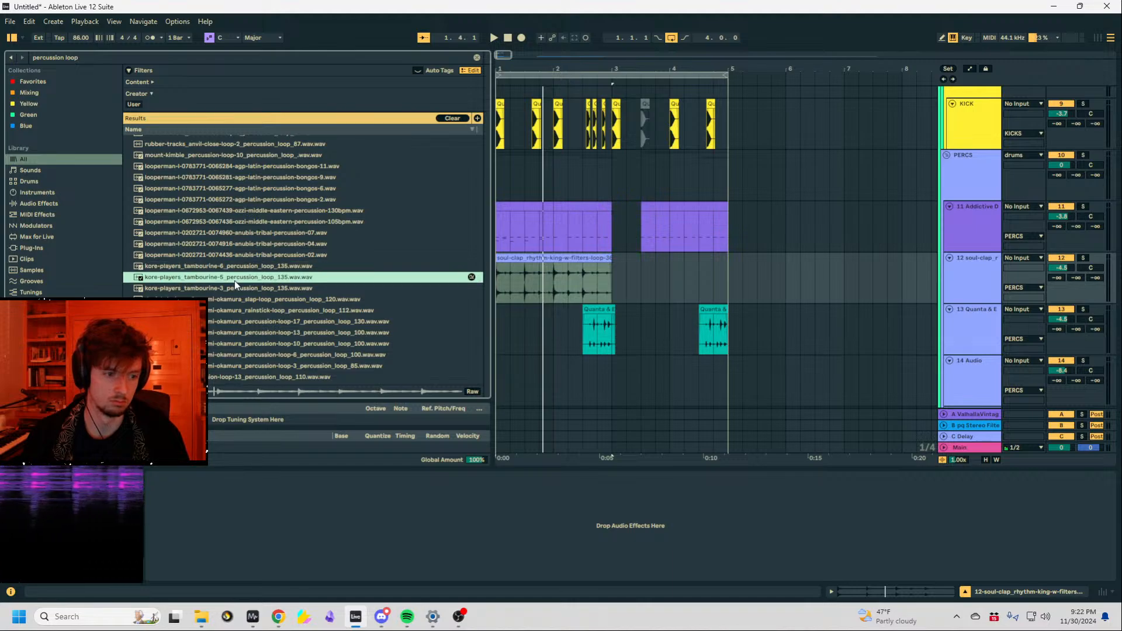
{"action": "left_click", "coordinate": [235, 291]}
{"action": "left_click", "coordinate": [238, 302]}
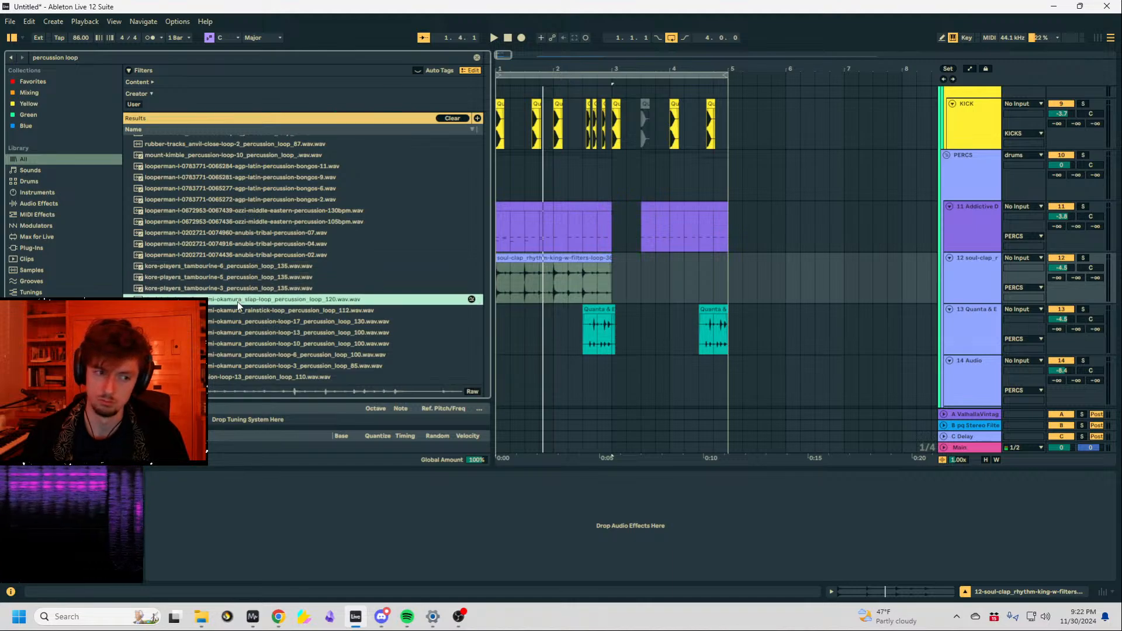
{"action": "left_click_drag", "start_coordinate": [237, 302], "coordinate": [523, 263]}
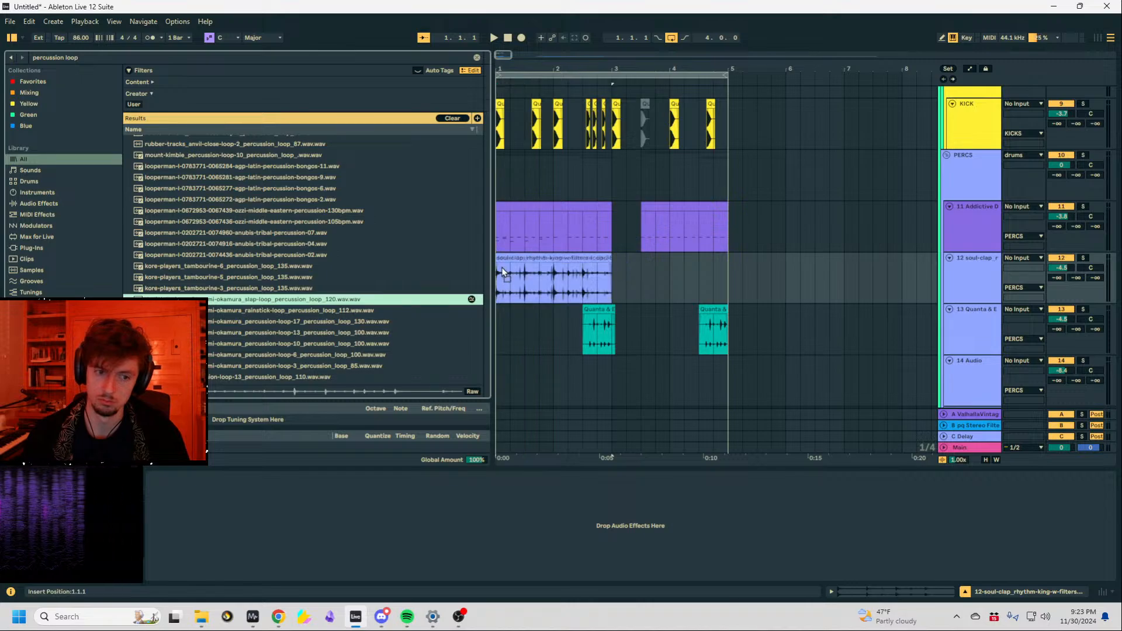
{"action": "key", "text": "space"}
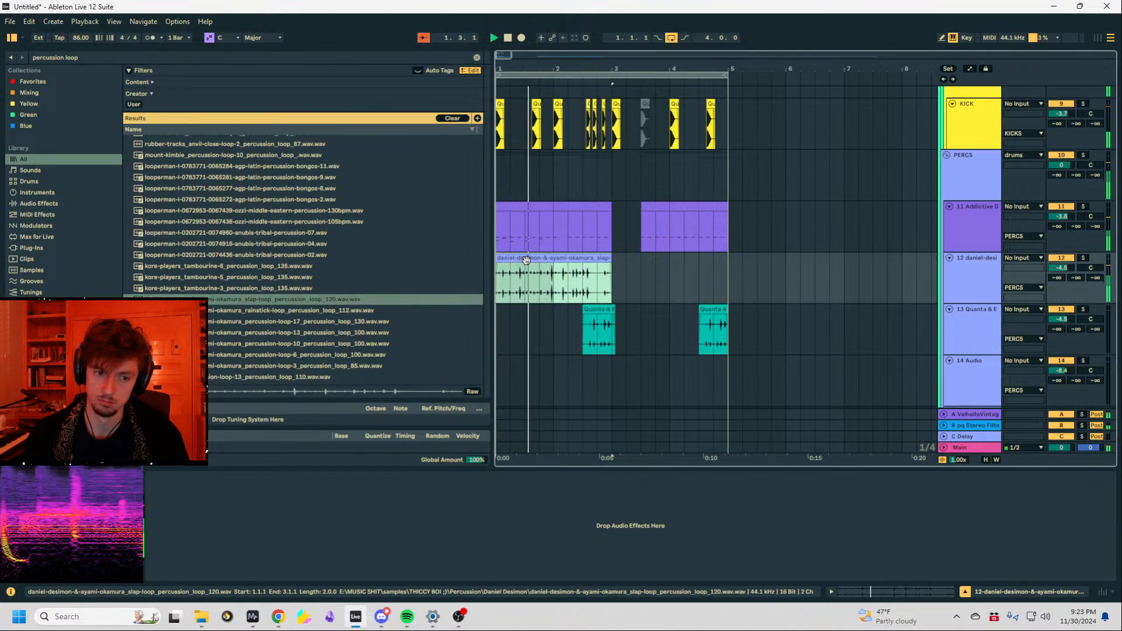
{"action": "left_click_drag", "start_coordinate": [1095, 267], "coordinate": [1096, 242]}
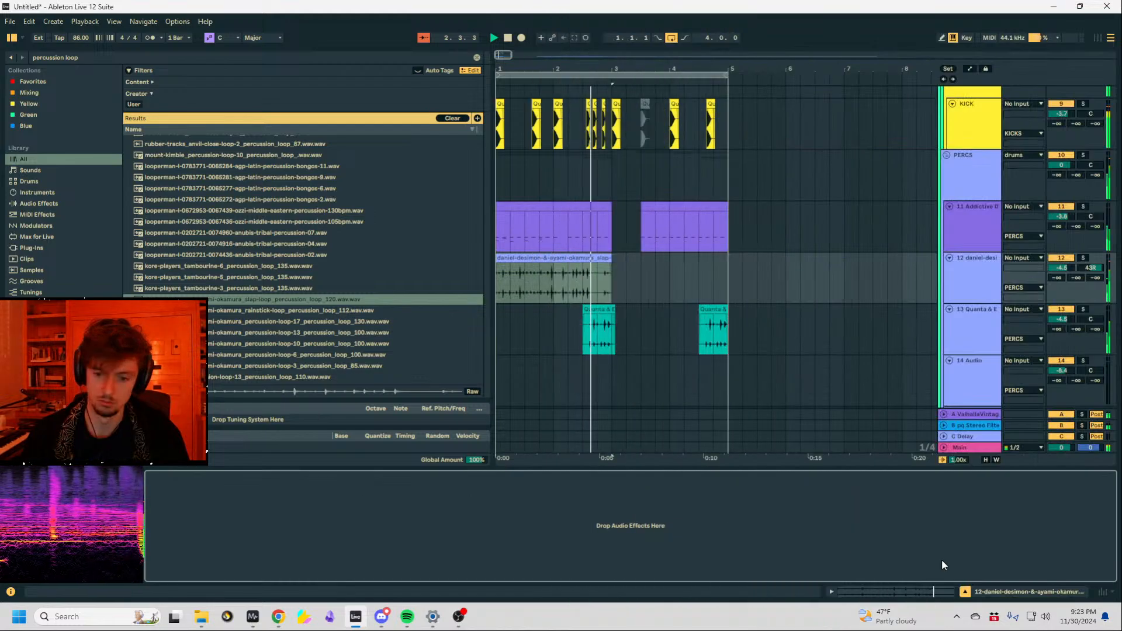
Double the slap loop clip's BPM to 240 and set its Beats warp Preserve value to 1/16.
{"action": "left_click", "coordinate": [924, 592]}
{"action": "key", "text": "space"}
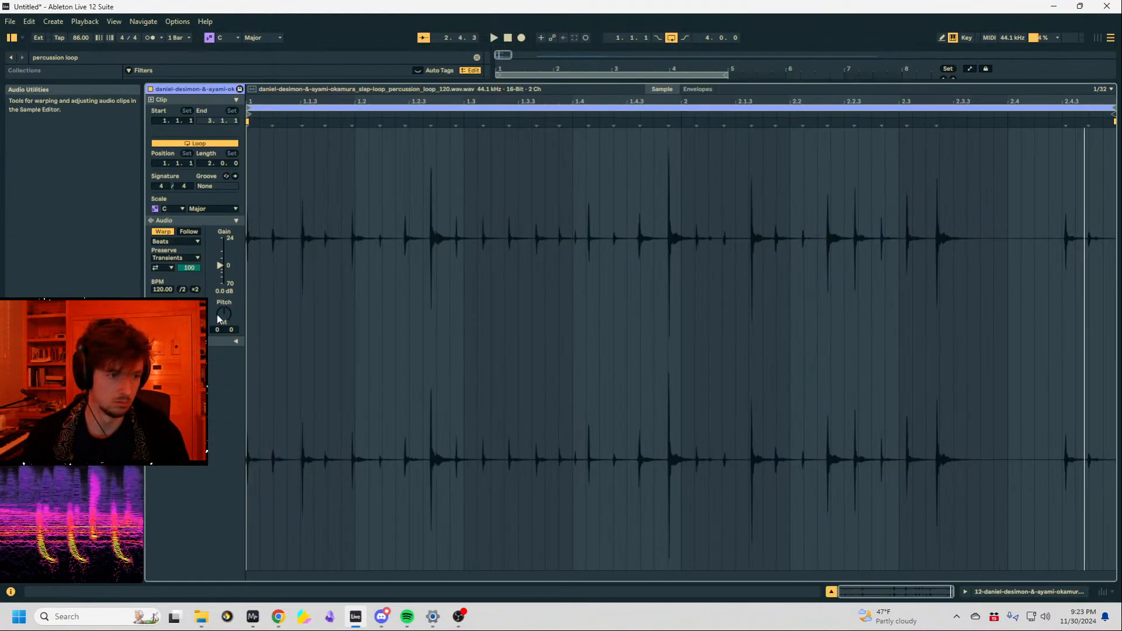
{"action": "left_click", "coordinate": [195, 290]}
{"action": "left_click", "coordinate": [176, 258]}
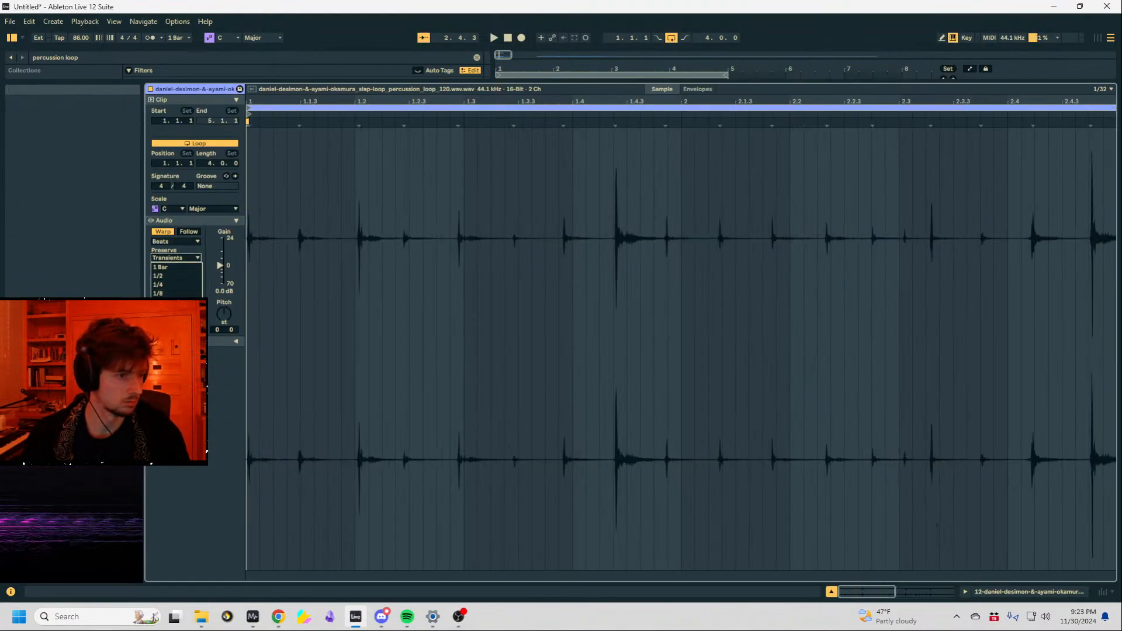
{"action": "left_click", "coordinate": [160, 303]}
{"action": "key", "text": "space"}
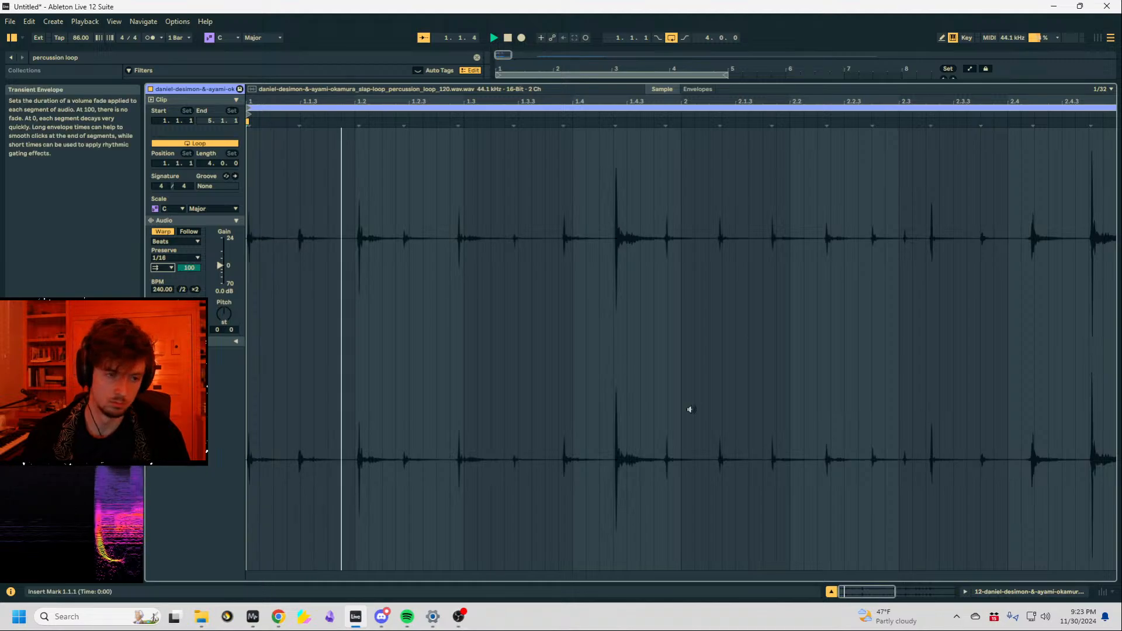
Extend the slap loop clip on track 12 to the end of bar 4 and play the arrangement.
{"action": "left_click", "coordinate": [1039, 594]}
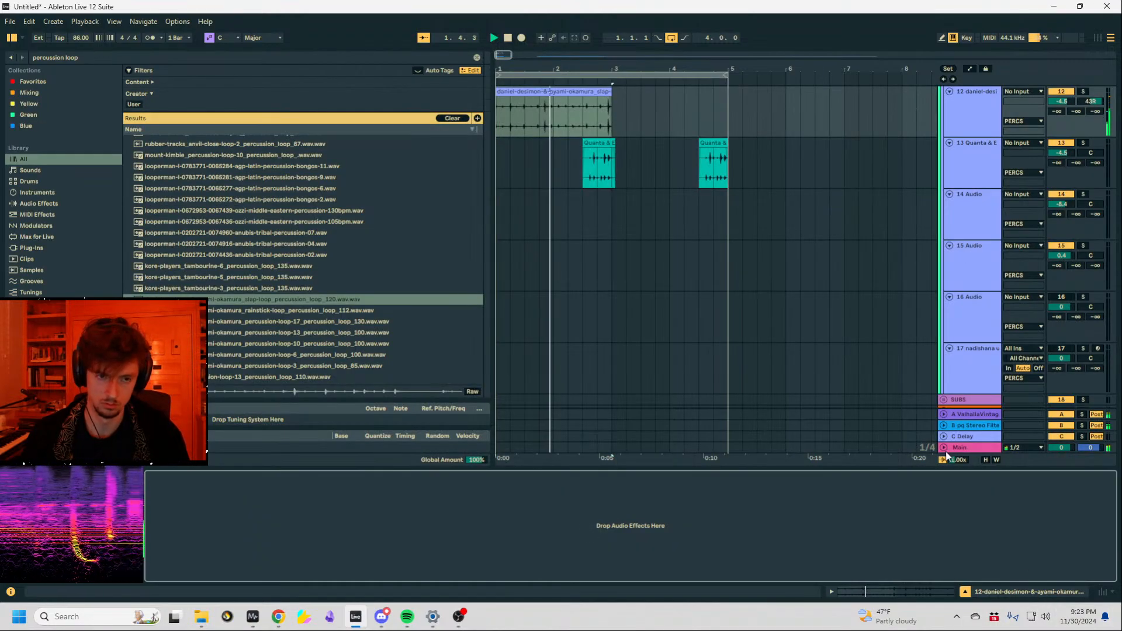
{"action": "left_click", "coordinate": [586, 92]}
{"action": "left_click", "coordinate": [891, 593]}
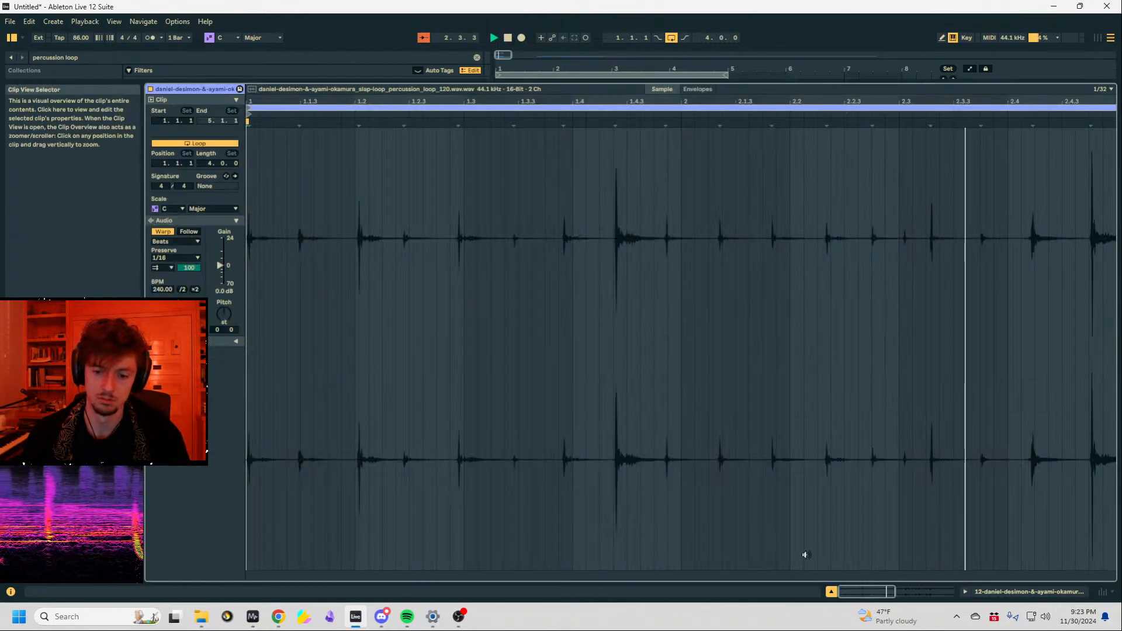
{"action": "left_click", "coordinate": [1008, 582]}
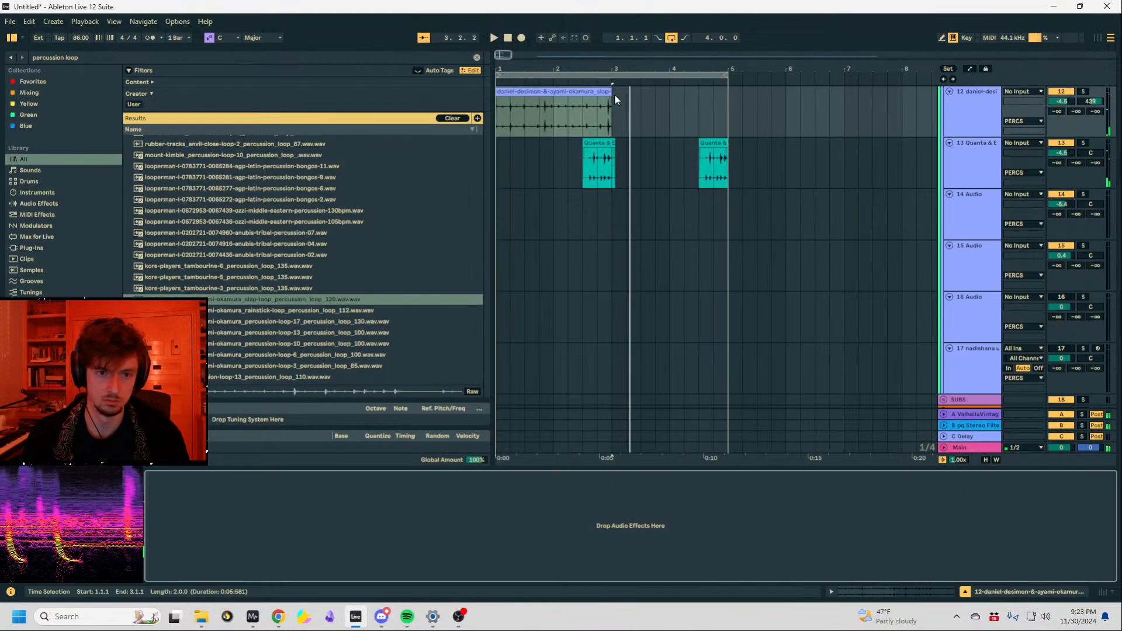
{"action": "left_click_drag", "start_coordinate": [612, 94], "coordinate": [728, 94]}
{"action": "key", "text": "space"}
Search the browser for "auto filt" and add Auto Filter to track 12.
{"action": "key", "text": "ctrl+f"}
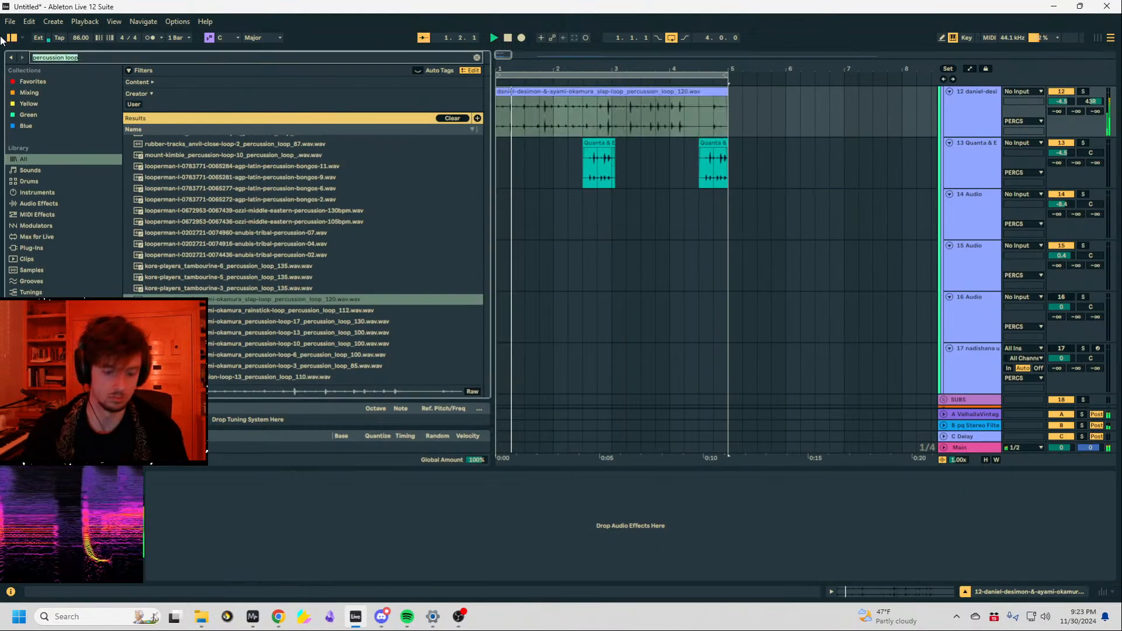
{"action": "type", "text": "aut ofilt"}
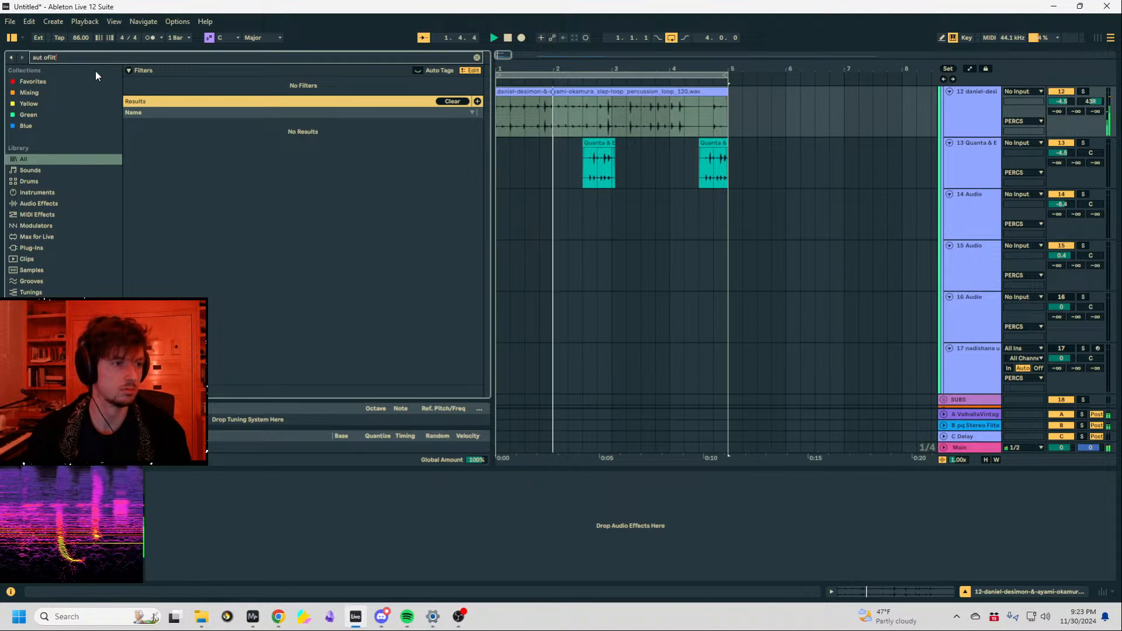
{"action": "key", "text": "BackSpace"}
{"action": "key", "text": "BackSpace"}
{"action": "key", "text": "BackSpace"}
{"action": "key", "text": "BackSpace"}
{"action": "key", "text": "BackSpace"}
{"action": "key", "text": "BackSpace"}
{"action": "type", "text": "o filt"}
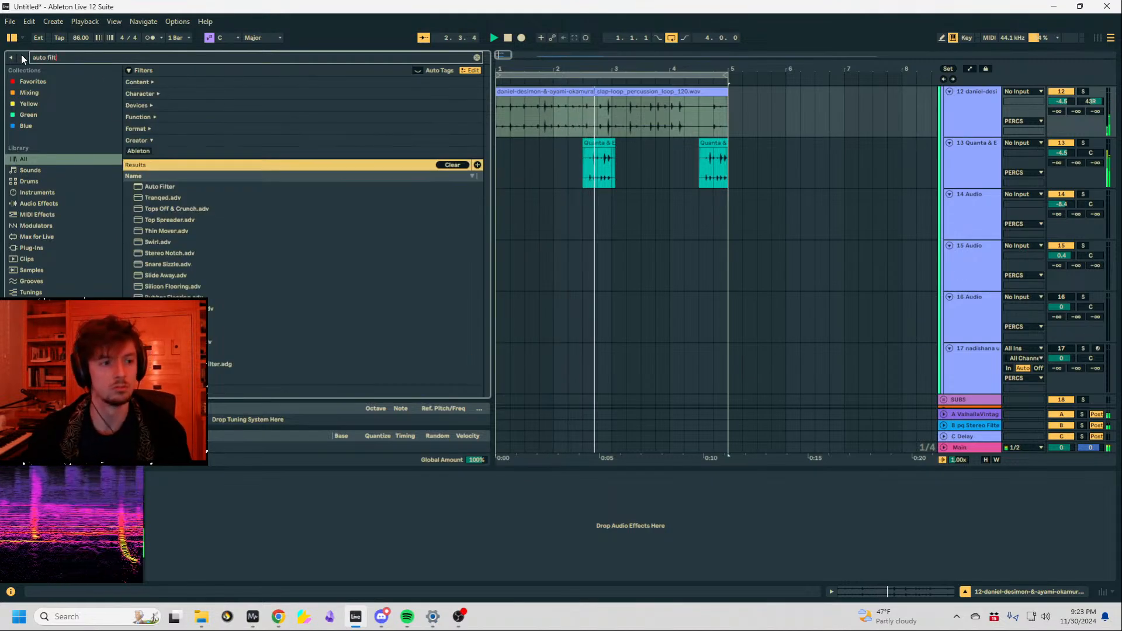
{"action": "left_click", "coordinate": [157, 188]}
{"action": "double_click", "coordinate": [158, 189]}
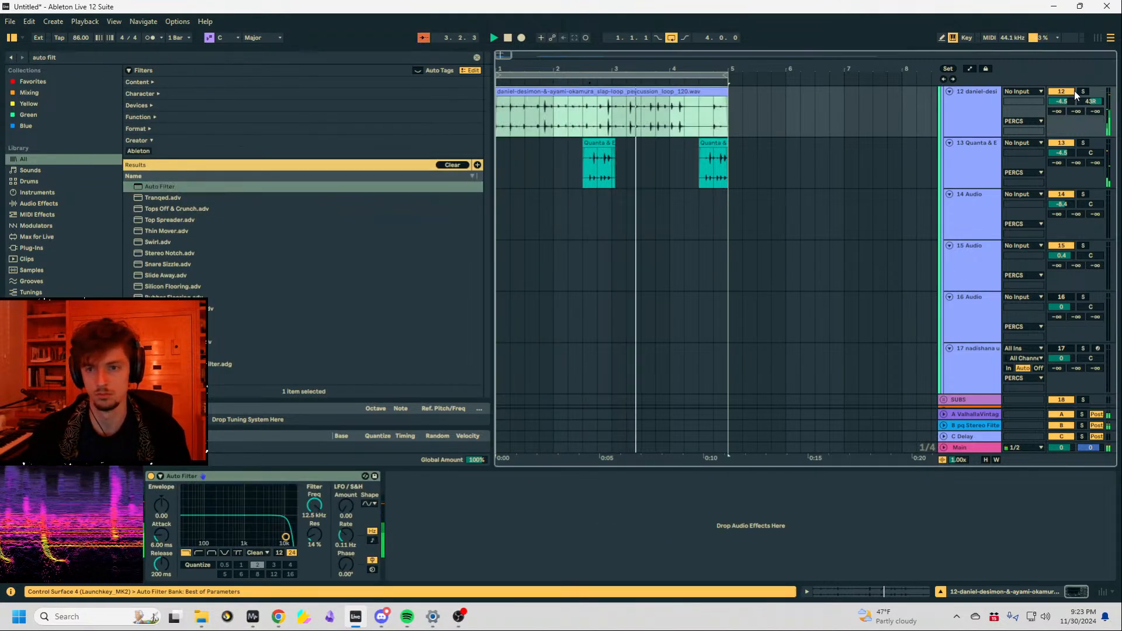
Set Auto Filter on track 12 to 2.83 kHz with 52% resonance, and its sawtooth LFO to amount 30.0 and synced rate 1/16.
{"action": "key", "text": "space"}
{"action": "left_click_drag", "start_coordinate": [346, 506], "coordinate": [345, 494]}
{"action": "left_click", "coordinate": [372, 541]}
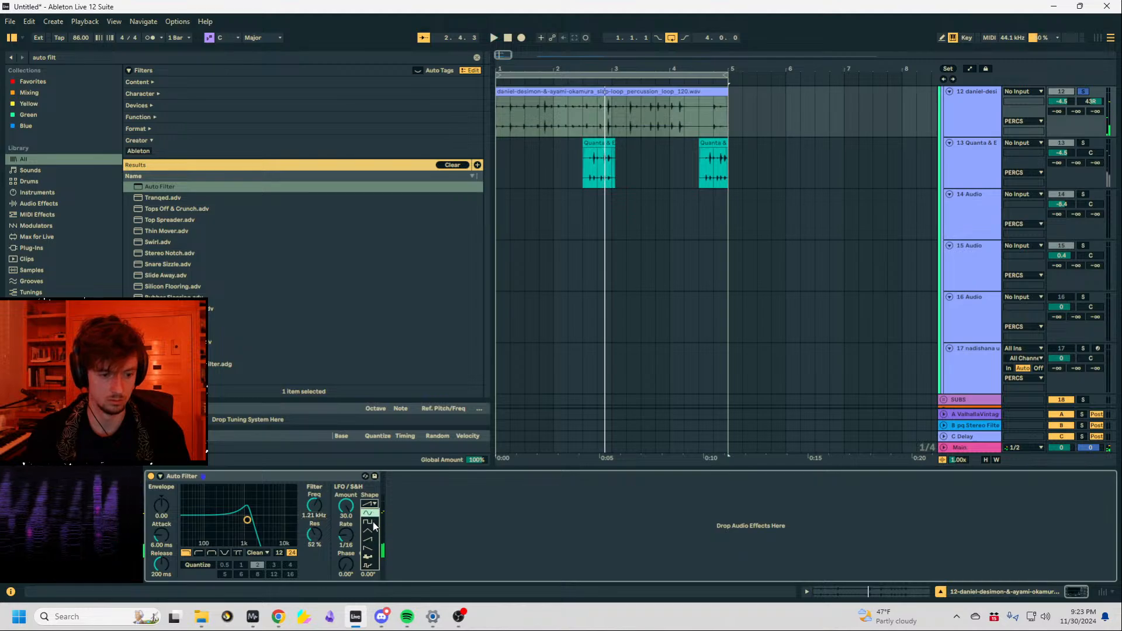
{"action": "left_click_drag", "start_coordinate": [319, 509], "coordinate": [319, 490]}
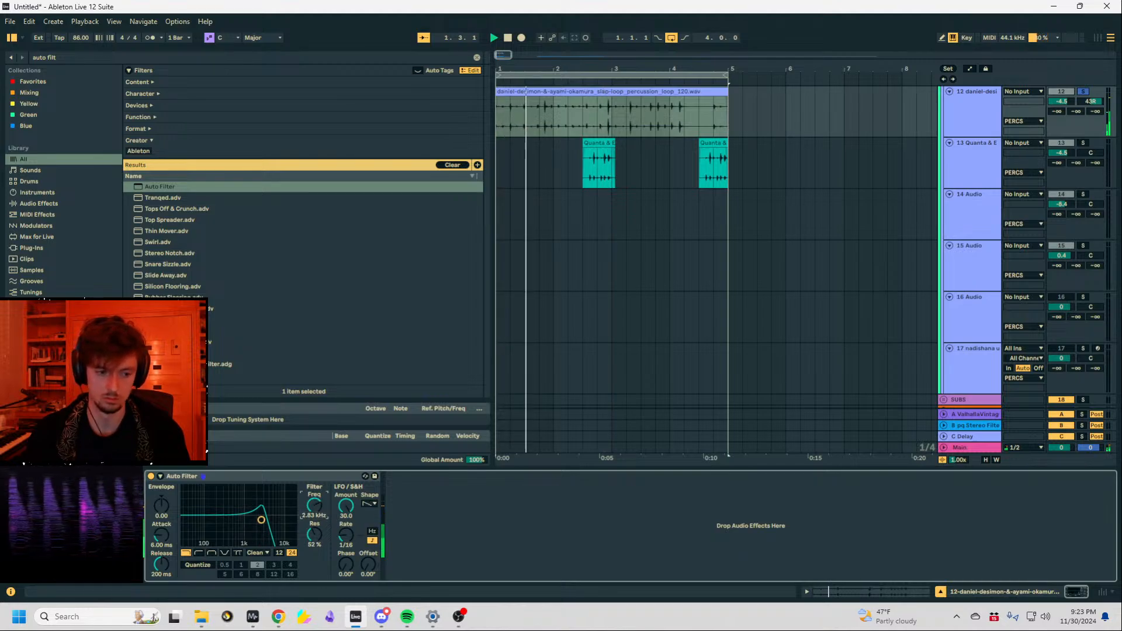
Unsolo track 12, centre its pan, and set its send A to -10.0 and its volume to -7.3 dB.
{"action": "left_click", "coordinate": [1083, 92]}
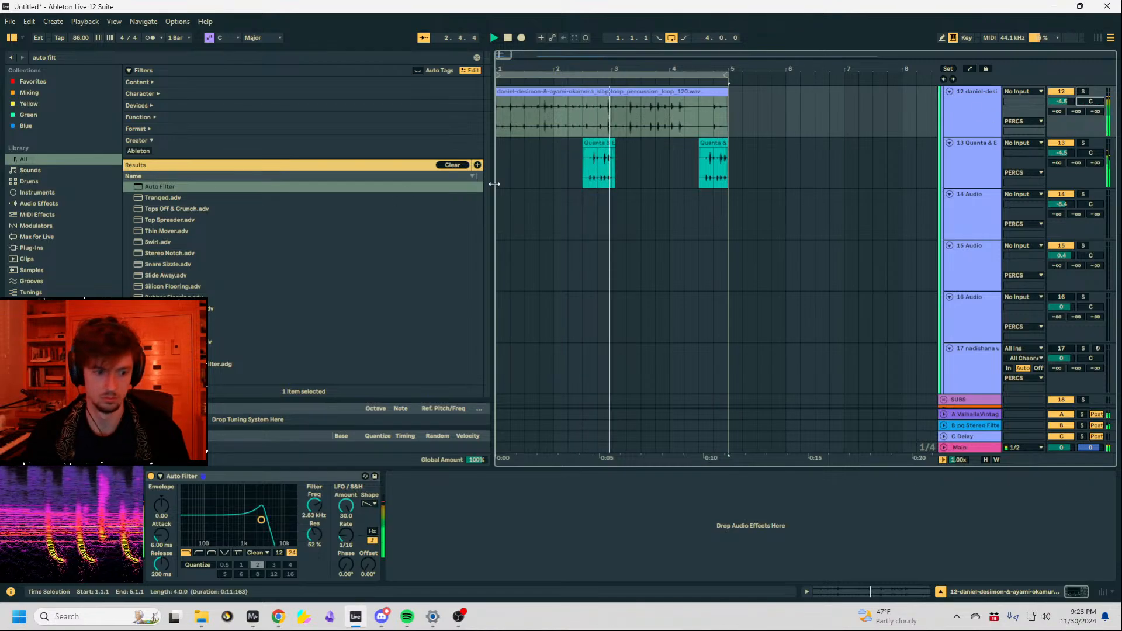
{"action": "key", "text": "ctrl+f"}
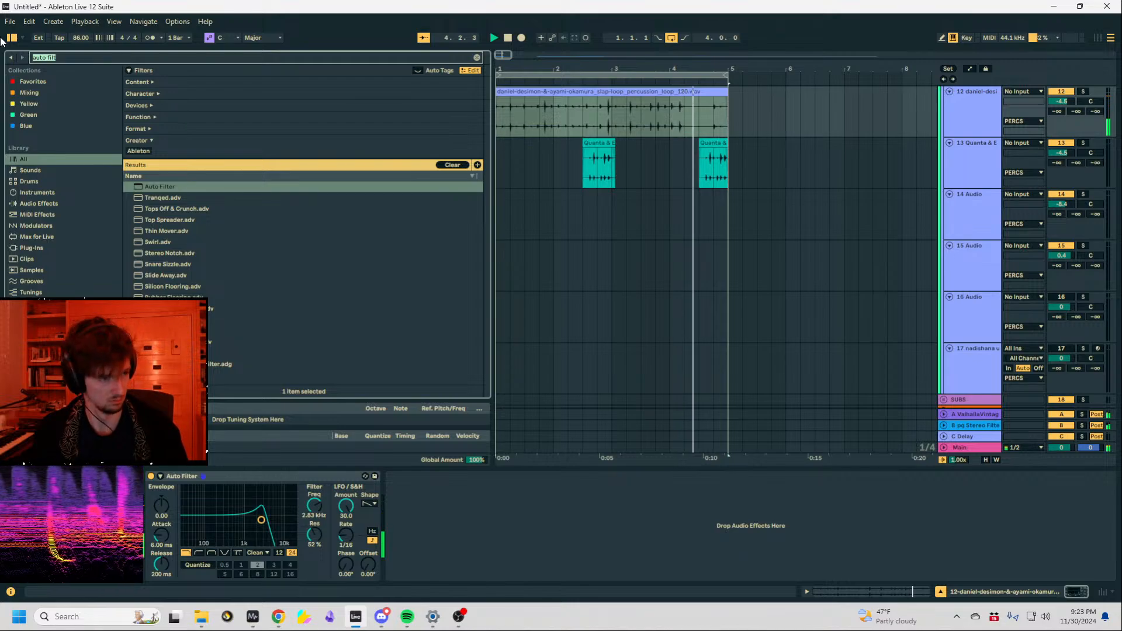
{"action": "left_click_drag", "start_coordinate": [1057, 111], "coordinate": [1057, 72]}
{"action": "scroll", "coordinate": [953, 283], "scroll_direction": "up", "scroll_amount": 2}
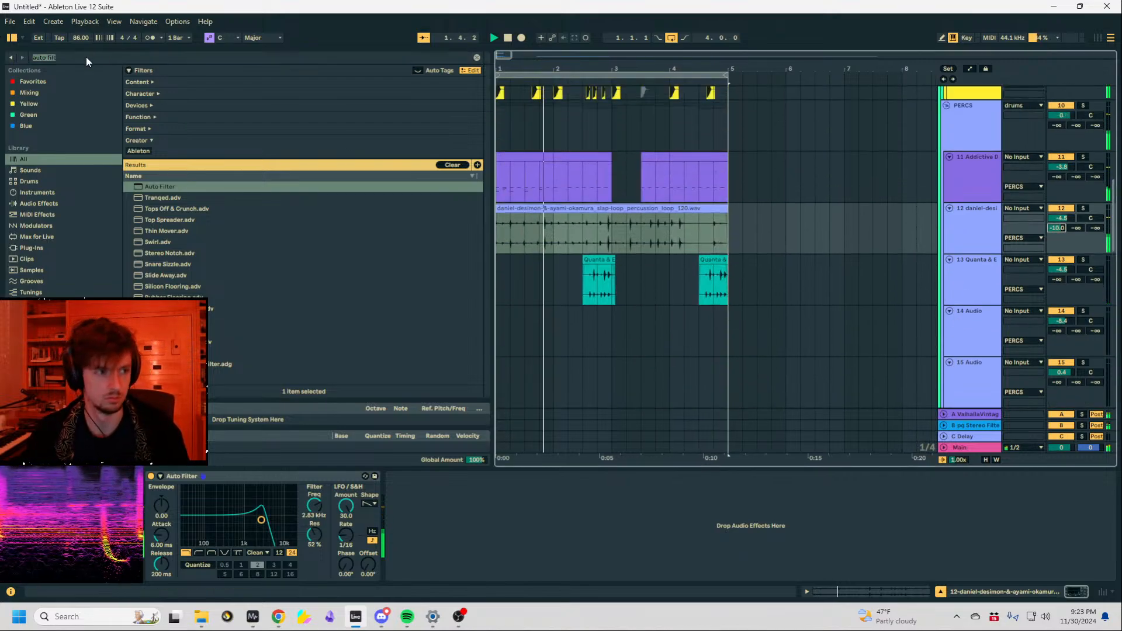
{"action": "left_click_drag", "start_coordinate": [1061, 218], "coordinate": [1061, 228]}
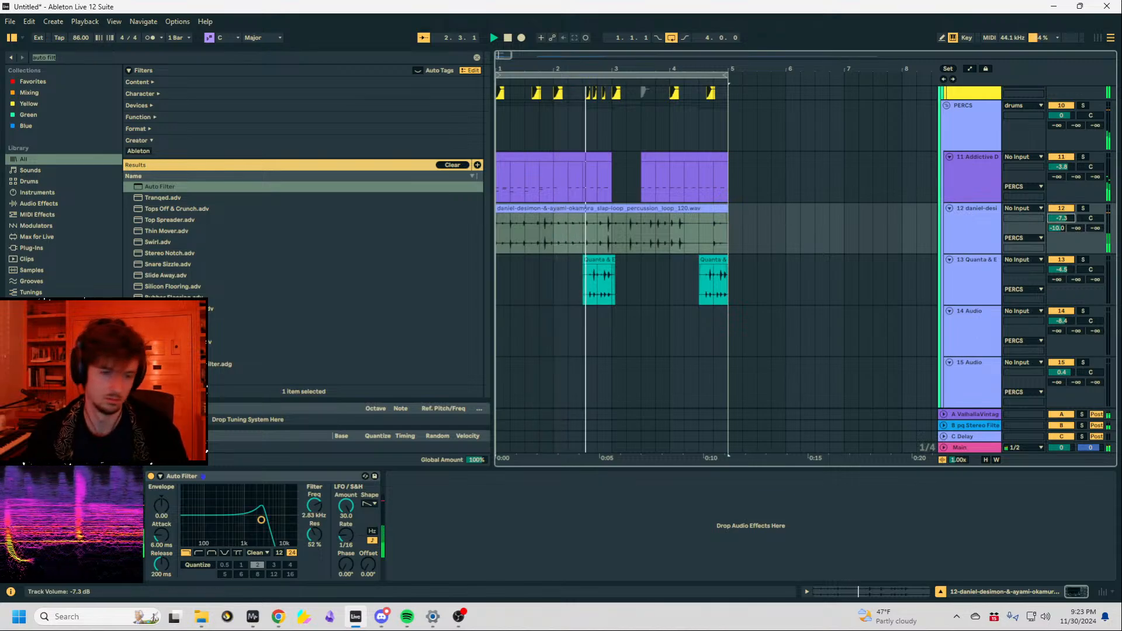
Find "auto pan" in the browser and add Auto Pan to track 12 with a 50.8% amount and 0.65 Hz rate.
{"action": "left_click", "coordinate": [79, 58]}
{"action": "type", "text": "auto pan"}
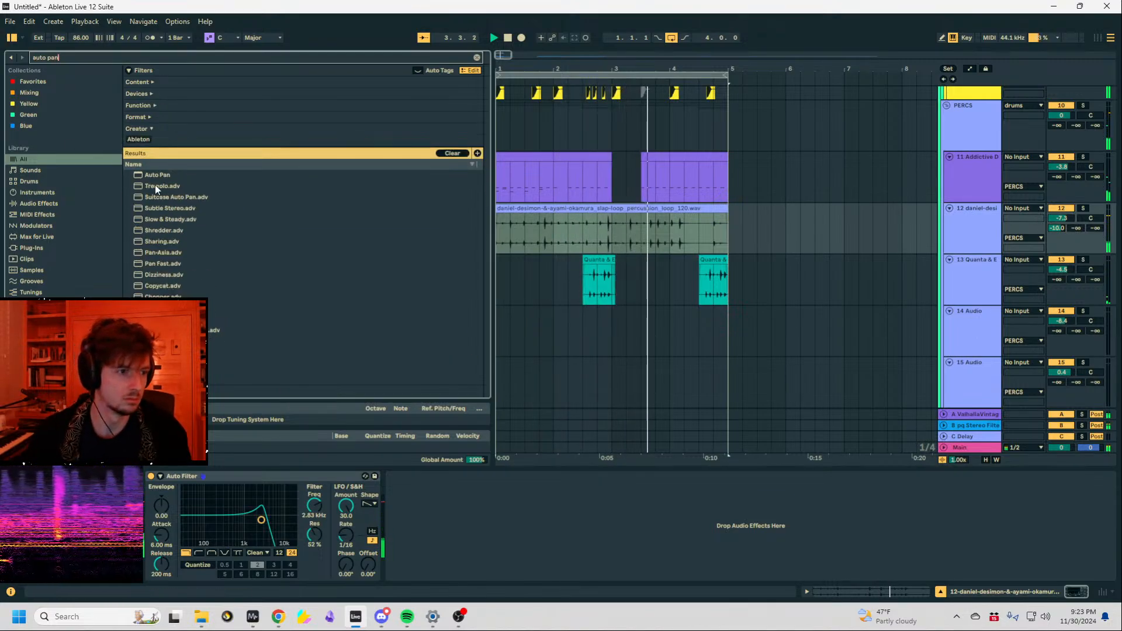
{"action": "key", "text": "Down"}
{"action": "key", "text": "Return"}
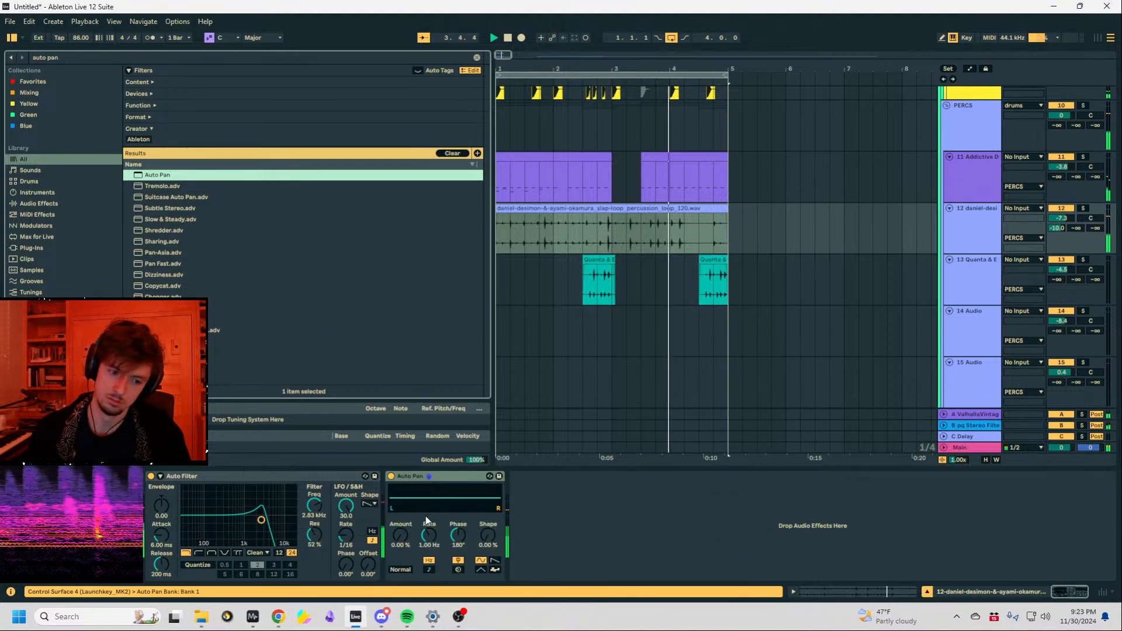
{"action": "left_click_drag", "start_coordinate": [432, 539], "coordinate": [432, 545]}
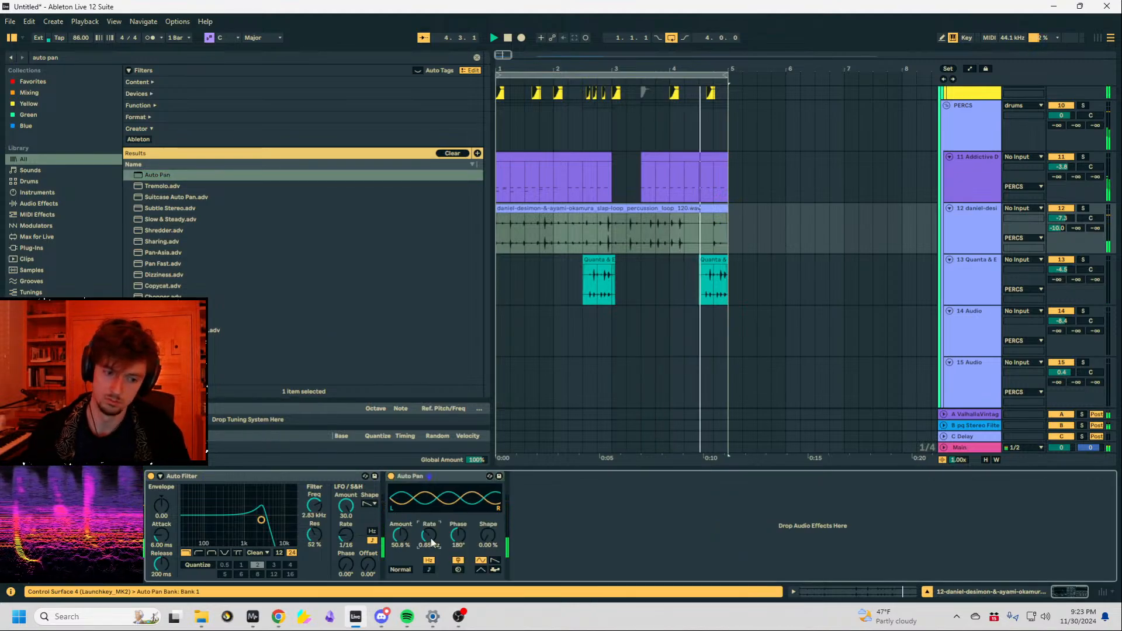
Search the browser for "whisper" and insert a new audio track directly below track 27.
{"action": "left_click", "coordinate": [76, 57]}
{"action": "type", "text": "whisper"}
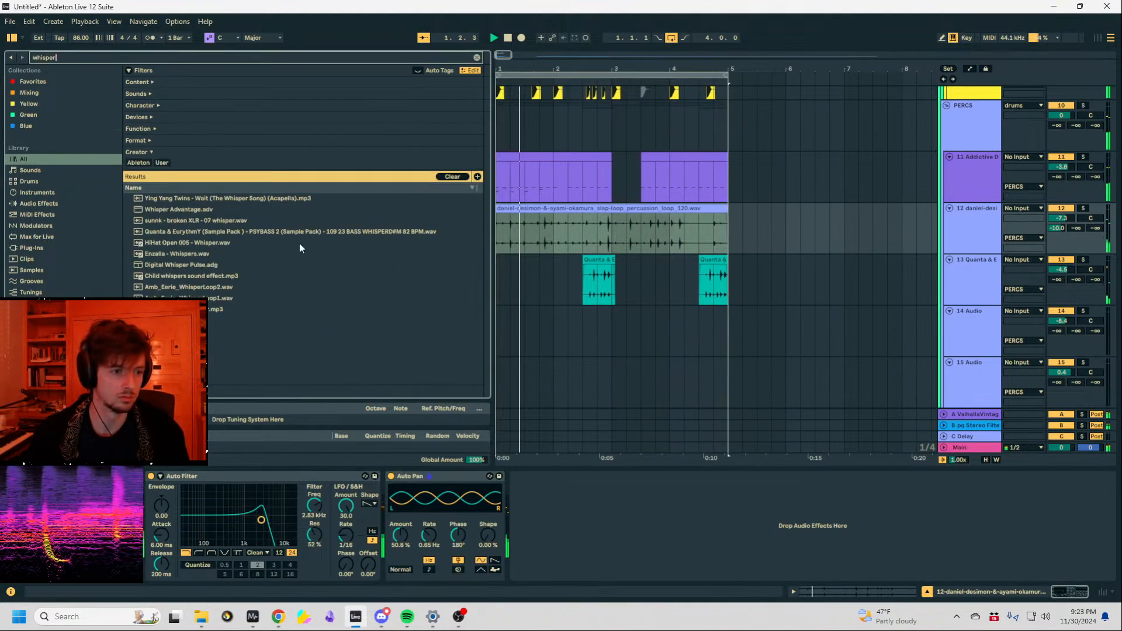
{"action": "scroll", "coordinate": [618, 281], "scroll_direction": "down", "scroll_amount": 3}
{"action": "left_click", "coordinate": [713, 298]}
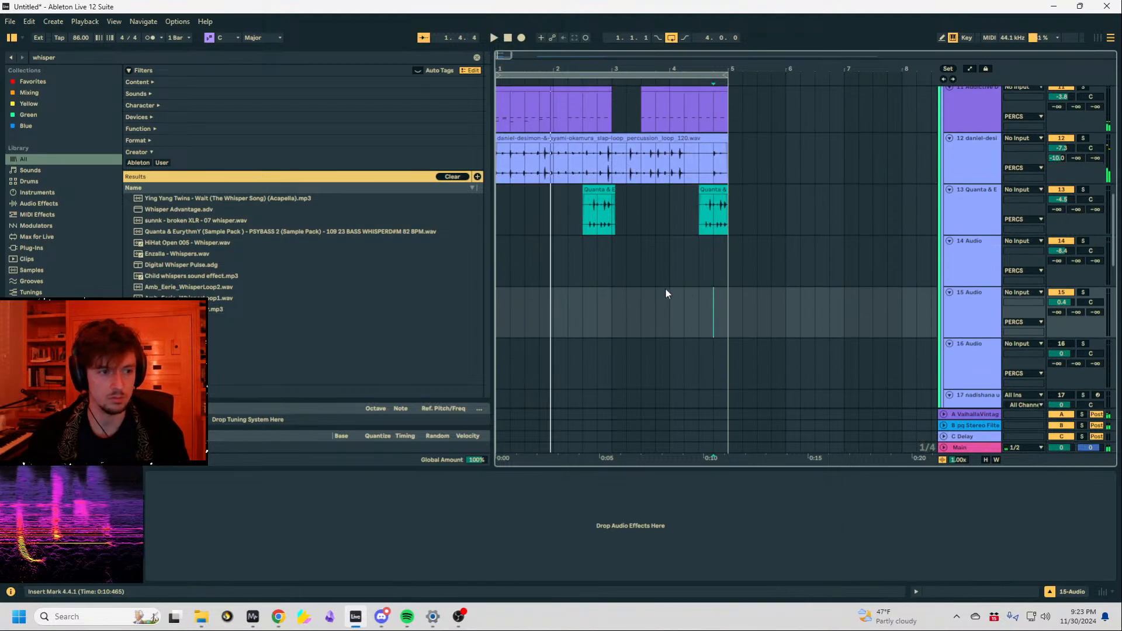
{"action": "scroll", "coordinate": [935, 278], "scroll_direction": "up", "scroll_amount": 3}
{"action": "scroll", "coordinate": [971, 281], "scroll_direction": "down", "scroll_amount": 8}
{"action": "left_click", "coordinate": [968, 234]}
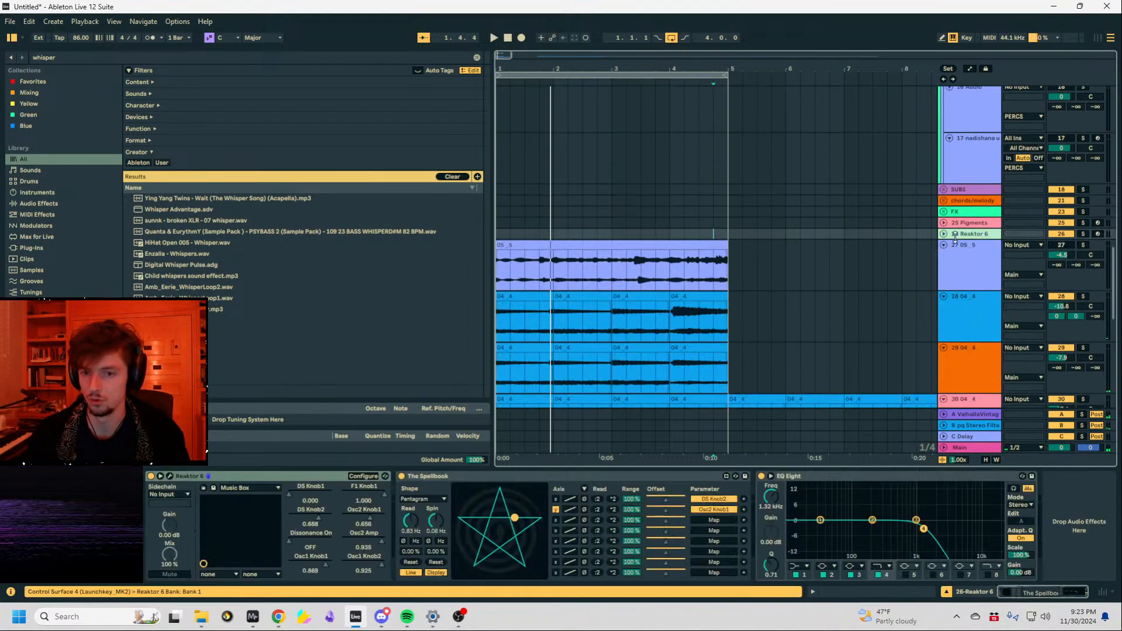
{"action": "left_click", "coordinate": [968, 260]}
{"action": "key", "text": "ctrl+t"}
Try 05 - Japanese Whisper.mp3 on track 28, splitting it at bar 49, deleting the first part and moving the remainder to bar 1.
{"action": "left_click", "coordinate": [181, 309]}
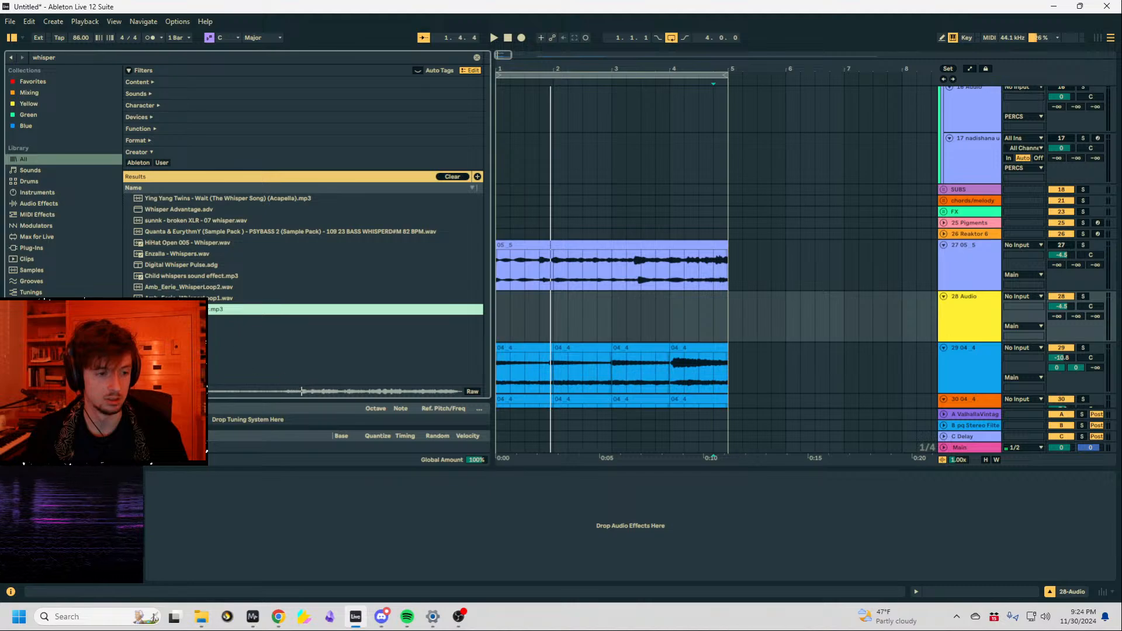
{"action": "left_click_drag", "start_coordinate": [234, 309], "coordinate": [544, 308]}
{"action": "scroll", "coordinate": [544, 308], "scroll_direction": "down", "scroll_amount": 10}
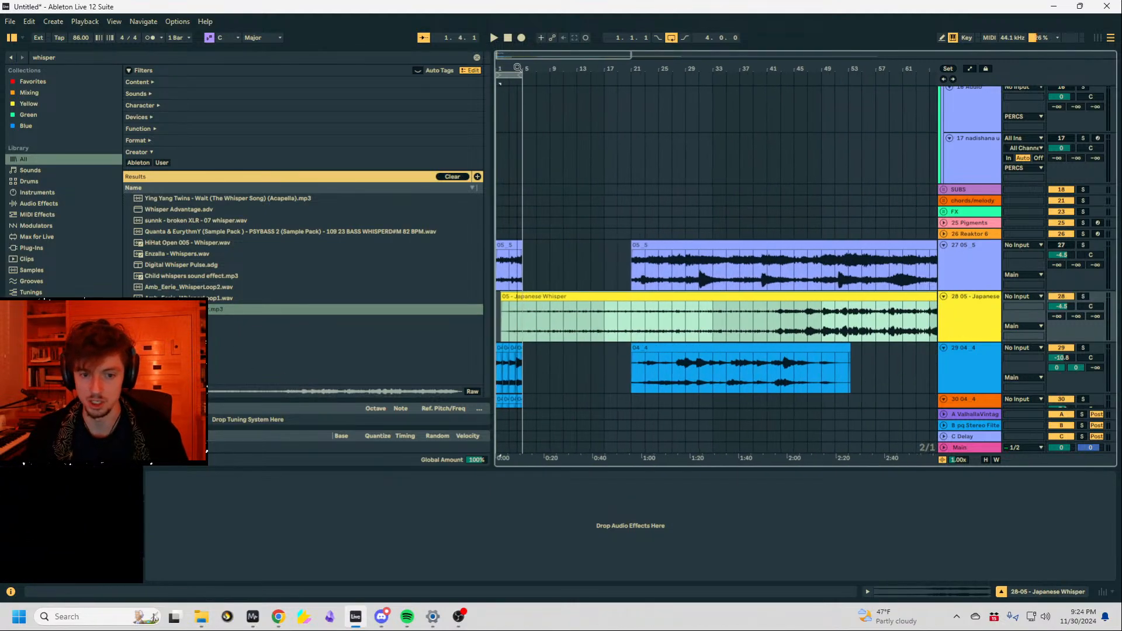
{"action": "left_click", "coordinate": [811, 333]}
{"action": "key", "text": "ctrl+e"}
{"action": "left_click", "coordinate": [791, 297]}
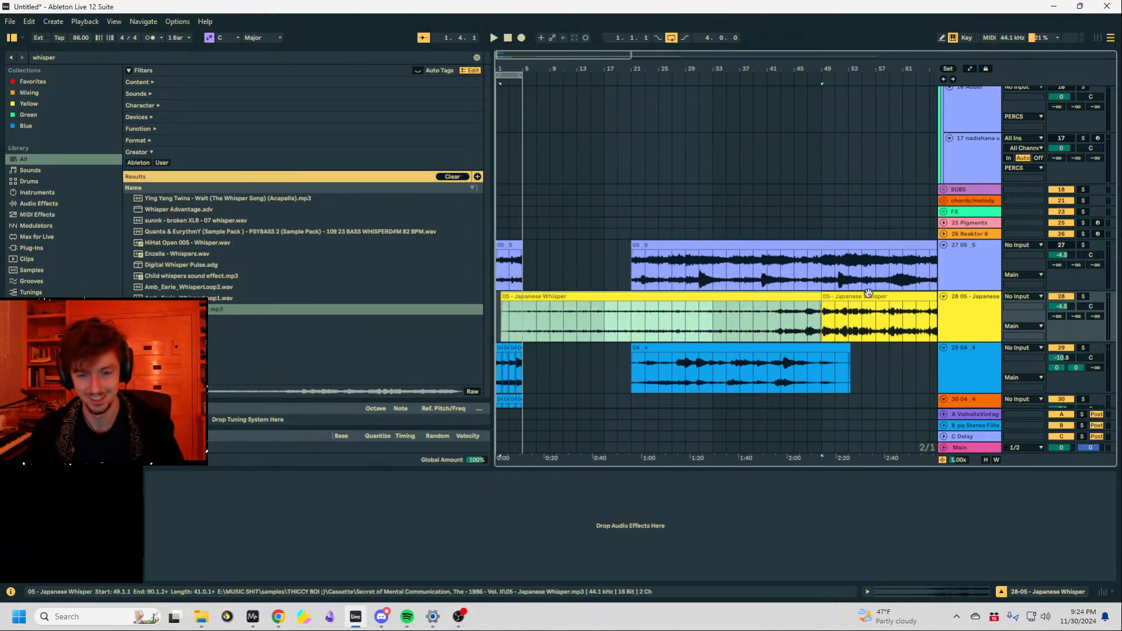
{"action": "key", "text": "Delete"}
{"action": "left_click_drag", "start_coordinate": [868, 297], "coordinate": [536, 320]}
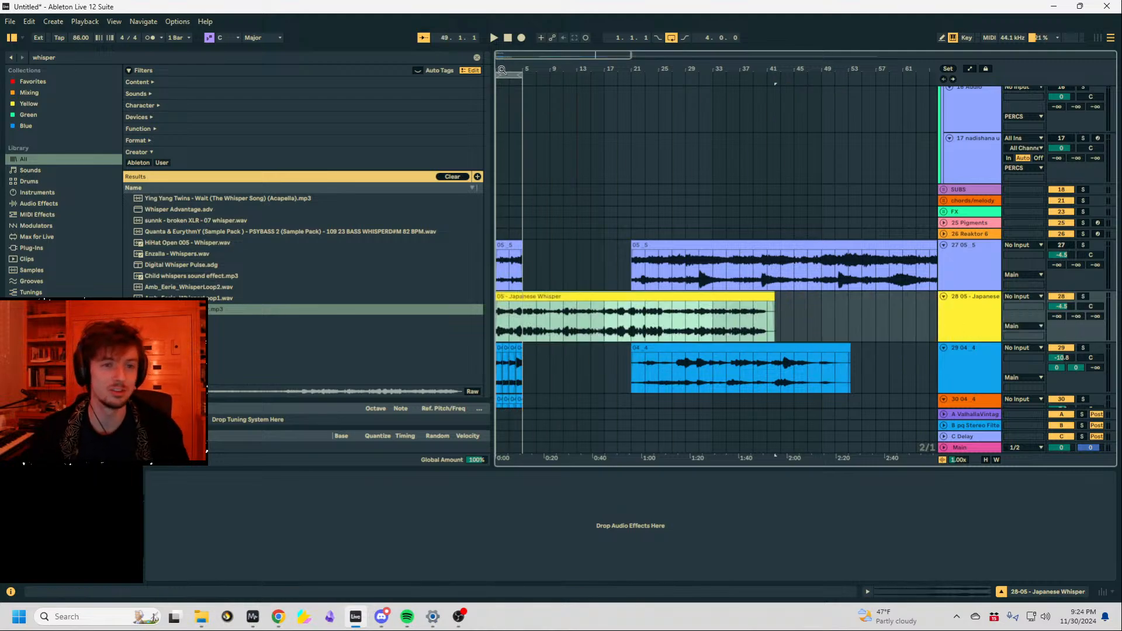
Audition the Japanese Whisper clip with track 28 soloed and delete the clip.
{"action": "left_click_drag", "start_coordinate": [502, 69], "coordinate": [585, 222]}
{"action": "key", "text": "space"}
{"action": "left_click", "coordinate": [1083, 296]}
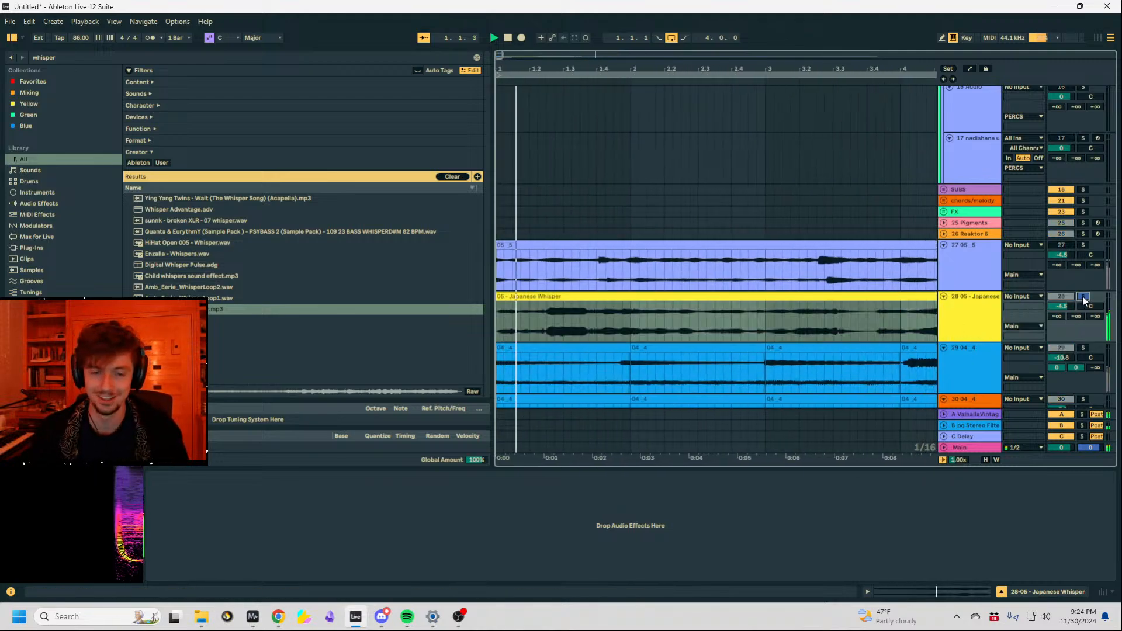
{"action": "left_click", "coordinate": [511, 296]}
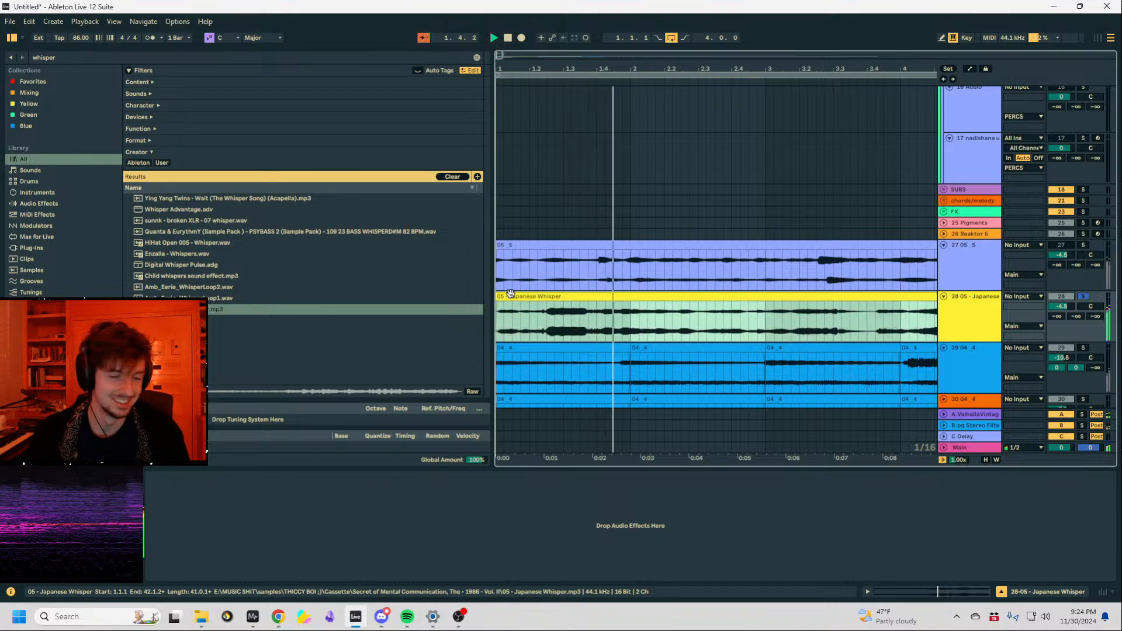
{"action": "key", "text": "space"}
{"action": "key", "text": "Delete"}
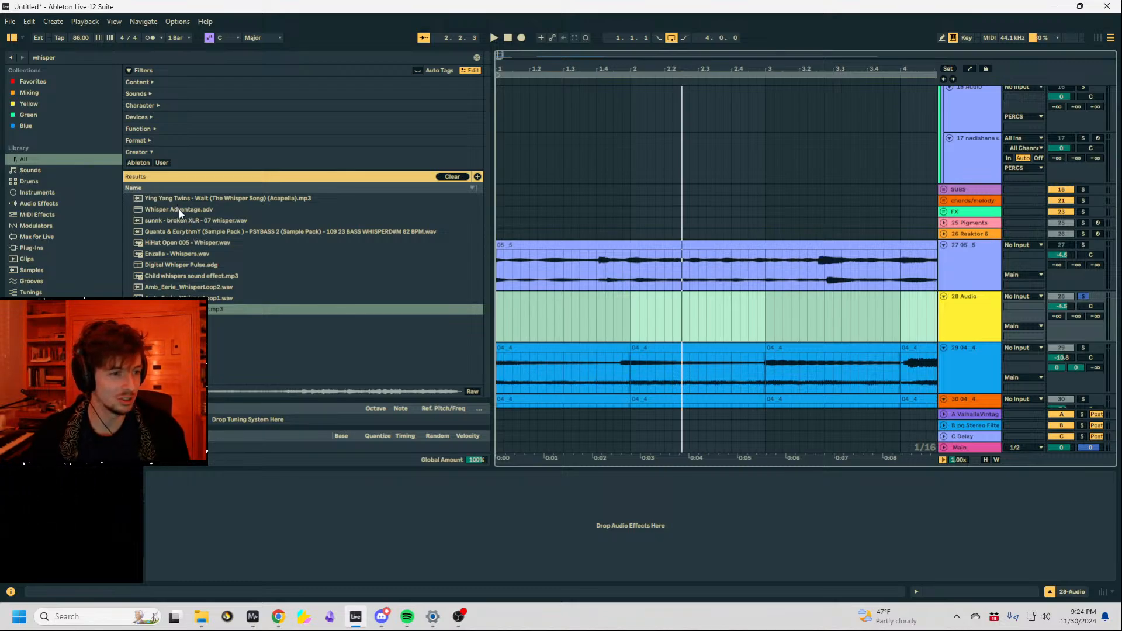
Preview the sunnk - broken XLR - 07 whisper.wav sample and clear the browser search.
{"action": "left_click", "coordinate": [193, 221]}
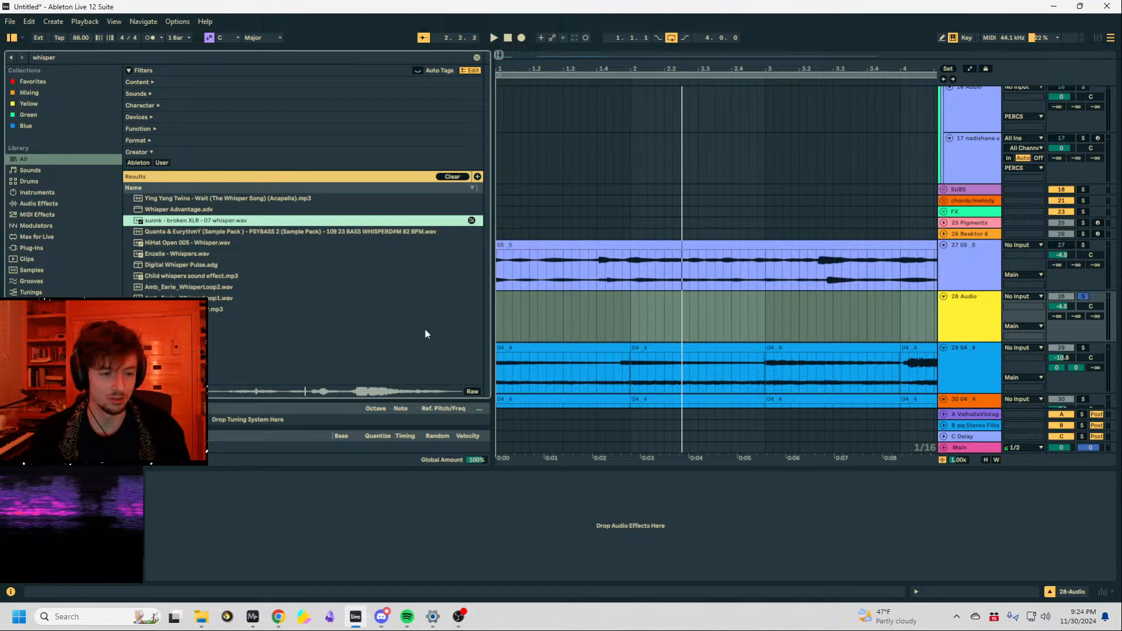
{"action": "left_click", "coordinate": [589, 338]}
{"action": "key", "text": "ctrl+f"}
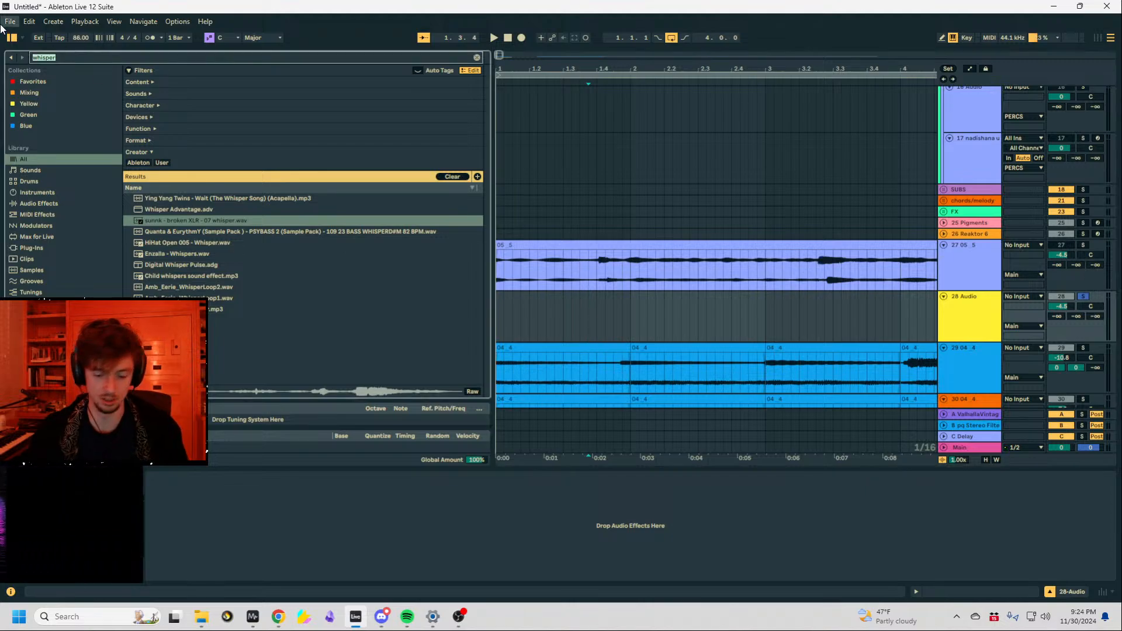
{"action": "key", "text": "BackSpace"}
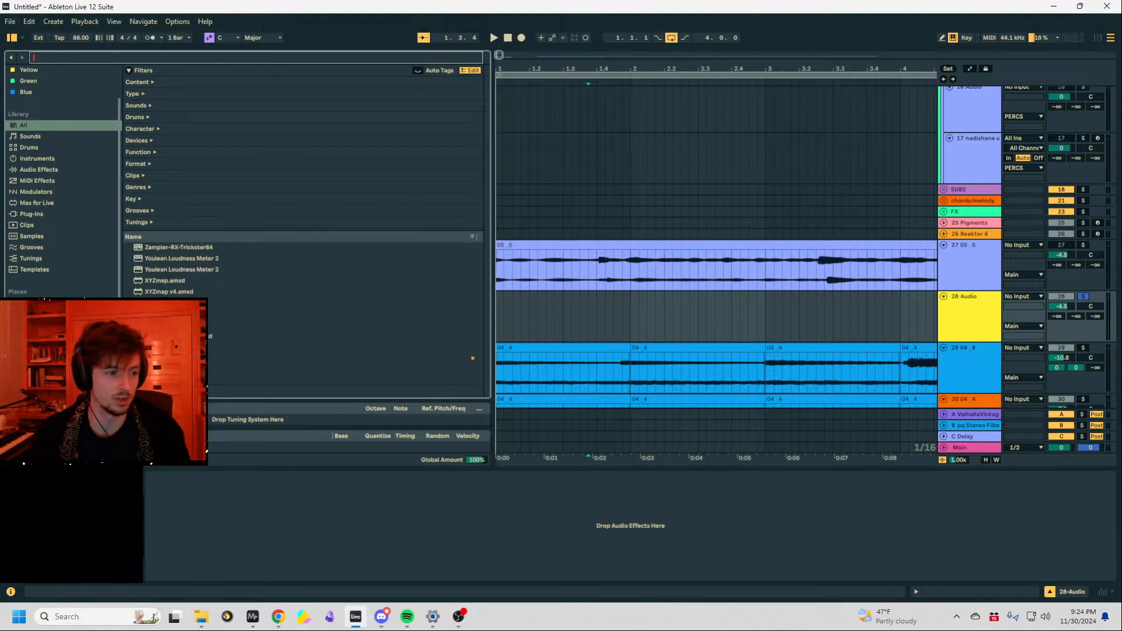
Search the sample folders for "n's v" and open N's Voc Clips inside the Vocals folder of THICCY BOI ;).
{"action": "left_click", "coordinate": [52, 358]}
{"action": "scroll", "coordinate": [149, 226], "scroll_direction": "down", "scroll_amount": 3}
{"action": "left_click", "coordinate": [71, 56]}
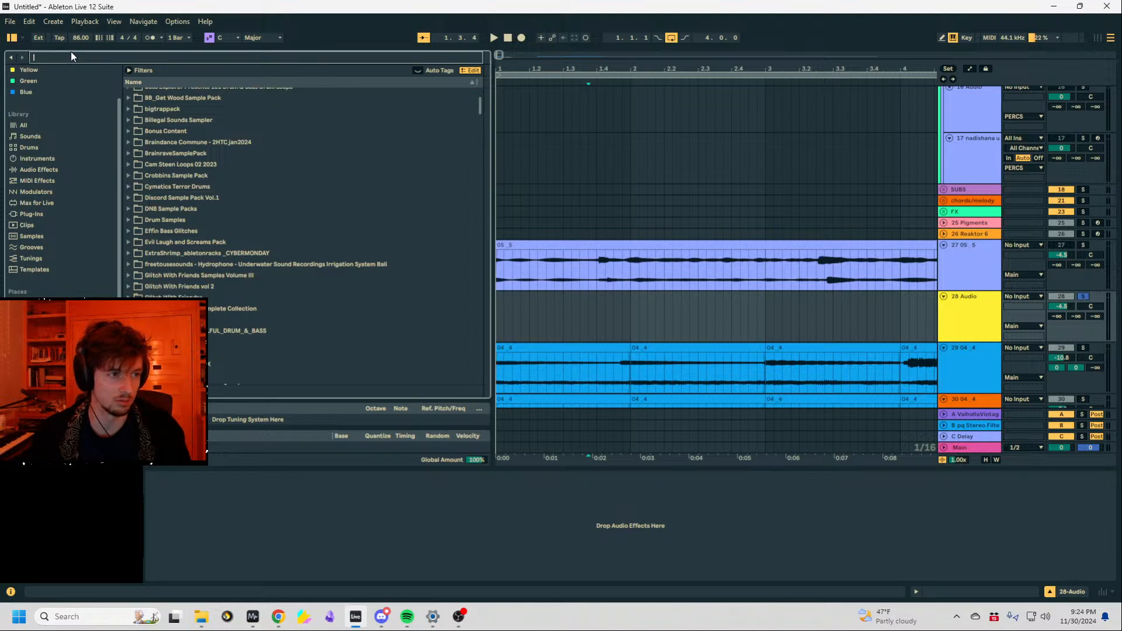
{"action": "type", "text": "n's"}
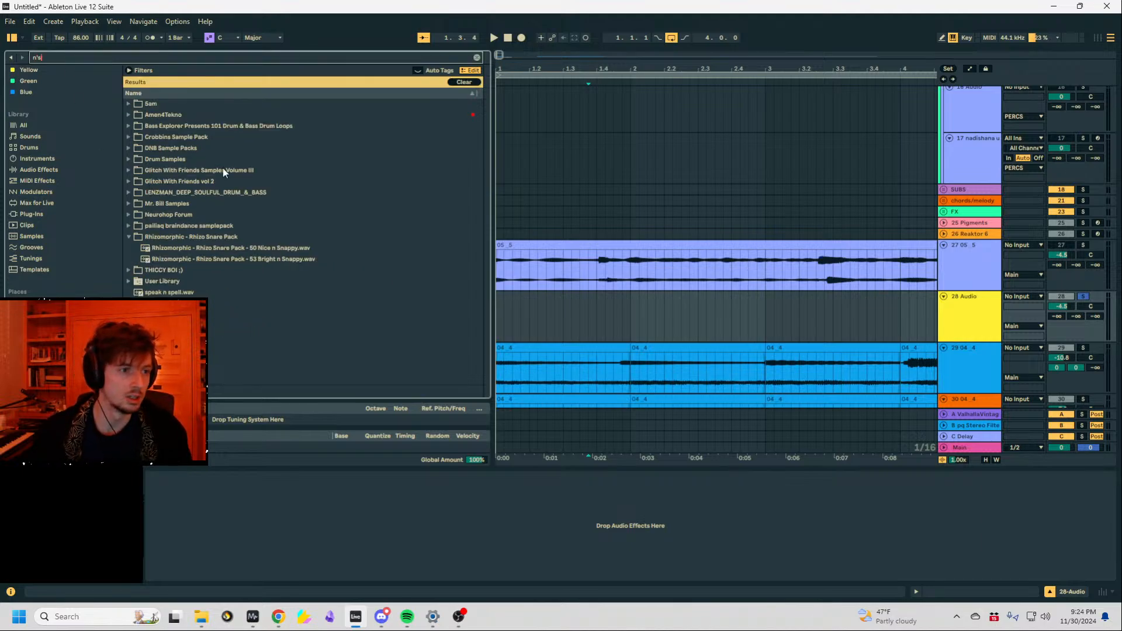
{"action": "type", "text": " v"}
{"action": "left_click", "coordinate": [129, 103]}
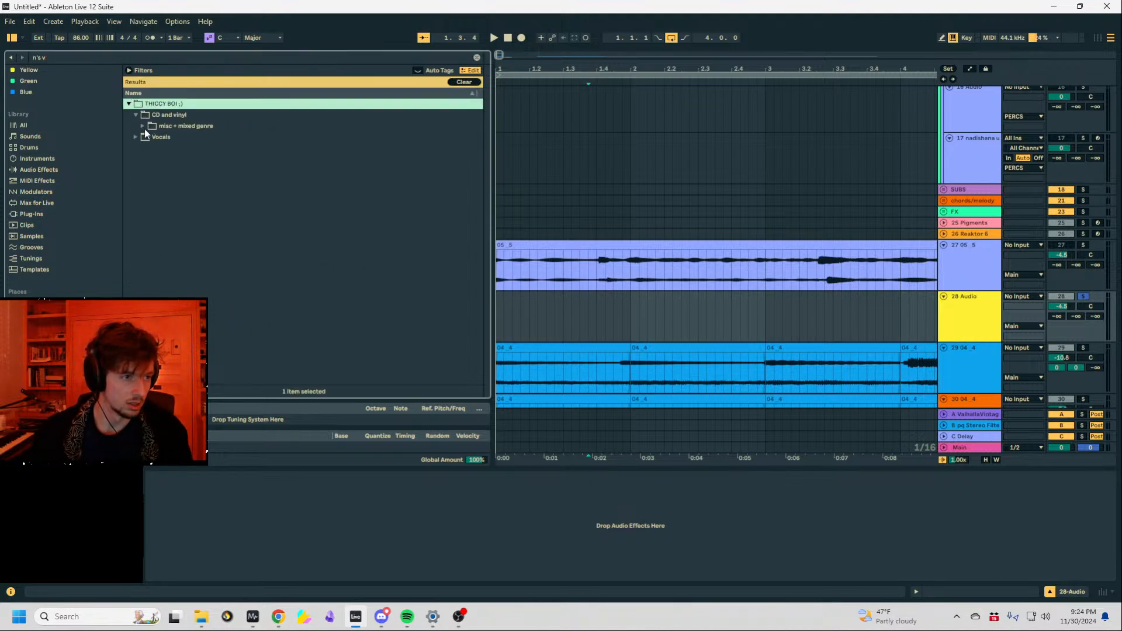
{"action": "left_click", "coordinate": [142, 127]}
{"action": "left_click", "coordinate": [137, 147]}
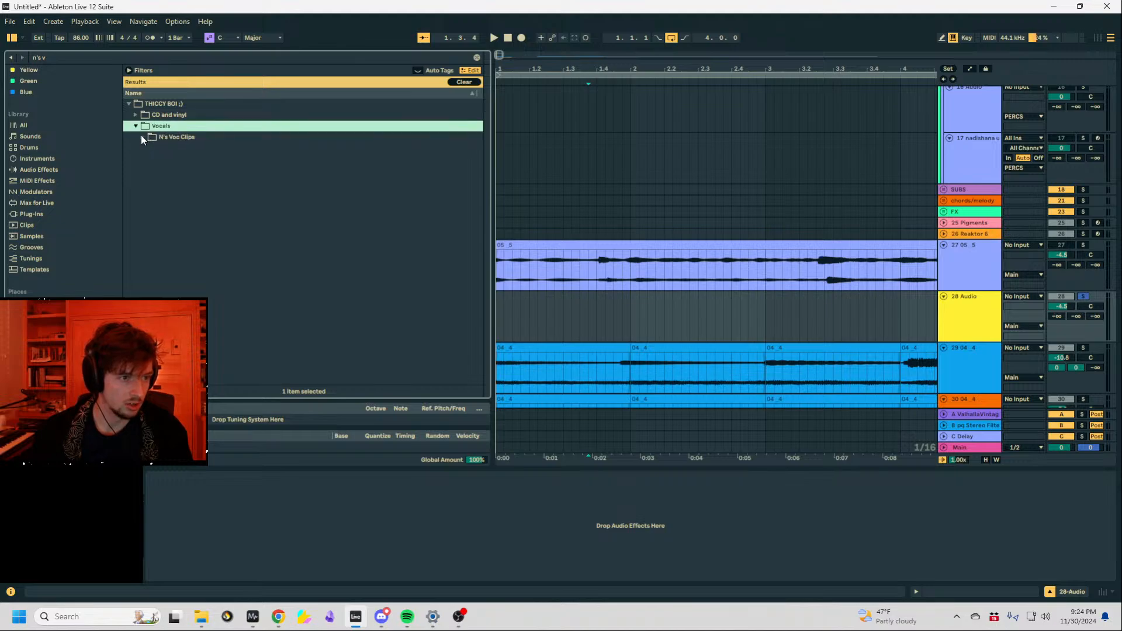
{"action": "left_click", "coordinate": [143, 137]}
Preview VC ah we lived.wav from the vocal clips and place it on track 28 at 1.2.1.
{"action": "scroll", "coordinate": [225, 280], "scroll_direction": "down", "scroll_amount": 4}
{"action": "left_click", "coordinate": [225, 258]}
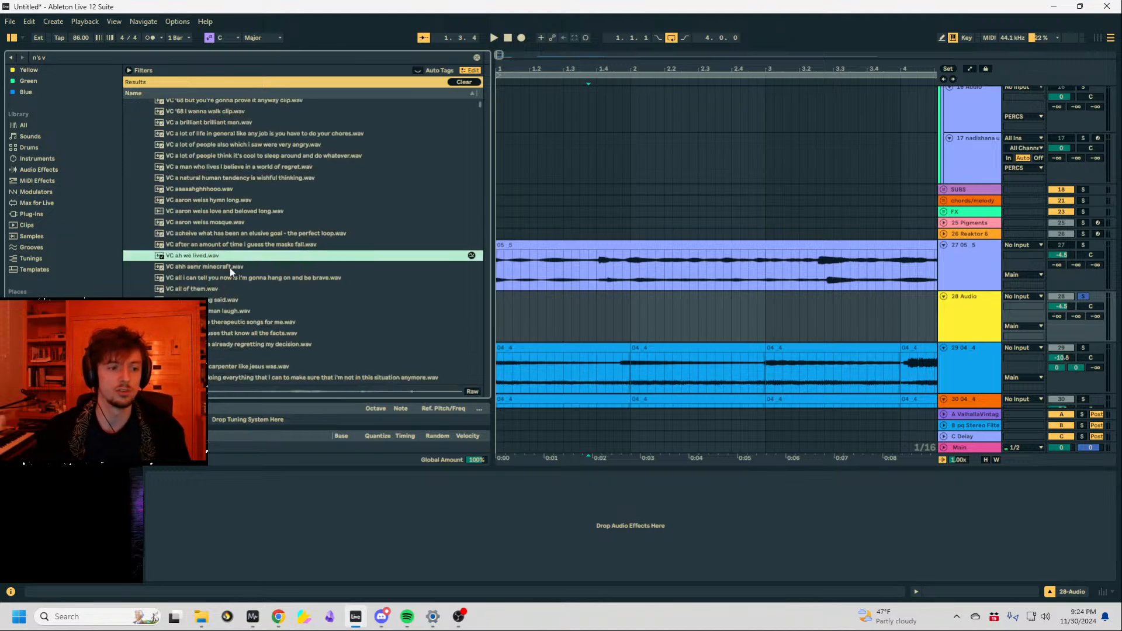
{"action": "scroll", "coordinate": [222, 234], "scroll_direction": "down", "scroll_amount": 2}
{"action": "left_click_drag", "start_coordinate": [205, 178], "coordinate": [561, 334]}
Preview more vocal clips, place VC although i'm already regretting my decision.wav on track 28 at 2.4, and open its clip view at reduced height.
{"action": "scroll", "coordinate": [675, 307], "scroll_direction": "down", "scroll_amount": 2}
{"action": "left_click", "coordinate": [224, 207]}
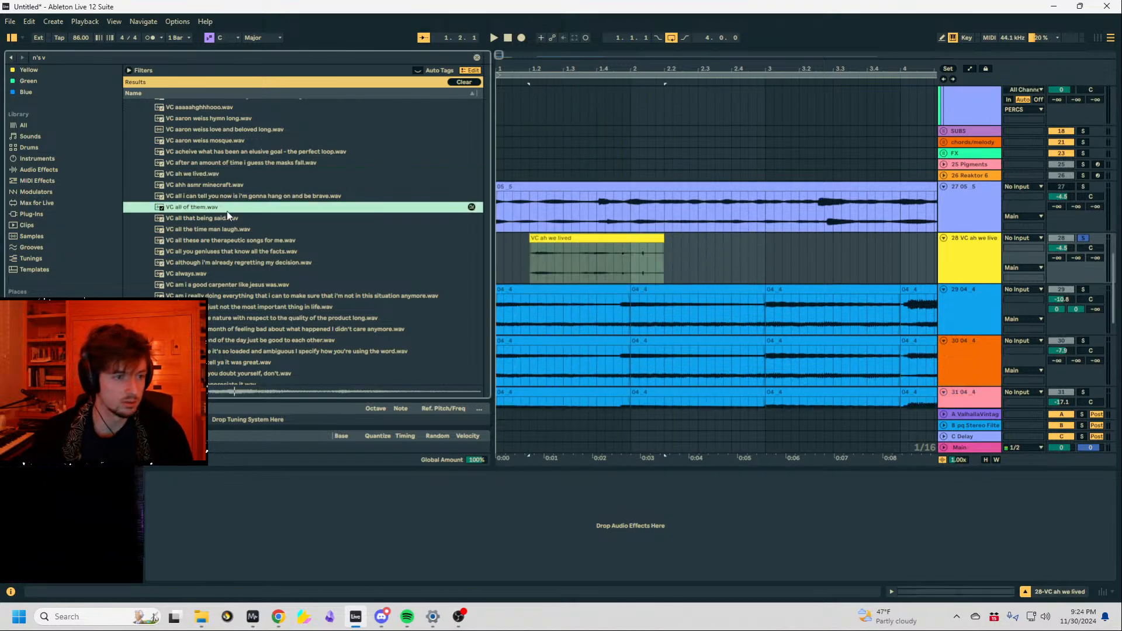
{"action": "left_click", "coordinate": [233, 262]}
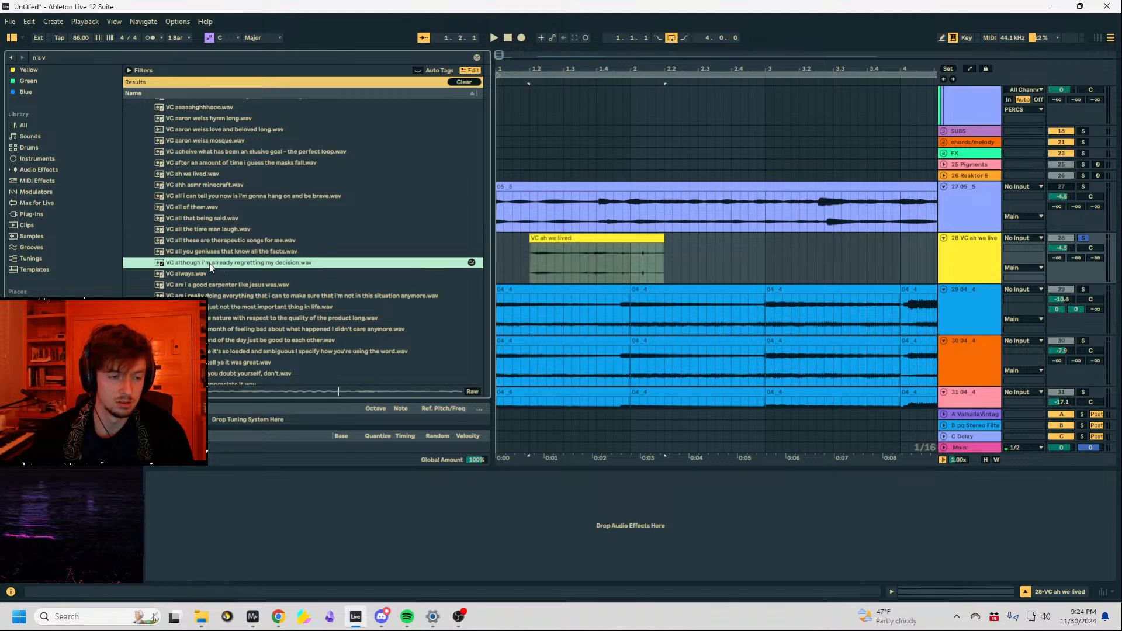
{"action": "left_click_drag", "start_coordinate": [210, 263], "coordinate": [744, 257]}
{"action": "double_click", "coordinate": [828, 242]}
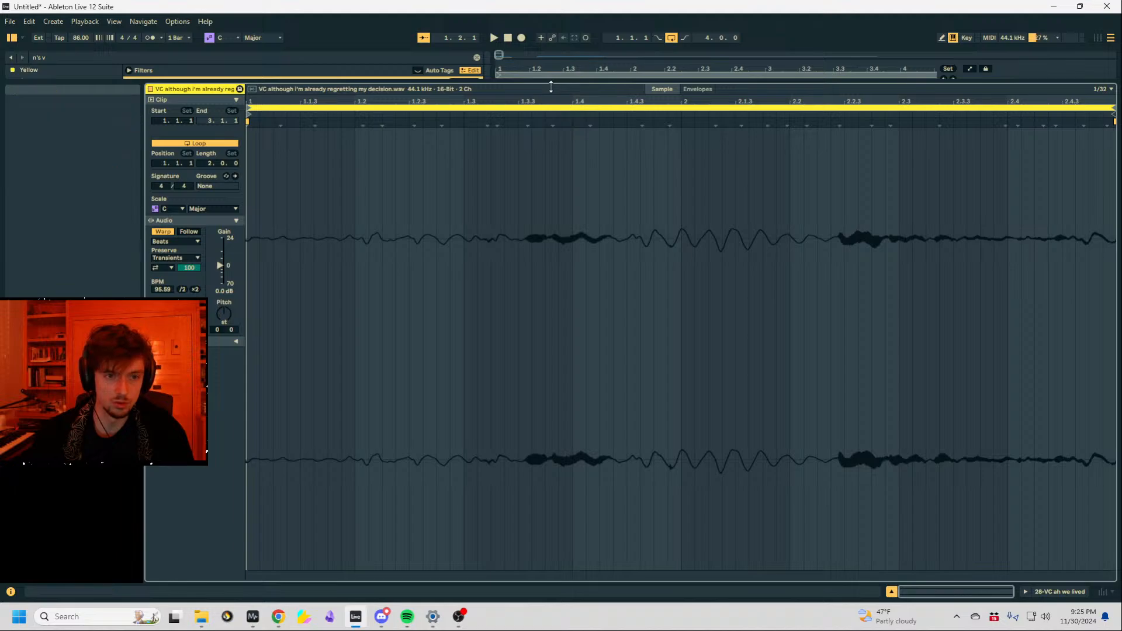
{"action": "left_click_drag", "start_coordinate": [551, 85], "coordinate": [567, 470]}
Place the "VC am i really doing everything" vocal sample on track 28 past the four-bar loop and trim its start to bar 6.
{"action": "left_click", "coordinate": [254, 296]}
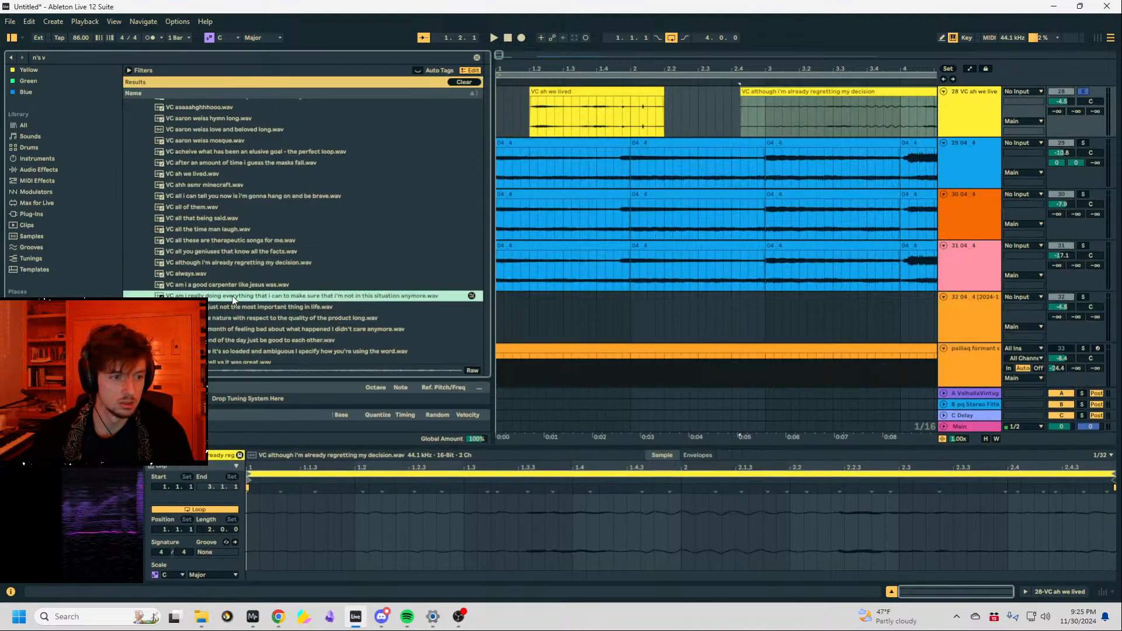
{"action": "left_click_drag", "start_coordinate": [665, 70], "coordinate": [552, 49]}
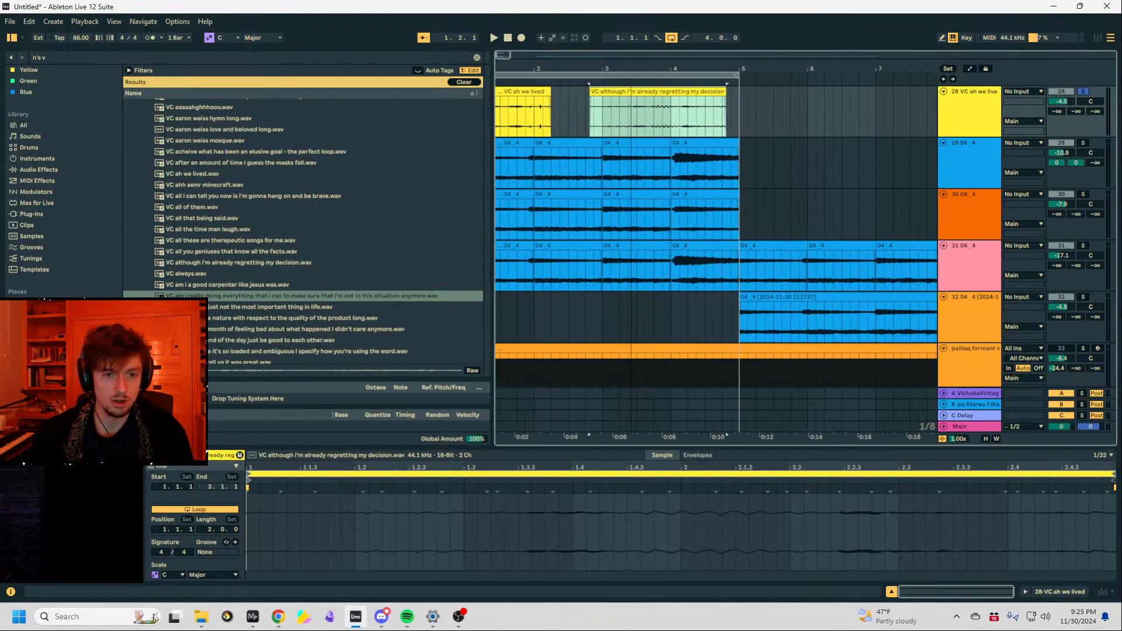
{"action": "left_click_drag", "start_coordinate": [740, 69], "coordinate": [739, 59]}
{"action": "scroll", "coordinate": [858, 241], "scroll_direction": "up", "scroll_amount": 3}
{"action": "left_click", "coordinate": [806, 234]}
{"action": "left_click_drag", "start_coordinate": [258, 296], "coordinate": [746, 234]}
{"action": "left_click_drag", "start_coordinate": [783, 70], "coordinate": [669, 70]}
{"action": "left_click_drag", "start_coordinate": [634, 213], "coordinate": [693, 212]}
Search the whole library for "flatline", add Flatline.adv to track 28 and play the arrangement.
{"action": "key", "text": "ctrl+f"}
{"action": "type", "text": "flatline"}
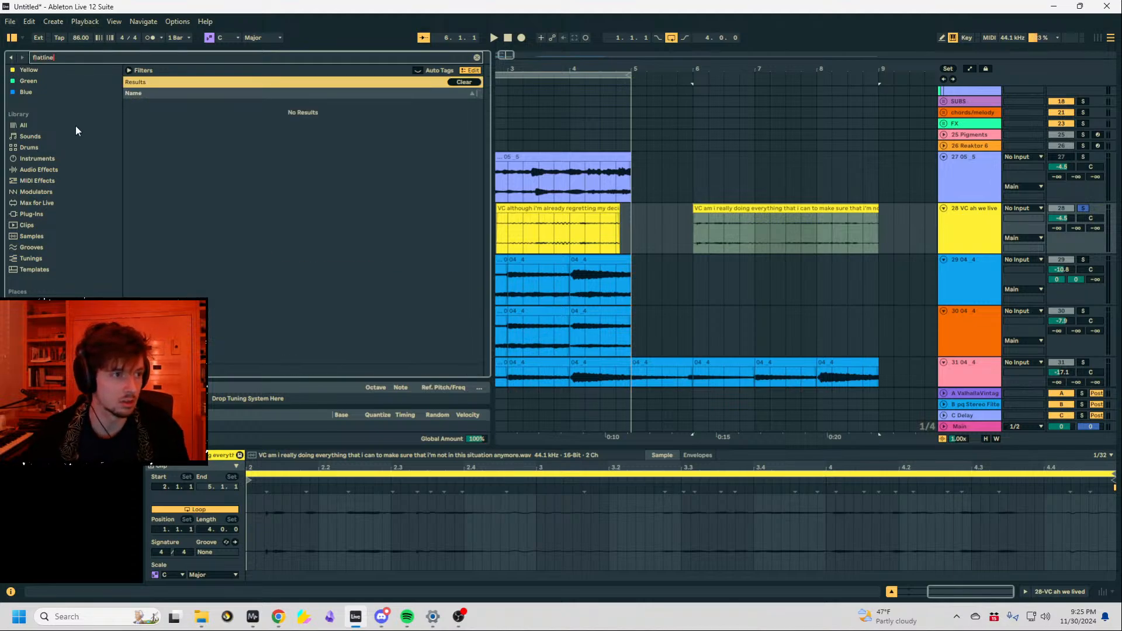
{"action": "left_click", "coordinate": [35, 125]}
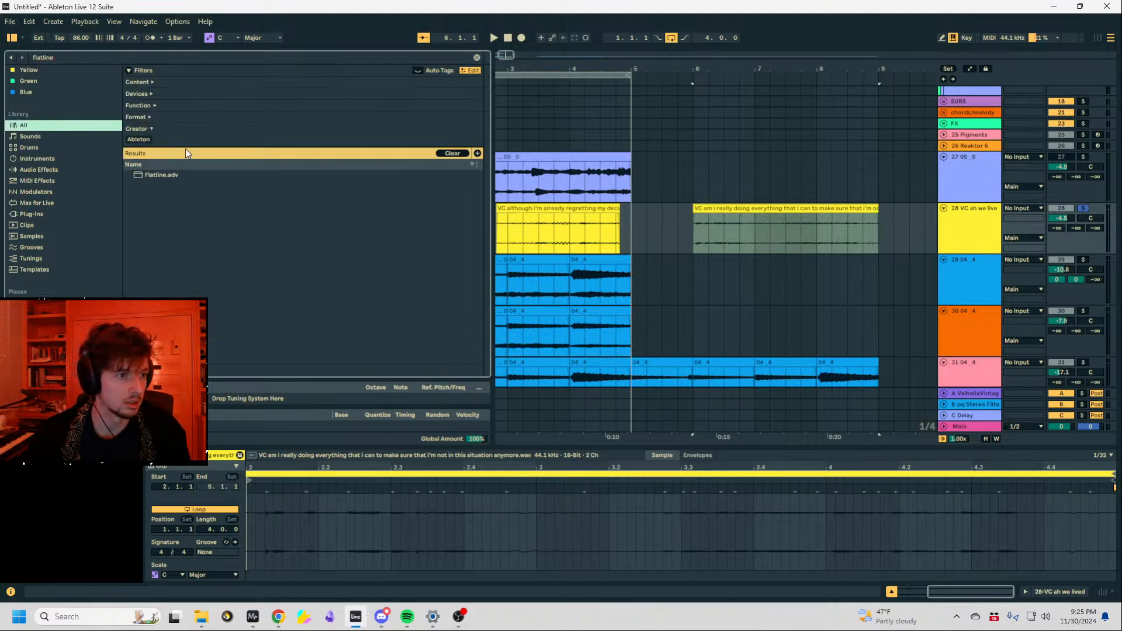
{"action": "left_click_drag", "start_coordinate": [176, 174], "coordinate": [774, 210]}
{"action": "key", "text": "space"}
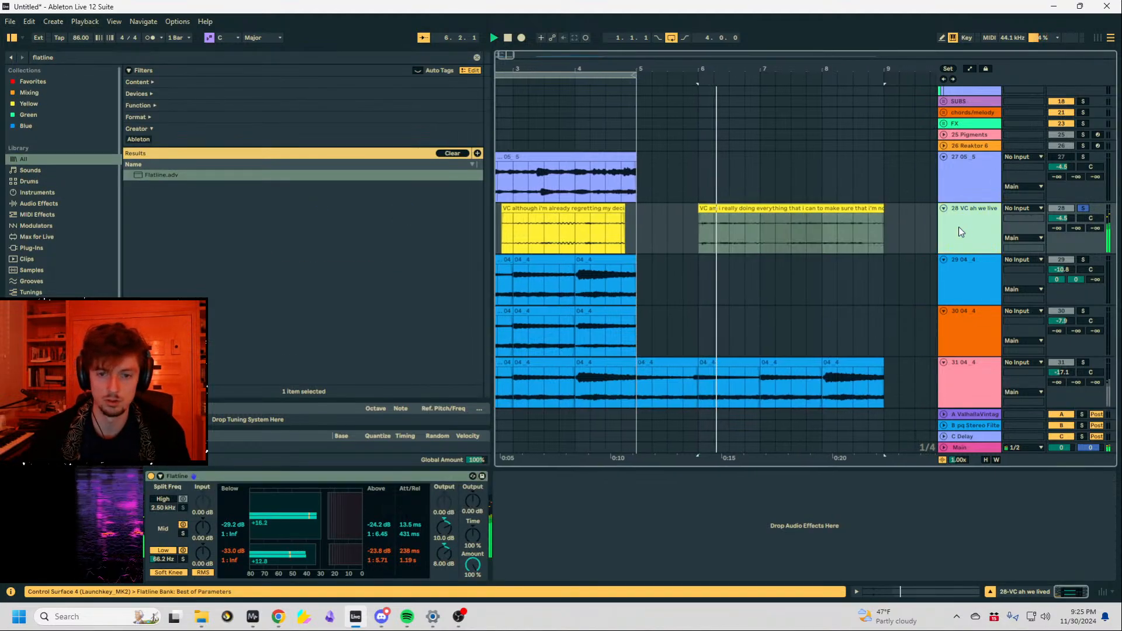
Search the library for "reduce ambi" and add Reduce Ambience.adv before Flatline on track 28.
{"action": "left_click", "coordinate": [705, 209]}
{"action": "left_click_drag", "start_coordinate": [674, 69], "coordinate": [688, 41]}
{"action": "left_click", "coordinate": [689, 178]}
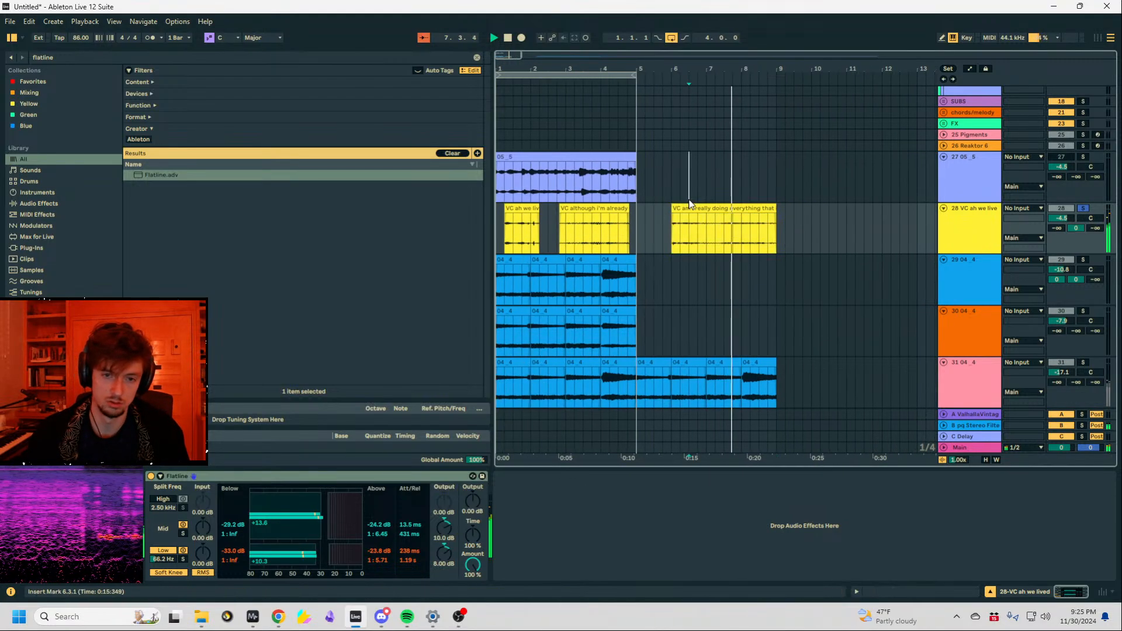
{"action": "left_click", "coordinate": [692, 208]}
{"action": "left_click", "coordinate": [57, 56]}
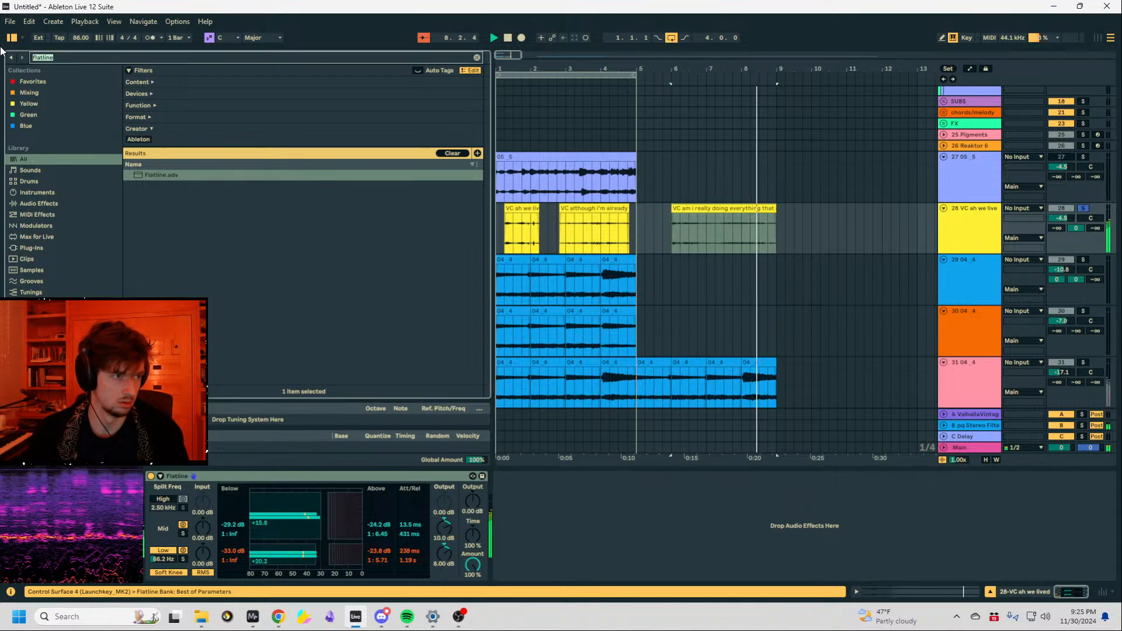
{"action": "type", "text": "reduce ambi"}
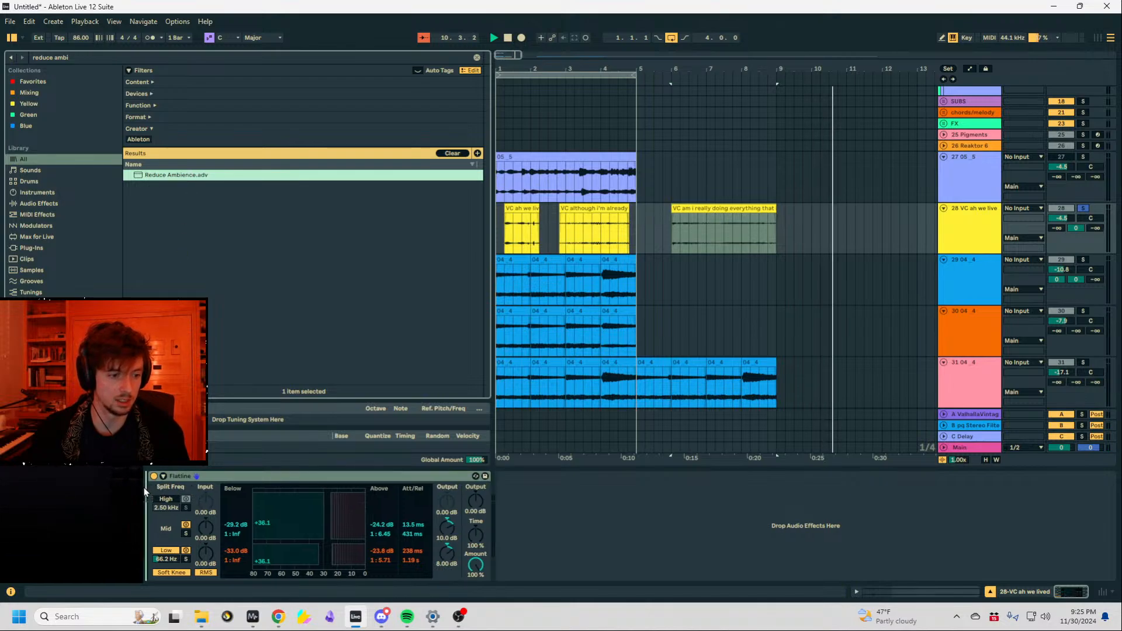
{"action": "left_click", "coordinate": [681, 212]}
{"action": "left_click", "coordinate": [681, 211]}
{"action": "key", "text": "space"}
{"action": "key", "text": "space"}
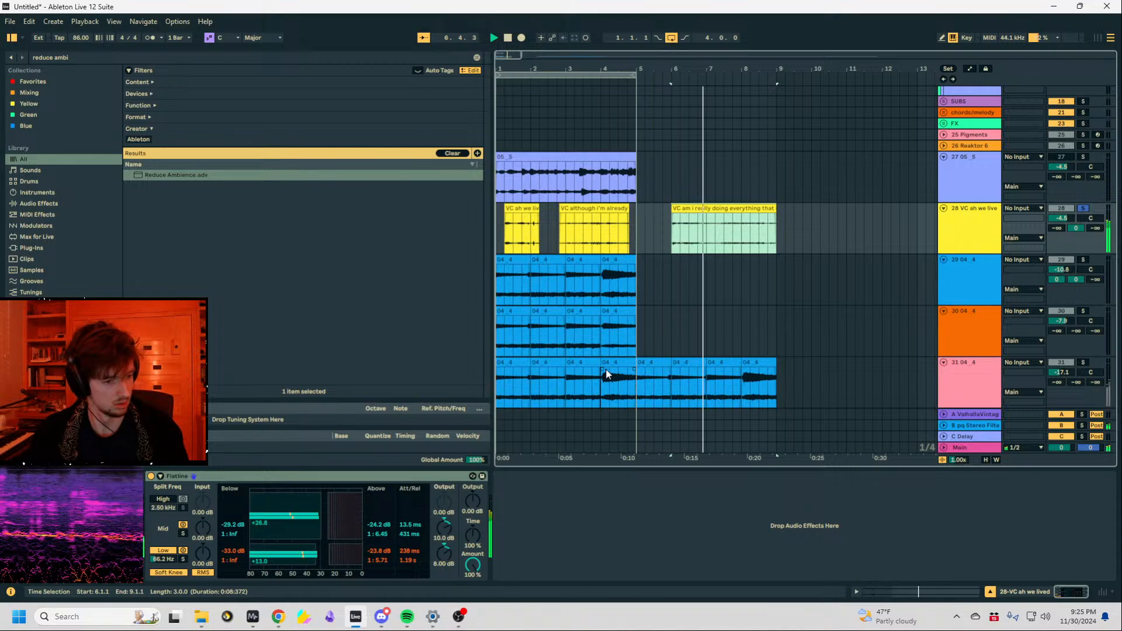
{"action": "left_click", "coordinate": [205, 201]}
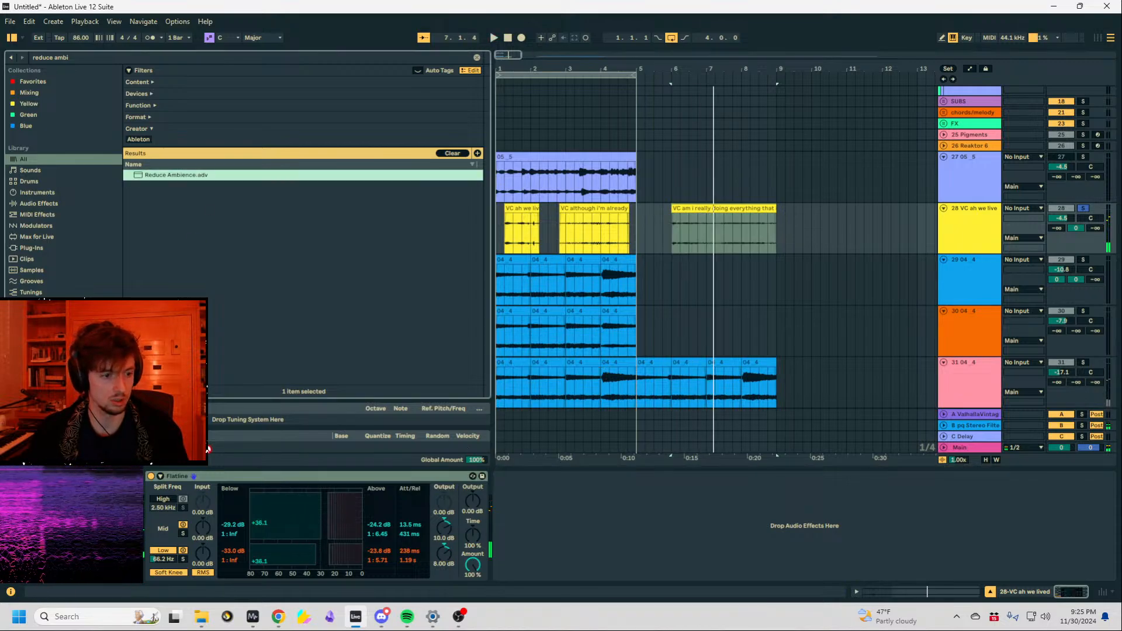
{"action": "left_click_drag", "start_coordinate": [146, 510], "coordinate": [147, 510]}
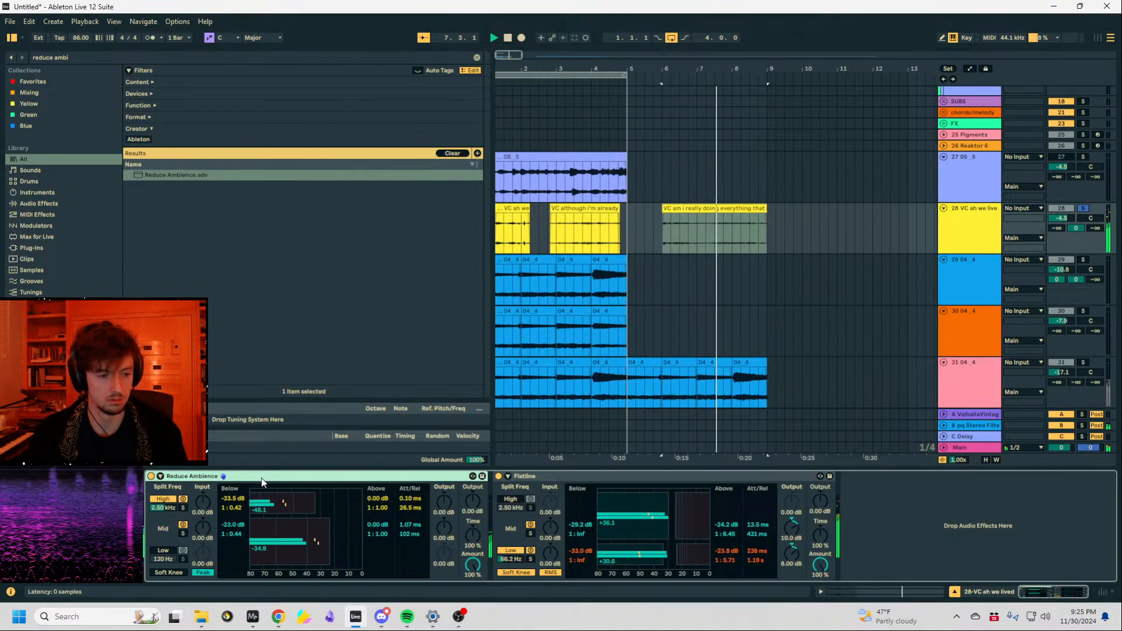
Search for "eq 8" and insert EQ Eight between Reduce Ambience and Flatline on the vocal track.
{"action": "key", "text": "ctrl+f"}
{"action": "type", "text": "eq 8"}
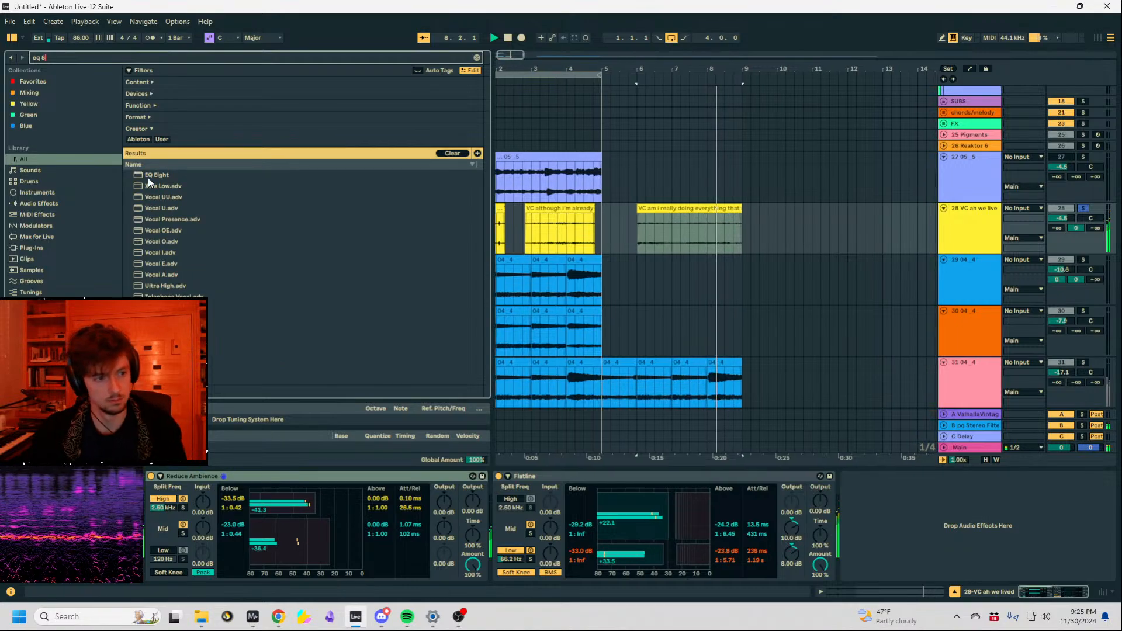
{"action": "left_click_drag", "start_coordinate": [152, 176], "coordinate": [532, 547]}
Set EQ Eight's band 1 to a low-cut filter at 391 Hz and play the "VC am i really doing everything" clip.
{"action": "left_click", "coordinate": [536, 566]}
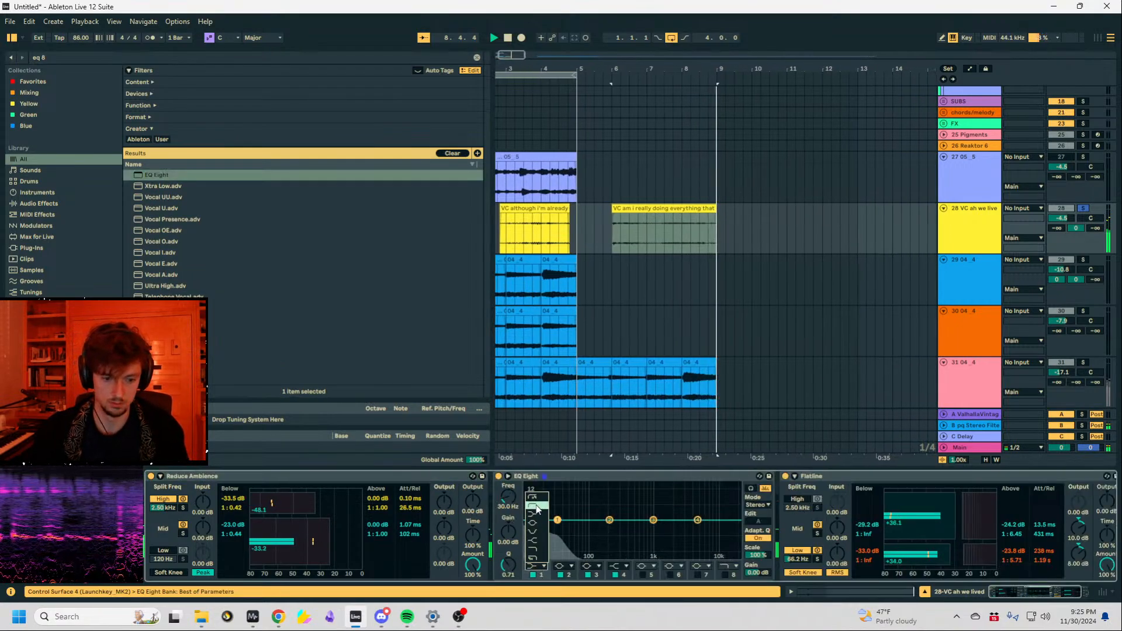
{"action": "left_click", "coordinate": [534, 504]}
{"action": "left_click_drag", "start_coordinate": [508, 496], "coordinate": [508, 468]}
{"action": "key", "text": "space"}
{"action": "left_click", "coordinate": [653, 210]}
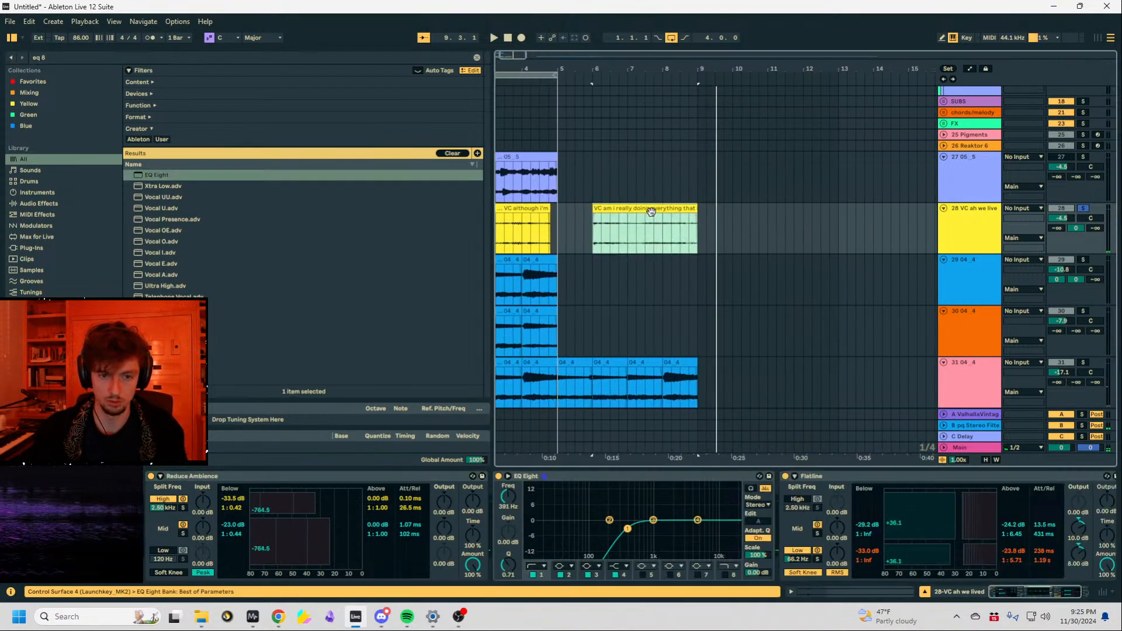
{"action": "key", "text": "space"}
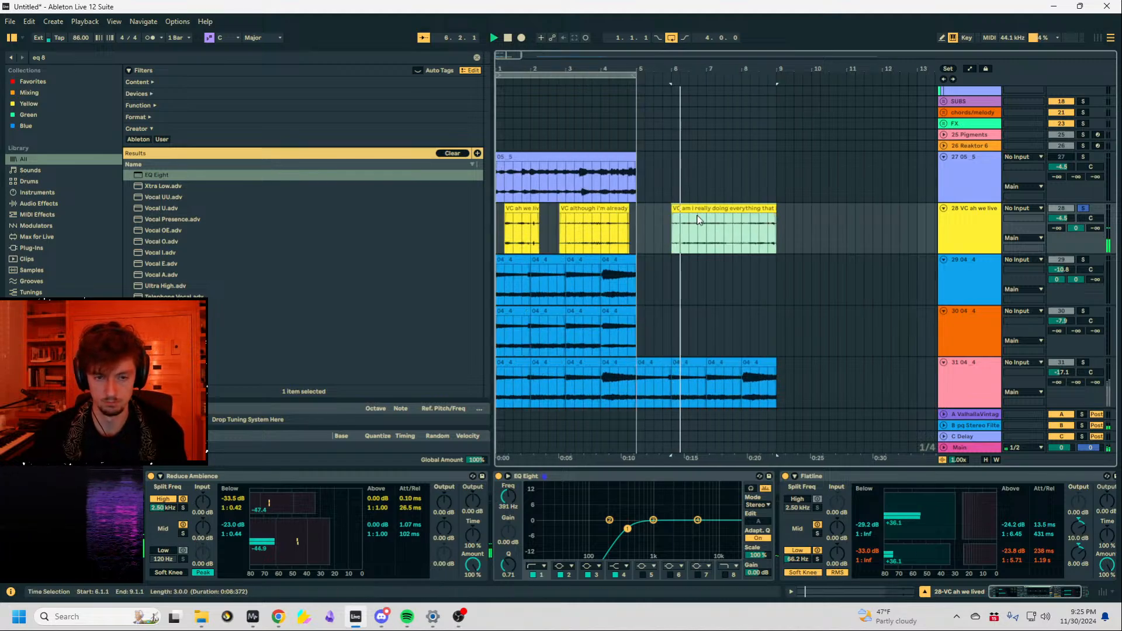
Trim the start of the "VC am i really doing everything" clip to 6.2.1 and set track 28's send A to -7.2 dB.
{"action": "left_click_drag", "start_coordinate": [676, 209], "coordinate": [682, 210]}
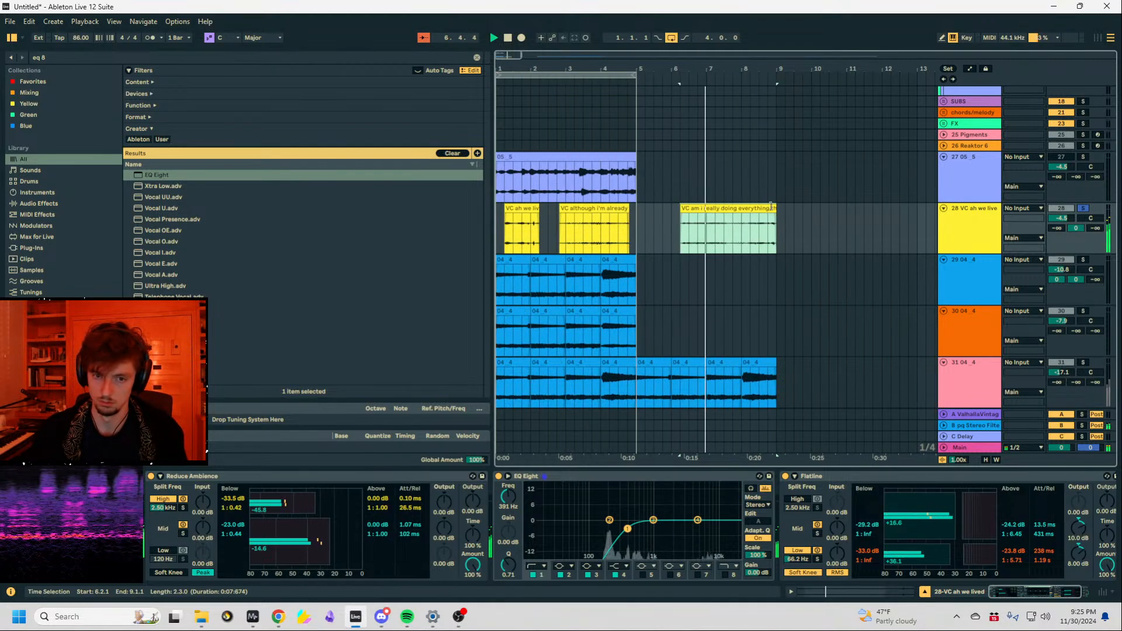
{"action": "left_click_drag", "start_coordinate": [1057, 228], "coordinate": [1057, 185]}
{"action": "left_click_drag", "start_coordinate": [781, 207], "coordinate": [680, 210]}
{"action": "scroll", "coordinate": [716, 207], "scroll_direction": "down", "scroll_amount": 1}
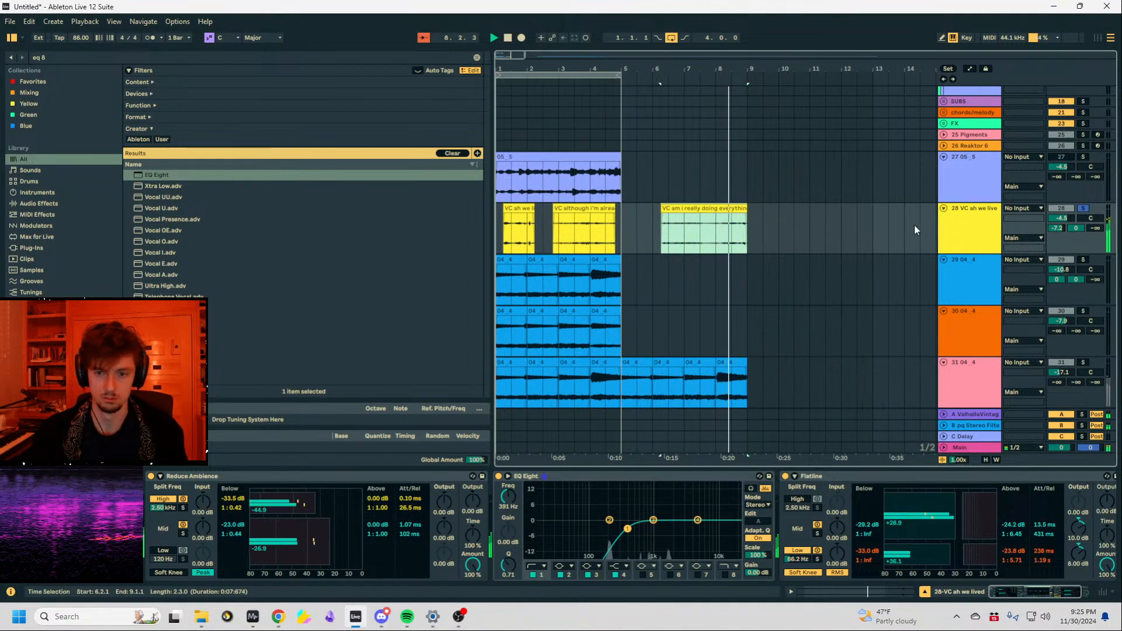
Insert an audio track below track 28 and move the two earlier vocal clips onto it, well past the loop.
{"action": "left_click", "coordinate": [968, 219]}
{"action": "key", "text": "ctrl+t"}
{"action": "left_click_drag", "start_coordinate": [616, 232], "coordinate": [501, 228]}
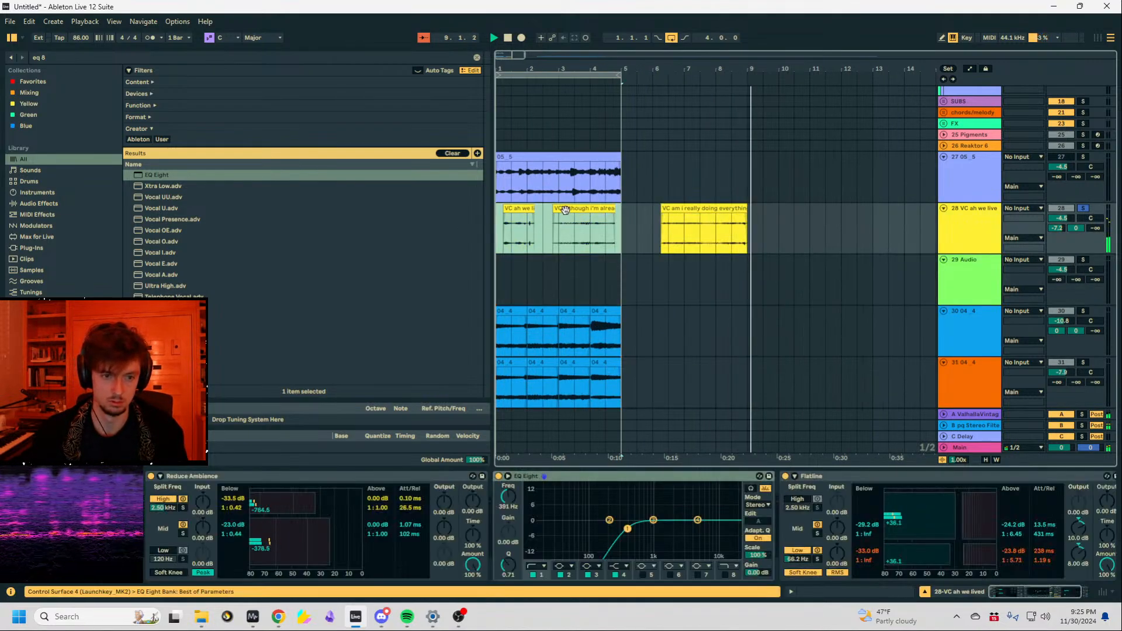
{"action": "left_click_drag", "start_coordinate": [561, 210], "coordinate": [897, 280]}
{"action": "key", "text": "space"}
Move the "VC am i really doing everything" clip to 1.1.1 on track 28, unsolo the track and play the loop.
{"action": "left_click_drag", "start_coordinate": [706, 210], "coordinate": [704, 212]}
{"action": "left_click_drag", "start_coordinate": [543, 217], "coordinate": [542, 213]}
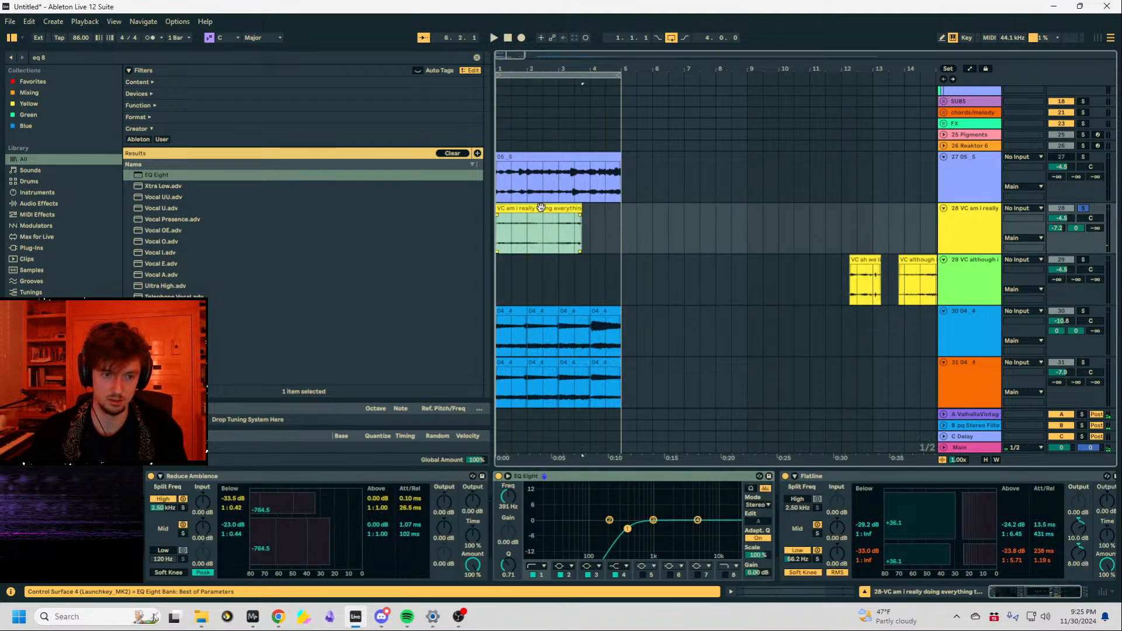
{"action": "left_click", "coordinate": [1084, 208]}
{"action": "key", "text": "space"}
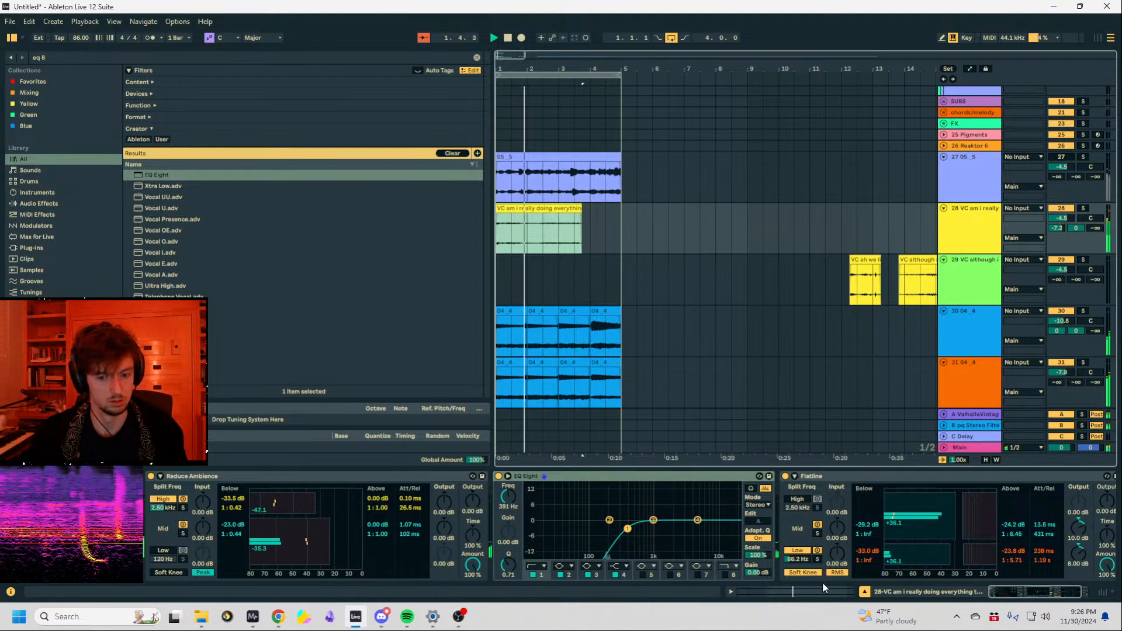
Open the "VC am i really doing everything" clip's sample view and extend the clip's end to bar 5 in the arrangement.
{"action": "left_click", "coordinate": [508, 205]}
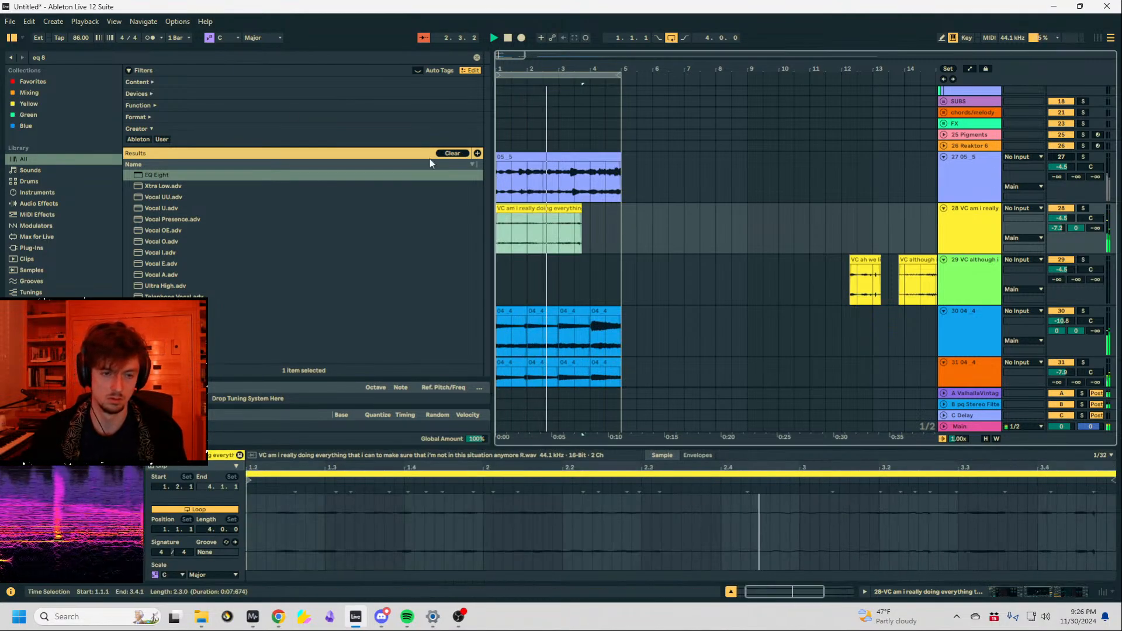
{"action": "left_click", "coordinate": [75, 58]}
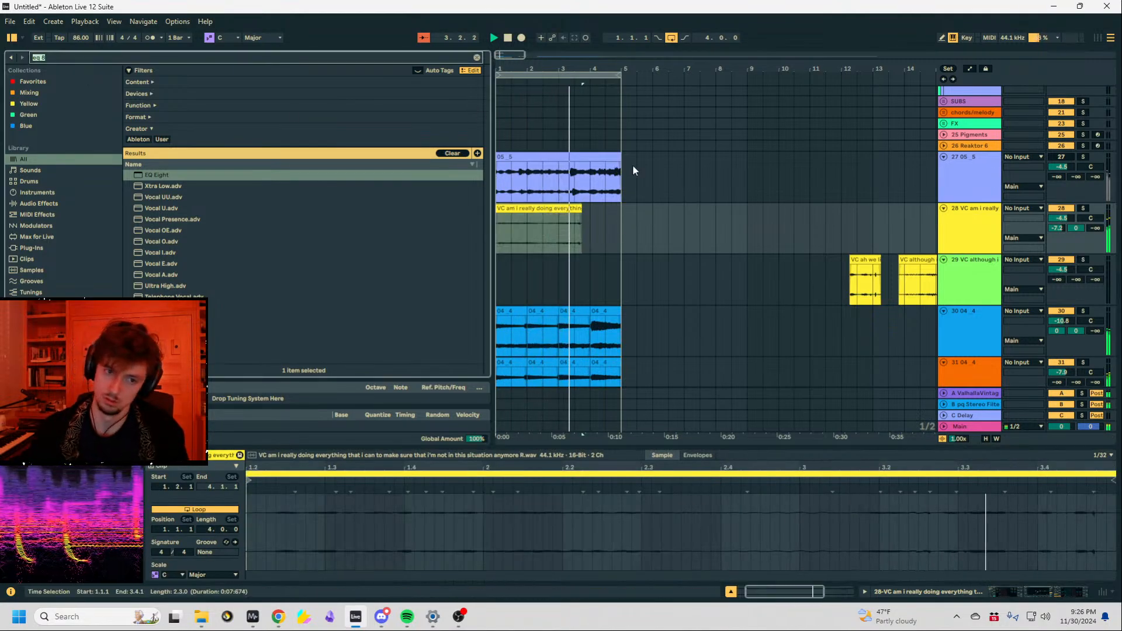
{"action": "left_click", "coordinate": [556, 178]}
{"action": "left_click_drag", "start_coordinate": [581, 240], "coordinate": [619, 209]}
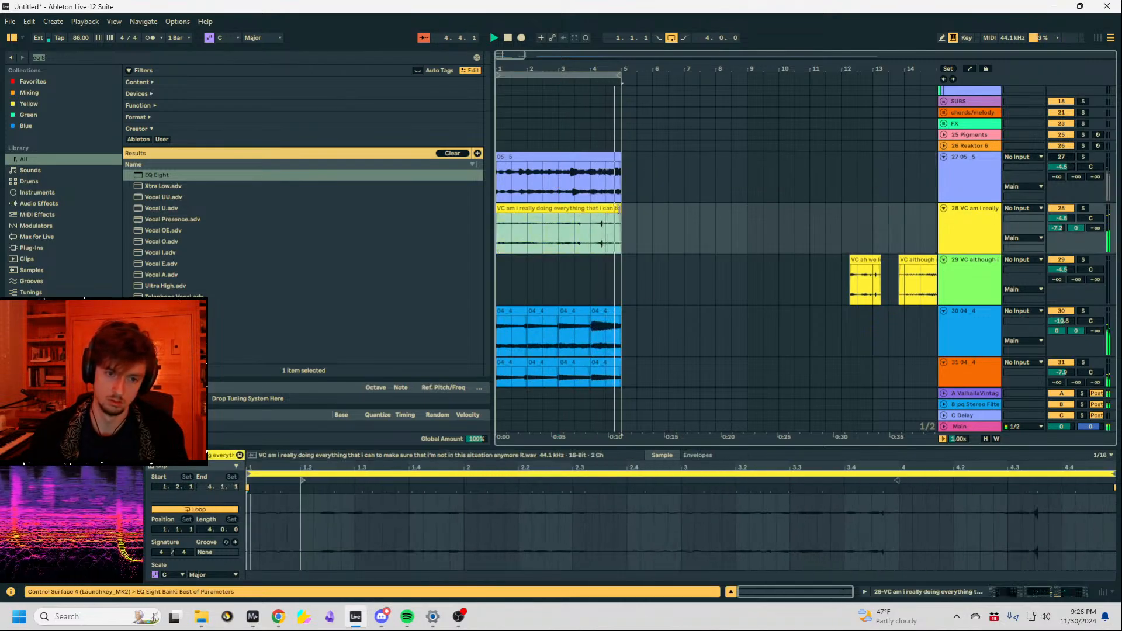
Delete the section of the track 28 vocal clip from 4.2.1 to 4.3.1.
{"action": "scroll", "coordinate": [603, 235], "scroll_direction": "up", "scroll_amount": 5}
{"action": "left_click", "coordinate": [680, 240]}
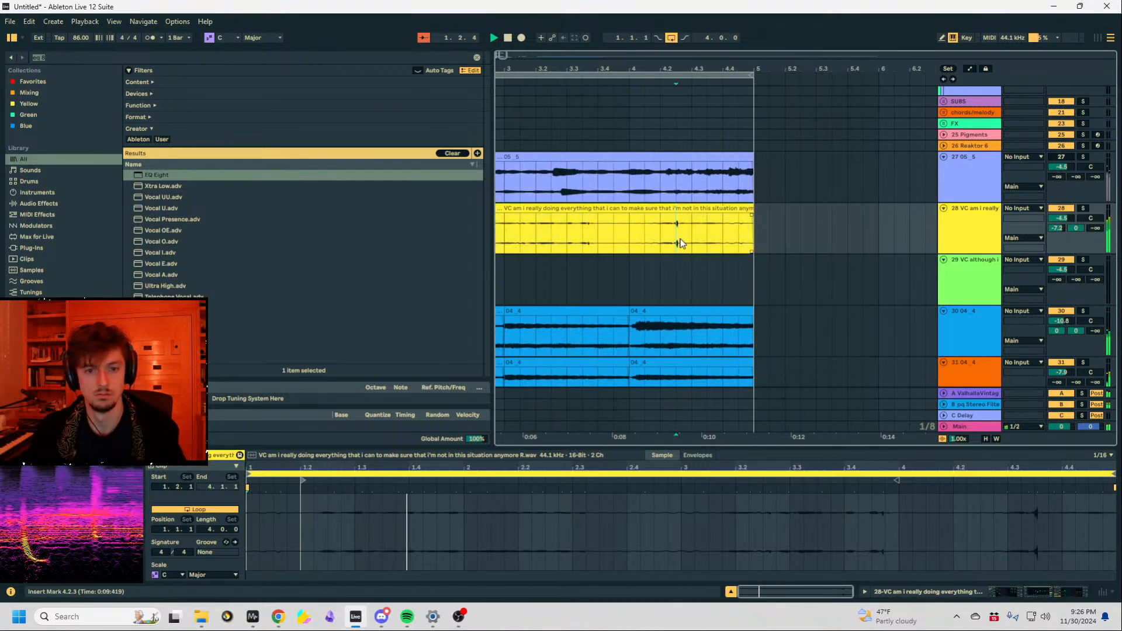
{"action": "key", "text": "Delete"}
{"action": "left_click_drag", "start_coordinate": [681, 242], "coordinate": [663, 237]}
{"action": "key", "text": "Delete"}
Lower track 28's volume to -16.1 dB, pan it to 38L and select its four-bar loop range.
{"action": "left_click_drag", "start_coordinate": [685, 69], "coordinate": [738, 52]}
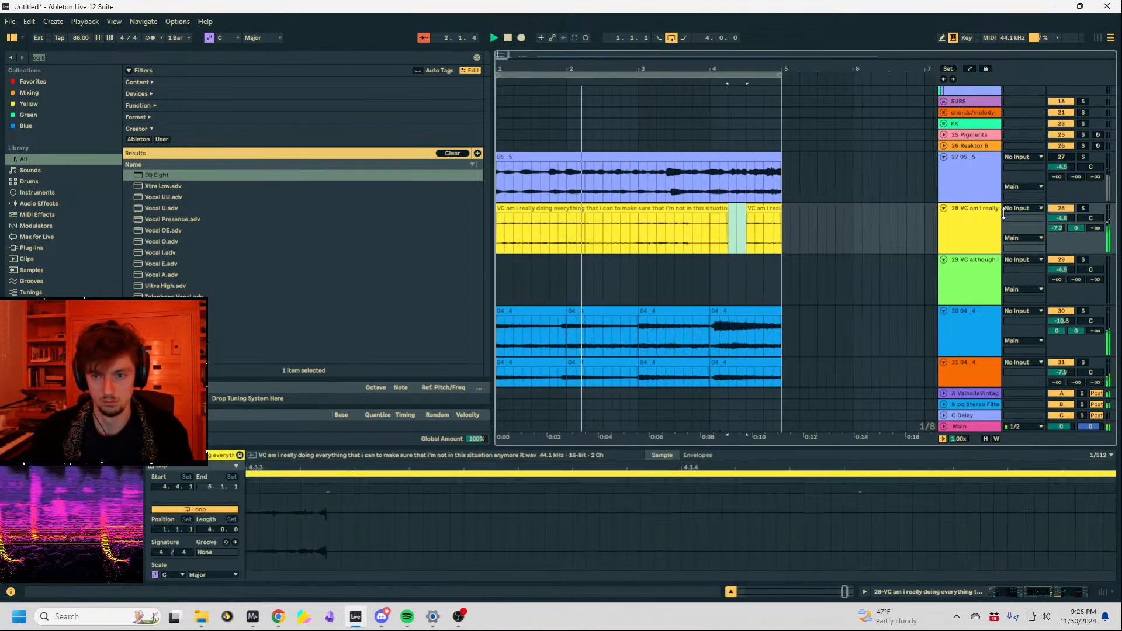
{"action": "left_click_drag", "start_coordinate": [1091, 219], "coordinate": [1091, 221]}
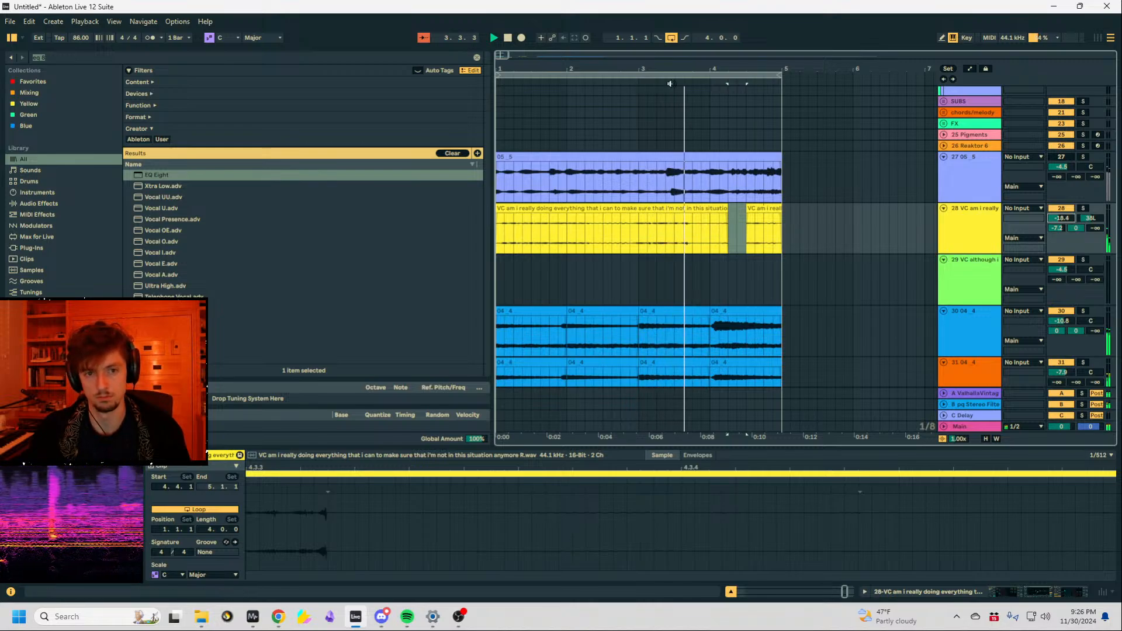
{"action": "left_click_drag", "start_coordinate": [671, 69], "coordinate": [670, 42]}
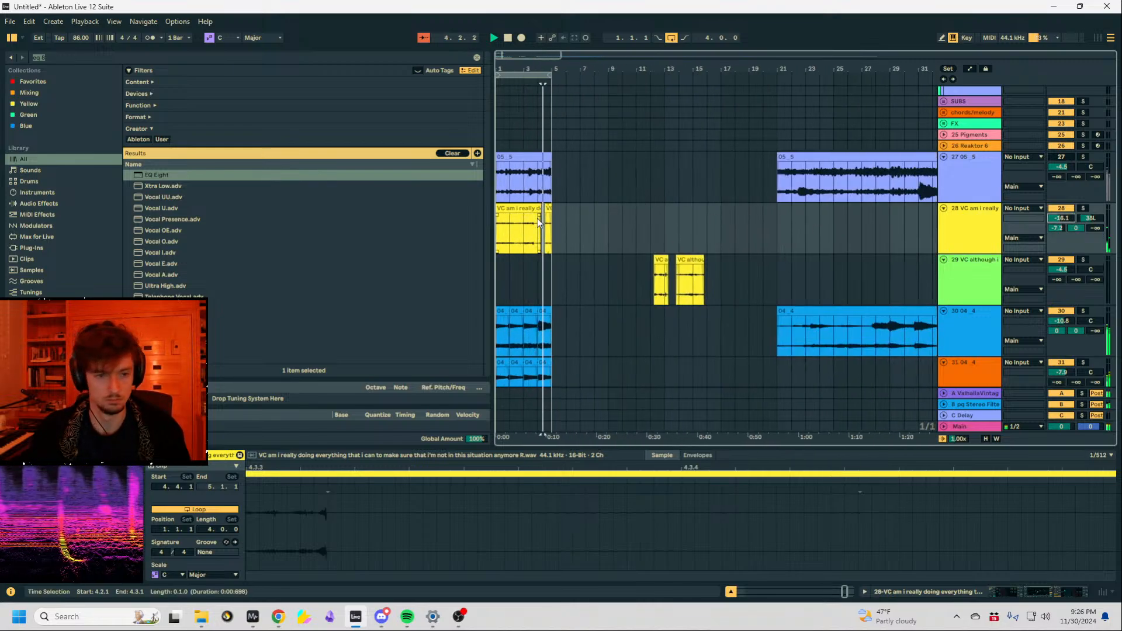
{"action": "left_click_drag", "start_coordinate": [553, 227], "coordinate": [393, 231]}
Collapse the drums group, expand SUBS and create an empty MIDI clip from 1.1.1 to 5.1.1 on track 19 Hip-Hop Sub Bass.
{"action": "scroll", "coordinate": [695, 156], "scroll_direction": "up", "scroll_amount": 10}
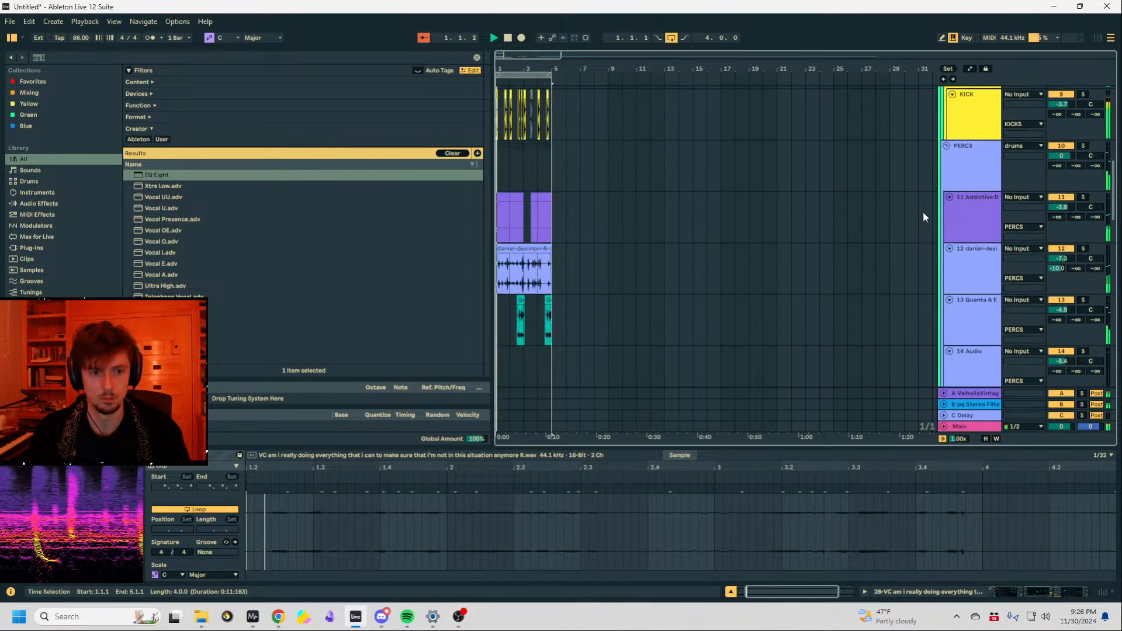
{"action": "scroll", "coordinate": [570, 169], "scroll_direction": "up", "scroll_amount": 3}
{"action": "left_click_drag", "start_coordinate": [501, 68], "coordinate": [501, 93]}
{"action": "key", "text": "space"}
{"action": "scroll", "coordinate": [702, 183], "scroll_direction": "up", "scroll_amount": 5}
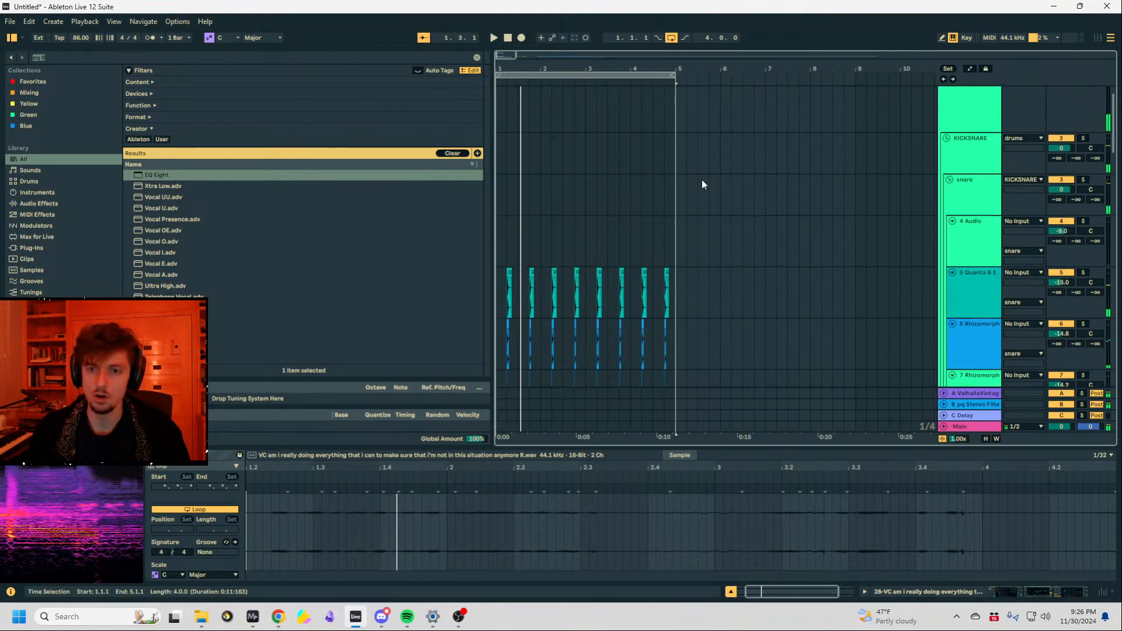
{"action": "left_click", "coordinate": [944, 91]}
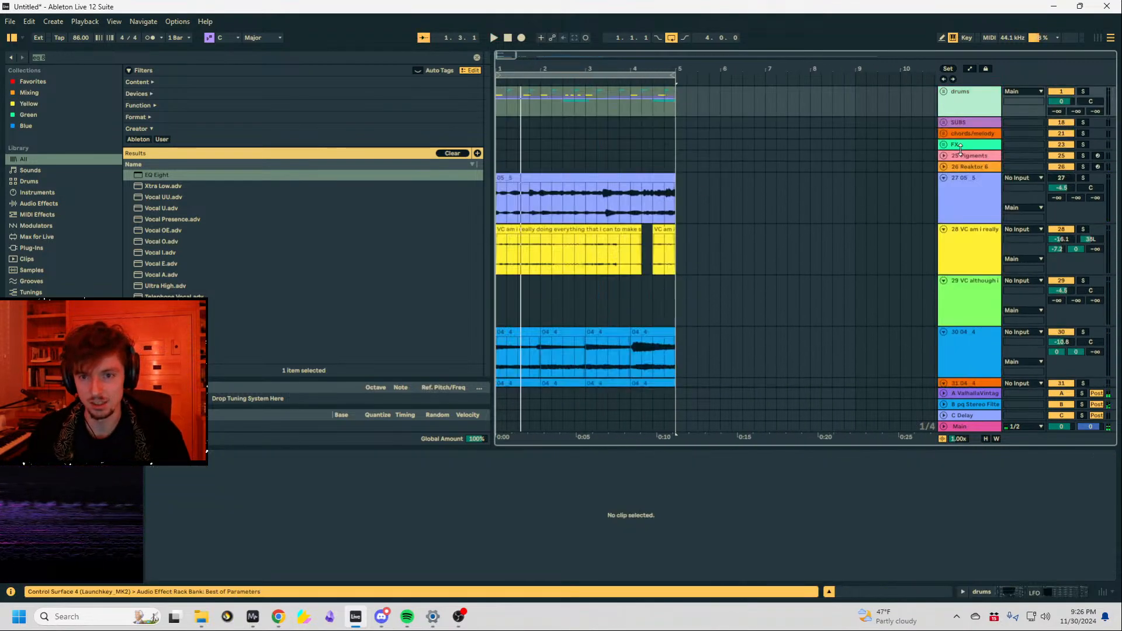
{"action": "left_click", "coordinate": [944, 122]}
{"action": "left_click", "coordinate": [661, 159]}
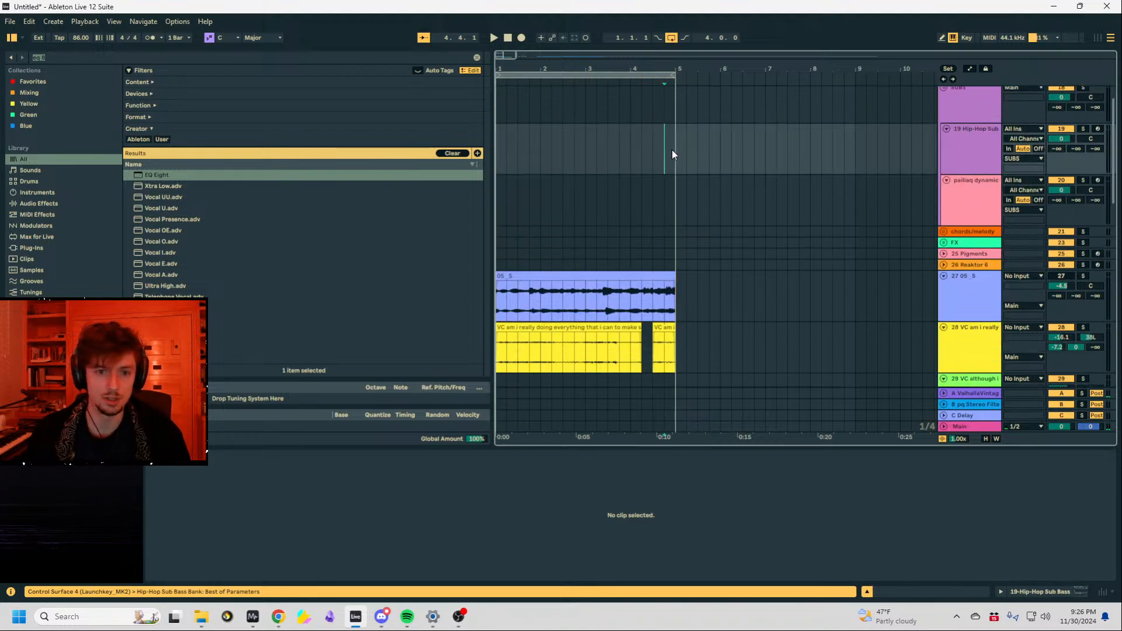
{"action": "double_click", "coordinate": [530, 172]}
Play the loop, stop it, and show the sub bass clip's notes in an enlarged clip editor.
{"action": "scroll", "coordinate": [591, 96], "scroll_direction": "down", "scroll_amount": 8}
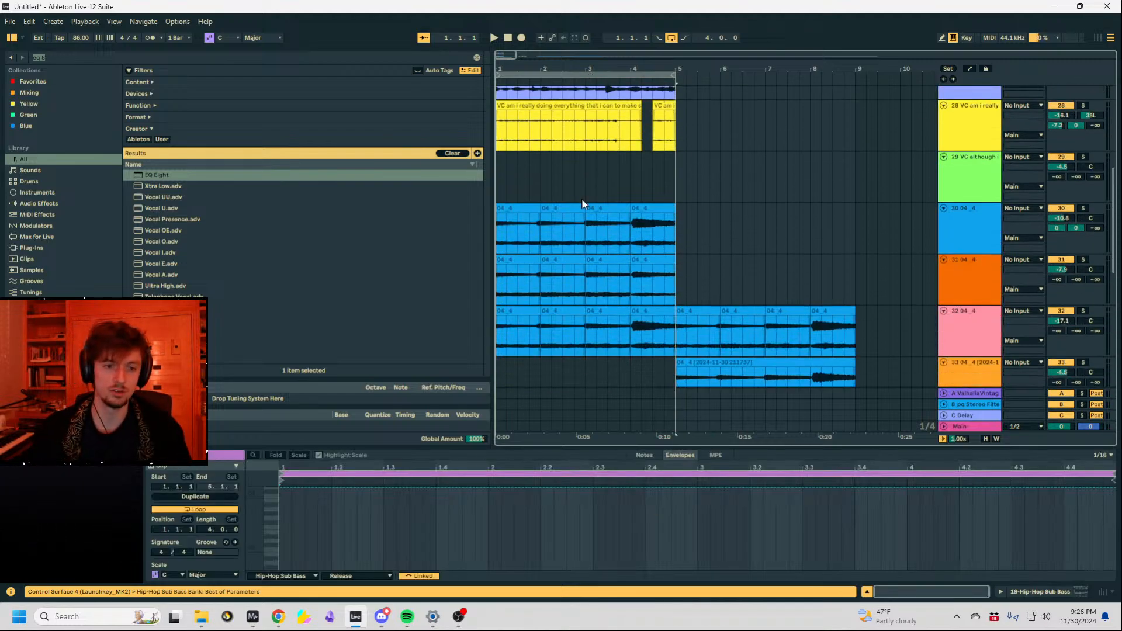
{"action": "scroll", "coordinate": [522, 187], "scroll_direction": "up", "scroll_amount": 8}
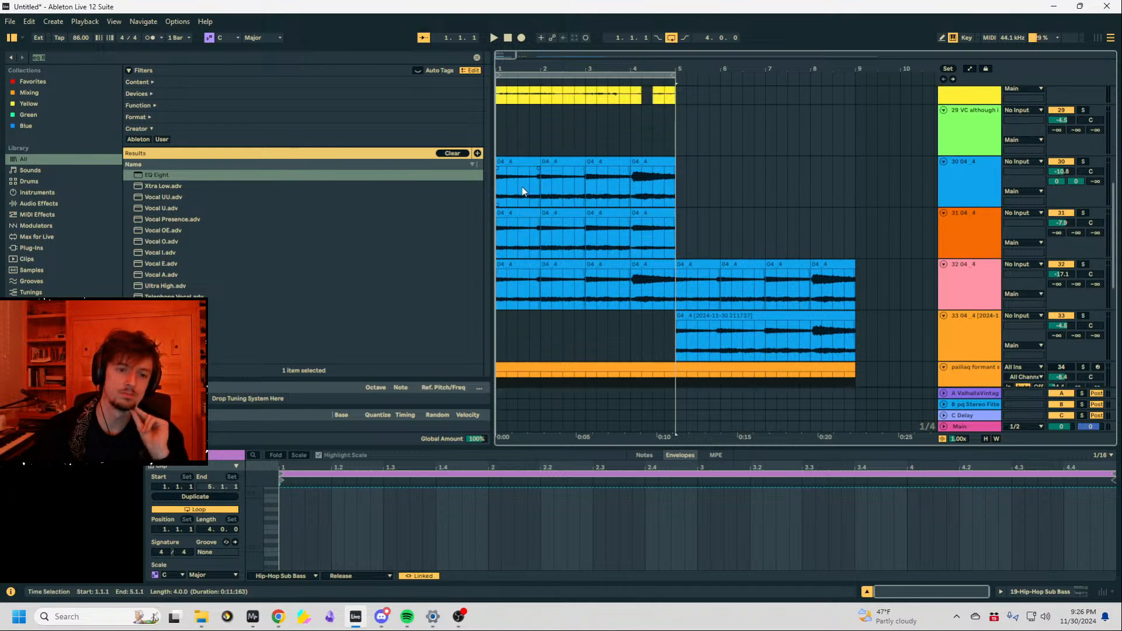
{"action": "key", "text": "space"}
{"action": "scroll", "coordinate": [531, 187], "scroll_direction": "up", "scroll_amount": 3}
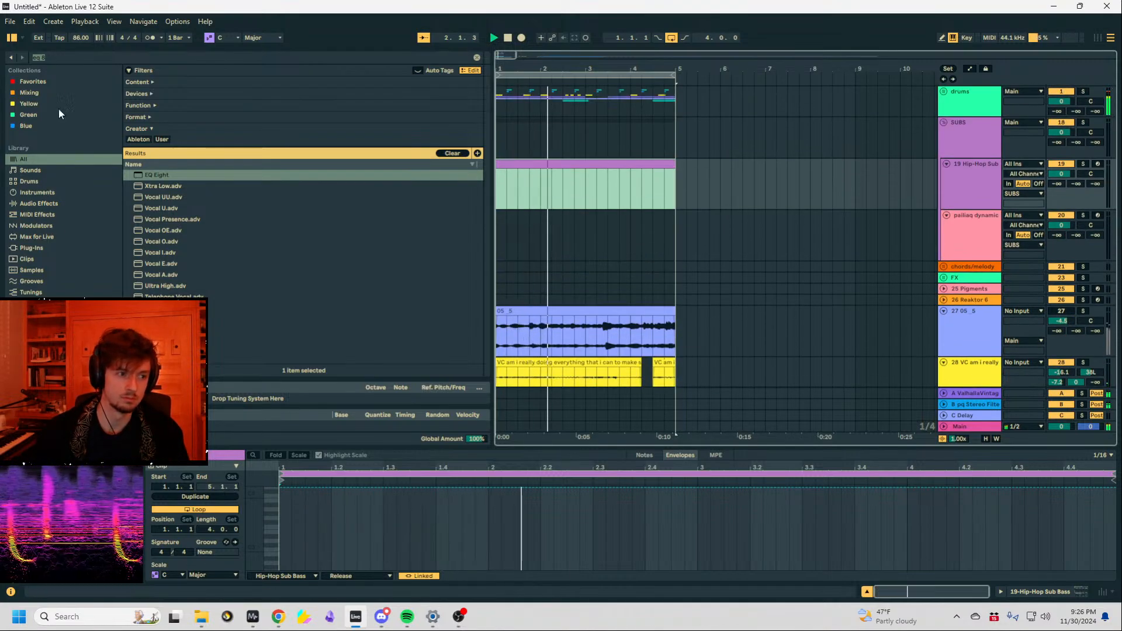
{"action": "left_click", "coordinate": [71, 58]}
{"action": "left_click", "coordinate": [543, 163]}
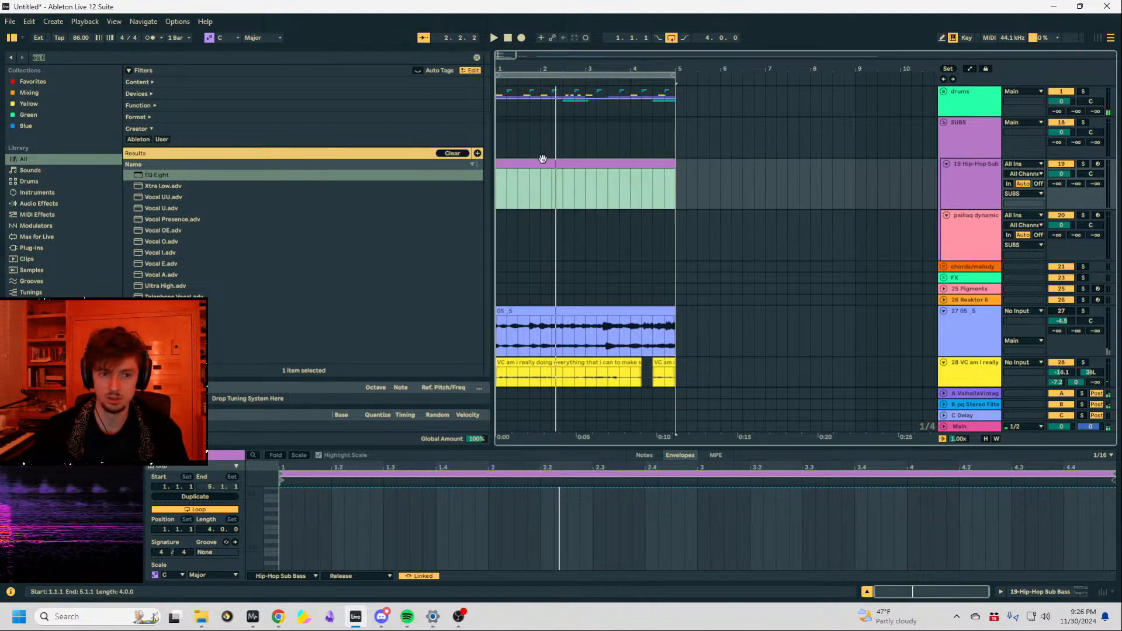
{"action": "left_click", "coordinate": [655, 455]}
{"action": "left_click_drag", "start_coordinate": [548, 458], "coordinate": [275, 239]}
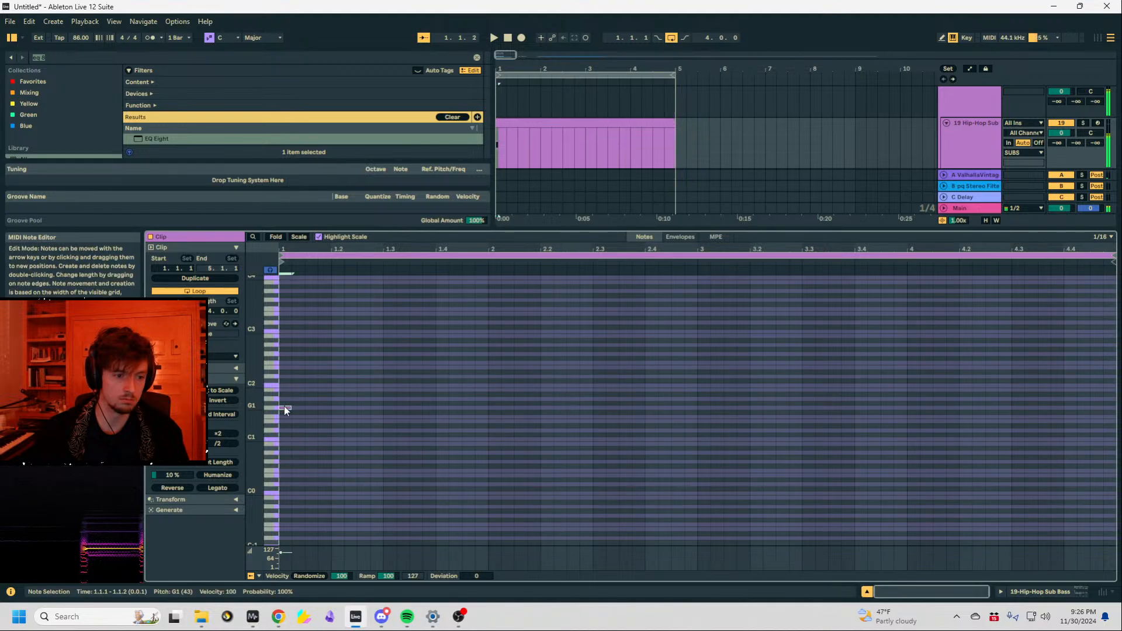
Add a sub bass note from 1.1.1 to 1.2.2, transpose it down an octave to G#0 and play it with the loop.
{"action": "double_click", "coordinate": [285, 404]}
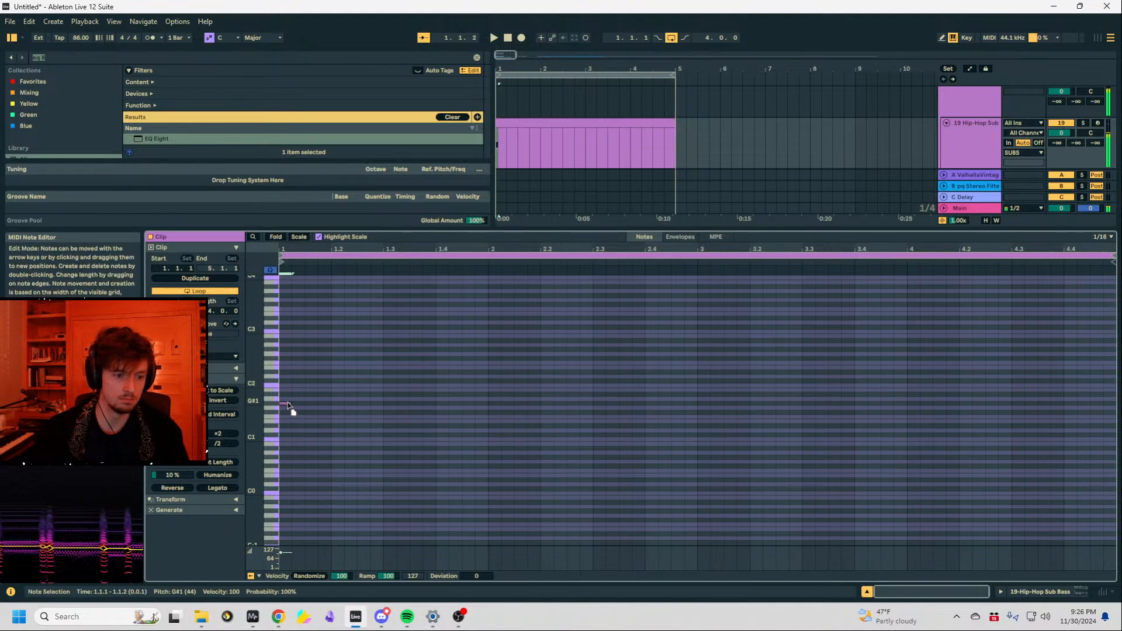
{"action": "left_click_drag", "start_coordinate": [286, 403], "coordinate": [338, 398]}
{"action": "key", "text": "space"}
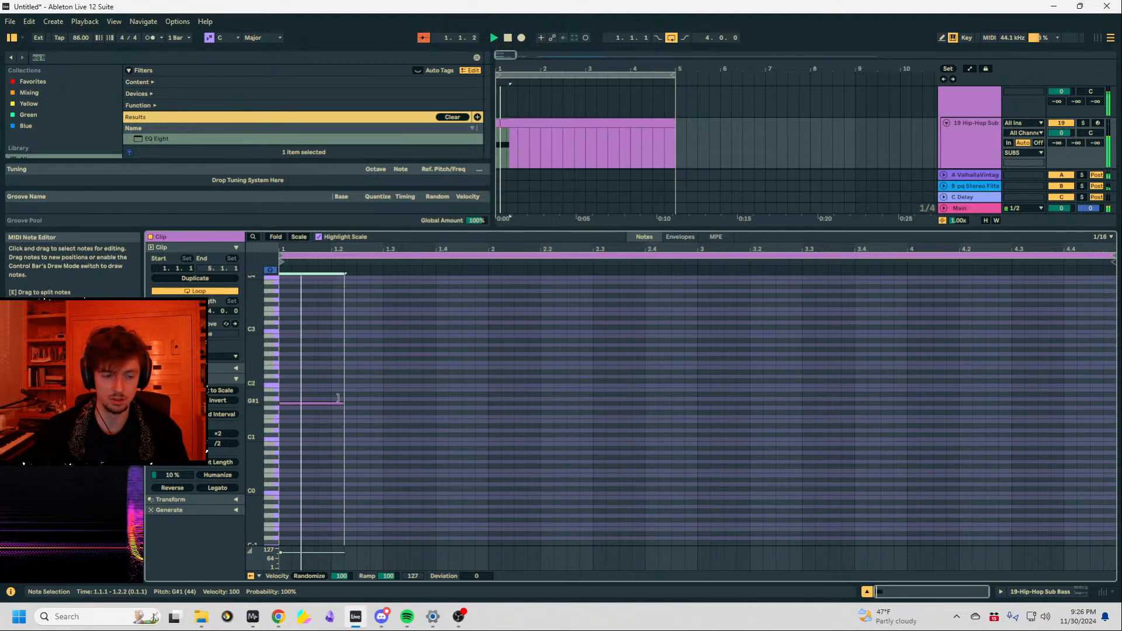
{"action": "key", "text": "shift+Down"}
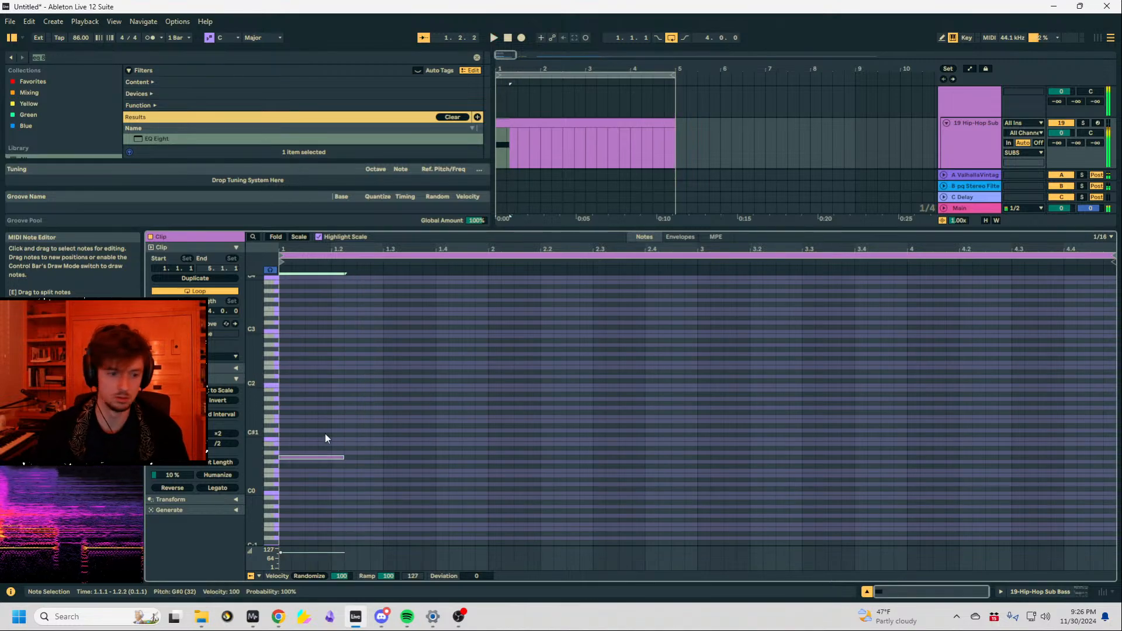
{"action": "key", "text": "space"}
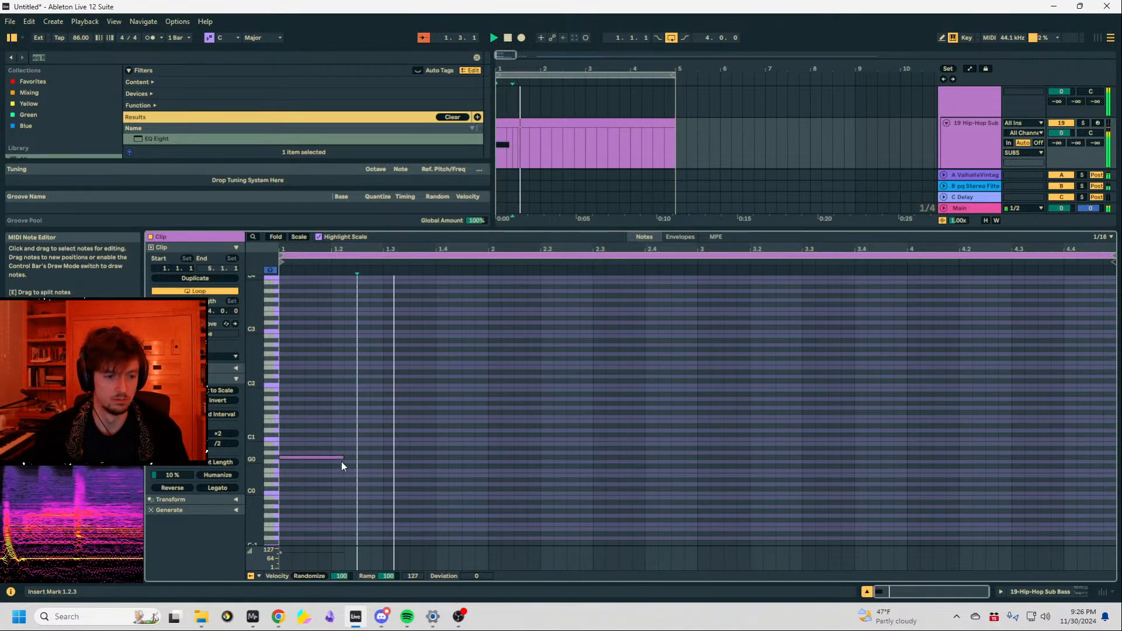
Shorten the G#0 sub bass note to one beat and add a one-beat note at 2.1.1 on G0.
{"action": "left_click_drag", "start_coordinate": [343, 458], "coordinate": [331, 459]}
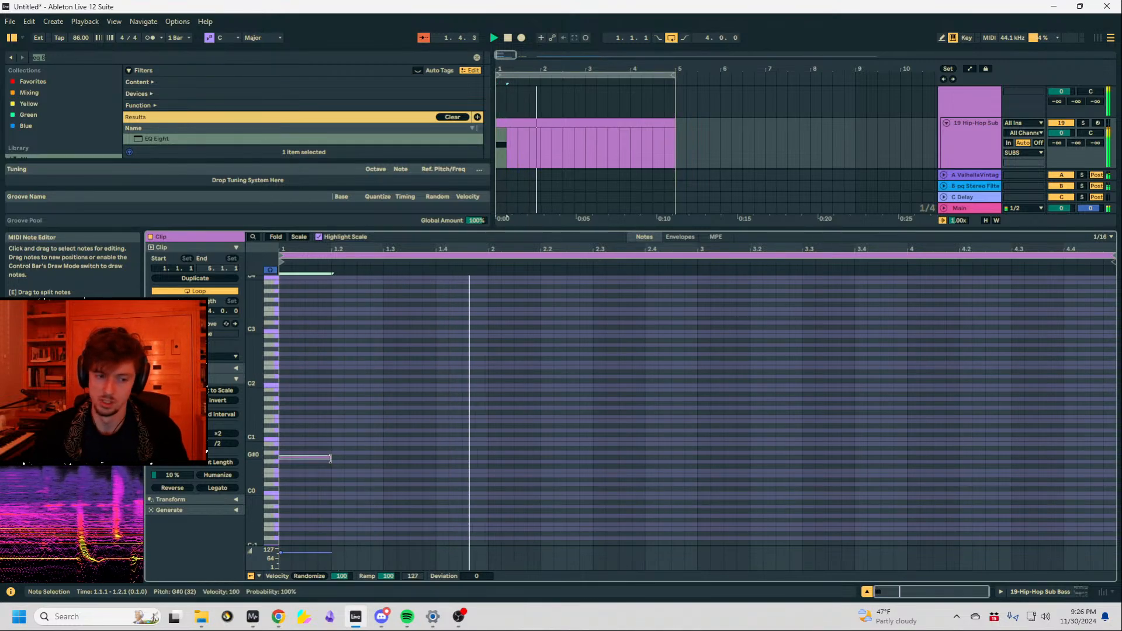
{"action": "double_click", "coordinate": [492, 458]}
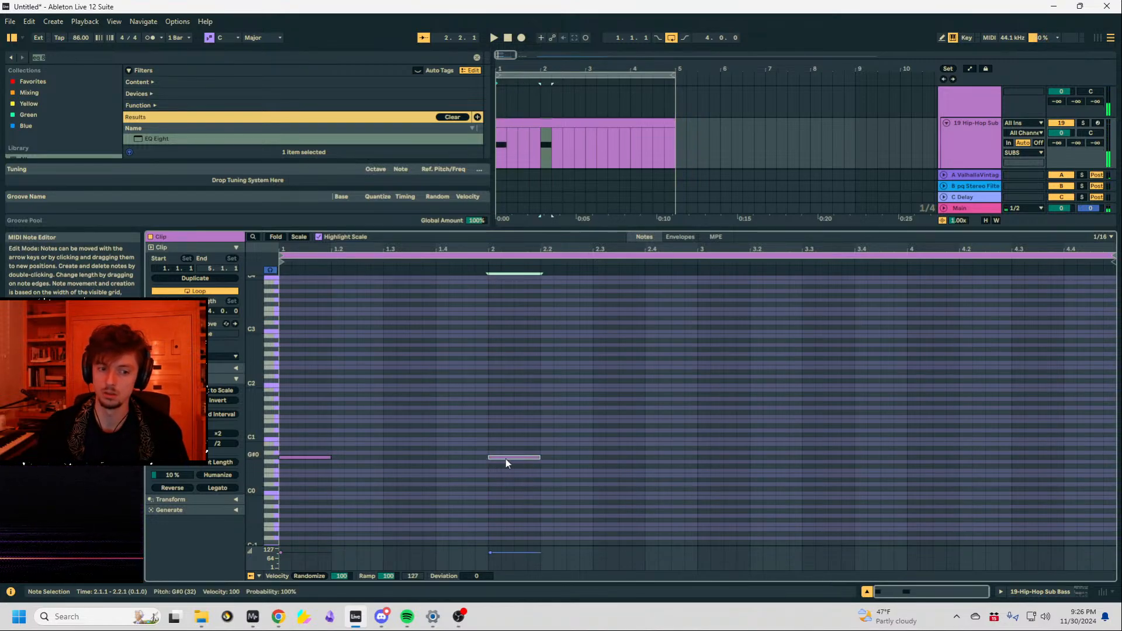
{"action": "key", "text": "Up"}
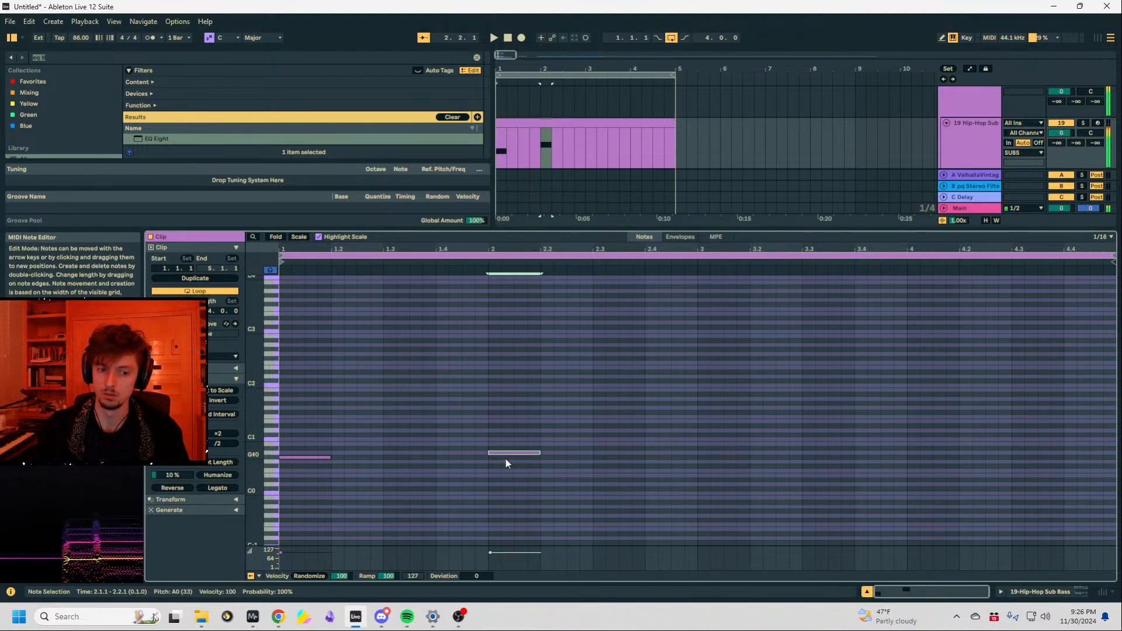
{"action": "key", "text": "Down"}
{"action": "key", "text": "Down"}
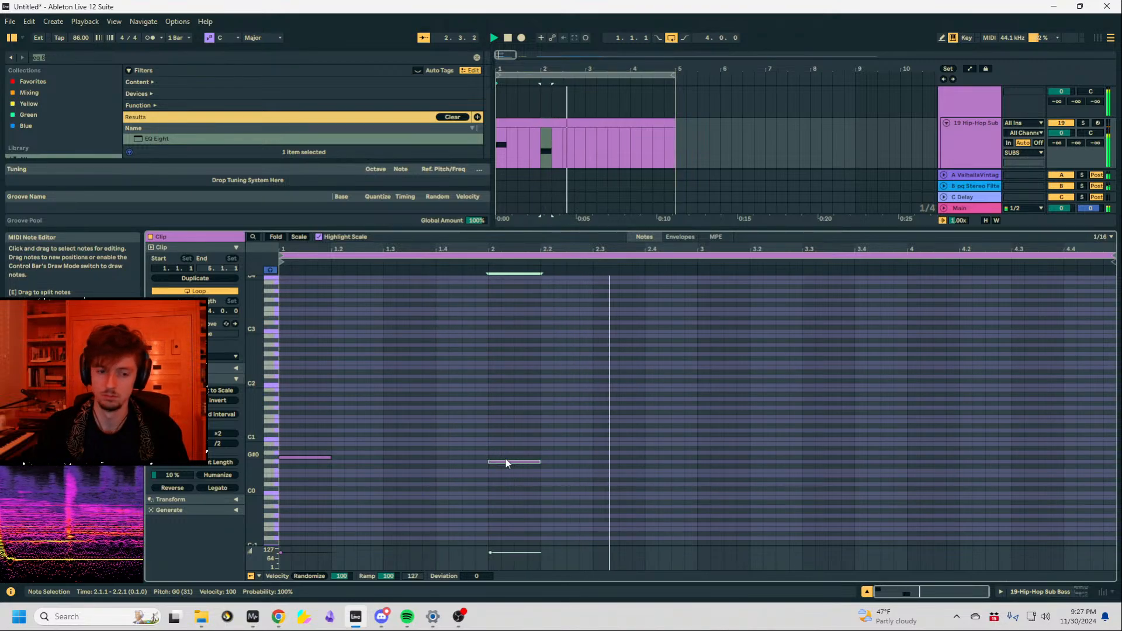
Copy the bar 2 sub bass note to 3.1.1 and transpose the copy down to E0.
{"action": "left_click_drag", "start_coordinate": [579, 424], "coordinate": [489, 514]}
{"action": "key", "text": "ctrl+c"}
{"action": "key", "text": "space"}
{"action": "left_click", "coordinate": [701, 453]}
{"action": "key", "text": "ctrl+v"}
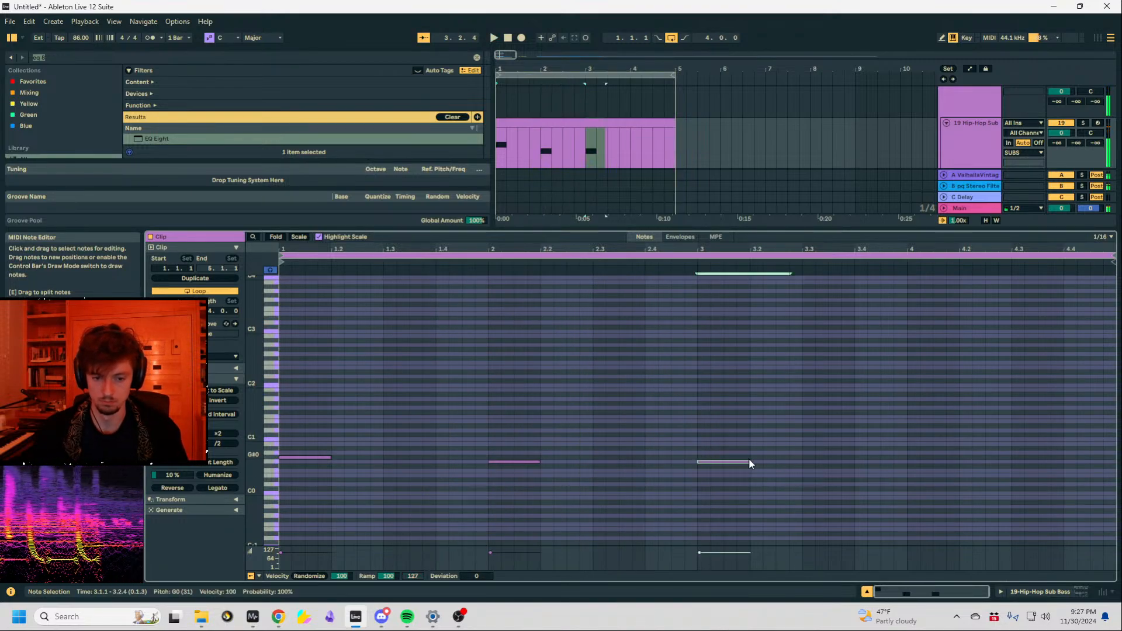
{"action": "key", "text": "Down"}
{"action": "key", "text": "Down"}
{"action": "key", "text": "Down"}
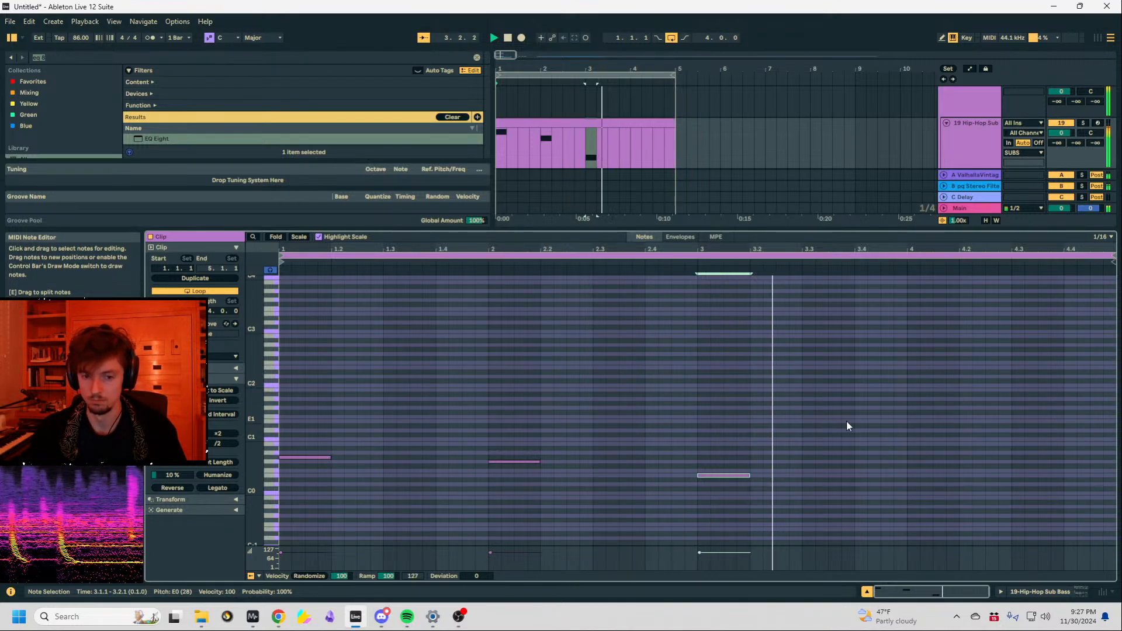
Add a one-beat G0 note at 4.1.1 matching the bar 2 note and listen to the bass line in the loop.
{"action": "left_click_drag", "start_coordinate": [586, 438], "coordinate": [515, 498]}
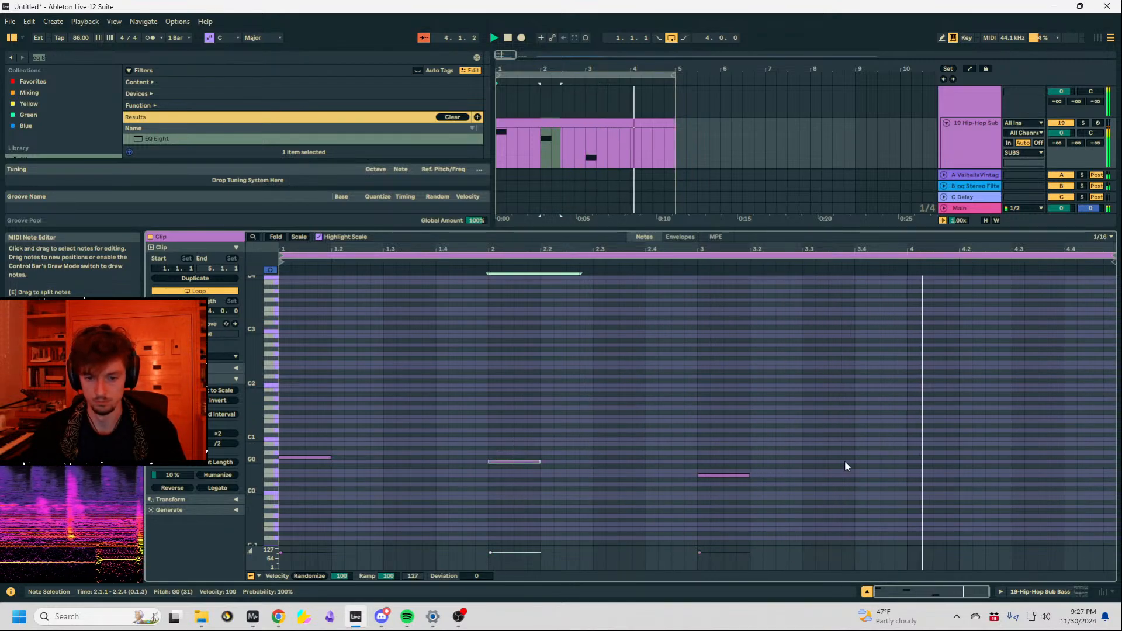
{"action": "double_click", "coordinate": [913, 462]}
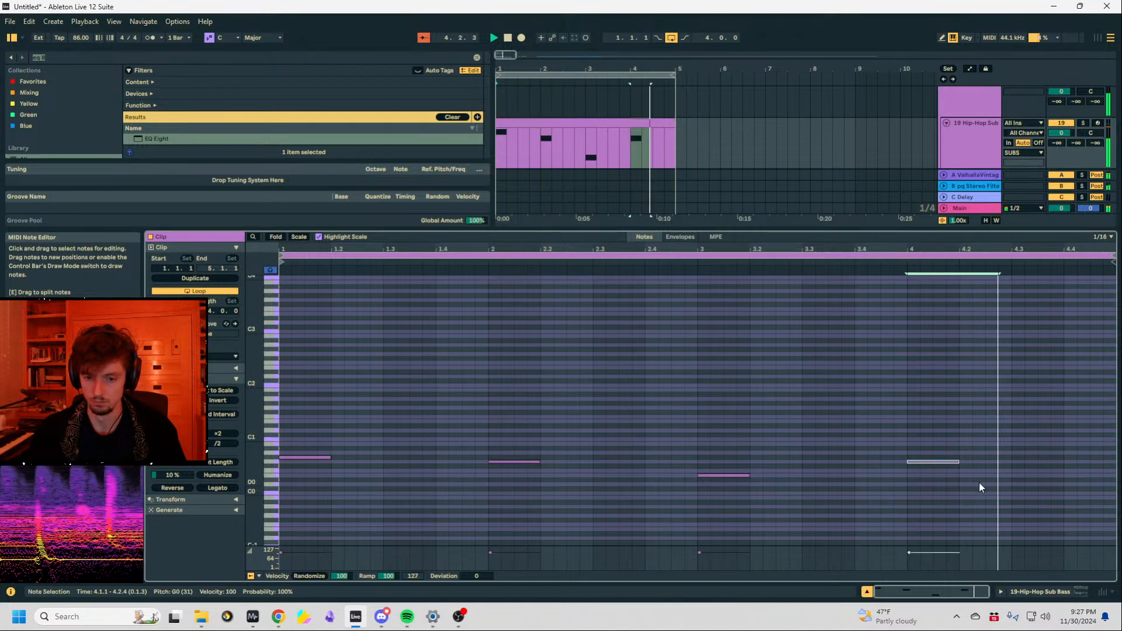
{"action": "left_click", "coordinate": [898, 265]}
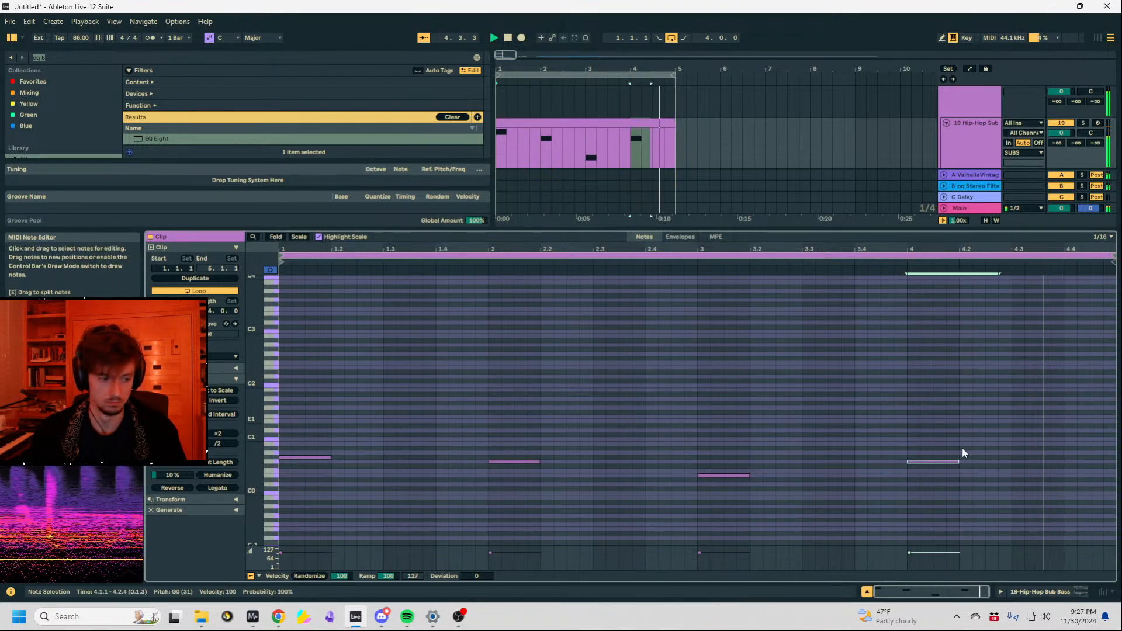
{"action": "left_click", "coordinate": [1033, 593]}
{"action": "left_click", "coordinate": [582, 123]}
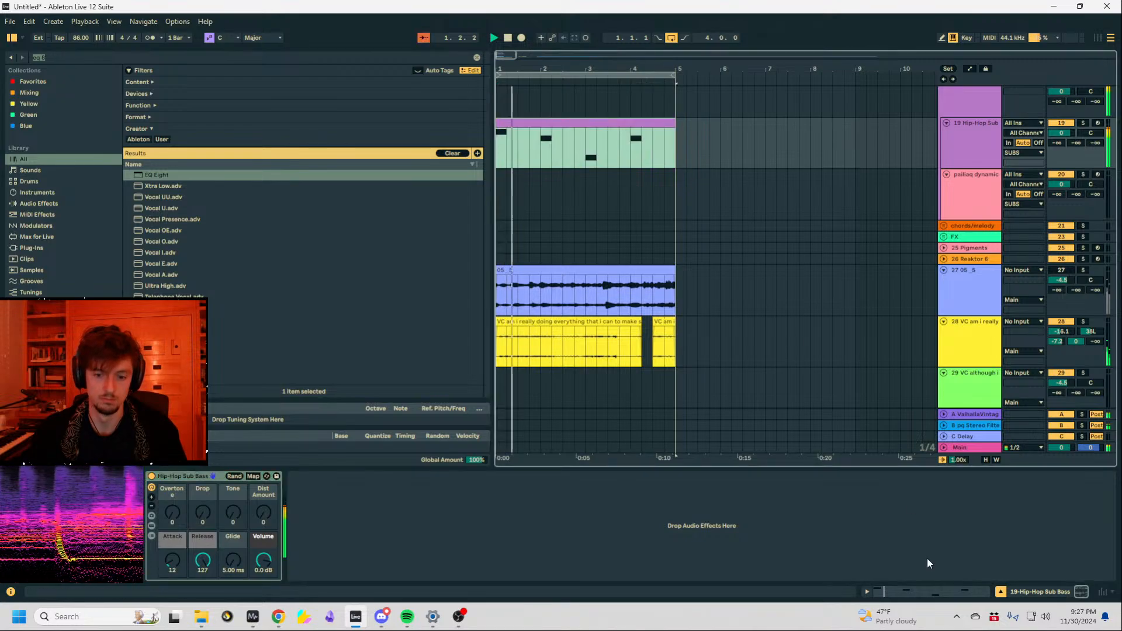
{"action": "left_click", "coordinate": [928, 592]}
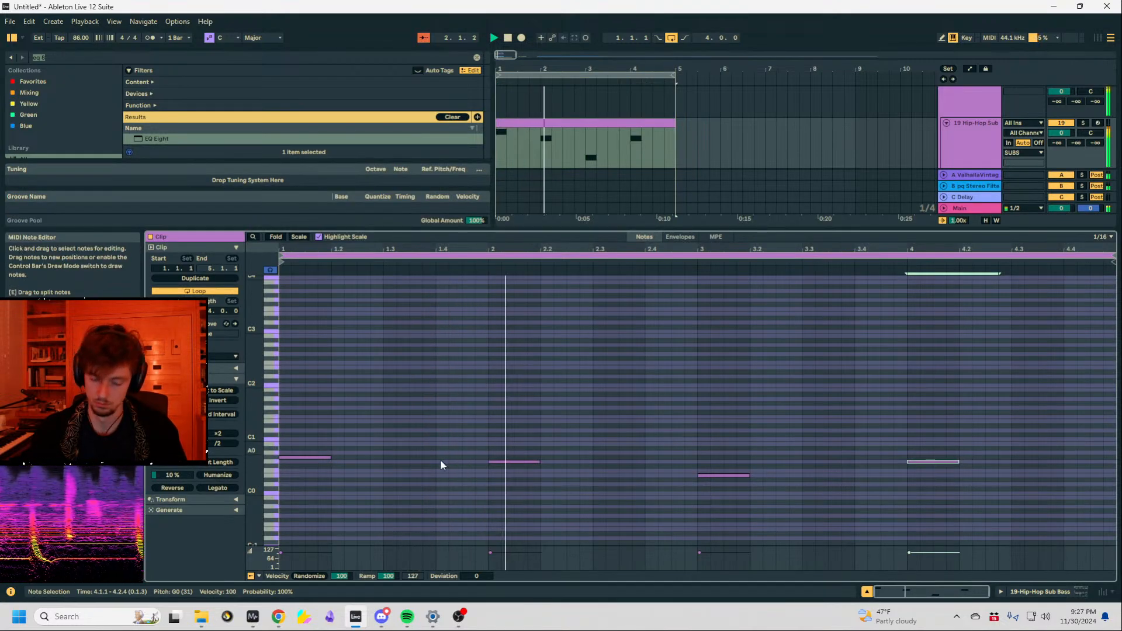
Stop playback, search the browser for Auto Pan and add it after Hip-Hop Sub Bass on track 19.
{"action": "left_click", "coordinate": [1043, 589]}
{"action": "left_click", "coordinate": [667, 152]}
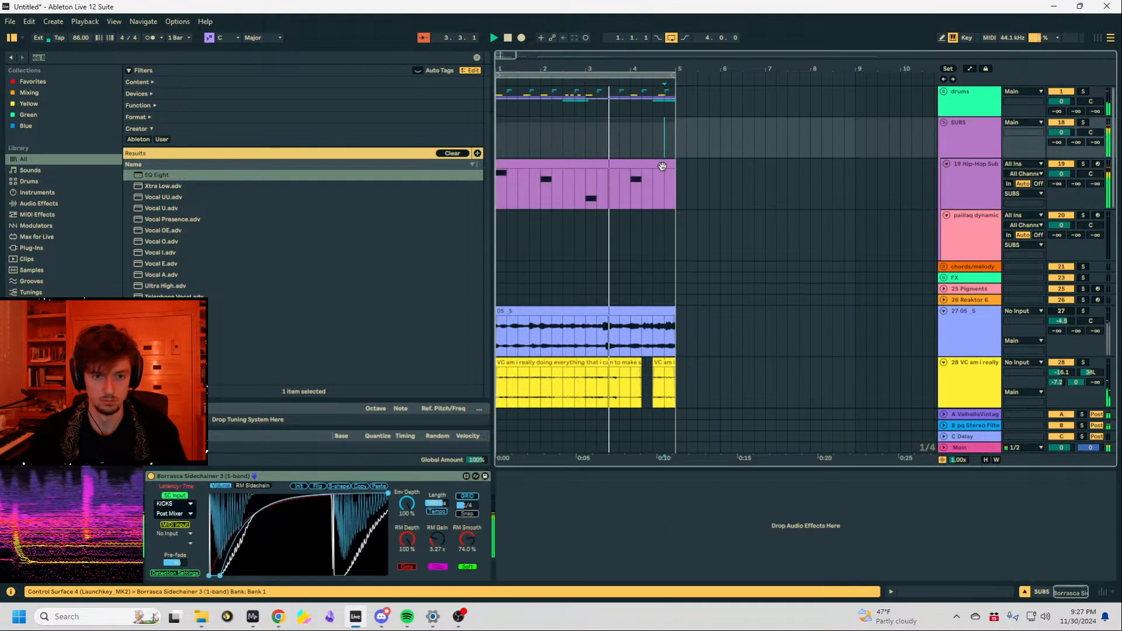
{"action": "left_click", "coordinate": [665, 165]}
{"action": "left_click", "coordinate": [676, 175]}
{"action": "key", "text": "space"}
{"action": "key", "text": "ctrl+f"}
{"action": "type", "text": "auto apn"}
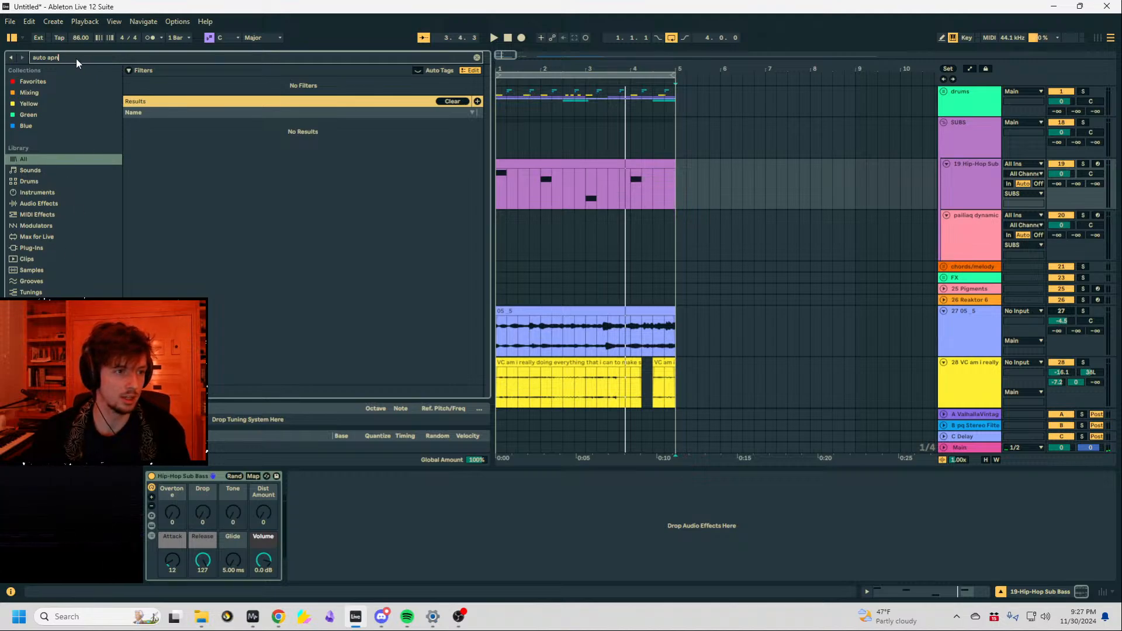
{"action": "key", "text": "BackSpace"}
{"action": "key", "text": "BackSpace"}
{"action": "key", "text": "BackSpace"}
{"action": "type", "text": "pan"}
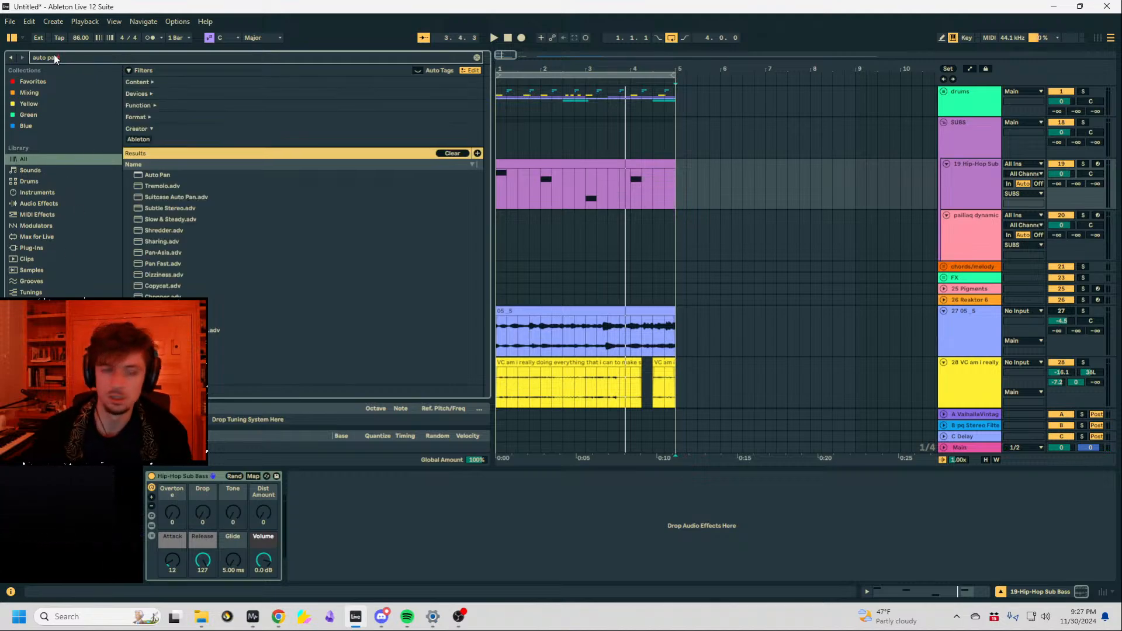
{"action": "double_click", "coordinate": [158, 174]}
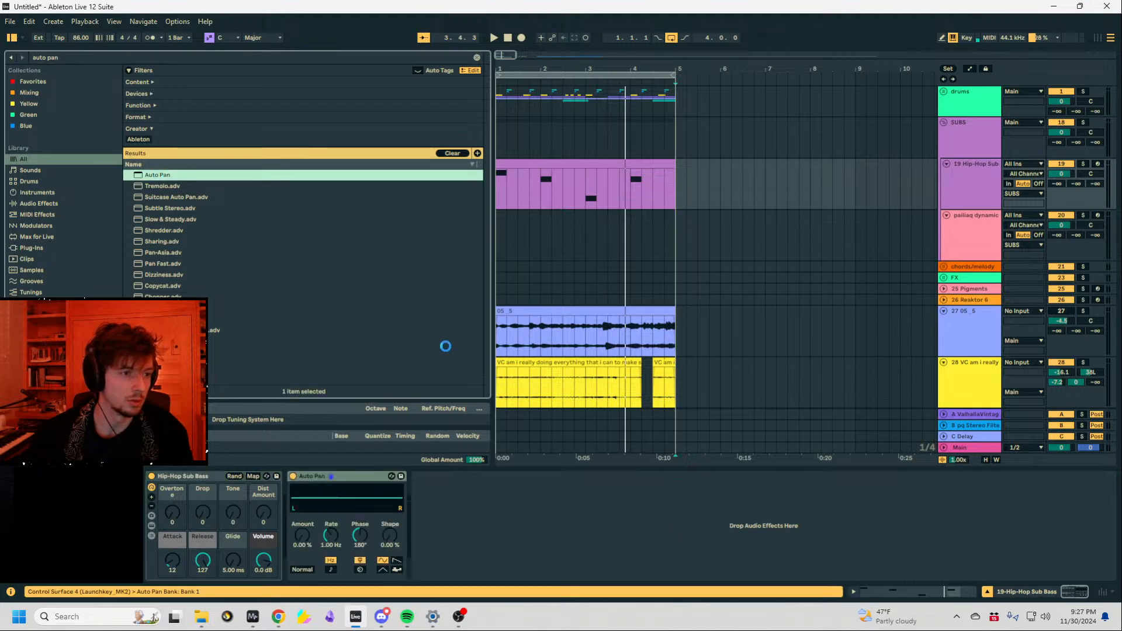
Set the Auto Pan to 38.1% amount, 1/8 synced rate and 360° phase, and show the track automation.
{"action": "left_click_drag", "start_coordinate": [301, 540], "coordinate": [333, 525]}
{"action": "left_click", "coordinate": [303, 536]}
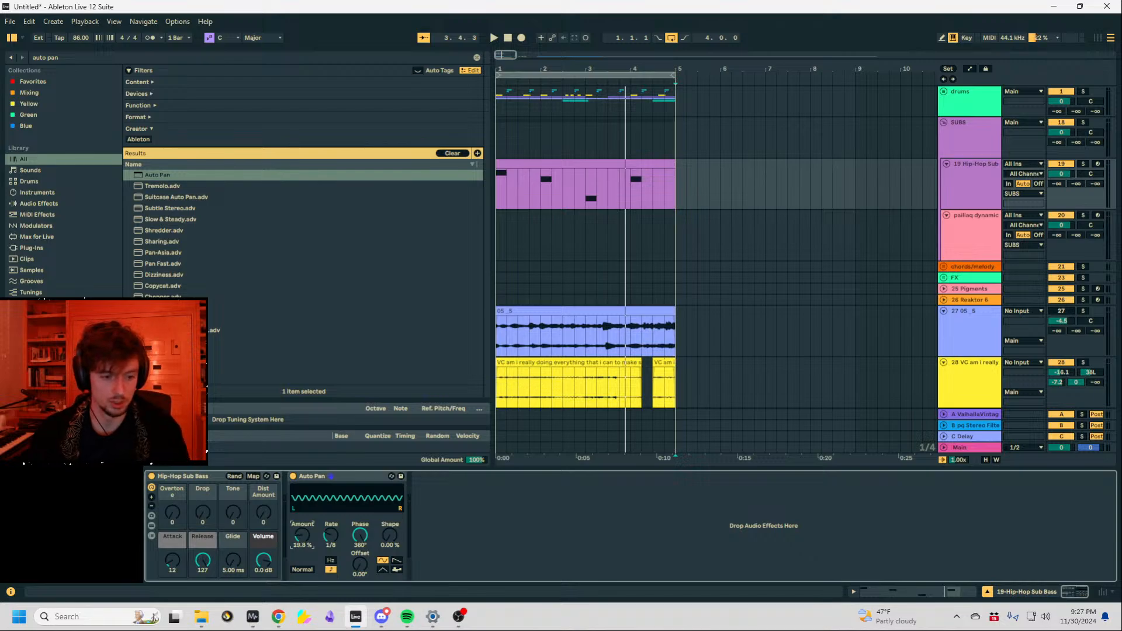
{"action": "key", "text": "a"}
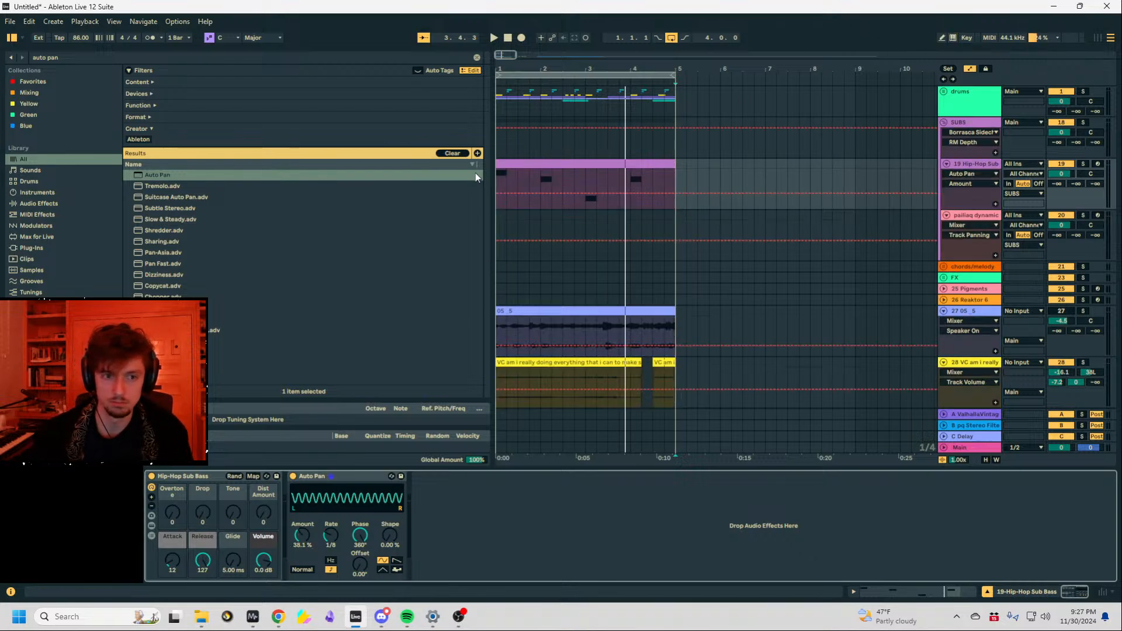
Automate the Auto Pan amount to ramp from zero to 38.1% over bar 1's first half, repeat it through bar 4 and play.
{"action": "mouse_move", "coordinate": [507, 196]}
{"action": "left_mouse_down"}
{"action": "mouse_move", "coordinate": [498, 205]}
{"action": "mouse_move", "coordinate": [517, 193]}
{"action": "left_mouse_up"}
{"action": "key", "text": "ctrl+d"}
{"action": "key", "text": "ctrl+d"}
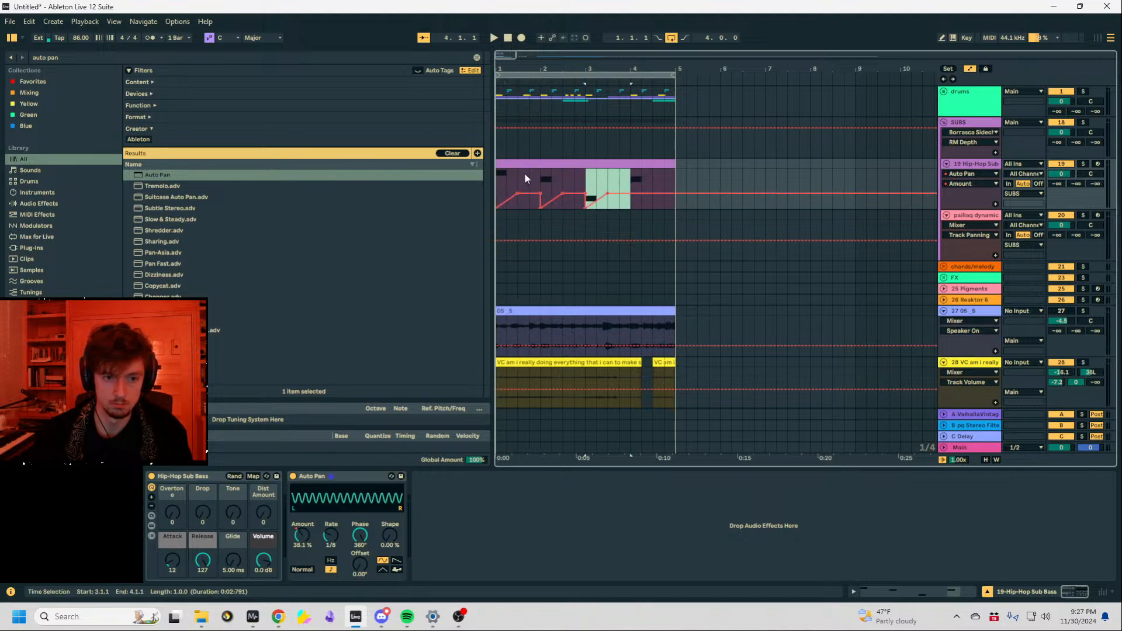
{"action": "key", "text": "ctrl+d"}
{"action": "key", "text": "ctrl+a"}
{"action": "key", "text": "space"}
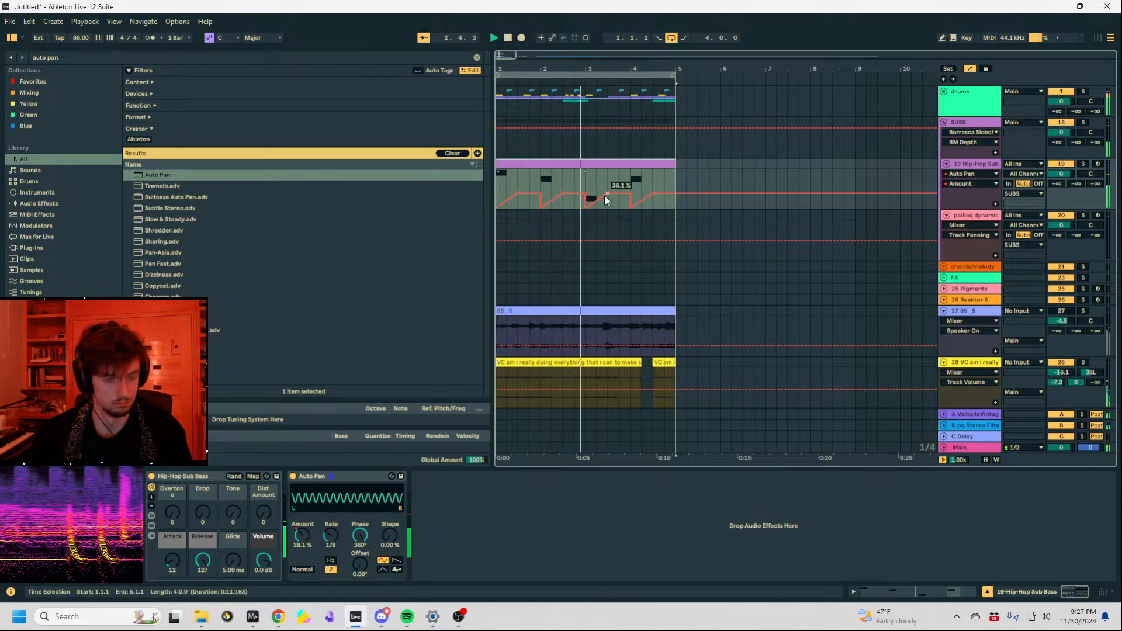
Lengthen all four notes in the sub bass clip together, ending the bar 4 note at 4.2.4.
{"action": "left_click", "coordinate": [627, 165]}
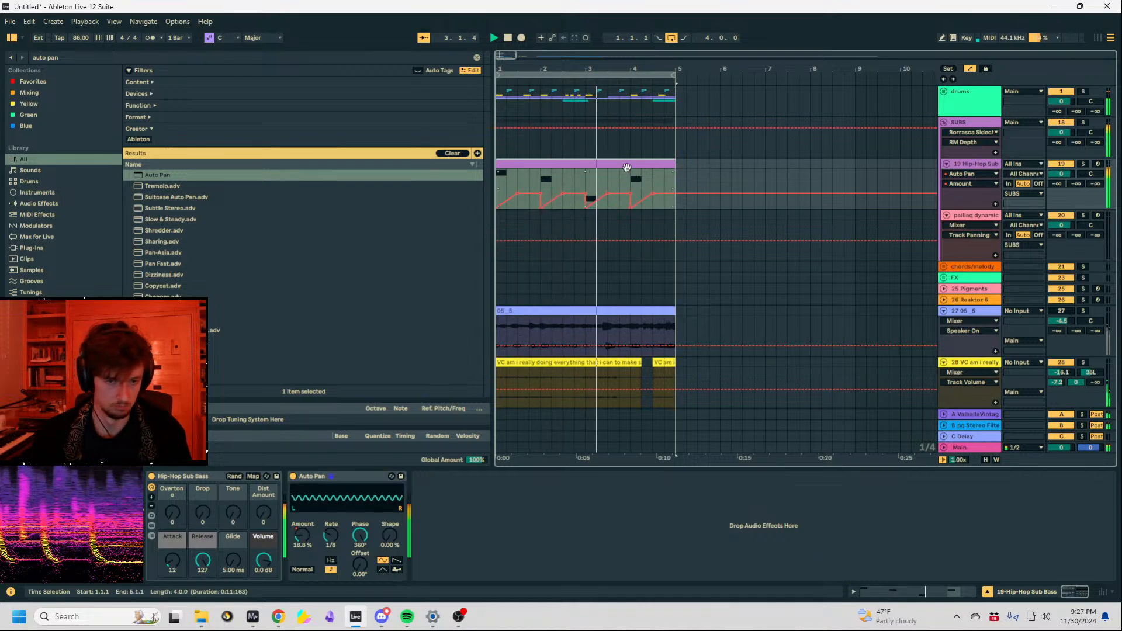
{"action": "left_click", "coordinate": [904, 590]}
{"action": "left_click", "coordinate": [776, 526]}
{"action": "key", "text": "ctrl+a"}
{"action": "left_click_drag", "start_coordinate": [539, 462], "coordinate": [579, 460]}
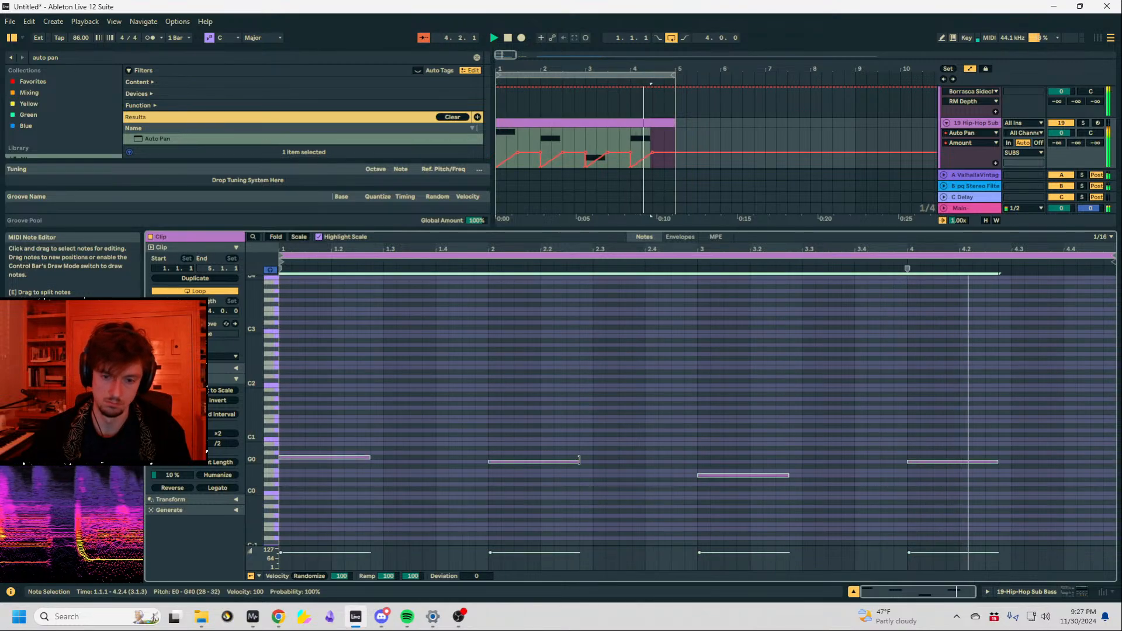
{"action": "left_click", "coordinate": [762, 397]}
Hide the automation and duplicate the whole four-bar arrangement on all tracks to 5.1.1–9.1.1.
{"action": "key", "text": "shift+Tab"}
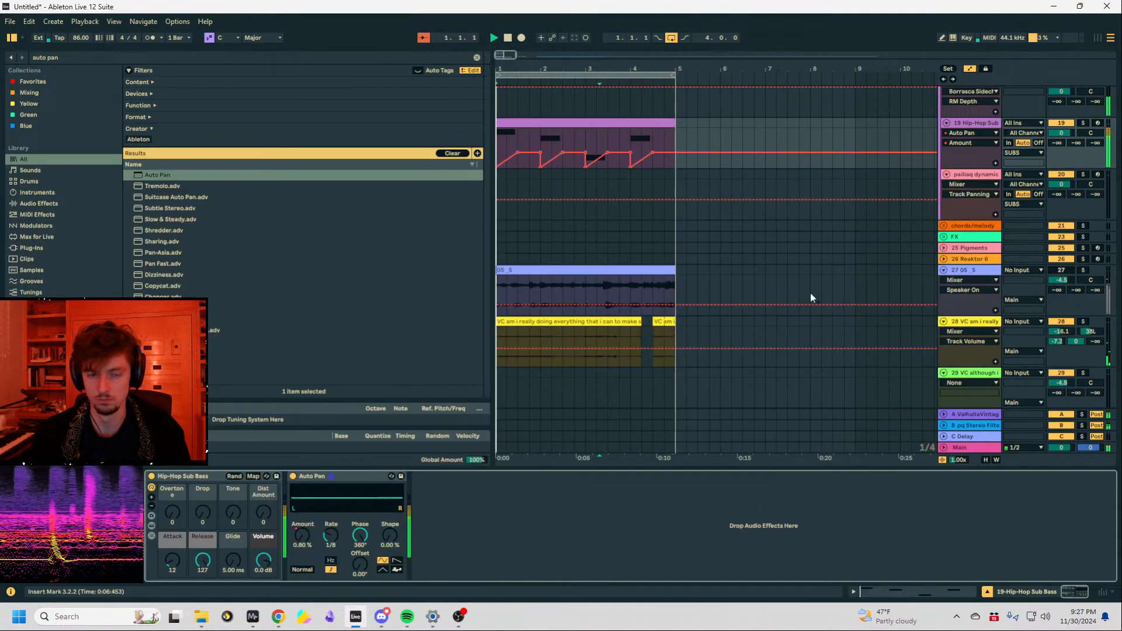
{"action": "scroll", "coordinate": [760, 269], "scroll_direction": "up", "scroll_amount": 1}
{"action": "key", "text": "a"}
{"action": "left_click", "coordinate": [633, 176]}
{"action": "key", "text": "ctrl+a"}
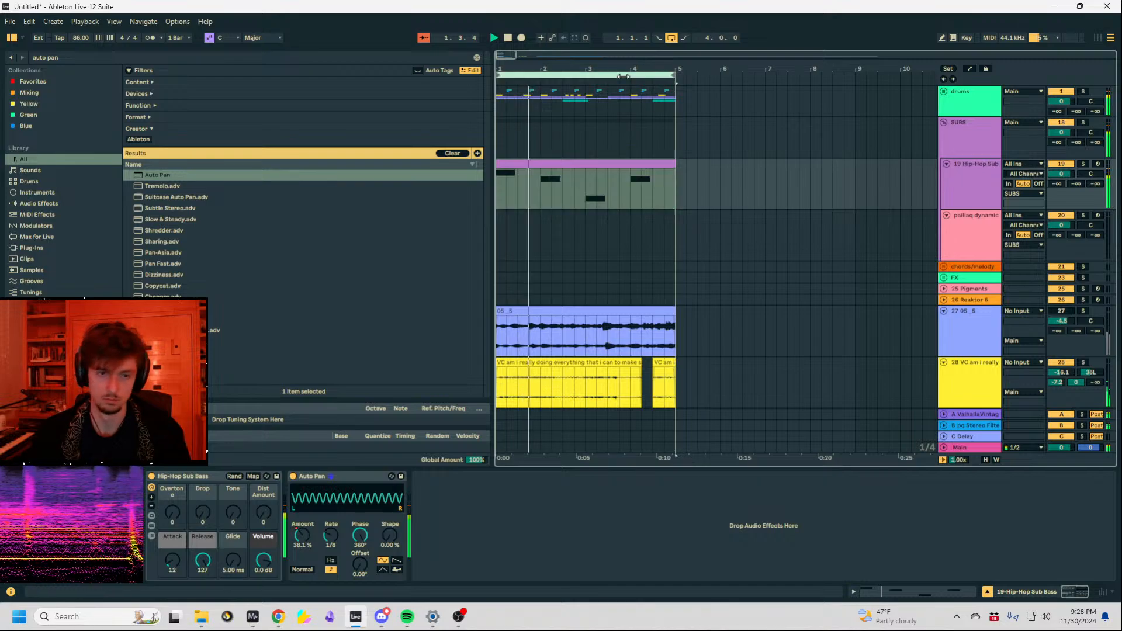
{"action": "key", "text": "ctrl+d"}
Select 1.1.1 to 9.1.1 on track 35 Audio and set the loop to those eight bars.
{"action": "scroll", "coordinate": [656, 175], "scroll_direction": "down", "scroll_amount": 1}
{"action": "scroll", "coordinate": [732, 220], "scroll_direction": "down", "scroll_amount": 5}
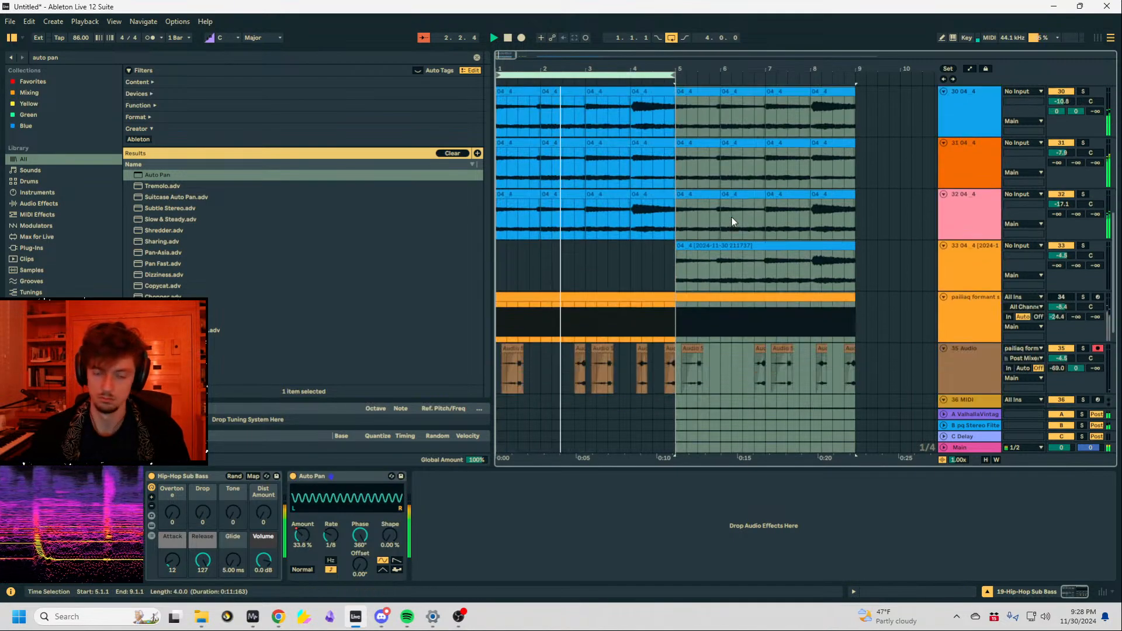
{"action": "scroll", "coordinate": [718, 233], "scroll_direction": "up", "scroll_amount": 6}
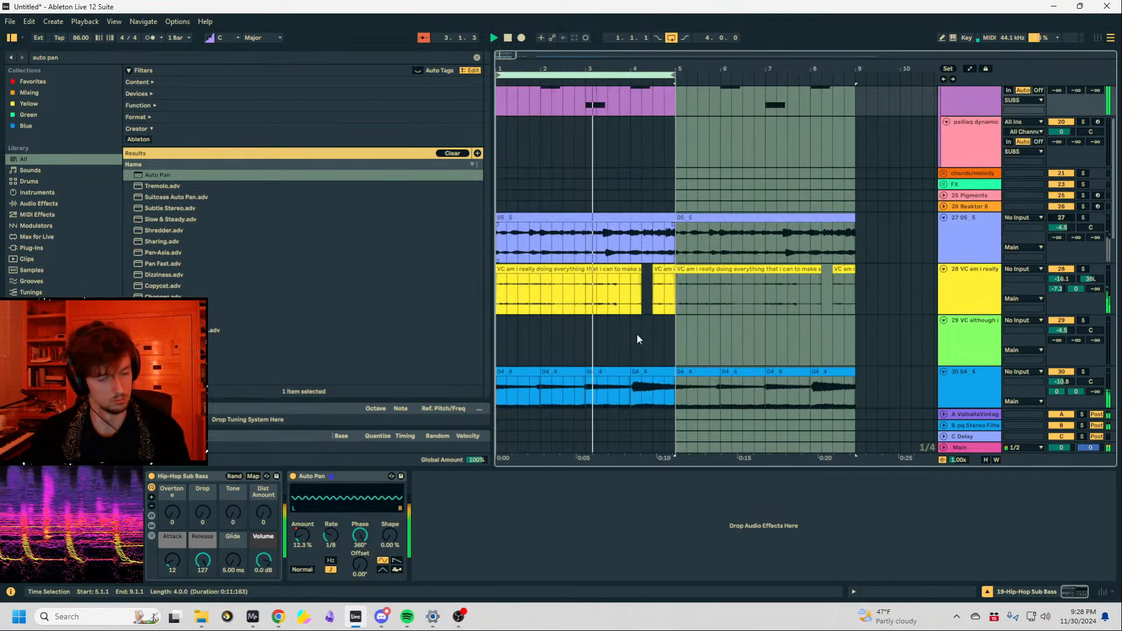
{"action": "scroll", "coordinate": [637, 333], "scroll_direction": "down", "scroll_amount": 3}
{"action": "left_click", "coordinate": [611, 305]}
{"action": "scroll", "coordinate": [667, 323], "scroll_direction": "down", "scroll_amount": 5}
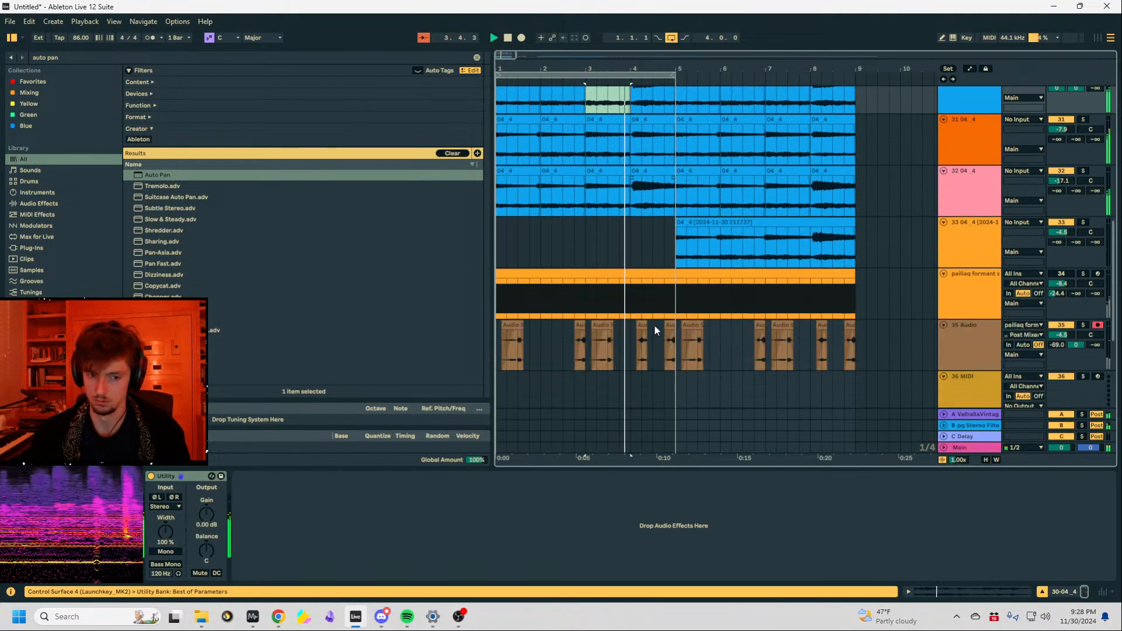
{"action": "left_click", "coordinate": [681, 227]}
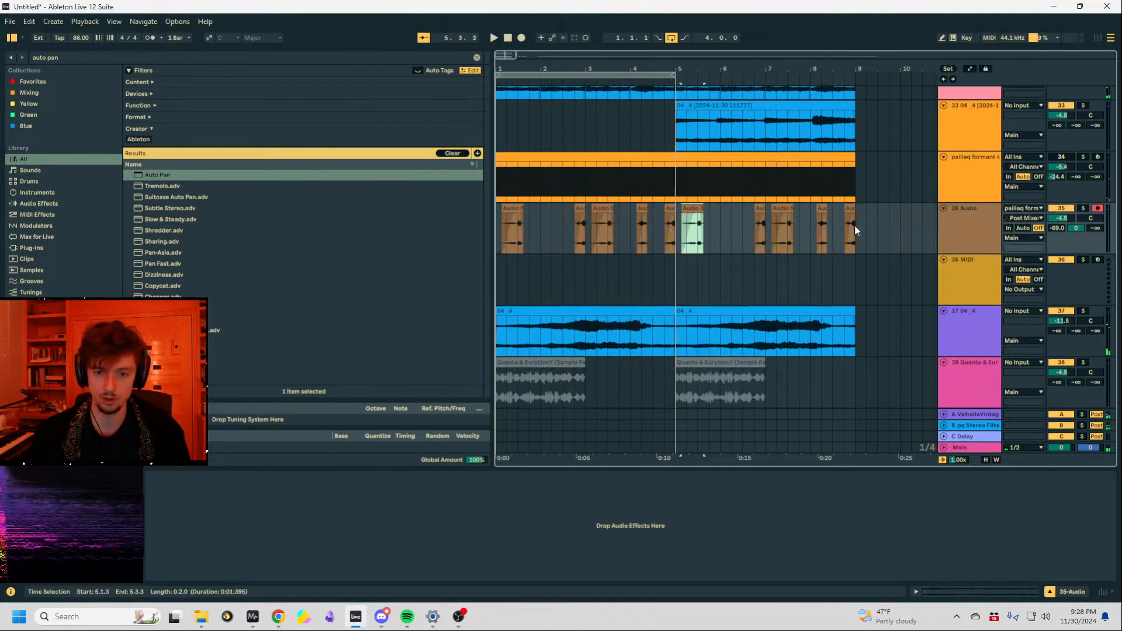
{"action": "left_click_drag", "start_coordinate": [854, 226], "coordinate": [311, 226]}
{"action": "key", "text": "ctrl+l"}
{"action": "left_click", "coordinate": [838, 221]}
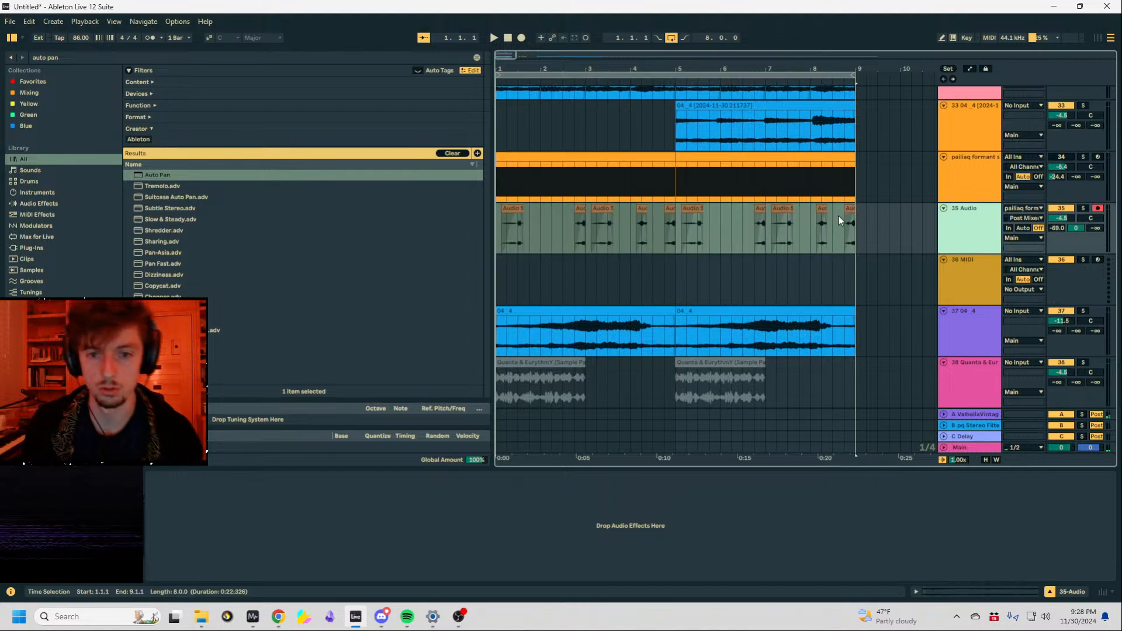
Search the browser for "restorat" and place restoration riser.wav on a new audio track below track 39.
{"action": "scroll", "coordinate": [800, 234], "scroll_direction": "down", "scroll_amount": 2}
{"action": "left_click", "coordinate": [970, 346]}
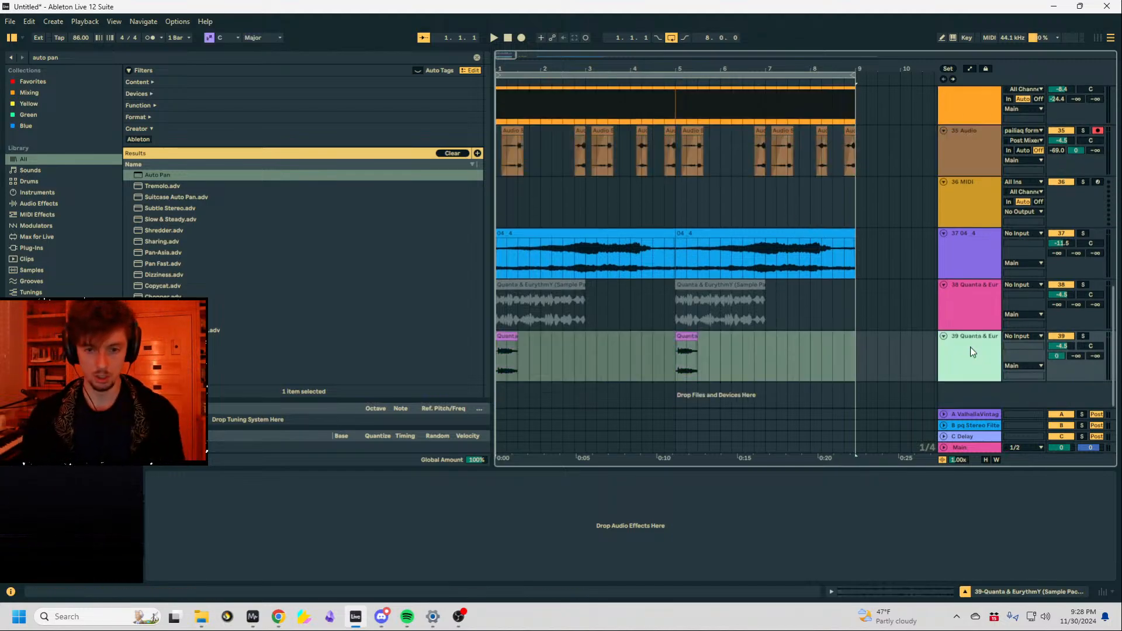
{"action": "scroll", "coordinate": [935, 284], "scroll_direction": "up", "scroll_amount": 1}
{"action": "scroll", "coordinate": [974, 356], "scroll_direction": "down", "scroll_amount": 1}
{"action": "key", "text": "ctrl+f"}
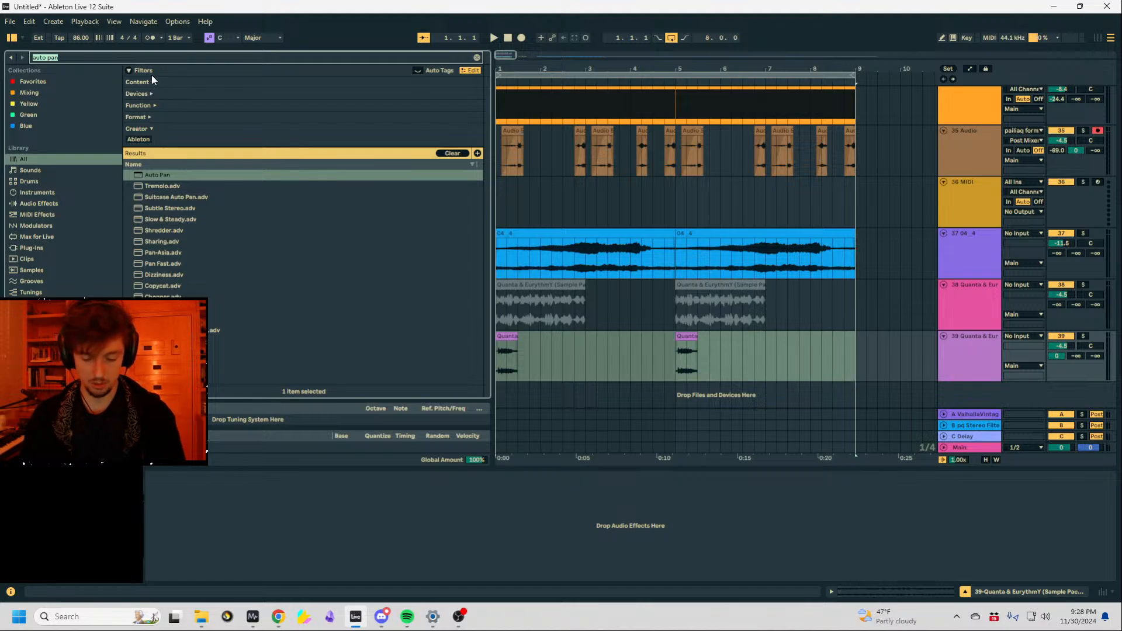
{"action": "type", "text": "restore"}
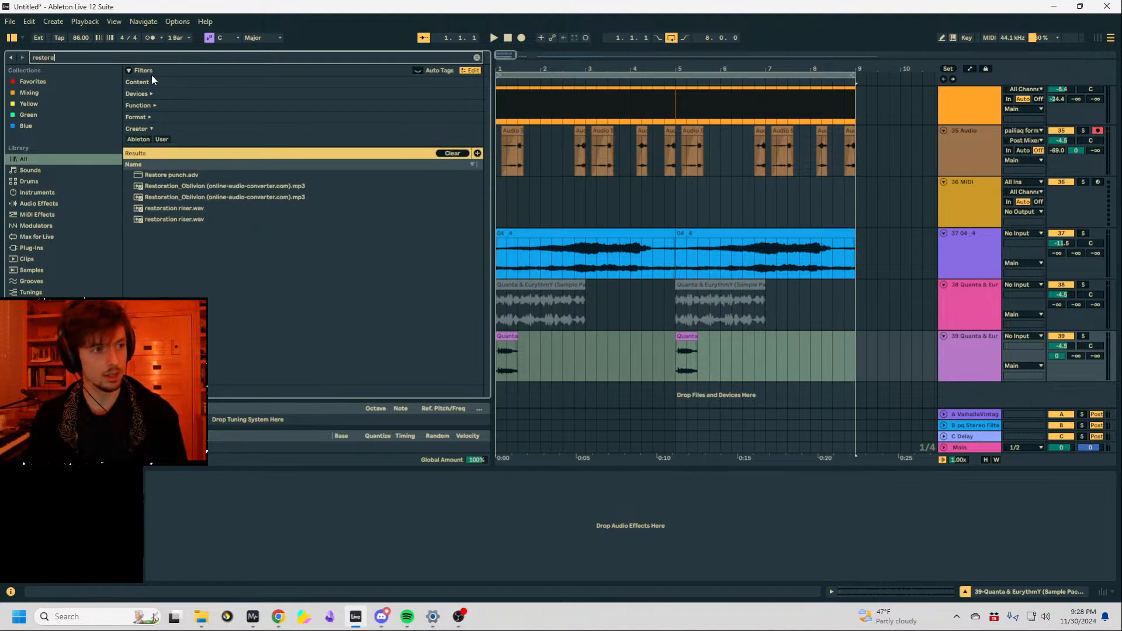
{"action": "key", "text": "BackSpace"}
{"action": "type", "text": "at"}
{"action": "left_click_drag", "start_coordinate": [175, 162], "coordinate": [501, 391]}
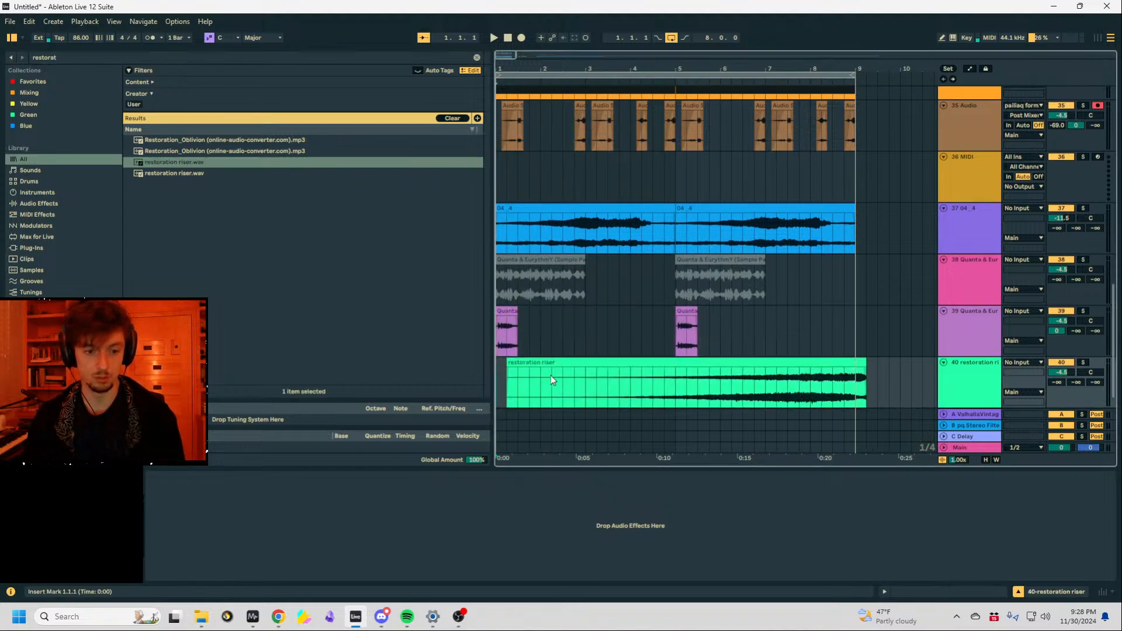
Move the restoration riser to end at 9.1.1, trim it to start at 5.1.1 and give it a curved fade-in.
{"action": "left_click_drag", "start_coordinate": [551, 364], "coordinate": [906, 373]}
{"action": "left_click_drag", "start_coordinate": [762, 395], "coordinate": [821, 396]}
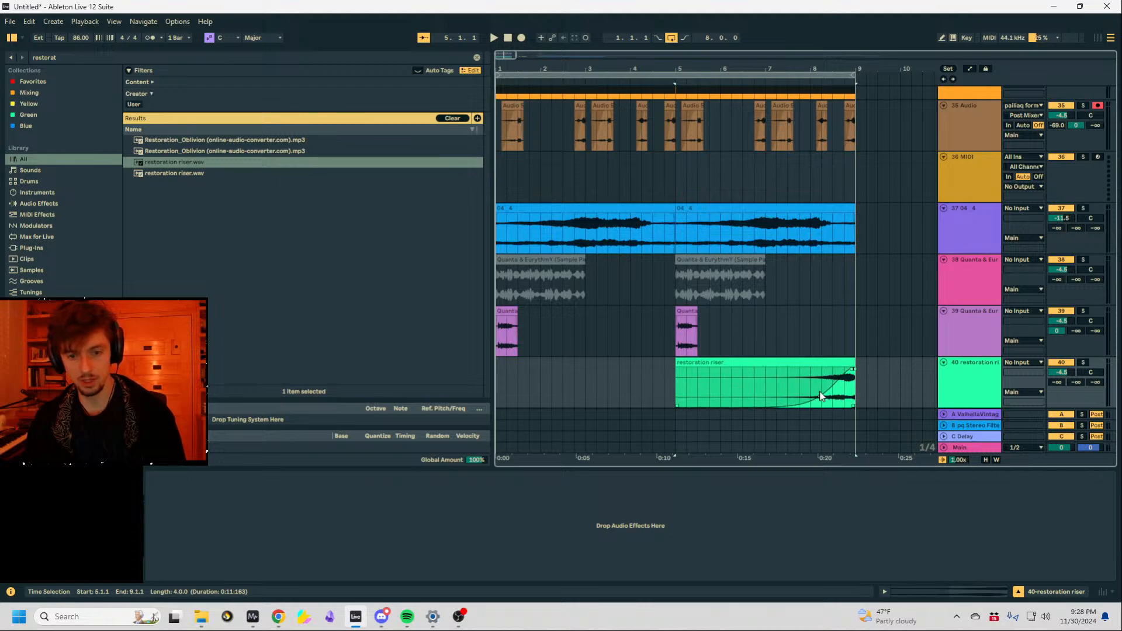
{"action": "left_click", "coordinate": [801, 361]}
Play the riser with the loop, lower track 40's volume to -17.2 dB and select 8.2.1 to 8.3.1 on it.
{"action": "left_click", "coordinate": [989, 591]}
{"action": "key", "text": "space"}
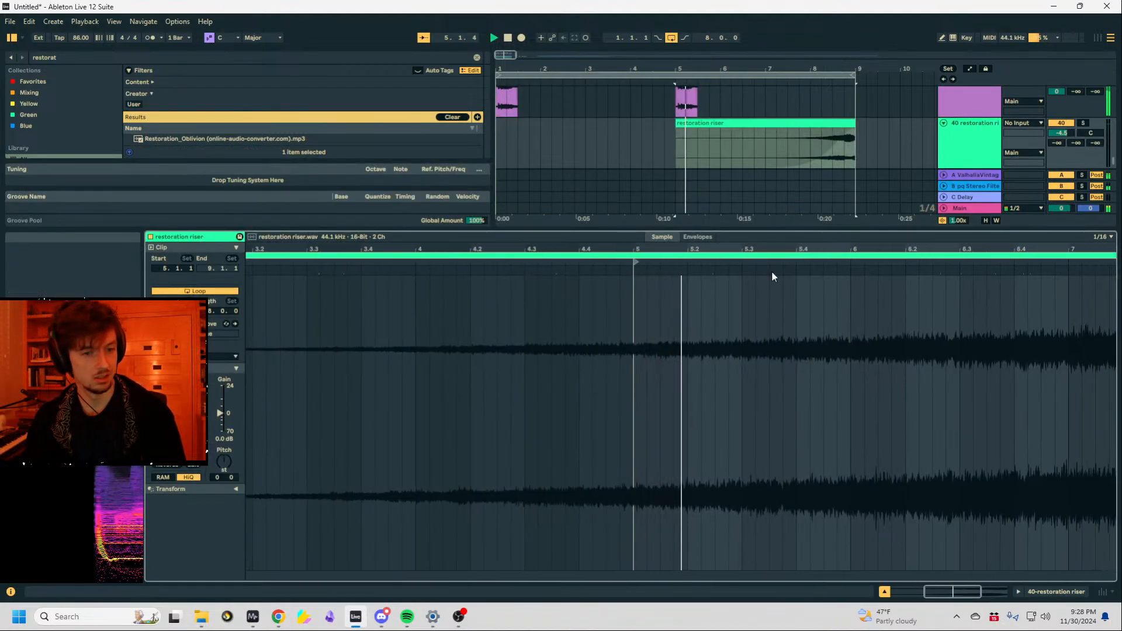
{"action": "key", "text": "space"}
{"action": "left_click_drag", "start_coordinate": [821, 150], "coordinate": [832, 149]}
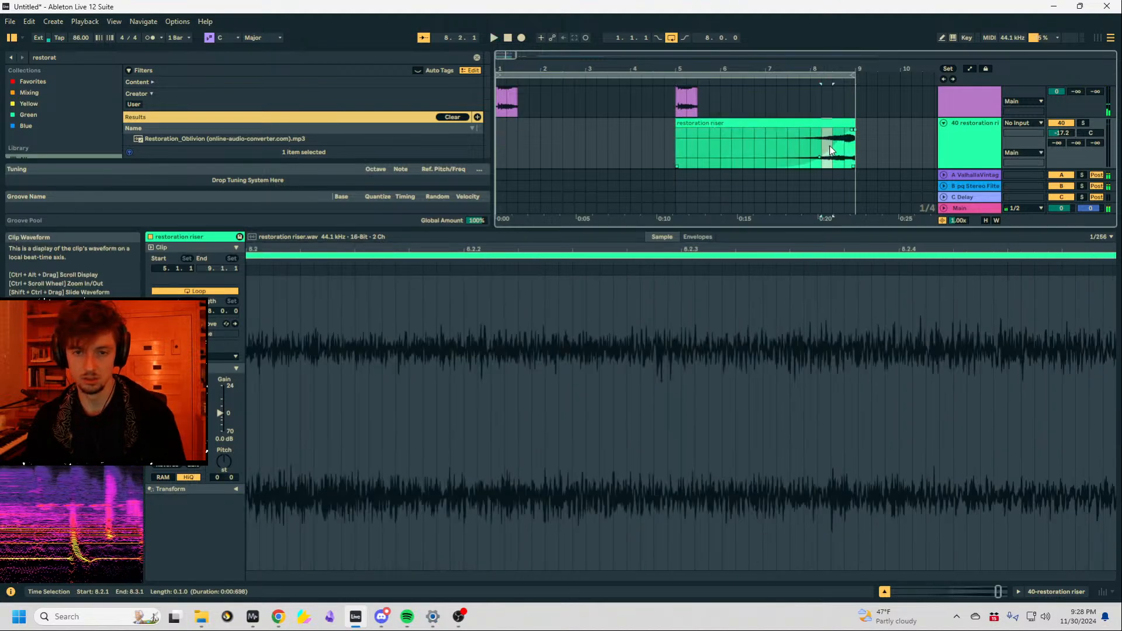
Play the riser's ending from 8.2.1 into the loop restart, enlarge the arrangement area and raise track 40's send B to 0 dB.
{"action": "key", "text": "space"}
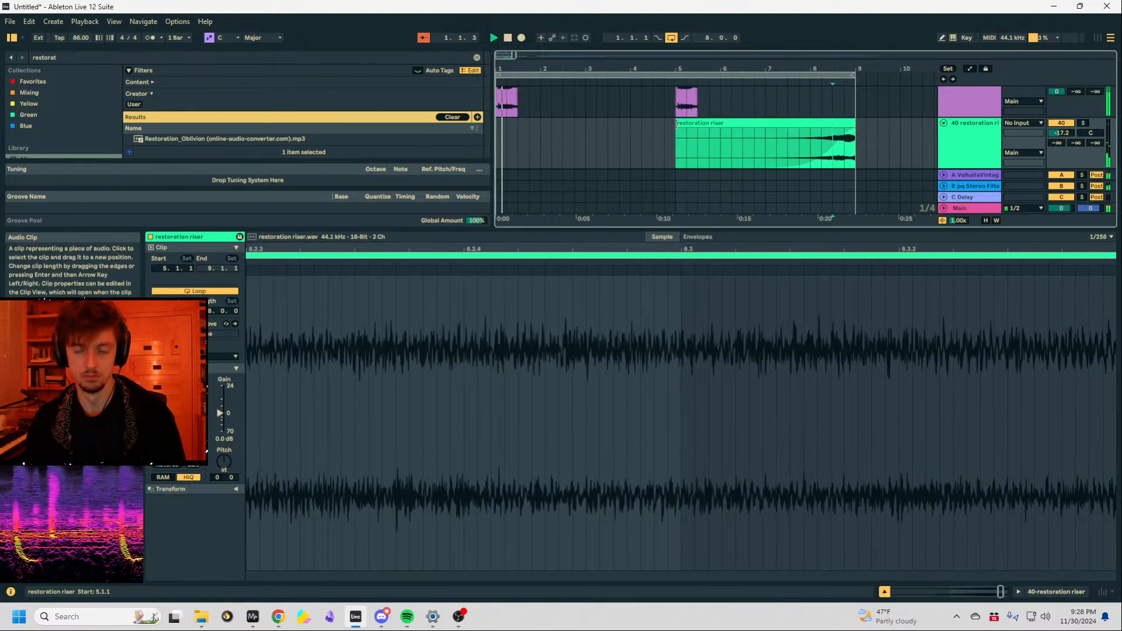
{"action": "key", "text": "space"}
{"action": "left_click_drag", "start_coordinate": [650, 231], "coordinate": [650, 352]}
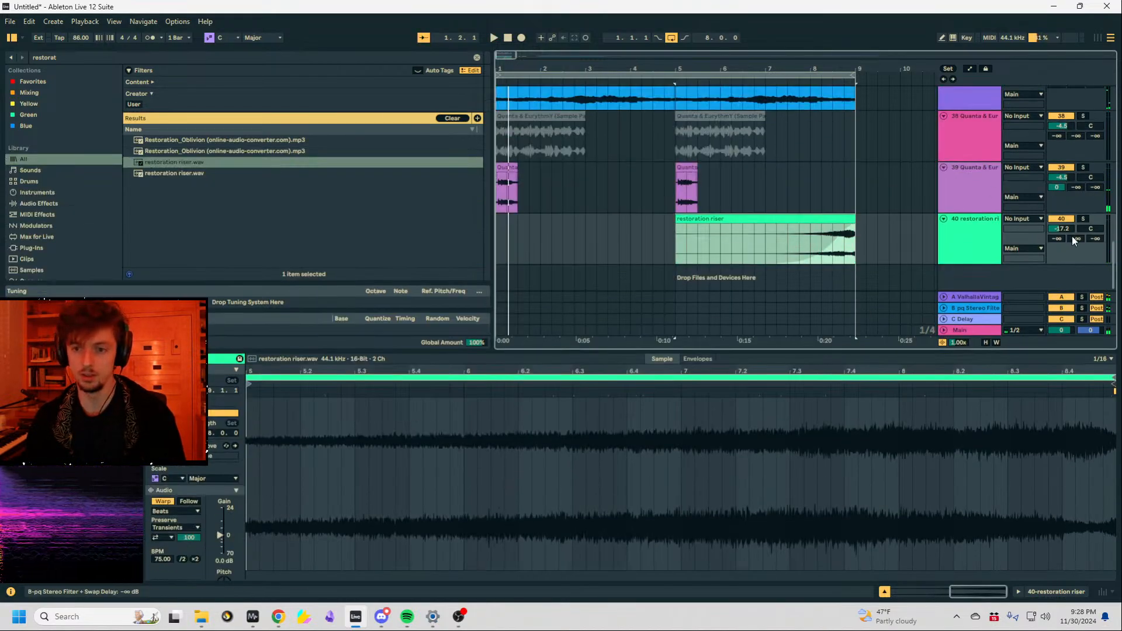
Search the browser for "utili", add Utility to track 40 and set its input to Swap with a 36% width.
{"action": "key", "text": "ctrl+f"}
{"action": "type", "text": "u"}
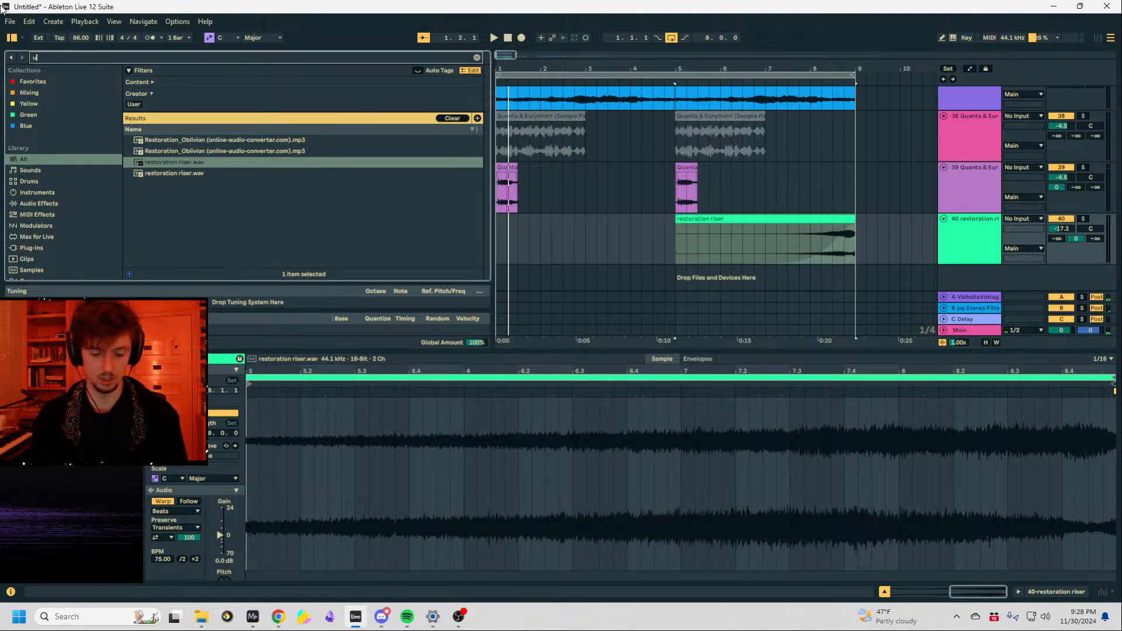
{"action": "type", "text": "tili"}
{"action": "left_click_drag", "start_coordinate": [153, 187], "coordinate": [322, 212]}
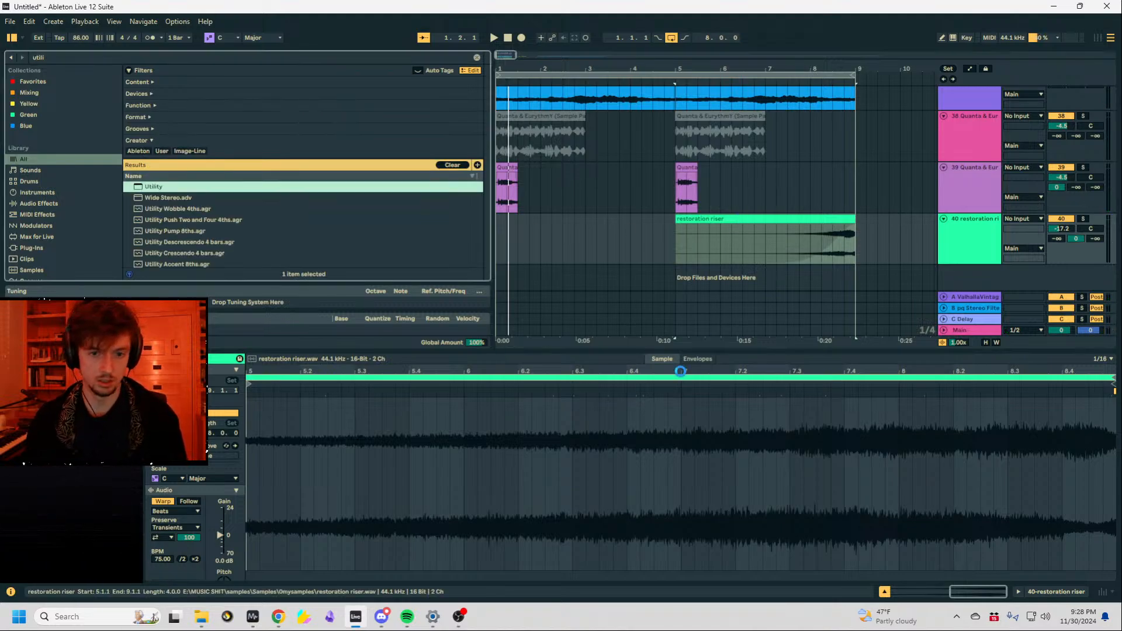
{"action": "left_click_drag", "start_coordinate": [680, 371], "coordinate": [175, 526]}
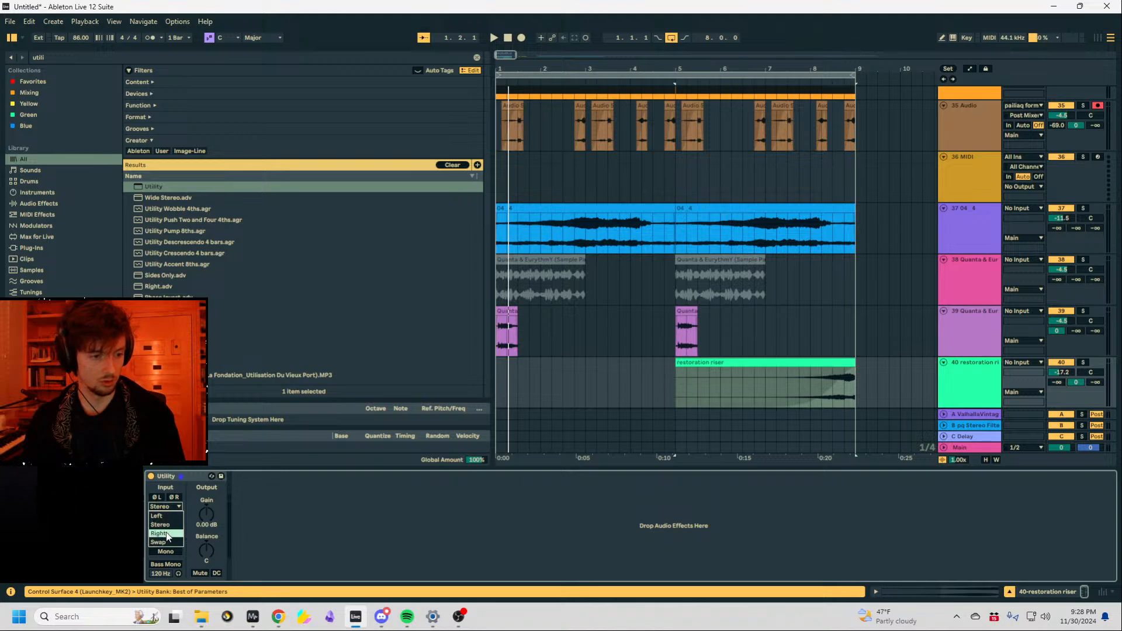
Audition the riser's ending with Utility from 8.3.1, 8.4.1 and just after 8.4.3, listening to its transition into the loop restart.
{"action": "left_click", "coordinate": [836, 390]}
{"action": "key", "text": "space"}
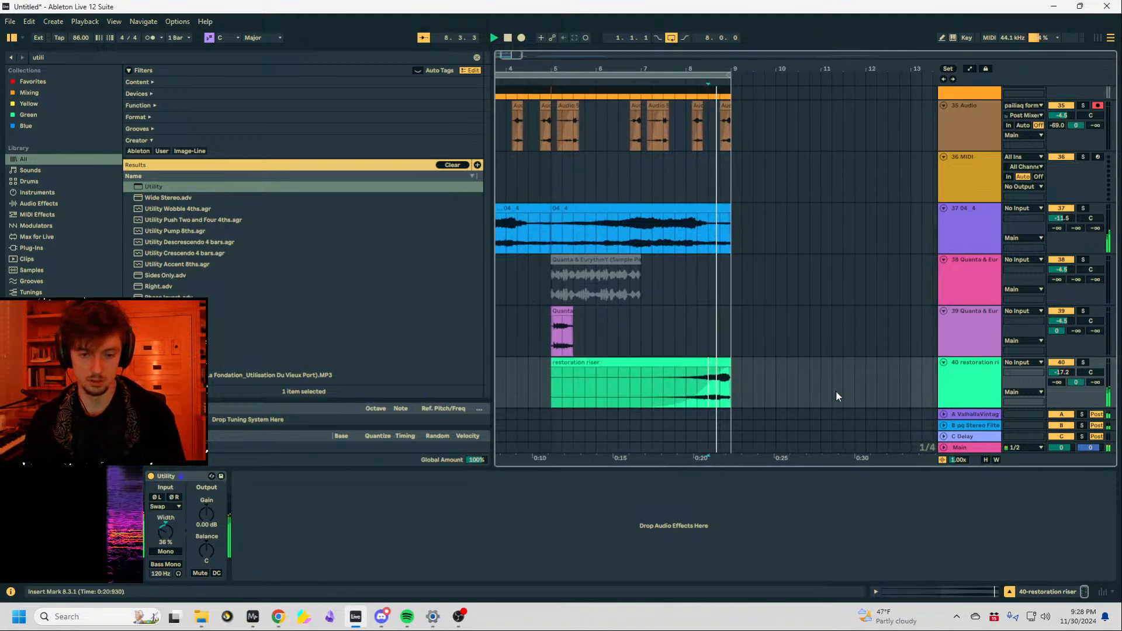
{"action": "left_click", "coordinate": [841, 396]}
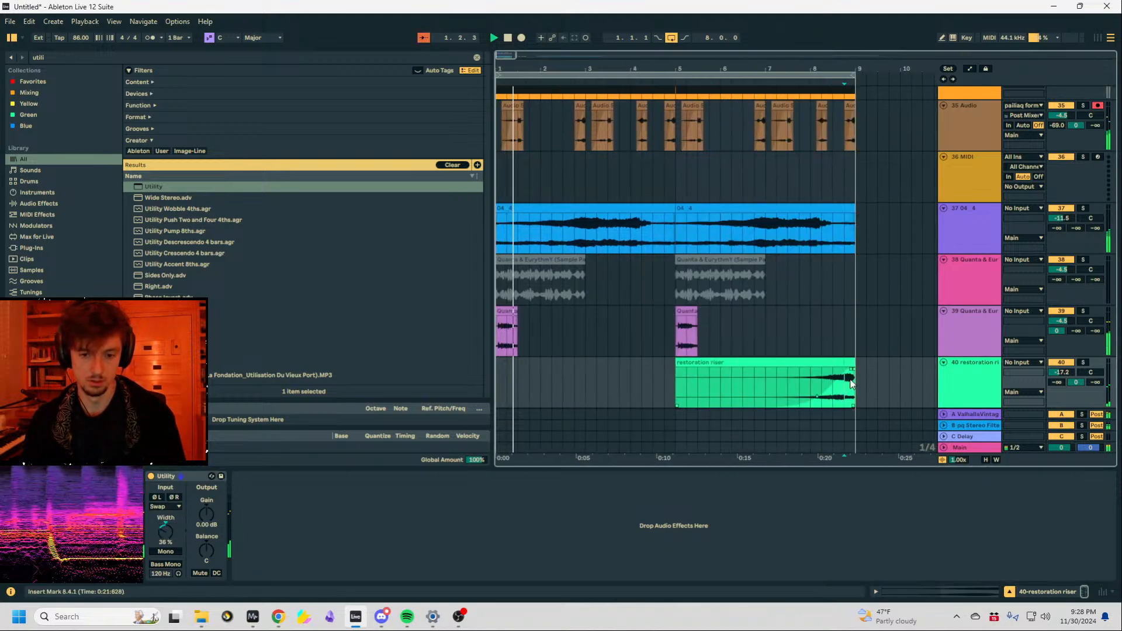
{"action": "key", "text": "space"}
{"action": "left_click_drag", "start_coordinate": [848, 70], "coordinate": [843, 83]}
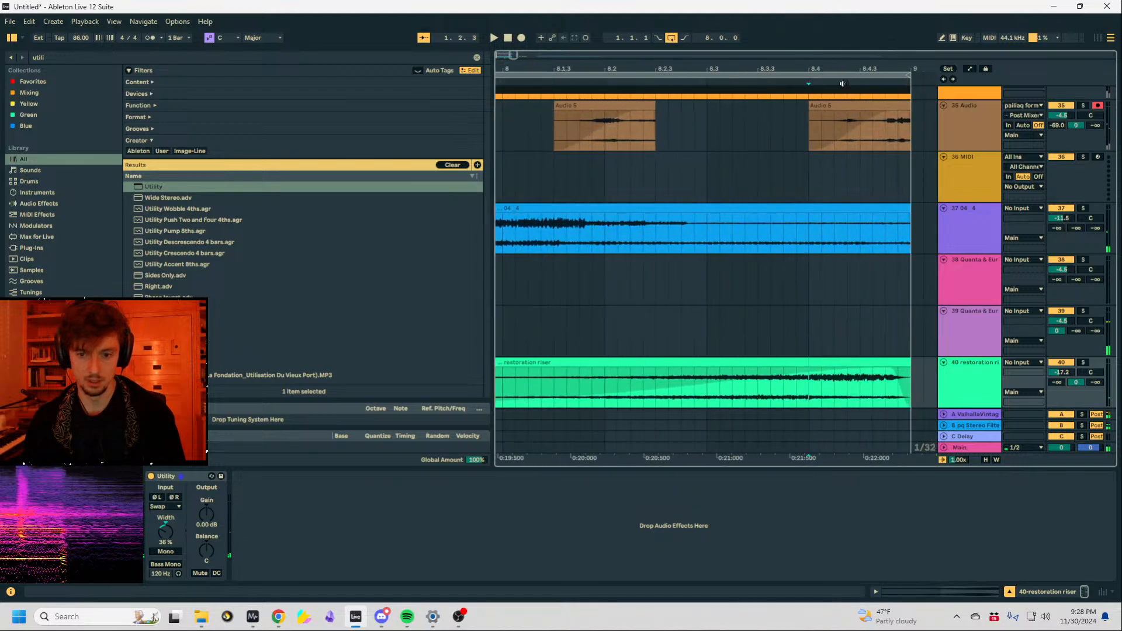
{"action": "left_click", "coordinate": [867, 363]}
{"action": "left_click", "coordinate": [876, 379]}
{"action": "key", "text": "space"}
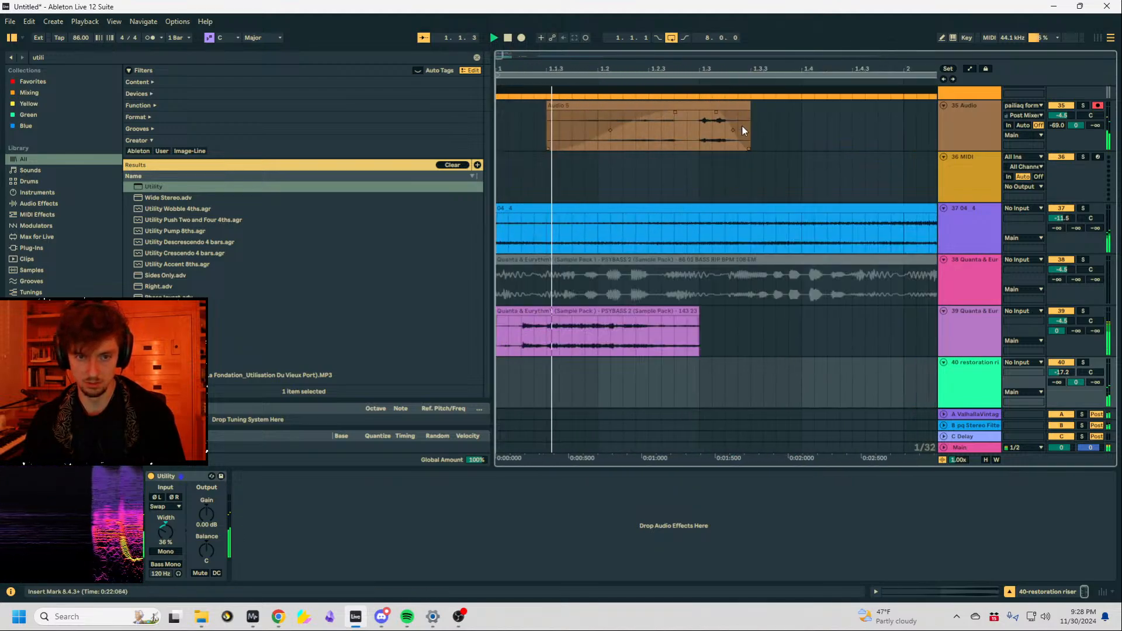
{"action": "left_click_drag", "start_coordinate": [739, 69], "coordinate": [735, 41]}
{"action": "key", "text": "space"}
{"action": "scroll", "coordinate": [732, 194], "scroll_direction": "down", "scroll_amount": 1}
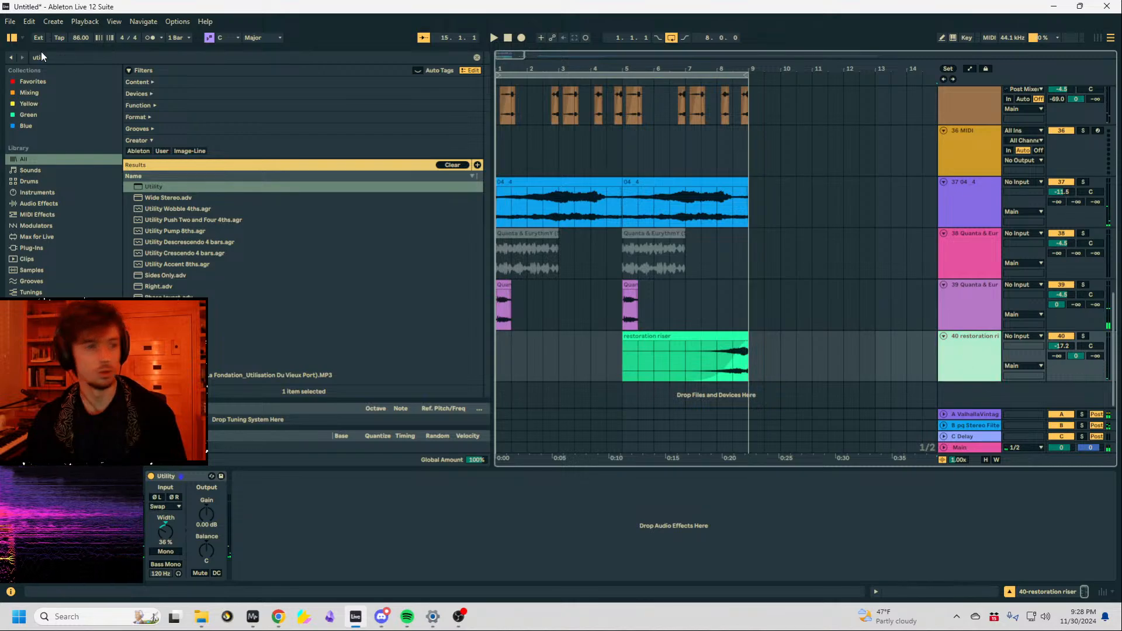
Search the browser for "noisy dream" and place noisy dream sweep.mp3 on a new track at bar 8.
{"action": "key", "text": "ctrl+f"}
{"action": "type", "text": "noisy dream"}
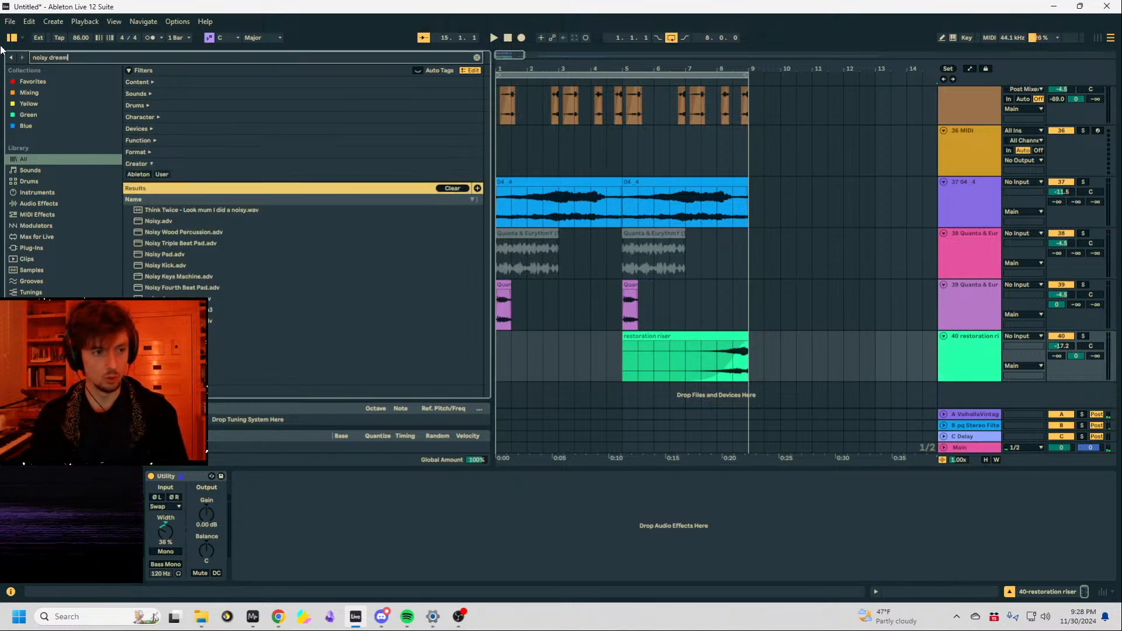
{"action": "key", "text": "Down"}
{"action": "key", "text": "Down"}
{"action": "left_click_drag", "start_coordinate": [639, 385], "coordinate": [738, 366]}
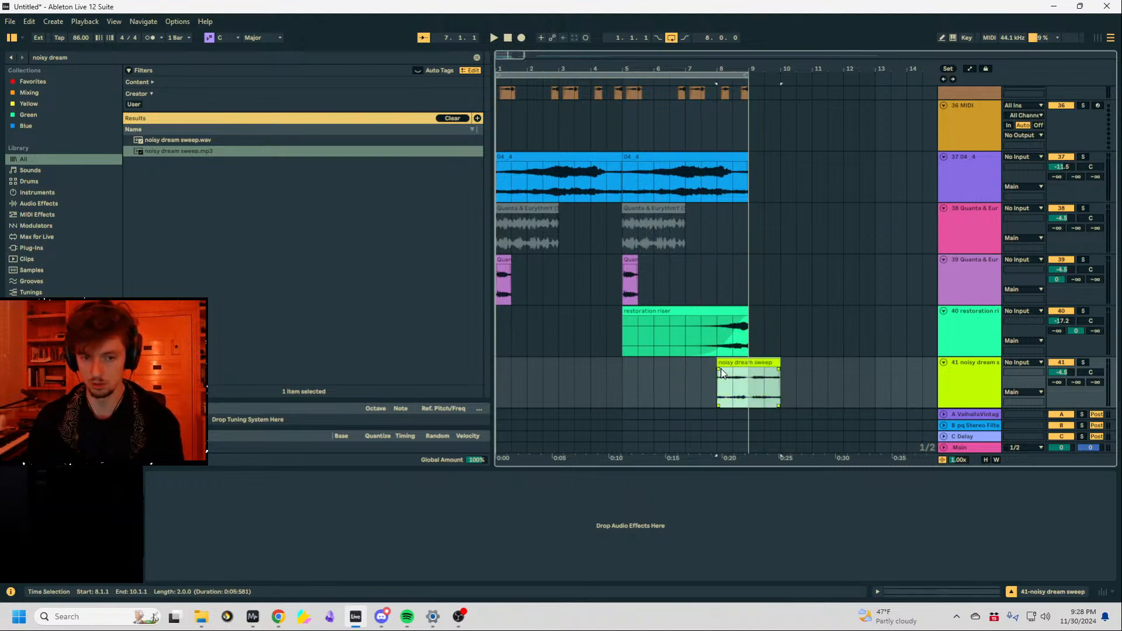
Split the noisy dream sweep clip at bar 9, delete the part after it, and fade in the remaining bar.
{"action": "key", "text": "ctrl+e"}
{"action": "left_click", "coordinate": [732, 403]}
{"action": "key", "text": "space"}
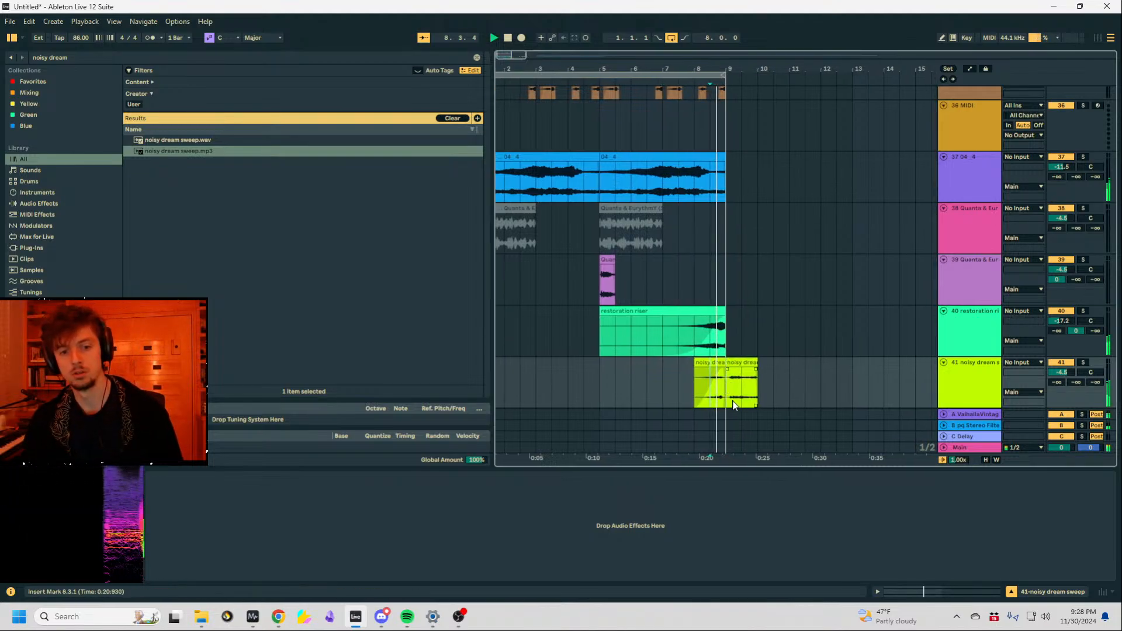
{"action": "left_click", "coordinate": [760, 363]}
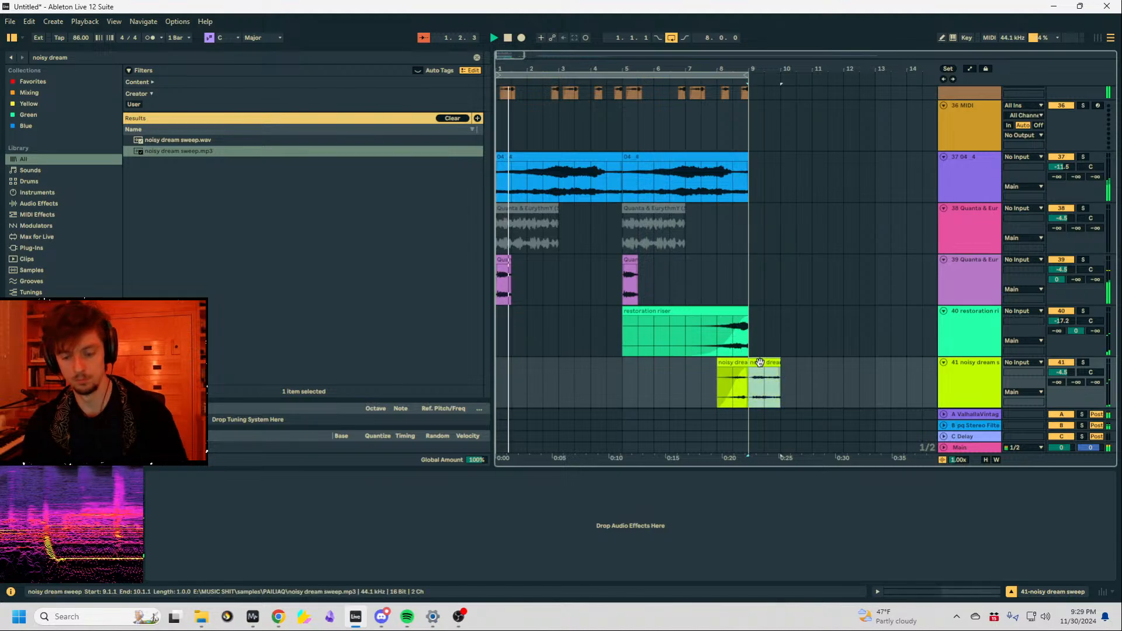
{"action": "key", "text": "Delete"}
{"action": "key", "text": "space"}
{"action": "left_click", "coordinate": [734, 363]}
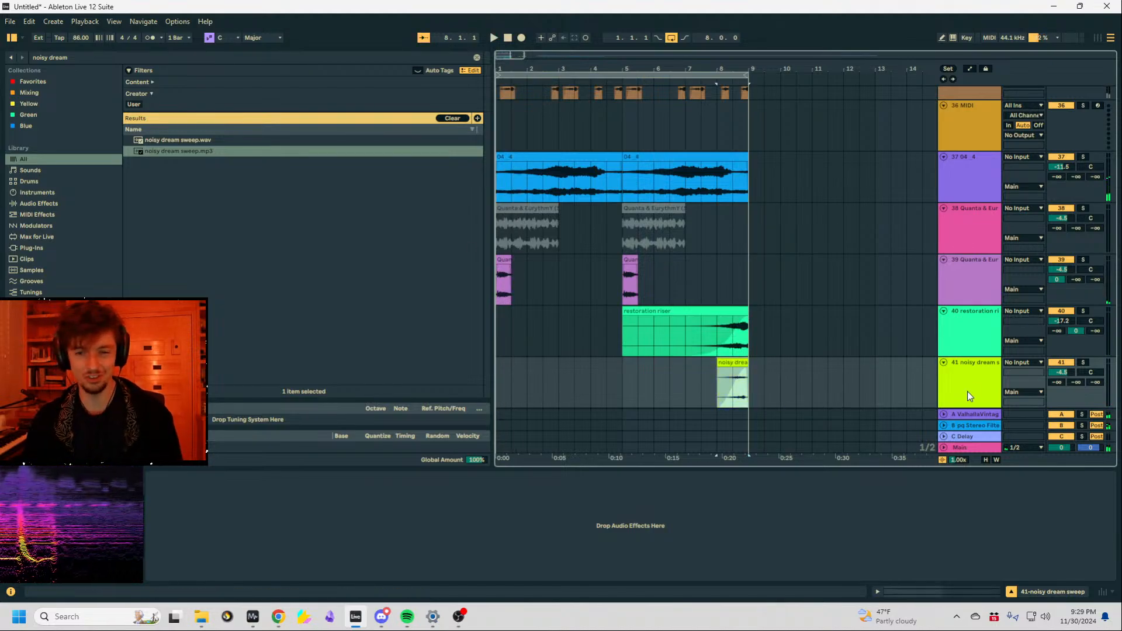
Solo the noisy dream sweep track and transpose its clip down 12 semitones while playing it back.
{"action": "left_click", "coordinate": [967, 392]}
{"action": "left_click", "coordinate": [1086, 363]}
{"action": "key", "text": "z"}
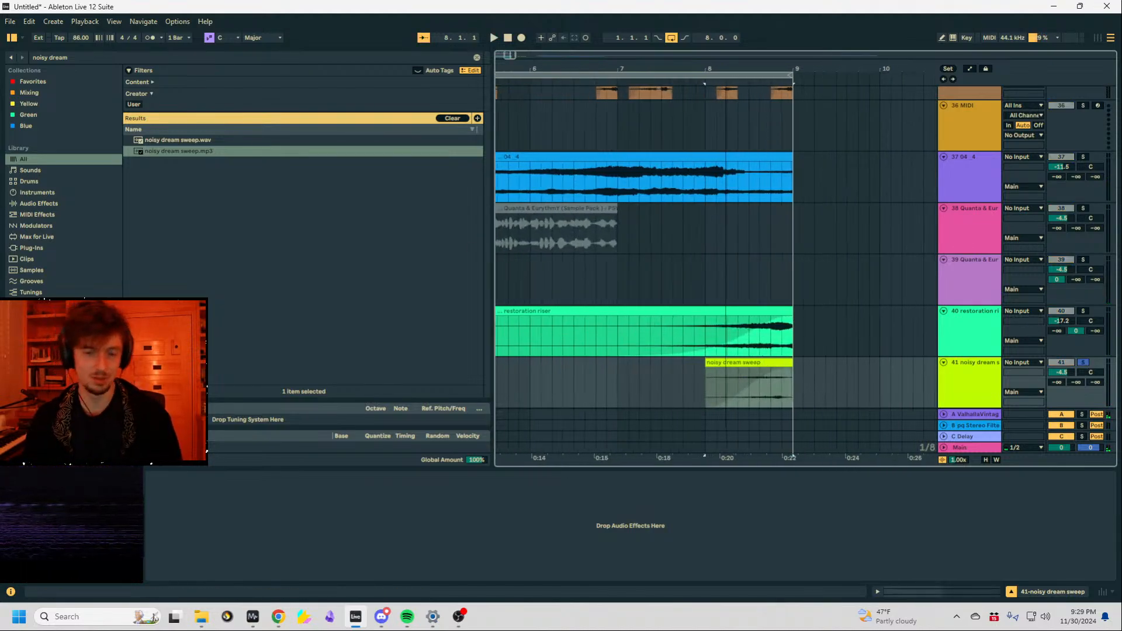
{"action": "left_click", "coordinate": [727, 363]}
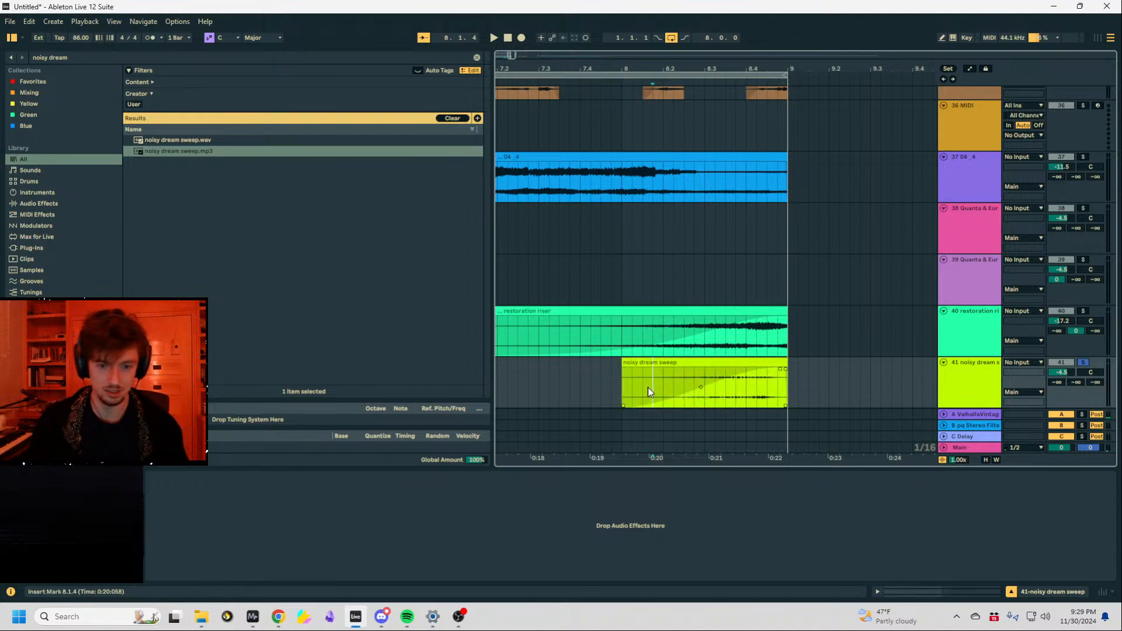
{"action": "key", "text": "space"}
{"action": "double_click", "coordinate": [727, 363]}
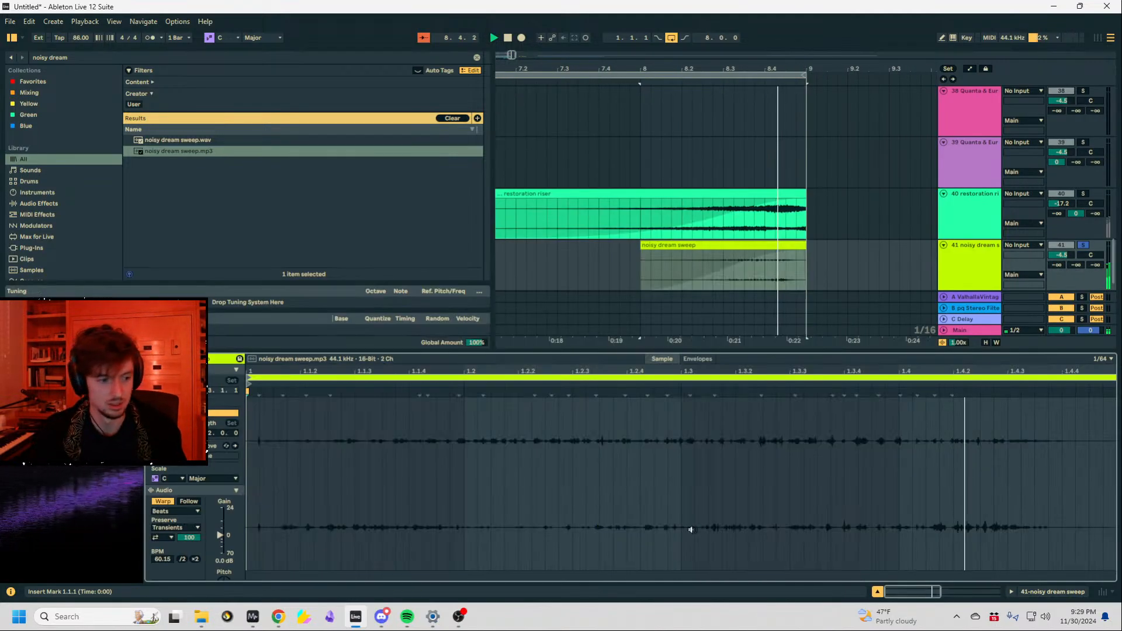
{"action": "left_click_drag", "start_coordinate": [223, 548], "coordinate": [223, 565]}
{"action": "key", "text": "space"}
Set the sweep clip's warp mode to Complex, its pitch to -24 semitones and its gain to 5.6 dB.
{"action": "left_click", "coordinate": [178, 476]}
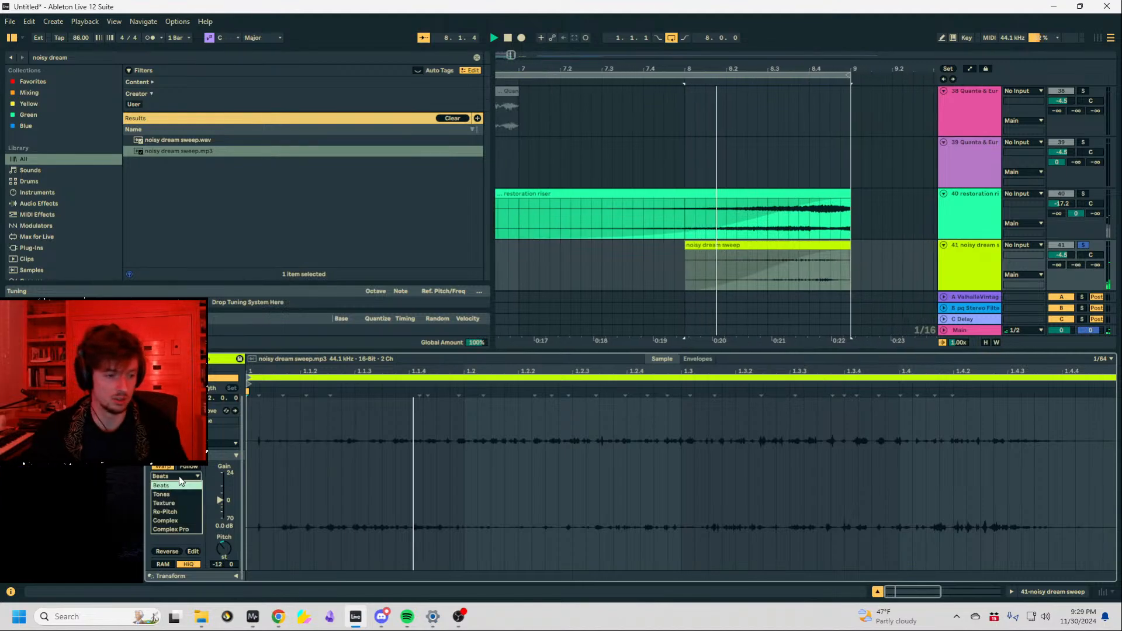
{"action": "left_click", "coordinate": [174, 521]}
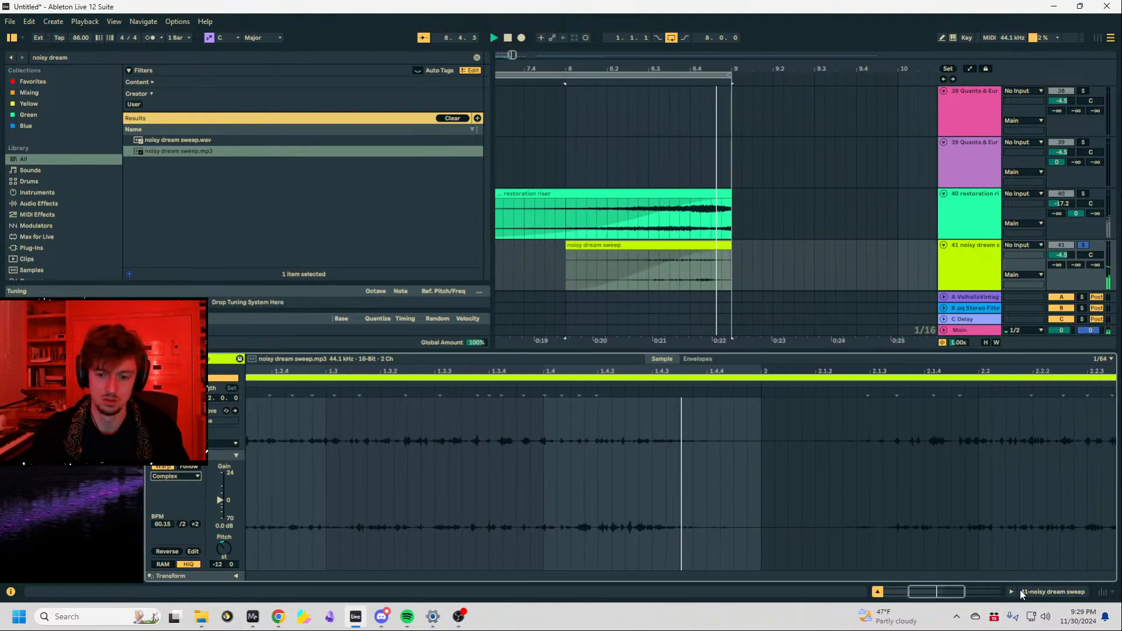
{"action": "left_click_drag", "start_coordinate": [219, 554], "coordinate": [219, 573]}
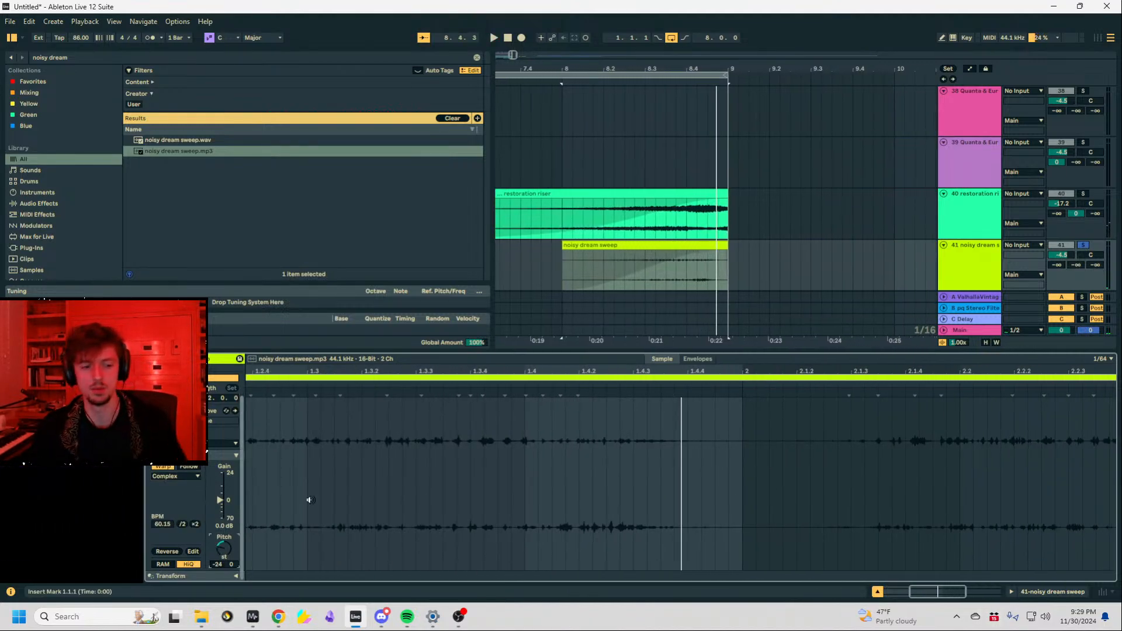
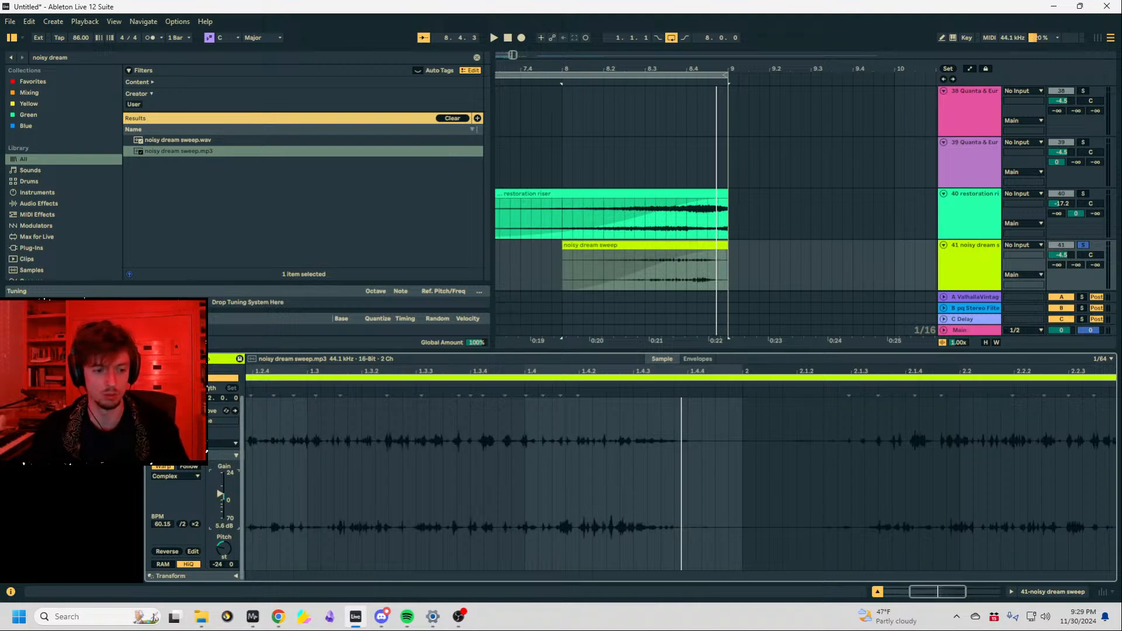
{"action": "left_click_drag", "start_coordinate": [478, 433], "coordinate": [461, 447]}
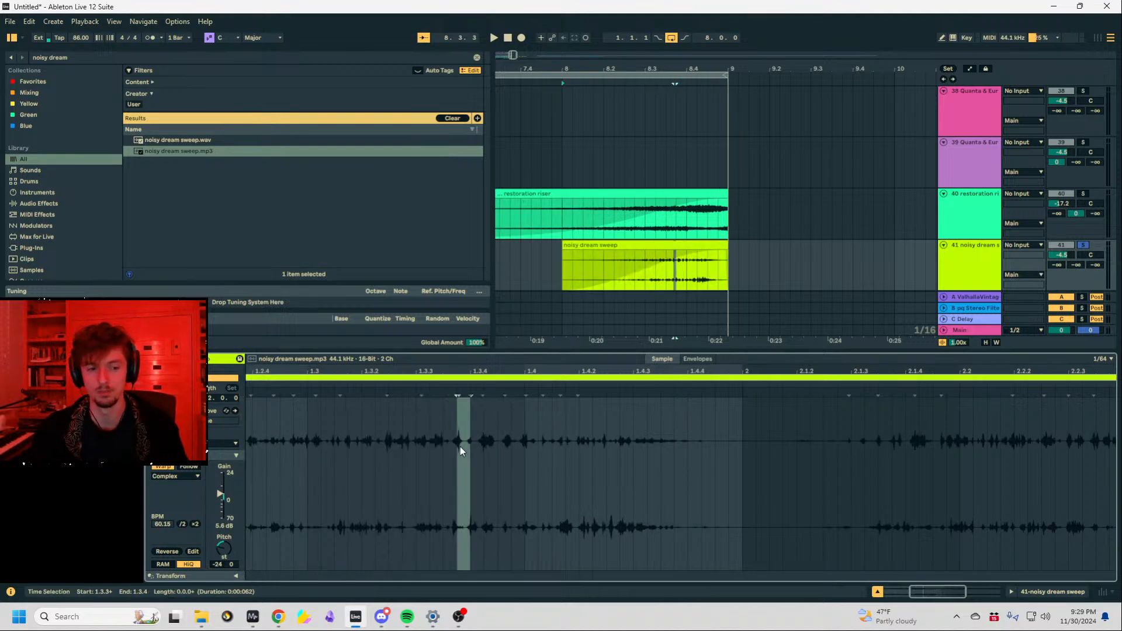
{"action": "left_click_drag", "start_coordinate": [358, 372], "coordinate": [363, 397]}
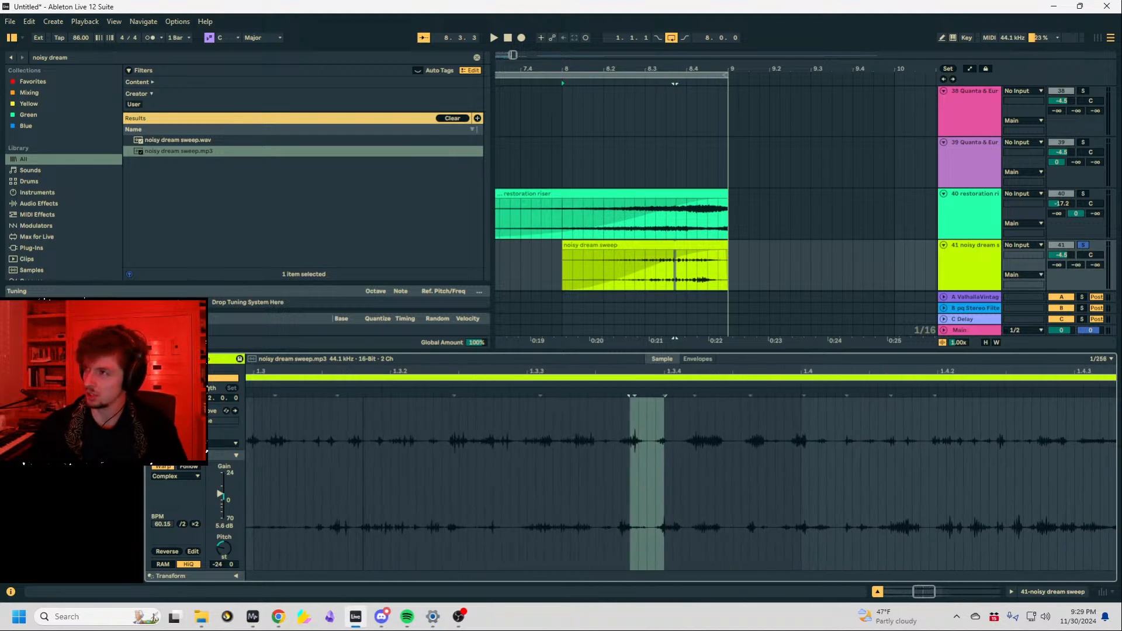
Play back the soloed noisy dream sweep clip from beat 8.2.
{"action": "left_click", "coordinate": [602, 275]}
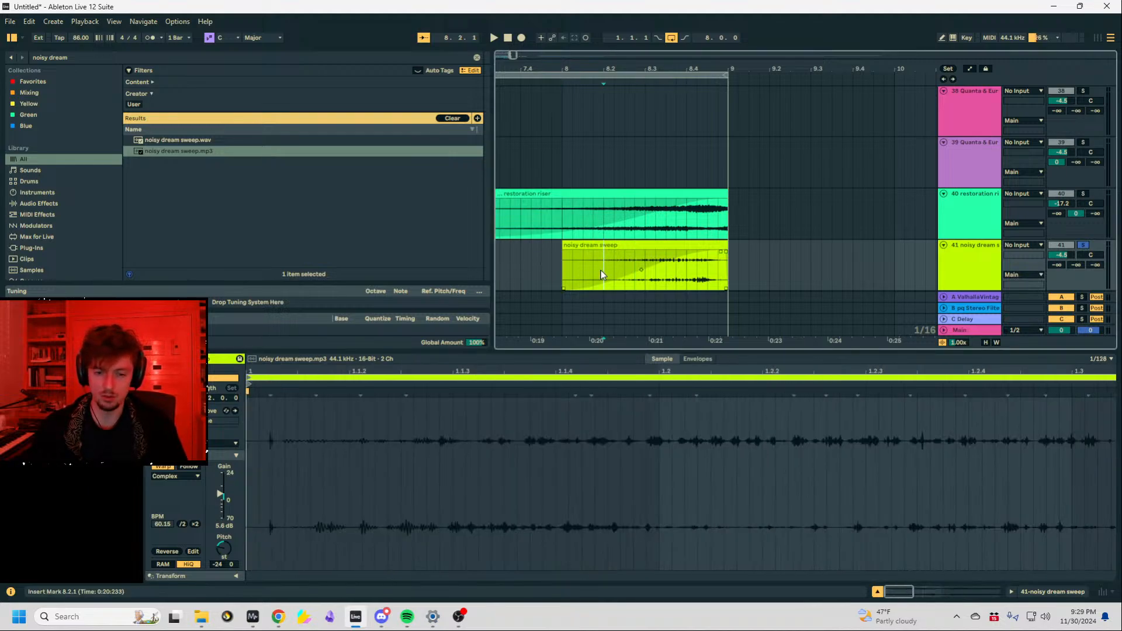
{"action": "key", "text": "space"}
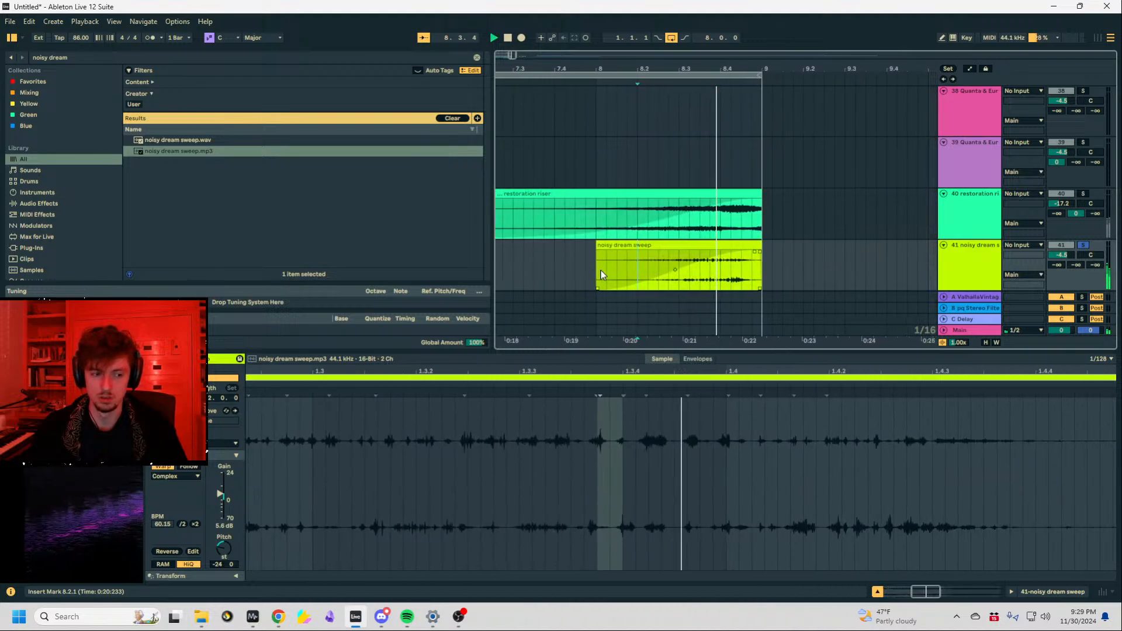
{"action": "key", "text": "space"}
{"action": "left_click", "coordinate": [569, 263]}
{"action": "left_click_drag", "start_coordinate": [676, 66], "coordinate": [677, 35]}
{"action": "left_click", "coordinate": [728, 262]}
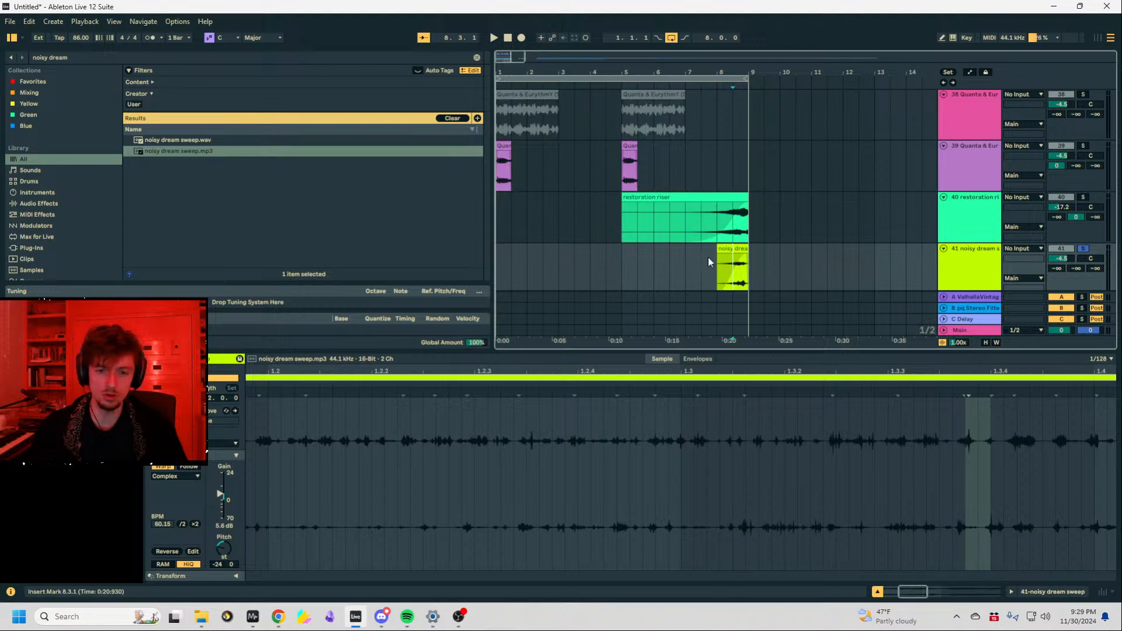
Unsolo the noisy dream sweep track and set its sends A and B to 0 dB during playback.
{"action": "left_click_drag", "start_coordinate": [714, 262], "coordinate": [752, 262]}
{"action": "left_click", "coordinate": [1083, 249]}
{"action": "key", "text": "space"}
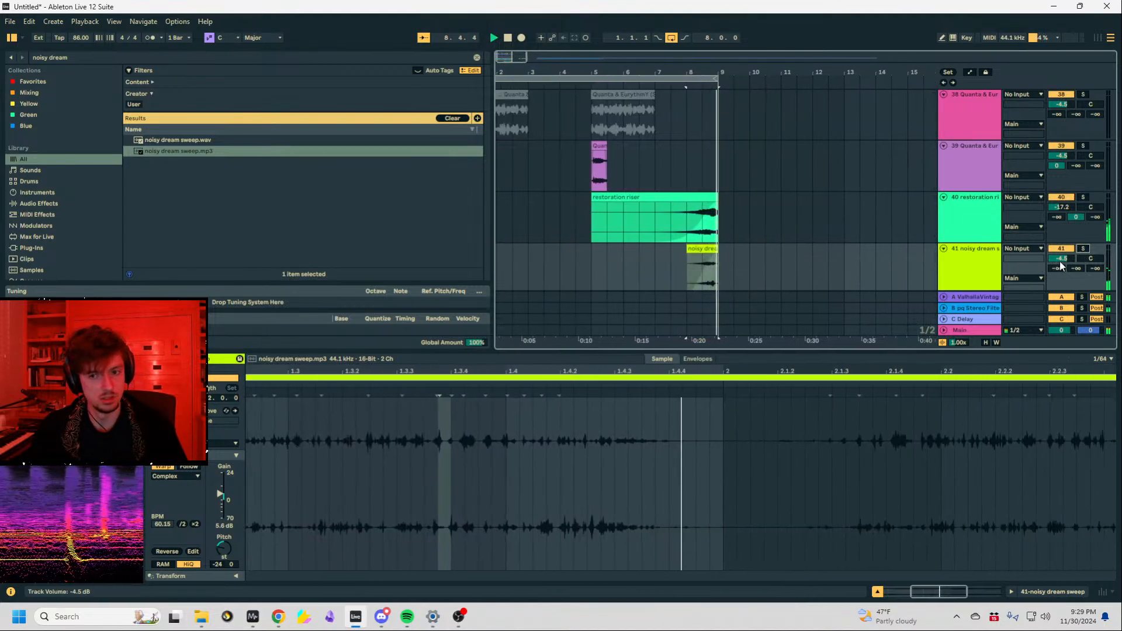
{"action": "left_click_drag", "start_coordinate": [1057, 268], "coordinate": [1057, 210]}
{"action": "key", "text": "space"}
{"action": "key", "text": "space"}
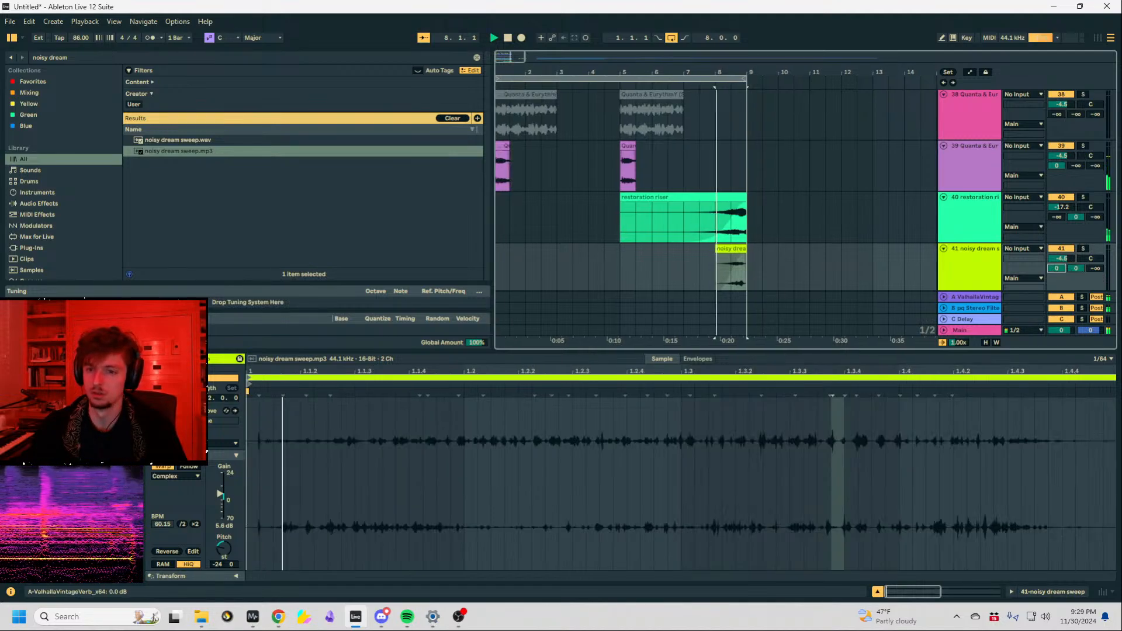
{"action": "left_click", "coordinate": [988, 281]}
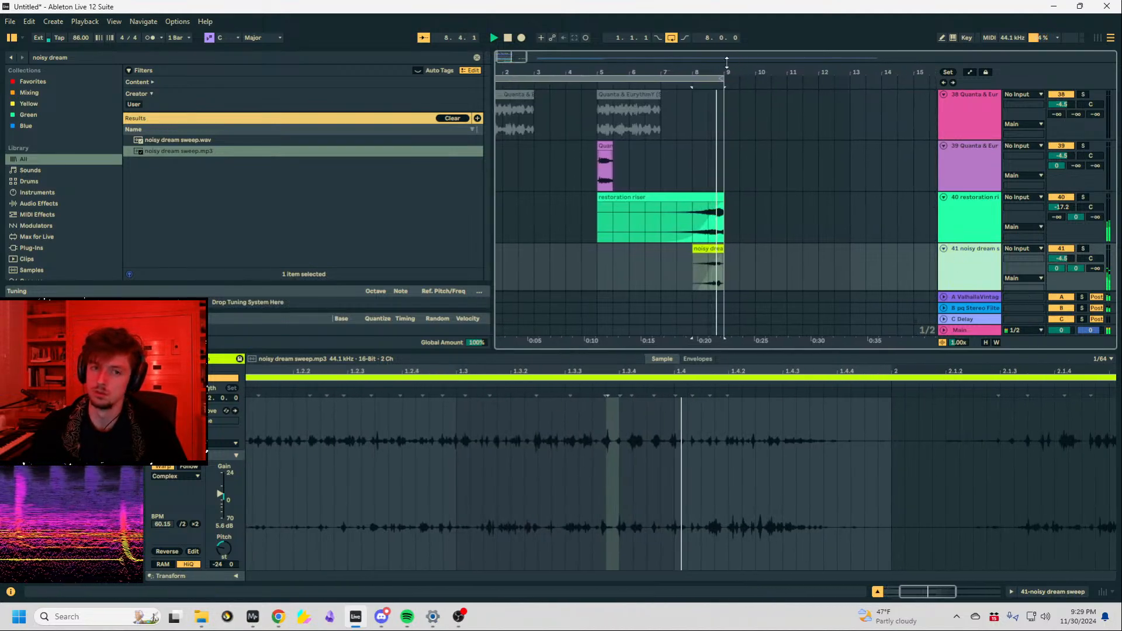
Nudge the noisy dream sweep clip slightly later so it ends just past bar 9, and play the loop transition.
{"action": "scroll", "coordinate": [728, 292], "scroll_direction": "up", "scroll_amount": 6}
{"action": "left_click_drag", "start_coordinate": [721, 248], "coordinate": [729, 262]}
{"action": "left_click", "coordinate": [706, 278]}
{"action": "key", "text": "space"}
{"action": "key", "text": "space"}
{"action": "left_click_drag", "start_coordinate": [526, 76], "coordinate": [525, 76]}
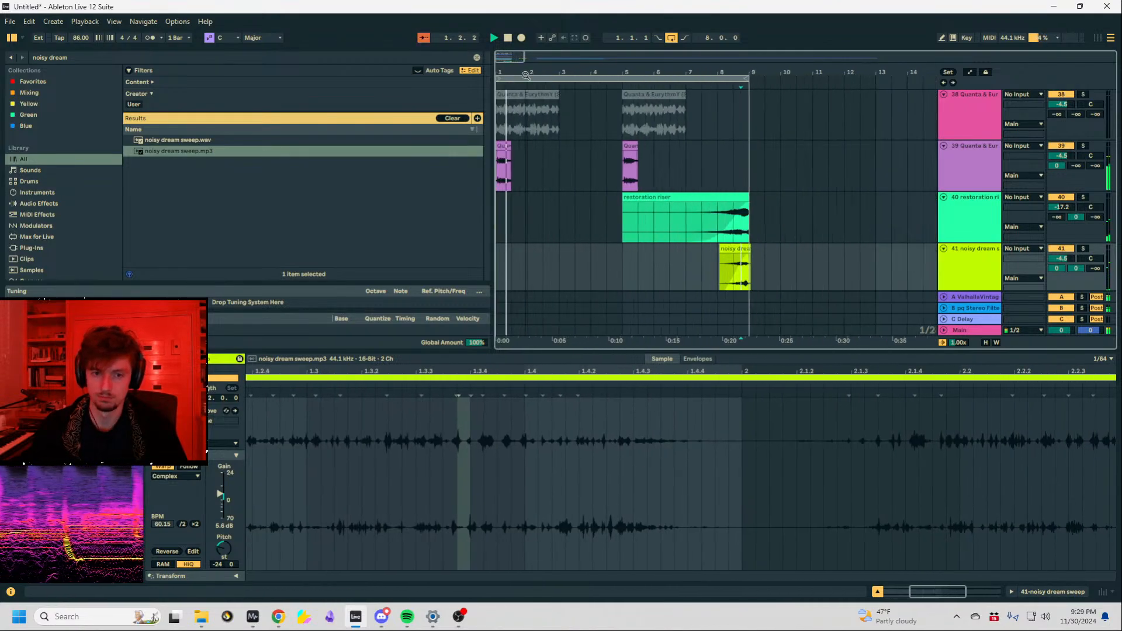
Create an audio track below track 35 and copy the brown audio clip from just after bar 5 onto it at bar 6.
{"action": "scroll", "coordinate": [646, 268], "scroll_direction": "up", "scroll_amount": 7}
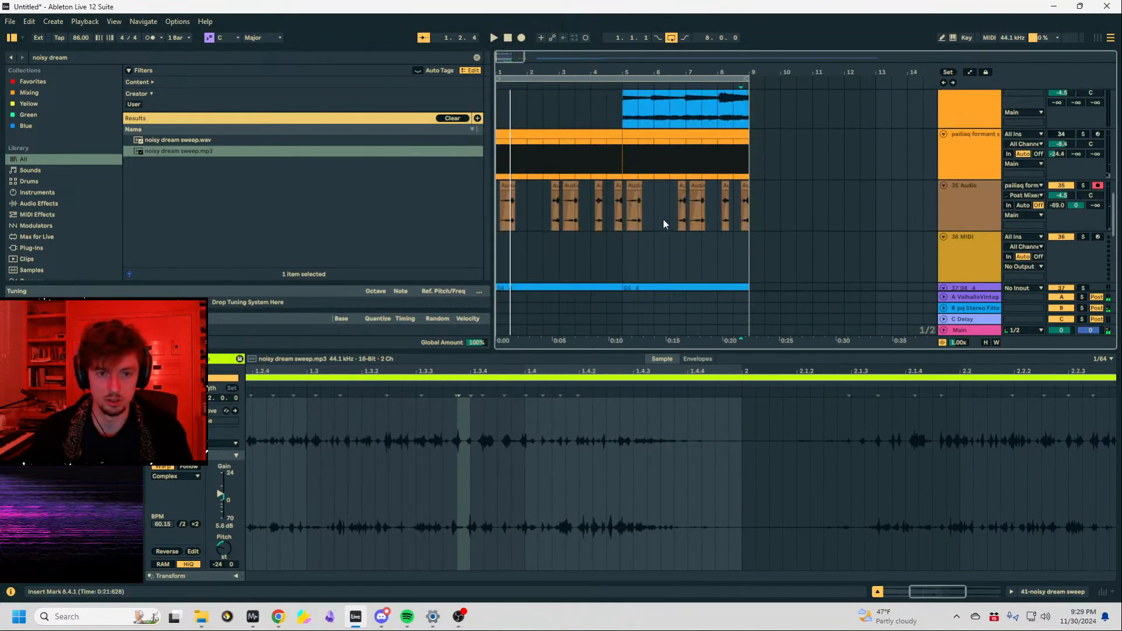
{"action": "left_click", "coordinate": [635, 186]}
{"action": "left_click", "coordinate": [982, 208]}
{"action": "left_click", "coordinate": [658, 251]}
{"action": "key", "text": "ctrl+v"}
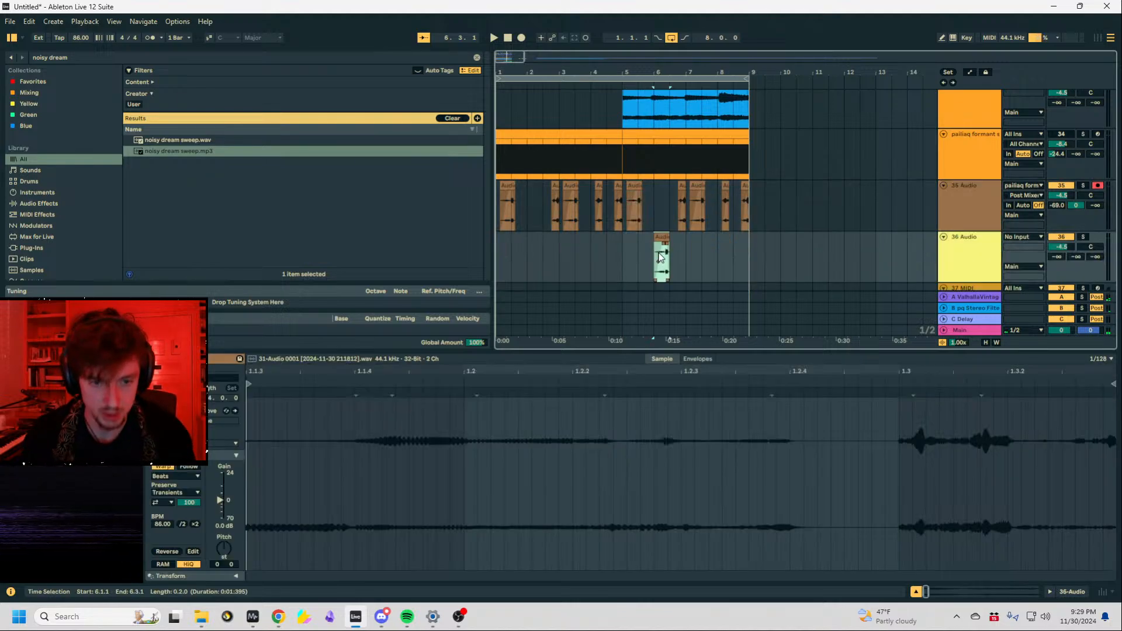
{"action": "left_click_drag", "start_coordinate": [657, 264], "coordinate": [941, 266]}
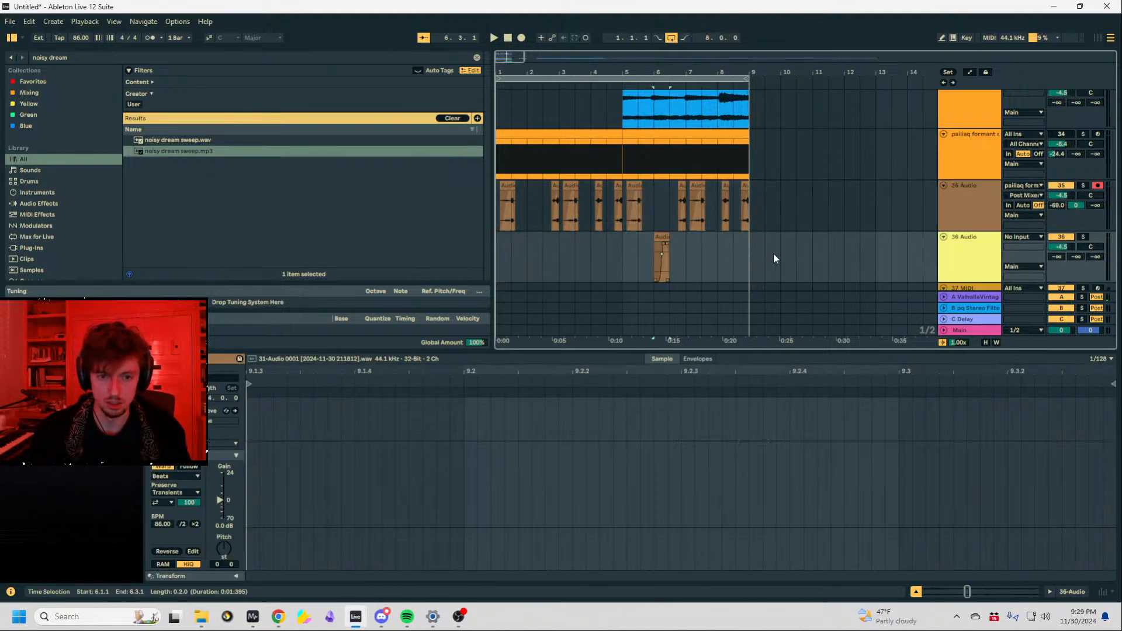
{"action": "left_click_drag", "start_coordinate": [664, 263], "coordinate": [985, 271]}
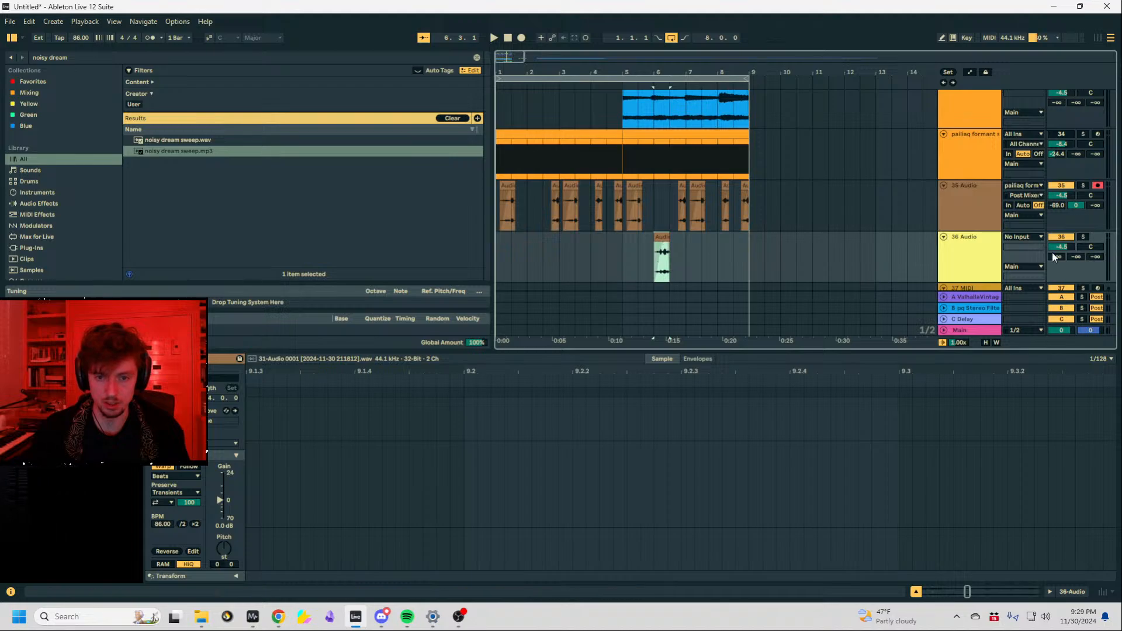
Solo track 36 and extend its audio clip to span from bar 1 to bar 7.
{"action": "left_click", "coordinate": [1083, 237]}
{"action": "key", "text": "space"}
{"action": "left_click_drag", "start_coordinate": [660, 238], "coordinate": [686, 261]}
{"action": "key", "text": "space"}
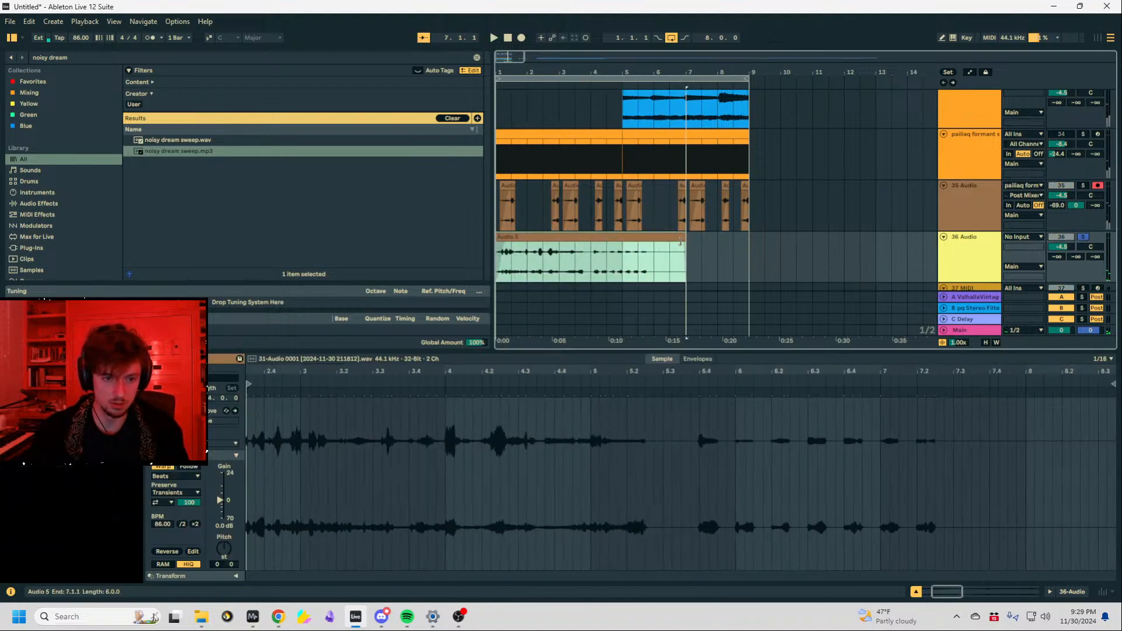
Double the track 36 clip's tempo to 172 BPM and set its warp mode to Re-Pitch.
{"action": "left_click", "coordinate": [622, 268]}
{"action": "left_click", "coordinate": [195, 523]}
{"action": "left_click", "coordinate": [176, 477]}
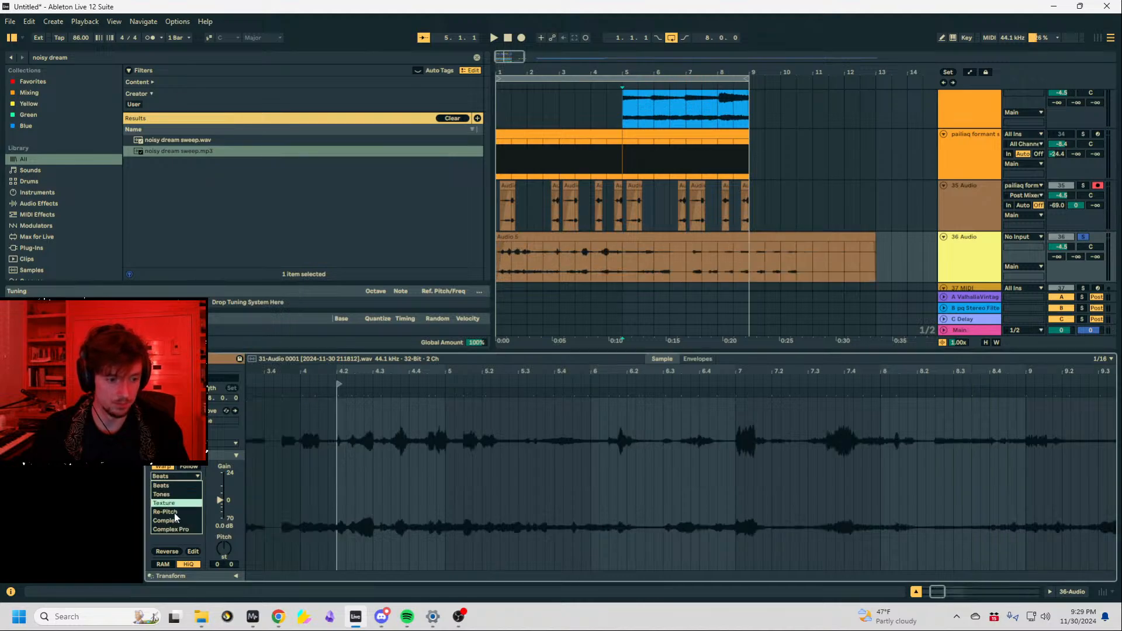
{"action": "left_click", "coordinate": [167, 513]}
Search the browser for "flatline" and load the Flatline.adv preset onto track 36.
{"action": "key", "text": "ctrl+f"}
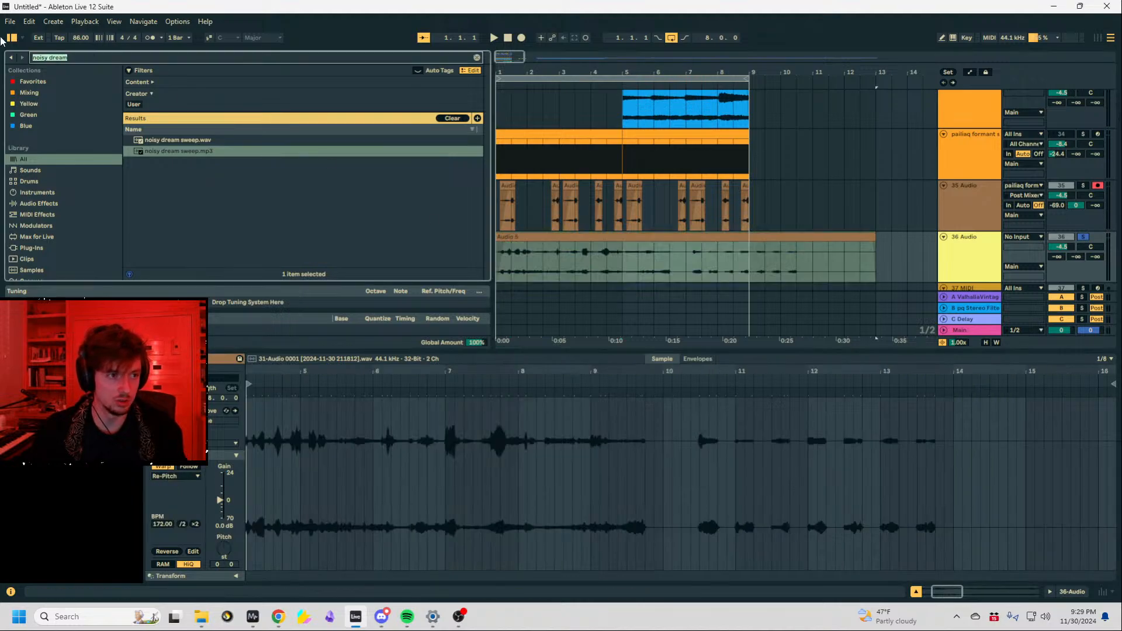
{"action": "type", "text": "fiatline"}
{"action": "double_click", "coordinate": [152, 174]}
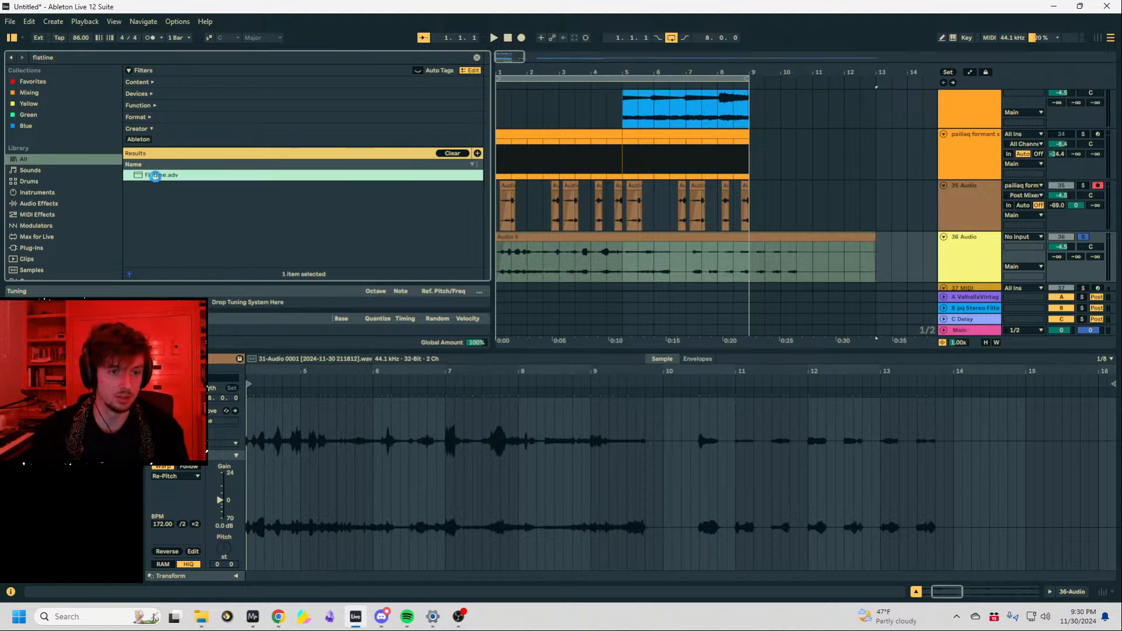
Examine the effect chains on tracks 30 and 31, folding the EQ Eight and Wider devices, and return to track 36.
{"action": "scroll", "coordinate": [751, 222], "scroll_direction": "up", "scroll_amount": 3}
{"action": "left_click", "coordinate": [715, 145]}
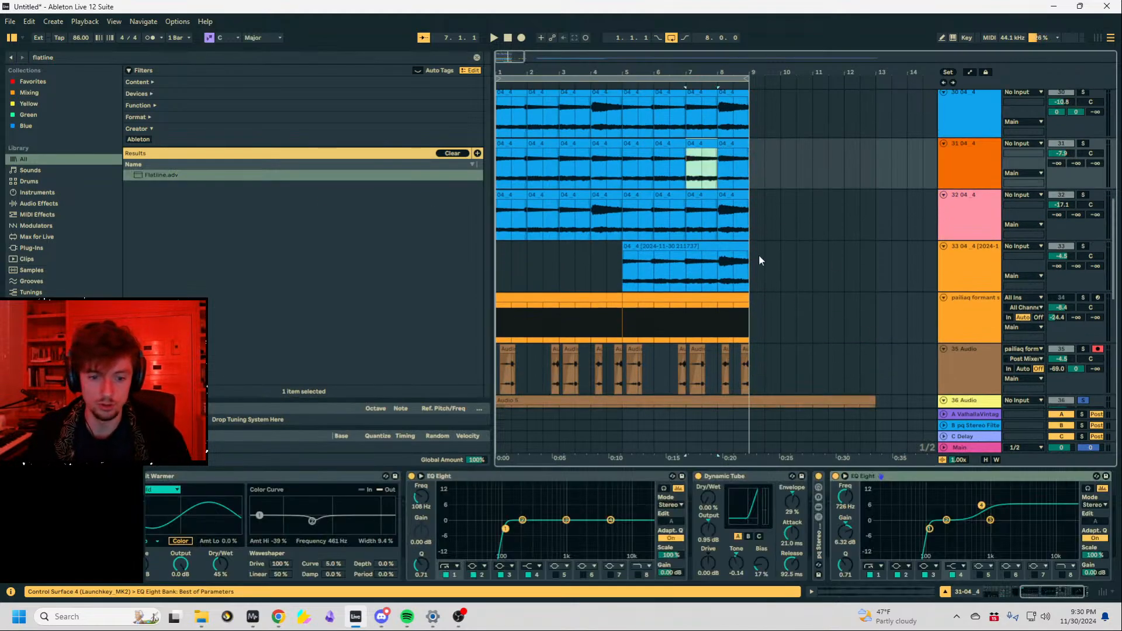
{"action": "left_click", "coordinate": [741, 477]}
{"action": "scroll", "coordinate": [554, 349], "scroll_direction": "up", "scroll_amount": 5}
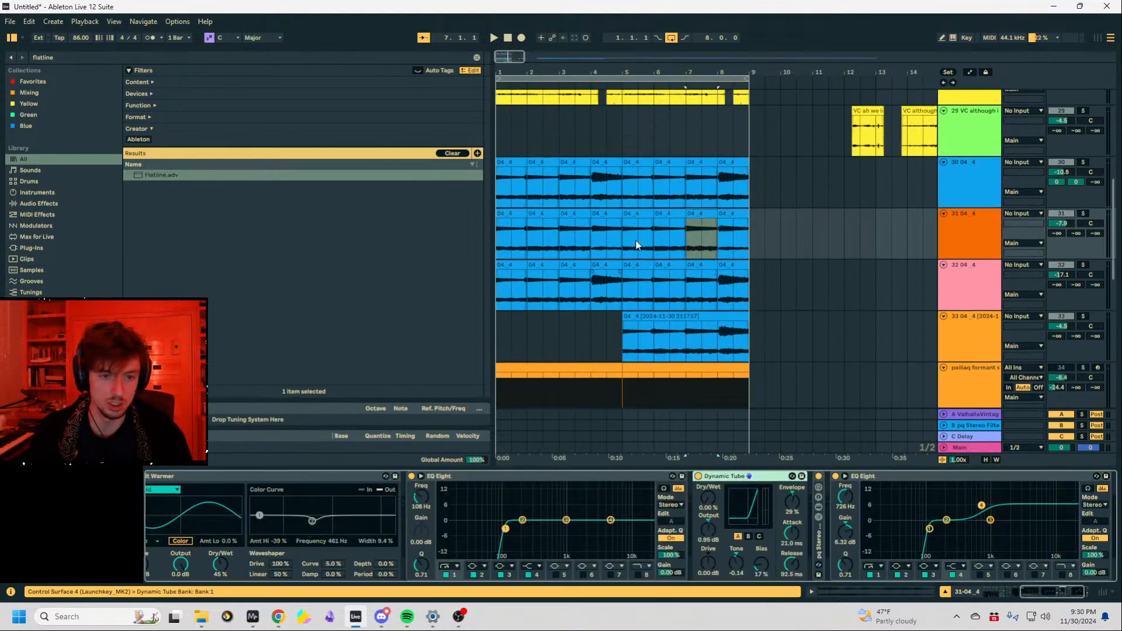
{"action": "left_click", "coordinate": [624, 237]}
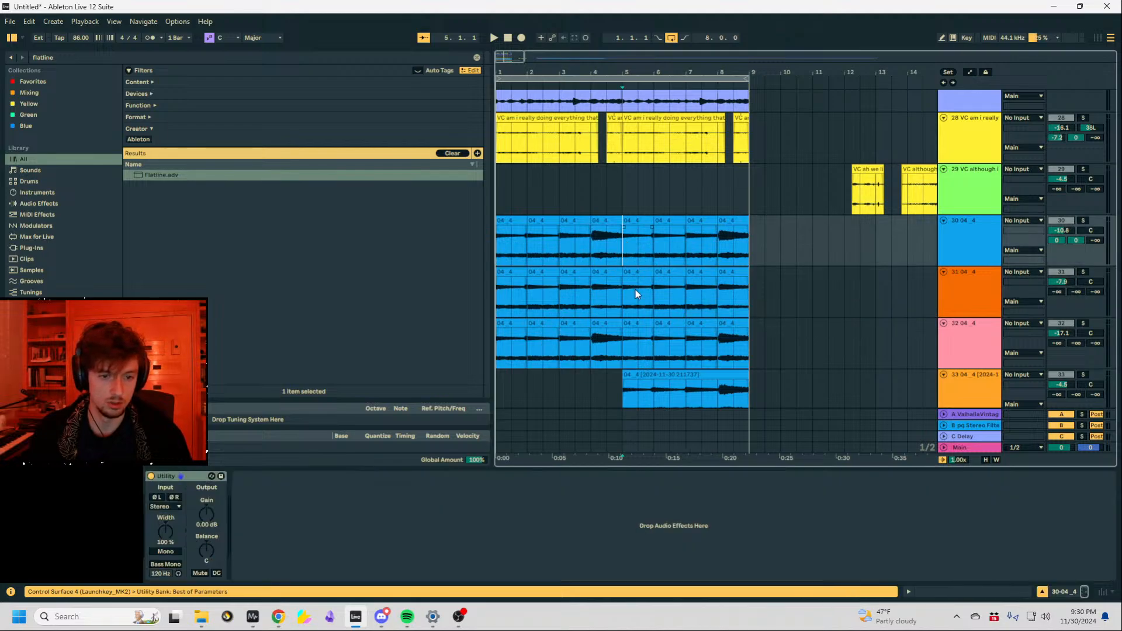
{"action": "left_click", "coordinate": [637, 292]}
{"action": "double_click", "coordinate": [526, 476]}
{"action": "key", "text": "Left"}
{"action": "key", "text": "Left"}
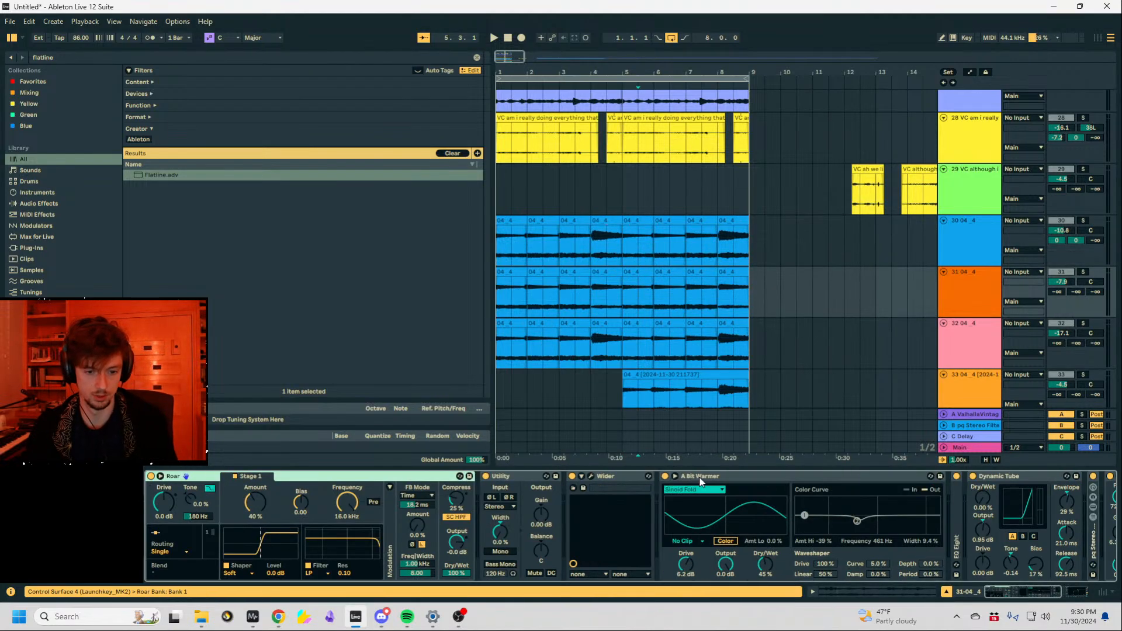
{"action": "double_click", "coordinate": [618, 475]}
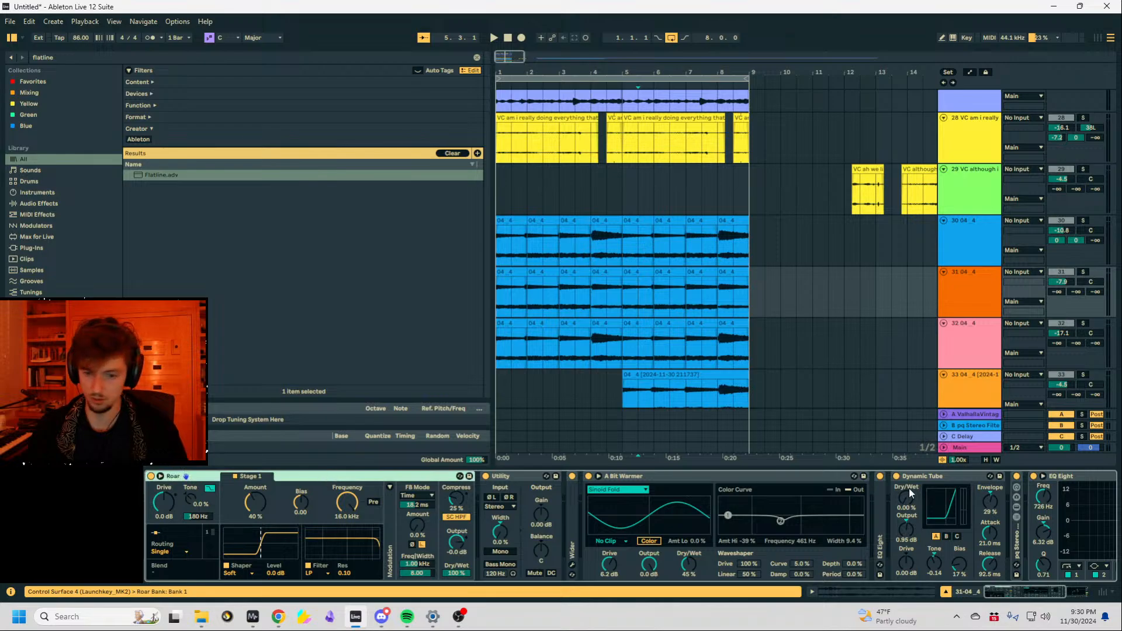
{"action": "scroll", "coordinate": [876, 290], "scroll_direction": "down", "scroll_amount": 5}
{"action": "left_click", "coordinate": [974, 307]}
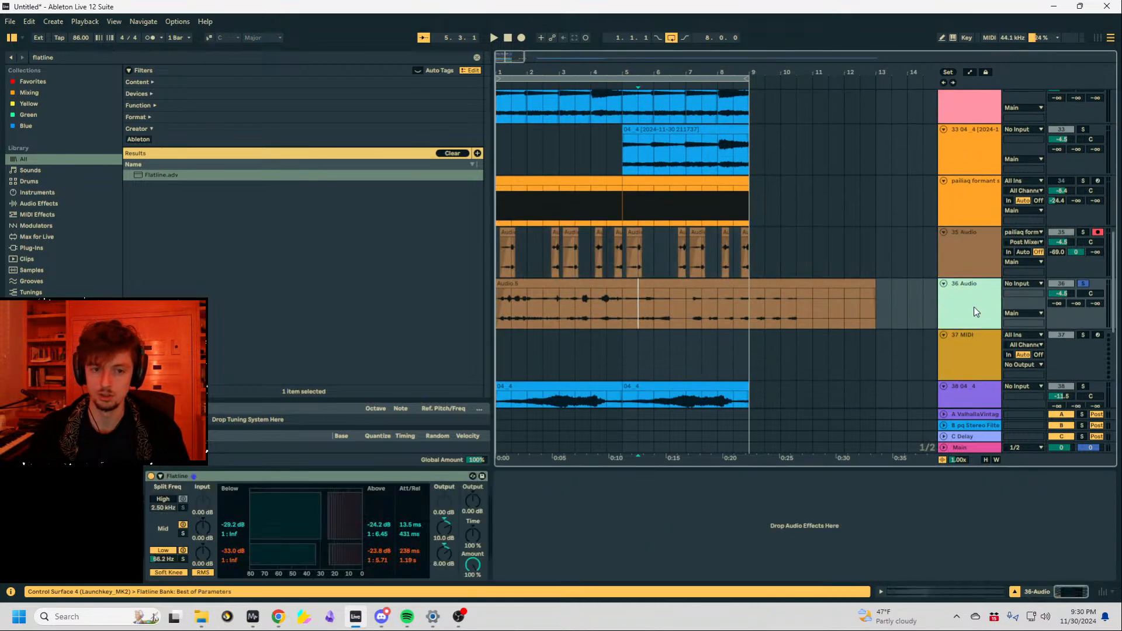
Paste the copied effect chain onto track 36 and lower the track's volume to -19.2 dB during playback.
{"action": "key", "text": "ctrl+v"}
{"action": "left_click", "coordinate": [539, 284]}
{"action": "key", "text": "space"}
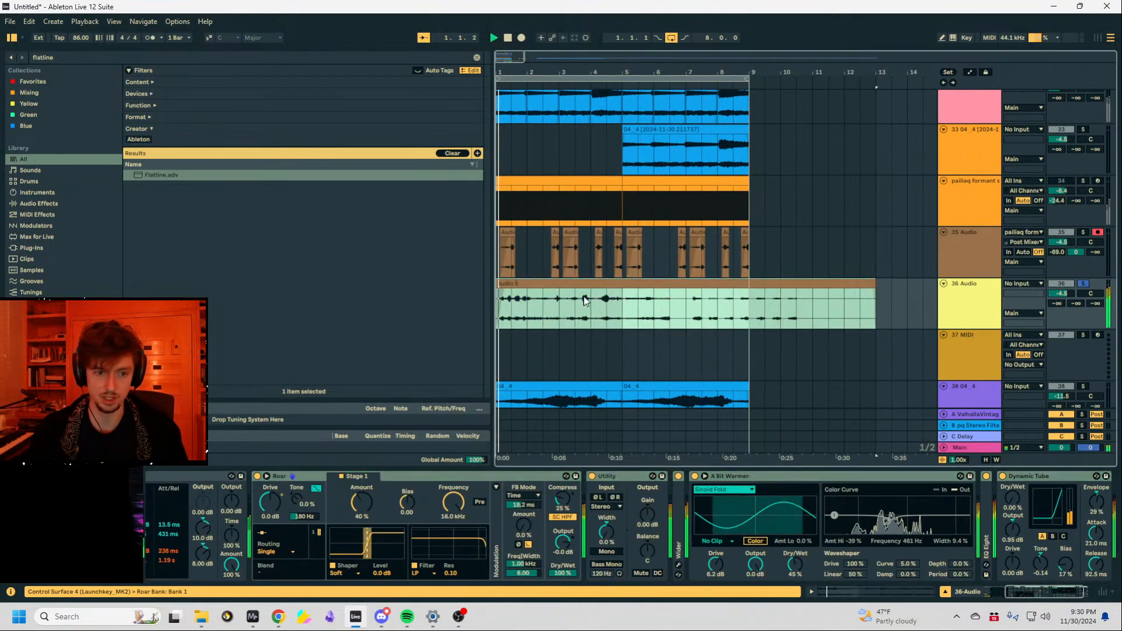
{"action": "left_click_drag", "start_coordinate": [1062, 293], "coordinate": [1061, 316]}
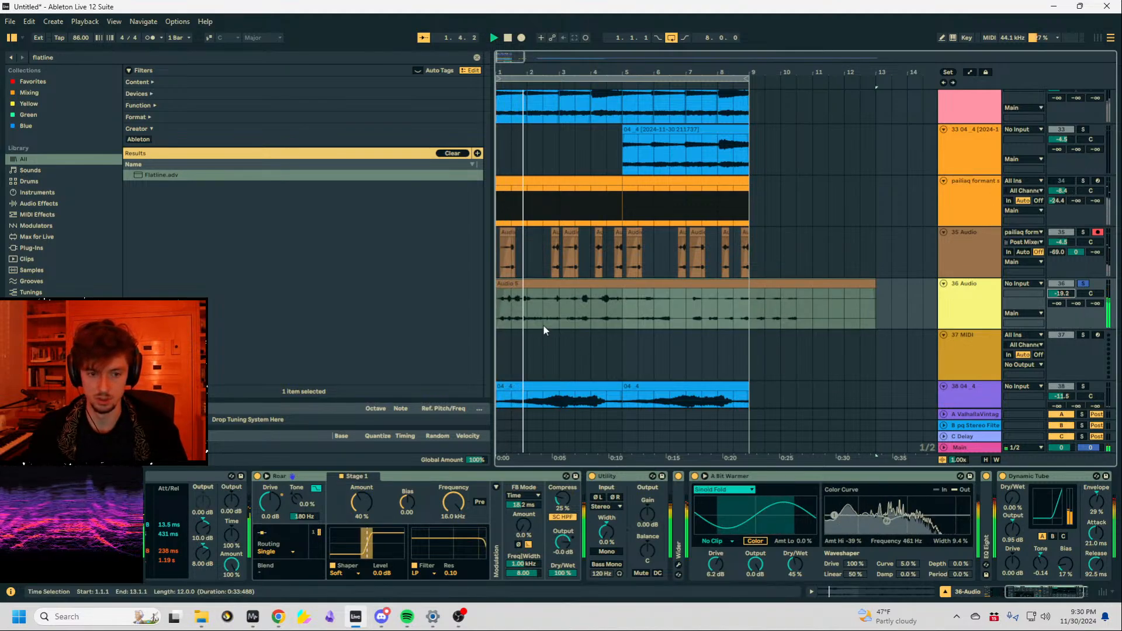
Double the track 36 clip's tempo to 344 BPM and play it back.
{"action": "double_click", "coordinate": [553, 285]}
{"action": "key", "text": "space"}
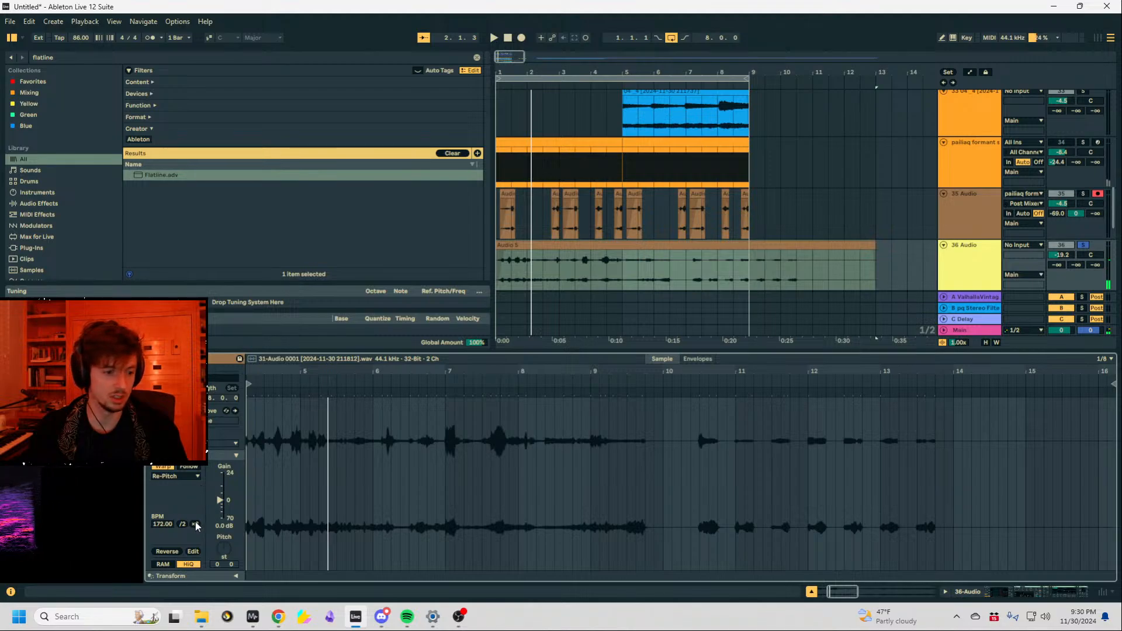
{"action": "left_click", "coordinate": [196, 524]}
{"action": "key", "text": "space"}
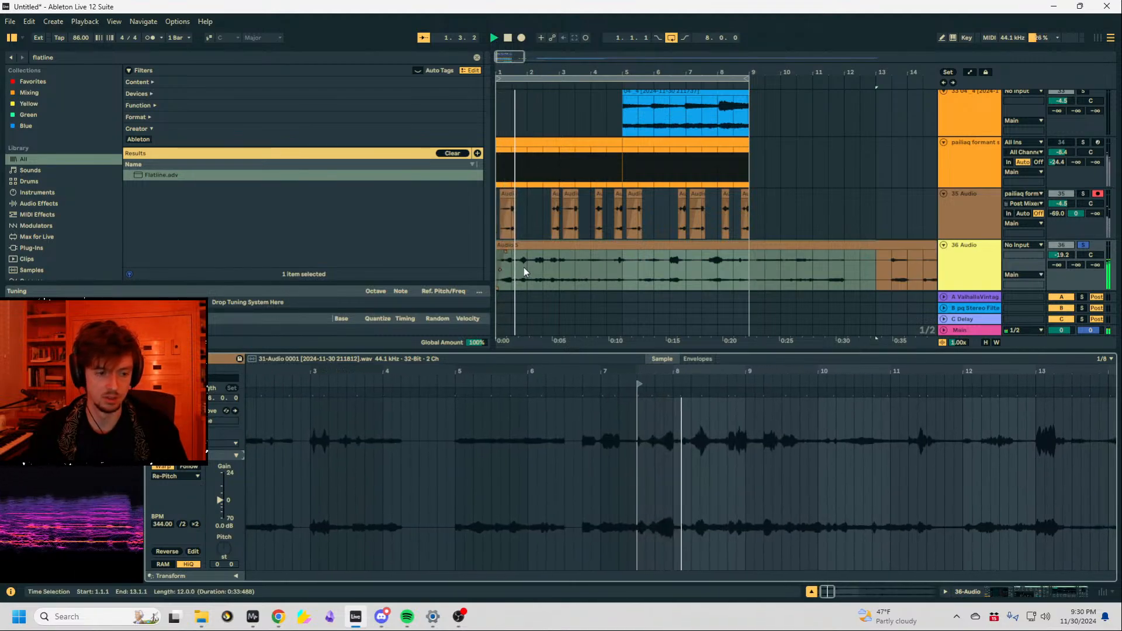
{"action": "left_click", "coordinate": [543, 271]}
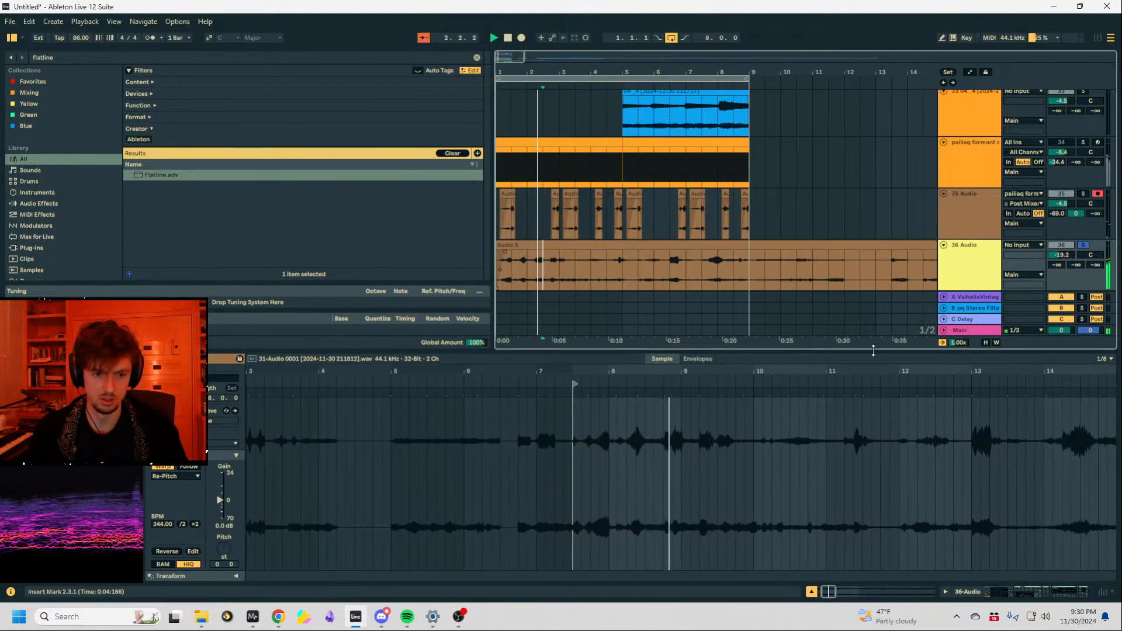
Set Roar's Dry/Wet to 0% on track 36 and switch off the Utility device.
{"action": "left_click", "coordinate": [1021, 594]}
{"action": "key", "text": "space"}
{"action": "left_click_drag", "start_coordinate": [647, 573], "coordinate": [641, 576]}
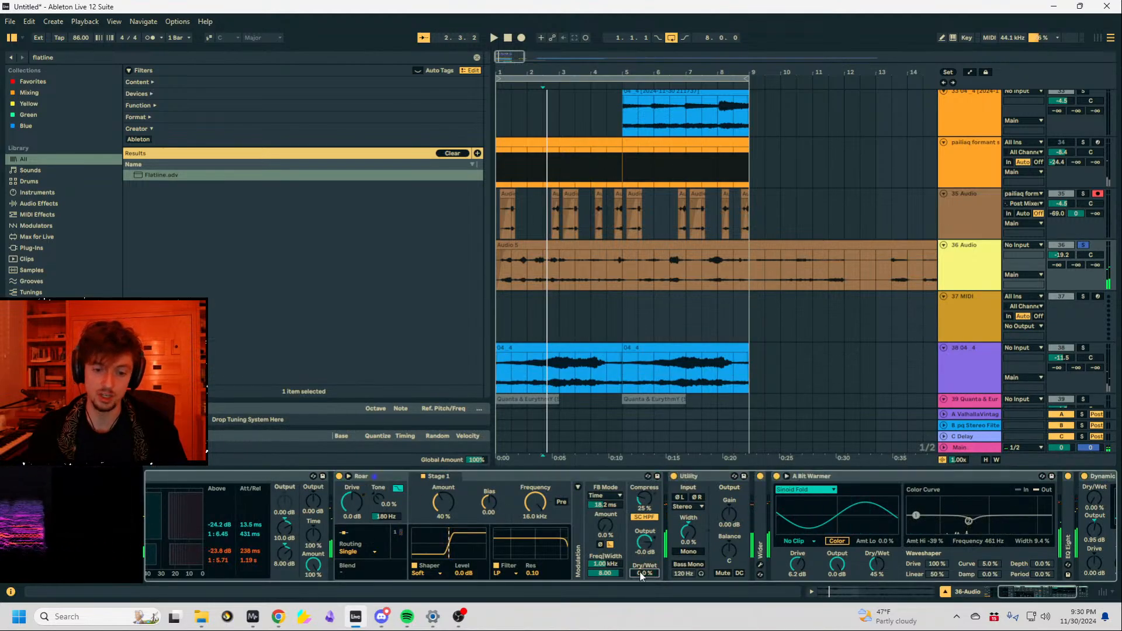
{"action": "key", "text": "space"}
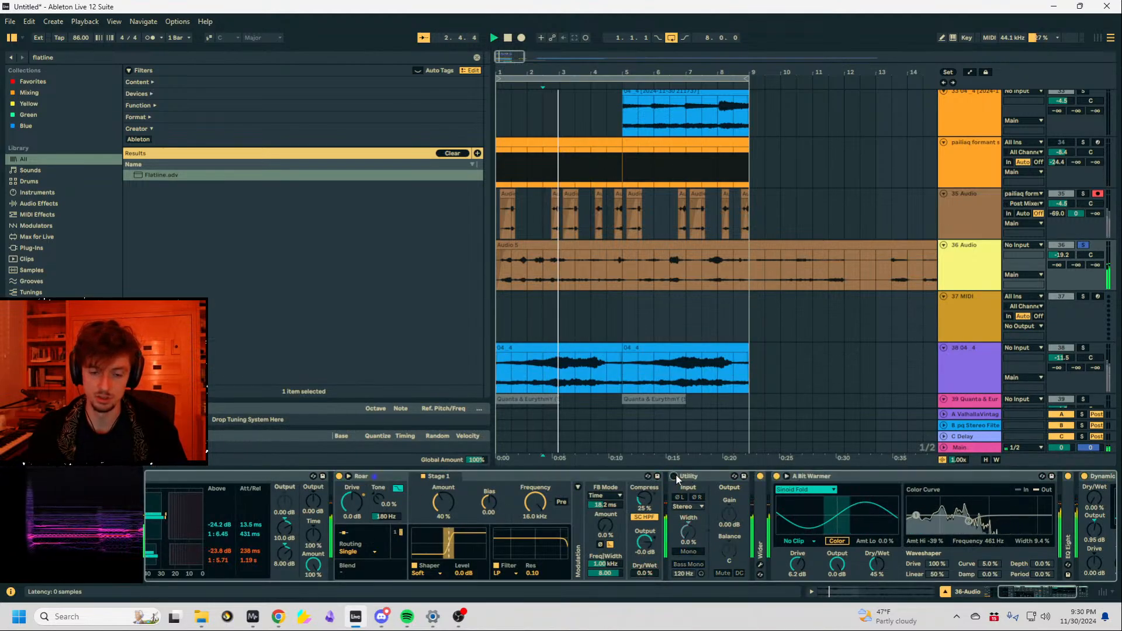
Split the track 36 clip at bar 3 and move the remainder to start at bar 1.
{"action": "left_click", "coordinate": [557, 274]}
{"action": "key", "text": "space"}
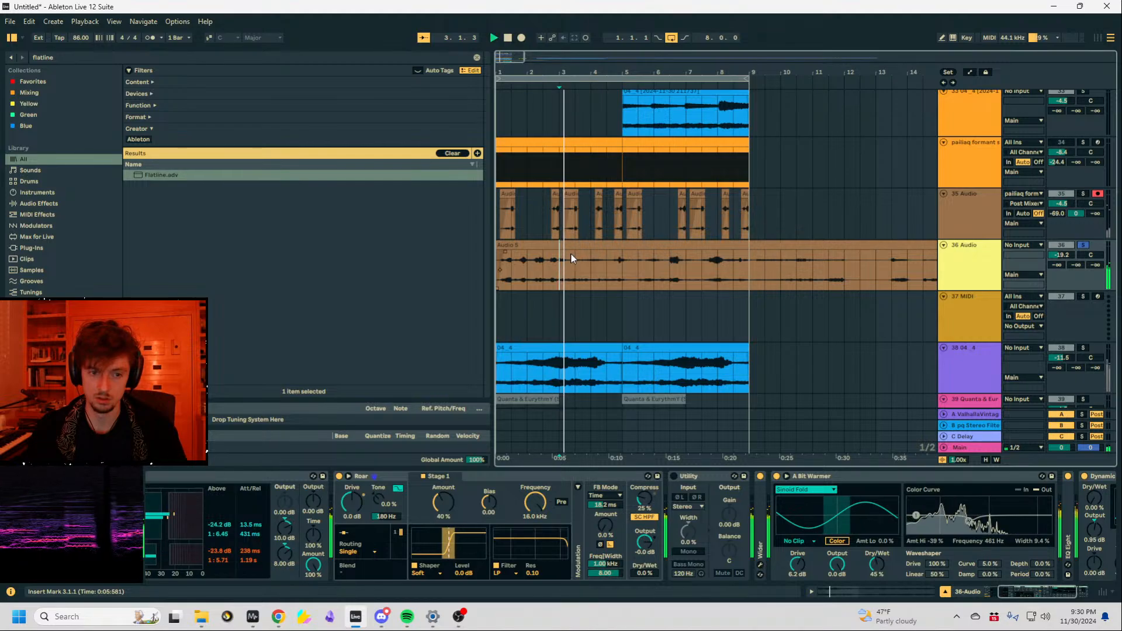
{"action": "key", "text": "ctrl+e"}
{"action": "key", "text": "space"}
{"action": "left_click_drag", "start_coordinate": [582, 246], "coordinate": [503, 252]}
{"action": "key", "text": "space"}
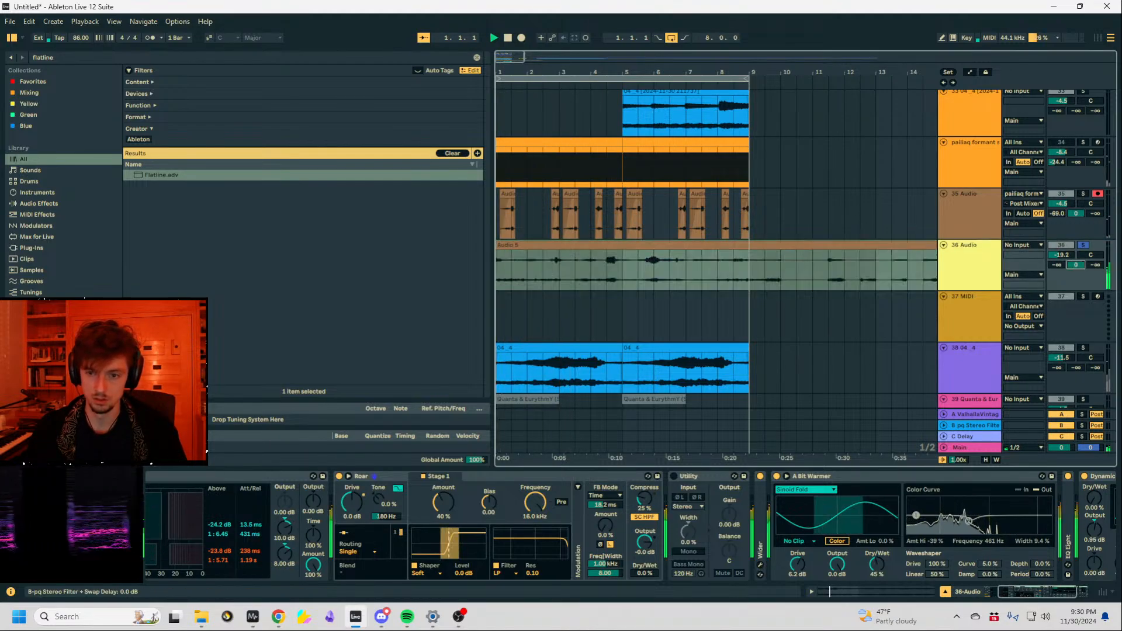
Raise track 36's volume to -6.8 dB with sends A and B at 0 dB, and turn off its solo.
{"action": "left_click_drag", "start_coordinate": [1061, 255], "coordinate": [1062, 234]}
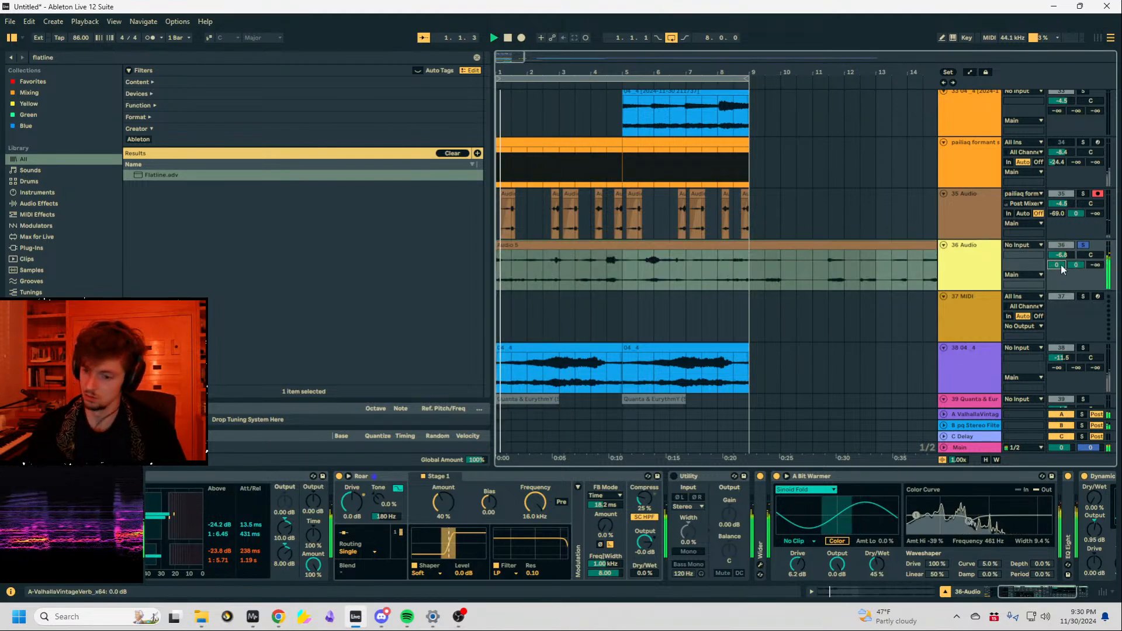
{"action": "left_click", "coordinate": [1084, 246]}
{"action": "key", "text": "space"}
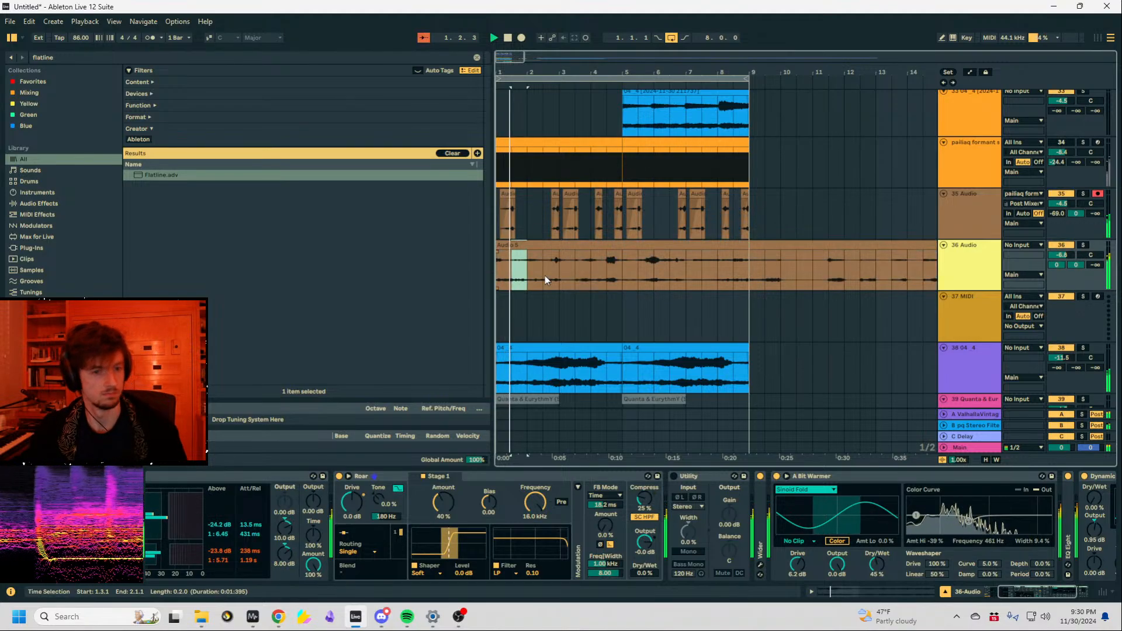
Delete track 36's audio from 1.3 to 5.3 and move its opening half-bar clip to bar 9.
{"action": "left_click_drag", "start_coordinate": [545, 276], "coordinate": [636, 276]}
{"action": "key", "text": "Delete"}
{"action": "left_click_drag", "start_coordinate": [505, 246], "coordinate": [623, 252]}
{"action": "key", "text": "space"}
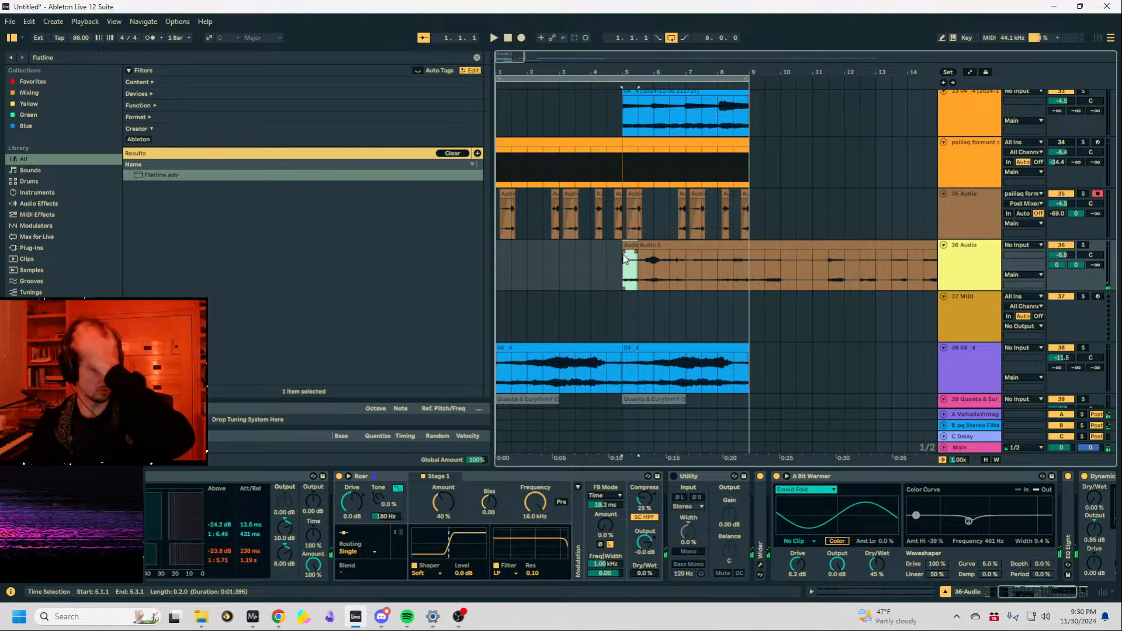
{"action": "left_click_drag", "start_coordinate": [630, 246], "coordinate": [760, 266]}
Duplicate the eight-bar loop across all tracks so the copy fills bars 9 to 17.
{"action": "left_click", "coordinate": [674, 78]}
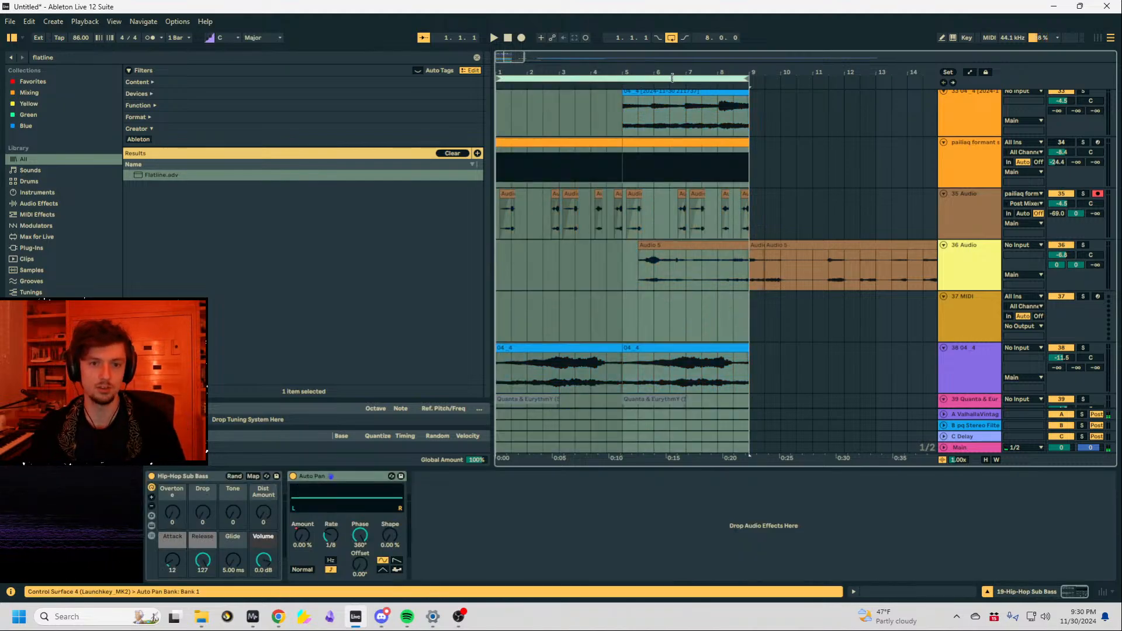
{"action": "key", "text": "ctrl+d"}
{"action": "left_click_drag", "start_coordinate": [593, 70], "coordinate": [714, 68]}
Delete the duplicated clips on tracks 30 to 33 from bar 9 onward.
{"action": "left_click_drag", "start_coordinate": [758, 171], "coordinate": [789, 279]}
{"action": "scroll", "coordinate": [789, 279], "scroll_direction": "up", "scroll_amount": 3}
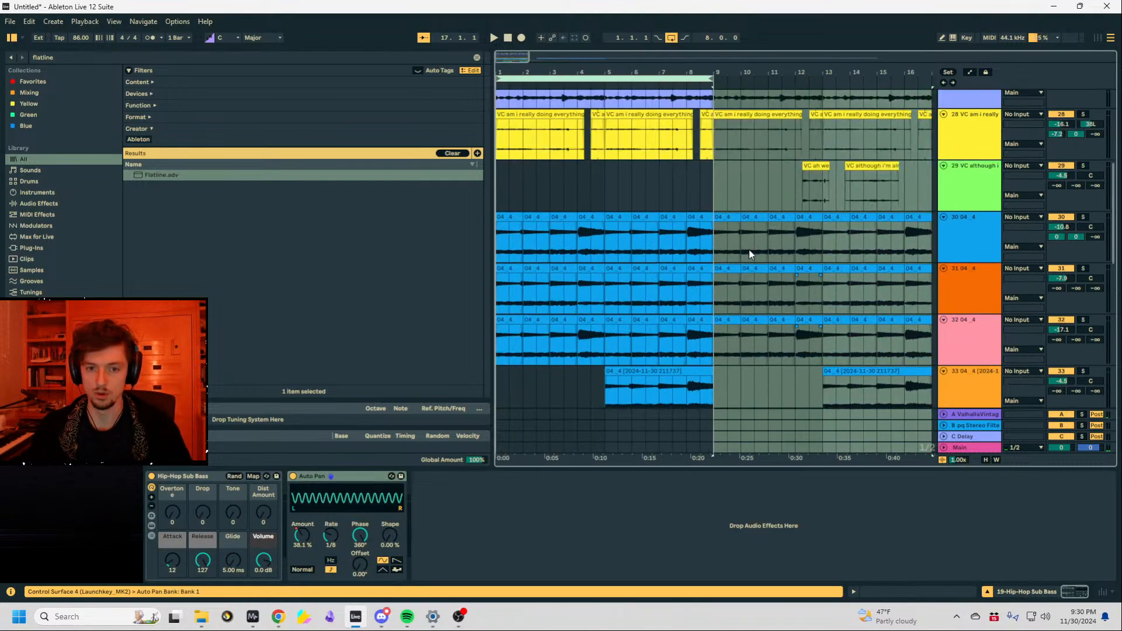
{"action": "left_click_drag", "start_coordinate": [716, 234], "coordinate": [807, 380]}
{"action": "scroll", "coordinate": [694, 270], "scroll_direction": "down", "scroll_amount": 5}
Deactivate the track 36 clip spanning 5.3 to bar 9 while playing into the second section.
{"action": "left_click", "coordinate": [683, 267]}
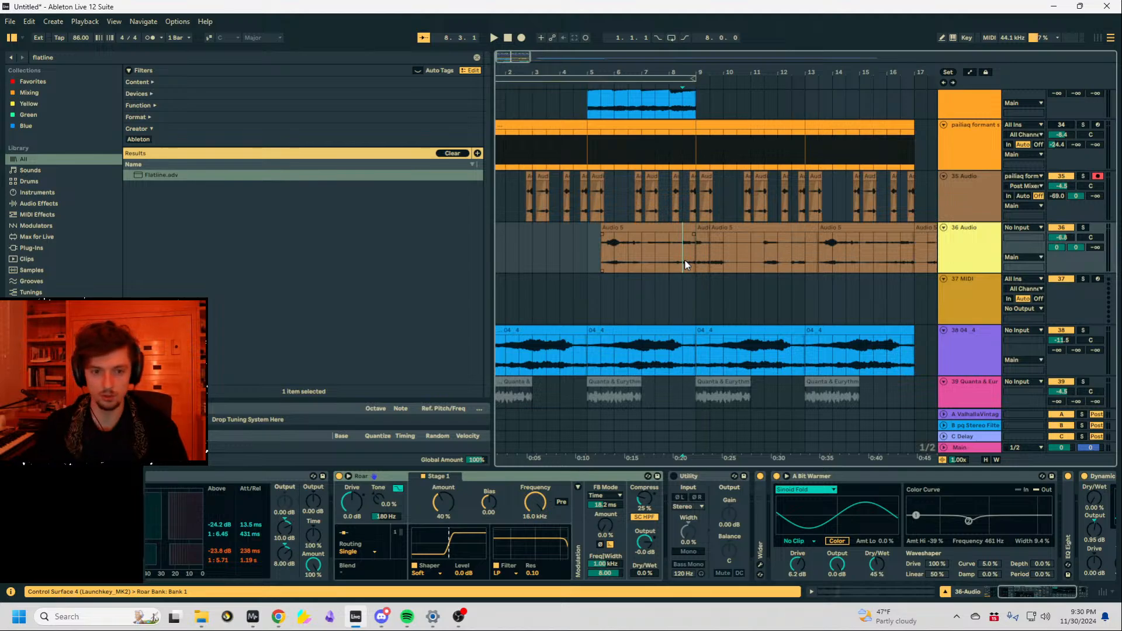
{"action": "scroll", "coordinate": [693, 267], "scroll_direction": "up", "scroll_amount": 2}
{"action": "scroll", "coordinate": [701, 271], "scroll_direction": "down", "scroll_amount": 2}
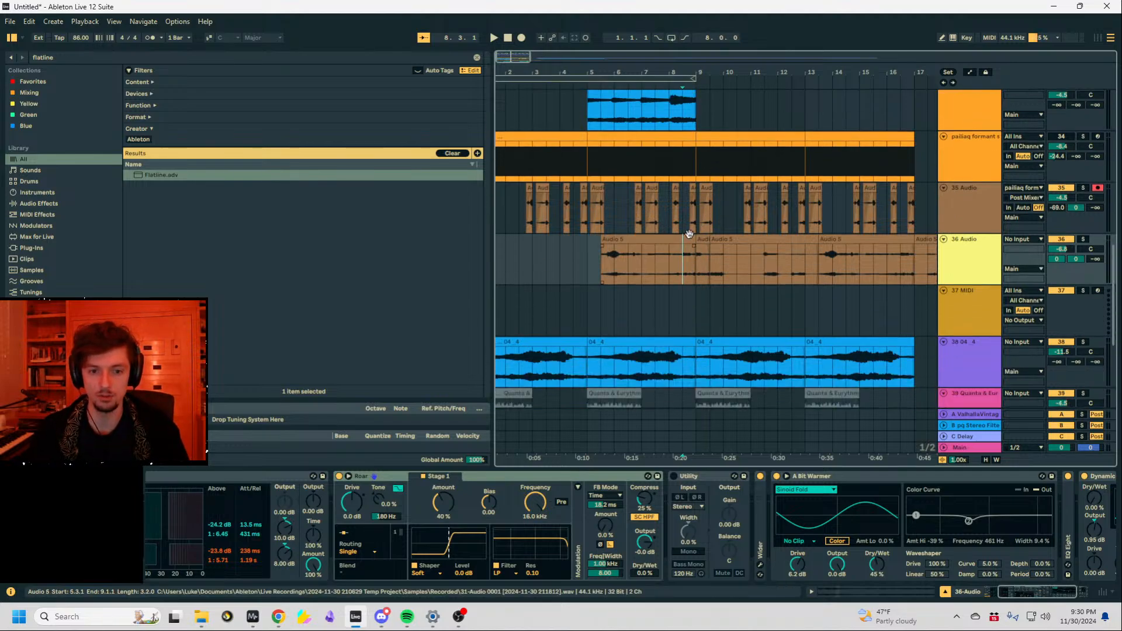
{"action": "left_click", "coordinate": [689, 269]}
{"action": "key", "text": "space"}
{"action": "left_click_drag", "start_coordinate": [714, 69], "coordinate": [713, 137]}
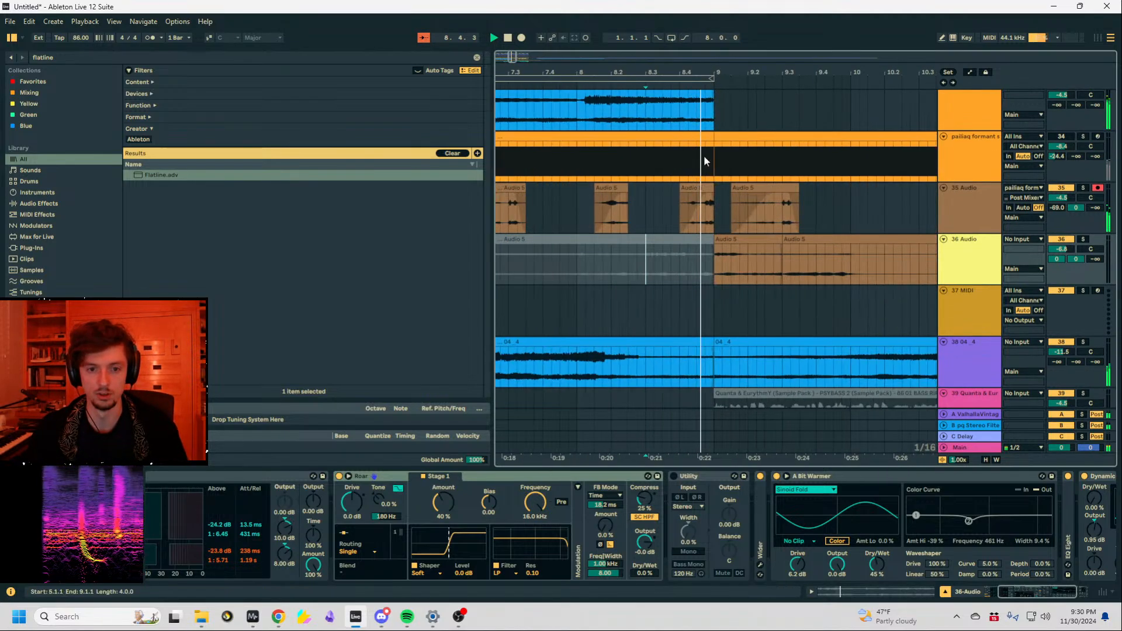
{"action": "left_click", "coordinate": [767, 240]}
Deactivate the track 36 clip starting at 9.3 and shorten the clip at bar 9 to one beat.
{"action": "scroll", "coordinate": [788, 240], "scroll_direction": "up", "scroll_amount": 3}
{"action": "scroll", "coordinate": [788, 235], "scroll_direction": "up", "scroll_amount": 2}
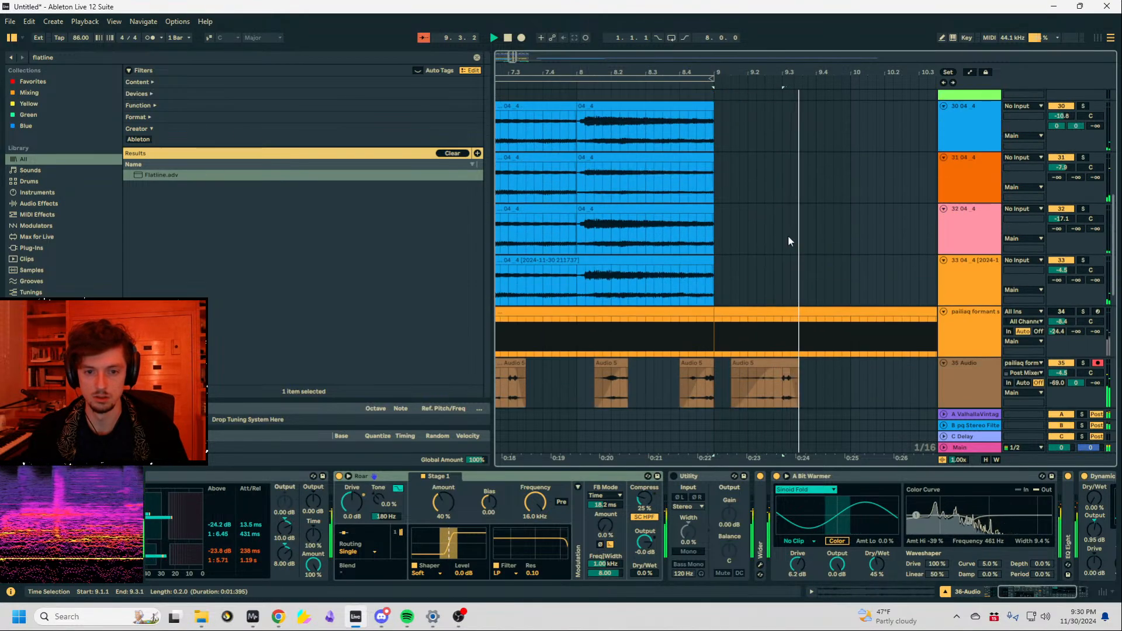
{"action": "key", "text": "space"}
{"action": "left_click", "coordinate": [813, 356]}
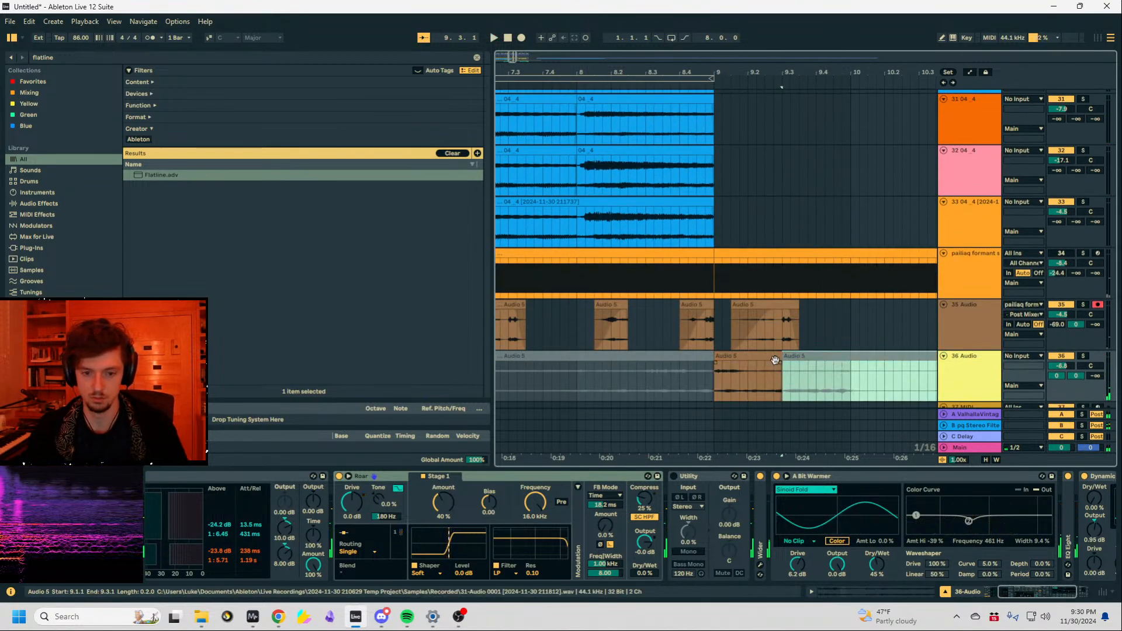
{"action": "left_click", "coordinate": [775, 359]}
{"action": "scroll", "coordinate": [740, 354], "scroll_direction": "down", "scroll_amount": 5}
Deactivate the track 40 clip at bar 9 and the track 35 clip just after bar 9.
{"action": "left_click", "coordinate": [731, 317]}
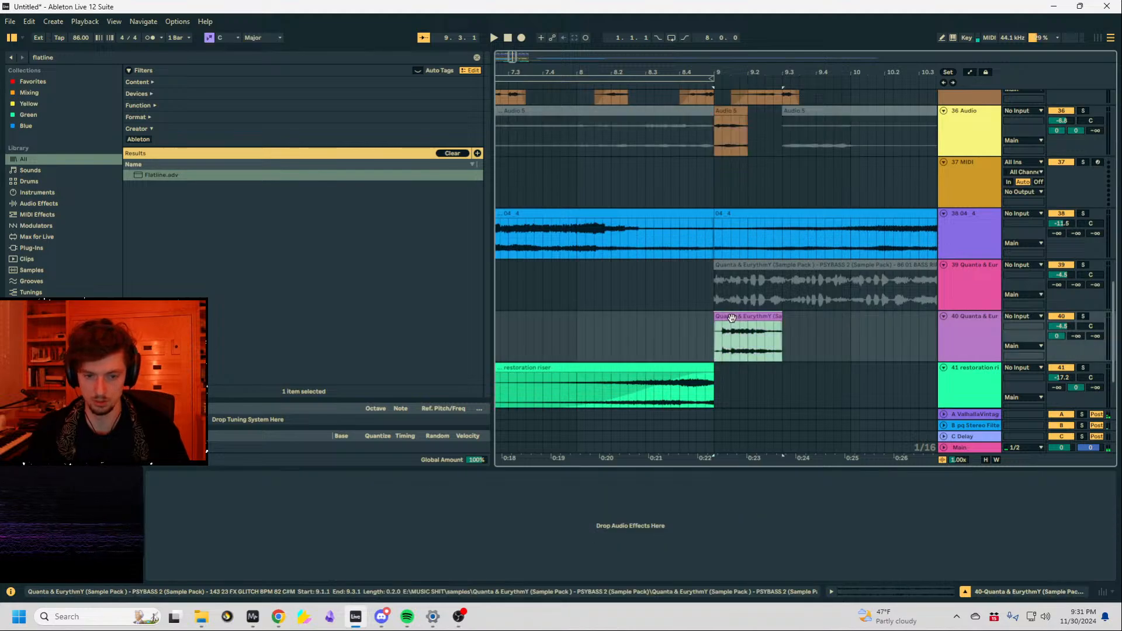
{"action": "left_click", "coordinate": [685, 336]}
{"action": "key", "text": "space"}
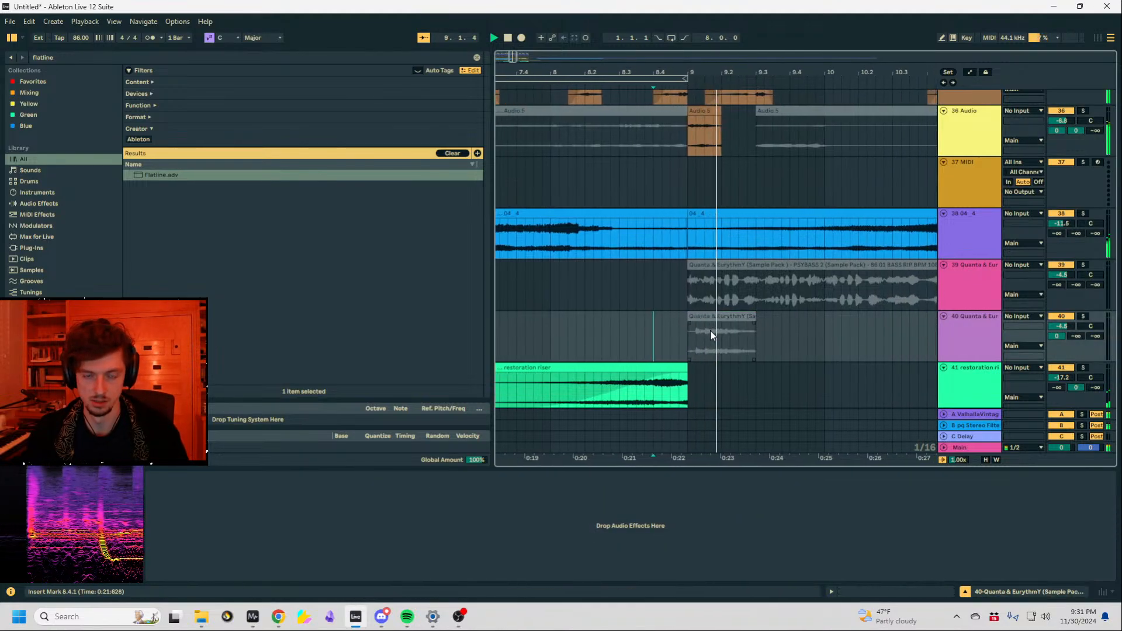
{"action": "scroll", "coordinate": [700, 295], "scroll_direction": "up", "scroll_amount": 3}
{"action": "left_click", "coordinate": [671, 225]}
{"action": "key", "text": "0"}
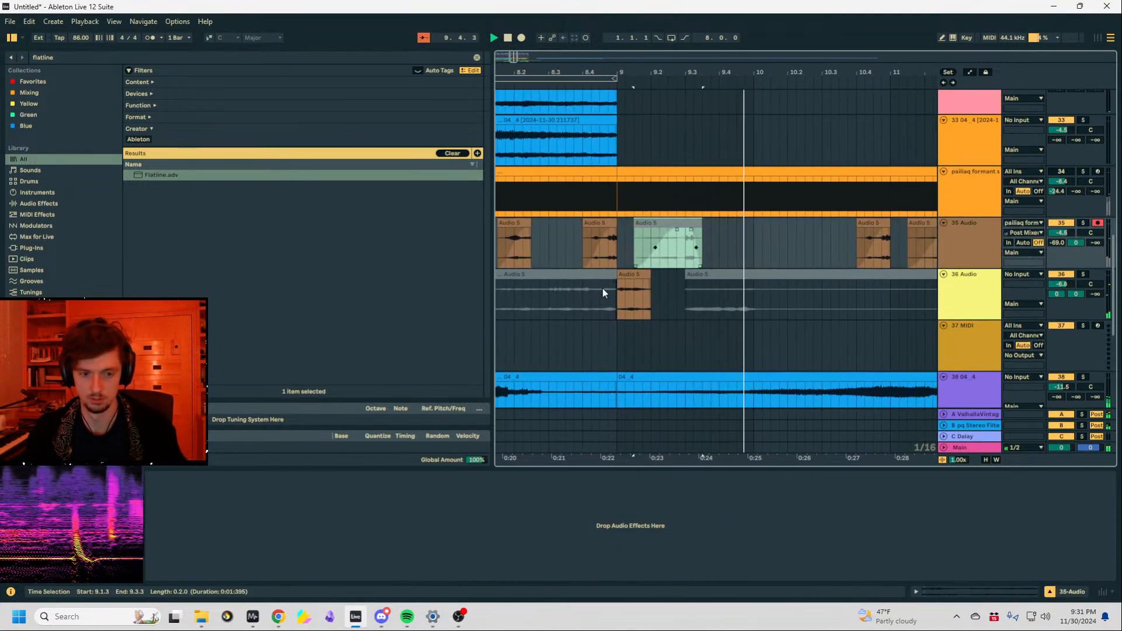
{"action": "left_click", "coordinate": [592, 289]}
{"action": "key", "text": "space"}
Deactivate the track 38 clip spanning bars 9 to 13.
{"action": "scroll", "coordinate": [727, 276], "scroll_direction": "up", "scroll_amount": 8}
{"action": "left_click", "coordinate": [727, 280]}
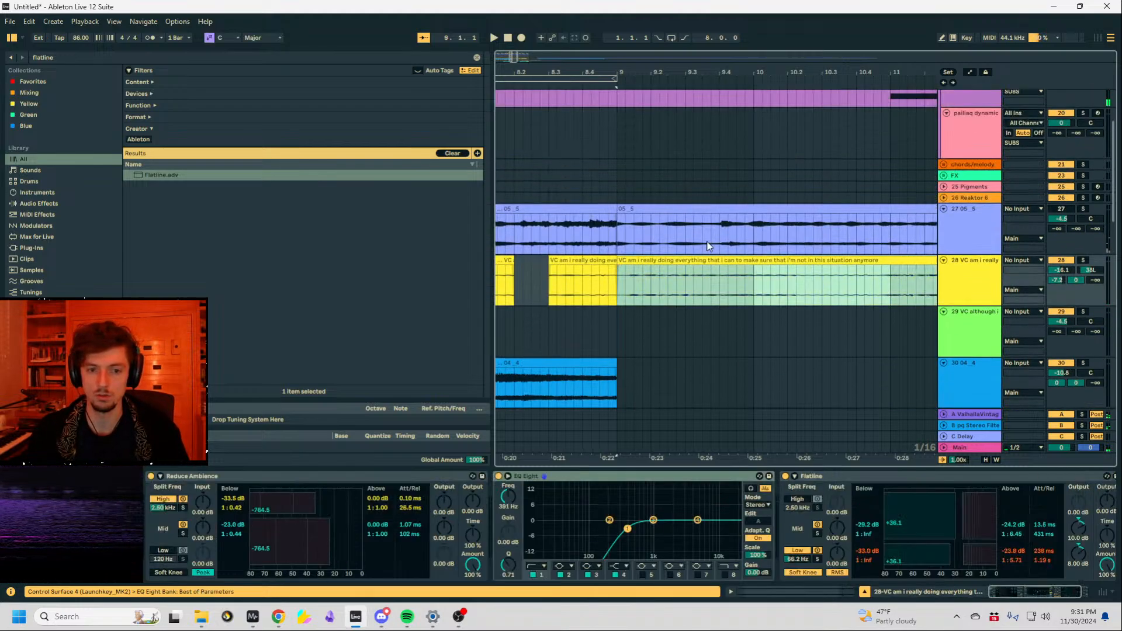
{"action": "left_click", "coordinate": [705, 209]}
{"action": "left_click_drag", "start_coordinate": [678, 69], "coordinate": [677, 41]}
{"action": "scroll", "coordinate": [724, 283], "scroll_direction": "down", "scroll_amount": 10}
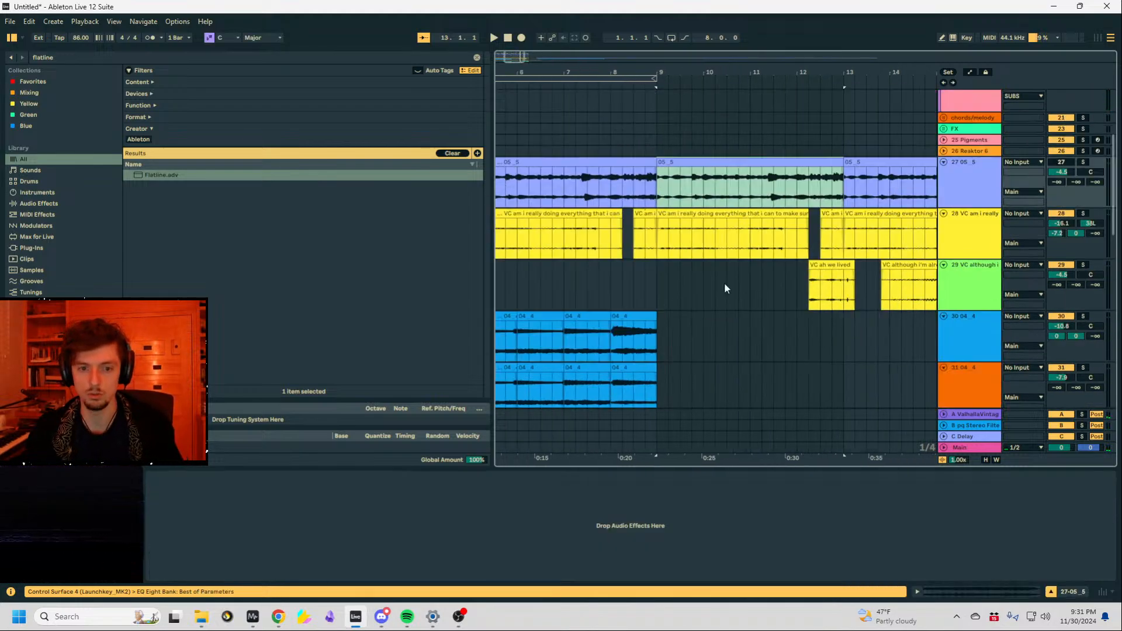
{"action": "scroll", "coordinate": [711, 286], "scroll_direction": "up", "scroll_amount": 4}
{"action": "key", "text": "space"}
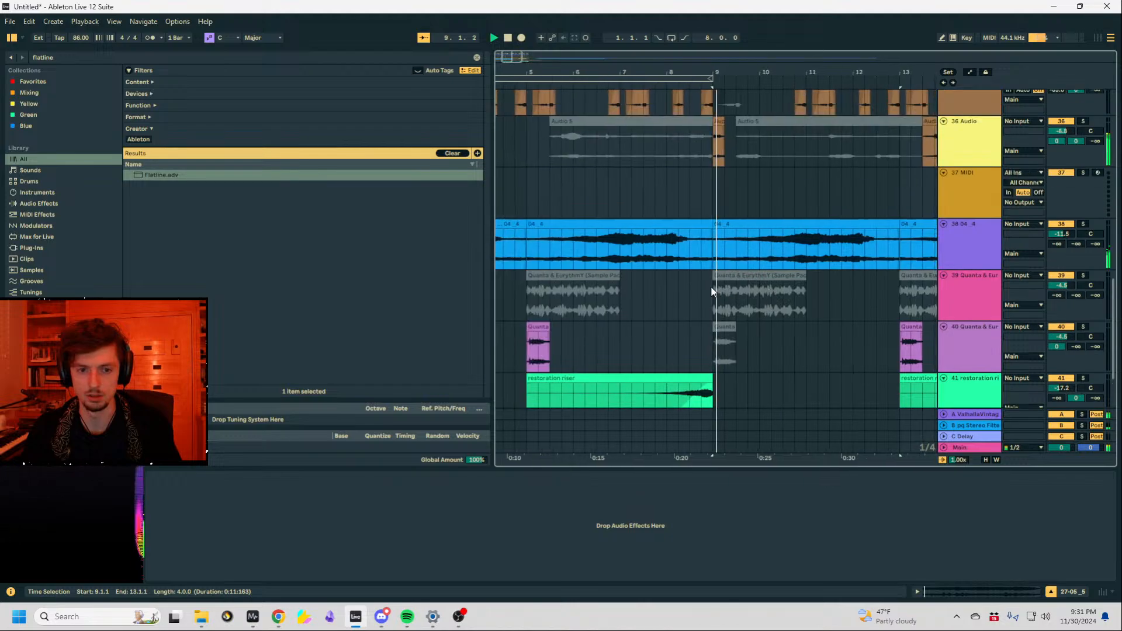
{"action": "left_click", "coordinate": [754, 294]}
{"action": "key", "text": "0"}
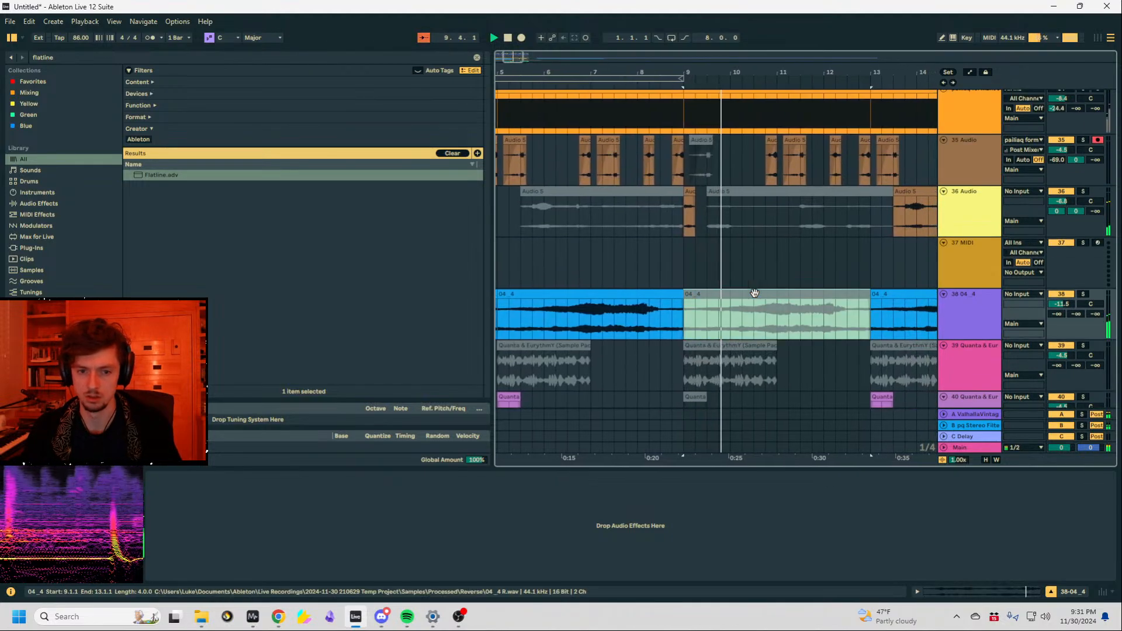
Play the transition into bar 9 and audition the track 36 clip that starts at 5.3.
{"action": "left_click", "coordinate": [665, 269]}
{"action": "left_click", "coordinate": [672, 270]}
{"action": "key", "text": "space"}
{"action": "key", "text": "space"}
{"action": "scroll", "coordinate": [814, 316], "scroll_direction": "up", "scroll_amount": 3}
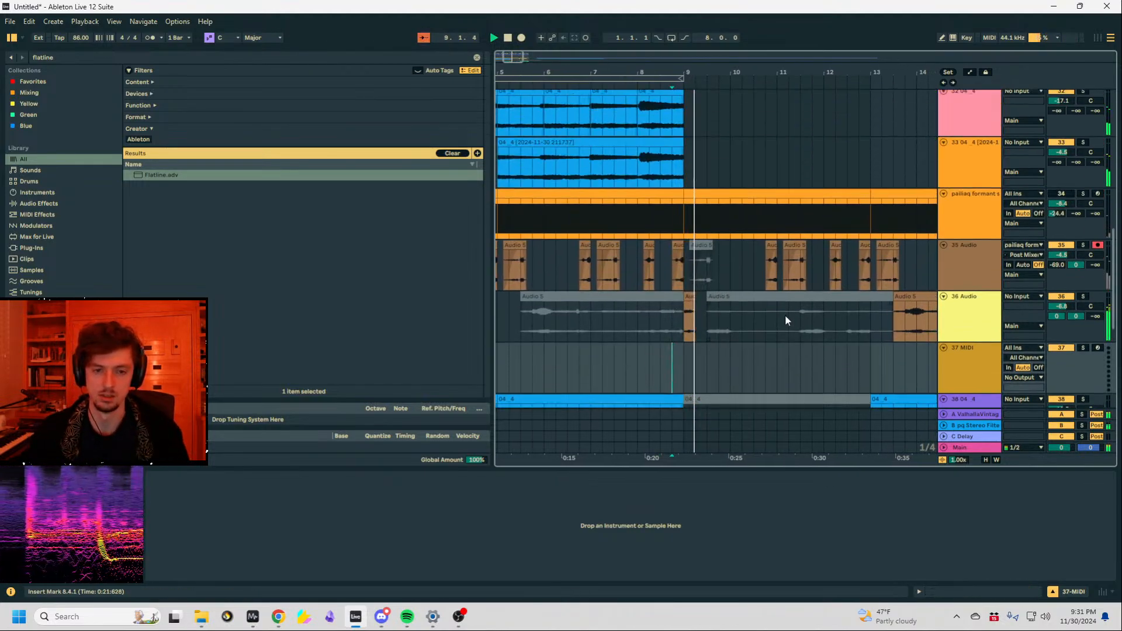
{"action": "scroll", "coordinate": [785, 315], "scroll_direction": "down", "scroll_amount": 2}
{"action": "mouse_move", "coordinate": [625, 71]}
{"action": "left_mouse_down"}
{"action": "mouse_move", "coordinate": [625, 41]}
{"action": "mouse_move", "coordinate": [625, 52]}
{"action": "left_mouse_up"}
{"action": "scroll", "coordinate": [780, 223], "scroll_direction": "up", "scroll_amount": 2}
{"action": "left_click", "coordinate": [709, 274]}
{"action": "key", "text": "space"}
{"action": "key", "text": "space"}
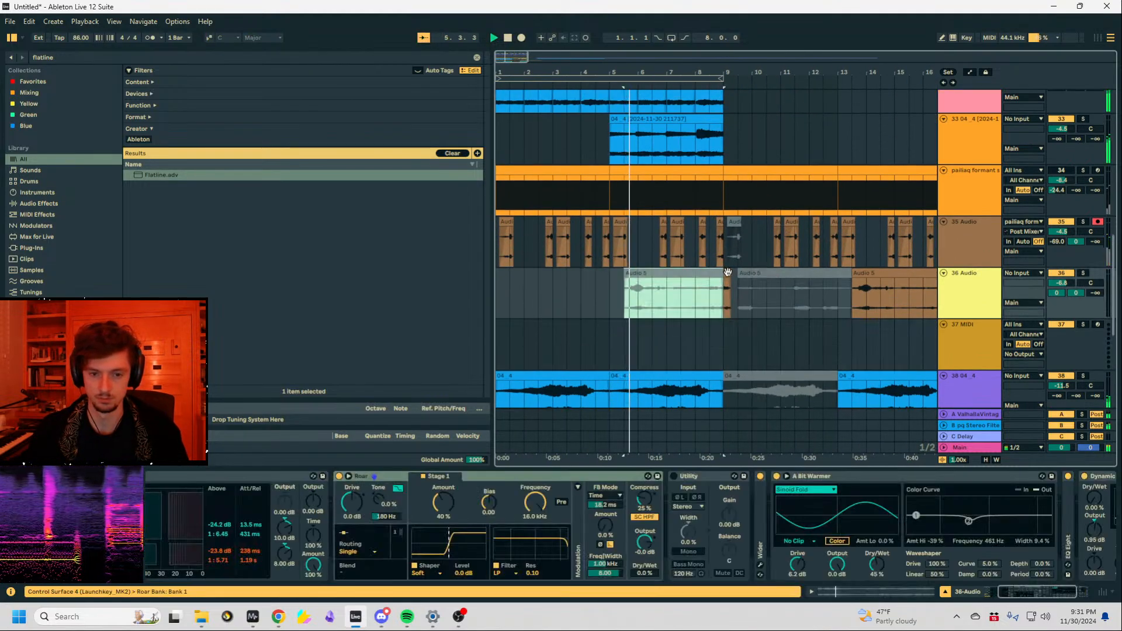
{"action": "key", "text": "0"}
Audition track 36's short clip at bar 9 and place another half-bar clip from 9.3 to bar 10.
{"action": "left_click", "coordinate": [728, 273]}
{"action": "key", "text": "space"}
{"action": "key", "text": "space"}
{"action": "key", "text": "space"}
{"action": "key", "text": "space"}
{"action": "left_click_drag", "start_coordinate": [720, 272], "coordinate": [780, 273]}
{"action": "left_click", "coordinate": [723, 300]}
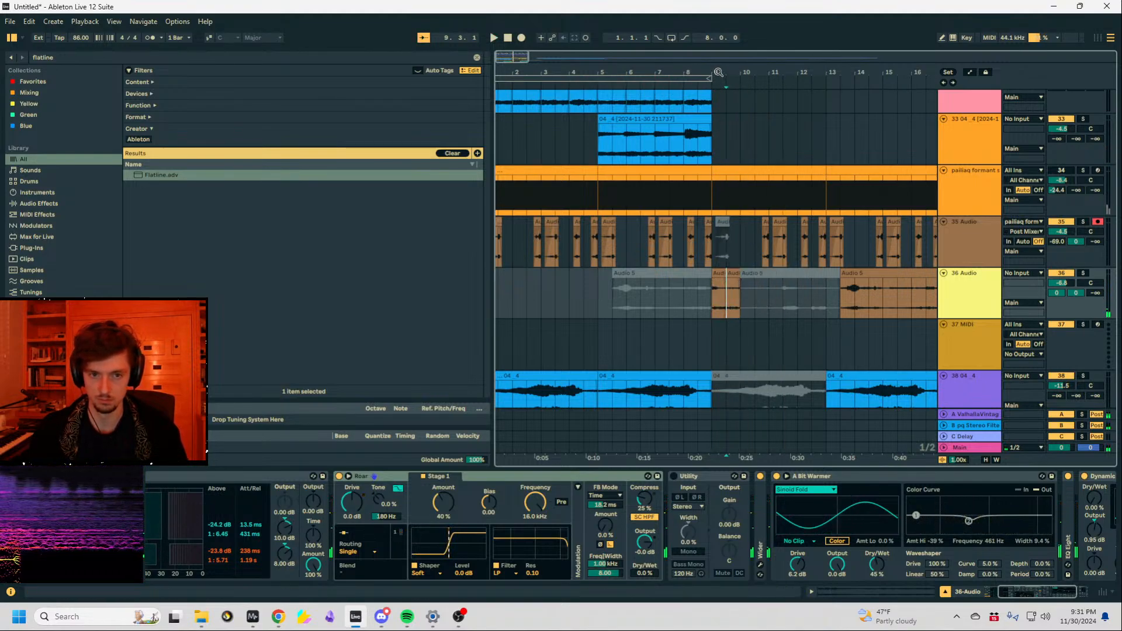
Trim track 36's clip at bar 9 to half a beat and play from bar 9.
{"action": "left_click_drag", "start_coordinate": [718, 72], "coordinate": [752, 270]}
{"action": "left_click", "coordinate": [691, 306]}
{"action": "key", "text": "space"}
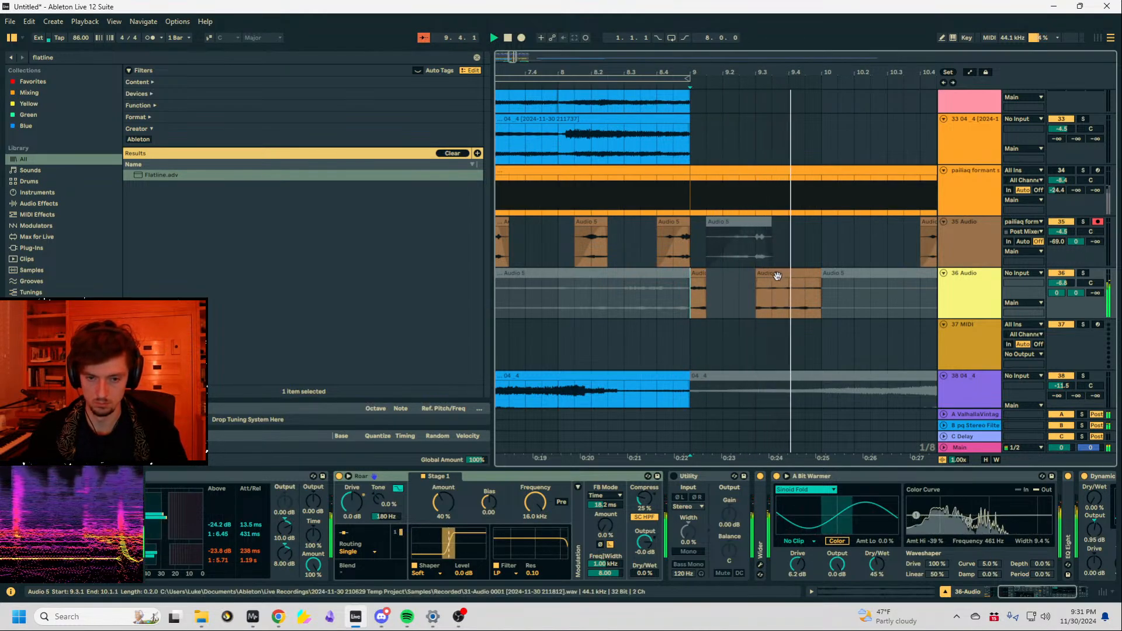
Fade in the track 36 clip at 9.3 and paste a copy of the track's bar 9 at bar 11.
{"action": "left_click", "coordinate": [758, 276]}
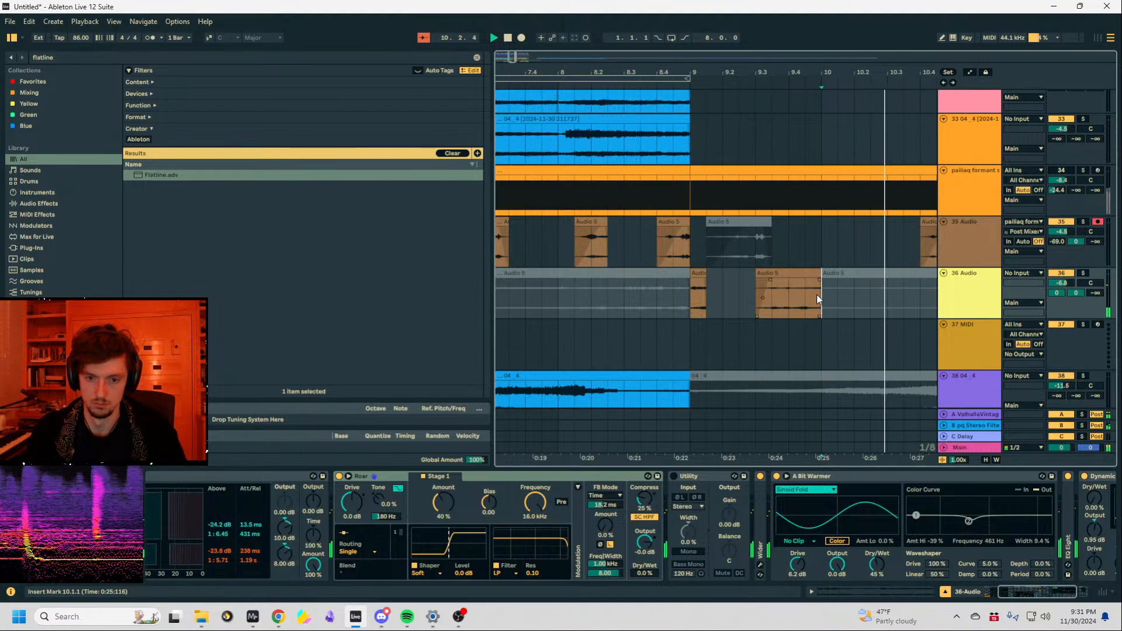
{"action": "left_click_drag", "start_coordinate": [818, 299], "coordinate": [692, 301]}
{"action": "left_click_drag", "start_coordinate": [877, 72], "coordinate": [725, 71]}
{"action": "left_click", "coordinate": [794, 298]}
{"action": "key", "text": "ctrl+v"}
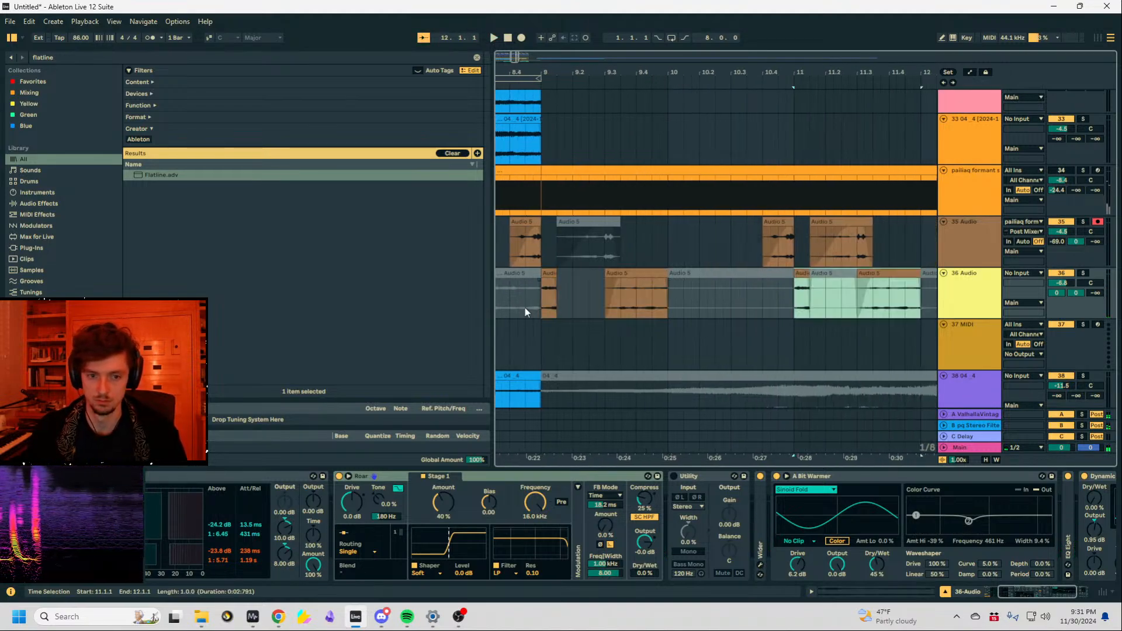
Lower track 36's send A to -8.7 dB and copy its 9.3 clip to 10.3.
{"action": "left_click", "coordinate": [538, 310]}
{"action": "key", "text": "space"}
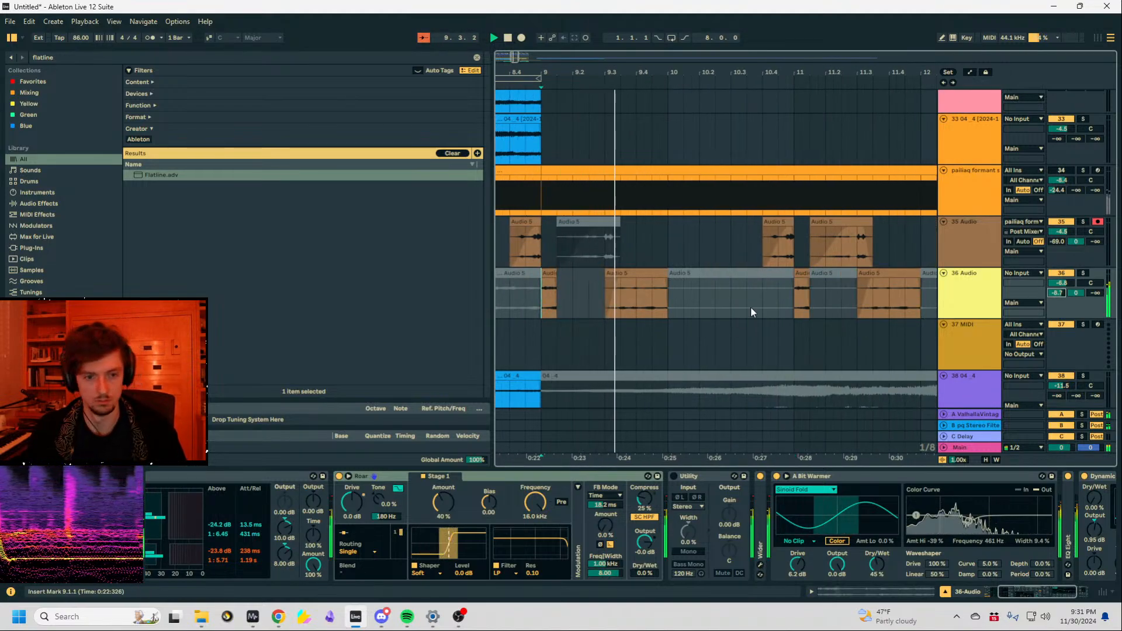
{"action": "left_click", "coordinate": [665, 304]}
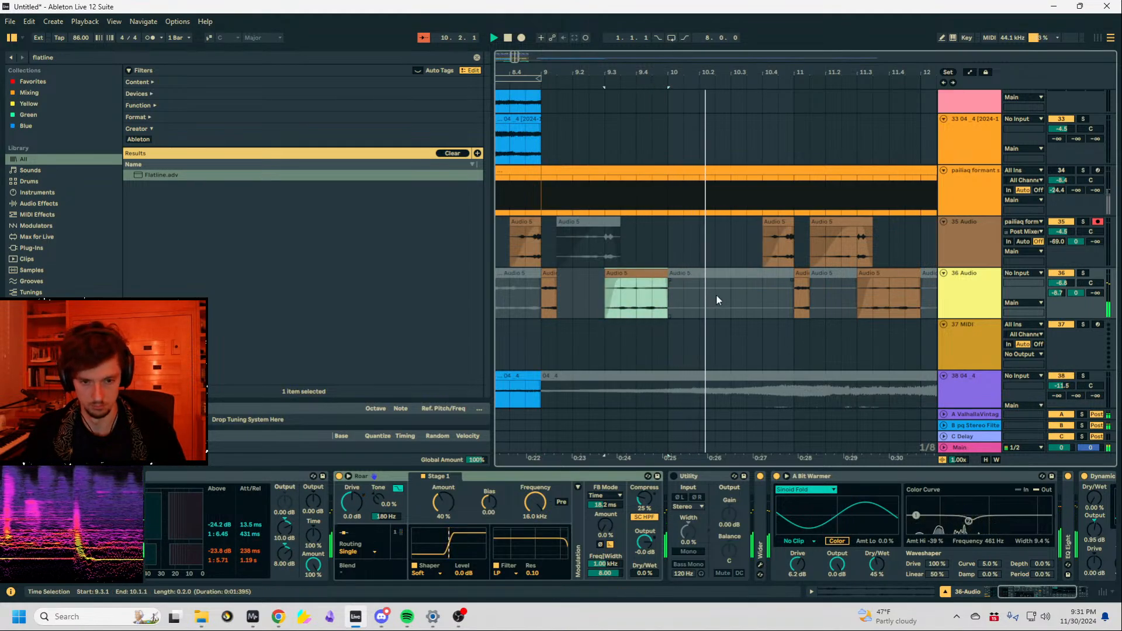
{"action": "left_click", "coordinate": [731, 297]}
{"action": "left_click_drag", "start_coordinate": [728, 295], "coordinate": [786, 307]}
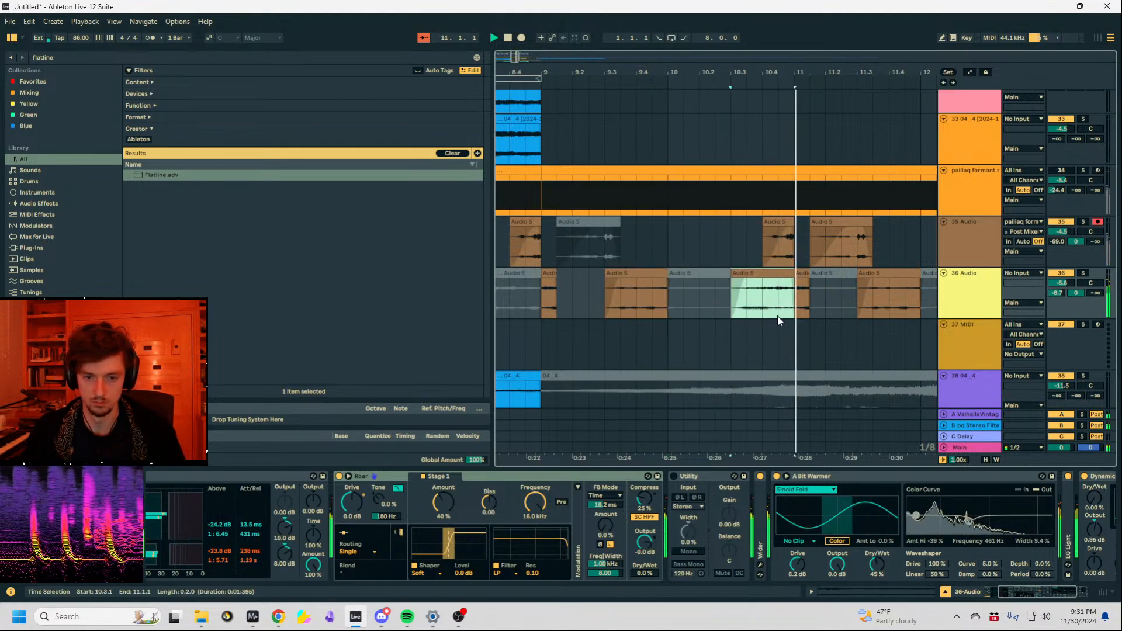
Play track 36's bars 9 to 11 and deactivate track 35's clip at 10.4.
{"action": "left_click_drag", "start_coordinate": [683, 304], "coordinate": [539, 298]}
{"action": "key", "text": "space"}
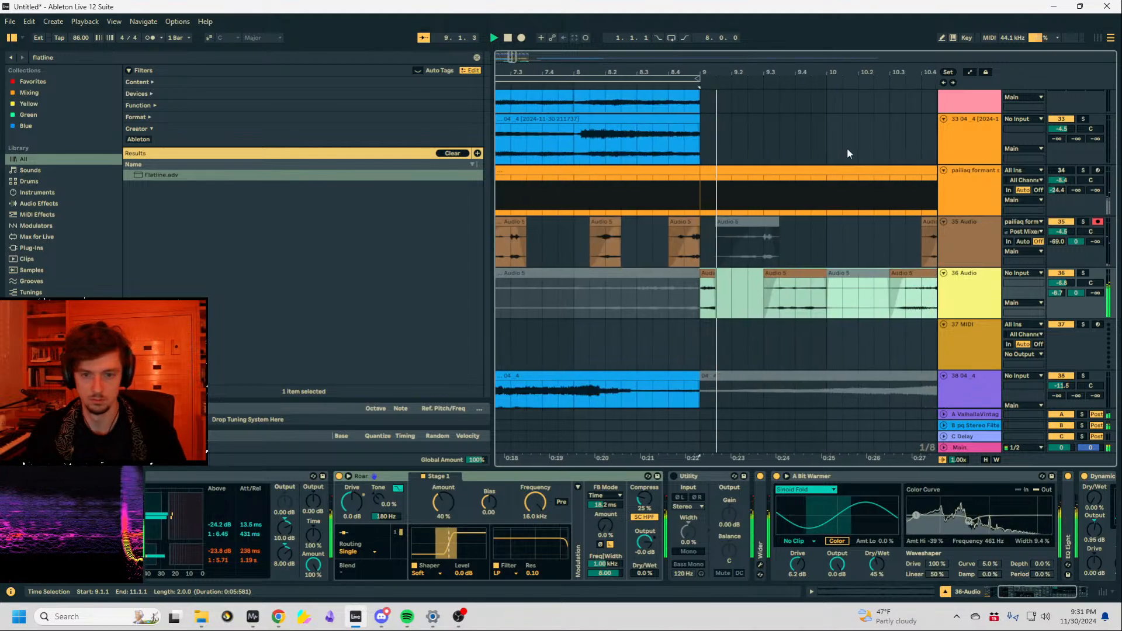
{"action": "left_click_drag", "start_coordinate": [881, 72], "coordinate": [702, 69]}
{"action": "left_click", "coordinate": [729, 223]}
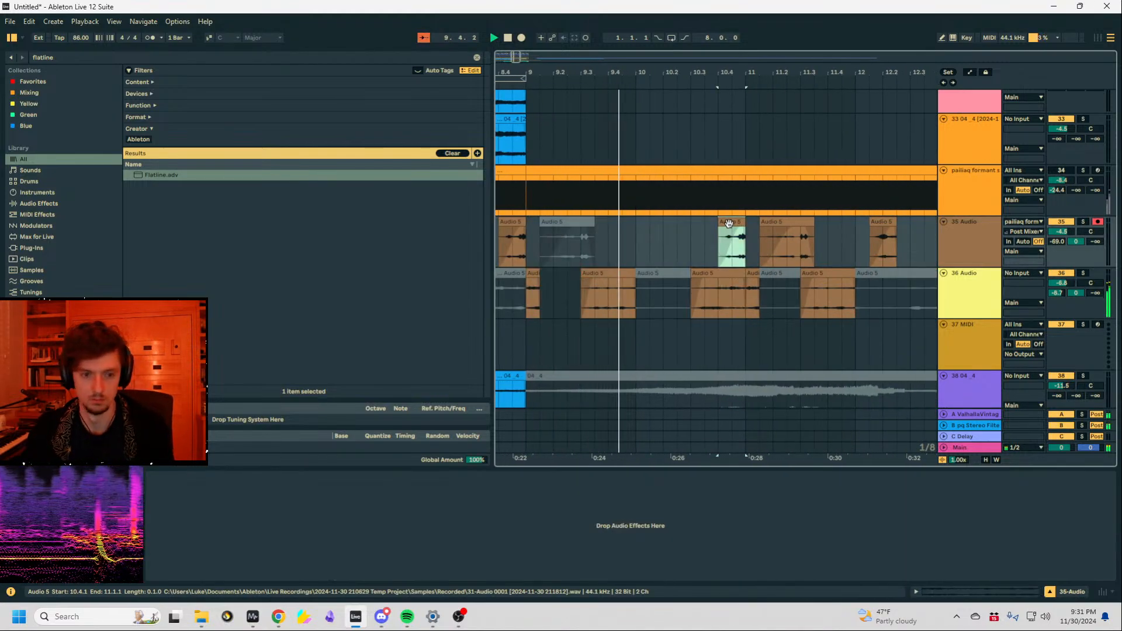
Place a half-beat clip at 9.2 on track 36 and play from bar 9.
{"action": "left_click_drag", "start_coordinate": [590, 306], "coordinate": [573, 308]}
{"action": "left_click", "coordinate": [532, 299]}
{"action": "key", "text": "space"}
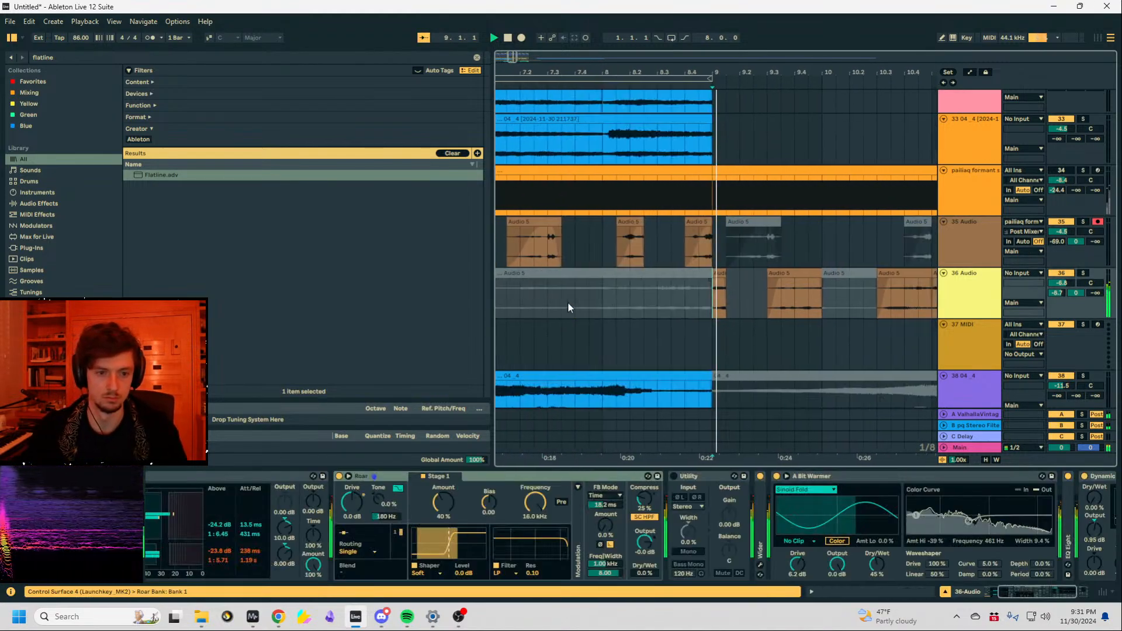
{"action": "left_click", "coordinate": [680, 300]}
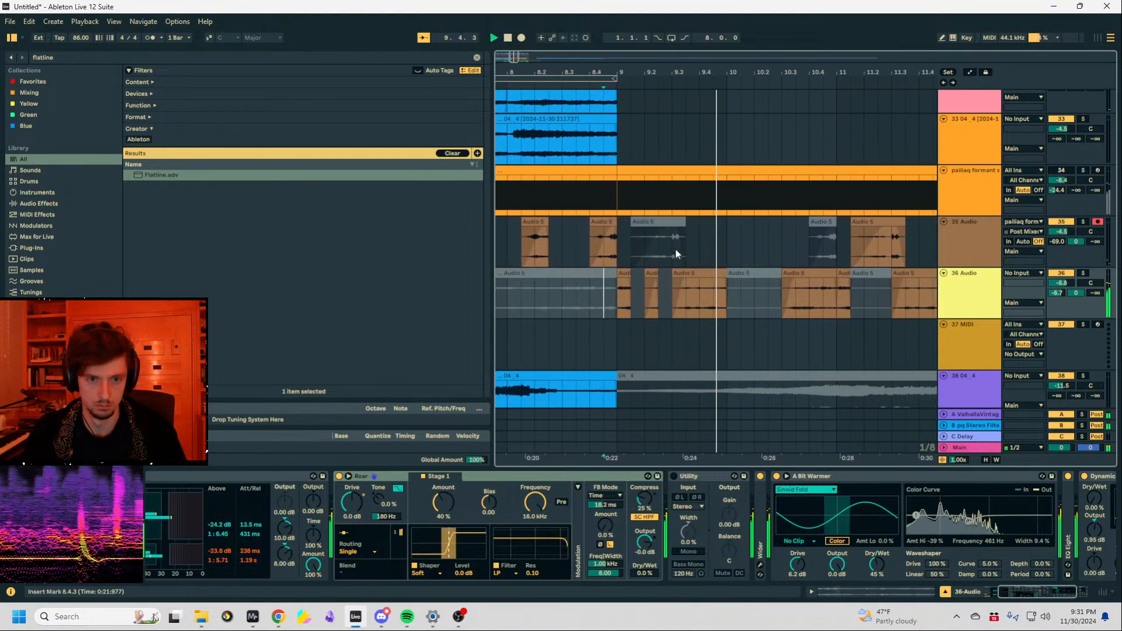
Remove the first half beat of track 36's clip at 9.3 and play from 8.4.
{"action": "key", "text": "space"}
{"action": "left_click_drag", "start_coordinate": [676, 298], "coordinate": [714, 298]}
{"action": "left_click", "coordinate": [578, 308]}
{"action": "key", "text": "space"}
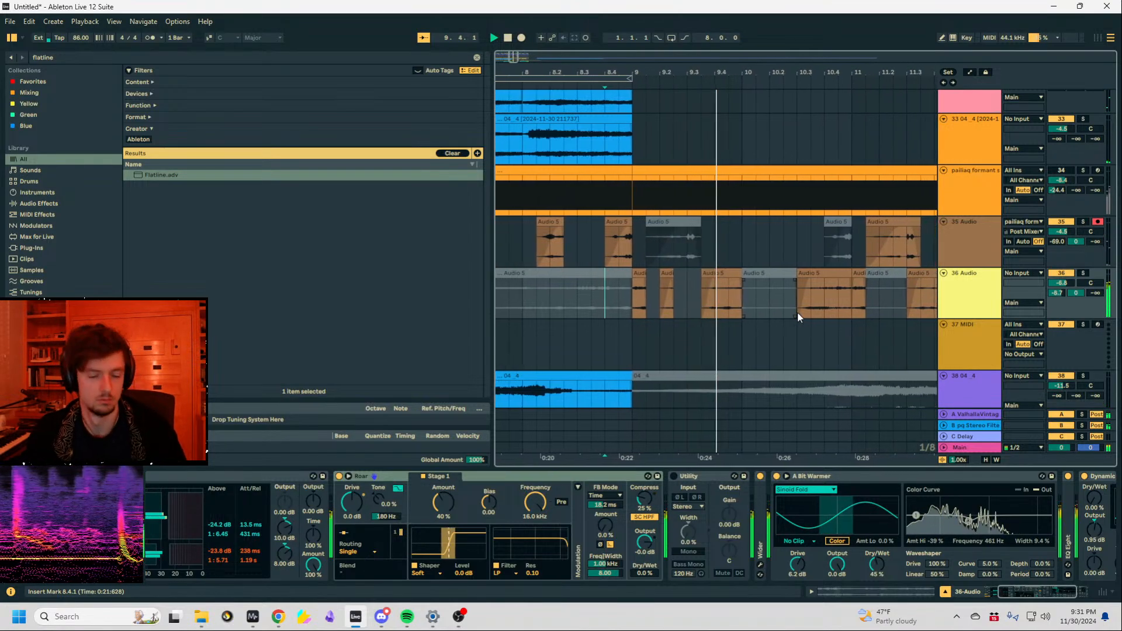
Trim track 36's clip at 10.3 so it starts at 10.4, and play bars 9 to 11.
{"action": "left_click", "coordinate": [695, 296]}
{"action": "left_click", "coordinate": [735, 274]}
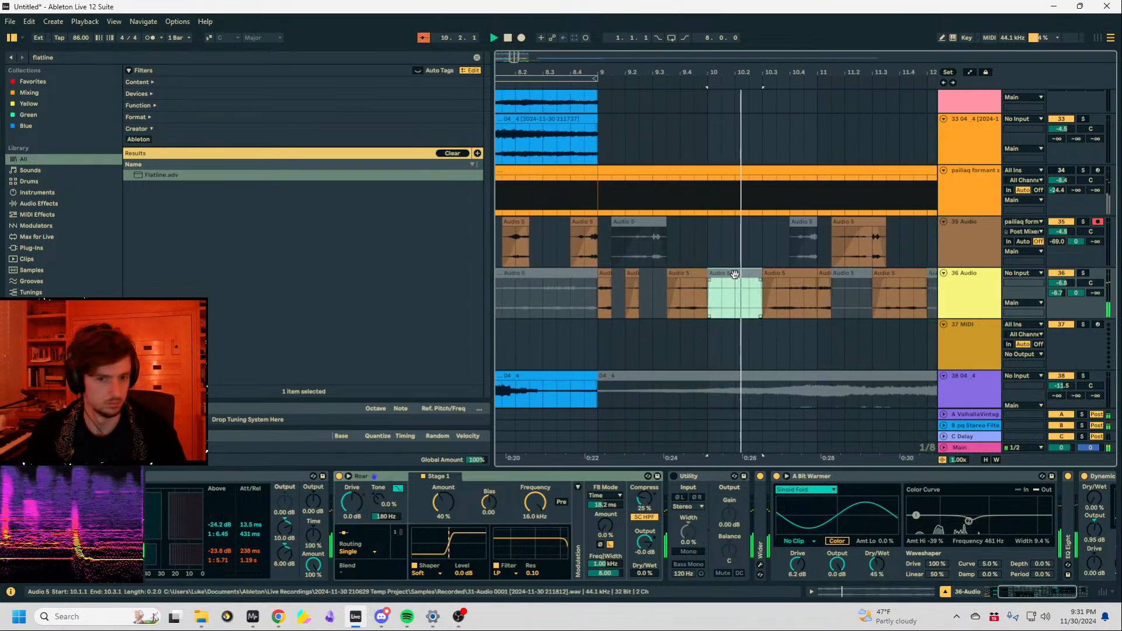
{"action": "left_click", "coordinate": [792, 273]}
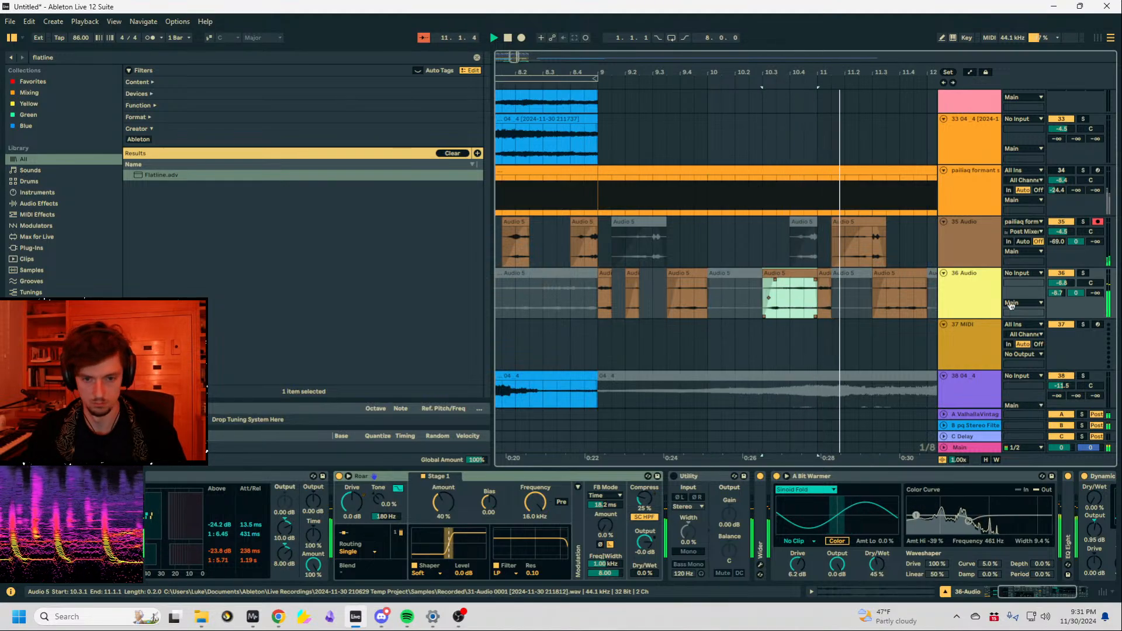
{"action": "key", "text": "space"}
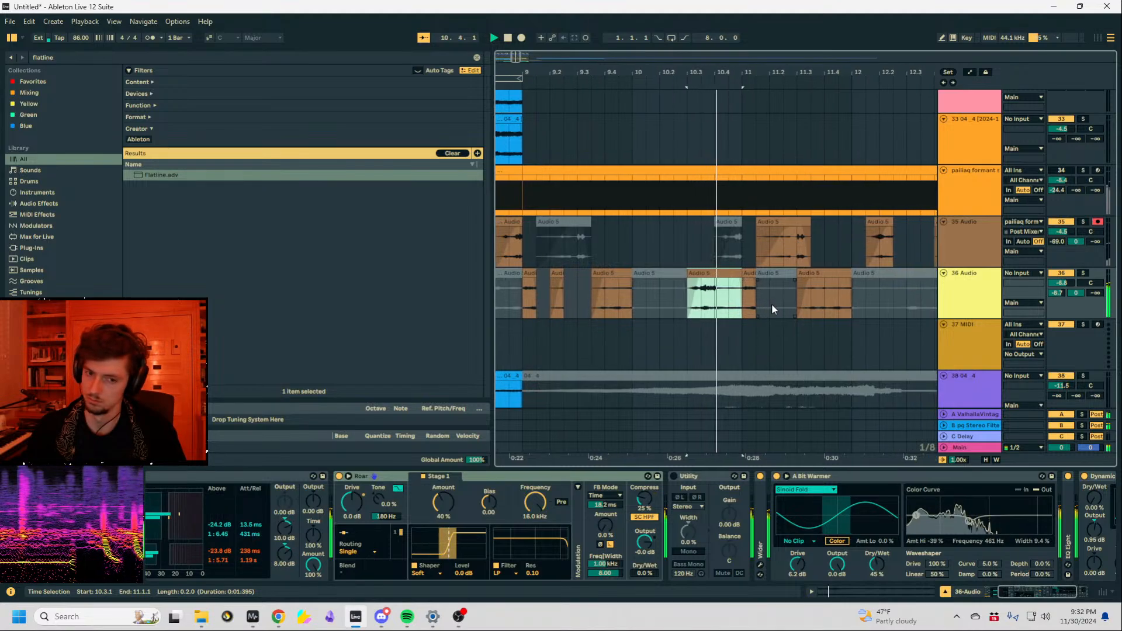
{"action": "left_click_drag", "start_coordinate": [667, 274], "coordinate": [504, 300]}
{"action": "key", "text": "space"}
{"action": "key", "text": "space"}
Turn track 36's sends A and B down to -inf dB and reset its volume to 0 dB.
{"action": "left_click", "coordinate": [1057, 293]}
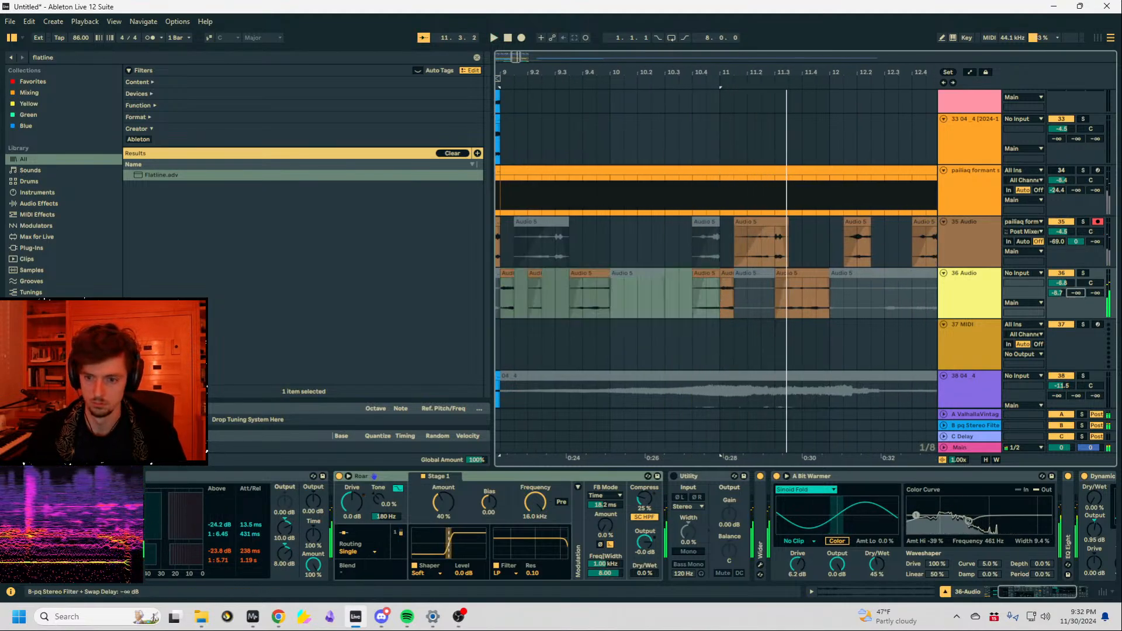
{"action": "key", "text": "space"}
{"action": "left_click_drag", "start_coordinate": [1062, 283], "coordinate": [1062, 279]}
{"action": "left_click", "coordinate": [1062, 274]}
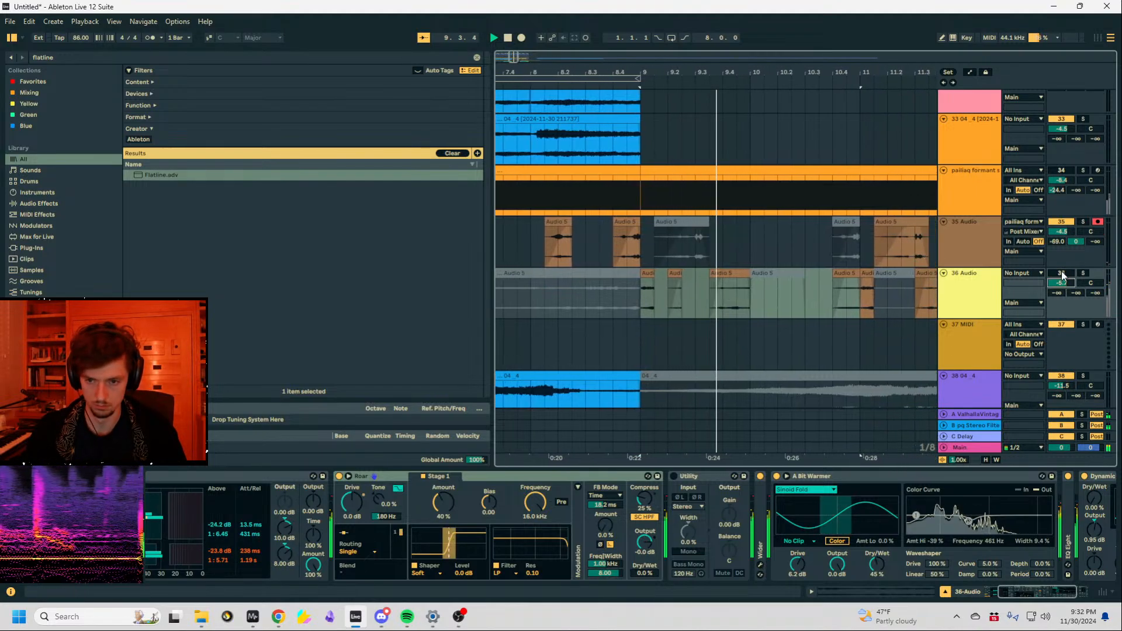
{"action": "key", "text": "space"}
{"action": "key", "text": "space"}
{"action": "left_click", "coordinate": [1063, 273]}
{"action": "double_click", "coordinate": [1062, 283]}
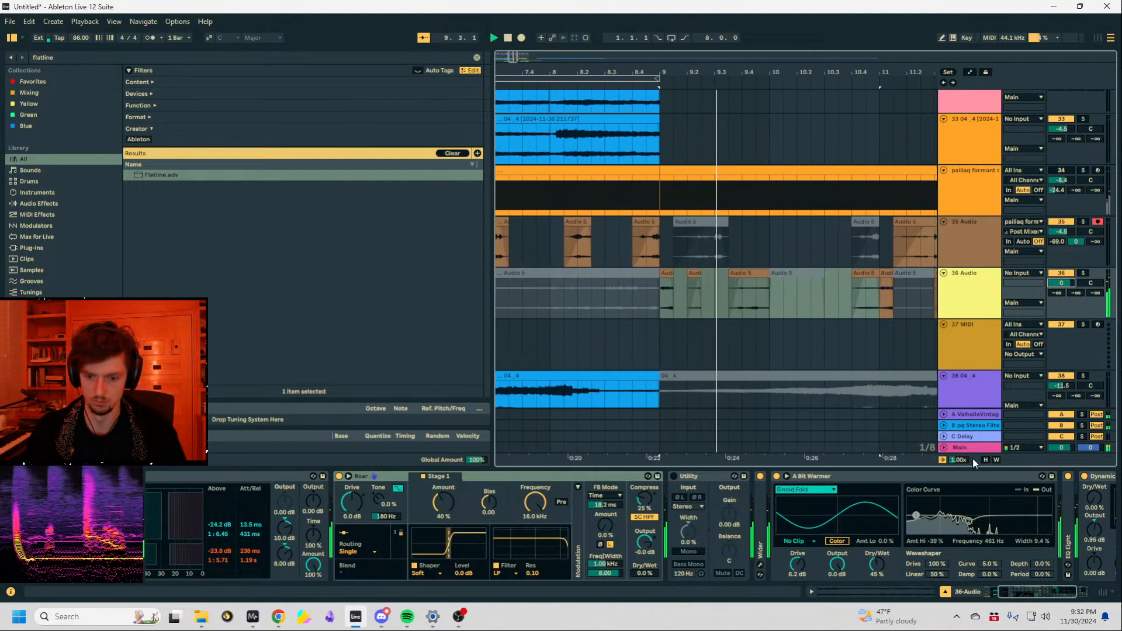
Duplicate track 36's bars 9 to 11 onto bar 11 and play from bar 9.
{"action": "left_click", "coordinate": [663, 274]}
{"action": "scroll", "coordinate": [640, 299], "scroll_direction": "down", "scroll_amount": 5}
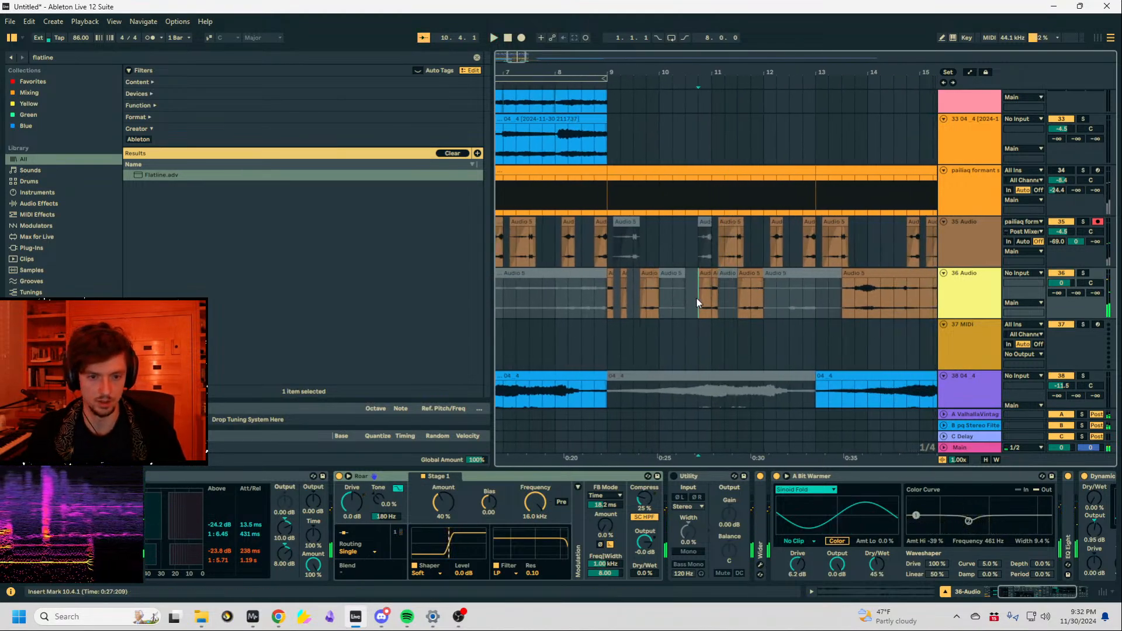
{"action": "left_click_drag", "start_coordinate": [711, 301], "coordinate": [608, 303]}
{"action": "key", "text": "ctrl+d"}
{"action": "left_click", "coordinate": [603, 303]}
{"action": "key", "text": "space"}
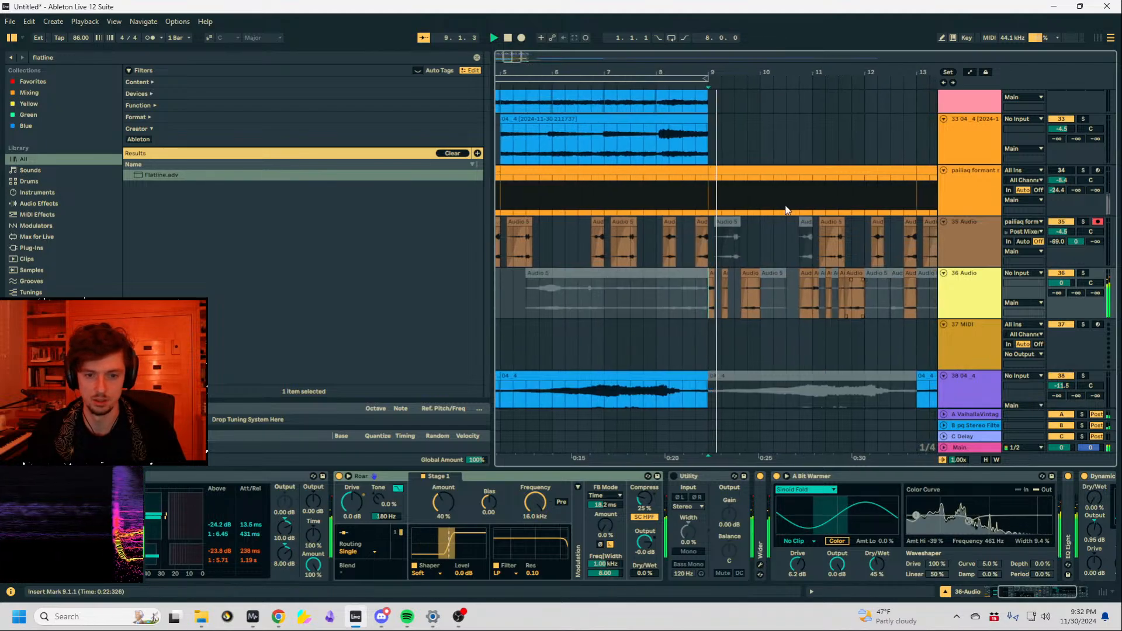
Insert a new audio track directly below track 36.
{"action": "left_click_drag", "start_coordinate": [798, 73], "coordinate": [631, 82]}
{"action": "left_click_drag", "start_coordinate": [631, 98], "coordinate": [628, 98]}
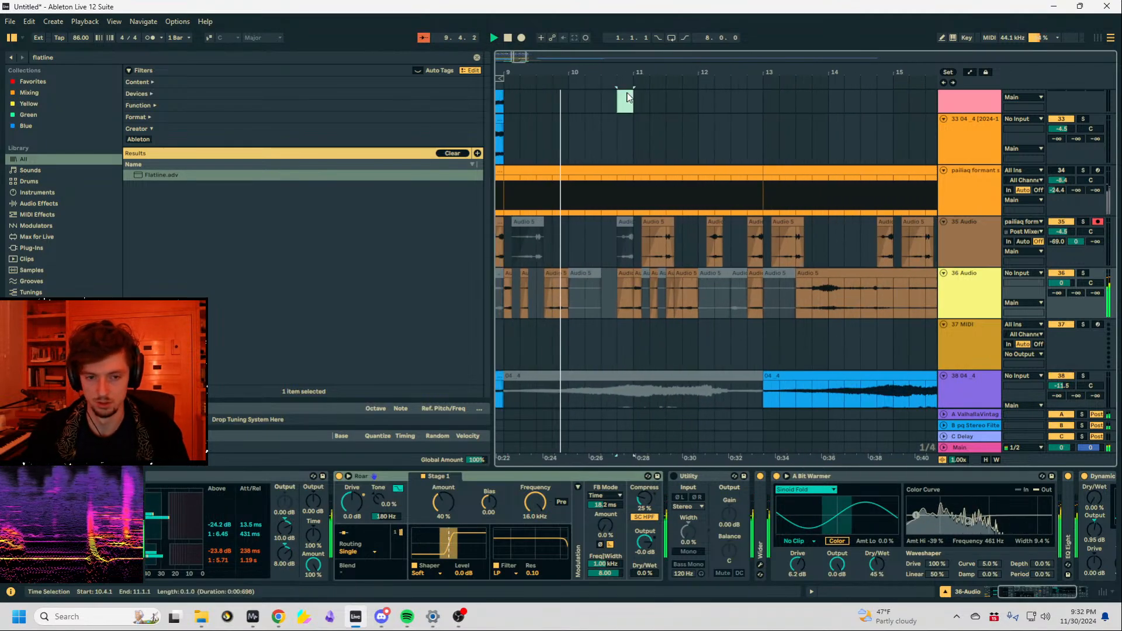
{"action": "scroll", "coordinate": [661, 176], "scroll_direction": "down", "scroll_amount": 1}
{"action": "left_click", "coordinate": [965, 310]}
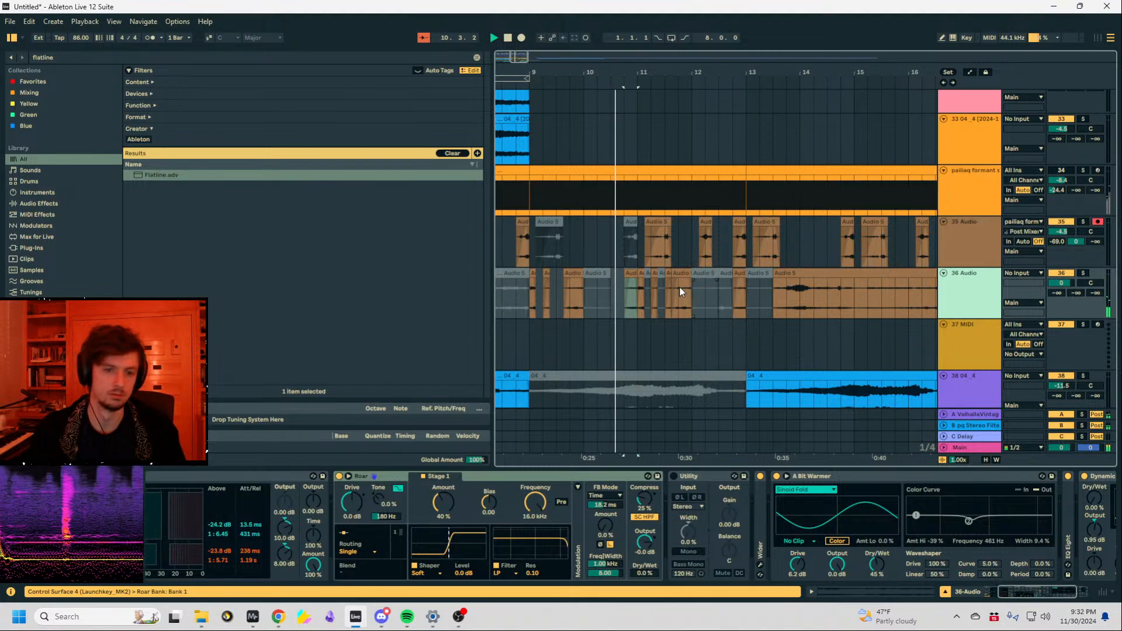
{"action": "left_click", "coordinate": [632, 276]}
{"action": "key", "text": "ctrl+t"}
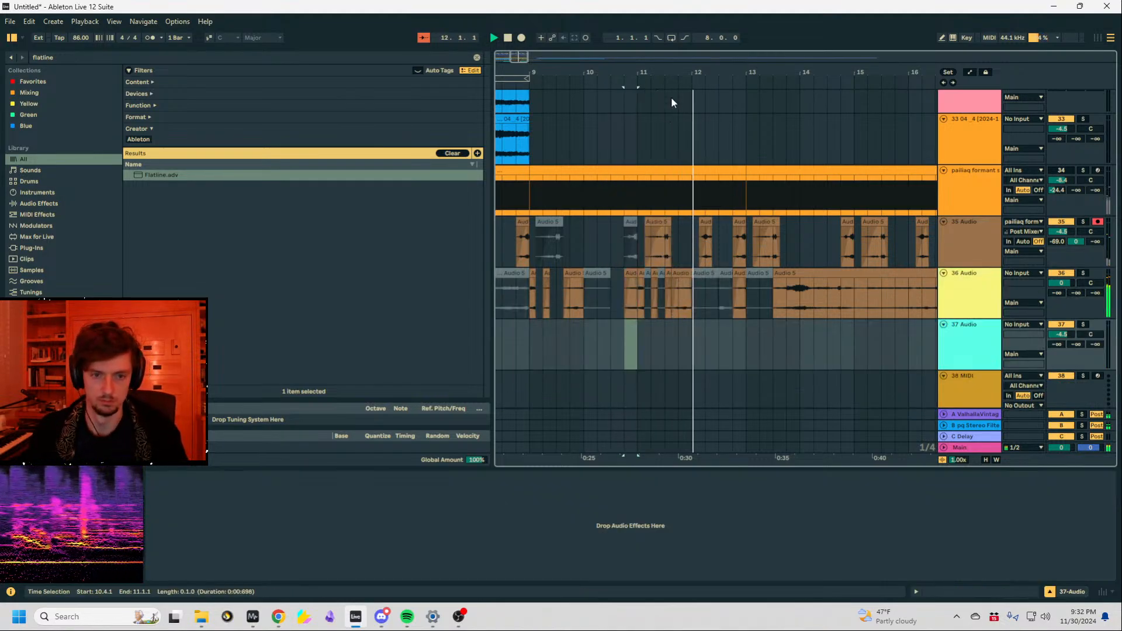
Chop the end of track 36's bar 11 into sixteenth-note slices and play from 11.3.
{"action": "scroll", "coordinate": [665, 110], "scroll_direction": "up", "scroll_amount": 3}
{"action": "left_click", "coordinate": [717, 304]}
{"action": "key", "text": "space"}
{"action": "key", "text": "space"}
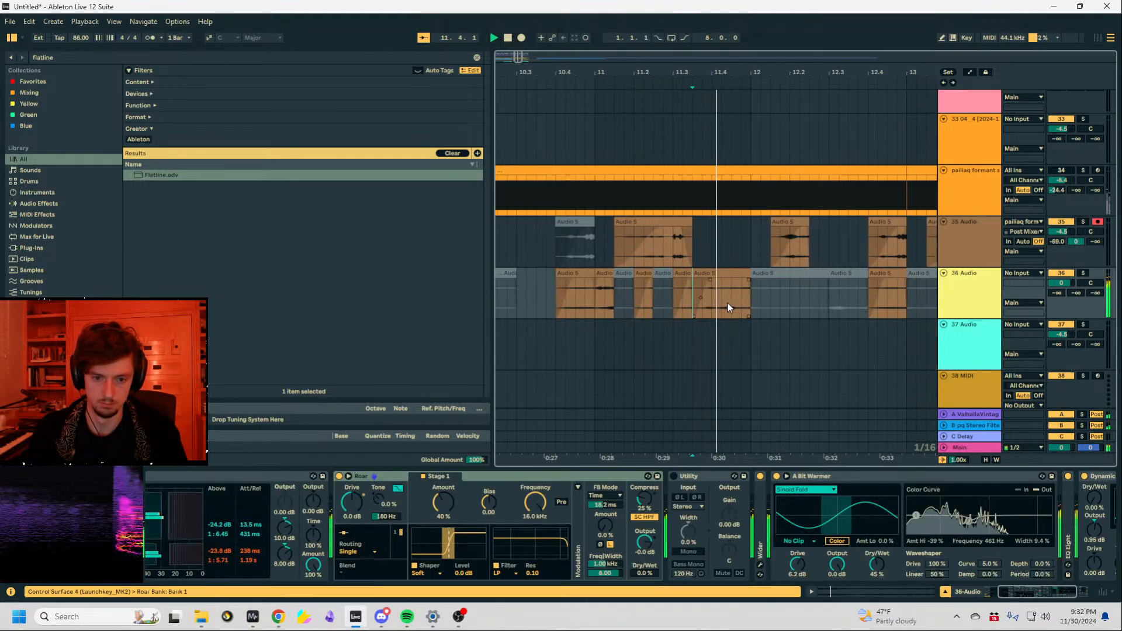
{"action": "left_click", "coordinate": [681, 303]}
{"action": "key", "text": "space"}
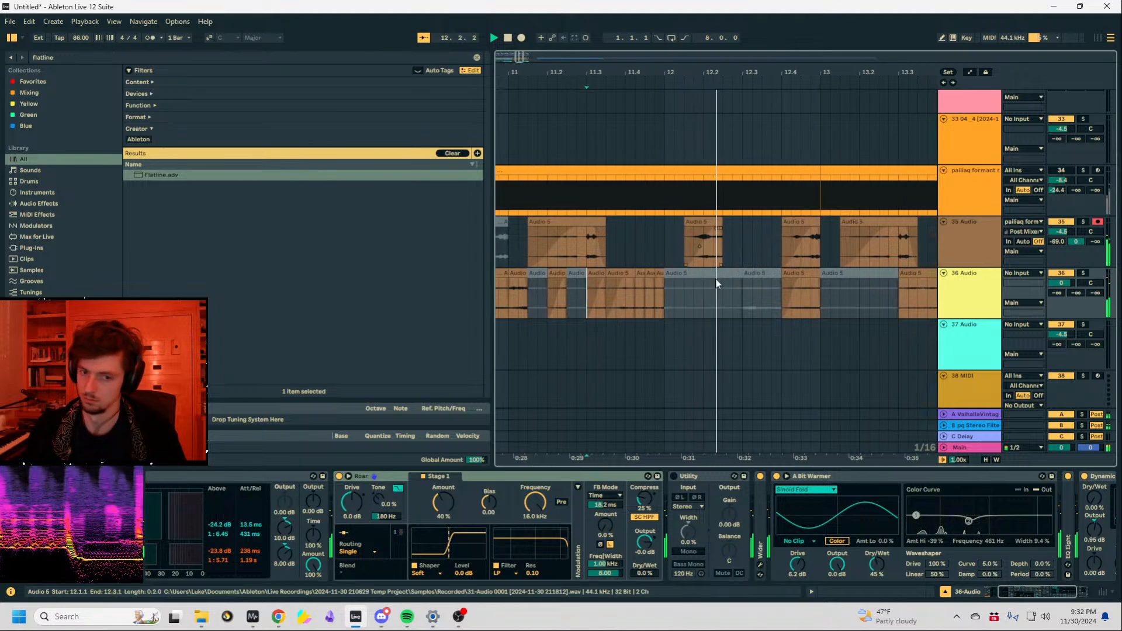
Clear track 36 between bars 13 and 17 and duplicate its bars 9 to 13 into that space.
{"action": "left_click_drag", "start_coordinate": [715, 305], "coordinate": [670, 306]}
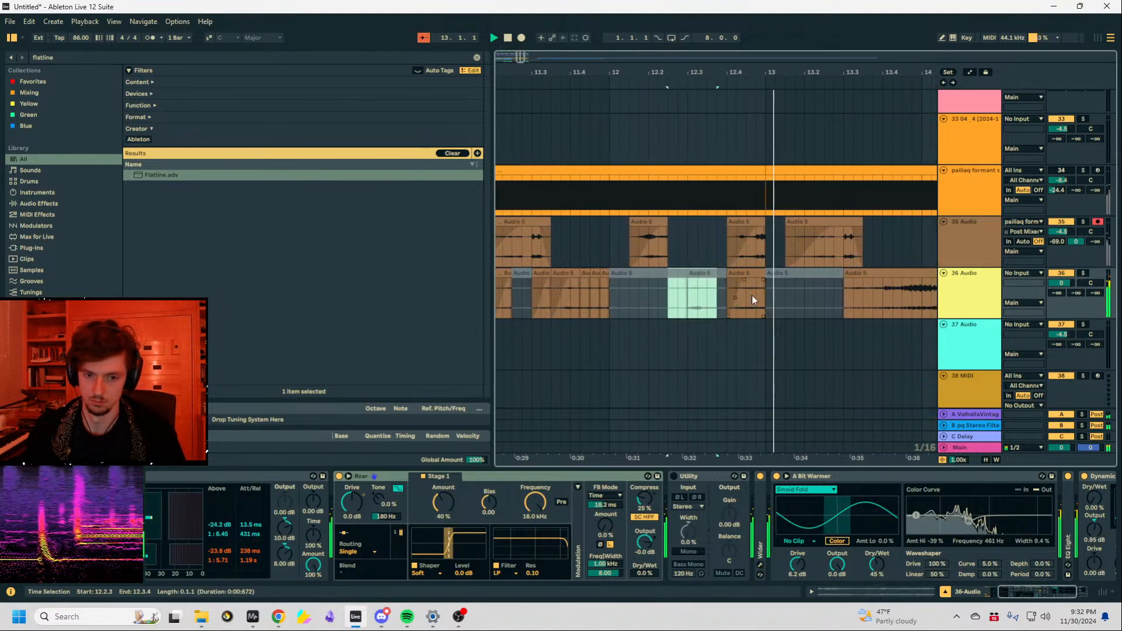
{"action": "left_click_drag", "start_coordinate": [739, 73], "coordinate": [736, 35]}
{"action": "left_click_drag", "start_coordinate": [735, 310], "coordinate": [551, 304]}
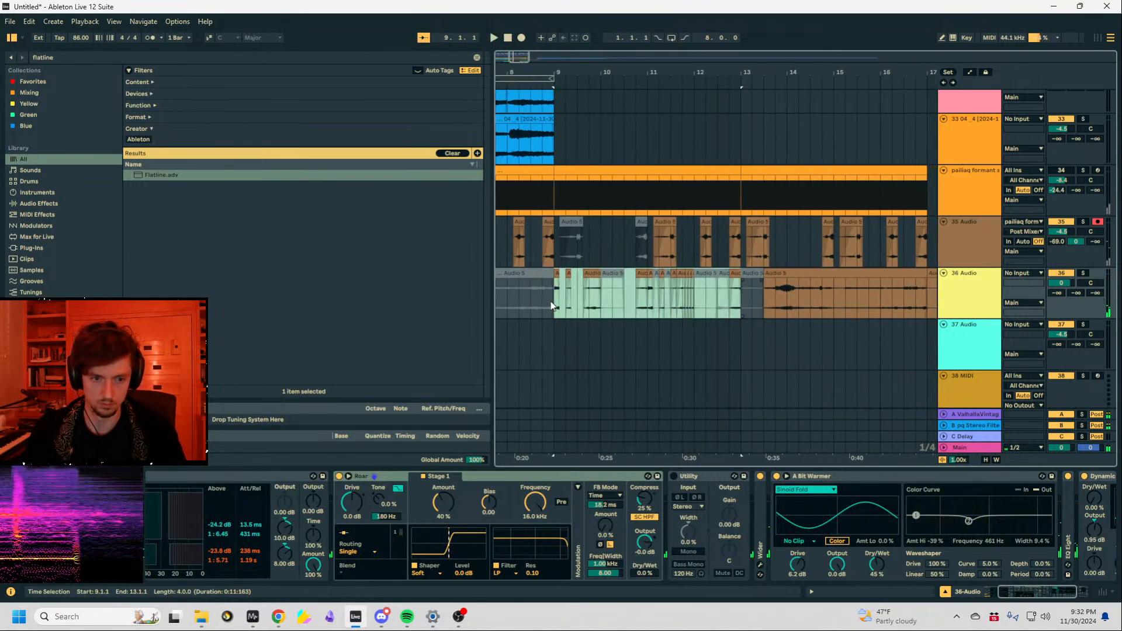
{"action": "left_click", "coordinate": [799, 273]}
{"action": "key", "text": "Delete"}
{"action": "key", "text": "Delete"}
{"action": "left_click_drag", "start_coordinate": [746, 292], "coordinate": [603, 304]}
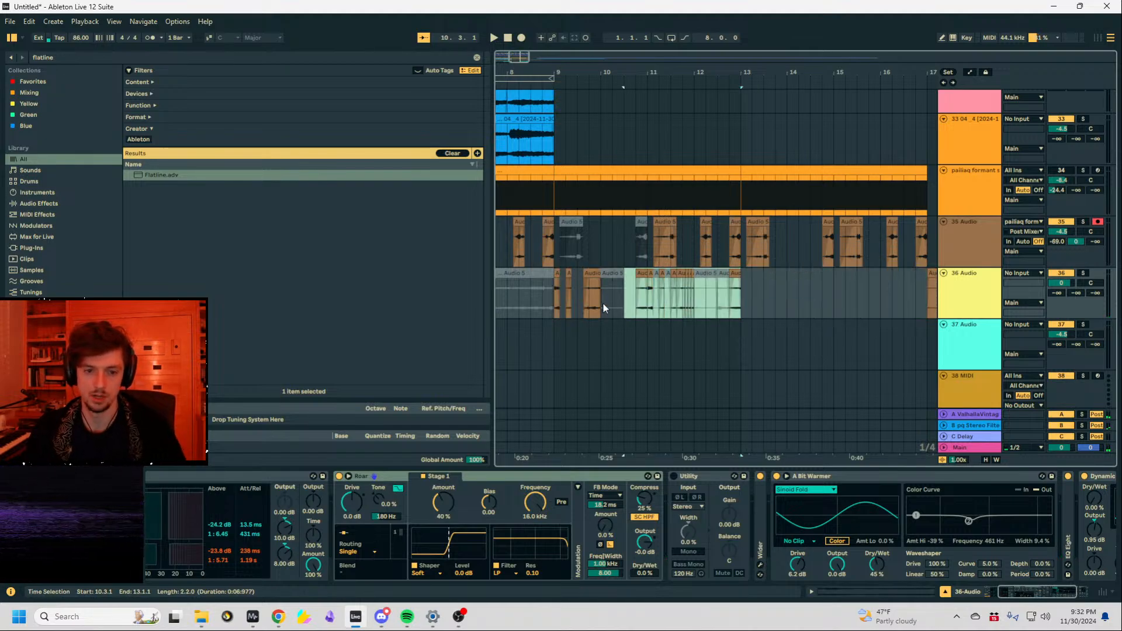
{"action": "key", "text": "ctrl+d"}
Play from 8.3 and raise track 36's send A to -9.0 dB.
{"action": "left_click_drag", "start_coordinate": [602, 75], "coordinate": [795, 76]}
{"action": "scroll", "coordinate": [797, 285], "scroll_direction": "down", "scroll_amount": 2}
{"action": "scroll", "coordinate": [796, 286], "scroll_direction": "down", "scroll_amount": 3}
{"action": "scroll", "coordinate": [805, 269], "scroll_direction": "down", "scroll_amount": 1}
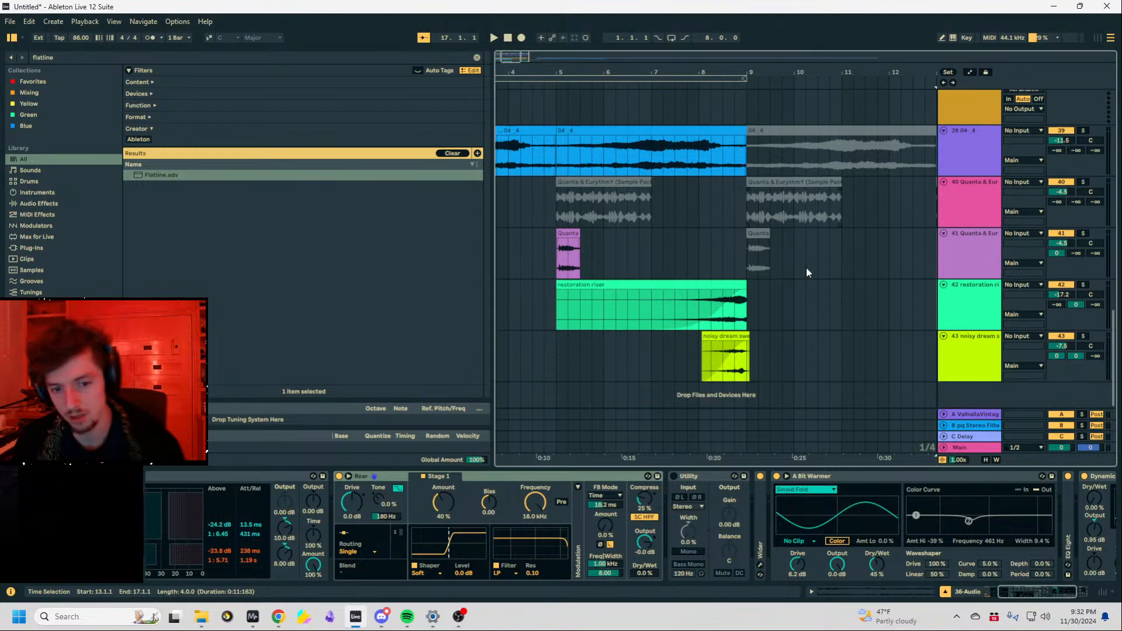
{"action": "left_click", "coordinate": [717, 234]}
{"action": "key", "text": "space"}
{"action": "scroll", "coordinate": [830, 243], "scroll_direction": "up", "scroll_amount": 3}
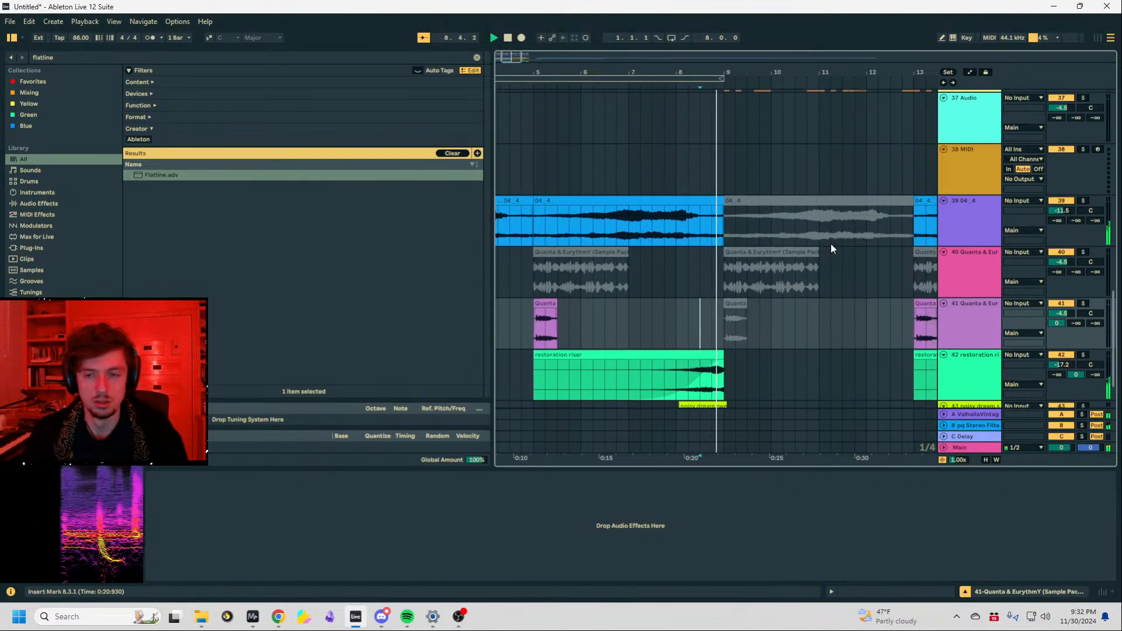
{"action": "left_click_drag", "start_coordinate": [1057, 160], "coordinate": [1057, 111]}
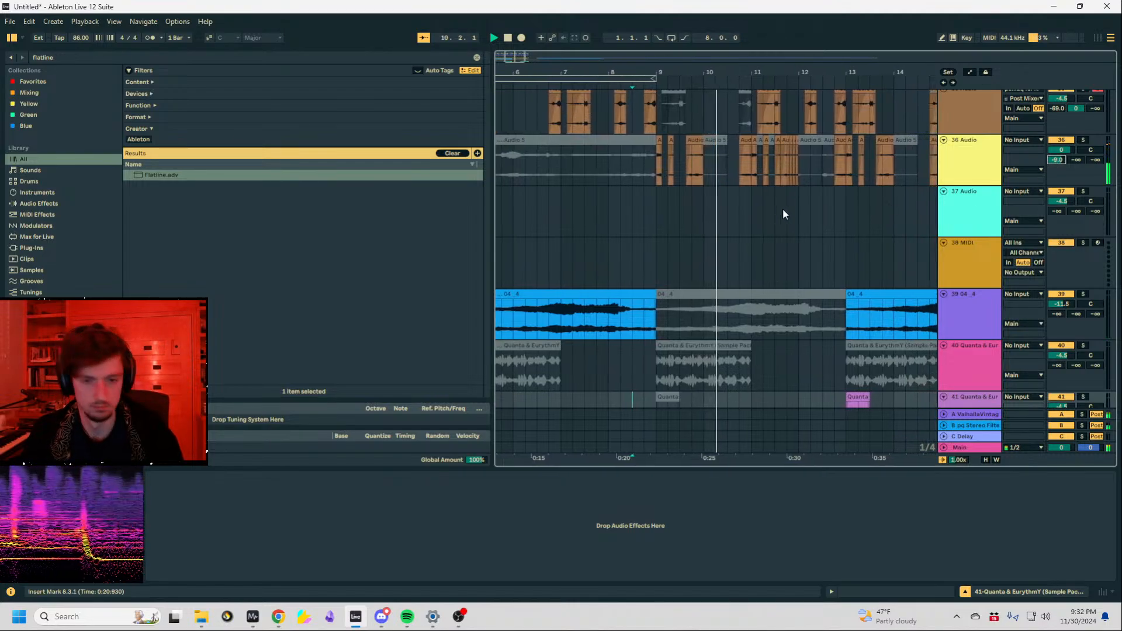
Copy track 36's half-beat clip from 11.3 to 12.2 and play from there.
{"action": "scroll", "coordinate": [754, 231], "scroll_direction": "up", "scroll_amount": 2}
{"action": "scroll", "coordinate": [743, 246], "scroll_direction": "up", "scroll_amount": 2}
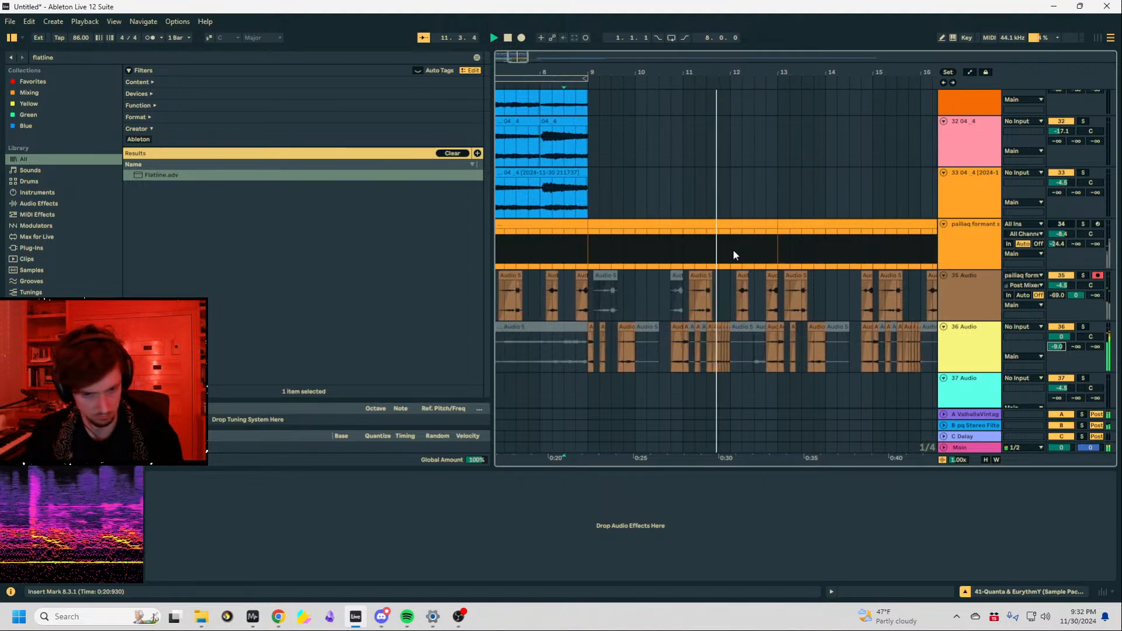
{"action": "scroll", "coordinate": [733, 249], "scroll_direction": "down", "scroll_amount": 2}
{"action": "left_click_drag", "start_coordinate": [686, 73], "coordinate": [690, 146]}
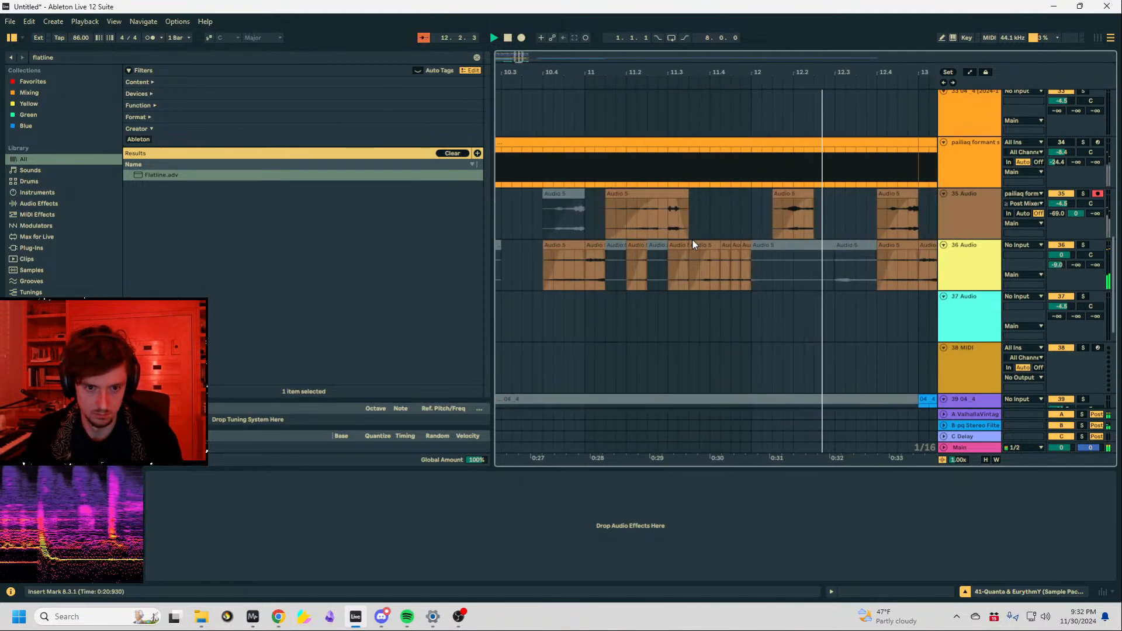
{"action": "left_click", "coordinate": [677, 245]}
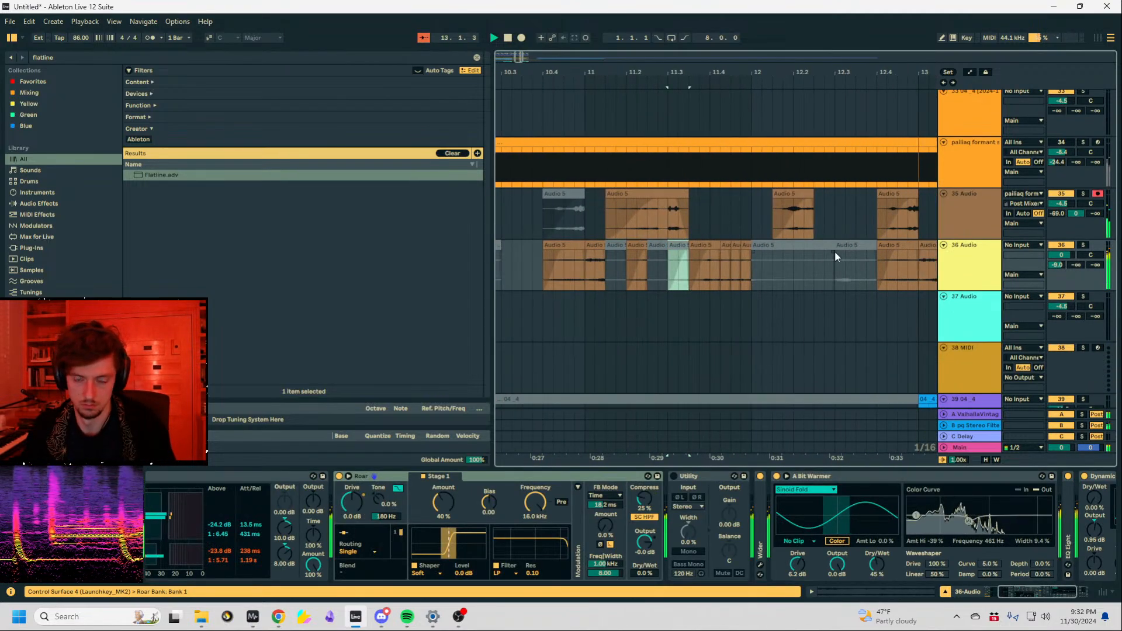
{"action": "left_click", "coordinate": [695, 284]}
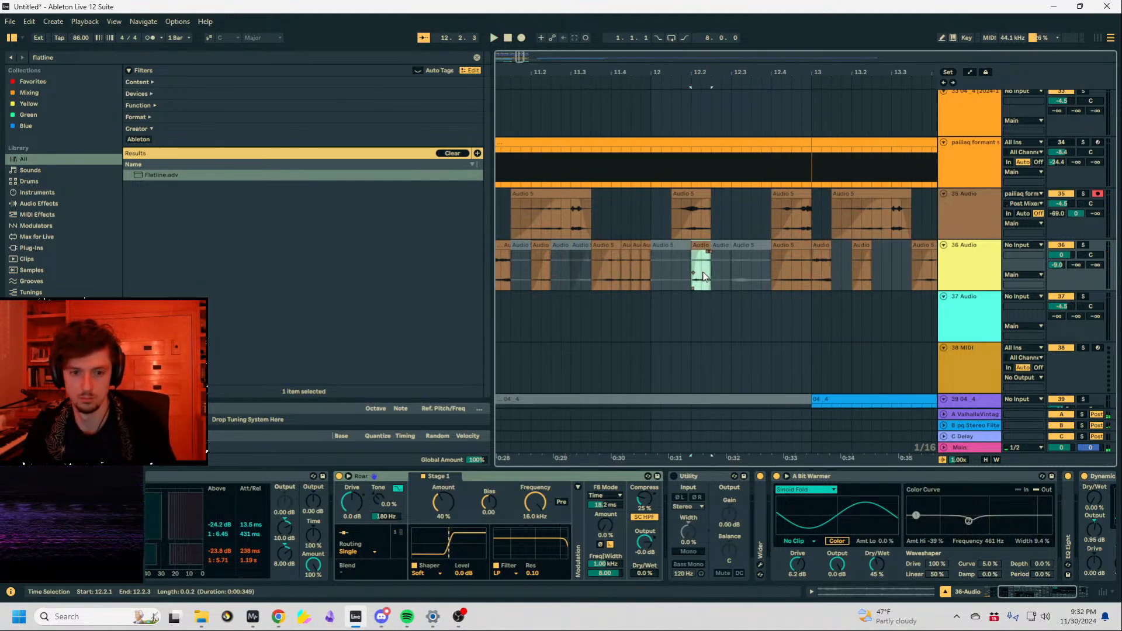
{"action": "key", "text": "space"}
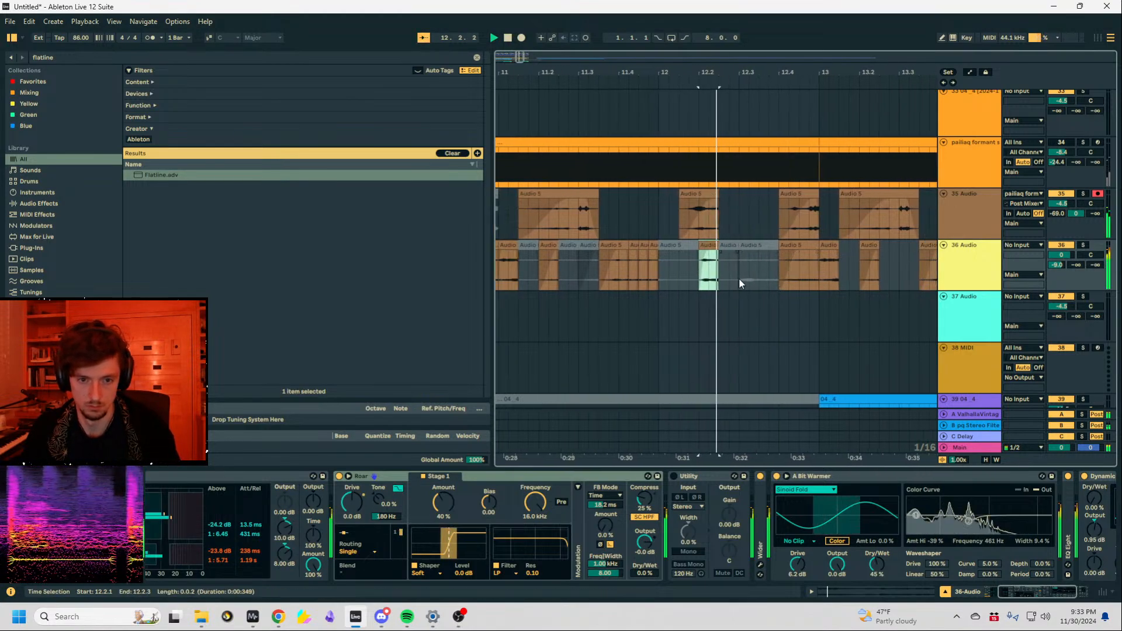
Reset track 36's send A to -inf dB and play bars 9 to 13.
{"action": "double_click", "coordinate": [671, 269]}
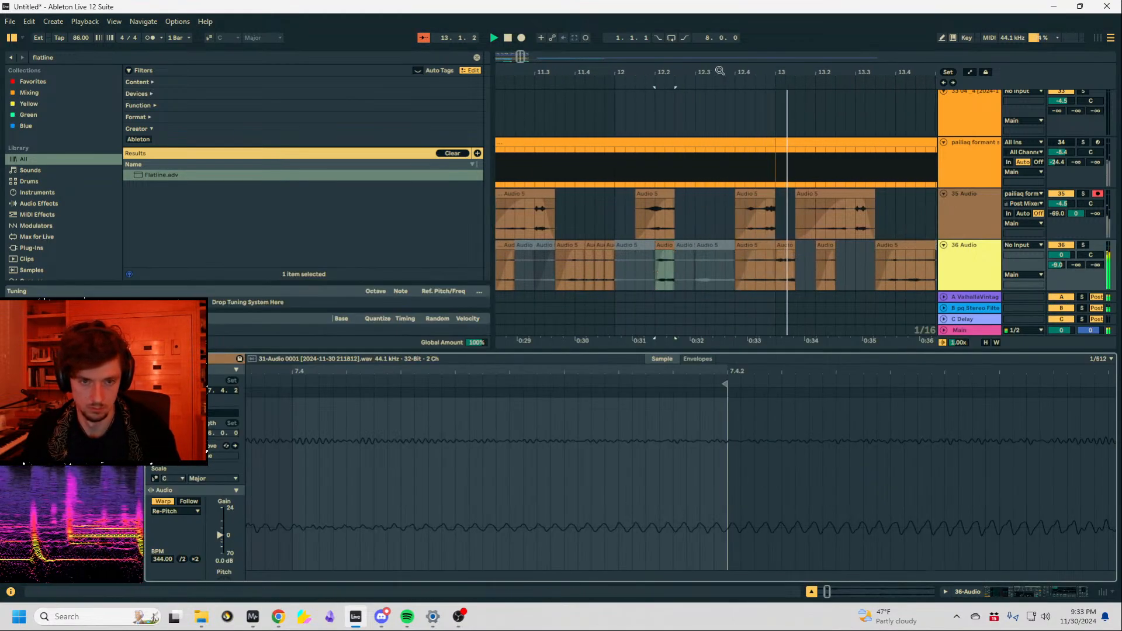
{"action": "key", "text": "minus"}
{"action": "key", "text": "minus"}
{"action": "left_click_drag", "start_coordinate": [762, 260], "coordinate": [636, 271]}
{"action": "double_click", "coordinate": [1057, 265]}
{"action": "key", "text": "space"}
{"action": "key", "text": "space"}
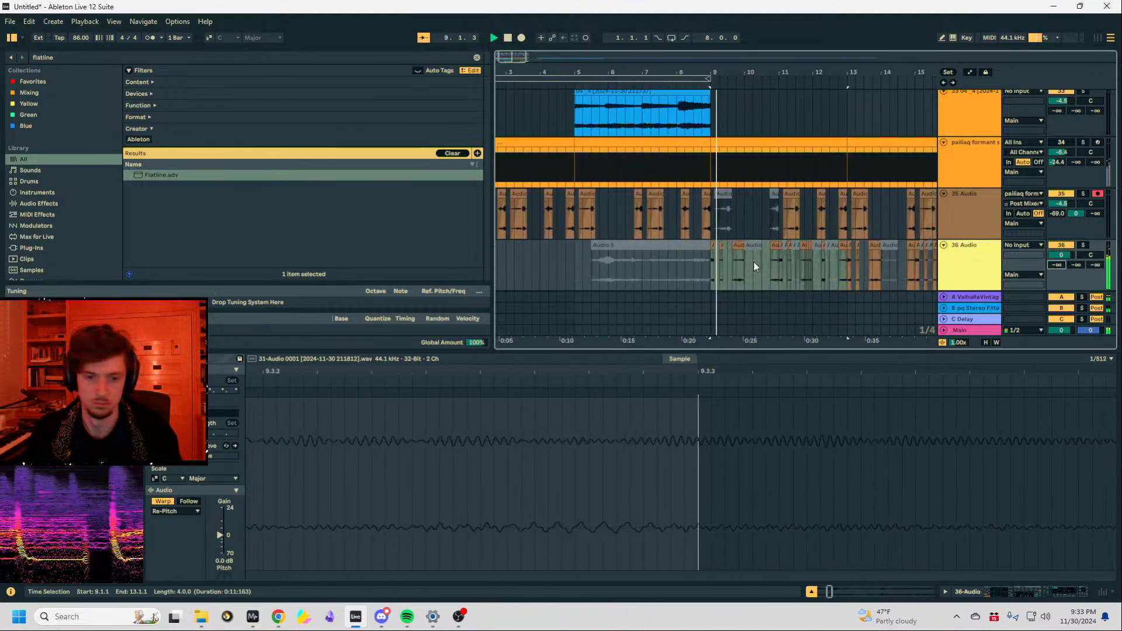
Automate track 36's send A to rise from -inf dB at bar 9 to a peak at bar 10, then fall to -14.0 dB at 10.4.
{"action": "left_click_drag", "start_coordinate": [706, 73], "coordinate": [701, 123]}
{"action": "key", "text": "a"}
{"action": "left_click", "coordinate": [694, 288]}
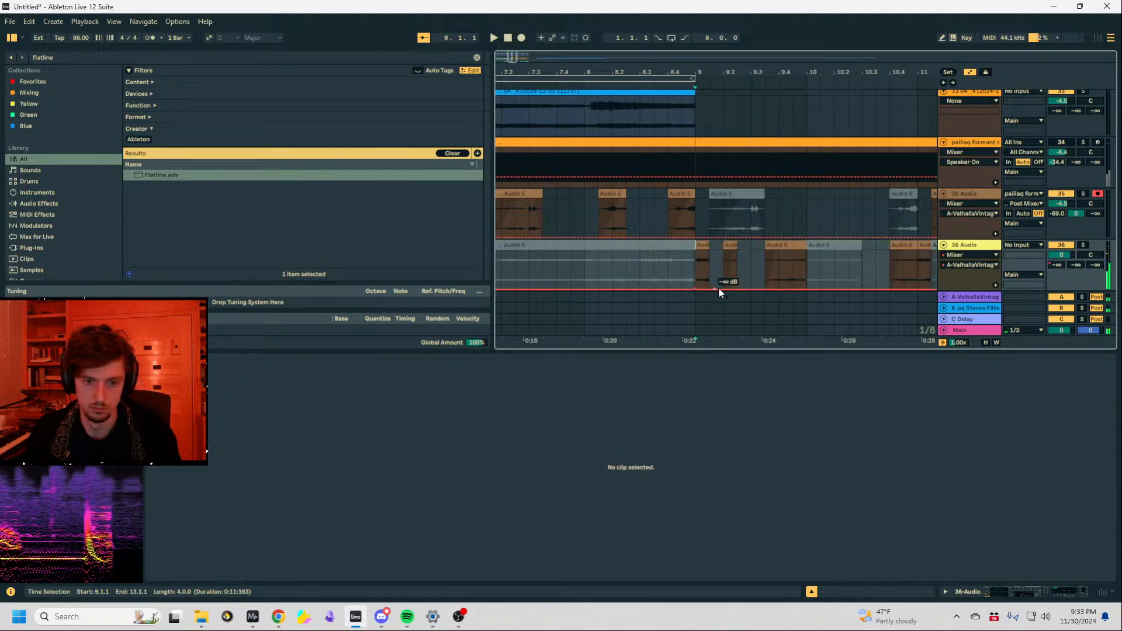
{"action": "key", "text": "space"}
{"action": "key", "text": "space"}
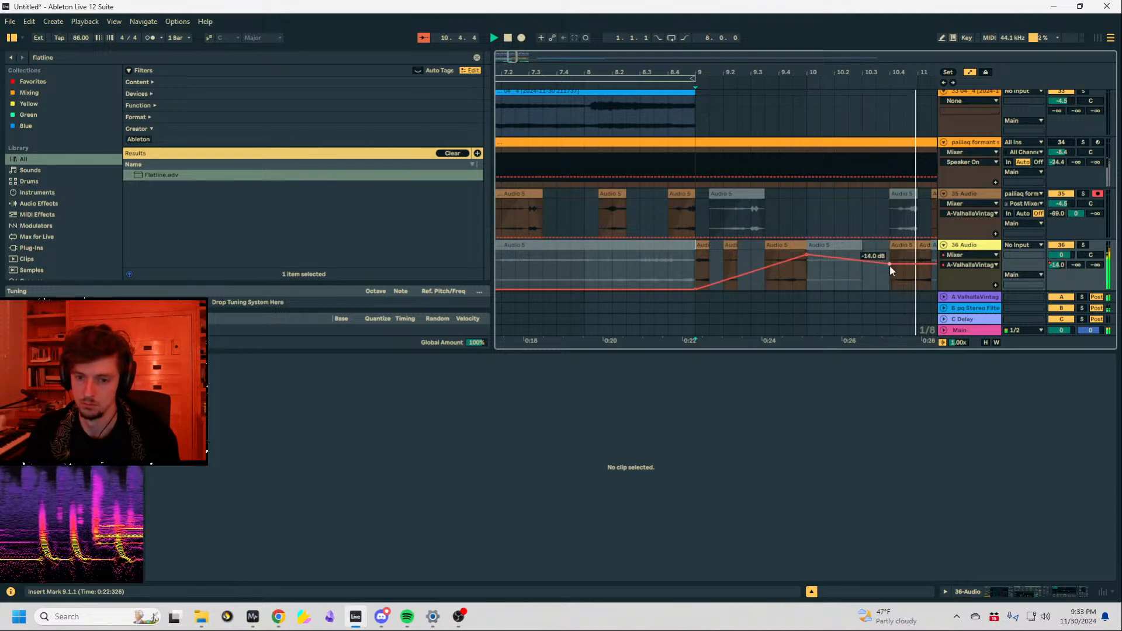
{"action": "left_click", "coordinate": [915, 264]}
{"action": "key", "text": "space"}
Duplicate the send A automation of track 36's bars 9 to 11 three times up to bar 17, and set playback to start at 8.3.
{"action": "left_click_drag", "start_coordinate": [909, 276], "coordinate": [918, 251]}
{"action": "left_click", "coordinate": [696, 249]}
{"action": "key", "text": "ctrl+d"}
{"action": "key", "text": "ctrl+d"}
{"action": "key", "text": "ctrl+d"}
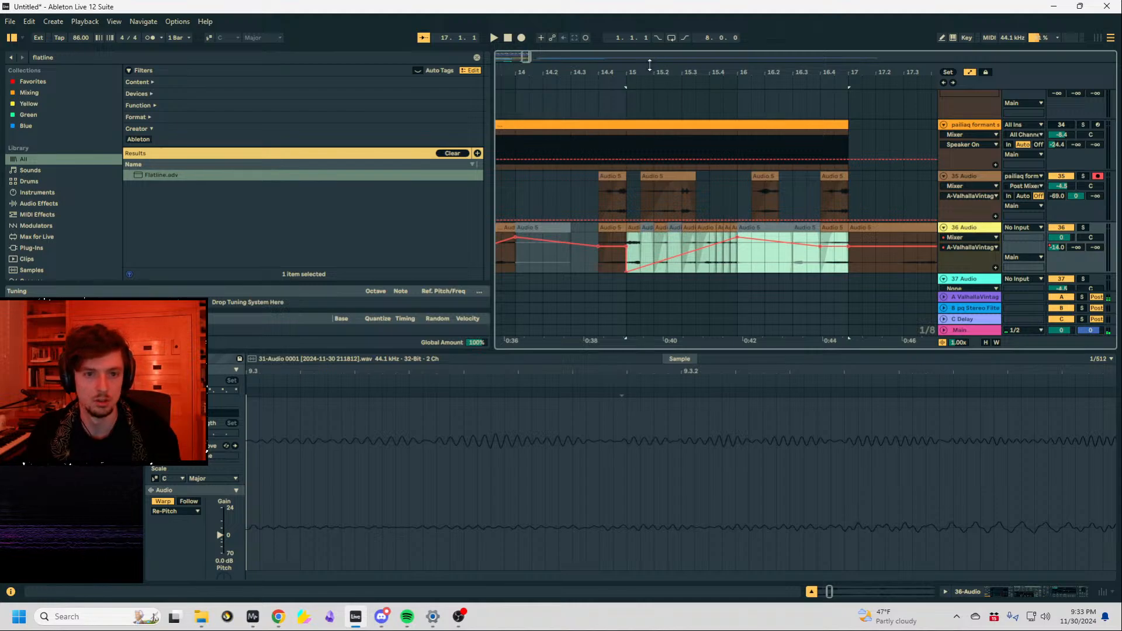
{"action": "left_click_drag", "start_coordinate": [640, 71], "coordinate": [835, 17]}
{"action": "left_click", "coordinate": [620, 242]}
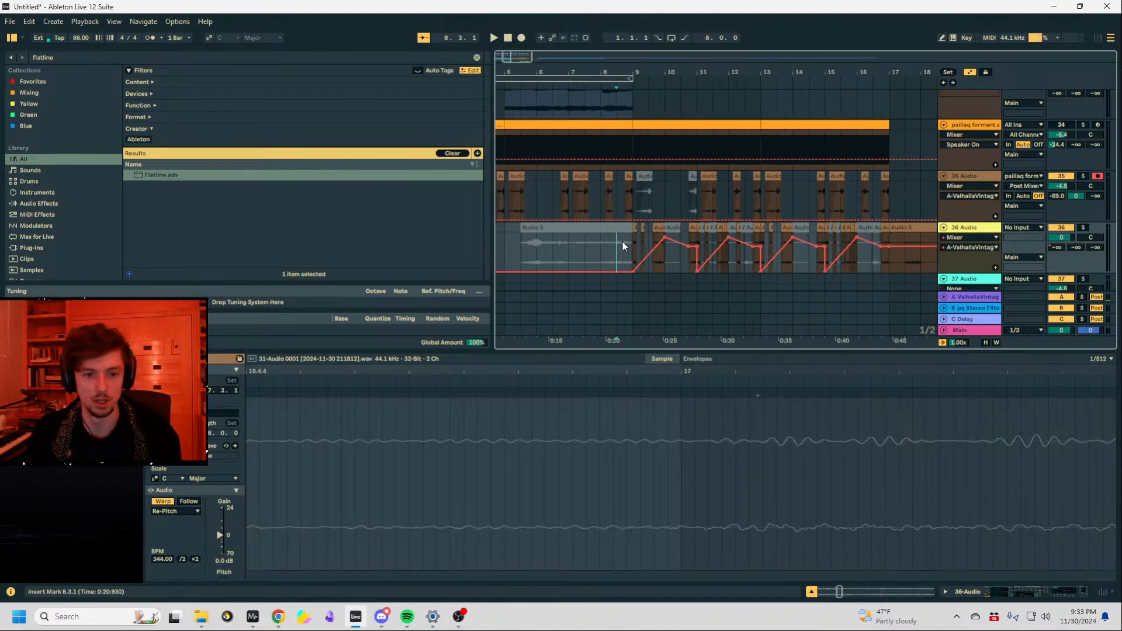
Hide the automation view, deactivate track 33's clip over bars 5 to 9 and play from bar 5.
{"action": "key", "text": "a"}
{"action": "key", "text": "ctrl+shift+t"}
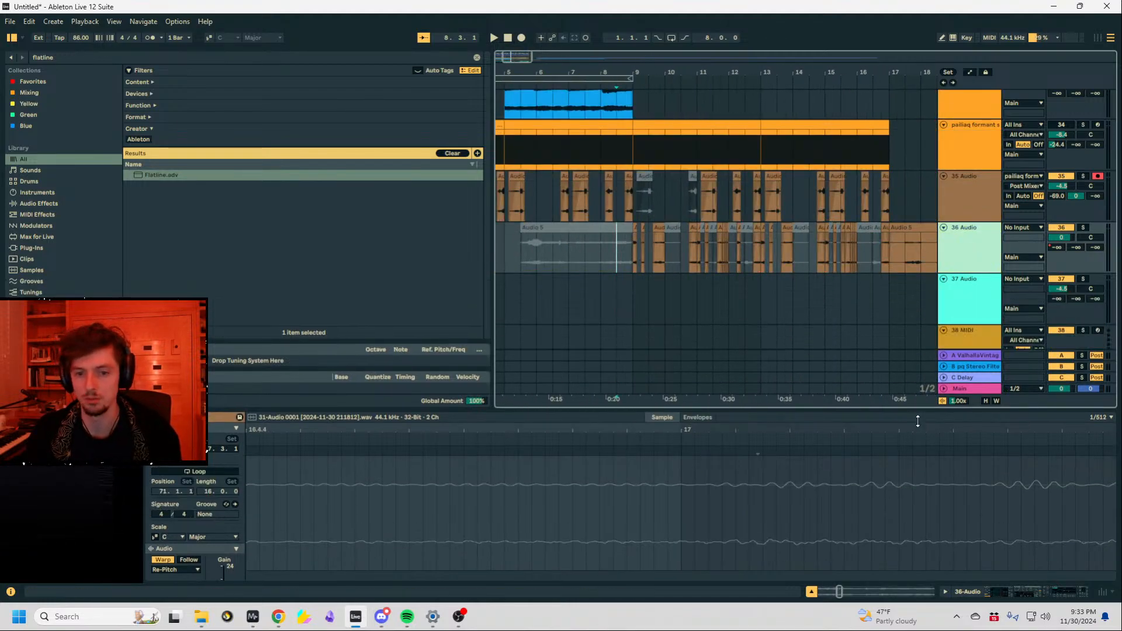
{"action": "left_click", "coordinate": [567, 240]}
{"action": "scroll", "coordinate": [779, 213], "scroll_direction": "up", "scroll_amount": 5}
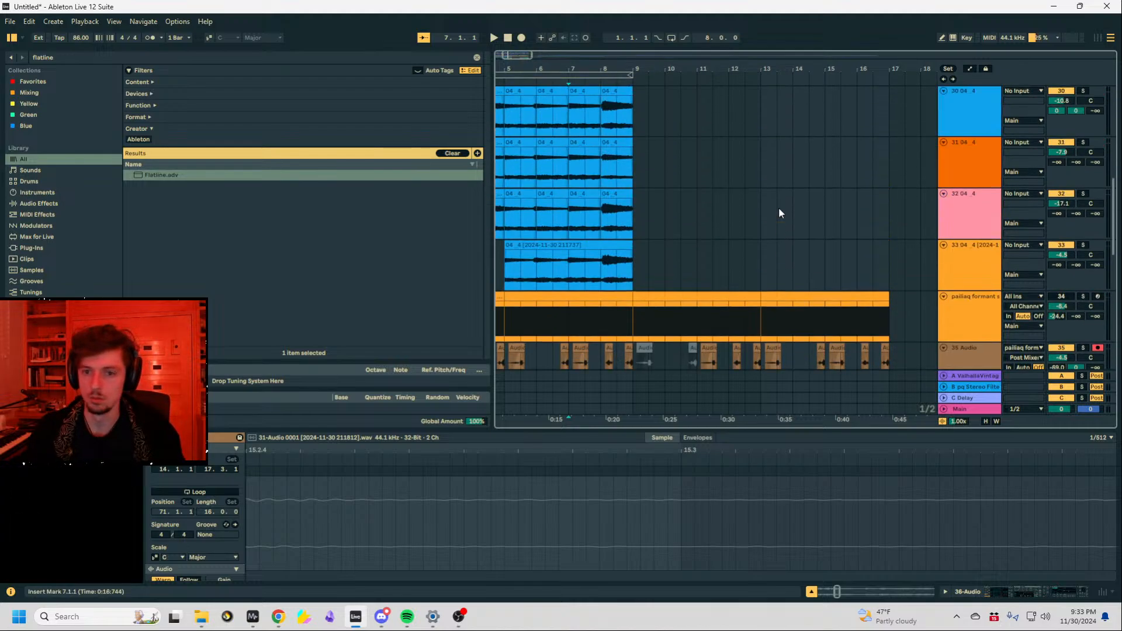
{"action": "left_click", "coordinate": [580, 246]}
{"action": "left_click_drag", "start_coordinate": [557, 65], "coordinate": [614, 55]}
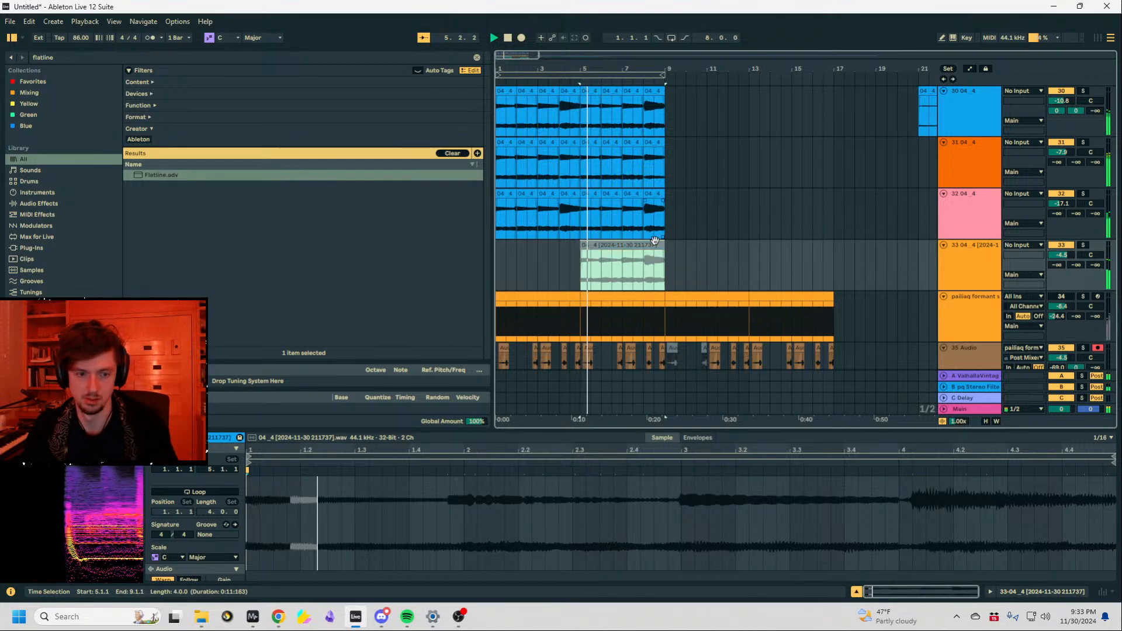
{"action": "scroll", "coordinate": [760, 290], "scroll_direction": "down", "scroll_amount": 4}
{"action": "scroll", "coordinate": [784, 292], "scroll_direction": "up", "scroll_amount": 2}
{"action": "scroll", "coordinate": [778, 290], "scroll_direction": "up", "scroll_amount": 2}
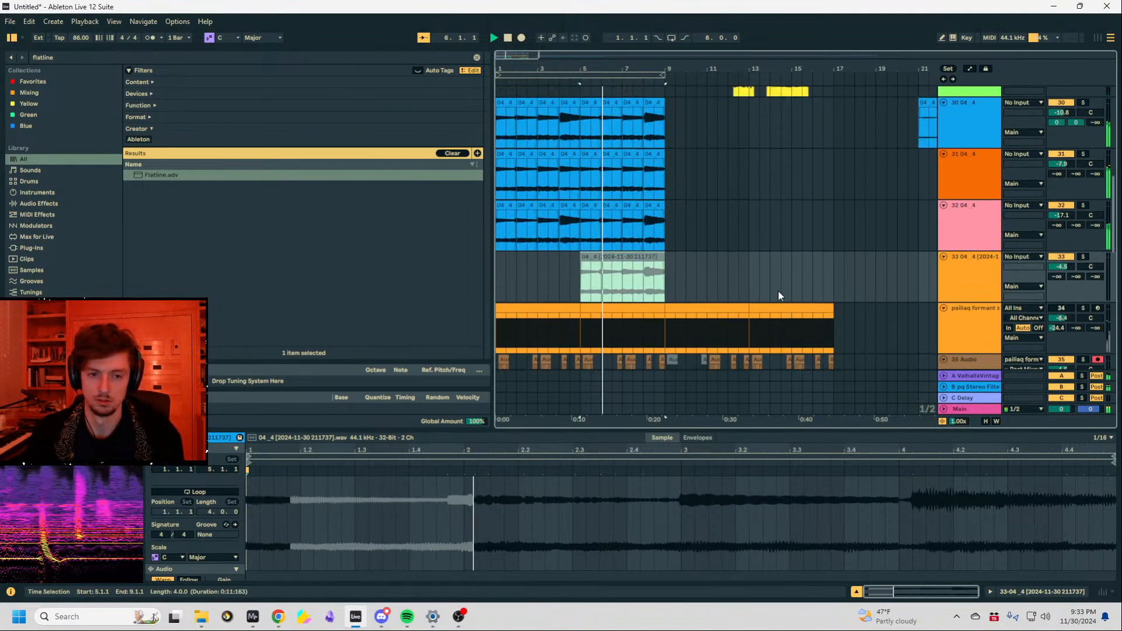
Expand the drums group, deactivate the sixteenth at 9.1.3 in track 11's Addictive Drums clip and play from bar 9.
{"action": "scroll", "coordinate": [760, 286], "scroll_direction": "down", "scroll_amount": 8}
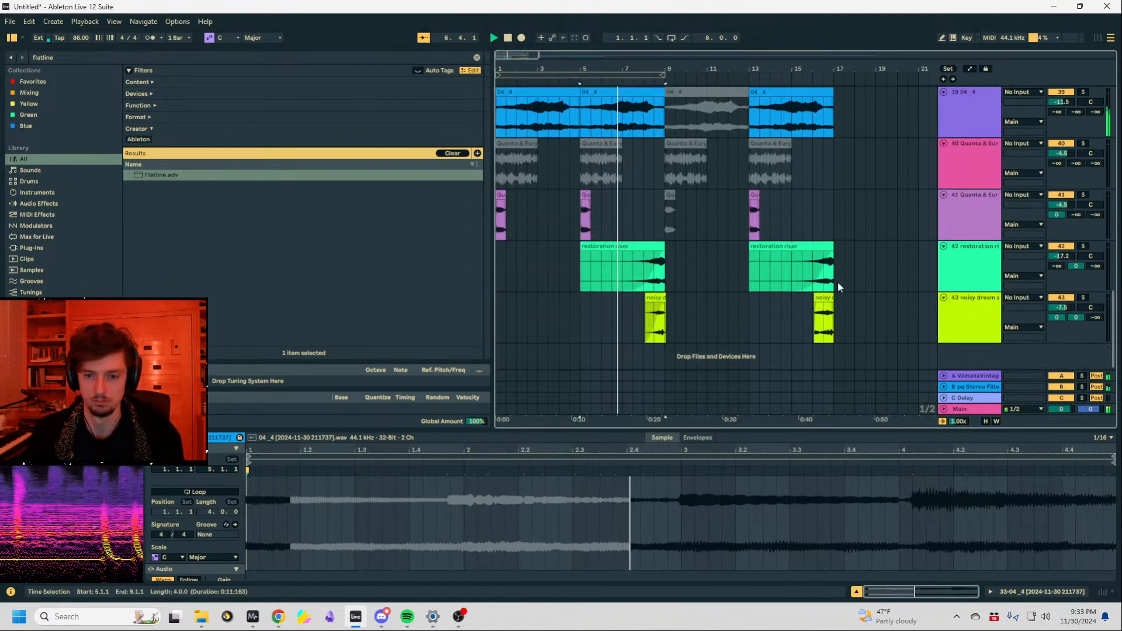
{"action": "left_click", "coordinate": [625, 275]}
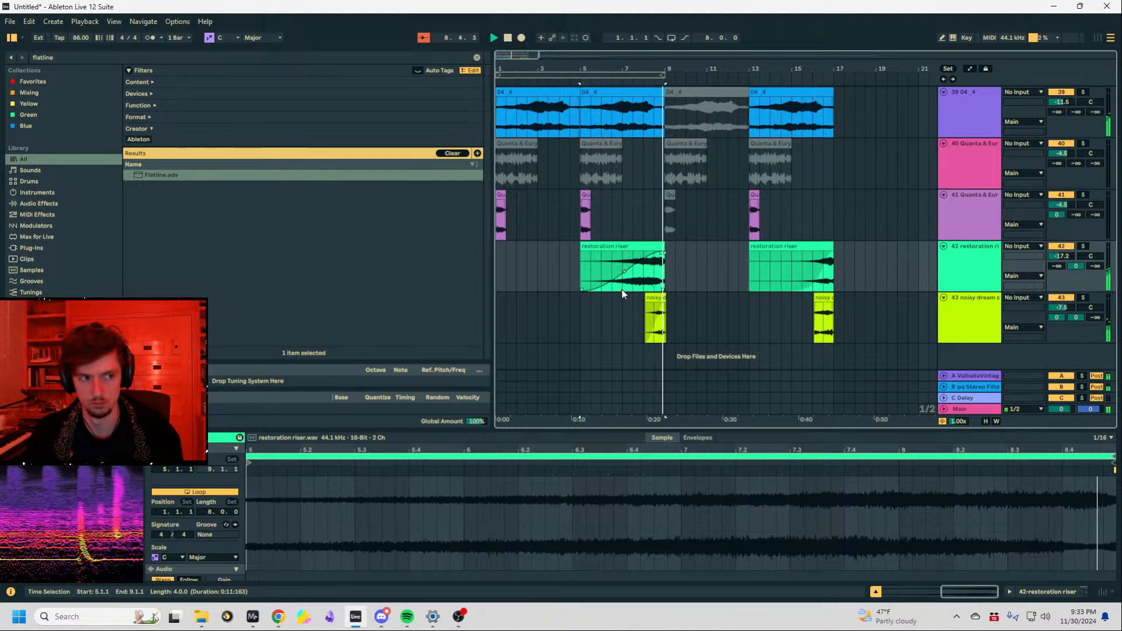
{"action": "scroll", "coordinate": [671, 289], "scroll_direction": "up", "scroll_amount": 15}
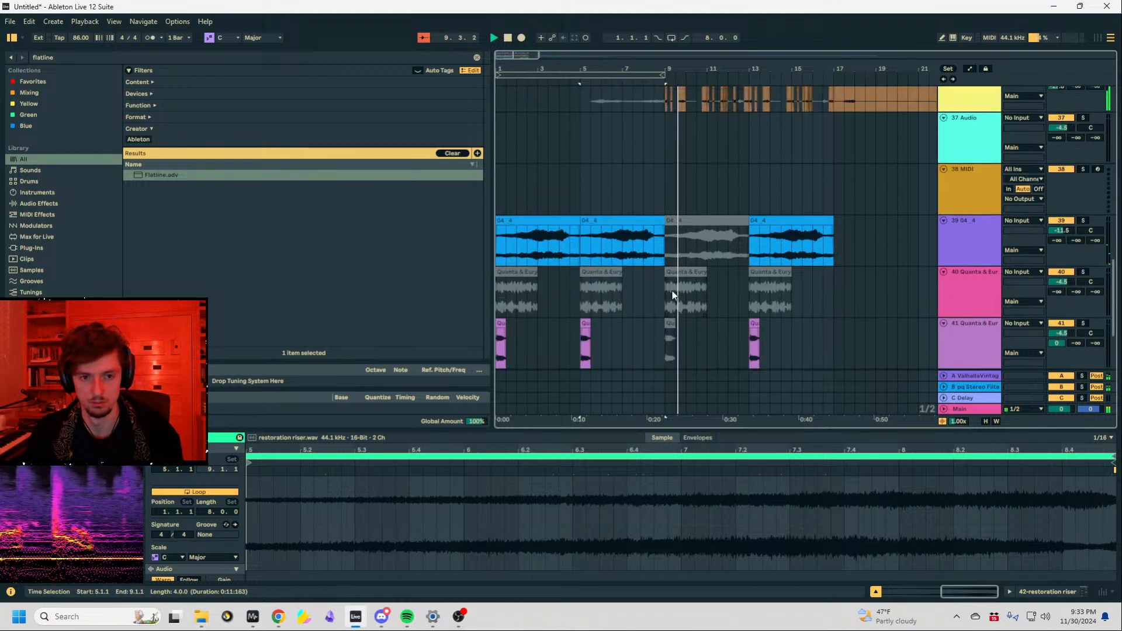
{"action": "scroll", "coordinate": [672, 289], "scroll_direction": "up", "scroll_amount": 5}
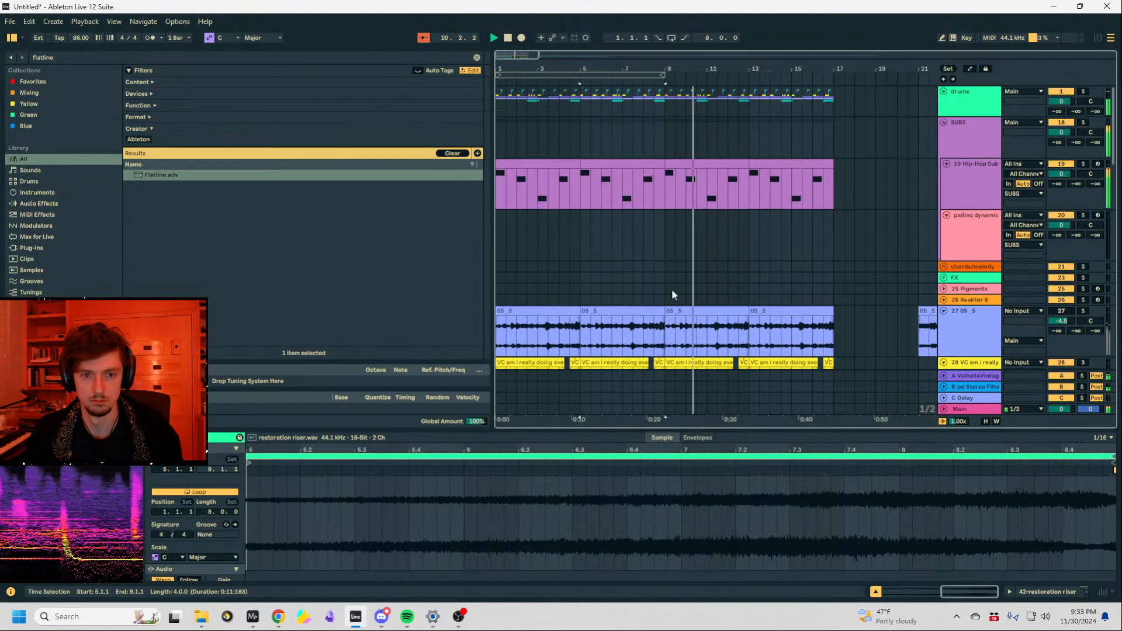
{"action": "left_click", "coordinate": [943, 92]}
{"action": "scroll", "coordinate": [702, 181], "scroll_direction": "down", "scroll_amount": 3}
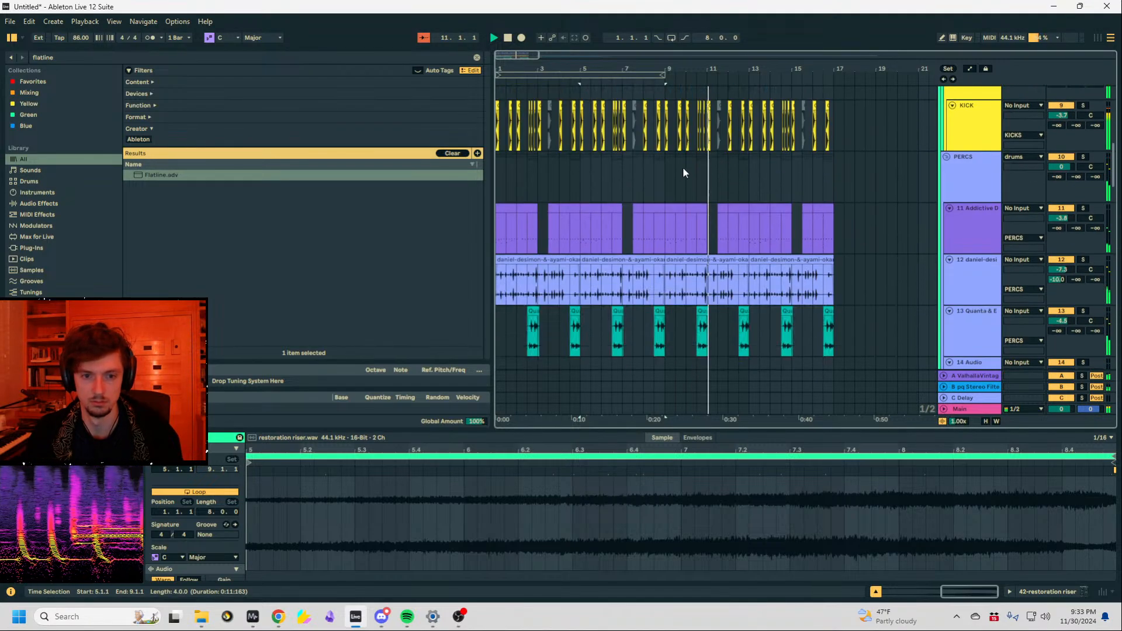
{"action": "left_click_drag", "start_coordinate": [669, 65], "coordinate": [654, 193]}
{"action": "left_click", "coordinate": [649, 235]}
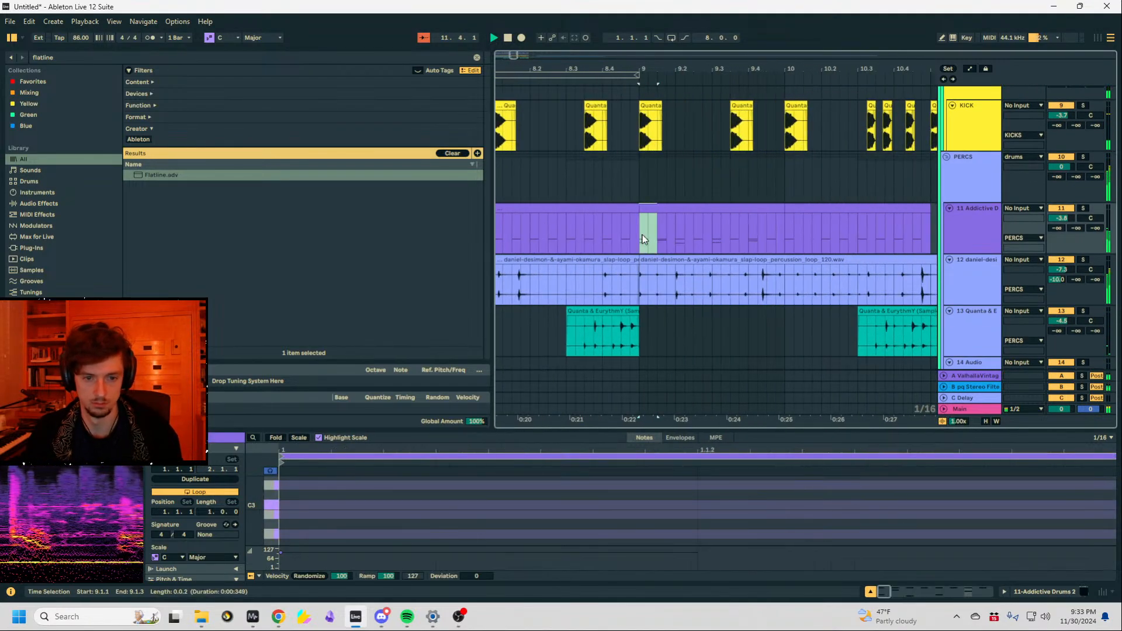
{"action": "left_click", "coordinate": [641, 245]}
{"action": "key", "text": "space"}
{"action": "key", "text": "space"}
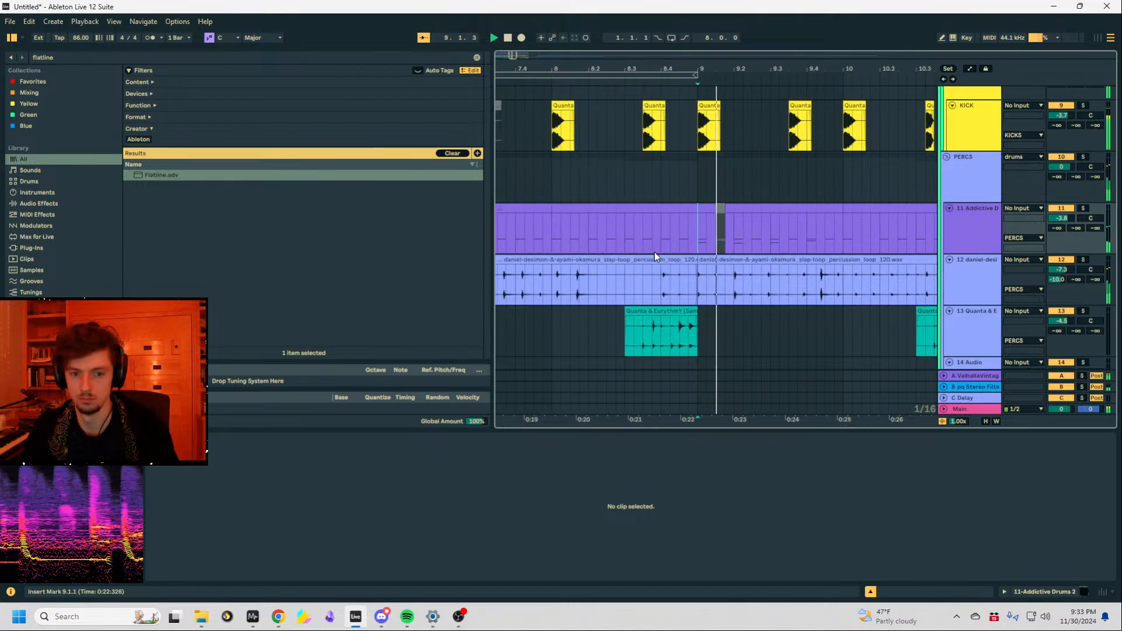
Review the arrangement while bars 9 to 11 play, and replay track 35's clip near the start of bar 11.
{"action": "scroll", "coordinate": [826, 254], "scroll_direction": "down", "scroll_amount": 3}
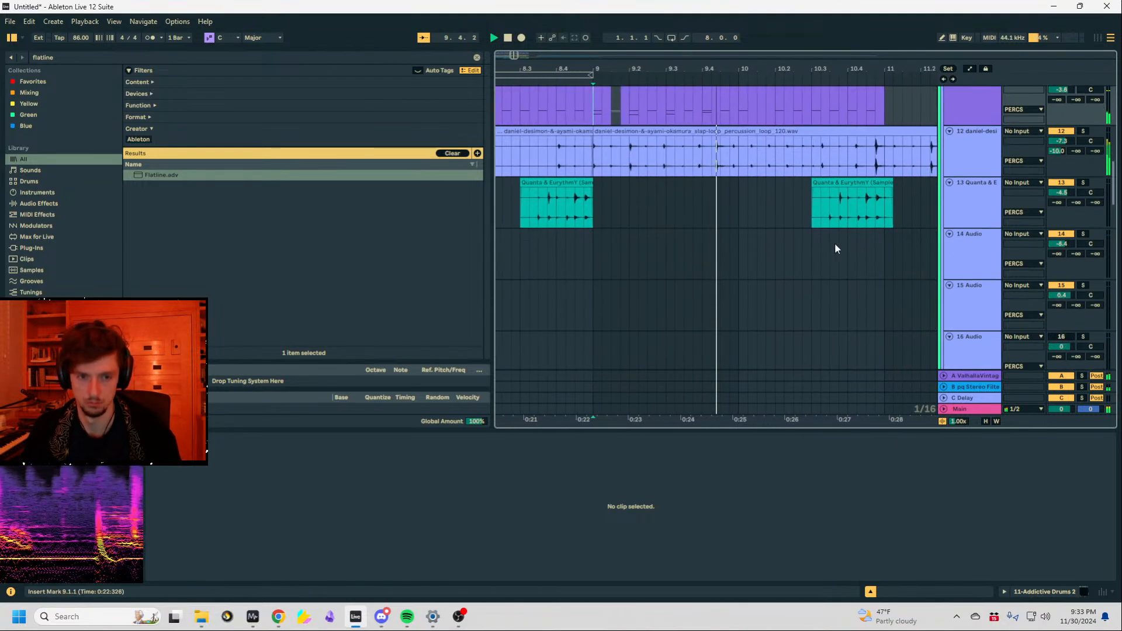
{"action": "scroll", "coordinate": [847, 236], "scroll_direction": "down", "scroll_amount": 10}
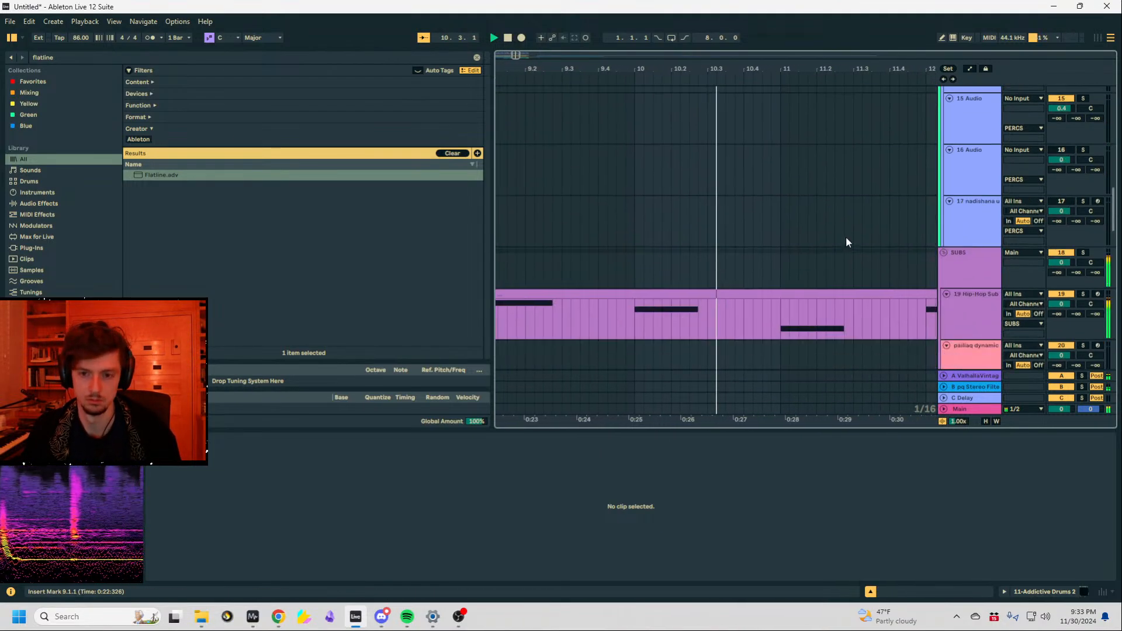
{"action": "scroll", "coordinate": [970, 217], "scroll_direction": "down", "scroll_amount": 6}
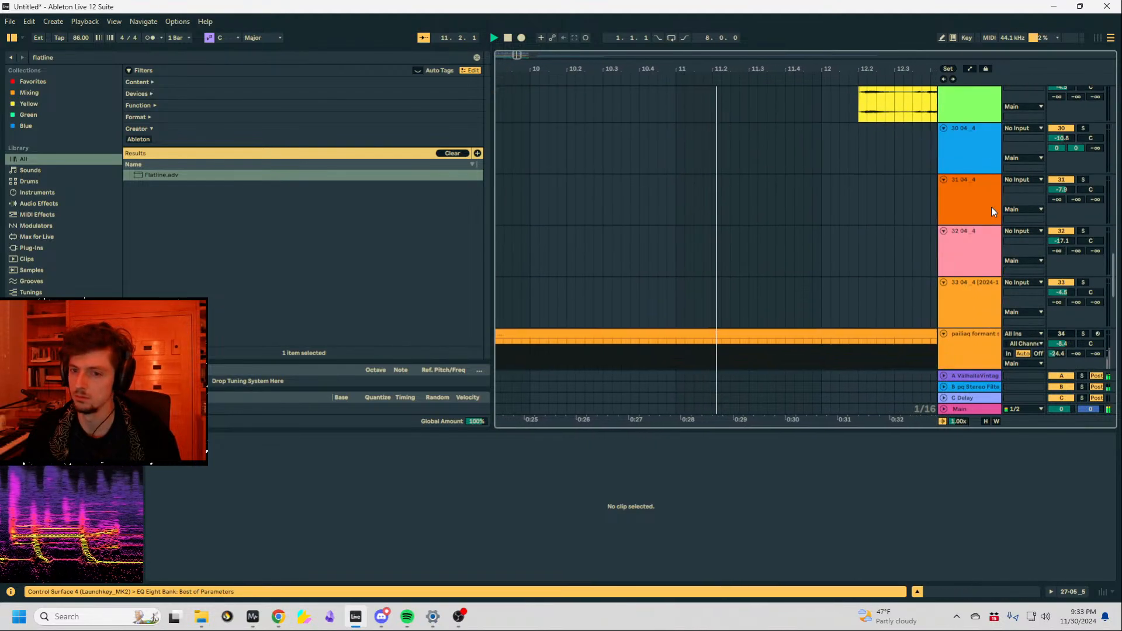
{"action": "key", "text": "space"}
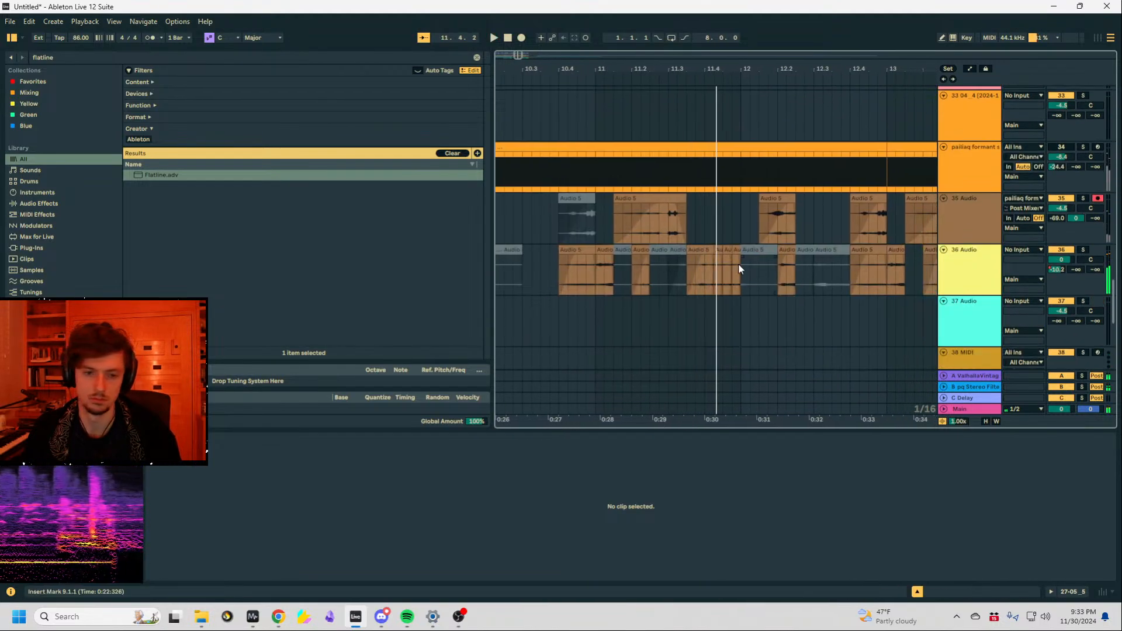
{"action": "left_click", "coordinate": [677, 251]}
{"action": "left_click", "coordinate": [610, 213]}
{"action": "key", "text": "space"}
{"action": "scroll", "coordinate": [802, 237], "scroll_direction": "down", "scroll_amount": 4}
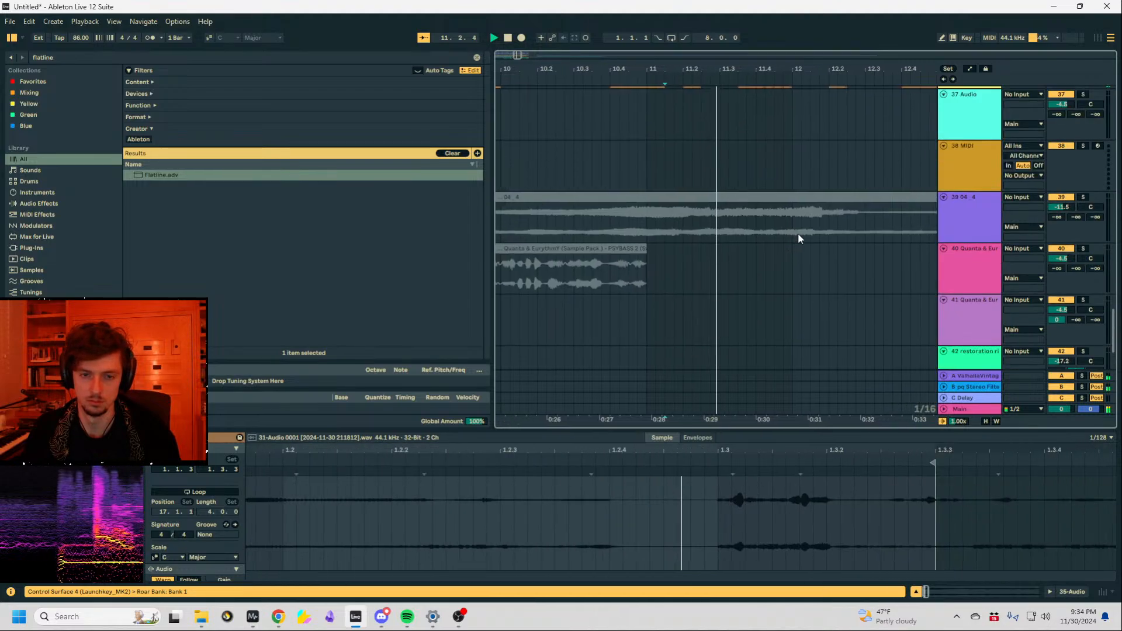
{"action": "scroll", "coordinate": [799, 237], "scroll_direction": "up", "scroll_amount": 4}
{"action": "key", "text": "space"}
Set track 36's short clips from 11.4 to 12 to Complex warping, transpose them -12 st and play from 11.1.4.
{"action": "left_click", "coordinate": [714, 253]}
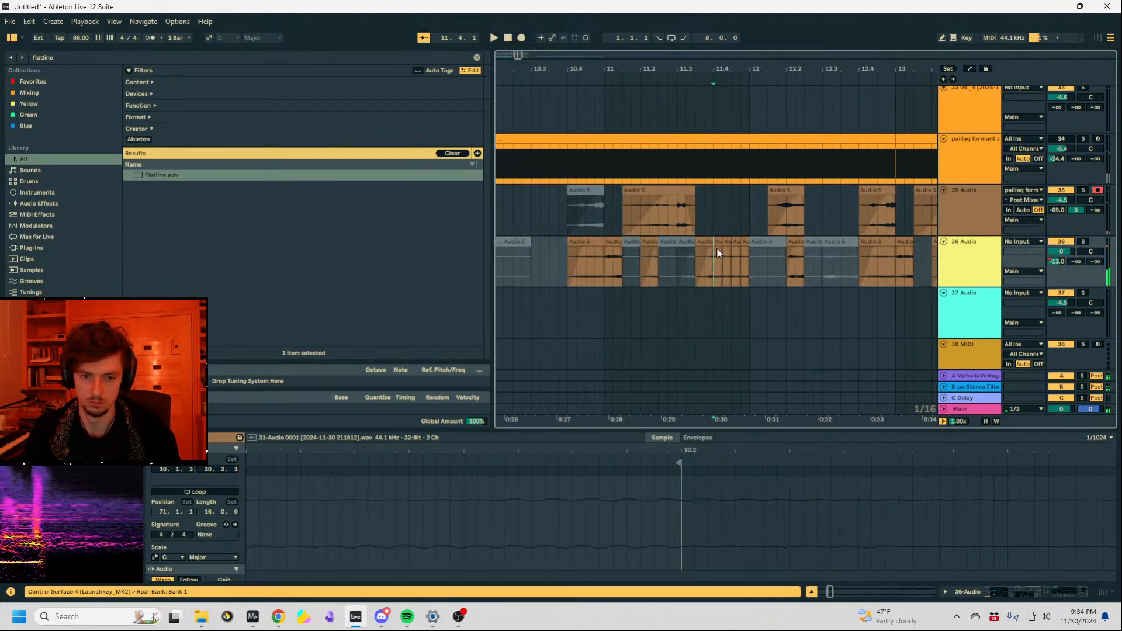
{"action": "left_click_drag", "start_coordinate": [753, 256], "coordinate": [751, 256]}
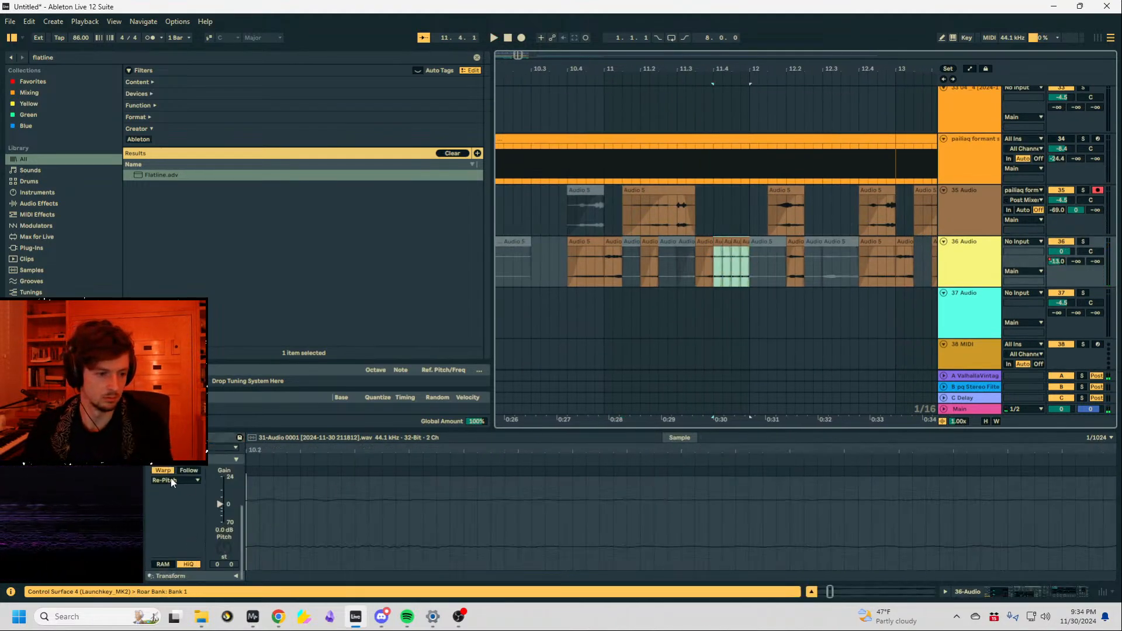
{"action": "left_click", "coordinate": [172, 481]}
{"action": "left_click_drag", "start_coordinate": [228, 550], "coordinate": [228, 568]}
{"action": "key", "text": "space"}
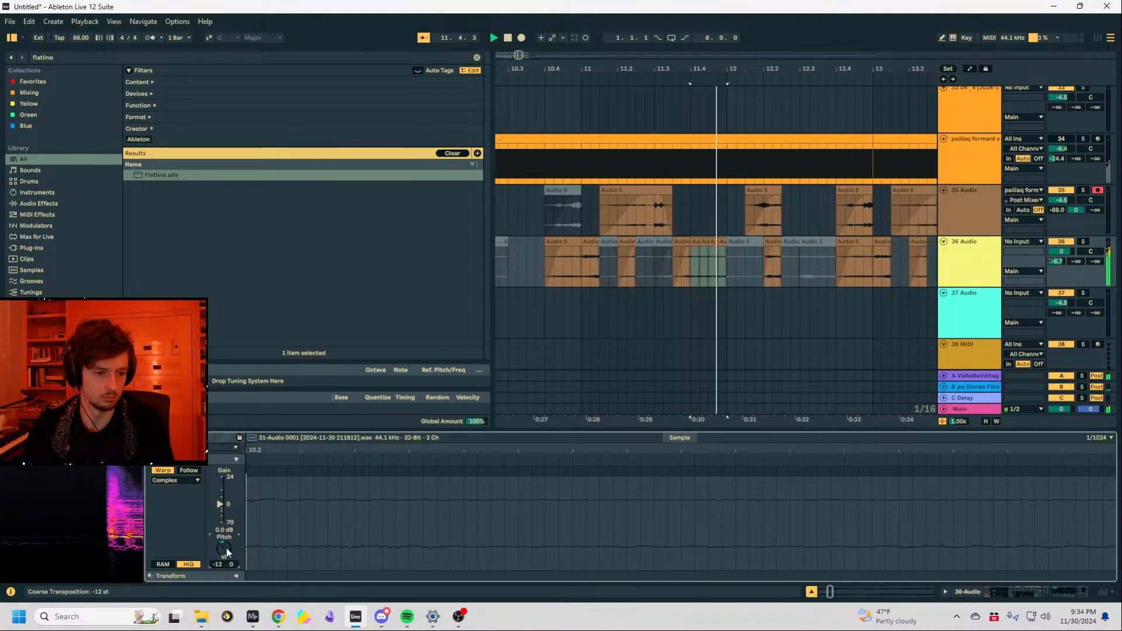
{"action": "left_click", "coordinate": [600, 262]}
{"action": "key", "text": "space"}
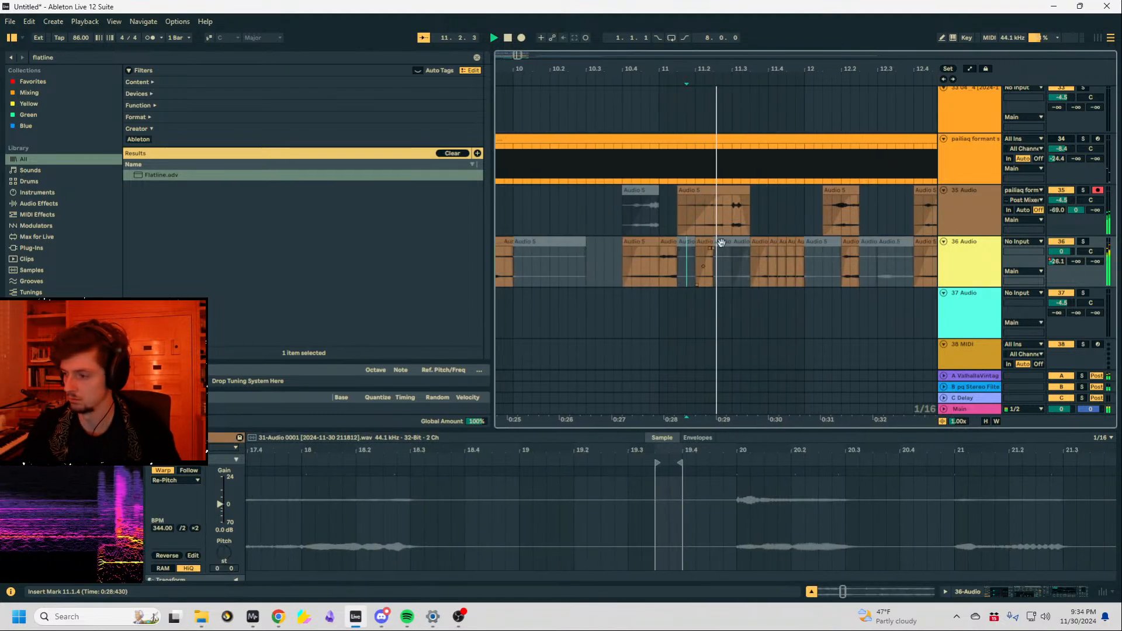
Set track 36's clip just before 11.4 to Complex warping and lower its transposition.
{"action": "left_click_drag", "start_coordinate": [687, 71], "coordinate": [760, 38]}
{"action": "left_click", "coordinate": [758, 242]}
{"action": "left_click", "coordinate": [176, 480]}
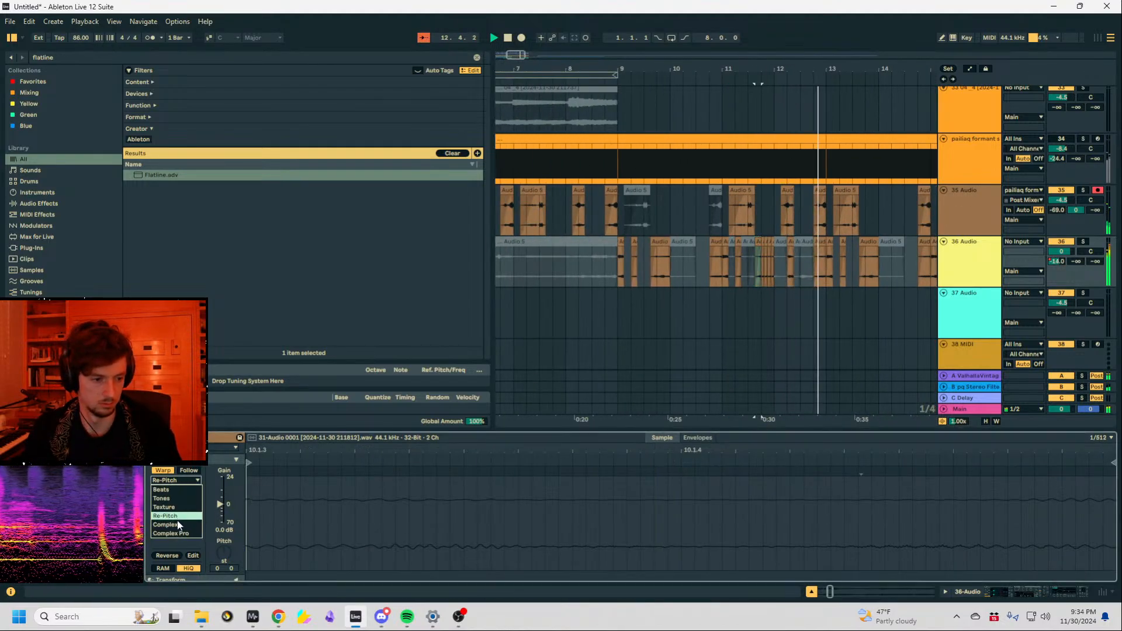
{"action": "left_click", "coordinate": [176, 520]}
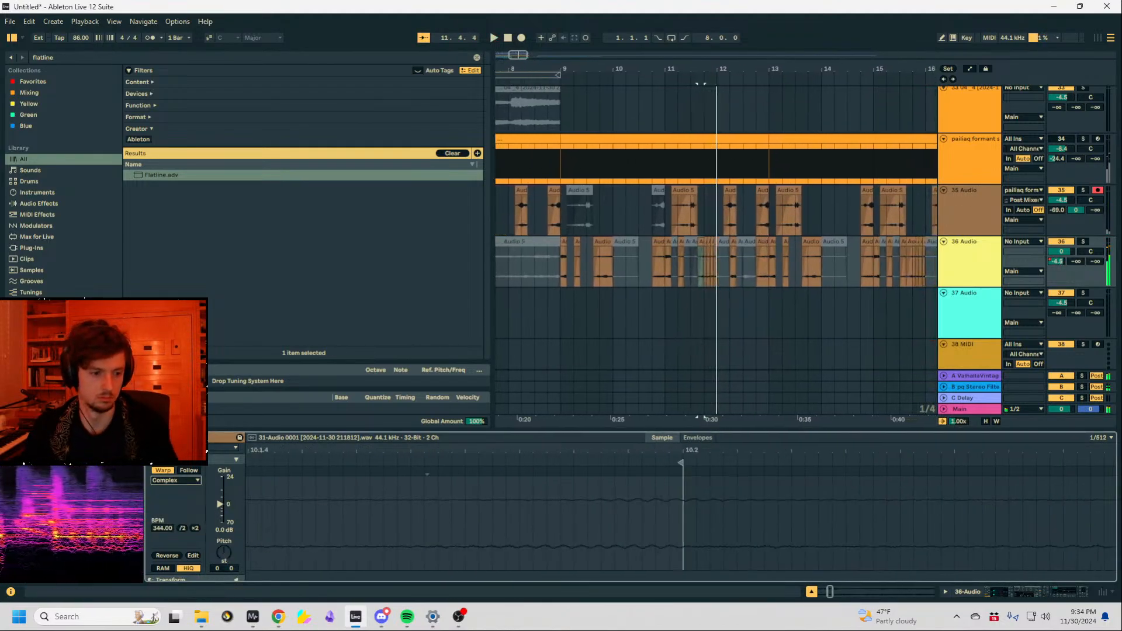
{"action": "left_click_drag", "start_coordinate": [224, 552], "coordinate": [224, 585]}
{"action": "left_click", "coordinate": [729, 251]}
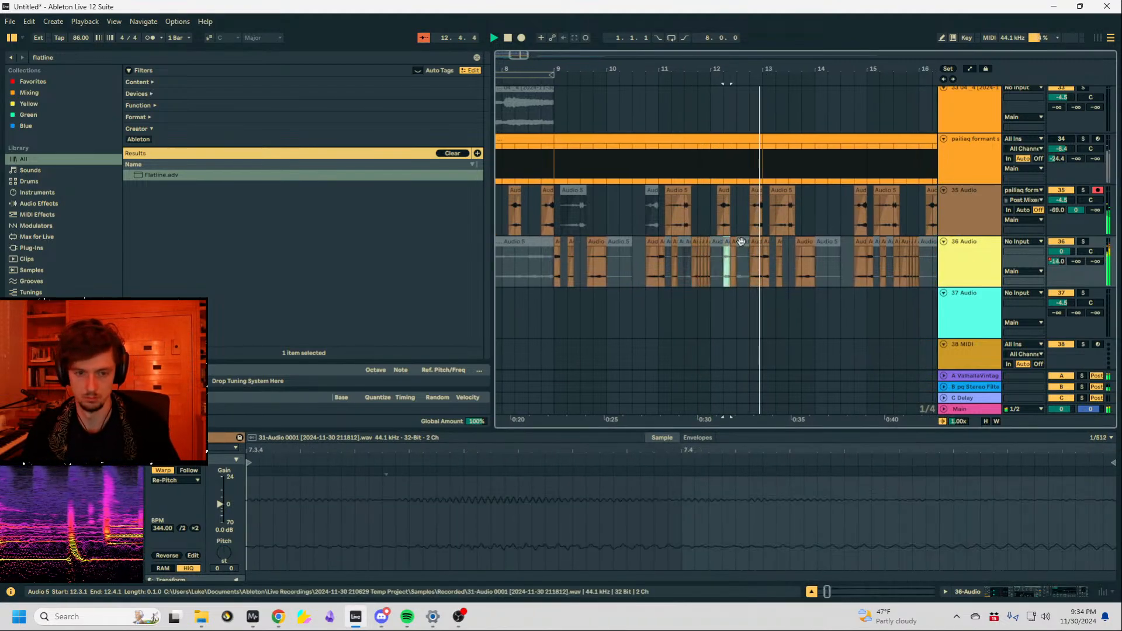
Copy track 36's chopped clips from bars 9 to 17 onto a new audio track directly below, starting at bar 9.
{"action": "left_click", "coordinate": [762, 263]}
{"action": "left_click_drag", "start_coordinate": [763, 263], "coordinate": [555, 272]}
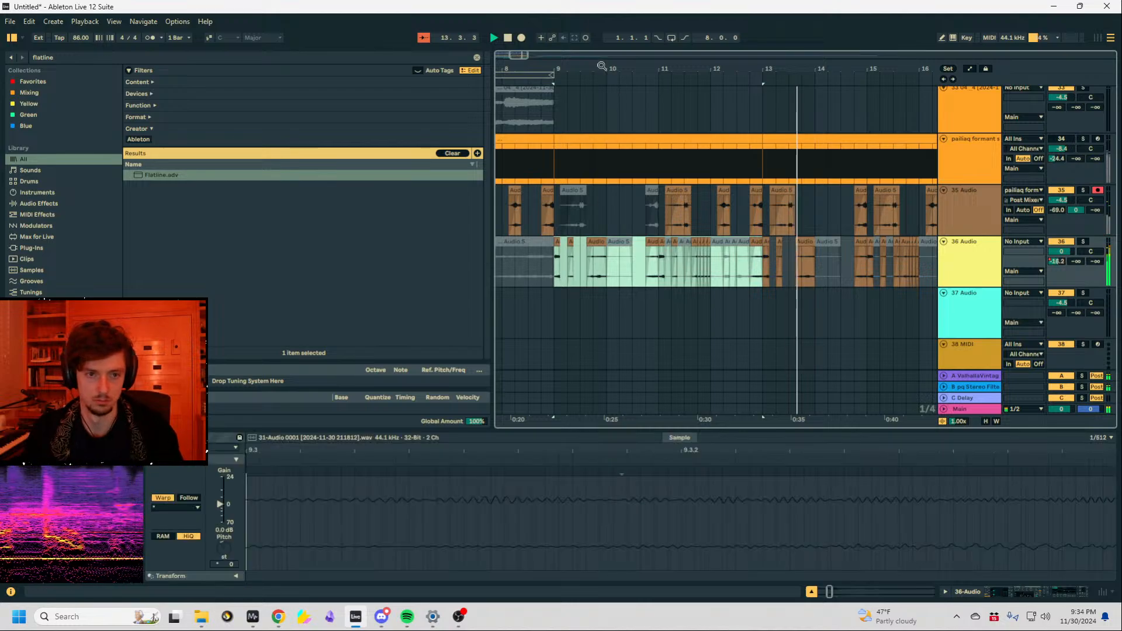
{"action": "key", "text": "minus"}
{"action": "left_click_drag", "start_coordinate": [657, 270], "coordinate": [522, 271]}
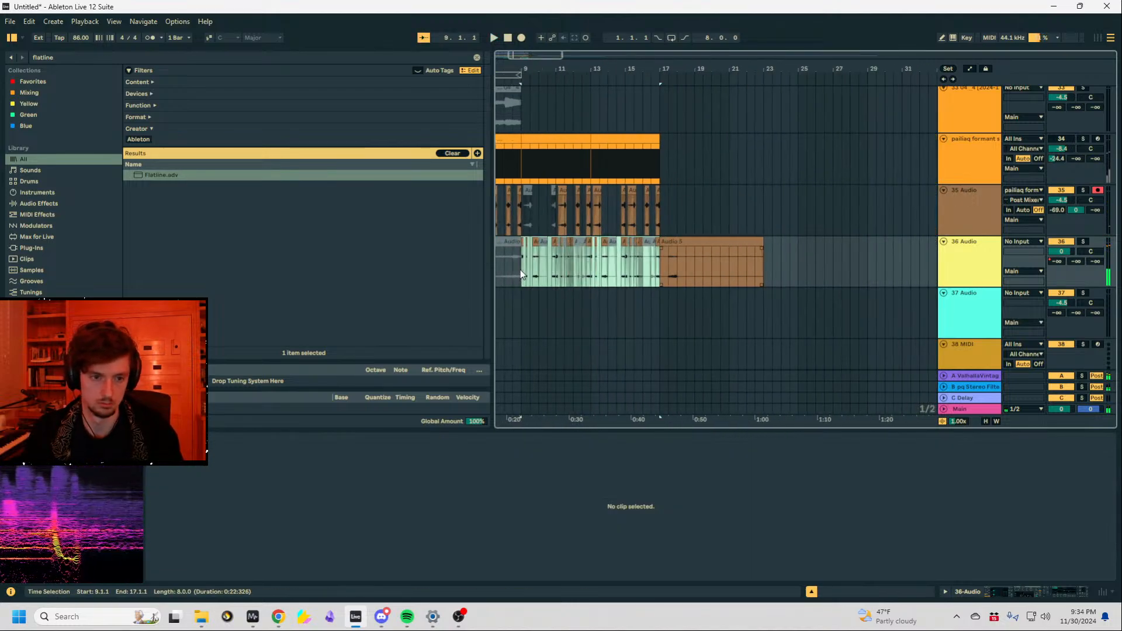
{"action": "key", "text": "ctrl+c"}
{"action": "left_click", "coordinate": [948, 275]}
{"action": "key", "text": "ctrl+t"}
{"action": "left_click", "coordinate": [521, 298]}
{"action": "key", "text": "ctrl+v"}
{"action": "key", "text": "space"}
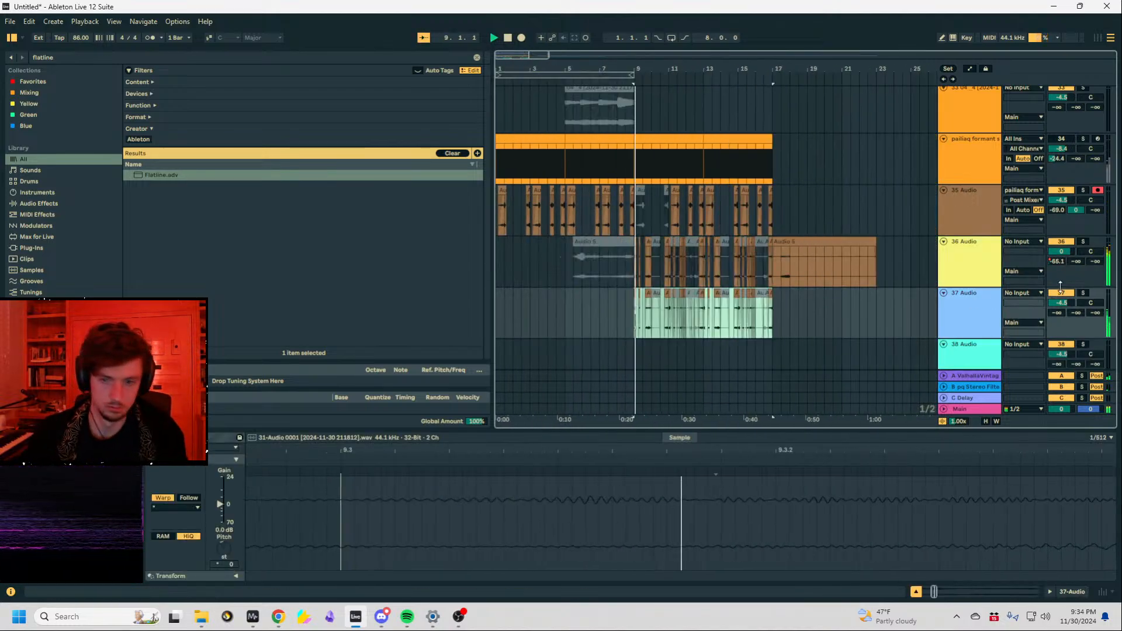
Solo track 37, set its copied clips to Complex warping and transpose them down 12 semitones.
{"action": "left_click", "coordinate": [1084, 293]}
{"action": "left_click", "coordinate": [178, 508]}
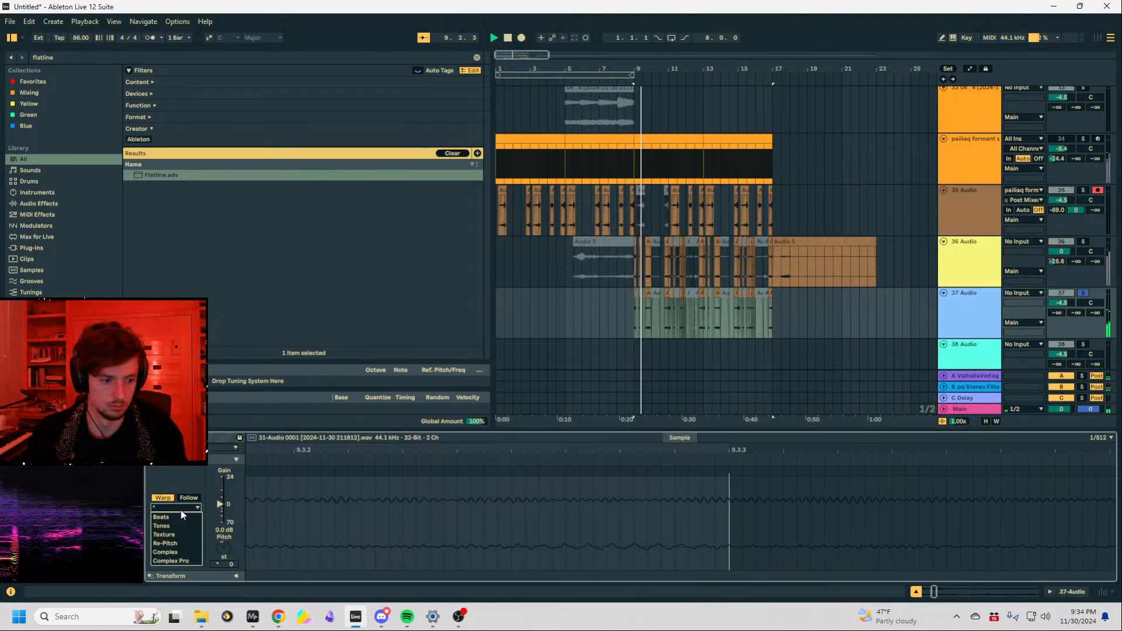
{"action": "left_click", "coordinate": [170, 552]}
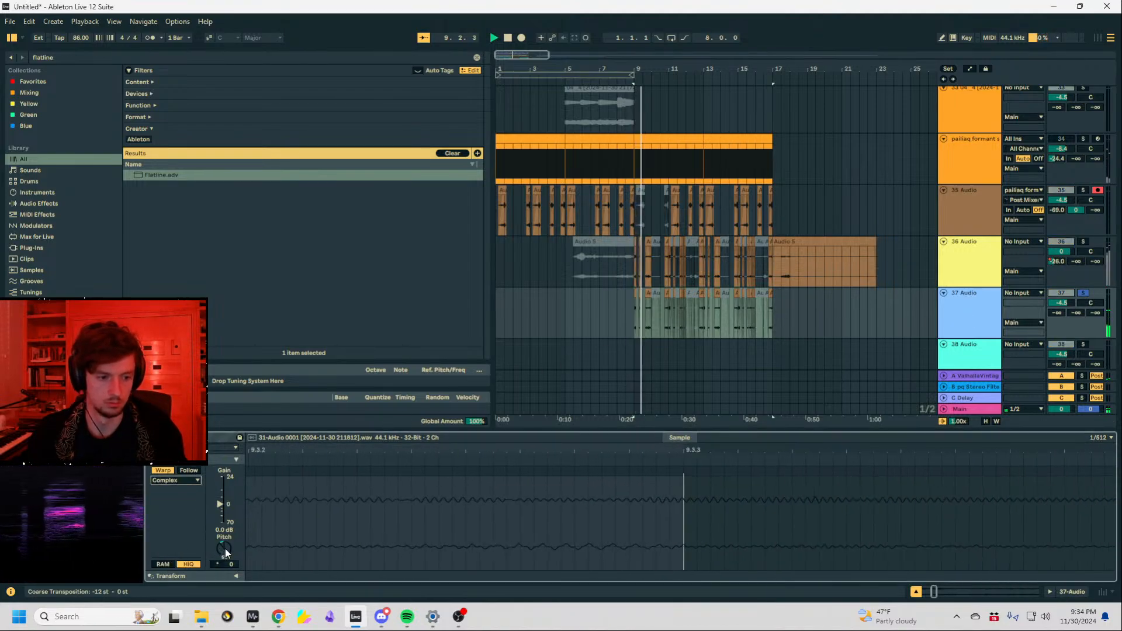
{"action": "left_click", "coordinate": [226, 548]}
{"action": "type", "text": "-12"}
{"action": "key", "text": "Return"}
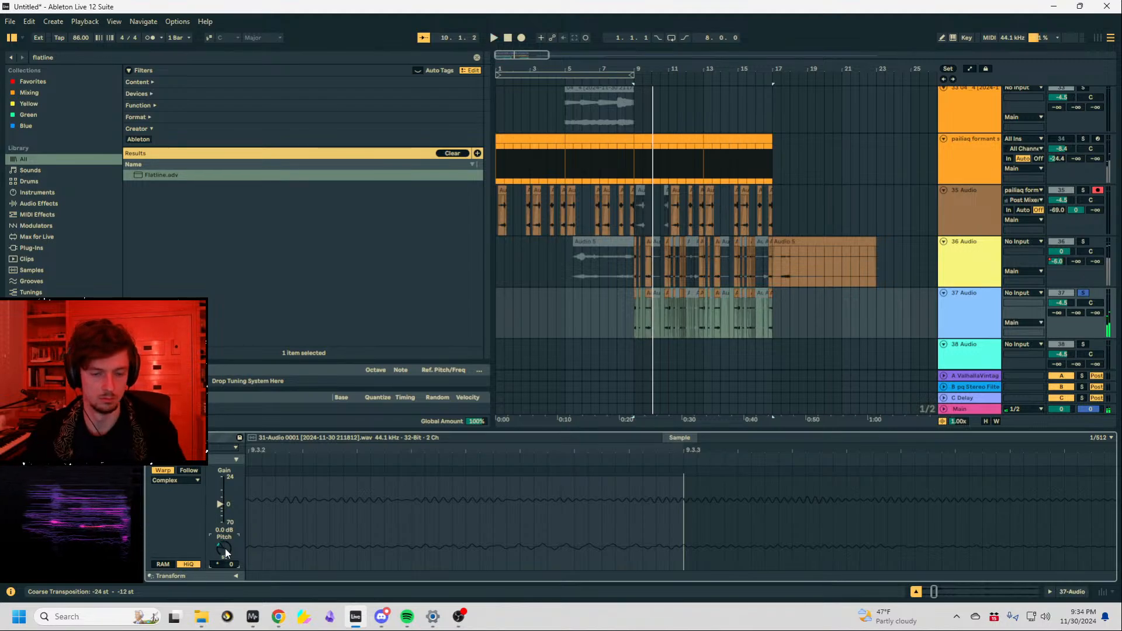
Lower track 37's volume, set its send A to 0 dB and turn off its solo.
{"action": "key", "text": "space"}
{"action": "key", "text": "space"}
{"action": "left_click_drag", "start_coordinate": [1063, 313], "coordinate": [1066, 319]}
{"action": "left_click", "coordinate": [1082, 293]}
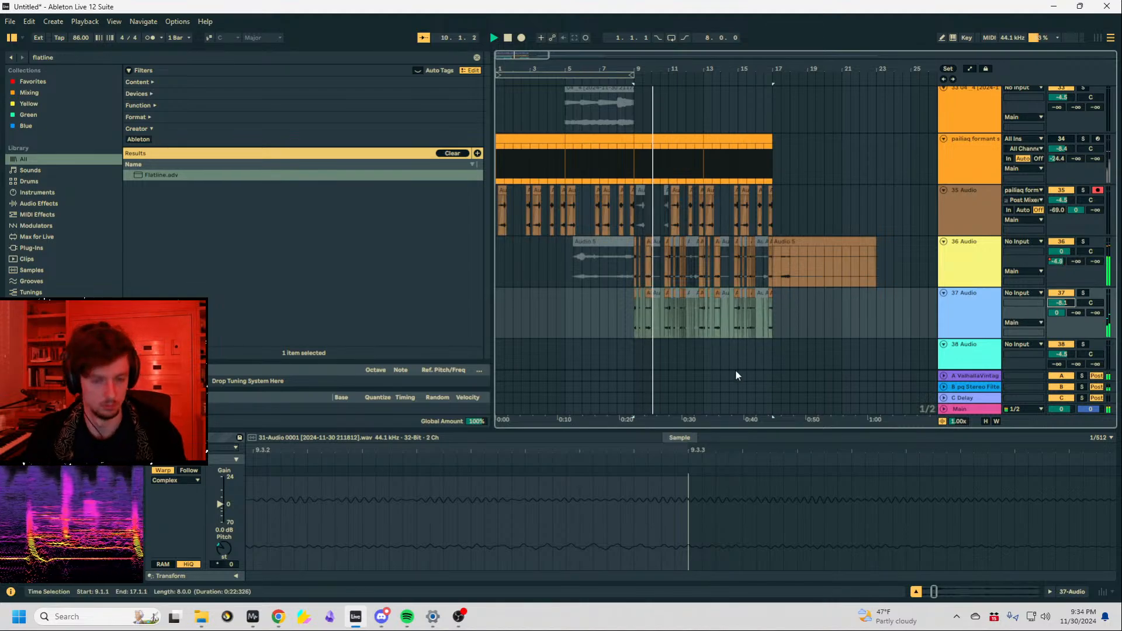
Set track 37's volume to -11.1 dB, send A to -40.0 dB and send B to about -5 dB during playback.
{"action": "left_click_drag", "start_coordinate": [707, 69], "coordinate": [709, 90]}
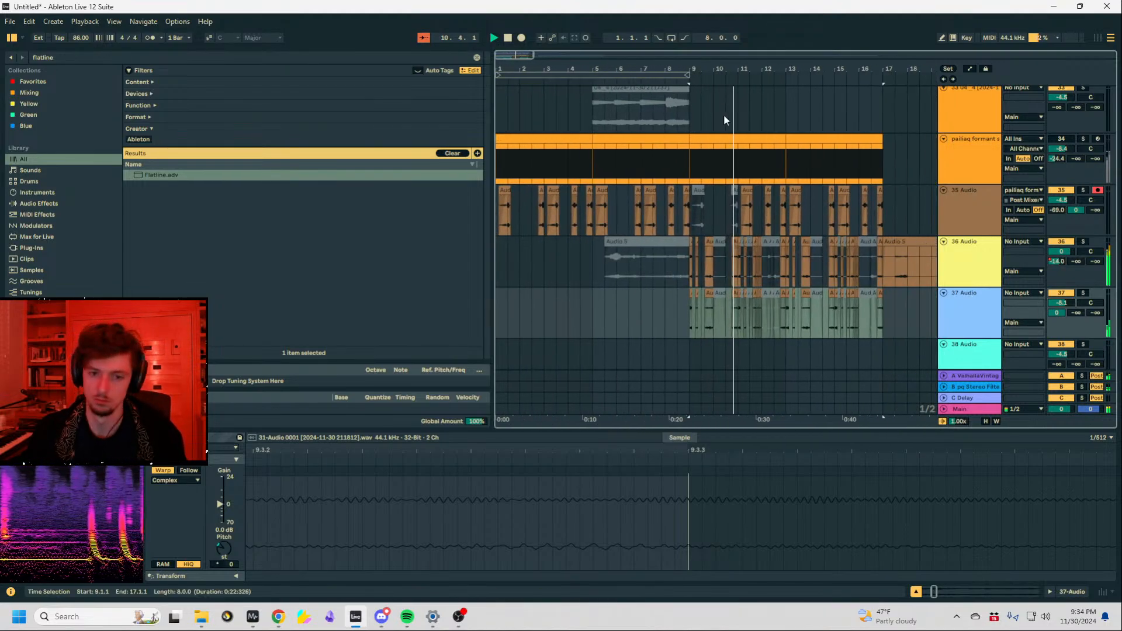
{"action": "scroll", "coordinate": [741, 177], "scroll_direction": "up", "scroll_amount": 6}
{"action": "scroll", "coordinate": [741, 178], "scroll_direction": "down", "scroll_amount": 8}
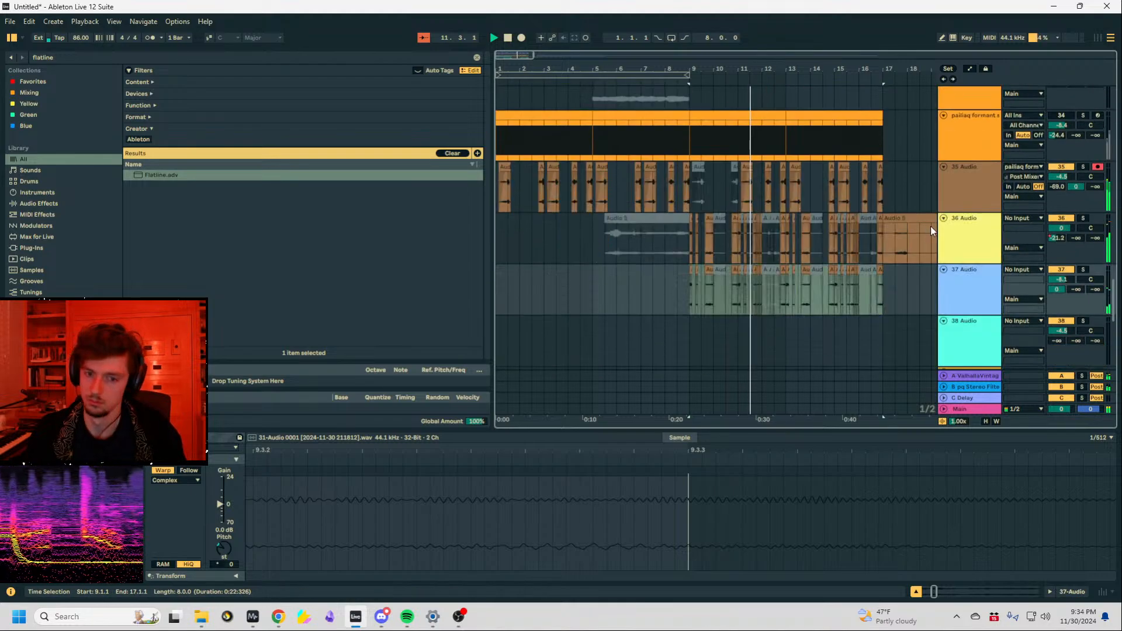
{"action": "left_click_drag", "start_coordinate": [1058, 219], "coordinate": [1057, 246]}
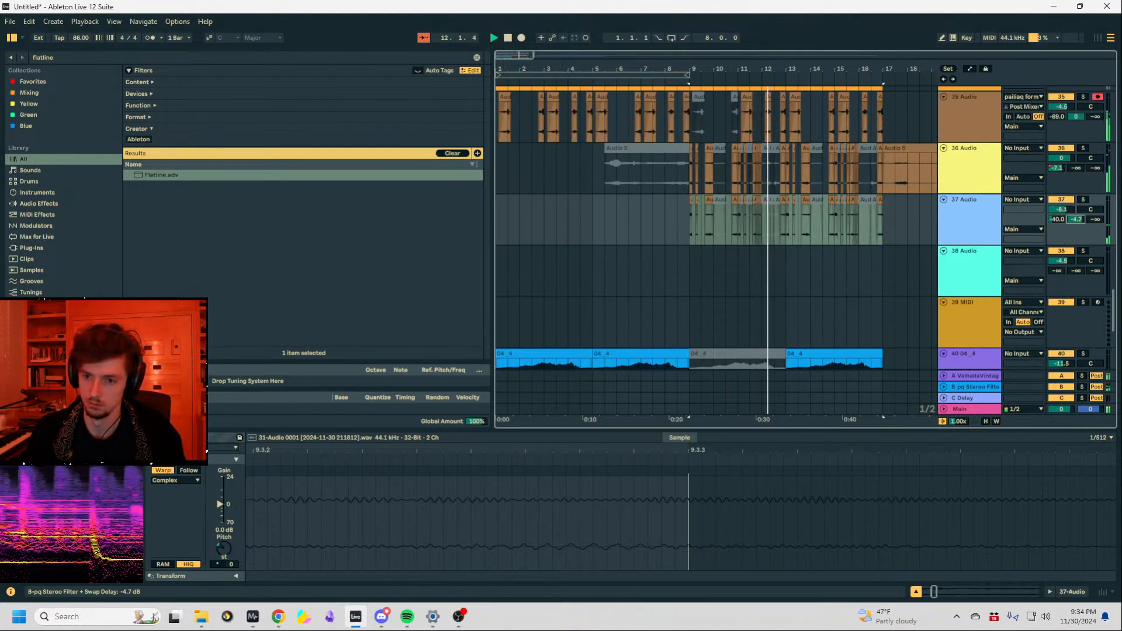
{"action": "scroll", "coordinate": [918, 225], "scroll_direction": "up", "scroll_amount": 2}
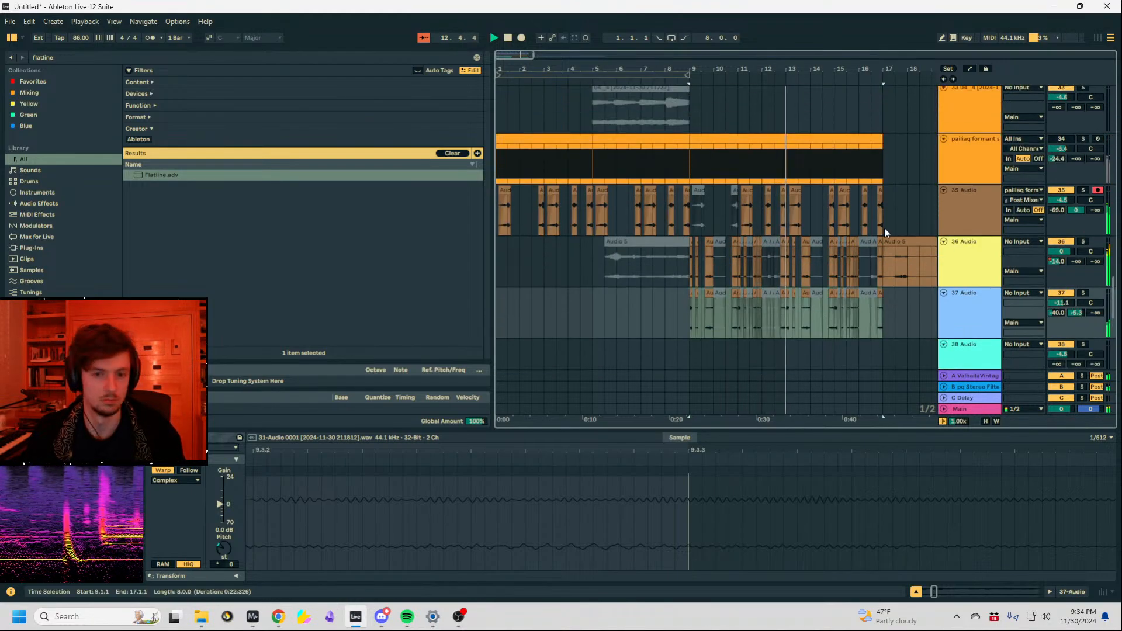
{"action": "scroll", "coordinate": [871, 219], "scroll_direction": "up", "scroll_amount": 2}
{"action": "scroll", "coordinate": [889, 222], "scroll_direction": "down", "scroll_amount": 10}
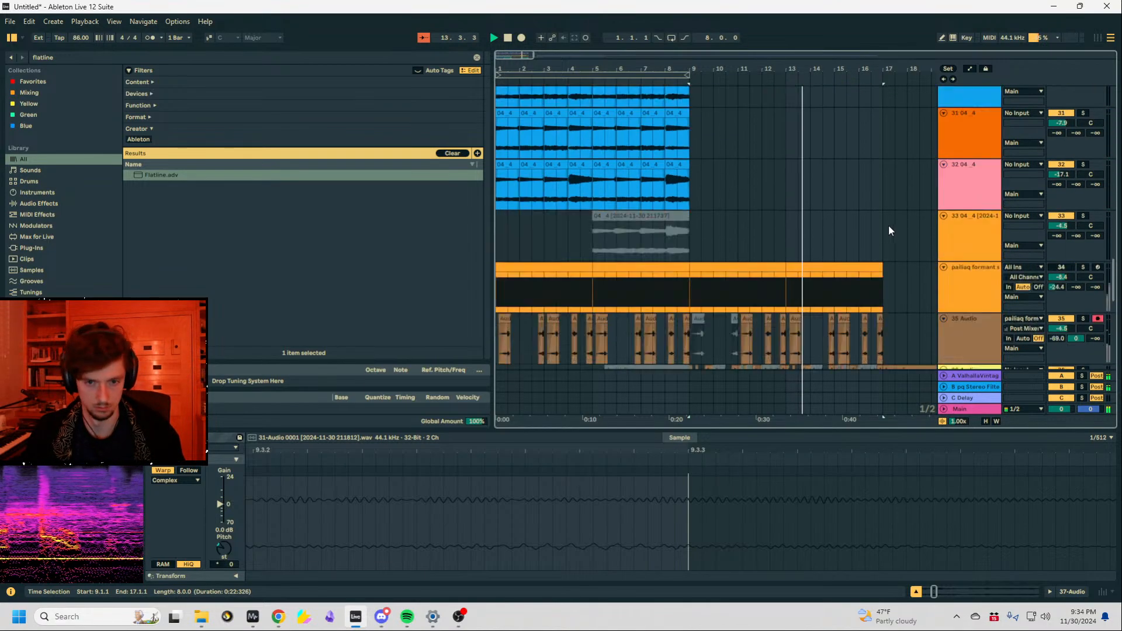
Remove track 40's active clip at bar 13 and extend its deactivated clip from bar 9 through to bar 17.
{"action": "left_click", "coordinate": [812, 202]}
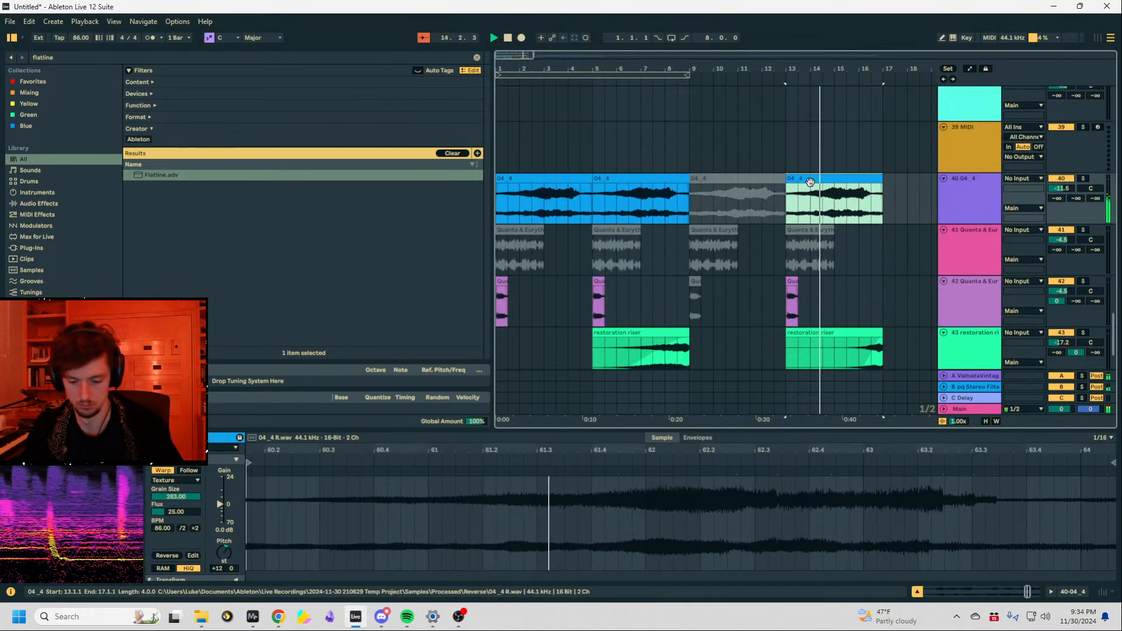
{"action": "scroll", "coordinate": [818, 175], "scroll_direction": "down", "scroll_amount": 2}
{"action": "left_click", "coordinate": [968, 117]}
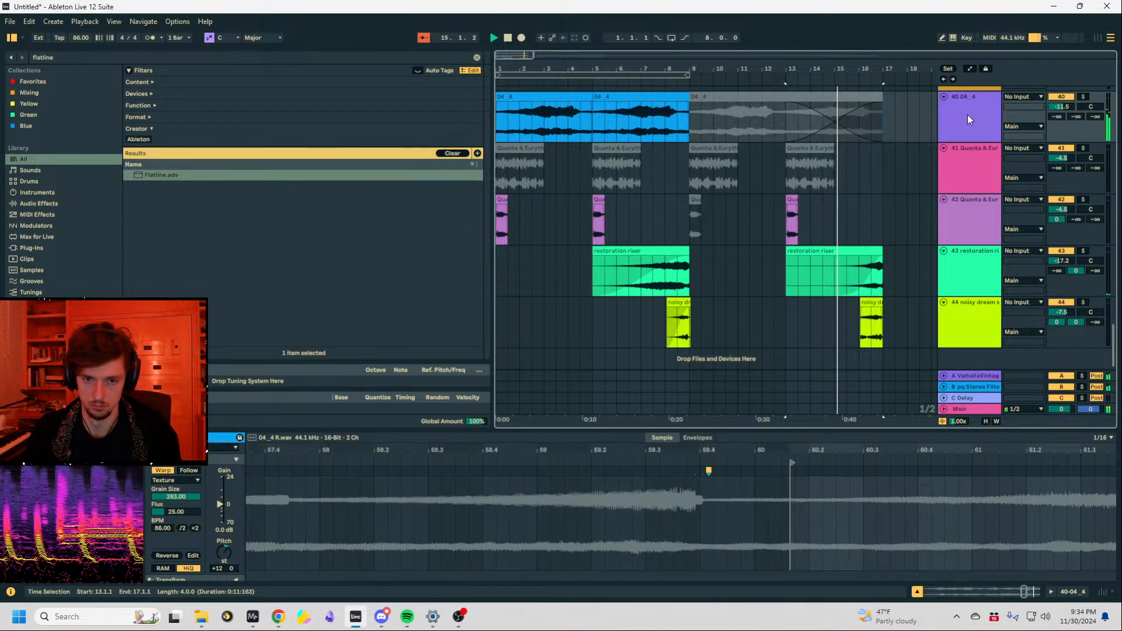
{"action": "scroll", "coordinate": [886, 152], "scroll_direction": "up", "scroll_amount": 1}
{"action": "left_click_drag", "start_coordinate": [884, 184], "coordinate": [691, 185]}
{"action": "scroll", "coordinate": [657, 177], "scroll_direction": "down", "scroll_amount": 4}
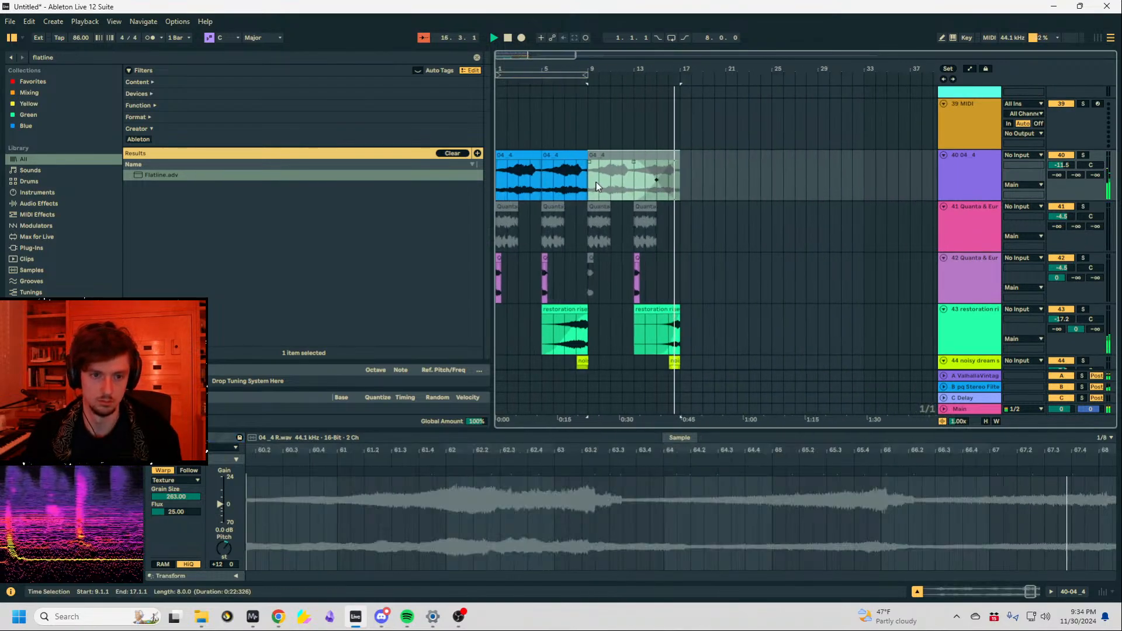
Duplicate the material of all tracks from bars 1 to 9 into bars 17 to 25 and set the loop there.
{"action": "left_click_drag", "start_coordinate": [589, 182], "coordinate": [457, 176]}
{"action": "key", "text": "ctrl+l"}
{"action": "left_click", "coordinate": [542, 76]}
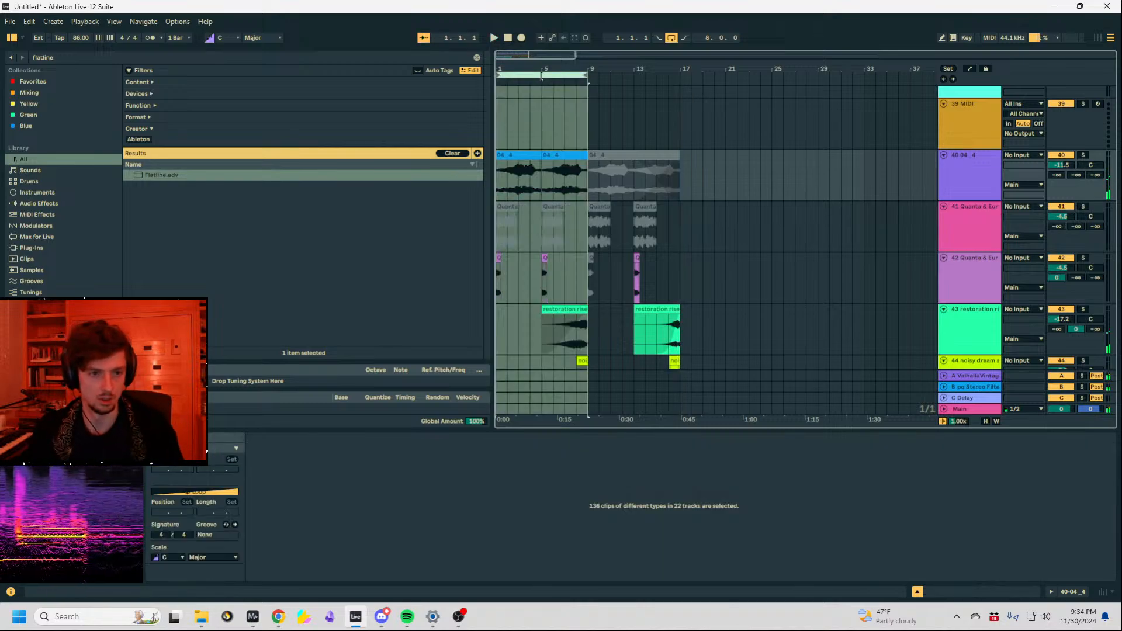
{"action": "left_click_drag", "start_coordinate": [538, 77], "coordinate": [722, 77]}
{"action": "scroll", "coordinate": [698, 201], "scroll_direction": "up", "scroll_amount": 5}
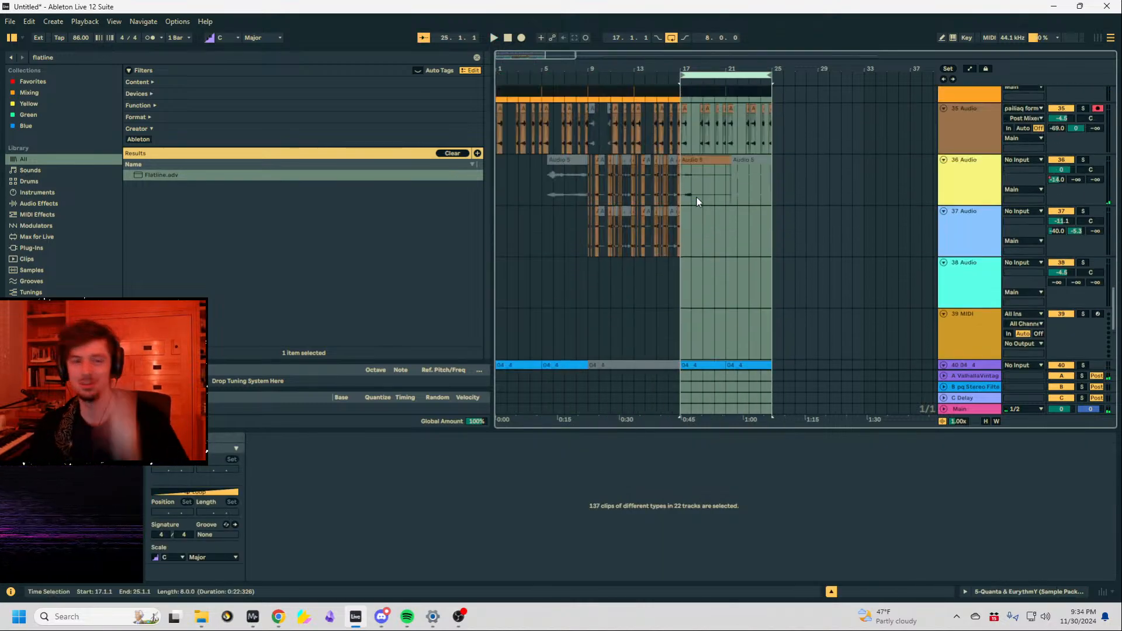
Copy the chops on tracks 36 and 37 from bars 9 to 17 into bars 17 to 25 and play them back.
{"action": "left_click_drag", "start_coordinate": [685, 68], "coordinate": [713, 178]}
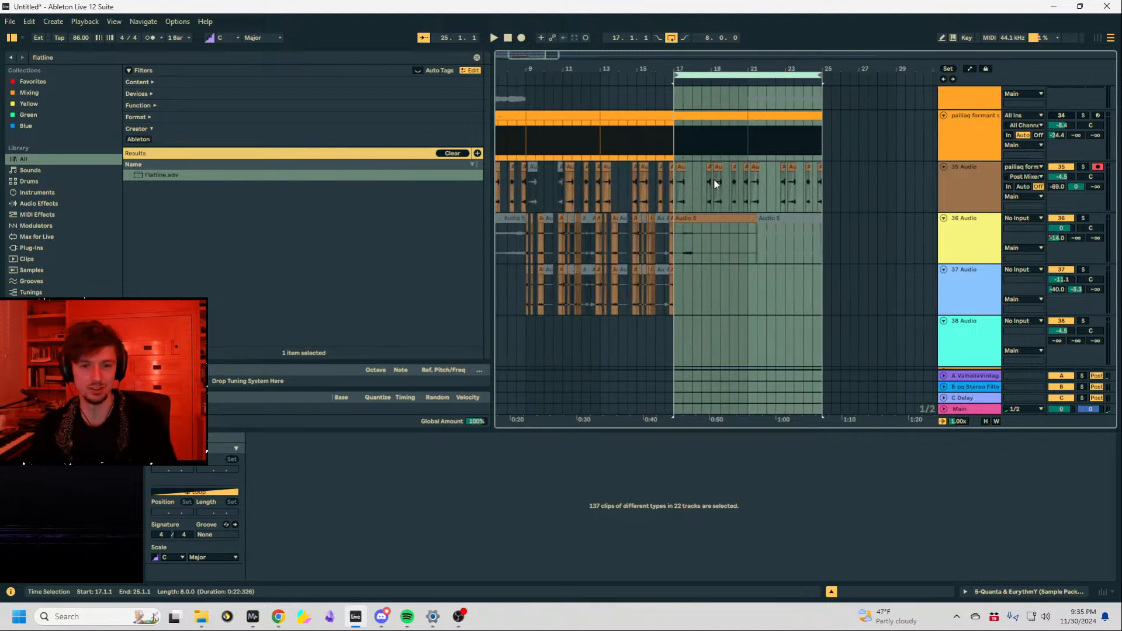
{"action": "left_click", "coordinate": [673, 245]}
{"action": "left_click_drag", "start_coordinate": [672, 245], "coordinate": [529, 297]}
{"action": "key", "text": "ctrl+d"}
{"action": "left_click", "coordinate": [666, 301]}
{"action": "key", "text": "space"}
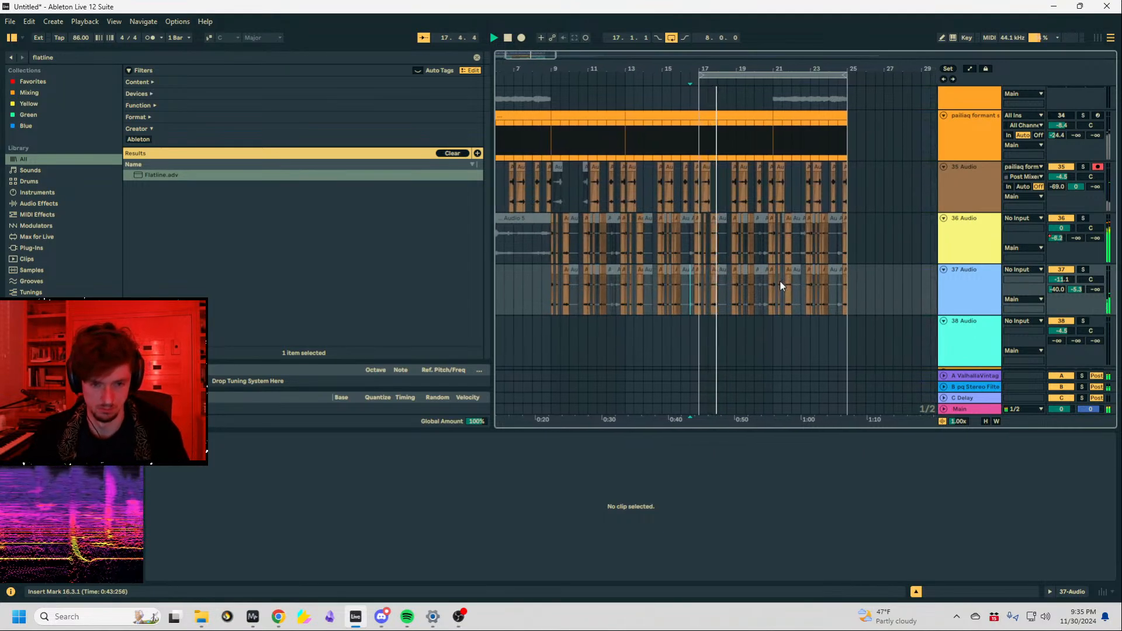
{"action": "scroll", "coordinate": [748, 274], "scroll_direction": "down", "scroll_amount": 2}
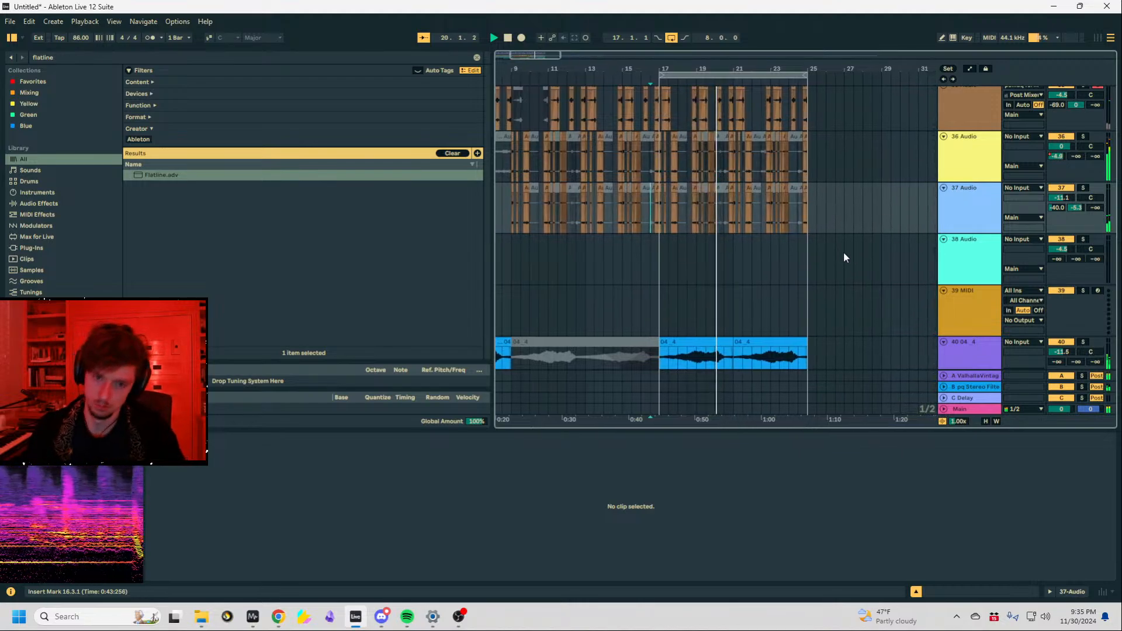
Try the short track 37 chop from 19.4.4 on track 38 at 17.1.3 and play it back.
{"action": "scroll", "coordinate": [696, 215], "scroll_direction": "up", "scroll_amount": 5}
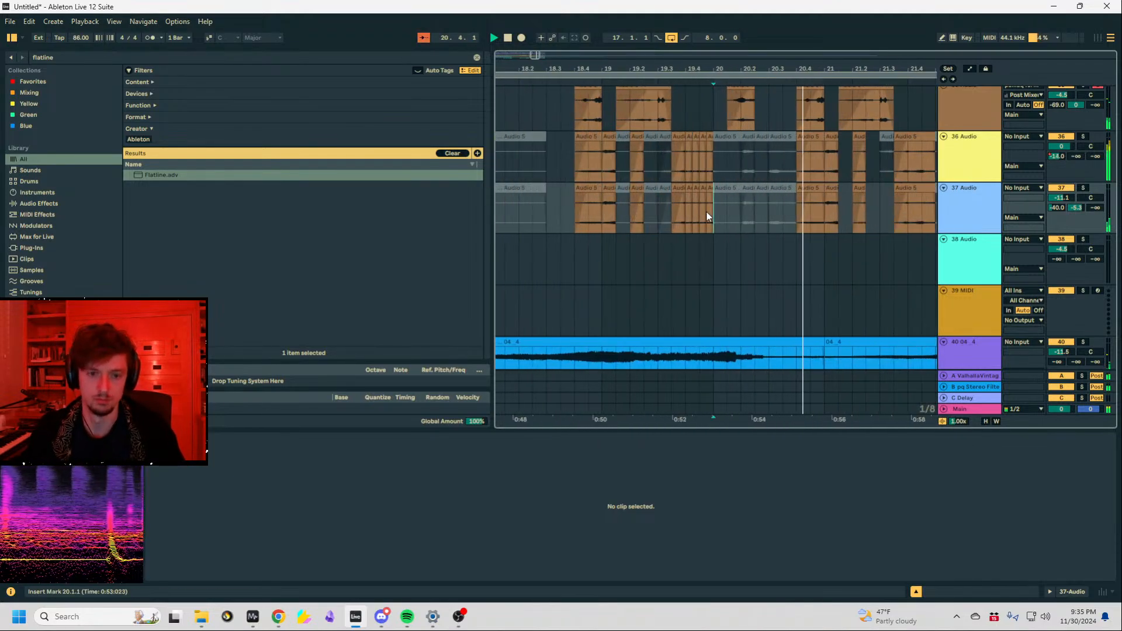
{"action": "left_click", "coordinate": [708, 216]}
{"action": "scroll", "coordinate": [793, 258], "scroll_direction": "down", "scroll_amount": 5}
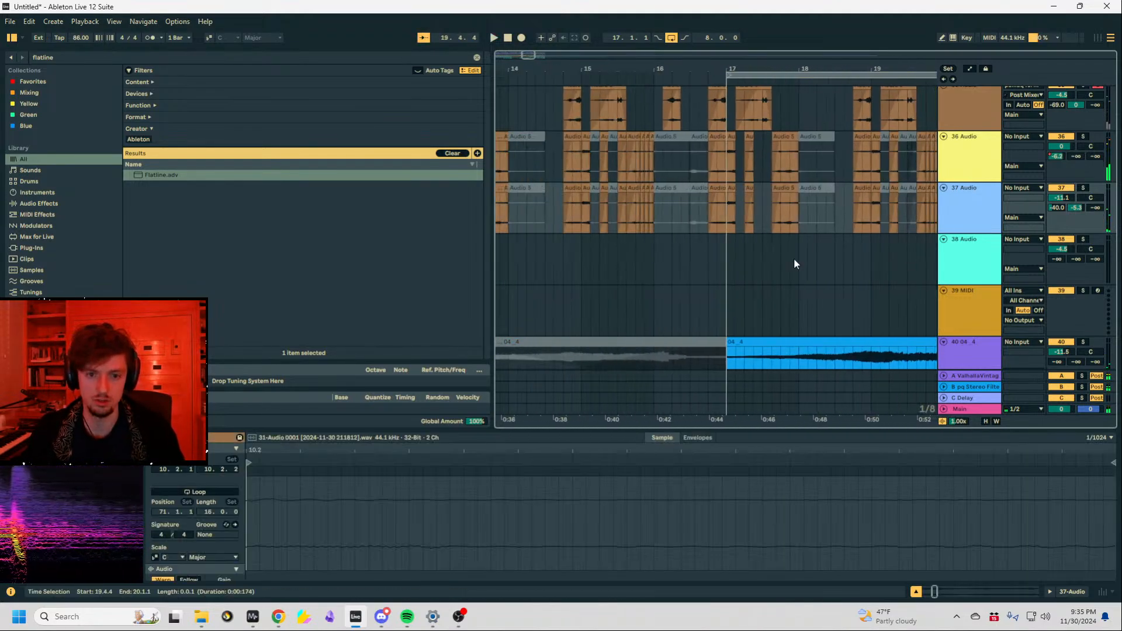
{"action": "left_click", "coordinate": [738, 265]}
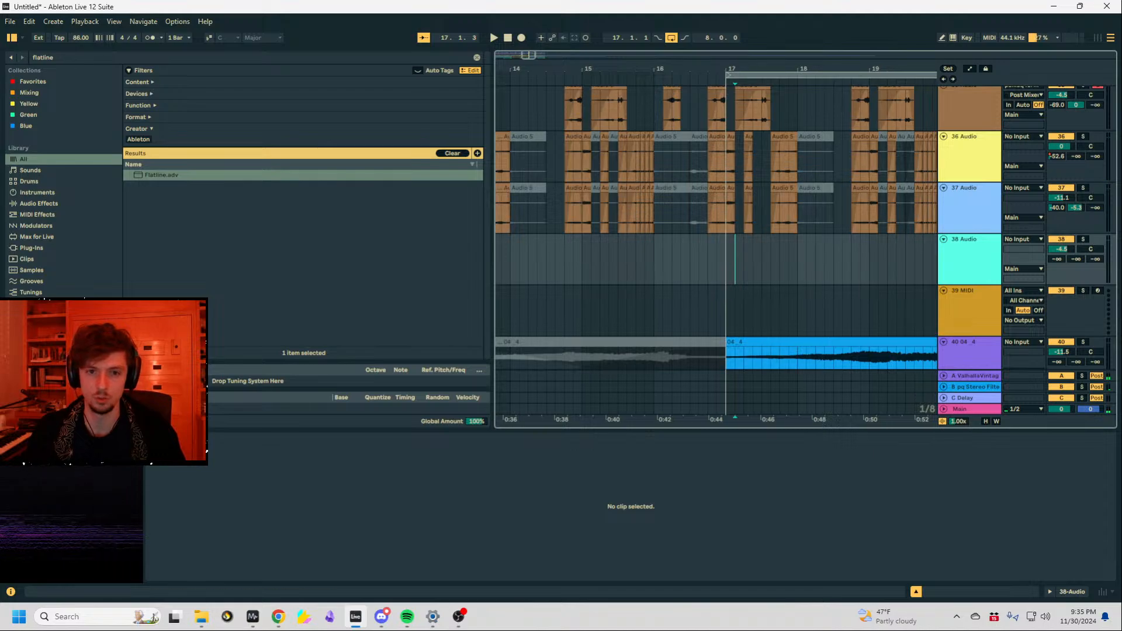
{"action": "scroll", "coordinate": [730, 170], "scroll_direction": "up", "scroll_amount": 3}
{"action": "key", "text": "ctrl+v"}
{"action": "key", "text": "ctrl+z"}
{"action": "left_click", "coordinate": [628, 267]}
{"action": "key", "text": "ctrl+v"}
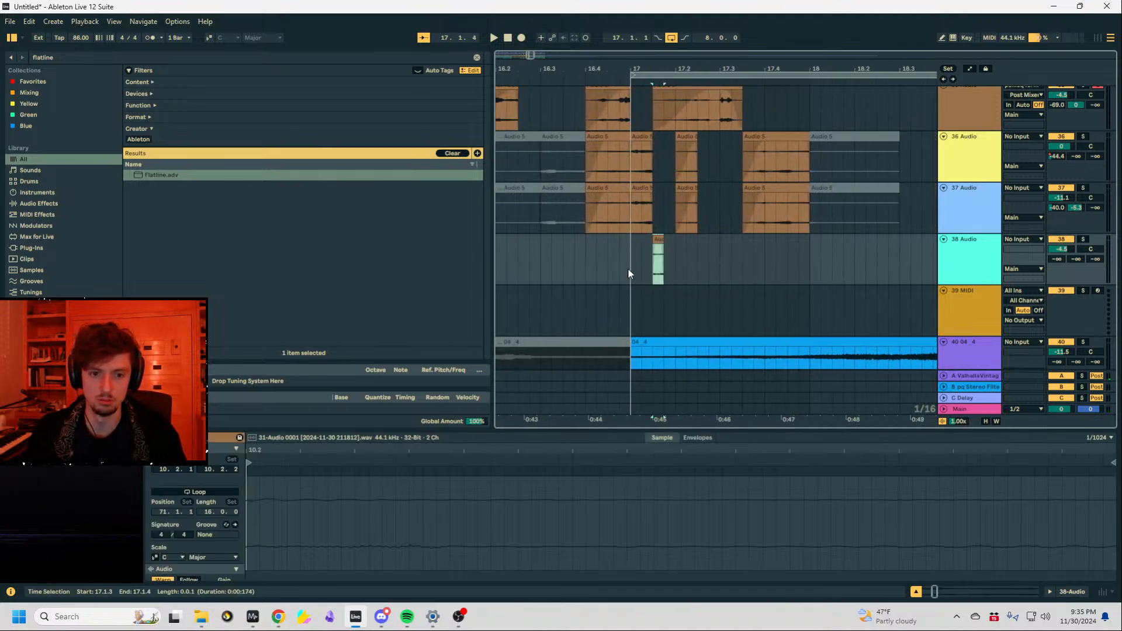
{"action": "left_click", "coordinate": [628, 268]}
{"action": "key", "text": "space"}
{"action": "scroll", "coordinate": [728, 286], "scroll_direction": "left", "scroll_amount": 2}
{"action": "scroll", "coordinate": [720, 274], "scroll_direction": "right", "scroll_amount": 1}
{"action": "key", "text": "space"}
Copy the Flatline device from track 36 to track 38, then solo track 38 and play from bar 17.
{"action": "left_click", "coordinate": [692, 215]}
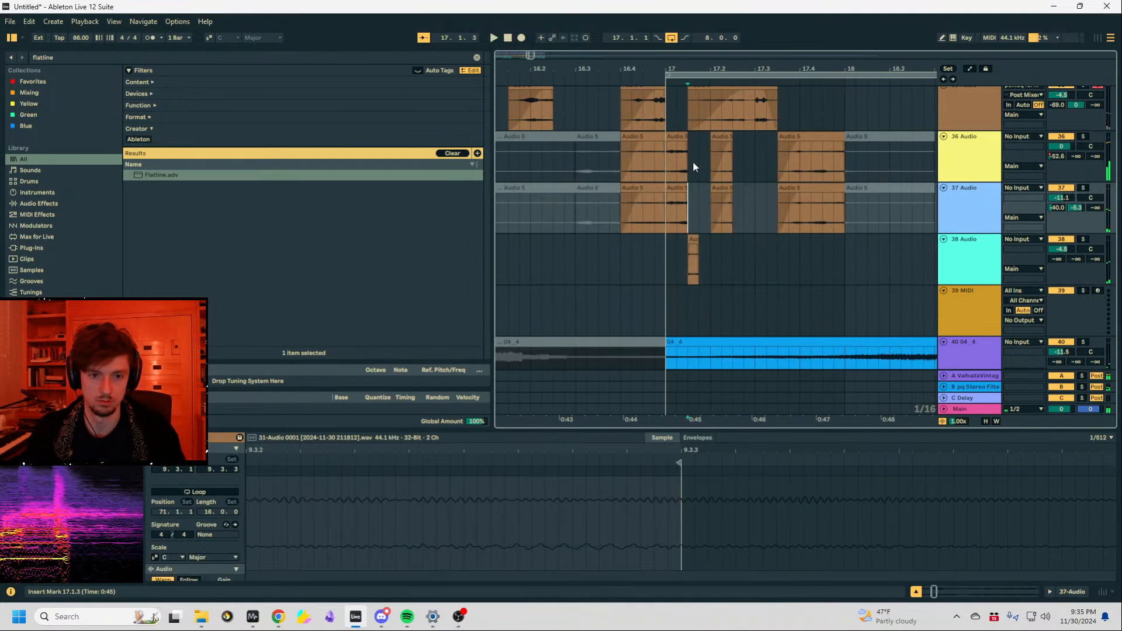
{"action": "left_click", "coordinate": [693, 162]}
{"action": "left_click", "coordinate": [1001, 591]}
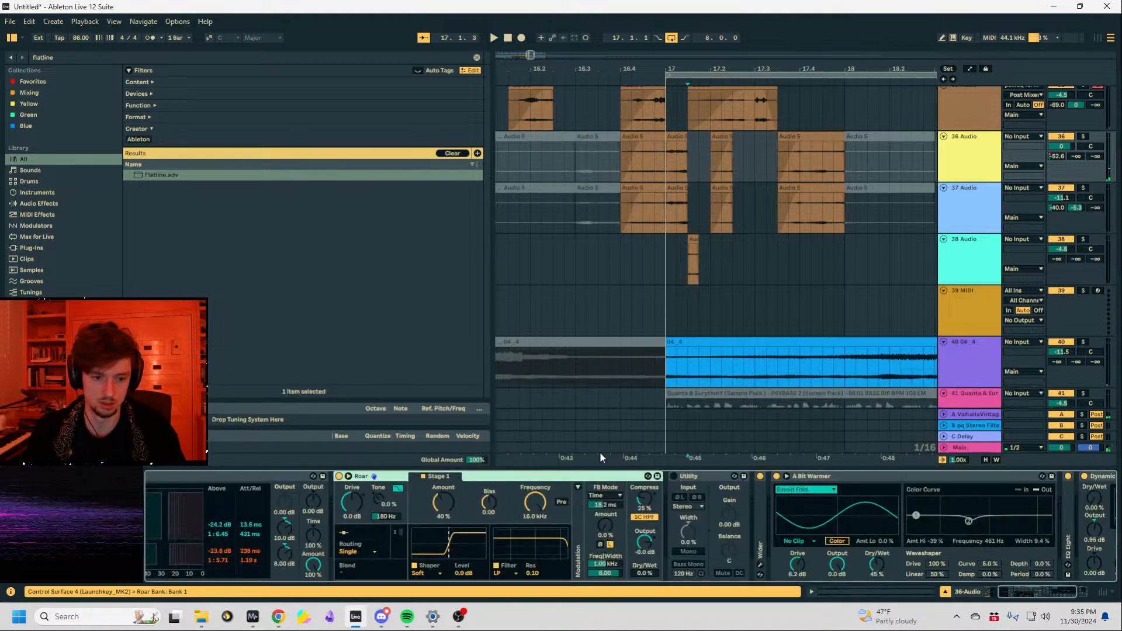
{"action": "double_click", "coordinate": [497, 477]}
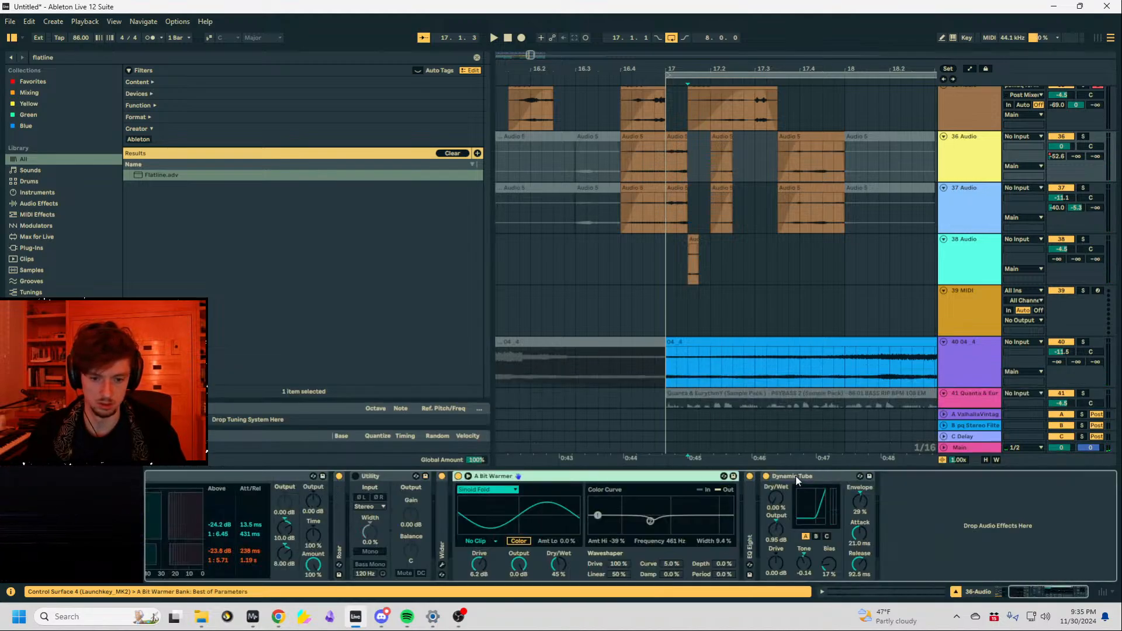
{"action": "left_click", "coordinate": [274, 480]}
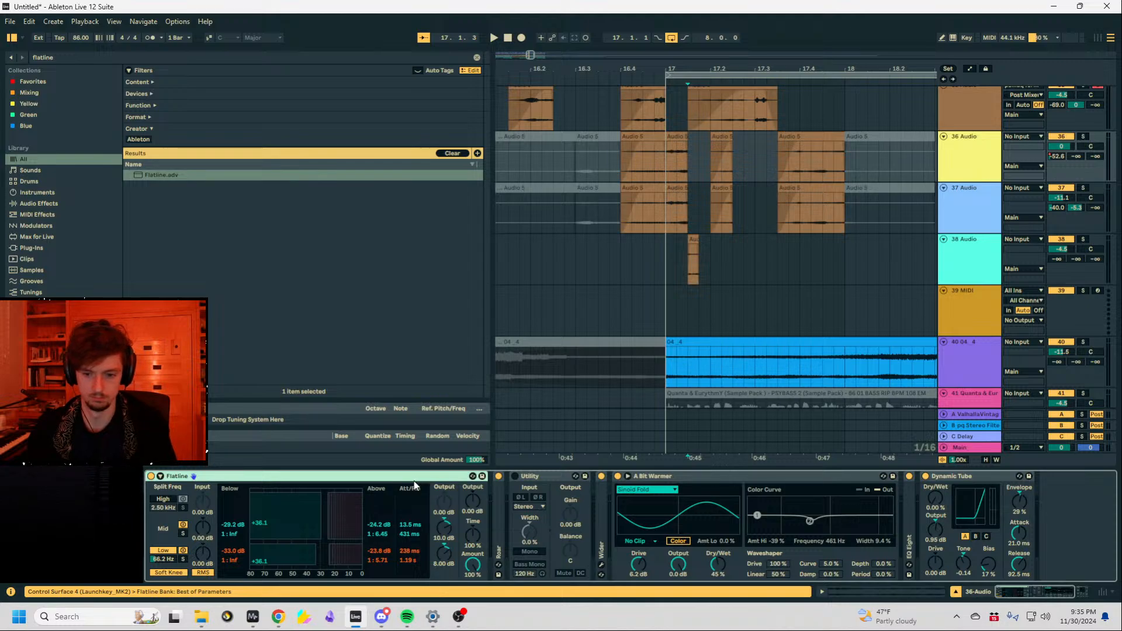
{"action": "left_click", "coordinate": [685, 265]}
{"action": "left_click", "coordinate": [739, 535]}
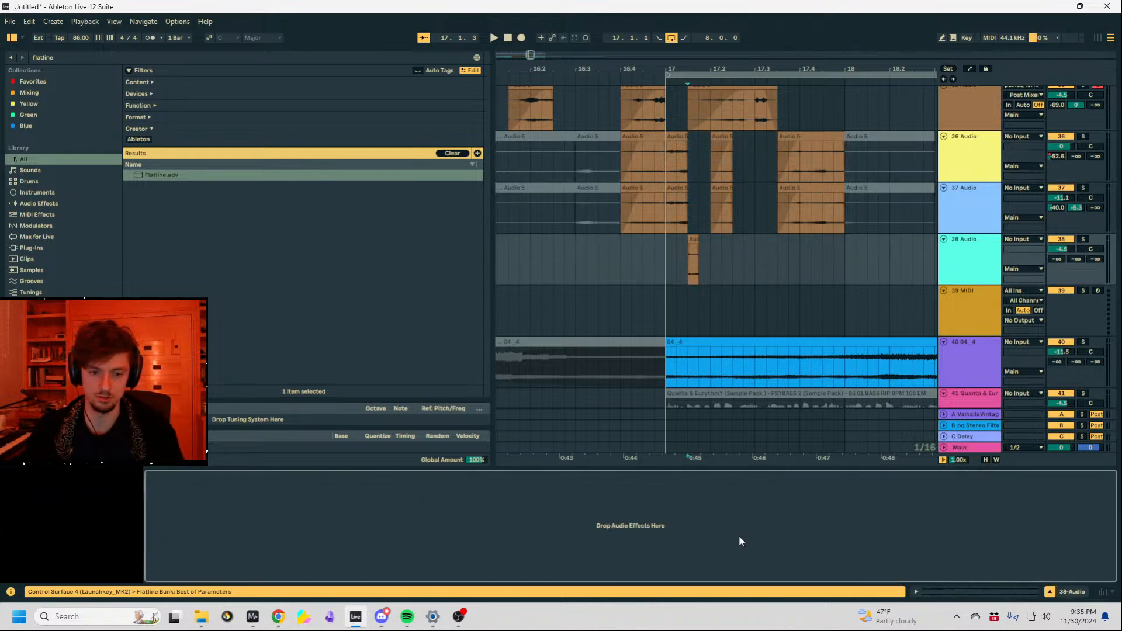
{"action": "key", "text": "ctrl+v"}
{"action": "left_click", "coordinate": [665, 258]}
{"action": "key", "text": "space"}
{"action": "left_click", "coordinate": [1084, 239]}
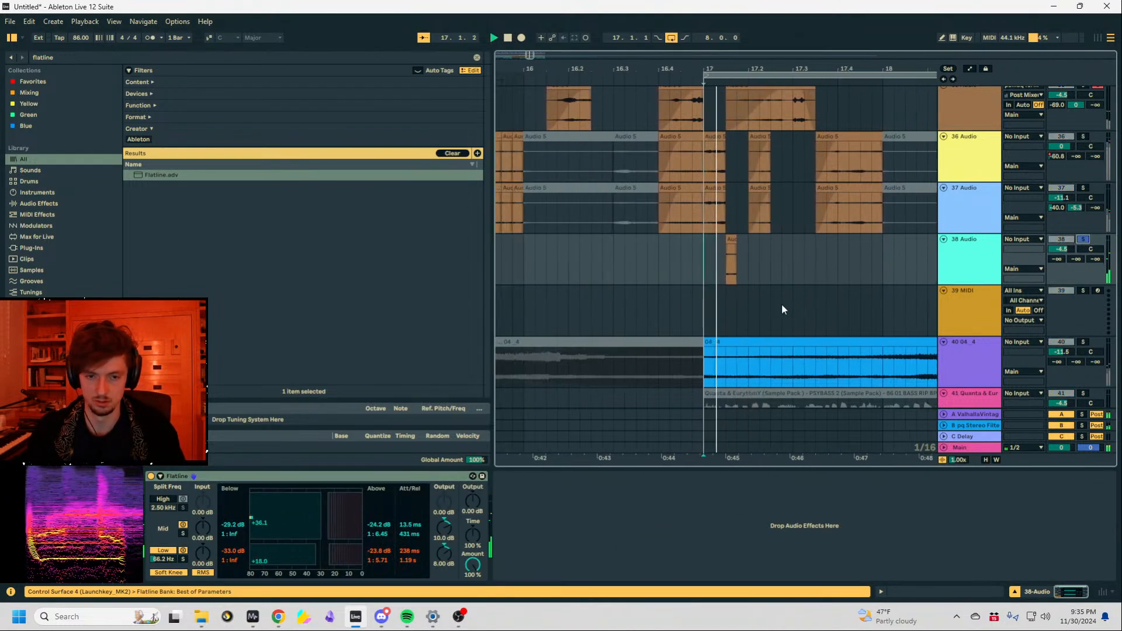
Try a different pitch on track 38's chop and lengthen it to end at 17.2.1, auditioning it from bar 17.
{"action": "left_click", "coordinate": [907, 591]}
{"action": "scroll", "coordinate": [226, 541], "scroll_direction": "down", "scroll_amount": 3}
{"action": "key", "text": "space"}
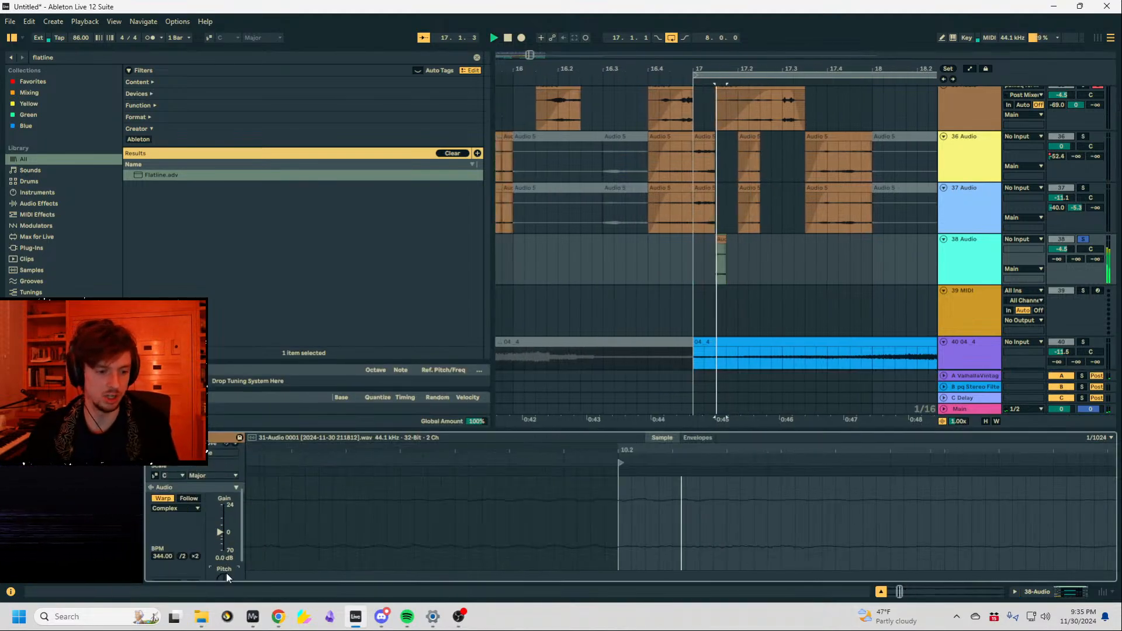
{"action": "left_click_drag", "start_coordinate": [227, 575], "coordinate": [227, 567]}
{"action": "key", "text": "space"}
{"action": "key", "text": "space"}
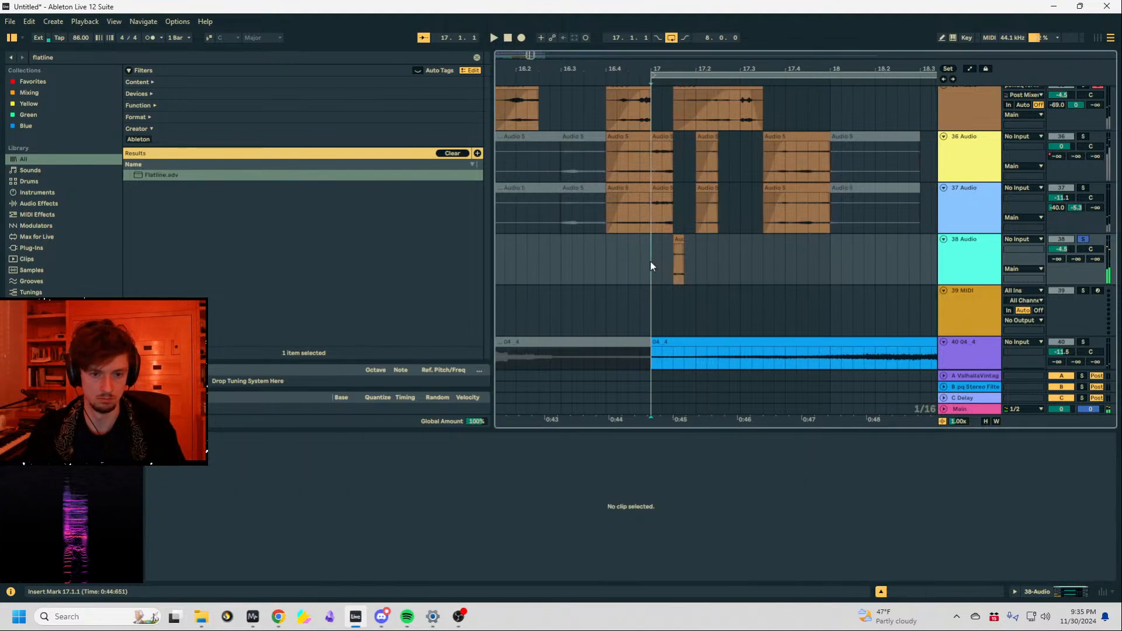
{"action": "left_click", "coordinate": [720, 252]}
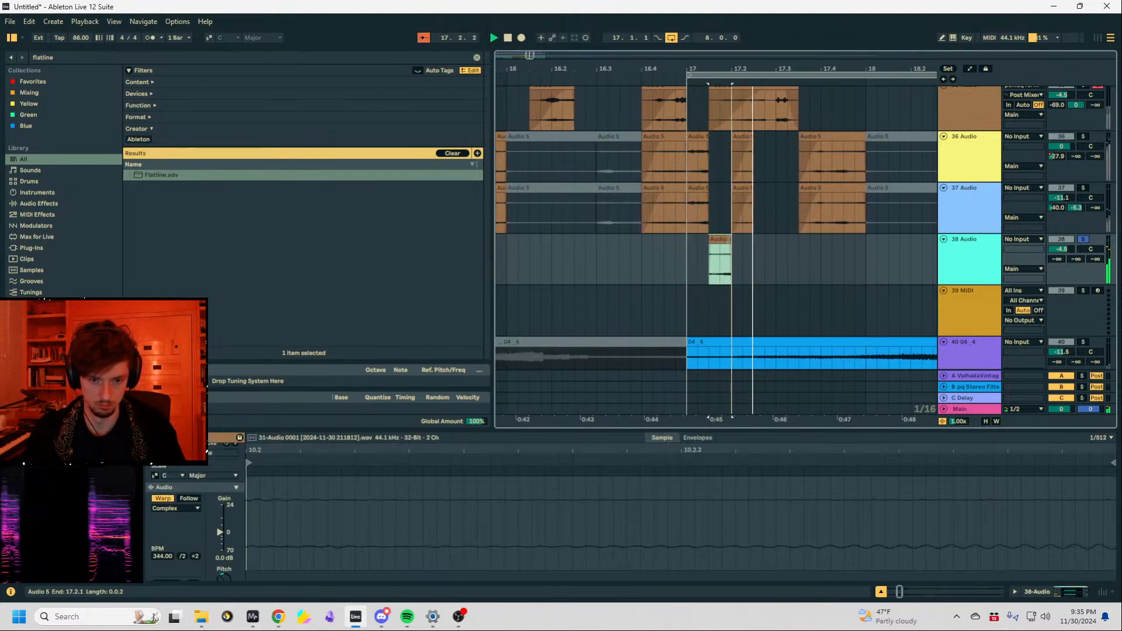
{"action": "key", "text": "space"}
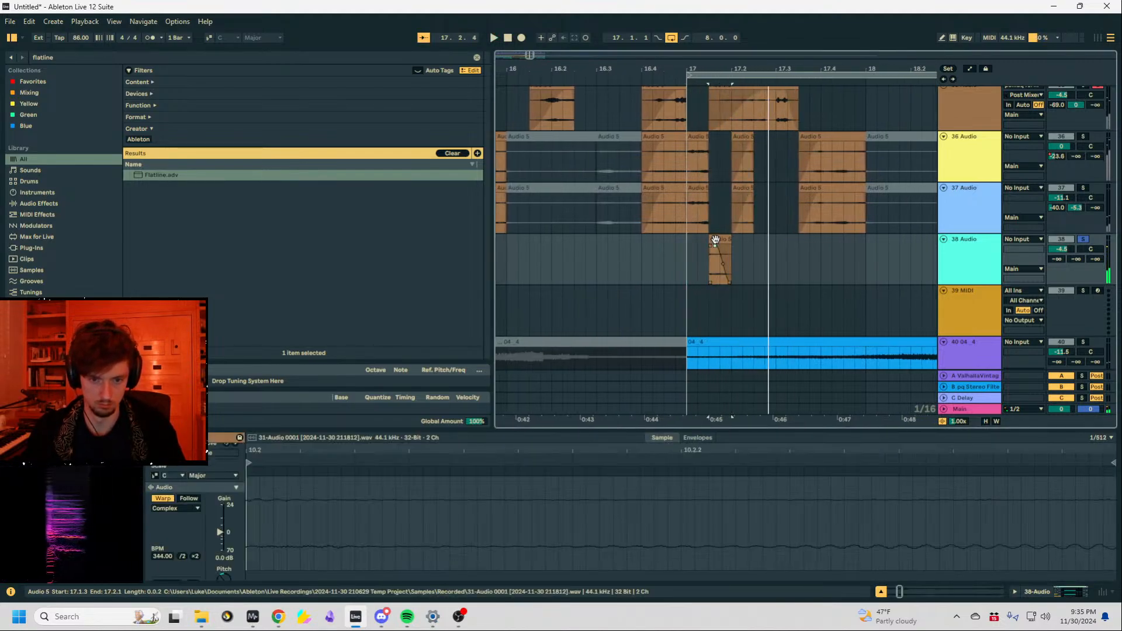
{"action": "left_click", "coordinate": [226, 576]}
{"action": "left_click", "coordinate": [644, 258]}
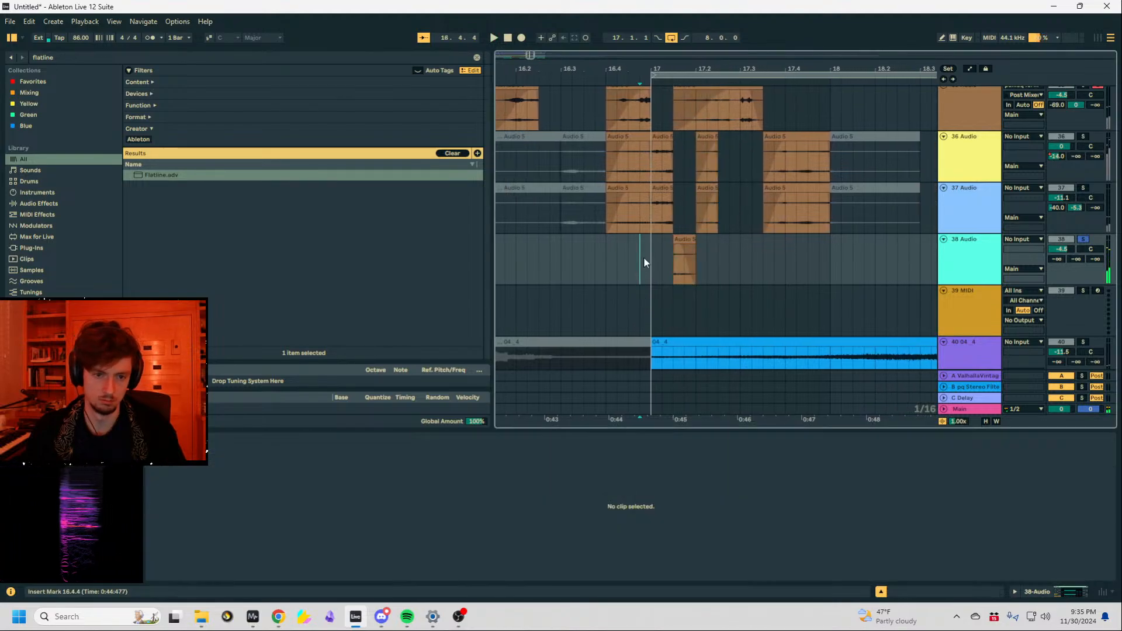
Solo track 37 and listen to its chops from 19.4.1 onward.
{"action": "left_click_drag", "start_coordinate": [778, 65], "coordinate": [508, 77]}
{"action": "left_click", "coordinate": [652, 215]}
{"action": "key", "text": "space"}
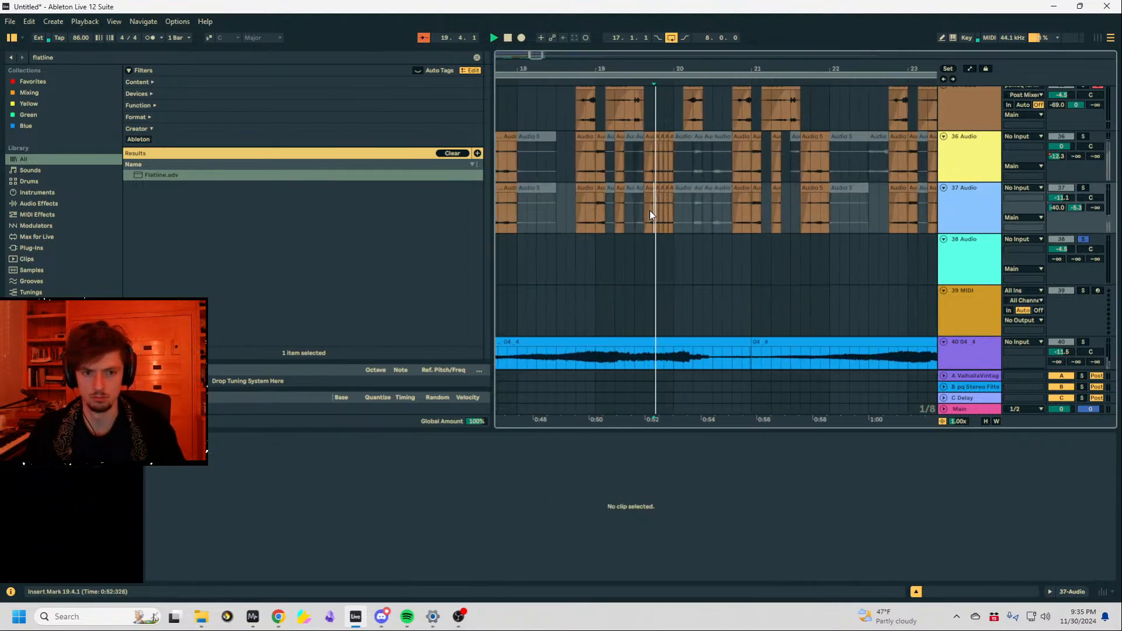
{"action": "left_click", "coordinate": [1083, 187]}
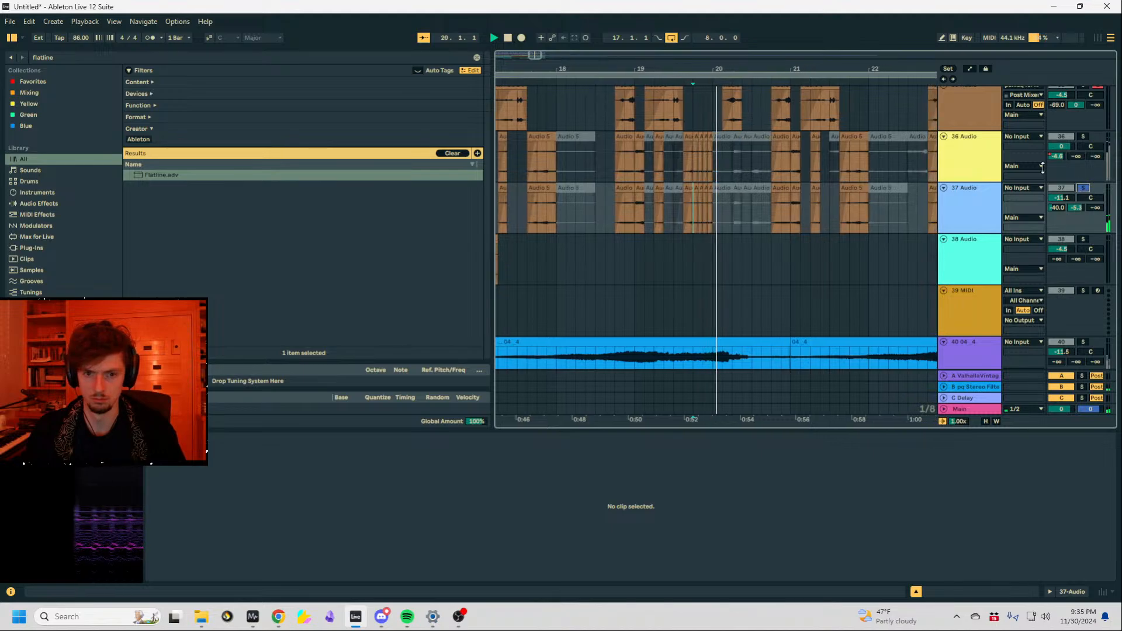
Audition track 36 soloed, copy its short chop near the end of bar 23 to track 38 at 17.1.3, and play it with track 38 soloed.
{"action": "left_click", "coordinate": [834, 163]}
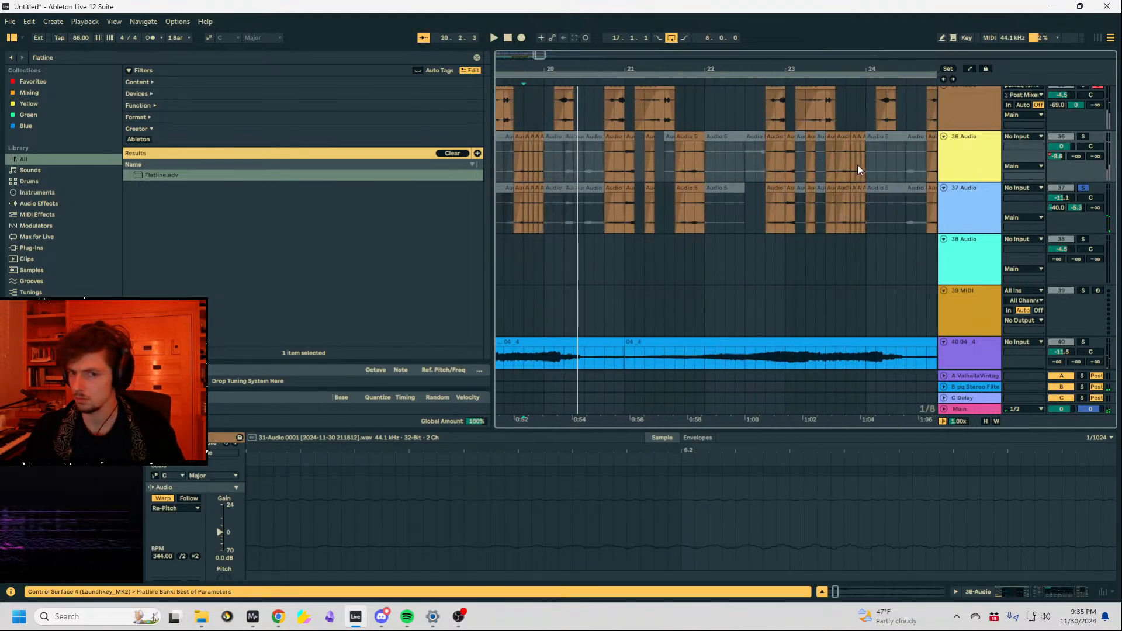
{"action": "left_click", "coordinate": [1082, 136]}
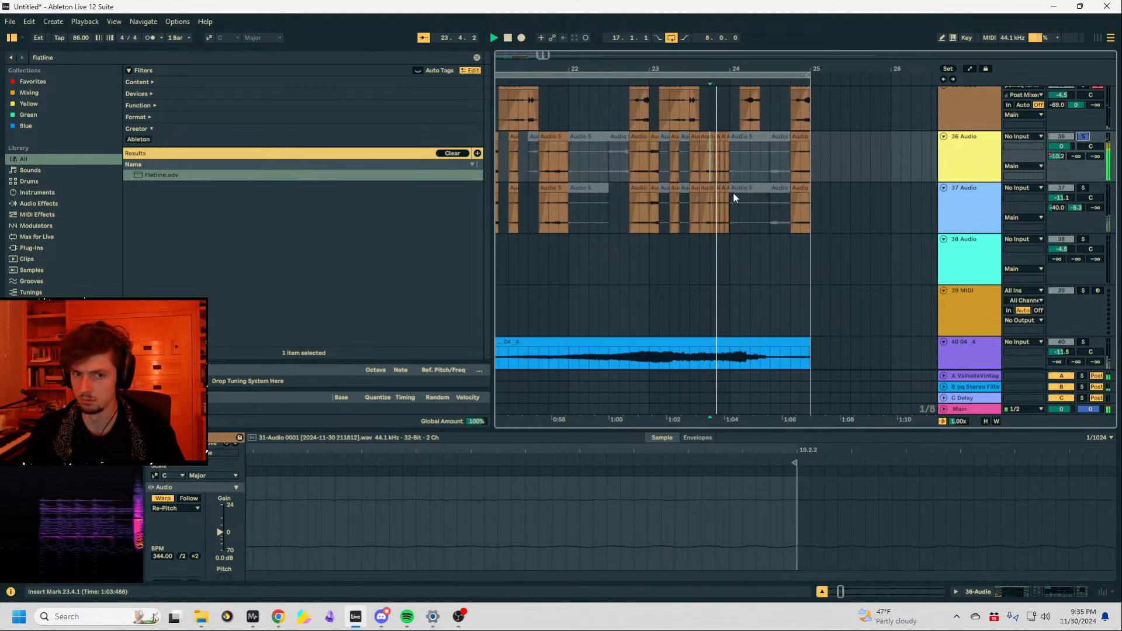
{"action": "left_click", "coordinate": [703, 149]}
{"action": "left_click", "coordinate": [707, 135]}
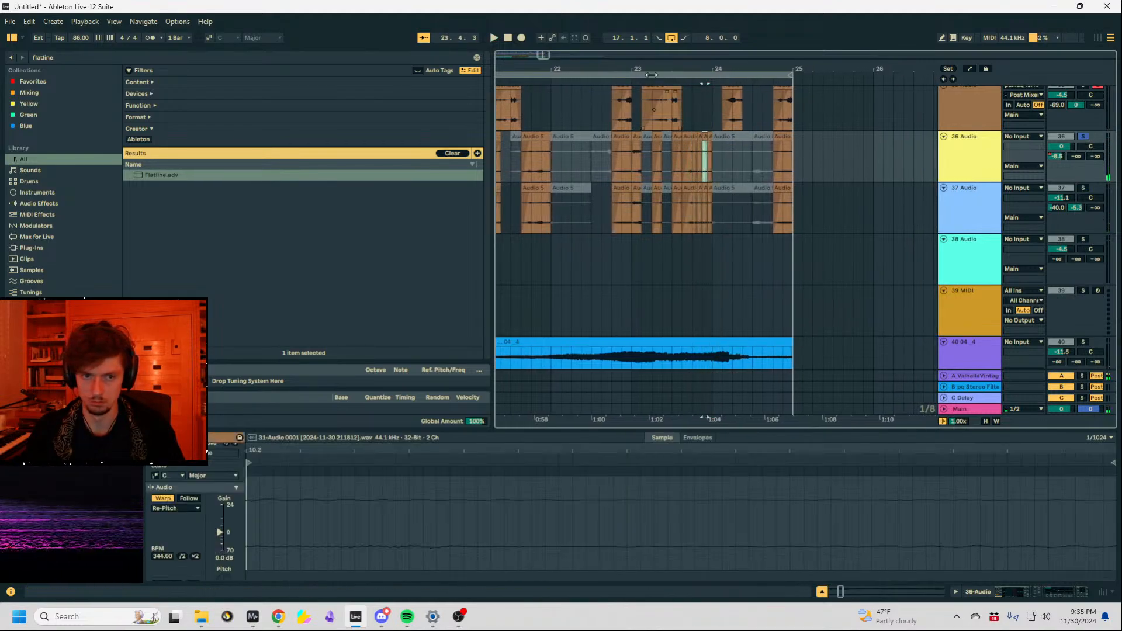
{"action": "left_click_drag", "start_coordinate": [543, 55], "coordinate": [534, 56]}
{"action": "left_click", "coordinate": [516, 239]}
{"action": "key", "text": "space"}
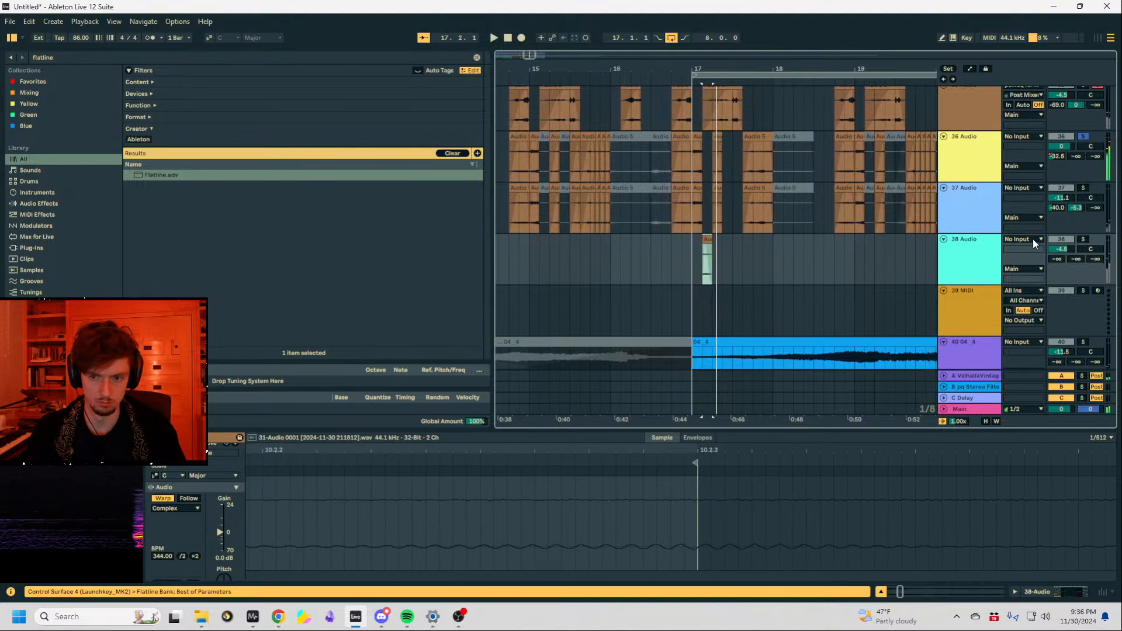
{"action": "key", "text": "space"}
{"action": "key", "text": "space"}
{"action": "left_click", "coordinate": [710, 240]}
{"action": "key", "text": "space"}
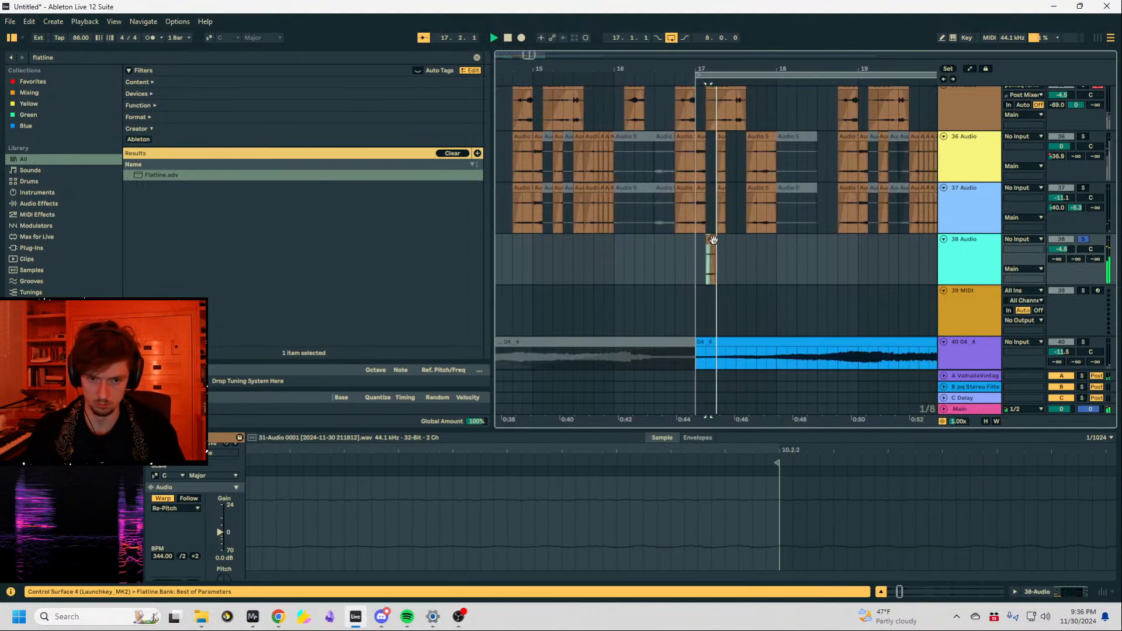
Resize track 38's chop to end just past 17.1.4 and duplicate it one beat onward at 17.2.3.
{"action": "key", "text": "space"}
{"action": "left_click", "coordinate": [710, 238]}
{"action": "scroll", "coordinate": [710, 238], "scroll_direction": "up", "scroll_amount": 3}
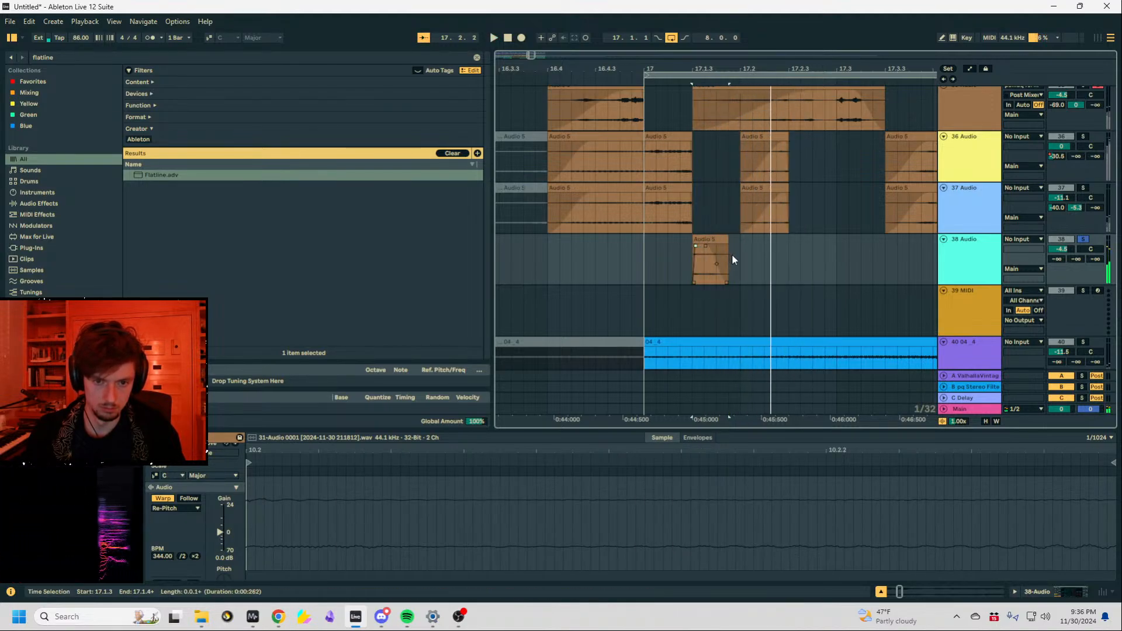
{"action": "mouse_move", "coordinate": [737, 261]}
{"action": "left_mouse_down"}
{"action": "mouse_move", "coordinate": [627, 262]}
{"action": "mouse_move", "coordinate": [645, 263]}
{"action": "left_mouse_up"}
{"action": "key", "text": "ctrl+d"}
{"action": "left_click", "coordinate": [632, 263]}
{"action": "key", "text": "space"}
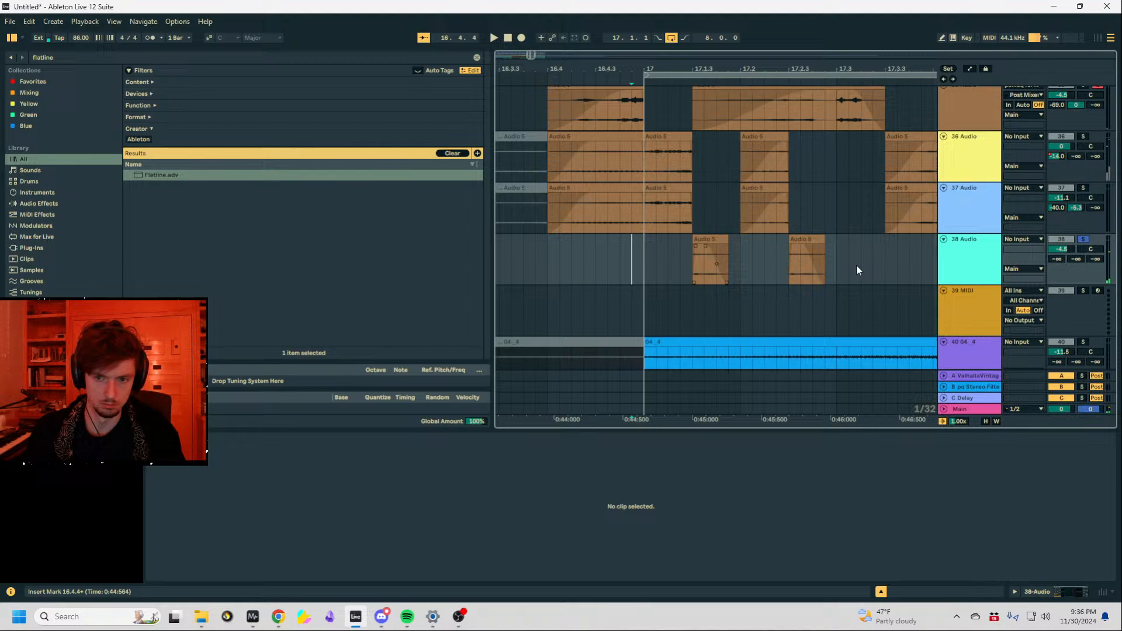
Turn off track 38's solo, duplicate its bar 17 chops into bar 18 and play them with the full mix.
{"action": "left_click", "coordinate": [1083, 239]}
{"action": "key", "text": "space"}
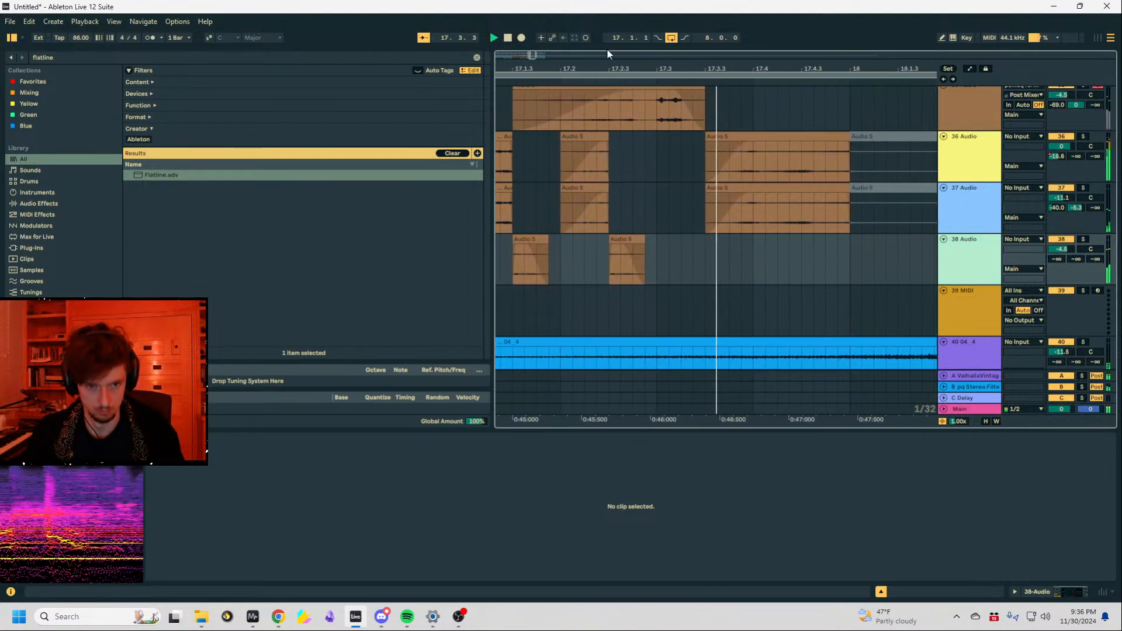
{"action": "left_click_drag", "start_coordinate": [628, 68], "coordinate": [627, 29]}
{"action": "left_click_drag", "start_coordinate": [682, 257], "coordinate": [562, 259]}
{"action": "key", "text": "ctrl+d"}
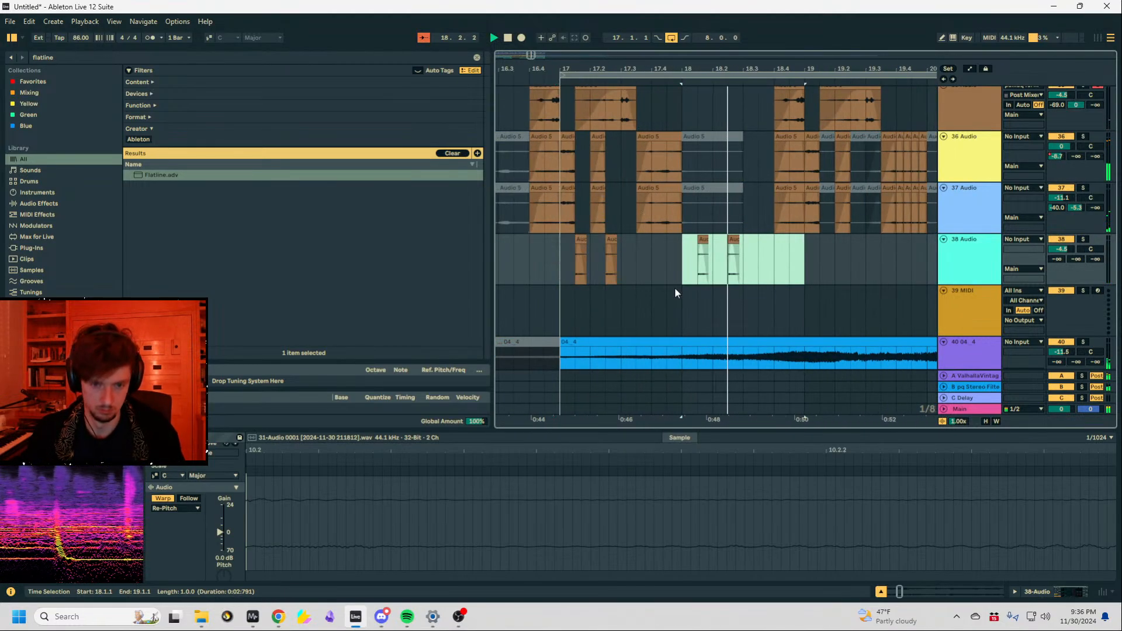
{"action": "key", "text": "space"}
{"action": "key", "text": "space"}
{"action": "key", "text": "space"}
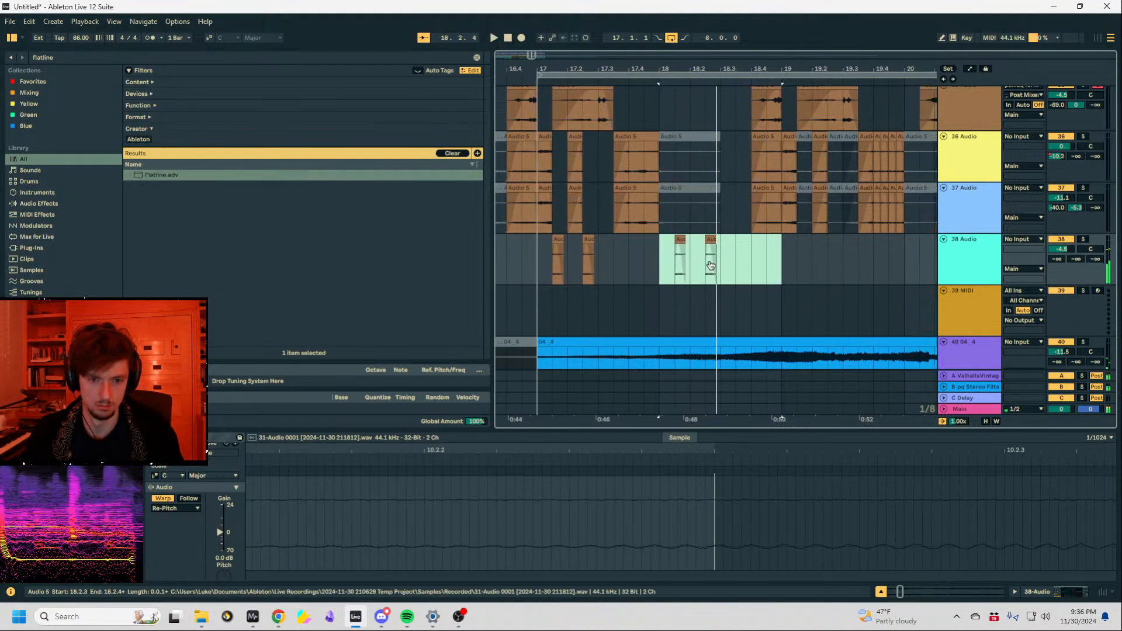
Play track 38's duplicated chops with the full mix, restarting from 18.1.3 and placing the start point at 17.4.3.
{"action": "left_click", "coordinate": [675, 266]}
{"action": "key", "text": "space"}
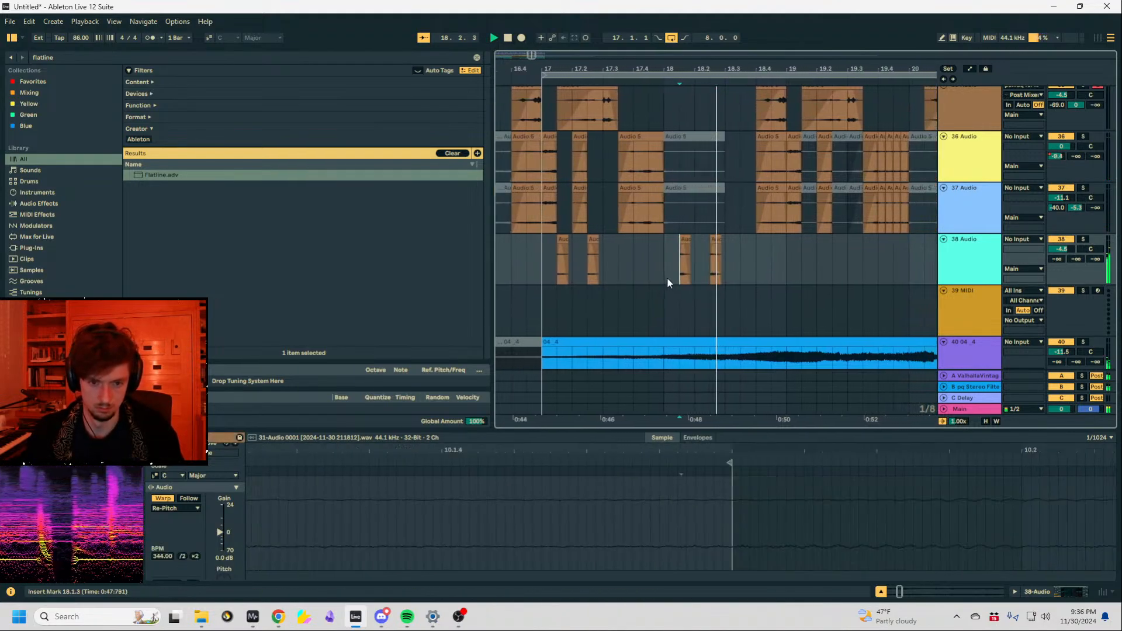
{"action": "left_click", "coordinate": [638, 269]}
{"action": "key", "text": "space"}
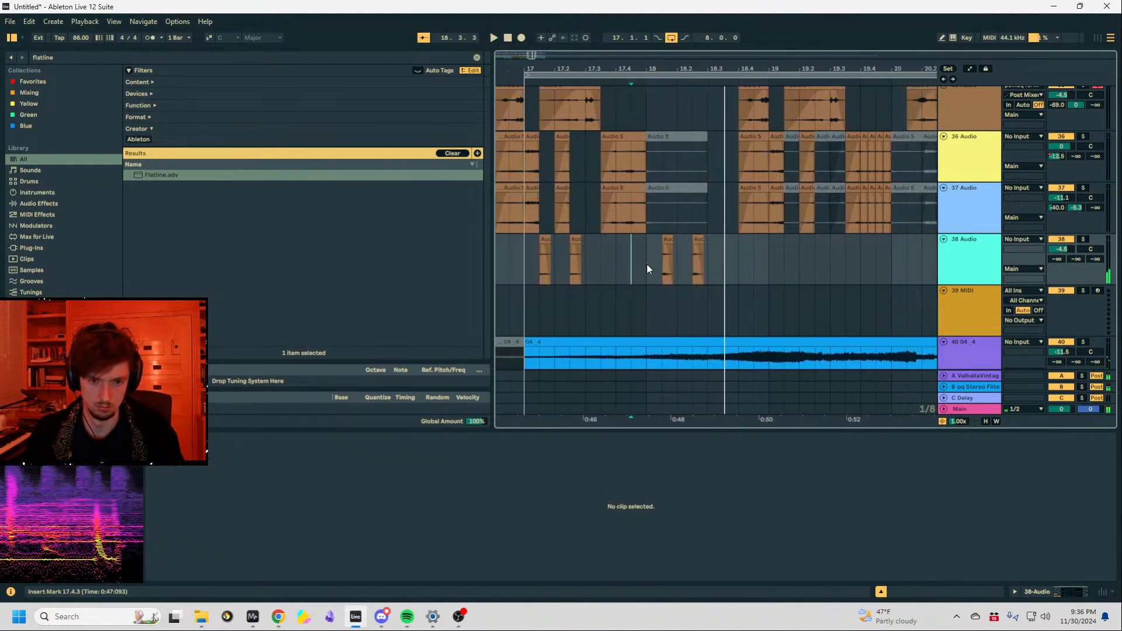
Add a Saturator after Flatline on track 38 with its Drive at 13 dB and play the chops through it.
{"action": "left_click", "coordinate": [1050, 595]}
{"action": "left_click", "coordinate": [125, 57]}
{"action": "type", "text": "sat"}
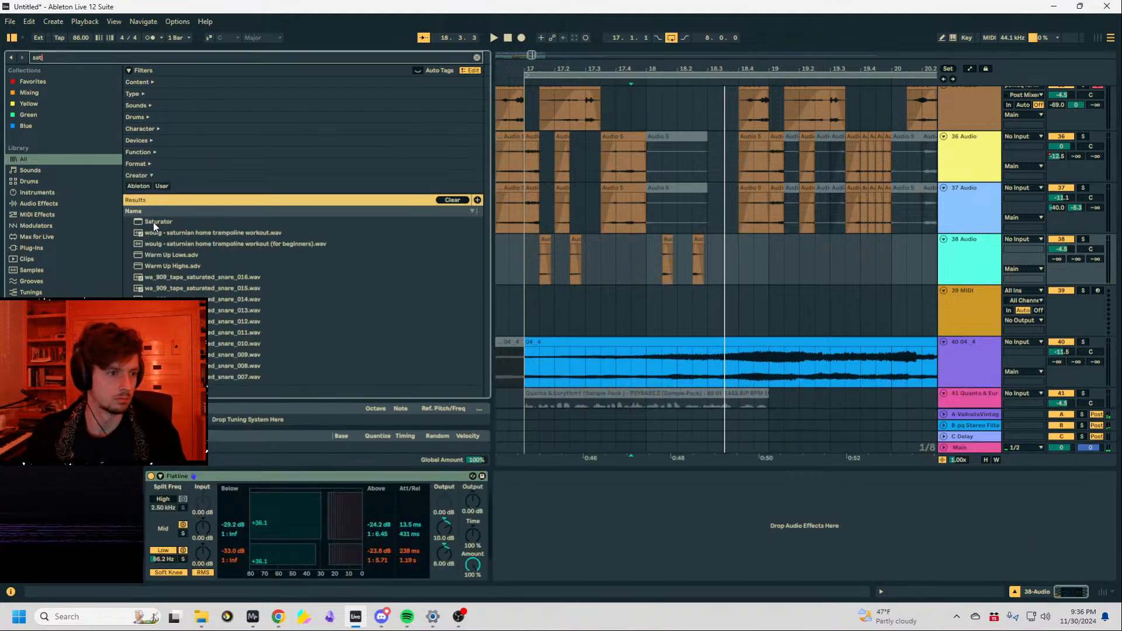
{"action": "left_click_drag", "start_coordinate": [154, 222], "coordinate": [517, 521]}
{"action": "key", "text": "space"}
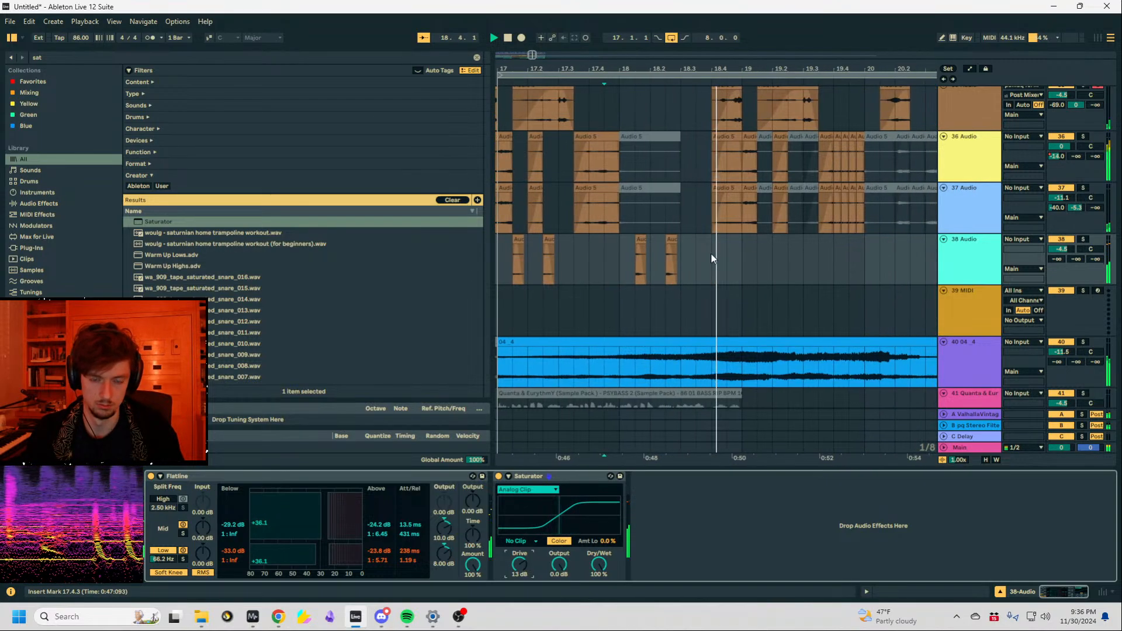
Play the mix from 17.1.1 and duplicate track 38's chops from bars 17 and 18 into bars 19 and 20.
{"action": "left_click", "coordinate": [722, 261]}
{"action": "key", "text": "space"}
{"action": "left_click_drag", "start_coordinate": [664, 69], "coordinate": [664, 50]}
{"action": "left_click", "coordinate": [545, 264]}
{"action": "key", "text": "space"}
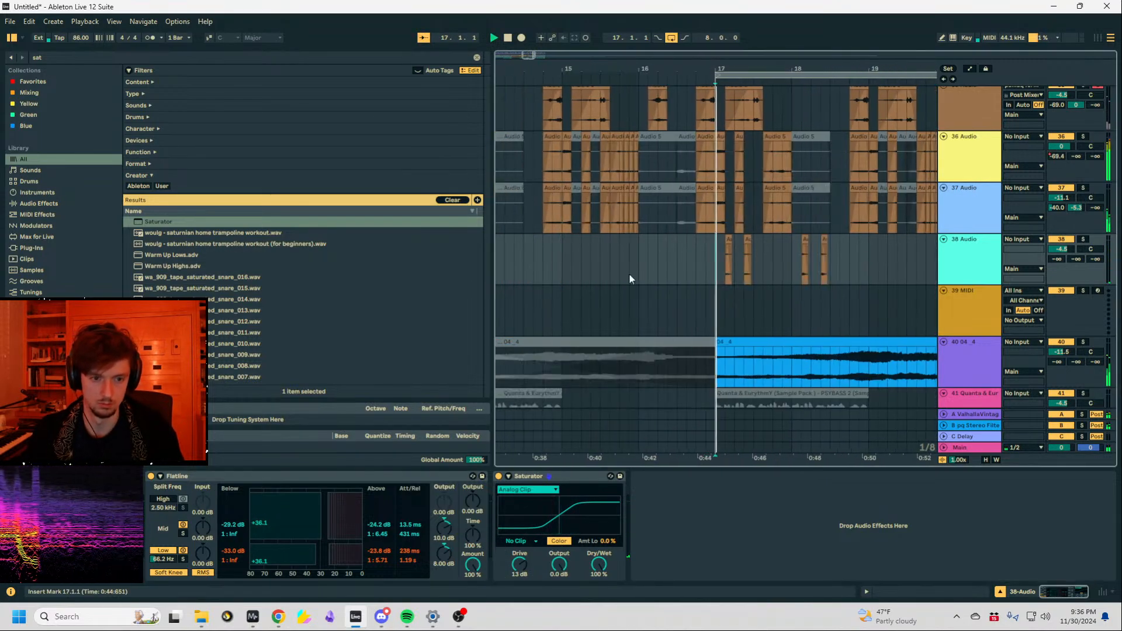
{"action": "left_click_drag", "start_coordinate": [826, 264], "coordinate": [670, 266]}
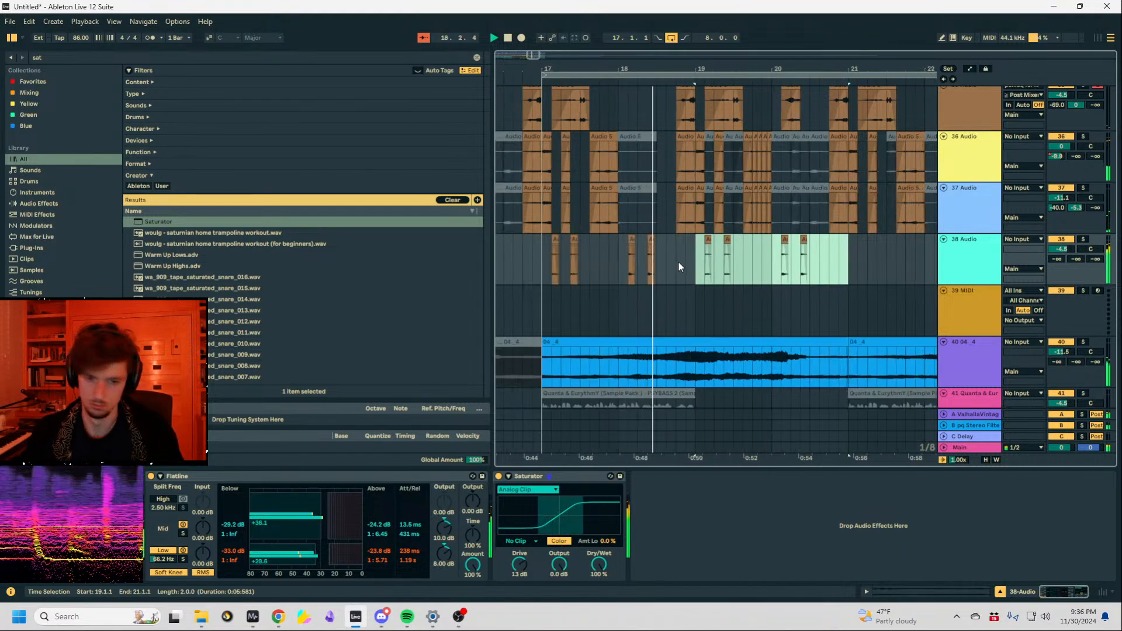
{"action": "key", "text": "ctrl+d"}
Add an EQ Eight to track 38 and set its first band to a low cut at about 255 Hz.
{"action": "left_click", "coordinate": [26, 58]}
{"action": "type", "text": "eq 8"}
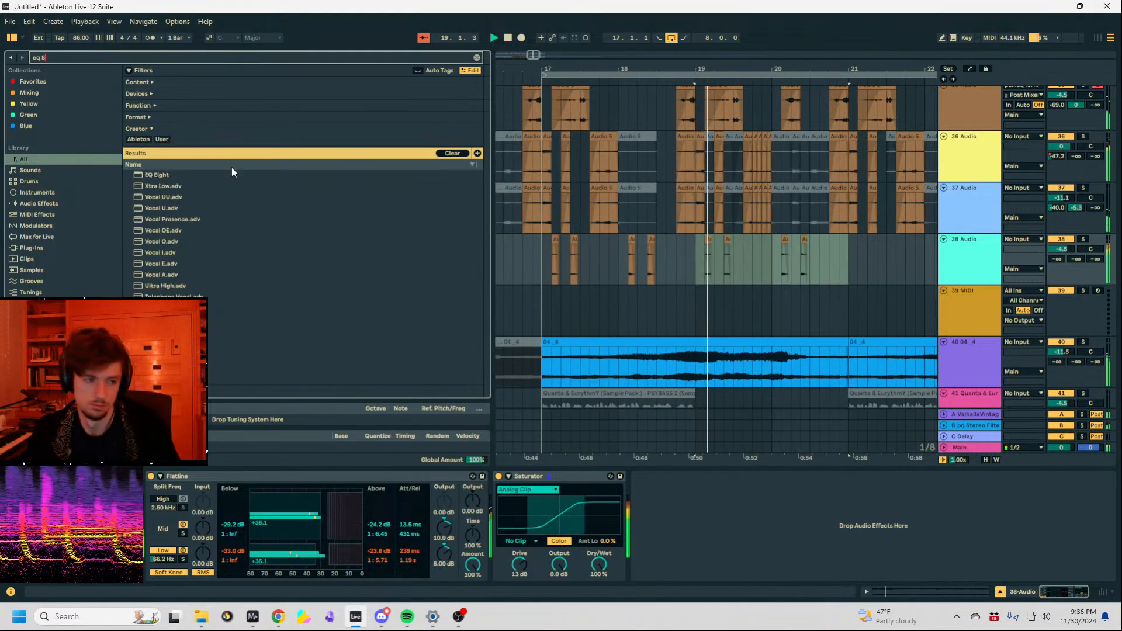
{"action": "double_click", "coordinate": [143, 176]}
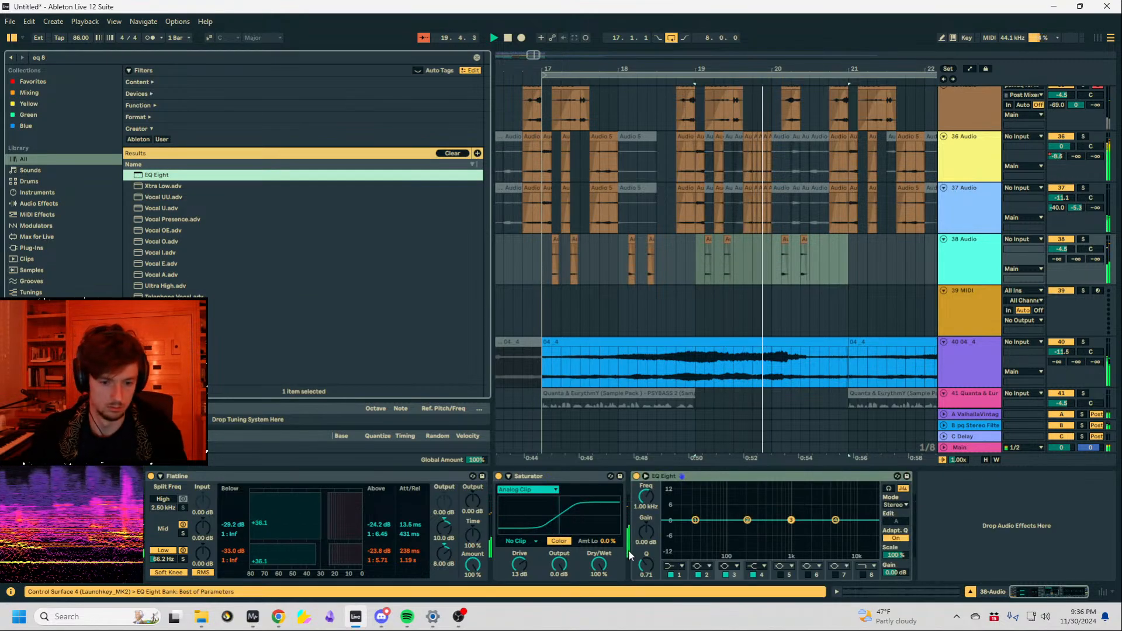
{"action": "left_click", "coordinate": [679, 566]}
{"action": "left_click", "coordinate": [675, 504]}
{"action": "left_click_drag", "start_coordinate": [695, 527], "coordinate": [754, 528]}
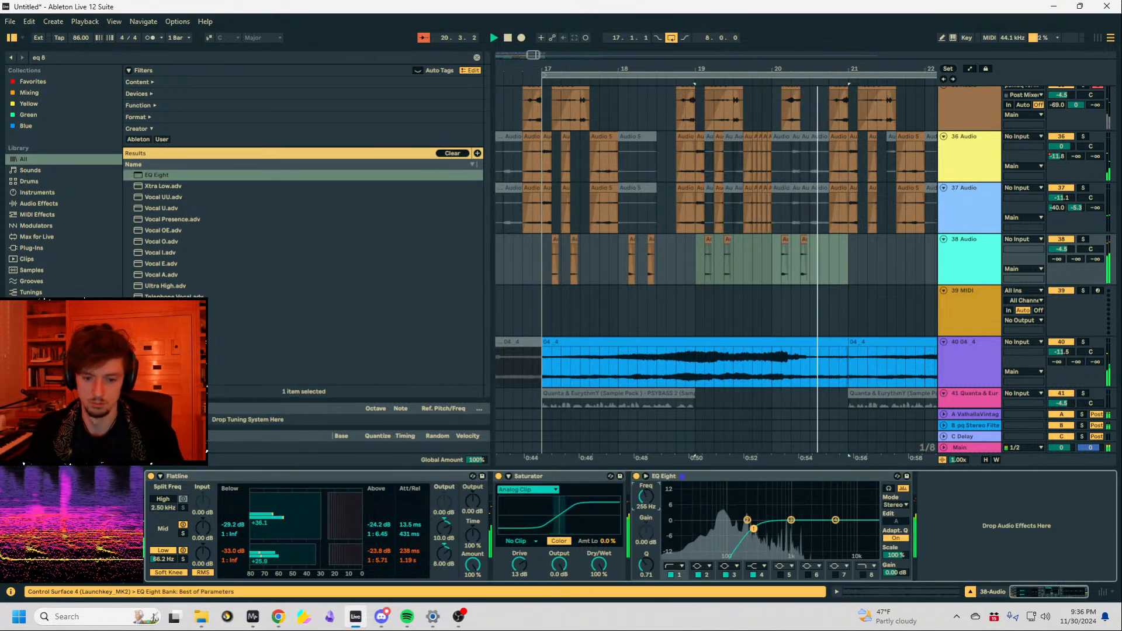
Duplicate track 38's four bars of chops from bars 17–20 into bars 21–24 and stop playback.
{"action": "left_click_drag", "start_coordinate": [848, 253], "coordinate": [540, 257]}
{"action": "key", "text": "ctrl+d"}
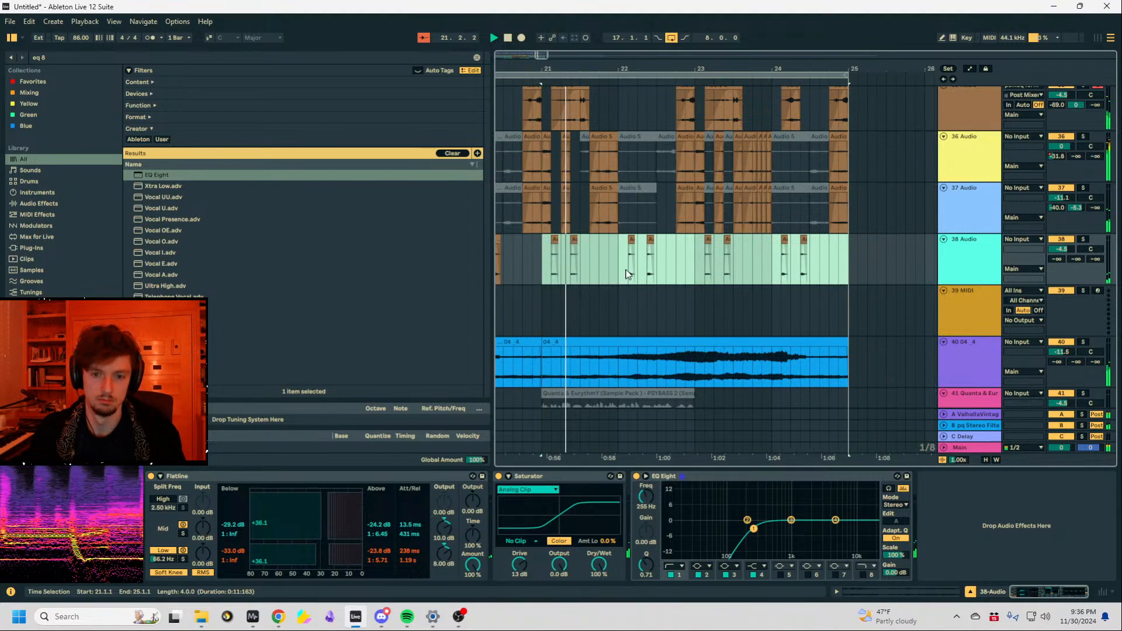
{"action": "scroll", "coordinate": [626, 273], "scroll_direction": "up", "scroll_amount": 2}
{"action": "key", "text": "space"}
Group the four chop tracks 35 to 38 into one group track.
{"action": "left_click", "coordinate": [973, 202]}
{"action": "left_click", "coordinate": [977, 338], "text": "shift"}
{"action": "key", "text": "ctrl+g"}
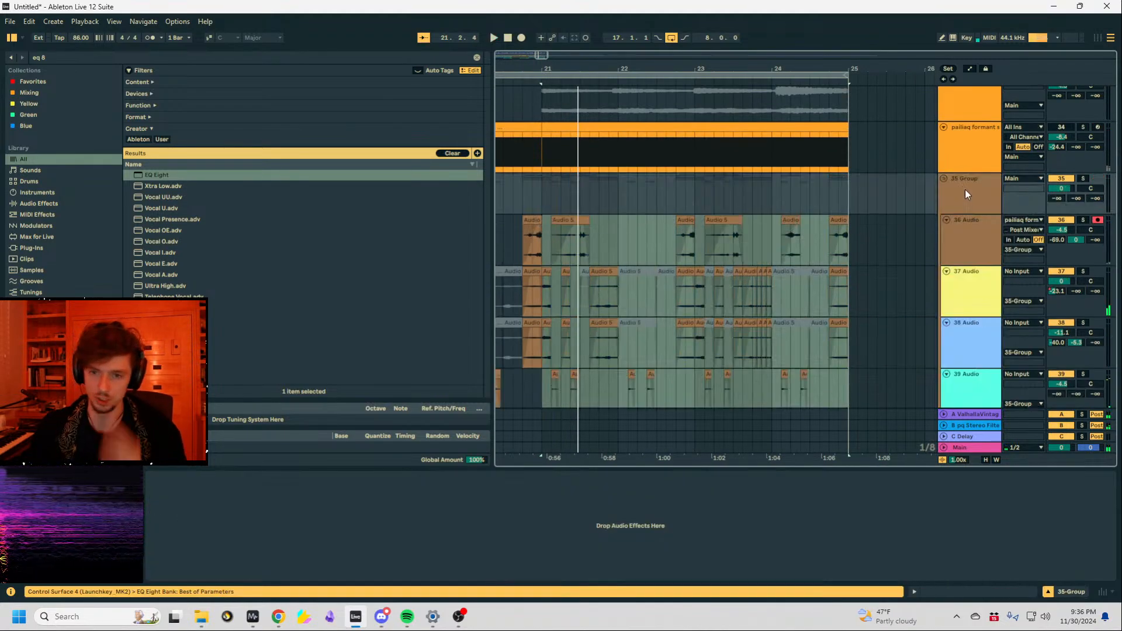
Add an EQ Eight to the new chop group and set a low cut at 177 Hz on band 1 during playback.
{"action": "key", "text": "ctrl+f"}
{"action": "key", "text": "Down"}
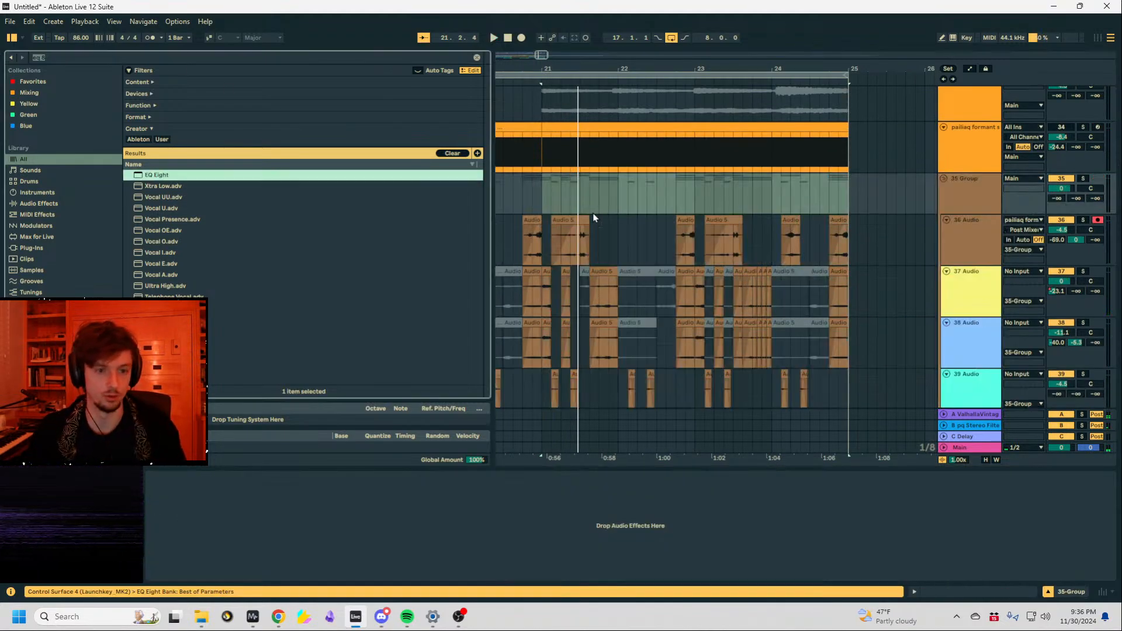
{"action": "key", "text": "Return"}
{"action": "left_click", "coordinate": [186, 566]}
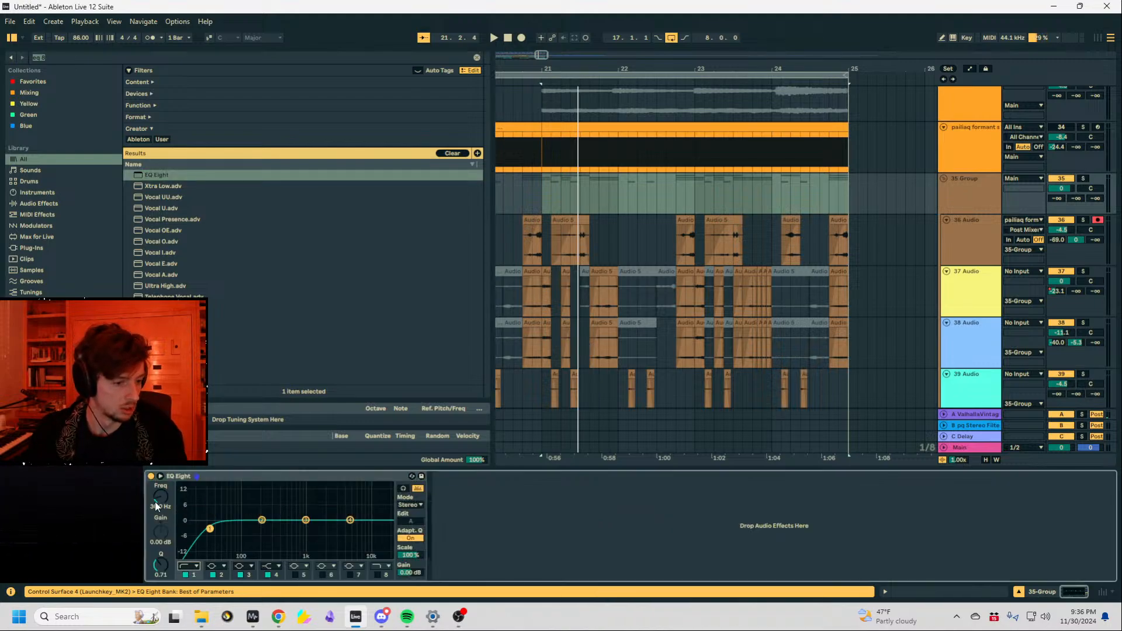
{"action": "key", "text": "space"}
{"action": "left_click_drag", "start_coordinate": [156, 503], "coordinate": [157, 476]}
{"action": "left_click", "coordinate": [972, 198]}
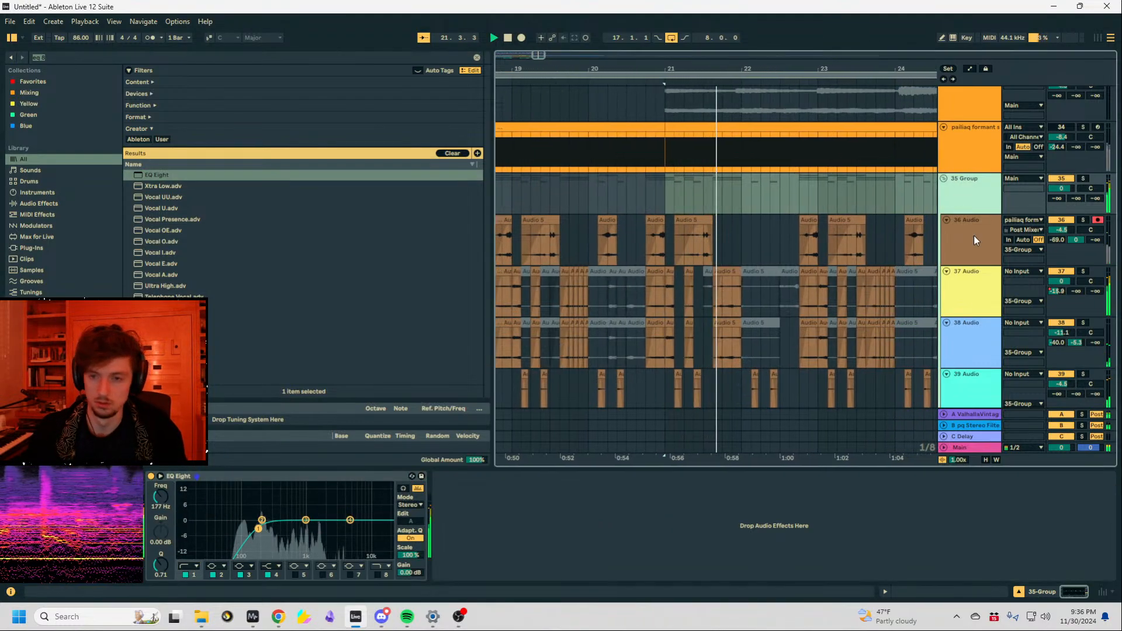
{"action": "scroll", "coordinate": [963, 253], "scroll_direction": "up", "scroll_amount": 1}
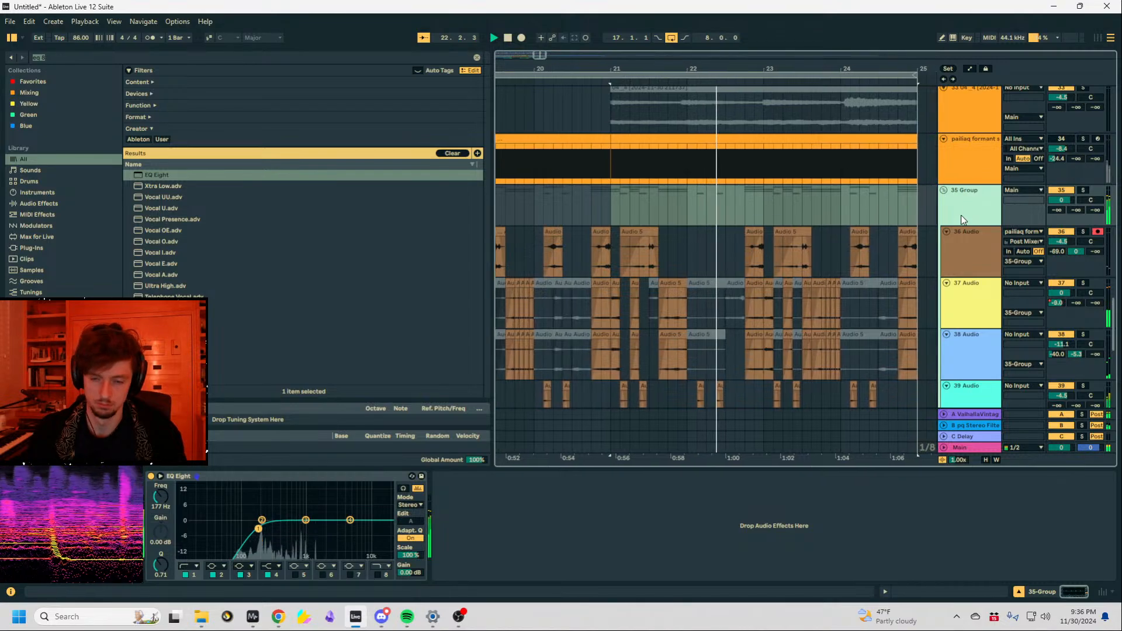
{"action": "scroll", "coordinate": [912, 211], "scroll_direction": "down", "scroll_amount": 4}
Add a Utility to the end of track 39's effect chain and set its Width to 27%.
{"action": "left_click", "coordinate": [907, 246]}
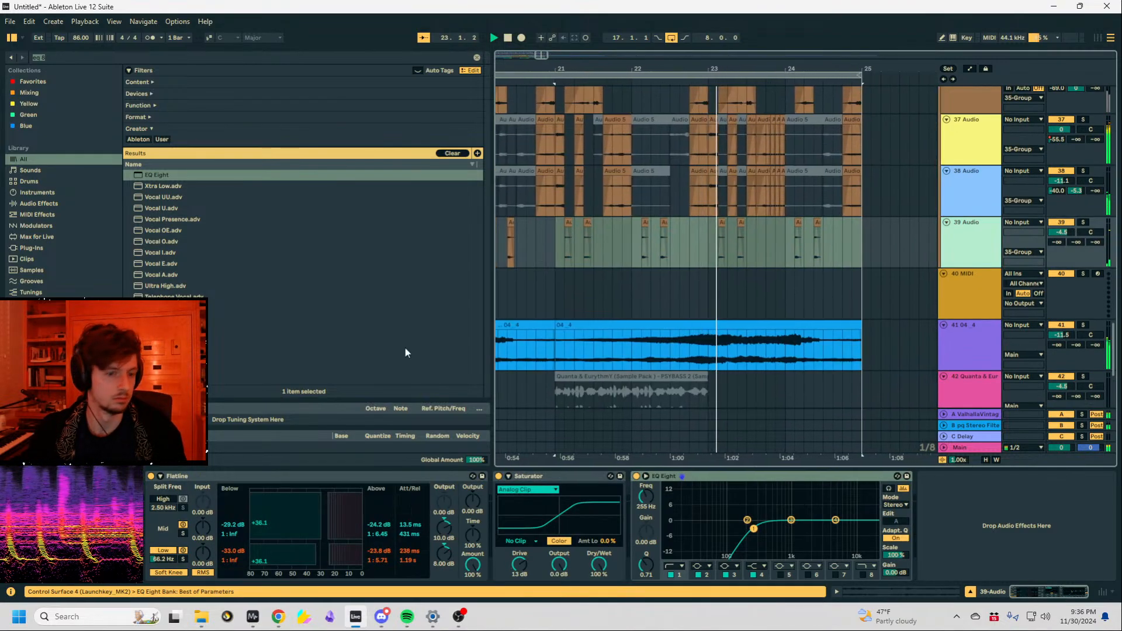
{"action": "left_click", "coordinate": [58, 58]}
{"action": "type", "text": "uti"}
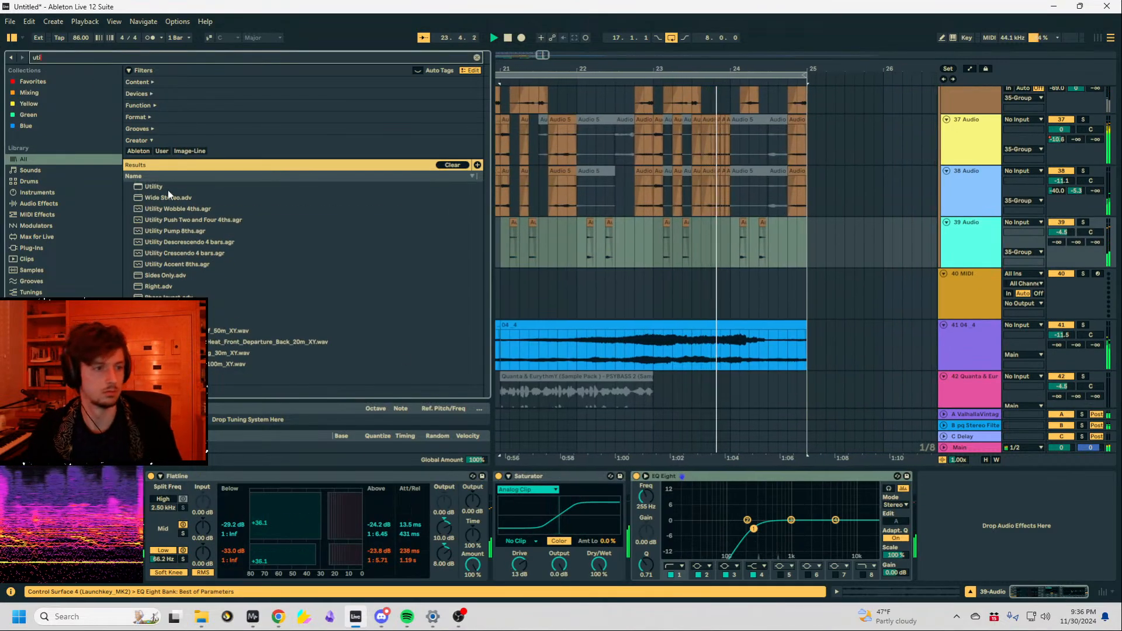
{"action": "double_click", "coordinate": [164, 187]}
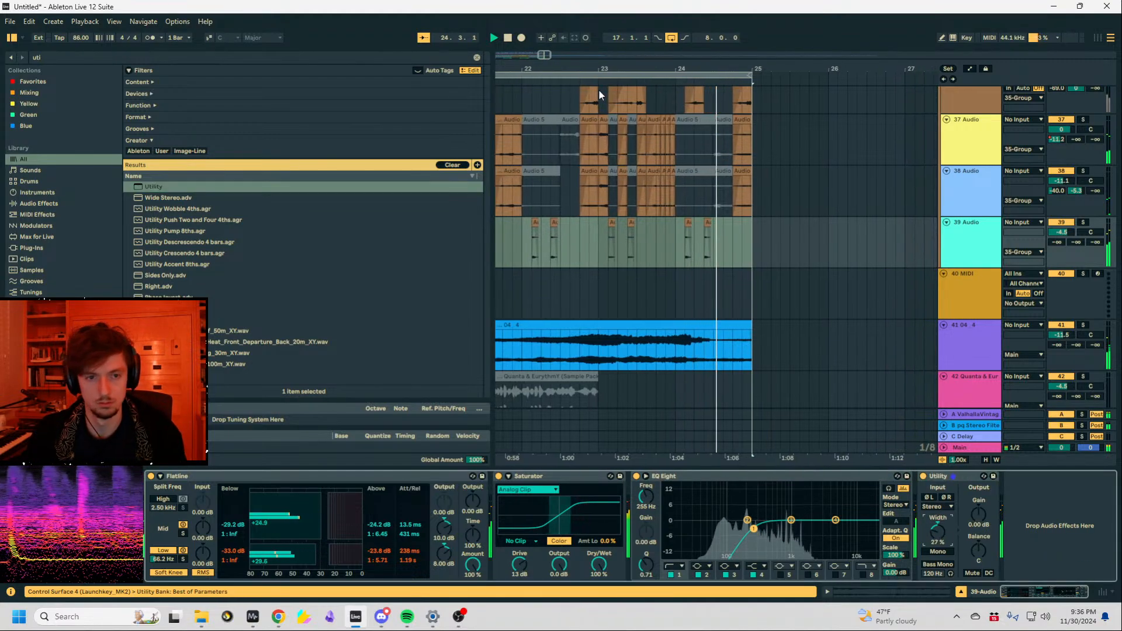
Lower track 39's volume, raise its send C to 0 dB and leave its send B fully off.
{"action": "left_click_drag", "start_coordinate": [601, 69], "coordinate": [821, 44]}
{"action": "left_click_drag", "start_coordinate": [910, 250], "coordinate": [728, 243]}
{"action": "left_click_drag", "start_coordinate": [1061, 232], "coordinate": [1076, 196]}
{"action": "key", "text": "space"}
{"action": "key", "text": "space"}
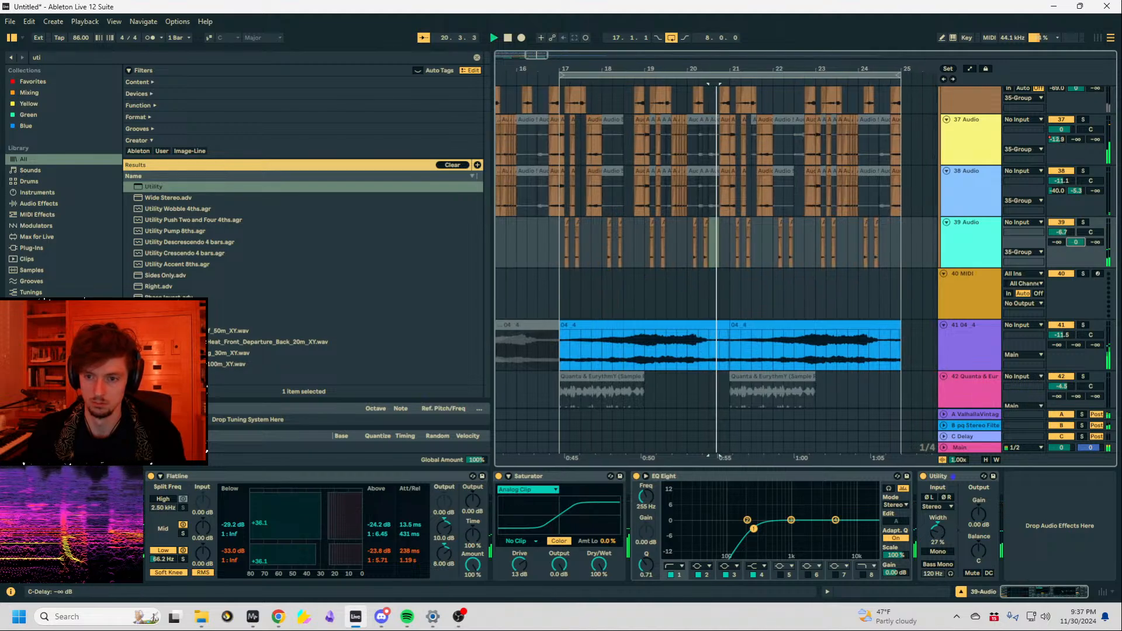
{"action": "left_click_drag", "start_coordinate": [1096, 242], "coordinate": [1096, 193]}
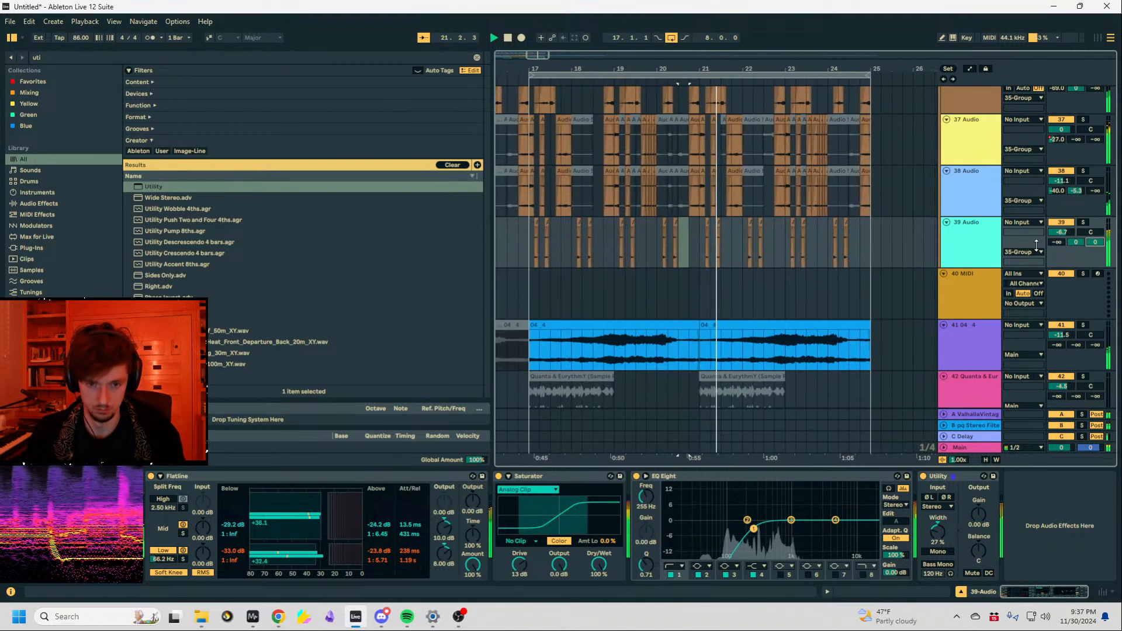
{"action": "left_click_drag", "start_coordinate": [1076, 242], "coordinate": [1076, 252]}
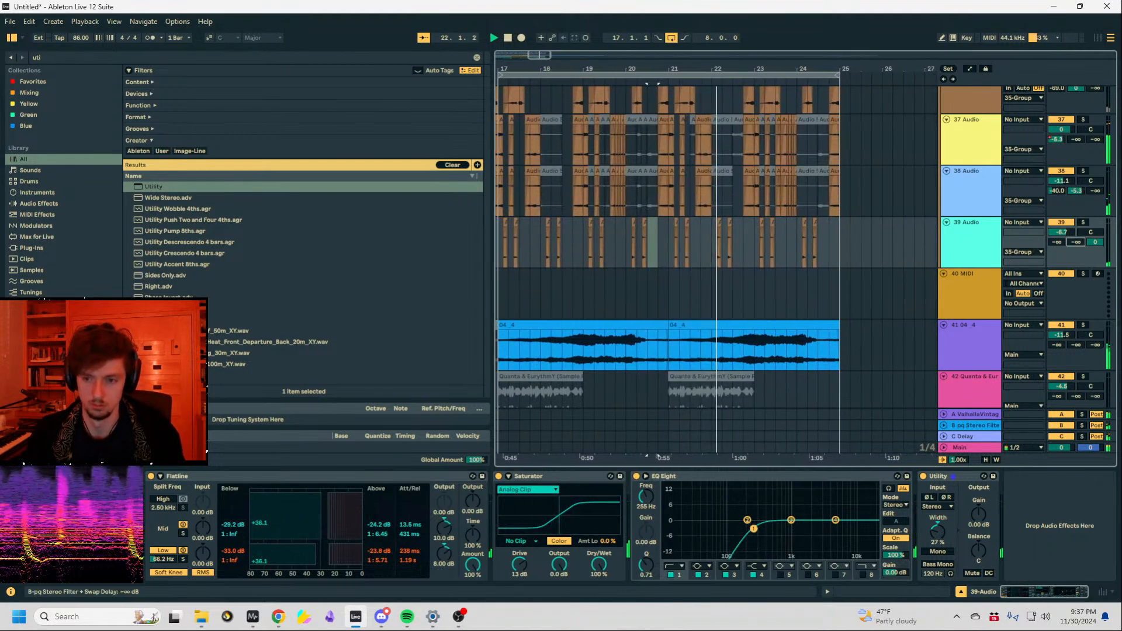
Set return C's Delay to 1 for both left and right with Ping Pong off and Feedback at 57%.
{"action": "left_click", "coordinate": [970, 437]}
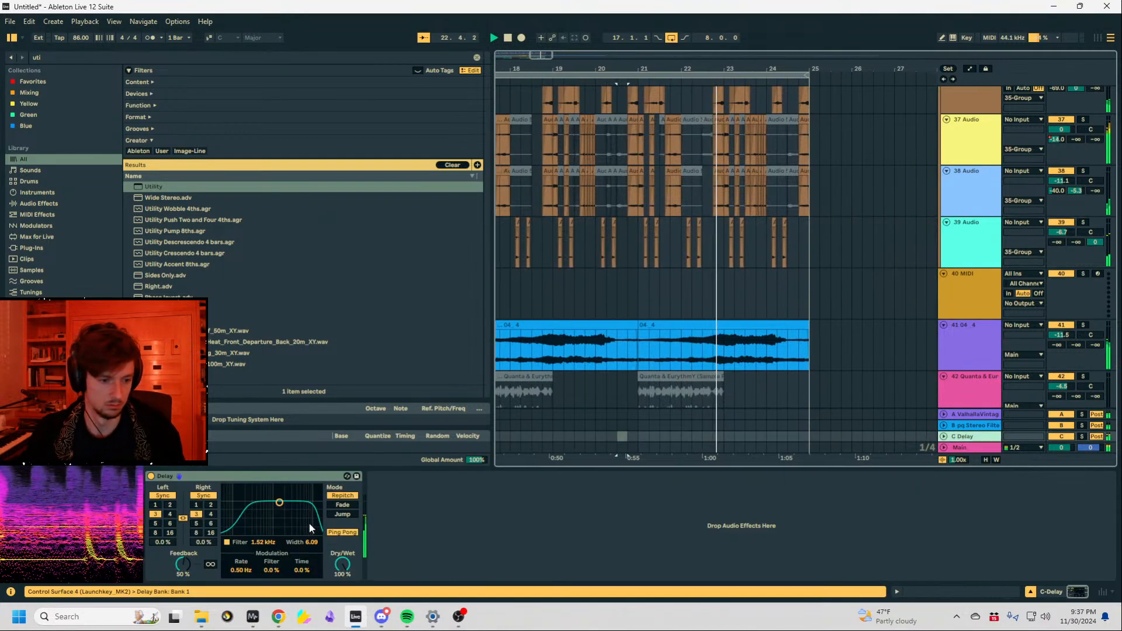
{"action": "left_click", "coordinate": [343, 533]}
{"action": "left_click", "coordinate": [196, 505]}
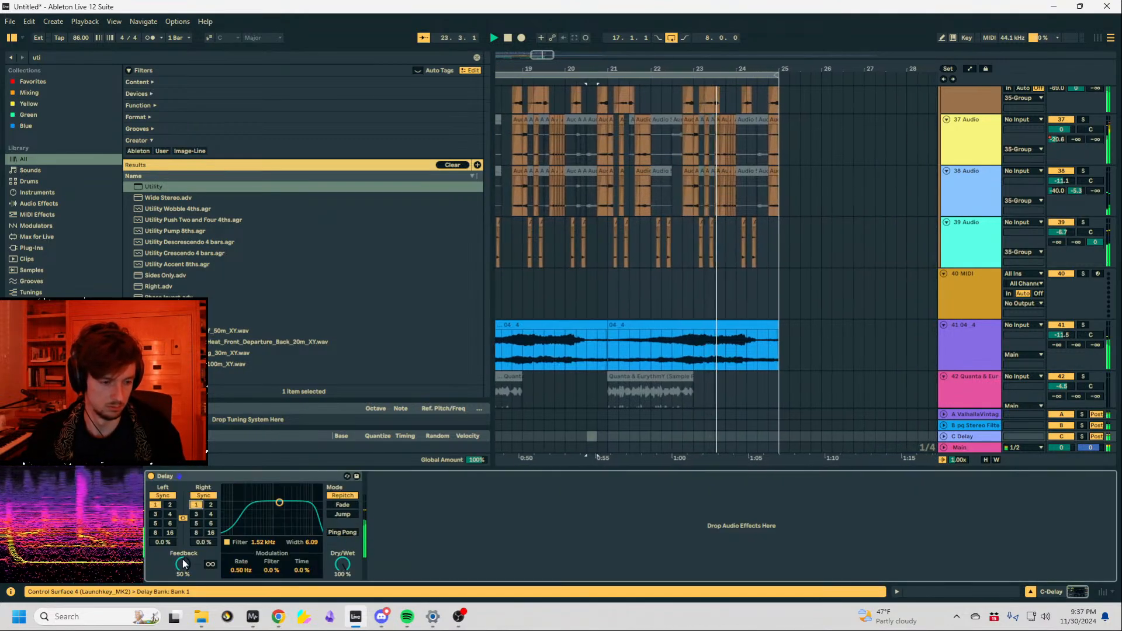
{"action": "left_click_drag", "start_coordinate": [183, 565], "coordinate": [183, 558]}
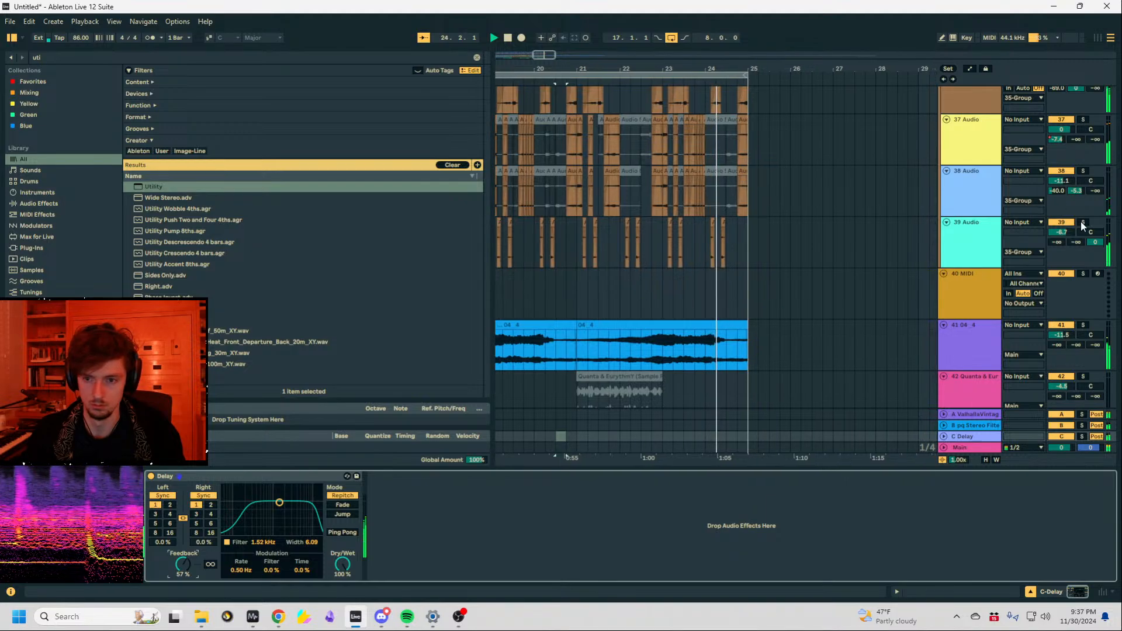
Set track 39's send C to -7.2 dB, audition it soloed from bar 17, and play it unsoloed in the mix.
{"action": "left_click", "coordinate": [1027, 237]}
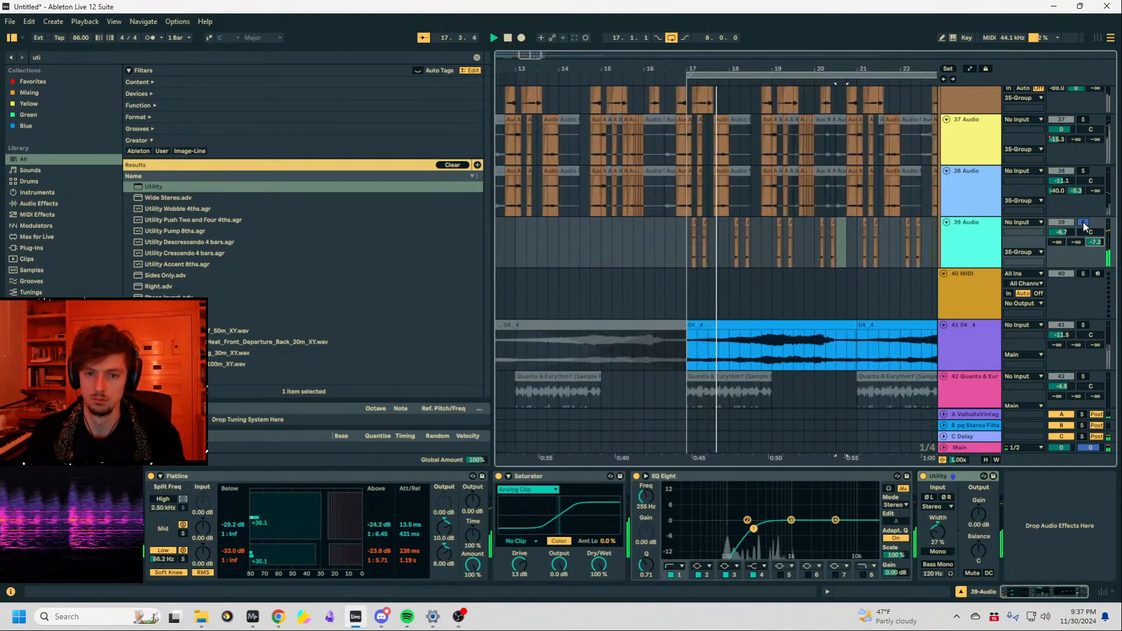
{"action": "left_click", "coordinate": [677, 238]}
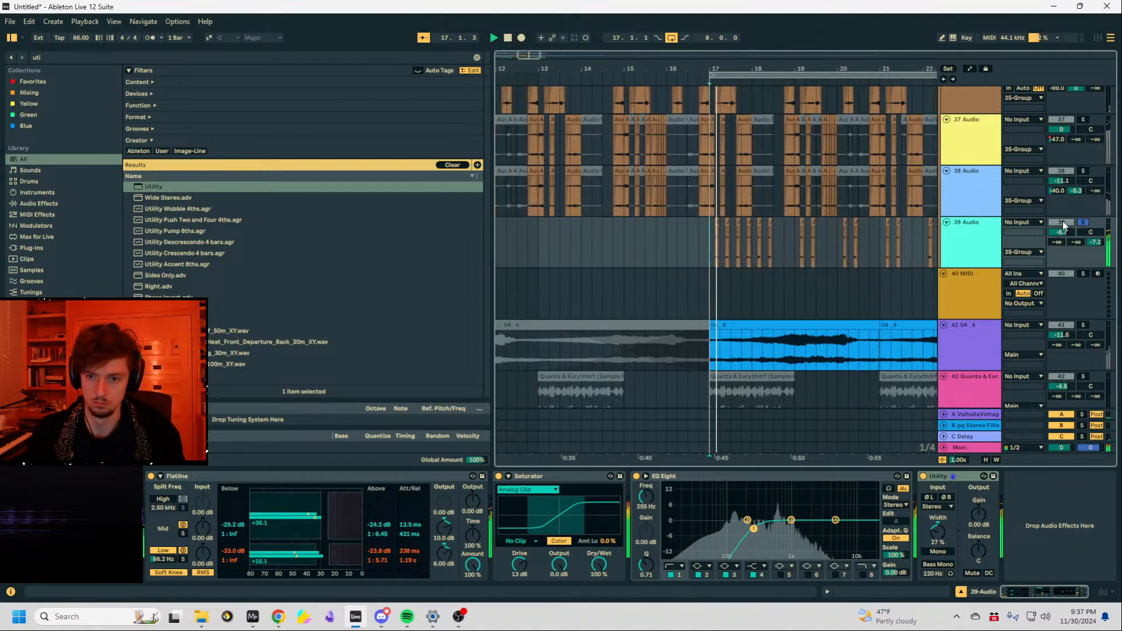
{"action": "left_click", "coordinate": [1083, 223]}
{"action": "key", "text": "space"}
{"action": "key", "text": "space"}
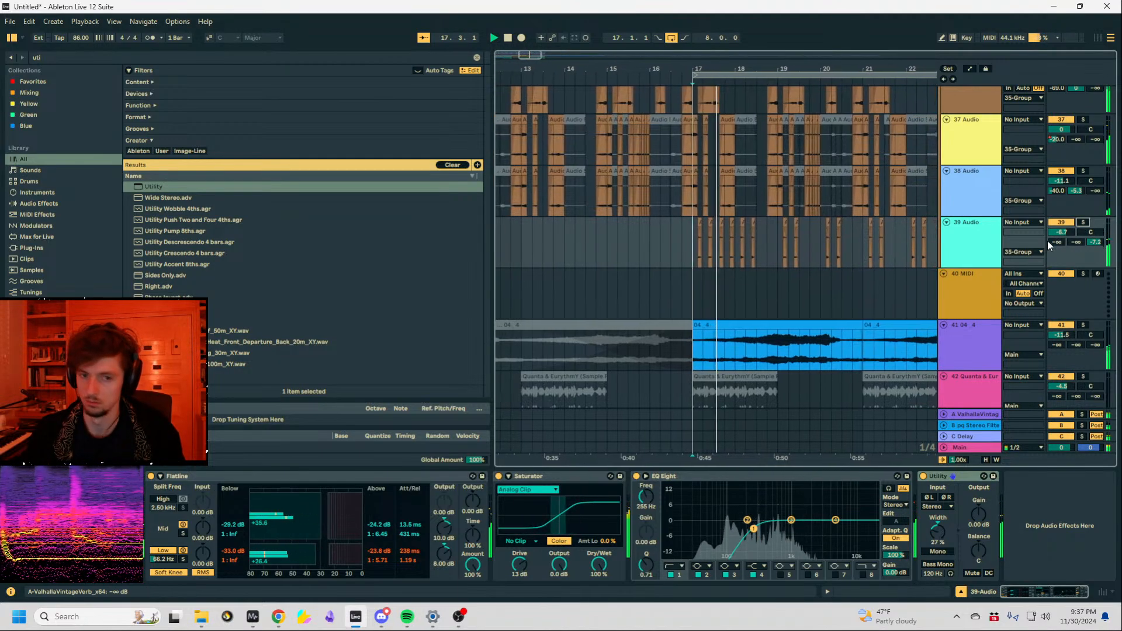
Play the arrangement from 1.1.1 and look through the track lanes from the chops up to the kicks and snares.
{"action": "left_click_drag", "start_coordinate": [702, 242], "coordinate": [684, 243]}
{"action": "scroll", "coordinate": [556, 245], "scroll_direction": "left", "scroll_amount": 5}
{"action": "scroll", "coordinate": [555, 244], "scroll_direction": "down", "scroll_amount": 3}
{"action": "key", "text": "space"}
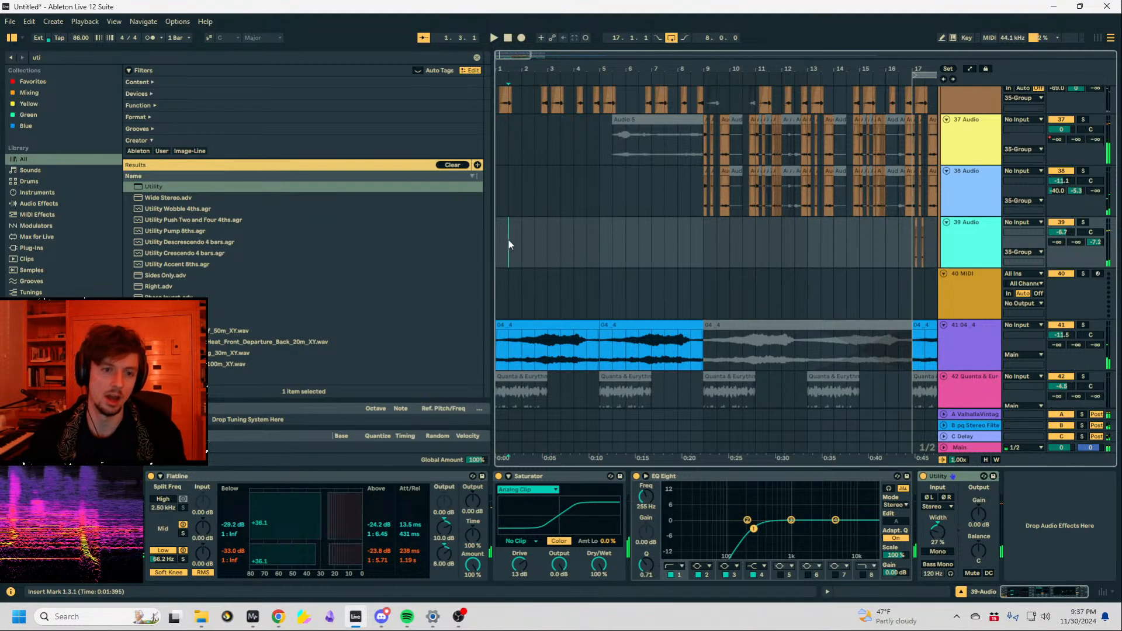
{"action": "scroll", "coordinate": [613, 175], "scroll_direction": "up", "scroll_amount": 10}
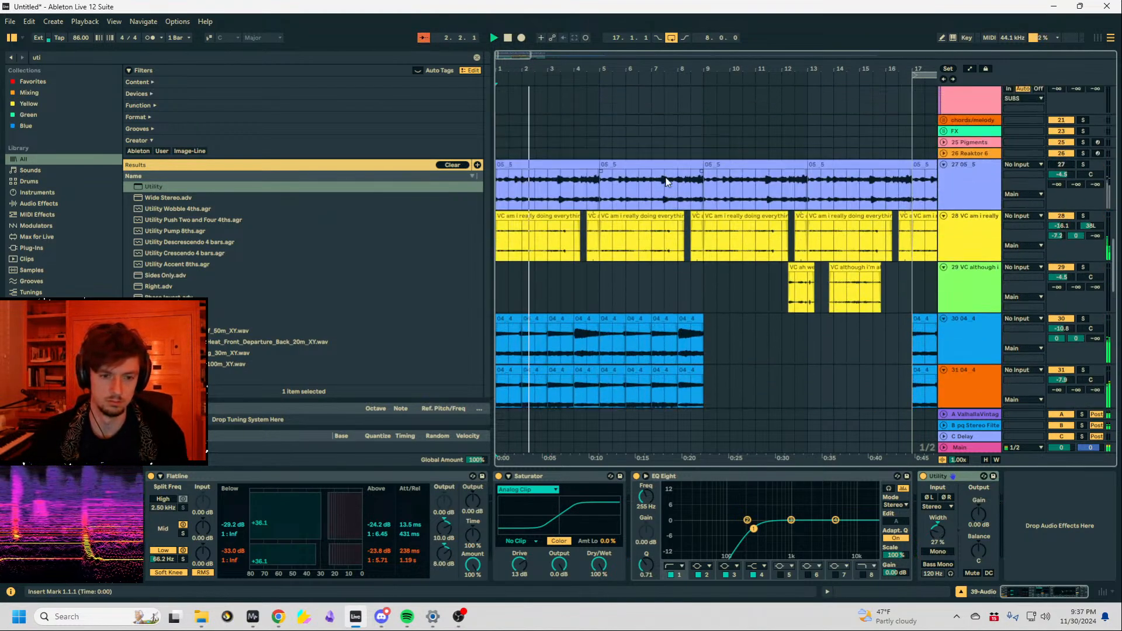
{"action": "scroll", "coordinate": [706, 301], "scroll_direction": "up", "scroll_amount": 5}
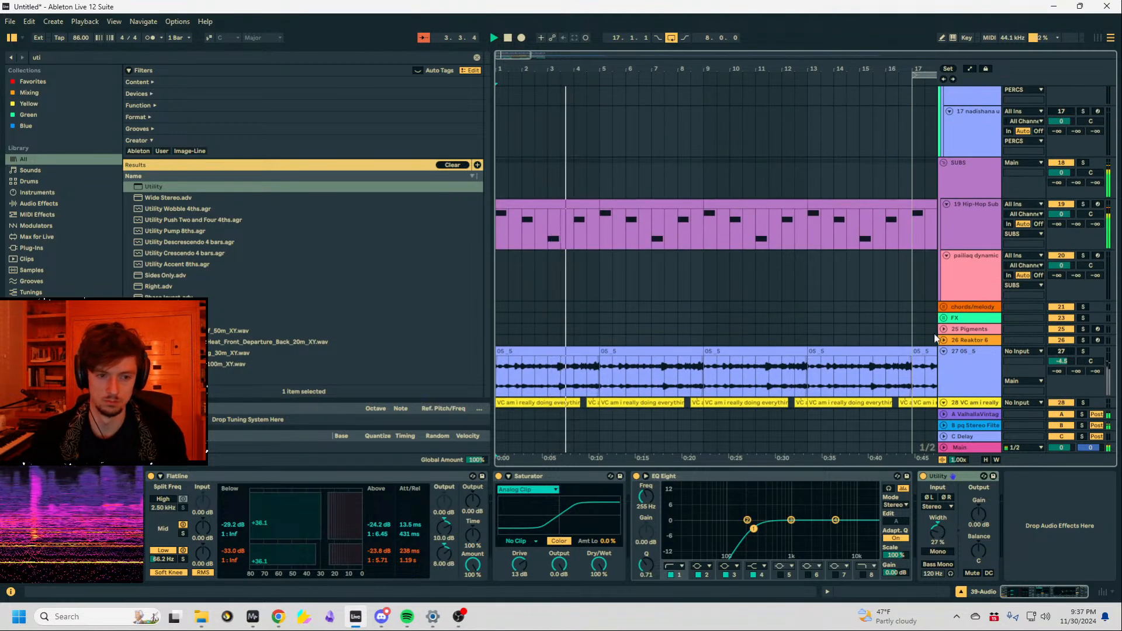
{"action": "scroll", "coordinate": [886, 317], "scroll_direction": "up", "scroll_amount": 10}
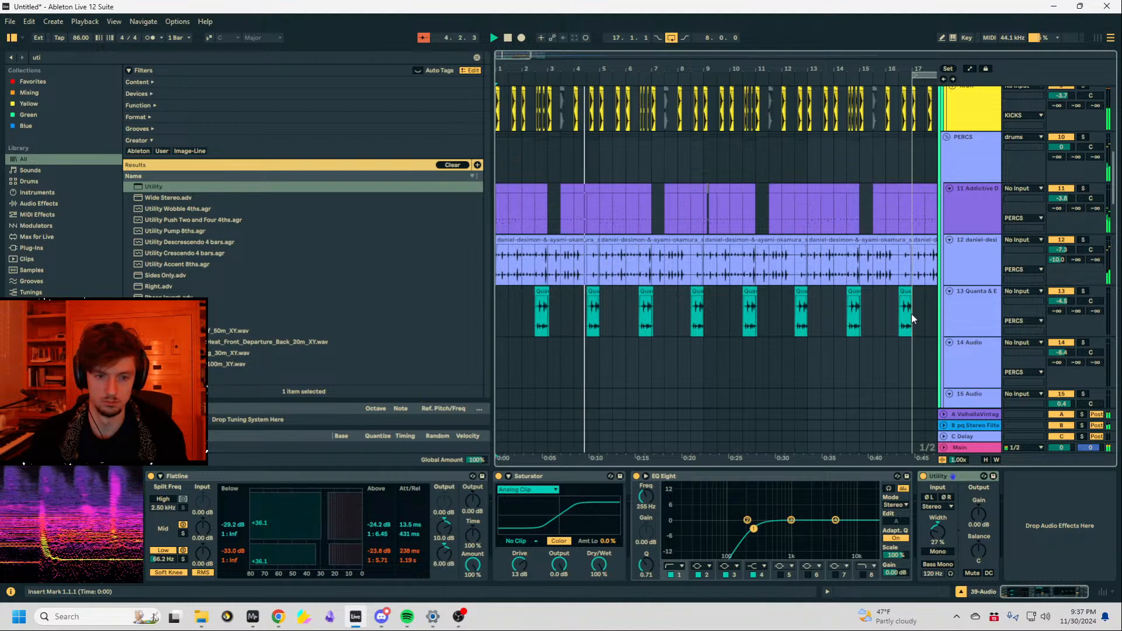
{"action": "scroll", "coordinate": [913, 318], "scroll_direction": "down", "scroll_amount": 5}
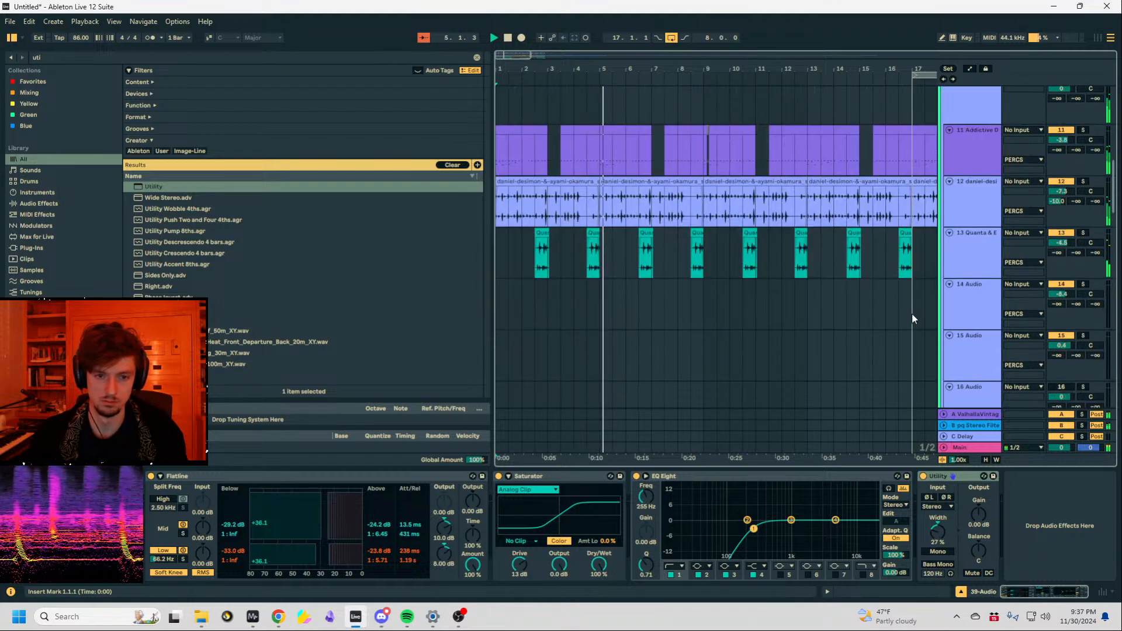
{"action": "scroll", "coordinate": [912, 313], "scroll_direction": "up", "scroll_amount": 8}
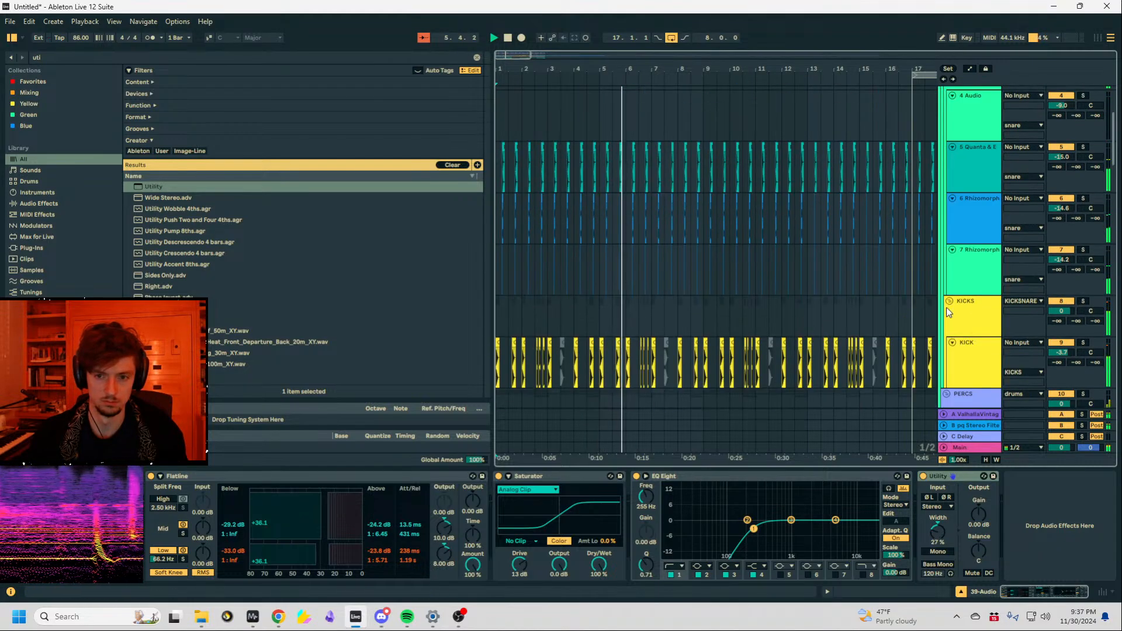
Copy the layered snare hit on tracks 5 to 7 to 8.2.4 and play it back.
{"action": "left_click_drag", "start_coordinate": [659, 69], "coordinate": [548, 69]}
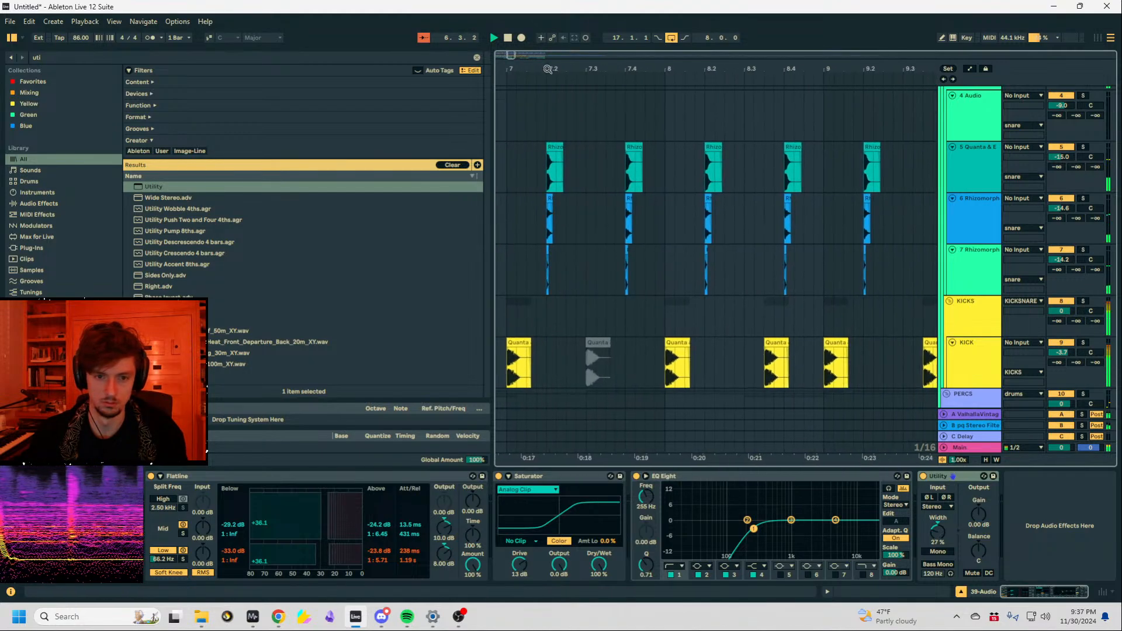
{"action": "left_click", "coordinate": [604, 250]}
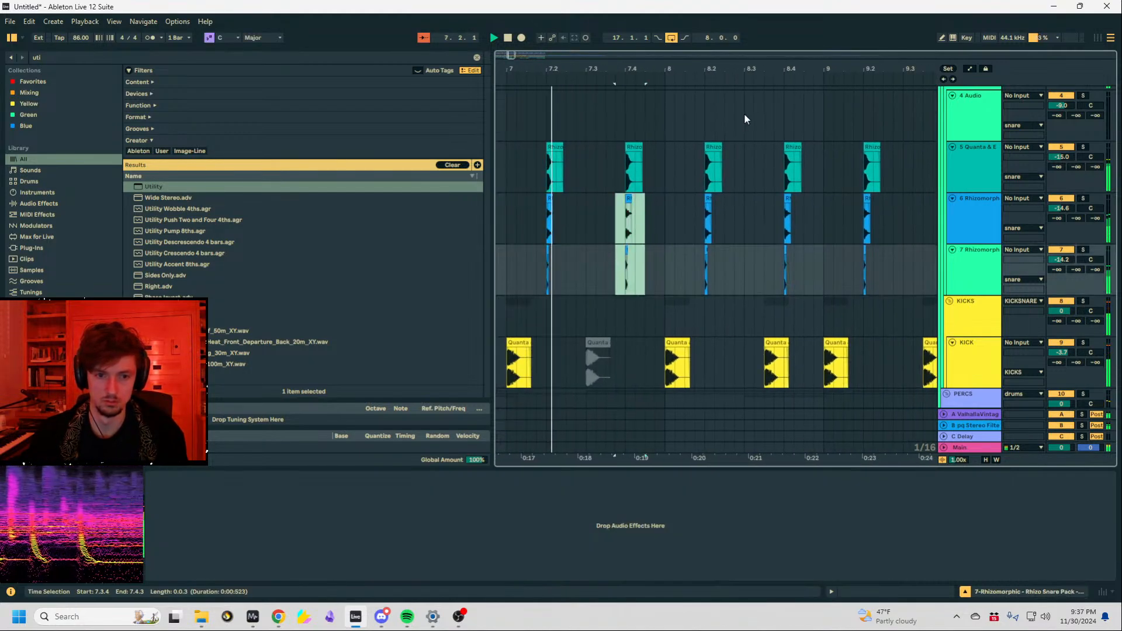
{"action": "left_click_drag", "start_coordinate": [749, 69], "coordinate": [749, 111]}
{"action": "left_click", "coordinate": [699, 226]}
{"action": "key", "text": "ctrl+v"}
{"action": "left_click_drag", "start_coordinate": [733, 202], "coordinate": [723, 202]}
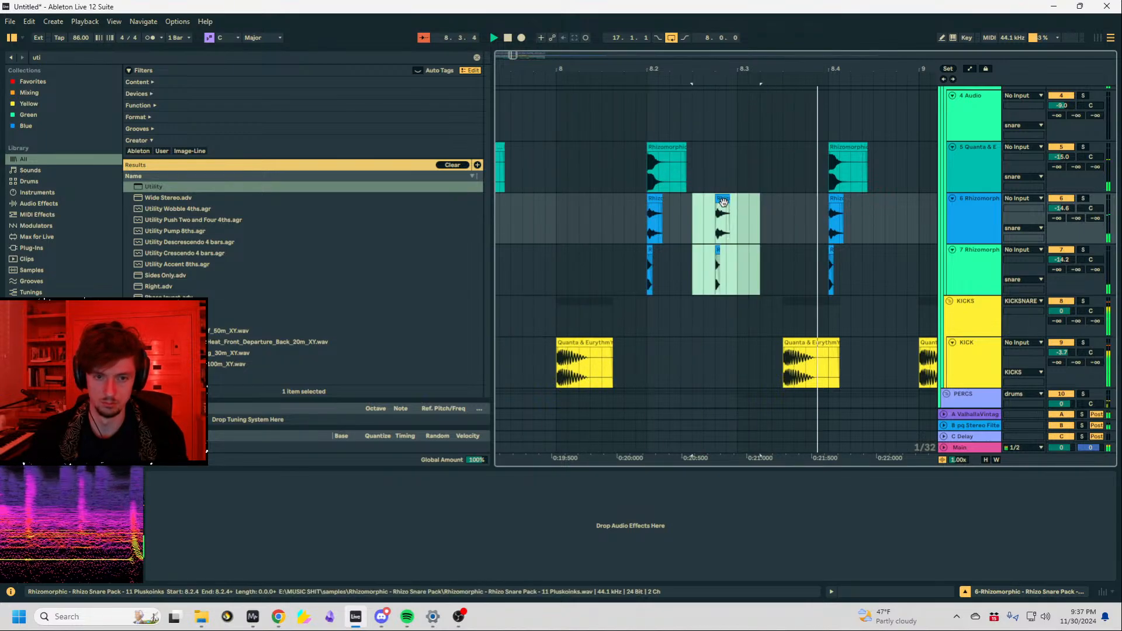
{"action": "left_click", "coordinate": [659, 151]}
{"action": "key", "text": "space"}
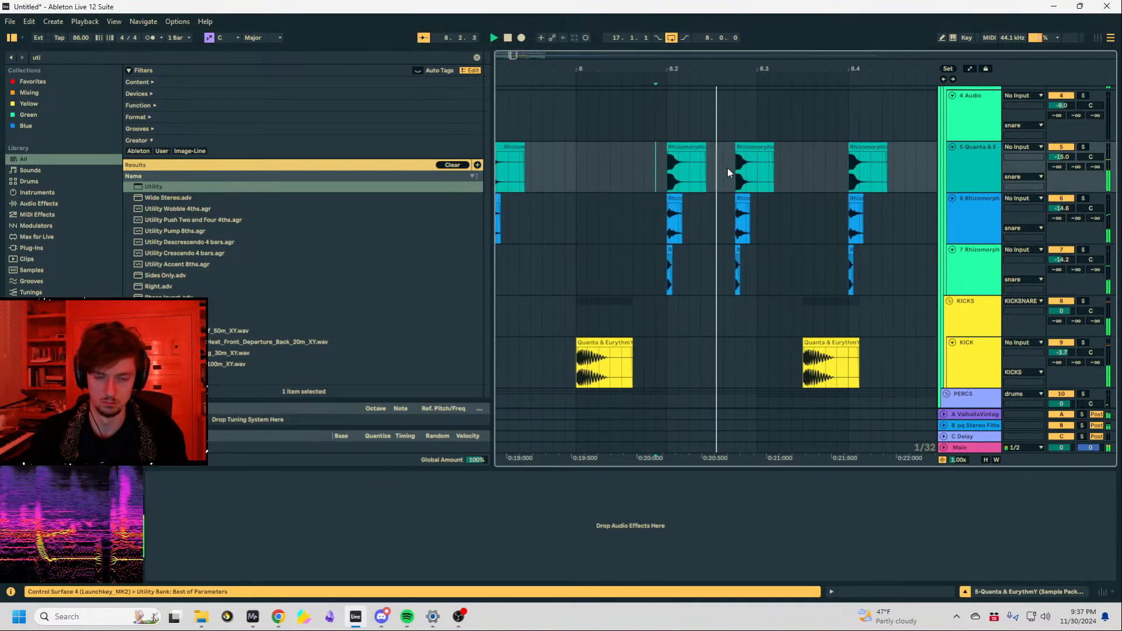
Replace the drum group's content in bars 9 to 17 with a duplicate of bars 1 to 9, looping those first eight bars.
{"action": "mouse_move", "coordinate": [690, 71]}
{"action": "left_mouse_down"}
{"action": "mouse_move", "coordinate": [745, 35]}
{"action": "mouse_move", "coordinate": [731, 17]}
{"action": "left_mouse_up"}
{"action": "scroll", "coordinate": [729, 141], "scroll_direction": "down", "scroll_amount": 5}
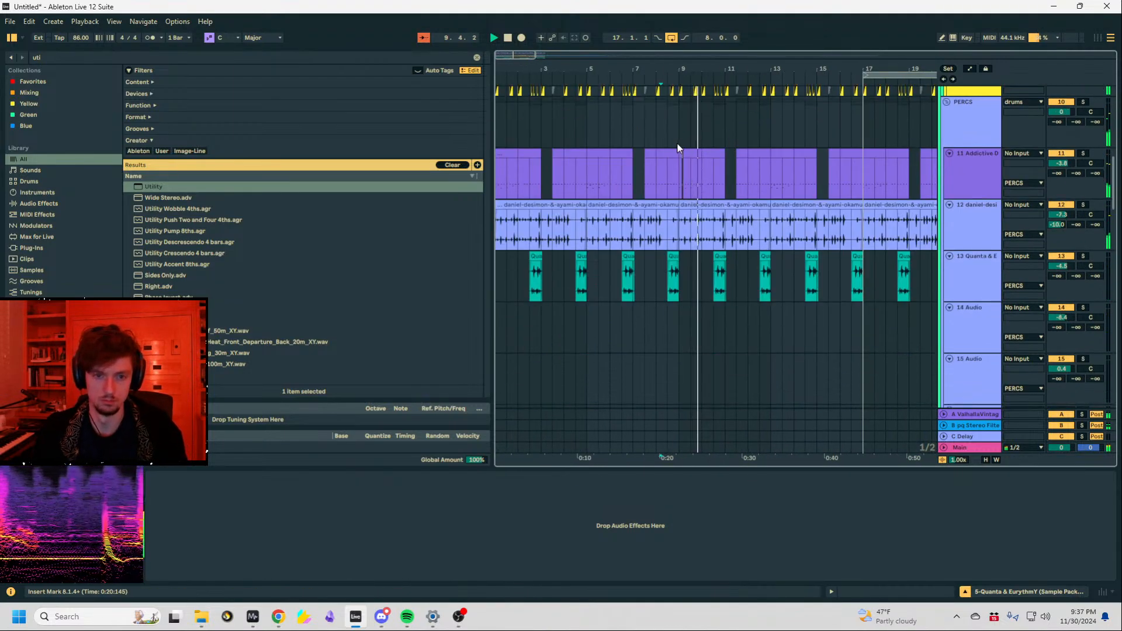
{"action": "left_click_drag", "start_coordinate": [679, 140], "coordinate": [864, 135]}
{"action": "key", "text": "ctrl+i"}
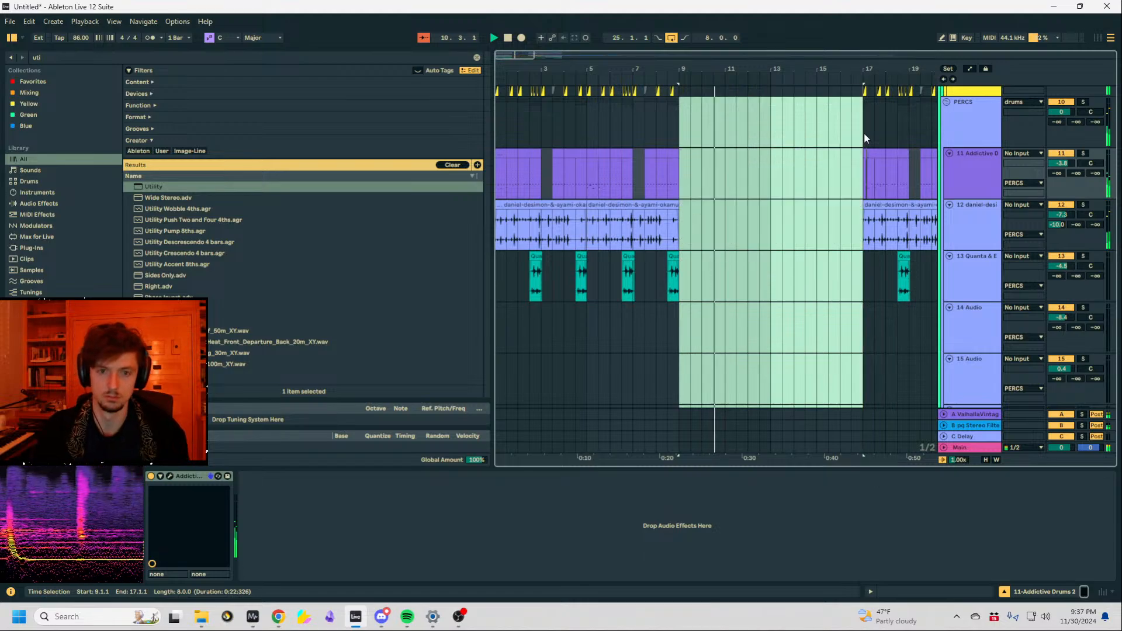
{"action": "key", "text": "space"}
{"action": "left_click_drag", "start_coordinate": [679, 138], "coordinate": [442, 140]}
{"action": "key", "text": "ctrl+l"}
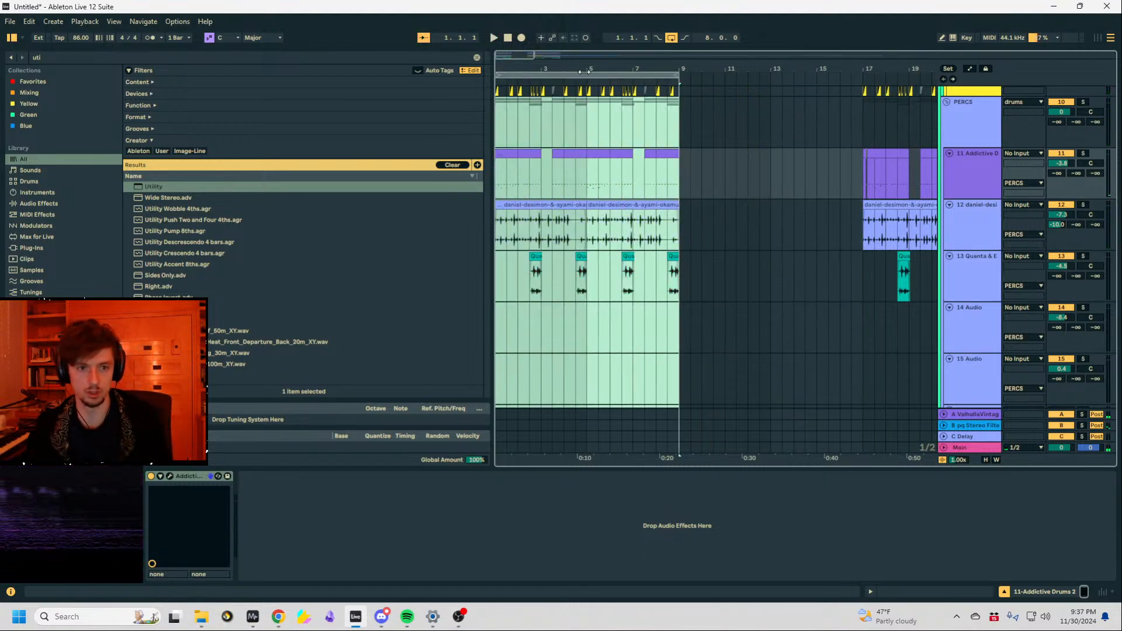
{"action": "left_click", "coordinate": [591, 76]}
{"action": "key", "text": "ctrl+d"}
Reactivate track 33's clip, repeat it across bars 1 to 9, and audition the track soloed.
{"action": "scroll", "coordinate": [592, 92], "scroll_direction": "down", "scroll_amount": 2}
{"action": "scroll", "coordinate": [626, 277], "scroll_direction": "down", "scroll_amount": 10}
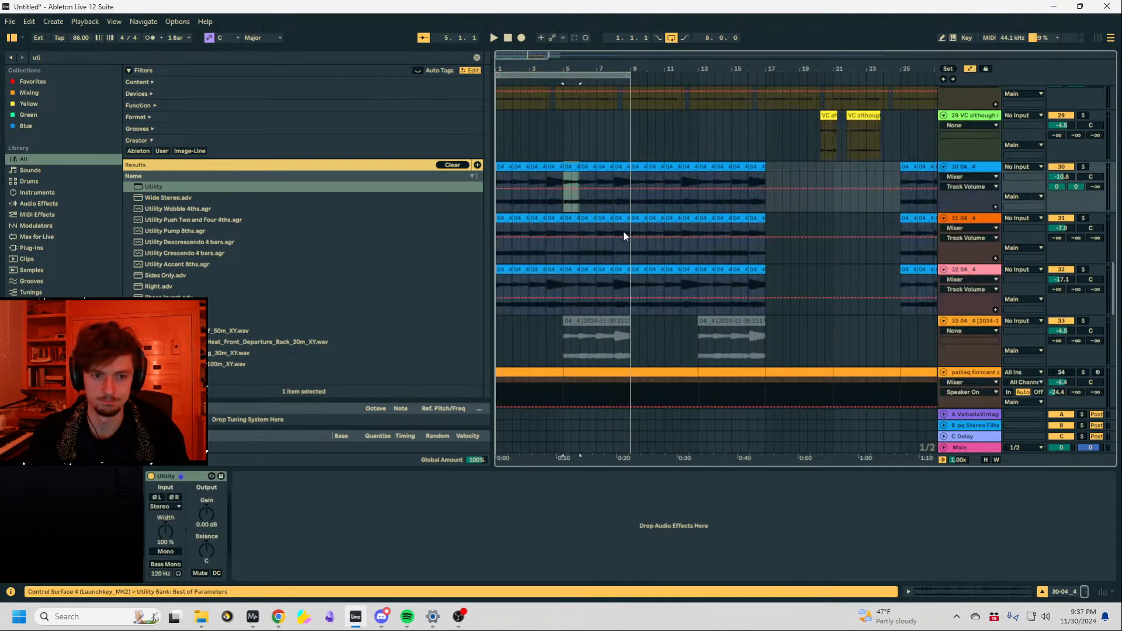
{"action": "scroll", "coordinate": [620, 234], "scroll_direction": "down", "scroll_amount": 2}
{"action": "left_click", "coordinate": [572, 254]}
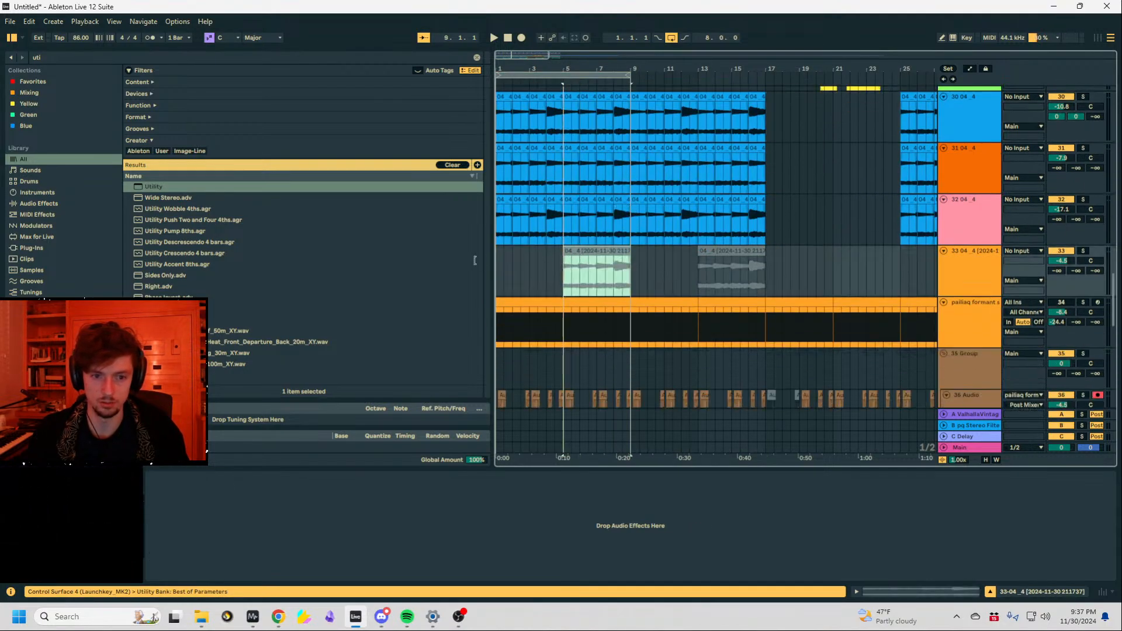
{"action": "left_click", "coordinate": [497, 257]}
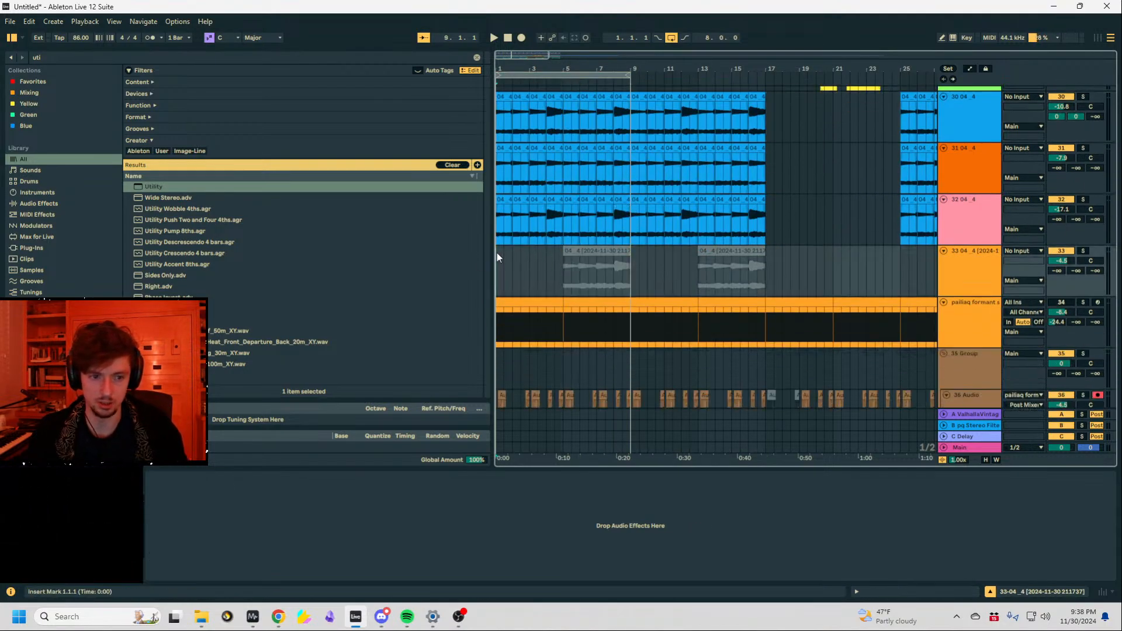
{"action": "left_click", "coordinate": [612, 258]}
{"action": "key", "text": "space"}
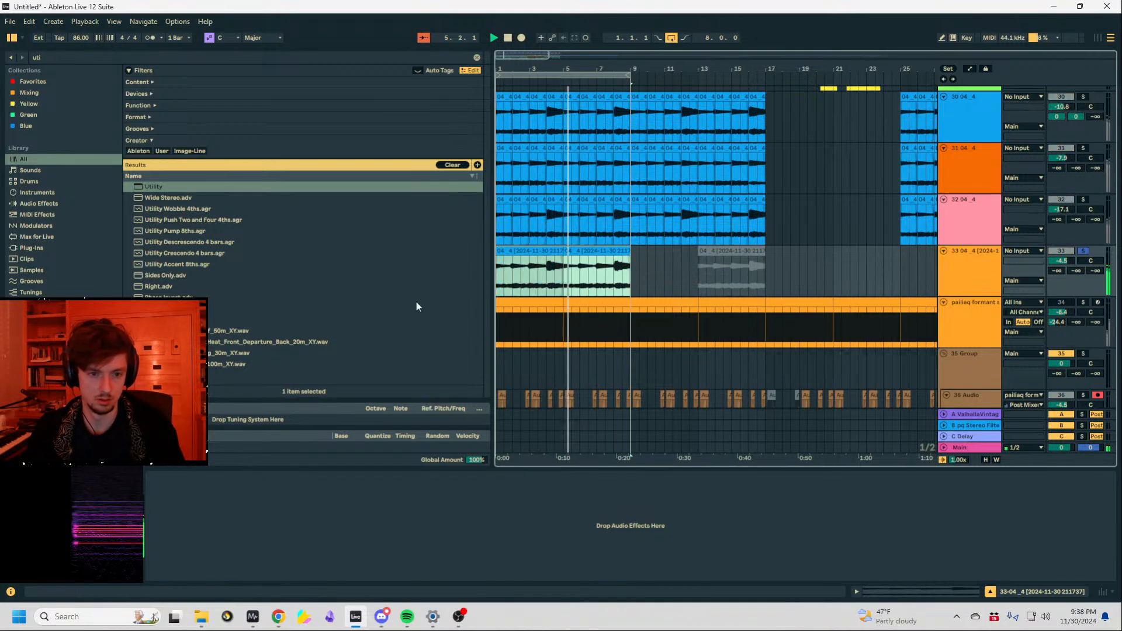
Set the track 33 clips' Beats warping to preserve 1/16 with a transient envelope of 27.
{"action": "left_click", "coordinate": [945, 595]}
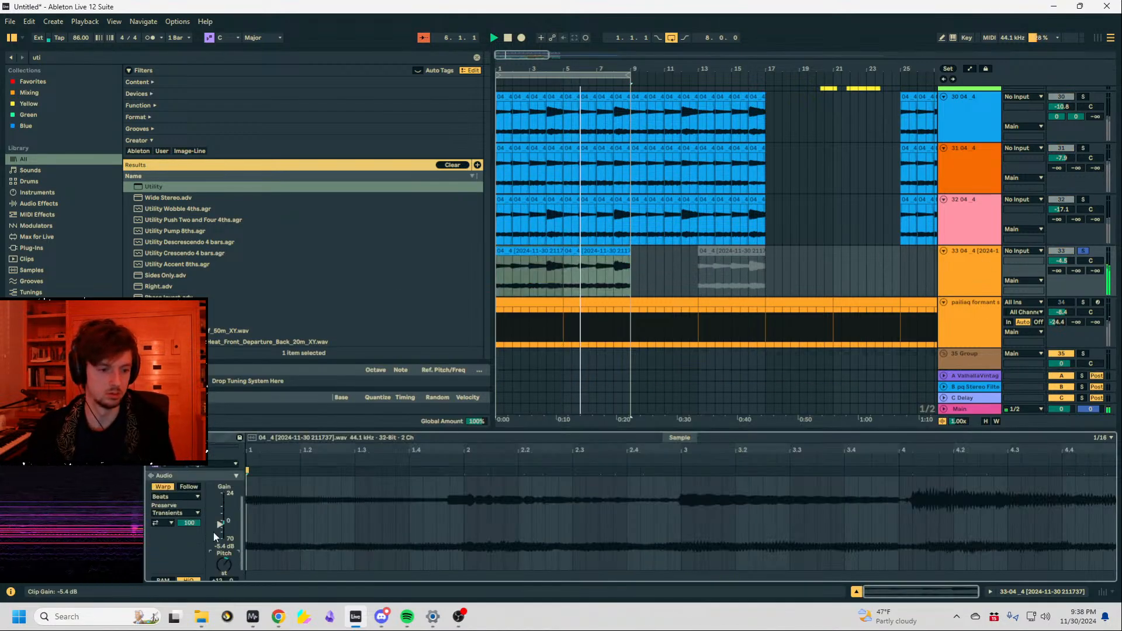
{"action": "left_click", "coordinate": [170, 512]}
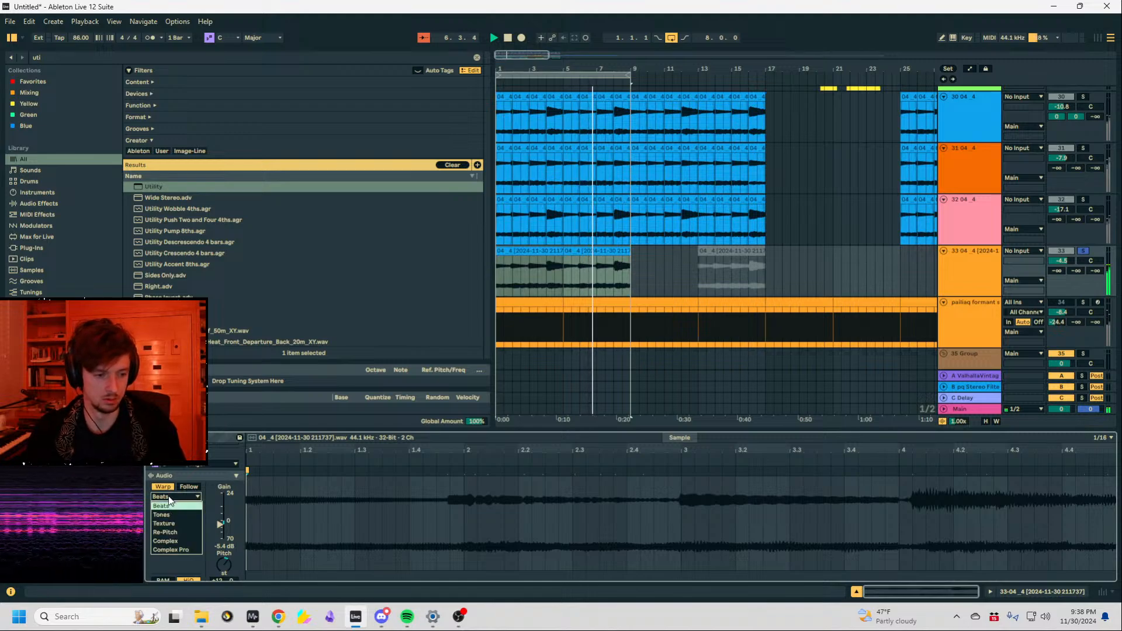
{"action": "left_click", "coordinate": [169, 498]}
{"action": "left_click", "coordinate": [174, 512]}
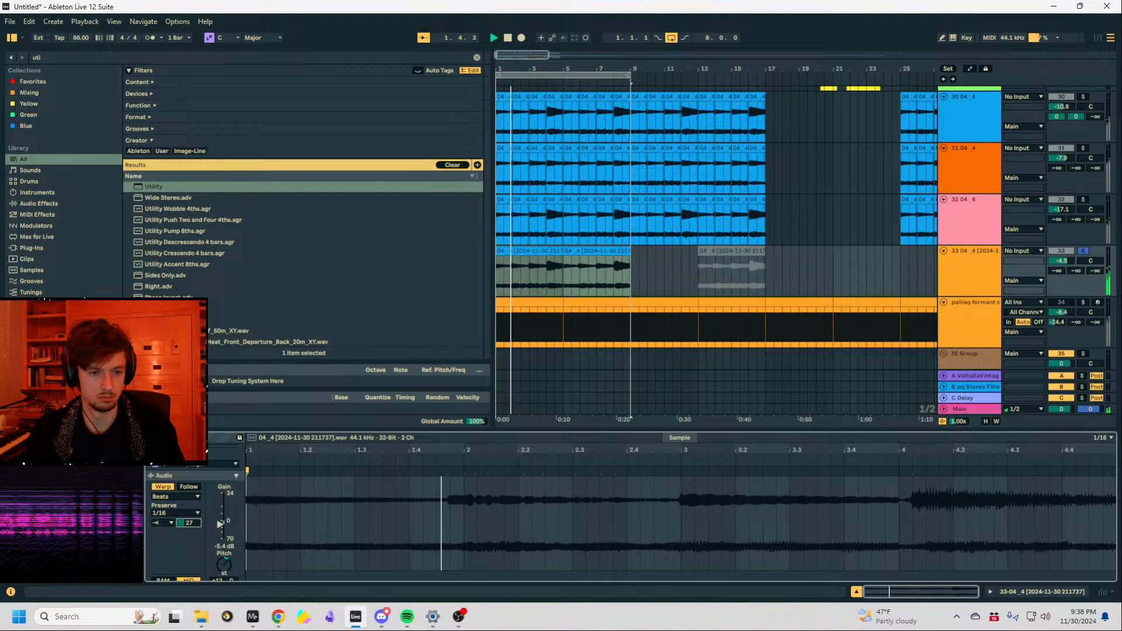
Set track 33's send A to -23.7 dB and send B to -13.7 dB, and unsolo the track.
{"action": "left_click_drag", "start_coordinate": [1057, 271], "coordinate": [1057, 193]}
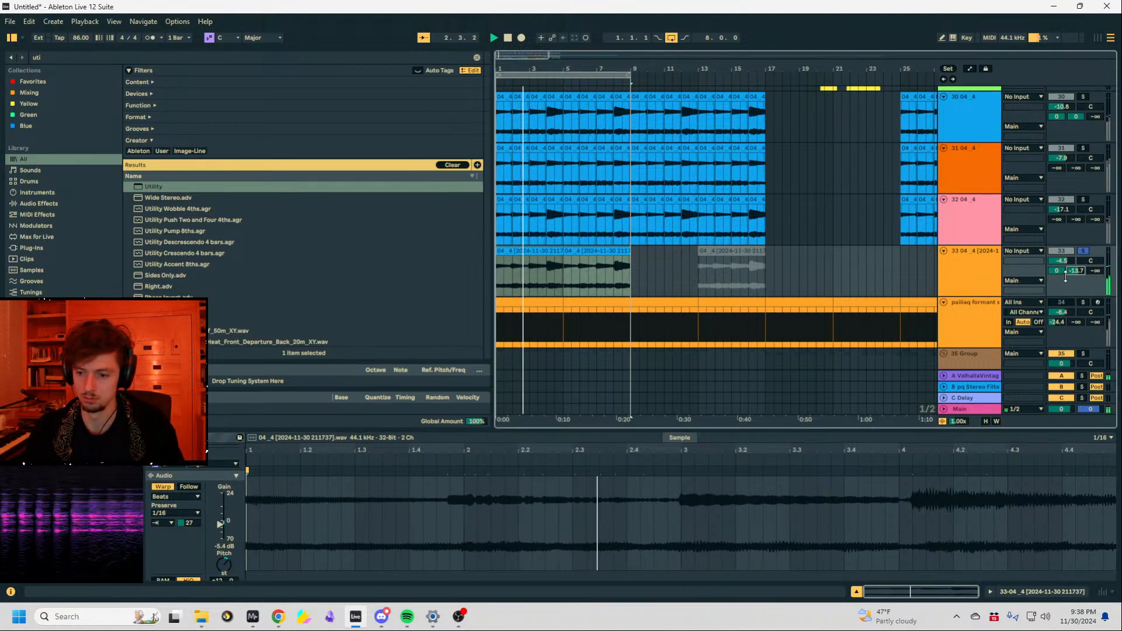
{"action": "mouse_move", "coordinate": [1066, 277]}
{"action": "left_mouse_down"}
{"action": "mouse_move", "coordinate": [1065, 319]}
{"action": "mouse_move", "coordinate": [1061, 268]}
{"action": "left_mouse_up"}
{"action": "left_click_drag", "start_coordinate": [1058, 271], "coordinate": [1058, 292]}
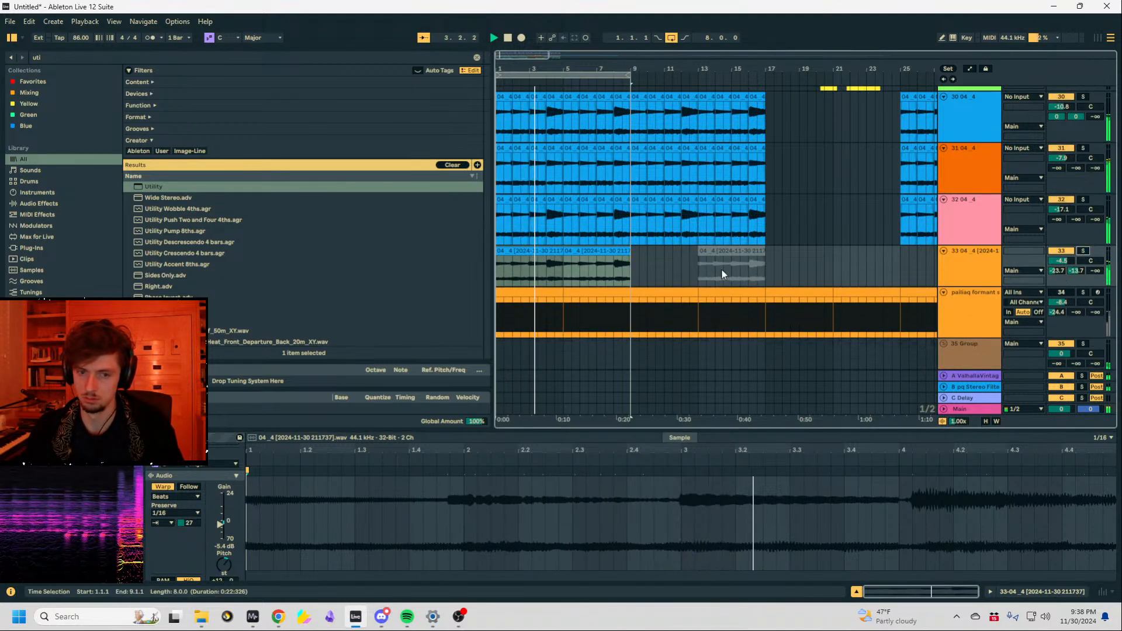
Duplicate track 33's clips from bars 1 to 9 onto bars 9 to 17 and group the track.
{"action": "left_click", "coordinate": [626, 274]}
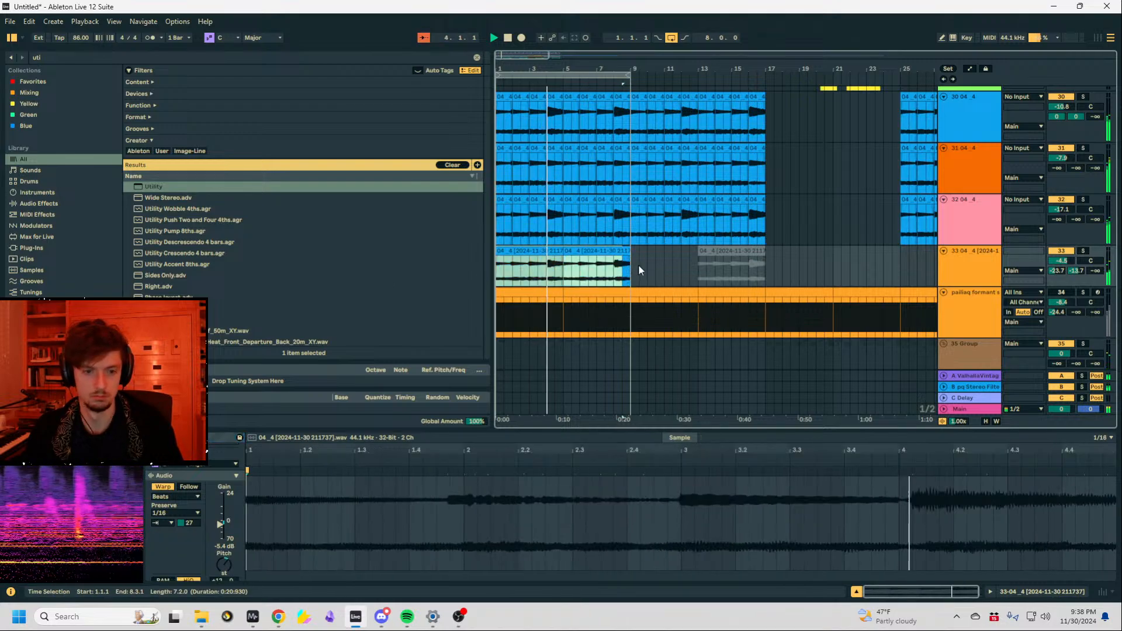
{"action": "key", "text": "ctrl+d"}
{"action": "key", "text": "ctrl+g"}
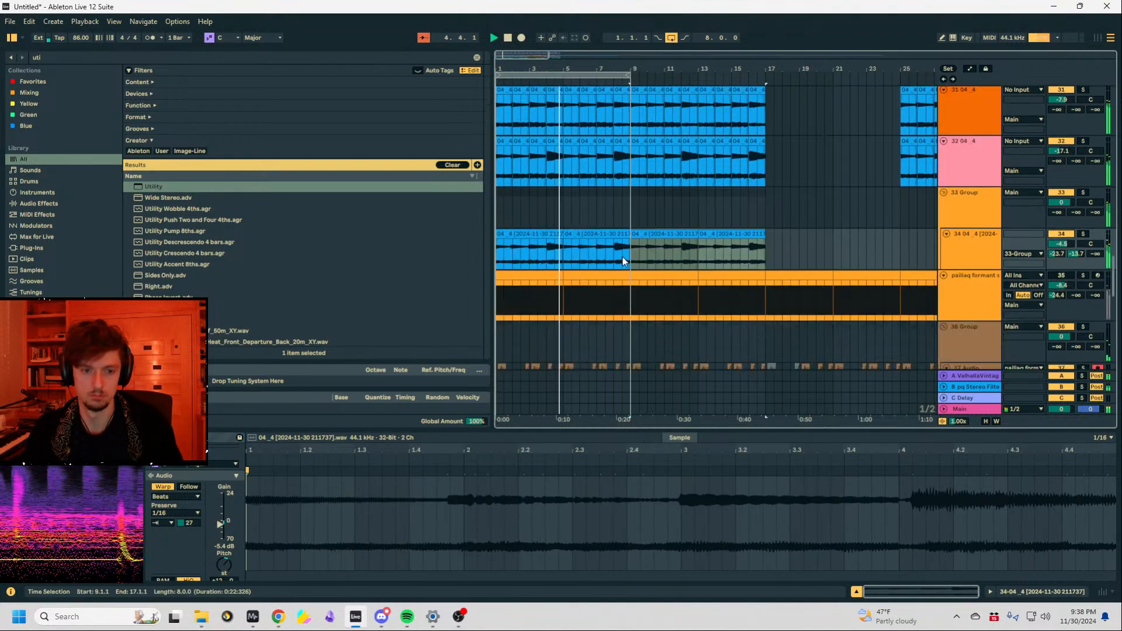
Start the grouped layer at bar 5 with a fade-in, duplicate its track, and clear bars 5 to 9 on the duplicate.
{"action": "left_click_drag", "start_coordinate": [638, 260], "coordinate": [498, 257]}
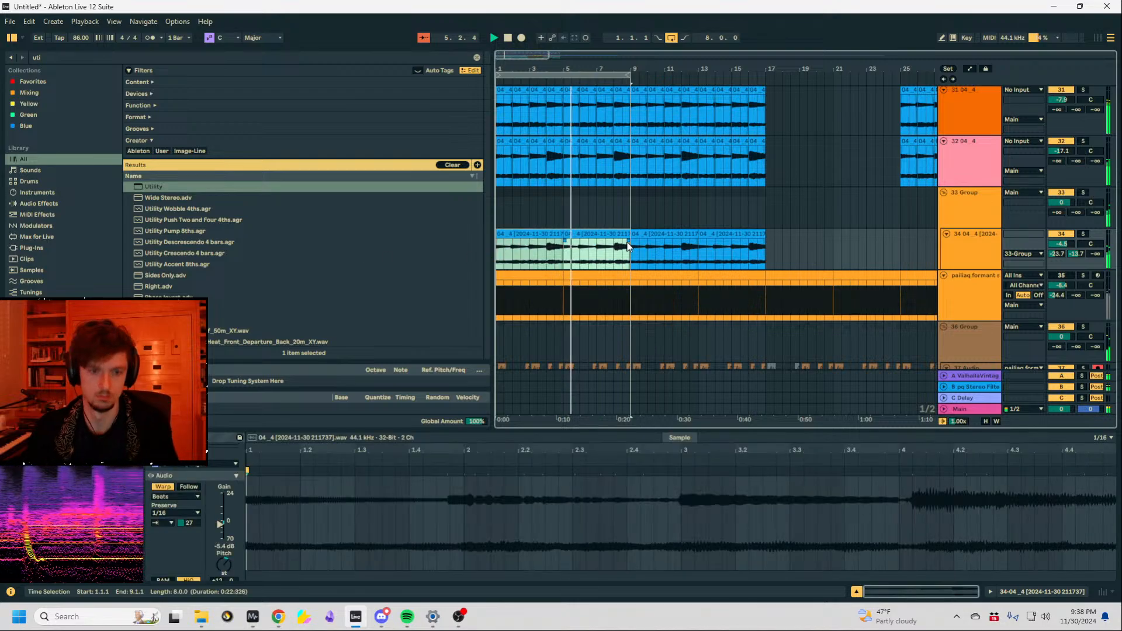
{"action": "key", "text": "Delete"}
{"action": "left_click_drag", "start_coordinate": [702, 244], "coordinate": [564, 275]}
{"action": "left_click", "coordinate": [983, 254]}
{"action": "key", "text": "ctrl+d"}
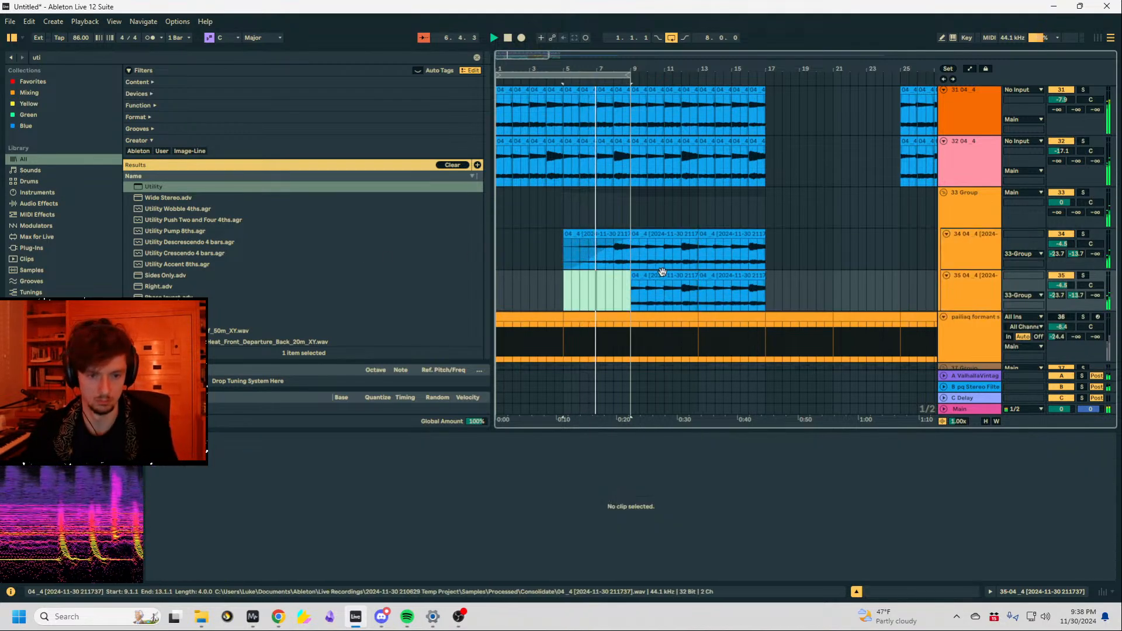
{"action": "key", "text": "Delete"}
Set the duplicate's bar 9 clip to preserve 1/32 with 1.1 dB gain, and fade it in over about two bars.
{"action": "left_click", "coordinate": [175, 512]}
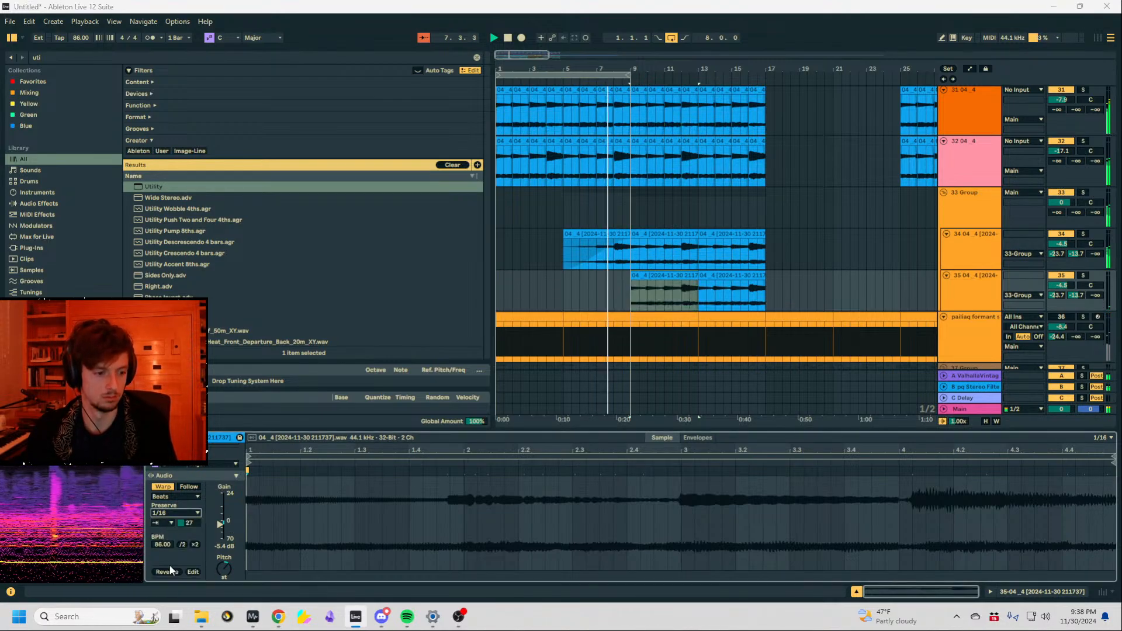
{"action": "left_click", "coordinate": [170, 566]}
{"action": "left_click_drag", "start_coordinate": [222, 521], "coordinate": [222, 519]}
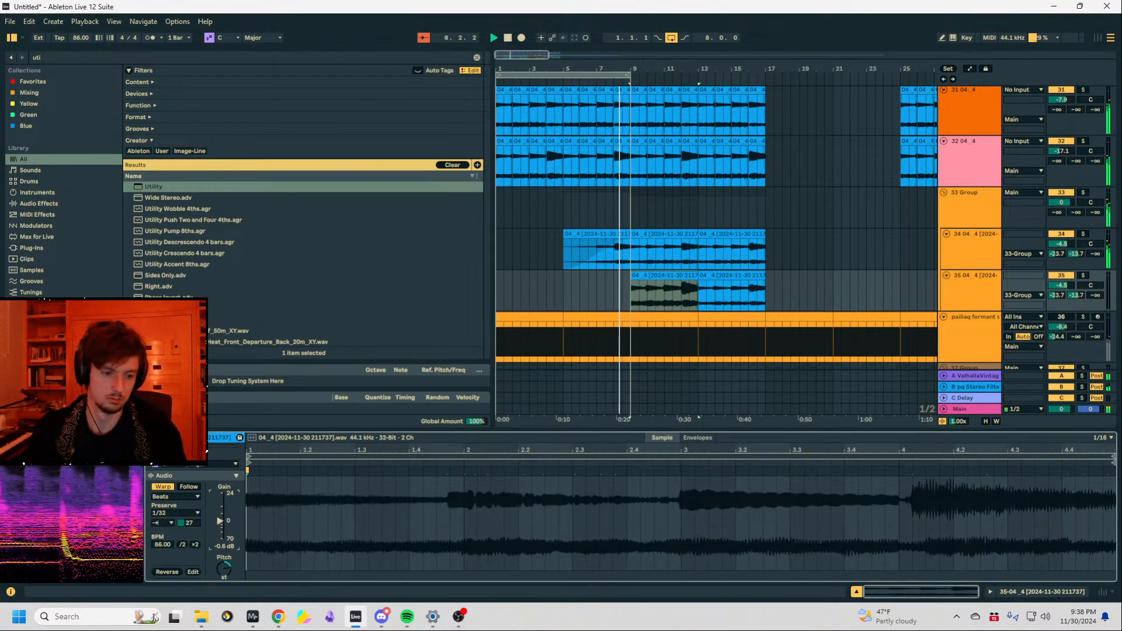
{"action": "left_click", "coordinate": [625, 293]}
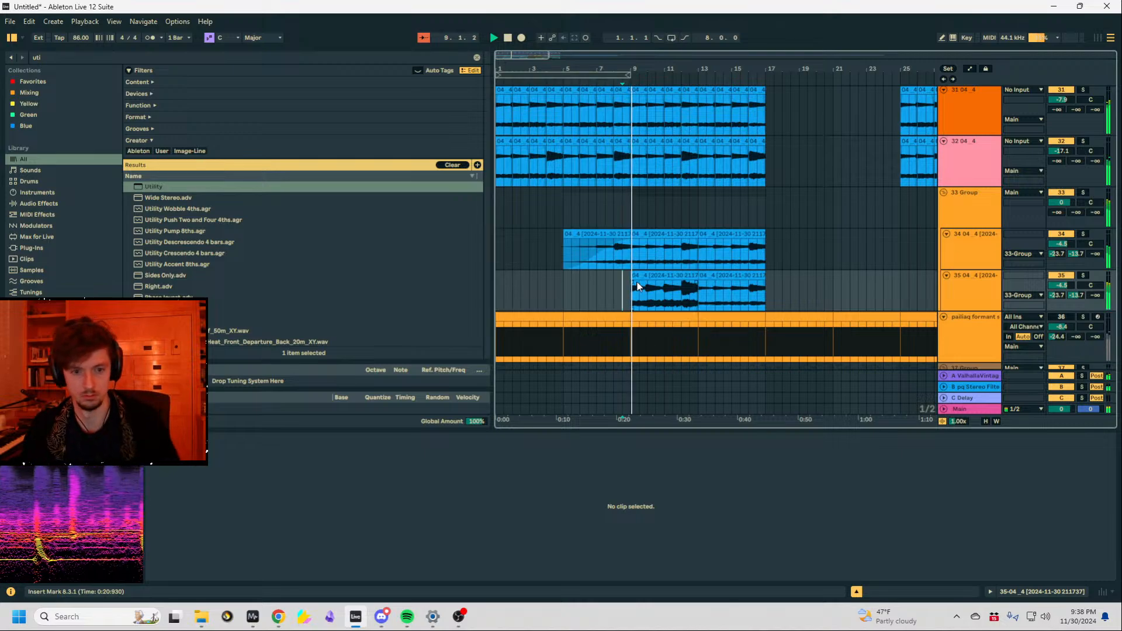
{"action": "left_click_drag", "start_coordinate": [631, 286], "coordinate": [698, 286]}
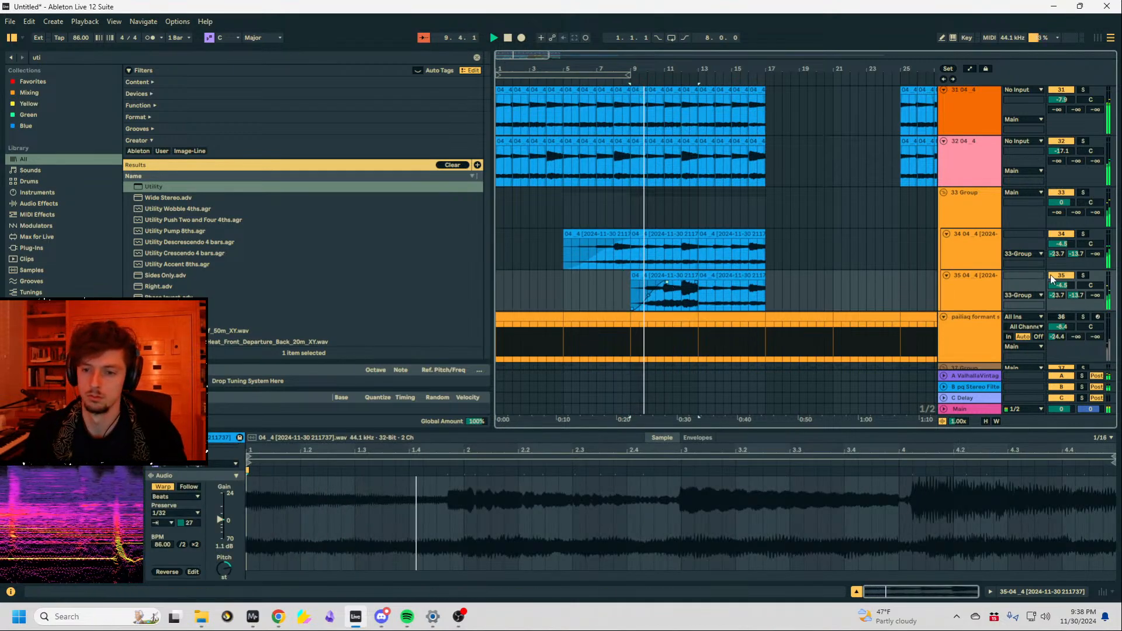
Pan track 34 left at -3.8 dB and track 35 right, and set group 33's send A to 0 and send B to -7.2 dB.
{"action": "left_click", "coordinate": [979, 289]}
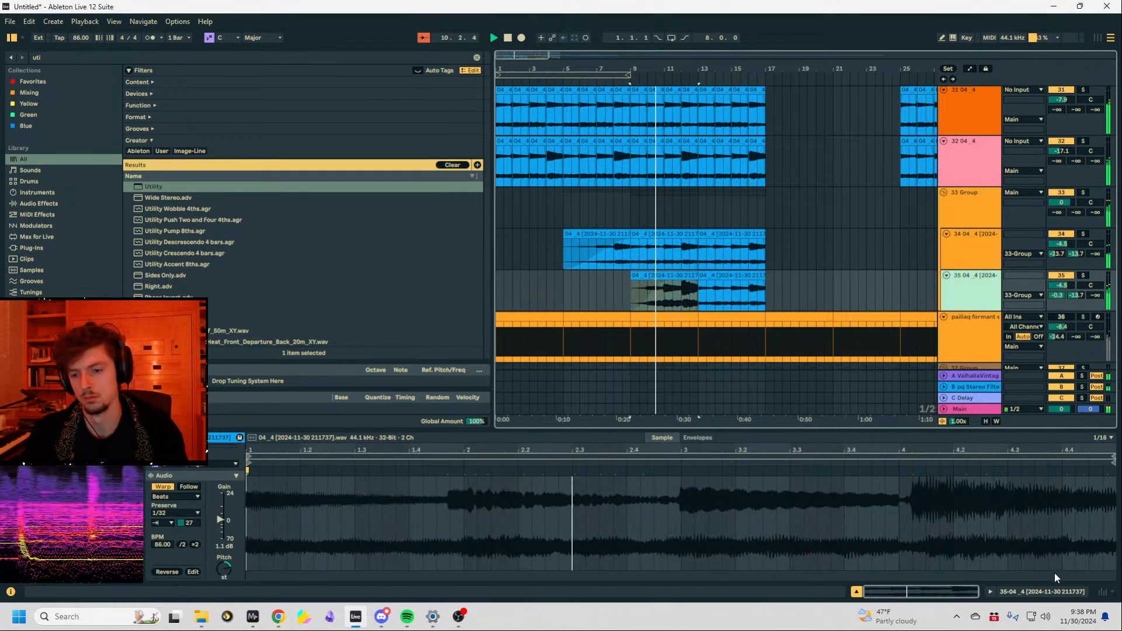
{"action": "left_click", "coordinate": [1055, 590]}
{"action": "left_click", "coordinate": [119, 58]}
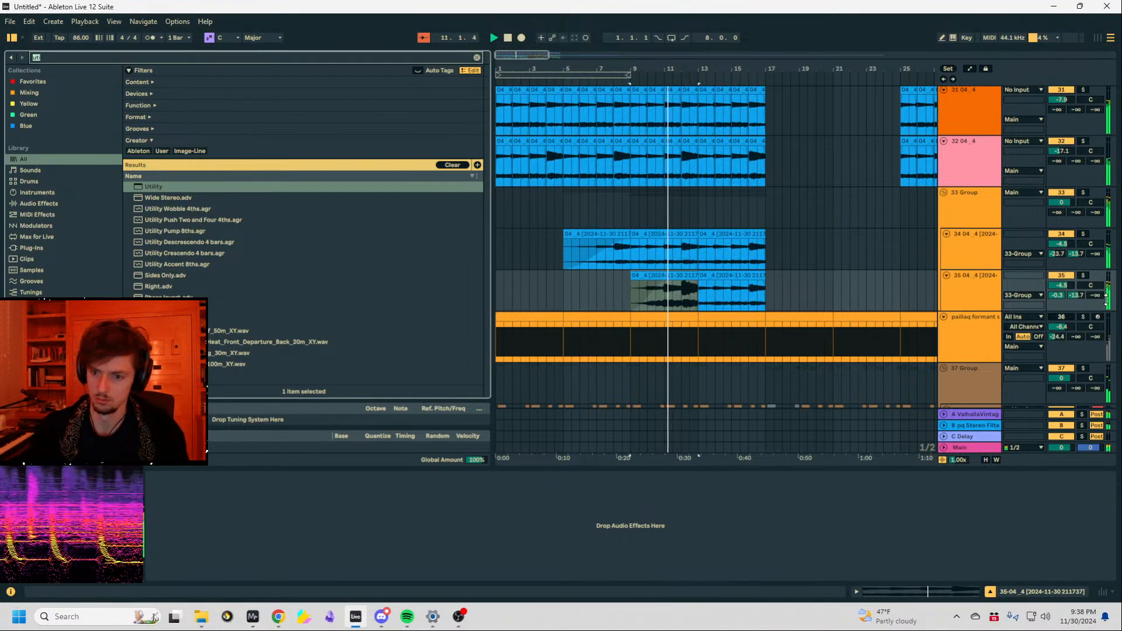
{"action": "mouse_move", "coordinate": [1091, 285]}
{"action": "left_mouse_down"}
{"action": "mouse_move", "coordinate": [1091, 262]}
{"action": "mouse_move", "coordinate": [1062, 234]}
{"action": "mouse_move", "coordinate": [1088, 290]}
{"action": "left_mouse_up"}
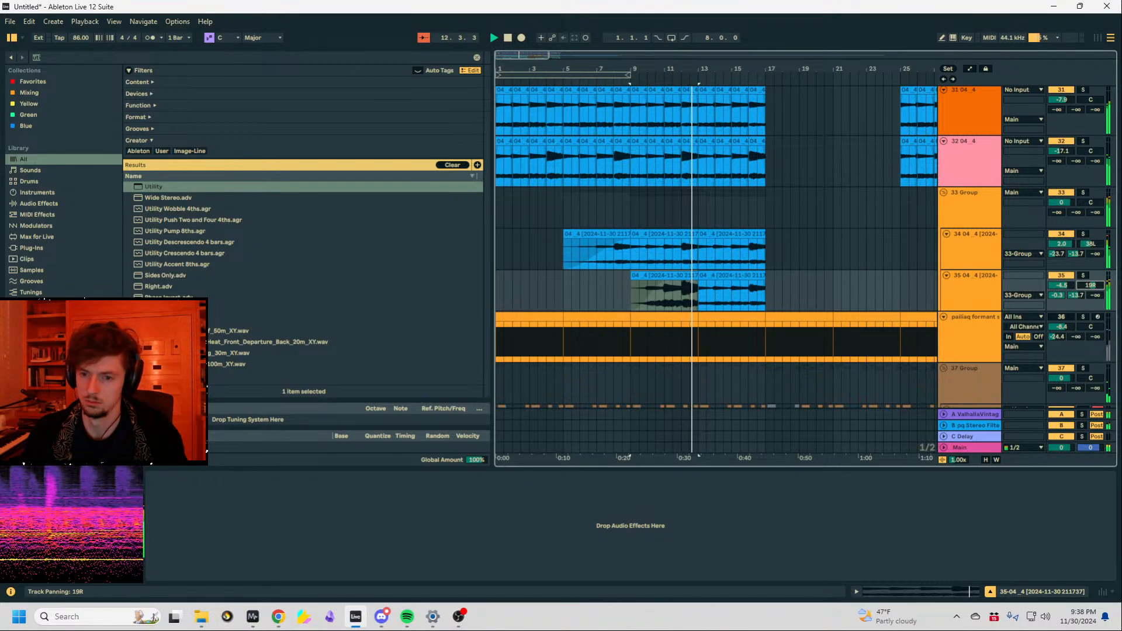
{"action": "left_click_drag", "start_coordinate": [1062, 244], "coordinate": [1062, 245]}
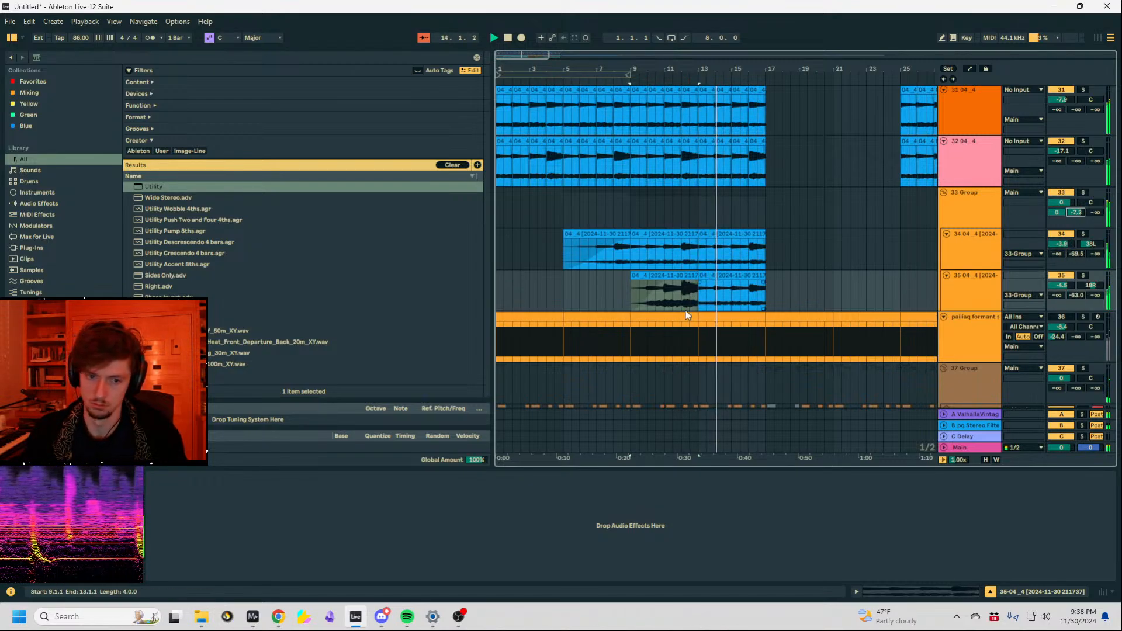
Fade out the end of track 35's clip over bars 13 to 17.
{"action": "left_click", "coordinate": [704, 277]}
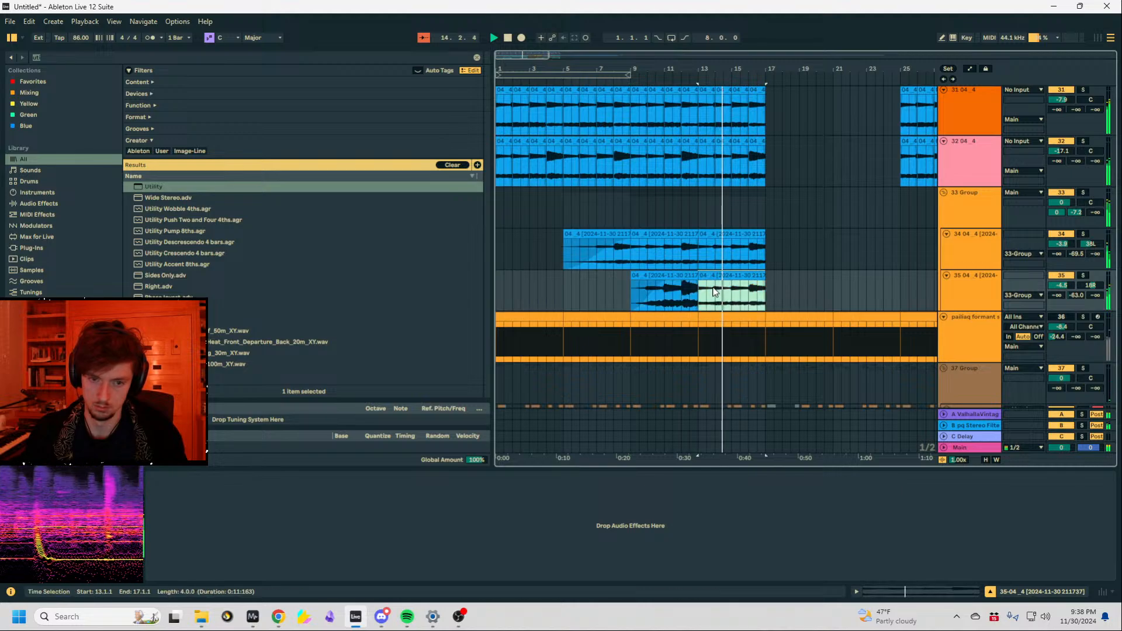
{"action": "left_click", "coordinate": [741, 277]}
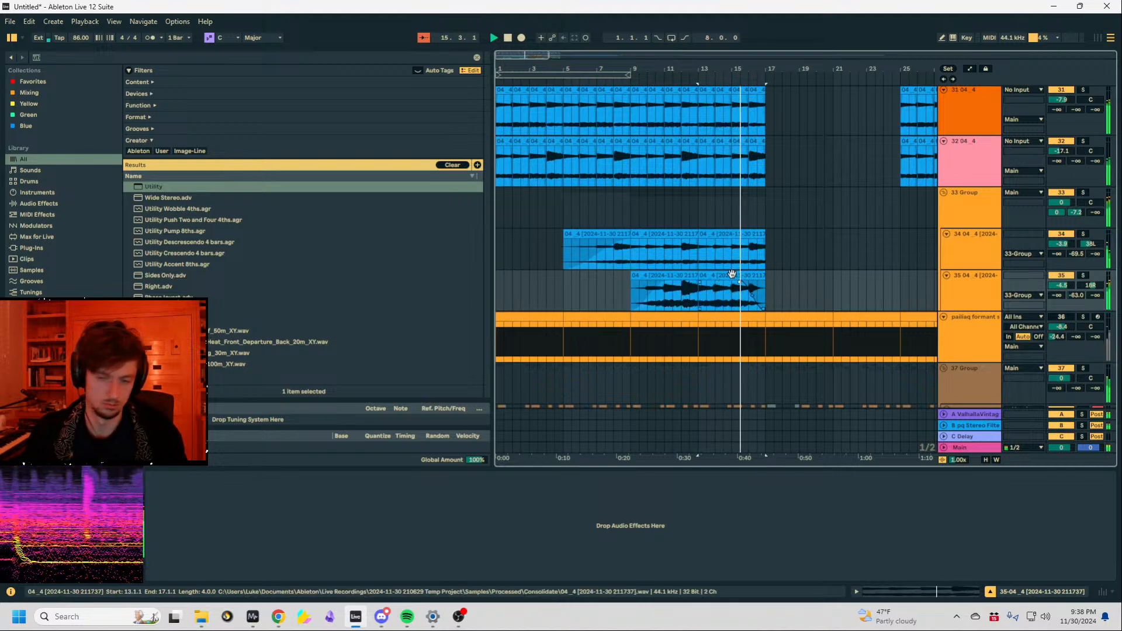
{"action": "left_click", "coordinate": [634, 289], "text": "shift"}
Find Spectral Time in the browser and add it to group 33.
{"action": "left_click", "coordinate": [993, 273]}
{"action": "left_click", "coordinate": [975, 214]}
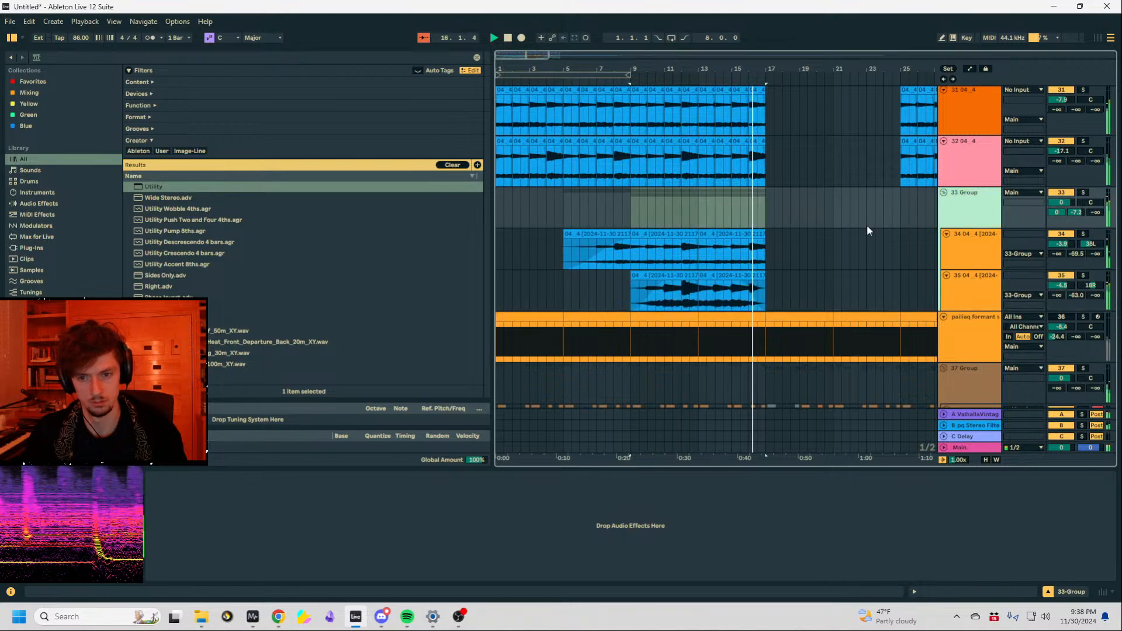
{"action": "key", "text": "ctrl+f"}
{"action": "type", "text": "spe"}
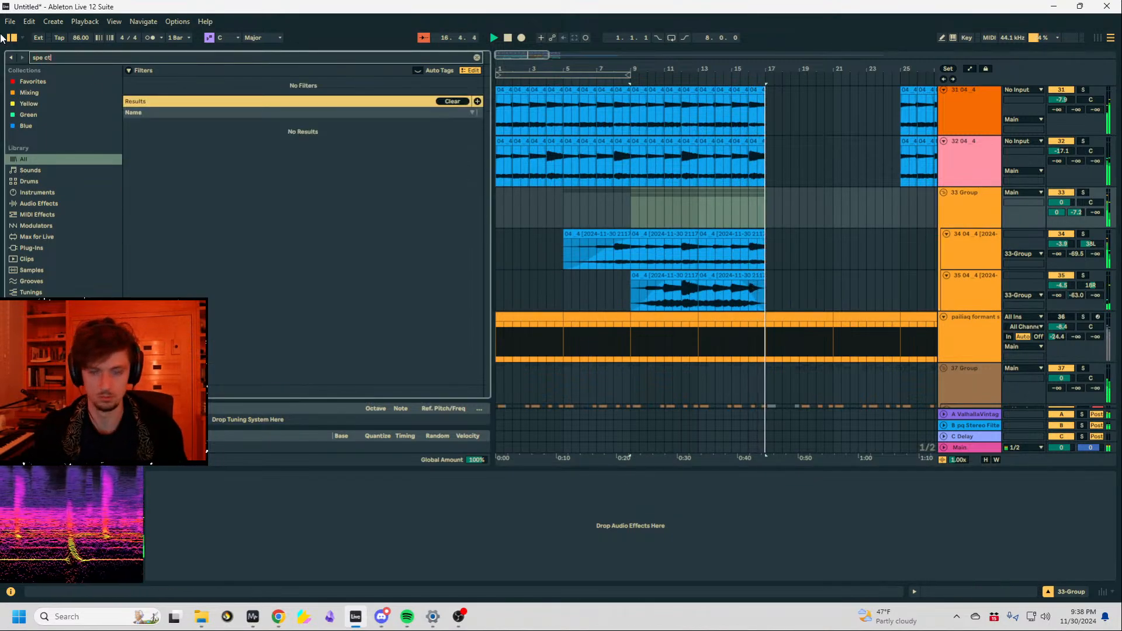
{"action": "type", "text": "ctral time"}
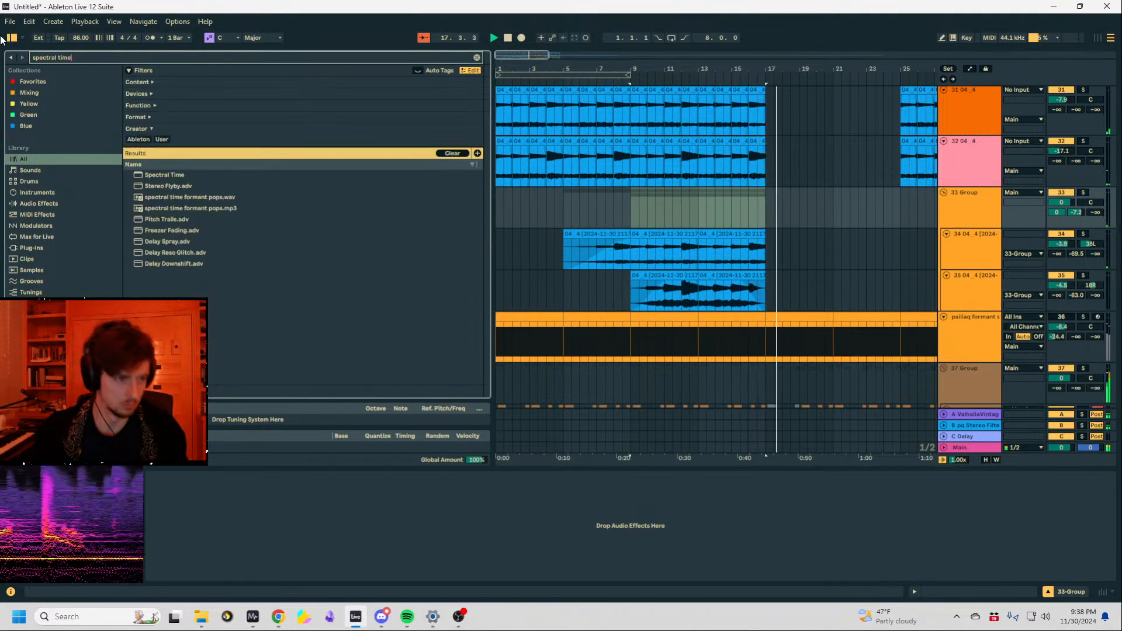
{"action": "double_click", "coordinate": [154, 177]}
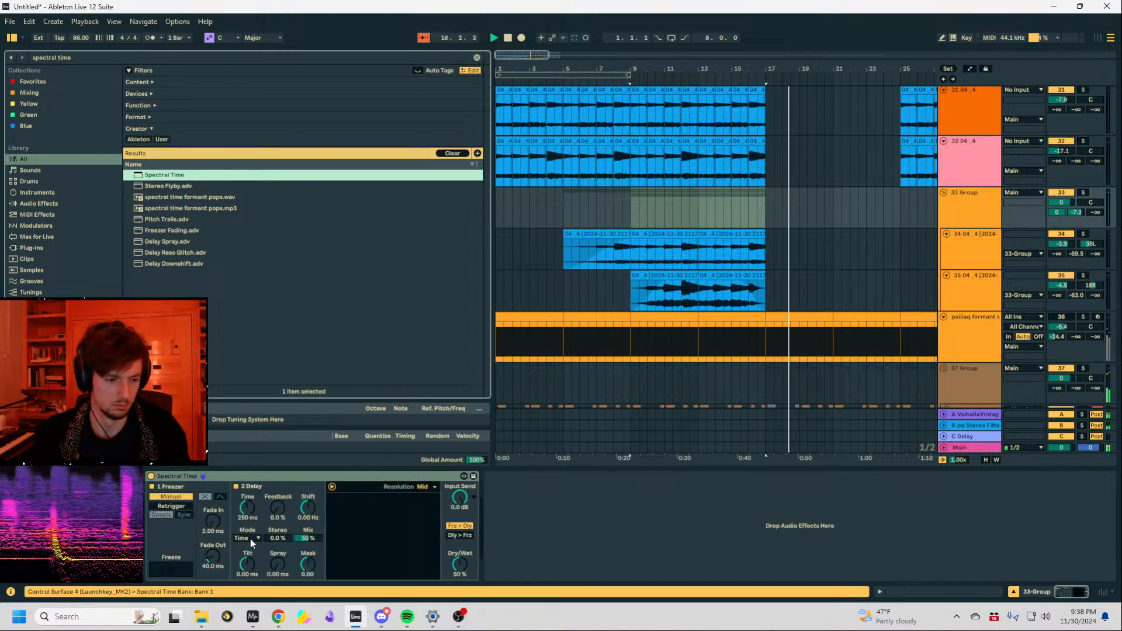
{"action": "left_click", "coordinate": [714, 206]}
{"action": "scroll", "coordinate": [809, 240], "scroll_direction": "up", "scroll_amount": 10}
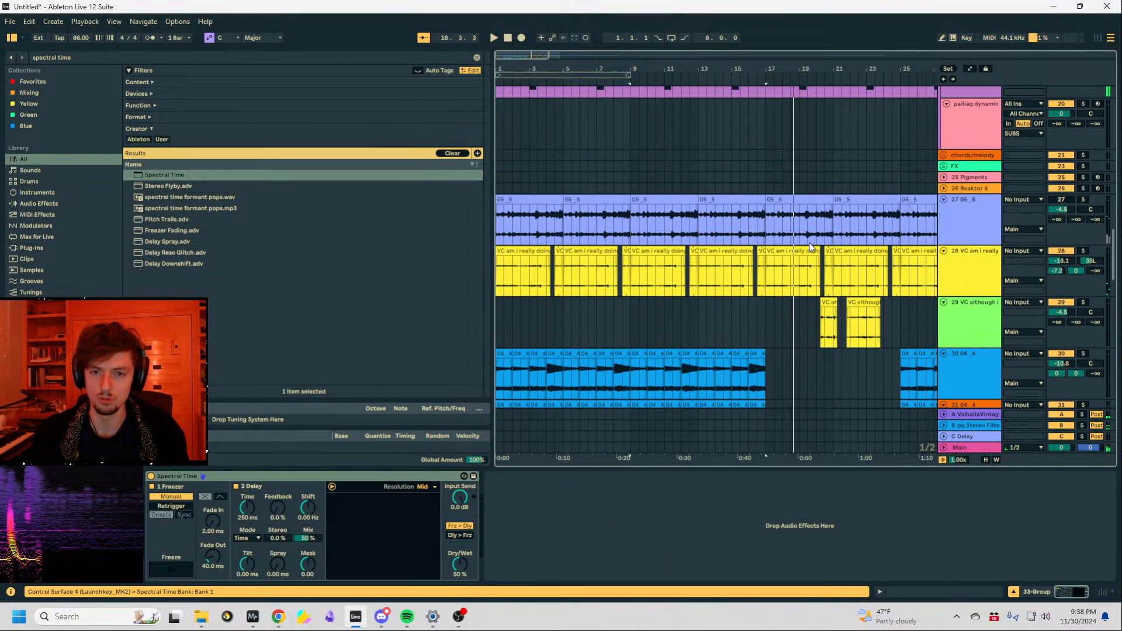
Search the browser for "drum loop" to find a new layer for the PERCS group.
{"action": "scroll", "coordinate": [809, 241], "scroll_direction": "up", "scroll_amount": 12}
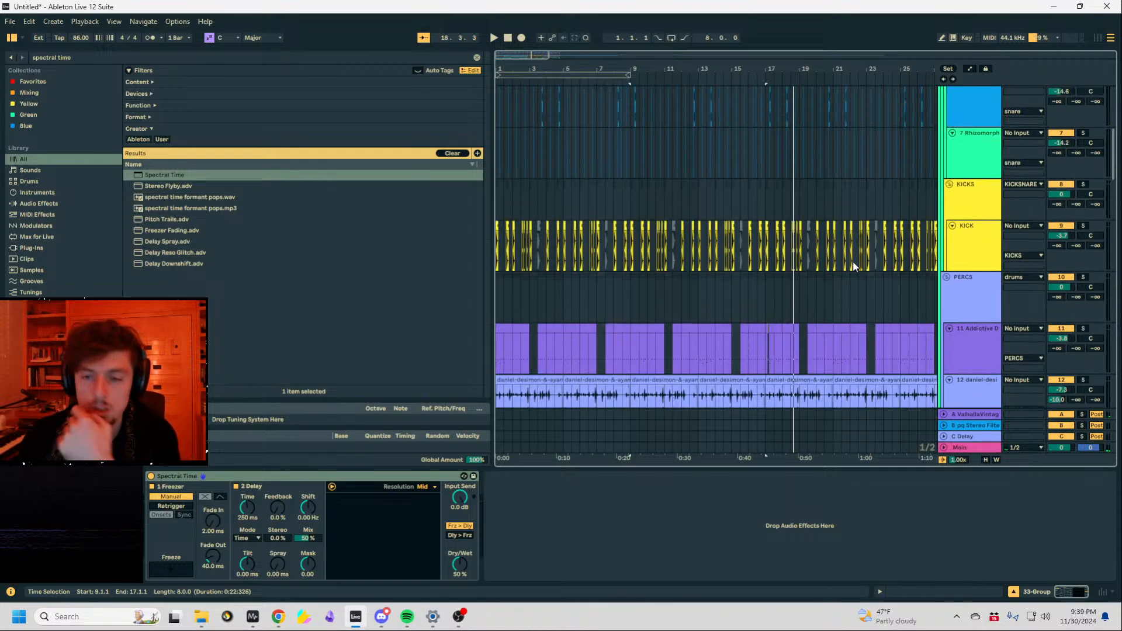
{"action": "scroll", "coordinate": [890, 260], "scroll_direction": "up", "scroll_amount": 3}
{"action": "scroll", "coordinate": [889, 260], "scroll_direction": "down", "scroll_amount": 8}
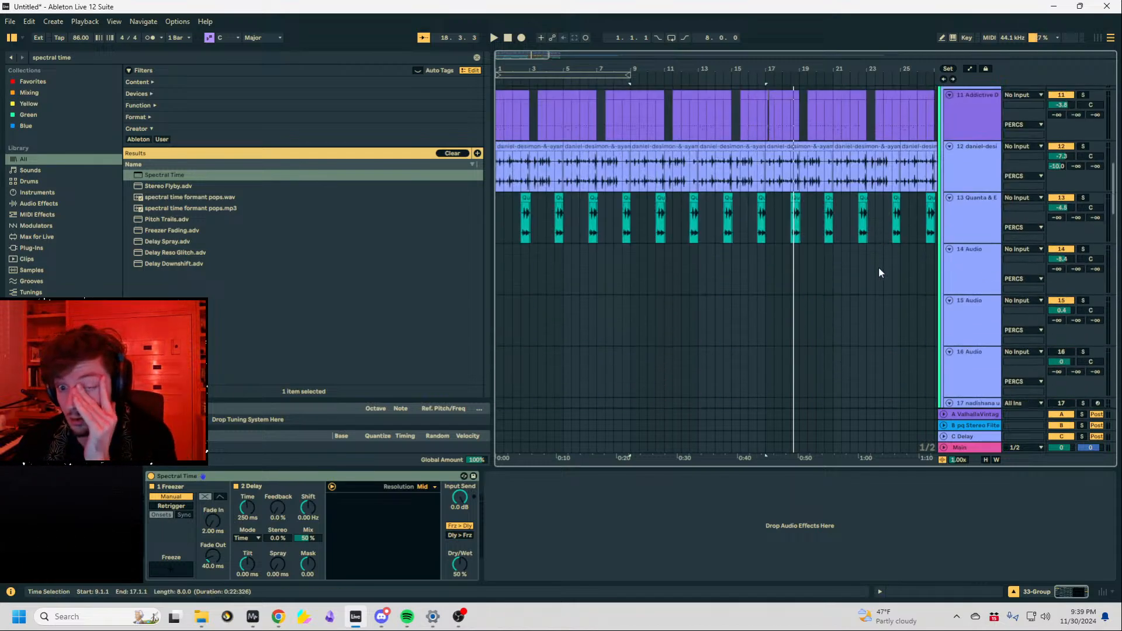
{"action": "scroll", "coordinate": [878, 268], "scroll_direction": "up", "scroll_amount": 2}
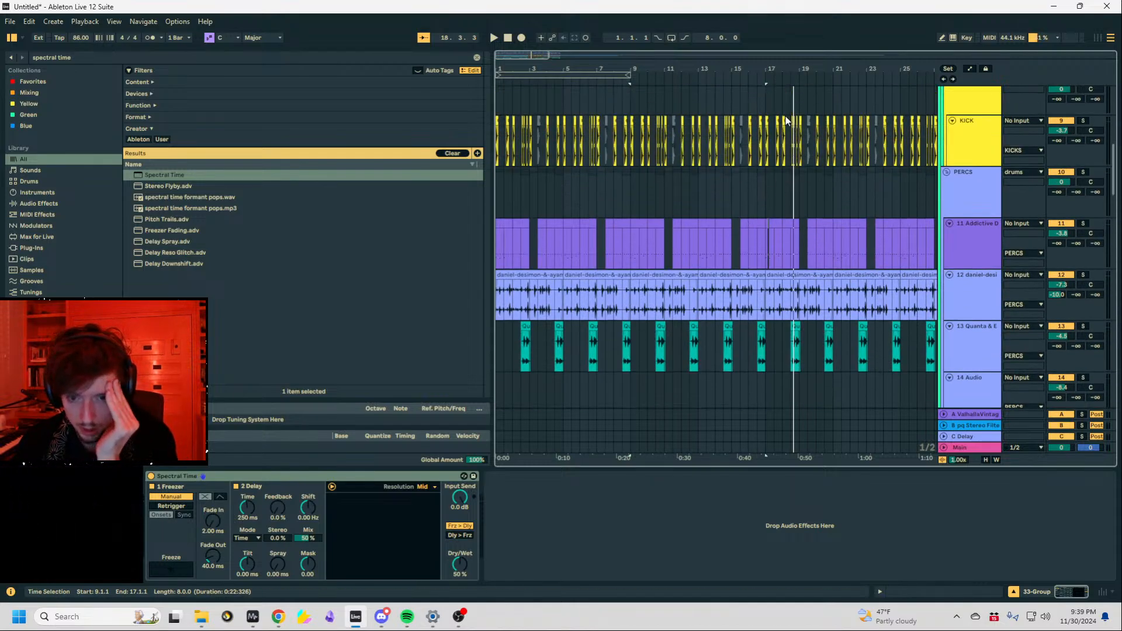
{"action": "scroll", "coordinate": [879, 254], "scroll_direction": "down", "scroll_amount": 2}
{"action": "key", "text": "ctrl+f"}
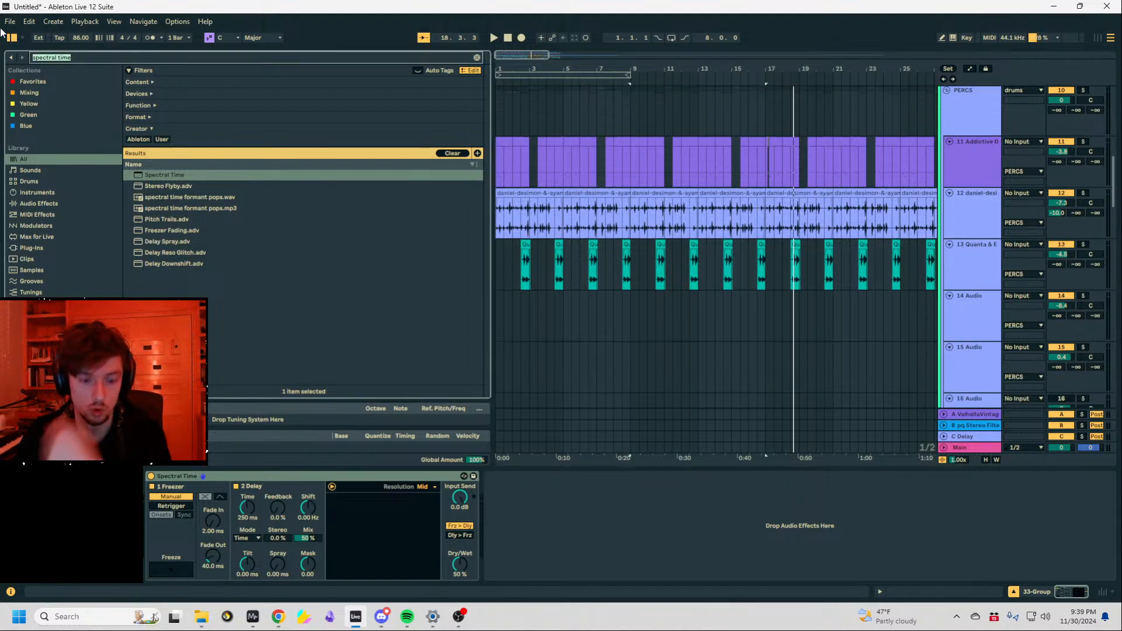
{"action": "type", "text": "drum loop"}
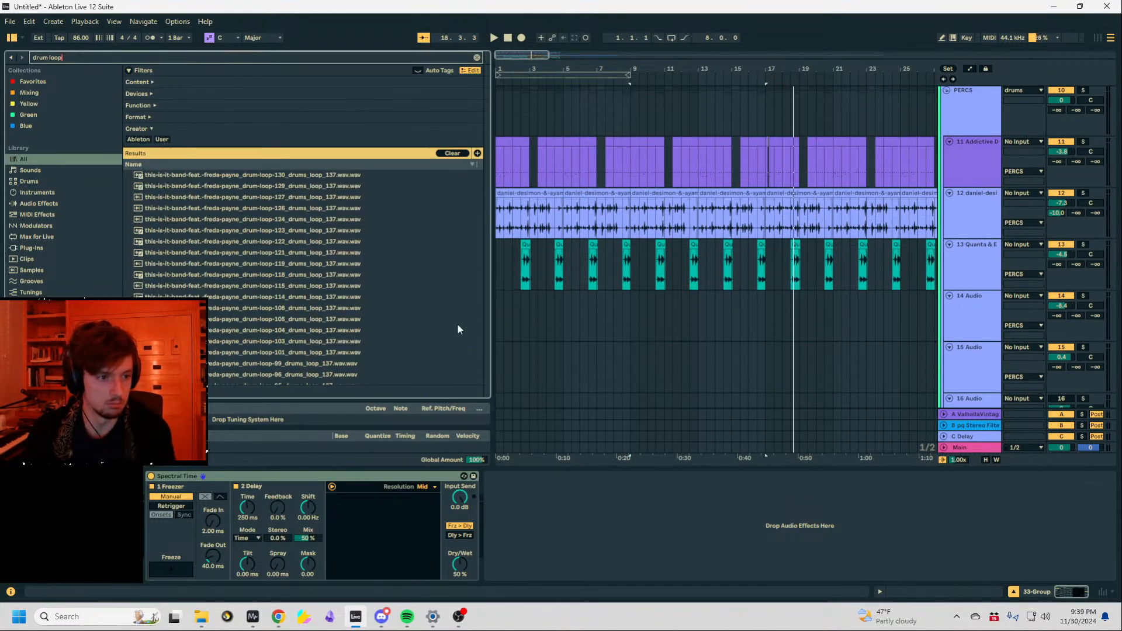
Audition drum loop samples from the this-is-it-band, soul-clap and Mr. Bill's Tunes Vocoder Beat results.
{"action": "left_click", "coordinate": [457, 324]}
{"action": "scroll", "coordinate": [457, 322], "scroll_direction": "down", "scroll_amount": 5}
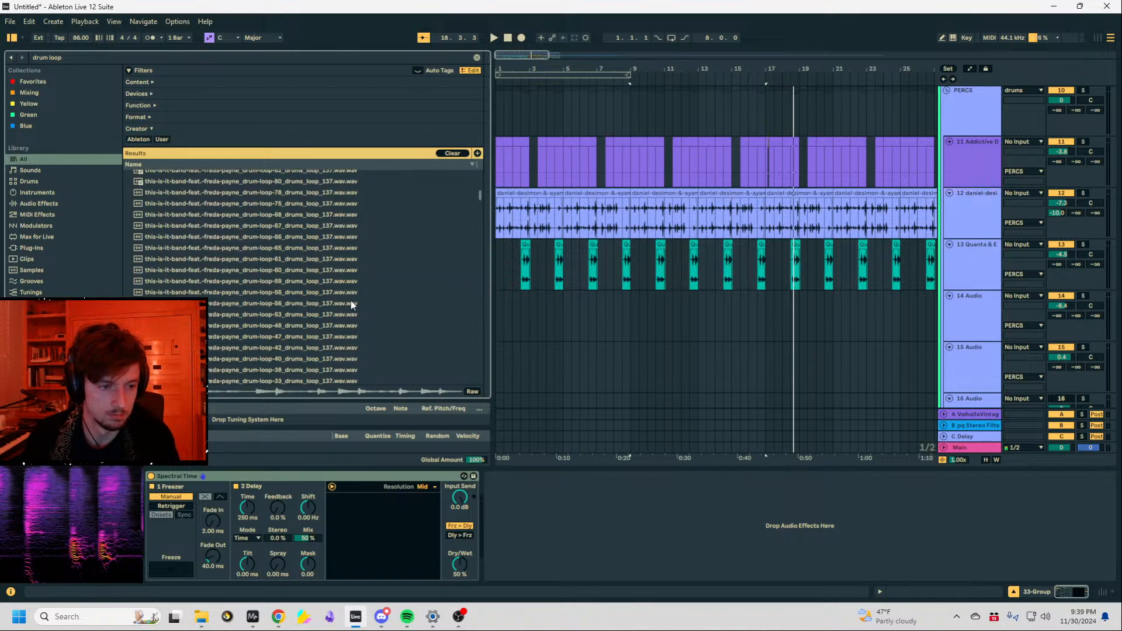
{"action": "scroll", "coordinate": [327, 295], "scroll_direction": "down", "scroll_amount": 6}
{"action": "left_click", "coordinate": [308, 286]}
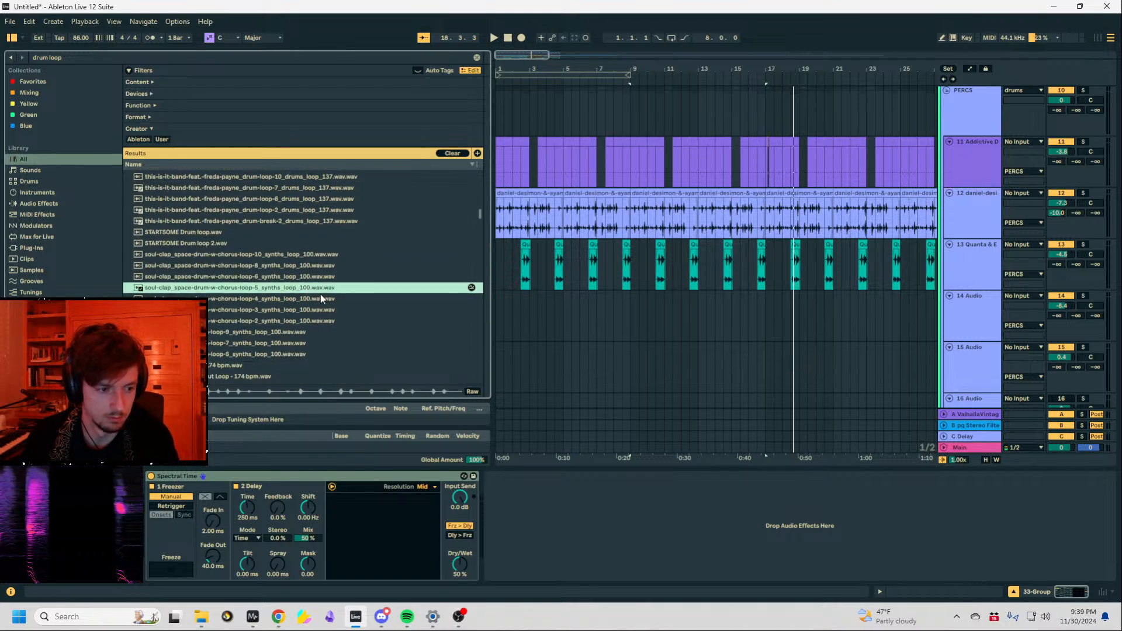
{"action": "scroll", "coordinate": [312, 292], "scroll_direction": "down", "scroll_amount": 3}
{"action": "scroll", "coordinate": [292, 288], "scroll_direction": "up", "scroll_amount": 2}
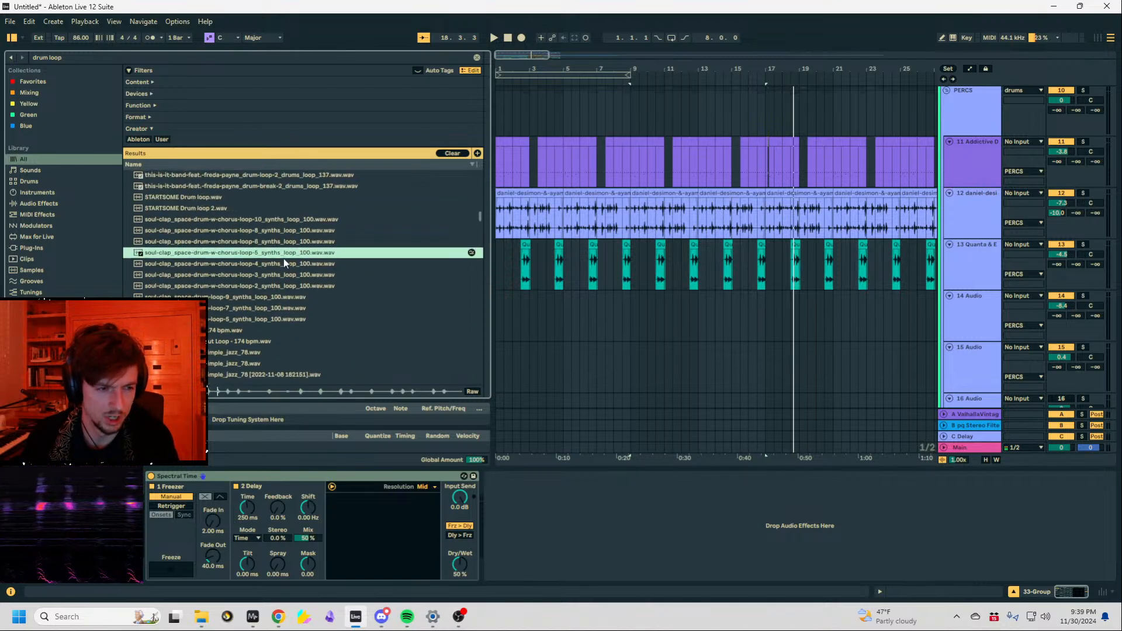
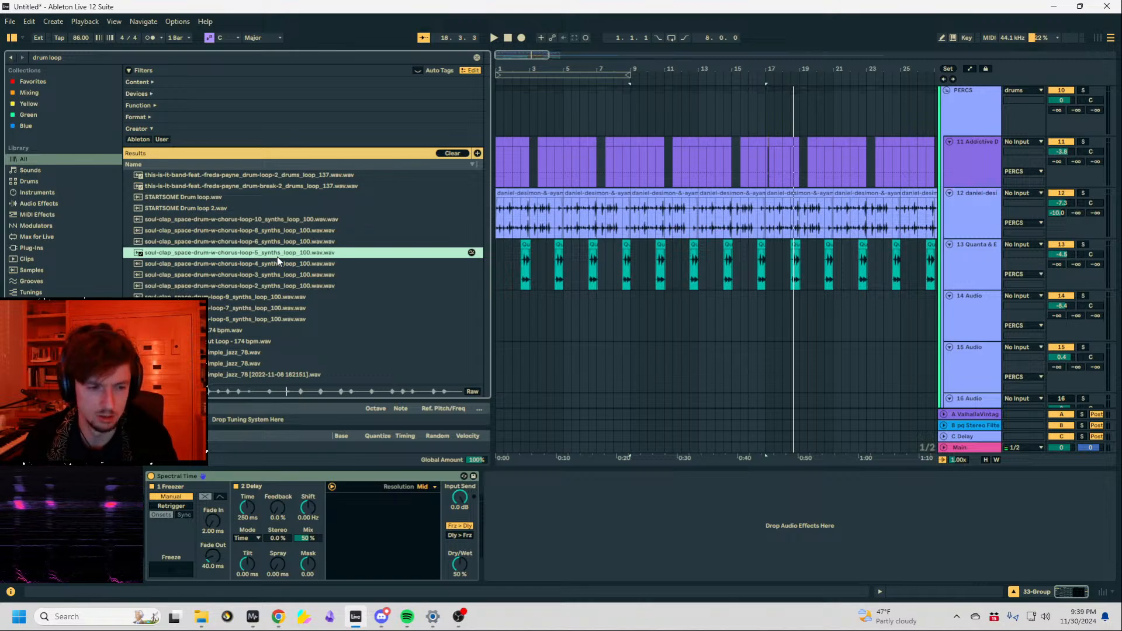
{"action": "scroll", "coordinate": [277, 260], "scroll_direction": "down", "scroll_amount": 2}
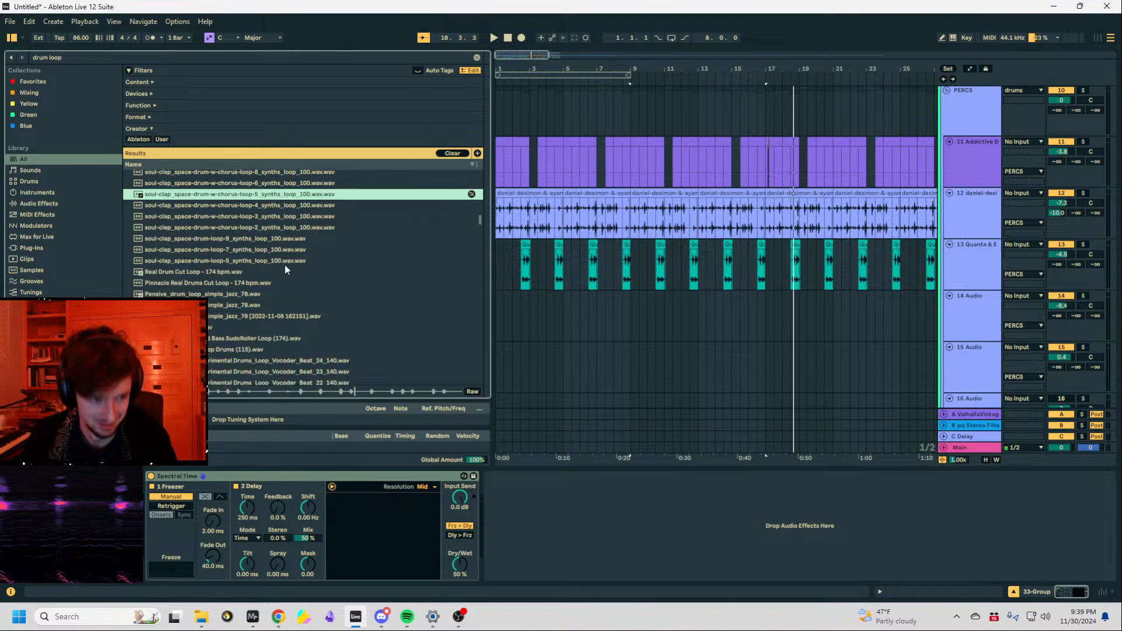
{"action": "left_click", "coordinate": [251, 241]}
{"action": "scroll", "coordinate": [258, 272], "scroll_direction": "down", "scroll_amount": 2}
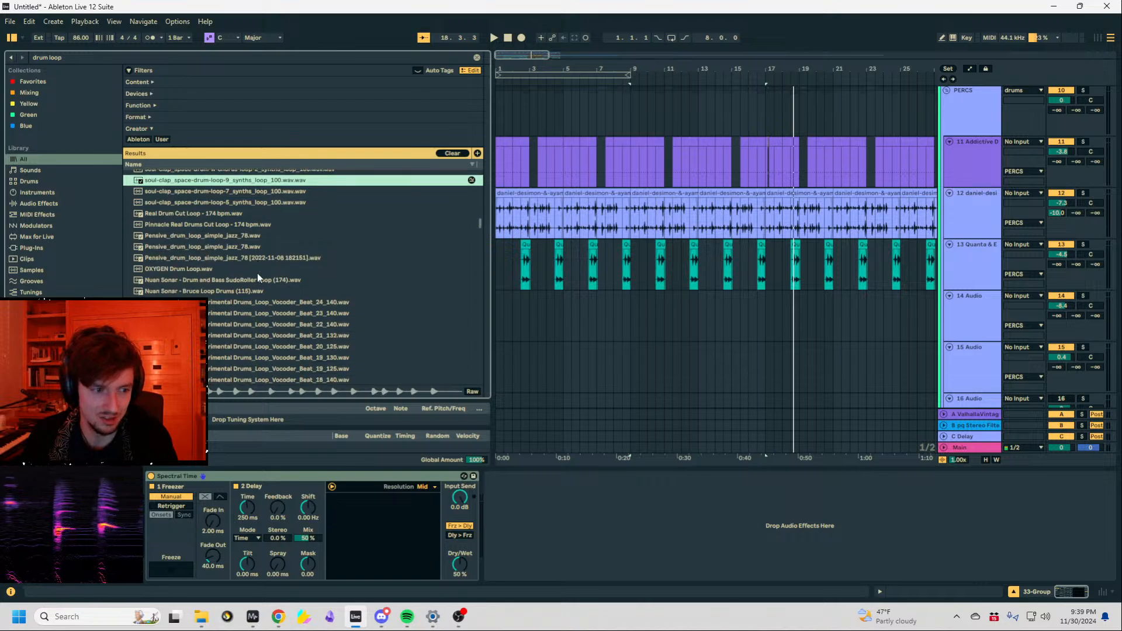
{"action": "left_click", "coordinate": [241, 310]}
{"action": "scroll", "coordinate": [247, 325], "scroll_direction": "down", "scroll_amount": 4}
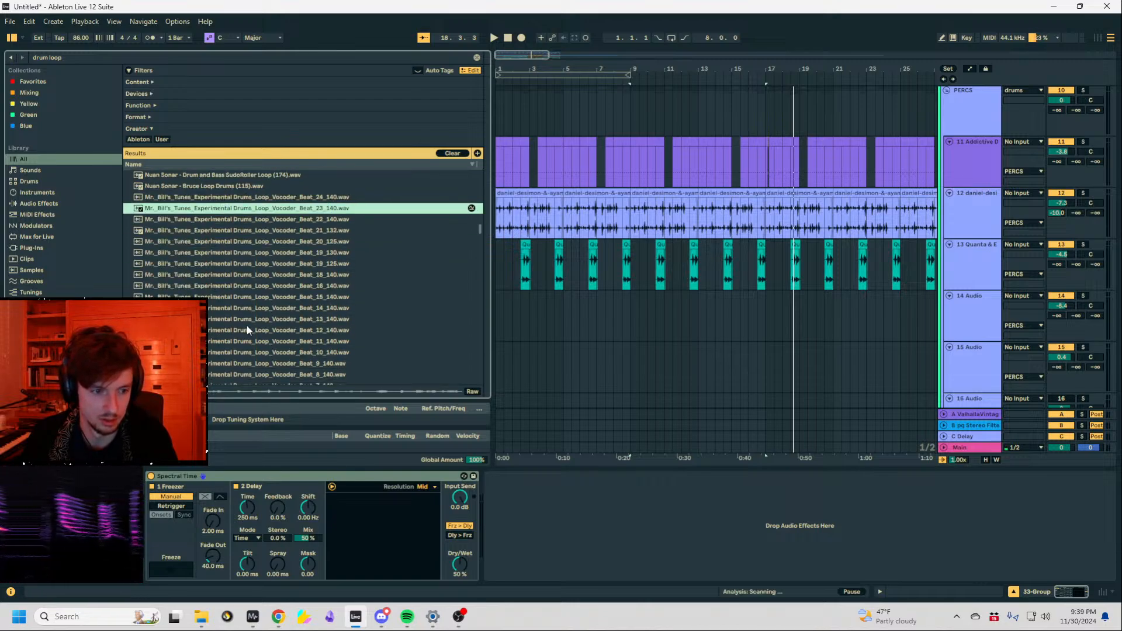
Audition Vocoder Beat 12 and a few of the Live Drum Loop 100 bpm samples, including number 45.
{"action": "left_click", "coordinate": [247, 325]}
{"action": "scroll", "coordinate": [246, 325], "scroll_direction": "down", "scroll_amount": 3}
{"action": "scroll", "coordinate": [247, 325], "scroll_direction": "down", "scroll_amount": 3}
{"action": "scroll", "coordinate": [257, 310], "scroll_direction": "up", "scroll_amount": 3}
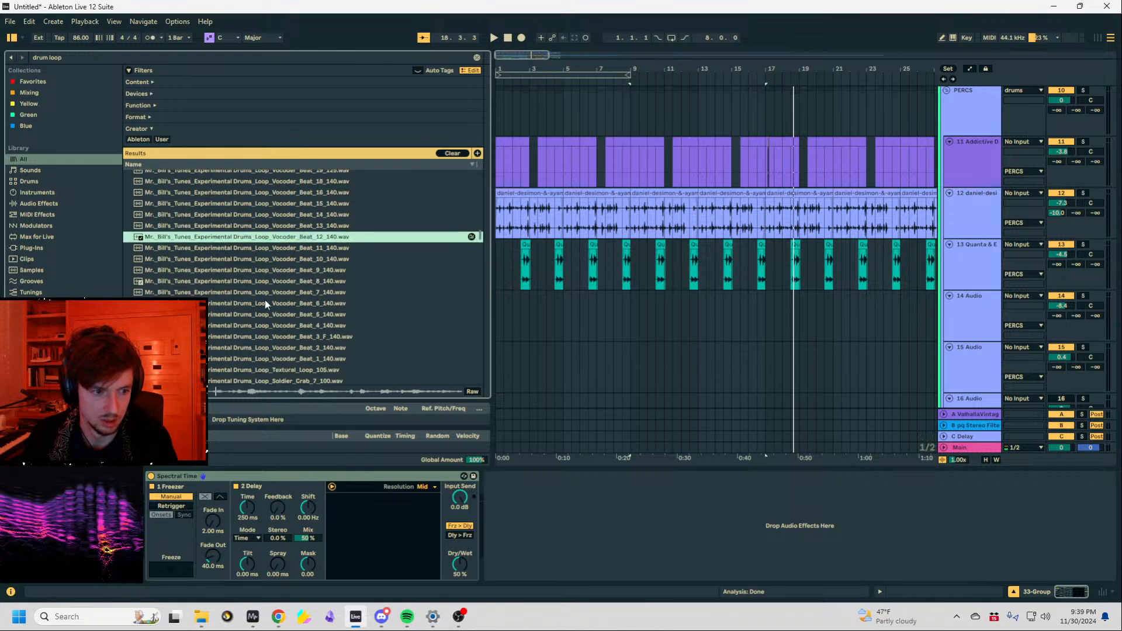
{"action": "scroll", "coordinate": [264, 300], "scroll_direction": "down", "scroll_amount": 12}
{"action": "left_click", "coordinate": [251, 296]}
{"action": "scroll", "coordinate": [251, 297], "scroll_direction": "down", "scroll_amount": 3}
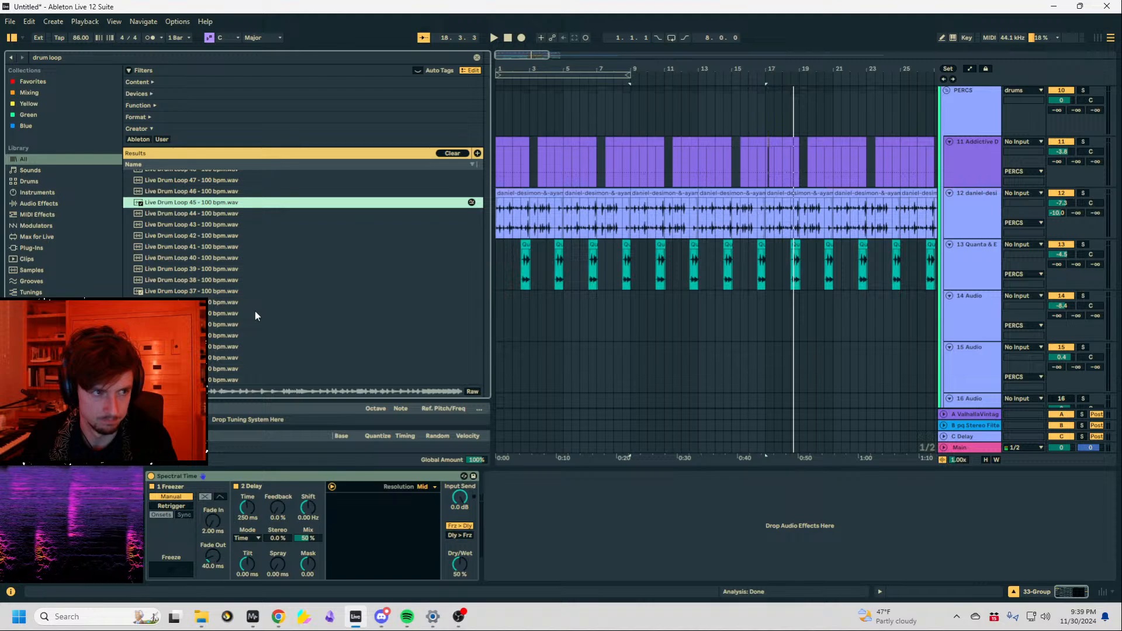
{"action": "left_click", "coordinate": [220, 267]}
{"action": "scroll", "coordinate": [285, 339], "scroll_direction": "down", "scroll_amount": 6}
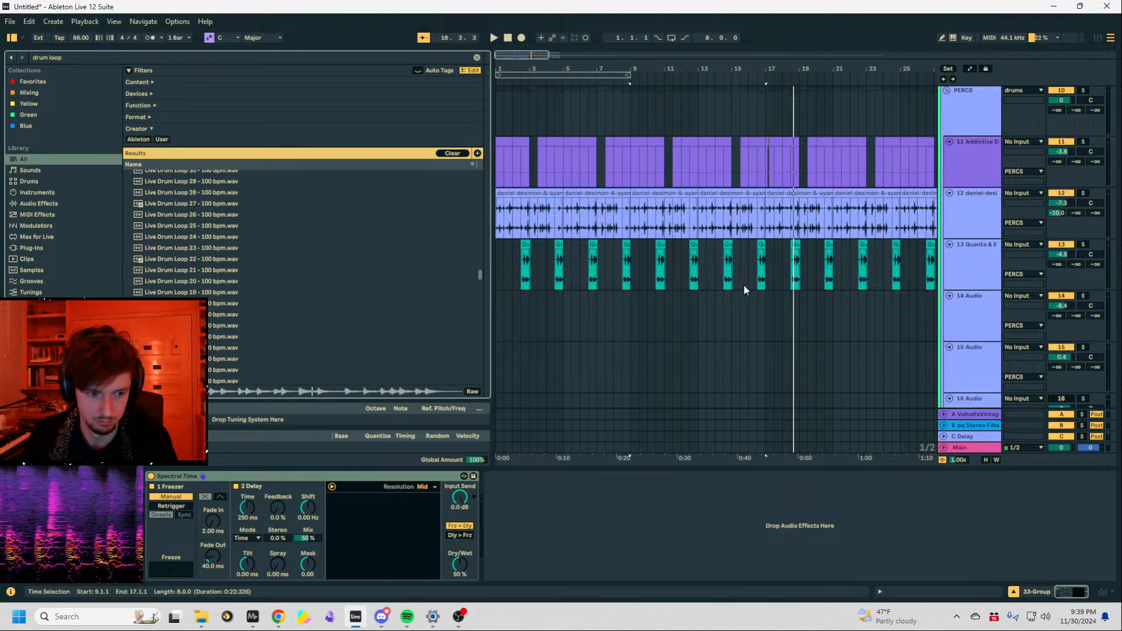
Create an empty copy of track 13 directly below it in the PERCS group.
{"action": "left_click", "coordinate": [966, 272]}
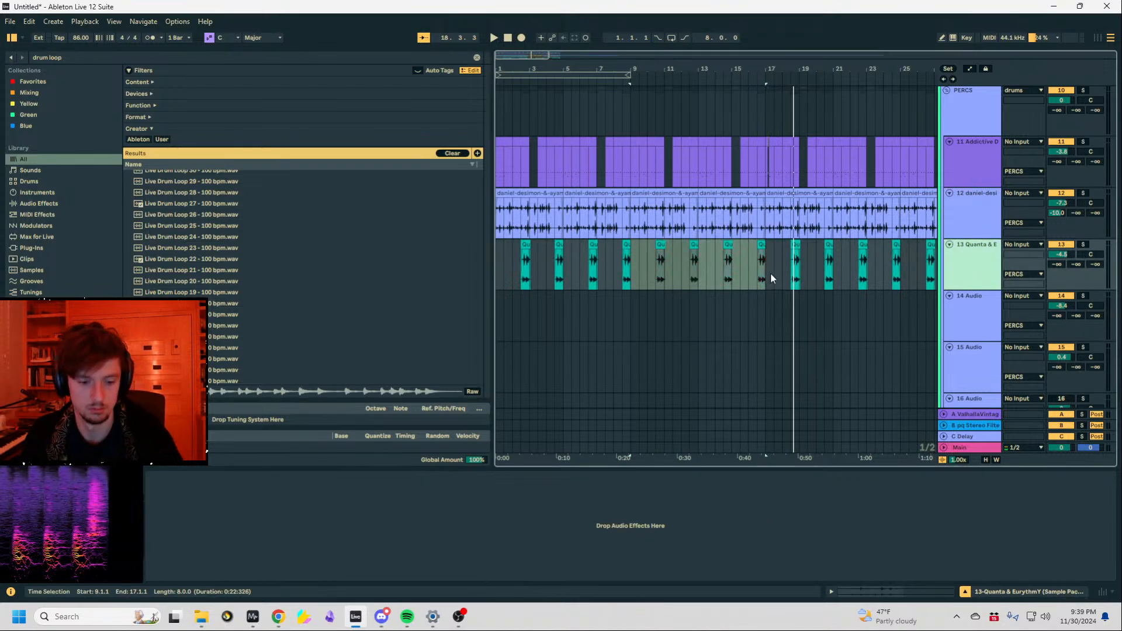
{"action": "key", "text": "Down"}
Compare the 100 bpm Live Drum Loop samples numbered 29 and below by previewing them one after another.
{"action": "left_click", "coordinate": [202, 263]}
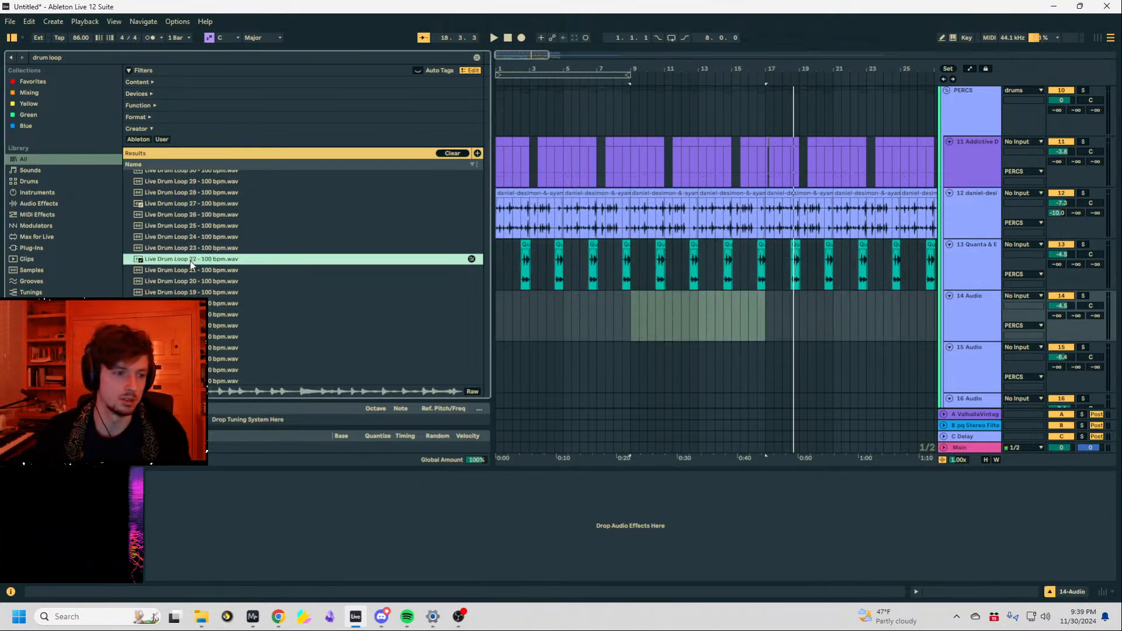
{"action": "left_click", "coordinate": [188, 272]}
{"action": "left_click", "coordinate": [190, 289]}
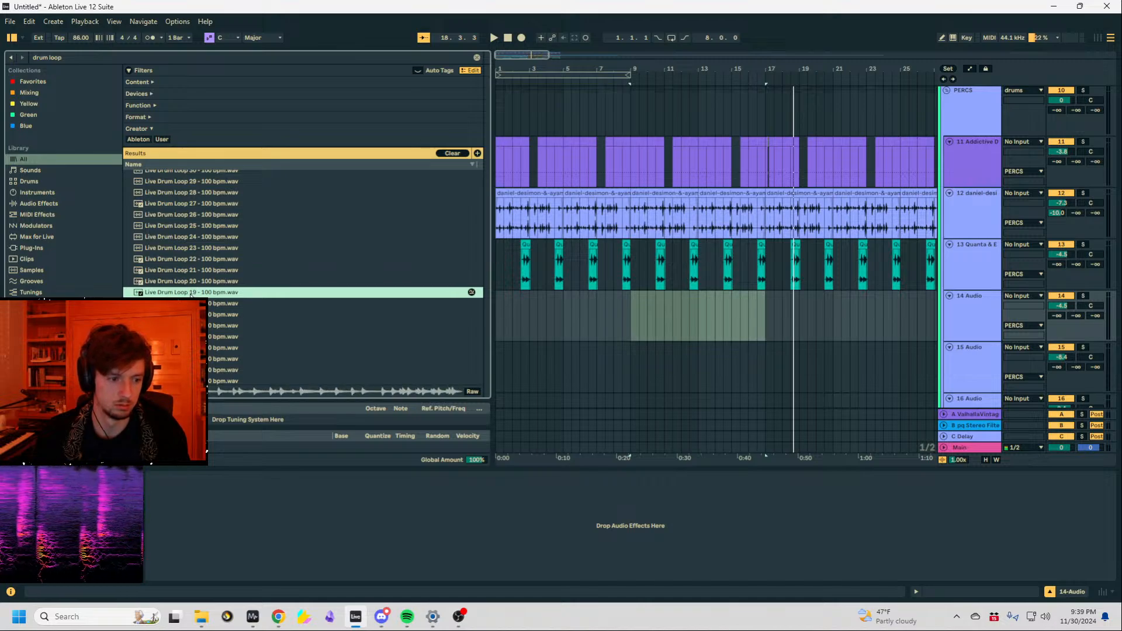
{"action": "left_click", "coordinate": [191, 303]}
{"action": "left_click", "coordinate": [204, 227]}
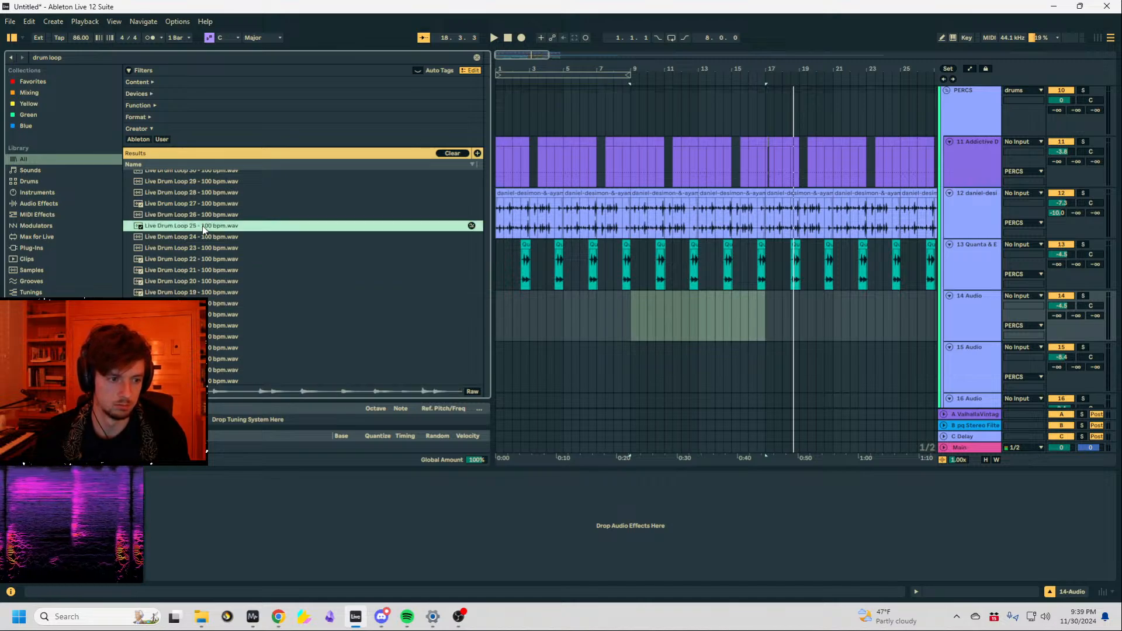
{"action": "left_click", "coordinate": [191, 214]}
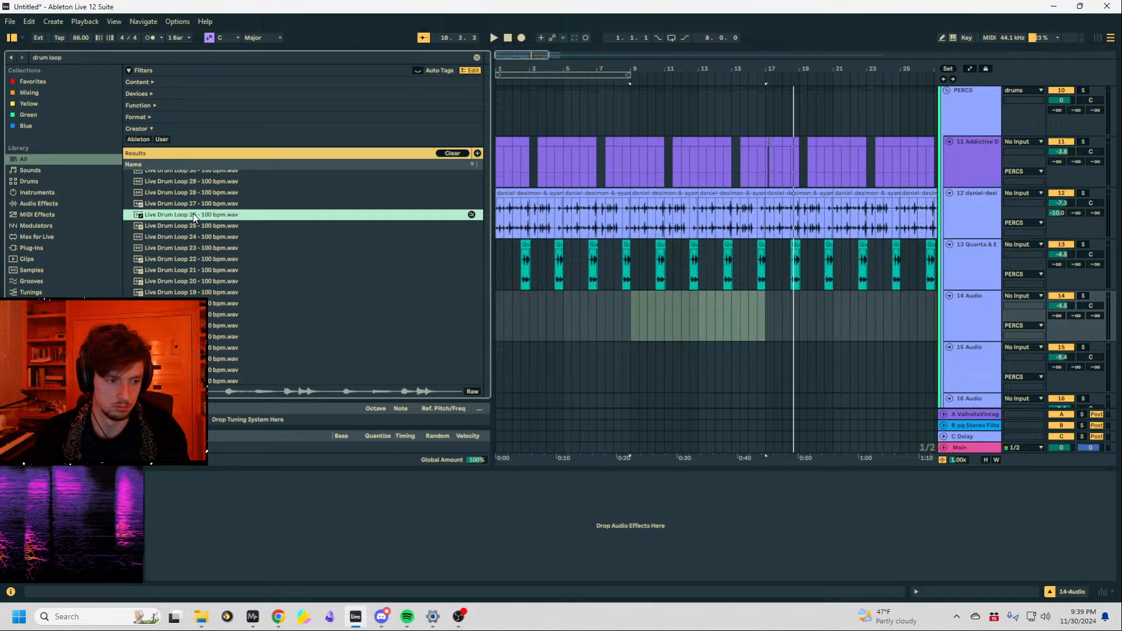
{"action": "left_click", "coordinate": [200, 181]}
{"action": "left_click", "coordinate": [193, 284]}
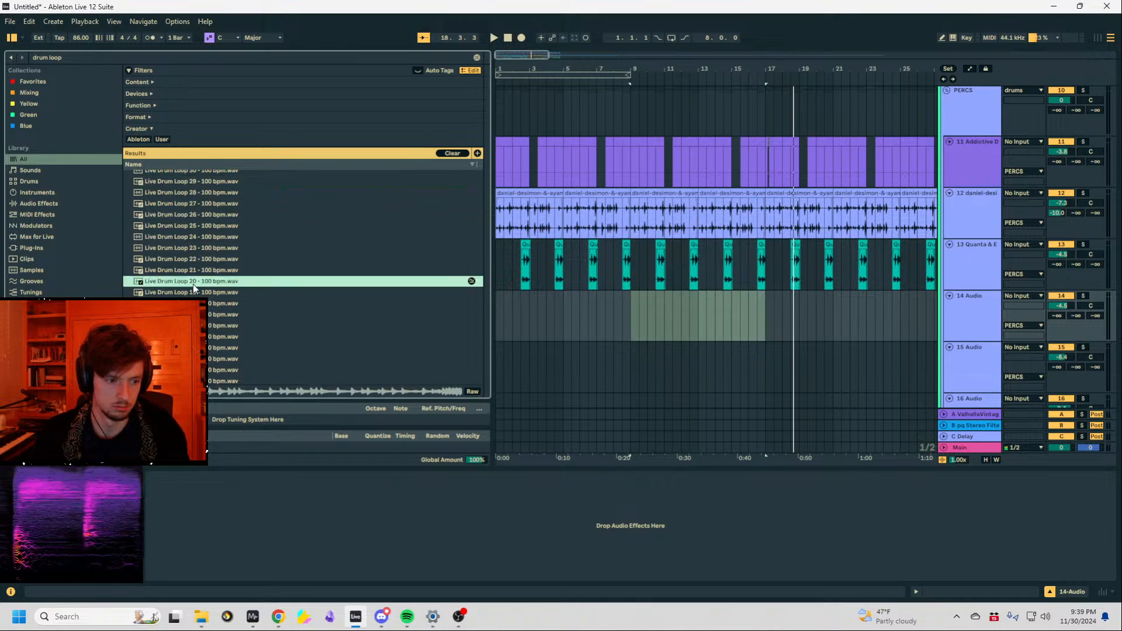
{"action": "left_click", "coordinate": [193, 314]}
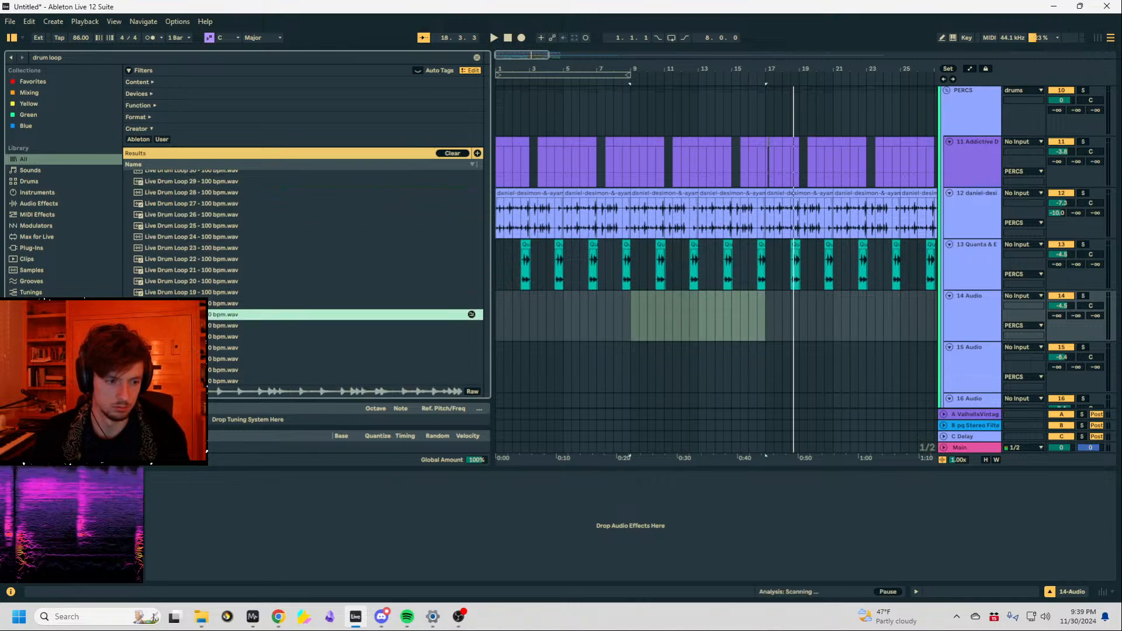
{"action": "left_click", "coordinate": [193, 337]}
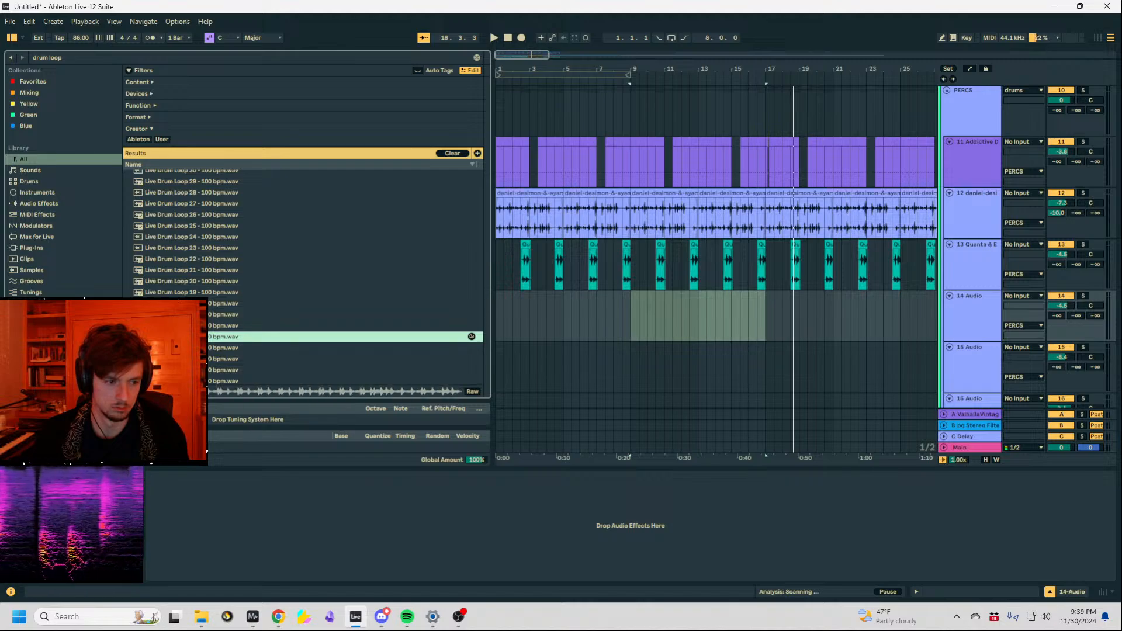
{"action": "left_click", "coordinate": [193, 348]}
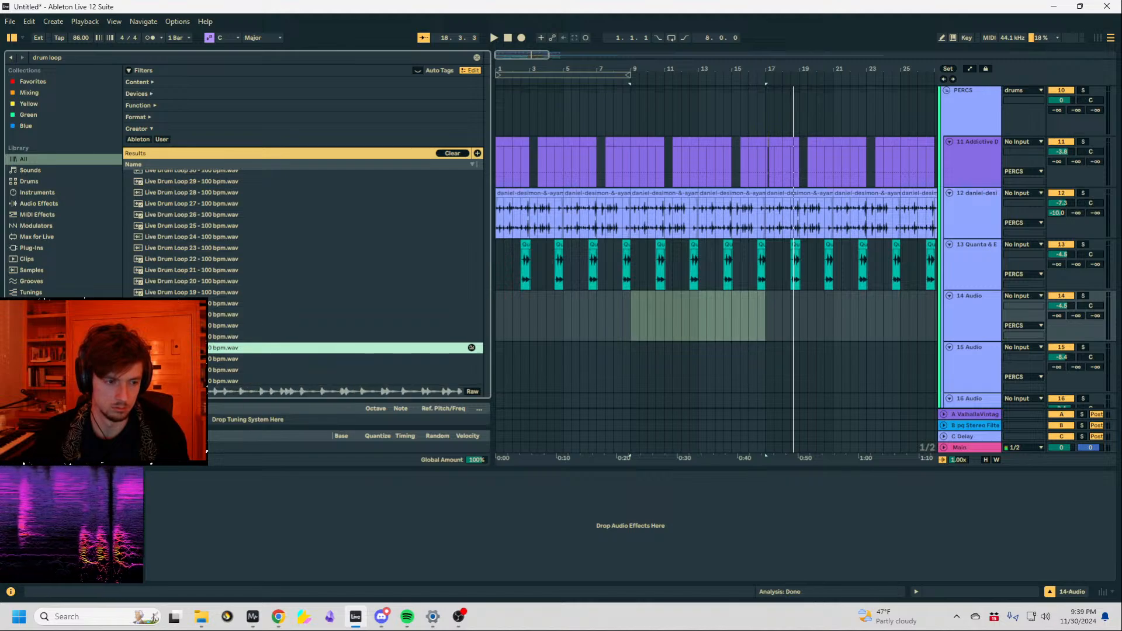
{"action": "scroll", "coordinate": [193, 348], "scroll_direction": "down", "scroll_amount": 1}
Place Live Drum Loop 14 on track 14 at bar 17 and quantize its sample.
{"action": "left_click_drag", "start_coordinate": [695, 315], "coordinate": [770, 314]}
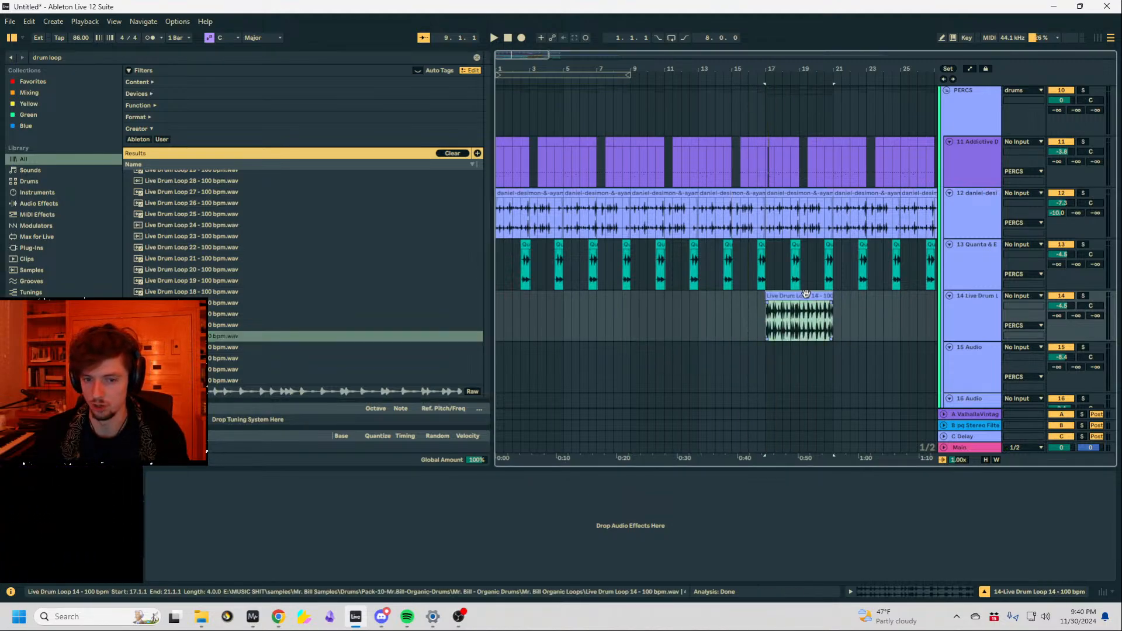
{"action": "left_click", "coordinate": [889, 594]}
{"action": "right_click", "coordinate": [643, 498]}
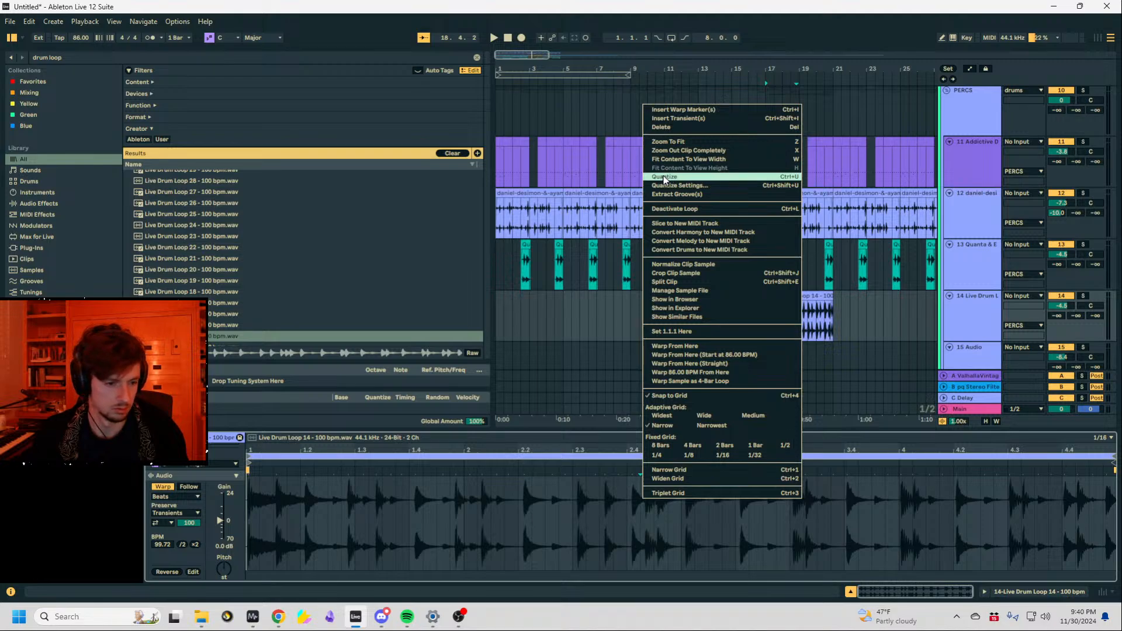
{"action": "left_click", "coordinate": [664, 177]}
Lower track 14's volume to -8.5 dB during playback and set the drum loop clip's warp mode to Complex.
{"action": "key", "text": "space"}
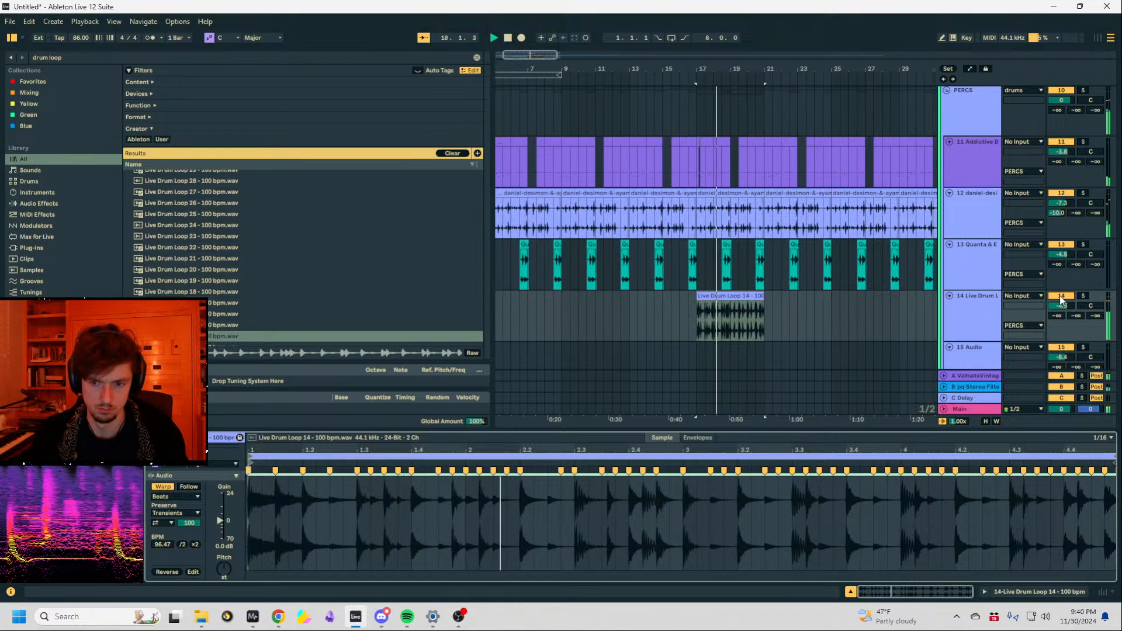
{"action": "left_click_drag", "start_coordinate": [1061, 305], "coordinate": [1061, 321]}
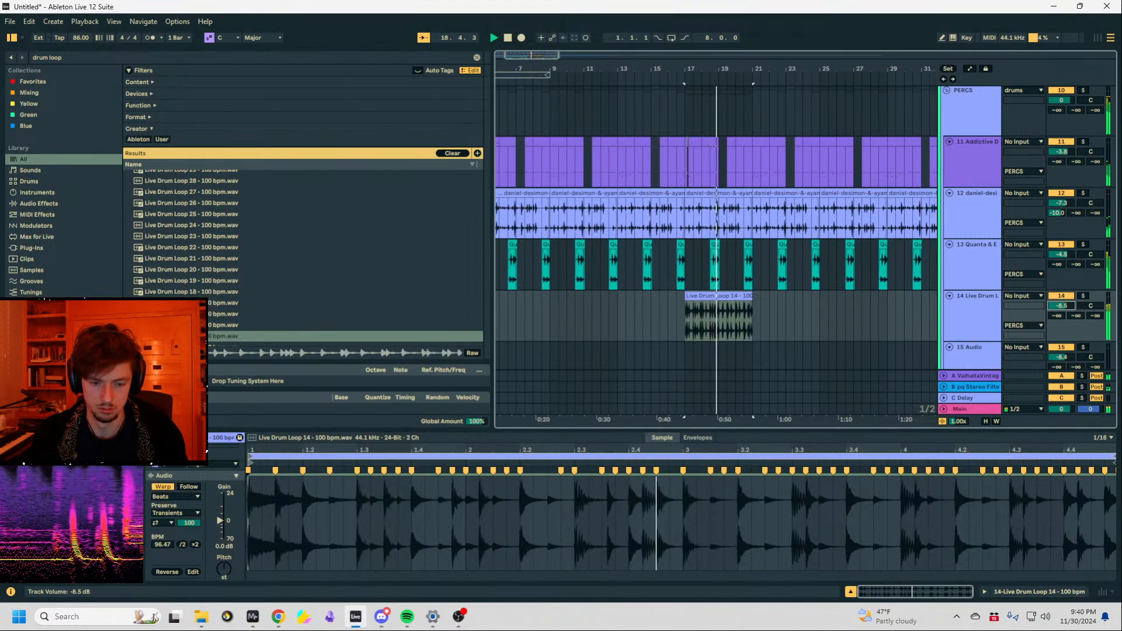
{"action": "left_click", "coordinate": [177, 497]}
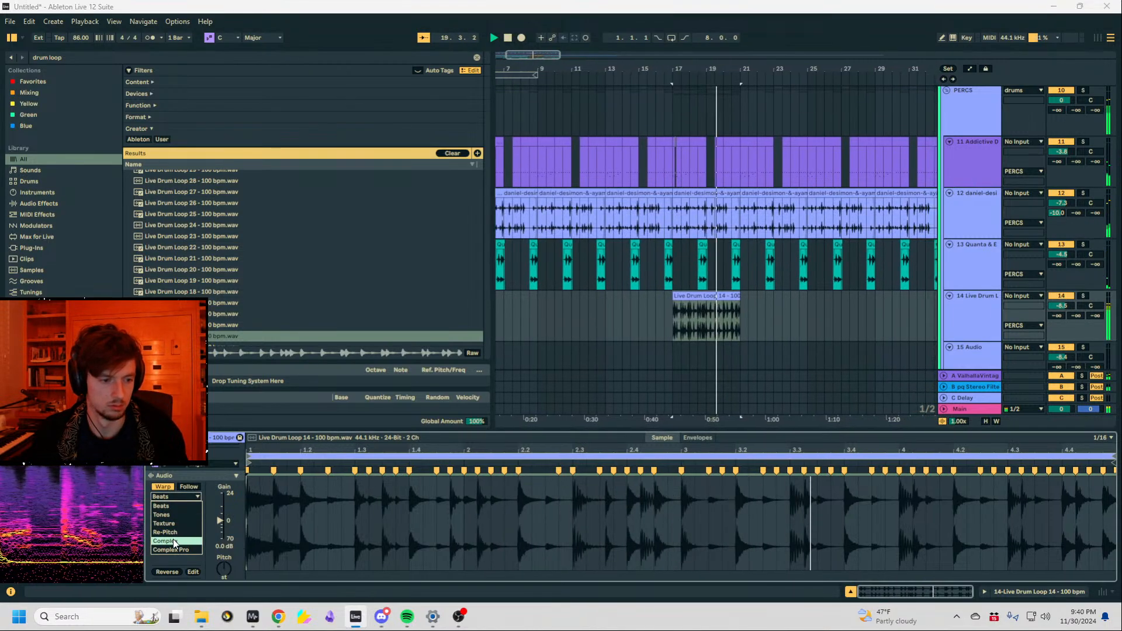
{"action": "left_click", "coordinate": [166, 541]}
Extend the Live Drum Loop 14 clip to bar 25 and paste a copy of bar 19's first beat at bar 21.
{"action": "left_click_drag", "start_coordinate": [732, 297], "coordinate": [797, 298]}
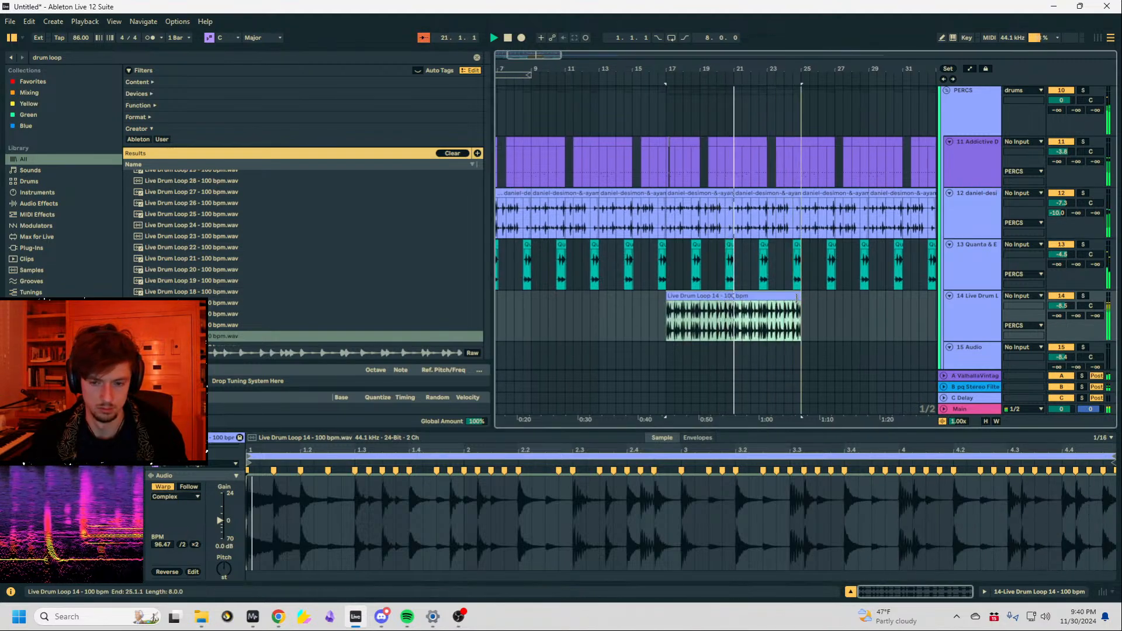
{"action": "left_click", "coordinate": [714, 321]}
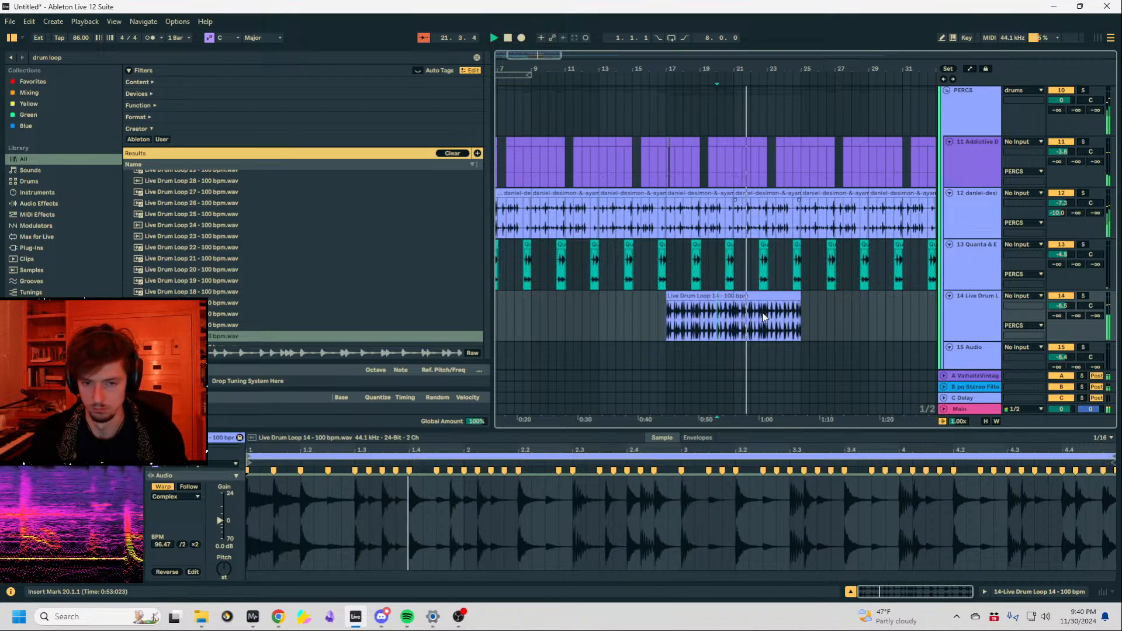
{"action": "left_click", "coordinate": [743, 296]}
{"action": "left_click_drag", "start_coordinate": [729, 69], "coordinate": [729, 116]}
{"action": "left_click_drag", "start_coordinate": [643, 320], "coordinate": [654, 320]}
{"action": "key", "text": "ctrl+c"}
{"action": "left_click", "coordinate": [742, 318]}
{"action": "key", "text": "ctrl+v"}
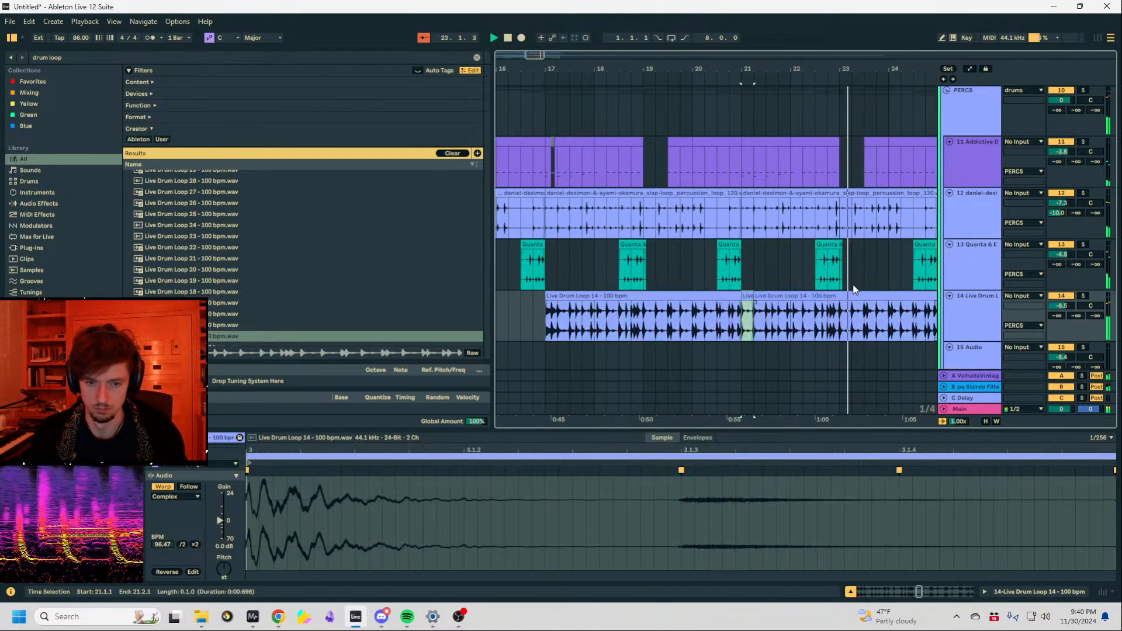
Duplicate track 14's drum loop clips from bars 17 to 25 so they also fill bars 25 to 33.
{"action": "key", "text": "minus"}
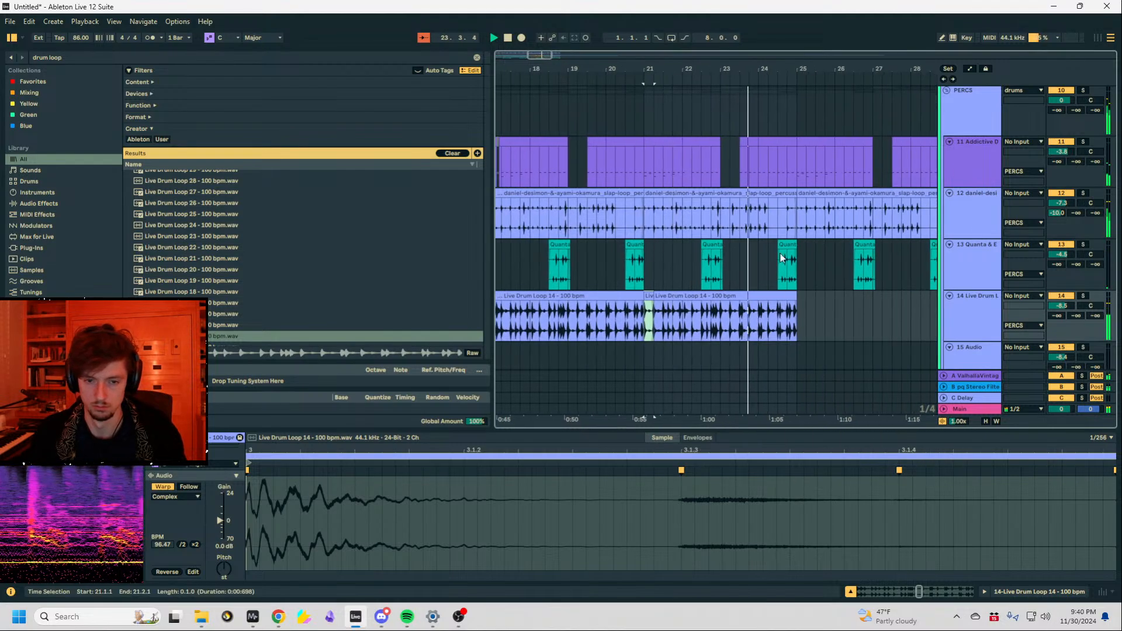
{"action": "left_click", "coordinate": [787, 297]}
{"action": "left_click", "coordinate": [575, 296], "text": "shift"}
{"action": "key", "text": "ctrl+d"}
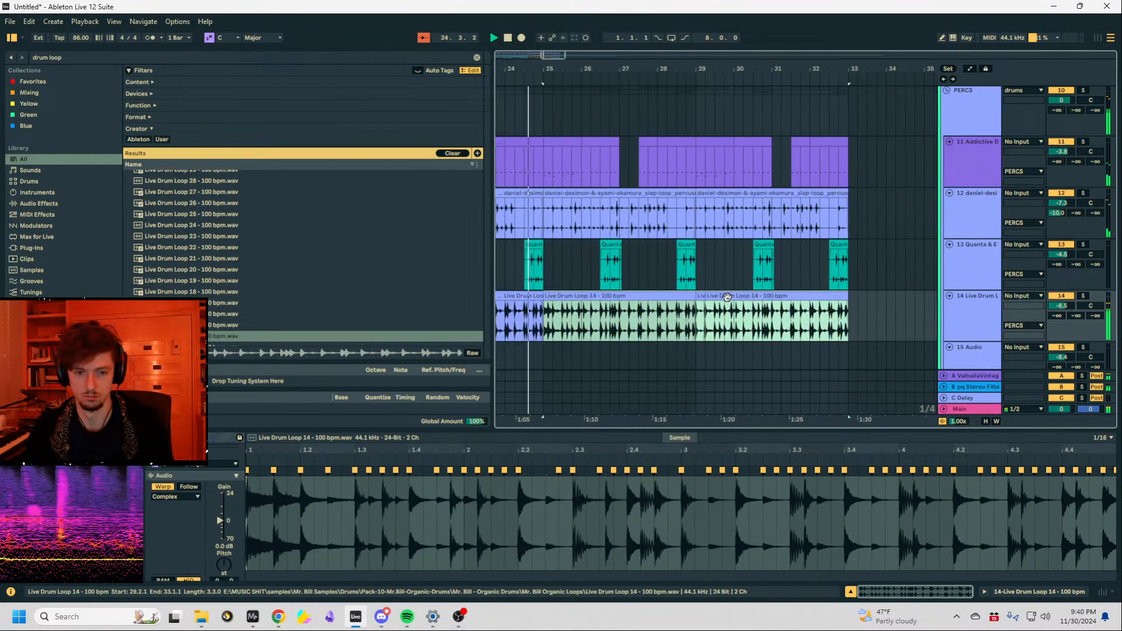
{"action": "left_click", "coordinate": [981, 319]}
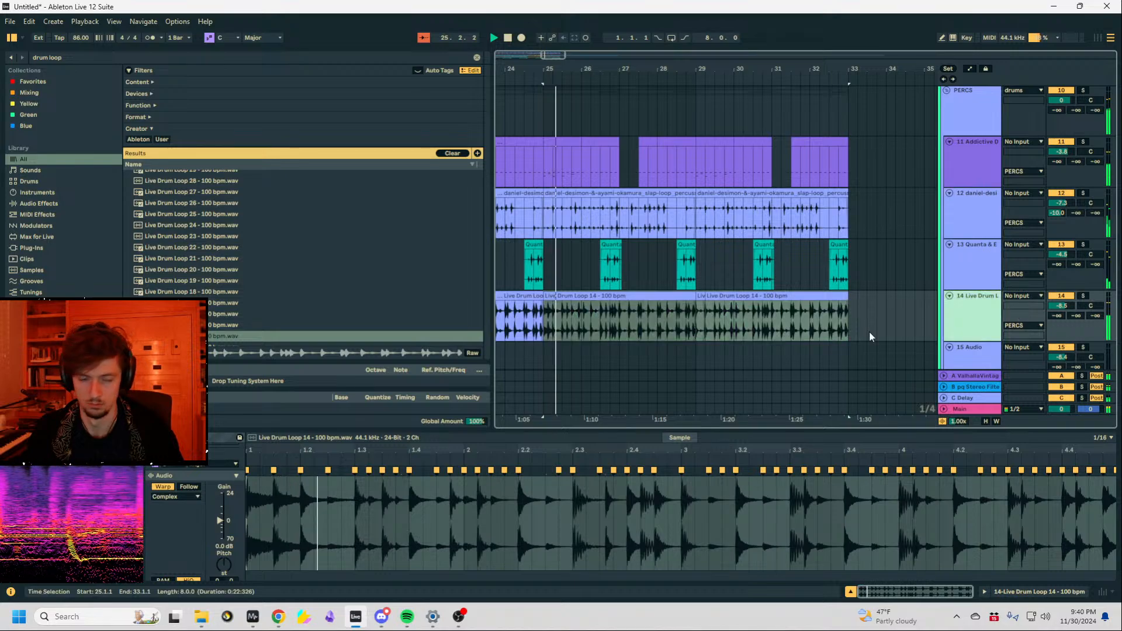
Copy track 14's drum loop clips from bars 17 to 33 and paste them at bar 1.
{"action": "left_click_drag", "start_coordinate": [537, 61], "coordinate": [536, 157]}
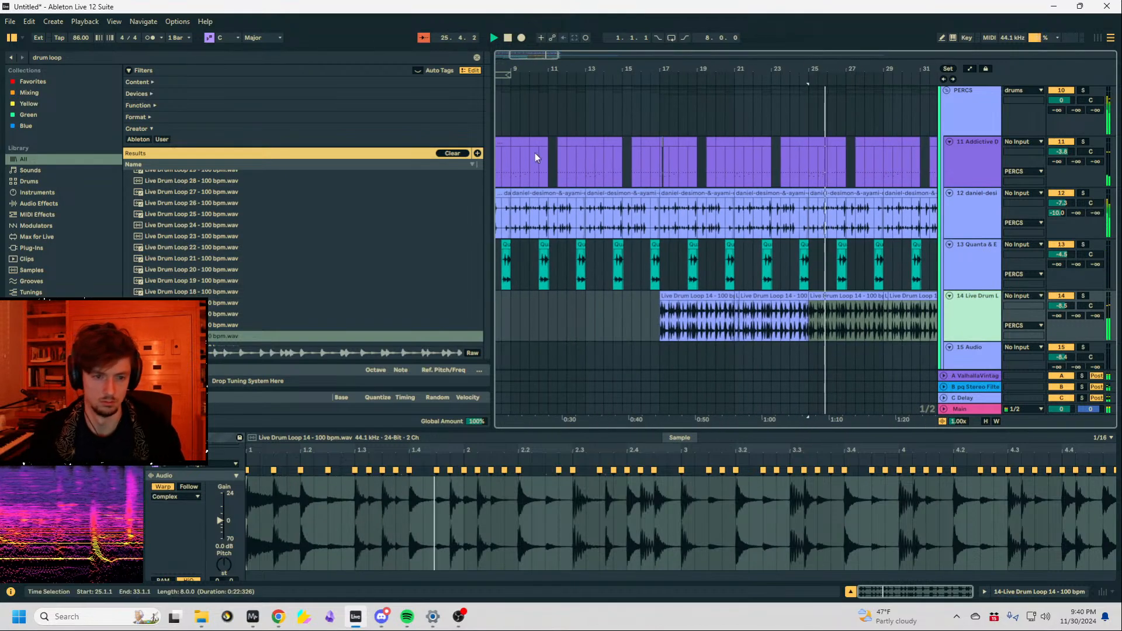
{"action": "left_click", "coordinate": [542, 74]}
{"action": "mouse_move", "coordinate": [542, 69]}
{"action": "left_mouse_down"}
{"action": "mouse_move", "coordinate": [666, 65]}
{"action": "mouse_move", "coordinate": [660, 58]}
{"action": "left_mouse_up"}
{"action": "left_click", "coordinate": [496, 303]}
{"action": "key", "text": "space"}
{"action": "key", "text": "space"}
{"action": "key", "text": "ctrl+a"}
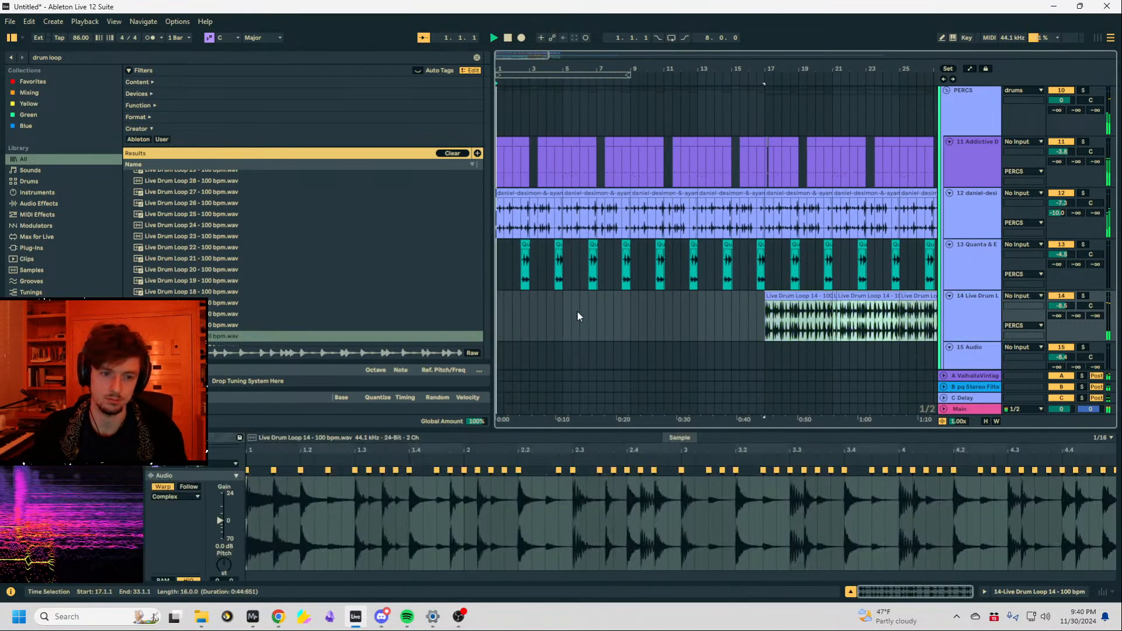
{"action": "key", "text": "space"}
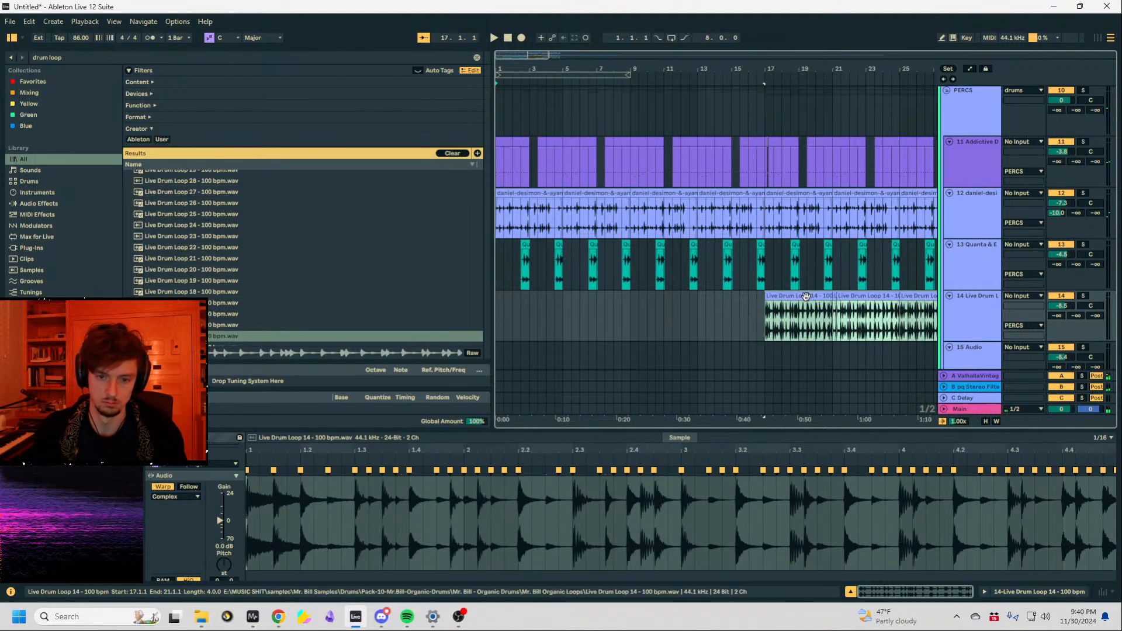
{"action": "left_click", "coordinate": [499, 311]}
{"action": "key", "text": "ctrl+v"}
{"action": "key", "text": "space"}
Lower track 14's volume to -8.7 dB, solo it and add the ST4b plug-in to the track.
{"action": "left_click_drag", "start_coordinate": [88, 58], "coordinate": [16, 54]}
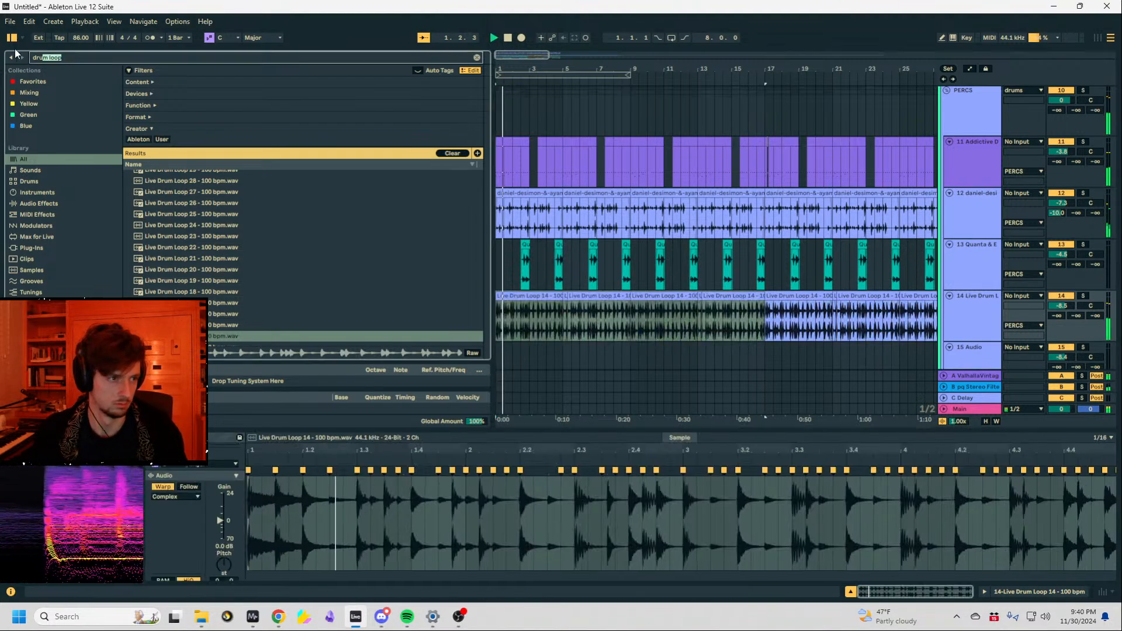
{"action": "left_click", "coordinate": [957, 322]}
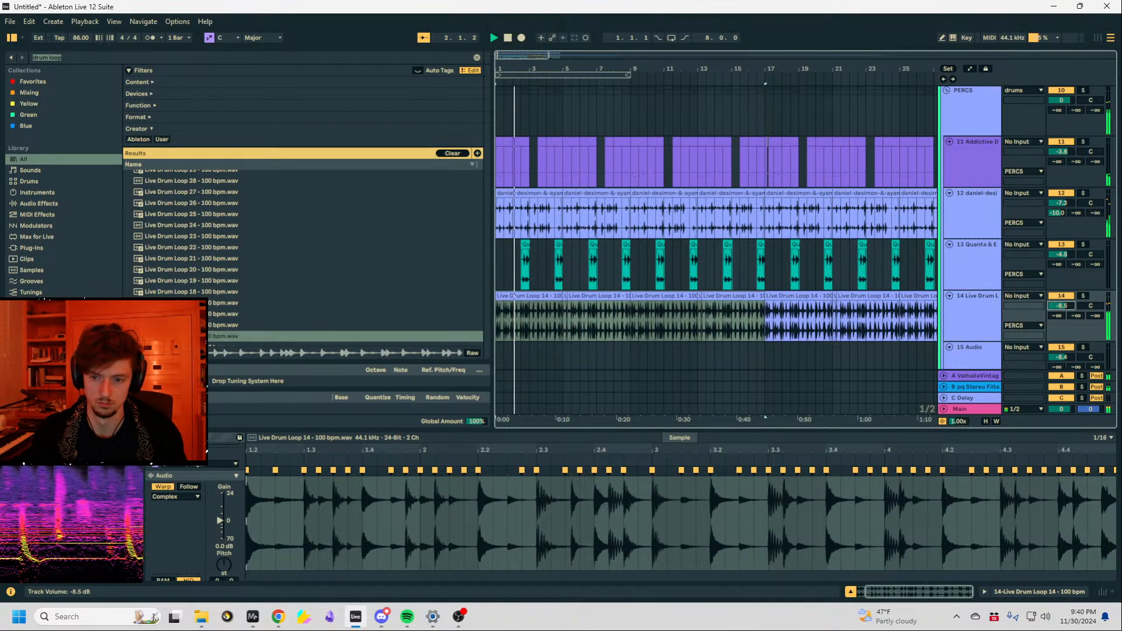
{"action": "left_click", "coordinate": [91, 56]}
{"action": "type", "text": "st4b"}
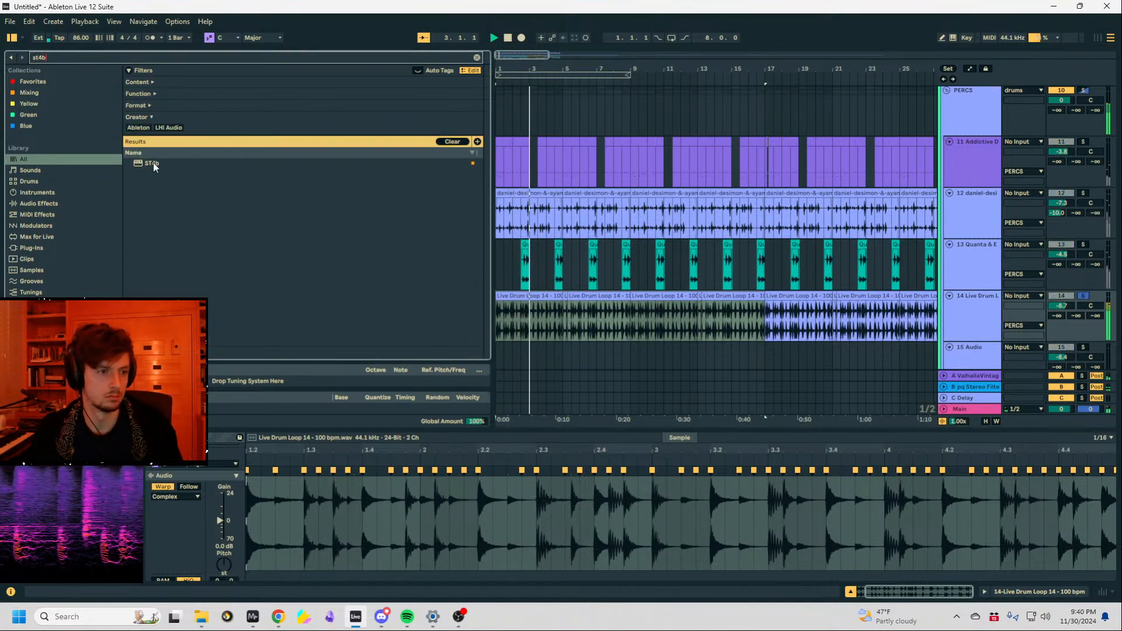
{"action": "double_click", "coordinate": [153, 163]}
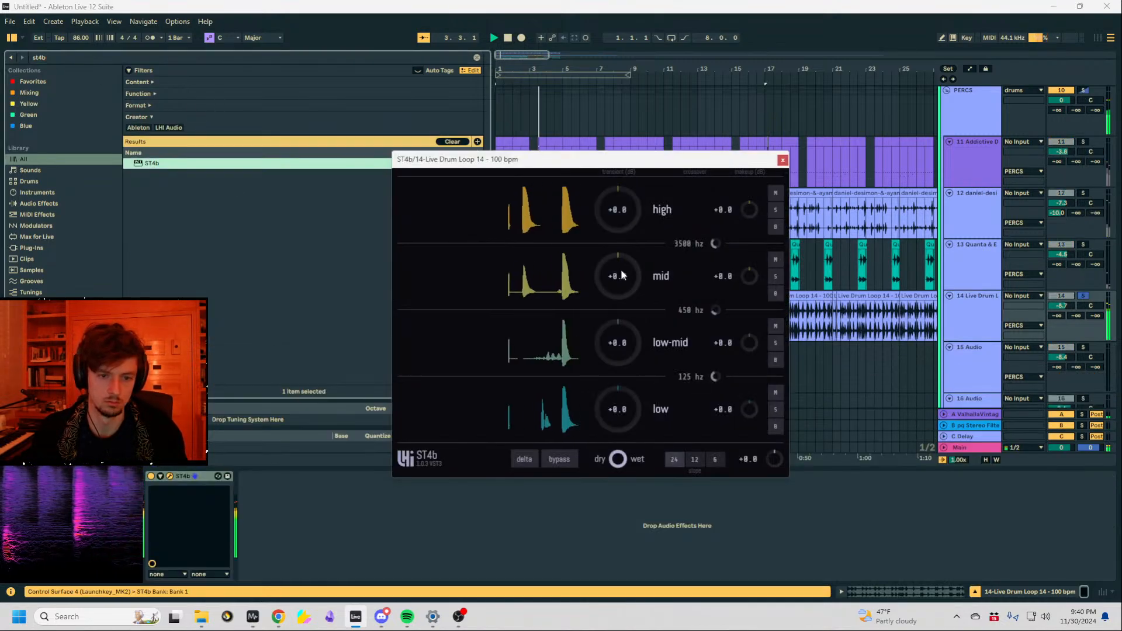
Set ST4b's transients to +17.9 high, +45.0 mid, +11.6 low-mid and +1.8 low, and unsolo track 14.
{"action": "left_click_drag", "start_coordinate": [622, 273], "coordinate": [621, 214]}
{"action": "left_click_drag", "start_coordinate": [621, 211], "coordinate": [621, 183]}
{"action": "left_click", "coordinate": [1086, 295]}
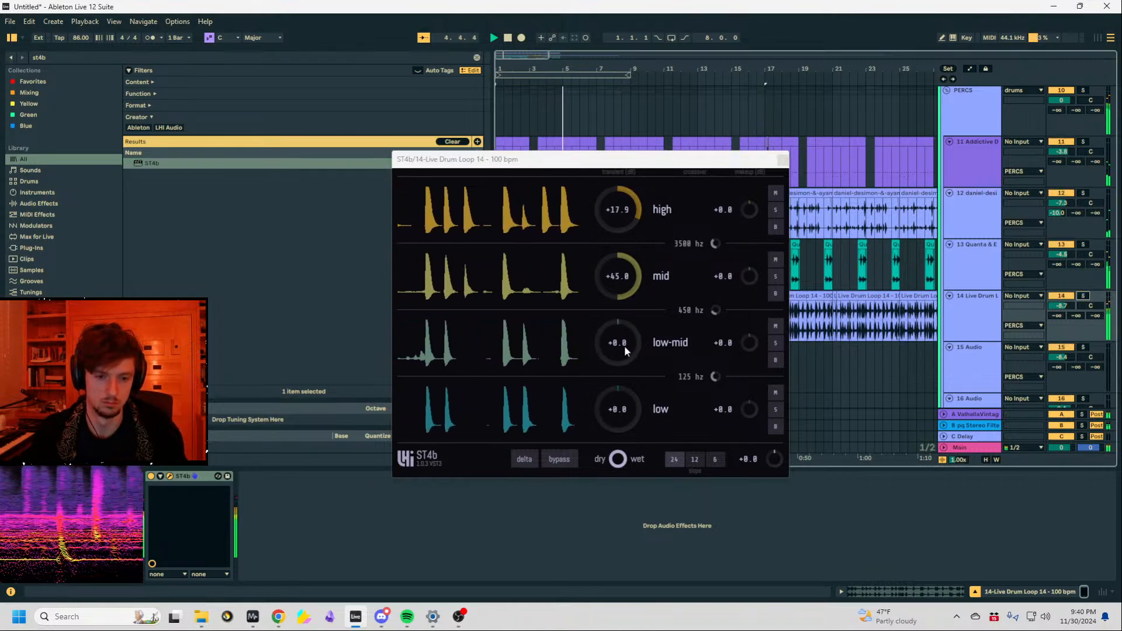
{"action": "left_click_drag", "start_coordinate": [625, 347], "coordinate": [625, 315]}
{"action": "left_click_drag", "start_coordinate": [623, 409], "coordinate": [623, 396]}
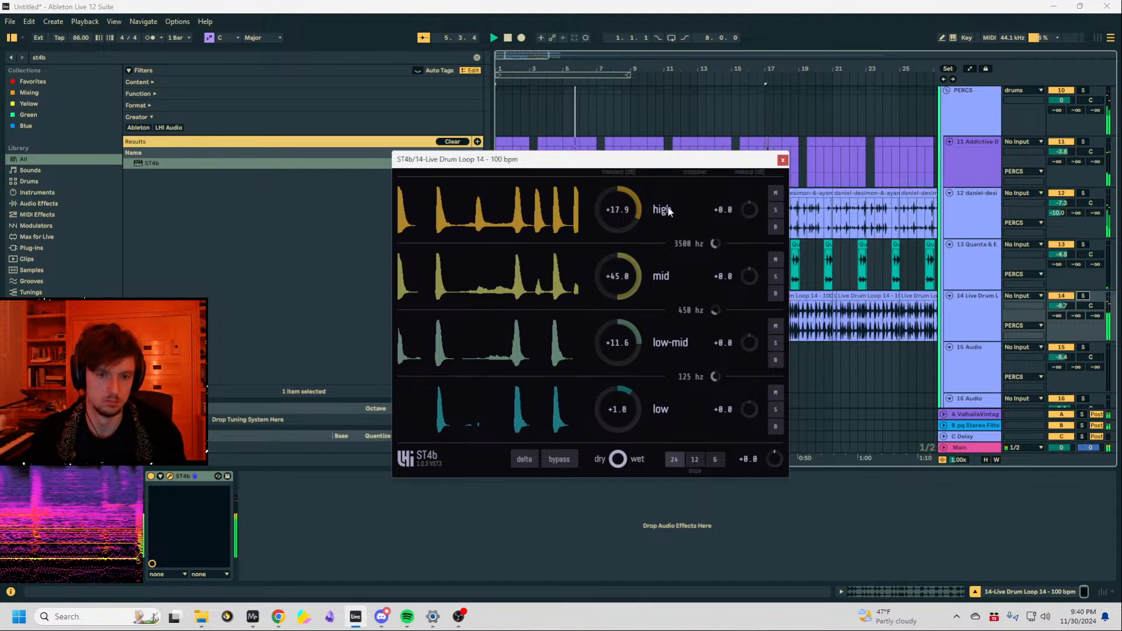
Find EQ Eight among the audio effects and add it after ST4b on track 14.
{"action": "double_click", "coordinate": [45, 57]}
{"action": "type", "text": "q 8"}
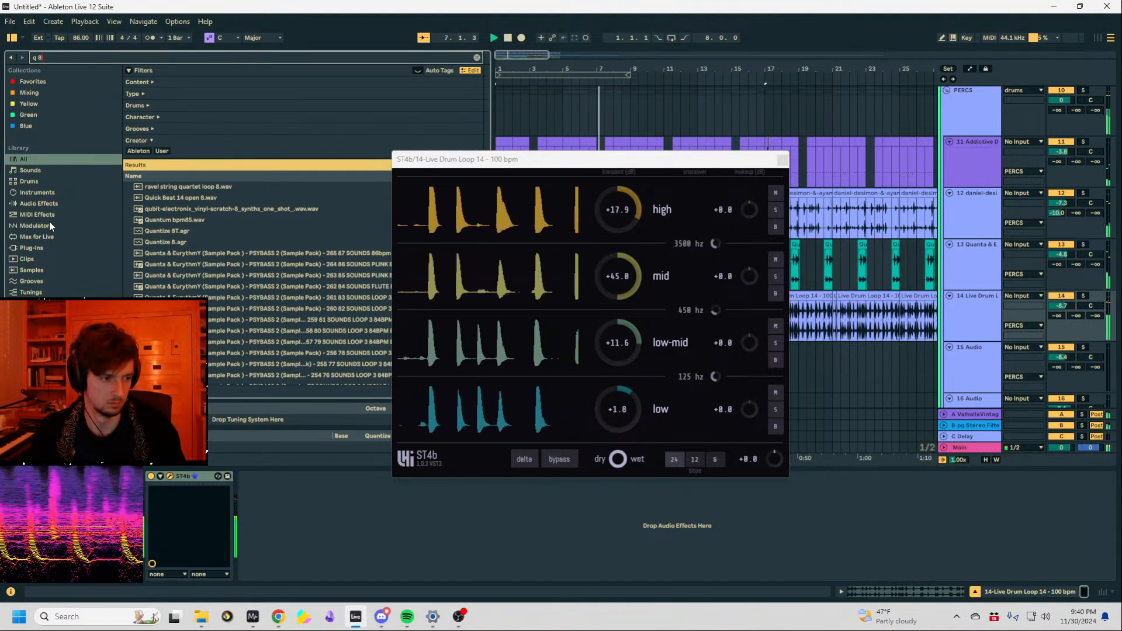
{"action": "left_click", "coordinate": [38, 203]}
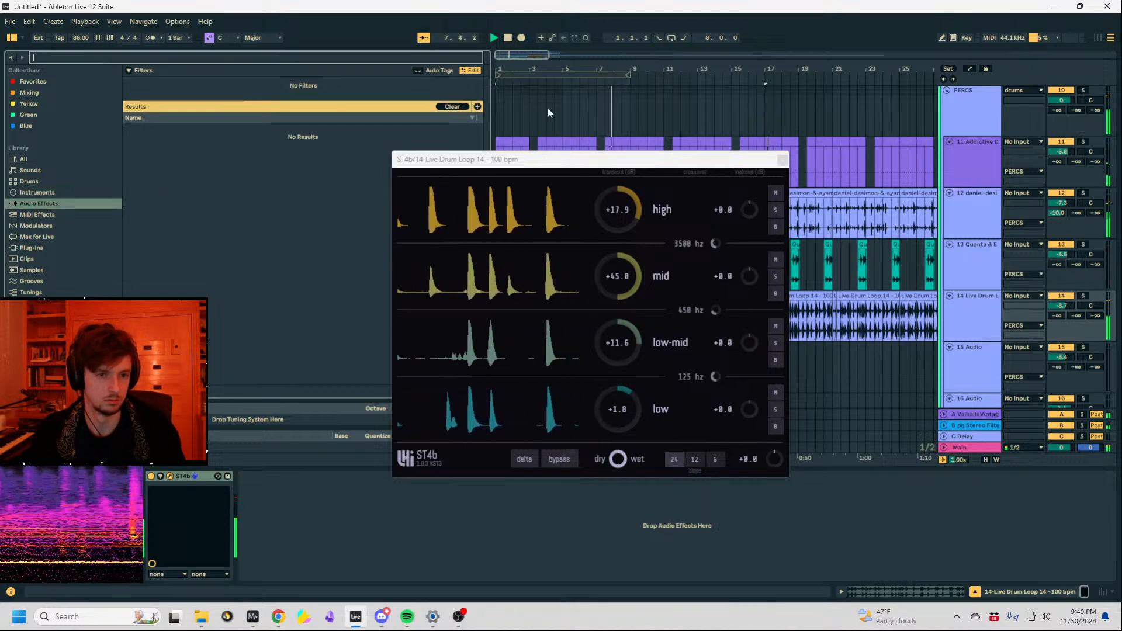
{"action": "left_click", "coordinate": [782, 160]}
{"action": "type", "text": "eq 8"}
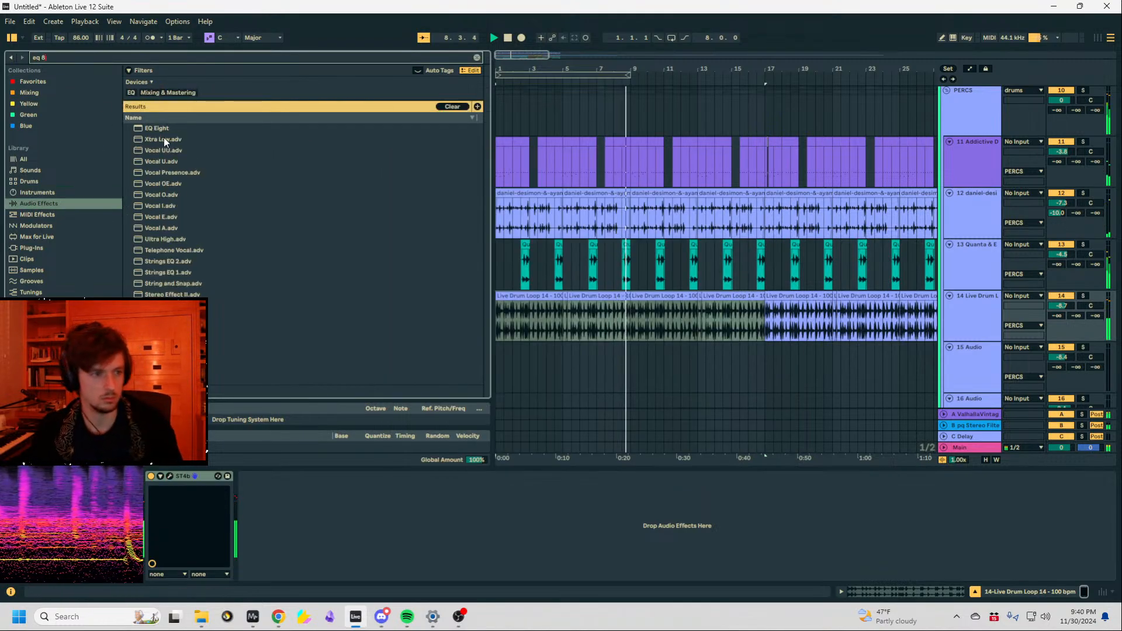
{"action": "double_click", "coordinate": [162, 129]}
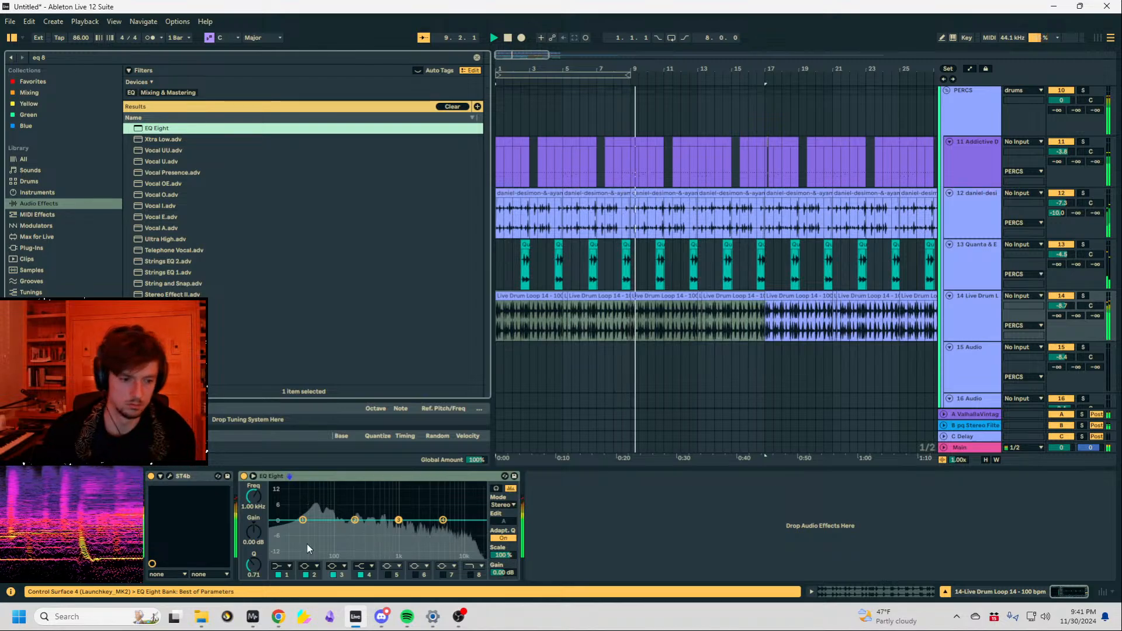
Change EQ Eight's band 1 to a low-cut filter at 199 Hz.
{"action": "left_click", "coordinate": [282, 566]}
{"action": "left_click", "coordinate": [282, 504]}
{"action": "left_click_drag", "start_coordinate": [303, 528], "coordinate": [354, 528]}
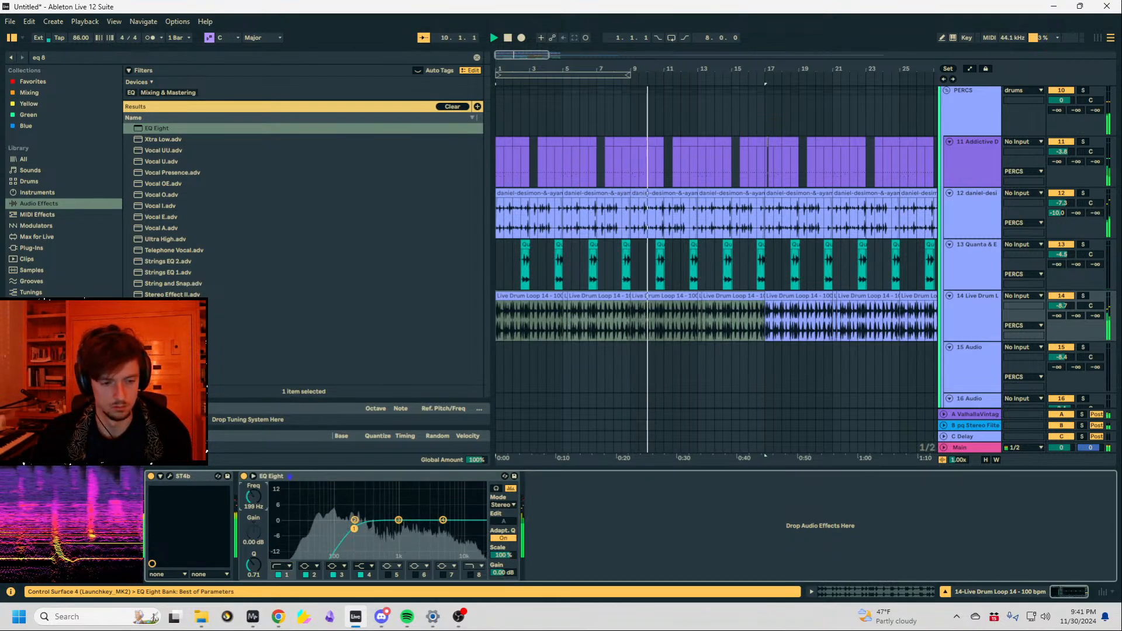
Lower the volumes of tracks 35 and 36 in the 34 Group to -14.4 dB.
{"action": "left_click", "coordinate": [676, 352]}
{"action": "scroll", "coordinate": [772, 344], "scroll_direction": "down", "scroll_amount": 3}
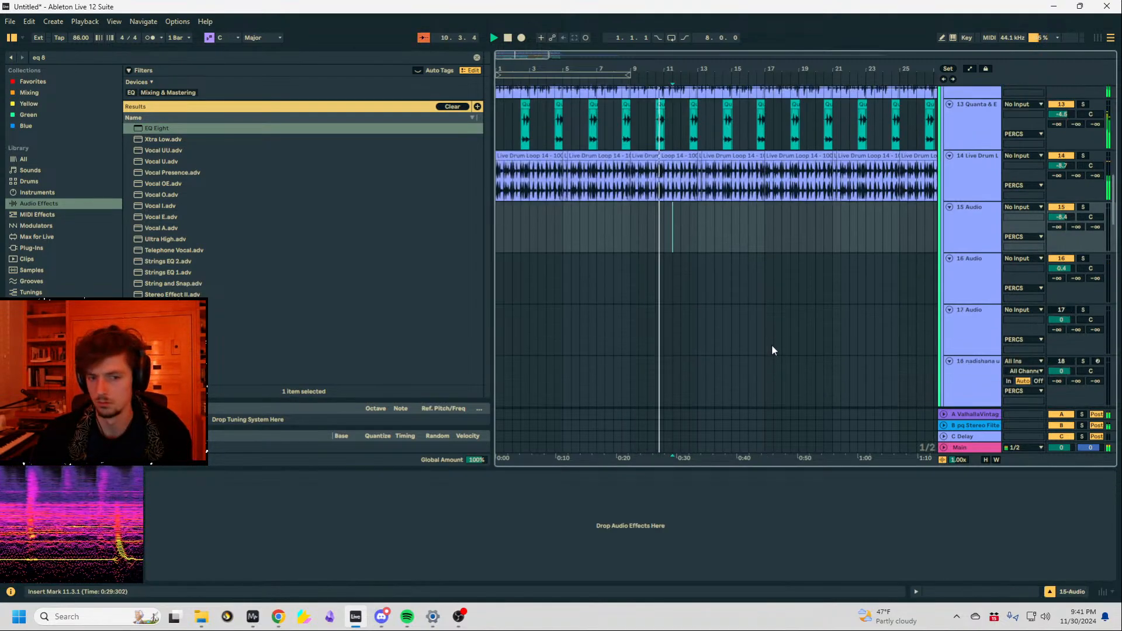
{"action": "scroll", "coordinate": [772, 345], "scroll_direction": "down", "scroll_amount": 10}
{"action": "left_click", "coordinate": [672, 275]}
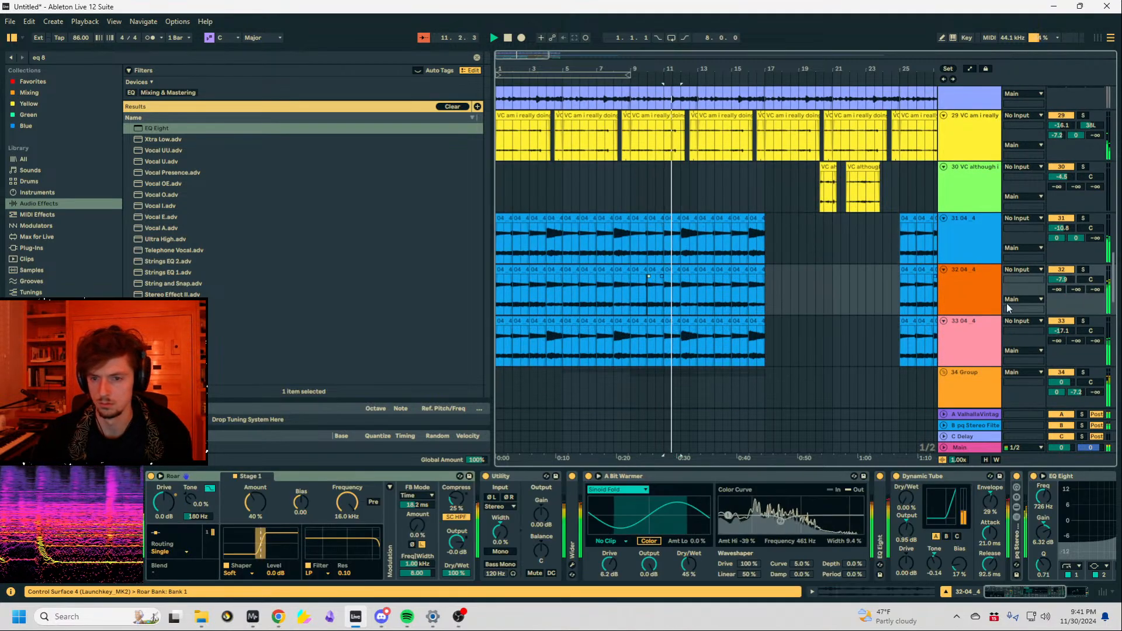
{"action": "scroll", "coordinate": [1059, 286], "scroll_direction": "down", "scroll_amount": 5}
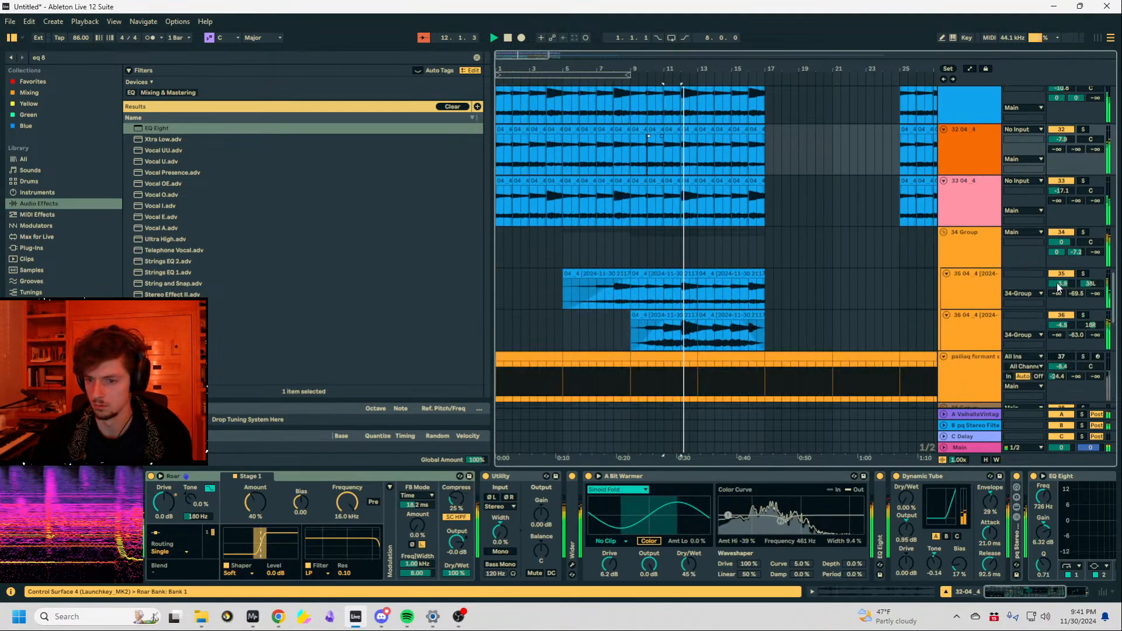
{"action": "left_click_drag", "start_coordinate": [1059, 286], "coordinate": [1061, 347]}
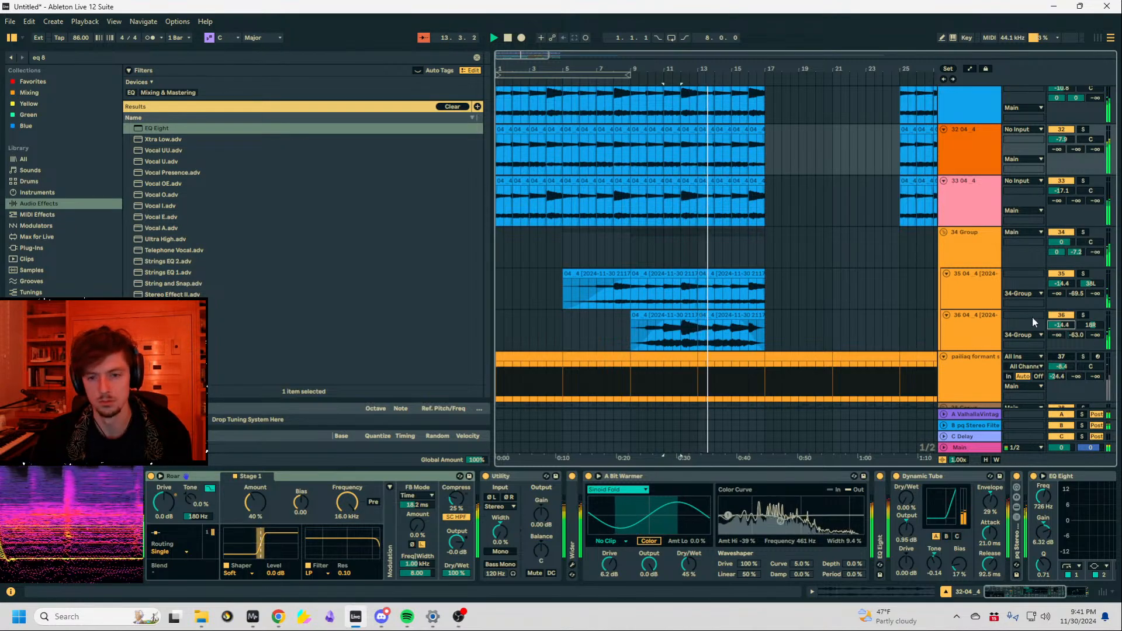
Add Auto Pan to track 36 with amount 79.4% and rate 0.34 Hz, and reset the track's own panning.
{"action": "left_click", "coordinate": [978, 323]}
{"action": "key", "text": "ctrl+f"}
{"action": "type", "text": "a"}
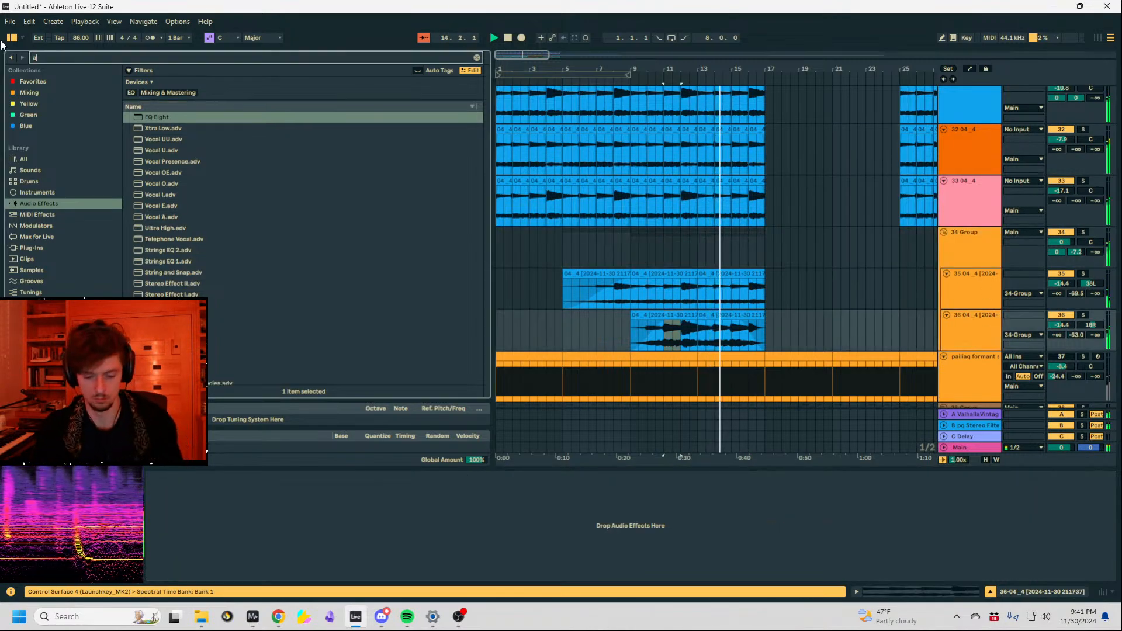
{"action": "type", "text": "uto pan"}
{"action": "double_click", "coordinate": [163, 128]}
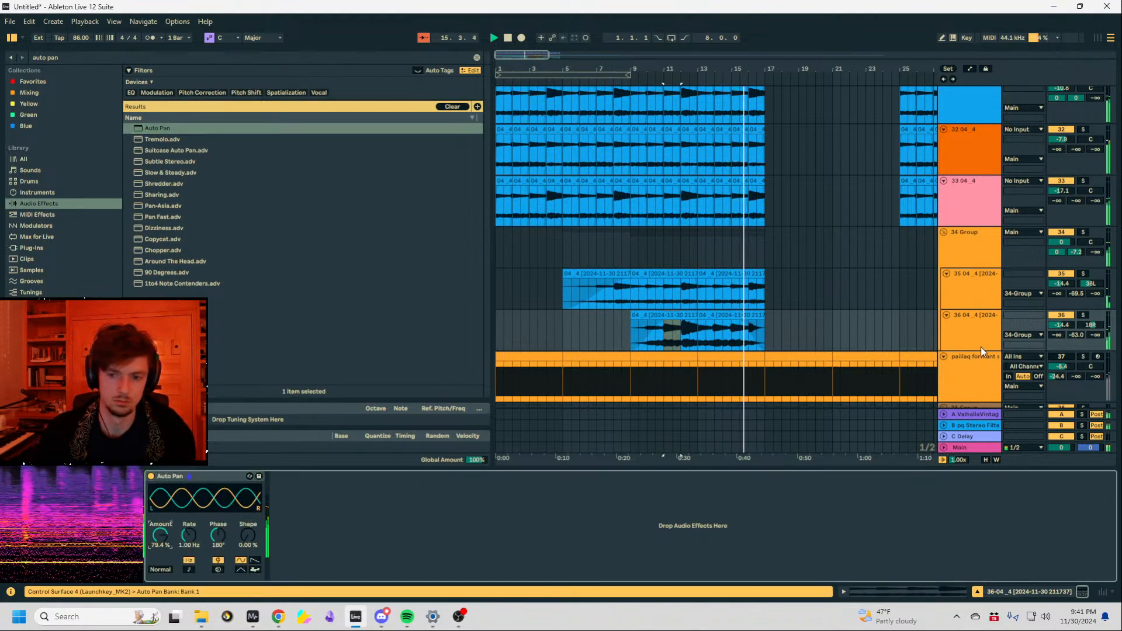
{"action": "double_click", "coordinate": [1089, 326]}
{"action": "left_click_drag", "start_coordinate": [189, 535], "coordinate": [188, 561]}
Try to duplicate track 14's drum loop from bars 17 to 19 over bars 19 to 21.
{"action": "left_click", "coordinate": [750, 335]}
{"action": "scroll", "coordinate": [801, 336], "scroll_direction": "up", "scroll_amount": 15}
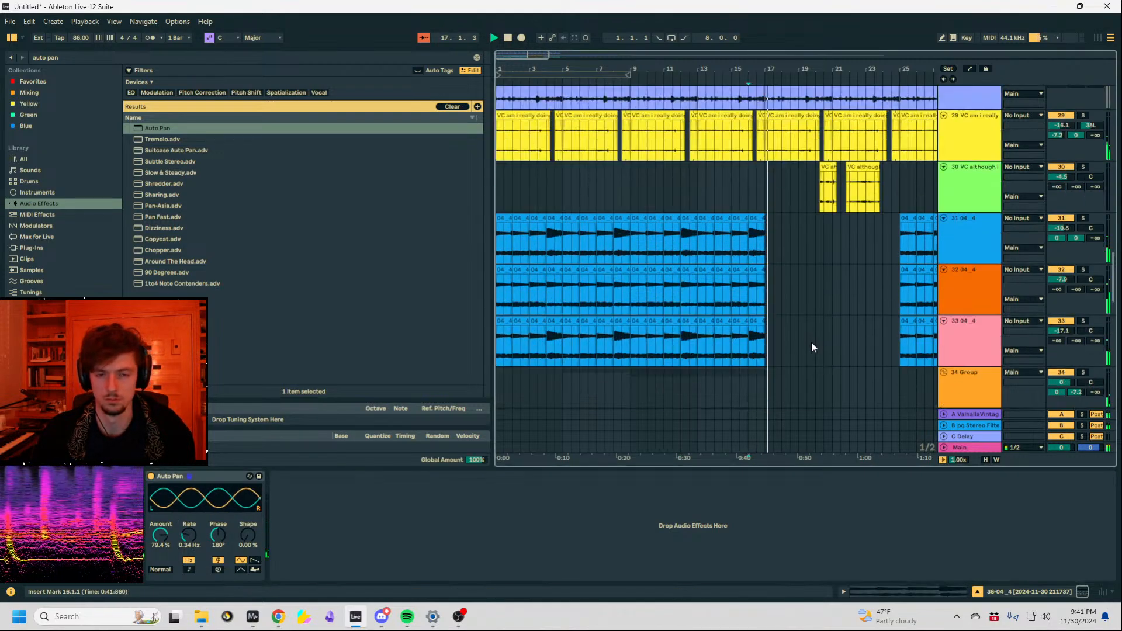
{"action": "scroll", "coordinate": [795, 329], "scroll_direction": "up", "scroll_amount": 8}
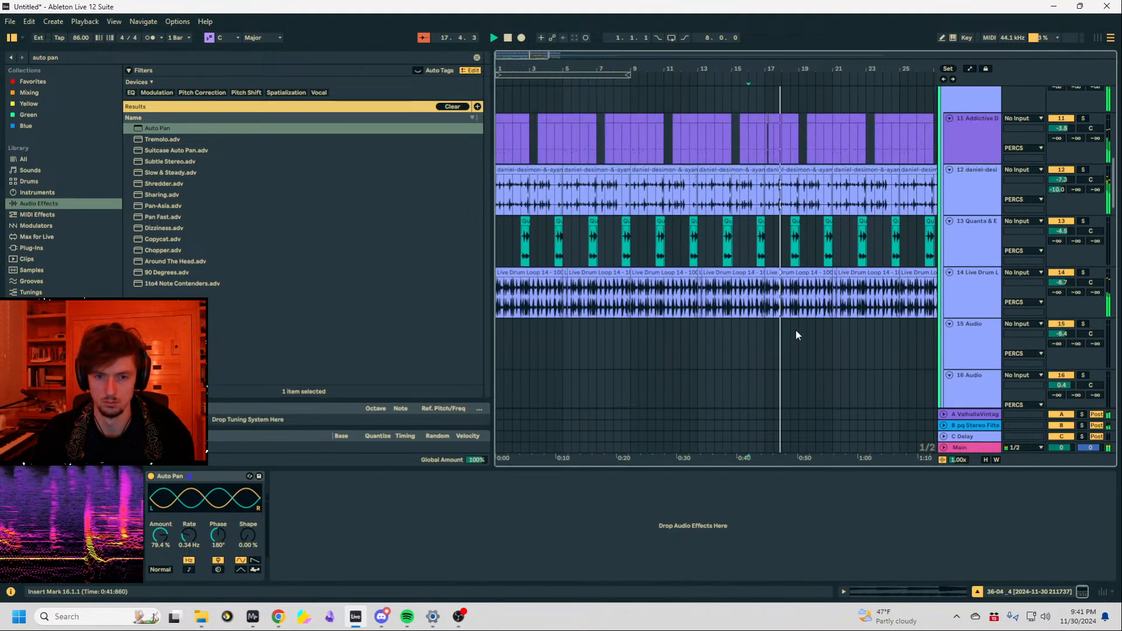
{"action": "left_click", "coordinate": [795, 305]}
{"action": "left_click_drag", "start_coordinate": [795, 305], "coordinate": [770, 306]}
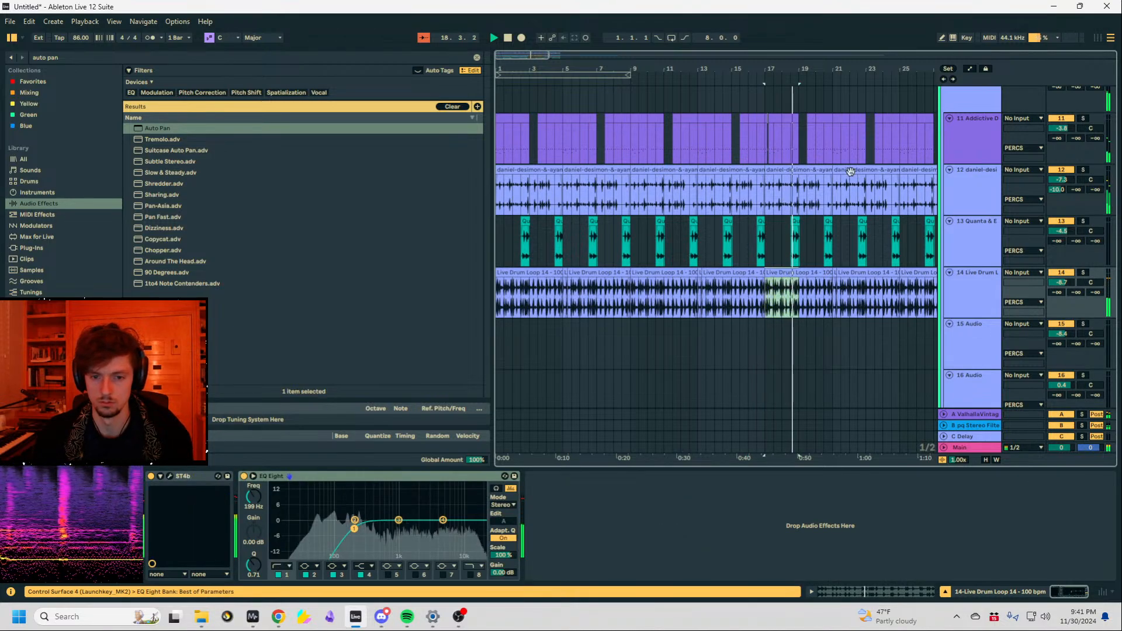
{"action": "key", "text": "ctrl+d"}
{"action": "left_click_drag", "start_coordinate": [804, 68], "coordinate": [743, 141]}
{"action": "key", "text": "ctrl+z"}
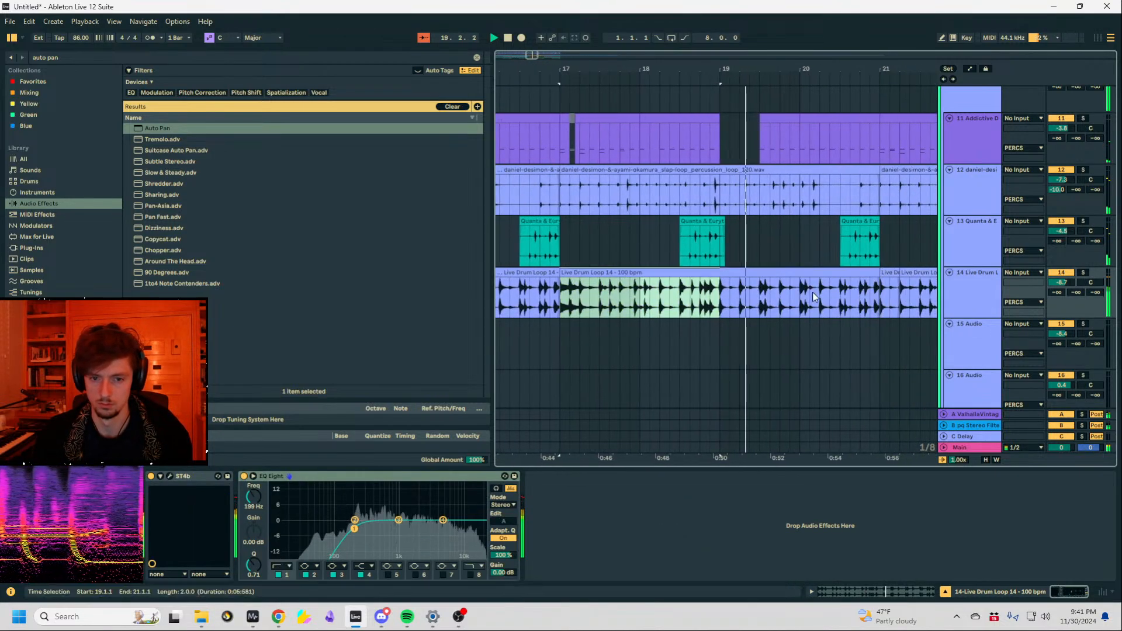
Place a half-bar drum loop slice on track 14 from bar 18.3 to bar 19.
{"action": "left_click_drag", "start_coordinate": [803, 294], "coordinate": [768, 294]}
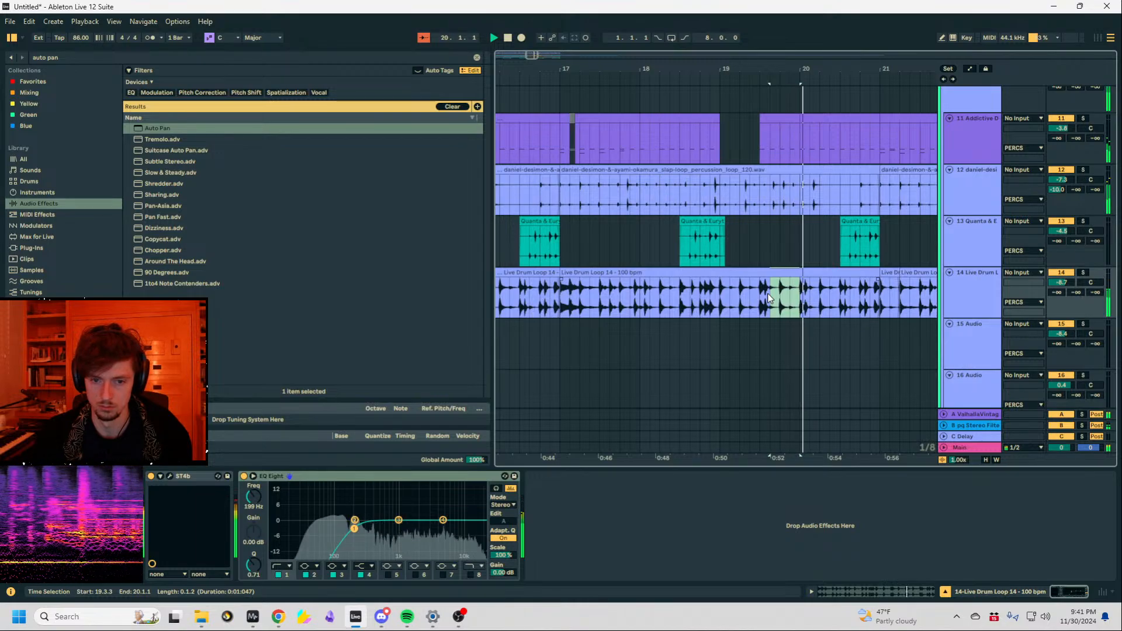
{"action": "left_click_drag", "start_coordinate": [879, 297], "coordinate": [561, 293]}
{"action": "key", "text": "space"}
{"action": "key", "text": "space"}
{"action": "left_click_drag", "start_coordinate": [821, 71], "coordinate": [656, 67]}
{"action": "left_click_drag", "start_coordinate": [829, 299], "coordinate": [555, 309]}
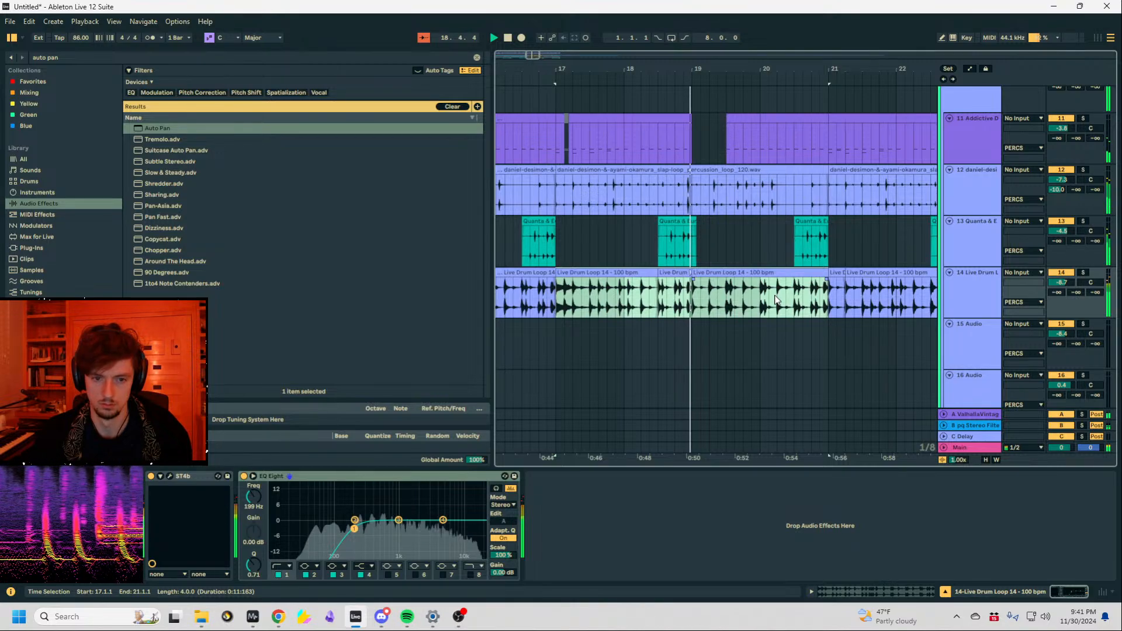
Copy the half-bar slice from bar 18.3 to bar 22.3 and duplicate track 14's bars 17 to 25 over bars 25 to 33.
{"action": "left_click_drag", "start_coordinate": [659, 285], "coordinate": [705, 284]}
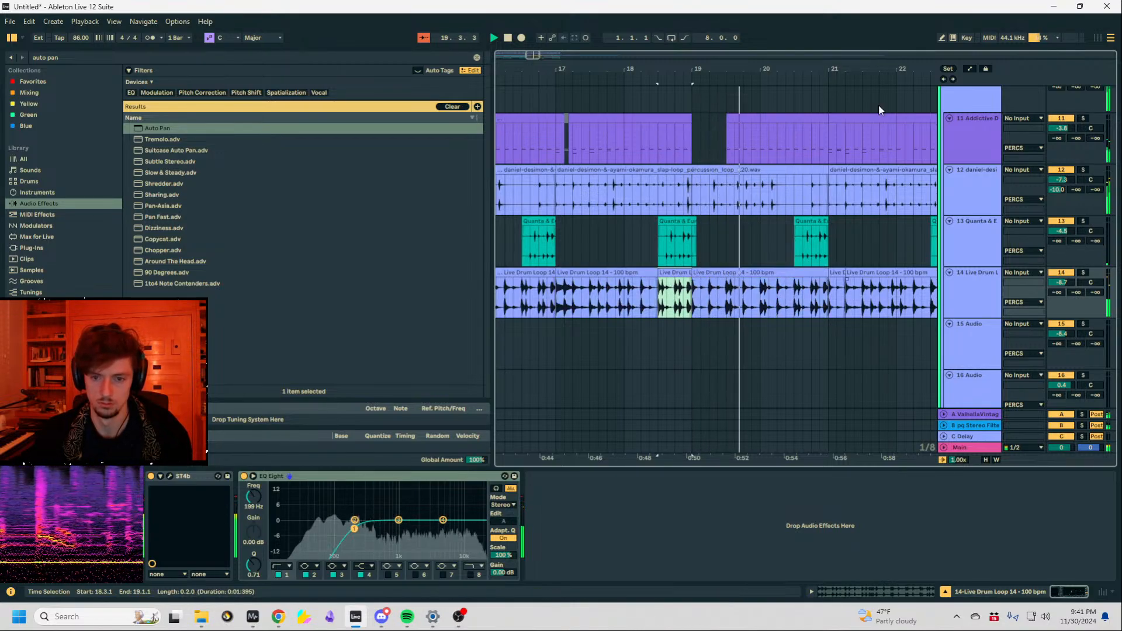
{"action": "left_click", "coordinate": [873, 304]}
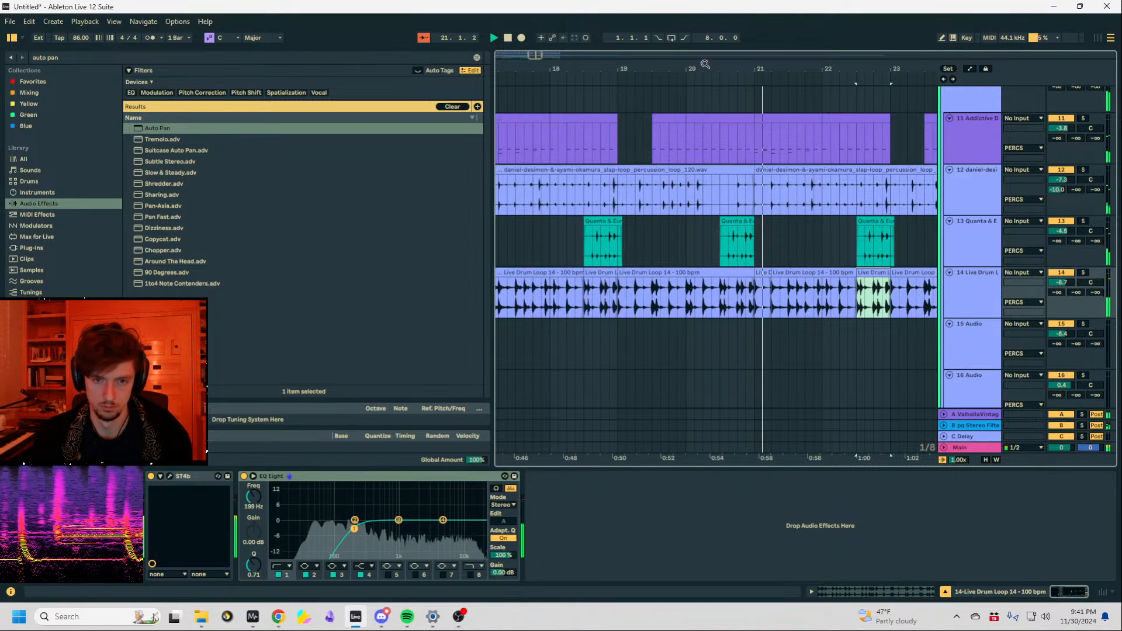
{"action": "left_click_drag", "start_coordinate": [706, 65], "coordinate": [706, 39]}
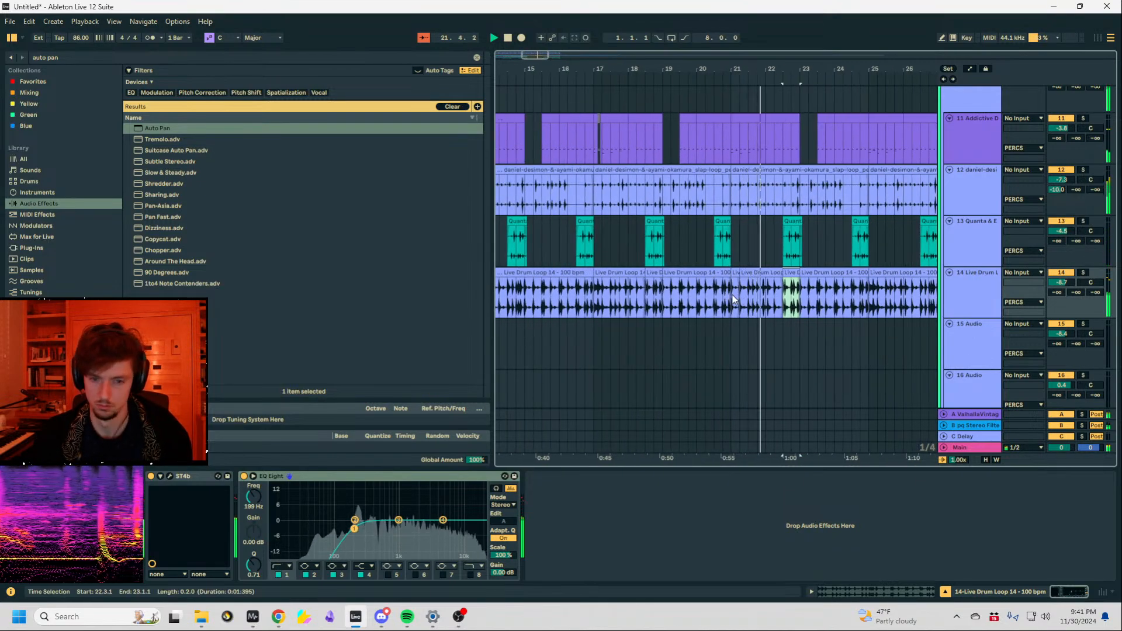
{"action": "left_click_drag", "start_coordinate": [852, 304], "coordinate": [595, 305]}
{"action": "key", "text": "ctrl+d"}
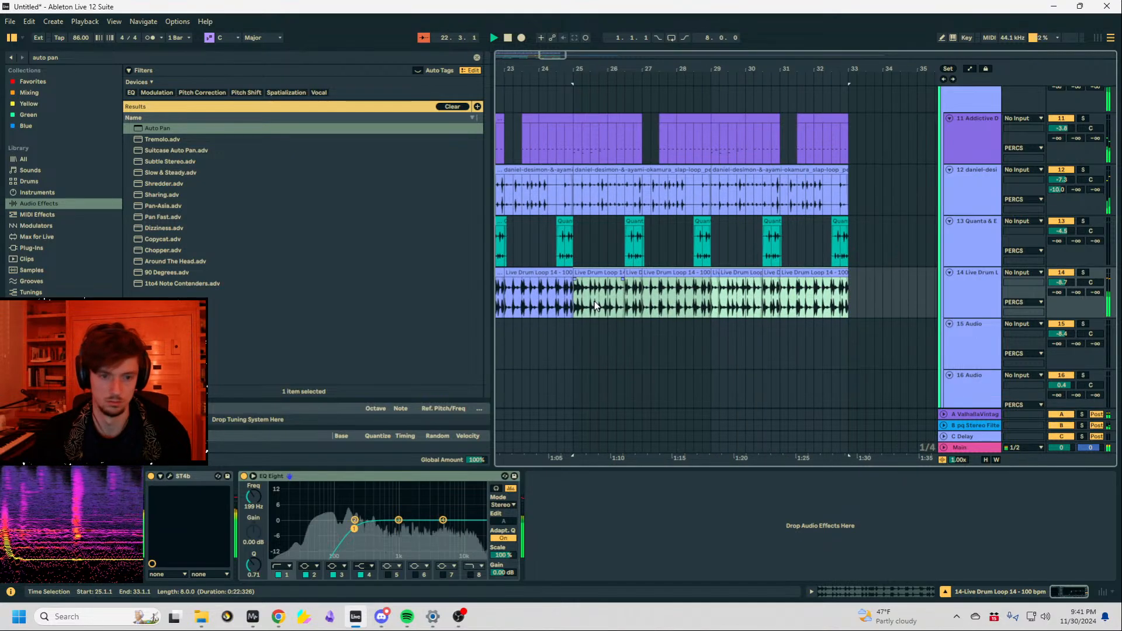
Look through the percussion, sub, vocal and melody tracks around bars 23 to 33 during playback.
{"action": "scroll", "coordinate": [690, 241], "scroll_direction": "down", "scroll_amount": 10}
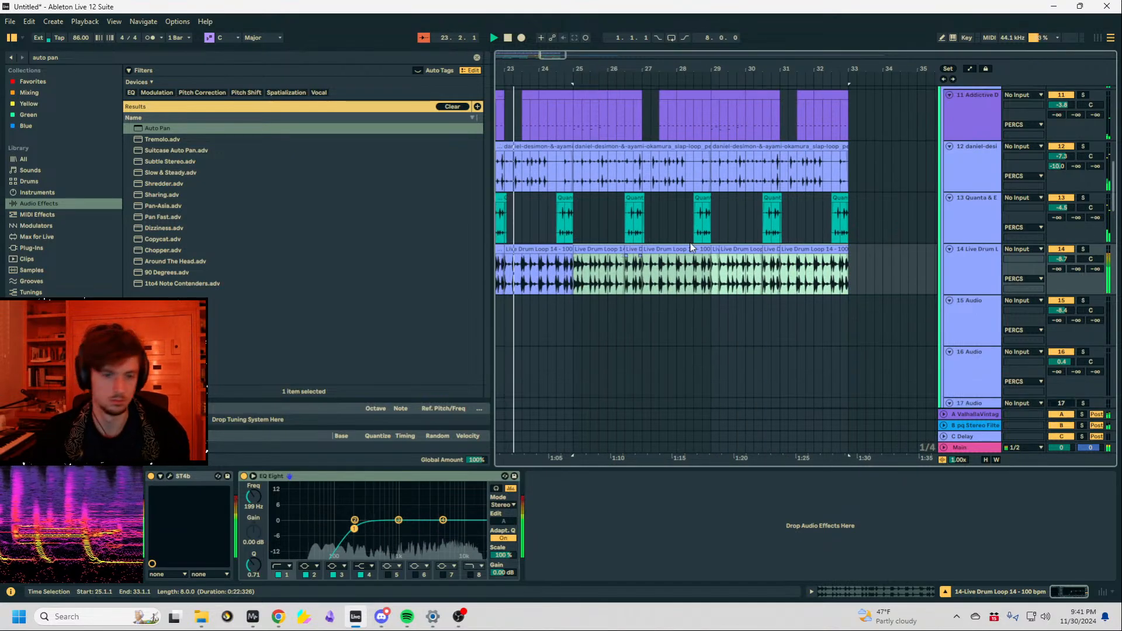
{"action": "scroll", "coordinate": [689, 242], "scroll_direction": "up", "scroll_amount": 3}
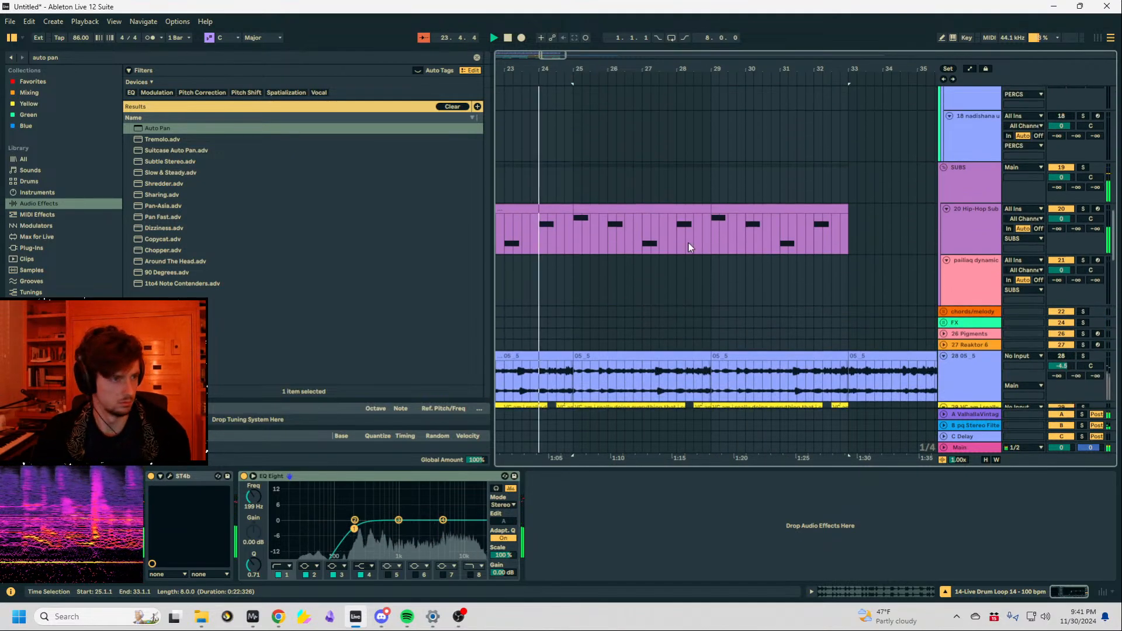
{"action": "scroll", "coordinate": [654, 245], "scroll_direction": "down", "scroll_amount": 10}
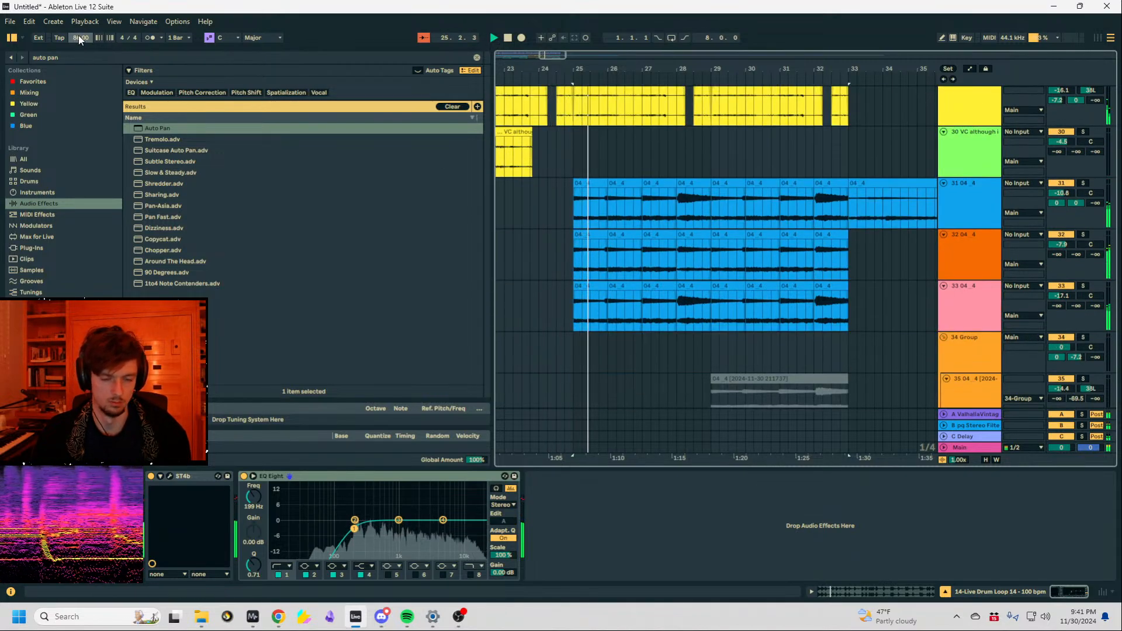
{"action": "scroll", "coordinate": [842, 270], "scroll_direction": "up", "scroll_amount": 3}
{"action": "scroll", "coordinate": [912, 258], "scroll_direction": "up", "scroll_amount": 6}
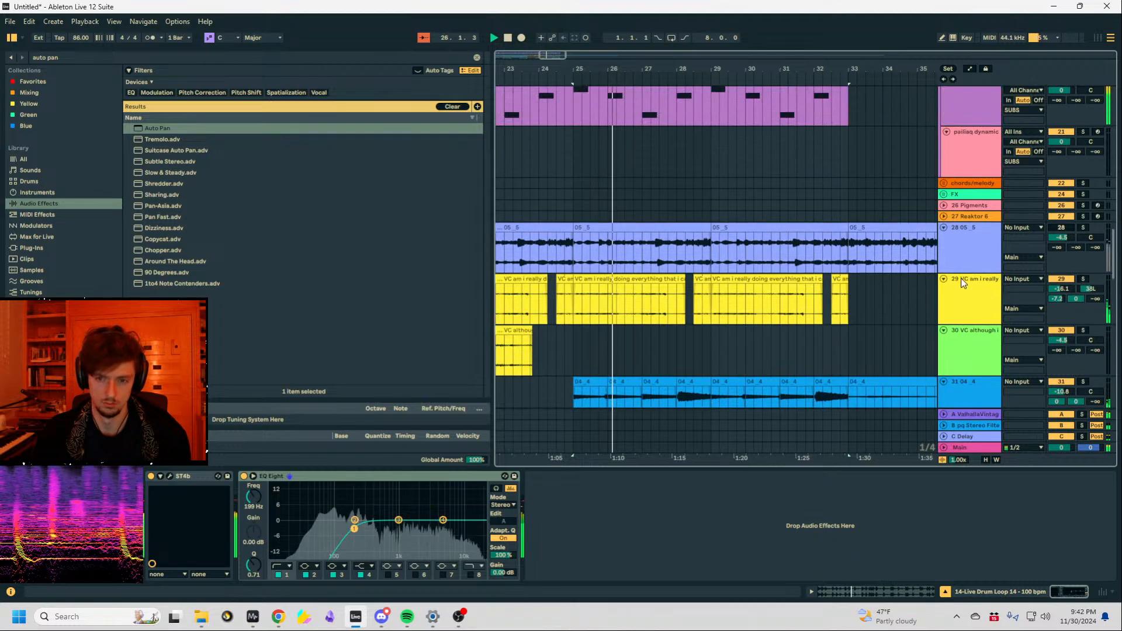
{"action": "scroll", "coordinate": [961, 278], "scroll_direction": "down", "scroll_amount": 5}
{"action": "scroll", "coordinate": [961, 278], "scroll_direction": "up", "scroll_amount": 2}
{"action": "scroll", "coordinate": [963, 295], "scroll_direction": "up", "scroll_amount": 6}
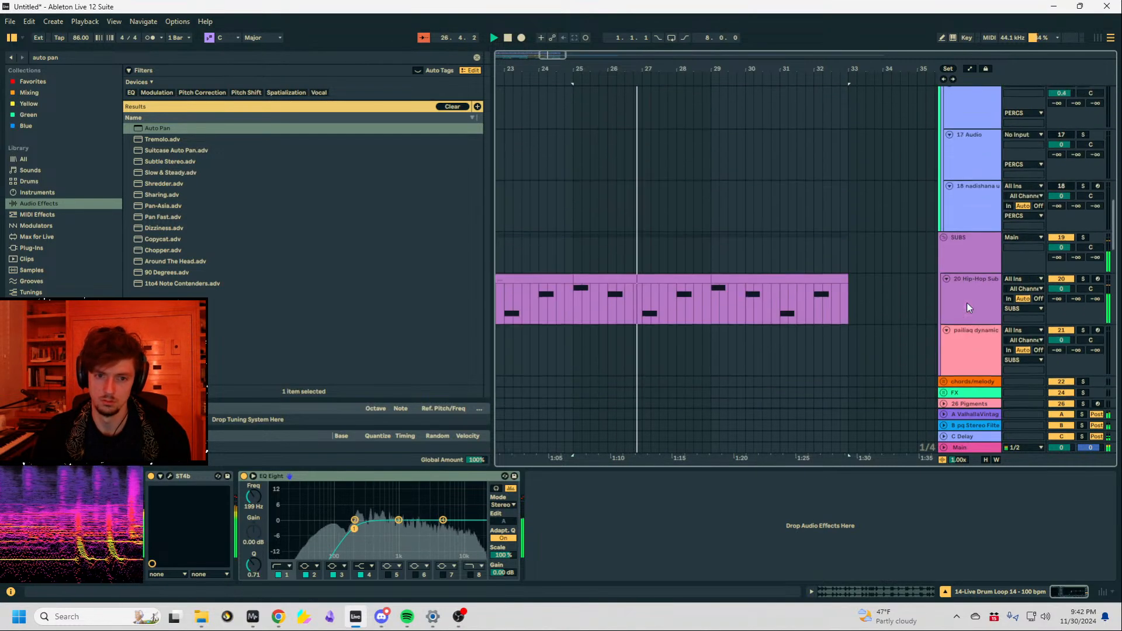
Collapse all tracks in the arrangement and group the three 04_4 tracks, 31 to 33.
{"action": "scroll", "coordinate": [968, 302], "scroll_direction": "down", "scroll_amount": 14}
{"action": "scroll", "coordinate": [982, 271], "scroll_direction": "down", "scroll_amount": 4}
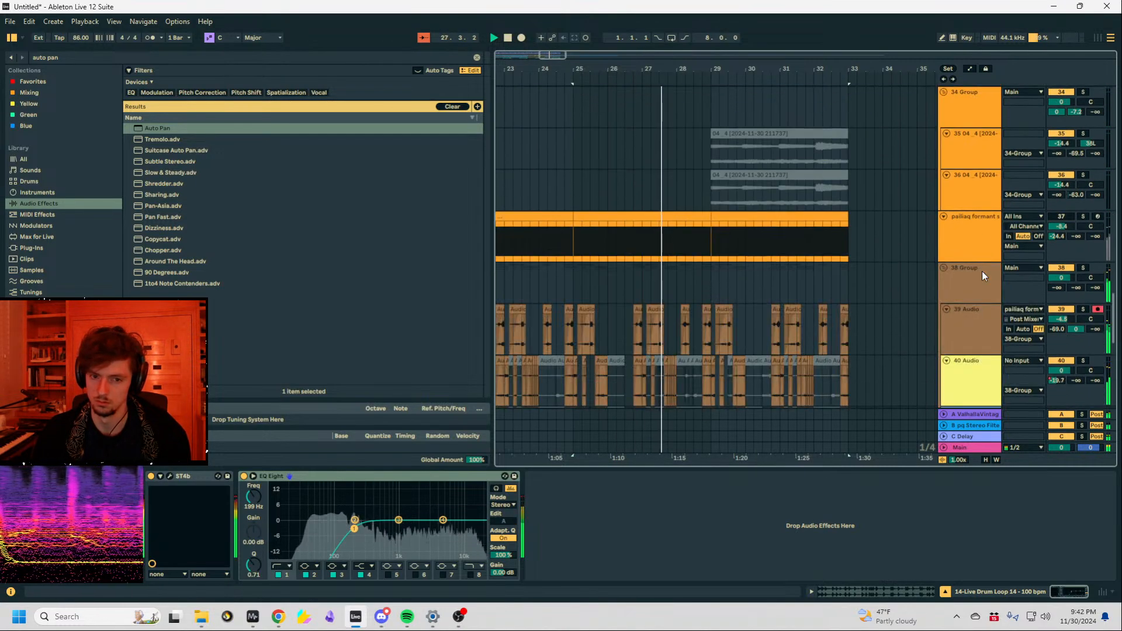
{"action": "left_click", "coordinate": [948, 265]}
{"action": "key", "text": "alt+u"}
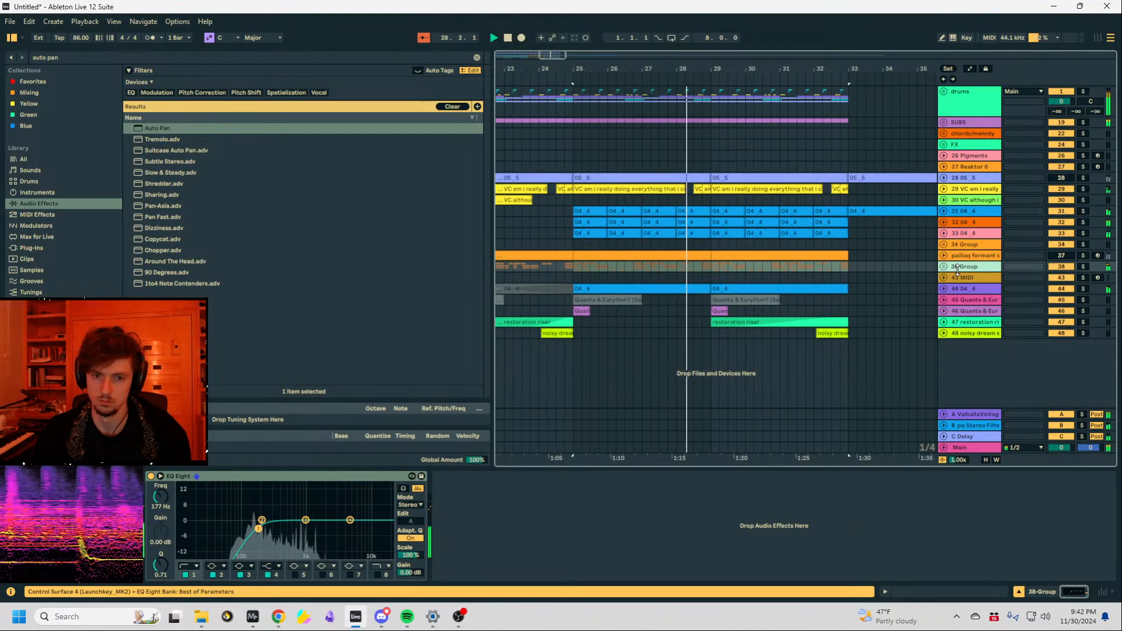
{"action": "left_click", "coordinate": [957, 231]}
{"action": "left_click", "coordinate": [965, 209], "text": "shift"}
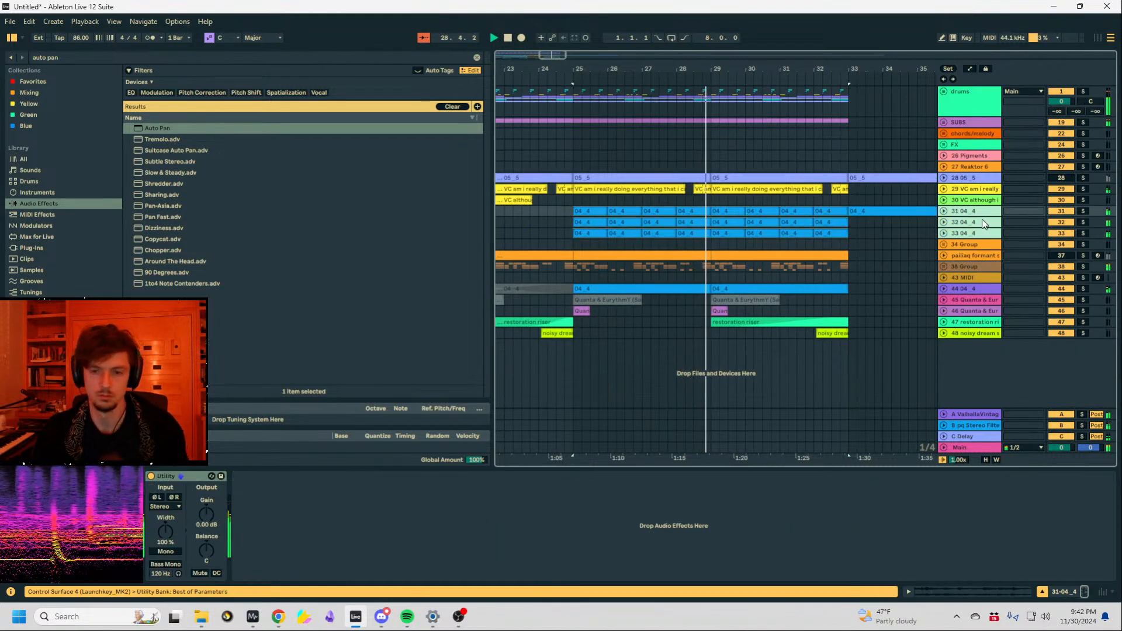
{"action": "key", "text": "ctrl+g"}
Add EQ Eight to the new 31 Group, with a low cut around 271 Hz and a dip at 408 Hz.
{"action": "left_click", "coordinate": [74, 57]}
{"action": "type", "text": "eq 8"}
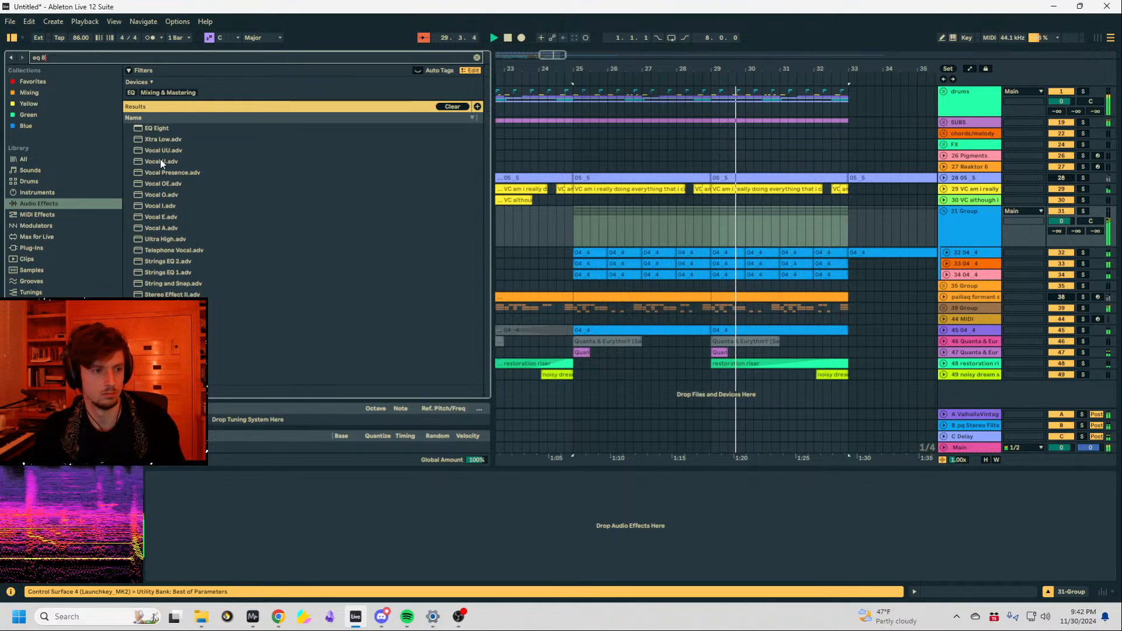
{"action": "double_click", "coordinate": [145, 129]}
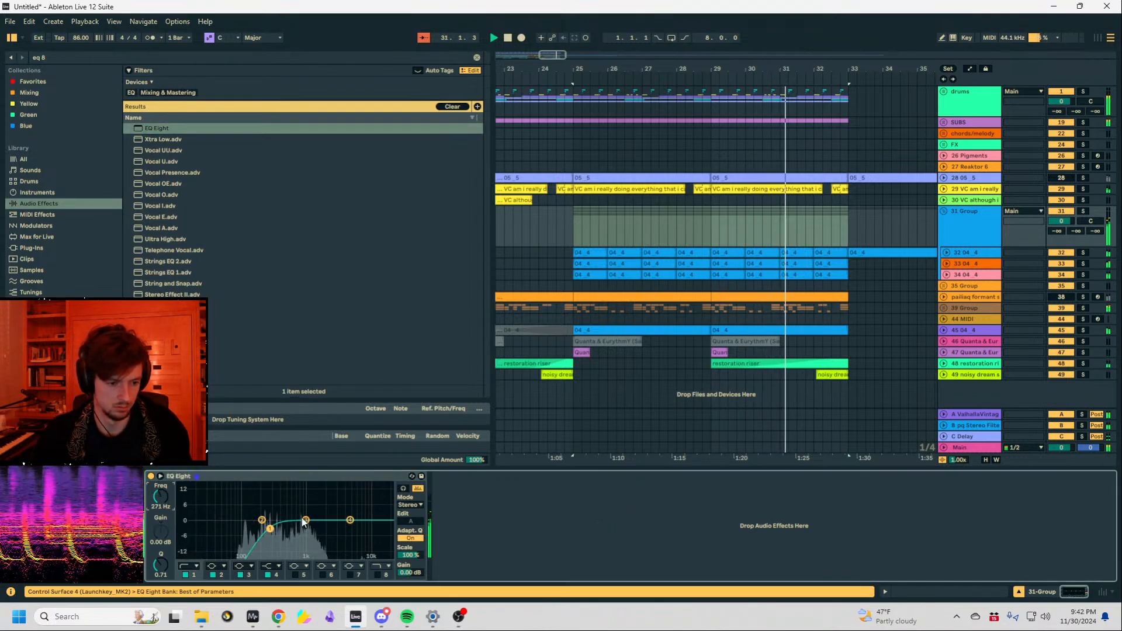
Select the Main track and search the whole library for "bloom".
{"action": "left_click", "coordinate": [971, 450]}
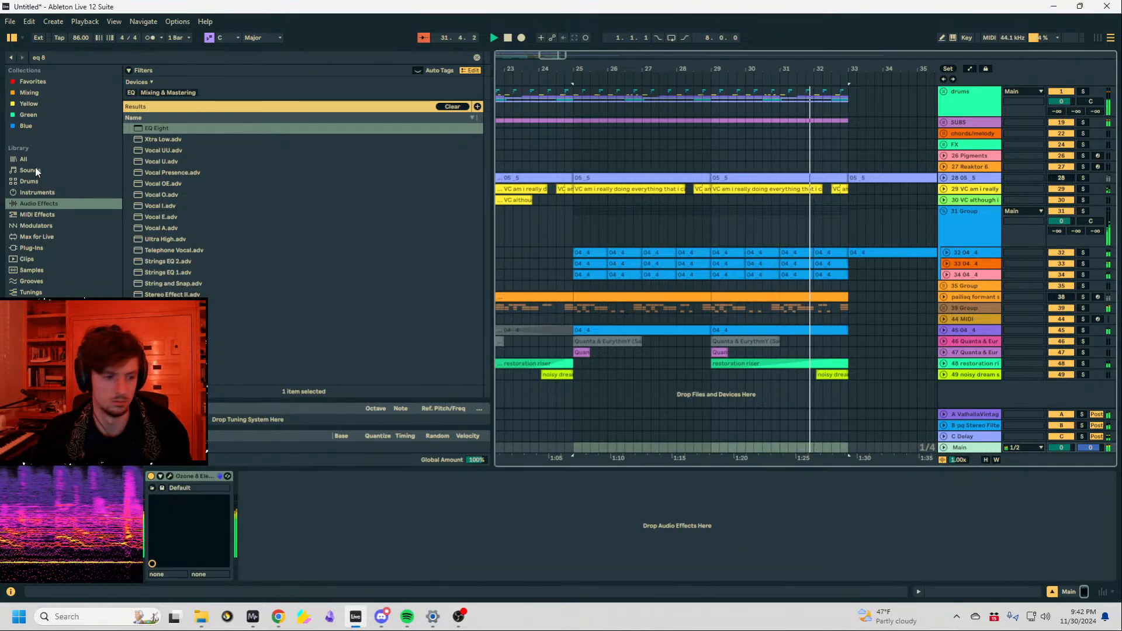
{"action": "left_click", "coordinate": [74, 57]}
{"action": "type", "text": "bloom"}
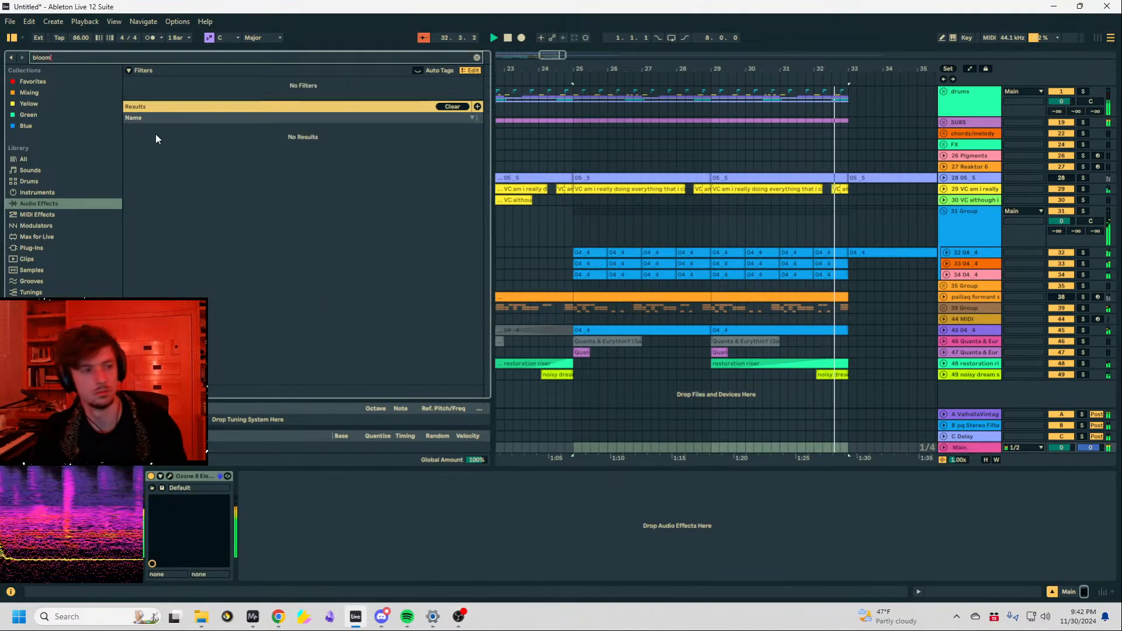
{"action": "left_click", "coordinate": [31, 158]}
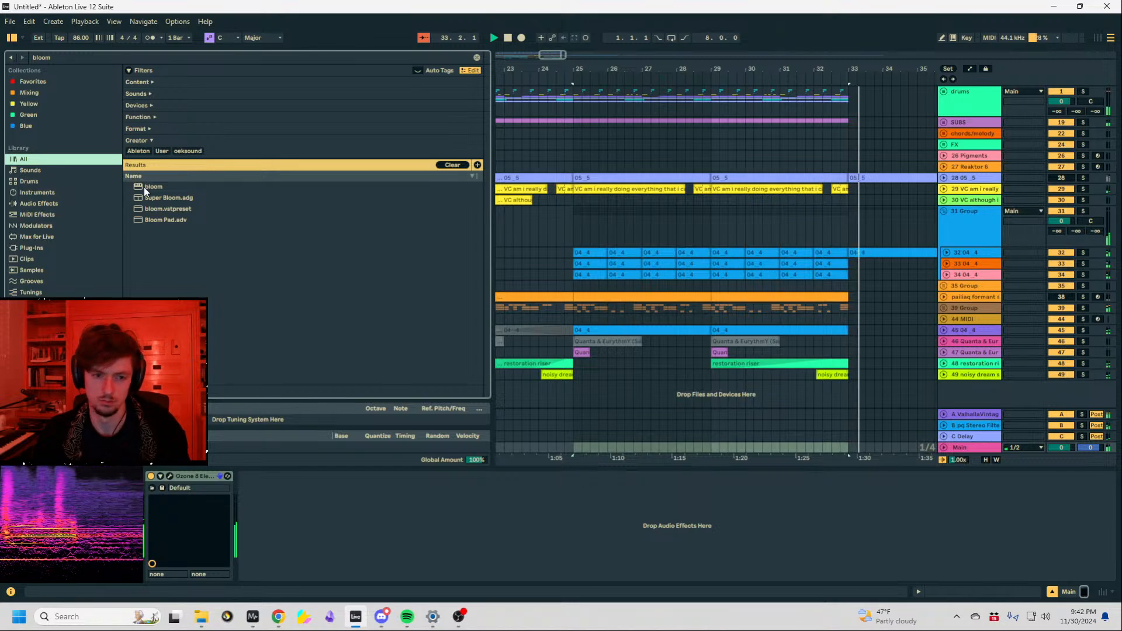
Copy bars 1 to 9 of 31 Group's tracks 32 to 34 to bars 33 to 41 and play from bar 33.
{"action": "mouse_move", "coordinate": [583, 71]}
{"action": "left_mouse_down"}
{"action": "mouse_move", "coordinate": [764, 48]}
{"action": "mouse_move", "coordinate": [765, 29]}
{"action": "left_mouse_up"}
{"action": "left_click", "coordinate": [684, 228]}
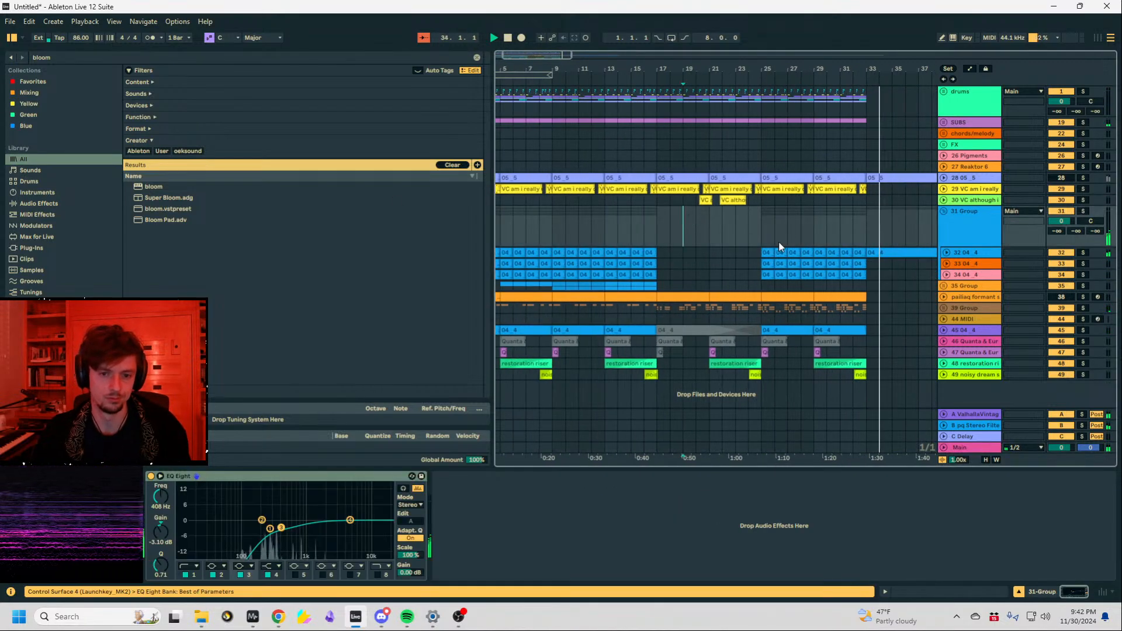
{"action": "left_click_drag", "start_coordinate": [751, 67], "coordinate": [761, 37]}
{"action": "left_click", "coordinate": [567, 225]}
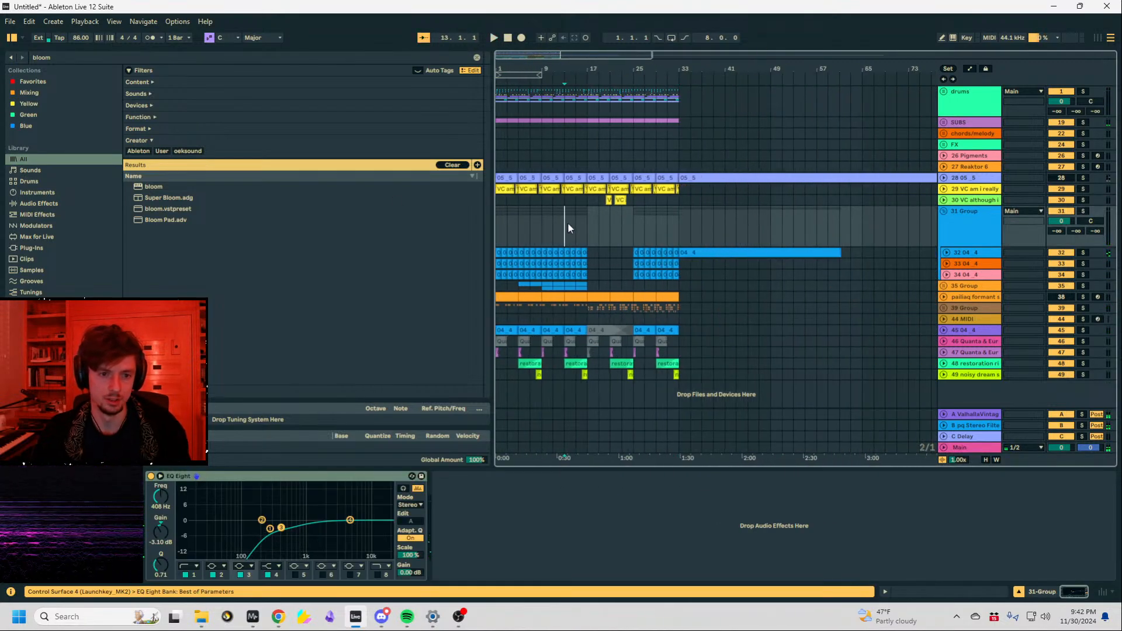
{"action": "left_click", "coordinate": [543, 230]}
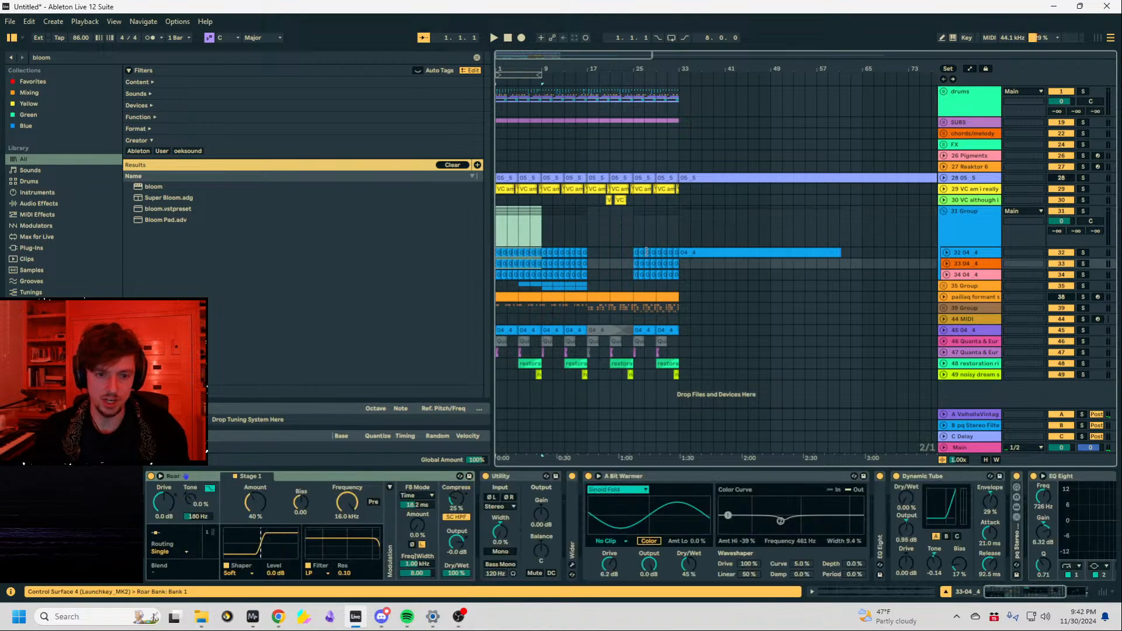
{"action": "left_click", "coordinate": [685, 226]}
{"action": "key", "text": "space"}
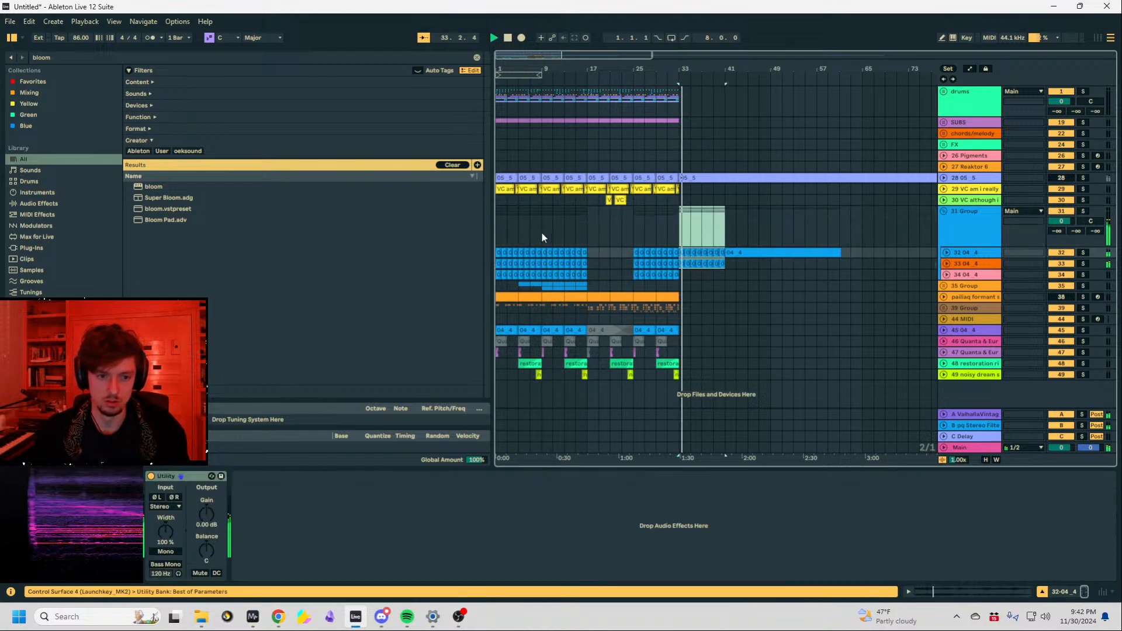
{"action": "left_click", "coordinate": [680, 231]}
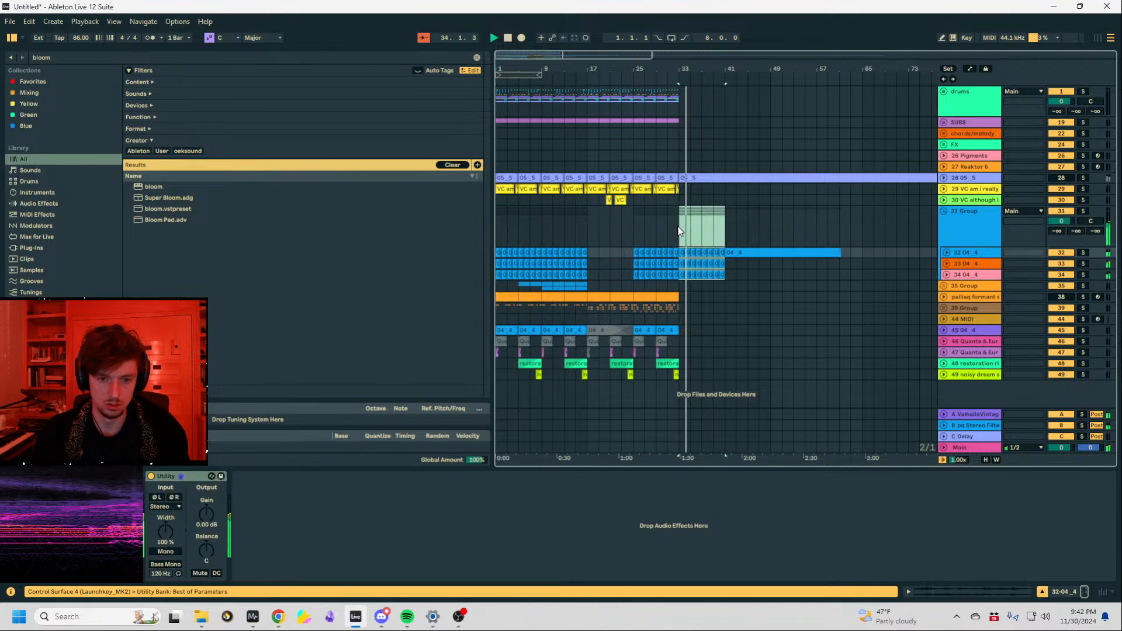
Flatten the mid dip in 31 Group's EQ Eight and lower its low cut to 178 Hz.
{"action": "left_click", "coordinate": [873, 245]}
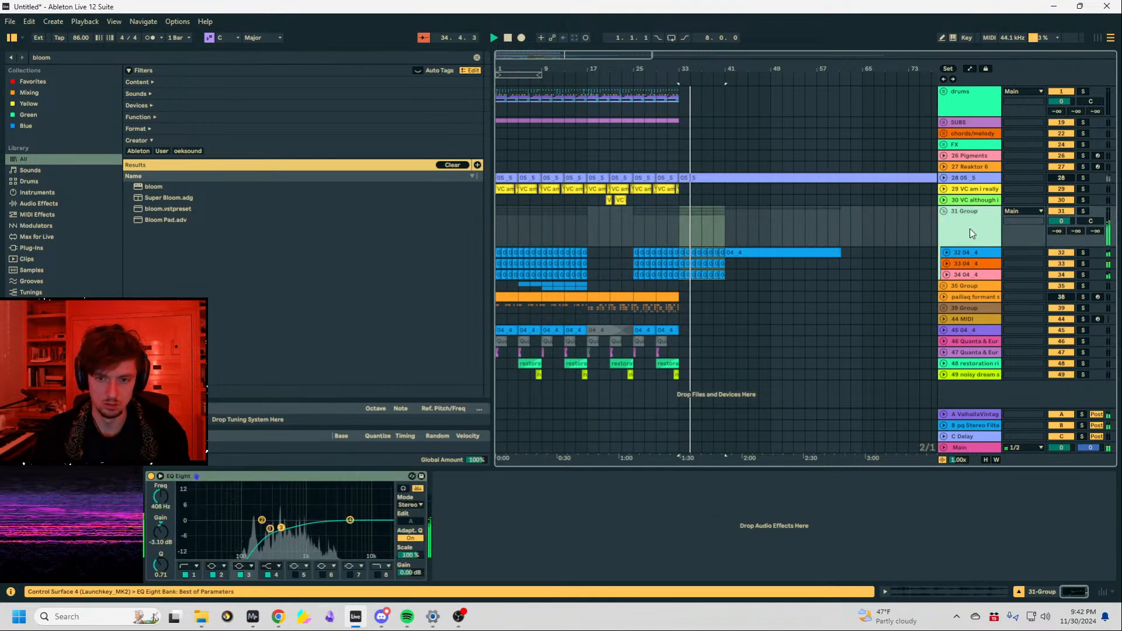
{"action": "left_click", "coordinate": [646, 236]}
{"action": "left_click_drag", "start_coordinate": [282, 528], "coordinate": [275, 519]}
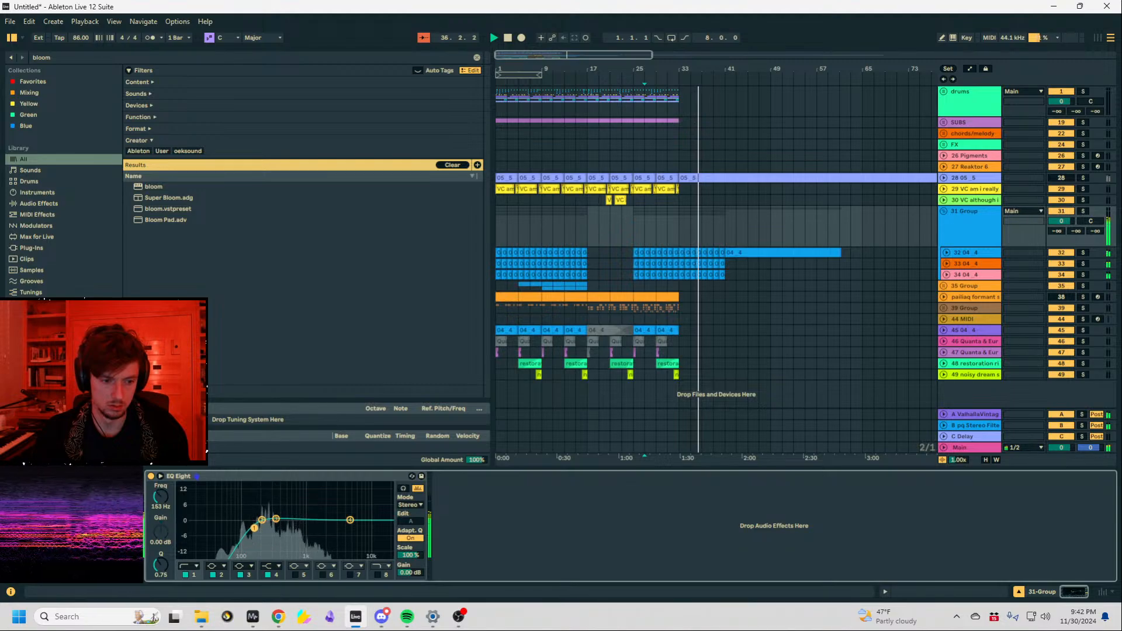
{"action": "left_click", "coordinate": [962, 449]}
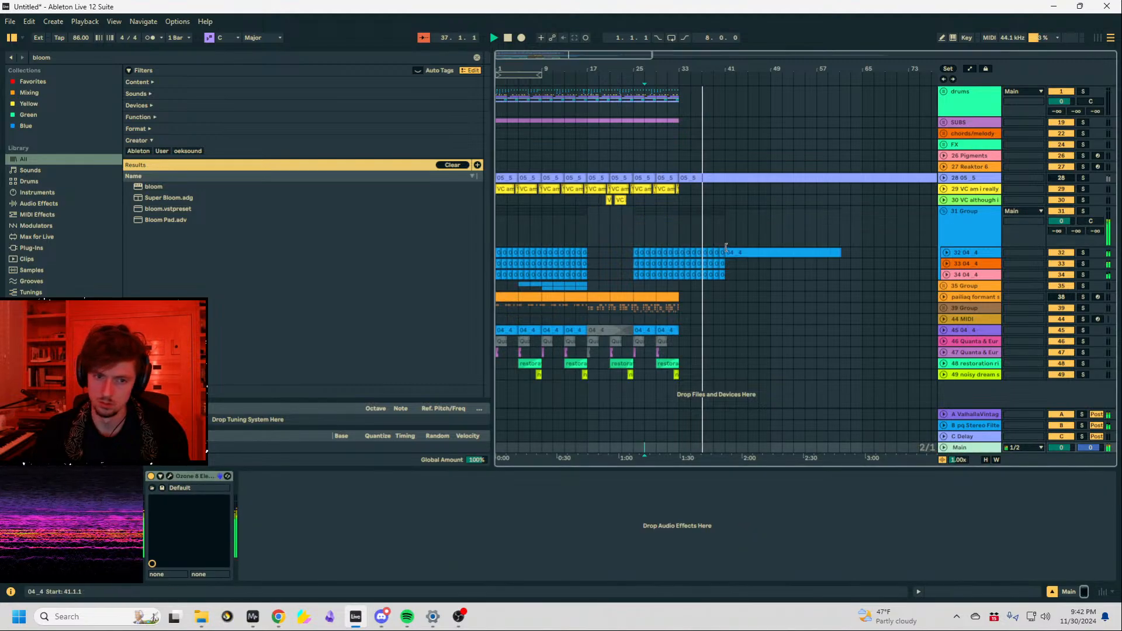
Copy the drums group's bars 1 to 17 to bars 33 to 49.
{"action": "left_click", "coordinate": [602, 202]}
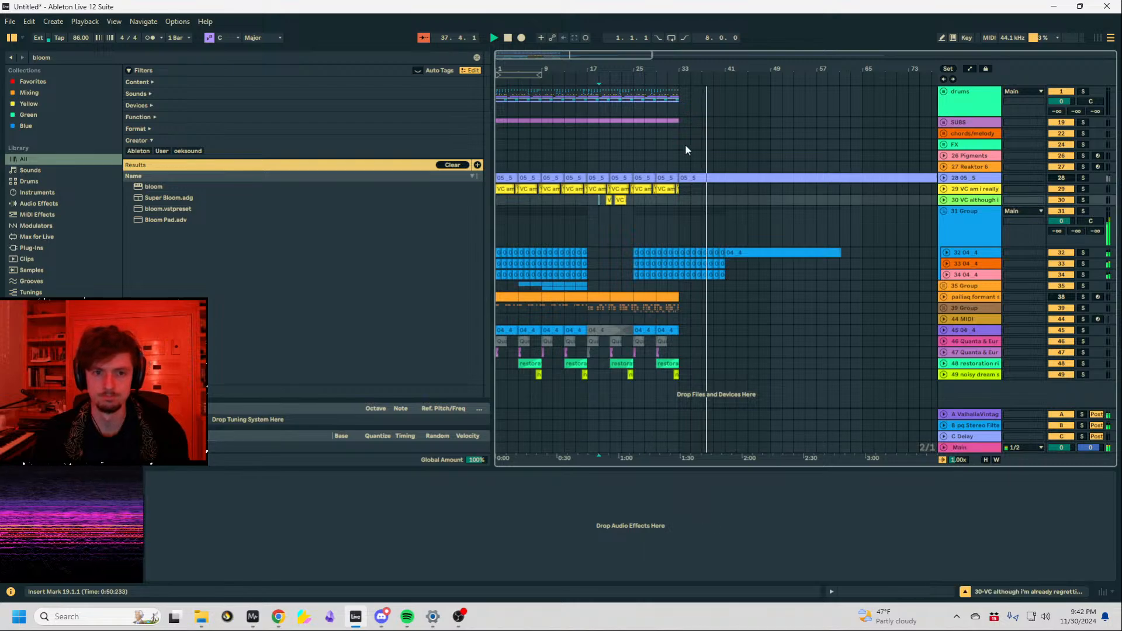
{"action": "left_click_drag", "start_coordinate": [582, 111], "coordinate": [524, 114]}
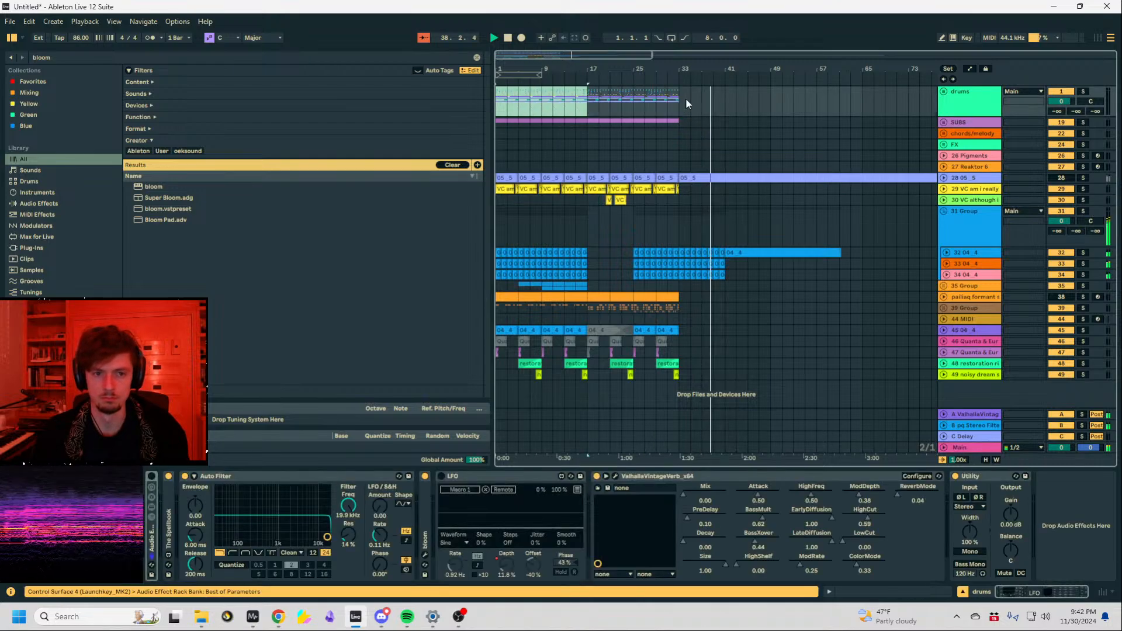
{"action": "left_click_drag", "start_coordinate": [686, 104], "coordinate": [772, 102]}
Set the drums group's Auto Filter cutoff to 2.83 kHz and fold the LFO device.
{"action": "left_click", "coordinate": [963, 109]}
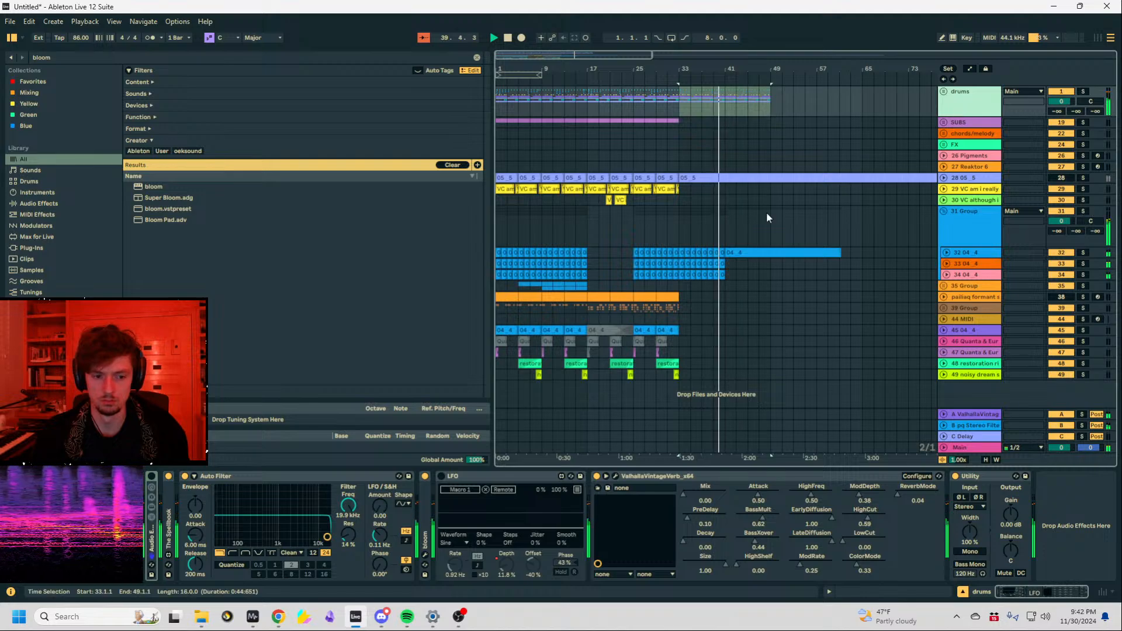
{"action": "left_click_drag", "start_coordinate": [343, 517], "coordinate": [343, 541]}
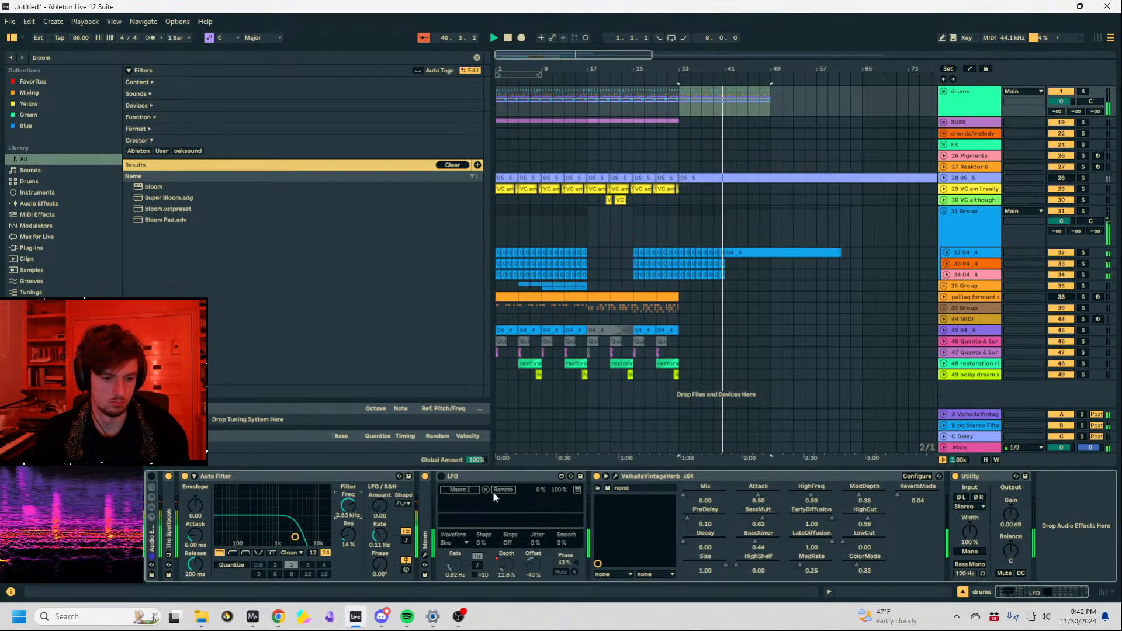
{"action": "double_click", "coordinate": [468, 476]}
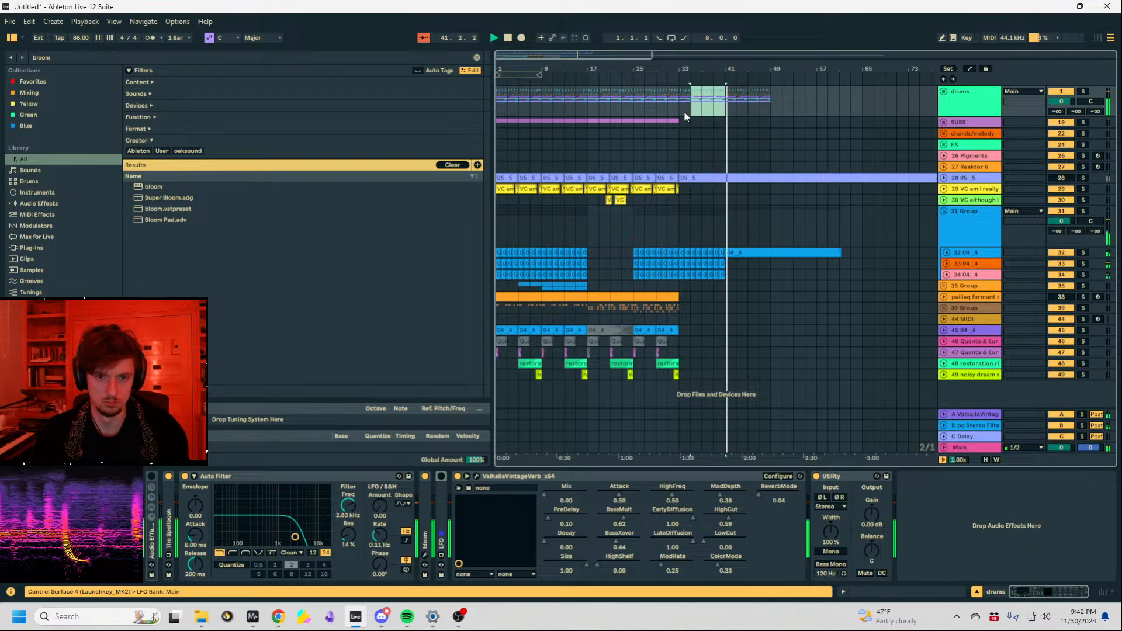
Loop bars 33 to 41 of the arrangement.
{"action": "left_click_drag", "start_coordinate": [685, 117], "coordinate": [682, 115]}
{"action": "key", "text": "ctrl+l"}
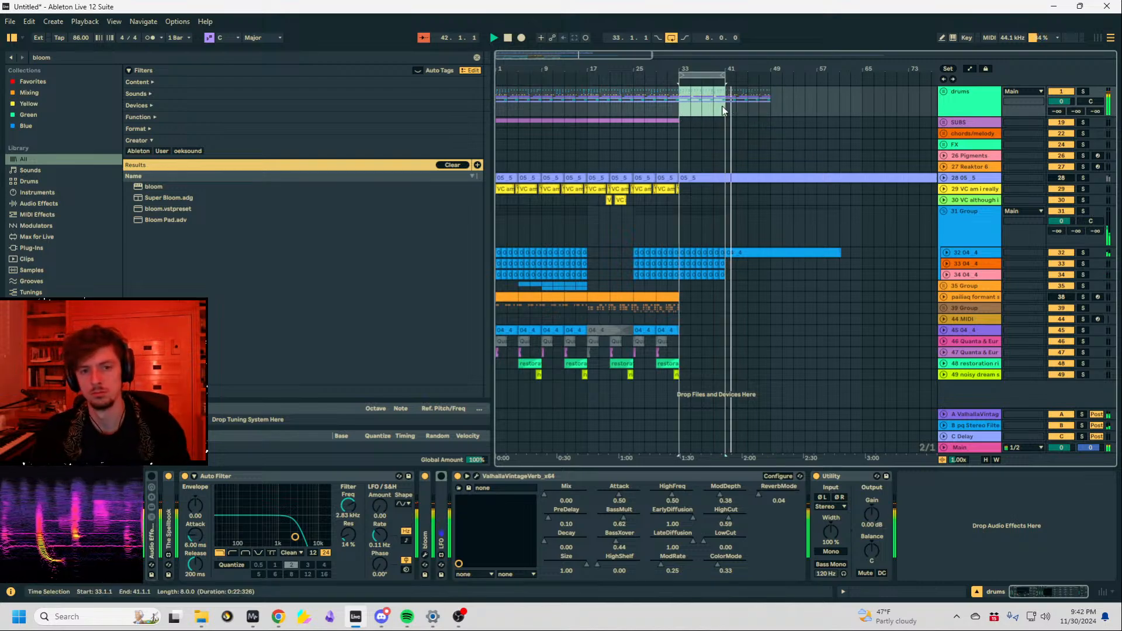
{"action": "scroll", "coordinate": [767, 98], "scroll_direction": "up", "scroll_amount": 2}
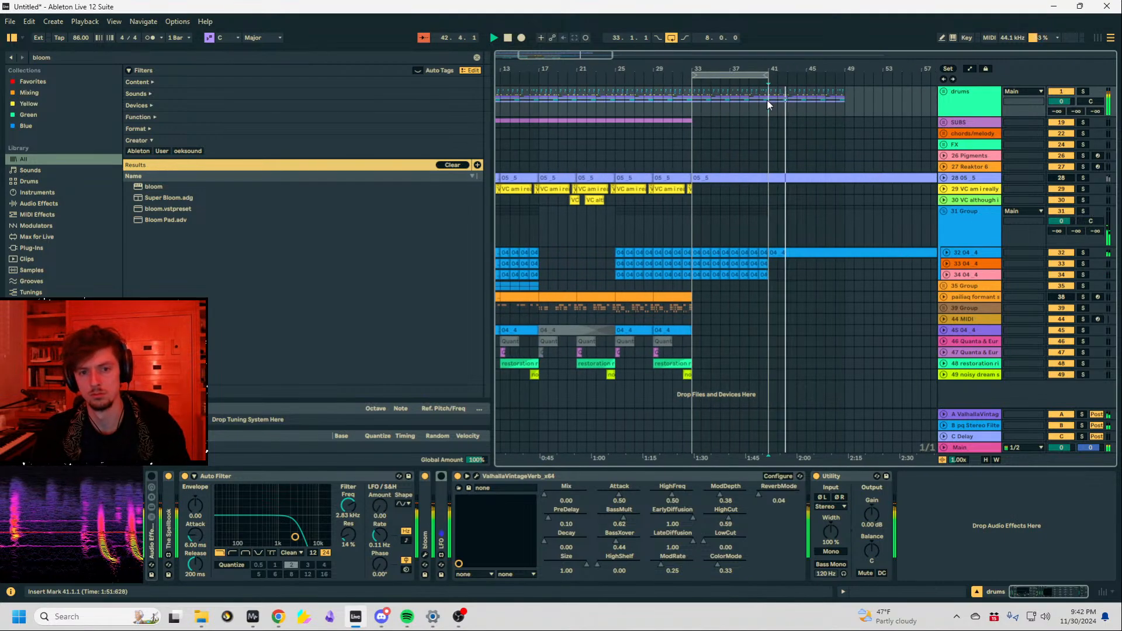
Unfold track 32 and raise its volume to -4.8 dB.
{"action": "left_click", "coordinate": [947, 254]}
{"action": "scroll", "coordinate": [774, 237], "scroll_direction": "down", "scroll_amount": 1}
{"action": "left_click", "coordinate": [797, 250]}
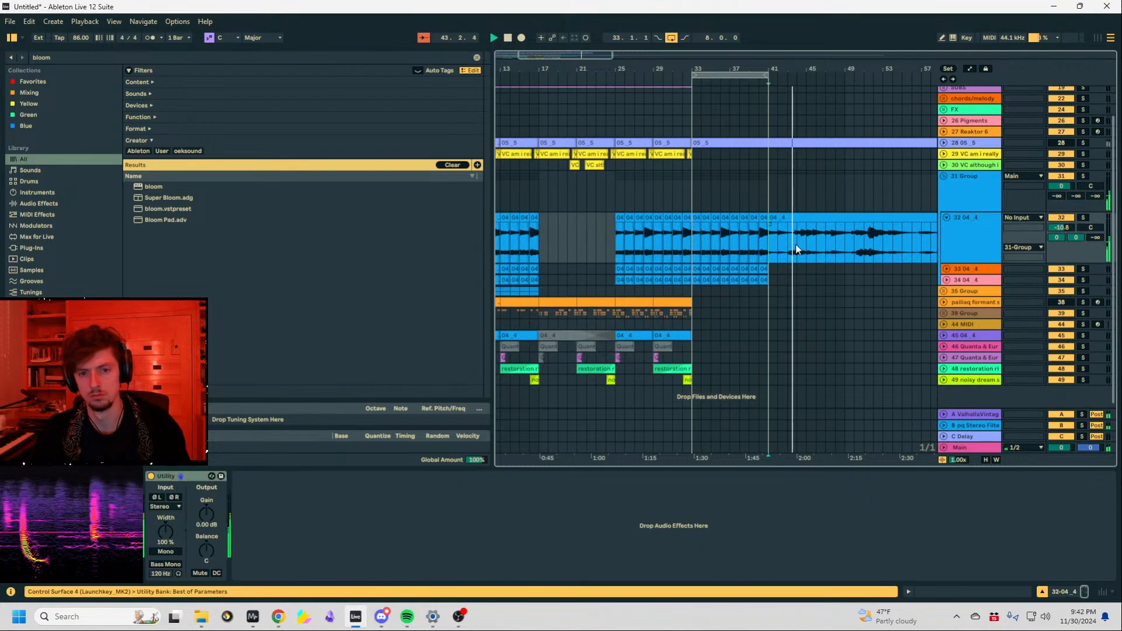
{"action": "left_click", "coordinate": [974, 196]}
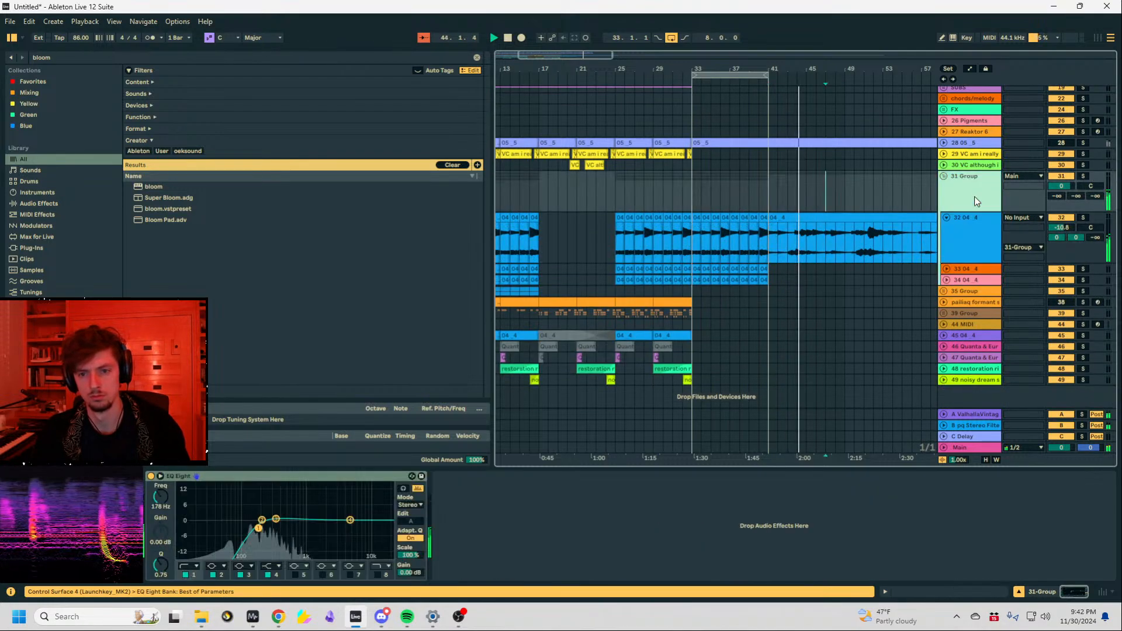
{"action": "left_click", "coordinate": [1022, 228]}
{"action": "left_click_drag", "start_coordinate": [1065, 230], "coordinate": [1065, 216]}
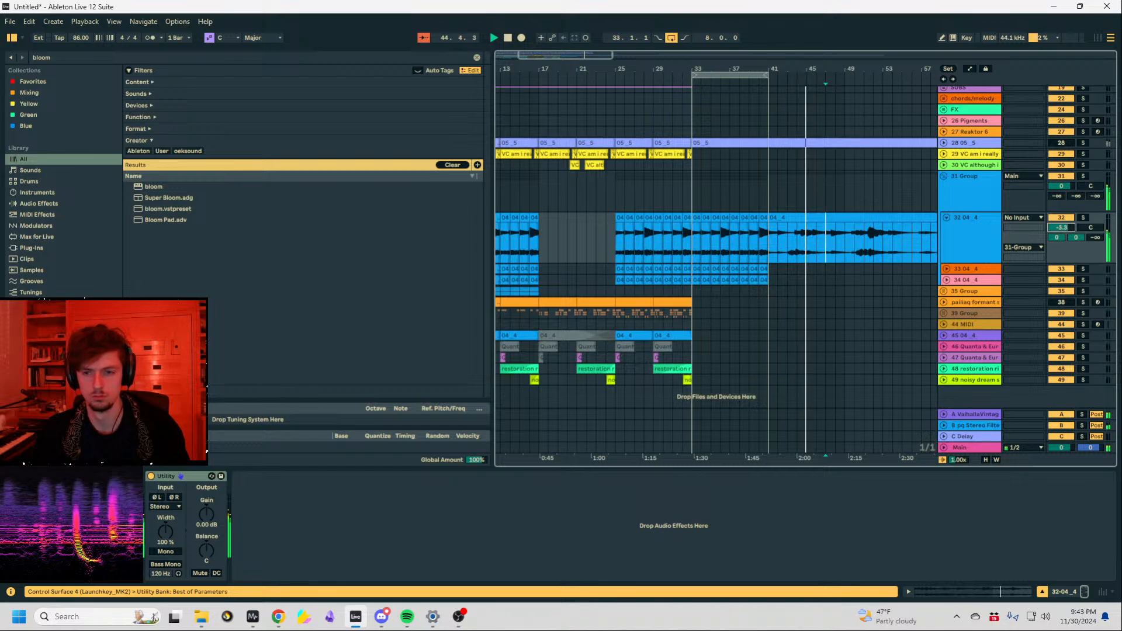
Repeat track 32's 04_4 sample from bars 41 to 45 over bars 45 to 49 and audition it from bar 45.
{"action": "scroll", "coordinate": [818, 243], "scroll_direction": "up", "scroll_amount": 1}
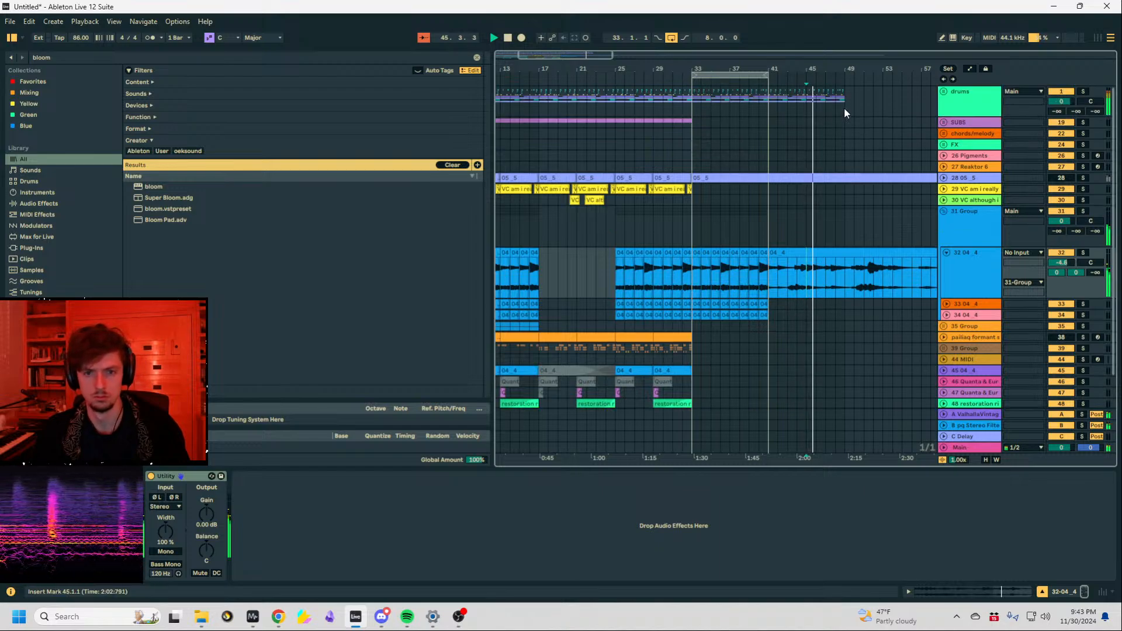
{"action": "left_click_drag", "start_coordinate": [845, 111], "coordinate": [769, 111]}
{"action": "left_click_drag", "start_coordinate": [807, 293], "coordinate": [787, 292]}
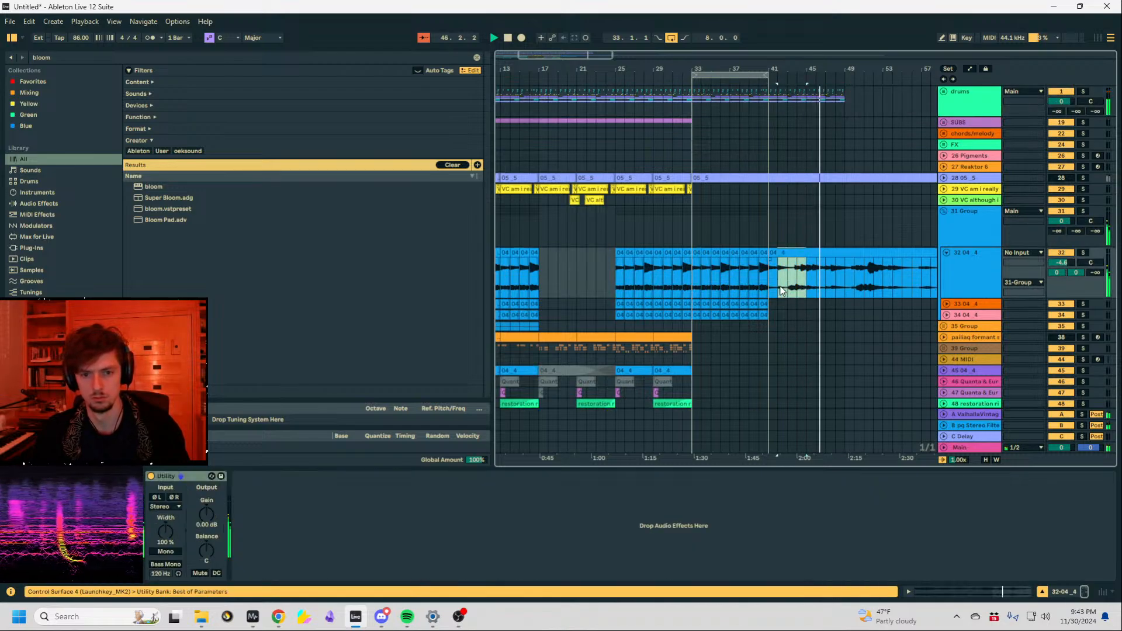
{"action": "key", "text": "space"}
{"action": "key", "text": "space"}
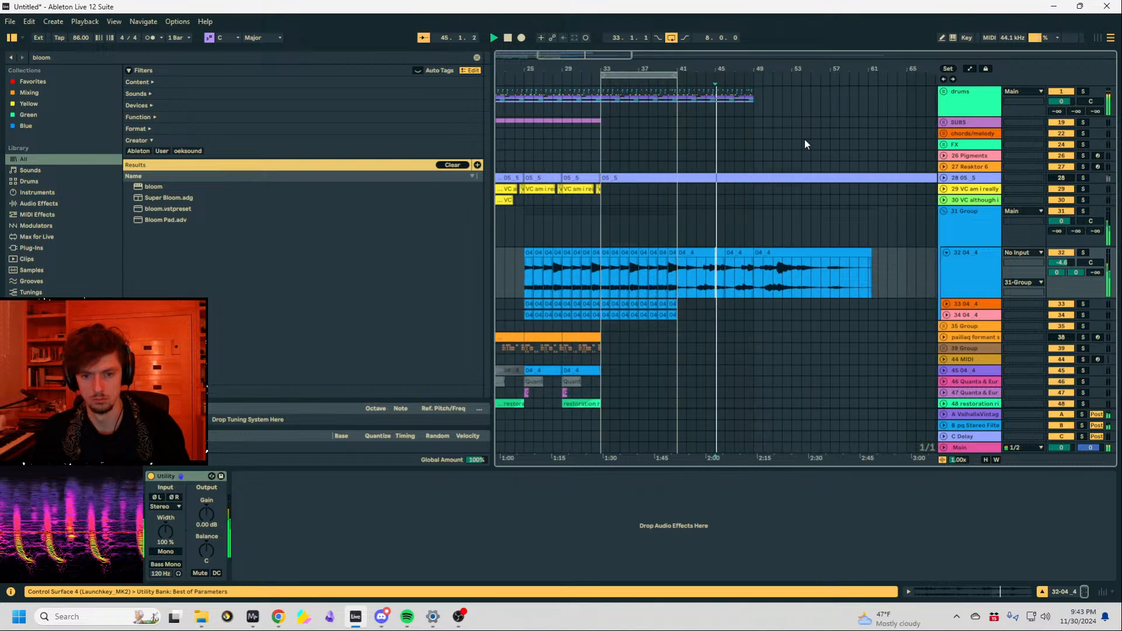
{"action": "left_click", "coordinate": [954, 271]}
{"action": "left_click", "coordinate": [754, 282]}
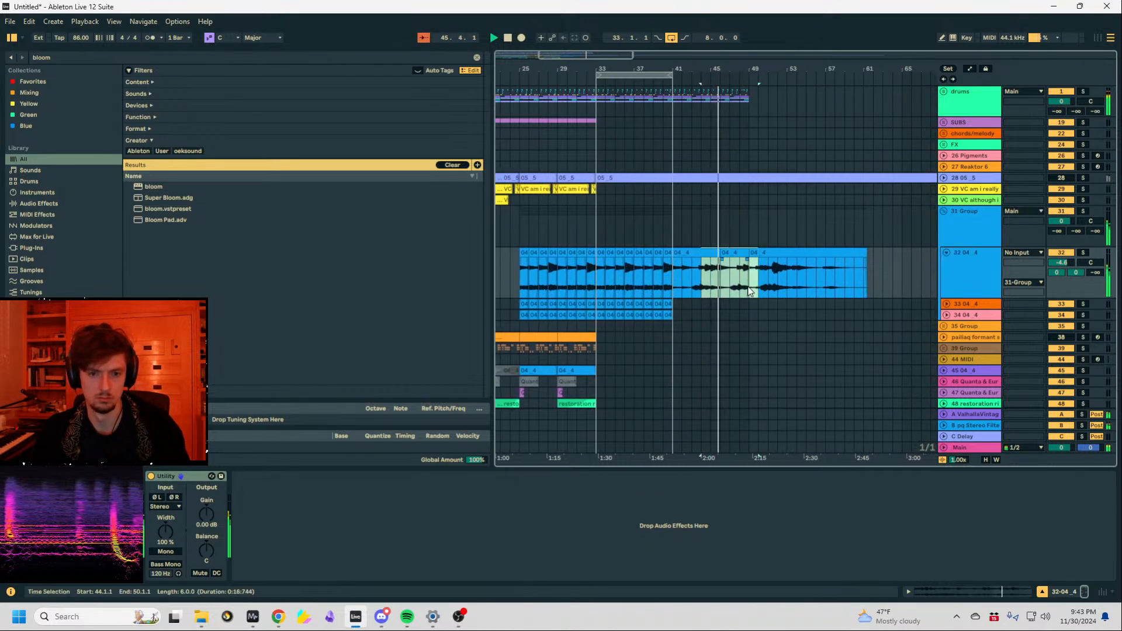
{"action": "left_click", "coordinate": [721, 266]}
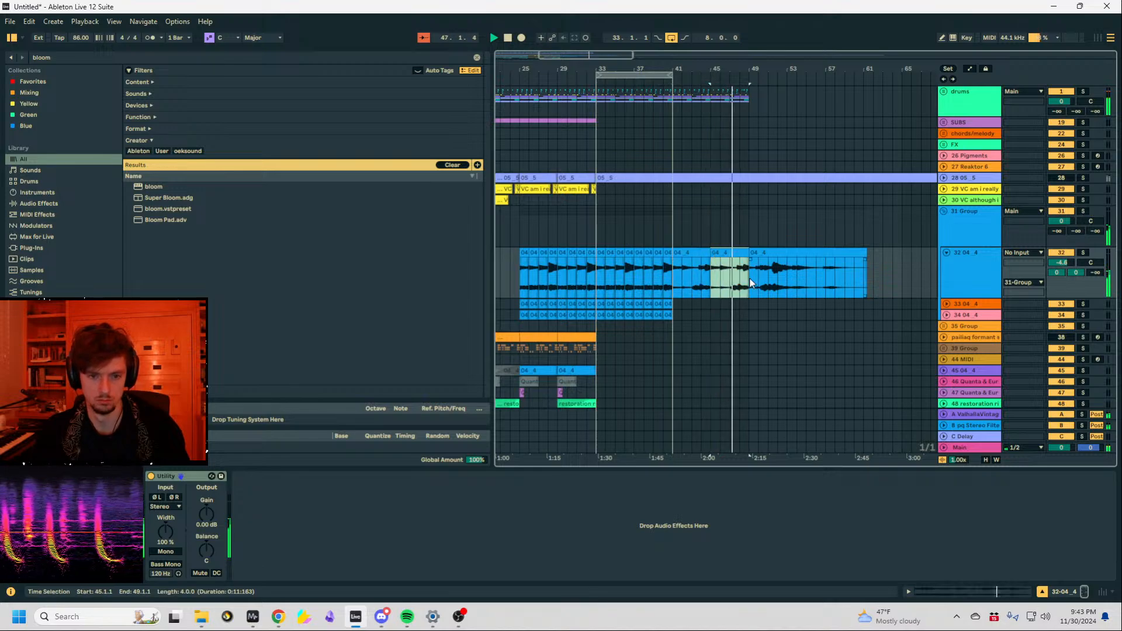
Paste the 04_4 clips from bars 41 to 49 onto tracks 33 and 34 and play from bar 41.
{"action": "left_click", "coordinate": [676, 304]}
{"action": "key", "text": "ctrl+v"}
{"action": "left_click", "coordinate": [676, 315]}
{"action": "key", "text": "ctrl+v"}
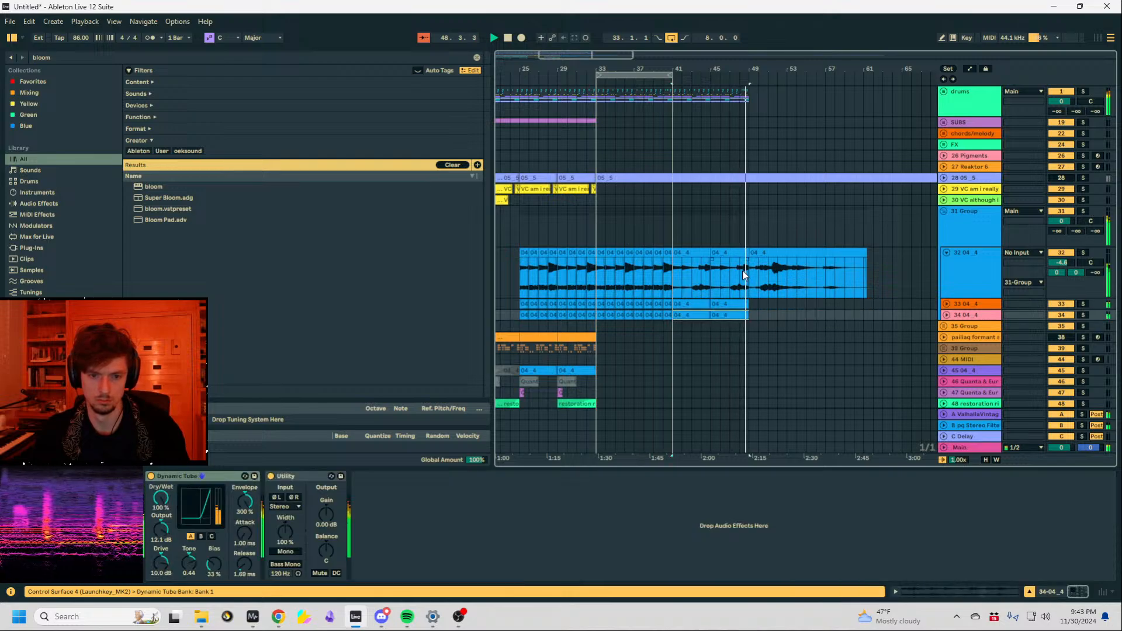
{"action": "left_click_drag", "start_coordinate": [751, 275], "coordinate": [677, 284]}
{"action": "key", "text": "space"}
{"action": "key", "text": "space"}
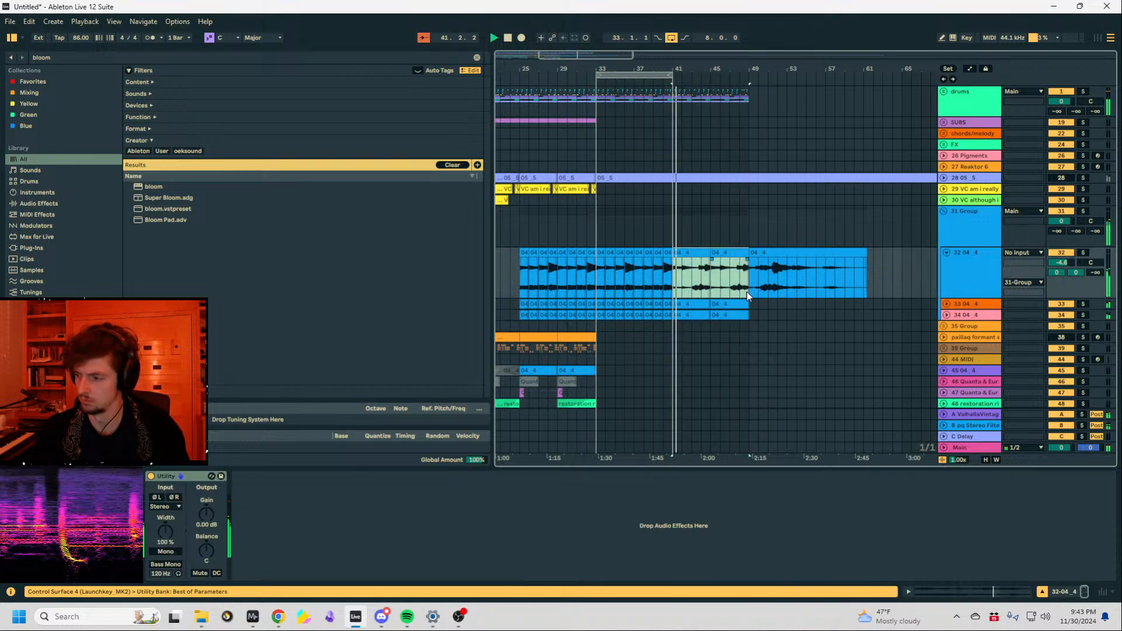
Stop playback and look over the melody and sample tracks in the arrangement's opening bars.
{"action": "left_click_drag", "start_coordinate": [552, 68], "coordinate": [758, 68]}
{"action": "left_click", "coordinate": [514, 233]}
{"action": "key", "text": "space"}
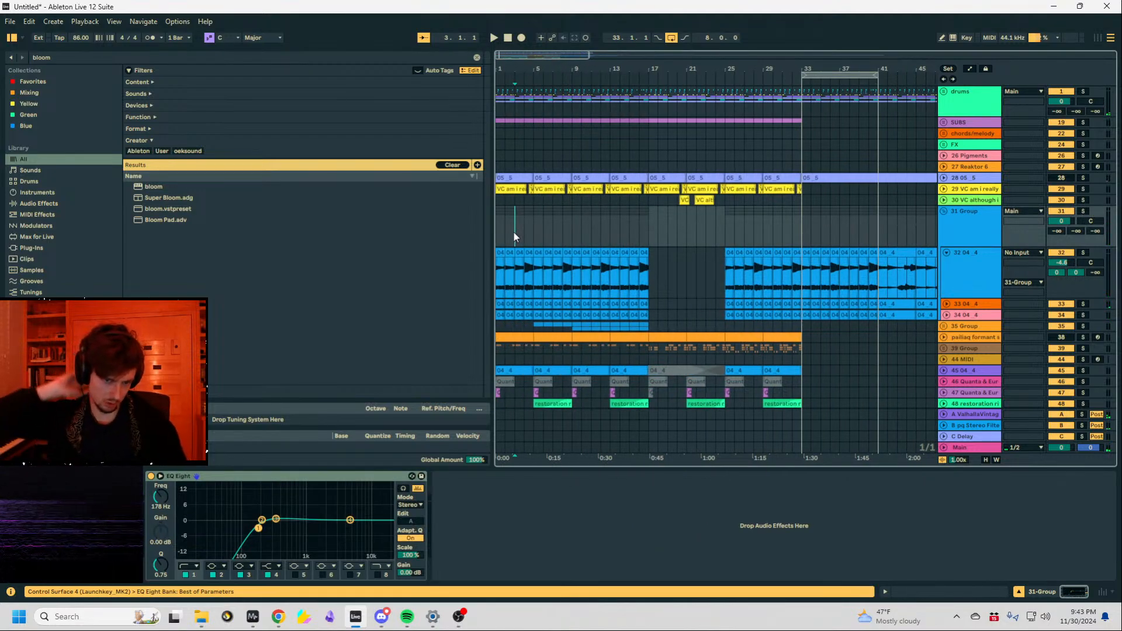
{"action": "scroll", "coordinate": [513, 232], "scroll_direction": "down", "scroll_amount": 2}
{"action": "left_click", "coordinate": [514, 332]}
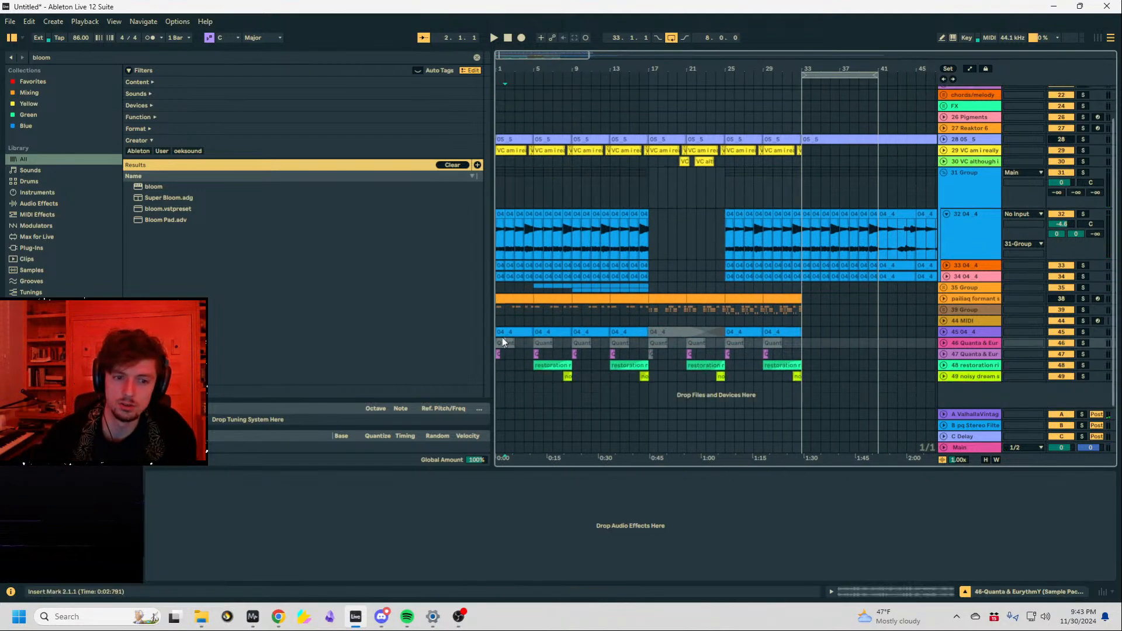
Add an 04_4 clip from bar 49 to 57 on track 32 and place a longer copy on a new audio track at bar 73.
{"action": "left_click", "coordinate": [807, 234]}
{"action": "left_click", "coordinate": [854, 271]}
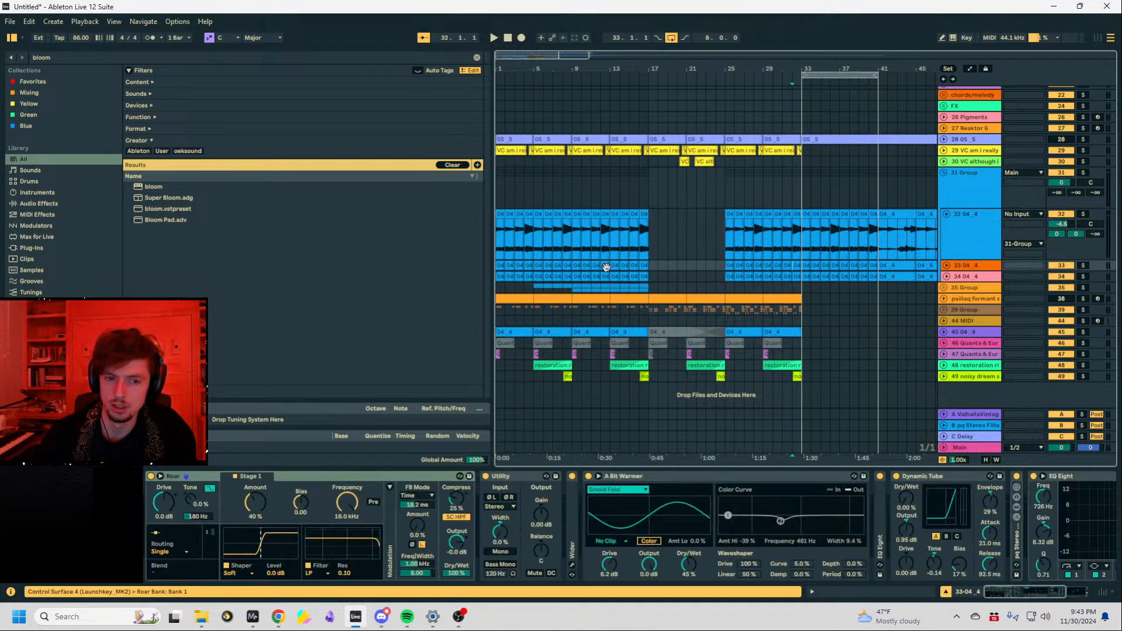
{"action": "left_click", "coordinate": [887, 216]}
{"action": "left_click_drag", "start_coordinate": [901, 66], "coordinate": [480, 64]}
{"action": "left_click", "coordinate": [873, 228]}
{"action": "key", "text": "ctrl+v"}
{"action": "left_click_drag", "start_coordinate": [880, 216], "coordinate": [649, 217]}
{"action": "left_click_drag", "start_coordinate": [668, 225], "coordinate": [1034, 383]}
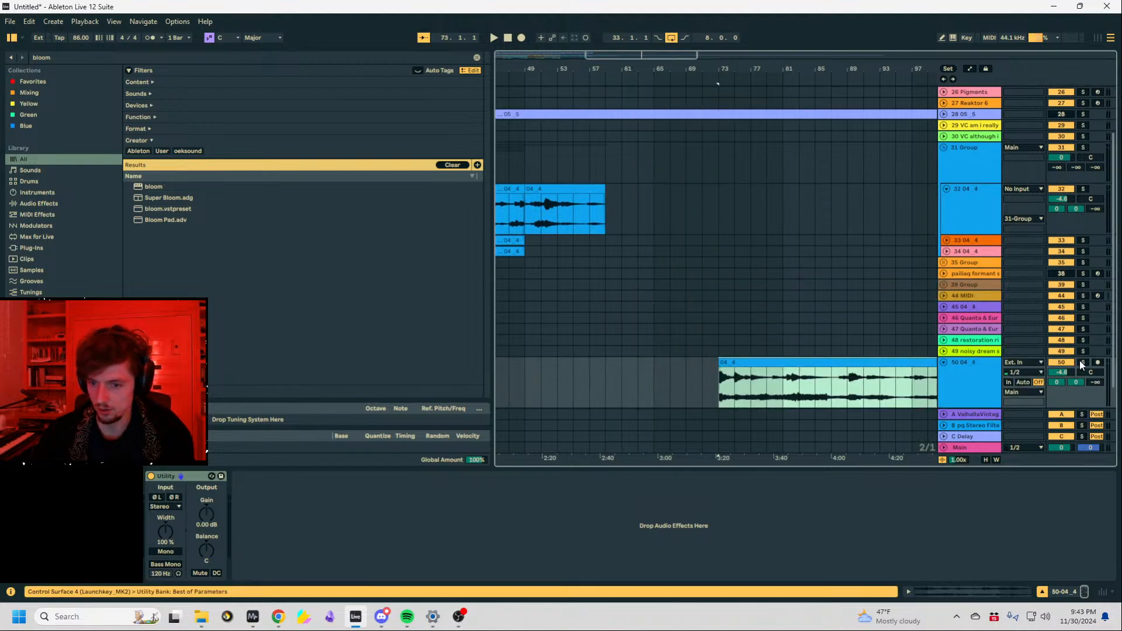
Audition track 50 in solo and extend the start of its 04_4 clip back to bar 66.4.3.
{"action": "left_click", "coordinate": [1082, 362]}
{"action": "key", "text": "space"}
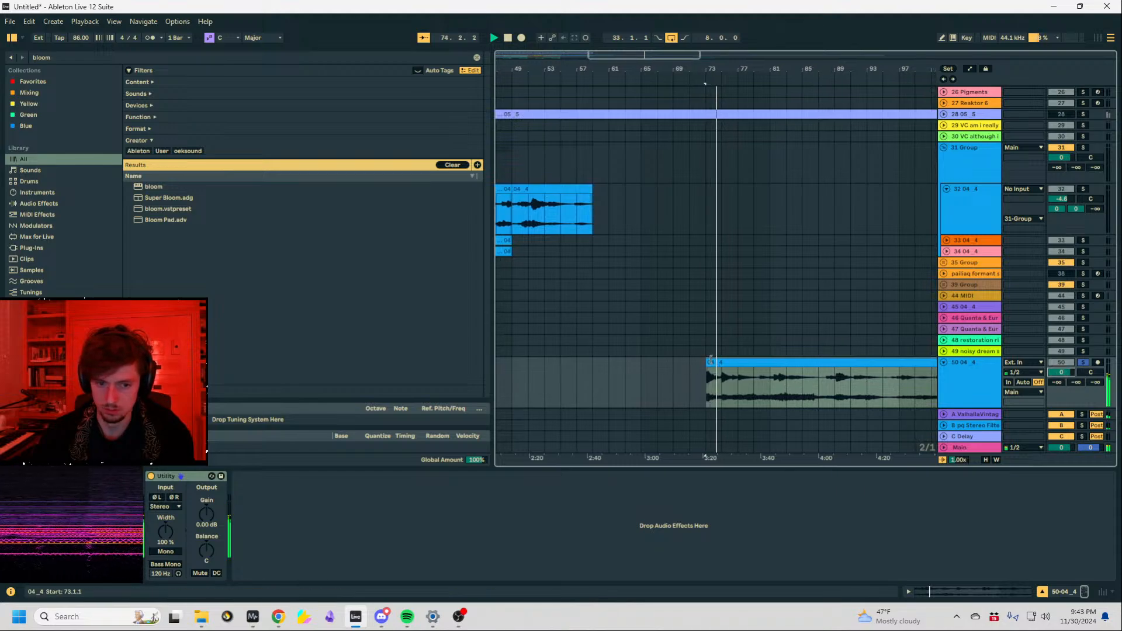
{"action": "left_click_drag", "start_coordinate": [708, 363], "coordinate": [657, 363]}
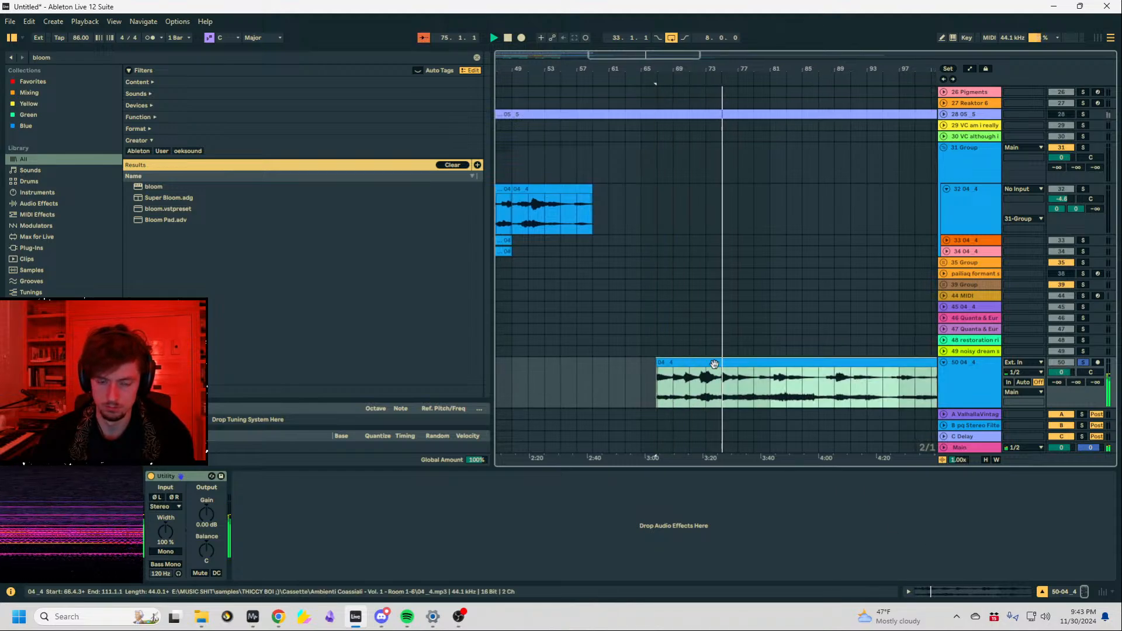
{"action": "left_click", "coordinate": [738, 395]}
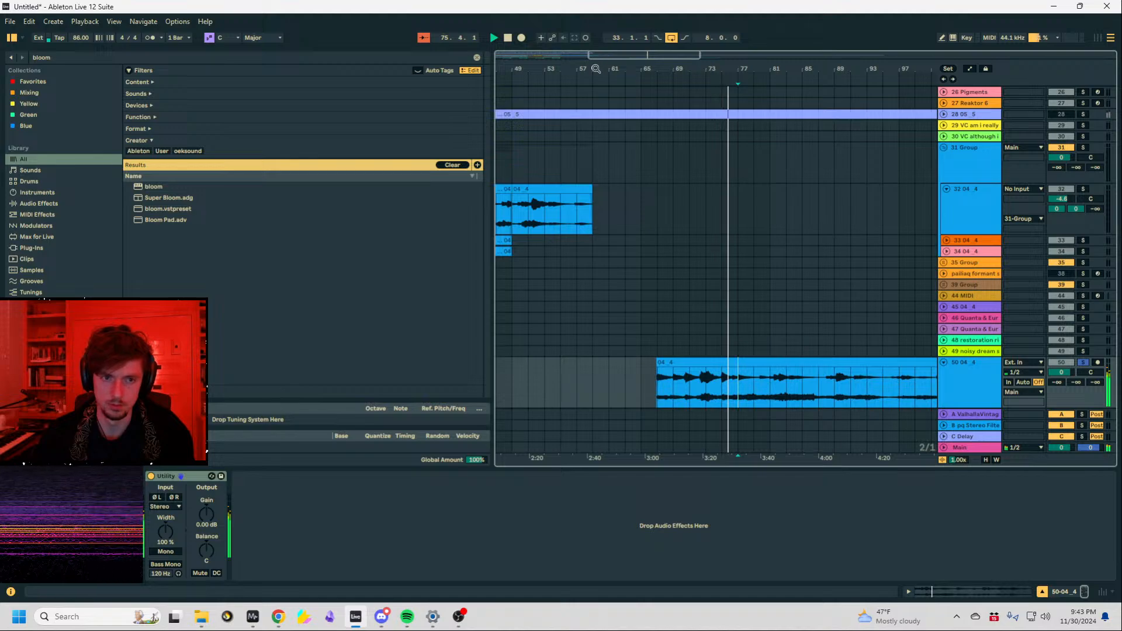
{"action": "left_click_drag", "start_coordinate": [596, 69], "coordinate": [807, 113]}
{"action": "key", "text": "space"}
Solo track 32 and listen through its 04_4 clips in bars 1 to 4.
{"action": "left_click", "coordinate": [498, 186]}
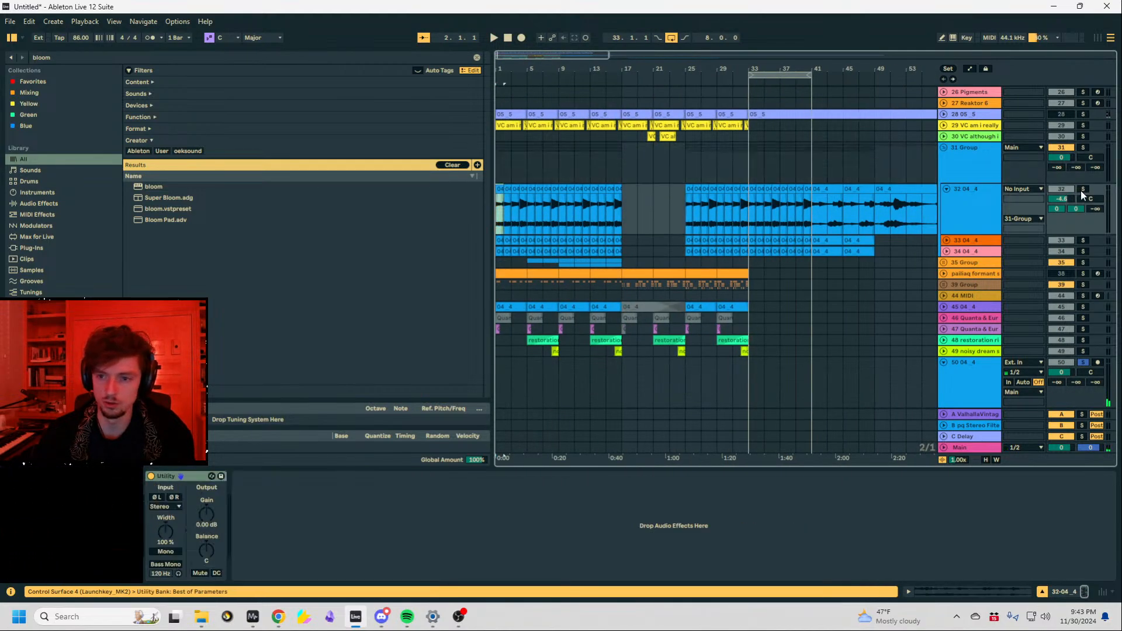
{"action": "left_click_drag", "start_coordinate": [501, 69], "coordinate": [501, 152]}
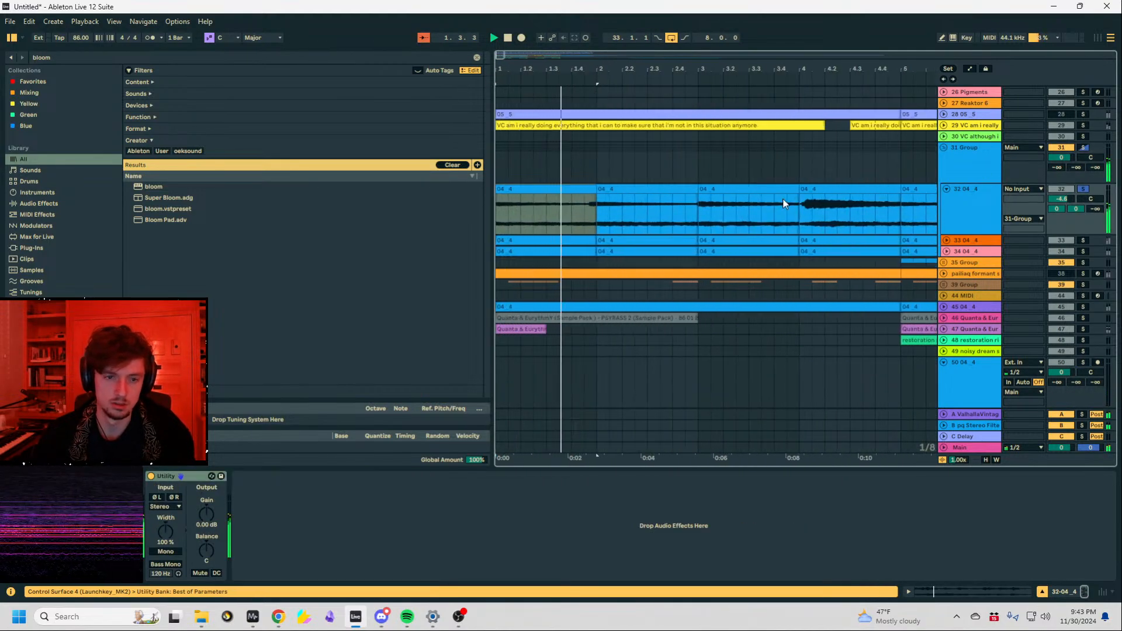
{"action": "left_click", "coordinate": [645, 193]}
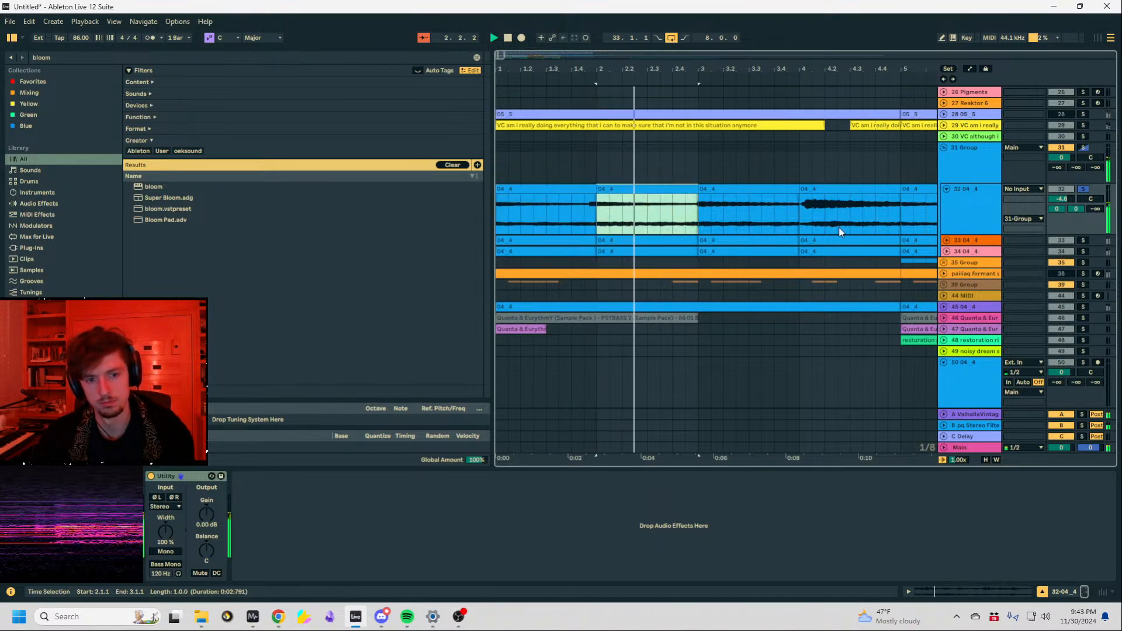
{"action": "left_click", "coordinate": [725, 193]}
{"action": "left_click_drag", "start_coordinate": [740, 69], "coordinate": [672, 29]}
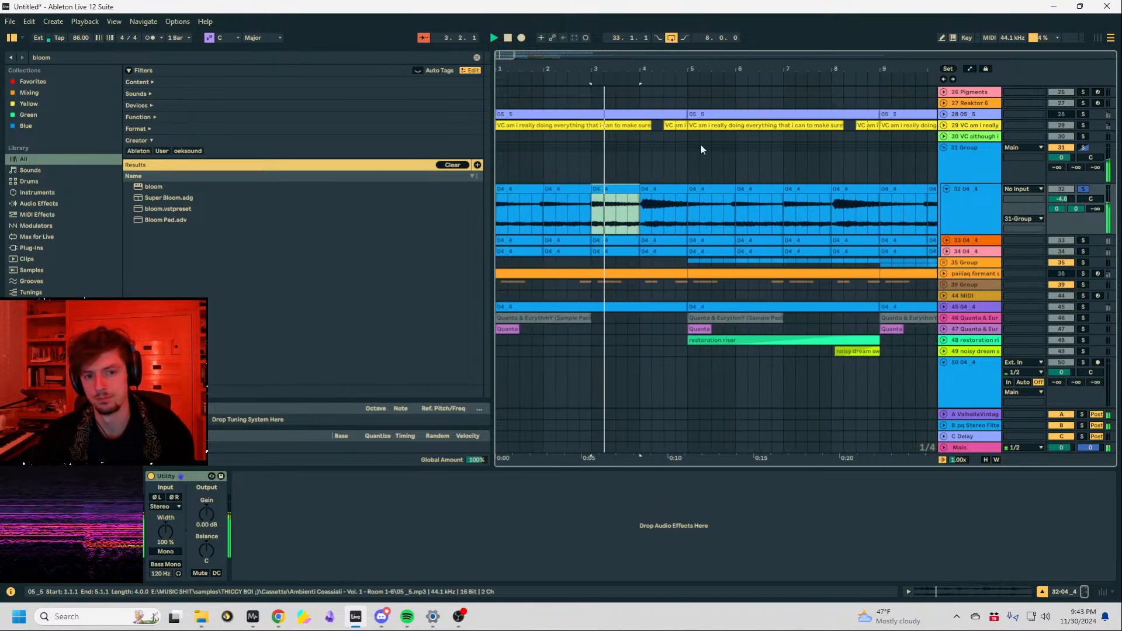
{"action": "left_click", "coordinate": [673, 187]}
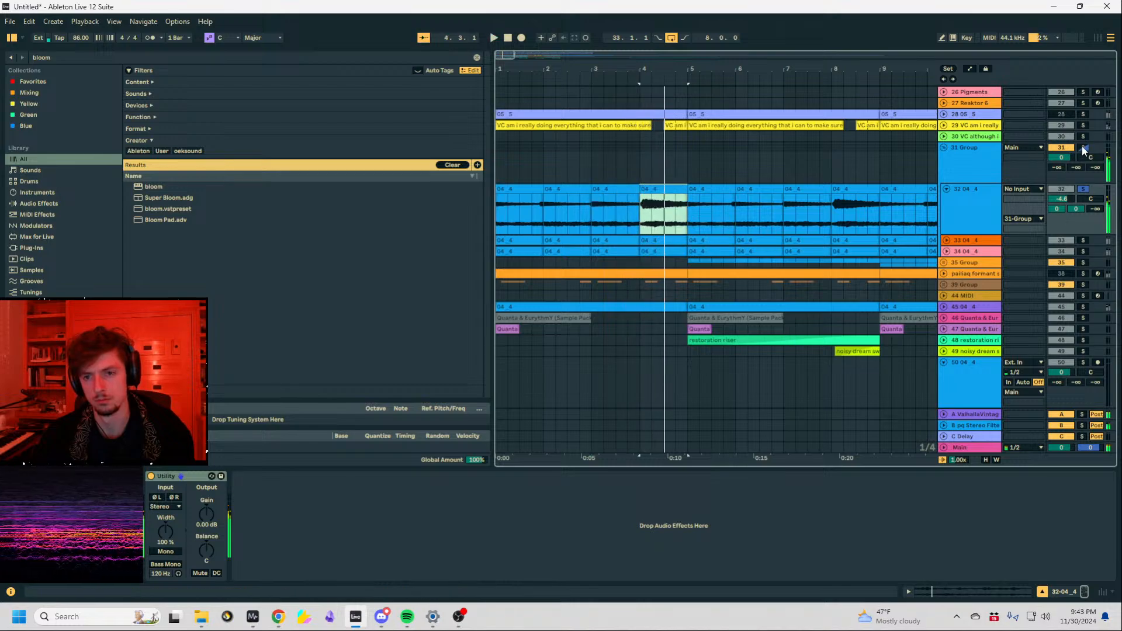
Play the 31 Group in solo from bar 3 and return to the full mix.
{"action": "left_click", "coordinate": [1083, 147]}
{"action": "left_click", "coordinate": [599, 166]}
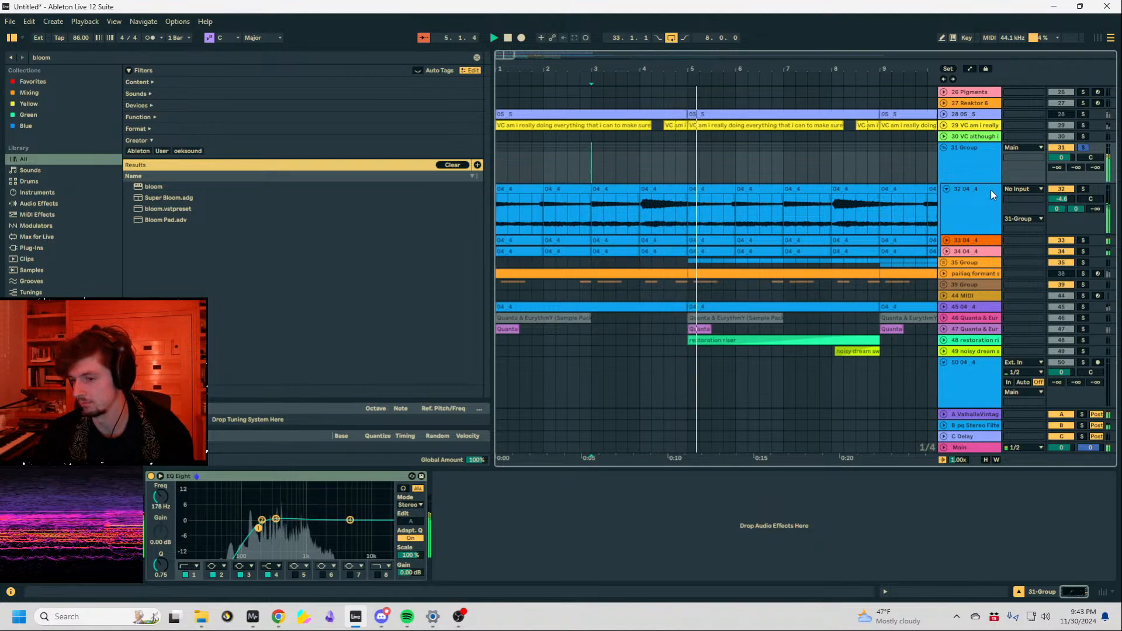
{"action": "left_click", "coordinate": [1081, 146]}
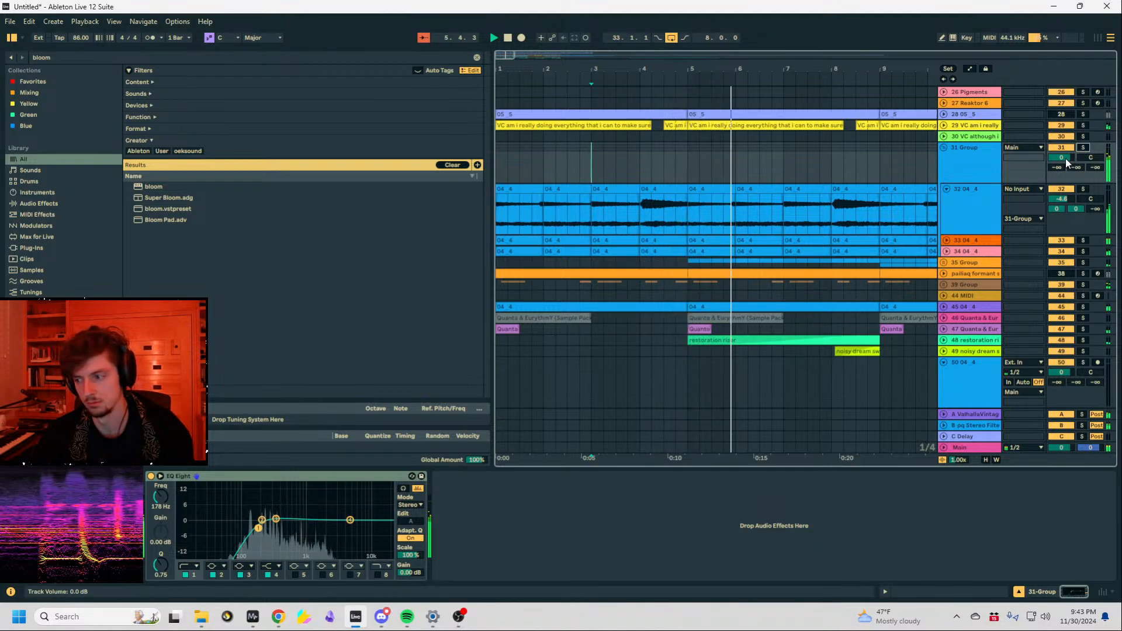
Unfold the drums group with automation shown and raise its Auto Filter frequency to 19.9 kHz.
{"action": "scroll", "coordinate": [876, 178], "scroll_direction": "up", "scroll_amount": 3}
{"action": "left_click", "coordinate": [989, 103]}
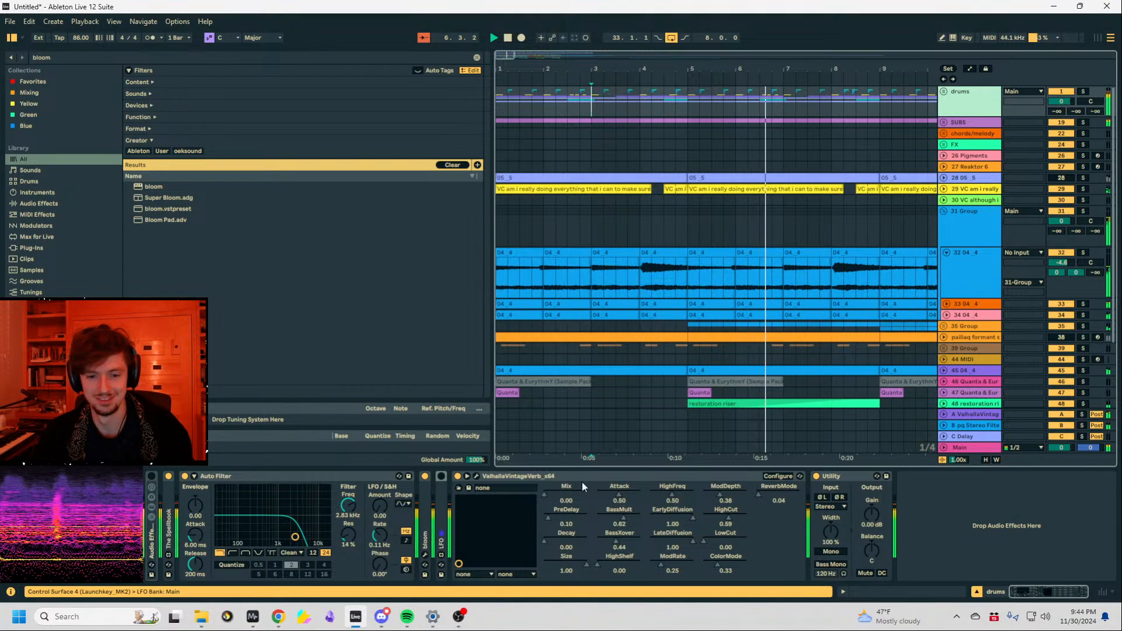
{"action": "left_click", "coordinate": [944, 91]}
{"action": "scroll", "coordinate": [783, 91], "scroll_direction": "down", "scroll_amount": 3}
{"action": "key", "text": "a"}
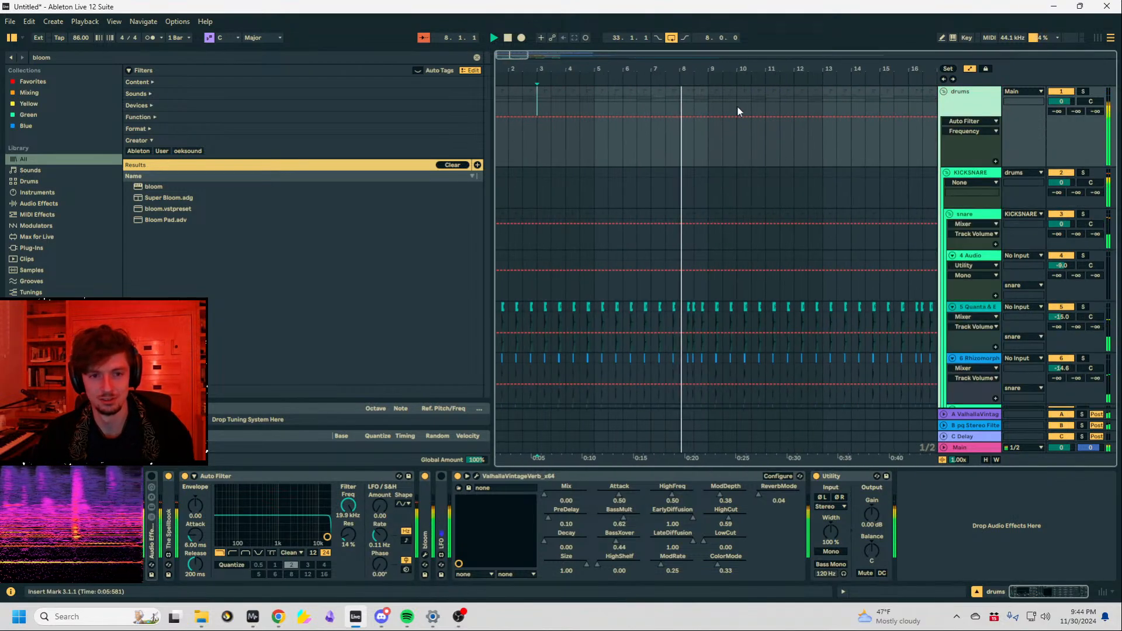
Play from bar 17, turn off the drums group's Auto Filter and fold the group.
{"action": "scroll", "coordinate": [681, 114], "scroll_direction": "down", "scroll_amount": 2}
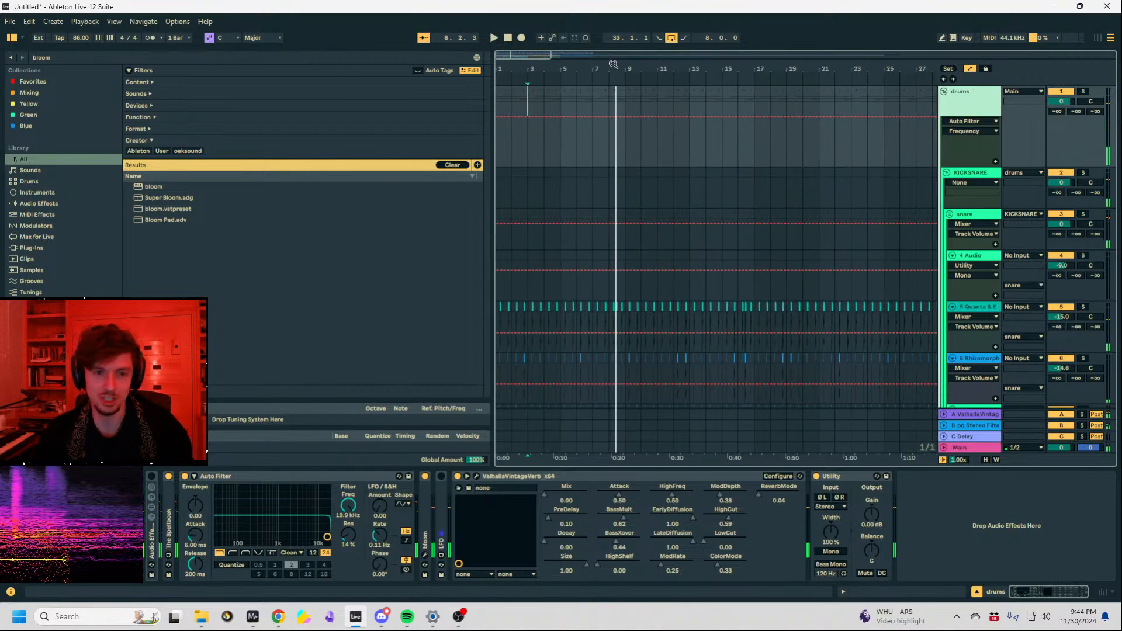
{"action": "scroll", "coordinate": [613, 63], "scroll_direction": "down", "scroll_amount": 4}
{"action": "left_click", "coordinate": [579, 141]}
{"action": "key", "text": "space"}
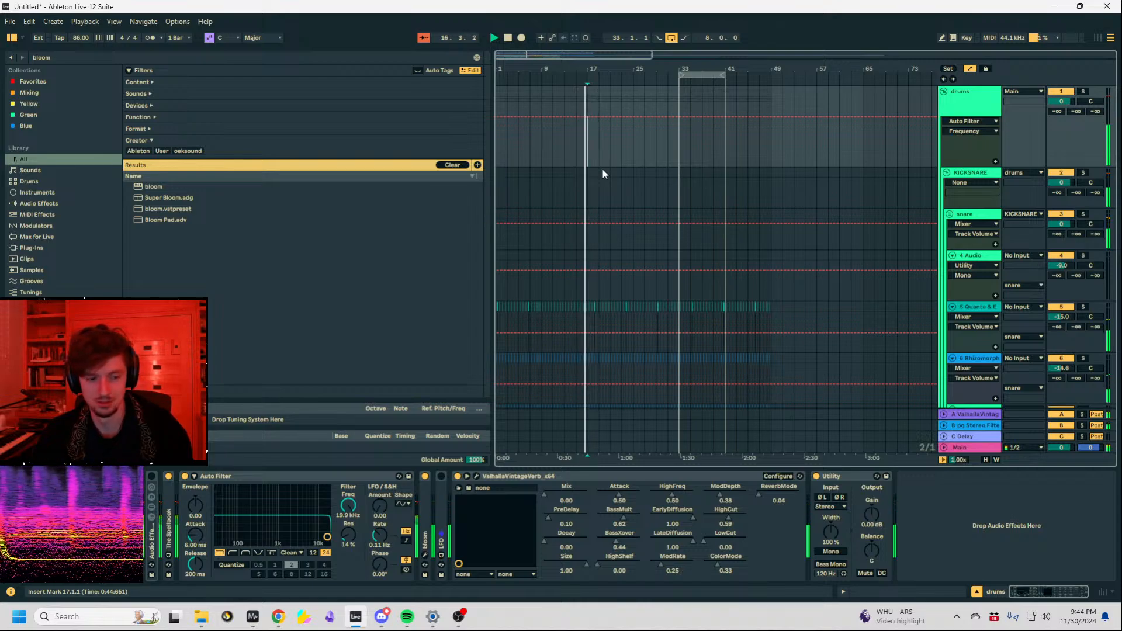
{"action": "left_click", "coordinate": [185, 476]}
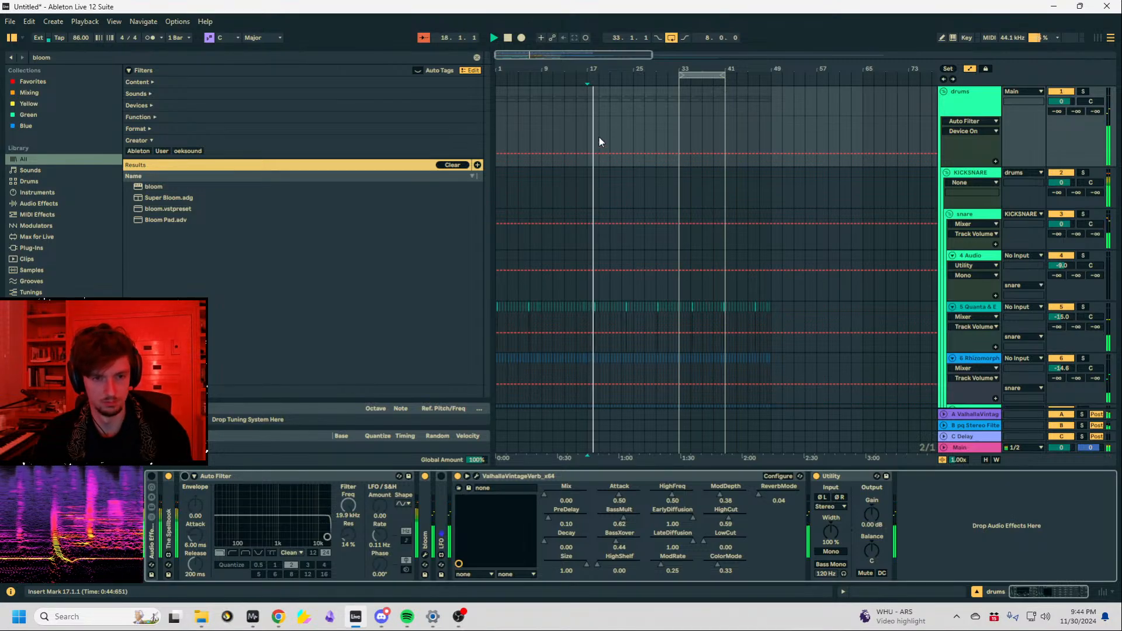
{"action": "left_click", "coordinate": [944, 92]}
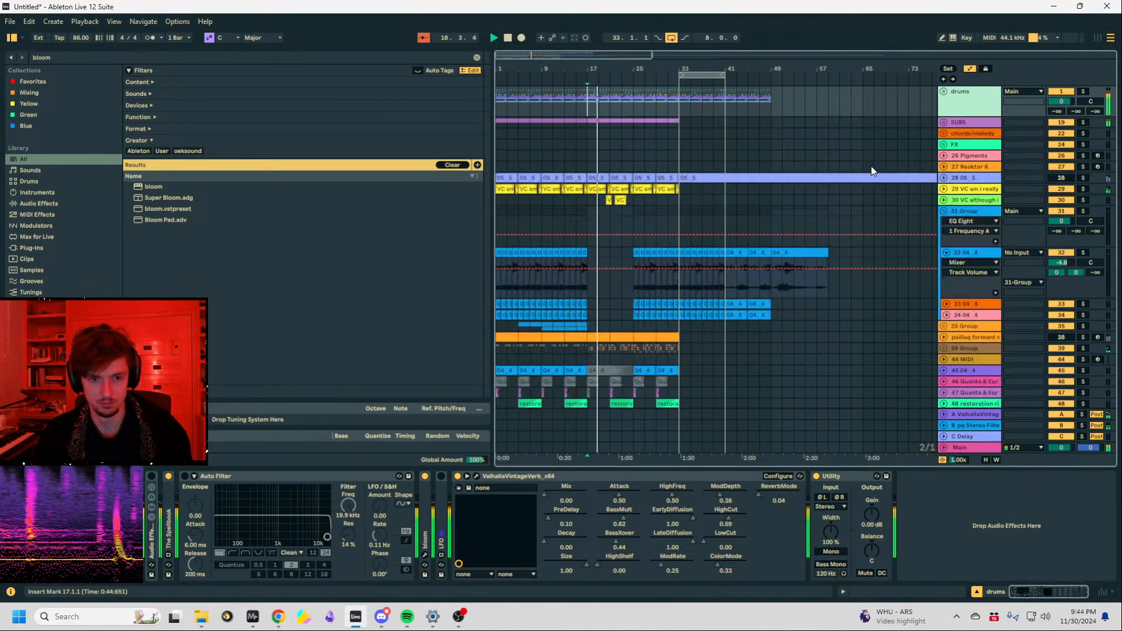
Unfold vocal tracks 29 and 30 and repeat track 30's short vocal clip from before bar 21 just before bar 25.
{"action": "left_click", "coordinate": [944, 189]}
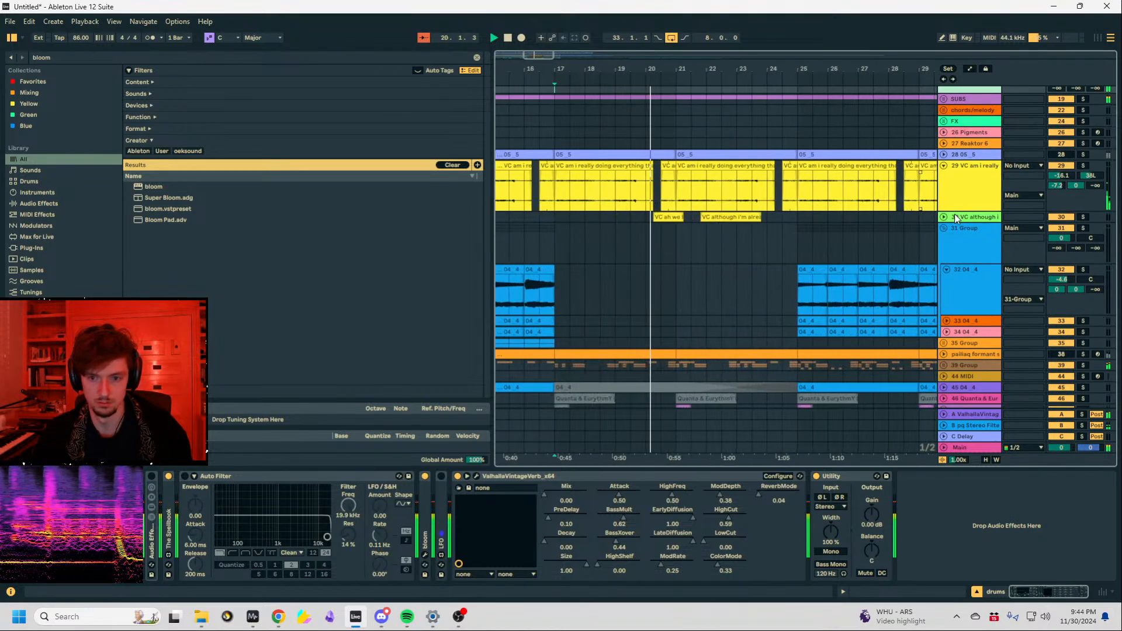
{"action": "left_click", "coordinate": [944, 217]}
{"action": "left_click", "coordinate": [966, 243]}
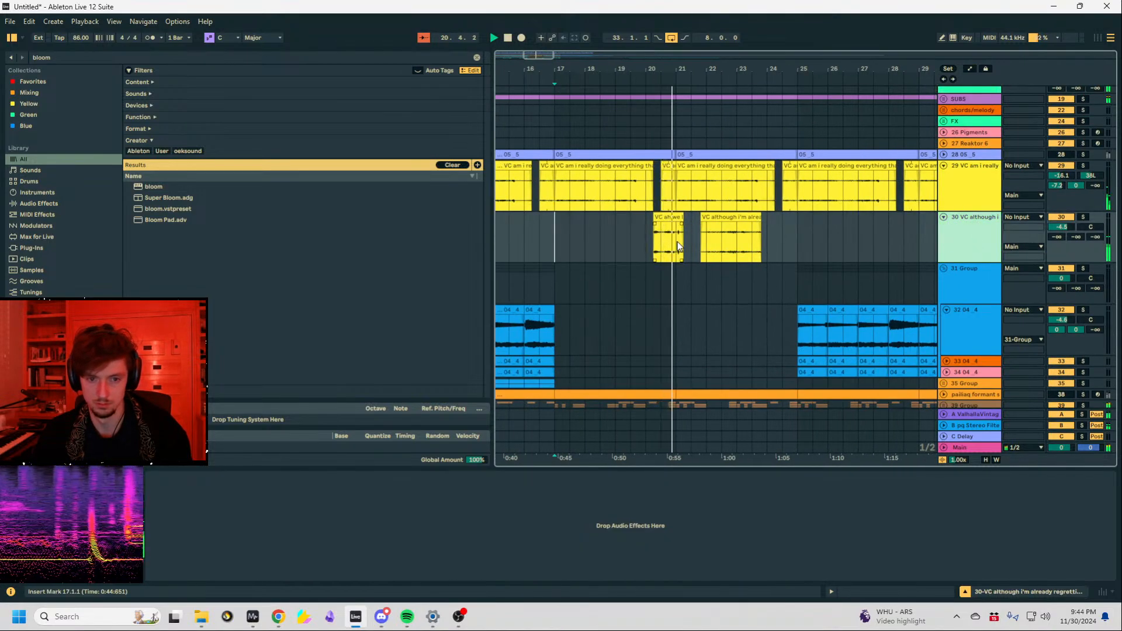
{"action": "left_click_drag", "start_coordinate": [683, 226], "coordinate": [556, 247]}
{"action": "left_click", "coordinate": [710, 230]}
{"action": "key", "text": "ctrl+d"}
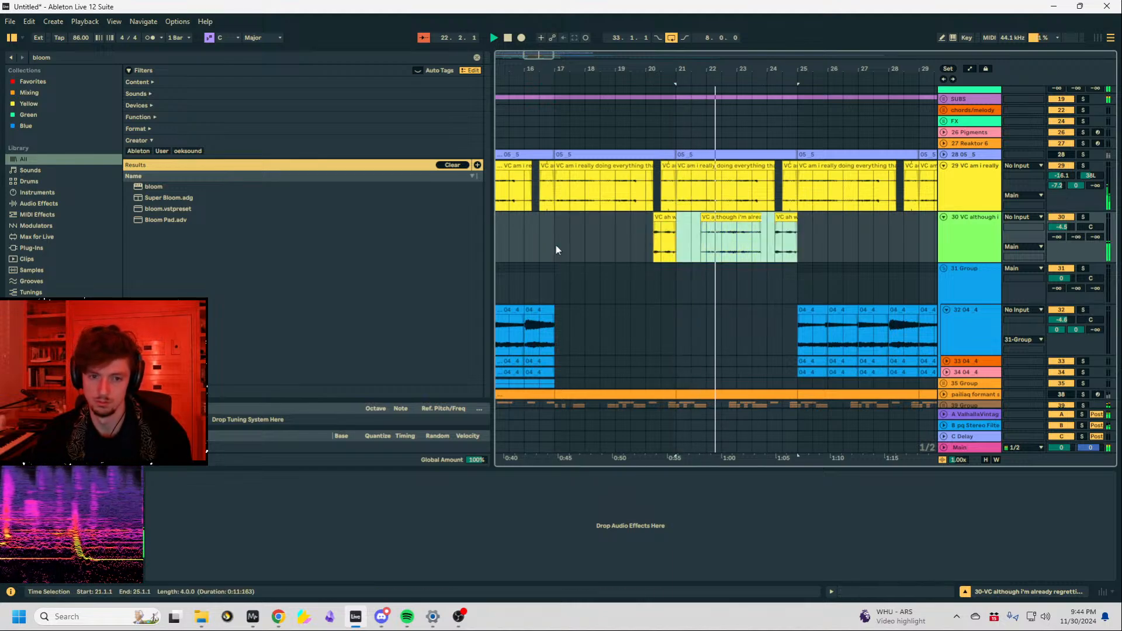
Pan track 30 to 20R with its ValhallaVintageVerb send at -15.6 dB, and deactivate its "VC although" clip.
{"action": "left_click", "coordinate": [731, 217]}
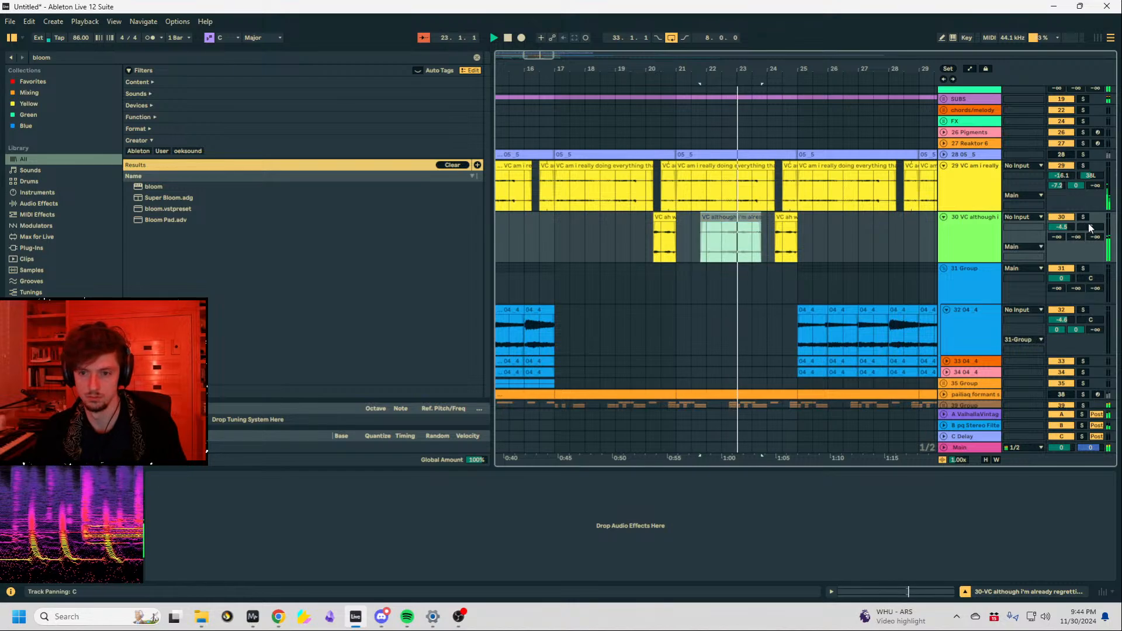
{"action": "left_click_drag", "start_coordinate": [1088, 224], "coordinate": [1089, 211]}
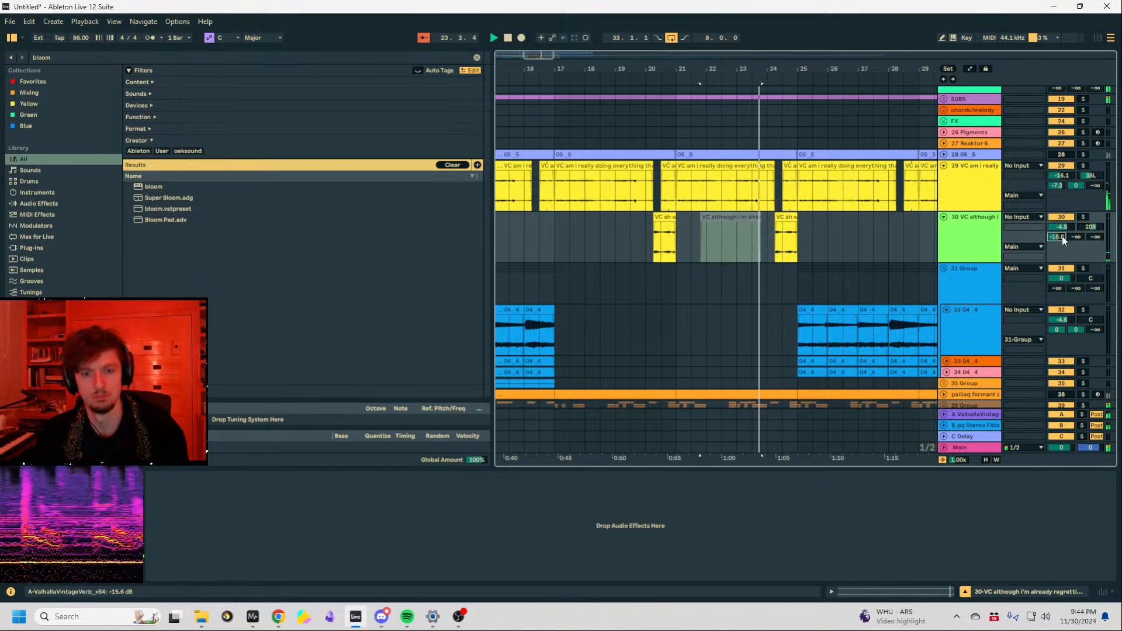
{"action": "key", "text": "0"}
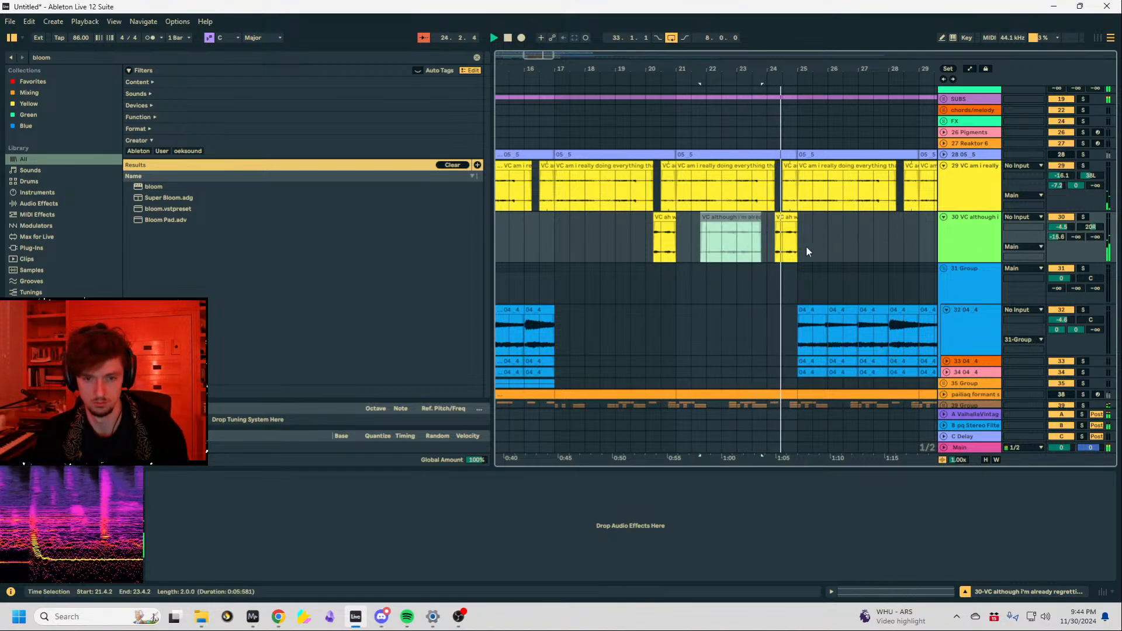
Duplicate track 30's vocal section from bars 17 to 25 over bars 25 to 33.
{"action": "left_click_drag", "start_coordinate": [777, 224], "coordinate": [559, 241]}
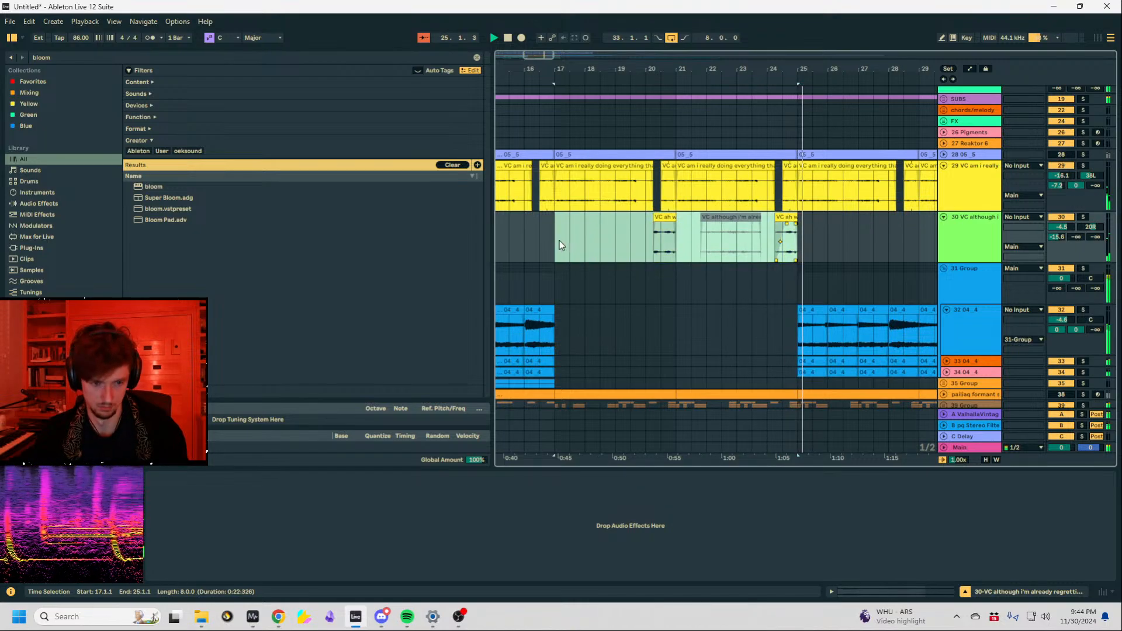
{"action": "key", "text": "ctrl+d"}
{"action": "left_click_drag", "start_coordinate": [643, 69], "coordinate": [709, 59]}
{"action": "scroll", "coordinate": [797, 281], "scroll_direction": "down", "scroll_amount": 3}
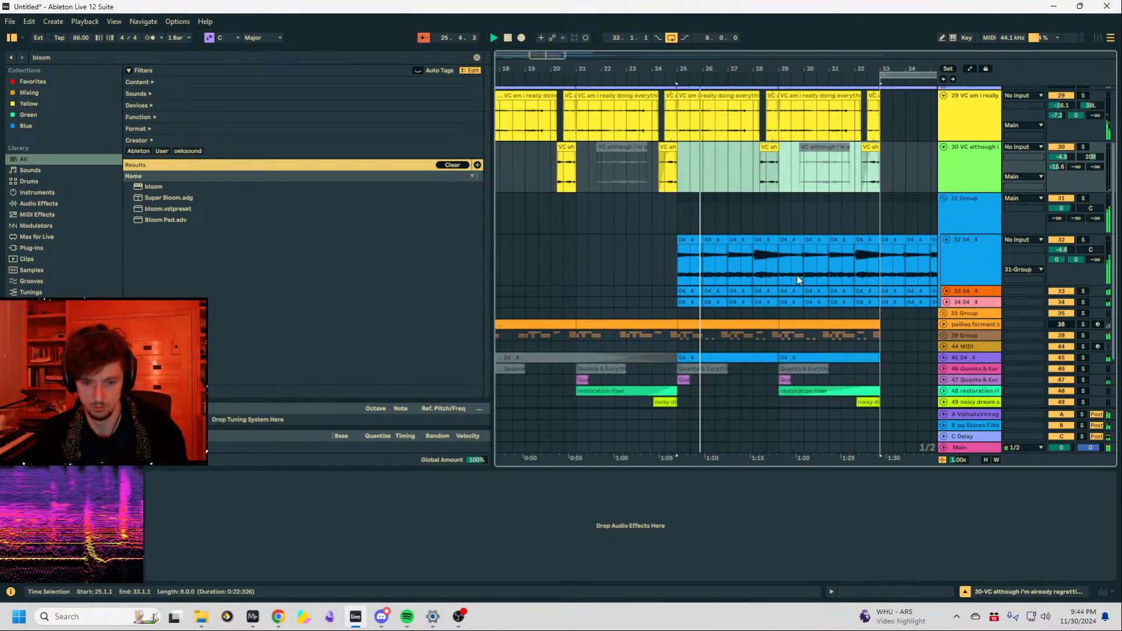
Copy track 32's long 04_4 clips from bars 41 to 49 over bars 33 to 41.
{"action": "left_click", "coordinate": [967, 219]}
{"action": "scroll", "coordinate": [1008, 382], "scroll_direction": "down", "scroll_amount": 2}
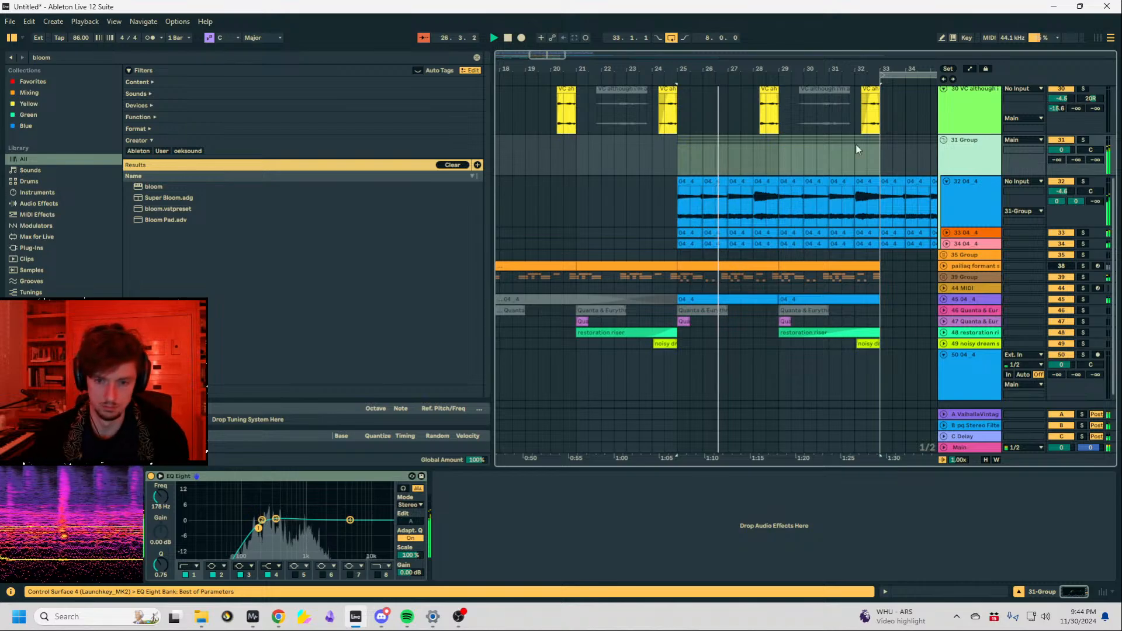
{"action": "left_click_drag", "start_coordinate": [836, 69], "coordinate": [633, 54]}
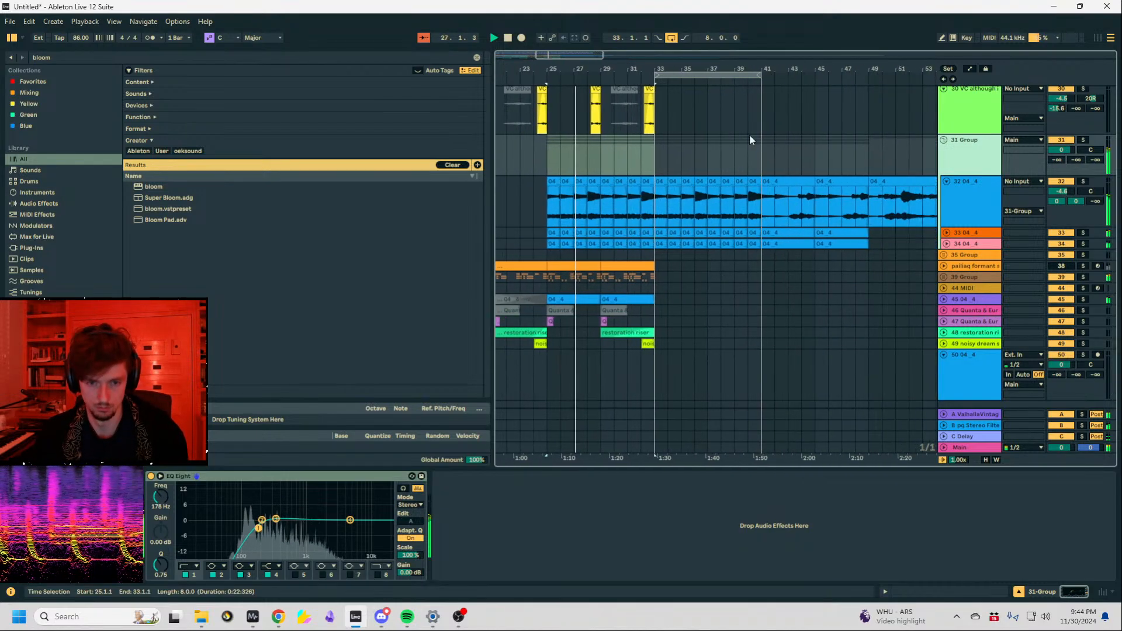
{"action": "left_click", "coordinate": [792, 183]}
{"action": "left_click", "coordinate": [845, 184], "text": "shift"}
{"action": "left_click", "coordinate": [669, 180]}
Unfold the drums group and put its Auto Filter into an Audio Effect Rack.
{"action": "scroll", "coordinate": [725, 198], "scroll_direction": "up", "scroll_amount": 3}
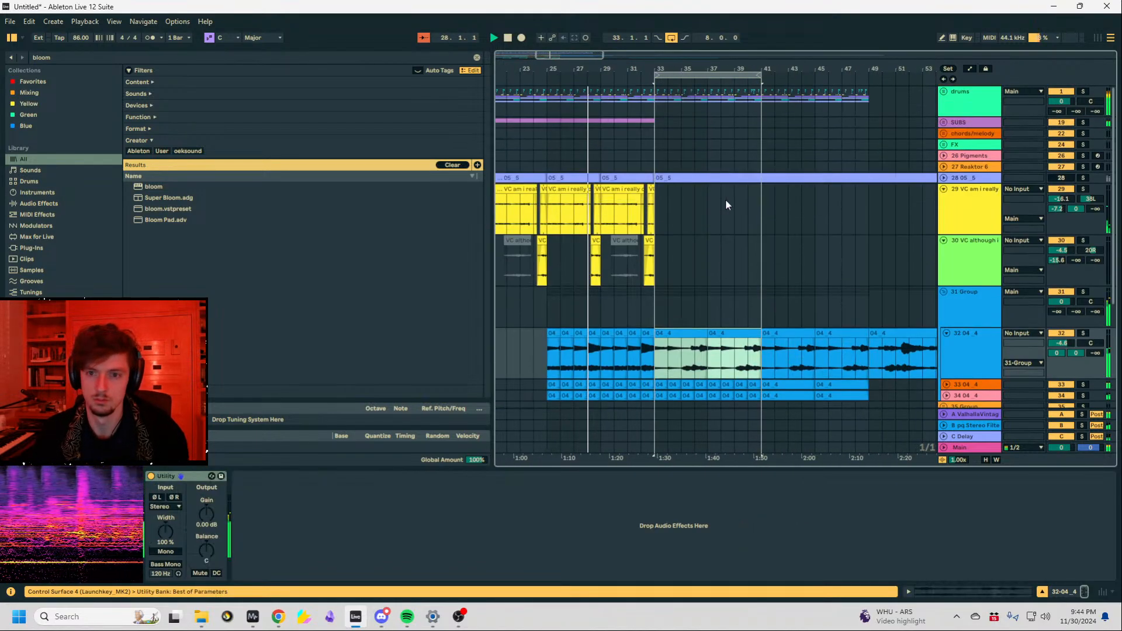
{"action": "left_click", "coordinate": [948, 93]}
{"action": "left_click", "coordinate": [946, 92]}
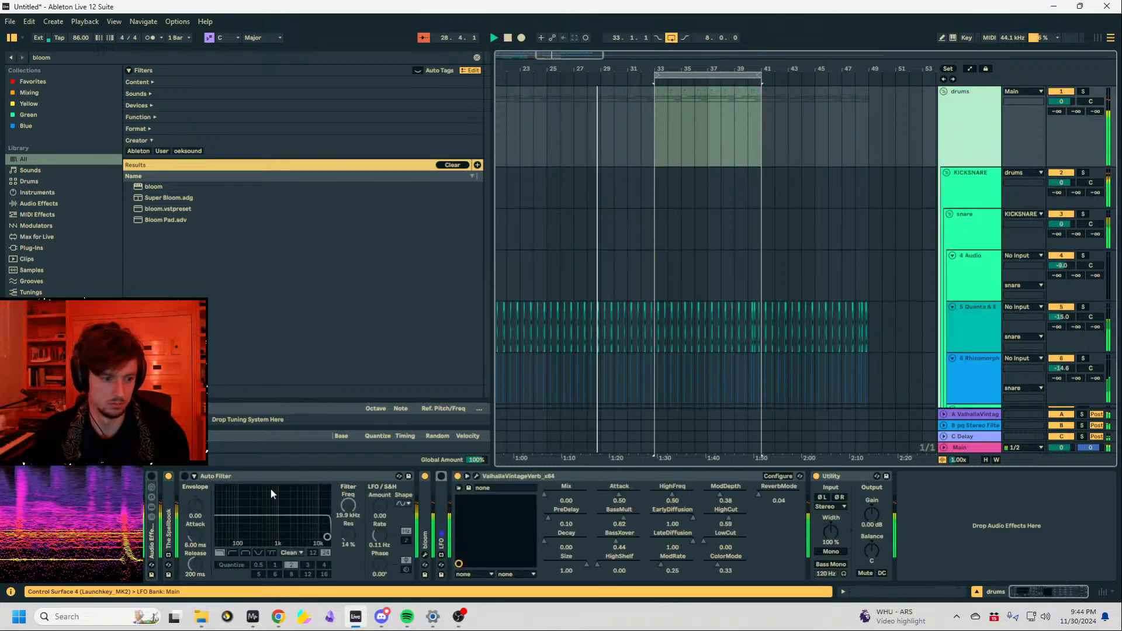
{"action": "left_click", "coordinate": [212, 478]}
{"action": "key", "text": "Left"}
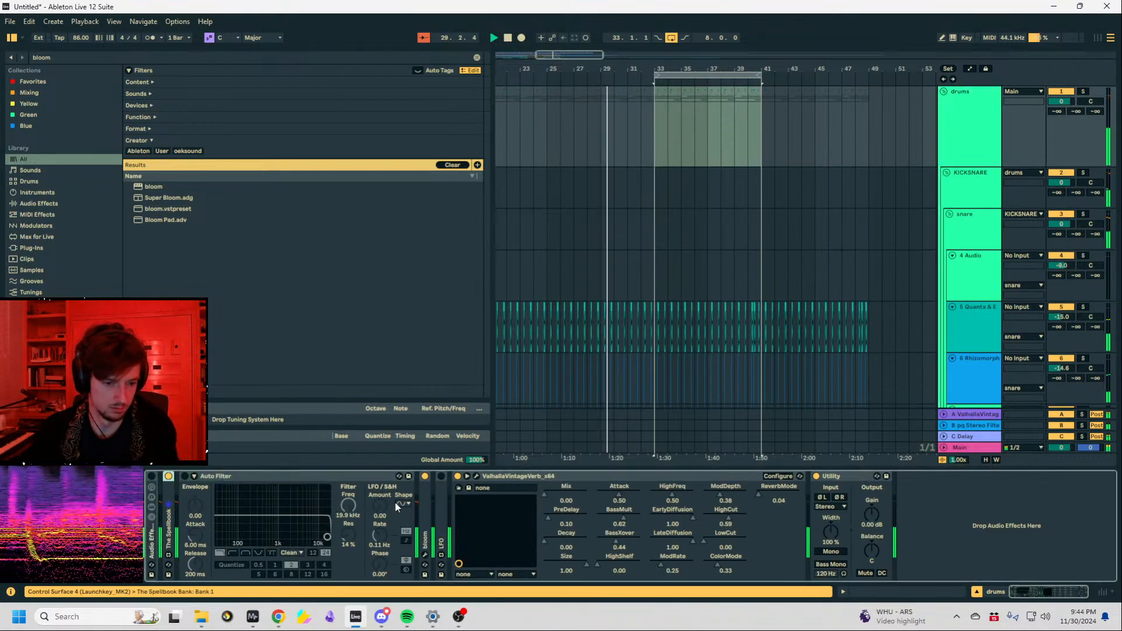
{"action": "left_click", "coordinate": [248, 494]}
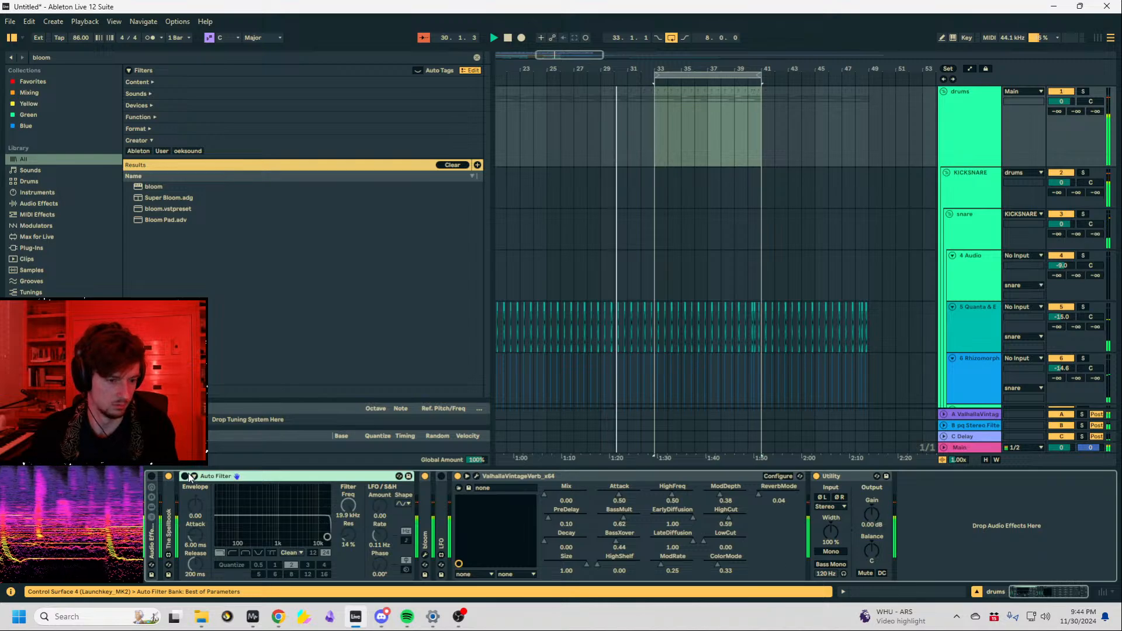
{"action": "key", "text": "ctrl+g"}
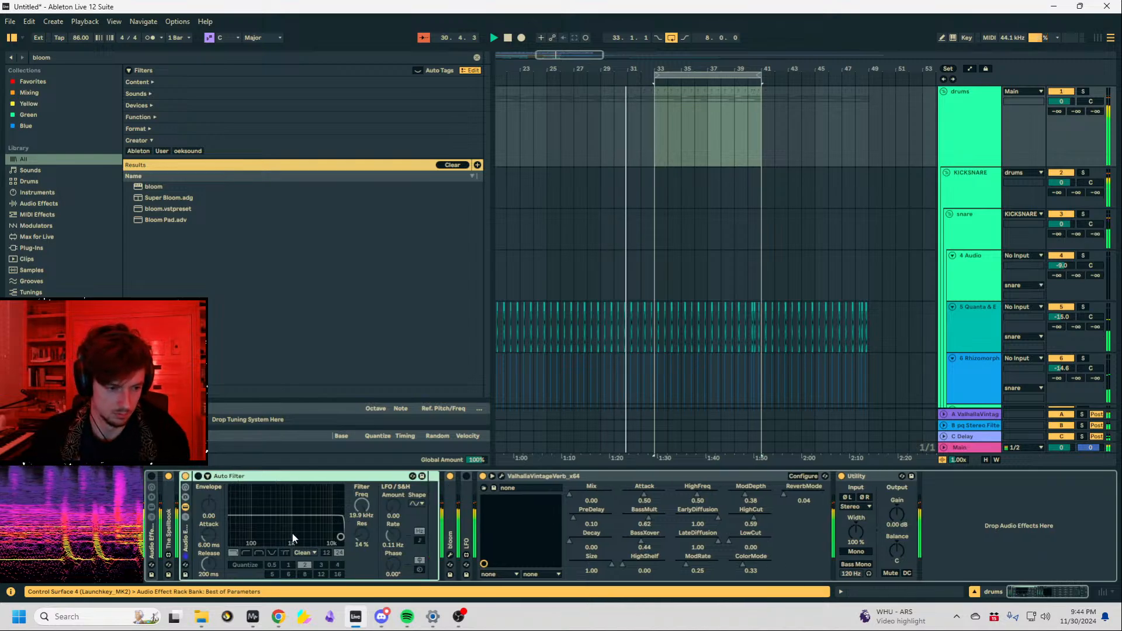
Duplicate the Auto Filter inside the rack and set the copy to high-pass at 344 Hz.
{"action": "key", "text": "ctrl+d"}
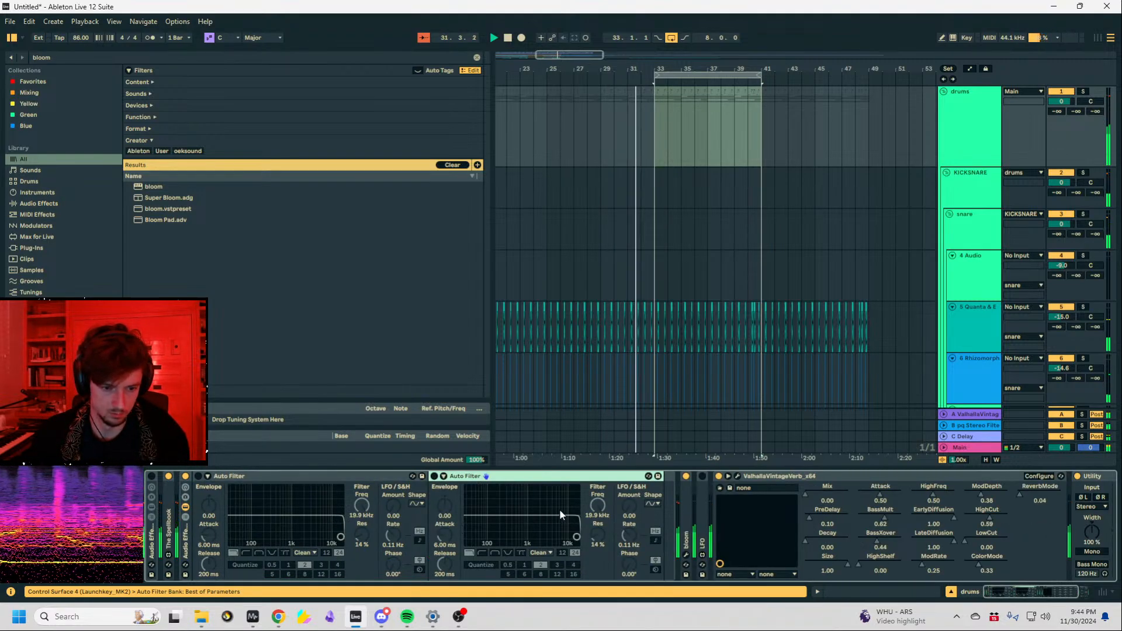
{"action": "left_click", "coordinate": [483, 553]}
{"action": "left_click_drag", "start_coordinate": [597, 507], "coordinate": [598, 579]}
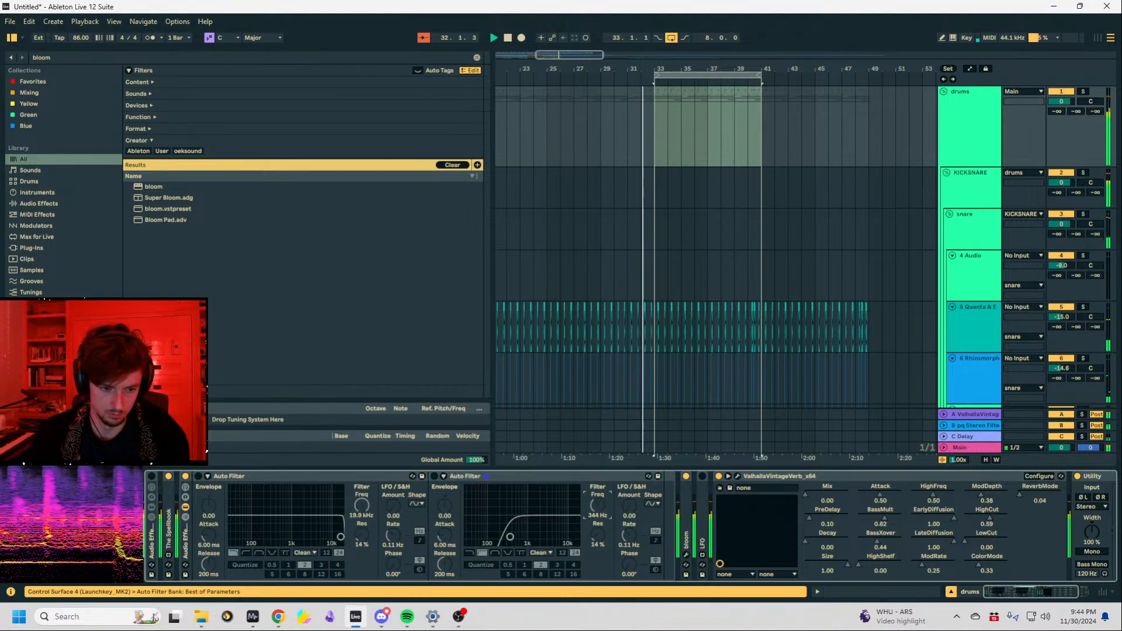
Set the rack's high-pass Auto Filter to 250 Hz and its low-pass Auto Filter to 3.15 kHz.
{"action": "left_click", "coordinate": [435, 476]}
{"action": "left_click", "coordinate": [199, 477]}
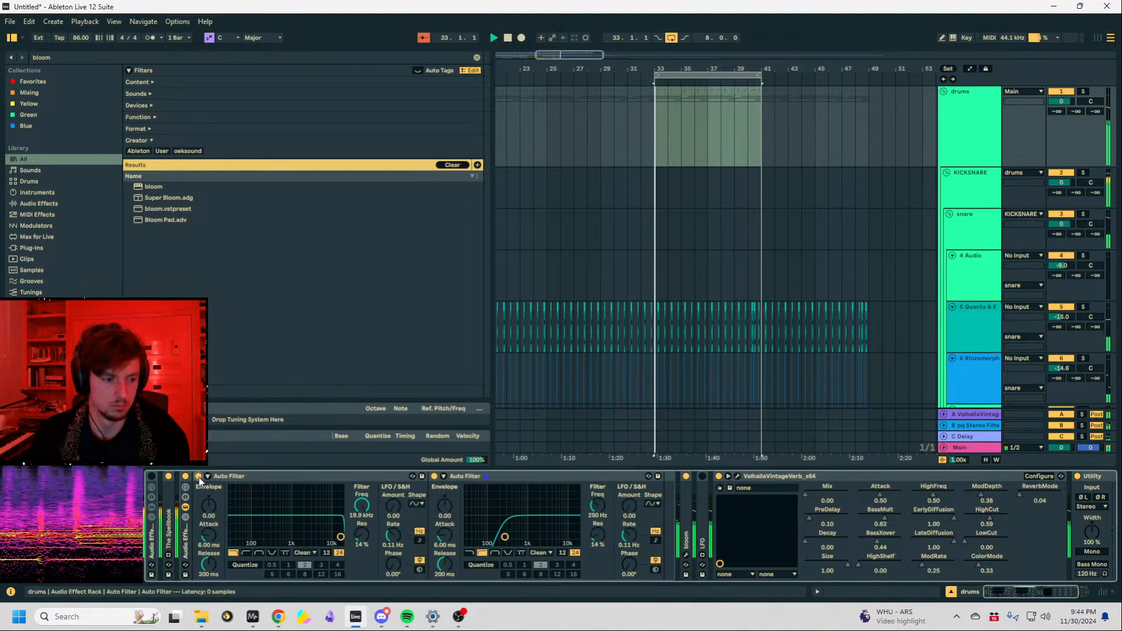
{"action": "left_click_drag", "start_coordinate": [362, 506], "coordinate": [361, 537]}
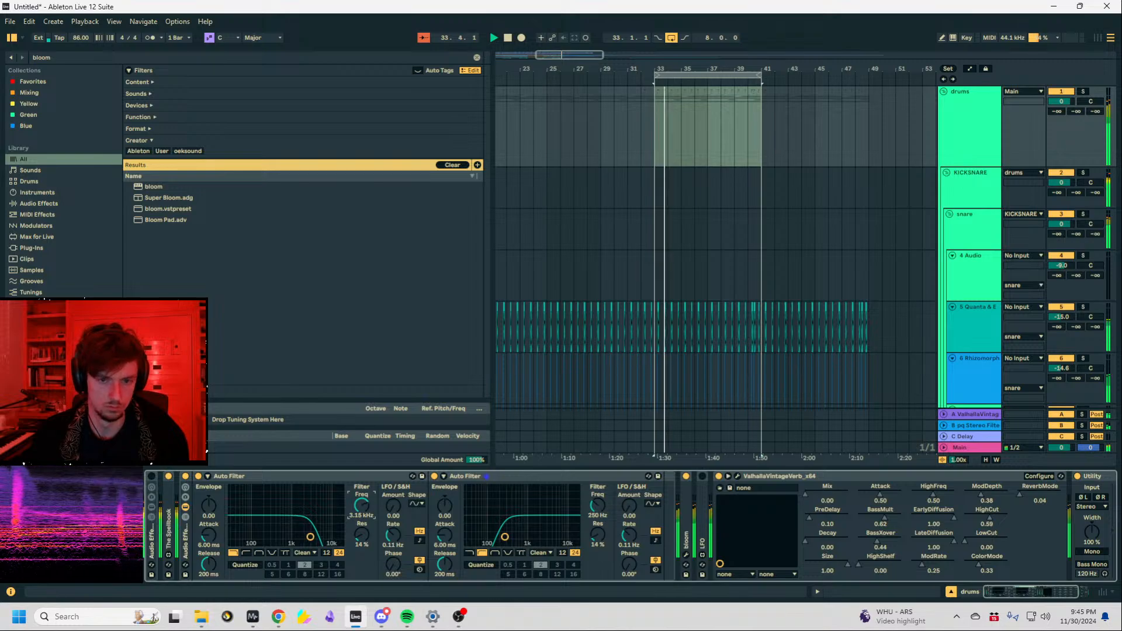
Automate the drums group's Audio Effect Rack to be off before bar 33 and on from bar 33.
{"action": "key", "text": "a"}
{"action": "left_click", "coordinate": [653, 130]}
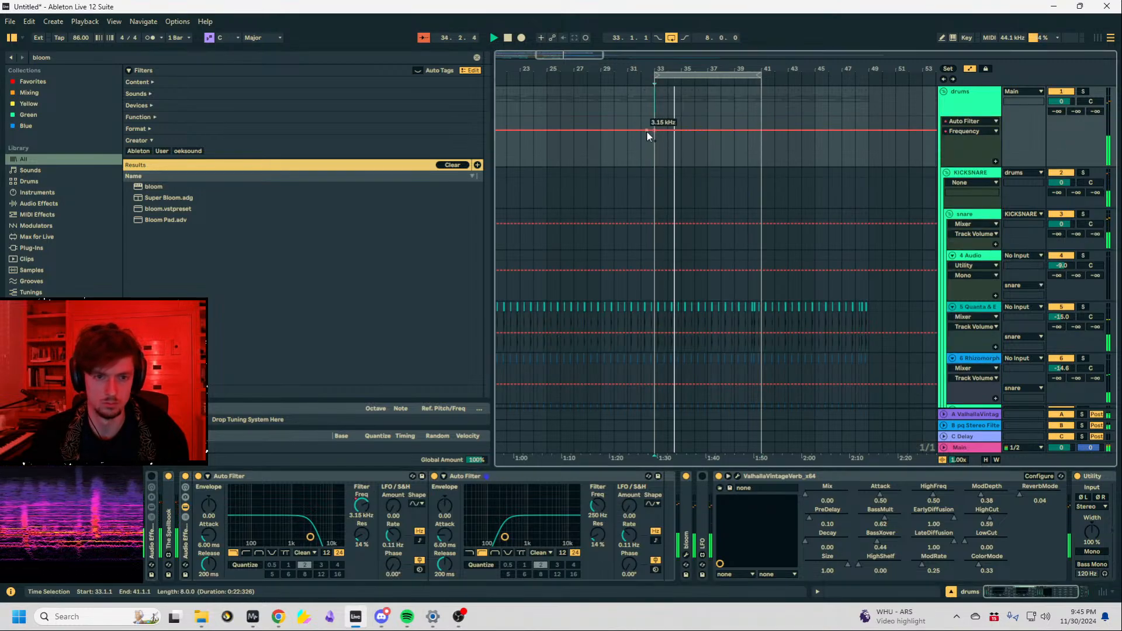
{"action": "double_click", "coordinate": [185, 476]}
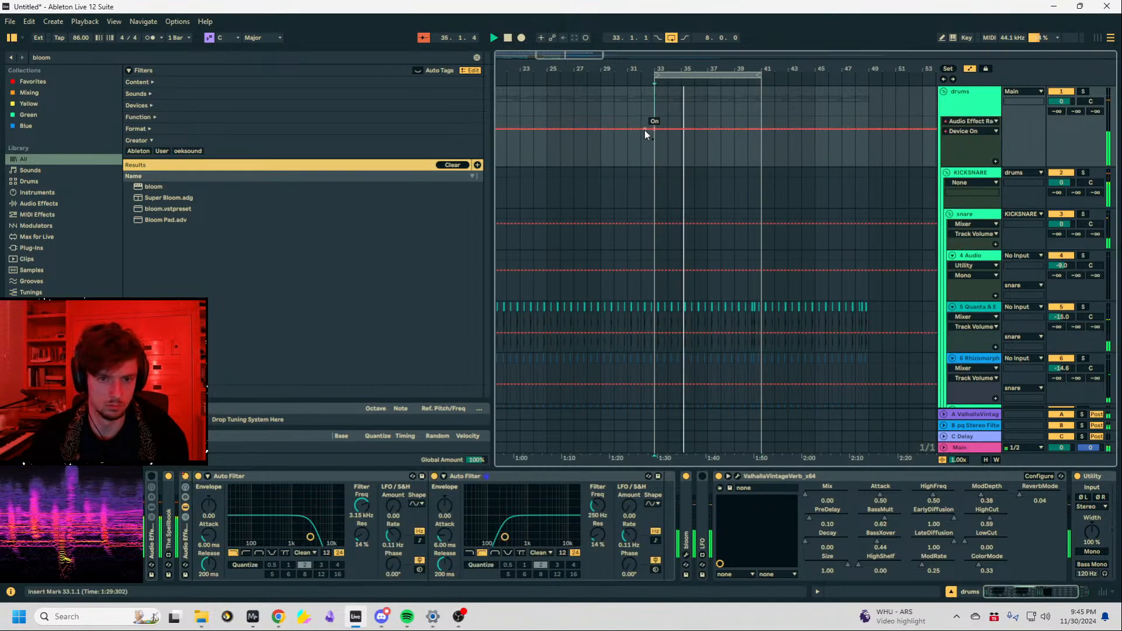
{"action": "left_click_drag", "start_coordinate": [644, 129], "coordinate": [646, 153]}
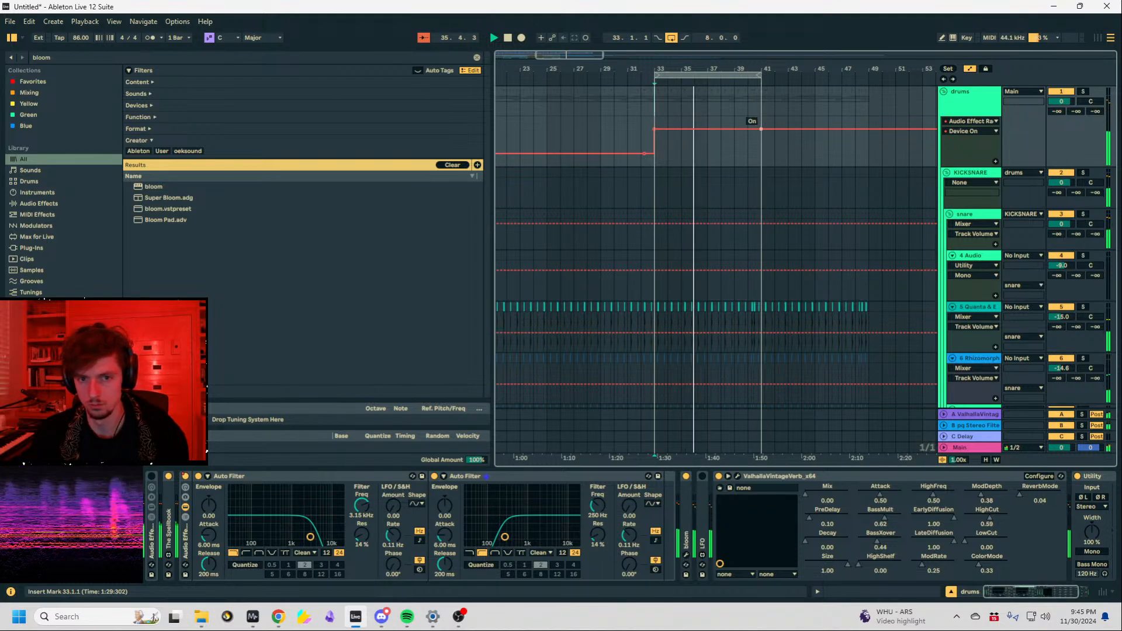
{"action": "key", "text": "a"}
Select track 32's 04_4 clips from bar 33 and play the section from there.
{"action": "scroll", "coordinate": [742, 193], "scroll_direction": "down", "scroll_amount": 10}
{"action": "scroll", "coordinate": [773, 212], "scroll_direction": "up", "scroll_amount": 15}
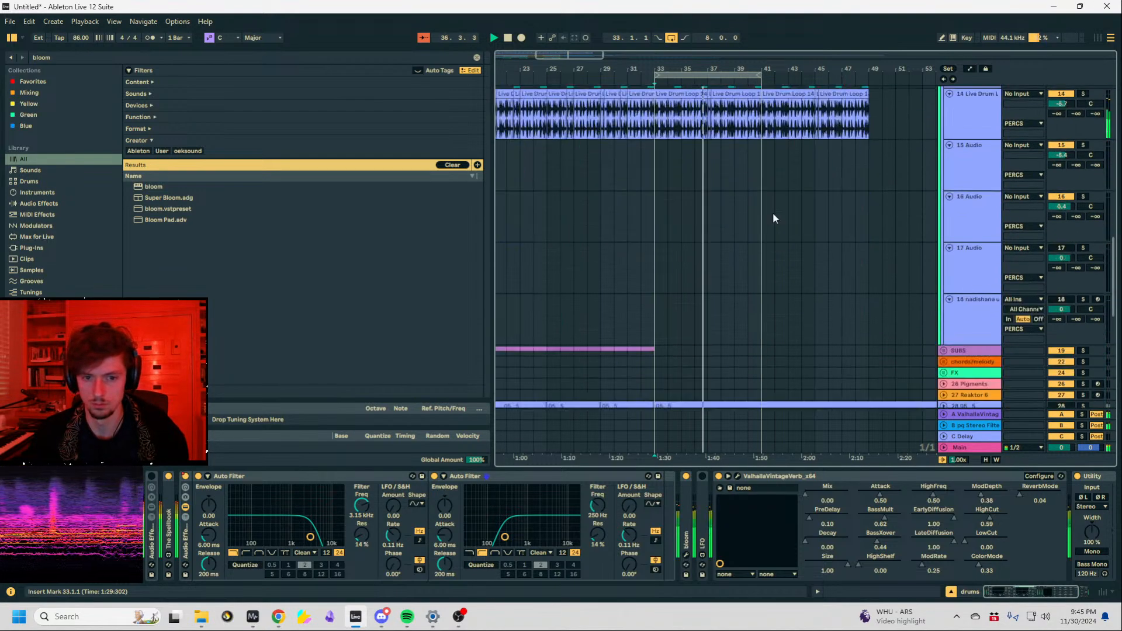
{"action": "key", "text": "space"}
{"action": "left_click", "coordinate": [692, 295], "text": "shift"}
{"action": "key", "text": "space"}
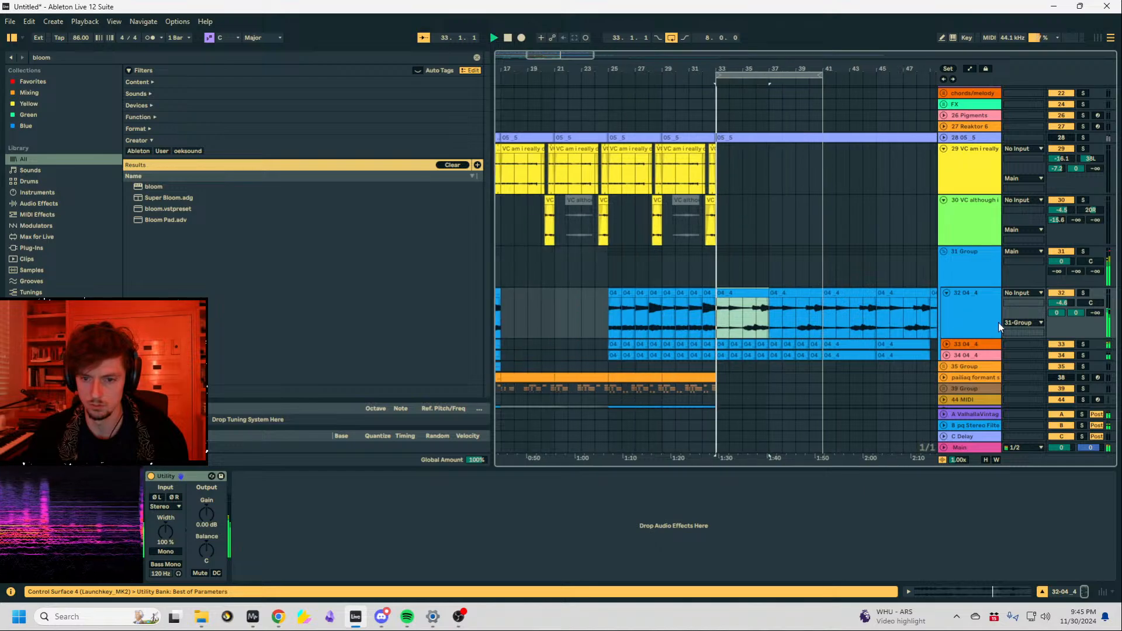
Unfold track 33 and move the selection of bars 33 to 41 down to track 34.
{"action": "left_click", "coordinate": [947, 345]}
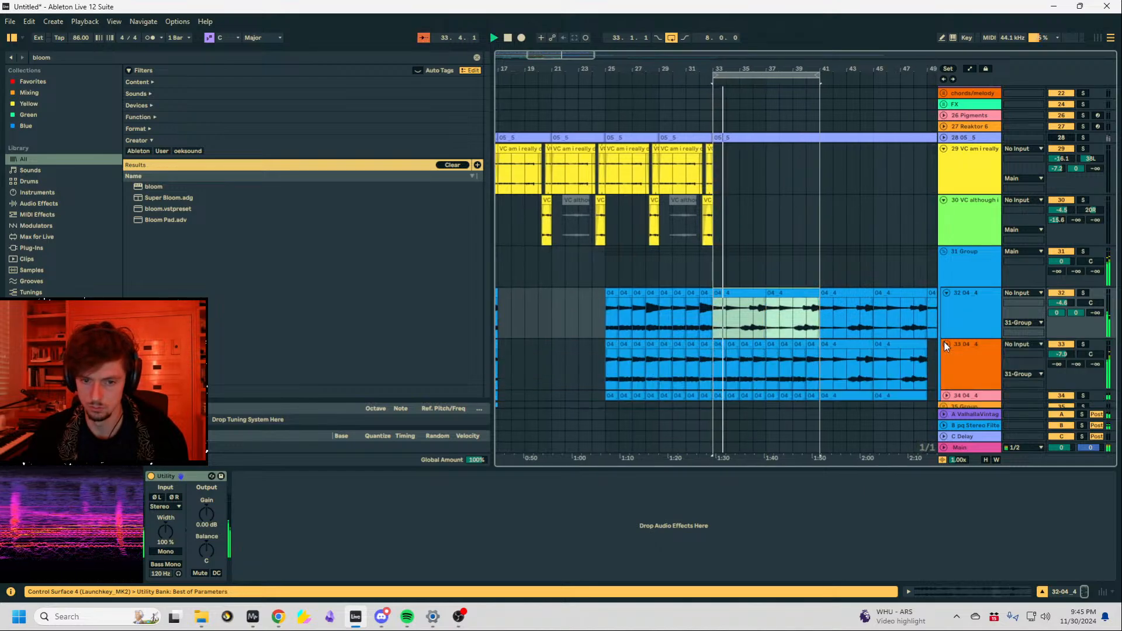
{"action": "scroll", "coordinate": [875, 256], "scroll_direction": "down", "scroll_amount": 2}
{"action": "key", "text": "Down"}
{"action": "key", "text": "Down"}
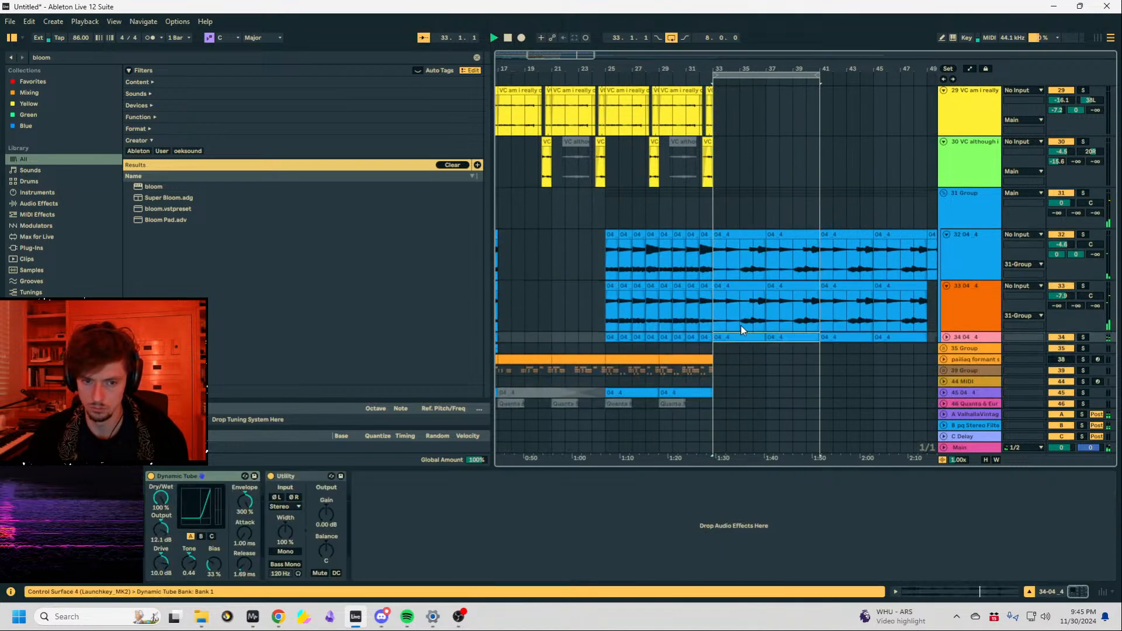
Review the blue group, drum and vocal tracks around bar 33 during playback, including their automation lanes.
{"action": "left_click", "coordinate": [773, 215]}
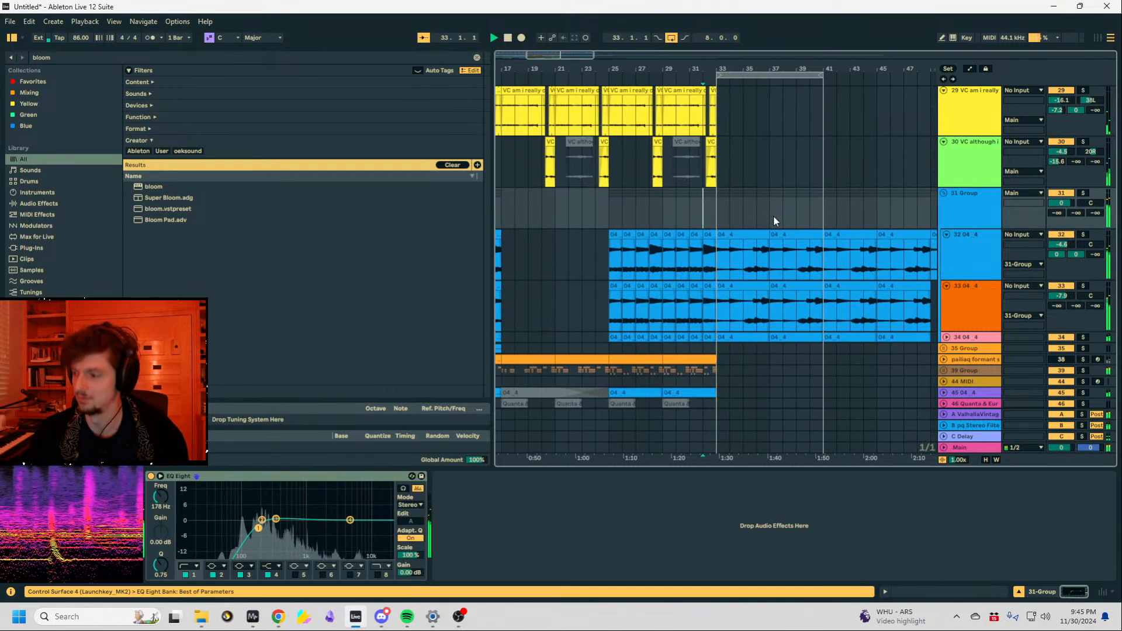
{"action": "scroll", "coordinate": [956, 222], "scroll_direction": "up", "scroll_amount": 3}
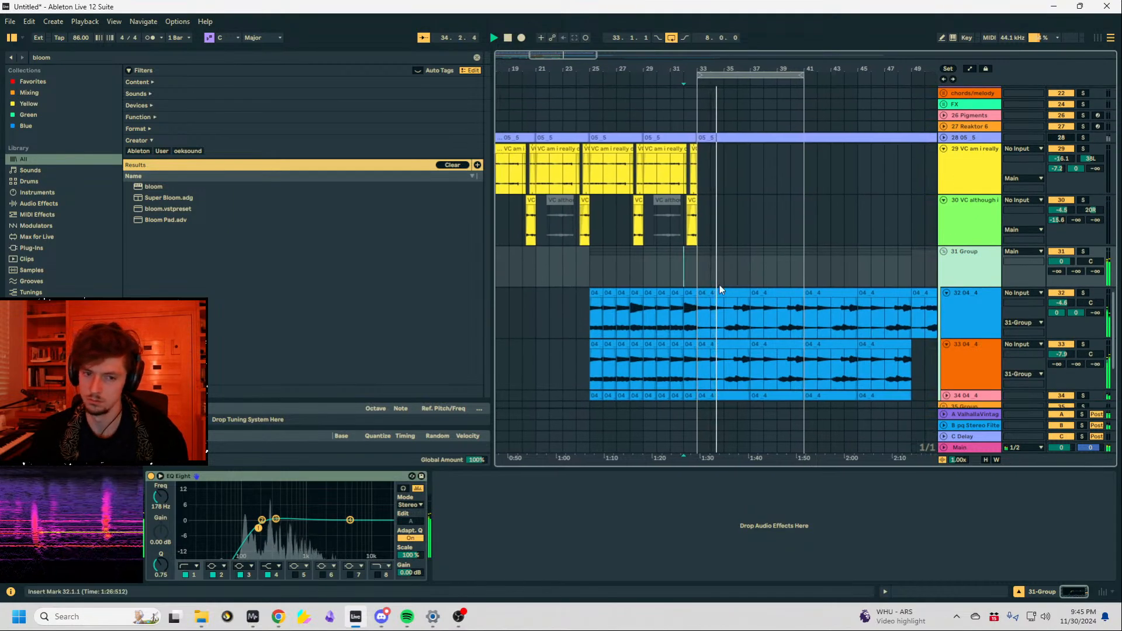
{"action": "left_click", "coordinate": [706, 296]}
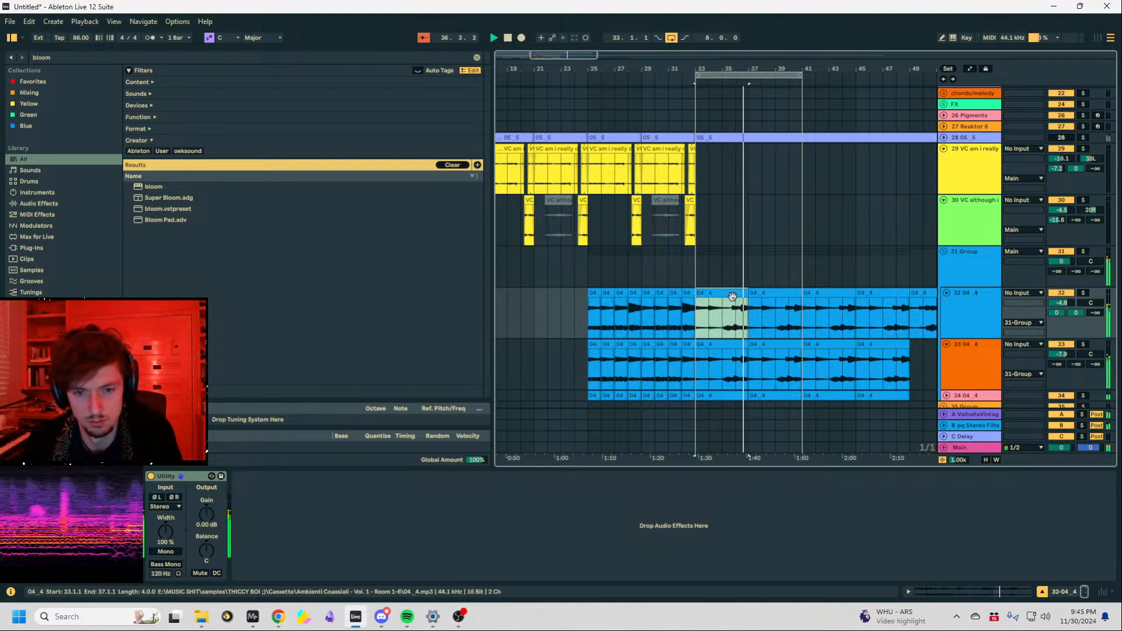
{"action": "left_click", "coordinate": [967, 260]}
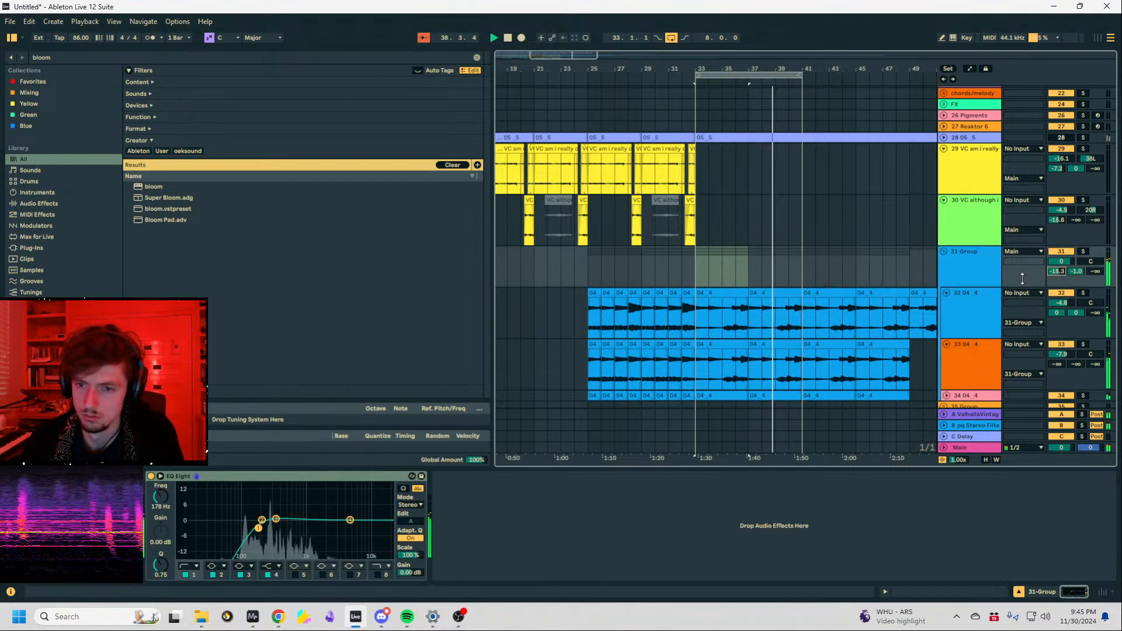
{"action": "scroll", "coordinate": [801, 270], "scroll_direction": "up", "scroll_amount": 15}
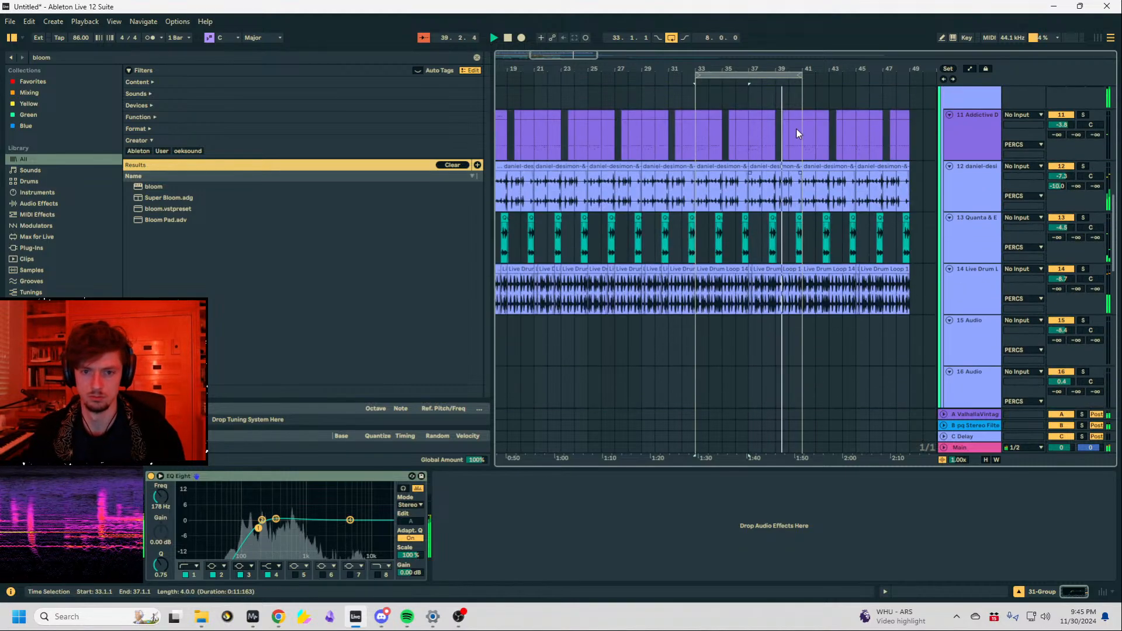
{"action": "left_click", "coordinate": [796, 129]}
{"action": "key", "text": "a"}
{"action": "scroll", "coordinate": [798, 182], "scroll_direction": "up", "scroll_amount": 10}
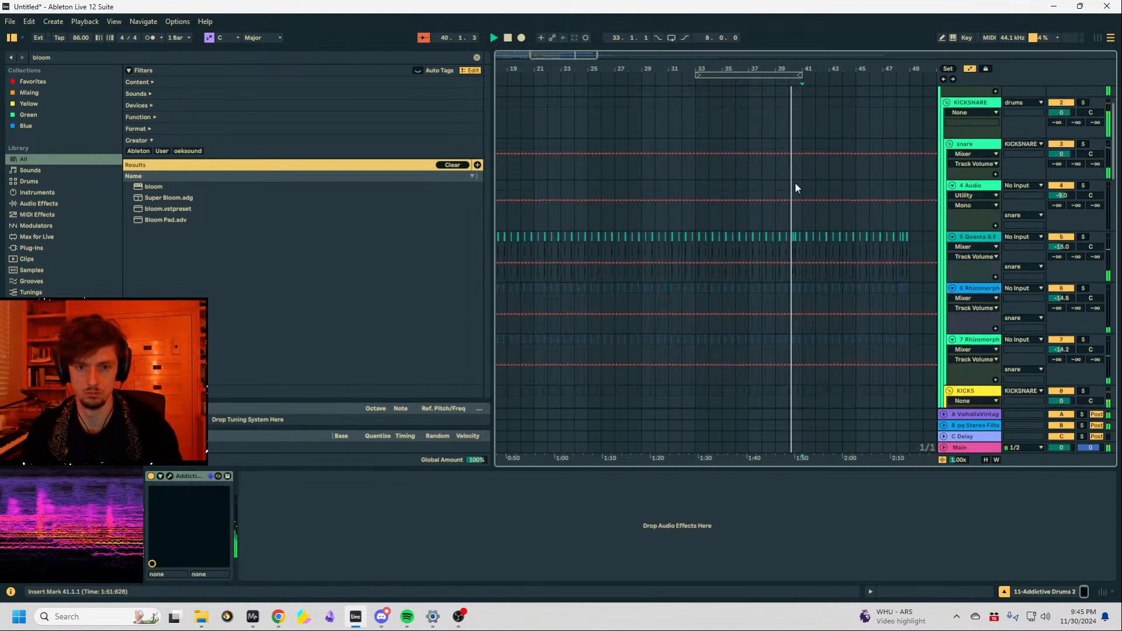
{"action": "key", "text": "a"}
{"action": "scroll", "coordinate": [801, 234], "scroll_direction": "down", "scroll_amount": 15}
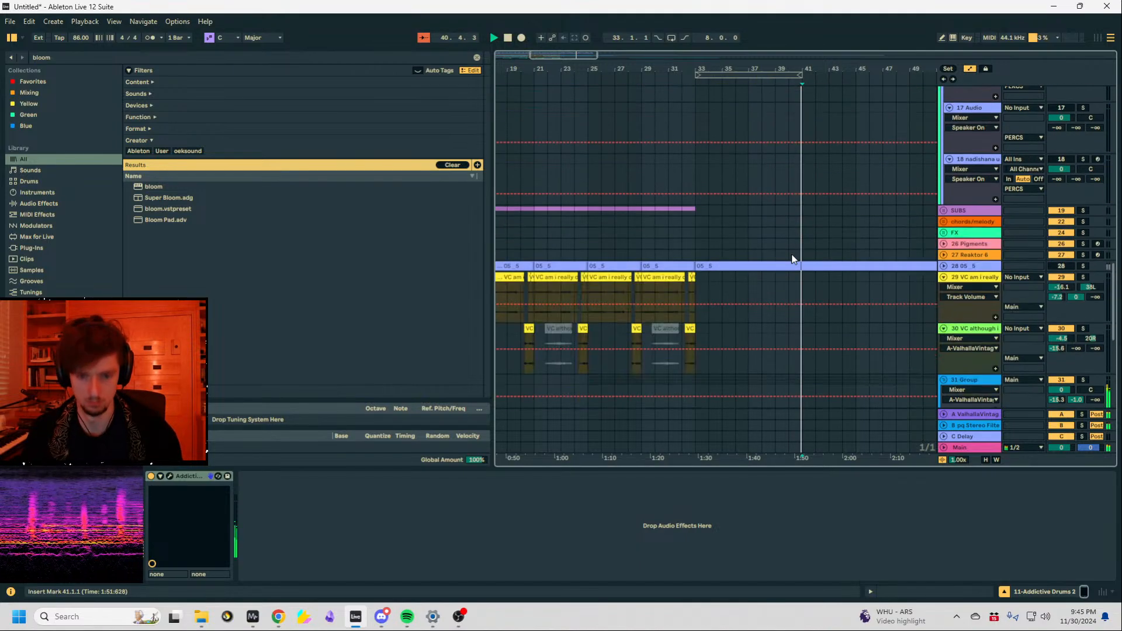
{"action": "scroll", "coordinate": [789, 251], "scroll_direction": "down", "scroll_amount": 6}
{"action": "scroll", "coordinate": [789, 251], "scroll_direction": "up", "scroll_amount": 1}
Add the bloom plug-in to the 31 Group track.
{"action": "left_click", "coordinate": [947, 190]}
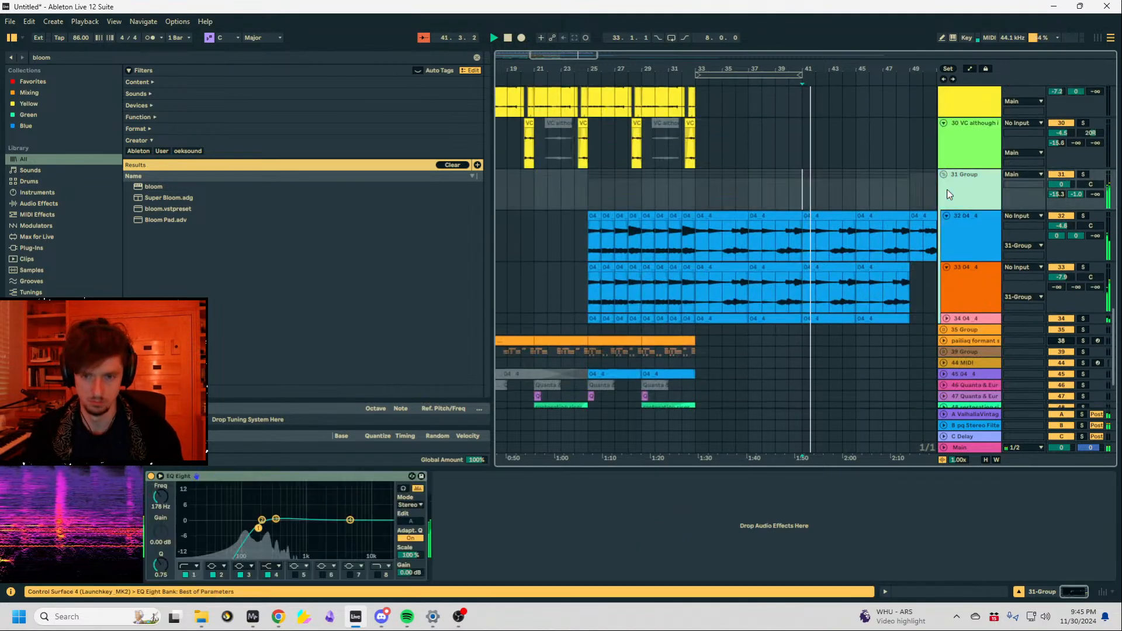
{"action": "key", "text": "ctrl+f"}
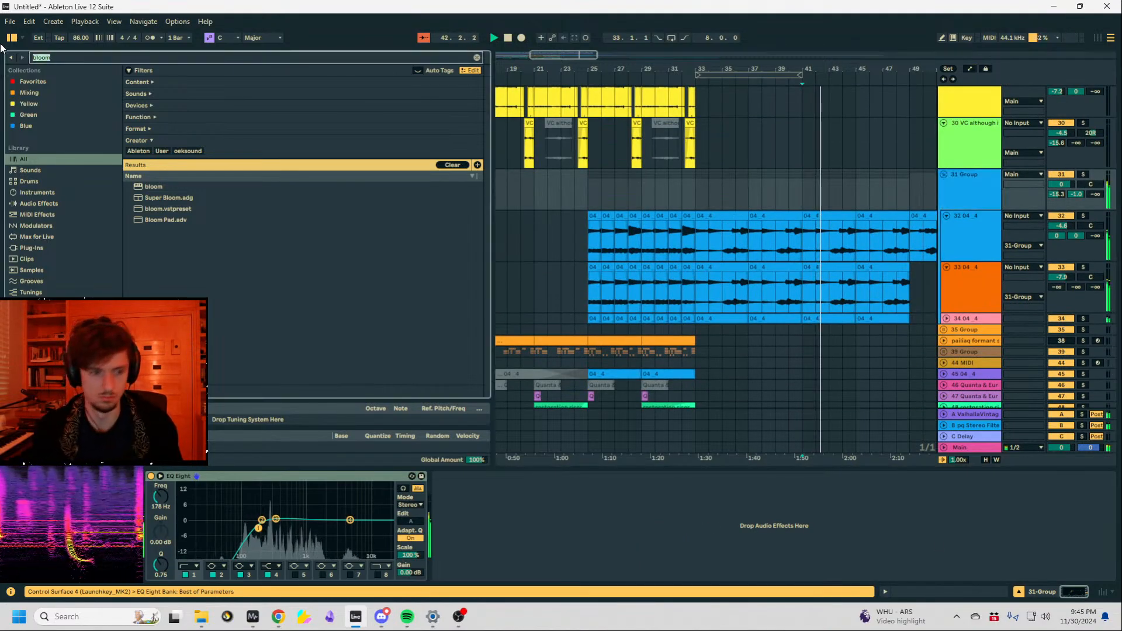
{"action": "left_click", "coordinate": [156, 187]}
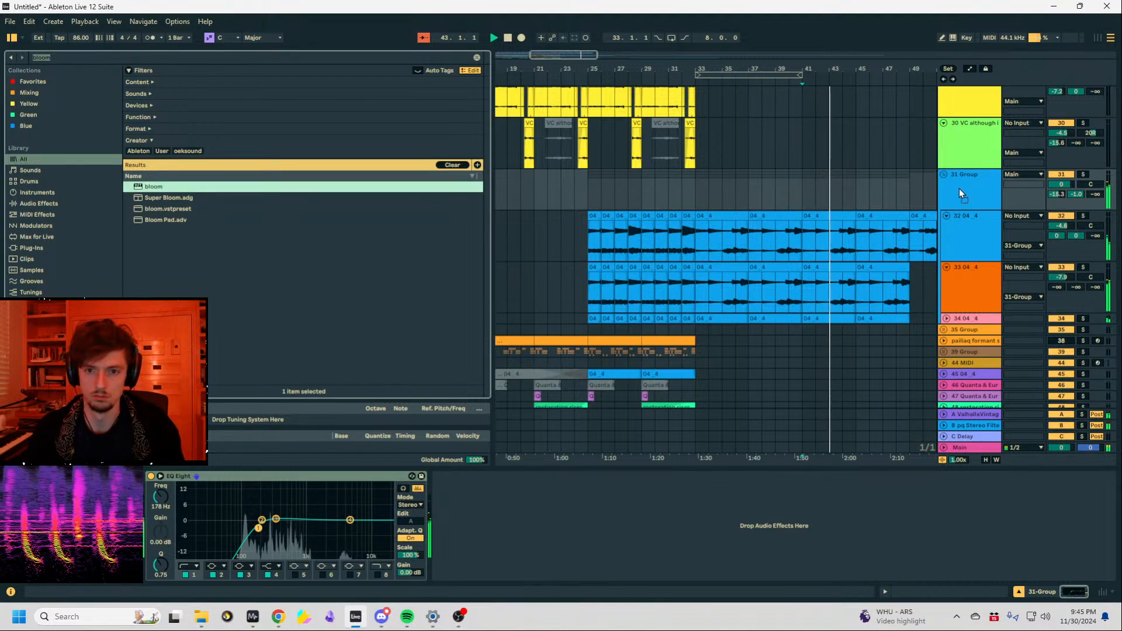
Set bloom's amount to 8.5, lo-mids to 3.0, hi-mids to 2.0, highs to 7.4 and mix to 50%, then close its window.
{"action": "left_click_drag", "start_coordinate": [492, 346], "coordinate": [483, 259]}
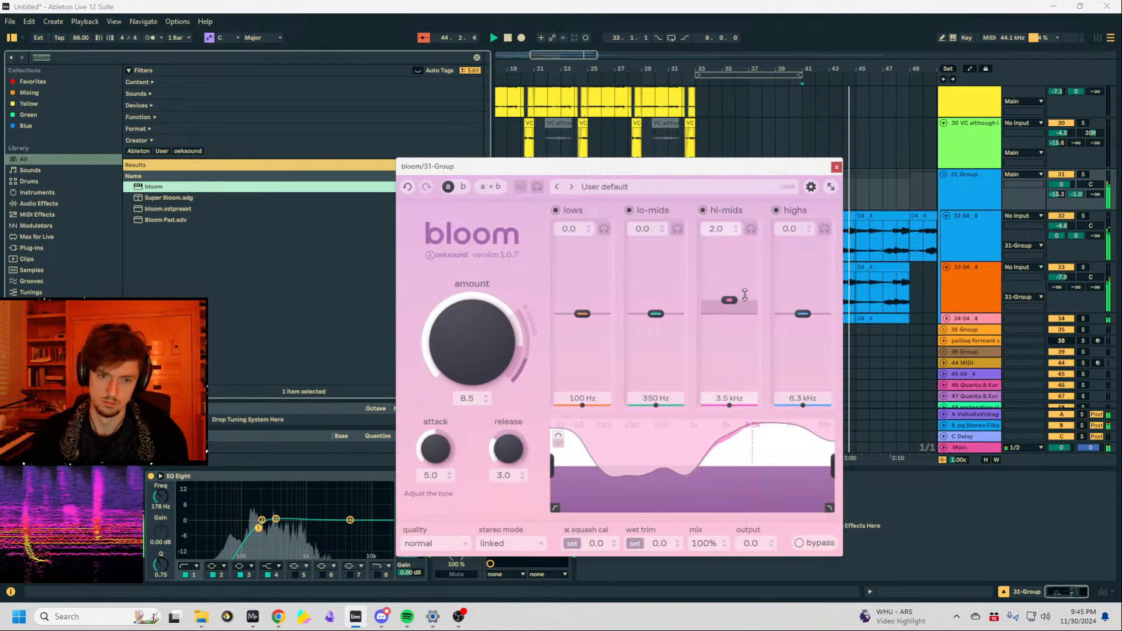
{"action": "left_click_drag", "start_coordinate": [803, 297], "coordinate": [804, 237]}
{"action": "left_click_drag", "start_coordinate": [655, 296], "coordinate": [655, 275]}
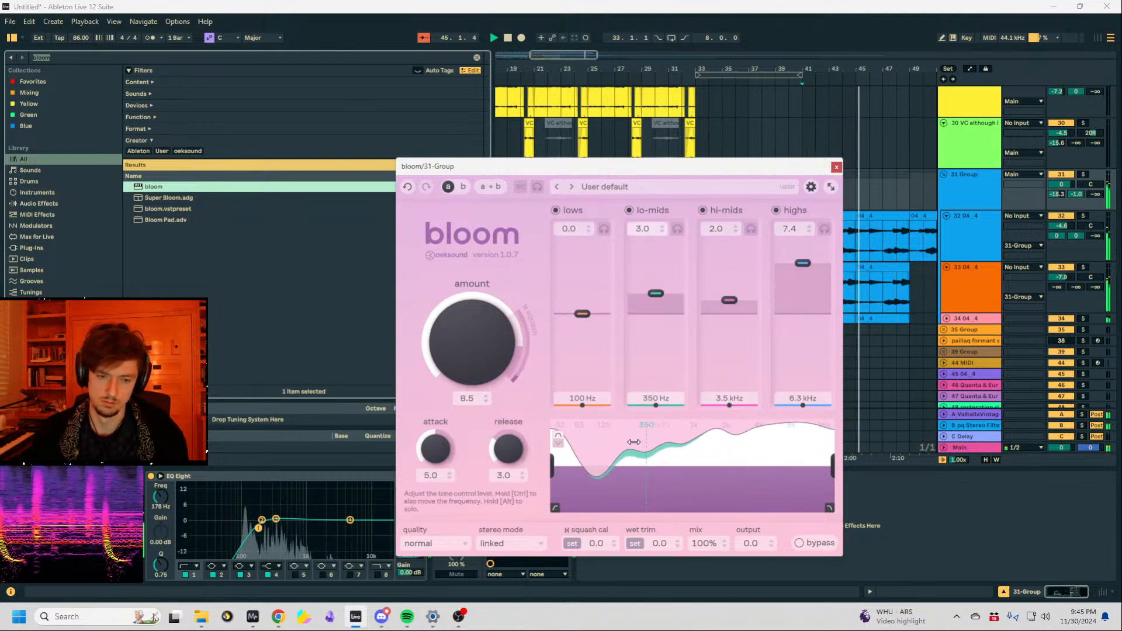
{"action": "left_click_drag", "start_coordinate": [693, 544], "coordinate": [693, 592]}
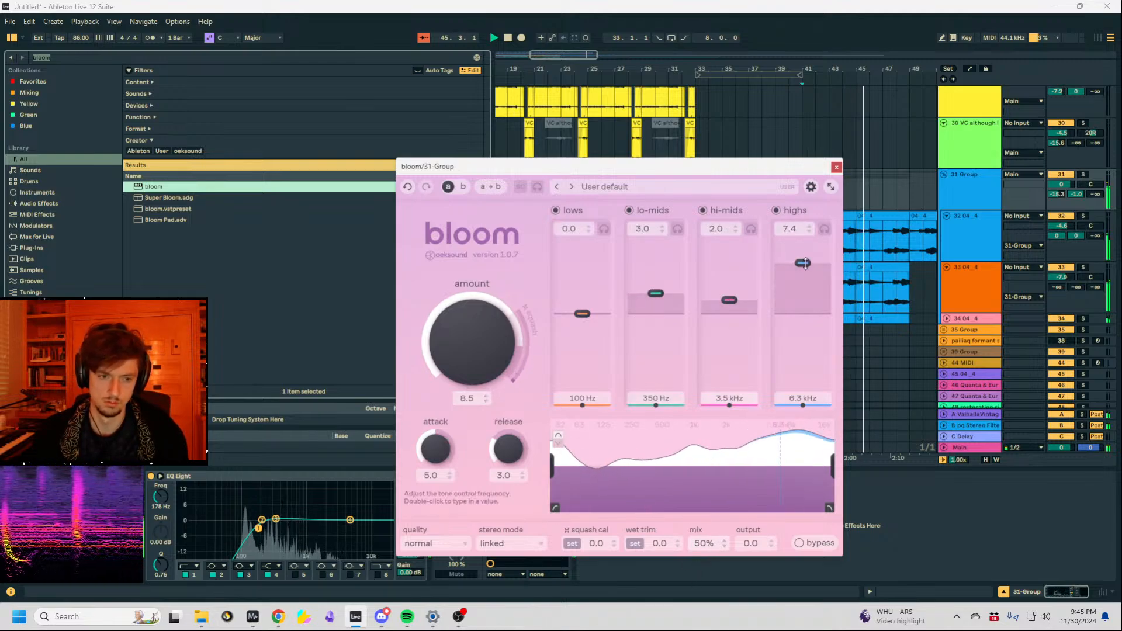
{"action": "left_click", "coordinate": [837, 167]}
Replace the Live Drum Loop clips from bar 41 with a copy of the eight-bar section starting at bar 17, and play it back.
{"action": "scroll", "coordinate": [855, 244], "scroll_direction": "up", "scroll_amount": 15}
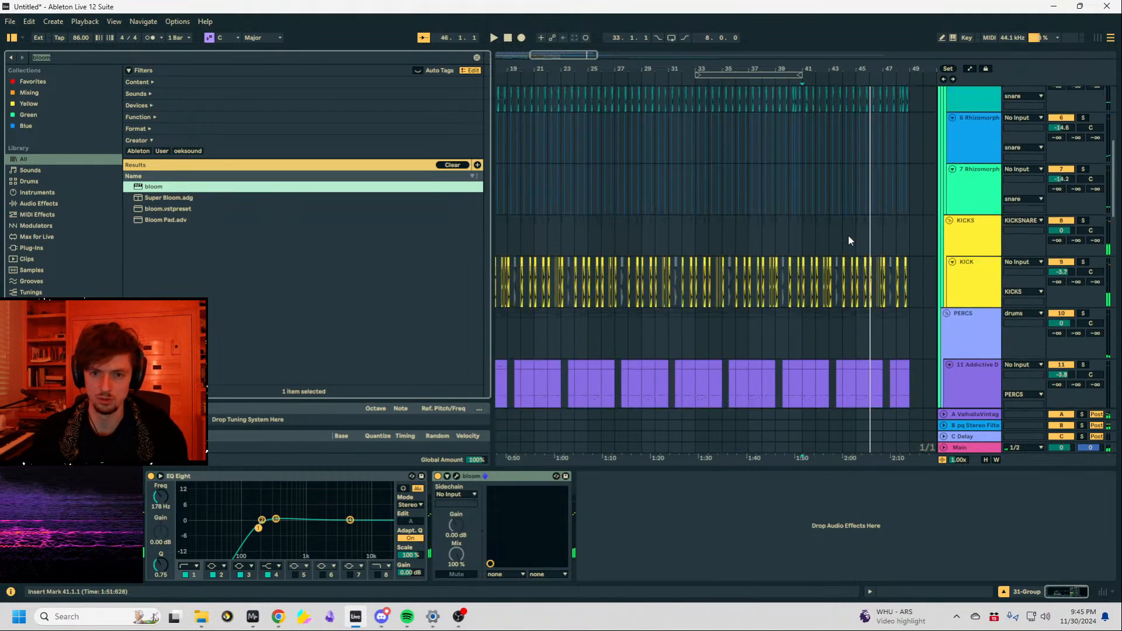
{"action": "scroll", "coordinate": [848, 240], "scroll_direction": "up", "scroll_amount": 3}
{"action": "scroll", "coordinate": [858, 245], "scroll_direction": "down", "scroll_amount": 8}
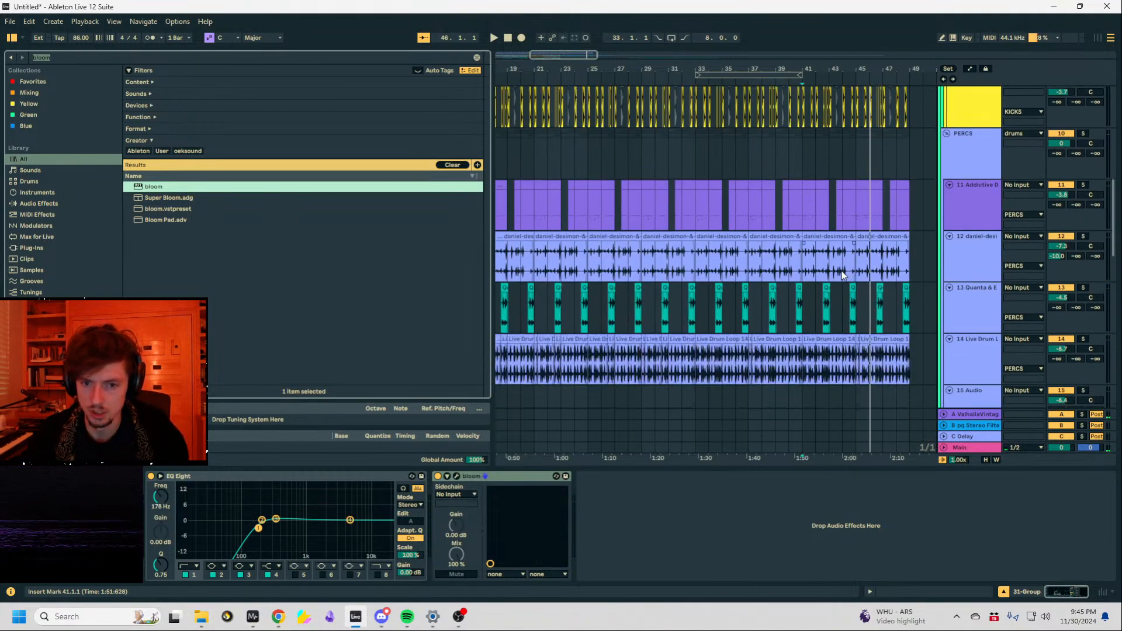
{"action": "scroll", "coordinate": [848, 275], "scroll_direction": "down", "scroll_amount": 2}
{"action": "left_click_drag", "start_coordinate": [923, 284], "coordinate": [832, 287]}
{"action": "key", "text": "Delete"}
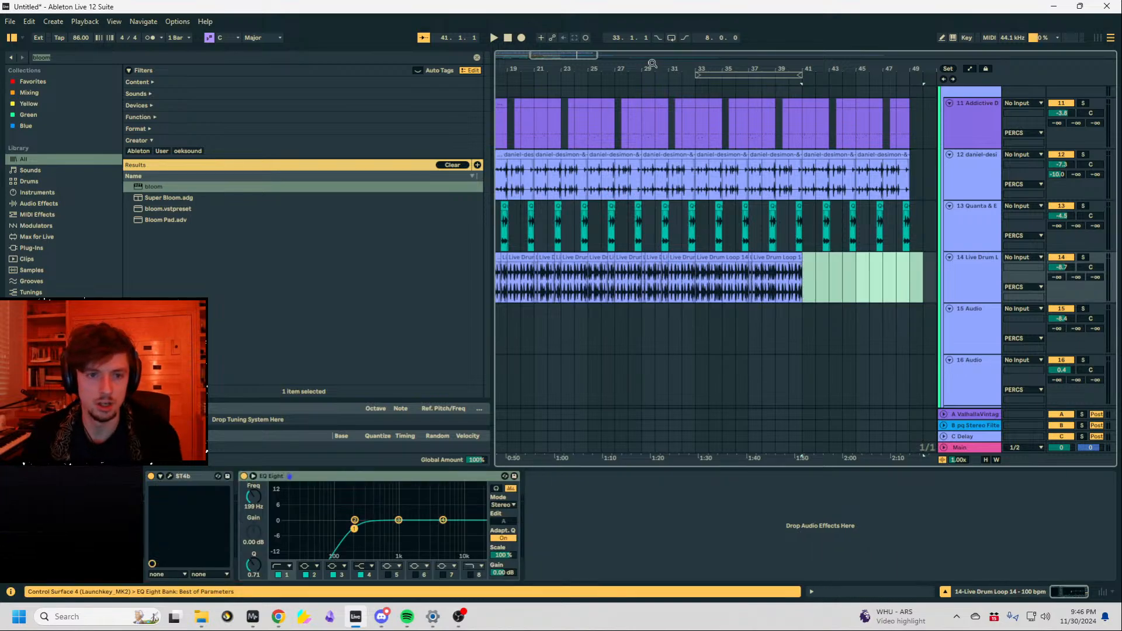
{"action": "left_click_drag", "start_coordinate": [650, 68], "coordinate": [684, 20]}
{"action": "left_click_drag", "start_coordinate": [601, 284], "coordinate": [675, 290]}
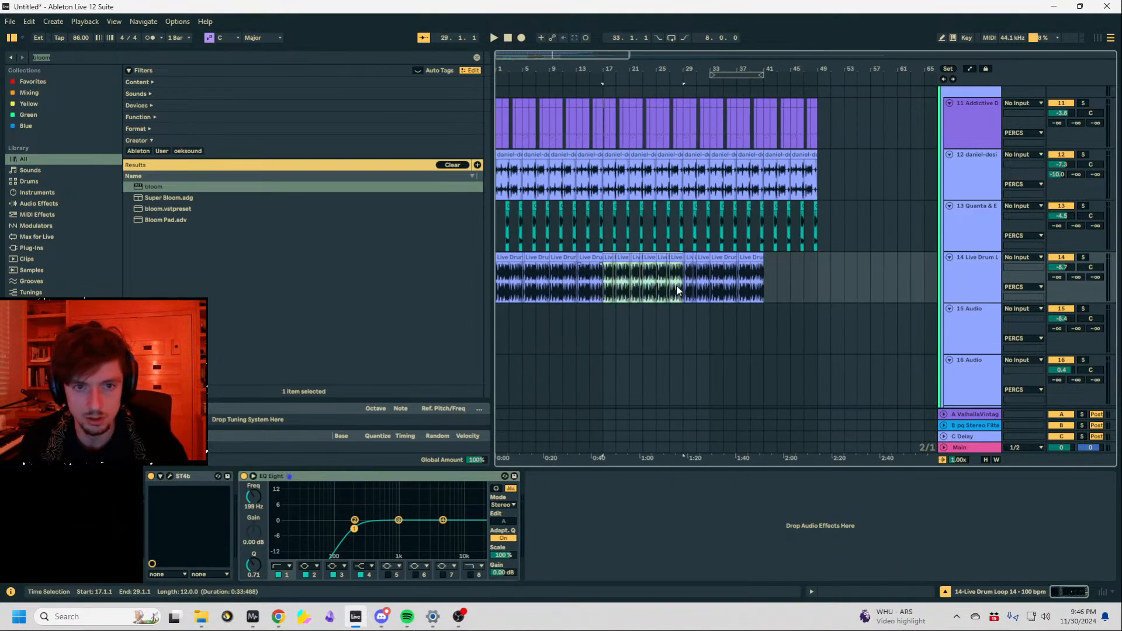
{"action": "left_click", "coordinate": [763, 282]}
{"action": "key", "text": "ctrl+v"}
{"action": "key", "text": "space"}
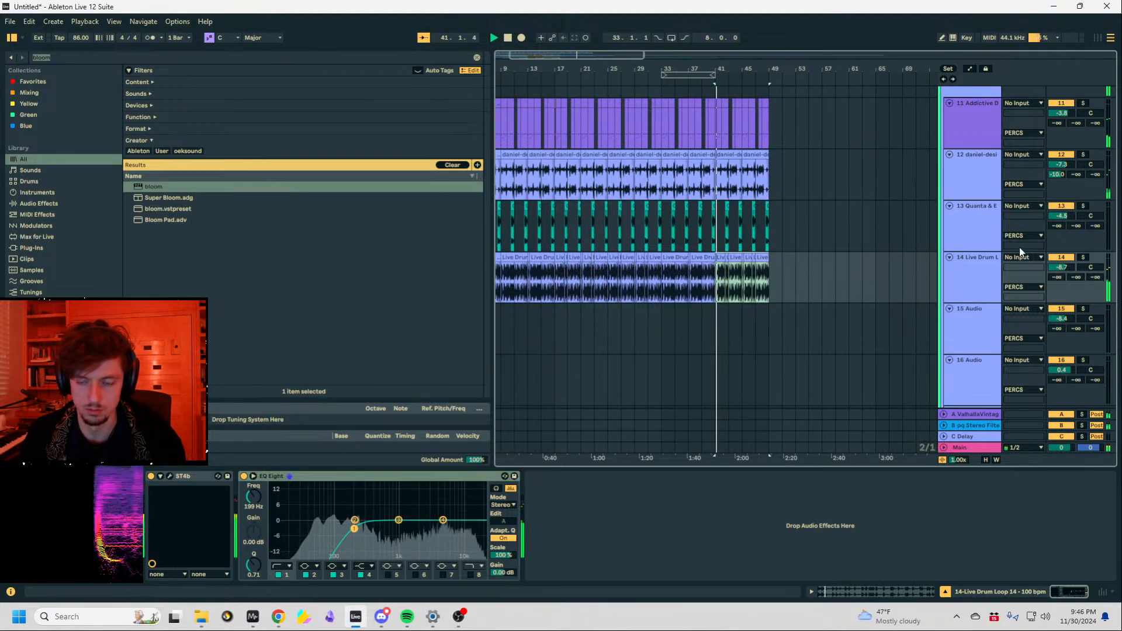
Paste the same eight-bar drum loop section at bar 33 of the Live Drum Loop track.
{"action": "scroll", "coordinate": [956, 264], "scroll_direction": "up", "scroll_amount": 2}
{"action": "left_click", "coordinate": [661, 364]}
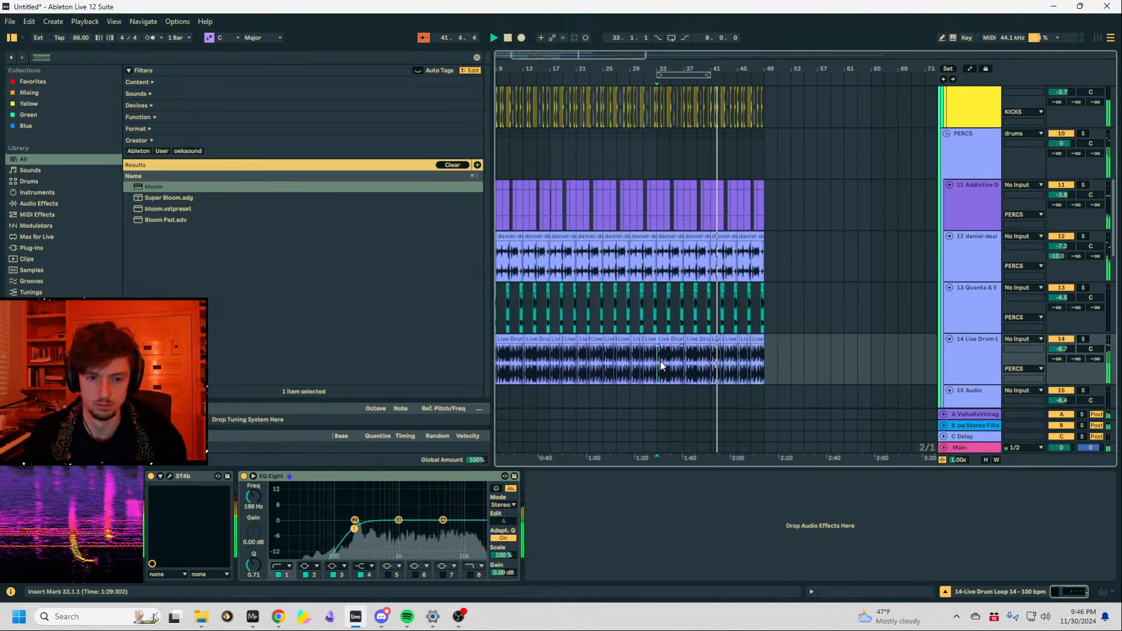
{"action": "key", "text": "ctrl+v"}
Unfold the SUBS group, copy the Hip-Hop Sub clips from bars 17 to 33 to bar 41, and play from there.
{"action": "scroll", "coordinate": [794, 359], "scroll_direction": "down", "scroll_amount": 15}
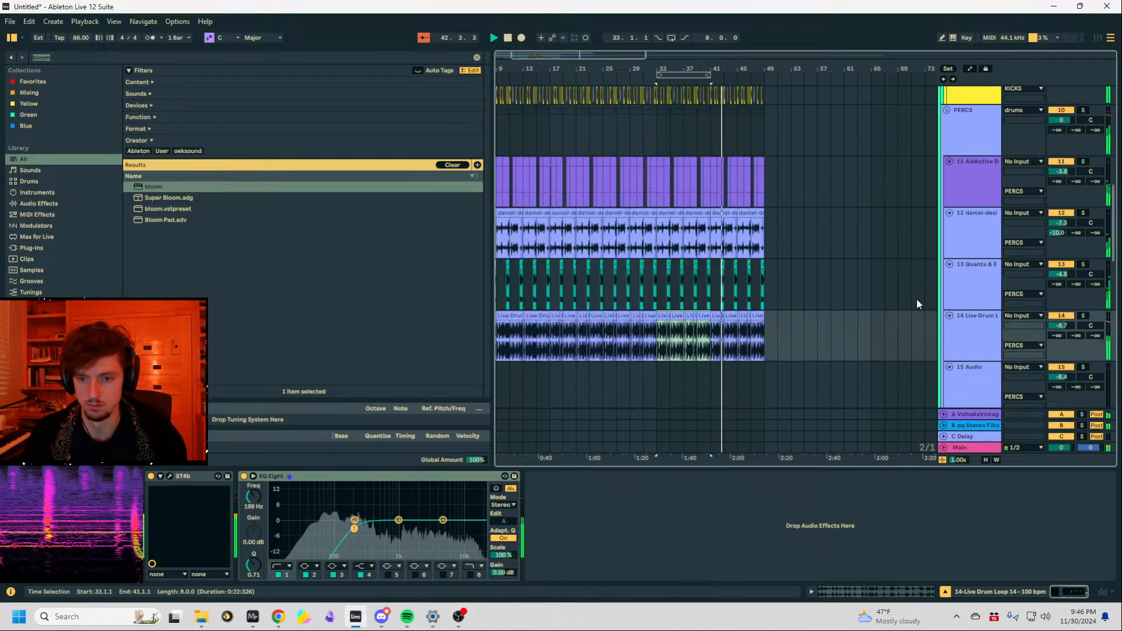
{"action": "scroll", "coordinate": [893, 323], "scroll_direction": "up", "scroll_amount": 10}
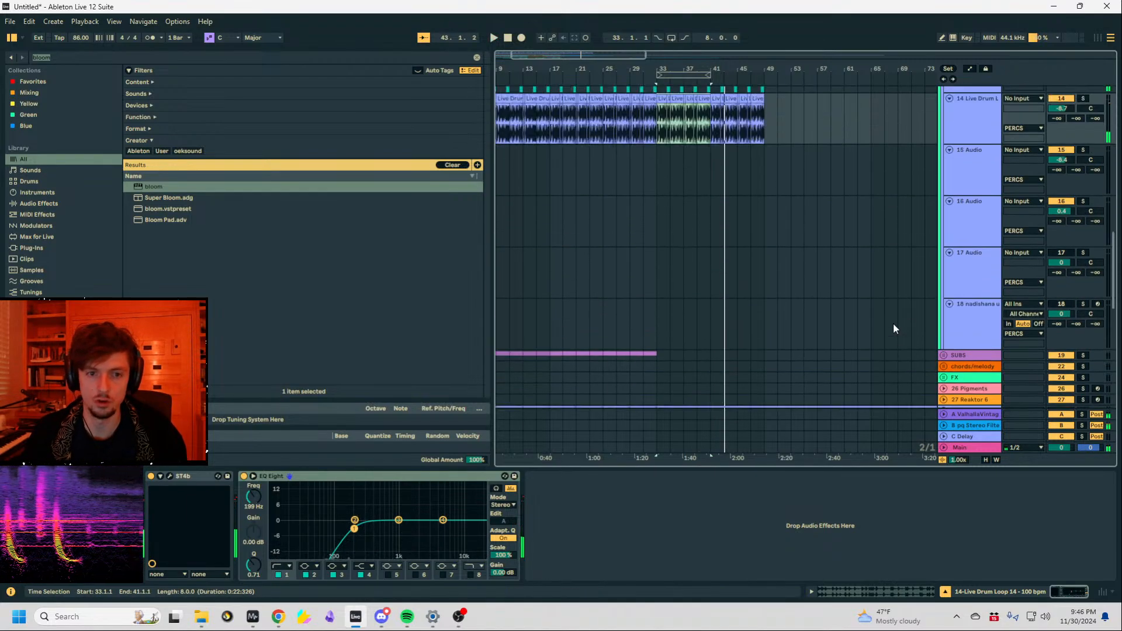
{"action": "left_click", "coordinate": [943, 285]}
{"action": "scroll", "coordinate": [617, 262], "scroll_direction": "down", "scroll_amount": 3}
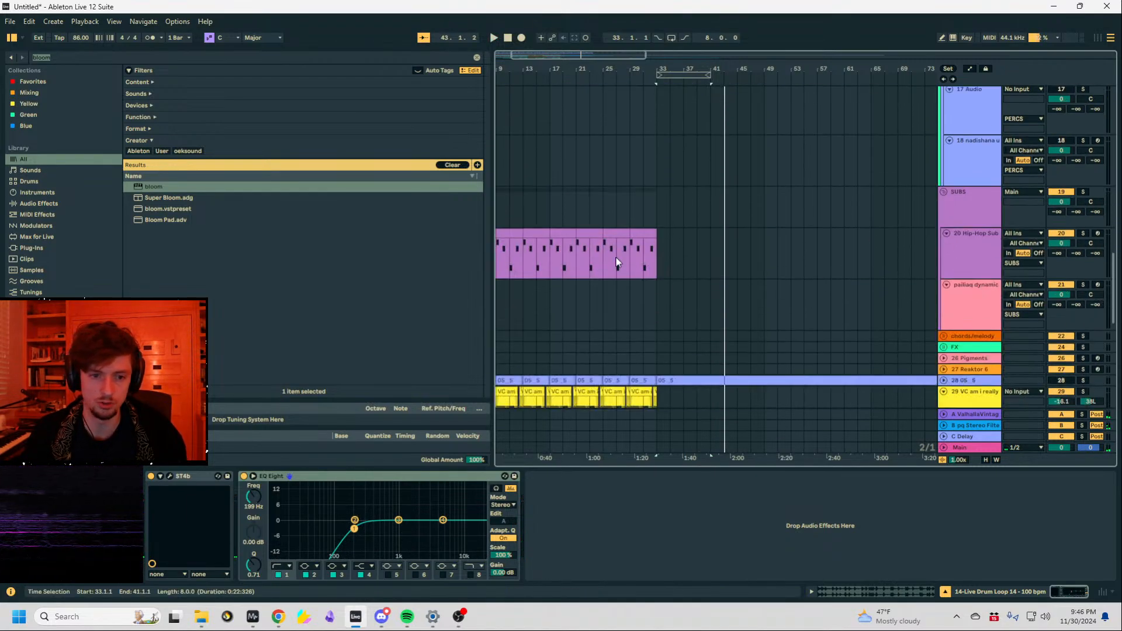
{"action": "left_click", "coordinate": [617, 234], "text": "shift"}
{"action": "left_click", "coordinate": [653, 232], "text": "shift"}
{"action": "key", "text": "ctrl+c"}
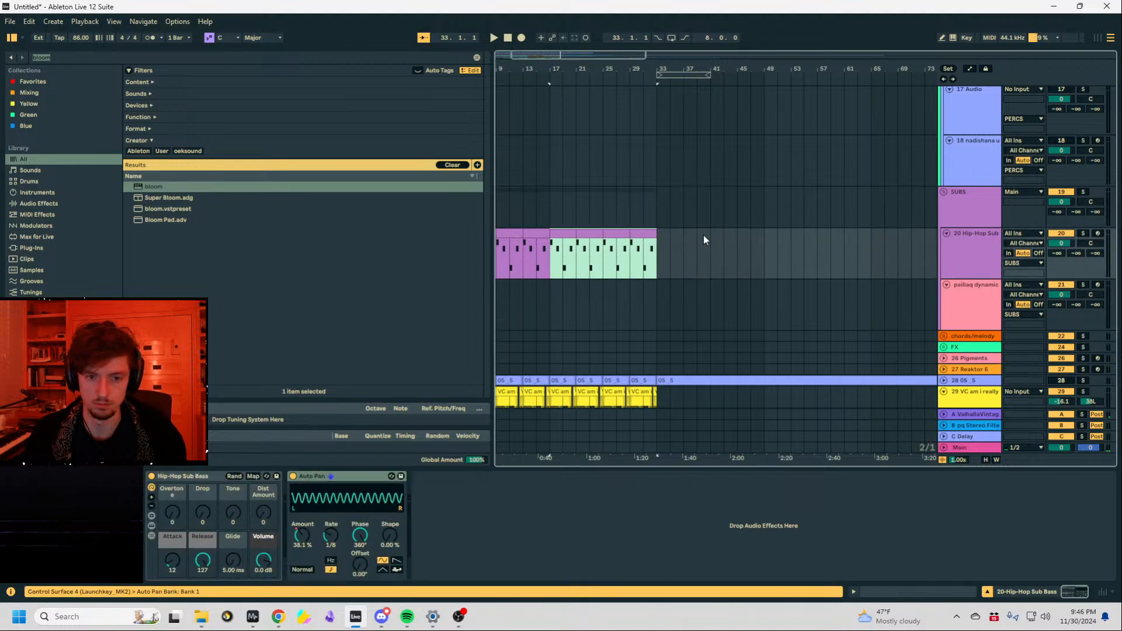
{"action": "left_click", "coordinate": [714, 240]}
{"action": "key", "text": "ctrl+v"}
{"action": "key", "text": "space"}
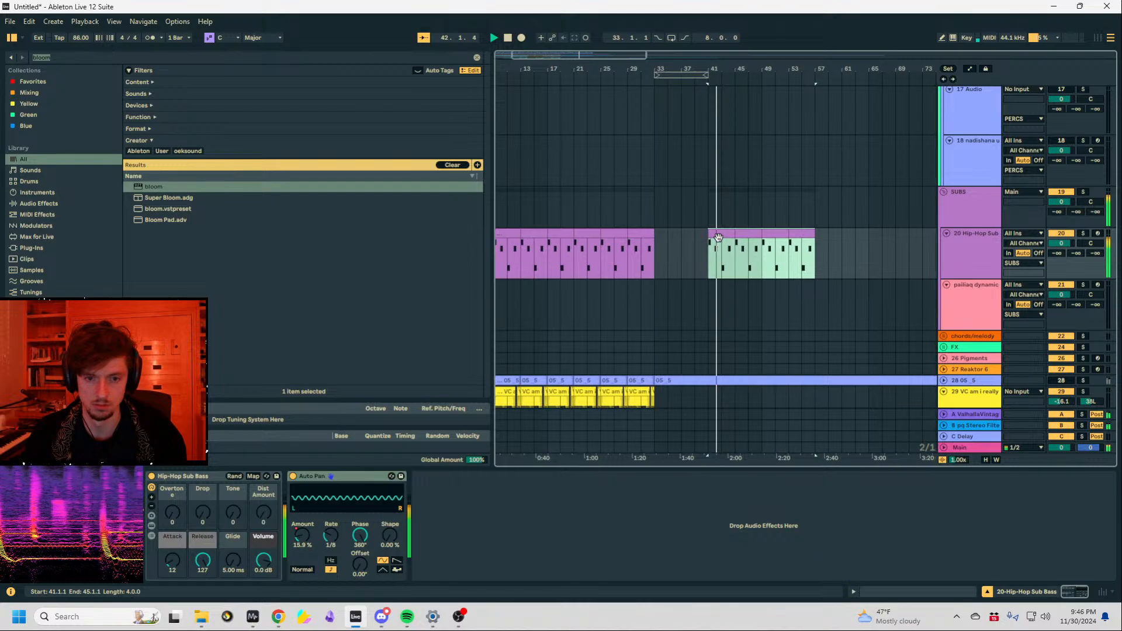
Open the four-bar sub bass clip at bar 41 in an enlarged MIDI note editor.
{"action": "left_click", "coordinate": [715, 234]}
{"action": "key", "text": "space"}
{"action": "left_click", "coordinate": [926, 592]}
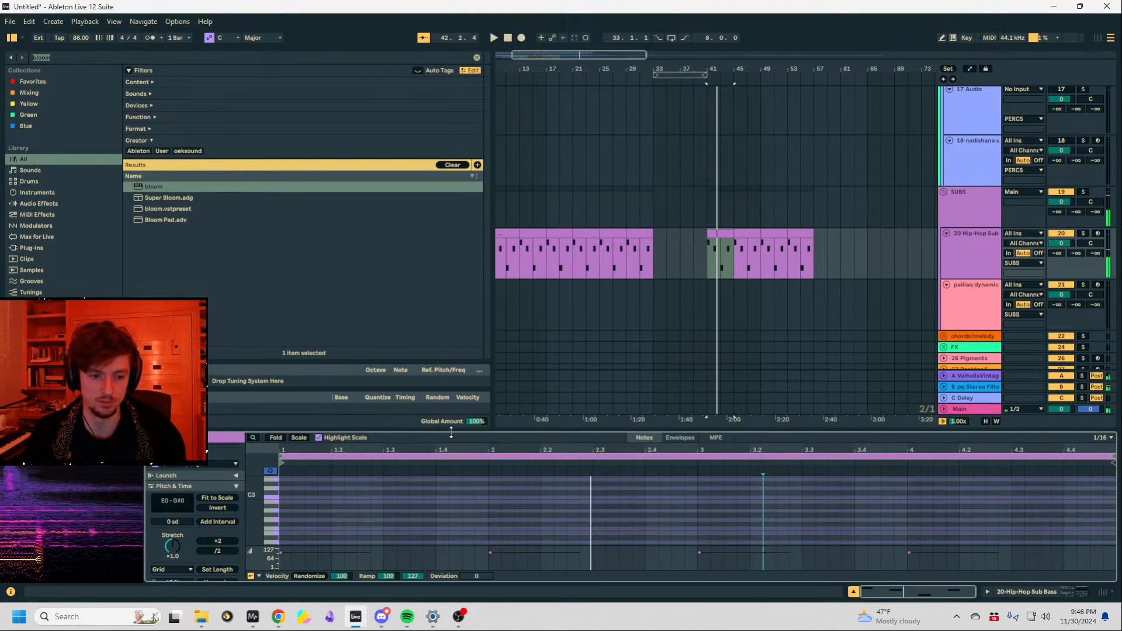
{"action": "left_click_drag", "start_coordinate": [450, 432], "coordinate": [479, 176]}
Try different pitches and octaves for the sub bass note at bar 2 of the clip, settling on C#1.
{"action": "left_click", "coordinate": [528, 404]}
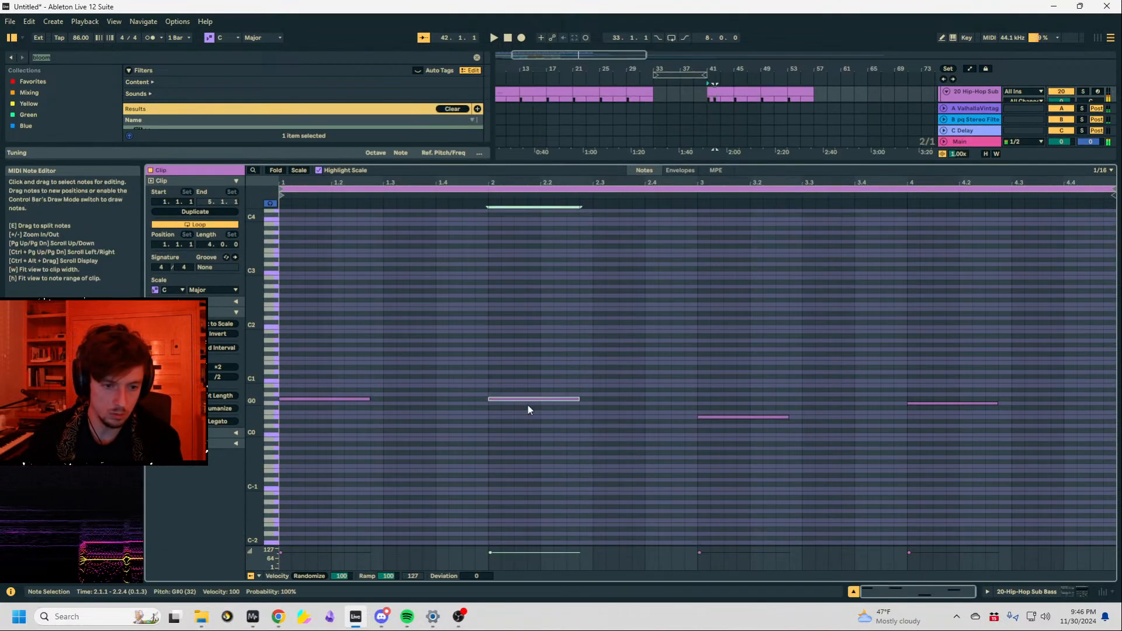
{"action": "key", "text": "shift+Up"}
{"action": "key", "text": "Up"}
{"action": "key", "text": "Up"}
{"action": "key", "text": "Up"}
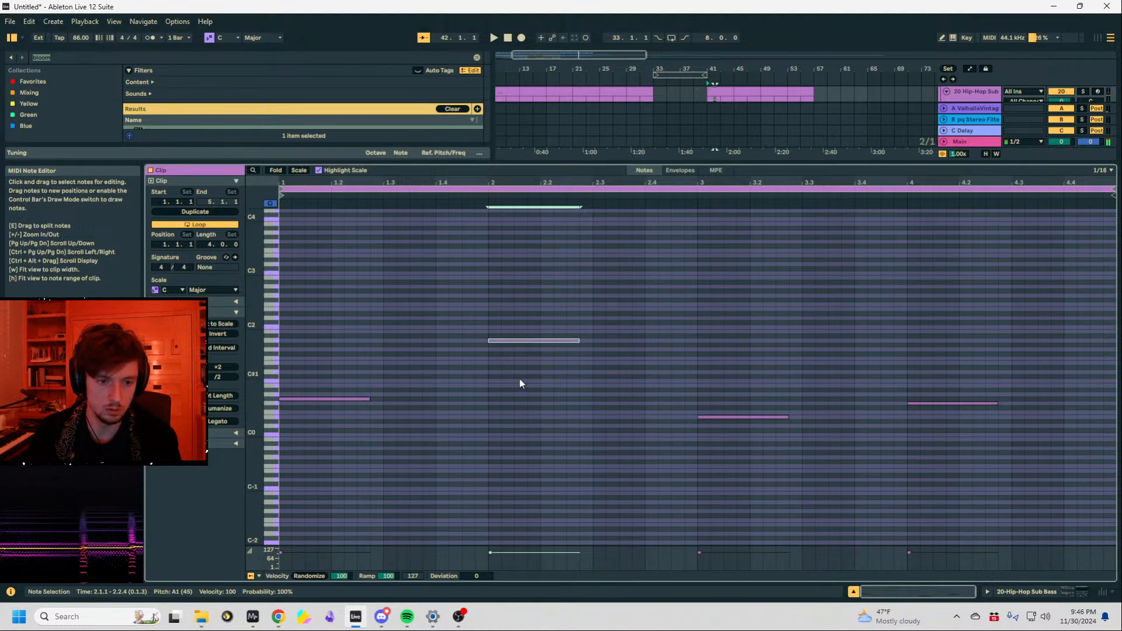
{"action": "key", "text": "Up"}
{"action": "key", "text": "Up"}
{"action": "key", "text": "Up"}
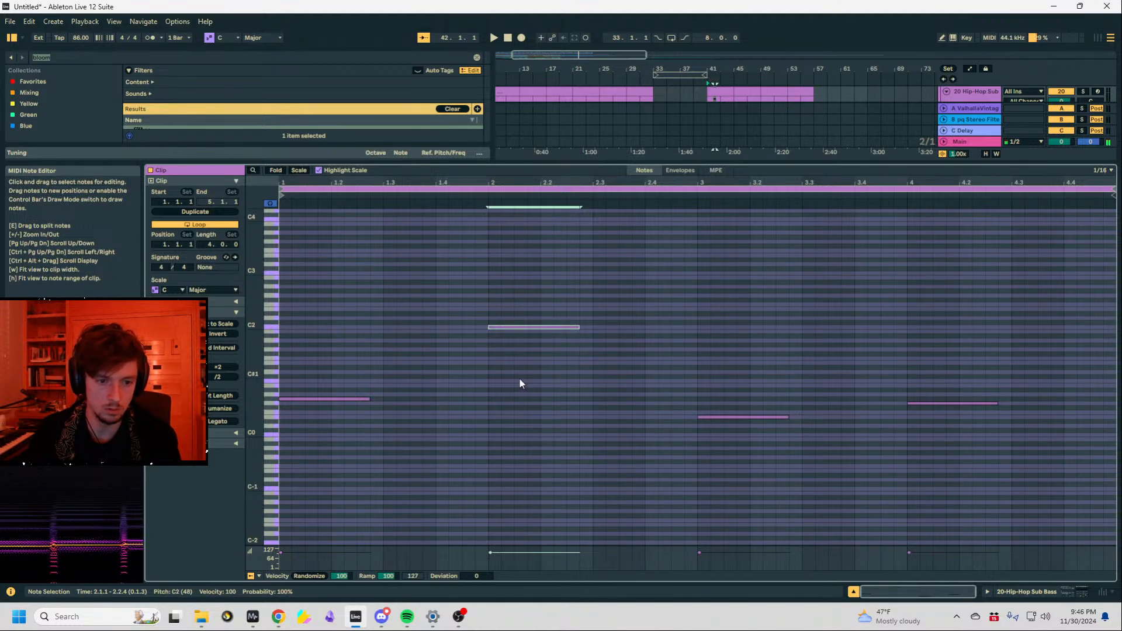
{"action": "key", "text": "shift+Down"}
{"action": "key", "text": "space"}
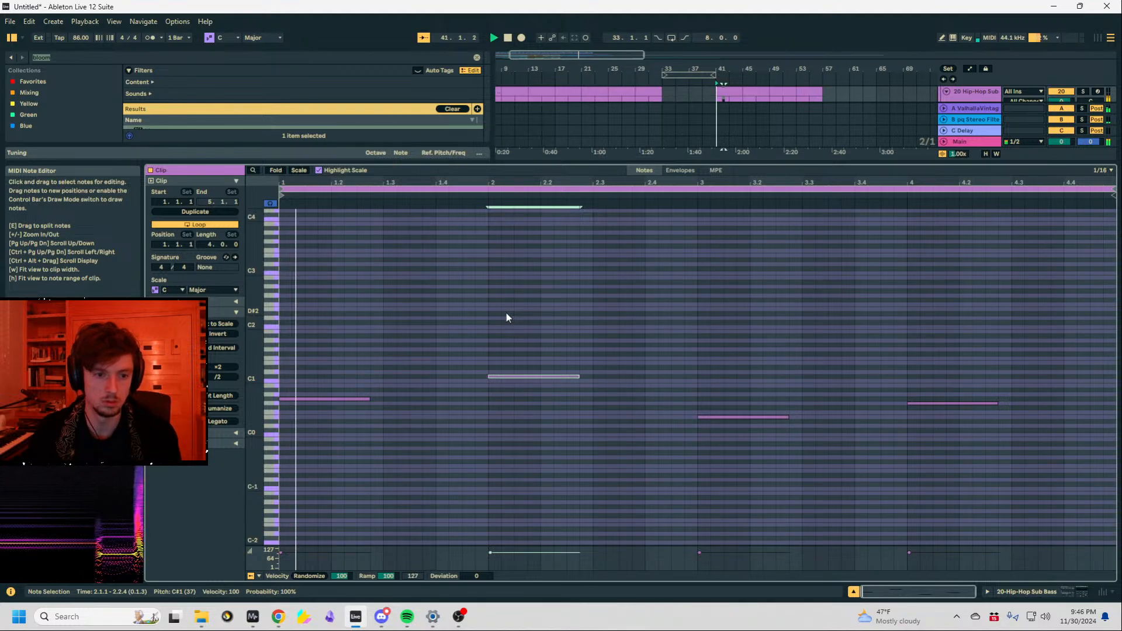
{"action": "key", "text": "shift+Down"}
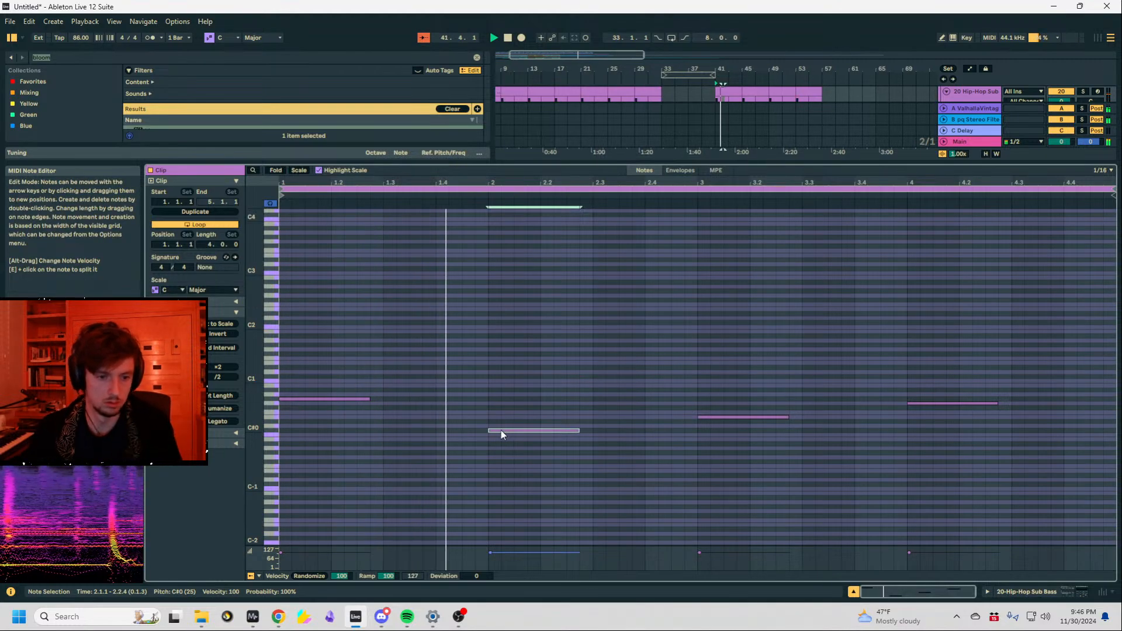
{"action": "key", "text": "shift+Up"}
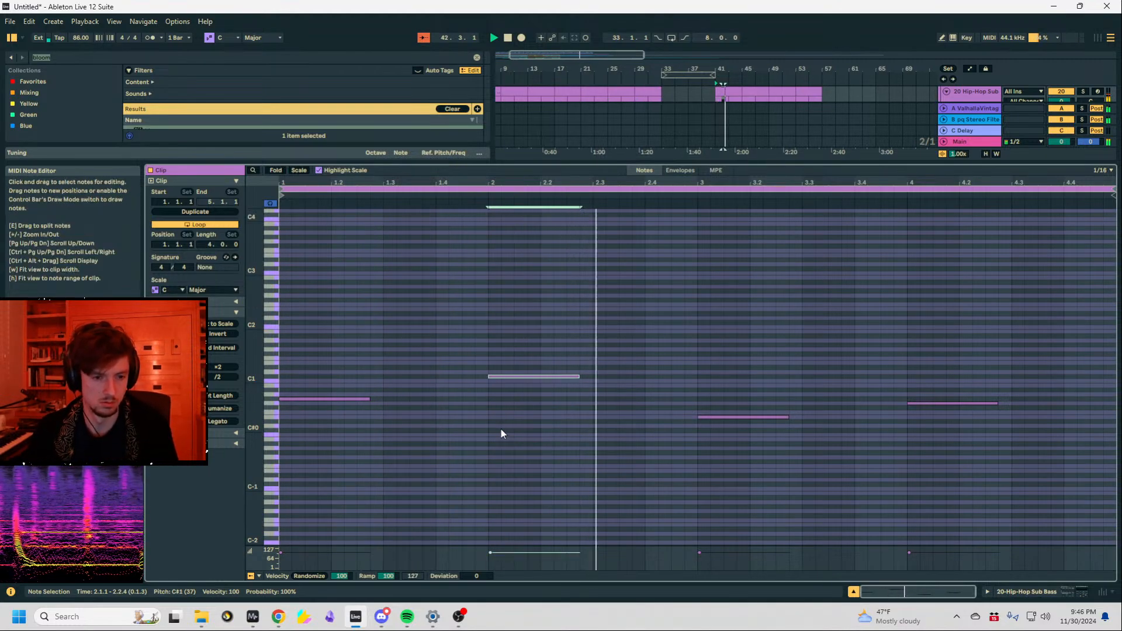
Set the bar 2 sub bass note's velocity to 40, lower its pitch to F#0, and play the result.
{"action": "left_click_drag", "start_coordinate": [512, 553], "coordinate": [512, 562]}
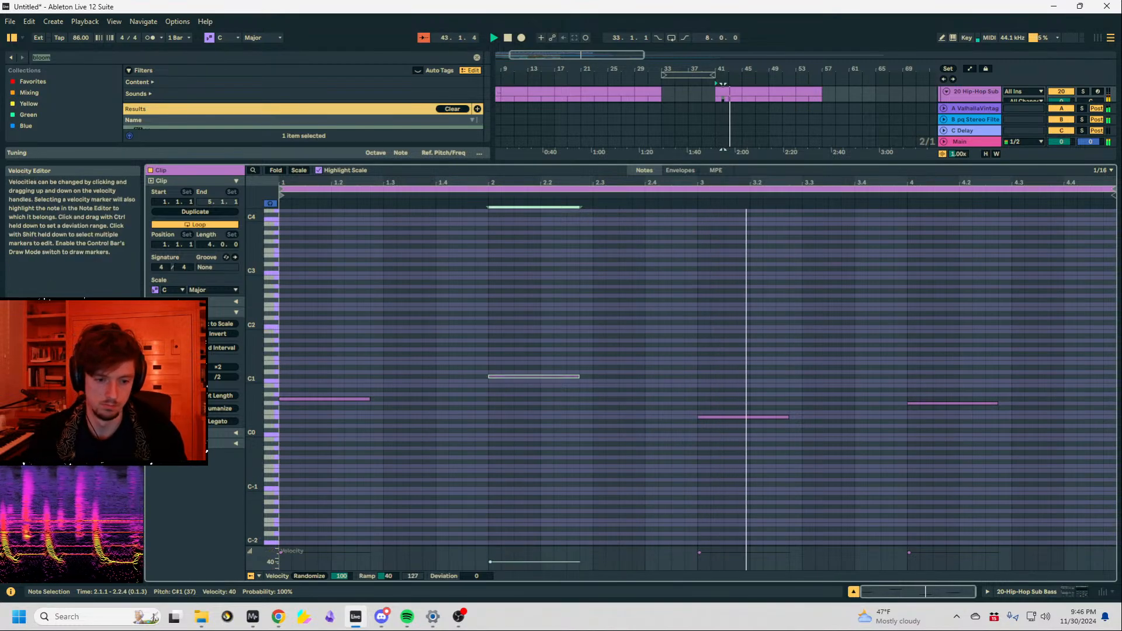
{"action": "left_click", "coordinate": [735, 416]}
{"action": "left_click", "coordinate": [533, 386]}
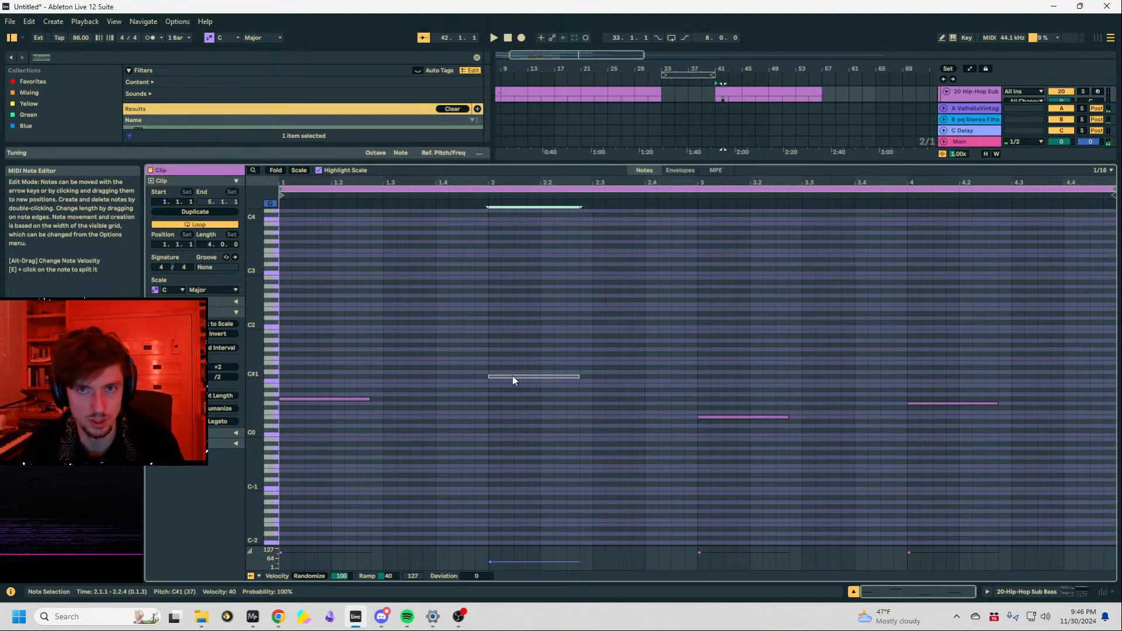
{"action": "key", "text": "Down"}
{"action": "key", "text": "Down"}
{"action": "key", "text": "Down"}
{"action": "key", "text": "Down"}
{"action": "key", "text": "Down"}
{"action": "key", "text": "Down"}
{"action": "key", "text": "Down"}
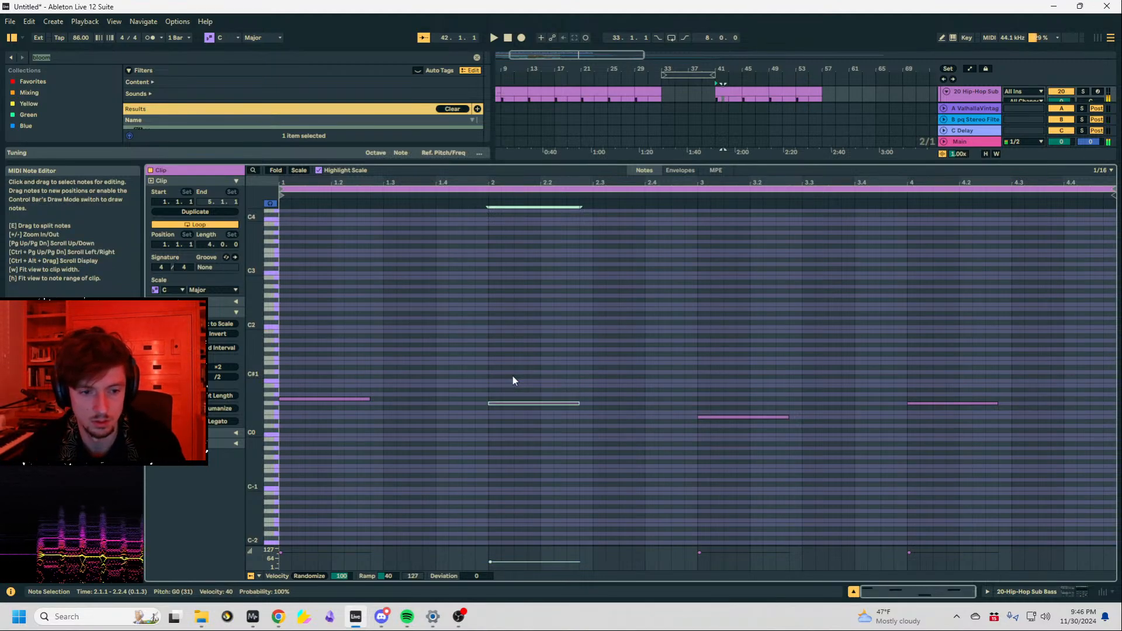
{"action": "key", "text": "space"}
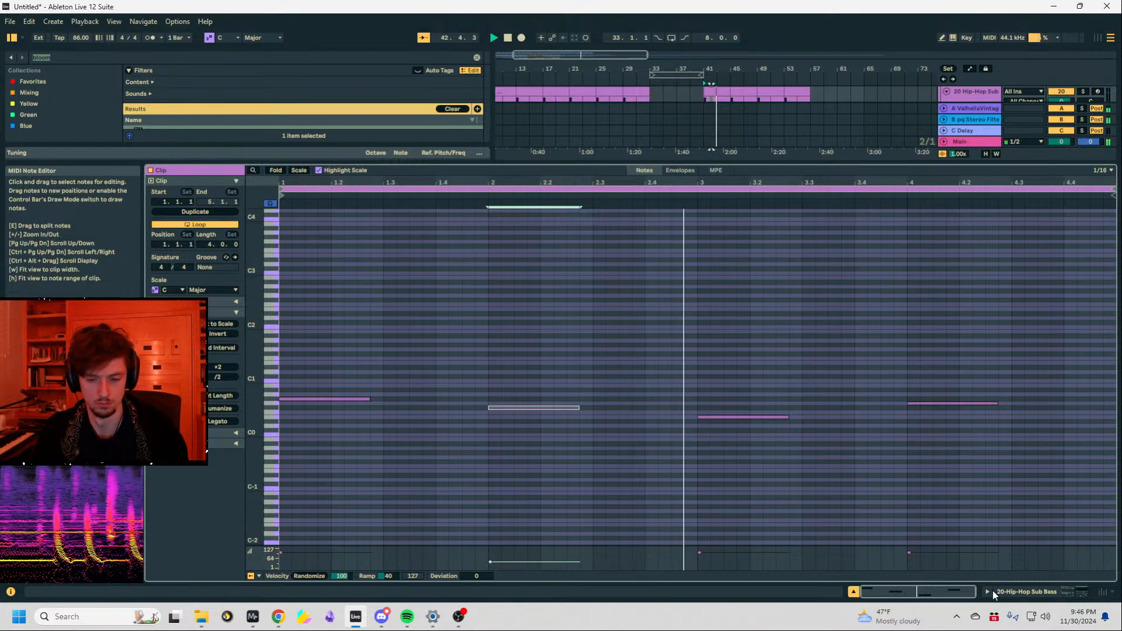
Show the device chain of the Hip-Hop Sub Bass track.
{"action": "left_click", "coordinate": [1026, 592]}
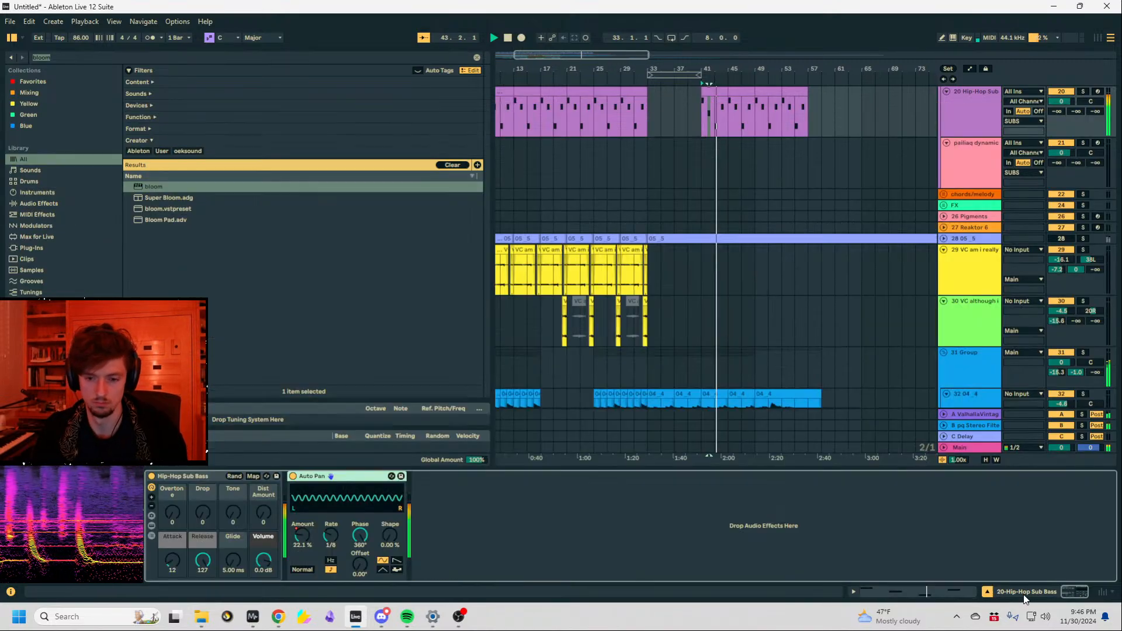
{"action": "left_click", "coordinate": [723, 91]}
{"action": "scroll", "coordinate": [721, 156], "scroll_direction": "up", "scroll_amount": 3}
{"action": "scroll", "coordinate": [721, 157], "scroll_direction": "down", "scroll_amount": 8}
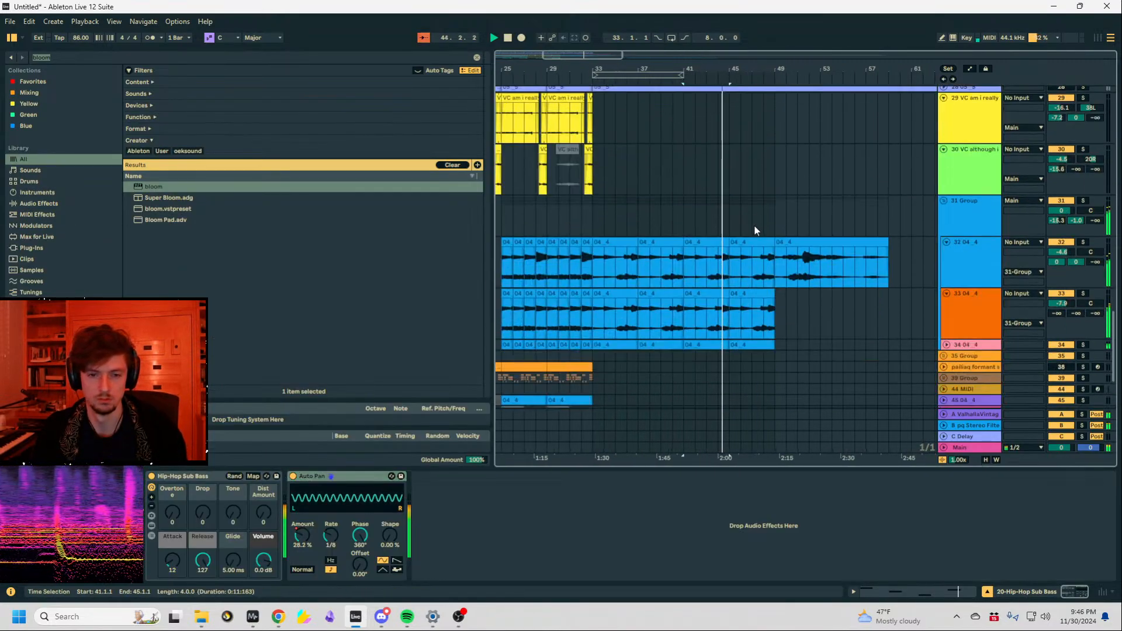
{"action": "left_click_drag", "start_coordinate": [669, 69], "coordinate": [905, 64]}
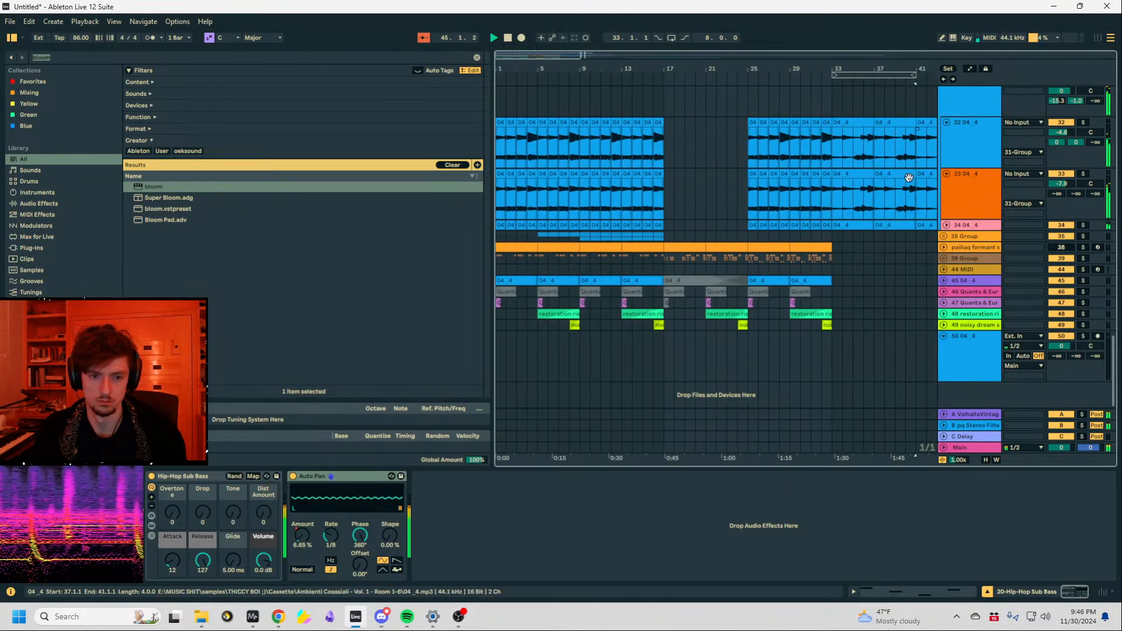
Unfold group 39, copy track 40's audio clips from bars 1 to 9 to bar 41, and play from there.
{"action": "left_click", "coordinate": [944, 258]}
{"action": "scroll", "coordinate": [943, 258], "scroll_direction": "down", "scroll_amount": 3}
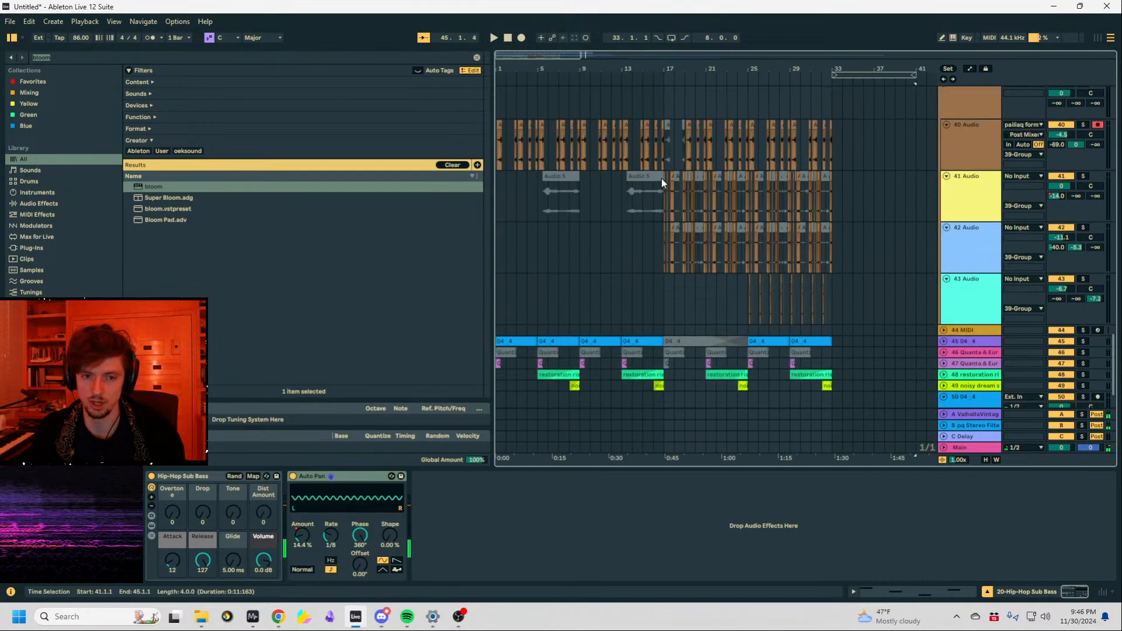
{"action": "left_click_drag", "start_coordinate": [710, 198], "coordinate": [834, 248]}
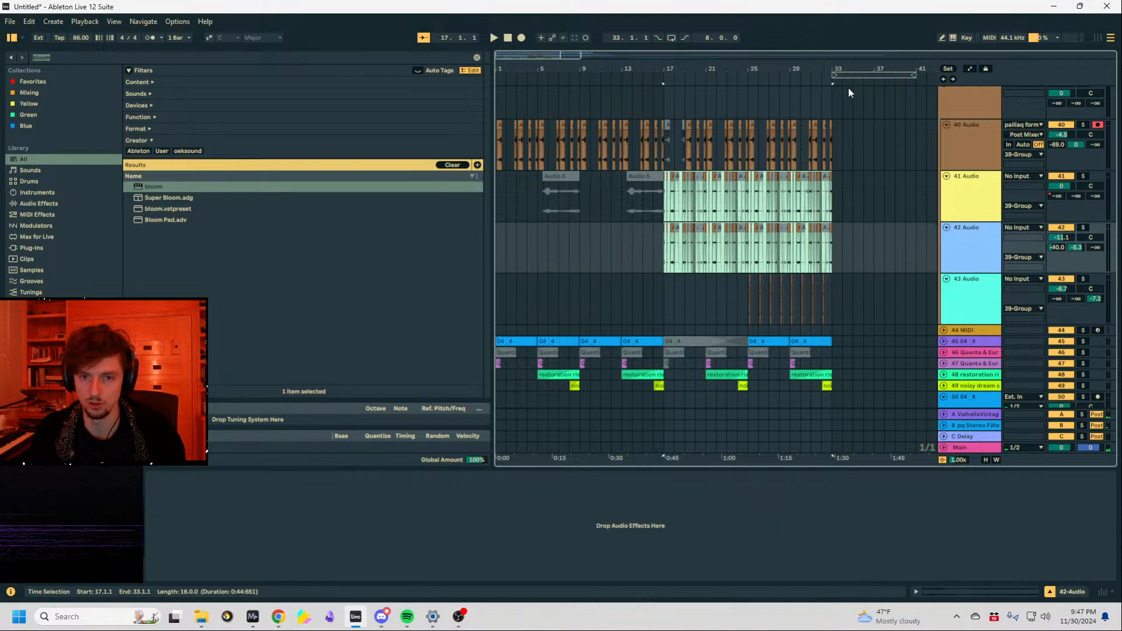
{"action": "left_click_drag", "start_coordinate": [848, 87], "coordinate": [781, 73]}
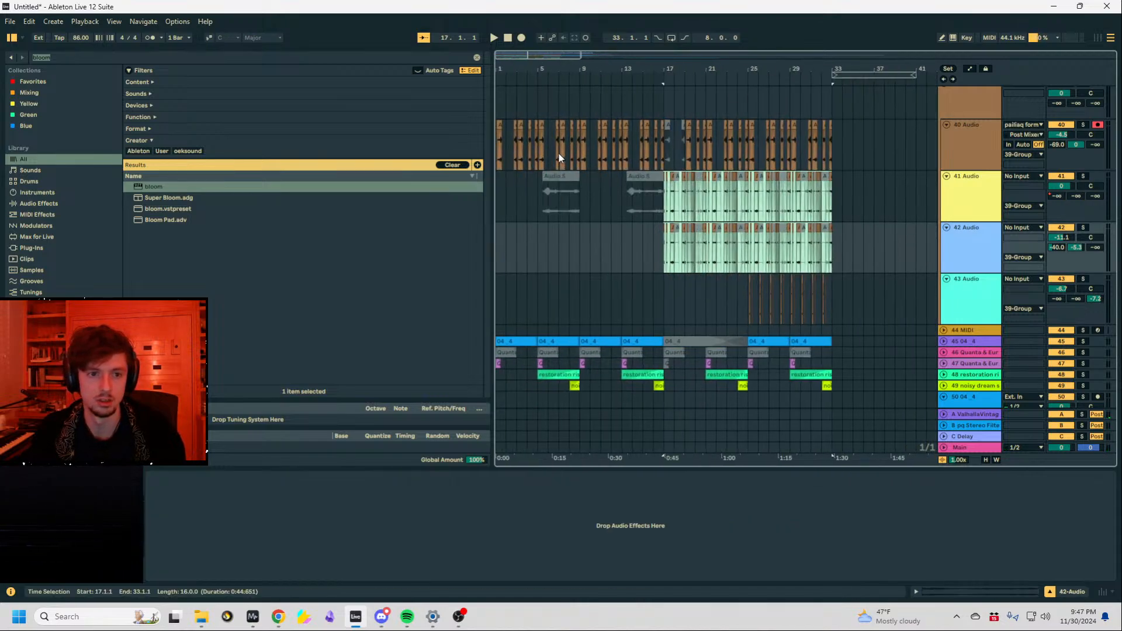
{"action": "left_click", "coordinate": [570, 161]}
{"action": "left_click_drag", "start_coordinate": [581, 150], "coordinate": [496, 146]}
{"action": "scroll", "coordinate": [756, 134], "scroll_direction": "right", "scroll_amount": 10}
{"action": "left_click", "coordinate": [713, 153]}
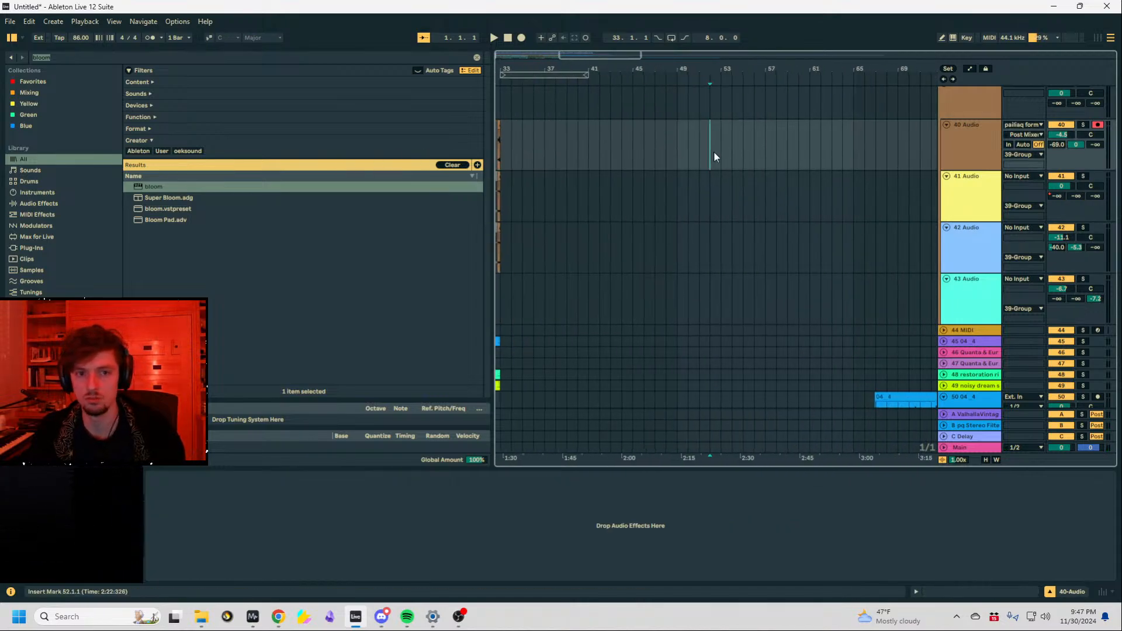
{"action": "key", "text": "ctrl+v"}
{"action": "key", "text": "space"}
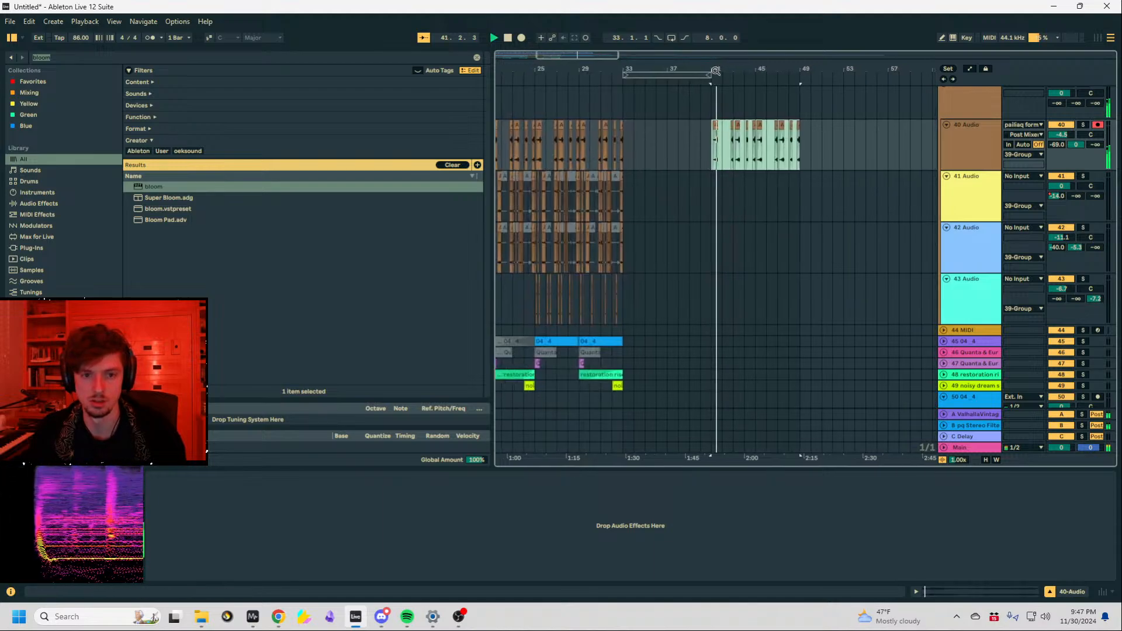
Copy an eight-bar span of the Quanta clips on track 47 to bar 41 and play it.
{"action": "scroll", "coordinate": [788, 255], "scroll_direction": "left", "scroll_amount": 5}
{"action": "scroll", "coordinate": [746, 314], "scroll_direction": "down", "scroll_amount": 2}
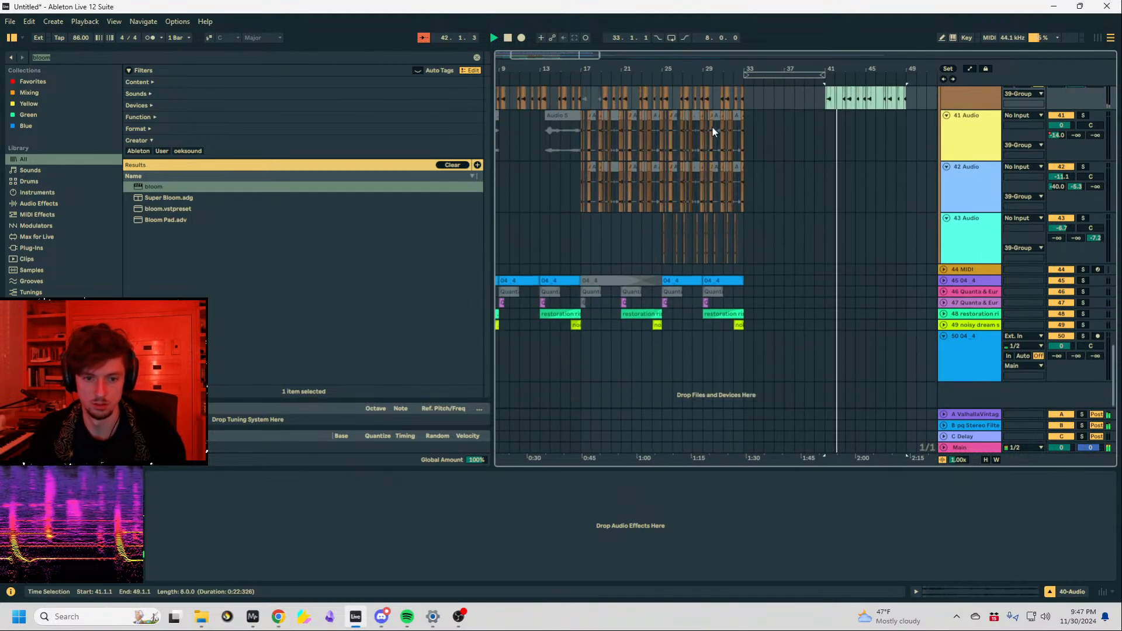
{"action": "left_click", "coordinate": [825, 303]}
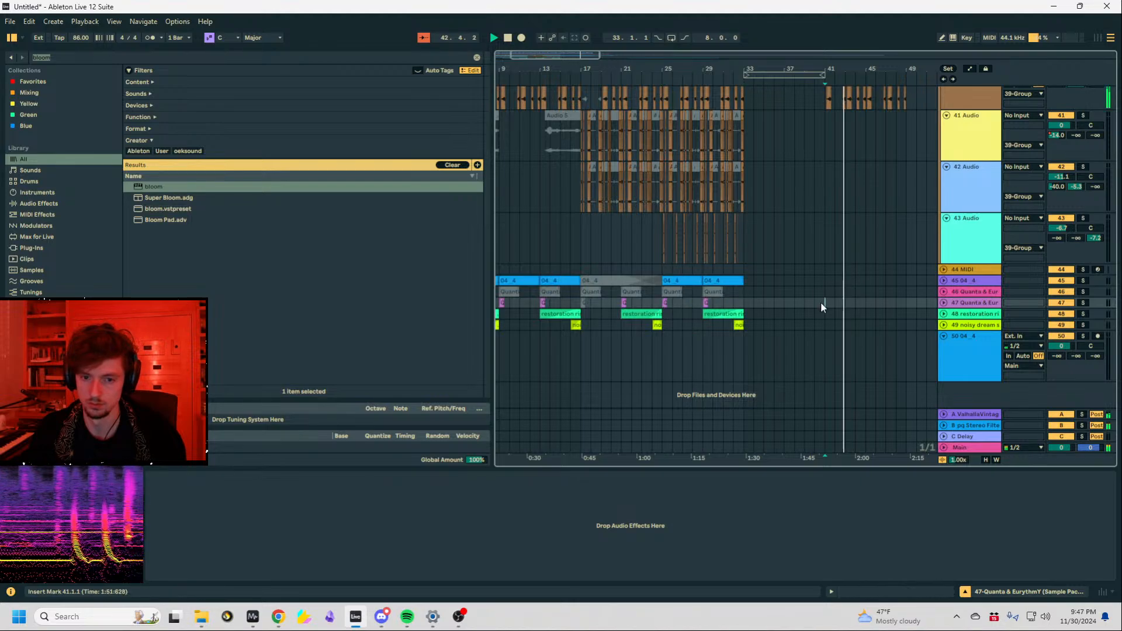
{"action": "key", "text": "ctrl+v"}
{"action": "key", "text": "space"}
{"action": "key", "text": "space"}
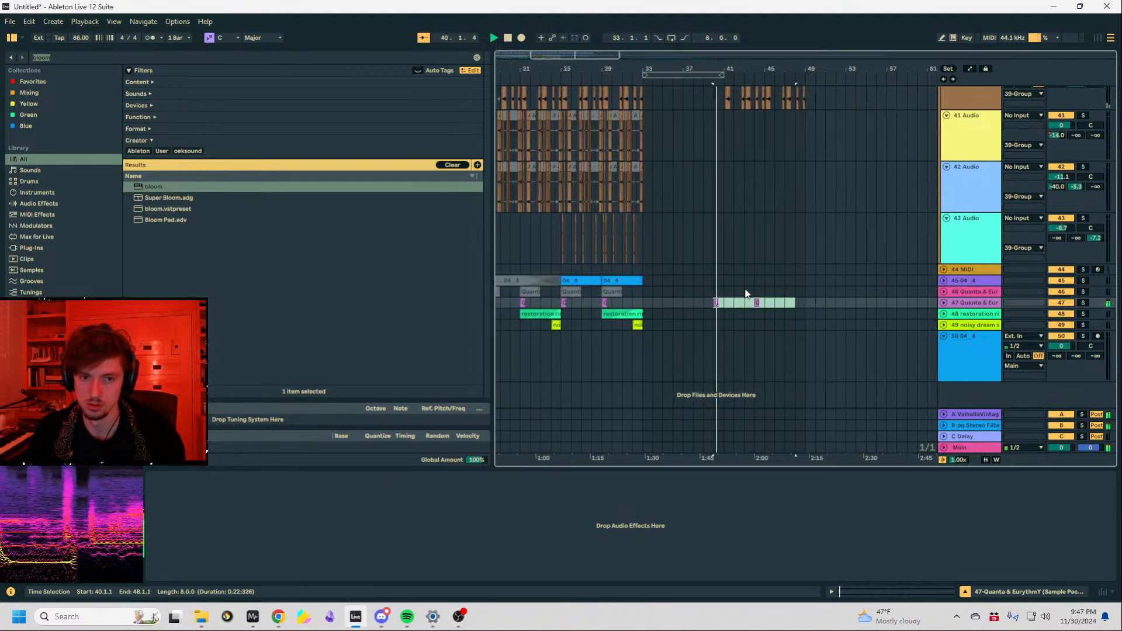
{"action": "key", "text": "ctrl+z"}
{"action": "left_click", "coordinate": [723, 301]}
{"action": "key", "text": "ctrl+v"}
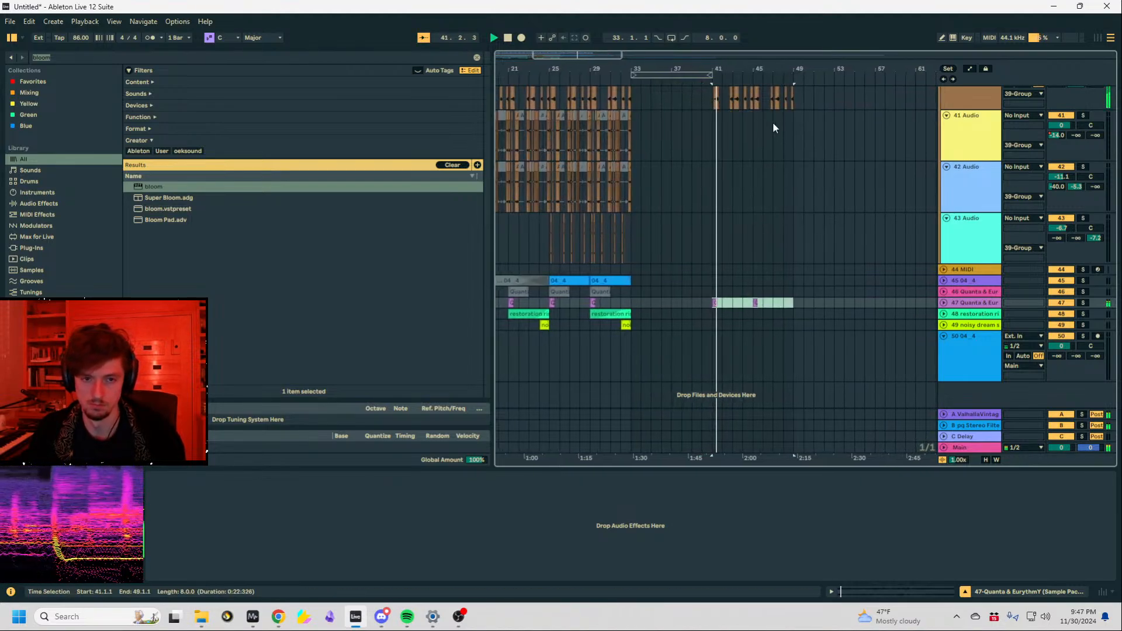
Try slipping the audio inside the 04_4 clips on tracks 32 to 34 at bars 41 to 49, playing the result.
{"action": "scroll", "coordinate": [796, 240], "scroll_direction": "up", "scroll_amount": 10}
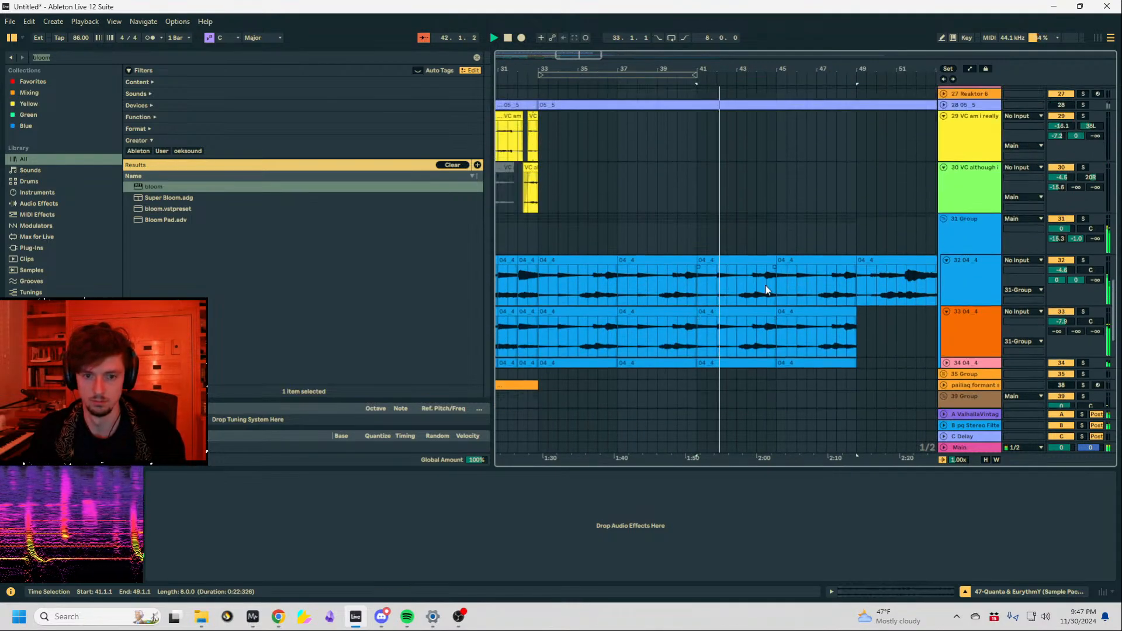
{"action": "left_click", "coordinate": [751, 272]}
{"action": "left_click", "coordinate": [743, 262]}
{"action": "left_click", "coordinate": [753, 363], "text": "shift"}
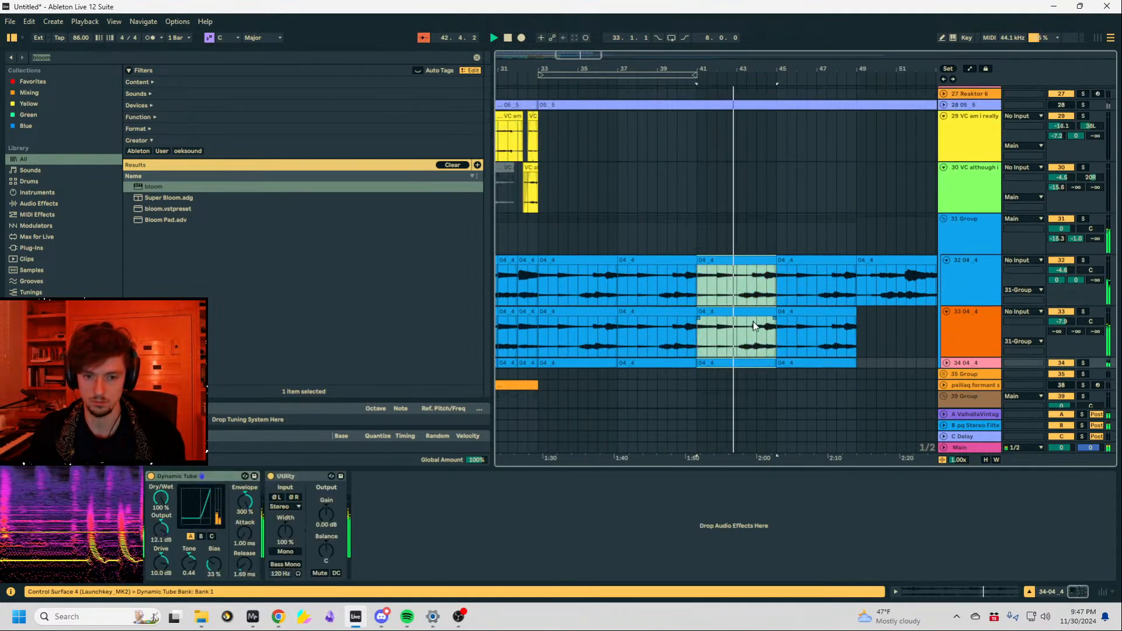
{"action": "left_click_drag", "start_coordinate": [714, 331], "coordinate": [685, 331]}
{"action": "left_click", "coordinate": [745, 261]}
{"action": "left_click", "coordinate": [801, 360], "text": "shift"}
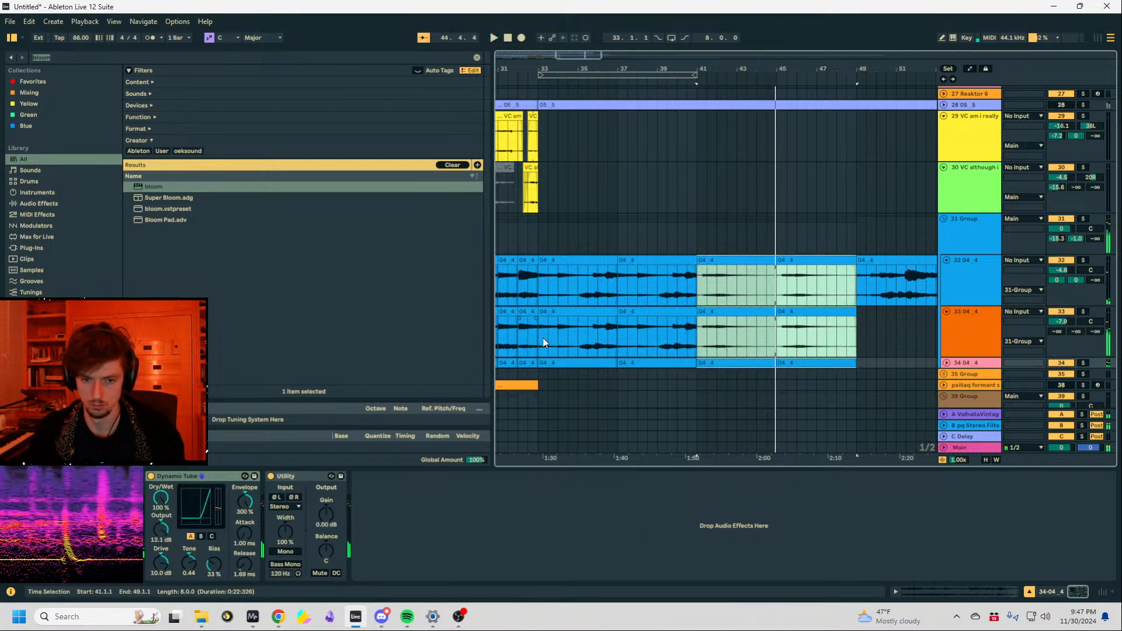
{"action": "key", "text": "space"}
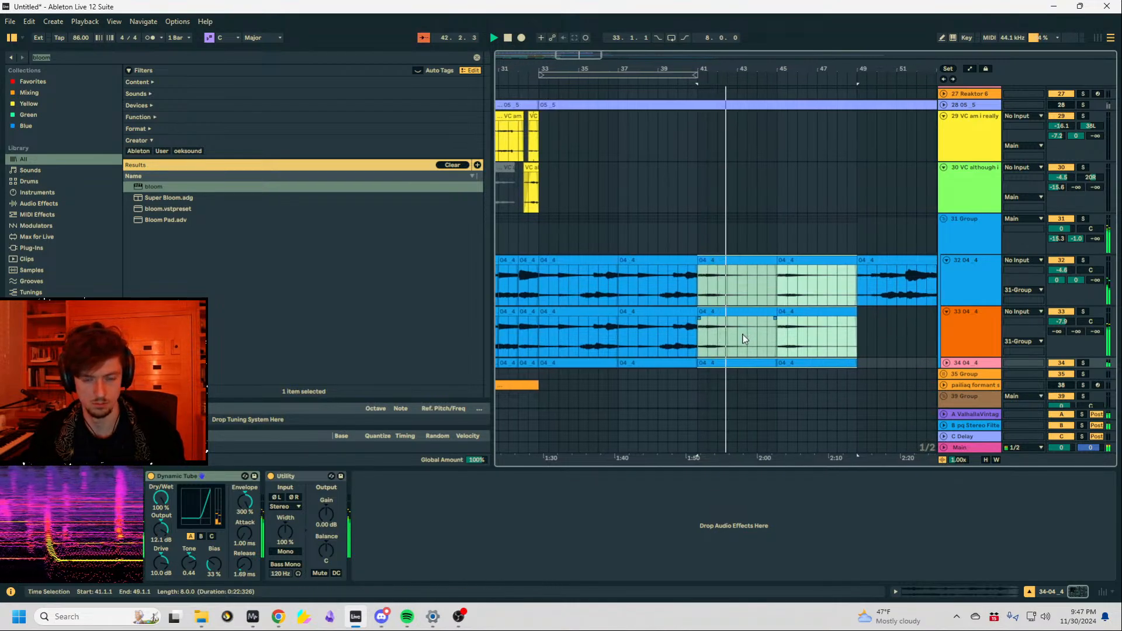
{"action": "key", "text": "space"}
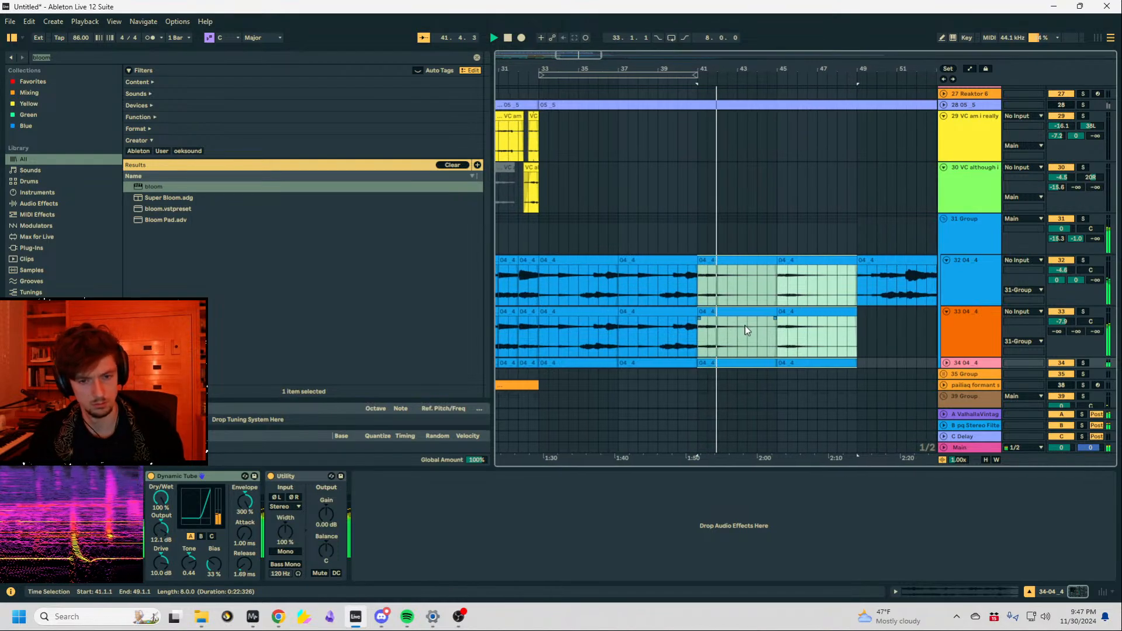
{"action": "key", "text": "space"}
{"action": "key", "text": "space"}
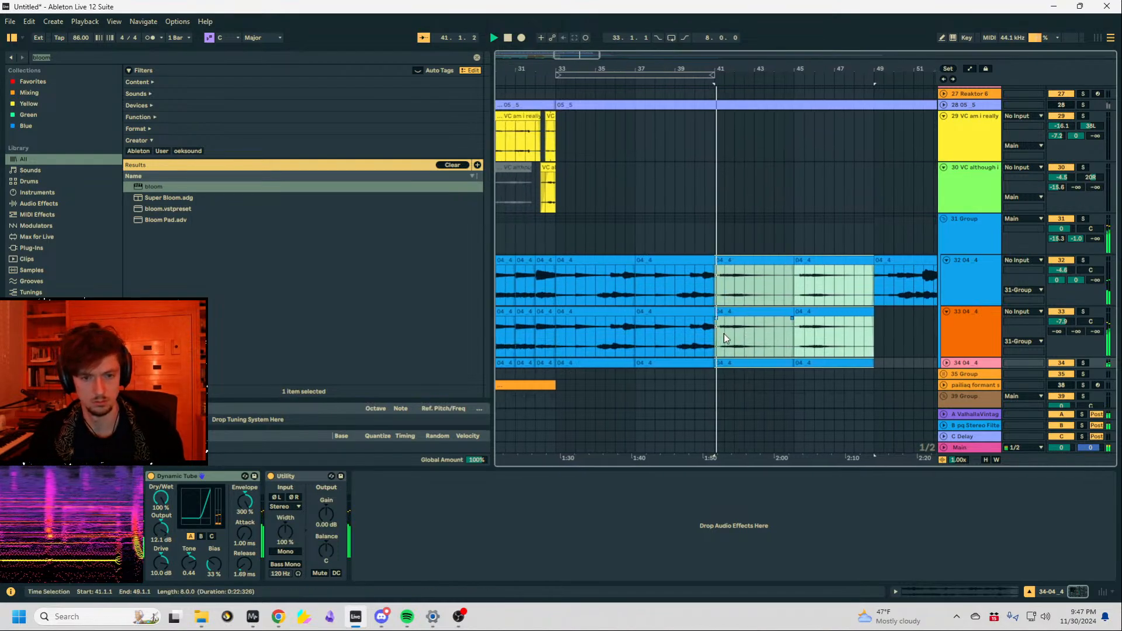
Try further portions of the sample in the 04_4 clips at bars 41 to 49, listening to each from bar 41.
{"action": "left_click_drag", "start_coordinate": [716, 69], "coordinate": [698, 351]}
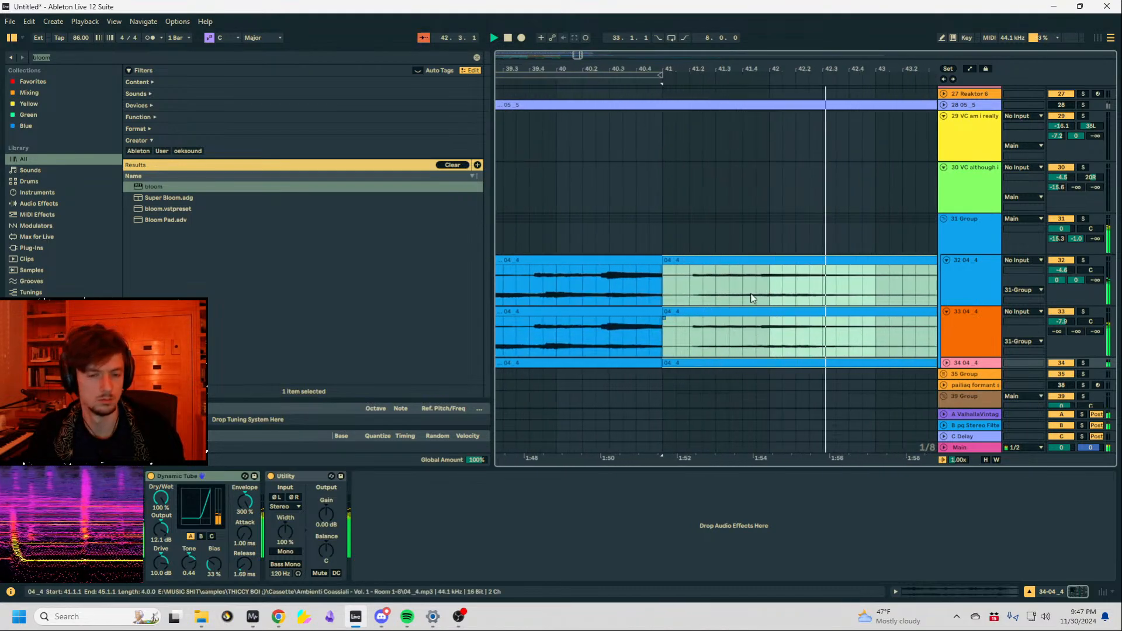
{"action": "left_click_drag", "start_coordinate": [746, 70], "coordinate": [539, 27]}
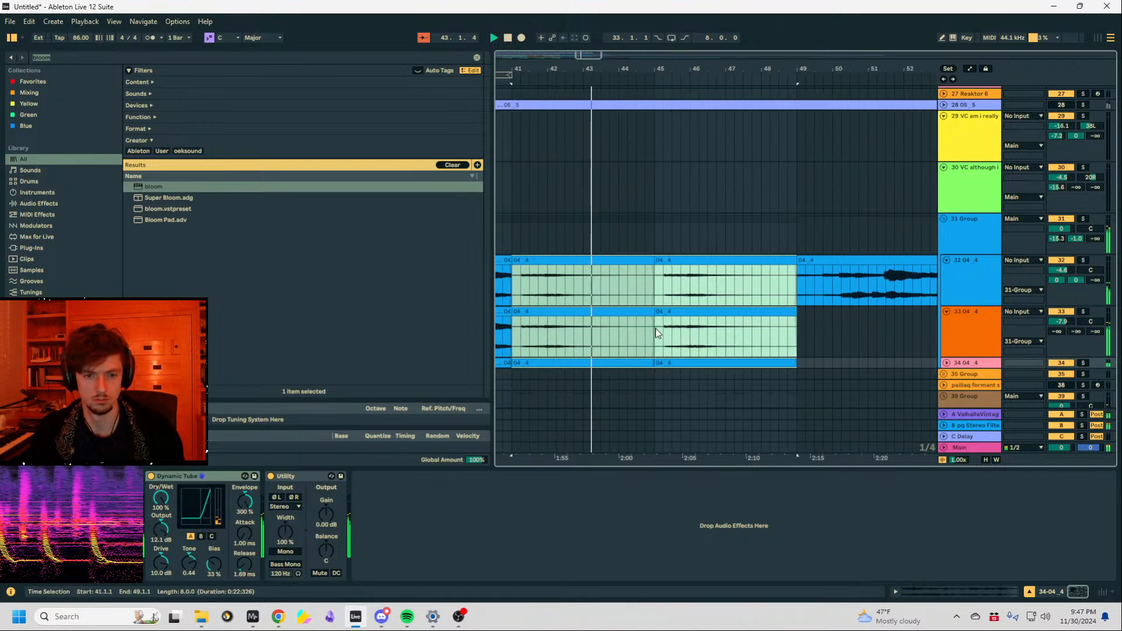
{"action": "key", "text": "r"}
{"action": "key", "text": "space"}
{"action": "key", "text": "space"}
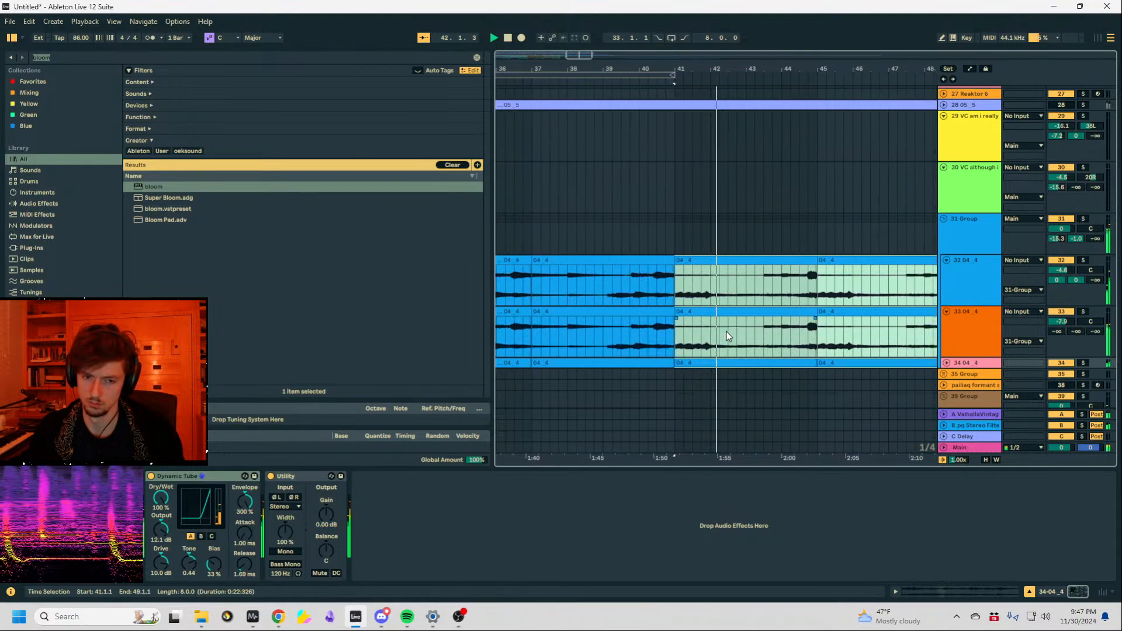
{"action": "left_click_drag", "start_coordinate": [927, 323], "coordinate": [810, 343]}
{"action": "key", "text": "space"}
{"action": "key", "text": "space"}
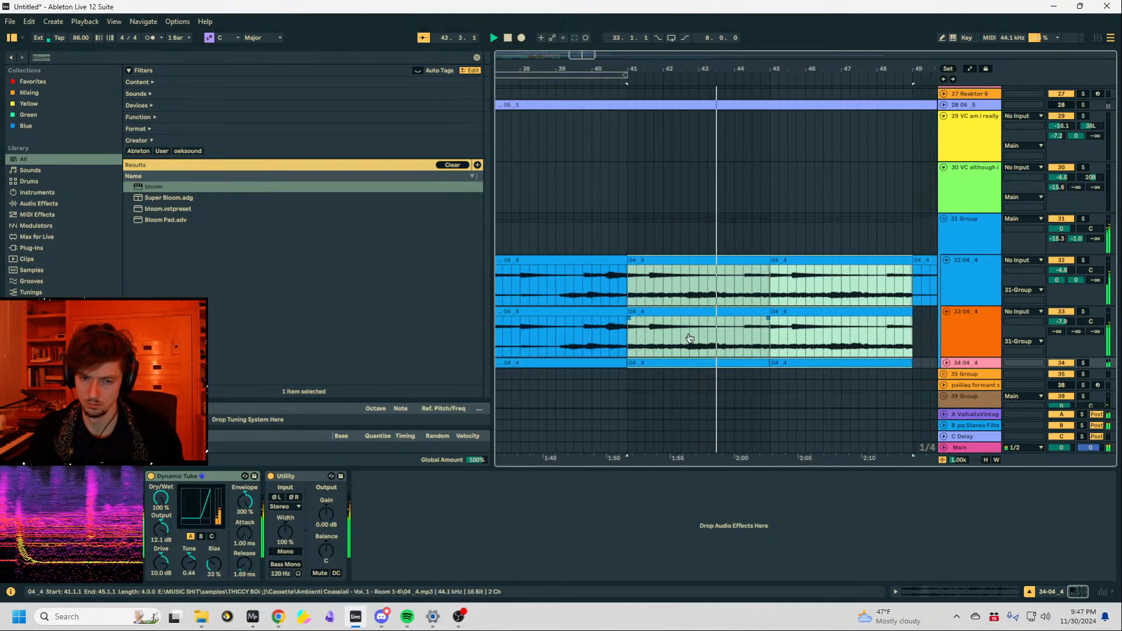
Solo group 31, try another sample offset for the 04_4 clips from bar 41, and unsolo the group to hear the full mix.
{"action": "left_click", "coordinate": [1083, 219]}
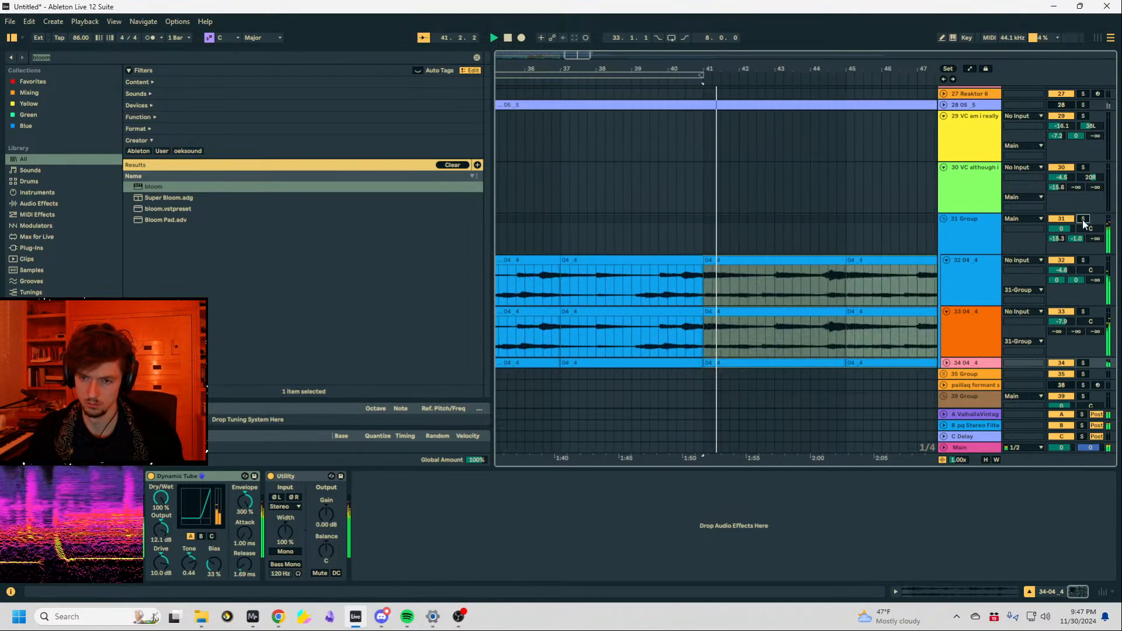
{"action": "left_click_drag", "start_coordinate": [766, 340], "coordinate": [989, 324]}
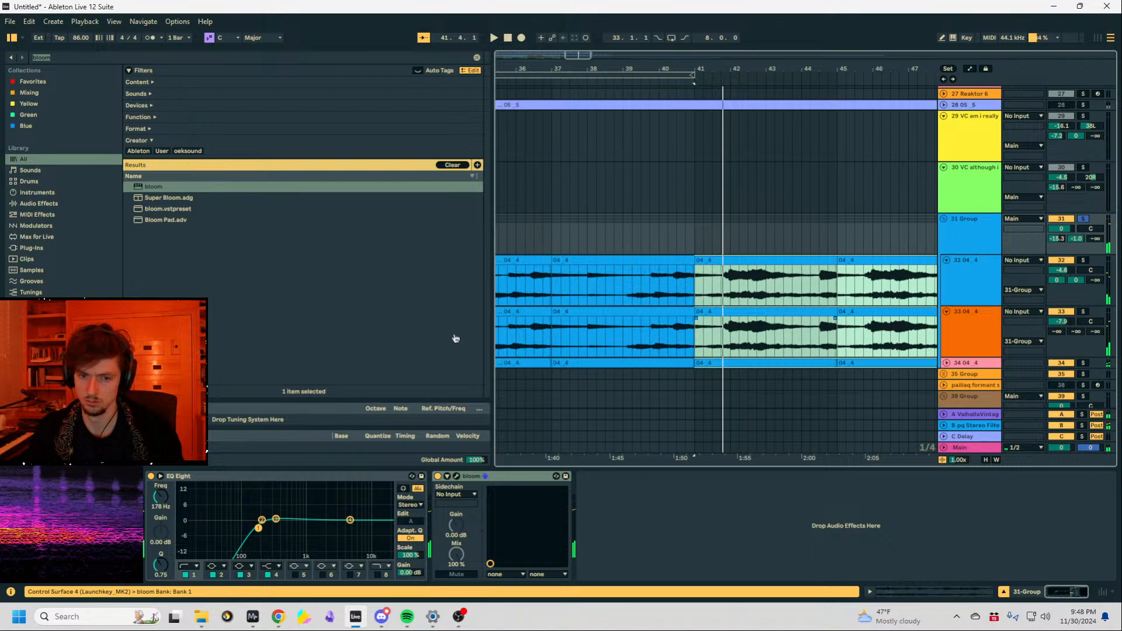
{"action": "left_click", "coordinate": [704, 340]}
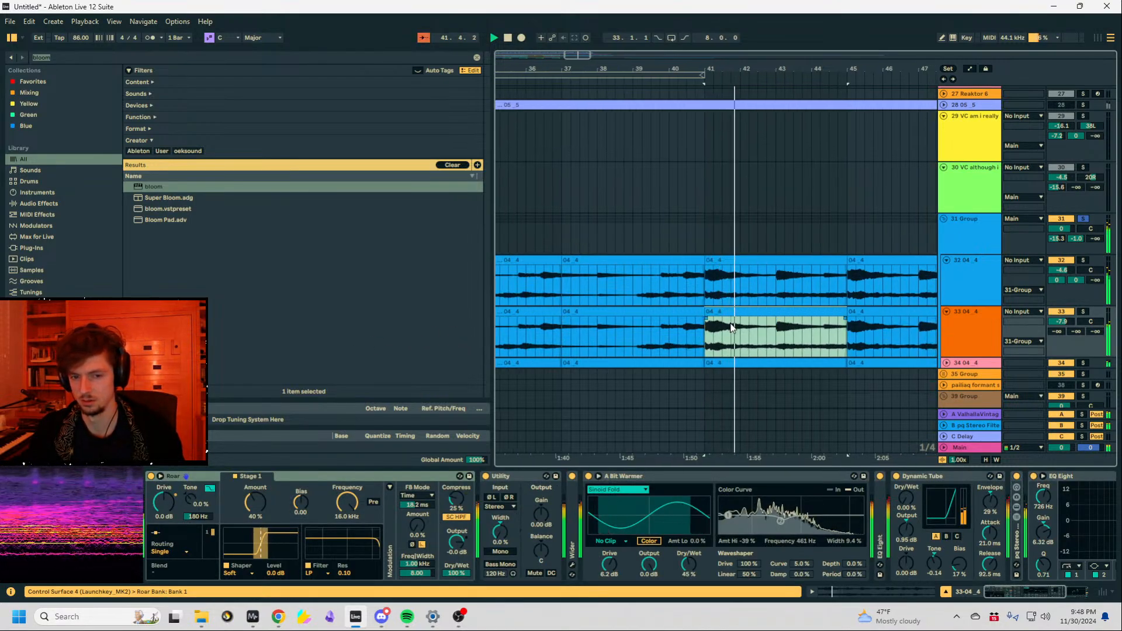
{"action": "left_click_drag", "start_coordinate": [716, 69], "coordinate": [768, 41]}
{"action": "key", "text": "space"}
{"action": "left_click", "coordinate": [752, 261]}
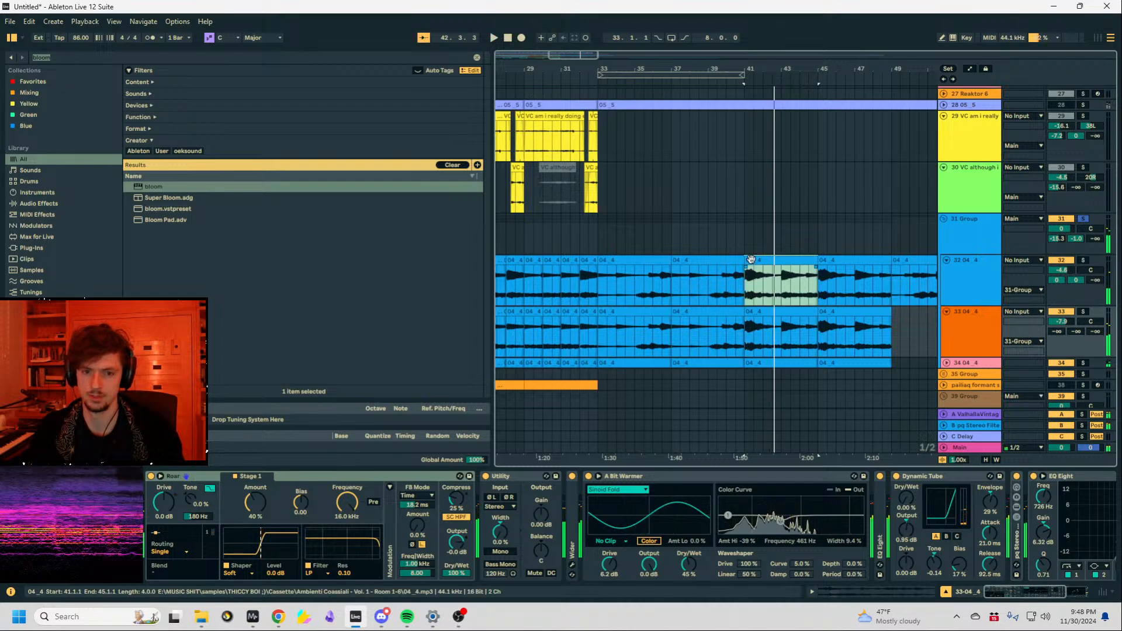
{"action": "left_click", "coordinate": [1082, 218]}
{"action": "key", "text": "space"}
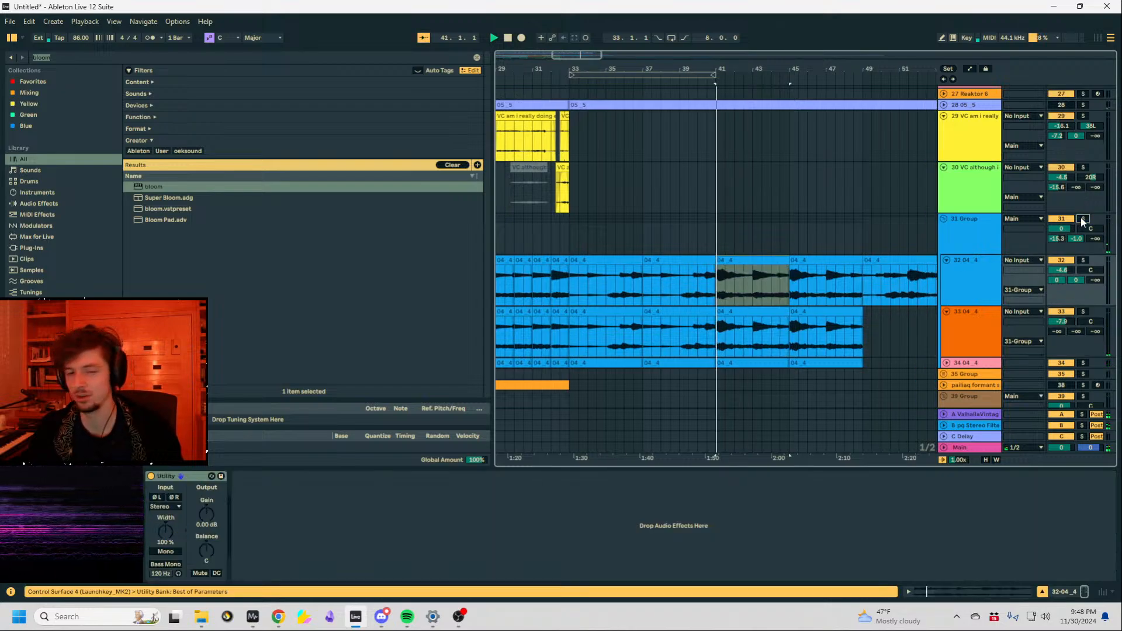
Duplicate the 04_4 clips at bars 33 to 41 on tracks 32 to 34 over bars 41 to 49.
{"action": "left_click_drag", "start_coordinate": [645, 53], "coordinate": [842, 45]}
{"action": "left_click", "coordinate": [823, 260]}
{"action": "left_click", "coordinate": [860, 362], "text": "shift"}
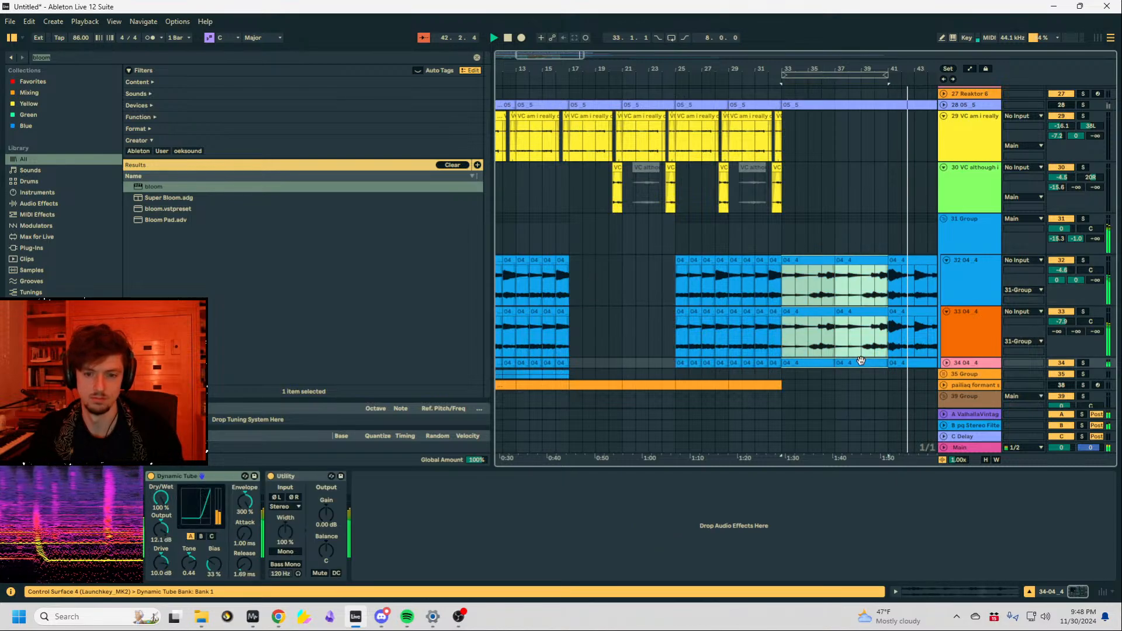
{"action": "key", "text": "ctrl+d"}
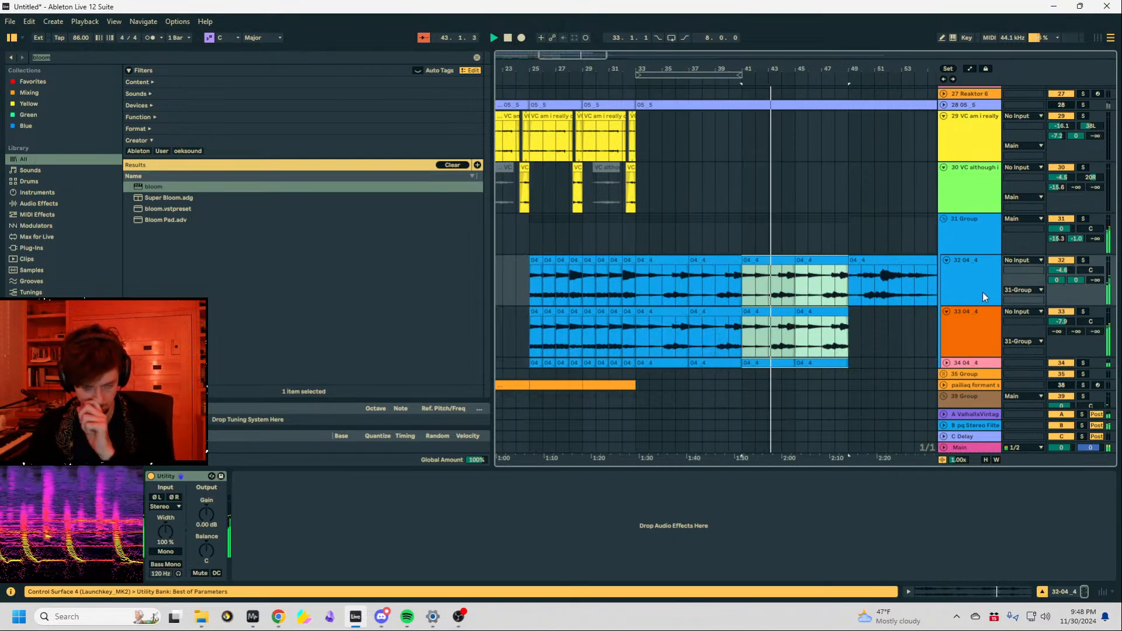
Copy bars 25 to 33 of tracks 44 to 49 to bar 41.
{"action": "scroll", "coordinate": [760, 283], "scroll_direction": "down", "scroll_amount": 5}
{"action": "scroll", "coordinate": [760, 282], "scroll_direction": "down", "scroll_amount": 3}
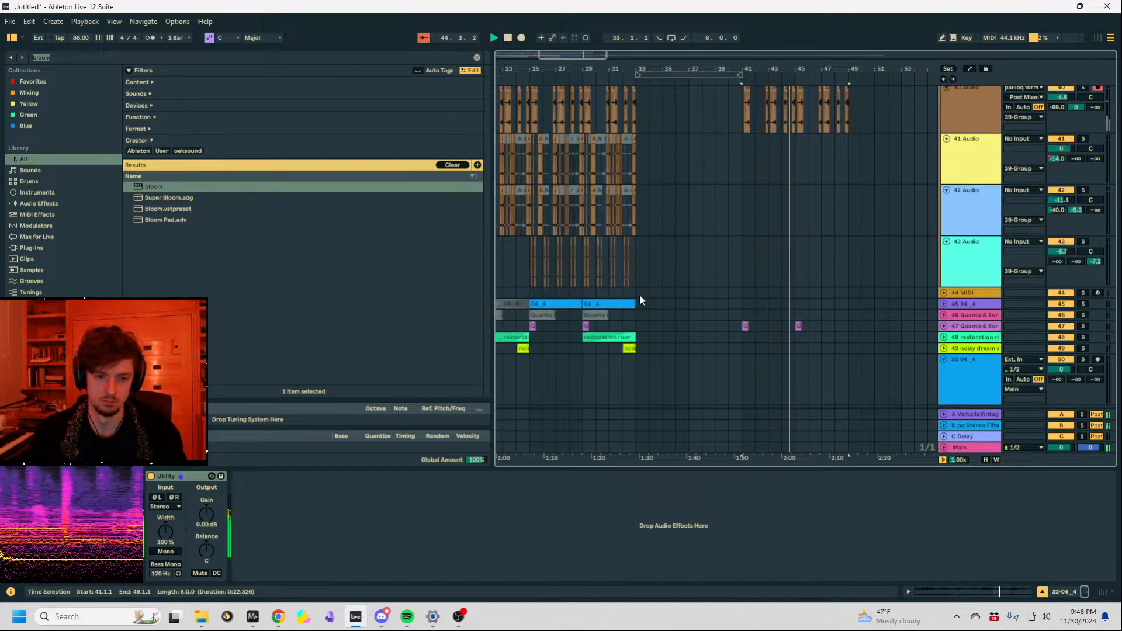
{"action": "left_click_drag", "start_coordinate": [639, 293], "coordinate": [534, 346]}
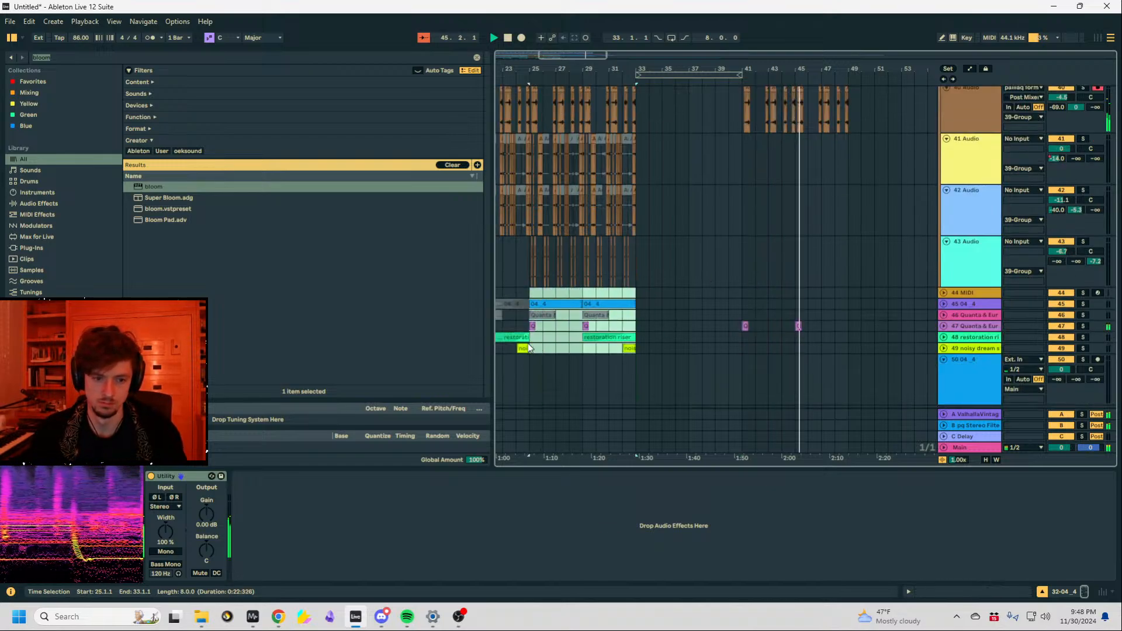
{"action": "key", "text": "ctrl+c"}
{"action": "left_click", "coordinate": [742, 292]}
{"action": "key", "text": "ctrl+v"}
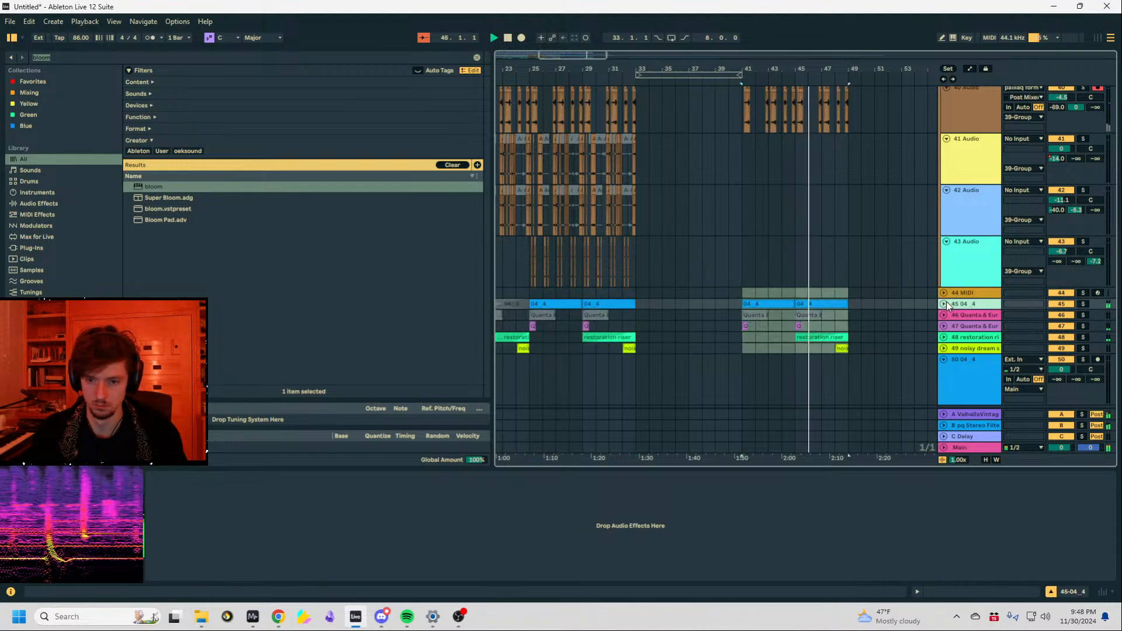
Unfold and solo track 45, deactivate its 04_4 clips at bars 41 to 49, and unsolo the track.
{"action": "left_click", "coordinate": [945, 303]}
{"action": "scroll", "coordinate": [953, 289], "scroll_direction": "down", "scroll_amount": 2}
{"action": "left_click", "coordinate": [1082, 246]}
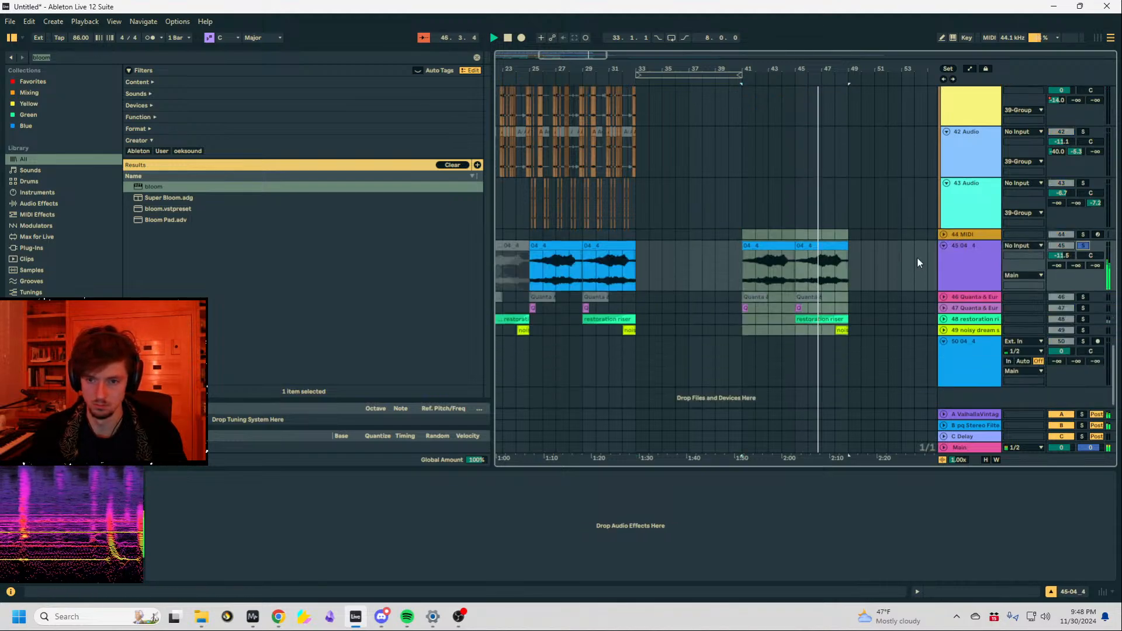
{"action": "left_click", "coordinate": [812, 246]}
{"action": "key", "text": "minus"}
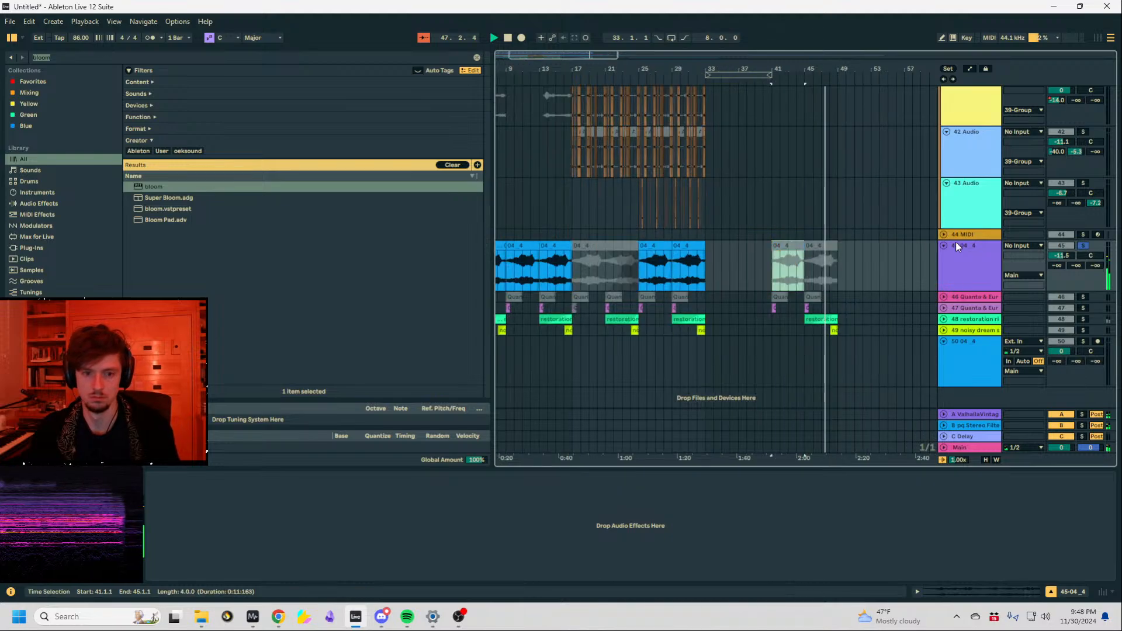
{"action": "left_click", "coordinate": [1083, 246]}
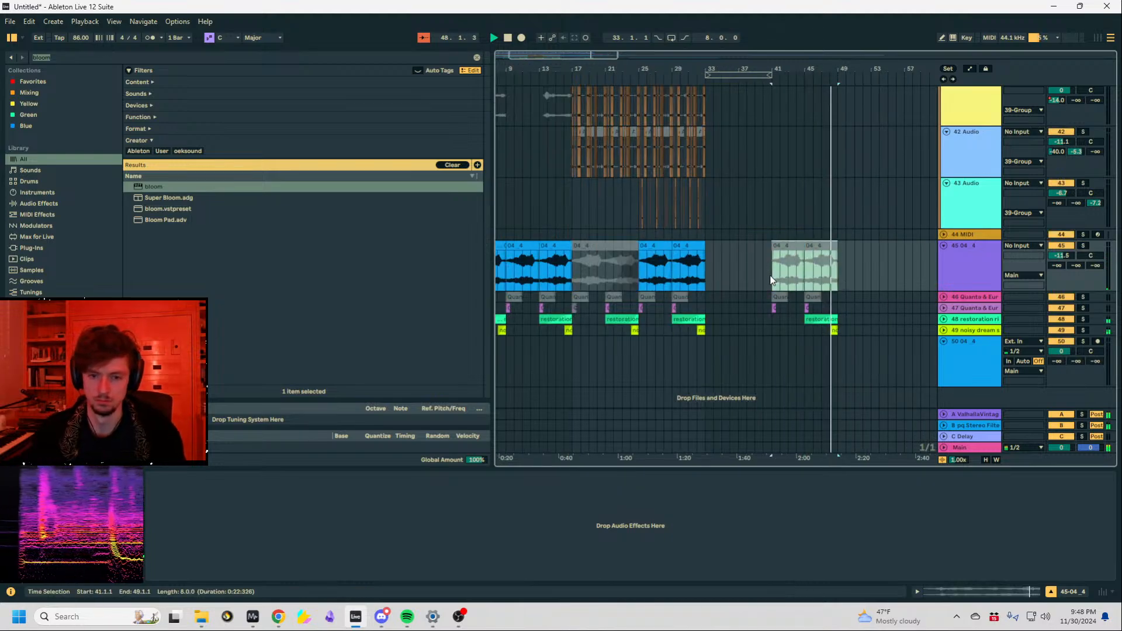
Loop bars 41 to 49, reactivate track 45's two 04_4 clips there, and listen to the section before stopping playback.
{"action": "key", "text": "ctrl+l"}
{"action": "left_click", "coordinate": [791, 242]}
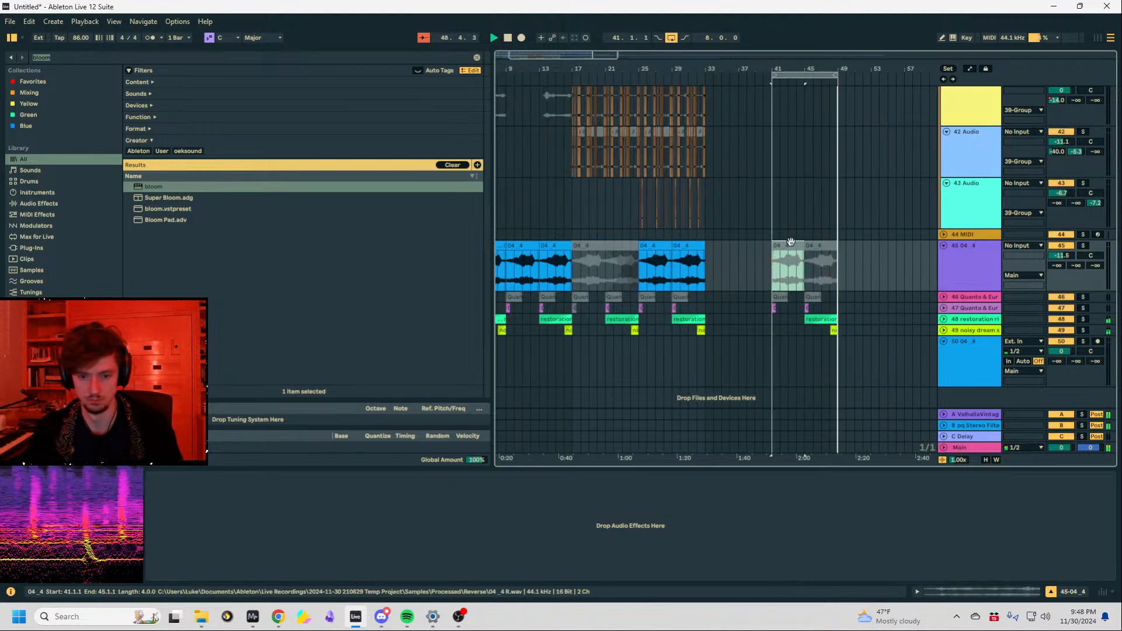
{"action": "left_click", "coordinate": [823, 248]}
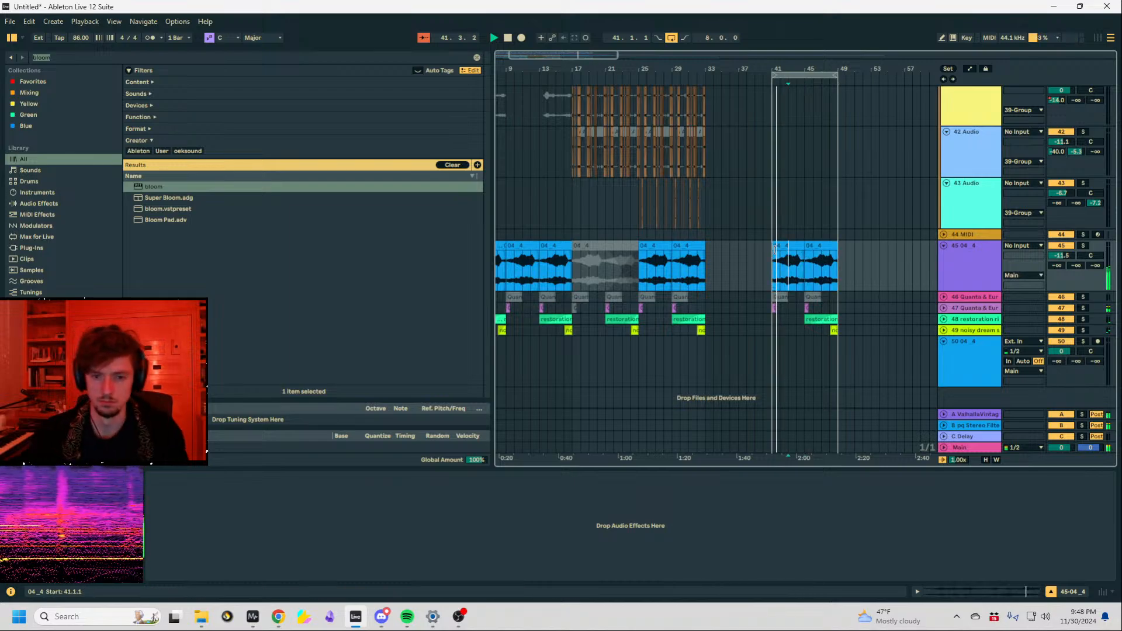
{"action": "scroll", "coordinate": [764, 255], "scroll_direction": "up", "scroll_amount": 10}
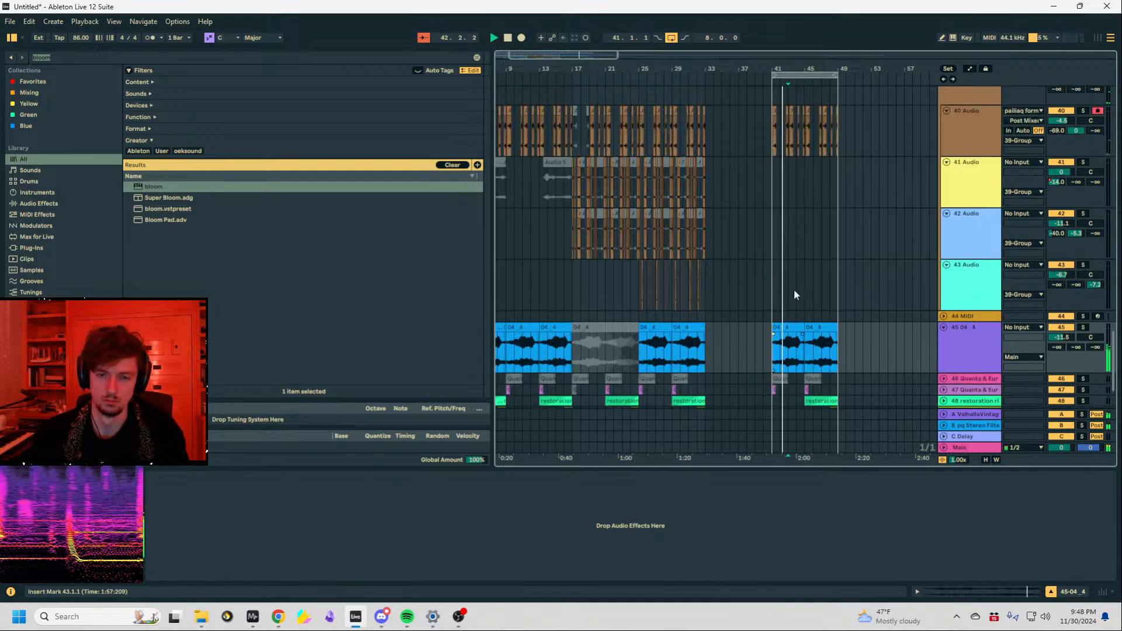
{"action": "scroll", "coordinate": [922, 290], "scroll_direction": "up", "scroll_amount": 2}
{"action": "left_click_drag", "start_coordinate": [775, 293], "coordinate": [846, 295]}
{"action": "left_click", "coordinate": [840, 317]}
{"action": "key", "text": "space"}
{"action": "left_click", "coordinate": [840, 294]}
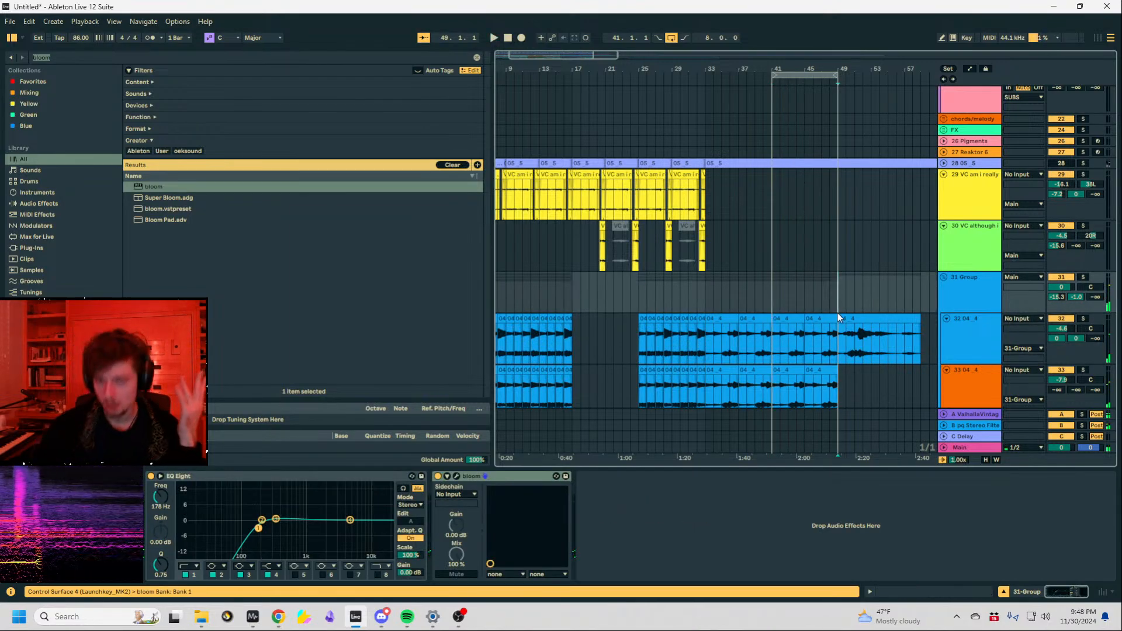
Delete the leftover 04_4 clip after bar 49 on track 32 and duplicate bars 41 to 49 of all tracks to bar 49.
{"action": "scroll", "coordinate": [838, 313], "scroll_direction": "down", "scroll_amount": 4}
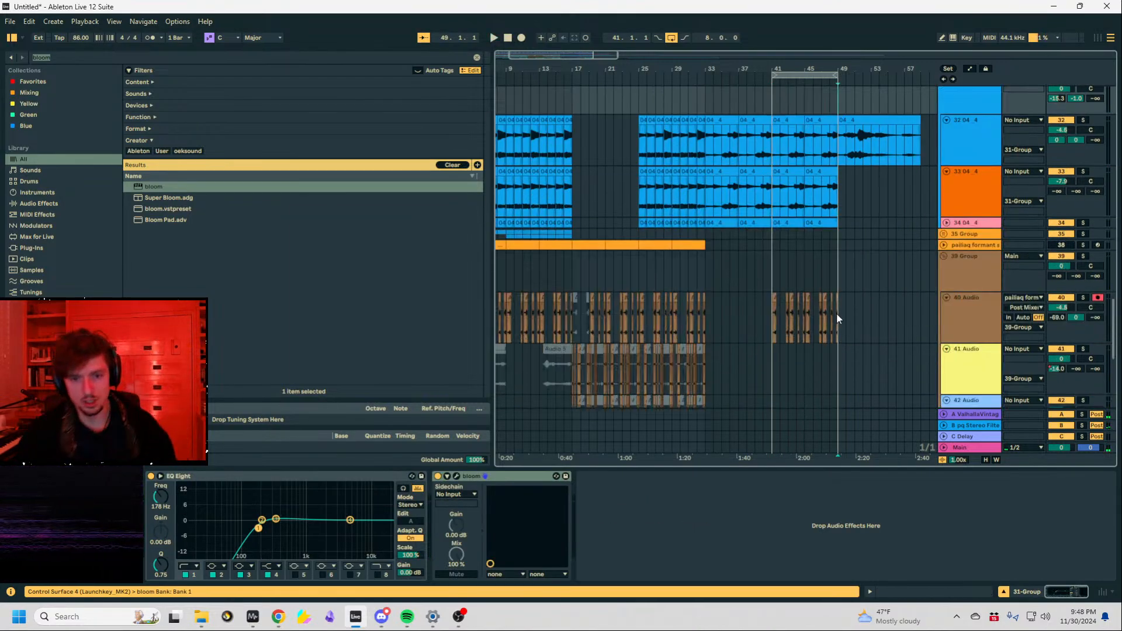
{"action": "scroll", "coordinate": [855, 267], "scroll_direction": "up", "scroll_amount": 2}
{"action": "left_click", "coordinate": [862, 215]}
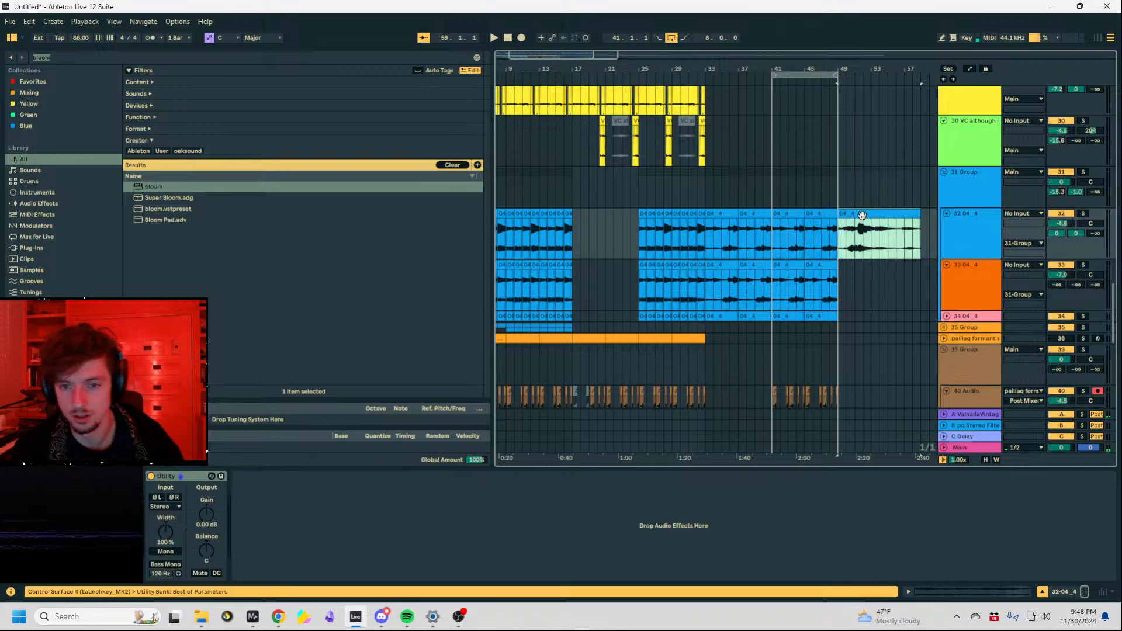
{"action": "left_click", "coordinate": [795, 74]}
{"action": "key", "text": "ctrl+d"}
Extend the loop to cover bars 41 to 57 and check the duplicated clips across the tracks.
{"action": "left_click_drag", "start_coordinate": [835, 75], "coordinate": [894, 79]}
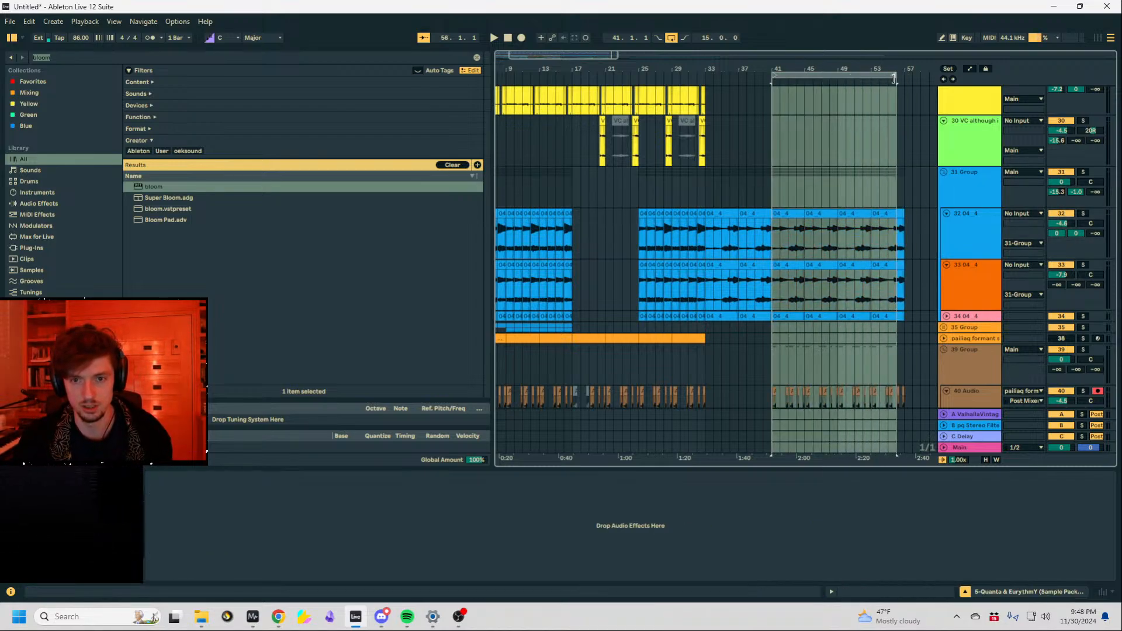
{"action": "scroll", "coordinate": [885, 279], "scroll_direction": "down", "scroll_amount": 4}
{"action": "scroll", "coordinate": [913, 308], "scroll_direction": "up", "scroll_amount": 8}
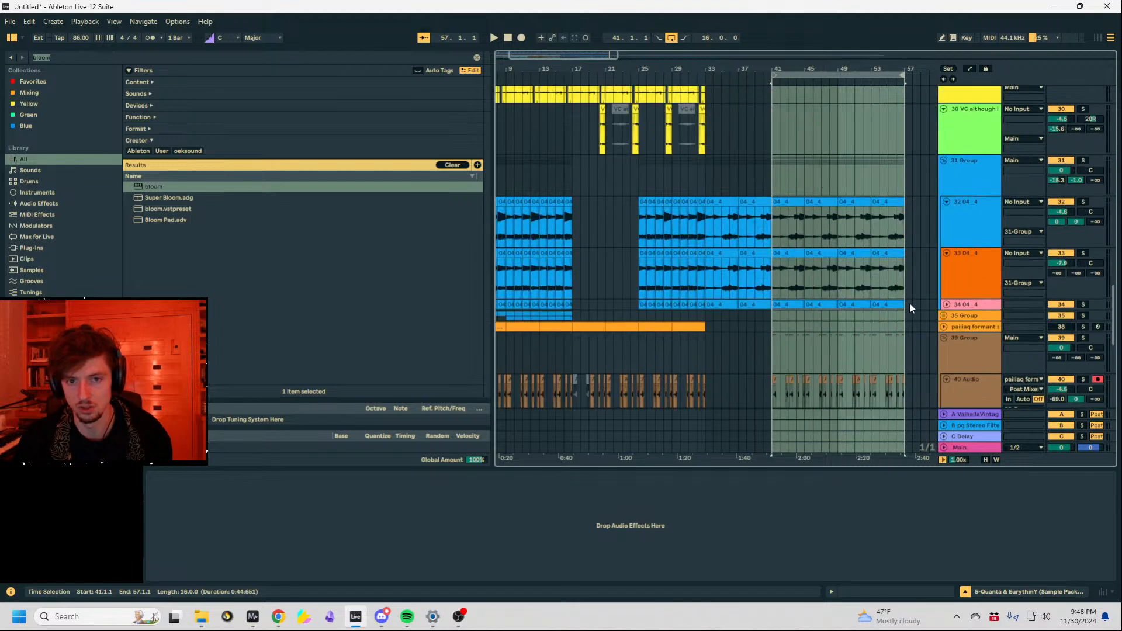
{"action": "scroll", "coordinate": [899, 289], "scroll_direction": "up", "scroll_amount": 10}
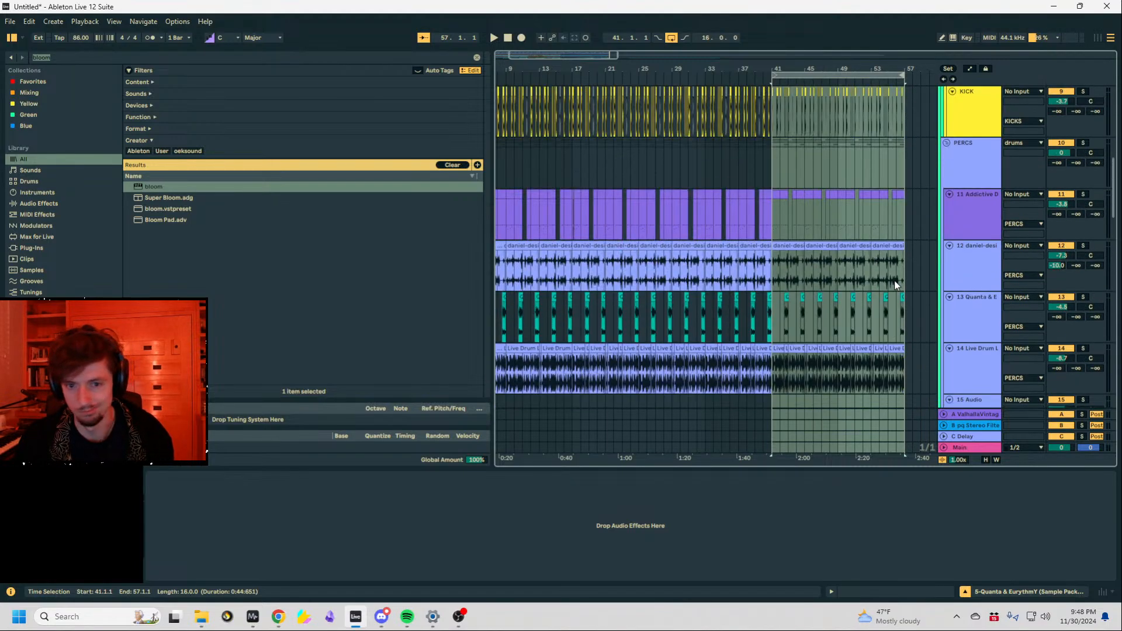
Copy the earlier vocal clips of track 29 to bar 49 and fold all tracks for an overview.
{"action": "scroll", "coordinate": [895, 281], "scroll_direction": "down", "scroll_amount": 4}
{"action": "scroll", "coordinate": [867, 285], "scroll_direction": "down", "scroll_amount": 5}
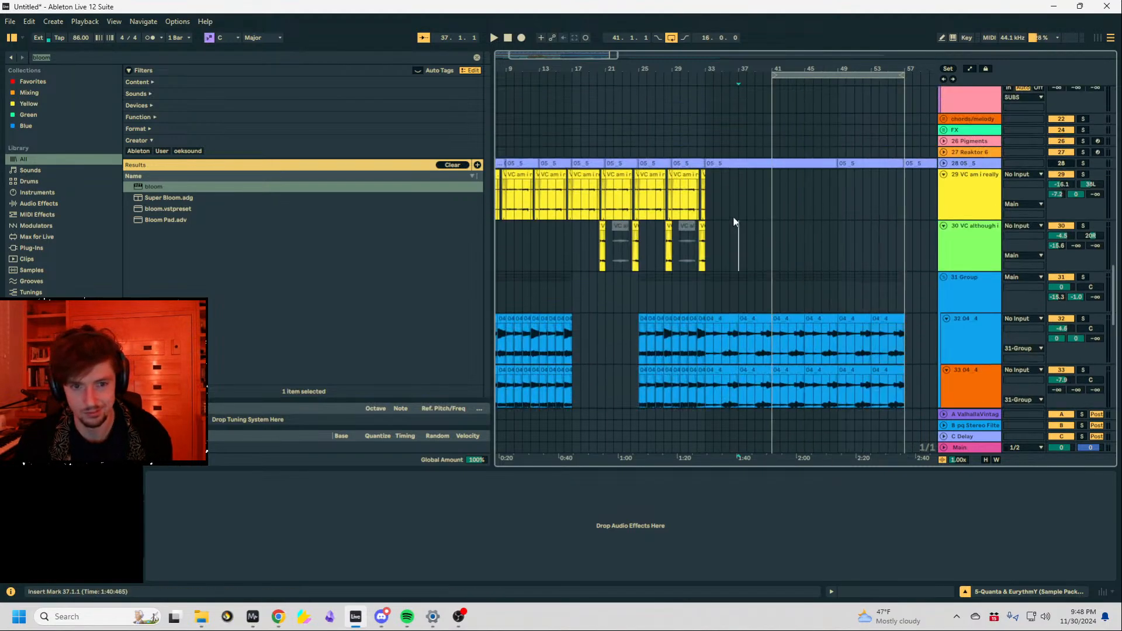
{"action": "left_click_drag", "start_coordinate": [734, 230], "coordinate": [836, 193]}
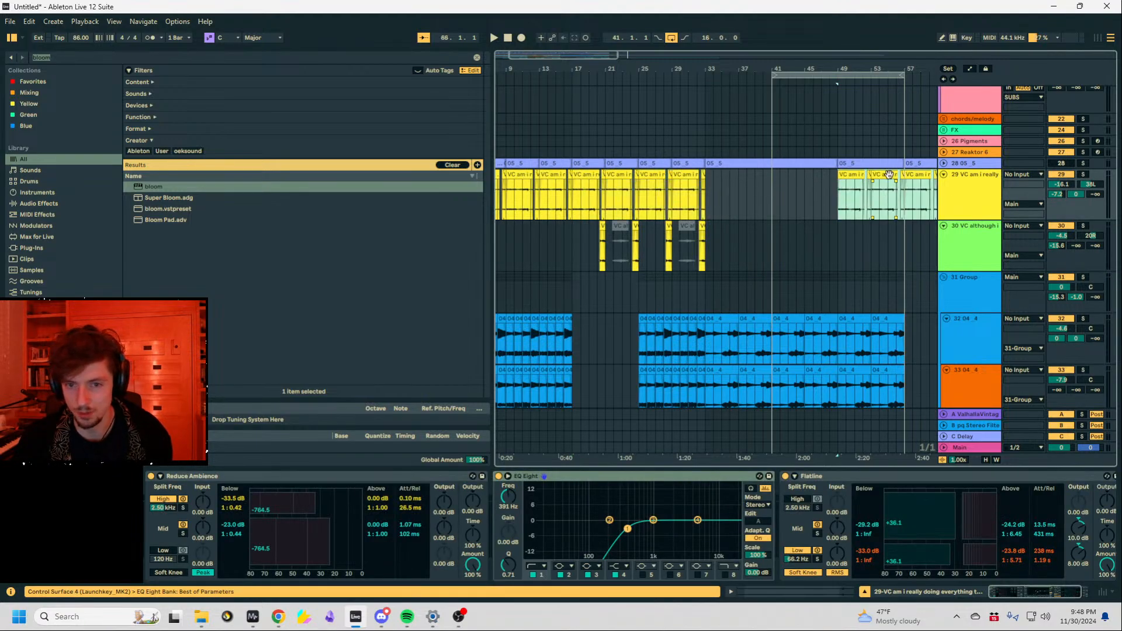
{"action": "left_click_drag", "start_coordinate": [856, 68], "coordinate": [760, 61]}
{"action": "left_click", "coordinate": [945, 175], "text": "alt"}
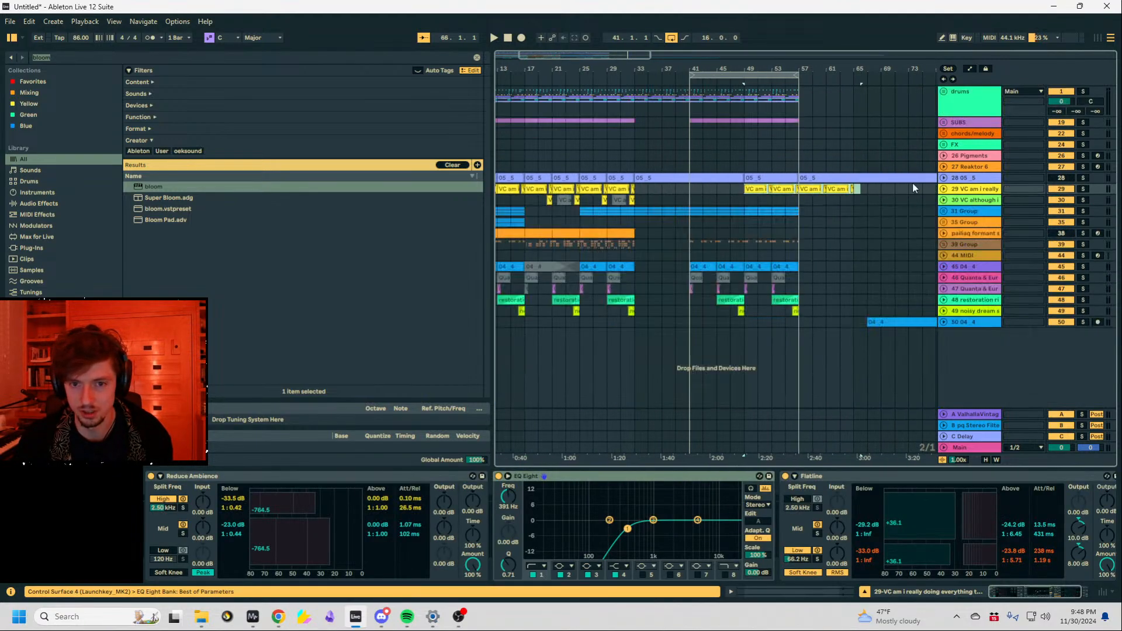
Extend the group 31 clips to bar 65 and duplicate the riser and noise clips on tracks 48 and 49 over bars 57 to 65.
{"action": "left_click", "coordinate": [795, 212]}
{"action": "left_click", "coordinate": [786, 221]}
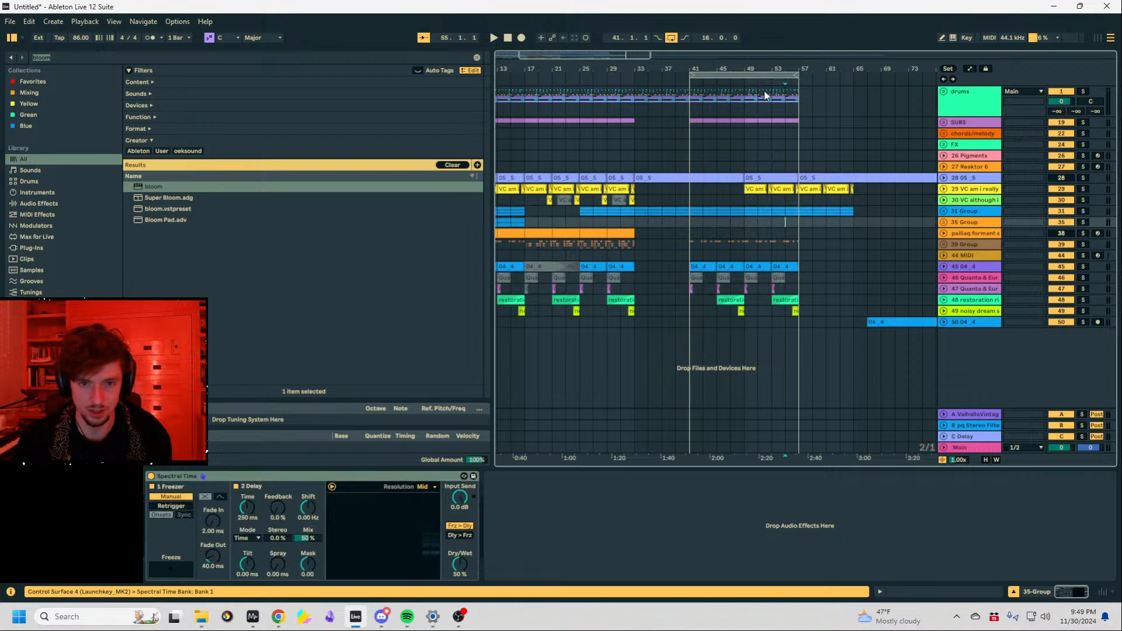
{"action": "left_click", "coordinate": [802, 124]}
{"action": "left_click_drag", "start_coordinate": [801, 311], "coordinate": [749, 321]}
{"action": "key", "text": "ctrl+d"}
Set the loop to span the whole arrangement from bar 1 to bar 65.
{"action": "left_click", "coordinate": [824, 290]}
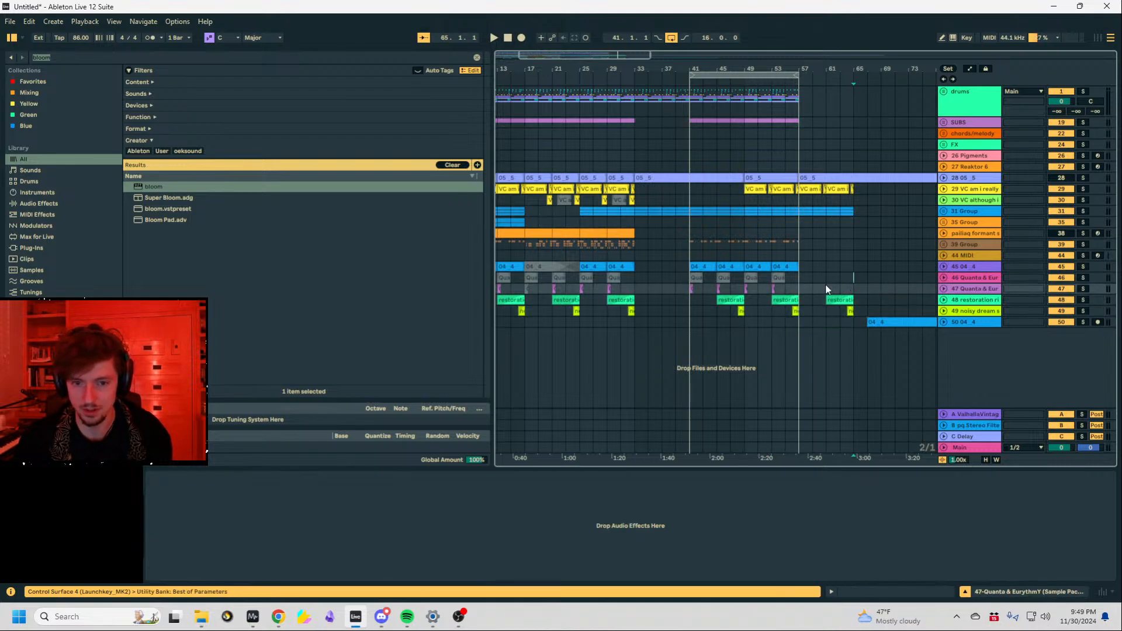
{"action": "left_click_drag", "start_coordinate": [852, 278], "coordinate": [505, 297]}
{"action": "key", "text": "ctrl+l"}
{"action": "left_click_drag", "start_coordinate": [605, 67], "coordinate": [665, 63]}
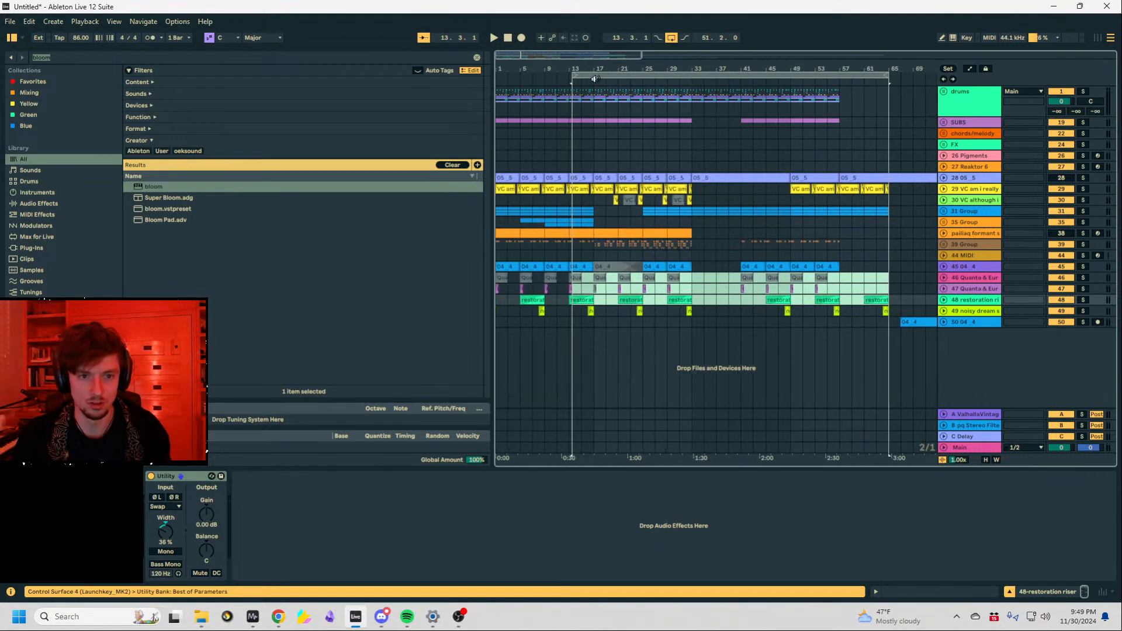
{"action": "left_click_drag", "start_coordinate": [573, 76], "coordinate": [498, 77]}
Add locators at bar 1 and bar 33, naming the one at bar 33 "break".
{"action": "right_click", "coordinate": [498, 85]}
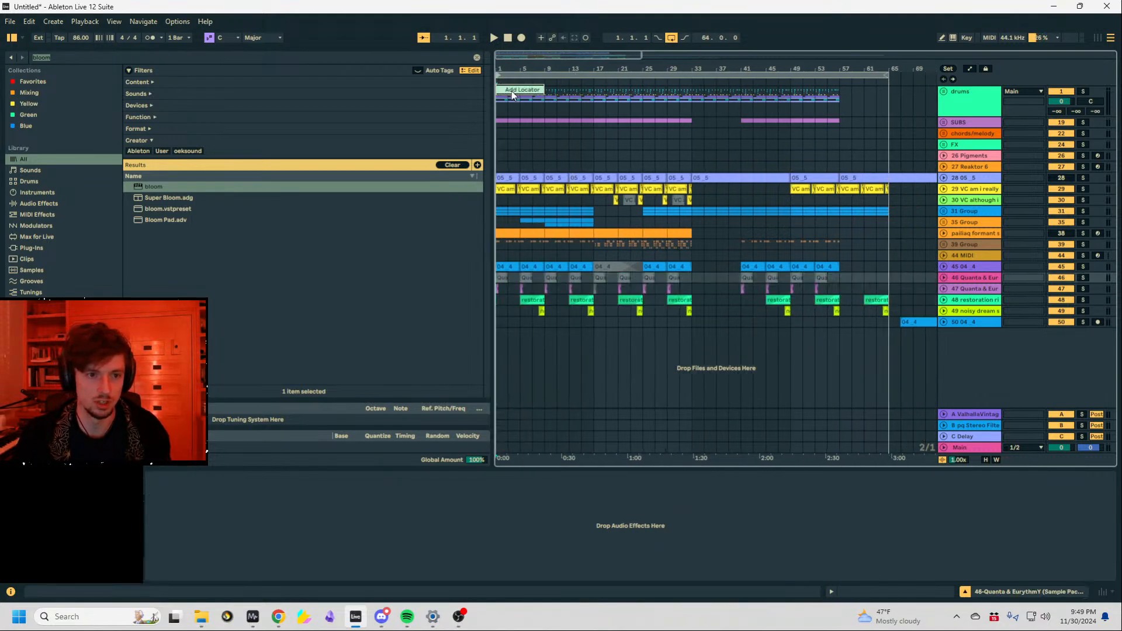
{"action": "right_click", "coordinate": [694, 87]}
{"action": "left_click", "coordinate": [710, 112]}
{"action": "type", "text": "break"}
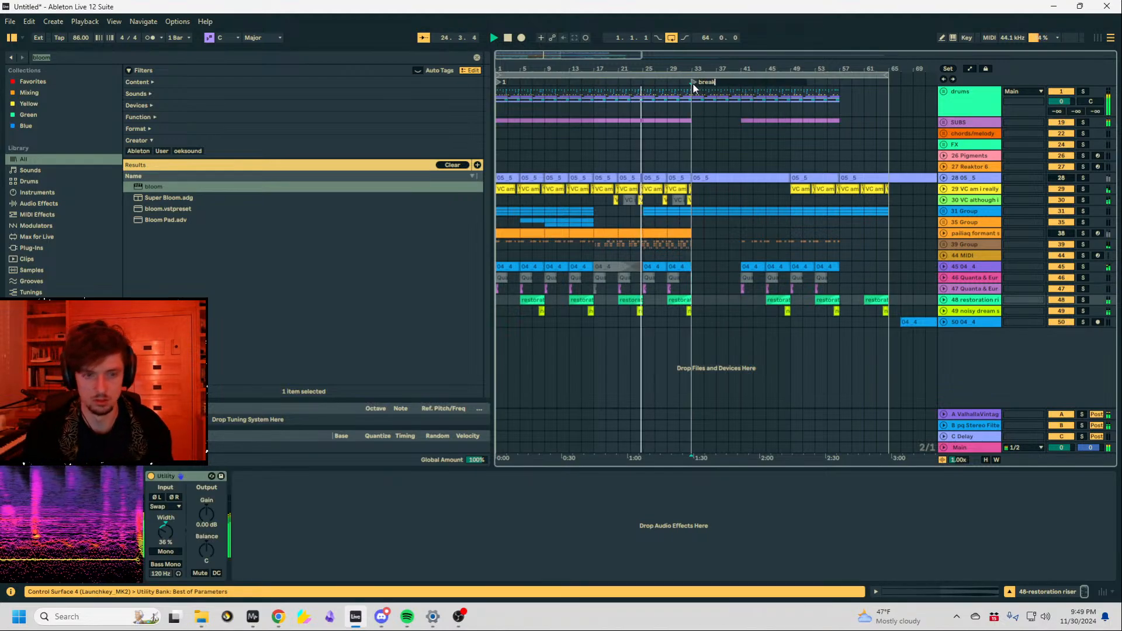
{"action": "key", "text": "Return"}
Add a locator named "2" at bar 41 and stop playback.
{"action": "right_click", "coordinate": [743, 85]}
{"action": "left_click", "coordinate": [767, 113]}
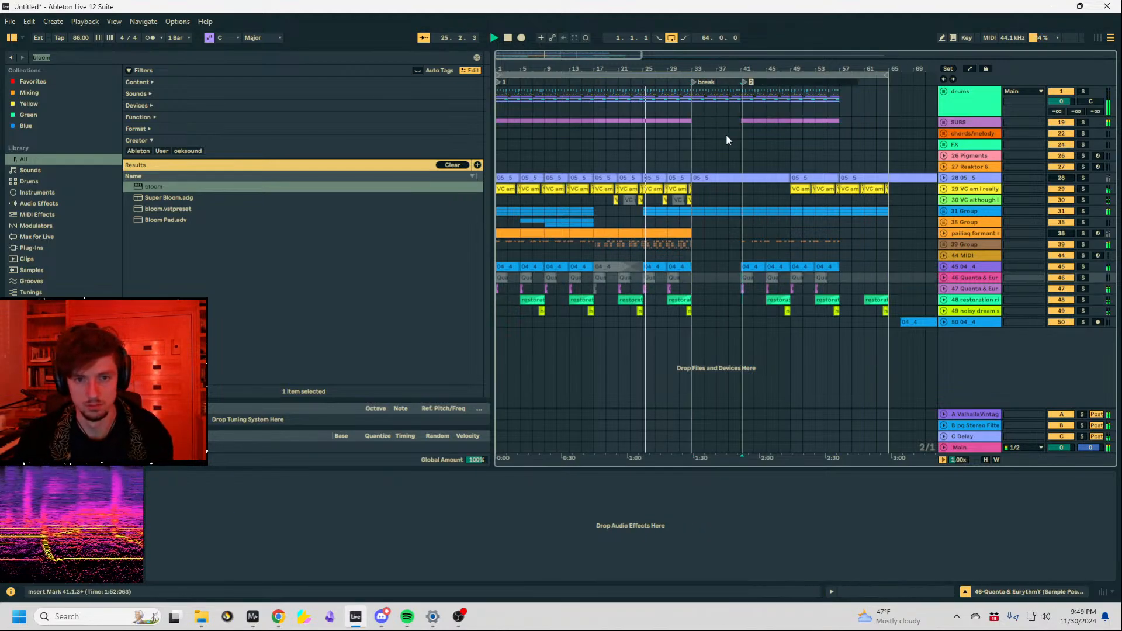
{"action": "type", "text": "2"}
{"action": "left_click", "coordinate": [745, 121]}
{"action": "key", "text": "space"}
{"action": "left_click", "coordinate": [744, 95]}
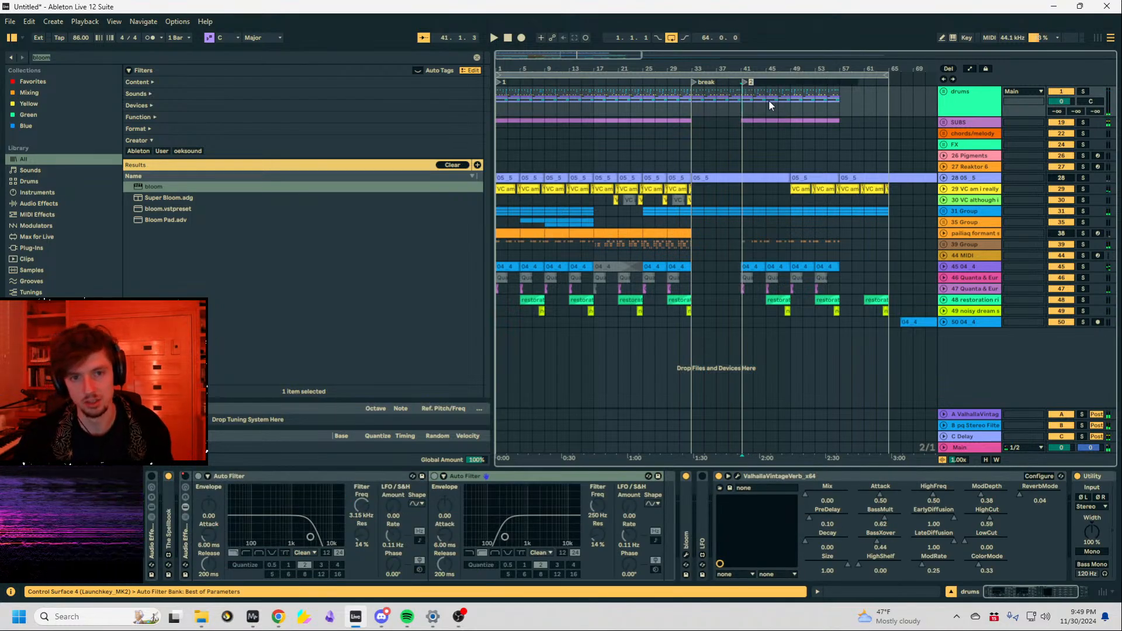
{"action": "left_click", "coordinate": [737, 118]}
{"action": "left_click", "coordinate": [745, 82]}
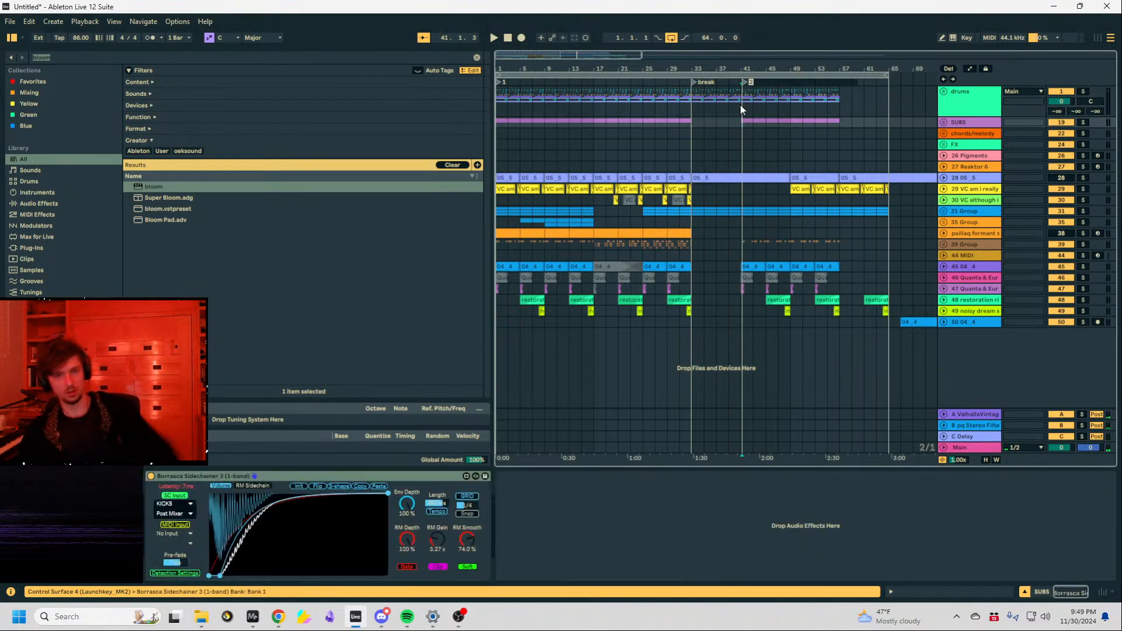
{"action": "left_click", "coordinate": [601, 155]}
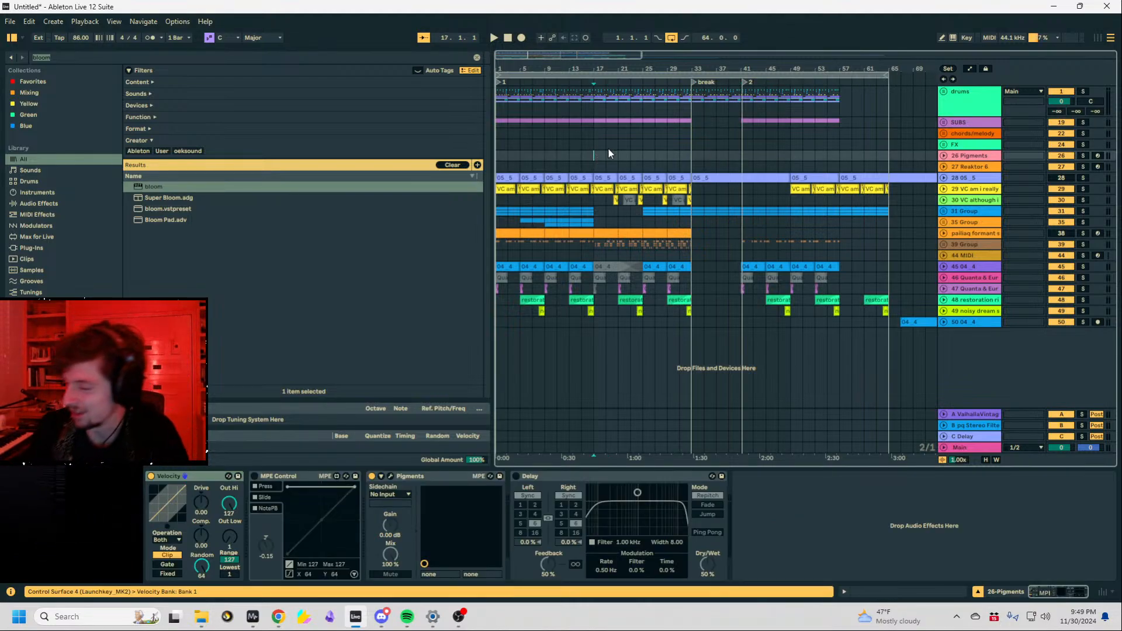
{"action": "left_click", "coordinate": [586, 162]}
{"action": "left_click", "coordinate": [599, 157]}
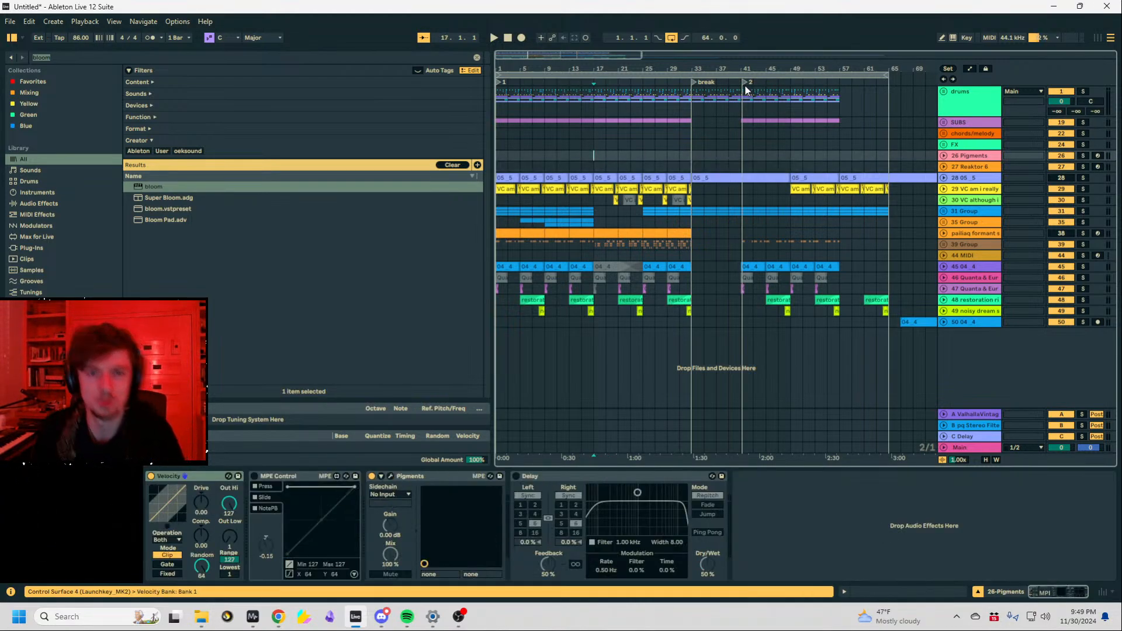
Rename the locator at bar 41 to "drop 2" and add a locator named "outro" at bar 57.
{"action": "left_click", "coordinate": [747, 82]}
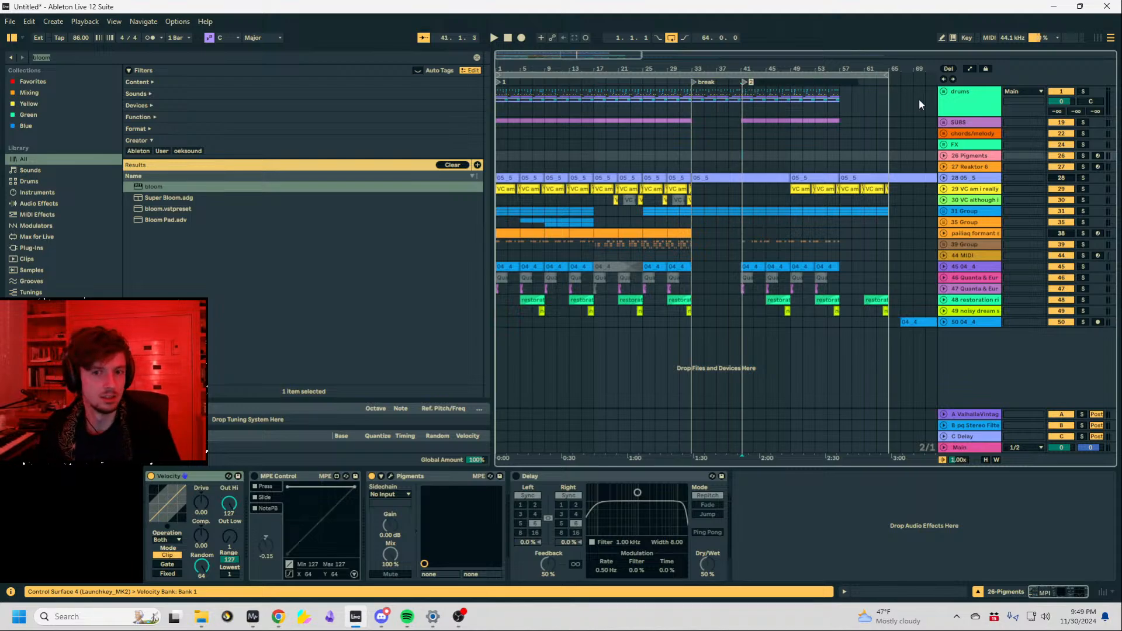
{"action": "type", "text": "drop 2"}
{"action": "key", "text": "Return"}
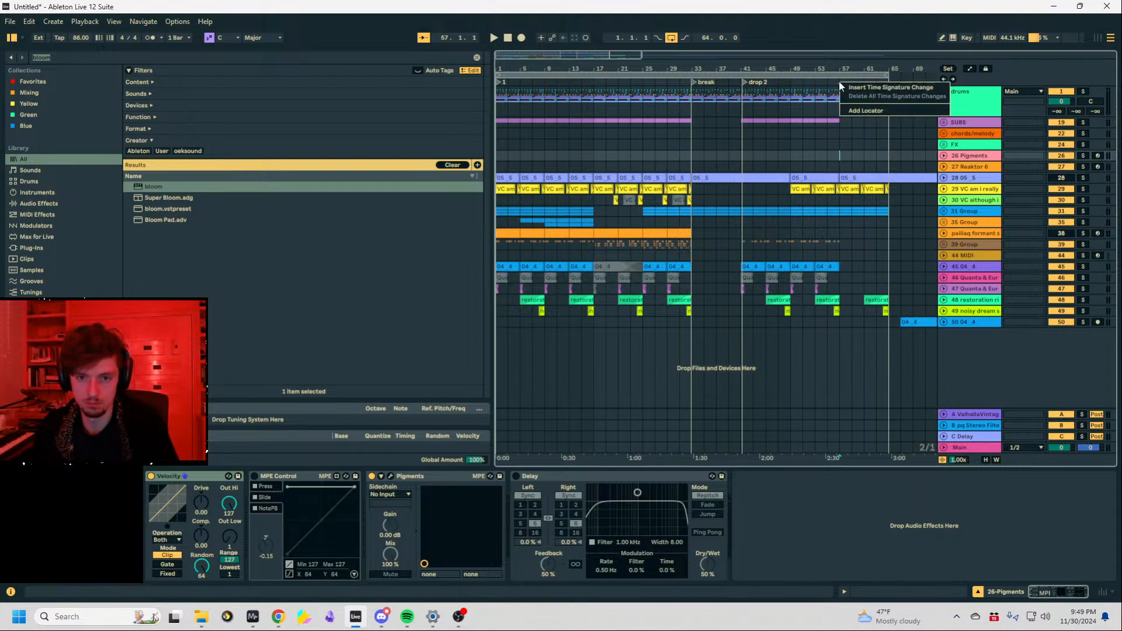
{"action": "type", "text": "outro"}
{"action": "key", "text": "Return"}
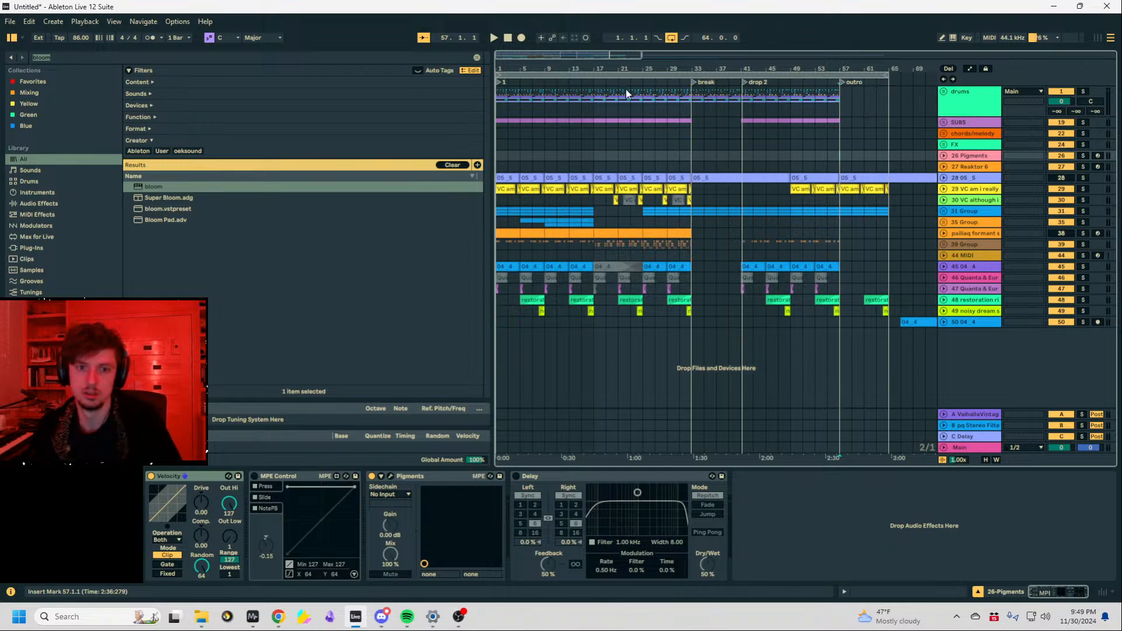
Unfold the drums group and copy track 14's Live Drum Loop clips at bars 33 to 41 over bars 1 to 17.
{"action": "left_click", "coordinate": [531, 132]}
{"action": "key", "text": "space"}
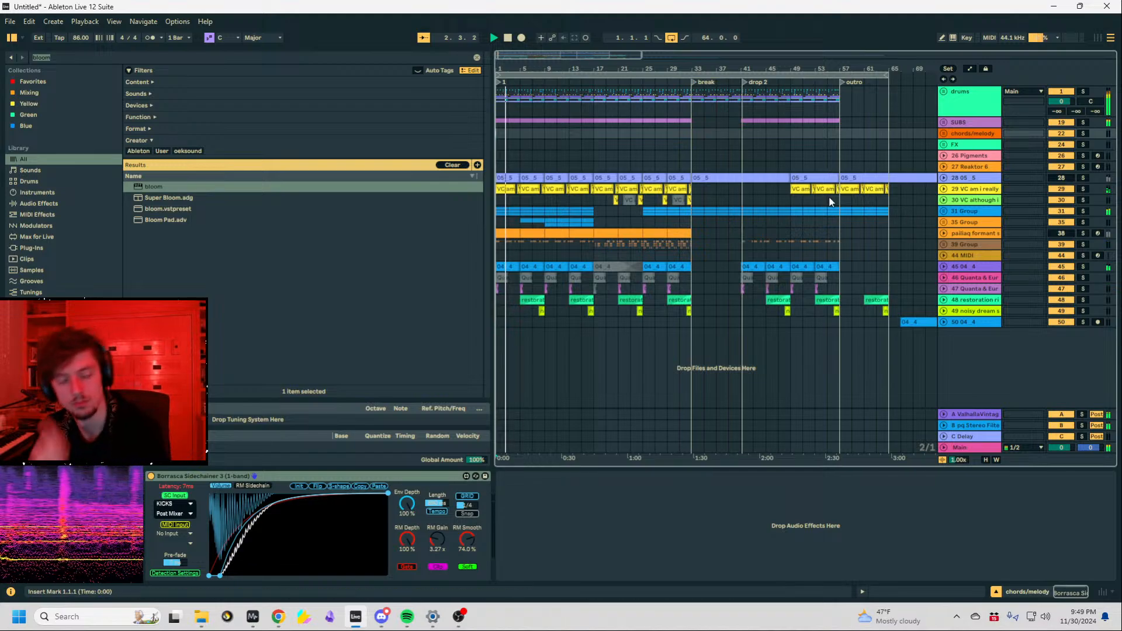
{"action": "left_click", "coordinate": [944, 92]}
{"action": "scroll", "coordinate": [775, 214], "scroll_direction": "down", "scroll_amount": 5}
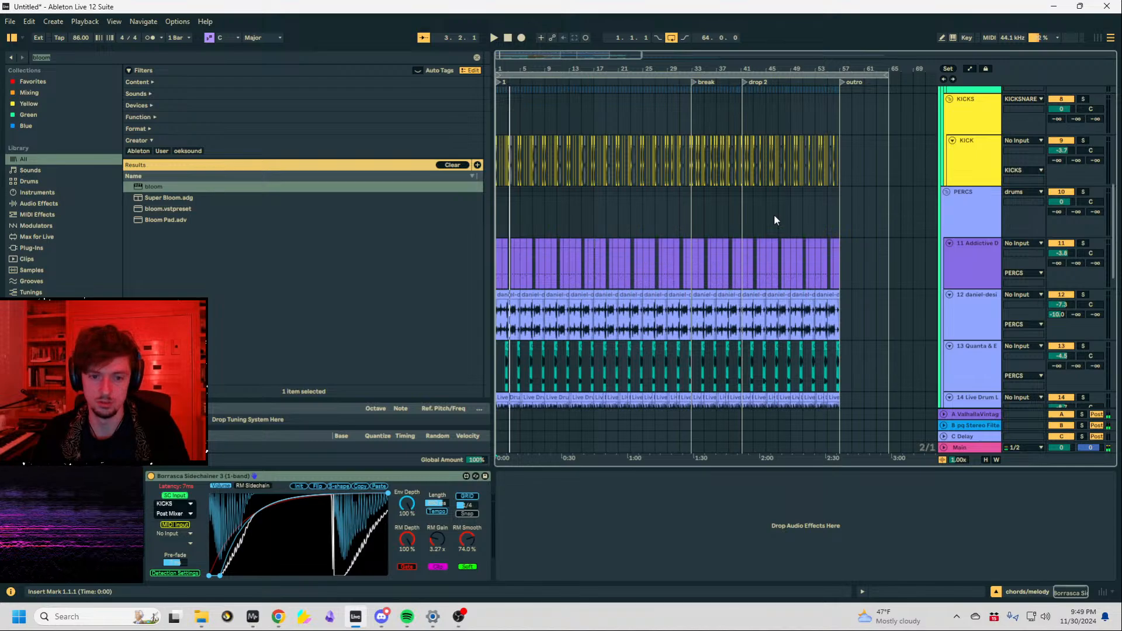
{"action": "scroll", "coordinate": [774, 220], "scroll_direction": "down", "scroll_amount": 3}
{"action": "left_click", "coordinate": [733, 302]}
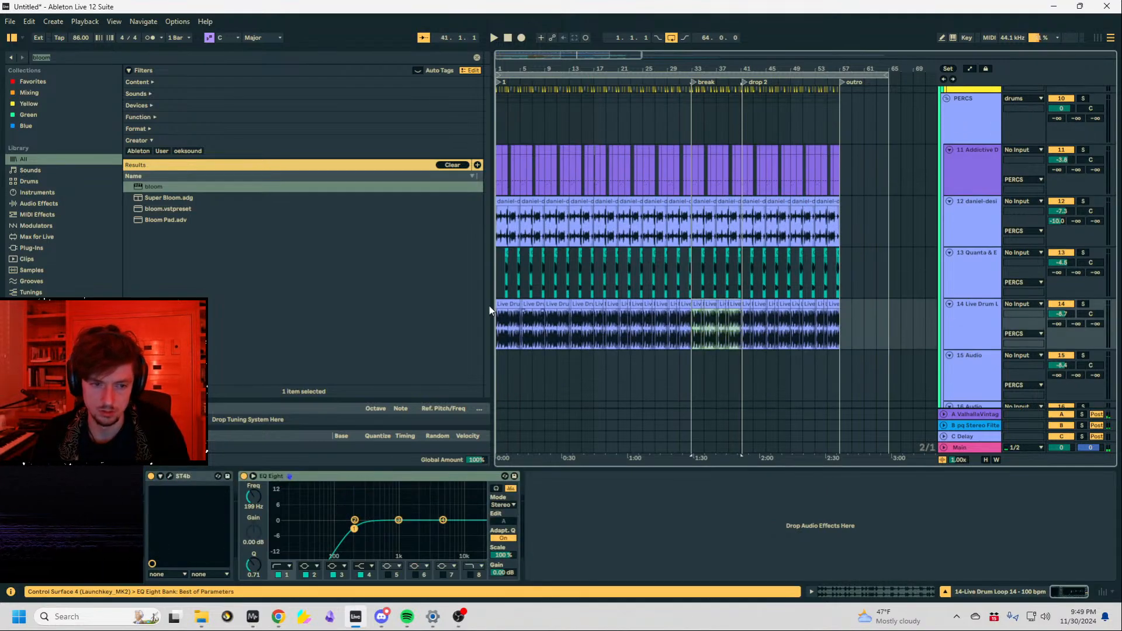
While playing from the start, set track 14's volume to -10.3 dB and pan track 11 to about 26R.
{"action": "key", "text": "space"}
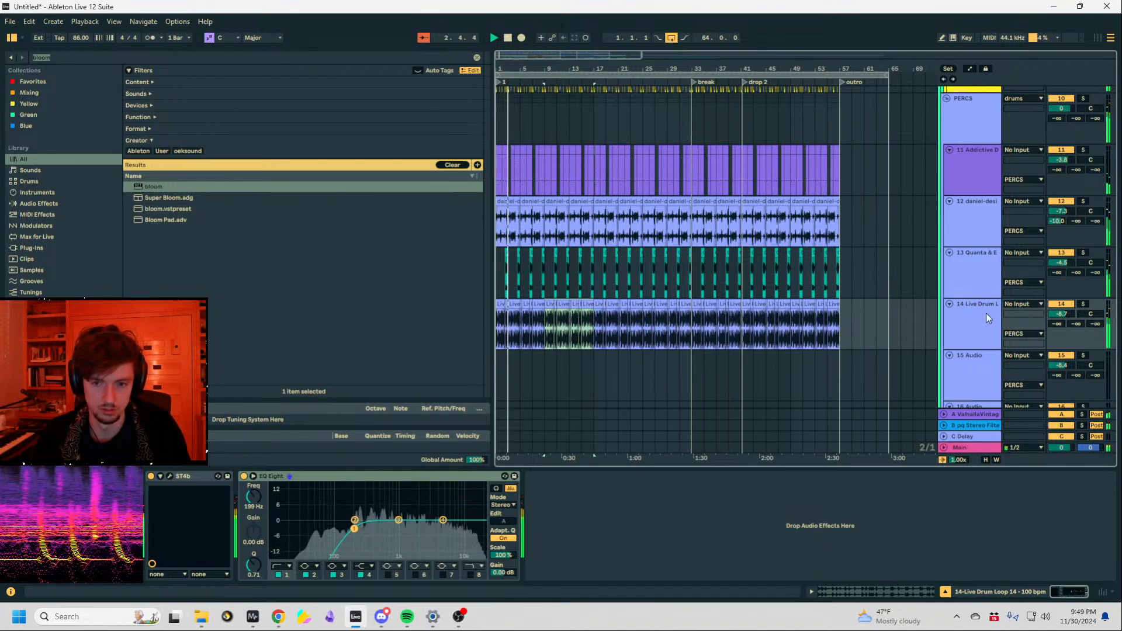
{"action": "left_click_drag", "start_coordinate": [1061, 314], "coordinate": [1063, 315]}
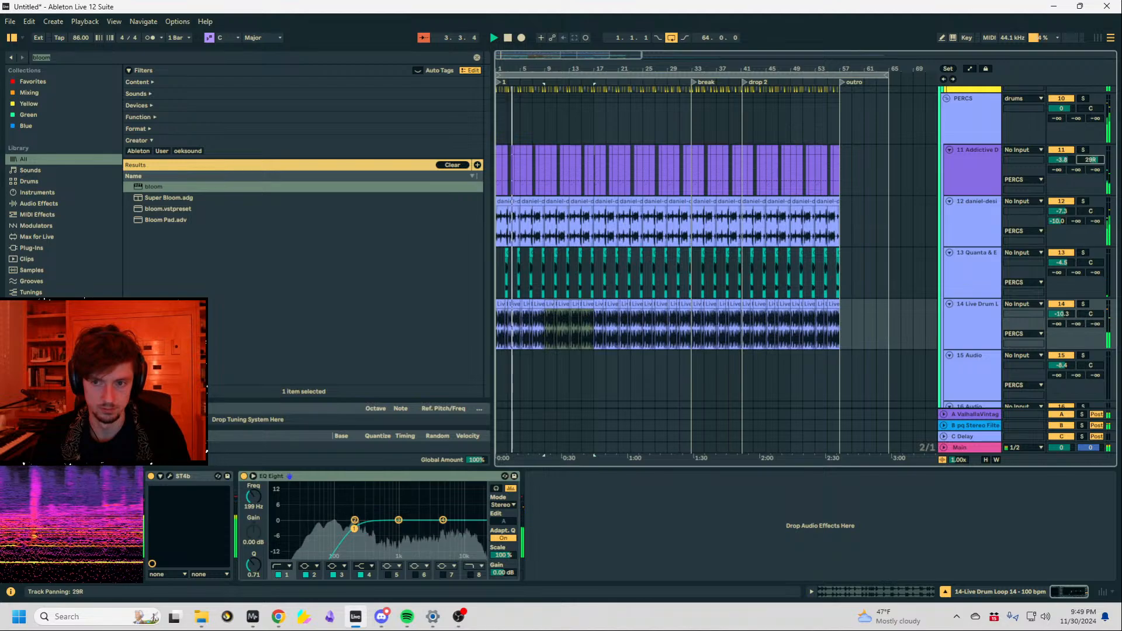
{"action": "left_click_drag", "start_coordinate": [1091, 160], "coordinate": [1091, 161]}
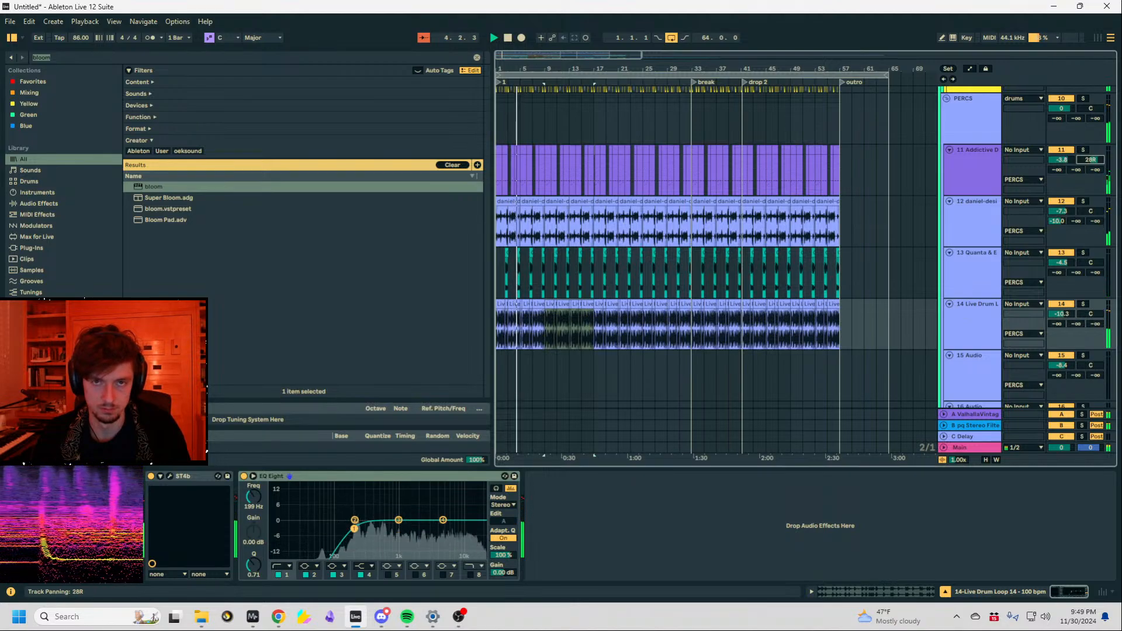
Copy the snare clips at bars 5 to 9 on tracks 5 to 7 over bars 1 to 5.
{"action": "scroll", "coordinate": [690, 263], "scroll_direction": "up", "scroll_amount": 5}
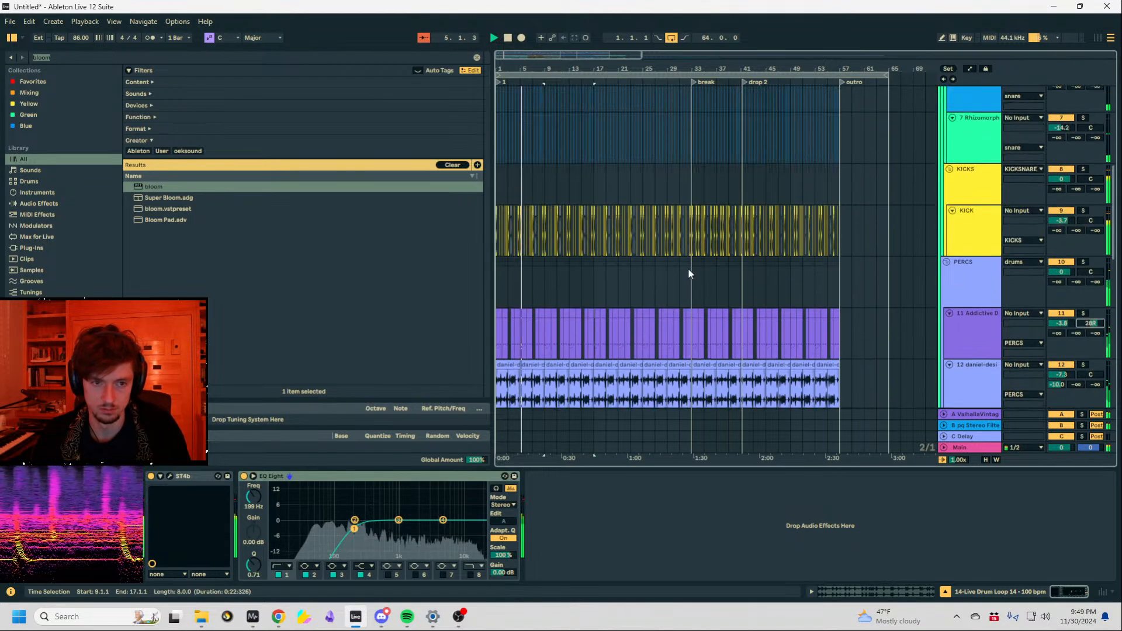
{"action": "scroll", "coordinate": [688, 270], "scroll_direction": "up", "scroll_amount": 5}
{"action": "left_click_drag", "start_coordinate": [521, 67], "coordinate": [638, 155]}
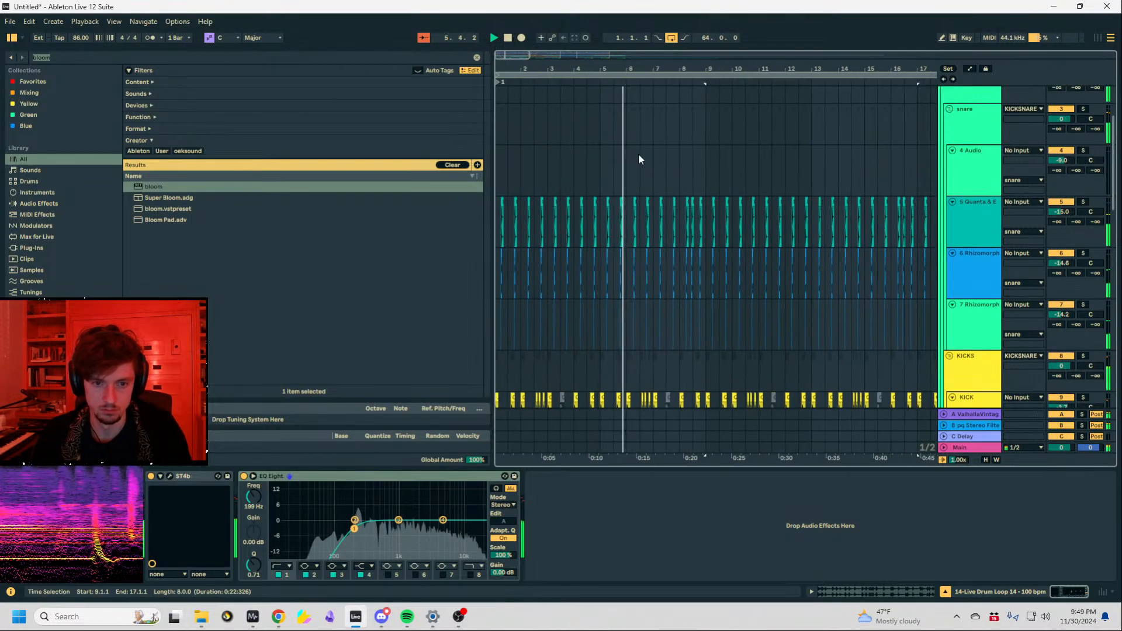
{"action": "left_click_drag", "start_coordinate": [707, 224], "coordinate": [601, 328]}
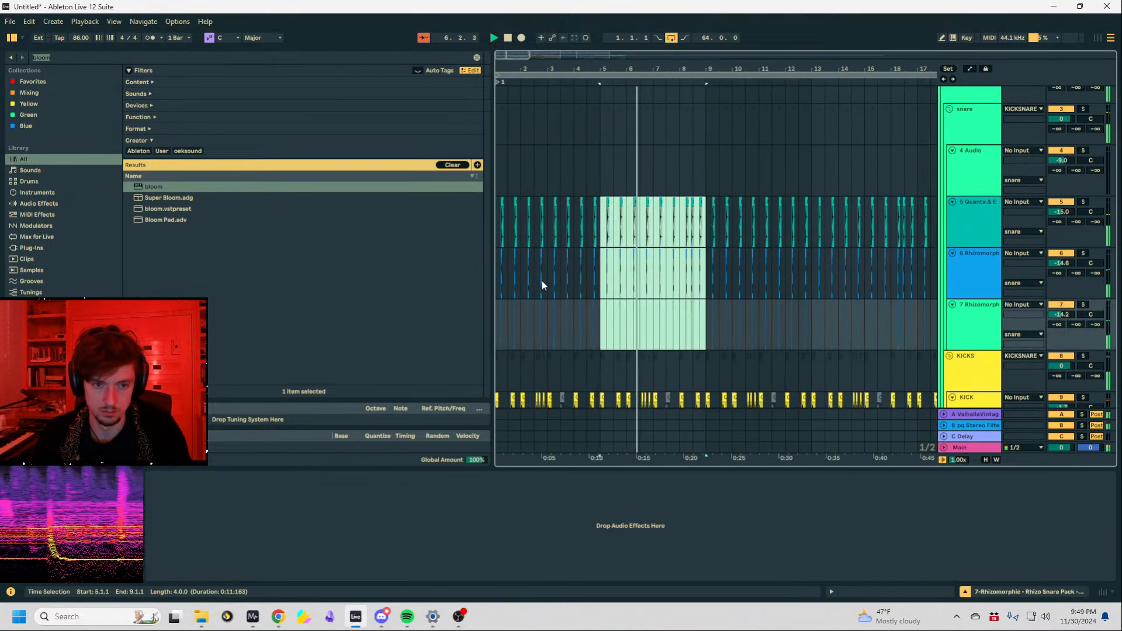
{"action": "left_click", "coordinate": [498, 213]}
{"action": "key", "text": "ctrl+v"}
{"action": "key", "text": "ctrl+z"}
{"action": "left_click", "coordinate": [496, 213]}
{"action": "key", "text": "ctrl+v"}
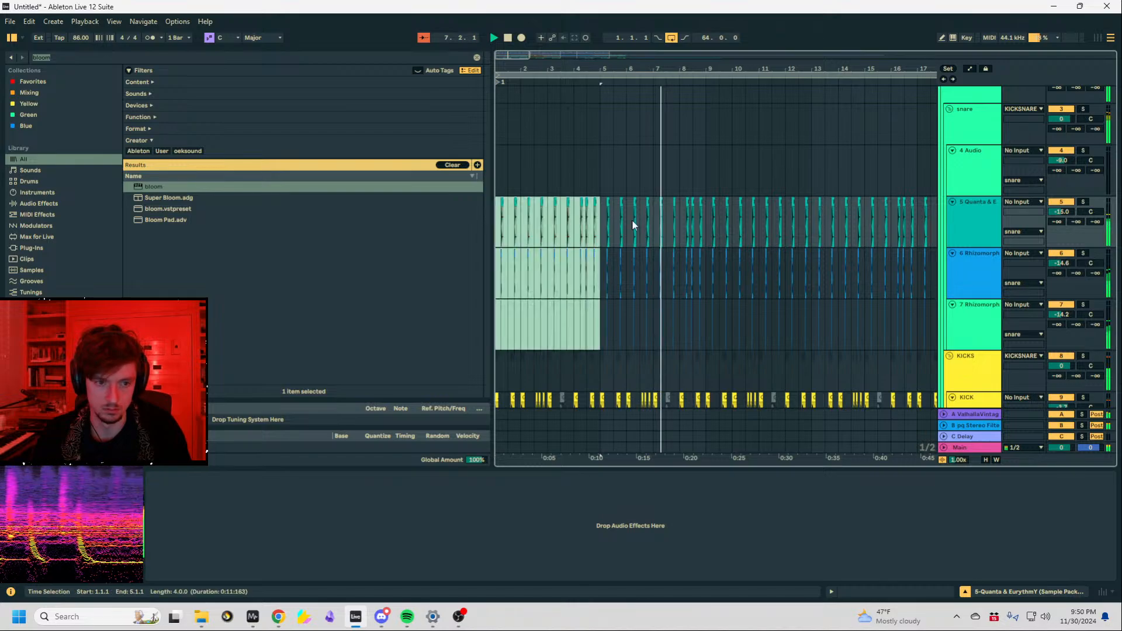
Play the snare and percussion from around bar 8 and pan track 13 to 20R.
{"action": "left_click_drag", "start_coordinate": [672, 63], "coordinate": [647, 155]}
{"action": "key", "text": "space"}
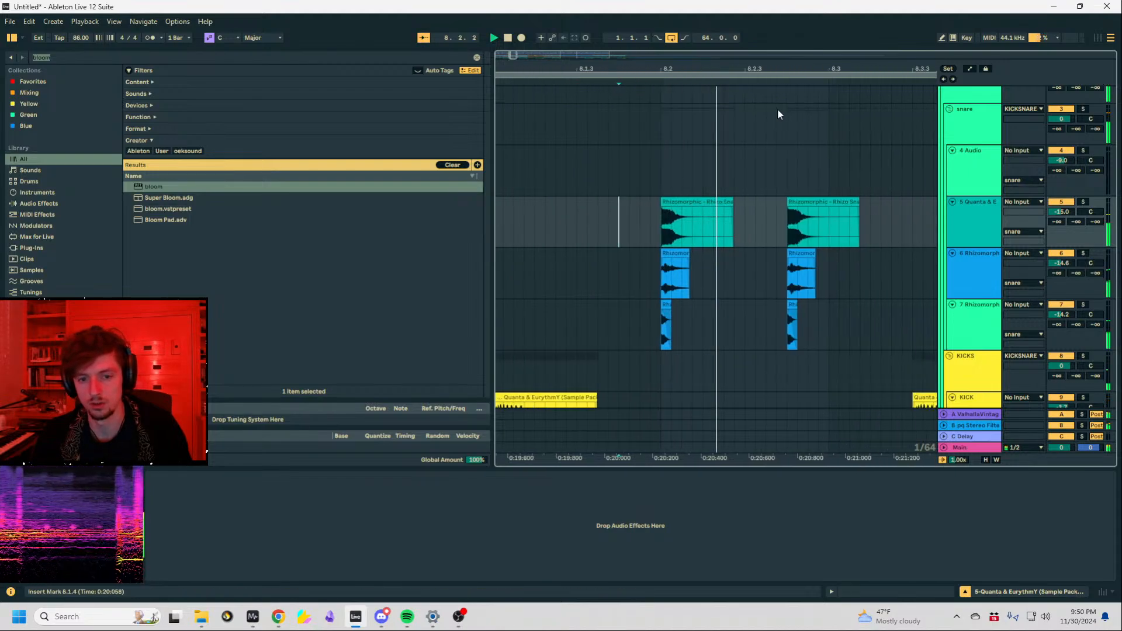
{"action": "key", "text": "minus"}
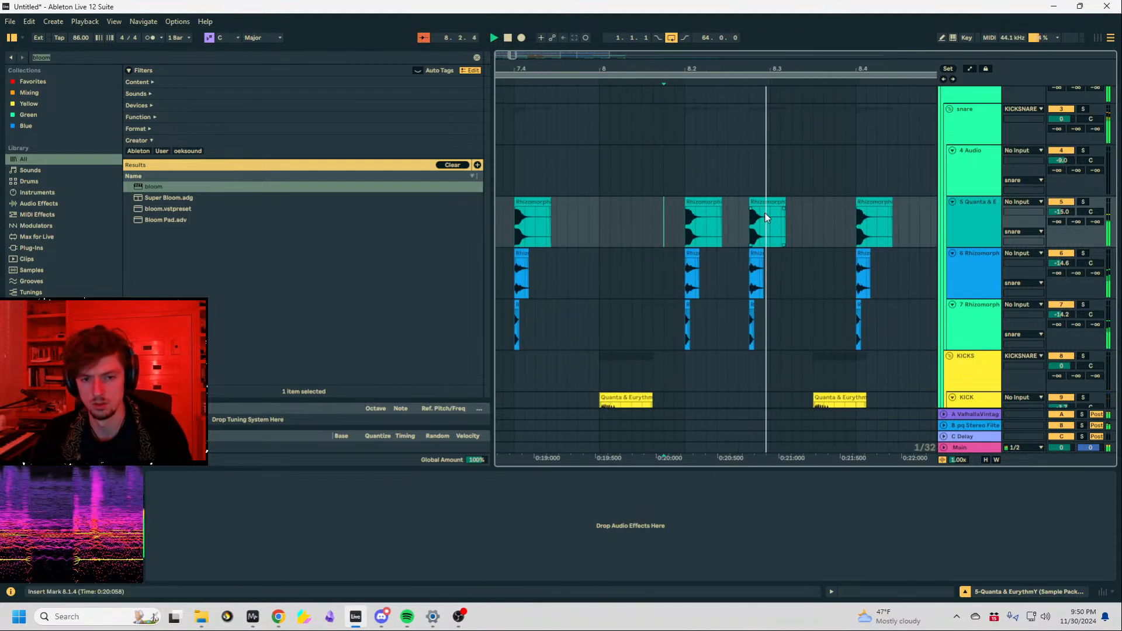
{"action": "scroll", "coordinate": [760, 216], "scroll_direction": "down", "scroll_amount": 5}
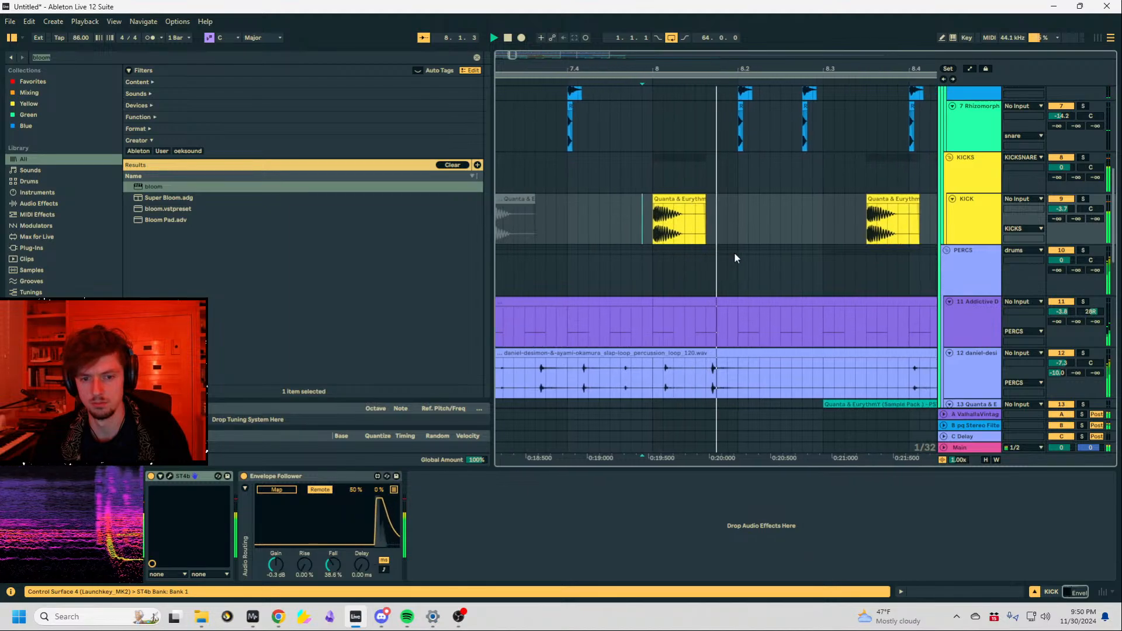
{"action": "scroll", "coordinate": [731, 257], "scroll_direction": "down", "scroll_amount": 3}
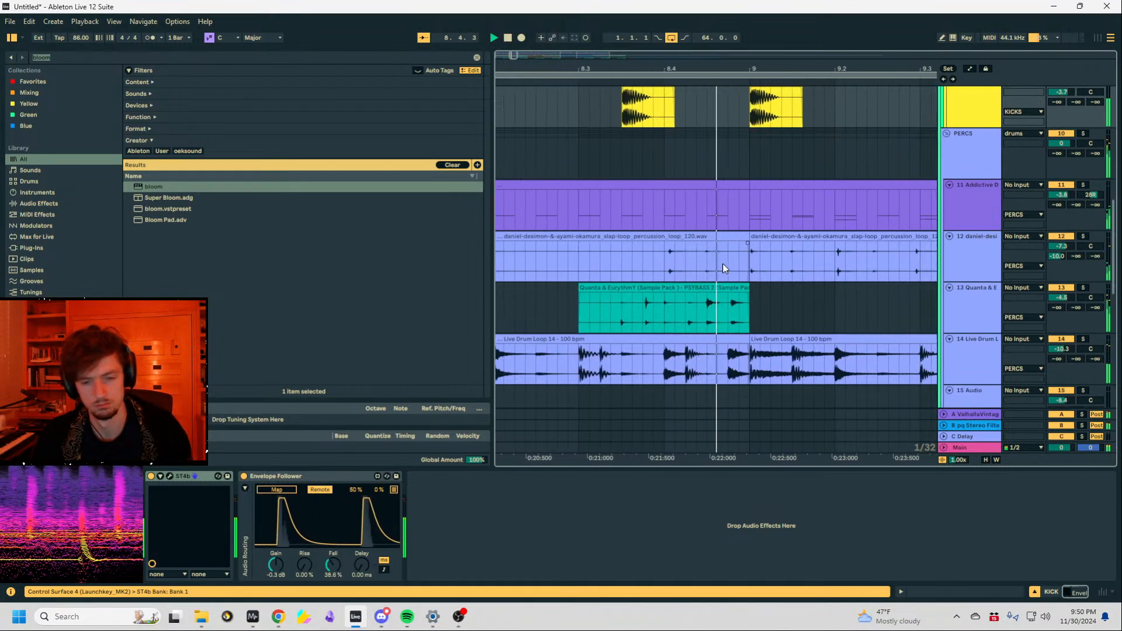
{"action": "left_click_drag", "start_coordinate": [1082, 297], "coordinate": [1081, 276]}
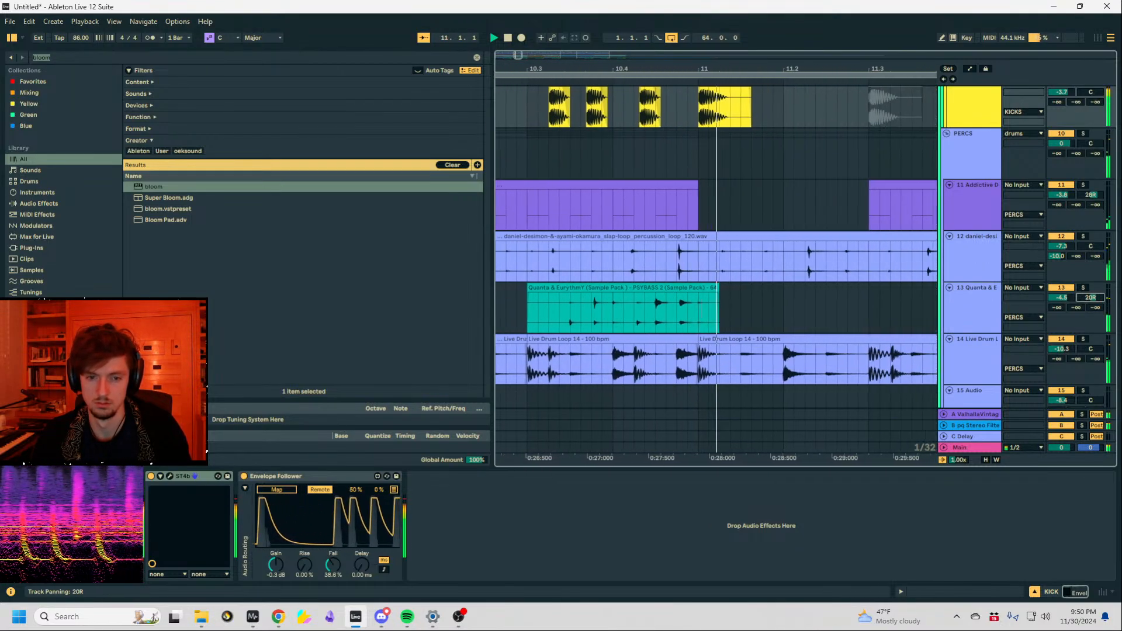
{"action": "left_click_drag", "start_coordinate": [692, 66], "coordinate": [670, 66]}
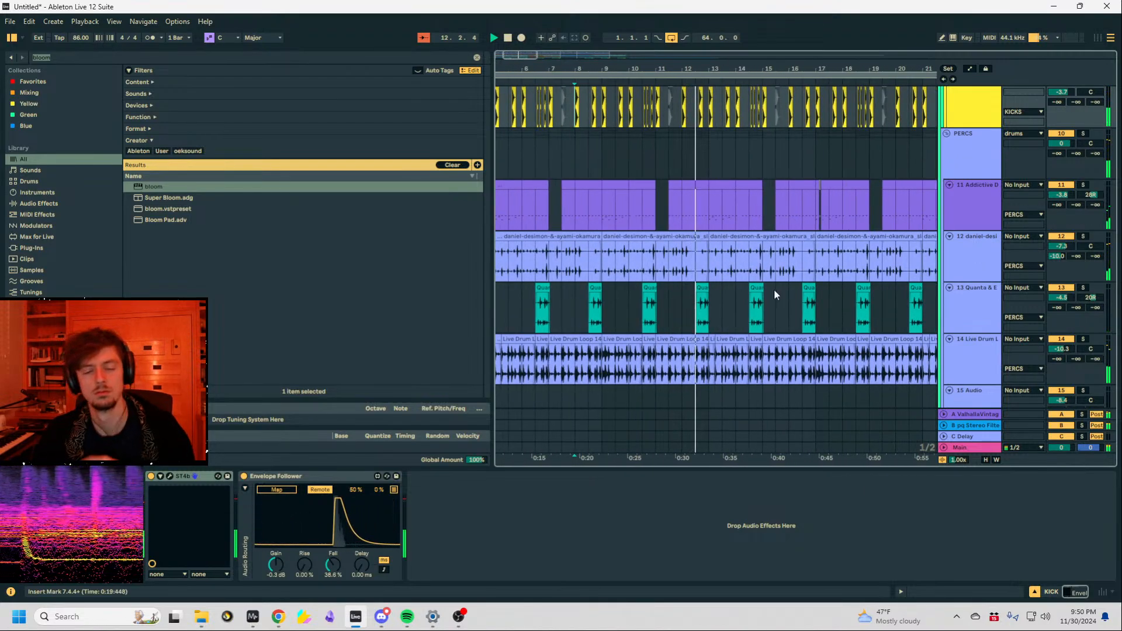
Toggle the melodic groups off and on during playback and add an Auto Filter after bloom on group 31.
{"action": "left_click", "coordinate": [735, 307]}
{"action": "scroll", "coordinate": [877, 381], "scroll_direction": "down", "scroll_amount": 10}
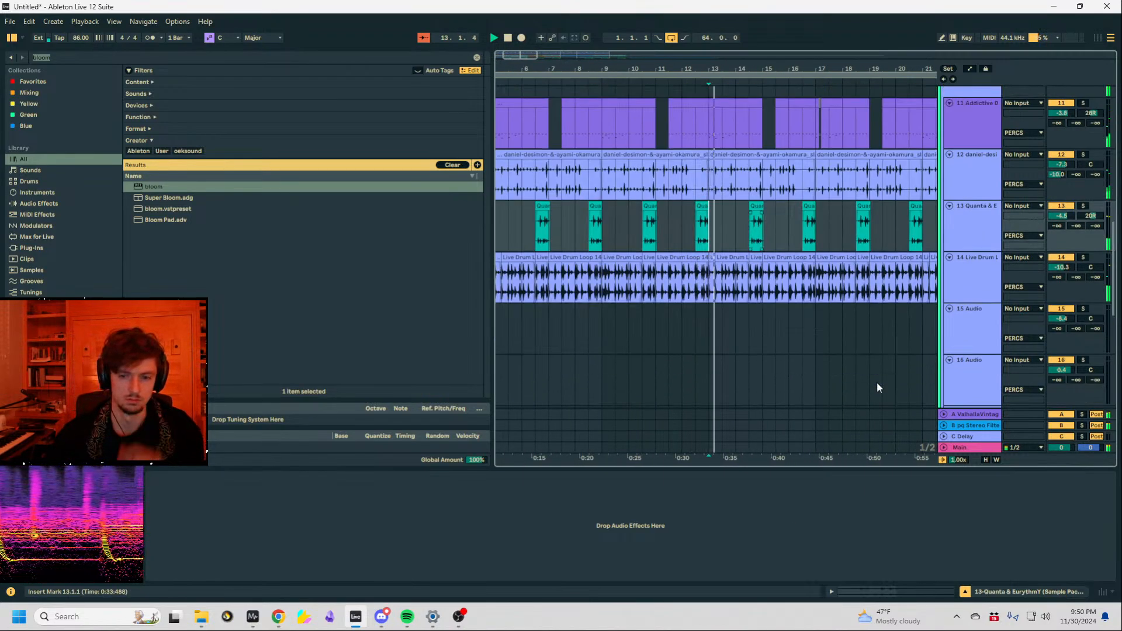
{"action": "scroll", "coordinate": [914, 380], "scroll_direction": "down", "scroll_amount": 3}
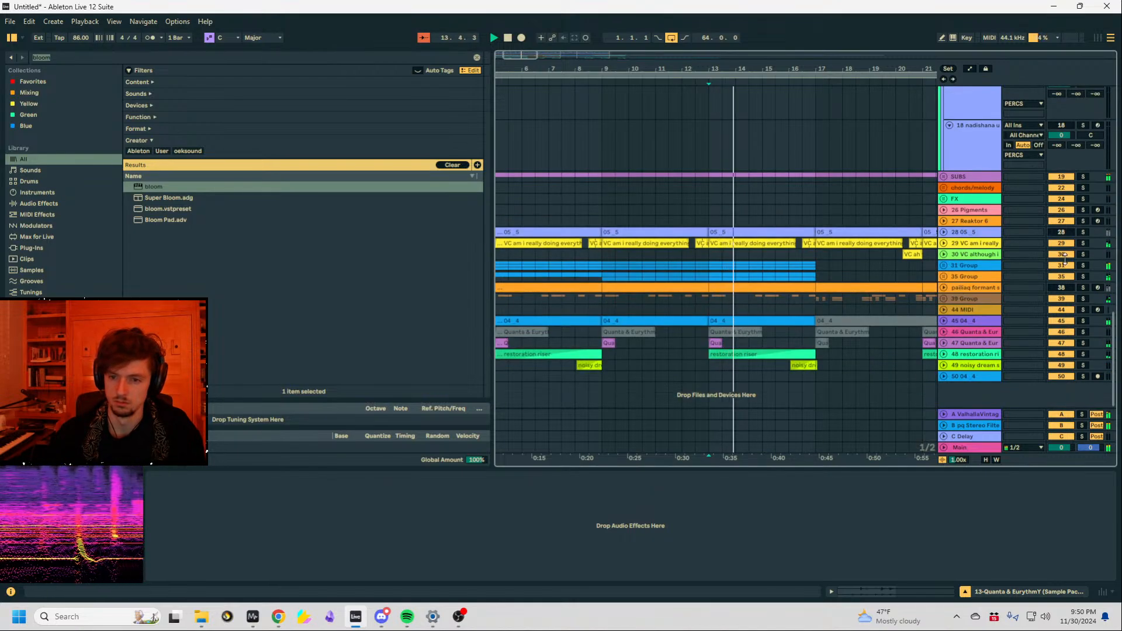
{"action": "left_click", "coordinate": [1064, 276]}
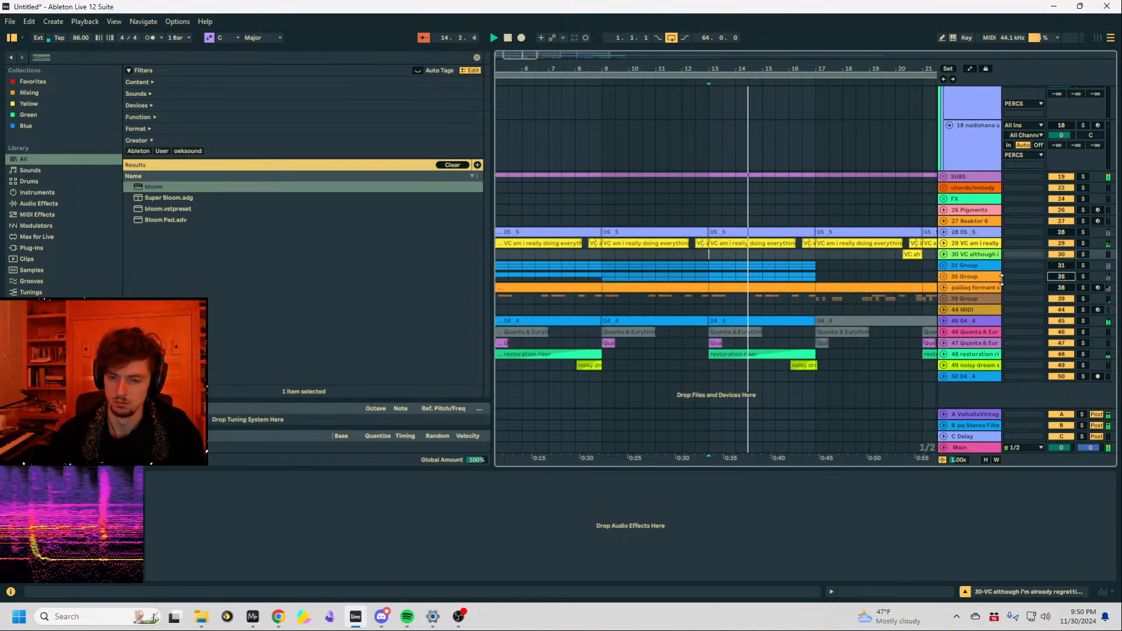
{"action": "left_click", "coordinate": [953, 267]}
{"action": "key", "text": "ctrl+f"}
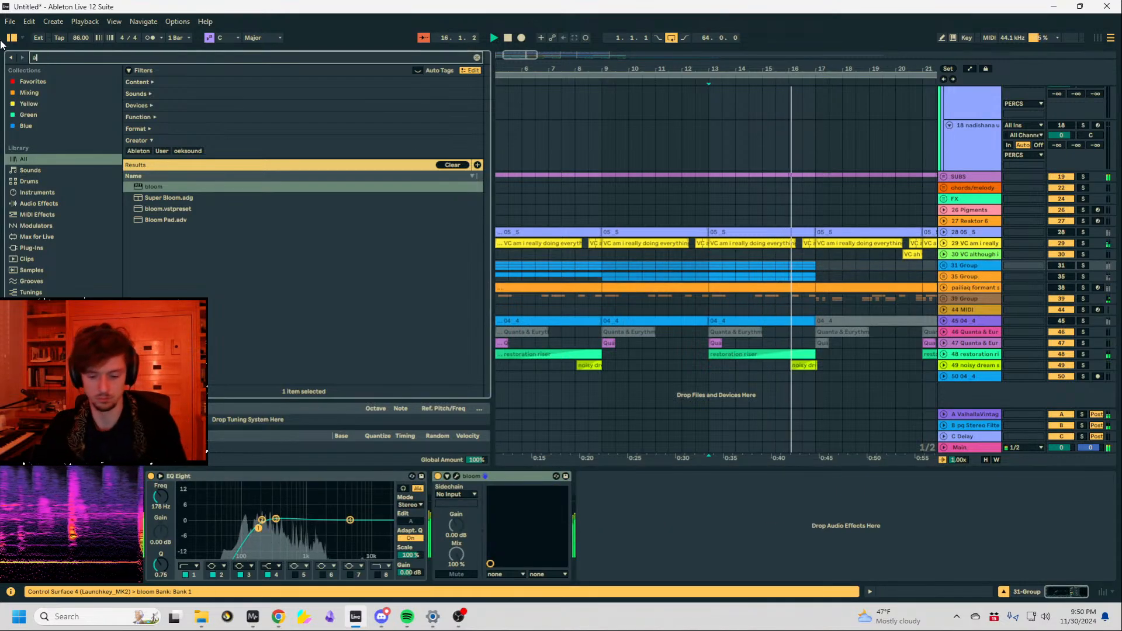
{"action": "type", "text": "auto filt"}
{"action": "left_click", "coordinate": [164, 184]}
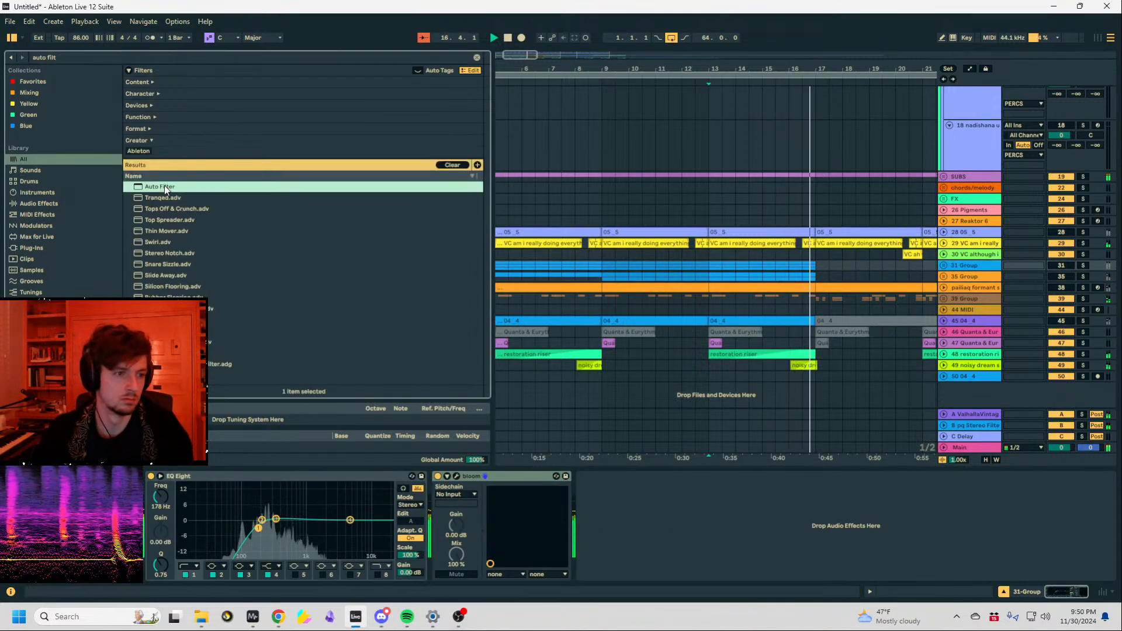
Unfold group 31 and set its Auto Filter to 242 Hz with a tempo-synced LFO at rate 1/16 and amount 30.
{"action": "scroll", "coordinate": [668, 114], "scroll_direction": "down", "scroll_amount": 3}
{"action": "left_click", "coordinate": [617, 273]}
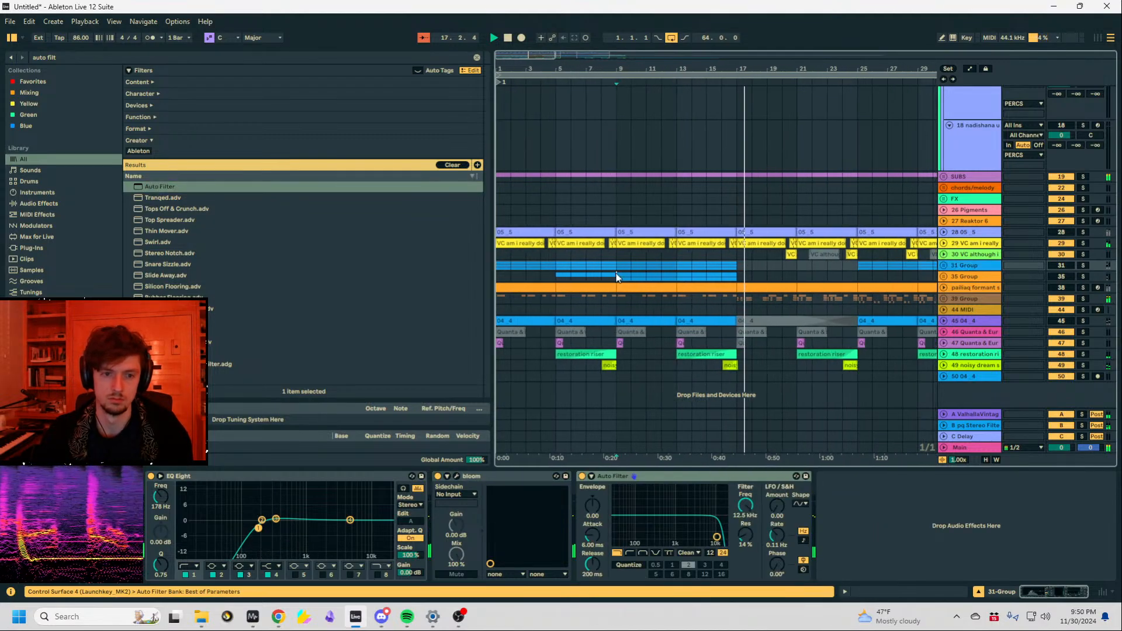
{"action": "left_click", "coordinate": [618, 267]}
{"action": "left_click", "coordinate": [943, 266]}
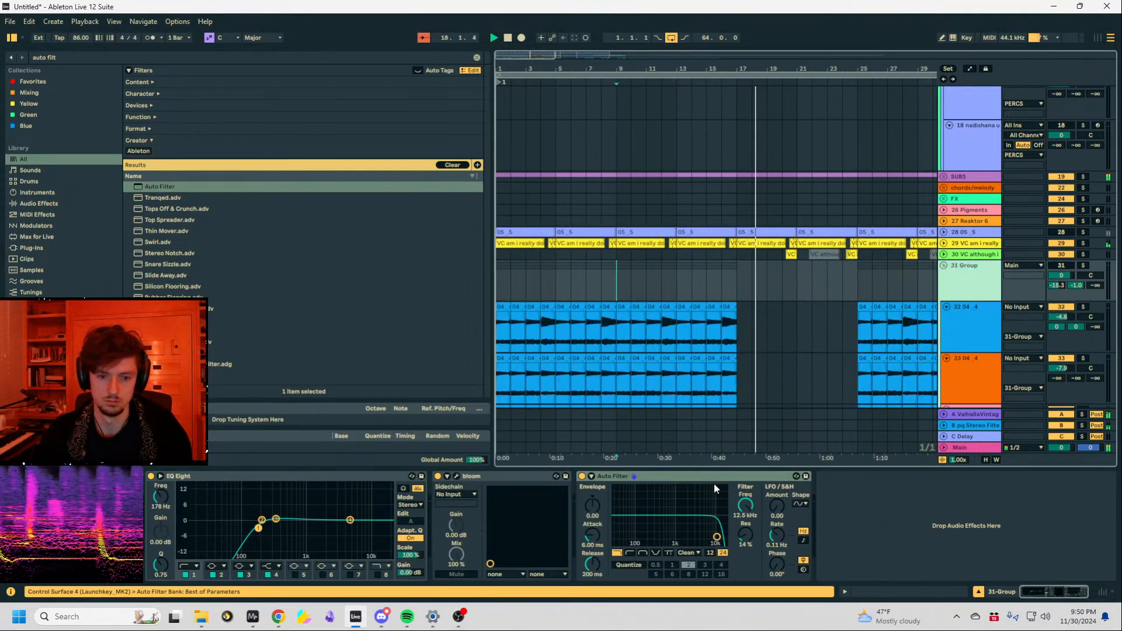
{"action": "left_click_drag", "start_coordinate": [717, 537], "coordinate": [652, 537]}
{"action": "left_click", "coordinate": [803, 540]}
{"action": "left_click_drag", "start_coordinate": [777, 507], "coordinate": [777, 438]}
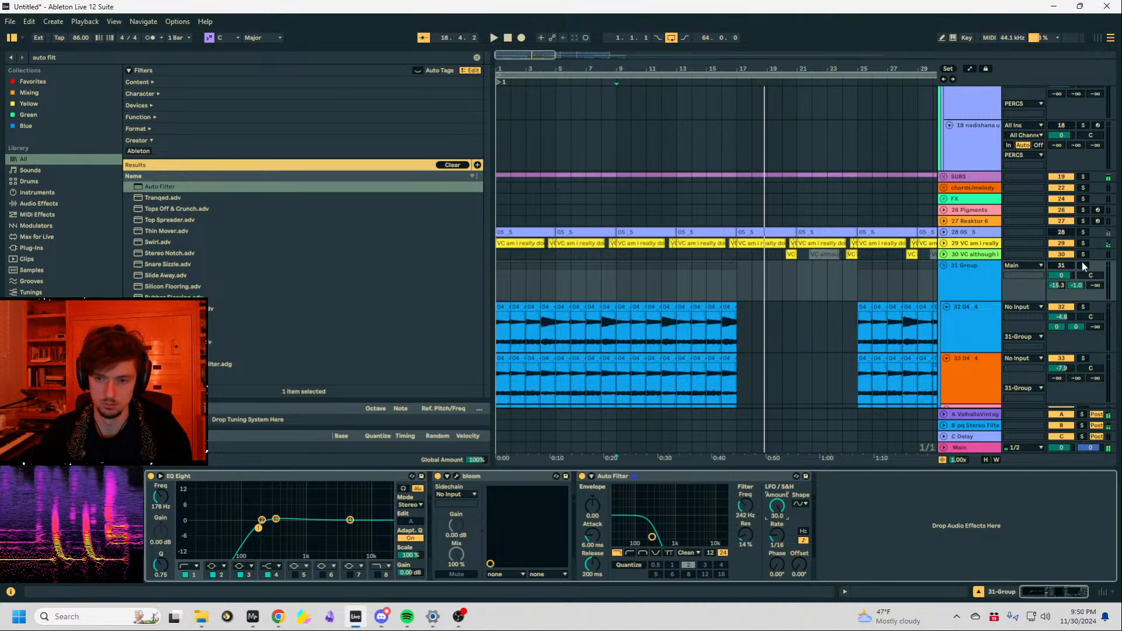
Play from bar 9 and reset the return sends on group 31 and track 32 to minus infinity.
{"action": "key", "text": "space"}
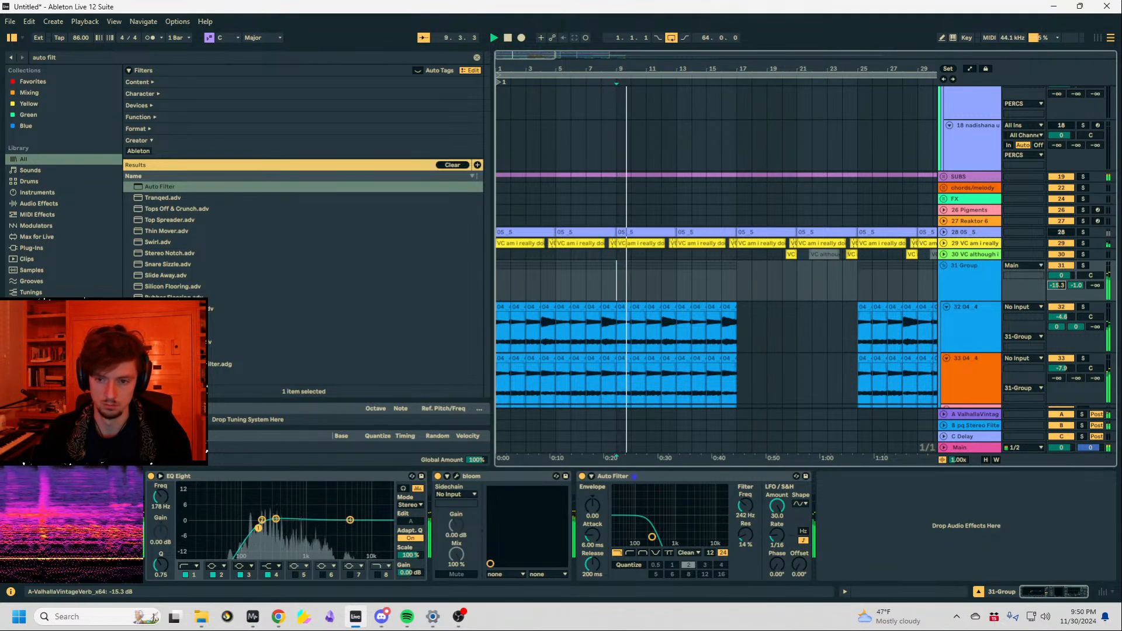
{"action": "double_click", "coordinate": [1057, 327]}
{"action": "double_click", "coordinate": [1076, 328]}
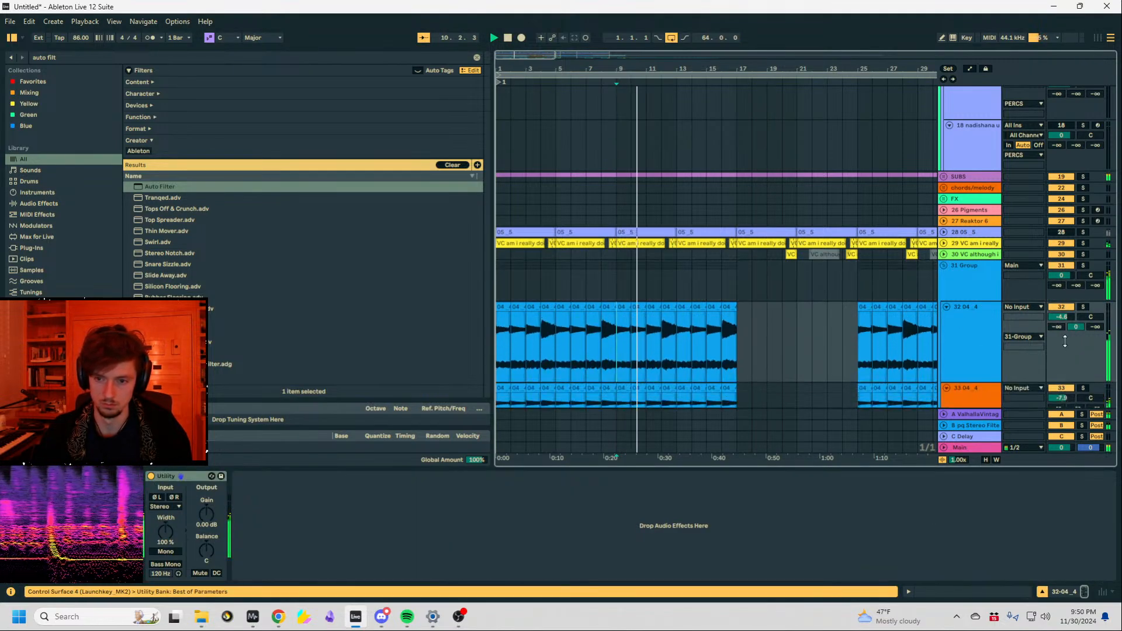
{"action": "scroll", "coordinate": [981, 282], "scroll_direction": "down", "scroll_amount": 5}
{"action": "scroll", "coordinate": [981, 281], "scroll_direction": "up", "scroll_amount": 2}
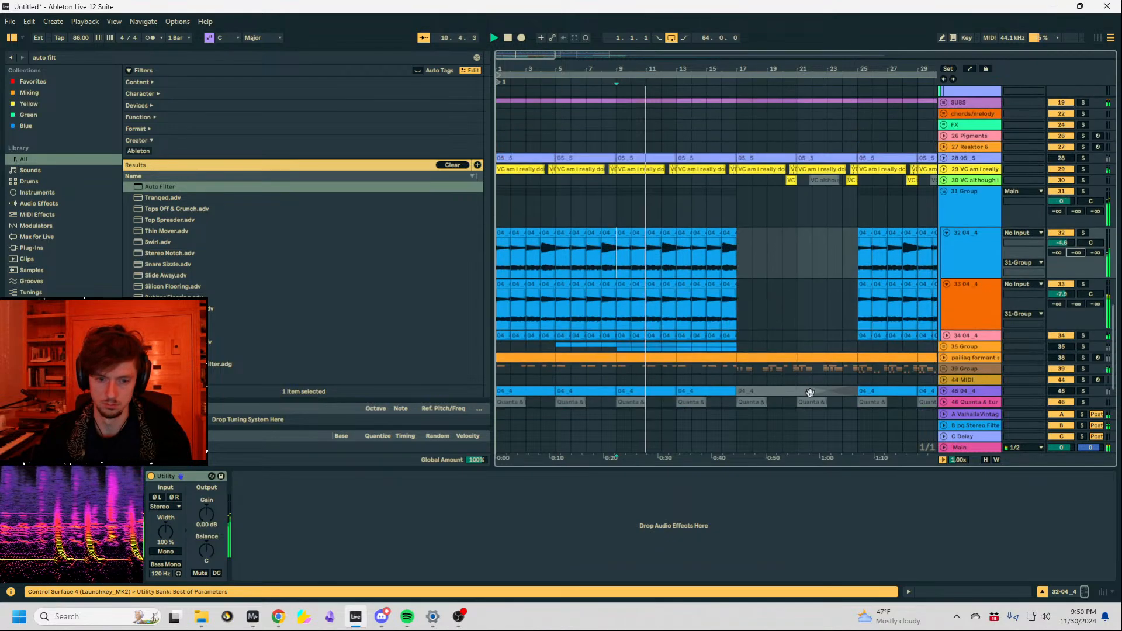
Try the group 31 Auto Filter at 614 Hz with 84% resonance, another LFO shape and 360° phase.
{"action": "left_click", "coordinate": [957, 202]}
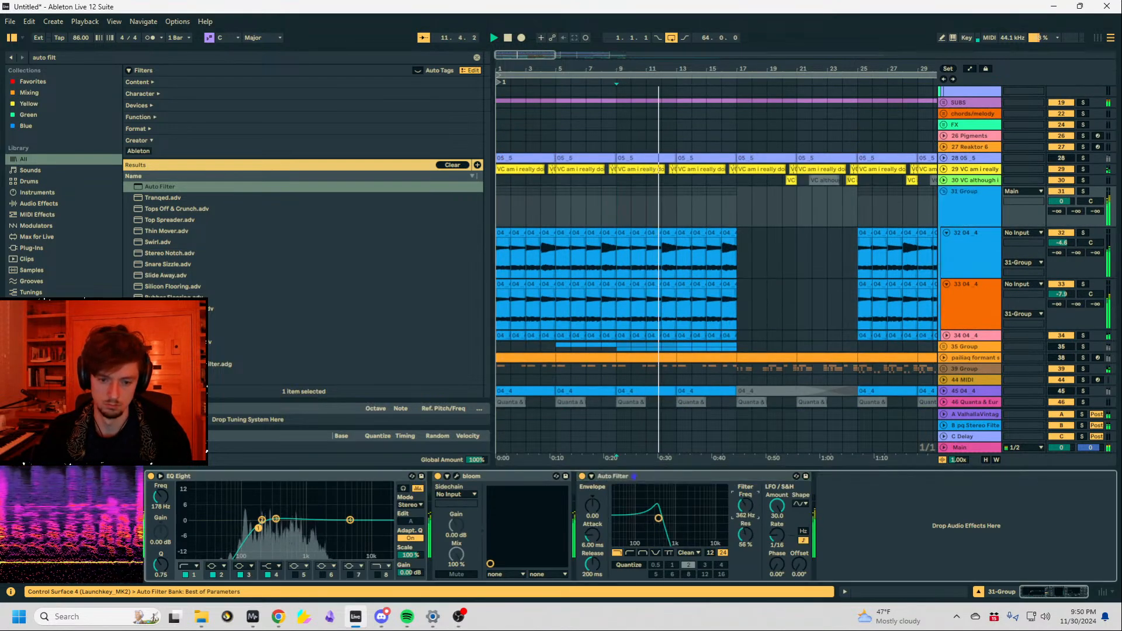
{"action": "left_click", "coordinate": [801, 503]}
{"action": "left_click", "coordinate": [806, 548]}
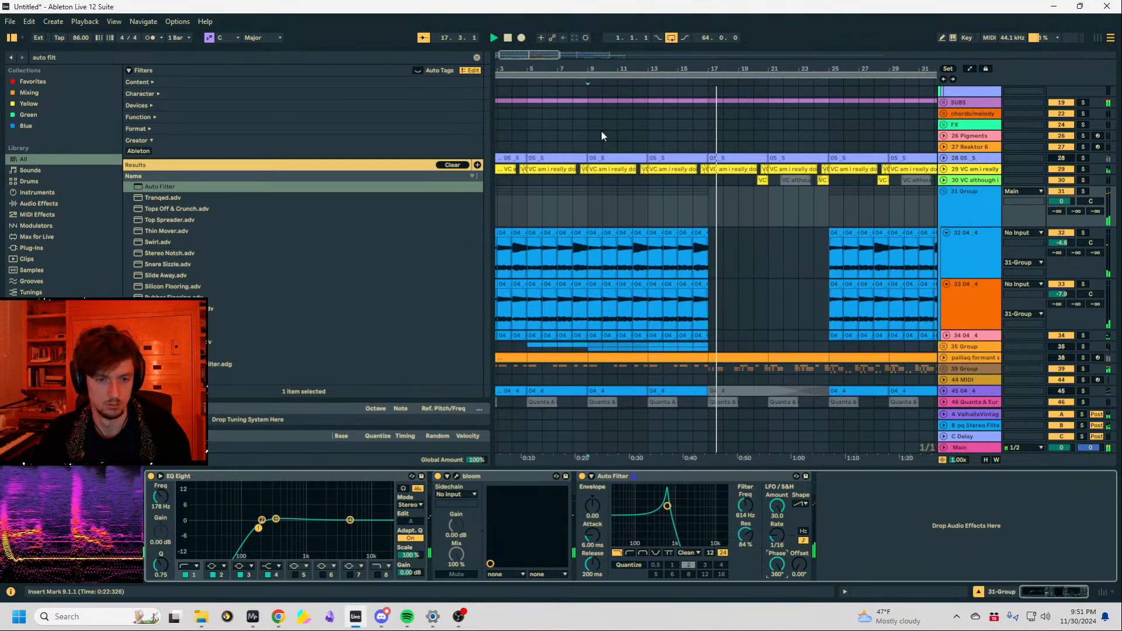
{"action": "left_click", "coordinate": [585, 206]}
{"action": "left_click_drag", "start_coordinate": [569, 69], "coordinate": [593, 65]}
{"action": "left_click", "coordinate": [522, 207]}
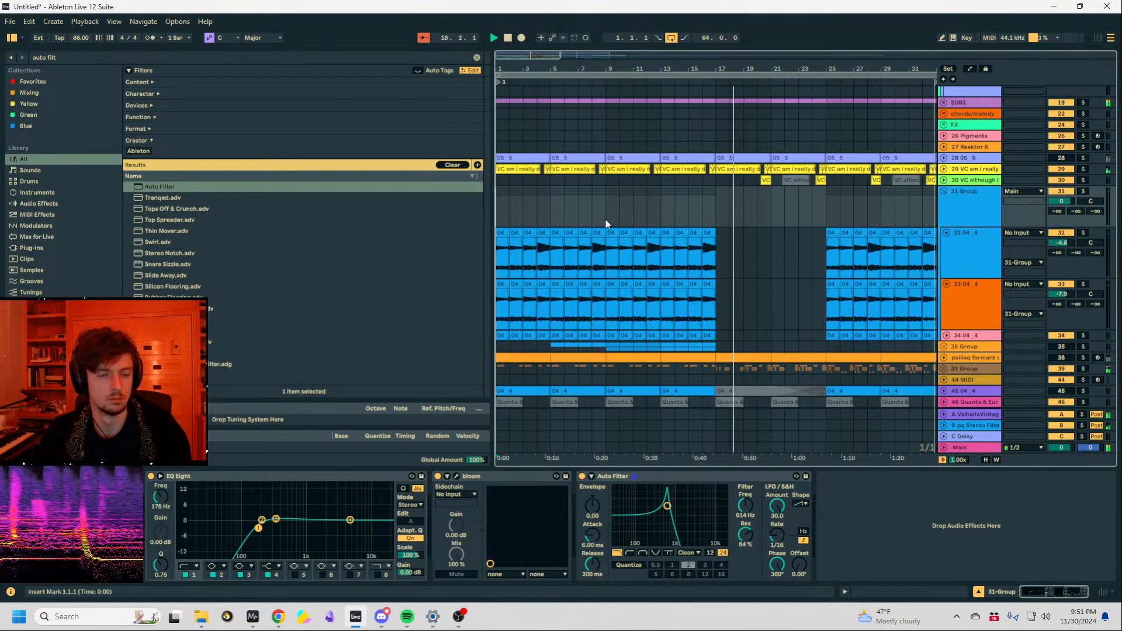
{"action": "key", "text": "space"}
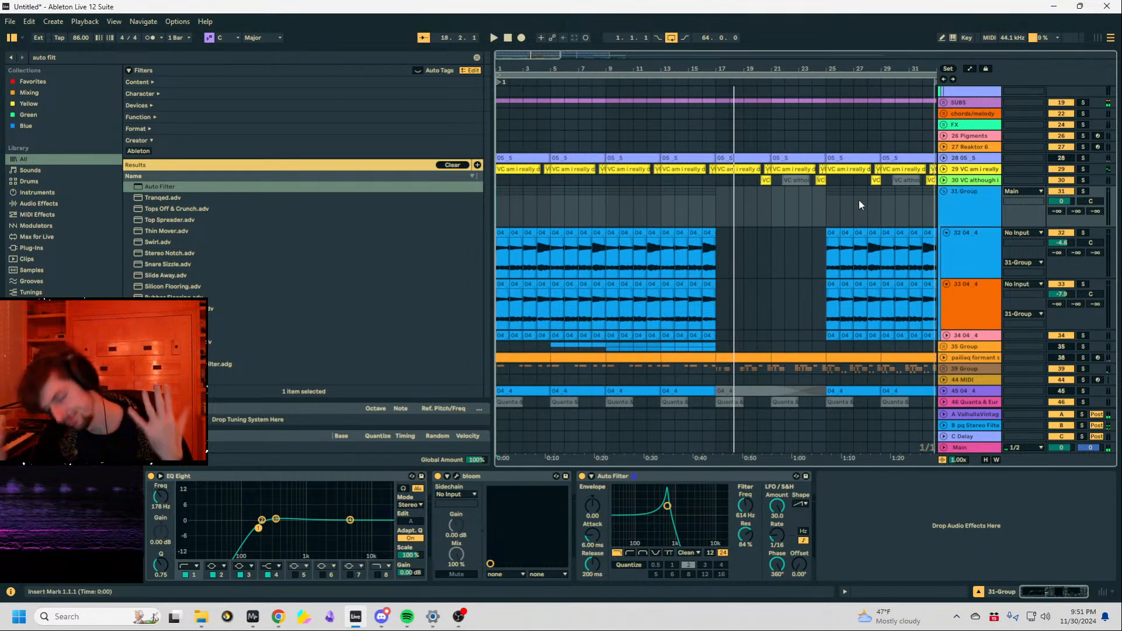
While playing from bar 25, retune group 31's Auto Filter to 362 Hz, 70% resonance, LFO rate 1/3 and 163° phase.
{"action": "left_click", "coordinate": [827, 209]}
{"action": "left_click_drag", "start_coordinate": [834, 70], "coordinate": [671, 82]}
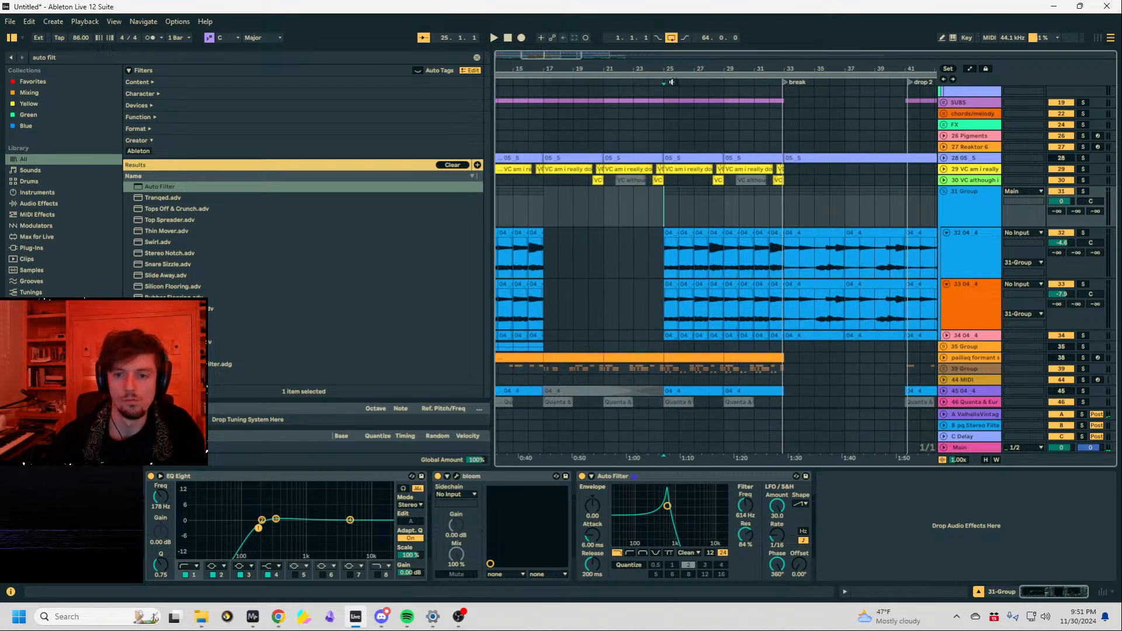
{"action": "left_click", "coordinate": [975, 206]}
{"action": "left_click", "coordinate": [673, 208]}
{"action": "key", "text": "space"}
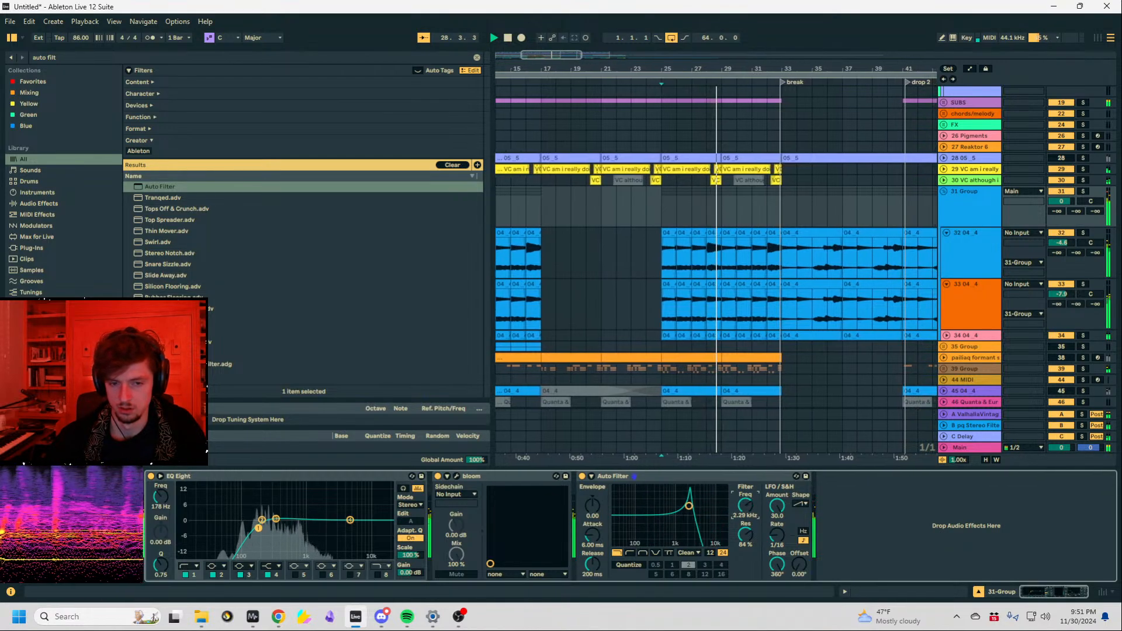
{"action": "left_click_drag", "start_coordinate": [746, 532], "coordinate": [746, 508]}
{"action": "left_click_drag", "start_coordinate": [778, 565], "coordinate": [778, 619]}
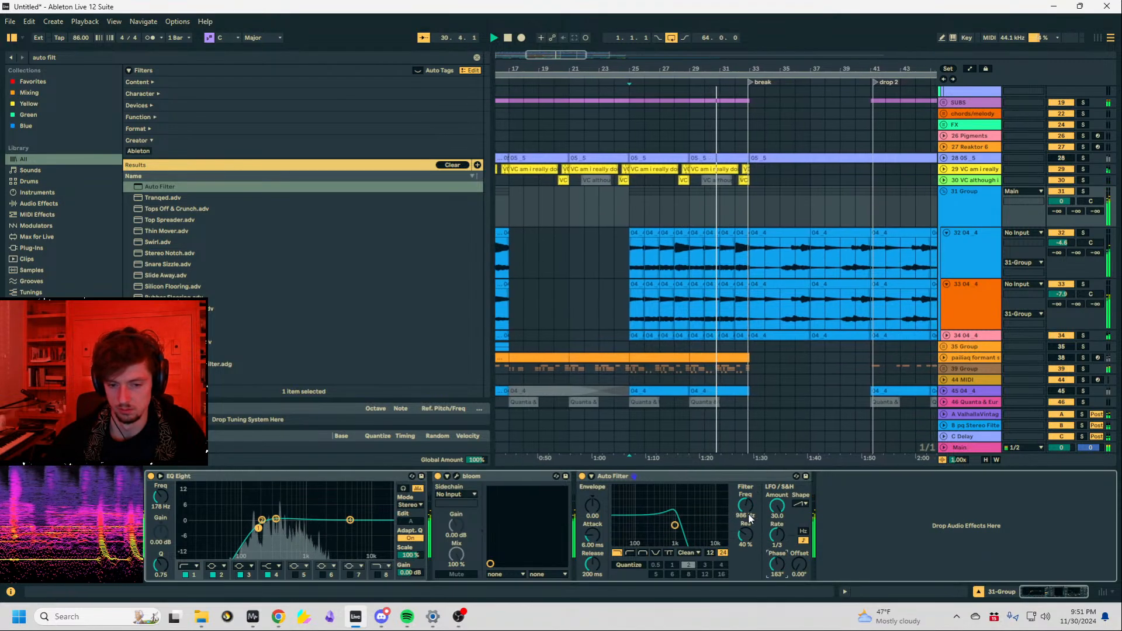
{"action": "mouse_move", "coordinate": [746, 533]}
{"action": "left_mouse_down"}
{"action": "mouse_move", "coordinate": [749, 508]}
{"action": "mouse_move", "coordinate": [748, 526]}
{"action": "left_mouse_up"}
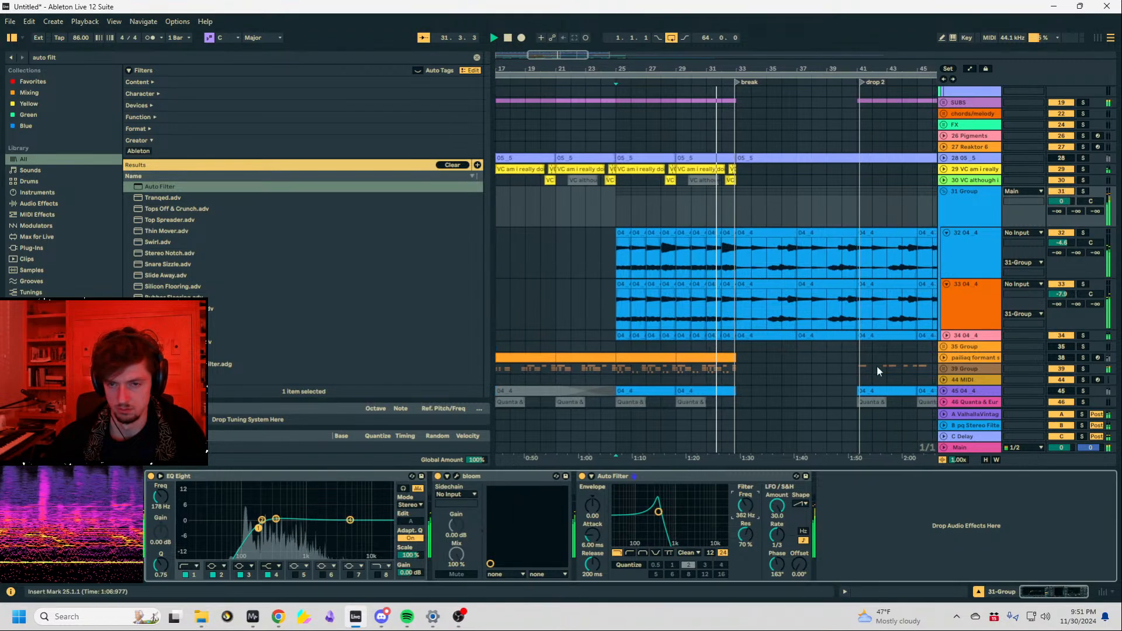
Audition group 31 soloed, set the Auto Filter's LFO shape to sine, and switch the Auto Filter off.
{"action": "left_click", "coordinate": [1083, 191]}
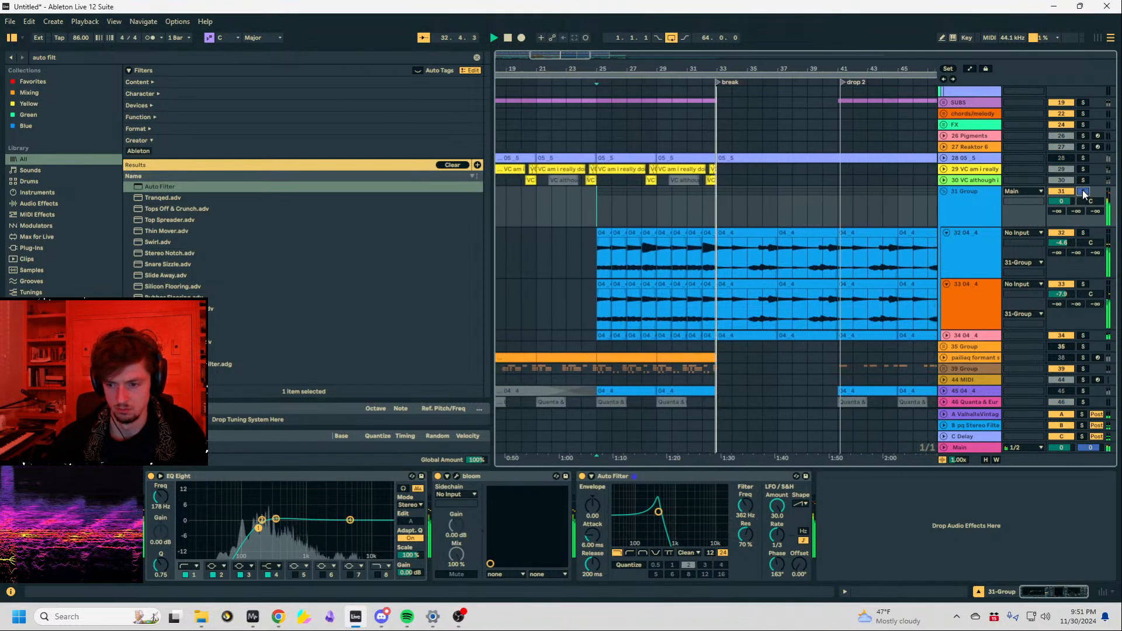
{"action": "left_click", "coordinate": [1083, 191]}
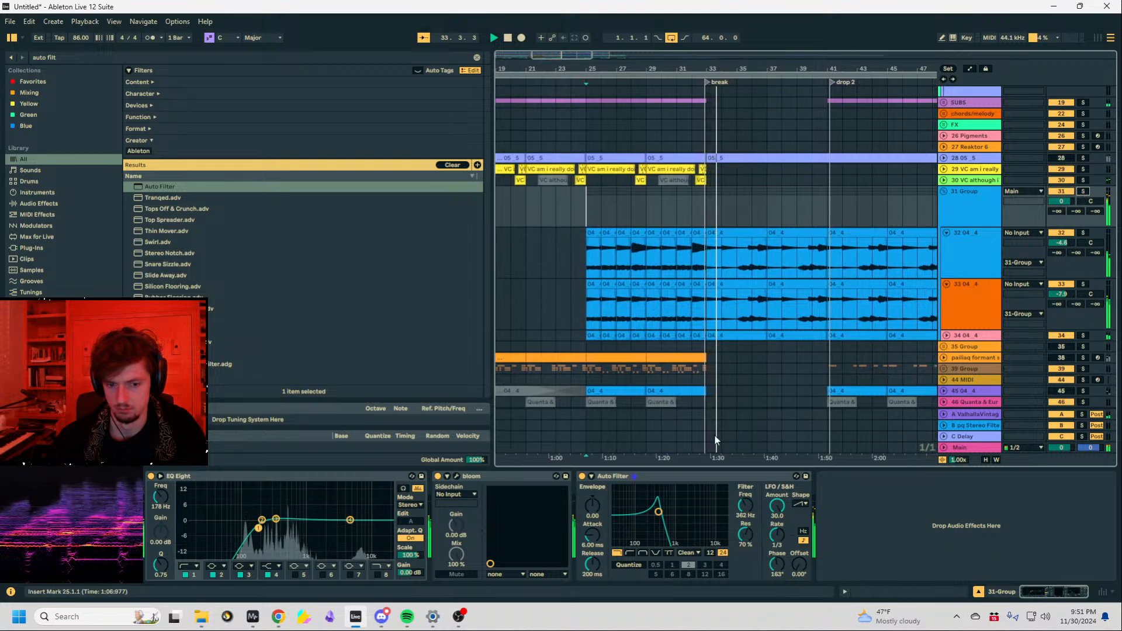
{"action": "left_click", "coordinate": [801, 504]}
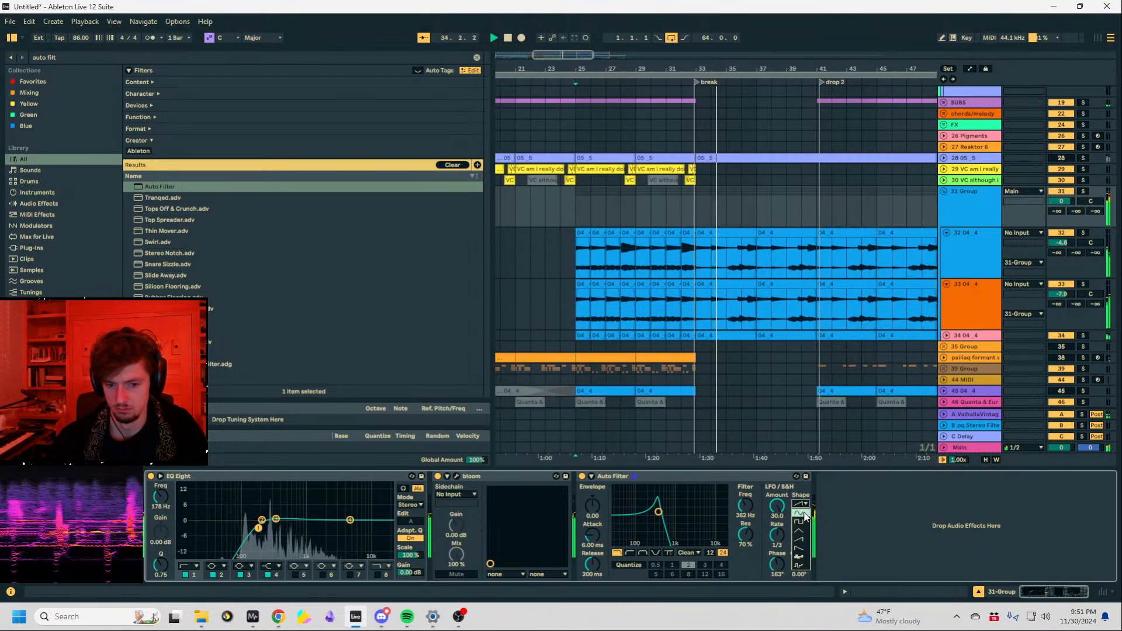
{"action": "left_click", "coordinate": [804, 513]}
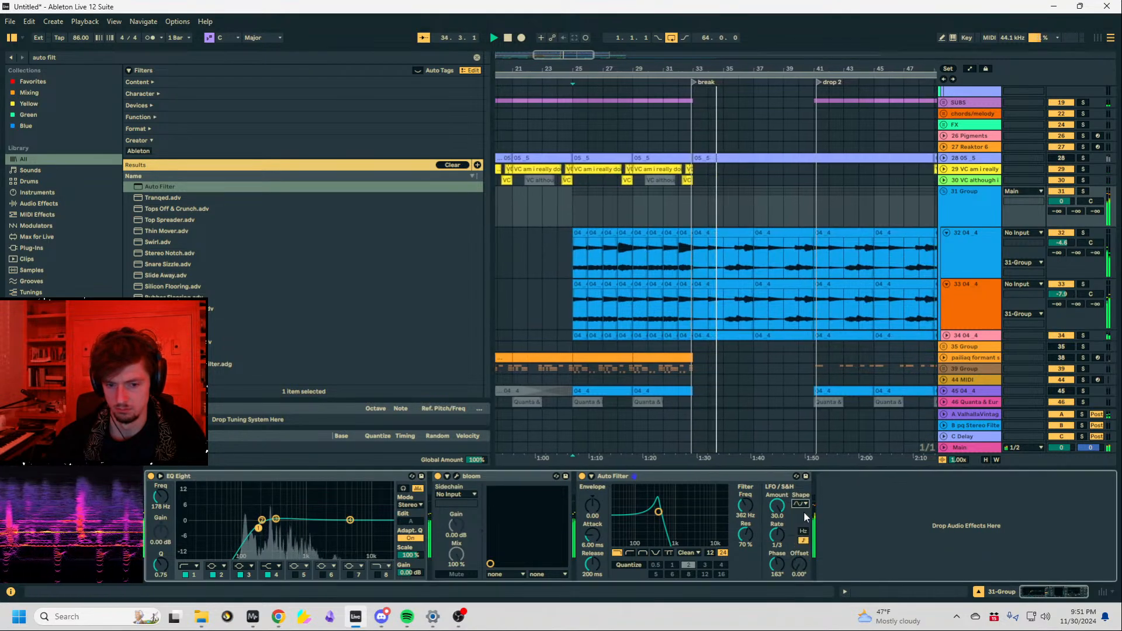
{"action": "left_click", "coordinate": [582, 477]}
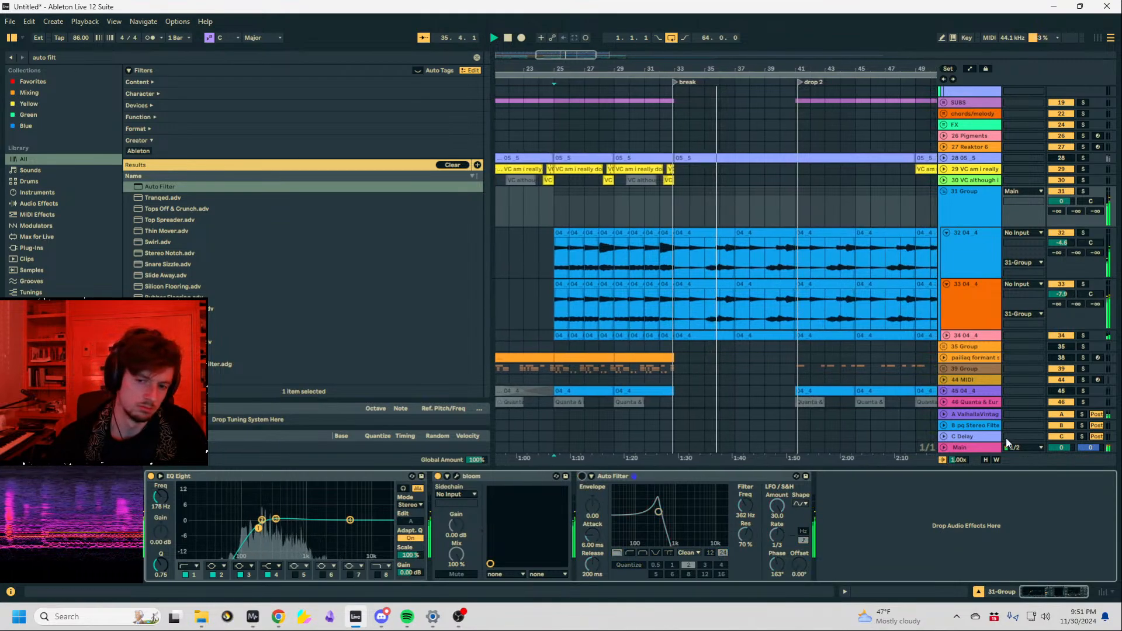
Find the bloom plug-in in the browser and load it onto the Main track.
{"action": "left_click", "coordinate": [988, 447]}
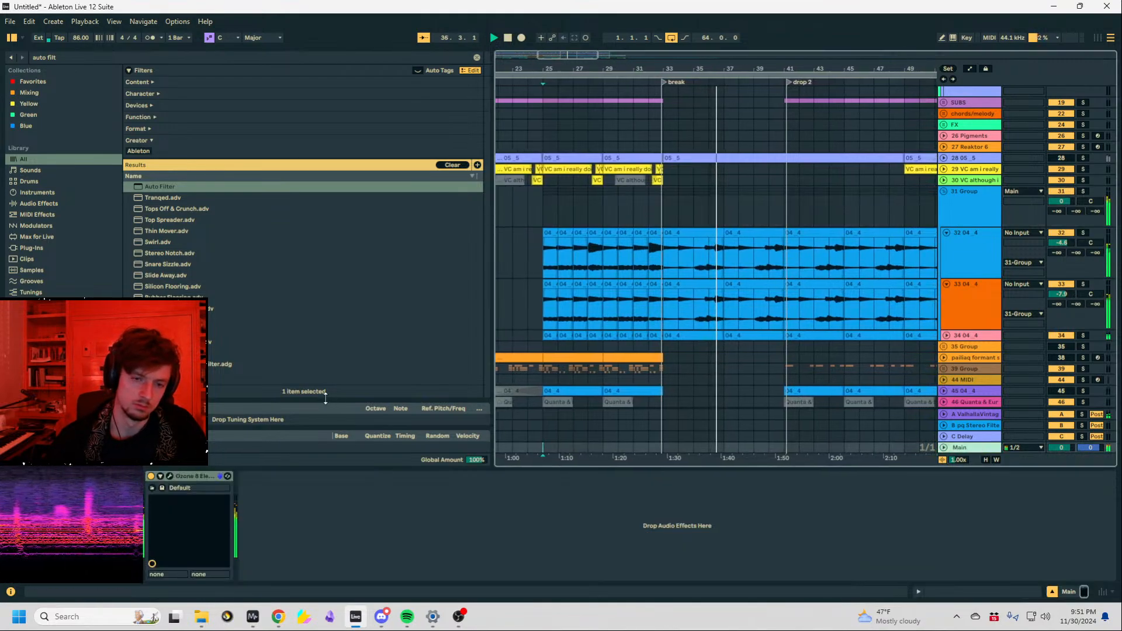
{"action": "key", "text": "ctrl+f"}
{"action": "type", "text": "bloom"}
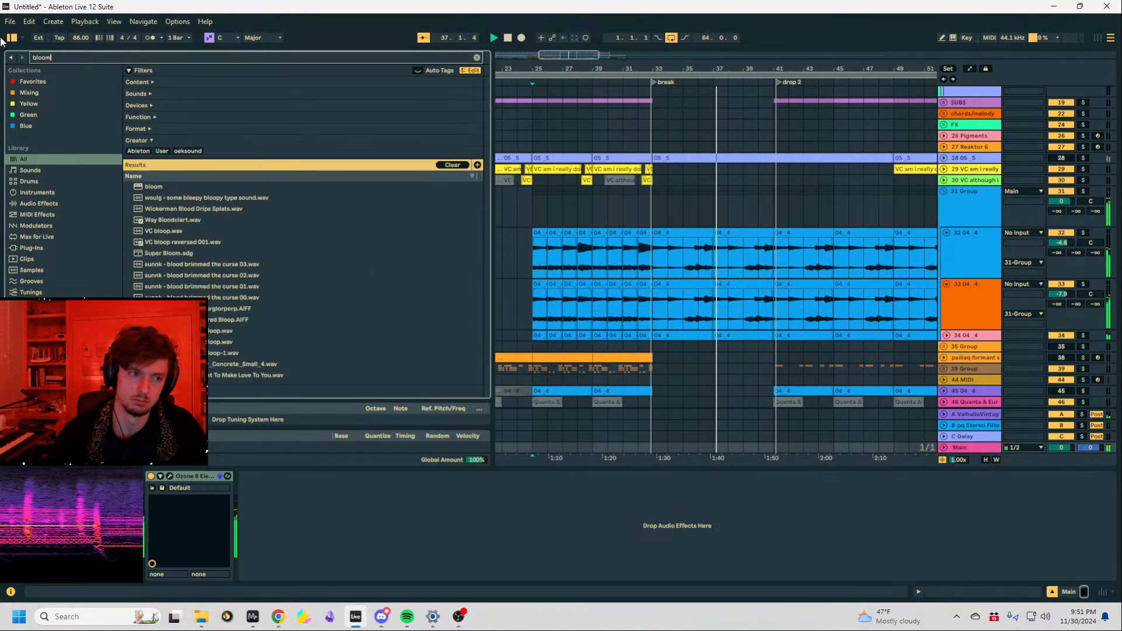
{"action": "key", "text": "Down"}
{"action": "key", "text": "Return"}
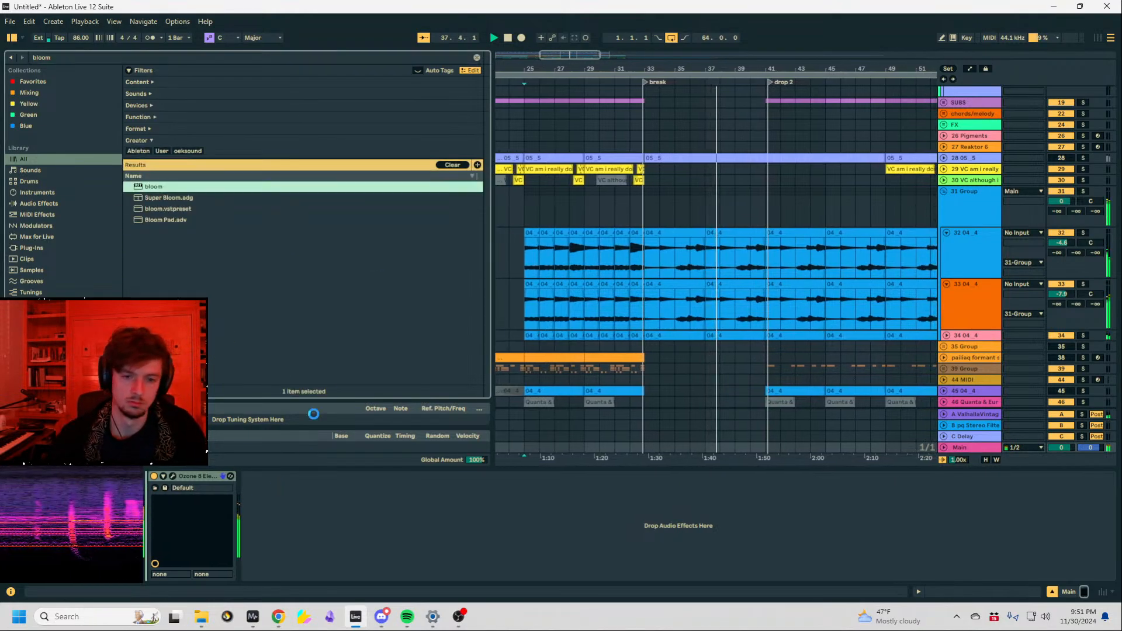
Load the Smiley curve master bus preset in bloom on the Main track, lower its mix and close the plug-in window.
{"action": "left_click", "coordinate": [609, 193]}
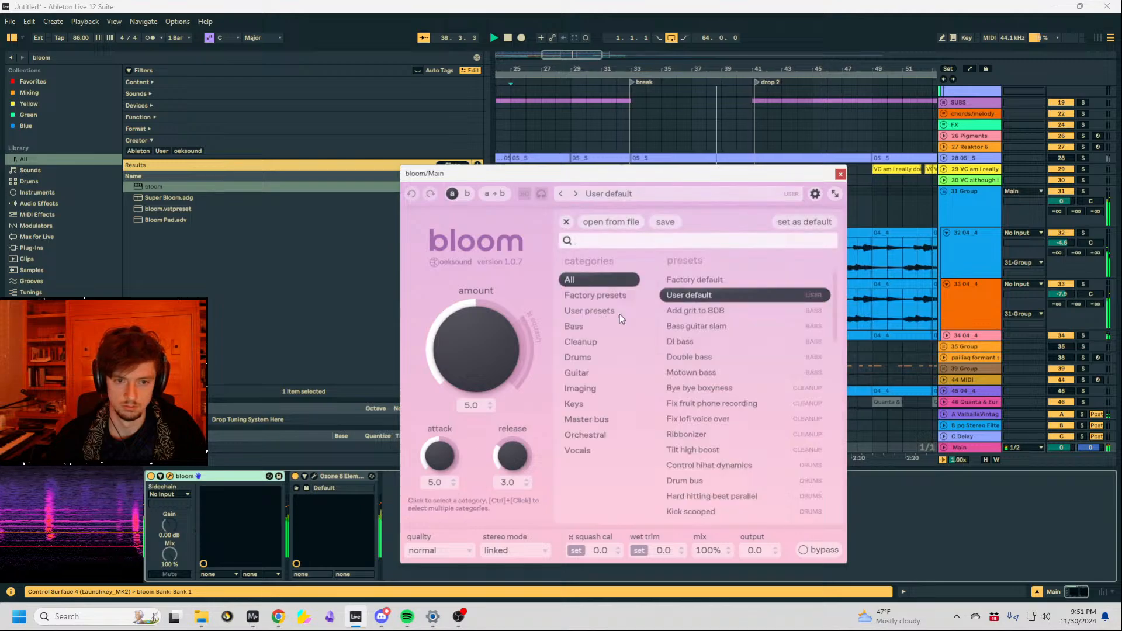
{"action": "left_click", "coordinate": [586, 420]}
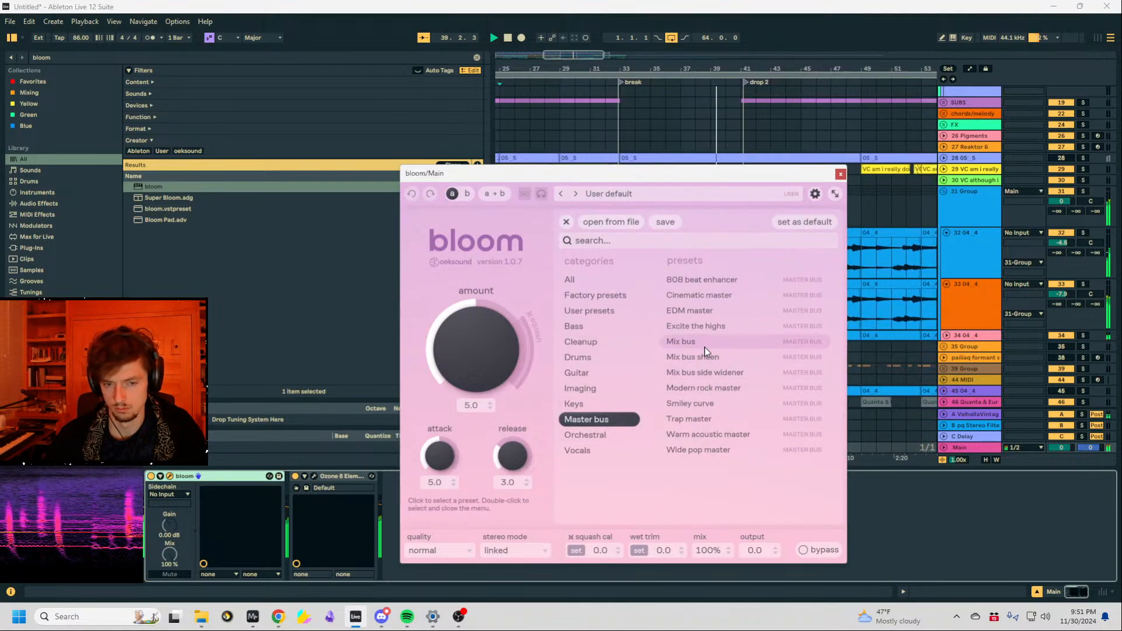
{"action": "double_click", "coordinate": [689, 403]}
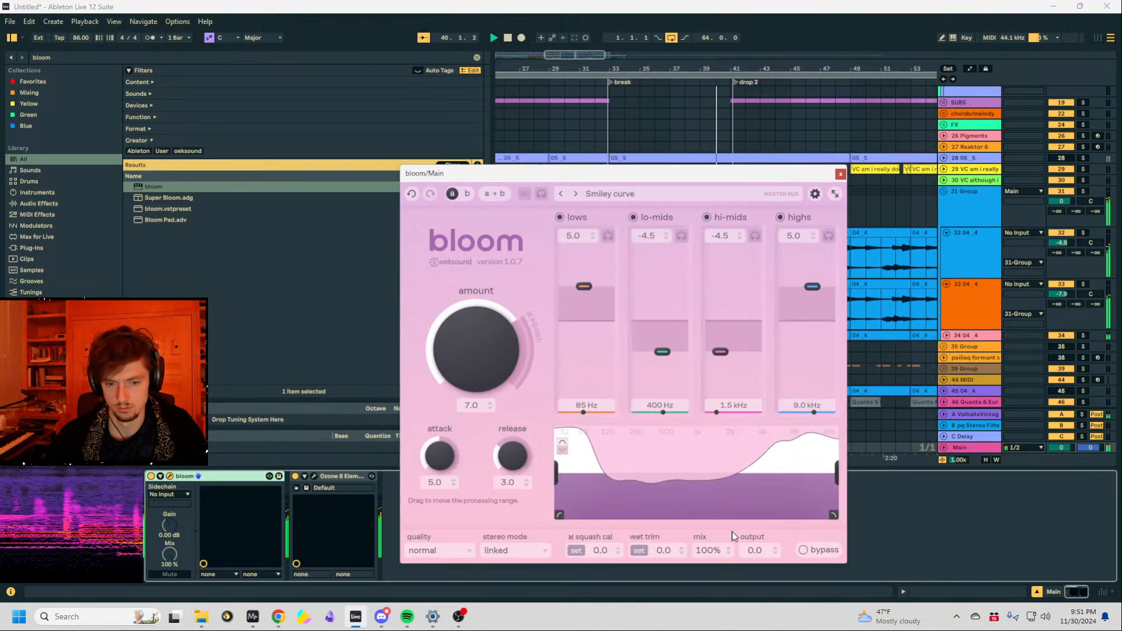
{"action": "left_click_drag", "start_coordinate": [708, 550], "coordinate": [702, 583]}
{"action": "left_click", "coordinate": [841, 174]}
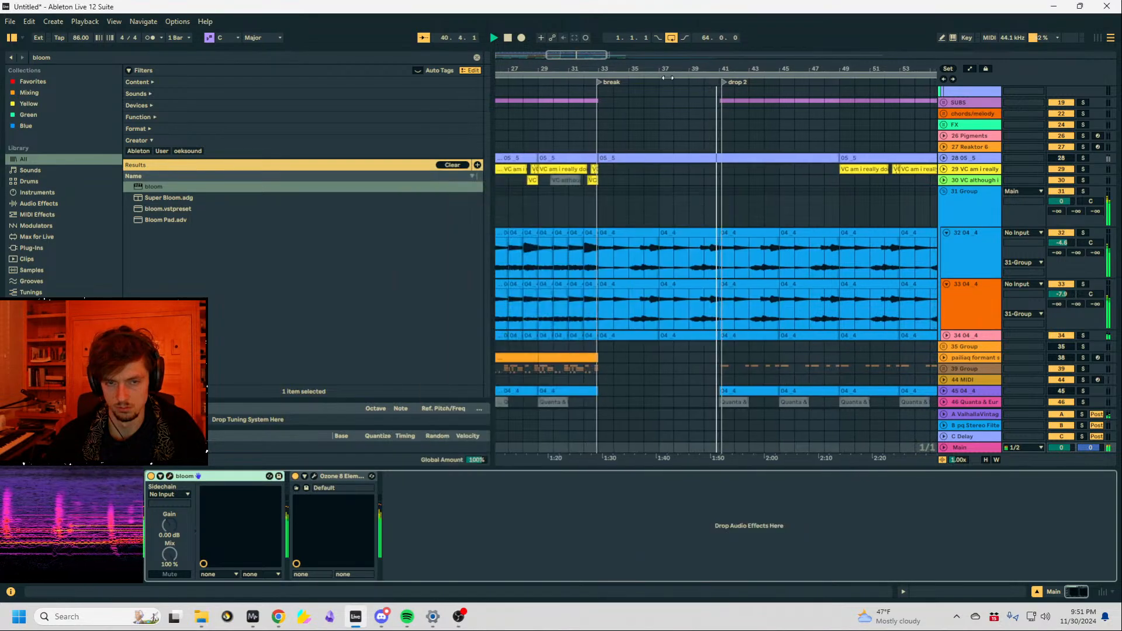
Audition the arrangement from bar 25 and stop playback.
{"action": "left_click_drag", "start_coordinate": [669, 69], "coordinate": [898, 61]}
{"action": "left_click", "coordinate": [664, 205]}
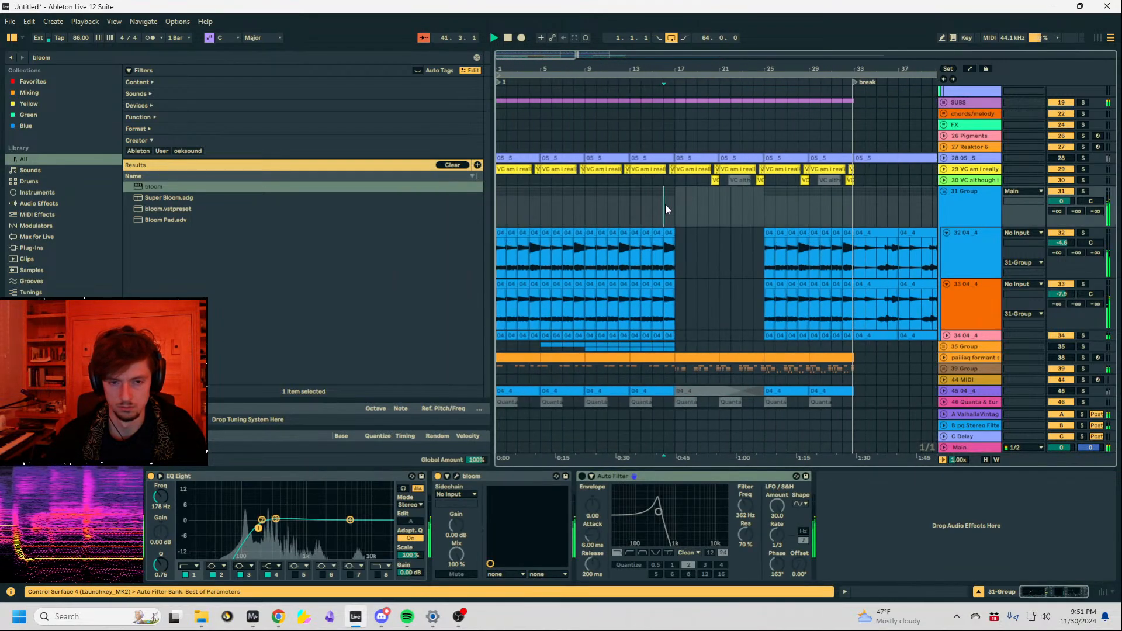
{"action": "left_click_drag", "start_coordinate": [678, 68], "coordinate": [514, 74]}
{"action": "left_click", "coordinate": [636, 199]}
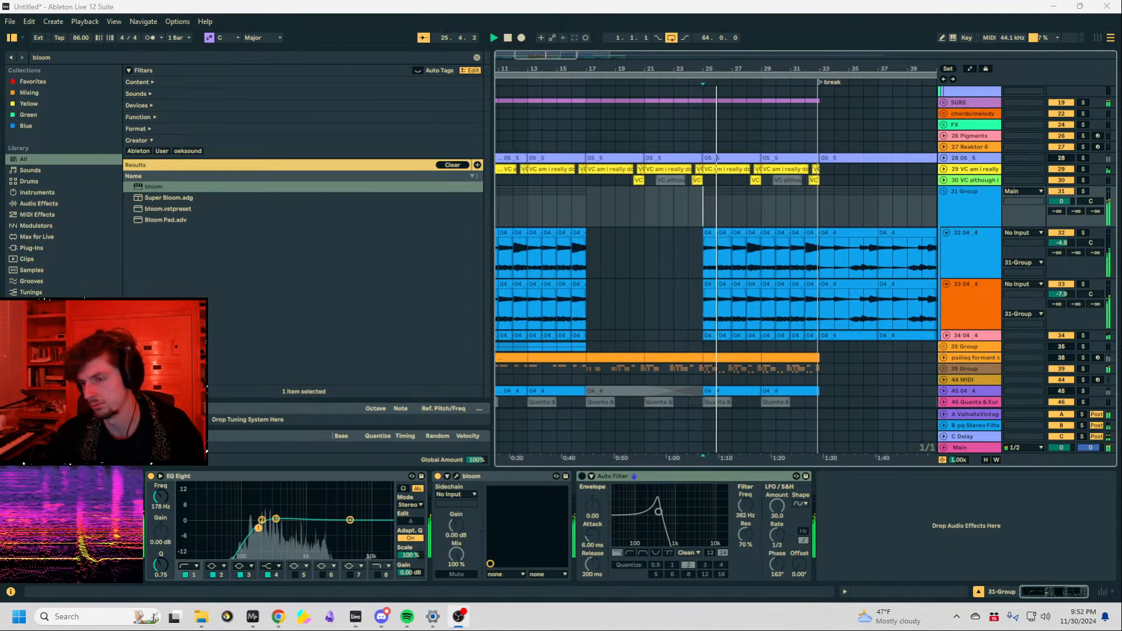
{"action": "key", "text": "space"}
{"action": "left_click", "coordinate": [682, 216]}
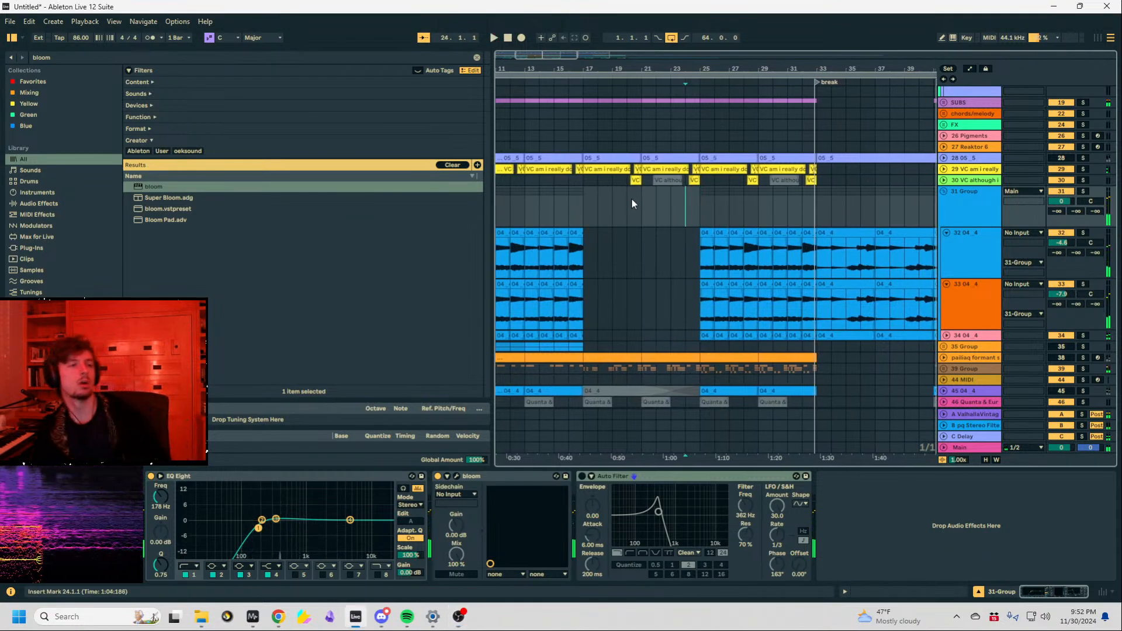
Start saving the Live set under a new name and choose the A12 PROJECTS 2025 folder as its location.
{"action": "left_click", "coordinate": [10, 21]}
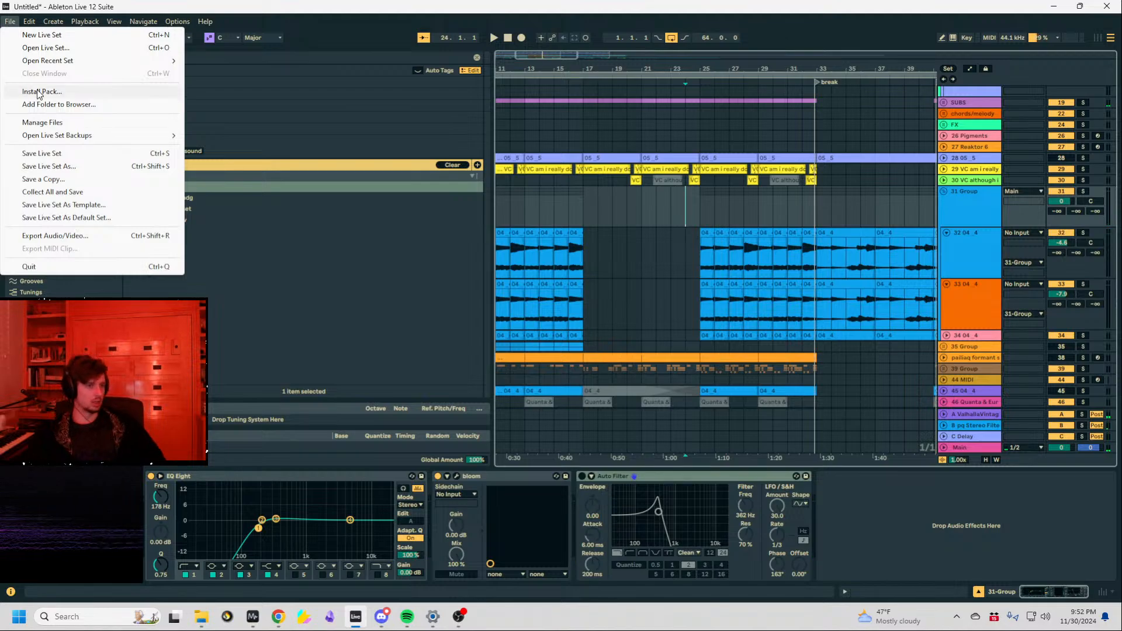
{"action": "left_click", "coordinate": [56, 167]}
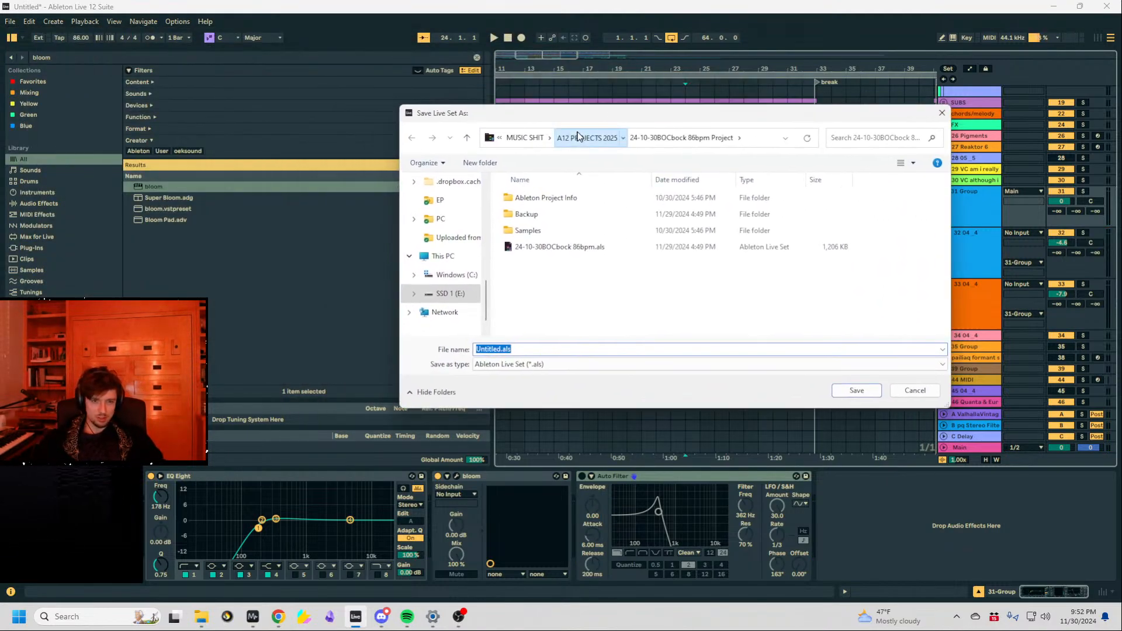
{"action": "left_click", "coordinate": [592, 137]}
{"action": "scroll", "coordinate": [827, 330], "scroll_direction": "down", "scroll_amount": 4}
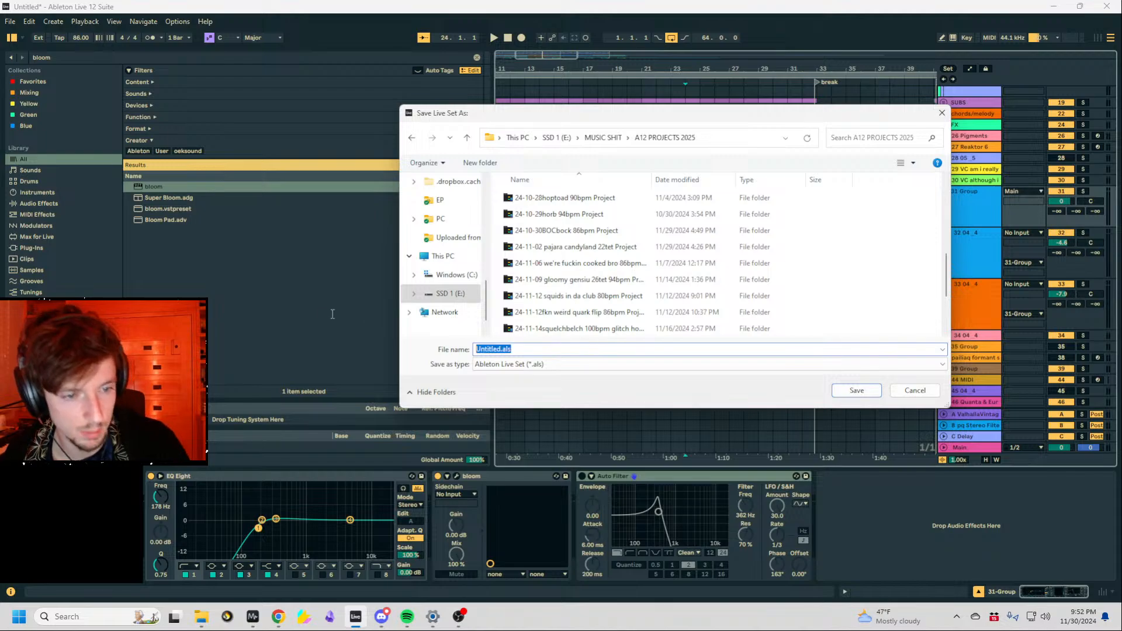
Name the Live set "24-11-30postpostturkey day downtempo 86bpm" and save it.
{"action": "type", "text": "2"}
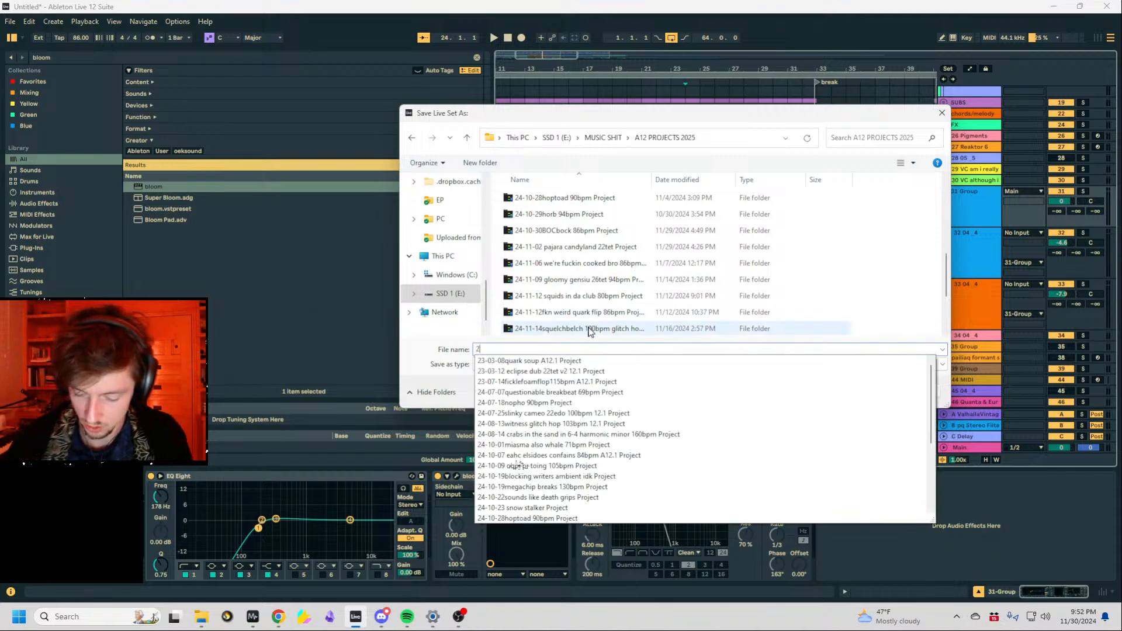
{"action": "type", "text": "4-11"}
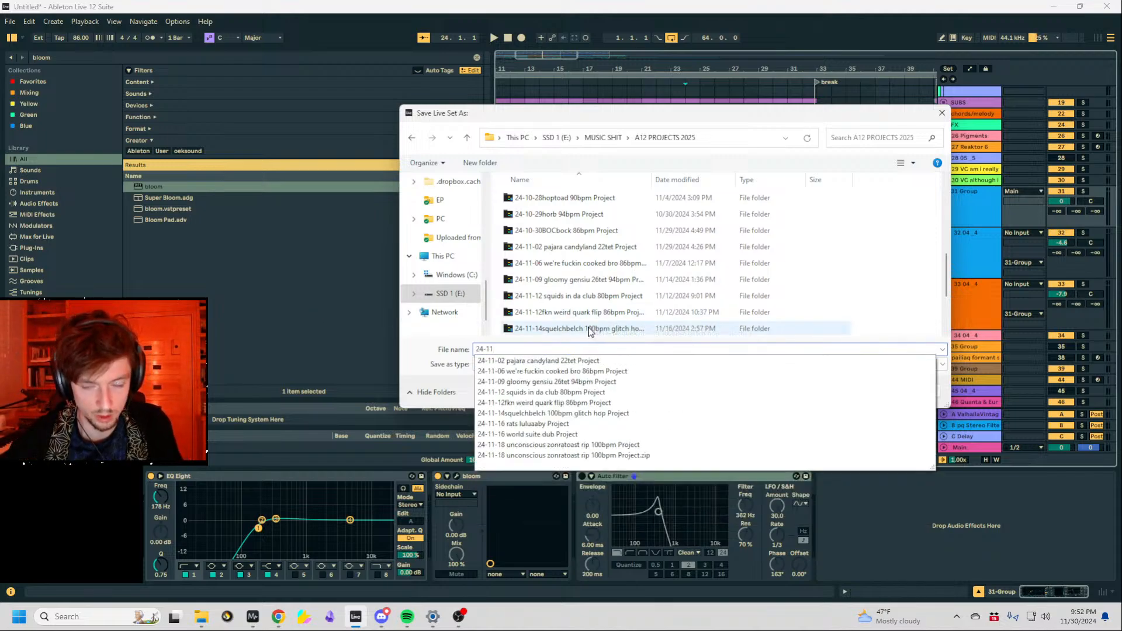
{"action": "key", "text": "BackSpace"}
{"action": "key", "text": "BackSpace"}
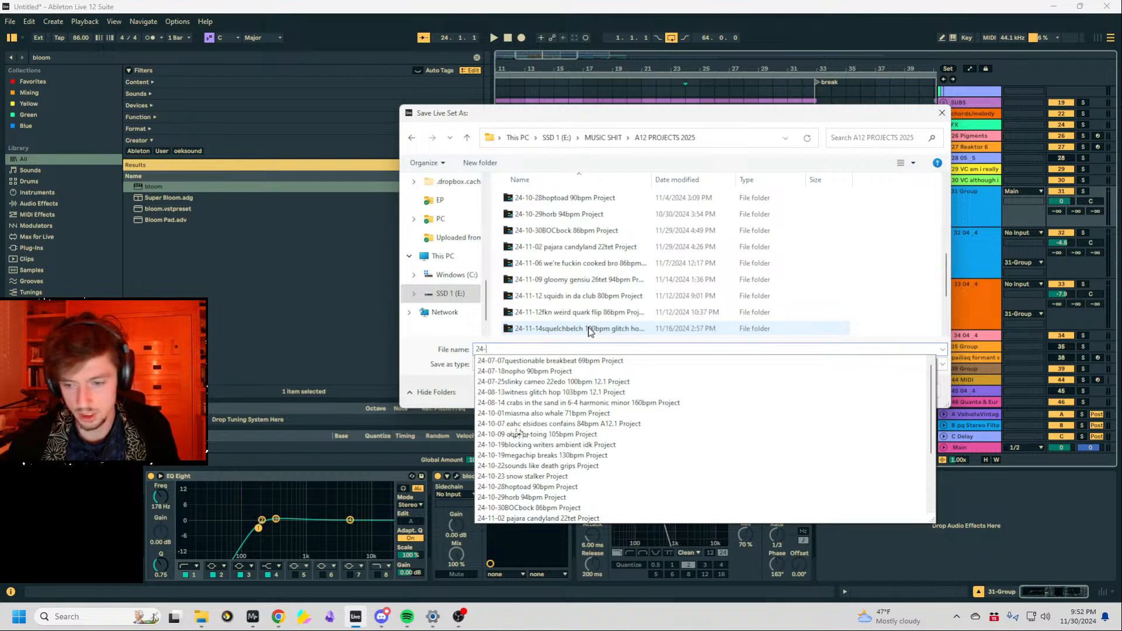
{"action": "type", "text": "1"}
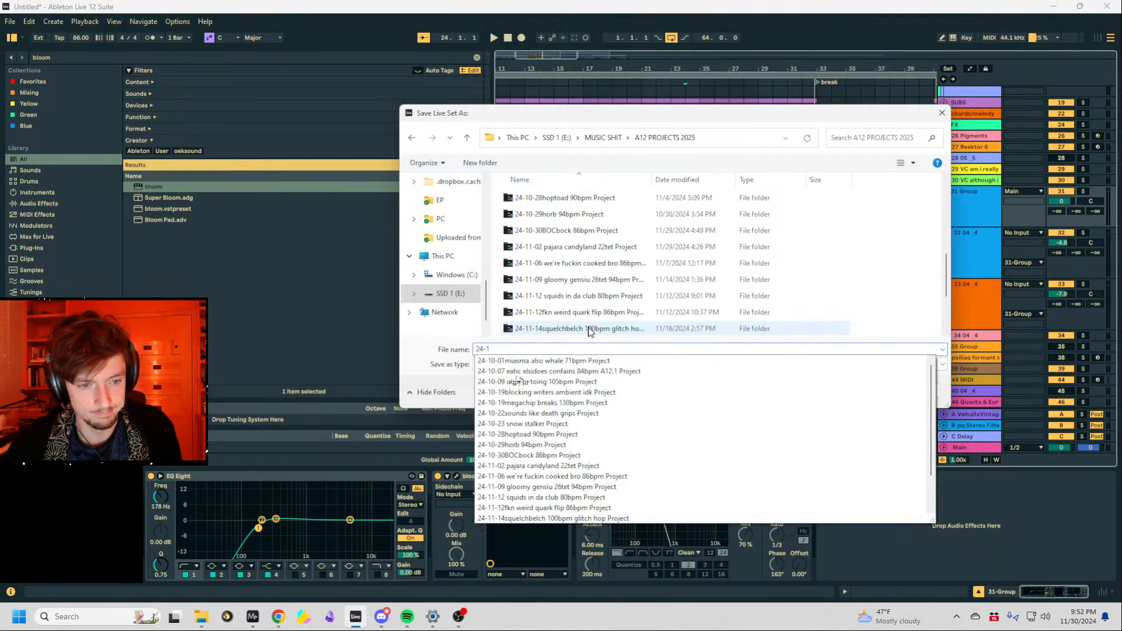
{"action": "type", "text": "1"}
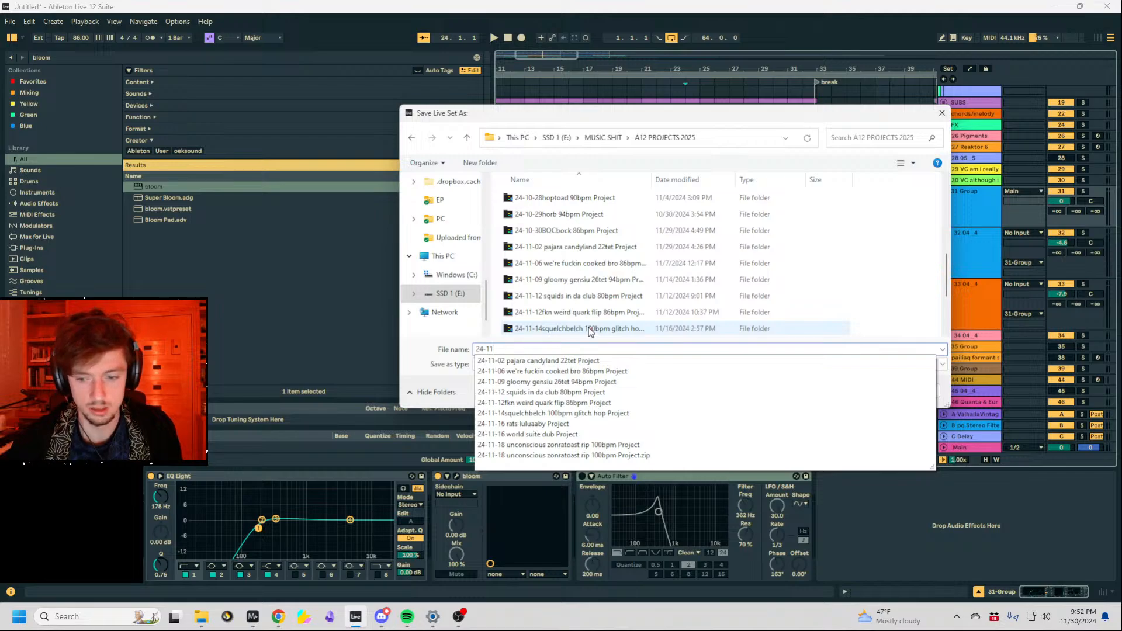
{"action": "type", "text": "-3"}
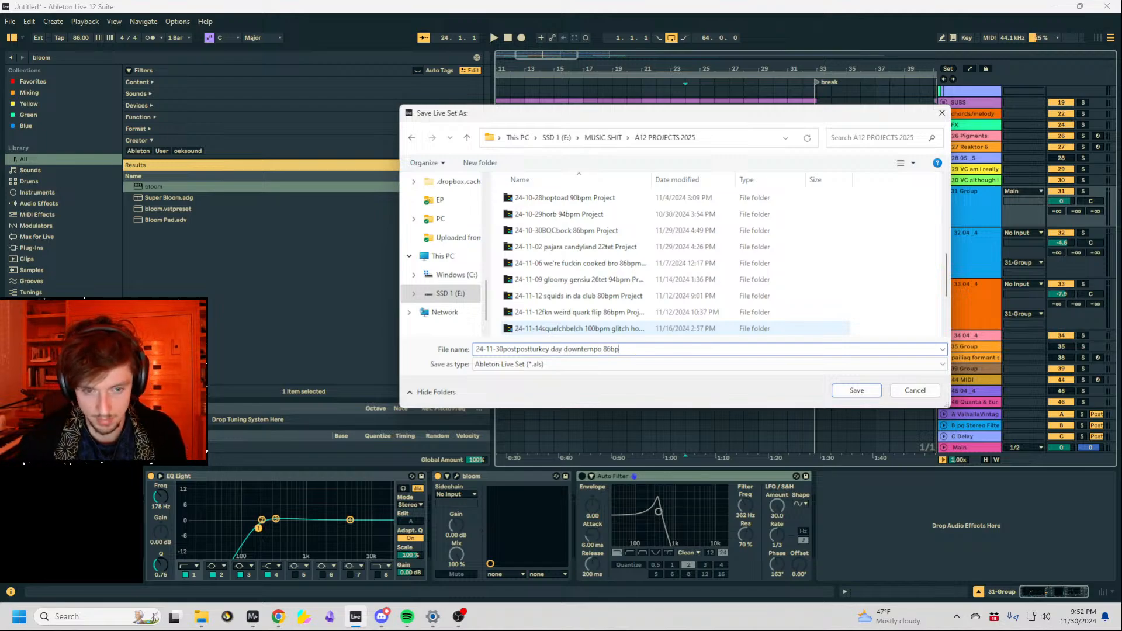
{"action": "type", "text": "m"}
{"action": "key", "text": "Return"}
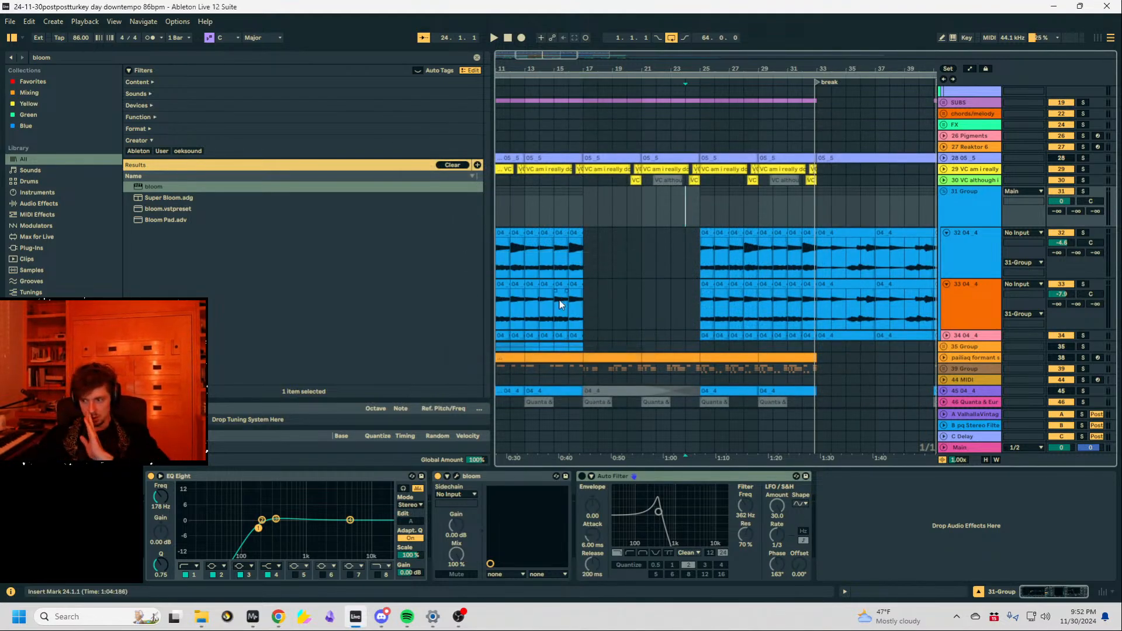
Create a new Live set and dismiss the Addictive Drums 2 binary location warning.
{"action": "left_click", "coordinate": [9, 22]}
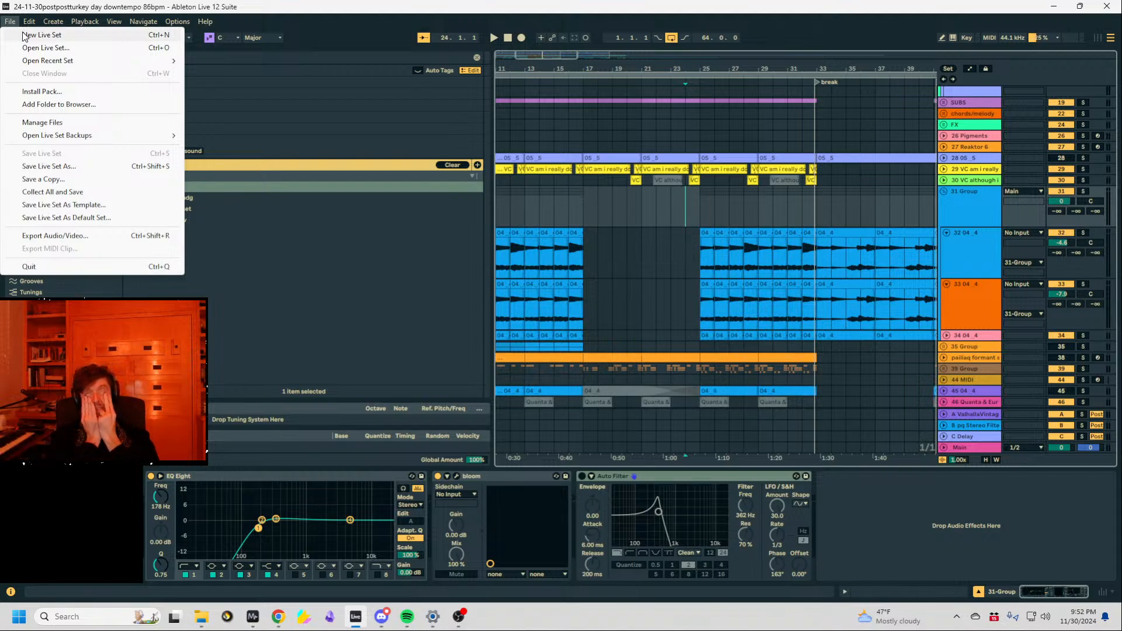
{"action": "left_click", "coordinate": [24, 36]}
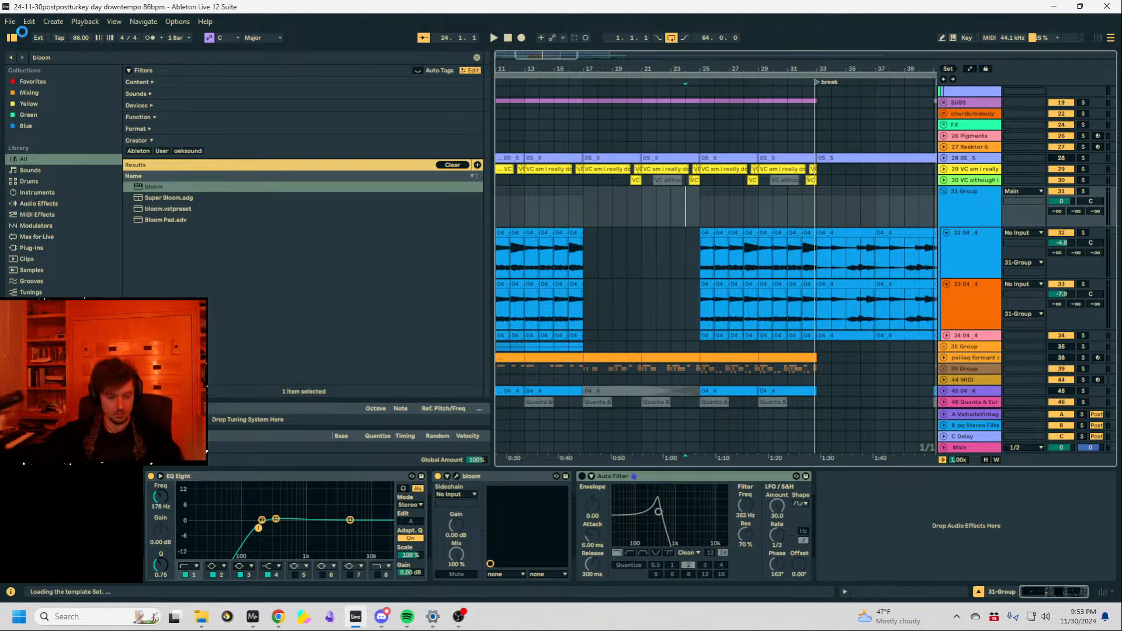
{"action": "left_click", "coordinate": [459, 617]}
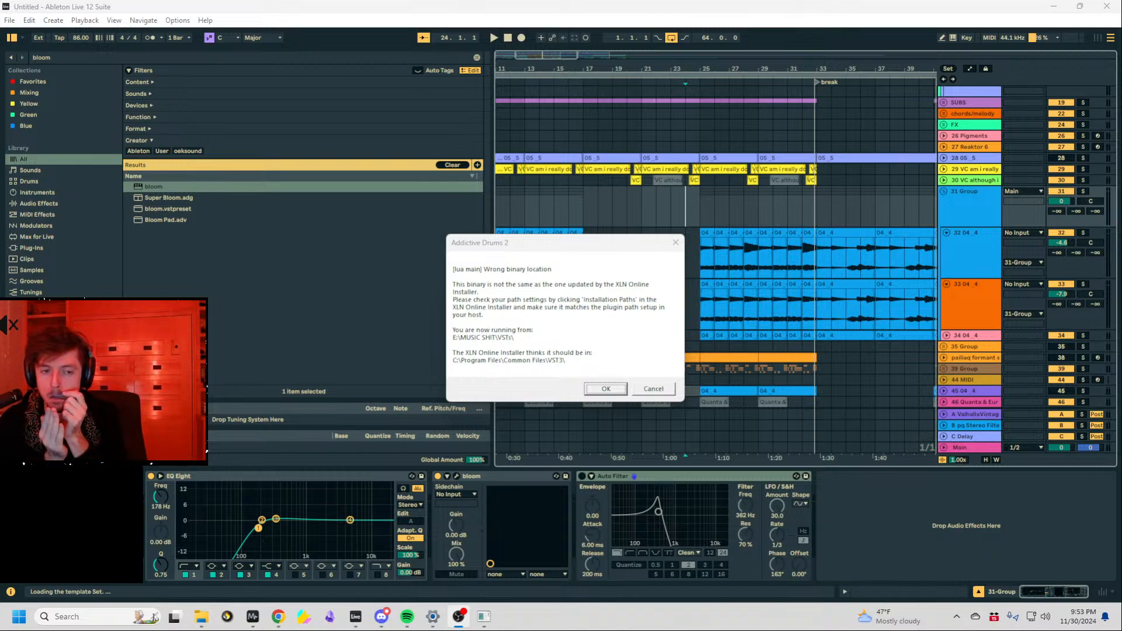
{"action": "left_click", "coordinate": [604, 388]}
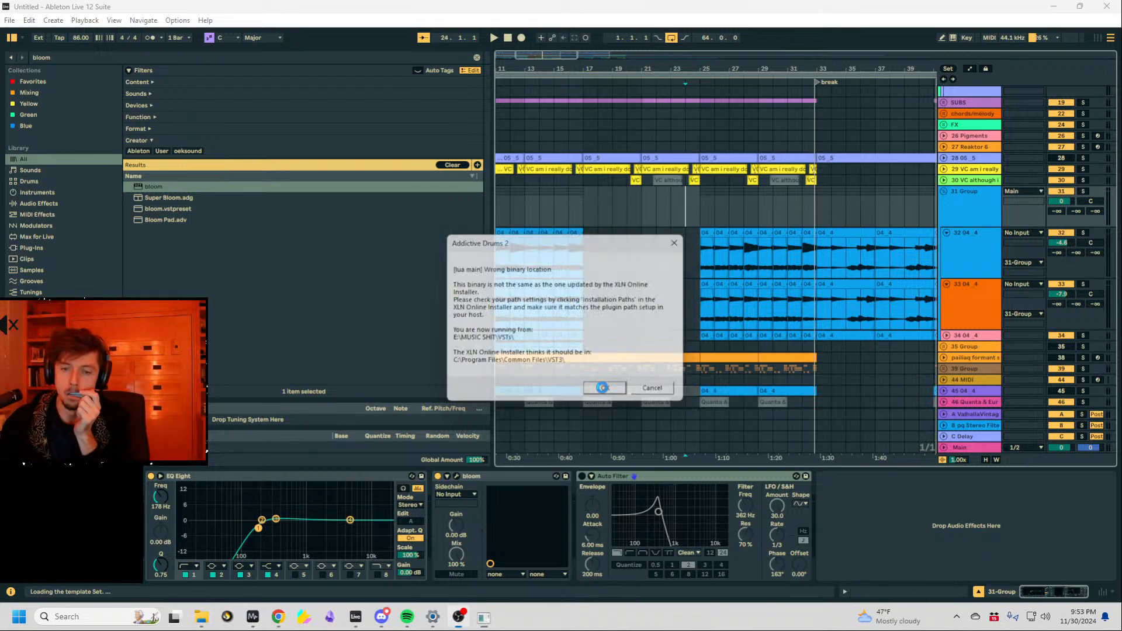
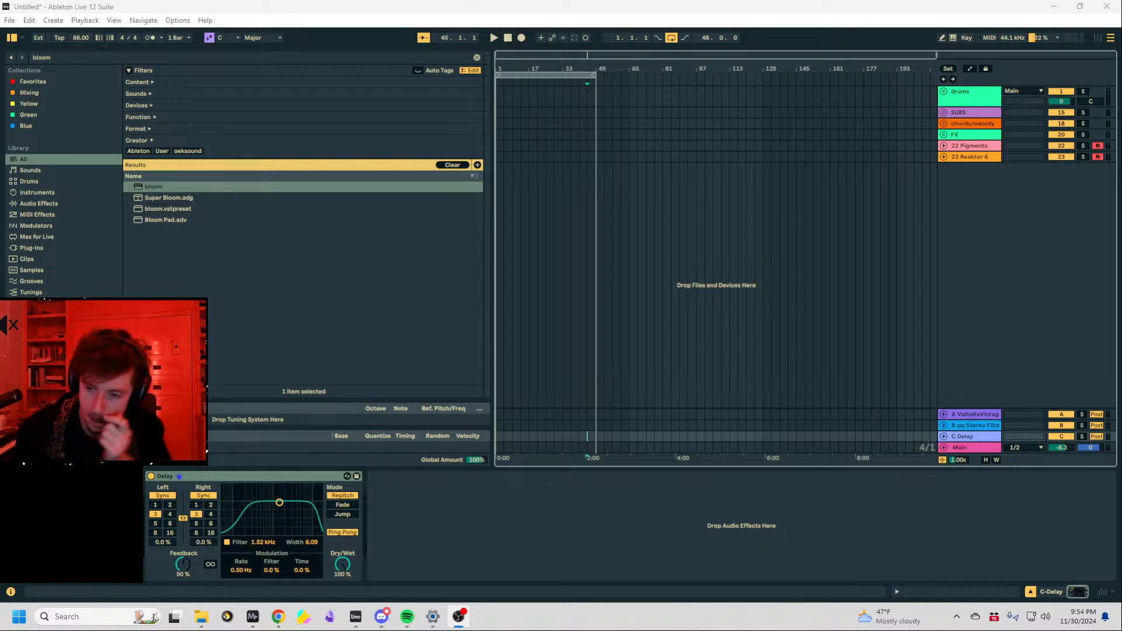
{"action": "left_click", "coordinate": [518, 146]}
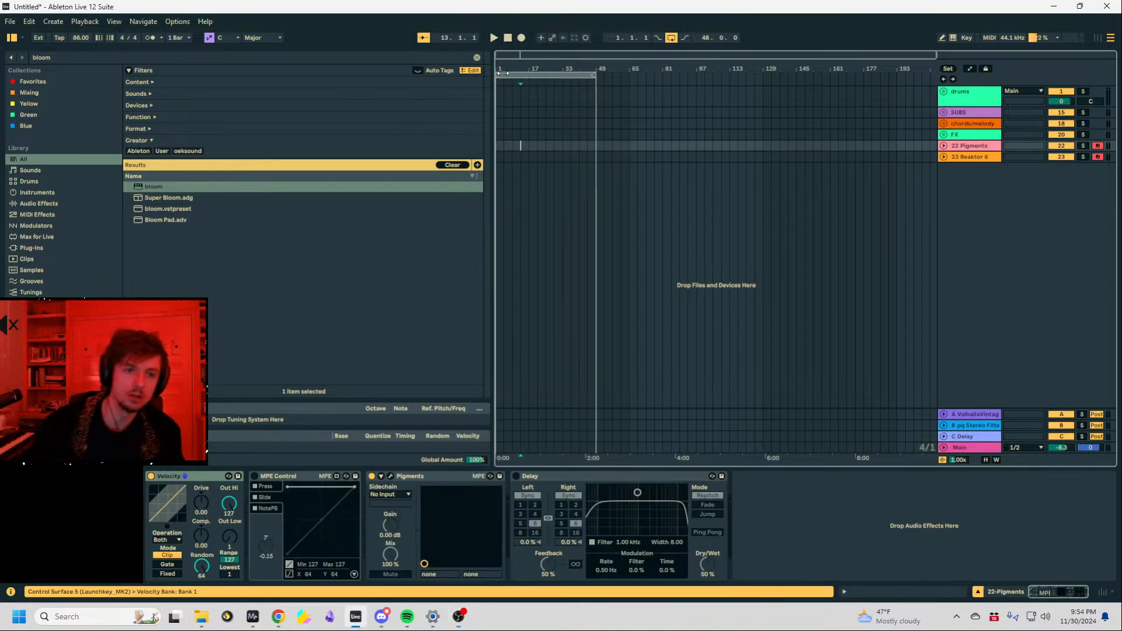
{"action": "left_click_drag", "start_coordinate": [503, 74], "coordinate": [589, 76]}
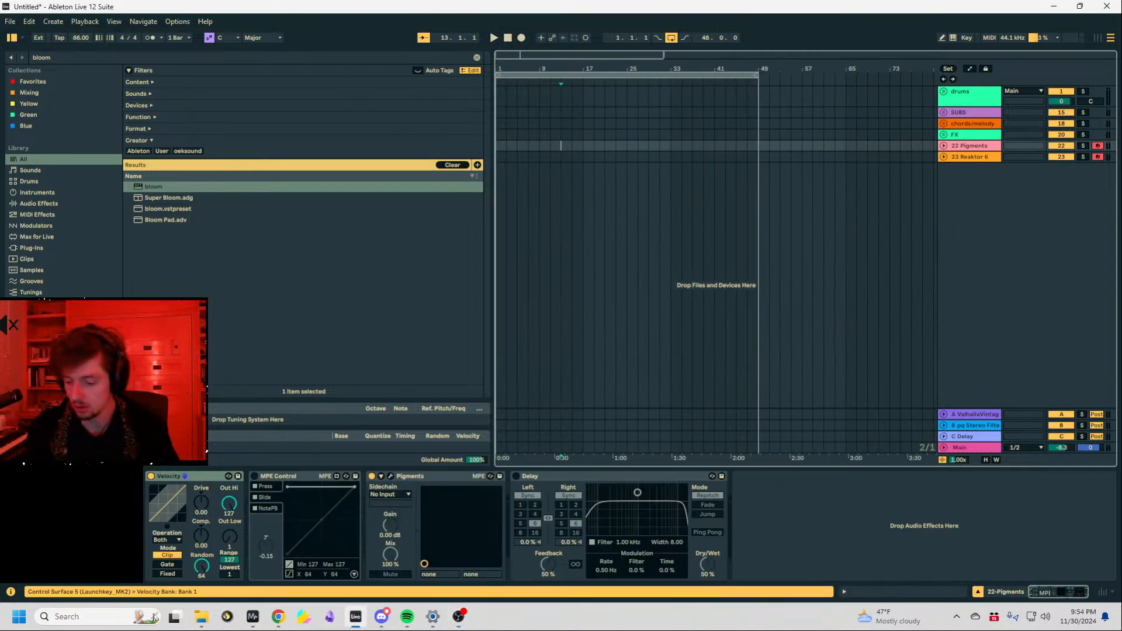
{"action": "key", "text": "alt+Tab"}
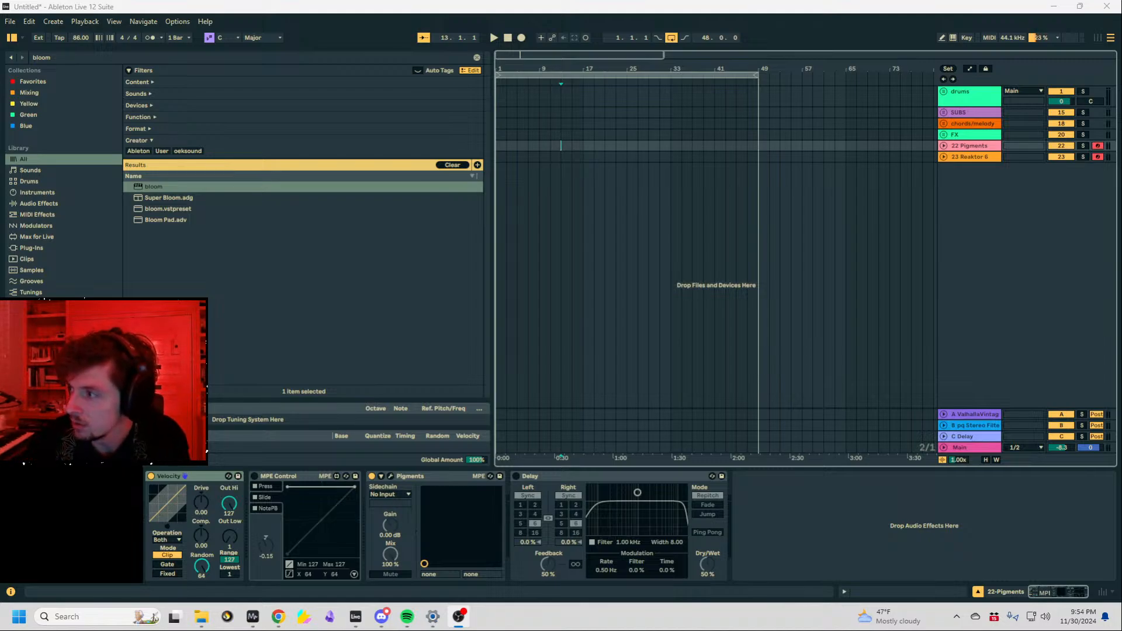
{"action": "key", "text": "alt+Tab"}
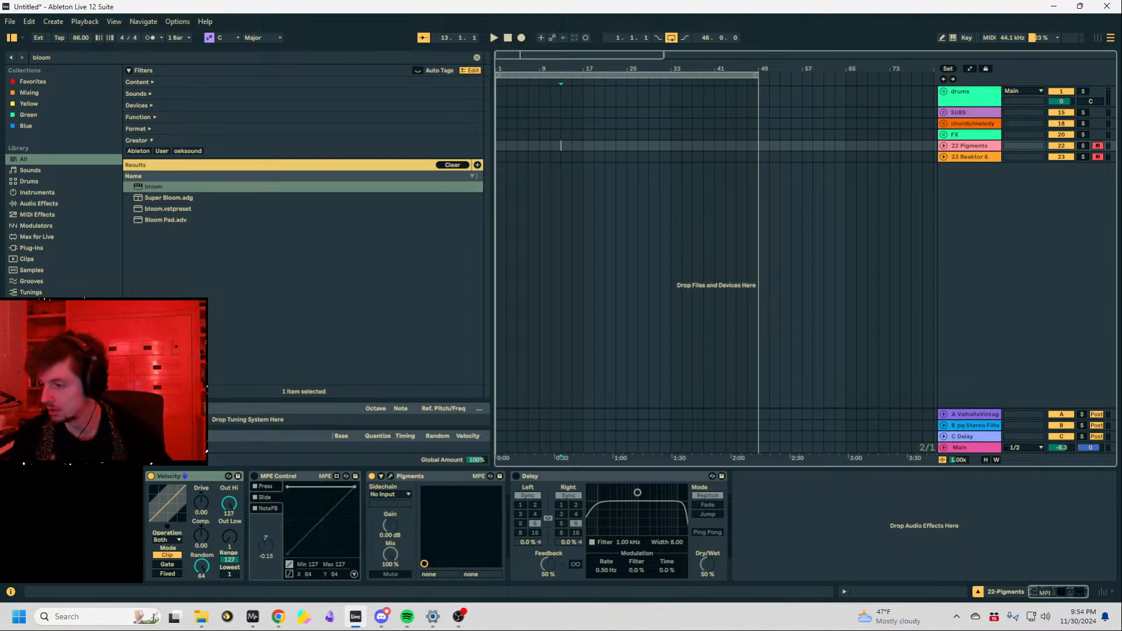
Clear the bloom search, browse the tunings library and load the "26 equal divisions of 2_1.scl" tuning into the set.
{"action": "key", "text": "ctrl+f"}
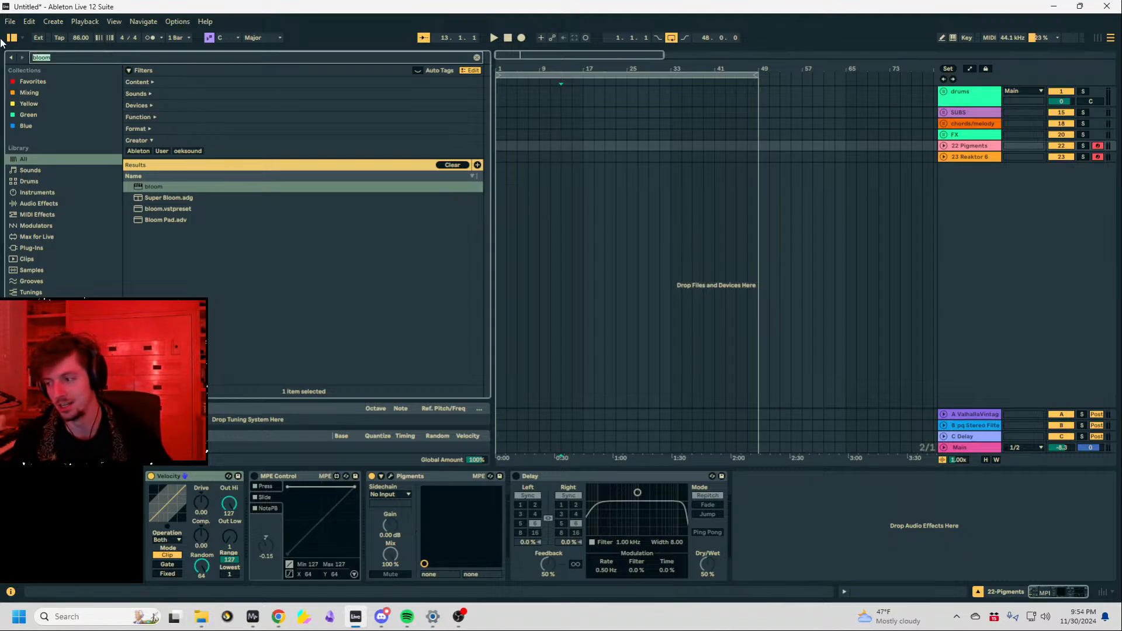
{"action": "key", "text": "BackSpace"}
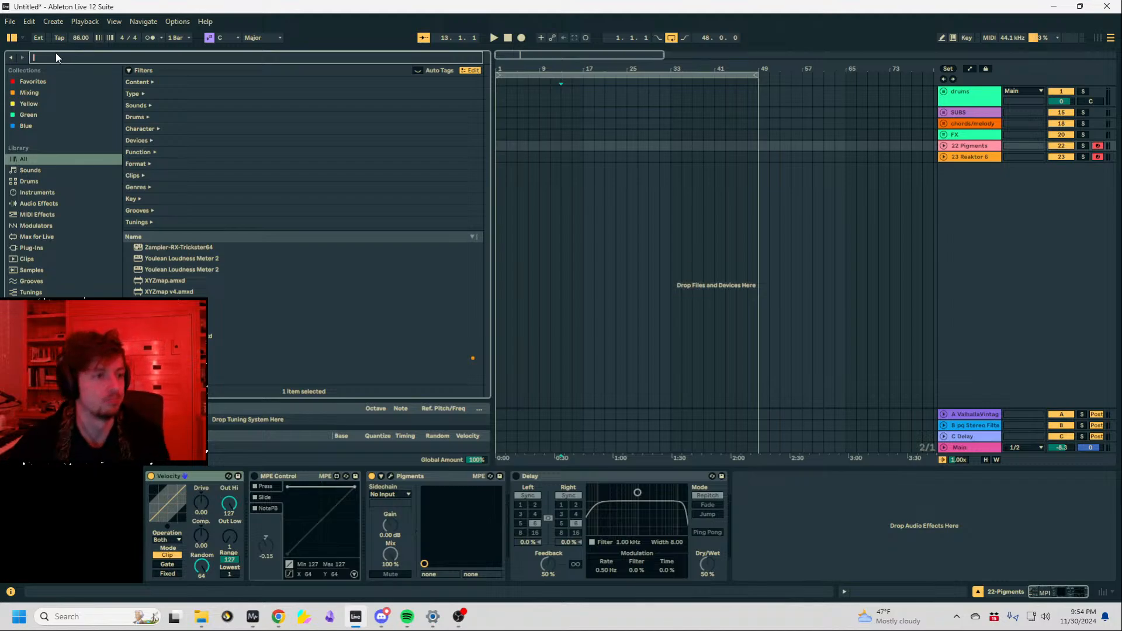
{"action": "left_click", "coordinate": [31, 248]}
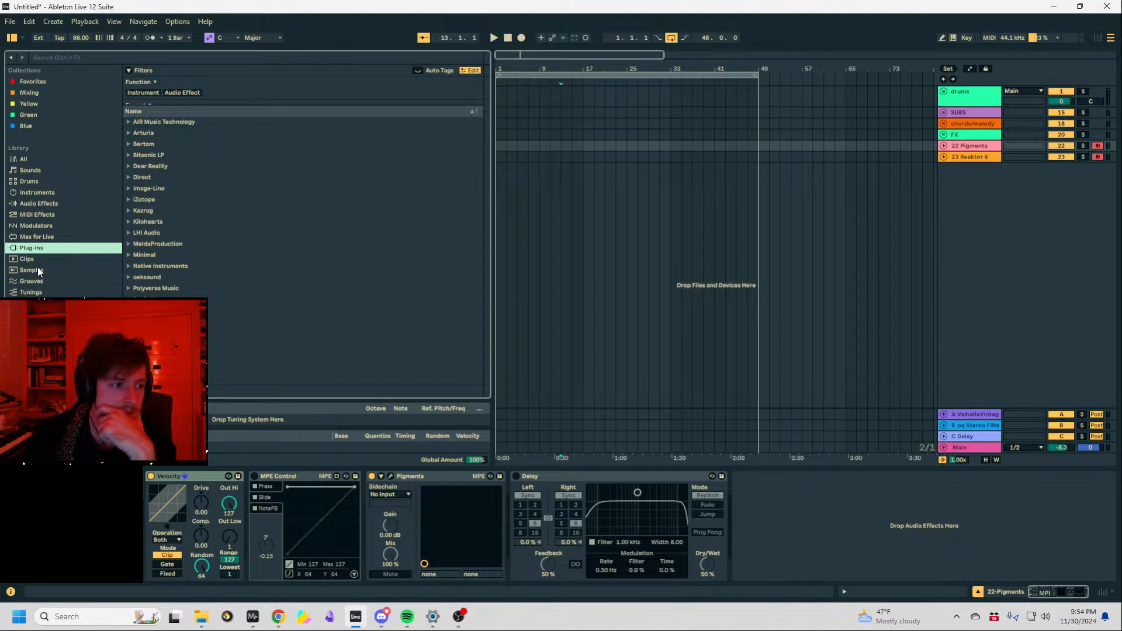
{"action": "left_click", "coordinate": [34, 292]}
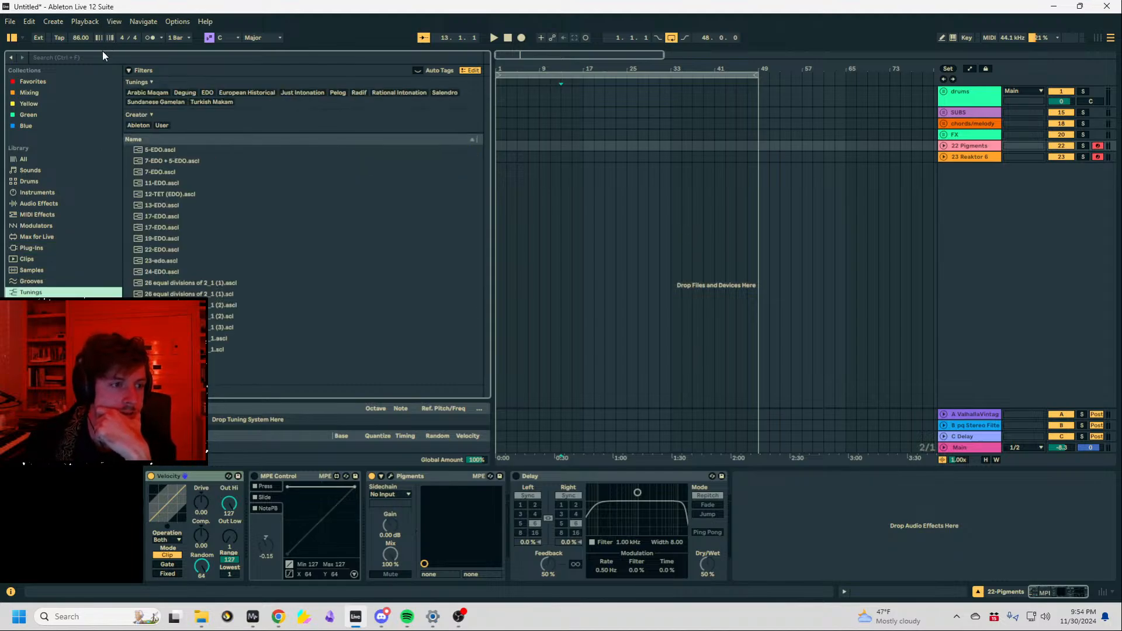
{"action": "scroll", "coordinate": [403, 311], "scroll_direction": "down", "scroll_amount": 3}
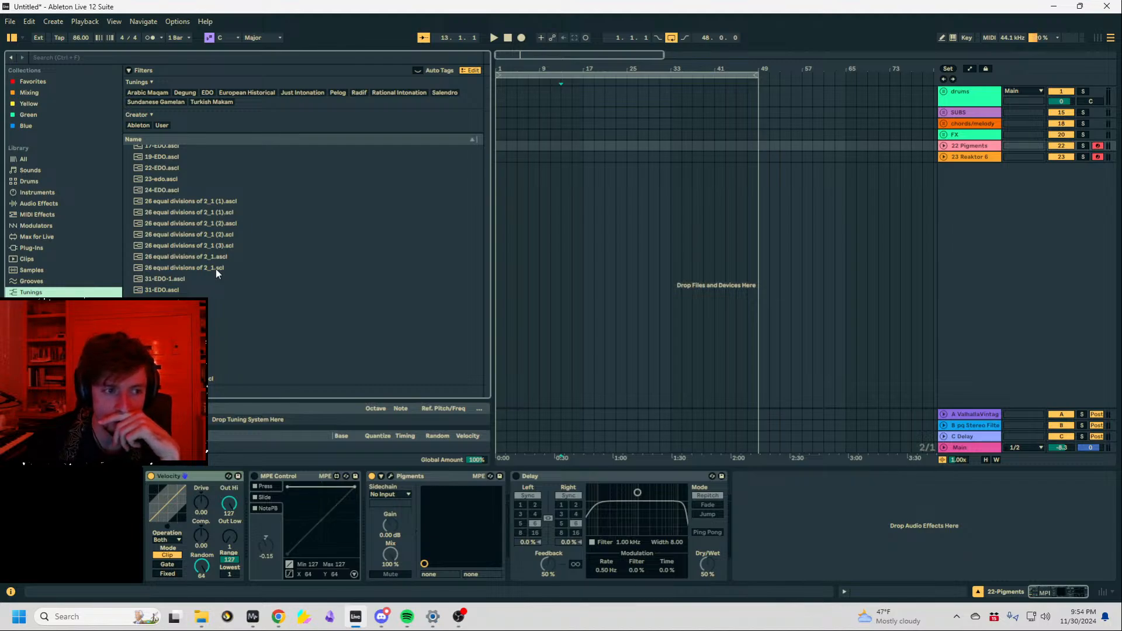
{"action": "scroll", "coordinate": [216, 269], "scroll_direction": "down", "scroll_amount": 2}
{"action": "scroll", "coordinate": [215, 269], "scroll_direction": "up", "scroll_amount": 2}
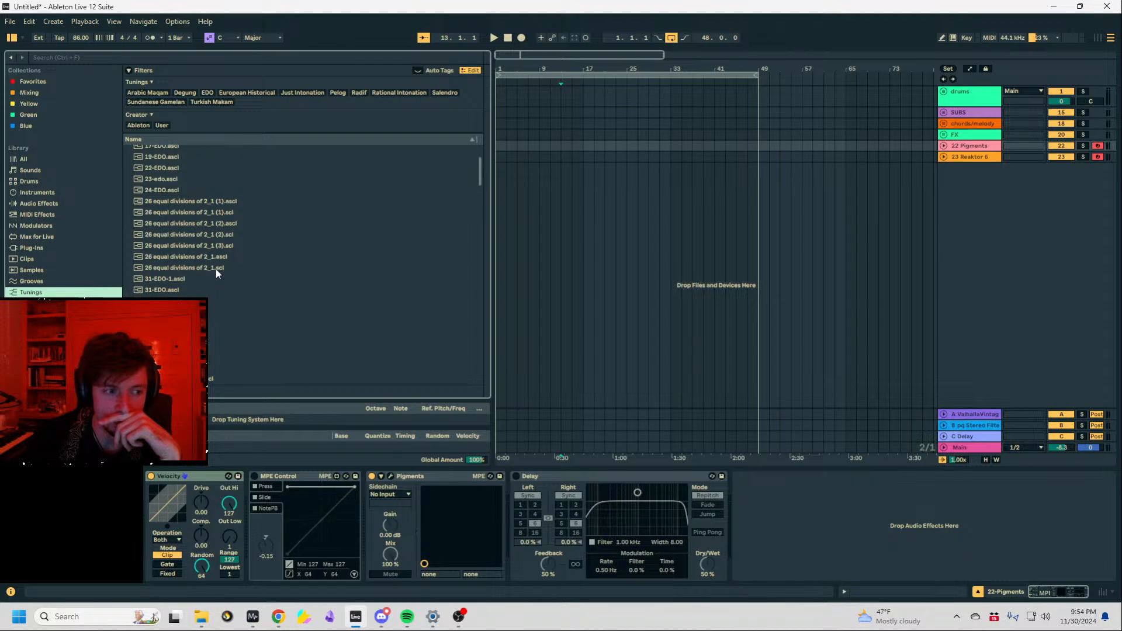
{"action": "double_click", "coordinate": [216, 269]}
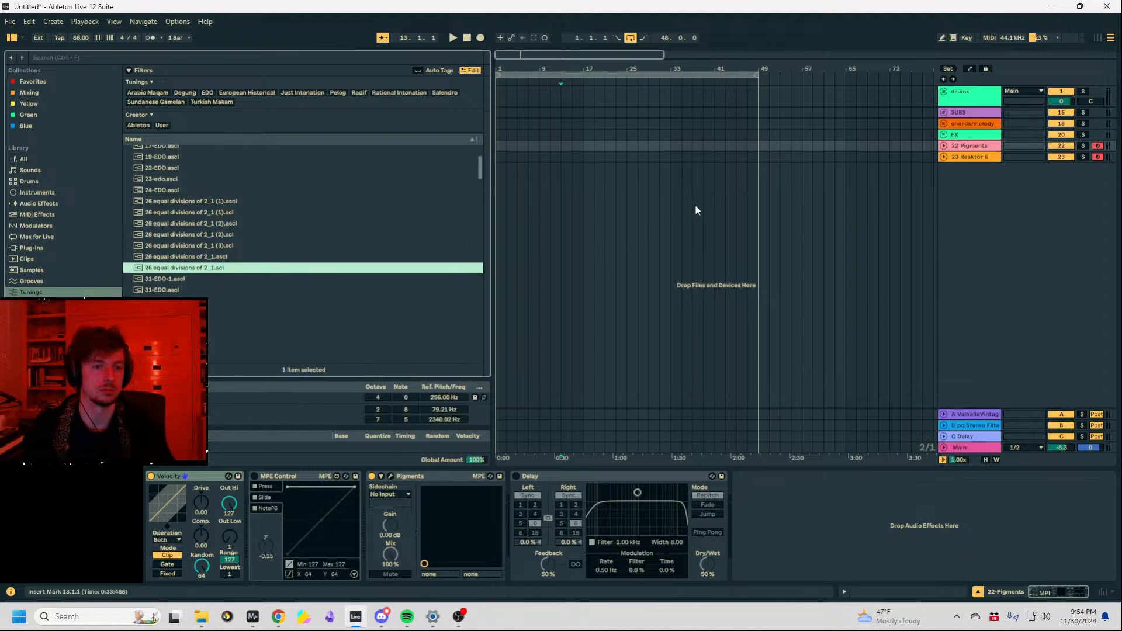
Add a new MIDI track below the Reaktor 6 track and load the Operator instrument onto it.
{"action": "left_click", "coordinate": [959, 156]}
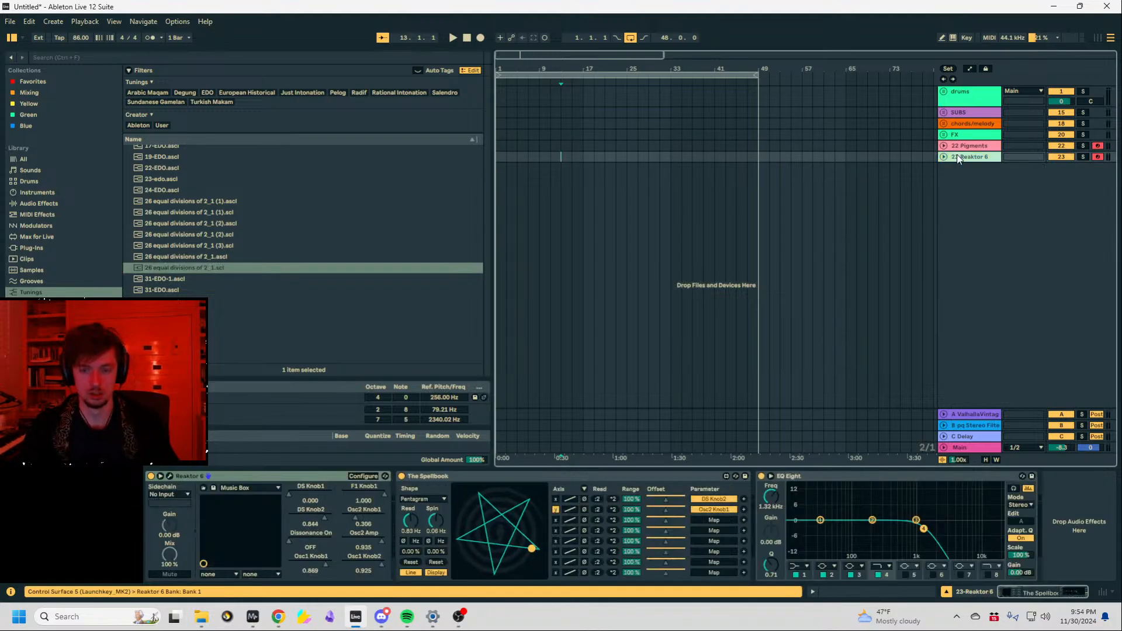
{"action": "key", "text": "ctrl+shift+t"}
{"action": "key", "text": "ctrl+f"}
{"action": "type", "text": "wave"}
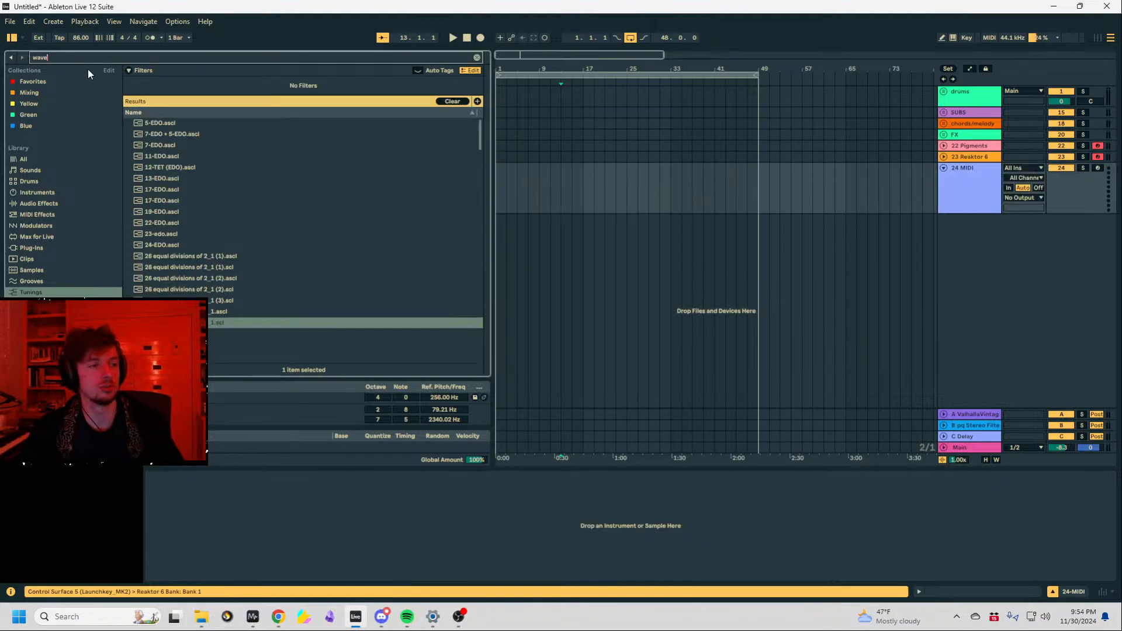
{"action": "type", "text": "operator"}
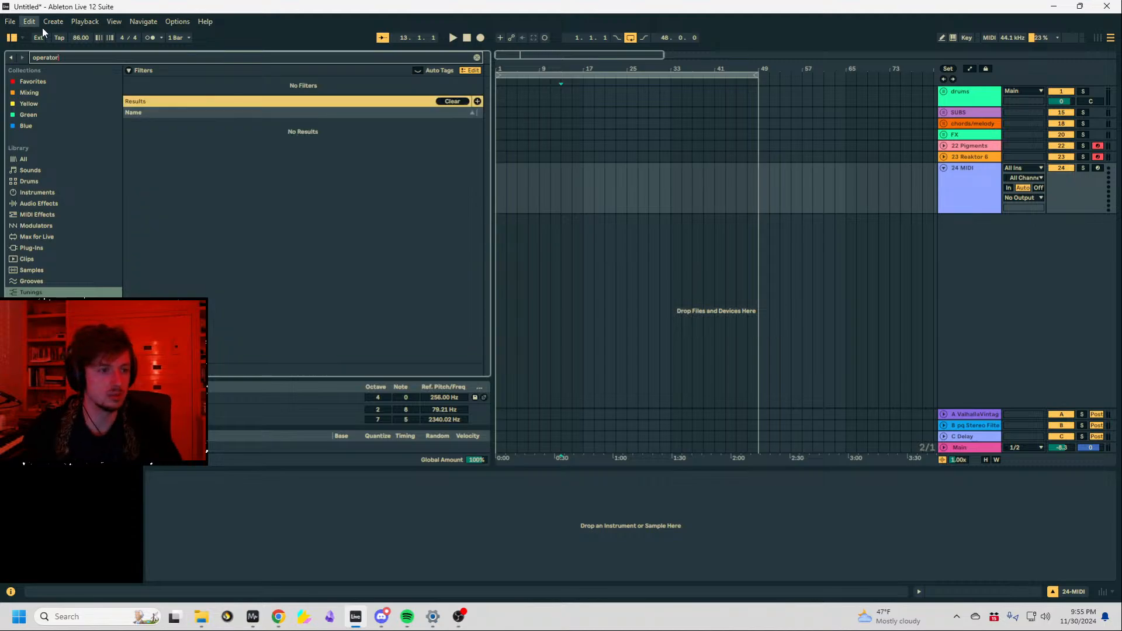
{"action": "left_click", "coordinate": [34, 157]}
{"action": "left_click_drag", "start_coordinate": [149, 222], "coordinate": [534, 175]}
Open the mos scales.py script from the musictheory folder in Visual Studio Code and switch to it.
{"action": "left_click", "coordinate": [201, 617]}
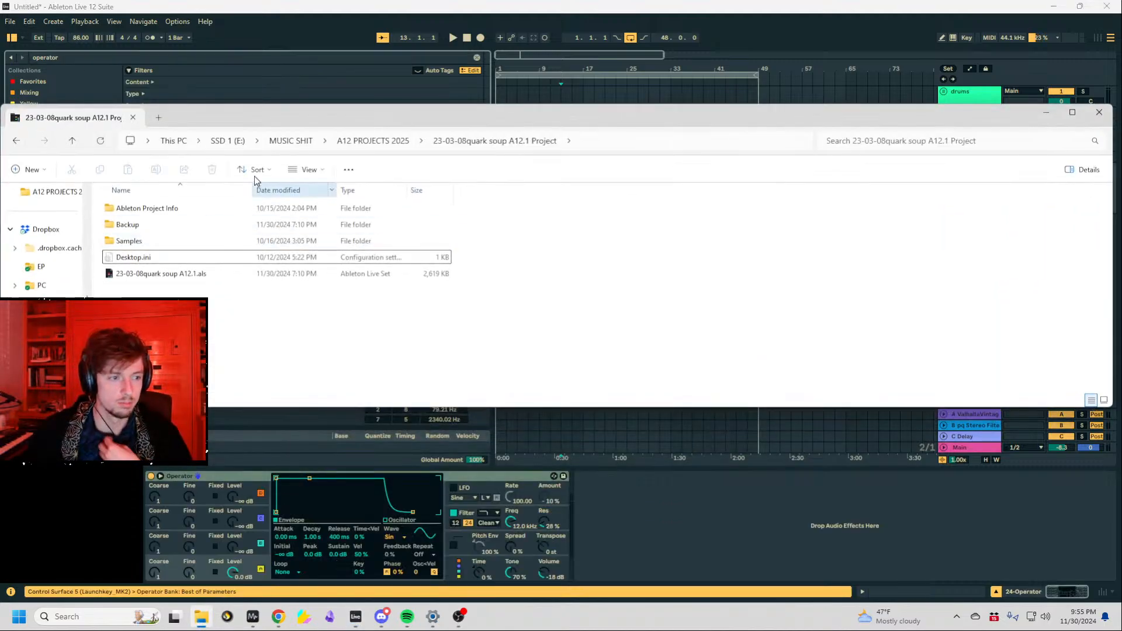
{"action": "left_click_drag", "start_coordinate": [230, 114], "coordinate": [438, 121]}
{"action": "scroll", "coordinate": [257, 304], "scroll_direction": "up", "scroll_amount": 3}
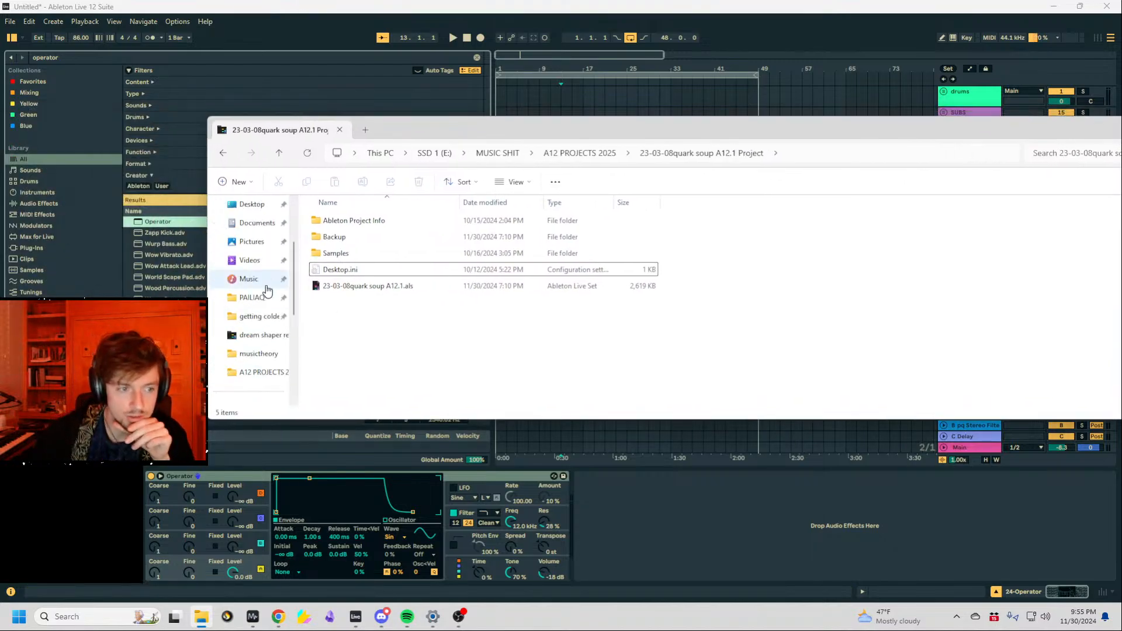
{"action": "left_click", "coordinate": [259, 354]}
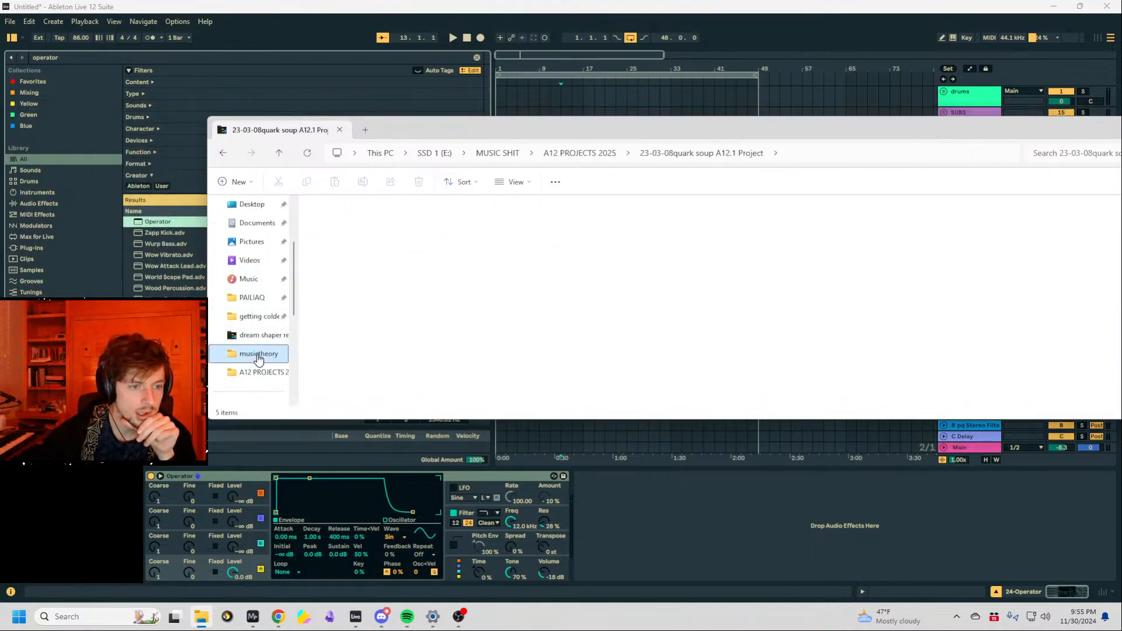
{"action": "double_click", "coordinate": [350, 287]}
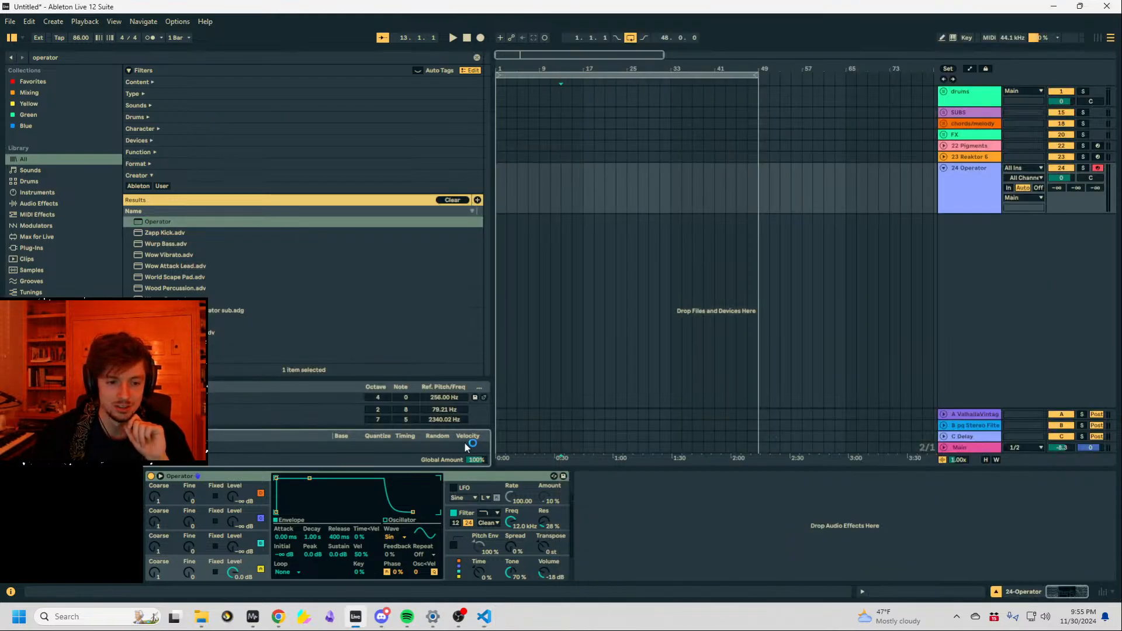
{"action": "left_click", "coordinate": [486, 436]}
{"action": "left_click", "coordinate": [484, 616]}
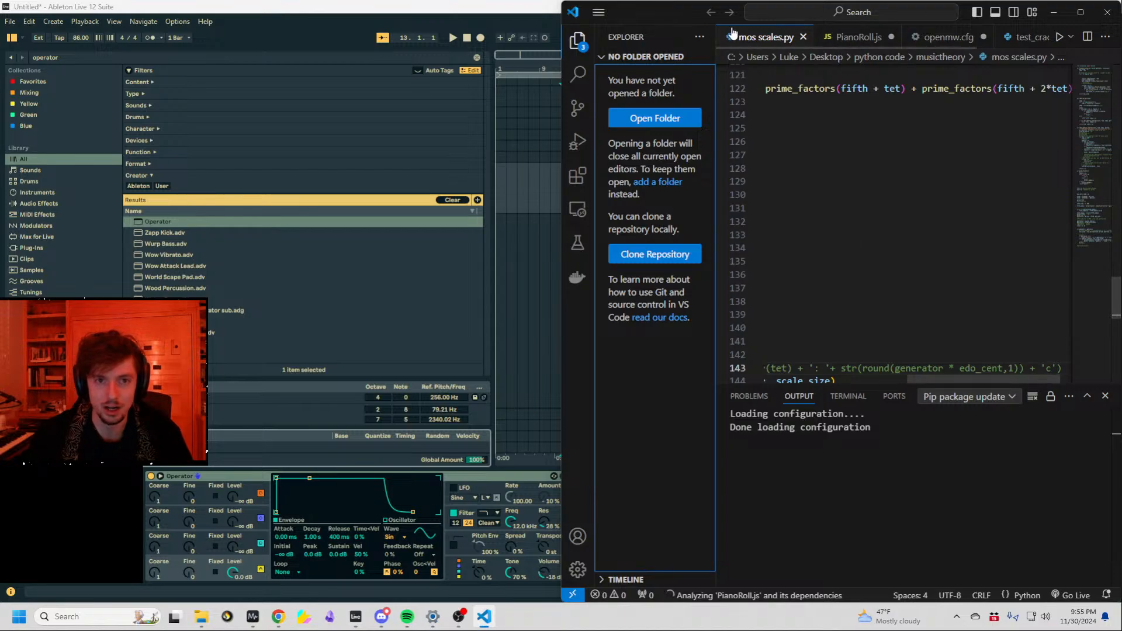
Look through the mos scales.py code down to its final print loop and run the script.
{"action": "left_click_drag", "start_coordinate": [643, 9], "coordinate": [452, 61]}
{"action": "scroll", "coordinate": [753, 227], "scroll_direction": "up", "scroll_amount": 12}
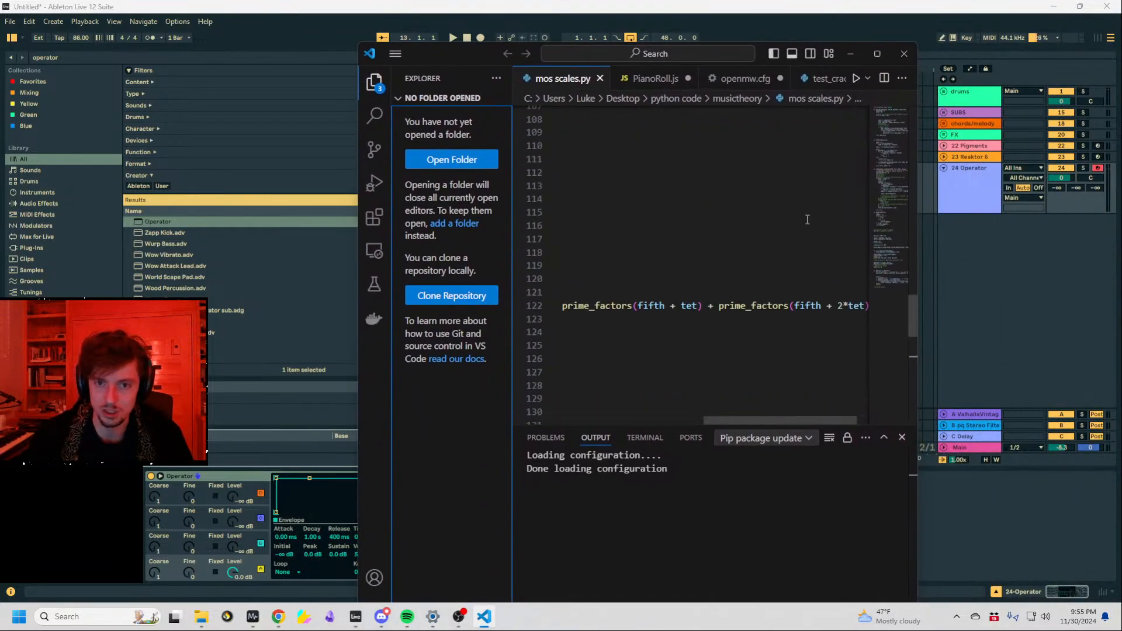
{"action": "scroll", "coordinate": [753, 227], "scroll_direction": "down", "scroll_amount": 10}
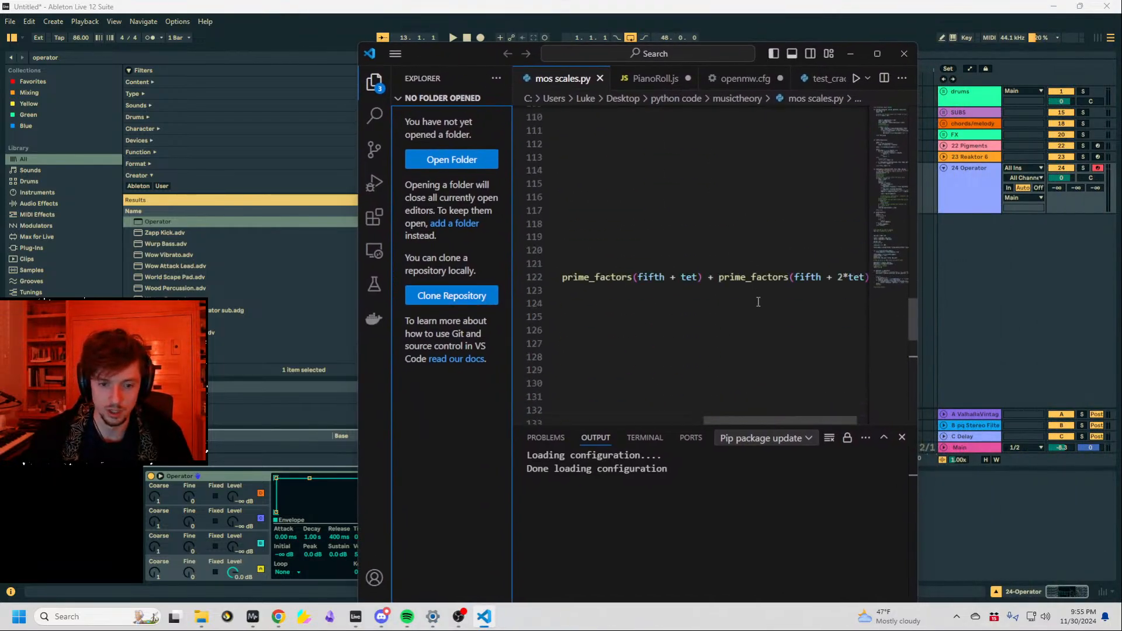
{"action": "left_click_drag", "start_coordinate": [753, 422], "coordinate": [553, 422]}
{"action": "scroll", "coordinate": [702, 263], "scroll_direction": "down", "scroll_amount": 10}
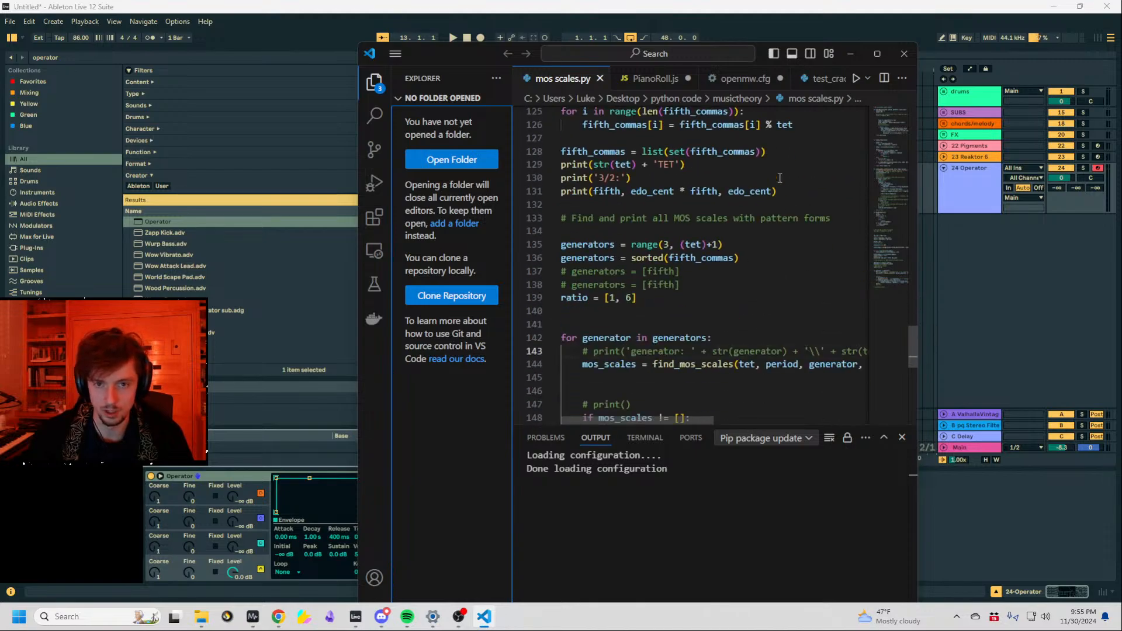
{"action": "left_click", "coordinate": [856, 78]}
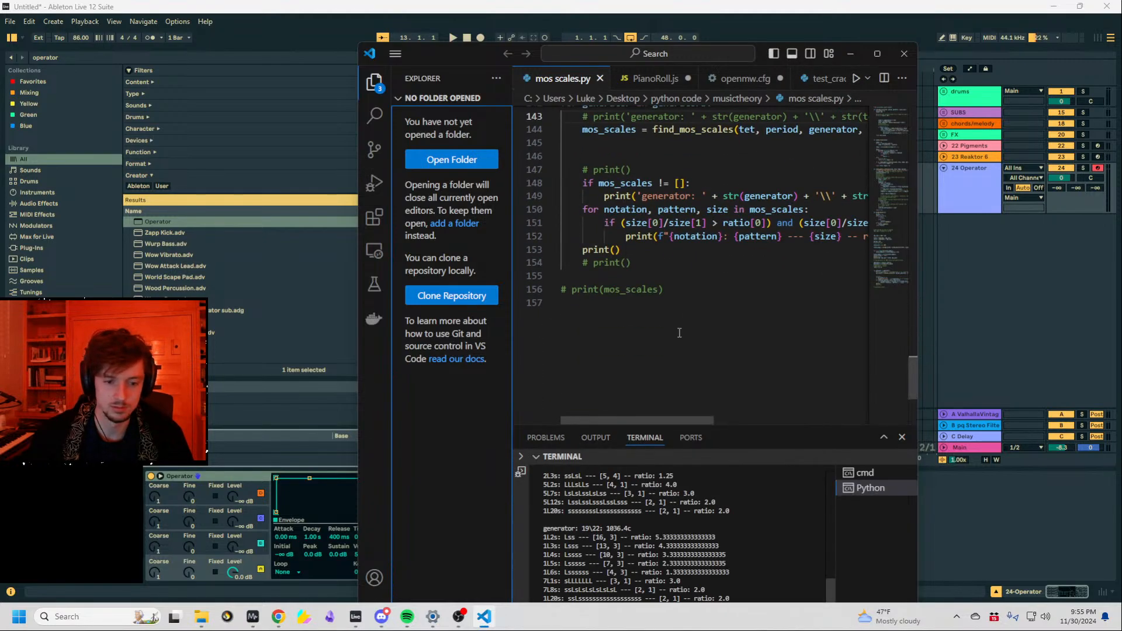
Examine the generators, MOS scale patterns and step ratios listed in the script's terminal output.
{"action": "left_click_drag", "start_coordinate": [495, 51], "coordinate": [544, 15]}
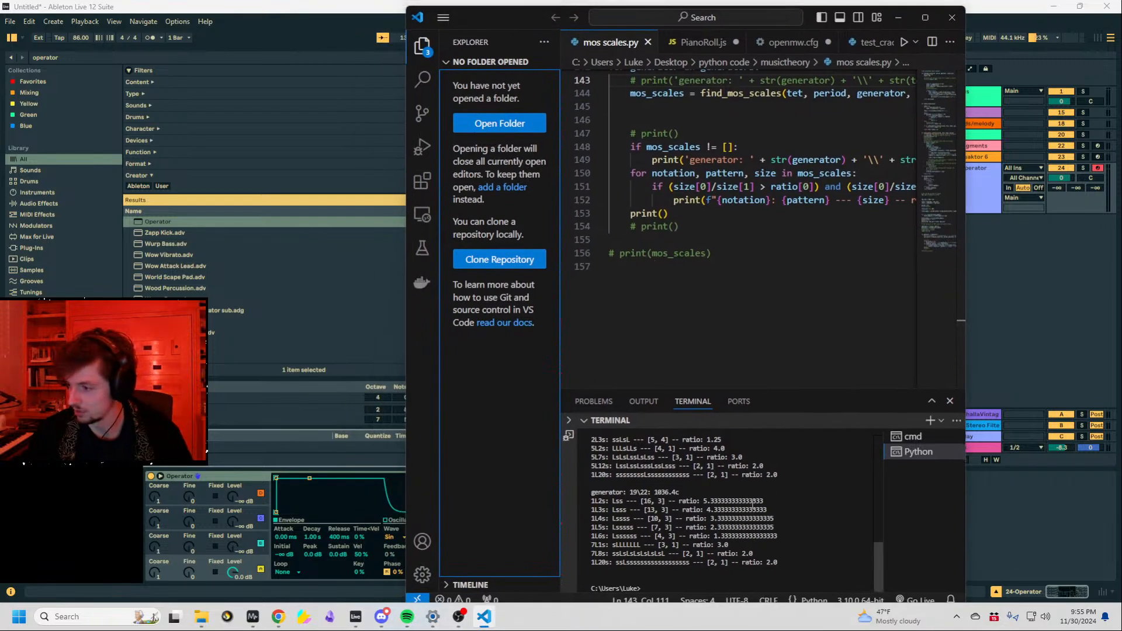
{"action": "scroll", "coordinate": [754, 501], "scroll_direction": "up", "scroll_amount": 5}
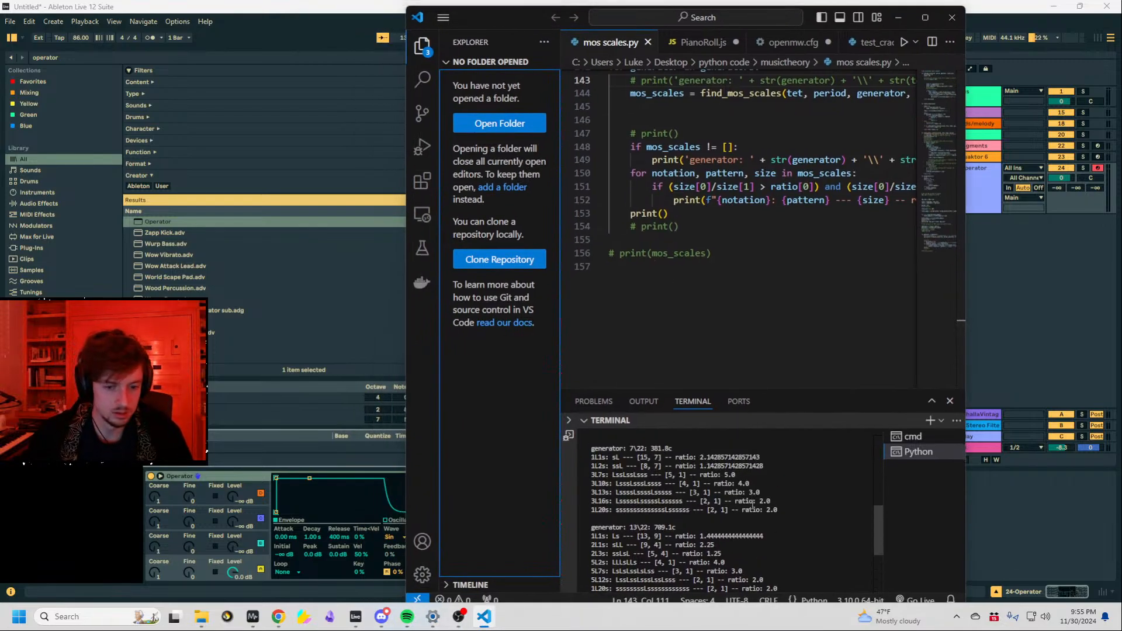
{"action": "scroll", "coordinate": [754, 501], "scroll_direction": "down", "scroll_amount": 2}
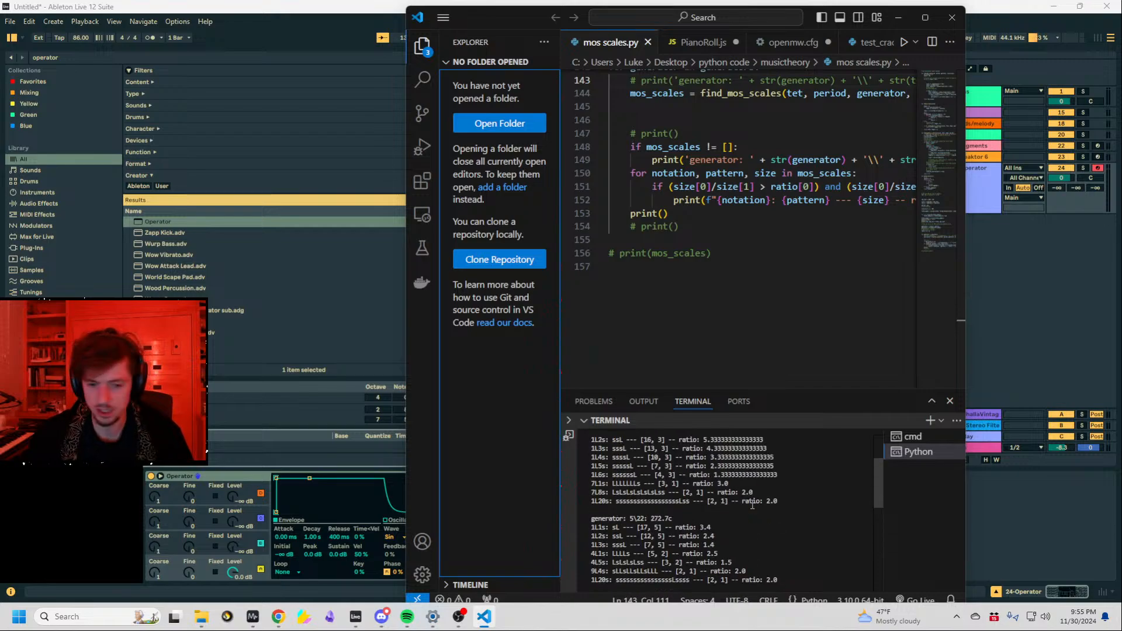
{"action": "scroll", "coordinate": [754, 504], "scroll_direction": "down", "scroll_amount": 1}
{"action": "scroll", "coordinate": [743, 507], "scroll_direction": "up", "scroll_amount": 6}
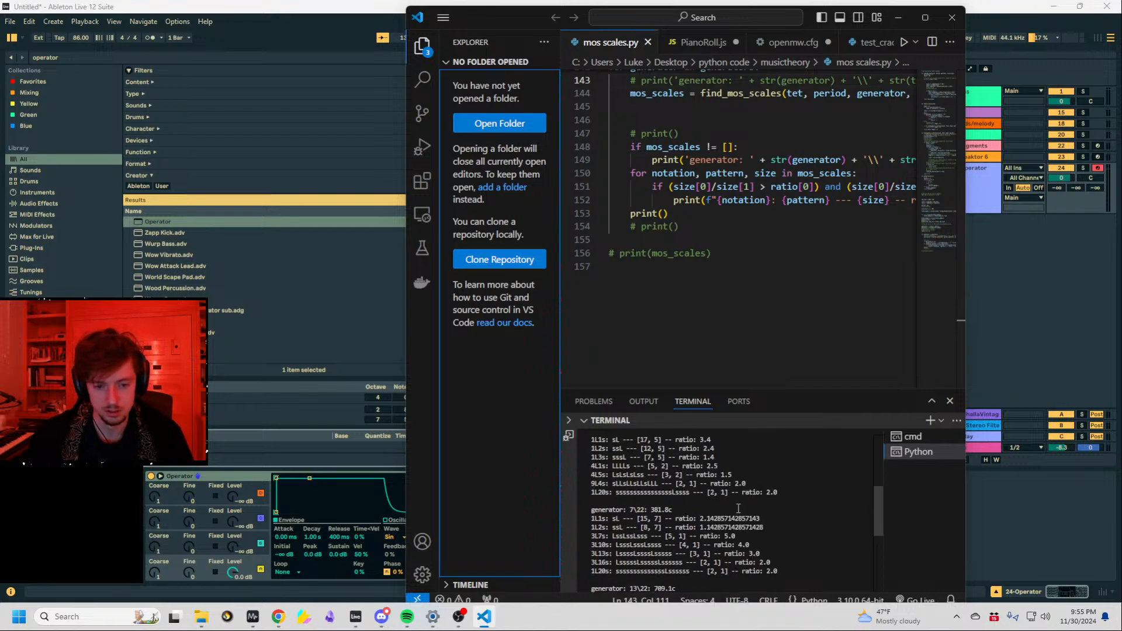
{"action": "scroll", "coordinate": [739, 508], "scroll_direction": "up", "scroll_amount": 4}
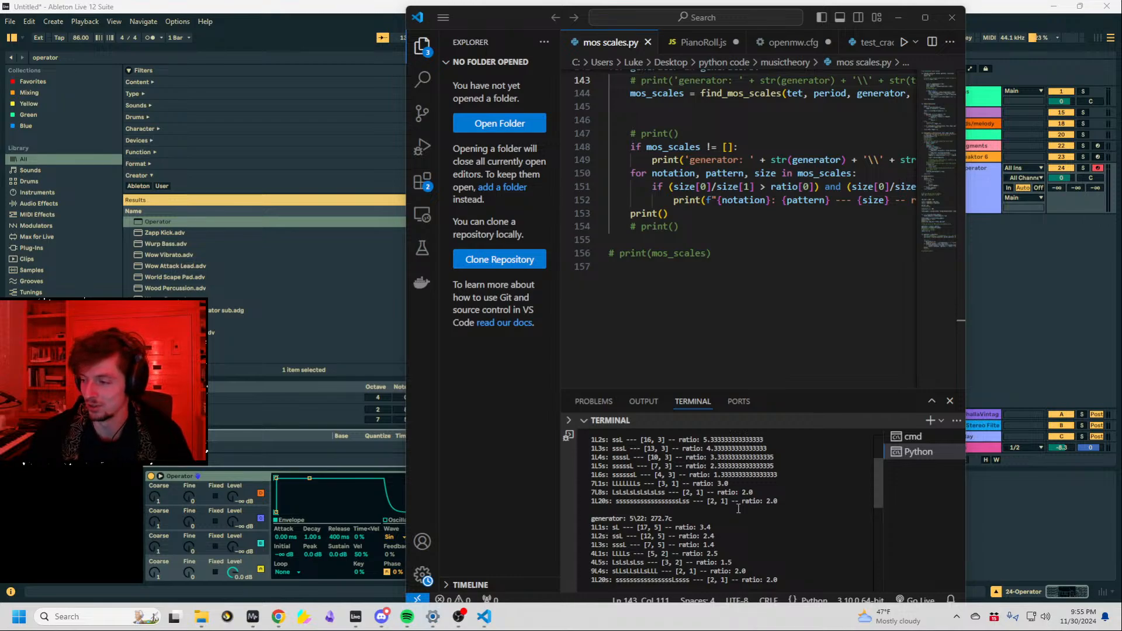
{"action": "scroll", "coordinate": [738, 508], "scroll_direction": "up", "scroll_amount": 3}
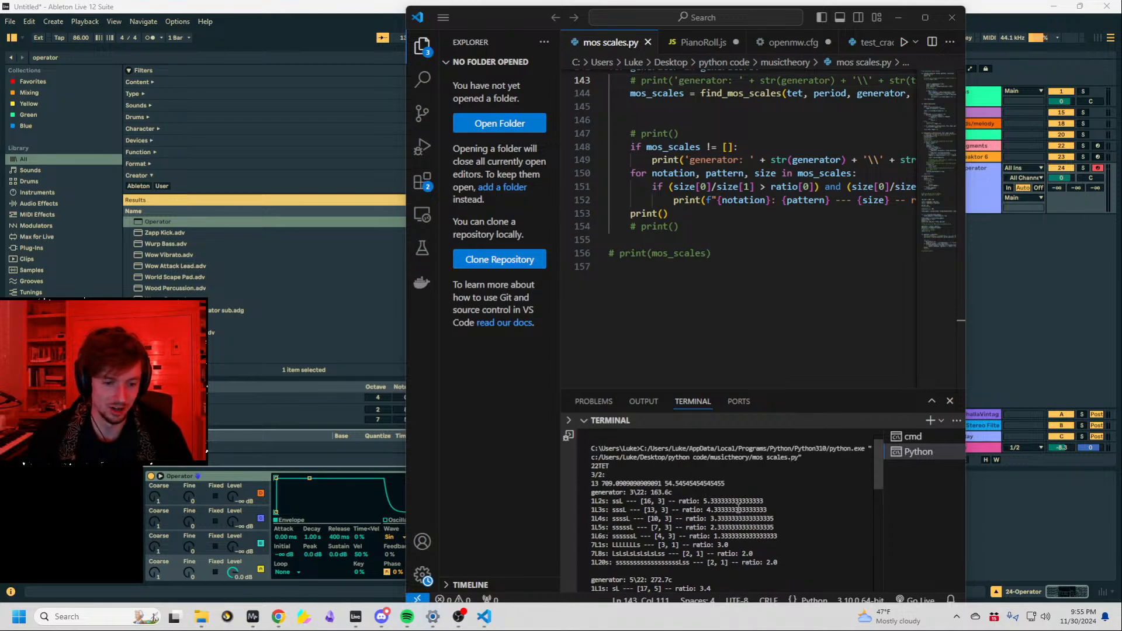
{"action": "scroll", "coordinate": [738, 509], "scroll_direction": "down", "scroll_amount": 2}
{"action": "scroll", "coordinate": [739, 509], "scroll_direction": "up", "scroll_amount": 2}
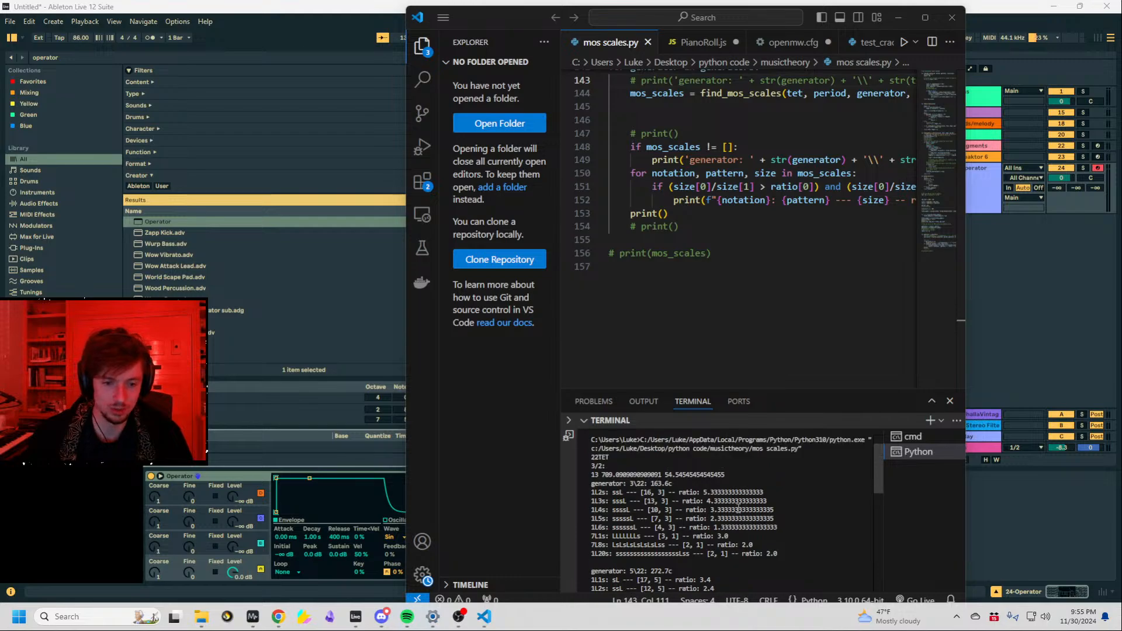
{"action": "scroll", "coordinate": [739, 508], "scroll_direction": "down", "scroll_amount": 3}
{"action": "scroll", "coordinate": [738, 509], "scroll_direction": "down", "scroll_amount": 2}
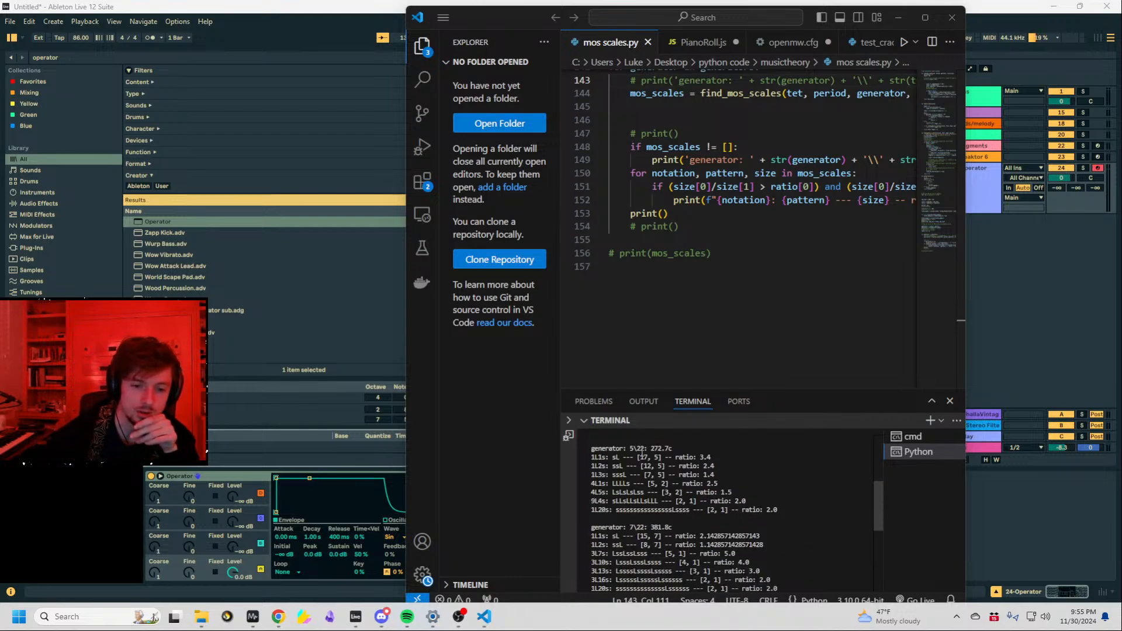
Dismiss the editor's update notice and compare the 4L1s and 4L5s scales under the 5\22 generator.
{"action": "left_click_drag", "start_coordinate": [684, 448], "coordinate": [652, 448]}
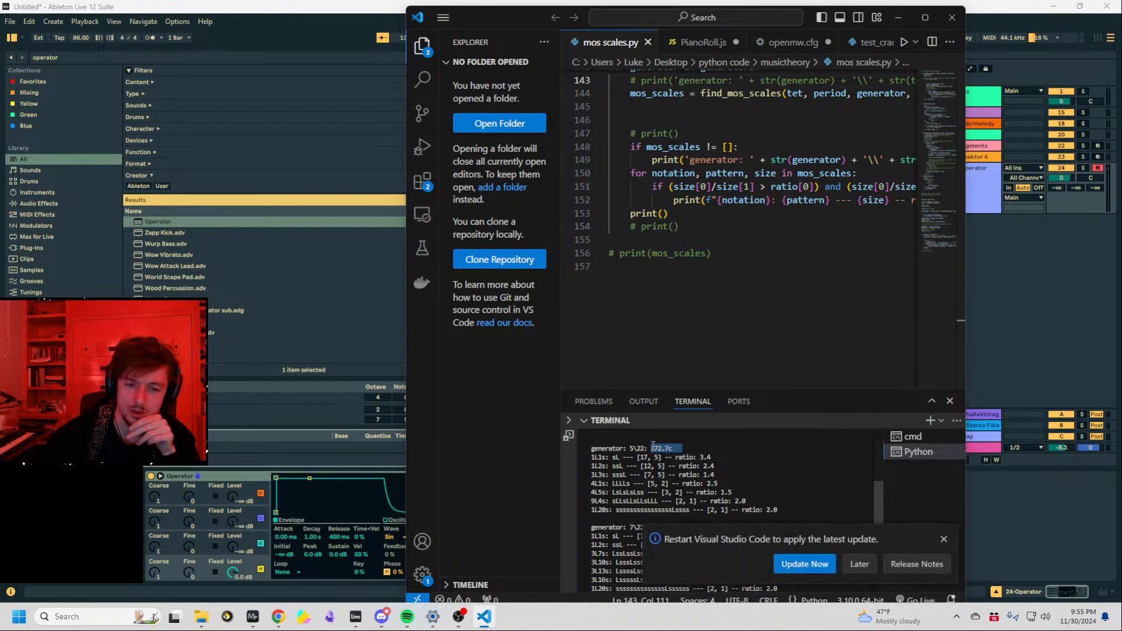
{"action": "left_click", "coordinate": [944, 539]}
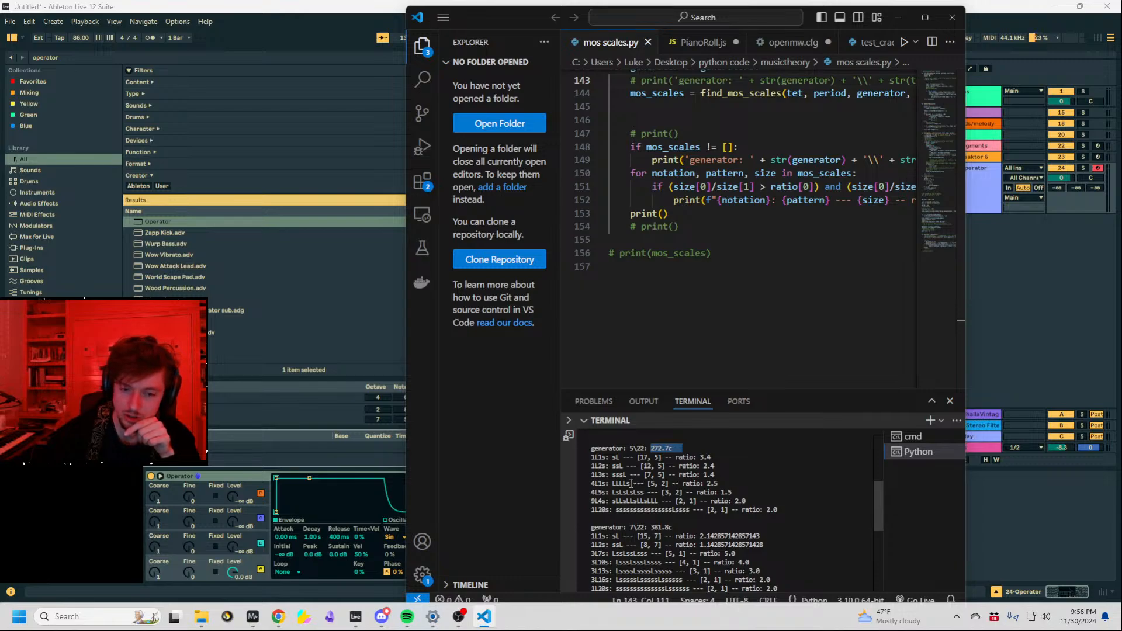
{"action": "left_click_drag", "start_coordinate": [708, 483], "coordinate": [717, 483]}
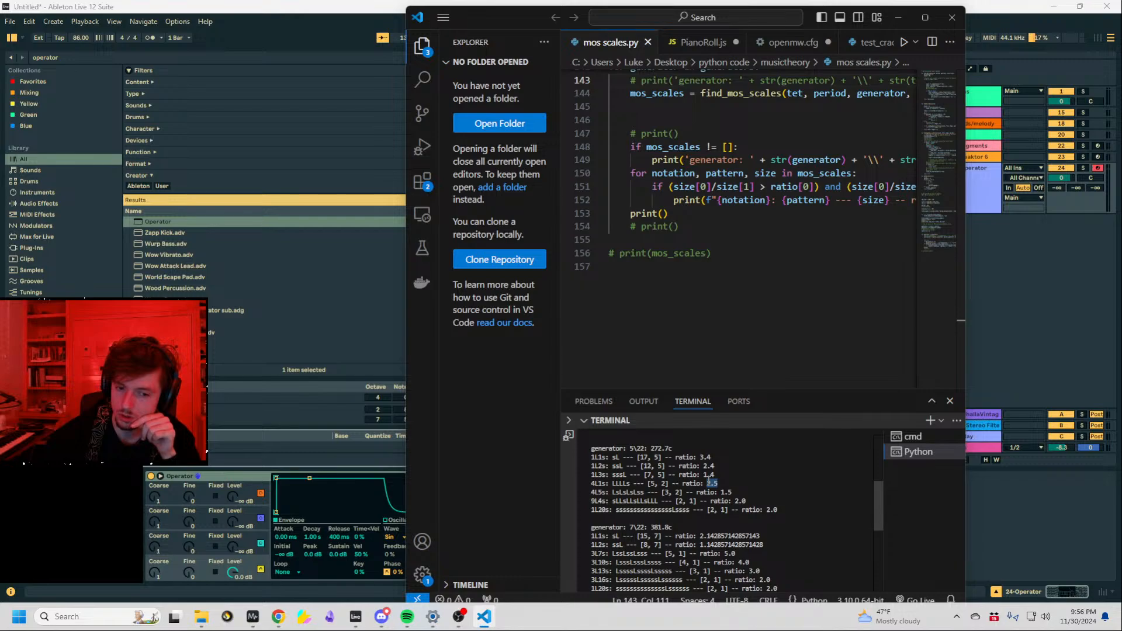
{"action": "left_click", "coordinate": [623, 493]}
{"action": "left_click_drag", "start_coordinate": [593, 493], "coordinate": [606, 493]}
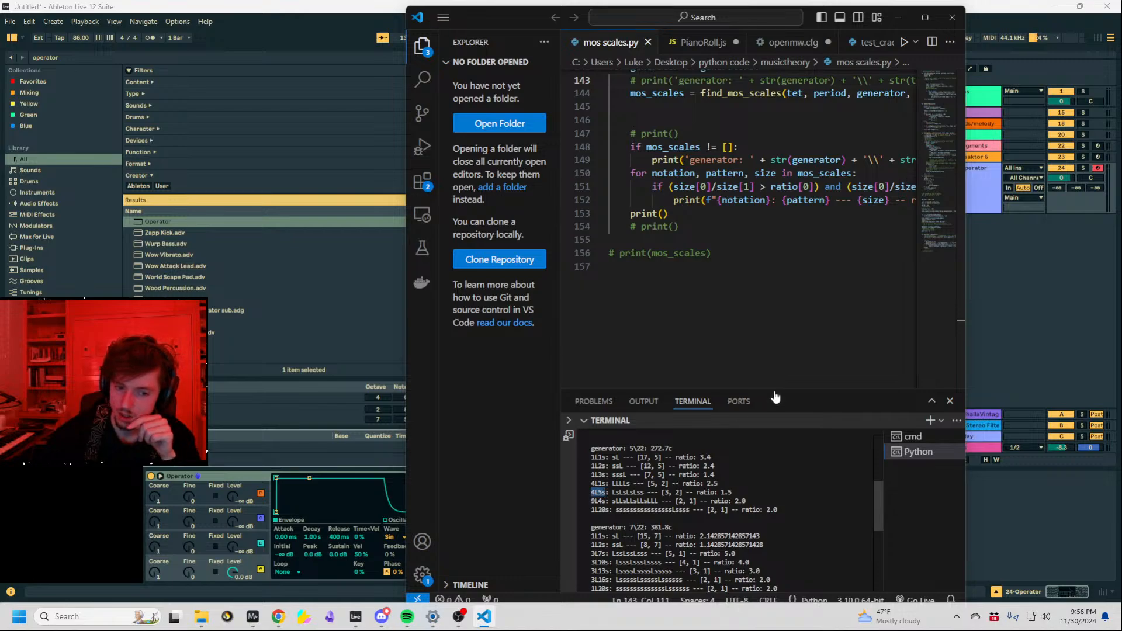
Recheck the scale output, switch back to Ableton Live and create a 16-bar MIDI clip from bar 1 on the Operator track.
{"action": "left_click", "coordinate": [1043, 321]}
{"action": "left_click", "coordinate": [594, 196]}
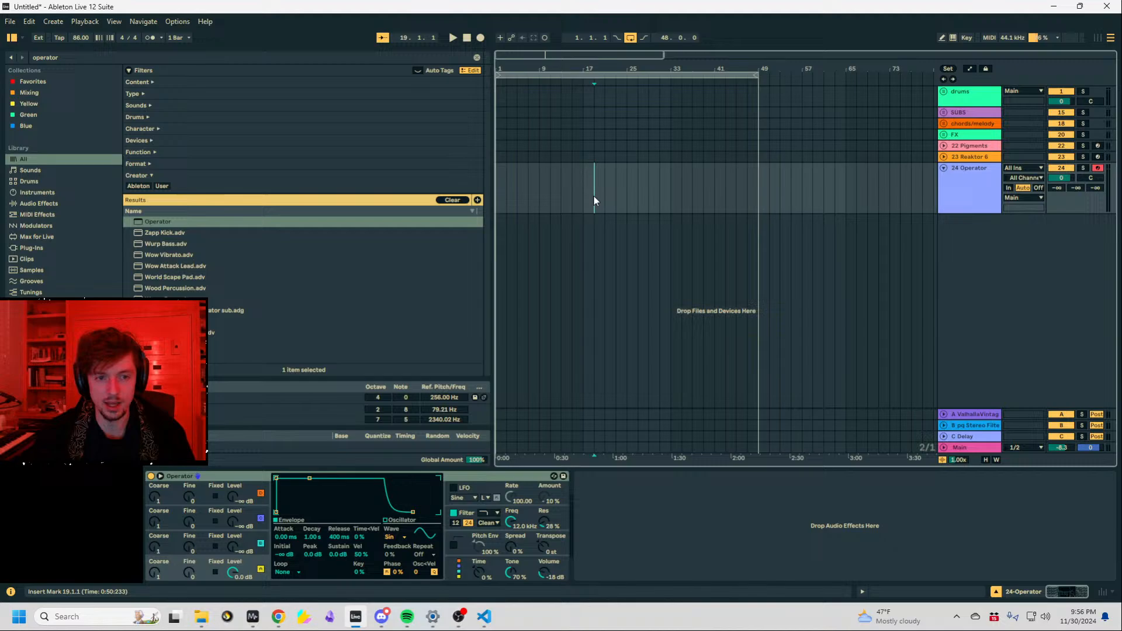
{"action": "left_click", "coordinate": [484, 616]}
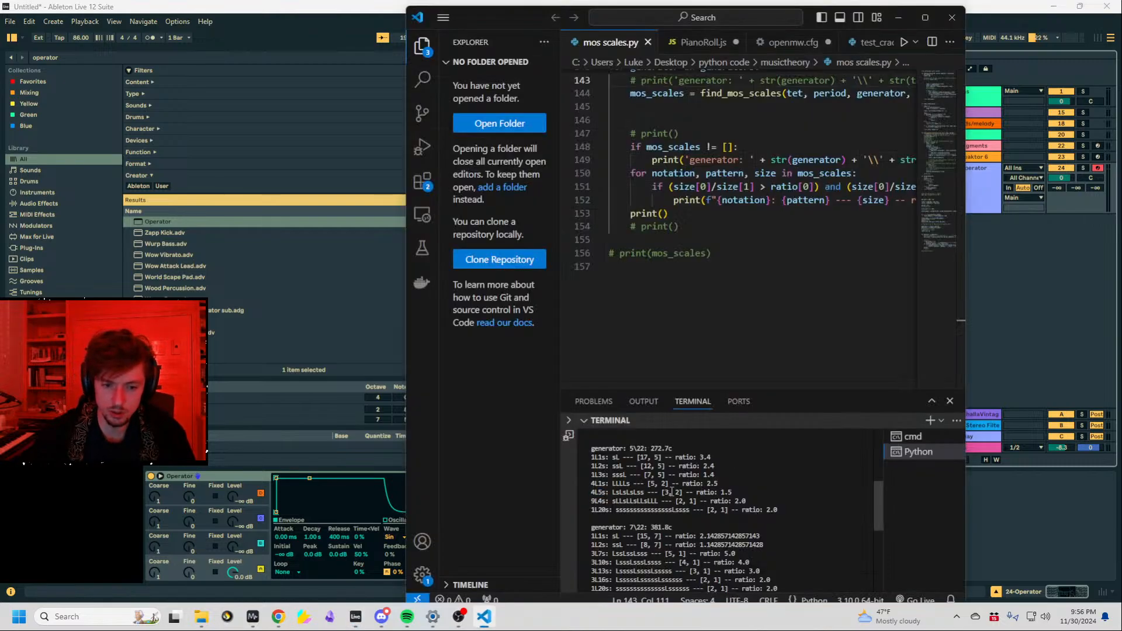
{"action": "left_click", "coordinate": [1018, 317]}
{"action": "left_click_drag", "start_coordinate": [586, 159], "coordinate": [497, 183]}
{"action": "left_click_drag", "start_coordinate": [498, 186], "coordinate": [587, 189]}
{"action": "key", "text": "ctrl+shift+m"}
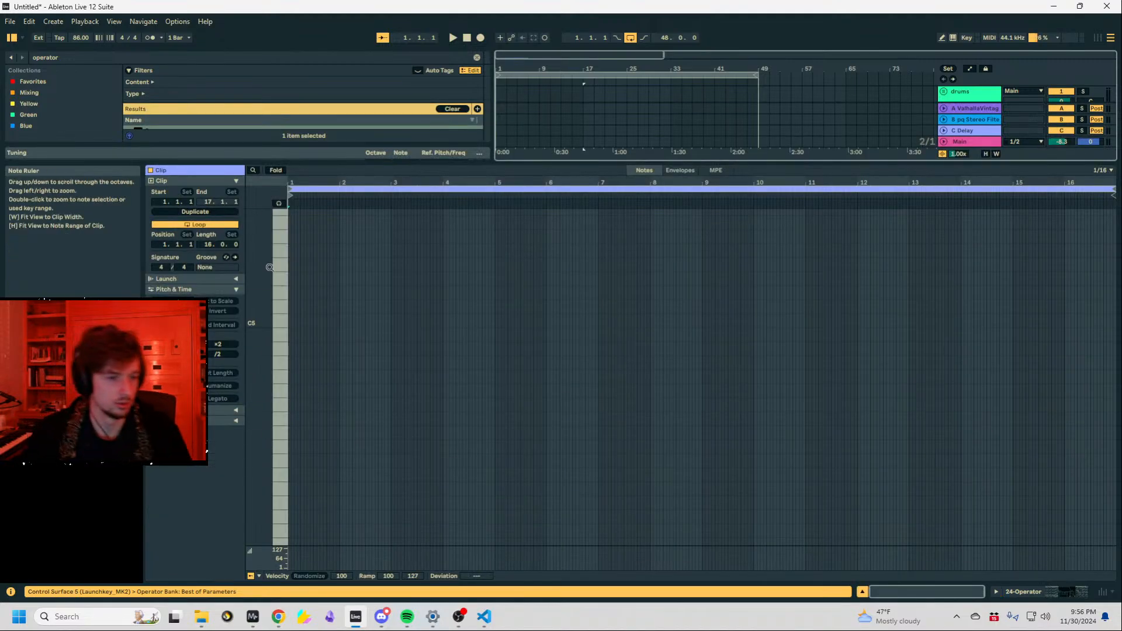
Draw a sixteenth-note C3 at the beginning of the clip and enlarge the note editor around it.
{"action": "scroll", "coordinate": [324, 435], "scroll_direction": "down", "scroll_amount": 5}
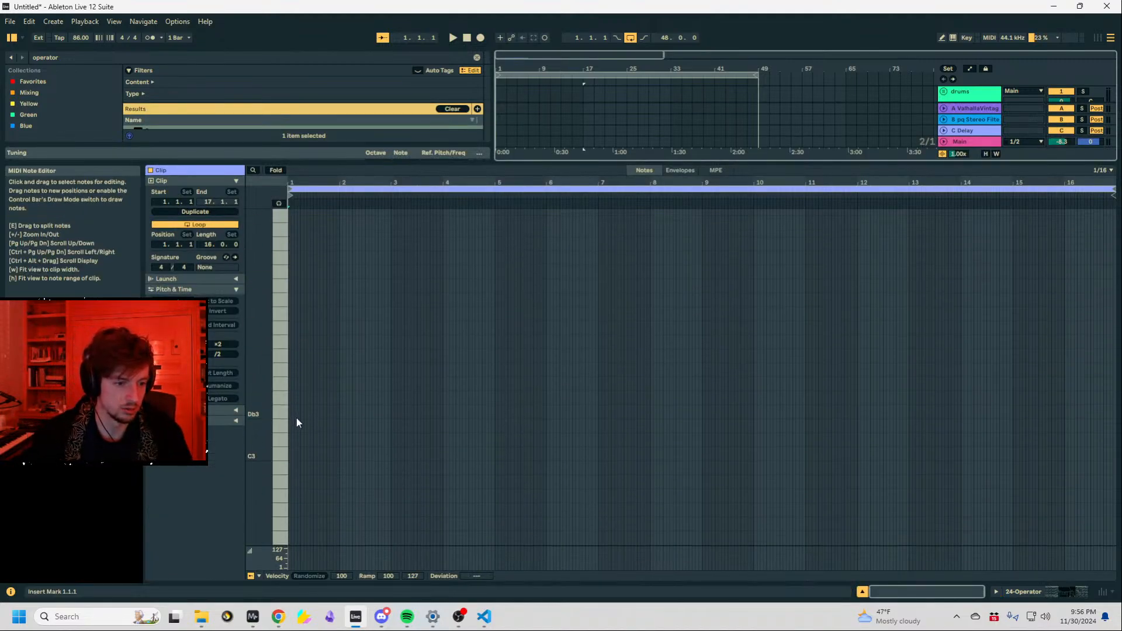
{"action": "key", "text": "b"}
{"action": "left_click", "coordinate": [292, 454]}
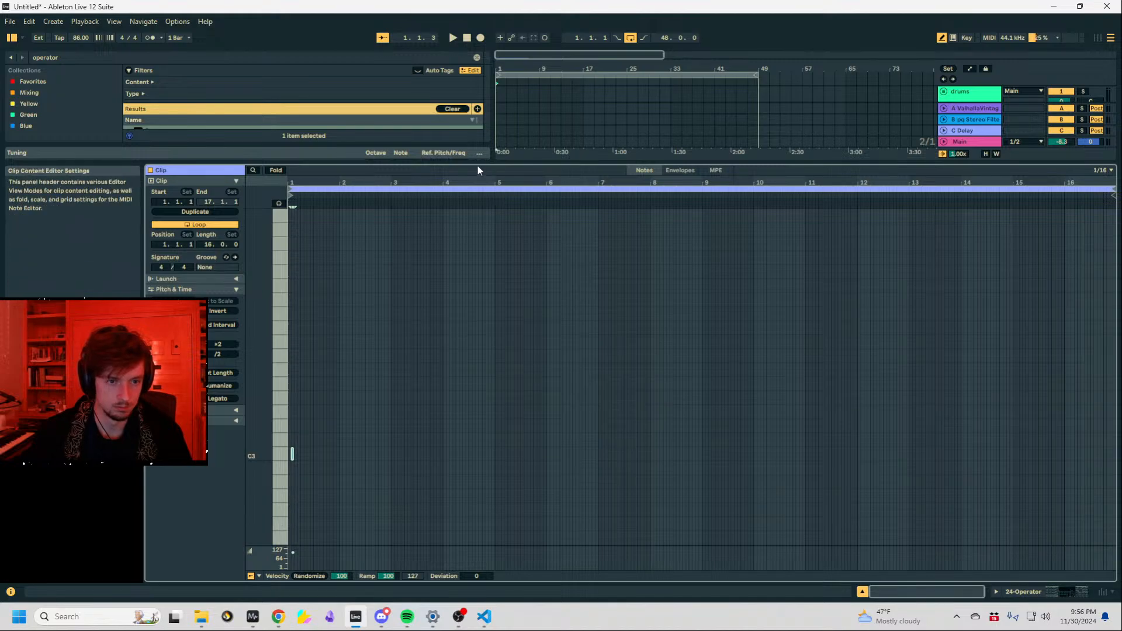
{"action": "left_click_drag", "start_coordinate": [478, 164], "coordinate": [514, 415]}
{"action": "left_click", "coordinate": [513, 181]}
{"action": "left_click_drag", "start_coordinate": [507, 71], "coordinate": [509, 193]}
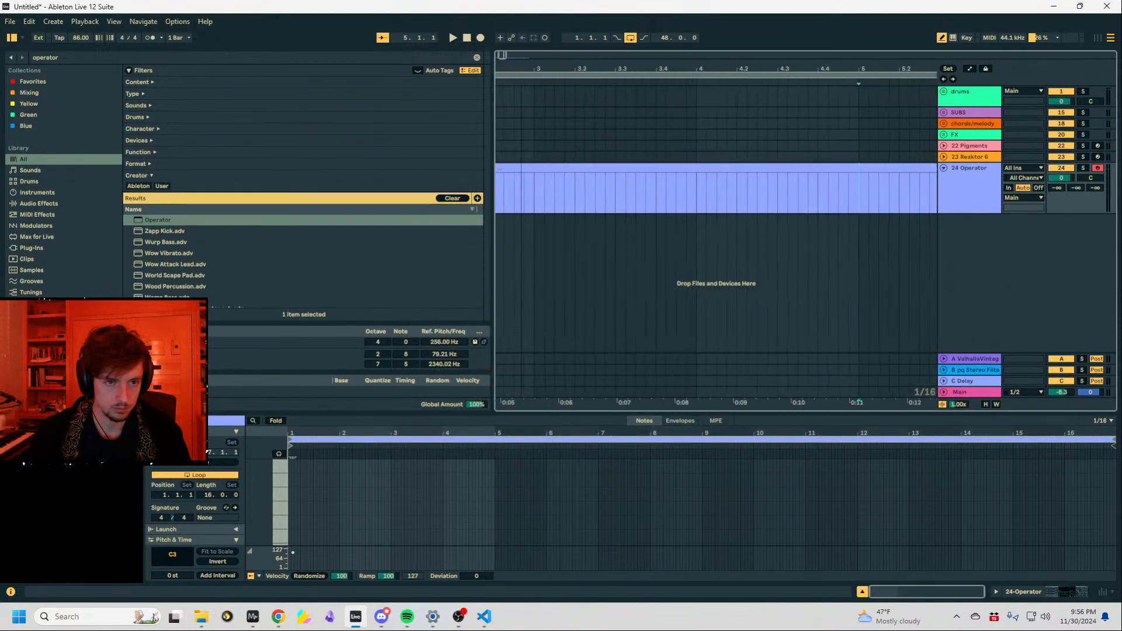
{"action": "left_click_drag", "start_coordinate": [750, 198], "coordinate": [498, 188]}
{"action": "left_click_drag", "start_coordinate": [337, 414], "coordinate": [359, 134]}
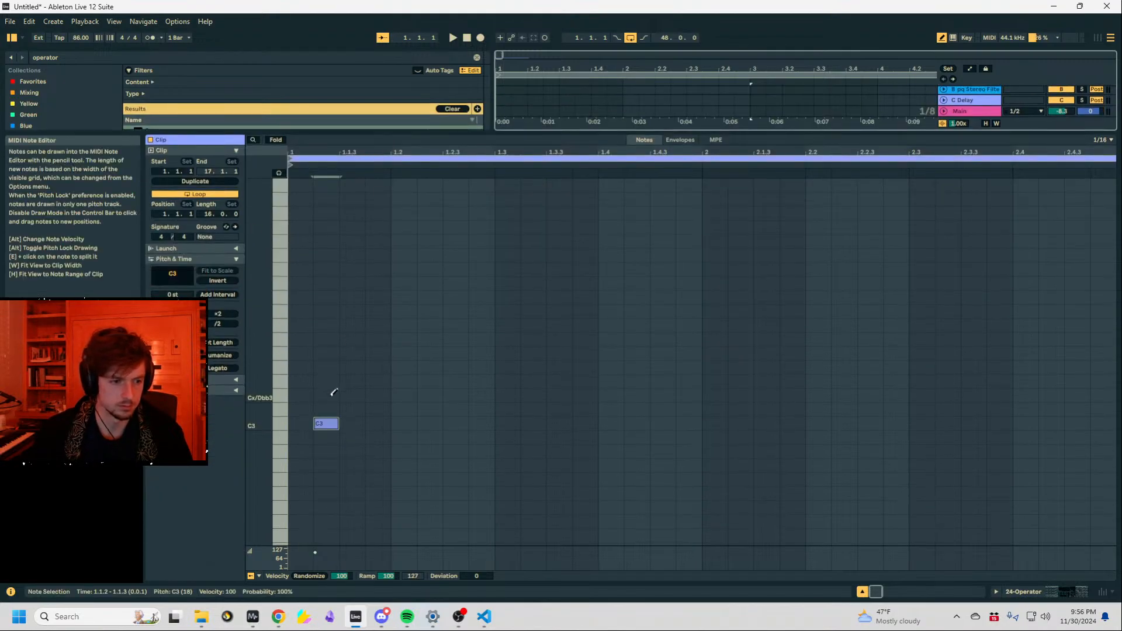
Copy the C3 note in place and raise the copy three tuning steps to Db3.
{"action": "key", "text": "ctrl+c"}
{"action": "key", "text": "ctrl+v"}
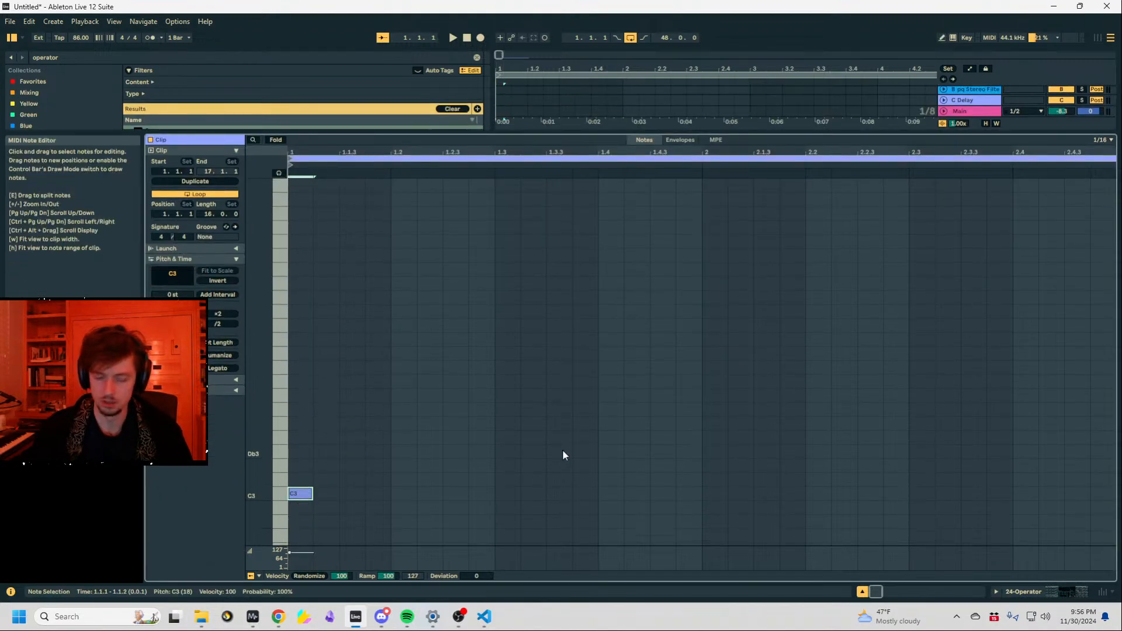
{"action": "key", "text": "Up"}
{"action": "key", "text": "Up"}
{"action": "key", "text": "Up"}
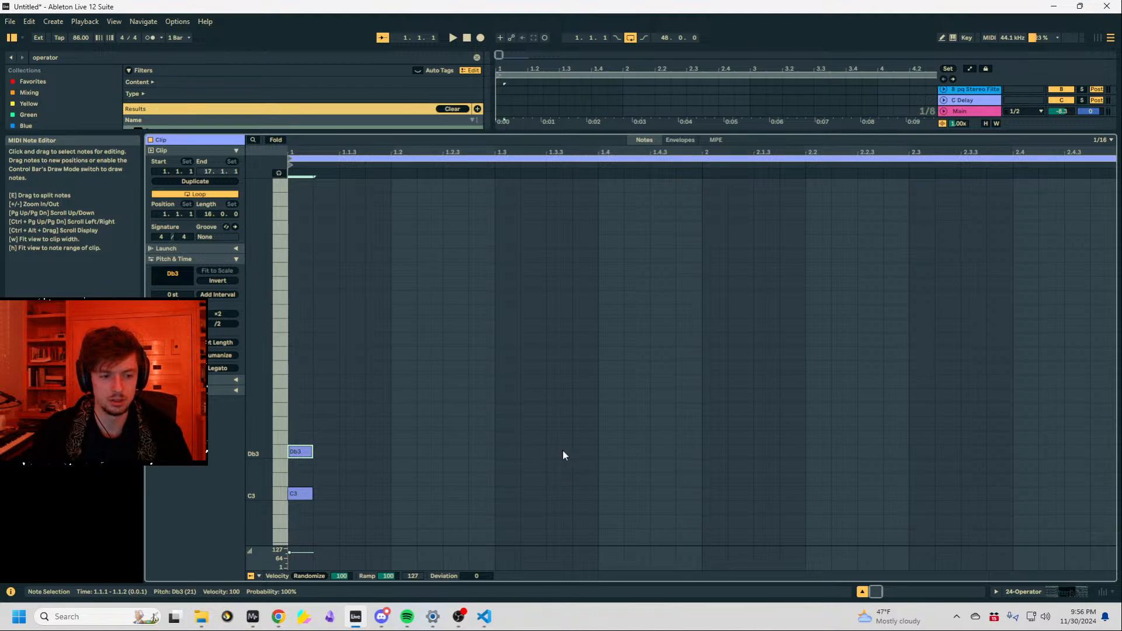
Stack two more copies above Db3, one two steps higher at D#3 and one a further three steps up at E3.
{"action": "key", "text": "ctrl+v"}
{"action": "key", "text": "Up"}
{"action": "key", "text": "Up"}
{"action": "key", "text": "ctrl+c"}
{"action": "key", "text": "ctrl+v"}
{"action": "key", "text": "Up"}
{"action": "key", "text": "Up"}
{"action": "key", "text": "Up"}
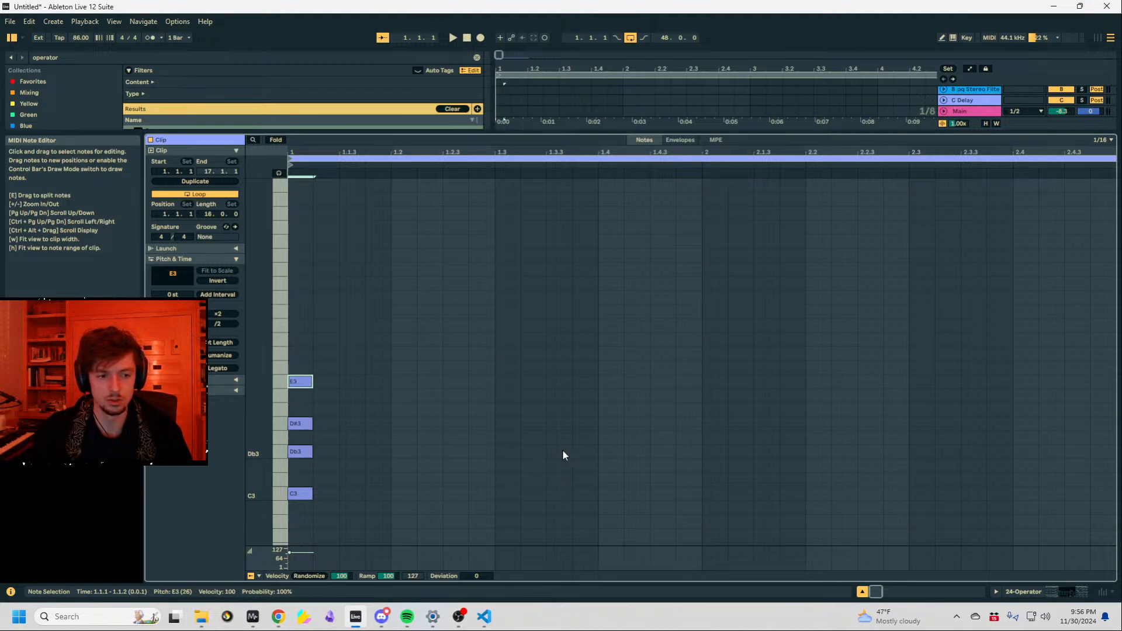
Continue the stack above E3 with a copy two steps up at Fb3 and another three steps higher at Fx/Gbb3.
{"action": "key", "text": "ctrl+c"}
{"action": "key", "text": "ctrl+v"}
{"action": "key", "text": "Up"}
{"action": "key", "text": "Up"}
{"action": "key", "text": "ctrl+c"}
{"action": "key", "text": "ctrl+v"}
{"action": "key", "text": "Up"}
{"action": "key", "text": "Up"}
{"action": "key", "text": "Up"}
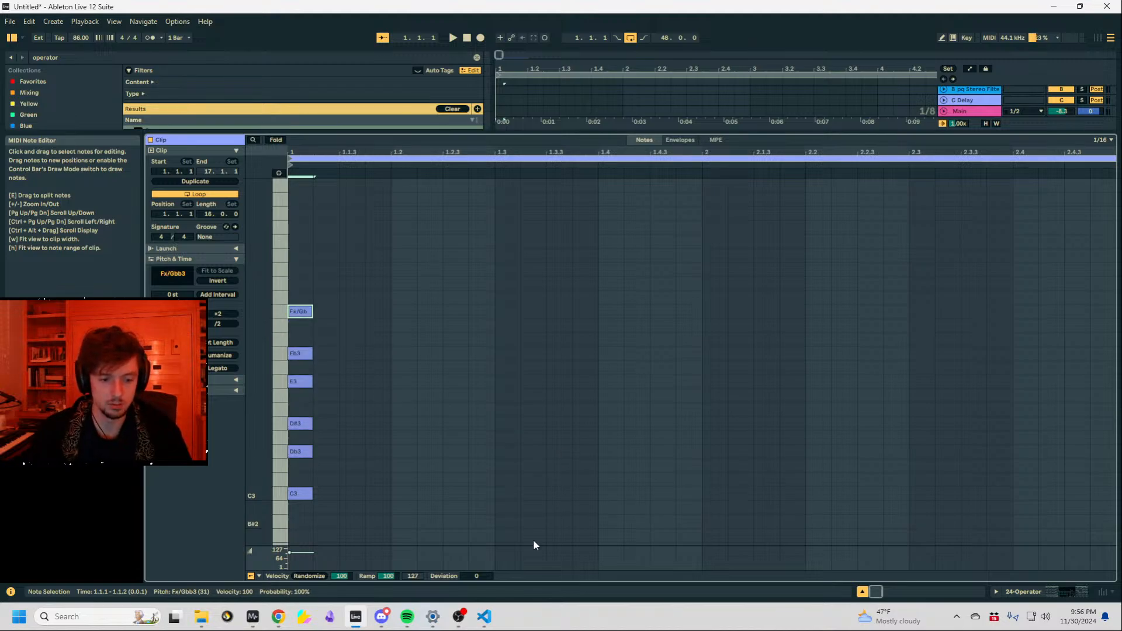
Copy the C3, Db3 and D#3 notes in place and raise the copies ten tuning steps to span Fb3 to G3.
{"action": "left_click", "coordinate": [480, 624]}
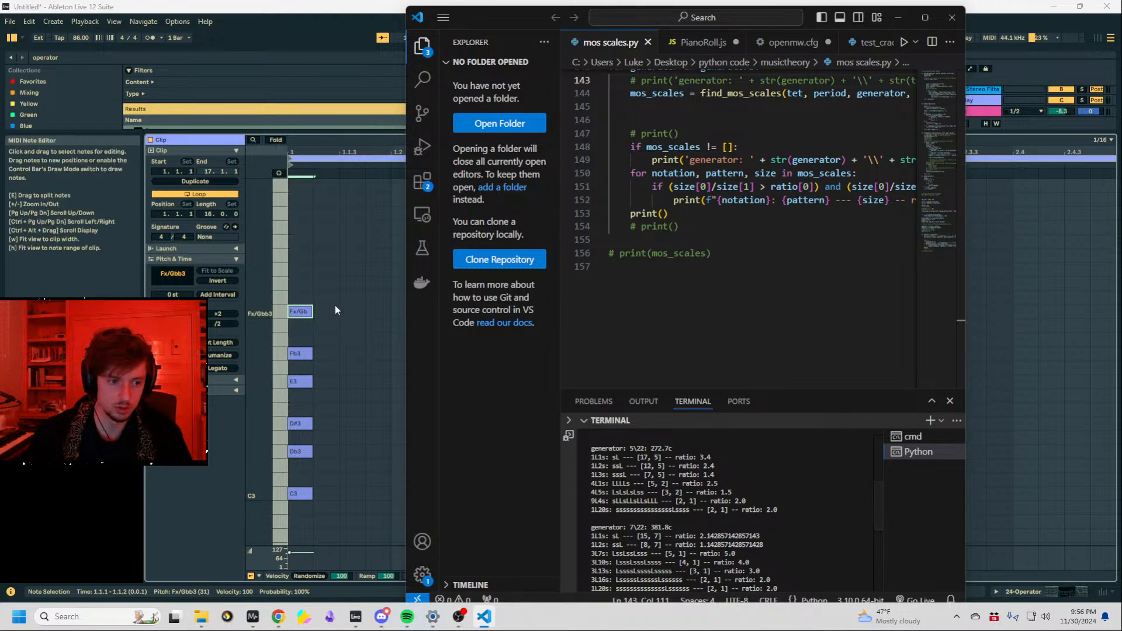
{"action": "left_click", "coordinate": [339, 419]}
{"action": "left_click_drag", "start_coordinate": [327, 504], "coordinate": [300, 422]}
{"action": "key", "text": "ctrl+c"}
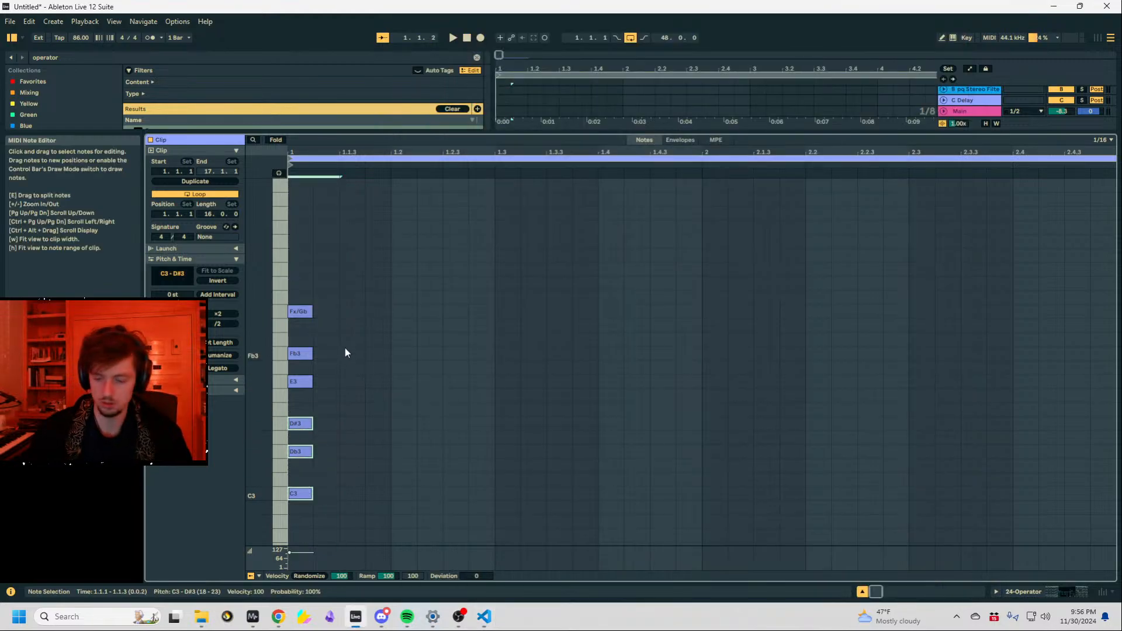
{"action": "key", "text": "ctrl+v"}
{"action": "key", "text": "Up"}
{"action": "key", "text": "Up"}
{"action": "key", "text": "Up"}
{"action": "key", "text": "Up"}
{"action": "key", "text": "Up"}
{"action": "key", "text": "Up"}
{"action": "key", "text": "Up"}
{"action": "key", "text": "Up"}
{"action": "key", "text": "Up"}
{"action": "key", "text": "Up"}
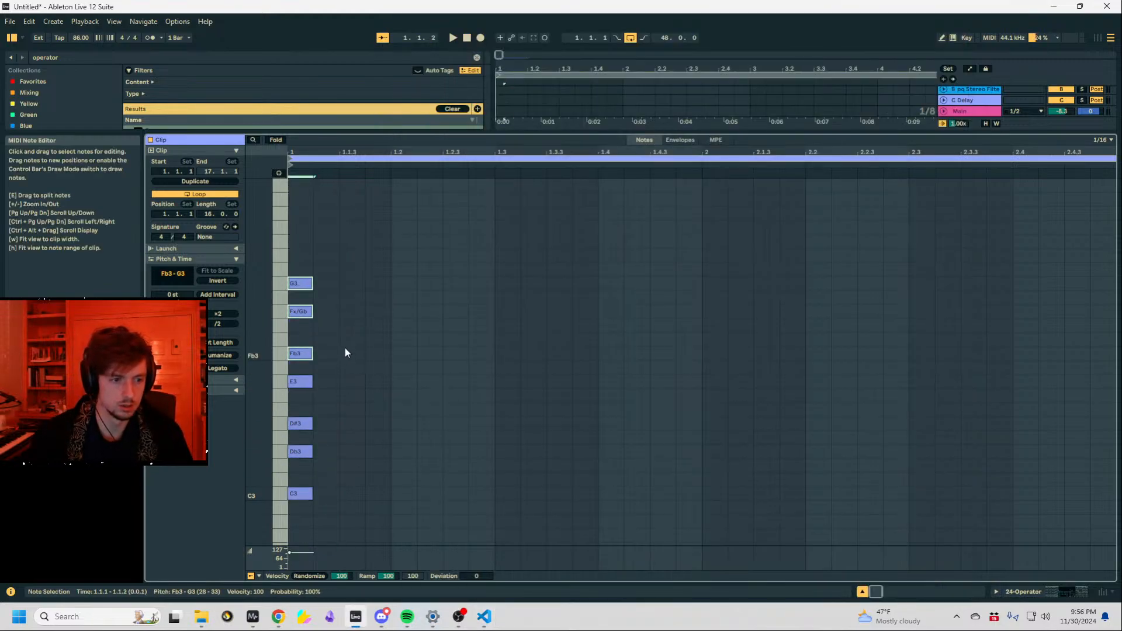
Copy the Fb3 and Fx/Gbb3 notes in place and raise the copies five tuning steps to G3 and Ab3.
{"action": "left_click", "coordinate": [303, 493]}
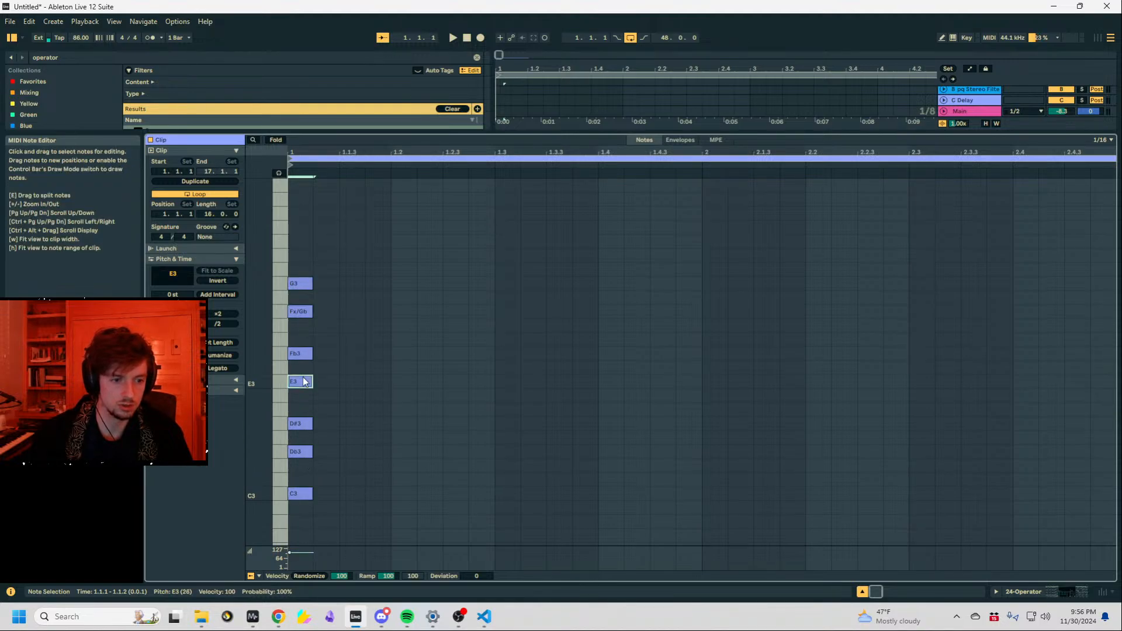
{"action": "left_click", "coordinate": [300, 353]}
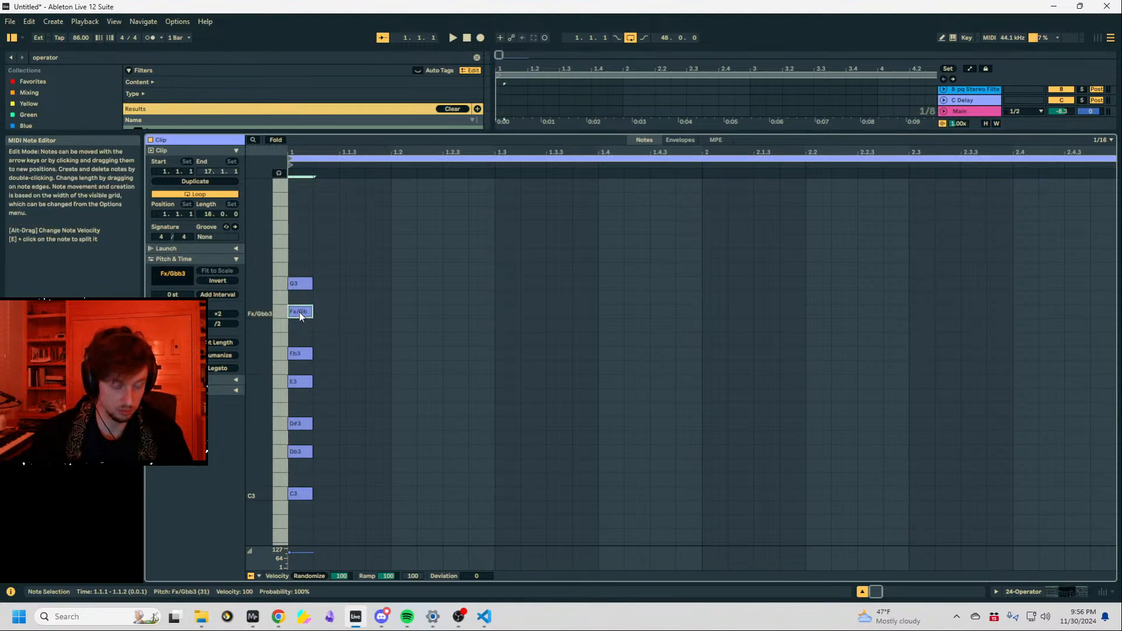
{"action": "left_click", "coordinate": [305, 283]}
{"action": "left_click_drag", "start_coordinate": [324, 314], "coordinate": [302, 354]}
{"action": "key", "text": "ctrl+c"}
{"action": "key", "text": "ctrl+v"}
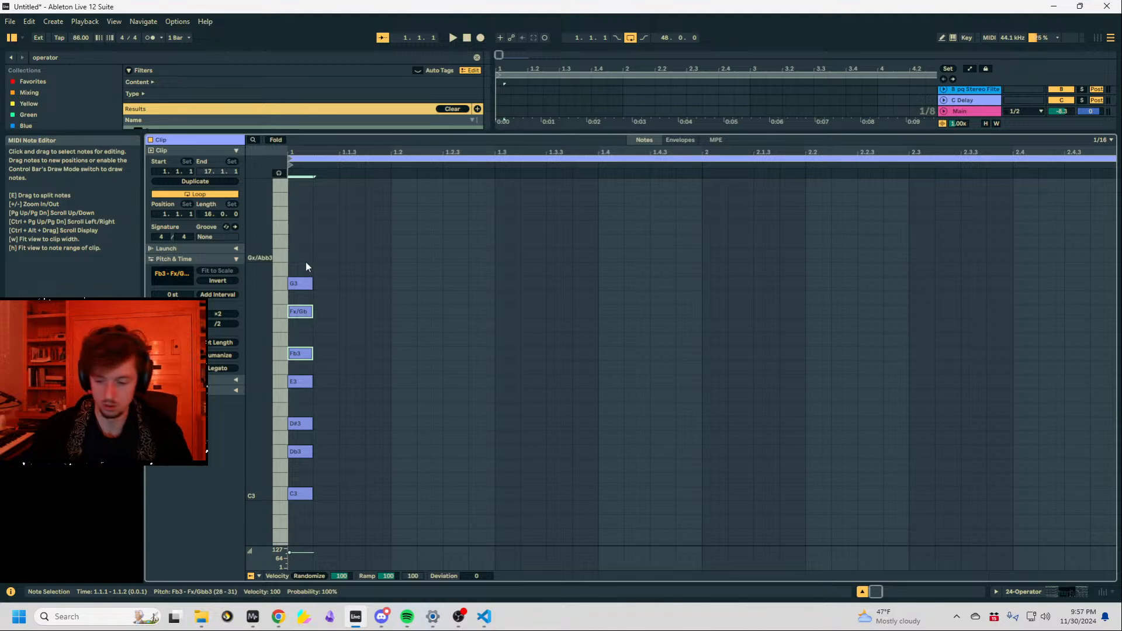
{"action": "key", "text": "Up"}
{"action": "key", "text": "Up"}
{"action": "key", "text": "Up"}
{"action": "key", "text": "Up"}
{"action": "key", "text": "Up"}
{"action": "scroll", "coordinate": [306, 262], "scroll_direction": "up", "scroll_amount": 4}
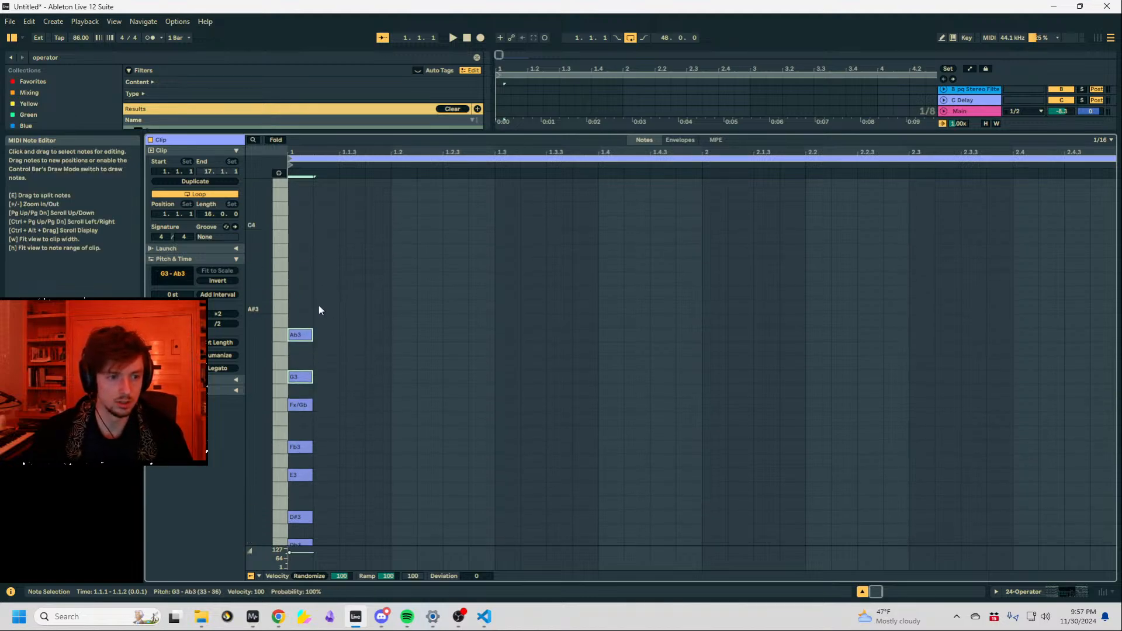
Add an A#3 note and a Bb3 note above Ab3 at the clip start.
{"action": "double_click", "coordinate": [303, 309]}
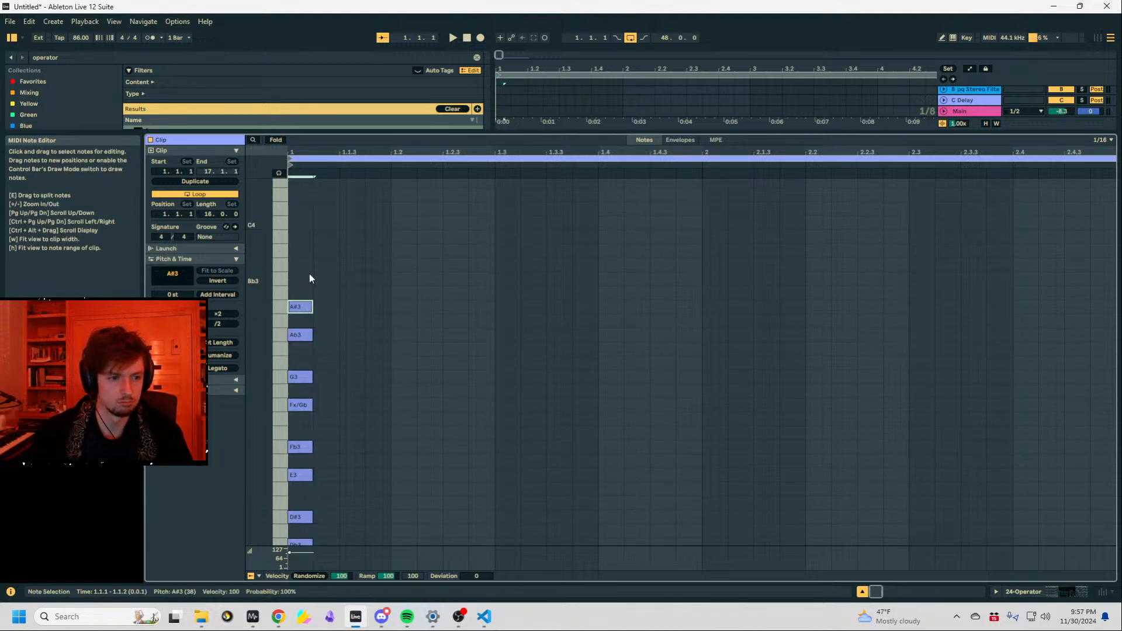
{"action": "double_click", "coordinate": [307, 270]}
{"action": "left_click_drag", "start_coordinate": [308, 271], "coordinate": [303, 280]}
{"action": "scroll", "coordinate": [357, 331], "scroll_direction": "down", "scroll_amount": 3}
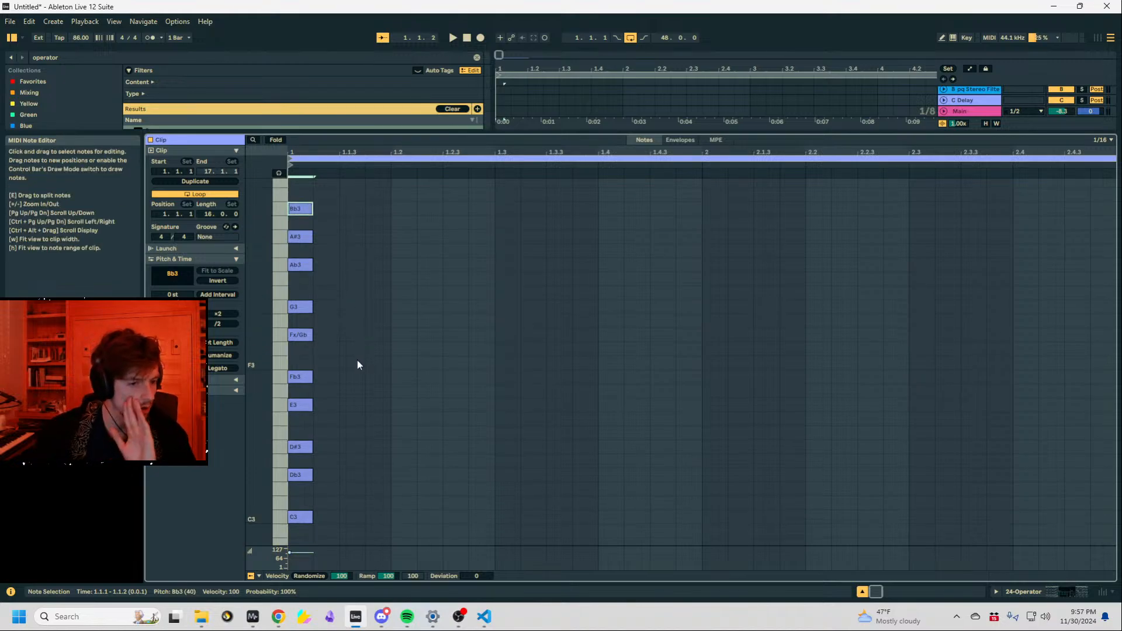
Audition the stacked notes and compare their spacing with the generator 5\22 scale patterns in the VS Code terminal.
{"action": "left_click", "coordinate": [301, 476]}
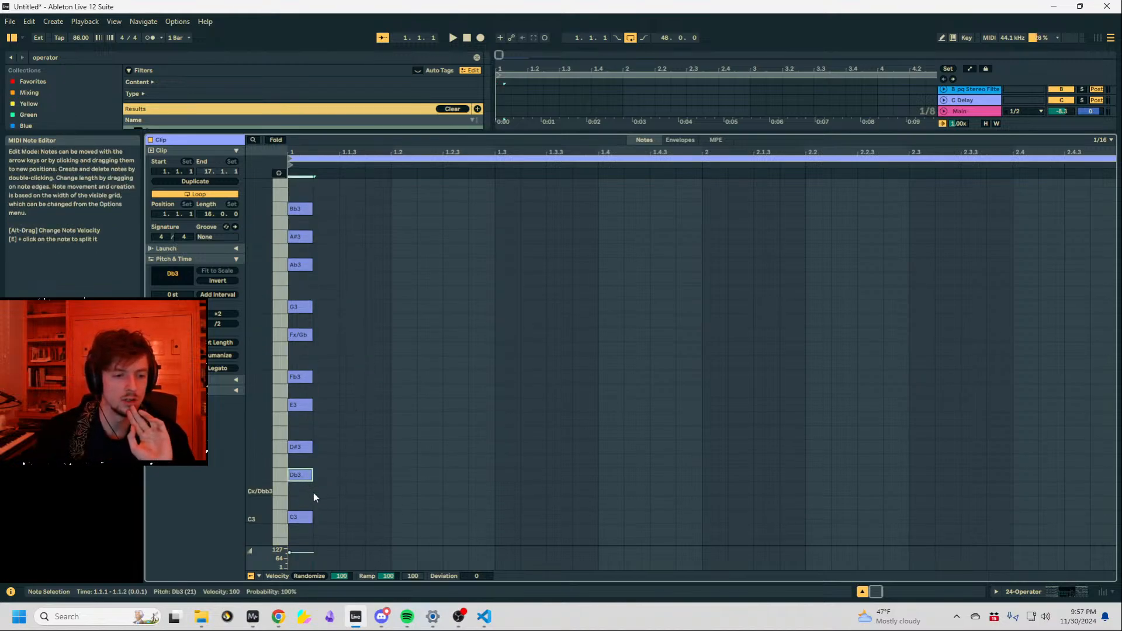
{"action": "left_click", "coordinate": [302, 484]}
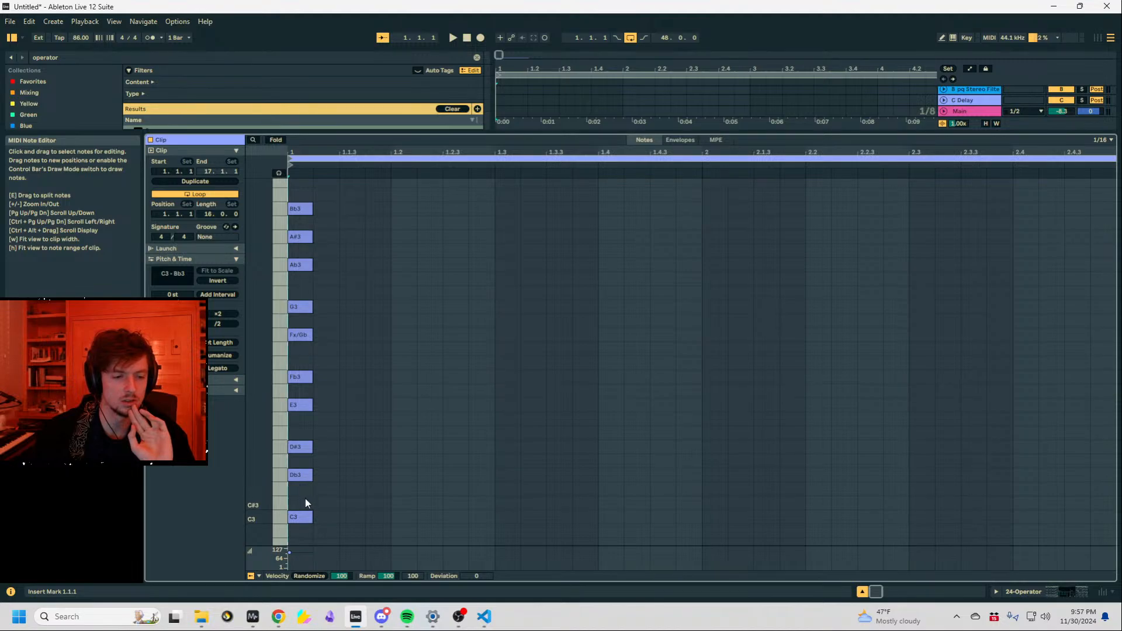
{"action": "left_click", "coordinate": [301, 477]}
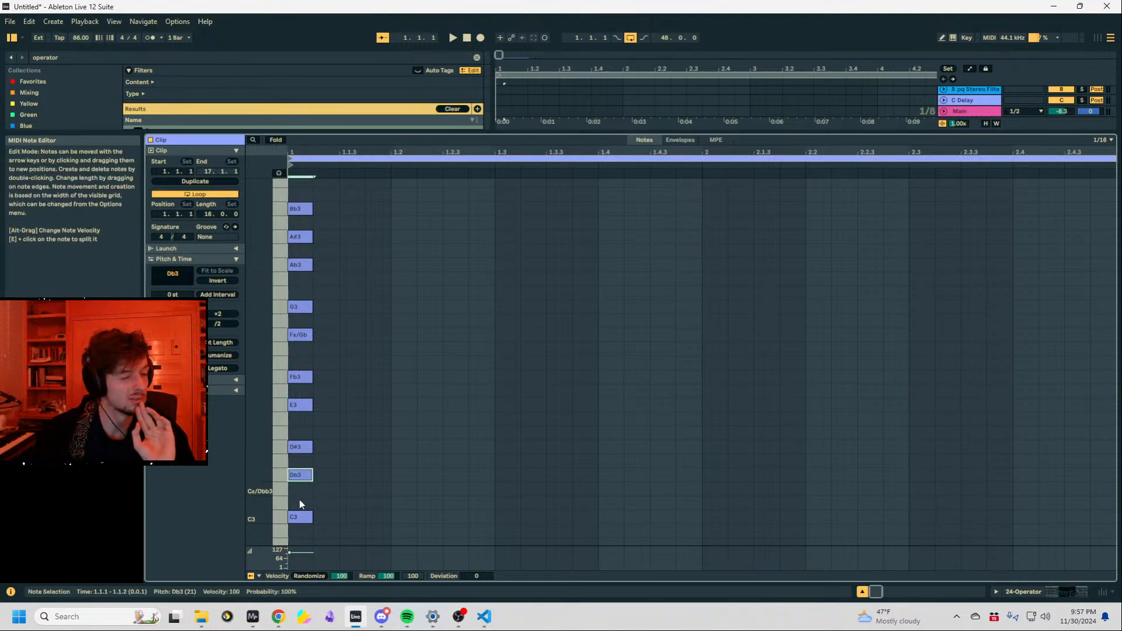
{"action": "left_click", "coordinate": [301, 519]}
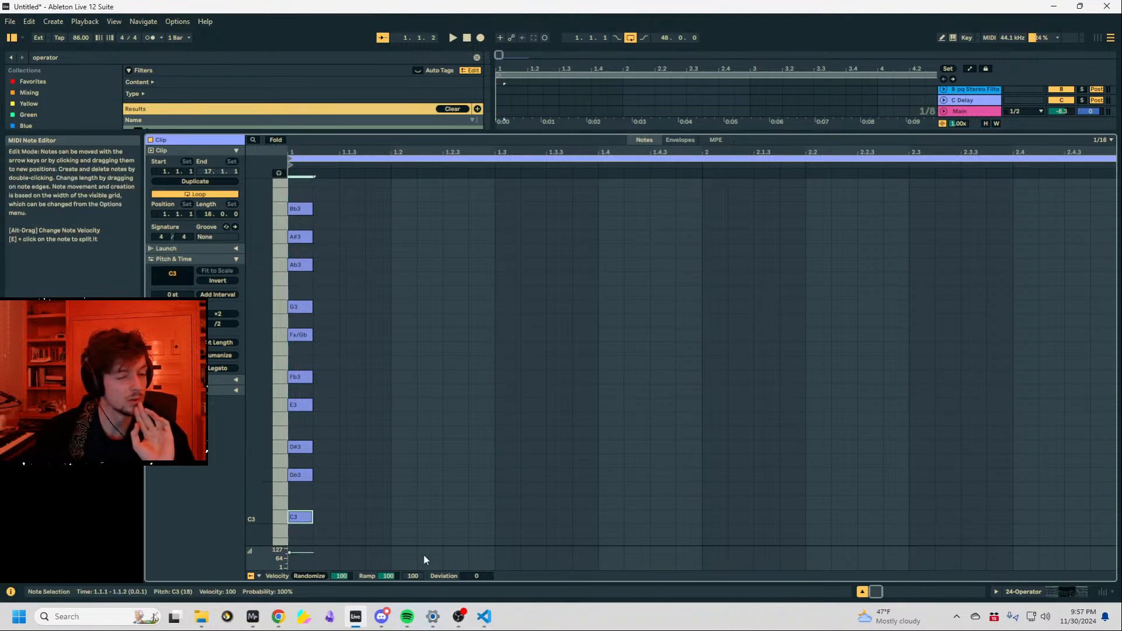
{"action": "left_click", "coordinate": [484, 617]}
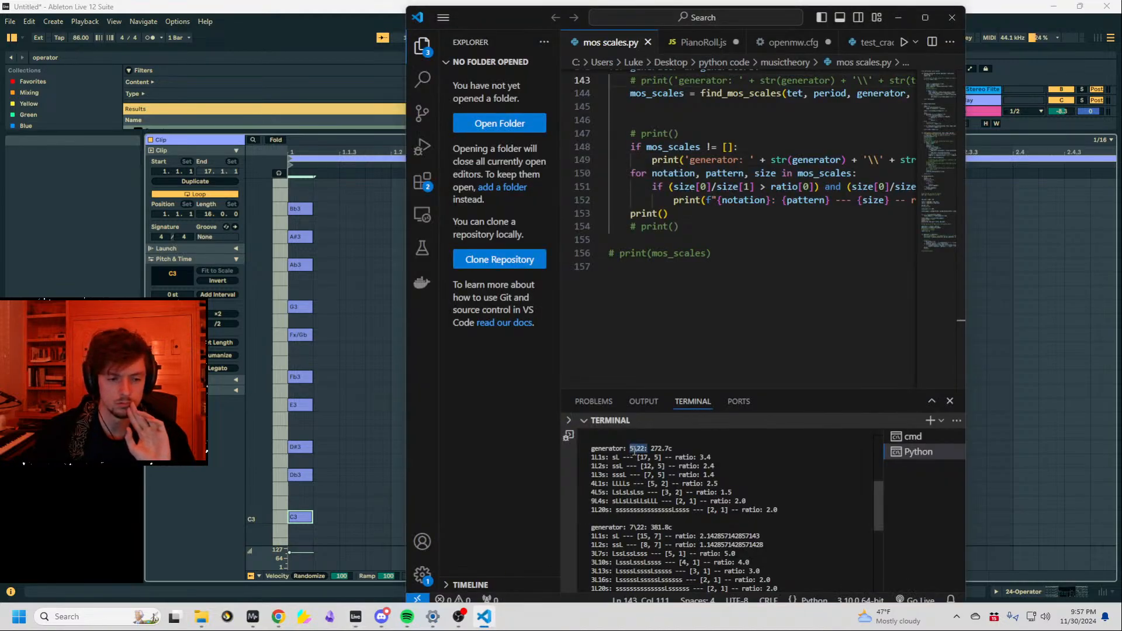
{"action": "left_click", "coordinate": [309, 502]}
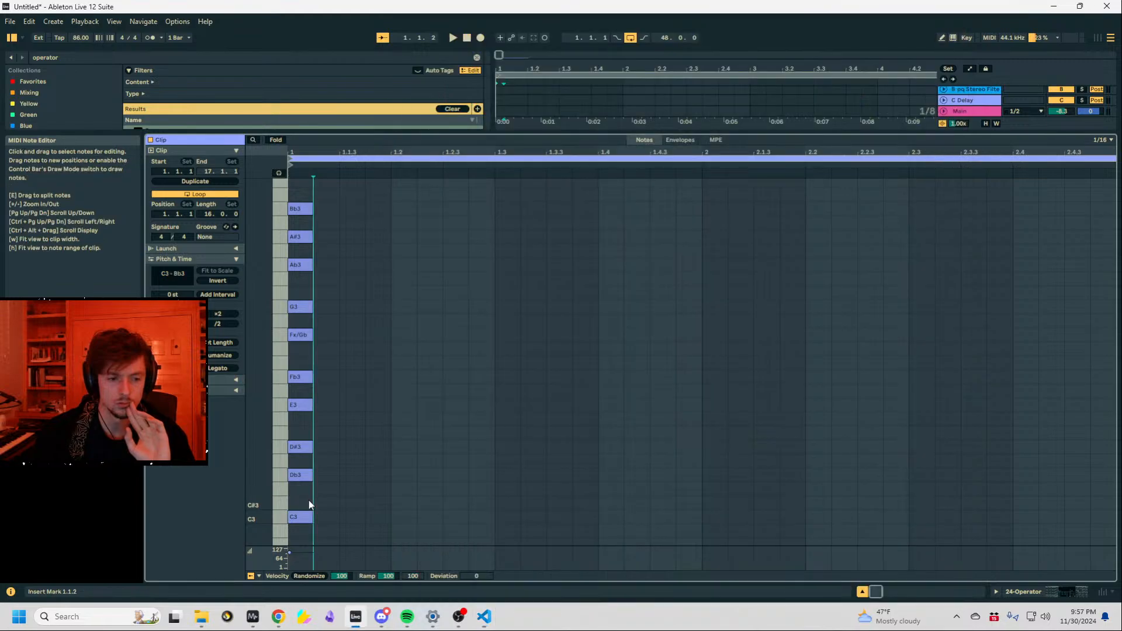
{"action": "left_click", "coordinate": [300, 450]}
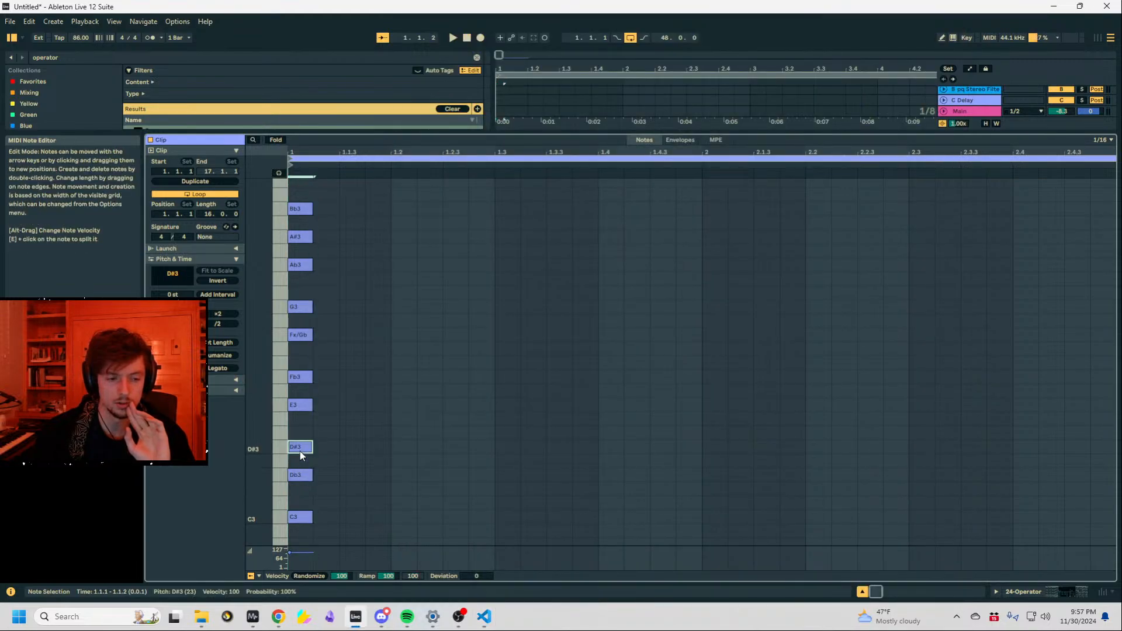
{"action": "left_click", "coordinate": [484, 616]}
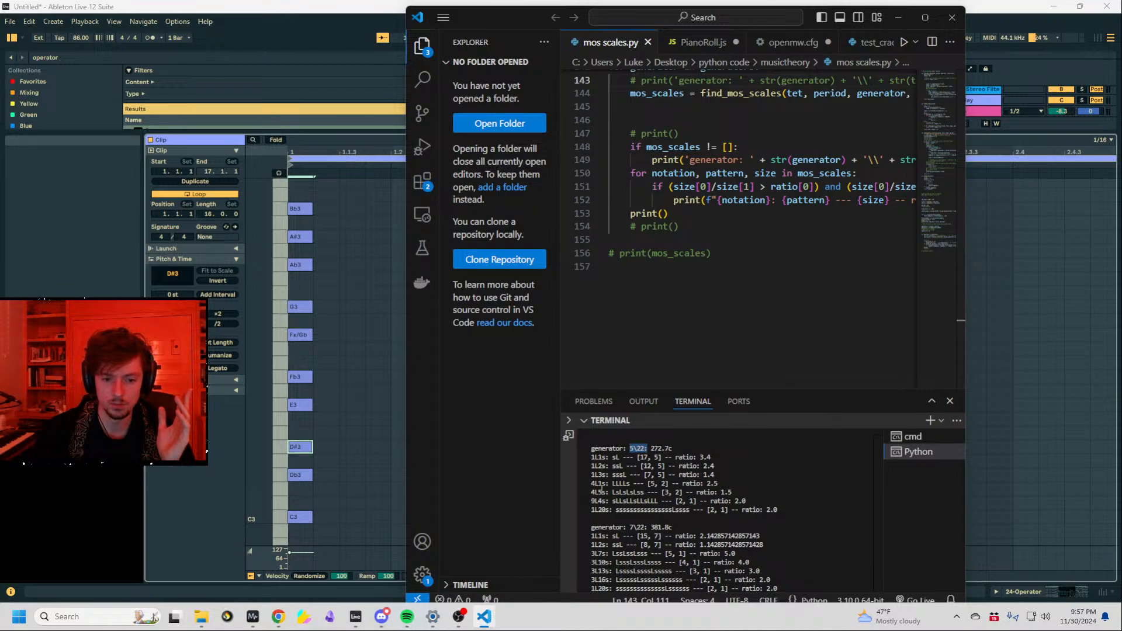
{"action": "left_click", "coordinate": [338, 524]}
{"action": "left_click", "coordinate": [301, 474]}
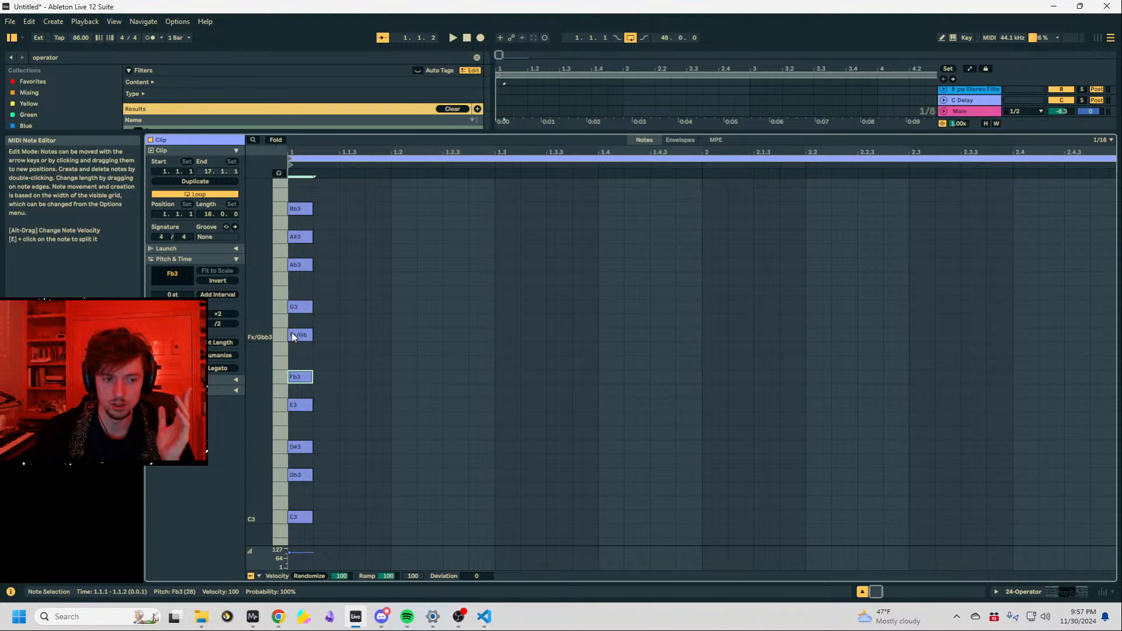
{"action": "left_click", "coordinate": [297, 309]}
{"action": "left_click", "coordinate": [304, 264]}
{"action": "left_click", "coordinate": [300, 236]}
Delete the Bb3 note and the rest of the stack above C3, leaving only C3.
{"action": "scroll", "coordinate": [300, 237], "scroll_direction": "up", "scroll_amount": 1}
{"action": "double_click", "coordinate": [297, 246]}
{"action": "scroll", "coordinate": [297, 246], "scroll_direction": "down", "scroll_amount": 2}
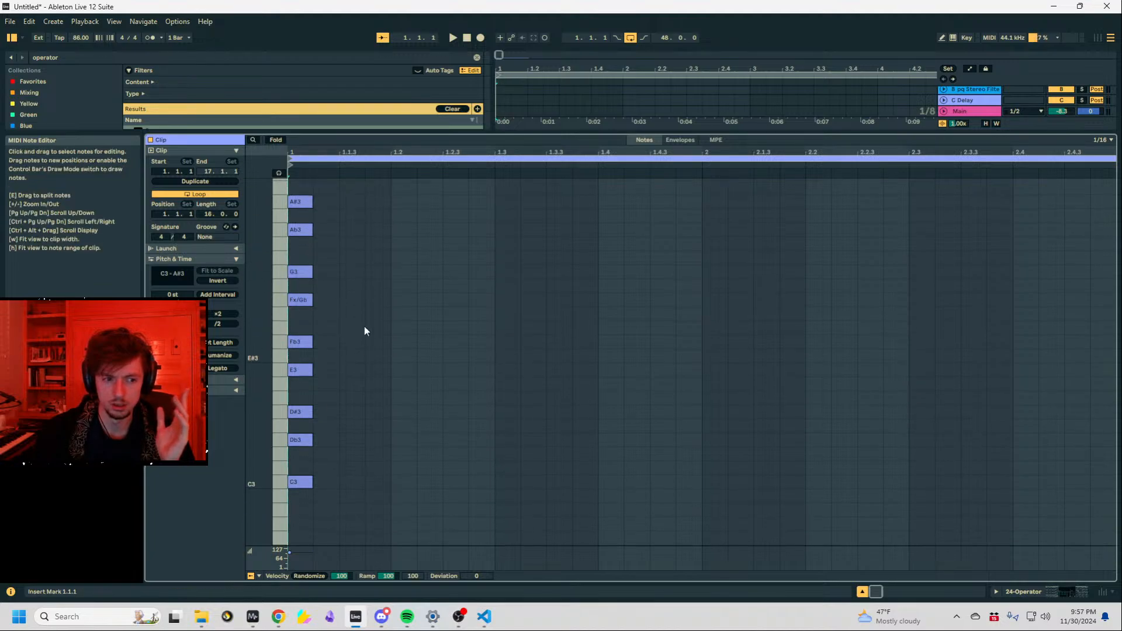
{"action": "left_click_drag", "start_coordinate": [334, 198], "coordinate": [281, 447]}
{"action": "key", "text": "Delete"}
Check the 4L5s step sizes in VS Code, then stack copies of C3 in Live at Db3, D#3 and E3.
{"action": "key", "text": "alt+Tab"}
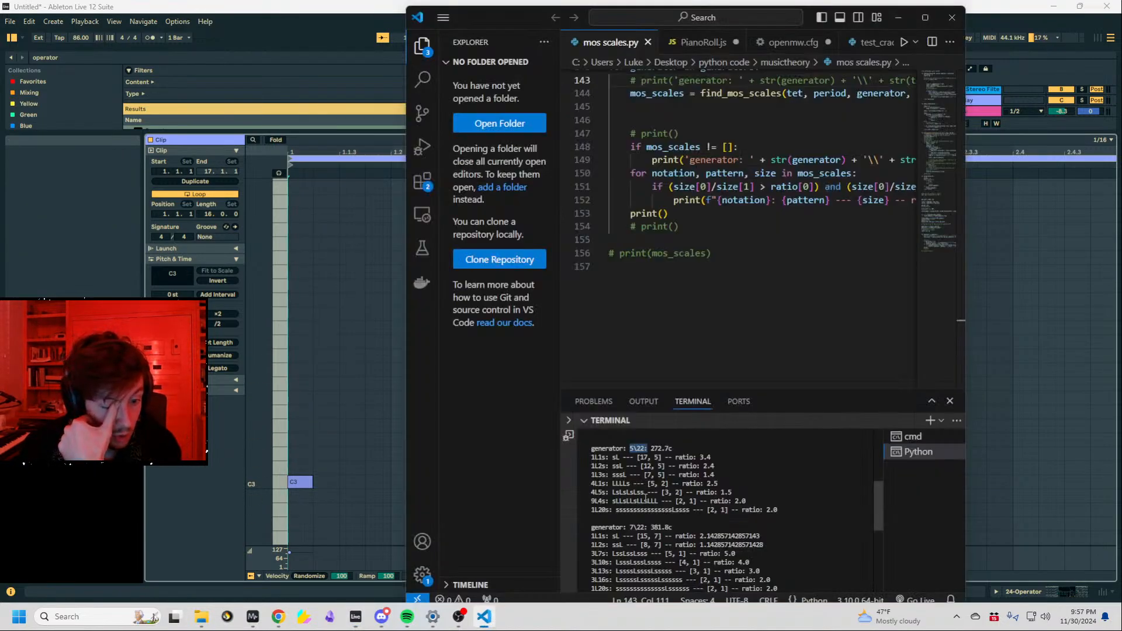
{"action": "left_click", "coordinate": [667, 495]}
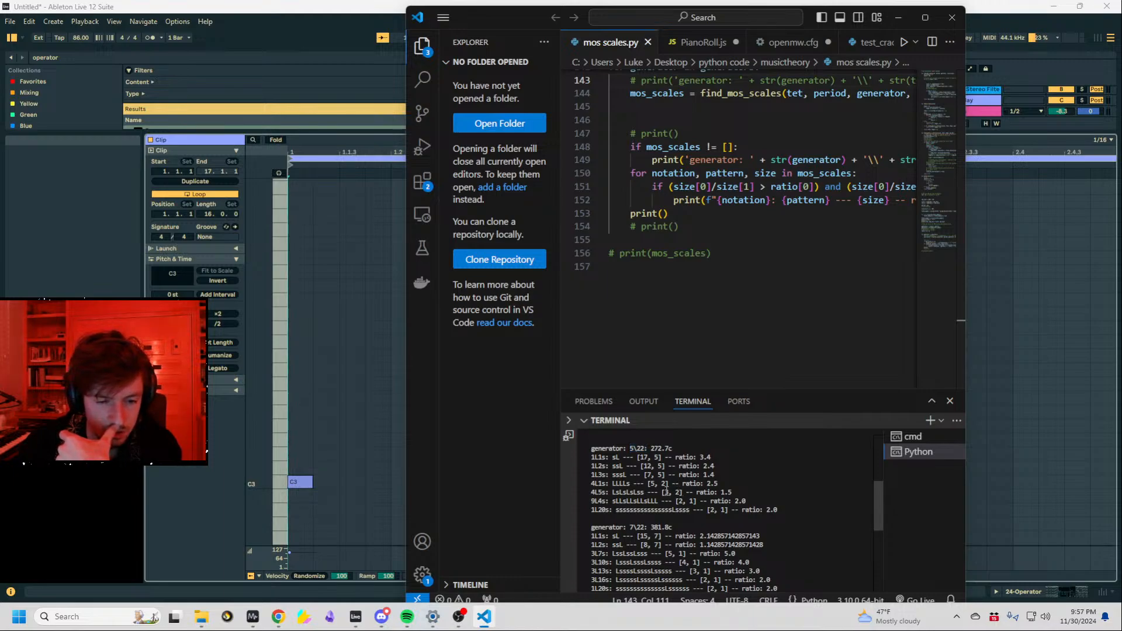
{"action": "left_click_drag", "start_coordinate": [345, 487], "coordinate": [296, 479]}
{"action": "key", "text": "ctrl+c"}
{"action": "key", "text": "ctrl+v"}
{"action": "key", "text": "Up"}
{"action": "key", "text": "Up"}
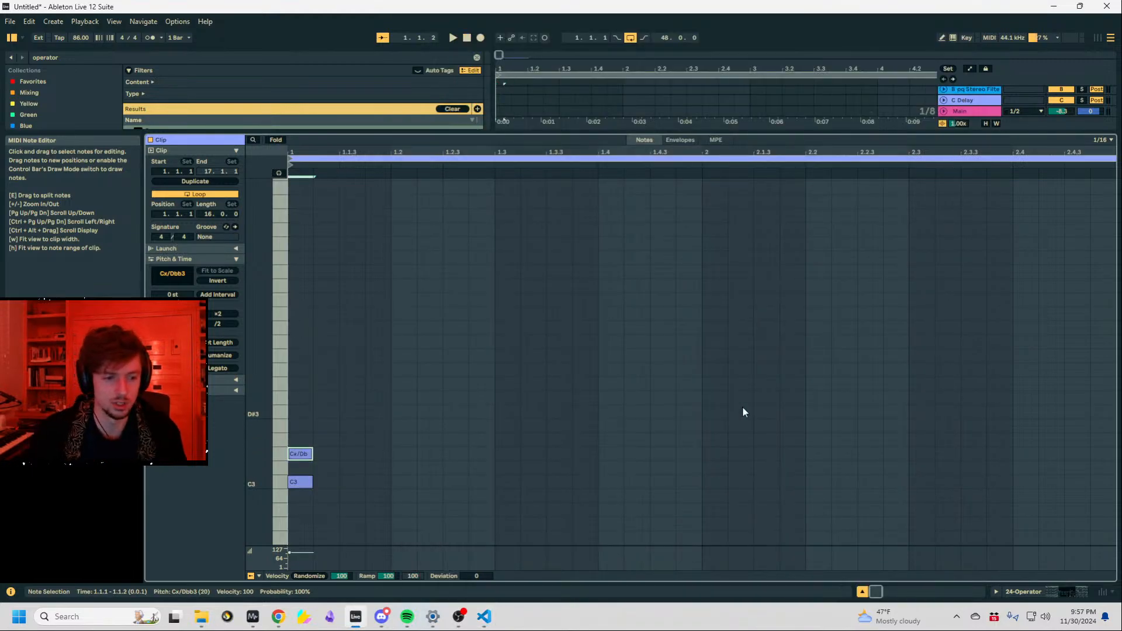
{"action": "key", "text": "Up"}
{"action": "key", "text": "Up"}
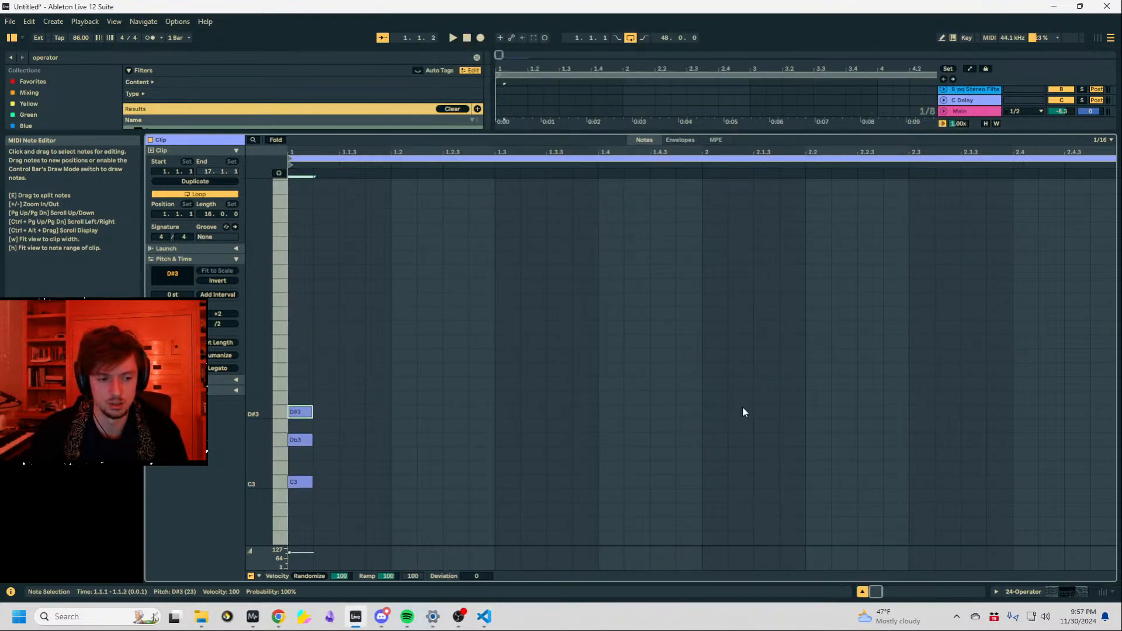
{"action": "key", "text": "Up"}
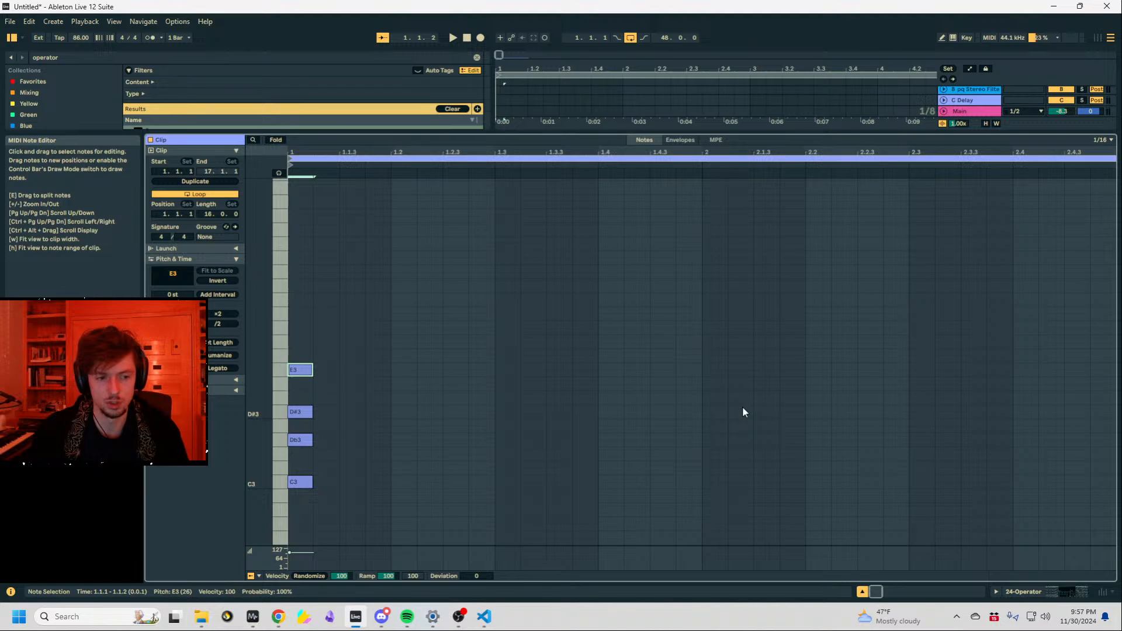
Continue the stack above E3 with copies at Fb3, Fx/Gbb3, G3, Ab3, A#3 and Bb3.
{"action": "key", "text": "Up"}
{"action": "key", "text": "Up"}
{"action": "key", "text": "Up"}
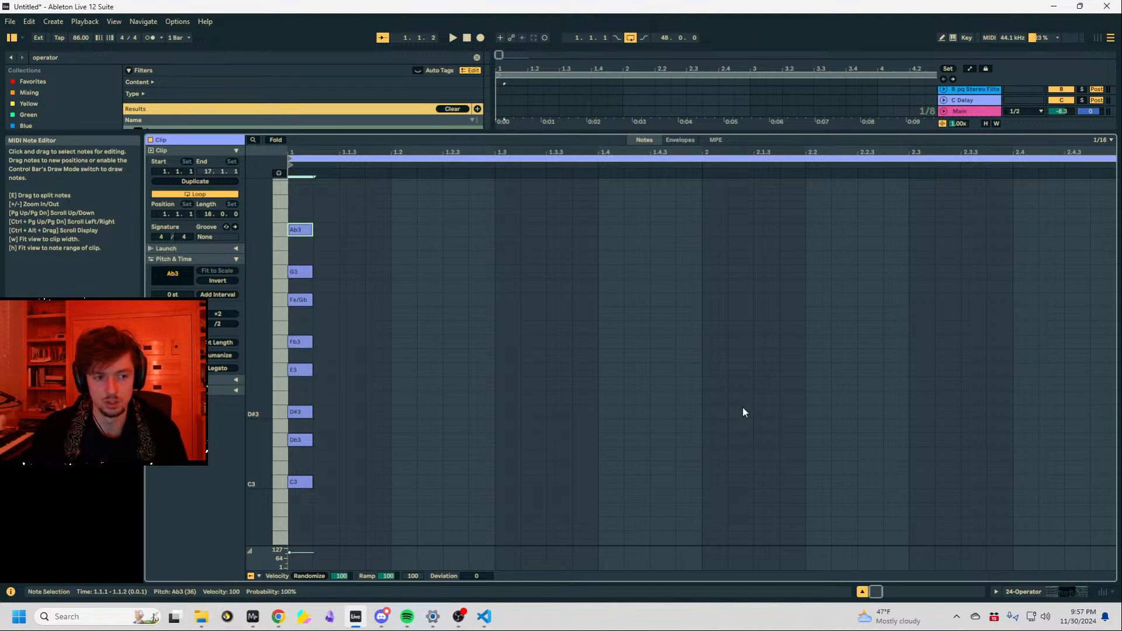
{"action": "key", "text": "Up"}
{"action": "key", "text": "Up"}
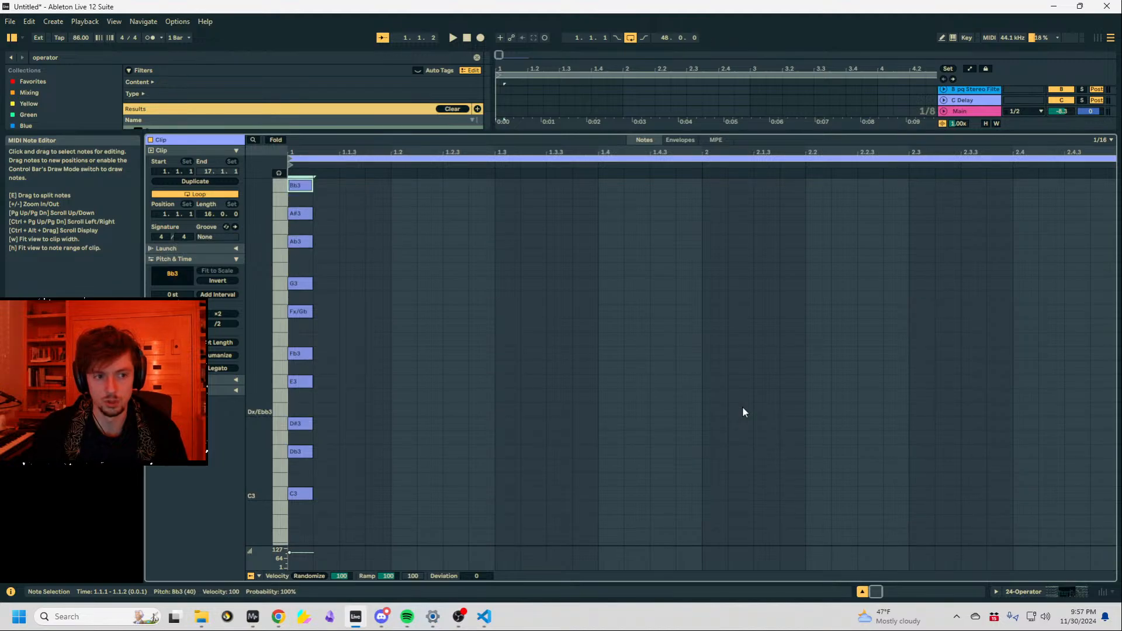
Check the tet value set in the mos scales.py script in VS Code.
{"action": "left_click", "coordinate": [484, 616]}
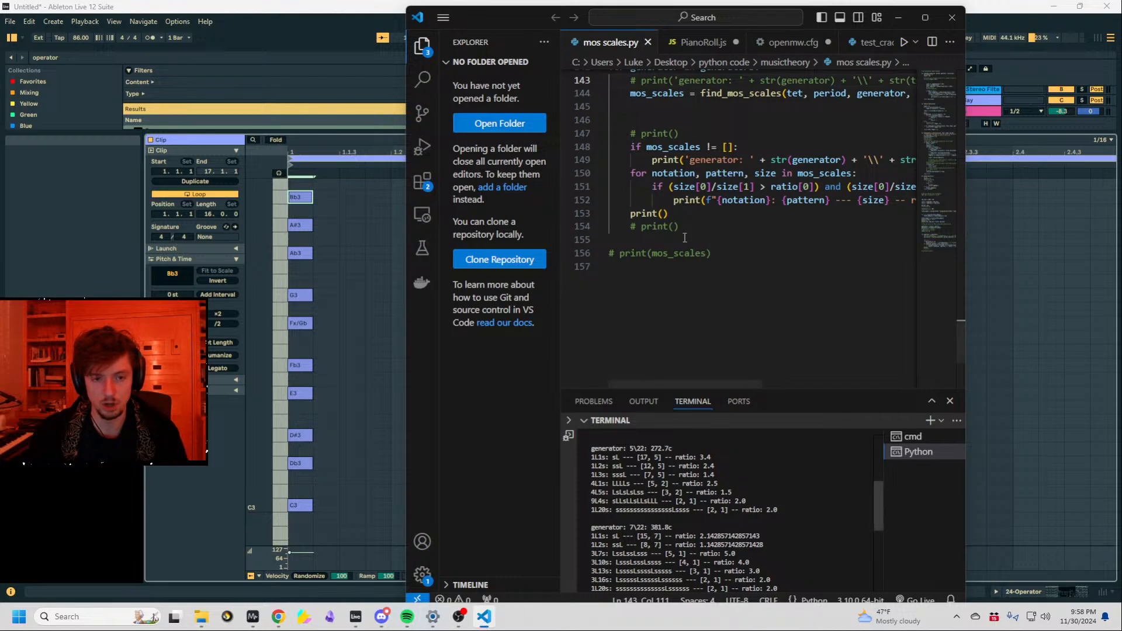
{"action": "scroll", "coordinate": [689, 269], "scroll_direction": "up", "scroll_amount": 4}
{"action": "scroll", "coordinate": [690, 262], "scroll_direction": "up", "scroll_amount": 10}
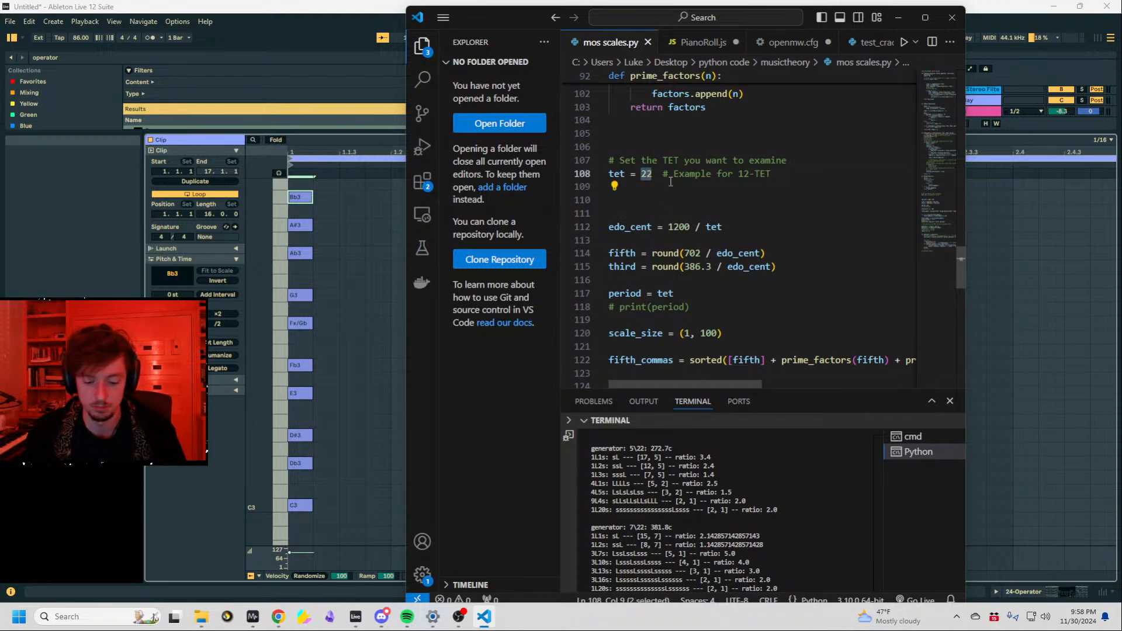
Return to Live, shrink the note editor and search the Tunings library for 22tet.
{"action": "left_click", "coordinate": [368, 251]}
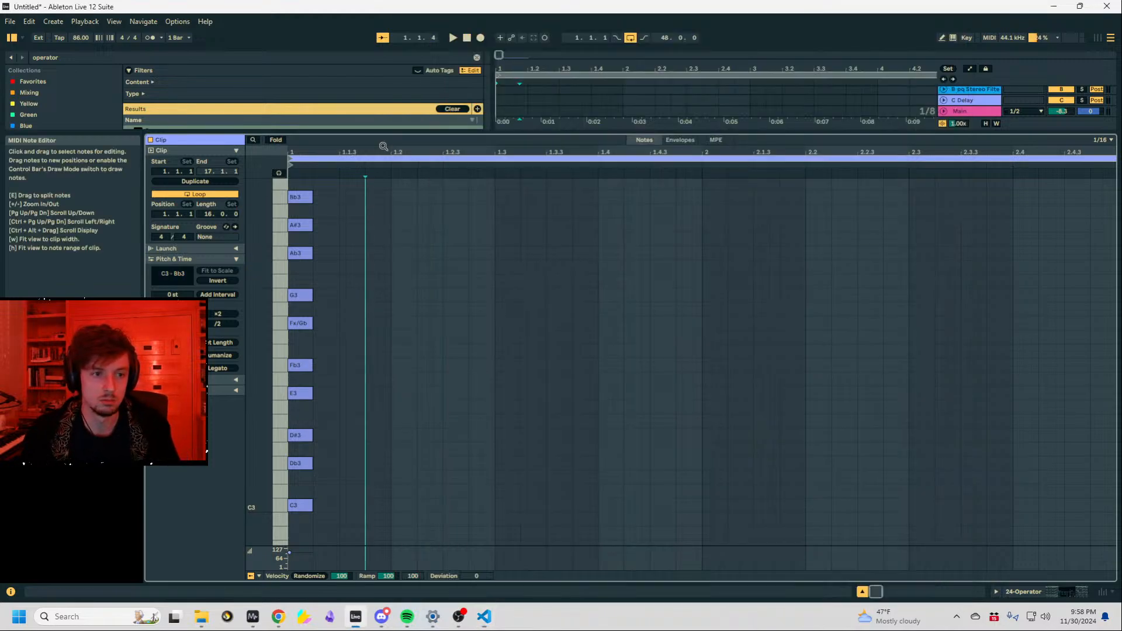
{"action": "left_click_drag", "start_coordinate": [380, 134], "coordinate": [359, 321]}
{"action": "left_click", "coordinate": [91, 58]}
{"action": "type", "text": "22"}
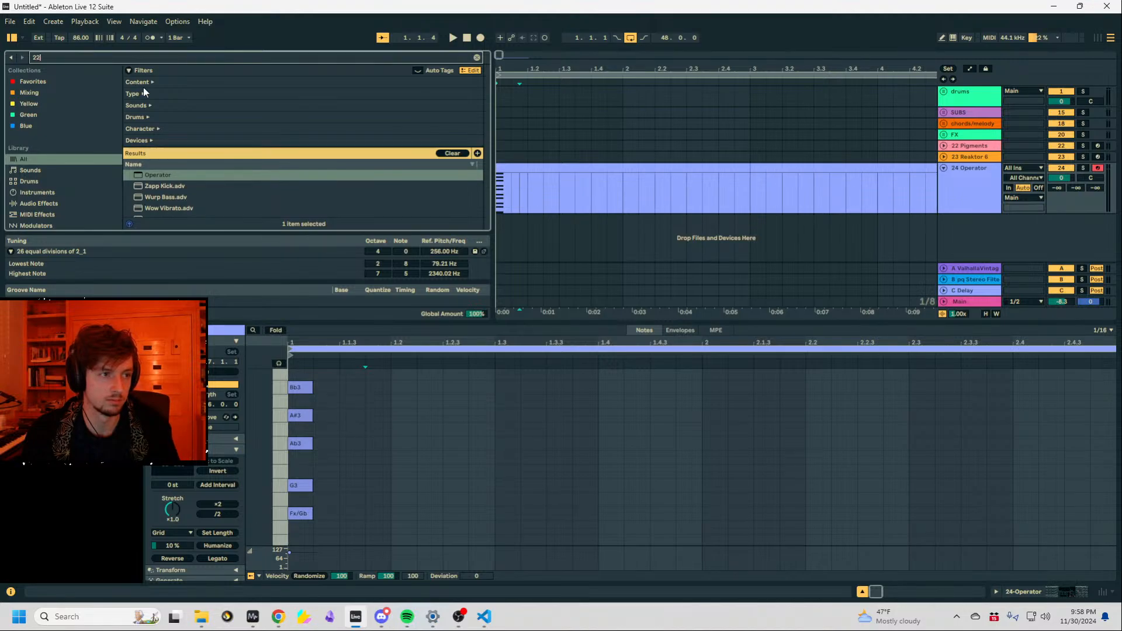
{"action": "type", "text": "tet"}
{"action": "scroll", "coordinate": [51, 183], "scroll_direction": "down", "scroll_amount": 3}
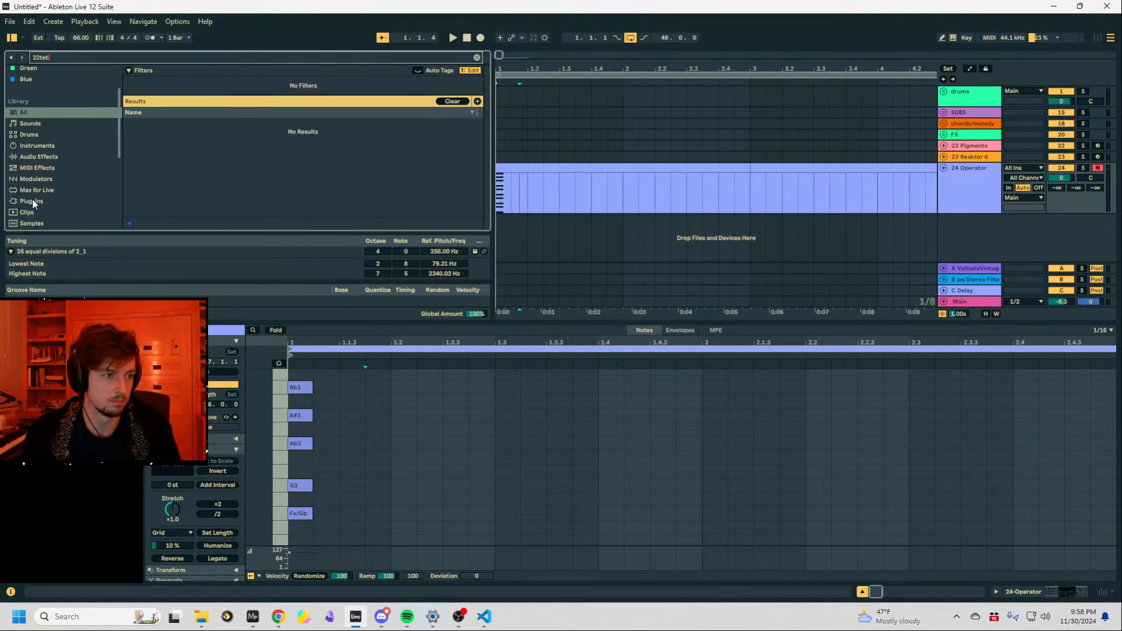
{"action": "left_click", "coordinate": [33, 222]}
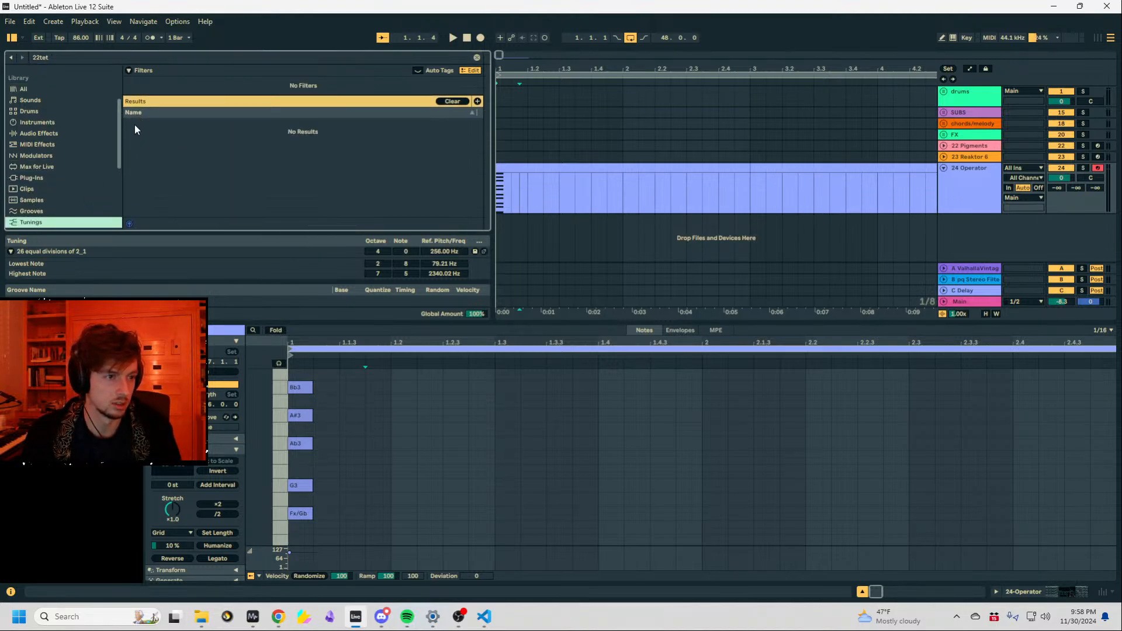
Shorten the tuning search to 22 and load the 22-EDO tuning into the set.
{"action": "left_click", "coordinate": [43, 58]}
{"action": "key", "text": "BackSpace"}
{"action": "key", "text": "BackSpace"}
{"action": "key", "text": "BackSpace"}
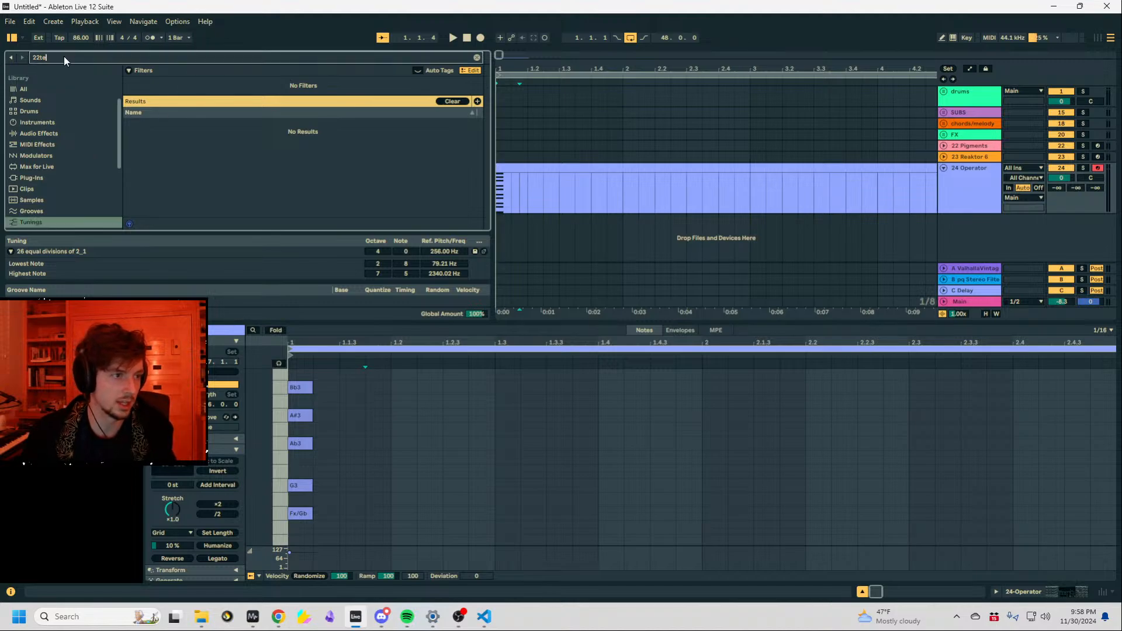
{"action": "left_click", "coordinate": [158, 153]}
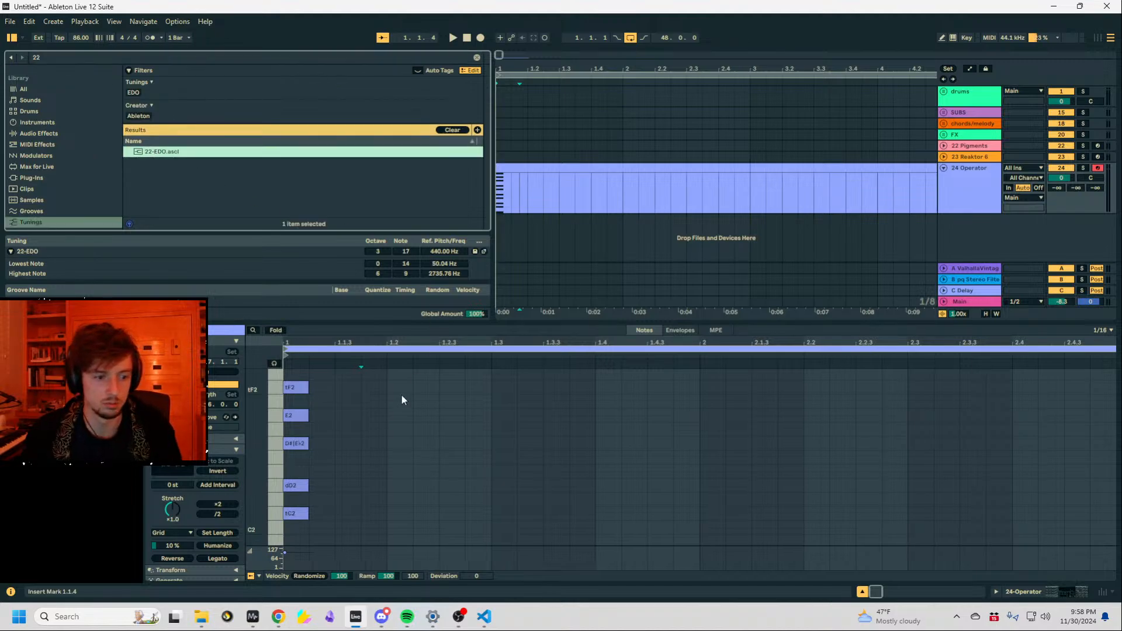
{"action": "left_click", "coordinate": [612, 165]}
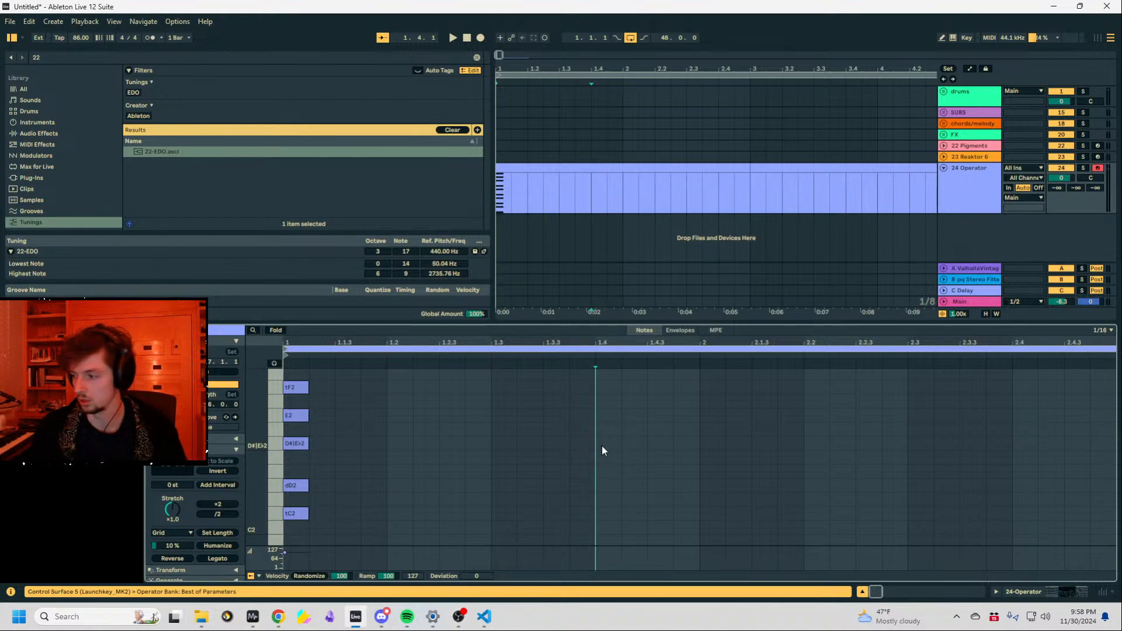
Move the scale's note stack one sixteenth earlier, just ahead of the clip start at 1.1.1, and enlarge the note editor.
{"action": "key", "text": "Left"}
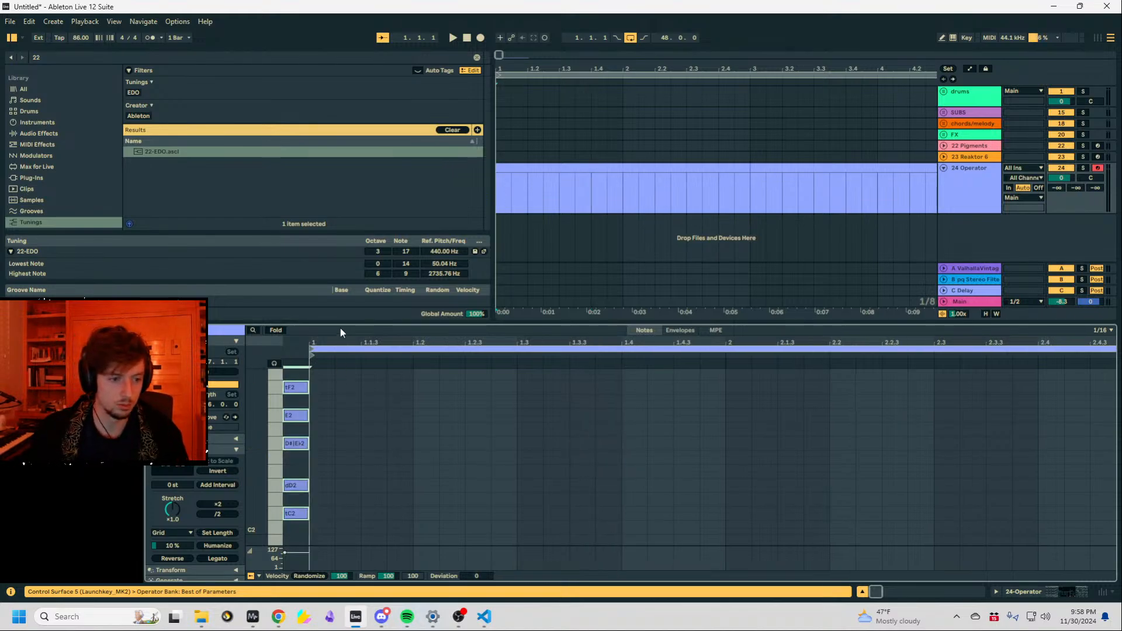
{"action": "left_click_drag", "start_coordinate": [342, 327], "coordinate": [342, 120]}
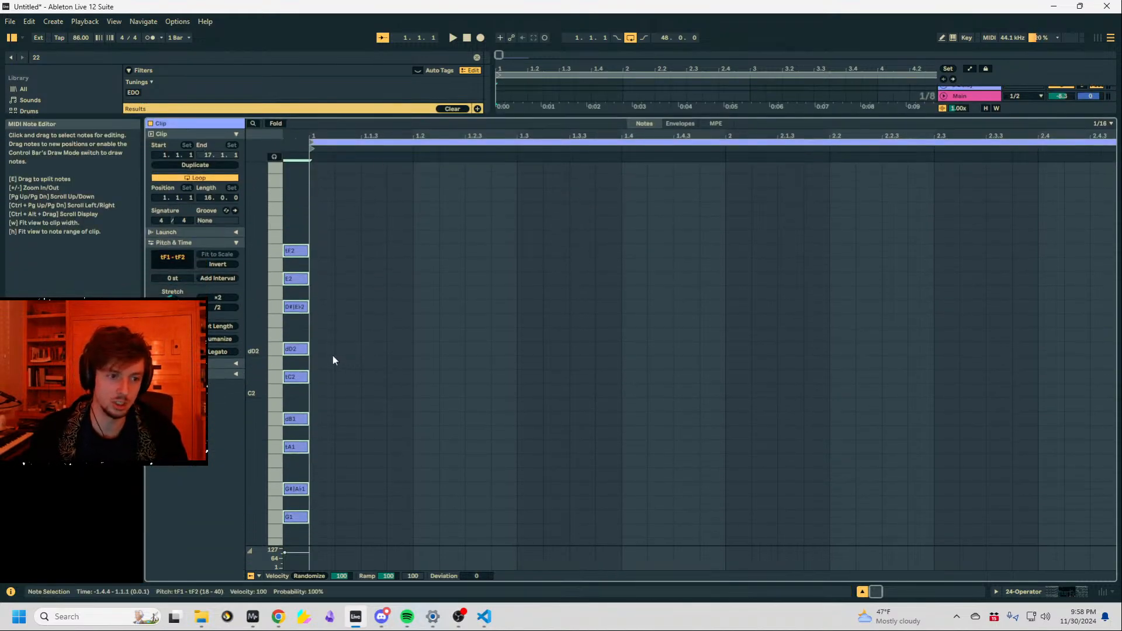
{"action": "scroll", "coordinate": [333, 360], "scroll_direction": "down", "scroll_amount": 2}
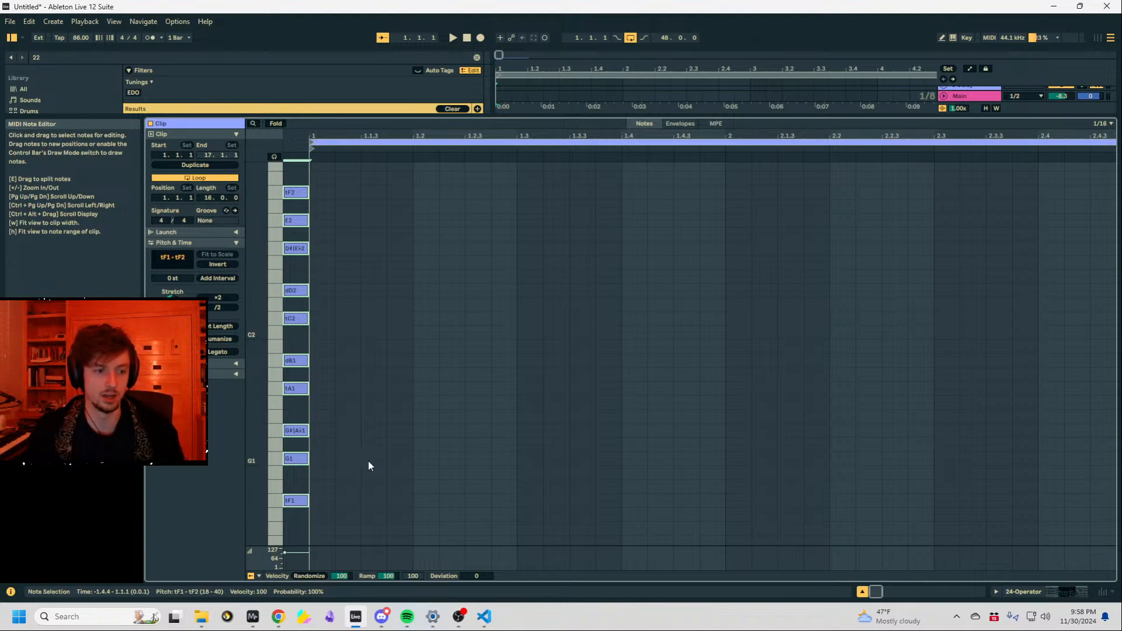
Transpose the whole scale stack upward so it runs from C2 to C3.
{"action": "left_click_drag", "start_coordinate": [397, 525], "coordinate": [174, 72]}
{"action": "scroll", "coordinate": [391, 258], "scroll_direction": "up", "scroll_amount": 3}
{"action": "key", "text": "Up"}
{"action": "key", "text": "Up"}
{"action": "key", "text": "Up"}
{"action": "key", "text": "Up"}
{"action": "key", "text": "Up"}
{"action": "key", "text": "Up"}
{"action": "key", "text": "Up"}
{"action": "key", "text": "Up"}
{"action": "key", "text": "Up"}
{"action": "key", "text": "Up"}
{"action": "key", "text": "Up"}
{"action": "key", "text": "Up"}
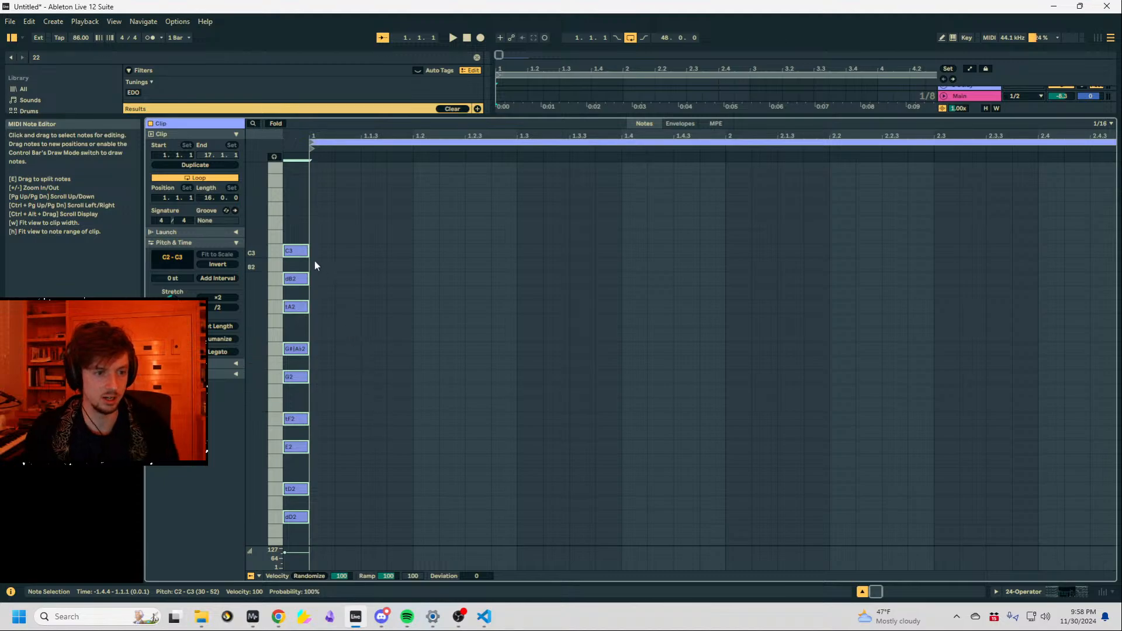
{"action": "scroll", "coordinate": [315, 261], "scroll_direction": "down", "scroll_amount": 2}
With the rows folded to the scale, add a C2 note at the clip start plus a copy at tD2, and unfold.
{"action": "left_click", "coordinate": [281, 124]}
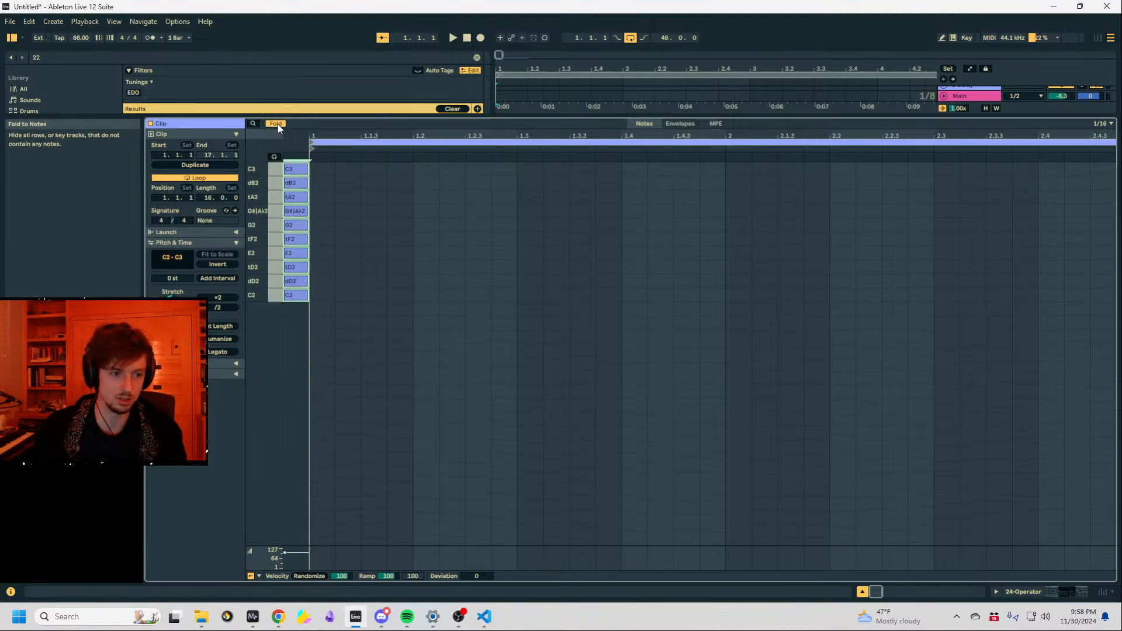
{"action": "left_click", "coordinate": [323, 296]}
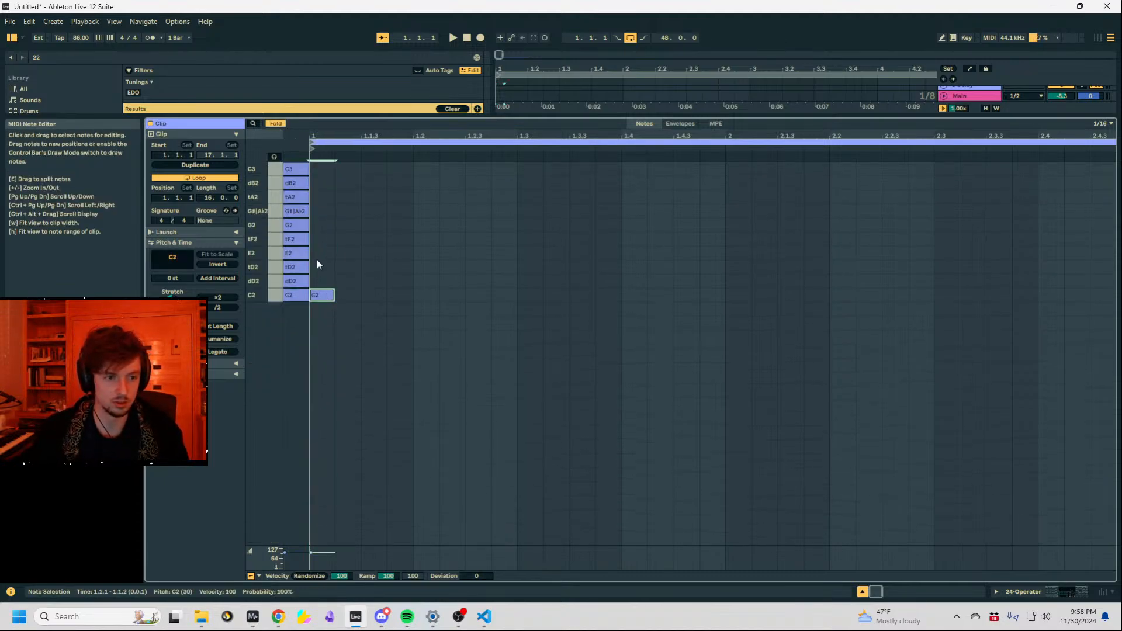
{"action": "left_click_drag", "start_coordinate": [327, 296], "coordinate": [327, 268]}
{"action": "left_click", "coordinate": [276, 124]}
{"action": "scroll", "coordinate": [343, 345], "scroll_direction": "up", "scroll_amount": 1}
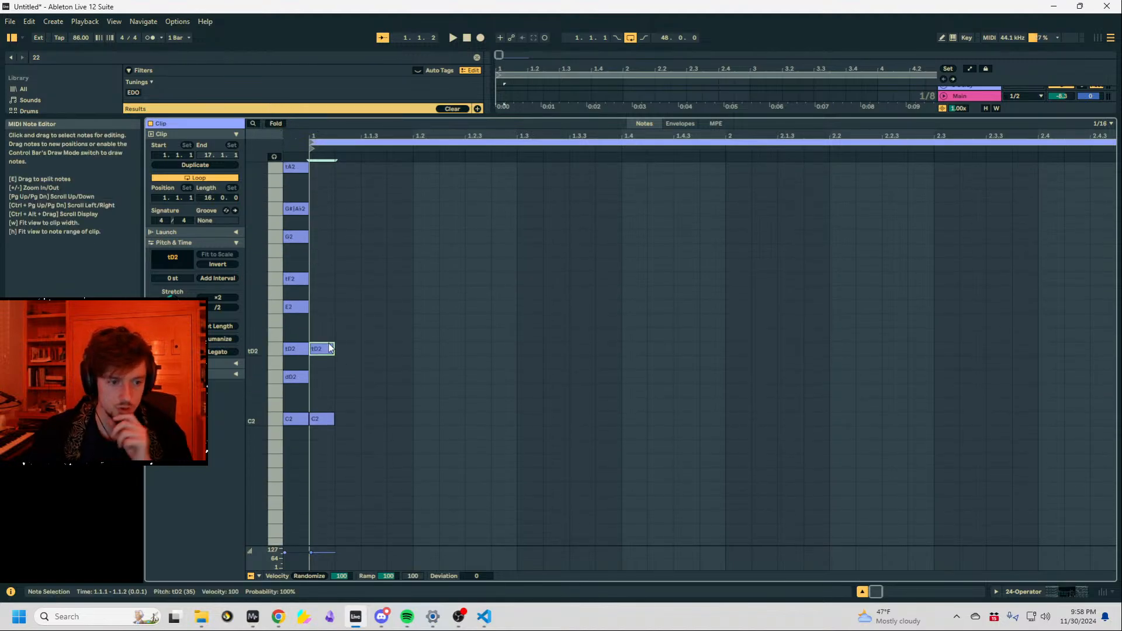
Try stacking a copy of the C2–tD2 pair five steps higher, at tD2 and tF2, and play it.
{"action": "left_click", "coordinate": [321, 417]}
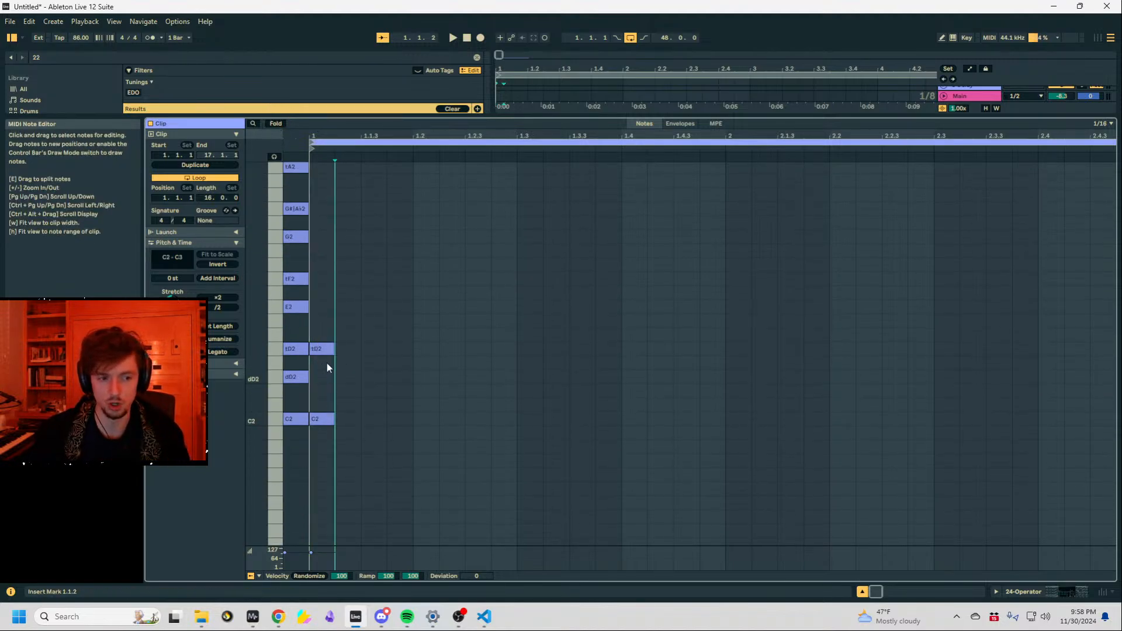
{"action": "left_click", "coordinate": [327, 351]}
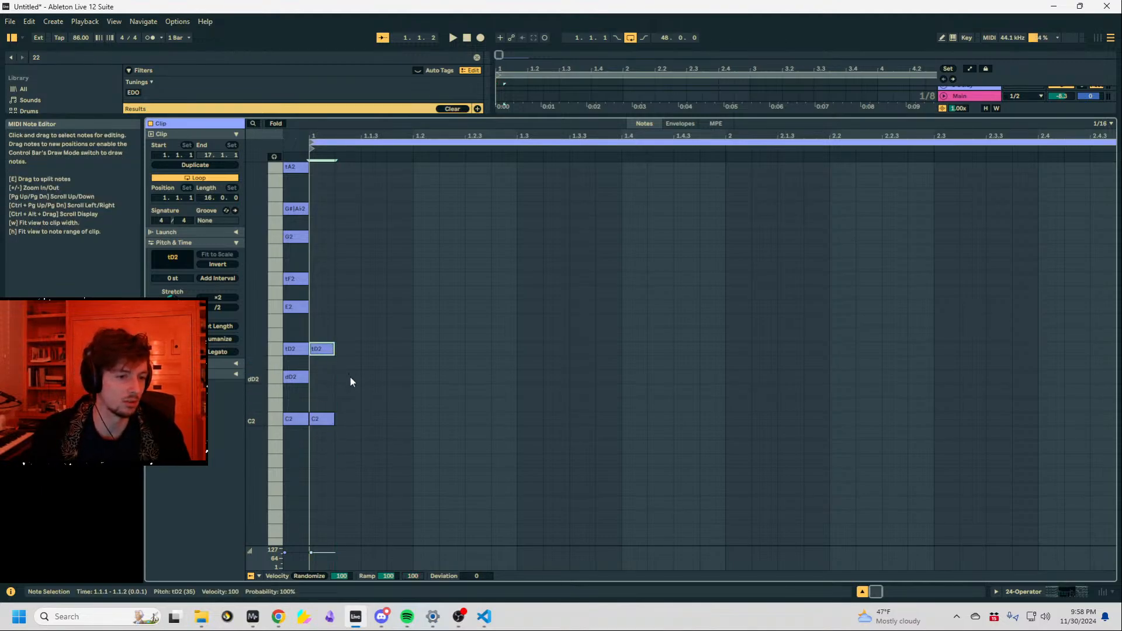
{"action": "scroll", "coordinate": [350, 377], "scroll_direction": "up", "scroll_amount": 2}
{"action": "left_click_drag", "start_coordinate": [334, 380], "coordinate": [333, 511]}
{"action": "key", "text": "ctrl+c"}
{"action": "key", "text": "ctrl+v"}
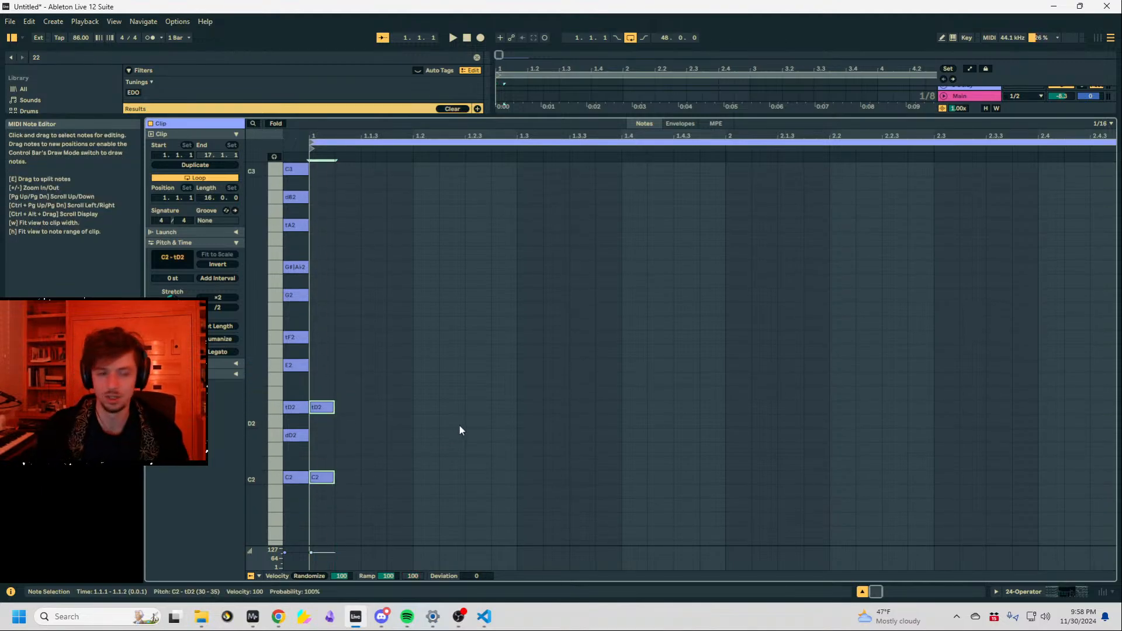
{"action": "key", "text": "Up"}
{"action": "key", "text": "Up"}
{"action": "key", "text": "Up"}
{"action": "key", "text": "Up"}
{"action": "key", "text": "Up"}
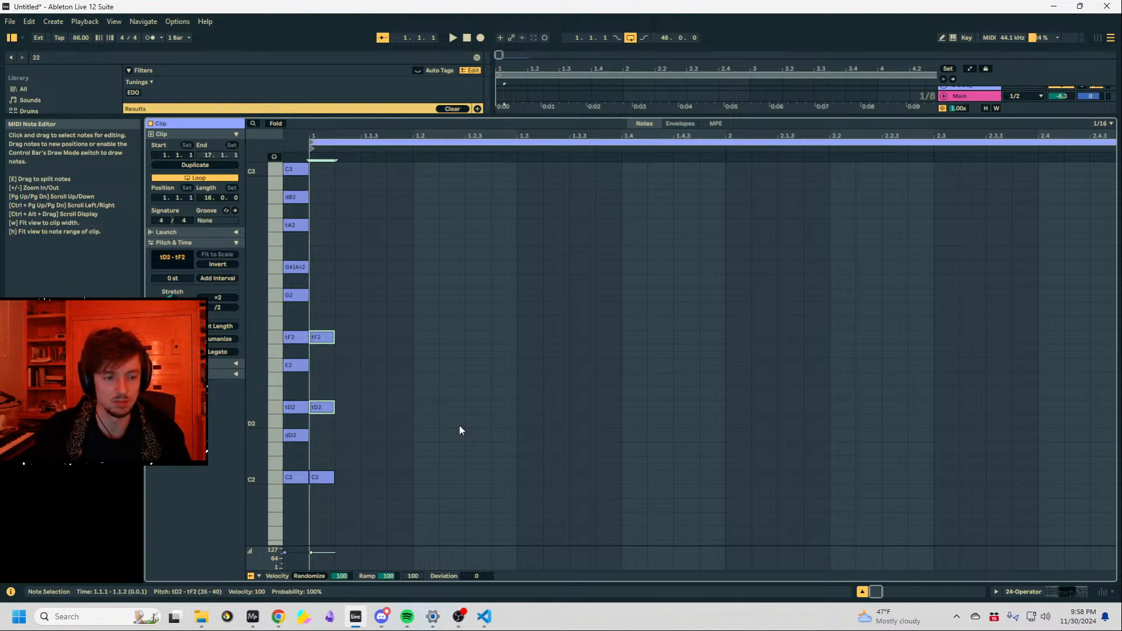
{"action": "key", "text": "space"}
{"action": "key", "text": "Down"}
{"action": "key", "text": "Down"}
{"action": "key", "text": "Delete"}
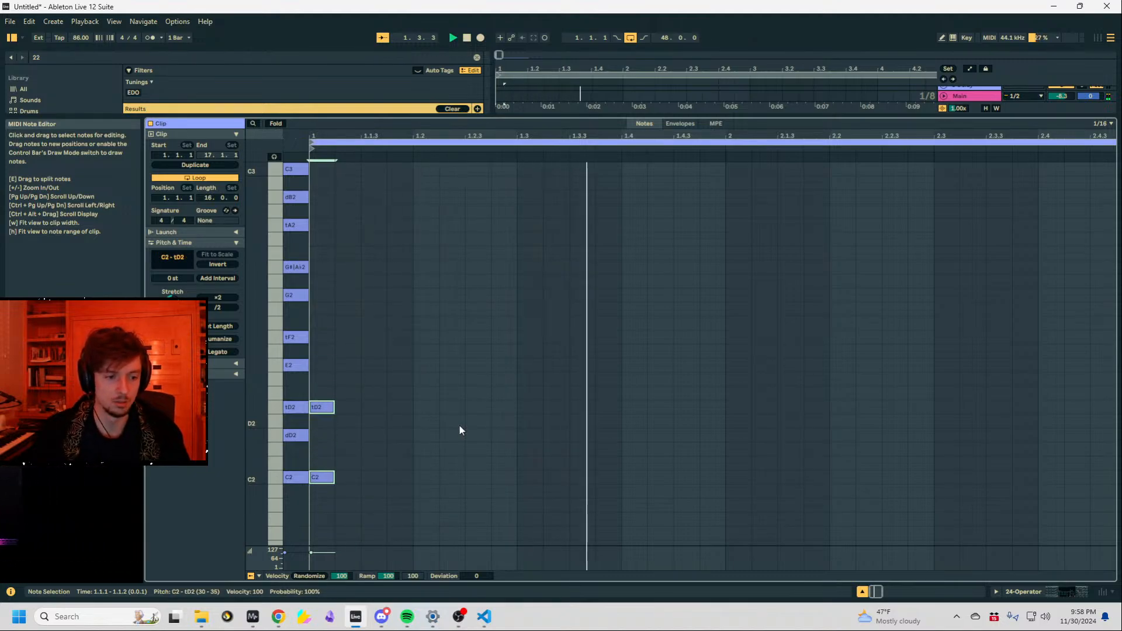
Transpose all the notes up an octave, with the stack running C3 to C4, and raise the Operator track's send A to -8.3 dB.
{"action": "key", "text": "space"}
{"action": "key", "text": "space"}
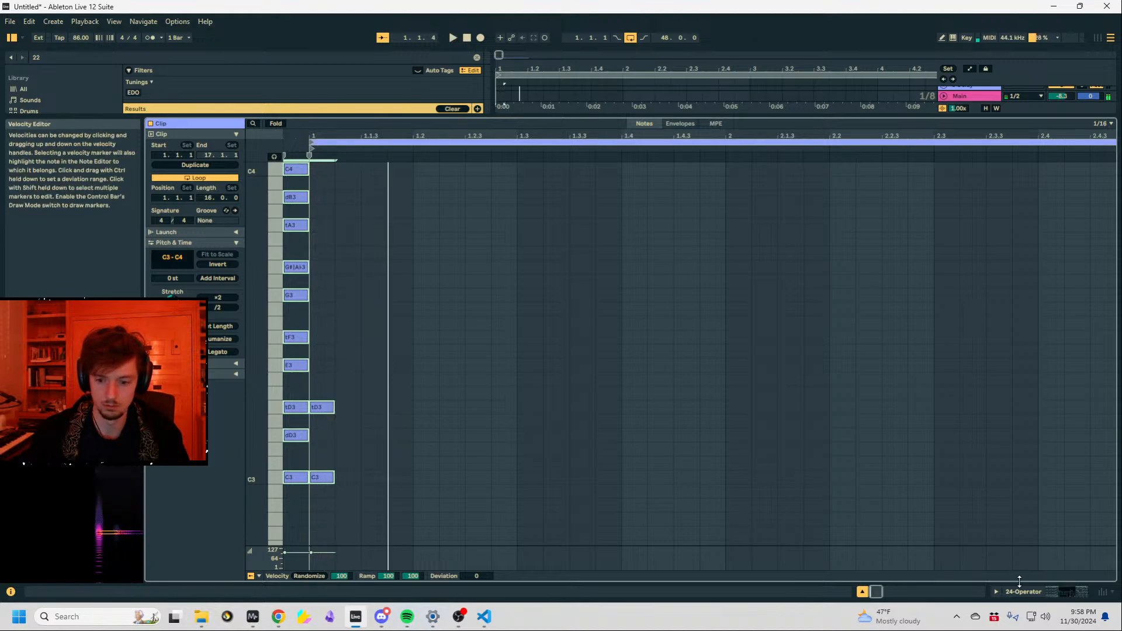
{"action": "left_click", "coordinate": [1021, 590]}
{"action": "key", "text": "space"}
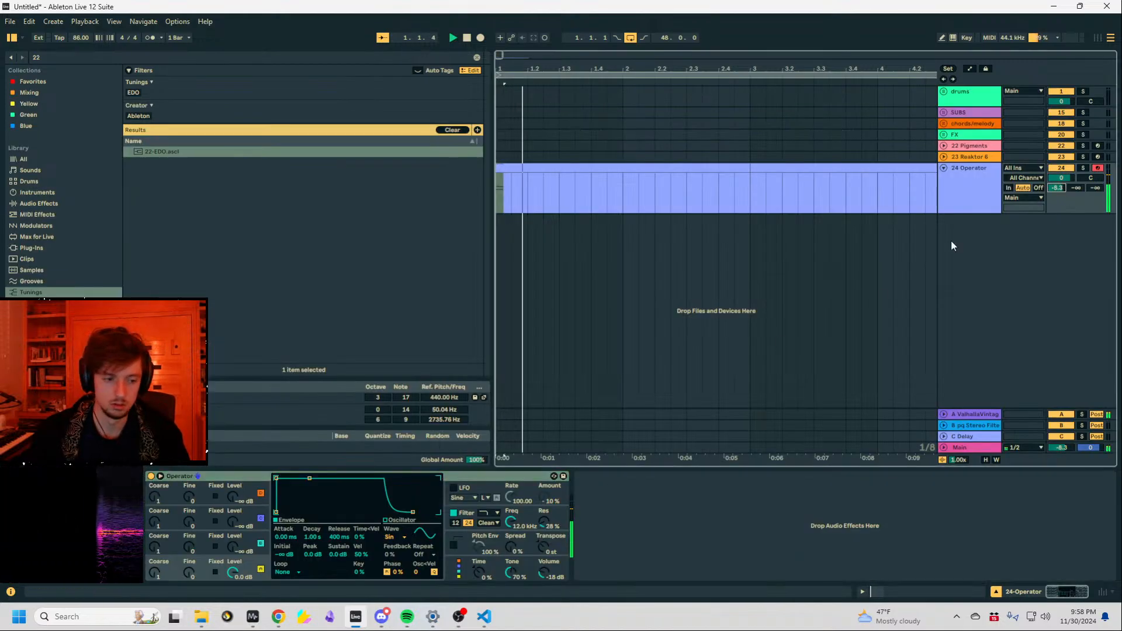
Raise the level of Operator's oscillator B and lengthen its envelope attack while auditioning the notes.
{"action": "left_click_drag", "start_coordinate": [233, 547], "coordinate": [233, 543]}
{"action": "key", "text": "space"}
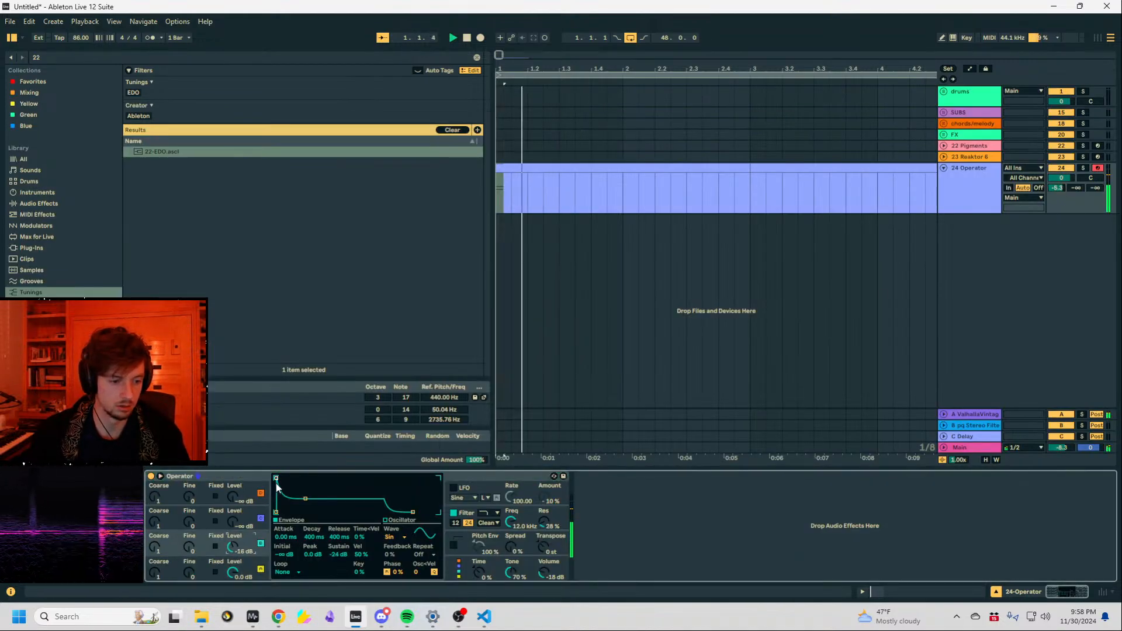
{"action": "key", "text": "space"}
{"action": "key", "text": "space"}
{"action": "mouse_move", "coordinate": [276, 478]}
{"action": "left_mouse_down"}
{"action": "mouse_move", "coordinate": [306, 478]}
{"action": "mouse_move", "coordinate": [296, 478]}
{"action": "left_mouse_up"}
{"action": "key", "text": "space"}
{"action": "key", "text": "space"}
{"action": "key", "text": "space"}
{"action": "key", "text": "space"}
{"action": "key", "text": "space"}
Return to the clip's notes, move the tD3 note to 1.1.3 after C3, and play the two notes.
{"action": "left_click", "coordinate": [939, 594]}
{"action": "key", "text": "space"}
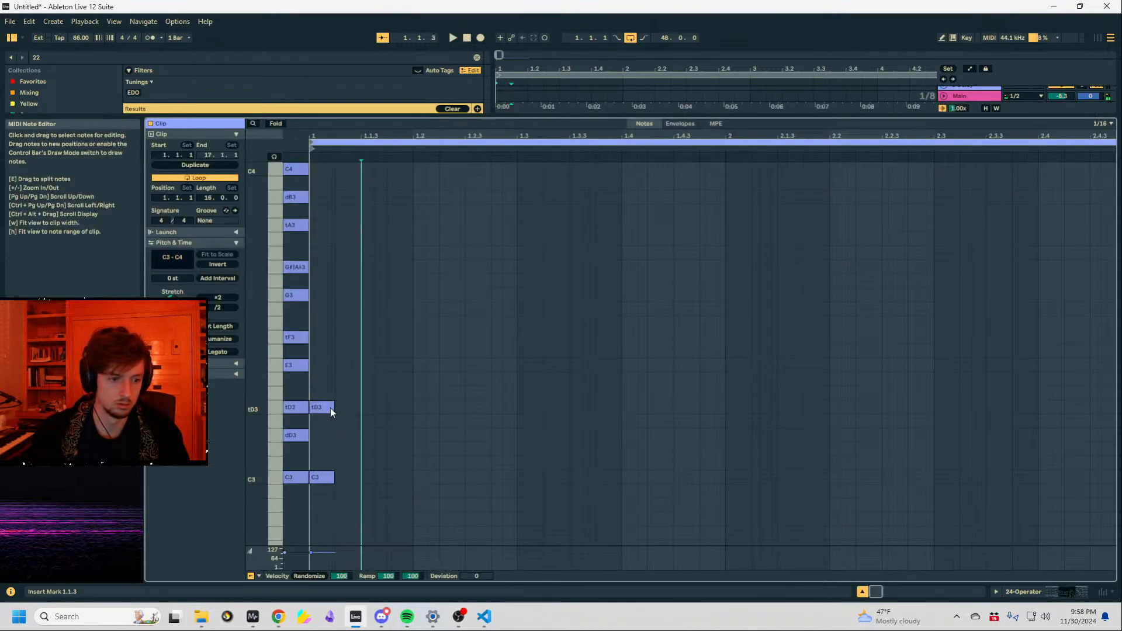
{"action": "left_click_drag", "start_coordinate": [330, 407], "coordinate": [384, 410]}
{"action": "key", "text": "space"}
{"action": "key", "text": "space"}
{"action": "key", "text": "space"}
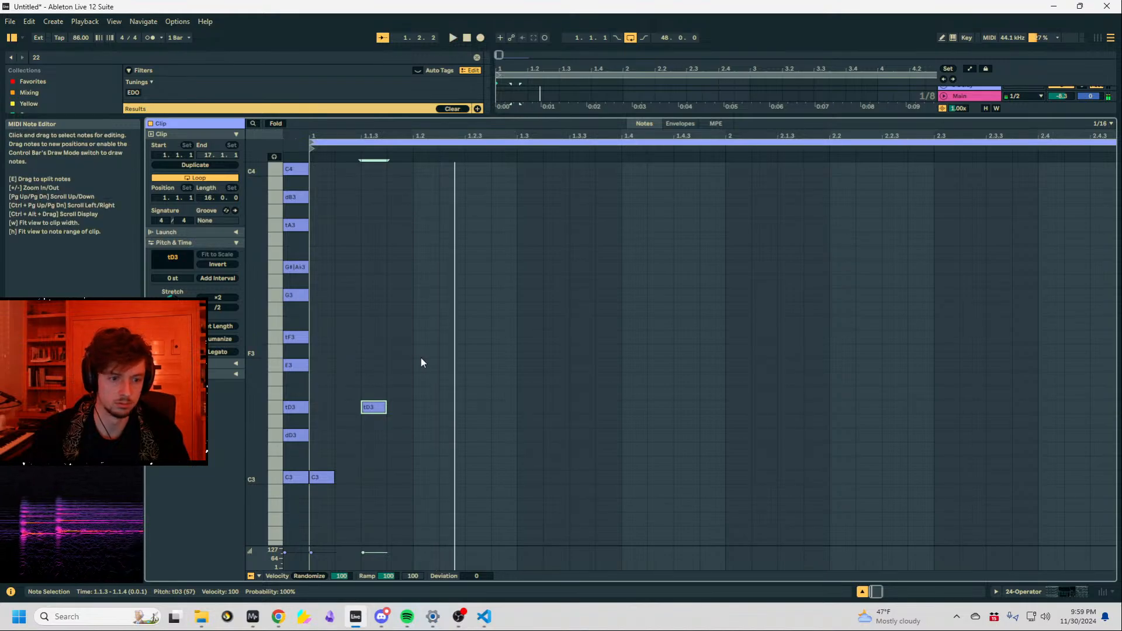
Try an E3 note after tD3, shift it to beat 1.2, and play the line.
{"action": "double_click", "coordinate": [400, 366]}
{"action": "key", "text": "space"}
{"action": "left_click_drag", "start_coordinate": [401, 366], "coordinate": [427, 366]}
{"action": "key", "text": "space"}
{"action": "key", "text": "space"}
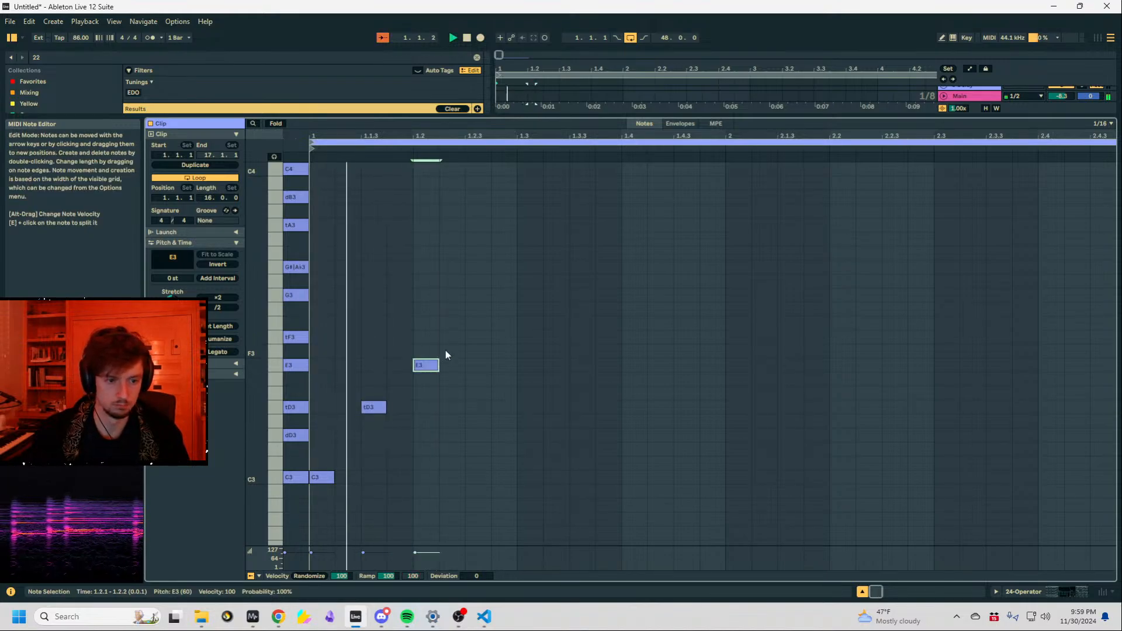
Replace the E3 note with tF3 and place tD3 at 1.1.2 and tF3 at 1.1.3, directly after C3.
{"action": "double_click", "coordinate": [477, 338]}
{"action": "key", "text": "space"}
{"action": "double_click", "coordinate": [425, 365]}
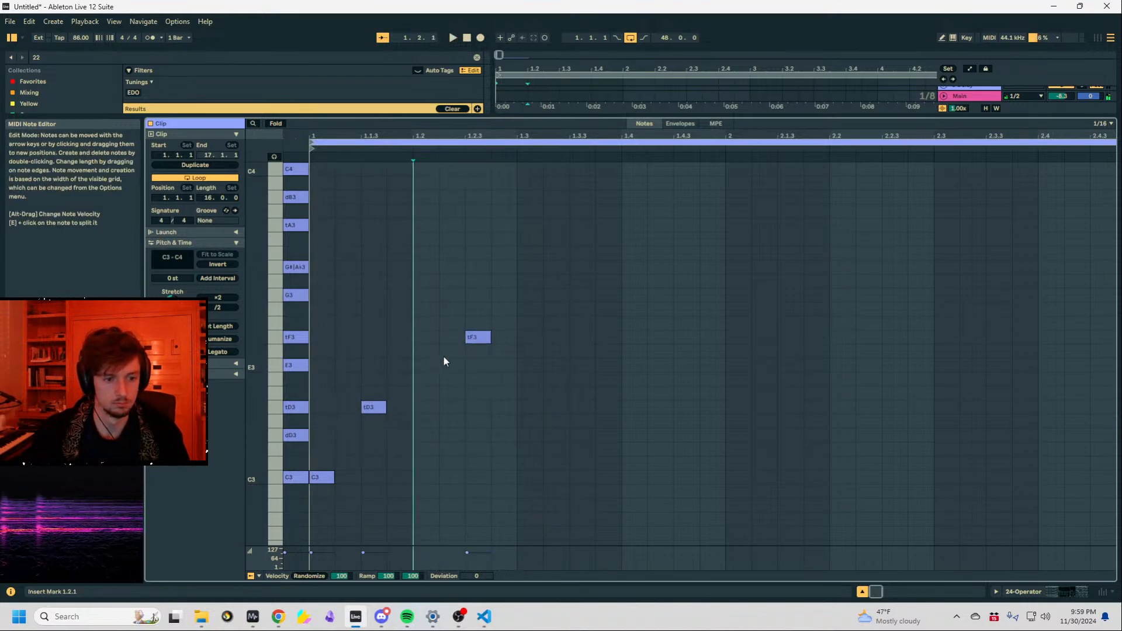
{"action": "left_click_drag", "start_coordinate": [479, 339], "coordinate": [404, 340]}
{"action": "left_click_drag", "start_coordinate": [376, 409], "coordinate": [350, 409]}
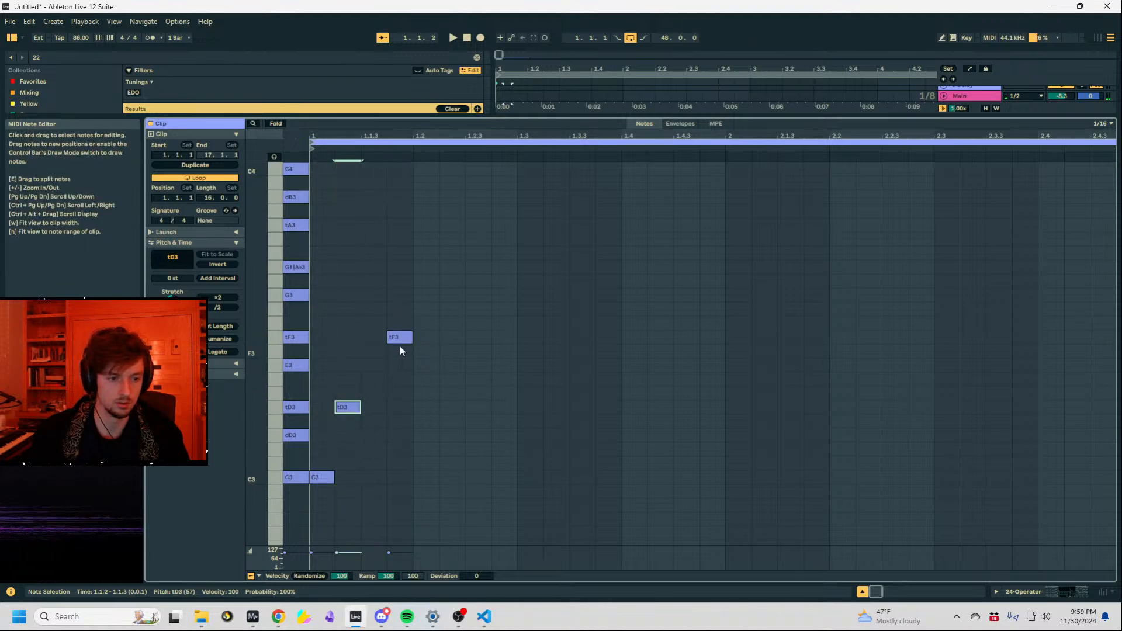
{"action": "left_click_drag", "start_coordinate": [399, 344], "coordinate": [374, 343]}
Fold the rows to the scale and continue the ascending line with G#|Ab3, dB3 and C4 on successive sixteenths, auditioning it.
{"action": "left_click", "coordinate": [279, 124]}
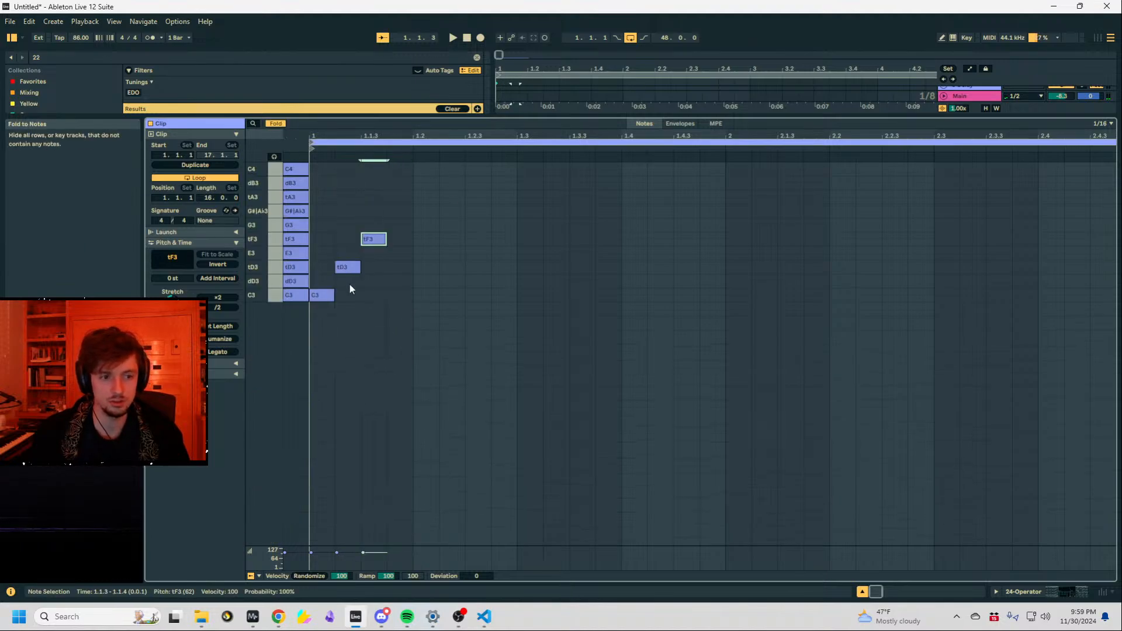
{"action": "double_click", "coordinate": [400, 211]}
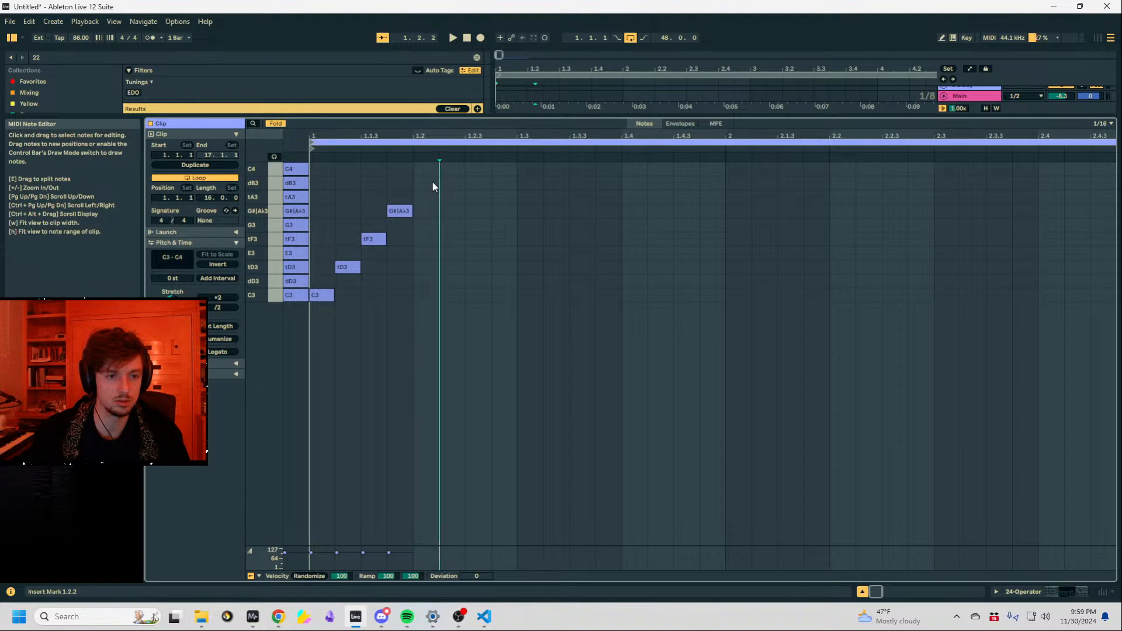
{"action": "double_click", "coordinate": [425, 183]}
{"action": "key", "text": "space"}
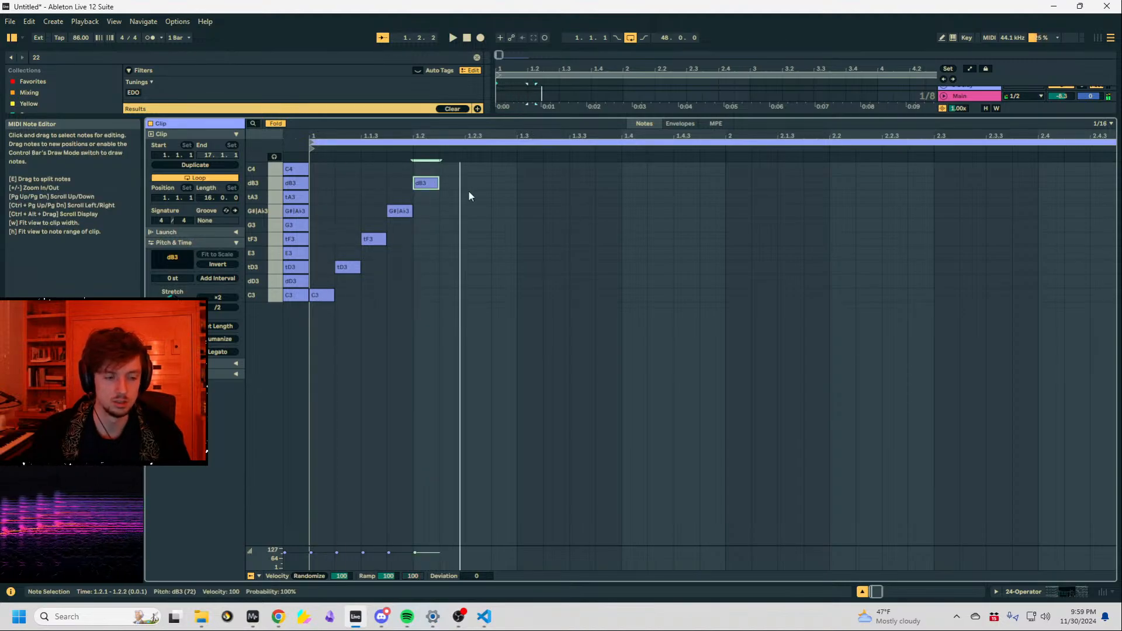
{"action": "key", "text": "space"}
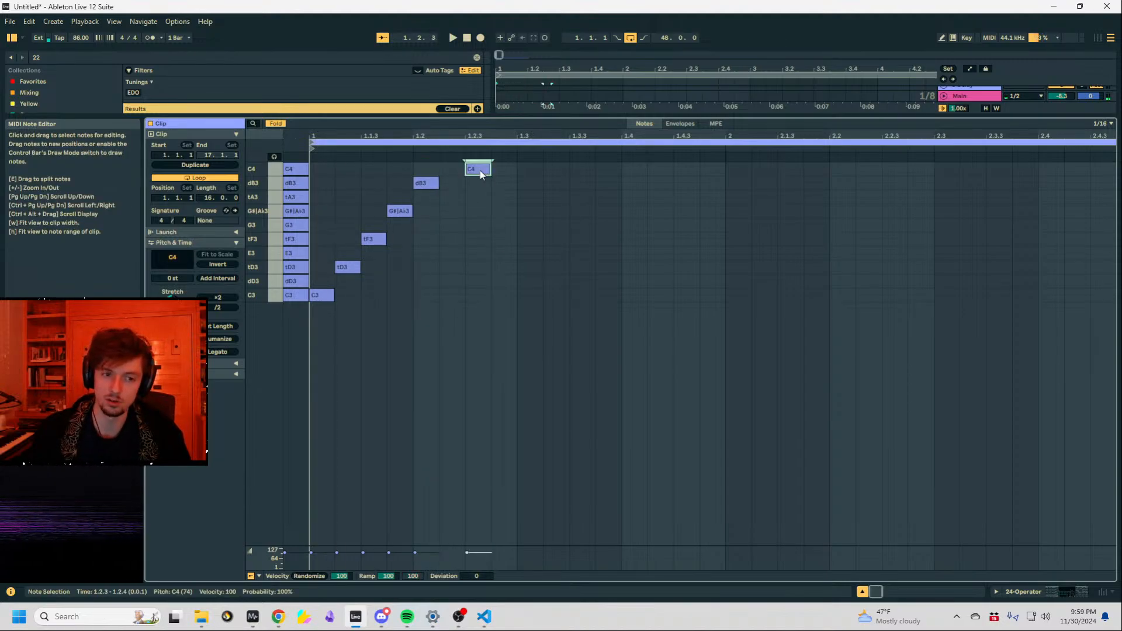
{"action": "double_click", "coordinate": [474, 170]}
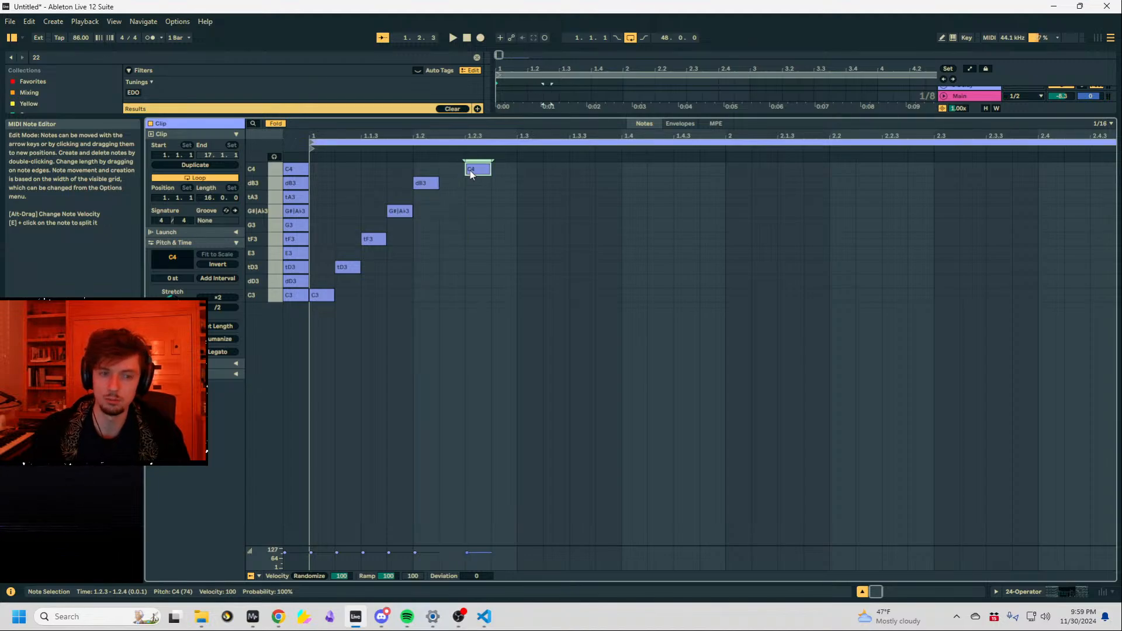
{"action": "key", "text": "space"}
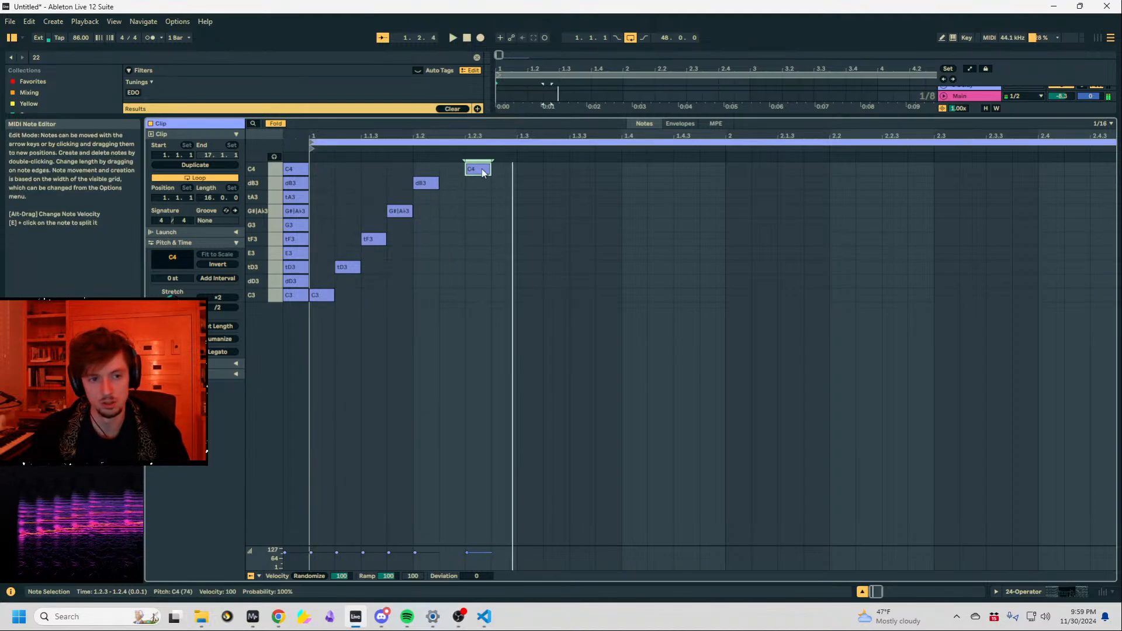
{"action": "left_click_drag", "start_coordinate": [482, 172], "coordinate": [355, 327]}
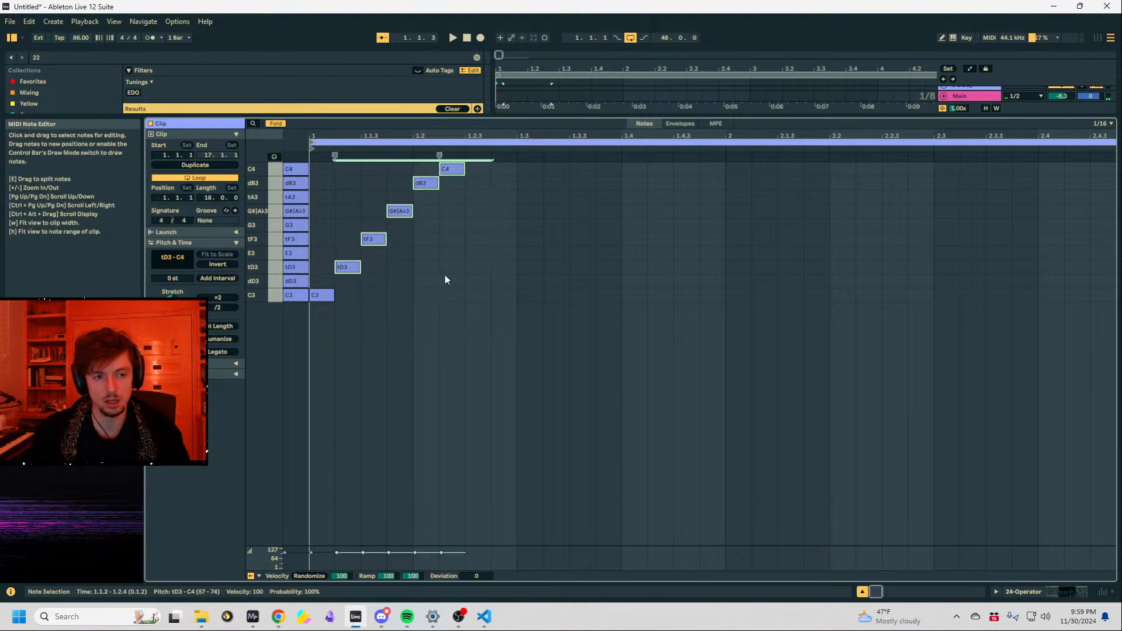
Shift the upper notes earlier to form and play two chords: C3–tF3–dB3 at 1.1.1 and tD3–G#|Ab3–C4 at 1.1.2.
{"action": "left_click_drag", "start_coordinate": [538, 251], "coordinate": [374, 161]}
{"action": "key", "text": "Left"}
{"action": "key", "text": "Left"}
{"action": "left_click_drag", "start_coordinate": [429, 240], "coordinate": [354, 185]}
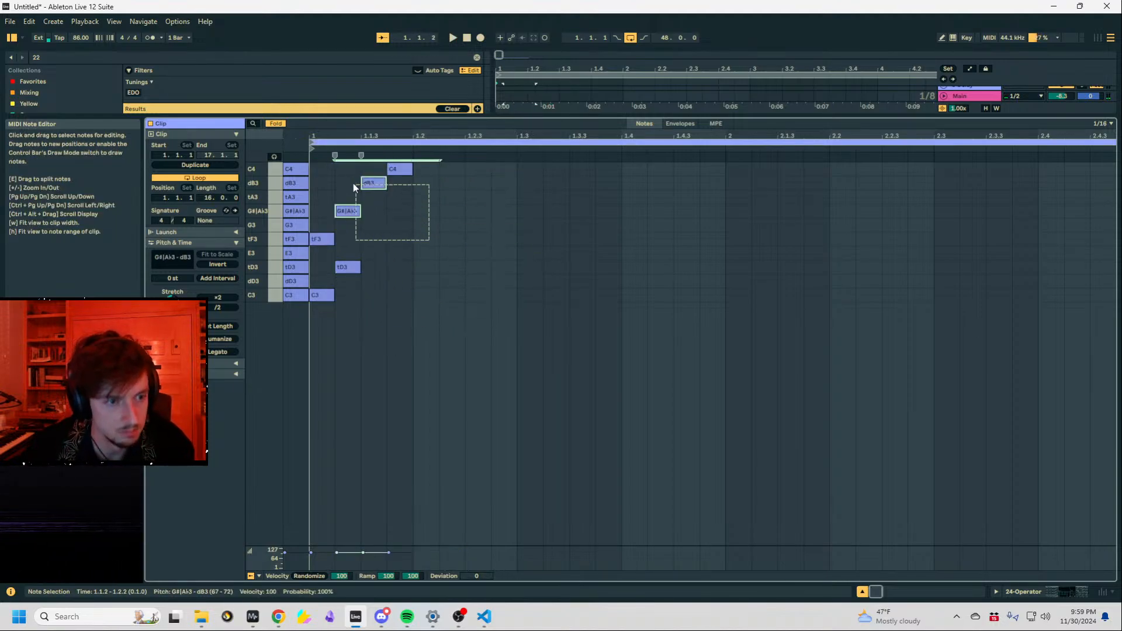
{"action": "left_click_drag", "start_coordinate": [458, 201], "coordinate": [377, 170]}
{"action": "key", "text": "Left"}
{"action": "key", "text": "Left"}
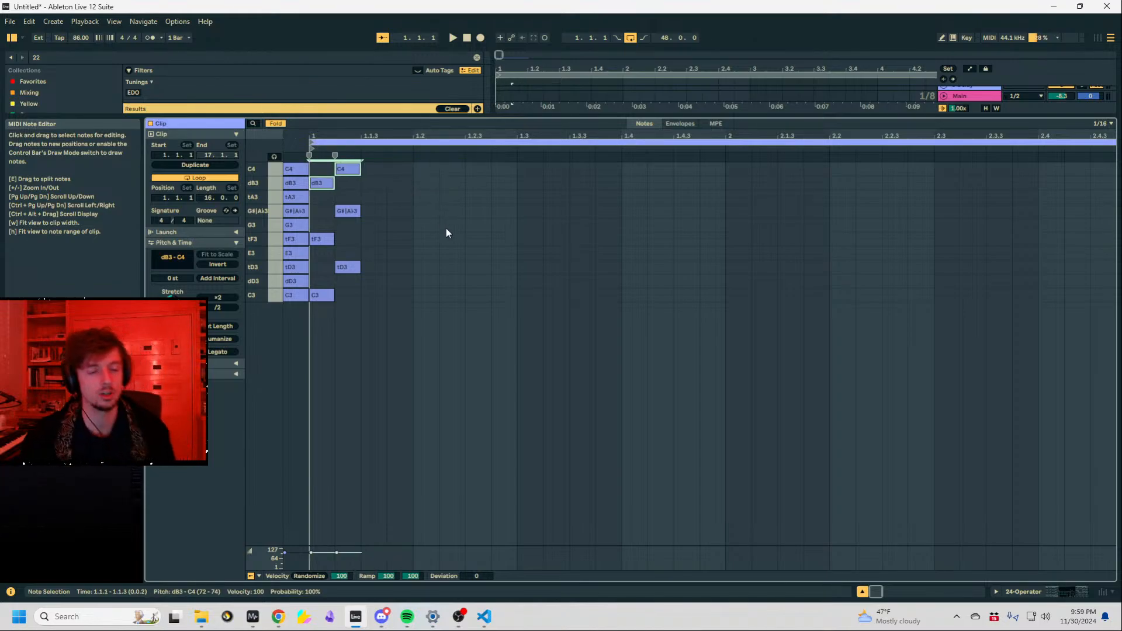
{"action": "key", "text": "space"}
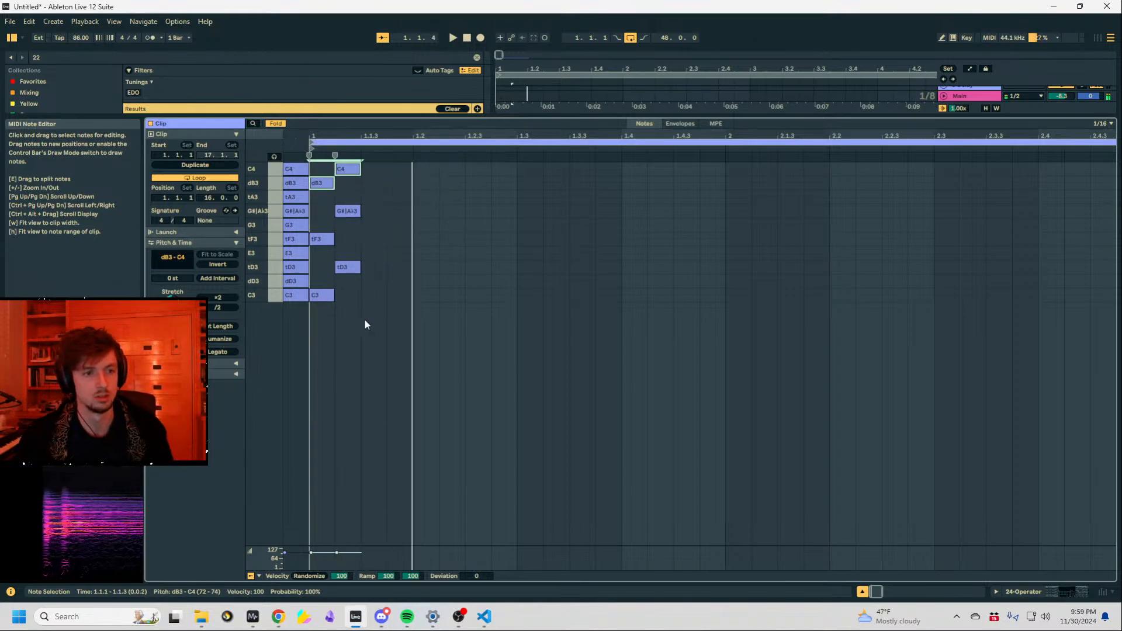
{"action": "key", "text": "space"}
Revoice the second chord as G#|Ab2, tD3 and G#|Ab3, move it to 1.1.3, and play both chords.
{"action": "left_click", "coordinate": [350, 179]}
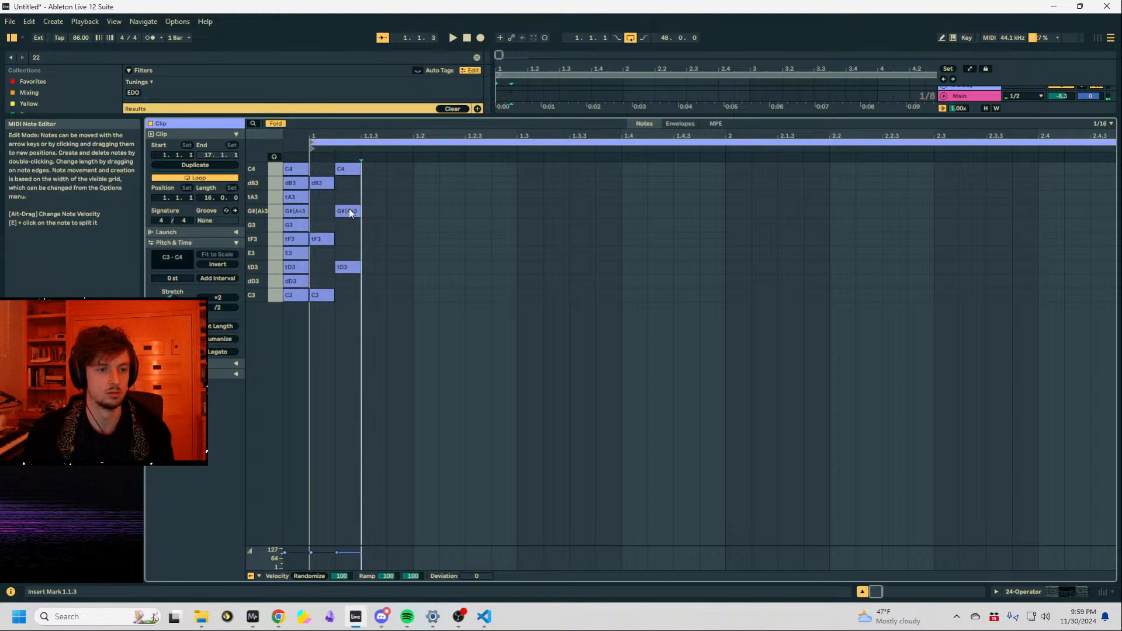
{"action": "left_click_drag", "start_coordinate": [379, 209], "coordinate": [354, 206]}
{"action": "key", "text": "shift+Down"}
{"action": "left_click_drag", "start_coordinate": [453, 204], "coordinate": [343, 341]}
{"action": "key", "text": "Down"}
{"action": "key", "text": "Down"}
{"action": "key", "text": "Down"}
{"action": "key", "text": "Right"}
{"action": "key", "text": "space"}
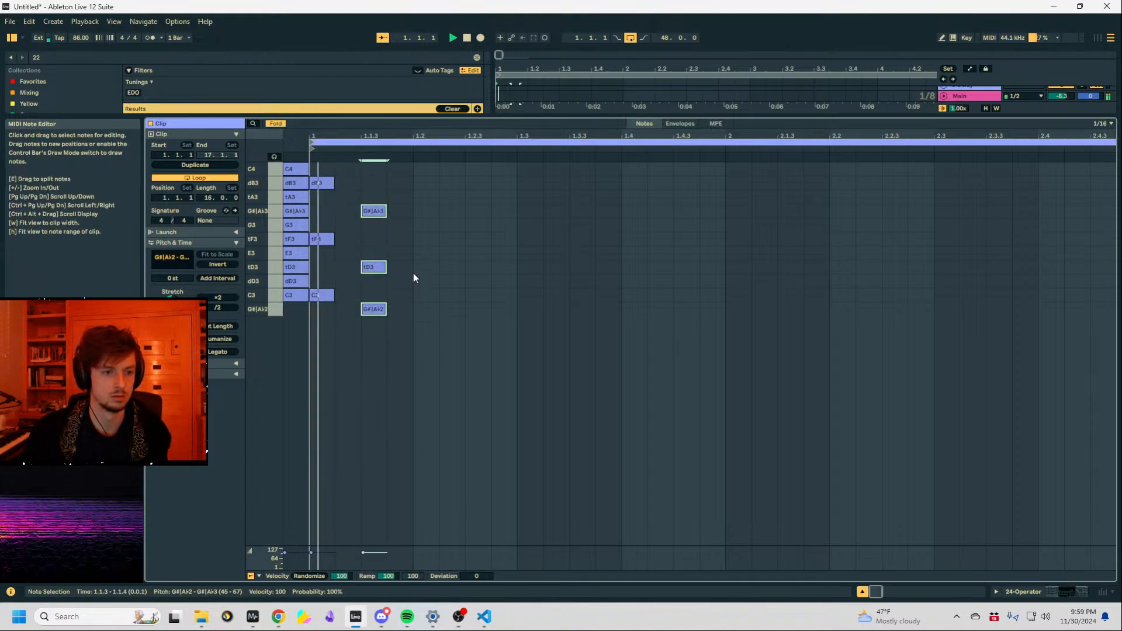
{"action": "key", "text": "space"}
Space the two chords out, with the first starting at 1.1.3 and the second at 1.2.3.
{"action": "left_click_drag", "start_coordinate": [429, 171], "coordinate": [324, 353]}
{"action": "key", "text": "Right"}
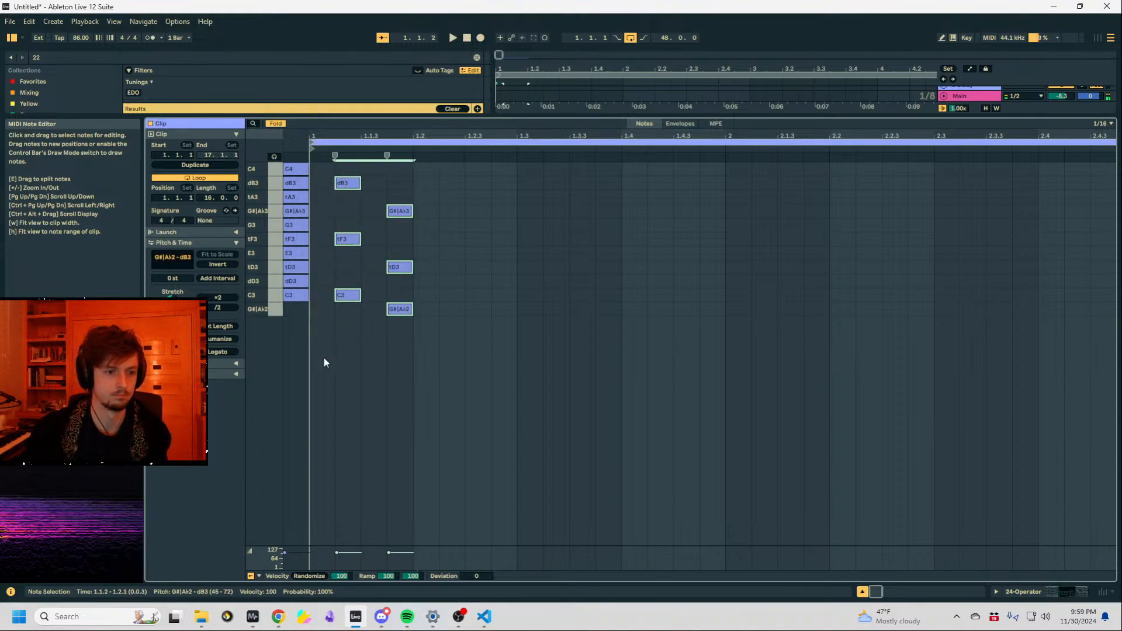
{"action": "key", "text": "Right"}
{"action": "key", "text": "space"}
{"action": "left_click_drag", "start_coordinate": [486, 171], "coordinate": [433, 371]}
{"action": "key", "text": "Right"}
{"action": "key", "text": "Right"}
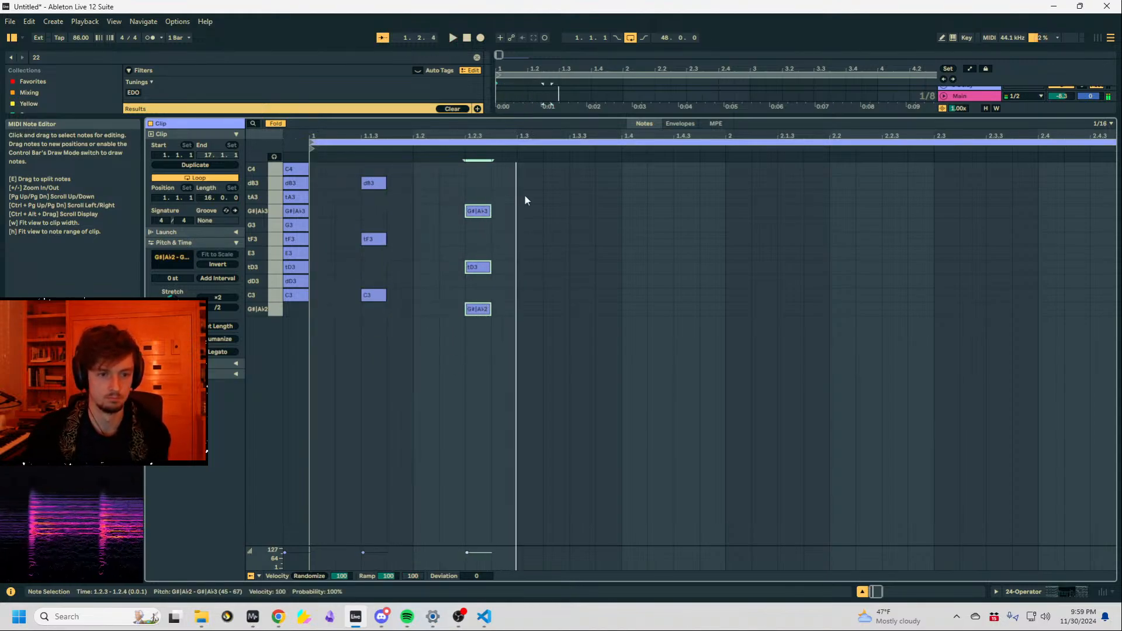
Duplicate the G#|Ab2–tD3–G#|Ab3 chord to 1.3.3.
{"action": "left_click_drag", "start_coordinate": [524, 194], "coordinate": [445, 378]}
{"action": "key", "text": "ctrl+d"}
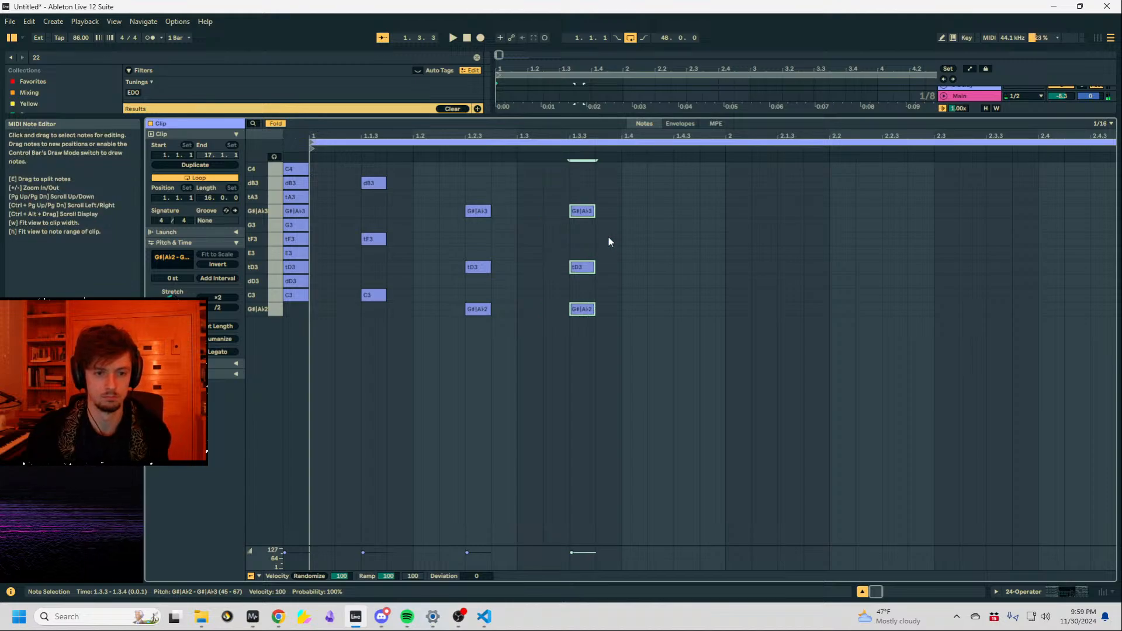
Revoice the chord at 1.3.3 as C3–tD3–G3, moving its upper note down and its bass note up.
{"action": "left_click_drag", "start_coordinate": [608, 237], "coordinate": [575, 202]}
{"action": "key", "text": "Down"}
{"action": "key", "text": "space"}
{"action": "left_click_drag", "start_coordinate": [612, 284], "coordinate": [576, 318]}
{"action": "key", "text": "Up"}
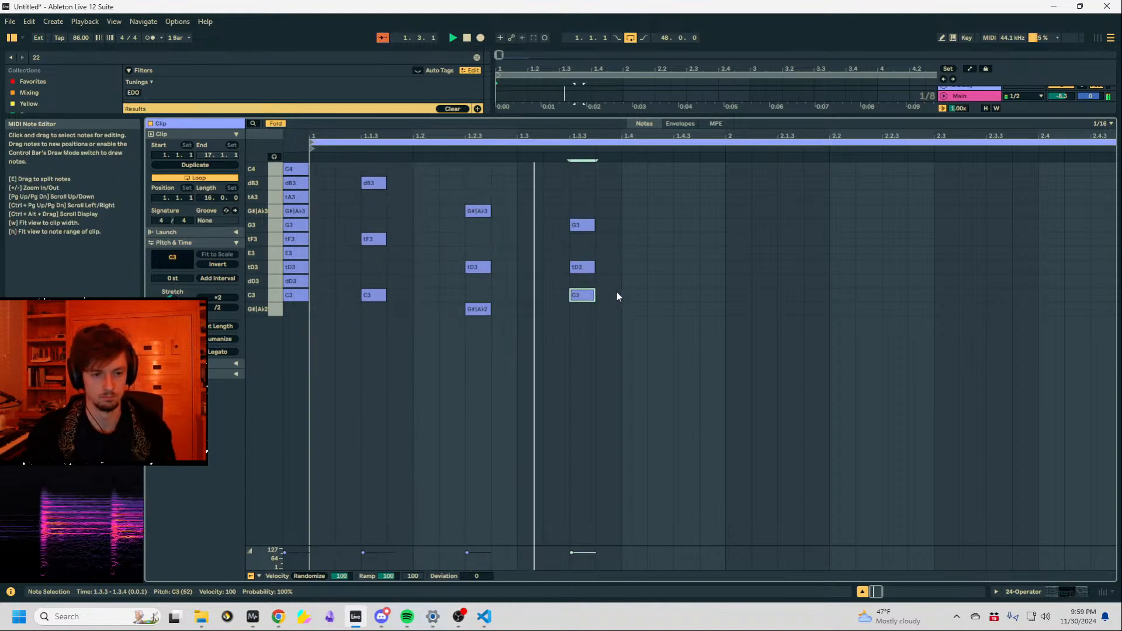
Duplicate the C3–tD3–G3 chord to 1.4.3 and revoice the copy as G#|Ab2–tD3–tF3.
{"action": "left_click_drag", "start_coordinate": [624, 202], "coordinate": [576, 314]}
{"action": "key", "text": "ctrl+d"}
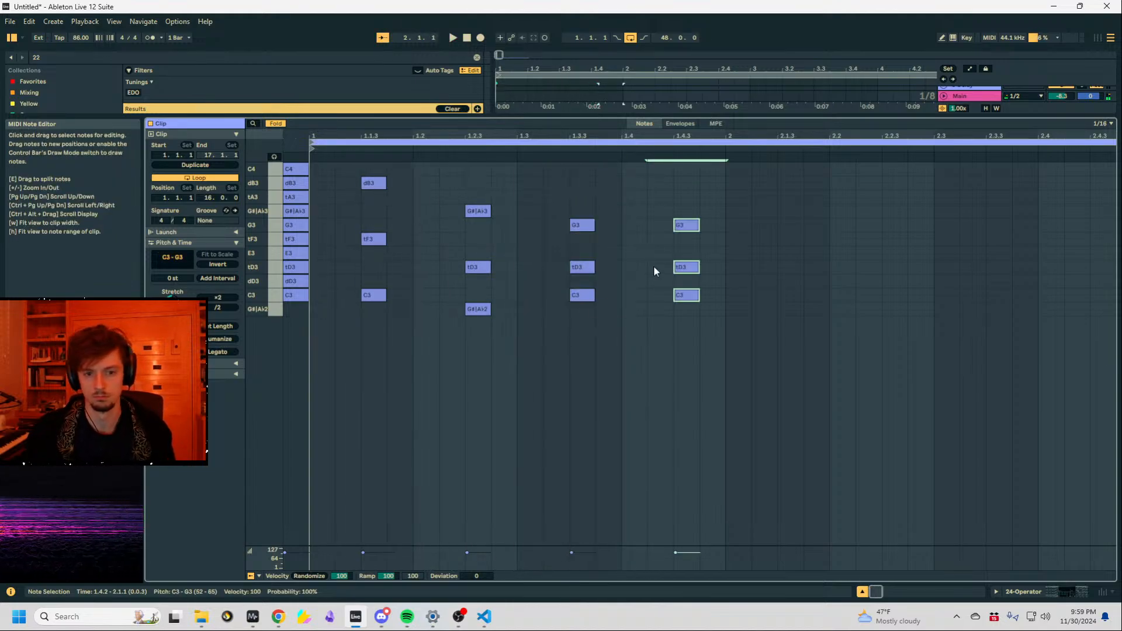
{"action": "left_click_drag", "start_coordinate": [713, 259], "coordinate": [676, 217]}
{"action": "key", "text": "Down"}
{"action": "left_click", "coordinate": [684, 296]}
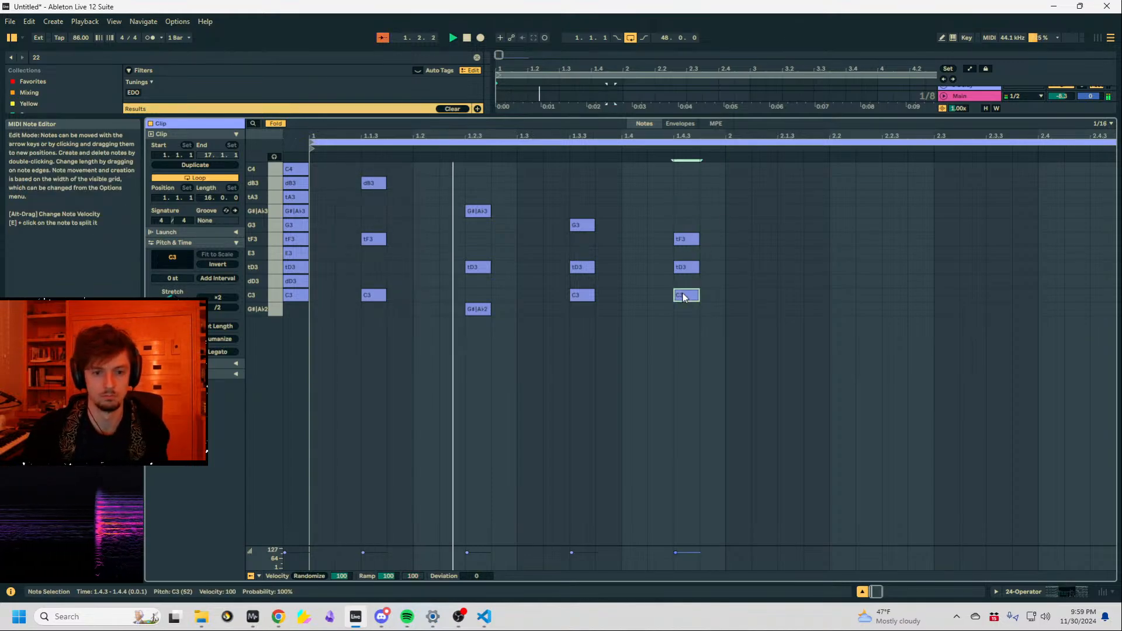
{"action": "key", "text": "Down"}
{"action": "left_click", "coordinate": [690, 240]}
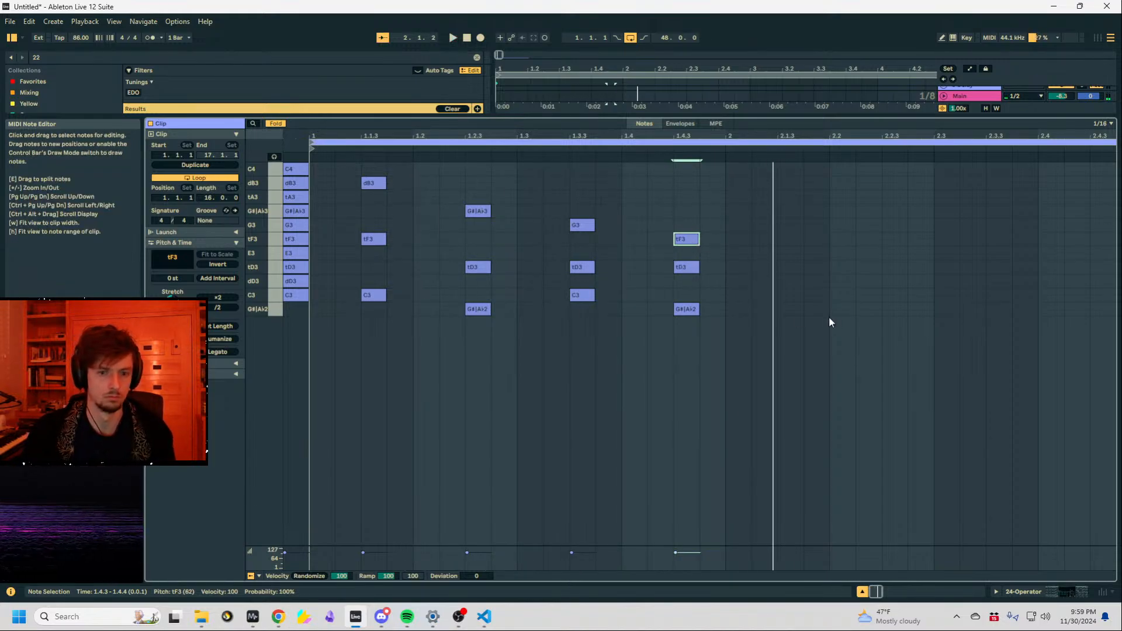
Add single C3 notes at 2.1.3, 2.2.3, 2.3.3 and 2.4.3 while listening to the four chords.
{"action": "double_click", "coordinate": [793, 297]}
{"action": "key", "text": "space"}
{"action": "left_click", "coordinate": [899, 299]}
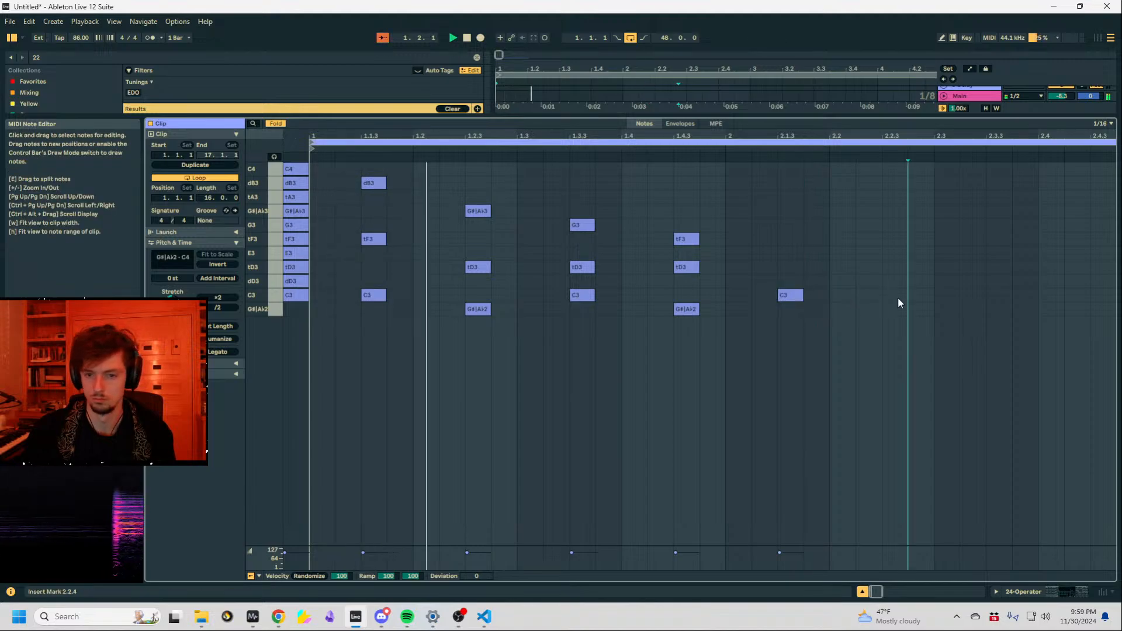
{"action": "double_click", "coordinate": [897, 296]}
{"action": "double_click", "coordinate": [999, 296]}
{"action": "double_click", "coordinate": [1077, 296]}
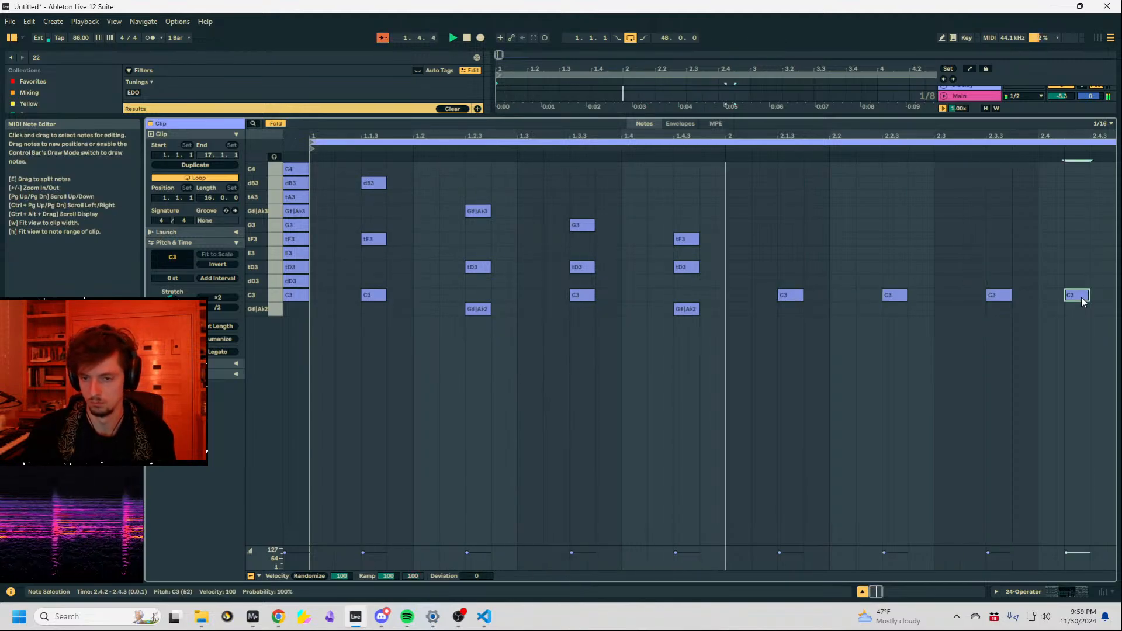
{"action": "left_click", "coordinate": [964, 276]}
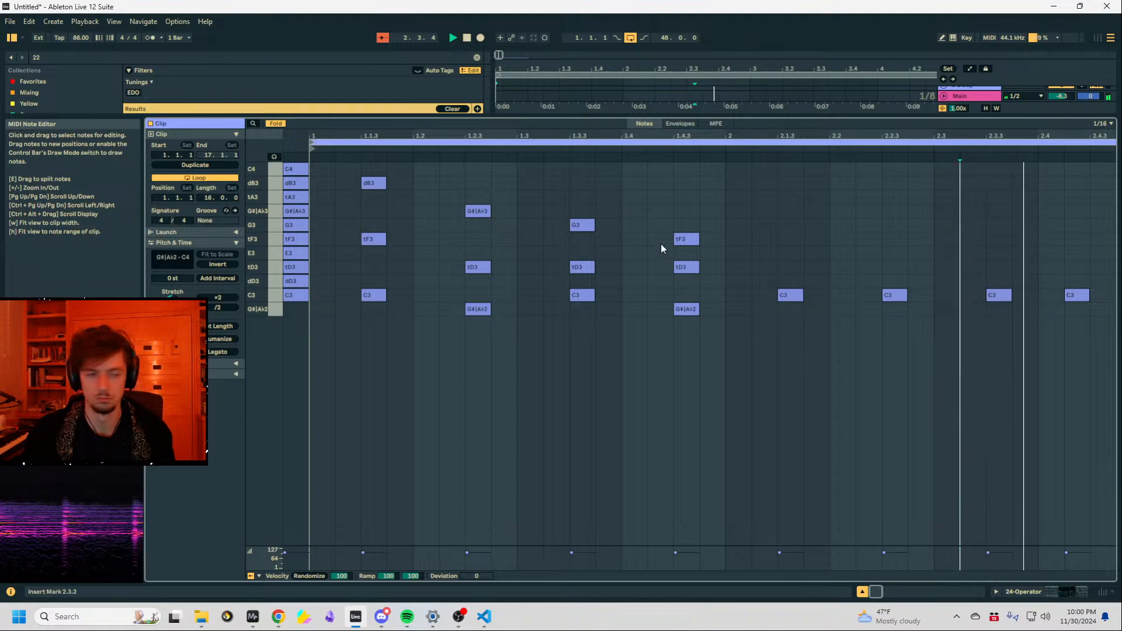
{"action": "left_click", "coordinate": [661, 228]}
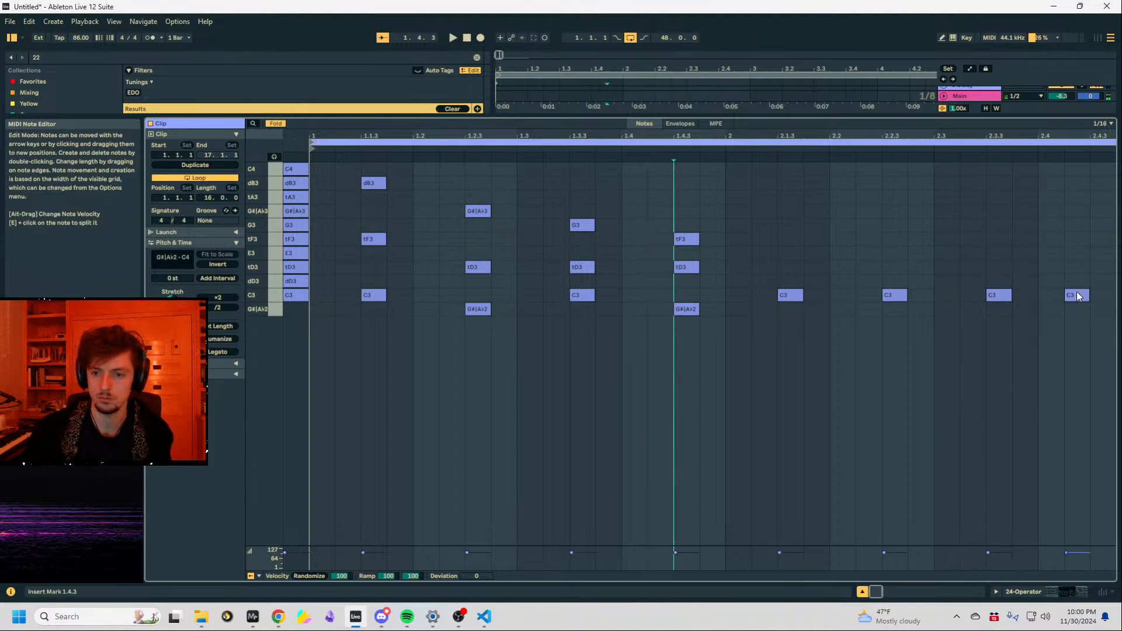
{"action": "left_click_drag", "start_coordinate": [1080, 296], "coordinate": [1104, 295]}
Unfold the note rows and transpose every note in the clip up seven tuning steps, from C3 to dE3.
{"action": "left_click_drag", "start_coordinate": [1023, 137], "coordinate": [1023, 125]}
{"action": "left_click_drag", "start_coordinate": [890, 136], "coordinate": [754, 129]}
{"action": "key", "text": "f"}
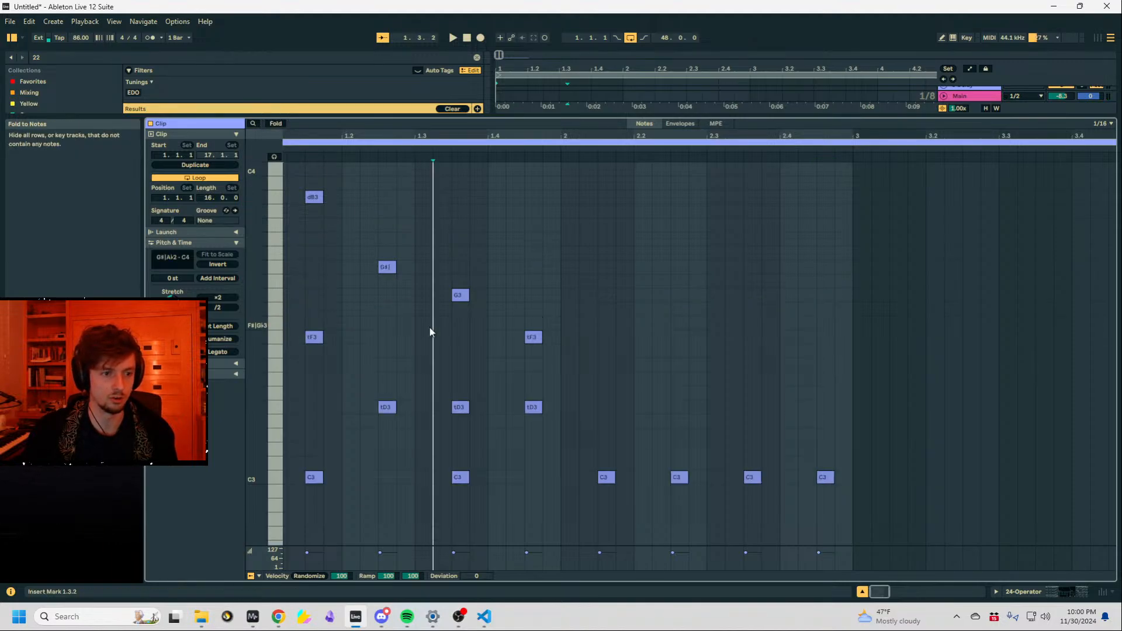
{"action": "key", "text": "ctrl+a"}
{"action": "scroll", "coordinate": [356, 403], "scroll_direction": "down", "scroll_amount": 2}
{"action": "scroll", "coordinate": [356, 403], "scroll_direction": "up", "scroll_amount": 2}
{"action": "left_click_drag", "start_coordinate": [366, 135], "coordinate": [413, 141]}
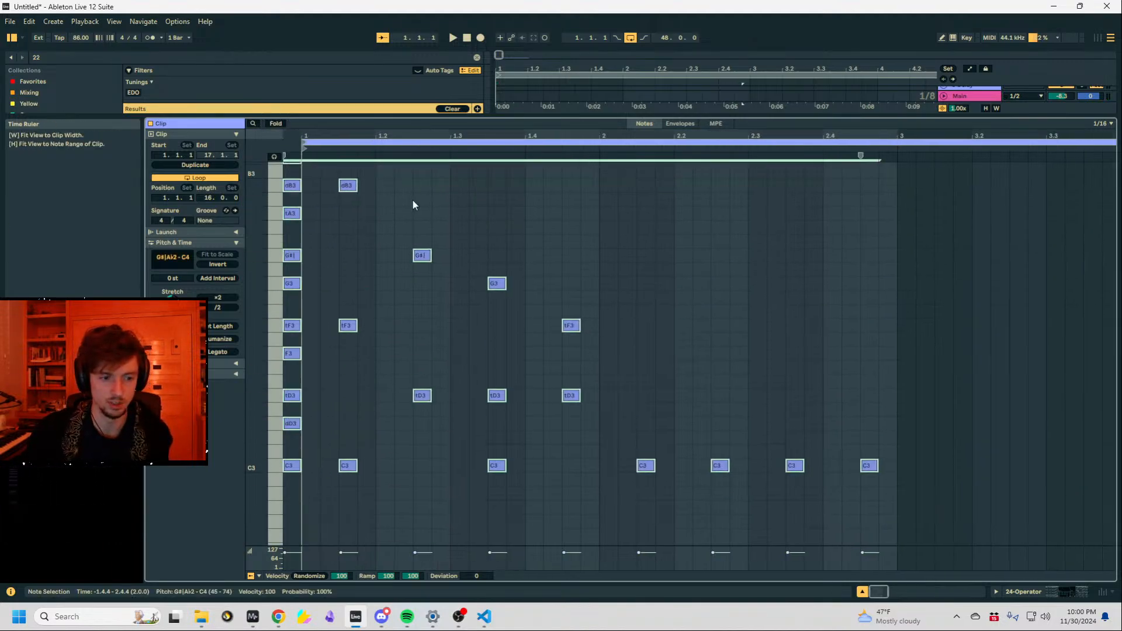
{"action": "scroll", "coordinate": [414, 304], "scroll_direction": "down", "scroll_amount": 5}
{"action": "key", "text": "Up"}
{"action": "key", "text": "Up"}
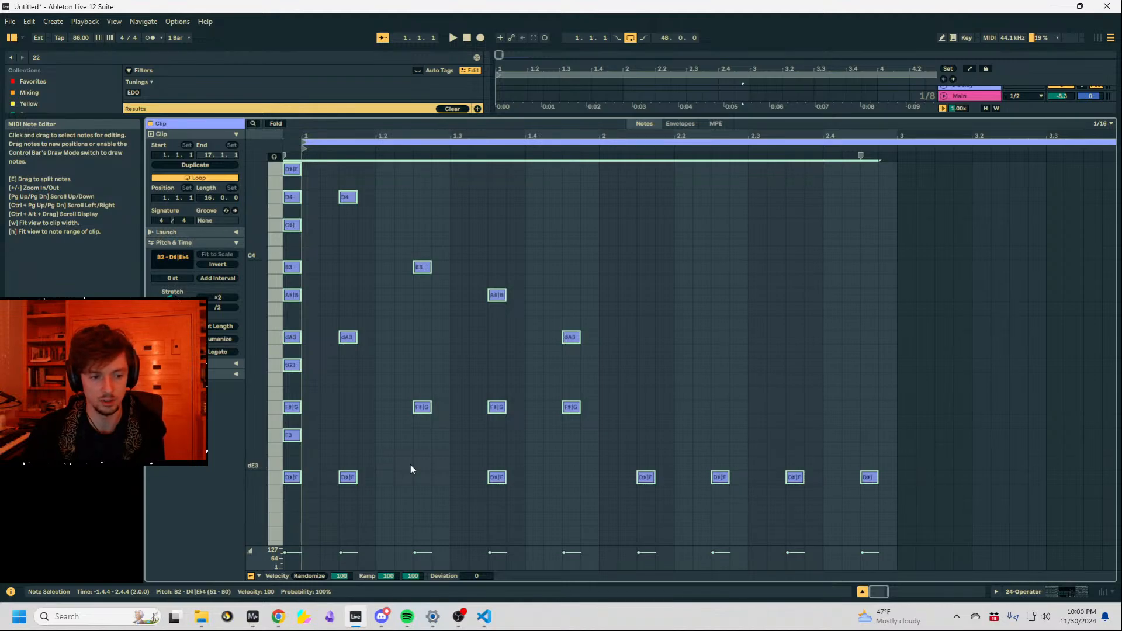
{"action": "key", "text": "Up"}
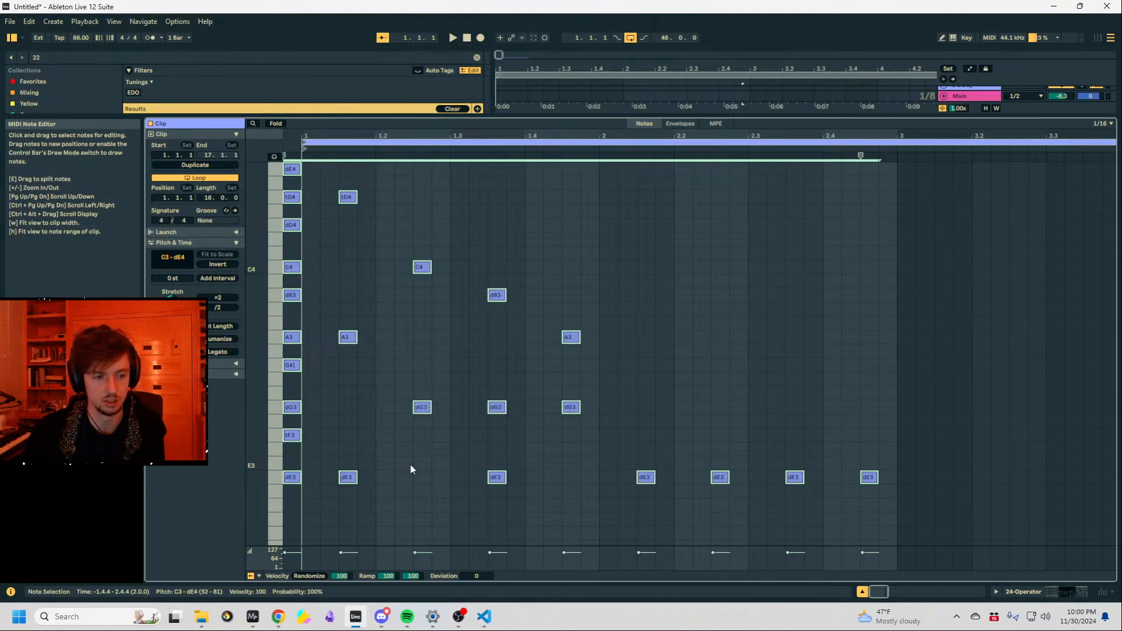
{"action": "scroll", "coordinate": [411, 467], "scroll_direction": "down", "scroll_amount": 2}
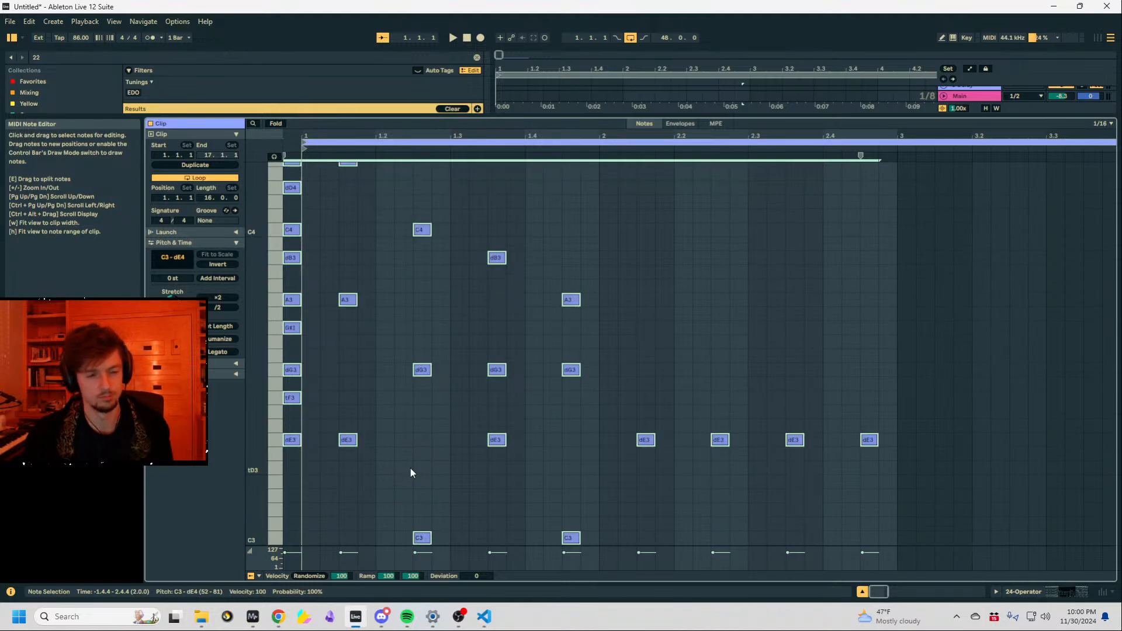
{"action": "scroll", "coordinate": [307, 458], "scroll_direction": "up", "scroll_amount": 2}
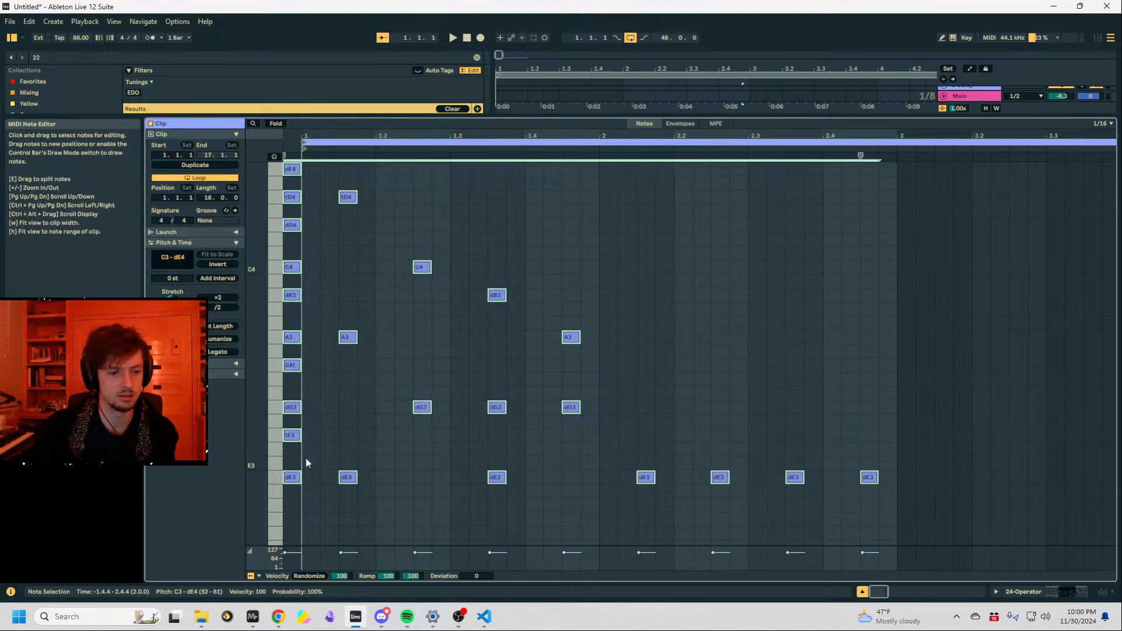
{"action": "key", "text": "Down"}
{"action": "key", "text": "Up"}
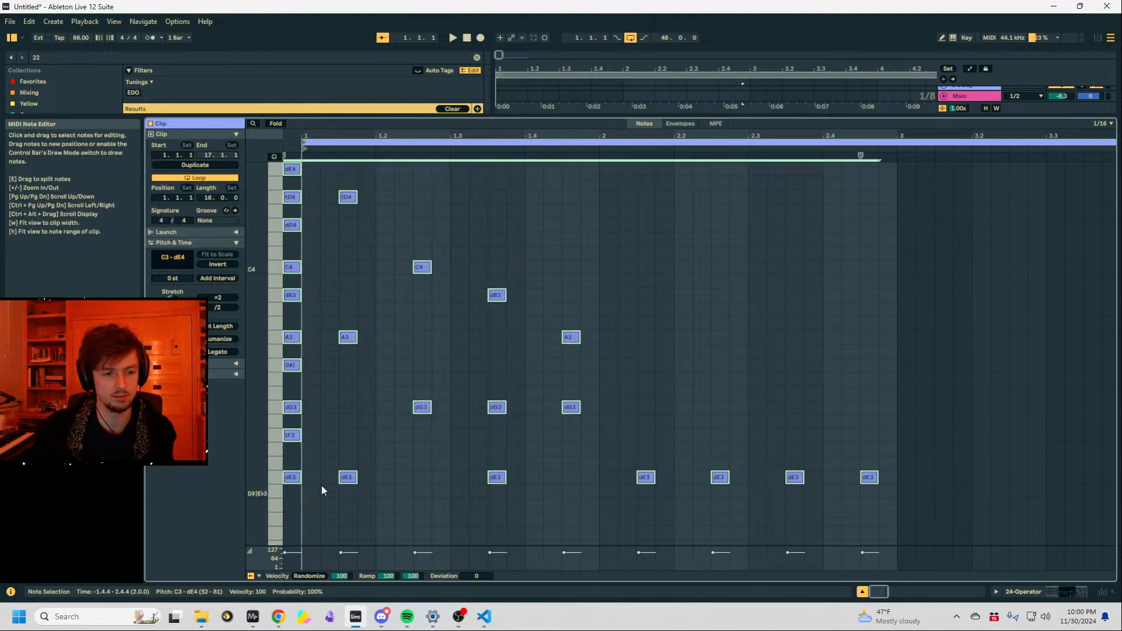
Leave the clip editor and clear the browser's "22" search so the folder holding tracks and samples lists all its contents.
{"action": "left_click", "coordinate": [1034, 595]}
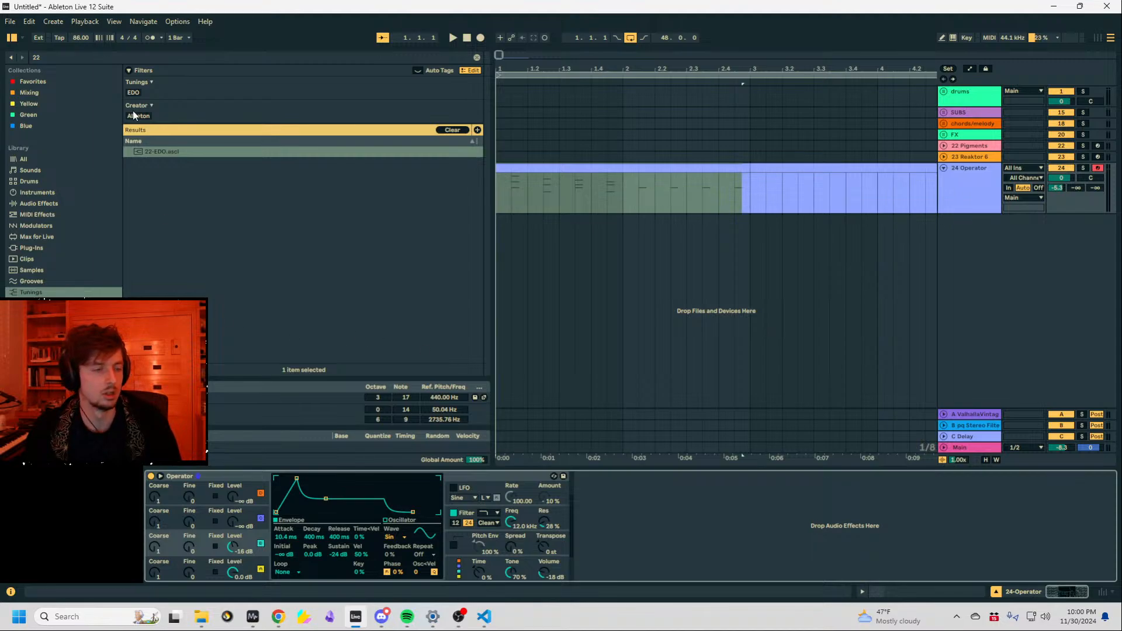
{"action": "key", "text": "ctrl+f"}
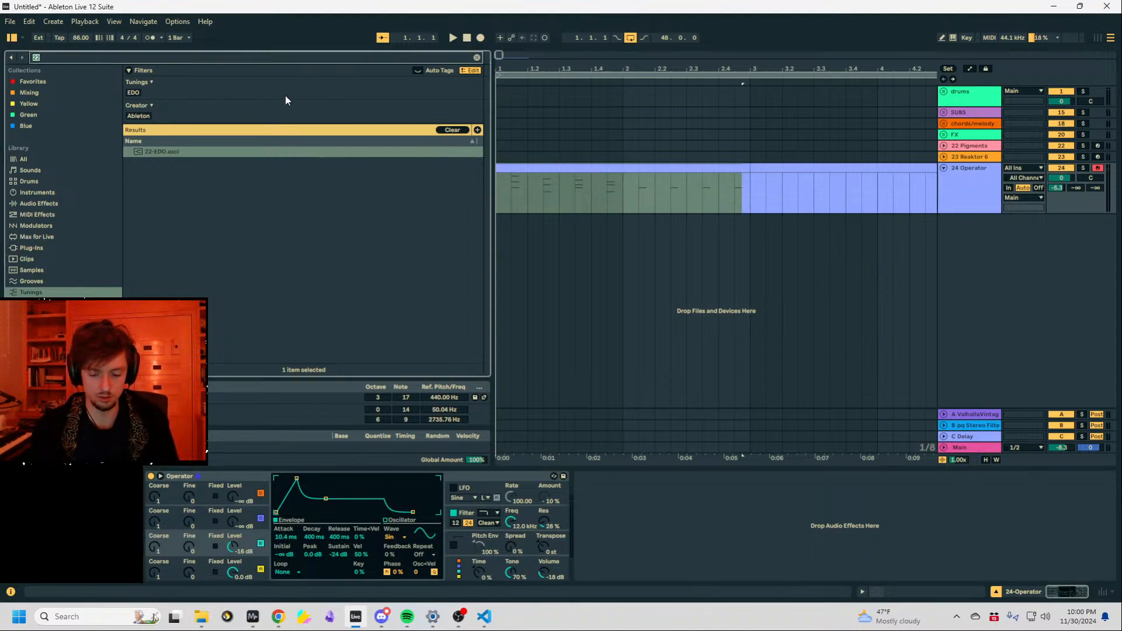
{"action": "scroll", "coordinate": [53, 327], "scroll_direction": "down", "scroll_amount": 3}
{"action": "left_click", "coordinate": [47, 326]}
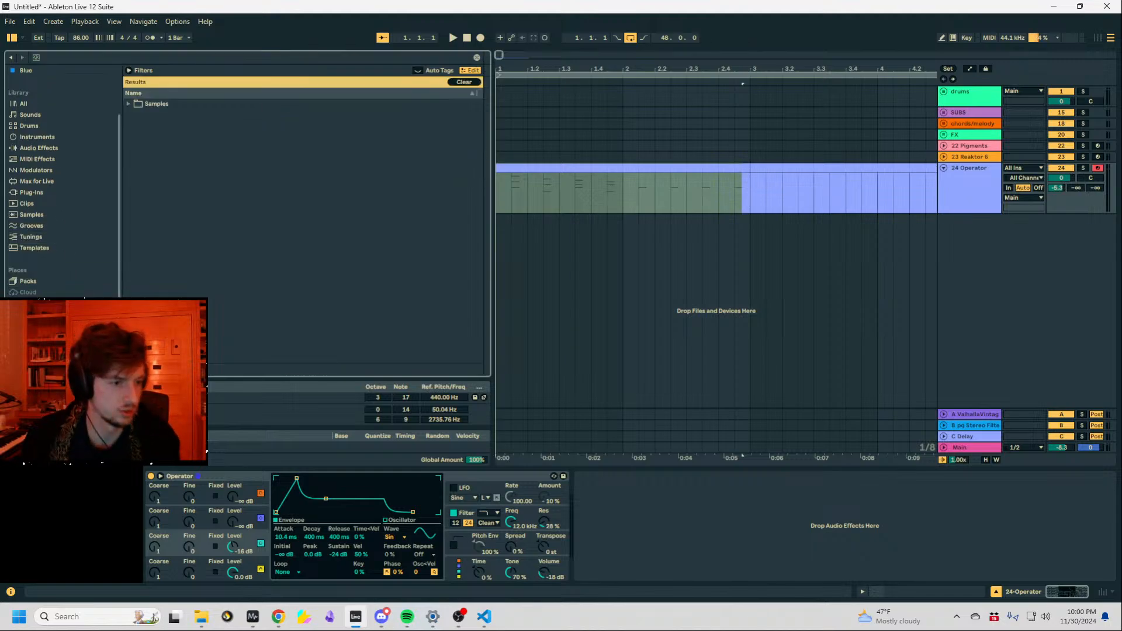
{"action": "left_click", "coordinate": [650, 168]}
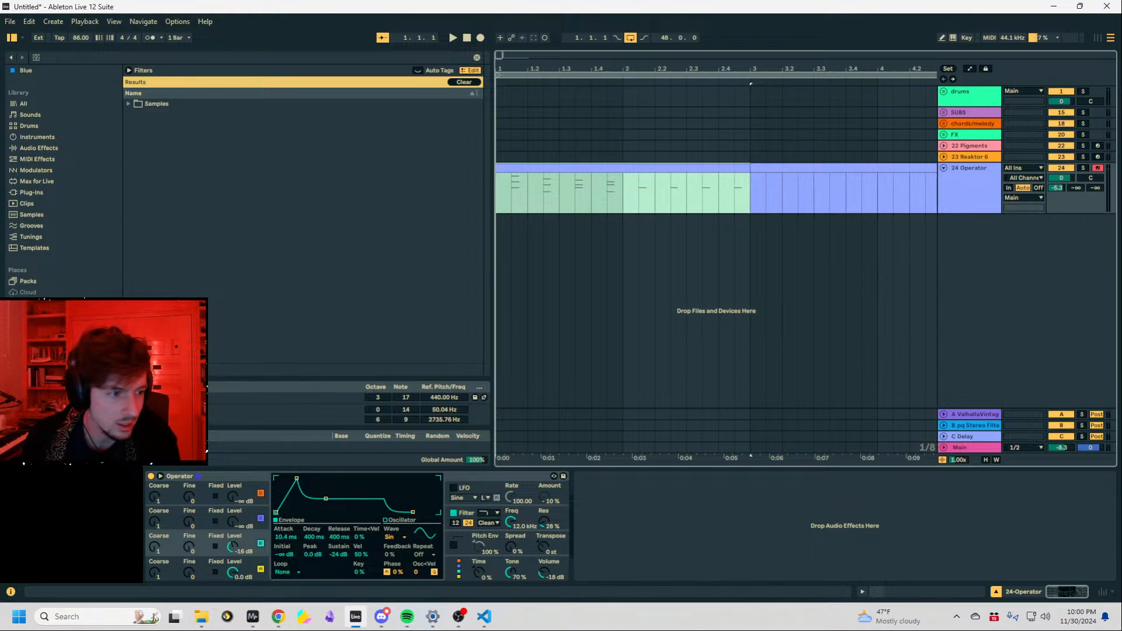
{"action": "left_click", "coordinate": [47, 337]}
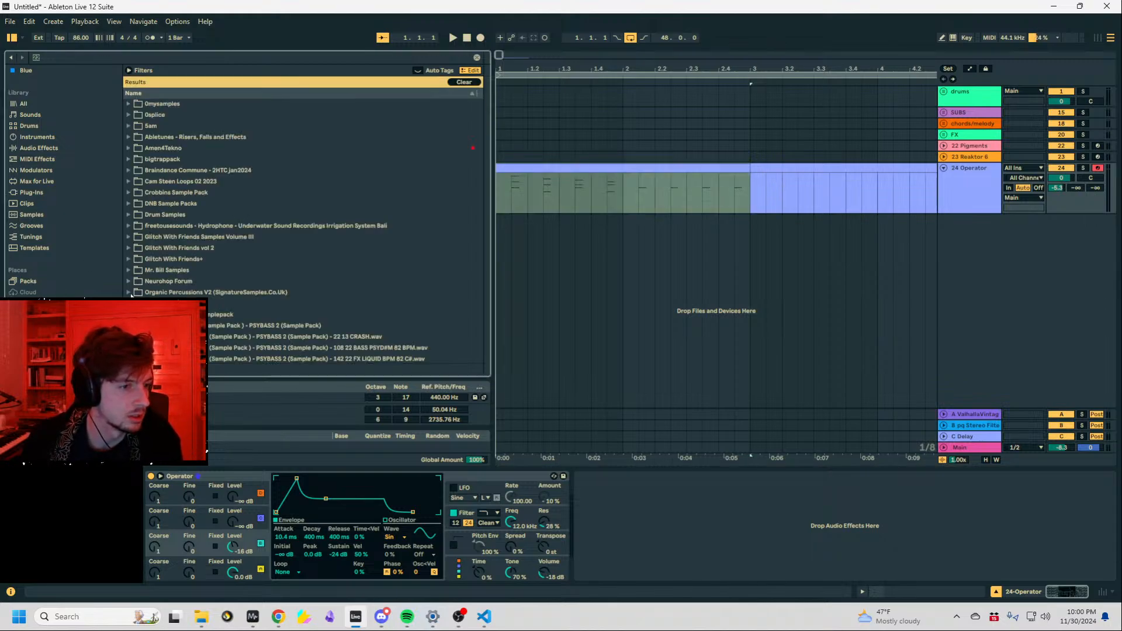
{"action": "left_click", "coordinate": [47, 326]}
{"action": "left_click", "coordinate": [129, 104]}
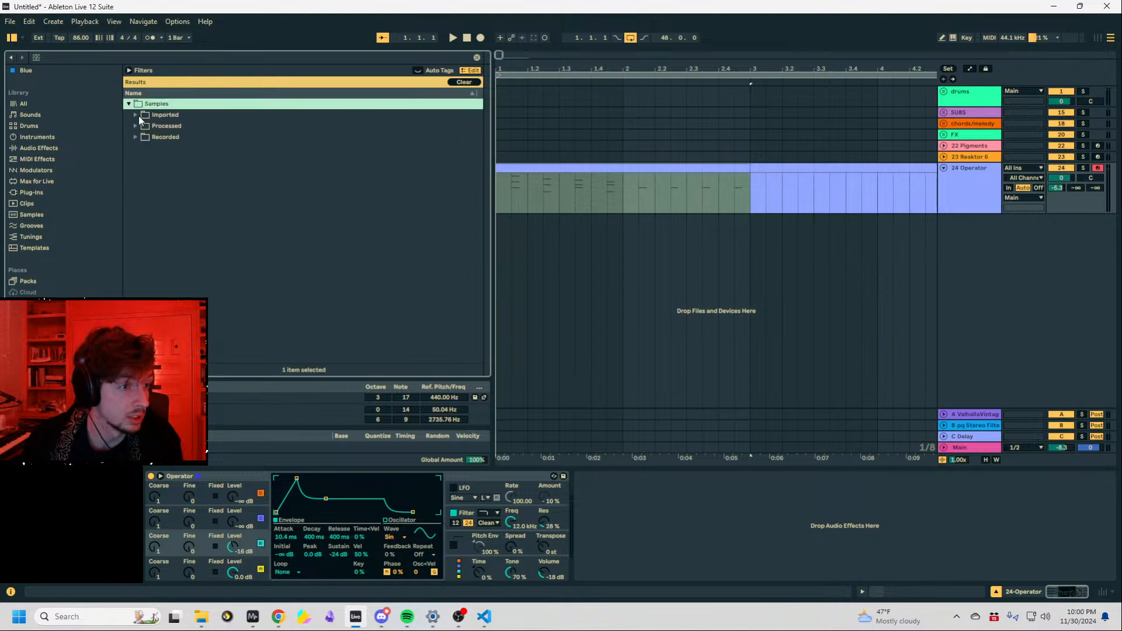
{"action": "left_click", "coordinate": [70, 54]}
{"action": "key", "text": "BackSpace"}
{"action": "key", "text": "BackSpace"}
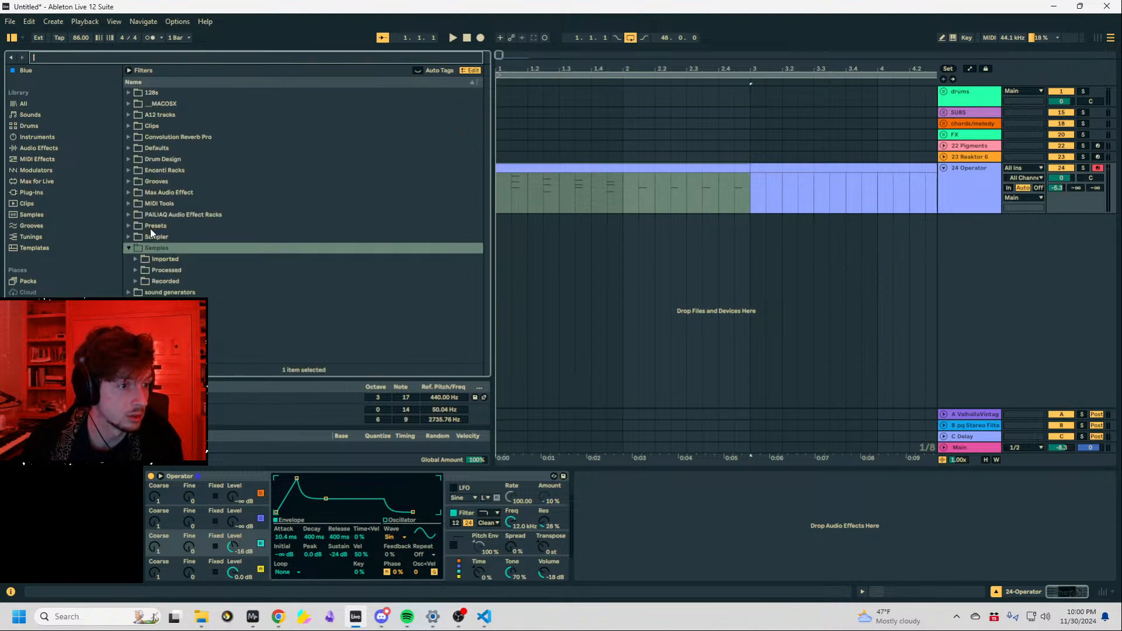
Add insight drums.als from the tracks > drums folder to the set and dismiss the Addictive Drums 2 warning.
{"action": "scroll", "coordinate": [149, 229], "scroll_direction": "down", "scroll_amount": 4}
{"action": "left_click", "coordinate": [129, 206]}
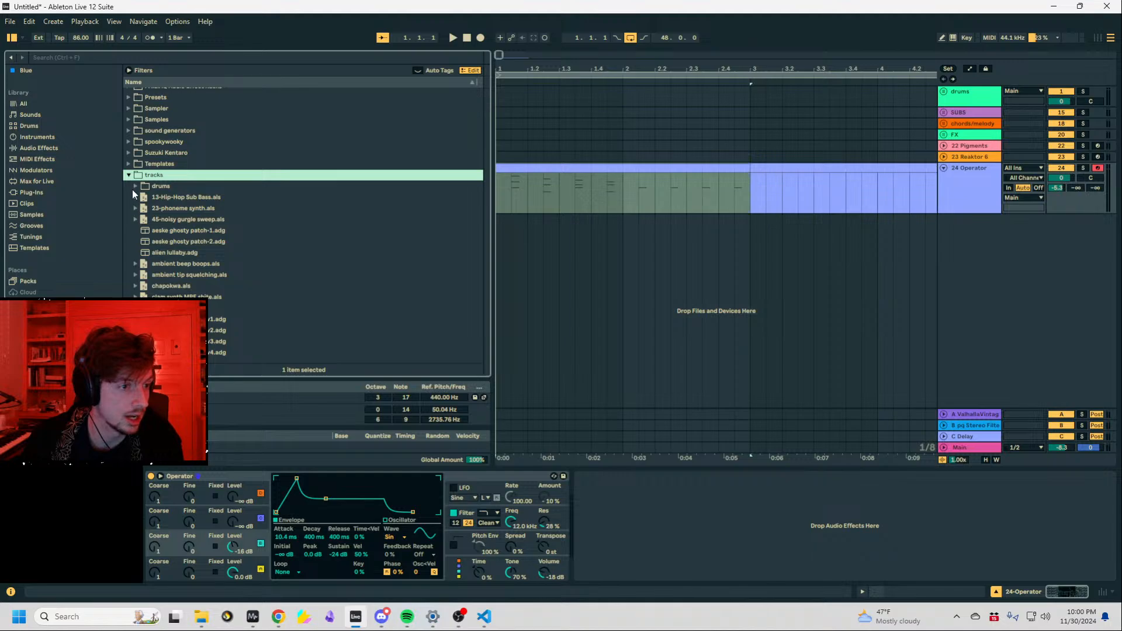
{"action": "left_click", "coordinate": [134, 187]}
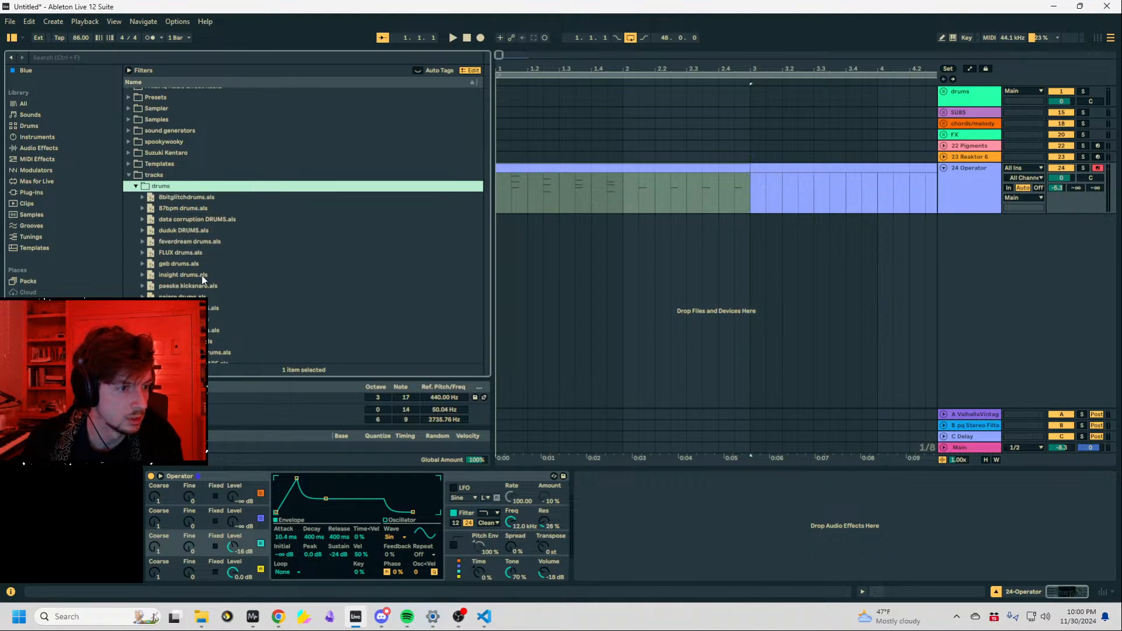
{"action": "left_click", "coordinate": [180, 275]}
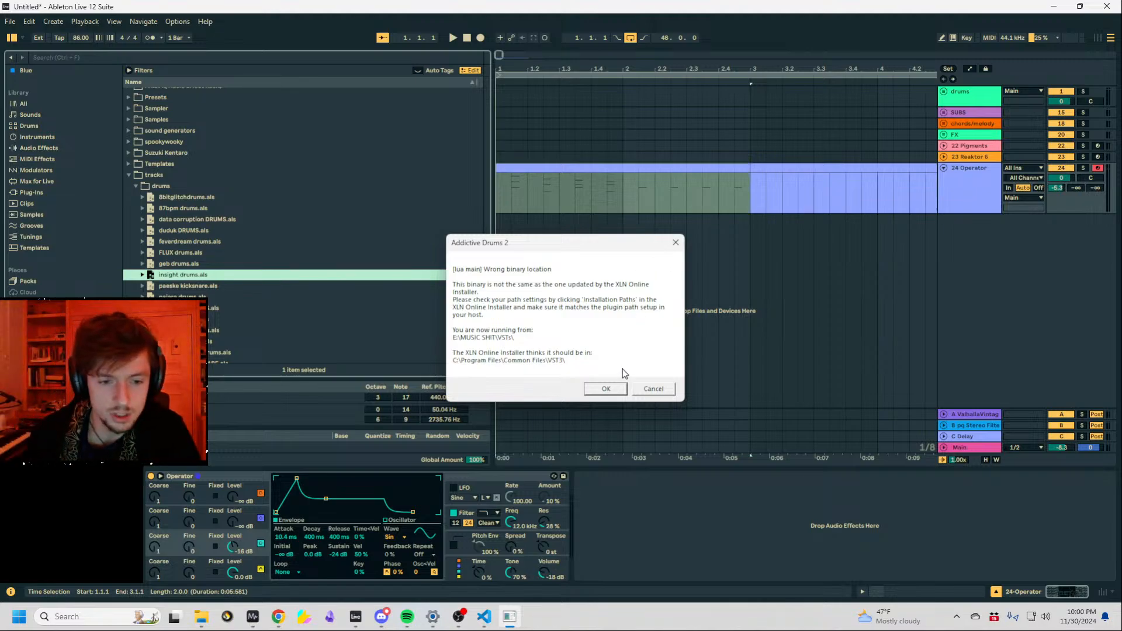
{"action": "left_click", "coordinate": [620, 386]}
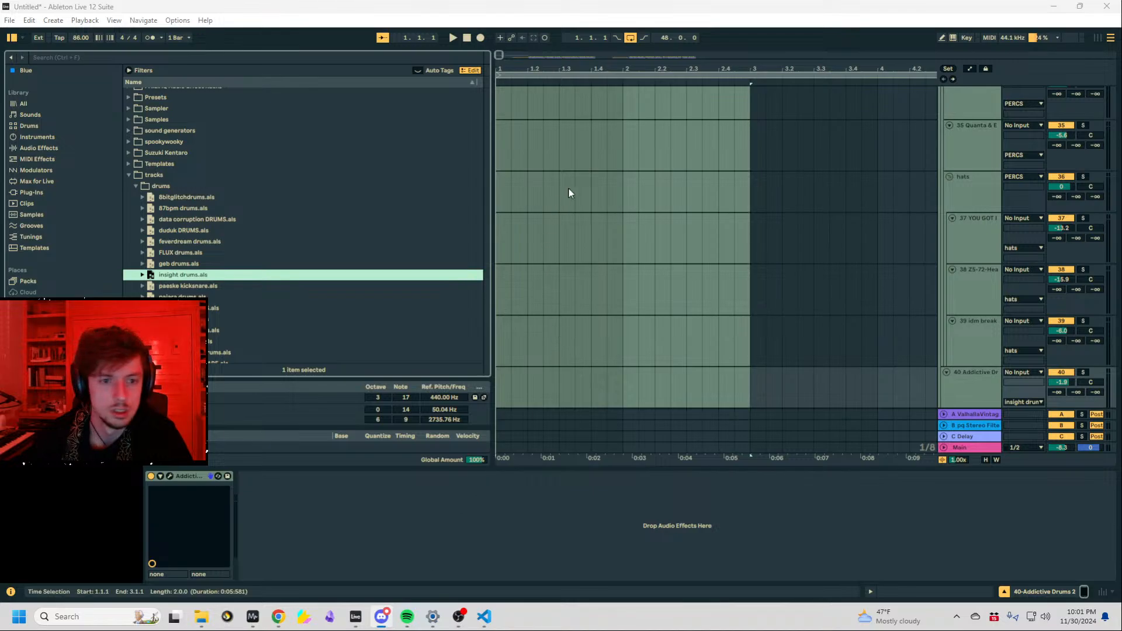
Collapse the insight drums group and play the arrangement from bar 17 to hear the drums.
{"action": "left_click", "coordinate": [604, 145]}
{"action": "scroll", "coordinate": [605, 145], "scroll_direction": "up", "scroll_amount": 12}
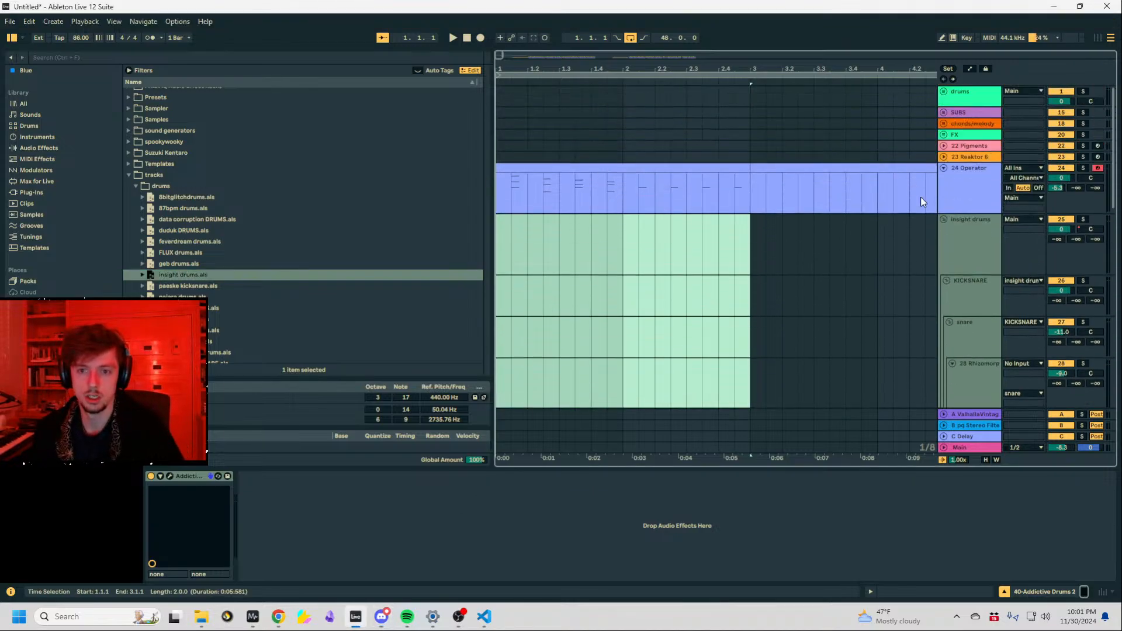
{"action": "left_click", "coordinate": [946, 216], "text": "alt"}
{"action": "left_click_drag", "start_coordinate": [757, 67], "coordinate": [758, 11]}
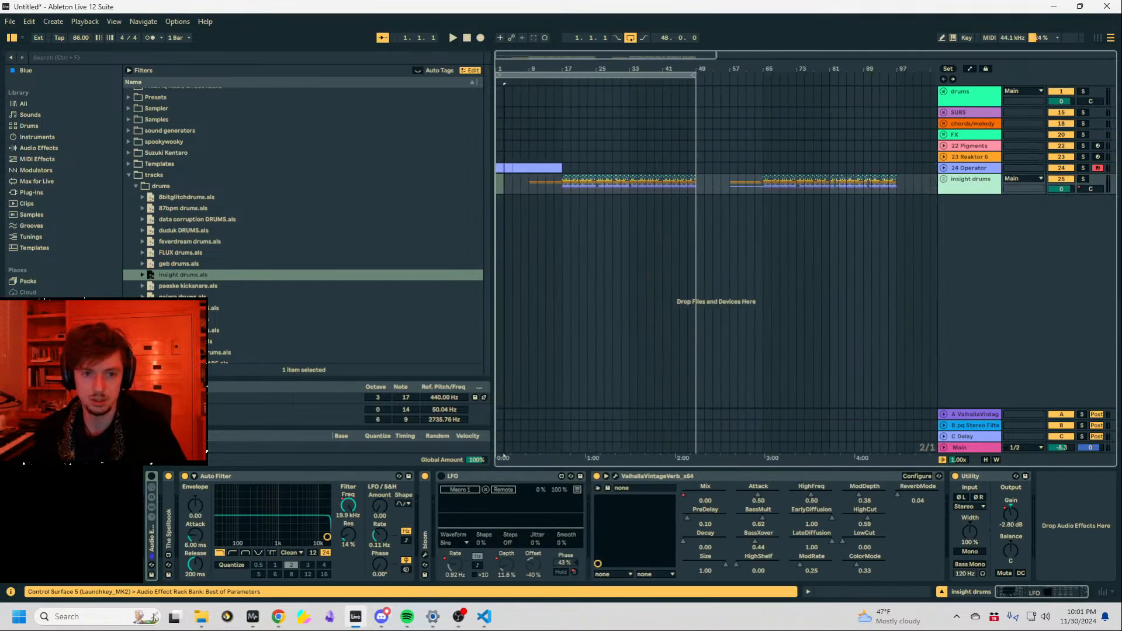
{"action": "left_click", "coordinate": [566, 184]}
{"action": "key", "text": "space"}
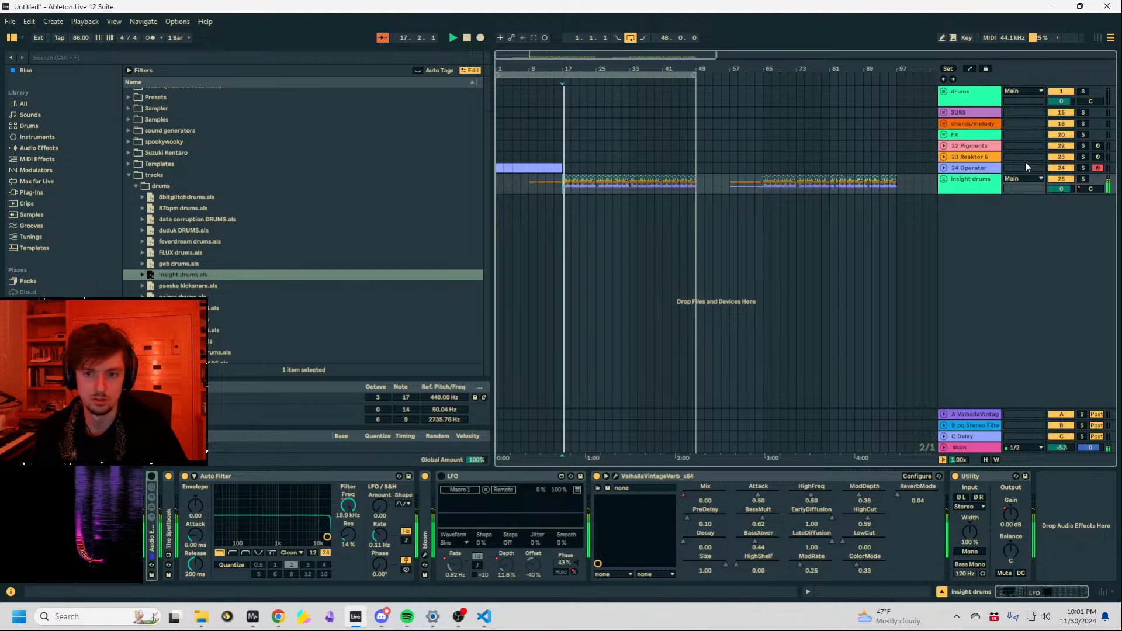
Expand the insight drums group and set the KICK track's volume to -4.1 dB.
{"action": "left_click", "coordinate": [945, 179]}
{"action": "scroll", "coordinate": [952, 210], "scroll_direction": "down", "scroll_amount": 5}
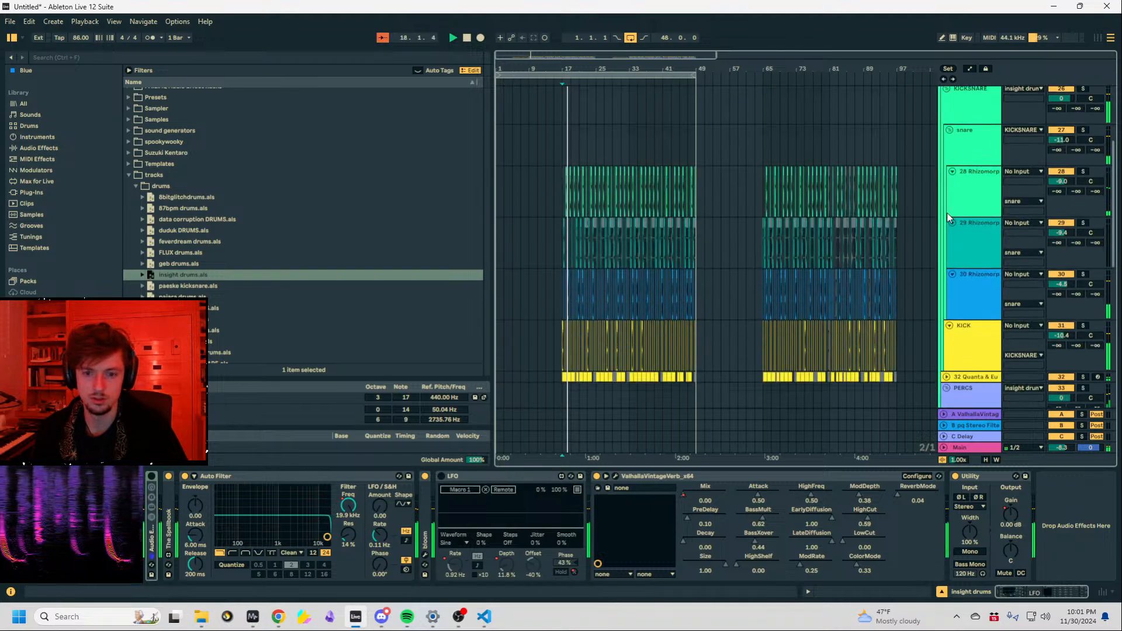
{"action": "scroll", "coordinate": [947, 213], "scroll_direction": "down", "scroll_amount": 3}
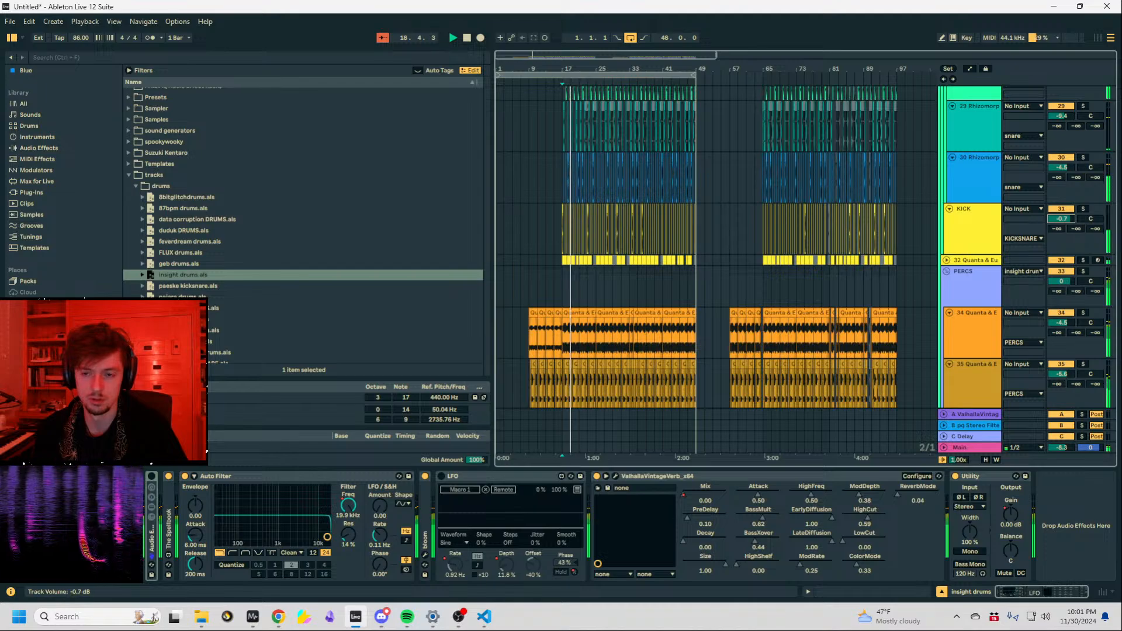
{"action": "scroll", "coordinate": [970, 210], "scroll_direction": "up", "scroll_amount": 8}
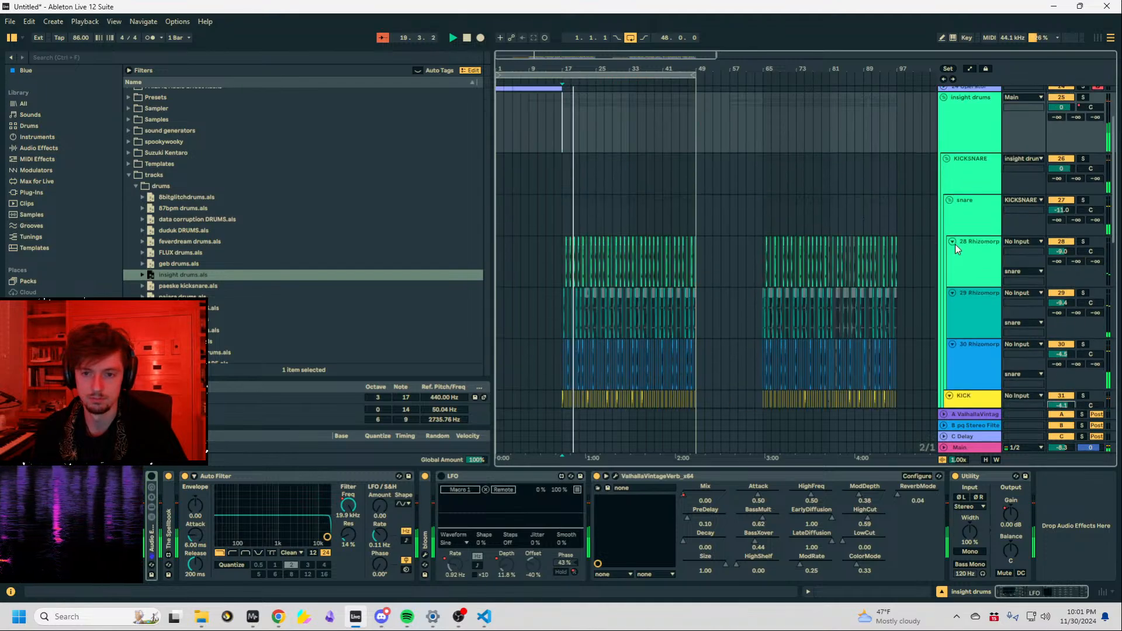
Collapse the ValhallaVintageVerb device on the insight drums track and search the browser for "co".
{"action": "left_click", "coordinate": [969, 205]}
{"action": "double_click", "coordinate": [638, 477]}
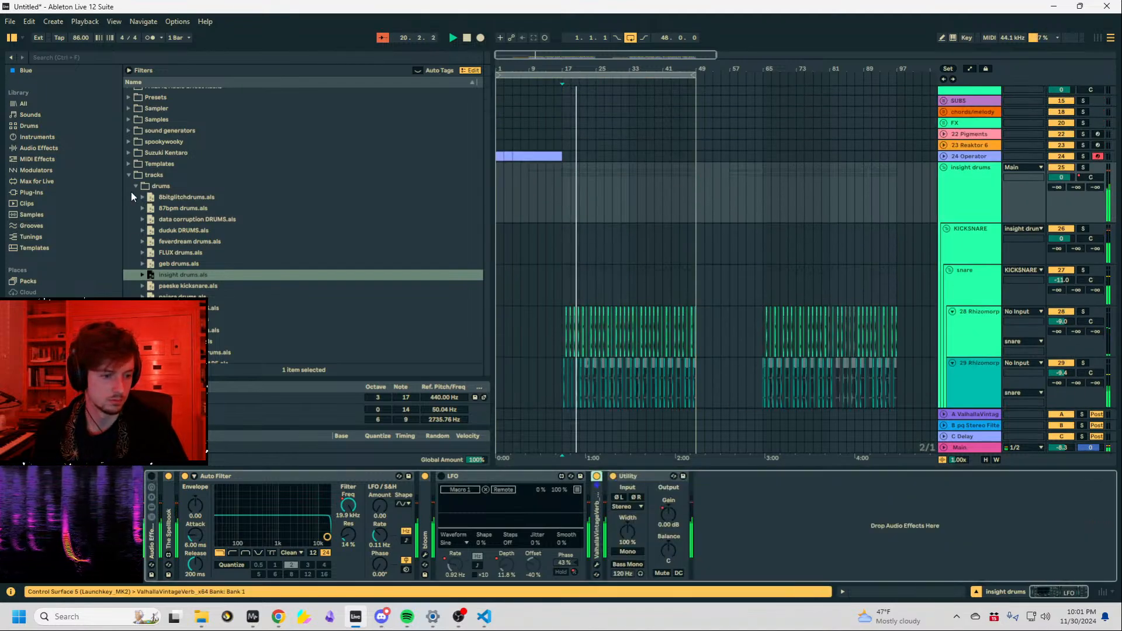
{"action": "left_click", "coordinate": [53, 57]}
{"action": "type", "text": "co"}
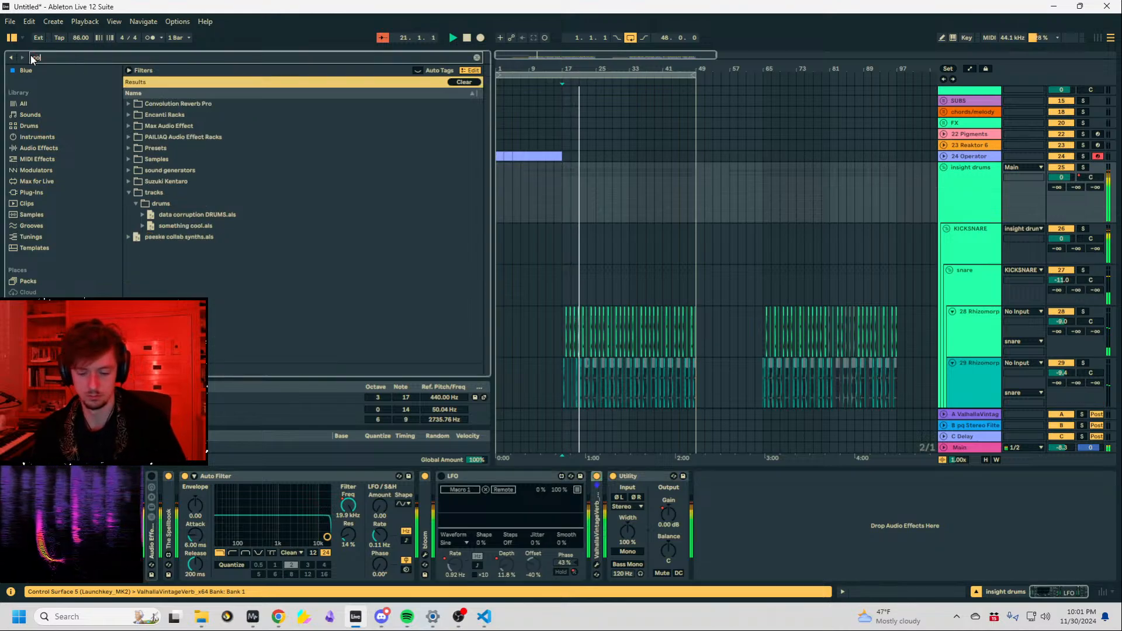
{"action": "left_click", "coordinate": [952, 203]}
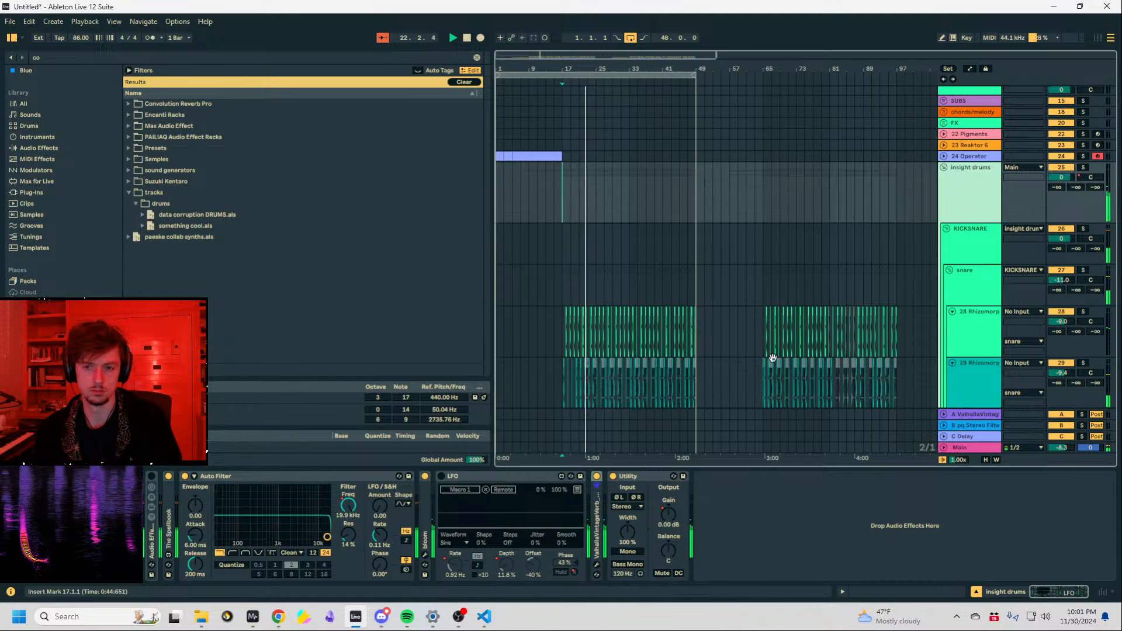
Set the insight drums group's volume to 6.0 dB and select its KICKSNARE group.
{"action": "left_click_drag", "start_coordinate": [1059, 180], "coordinate": [1058, 134]}
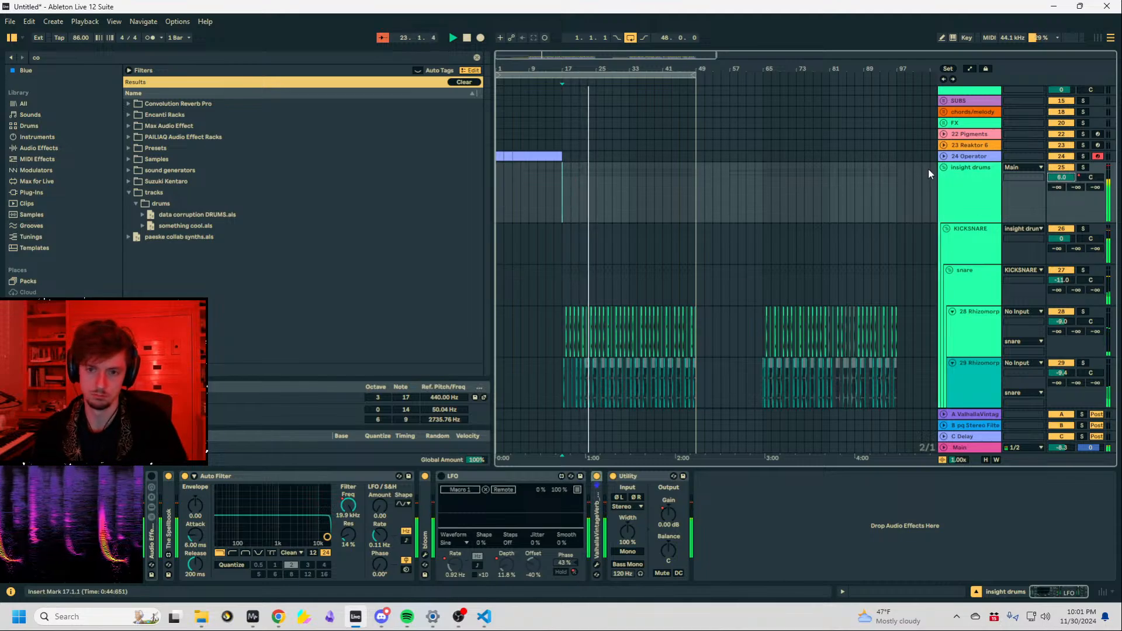
{"action": "scroll", "coordinate": [957, 331], "scroll_direction": "down", "scroll_amount": 5}
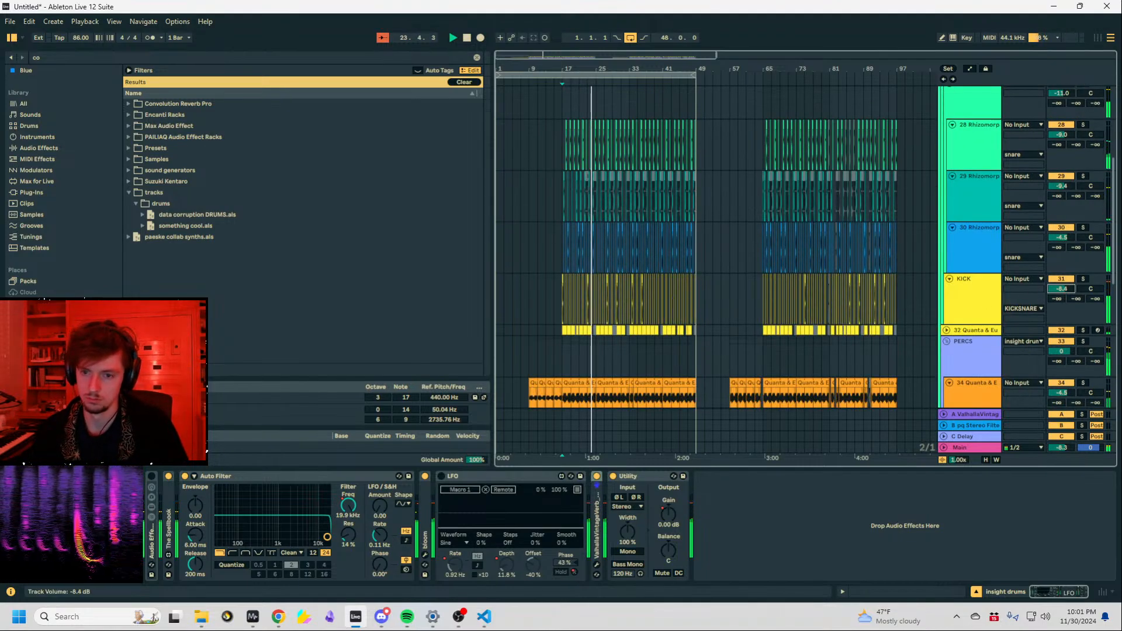
{"action": "scroll", "coordinate": [780, 268], "scroll_direction": "up", "scroll_amount": 5}
{"action": "left_click", "coordinate": [972, 190]}
{"action": "left_click", "coordinate": [961, 221]}
{"action": "scroll", "coordinate": [952, 252], "scroll_direction": "down", "scroll_amount": 3}
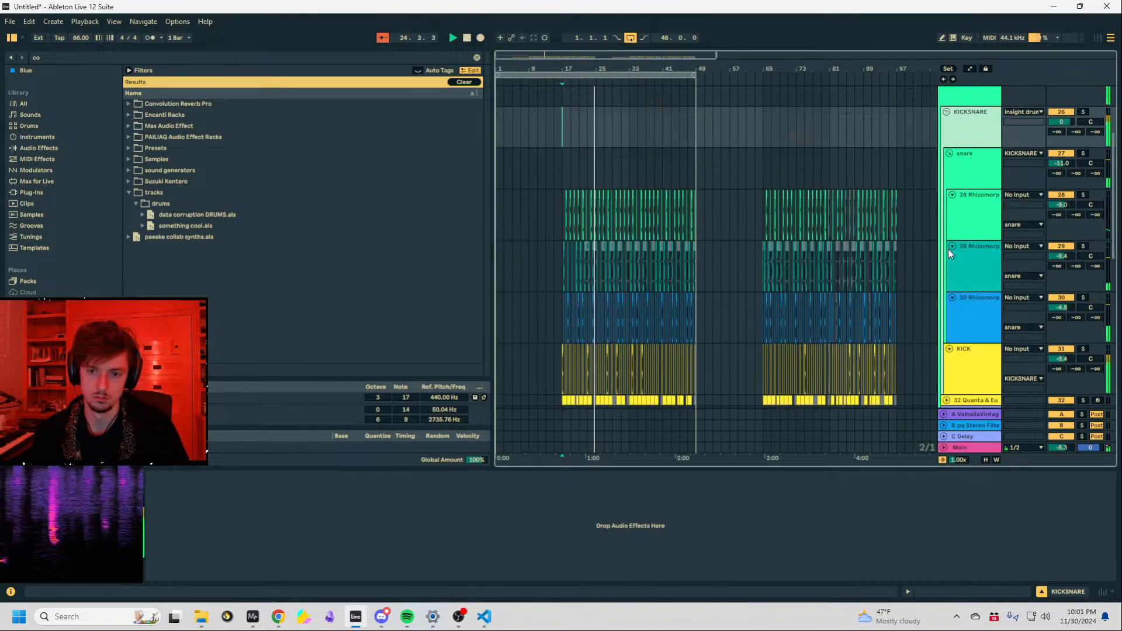
Search the browser for "st4b" and add the ST4b plug-in to the snare group, closing its window.
{"action": "left_click", "coordinate": [968, 167]}
{"action": "left_click", "coordinate": [53, 58]}
{"action": "type", "text": "st4"}
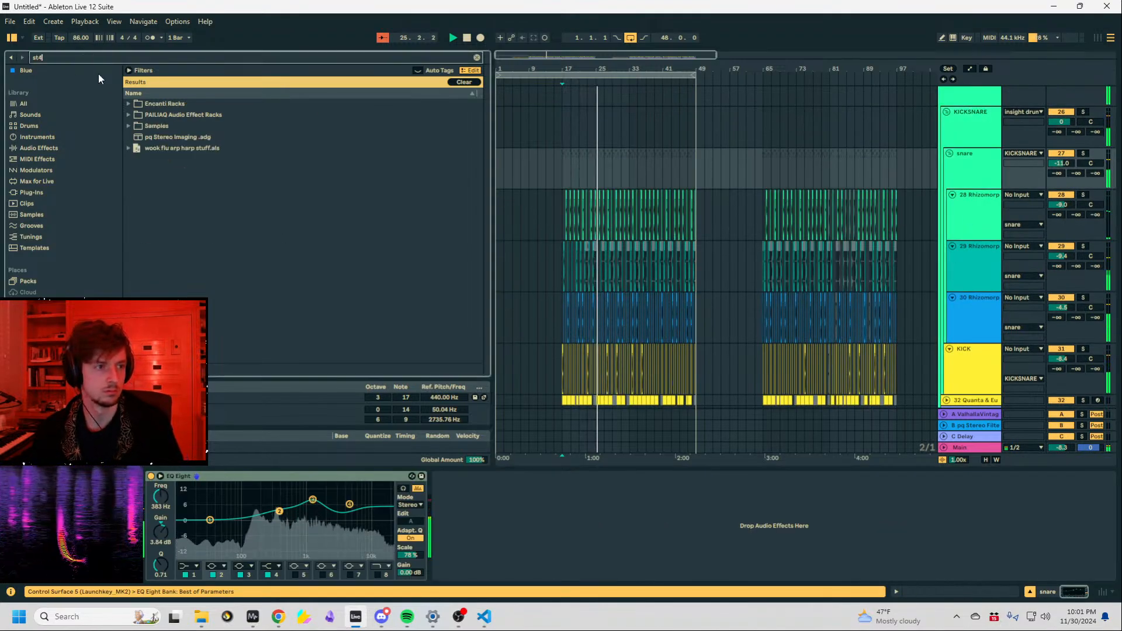
{"action": "type", "text": "b"}
{"action": "left_click", "coordinate": [46, 105]}
{"action": "double_click", "coordinate": [146, 164]}
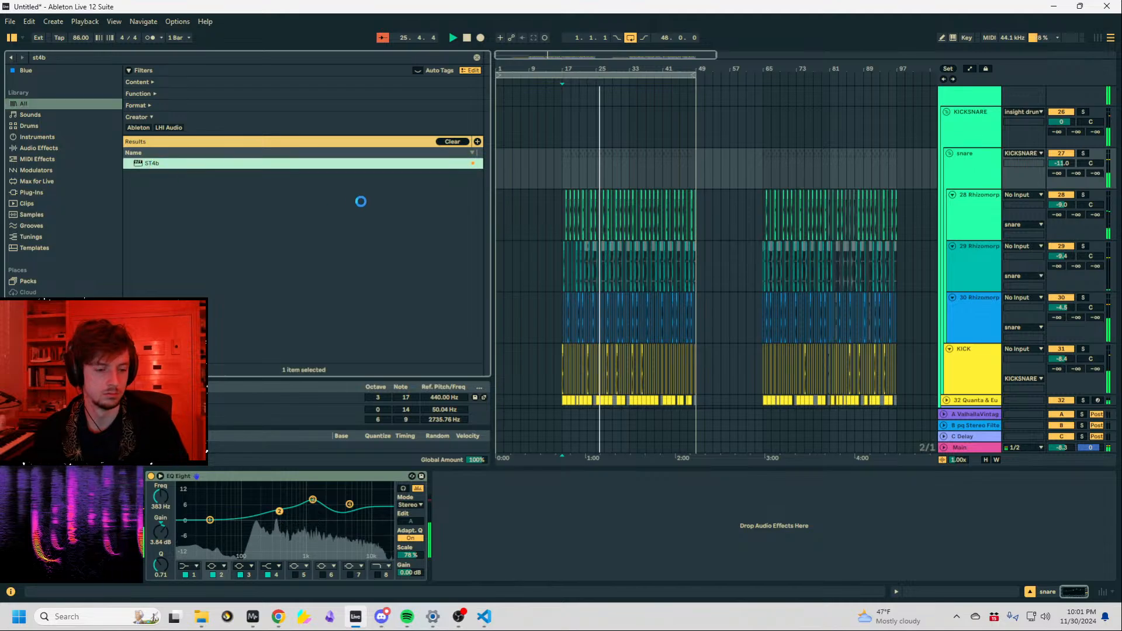
{"action": "left_click", "coordinate": [796, 185]}
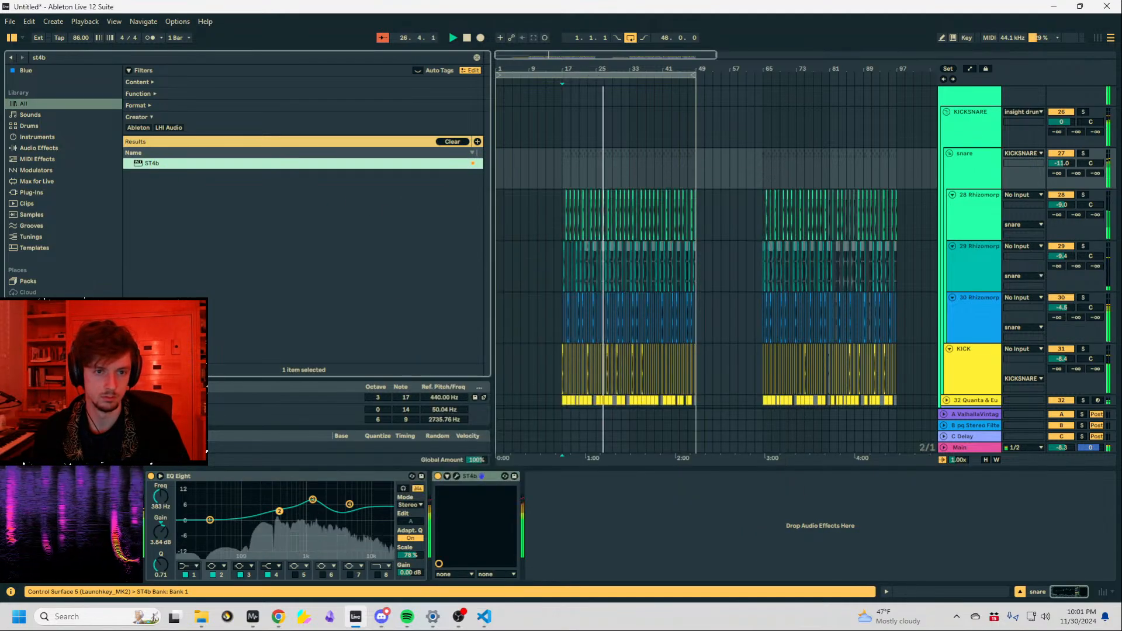
Play the drums around the first snare clips of track 29 at bars 17 and 18.
{"action": "left_click_drag", "start_coordinate": [564, 69], "coordinate": [567, 173]}
{"action": "key", "text": "space"}
{"action": "left_click_drag", "start_coordinate": [667, 266], "coordinate": [658, 266]}
{"action": "left_click", "coordinate": [609, 247]}
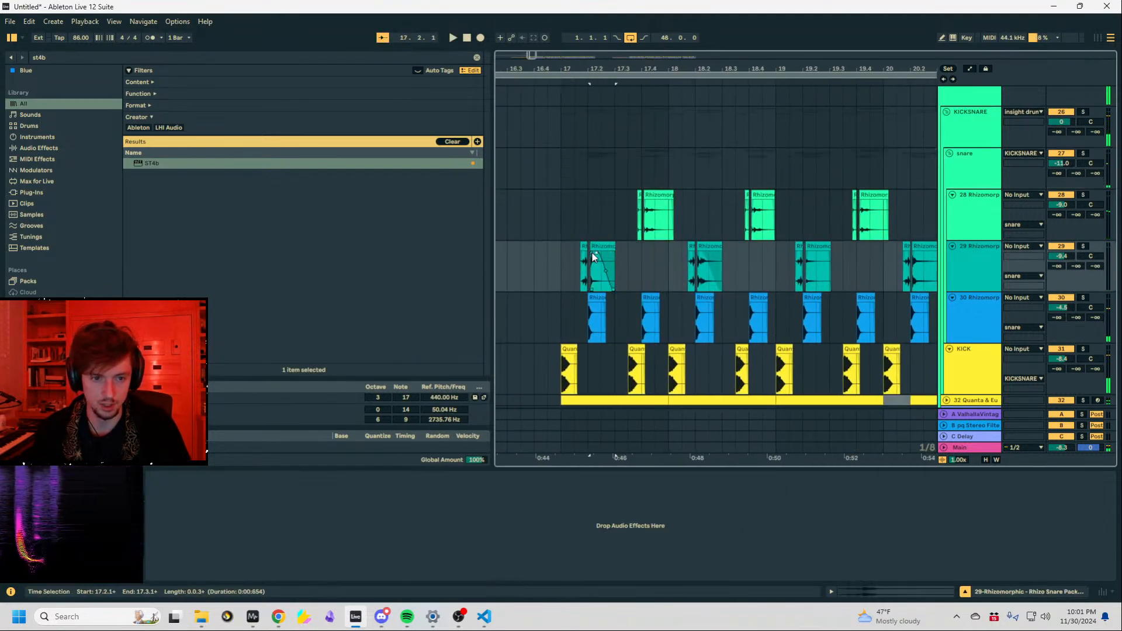
{"action": "left_click", "coordinate": [708, 257]}
{"action": "key", "text": "space"}
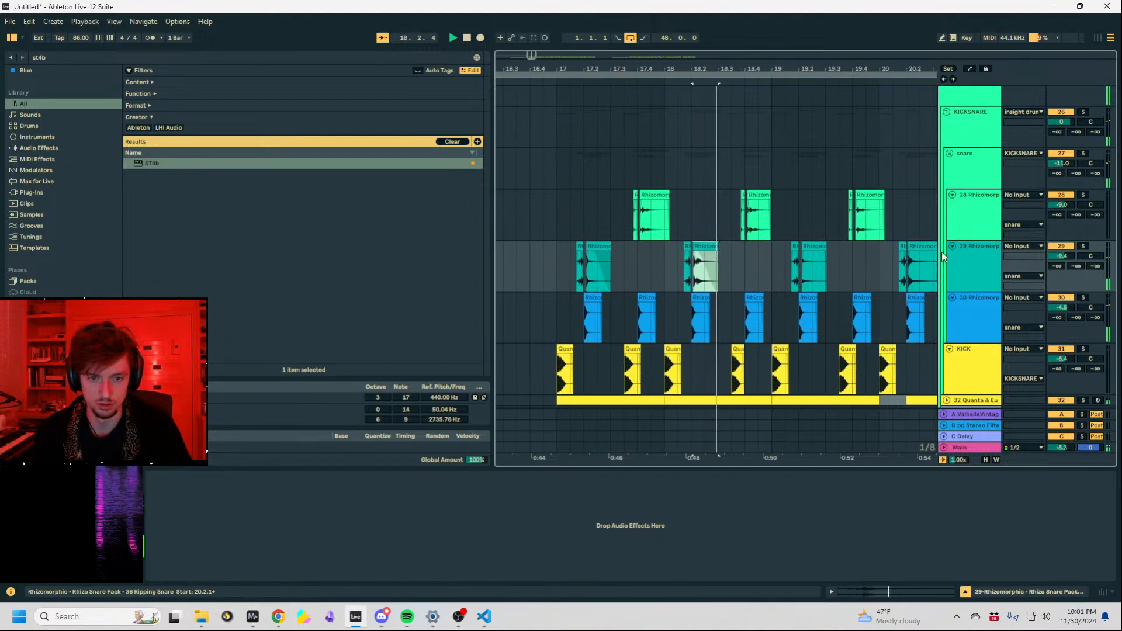
Solo snare track 29 and listen to its hits from bars 17 and 18.
{"action": "key", "text": "space"}
{"action": "left_click", "coordinate": [1083, 246]}
{"action": "key", "text": "space"}
{"action": "left_click", "coordinate": [685, 266]}
{"action": "key", "text": "space"}
{"action": "key", "text": "space"}
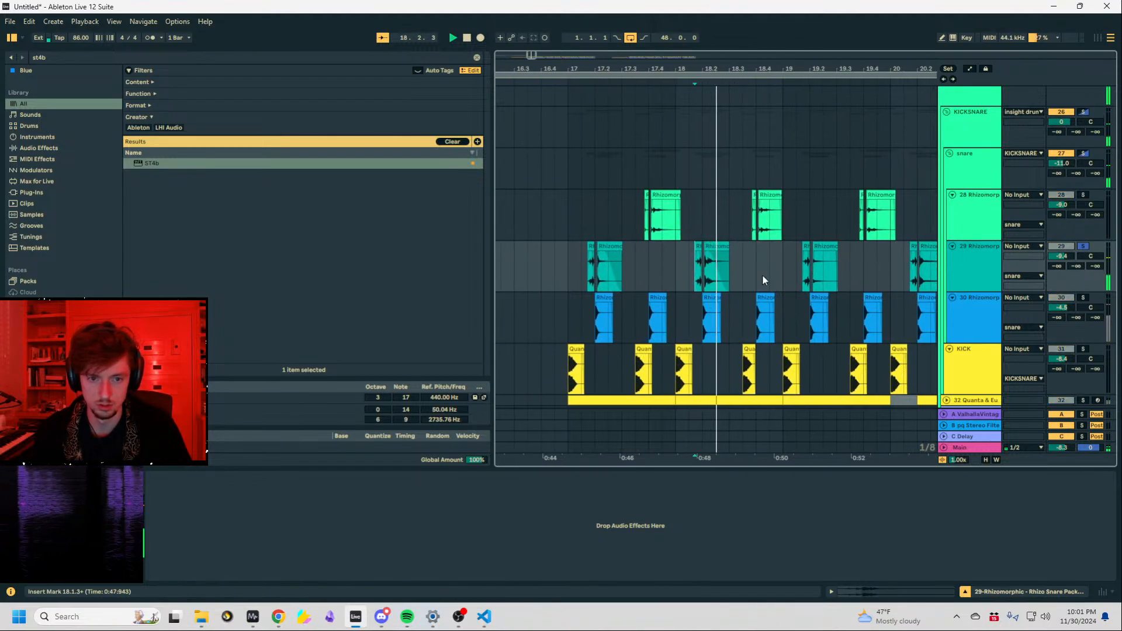
{"action": "key", "text": "space"}
{"action": "left_click", "coordinate": [580, 269]}
{"action": "key", "text": "space"}
Take the snare group's track 29 out of solo, deactivate it and delete it from the set.
{"action": "left_click", "coordinate": [1084, 247]}
{"action": "left_click", "coordinate": [1061, 247]}
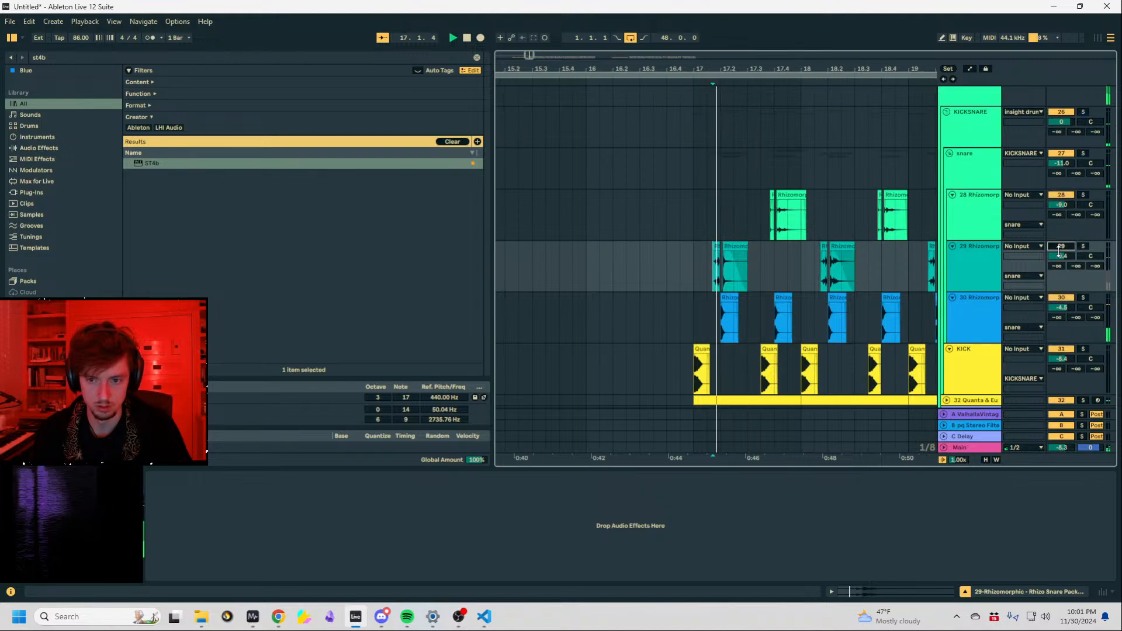
{"action": "left_click_drag", "start_coordinate": [720, 68], "coordinate": [720, 12]}
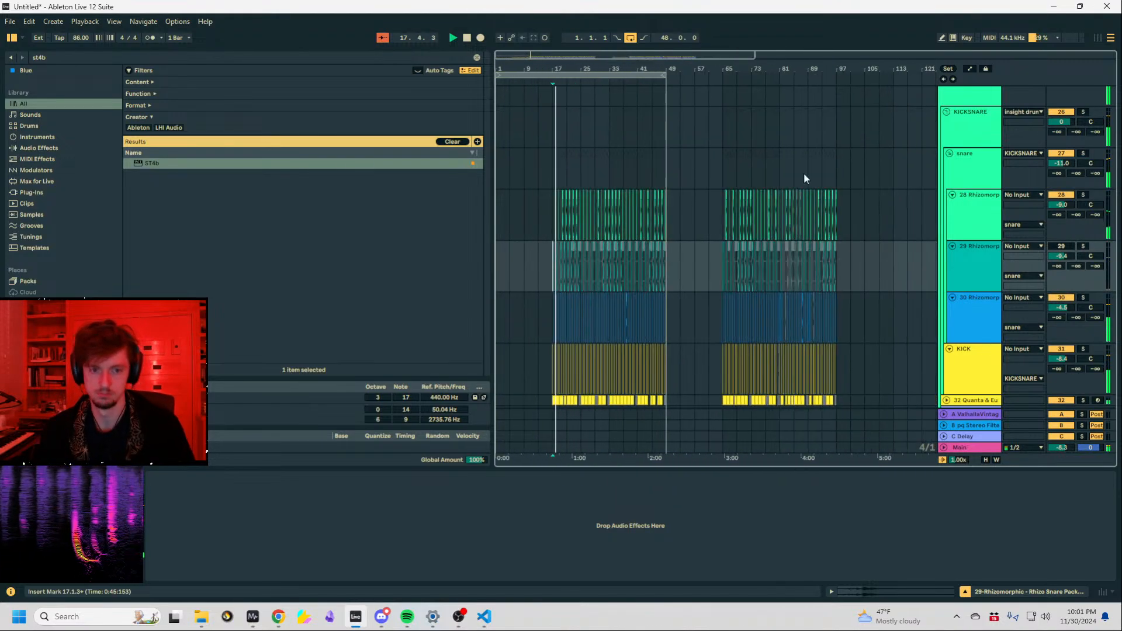
{"action": "scroll", "coordinate": [982, 263], "scroll_direction": "up", "scroll_amount": 2}
In the snare group's ST4b, set the high band transient to +20.0 dB and the mid band transient to +2.3 dB.
{"action": "left_click", "coordinate": [974, 237]}
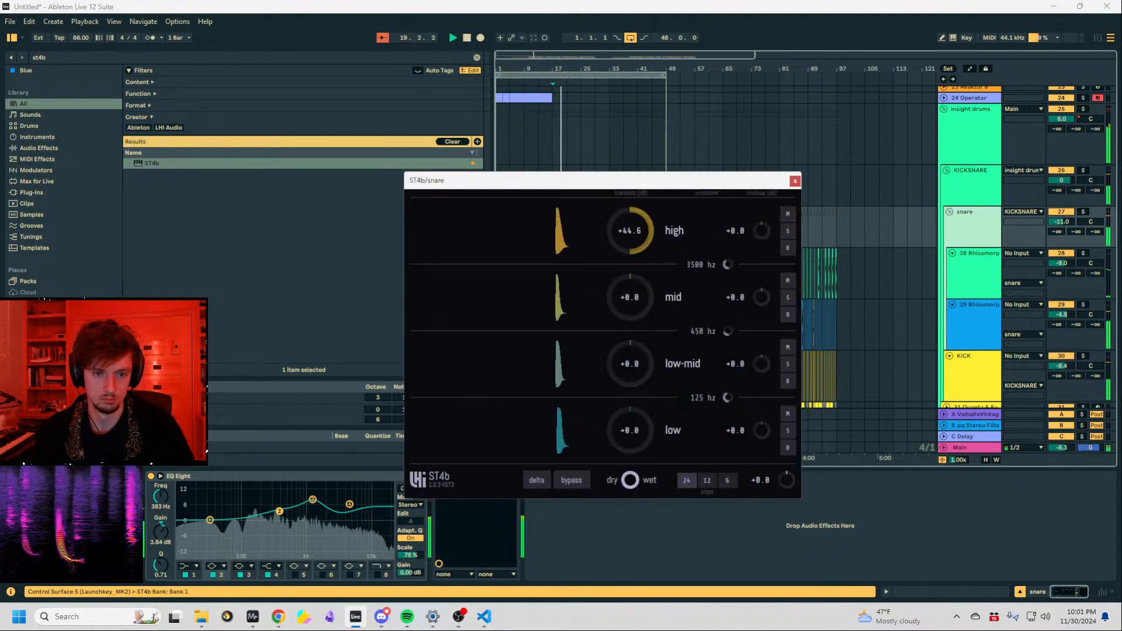
{"action": "left_click_drag", "start_coordinate": [630, 230], "coordinate": [630, 205]}
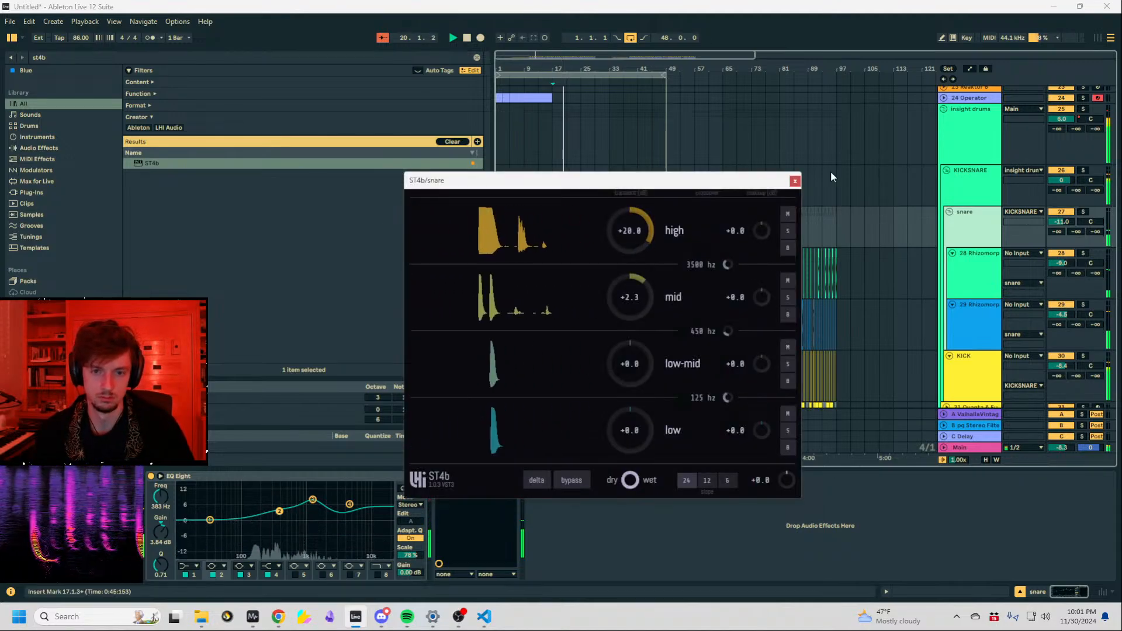
{"action": "left_click", "coordinate": [796, 182]}
Collapse the insight drums group, unfold the Operator track and duplicate its clip so the copy starts at bar 17.
{"action": "scroll", "coordinate": [922, 199], "scroll_direction": "up", "scroll_amount": 2}
{"action": "scroll", "coordinate": [925, 197], "scroll_direction": "up", "scroll_amount": 1}
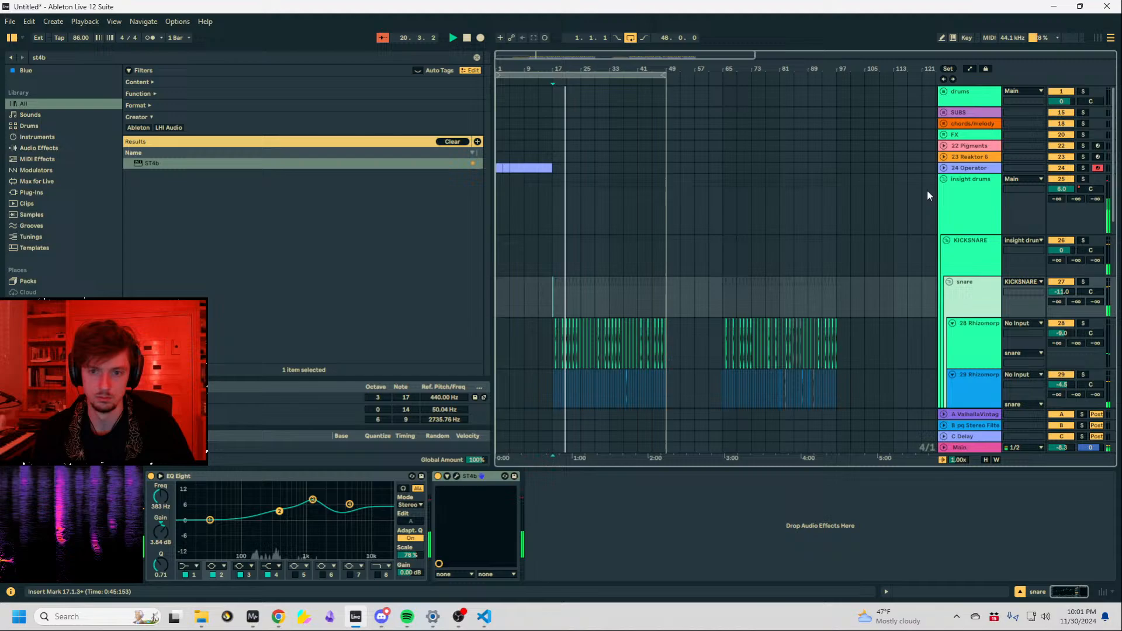
{"action": "left_click", "coordinate": [947, 240]}
{"action": "left_click", "coordinate": [944, 180]}
{"action": "left_click", "coordinate": [553, 170]}
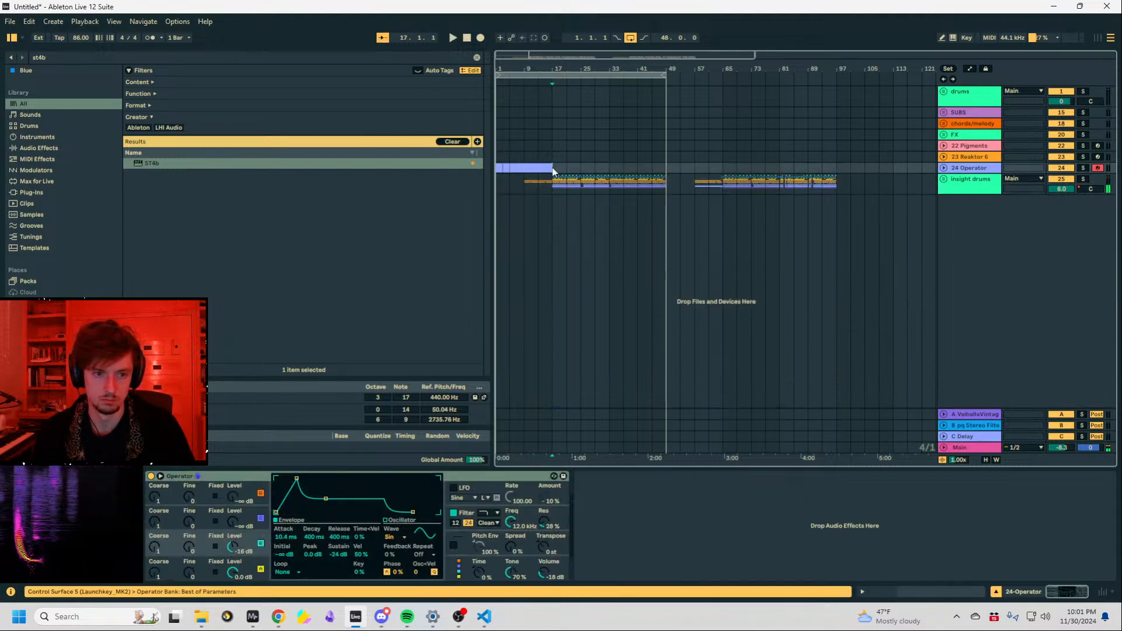
{"action": "left_click", "coordinate": [942, 169]}
{"action": "scroll", "coordinate": [638, 187], "scroll_direction": "up", "scroll_amount": 5}
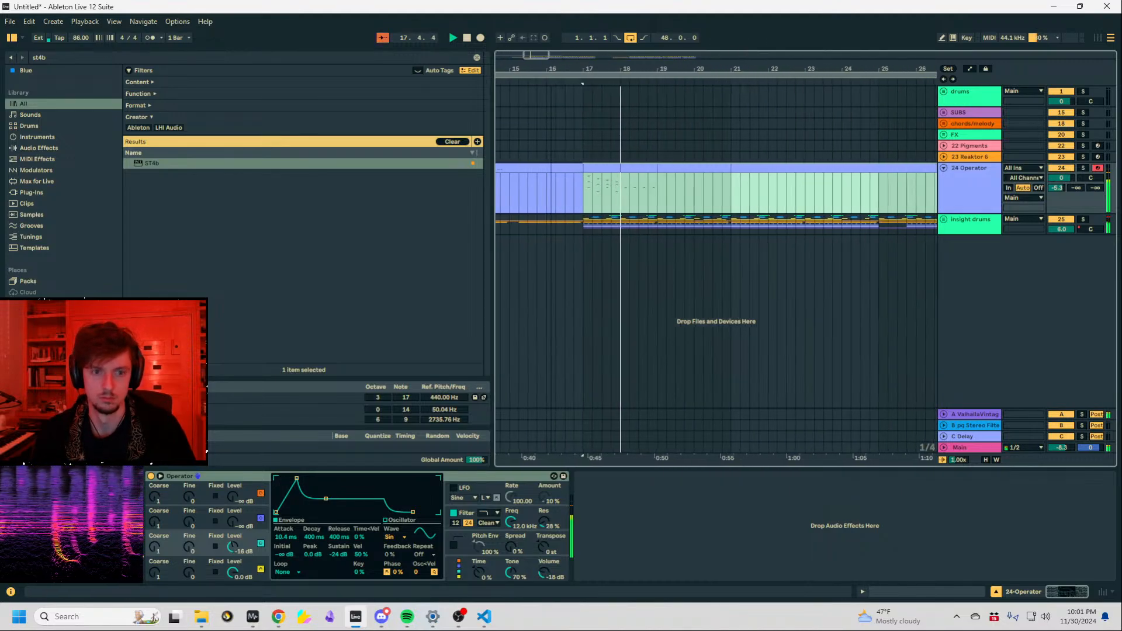
Open the Operator clip at bar 17 and add dE3 and dG3 notes at its start.
{"action": "left_click", "coordinate": [884, 592]}
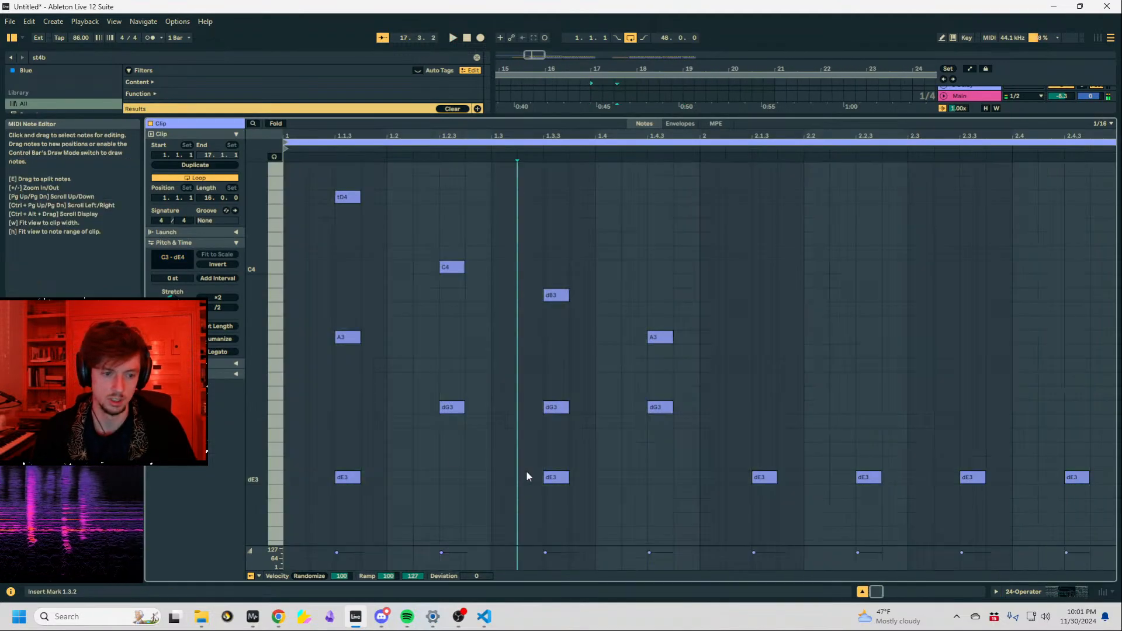
{"action": "key", "text": "space"}
{"action": "key", "text": "ctrl+a"}
{"action": "scroll", "coordinate": [368, 404], "scroll_direction": "down", "scroll_amount": 1}
{"action": "scroll", "coordinate": [357, 404], "scroll_direction": "left", "scroll_amount": 1}
{"action": "key", "text": "space"}
{"action": "double_click", "coordinate": [322, 466]}
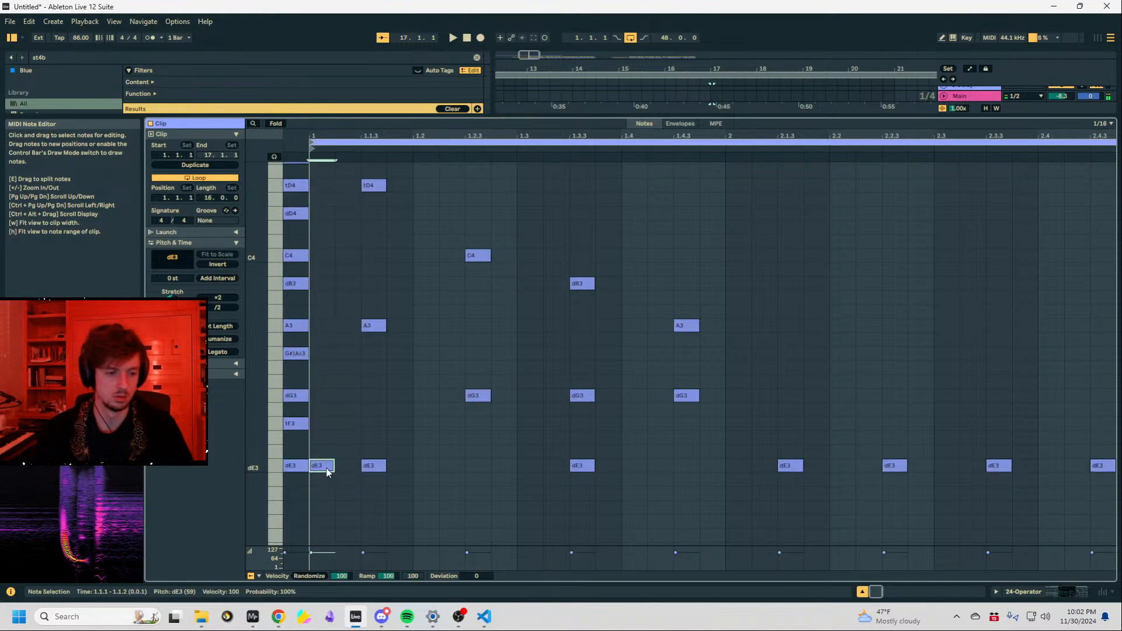
{"action": "double_click", "coordinate": [325, 396]}
{"action": "left_click_drag", "start_coordinate": [326, 399], "coordinate": [322, 466]}
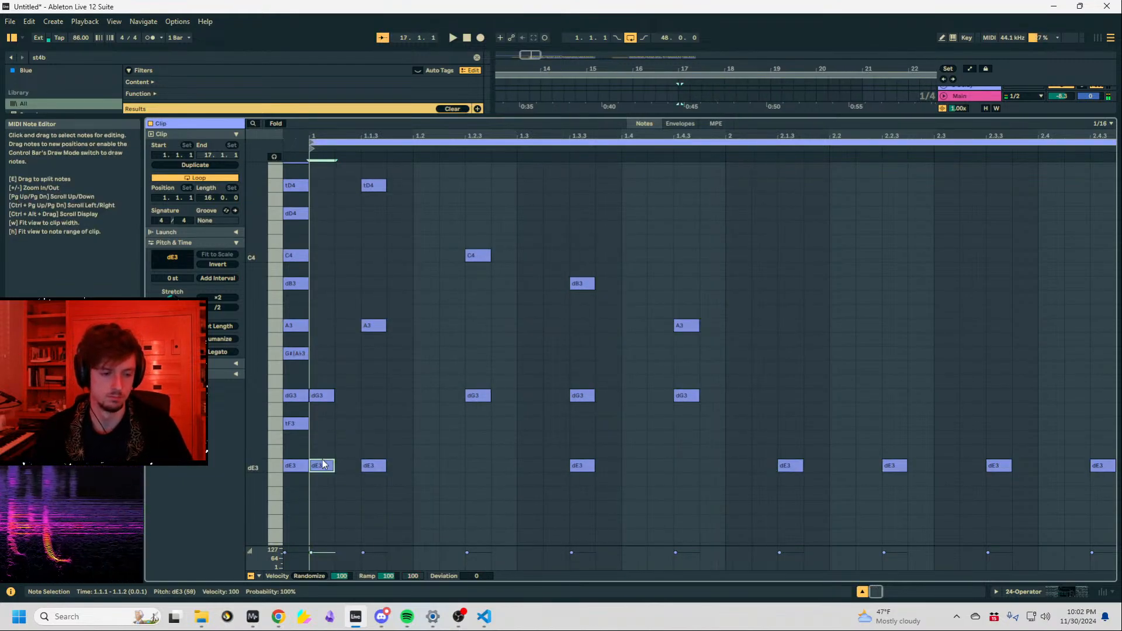
Lower the first dE3 note an octave to dE2 and lengthen it to about two bars.
{"action": "key", "text": "shift+Down"}
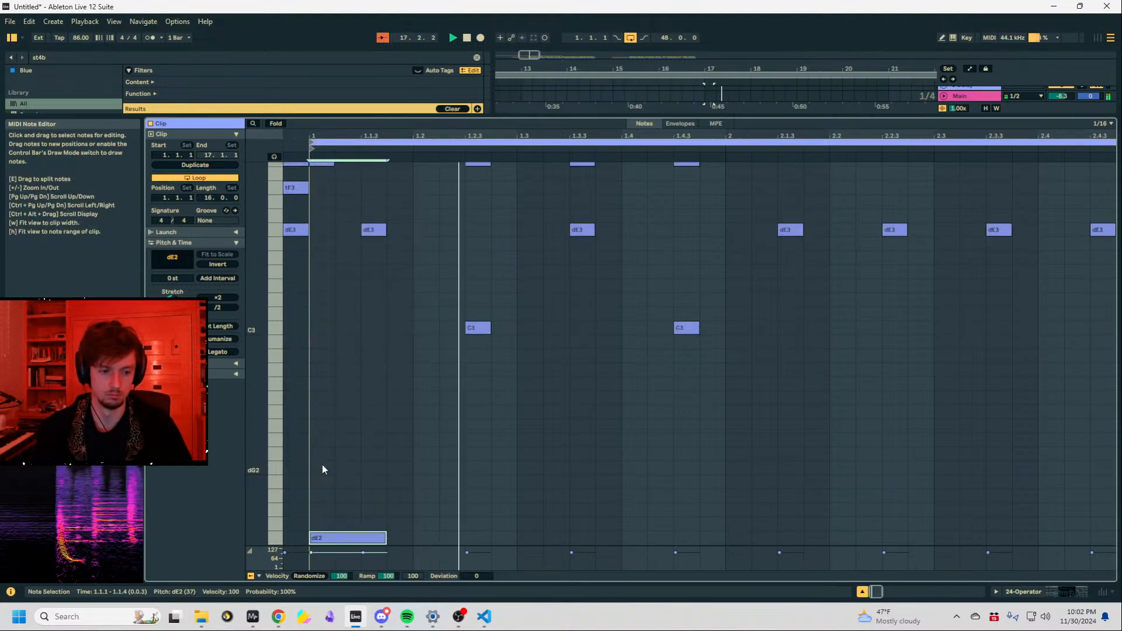
{"action": "key", "text": "shift+Right"}
{"action": "key", "text": "shift+Right"}
{"action": "key", "text": "shift+Right"}
{"action": "key", "text": "shift+Right"}
{"action": "key", "text": "shift+Right"}
{"action": "key", "text": "shift+Right"}
{"action": "key", "text": "shift+Right"}
{"action": "key", "text": "shift+Right"}
{"action": "key", "text": "shift+Right"}
{"action": "key", "text": "shift+Right"}
{"action": "key", "text": "shift+Right"}
{"action": "key", "text": "shift+Right"}
{"action": "key", "text": "shift+Right"}
{"action": "key", "text": "shift+Right"}
{"action": "key", "text": "shift+Right"}
{"action": "key", "text": "shift+Right"}
{"action": "key", "text": "shift+Right"}
{"action": "key", "text": "shift+Right"}
{"action": "key", "text": "shift+Right"}
{"action": "key", "text": "shift+Right"}
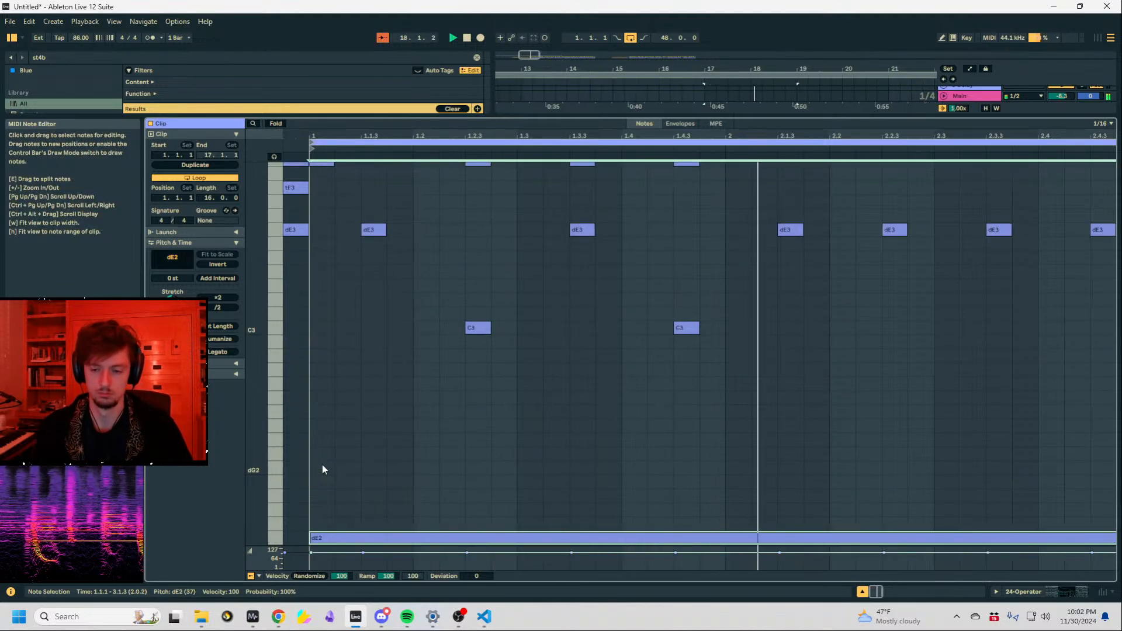
Move the long bass note down to dE1 and add a copy of it an octave higher at dE2.
{"action": "key", "text": "shift+Down"}
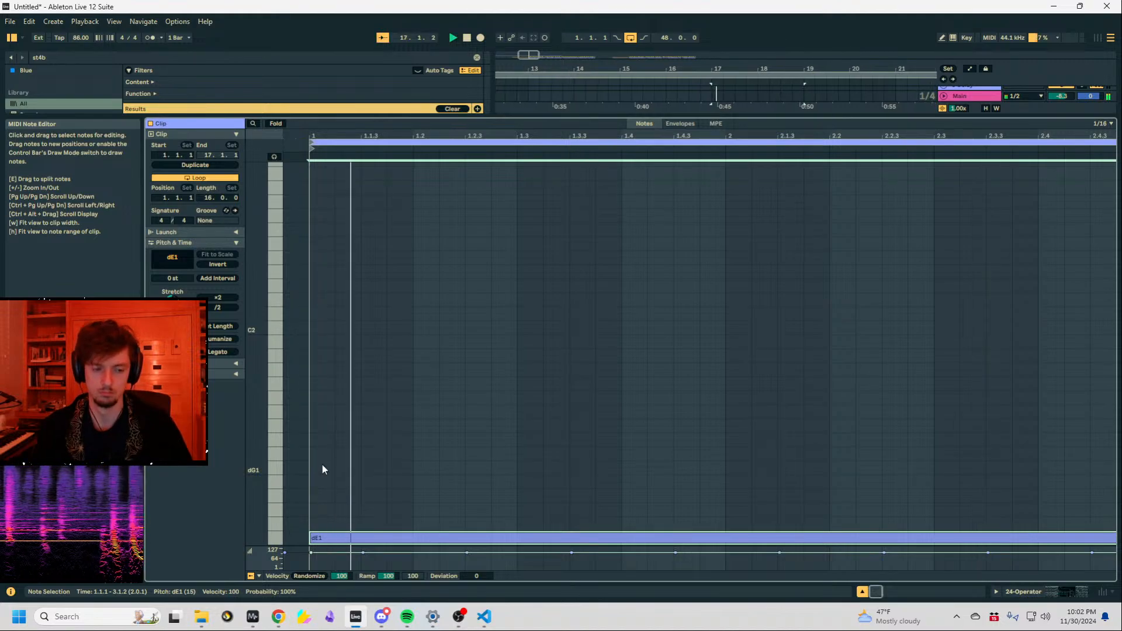
{"action": "key", "text": "shift+Up"}
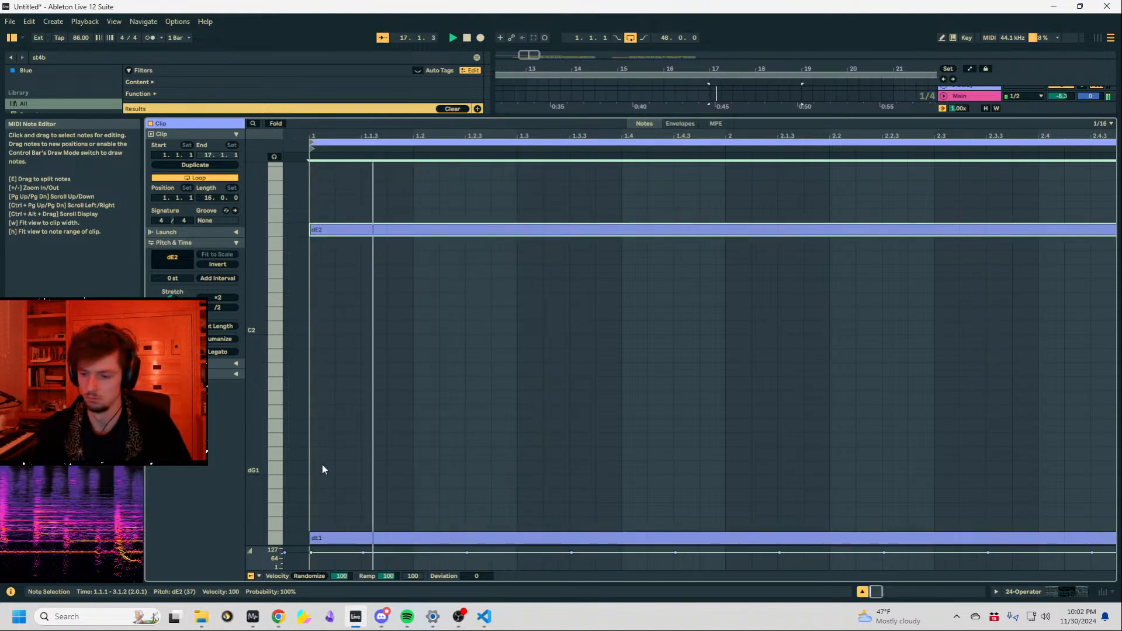
{"action": "scroll", "coordinate": [424, 417], "scroll_direction": "up", "scroll_amount": 2}
{"action": "scroll", "coordinate": [423, 416], "scroll_direction": "up", "scroll_amount": 6}
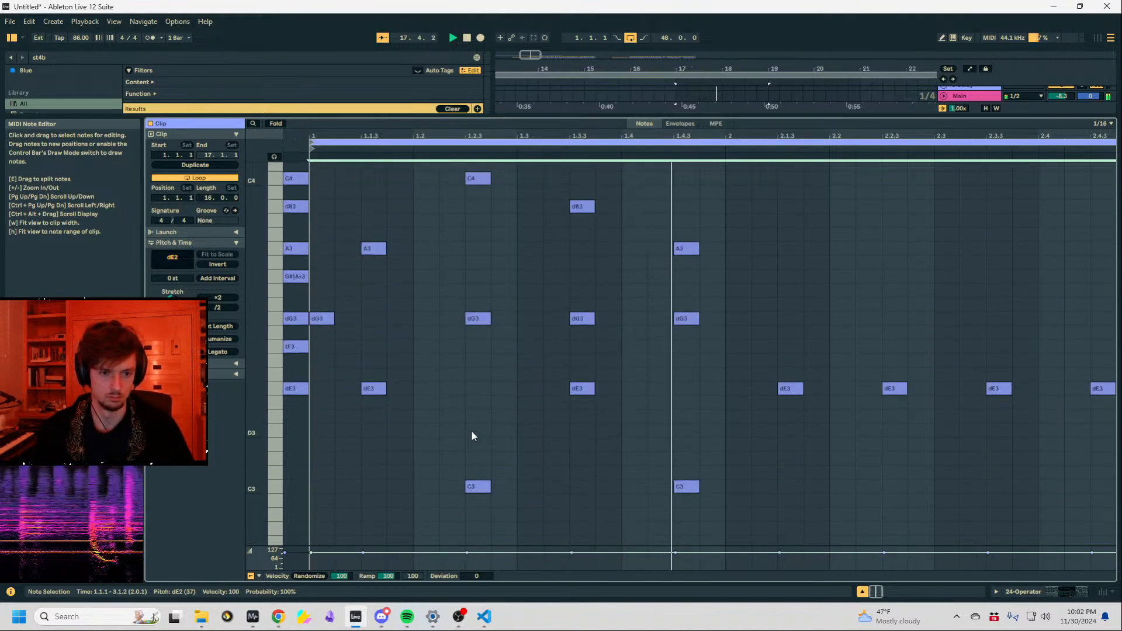
Return to the device view and duplicate the 24 Operator track.
{"action": "left_click", "coordinate": [1034, 593]}
{"action": "left_click", "coordinate": [953, 180]}
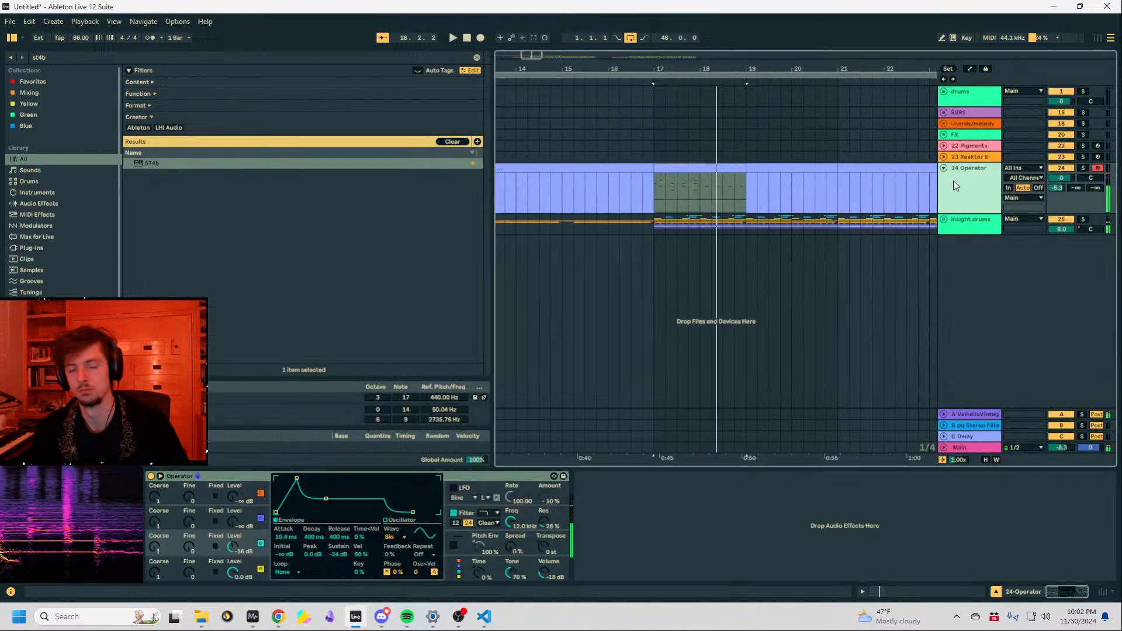
{"action": "key", "text": "ctrl+d"}
In 24 Operator's bar 17 clip, delete all notes above the long dE1 and dE2 bass notes and play the result.
{"action": "left_click", "coordinate": [705, 171]}
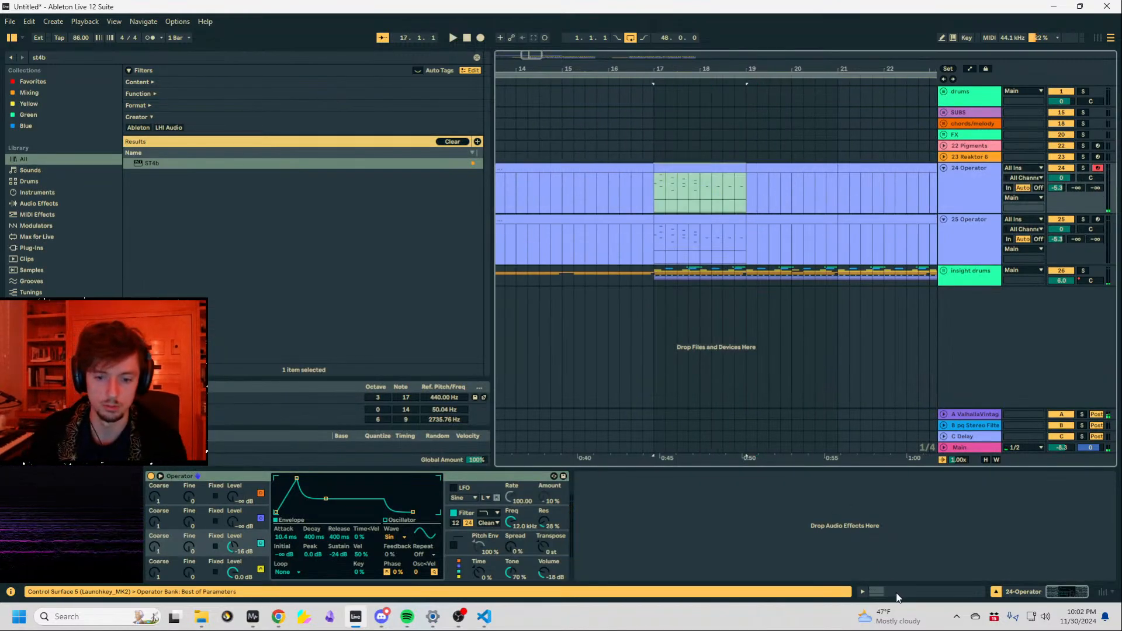
{"action": "left_click", "coordinate": [878, 593]}
{"action": "scroll", "coordinate": [869, 414], "scroll_direction": "down", "scroll_amount": 2}
{"action": "left_click_drag", "start_coordinate": [259, 348], "coordinate": [205, 376]}
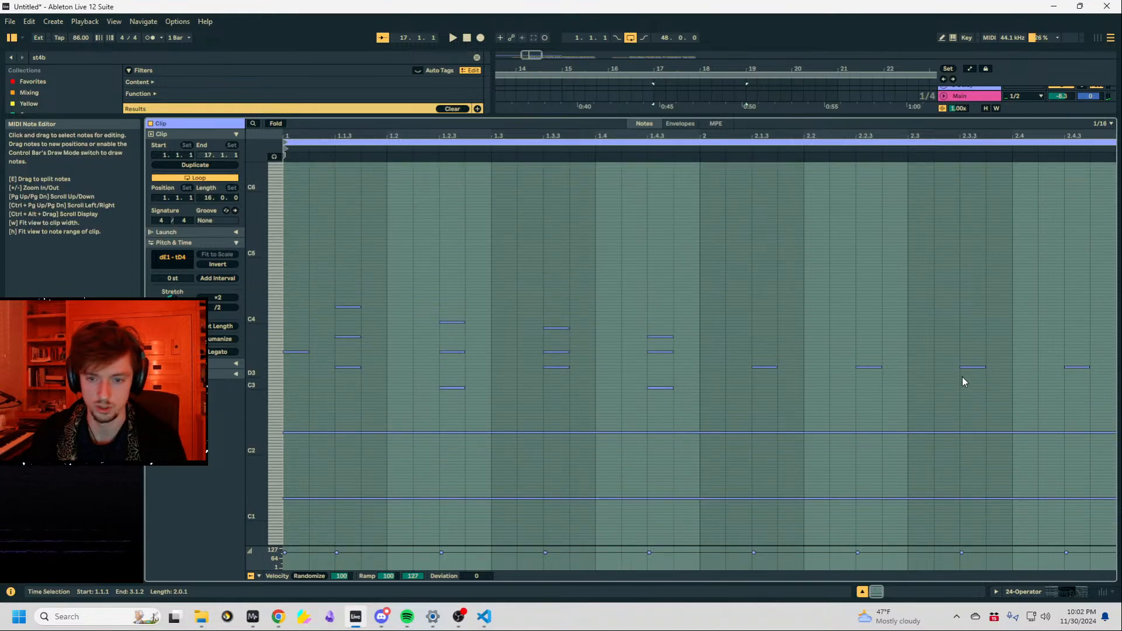
{"action": "left_click_drag", "start_coordinate": [1093, 404], "coordinate": [286, 270]}
{"action": "key", "text": "Delete"}
{"action": "key", "text": "space"}
{"action": "left_click", "coordinate": [1051, 597]}
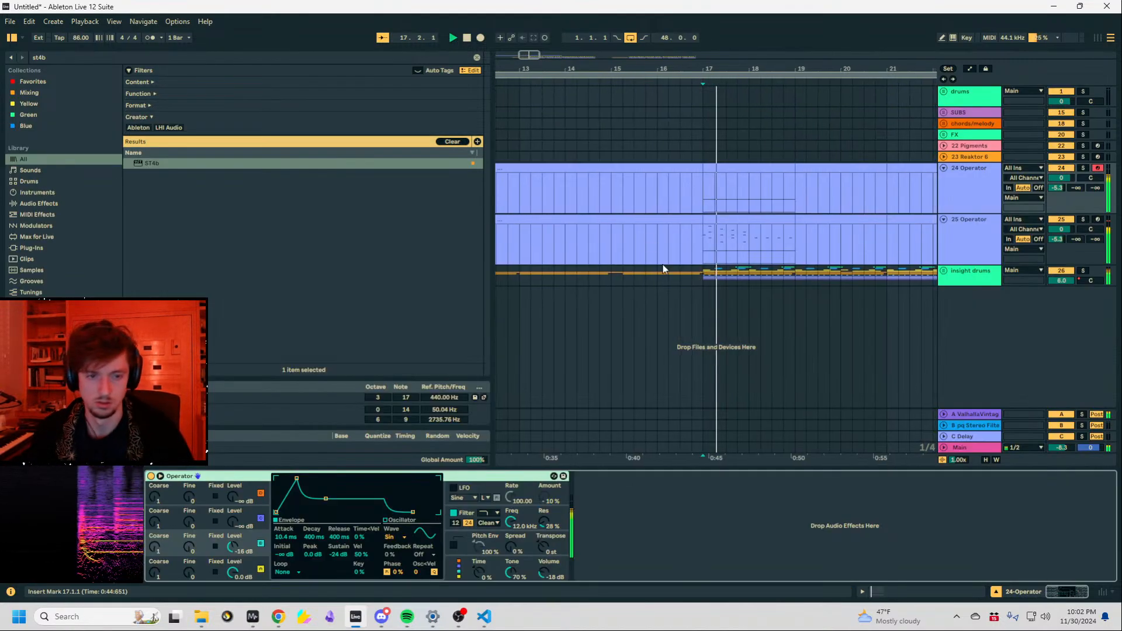
Select the bar 17 clip on 25 Operator, solo the track and play it.
{"action": "left_click", "coordinate": [711, 230]}
{"action": "key", "text": "space"}
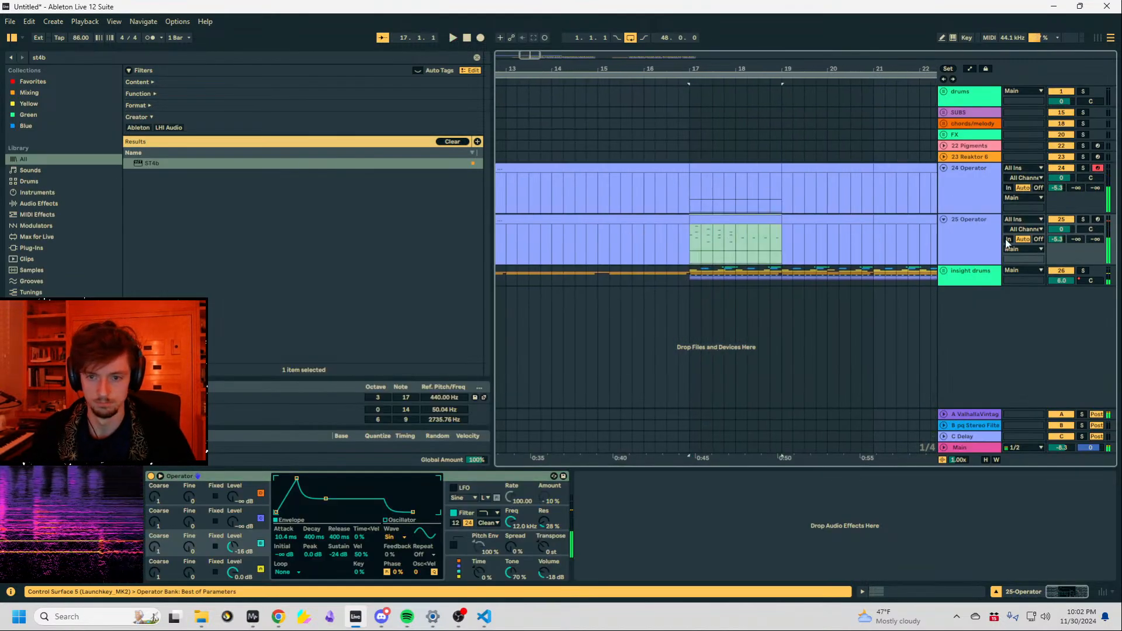
{"action": "left_click", "coordinate": [1083, 219]}
{"action": "key", "text": "space"}
On 25 Operator, set oscillator B's Coarse to 3 and reduce its Level to -inf dB.
{"action": "left_click_drag", "start_coordinate": [155, 547], "coordinate": [156, 538]}
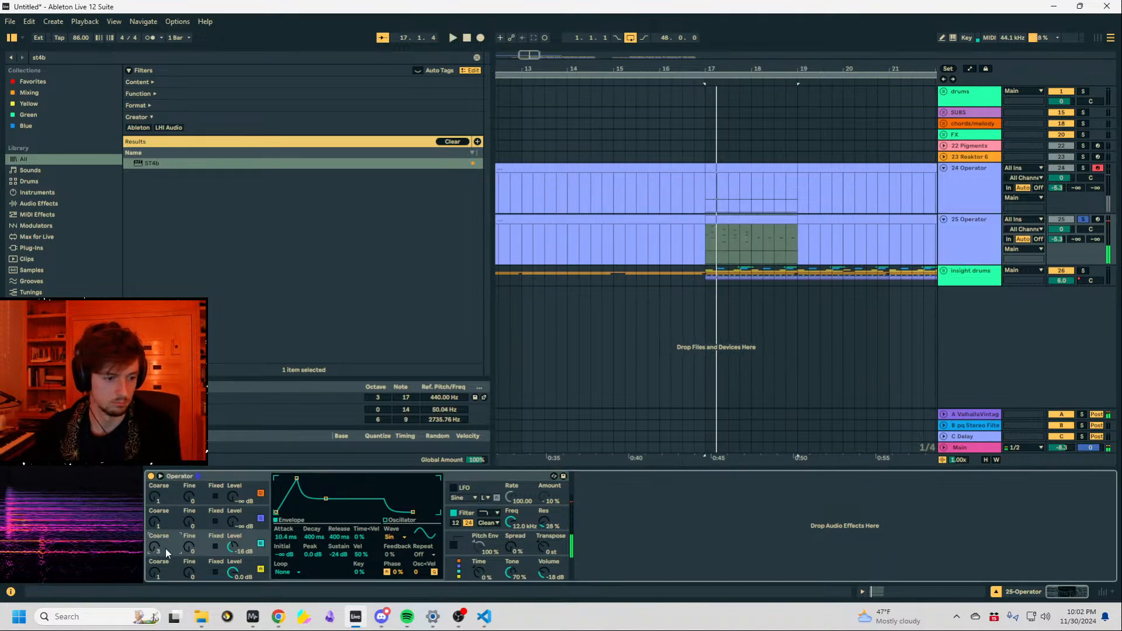
{"action": "key", "text": "space"}
{"action": "left_click_drag", "start_coordinate": [234, 548], "coordinate": [234, 552]}
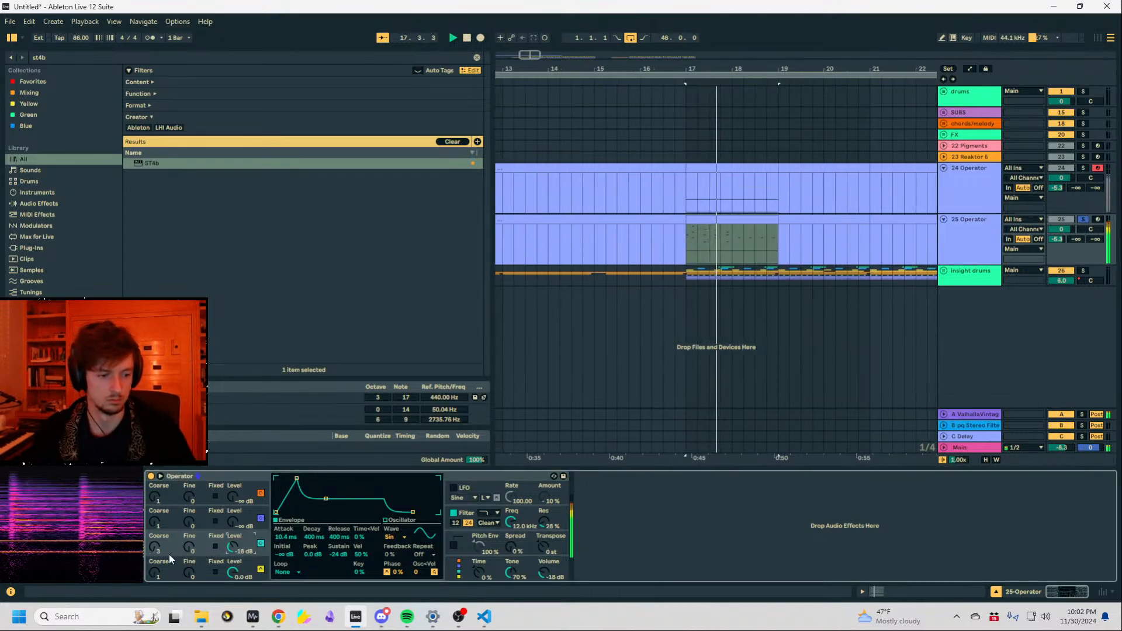
{"action": "key", "text": "space"}
{"action": "left_click", "coordinate": [237, 573]}
{"action": "double_click", "coordinate": [235, 548]}
{"action": "key", "text": "space"}
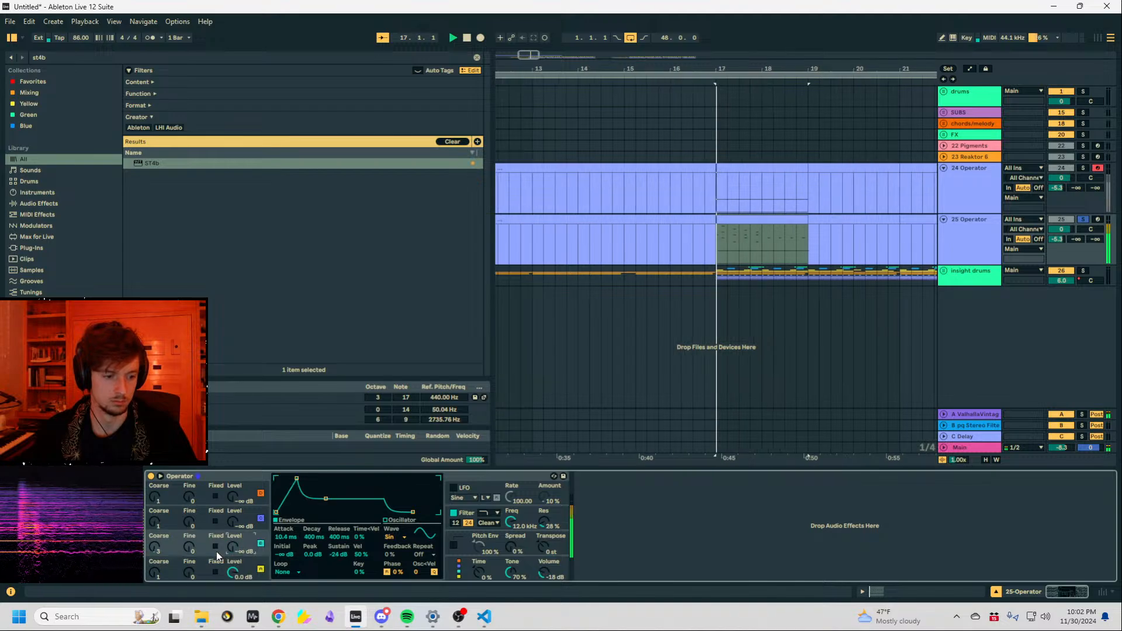
Try Coarse values 2 and 3 on 25 Operator's oscillator A and leave it at 2.
{"action": "left_click_drag", "start_coordinate": [155, 573], "coordinate": [156, 568]}
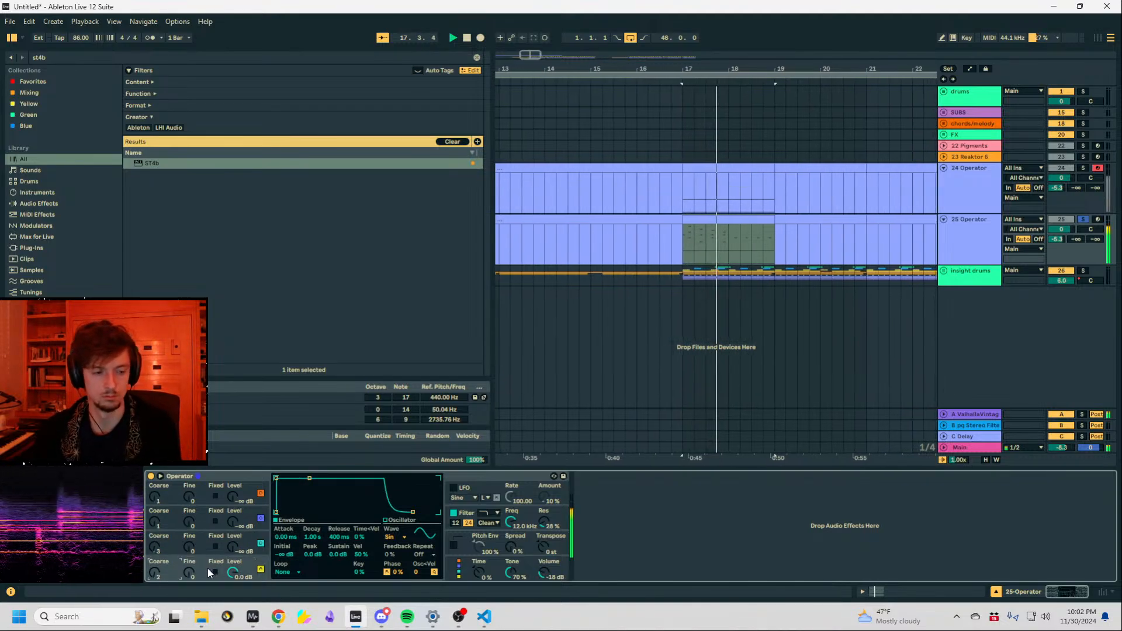
{"action": "key", "text": "Up"}
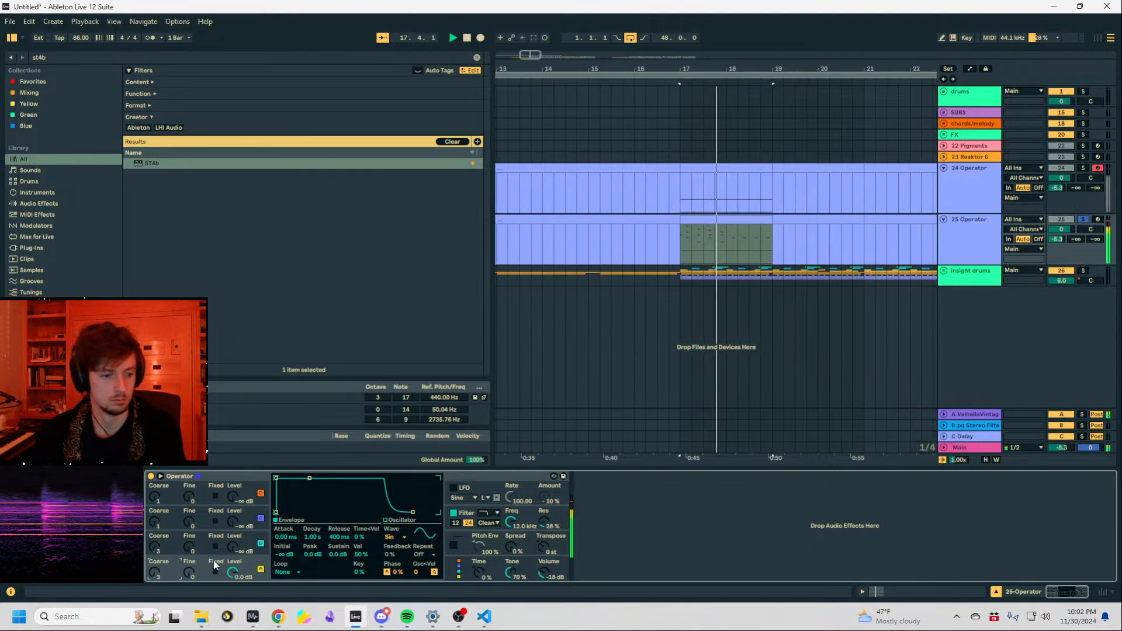
{"action": "key", "text": "Down"}
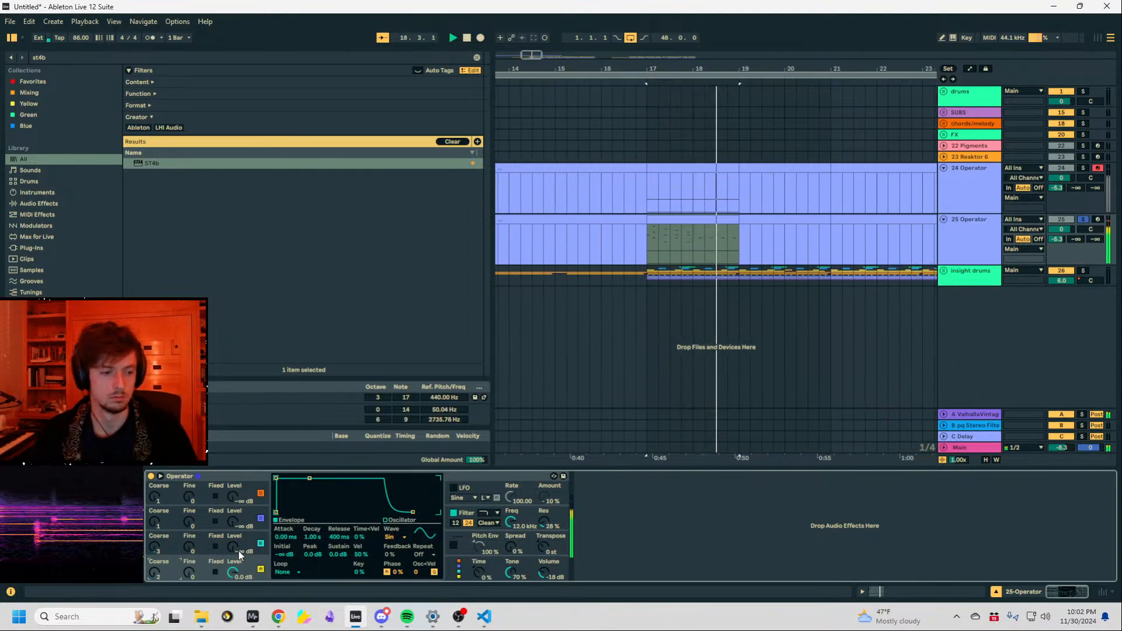
Raise oscillator B's Level to -19 dB on 25 Operator and play the result.
{"action": "left_click_drag", "start_coordinate": [233, 548], "coordinate": [234, 529]}
{"action": "key", "text": "space"}
{"action": "key", "text": "space"}
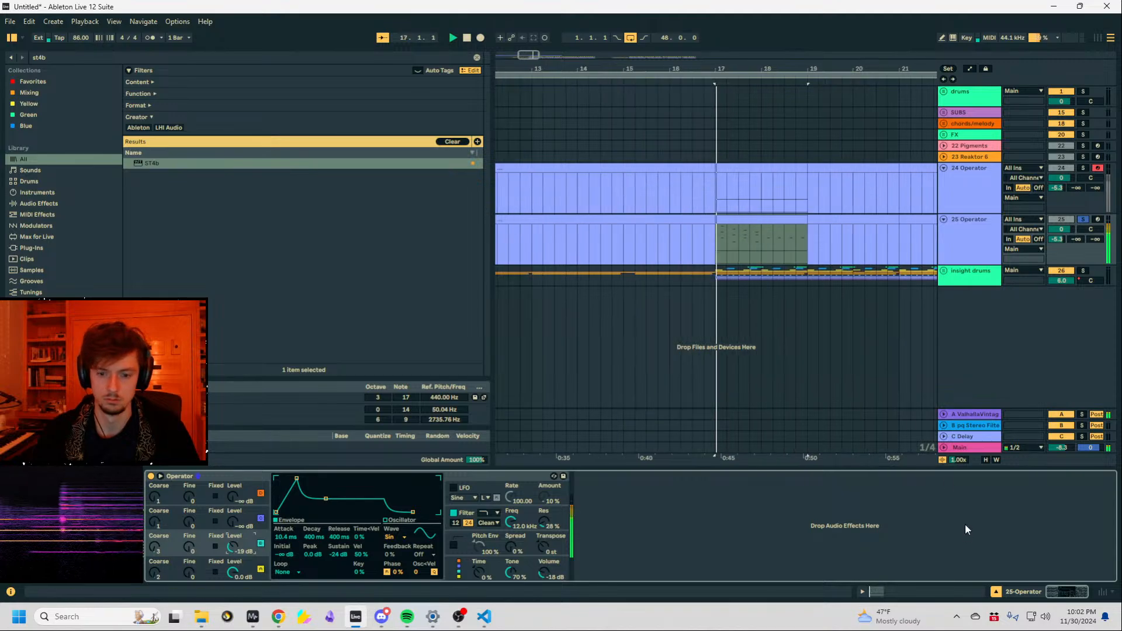
Delete the long dE2 note from 25 Operator's bar 17 clip.
{"action": "left_click", "coordinate": [878, 592]}
{"action": "scroll", "coordinate": [644, 485], "scroll_direction": "down", "scroll_amount": 7}
{"action": "key", "text": "space"}
{"action": "left_click_drag", "start_coordinate": [532, 398], "coordinate": [639, 438]}
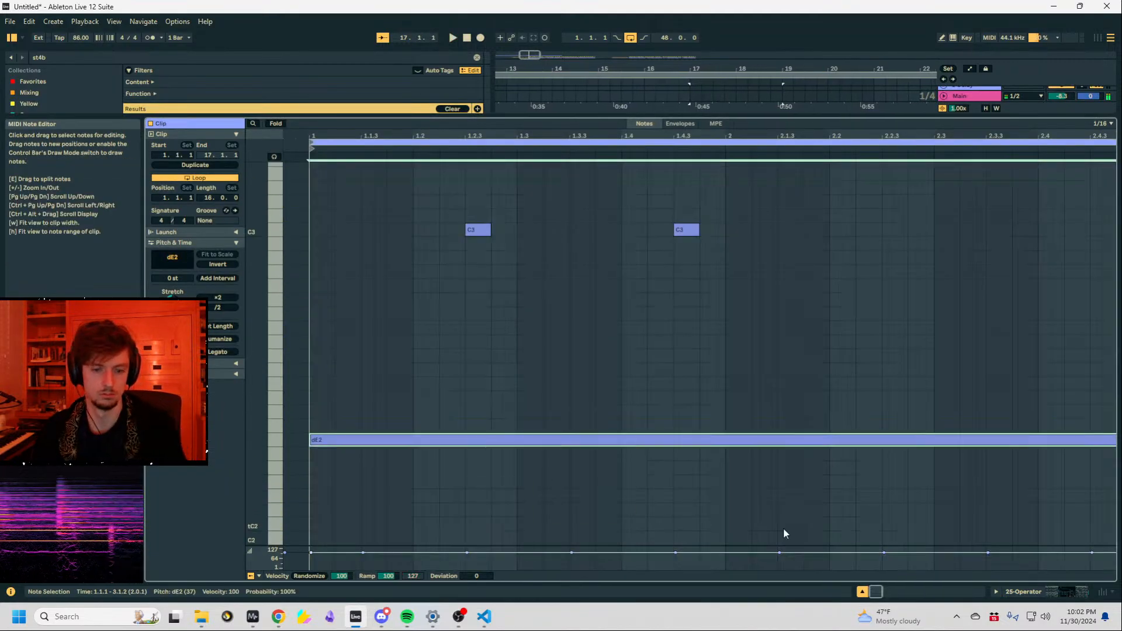
{"action": "key", "text": "Delete"}
Shape oscillator A's envelope on 25 Operator as a pluck, with 0.84 ms attack, 445 ms decay and sustain at its minimum.
{"action": "left_click", "coordinate": [1027, 592]}
{"action": "left_click", "coordinate": [251, 566]}
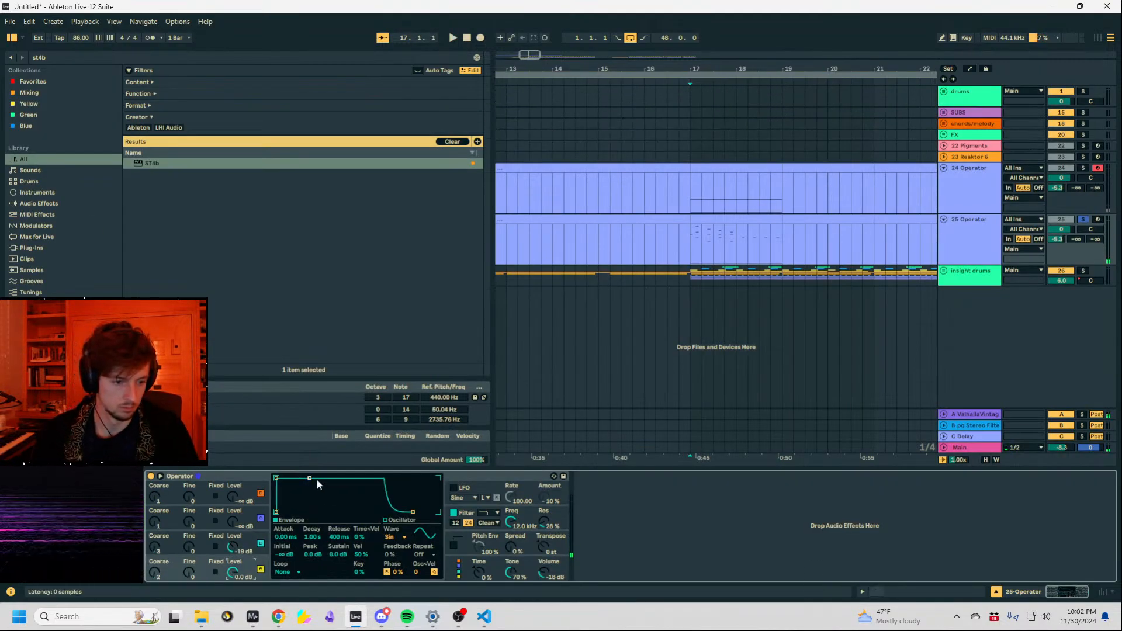
{"action": "left_click_drag", "start_coordinate": [310, 479], "coordinate": [307, 513]}
{"action": "key", "text": "space"}
{"action": "left_click_drag", "start_coordinate": [277, 479], "coordinate": [286, 478]}
{"action": "left_click_drag", "start_coordinate": [316, 512], "coordinate": [315, 512]}
{"action": "key", "text": "space"}
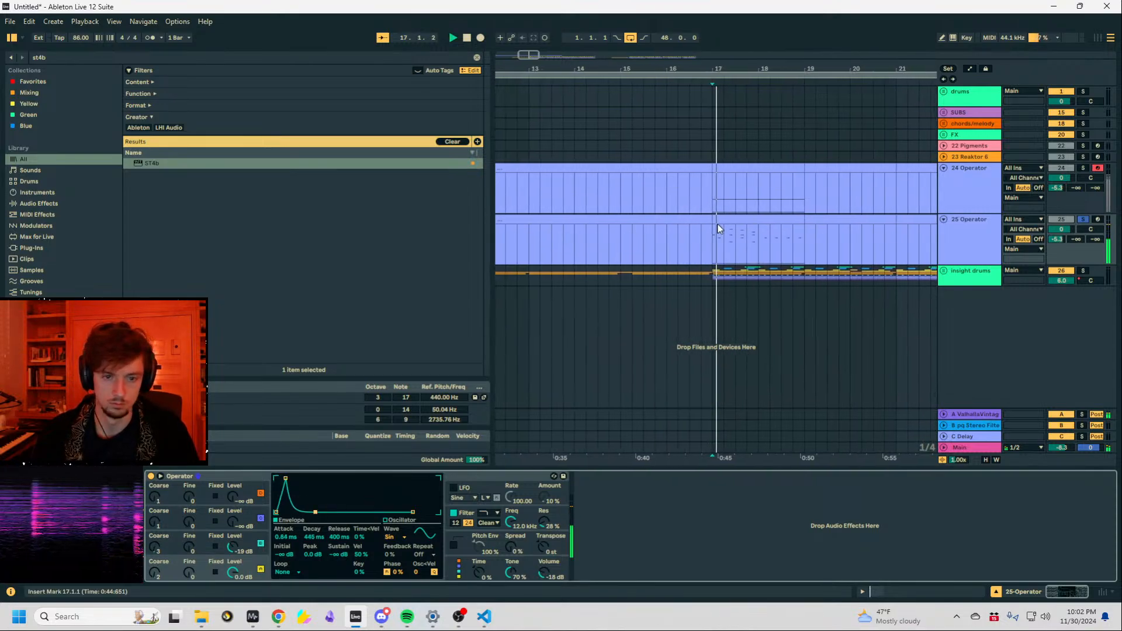
Add tF3 sixteenth notes at 1.1.2 and 1.2.1 in 25 Operator's bar 17 clip and play it.
{"action": "key", "text": "space"}
{"action": "left_click", "coordinate": [723, 221]}
{"action": "left_click", "coordinate": [875, 592]}
{"action": "scroll", "coordinate": [404, 319], "scroll_direction": "up", "scroll_amount": 2}
{"action": "scroll", "coordinate": [403, 317], "scroll_direction": "up", "scroll_amount": 6}
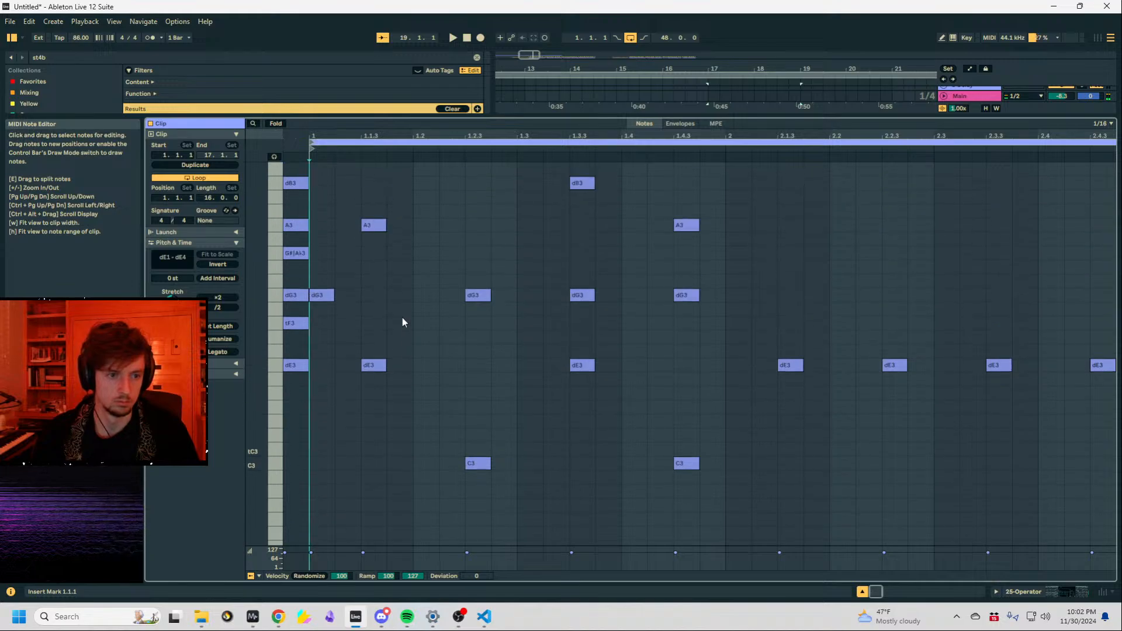
{"action": "key", "text": "space"}
{"action": "key", "text": "space"}
{"action": "left_click", "coordinate": [351, 429]}
{"action": "double_click", "coordinate": [349, 430]}
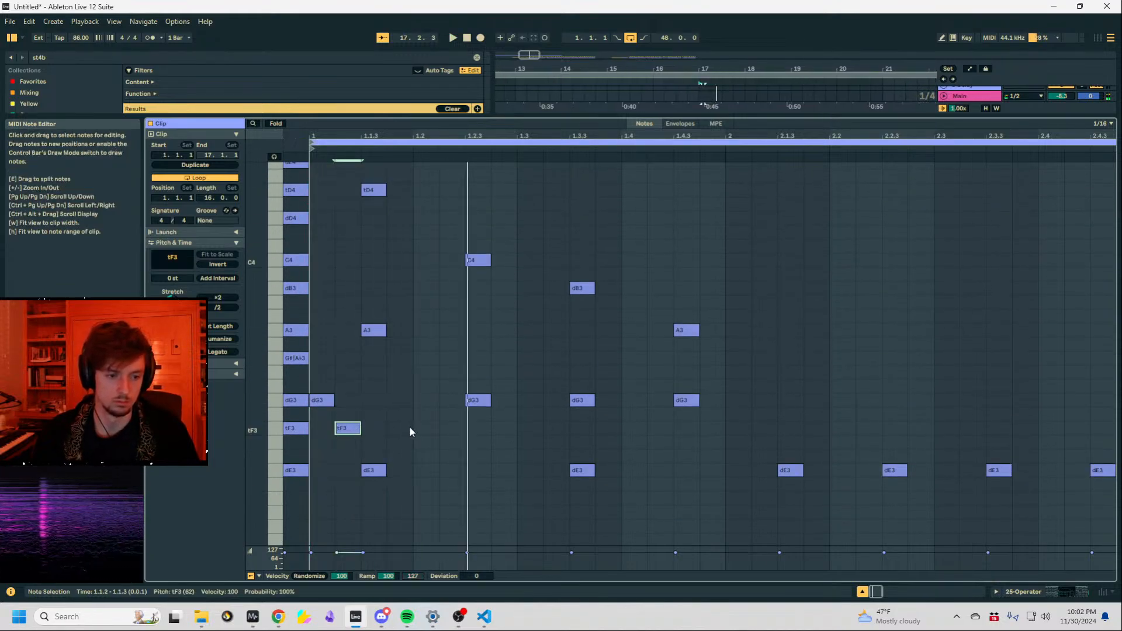
{"action": "key", "text": "space"}
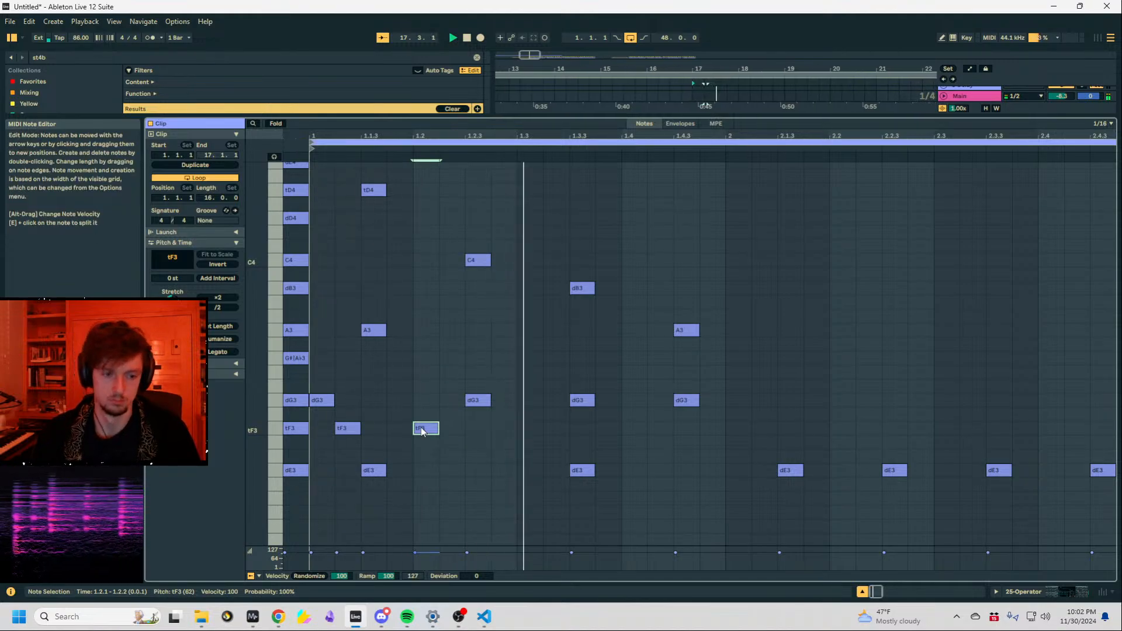
Move the tF3 note from 1.1.2 to the clip's start and delete the dG3 note there.
{"action": "left_click_drag", "start_coordinate": [349, 429], "coordinate": [326, 430]}
{"action": "key", "text": "space"}
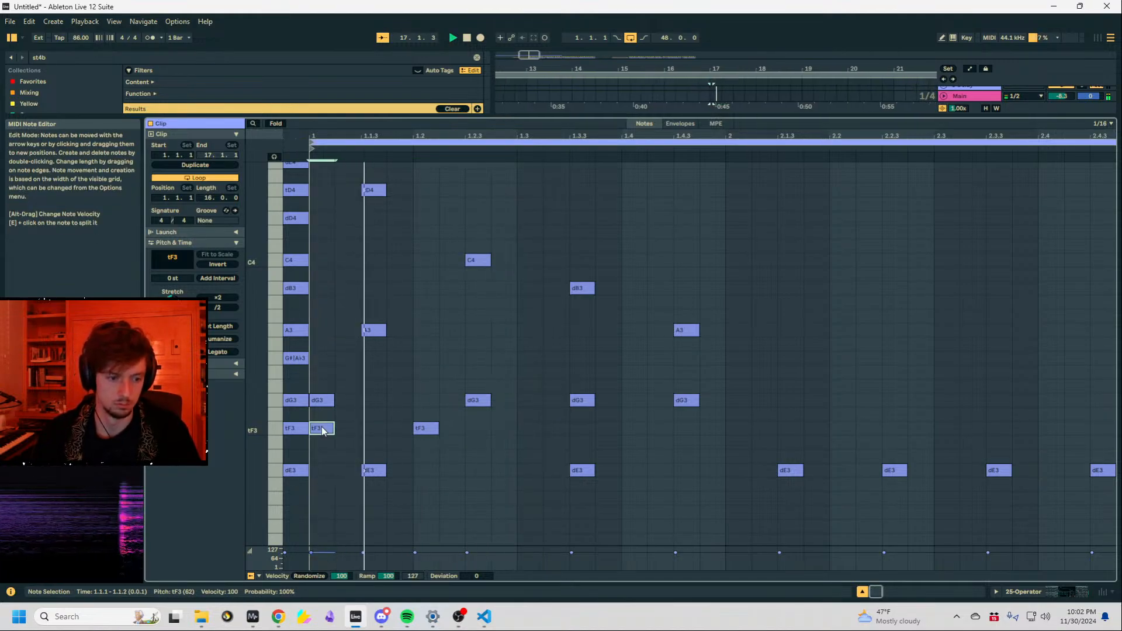
{"action": "left_click", "coordinate": [321, 405]}
{"action": "key", "text": "Delete"}
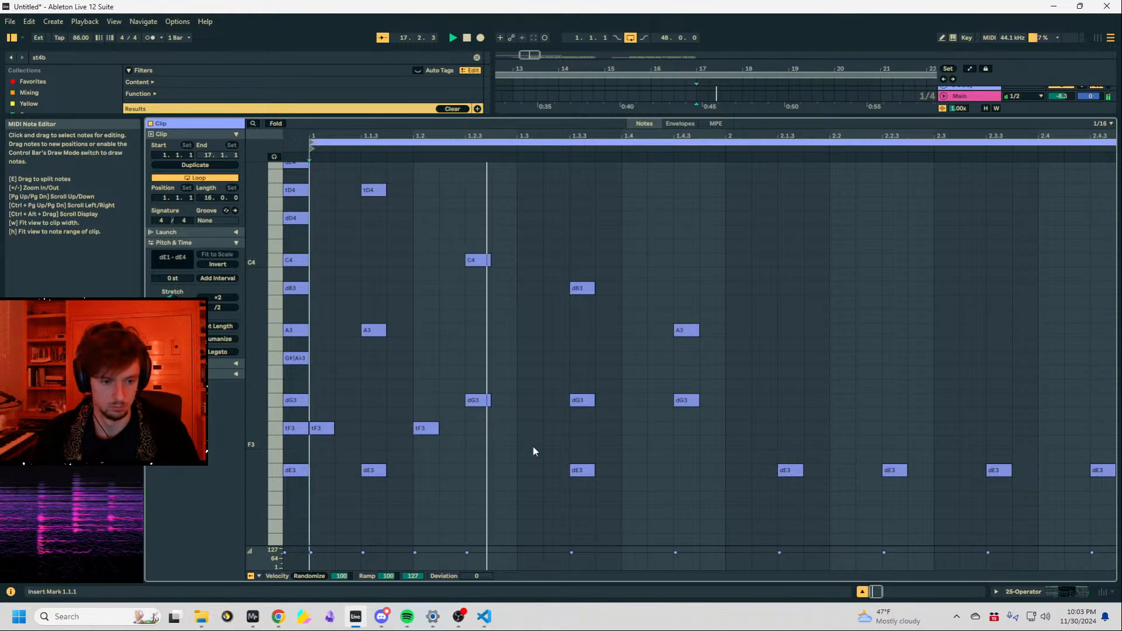
Add a note at beat 1.3, fold the editor to the used pitches and place the note on dE3.
{"action": "left_click", "coordinate": [535, 412]}
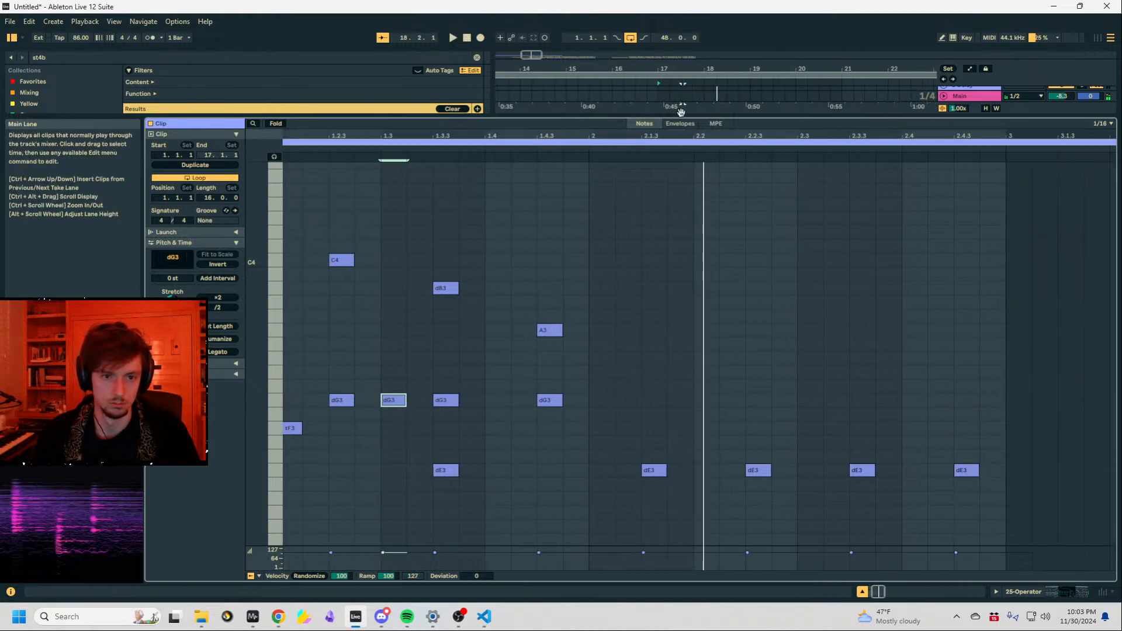
{"action": "left_click", "coordinate": [679, 123]}
{"action": "left_click", "coordinate": [647, 123]}
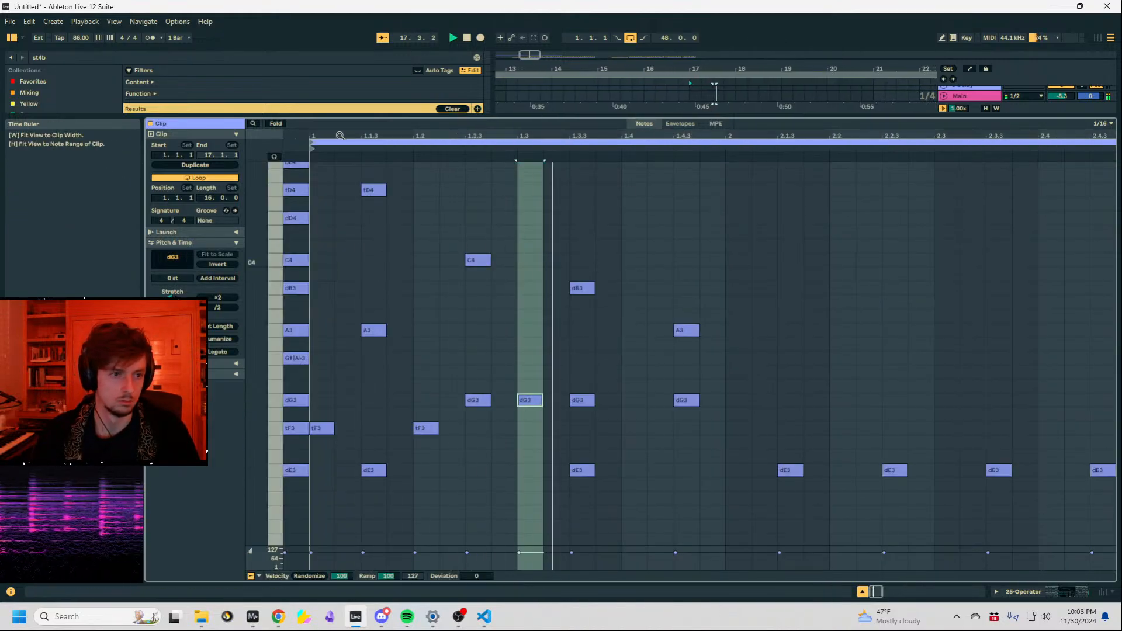
{"action": "left_click", "coordinate": [276, 124]}
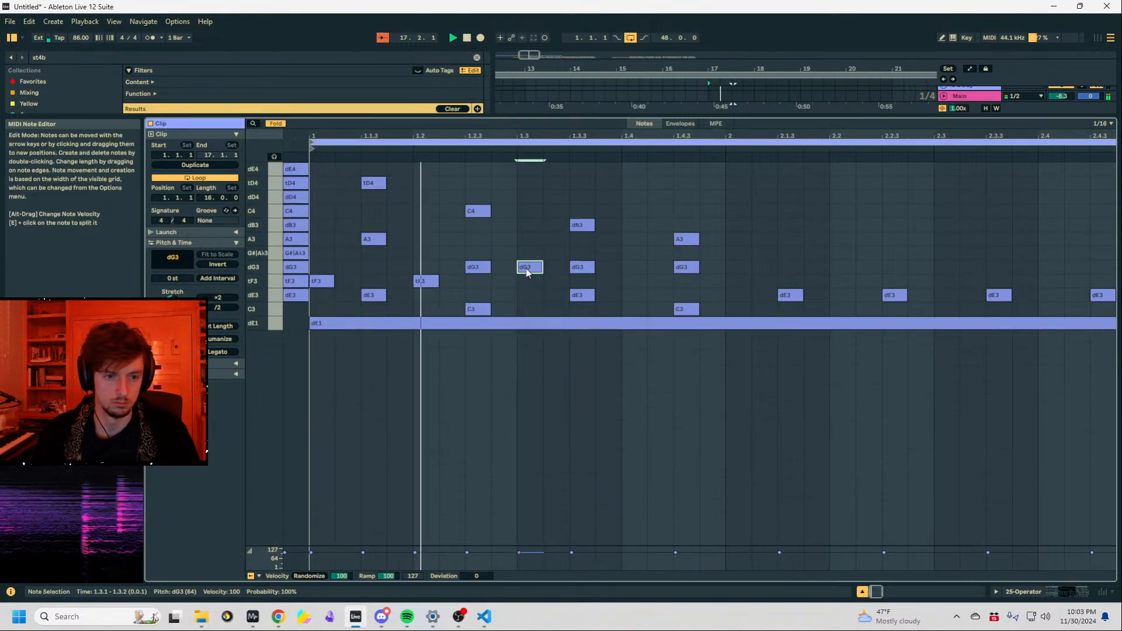
{"action": "left_click_drag", "start_coordinate": [529, 268], "coordinate": [528, 297]}
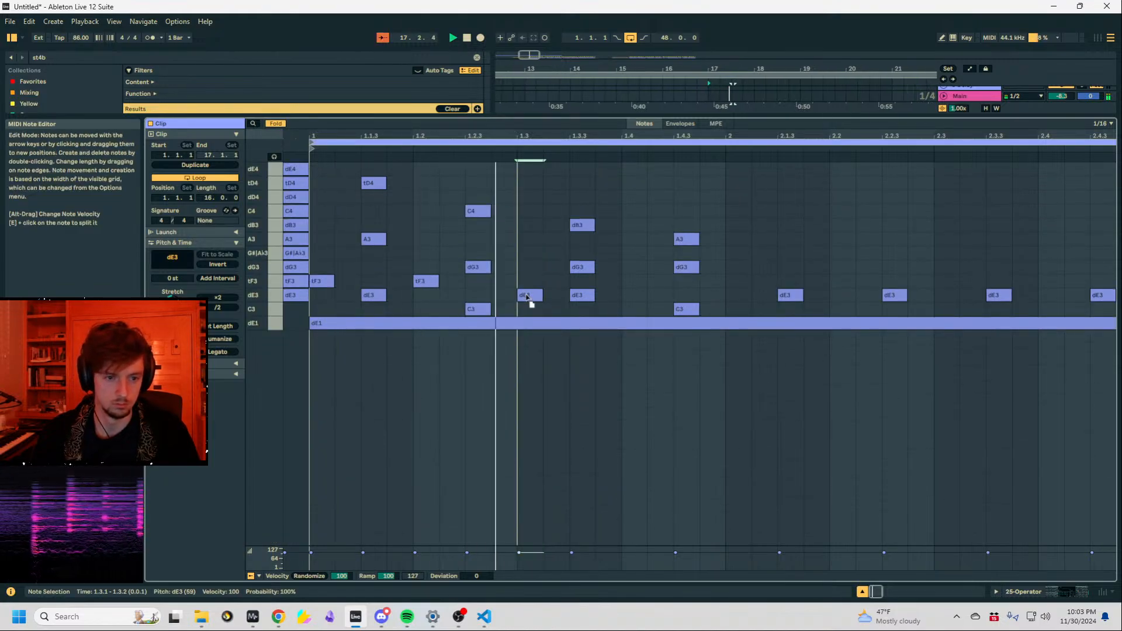
Add dE3 notes at 1.4 and 2.1 and delete the long dE1 bass note.
{"action": "double_click", "coordinate": [640, 296]}
{"action": "double_click", "coordinate": [734, 295]}
{"action": "double_click", "coordinate": [708, 325]}
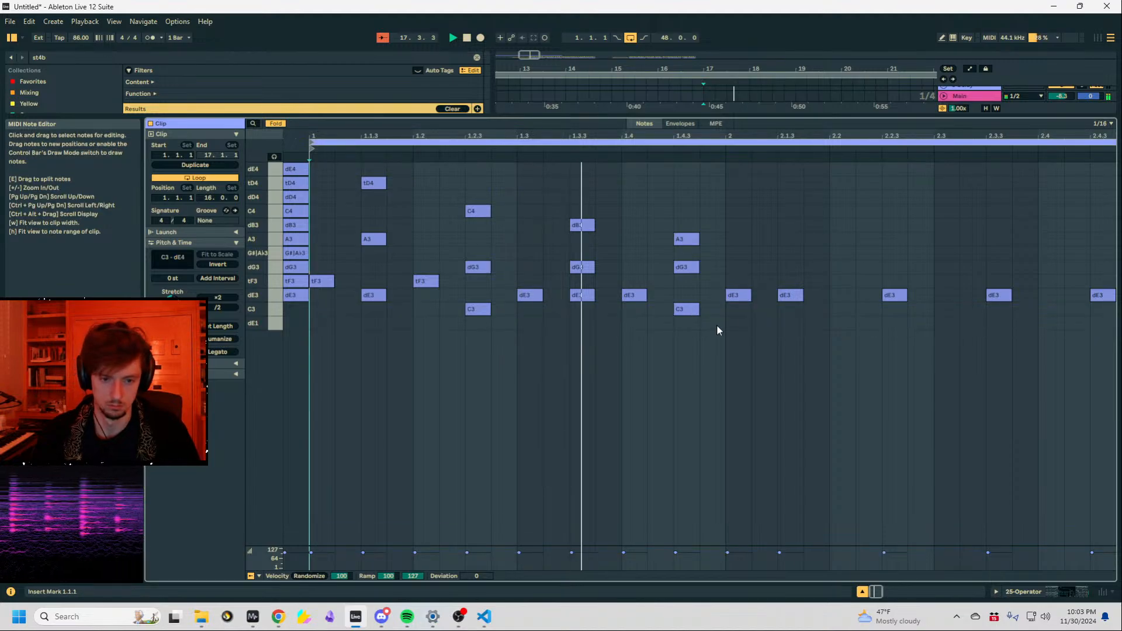
Replace the single note at 2.1.3 with a copy of the C3, dG3 and A3 chord from 1.4.3.
{"action": "left_click", "coordinate": [793, 295]}
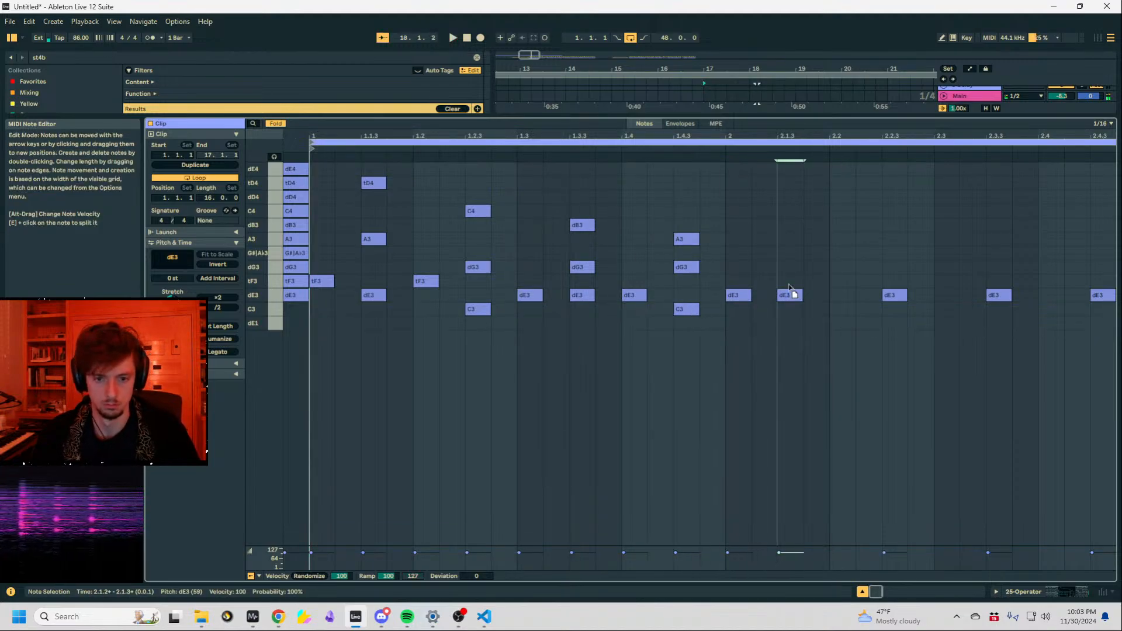
{"action": "left_click_drag", "start_coordinate": [730, 221], "coordinate": [685, 338]}
{"action": "left_click", "coordinate": [788, 243]}
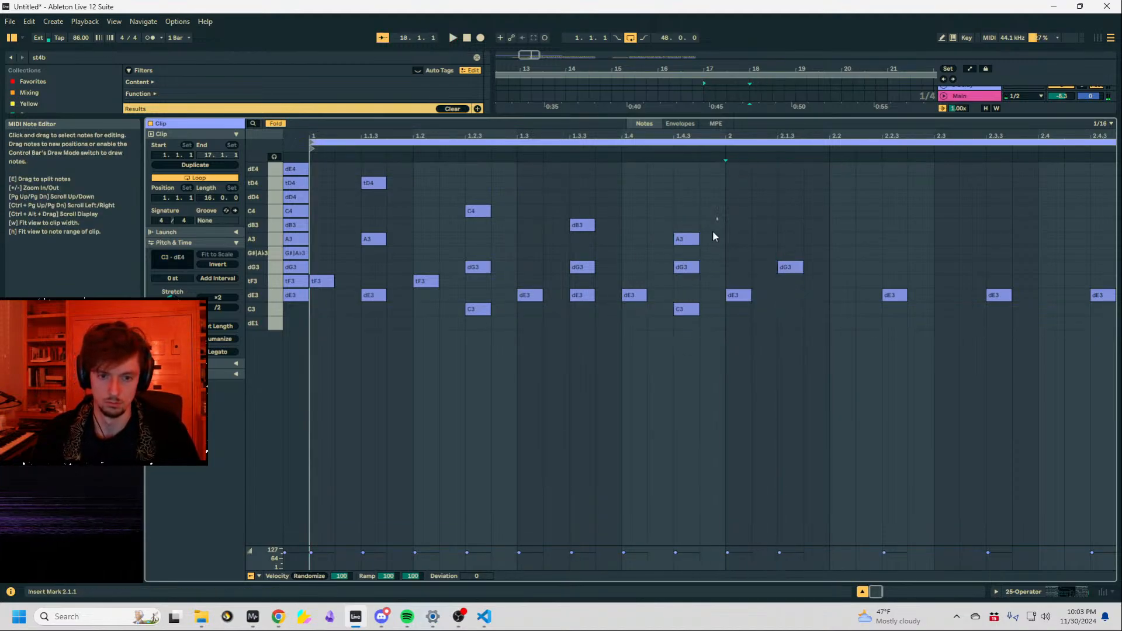
{"action": "left_click_drag", "start_coordinate": [714, 237], "coordinate": [686, 328]}
{"action": "key", "text": "ctrl+c"}
{"action": "left_click", "coordinate": [763, 248]}
{"action": "key", "text": "ctrl+v"}
{"action": "key", "text": "space"}
{"action": "key", "text": "Right"}
{"action": "key", "text": "Down"}
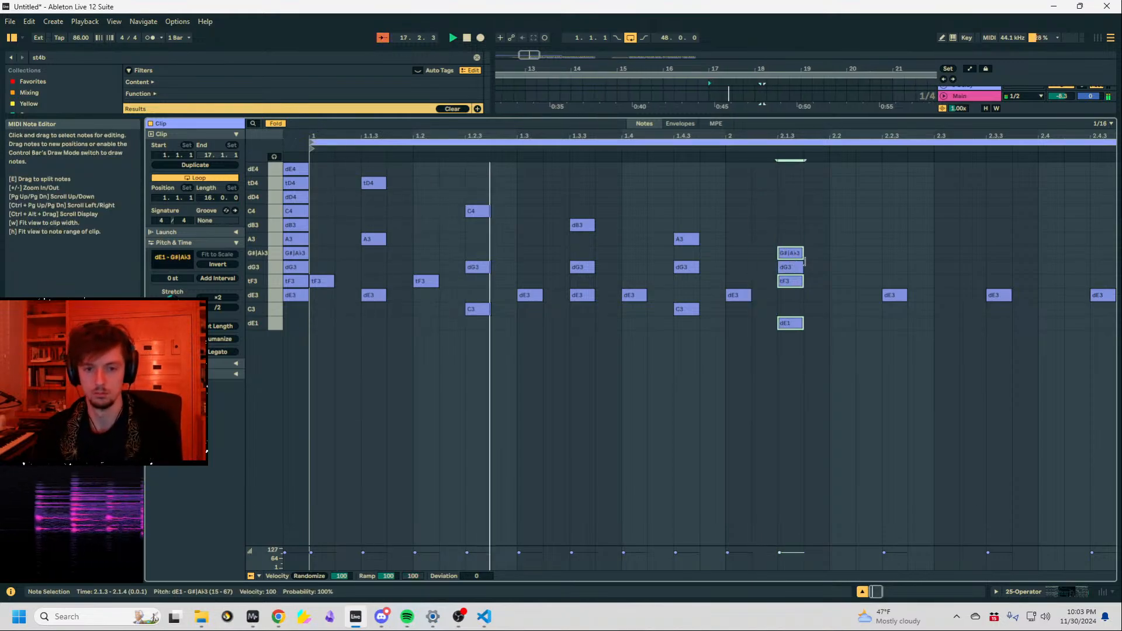
{"action": "key", "text": "Up"}
Duplicate the column of scale reference notes before the clip's start one octave lower, down to dE2.
{"action": "left_click", "coordinate": [632, 297]}
{"action": "key", "text": "space"}
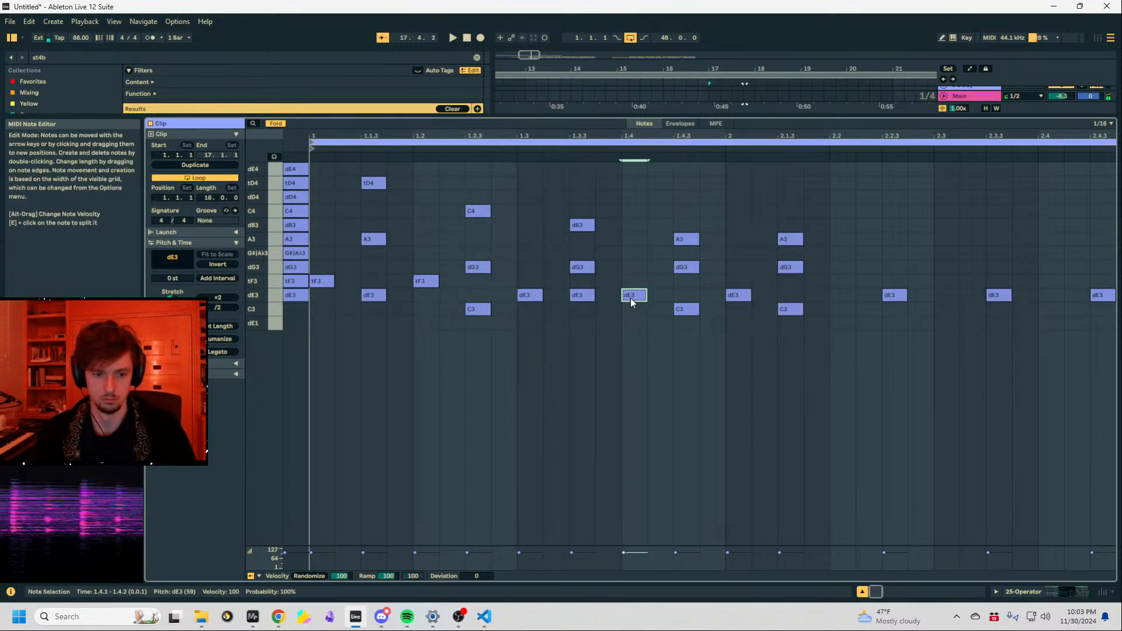
{"action": "left_click_drag", "start_coordinate": [303, 316], "coordinate": [247, 50]}
{"action": "key", "text": "ctrl+c"}
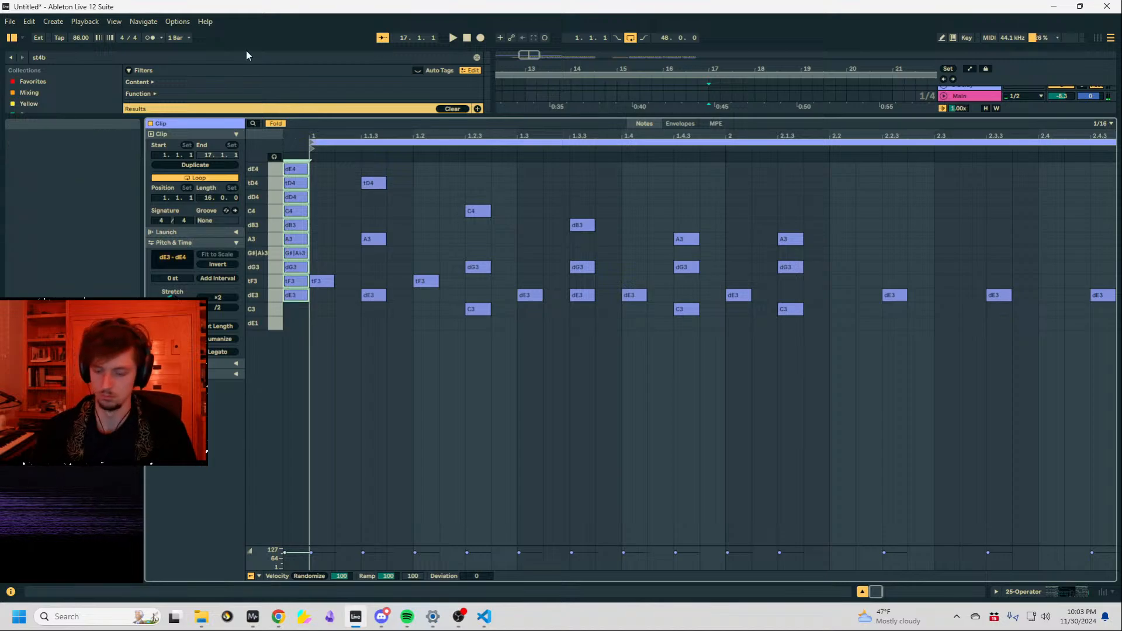
{"action": "key", "text": "ctrl+v"}
{"action": "key", "text": "shift+Down"}
{"action": "key", "text": "space"}
Lower the dE3 note at 1.4 to tD3 and play the phrase.
{"action": "left_click", "coordinate": [627, 334]}
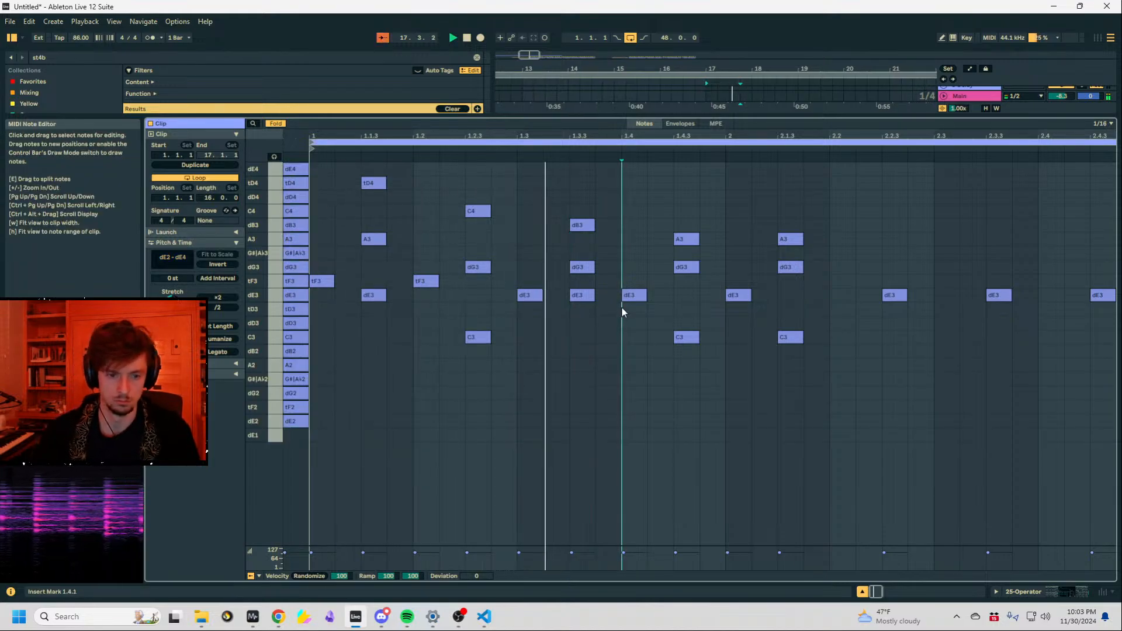
{"action": "left_click_drag", "start_coordinate": [631, 297], "coordinate": [651, 314]}
{"action": "key", "text": "space"}
{"action": "left_click", "coordinate": [739, 296]}
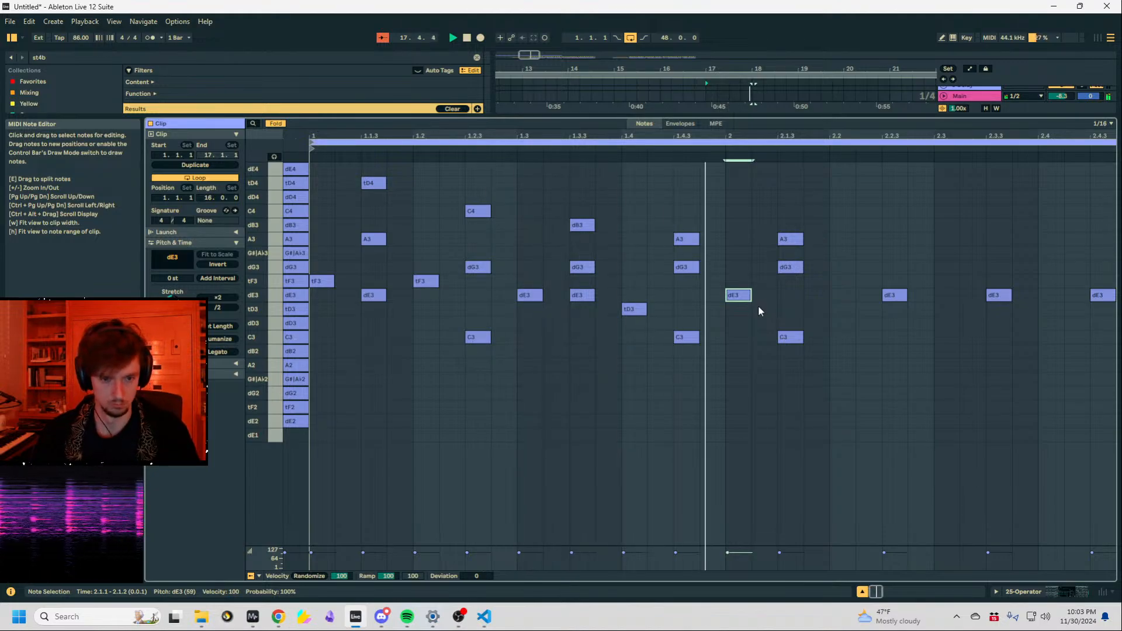
{"action": "key", "text": "space"}
Add a dE3 note at 2.2 and raise the upper two notes of the 2.1.3 chord to G#/Ab3 and dB3.
{"action": "double_click", "coordinate": [842, 295]}
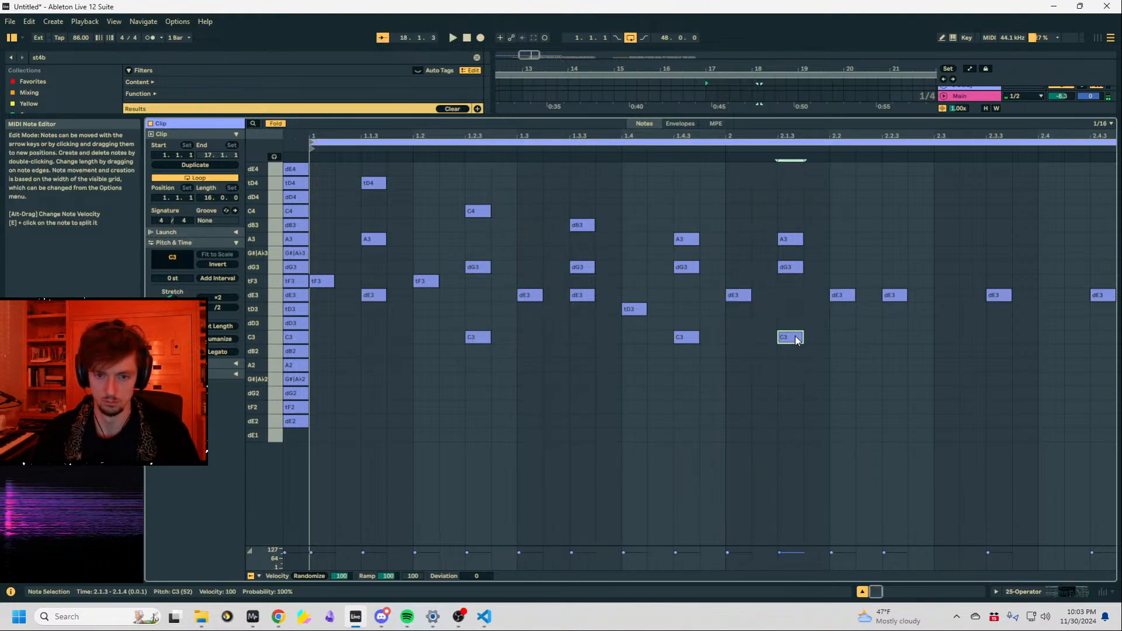
{"action": "left_click_drag", "start_coordinate": [799, 291], "coordinate": [778, 229]}
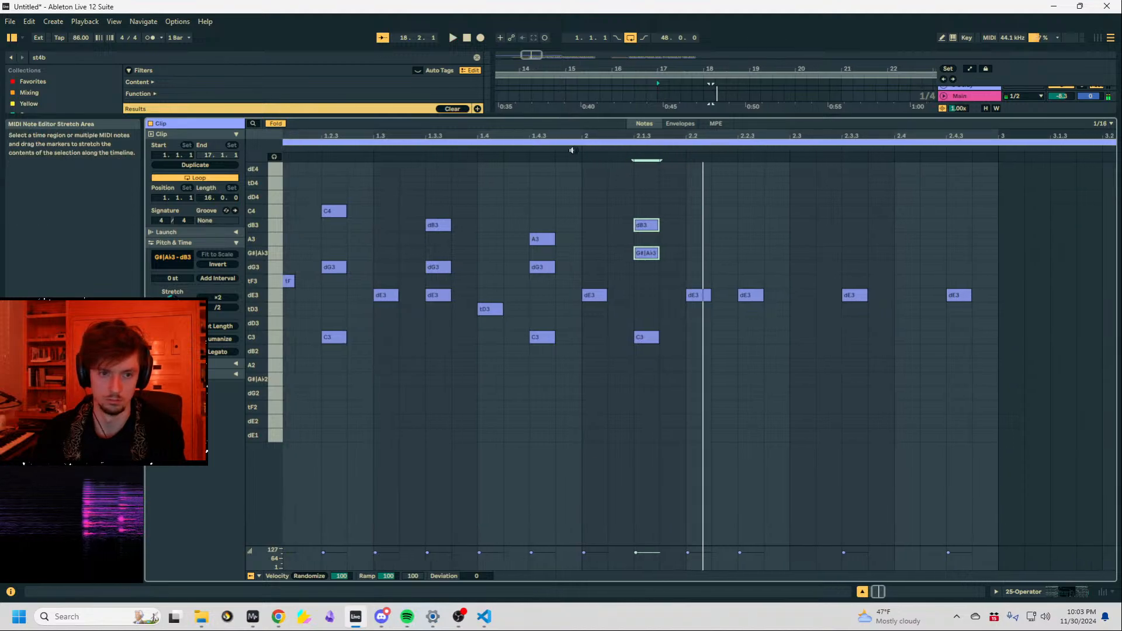
{"action": "left_click", "coordinate": [571, 149]}
{"action": "left_click", "coordinate": [457, 148]}
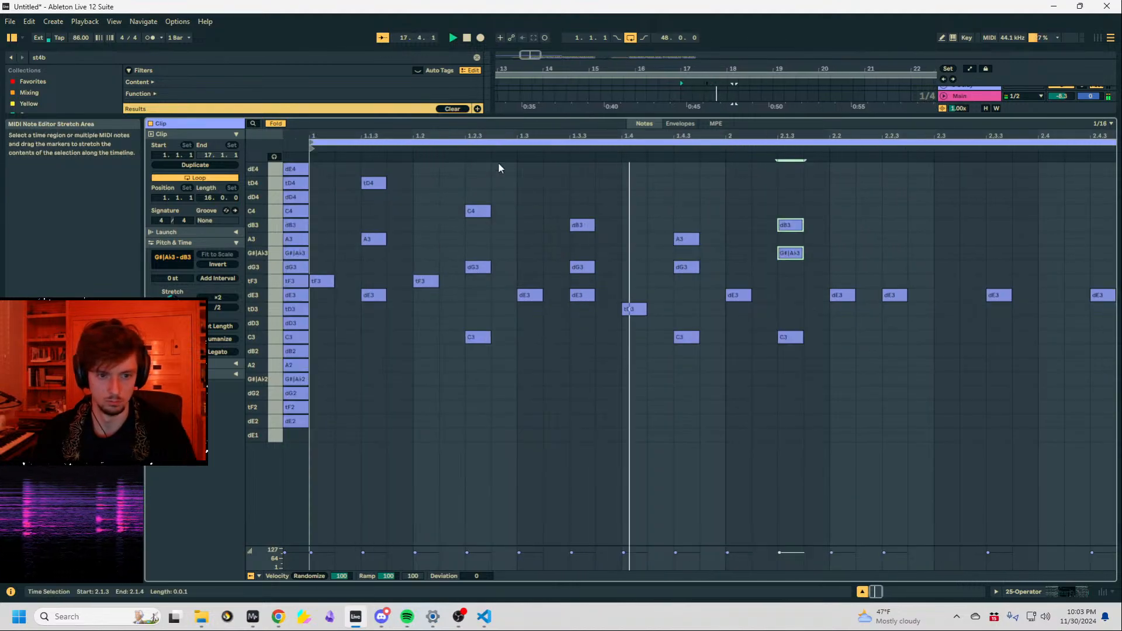
Replace the C3 note in the 2.1.3 chord with dE3, after auditioning tF3 there.
{"action": "left_click_drag", "start_coordinate": [582, 196], "coordinate": [552, 310]}
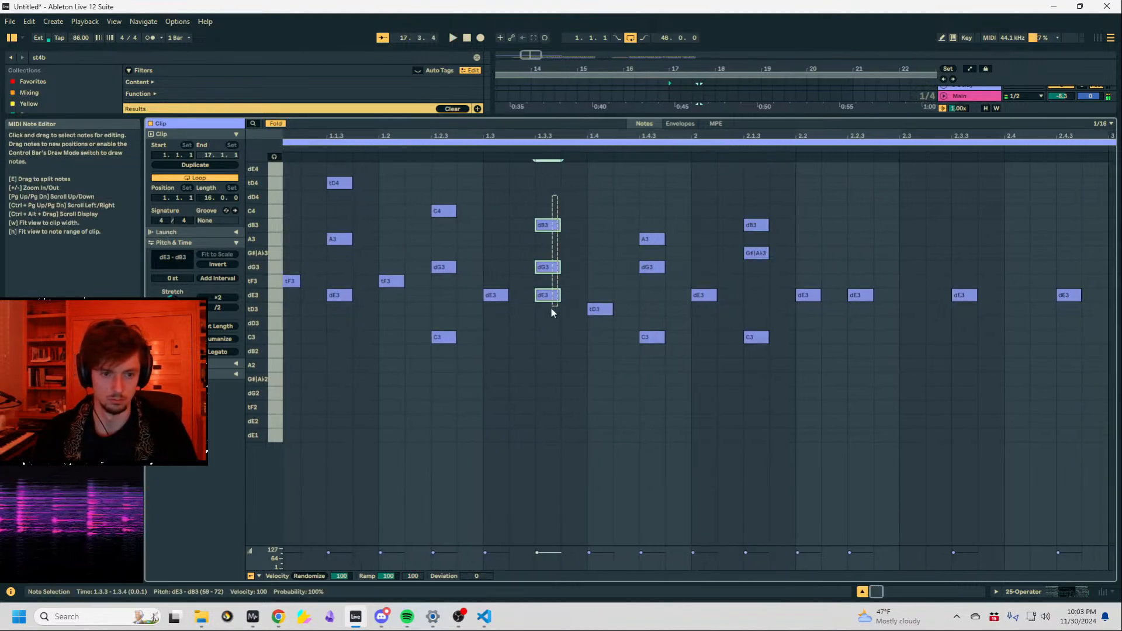
{"action": "left_click", "coordinate": [760, 200]}
{"action": "left_click", "coordinate": [785, 240]}
{"action": "left_click_drag", "start_coordinate": [774, 313], "coordinate": [752, 268]}
{"action": "key", "text": "Up"}
{"action": "key", "text": "space"}
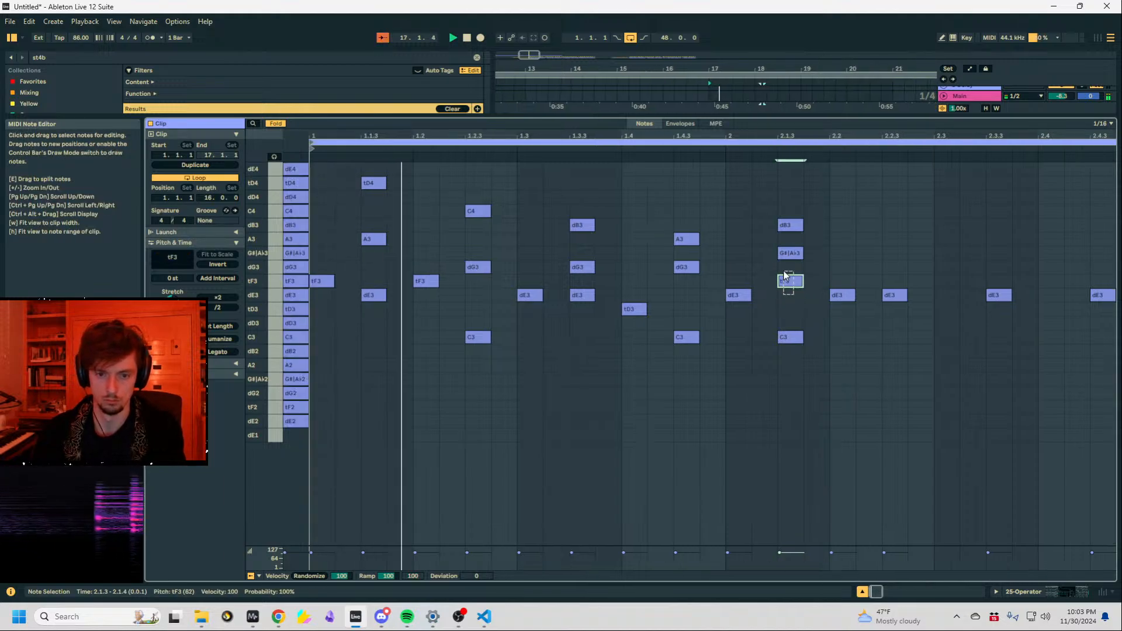
{"action": "double_click", "coordinate": [789, 337]}
{"action": "left_click", "coordinate": [798, 296]}
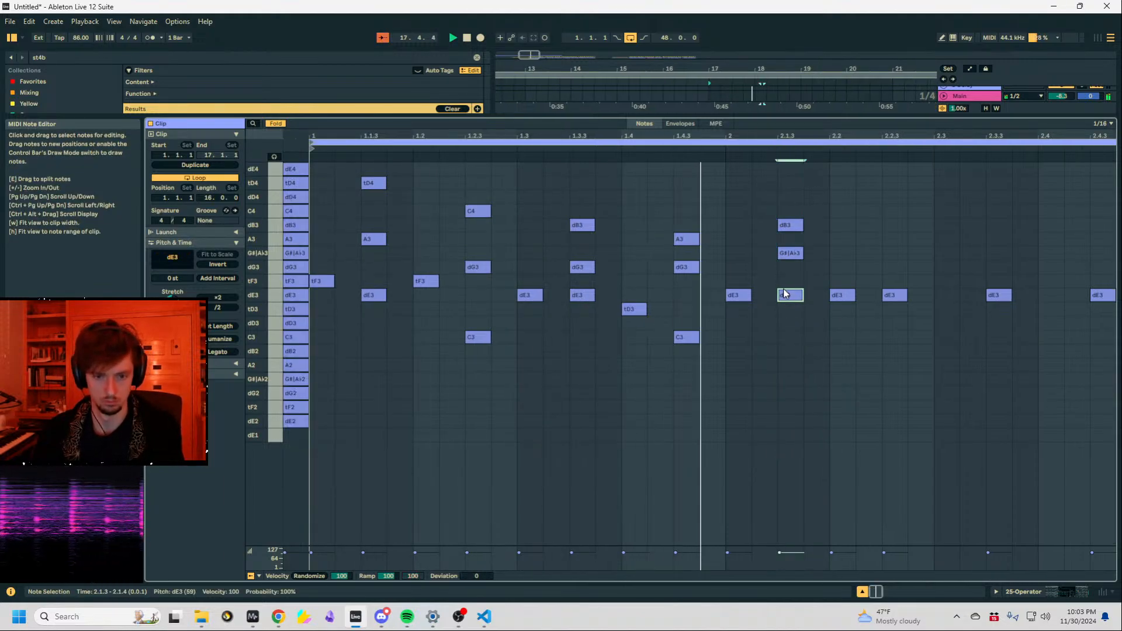
Try lowering the 2.1.3 chord's upper notes to dG3 and A3, and restore them to G#/Ab3 and dB3.
{"action": "key", "text": "space"}
{"action": "left_click", "coordinate": [794, 254]}
{"action": "key", "text": "Down"}
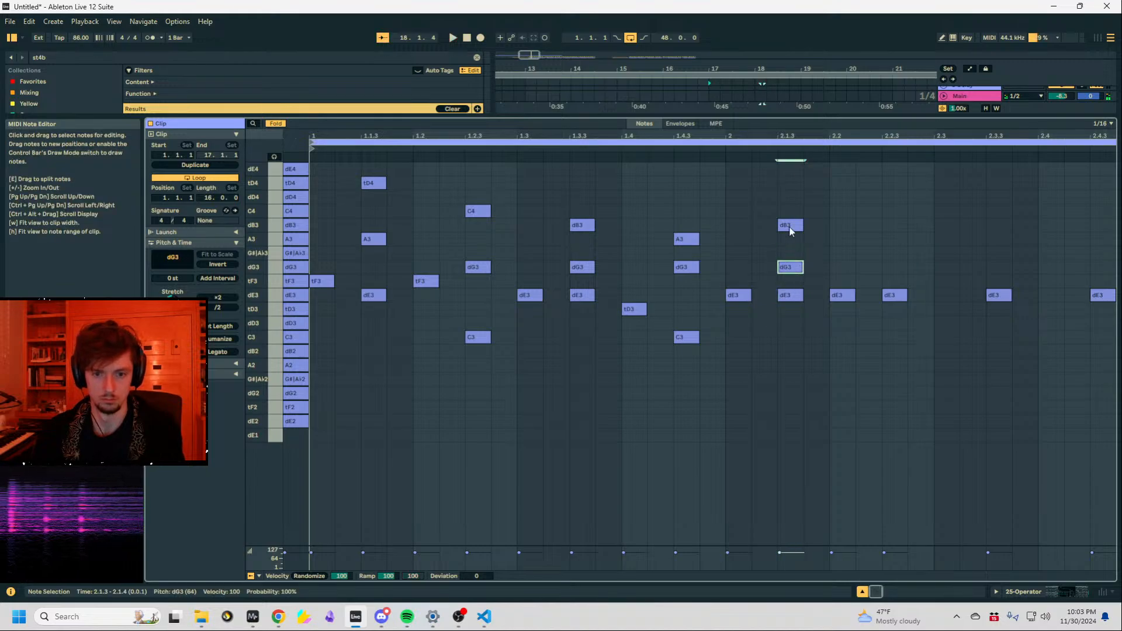
{"action": "key", "text": "space"}
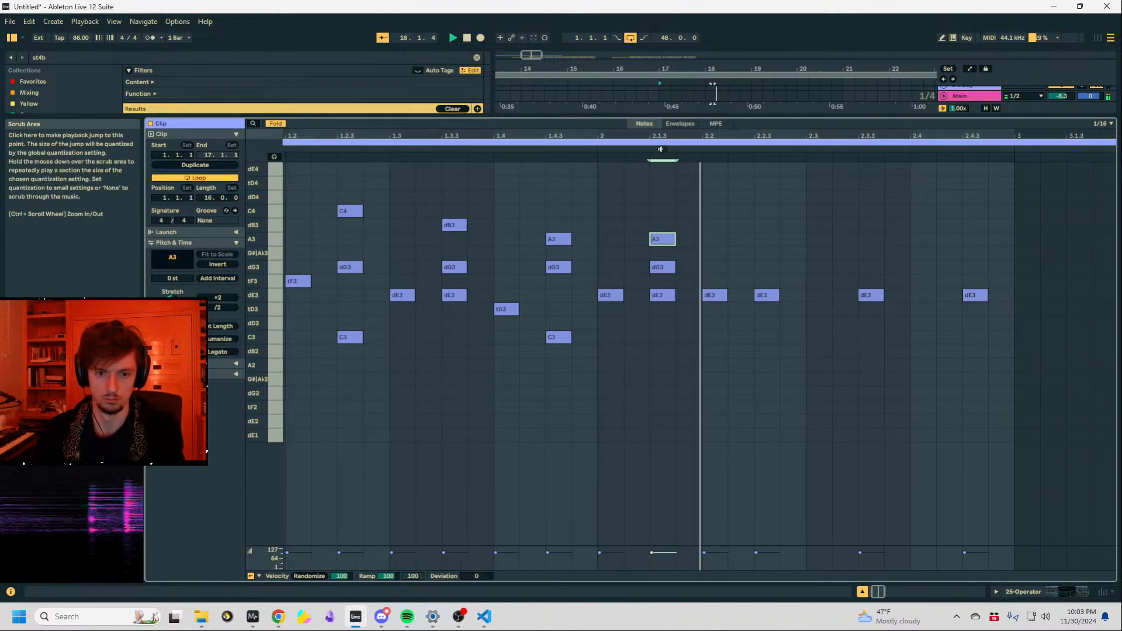
{"action": "key", "text": "Up"}
{"action": "left_click", "coordinate": [634, 264]}
{"action": "key", "text": "Up"}
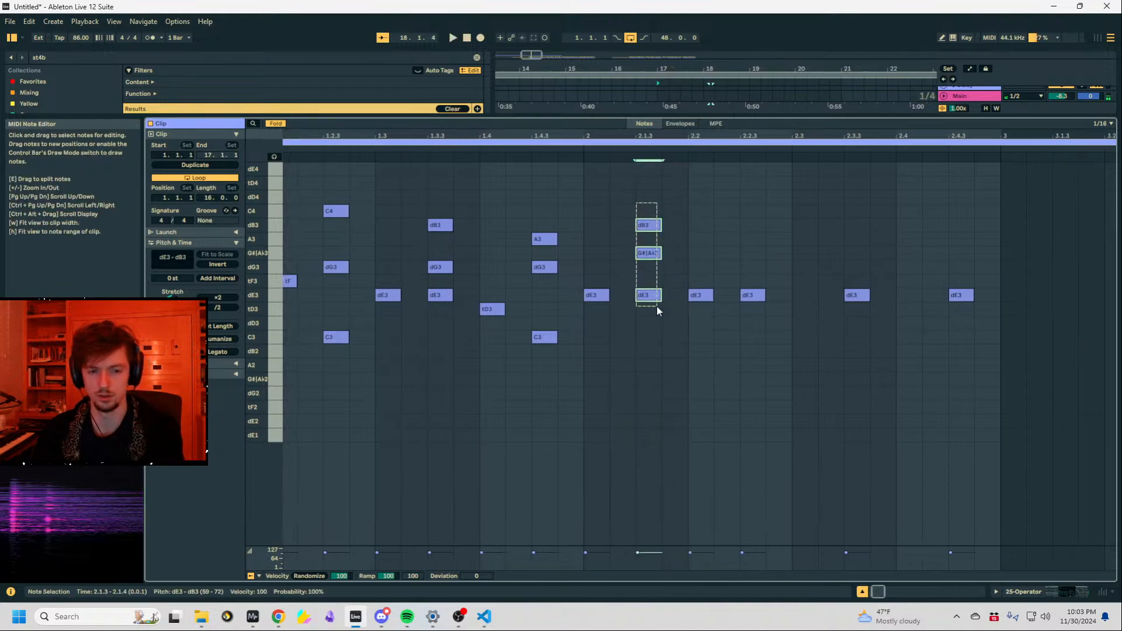
Copy the dE3, G#/Ab3 and dB3 chord from 2.1.3 to 2.2.3, 2.3.3 and 2.4.3.
{"action": "left_click_drag", "start_coordinate": [657, 305], "coordinate": [657, 306]}
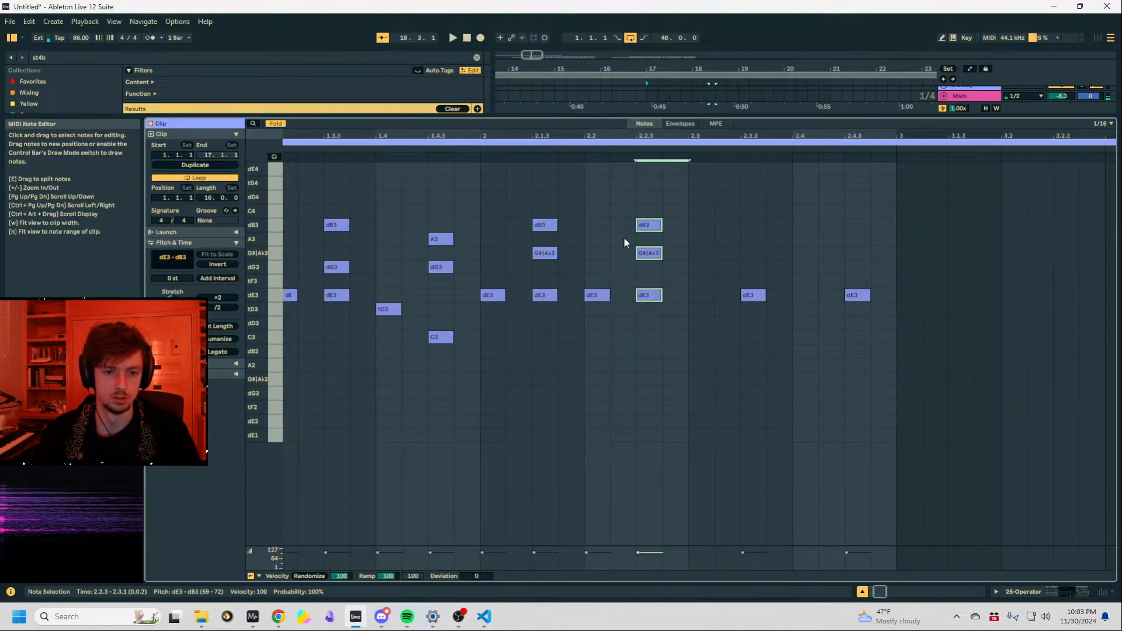
{"action": "left_click", "coordinate": [733, 237]}
{"action": "key", "text": "ctrl+v"}
{"action": "left_click", "coordinate": [824, 241]}
{"action": "key", "text": "ctrl+v"}
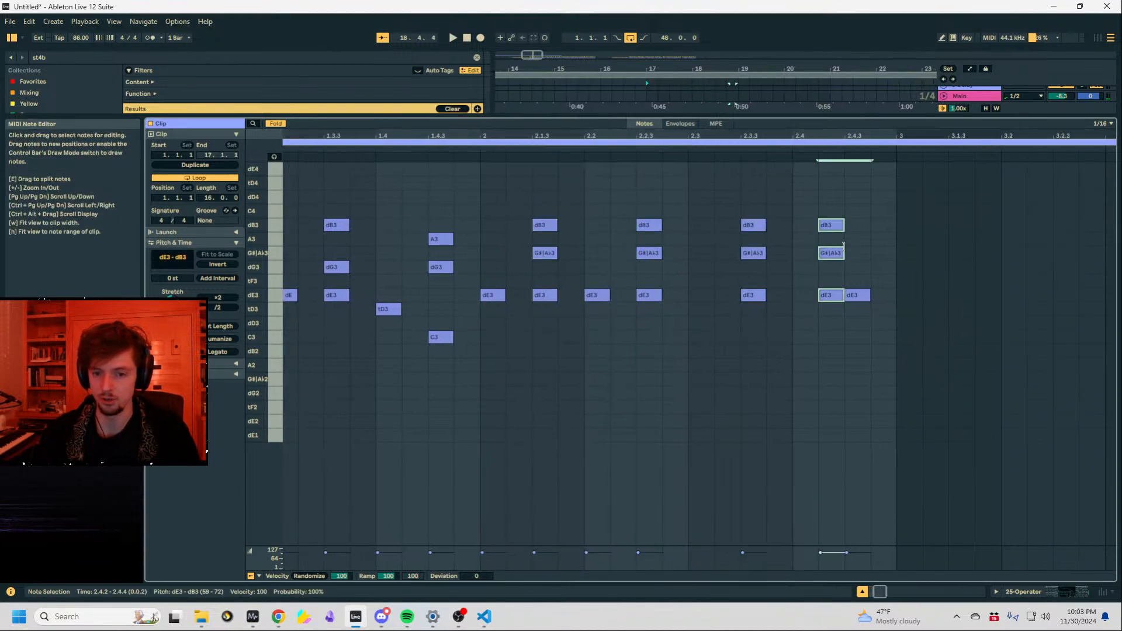
Enlarge the arrangement, unsolo 25 Operator, delete the long dE2 note from 24 Operator's bar 17 clip and play everything together.
{"action": "left_click_drag", "start_coordinate": [563, 116], "coordinate": [563, 277]}
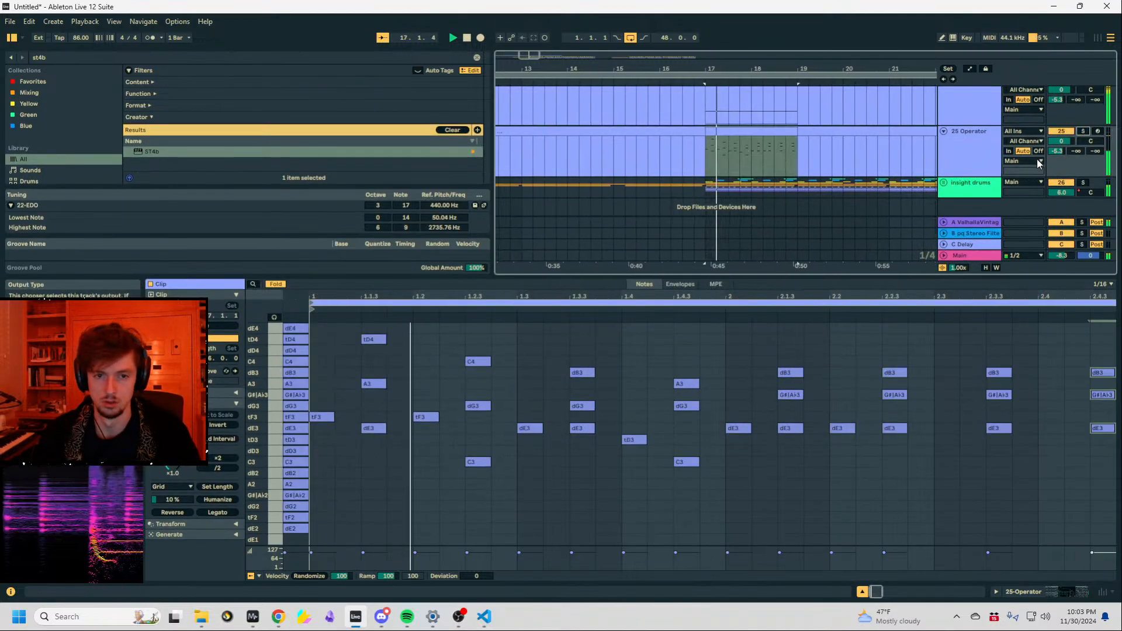
{"action": "scroll", "coordinate": [778, 169], "scroll_direction": "up", "scroll_amount": 2}
{"action": "left_click", "coordinate": [712, 148]}
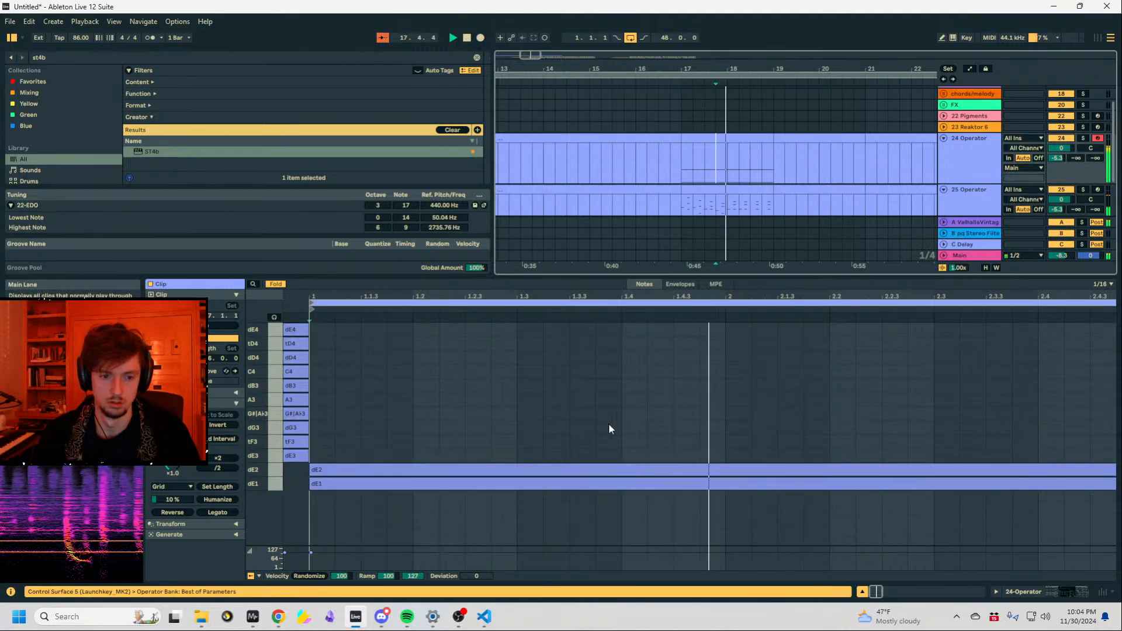
{"action": "double_click", "coordinate": [363, 469]}
{"action": "key", "text": "space"}
{"action": "left_click", "coordinate": [686, 131]}
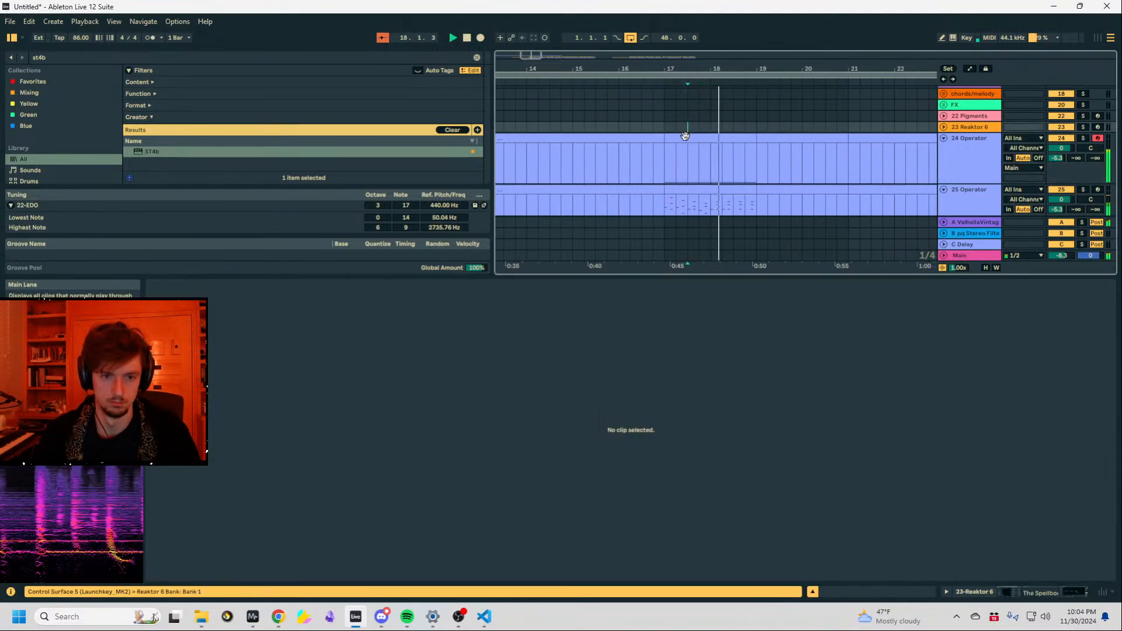
Unfold 25 Operator's bar 17 clip, lower the G#/Ab3 notes in the 2.1.3 to 2.4.3 chords to dG3, and play it.
{"action": "left_click", "coordinate": [687, 138]}
{"action": "scroll", "coordinate": [725, 205], "scroll_direction": "down", "scroll_amount": 1}
{"action": "left_click", "coordinate": [689, 155]}
{"action": "left_click", "coordinate": [689, 172]}
{"action": "key", "text": "space"}
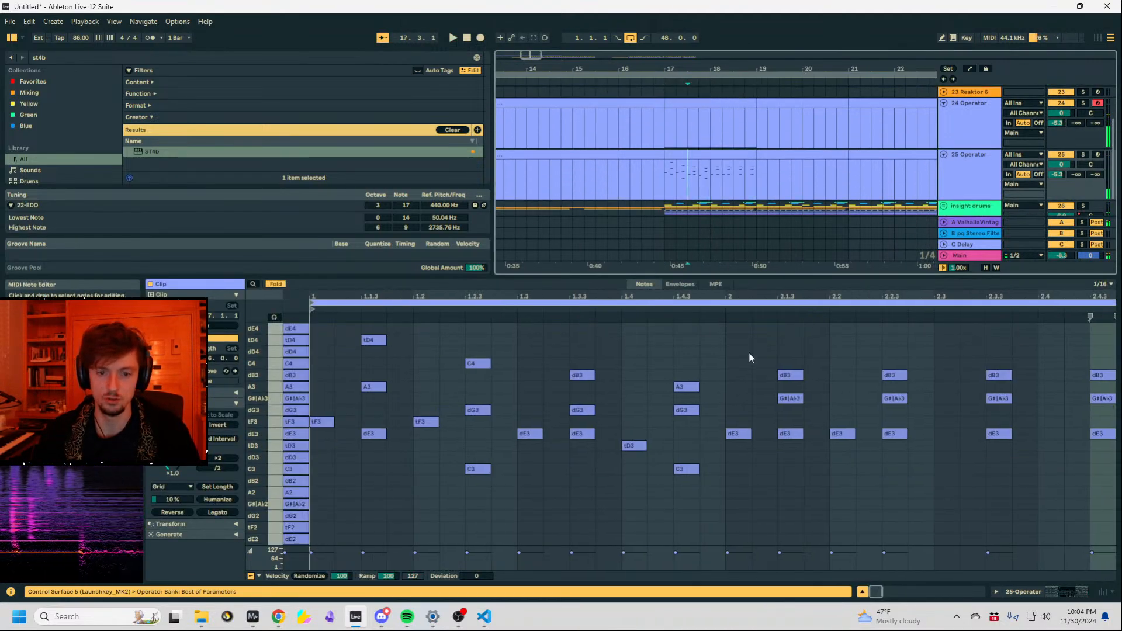
{"action": "left_click", "coordinate": [276, 284]}
{"action": "scroll", "coordinate": [640, 416], "scroll_direction": "down", "scroll_amount": 3}
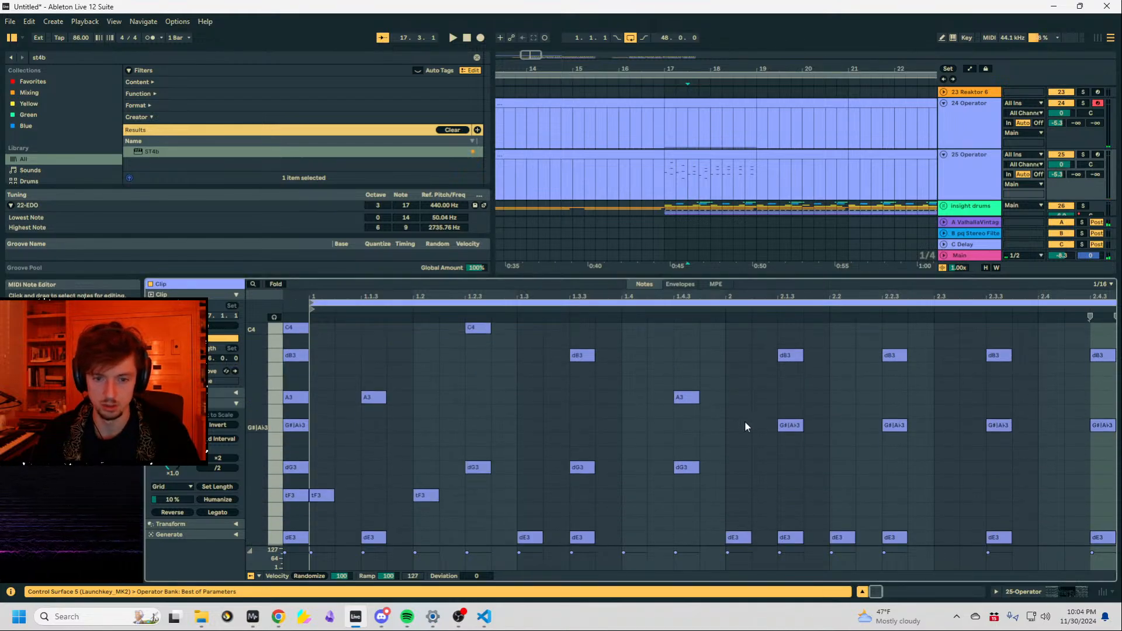
{"action": "left_click_drag", "start_coordinate": [771, 407], "coordinate": [937, 450]}
{"action": "key", "text": "Down"}
{"action": "key", "text": "space"}
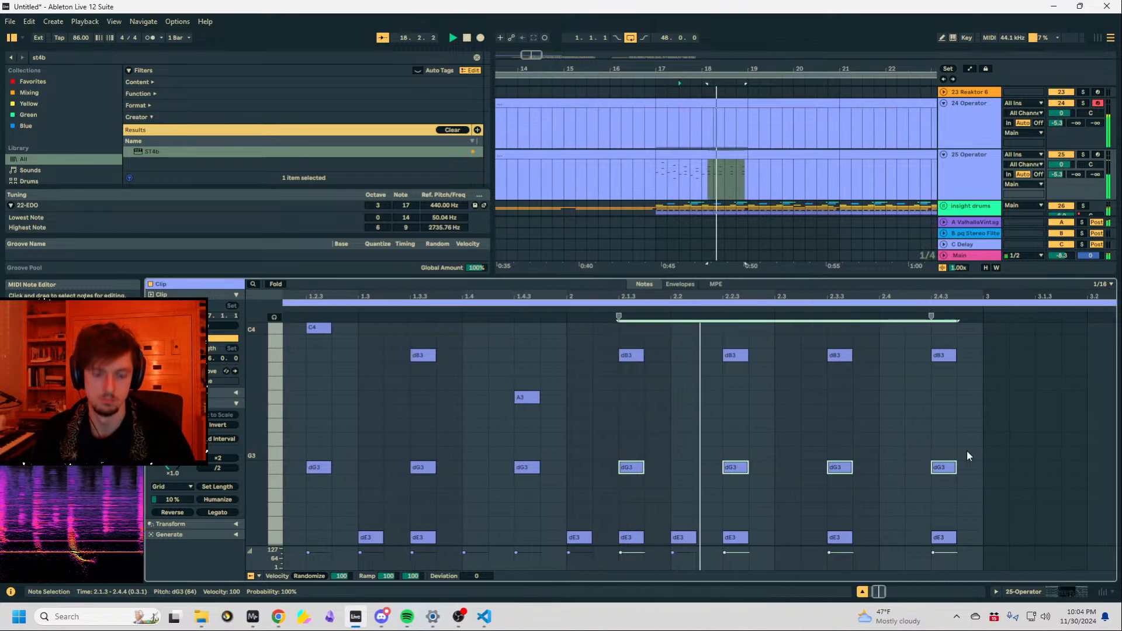
Restart playback from bar 17 and lower the dB3 notes in the 2.1.3 to 2.4.3 chords by an octave to dB2.
{"action": "left_click_drag", "start_coordinate": [532, 387], "coordinate": [992, 334]}
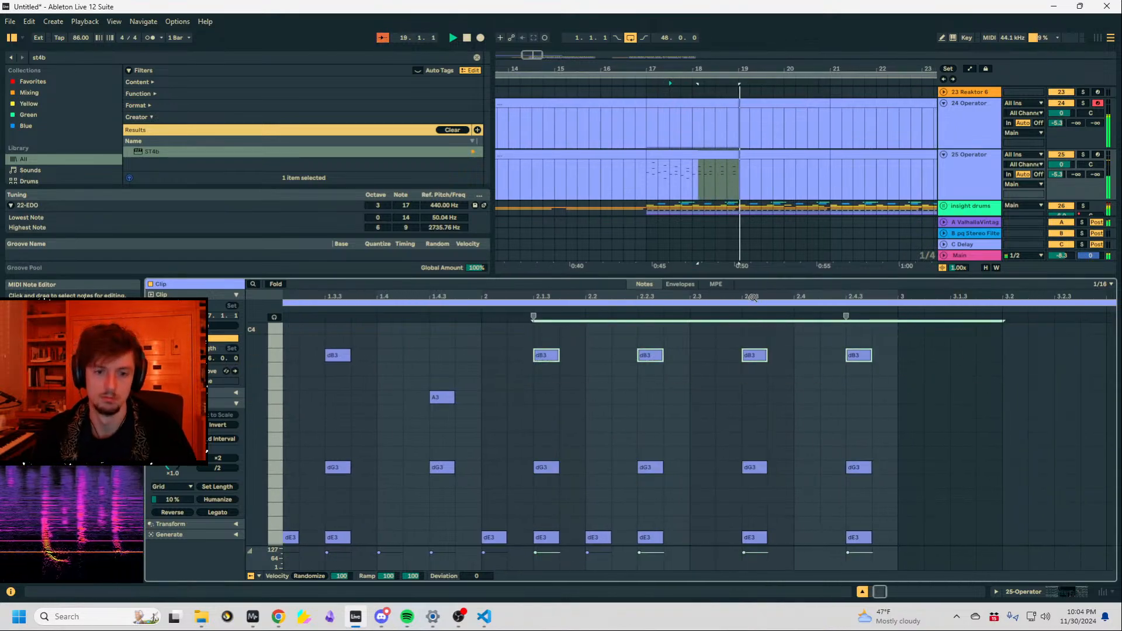
{"action": "left_click", "coordinate": [669, 153]}
{"action": "key", "text": "space"}
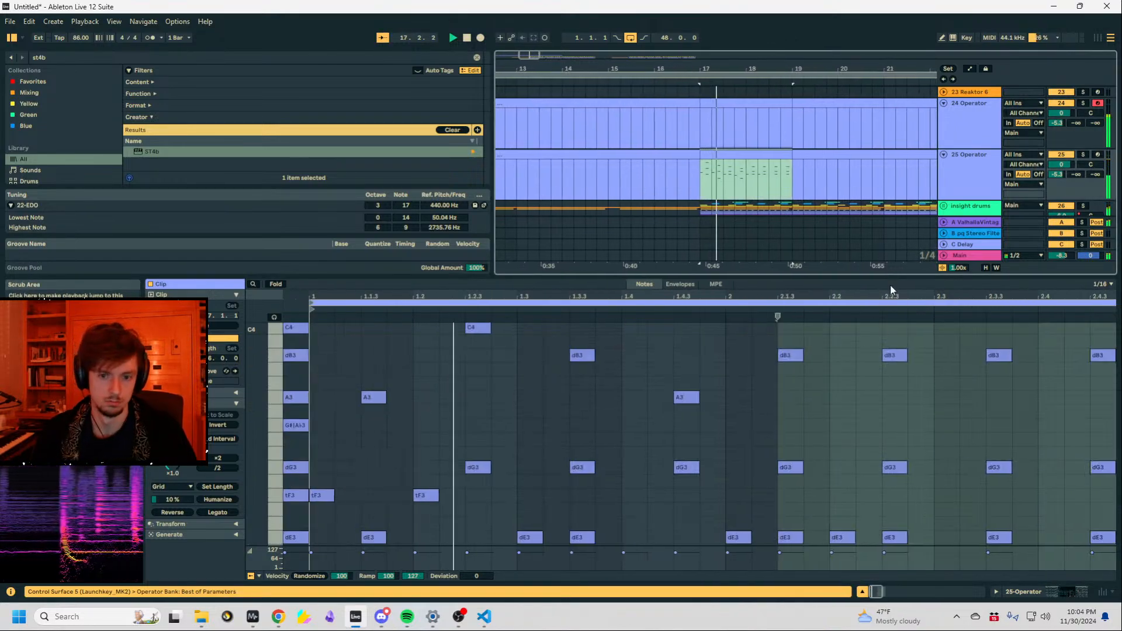
{"action": "left_click_drag", "start_coordinate": [753, 379], "coordinate": [1104, 327]}
{"action": "key", "text": "shift+Down"}
Lower the single dE3 note at 2.2.1 by an octave to dE2 and check the lower notes while it plays.
{"action": "scroll", "coordinate": [912, 415], "scroll_direction": "up", "scroll_amount": 1}
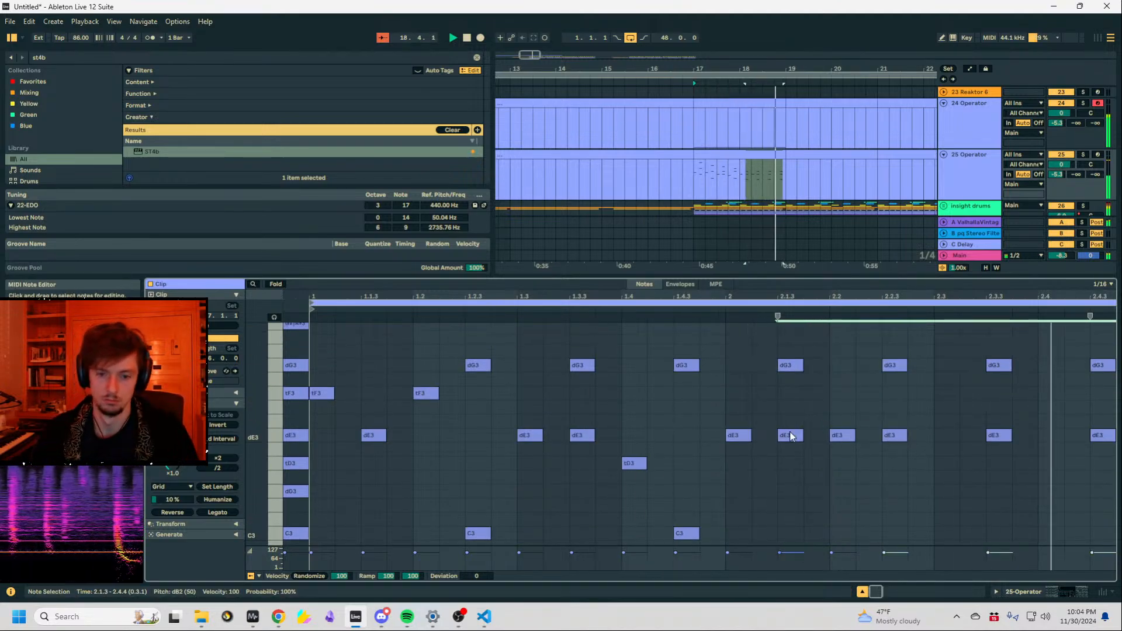
{"action": "key", "text": "shift+Down"}
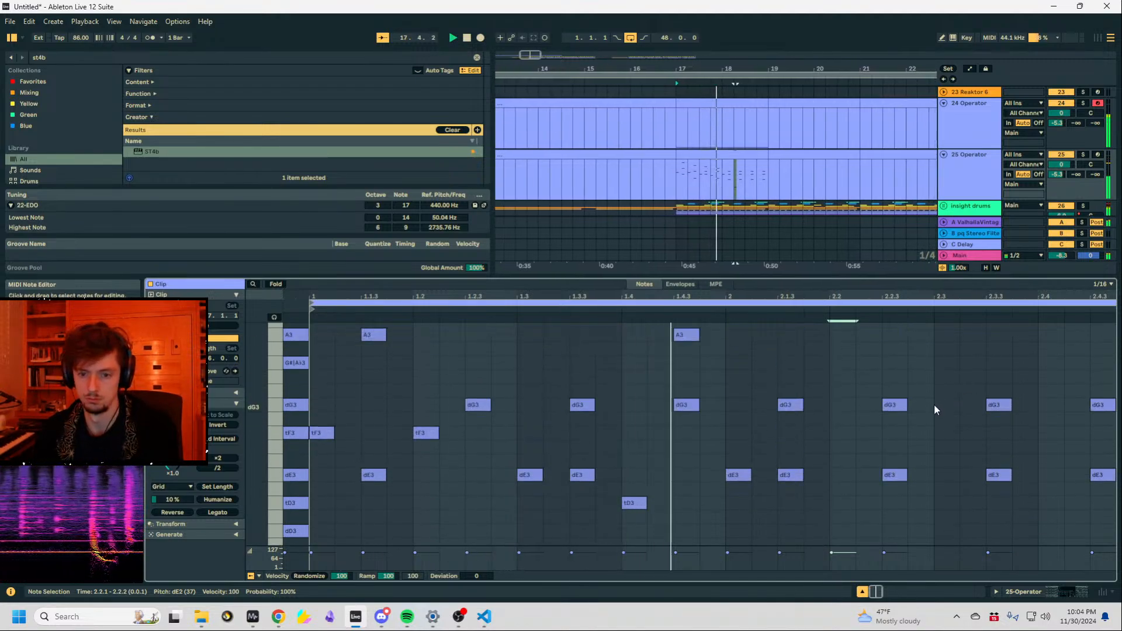
{"action": "scroll", "coordinate": [934, 405], "scroll_direction": "up", "scroll_amount": 2}
{"action": "left_click_drag", "start_coordinate": [795, 294], "coordinate": [491, 269]}
{"action": "scroll", "coordinate": [514, 441], "scroll_direction": "down", "scroll_amount": 6}
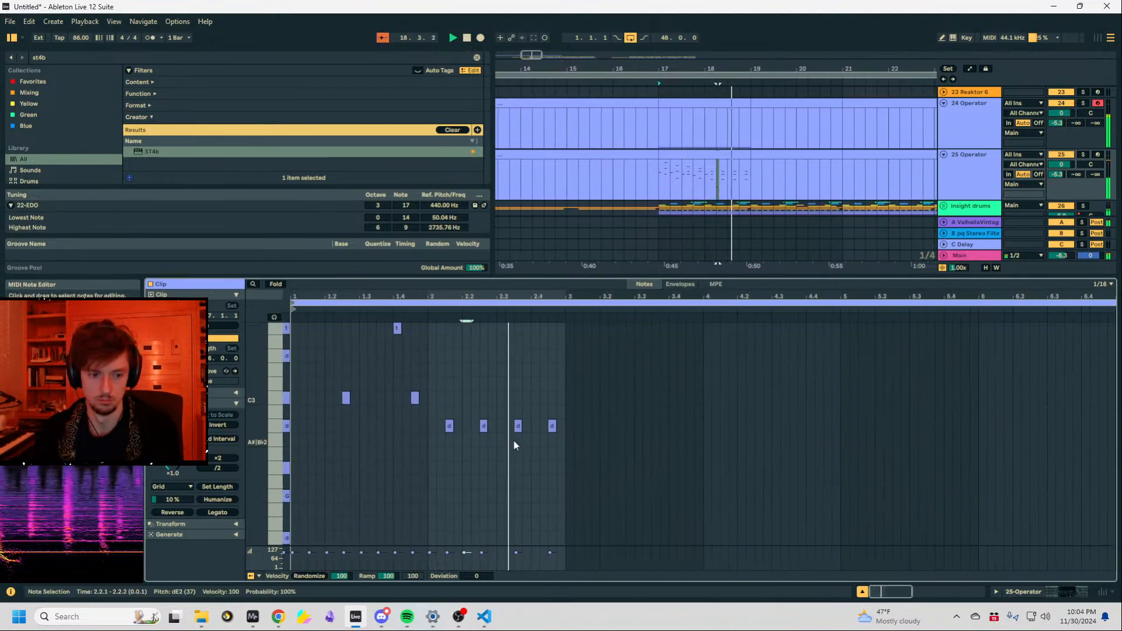
Stop playback and fold the note editor to the used pitches.
{"action": "key", "text": "space"}
{"action": "left_click_drag", "start_coordinate": [422, 368], "coordinate": [422, 371]}
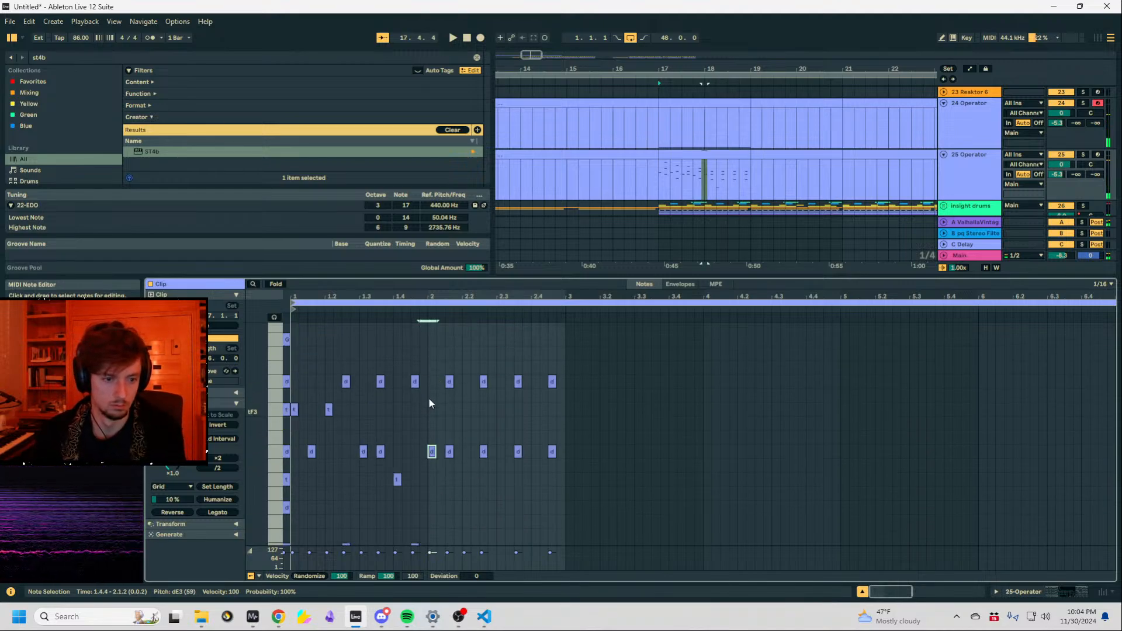
{"action": "scroll", "coordinate": [421, 400], "scroll_direction": "up", "scroll_amount": 3}
{"action": "left_click", "coordinate": [276, 284]}
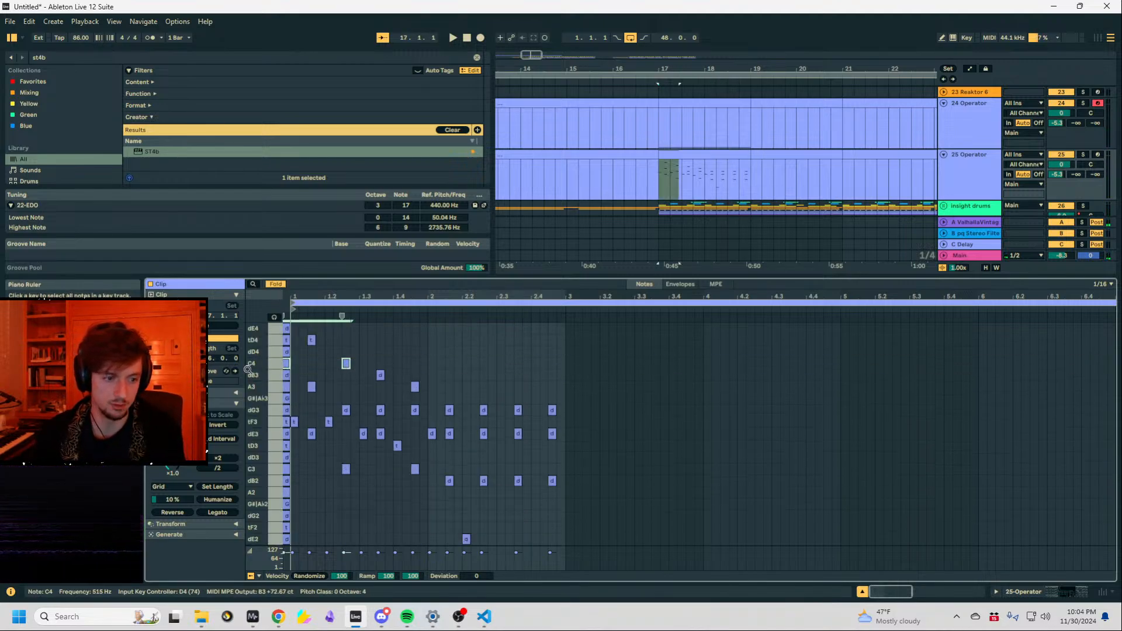
Lower the dE3 note at 2.1 to dE2 and duplicate the two dE2 notes onto beats 2.3 and 2.4.
{"action": "left_click_drag", "start_coordinate": [429, 280], "coordinate": [466, 149]}
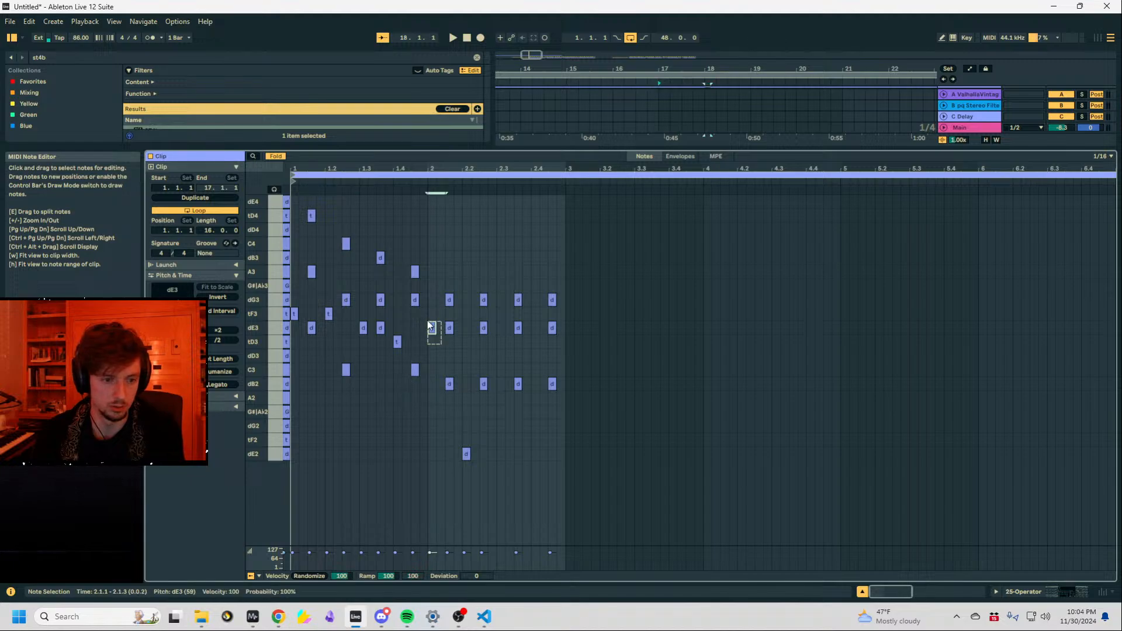
{"action": "left_click_drag", "start_coordinate": [496, 458], "coordinate": [431, 450]}
{"action": "key", "text": "ctrl+d"}
{"action": "key", "text": "space"}
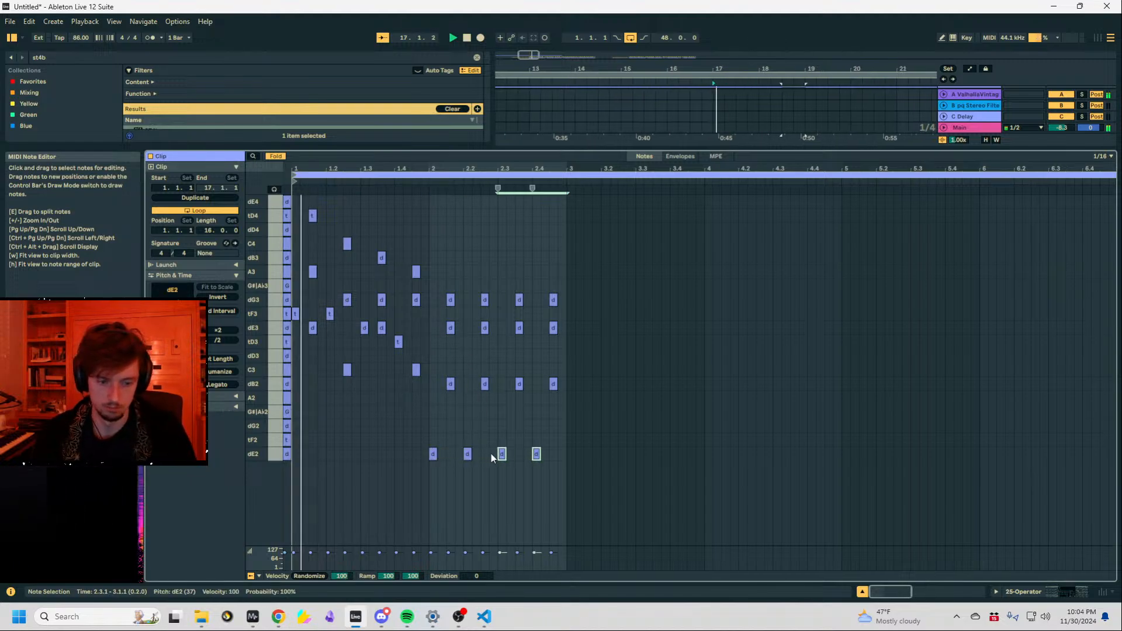
Listen to the 25 Operator pattern and select the four dE2 notes in its bar 17 clip.
{"action": "left_click", "coordinate": [994, 588]}
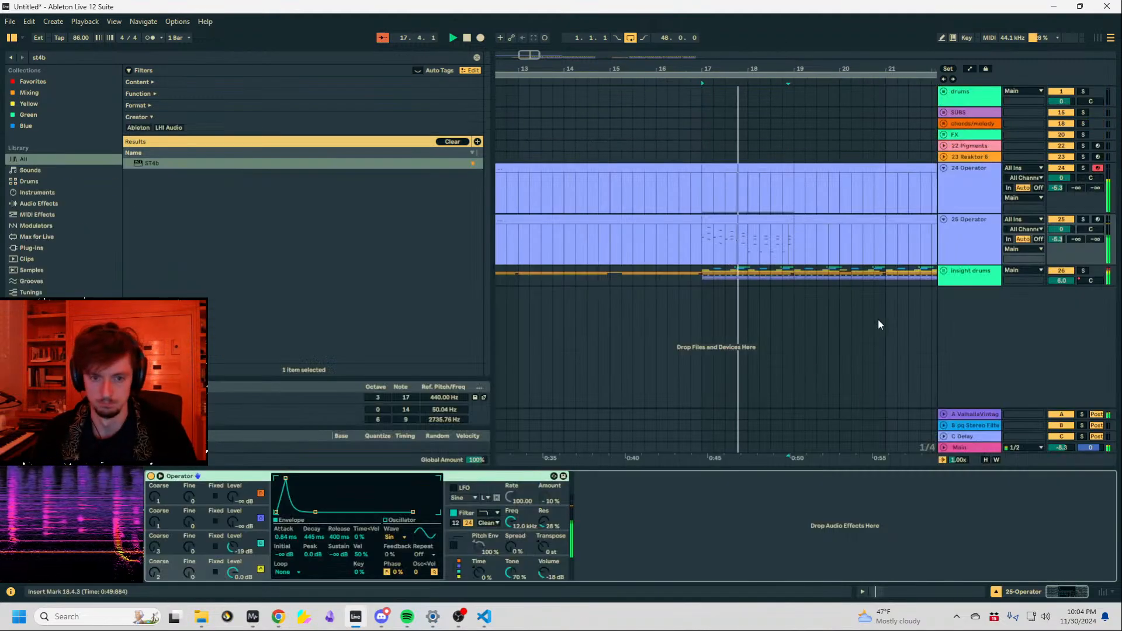
{"action": "left_click", "coordinate": [977, 244]}
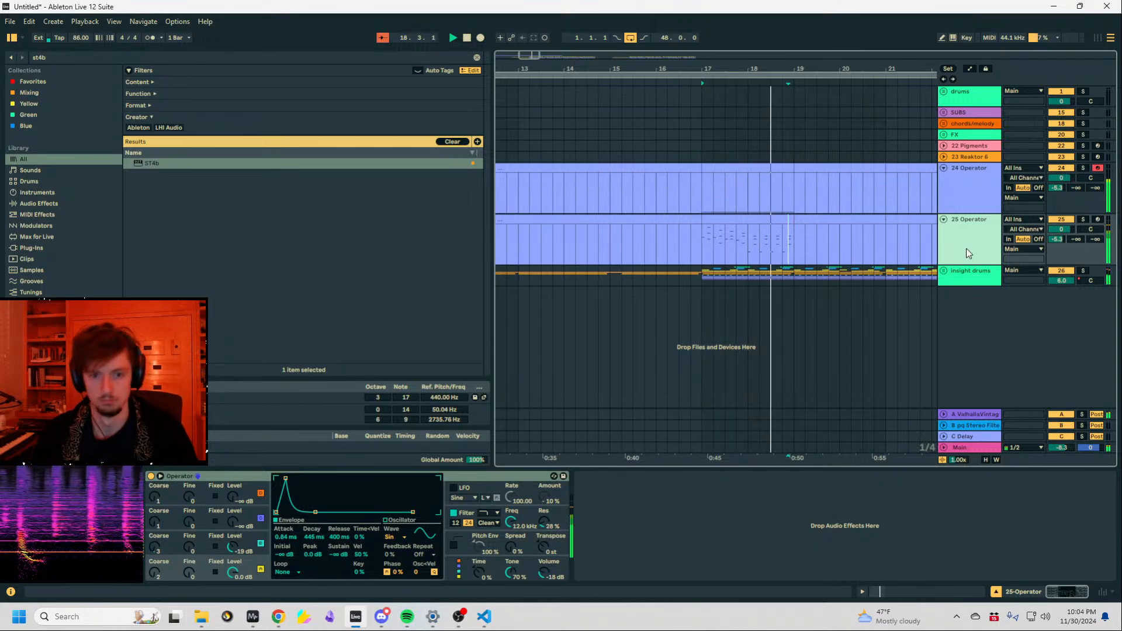
{"action": "left_click", "coordinate": [757, 220]}
{"action": "key", "text": "space"}
{"action": "left_click", "coordinate": [894, 590]}
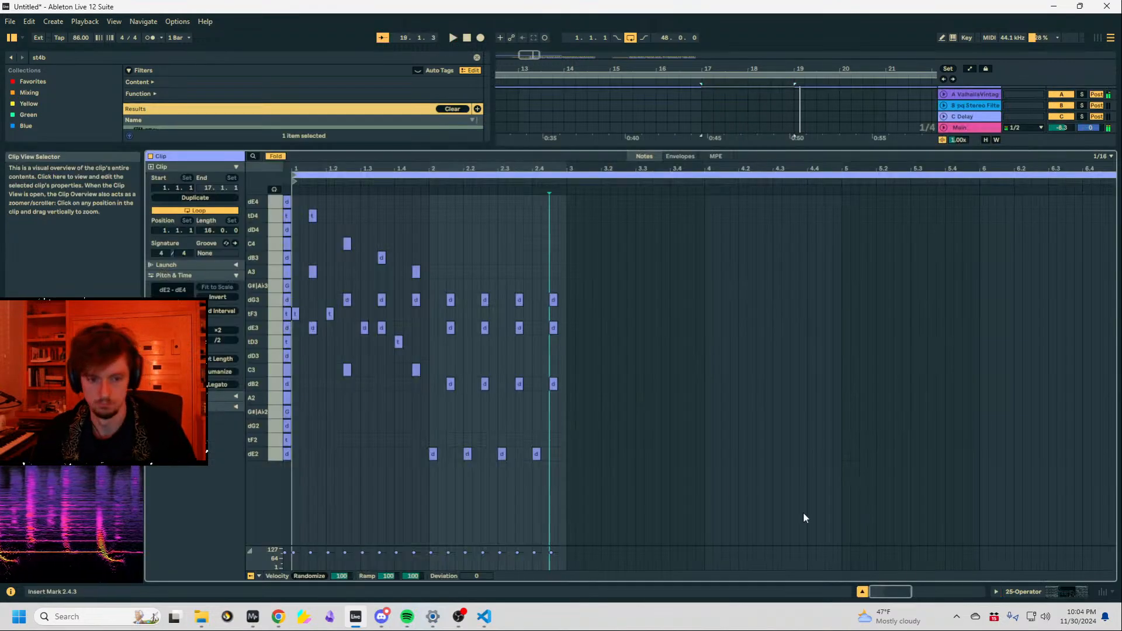
{"action": "left_click_drag", "start_coordinate": [573, 450], "coordinate": [400, 449]}
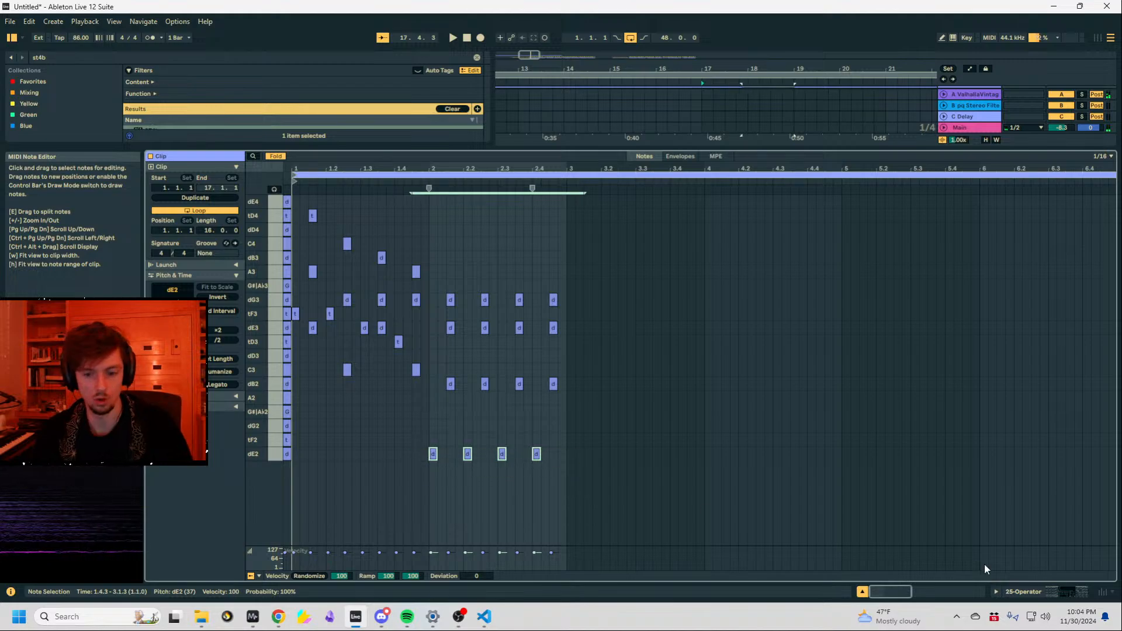
Duplicate the 25 Operator track and delete the duplicate's clips before bar 17.
{"action": "left_click", "coordinate": [1029, 591]}
{"action": "left_click", "coordinate": [977, 245]}
{"action": "key", "text": "ctrl+d"}
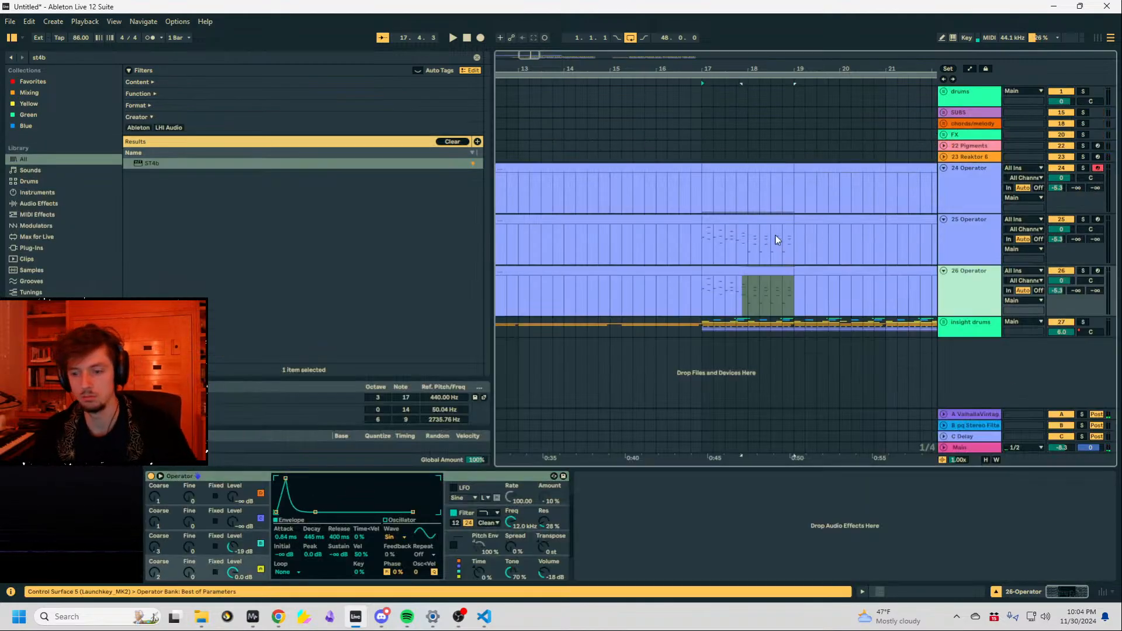
{"action": "left_click_drag", "start_coordinate": [693, 278], "coordinate": [446, 295]}
{"action": "key", "text": "Delete"}
{"action": "left_click", "coordinate": [691, 278]}
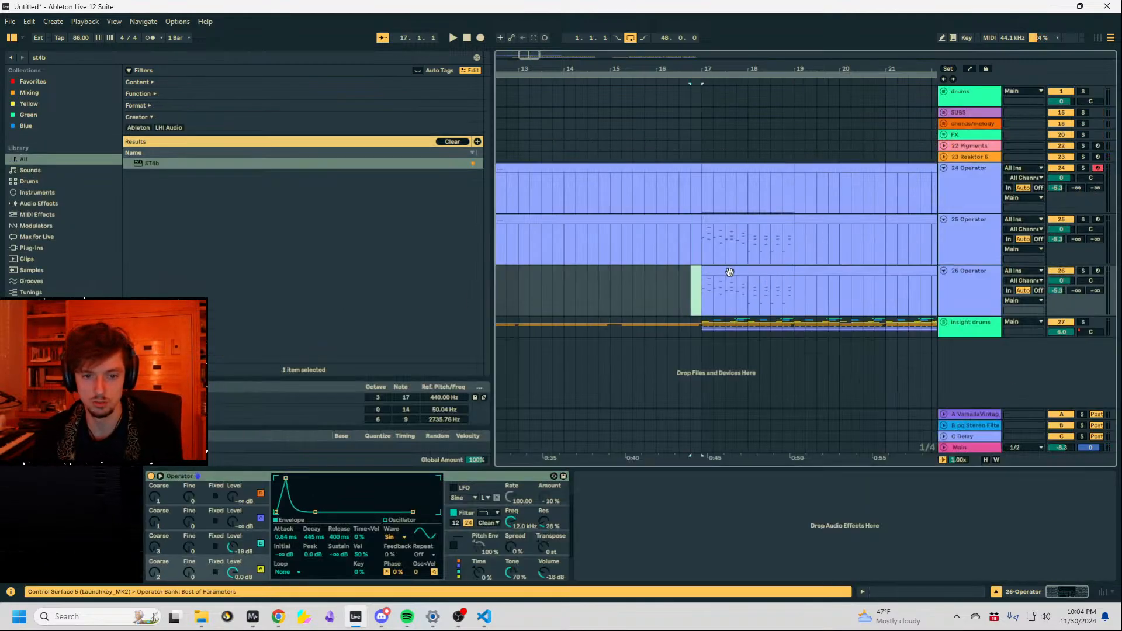
Delete the off-beat chords from 1.1.3 to 2.3.3 in the 26 Operator clip at bar 17, keeping the single on-beat notes.
{"action": "left_click", "coordinate": [756, 293]}
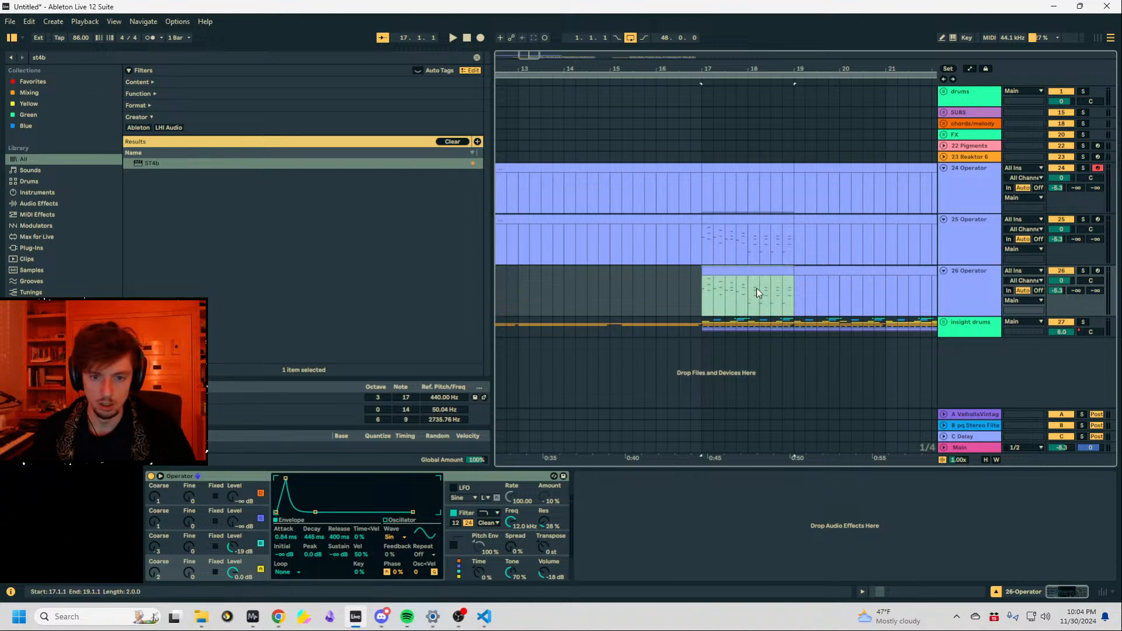
{"action": "left_click", "coordinate": [915, 596]}
{"action": "left_click_drag", "start_coordinate": [356, 403], "coordinate": [345, 155]}
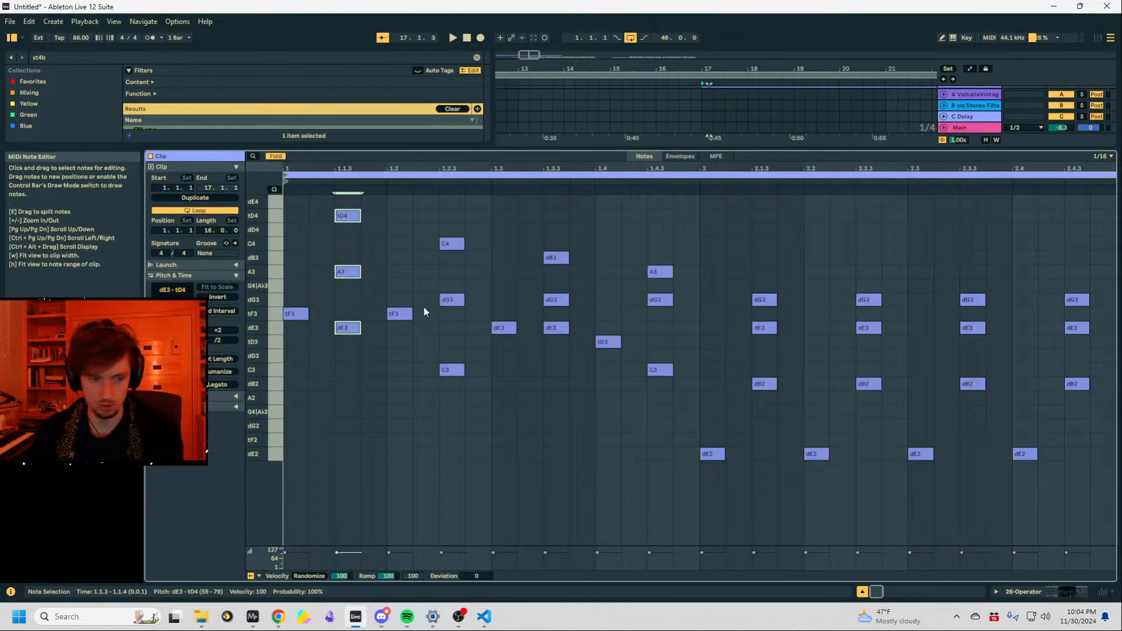
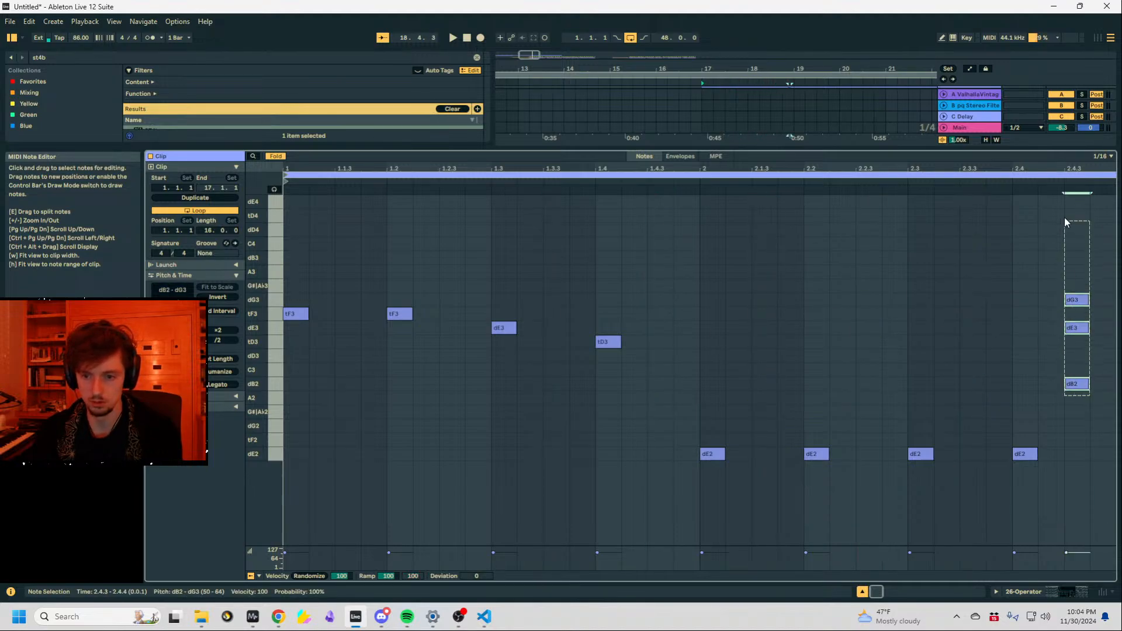
{"action": "left_click_drag", "start_coordinate": [1066, 223], "coordinate": [1066, 222]}
Solo the 26 Operator track and play its clip from bar 17.
{"action": "key", "text": "space"}
{"action": "left_click", "coordinate": [1029, 593]}
{"action": "key", "text": "space"}
{"action": "left_click", "coordinate": [738, 270]}
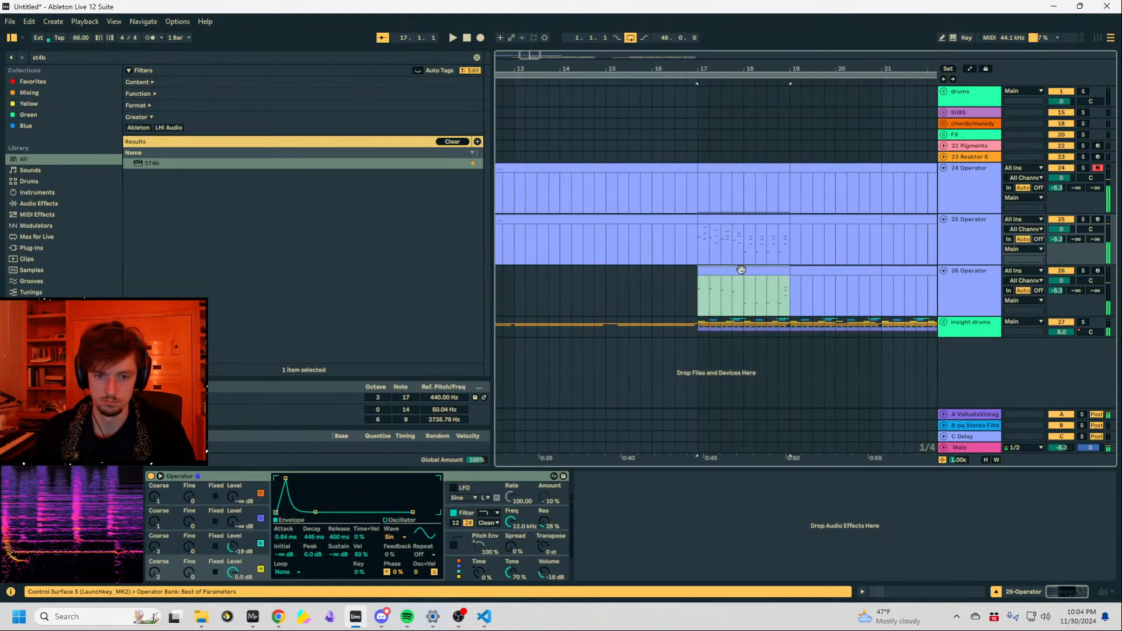
{"action": "left_click", "coordinate": [1083, 270]}
{"action": "key", "text": "space"}
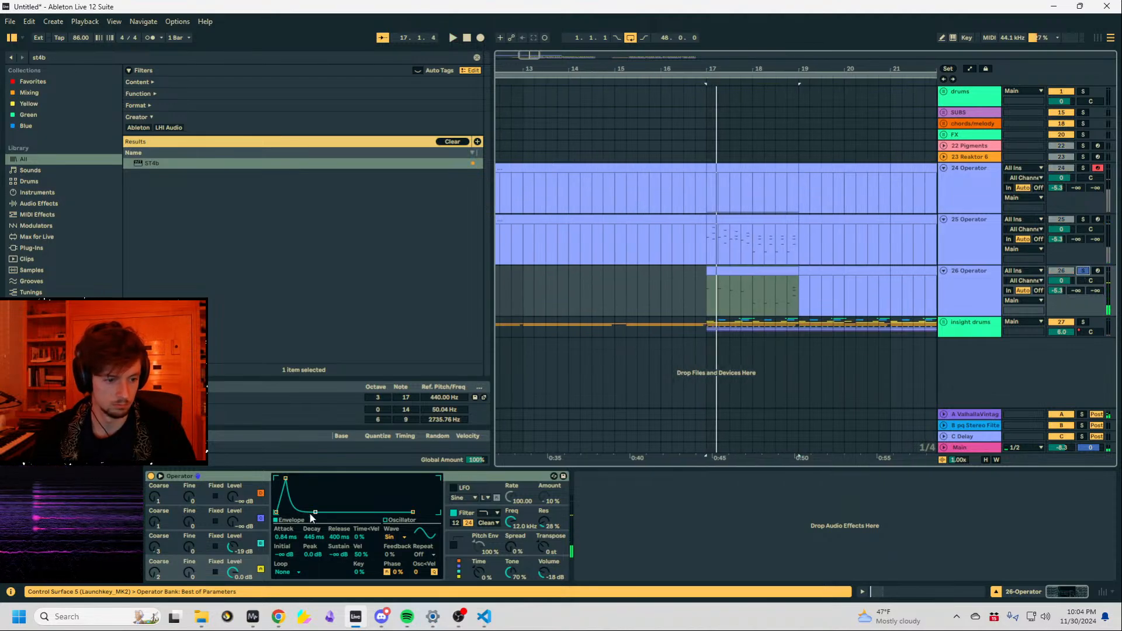
Set oscillator A's envelope on 26 Operator to 3.40 s decay and -12 dB sustain, and its coarse tuning to 0.5.
{"action": "left_click_drag", "start_coordinate": [315, 512], "coordinate": [325, 488]}
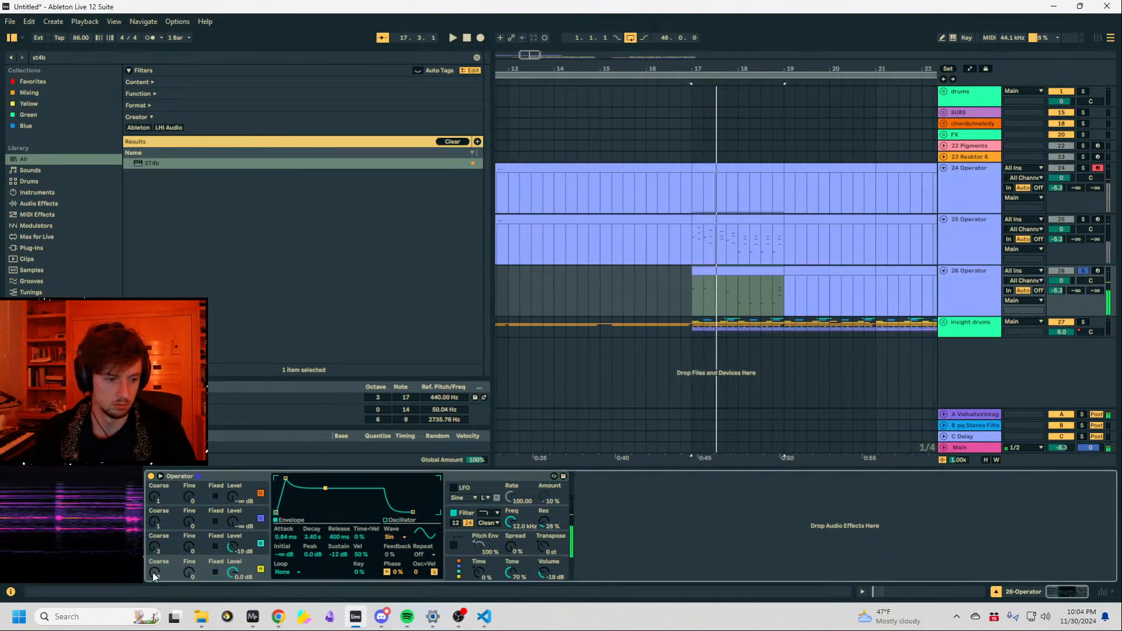
{"action": "left_click_drag", "start_coordinate": [153, 573], "coordinate": [153, 583]}
{"action": "key", "text": "space"}
{"action": "key", "text": "space"}
{"action": "key", "text": "space"}
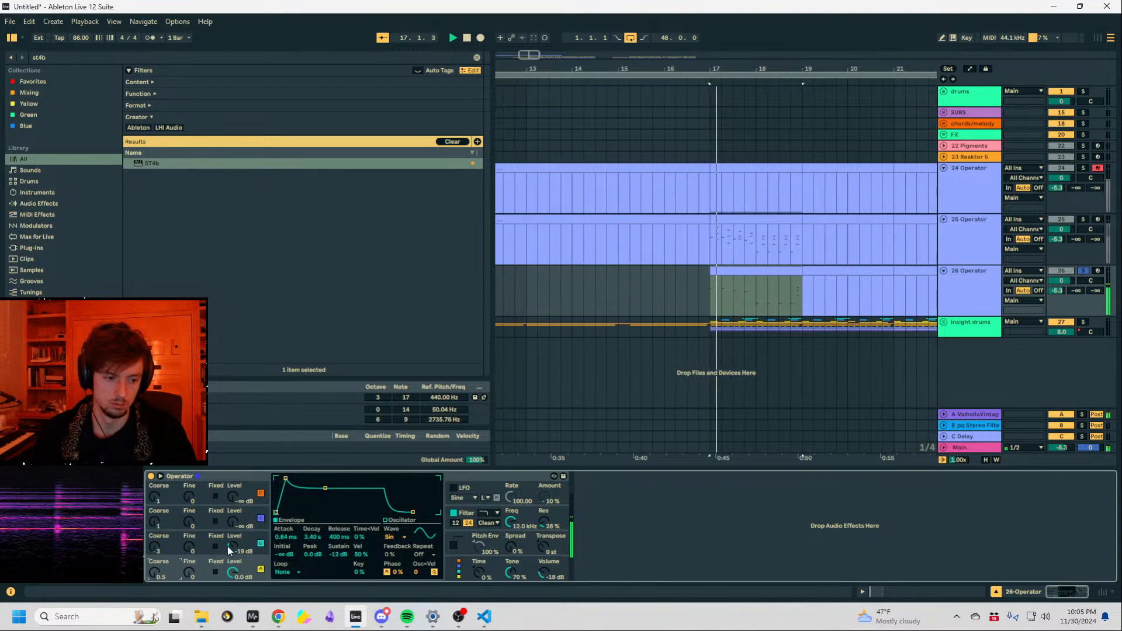
Raise oscillator B's coarse tuning and set its envelope to 0.00 ms attack, 171 ms decay and 0.0 dB sustain.
{"action": "left_click_drag", "start_coordinate": [154, 549], "coordinate": [154, 538]}
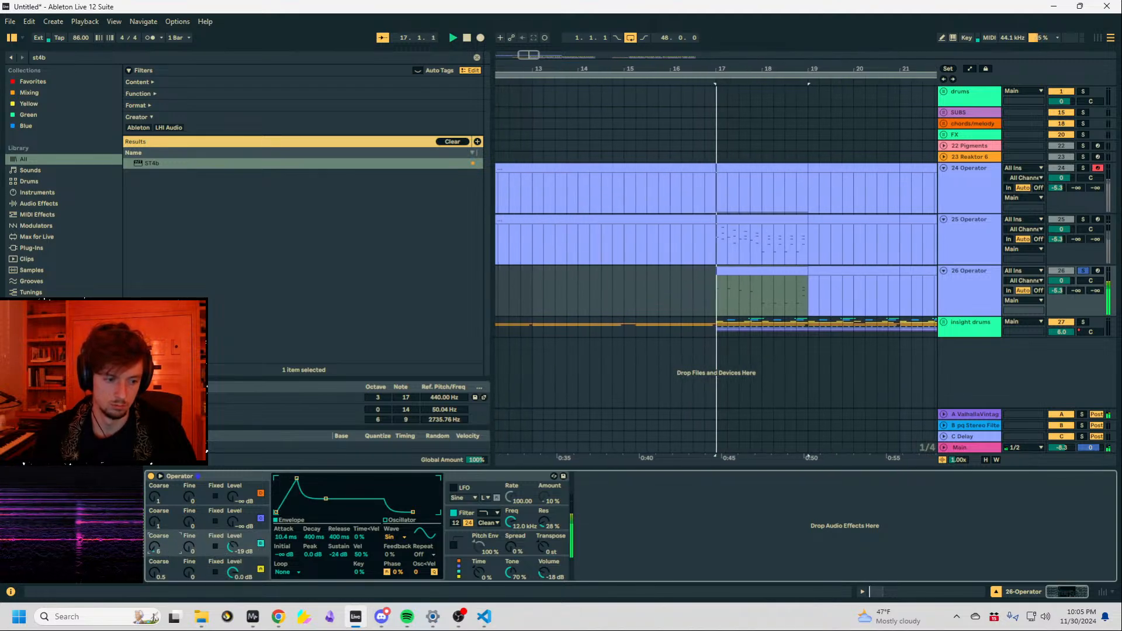
{"action": "left_click_drag", "start_coordinate": [326, 499], "coordinate": [276, 478]}
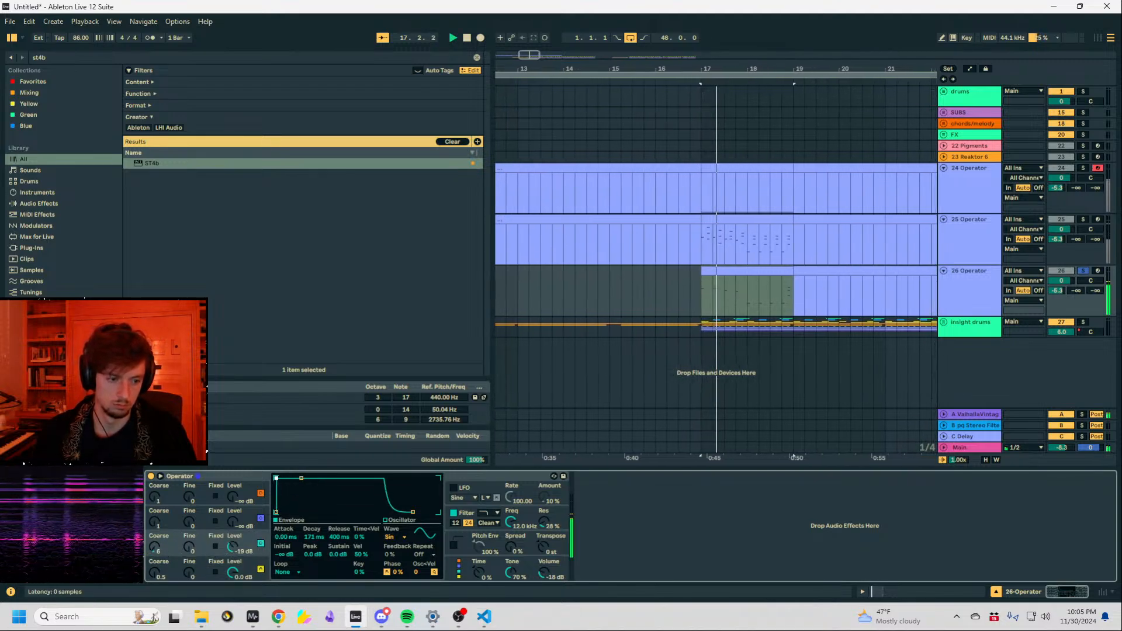
{"action": "key", "text": "space"}
{"action": "key", "text": "space"}
Lower oscillator B's level to -29 dB and set its coarse tuning to 4.
{"action": "left_click_drag", "start_coordinate": [233, 547], "coordinate": [233, 555]}
{"action": "key", "text": "space"}
{"action": "key", "text": "space"}
{"action": "mouse_move", "coordinate": [154, 548]}
{"action": "left_mouse_down"}
{"action": "mouse_move", "coordinate": [155, 570]}
{"action": "mouse_move", "coordinate": [155, 547]}
{"action": "left_mouse_up"}
{"action": "key", "text": "space"}
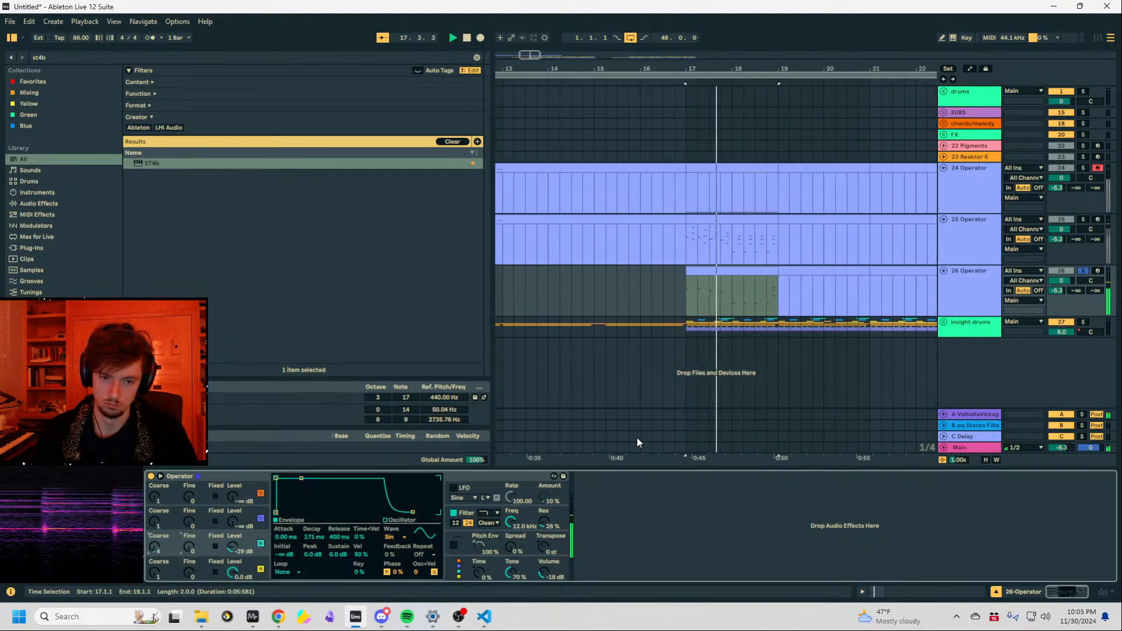
Unsolo the 26 Operator track and play the section from bar 17 in the full mix.
{"action": "left_click", "coordinate": [1084, 271]}
{"action": "key", "text": "space"}
{"action": "key", "text": "space"}
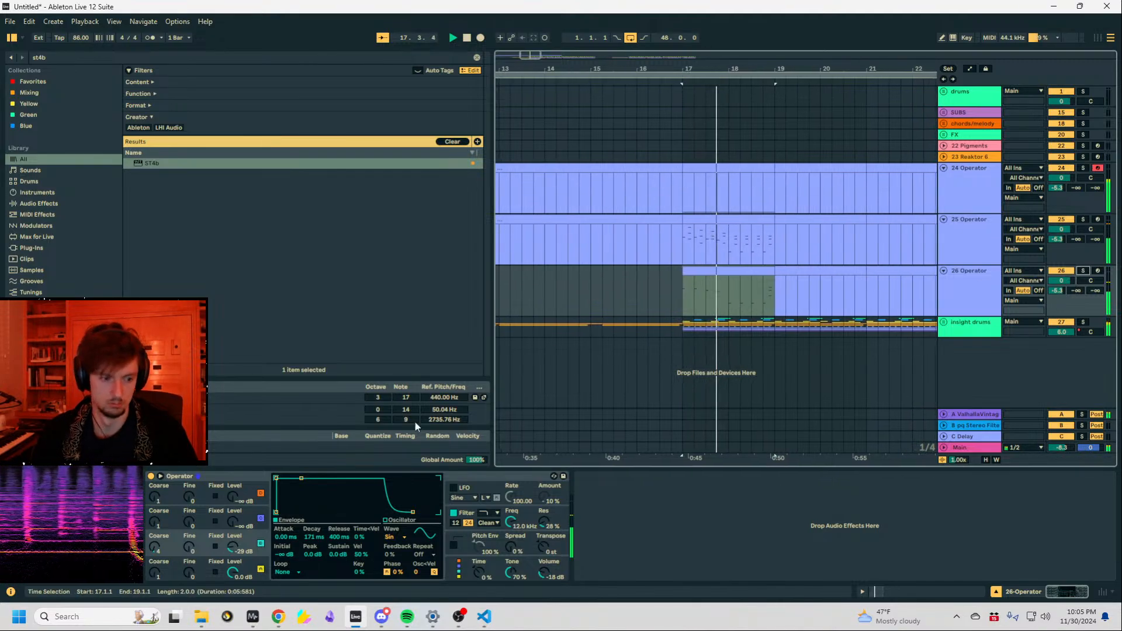
Set oscillator A's envelope release on 26 Operator to 3.52 s with Time<Vel at 11%, and play it back.
{"action": "left_click_drag", "start_coordinate": [413, 513], "coordinate": [419, 513]}
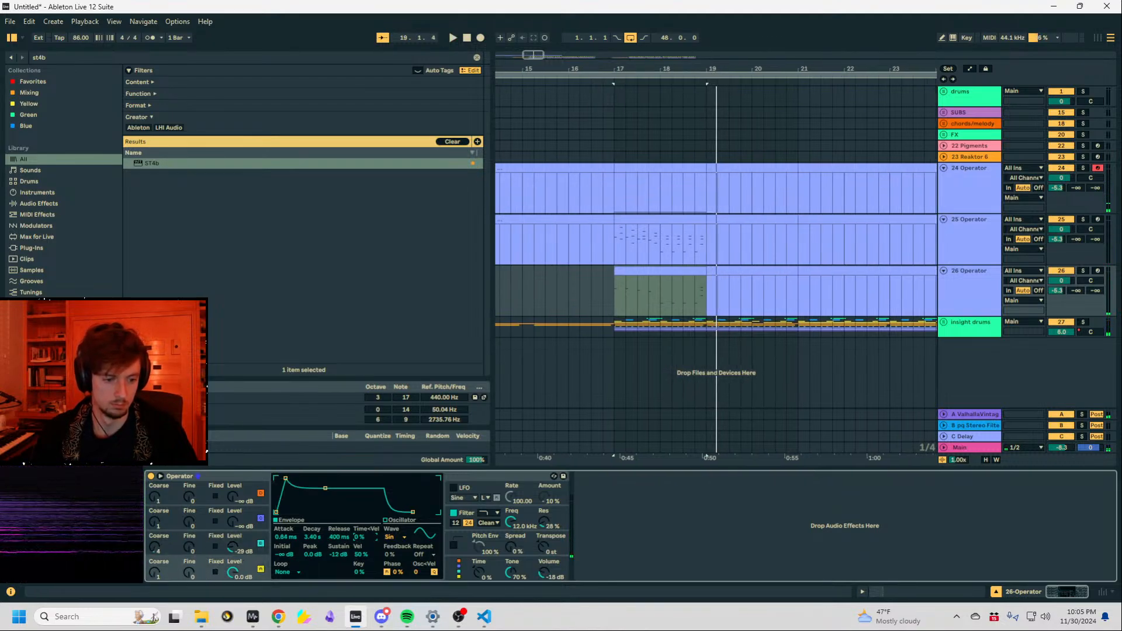
{"action": "key", "text": "space"}
{"action": "left_click_drag", "start_coordinate": [363, 537], "coordinate": [339, 520]}
{"action": "key", "text": "space"}
{"action": "key", "text": "space"}
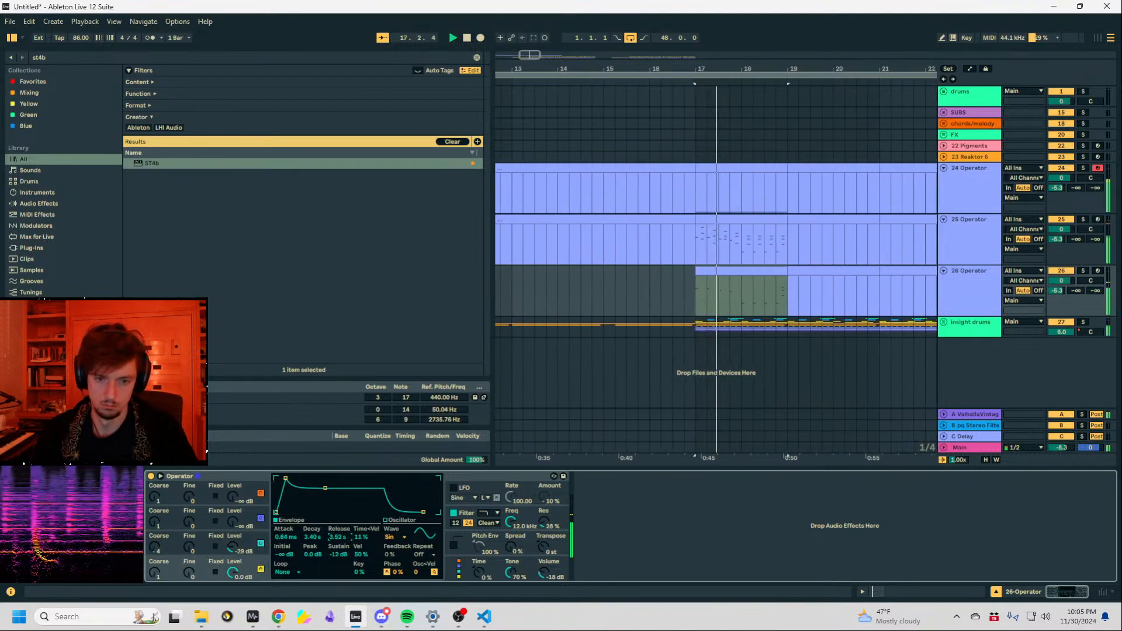
Deactivate the single on-beat tF3, tF3, dE3 and tD3 notes in bar 1 of the 25 Operator clip.
{"action": "left_click", "coordinate": [710, 233]}
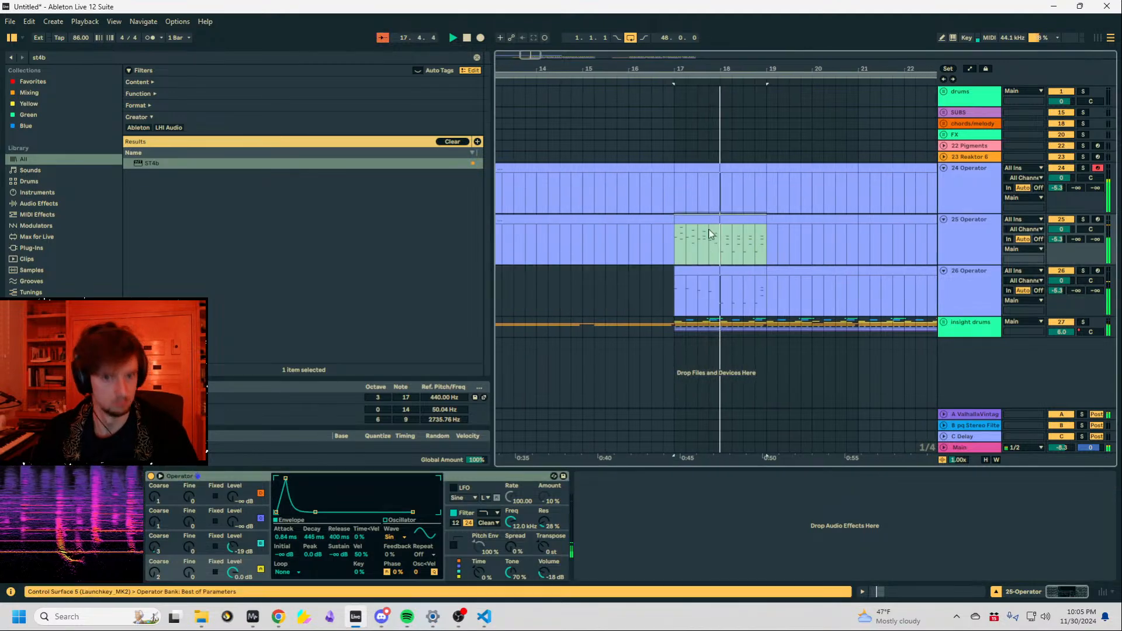
{"action": "left_click", "coordinate": [893, 594]}
{"action": "left_click_drag", "start_coordinate": [415, 343], "coordinate": [394, 287]}
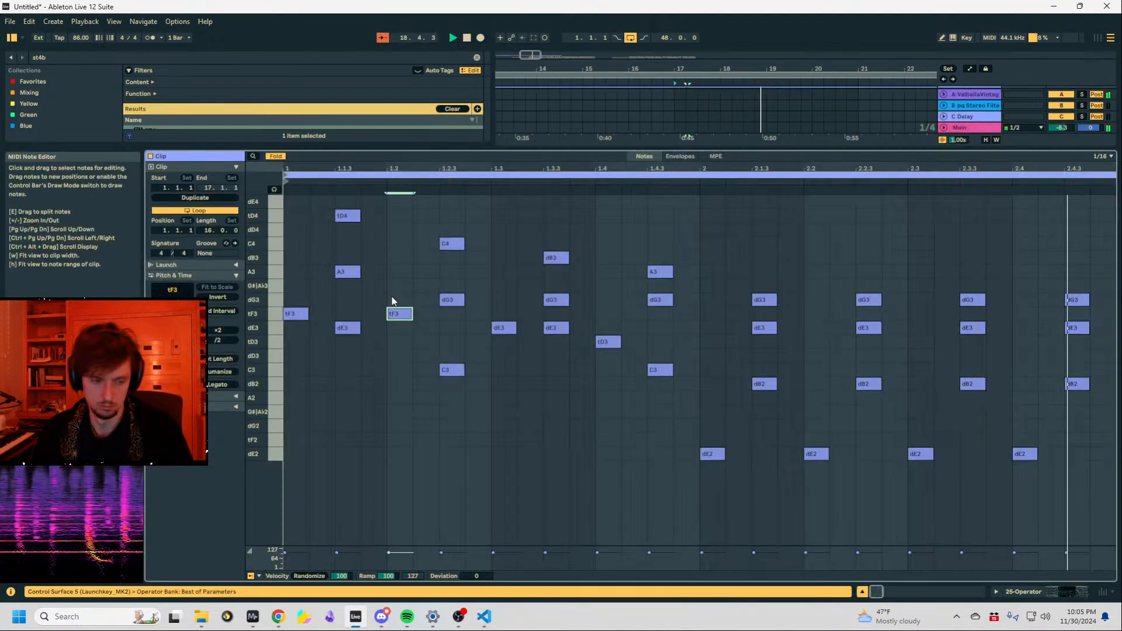
{"action": "left_click", "coordinate": [543, 328]}
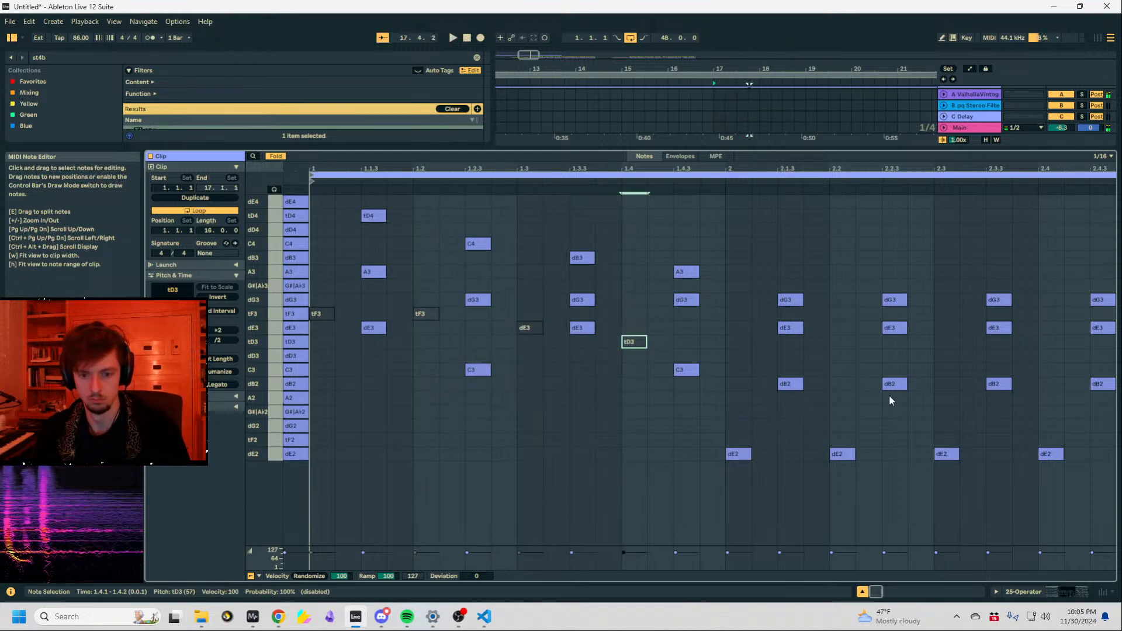
{"action": "key", "text": "shift+Tab"}
{"action": "key", "text": "space"}
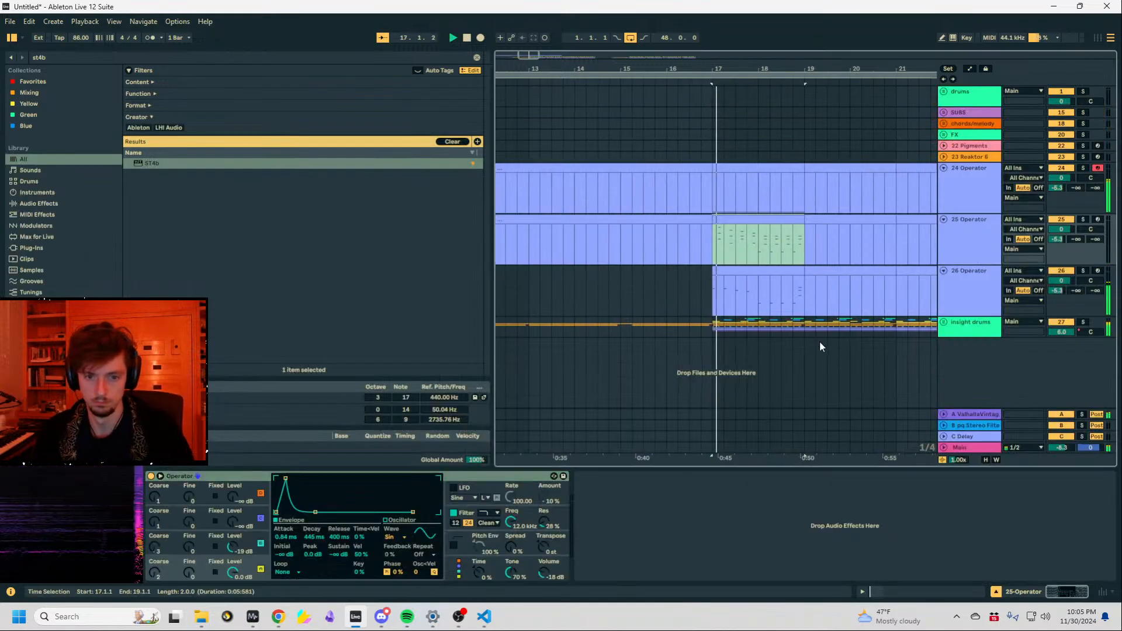
Deactivate the four dE2 notes in bar 2 of the 25 Operator clip.
{"action": "key", "text": "Down"}
{"action": "left_click", "coordinate": [784, 227]}
{"action": "key", "text": "space"}
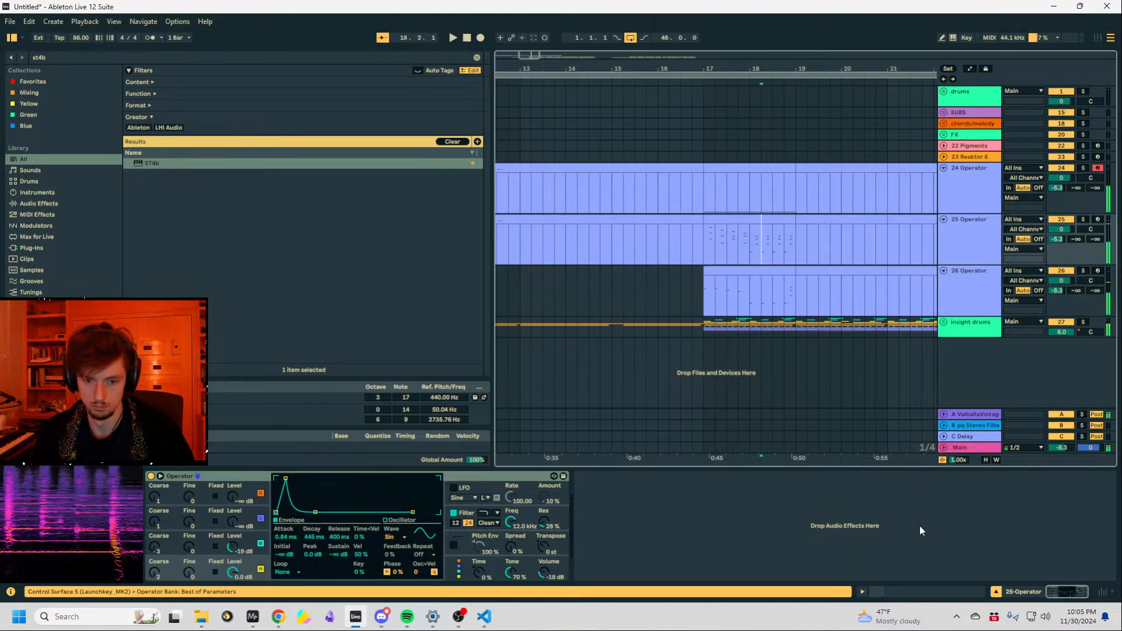
{"action": "left_click", "coordinate": [907, 589]}
{"action": "left_click_drag", "start_coordinate": [529, 429], "coordinate": [1099, 539]}
{"action": "key", "text": "0"}
{"action": "key", "text": "space"}
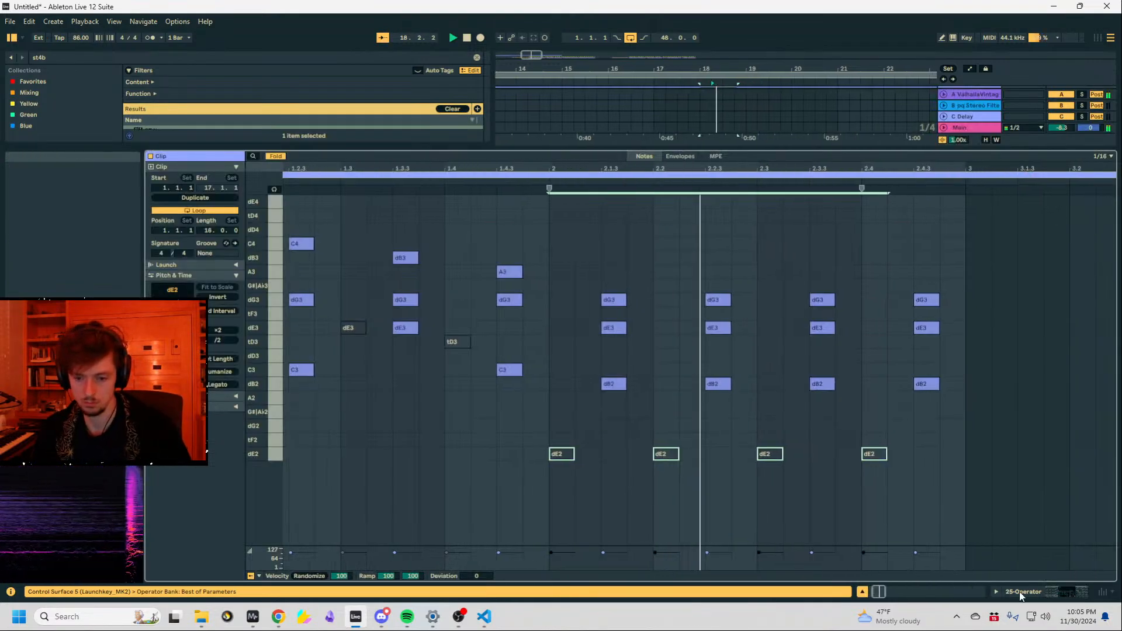
Deactivate the dE2 notes at 2.2, 2.3 and 2.4 in the 26 Operator clip.
{"action": "key", "text": "shift+Tab"}
{"action": "key", "text": "Down"}
{"action": "key", "text": "shift+Tab"}
{"action": "left_click_drag", "start_coordinate": [756, 509], "coordinate": [713, 430]}
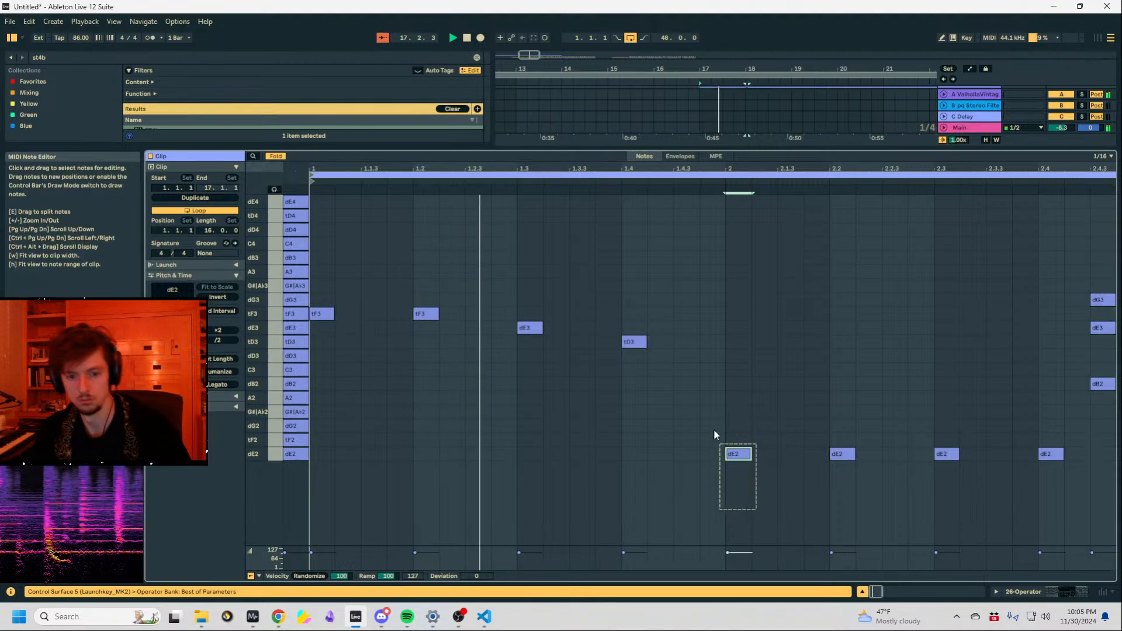
{"action": "key", "text": "0"}
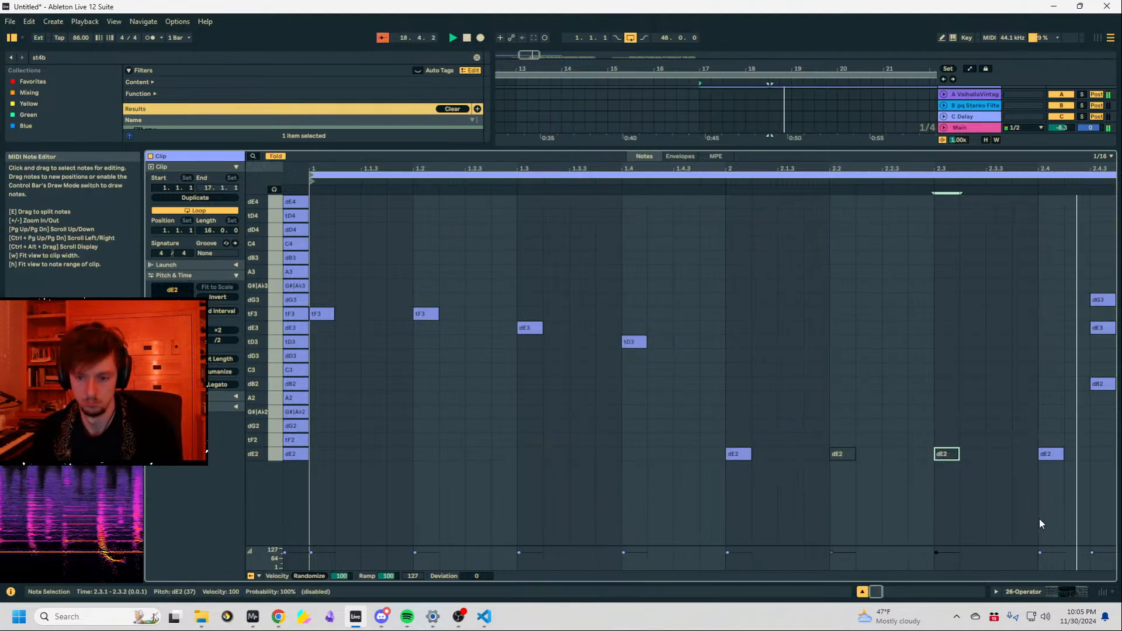
Lower the velocity of the three-note chord at 2.4.3 in the 26 Operator clip to 47.
{"action": "key", "text": "space"}
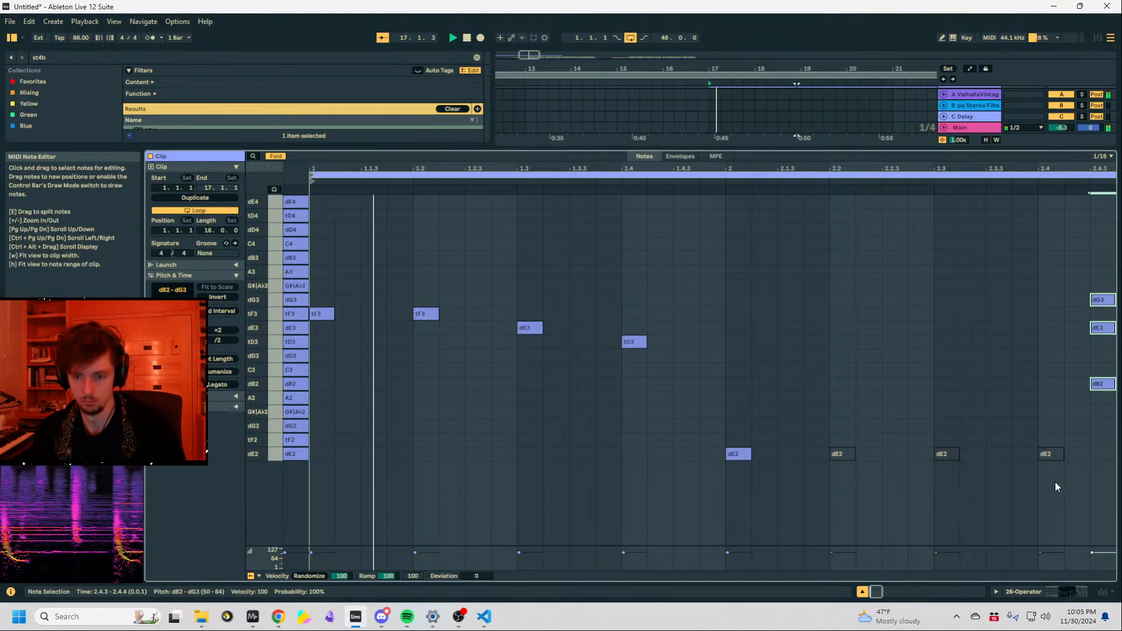
{"action": "left_click_drag", "start_coordinate": [1092, 559], "coordinate": [1092, 562]}
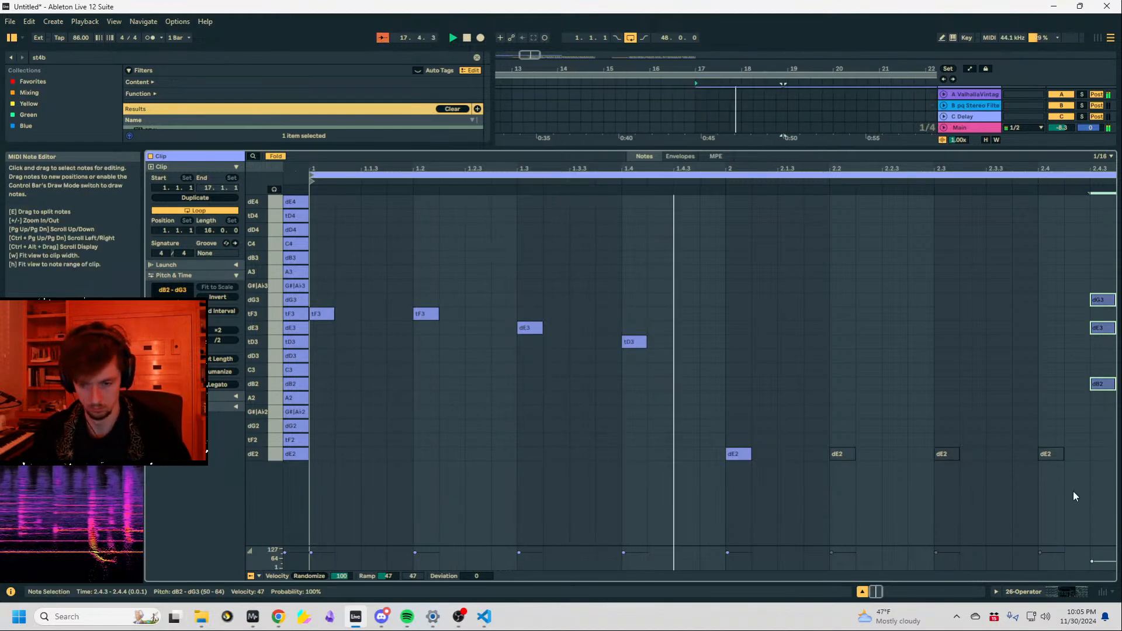
{"action": "key", "text": "shift+Tab"}
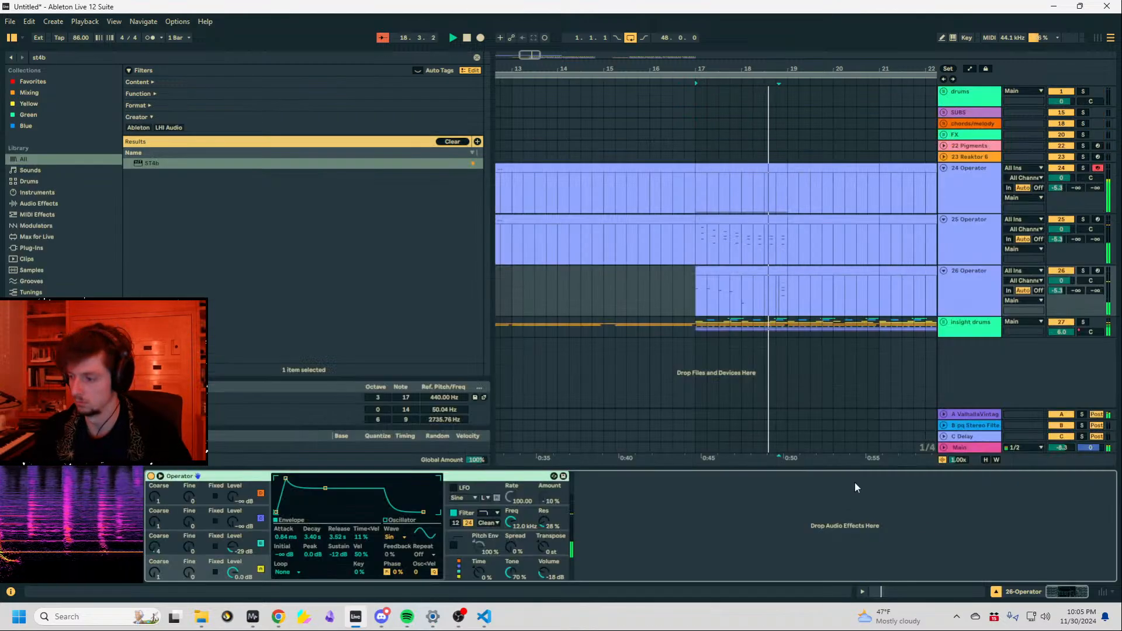
Loop the 25 Operator section from bar 17 to 19 and lower that track's volume to -15.3 dB.
{"action": "left_click_drag", "start_coordinate": [776, 220], "coordinate": [738, 238]}
{"action": "key", "text": "ctrl+l"}
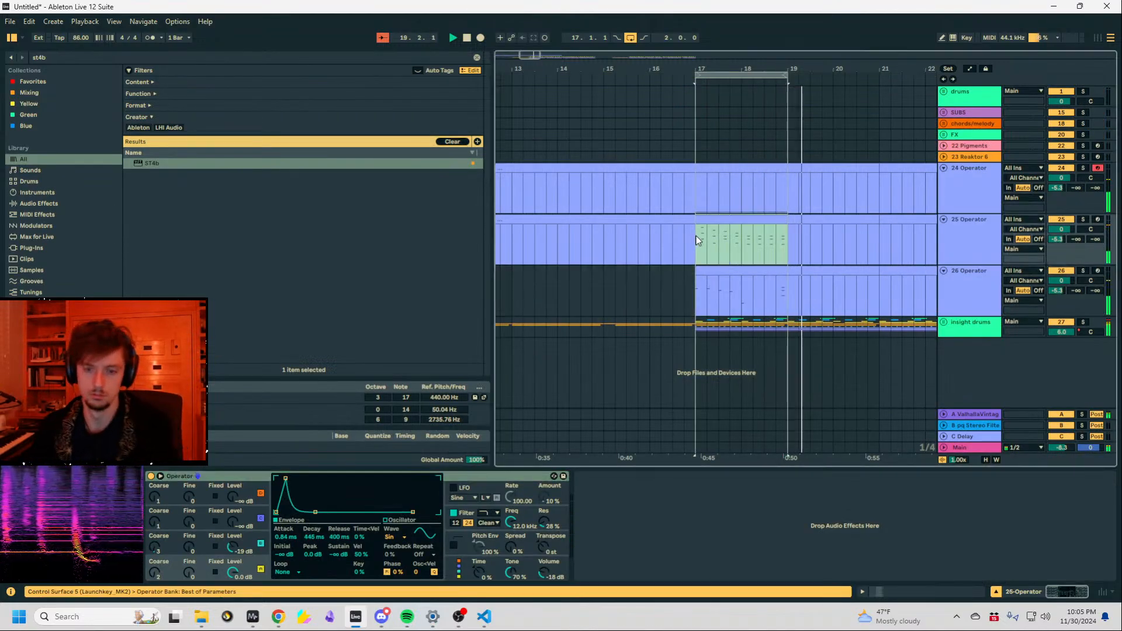
{"action": "left_click_drag", "start_coordinate": [1059, 241], "coordinate": [1058, 241]}
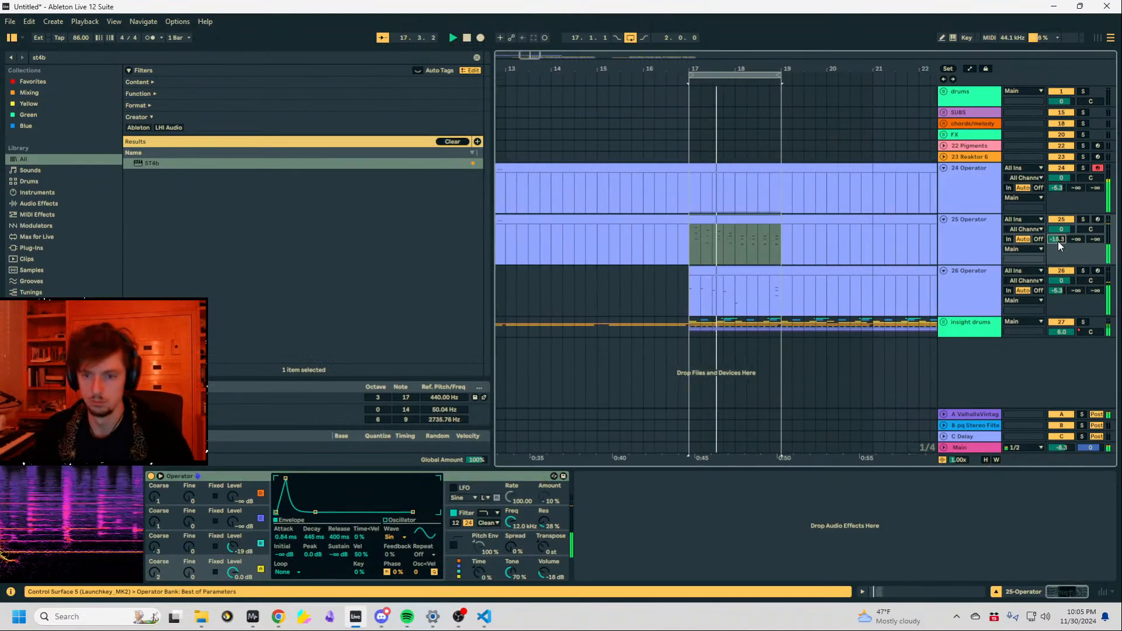
Lower the 26 Operator track's volume to -17.8 dB.
{"action": "left_click", "coordinate": [957, 331]}
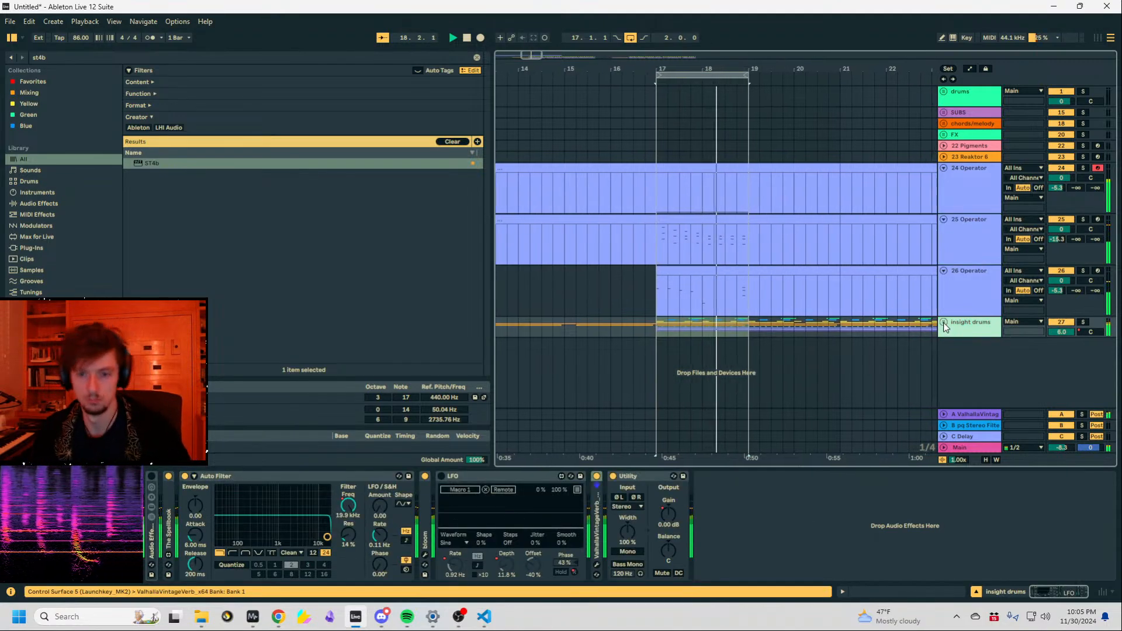
{"action": "left_click_drag", "start_coordinate": [1054, 291], "coordinate": [1054, 304]}
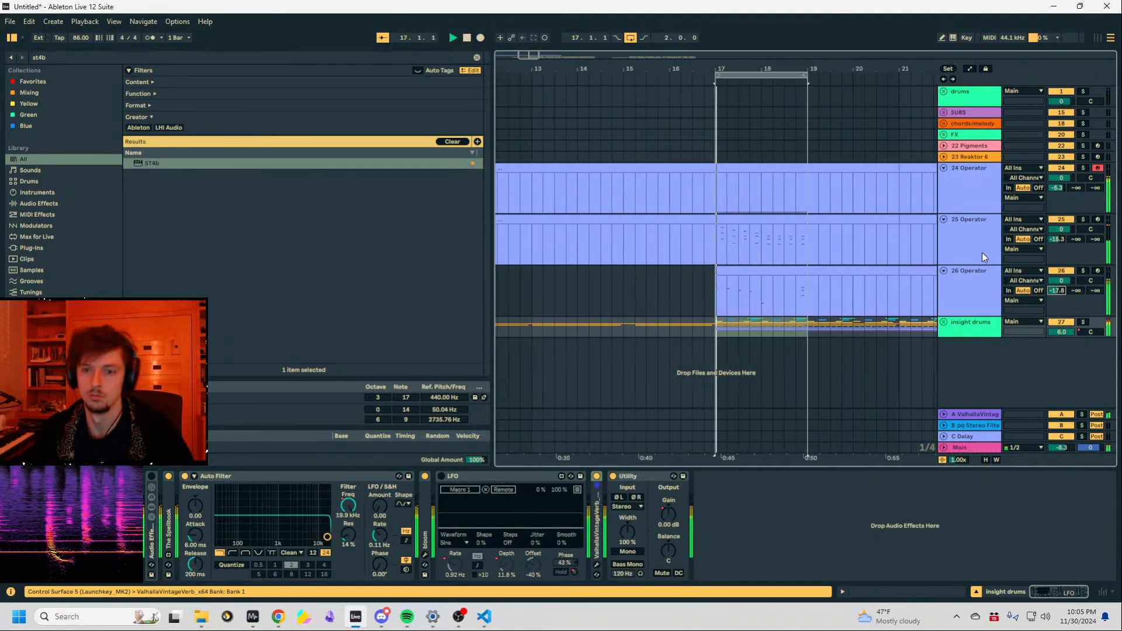
Add a Delay to the 25 Operator track with right time 1, filter at 1.41 kHz, width 3.86 and dry/wet at 35%.
{"action": "left_click", "coordinate": [981, 251]}
{"action": "left_click_drag", "start_coordinate": [59, 56], "coordinate": [5, 47]}
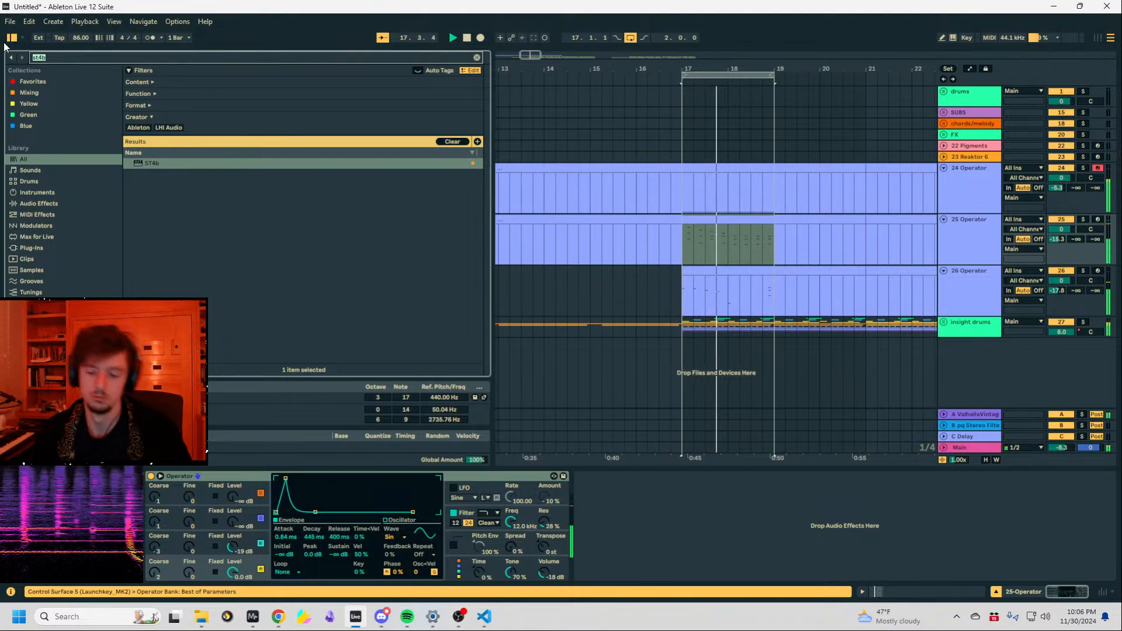
{"action": "type", "text": "delay"}
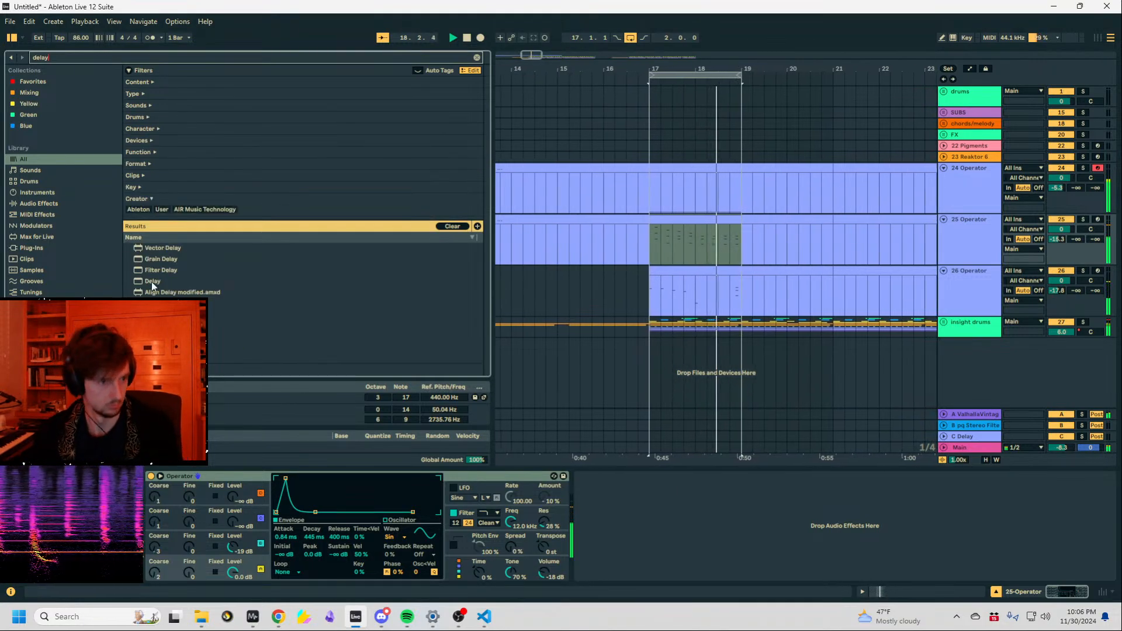
{"action": "left_click_drag", "start_coordinate": [152, 282], "coordinate": [604, 521]}
{"action": "left_click", "coordinate": [626, 506]}
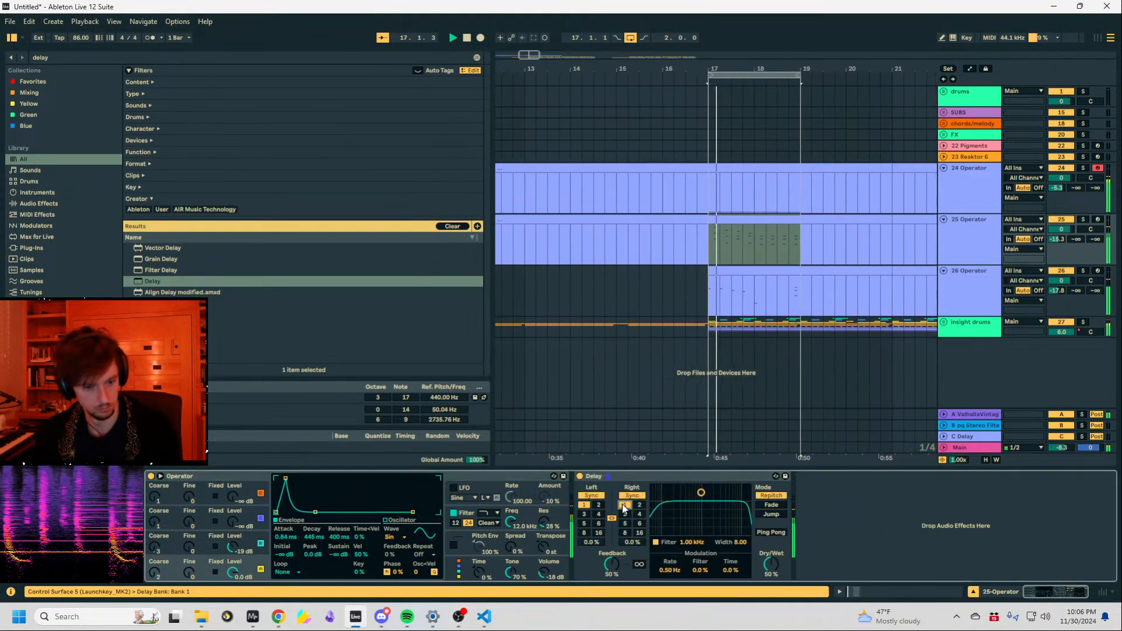
{"action": "left_click_drag", "start_coordinate": [772, 564], "coordinate": [772, 575]}
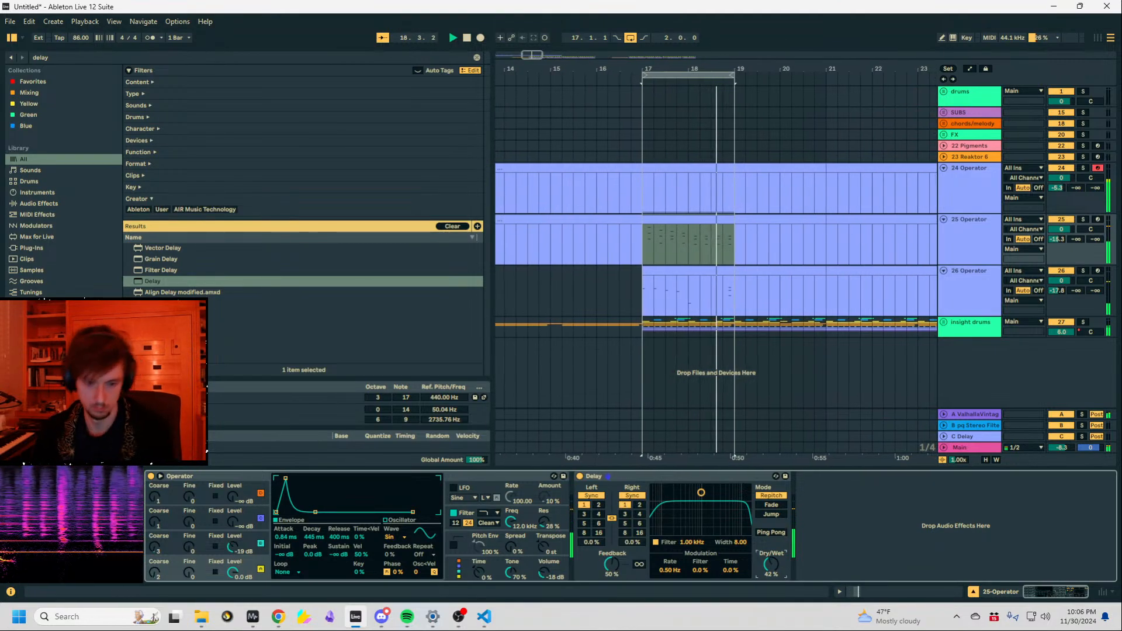
{"action": "left_click_drag", "start_coordinate": [709, 512], "coordinate": [707, 515]}
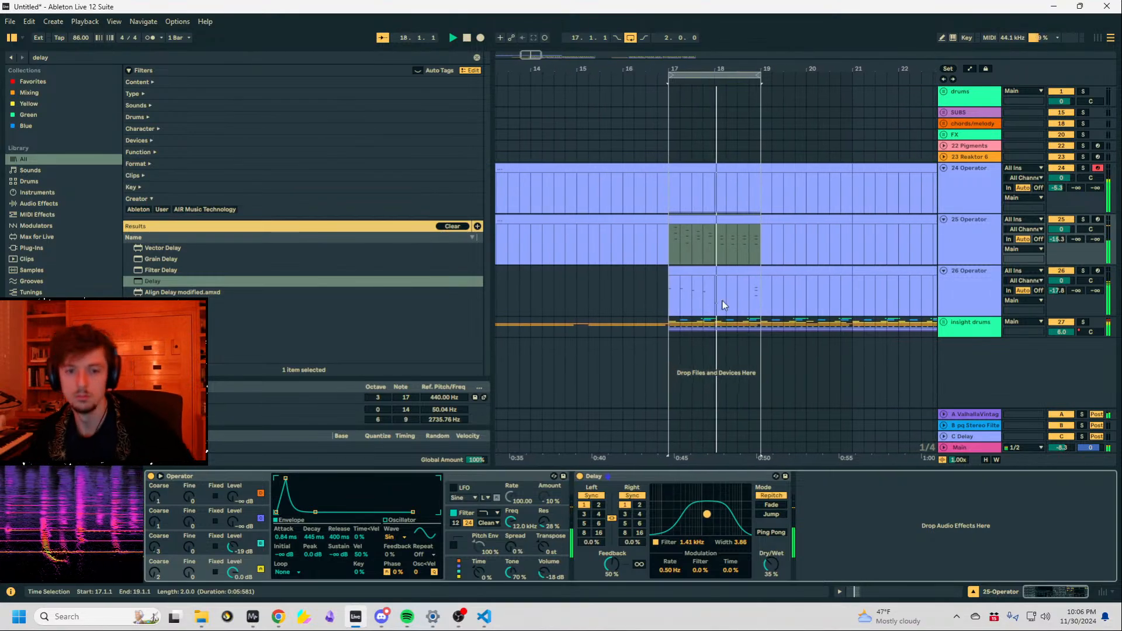
Compress the sustained dE1 note in the 24 Operator clip by repeated halving until it lasts an eighth note.
{"action": "left_click", "coordinate": [762, 257]}
{"action": "left_click", "coordinate": [719, 169]}
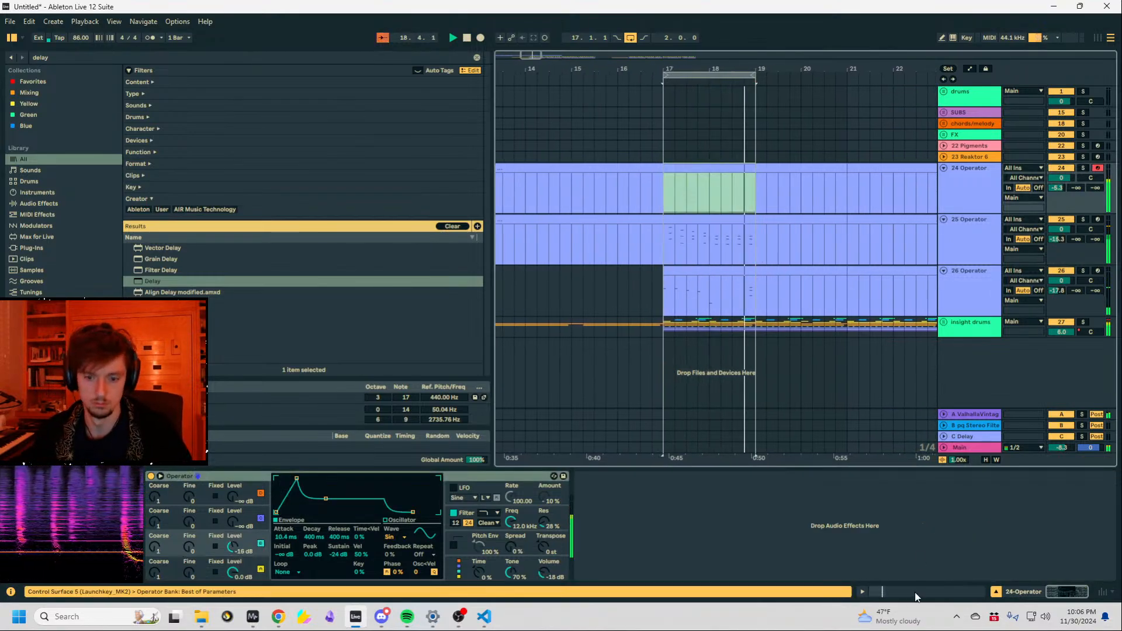
{"action": "left_click", "coordinate": [916, 595]}
{"action": "left_click", "coordinate": [618, 497]}
{"action": "key", "text": "ctrl+a"}
{"action": "key", "text": "space"}
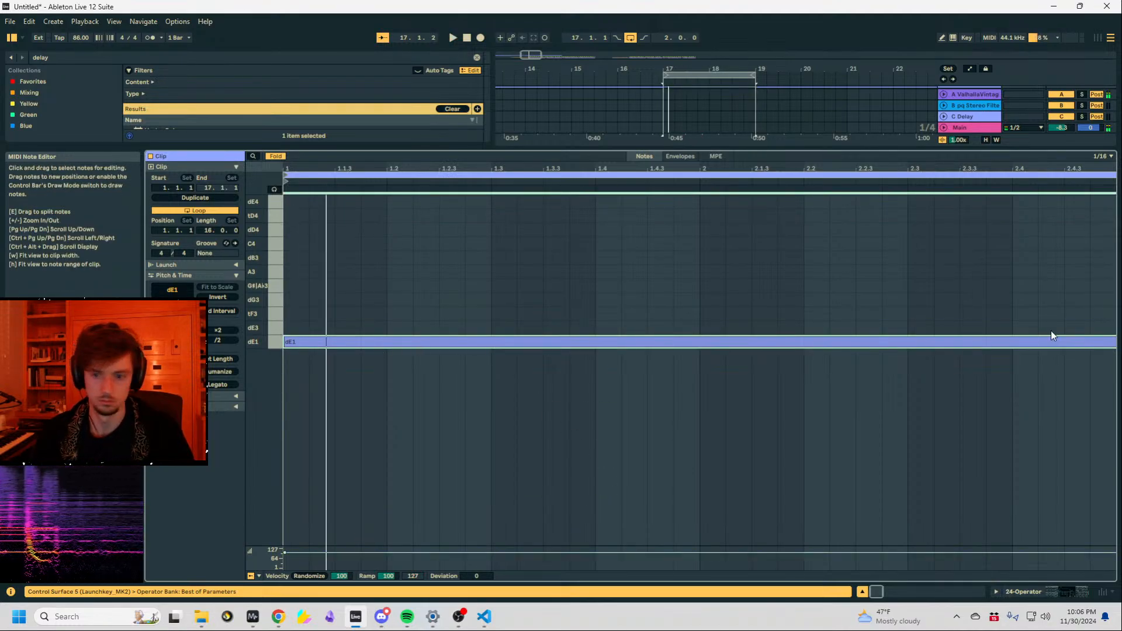
{"action": "left_click", "coordinate": [214, 342]}
{"action": "left_click", "coordinate": [214, 342]}
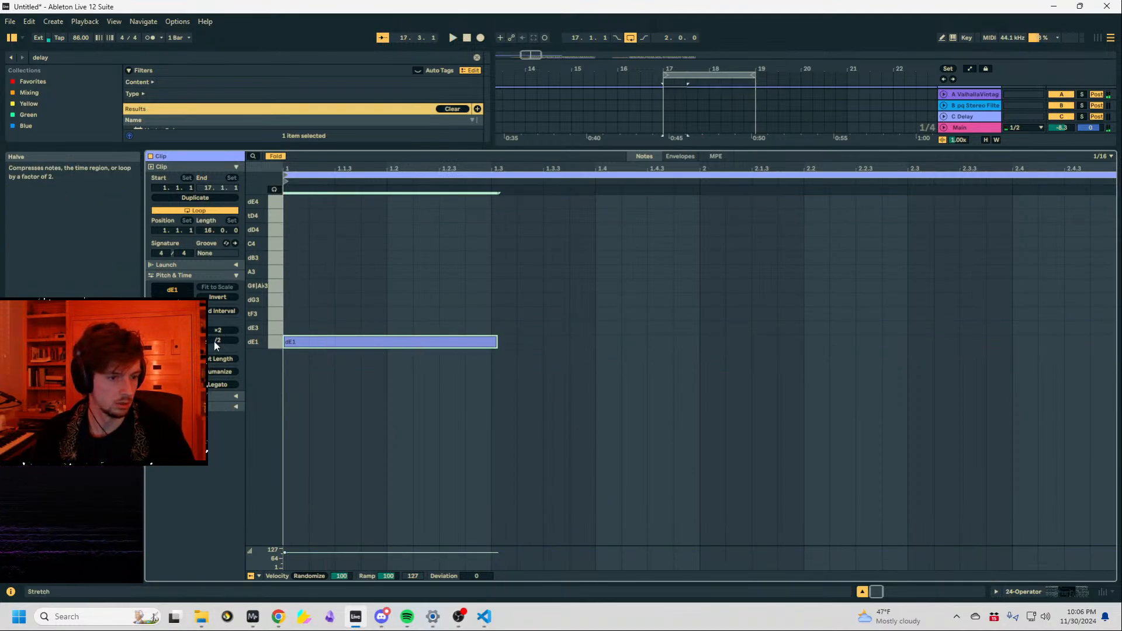
{"action": "left_click", "coordinate": [214, 341]}
{"action": "key", "text": "space"}
{"action": "left_click", "coordinate": [215, 341]}
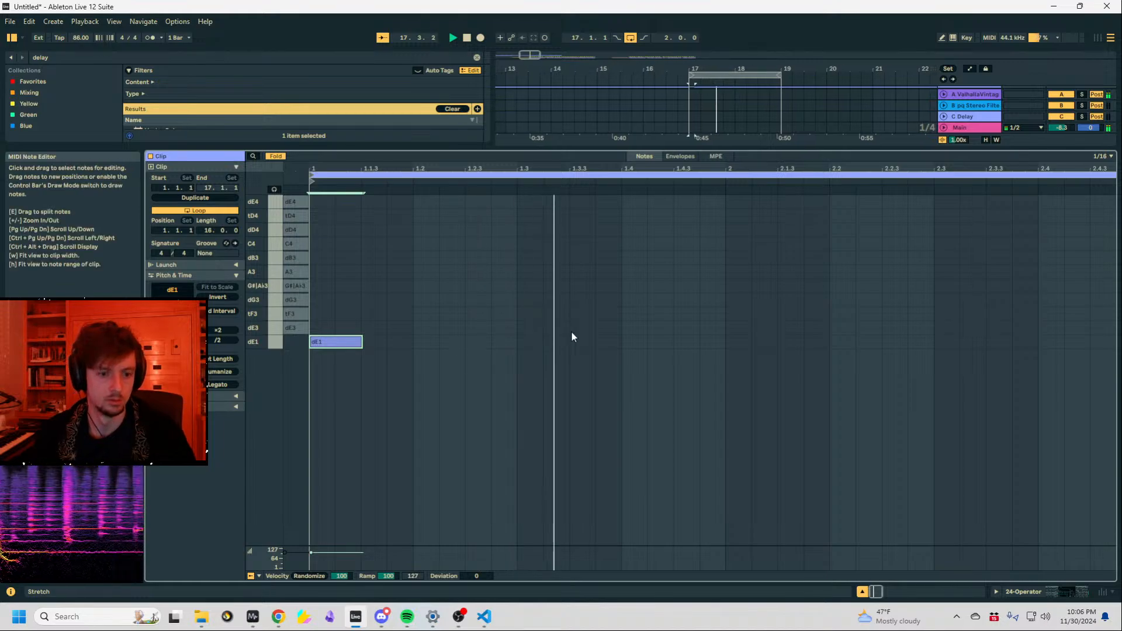
Reactivate the chord notes ahead of bar 1 in the 24 Operator clip and copy the short dE1 note to 2.1.1.
{"action": "left_click_drag", "start_coordinate": [286, 443], "coordinate": [287, 198]}
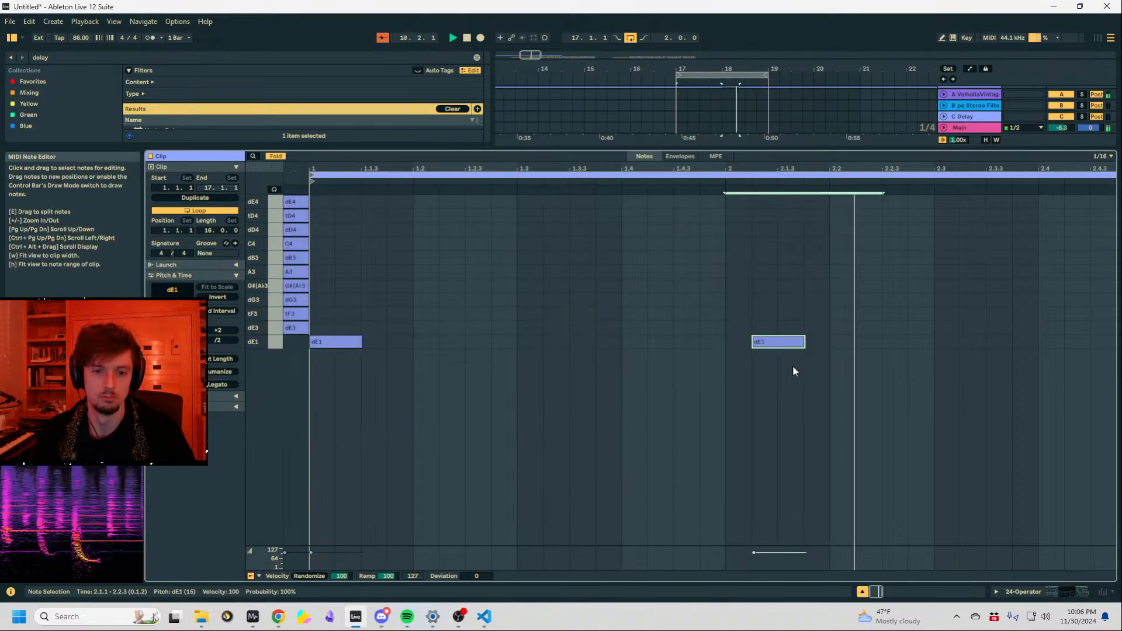
{"action": "left_click_drag", "start_coordinate": [774, 342], "coordinate": [748, 342]}
{"action": "key", "text": "shift+Tab"}
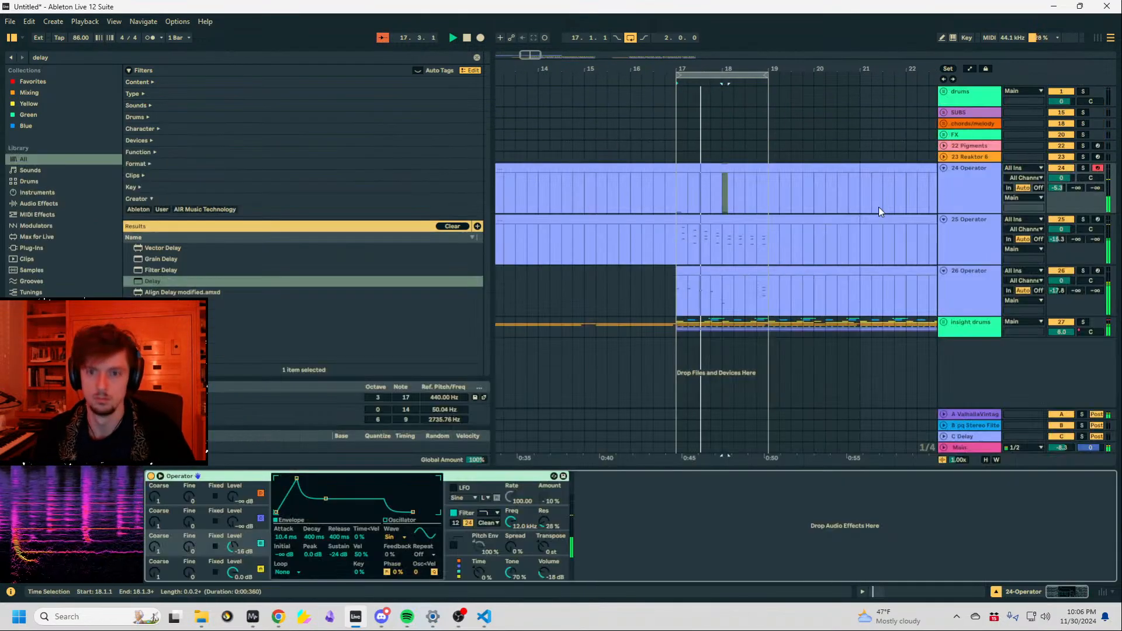
Unfold the SUBS group and create an empty two-bar MIDI clip at bar 17 on the 16 Hip-Hop Sub track.
{"action": "left_click", "coordinate": [943, 113]}
{"action": "left_click_drag", "start_coordinate": [680, 162], "coordinate": [722, 171]}
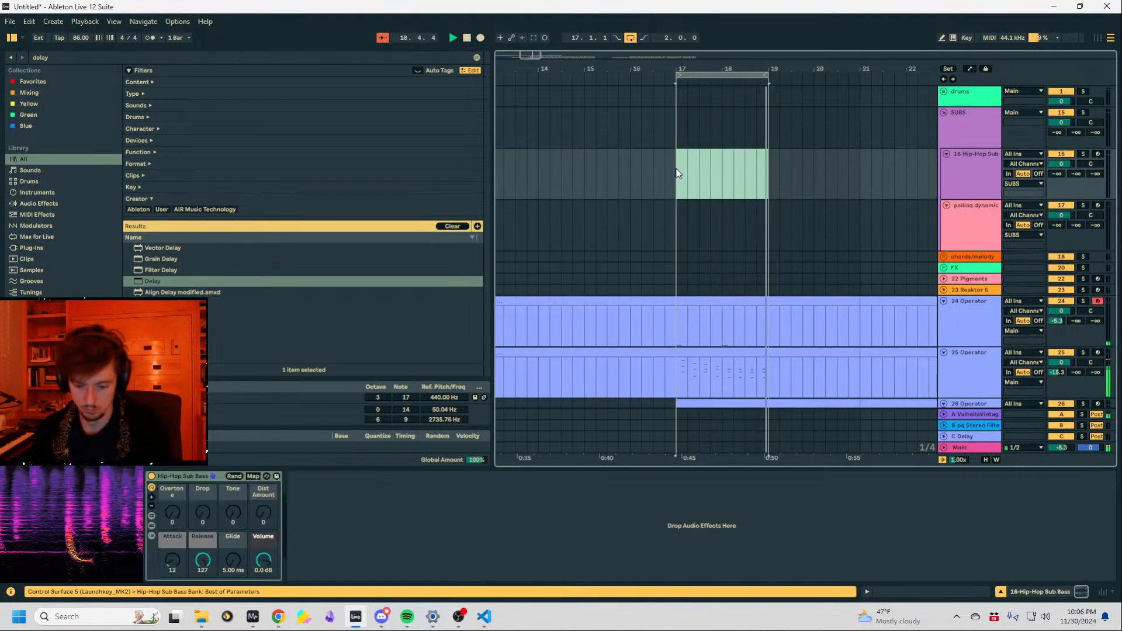
{"action": "double_click", "coordinate": [677, 174]}
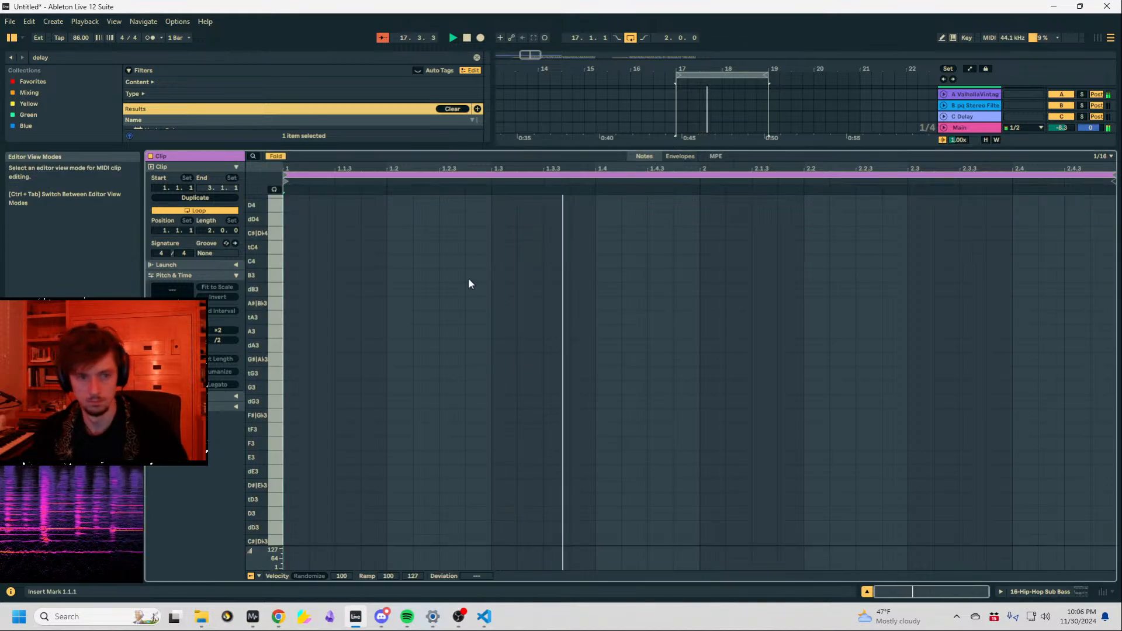
Draw a dE note from 1.1.1 to 1.3.3 in the sub clip and transpose it down by three octave shifts.
{"action": "scroll", "coordinate": [298, 377], "scroll_direction": "down", "scroll_amount": 2}
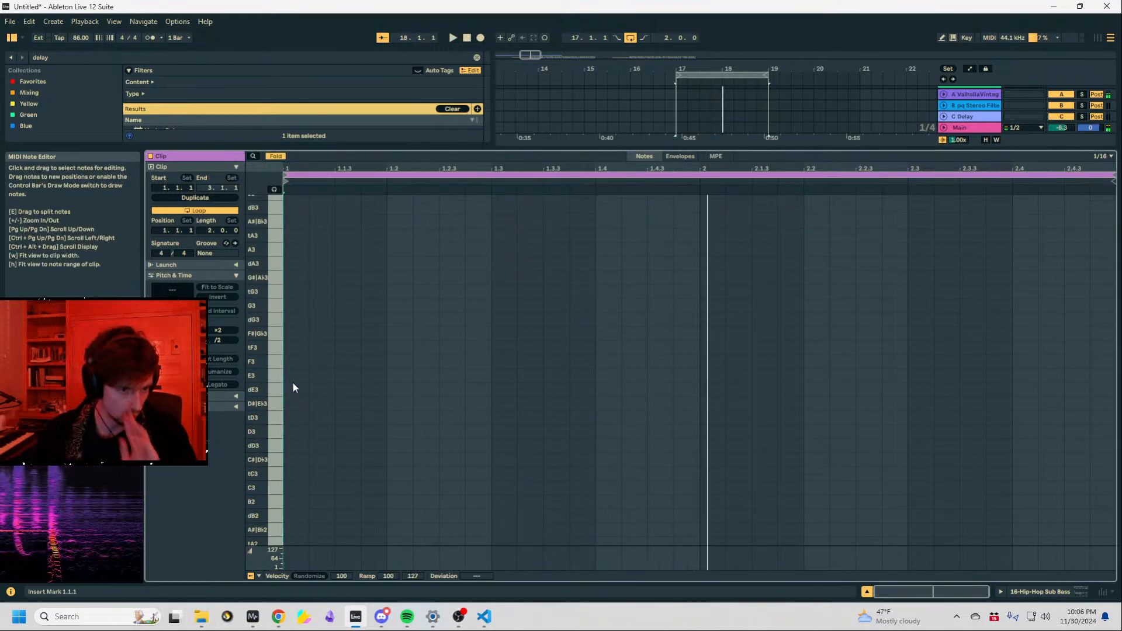
{"action": "double_click", "coordinate": [295, 380]}
{"action": "left_click_drag", "start_coordinate": [295, 380], "coordinate": [542, 396]}
{"action": "key", "text": "shift+Down"}
{"action": "key", "text": "shift+Down"}
{"action": "key", "text": "shift+Down"}
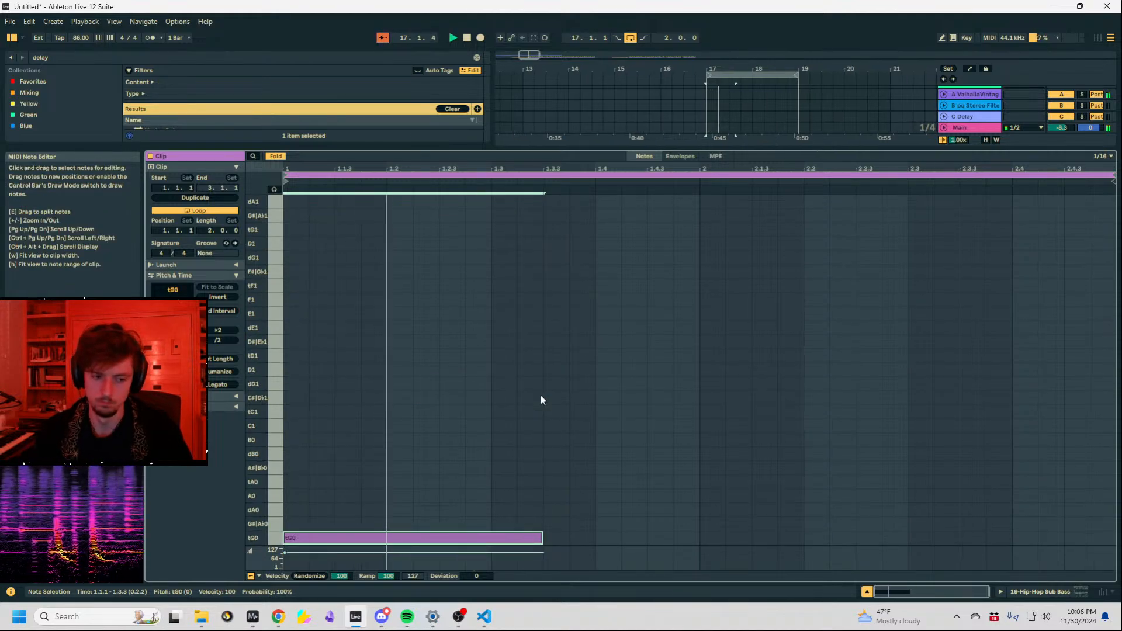
Audition the sub note and undo its last octave transpositions back to dE2.
{"action": "key", "text": "space"}
{"action": "key", "text": "space"}
{"action": "key", "text": "shift+Up"}
{"action": "key", "text": "shift+Down"}
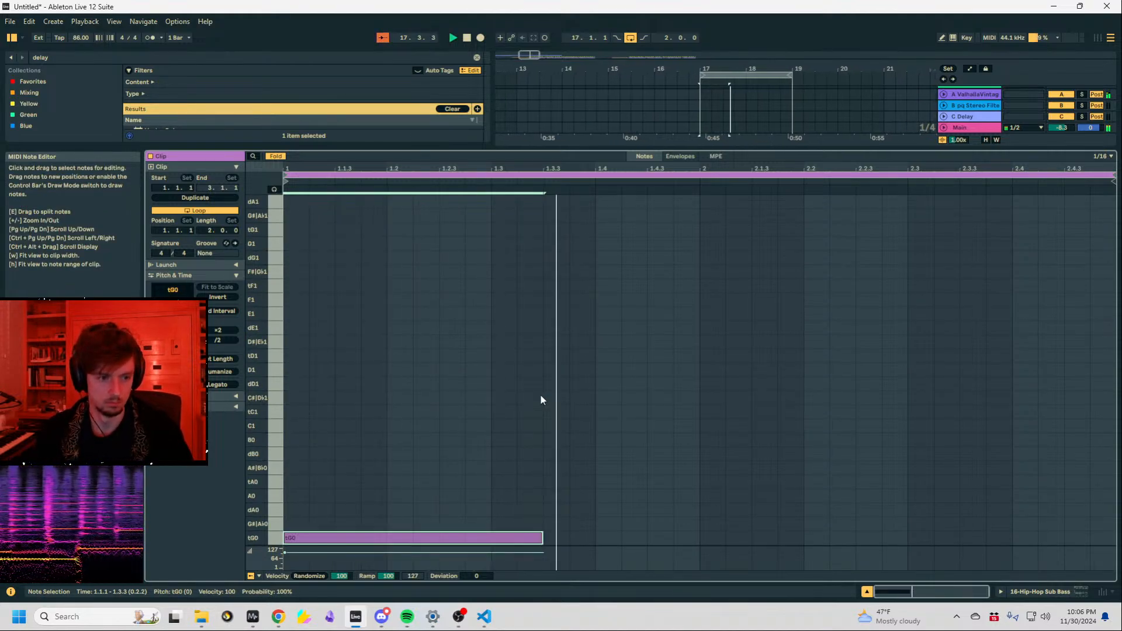
{"action": "key", "text": "ctrl+z"}
{"action": "key", "text": "ctrl+z"}
{"action": "key", "text": "space"}
{"action": "scroll", "coordinate": [531, 396], "scroll_direction": "up", "scroll_amount": 4}
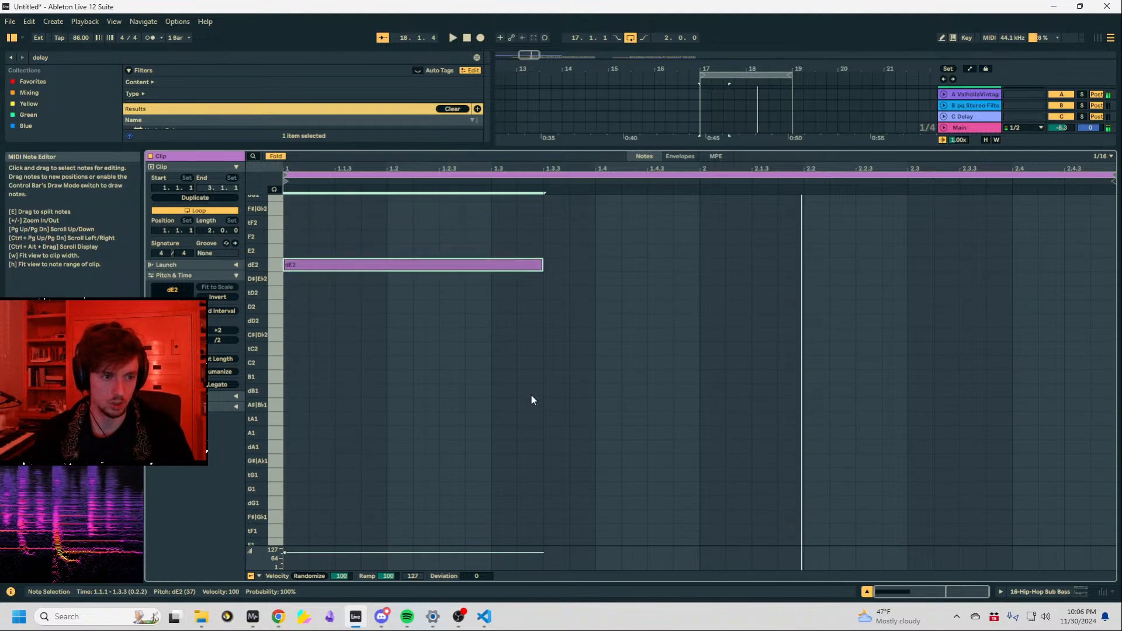
Show the devices inside the Hip-Hop Sub Bass rack, check its Operator's Transpose setting and audition the sub.
{"action": "left_click", "coordinate": [1019, 591]}
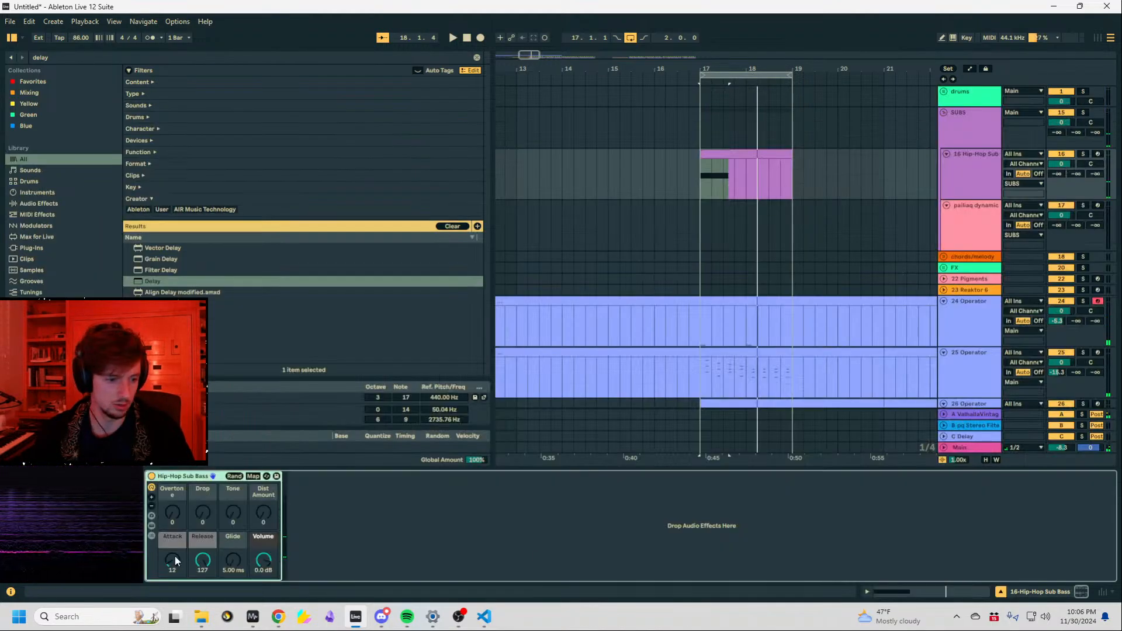
{"action": "left_click", "coordinate": [152, 536]}
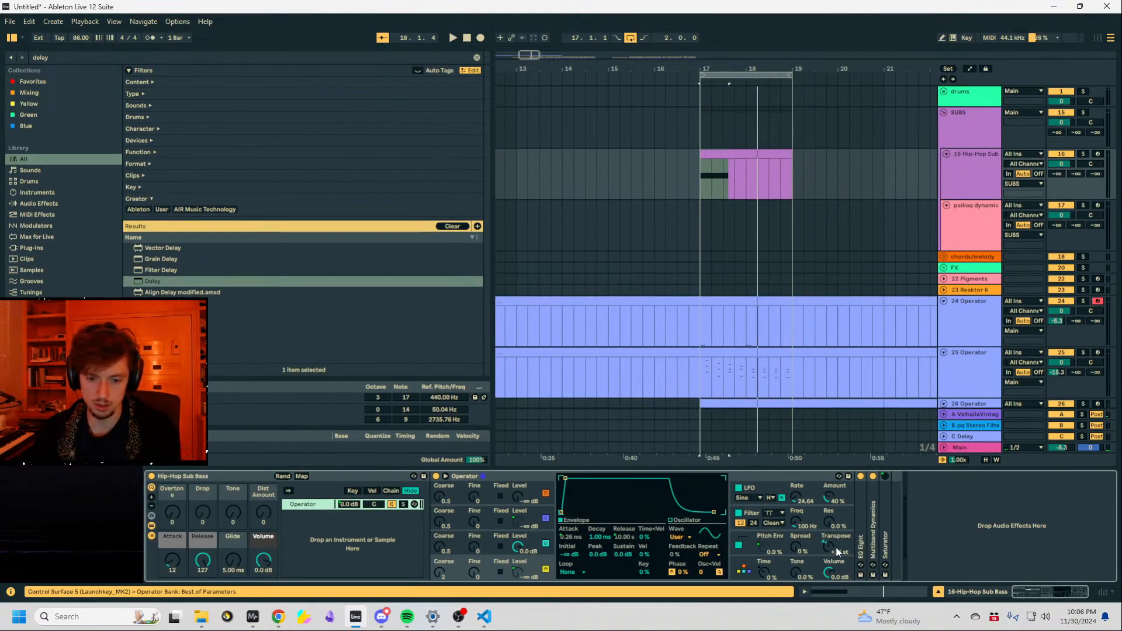
{"action": "left_click", "coordinate": [836, 548]}
{"action": "key", "text": "space"}
{"action": "left_click", "coordinate": [871, 592]}
{"action": "key", "text": "space"}
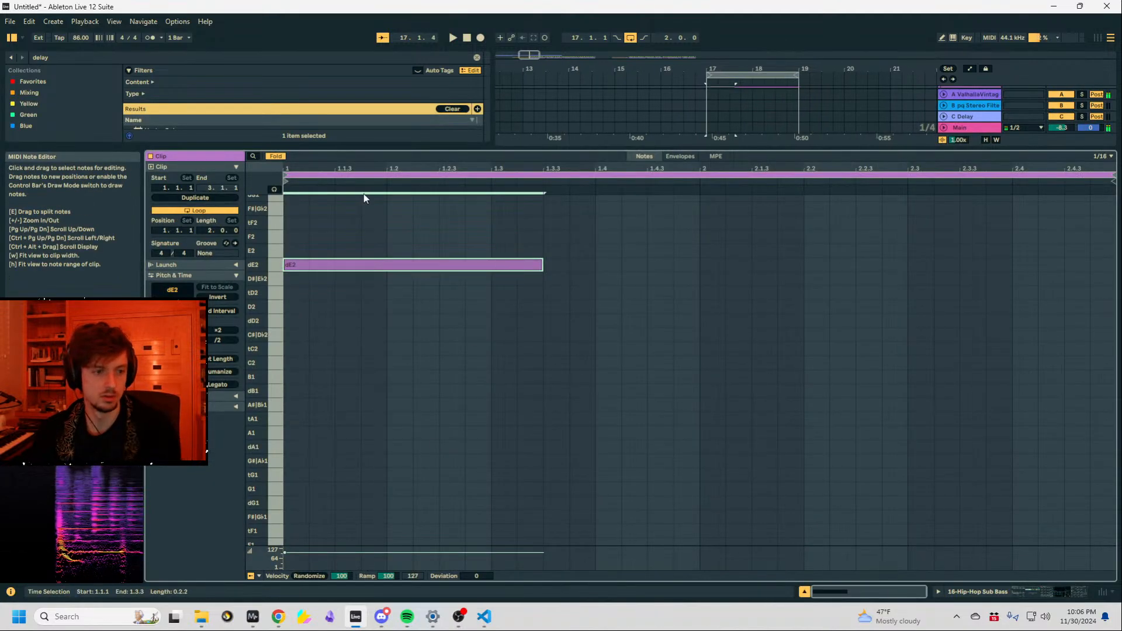
Transpose the sub note down an octave to dE1 and duplicate it to 2.1.1.
{"action": "key", "text": "shift+Down"}
{"action": "left_click", "coordinate": [994, 591]}
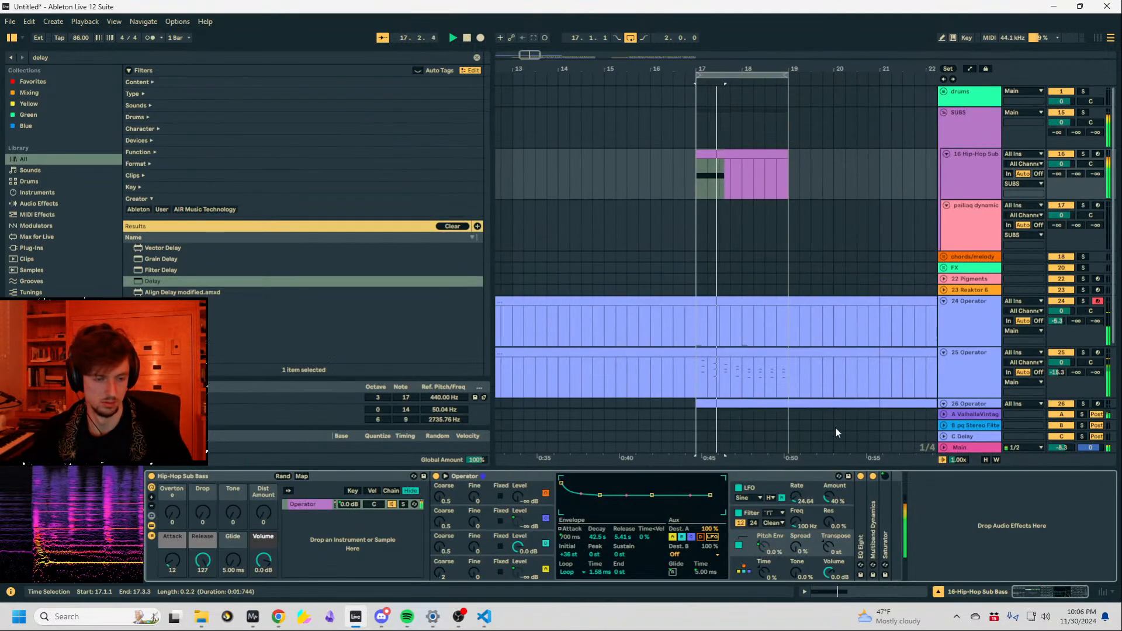
{"action": "left_click", "coordinate": [865, 591]}
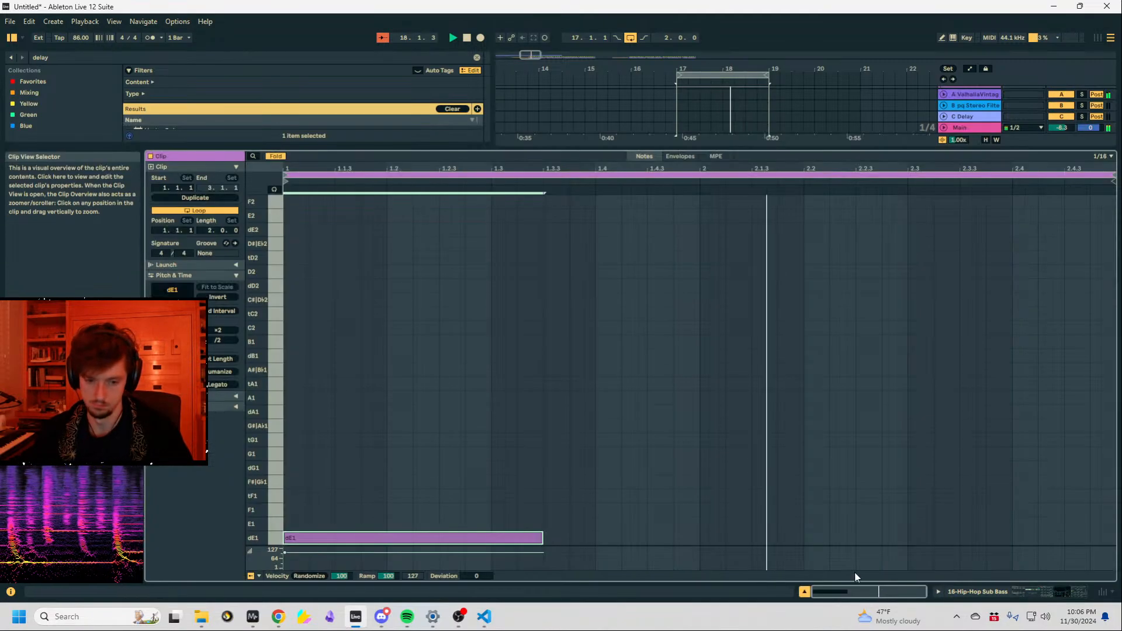
{"action": "left_click_drag", "start_coordinate": [479, 476], "coordinate": [711, 540]}
{"action": "key", "text": "ctrl+d"}
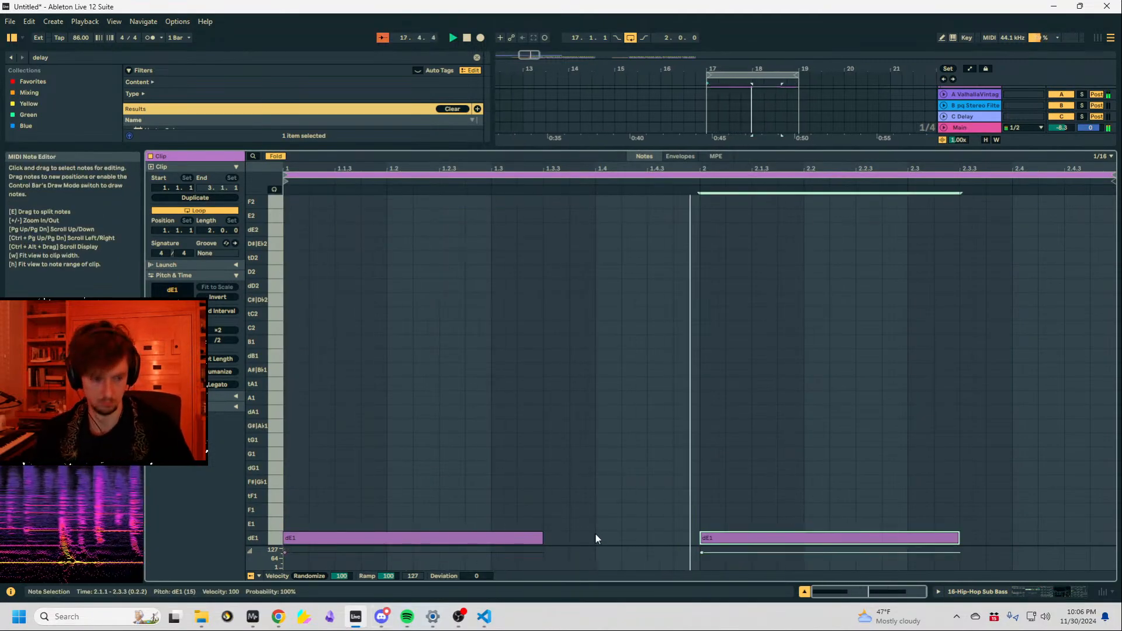
Duplicate the Hip-Hop Sub clip to bar 19 and loop the arrangement from bar 17 to 21.
{"action": "left_click", "coordinate": [1034, 591]}
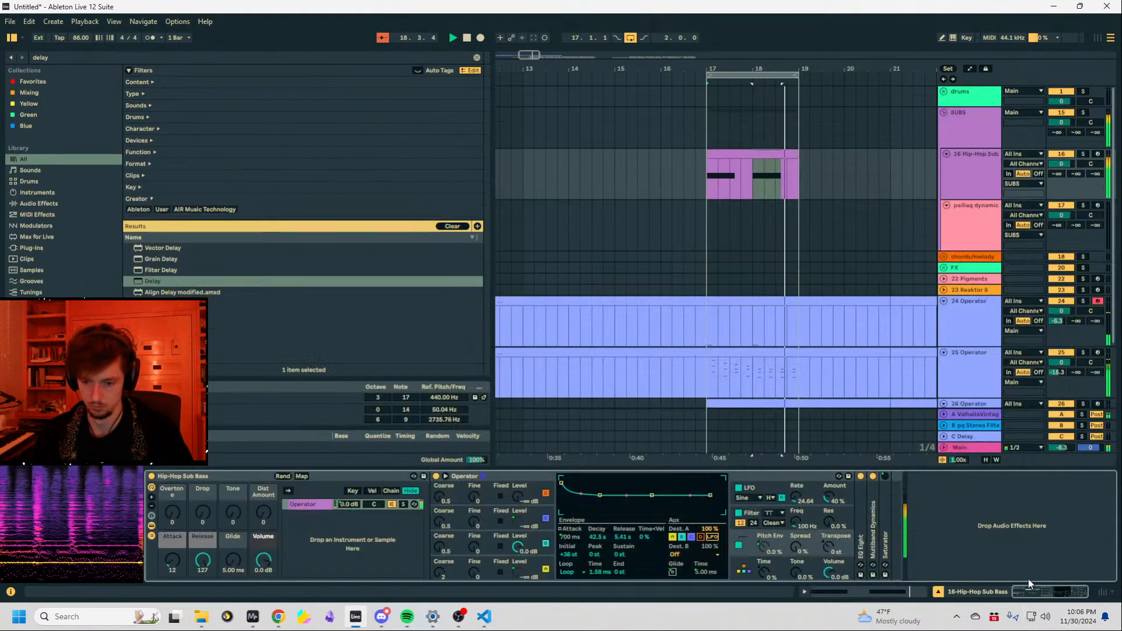
{"action": "left_click", "coordinate": [760, 155]}
{"action": "key", "text": "ctrl+d"}
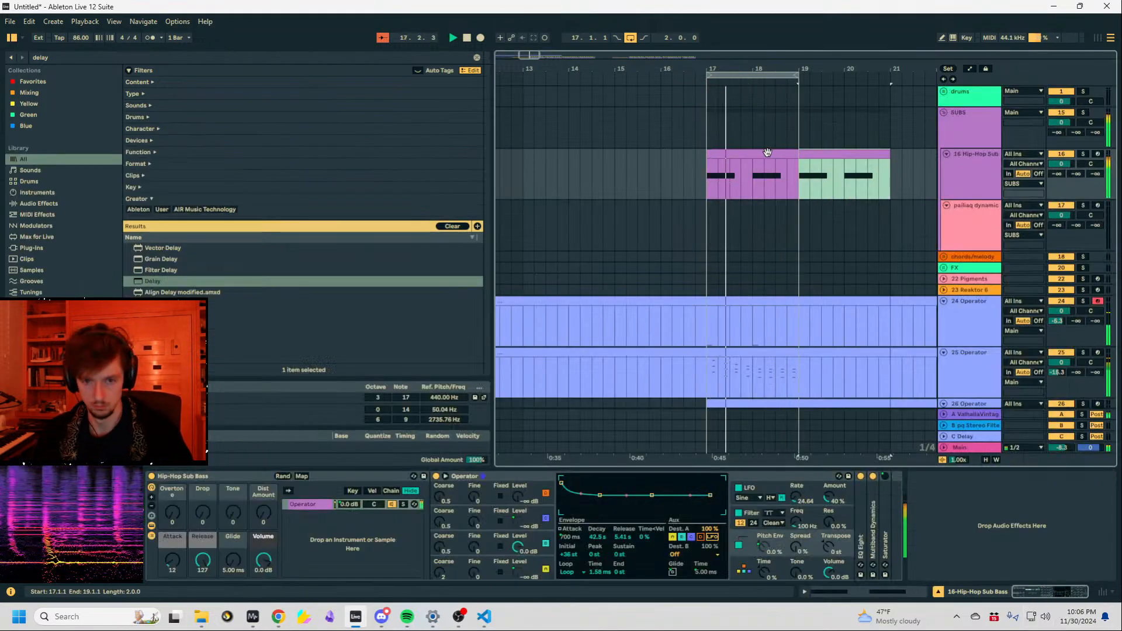
{"action": "left_click", "coordinate": [767, 153]}
{"action": "left_click", "coordinate": [822, 157], "text": "shift"}
{"action": "key", "text": "ctrl+l"}
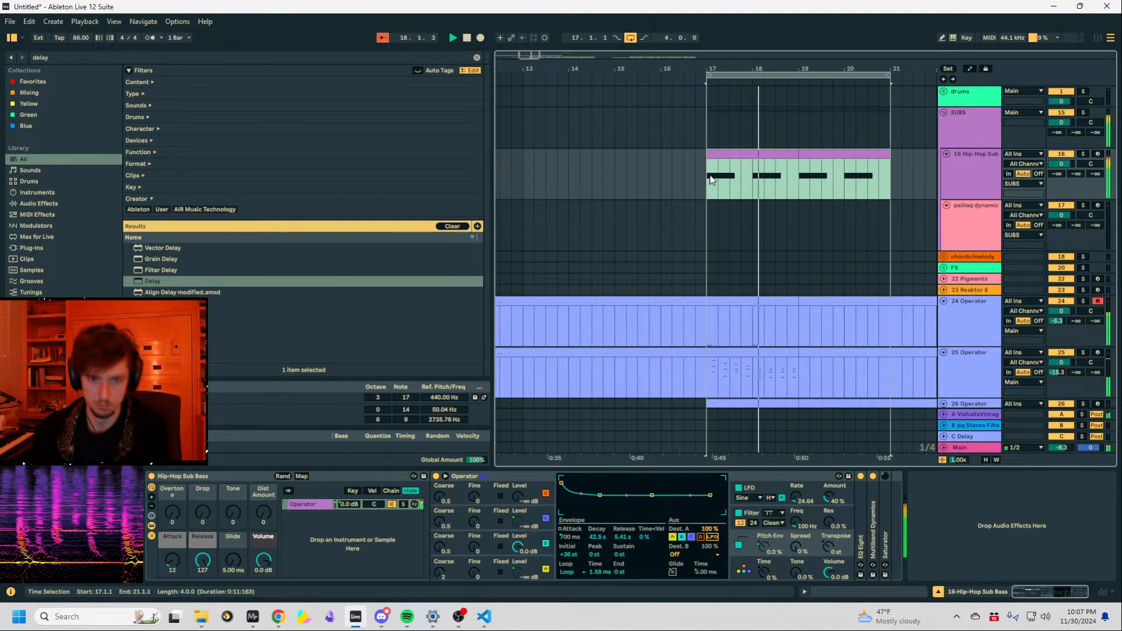
Duplicate the bar 17 to 19 section of the Operator tracks into bars 19 to 21.
{"action": "scroll", "coordinate": [714, 188], "scroll_direction": "down", "scroll_amount": 2}
{"action": "scroll", "coordinate": [983, 233], "scroll_direction": "up", "scroll_amount": 2}
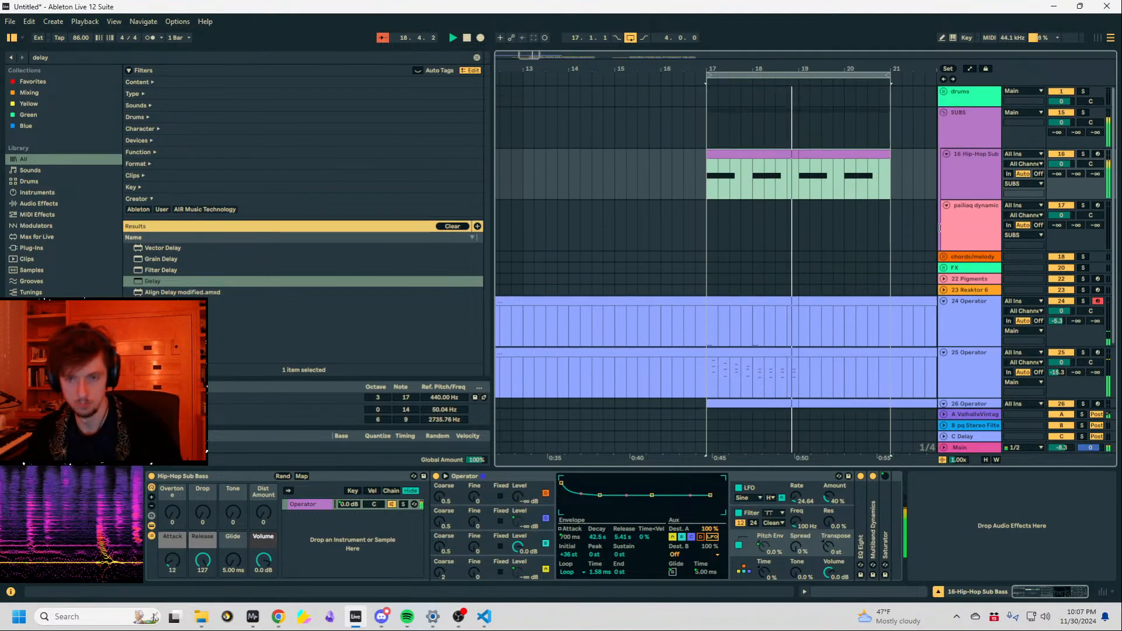
{"action": "scroll", "coordinate": [988, 257], "scroll_direction": "down", "scroll_amount": 3}
{"action": "key", "text": "space"}
{"action": "left_click_drag", "start_coordinate": [800, 235], "coordinate": [705, 333]}
{"action": "key", "text": "ctrl+d"}
Insert an audio track below 24 Operator and place the wobbly clams.wav sample on it within the loop.
{"action": "scroll", "coordinate": [965, 276], "scroll_direction": "up", "scroll_amount": 2}
{"action": "key", "text": "ctrl+t"}
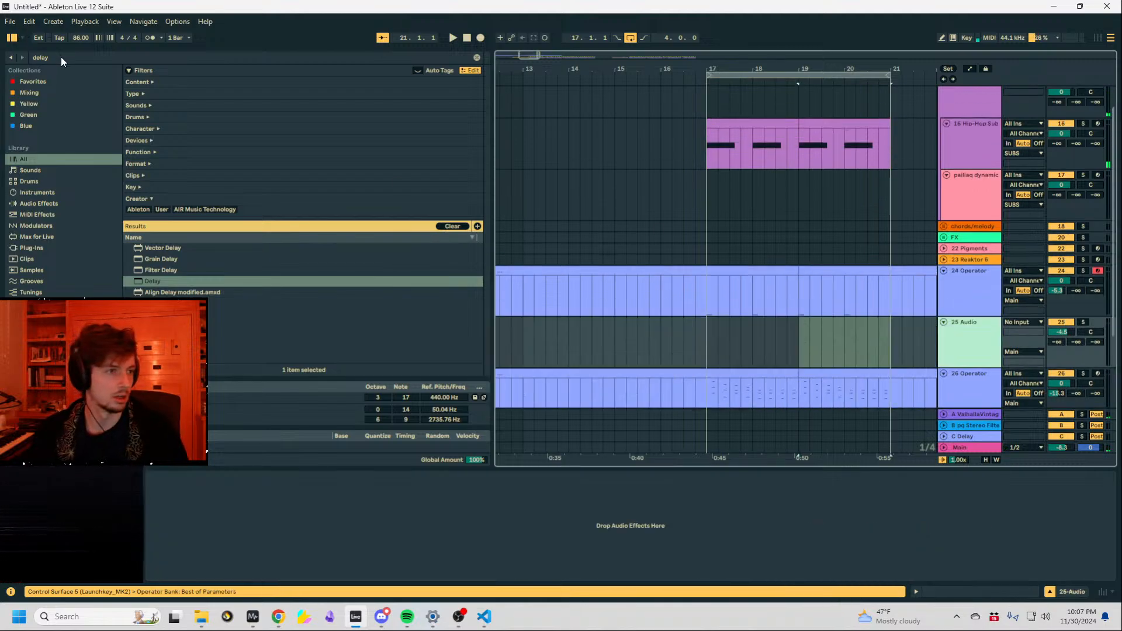
{"action": "left_click", "coordinate": [61, 57]}
{"action": "type", "text": "wobbly clam"}
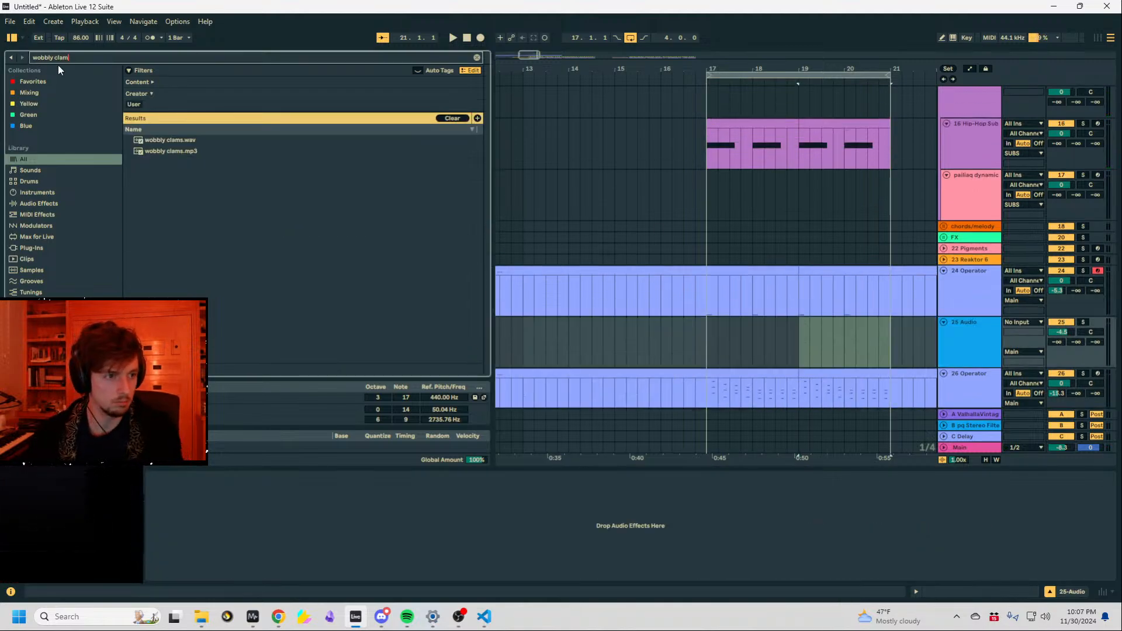
{"action": "left_click_drag", "start_coordinate": [161, 142], "coordinate": [760, 343]}
Split the wobbly clams clip and delete the surrounding parts, keeping only a short slice just before bar 19.
{"action": "key", "text": "space"}
{"action": "left_click", "coordinate": [785, 341]}
{"action": "key", "text": "space"}
{"action": "key", "text": "ctrl+e"}
{"action": "left_click", "coordinate": [740, 323]}
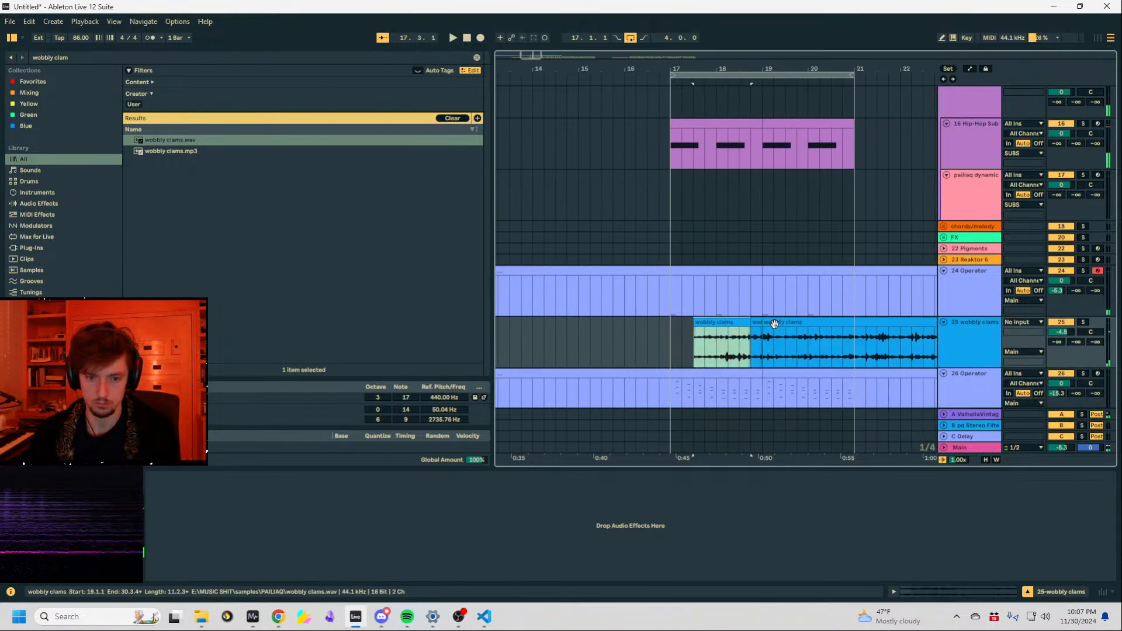
{"action": "key", "text": "Delete"}
{"action": "left_click", "coordinate": [775, 324]}
{"action": "key", "text": "Delete"}
{"action": "left_click", "coordinate": [757, 324]}
{"action": "key", "text": "space"}
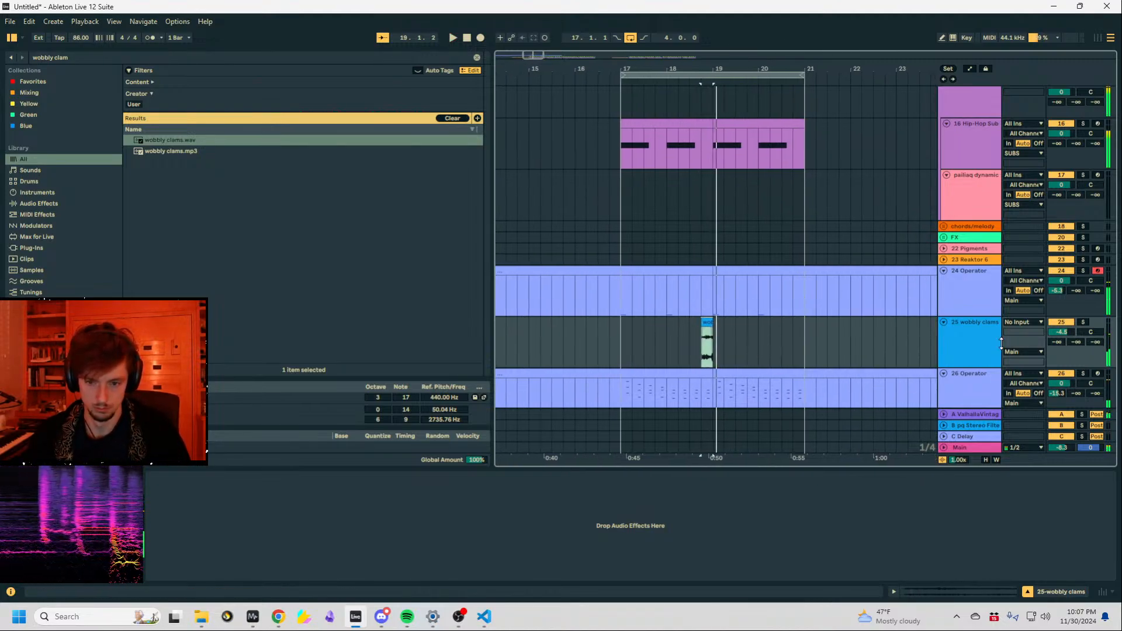
Reset the wobbly clams track's volume to 0 dB, raising send B to 0 dB and send A to -12.0 dB.
{"action": "double_click", "coordinate": [1067, 332]}
{"action": "key", "text": "space"}
{"action": "left_click_drag", "start_coordinate": [1070, 342], "coordinate": [1070, 281]}
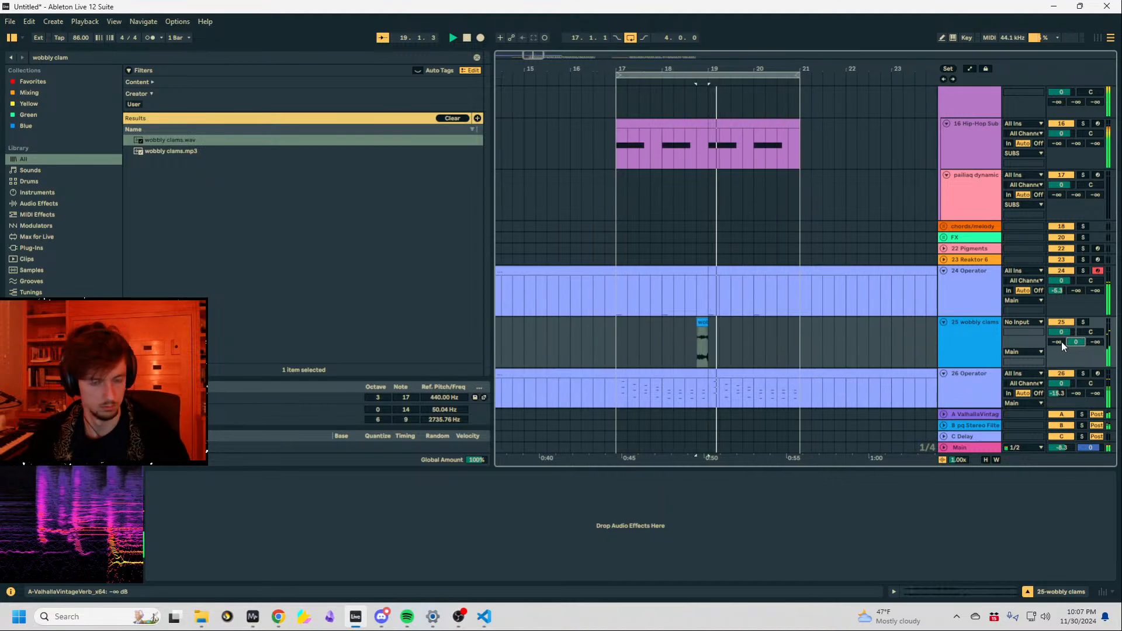
{"action": "left_click", "coordinate": [1062, 342]}
{"action": "left_click_drag", "start_coordinate": [1058, 342], "coordinate": [1059, 309]}
{"action": "key", "text": "space"}
{"action": "key", "text": "space"}
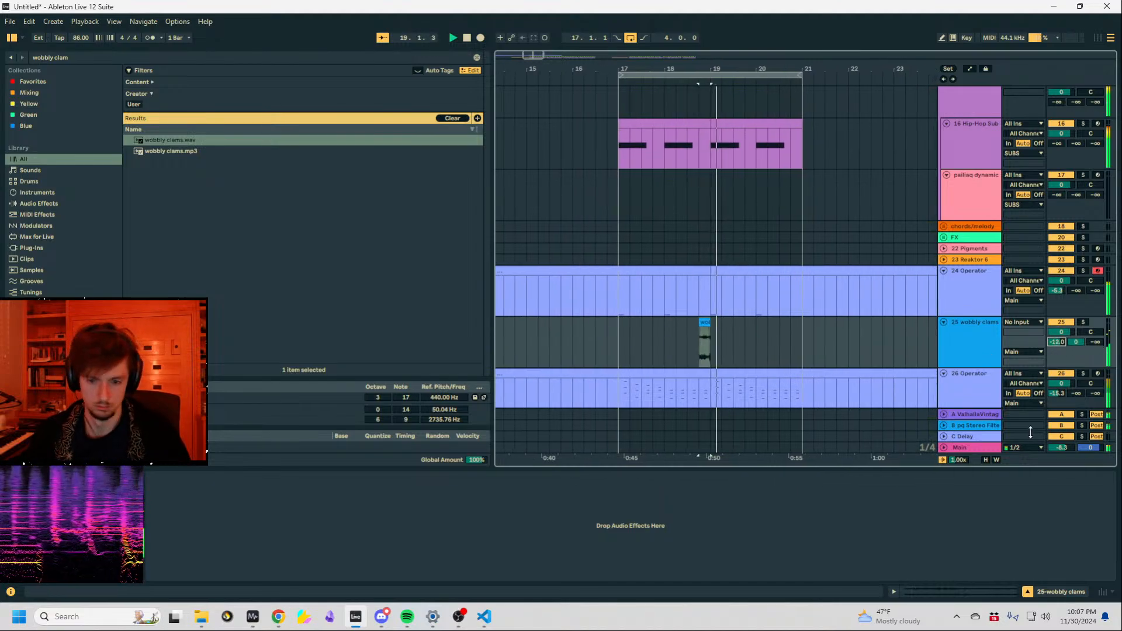
Reset the Main track's volume to 0 dB and play back the loop around the wobbly clams slice.
{"action": "left_click", "coordinate": [1062, 448]}
{"action": "double_click", "coordinate": [1061, 447]}
{"action": "key", "text": "space"}
{"action": "key", "text": "space"}
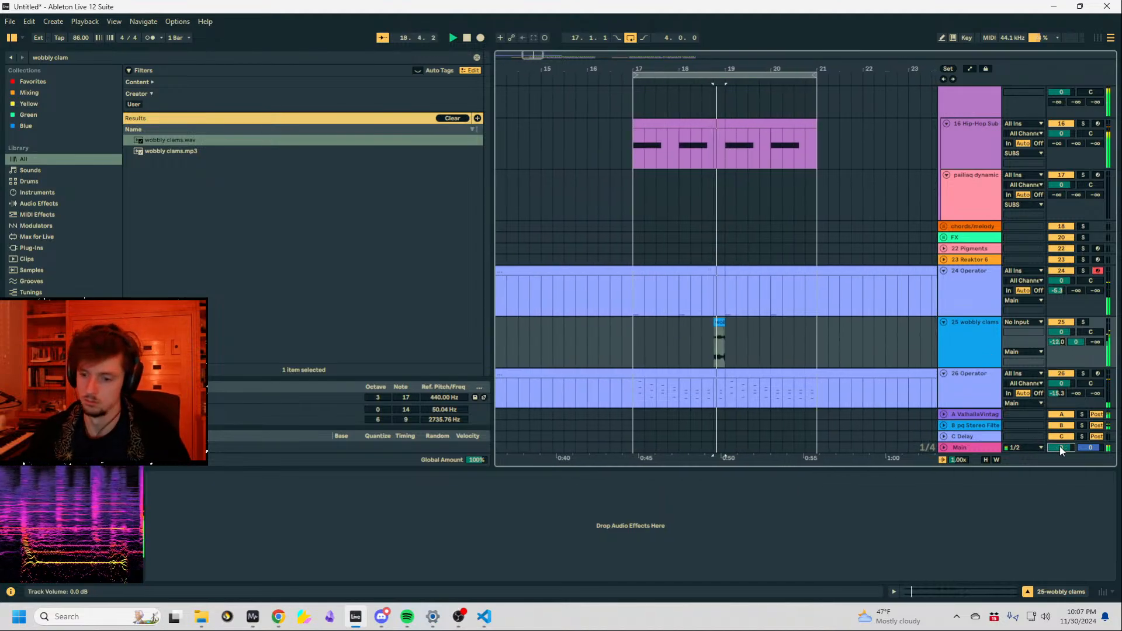
{"action": "left_click", "coordinate": [605, 349]}
{"action": "key", "text": "space"}
{"action": "key", "text": "space"}
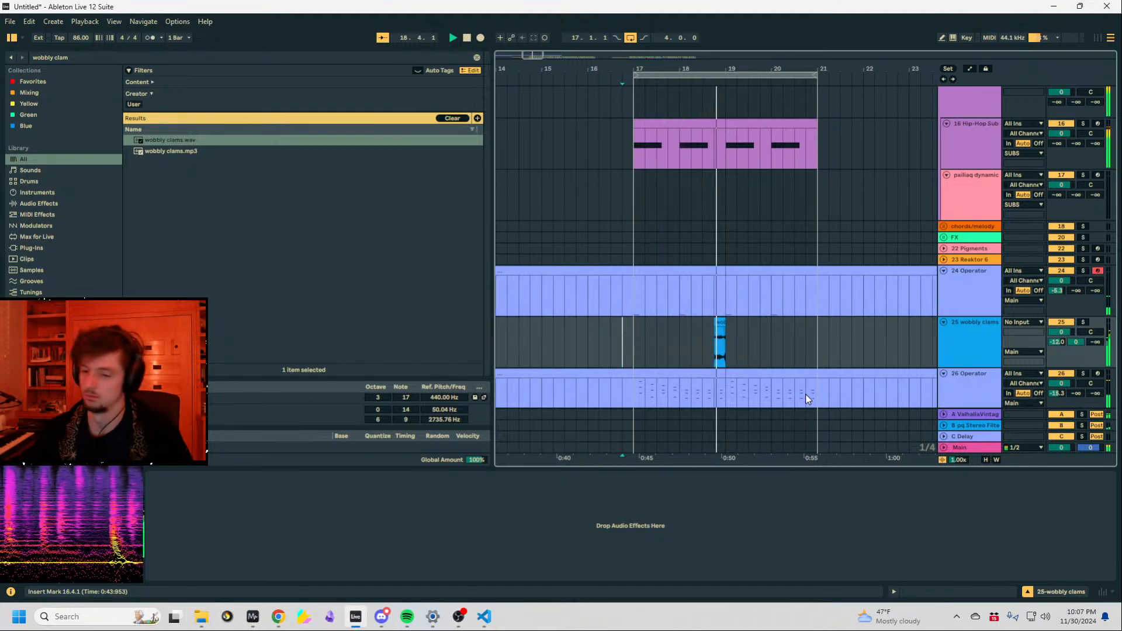
Trim the end of the wobbly clams slice before bar 19 back to 18.4.4 and play it in context.
{"action": "scroll", "coordinate": [694, 346], "scroll_direction": "up", "scroll_amount": 5}
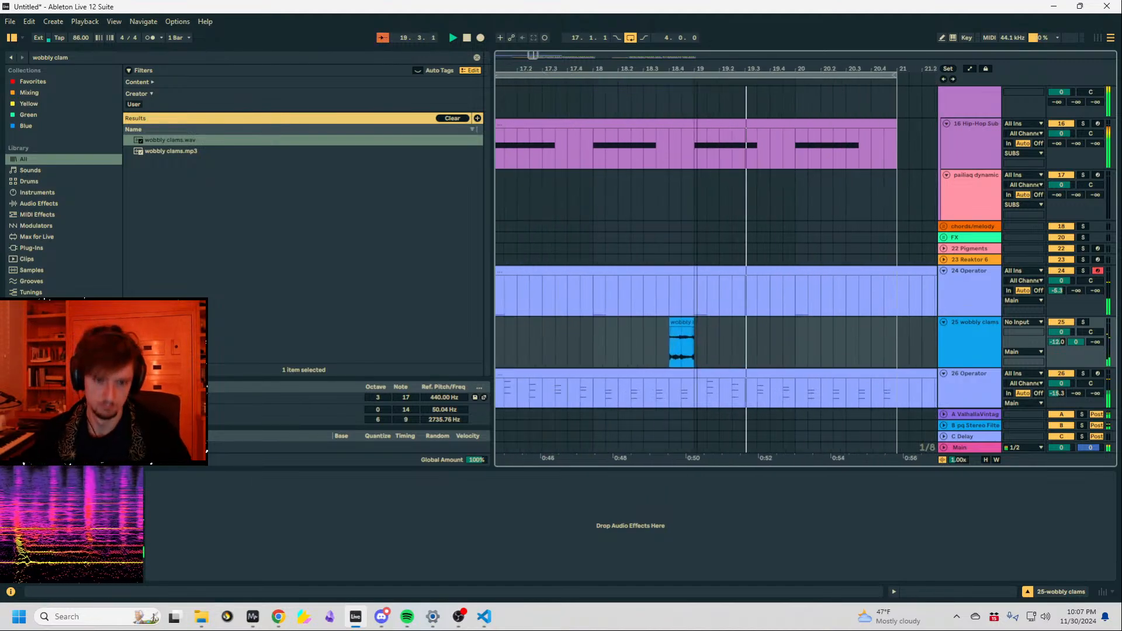
{"action": "left_click", "coordinate": [627, 351]}
{"action": "key", "text": "space"}
{"action": "key", "text": "space"}
{"action": "left_click_drag", "start_coordinate": [725, 326], "coordinate": [716, 326]}
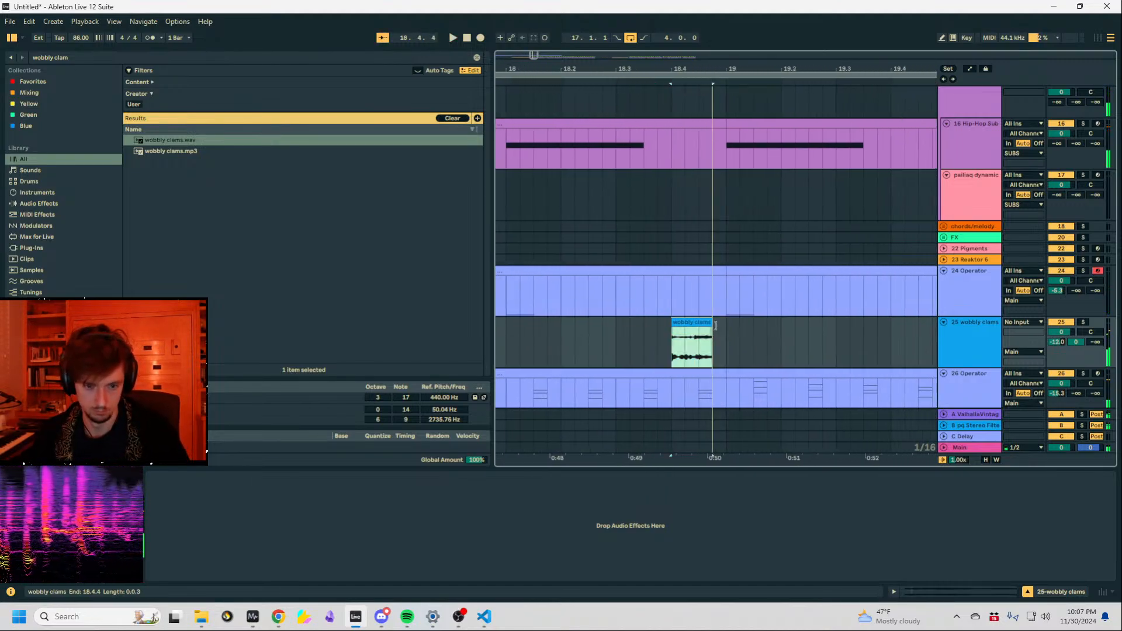
{"action": "key", "text": "space"}
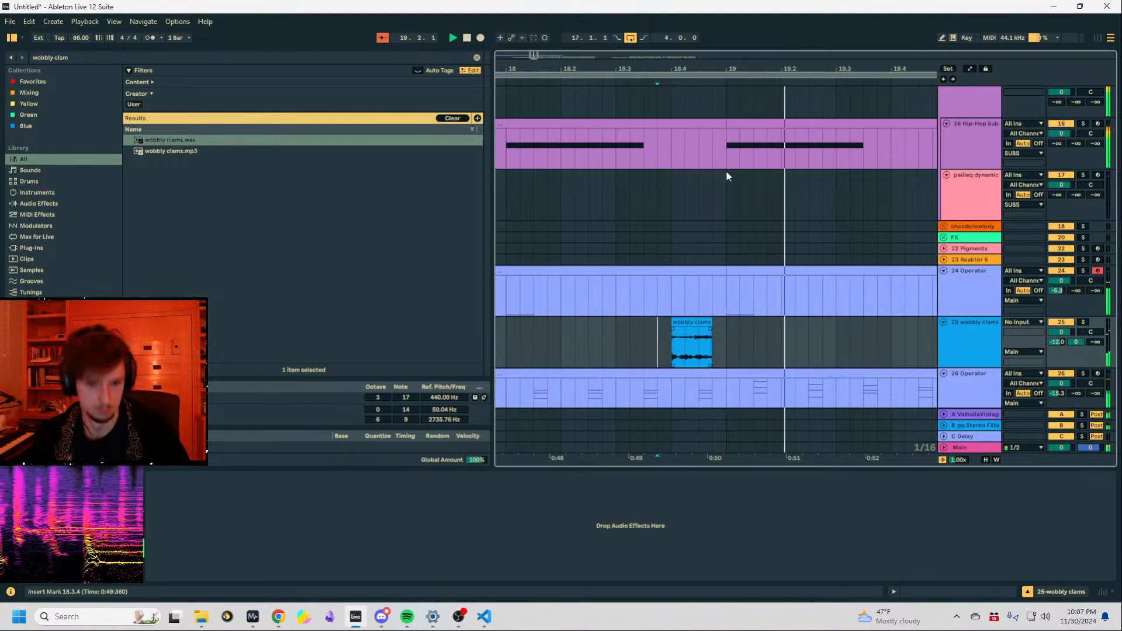
Copy the wobbly clams slice in bar 18 to the same spot in bar 20, starting at 20.4.1.
{"action": "left_click_drag", "start_coordinate": [714, 68], "coordinate": [618, 41]}
{"action": "left_click_drag", "start_coordinate": [623, 344], "coordinate": [525, 345]}
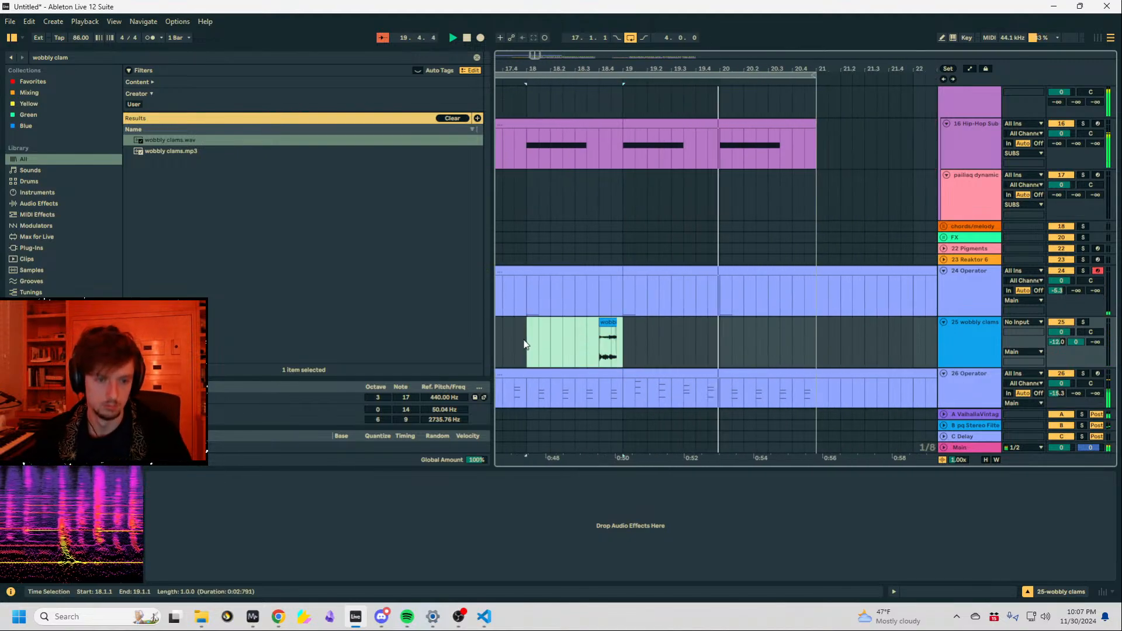
{"action": "left_click", "coordinate": [724, 350]}
{"action": "key", "text": "ctrl+v"}
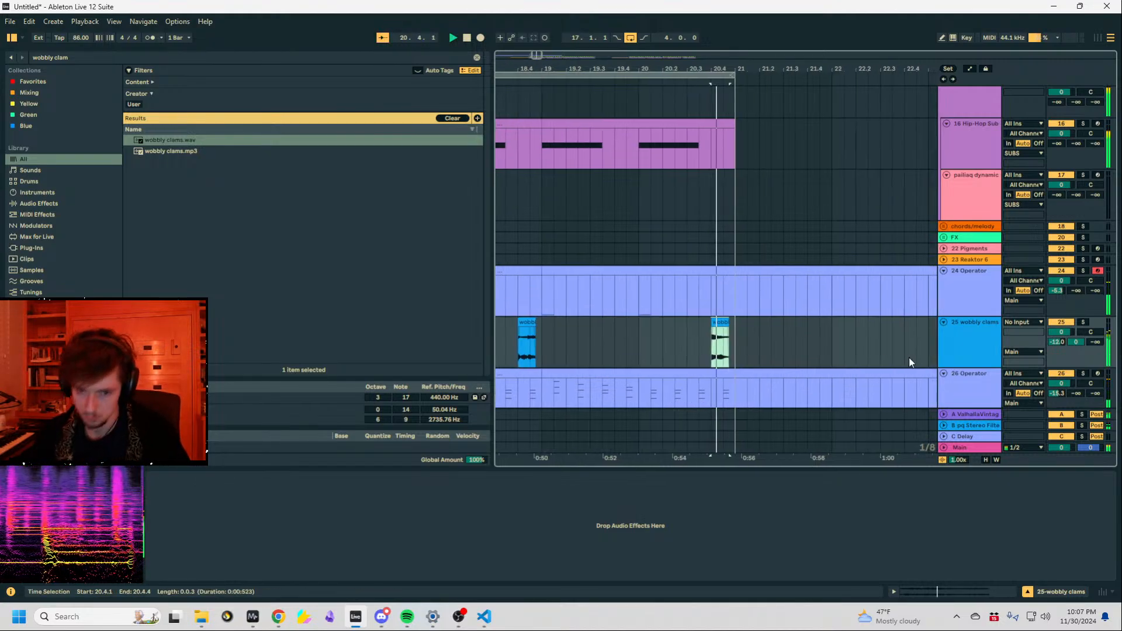
Duplicate the bar 17 to 21 loop section across all tracks into bars 21 to 25.
{"action": "left_click_drag", "start_coordinate": [699, 64], "coordinate": [544, 30]}
{"action": "left_click_drag", "start_coordinate": [690, 347], "coordinate": [538, 349]}
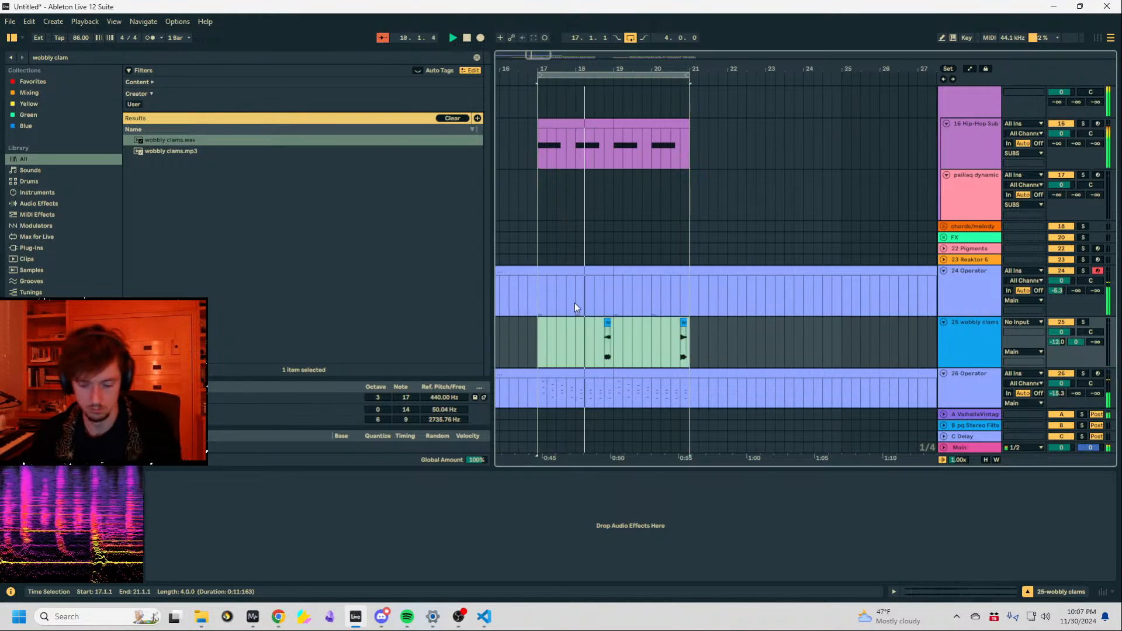
{"action": "left_click", "coordinate": [629, 74]}
{"action": "key", "text": "ctrl+d"}
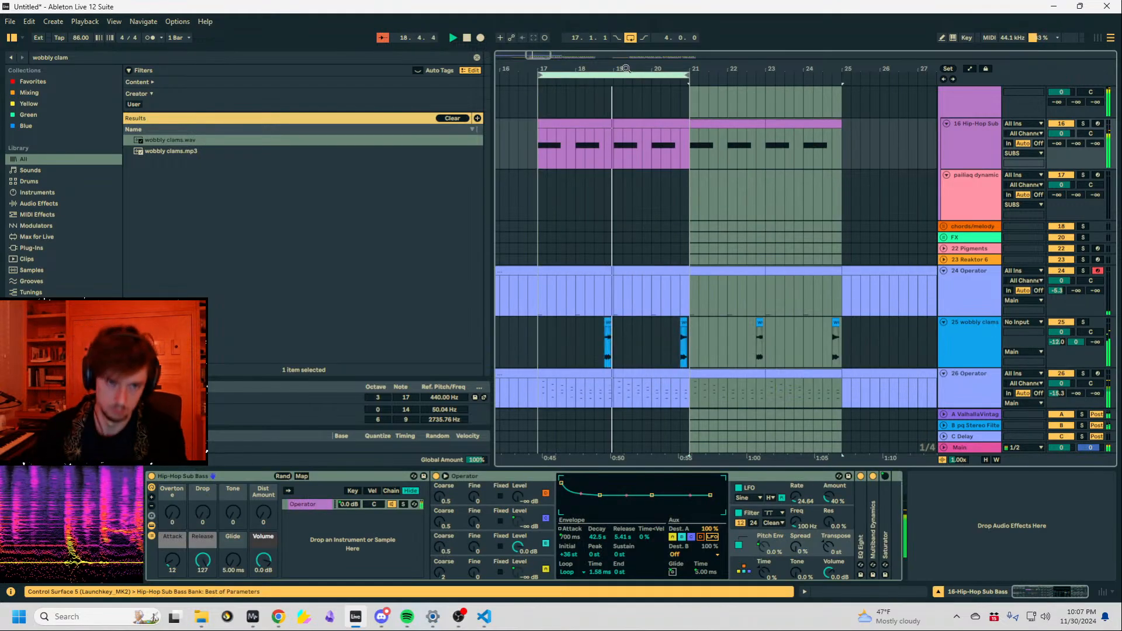
{"action": "left_click_drag", "start_coordinate": [626, 69], "coordinate": [669, 62]}
{"action": "scroll", "coordinate": [783, 318], "scroll_direction": "up", "scroll_amount": 2}
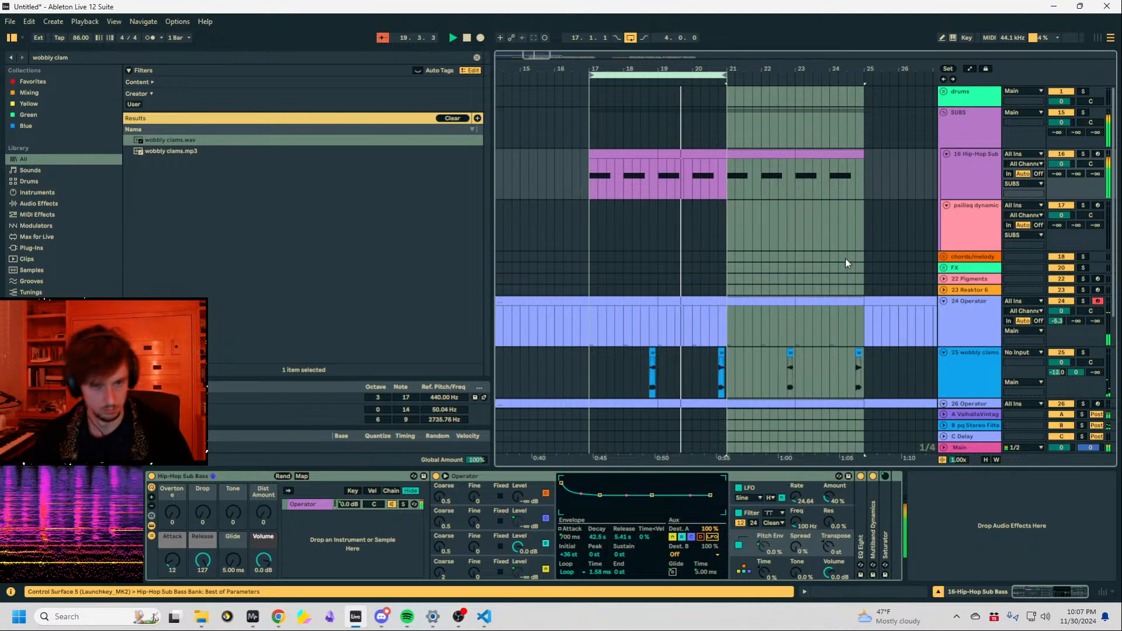
{"action": "scroll", "coordinate": [760, 281], "scroll_direction": "down", "scroll_amount": 2}
Raise the dE2 note at beat 2.1 in the 27 Operator clip by an octave to dE3.
{"action": "key", "text": "space"}
{"action": "left_click", "coordinate": [703, 335]}
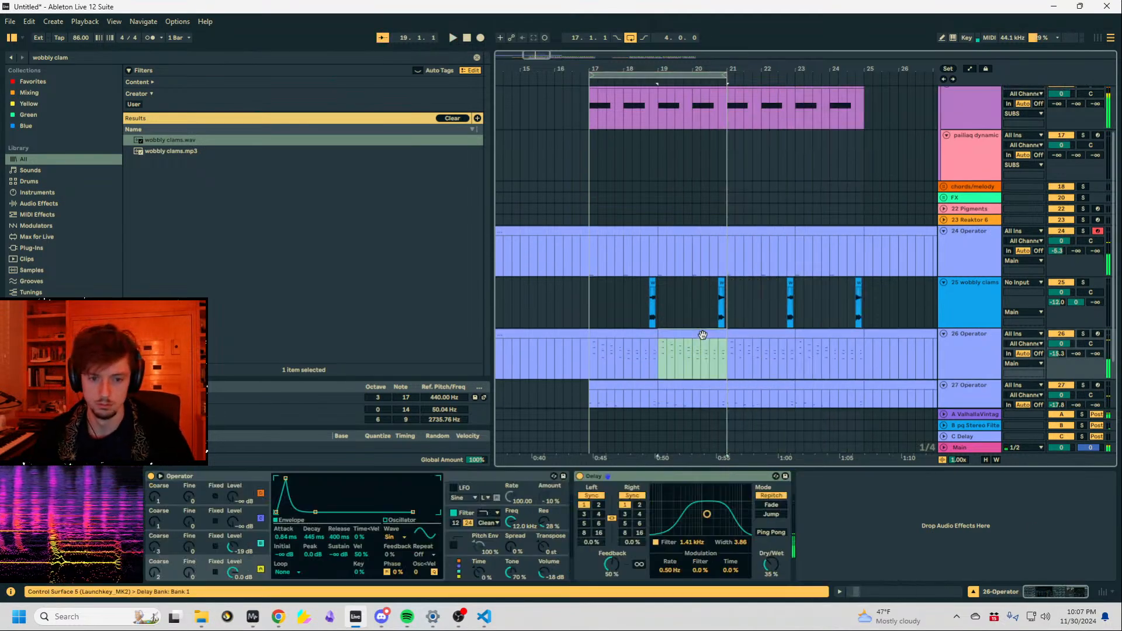
{"action": "scroll", "coordinate": [703, 334], "scroll_direction": "down", "scroll_amount": 1}
{"action": "left_click", "coordinate": [686, 337]}
{"action": "key", "text": "space"}
{"action": "left_click", "coordinate": [934, 591]}
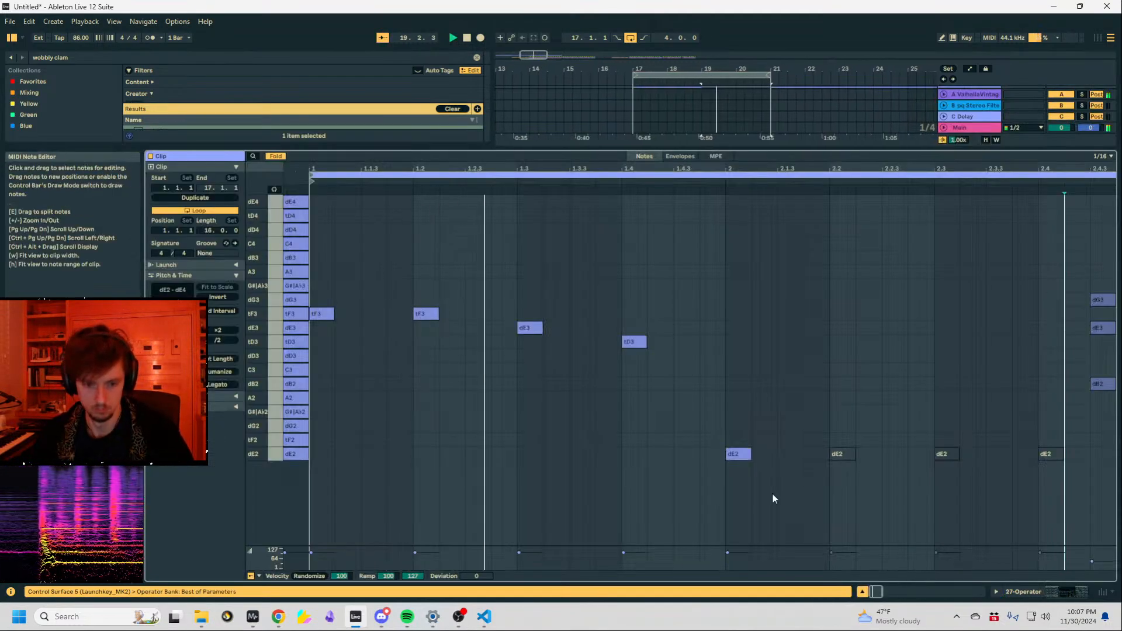
{"action": "left_click", "coordinate": [738, 455]}
{"action": "key", "text": "shift+Up"}
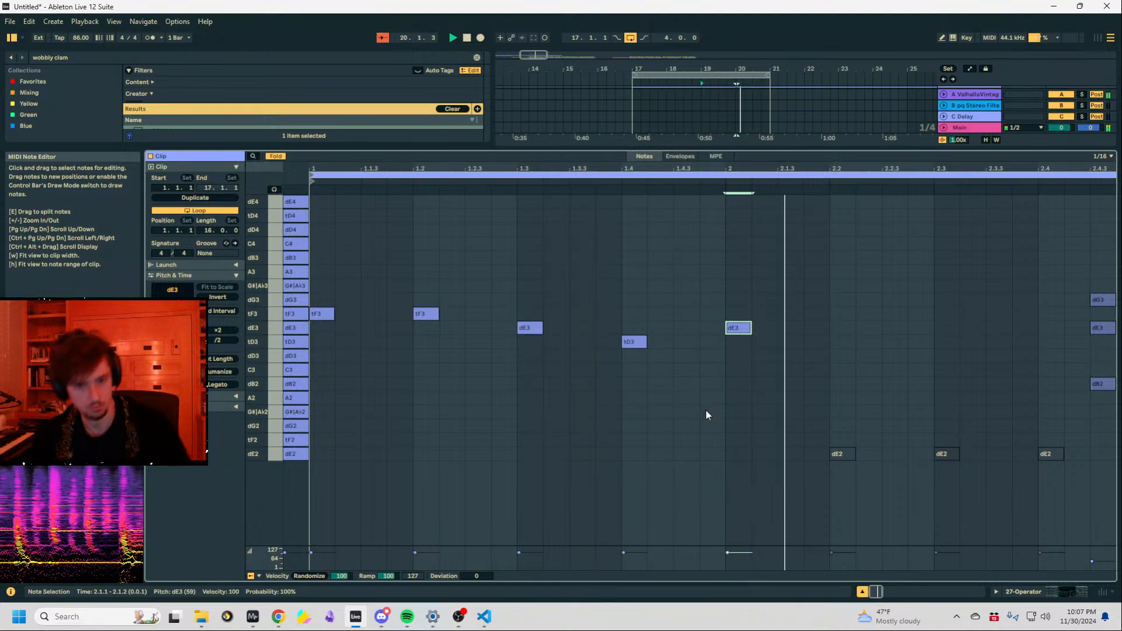
{"action": "left_click", "coordinate": [1040, 591]}
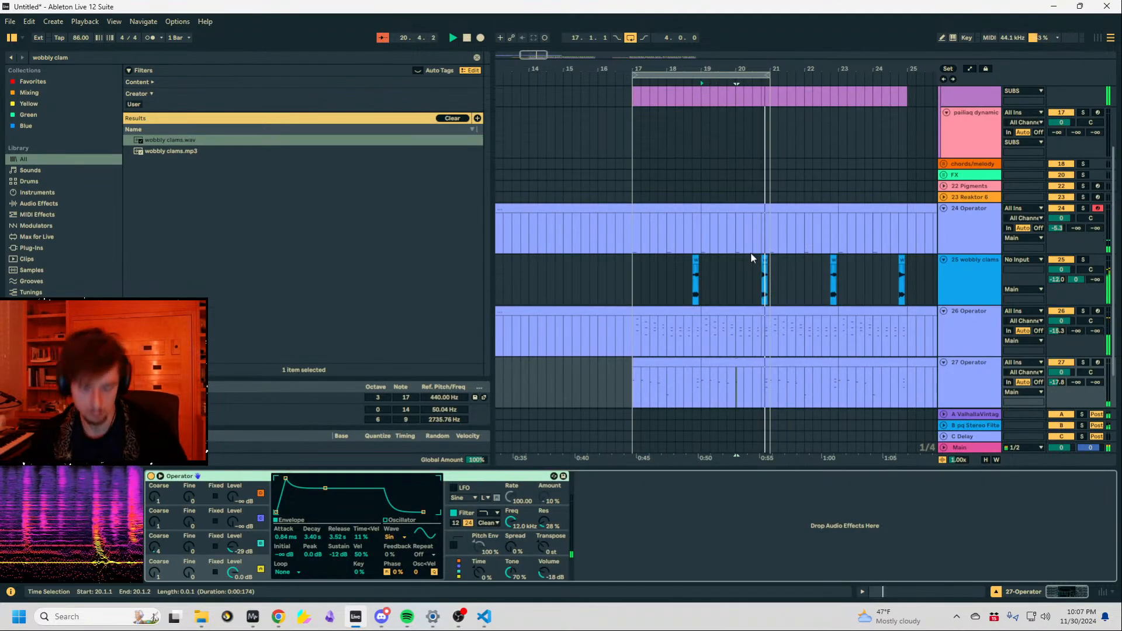
Insert an audio track below 25 wobbly clams and paste copies of the slice at 17.2.1 and 19.2.1.
{"action": "left_click", "coordinate": [975, 286]}
{"action": "left_click", "coordinate": [696, 260]}
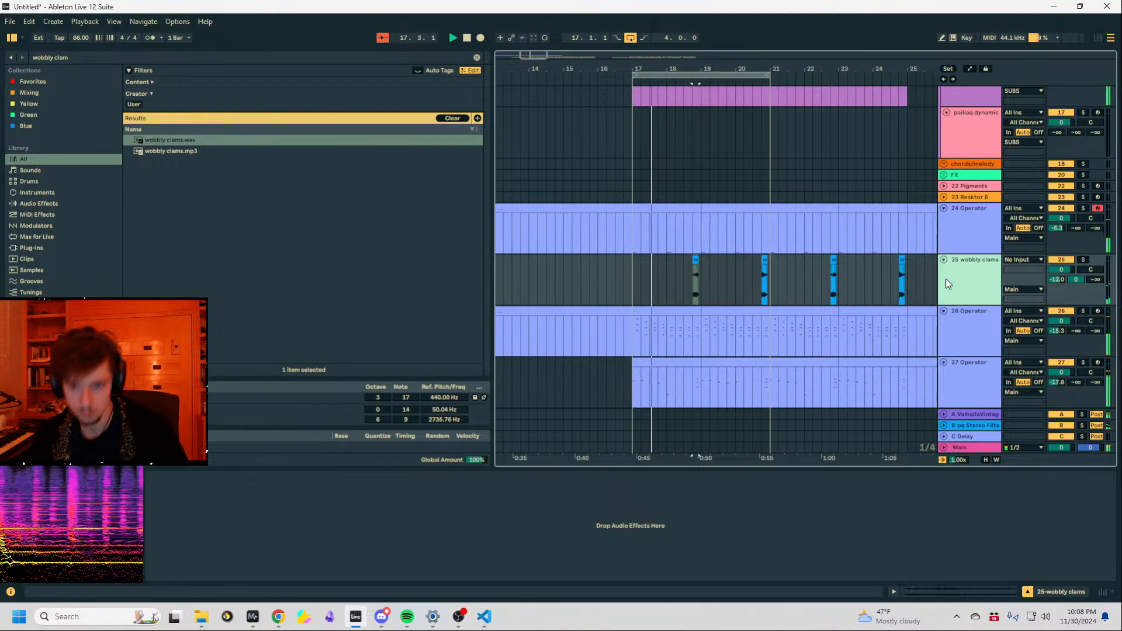
{"action": "key", "text": "ctrl+t"}
{"action": "left_click", "coordinate": [701, 328]}
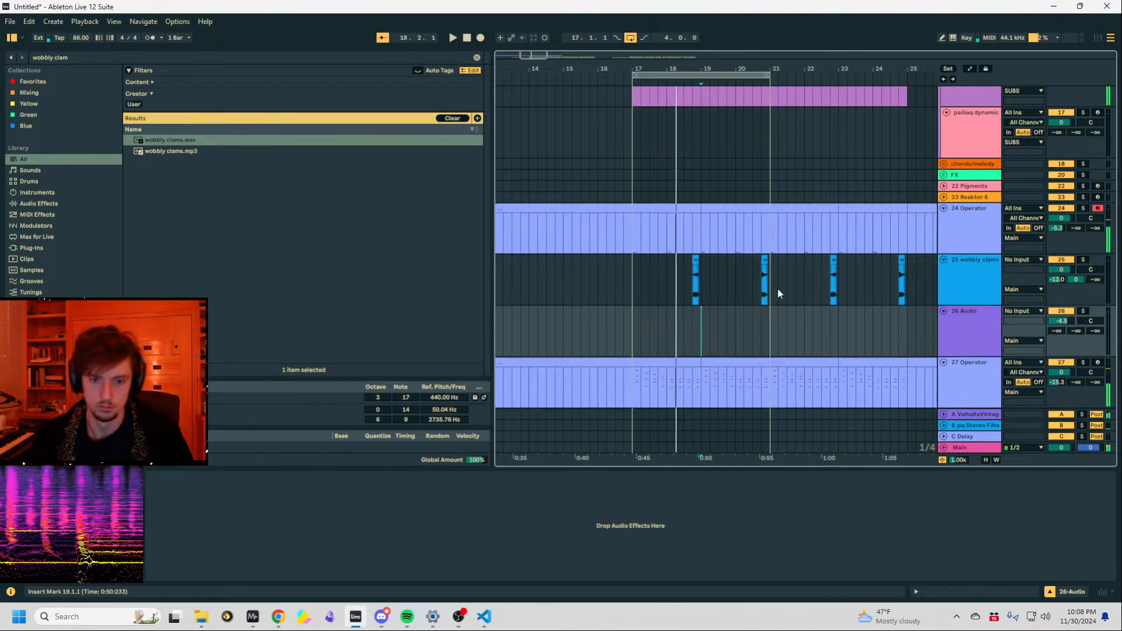
{"action": "left_click", "coordinate": [968, 323]}
{"action": "left_click", "coordinate": [659, 339]}
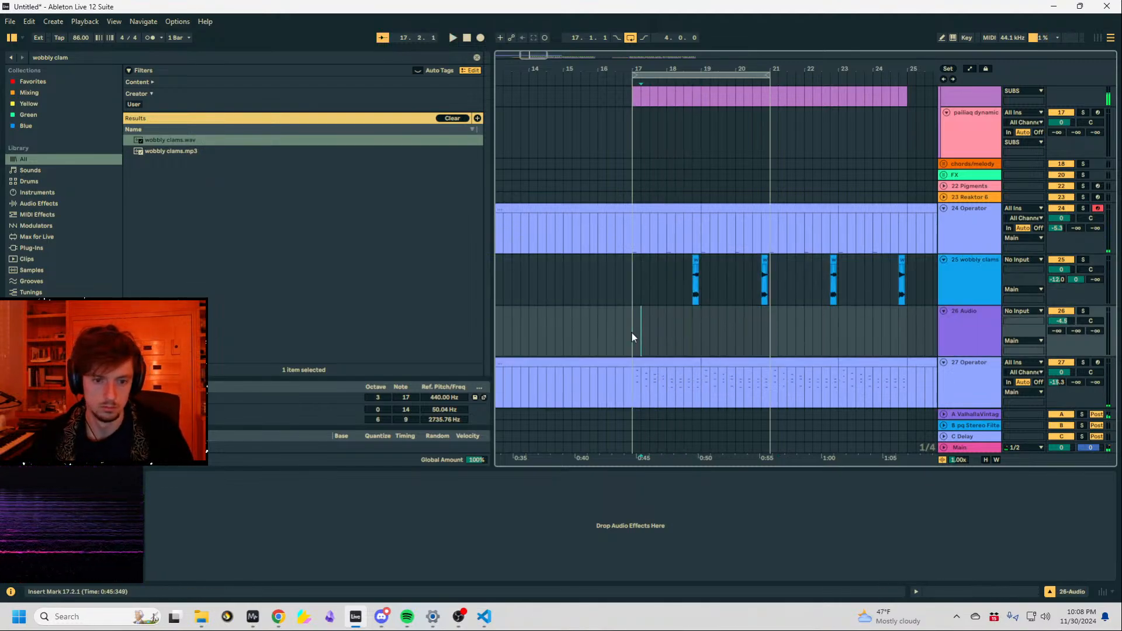
{"action": "key", "text": "ctrl+v"}
{"action": "left_click", "coordinate": [646, 335]}
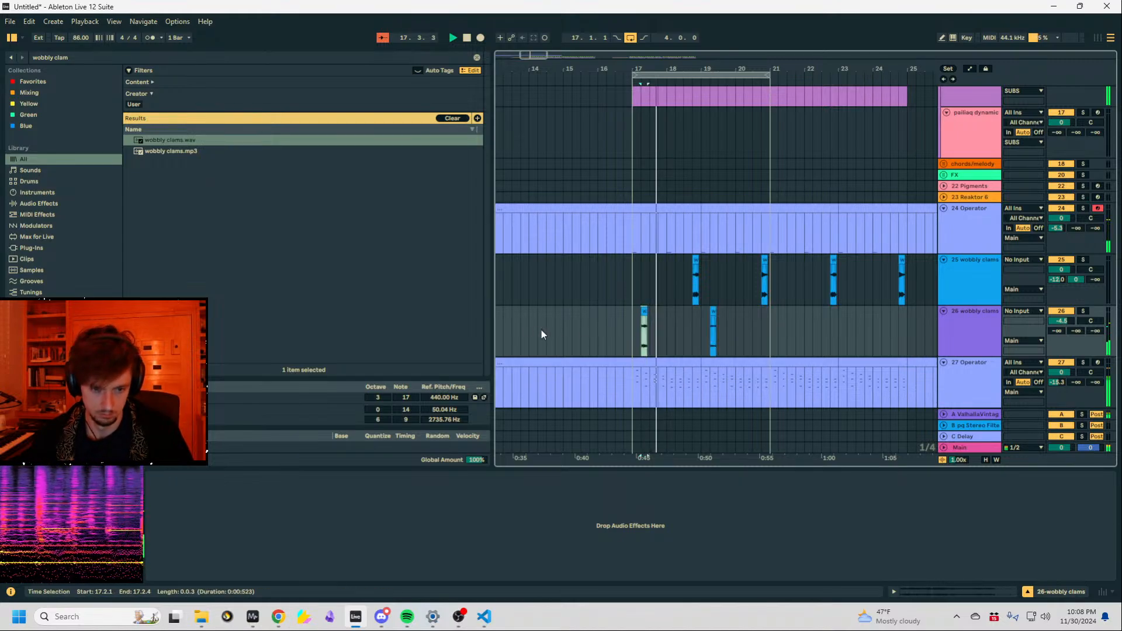
Reverse the wobbly clams slice at 17.2.1 on the new track and play it back against the loop.
{"action": "key", "text": "space"}
{"action": "key", "text": "space"}
{"action": "left_click", "coordinate": [696, 338]}
{"action": "key", "text": "space"}
{"action": "key", "text": "space"}
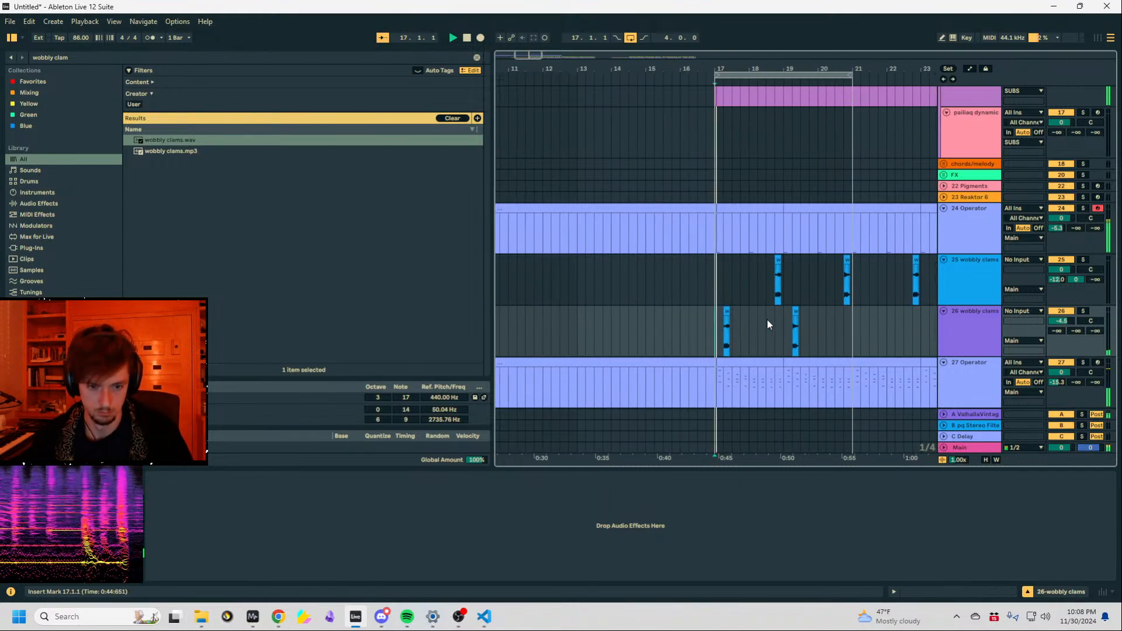
{"action": "key", "text": "plus"}
{"action": "key", "text": "plus"}
{"action": "key", "text": "space"}
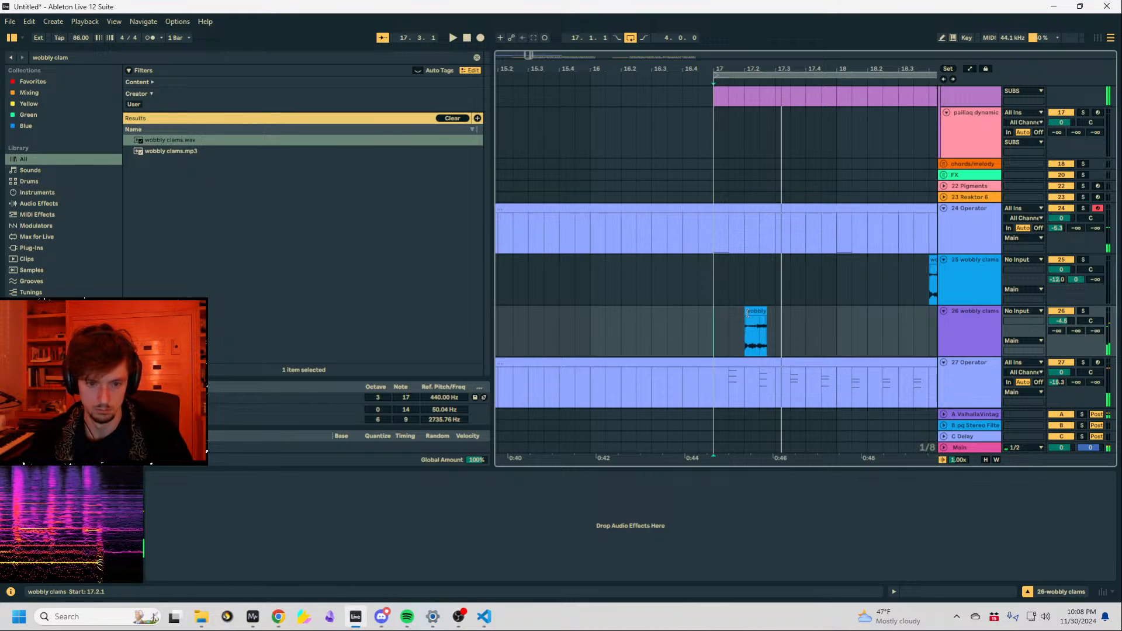
{"action": "left_click", "coordinate": [751, 313]}
{"action": "key", "text": "space"}
{"action": "key", "text": "space"}
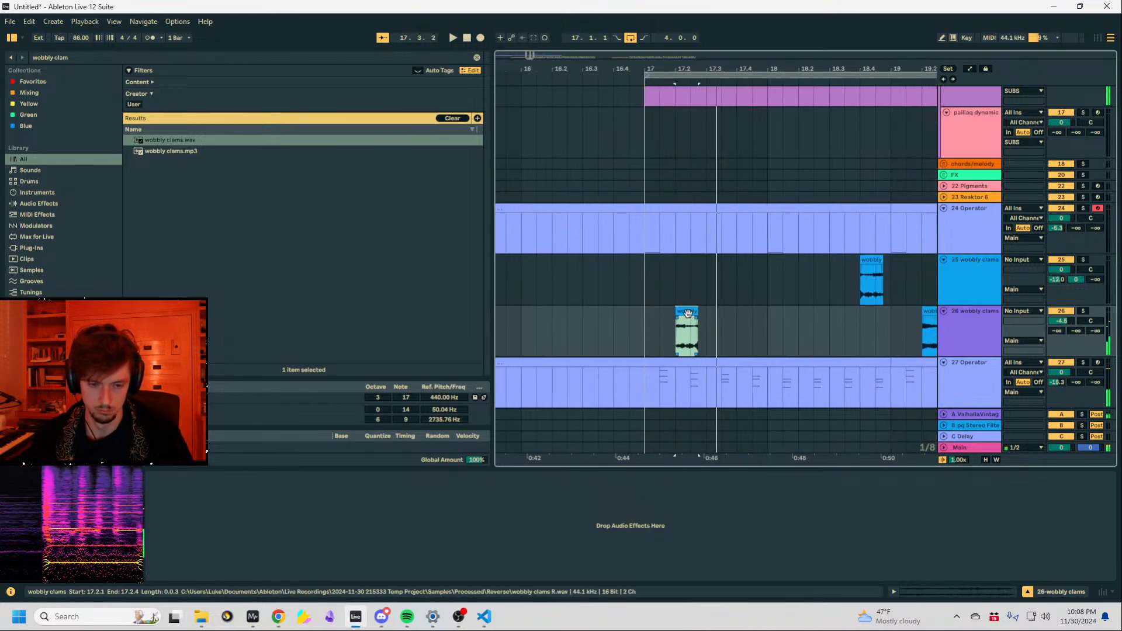
Move the reversed slice to 17.1.1 and paste another copy of it at 17.2.1.
{"action": "key", "text": "space"}
{"action": "key", "text": "space"}
{"action": "left_click", "coordinate": [669, 313]}
{"action": "left_click_drag", "start_coordinate": [706, 314], "coordinate": [676, 313]}
{"action": "key", "text": "space"}
{"action": "key", "text": "ctrl+d"}
{"action": "key", "text": "ctrl+z"}
{"action": "key", "text": "ctrl+c"}
{"action": "key", "text": "space"}
{"action": "left_click", "coordinate": [693, 328]}
{"action": "key", "text": "ctrl+v"}
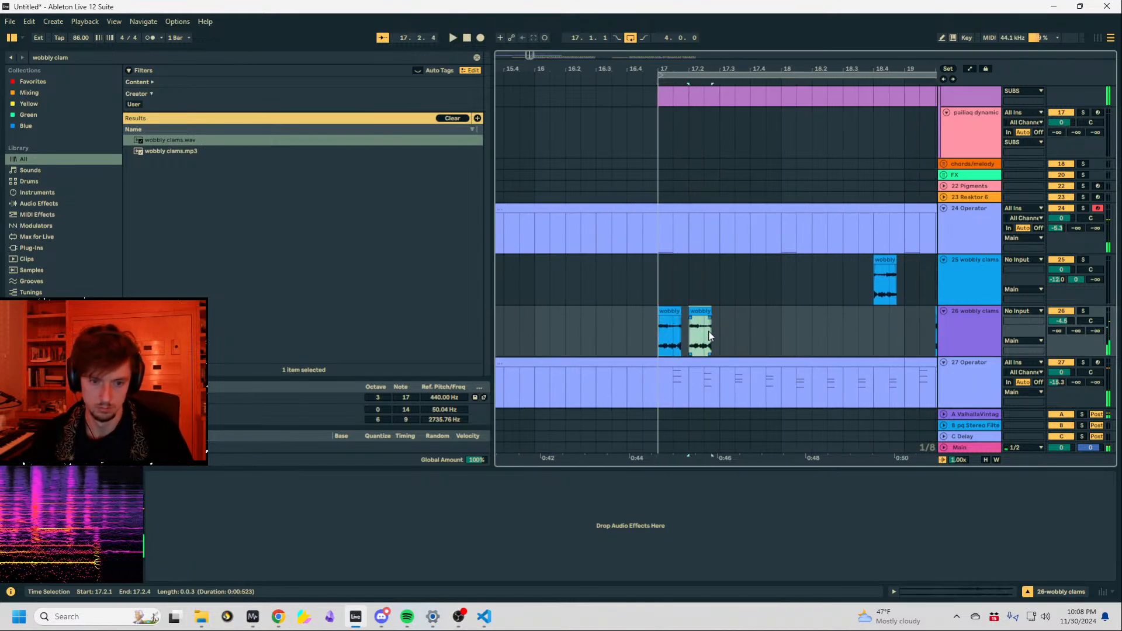
{"action": "left_click", "coordinate": [648, 338]}
{"action": "key", "text": "space"}
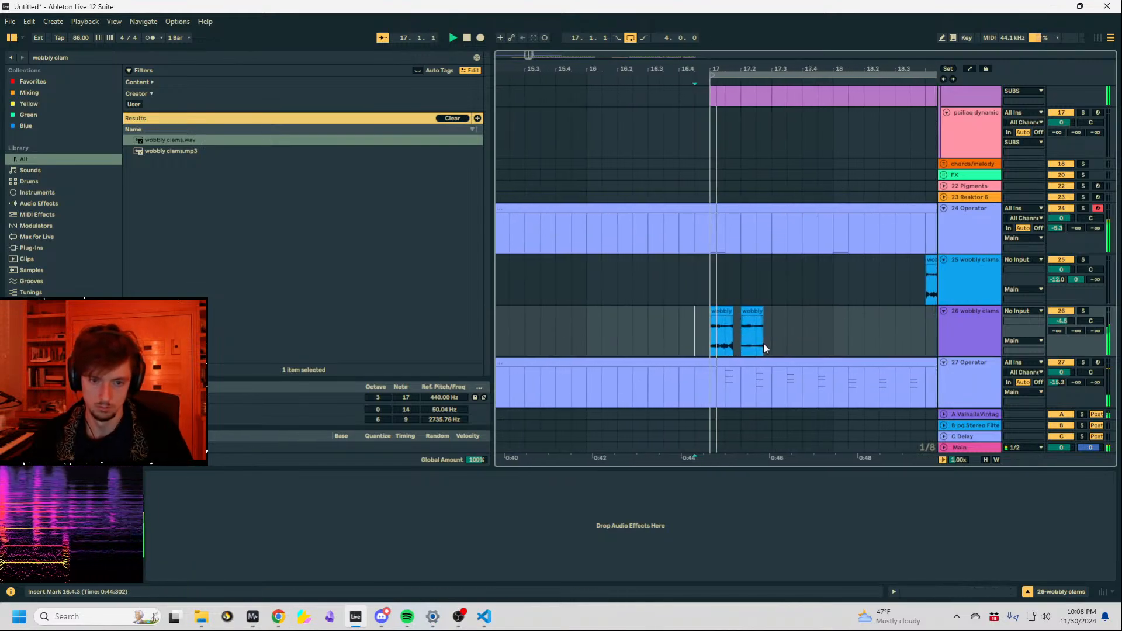
Double the warped length of the reversed slice at 17.2.1 and set its warp mode to Re-Pitch.
{"action": "left_click", "coordinate": [728, 316]}
{"action": "left_click", "coordinate": [917, 594]}
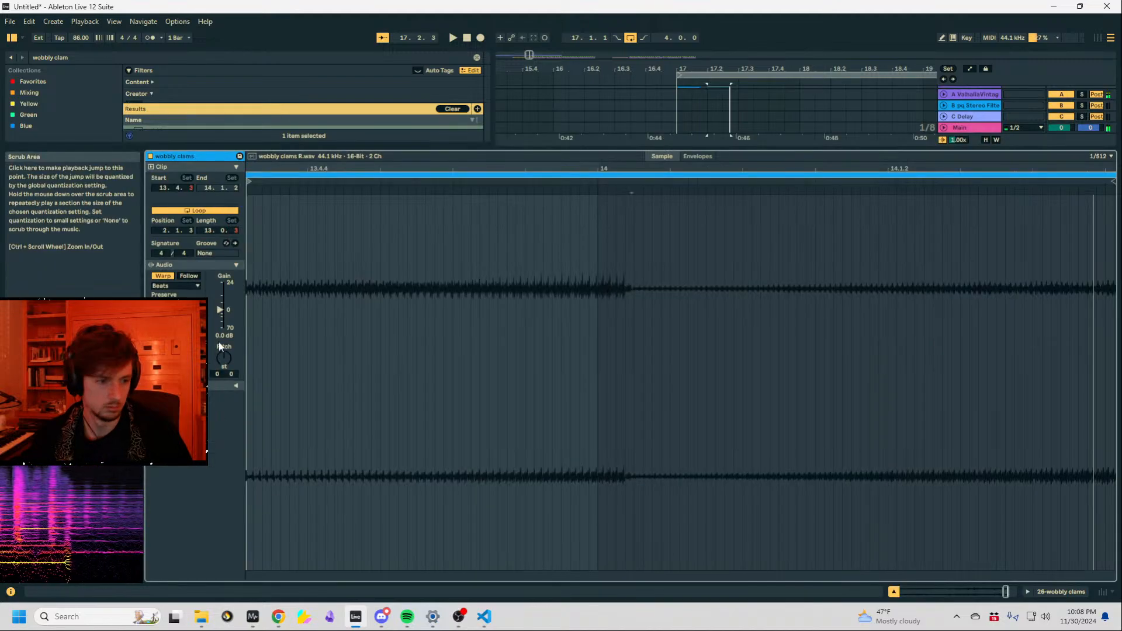
{"action": "left_click", "coordinate": [189, 345]}
{"action": "left_click", "coordinate": [176, 286]}
{"action": "left_click", "coordinate": [176, 326]}
{"action": "key", "text": "space"}
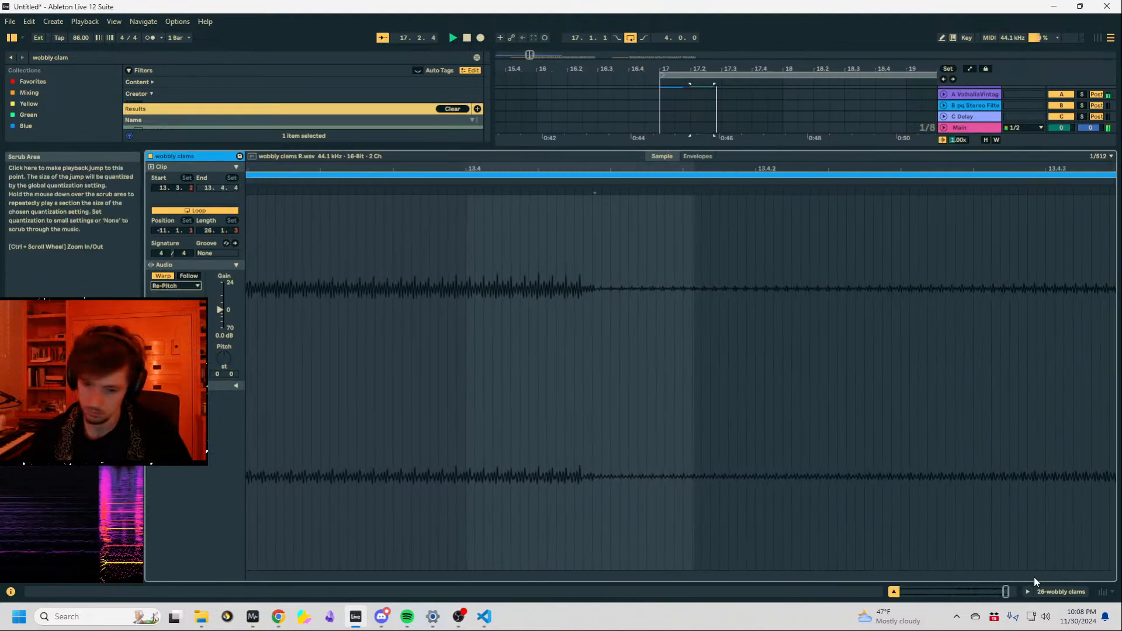
{"action": "left_click", "coordinate": [1043, 591]}
{"action": "key", "text": "space"}
Audition the reversed slices and place a further copy at 17.4.1 on the 26 wobbly clams track.
{"action": "left_click", "coordinate": [684, 357]}
{"action": "key", "text": "space"}
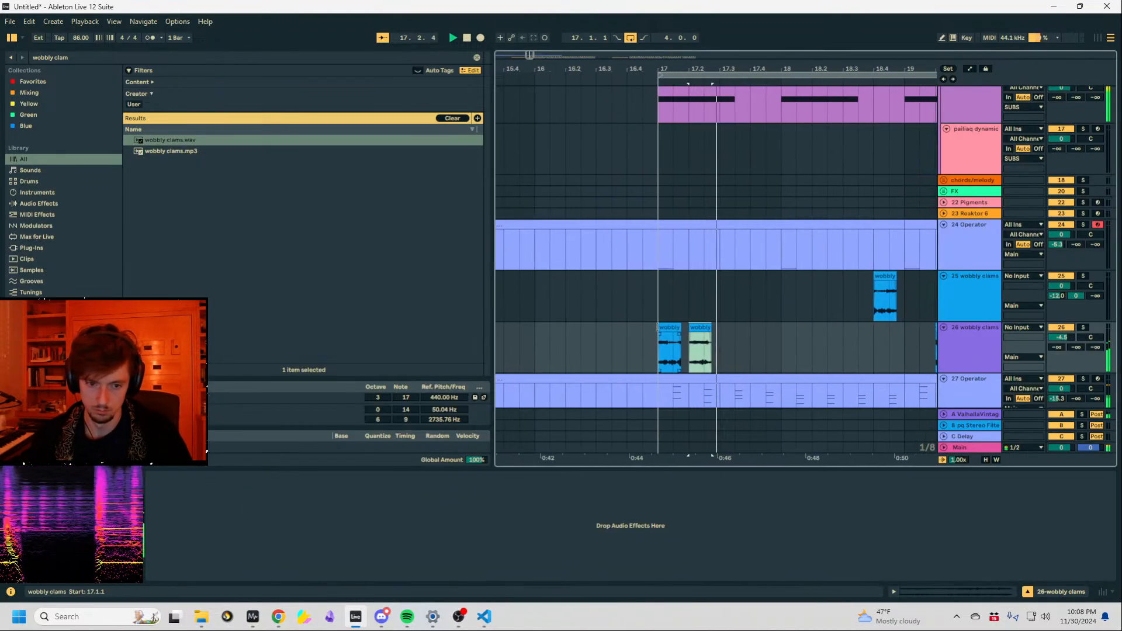
{"action": "key", "text": "space"}
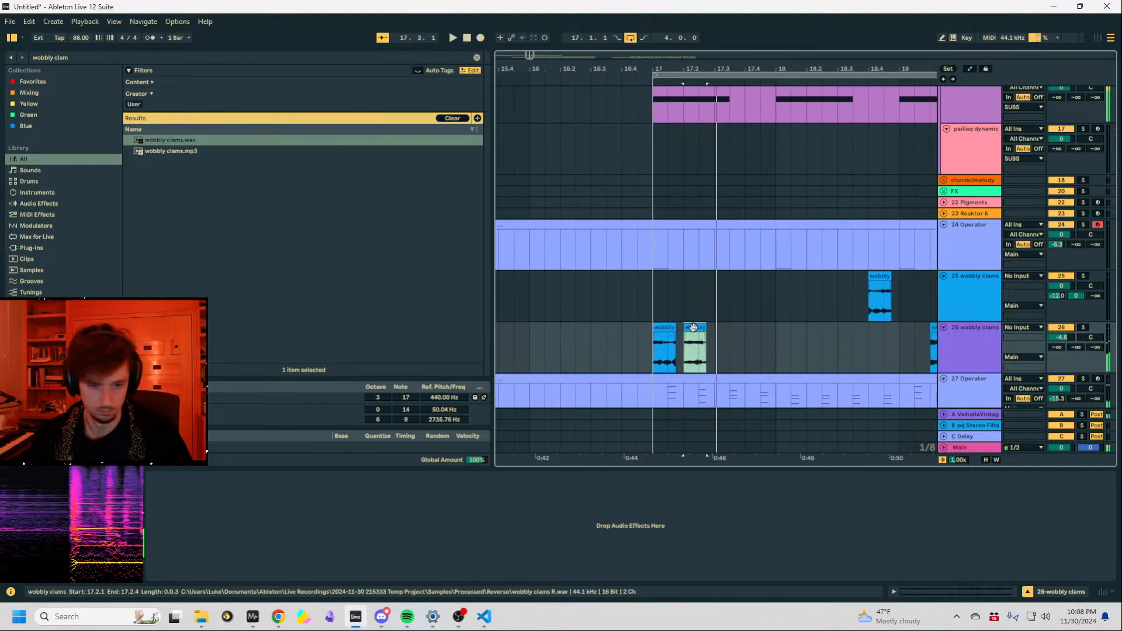
{"action": "left_click", "coordinate": [650, 342]}
{"action": "key", "text": "space"}
{"action": "left_click_drag", "start_coordinate": [727, 326], "coordinate": [735, 336]}
{"action": "left_click", "coordinate": [742, 340]}
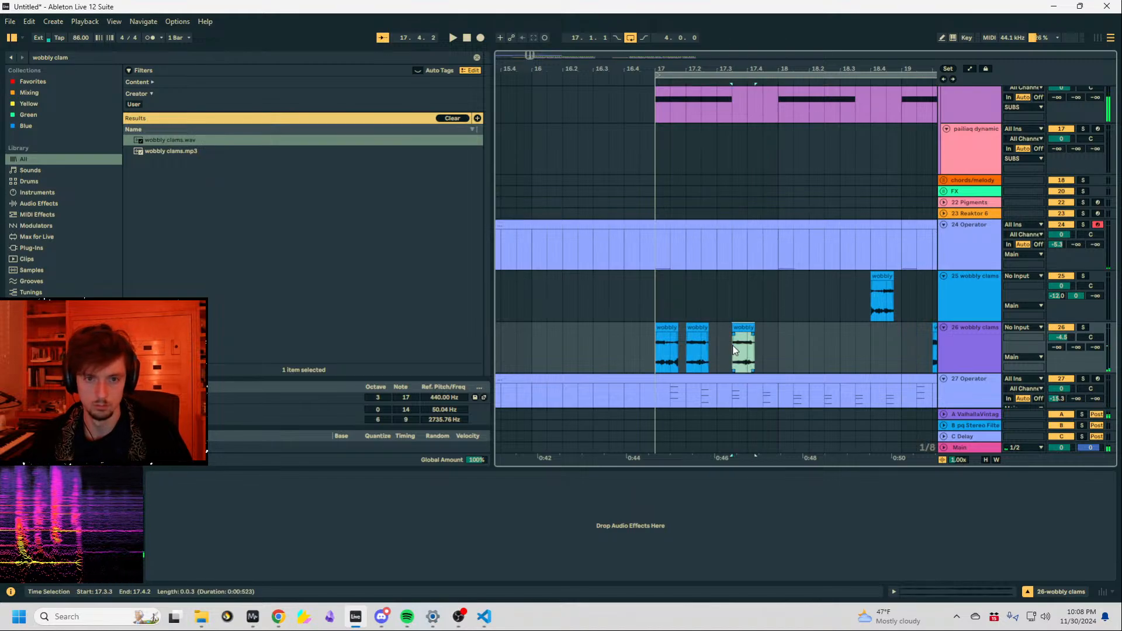
{"action": "key", "text": "ctrl+v"}
{"action": "left_click_drag", "start_coordinate": [746, 329], "coordinate": [762, 330]}
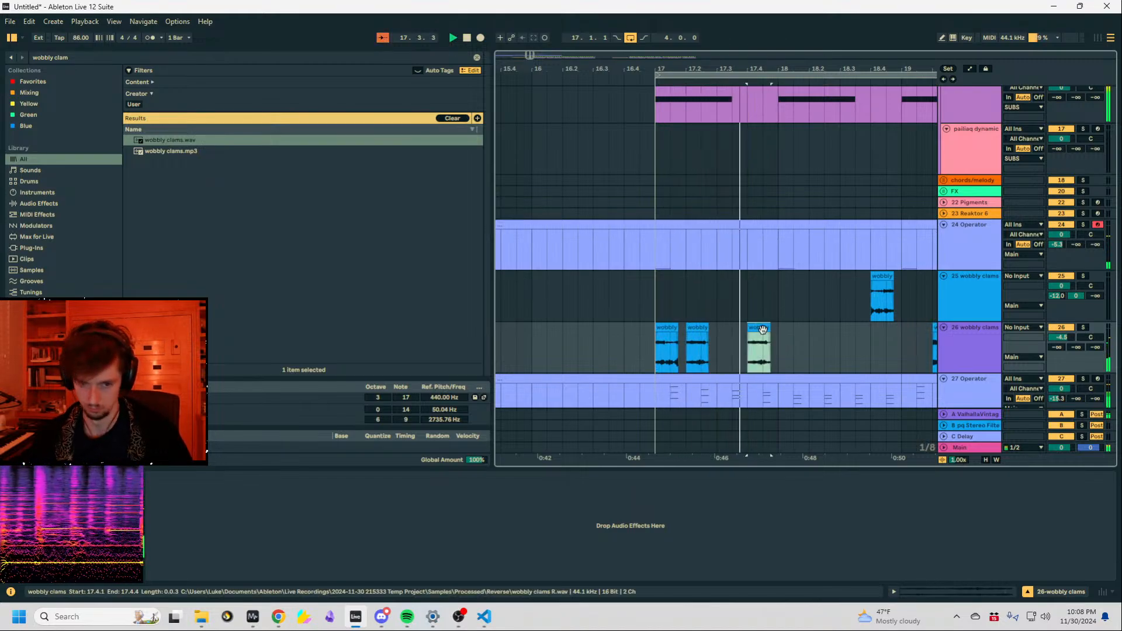
Insert an audio track below 26 wobbly clams and move the slice from 17.2.1 to 17.3.1 on it.
{"action": "left_click", "coordinate": [698, 353]}
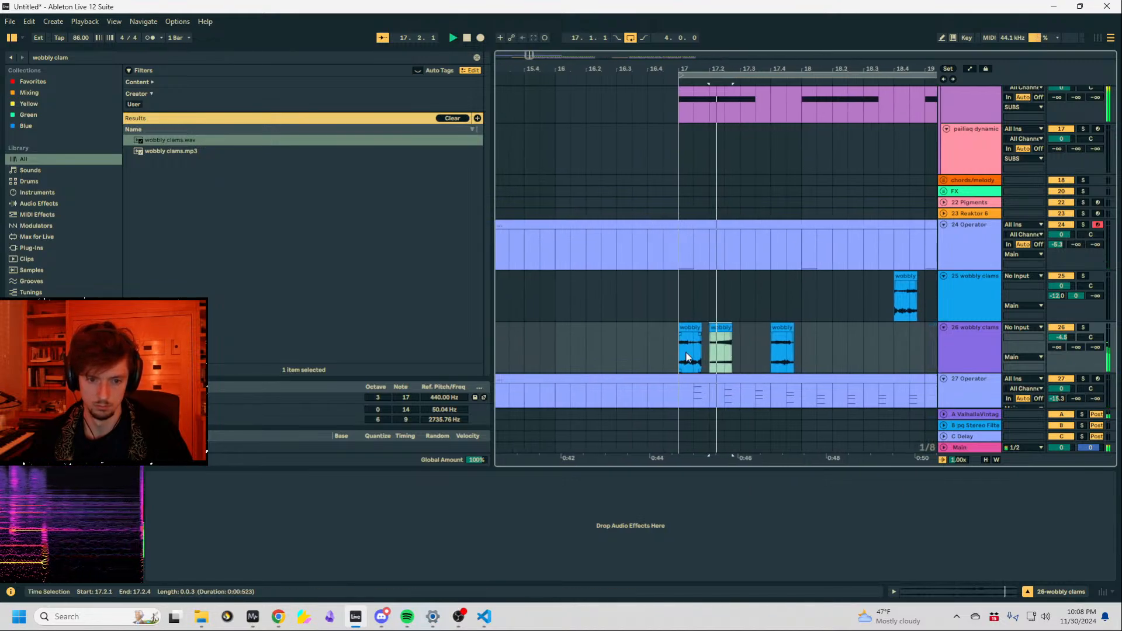
{"action": "key", "text": "ctrl+t"}
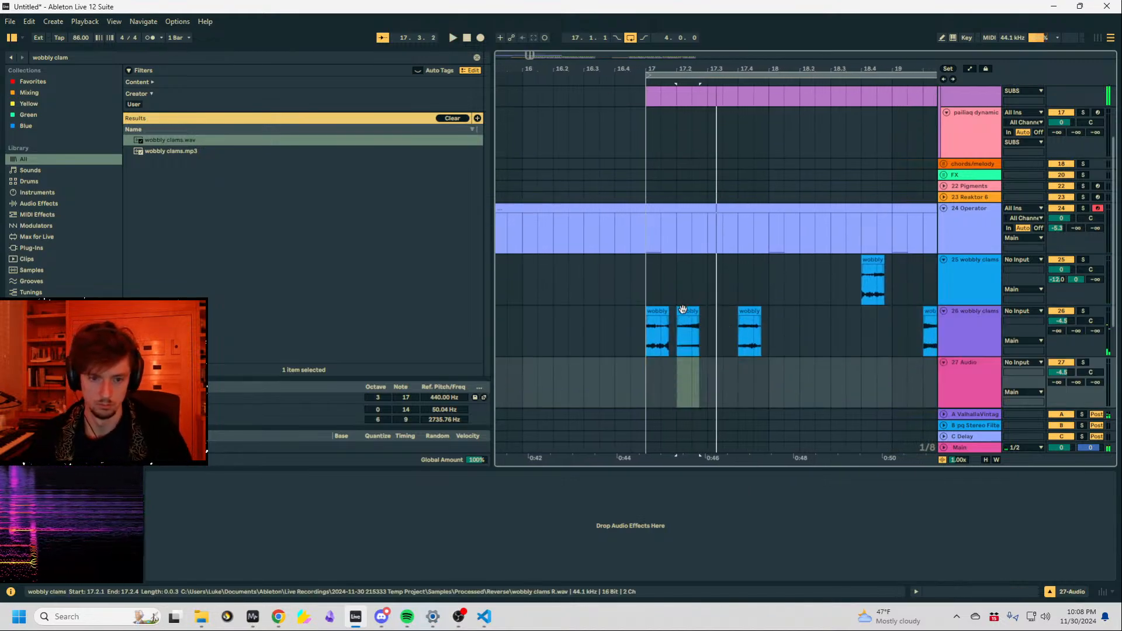
{"action": "left_click_drag", "start_coordinate": [682, 310], "coordinate": [715, 372]}
{"action": "key", "text": "space"}
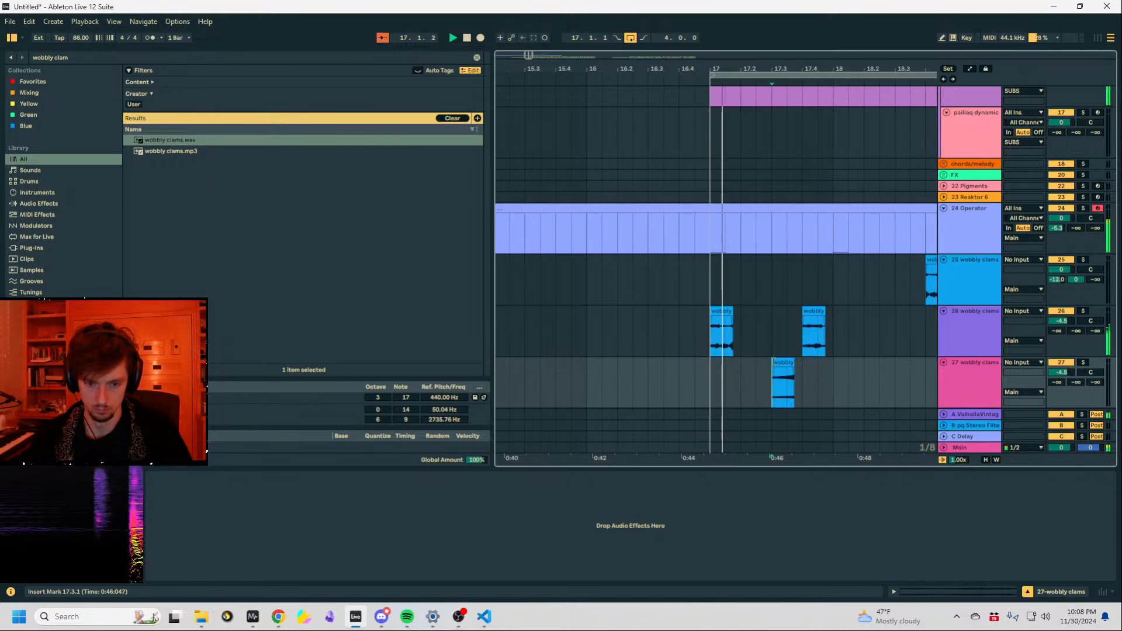
{"action": "left_click", "coordinate": [746, 377]}
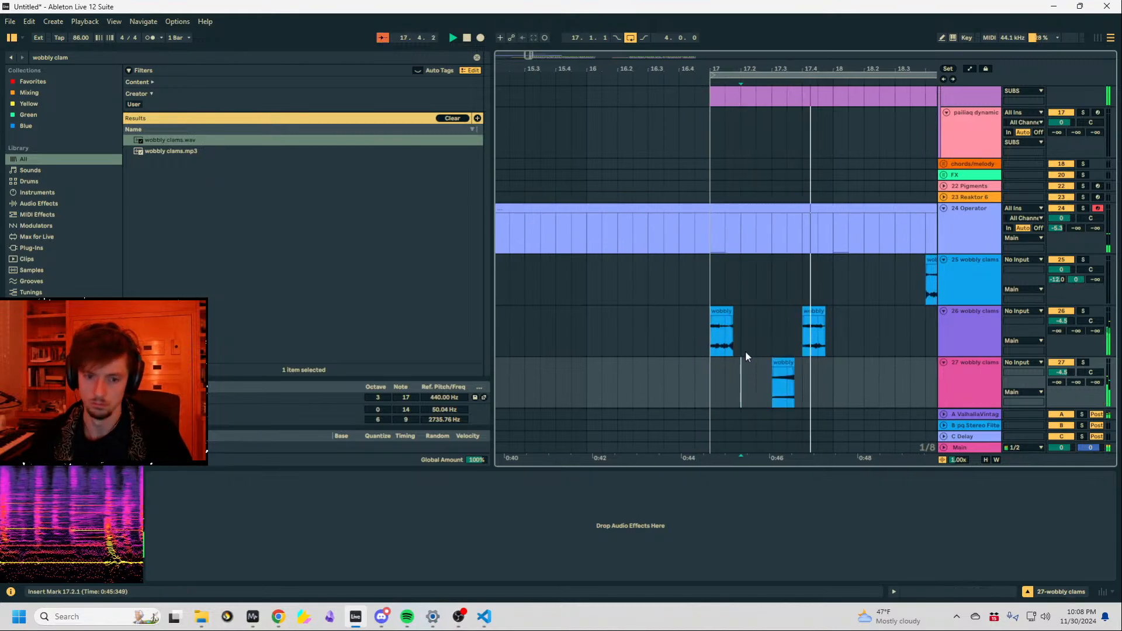
Move the 17.4.1 slice to track 27, and extend the 17.3.1 slice to one beat with a copy at 17.2.1 on track 26.
{"action": "left_click_drag", "start_coordinate": [791, 358], "coordinate": [820, 366]}
{"action": "key", "text": "space"}
{"action": "left_click", "coordinate": [741, 340]}
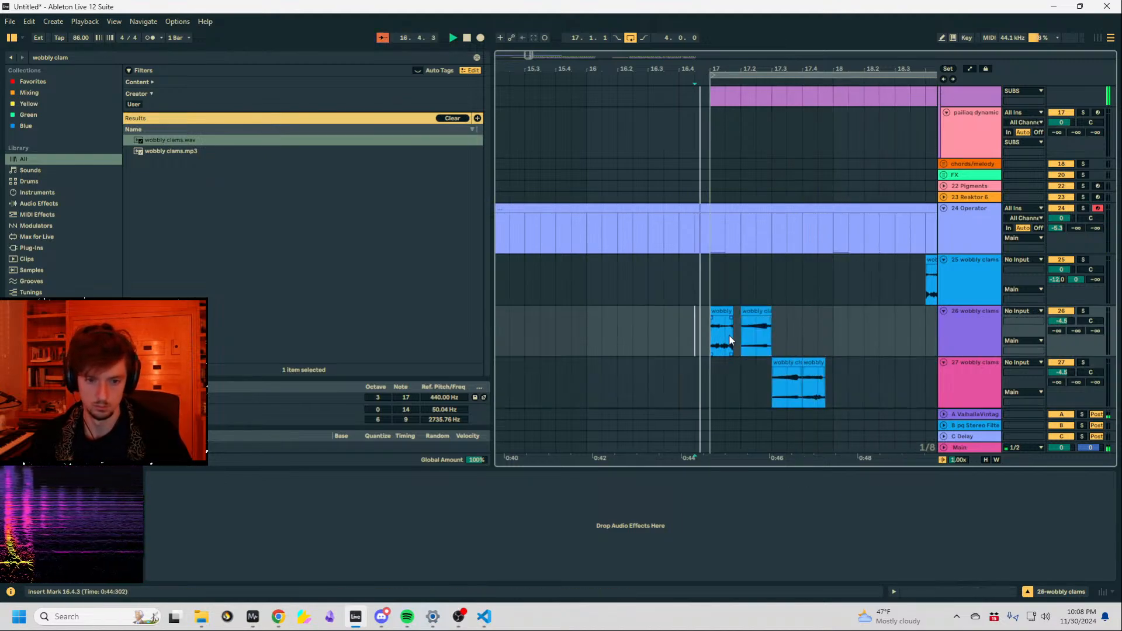
{"action": "left_click", "coordinate": [760, 311]}
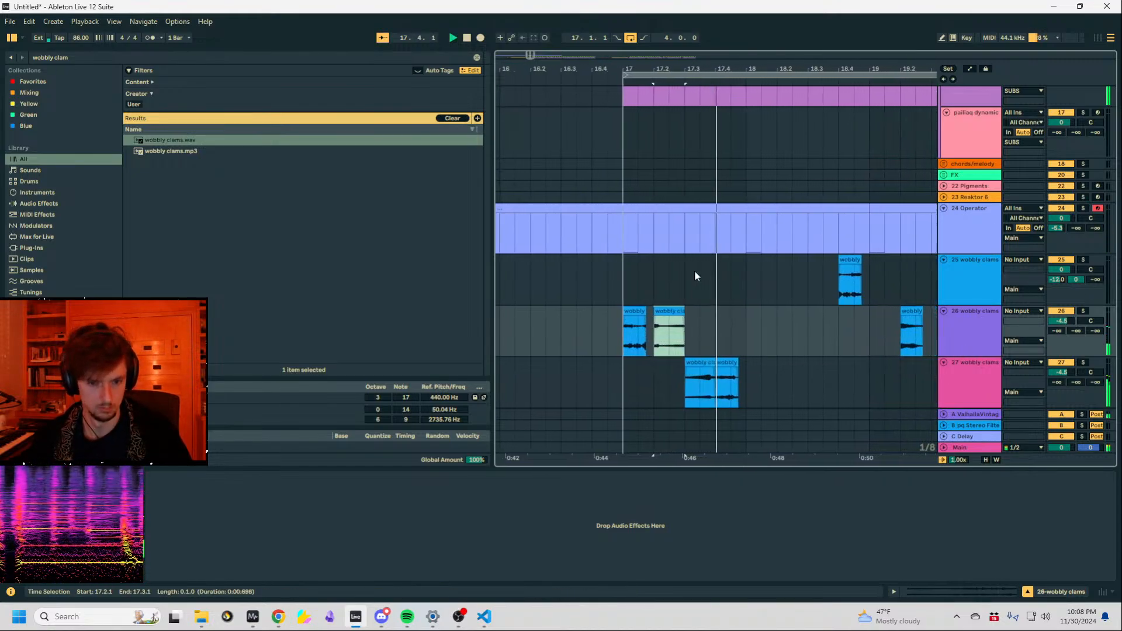
Duplicate the material from 17.1.1 to 21.1.1 on tracks 26 and 27 so the copy starts at 21.1.1.
{"action": "left_click_drag", "start_coordinate": [688, 69], "coordinate": [672, 33]}
{"action": "scroll", "coordinate": [843, 312], "scroll_direction": "down", "scroll_amount": 2}
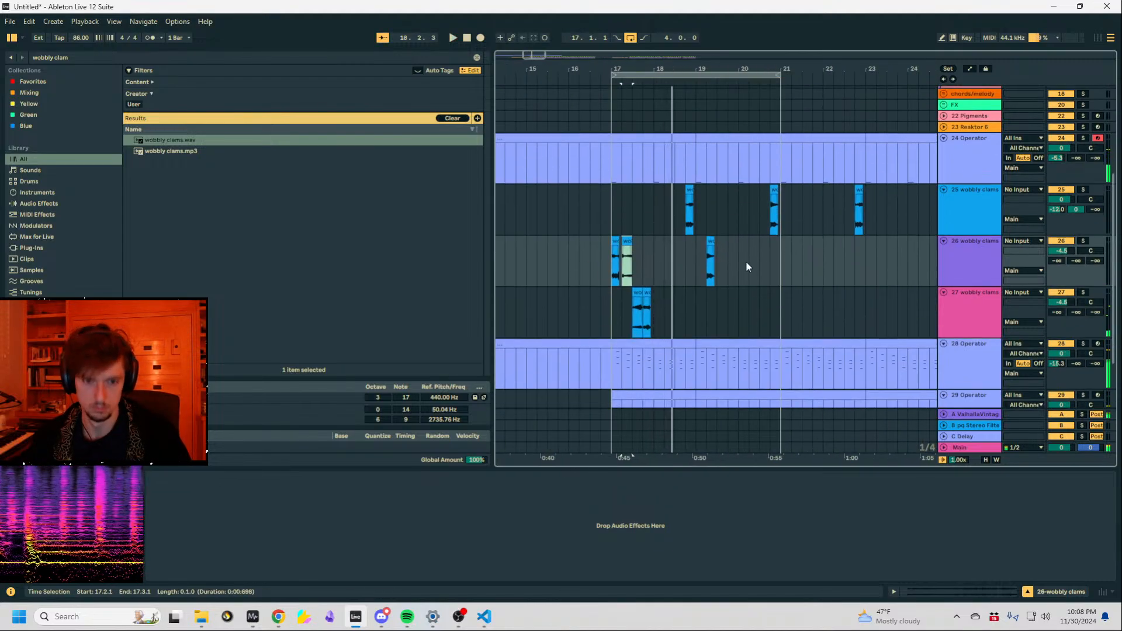
{"action": "left_click_drag", "start_coordinate": [780, 267], "coordinate": [621, 321]}
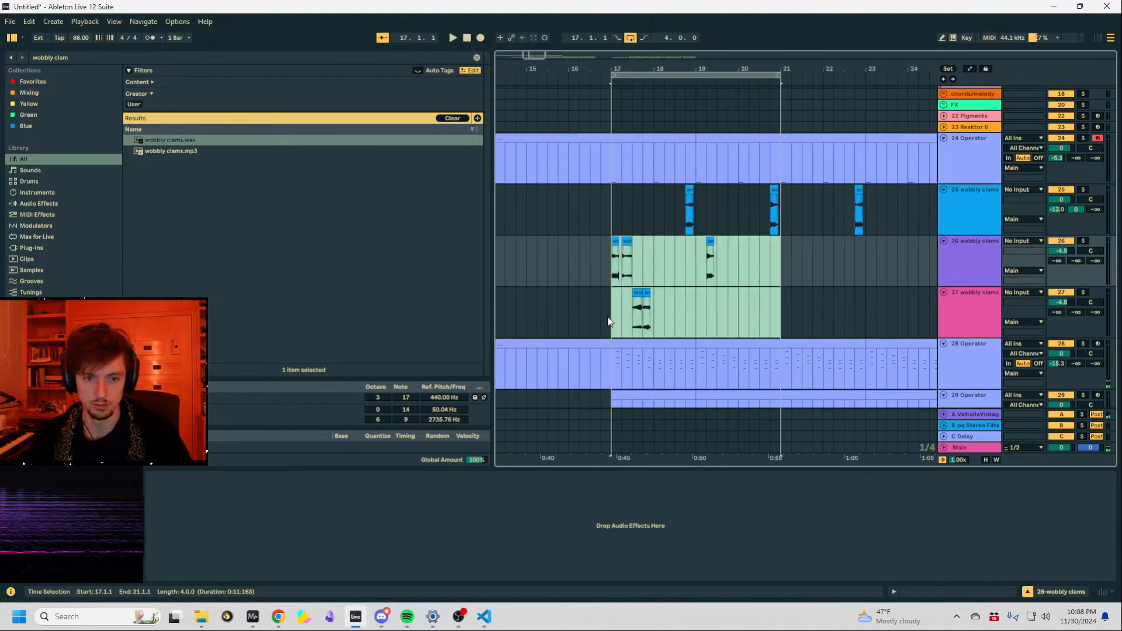
{"action": "key", "text": "ctrl+d"}
{"action": "left_click", "coordinate": [693, 262]}
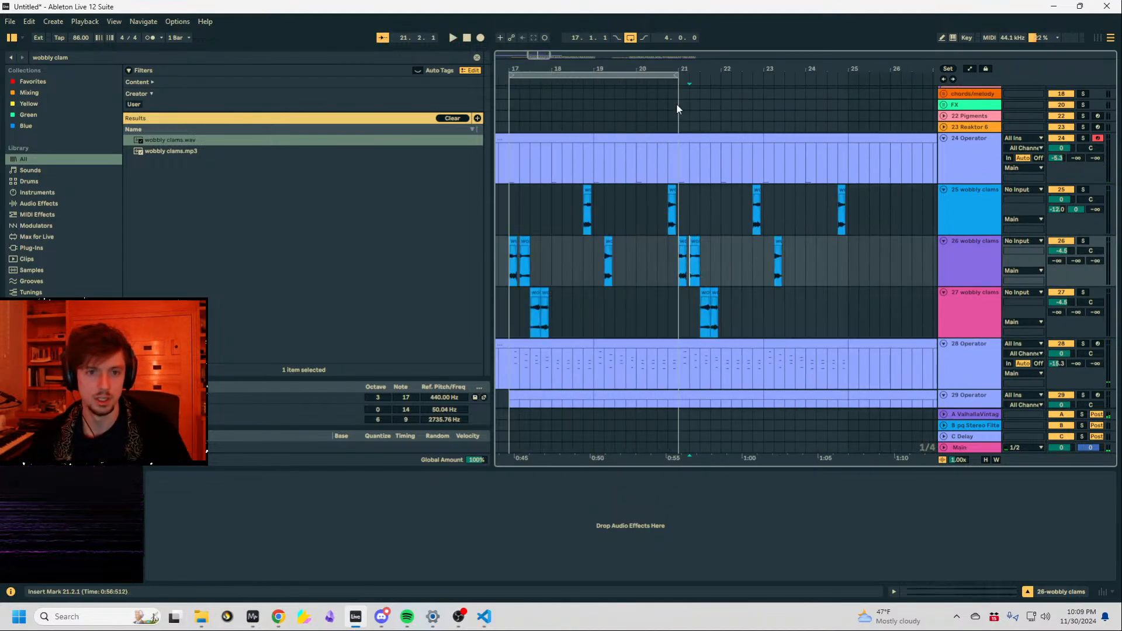
Search the browser for "roar" and add the Roar effect to the 27 wobbly clams track.
{"action": "left_click", "coordinate": [710, 319]}
{"action": "key", "text": "ctrl+f"}
{"action": "type", "text": "roar"}
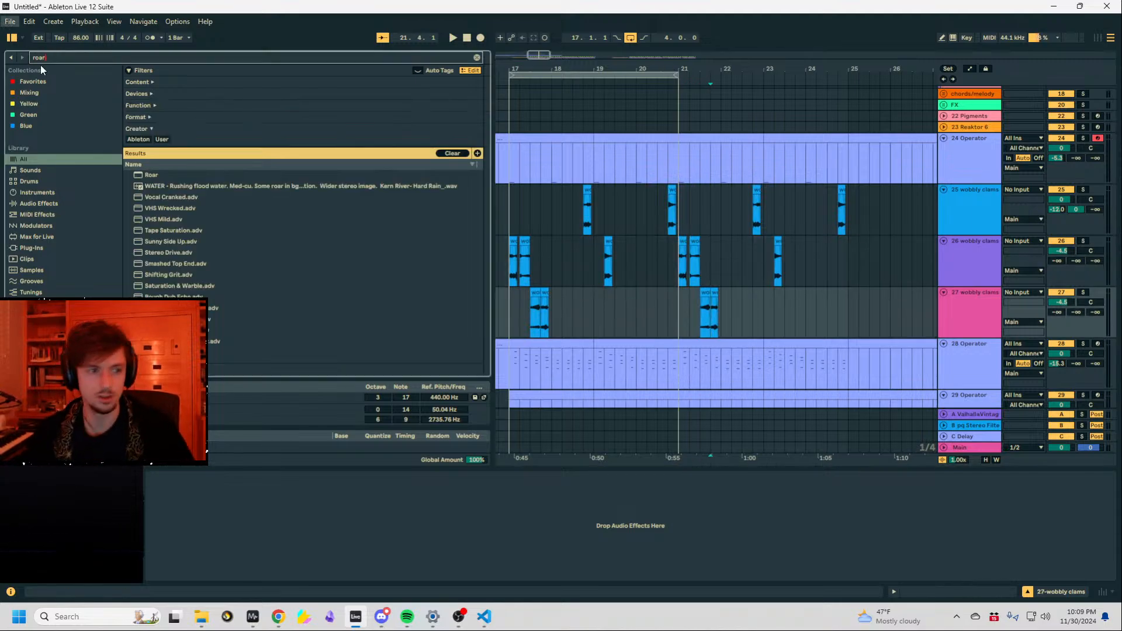
{"action": "left_click", "coordinate": [148, 175]}
{"action": "left_click_drag", "start_coordinate": [700, 287], "coordinate": [718, 290]}
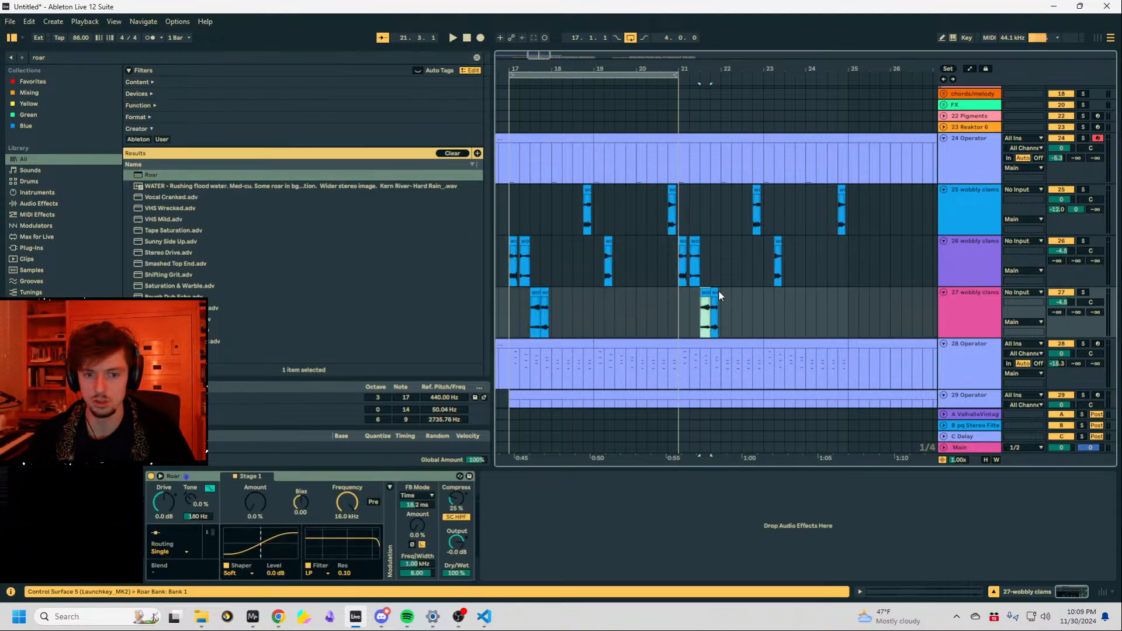
Solo track 27 while setting Roar's Amount to 37% and Bias to 0.48, and unsolo it after auditioning.
{"action": "left_click", "coordinate": [1084, 292]}
{"action": "key", "text": "space"}
{"action": "left_click_drag", "start_coordinate": [266, 512], "coordinate": [310, 487]}
{"action": "key", "text": "space"}
{"action": "key", "text": "space"}
{"action": "key", "text": "space"}
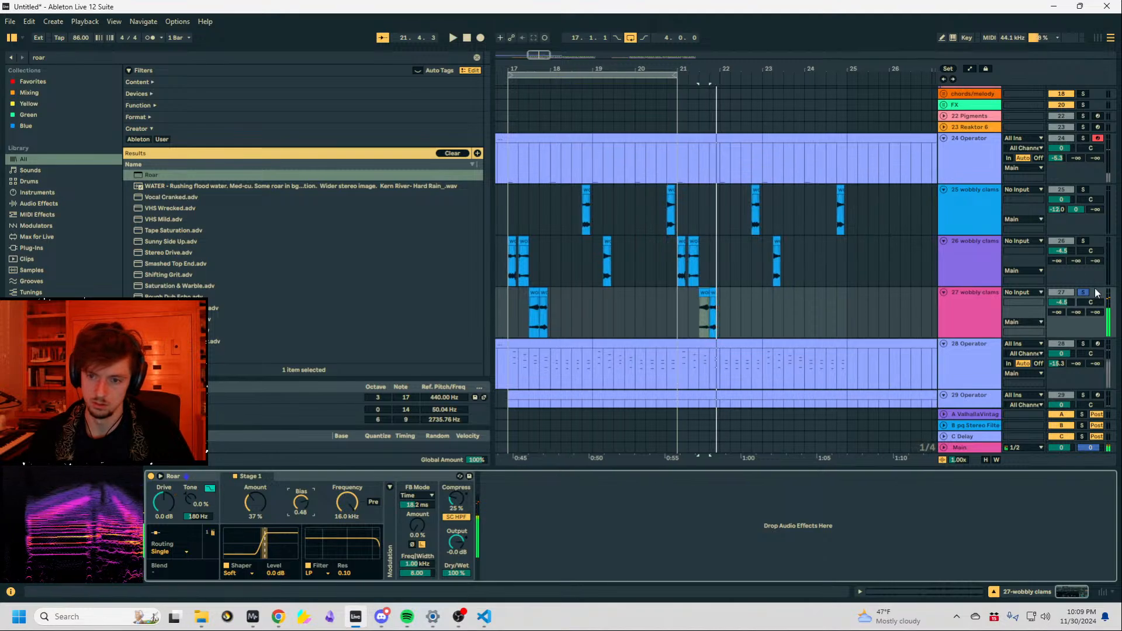
{"action": "left_click", "coordinate": [1083, 293]}
Audition and reverse the 21.2.1 slice on track 26, and move it to track 27 shortened to half a beat.
{"action": "left_click_drag", "start_coordinate": [707, 59], "coordinate": [714, 117]}
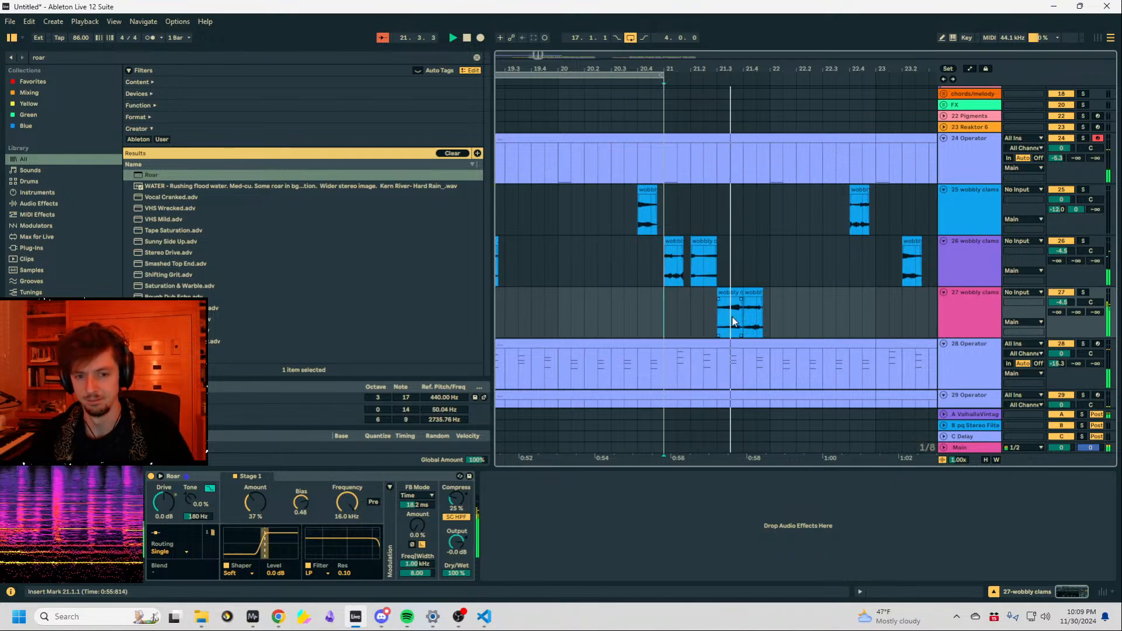
{"action": "left_click", "coordinate": [700, 251]}
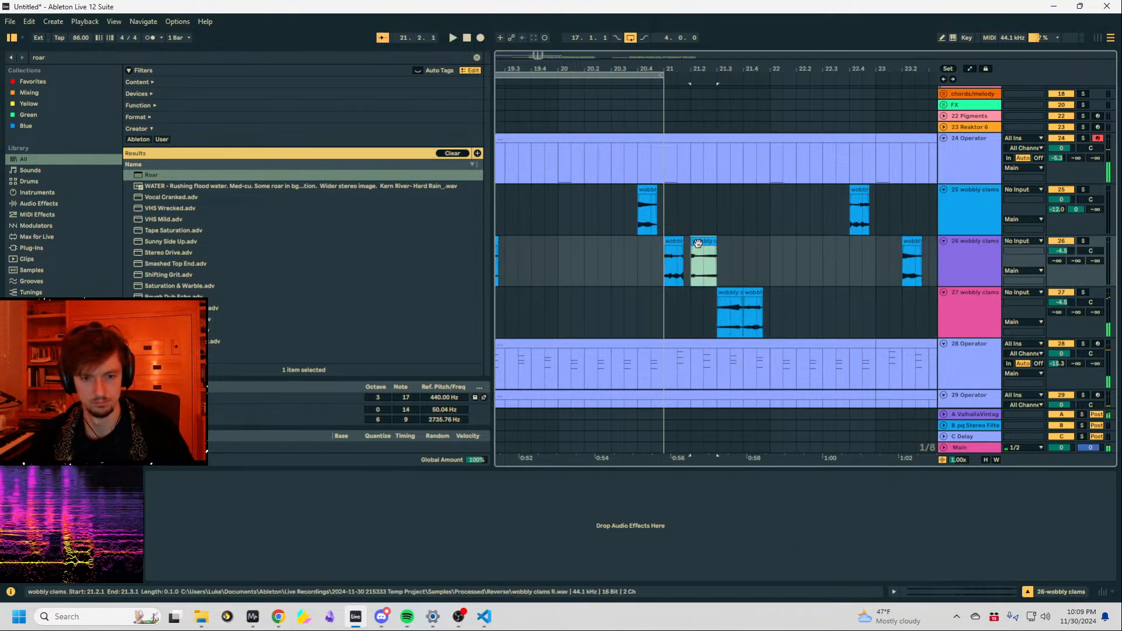
{"action": "key", "text": "space"}
{"action": "key", "text": "space"}
{"action": "key", "text": "space"}
{"action": "key", "text": "space"}
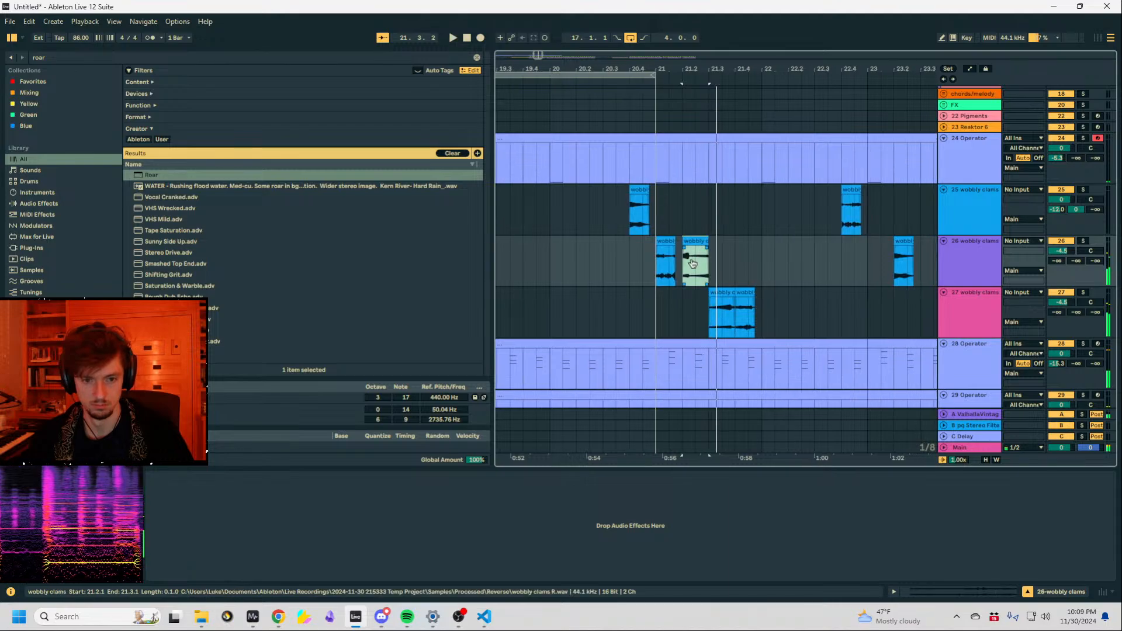
{"action": "key", "text": "space"}
{"action": "key", "text": "space"}
{"action": "key", "text": "r"}
{"action": "key", "text": "space"}
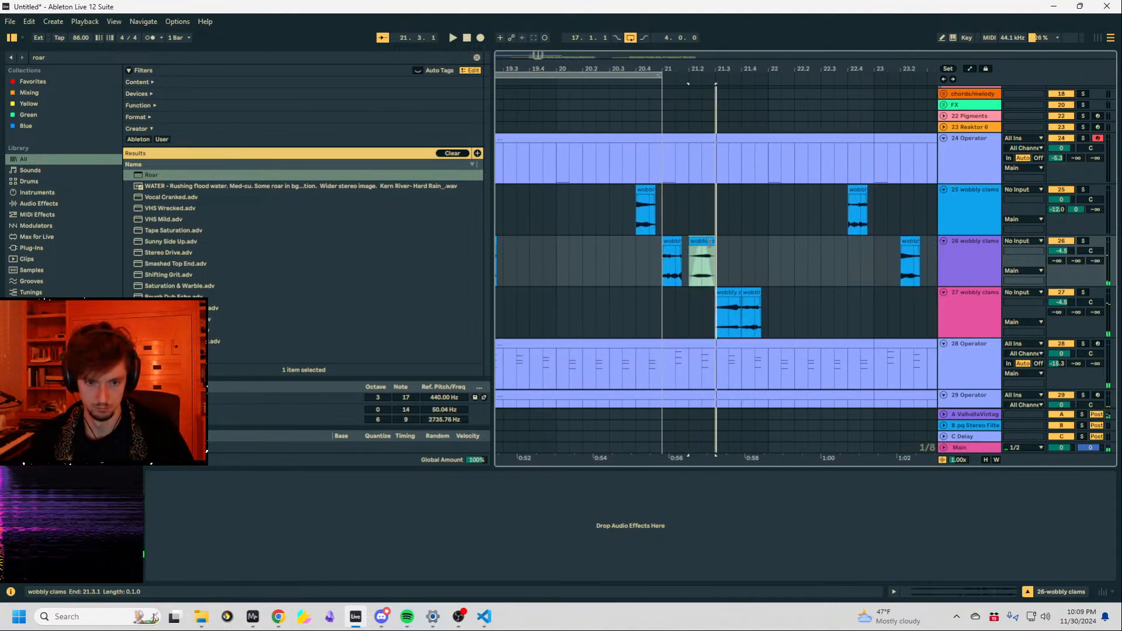
{"action": "key", "text": "space"}
{"action": "left_click_drag", "start_coordinate": [710, 243], "coordinate": [709, 310]}
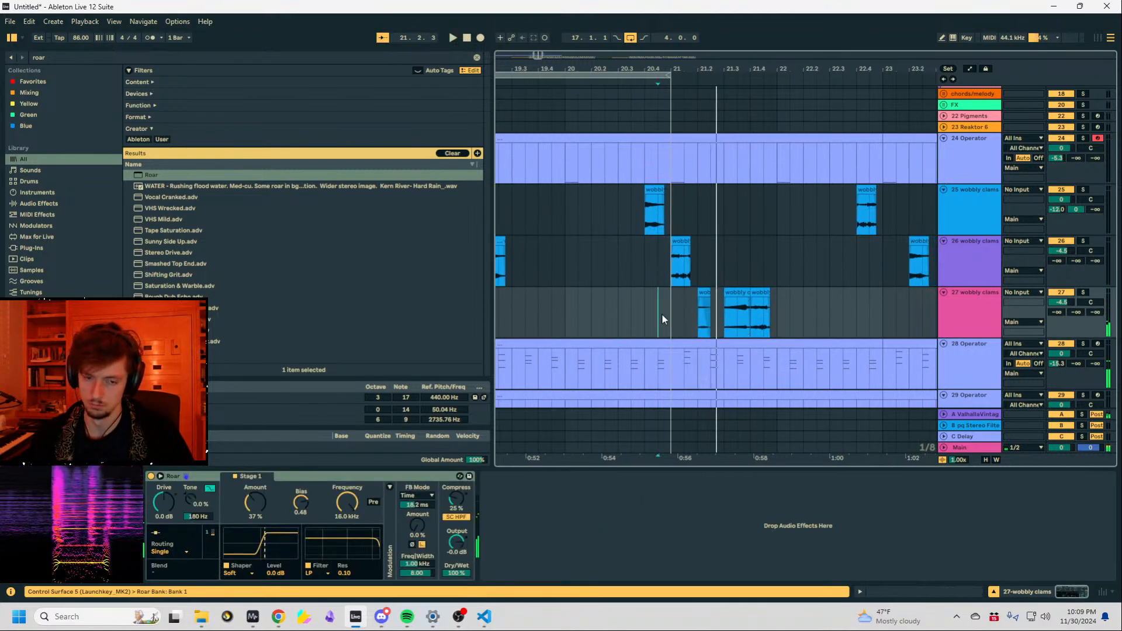
Delete the slices in bar 17 of the 27 wobbly clams track and play back from 17.1.1.
{"action": "key", "text": "space"}
{"action": "scroll", "coordinate": [738, 233], "scroll_direction": "down", "scroll_amount": 3}
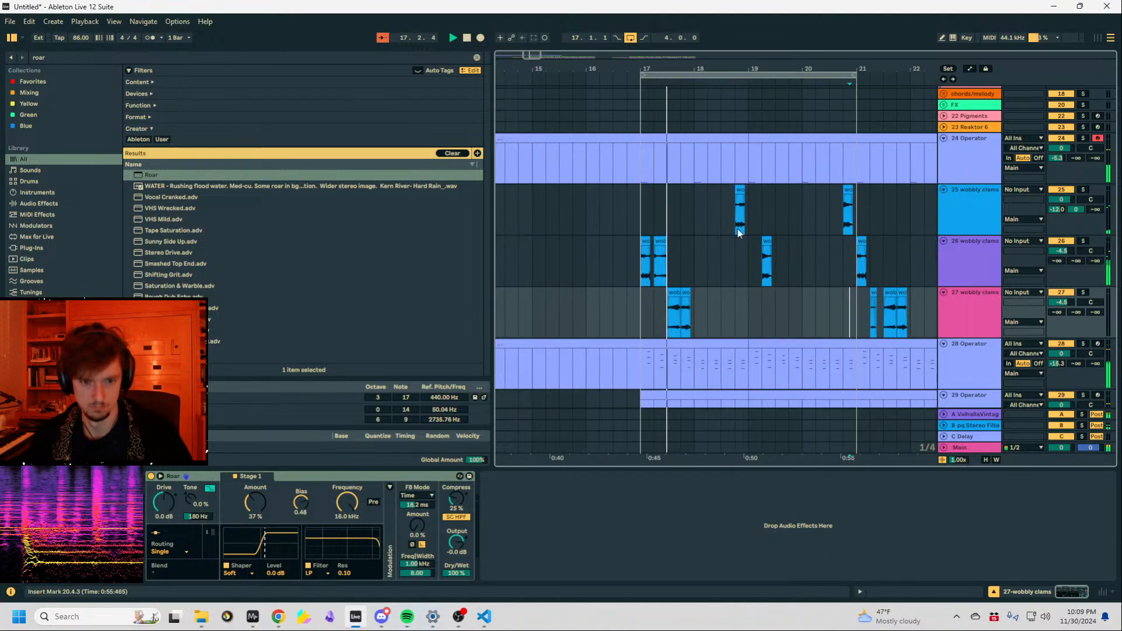
{"action": "left_click_drag", "start_coordinate": [760, 311], "coordinate": [635, 315]}
{"action": "key", "text": "Delete"}
{"action": "left_click", "coordinate": [636, 297]}
{"action": "key", "text": "space"}
{"action": "key", "text": "space"}
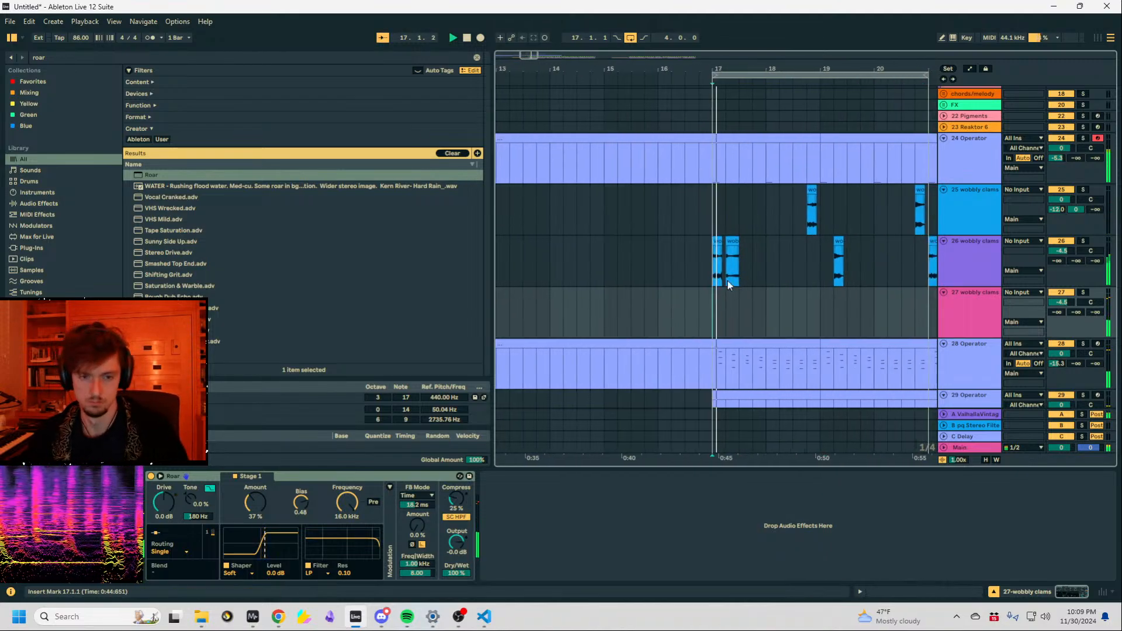
Deactivate the track 26 slices at 17.1.1, 17.2.1 and 19.2.1.
{"action": "left_click", "coordinate": [724, 242]}
{"action": "left_click_drag", "start_coordinate": [744, 262], "coordinate": [694, 264]}
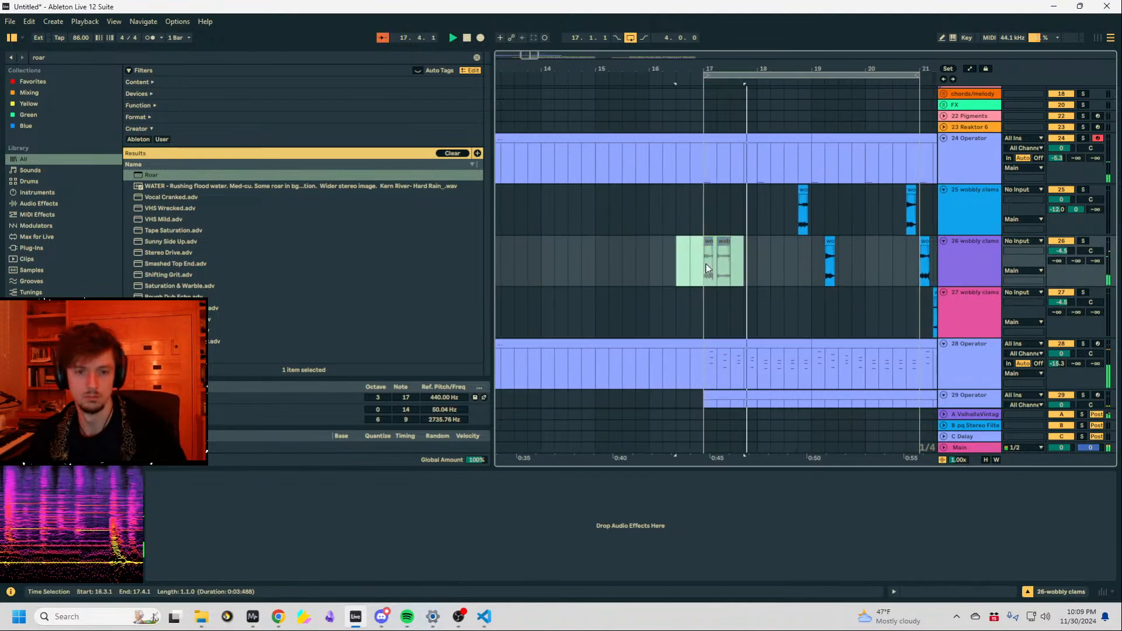
{"action": "left_click", "coordinate": [707, 268]}
{"action": "left_click_drag", "start_coordinate": [802, 69], "coordinate": [651, 67]}
{"action": "left_click_drag", "start_coordinate": [697, 263], "coordinate": [630, 264]}
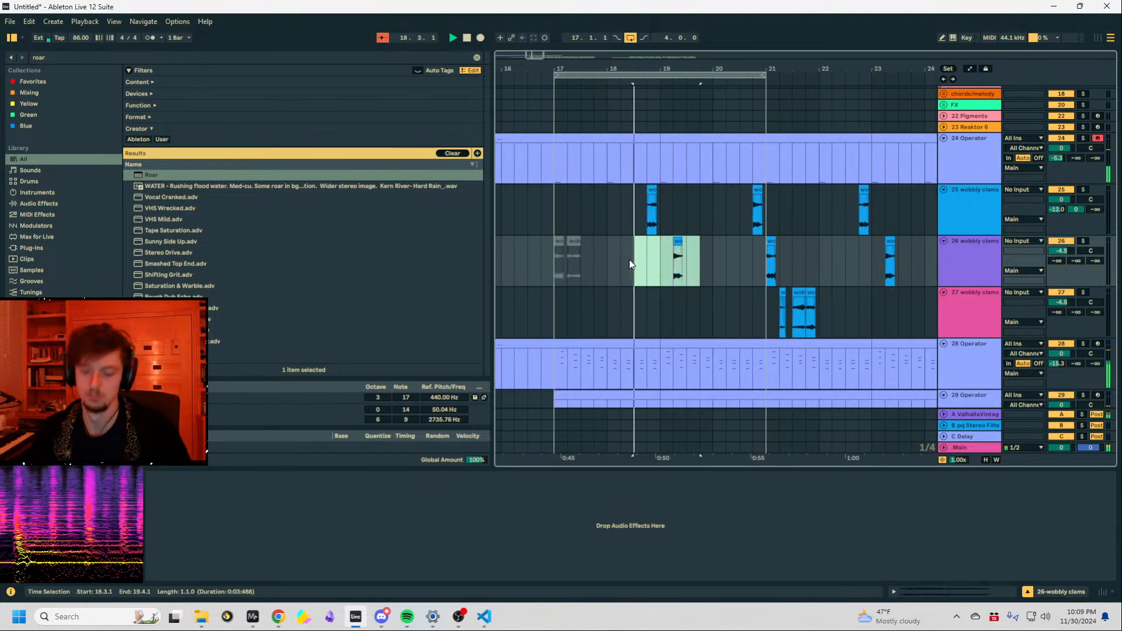
Insert an audio track below the insight drums group and clear the browser search.
{"action": "scroll", "coordinate": [929, 359], "scroll_direction": "down", "scroll_amount": 3}
{"action": "left_click", "coordinate": [973, 366]}
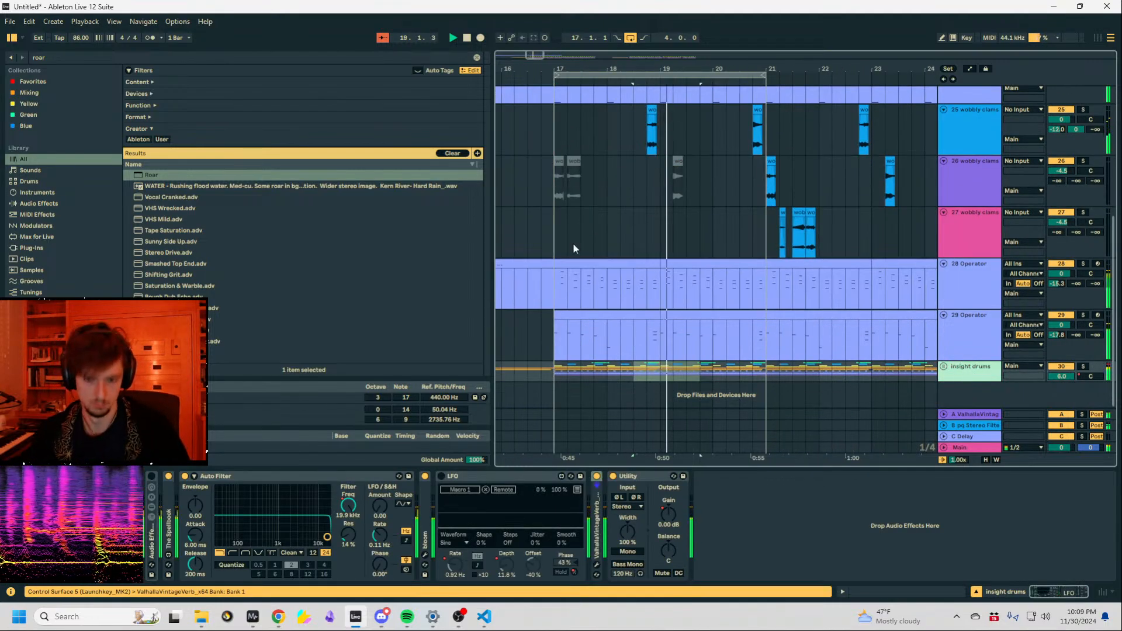
{"action": "key", "text": "ctrl+t"}
{"action": "key", "text": "ctrl+f"}
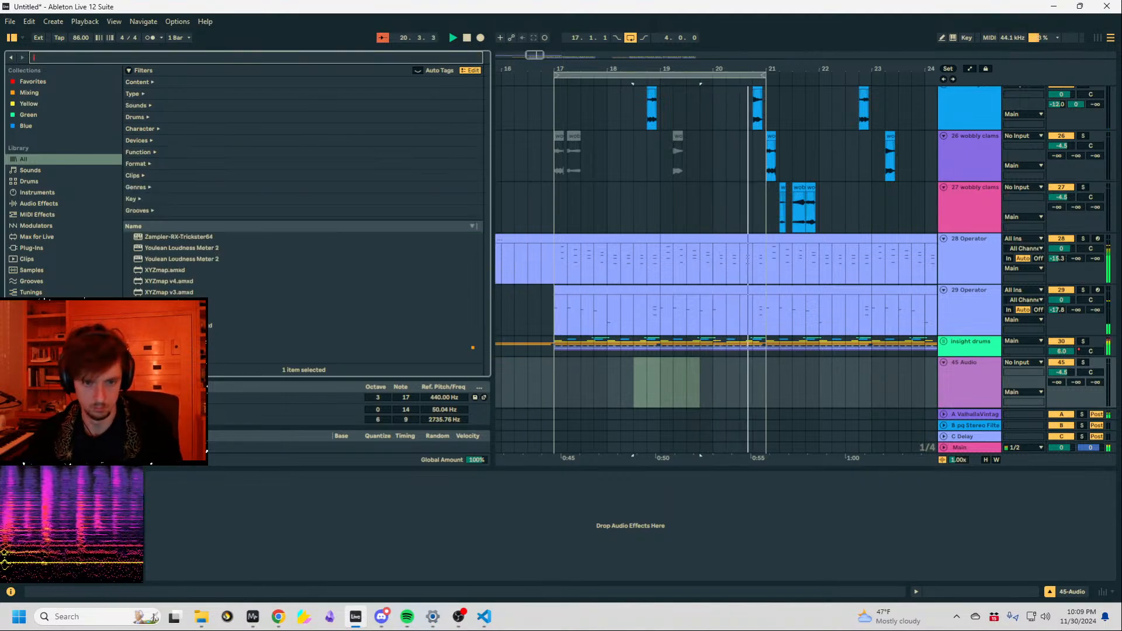
Set track 27's send B to -6.2 dB and send C to -2.0 dB, and duplicate its bars 21 and 22 at 23.1.1.
{"action": "left_click", "coordinate": [706, 208]}
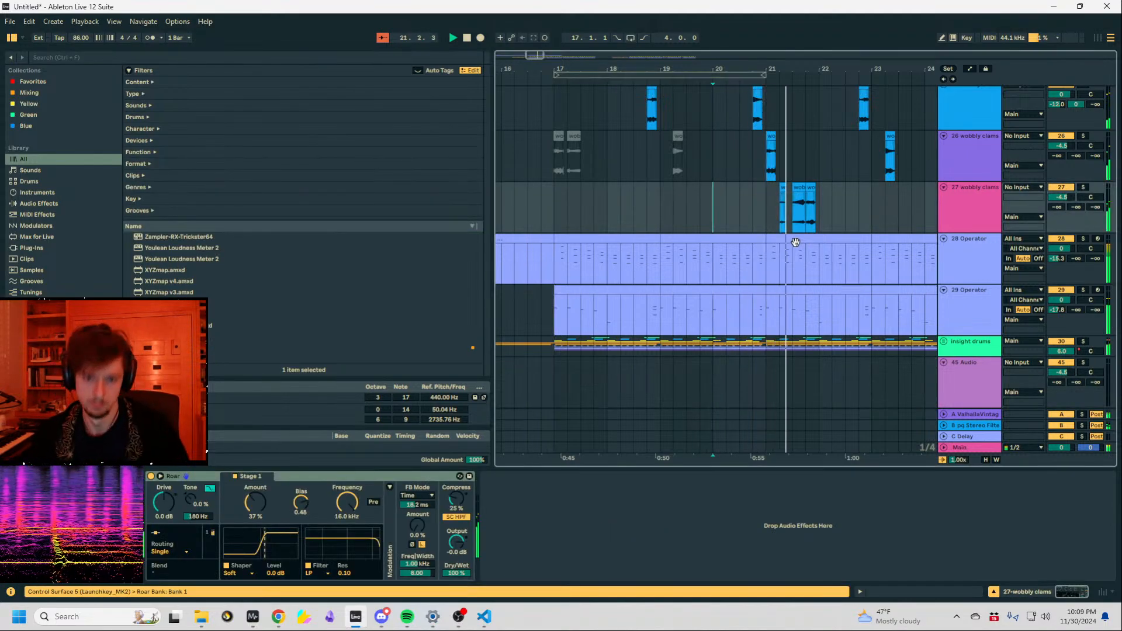
{"action": "left_click", "coordinate": [805, 204]}
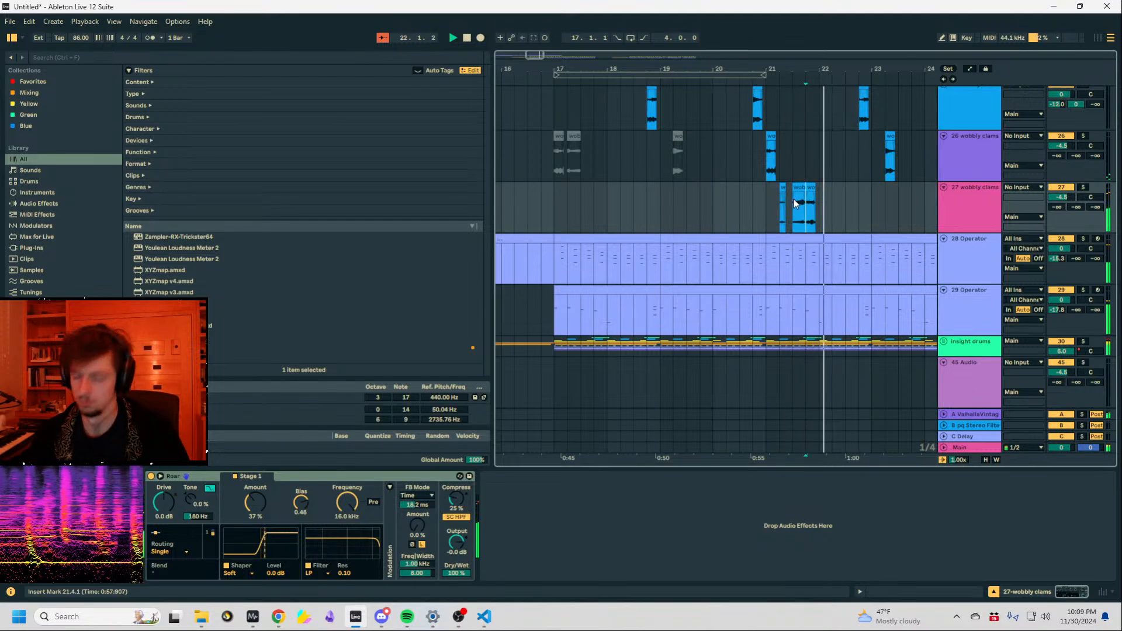
{"action": "left_click_drag", "start_coordinate": [1077, 207], "coordinate": [1076, 193]}
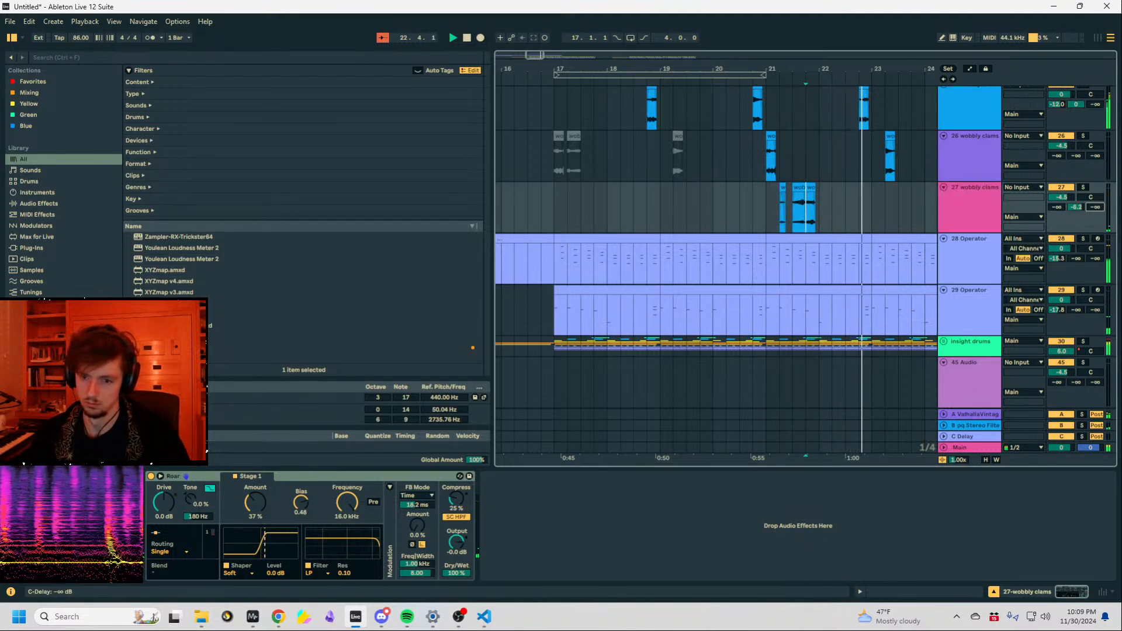
{"action": "left_click_drag", "start_coordinate": [829, 210], "coordinate": [768, 208]}
{"action": "key", "text": "ctrl+d"}
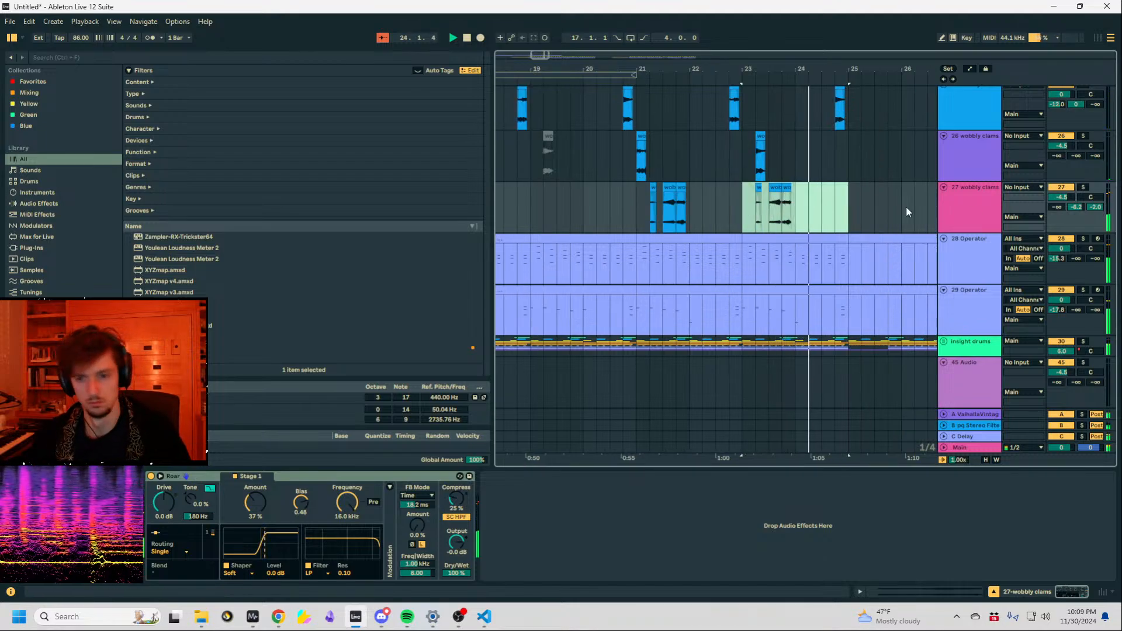
Cut the 16 Hip-Hop Sub clip off at 24.2.1 and listen to the transition into bar 25.
{"action": "left_click_drag", "start_coordinate": [852, 209], "coordinate": [640, 210]}
{"action": "scroll", "coordinate": [714, 219], "scroll_direction": "up", "scroll_amount": 3}
{"action": "key", "text": "space"}
{"action": "scroll", "coordinate": [845, 319], "scroll_direction": "down", "scroll_amount": 3}
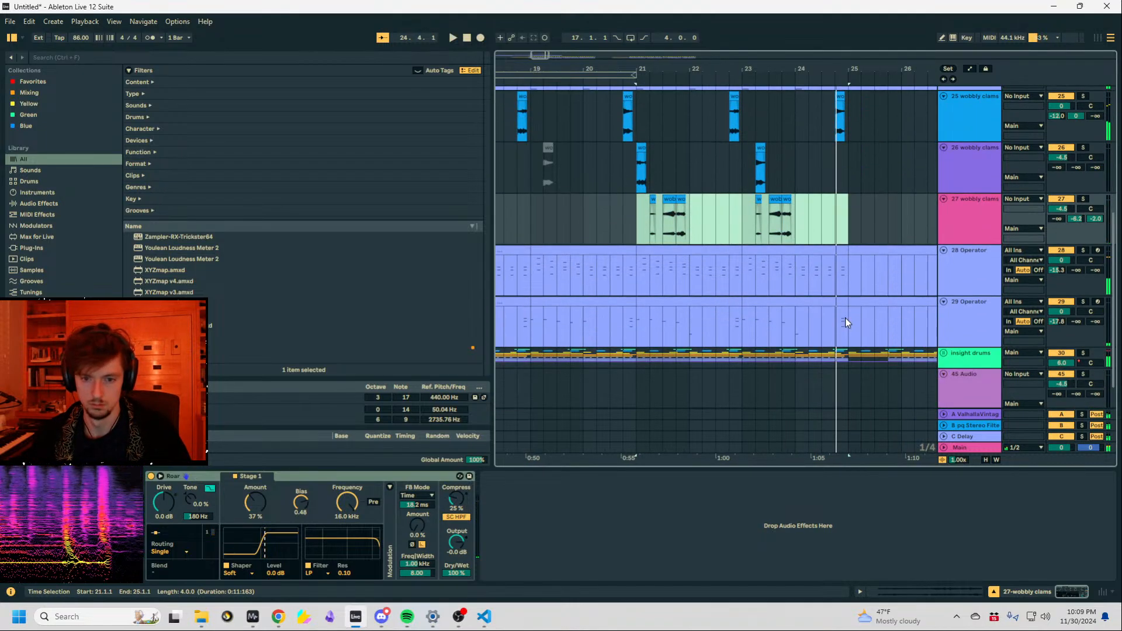
{"action": "scroll", "coordinate": [846, 317], "scroll_direction": "up", "scroll_amount": 5}
{"action": "left_click_drag", "start_coordinate": [848, 154], "coordinate": [809, 155]}
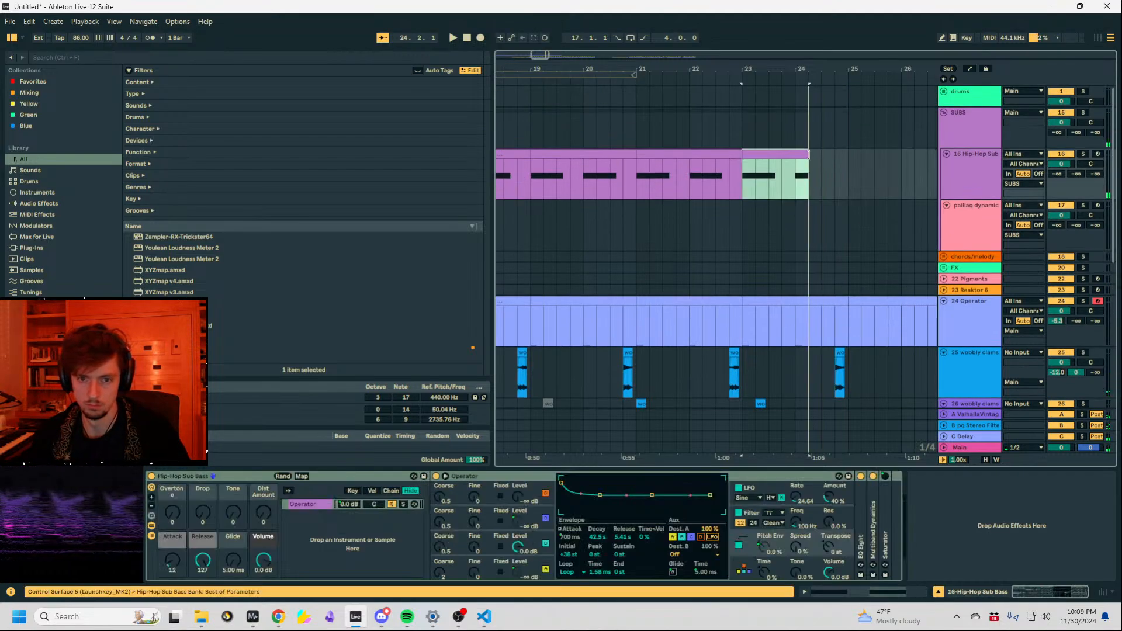
{"action": "left_click", "coordinate": [797, 178]}
{"action": "key", "text": "space"}
{"action": "scroll", "coordinate": [754, 246], "scroll_direction": "down", "scroll_amount": 7}
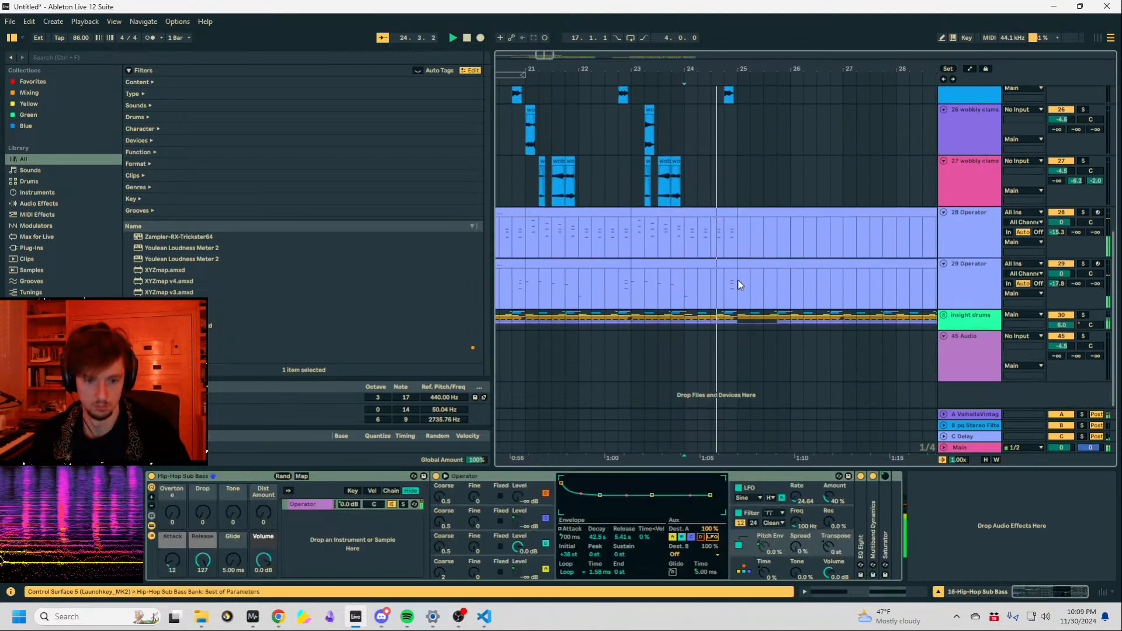
{"action": "key", "text": "space"}
Delete the insight drums from 24.3.1 to 25.1.1 and play back the resulting break.
{"action": "left_click", "coordinate": [715, 319]}
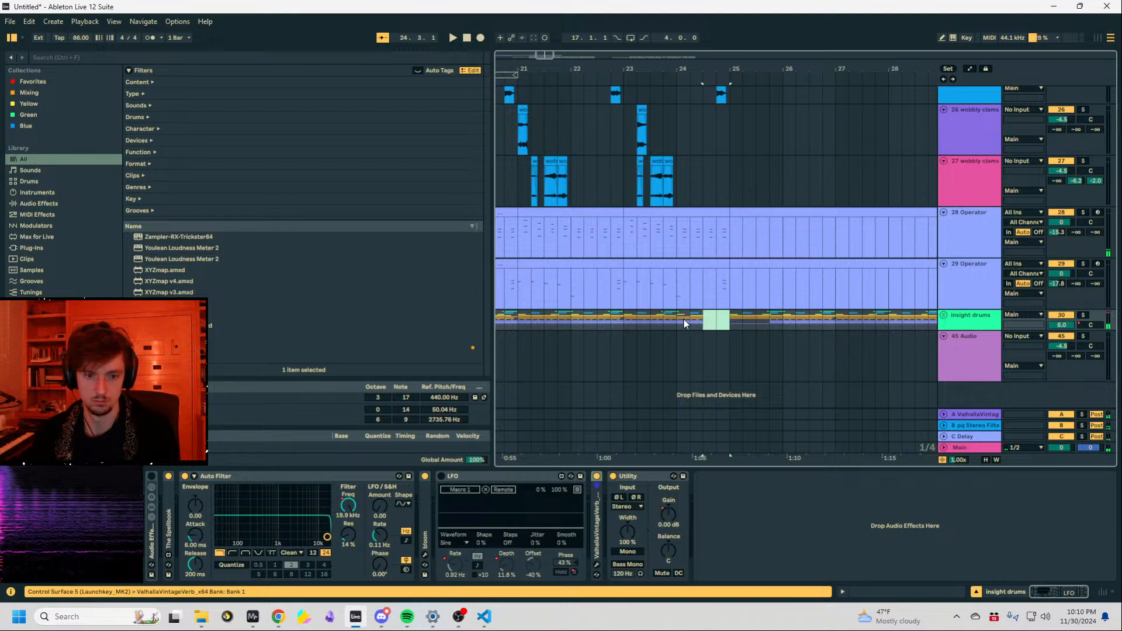
{"action": "key", "text": "Delete"}
{"action": "key", "text": "space"}
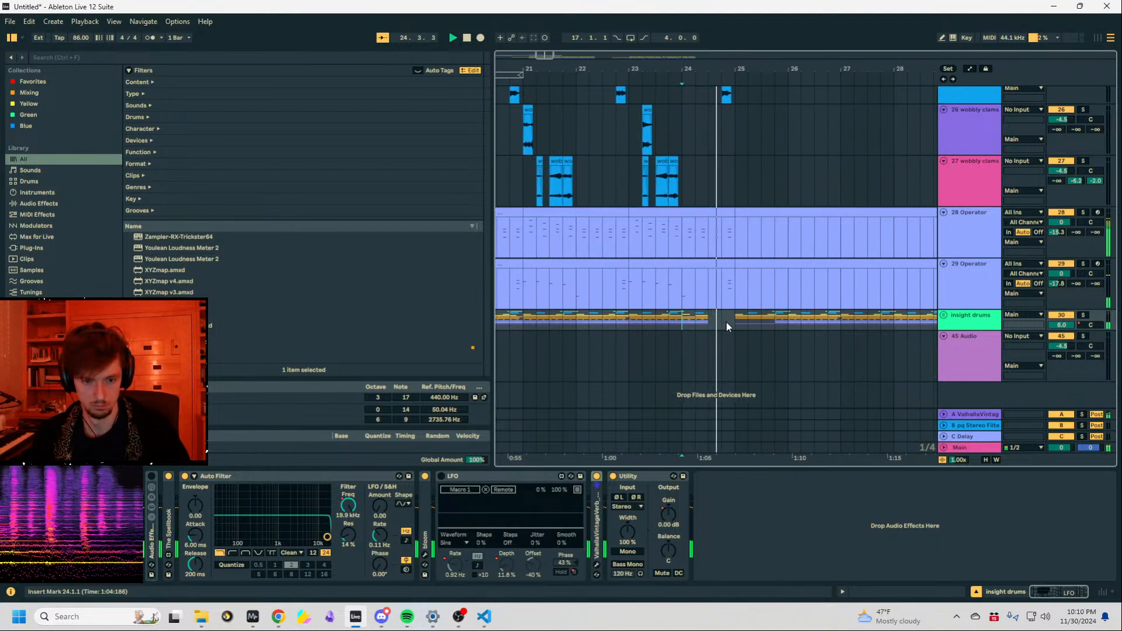
{"action": "key", "text": "space"}
{"action": "left_click_drag", "start_coordinate": [666, 72], "coordinate": [786, 85]}
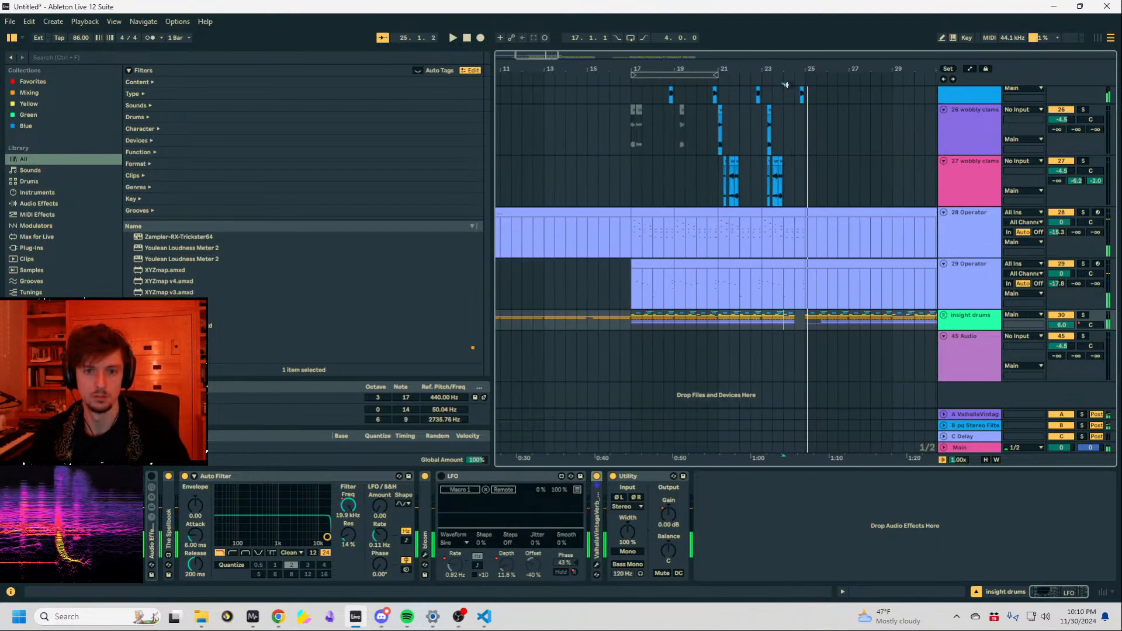
Loop the eight bars from 17.1.1 to 25.1.1 and duplicate that time across all tracks at 25.1.1.
{"action": "left_click_drag", "start_coordinate": [807, 137], "coordinate": [645, 132]}
{"action": "key", "text": "ctrl+l"}
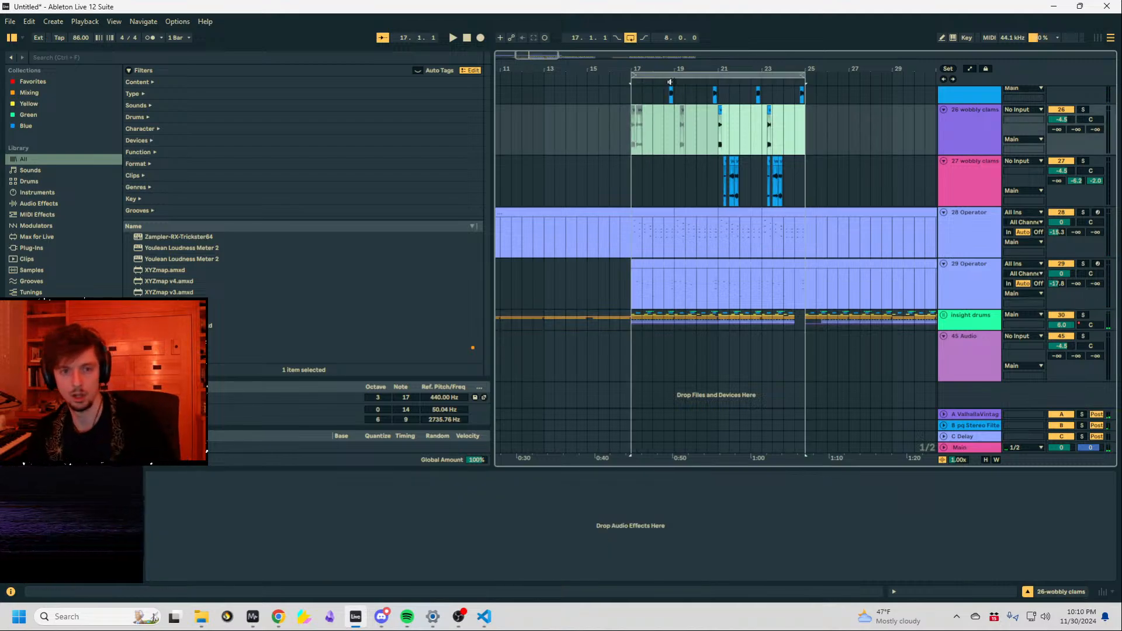
{"action": "key", "text": "ctrl+d"}
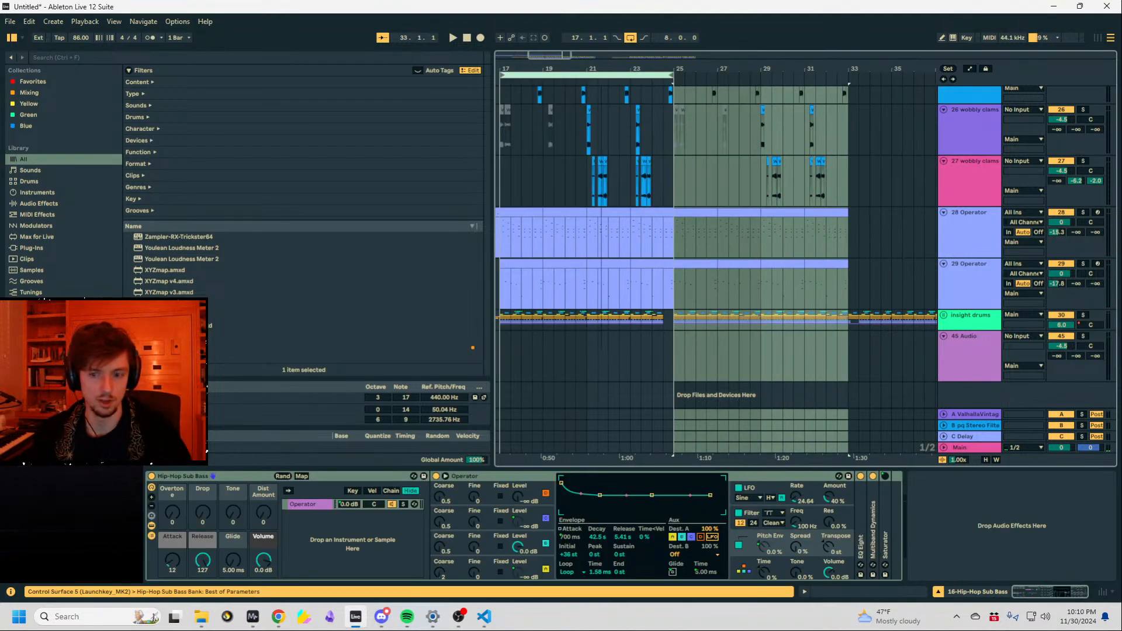
Play the arrangement from 16.3.1 and review the looped section's sub, Operator and wobbly clams tracks.
{"action": "scroll", "coordinate": [593, 162], "scroll_direction": "left", "scroll_amount": 3}
{"action": "left_click", "coordinate": [587, 186]}
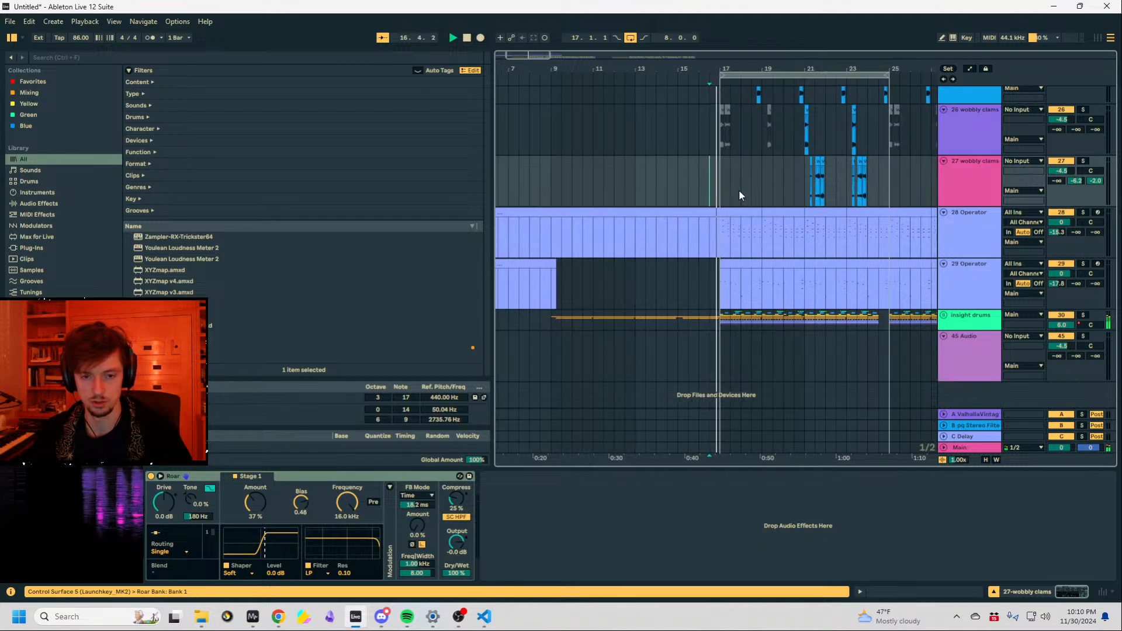
{"action": "scroll", "coordinate": [899, 249], "scroll_direction": "up", "scroll_amount": 2}
{"action": "scroll", "coordinate": [900, 249], "scroll_direction": "up", "scroll_amount": 4}
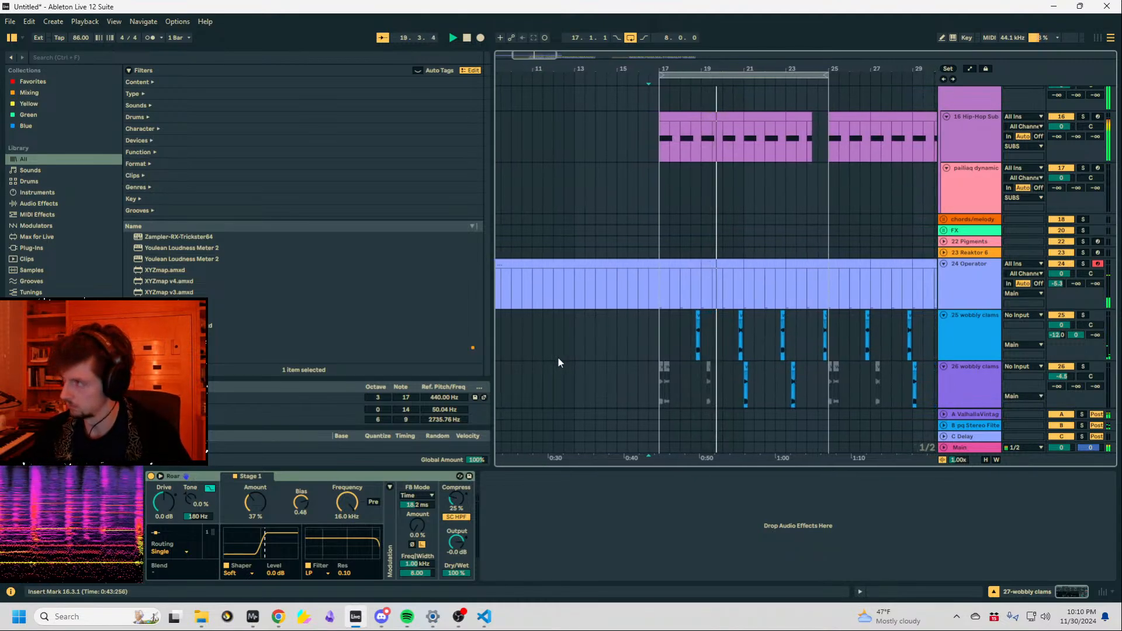
{"action": "left_click", "coordinate": [712, 266]}
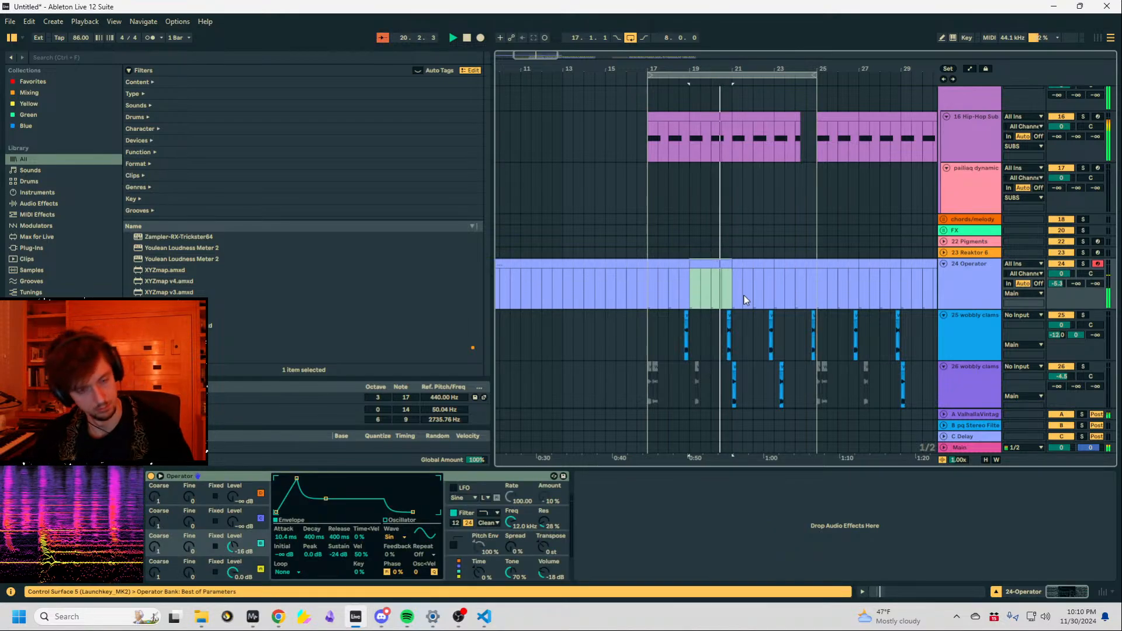
{"action": "scroll", "coordinate": [745, 310], "scroll_direction": "up", "scroll_amount": 1}
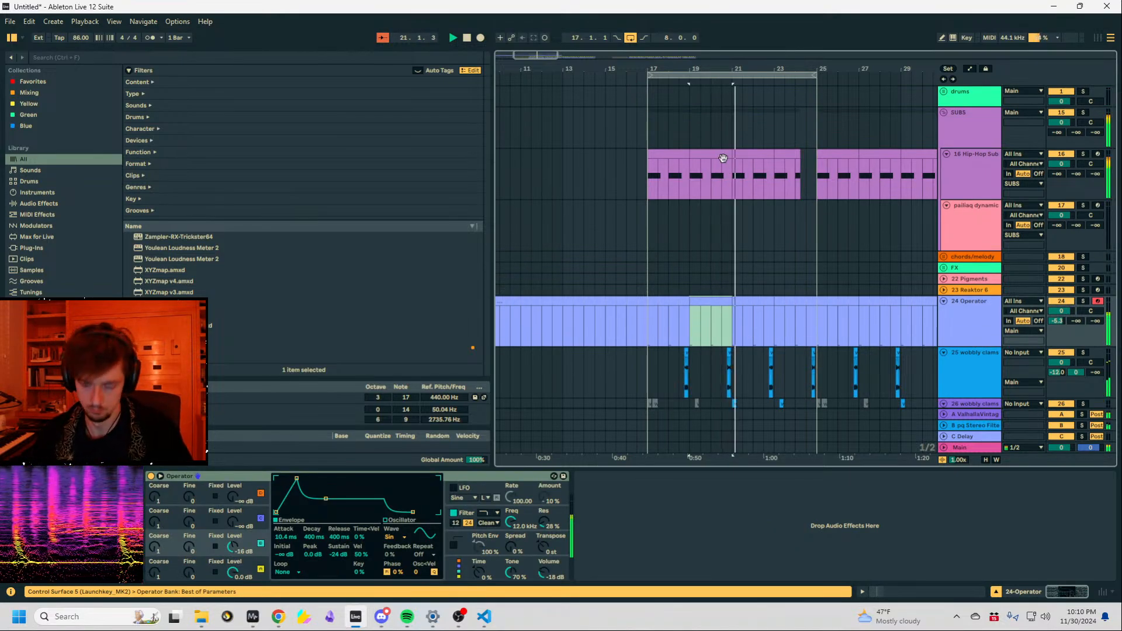
{"action": "scroll", "coordinate": [747, 218], "scroll_direction": "down", "scroll_amount": 1}
Copy the Hip-Hop Sub notes from 21.1.1 to 23.1.1 onto track 17, and deactivate the original between 21.4.1 and 22.4.1.
{"action": "left_click_drag", "start_coordinate": [759, 69], "coordinate": [718, 120]}
{"action": "left_click", "coordinate": [734, 96]}
{"action": "left_click", "coordinate": [676, 166]}
{"action": "key", "text": "ctrl+v"}
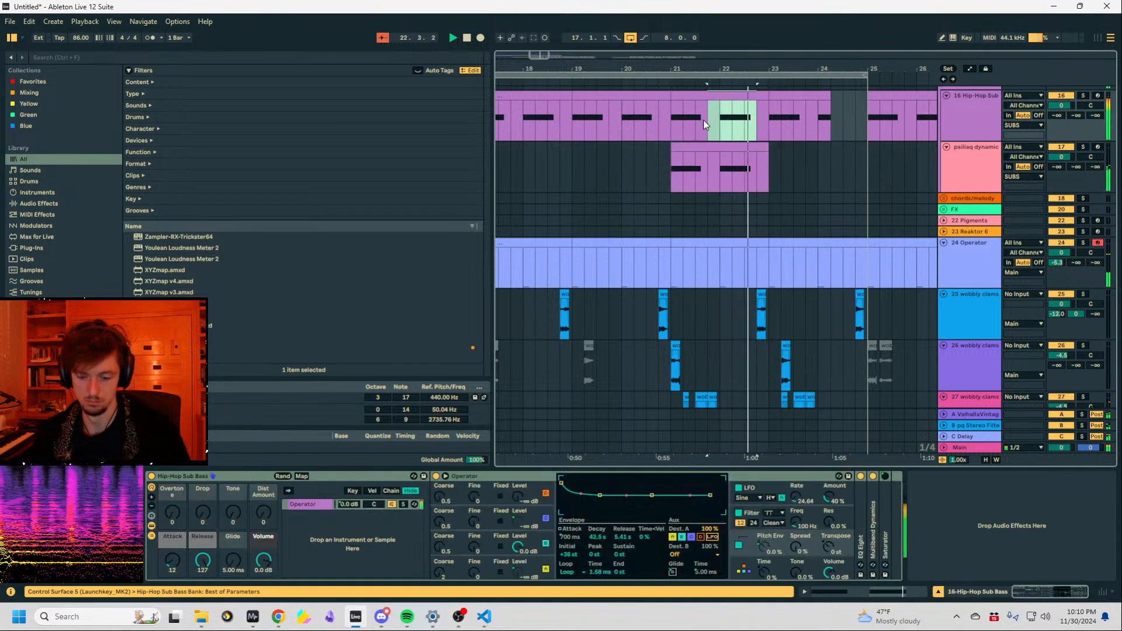
{"action": "key", "text": "ctrl+x"}
{"action": "left_click", "coordinate": [708, 170]}
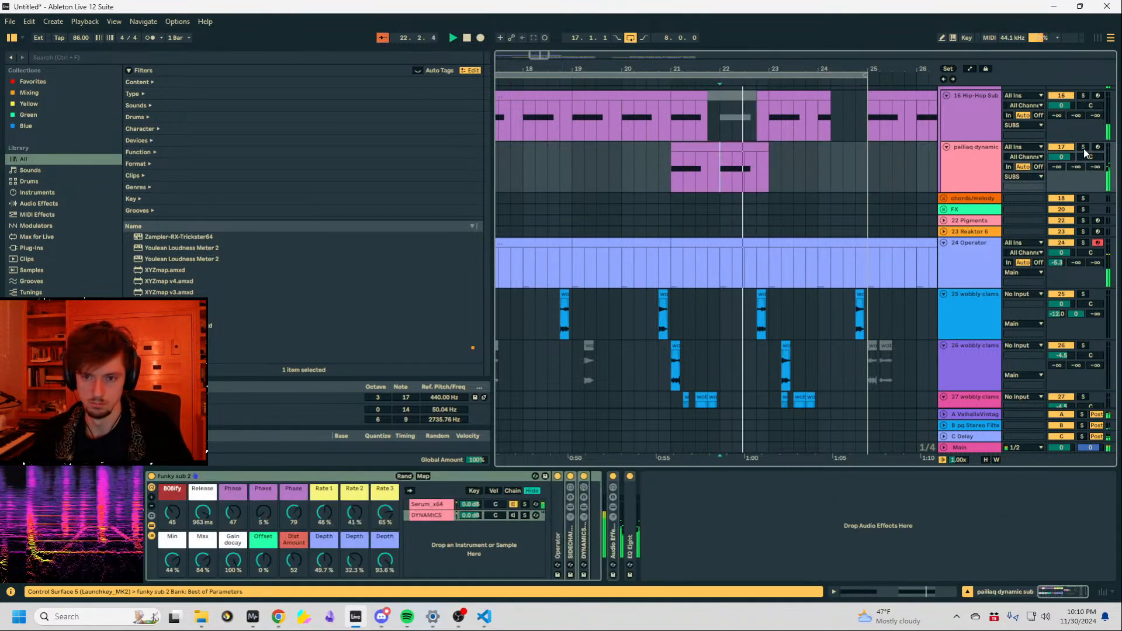
Unfold the SIDECHAIN HERE rack in the dynamic sub's DYNAMICS chain and set its Gate sidechain source to KICK.
{"action": "left_click", "coordinate": [436, 516]}
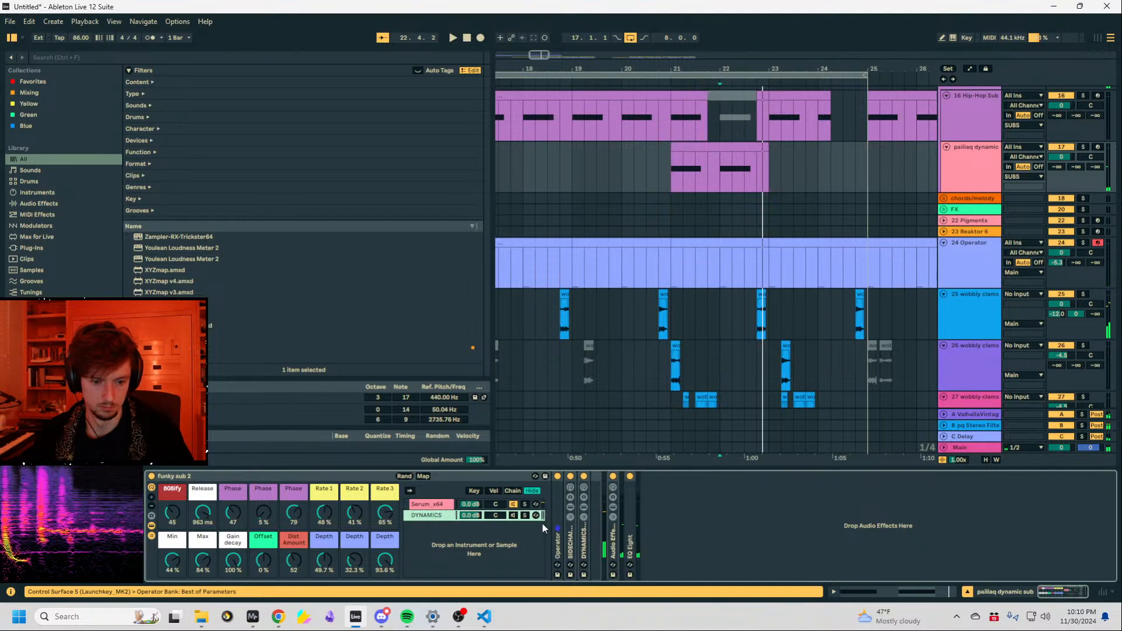
{"action": "double_click", "coordinate": [559, 532]}
{"action": "double_click", "coordinate": [632, 476]}
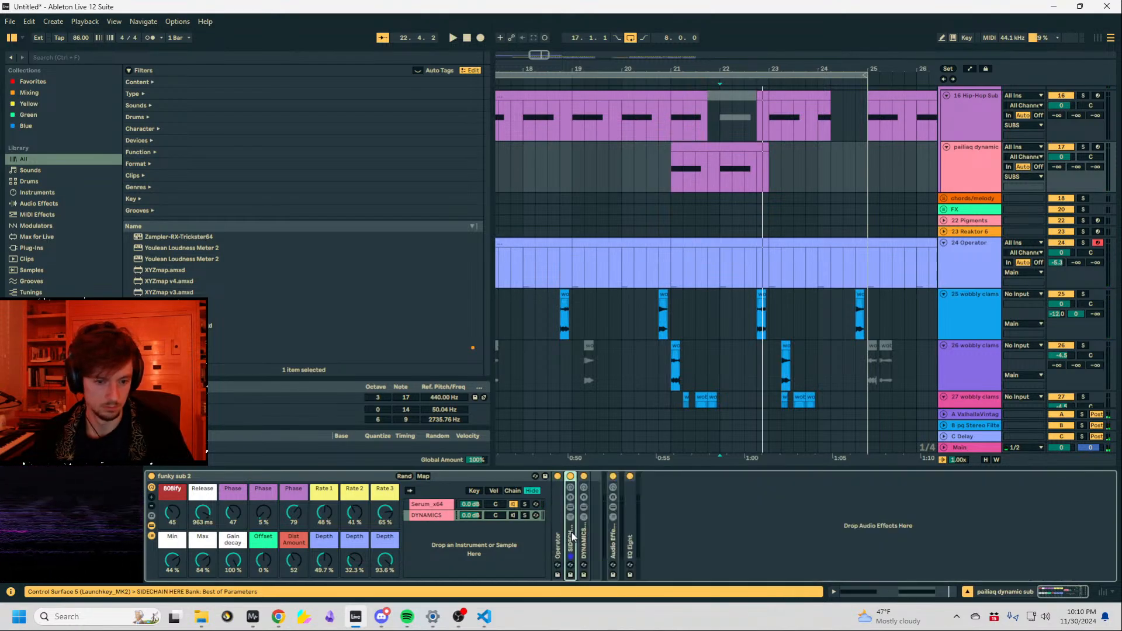
{"action": "double_click", "coordinate": [573, 535]}
{"action": "left_click", "coordinate": [883, 505]}
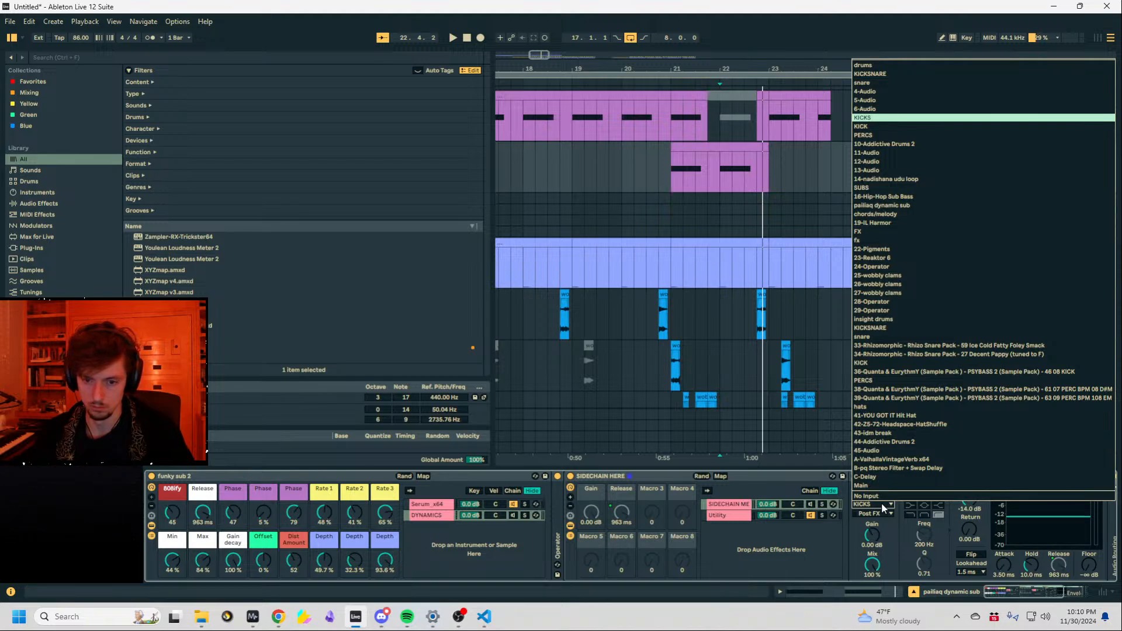
{"action": "left_click", "coordinate": [878, 363]}
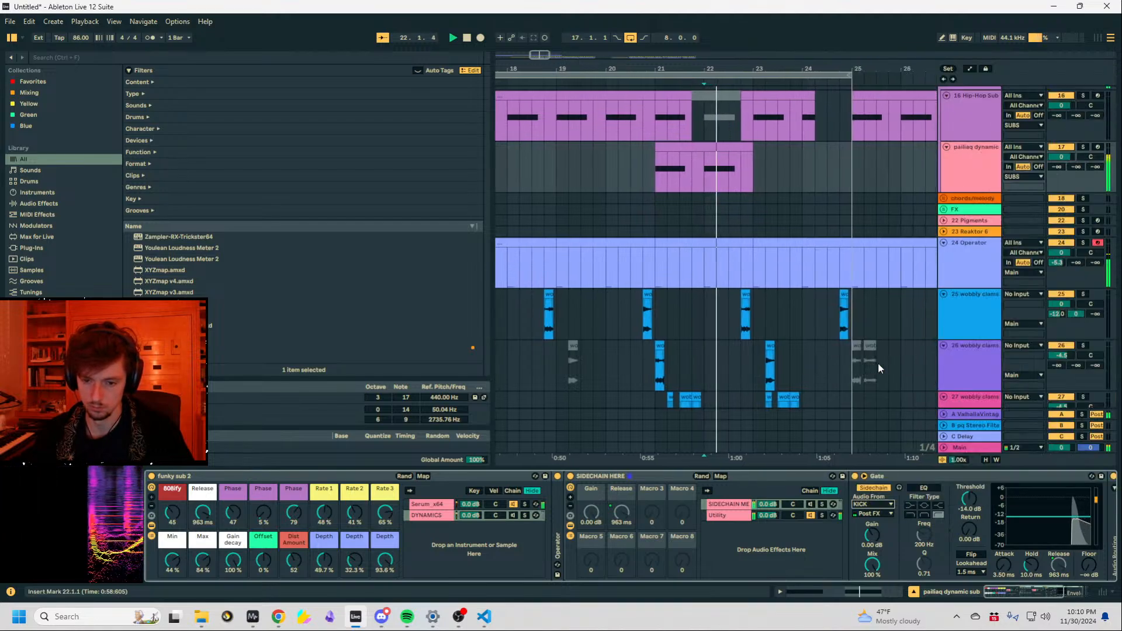
Set the dynamic sub rack's Max macro to 63% and Min macro to 42% while auditioning the part.
{"action": "left_click_drag", "start_coordinate": [203, 560], "coordinate": [172, 562]}
{"action": "key", "text": "space"}
{"action": "key", "text": "space"}
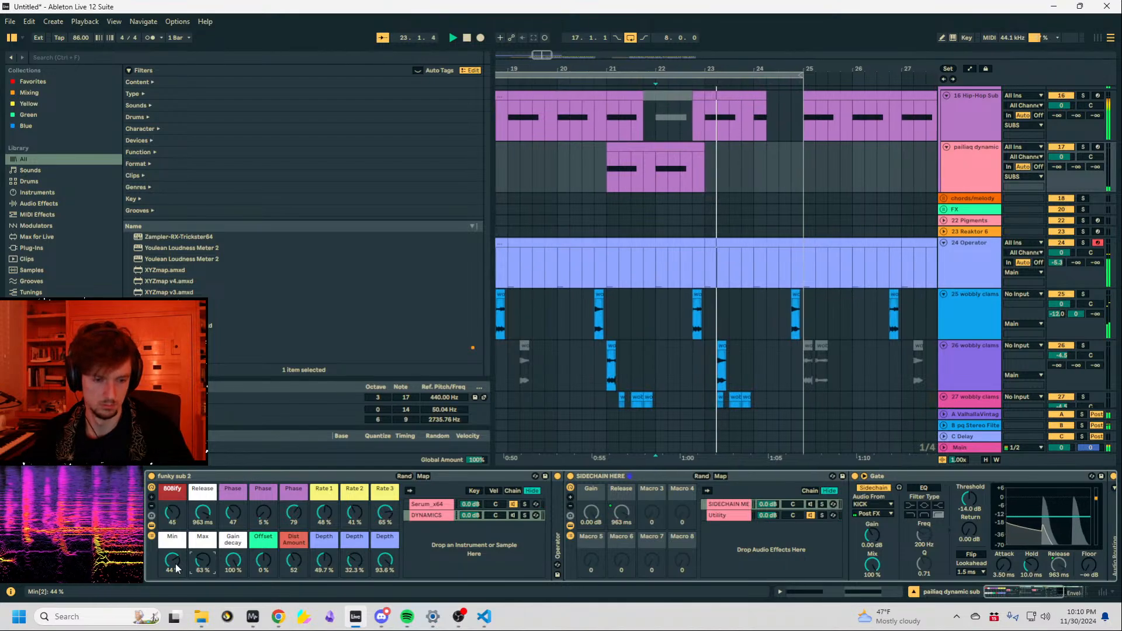
{"action": "key", "text": "space"}
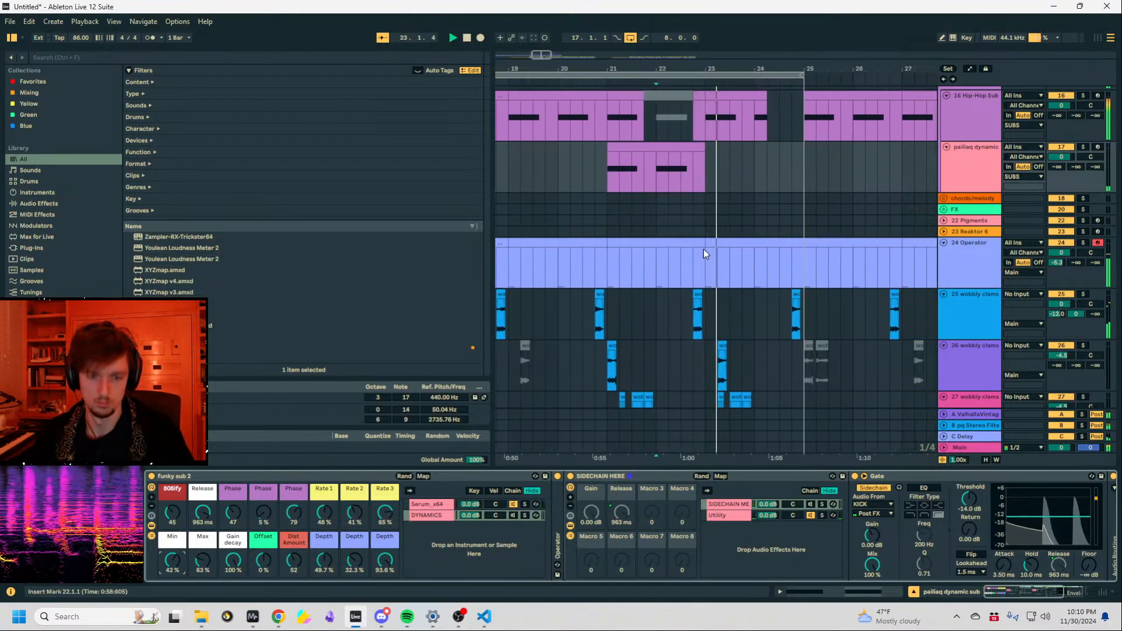
Transpose both notes of the dynamic sub clip at 21.1.1 on track 17 down to C#|Db1.
{"action": "left_click_drag", "start_coordinate": [710, 173], "coordinate": [592, 182]}
{"action": "left_click", "coordinate": [883, 587]}
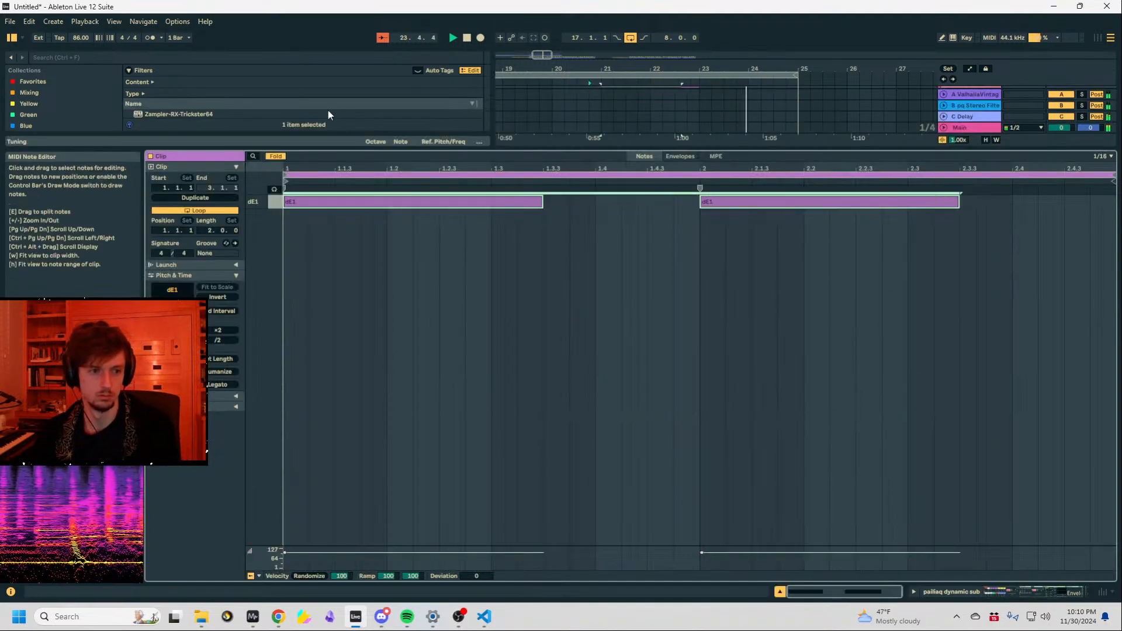
{"action": "left_click", "coordinate": [277, 159]}
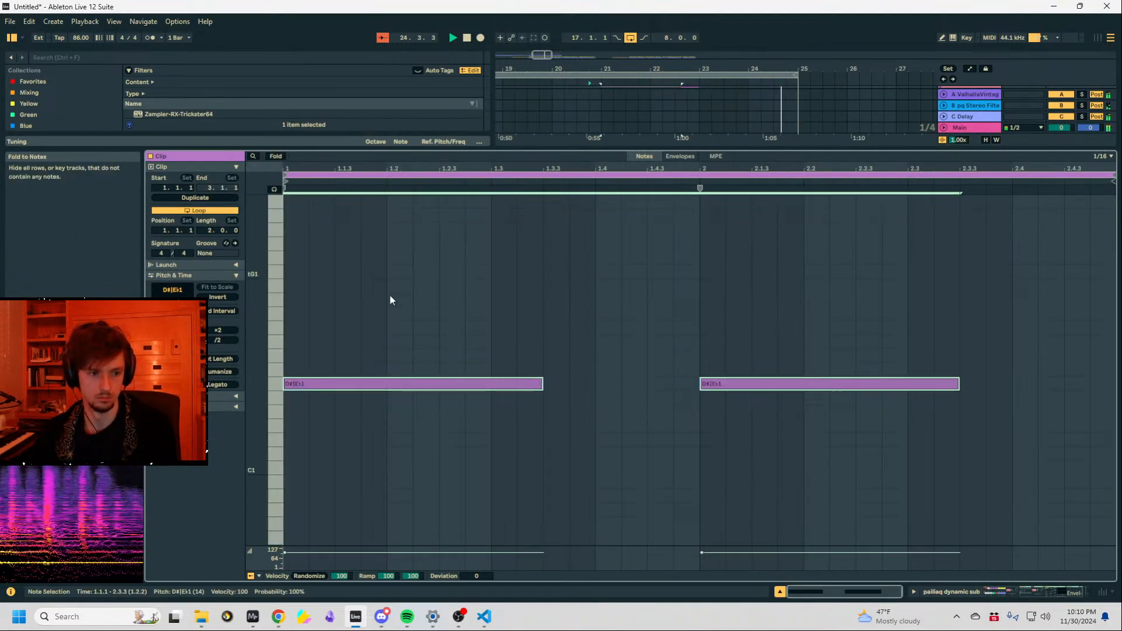
{"action": "left_click_drag", "start_coordinate": [411, 325], "coordinate": [882, 538]}
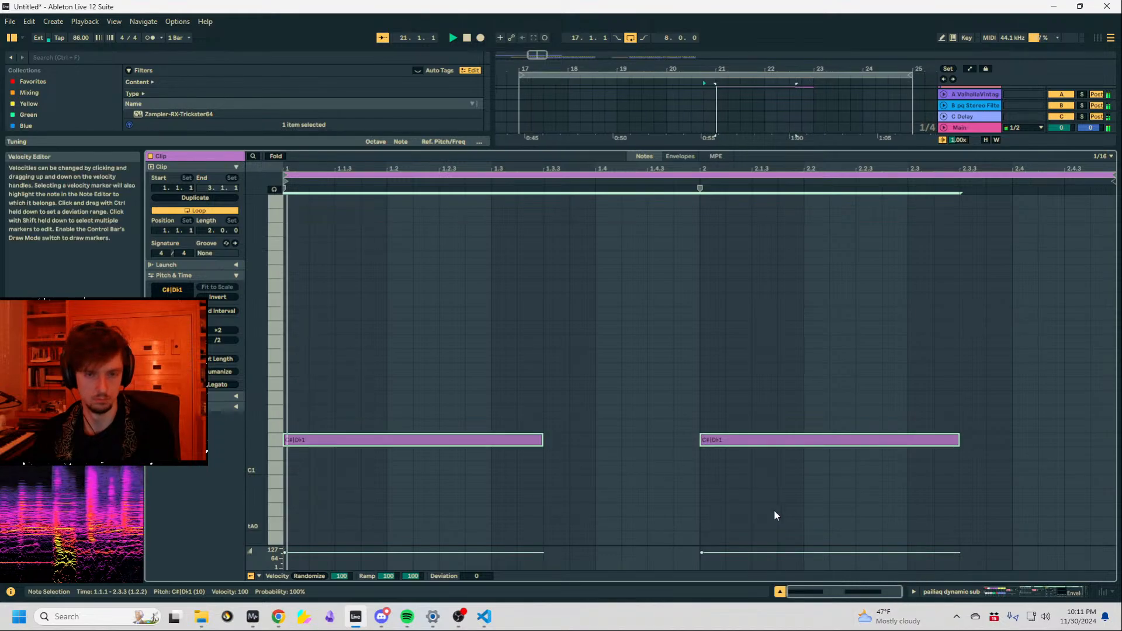
{"action": "left_click", "coordinate": [950, 593]}
Trim the start of the dynamic sub clip on track 17 to 21.4.1.
{"action": "scroll", "coordinate": [762, 321], "scroll_direction": "up", "scroll_amount": 3}
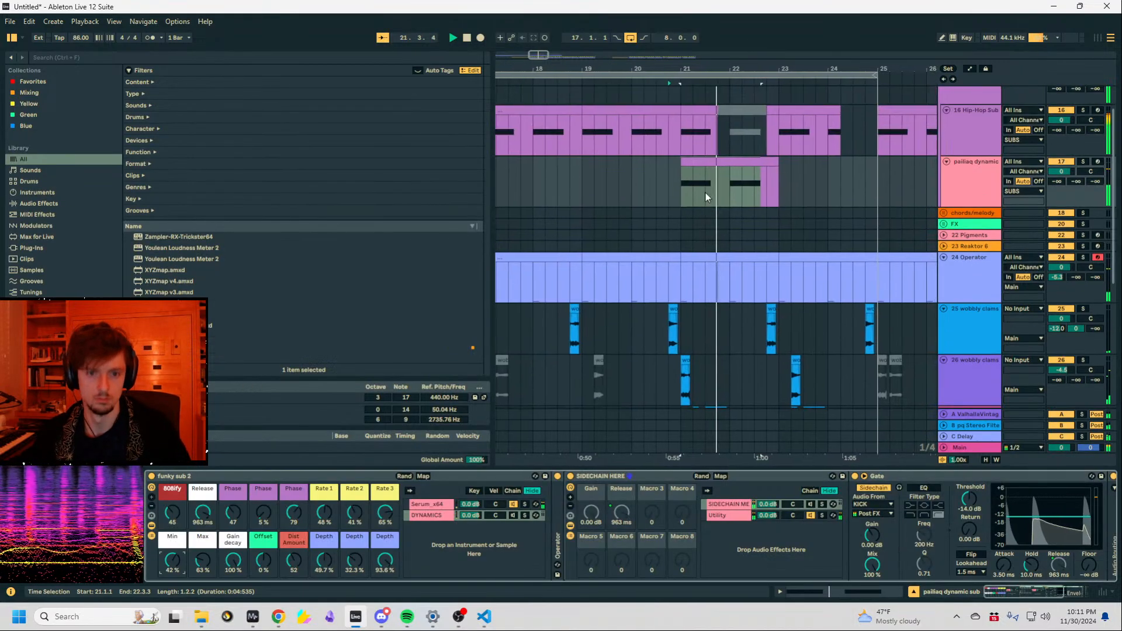
{"action": "left_click", "coordinate": [703, 162]}
{"action": "left_click", "coordinate": [681, 167]}
{"action": "left_click_drag", "start_coordinate": [680, 166], "coordinate": [712, 164]}
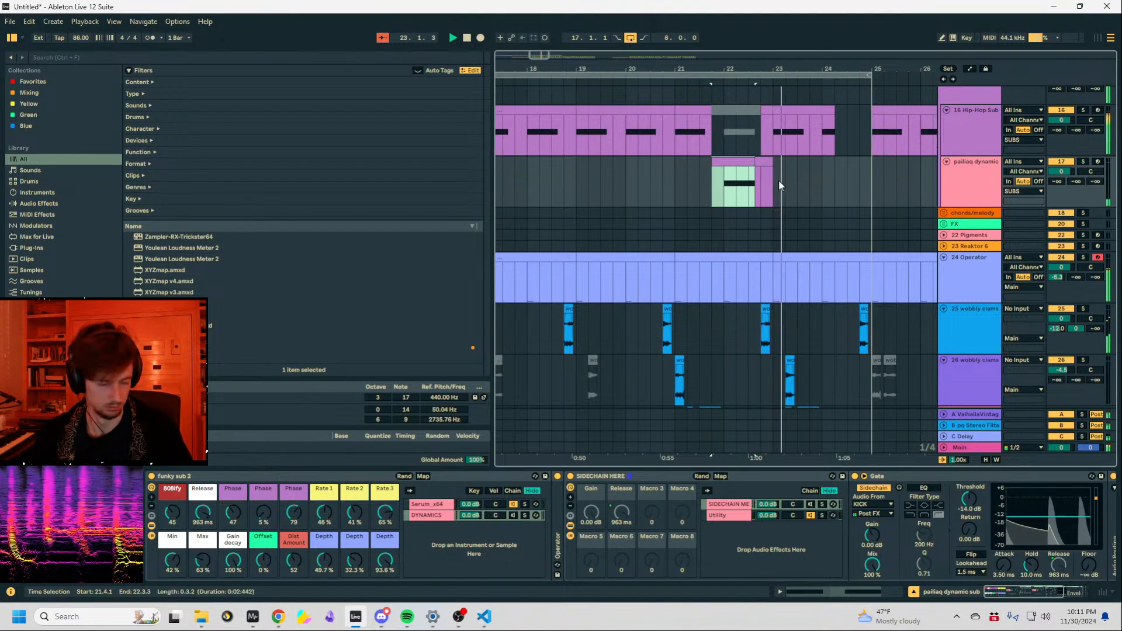
Shorten the Hip-Hop Sub clip to end at 24.1.1 and copy the dynamic sub clip to 23.4.1 on track 17.
{"action": "left_click_drag", "start_coordinate": [834, 111], "coordinate": [823, 110]}
{"action": "left_click", "coordinate": [747, 162]}
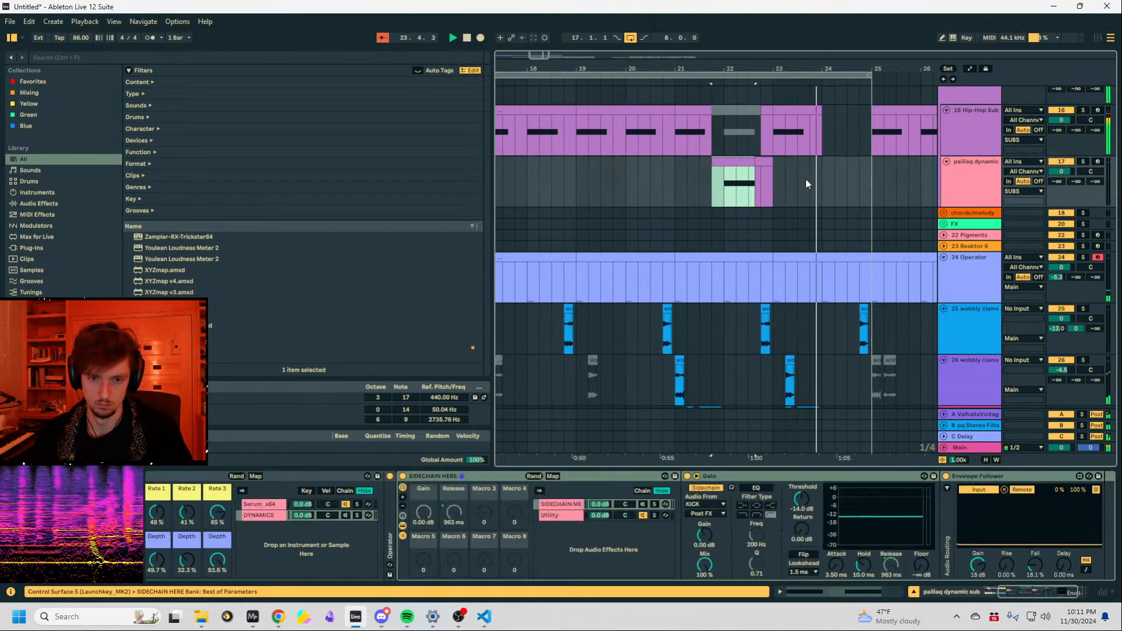
{"action": "left_click", "coordinate": [804, 181]}
{"action": "key", "text": "ctrl+v"}
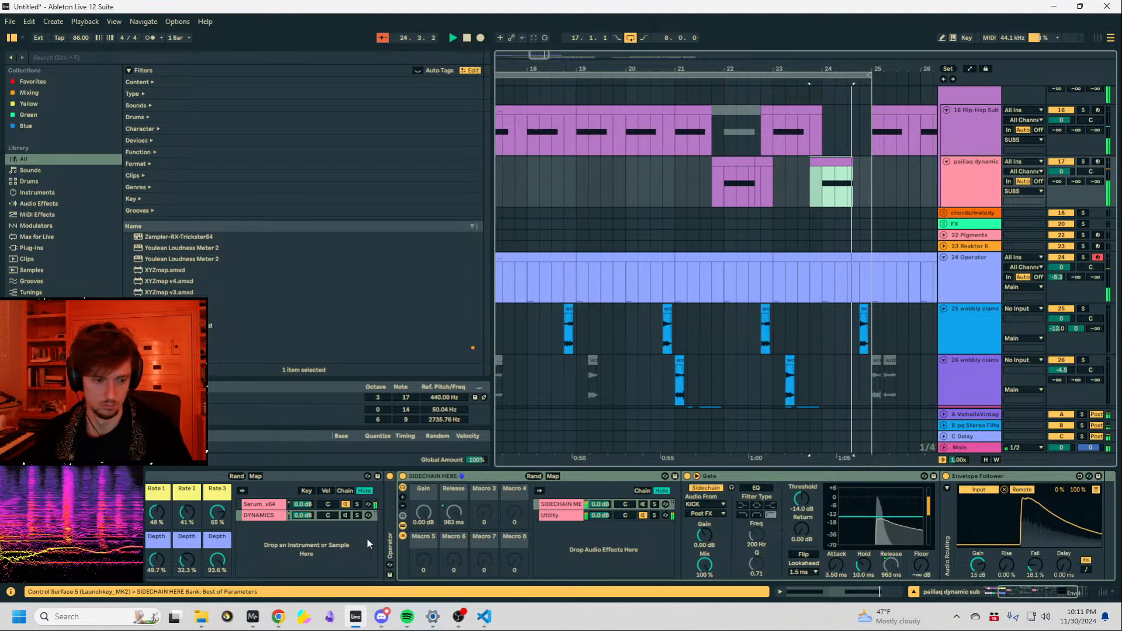
Lower the dynamic sub rack's Max macro to 52% and Min macro to 40%.
{"action": "left_click", "coordinate": [197, 550]}
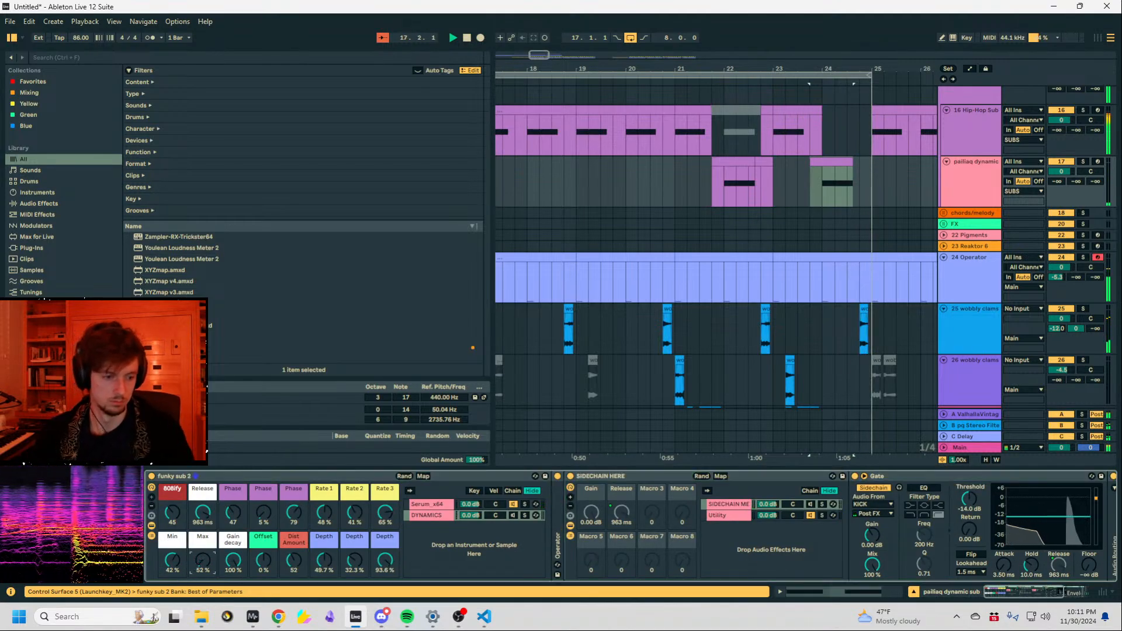
{"action": "left_click", "coordinate": [585, 205]}
Select 17.1.1 to 25.1.1 on the second looped Operator track, 29, and insert a new MIDI track below it.
{"action": "scroll", "coordinate": [621, 207], "scroll_direction": "down", "scroll_amount": 5}
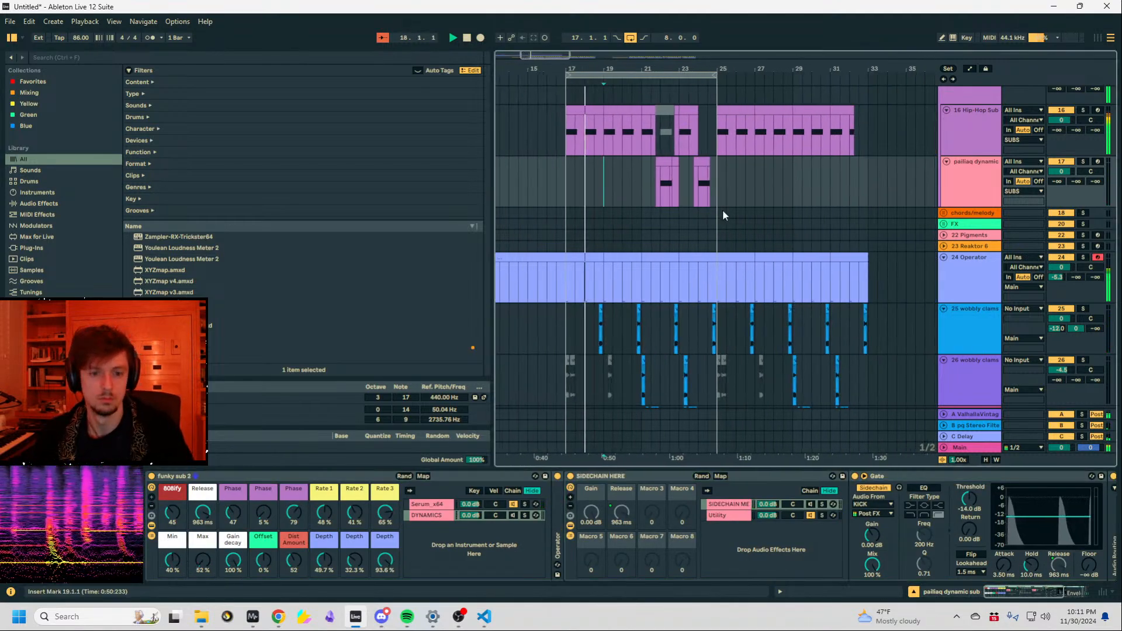
{"action": "scroll", "coordinate": [722, 214], "scroll_direction": "down", "scroll_amount": 3}
{"action": "left_click", "coordinate": [717, 239]}
{"action": "scroll", "coordinate": [718, 242], "scroll_direction": "up", "scroll_amount": 2}
{"action": "left_click_drag", "start_coordinate": [717, 229], "coordinate": [537, 234]}
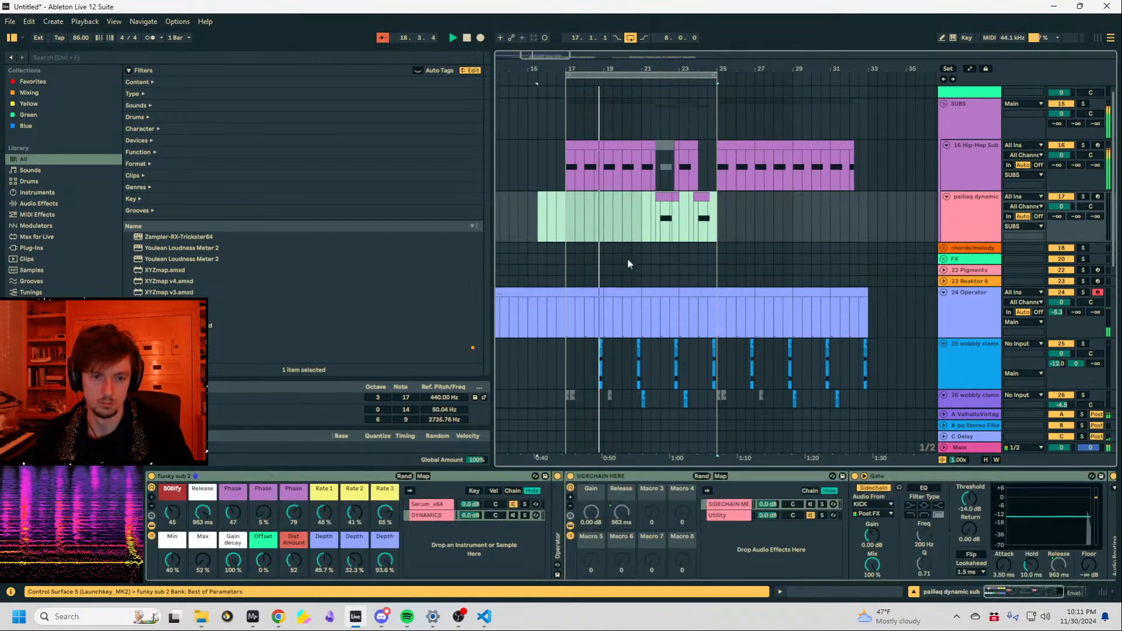
{"action": "scroll", "coordinate": [660, 274], "scroll_direction": "down", "scroll_amount": 5}
{"action": "left_click_drag", "start_coordinate": [688, 328], "coordinate": [566, 328]}
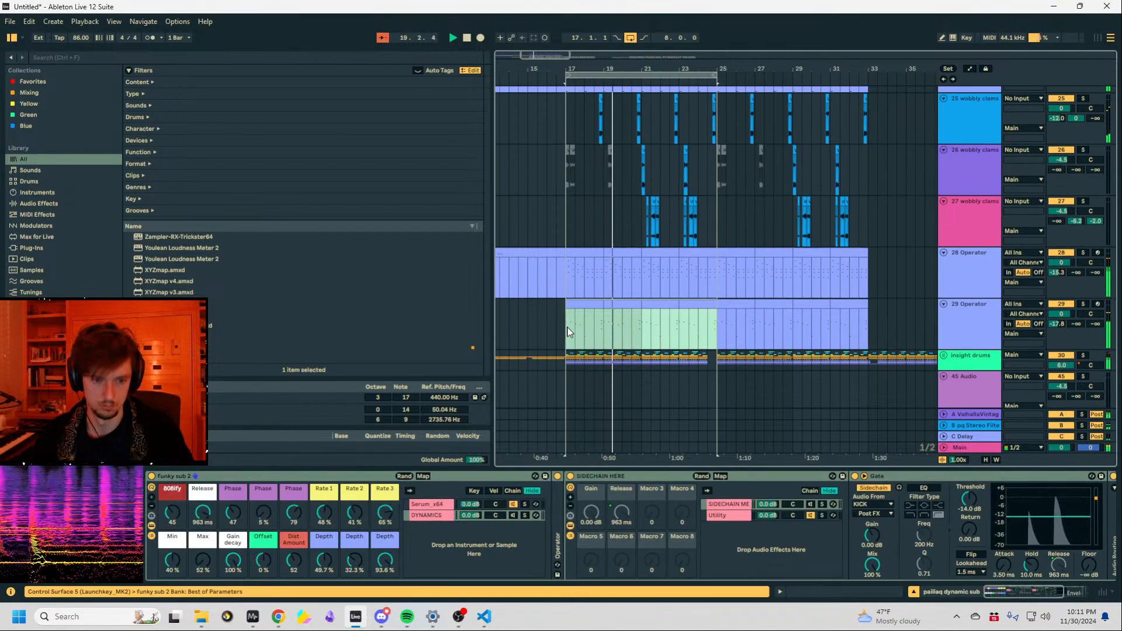
{"action": "key", "text": "ctrl+shift+t"}
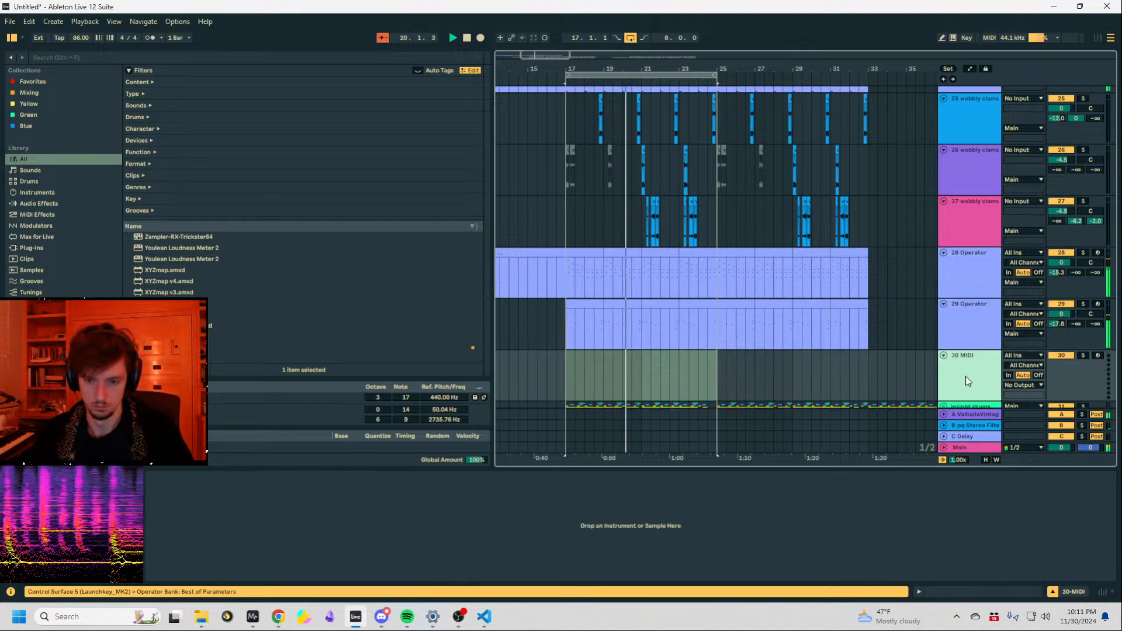
Open the 29 Operator clip in the note editor around 21.1.1 and fold the view to its used pitches.
{"action": "left_click_drag", "start_coordinate": [714, 321], "coordinate": [823, 328]}
{"action": "left_click", "coordinate": [708, 324]}
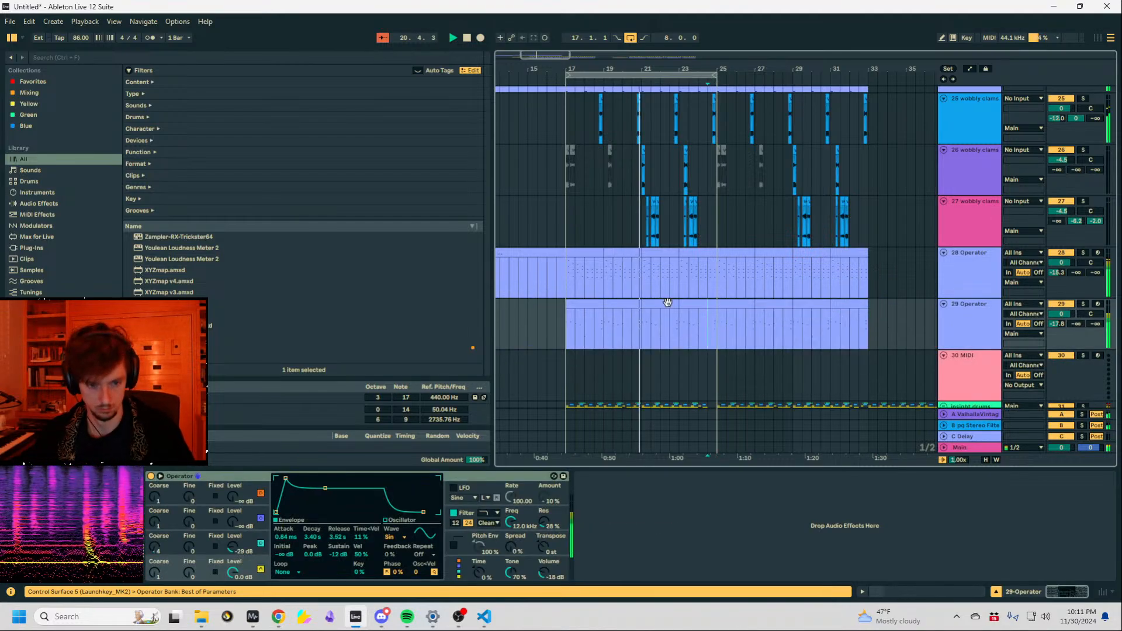
{"action": "key", "text": "space"}
{"action": "left_click", "coordinate": [875, 592]}
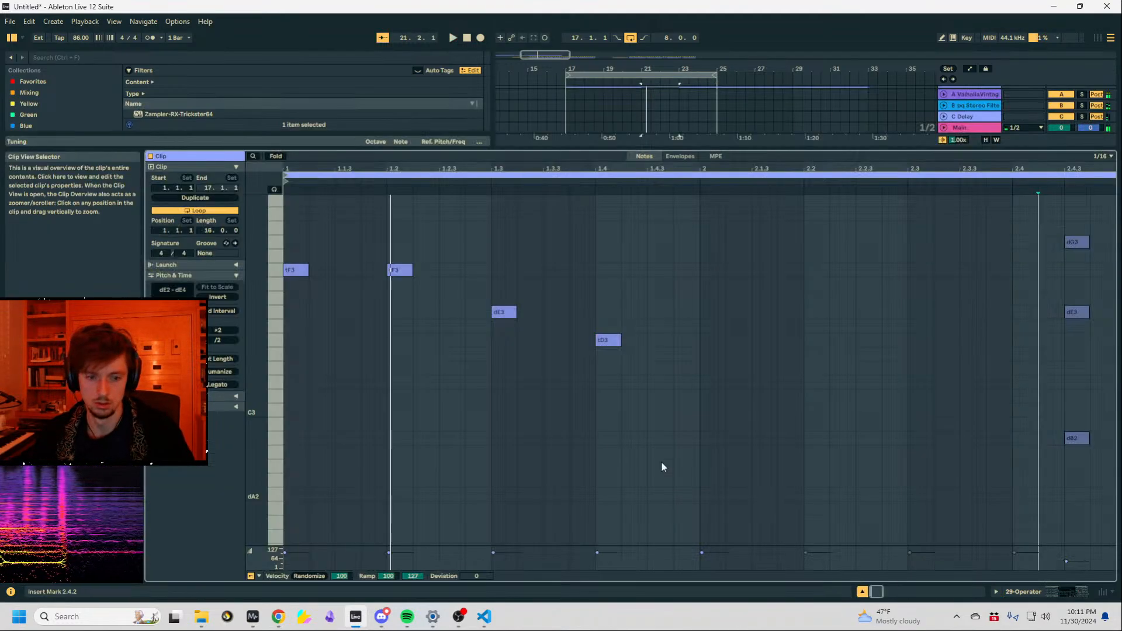
{"action": "scroll", "coordinate": [526, 392], "scroll_direction": "up", "scroll_amount": 2}
{"action": "key", "text": "space"}
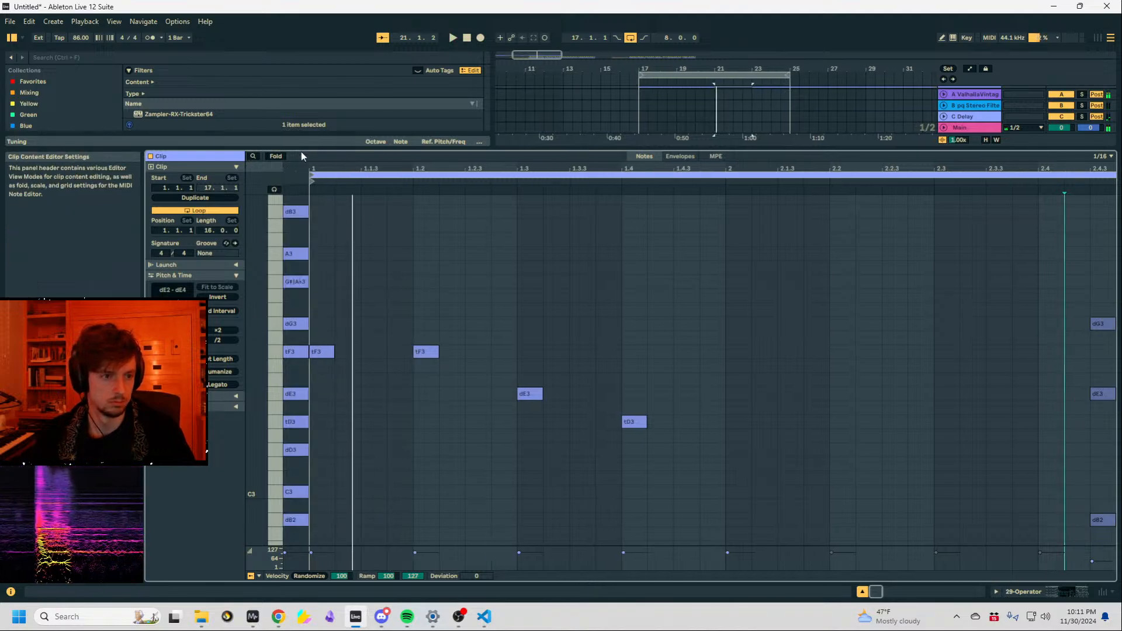
{"action": "left_click", "coordinate": [276, 156]}
Try passing notes in the first bar of the 29 Operator clip: two softer dG3 notes, a tF3 and an A2.
{"action": "double_click", "coordinate": [394, 286]}
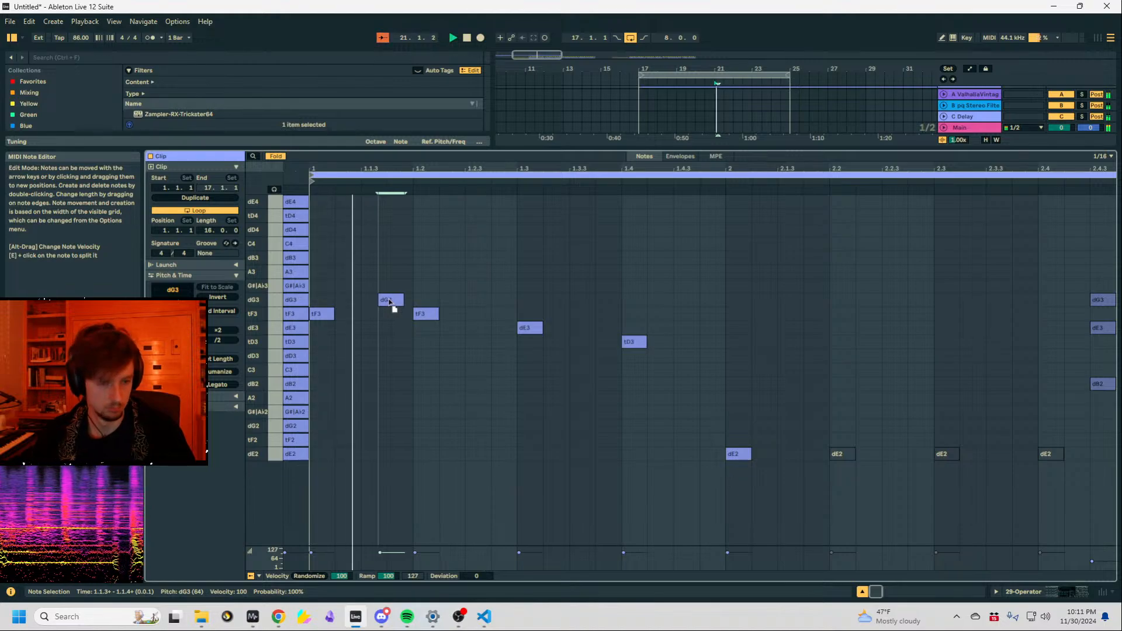
{"action": "double_click", "coordinate": [492, 315]}
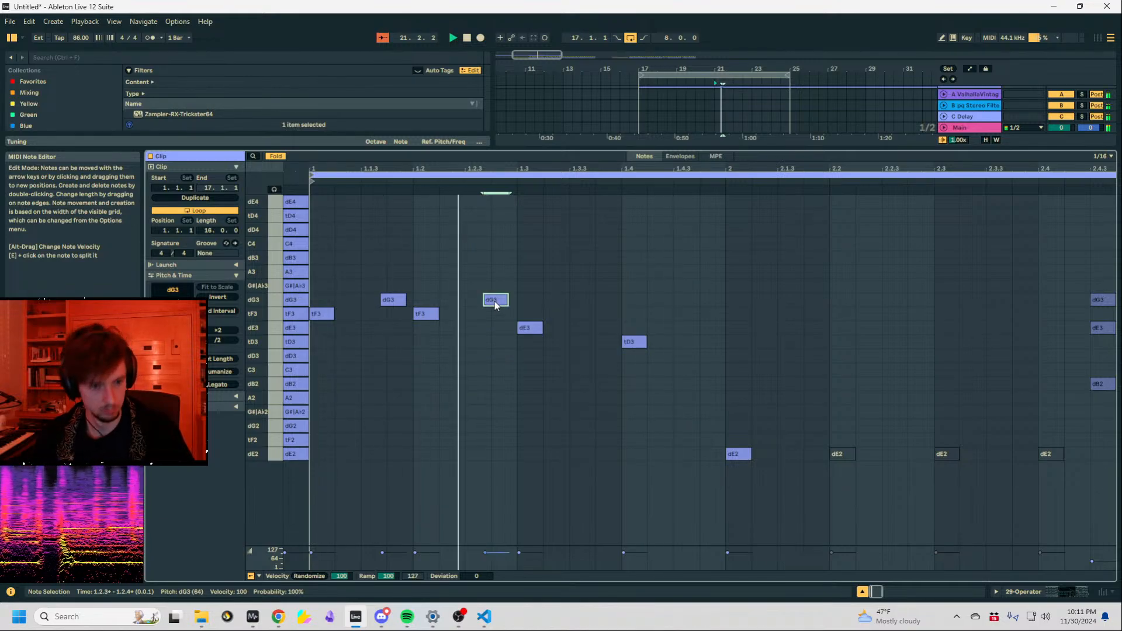
{"action": "key", "text": "space"}
{"action": "double_click", "coordinate": [593, 361]}
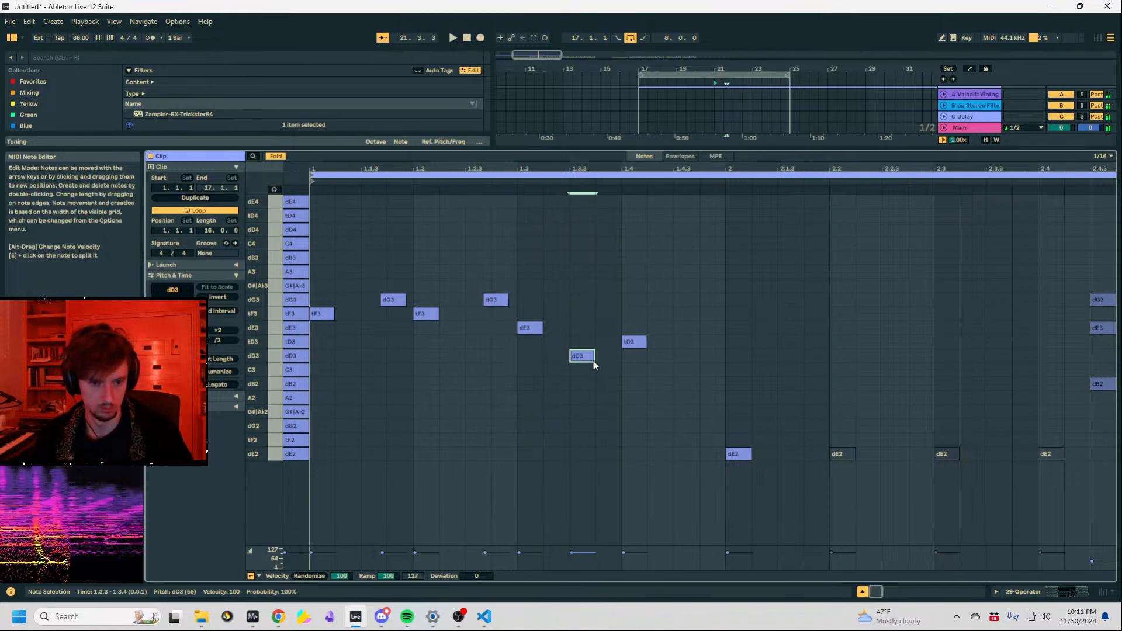
{"action": "left_click", "coordinate": [389, 300]}
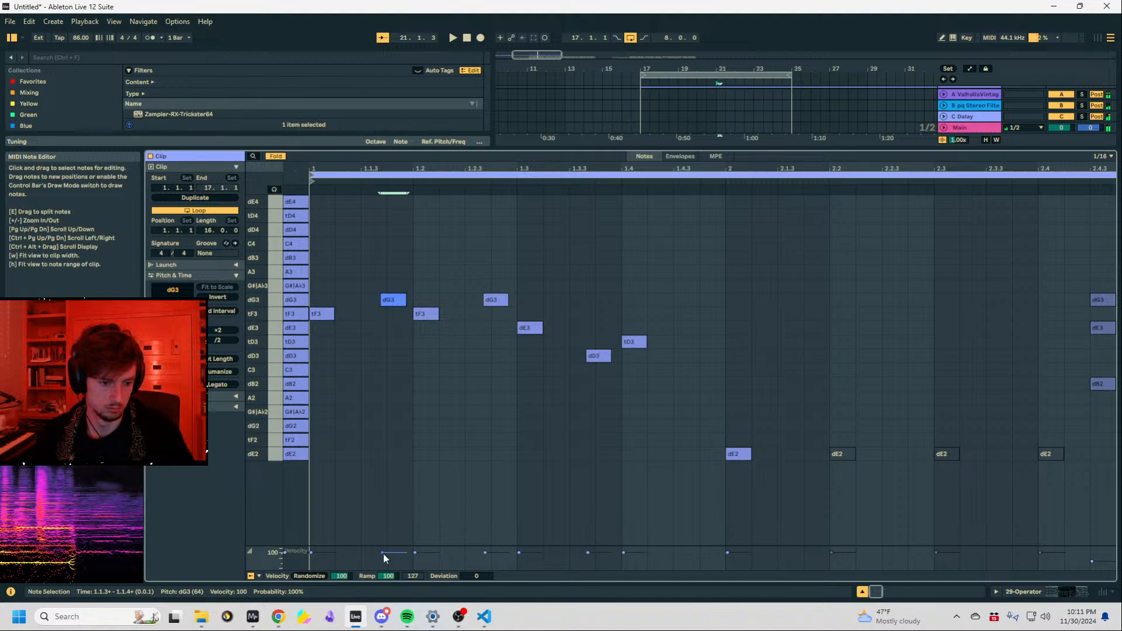
{"action": "key", "text": "space"}
{"action": "left_click_drag", "start_coordinate": [385, 559], "coordinate": [396, 548]}
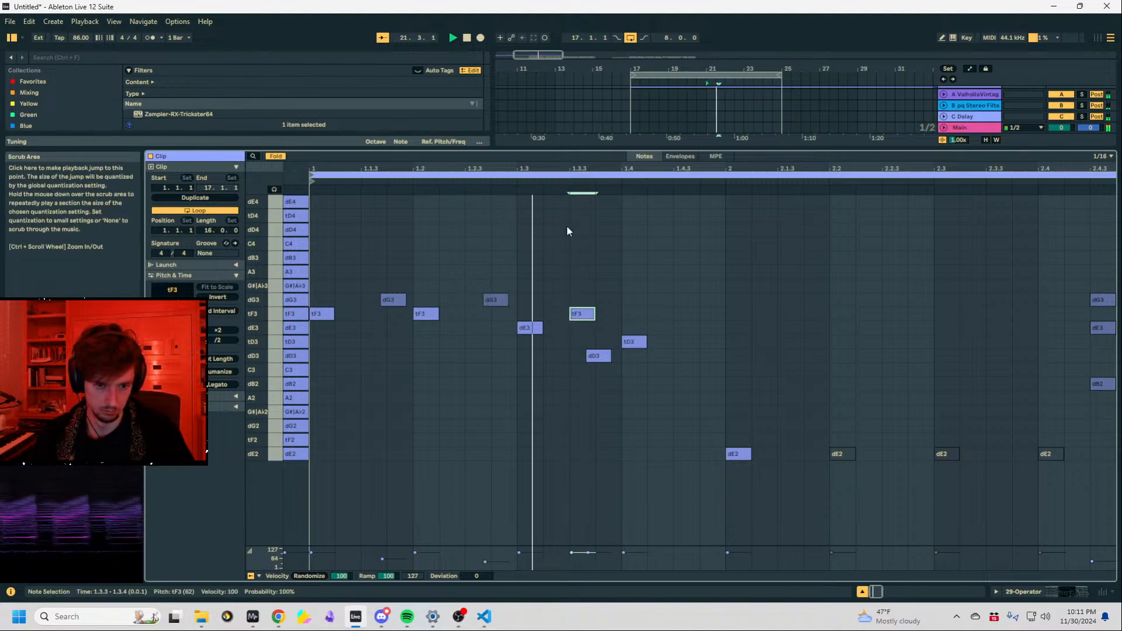
{"action": "left_click", "coordinate": [599, 356]}
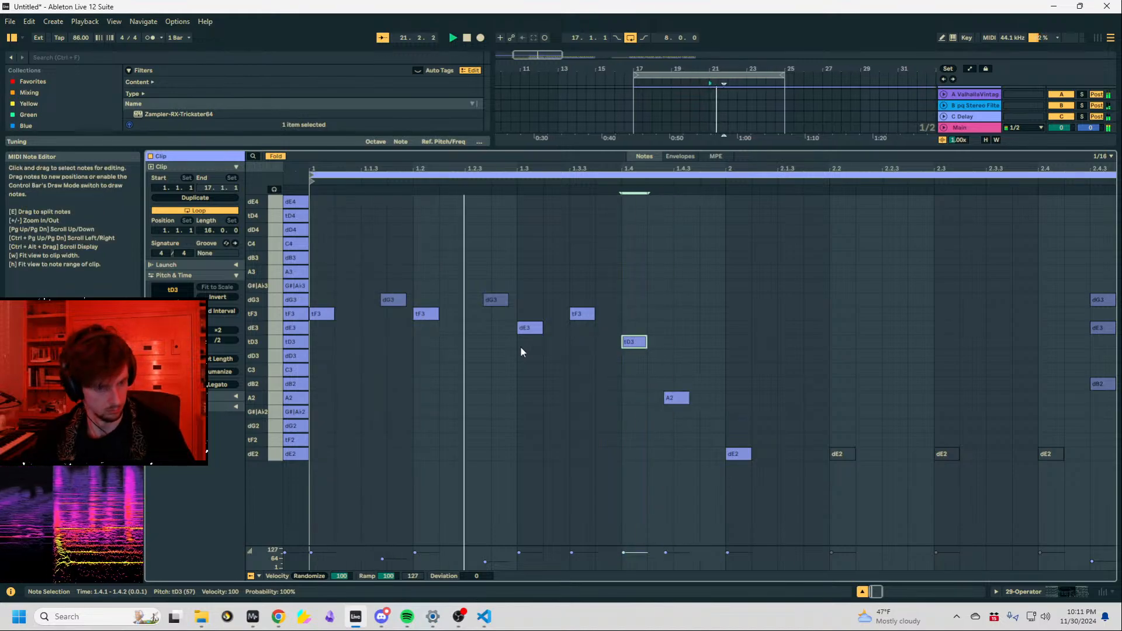
Delete the added tF3, A2 and two dG3 notes from the first bar of the 29 Operator clip.
{"action": "left_click", "coordinate": [572, 317]}
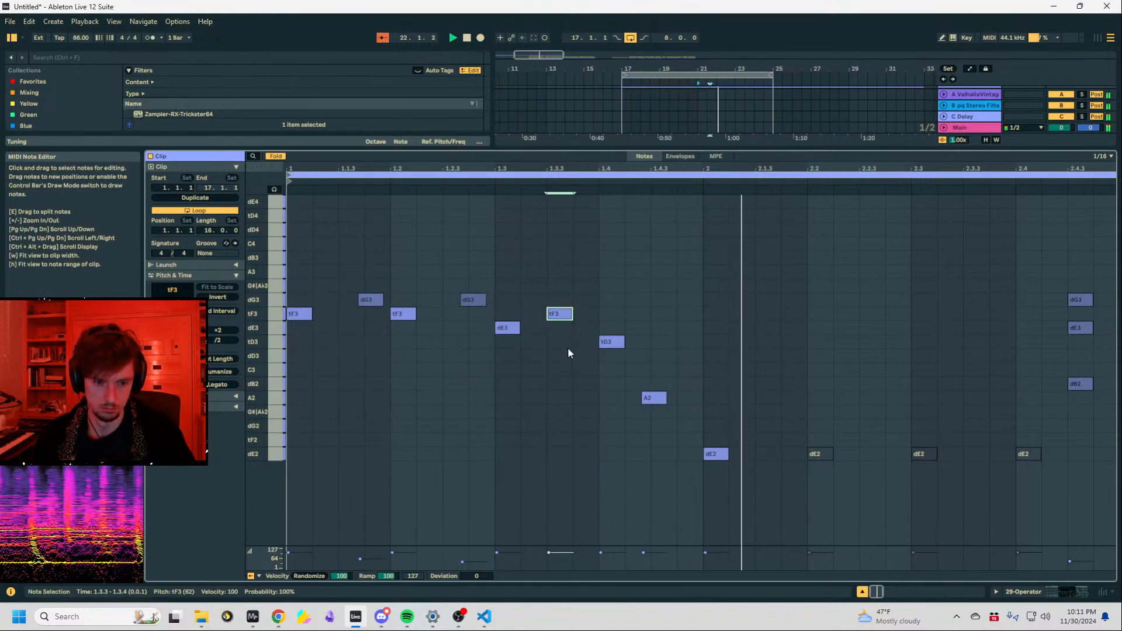
{"action": "key", "text": "Delete"}
{"action": "key", "text": "space"}
{"action": "key", "text": "space"}
{"action": "left_click", "coordinate": [675, 398]}
{"action": "key", "text": "Delete"}
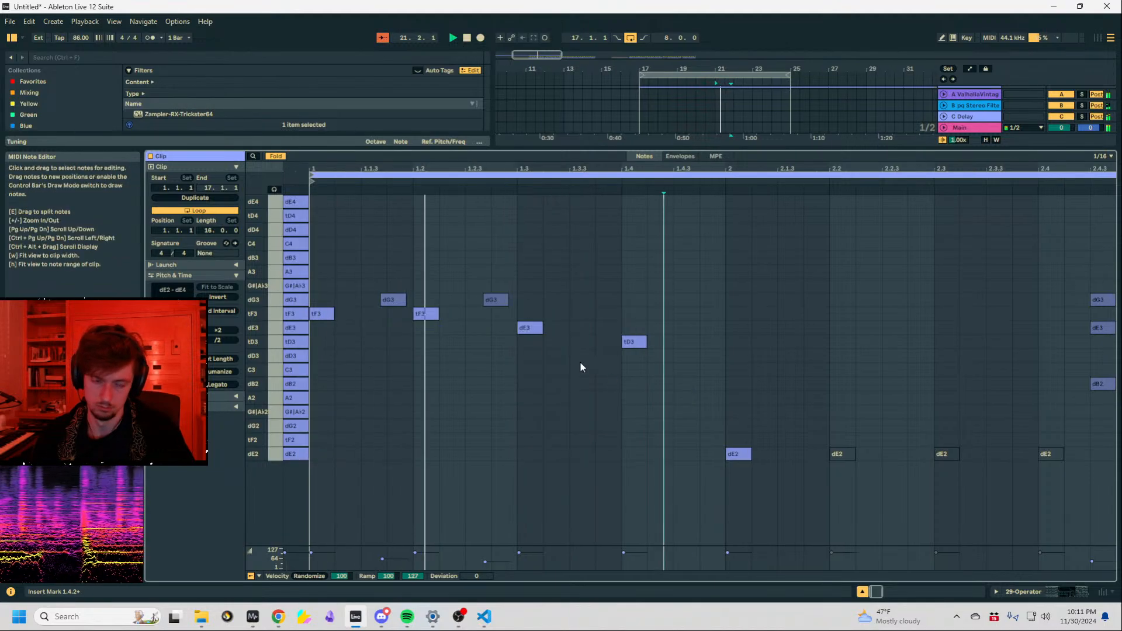
{"action": "left_click", "coordinate": [393, 302]}
{"action": "key", "text": "Delete"}
{"action": "left_click", "coordinate": [495, 301]}
{"action": "key", "text": "Delete"}
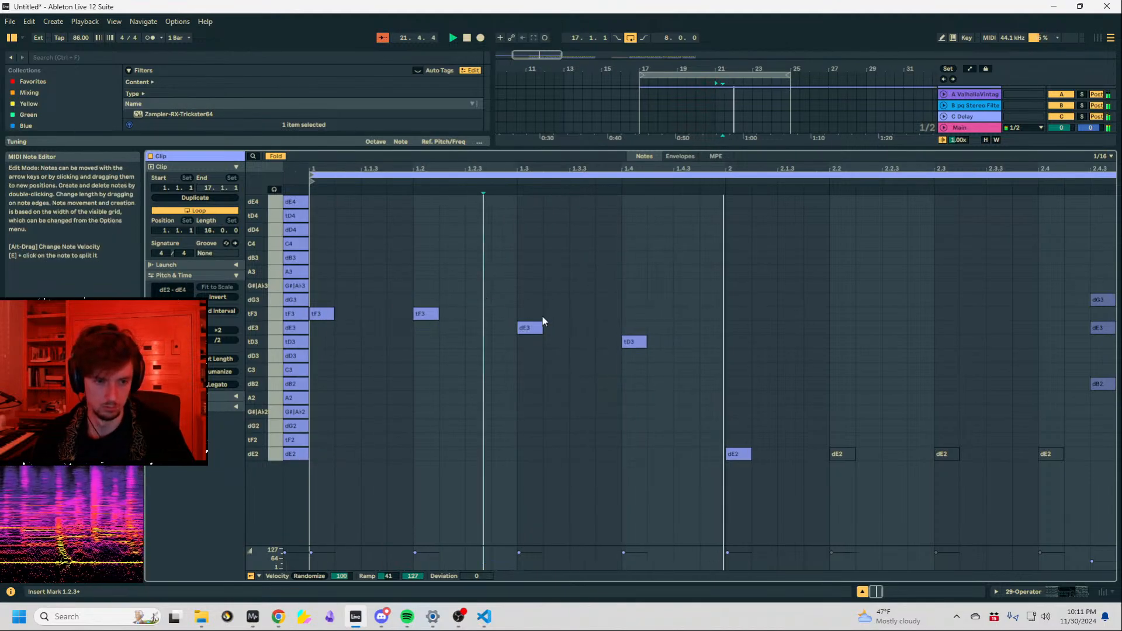
On 29 Operator, set oscillator B's envelope release to 3.83 s, level to -29 dB and coarse tuning to 3.
{"action": "left_click", "coordinate": [1023, 594]}
{"action": "scroll", "coordinate": [705, 234], "scroll_direction": "up", "scroll_amount": 6}
{"action": "scroll", "coordinate": [727, 215], "scroll_direction": "down", "scroll_amount": 5}
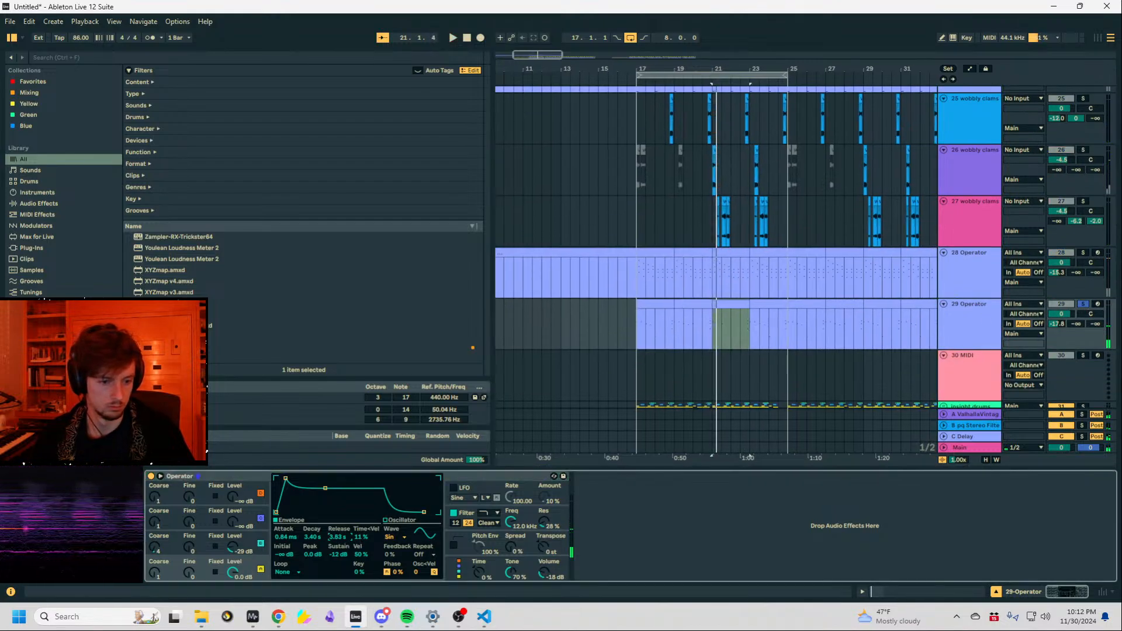
{"action": "left_click", "coordinate": [229, 546]}
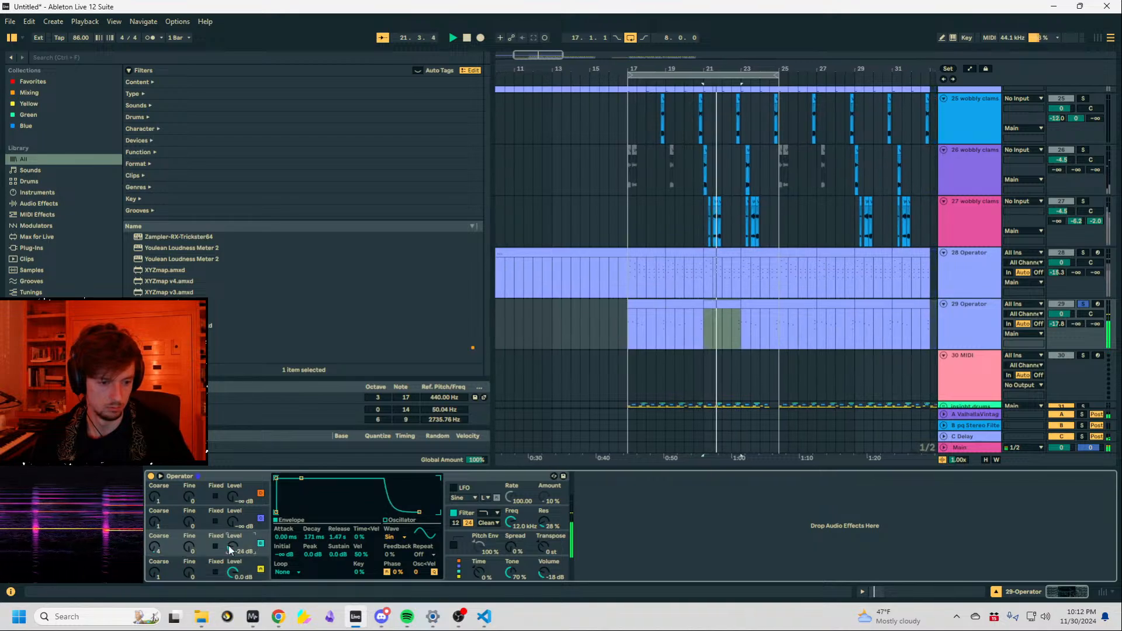
{"action": "left_click_drag", "start_coordinate": [338, 537], "coordinate": [338, 548]}
{"action": "mouse_move", "coordinate": [232, 547]}
{"action": "left_mouse_down"}
{"action": "mouse_move", "coordinate": [233, 532]}
{"action": "mouse_move", "coordinate": [232, 547]}
{"action": "left_mouse_up"}
{"action": "left_click_drag", "start_coordinate": [156, 551], "coordinate": [156, 545]}
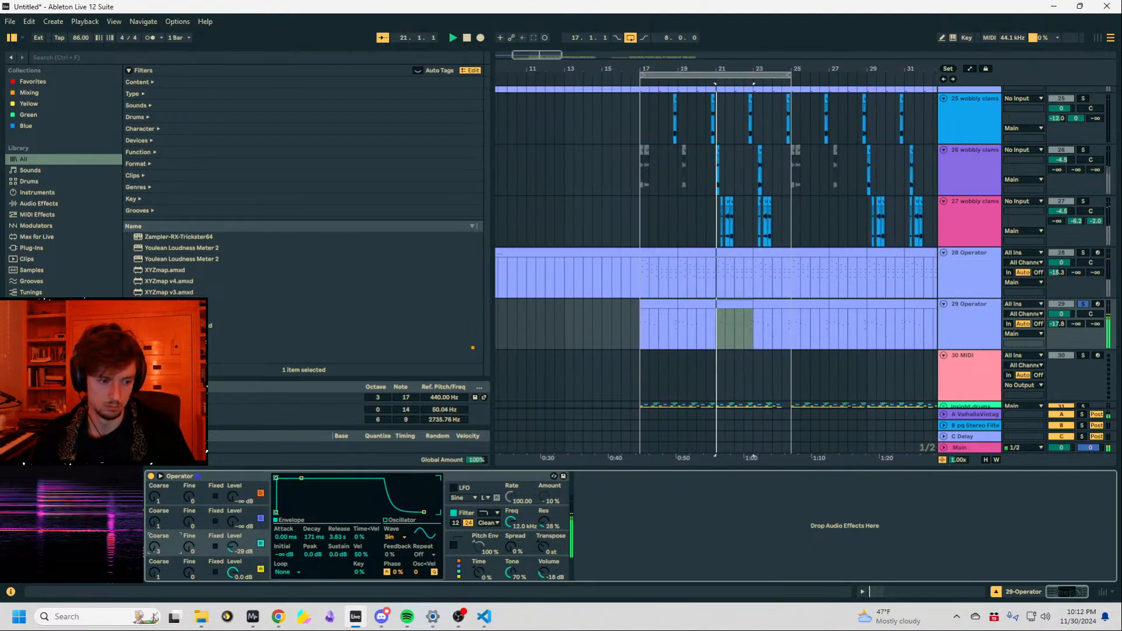
Unsolo 29 Operator and draw oscillator B coarse automation with a lower step at bar 23 and a higher step at bar 24.
{"action": "left_click", "coordinate": [1083, 305]}
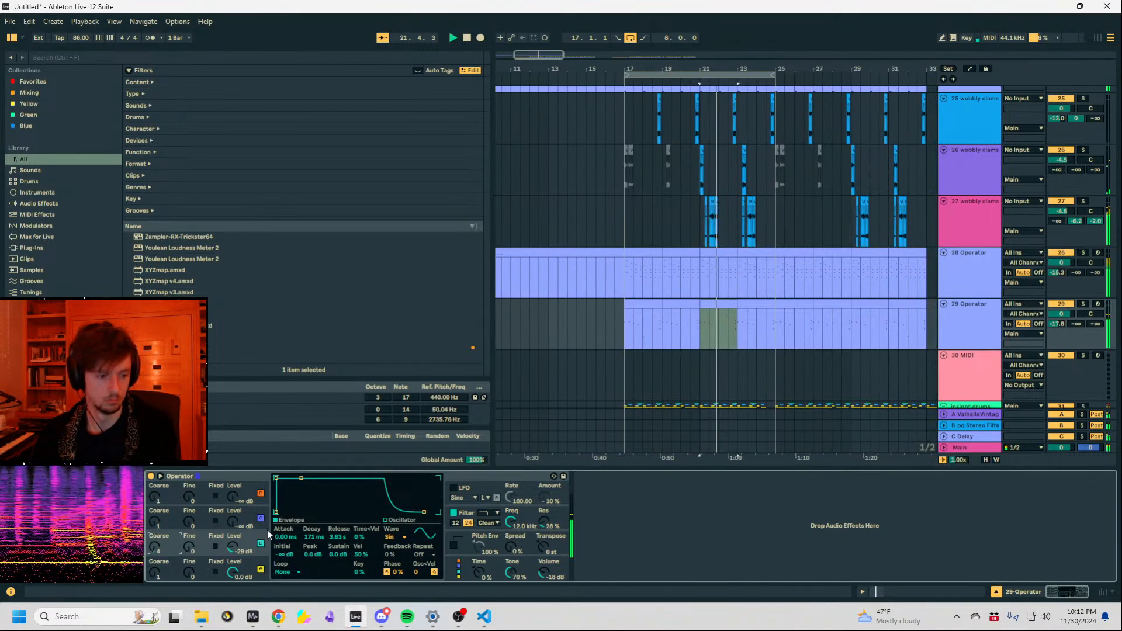
{"action": "key", "text": "a"}
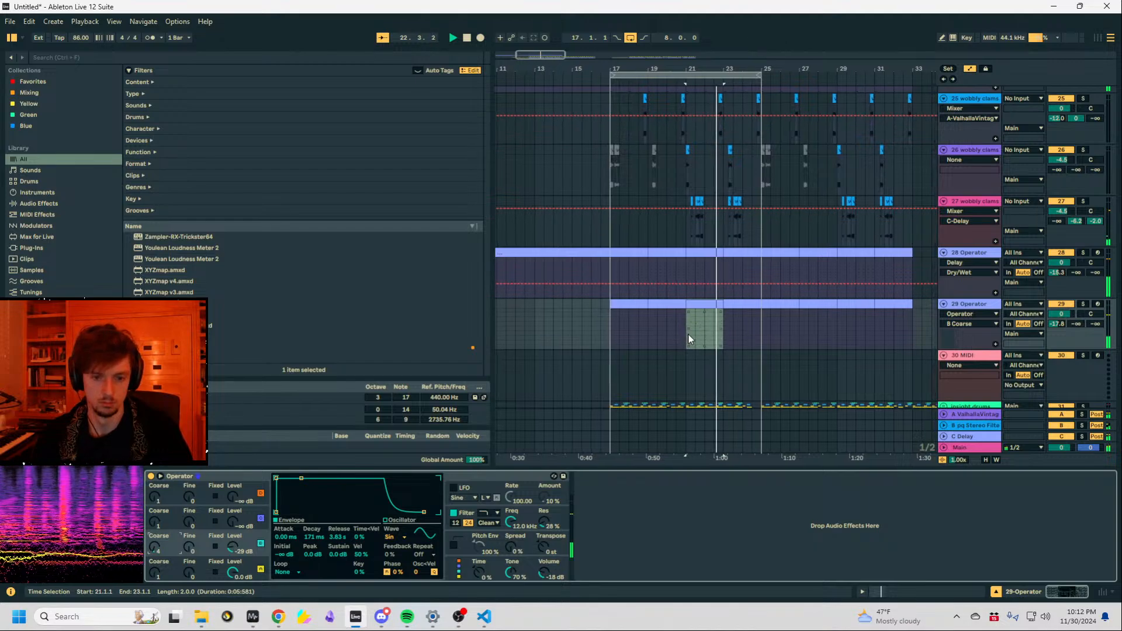
{"action": "left_click", "coordinate": [686, 335]}
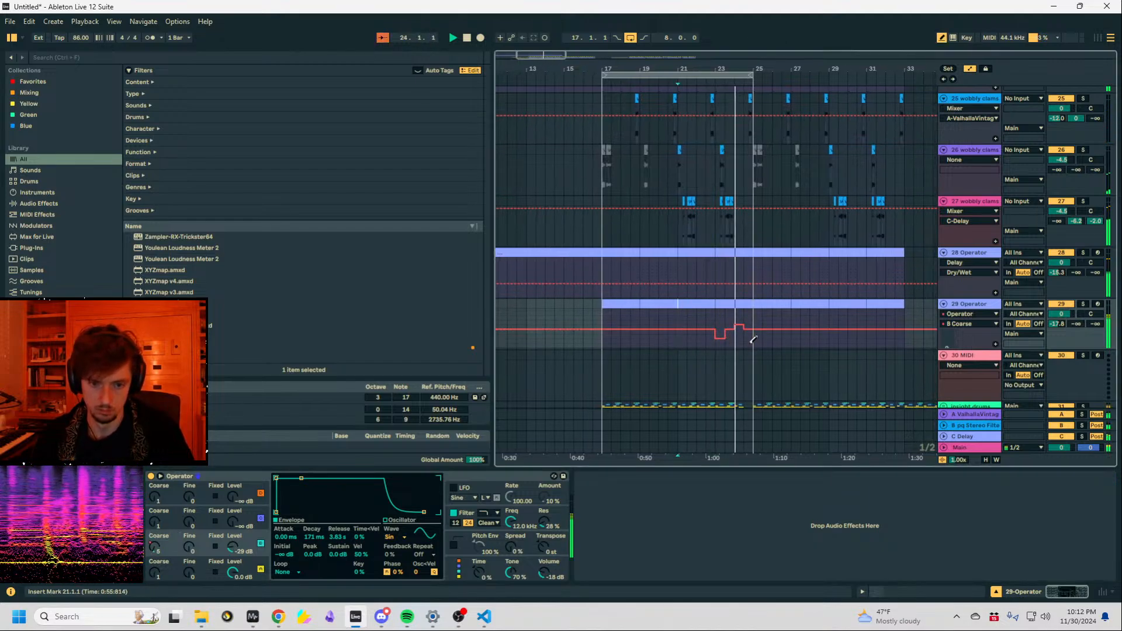
Draw rising and falling steps in 29 Operator's B Coarse automation from 17.2 to about 18.2 on a 1/16 grid.
{"action": "left_click", "coordinate": [606, 319]}
{"action": "key", "text": "space"}
{"action": "key", "text": "b"}
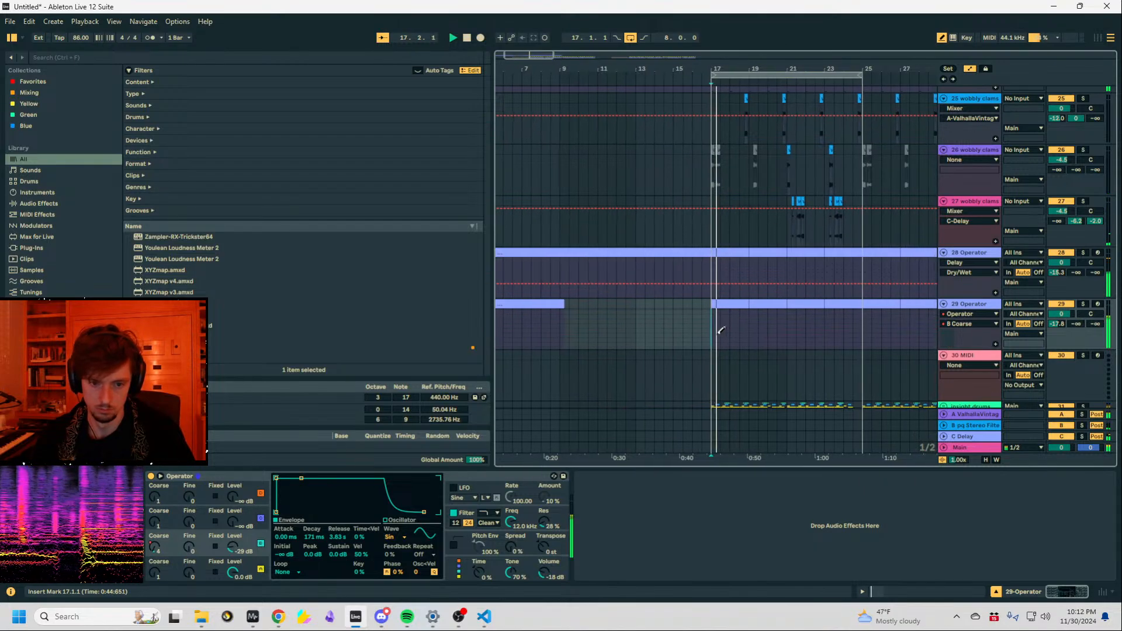
{"action": "left_click", "coordinate": [720, 321]}
{"action": "left_click_drag", "start_coordinate": [727, 77], "coordinate": [711, 334]}
{"action": "key", "text": "space"}
{"action": "key", "text": "space"}
{"action": "left_click", "coordinate": [719, 320]}
{"action": "key", "text": "b"}
{"action": "key", "text": "space"}
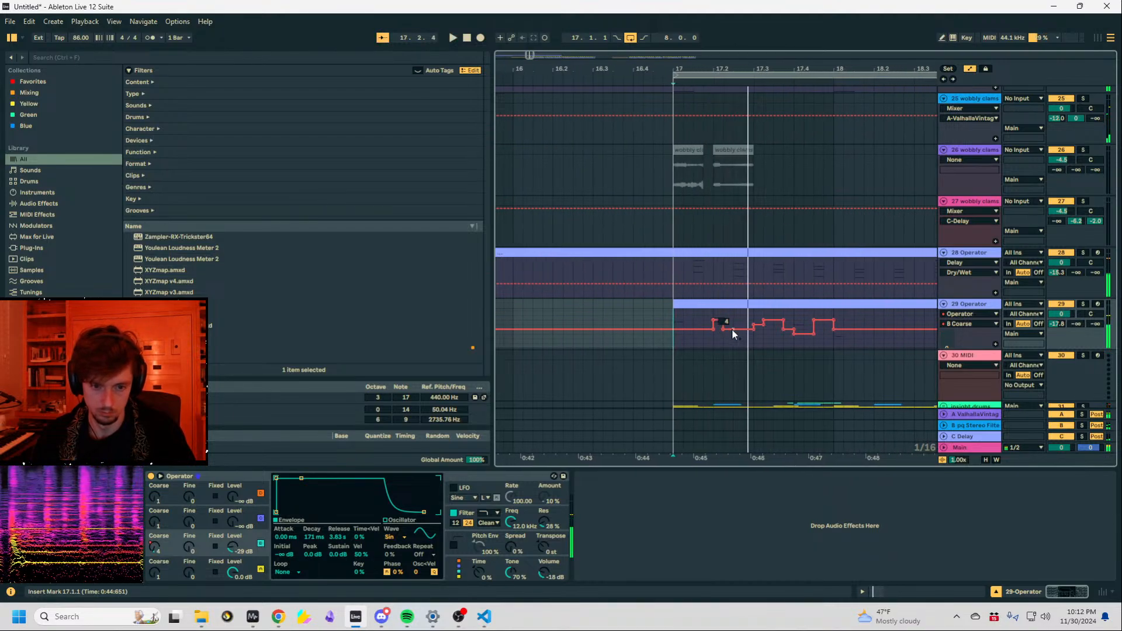
{"action": "key", "text": "b"}
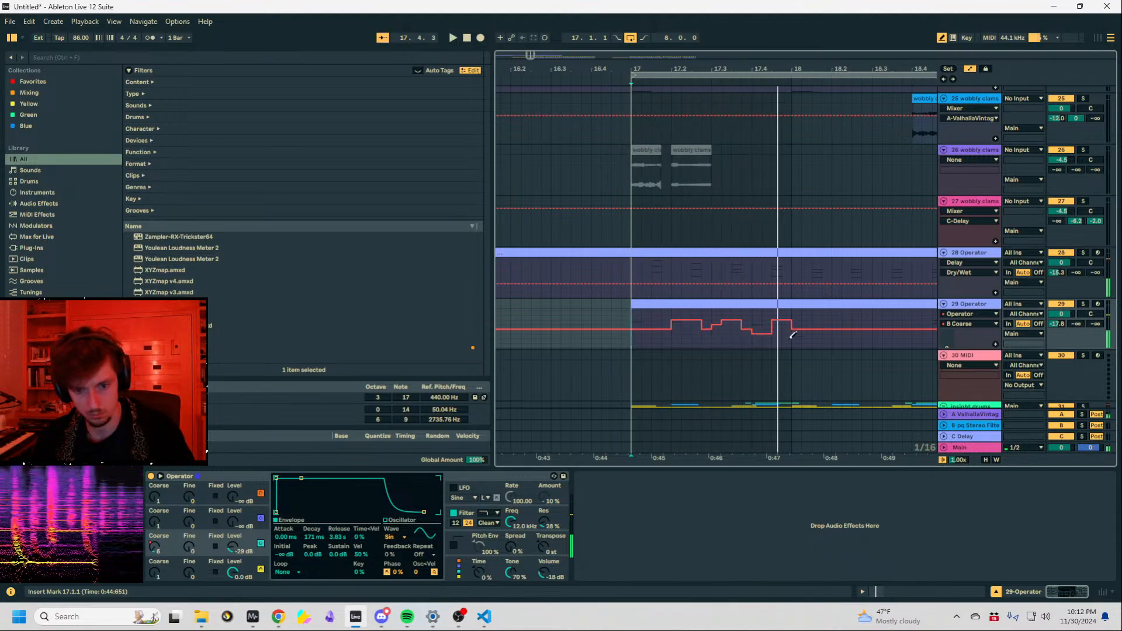
{"action": "key", "text": "b"}
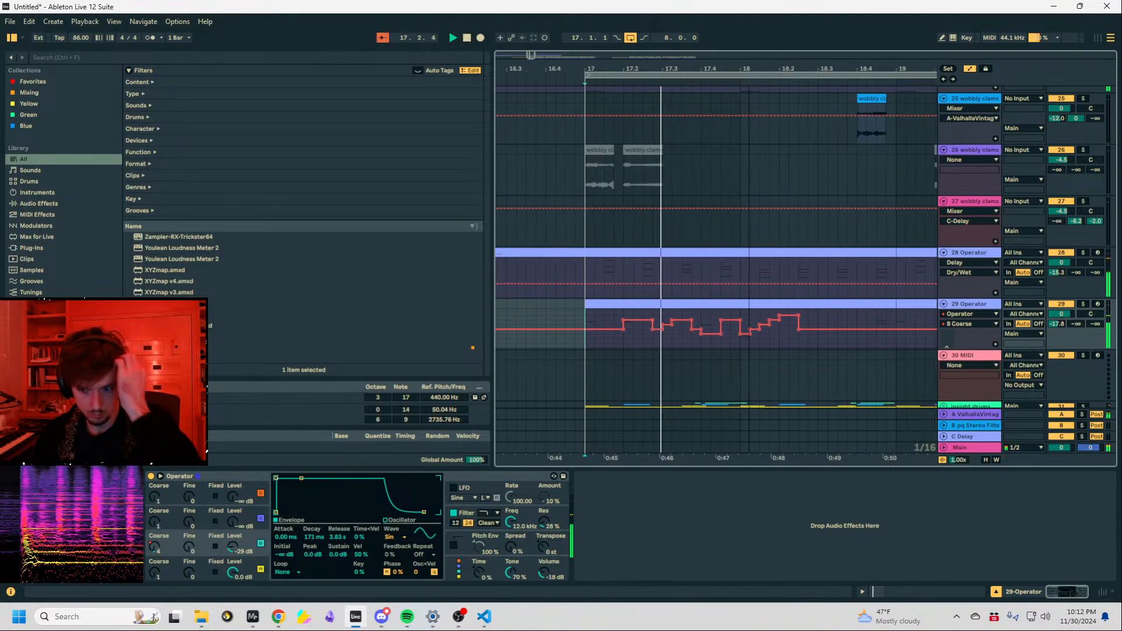
Set 29 Operator's send B level to -4.4 dB and hide the automation lanes.
{"action": "left_click_drag", "start_coordinate": [1076, 324], "coordinate": [1077, 269]}
{"action": "key", "text": "b"}
{"action": "key", "text": "a"}
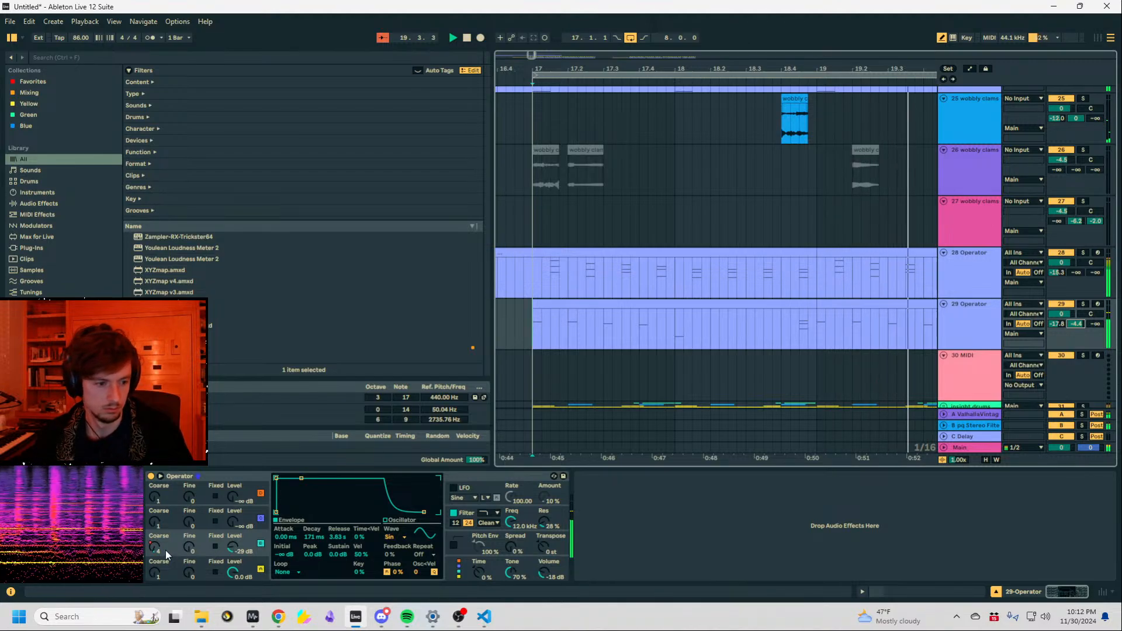
Reshape 29 Operator's B Coarse automation: a ramp starting at 3 at bar 19, value 3 from bar 21, and a changed step at bar 23.
{"action": "key", "text": "a"}
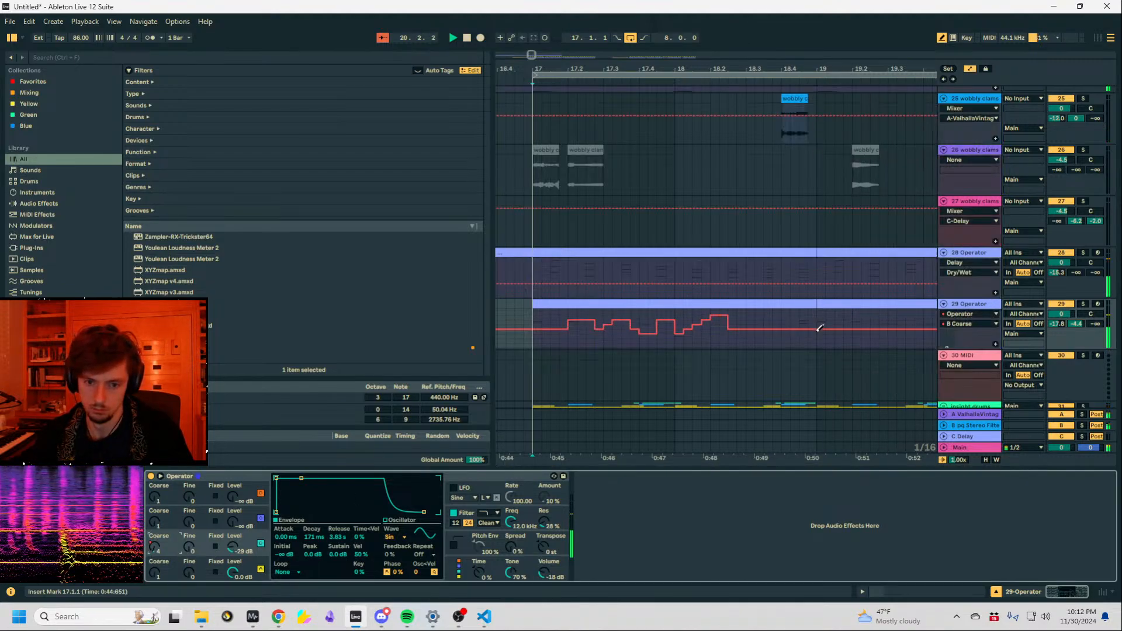
{"action": "key", "text": "b"}
{"action": "left_click_drag", "start_coordinate": [819, 329], "coordinate": [818, 335]}
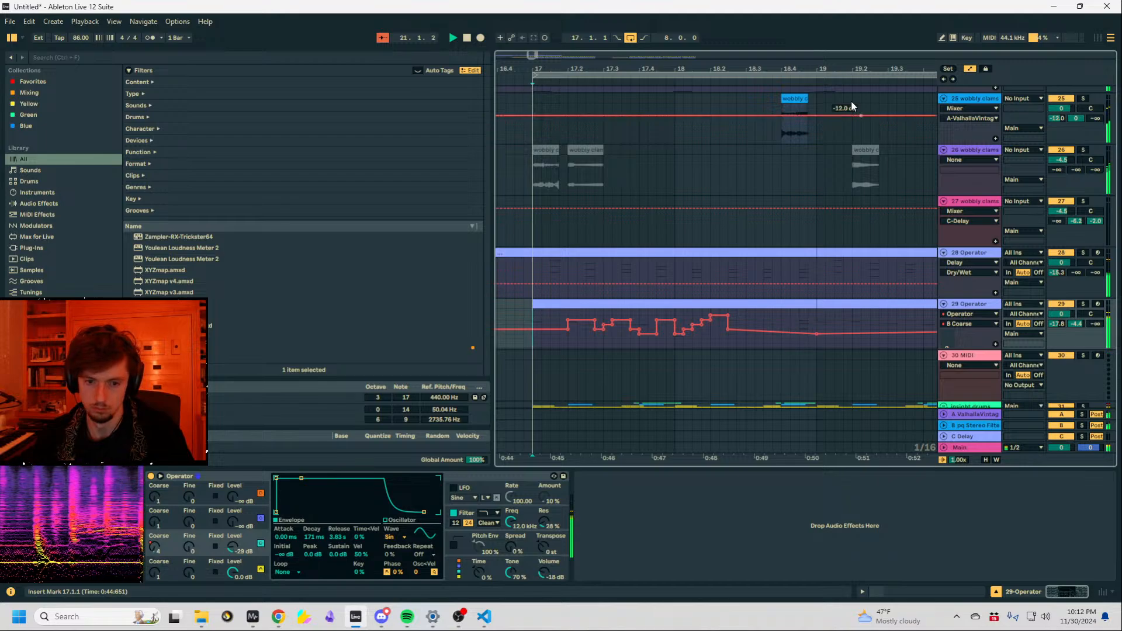
{"action": "left_click_drag", "start_coordinate": [853, 69], "coordinate": [634, 35]}
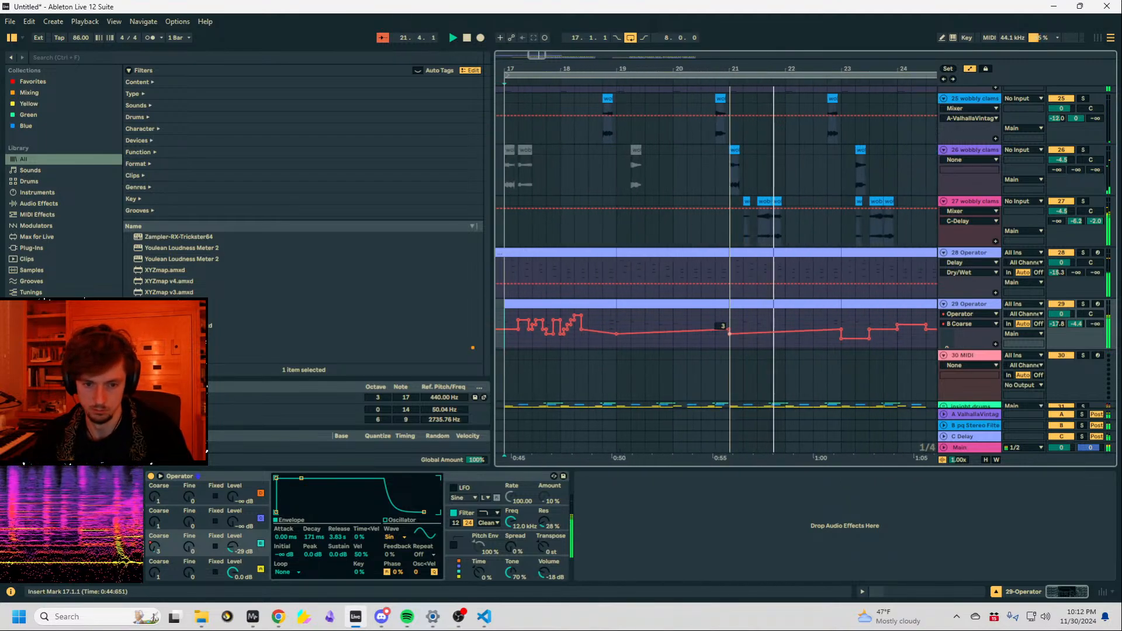
{"action": "key", "text": "a"}
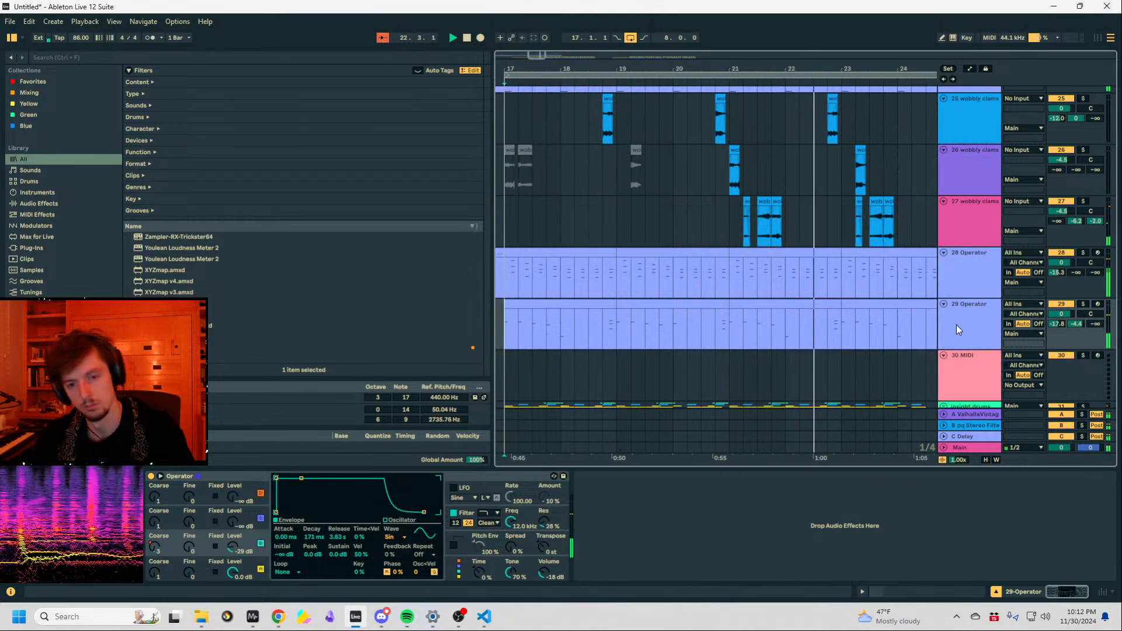
{"action": "key", "text": "a"}
{"action": "left_click_drag", "start_coordinate": [853, 67], "coordinate": [652, 35]}
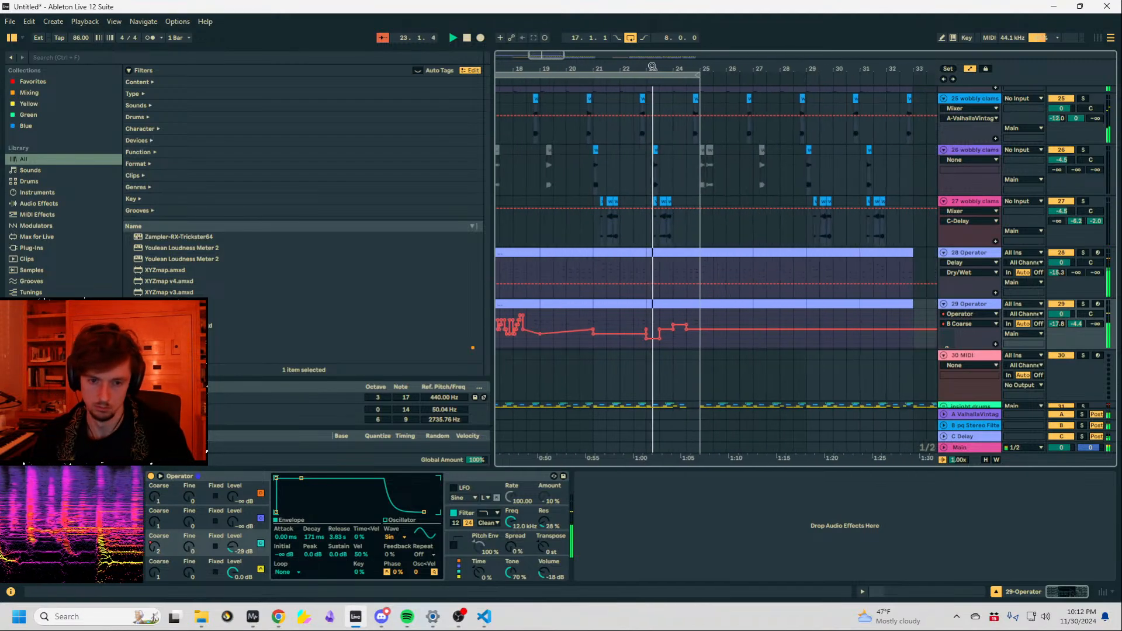
{"action": "key", "text": "a"}
{"action": "key", "text": "a"}
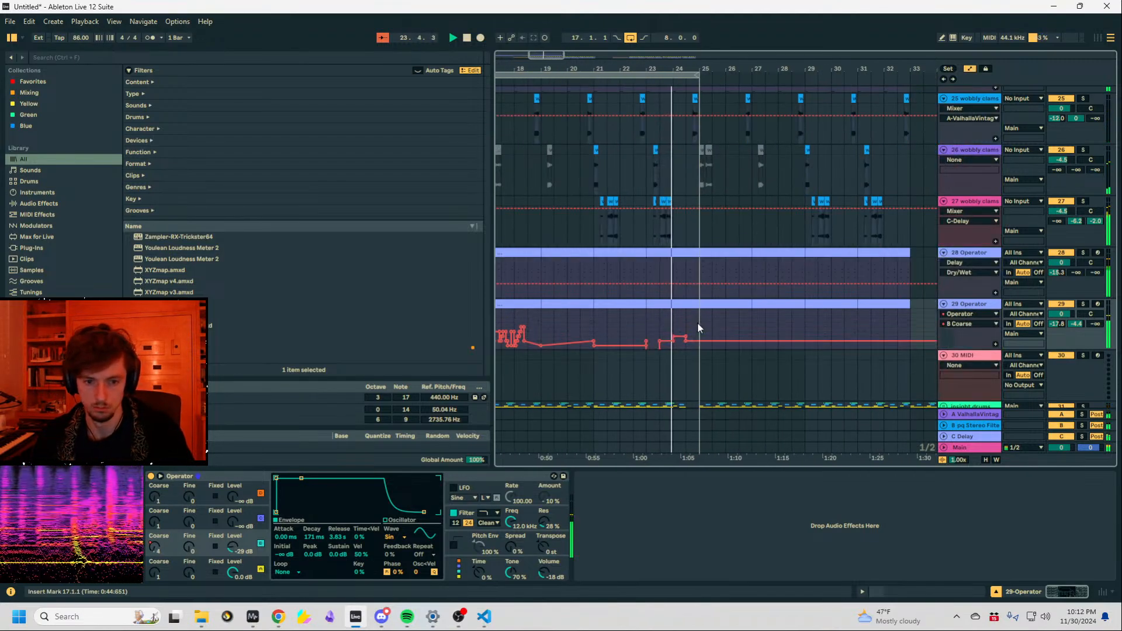
Transpose all notes of the 28 Operator clip at bars 25 to 27 down one octave.
{"action": "left_click", "coordinate": [713, 264]}
{"action": "key", "text": "a"}
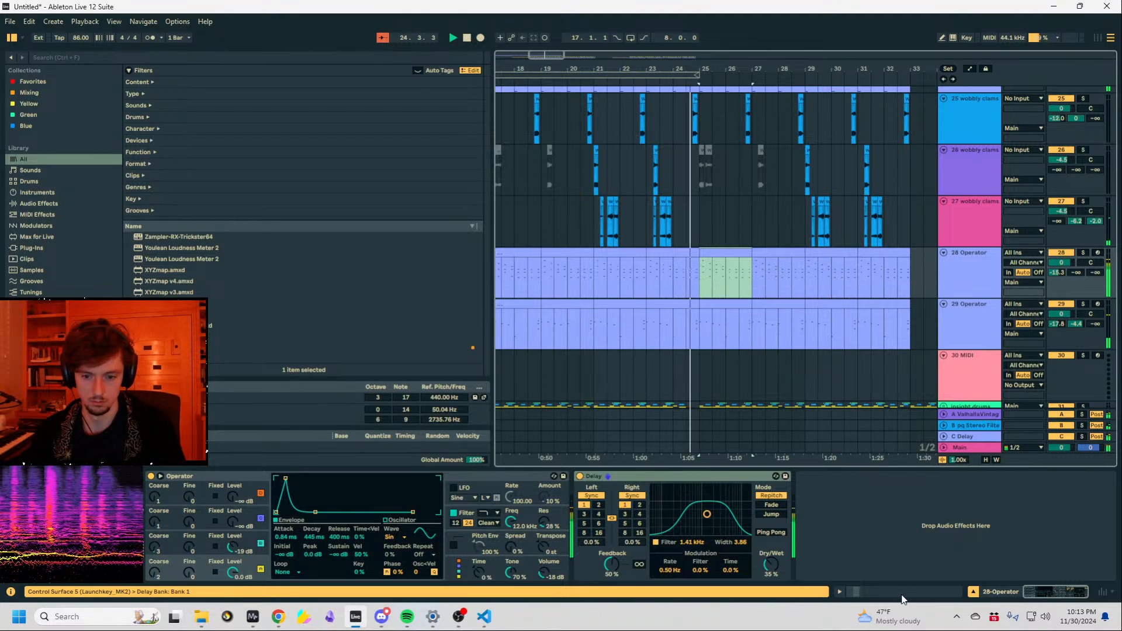
{"action": "key", "text": "shift+Tab"}
{"action": "key", "text": "ctrl+a"}
{"action": "key", "text": "shift+Down"}
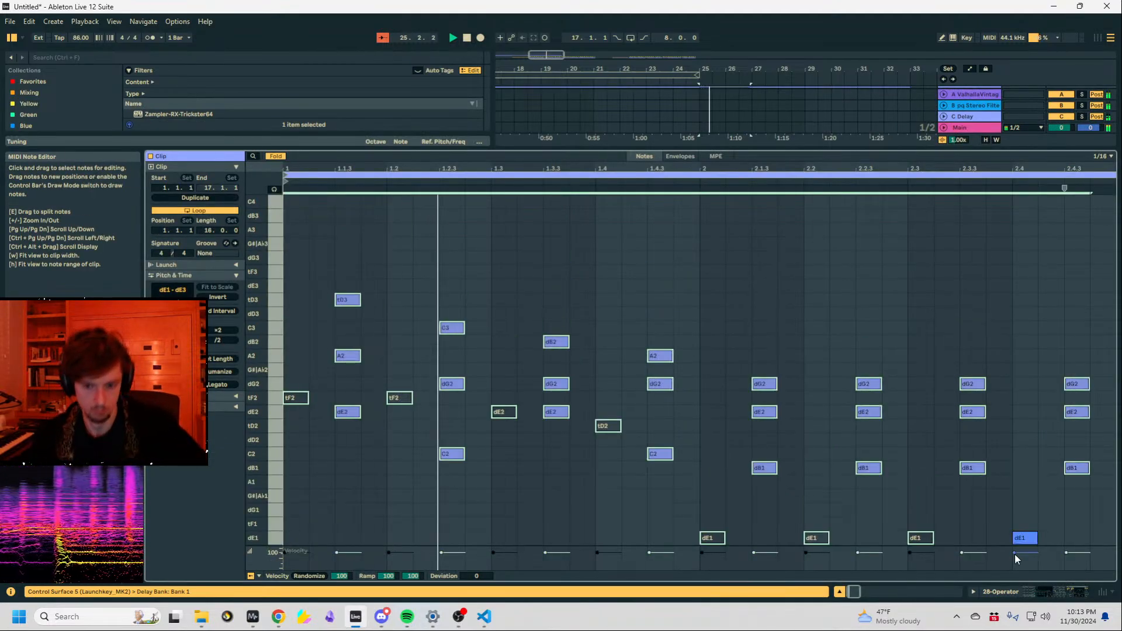
{"action": "key", "text": "shift+Tab"}
Transpose all notes of the 29 Operator clip at bars 25 to 27 down one octave.
{"action": "key", "text": "Down"}
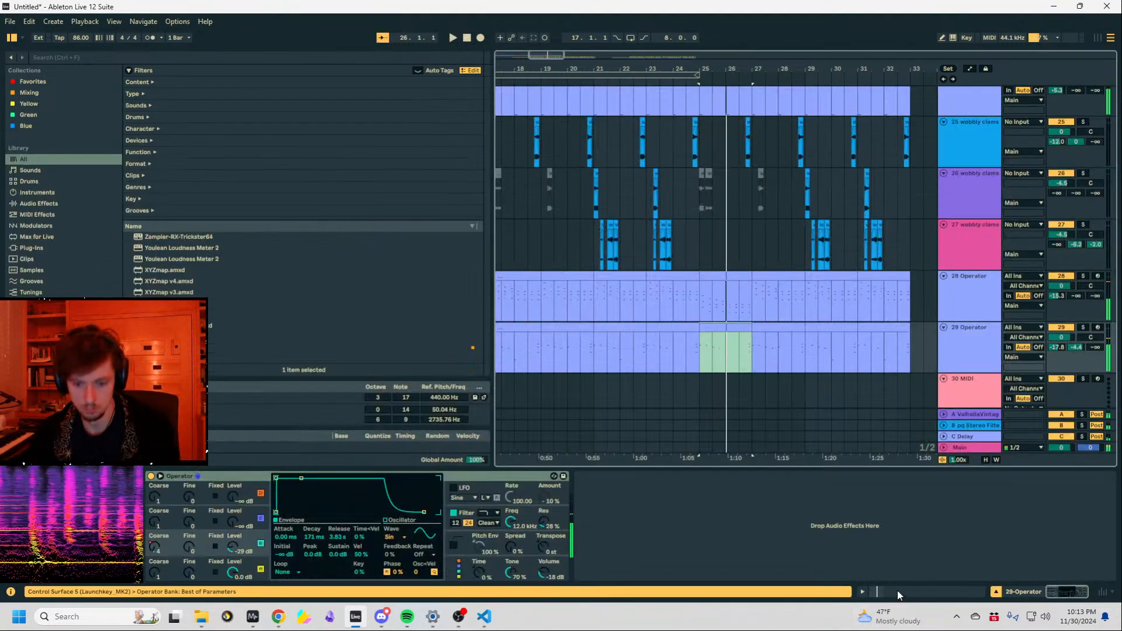
{"action": "key", "text": "shift+Tab"}
{"action": "key", "text": "space"}
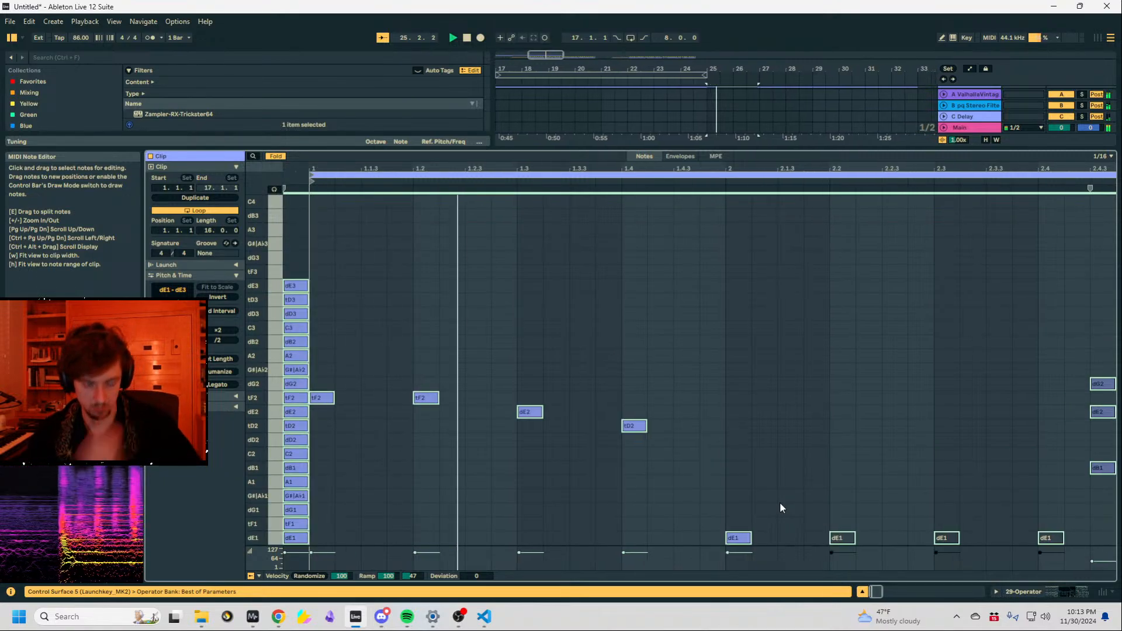
{"action": "key", "text": "space"}
{"action": "key", "text": "shift+Tab"}
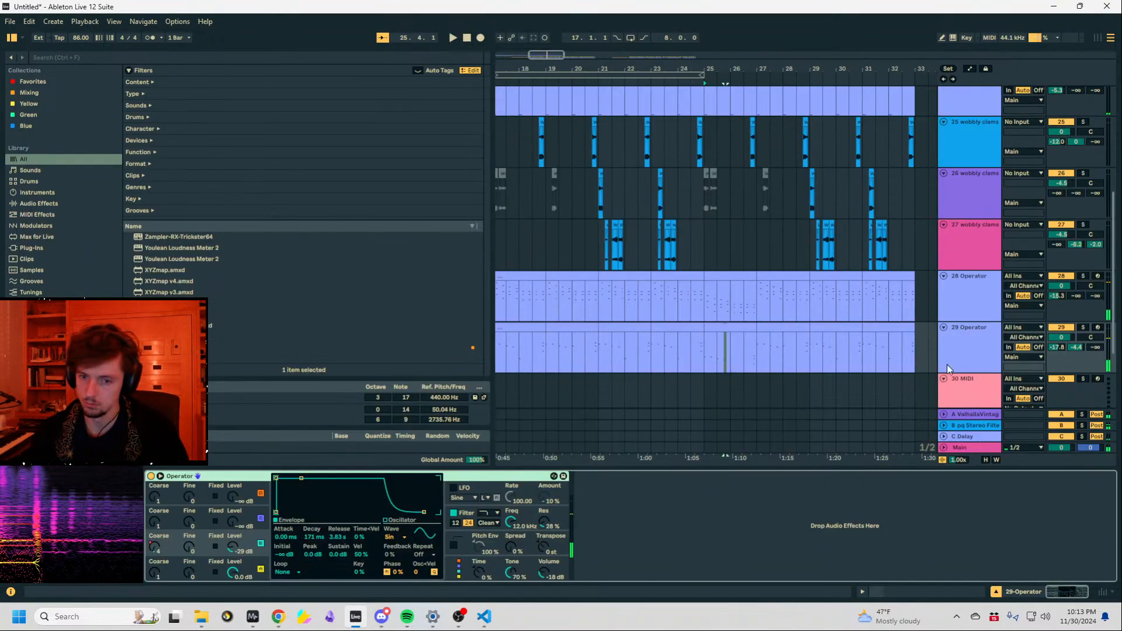
Try inserting a new MIDI track below 29 Operator and pasting its bar 25 clip there, and undo both.
{"action": "left_click", "coordinate": [948, 370]}
{"action": "scroll", "coordinate": [963, 316], "scroll_direction": "down", "scroll_amount": 2}
{"action": "key", "text": "ctrl+shift+t"}
{"action": "left_click", "coordinate": [736, 292]}
{"action": "key", "text": "ctrl+c"}
{"action": "left_click", "coordinate": [710, 362]}
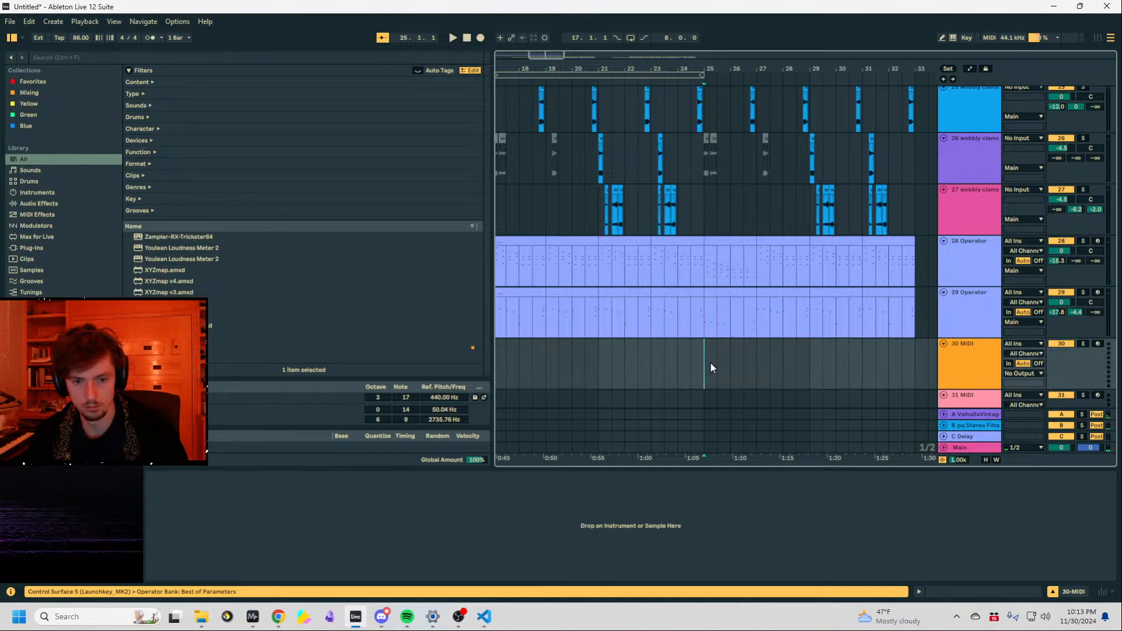
{"action": "key", "text": "ctrl+v"}
{"action": "key", "text": "ctrl+z"}
{"action": "key", "text": "ctrl+z"}
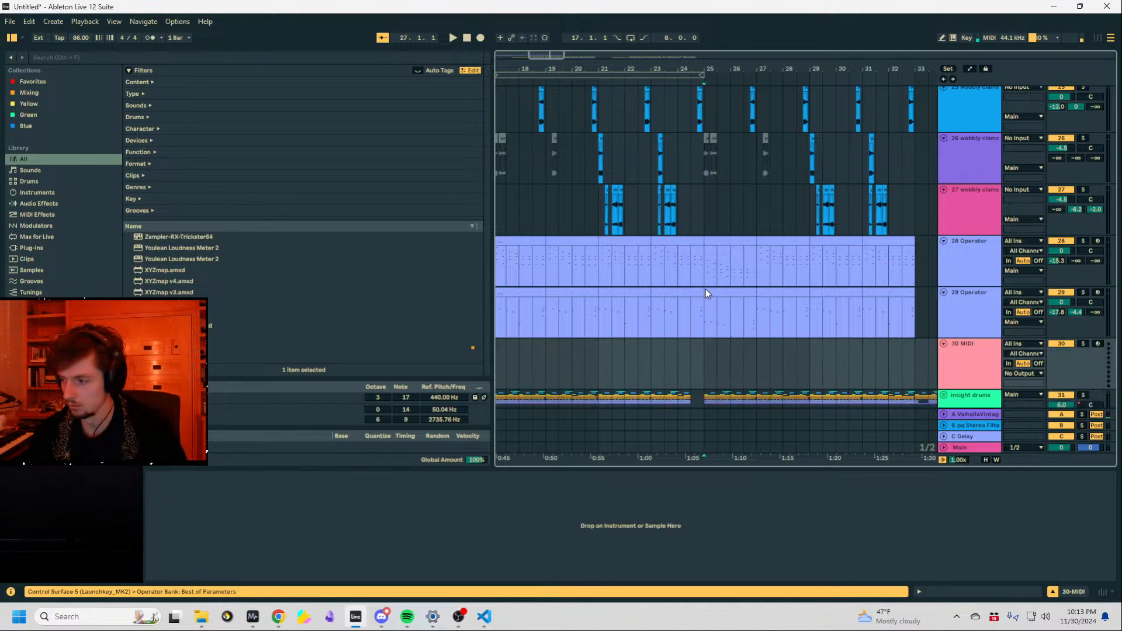
Copy 29 Operator's clips to the 30 MIDI track so they cover bars 25 to 33.
{"action": "left_click_drag", "start_coordinate": [591, 69], "coordinate": [618, 35]}
{"action": "left_click", "coordinate": [661, 292]}
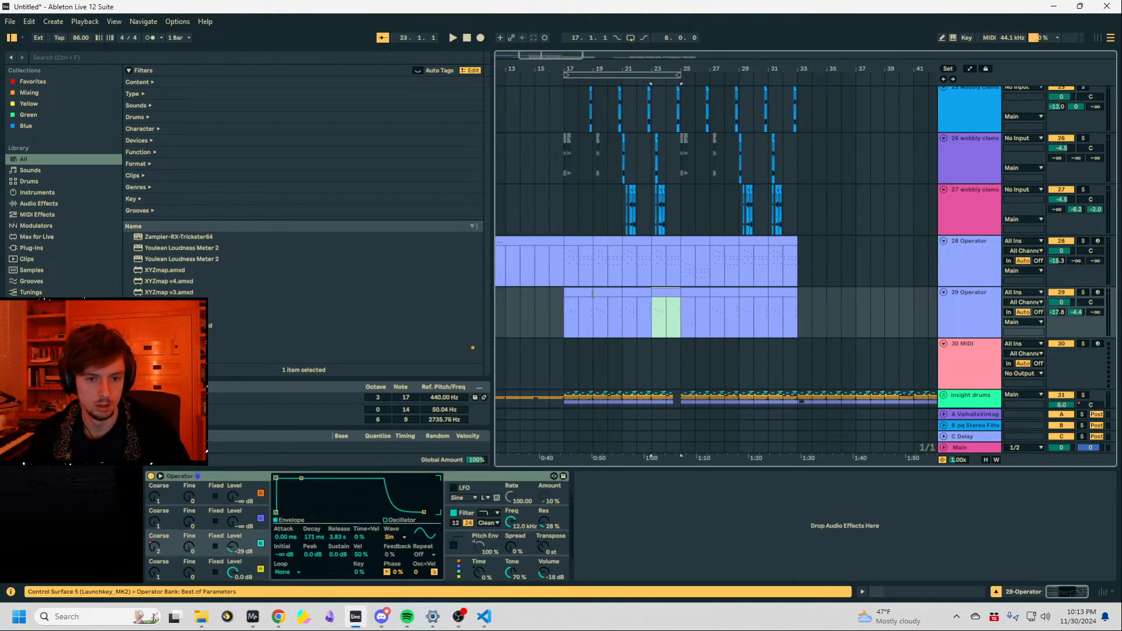
{"action": "left_click", "coordinate": [686, 372]}
{"action": "key", "text": "ctrl+v"}
Deactivate all of 29 Operator's clips from bar 17 to bar 33.
{"action": "left_click", "coordinate": [696, 332]}
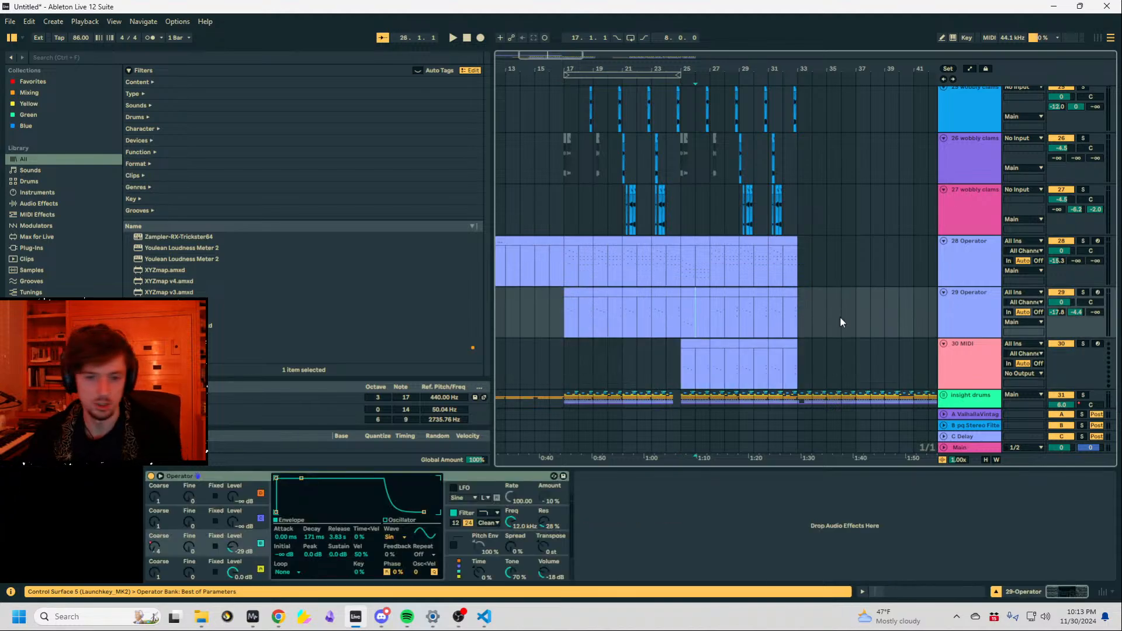
{"action": "left_click_drag", "start_coordinate": [840, 317], "coordinate": [506, 315]}
{"action": "key", "text": "Delete"}
Find the Operator instrument in the browser by searching "operator" and load it onto the 30 MIDI track.
{"action": "left_click", "coordinate": [691, 351]}
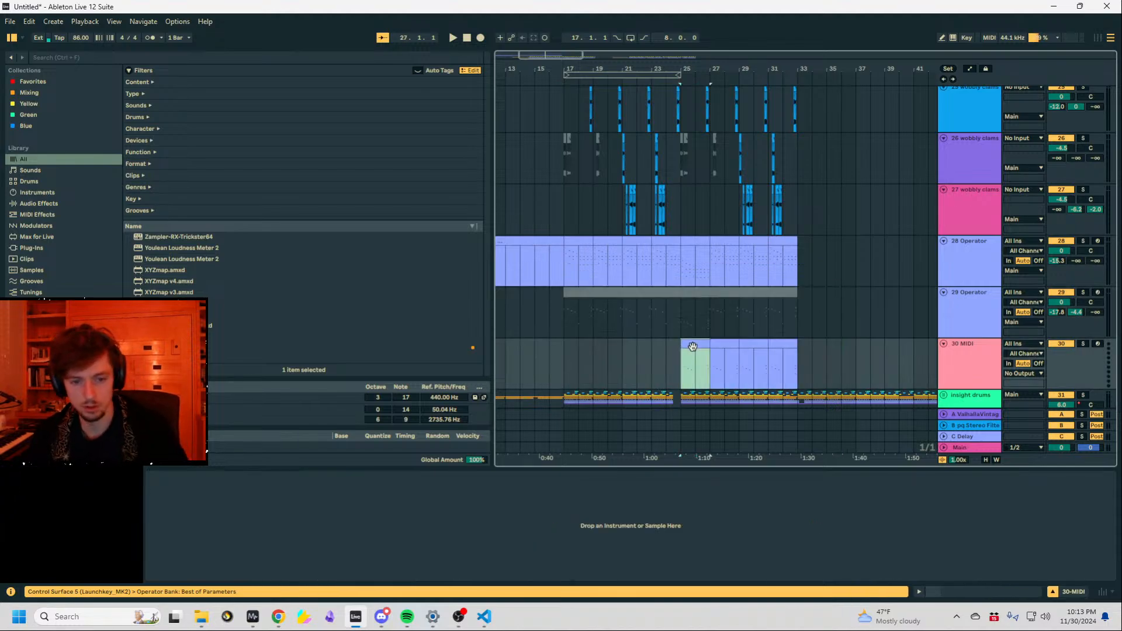
{"action": "scroll", "coordinate": [878, 348], "scroll_direction": "down", "scroll_amount": 3}
{"action": "left_click", "coordinate": [139, 61]}
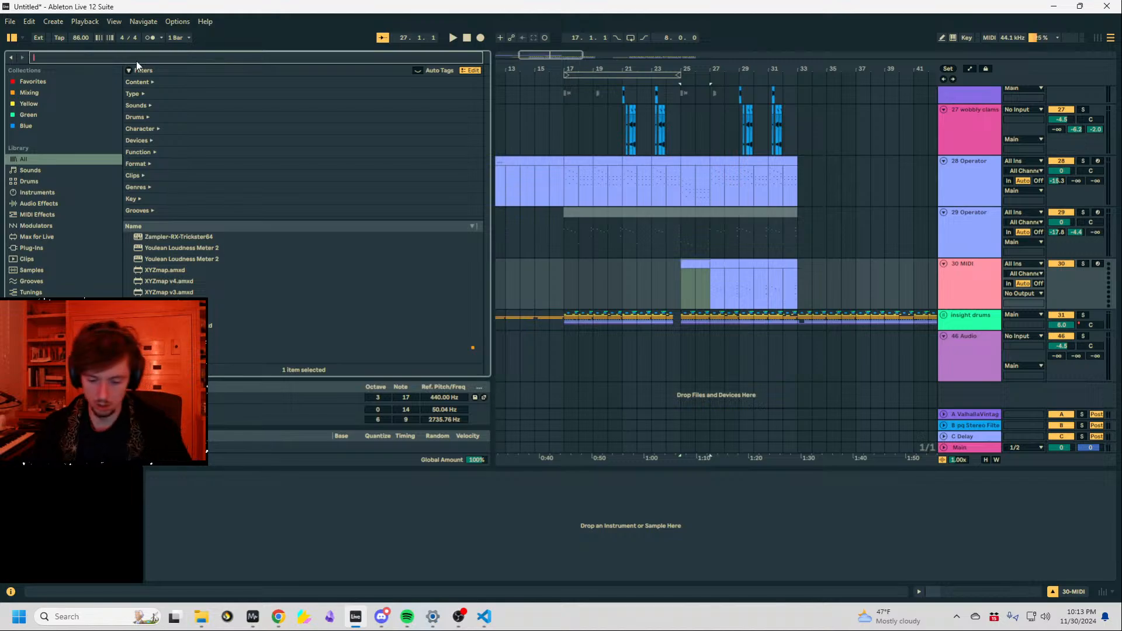
{"action": "type", "text": "operator"}
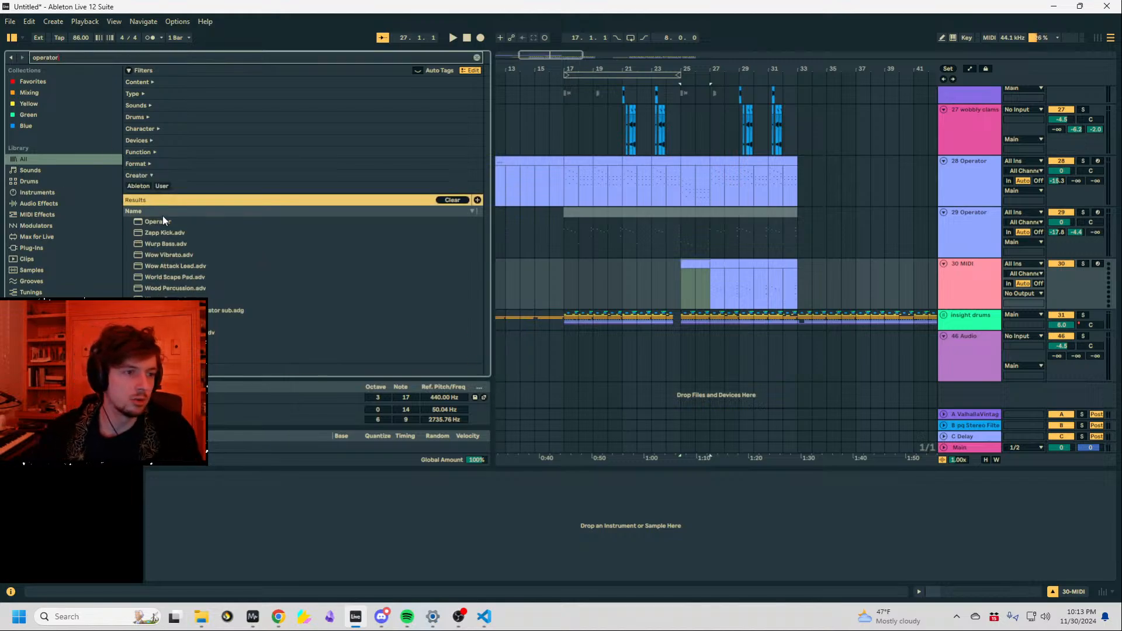
{"action": "left_click_drag", "start_coordinate": [163, 221], "coordinate": [481, 221]}
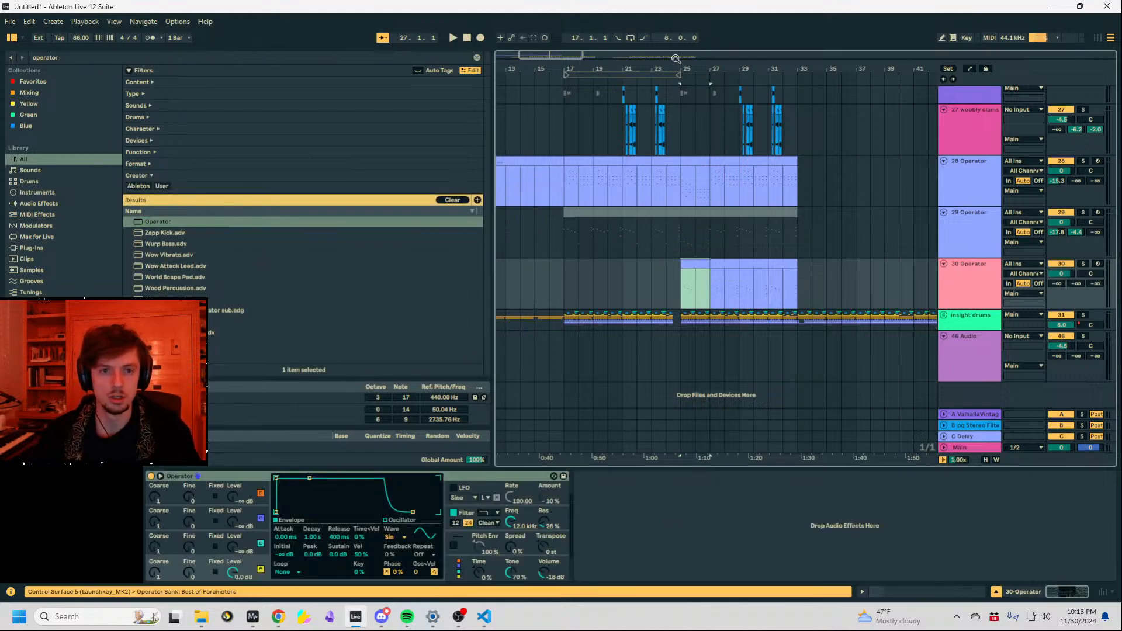
Solo 30 Operator and add dG3 at 1.1.3, G#|Ab3 at 1.2.3 and dG3 at 1.3.3 in its first clip.
{"action": "left_click_drag", "start_coordinate": [678, 67], "coordinate": [597, 91]}
{"action": "left_click", "coordinate": [1084, 264]}
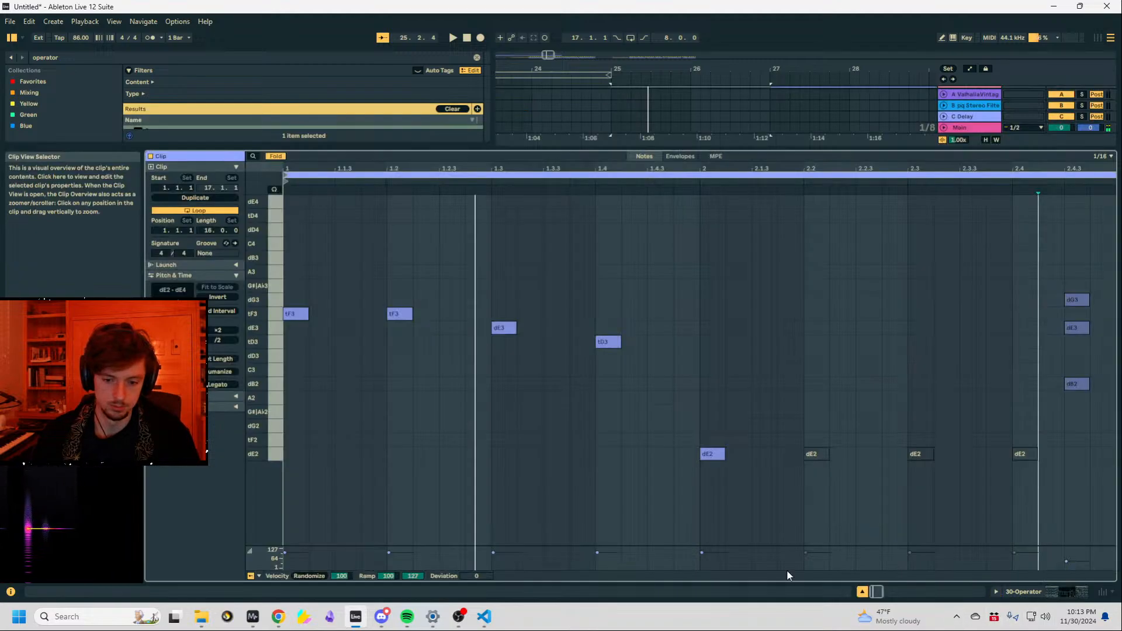
{"action": "double_click", "coordinate": [374, 300]}
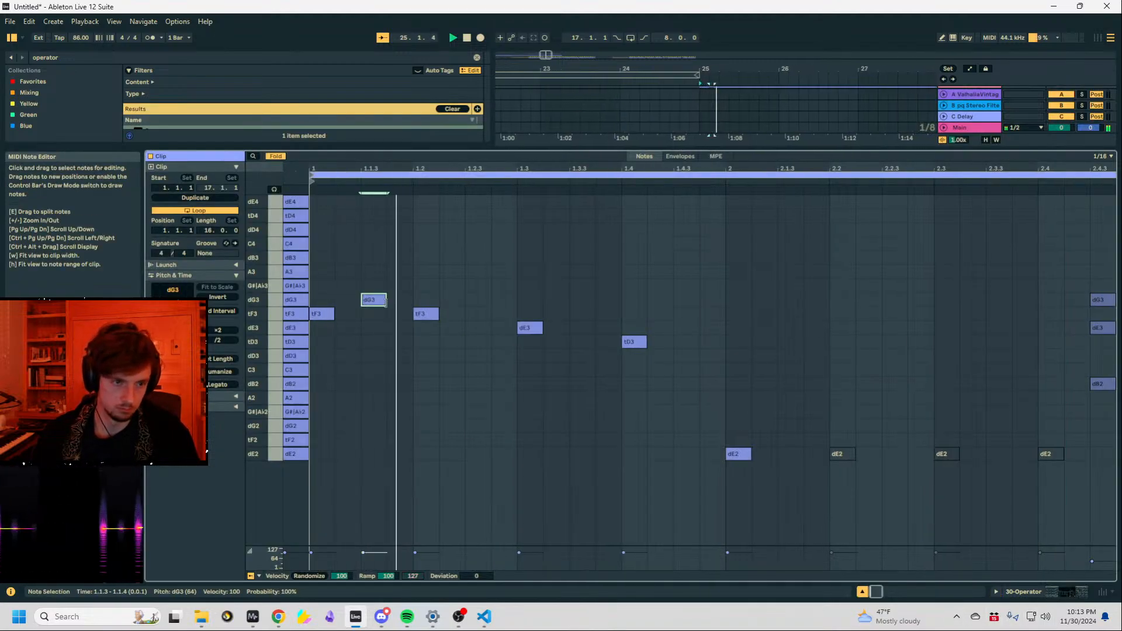
{"action": "double_click", "coordinate": [478, 286]}
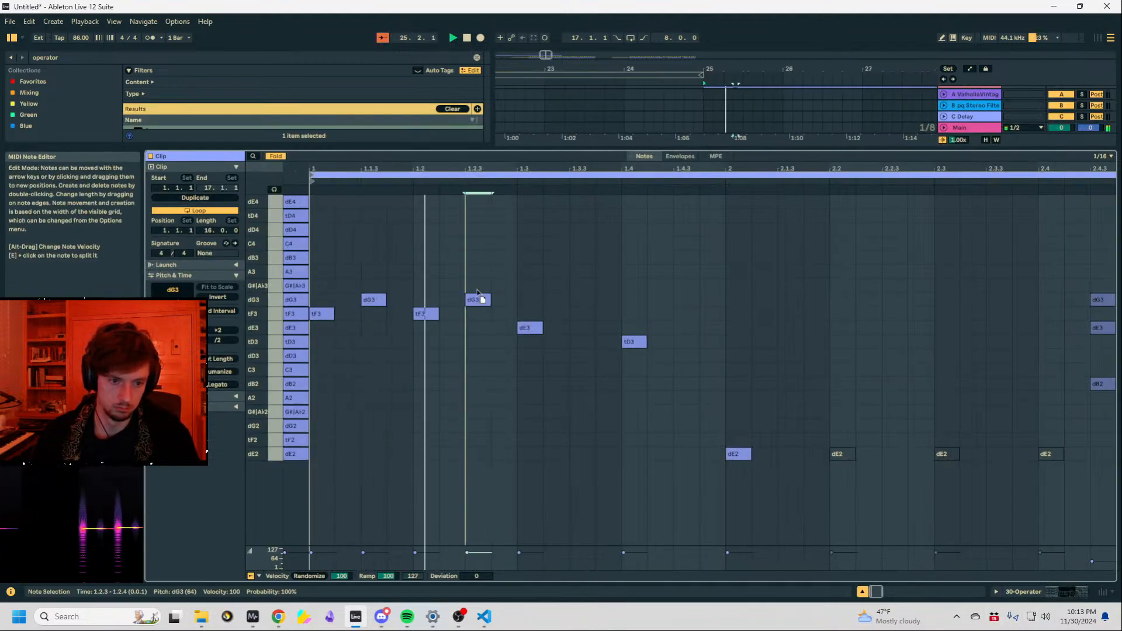
{"action": "double_click", "coordinate": [574, 315]}
{"action": "key", "text": "space"}
{"action": "left_click_drag", "start_coordinate": [585, 311], "coordinate": [584, 297]}
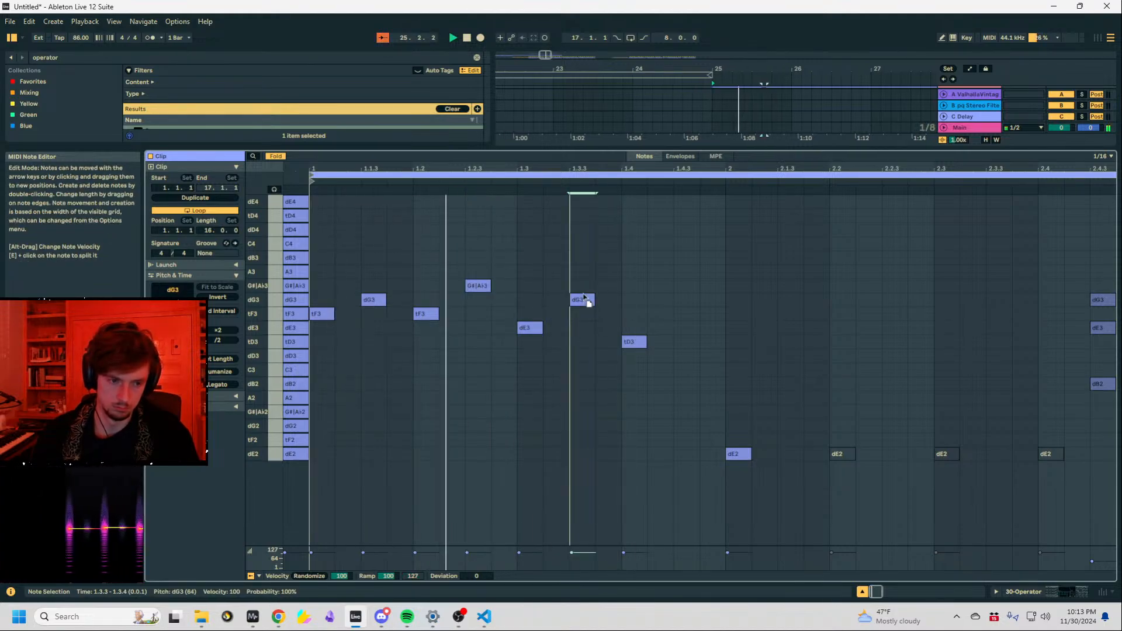
{"action": "key", "text": "space"}
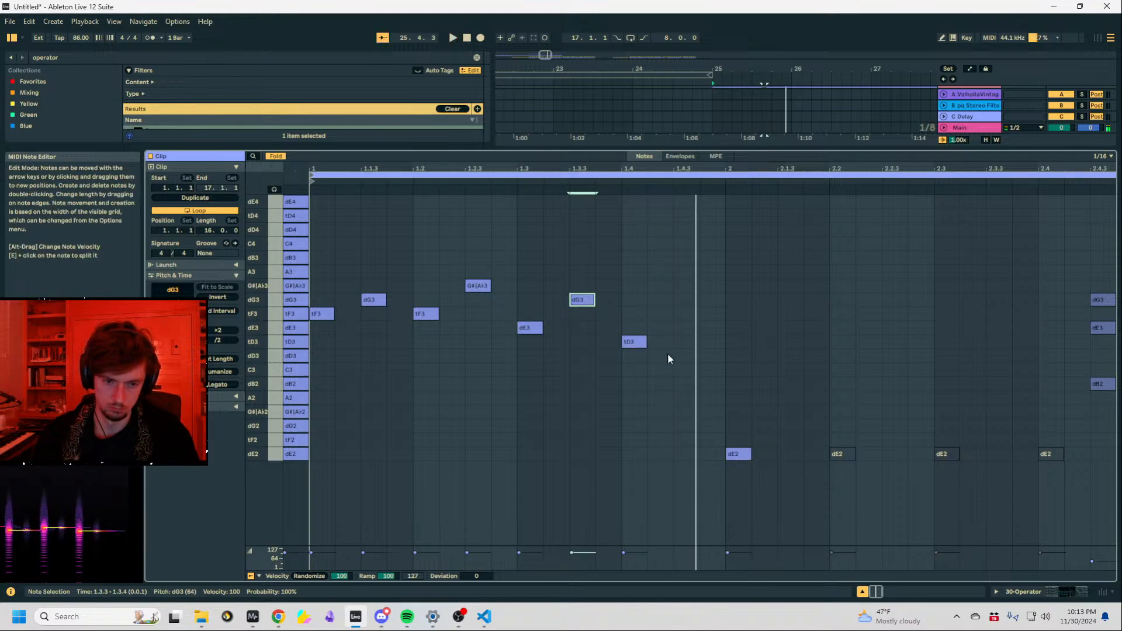
Add an A2 note at 1.4.3 and raise the dE2 note at 2.1.1 to dE3 in the 30 Operator clip.
{"action": "double_click", "coordinate": [684, 371]}
{"action": "left_click_drag", "start_coordinate": [685, 372], "coordinate": [687, 403]}
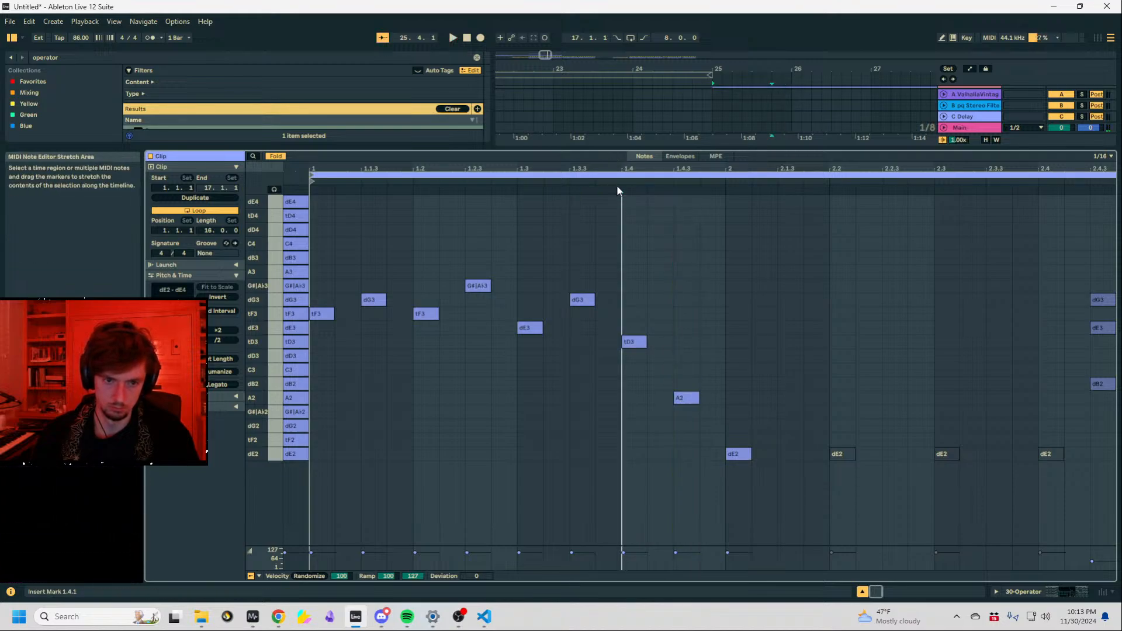
{"action": "left_click_drag", "start_coordinate": [735, 454], "coordinate": [719, 351]}
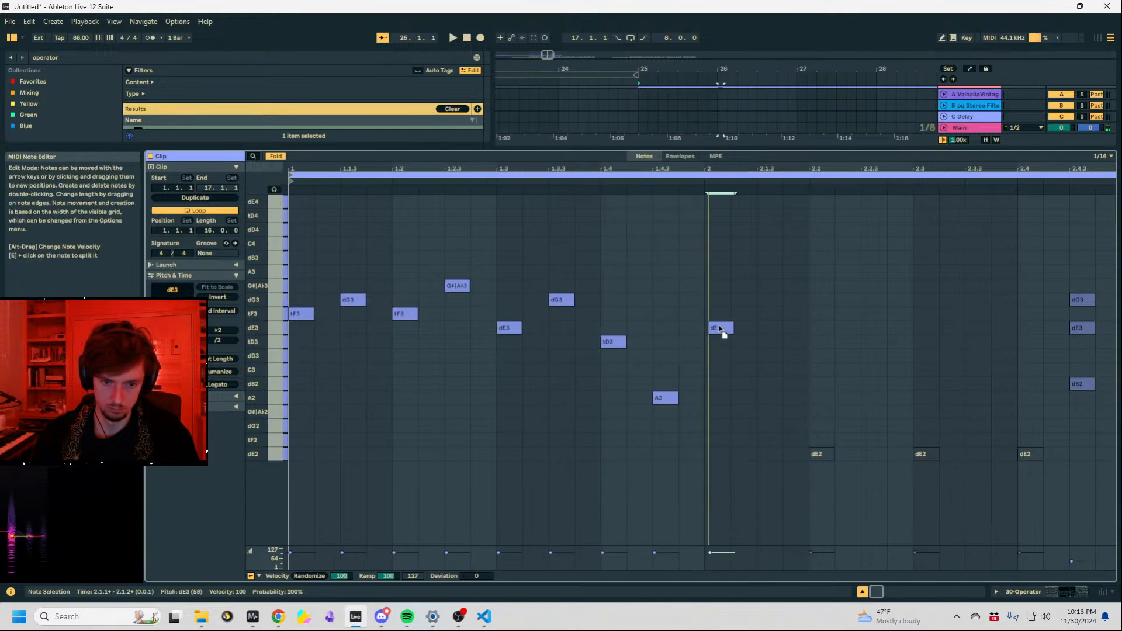
{"action": "key", "text": "space"}
{"action": "key", "text": "shift+Tab"}
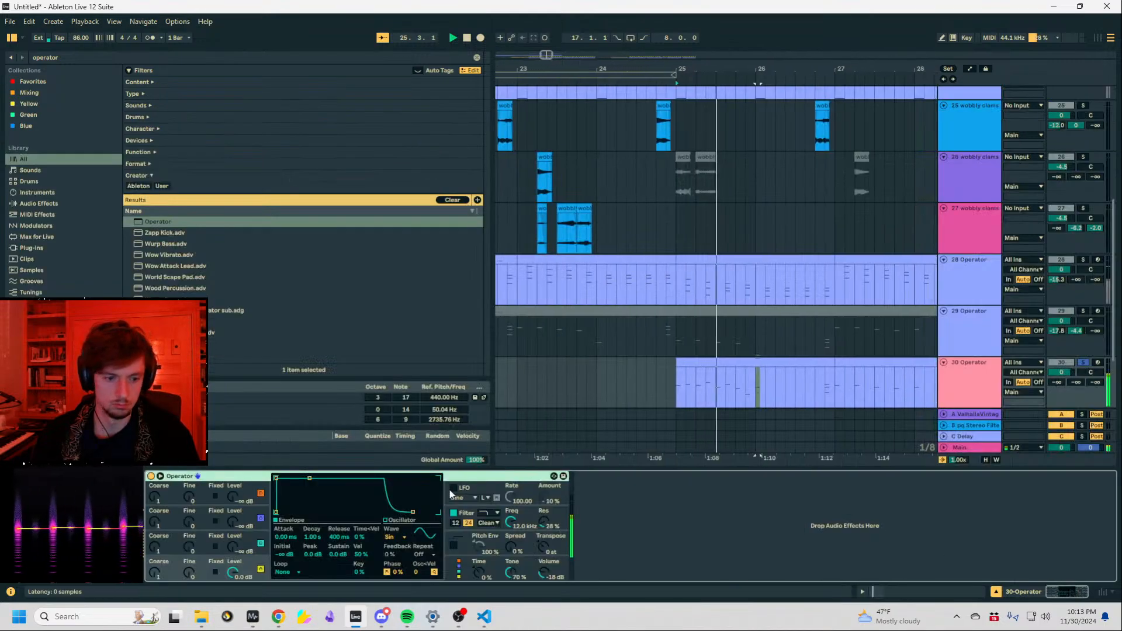
Set oscillator B of 30 Operator to a coarse ratio of 2 and a level of -25 dB.
{"action": "left_click_drag", "start_coordinate": [233, 547], "coordinate": [232, 485]}
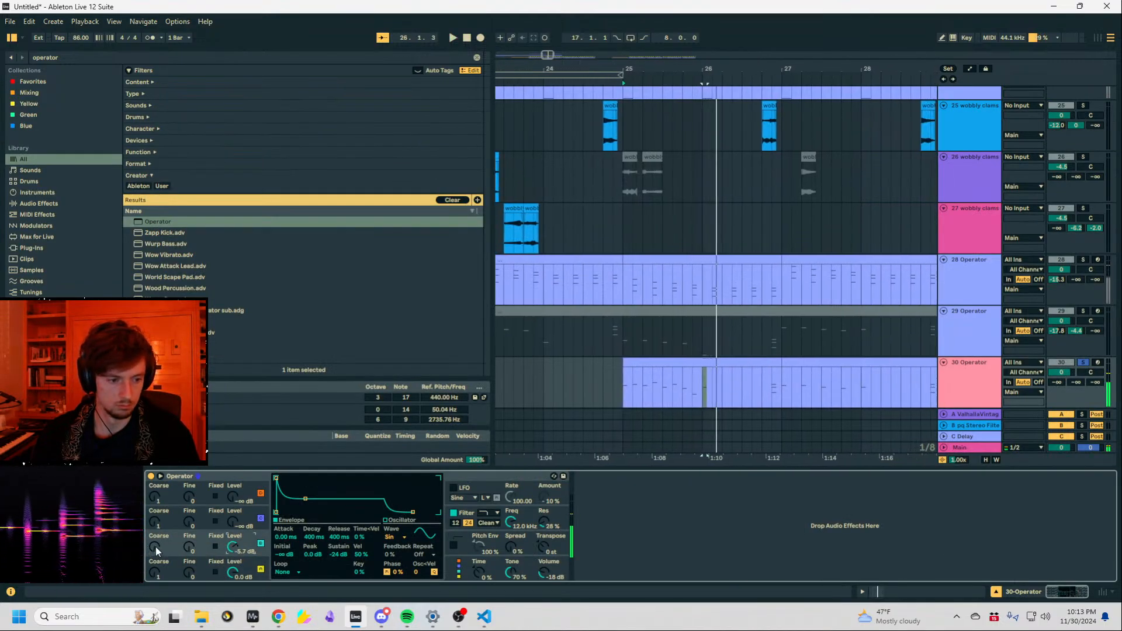
{"action": "left_click_drag", "start_coordinate": [157, 551], "coordinate": [156, 543]}
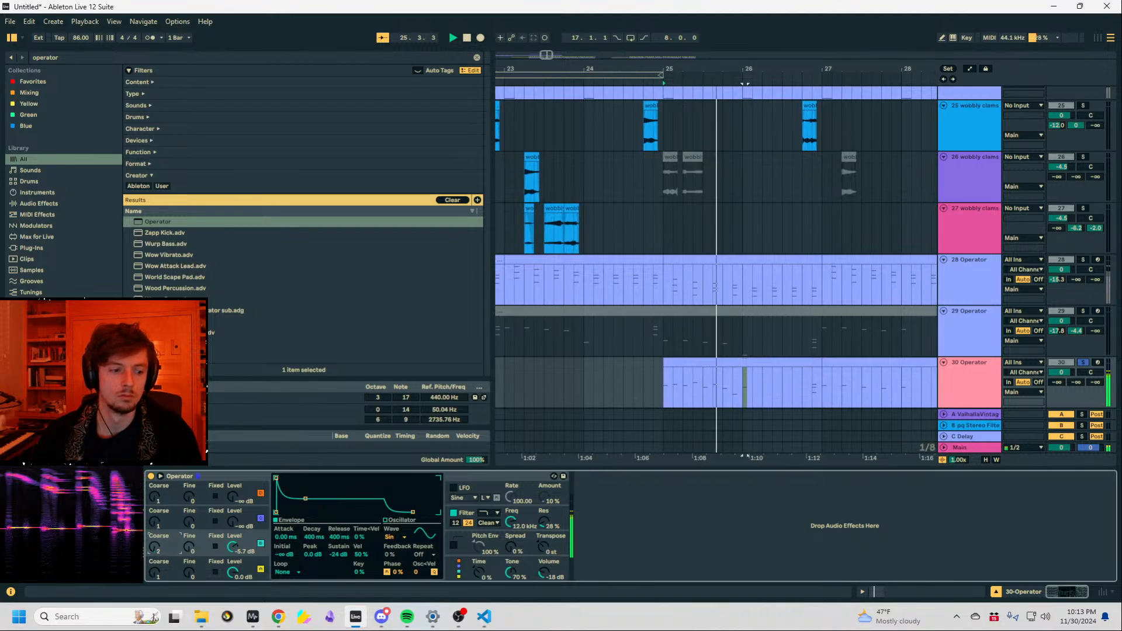
{"action": "key", "text": "space"}
{"action": "left_click_drag", "start_coordinate": [232, 547], "coordinate": [232, 575]}
{"action": "key", "text": "space"}
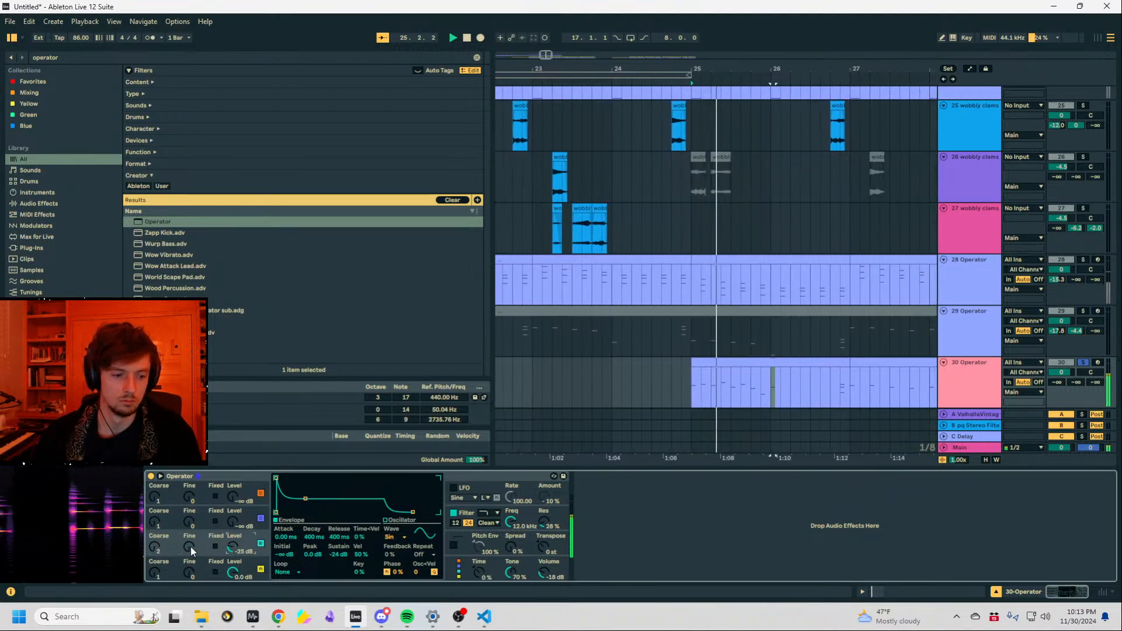
Set oscillator A's coarse ratio to 8 and transpose 30 Operator to -36 st.
{"action": "left_click", "coordinate": [158, 578]}
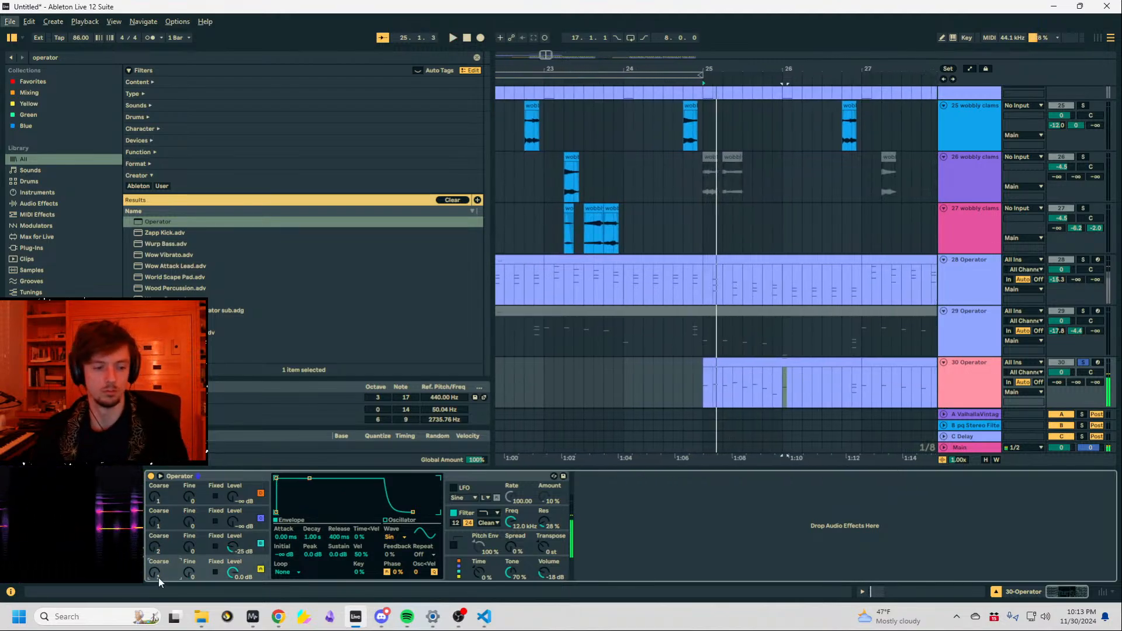
{"action": "key", "text": "Down"}
{"action": "left_click", "coordinate": [158, 576]}
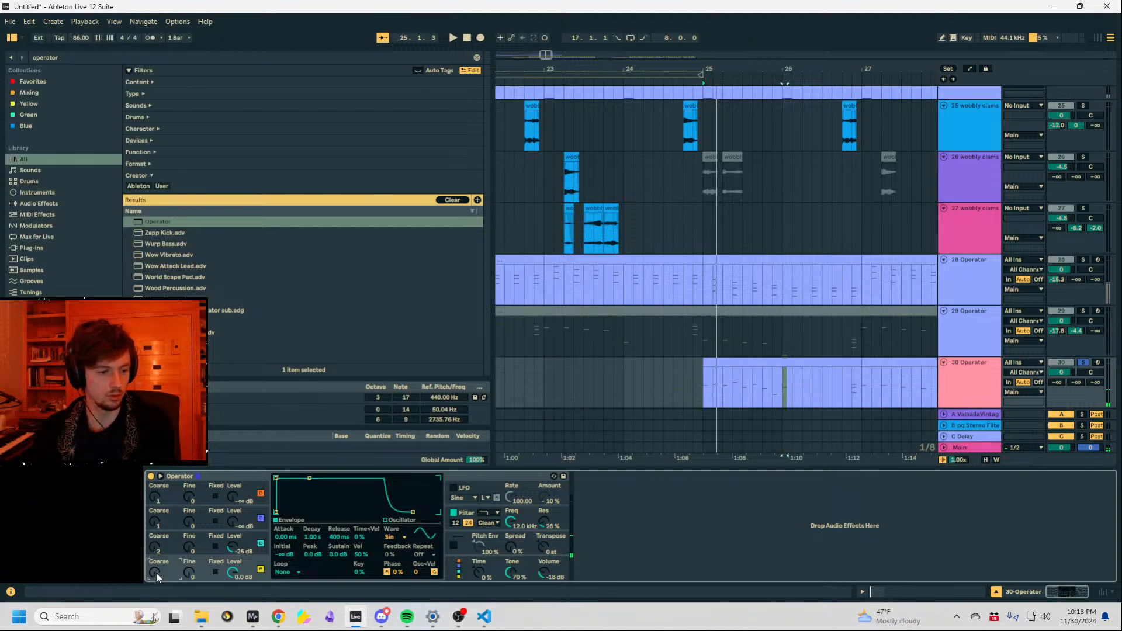
{"action": "left_click_drag", "start_coordinate": [156, 574], "coordinate": [156, 555]}
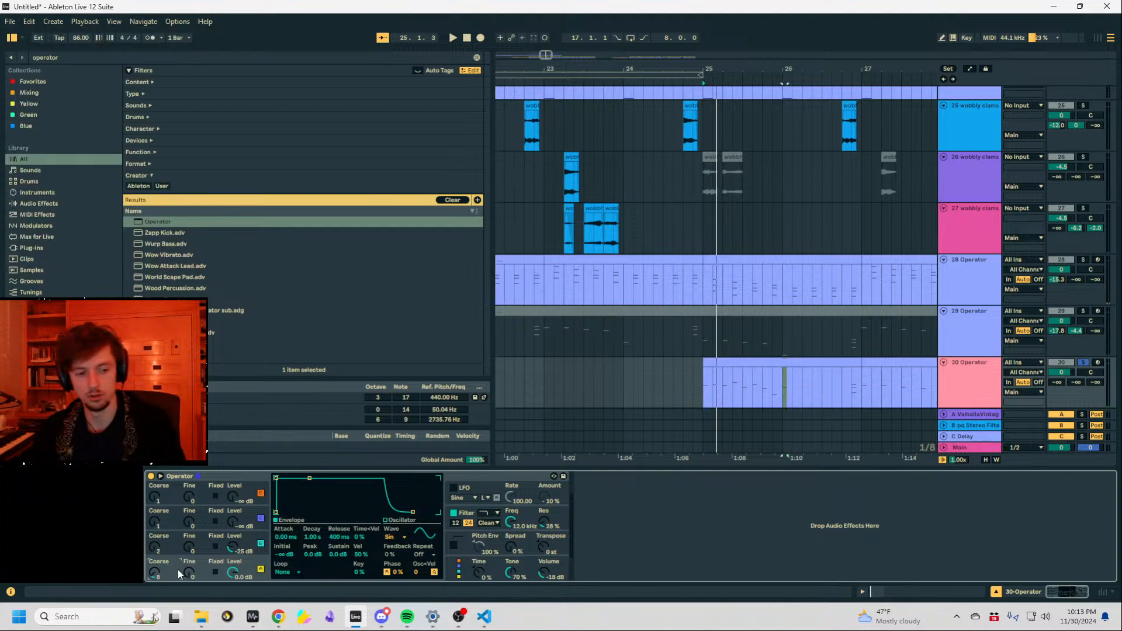
{"action": "left_click", "coordinate": [541, 549]}
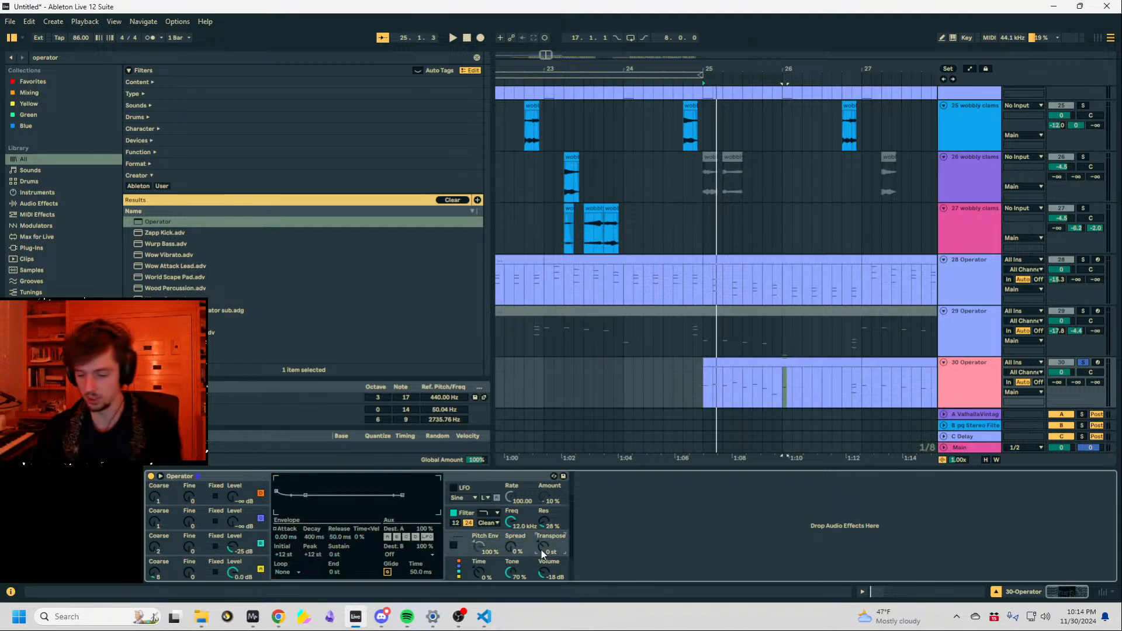
{"action": "left_click_drag", "start_coordinate": [541, 549], "coordinate": [548, 561]}
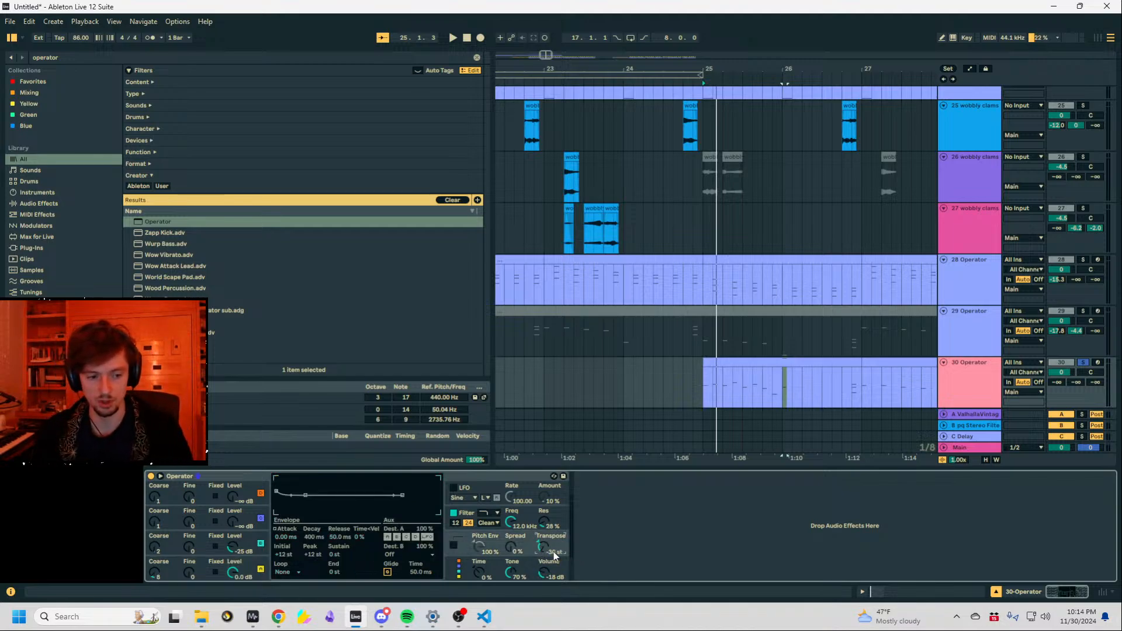
{"action": "left_click", "coordinate": [156, 576]}
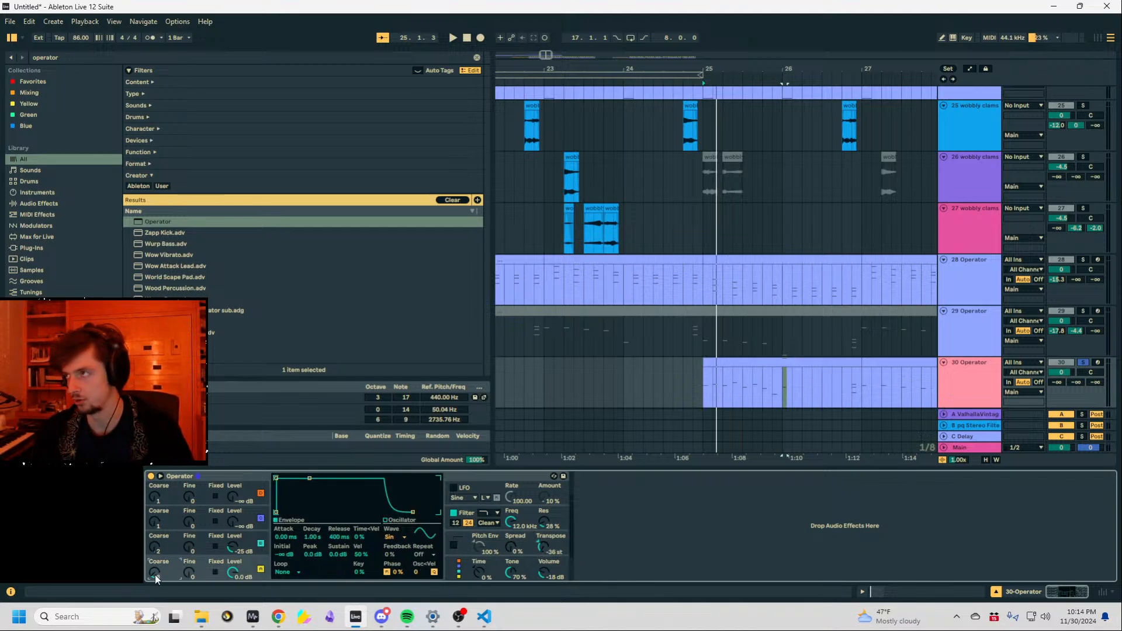
{"action": "left_click", "coordinate": [544, 549]}
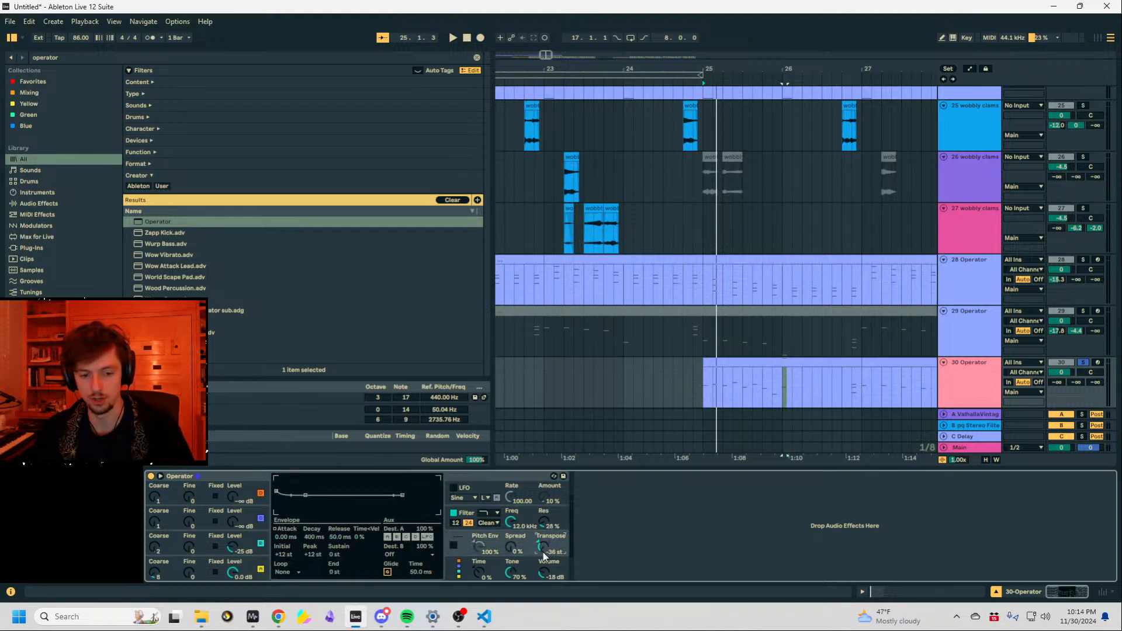
Set oscillator B's coarse ratio to 9 and its level to -15 dB, and play the melody.
{"action": "left_click_drag", "start_coordinate": [161, 548], "coordinate": [161, 588]}
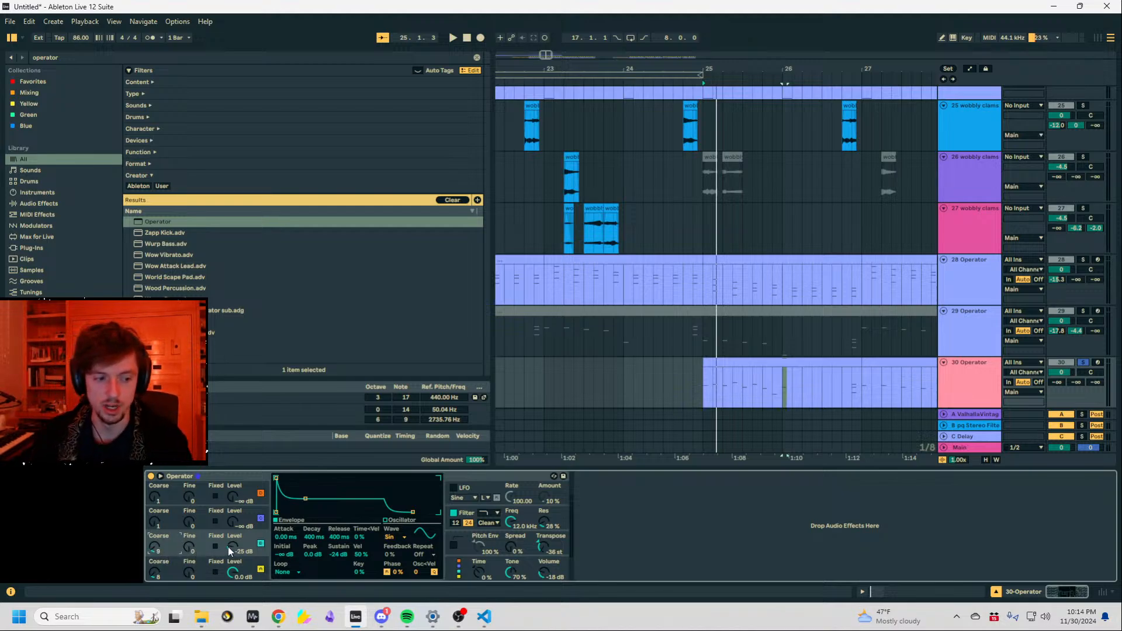
{"action": "left_click_drag", "start_coordinate": [230, 547], "coordinate": [230, 535]}
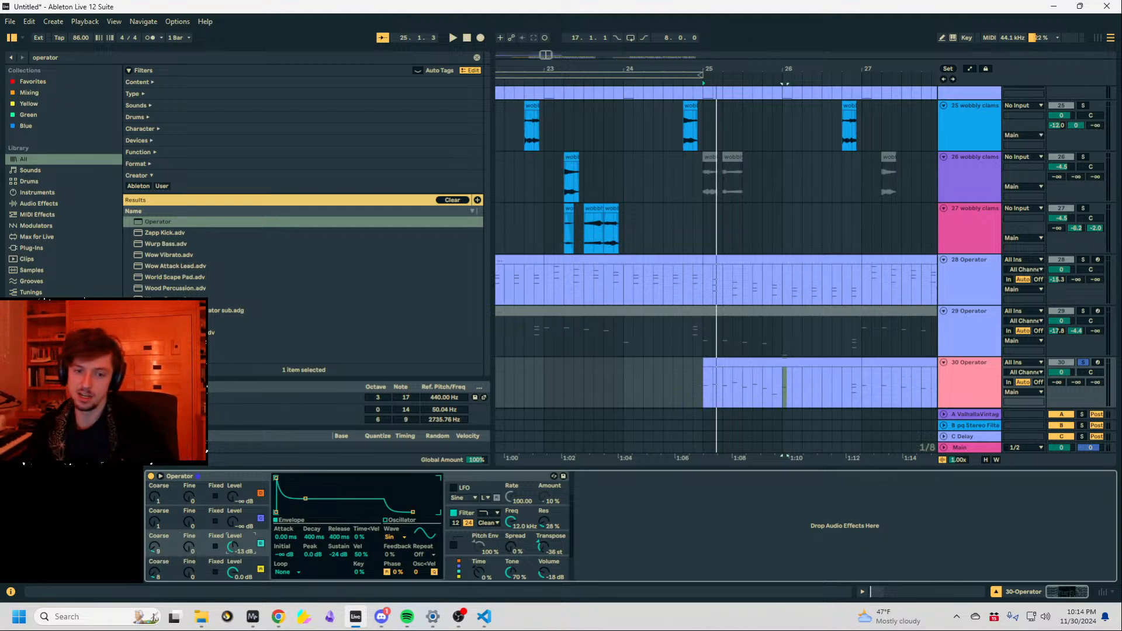
{"action": "key", "text": "space"}
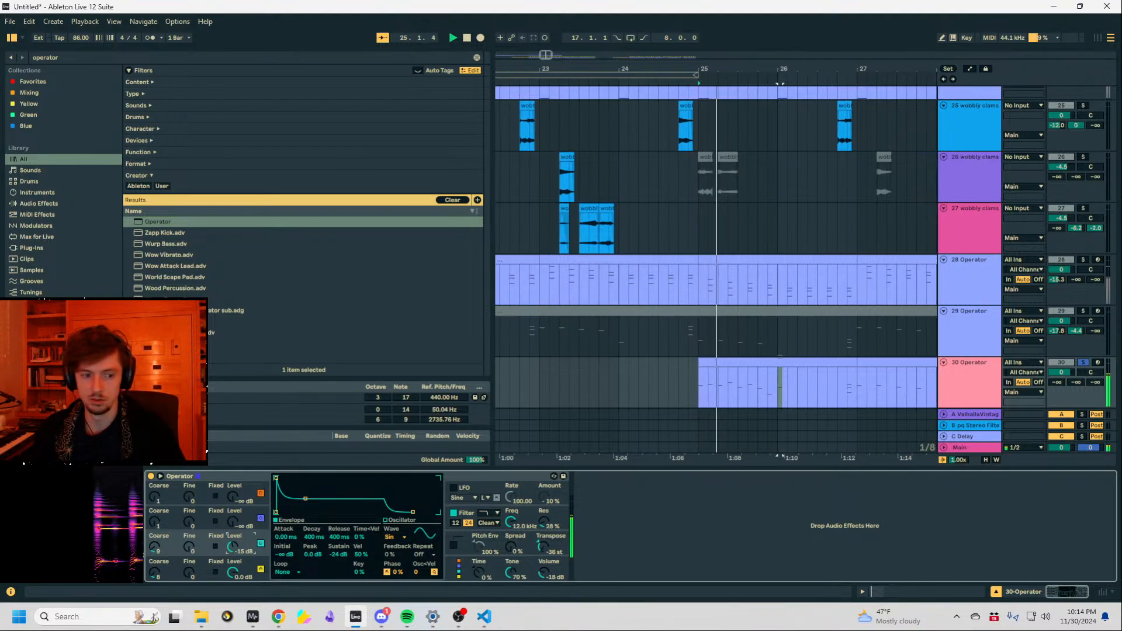
{"action": "mouse_move", "coordinate": [53, 566]}
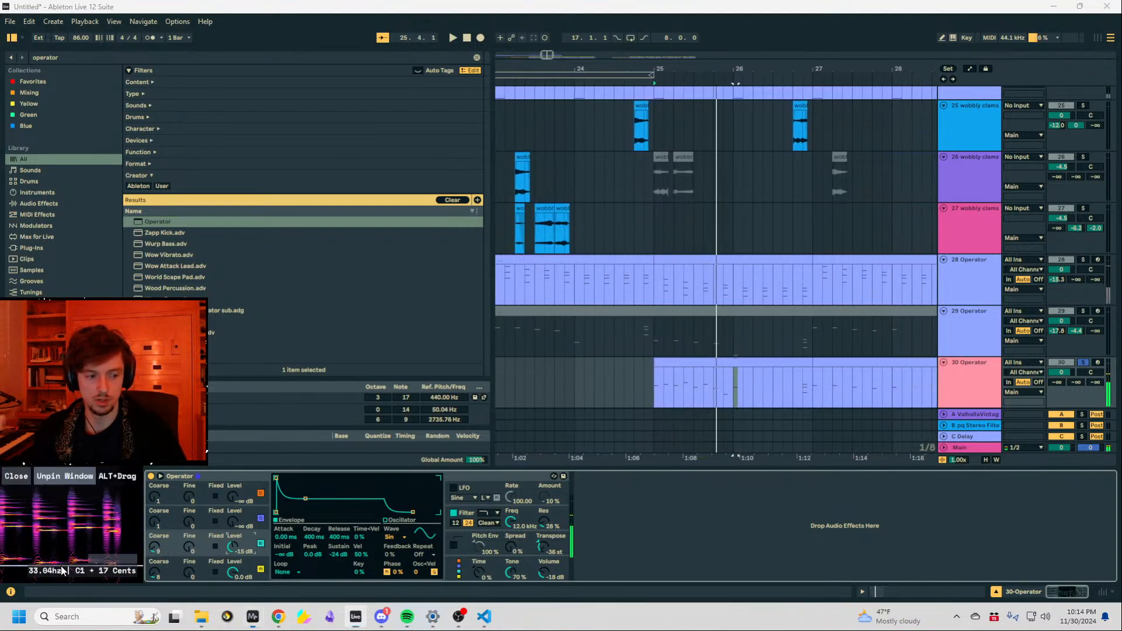
Give oscillator B coarse 14, decay 810 ms, sustain -3.4 dB and release 4.55 s, and set oscillator A's release to 7.00 s.
{"action": "key", "text": "space"}
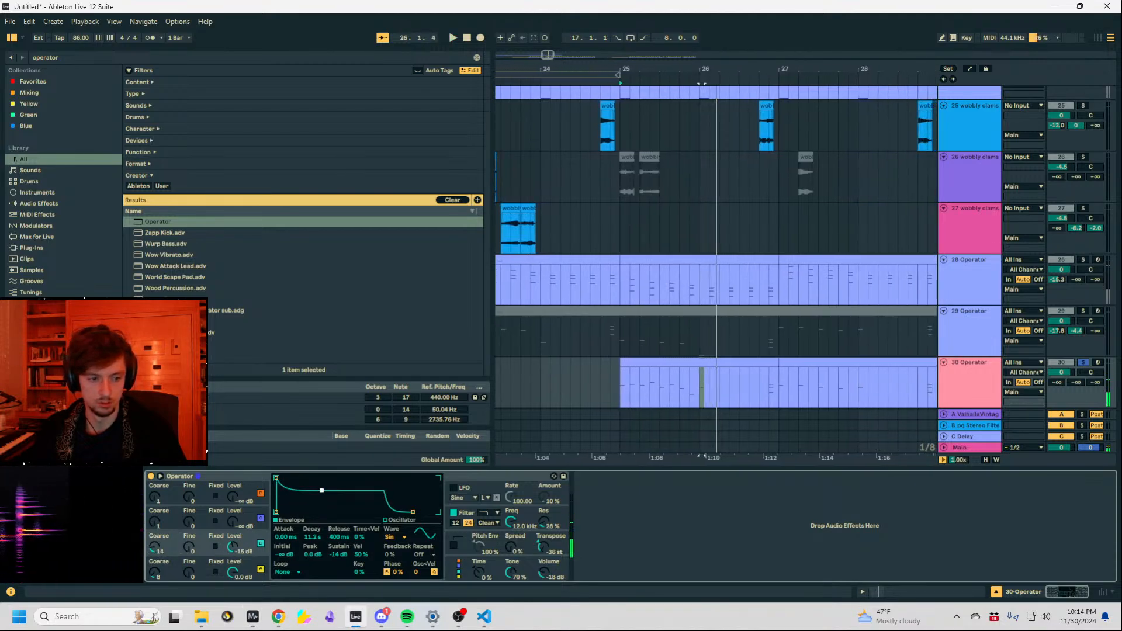
{"action": "key", "text": "space"}
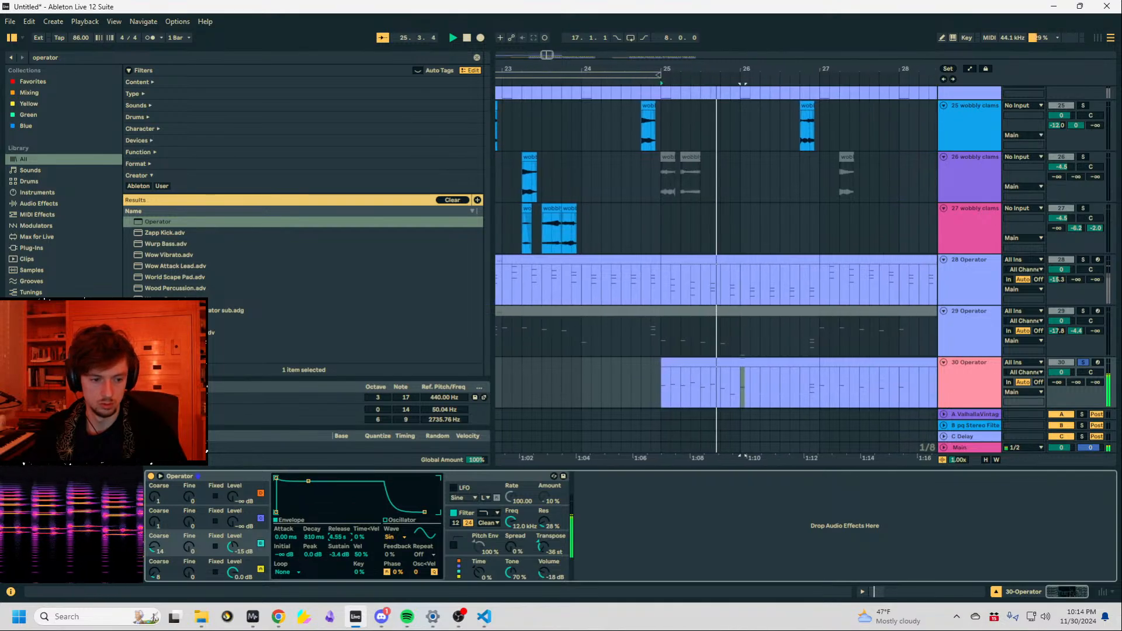
{"action": "left_click", "coordinate": [254, 564]}
{"action": "key", "text": "space"}
{"action": "key", "text": "space"}
{"action": "left_click_drag", "start_coordinate": [338, 538], "coordinate": [339, 479]}
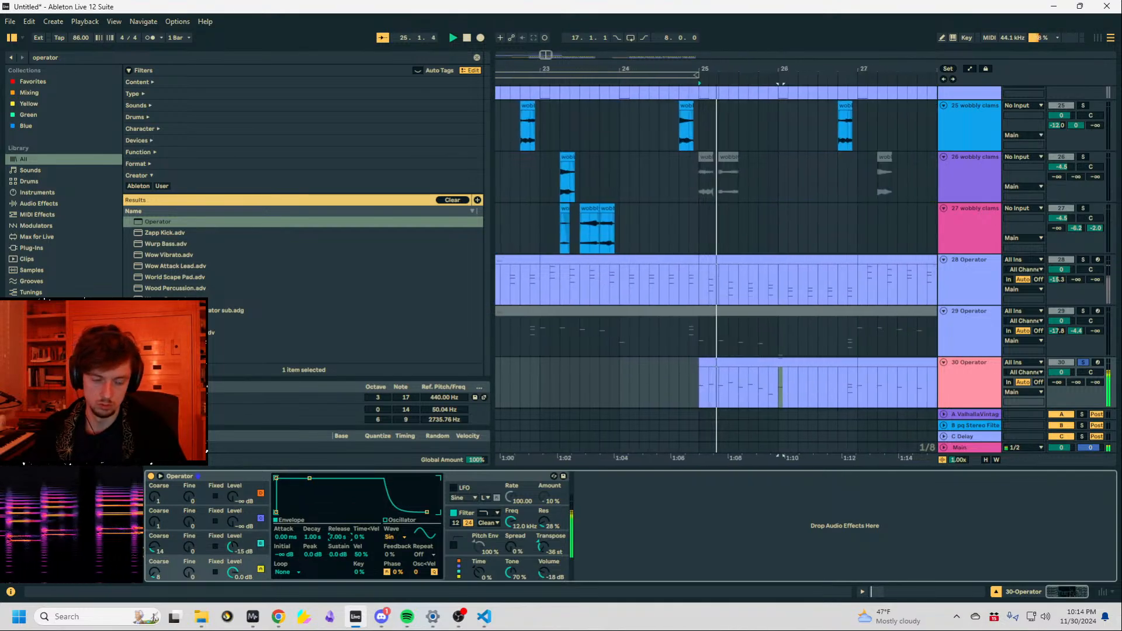
Set oscillator B's coarse ratio to 19, its level to -35 dB and its release to 487 ms.
{"action": "left_click", "coordinate": [155, 546]}
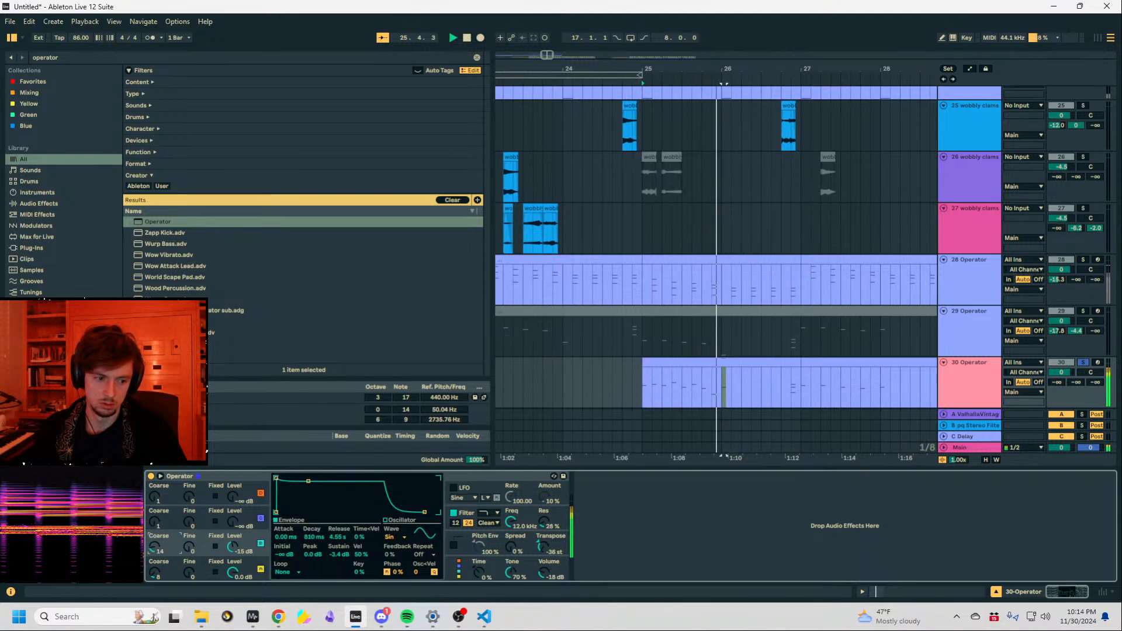
{"action": "left_click_drag", "start_coordinate": [232, 546], "coordinate": [233, 557]}
{"action": "key", "text": "space"}
{"action": "key", "text": "space"}
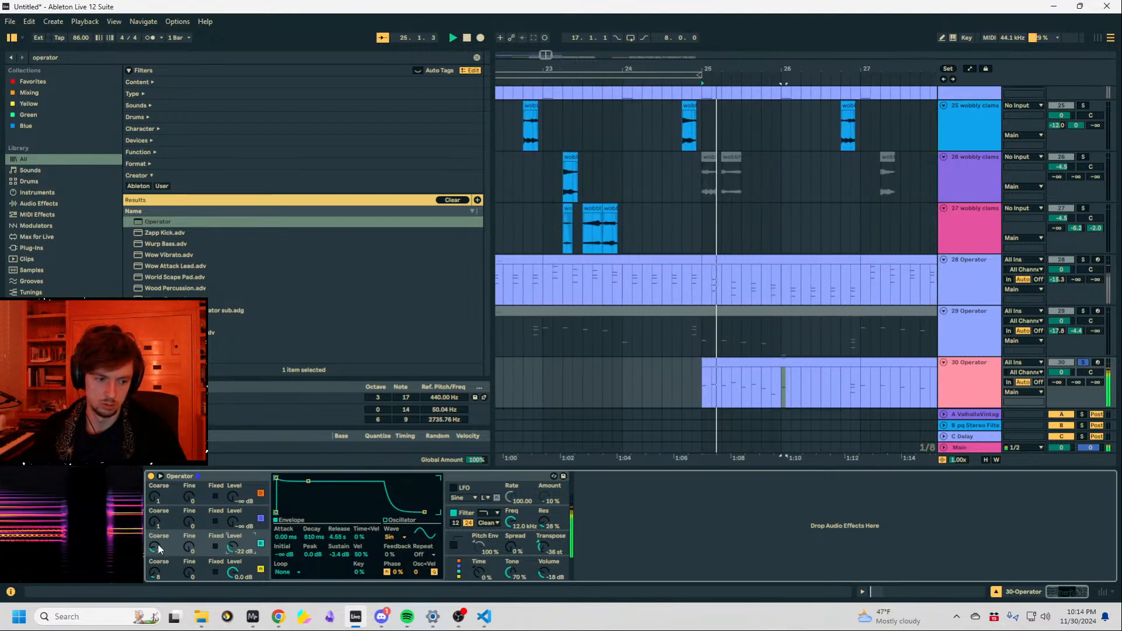
{"action": "left_click_drag", "start_coordinate": [159, 548], "coordinate": [159, 523]}
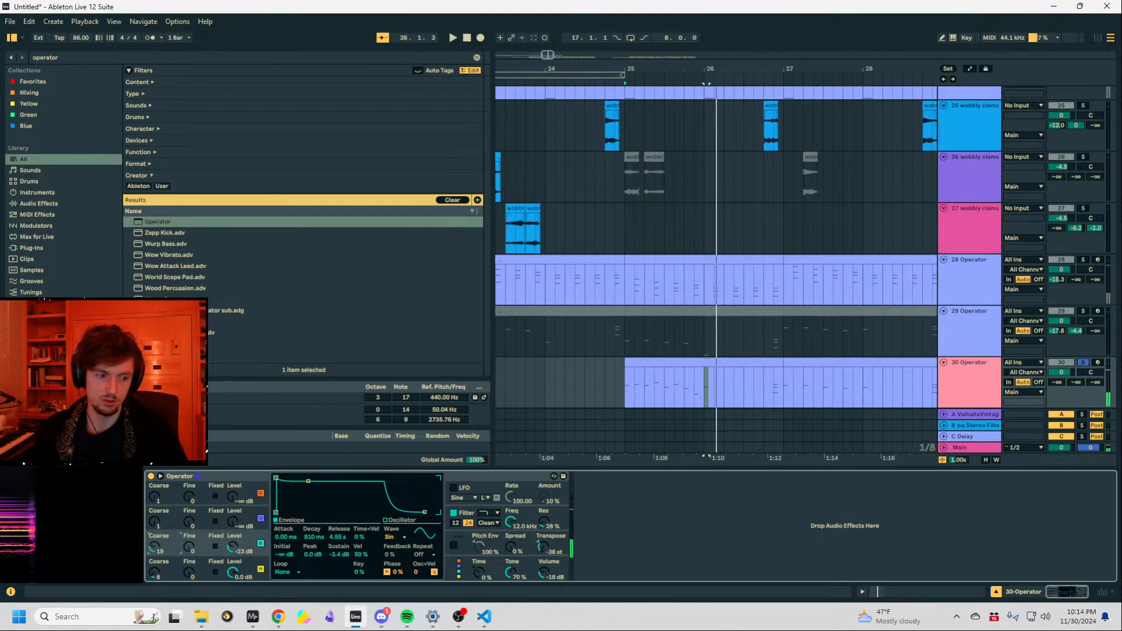
{"action": "key", "text": "space"}
{"action": "left_click_drag", "start_coordinate": [242, 551], "coordinate": [243, 567]}
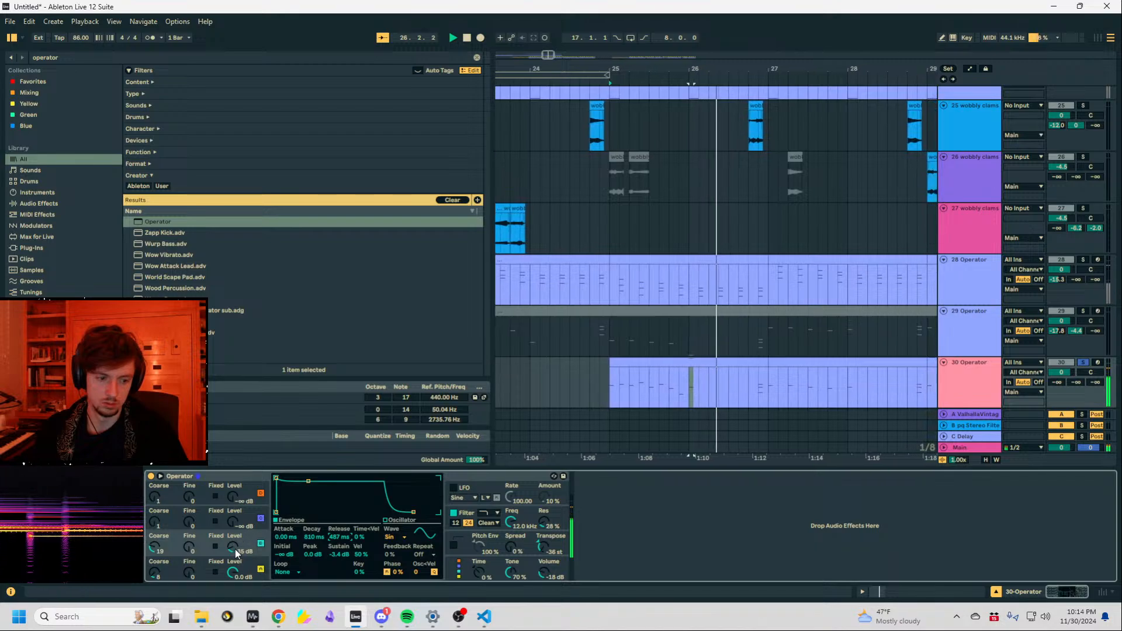
Shorten oscillator A's release to 816 ms during playback.
{"action": "left_click", "coordinate": [234, 565]}
{"action": "key", "text": "space"}
{"action": "key", "text": "space"}
{"action": "left_click_drag", "start_coordinate": [339, 538], "coordinate": [340, 561]}
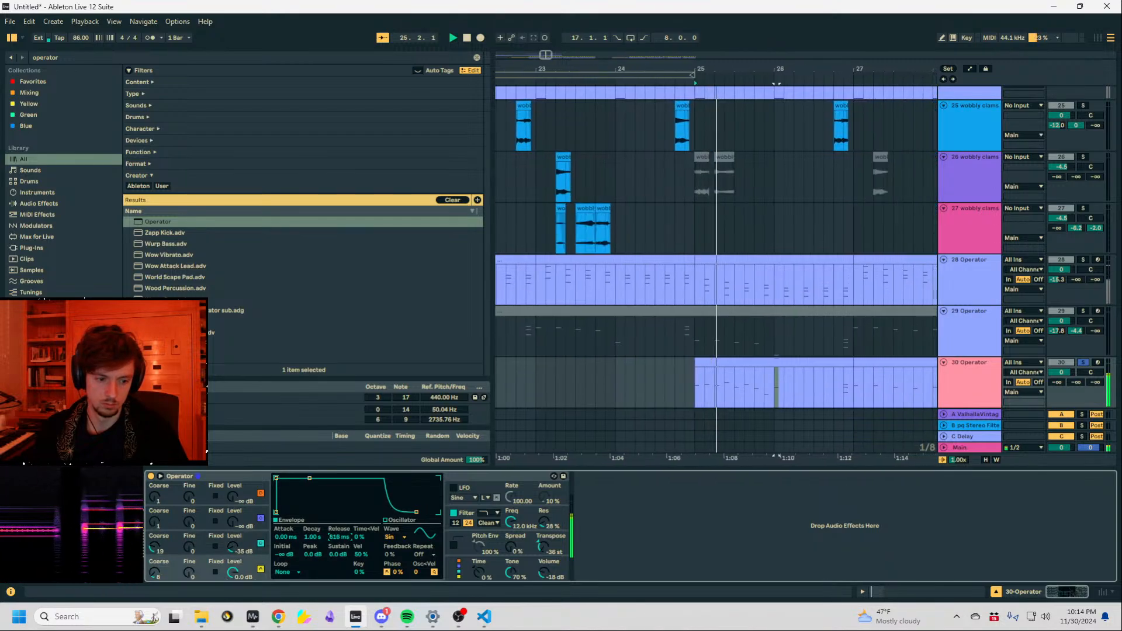
Take 30 Operator out of solo, play it with the full mix and select its first clip at bar 25.
{"action": "key", "text": "space"}
{"action": "left_click", "coordinate": [1083, 363]}
{"action": "key", "text": "space"}
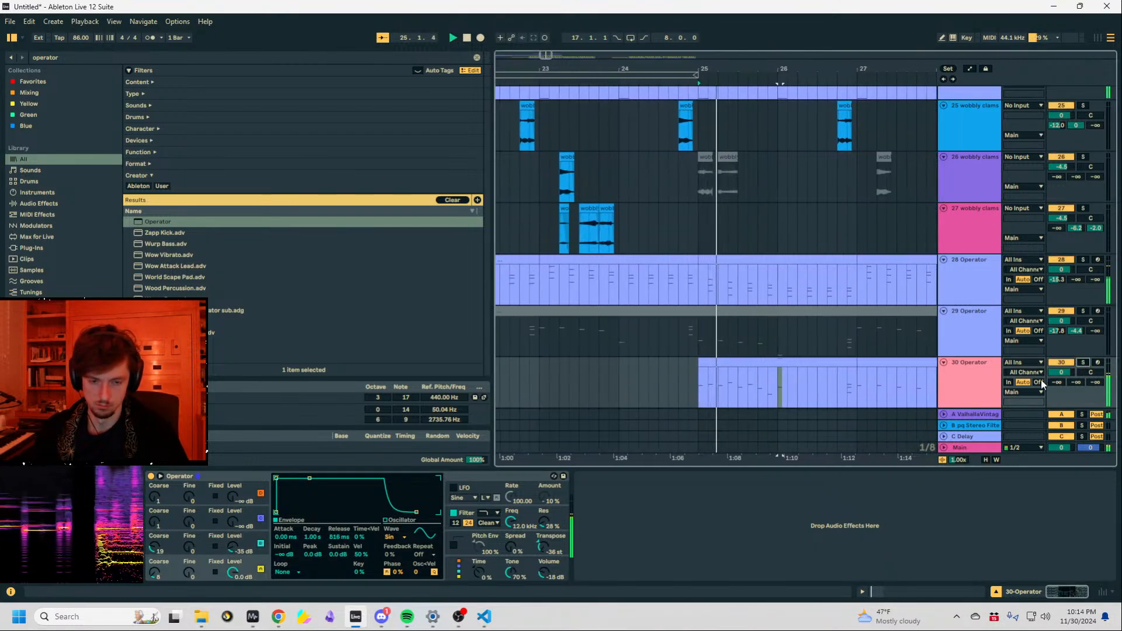
{"action": "left_click", "coordinate": [735, 363]}
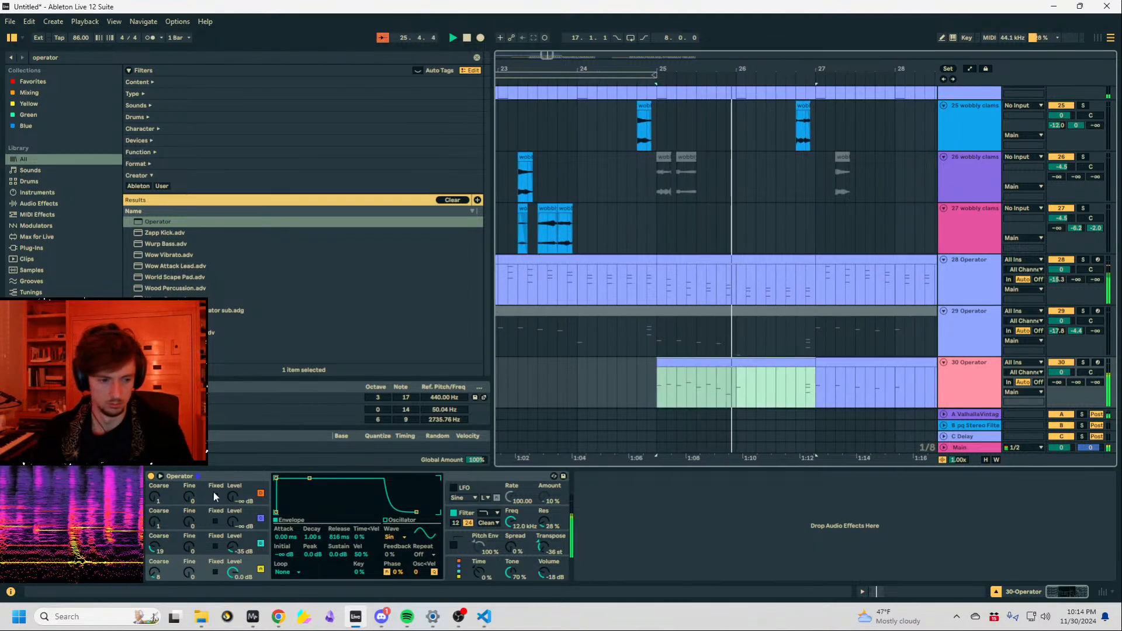
Draw 30 Operator's B Coarse automation as rising eighth-note steps from bar 25 to about 25.4, followed by a low value until bar 26.
{"action": "left_click", "coordinate": [157, 547]}
{"action": "key", "text": "space"}
{"action": "key", "text": "space"}
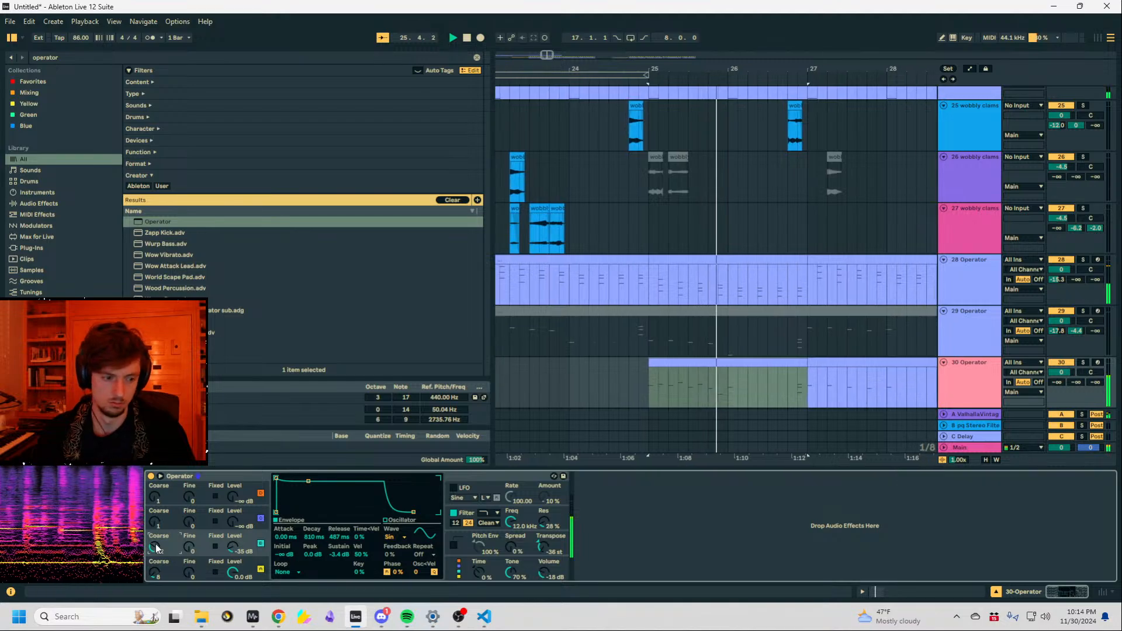
{"action": "key", "text": "a"}
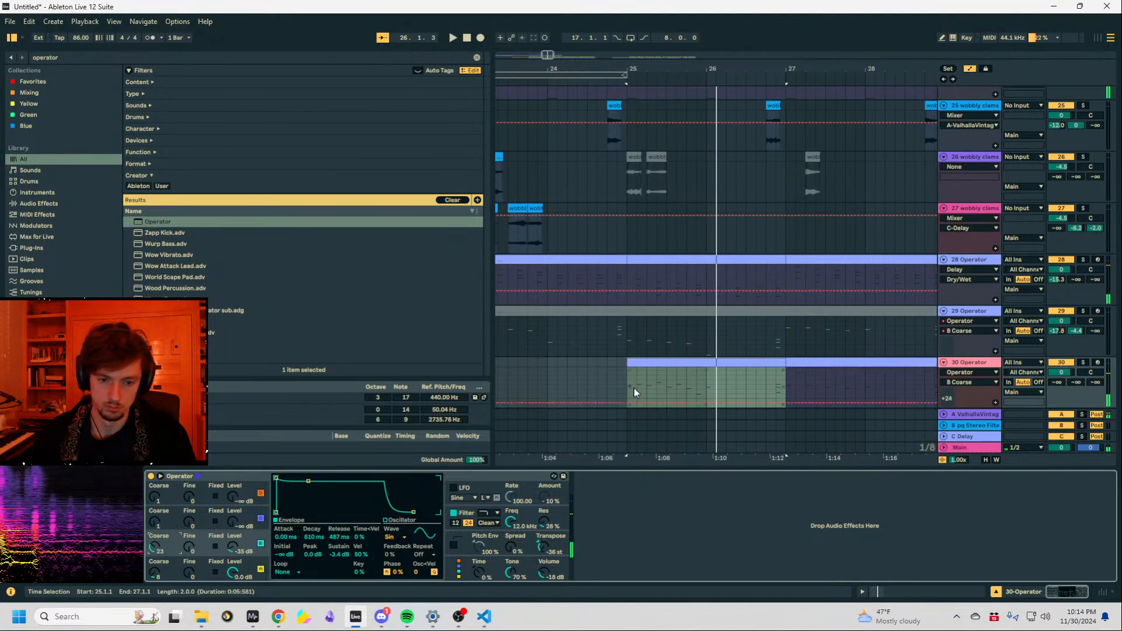
{"action": "key", "text": "space"}
{"action": "left_click_drag", "start_coordinate": [626, 370], "coordinate": [627, 390]}
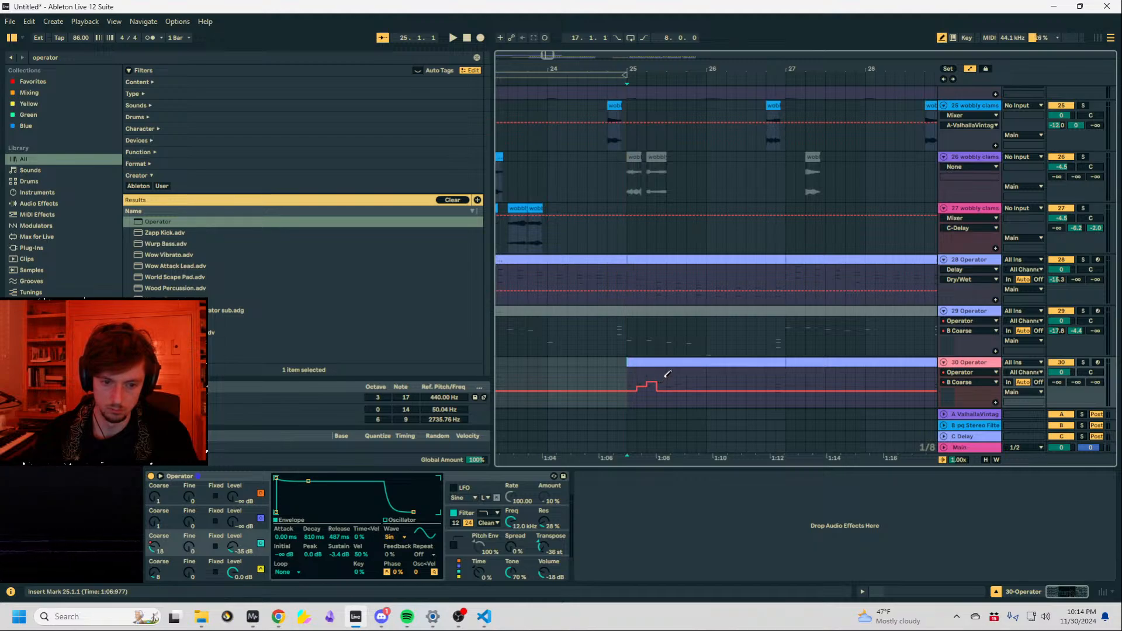
{"action": "key", "text": "space"}
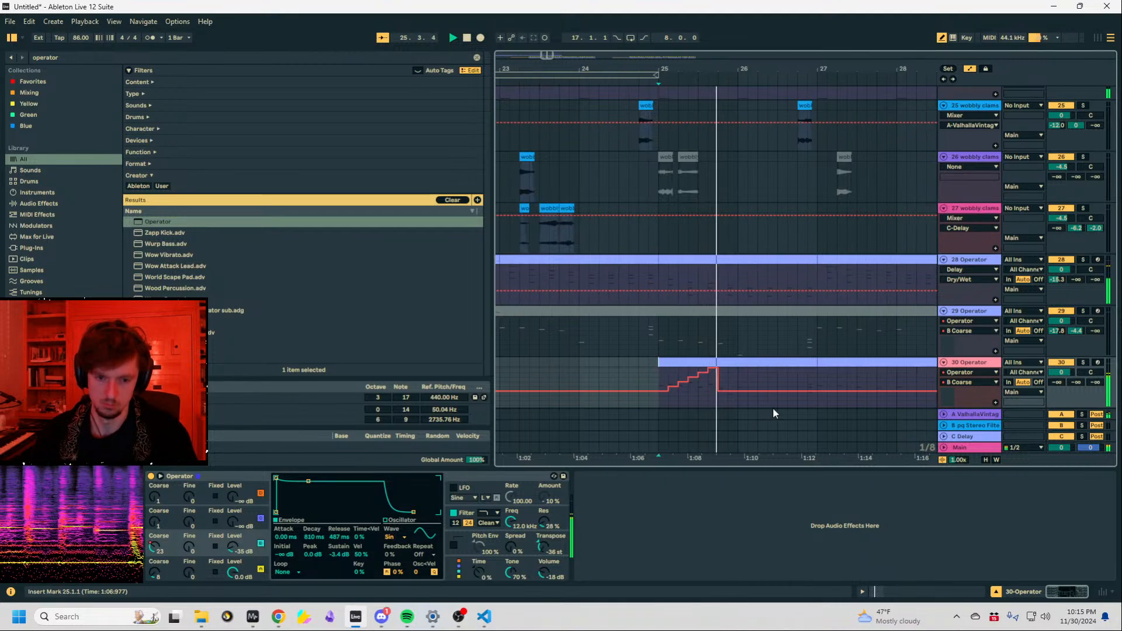
{"action": "left_click", "coordinate": [684, 401]}
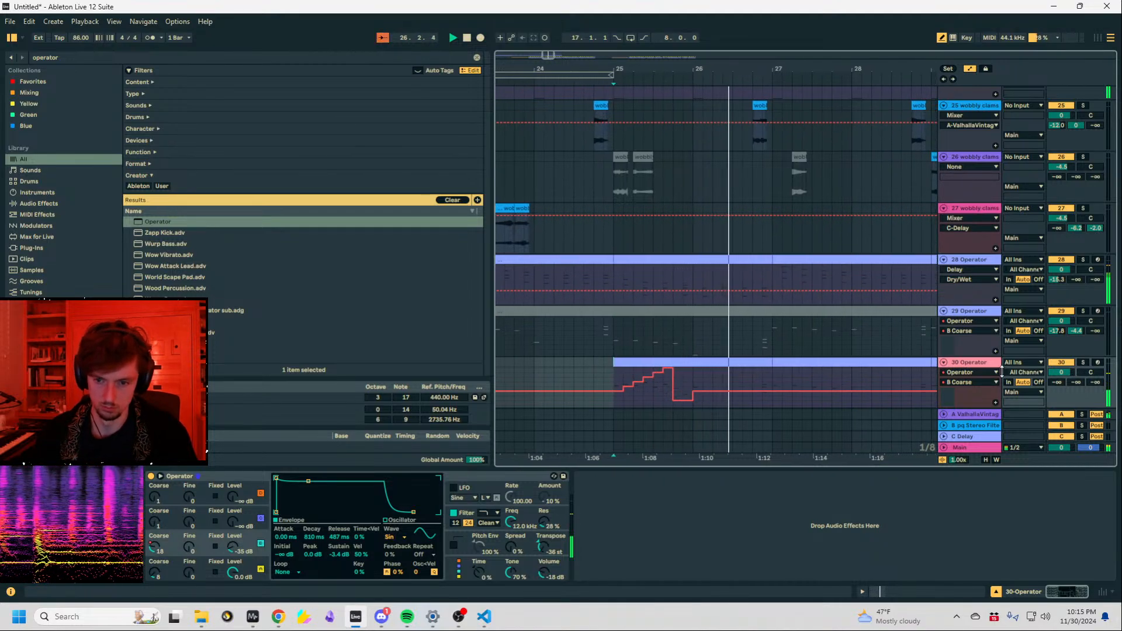
Set 30 Operator's send A to the ValhallaVintage return to -8.4 dB and hide the automation lanes.
{"action": "key", "text": "space"}
{"action": "key", "text": "space"}
{"action": "left_click_drag", "start_coordinate": [1057, 382], "coordinate": [1057, 351]}
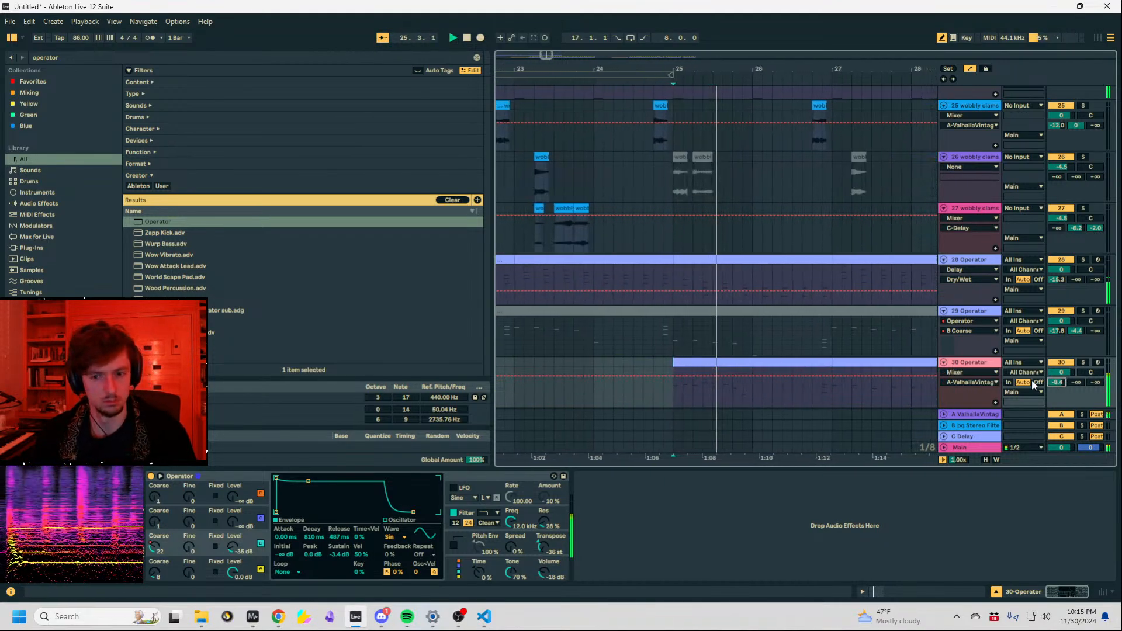
{"action": "key", "text": "ctrl+a"}
{"action": "key", "text": "space"}
Find Auto Filter by searching "auto filt", add it after 30 Operator's instrument and set its frequency to about 1.18 kHz.
{"action": "key", "text": "ctrl+f"}
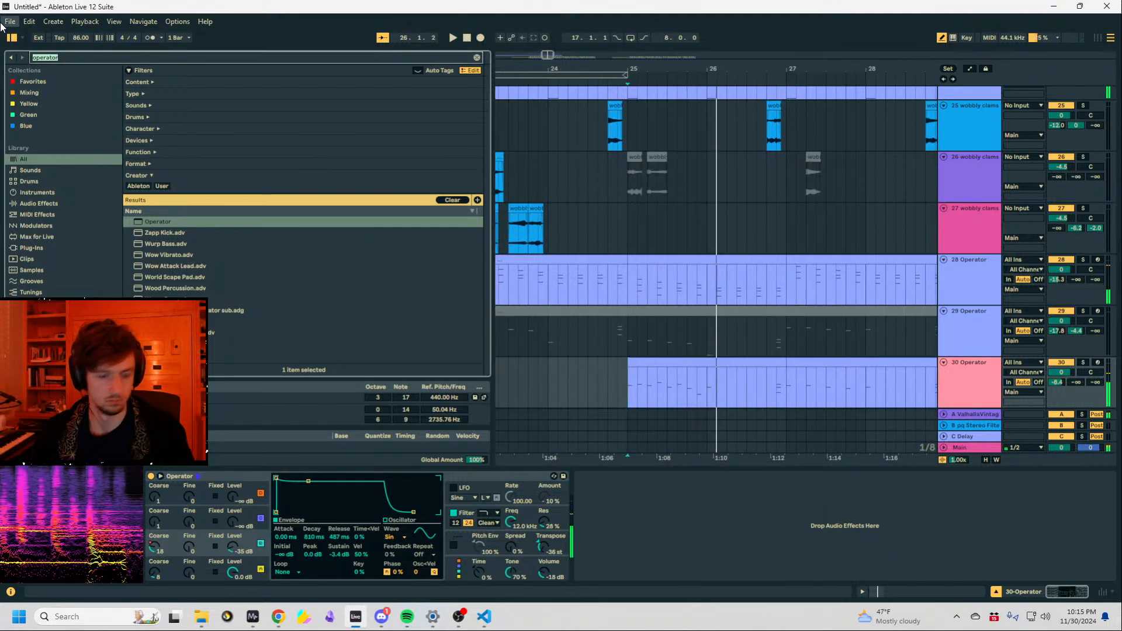
{"action": "type", "text": "auto filt"}
{"action": "left_click_drag", "start_coordinate": [160, 192], "coordinate": [672, 533]}
{"action": "left_click", "coordinate": [744, 515]}
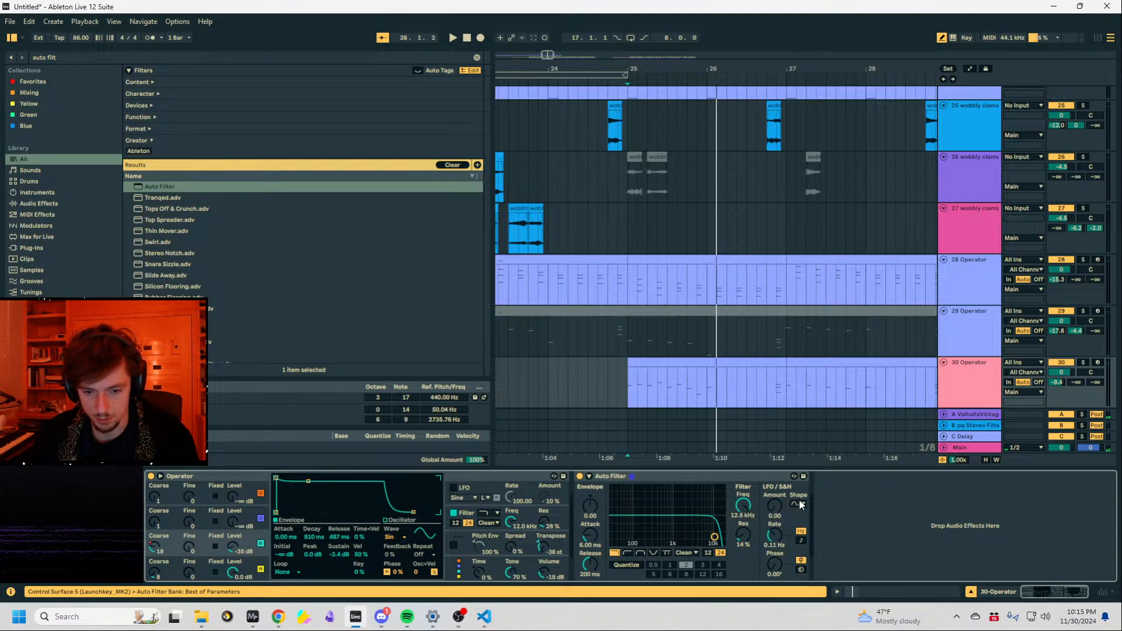
{"action": "left_click_drag", "start_coordinate": [743, 506], "coordinate": [744, 570]}
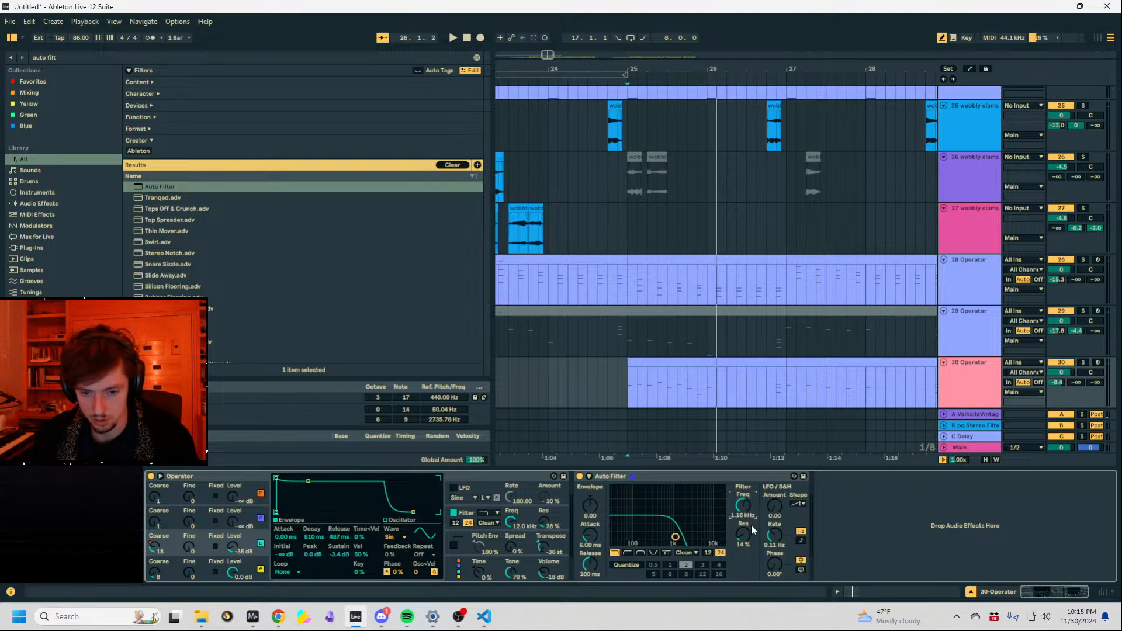
Sync the Auto Filter's LFO at a rate of 1/16 with an amount of 30.0, and set resonance to 57%.
{"action": "key", "text": "space"}
{"action": "left_click", "coordinate": [801, 541]}
{"action": "left_click_drag", "start_coordinate": [777, 514], "coordinate": [777, 432]}
{"action": "key", "text": "space"}
Play the section and lower 30 Operator's send A to -65.0 dB.
{"action": "key", "text": "space"}
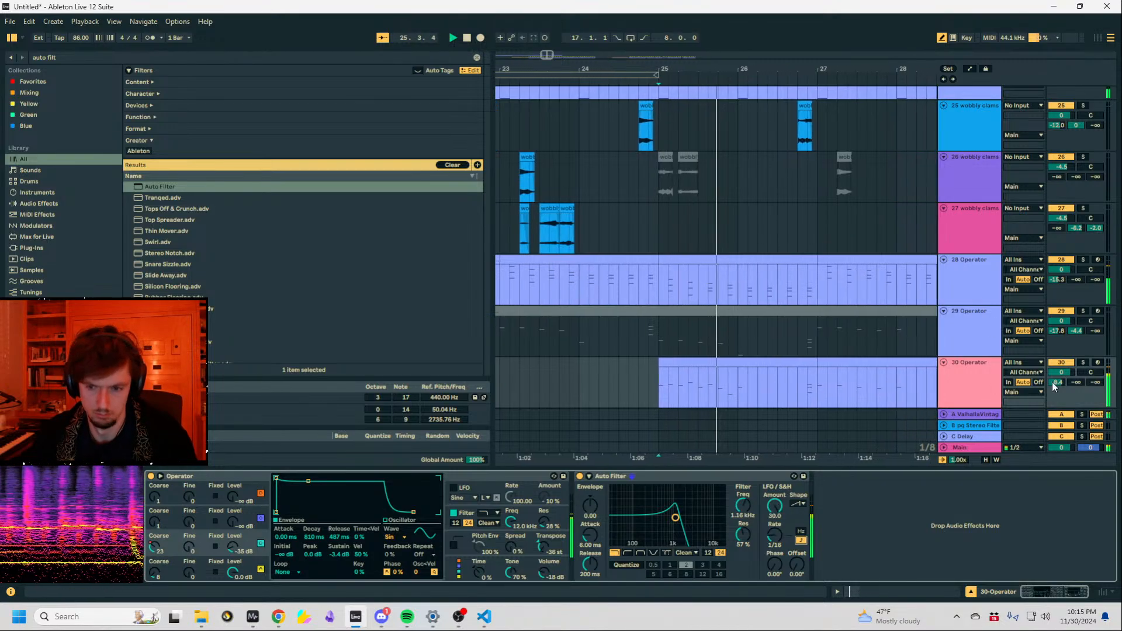
{"action": "left_click_drag", "start_coordinate": [1057, 382], "coordinate": [1057, 388]}
{"action": "scroll", "coordinate": [741, 296], "scroll_direction": "down", "scroll_amount": 3}
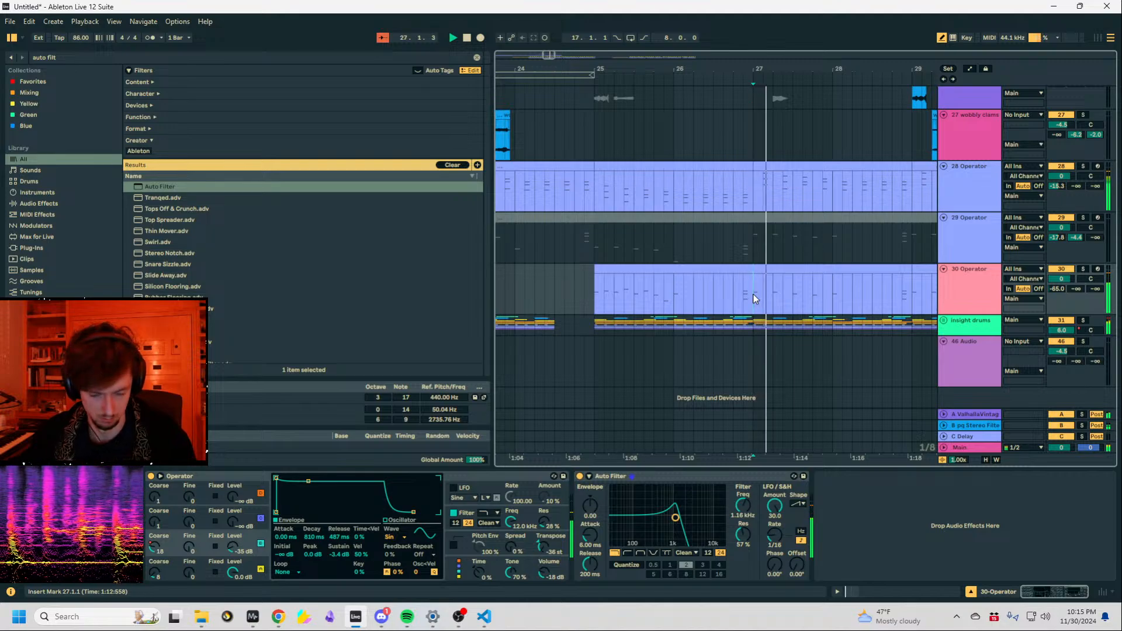
Duplicate bars 25 to 27 of 30 Operator's melody onto bars 27 to 29 and reselect the clip at bar 25.
{"action": "left_click_drag", "start_coordinate": [754, 295], "coordinate": [603, 294]}
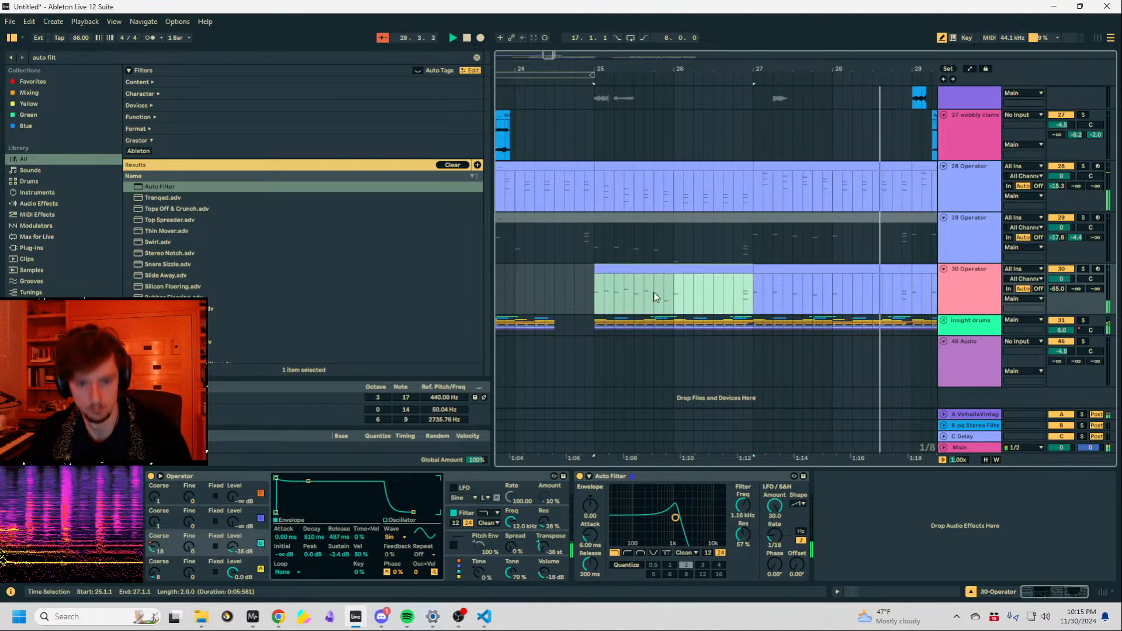
{"action": "key", "text": "ctrl+d"}
{"action": "left_click", "coordinate": [603, 269]}
Replay the section from bar 25 and set 30 Operator's envelope attack to 4.53 ms.
{"action": "key", "text": "space"}
{"action": "key", "text": "space"}
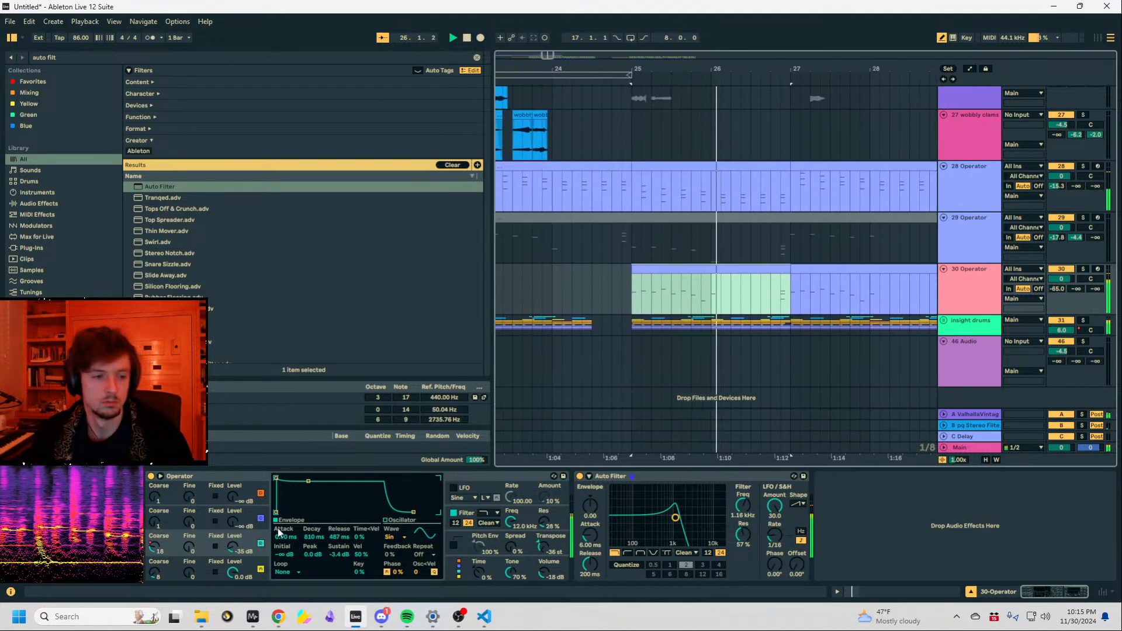
{"action": "left_click_drag", "start_coordinate": [291, 537], "coordinate": [290, 518]}
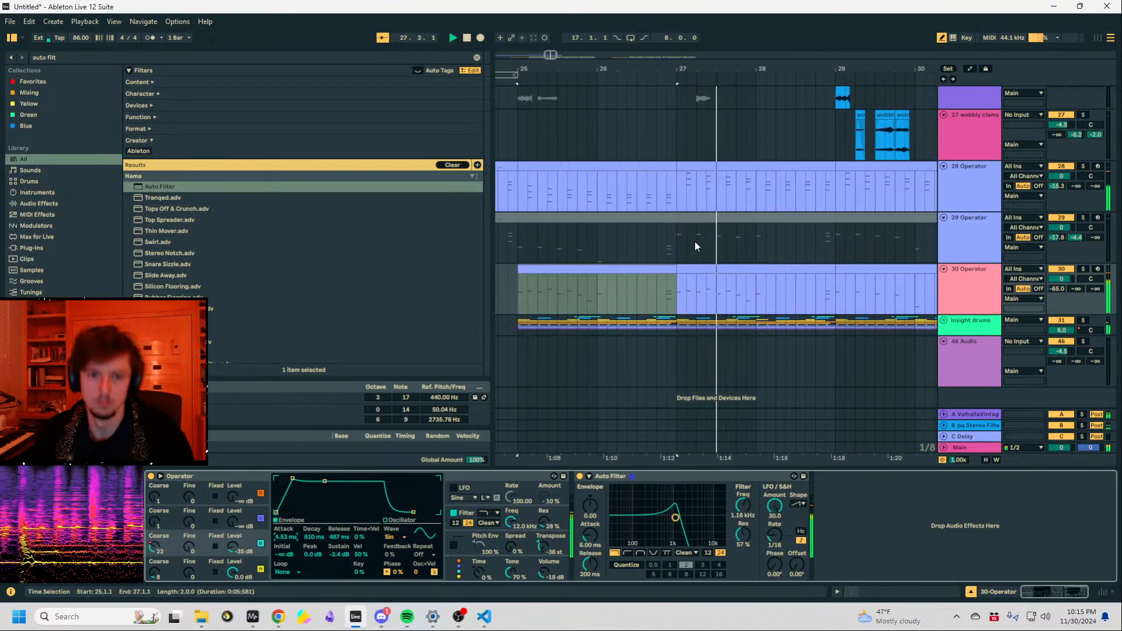
Compare 28 Operator's two-bar clips at bars 25 to 27 and bars 27 to 29.
{"action": "left_click", "coordinate": [691, 168]}
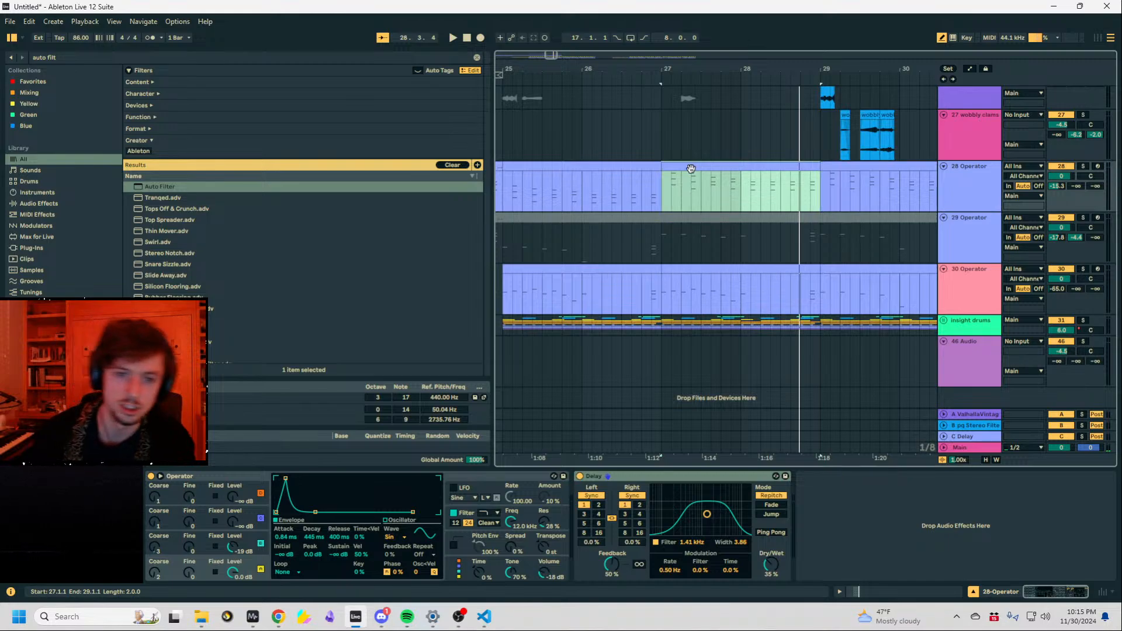
{"action": "mouse_move", "coordinate": [717, 59]}
{"action": "left_mouse_down"}
{"action": "mouse_move", "coordinate": [761, 68]}
{"action": "mouse_move", "coordinate": [730, 60]}
{"action": "left_mouse_up"}
{"action": "left_click", "coordinate": [628, 168]}
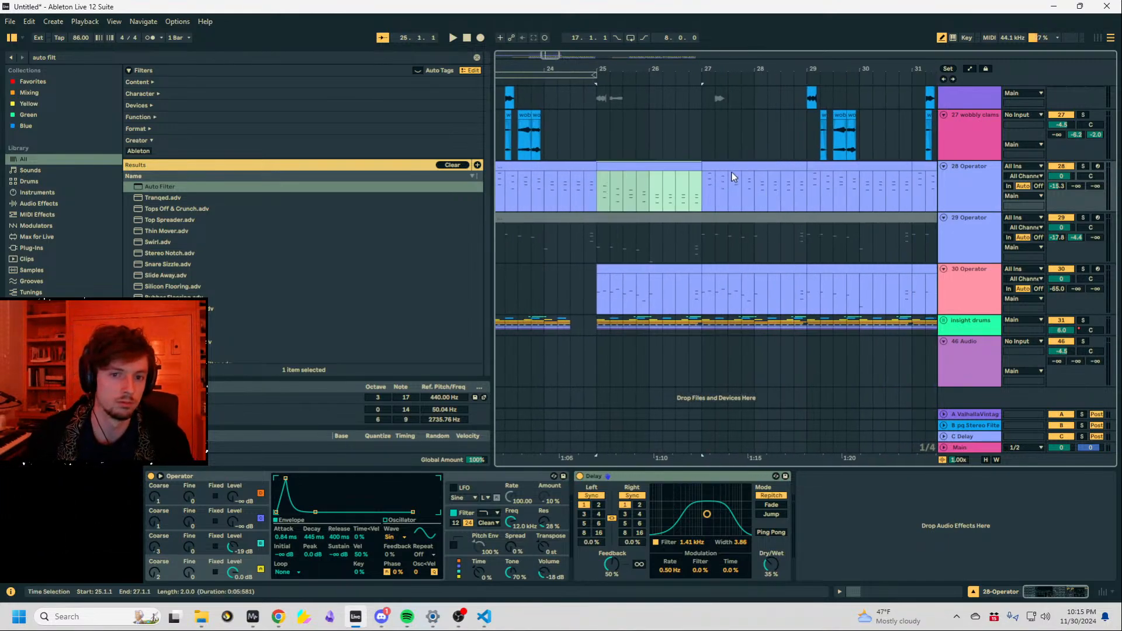
{"action": "left_click", "coordinate": [711, 167], "text": "shift"}
{"action": "left_click", "coordinate": [618, 165]}
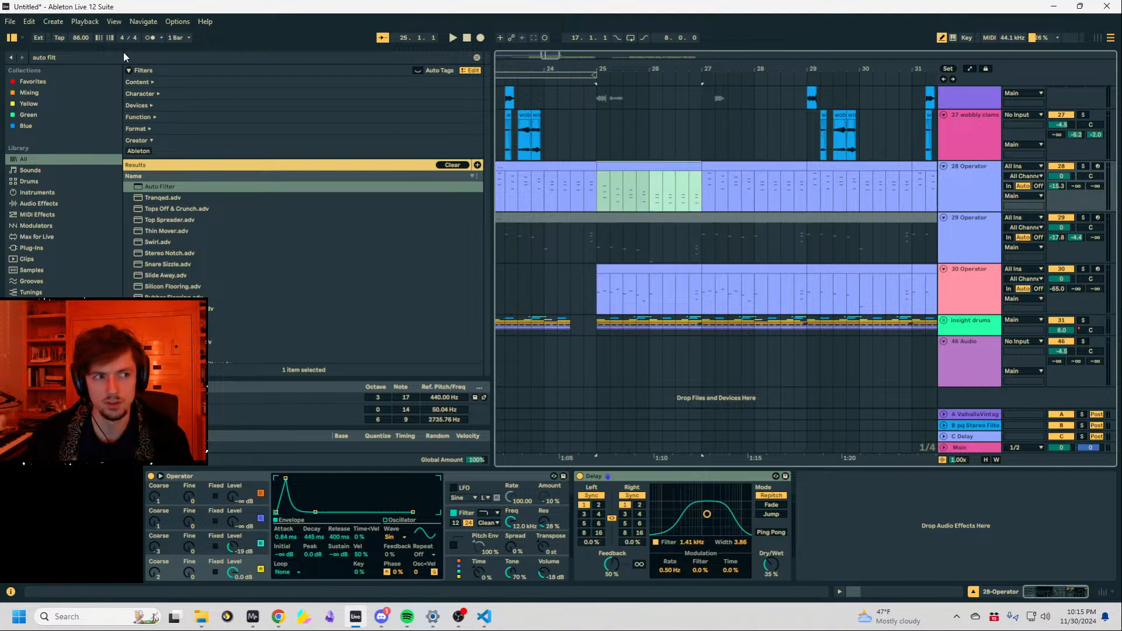
{"action": "left_click", "coordinate": [778, 165]}
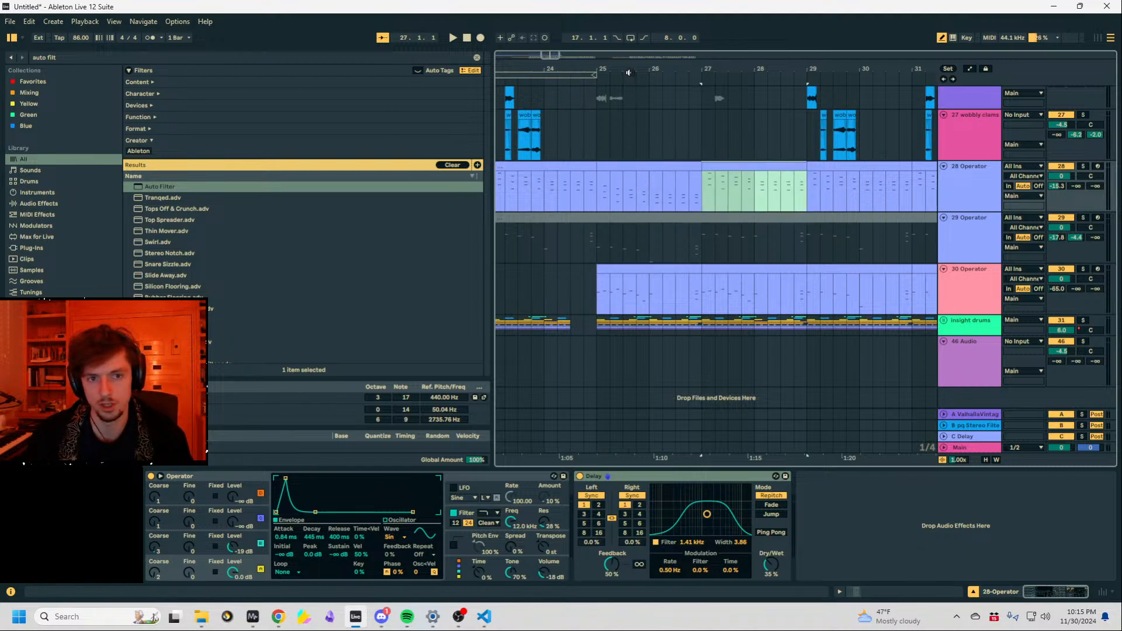
{"action": "left_click_drag", "start_coordinate": [628, 73], "coordinate": [690, 69]}
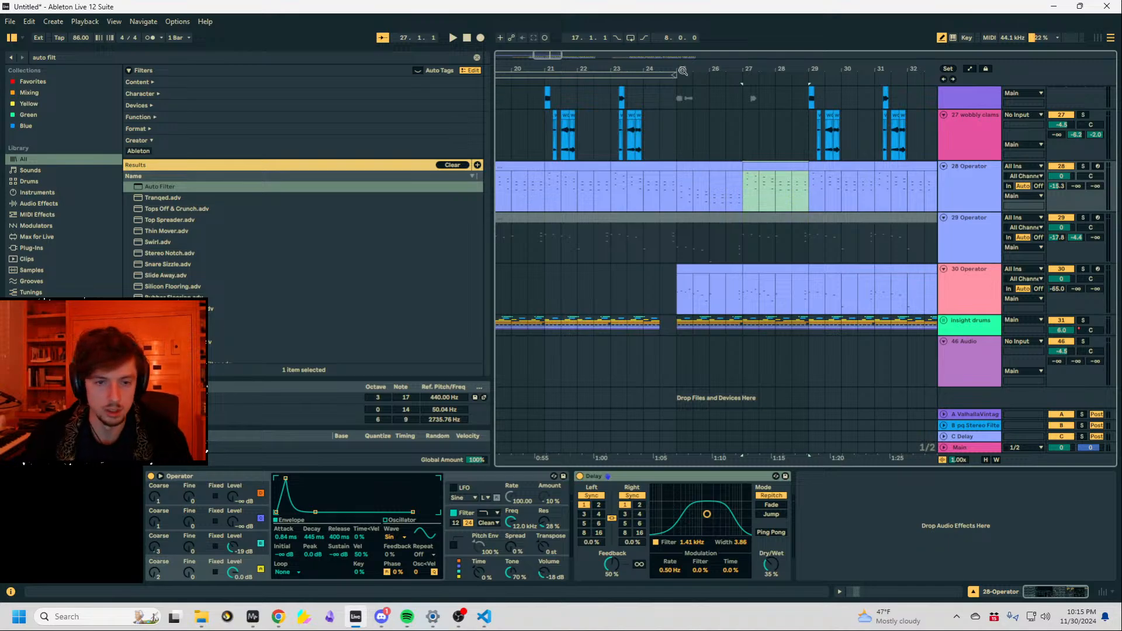
{"action": "left_click", "coordinate": [692, 183]}
{"action": "left_click_drag", "start_coordinate": [689, 68], "coordinate": [635, 68]}
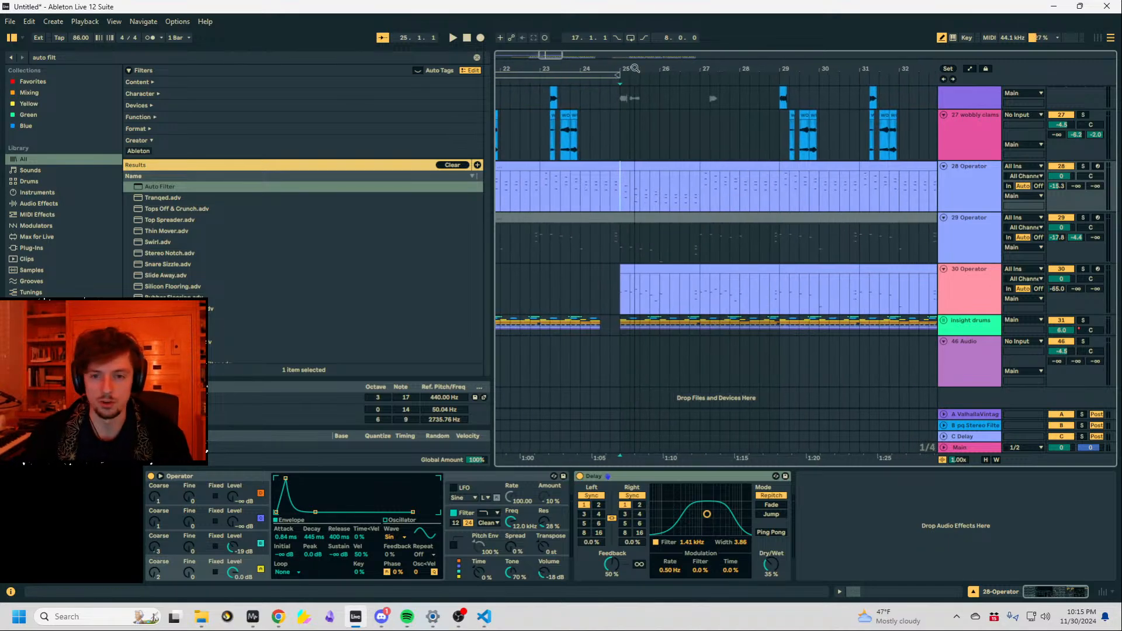
Narrow the browser to widen the arrangement and check the insight drums around the gap before bar 25.
{"action": "left_click_drag", "start_coordinate": [493, 113], "coordinate": [356, 117]}
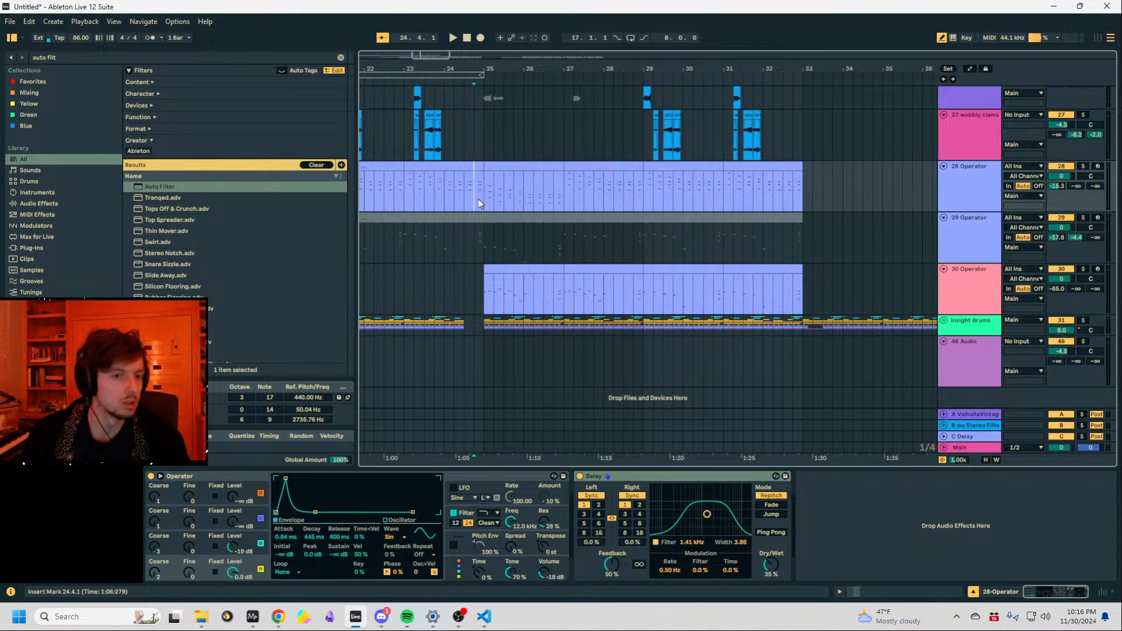
{"action": "left_click_drag", "start_coordinate": [480, 69], "coordinate": [583, 70]}
{"action": "scroll", "coordinate": [568, 281], "scroll_direction": "up", "scroll_amount": 1}
{"action": "scroll", "coordinate": [572, 274], "scroll_direction": "down", "scroll_amount": 1}
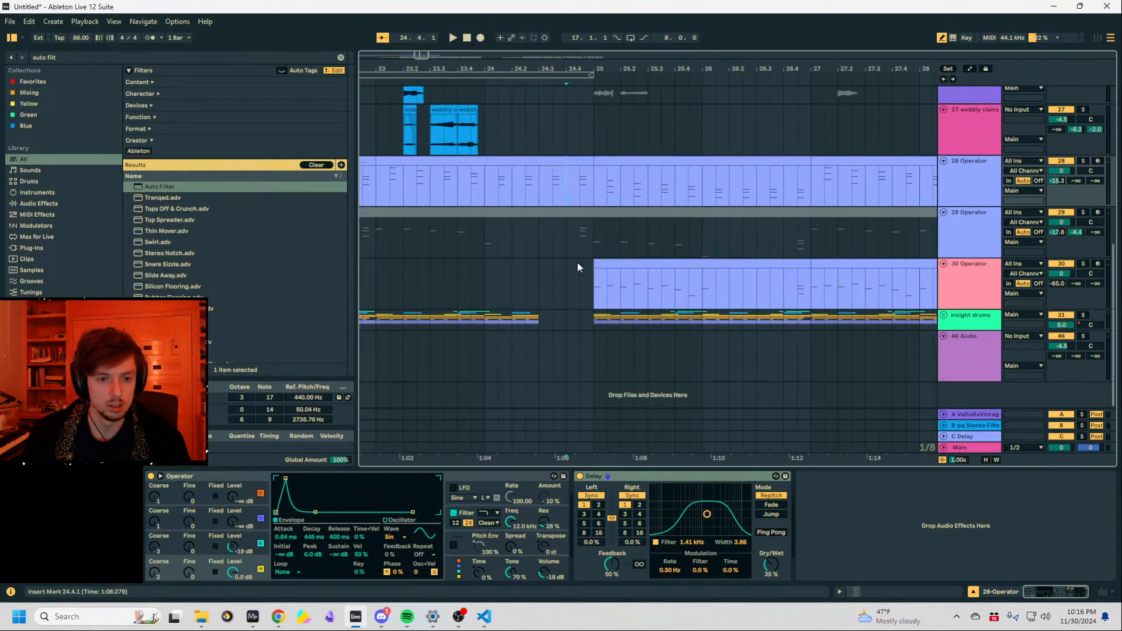
{"action": "left_click", "coordinate": [589, 276]}
{"action": "left_click_drag", "start_coordinate": [471, 320], "coordinate": [522, 324]}
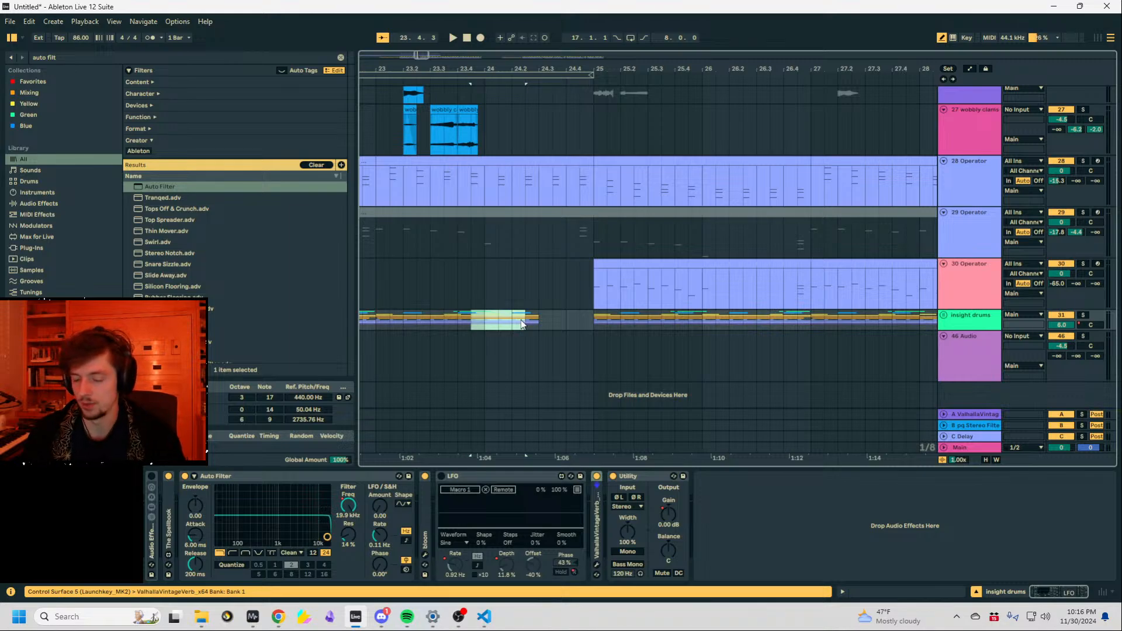
{"action": "left_click", "coordinate": [523, 322]}
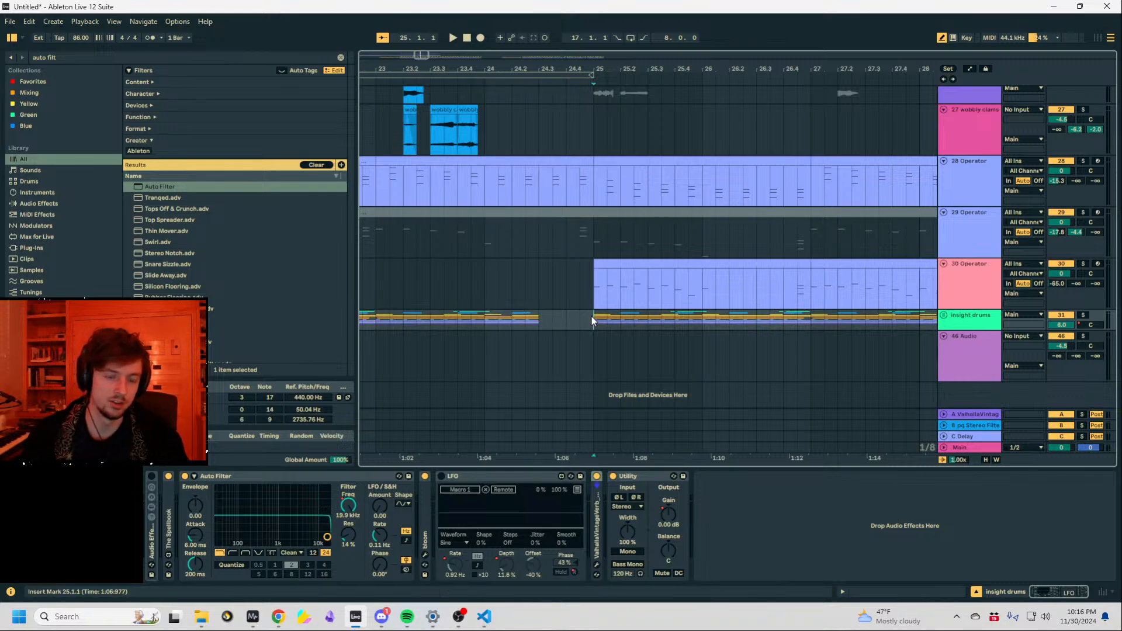
Play the arrangement from bar 25 and select the 30 Operator track.
{"action": "left_click", "coordinate": [682, 298]}
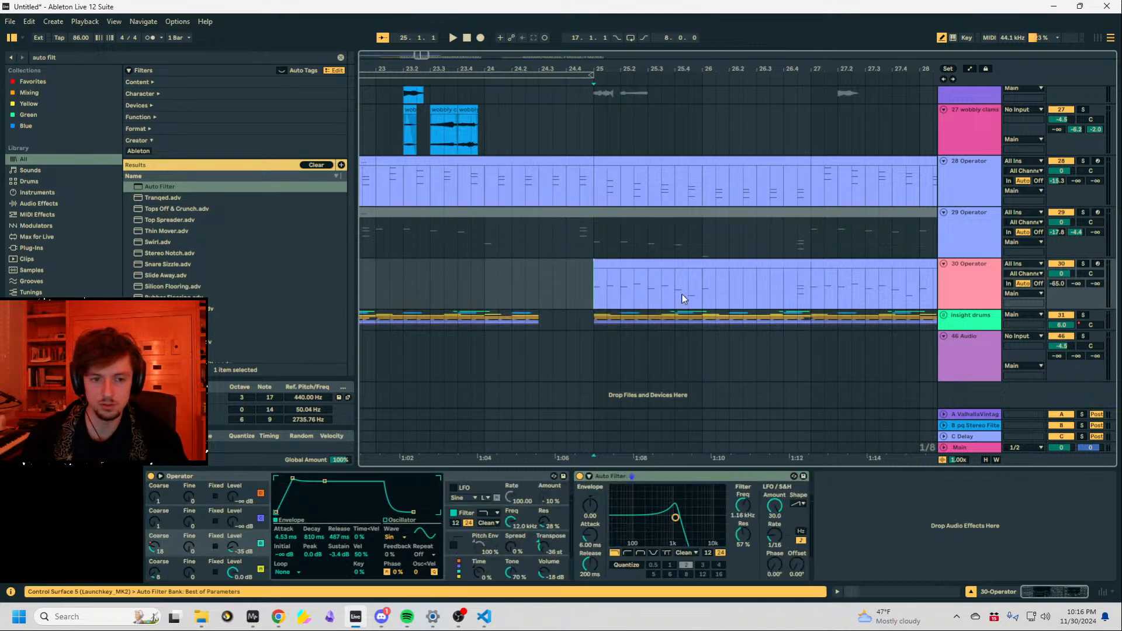
{"action": "key", "text": "space"}
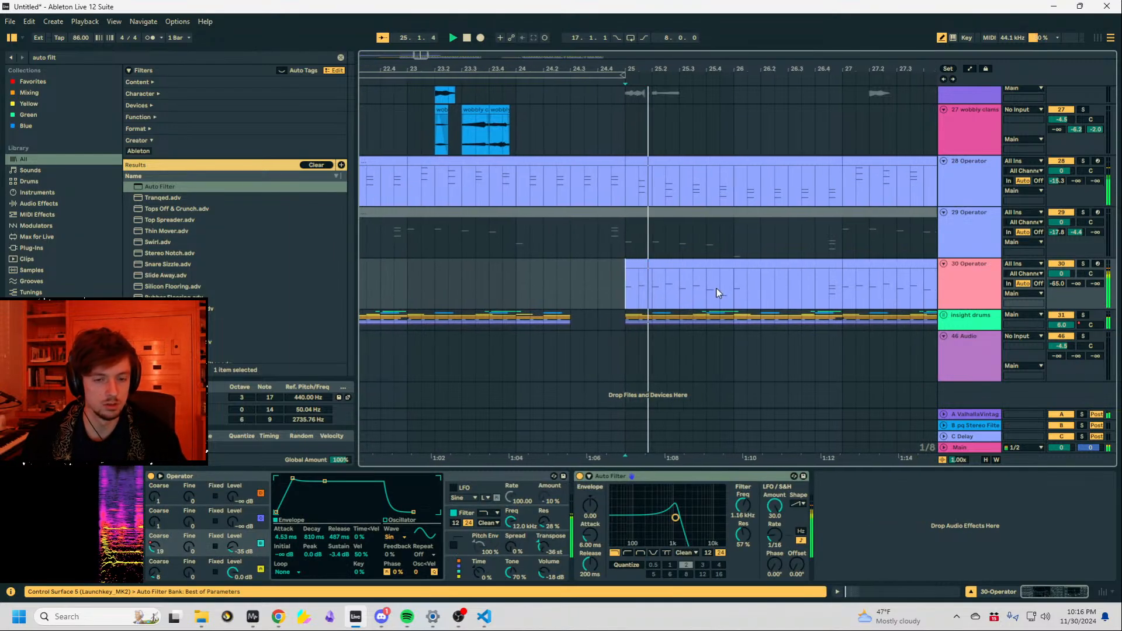
{"action": "key", "text": "minus"}
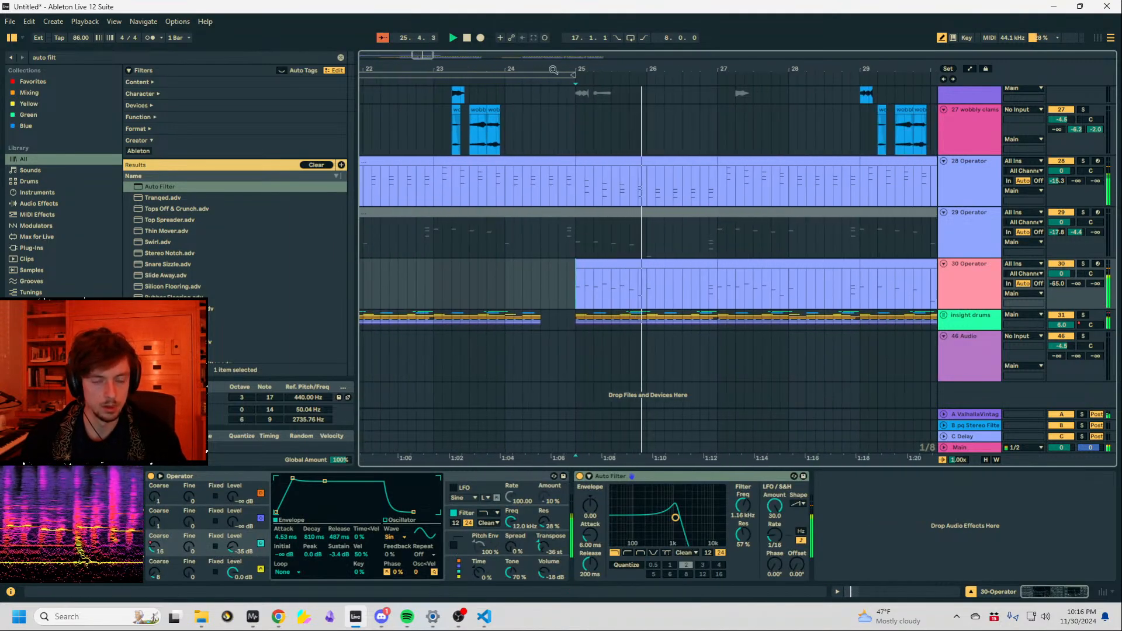
{"action": "left_click", "coordinate": [686, 294]}
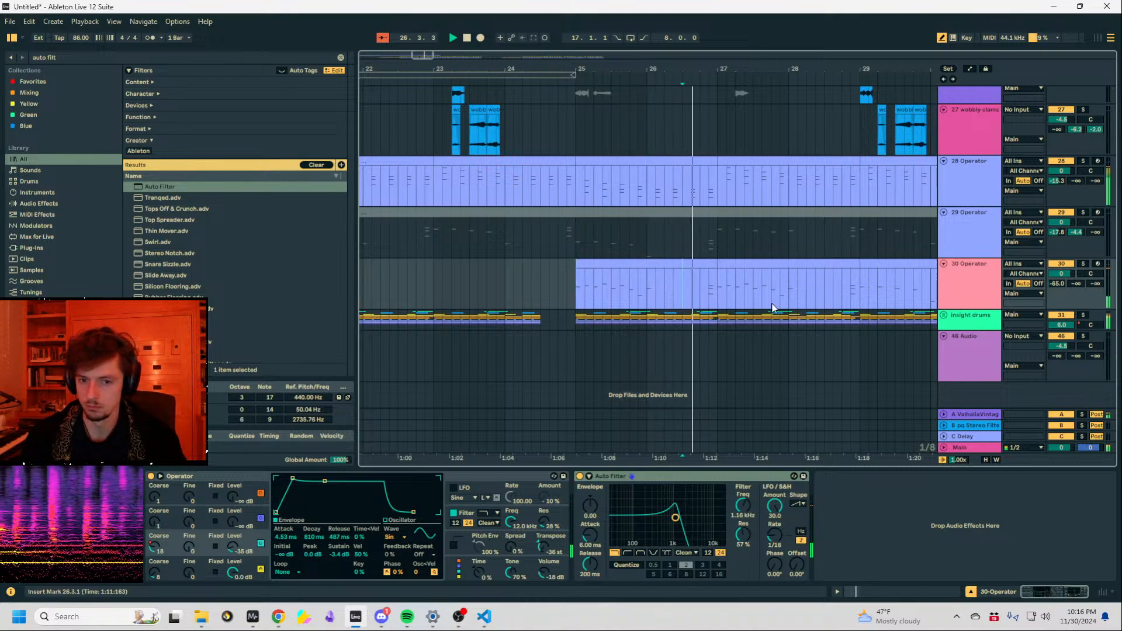
{"action": "left_click", "coordinate": [987, 268]}
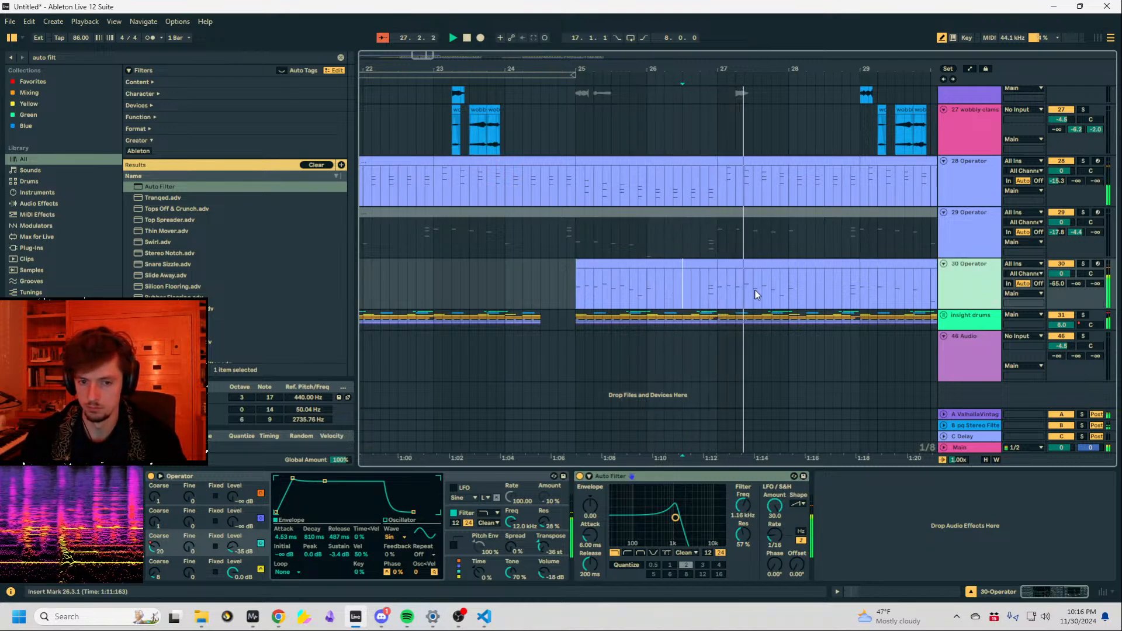
{"action": "left_click", "coordinate": [729, 74]}
{"action": "scroll", "coordinate": [728, 74], "scroll_direction": "right", "scroll_amount": 2}
{"action": "left_click_drag", "start_coordinate": [603, 265], "coordinate": [612, 265]}
{"action": "key", "text": "ctrl+z"}
Open 28 Operator's clip at bars 27 to 29 to check its notes and return to the track's devices.
{"action": "left_click", "coordinate": [627, 163]}
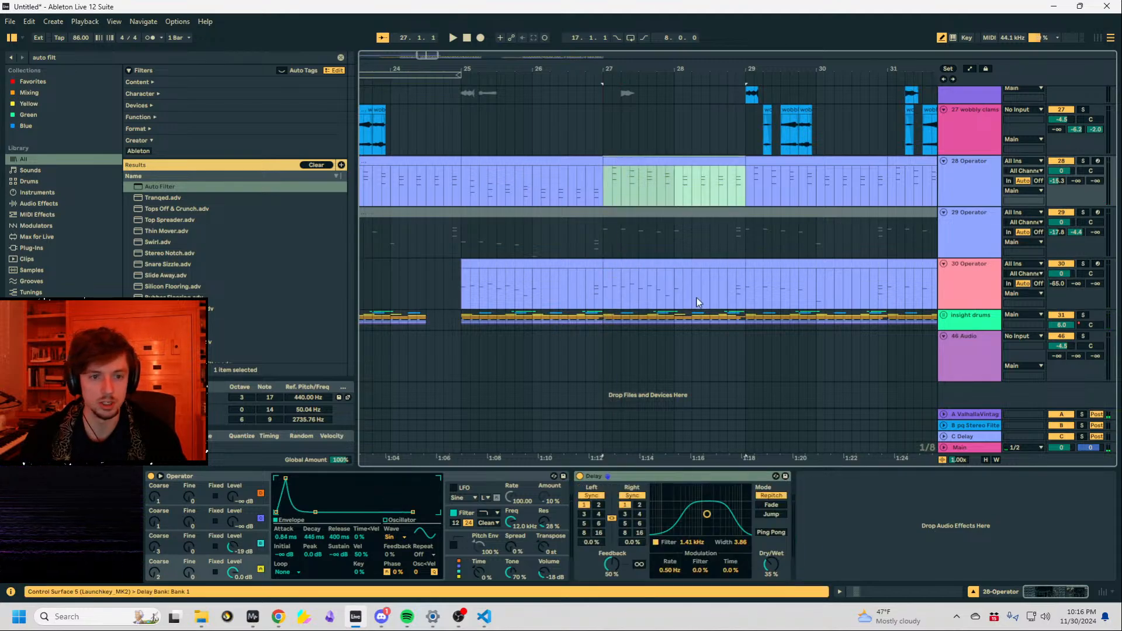
{"action": "left_click", "coordinate": [903, 594]}
{"action": "key", "text": "ctrl+a"}
{"action": "left_click_drag", "start_coordinate": [623, 498], "coordinate": [1029, 447]}
{"action": "key", "text": "Delete"}
{"action": "key", "text": "shift+Tab"}
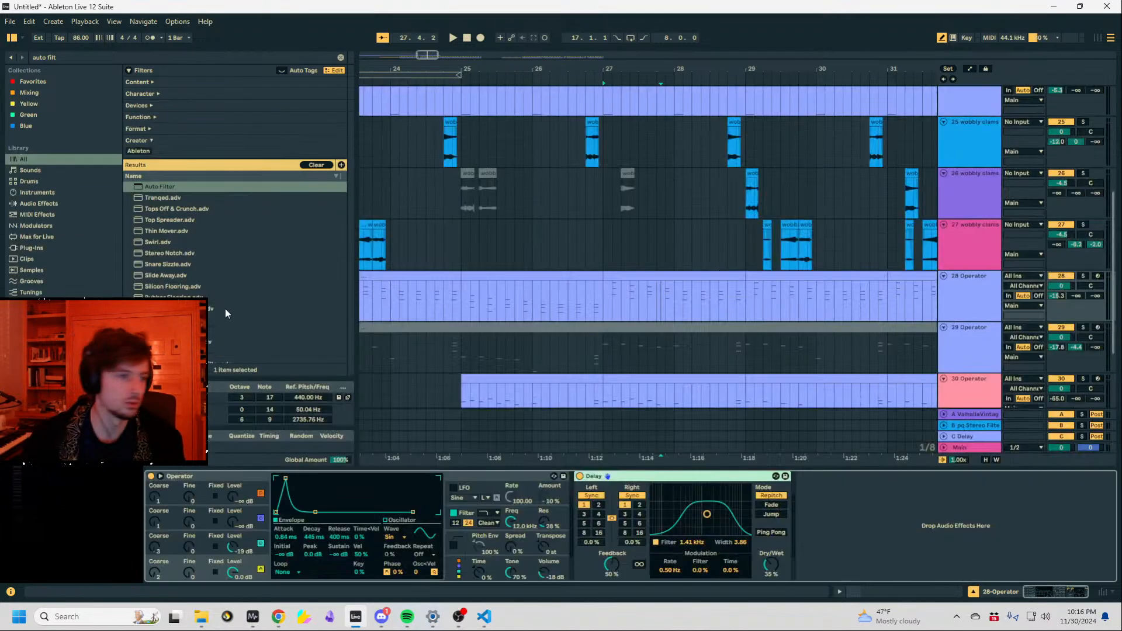
{"action": "left_click", "coordinate": [182, 403]}
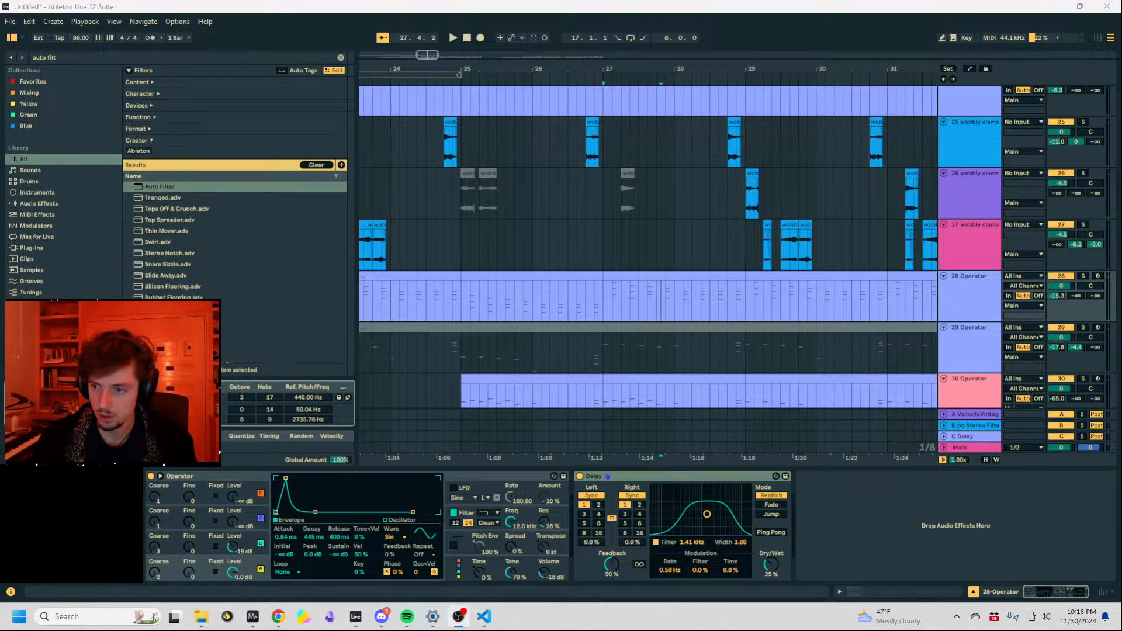
{"action": "left_click", "coordinate": [497, 276]}
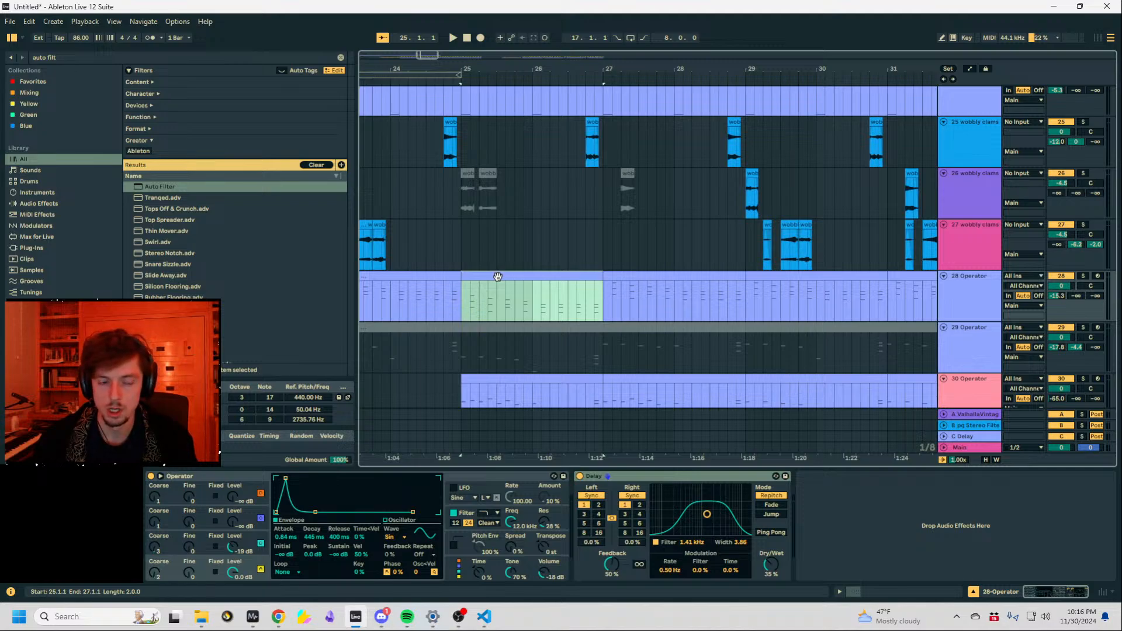
{"action": "left_click", "coordinate": [463, 481]}
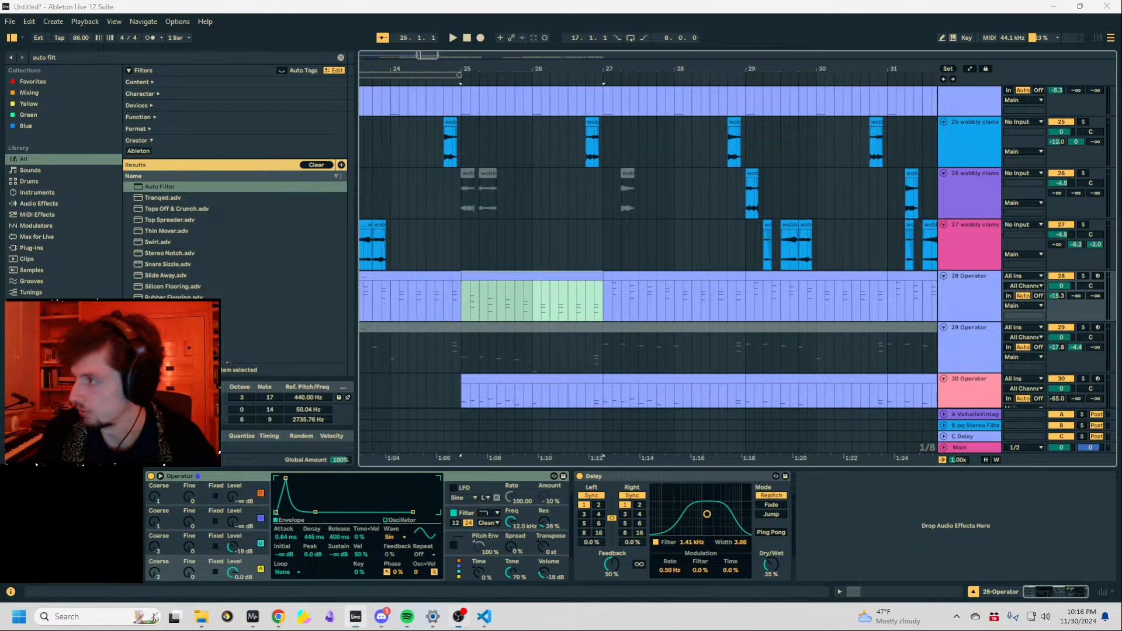
Try duplicating 28 Operator's clip at bars 25 to 27 onto bar 27 and solo the track.
{"action": "left_click", "coordinate": [497, 283]}
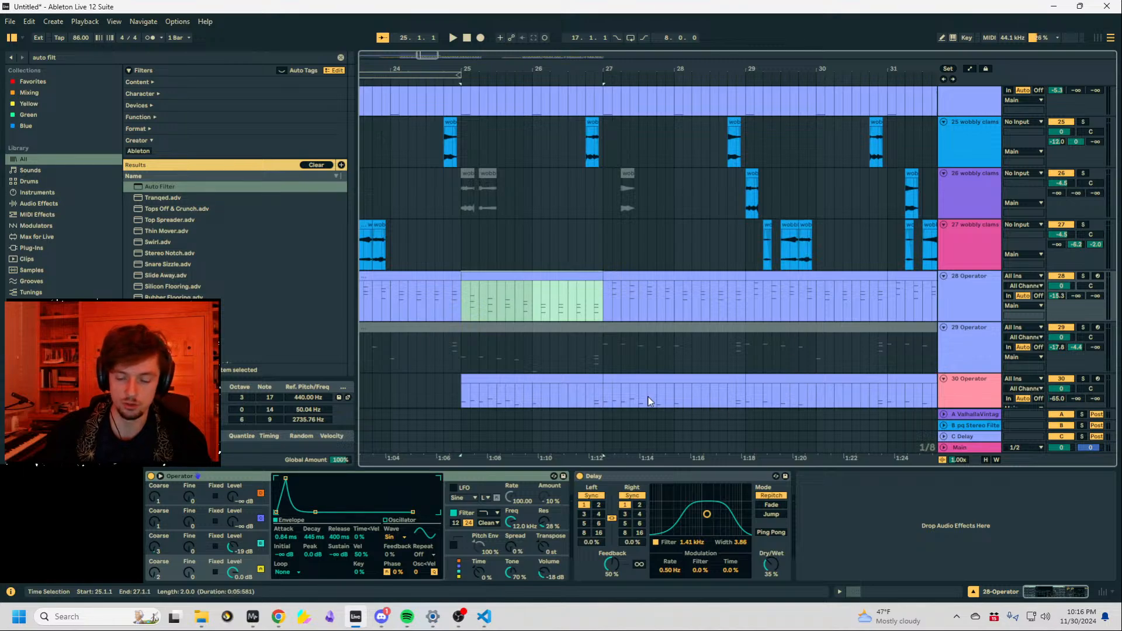
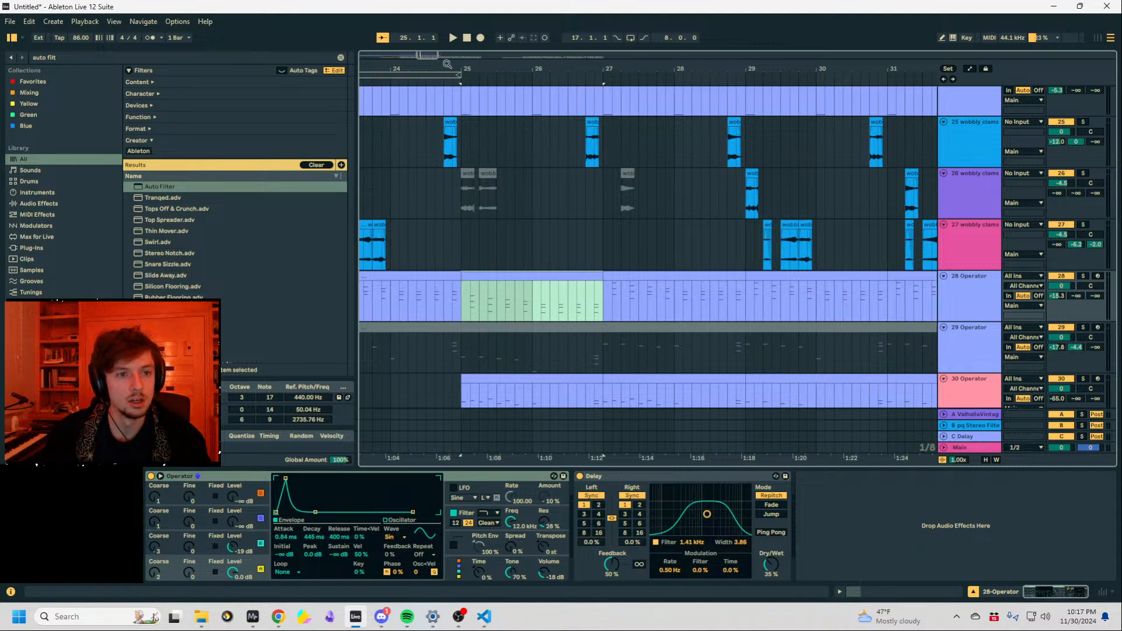
{"action": "left_click_drag", "start_coordinate": [448, 64], "coordinate": [559, 93]}
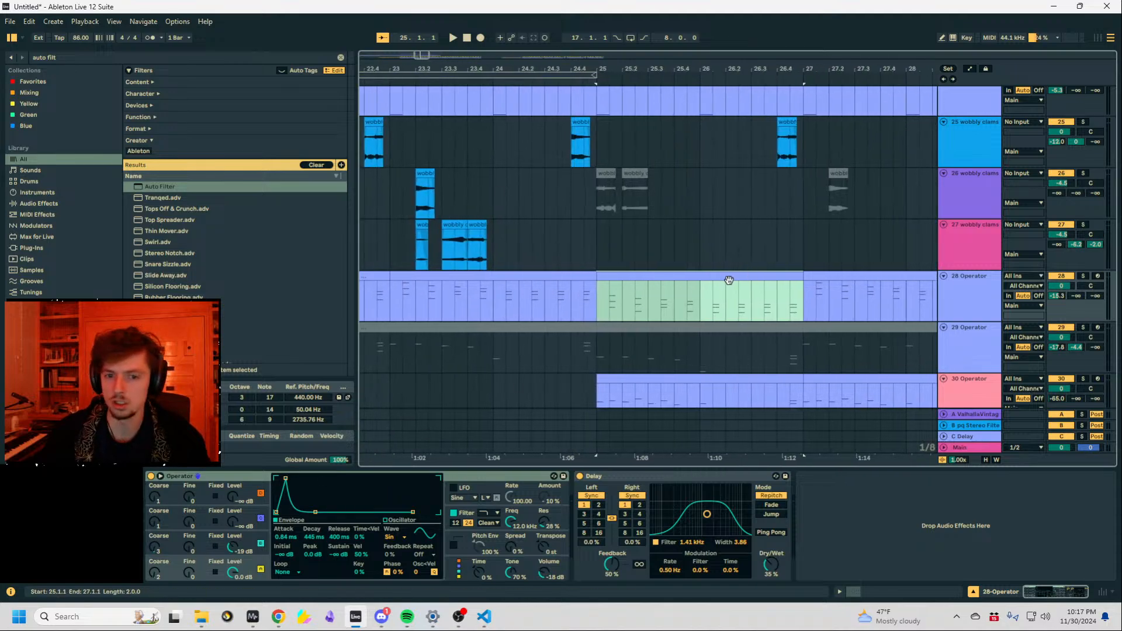
{"action": "key", "text": "ctrl+d"}
{"action": "left_click", "coordinate": [1083, 277]}
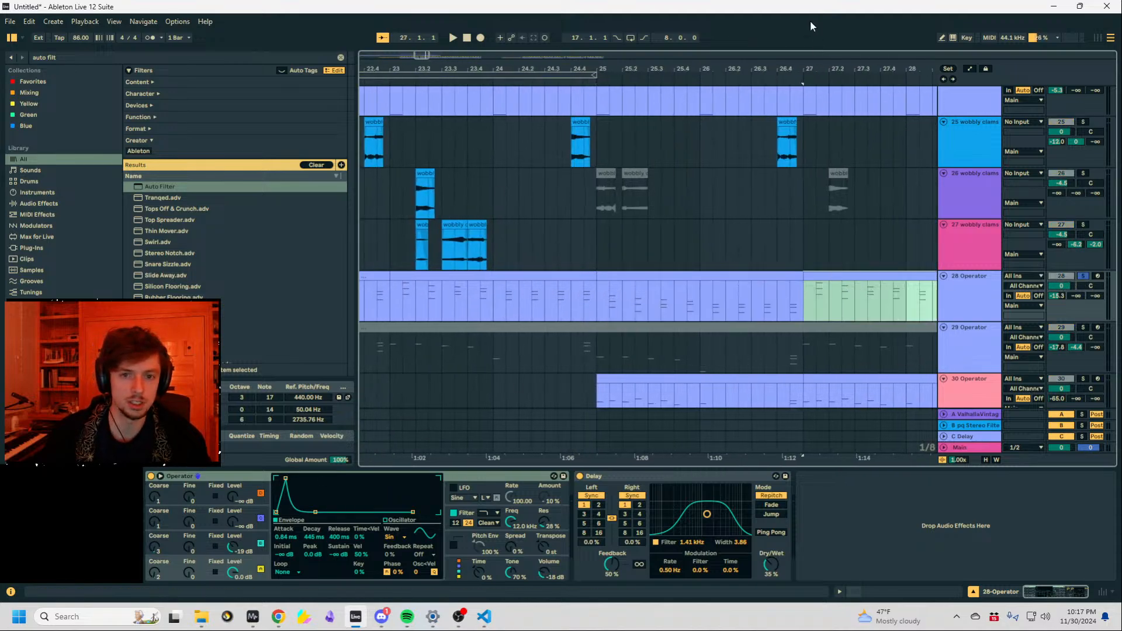
{"action": "left_click_drag", "start_coordinate": [895, 69], "coordinate": [688, 59]}
{"action": "left_click_drag", "start_coordinate": [629, 294], "coordinate": [643, 294]}
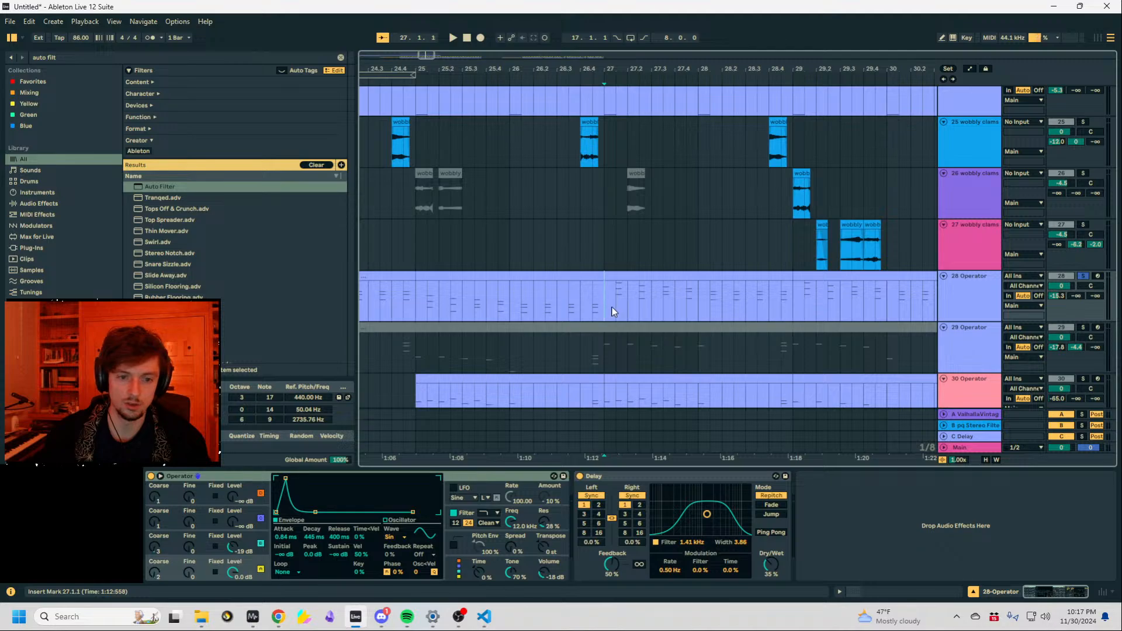
Select 28 Operator's clip at bars 27 to 29, turn off the track's solo and play from bar 27.
{"action": "left_click", "coordinate": [632, 279]}
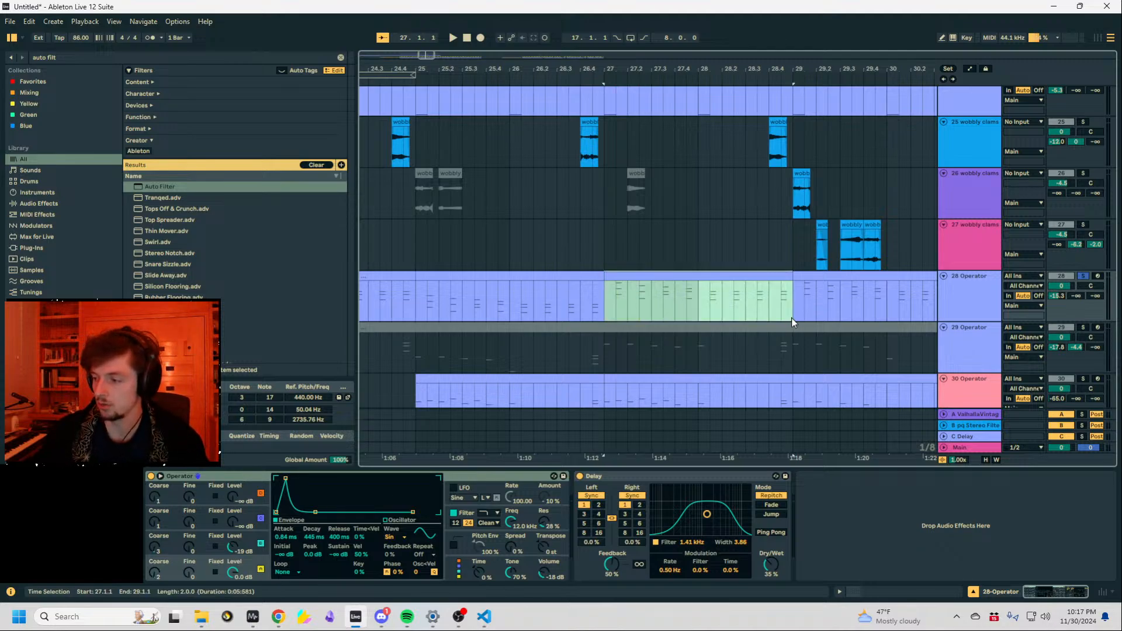
{"action": "left_click", "coordinate": [633, 278]}
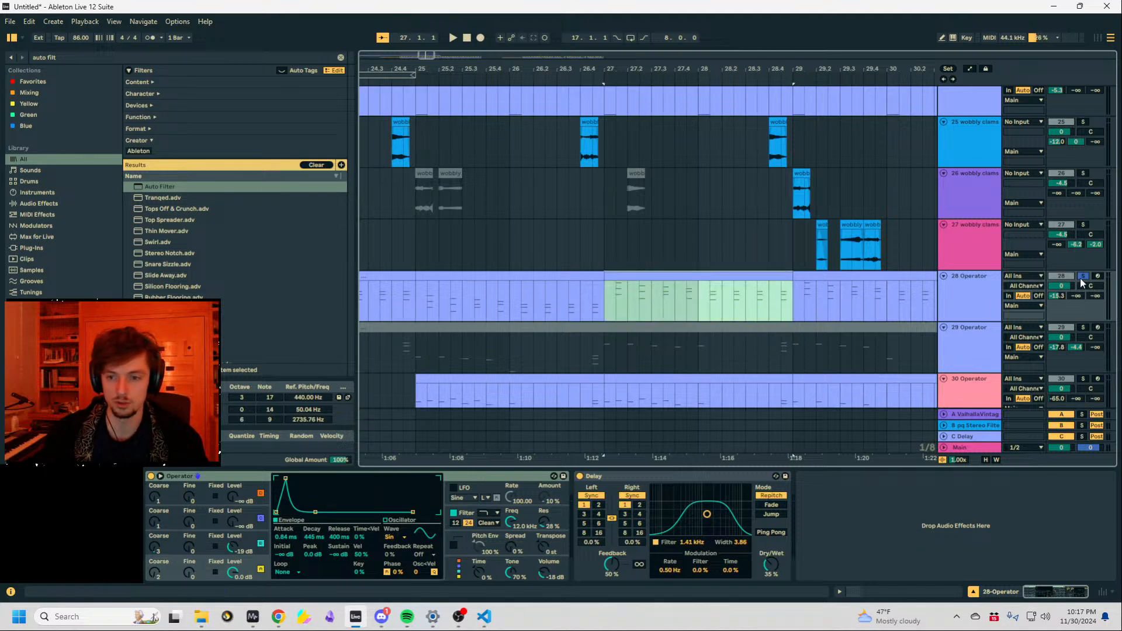
{"action": "left_click", "coordinate": [1081, 277]}
{"action": "key", "text": "space"}
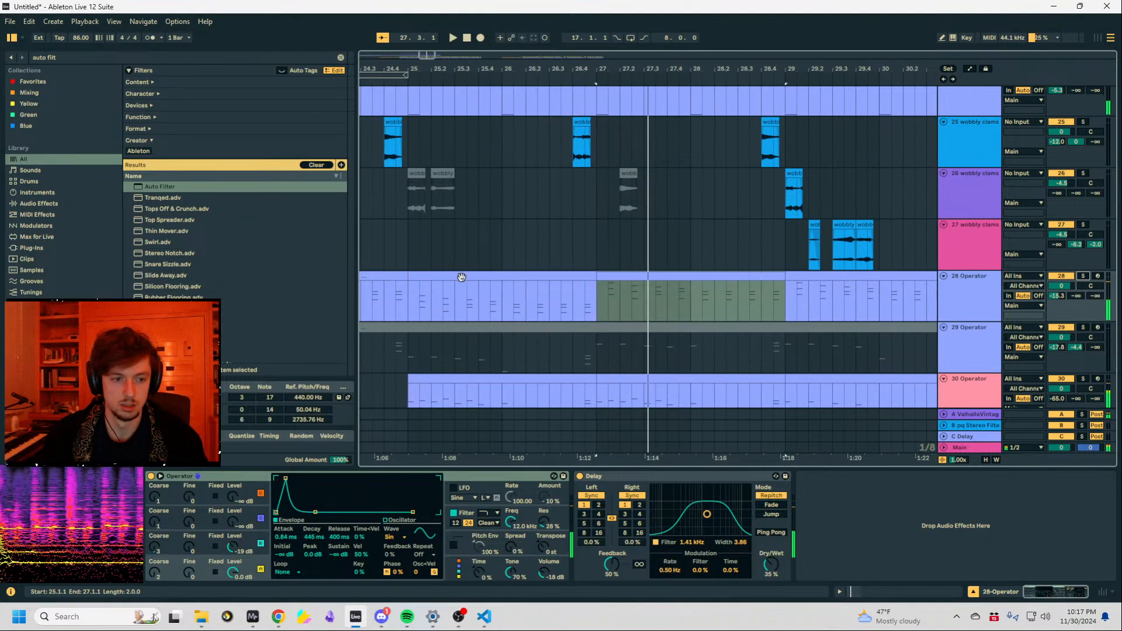
Play from bar 25 and duplicate 28 Operator's clip at bars 25 to 27 onto bars 27 to 29.
{"action": "left_click", "coordinate": [462, 277]}
{"action": "key", "text": "space"}
{"action": "left_click_drag", "start_coordinate": [624, 70], "coordinate": [586, 69]}
{"action": "key", "text": "ctrl+d"}
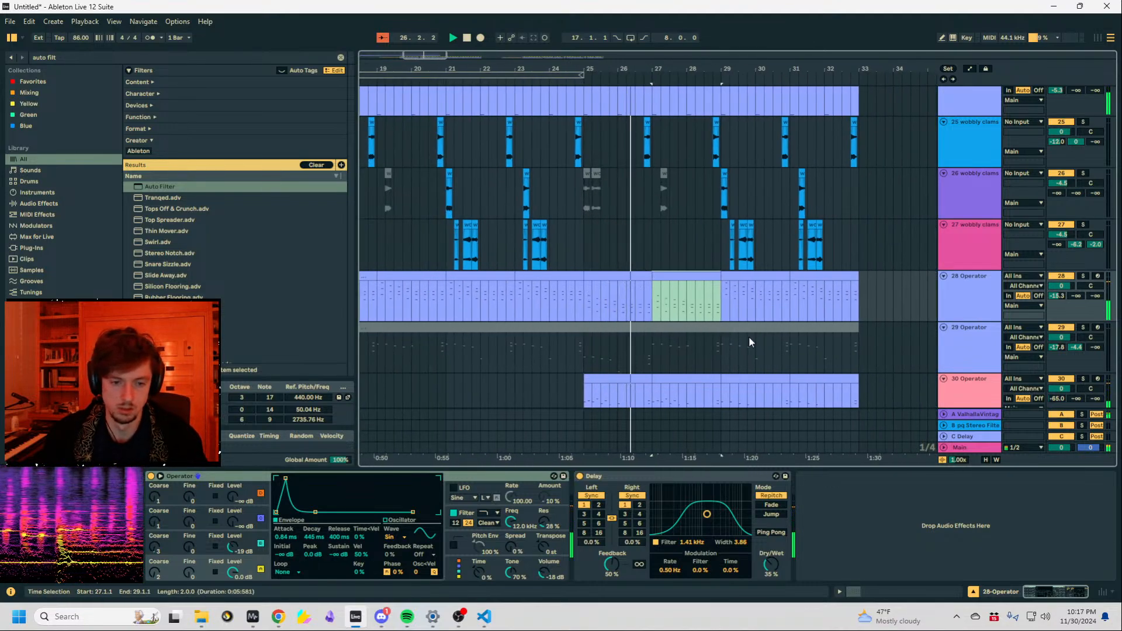
Duplicate 30 Operator's clip at bars 27 to 29 onto bars 29 to 31, undoing the extra second duplicate.
{"action": "scroll", "coordinate": [701, 328], "scroll_direction": "down", "scroll_amount": 3}
{"action": "left_click", "coordinate": [662, 310]}
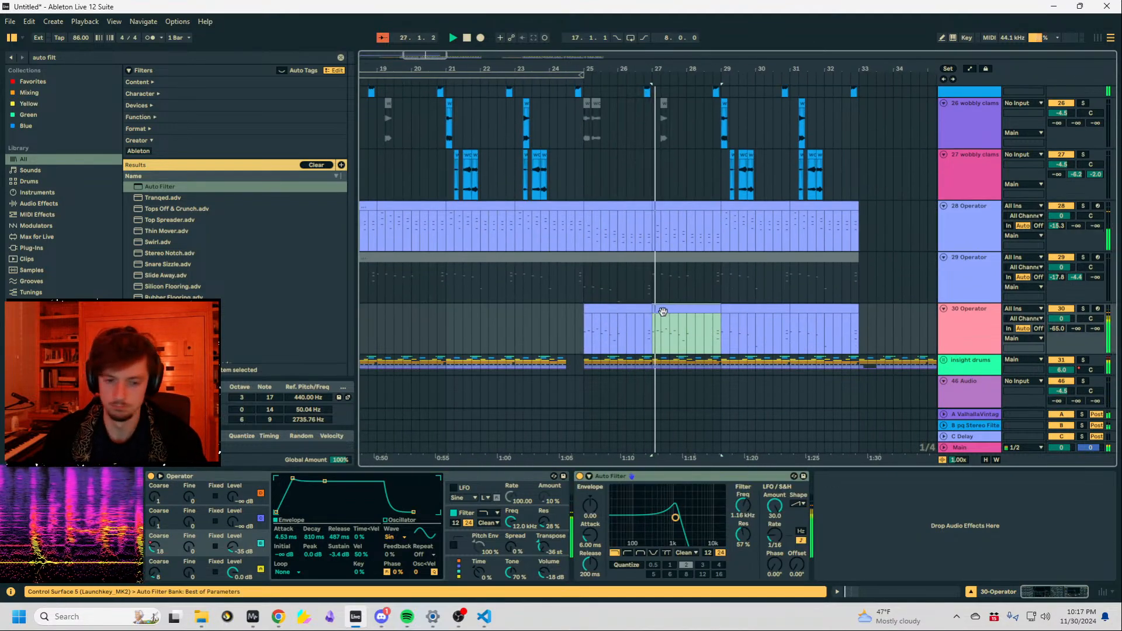
{"action": "key", "text": "ctrl+d"}
{"action": "key", "text": "ctrl+d"}
{"action": "key", "text": "ctrl+z"}
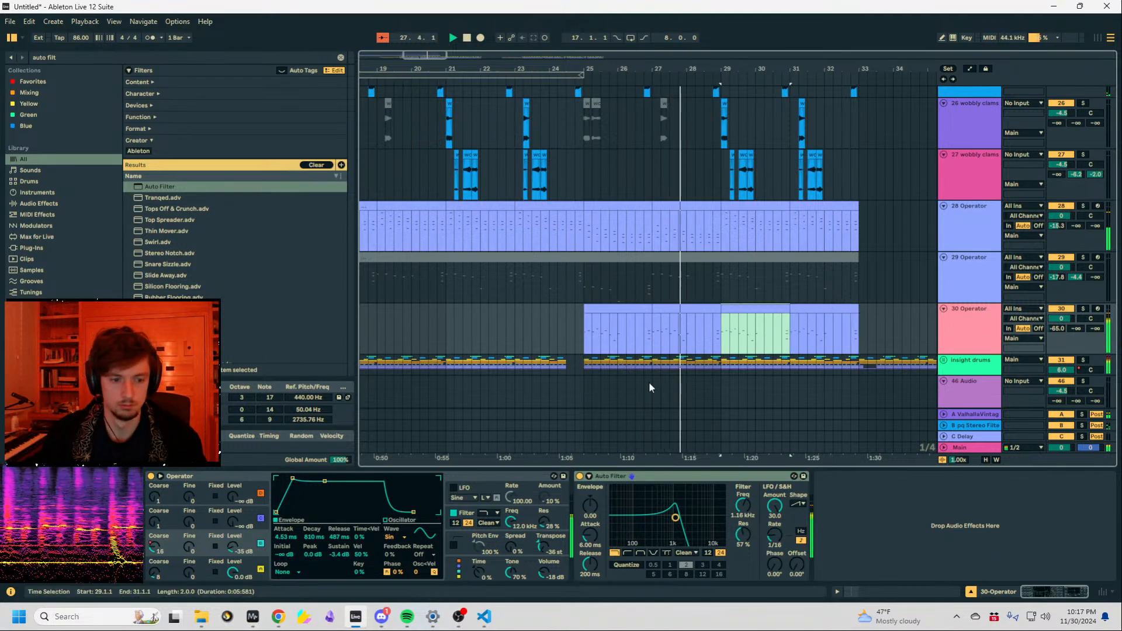
Shape 30 Operator's oscillator C with Coarse 4, 3.02 s decay, 0.0 dB sustain and about -8.6 dB level.
{"action": "left_click_drag", "start_coordinate": [233, 522], "coordinate": [232, 433]}
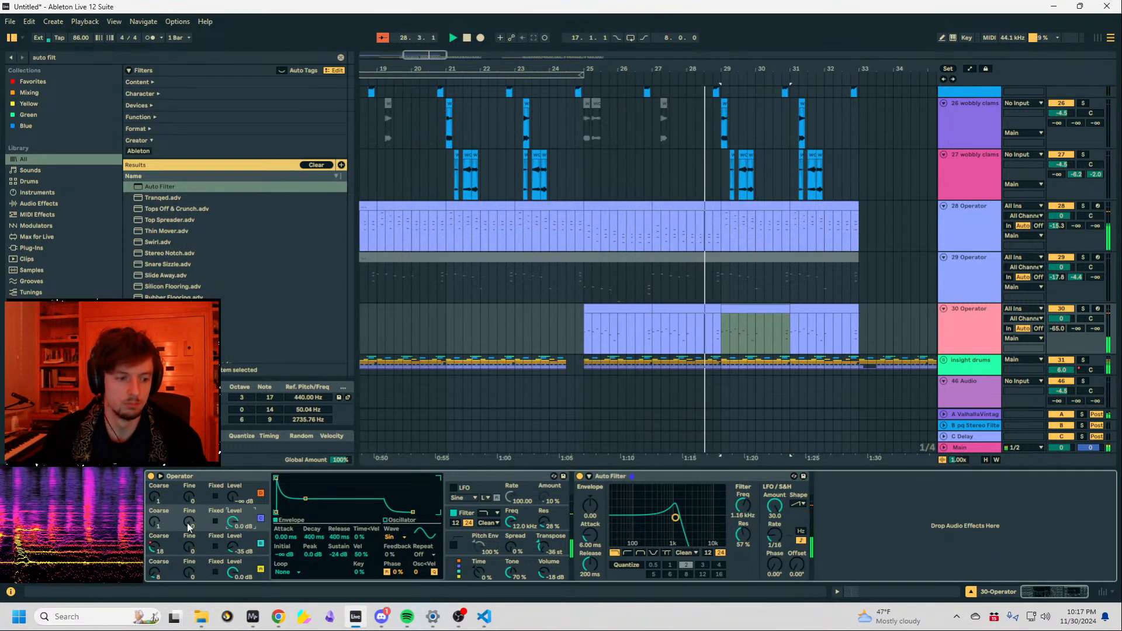
{"action": "left_click_drag", "start_coordinate": [155, 522], "coordinate": [154, 509]}
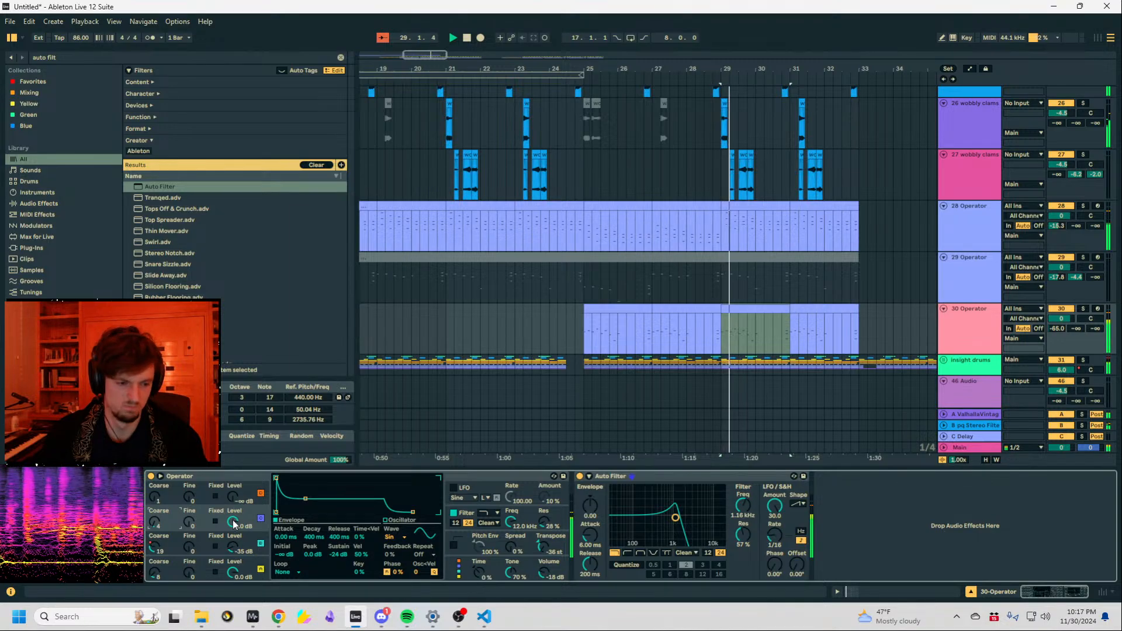
{"action": "left_click_drag", "start_coordinate": [306, 499], "coordinate": [315, 478]}
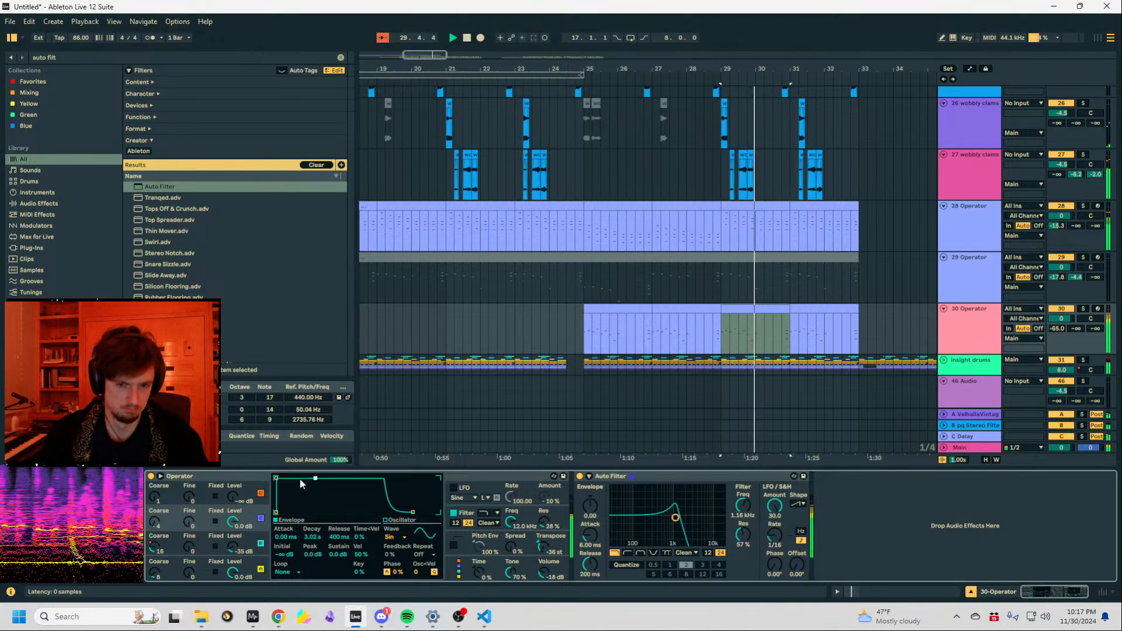
{"action": "left_click", "coordinate": [747, 206]}
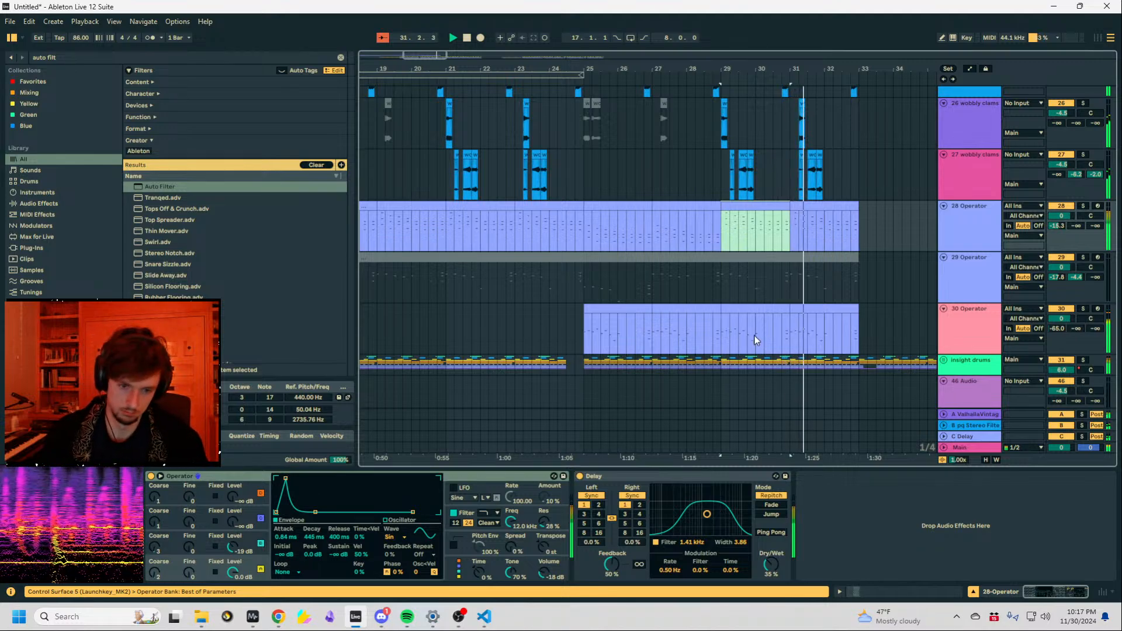
{"action": "left_click", "coordinate": [769, 310]}
{"action": "left_click_drag", "start_coordinate": [233, 522], "coordinate": [233, 520]}
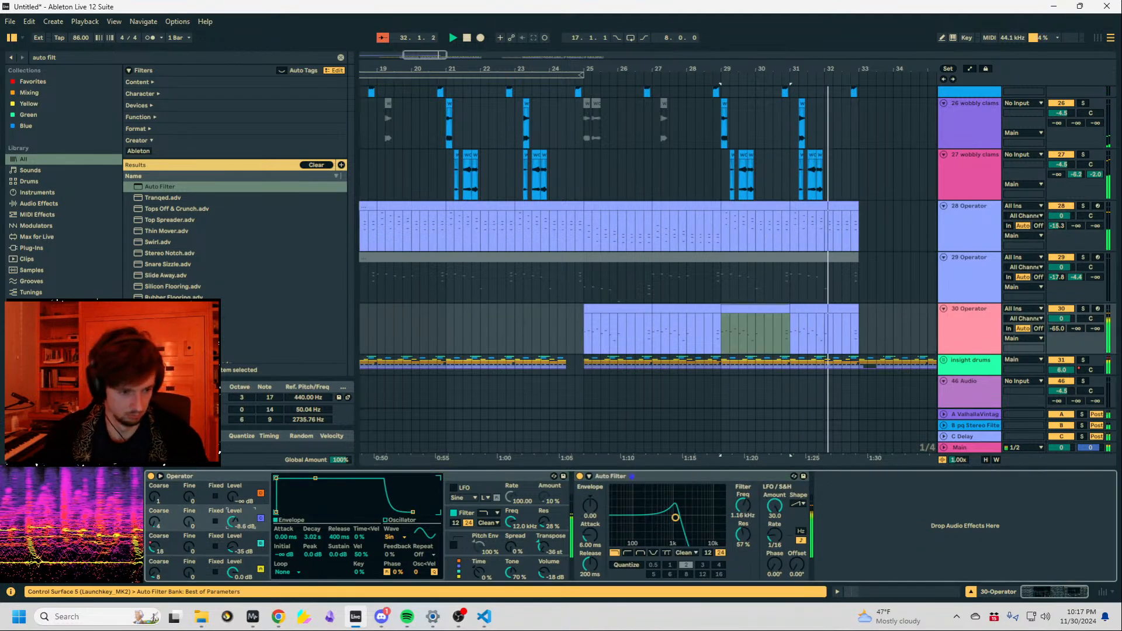
{"action": "left_click", "coordinate": [723, 325]}
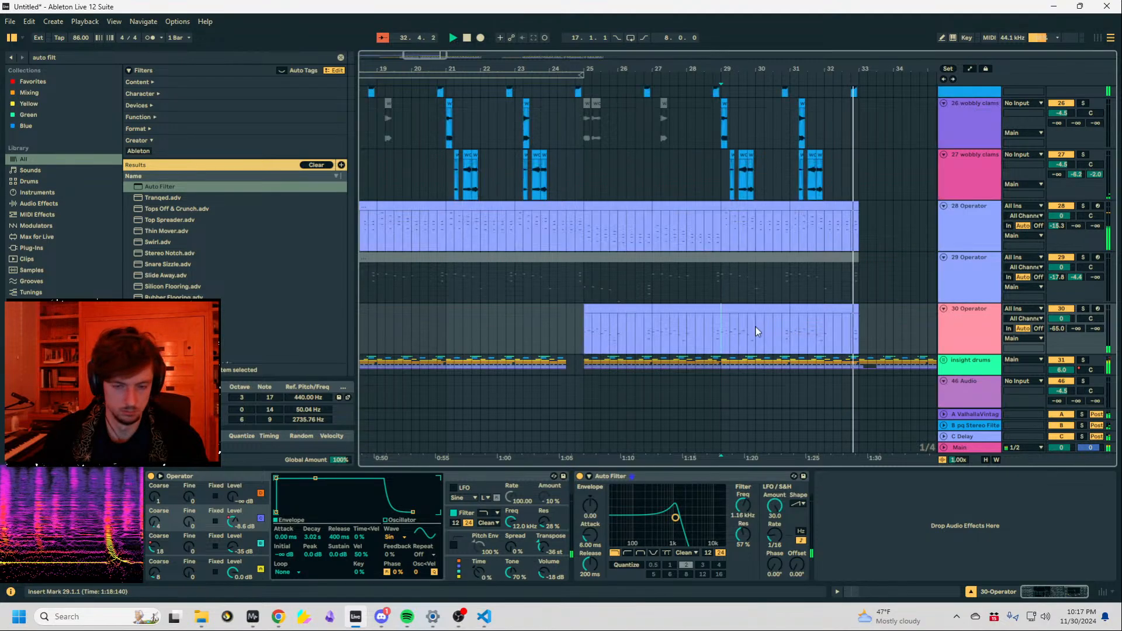
{"action": "key", "text": "space"}
Reactivate 29 Operator's deactivated clips across bars 17 to 25 and play from bar 17.
{"action": "left_click", "coordinate": [524, 275]}
{"action": "scroll", "coordinate": [556, 283], "scroll_direction": "left", "scroll_amount": 4}
{"action": "scroll", "coordinate": [556, 283], "scroll_direction": "down", "scroll_amount": 3}
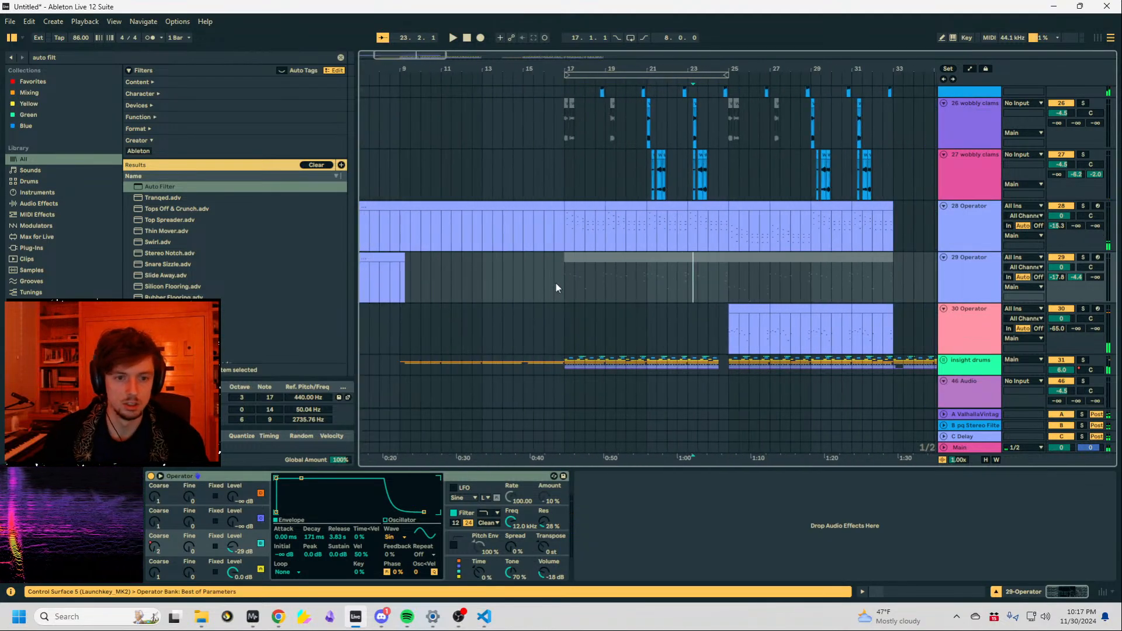
{"action": "left_click", "coordinate": [565, 286]}
{"action": "key", "text": "space"}
{"action": "scroll", "coordinate": [725, 294], "scroll_direction": "up", "scroll_amount": 5}
{"action": "scroll", "coordinate": [791, 286], "scroll_direction": "down", "scroll_amount": 1}
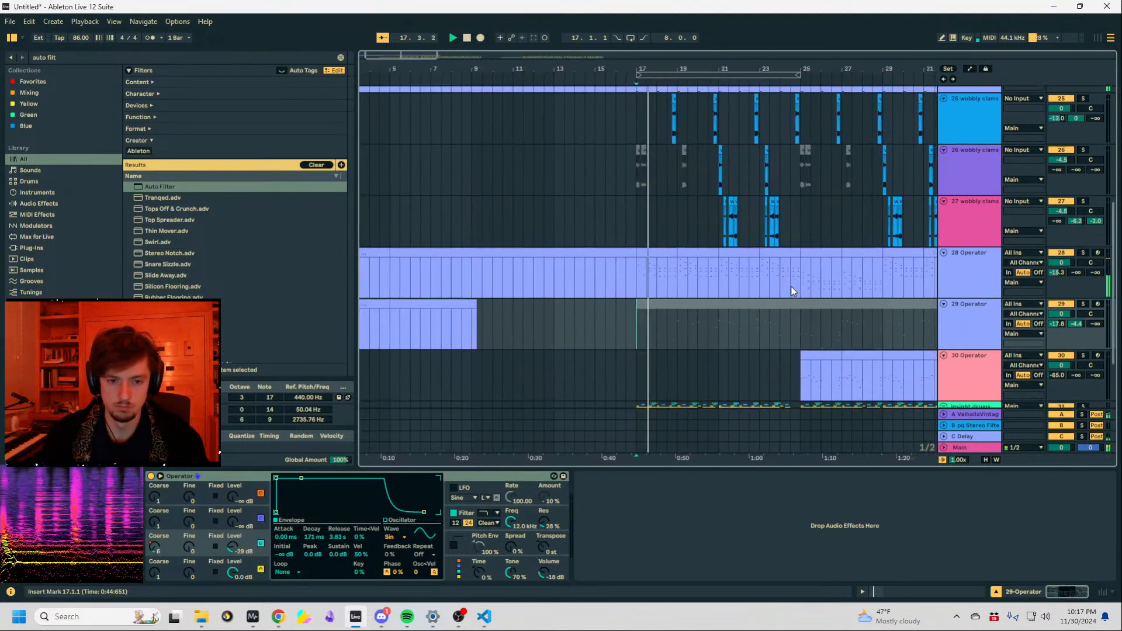
{"action": "scroll", "coordinate": [791, 286], "scroll_direction": "down", "scroll_amount": 2}
{"action": "key", "text": "space"}
{"action": "left_click_drag", "start_coordinate": [669, 270], "coordinate": [653, 244]}
{"action": "key", "text": "space"}
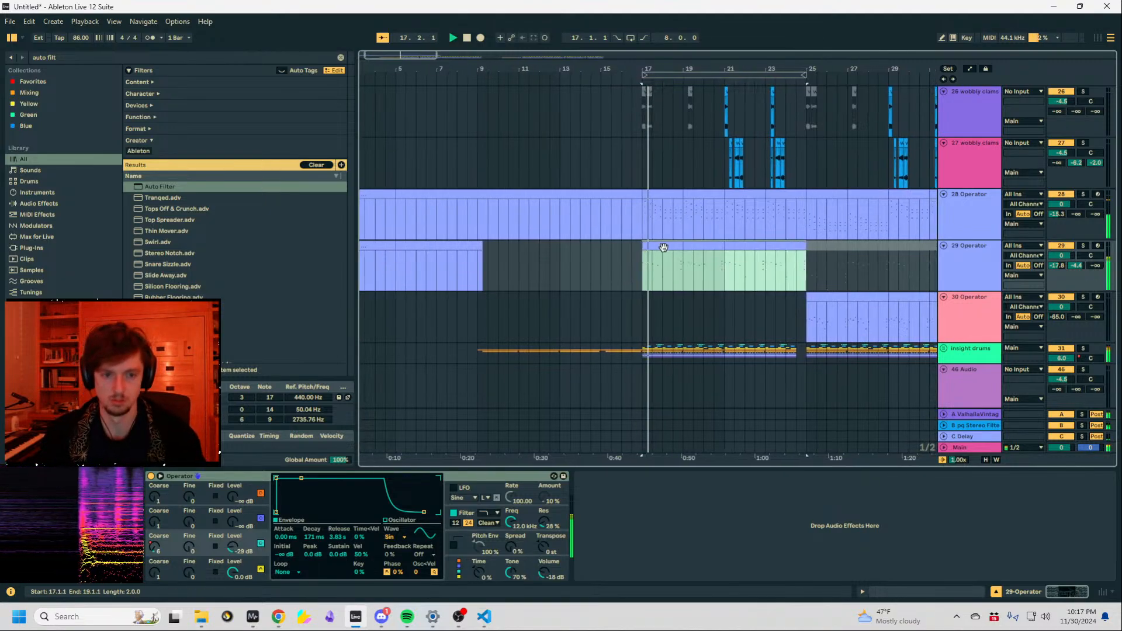
Show 29 Operator's B Coarse automation, raise it to 4 up to bar 21 and play from bar 17.
{"action": "left_click", "coordinate": [154, 547]}
{"action": "key", "text": "a"}
{"action": "key", "text": "space"}
{"action": "left_click_drag", "start_coordinate": [593, 258], "coordinate": [709, 267]}
{"action": "left_click", "coordinate": [708, 268]}
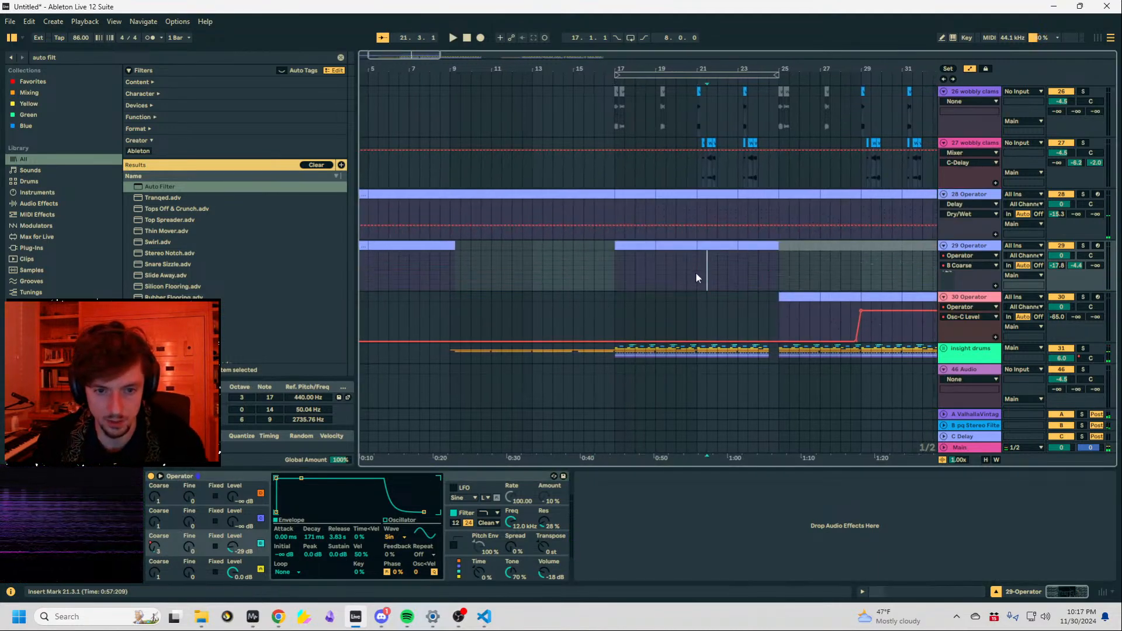
{"action": "key", "text": "space"}
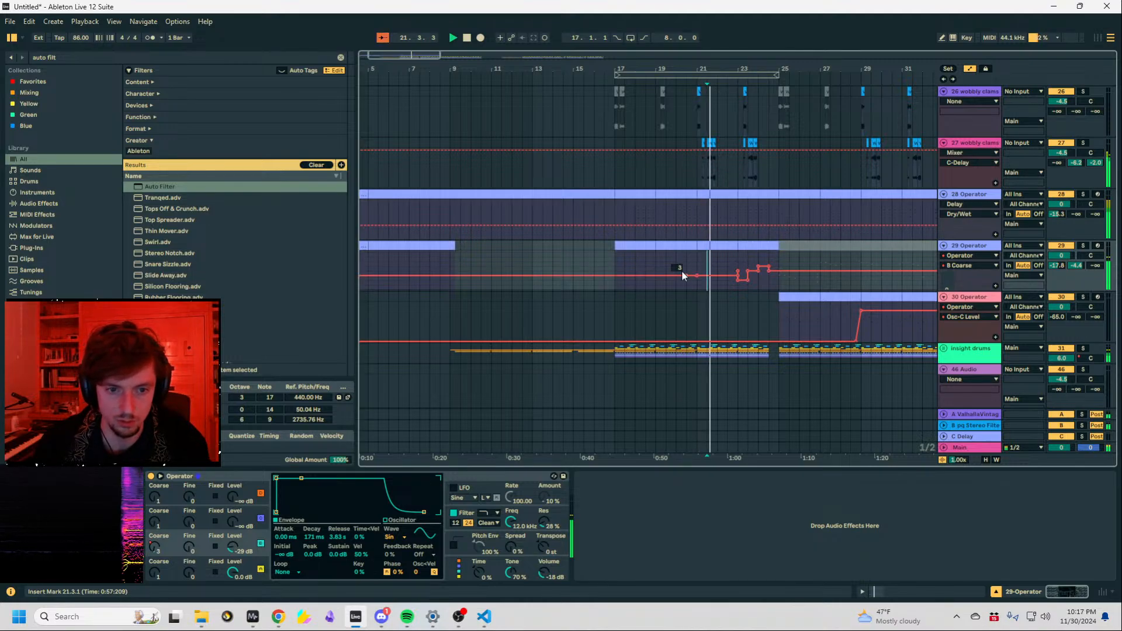
{"action": "left_click", "coordinate": [644, 272]}
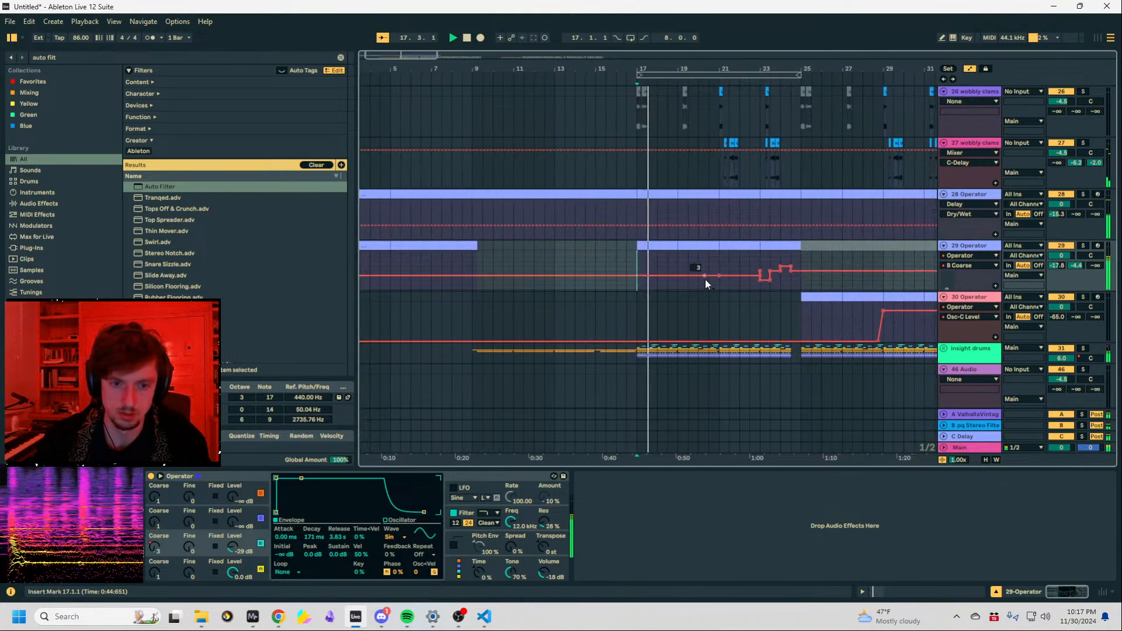
{"action": "left_click_drag", "start_coordinate": [719, 276], "coordinate": [717, 271]}
{"action": "key", "text": "space"}
{"action": "key", "text": "space"}
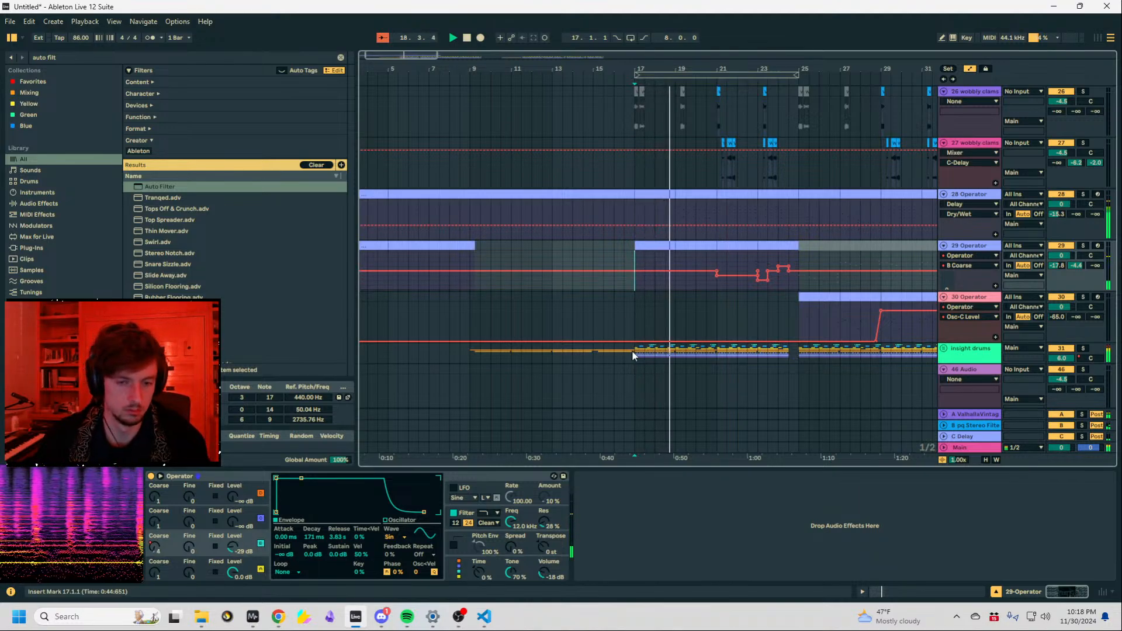
{"action": "mouse_move", "coordinate": [718, 271]}
{"action": "left_mouse_down"}
{"action": "mouse_move", "coordinate": [707, 271]}
{"action": "mouse_move", "coordinate": [718, 271]}
{"action": "left_mouse_up"}
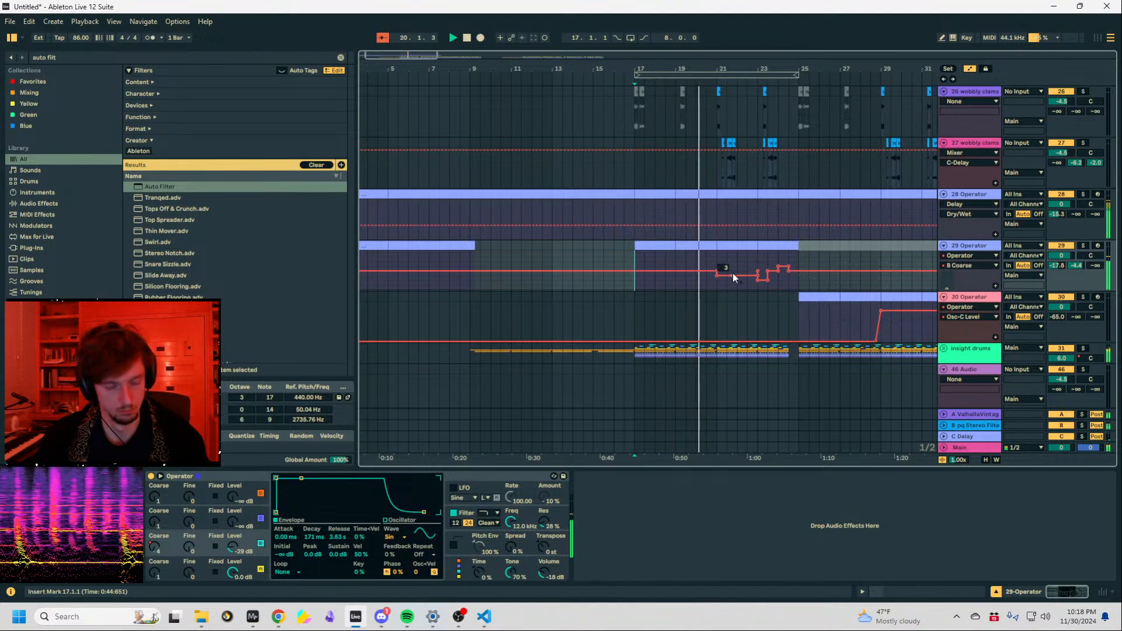
Flatten 29 Operator's B Coarse automation to 3 from bar 21 through bar 25 and hide the automation.
{"action": "key", "text": "a"}
{"action": "key", "text": "a"}
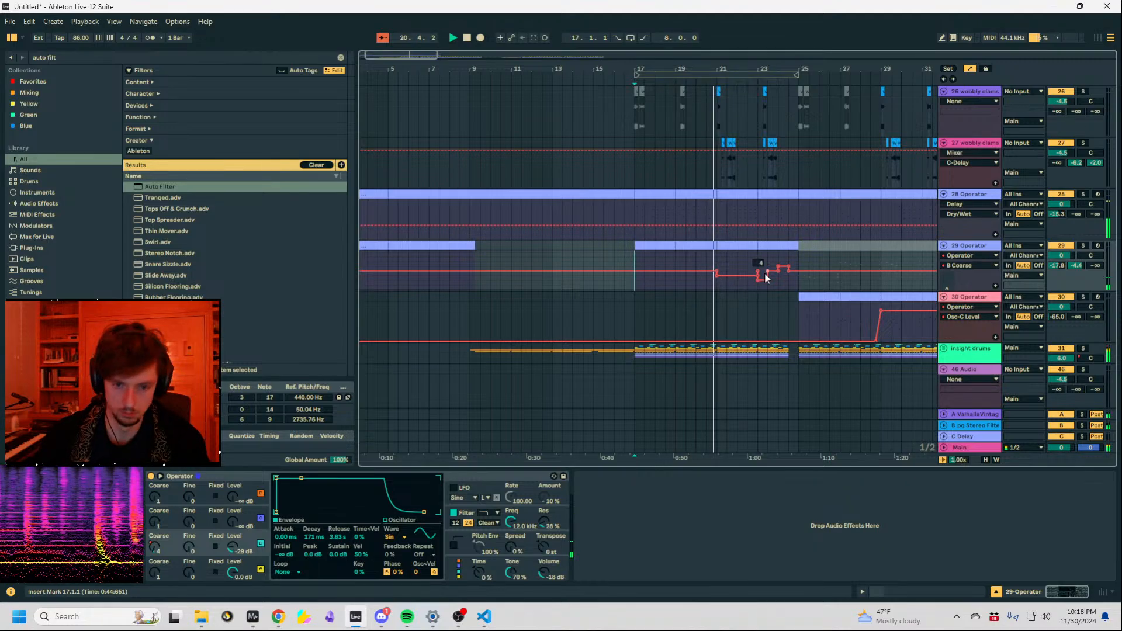
{"action": "left_click_drag", "start_coordinate": [758, 275], "coordinate": [798, 276]}
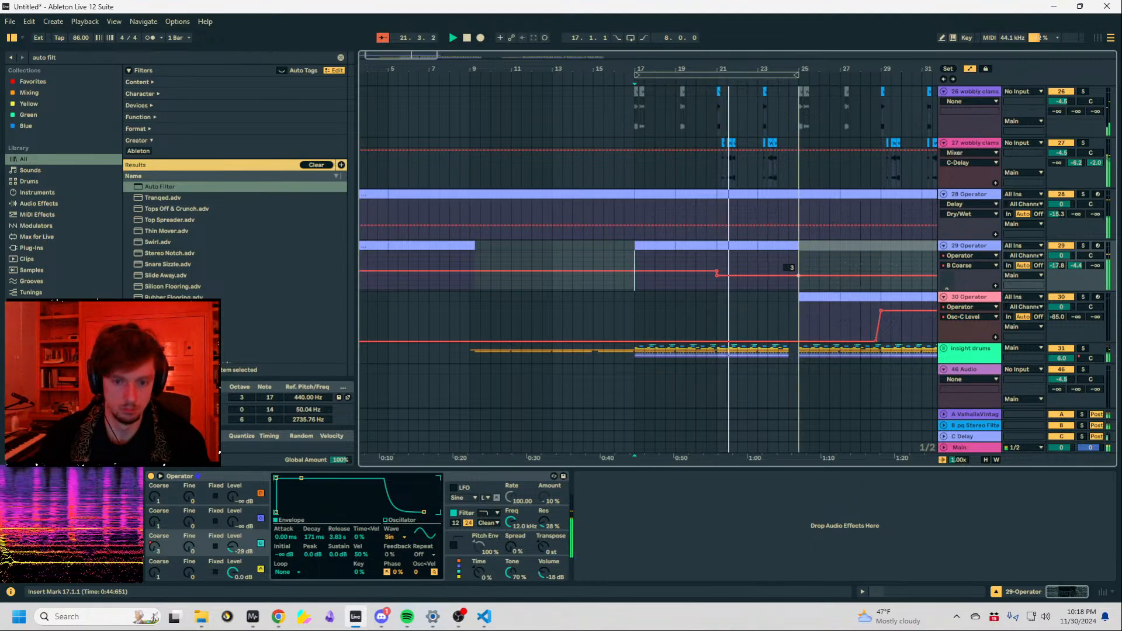
{"action": "key", "text": "a"}
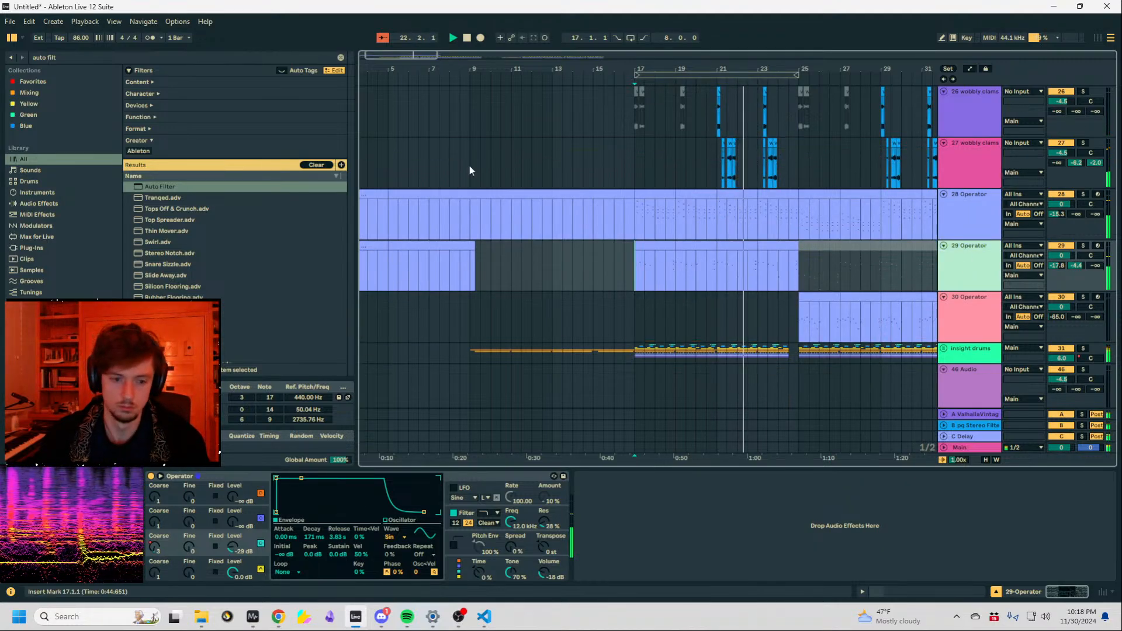
Add Saturator after Operator on 29 Operator, with 14 dB drive and -13 dB output.
{"action": "left_click", "coordinate": [78, 57]}
{"action": "type", "text": "sat"}
{"action": "mouse_move", "coordinate": [148, 222]}
{"action": "left_mouse_down"}
{"action": "mouse_move", "coordinate": [749, 509]}
{"action": "mouse_move", "coordinate": [625, 550]}
{"action": "mouse_move", "coordinate": [616, 570]}
{"action": "mouse_move", "coordinate": [641, 569]}
{"action": "left_mouse_up"}
Put the note at 2.1.1 in 29 Operator's last clip before bar 25 on dE3 and return to the devices.
{"action": "left_click", "coordinate": [769, 266]}
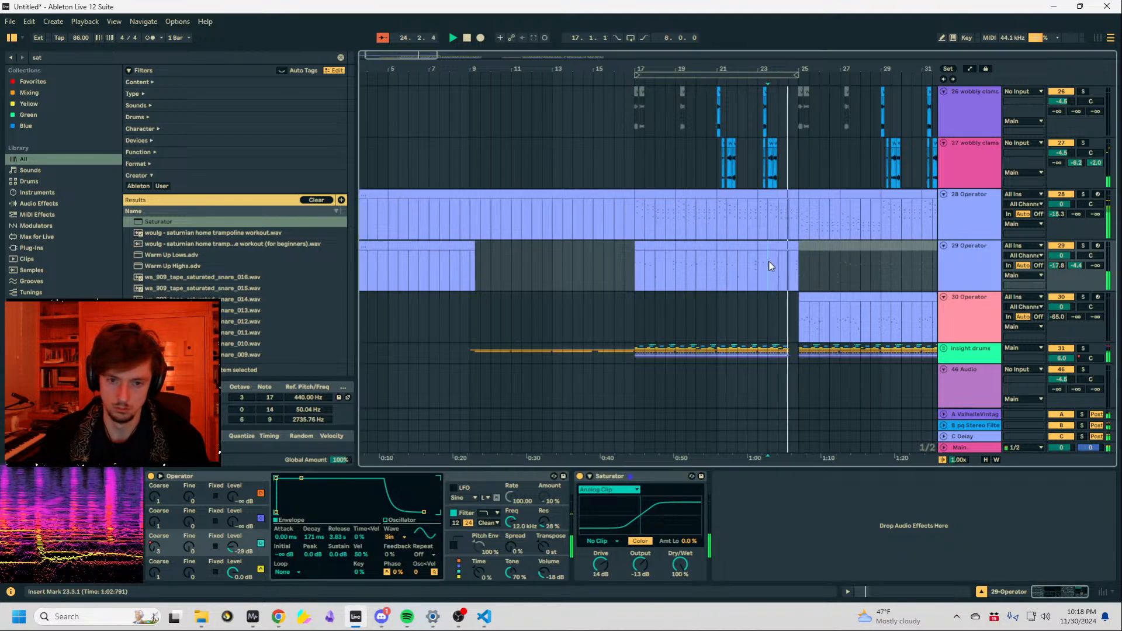
{"action": "left_click", "coordinate": [908, 592]}
{"action": "left_click_drag", "start_coordinate": [796, 487], "coordinate": [730, 453]}
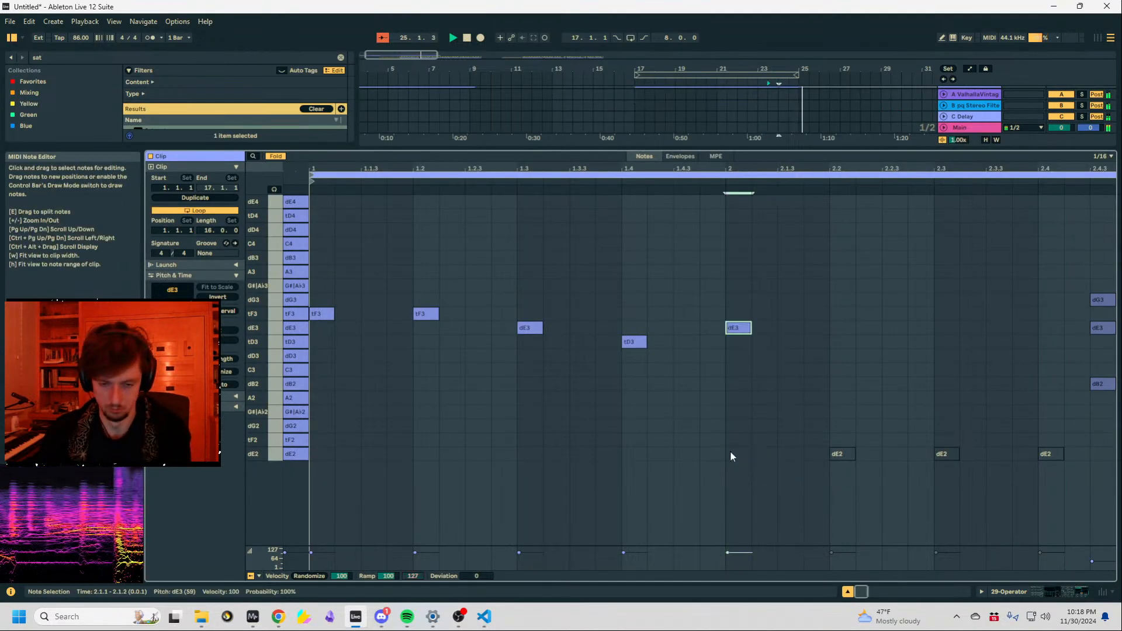
{"action": "left_click", "coordinate": [1015, 594]}
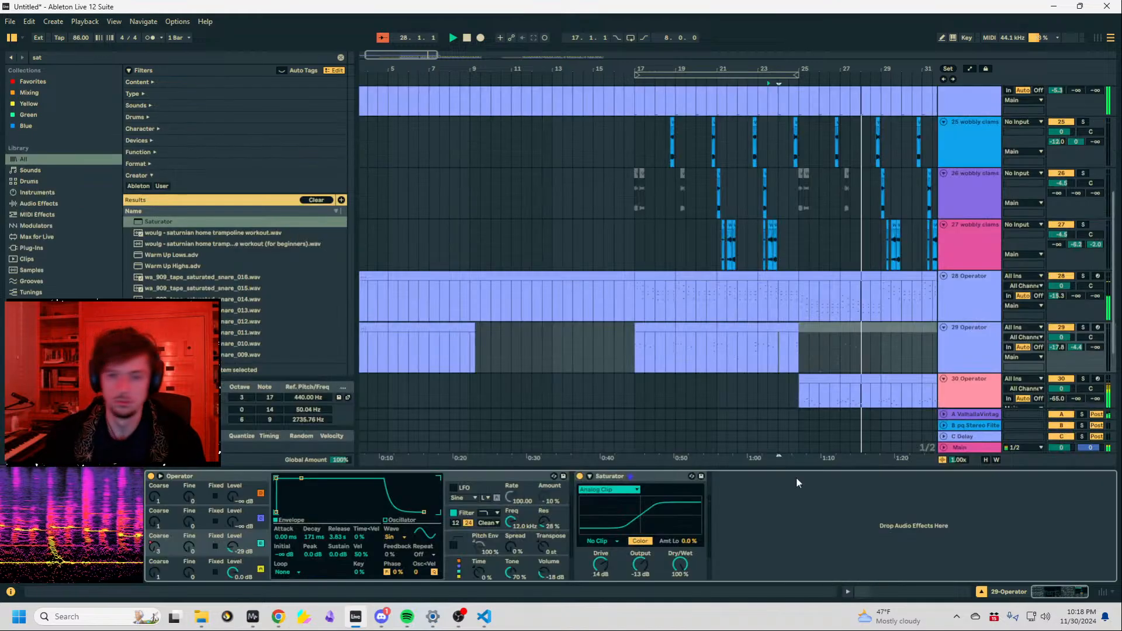
{"action": "left_click_drag", "start_coordinate": [809, 64], "coordinate": [620, 56]}
{"action": "scroll", "coordinate": [674, 360], "scroll_direction": "down", "scroll_amount": 2}
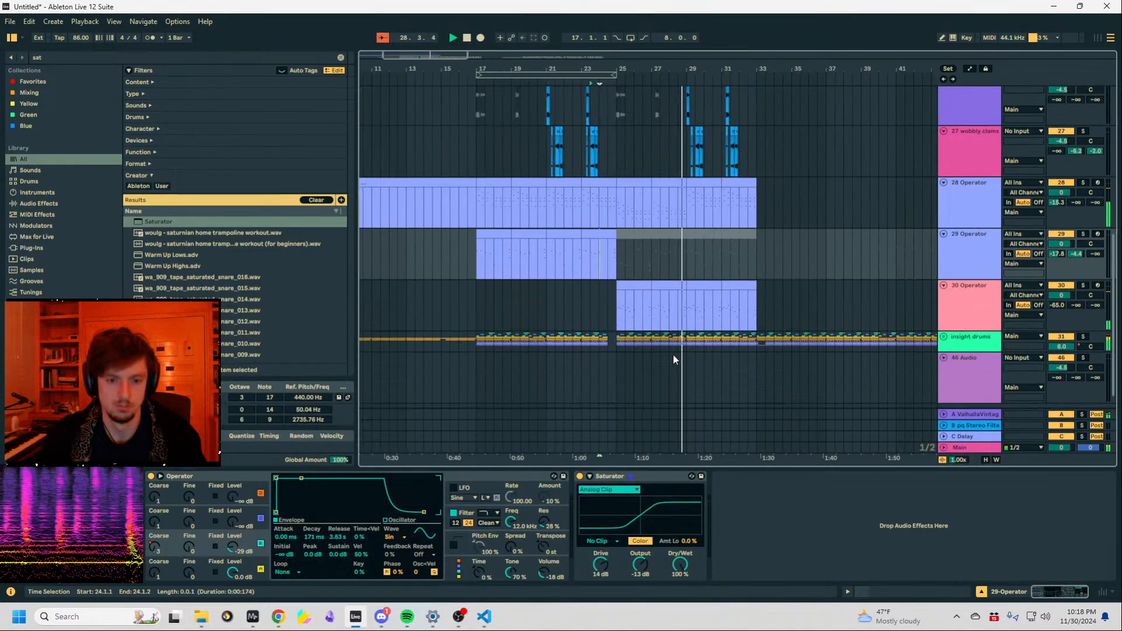
{"action": "left_click", "coordinate": [696, 288]}
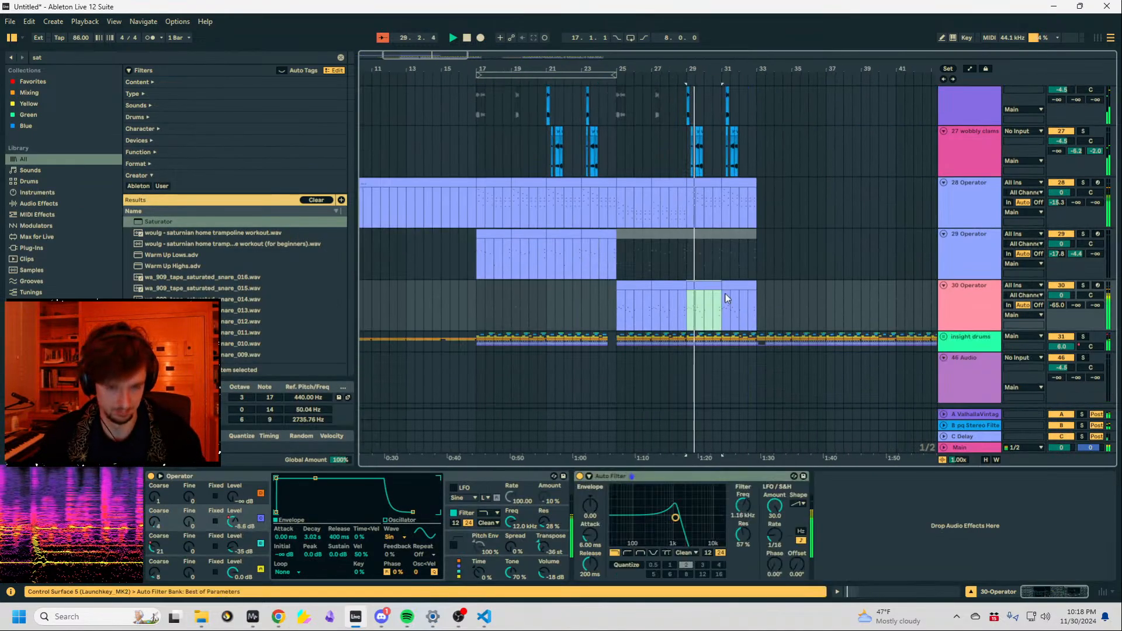
{"action": "left_click", "coordinate": [61, 57]}
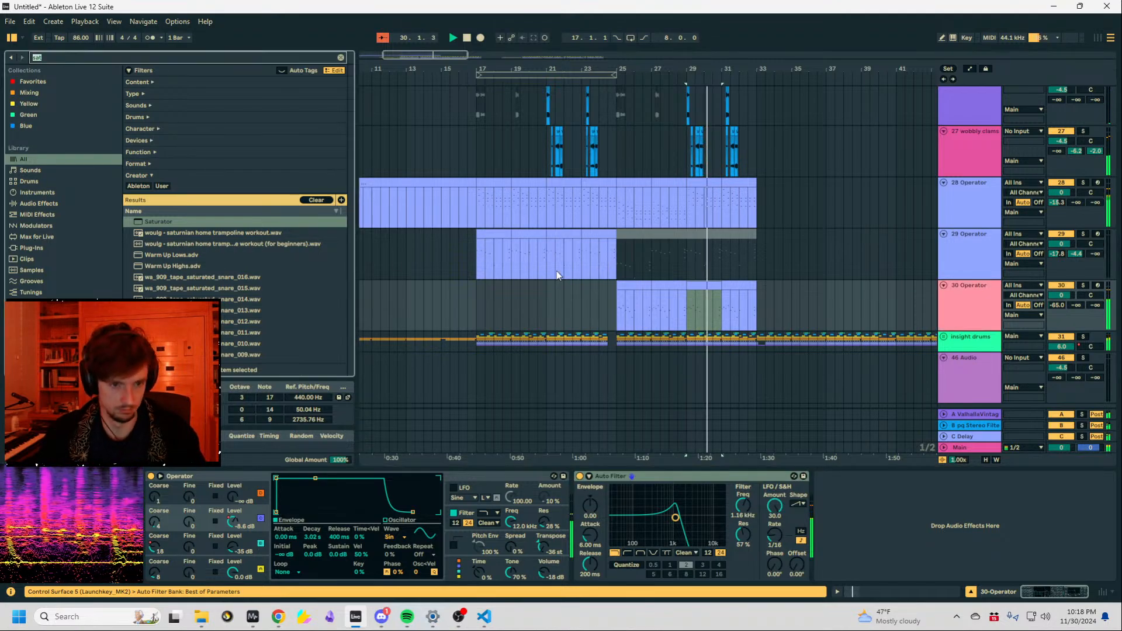
{"action": "left_click", "coordinate": [558, 271]}
{"action": "key", "text": "space"}
{"action": "left_click", "coordinate": [612, 477]}
{"action": "left_click", "coordinate": [671, 316]}
{"action": "left_click", "coordinate": [871, 531]}
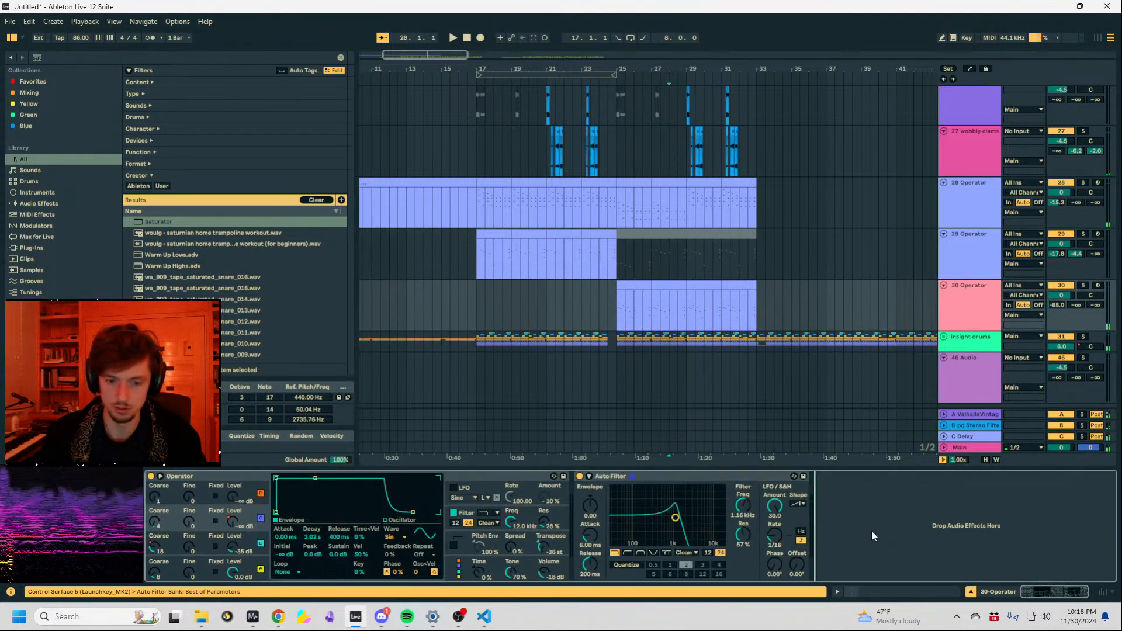
{"action": "key", "text": "ctrl+v"}
Set 30 Operator's Saturator output to -10 dB, automate its Drive to curve up to 14 dB at bar 29, and play.
{"action": "left_click", "coordinate": [697, 319]}
{"action": "left_click_drag", "start_coordinate": [876, 570], "coordinate": [876, 581]}
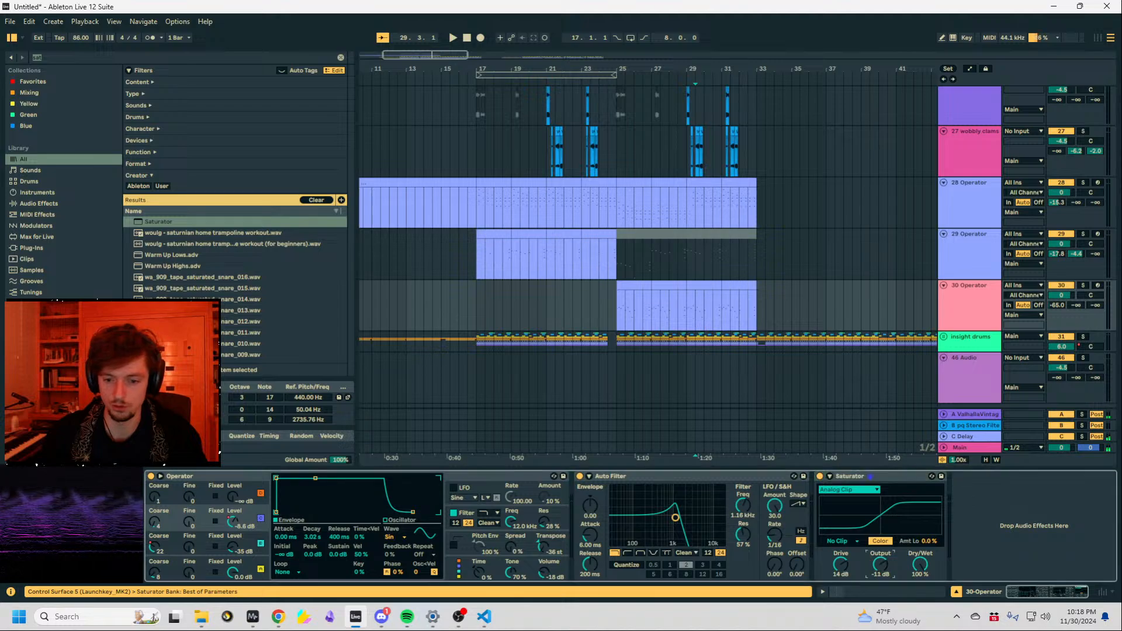
{"action": "left_click", "coordinate": [841, 565]}
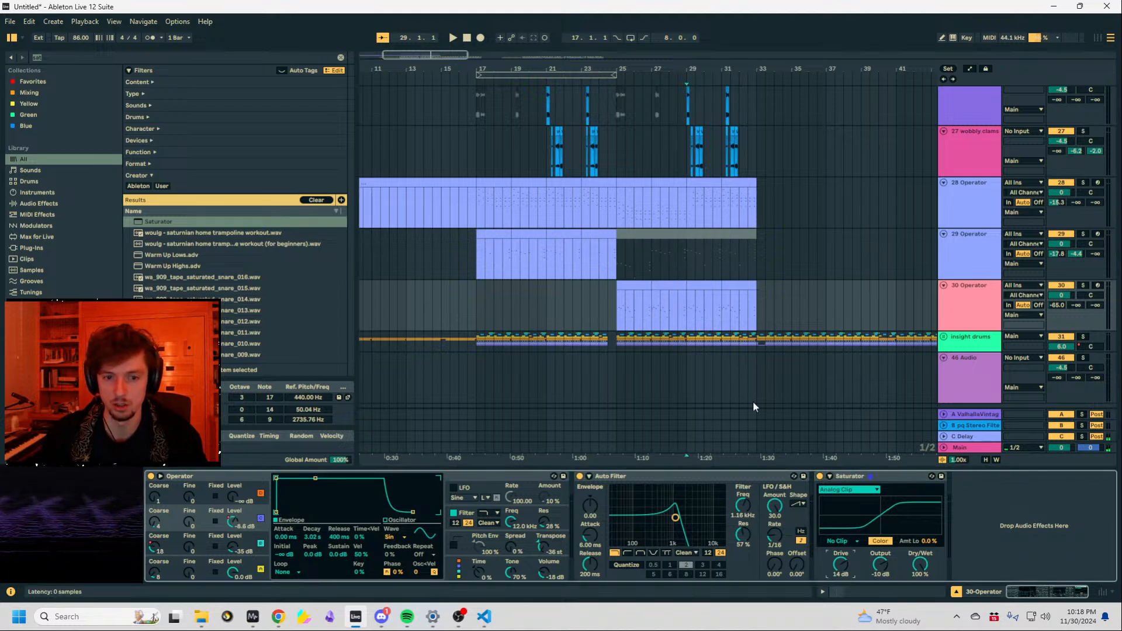
{"action": "key", "text": "a"}
{"action": "left_click", "coordinate": [687, 303]}
{"action": "left_click_drag", "start_coordinate": [679, 307], "coordinate": [681, 309]}
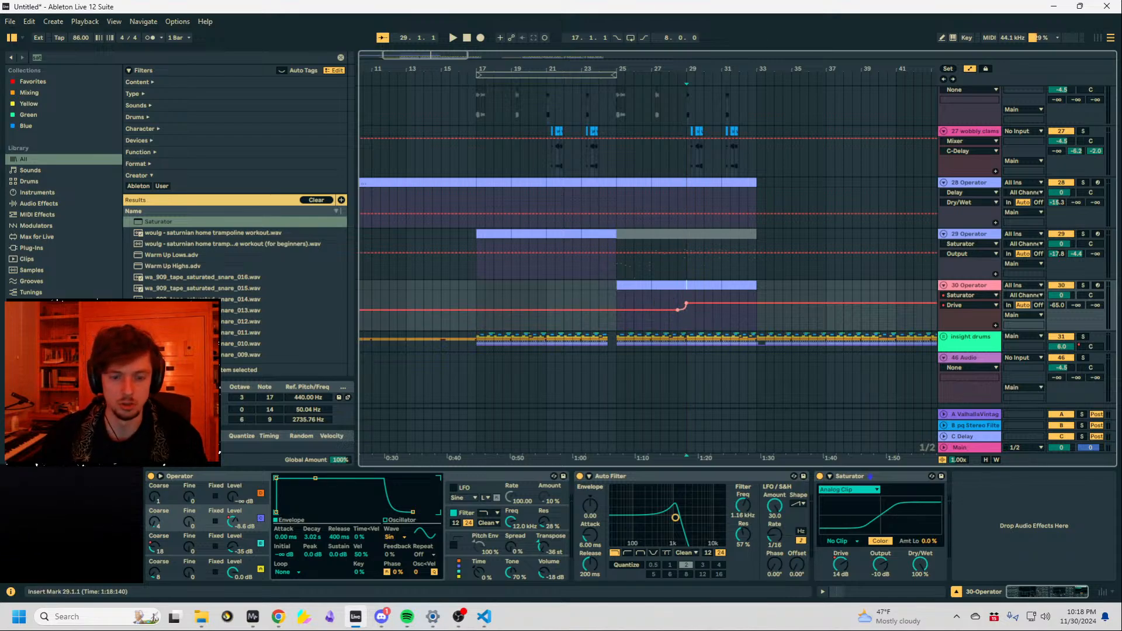
{"action": "key", "text": "space"}
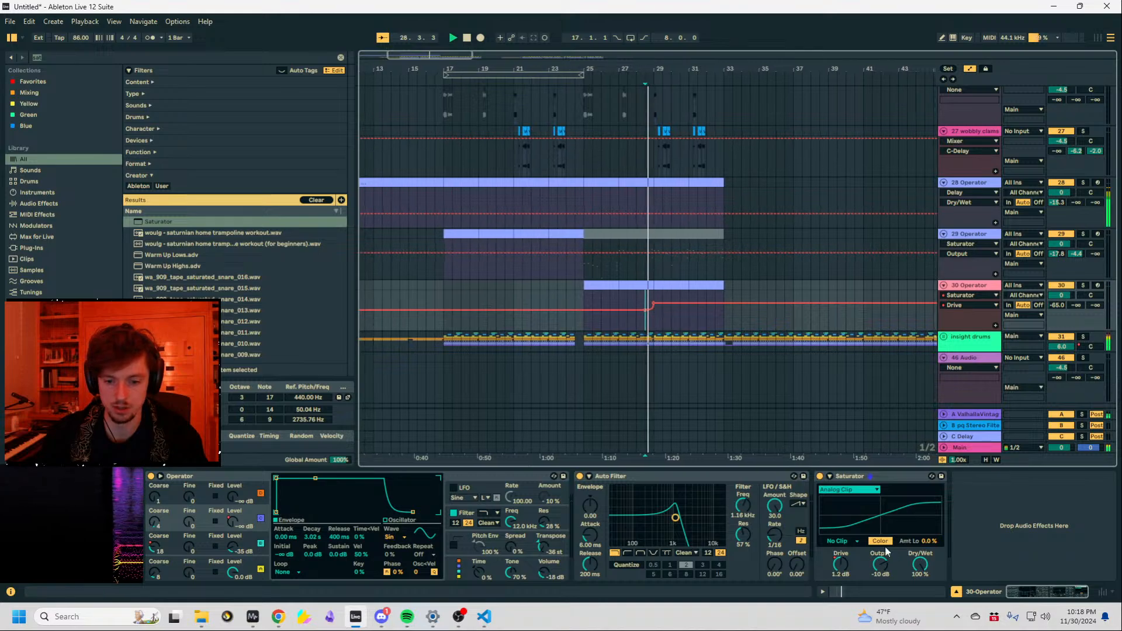
Switch off 30 Operator's Saturator, add the Wider plug-in after it and close the plug-in window.
{"action": "left_click", "coordinate": [820, 476]}
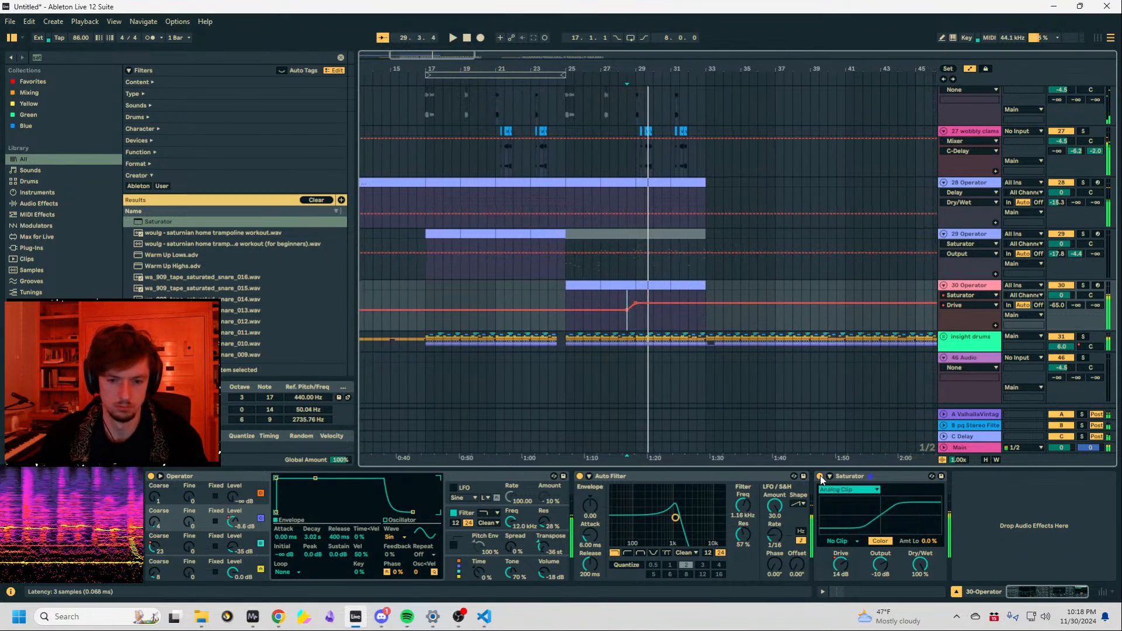
{"action": "left_click", "coordinate": [116, 57]}
{"action": "type", "text": "widerf"}
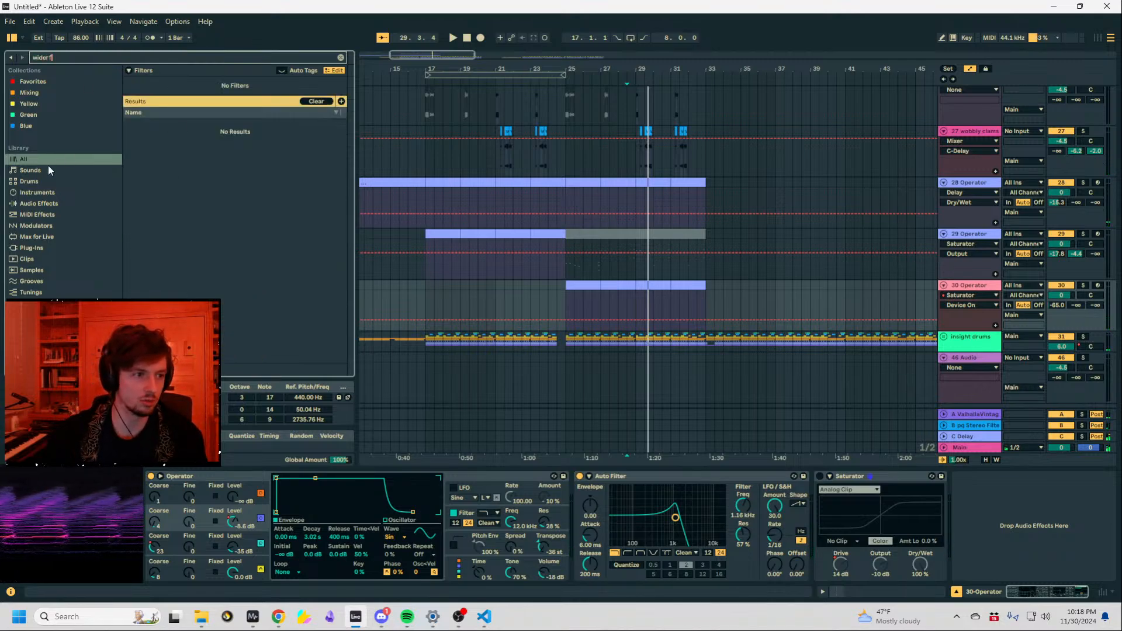
{"action": "key", "text": "BackSpace"}
{"action": "key", "text": "Down"}
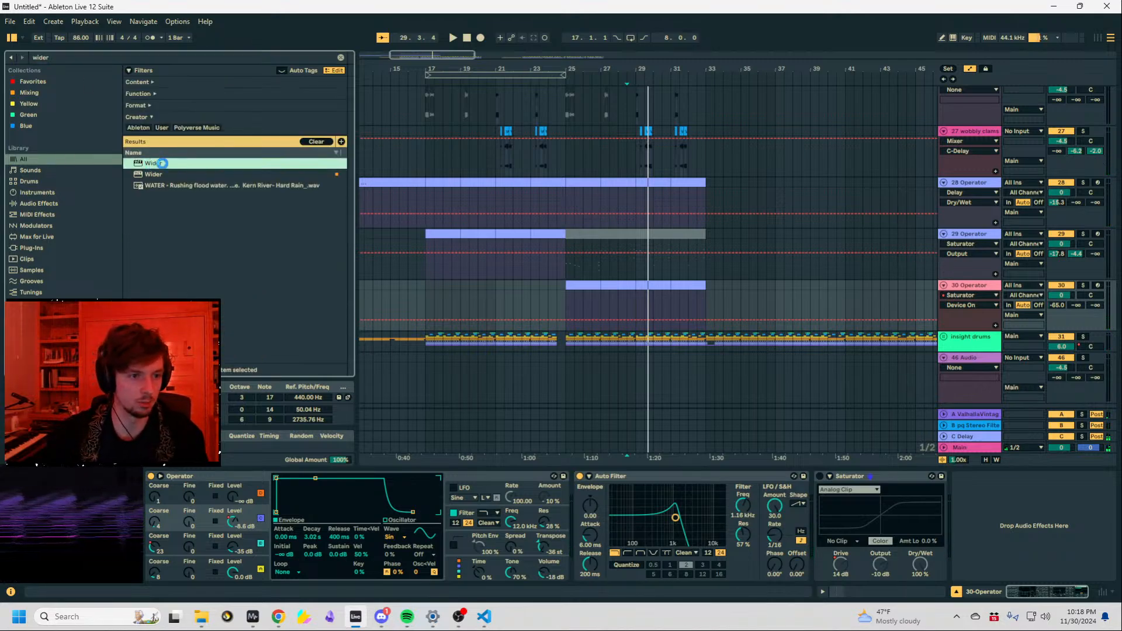
{"action": "key", "text": "Return"}
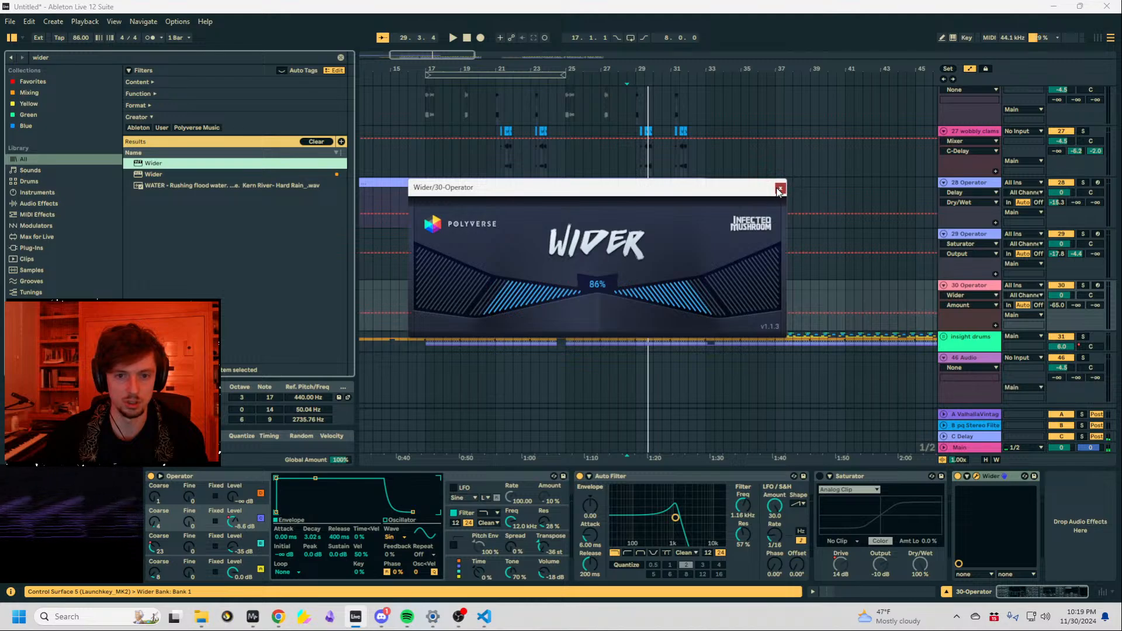
{"action": "left_click", "coordinate": [780, 188]}
Add Utility after Wider on 30 Operator and raise its gain to about 3.7 dB.
{"action": "left_click", "coordinate": [68, 58]}
{"action": "type", "text": "uti"}
{"action": "key", "text": "Down"}
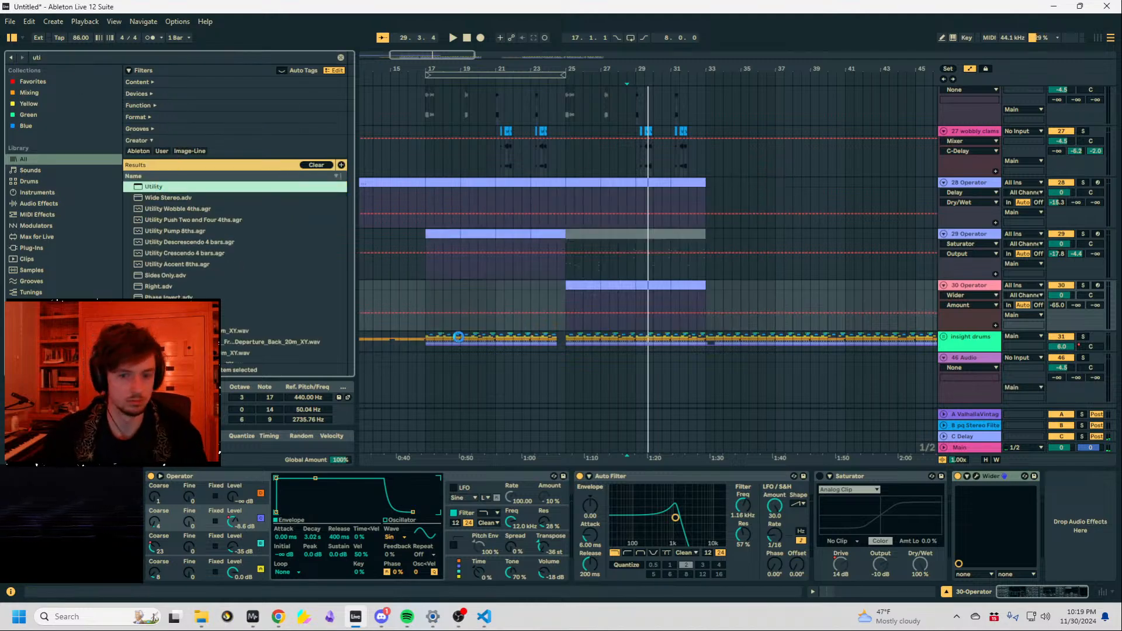
{"action": "key", "text": "Return"}
{"action": "left_click_drag", "start_coordinate": [1089, 514], "coordinate": [1089, 486]}
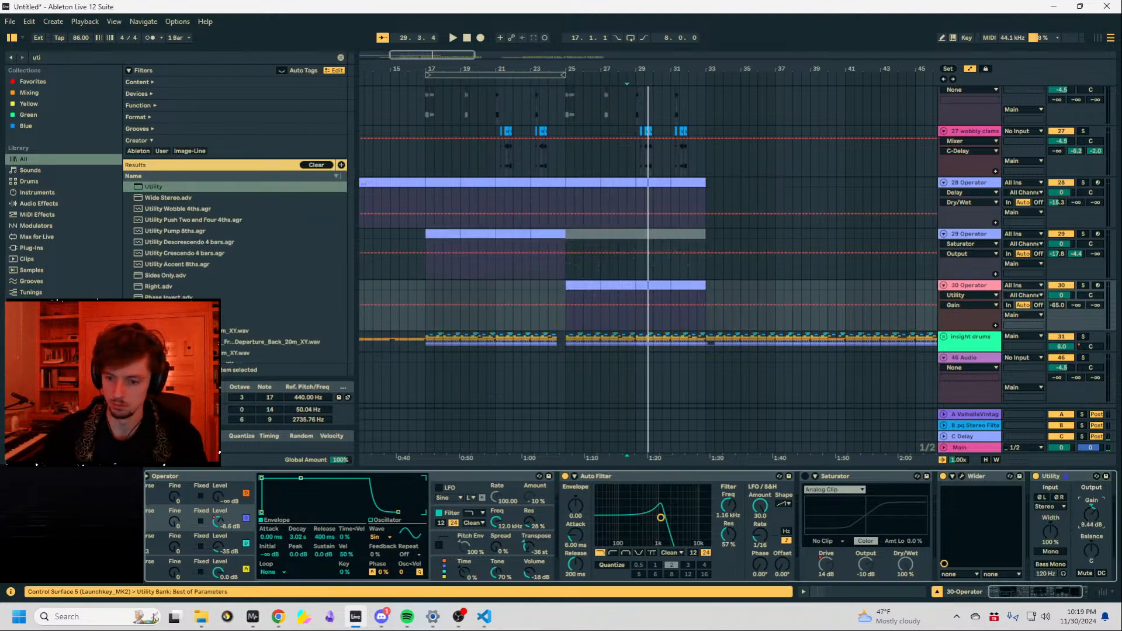
Group Wider and Utility on 30 Operator into an Audio Effect Rack and automate its Device On to switch on at bar 29.
{"action": "left_click", "coordinate": [1057, 477]}
{"action": "left_click", "coordinate": [988, 474], "text": "shift"}
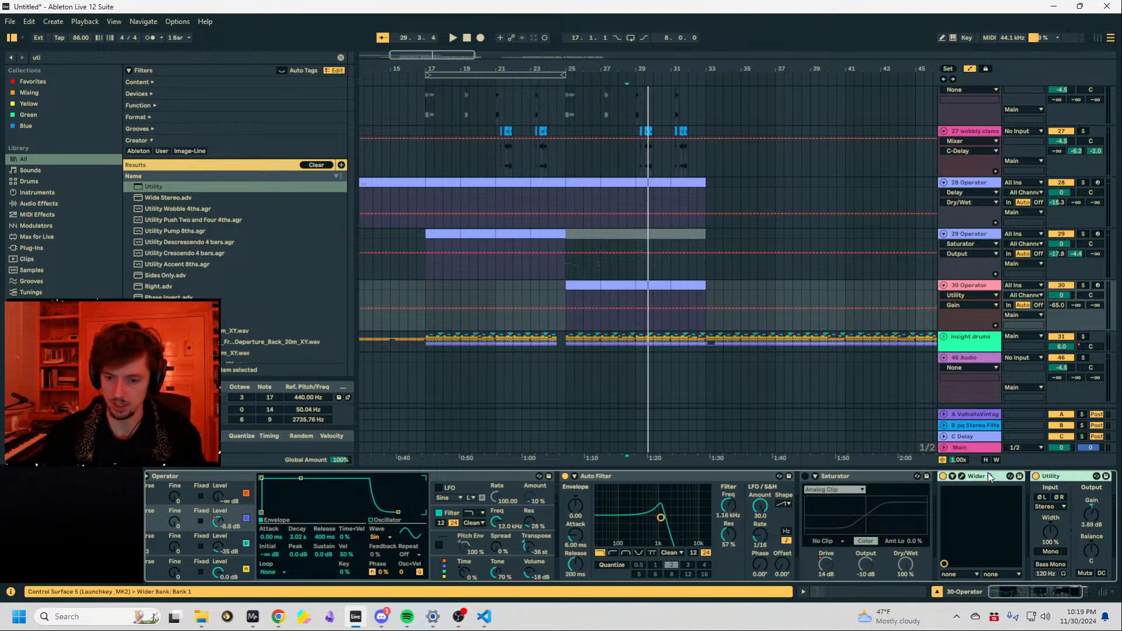
{"action": "key", "text": "ctrl+g"}
{"action": "left_click", "coordinate": [944, 477]}
{"action": "left_click", "coordinate": [635, 320]}
{"action": "left_click_drag", "start_coordinate": [635, 321], "coordinate": [635, 300]}
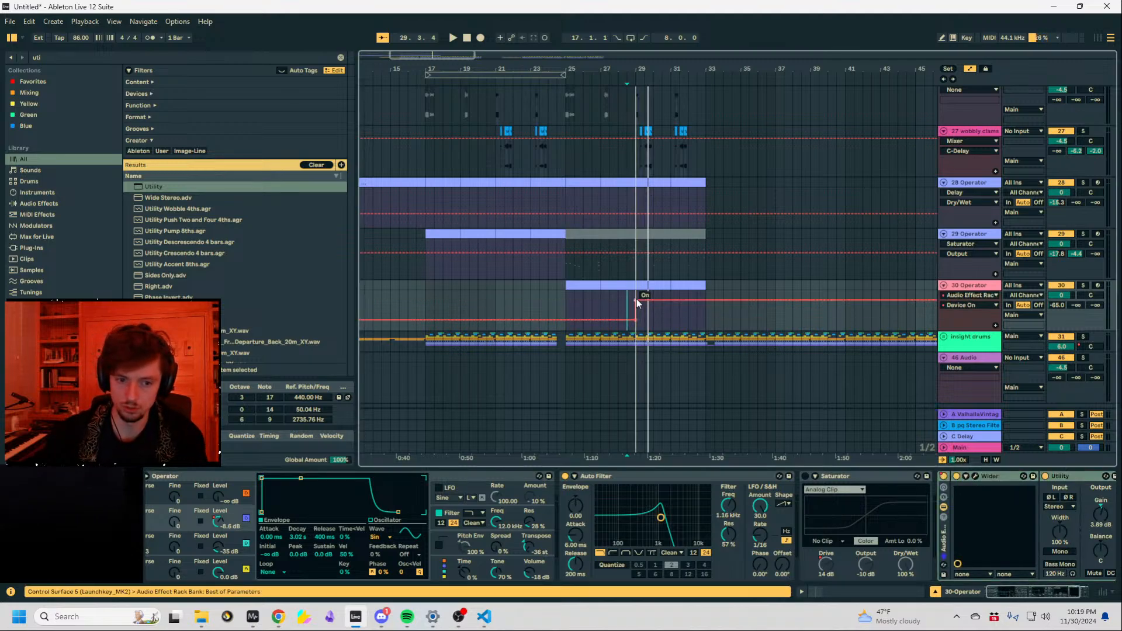
Play the passage around bar 29 and lower the gain of the Utility in 30 Operator's rack to 2.59 dB.
{"action": "key", "text": "a"}
{"action": "key", "text": "space"}
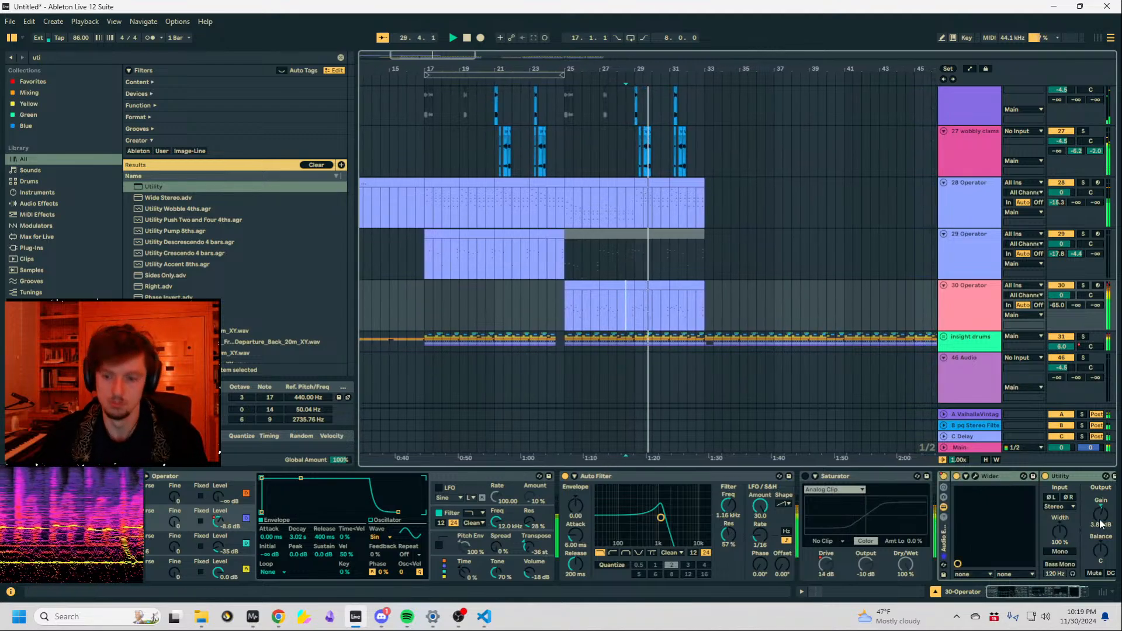
{"action": "left_click_drag", "start_coordinate": [1104, 517], "coordinate": [1105, 525]}
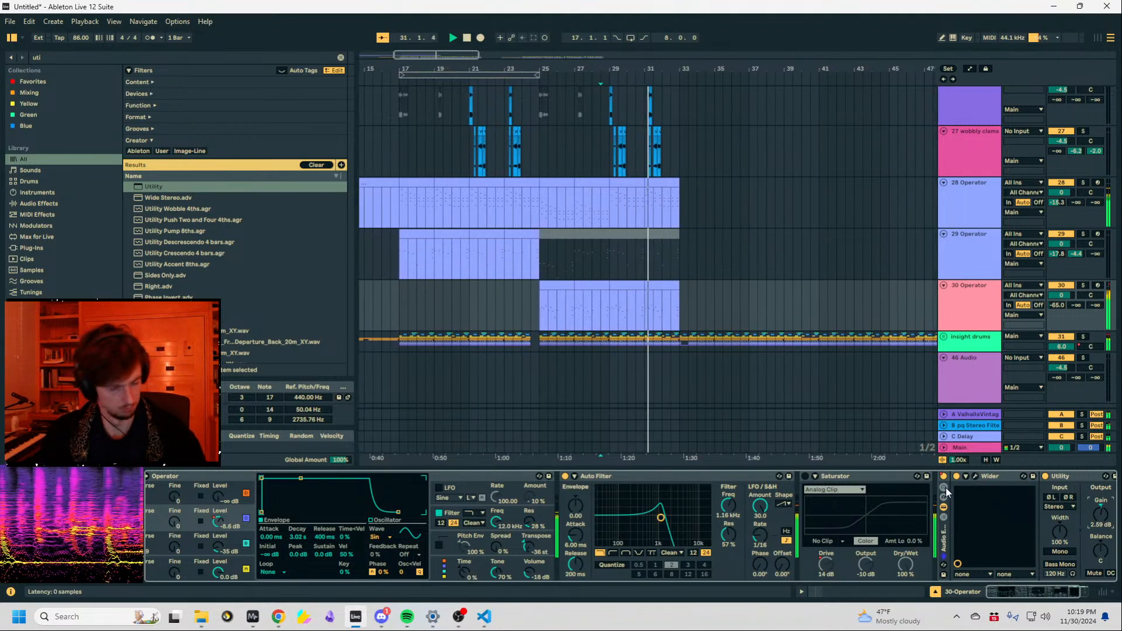
Select 28 Operator's clips from bar 9 to 17 and play the arrangement from bar 9.
{"action": "left_click", "coordinate": [653, 284]}
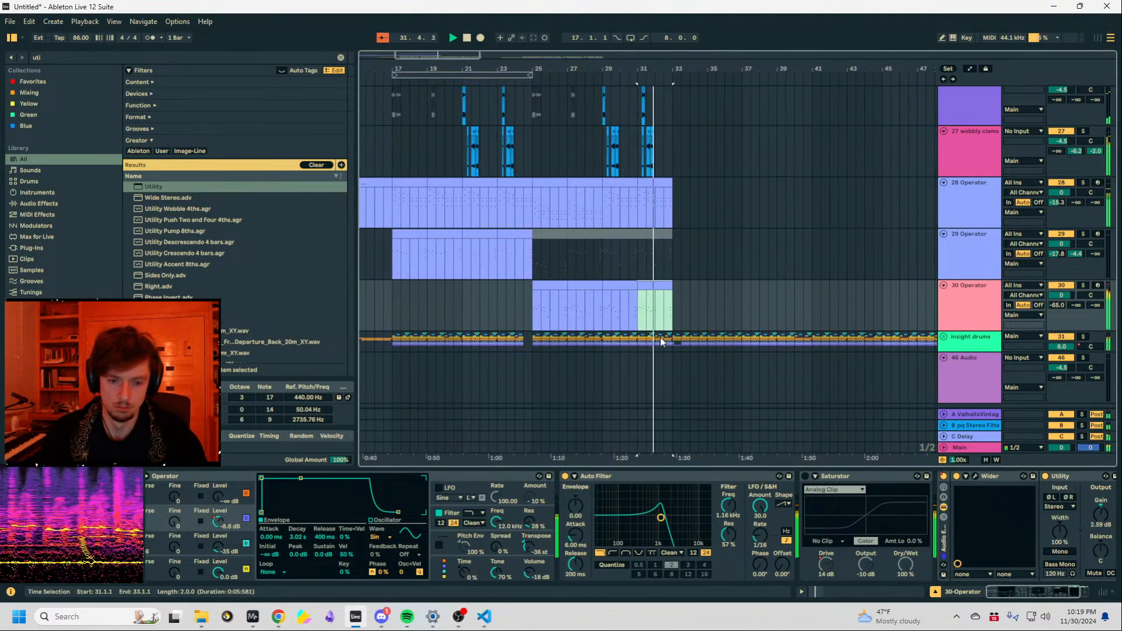
{"action": "left_click_drag", "start_coordinate": [676, 318], "coordinate": [521, 305]}
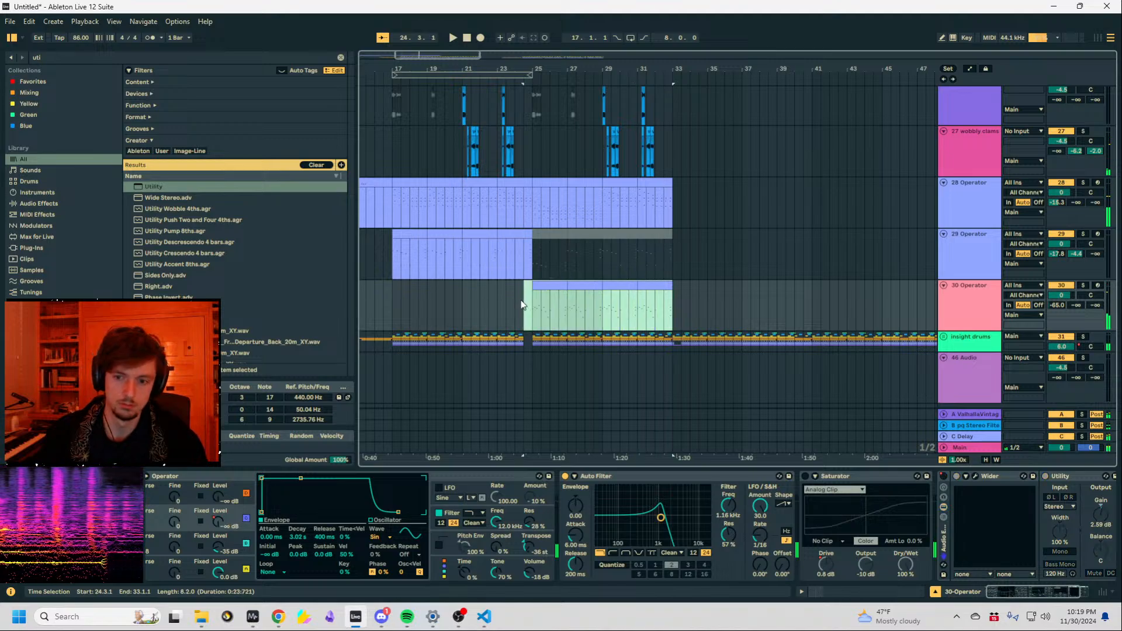
{"action": "left_click_drag", "start_coordinate": [503, 64], "coordinate": [706, 63]}
{"action": "key", "text": "space"}
{"action": "left_click_drag", "start_coordinate": [606, 263], "coordinate": [510, 243]}
{"action": "left_click", "coordinate": [553, 263]}
{"action": "scroll", "coordinate": [607, 273], "scroll_direction": "up", "scroll_amount": 1}
{"action": "key", "text": "space"}
{"action": "left_click_drag", "start_coordinate": [603, 252], "coordinate": [721, 256]}
{"action": "key", "text": "ctrl+z"}
{"action": "key", "text": "space"}
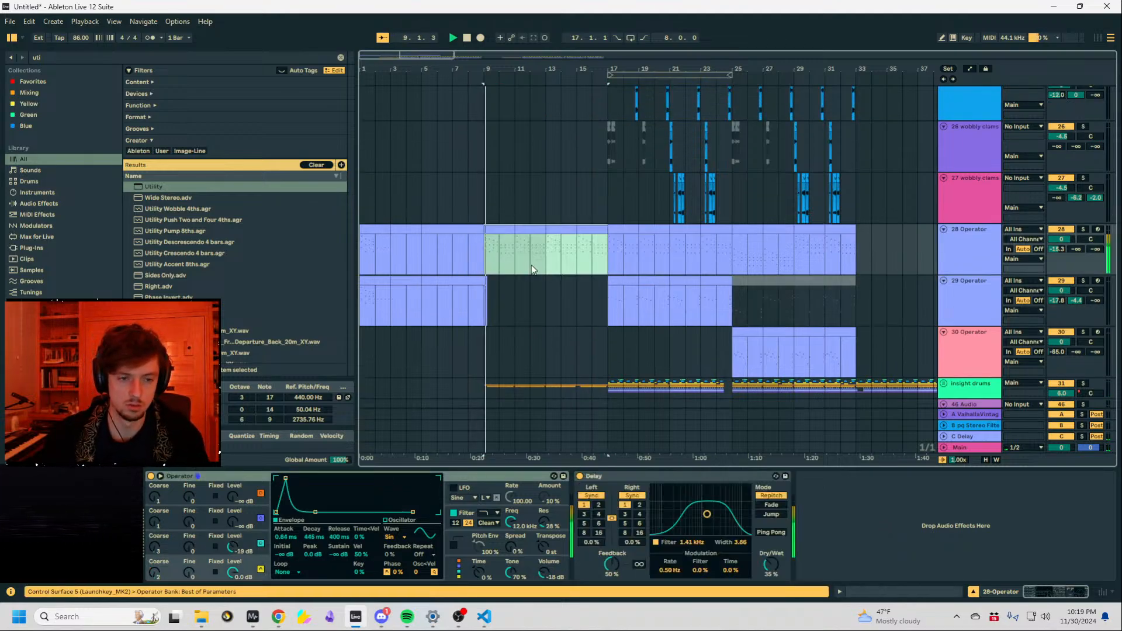
Copy 29 Operator's clips from bars 17 to 25 into the gap on the same track starting at bar 9.
{"action": "left_click", "coordinate": [617, 280]}
{"action": "left_click", "coordinate": [724, 283], "text": "shift"}
{"action": "key", "text": "ctrl+c"}
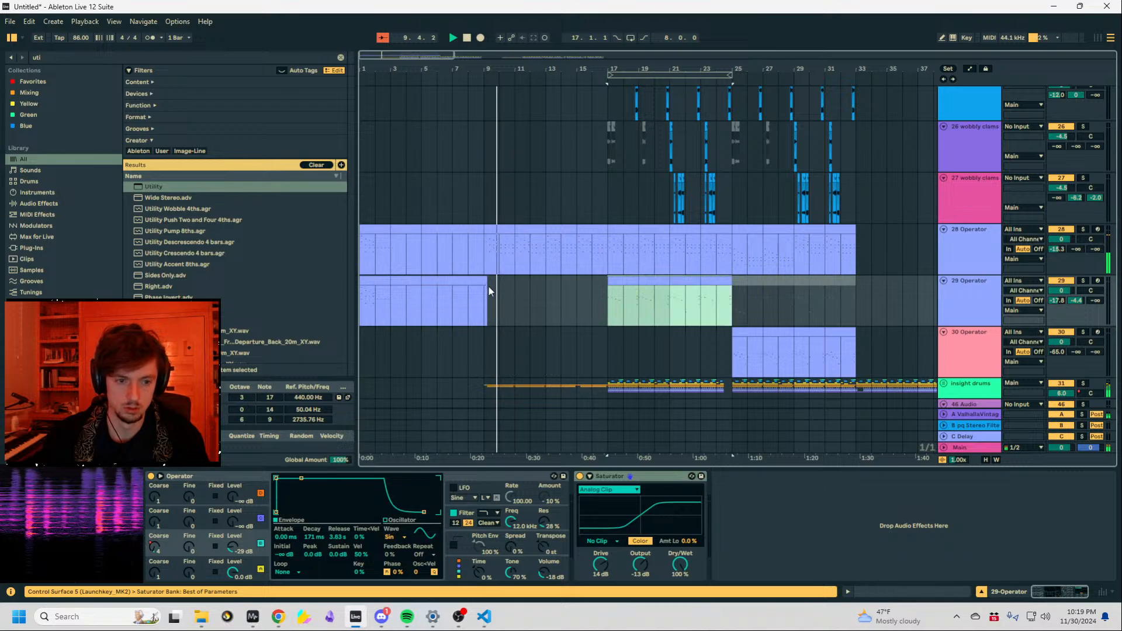
{"action": "left_click", "coordinate": [488, 288]}
{"action": "key", "text": "ctrl+v"}
{"action": "key", "text": "ctrl+z"}
{"action": "left_click", "coordinate": [486, 301]}
{"action": "key", "text": "ctrl+v"}
{"action": "key", "text": "ctrl+z"}
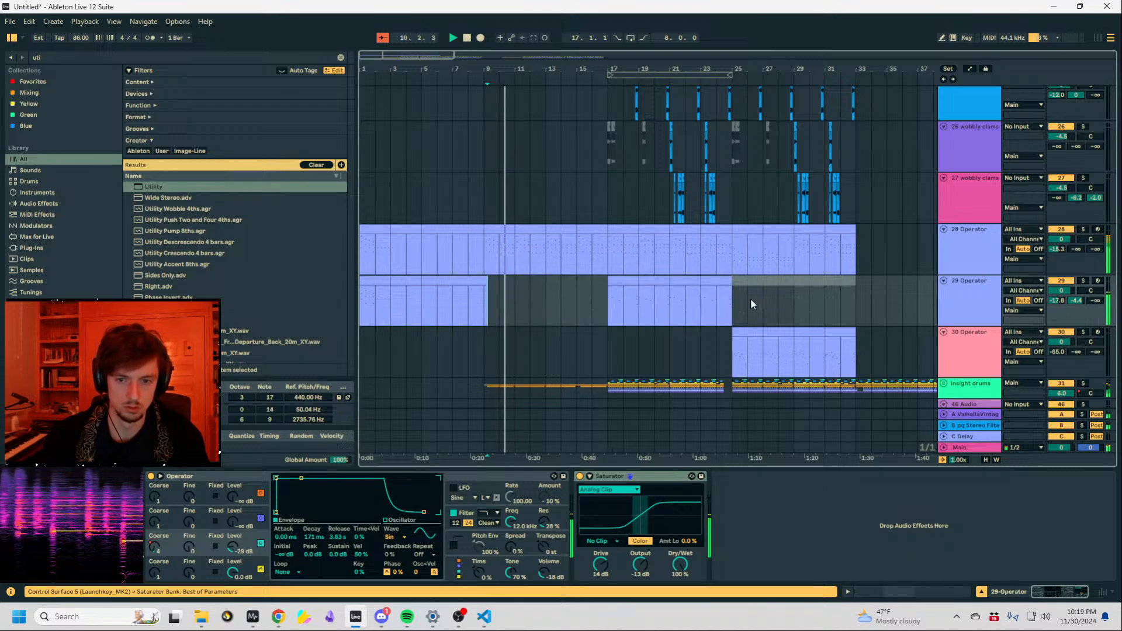
{"action": "left_click", "coordinate": [494, 303]}
{"action": "key", "text": "ctrl+v"}
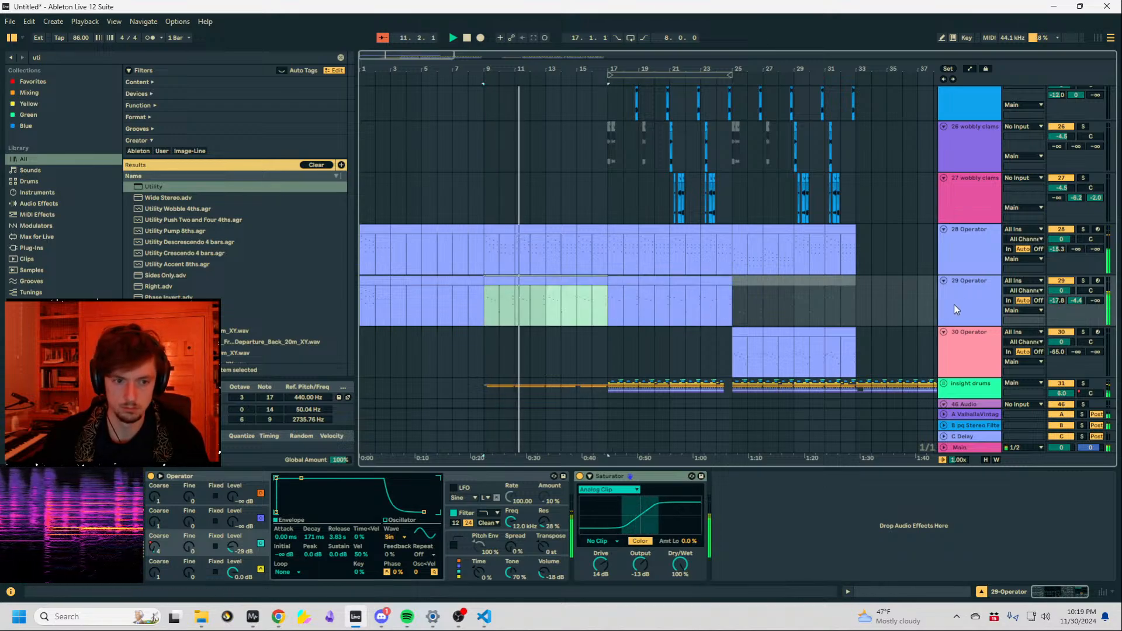
Draw stepped rises and falls in the oscillator B Coarse automation of 29 Operator from bar 15 to bar 17.
{"action": "left_click_drag", "start_coordinate": [485, 70], "coordinate": [513, 111]}
{"action": "scroll", "coordinate": [991, 238], "scroll_direction": "up", "scroll_amount": 2}
{"action": "left_click", "coordinate": [967, 297], "text": "shift"}
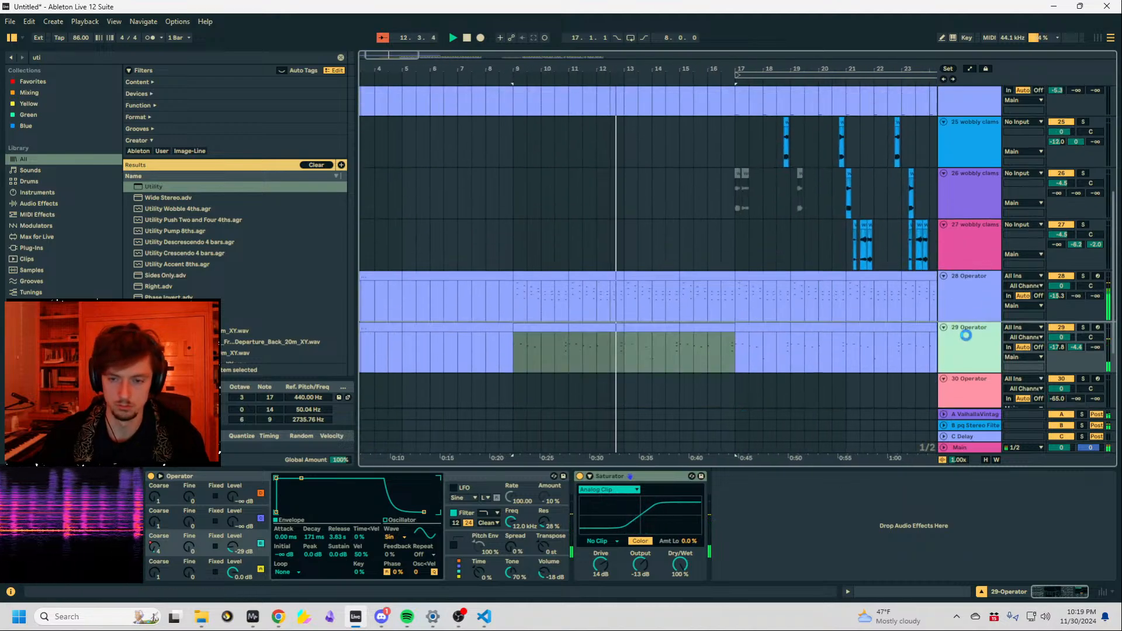
{"action": "scroll", "coordinate": [735, 287], "scroll_direction": "down", "scroll_amount": 2}
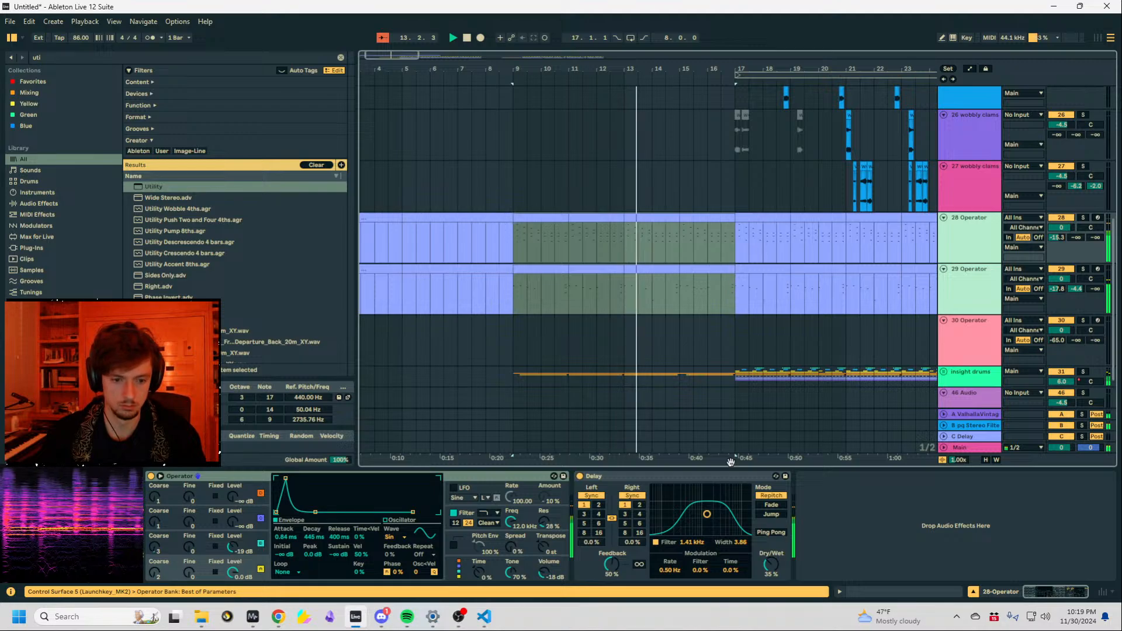
{"action": "left_click", "coordinate": [232, 546]}
{"action": "left_click", "coordinate": [642, 284]}
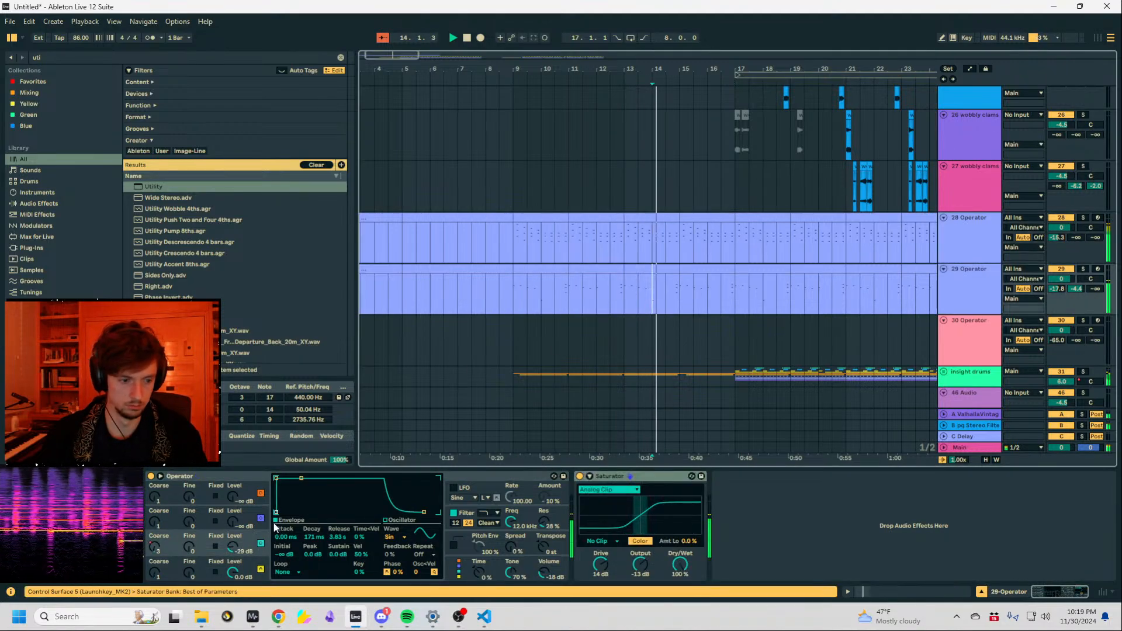
{"action": "key", "text": "a"}
{"action": "left_click_drag", "start_coordinate": [663, 297], "coordinate": [676, 299]}
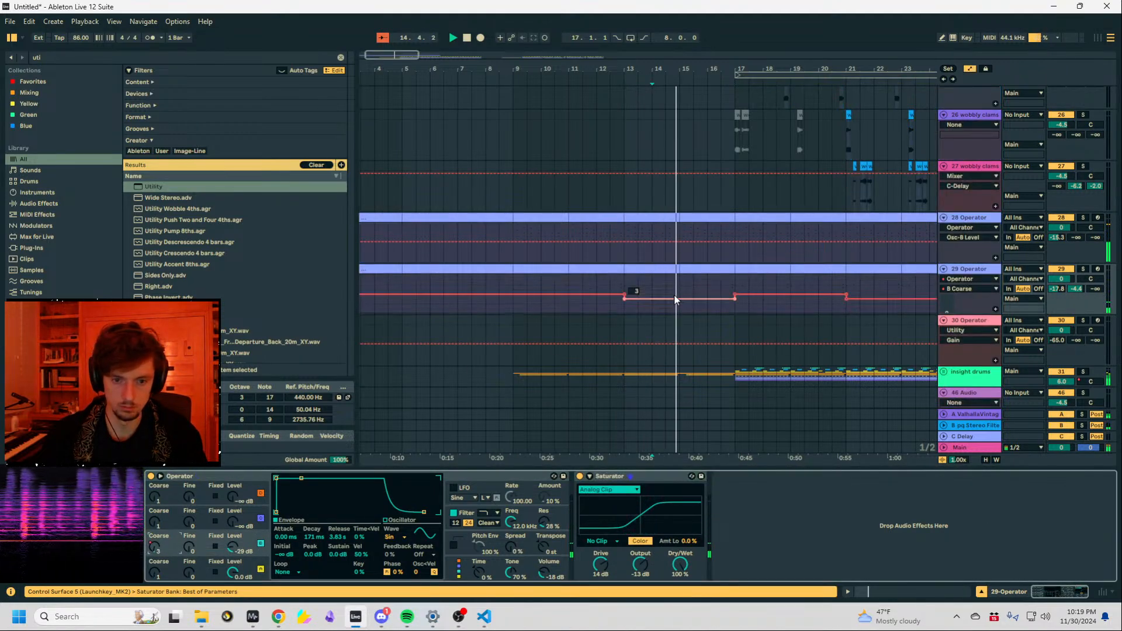
{"action": "left_click", "coordinate": [690, 292]}
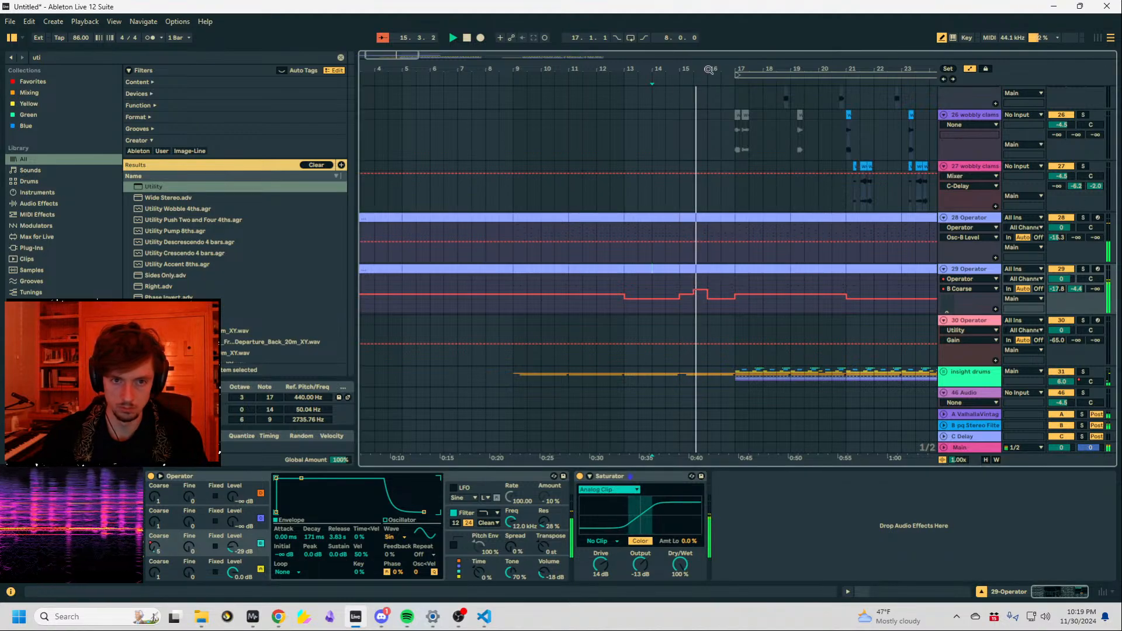
{"action": "mouse_move", "coordinate": [709, 69]}
{"action": "left_mouse_down"}
{"action": "mouse_move", "coordinate": [688, 279]}
{"action": "mouse_move", "coordinate": [766, 290]}
{"action": "left_mouse_up"}
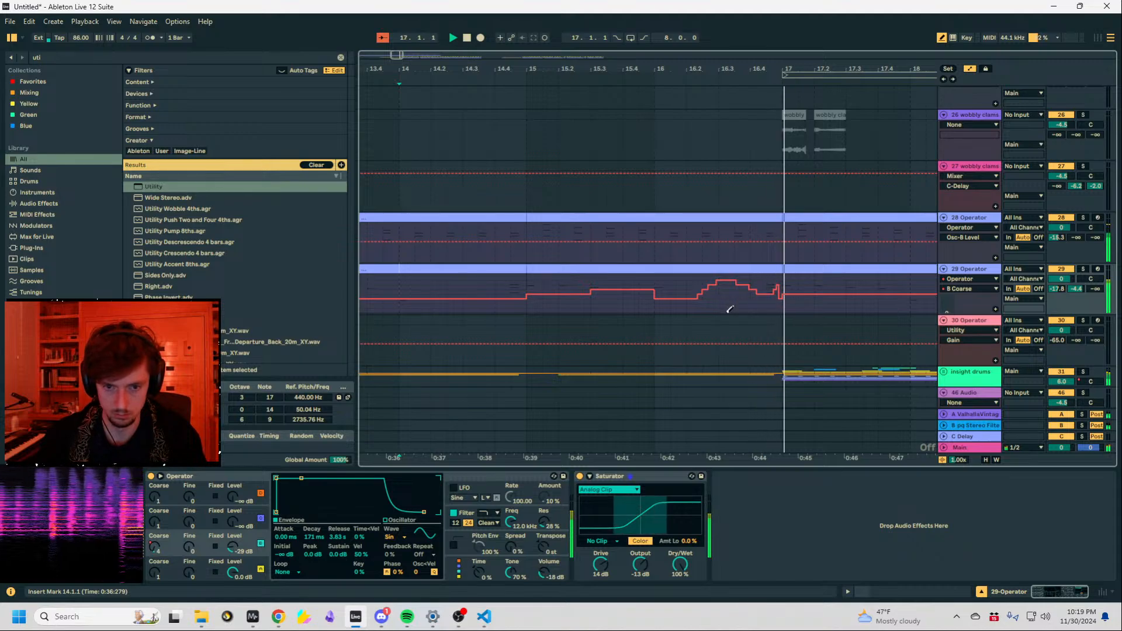
Draw jagged ups and downs in 29 Operator's oscillator B Coarse automation across bar 13, replaying from bar 13.
{"action": "left_click_drag", "start_coordinate": [529, 62], "coordinate": [703, 7]}
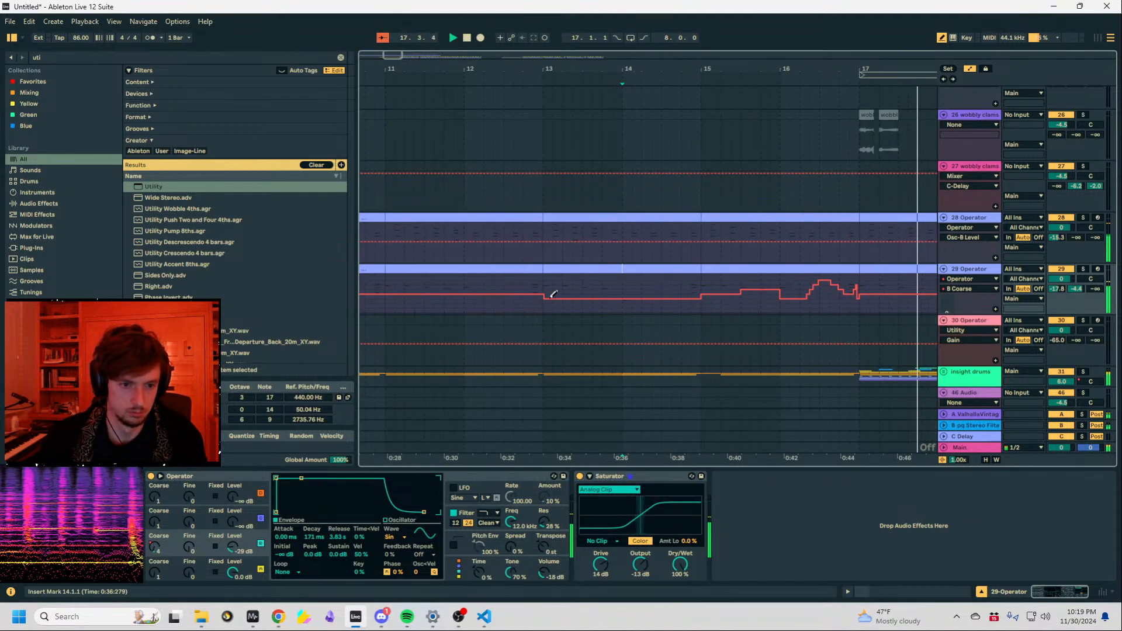
{"action": "left_click", "coordinate": [547, 292]}
{"action": "key", "text": "space"}
{"action": "key", "text": "space"}
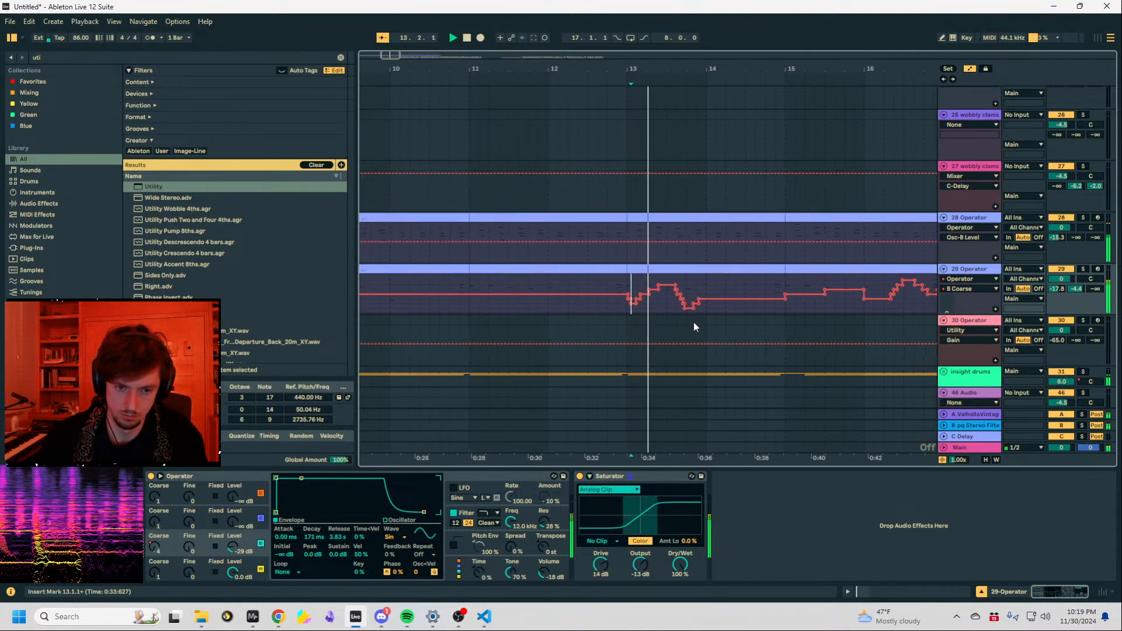
{"action": "key", "text": "b"}
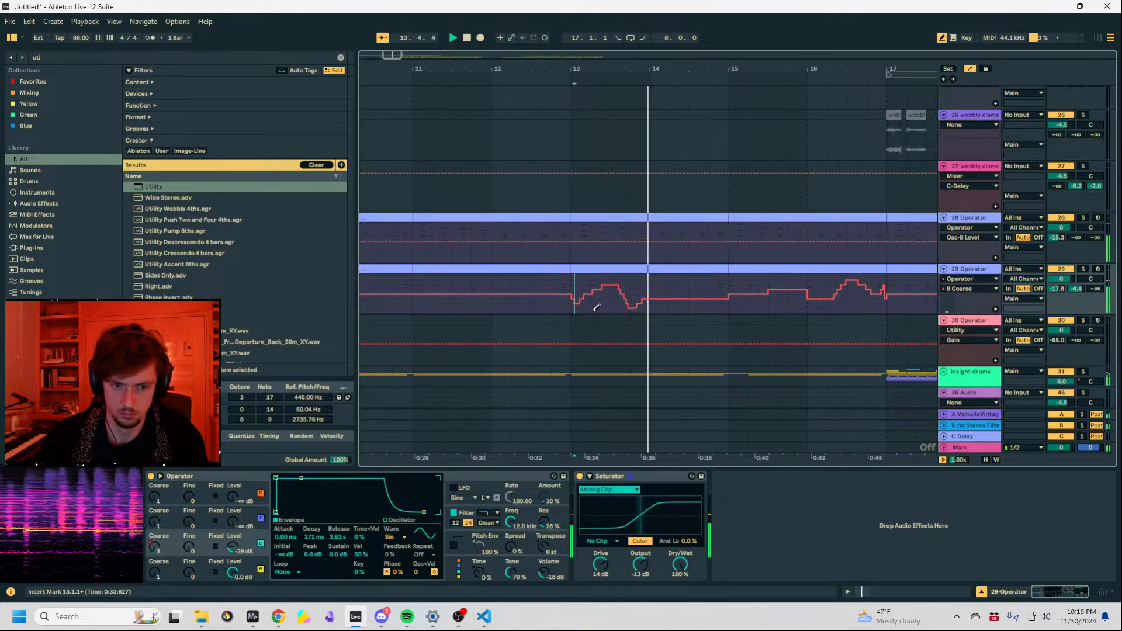
{"action": "left_click_drag", "start_coordinate": [598, 308], "coordinate": [627, 277]}
{"action": "key", "text": "space"}
{"action": "key", "text": "space"}
{"action": "key", "text": "space"}
{"action": "key", "text": "space"}
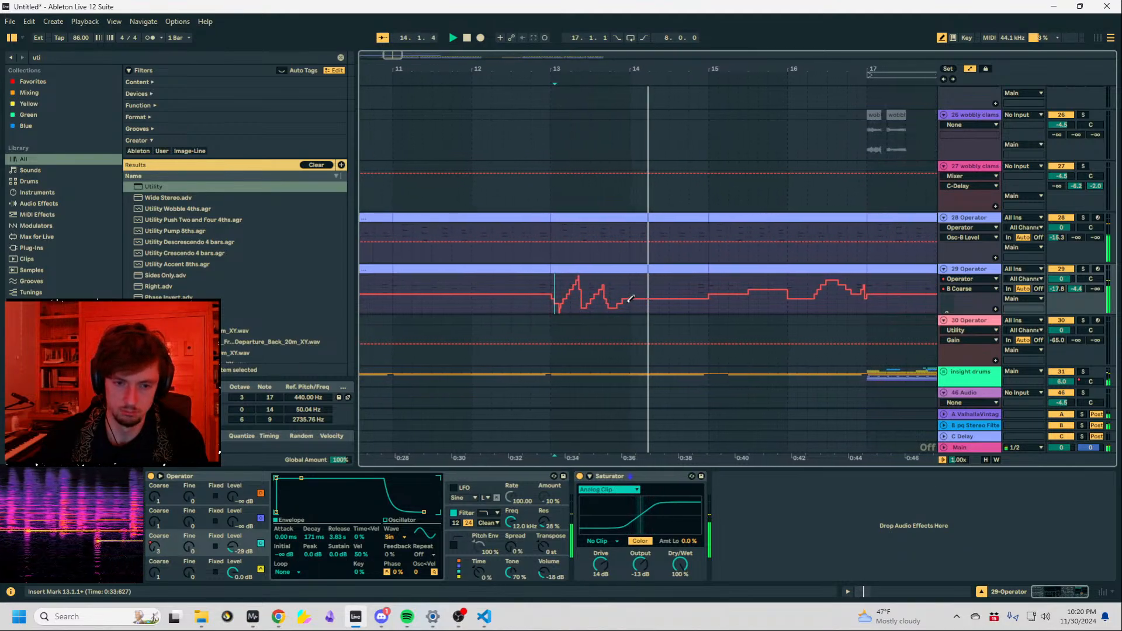
Continue the stepped oscillator B Coarse automation of 29 Operator through bars 14 to 16 and hide the automation lanes.
{"action": "left_click_drag", "start_coordinate": [615, 309], "coordinate": [641, 295]}
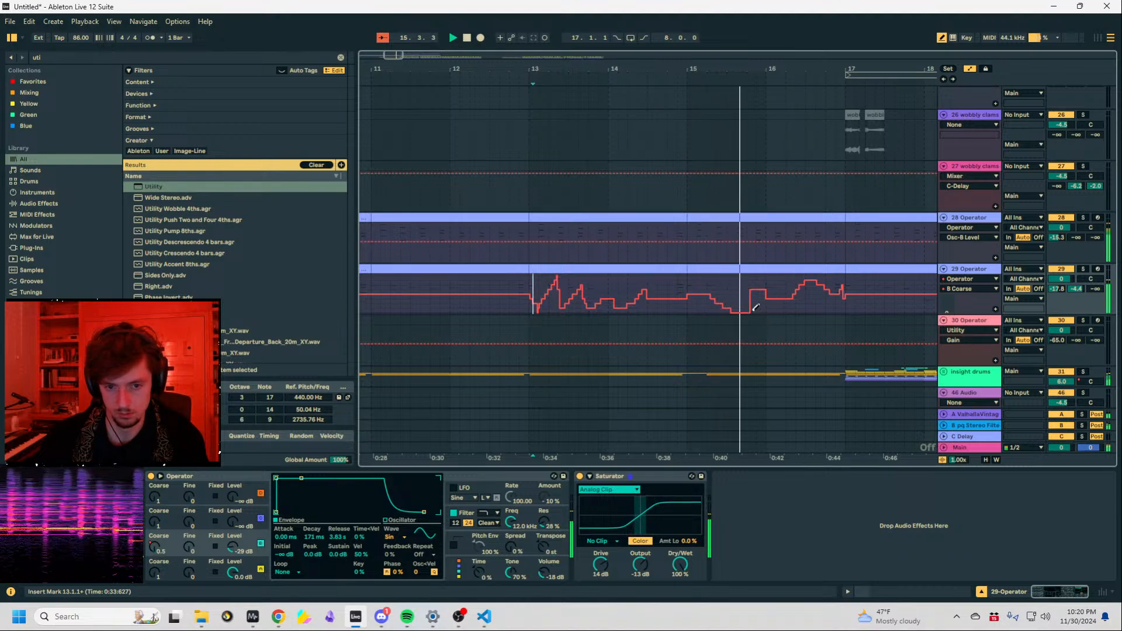
{"action": "left_click_drag", "start_coordinate": [752, 311], "coordinate": [782, 291]}
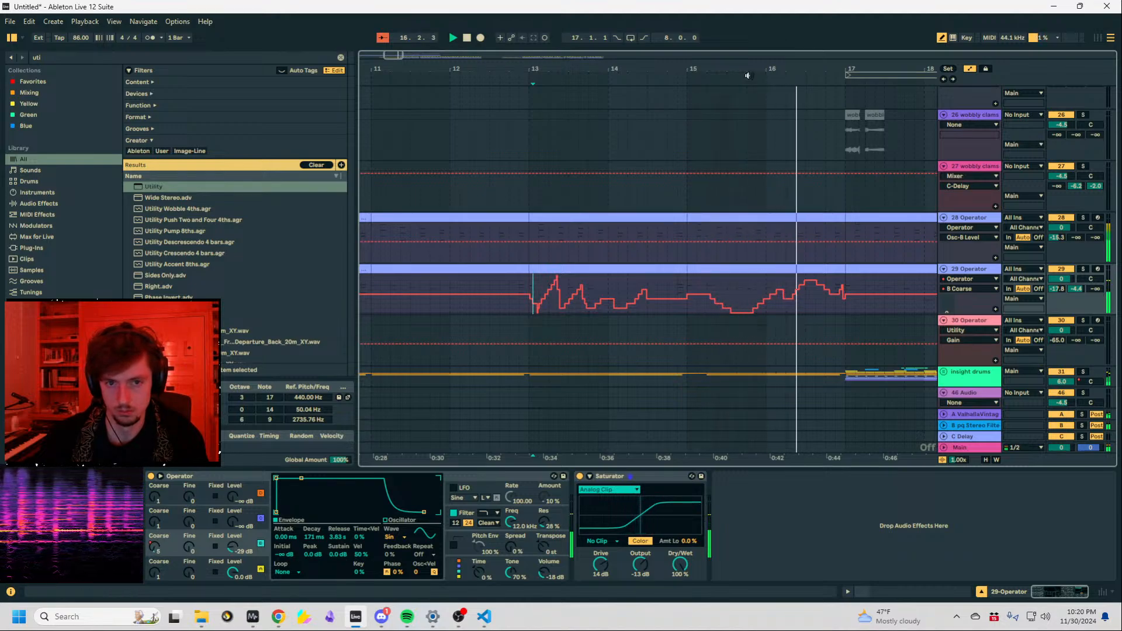
{"action": "left_click_drag", "start_coordinate": [740, 71], "coordinate": [740, 37]}
{"action": "key", "text": "a"}
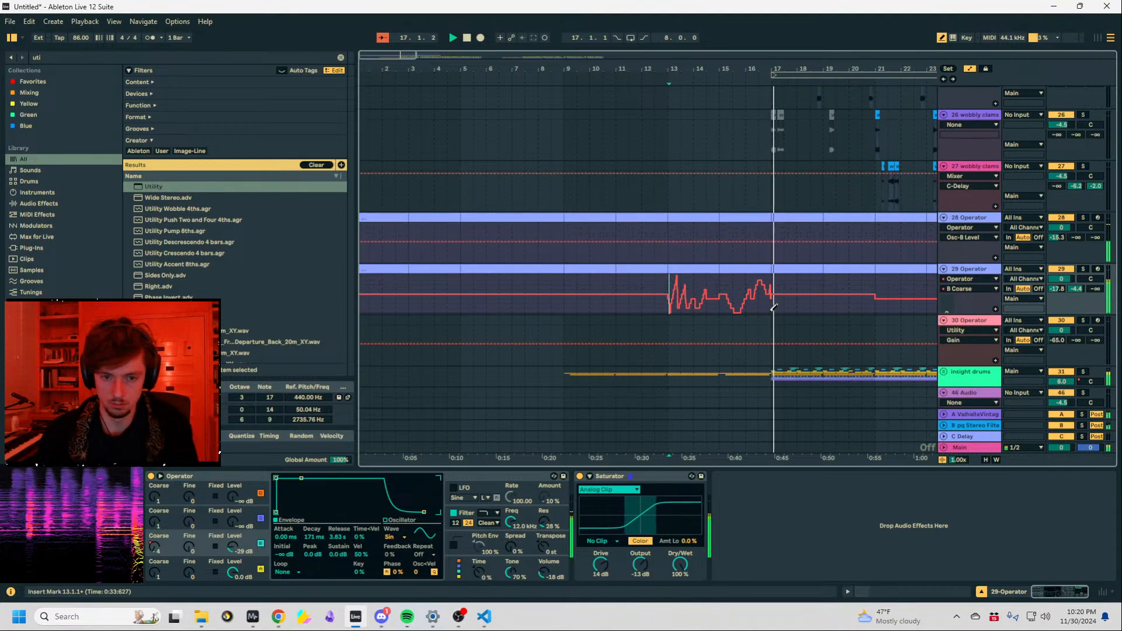
{"action": "key", "text": "a"}
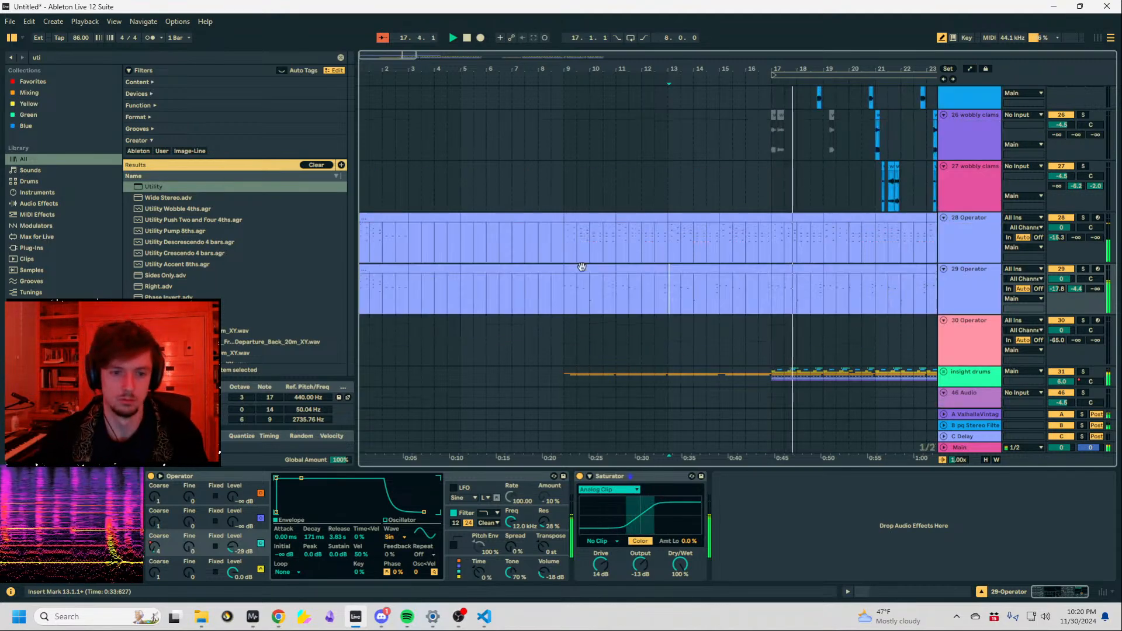
Play from bar 9 and examine the Coarse ratios of the oscillators in 29 Operator.
{"action": "left_click", "coordinate": [562, 285]}
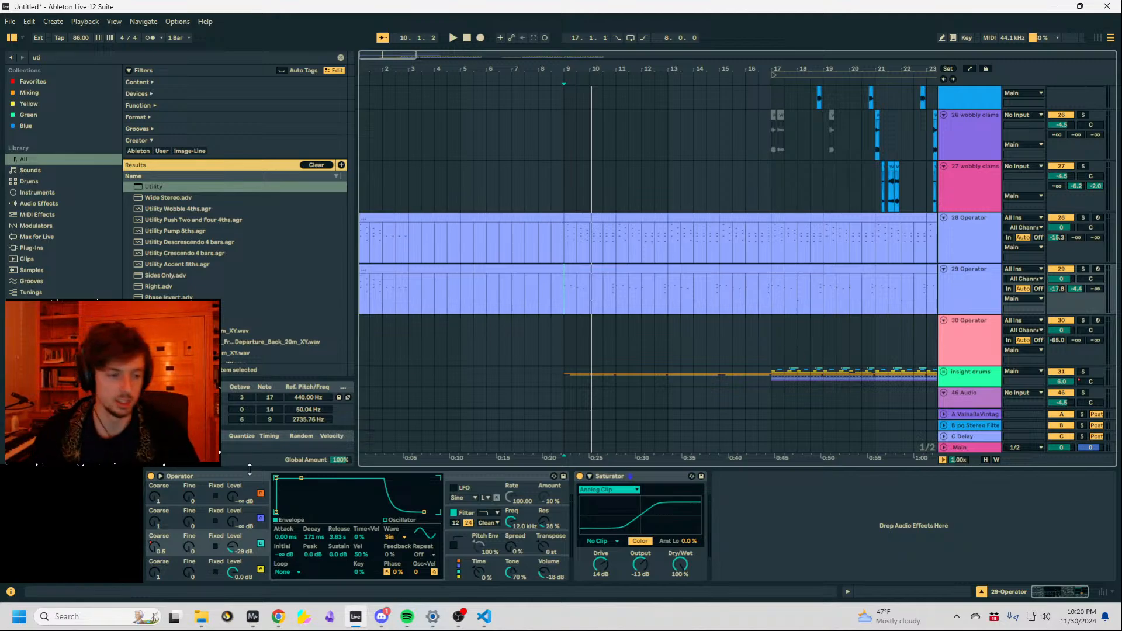
{"action": "left_click", "coordinate": [148, 545]}
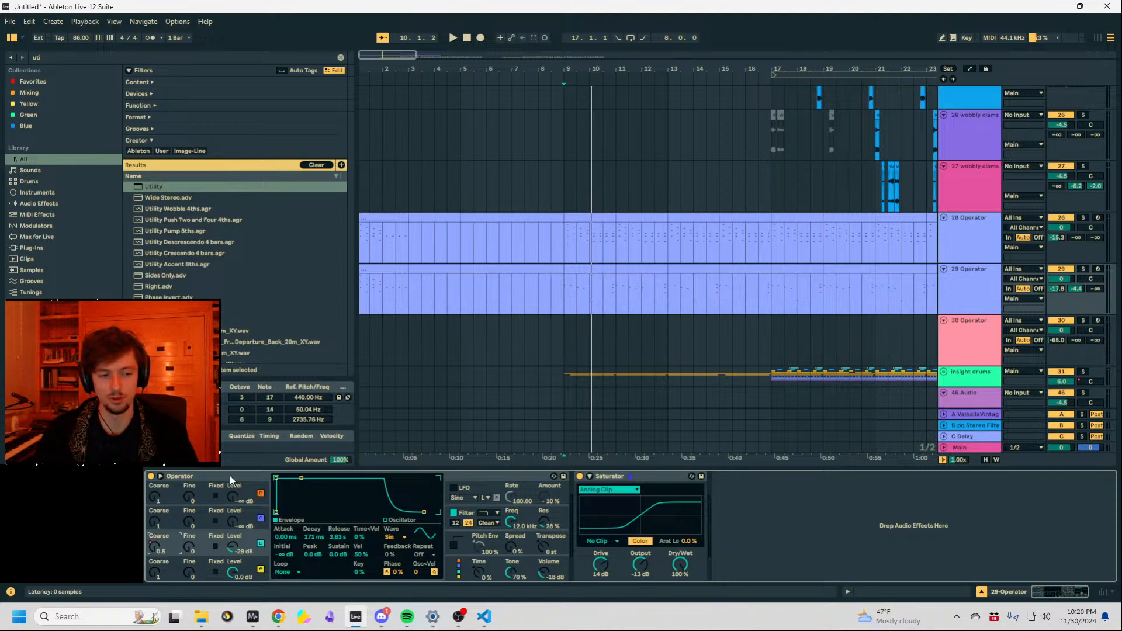
{"action": "left_click", "coordinate": [210, 477]}
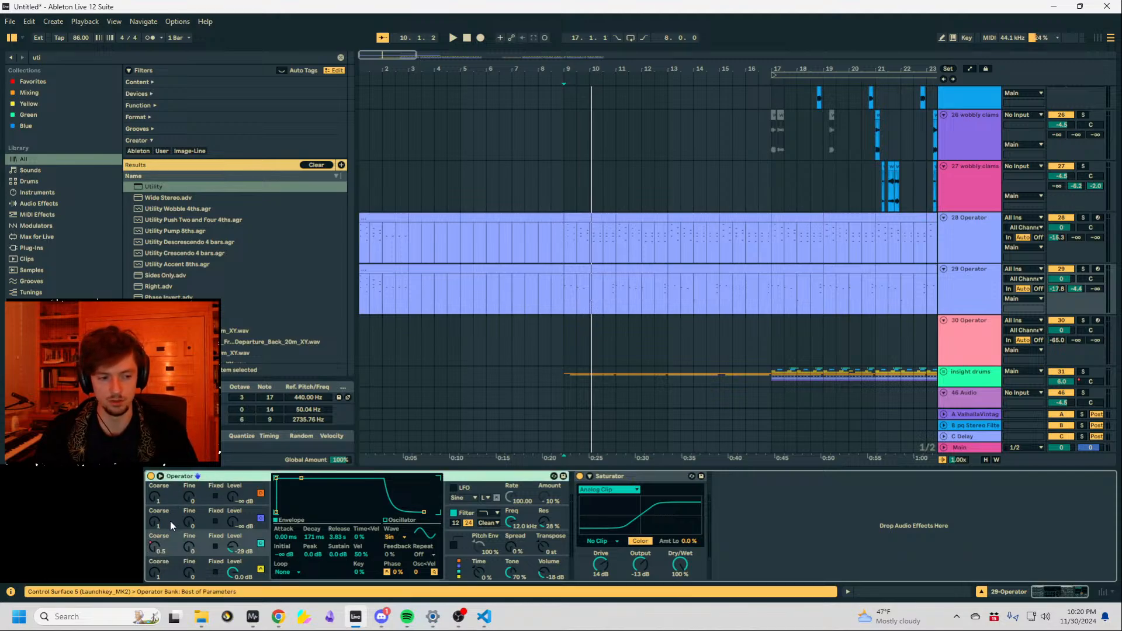
{"action": "left_click", "coordinate": [159, 551]}
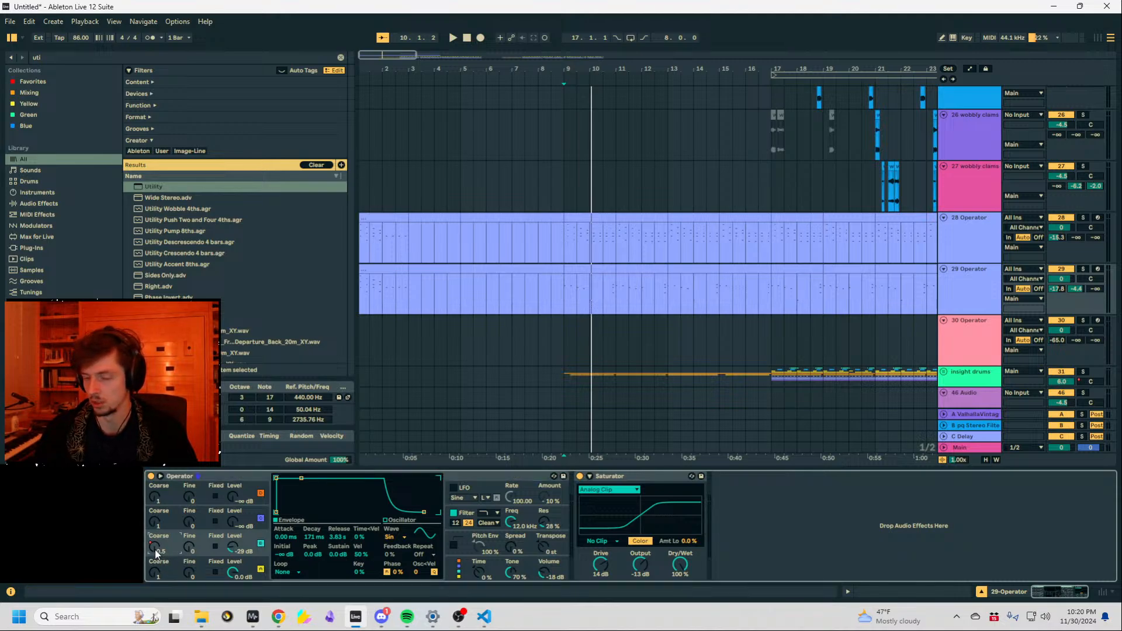
{"action": "left_click", "coordinate": [157, 569]}
{"action": "left_click", "coordinate": [158, 540]}
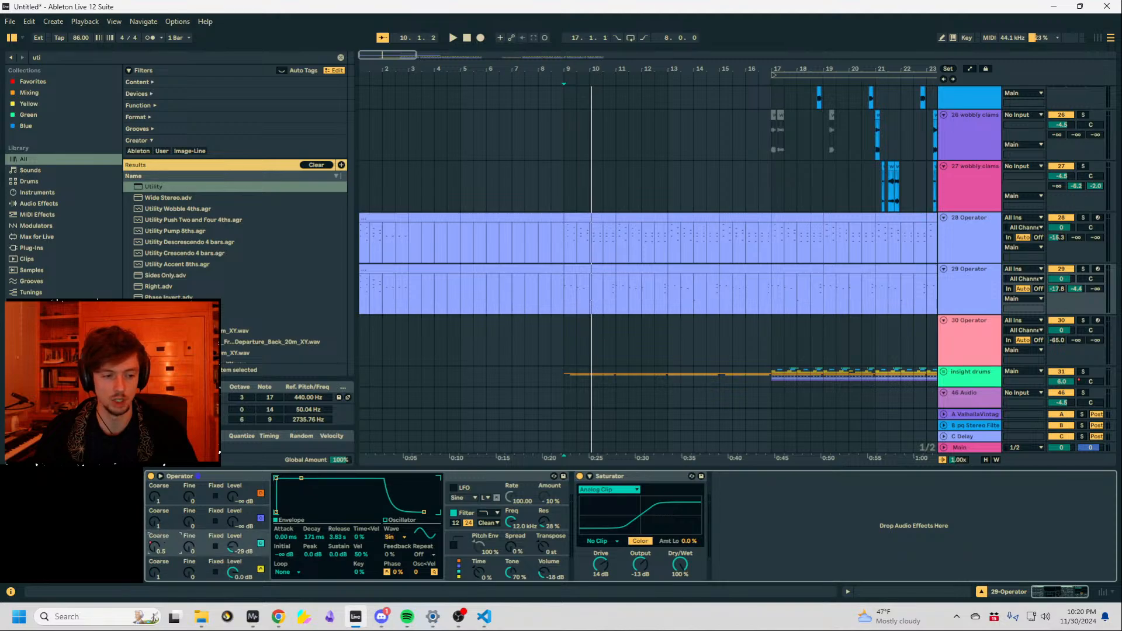
{"action": "left_click", "coordinate": [156, 522]}
{"action": "left_click", "coordinate": [159, 553]}
{"action": "left_click", "coordinate": [170, 526]}
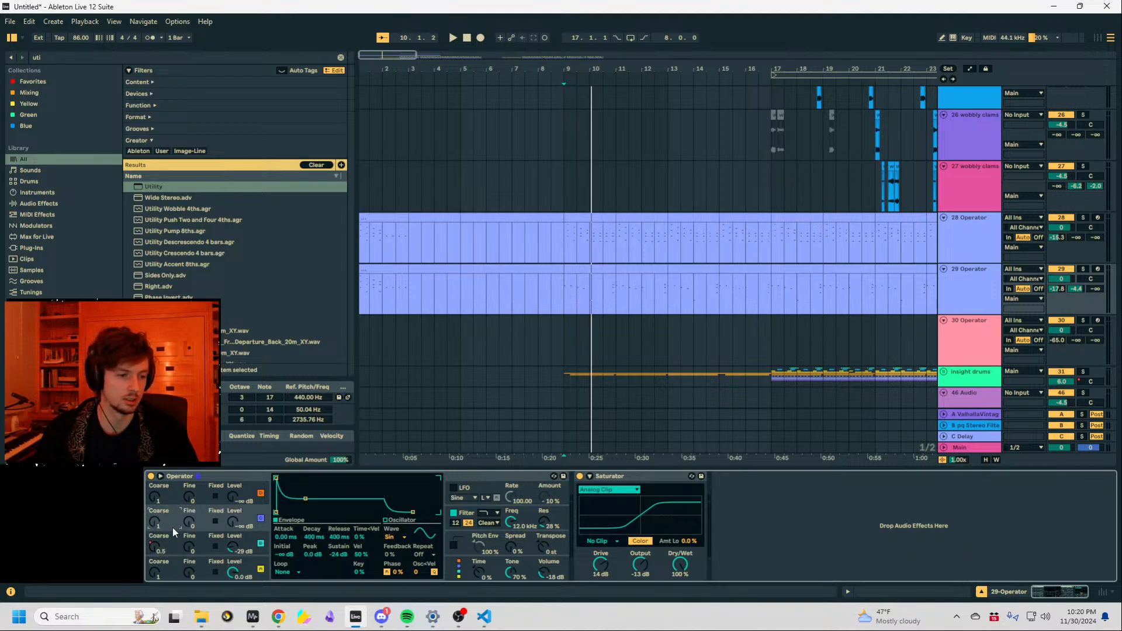
Play from bar 9 and automate 28 Operator's oscillator B Coarse to step up at bar 13 and reach 3 at bar 17.
{"action": "left_click", "coordinate": [576, 282]}
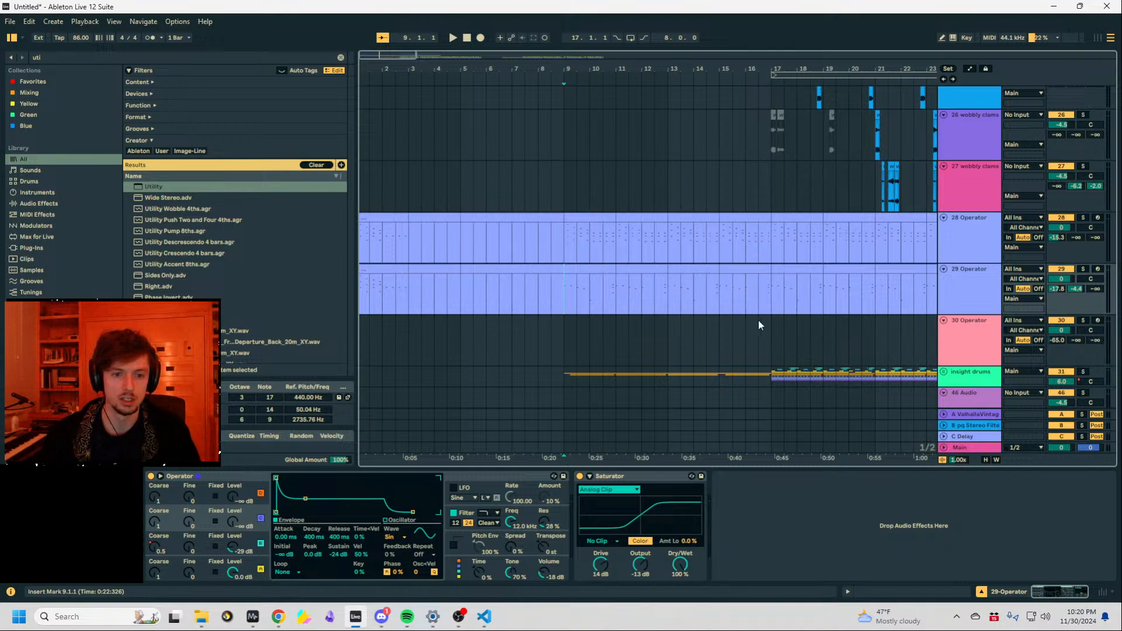
{"action": "key", "text": "space"}
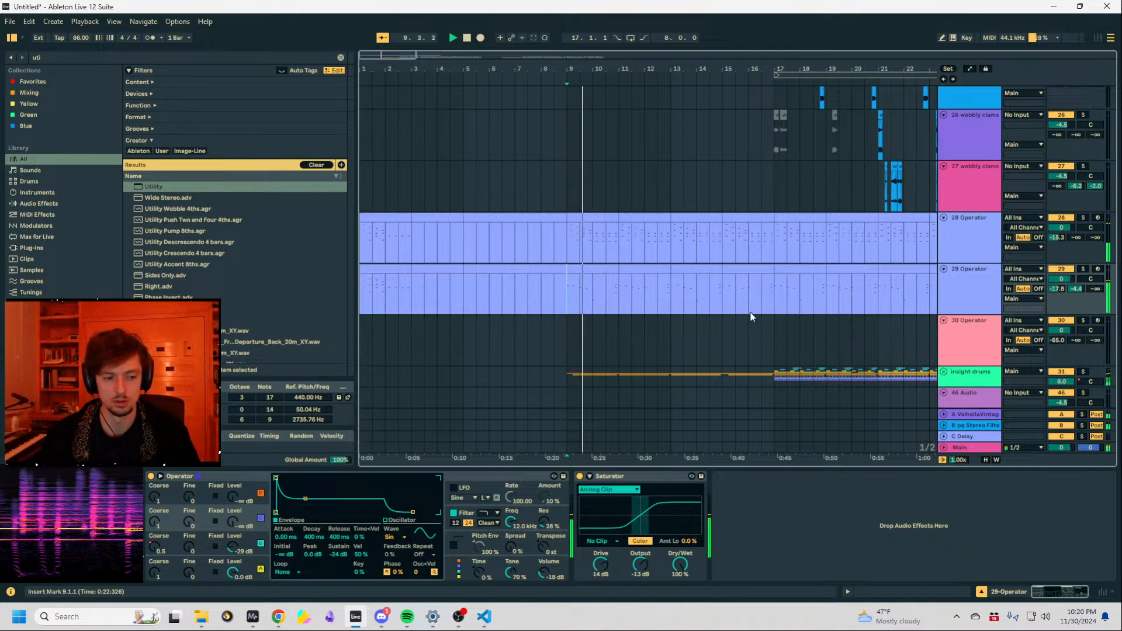
{"action": "left_click", "coordinate": [669, 242]}
{"action": "left_click", "coordinate": [645, 252]}
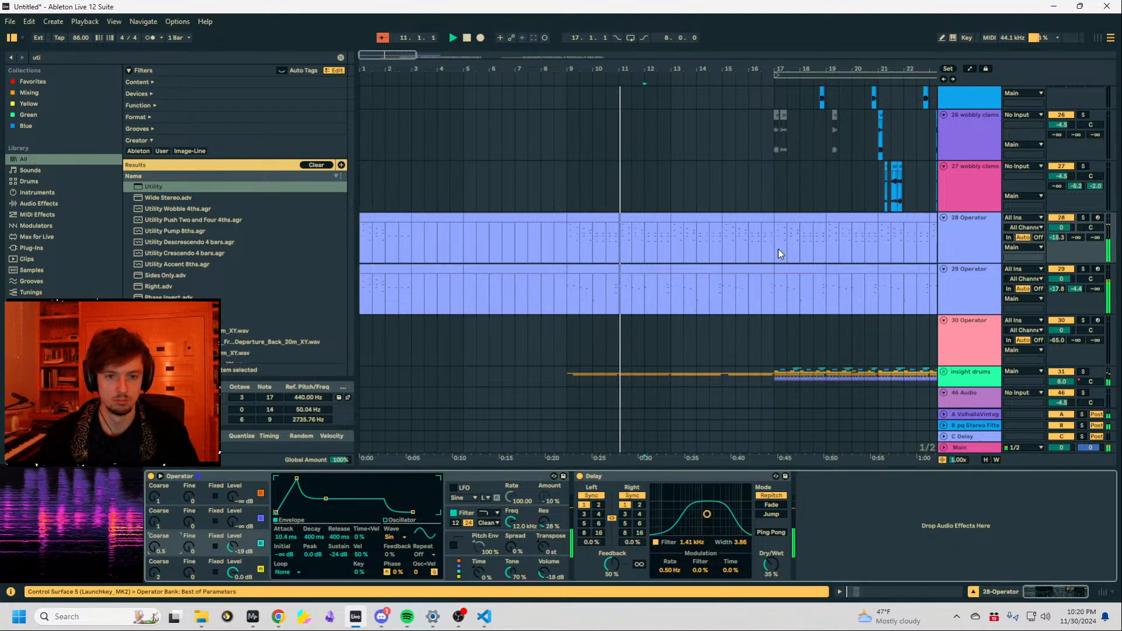
{"action": "key", "text": "a"}
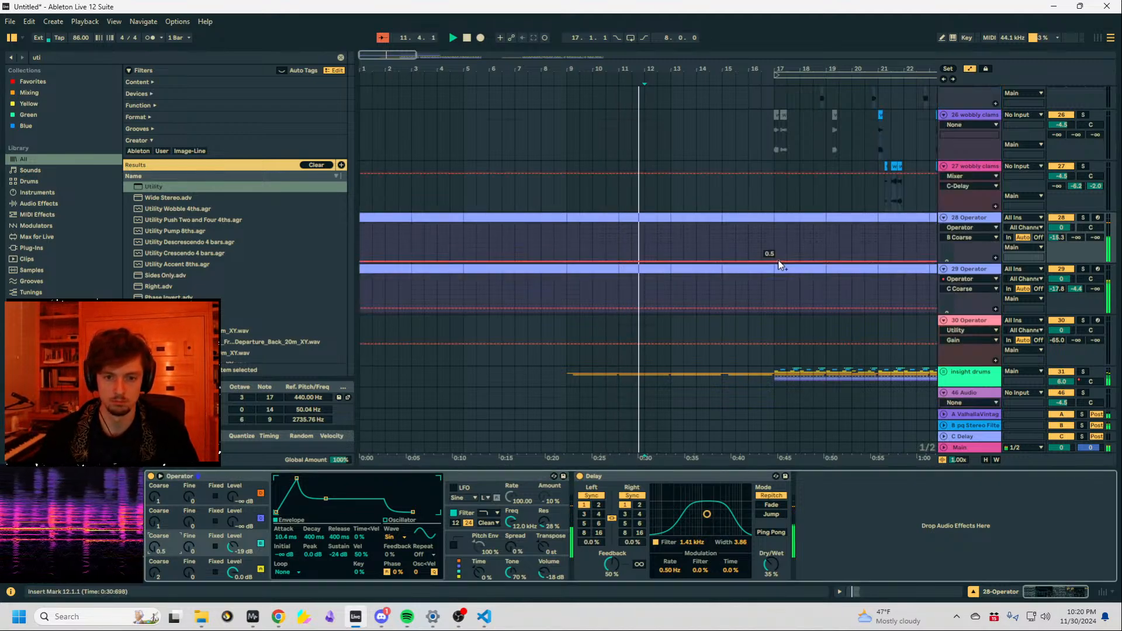
{"action": "mouse_move", "coordinate": [776, 254]}
{"action": "left_mouse_down"}
{"action": "mouse_move", "coordinate": [671, 258]}
{"action": "mouse_move", "coordinate": [723, 247]}
{"action": "mouse_move", "coordinate": [774, 257]}
{"action": "mouse_move", "coordinate": [775, 248]}
{"action": "left_mouse_up"}
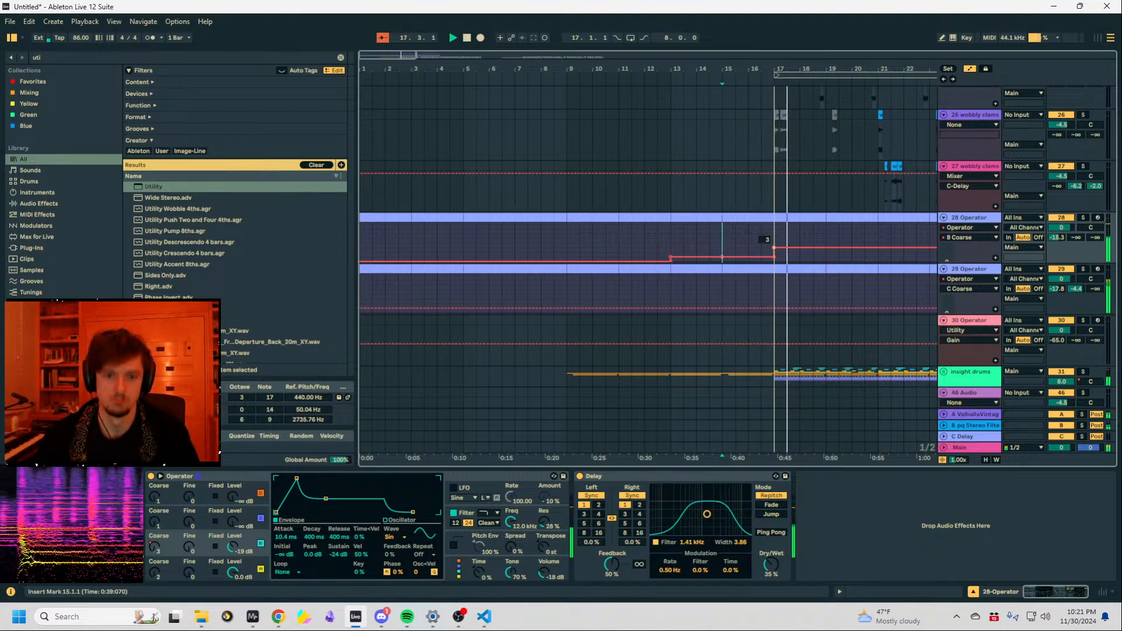
Hide the automation lanes and look over the tracks between bars 9 and 32.
{"action": "left_click_drag", "start_coordinate": [770, 70], "coordinate": [552, 66]}
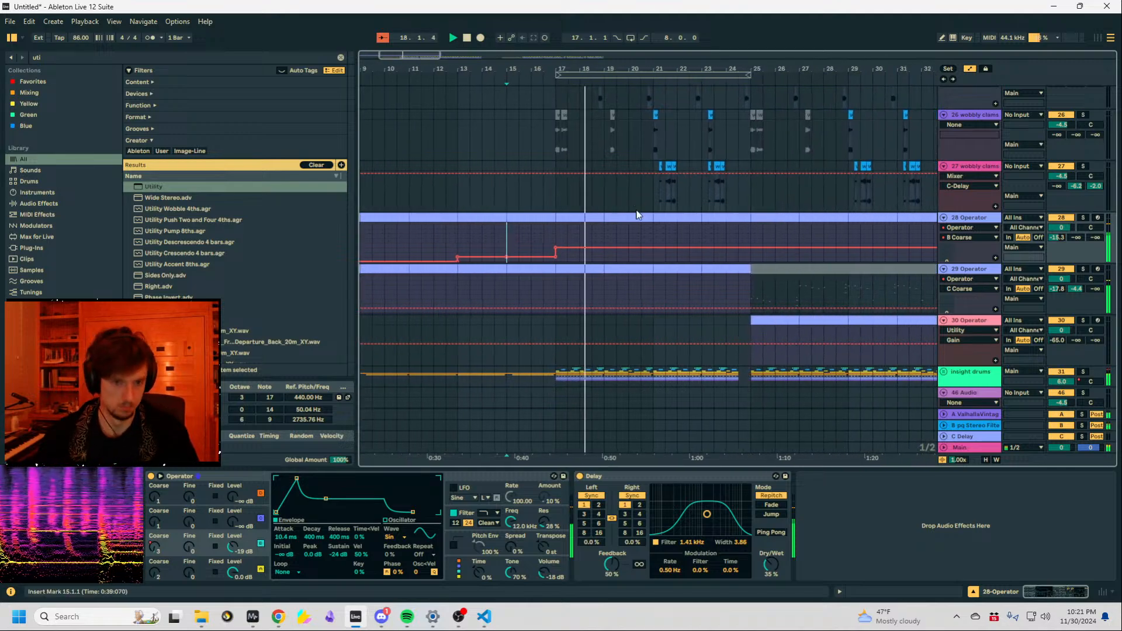
{"action": "key", "text": "a"}
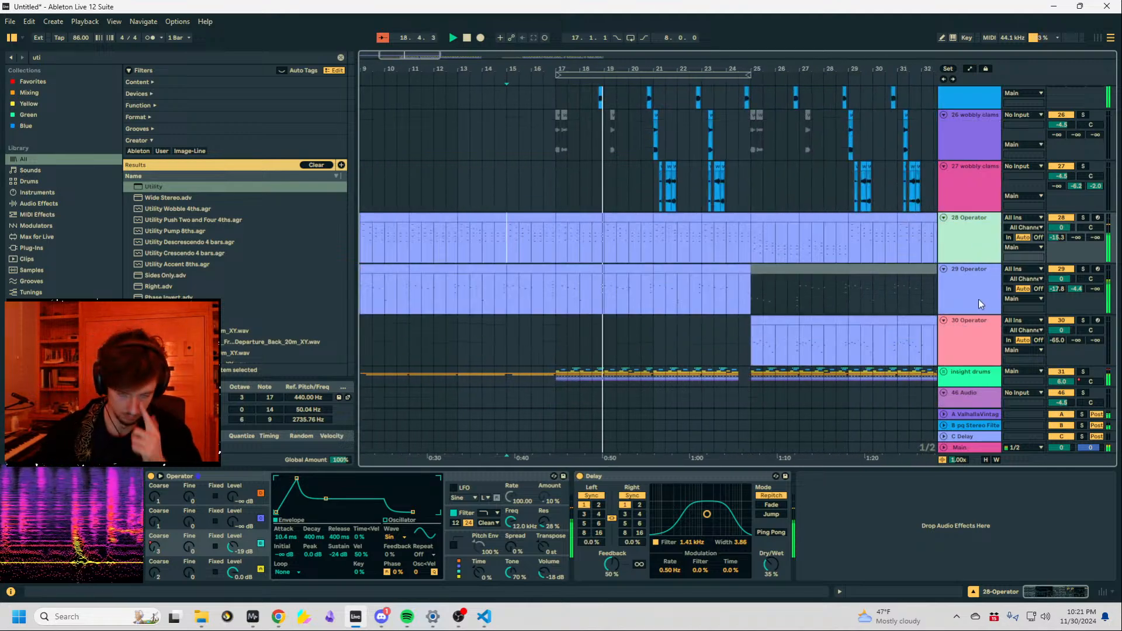
{"action": "scroll", "coordinate": [760, 307], "scroll_direction": "up", "scroll_amount": 5}
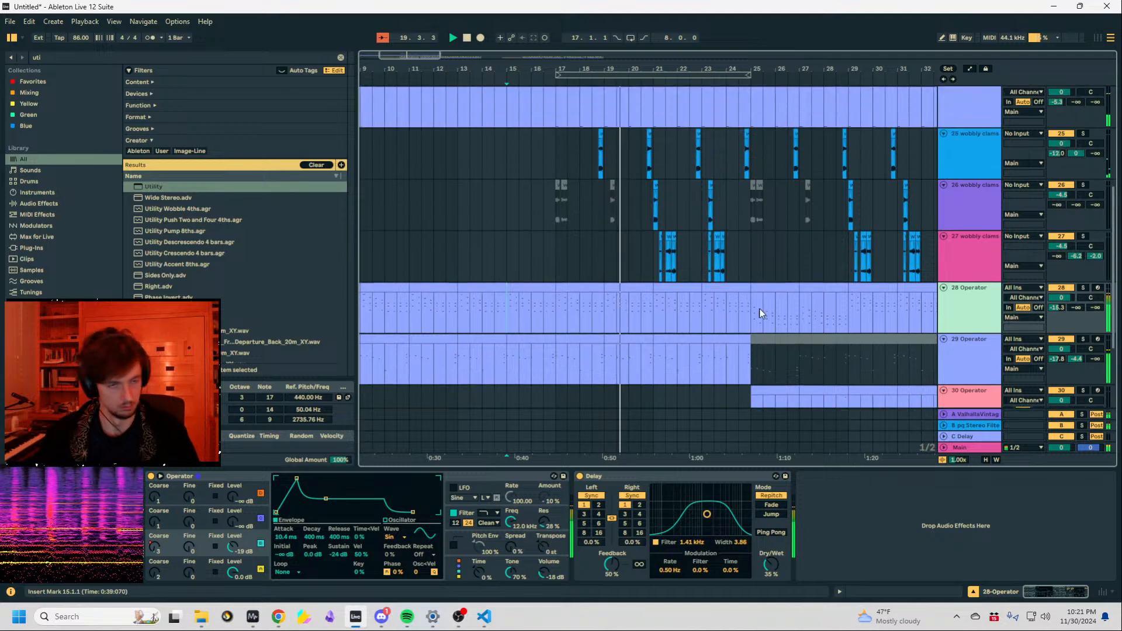
{"action": "scroll", "coordinate": [784, 301], "scroll_direction": "down", "scroll_amount": 2}
{"action": "scroll", "coordinate": [805, 300], "scroll_direction": "down", "scroll_amount": 3}
Set 29 Operator's Saturator to Drive 11 dB, Output -12 dB and Dry/Wet 17%, Operator volume to -15 dB and track volume to 2.3 dB.
{"action": "left_click", "coordinate": [970, 280]}
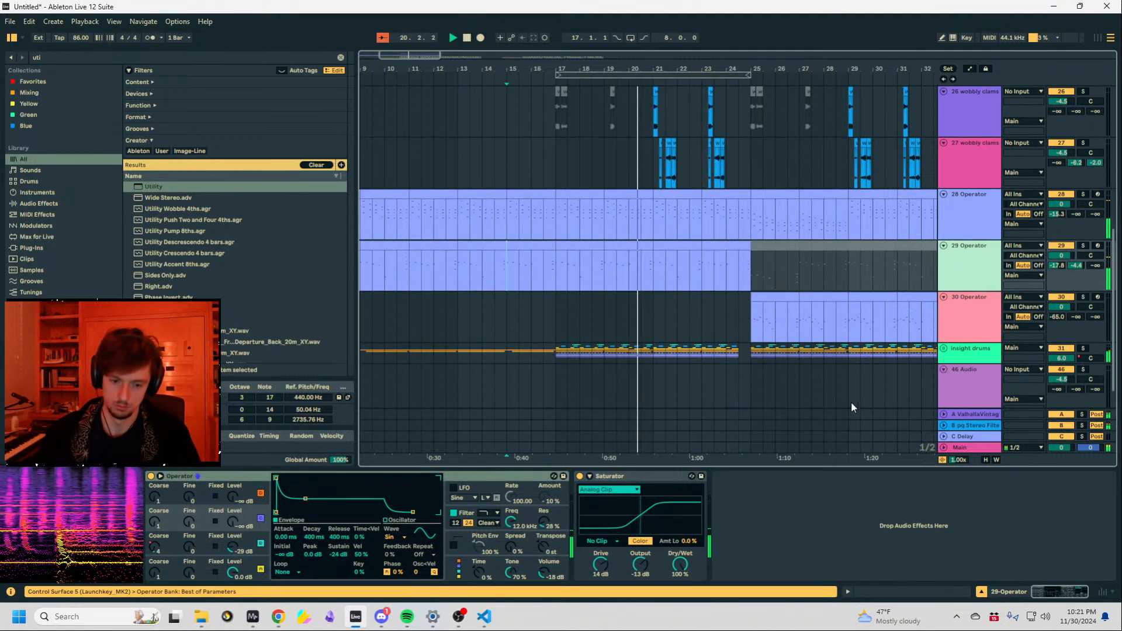
{"action": "left_click_drag", "start_coordinate": [678, 570], "coordinate": [678, 619]}
{"action": "left_click_drag", "start_coordinate": [1062, 256], "coordinate": [1062, 248]}
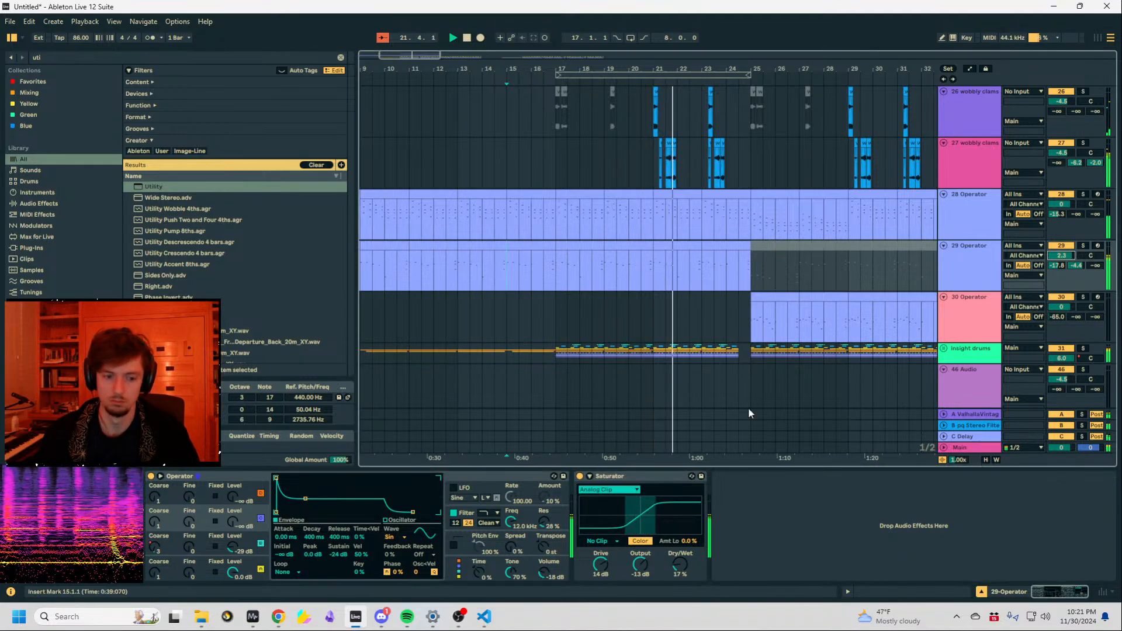
{"action": "left_click", "coordinate": [548, 574]}
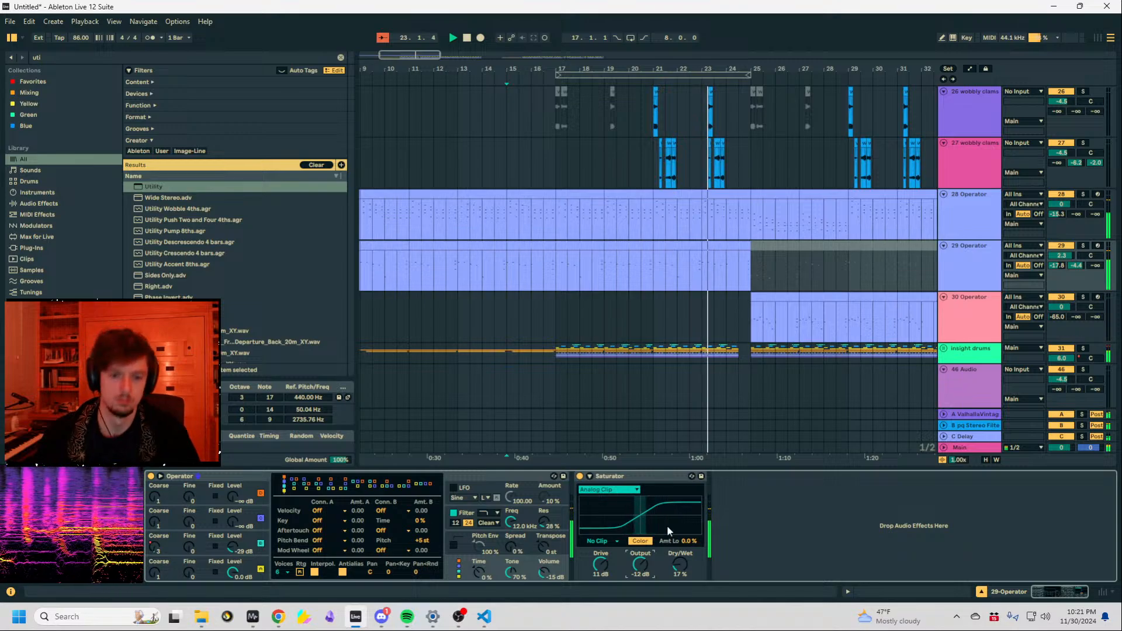
{"action": "scroll", "coordinate": [952, 327], "scroll_direction": "down", "scroll_amount": 1}
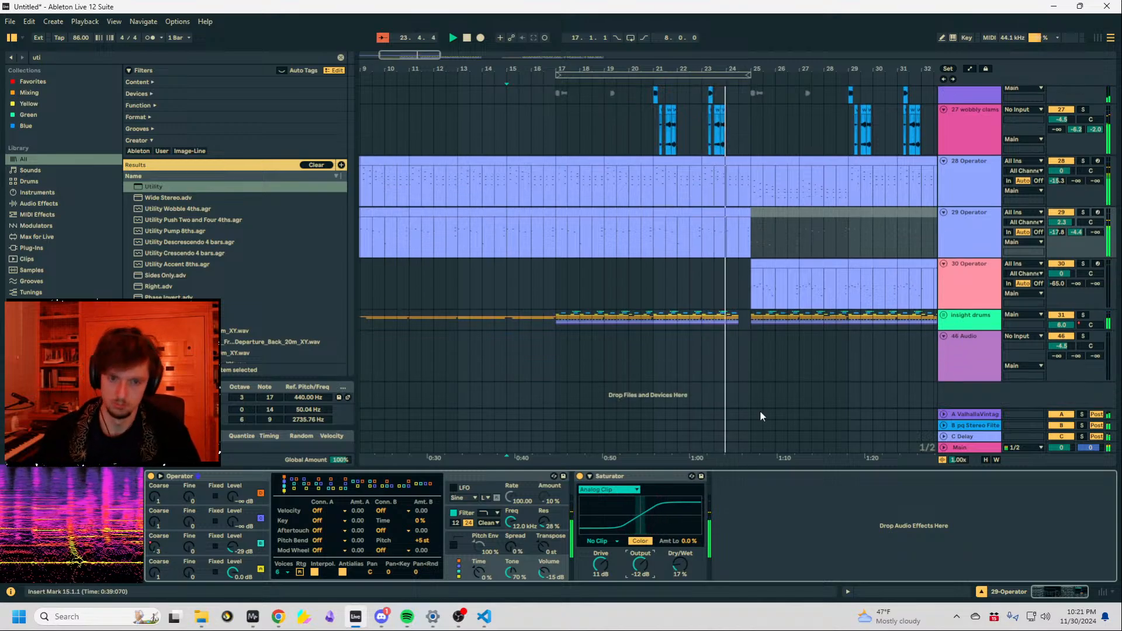
Raise the volume of the Operator instrument on 30 Operator to -15 dB.
{"action": "left_click", "coordinate": [977, 448]}
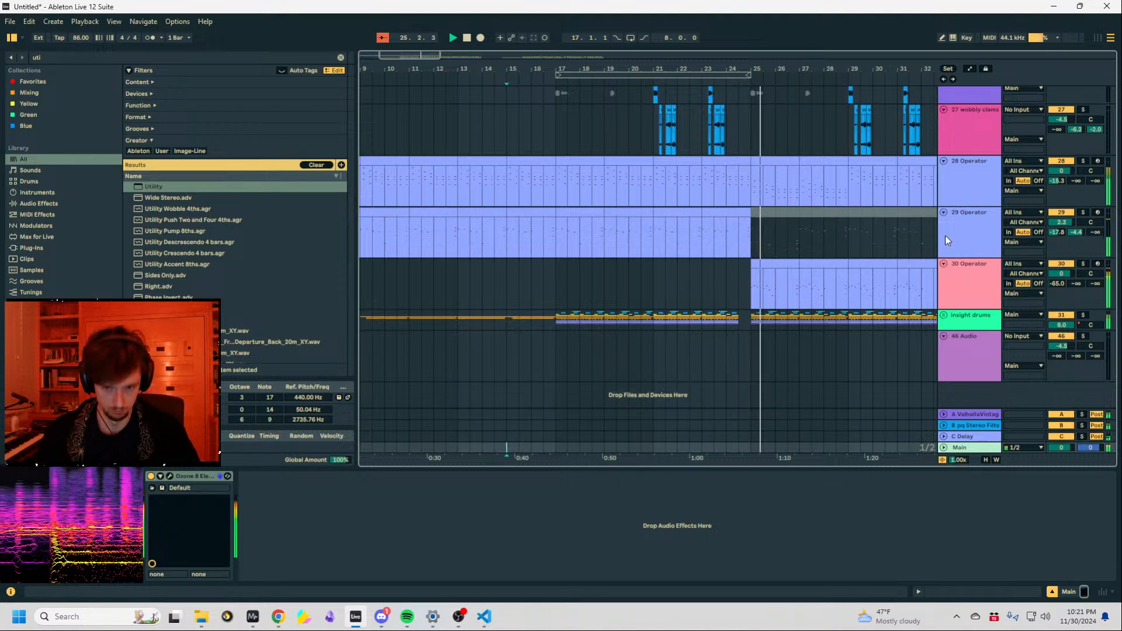
{"action": "left_click", "coordinate": [1059, 281]}
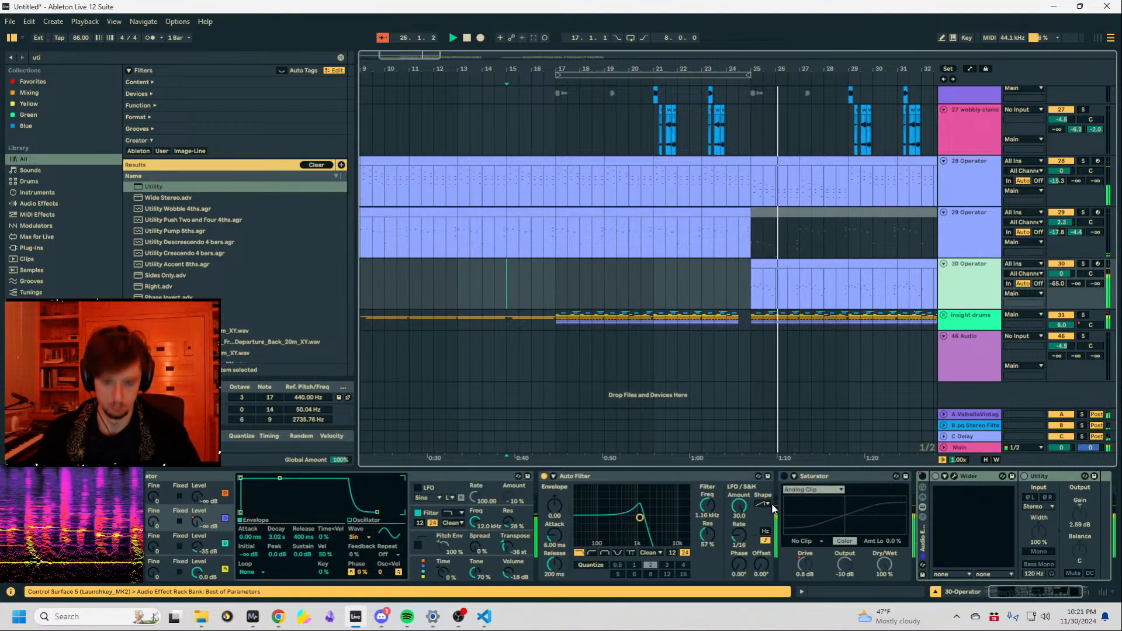
{"action": "left_click_drag", "start_coordinate": [508, 573], "coordinate": [509, 571]}
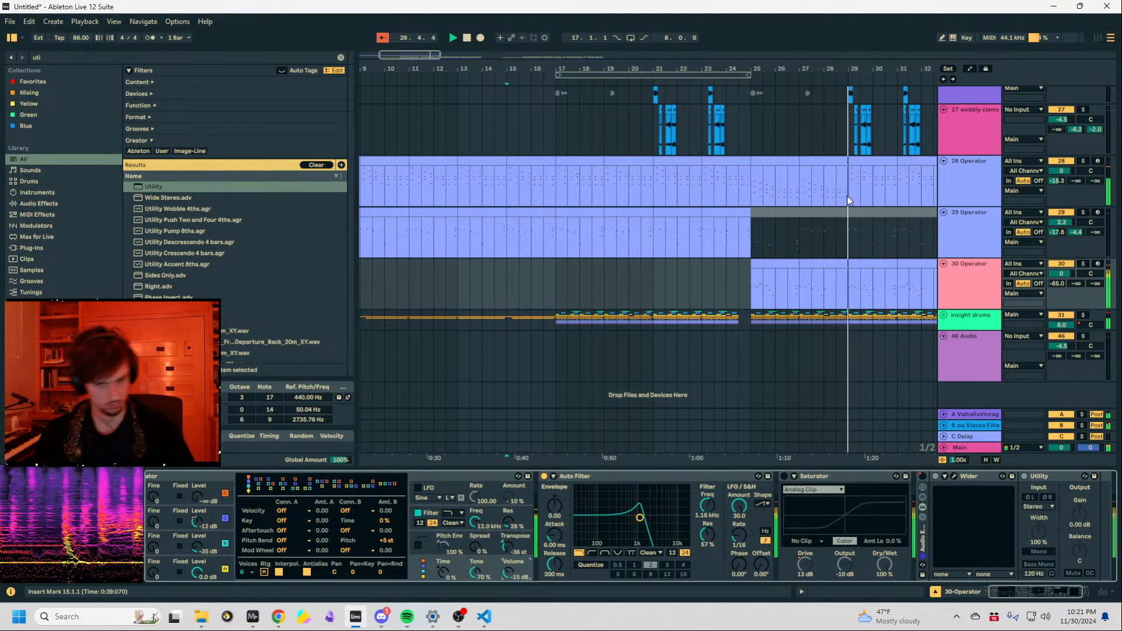
Loop bars 17 to 33 and duplicate that 16-bar section of all tracks directly after it.
{"action": "left_click_drag", "start_coordinate": [827, 70], "coordinate": [691, 108]}
{"action": "left_click", "coordinate": [768, 274]}
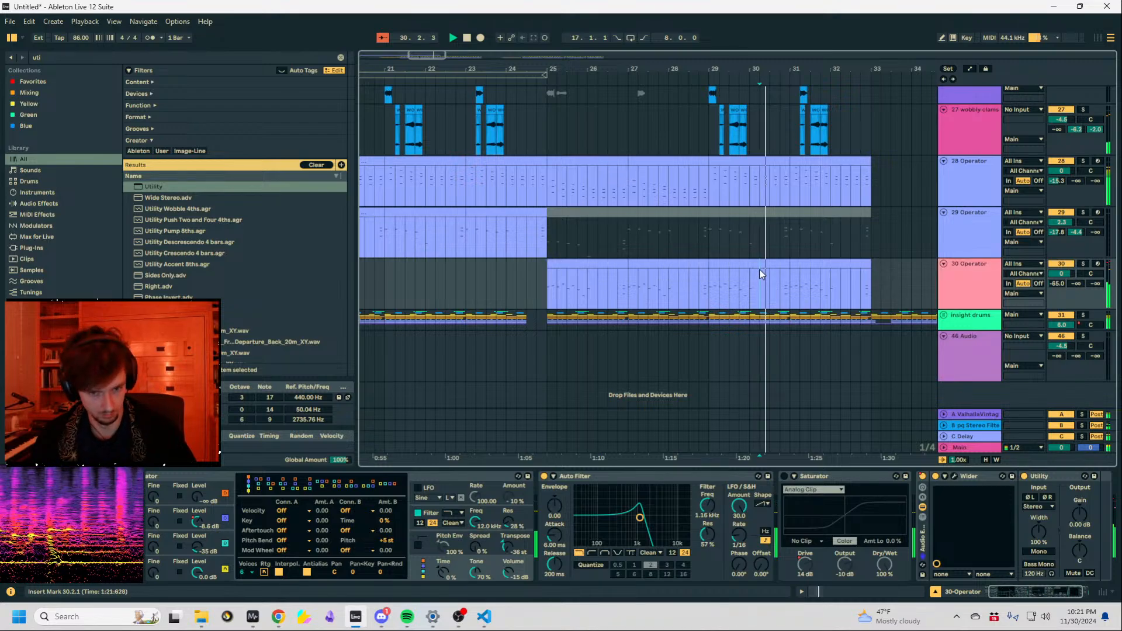
{"action": "left_click_drag", "start_coordinate": [844, 276], "coordinate": [548, 296]}
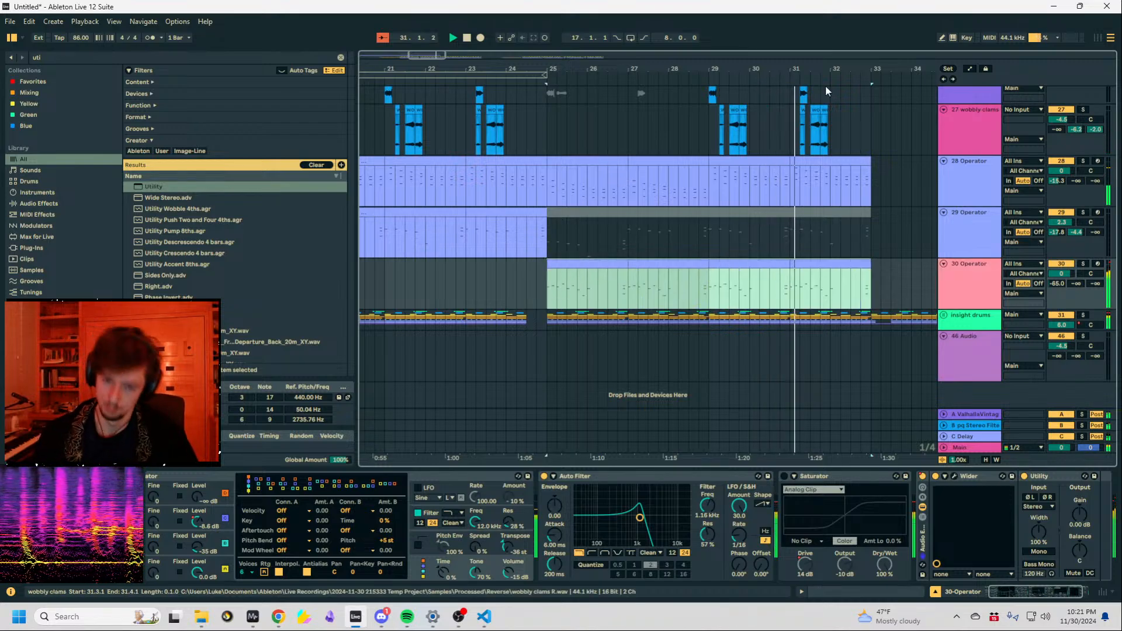
{"action": "key", "text": "minus"}
{"action": "left_click_drag", "start_coordinate": [777, 286], "coordinate": [511, 290]}
{"action": "key", "text": "ctrl+l"}
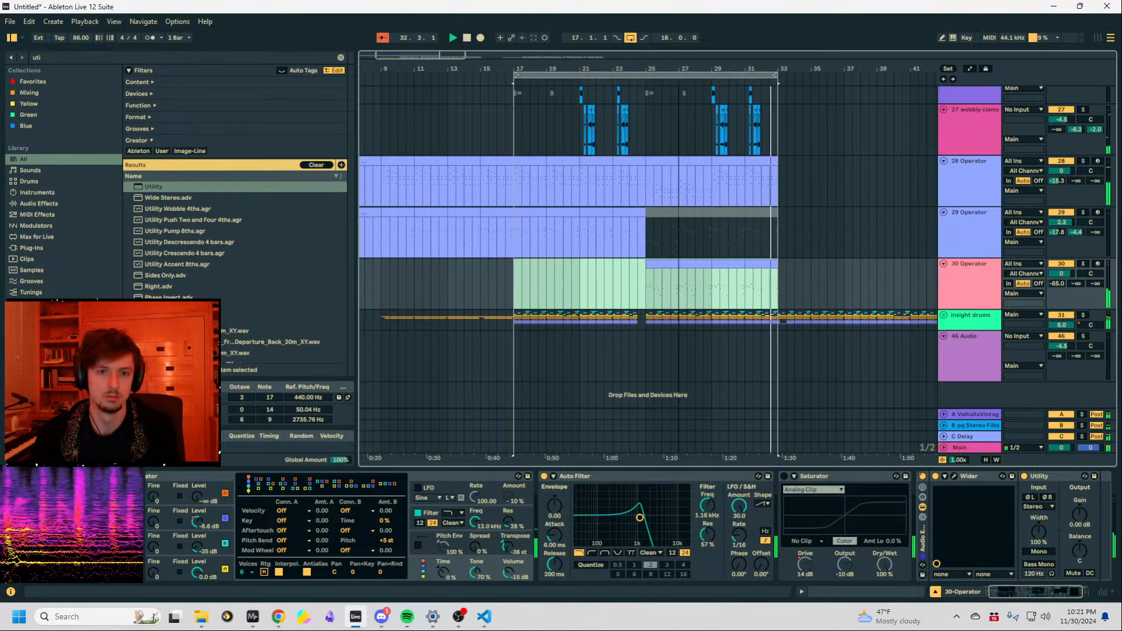
{"action": "left_click", "coordinate": [687, 76]}
{"action": "key", "text": "ctrl+d"}
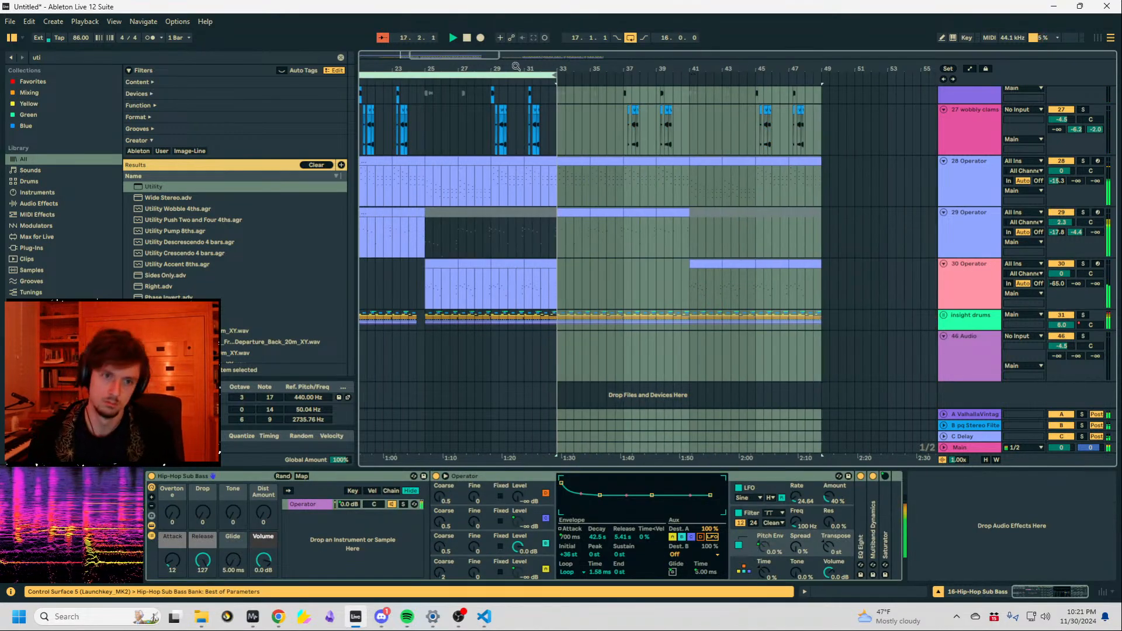
Stop playback and look over the tracks around the transition into the duplicated section at bar 33.
{"action": "left_click_drag", "start_coordinate": [516, 66], "coordinate": [643, 63]}
{"action": "left_click", "coordinate": [677, 231]}
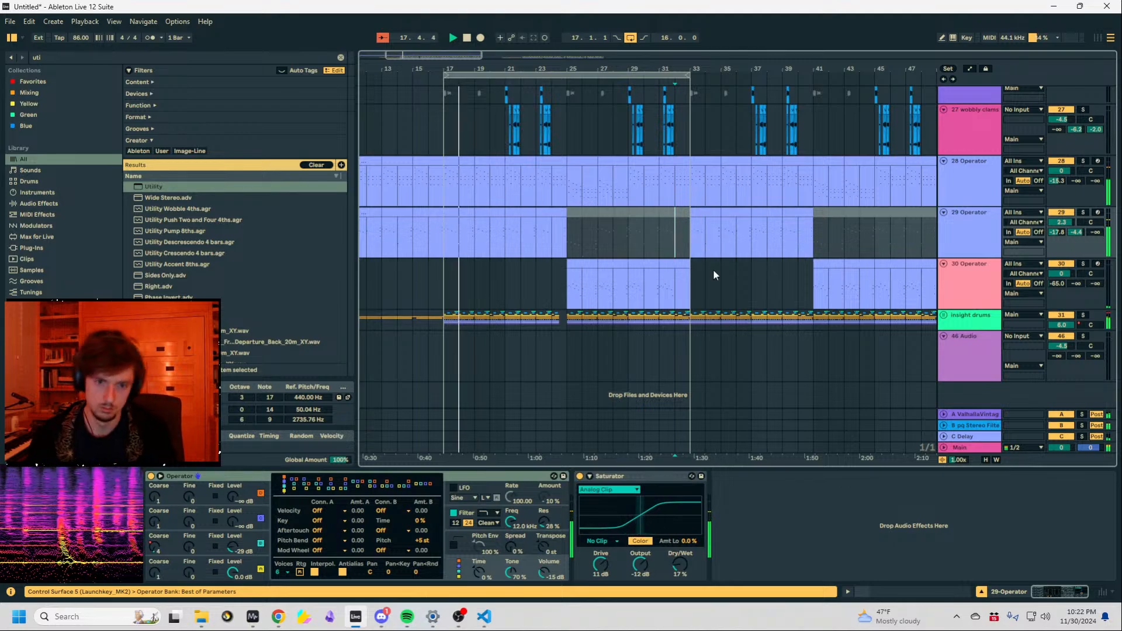
{"action": "key", "text": "space"}
{"action": "scroll", "coordinate": [681, 241], "scroll_direction": "up", "scroll_amount": 2}
{"action": "scroll", "coordinate": [689, 250], "scroll_direction": "down", "scroll_amount": 2}
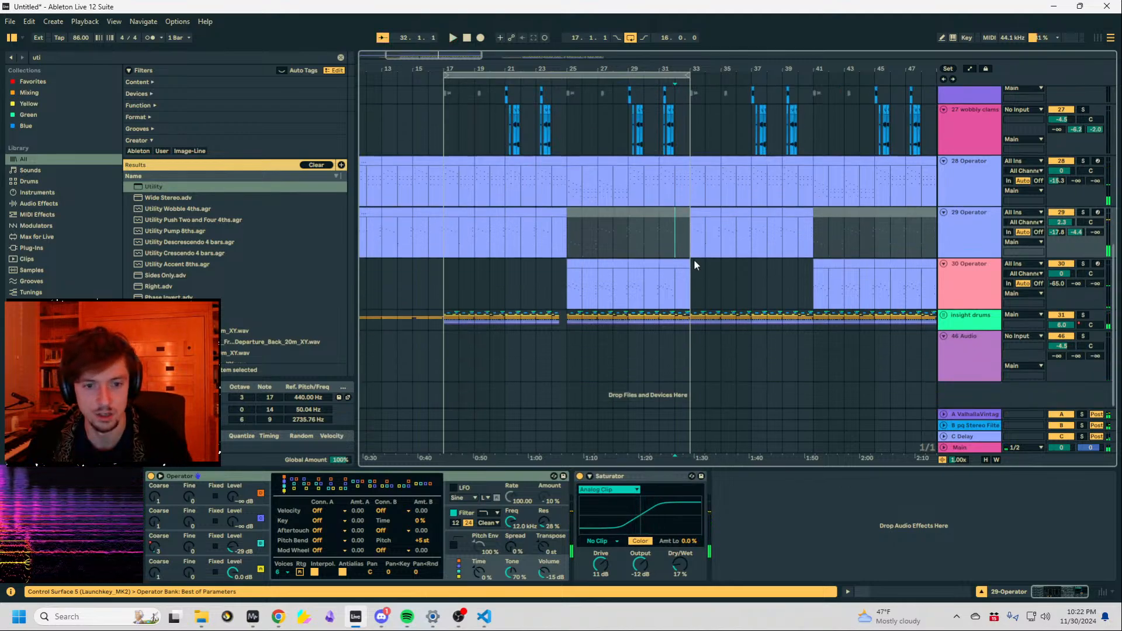
{"action": "scroll", "coordinate": [716, 269], "scroll_direction": "up", "scroll_amount": 1}
{"action": "scroll", "coordinate": [754, 274], "scroll_direction": "down", "scroll_amount": 1}
{"action": "scroll", "coordinate": [791, 276], "scroll_direction": "up", "scroll_amount": 5}
{"action": "scroll", "coordinate": [802, 274], "scroll_direction": "down", "scroll_amount": 5}
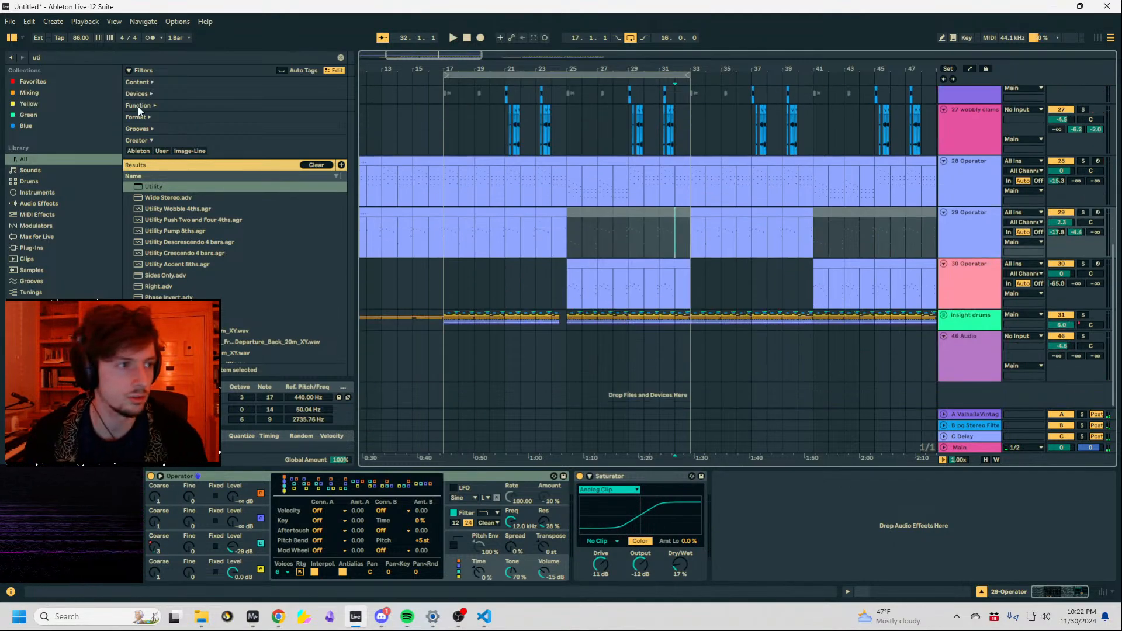
Search the browser for the noisy dream sweep sample.
{"action": "key", "text": "ctrl+f"}
{"action": "type", "text": "noisy dreams"}
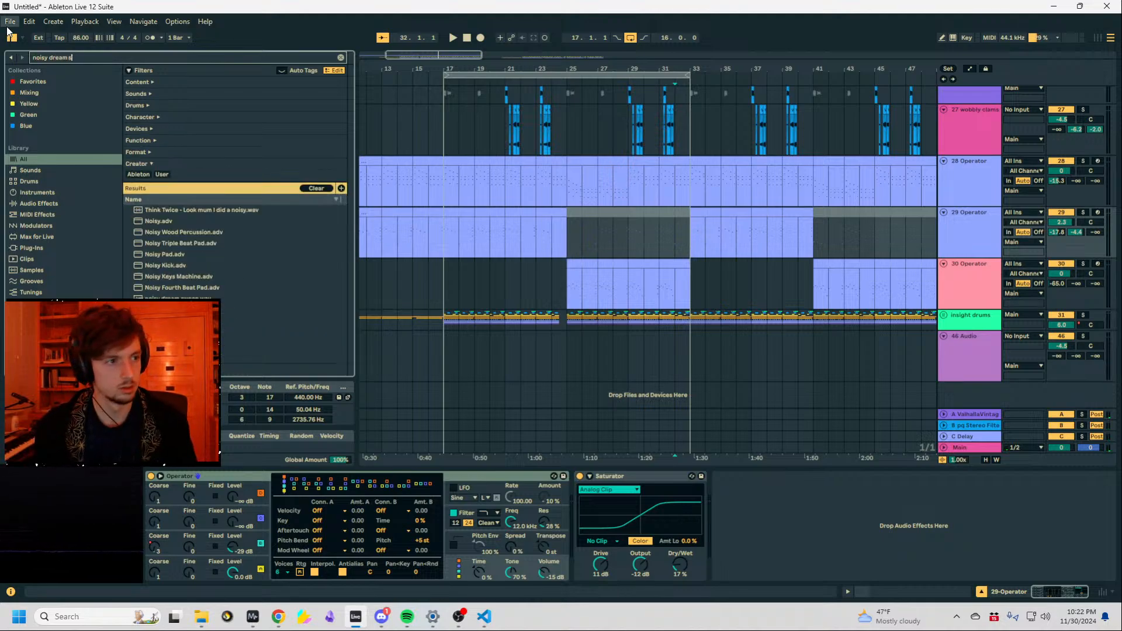
{"action": "type", "text": "weep"}
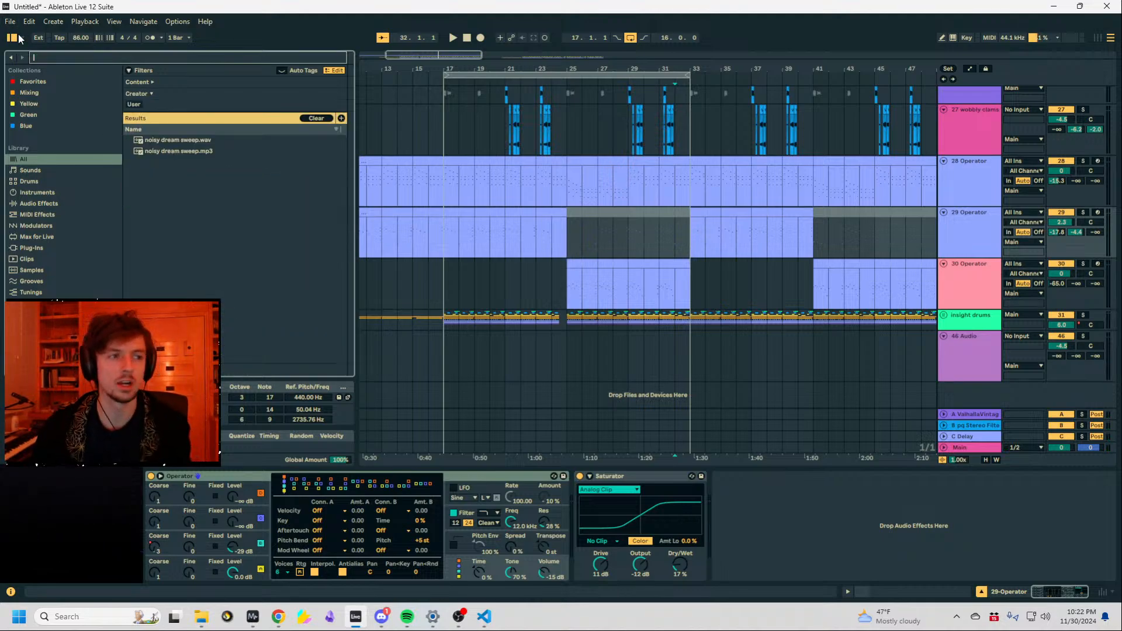
Search the browser for "alien ris" and place alien riser 4.mp3 on a new audio track at bar 27.
{"action": "type", "text": "a"}
{"action": "scroll", "coordinate": [57, 248], "scroll_direction": "down", "scroll_amount": 2}
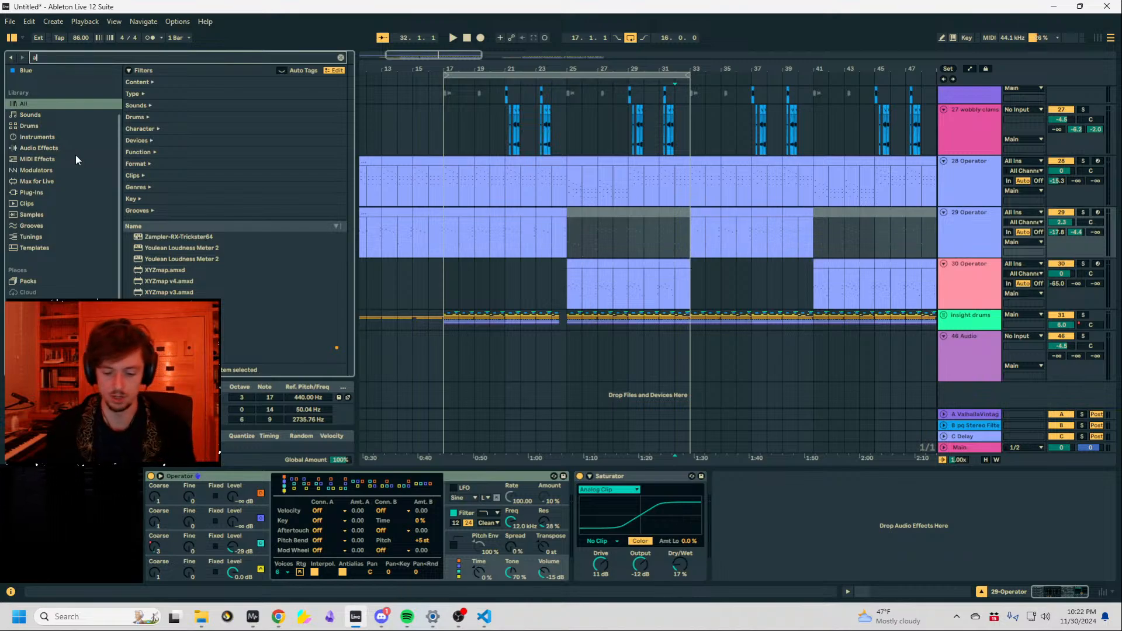
{"action": "type", "text": "lien ris"}
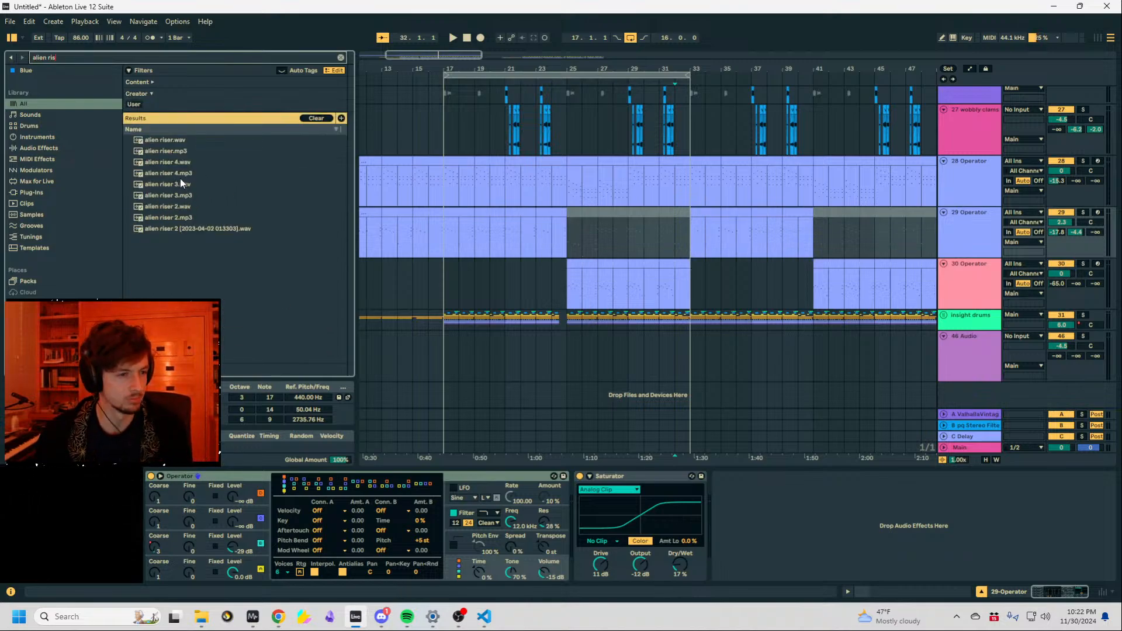
{"action": "left_click_drag", "start_coordinate": [180, 173], "coordinate": [654, 383]}
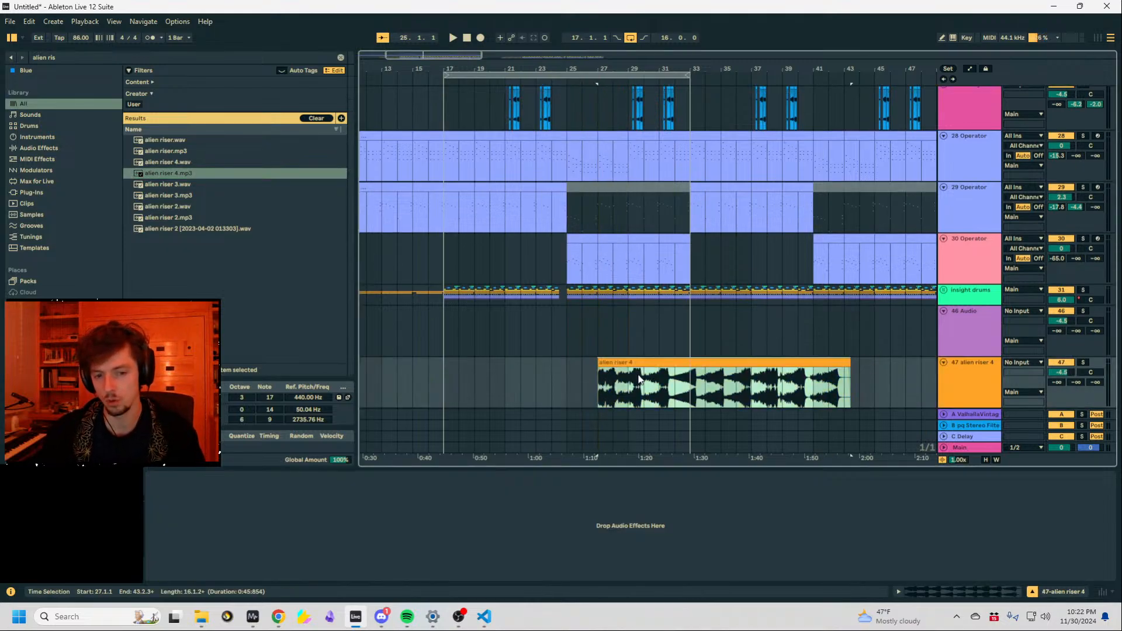
Solo the alien riser 4 track, lower its volume to -19.4 dB and audition the clip from bars 32 and 34.
{"action": "left_click", "coordinate": [676, 391]}
{"action": "left_click_drag", "start_coordinate": [1061, 373], "coordinate": [1062, 390]}
{"action": "key", "text": "space"}
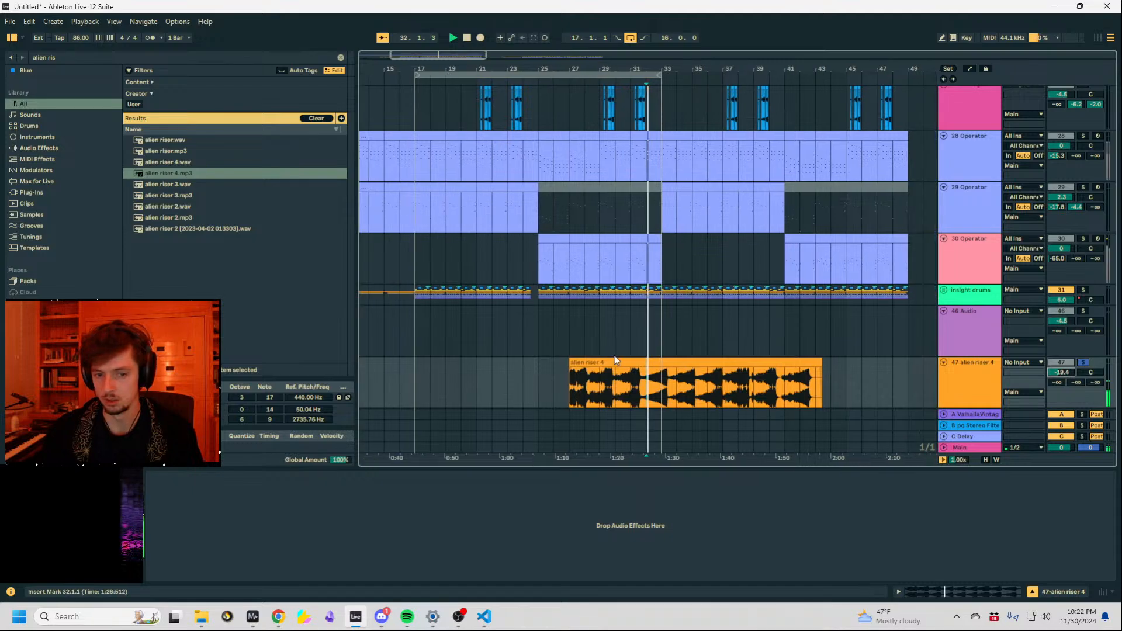
{"action": "left_click", "coordinate": [653, 388]}
{"action": "left_click_drag", "start_coordinate": [655, 69], "coordinate": [655, 85]}
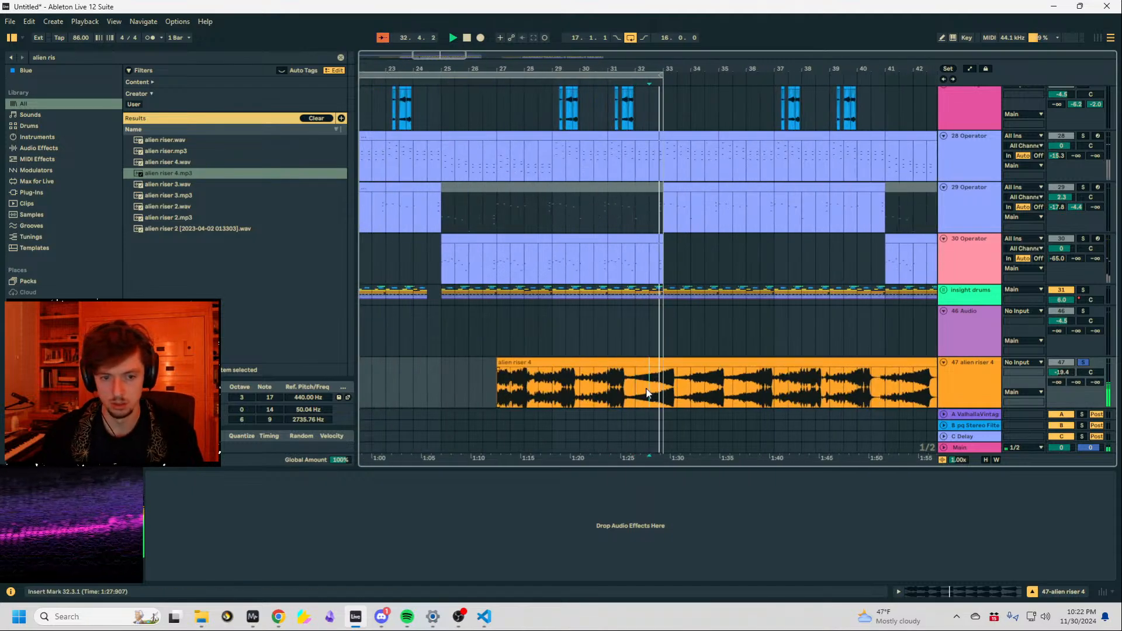
{"action": "left_click", "coordinate": [690, 389]}
{"action": "key", "text": "space"}
{"action": "key", "text": "space"}
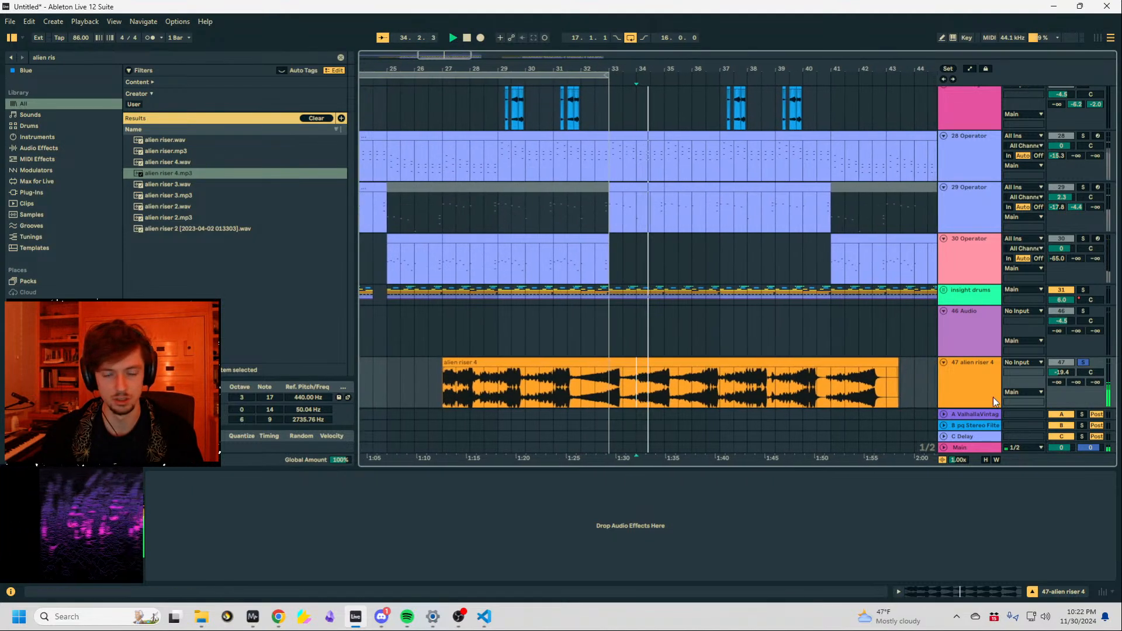
Raise the alien riser 4 track's volume to -15.3 dB and audition the clip from bar 38.
{"action": "left_click_drag", "start_coordinate": [1061, 373], "coordinate": [1062, 368]}
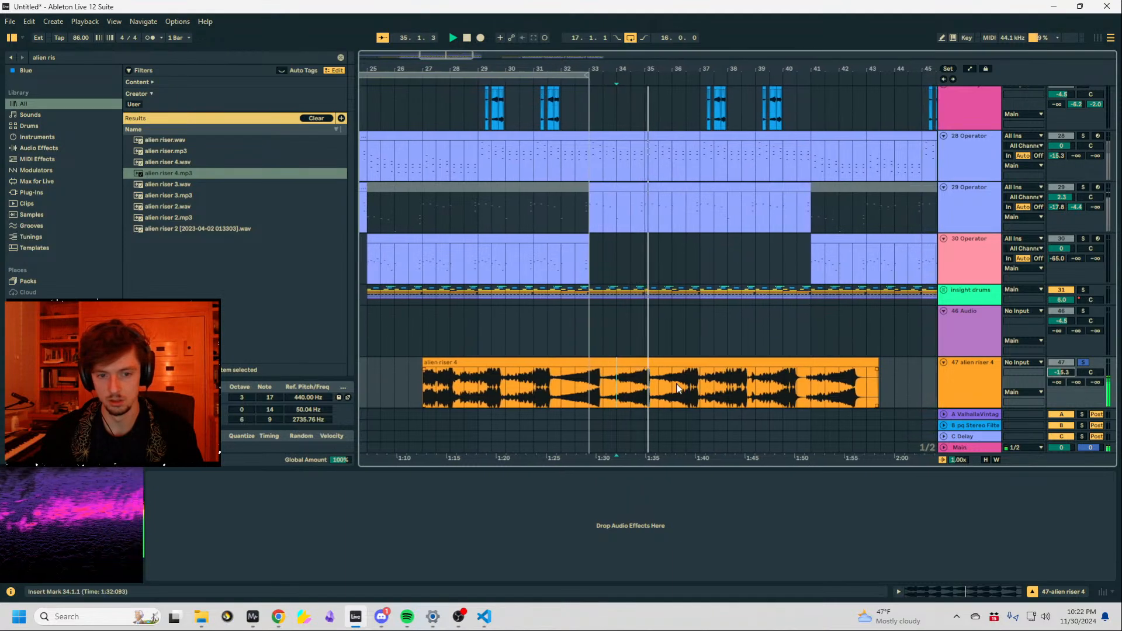
{"action": "left_click", "coordinate": [728, 388]}
{"action": "key", "text": "space"}
{"action": "key", "text": "space"}
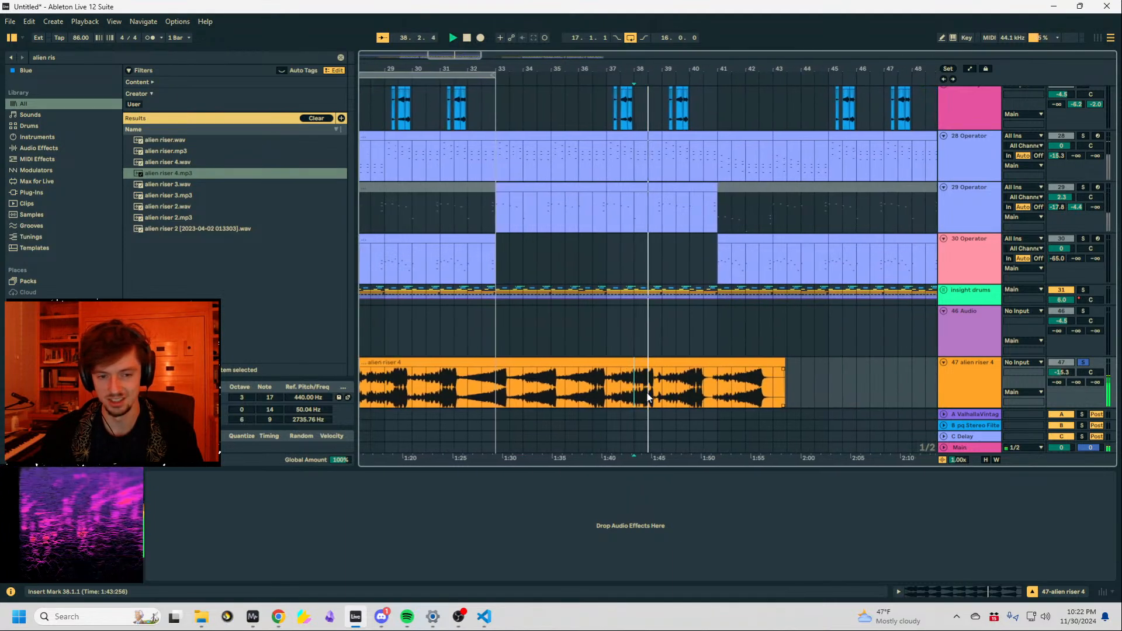
Stop playback, split the alien riser 4 clip at bar 37 and delete both pieces.
{"action": "key", "text": "space"}
{"action": "left_click", "coordinate": [606, 383]}
{"action": "key", "text": "ctrl+e"}
{"action": "left_click", "coordinate": [644, 384]}
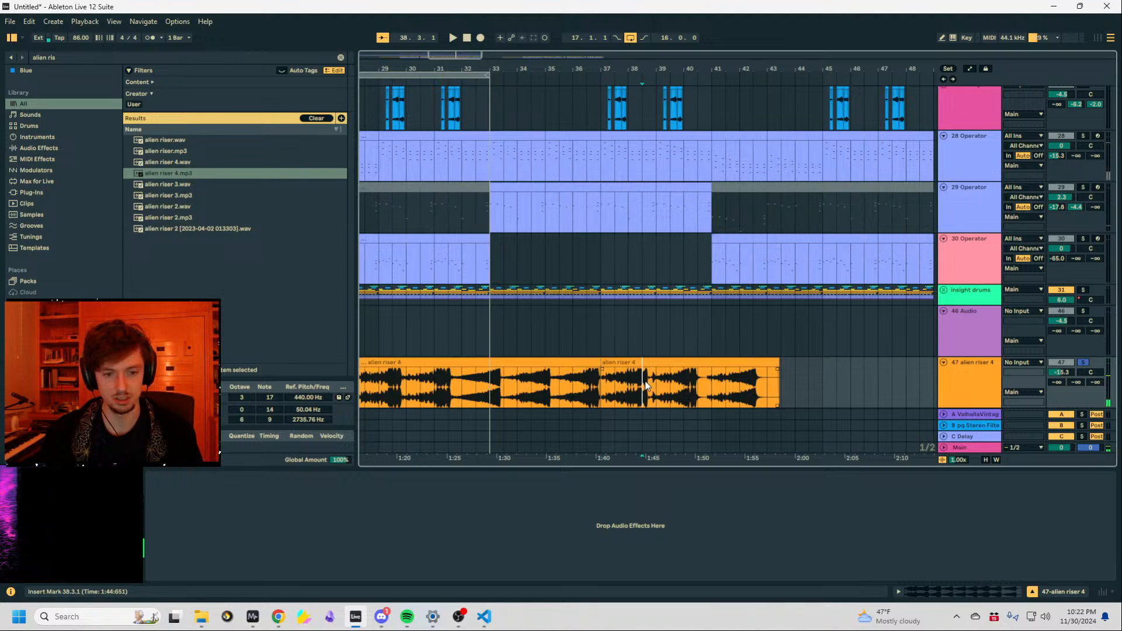
{"action": "left_click_drag", "start_coordinate": [461, 69], "coordinate": [559, 67]}
{"action": "left_click", "coordinate": [726, 363]}
{"action": "key", "text": "Delete"}
{"action": "left_click", "coordinate": [666, 362]}
{"action": "key", "text": "Delete"}
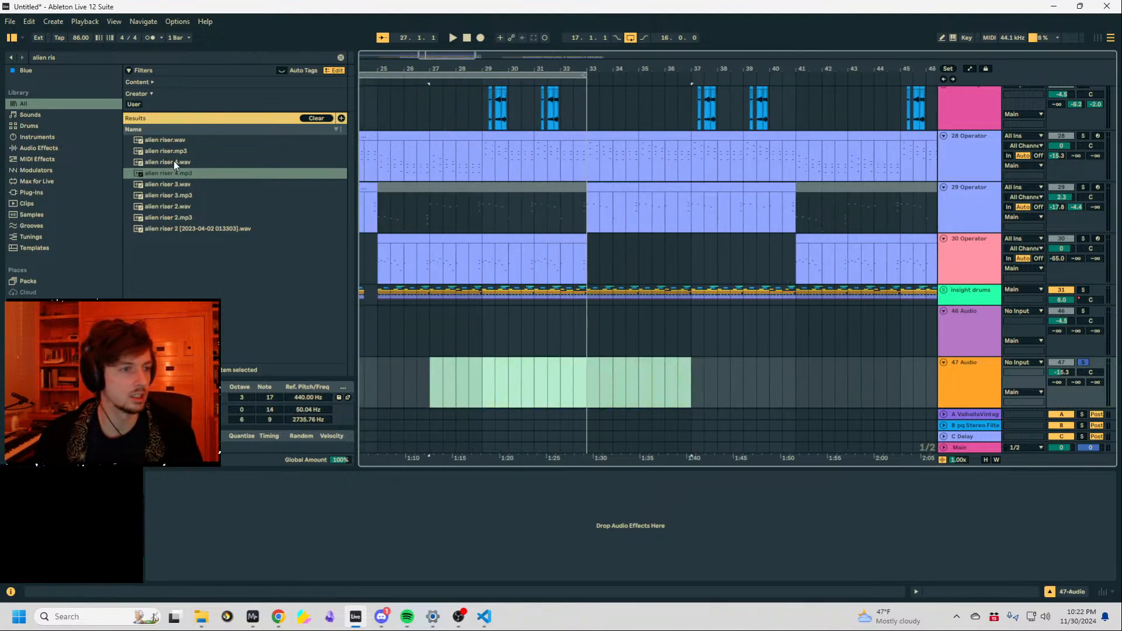
Place alien riser 2.wav on the emptied riser track from bar 29 to bar 33 and play it.
{"action": "left_click_drag", "start_coordinate": [165, 204], "coordinate": [544, 376]}
{"action": "key", "text": "space"}
{"action": "key", "text": "space"}
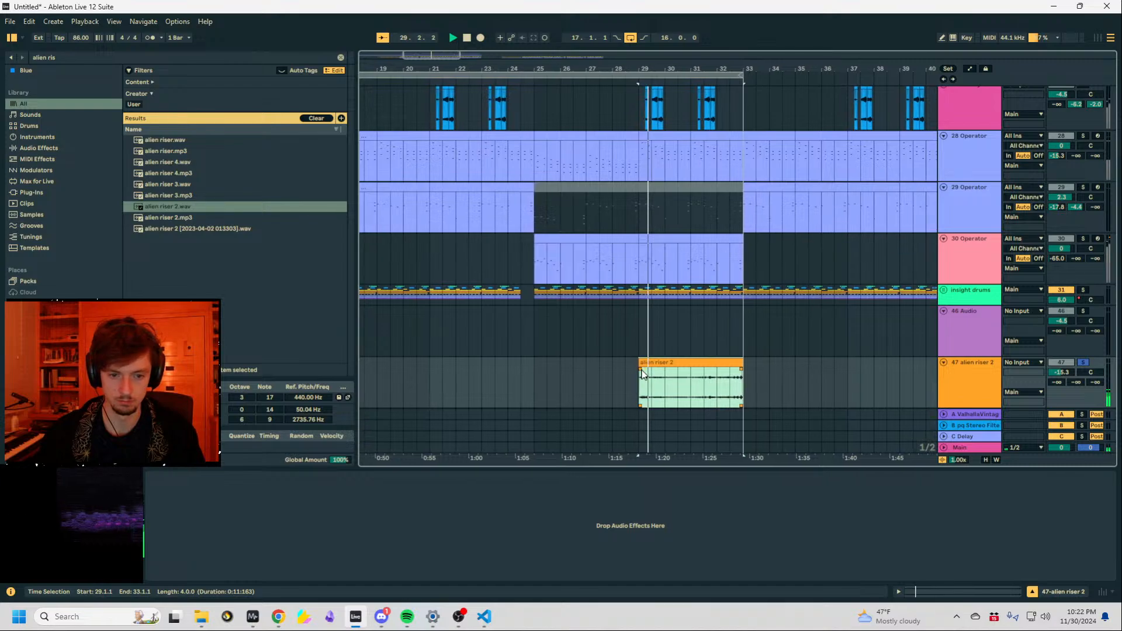
Set the alien riser 2 track's volume to -4.5 dB and its sends A and B to 0 dB, and unsolo it.
{"action": "left_click_drag", "start_coordinate": [1062, 373], "coordinate": [1061, 358]}
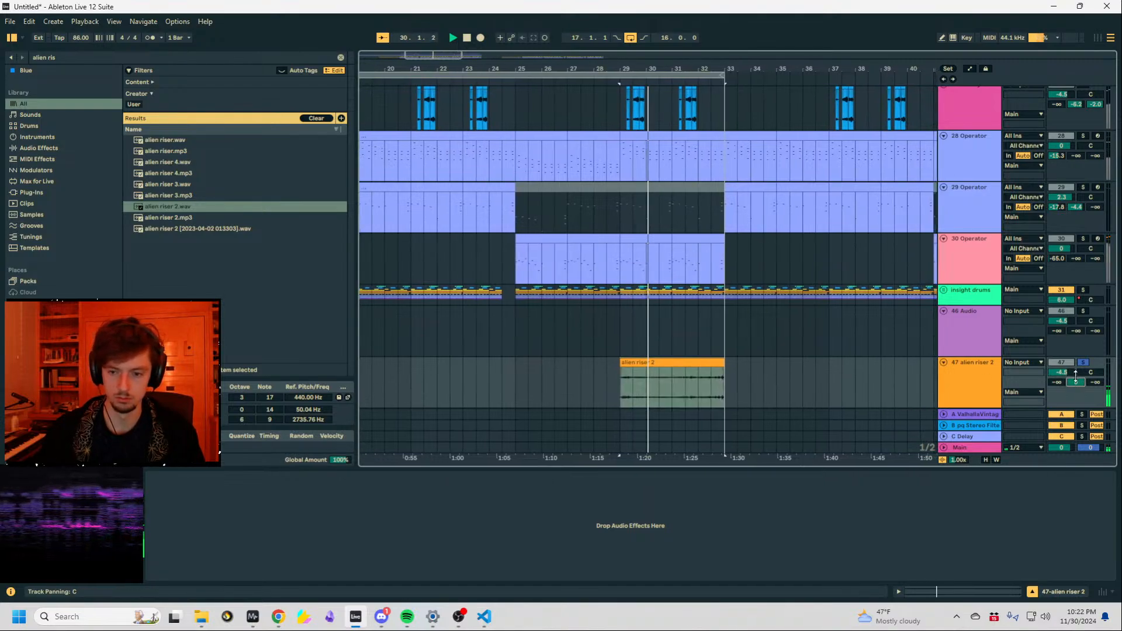
{"action": "left_click", "coordinate": [1083, 362]}
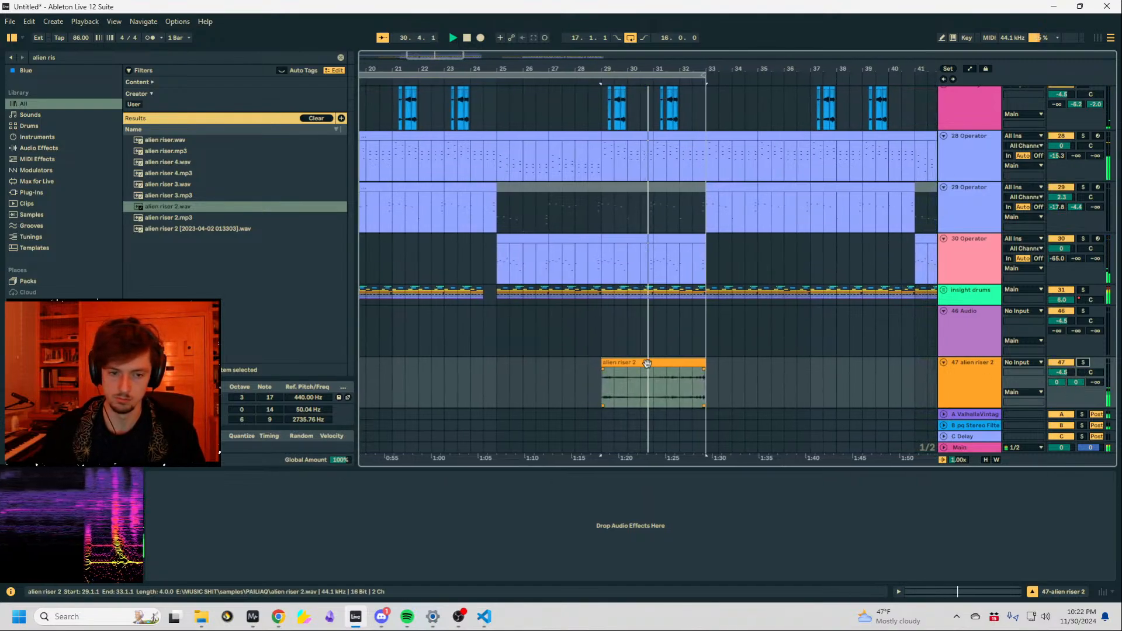
{"action": "left_click", "coordinate": [599, 372]}
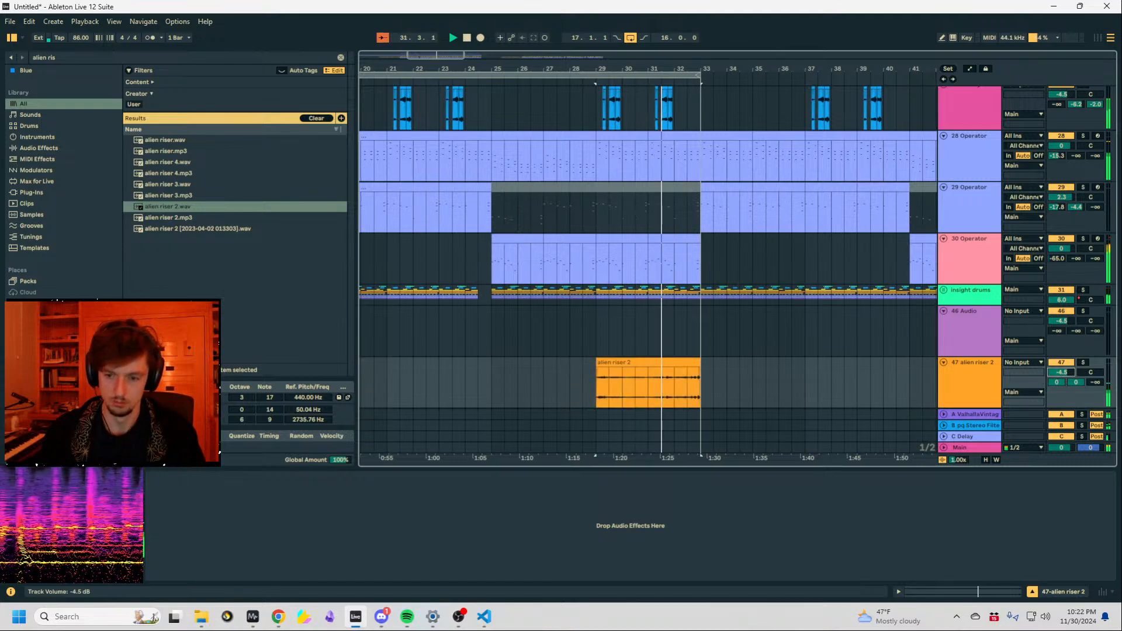
Raise the alien riser 2 track's volume to 0.3 dB and fade the clip in over its full length to bar 33.
{"action": "left_click", "coordinate": [600, 372]}
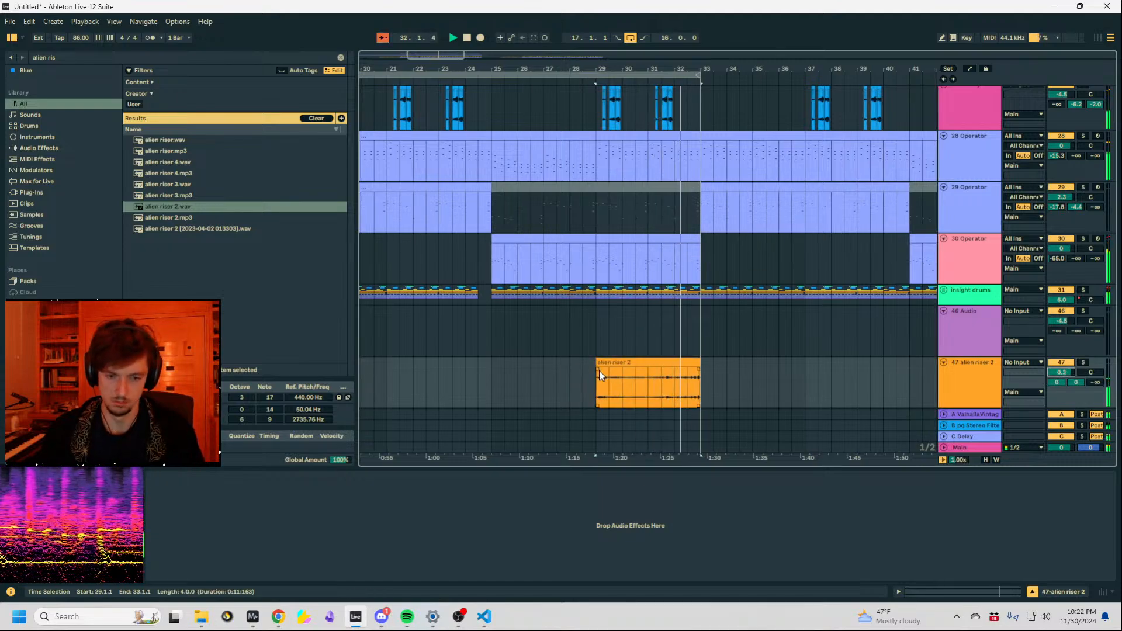
{"action": "left_click_drag", "start_coordinate": [600, 371], "coordinate": [700, 372]}
{"action": "left_click", "coordinate": [700, 388]}
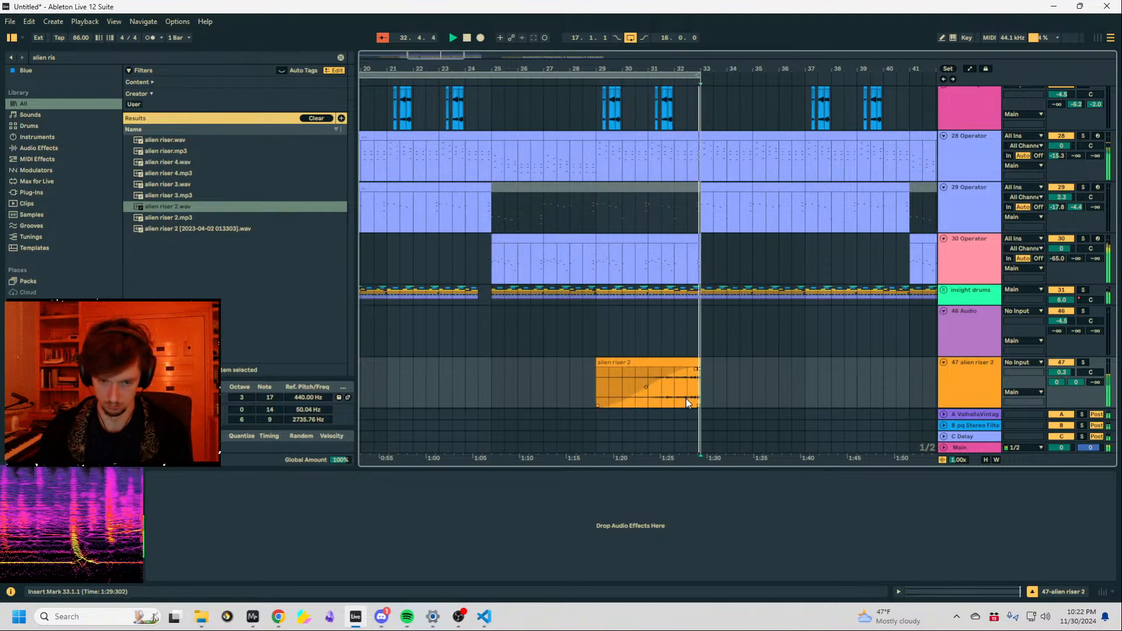
Lower the 29 Operator track's volume to 0.4 dB and stop playback.
{"action": "left_click", "coordinate": [663, 333]}
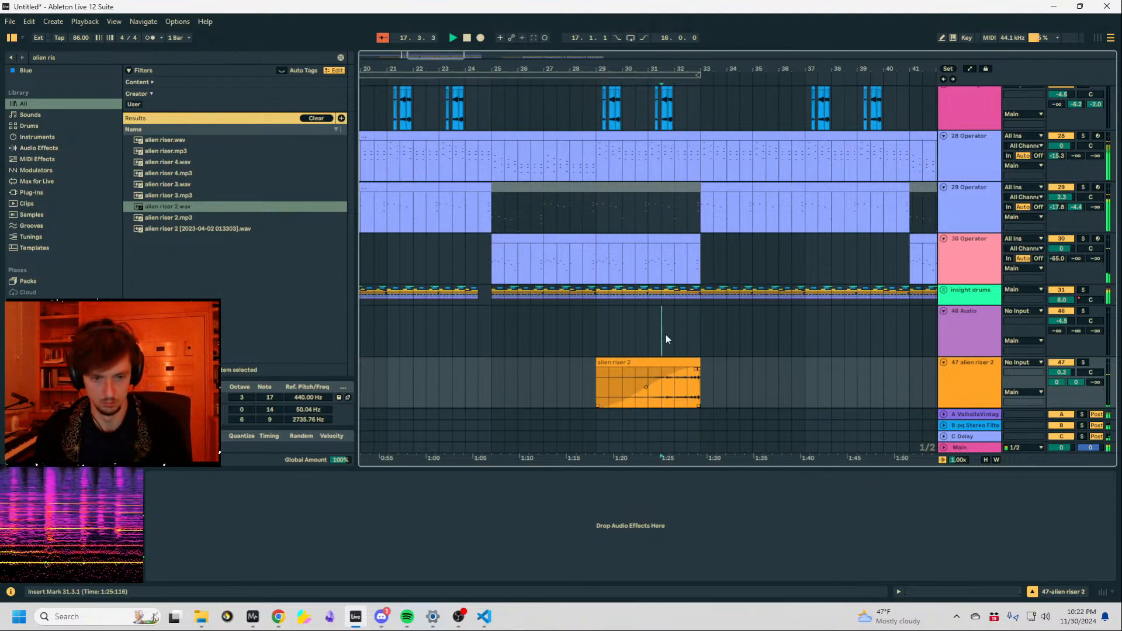
{"action": "scroll", "coordinate": [901, 341], "scroll_direction": "down", "scroll_amount": 1}
{"action": "left_click_drag", "start_coordinate": [1063, 170], "coordinate": [1063, 178]}
{"action": "left_click", "coordinate": [686, 302]}
{"action": "key", "text": "space"}
{"action": "scroll", "coordinate": [719, 298], "scroll_direction": "up", "scroll_amount": 2}
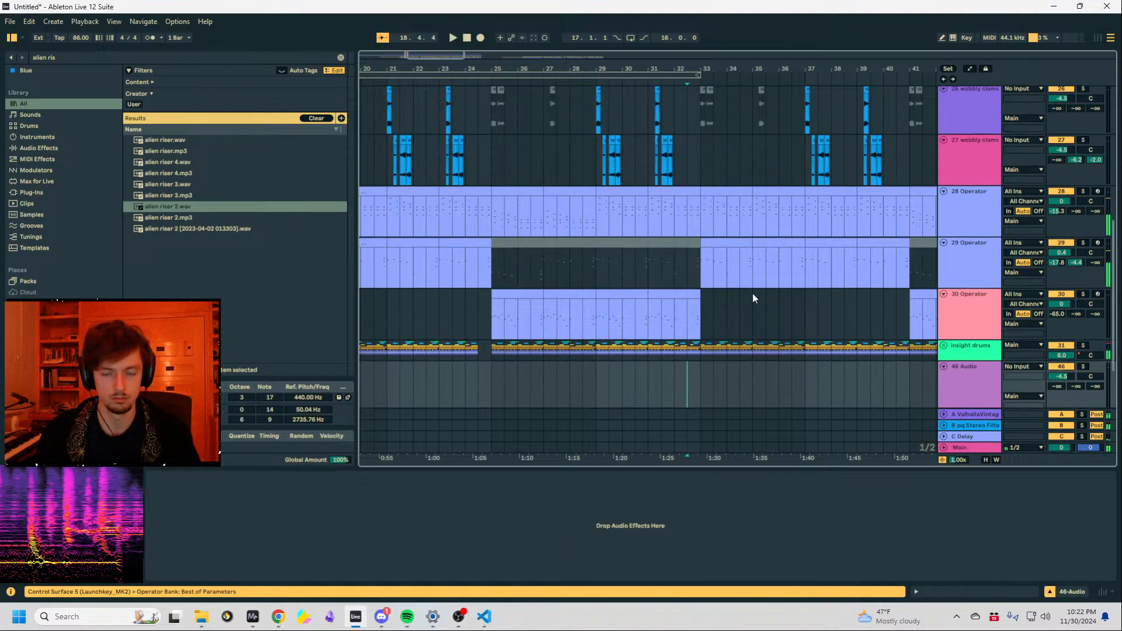
Select bars 33 to 35 on the 29 Operator track and add a locator at bar 33.
{"action": "left_click_drag", "start_coordinate": [752, 273], "coordinate": [701, 262]}
{"action": "left_click", "coordinate": [980, 258]}
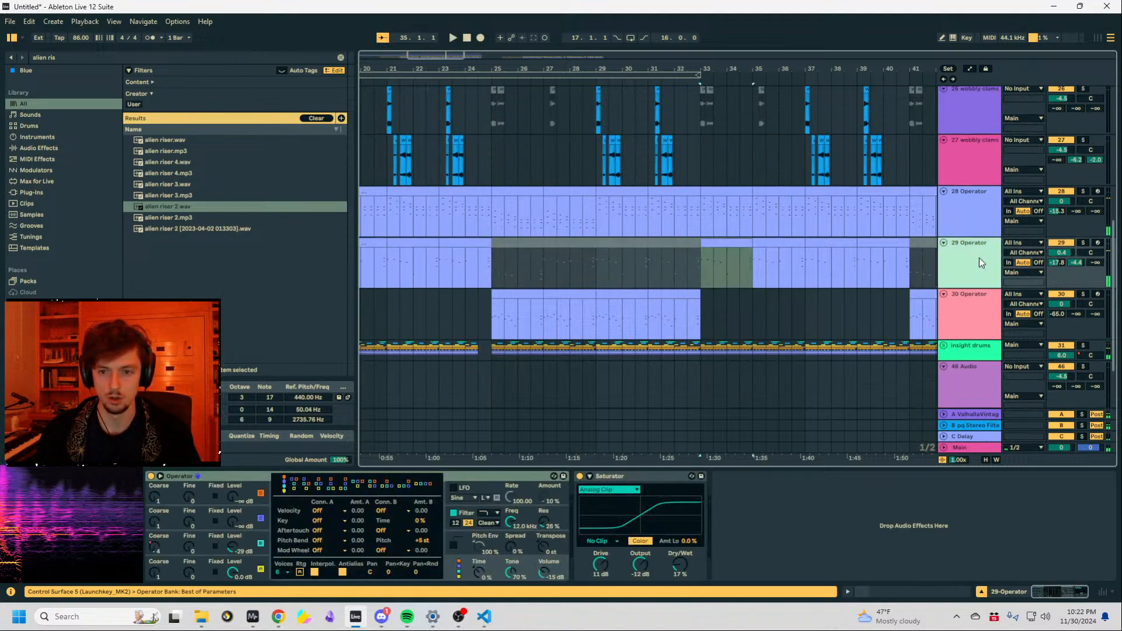
{"action": "right_click", "coordinate": [697, 83]}
{"action": "left_click", "coordinate": [723, 109]}
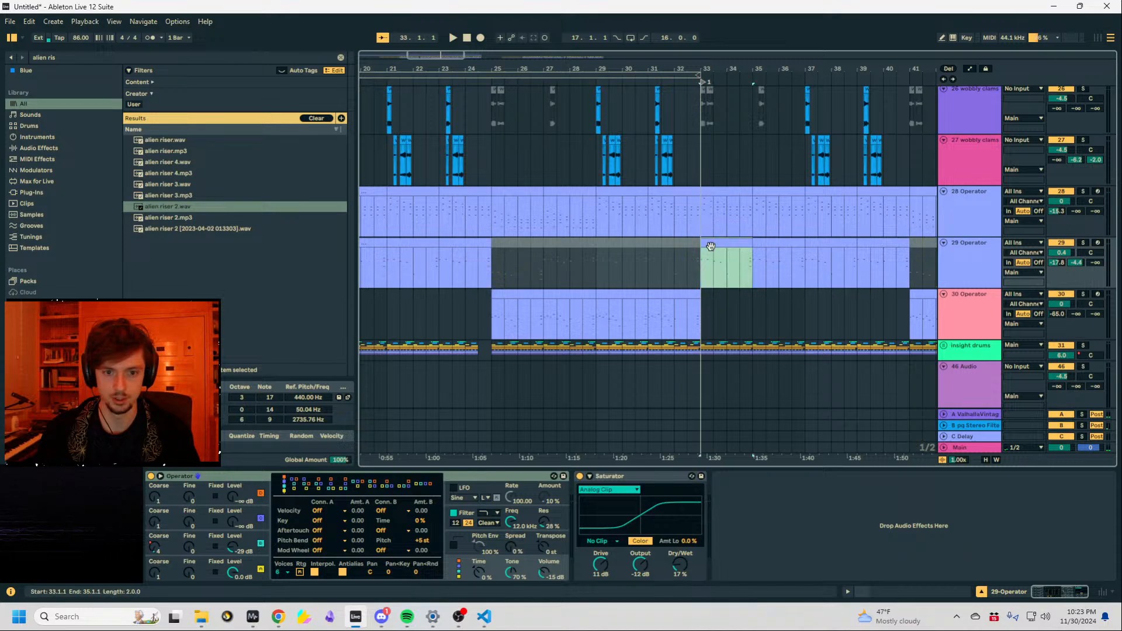
Insert an audio track below 29 Operator and duplicate the 29 Operator track directly beneath the original.
{"action": "key", "text": "ctrl+t"}
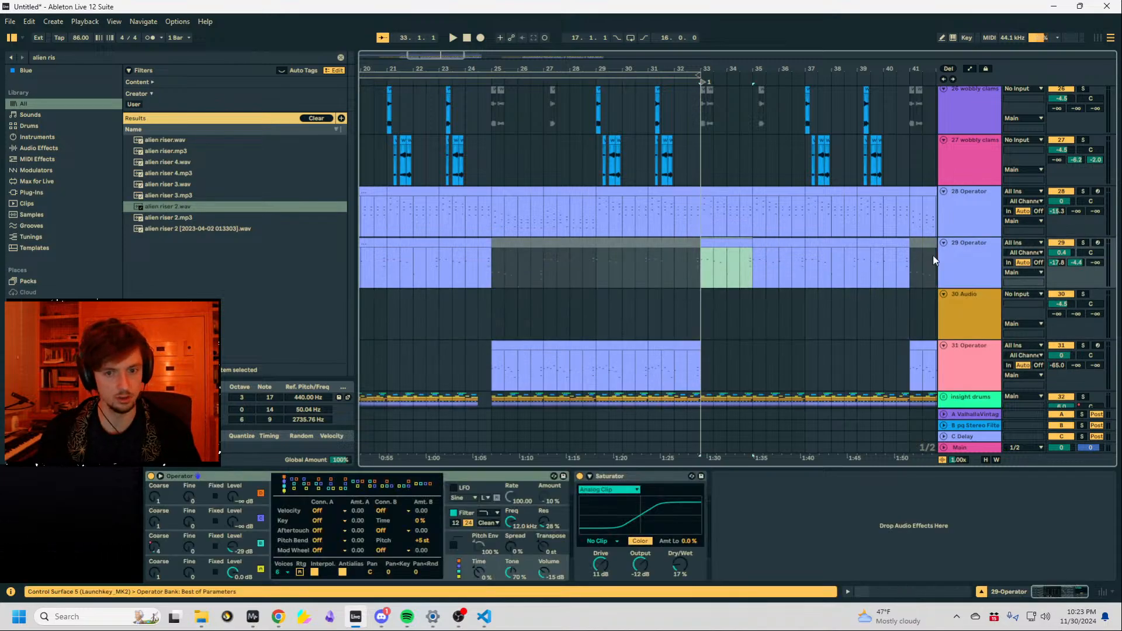
{"action": "left_click", "coordinate": [892, 244]}
{"action": "left_click", "coordinate": [972, 272]}
{"action": "key", "text": "ctrl+d"}
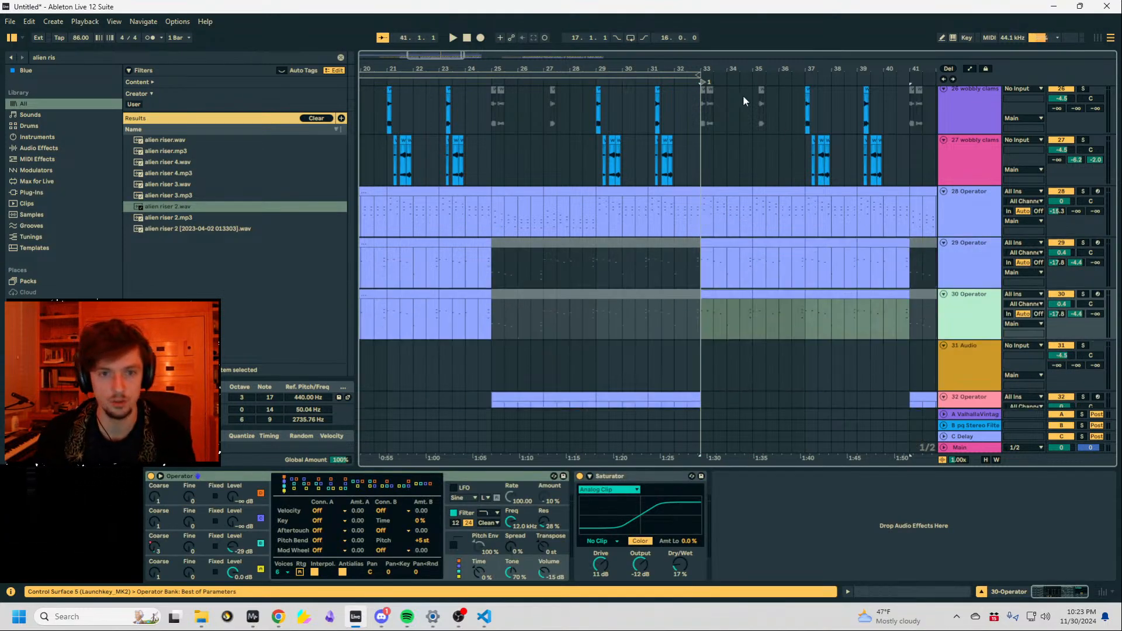
Delete the duplicated Operator track's material from the start of the arrangement up to bar 28.
{"action": "left_click_drag", "start_coordinate": [701, 70], "coordinate": [701, 36]}
{"action": "left_click", "coordinate": [646, 313]}
{"action": "key", "text": "shift+Home"}
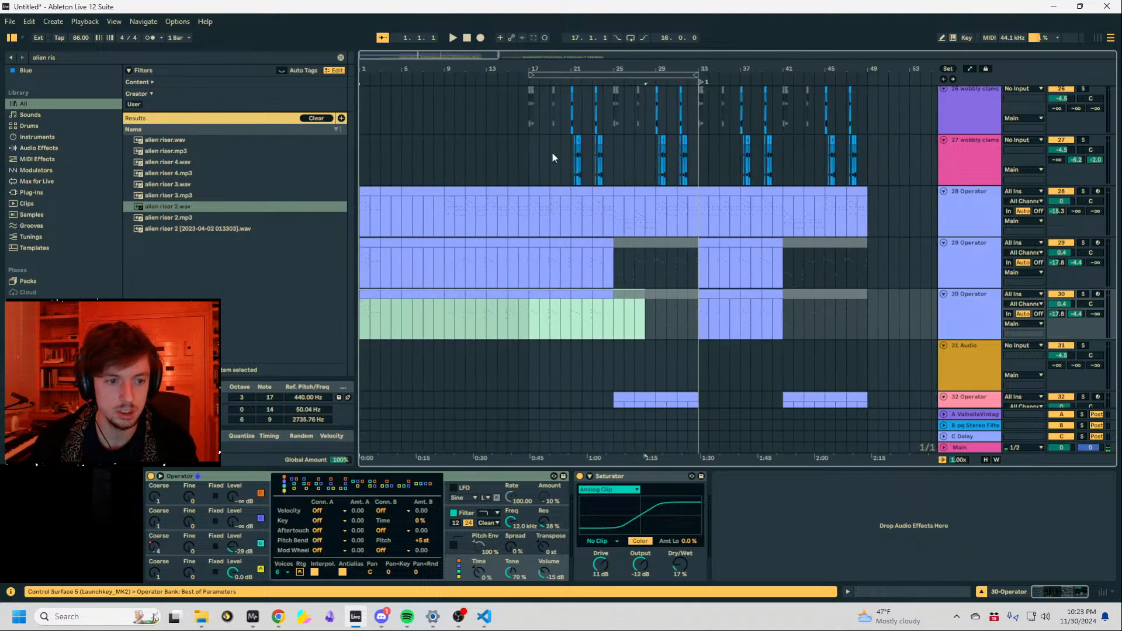
{"action": "key", "text": "Delete"}
Delete the original 29 Operator track's material from bar 32 to bar 43.
{"action": "mouse_move", "coordinate": [523, 70]}
{"action": "left_mouse_down"}
{"action": "mouse_move", "coordinate": [523, 38]}
{"action": "mouse_move", "coordinate": [523, 58]}
{"action": "left_mouse_up"}
{"action": "left_click", "coordinate": [630, 315]}
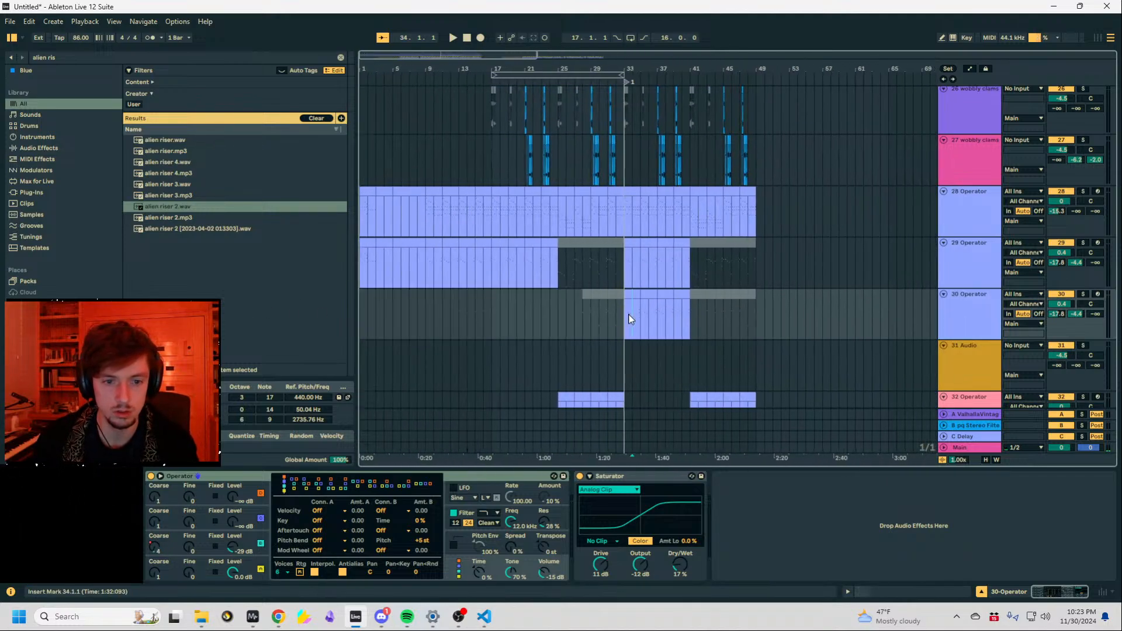
{"action": "left_click", "coordinate": [631, 263]}
{"action": "key", "text": "Delete"}
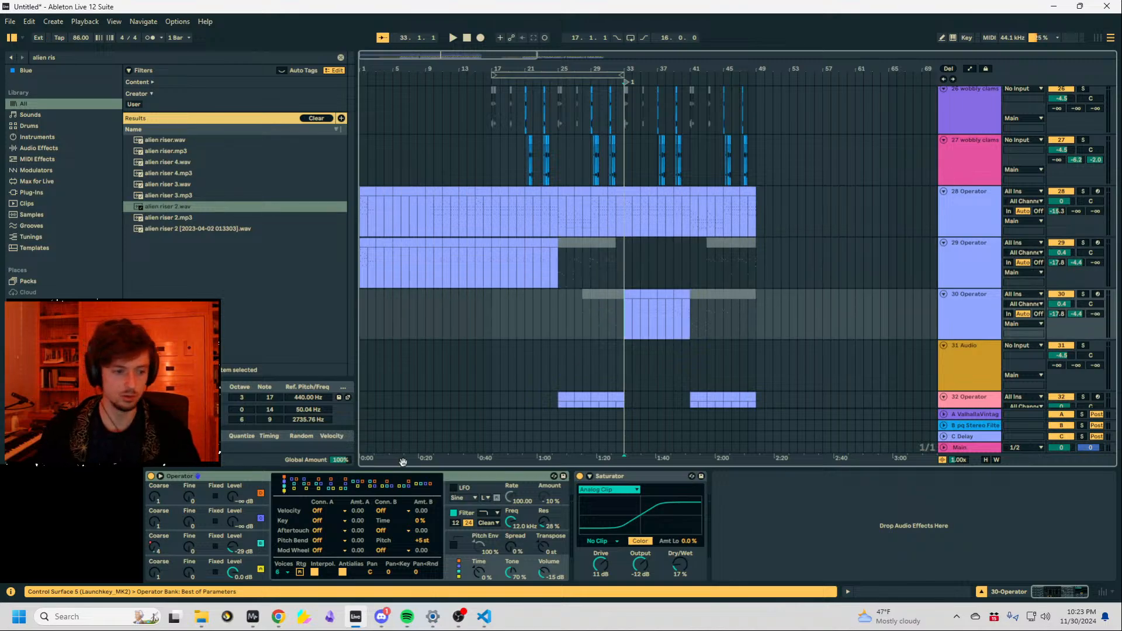
Show automation and reshape the 30 Operator track's B Coarse curve with a raised section from bar 33 to bar 38.
{"action": "left_click", "coordinate": [232, 541]}
{"action": "key", "text": "a"}
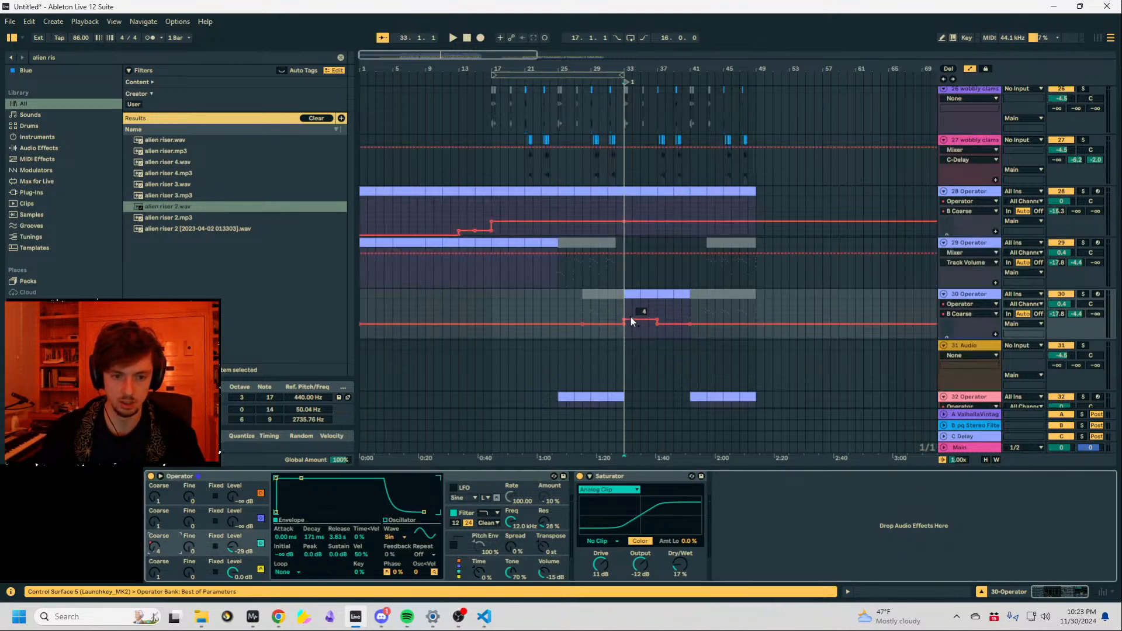
{"action": "left_click_drag", "start_coordinate": [632, 319], "coordinate": [624, 315]}
{"action": "left_click_drag", "start_coordinate": [632, 317], "coordinate": [665, 323]}
Audition the 30 Operator part from bar 33, hide the automation lanes and select bars 33 to 35.
{"action": "key", "text": "space"}
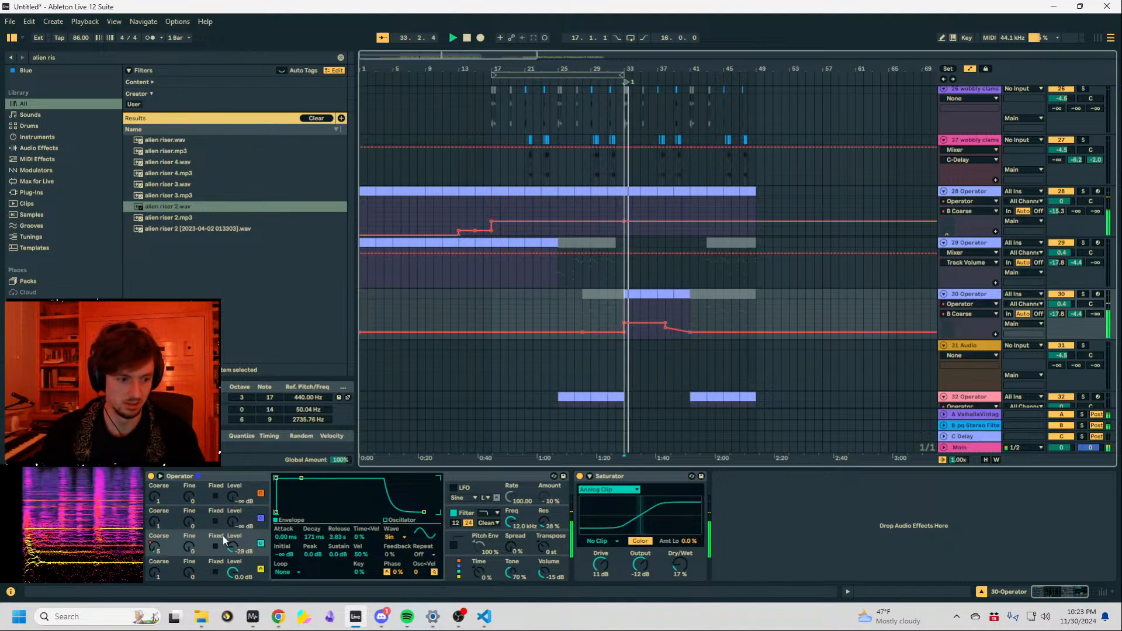
{"action": "left_click_drag", "start_coordinate": [623, 65], "coordinate": [596, 131]}
{"action": "key", "text": "a"}
{"action": "left_click", "coordinate": [644, 296]}
{"action": "key", "text": "space"}
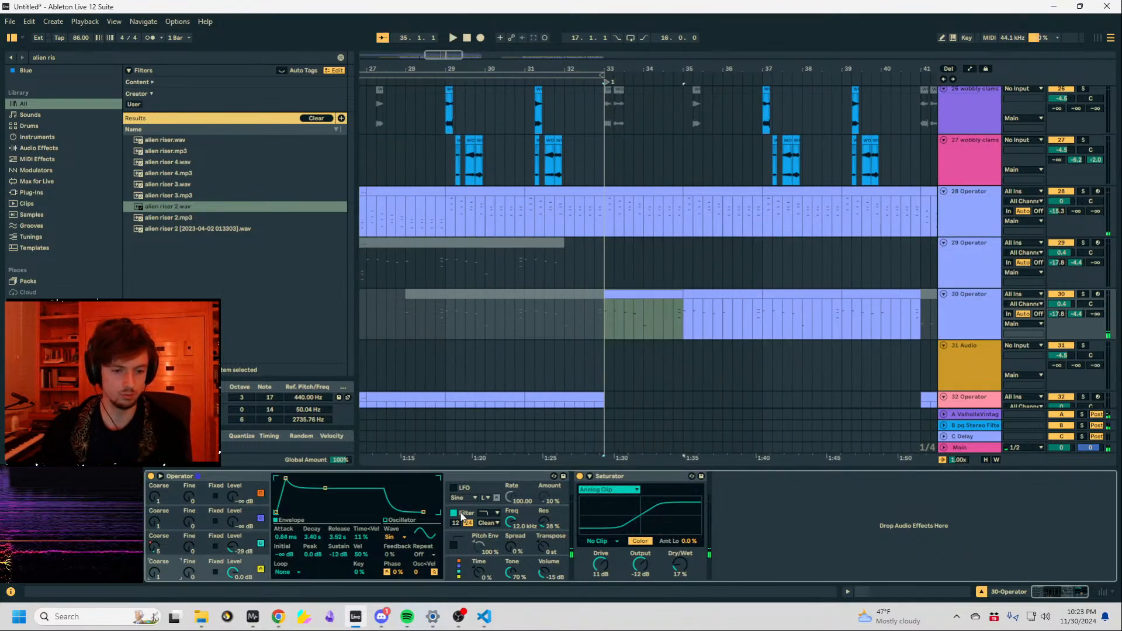
On track 30's Operator, set oscillator A's Coarse to 16 and Transpose to -48 st.
{"action": "left_click", "coordinate": [520, 269]}
{"action": "left_click", "coordinate": [524, 236]}
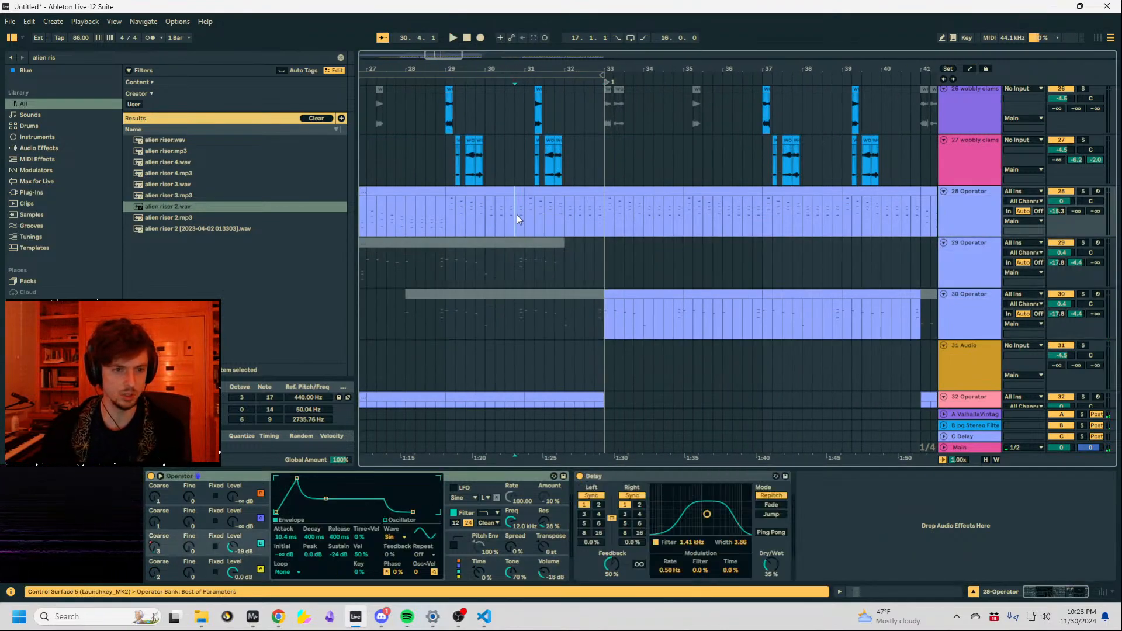
{"action": "scroll", "coordinate": [517, 215], "scroll_direction": "down", "scroll_amount": 5}
{"action": "left_click", "coordinate": [528, 289]}
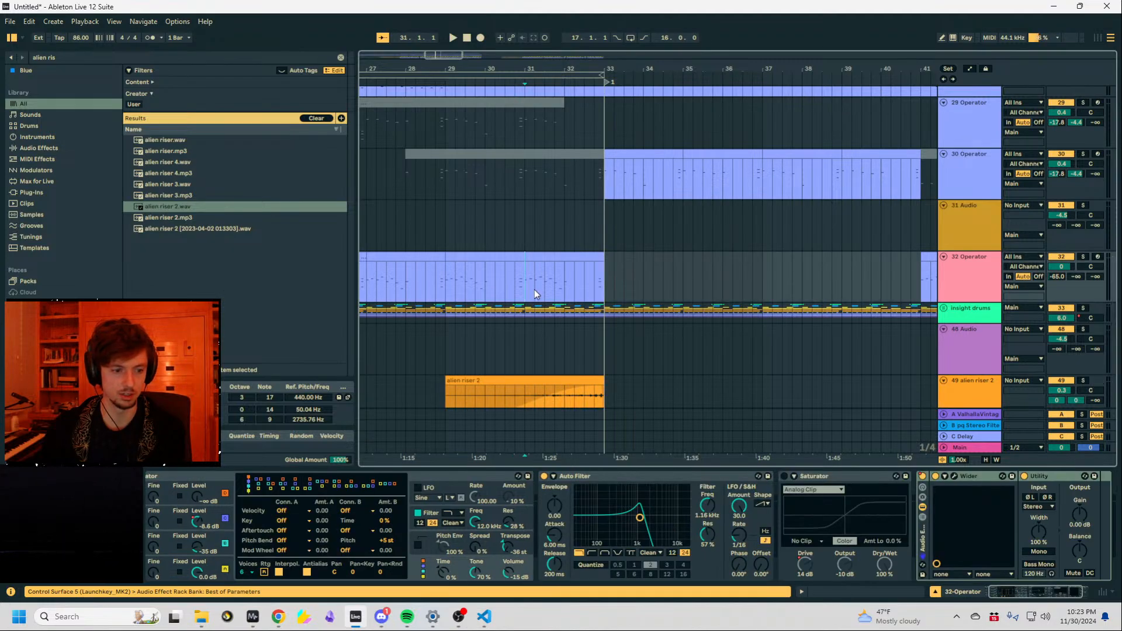
{"action": "mouse_move", "coordinate": [553, 69]}
{"action": "left_mouse_down"}
{"action": "mouse_move", "coordinate": [581, 26]}
{"action": "mouse_move", "coordinate": [532, 65]}
{"action": "left_mouse_up"}
{"action": "left_click", "coordinate": [576, 176]}
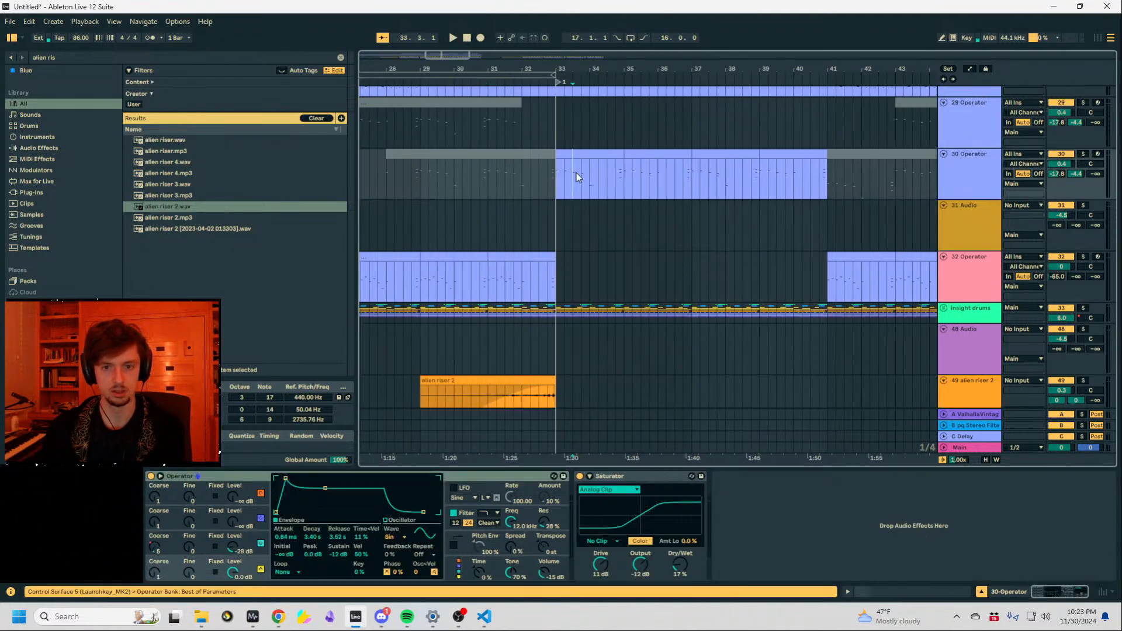
{"action": "left_click", "coordinate": [155, 573]}
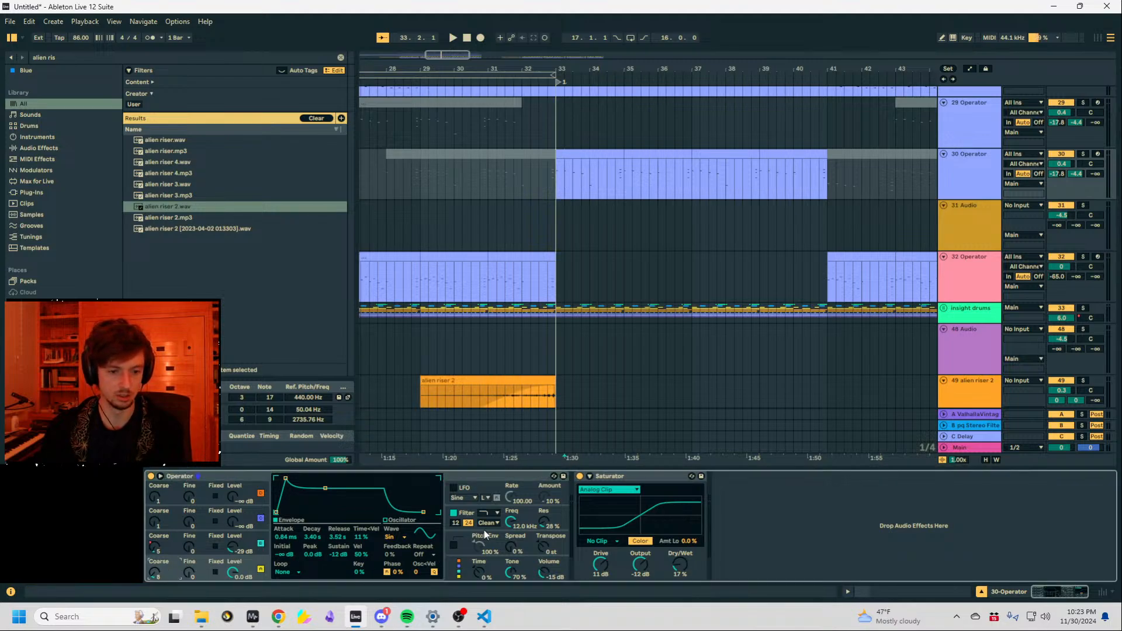
{"action": "left_click", "coordinate": [545, 549]}
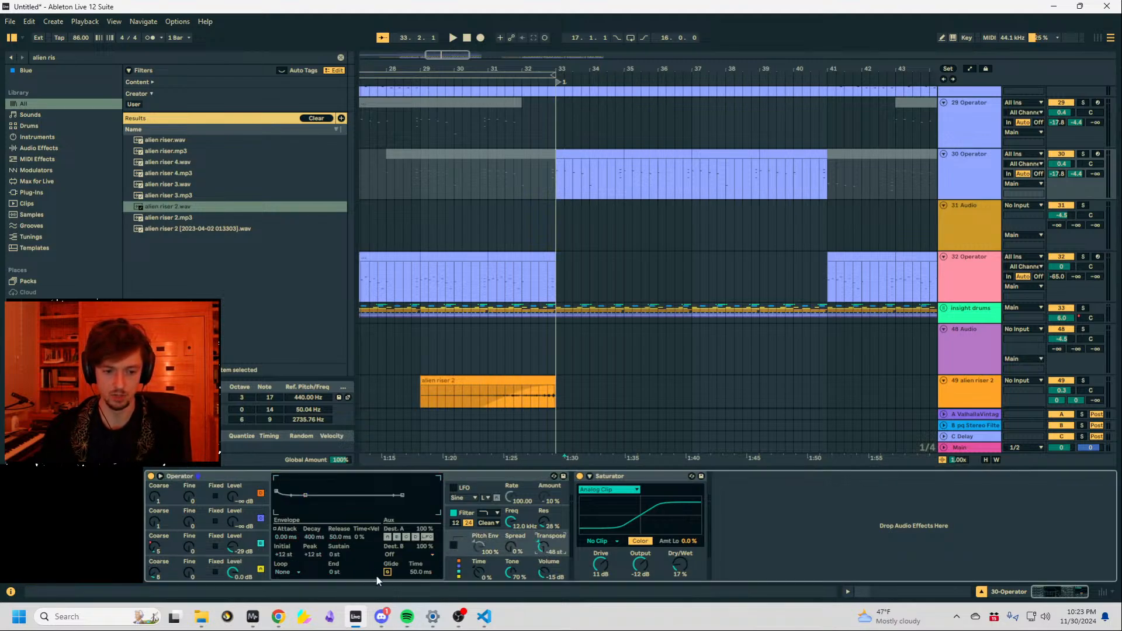
{"action": "left_click", "coordinate": [156, 577]}
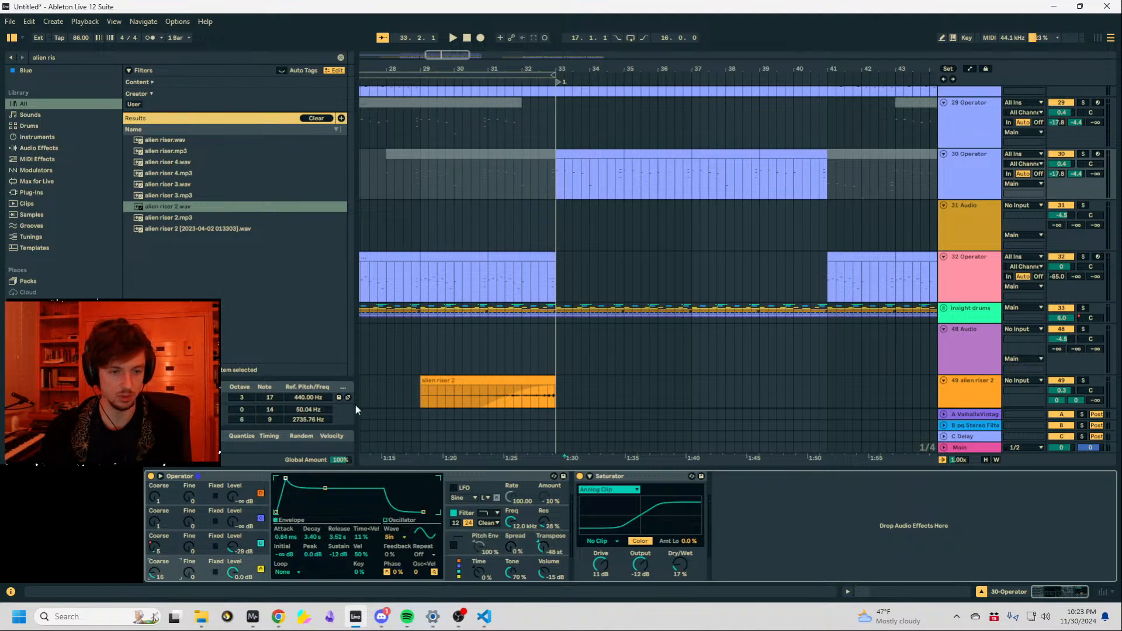
Display the automation envelope for oscillator B's Coarse on track 30, with bars 33 to 35 of its clip selected.
{"action": "left_click", "coordinate": [573, 155]}
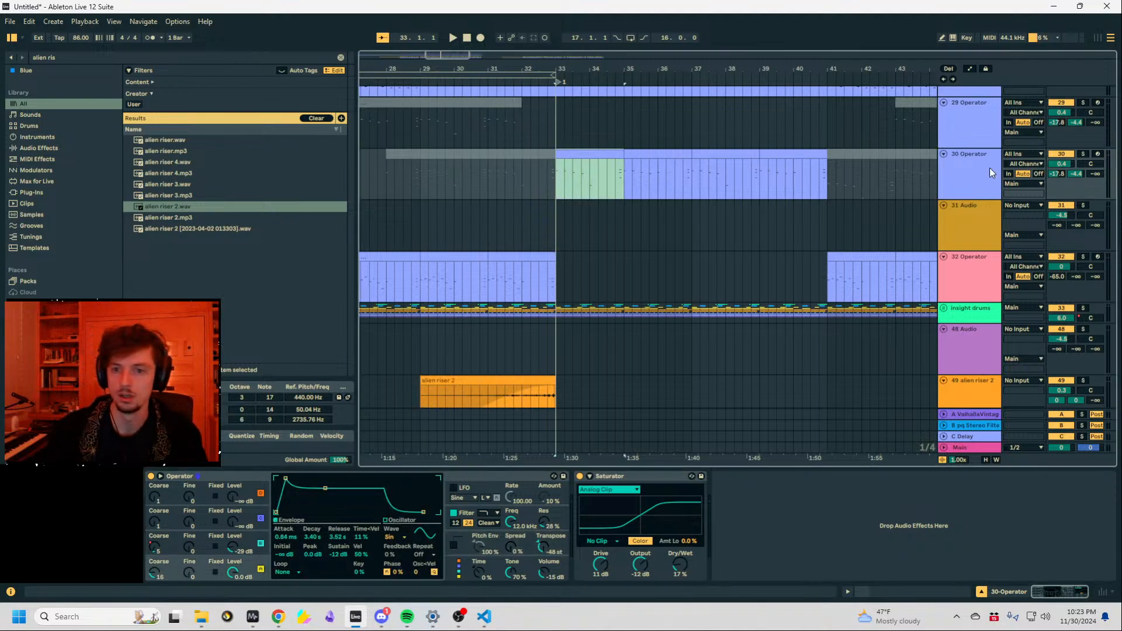
{"action": "left_click", "coordinate": [156, 548]}
{"action": "key", "text": "a"}
{"action": "scroll", "coordinate": [599, 211], "scroll_direction": "down", "scroll_amount": 2}
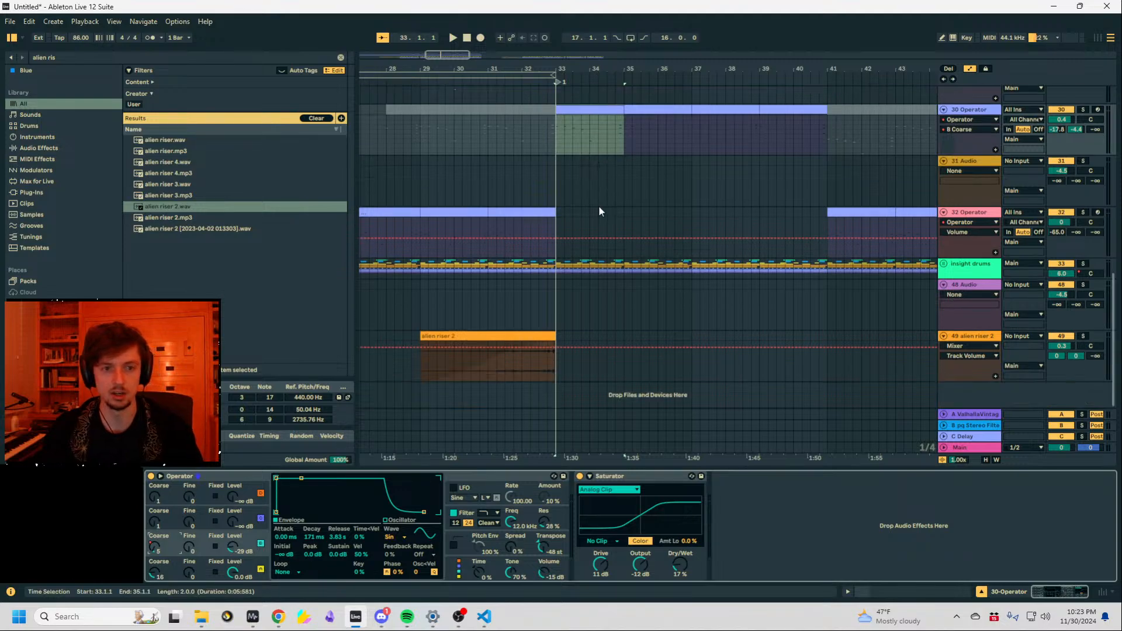
{"action": "left_click_drag", "start_coordinate": [556, 131], "coordinate": [717, 139]}
{"action": "key", "text": "ctrl+z"}
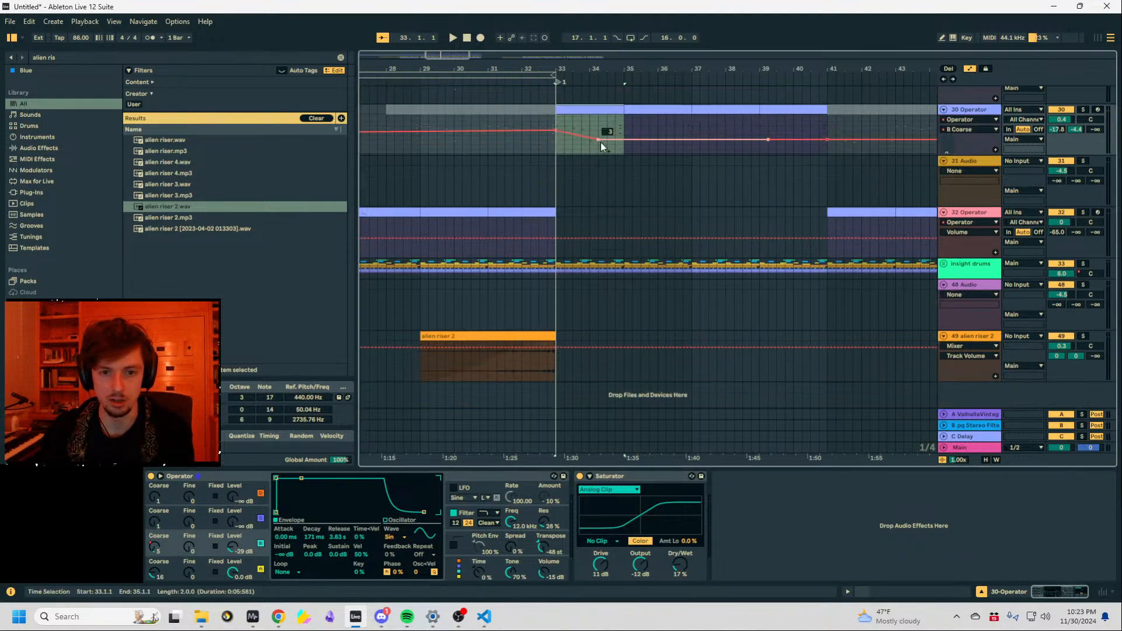
{"action": "left_click_drag", "start_coordinate": [522, 142], "coordinate": [918, 156]}
{"action": "key", "text": "Delete"}
{"action": "left_click", "coordinate": [869, 142]}
{"action": "key", "text": "ctrl+z"}
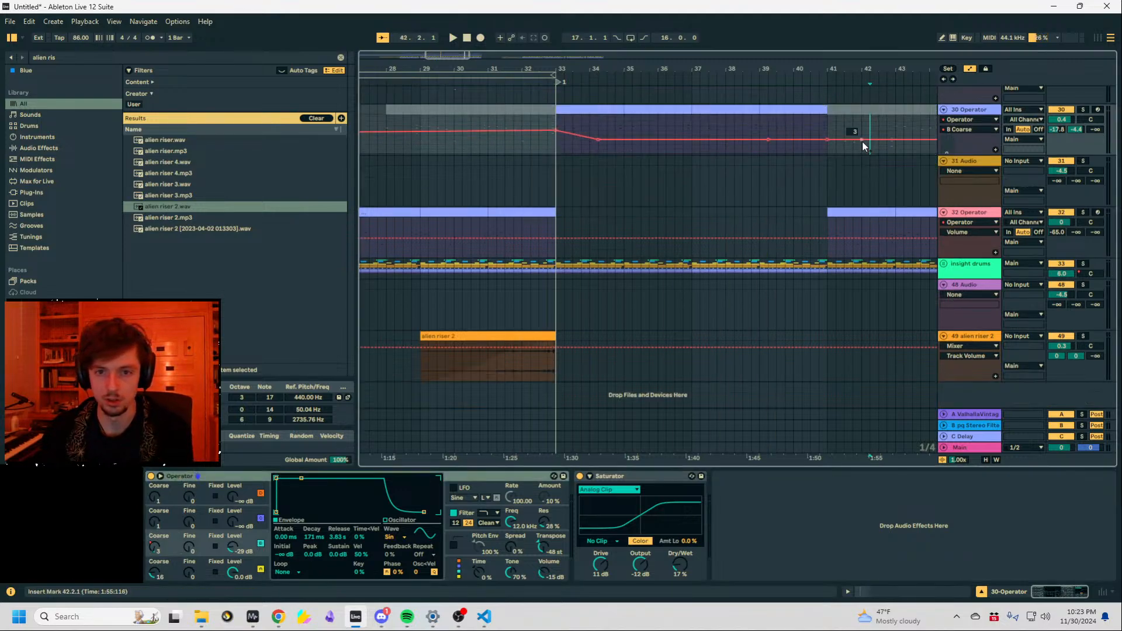
Remove oscillator B's Coarse automation from track 30, keeping Coarse at 4, and hide the automation lanes.
{"action": "left_click_drag", "start_coordinate": [851, 125], "coordinate": [531, 134]}
{"action": "key", "text": "Delete"}
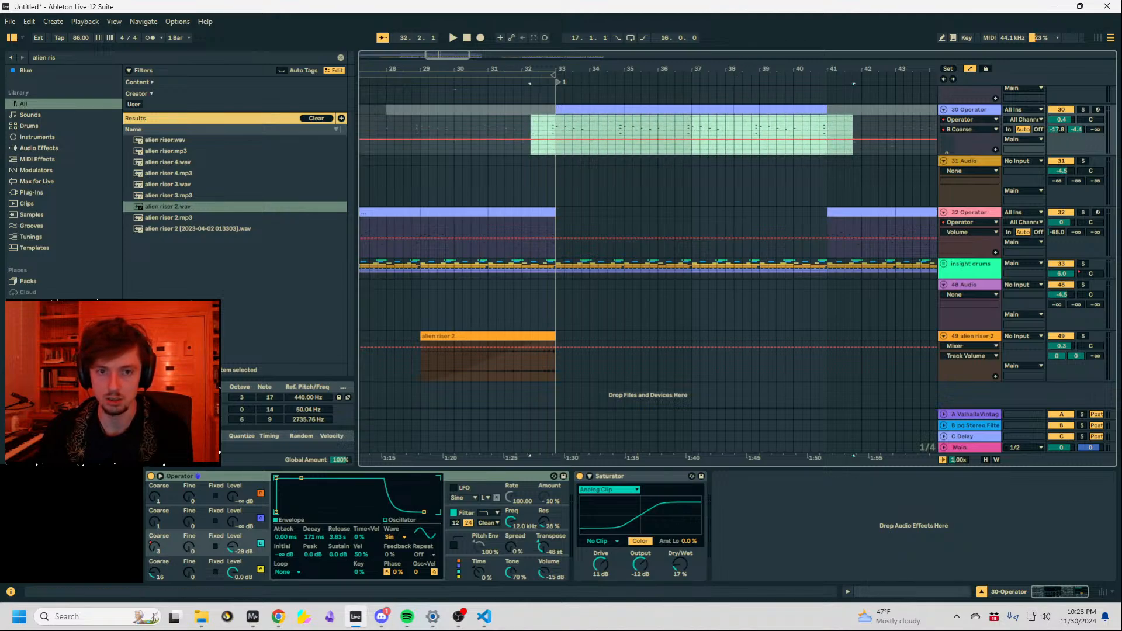
{"action": "key", "text": "minus"}
{"action": "key", "text": "minus"}
{"action": "key", "text": "minus"}
{"action": "left_click", "coordinate": [361, 141]}
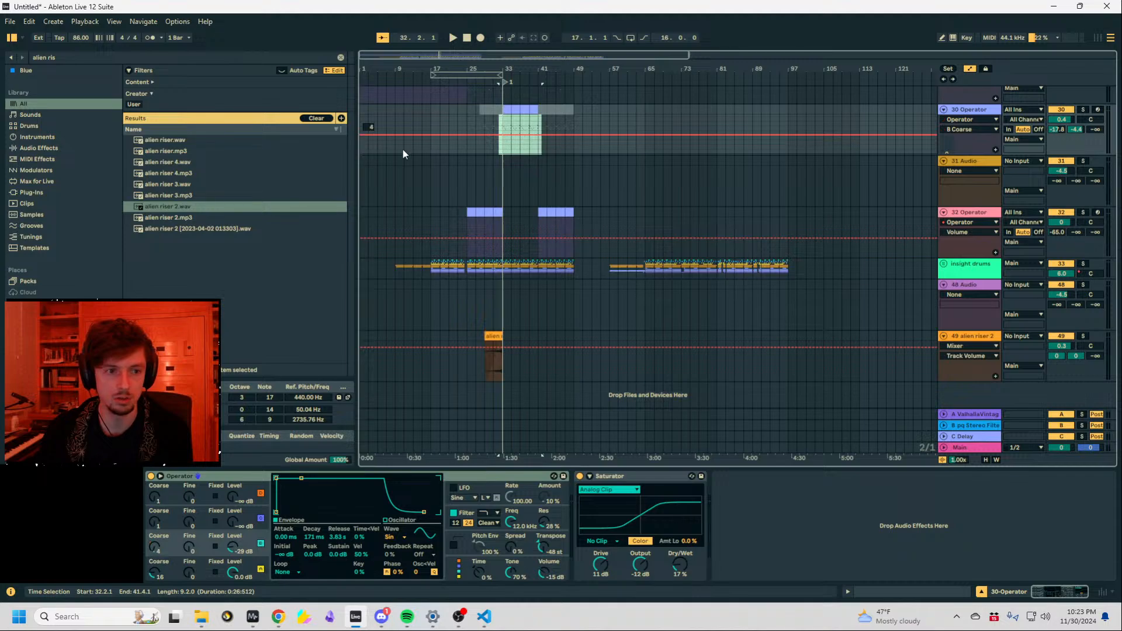
{"action": "left_click_drag", "start_coordinate": [504, 131], "coordinate": [511, 131]}
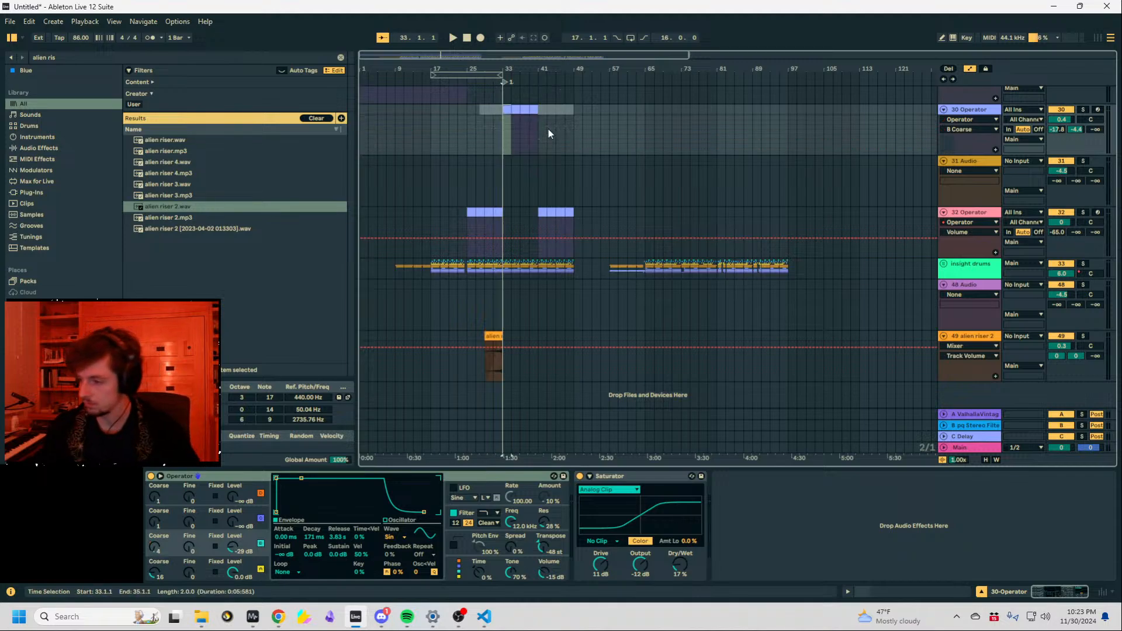
{"action": "key", "text": "a"}
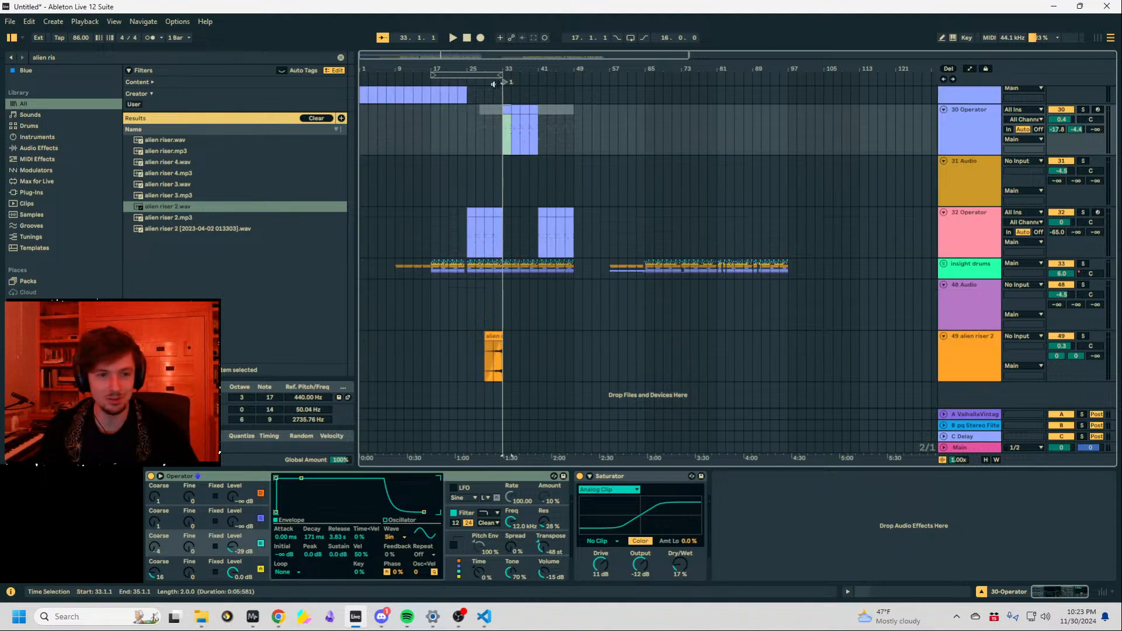
Solo the alien riser 2 track and play its clip from the second half, leading up to bar 33.
{"action": "left_click_drag", "start_coordinate": [507, 68], "coordinate": [677, 257]}
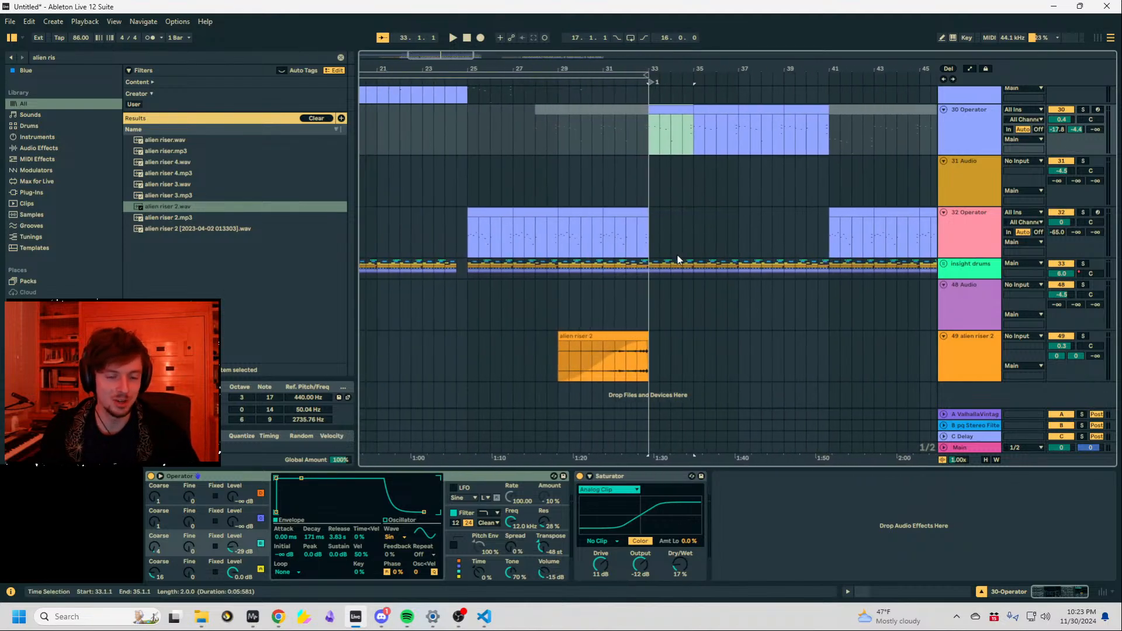
{"action": "left_click", "coordinate": [635, 357]}
{"action": "left_click", "coordinate": [613, 360]}
{"action": "left_click", "coordinate": [1084, 335]}
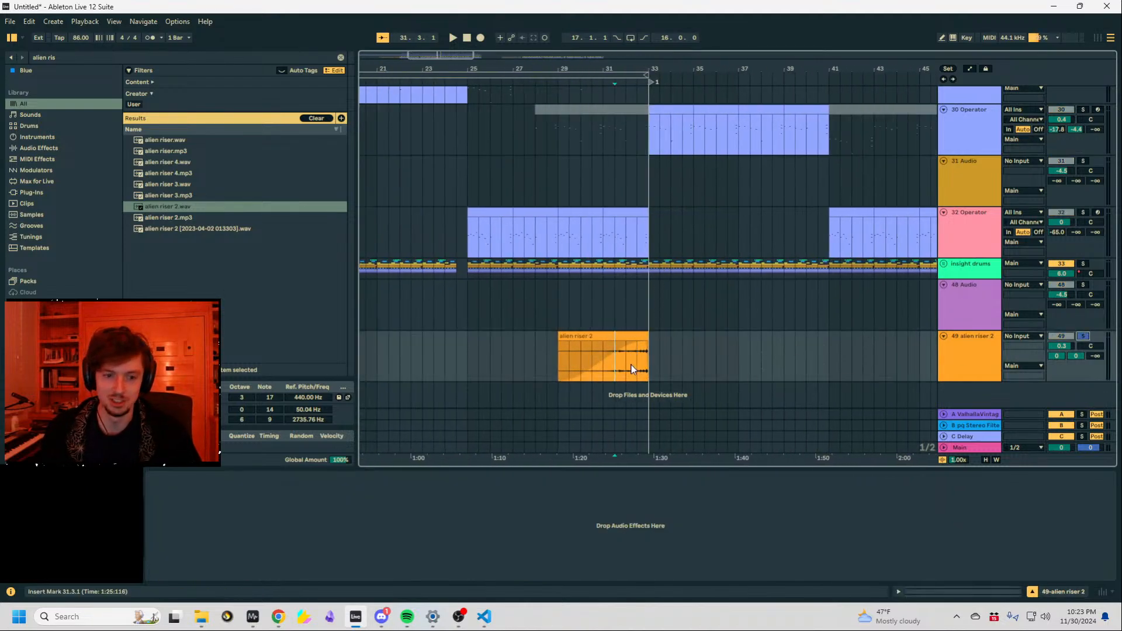
{"action": "key", "text": "space"}
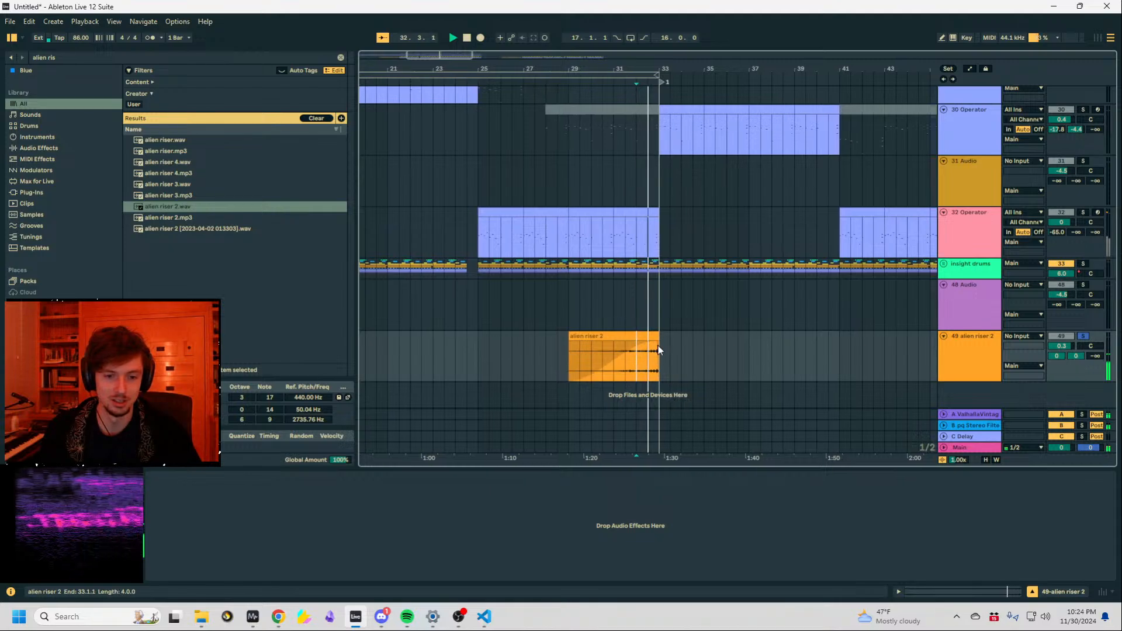
Listen to the section from bar 33, then solo track 30 Operator in place of the riser track.
{"action": "left_click", "coordinate": [689, 190]}
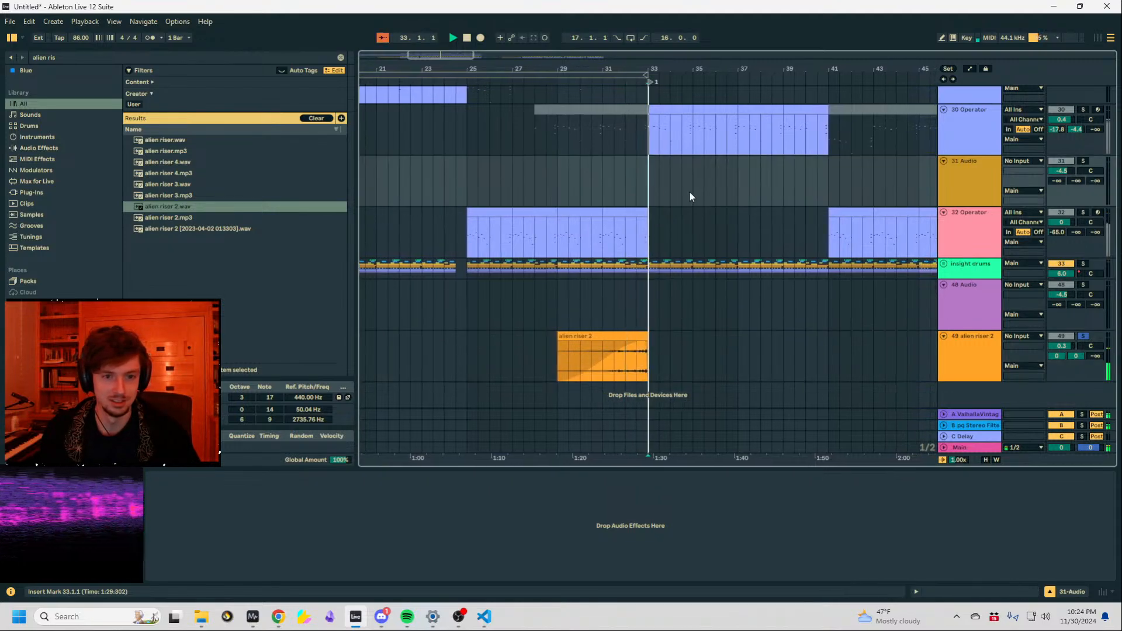
{"action": "left_click", "coordinate": [1082, 161]}
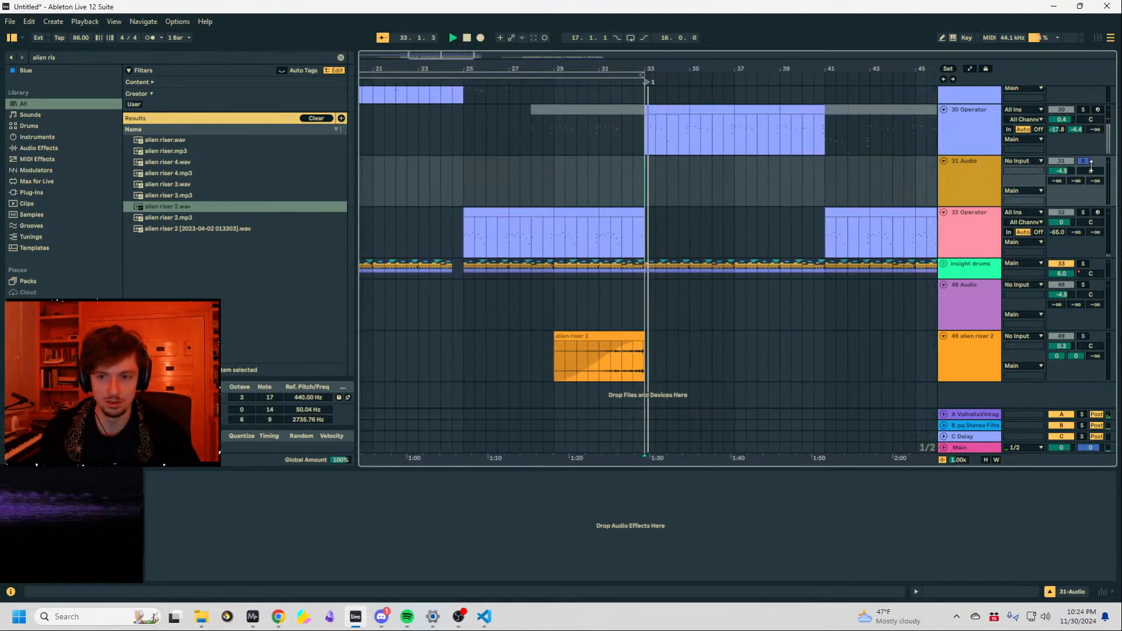
{"action": "left_click", "coordinate": [1083, 162]}
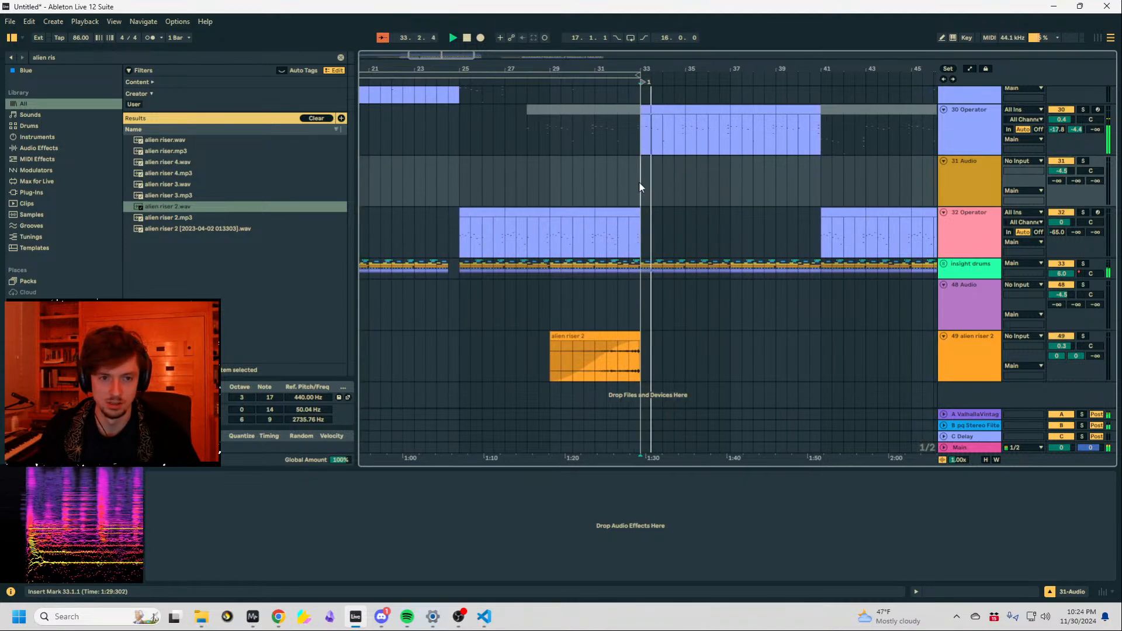
{"action": "left_click", "coordinate": [655, 120]}
{"action": "left_click_drag", "start_coordinate": [655, 120], "coordinate": [684, 121]}
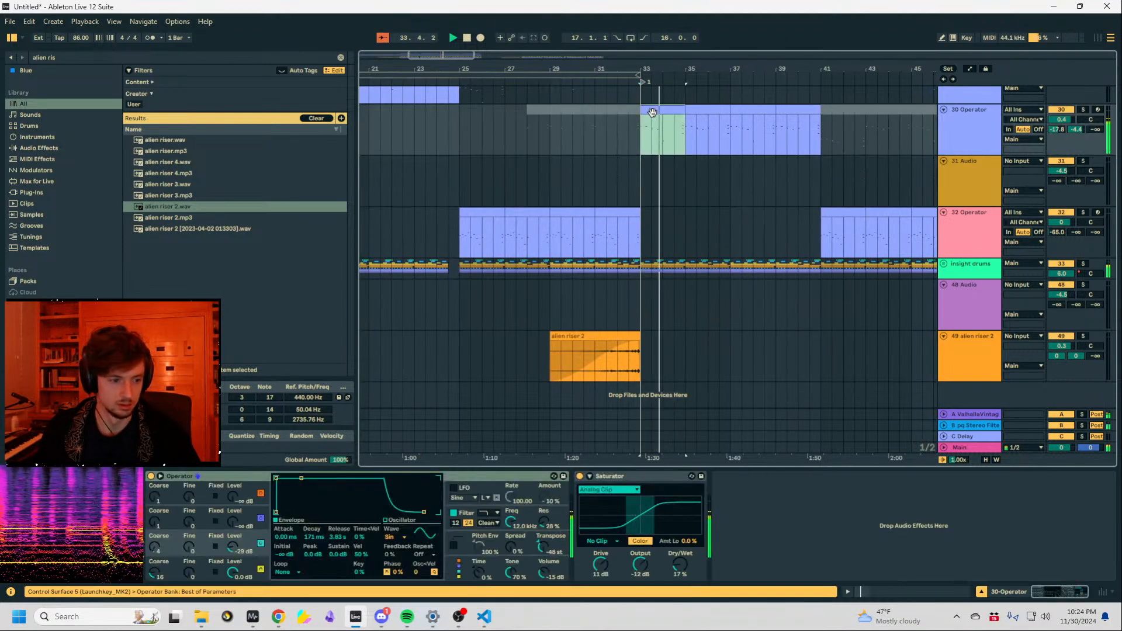
{"action": "left_click", "coordinate": [1085, 109]}
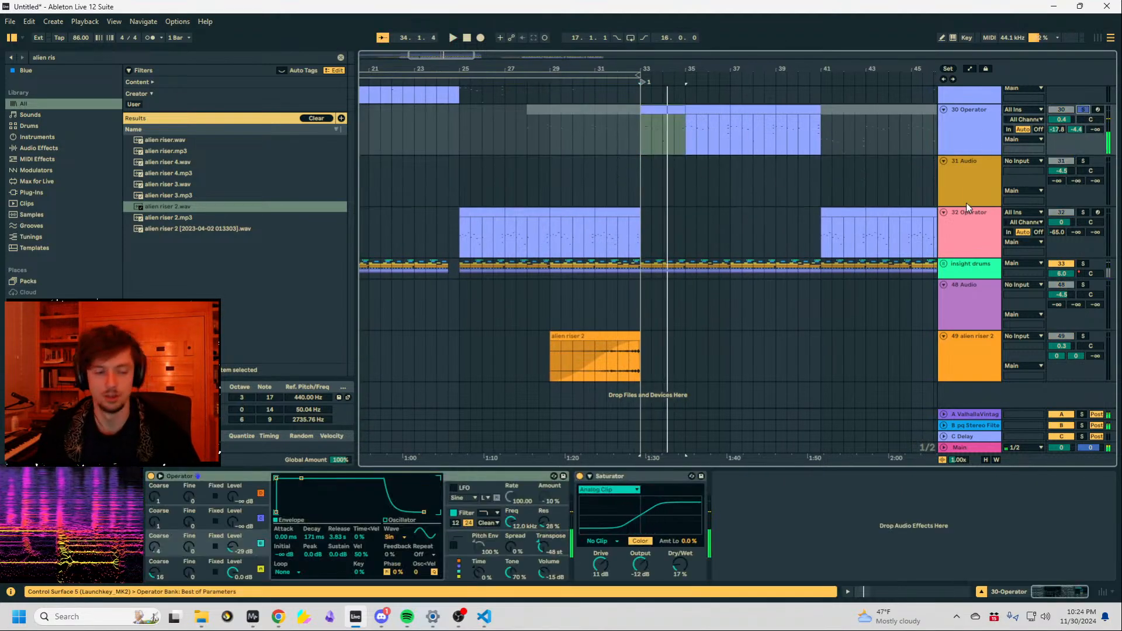
Review the Coarse settings of oscillators A and B and the Transpose setting in track 30's Operator.
{"action": "left_click", "coordinate": [153, 577]}
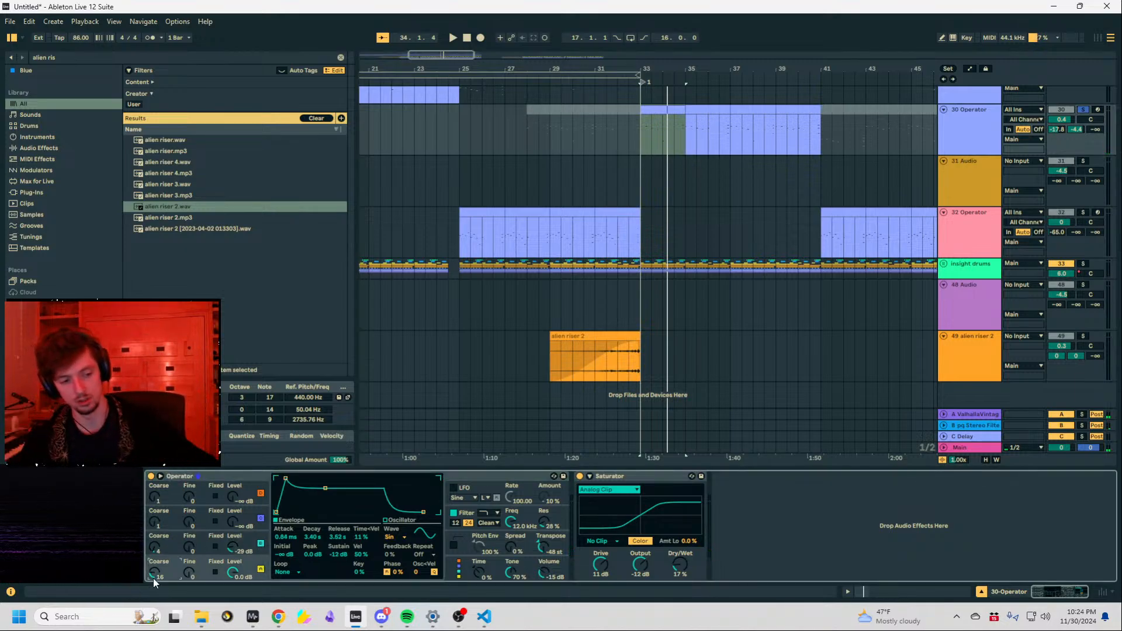
{"action": "left_click", "coordinate": [154, 550]}
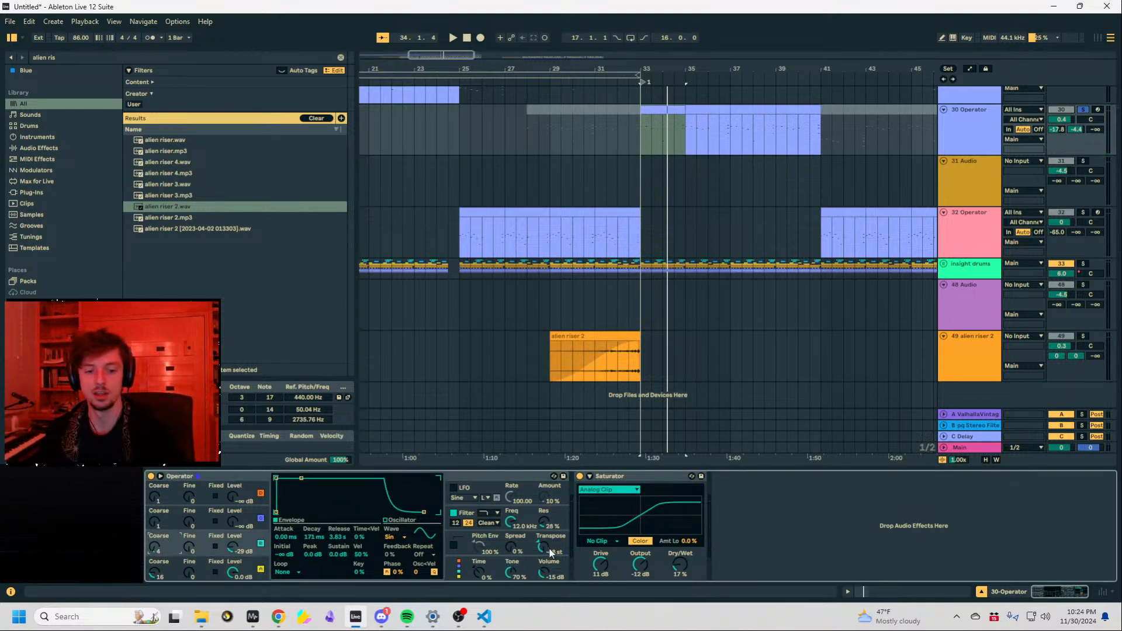
{"action": "left_click", "coordinate": [550, 548]}
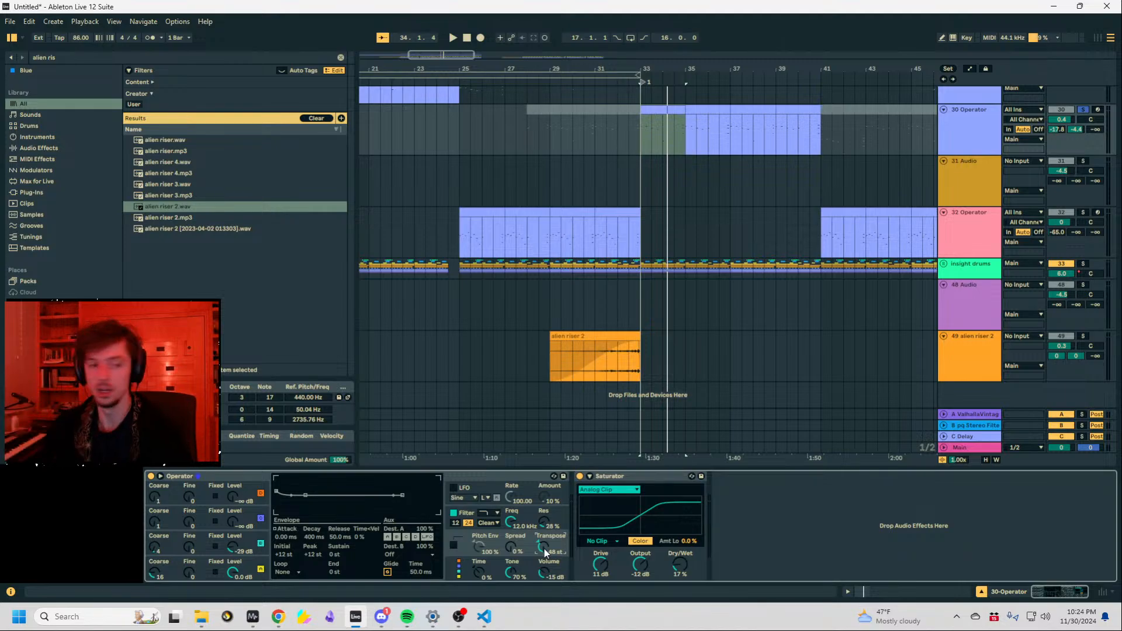
Place the insert marker at 17.1.1, turn off track 30's solo, and fold all the tracks.
{"action": "left_click", "coordinate": [514, 151]}
{"action": "left_click", "coordinate": [437, 175]}
{"action": "mouse_move", "coordinate": [441, 69]}
{"action": "left_mouse_down"}
{"action": "mouse_move", "coordinate": [672, 69]}
{"action": "mouse_move", "coordinate": [701, 47]}
{"action": "left_mouse_up"}
{"action": "left_click", "coordinate": [591, 183]}
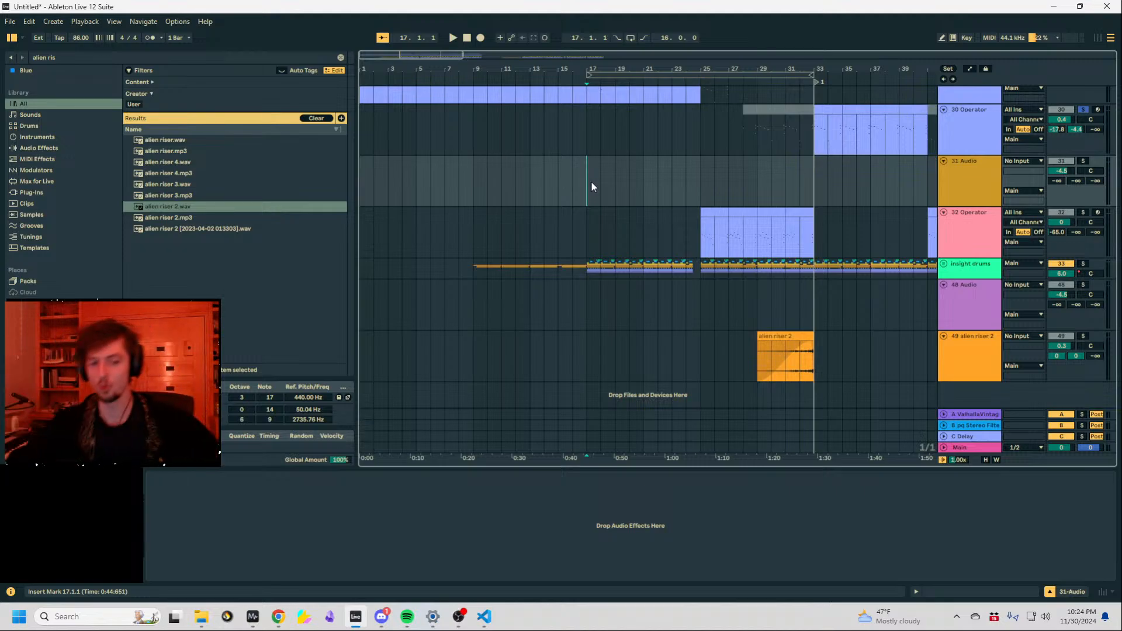
{"action": "scroll", "coordinate": [591, 183], "scroll_direction": "up", "scroll_amount": 5}
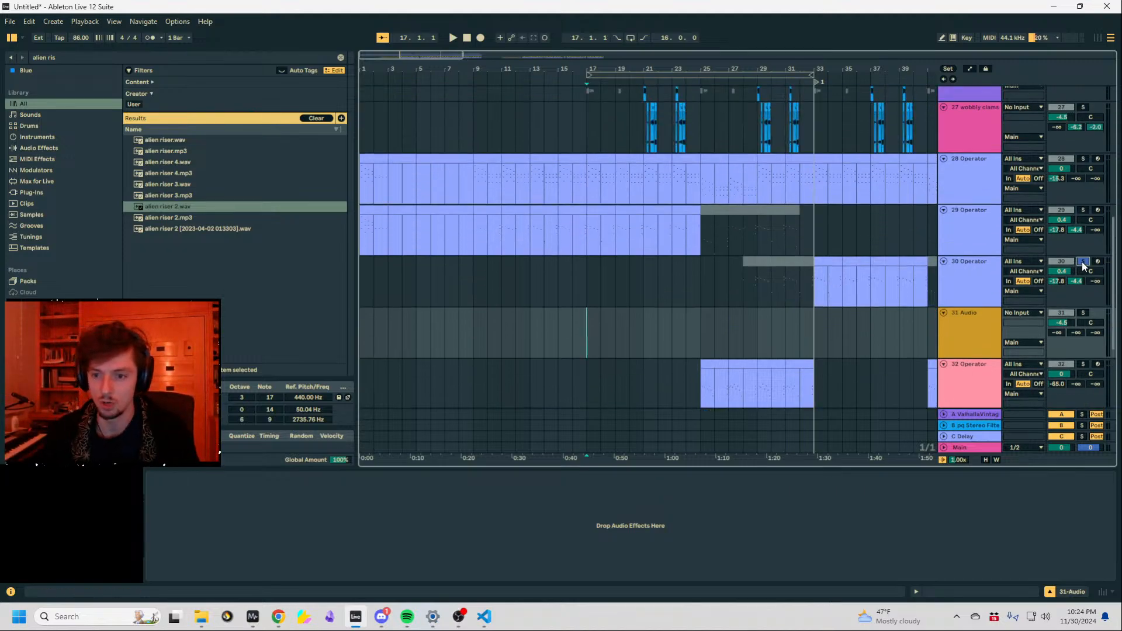
{"action": "left_click", "coordinate": [962, 274]}
{"action": "left_click", "coordinate": [944, 261], "text": "alt"}
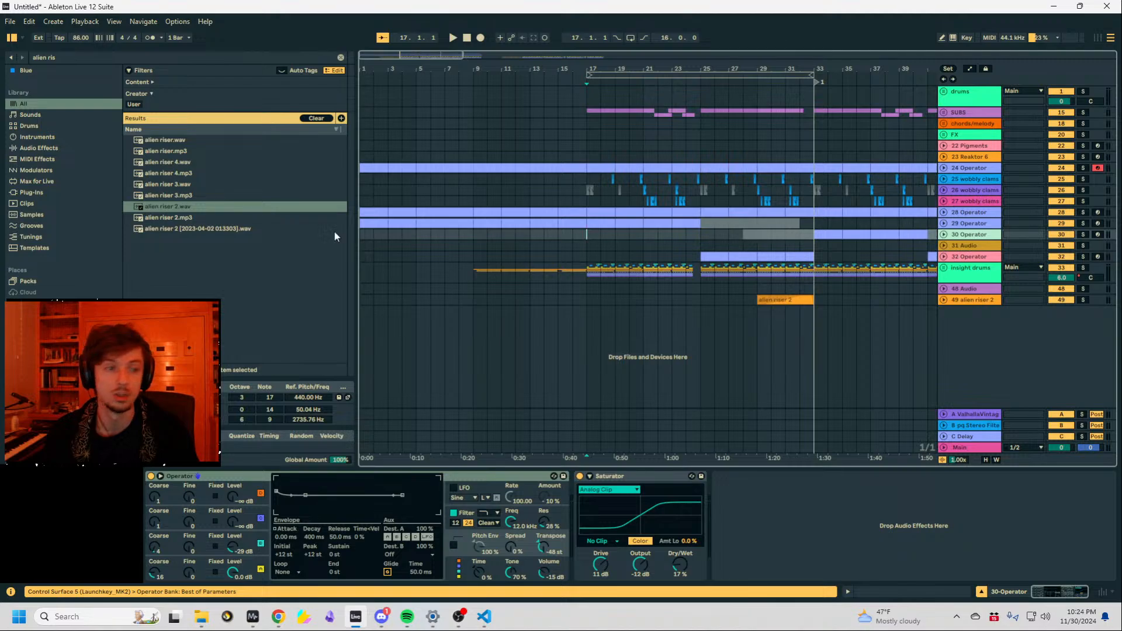
Unfold Operator tracks 28, 29 and 30, and open track 28's MIDI clip at bar 17 in the note editor.
{"action": "left_click", "coordinate": [176, 397]}
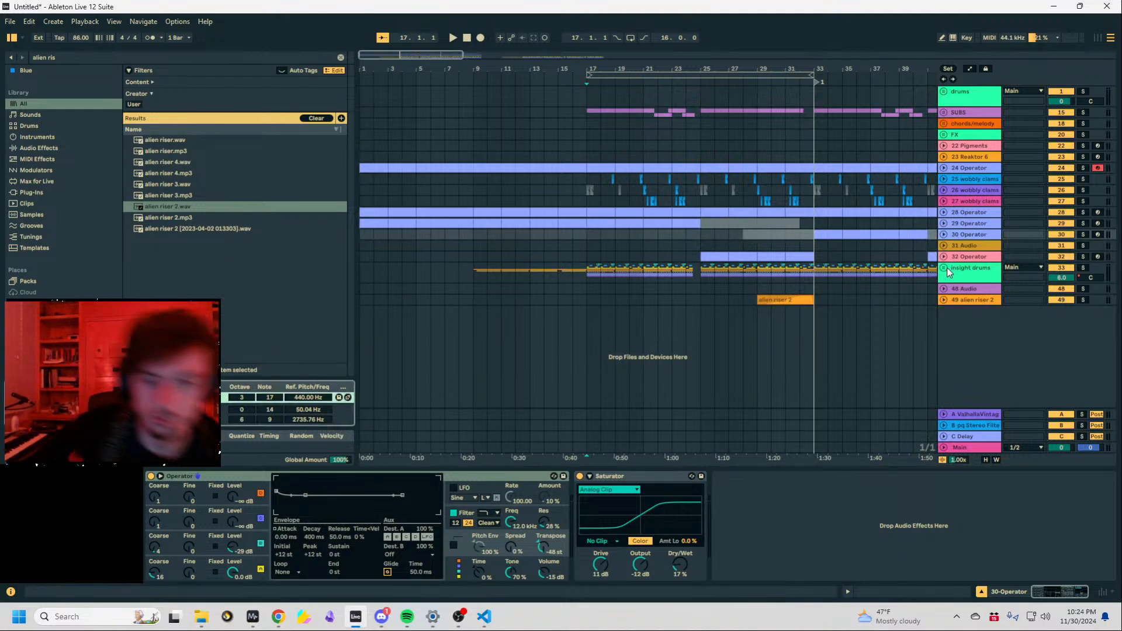
{"action": "left_click", "coordinate": [943, 234]}
{"action": "left_click", "coordinate": [944, 224]}
{"action": "left_click", "coordinate": [944, 212]}
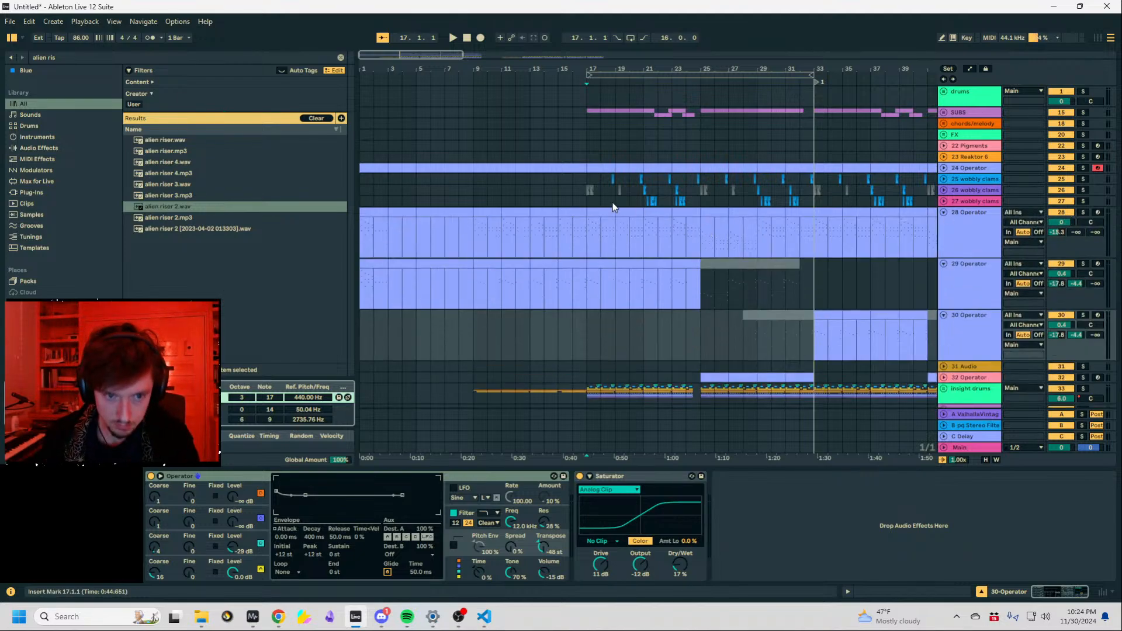
{"action": "left_click_drag", "start_coordinate": [592, 211], "coordinate": [749, 401]}
{"action": "left_click", "coordinate": [889, 590]}
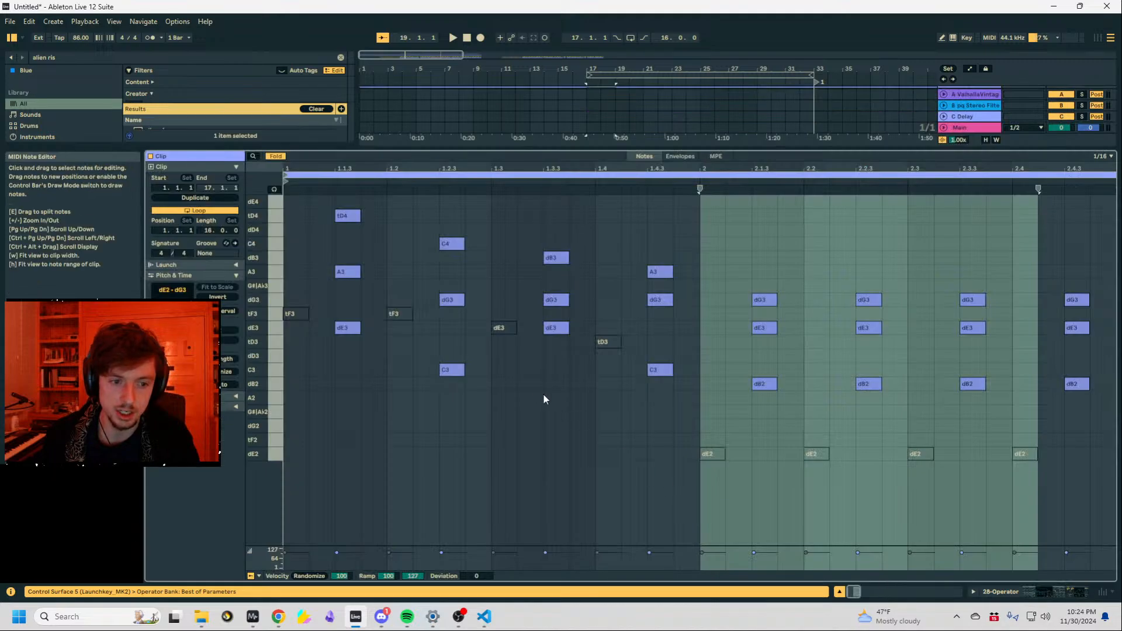
Select the deactivated dE3 note at position 1.3 in track 28's clip to examine the chord there.
{"action": "left_click", "coordinate": [690, 380]}
{"action": "left_click", "coordinate": [524, 374]}
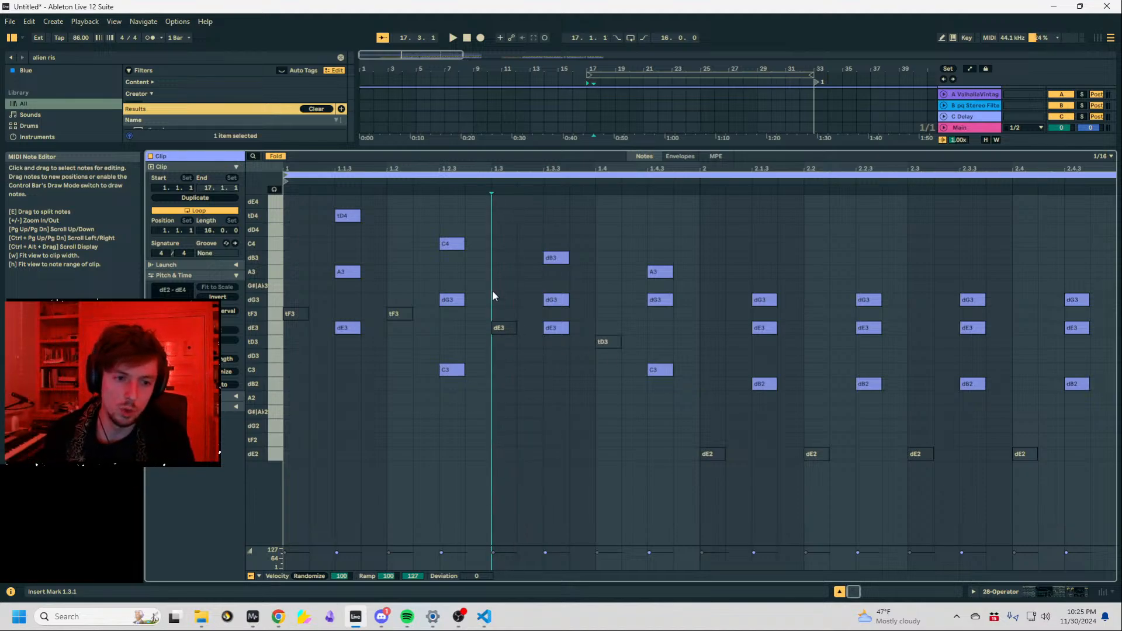
{"action": "left_click", "coordinate": [503, 329]}
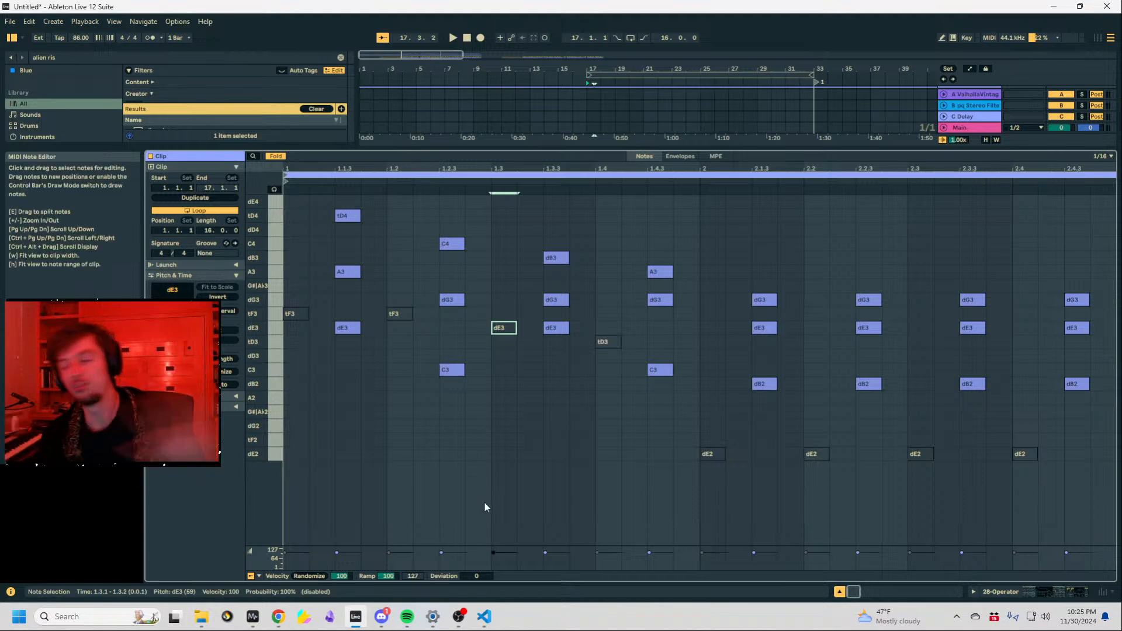
Switch to Visual Studio Code and examine the 5\22 generator entry in the mos scales.py terminal output.
{"action": "left_click", "coordinate": [484, 617]}
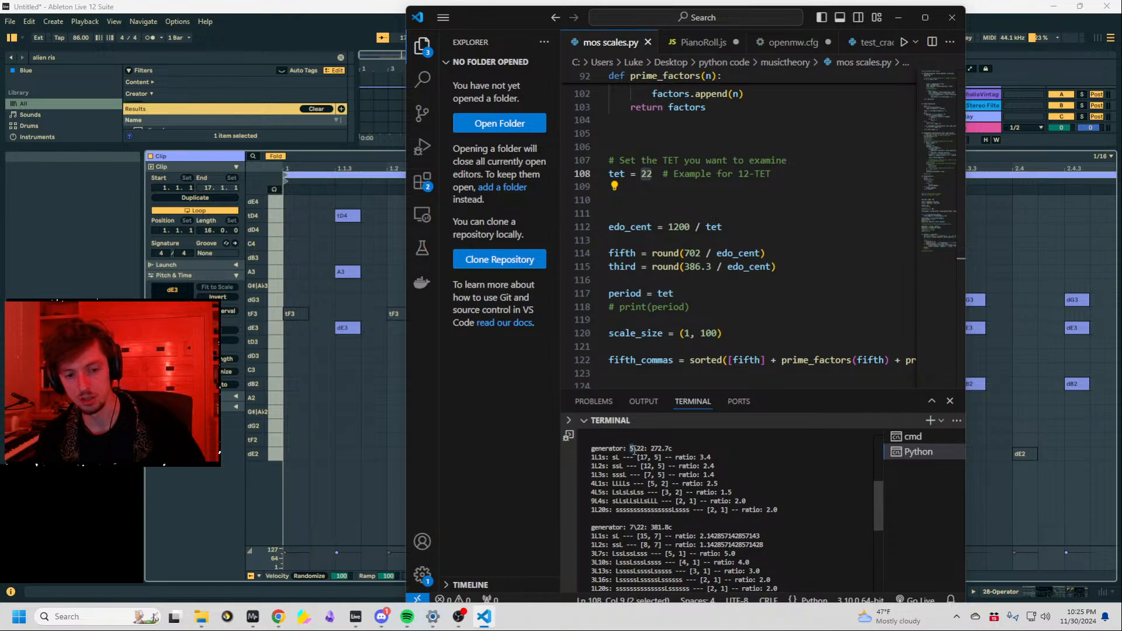
{"action": "left_click", "coordinate": [653, 449]}
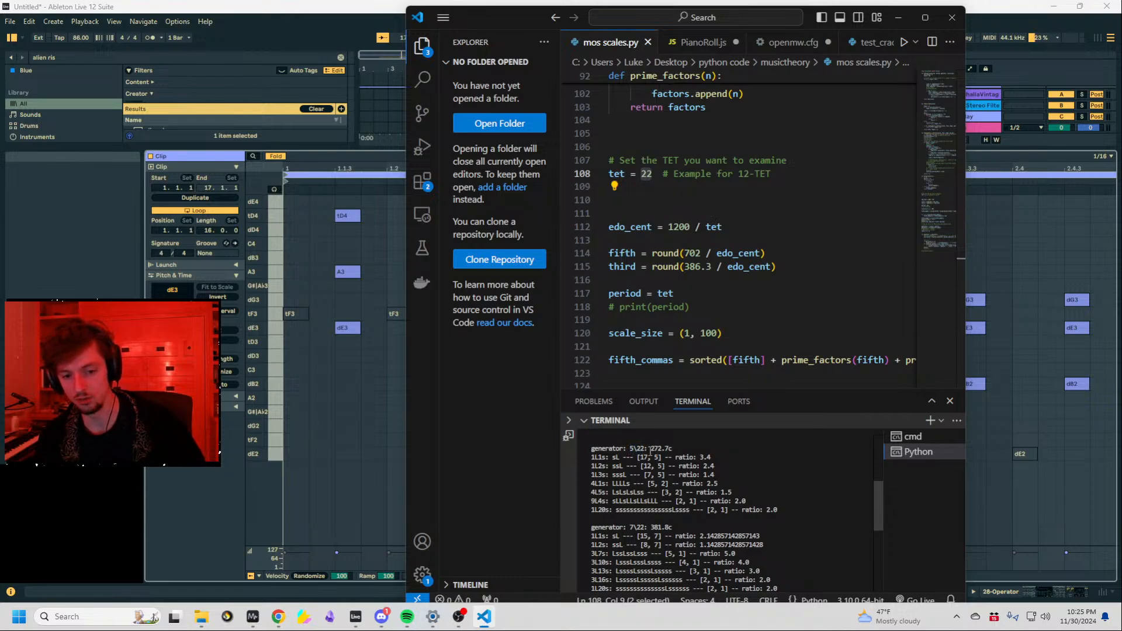
Examine the 5\22 generator's cents value and its 4L1s and 4L5s step patterns in the terminal output.
{"action": "mouse_move", "coordinate": [651, 450]}
{"action": "left_mouse_down"}
{"action": "mouse_move", "coordinate": [680, 449]}
{"action": "mouse_move", "coordinate": [658, 450]}
{"action": "left_mouse_up"}
{"action": "left_click", "coordinate": [680, 449]}
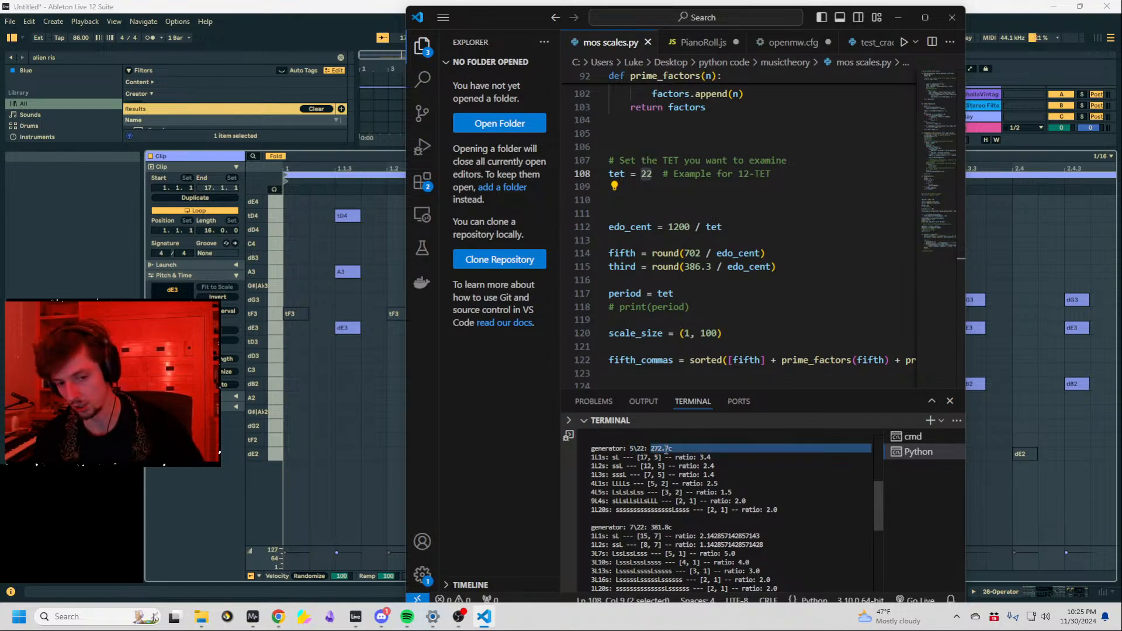
{"action": "left_click", "coordinate": [669, 449]}
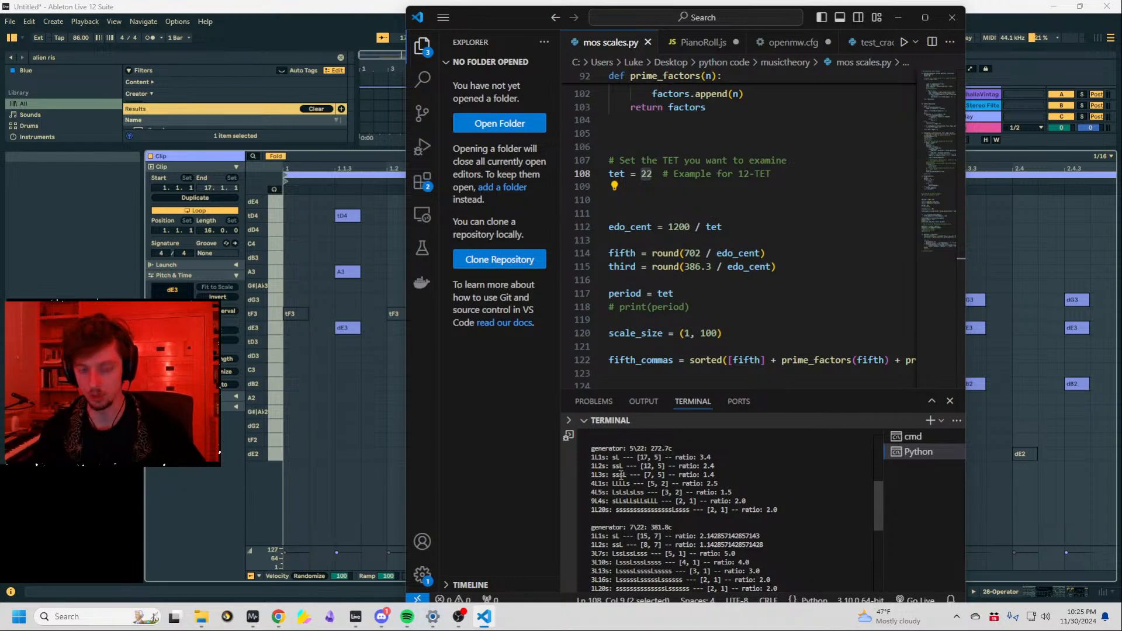
{"action": "left_click_drag", "start_coordinate": [614, 492], "coordinate": [634, 488]}
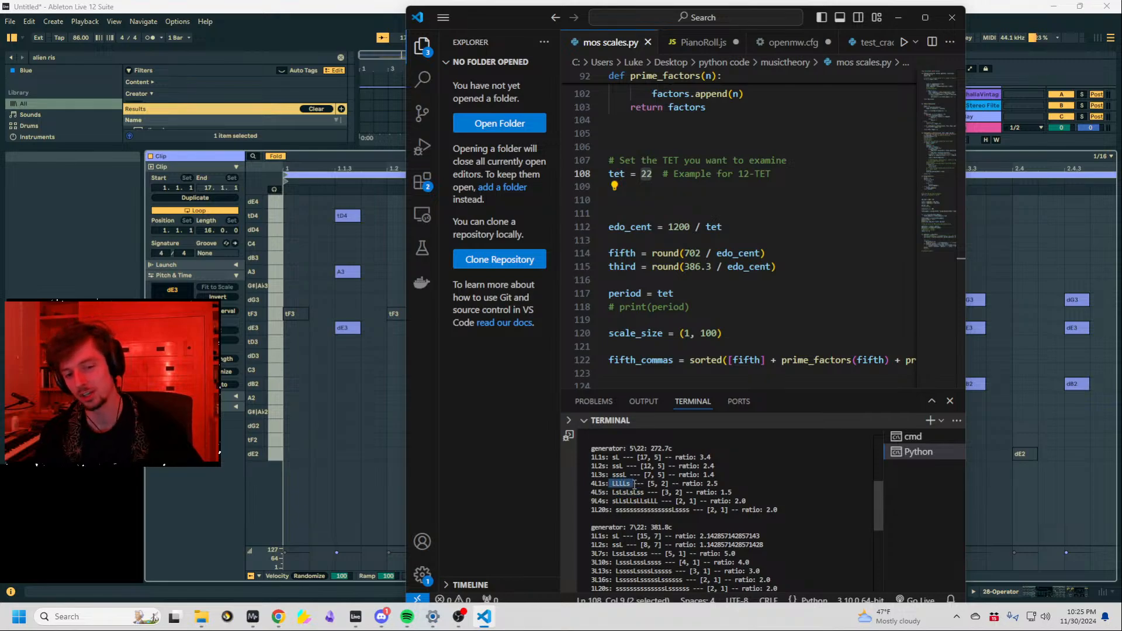
{"action": "left_click", "coordinate": [631, 485]}
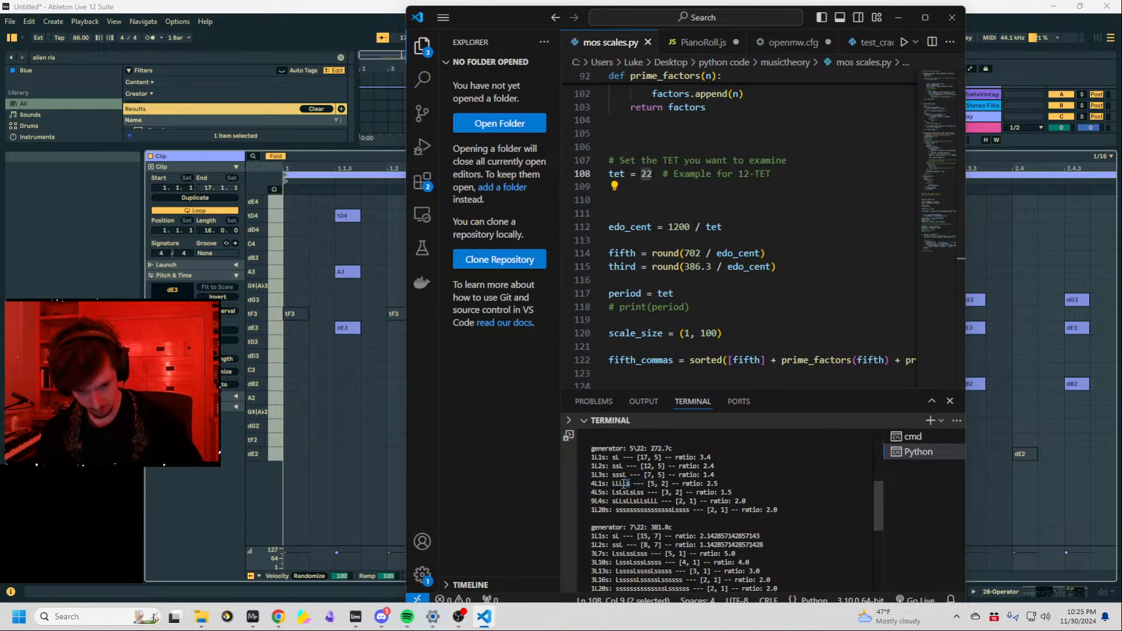
{"action": "double_click", "coordinate": [624, 484]}
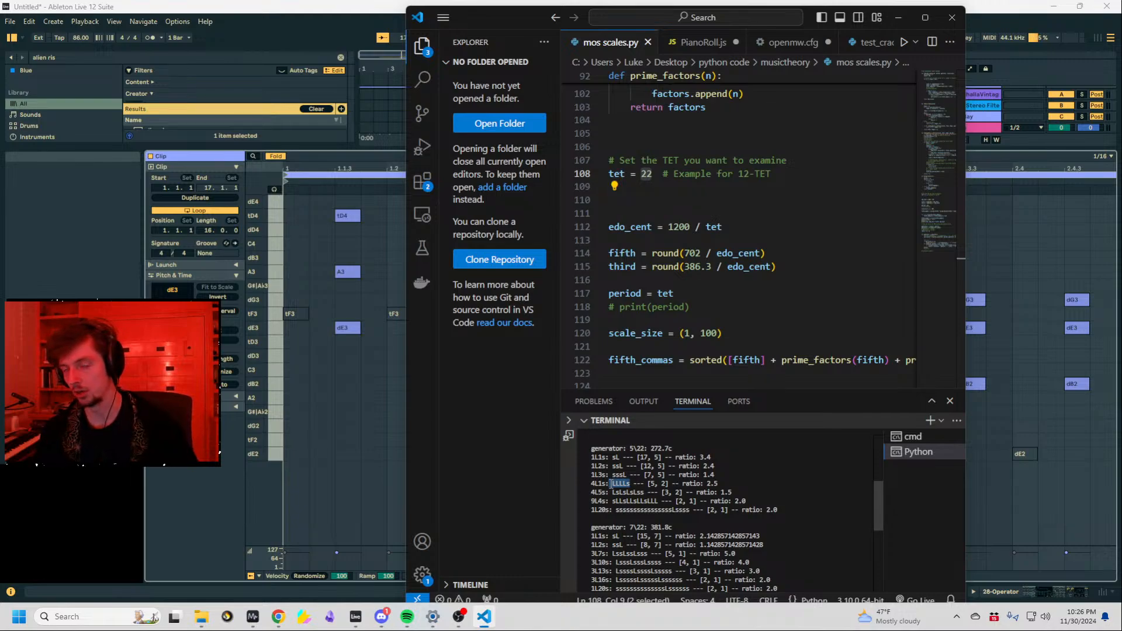
{"action": "left_click_drag", "start_coordinate": [613, 485], "coordinate": [632, 484]}
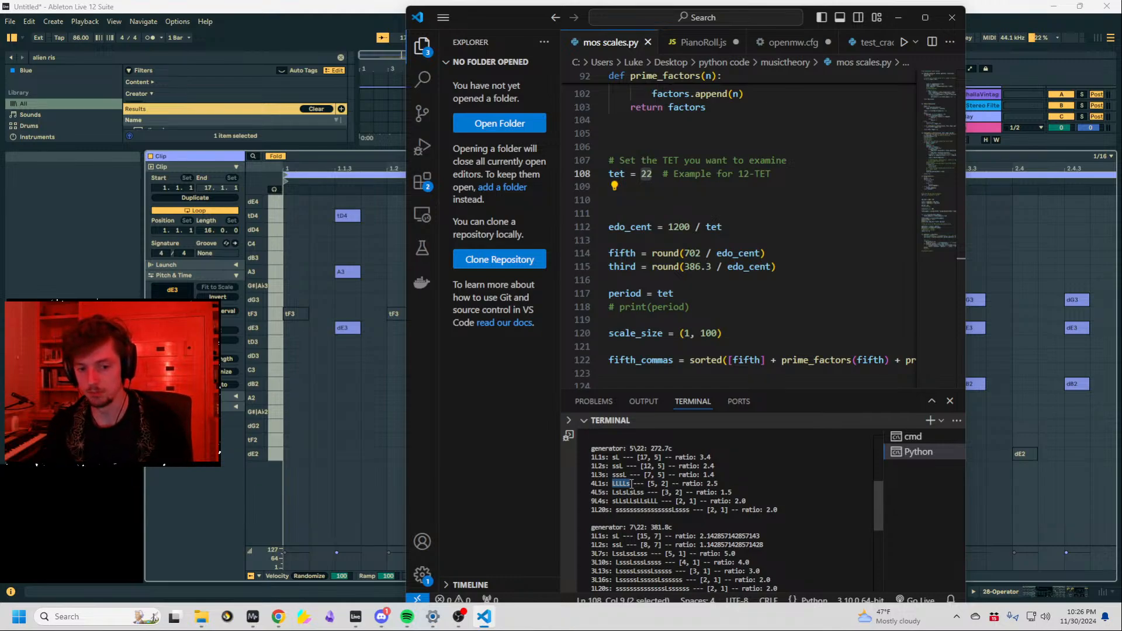
{"action": "left_click_drag", "start_coordinate": [611, 492], "coordinate": [646, 492]}
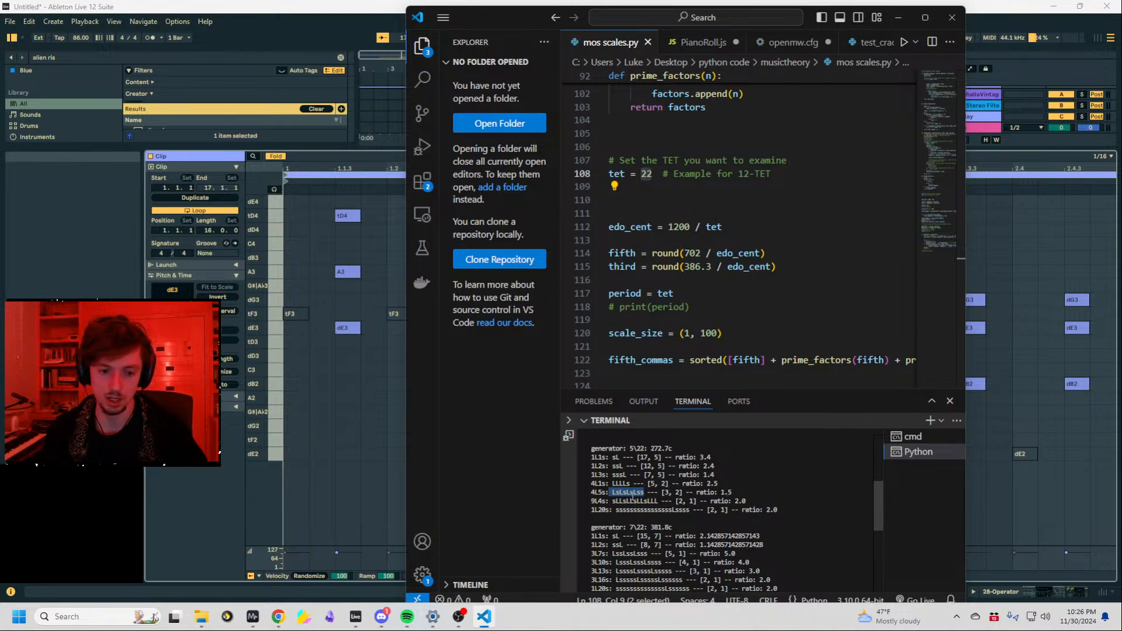
{"action": "left_click", "coordinate": [633, 497]}
Switch to Ableton Live and examine the chord at position 1.3.3 and the dE3 pitch in track 28's clip.
{"action": "left_click", "coordinate": [1011, 429]}
{"action": "mouse_move", "coordinate": [494, 166]}
{"action": "left_mouse_down"}
{"action": "mouse_move", "coordinate": [414, 129]}
{"action": "mouse_move", "coordinate": [483, 168]}
{"action": "left_mouse_up"}
{"action": "left_click", "coordinate": [494, 371]}
{"action": "left_click", "coordinate": [526, 328]}
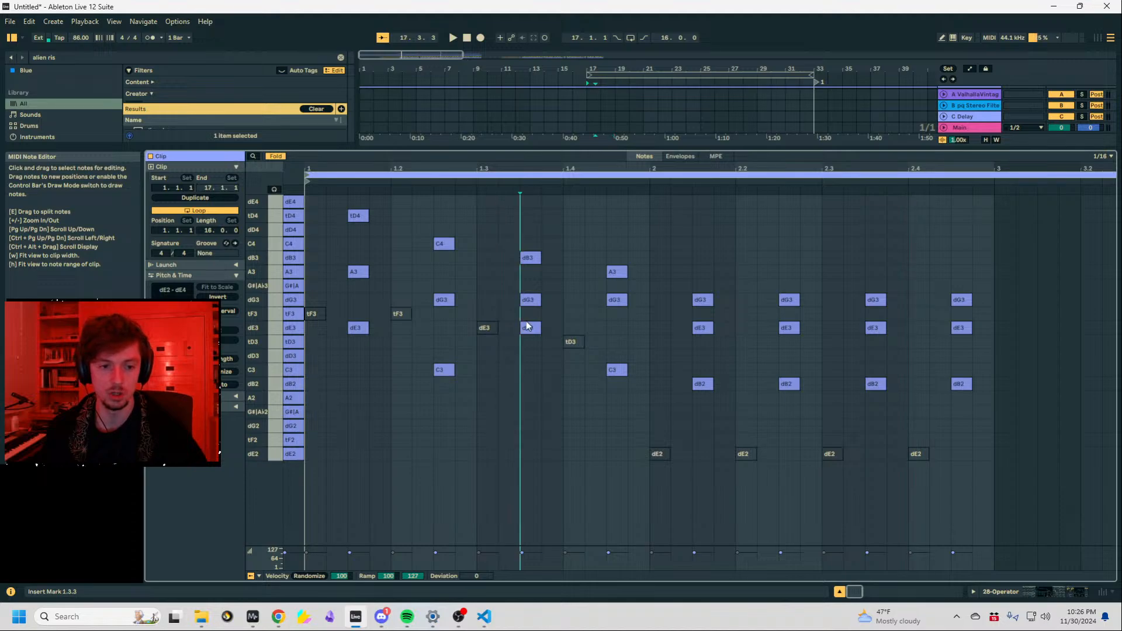
{"action": "left_click", "coordinate": [299, 329]}
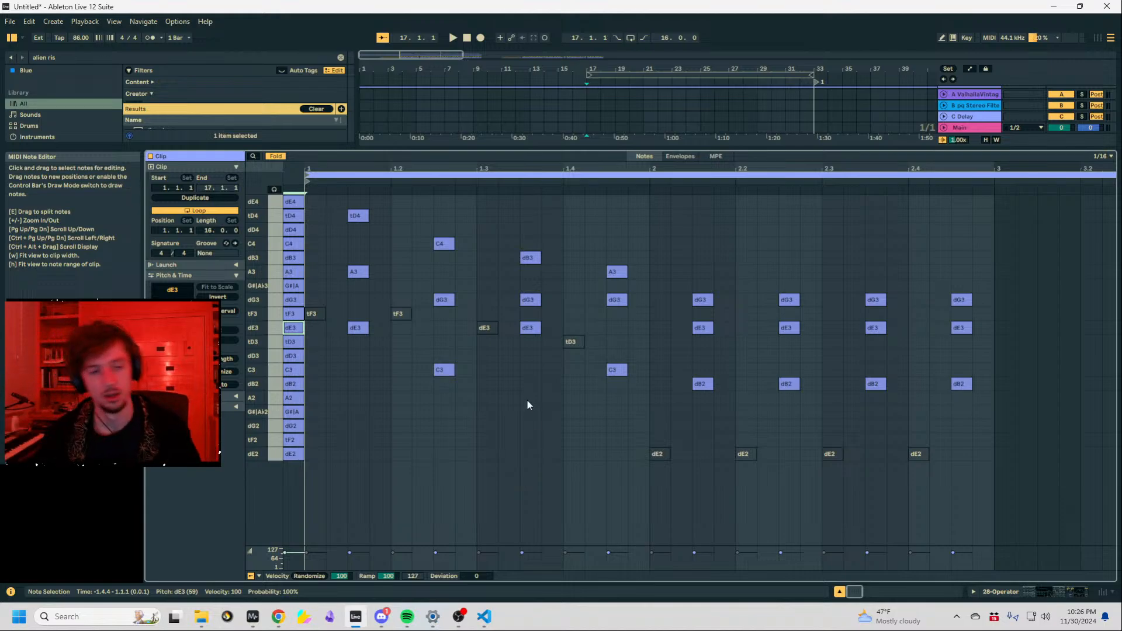
Enlarge the arrangement area and show 17.1.1 to 19.1.1 of track 28's clip at full width.
{"action": "mouse_move", "coordinate": [608, 147]}
{"action": "left_mouse_down"}
{"action": "mouse_move", "coordinate": [608, 446]}
{"action": "mouse_move", "coordinate": [608, 212]}
{"action": "mouse_move", "coordinate": [578, 227]}
{"action": "left_mouse_up"}
{"action": "left_click", "coordinate": [503, 462]}
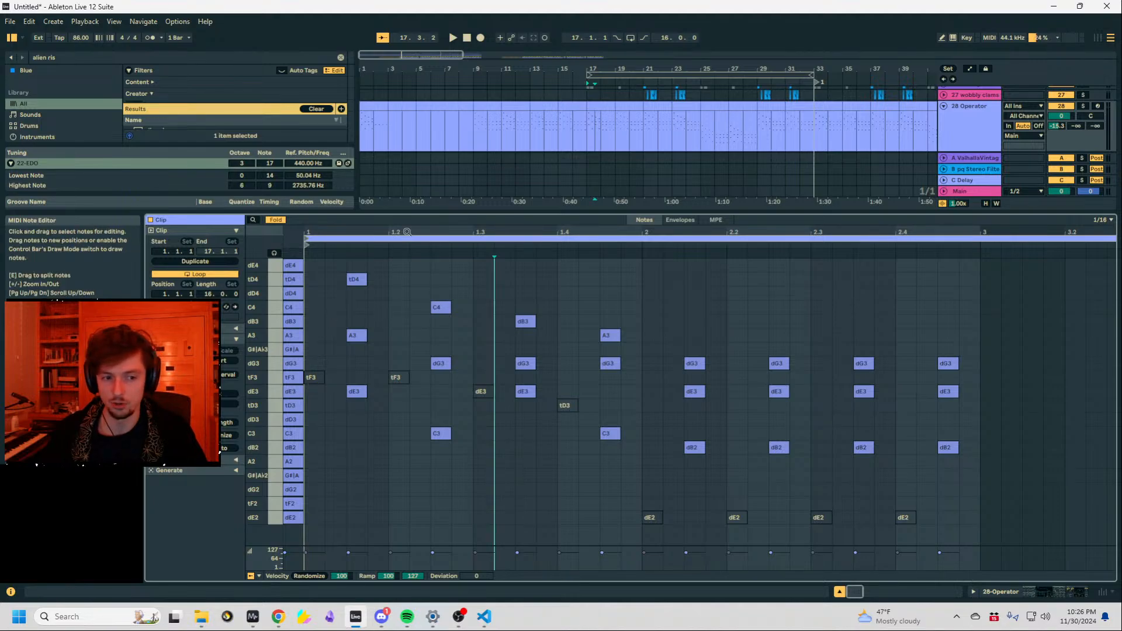
{"action": "left_click_drag", "start_coordinate": [441, 213], "coordinate": [447, 257]}
{"action": "left_click", "coordinate": [597, 107]}
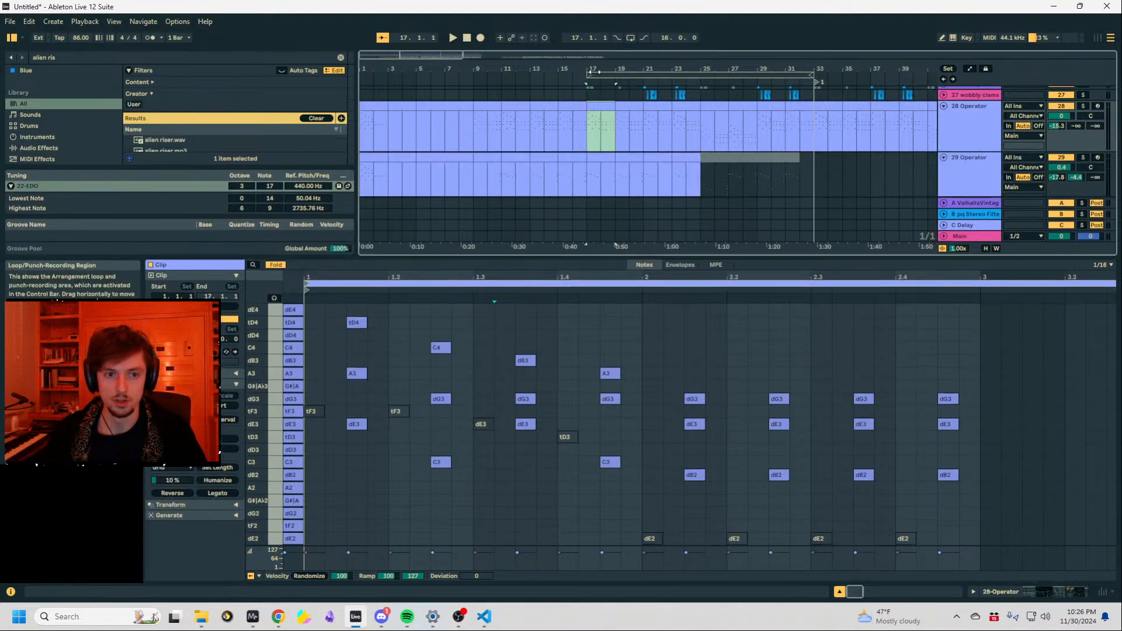
{"action": "key", "text": "z"}
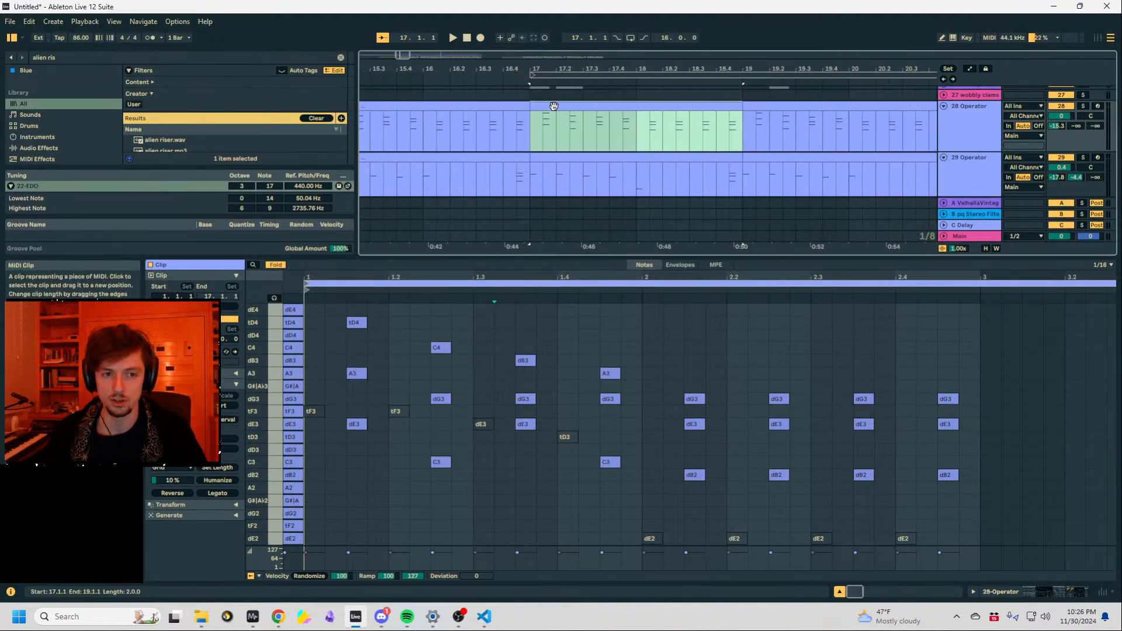
Alternate between Operator tracks 28 and 29 to compare their notes across bars 17 and 18.
{"action": "left_click", "coordinate": [968, 141]}
{"action": "left_click", "coordinate": [969, 165]}
{"action": "left_click", "coordinate": [965, 140]}
{"action": "left_click", "coordinate": [953, 181]}
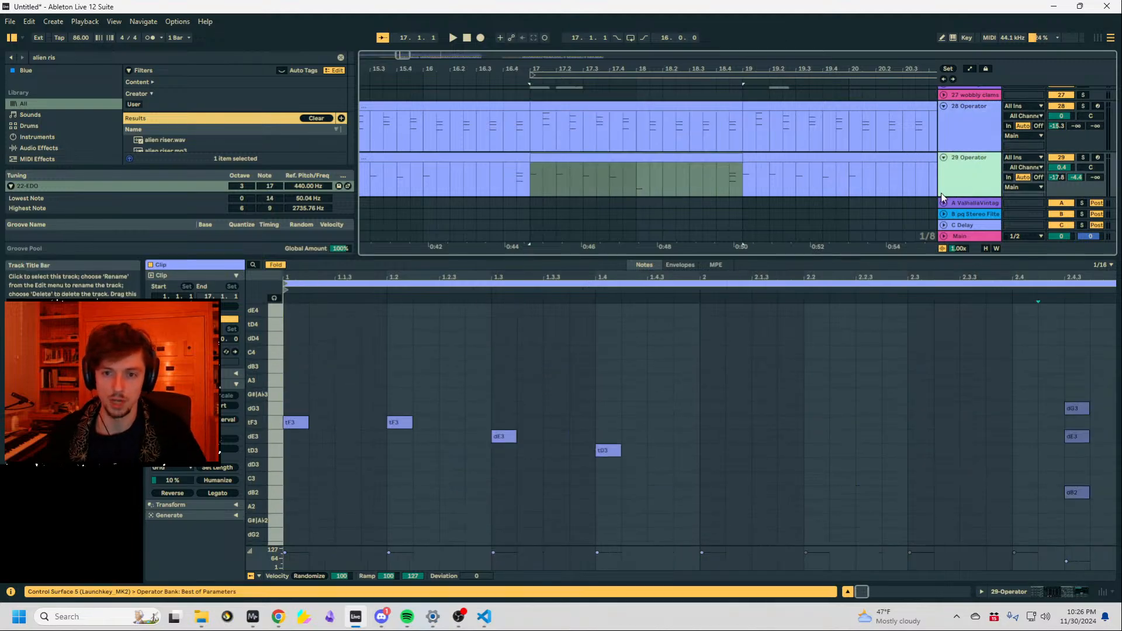
Give the arrangement area more height and select bar 17 in track 28's Operator clip.
{"action": "left_click_drag", "start_coordinate": [824, 258], "coordinate": [804, 391]}
{"action": "scroll", "coordinate": [602, 190], "scroll_direction": "up", "scroll_amount": 2}
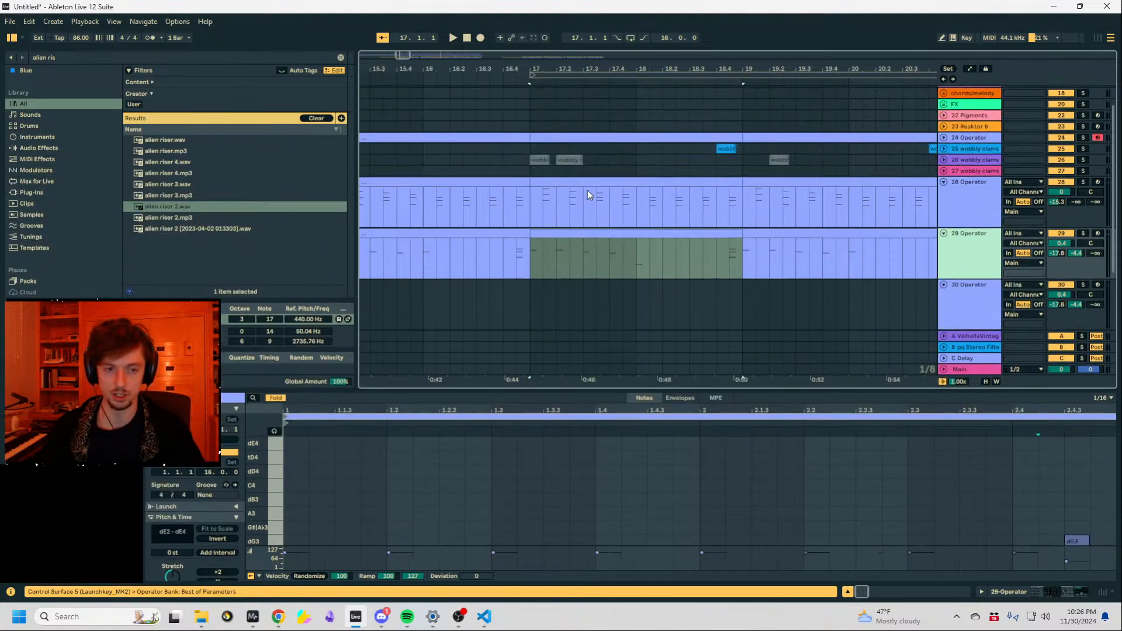
{"action": "left_click", "coordinate": [532, 206]}
{"action": "left_click_drag", "start_coordinate": [532, 205], "coordinate": [570, 220]}
{"action": "left_click_drag", "start_coordinate": [638, 219], "coordinate": [529, 219]}
{"action": "left_click_drag", "start_coordinate": [518, 68], "coordinate": [462, 58]}
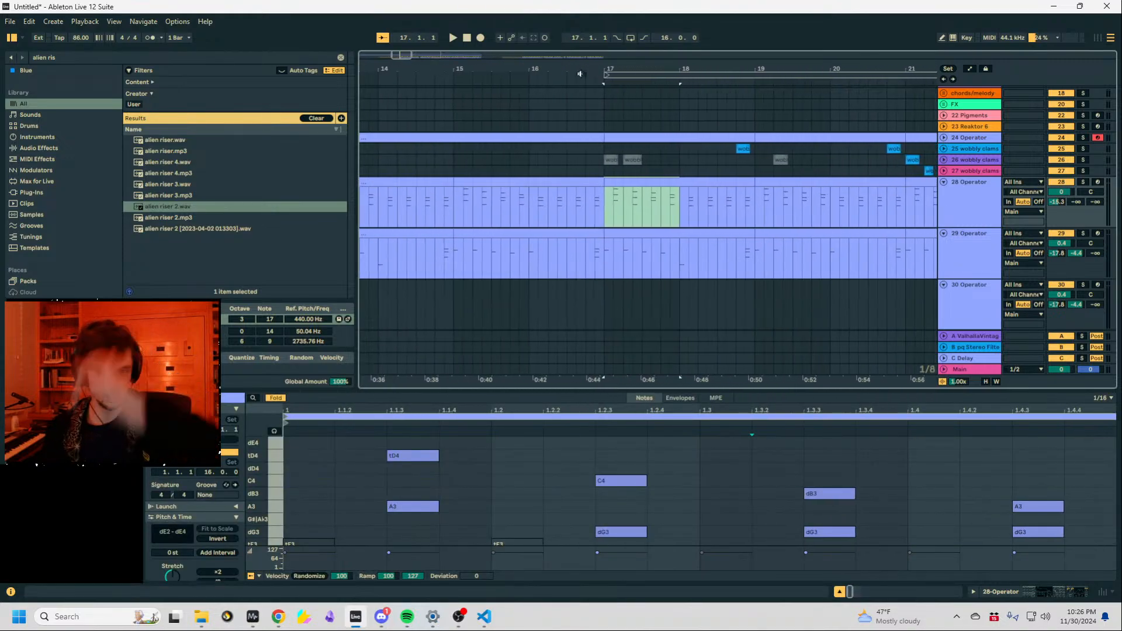
Select the 29 Operator track and unfold all the tracks in the arrangement.
{"action": "left_click", "coordinate": [962, 254]}
{"action": "scroll", "coordinate": [973, 261], "scroll_direction": "down", "scroll_amount": 3}
{"action": "scroll", "coordinate": [972, 260], "scroll_direction": "up", "scroll_amount": 3}
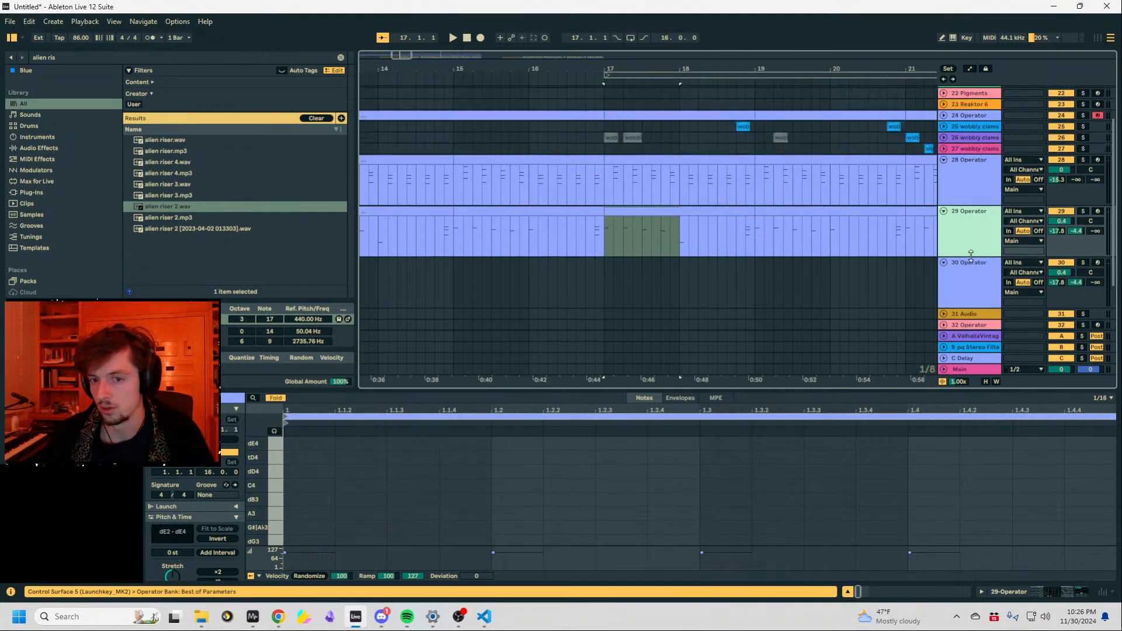
{"action": "left_click", "coordinate": [943, 210], "text": "alt"}
{"action": "left_click", "coordinate": [943, 210], "text": "alt"}
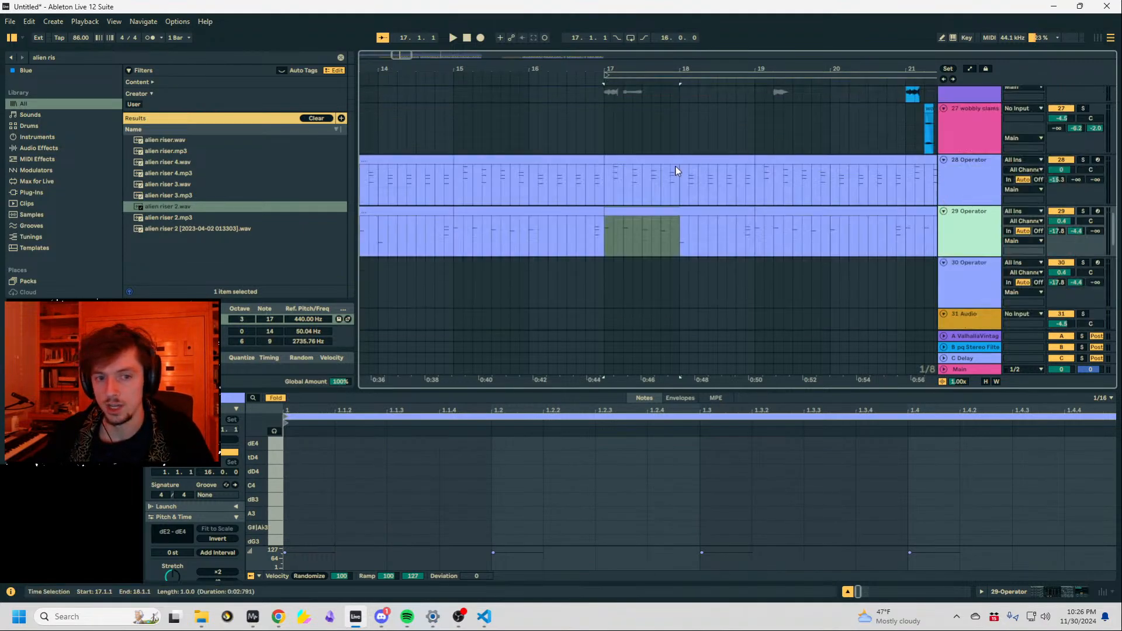
Select 17.1.1 to 19.1.1 on track 28, audition it soloed, and turn the solo off again.
{"action": "left_click_drag", "start_coordinate": [605, 175], "coordinate": [754, 176]}
{"action": "left_click", "coordinate": [1083, 159]}
{"action": "key", "text": "space"}
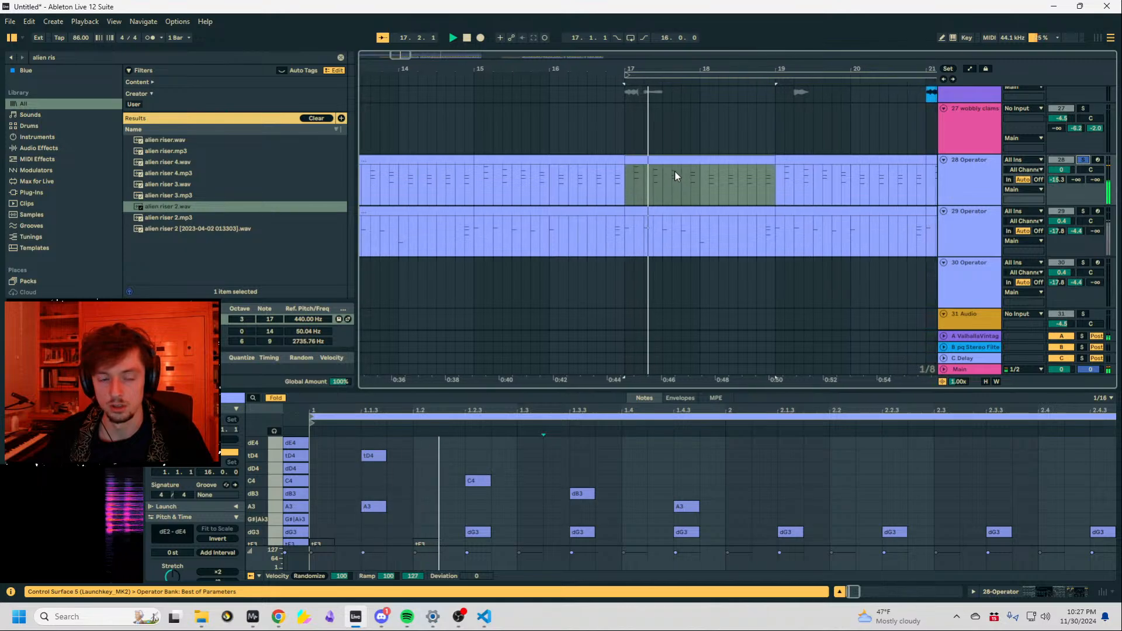
{"action": "left_click", "coordinate": [654, 162]}
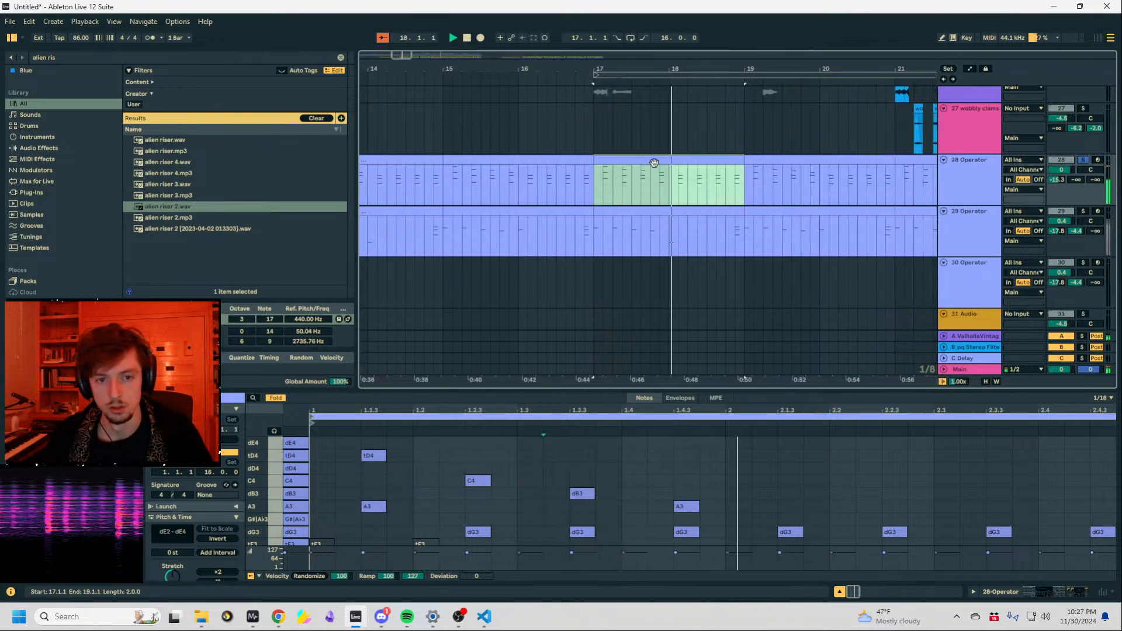
{"action": "left_click", "coordinate": [1083, 159]}
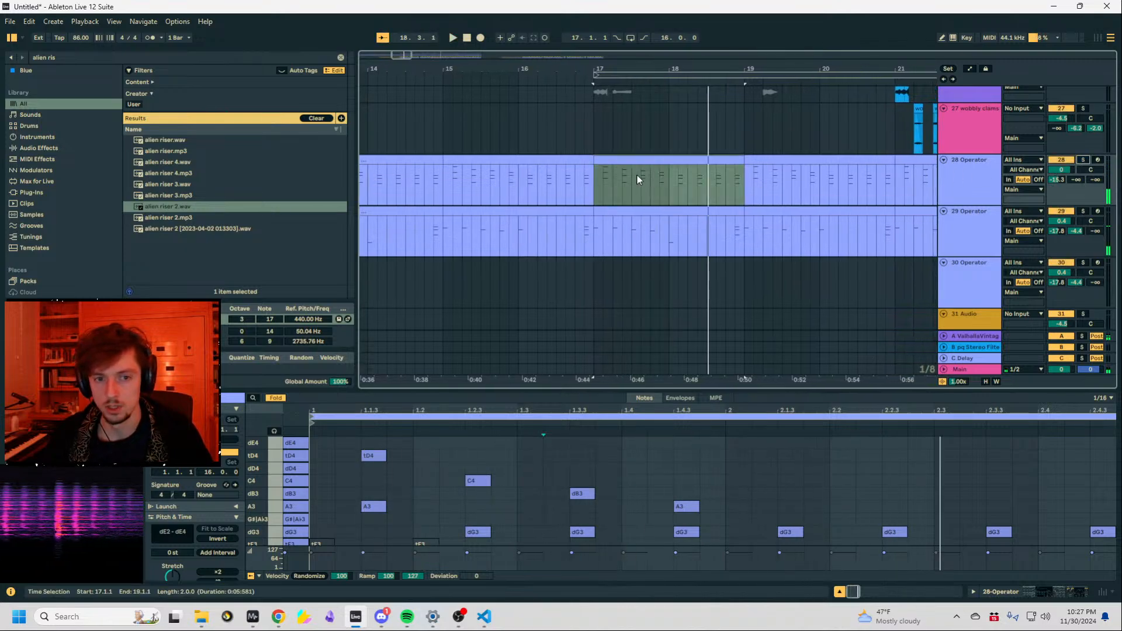
Play the full arrangement from bar 17 and listen to the Operator tracks through bar 24.
{"action": "left_click", "coordinate": [614, 169]}
{"action": "key", "text": "space"}
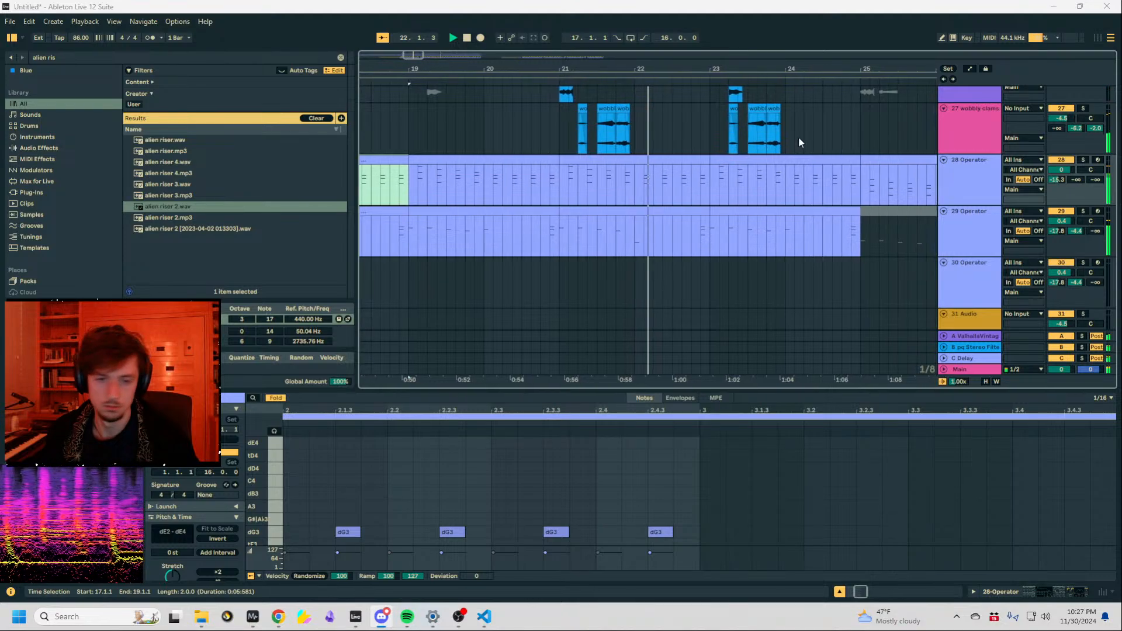
{"action": "left_click", "coordinate": [639, 180]}
{"action": "left_click_drag", "start_coordinate": [705, 66], "coordinate": [606, 64]}
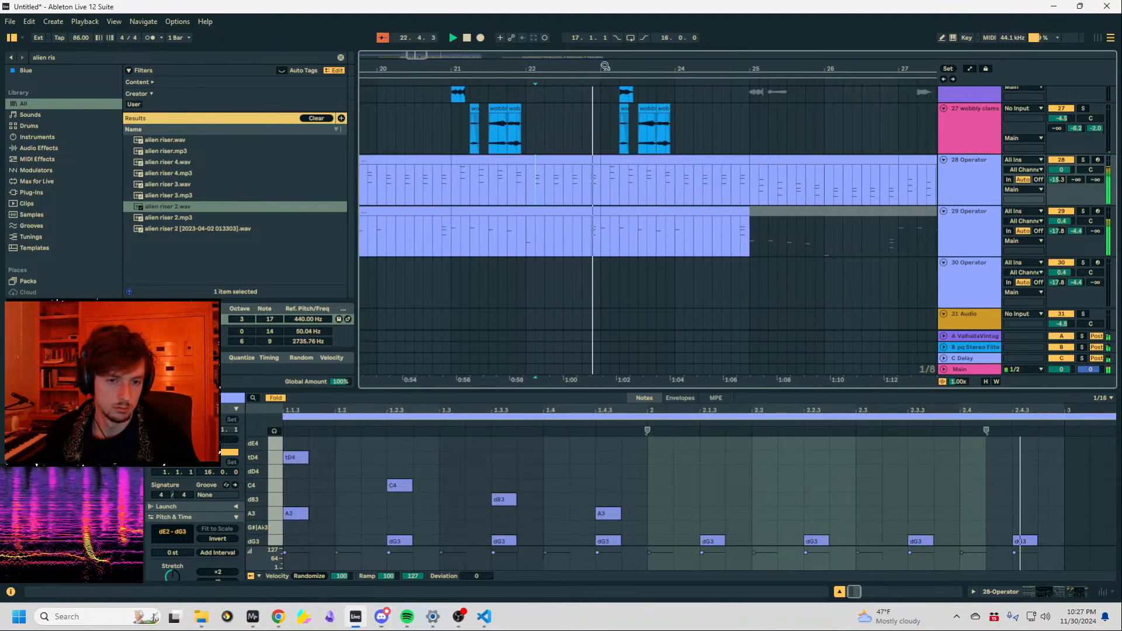
{"action": "left_click", "coordinate": [632, 202]}
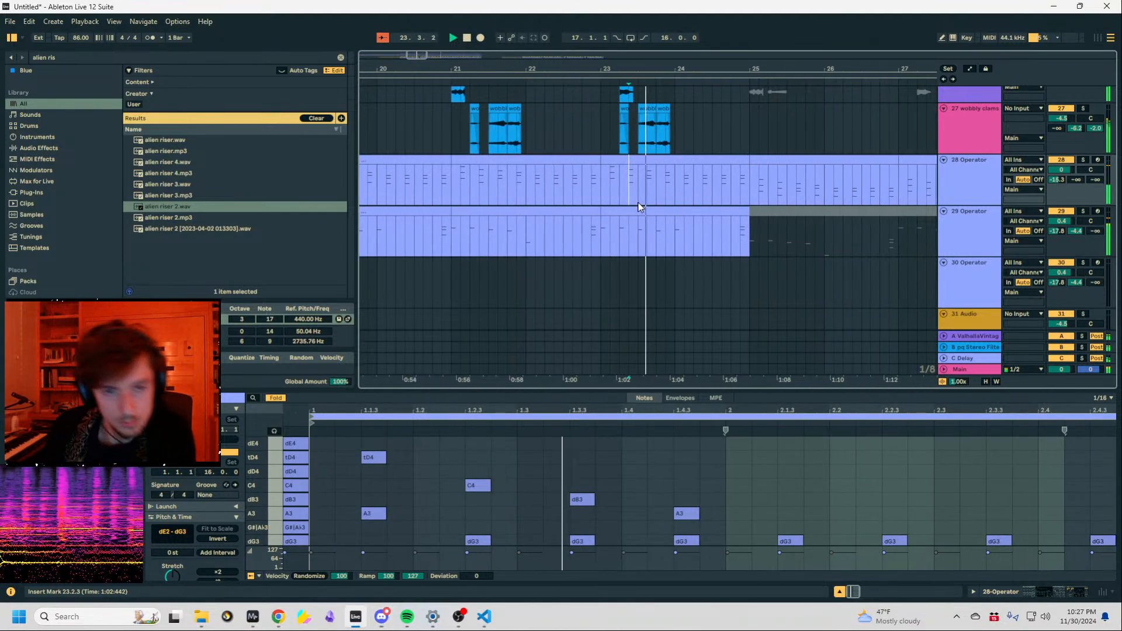
{"action": "left_click", "coordinate": [711, 193]}
{"action": "key", "text": "minus"}
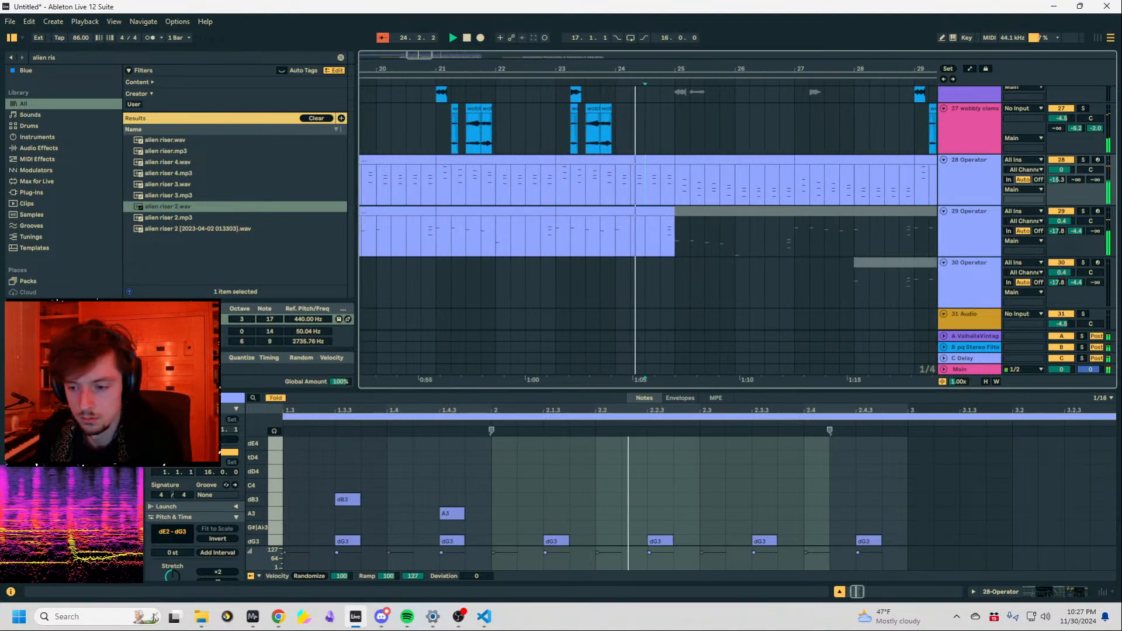
Examine tracks 29 to 33 during playback, and place the insert marker at bar 33 on track 32.
{"action": "key", "text": "alt+Tab"}
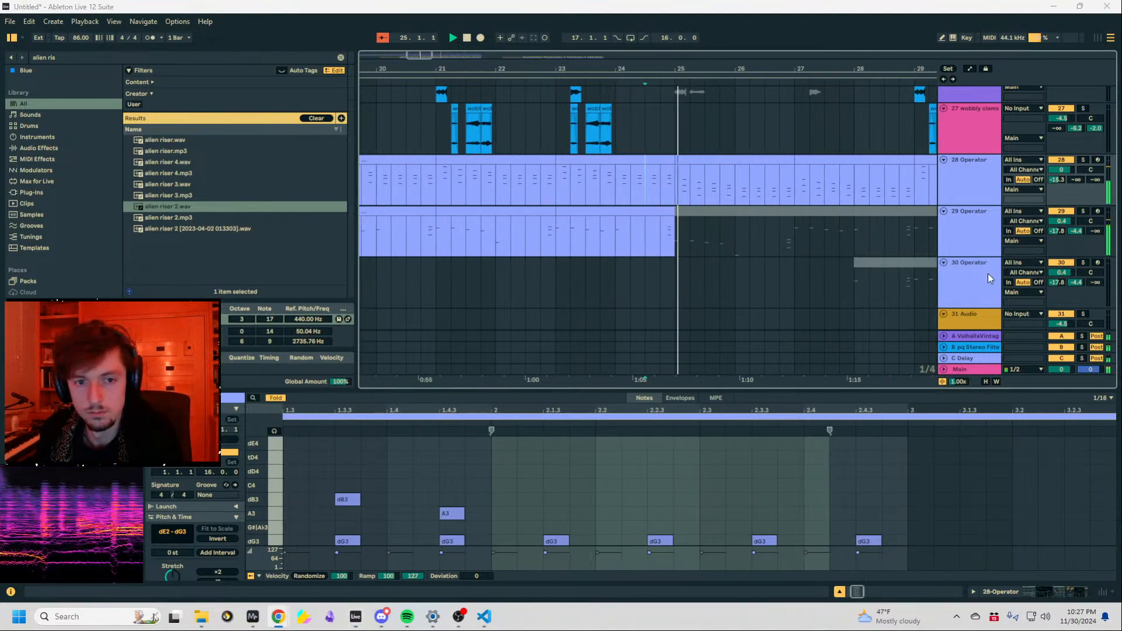
{"action": "scroll", "coordinate": [775, 236], "scroll_direction": "down", "scroll_amount": 3}
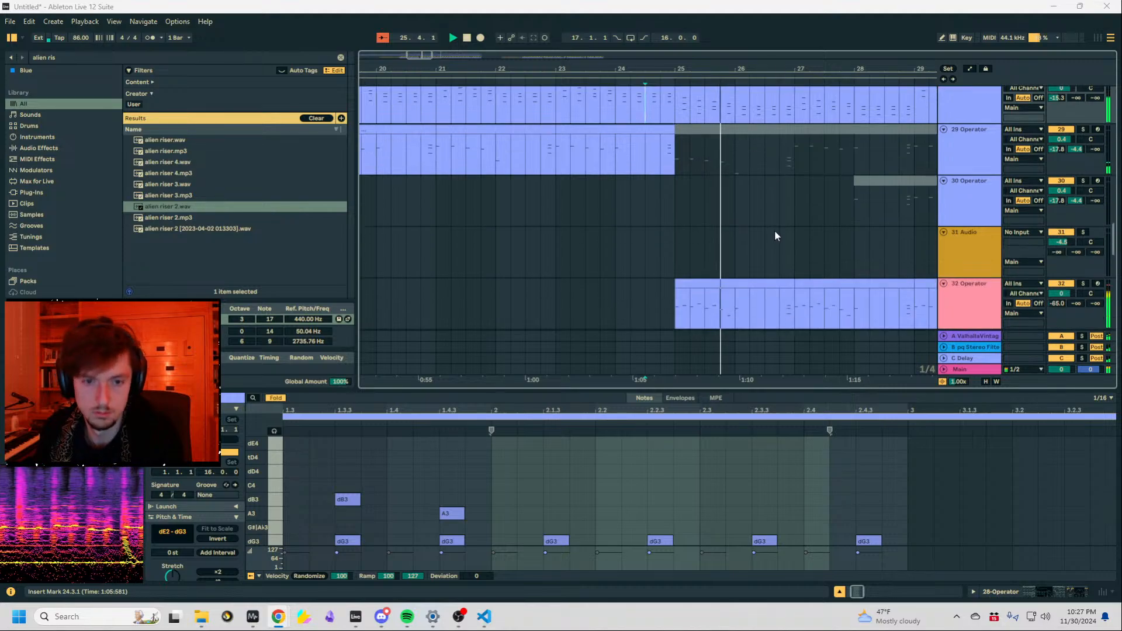
{"action": "scroll", "coordinate": [775, 236], "scroll_direction": "down", "scroll_amount": 3}
{"action": "key", "text": "minus"}
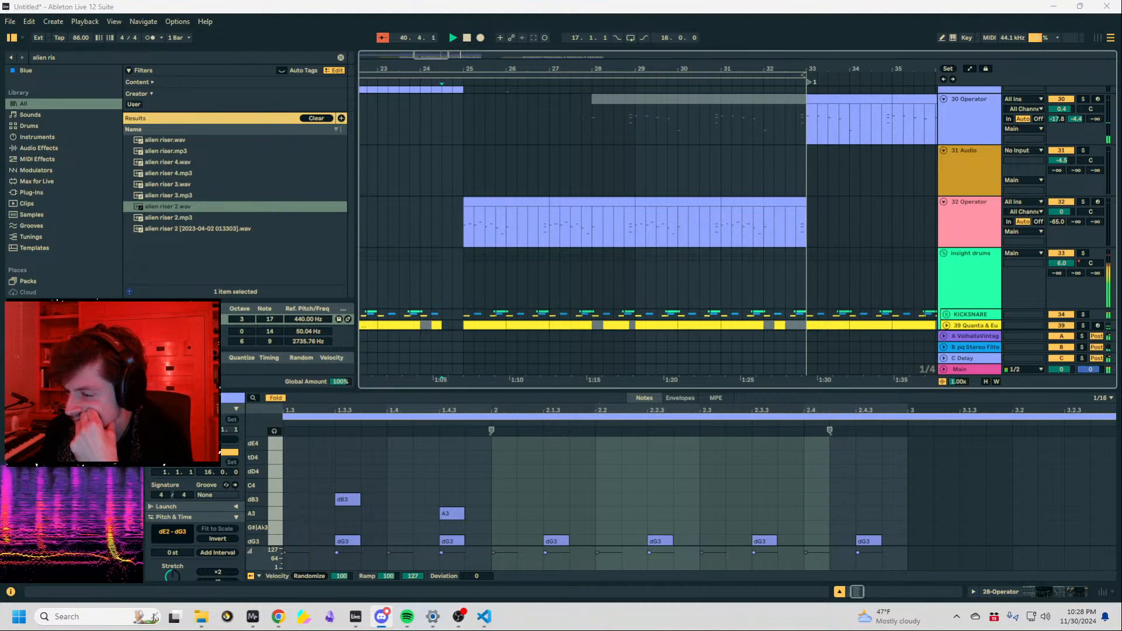
{"action": "left_click", "coordinate": [805, 234]}
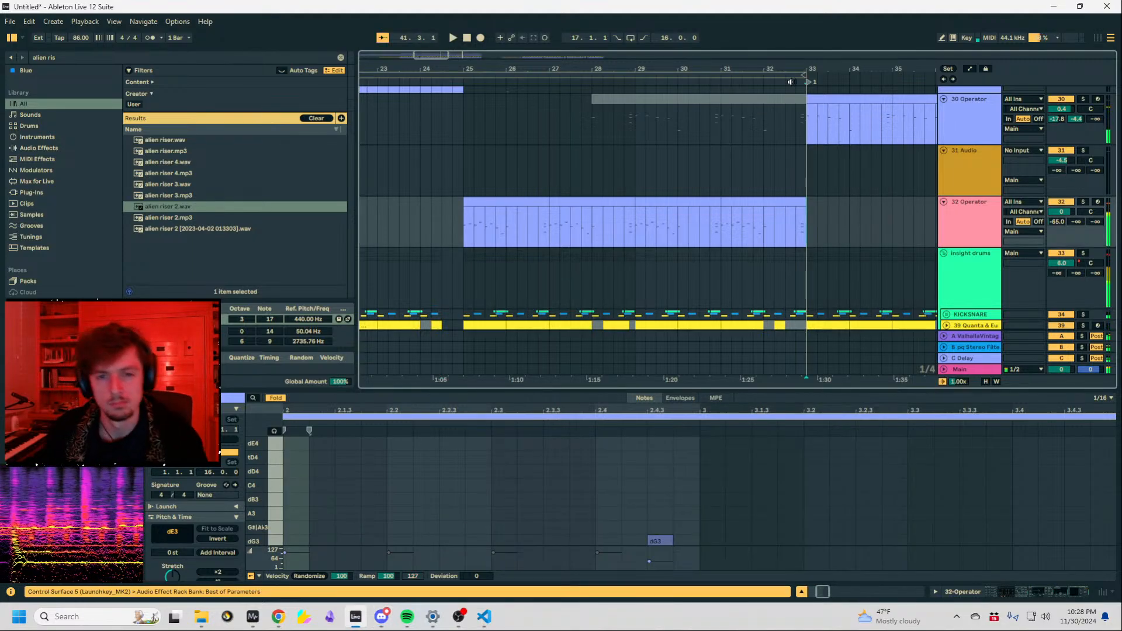
{"action": "left_click_drag", "start_coordinate": [774, 69], "coordinate": [708, 69]}
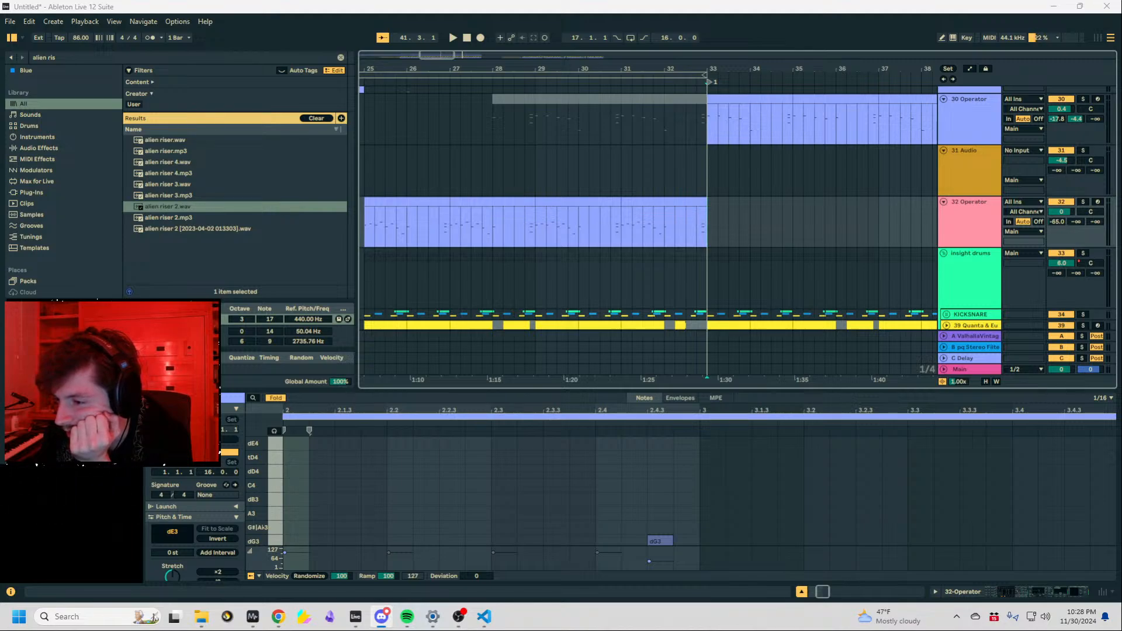
Play the arrangement with the drums from 17.1.1, using the insert marker on the 31 Audio track.
{"action": "left_click", "coordinate": [418, 170]}
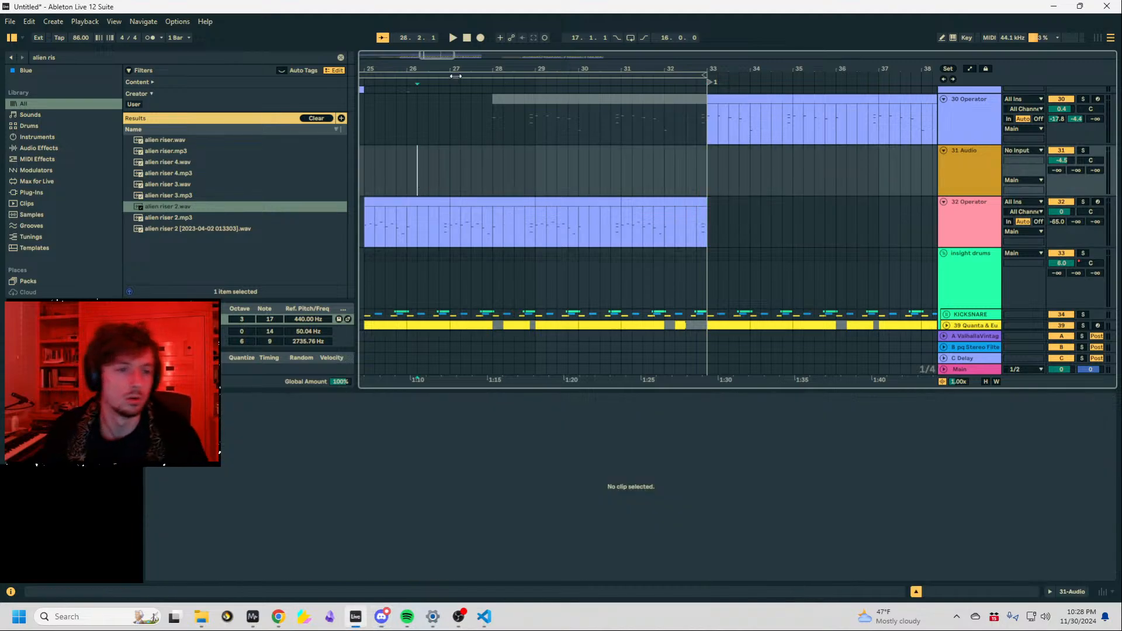
{"action": "mouse_move", "coordinate": [452, 71]}
{"action": "left_mouse_down"}
{"action": "mouse_move", "coordinate": [513, 67]}
{"action": "mouse_move", "coordinate": [536, 23]}
{"action": "left_mouse_up"}
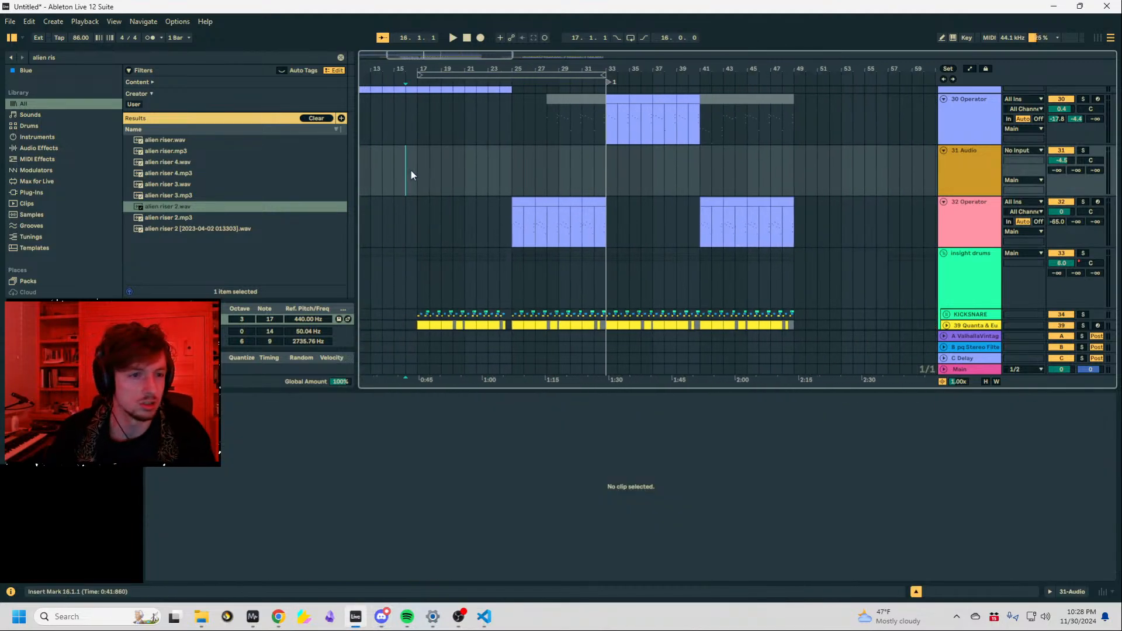
{"action": "key", "text": "space"}
{"action": "left_click", "coordinate": [546, 169]}
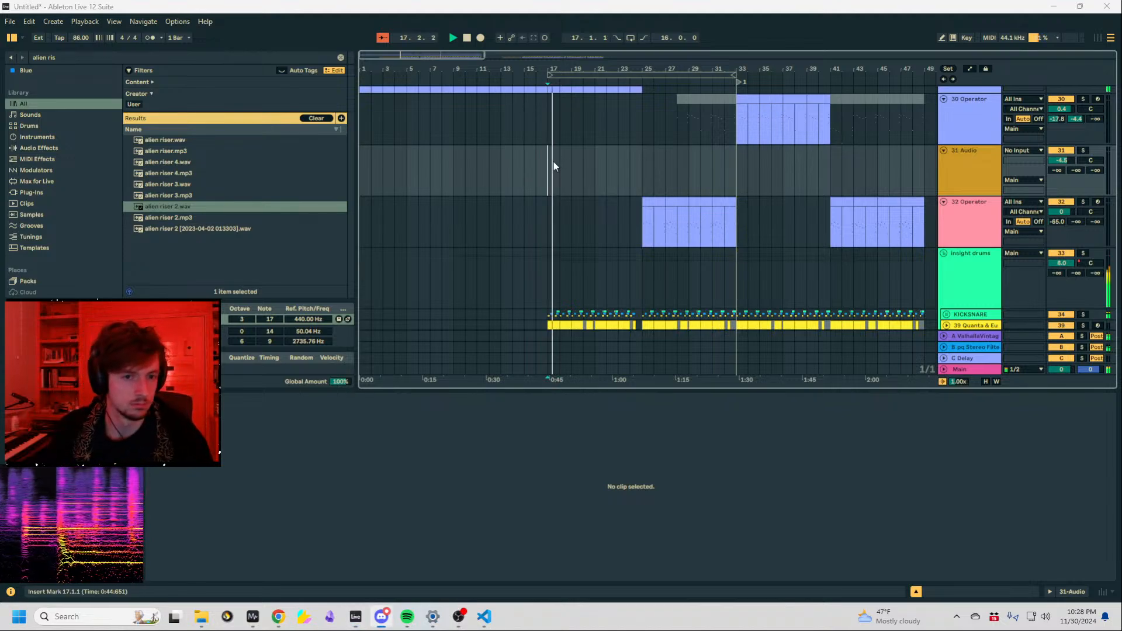
{"action": "left_click_drag", "start_coordinate": [575, 69], "coordinate": [576, 117]}
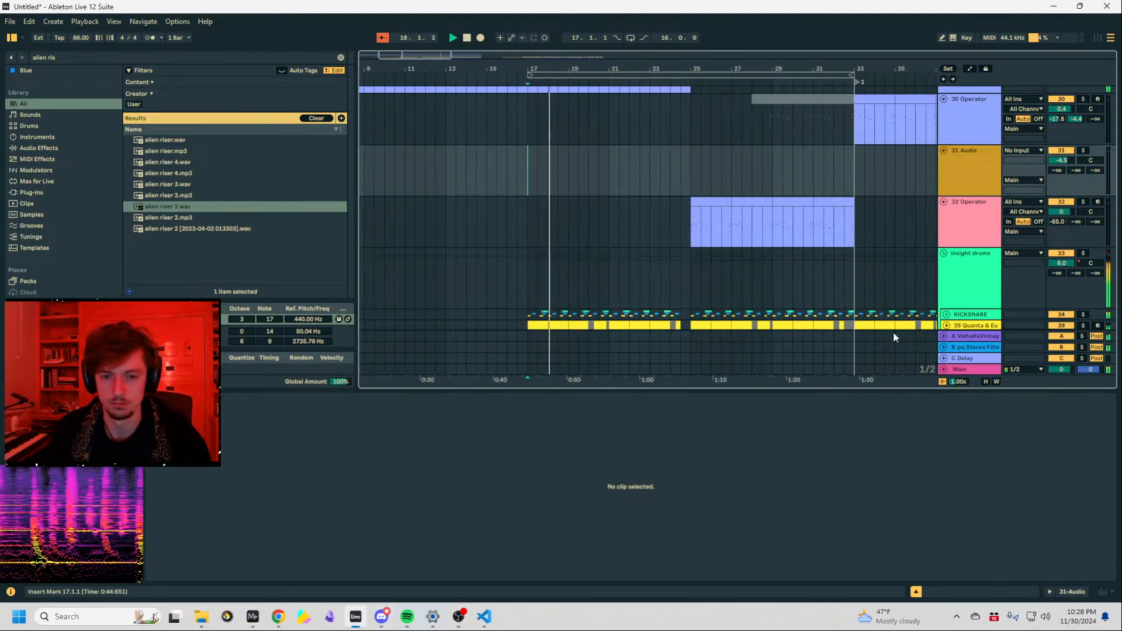
Audition the arrangement around bar 32 and leave the insert marker at 33.1.1 on the 31 Audio track.
{"action": "left_click", "coordinate": [699, 157]}
{"action": "left_click_drag", "start_coordinate": [877, 69], "coordinate": [718, 68]}
{"action": "left_click", "coordinate": [678, 175]}
{"action": "key", "text": "space"}
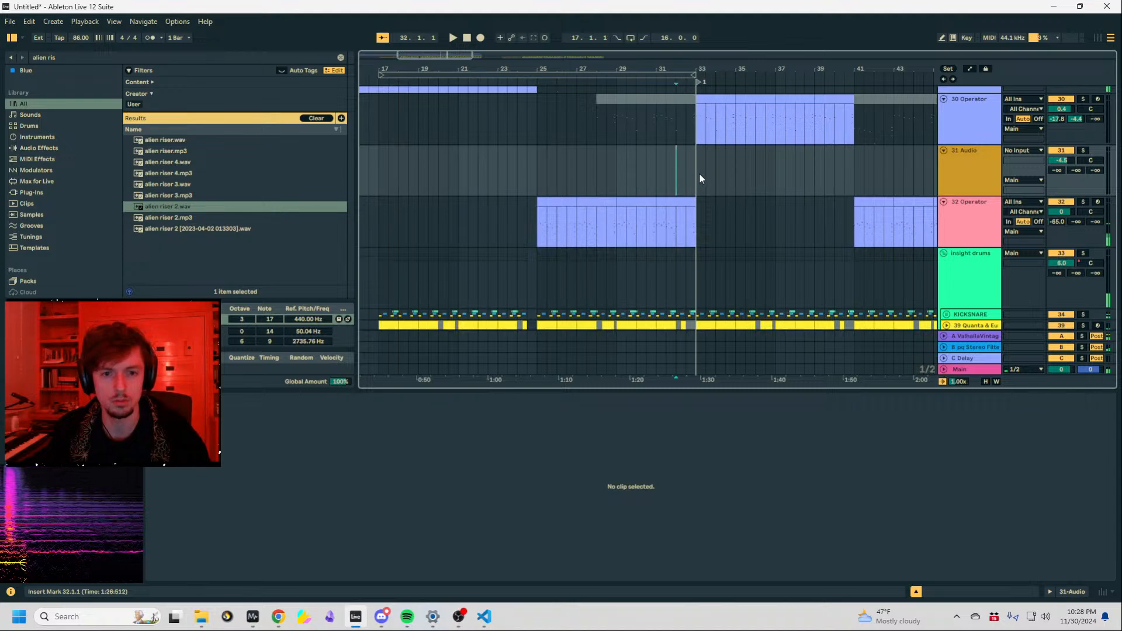
{"action": "left_click", "coordinate": [700, 174]}
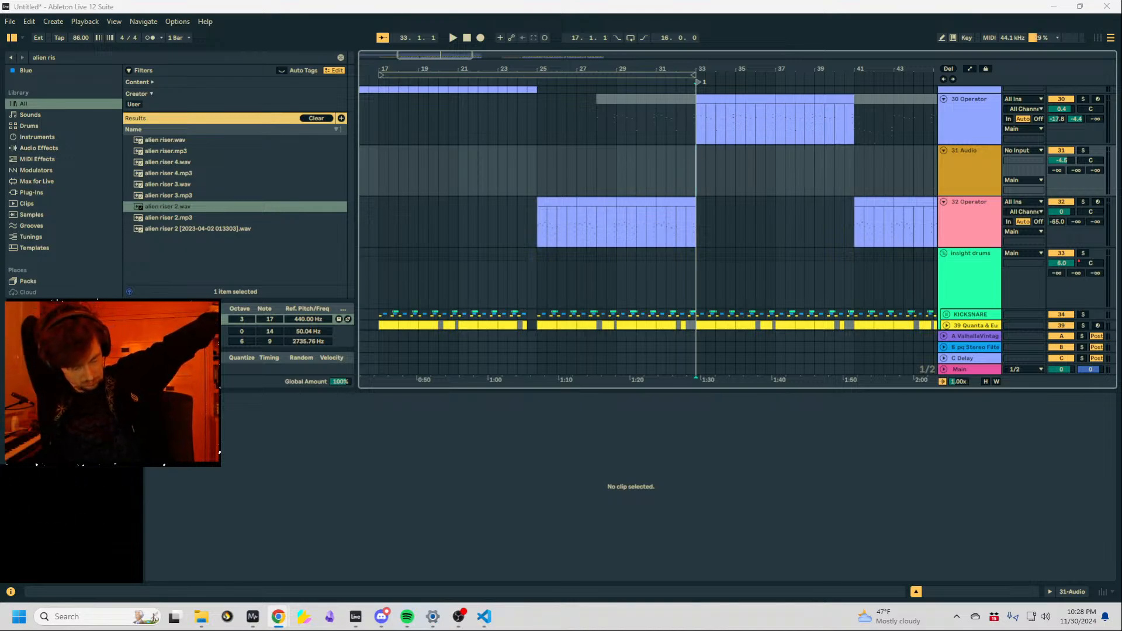
Clear the "alien ris" search from the browser and list the available tunings.
{"action": "scroll", "coordinate": [23, 246], "scroll_direction": "down", "scroll_amount": 3}
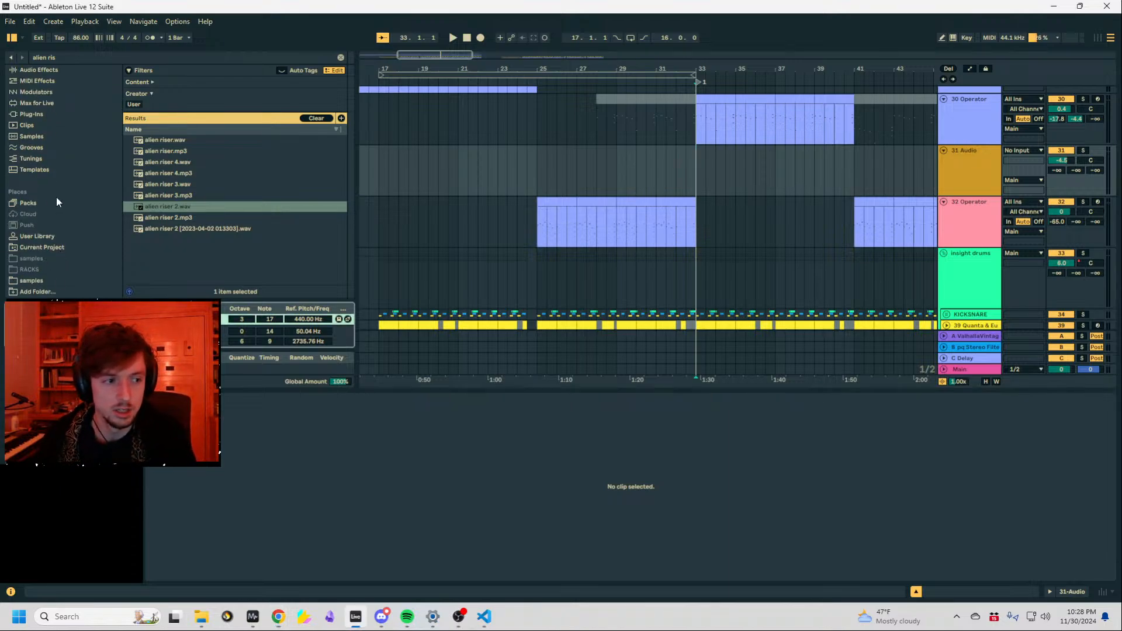
{"action": "scroll", "coordinate": [54, 215], "scroll_direction": "up", "scroll_amount": 3}
{"action": "left_click", "coordinate": [34, 206]}
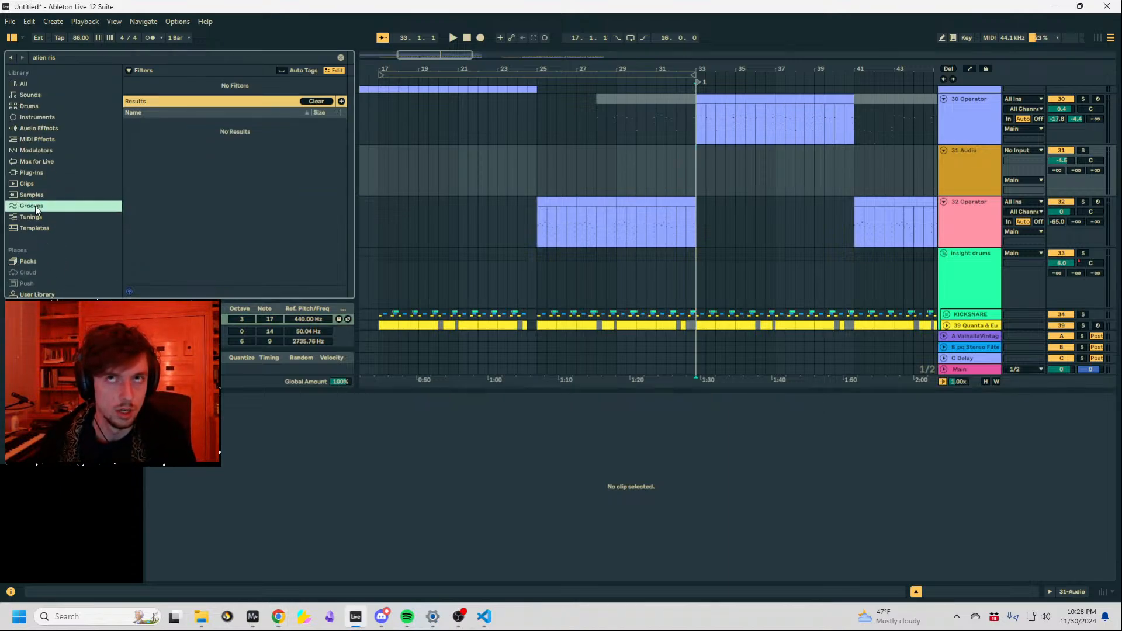
{"action": "left_click", "coordinate": [38, 195]}
{"action": "left_click", "coordinate": [44, 204]}
{"action": "left_click", "coordinate": [46, 185]}
{"action": "left_click", "coordinate": [87, 58]}
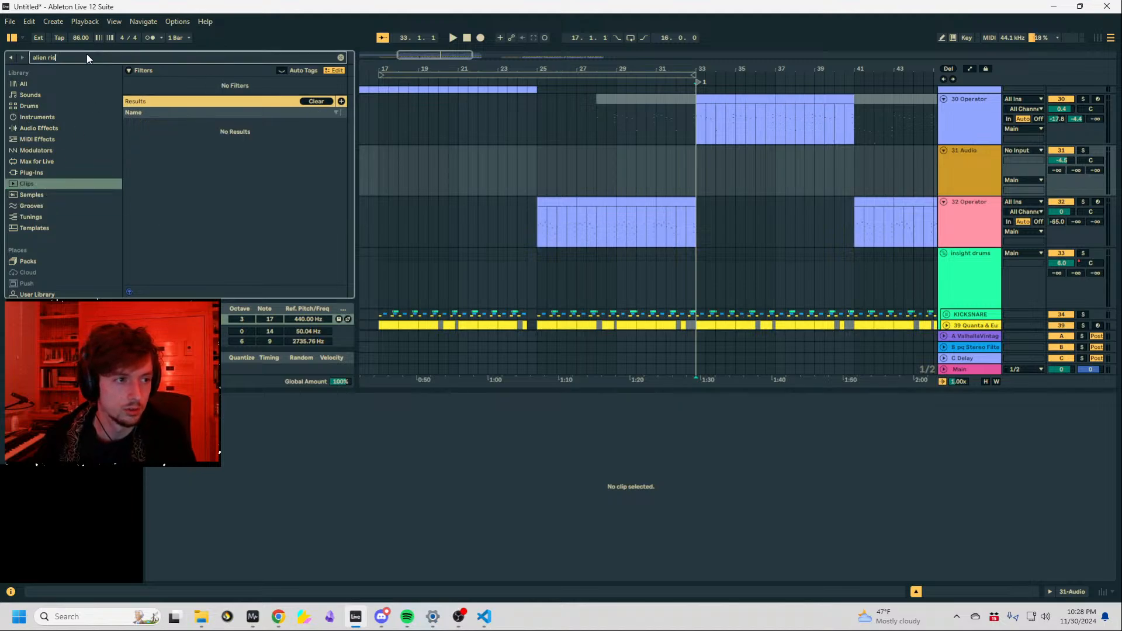
{"action": "key", "text": "Escape"}
{"action": "left_click", "coordinate": [41, 217]}
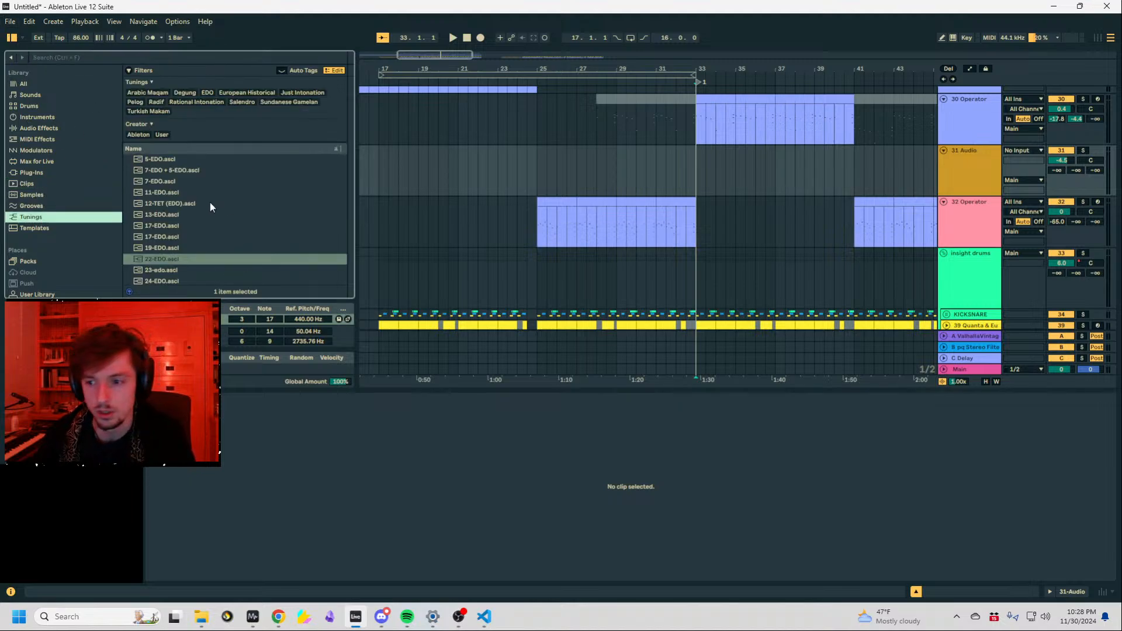
Look through the EDO tuning files in the browser, around the 22-EDO and 26 equal divisions entries.
{"action": "scroll", "coordinate": [179, 247], "scroll_direction": "down", "scroll_amount": 1}
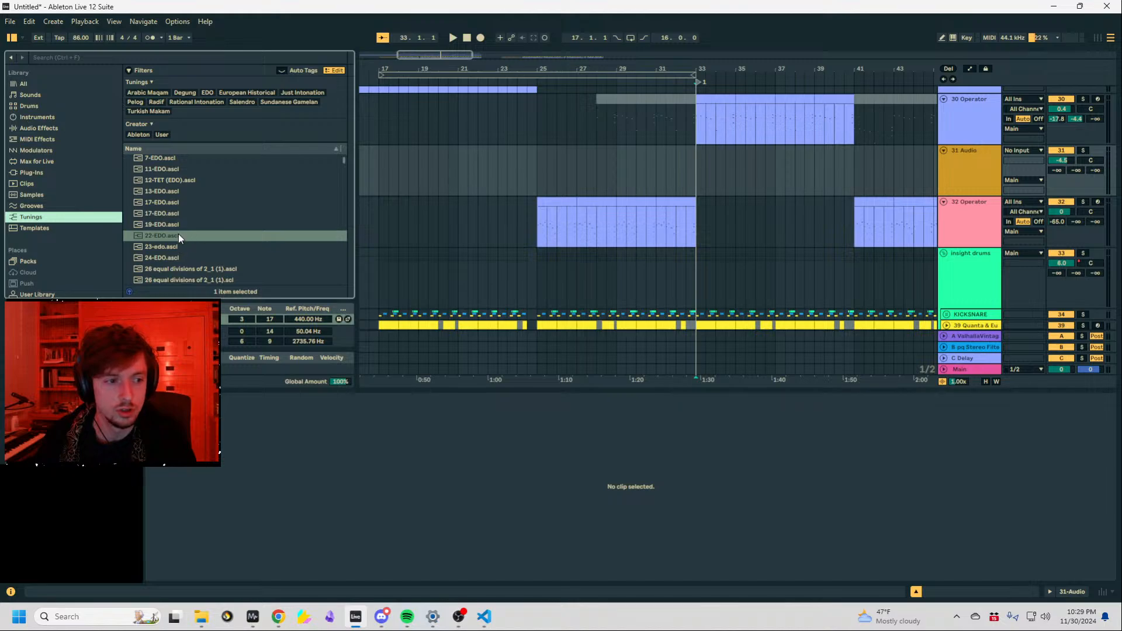
{"action": "scroll", "coordinate": [211, 233], "scroll_direction": "down", "scroll_amount": 3}
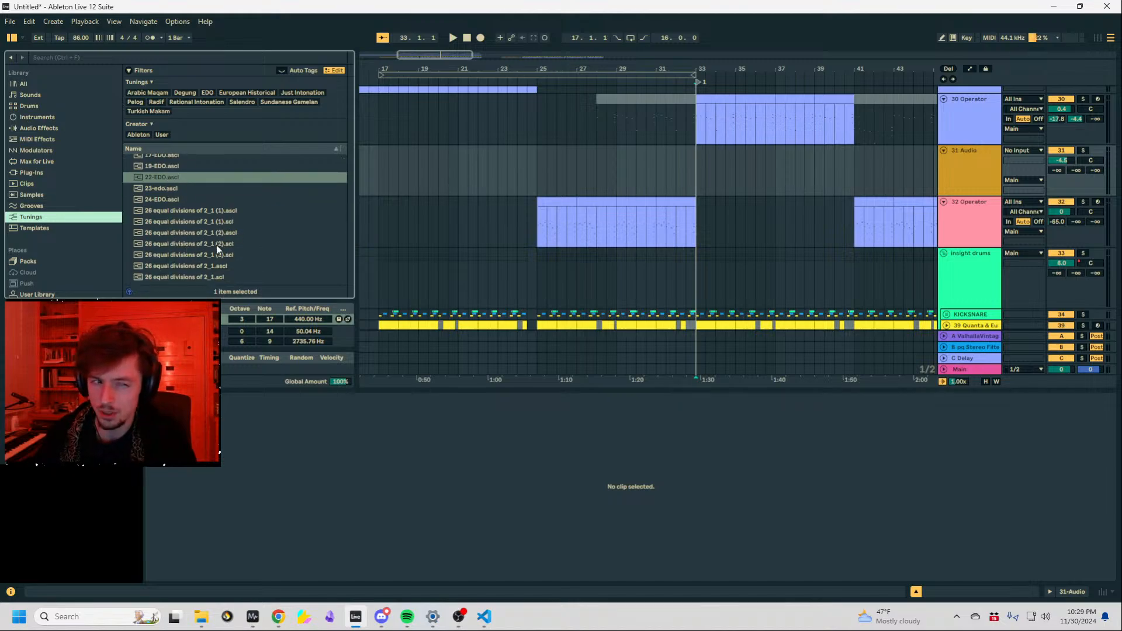
{"action": "scroll", "coordinate": [223, 245], "scroll_direction": "up", "scroll_amount": 3}
{"action": "scroll", "coordinate": [200, 241], "scroll_direction": "down", "scroll_amount": 3}
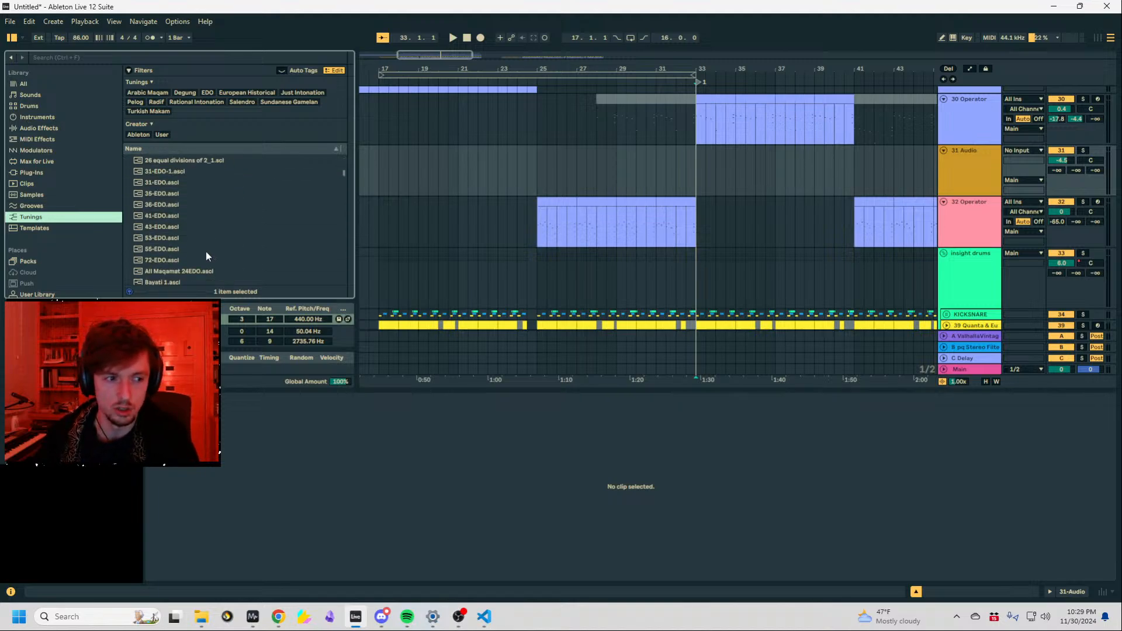
{"action": "scroll", "coordinate": [206, 252], "scroll_direction": "up", "scroll_amount": 2}
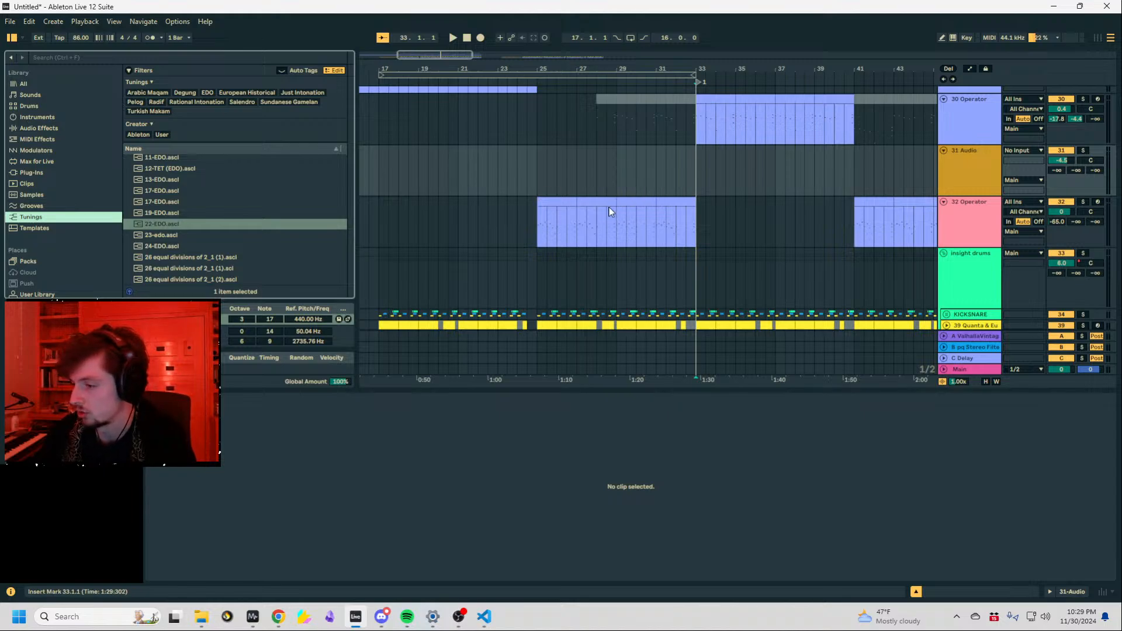
Open the MIDI clip spanning bars 25 to 33 on the 32 Operator track in the note editor.
{"action": "left_click", "coordinate": [670, 238]}
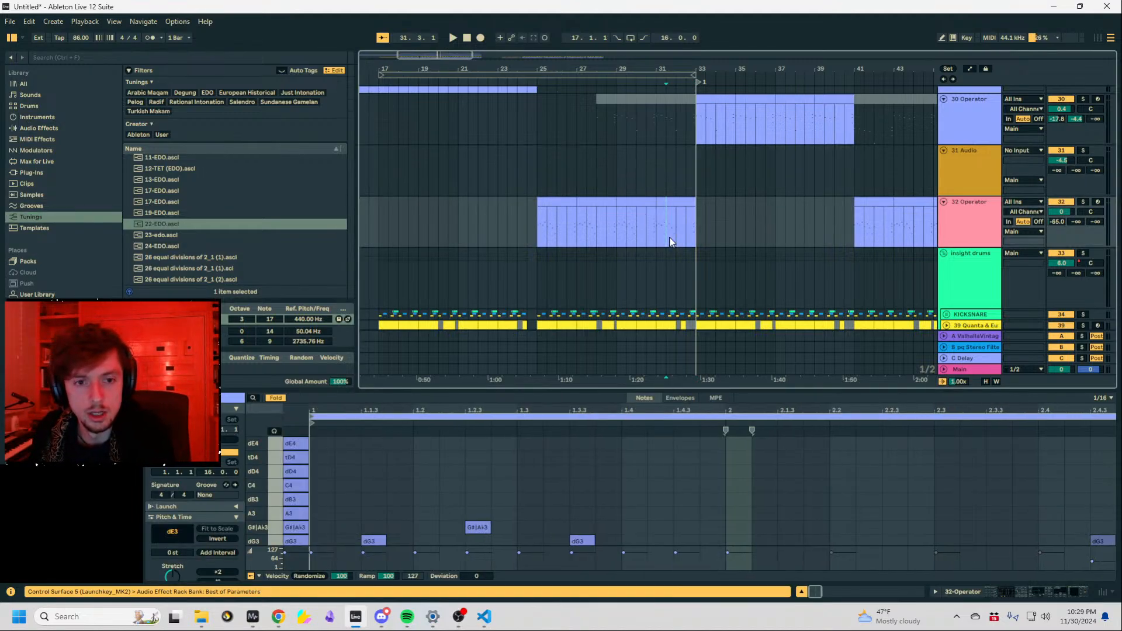
{"action": "scroll", "coordinate": [194, 237], "scroll_direction": "up", "scroll_amount": 3}
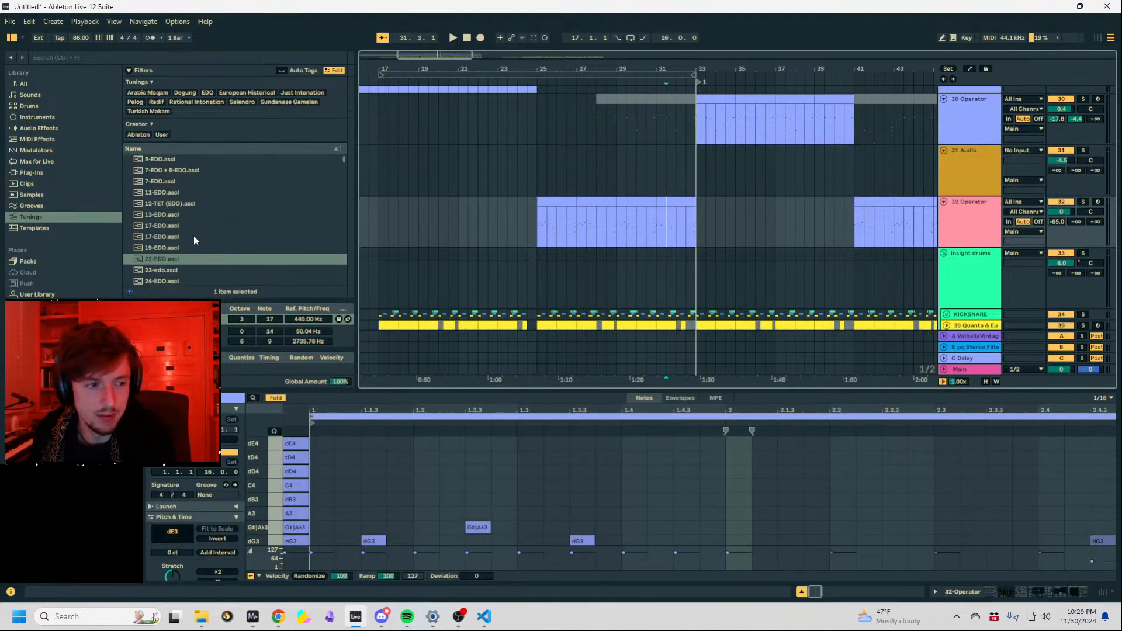
{"action": "left_click", "coordinate": [709, 239]}
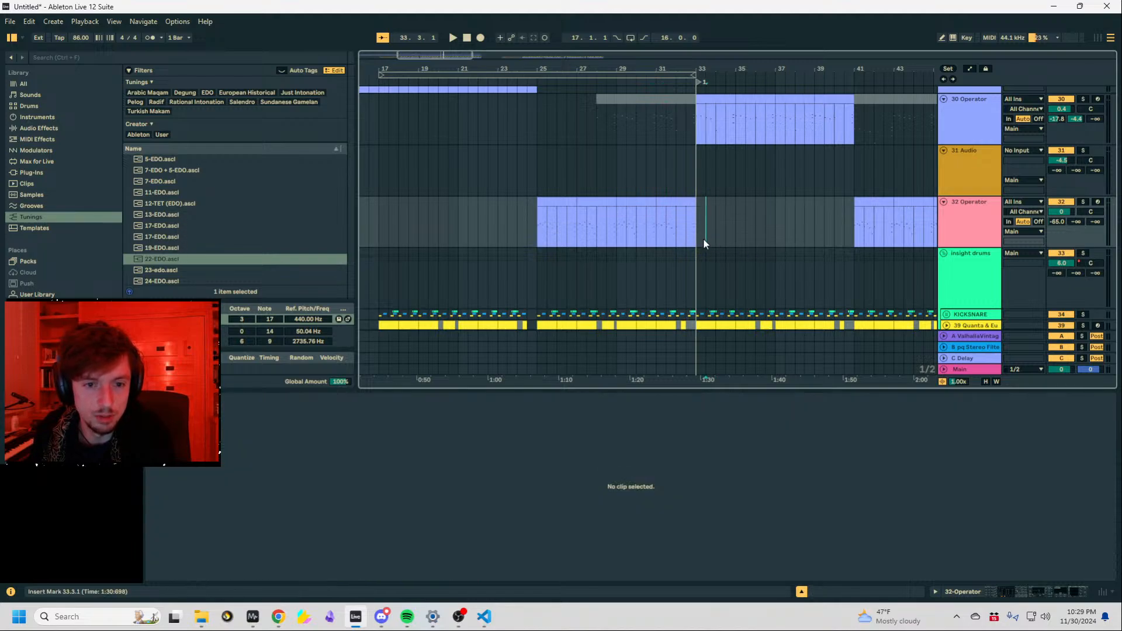
{"action": "left_click", "coordinate": [686, 231]}
{"action": "left_click_drag", "start_coordinate": [554, 390], "coordinate": [553, 386]}
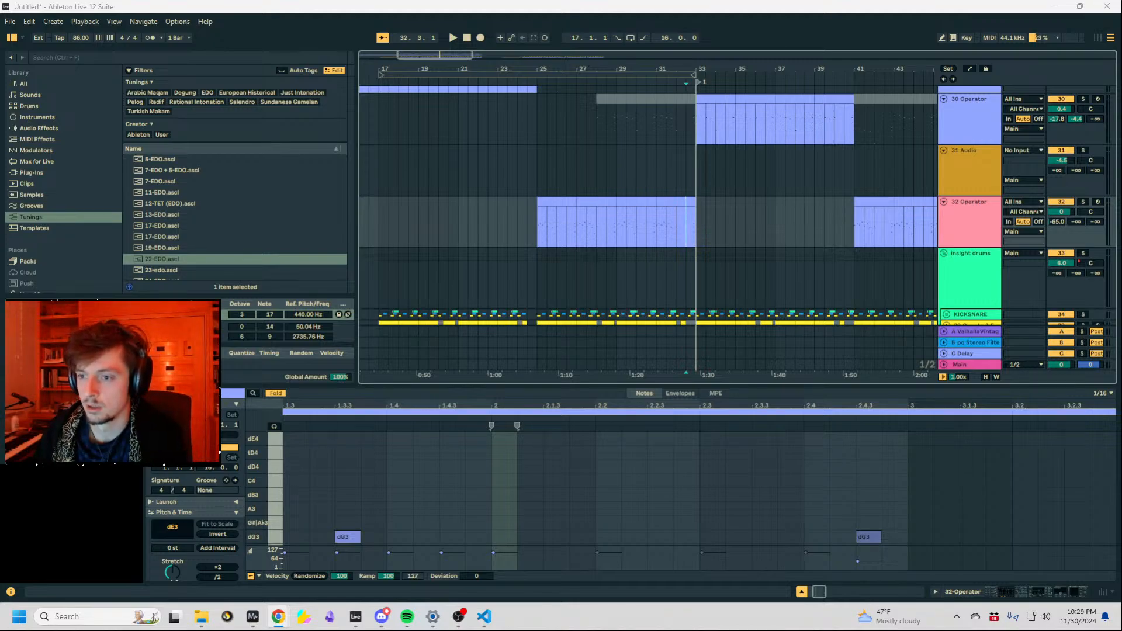
Switch to Scale Workshop and generate an equal temperament scale with 26 divisions of 2/1.
{"action": "left_click_drag", "start_coordinate": [1121, 12], "coordinate": [772, 2]}
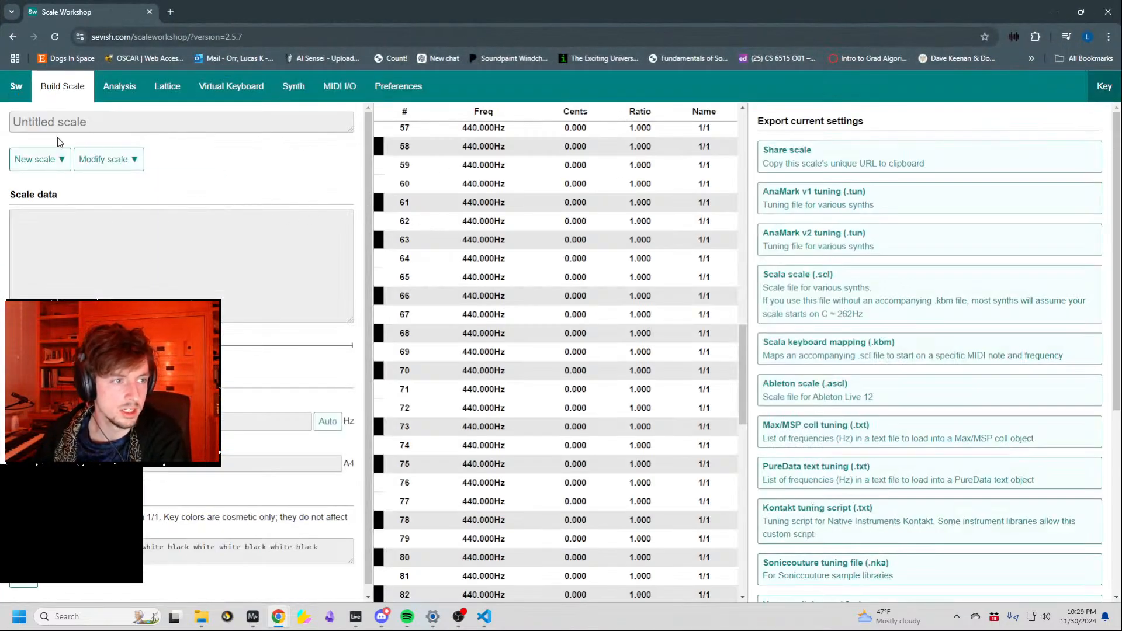
{"action": "left_click", "coordinate": [58, 159]}
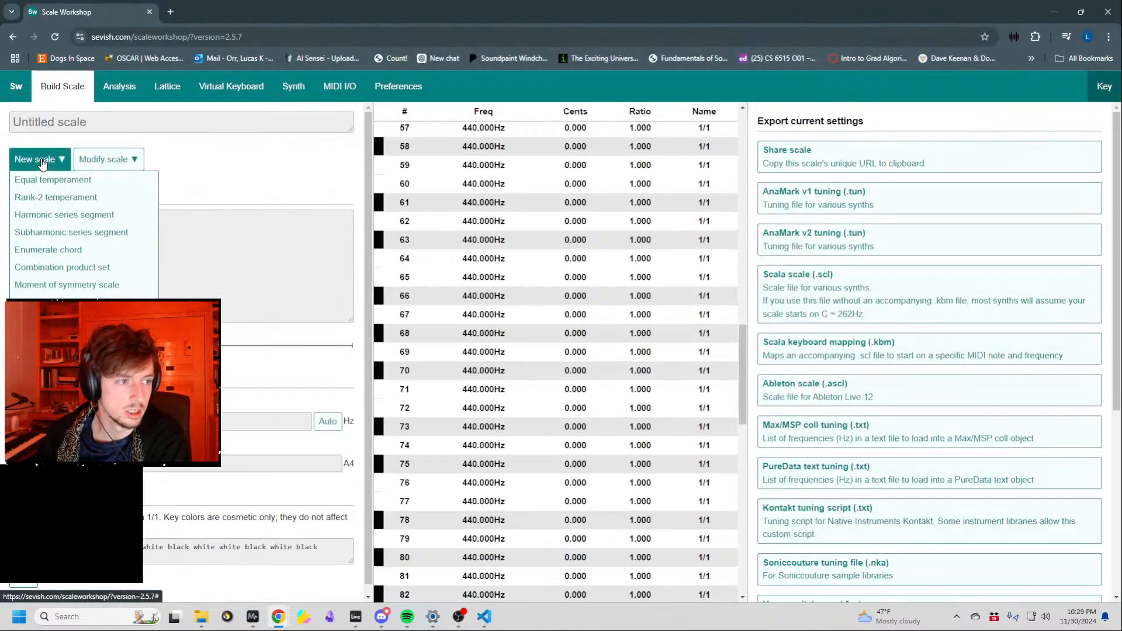
{"action": "left_click", "coordinate": [59, 183]}
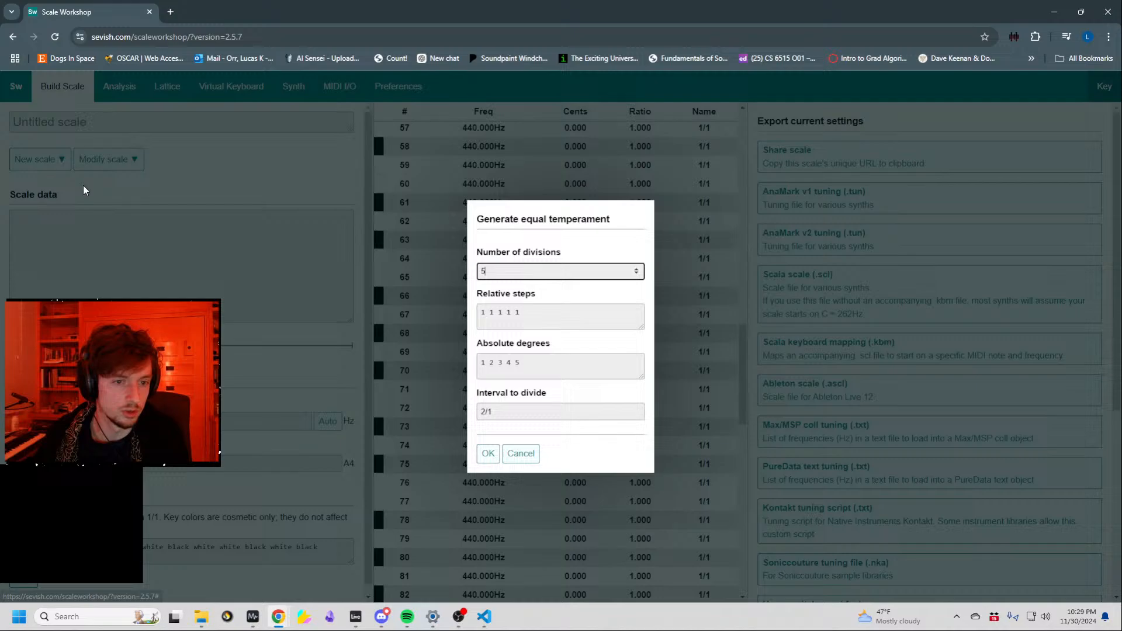
{"action": "left_click", "coordinate": [45, 167]}
{"action": "left_click", "coordinate": [45, 181]}
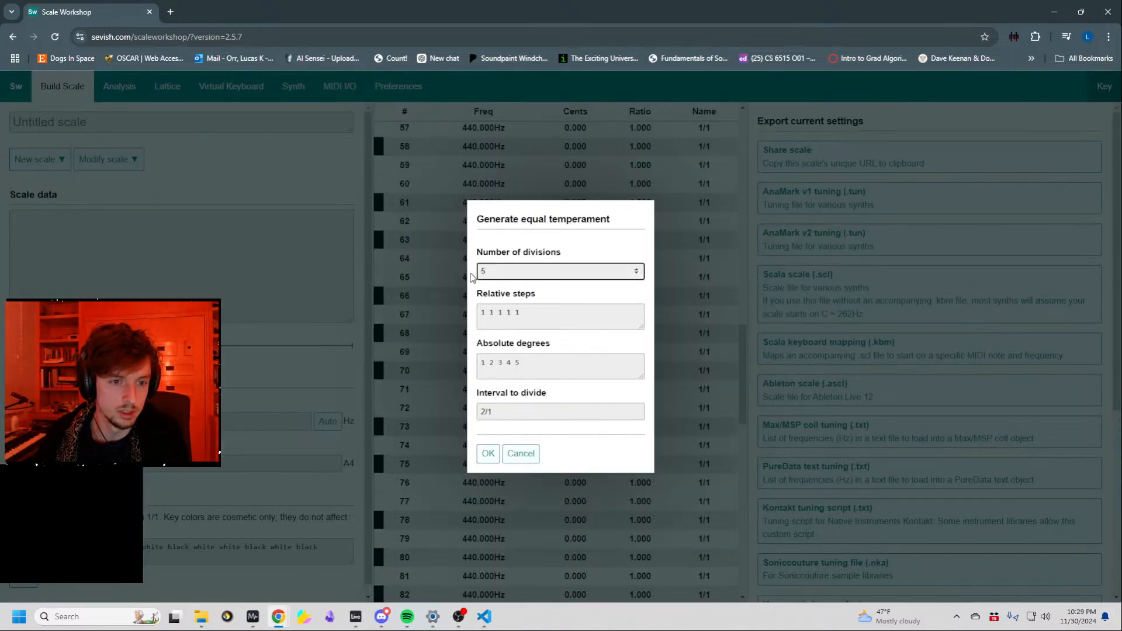
{"action": "type", "text": "26"}
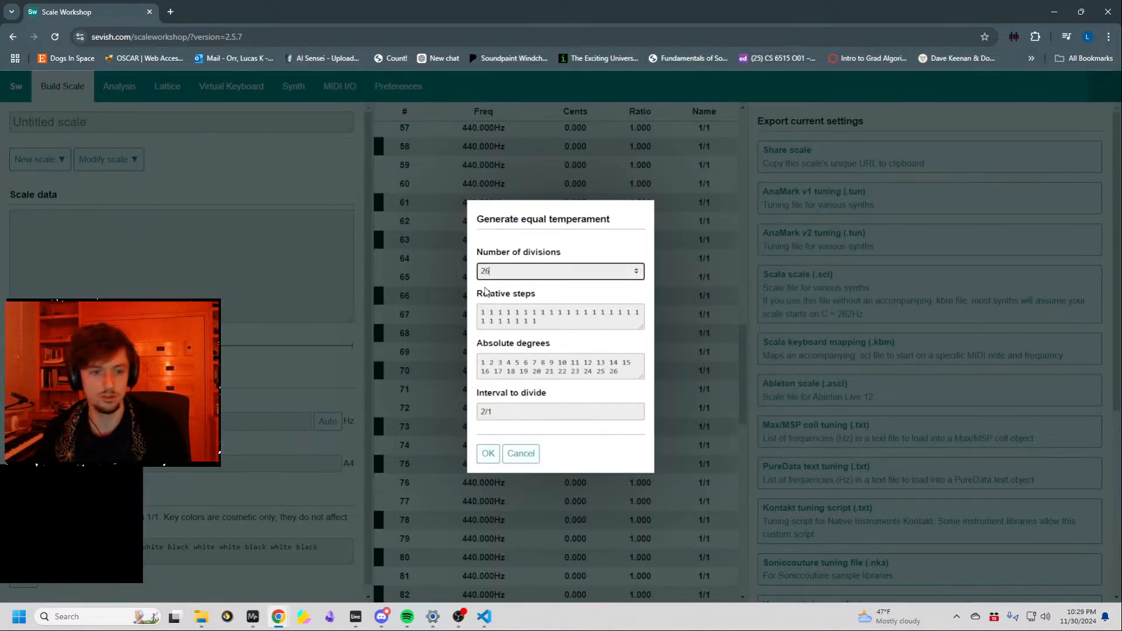
{"action": "left_click", "coordinate": [489, 454]}
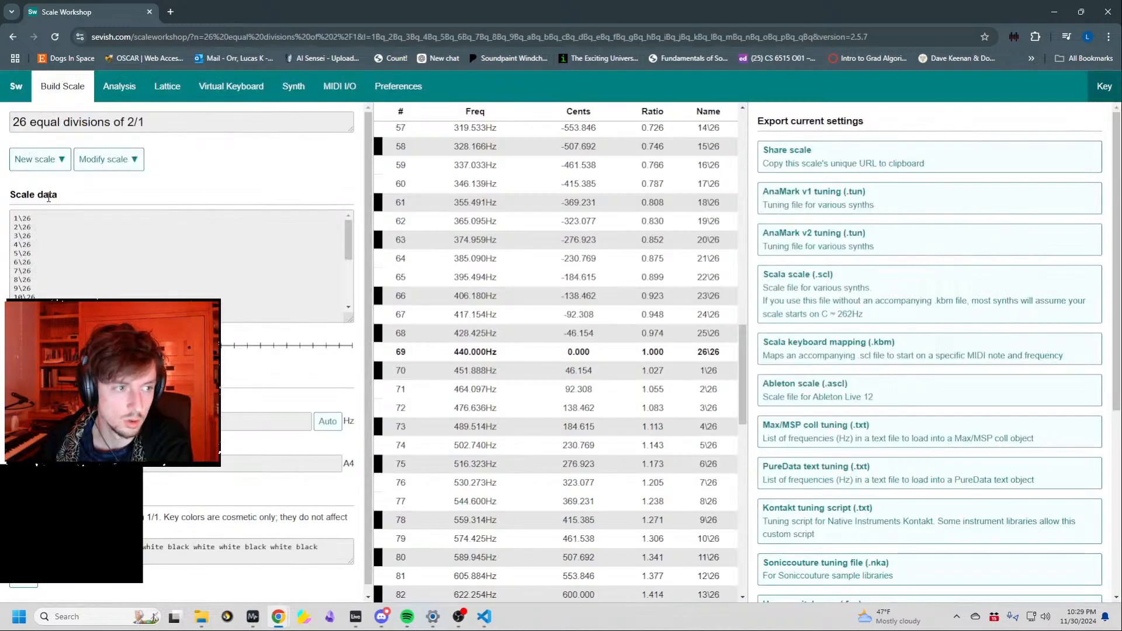
Review the 26-division scale data and the export formats, including the Ableton scale (.ascl) option.
{"action": "scroll", "coordinate": [86, 251], "scroll_direction": "down", "scroll_amount": 3}
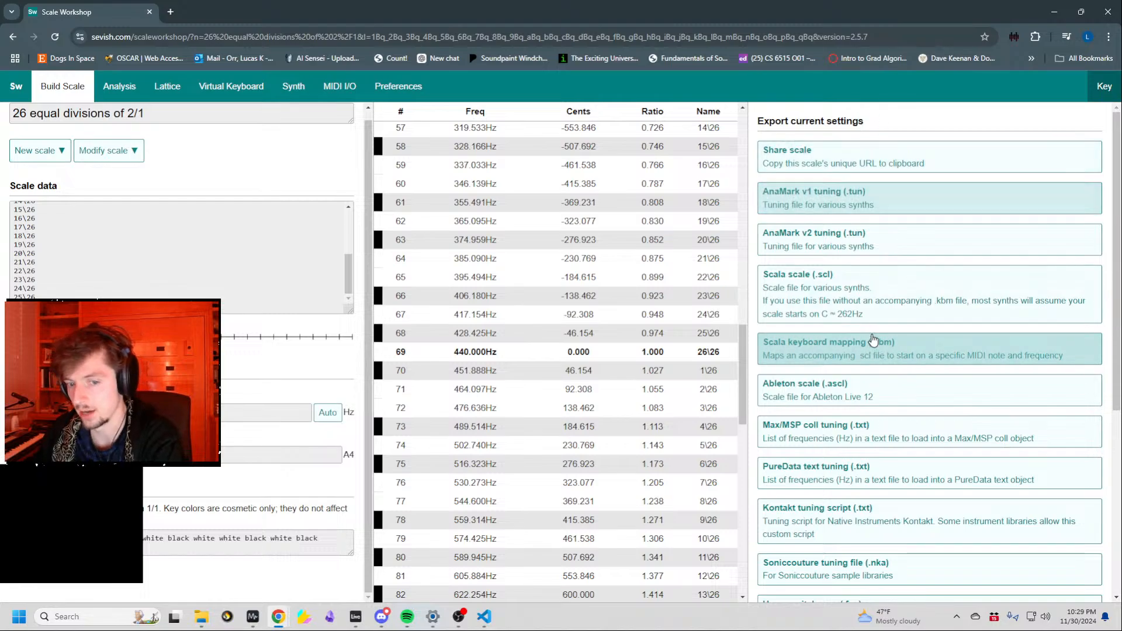
{"action": "scroll", "coordinate": [871, 350], "scroll_direction": "down", "scroll_amount": 5}
{"action": "scroll", "coordinate": [936, 380], "scroll_direction": "up", "scroll_amount": 5}
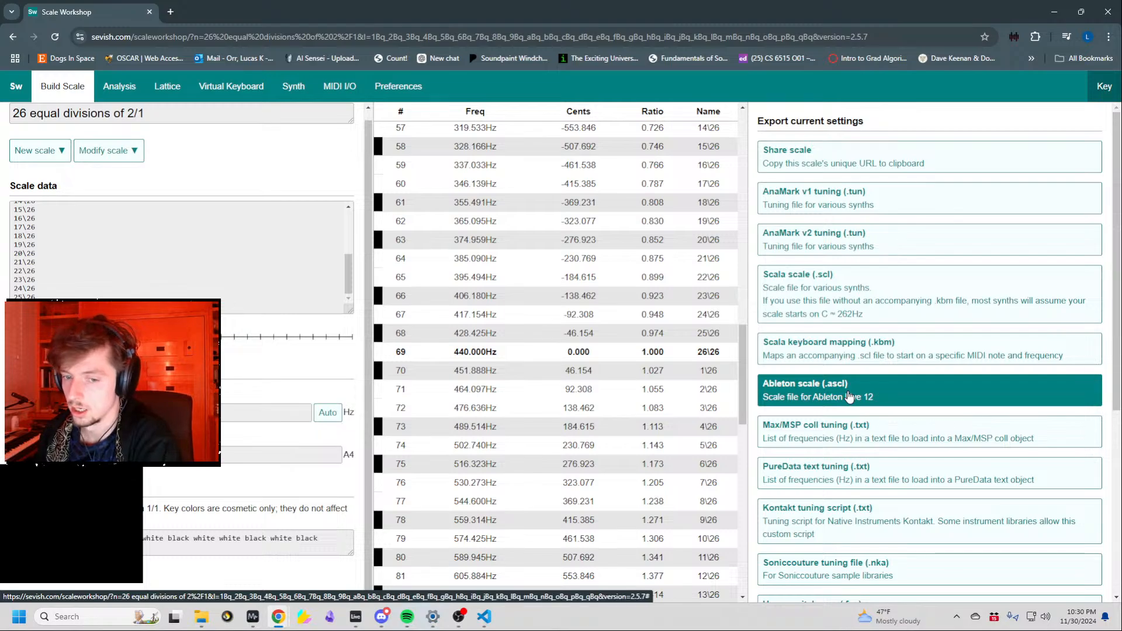
Switch back to Ableton Live and enlarge the note editor to examine the 32 Operator clip's notes around 1.3.
{"action": "left_click", "coordinate": [1055, 12]}
{"action": "left_click", "coordinate": [563, 466]}
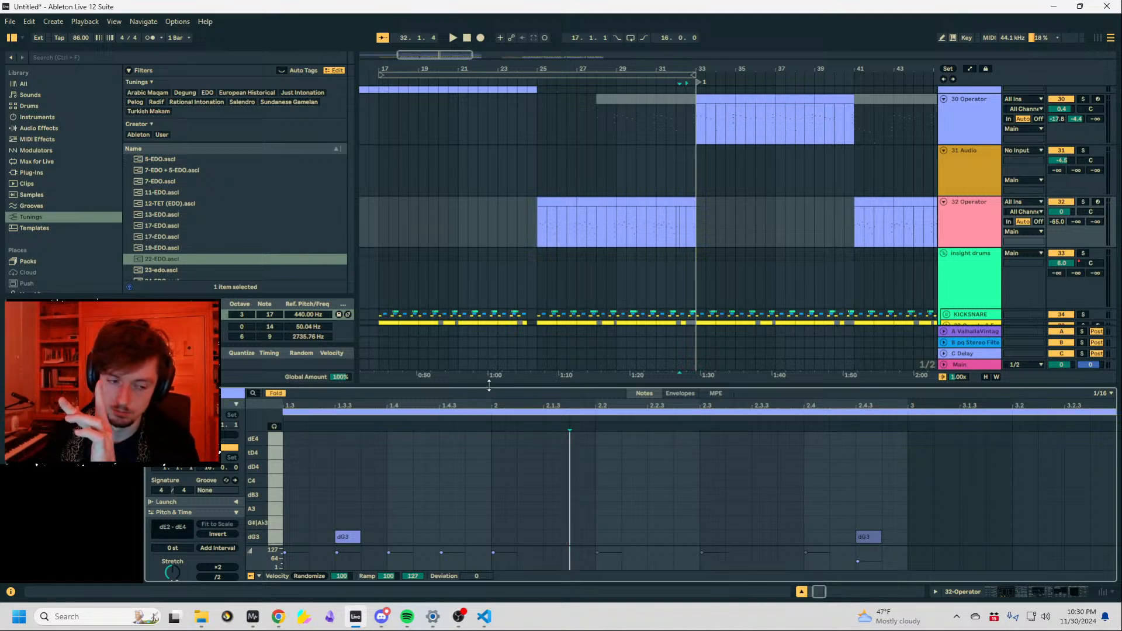
{"action": "left_click_drag", "start_coordinate": [490, 384], "coordinate": [489, 268]}
{"action": "left_click", "coordinate": [465, 350]}
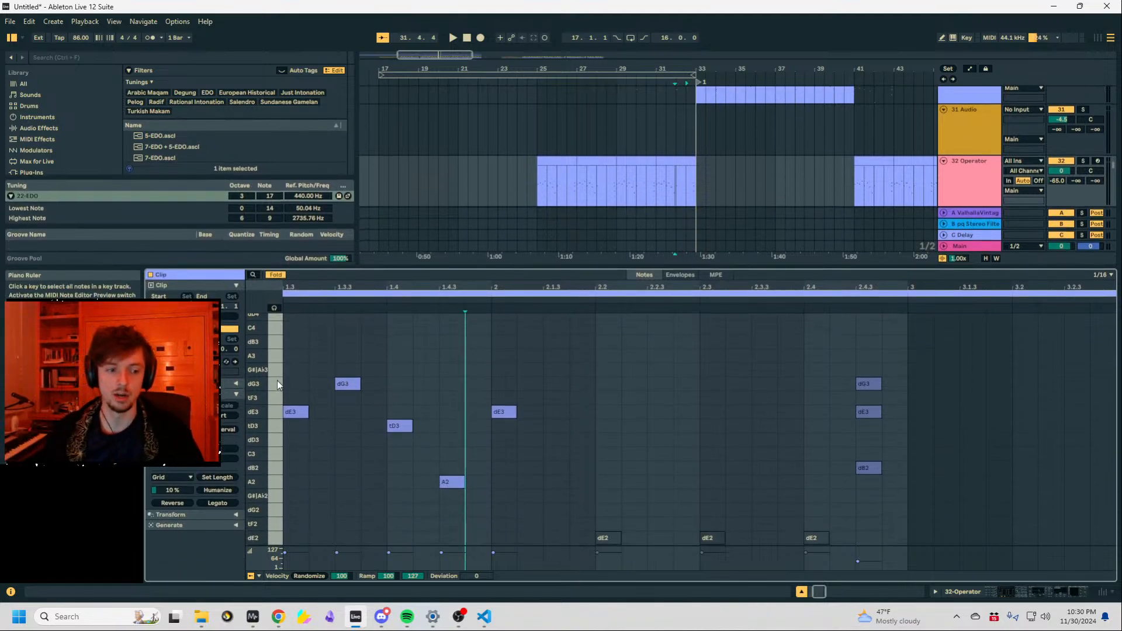
{"action": "left_click", "coordinate": [310, 471]}
{"action": "left_click", "coordinate": [298, 374]}
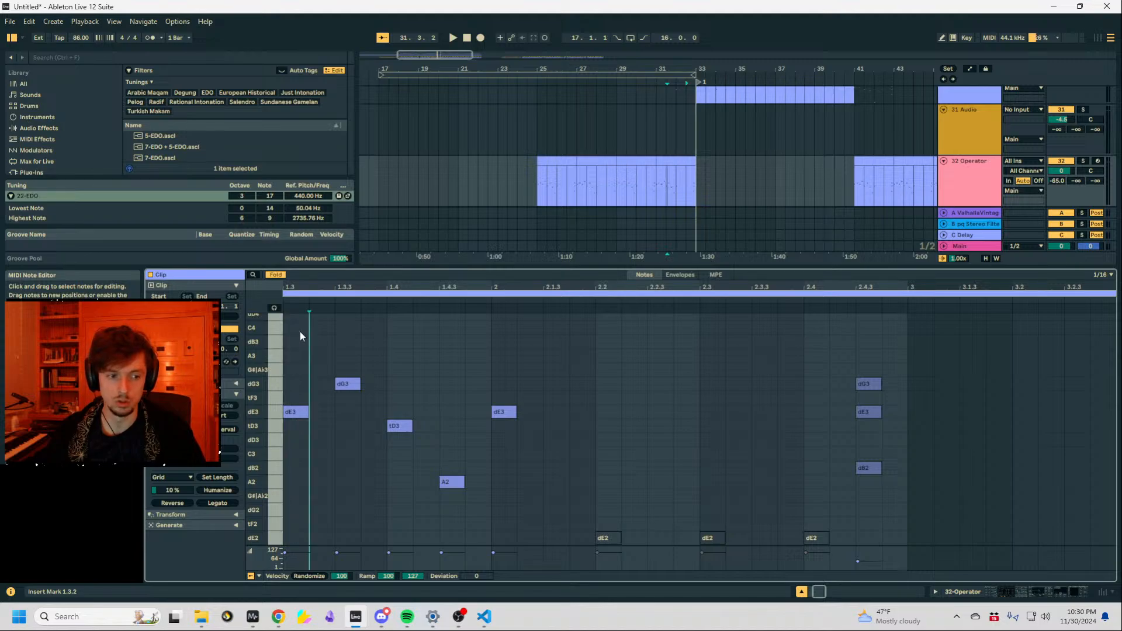
{"action": "scroll", "coordinate": [300, 339], "scroll_direction": "up", "scroll_amount": 2}
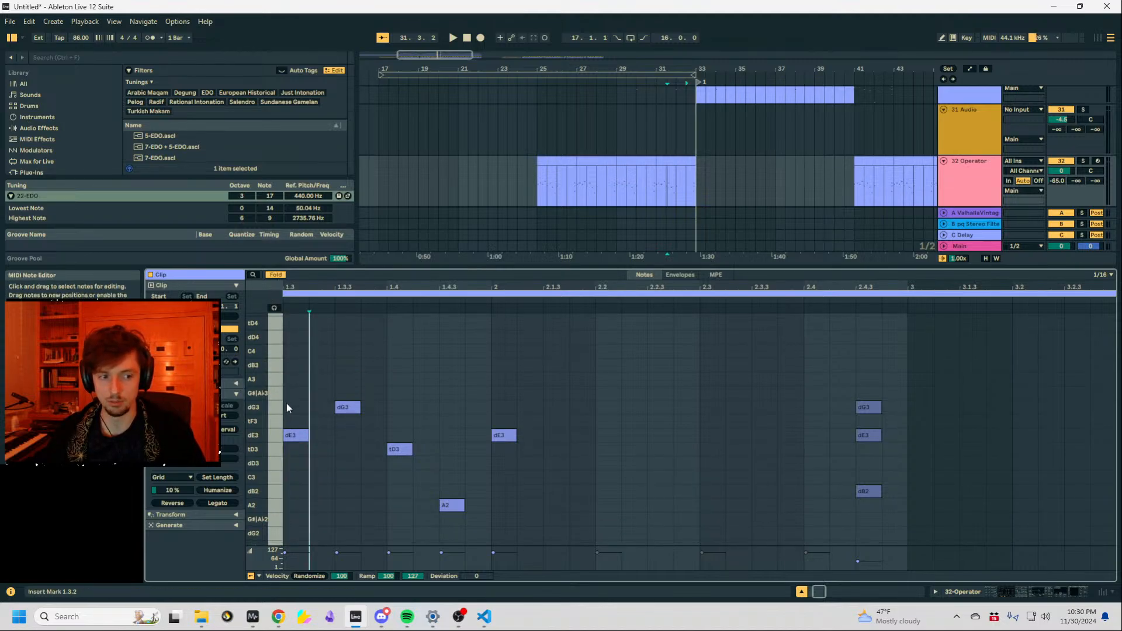
Unfold the note editor so that all key rows of the 22-EDO tuning are shown.
{"action": "left_click", "coordinate": [269, 275]}
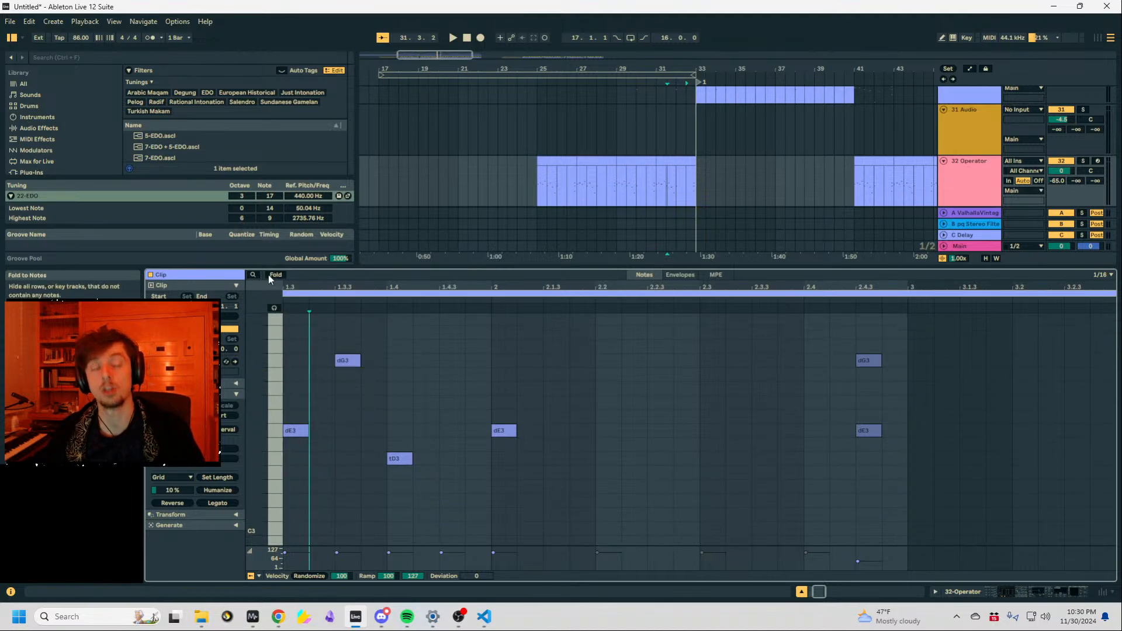
{"action": "scroll", "coordinate": [314, 450], "scroll_direction": "down", "scroll_amount": 5}
{"action": "scroll", "coordinate": [311, 520], "scroll_direction": "up", "scroll_amount": 6}
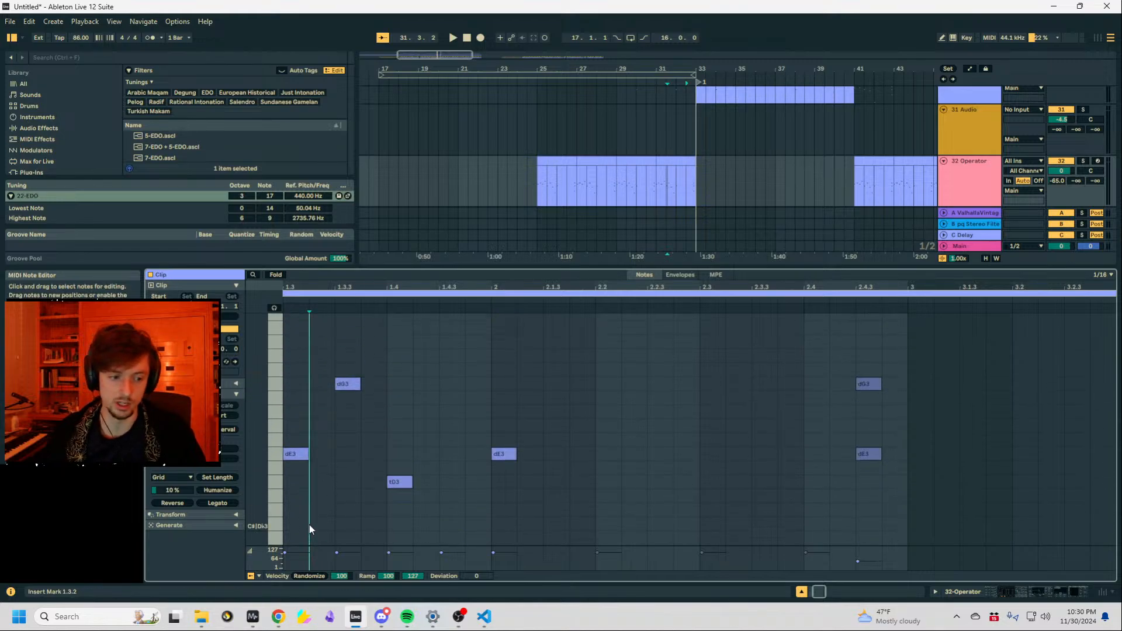
{"action": "scroll", "coordinate": [310, 525], "scroll_direction": "down", "scroll_amount": 3}
Try out a sixteenth-length C3 note at 1.3.1 in the 32 Operator clip and remove it.
{"action": "left_click", "coordinate": [293, 472]}
{"action": "left_click_drag", "start_coordinate": [328, 484], "coordinate": [340, 484]}
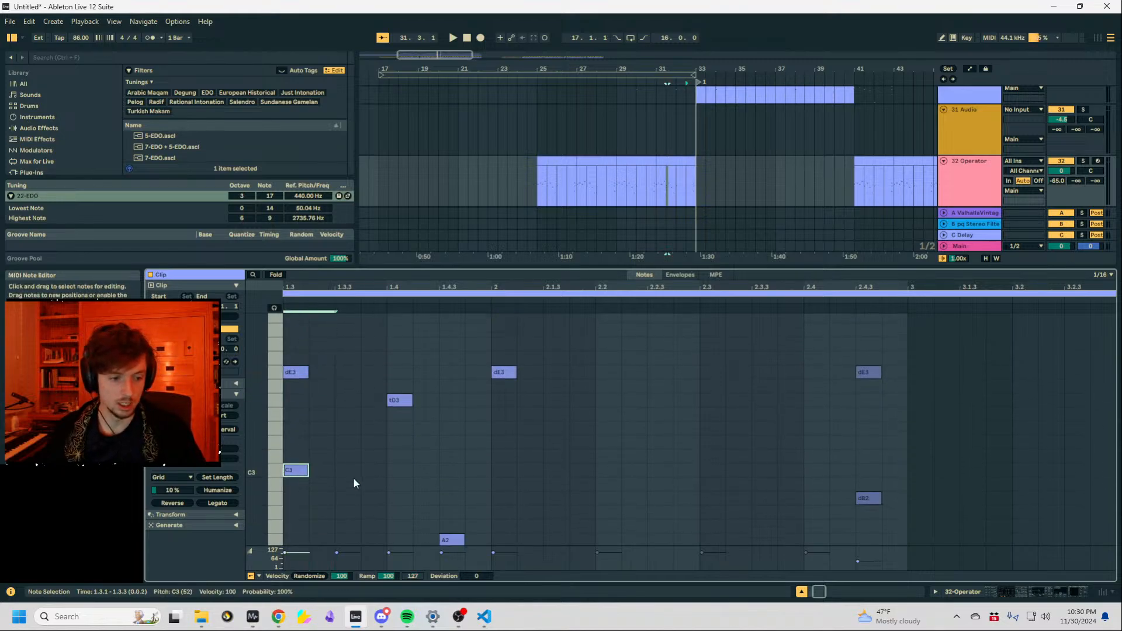
{"action": "scroll", "coordinate": [362, 484], "scroll_direction": "up", "scroll_amount": 3}
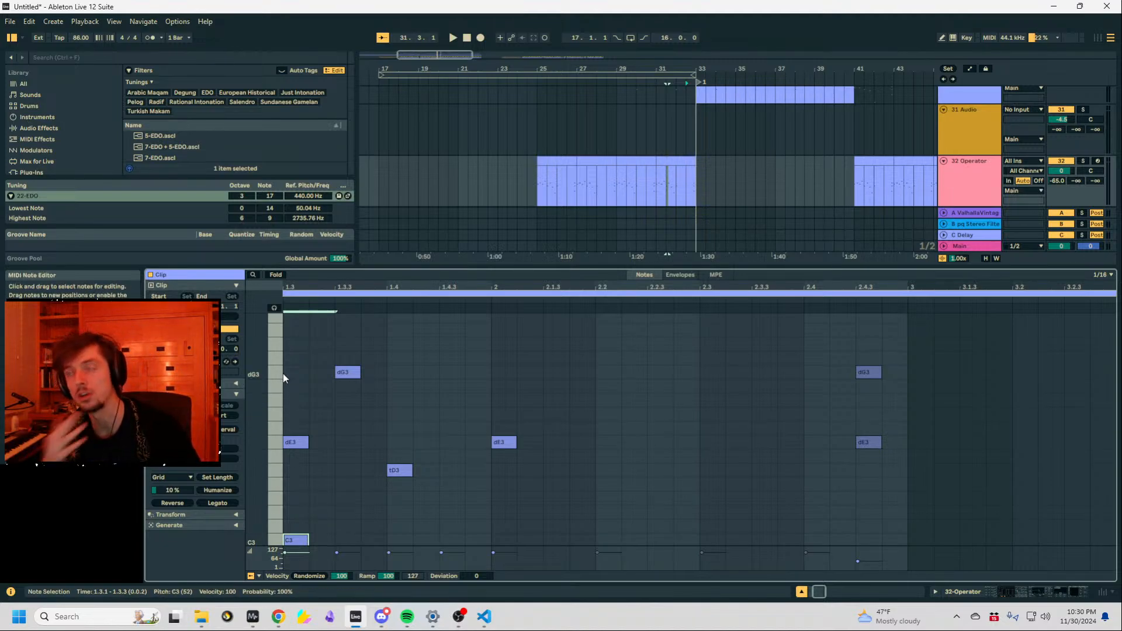
{"action": "left_click", "coordinate": [302, 539]}
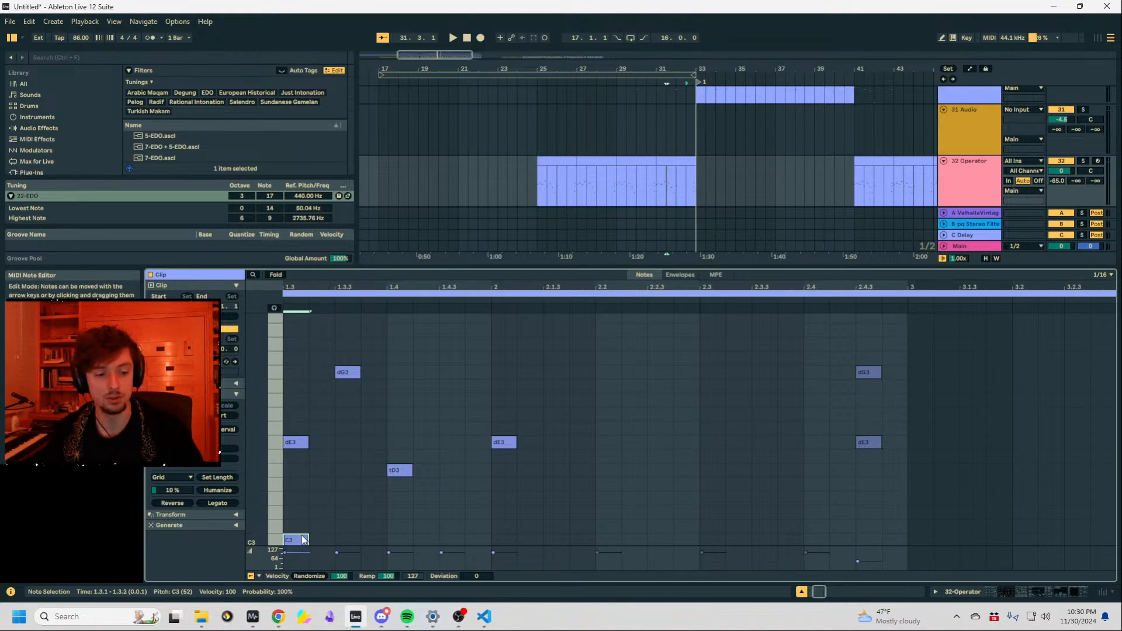
{"action": "left_click_drag", "start_coordinate": [321, 285], "coordinate": [542, 283]}
{"action": "double_click", "coordinate": [525, 536]}
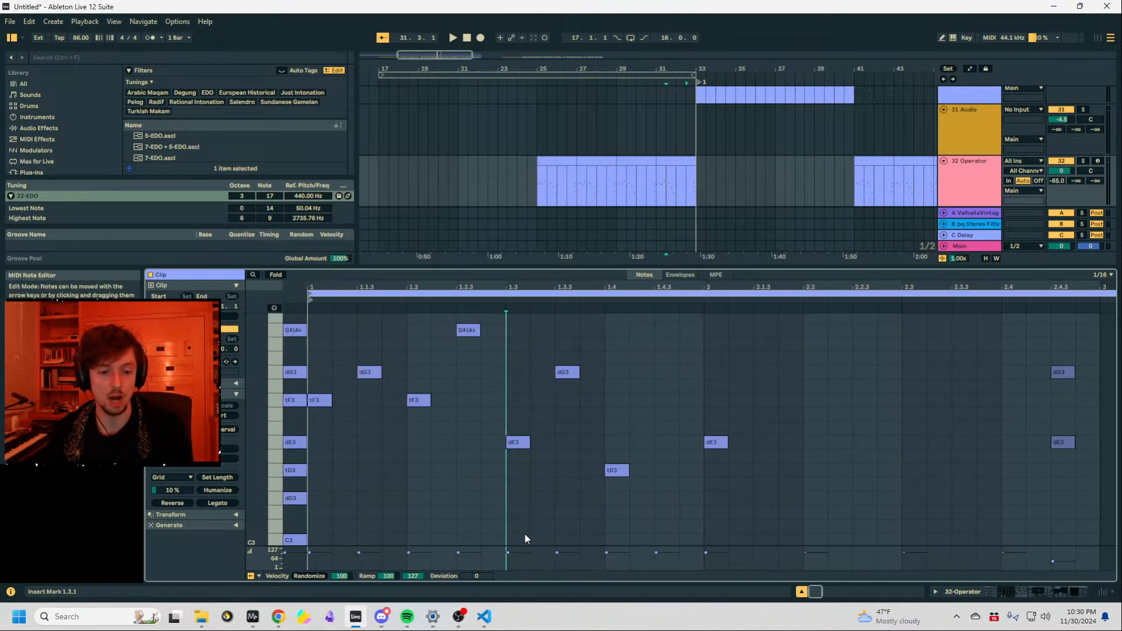
Delete the dB2 and dB3 notes placed ahead of the column of scale notes before the clip start.
{"action": "scroll", "coordinate": [456, 515], "scroll_direction": "down", "scroll_amount": 2}
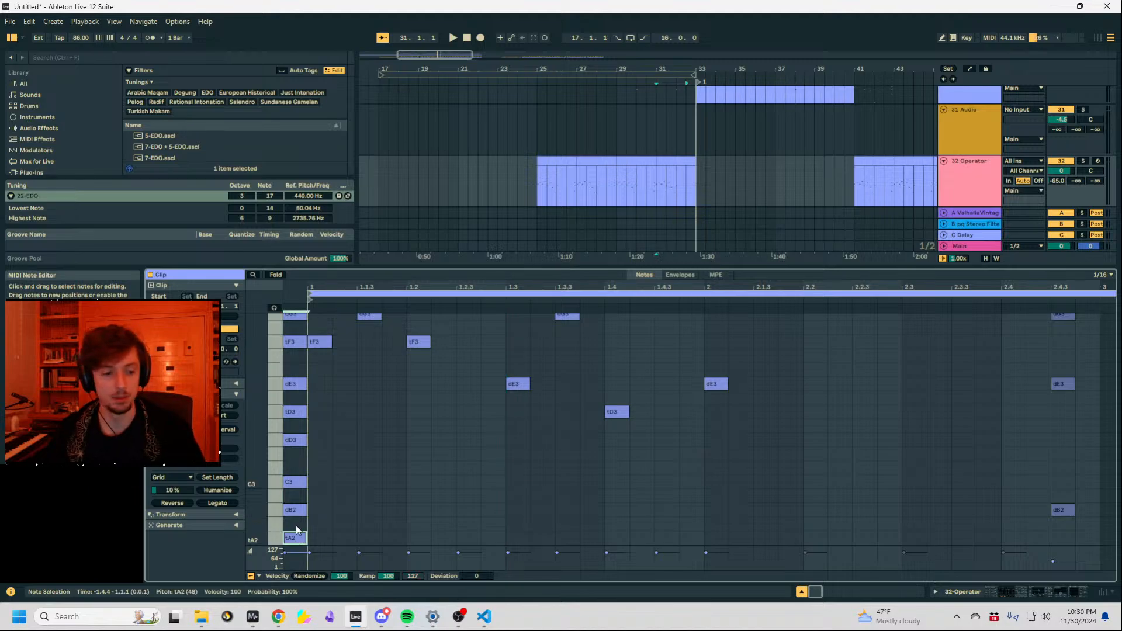
{"action": "left_click_drag", "start_coordinate": [298, 530], "coordinate": [277, 320]}
{"action": "scroll", "coordinate": [312, 504], "scroll_direction": "up", "scroll_amount": 2}
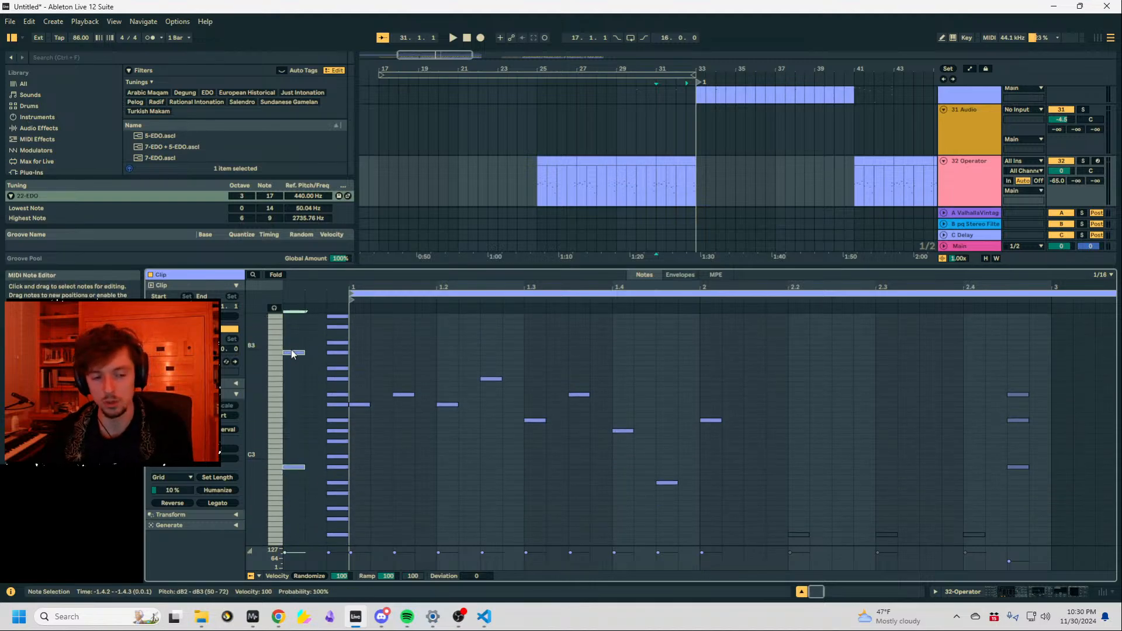
{"action": "key", "text": "Delete"}
Add a sixteenth-length dB2 note at 1.2.2 and place a copy one octave higher at dB3.
{"action": "double_click", "coordinate": [468, 468]}
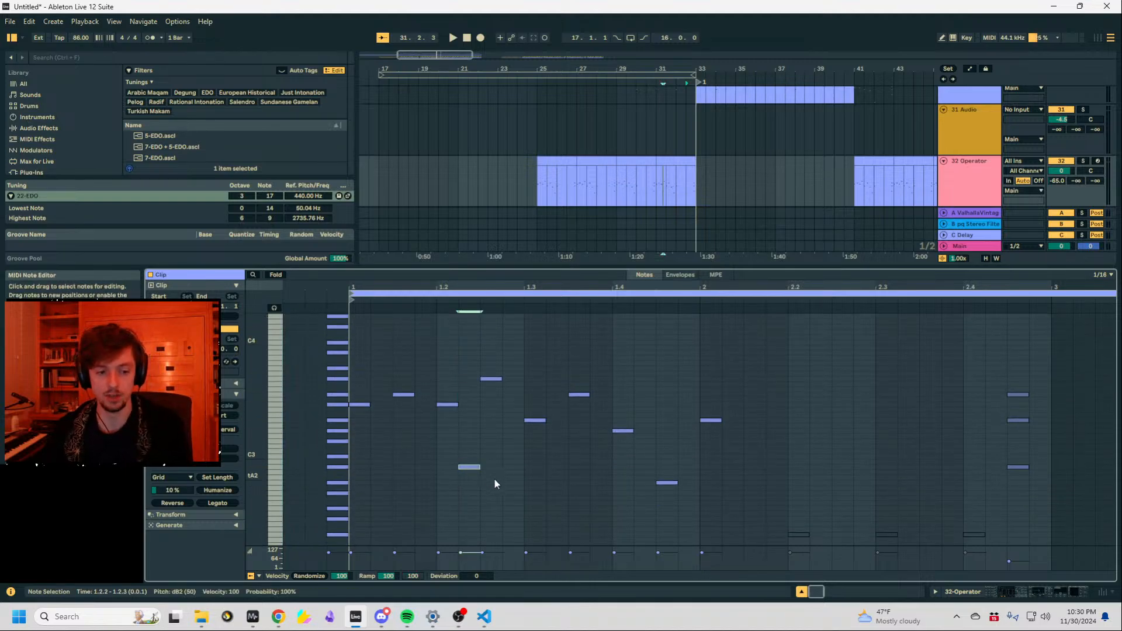
{"action": "left_click_drag", "start_coordinate": [494, 479], "coordinate": [455, 458]}
{"action": "key", "text": "ctrl+c"}
{"action": "key", "text": "ctrl+v"}
{"action": "key", "text": "shift+Up"}
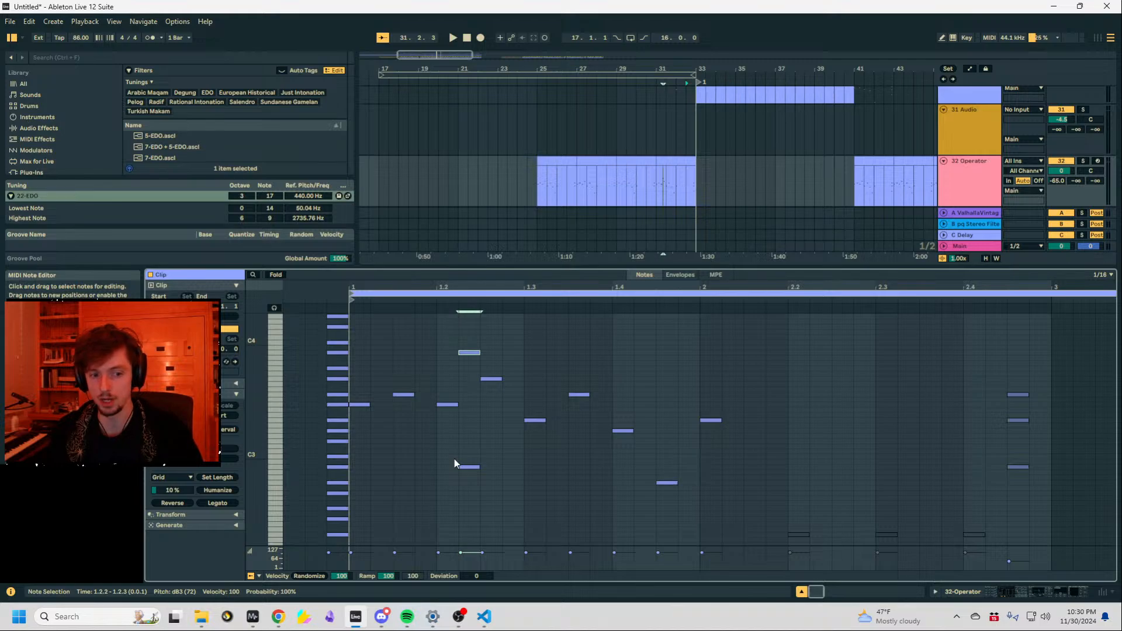
{"action": "key", "text": "shift+Down"}
{"action": "key", "text": "shift+Up"}
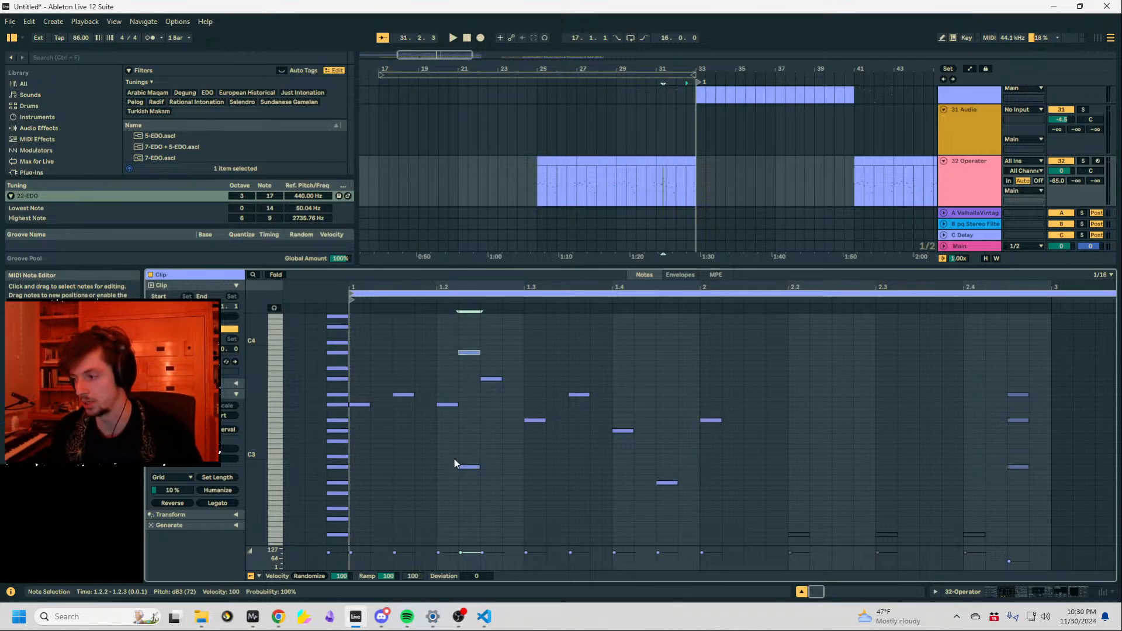
Delete the pair of dB notes an octave apart at 1.2.2 in the 32 Operator clip.
{"action": "key", "text": "shift+Down"}
{"action": "key", "text": "Delete"}
{"action": "left_click", "coordinate": [446, 441]}
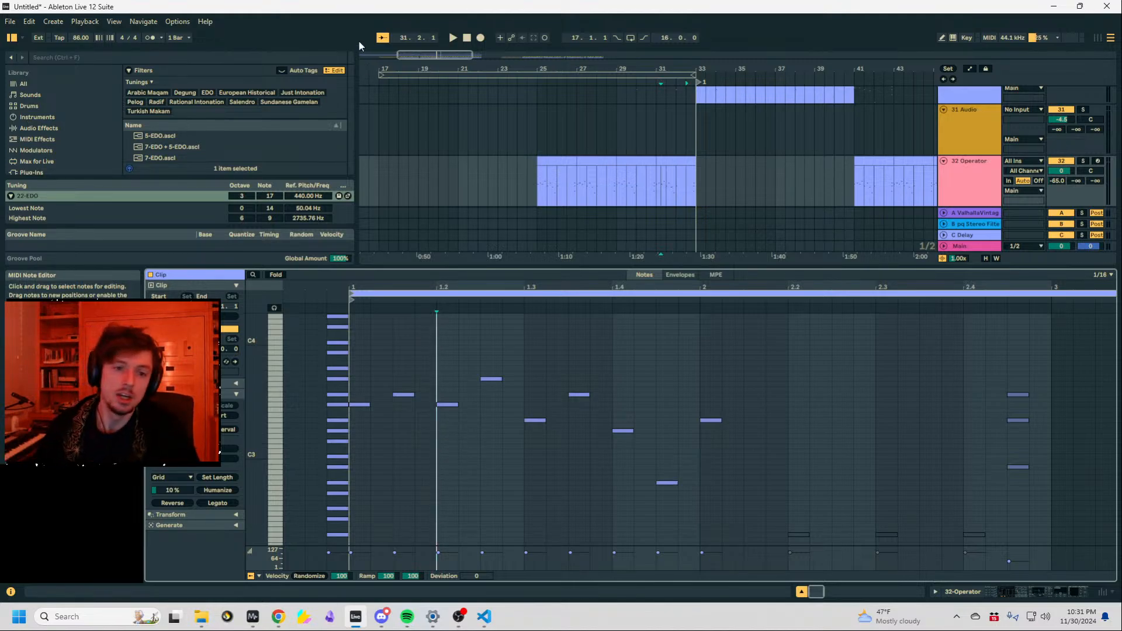
Select 25.1.1 to 27.1.1 of the 32 Operator clip and show the track's device chain in place of the note editor.
{"action": "left_click", "coordinate": [603, 160]}
{"action": "left_click", "coordinate": [560, 161]}
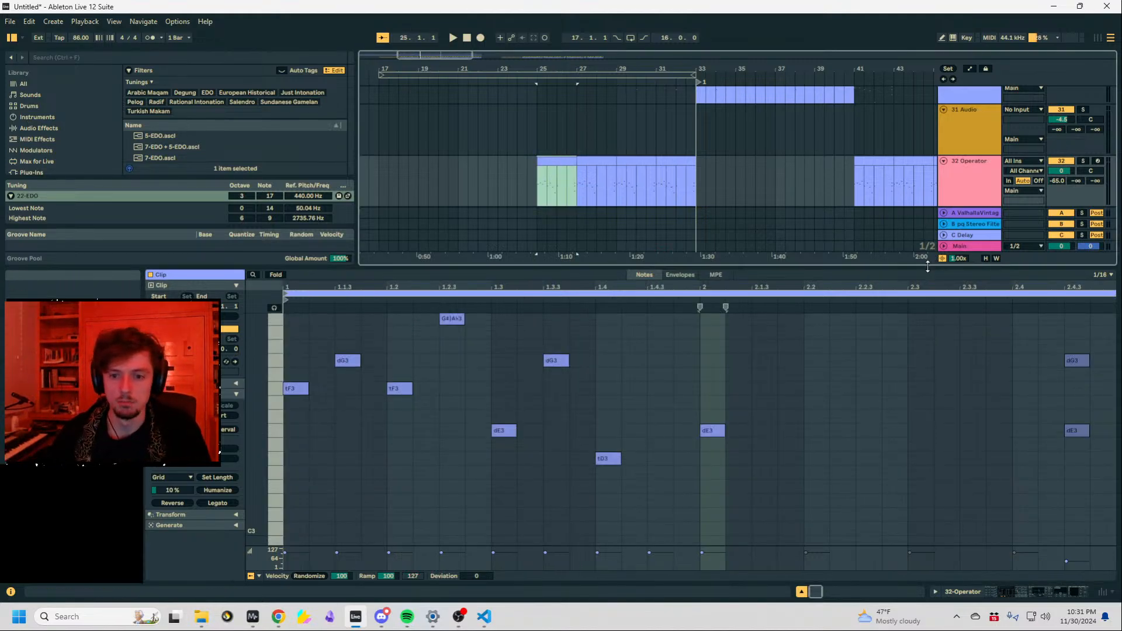
{"action": "left_click_drag", "start_coordinate": [927, 266], "coordinate": [937, 413]}
{"action": "left_click", "coordinate": [1016, 590]}
{"action": "left_click", "coordinate": [557, 161]}
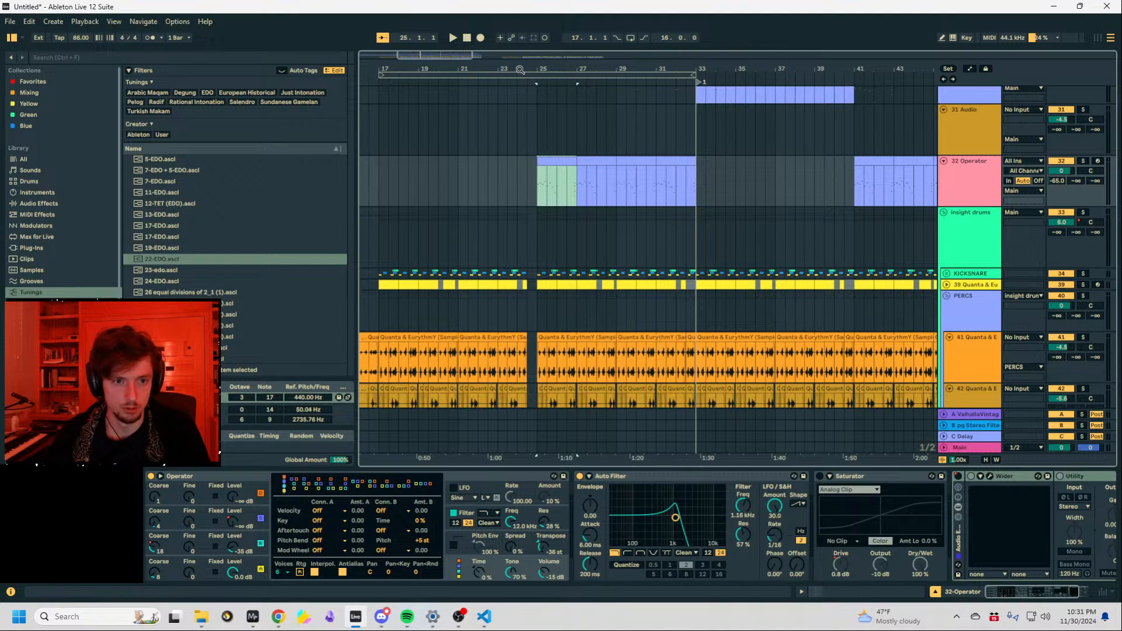
Zoom in on the arrangement around bar 25, solo the 32 Operator track and play it from the selection.
{"action": "left_click_drag", "start_coordinate": [520, 69], "coordinate": [518, 120]}
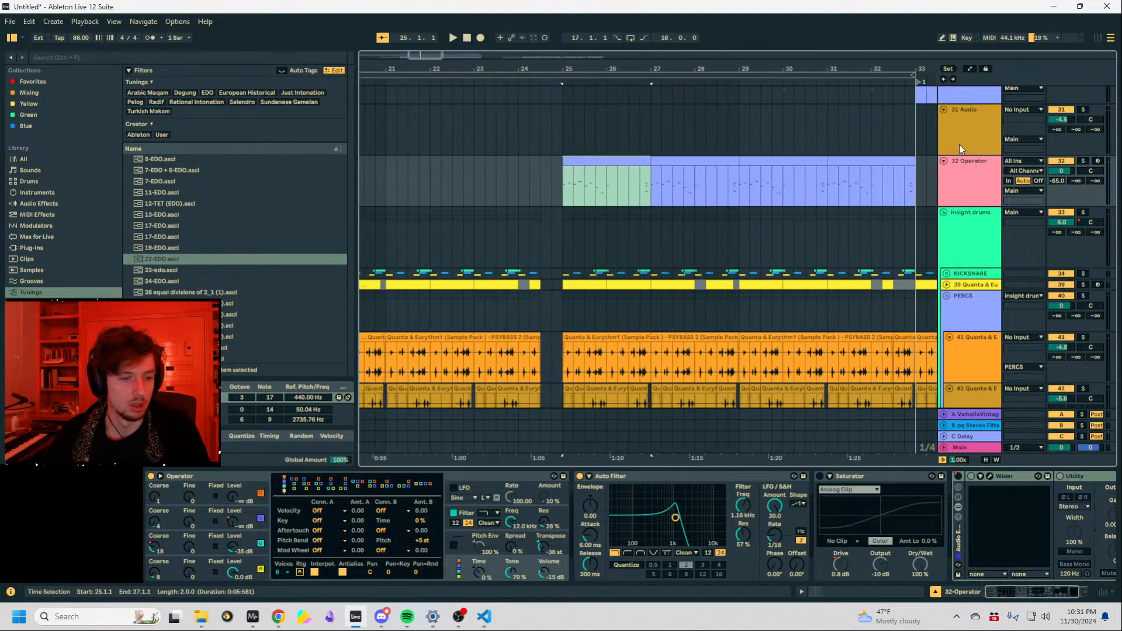
{"action": "left_click", "coordinate": [1083, 161]}
{"action": "key", "text": "space"}
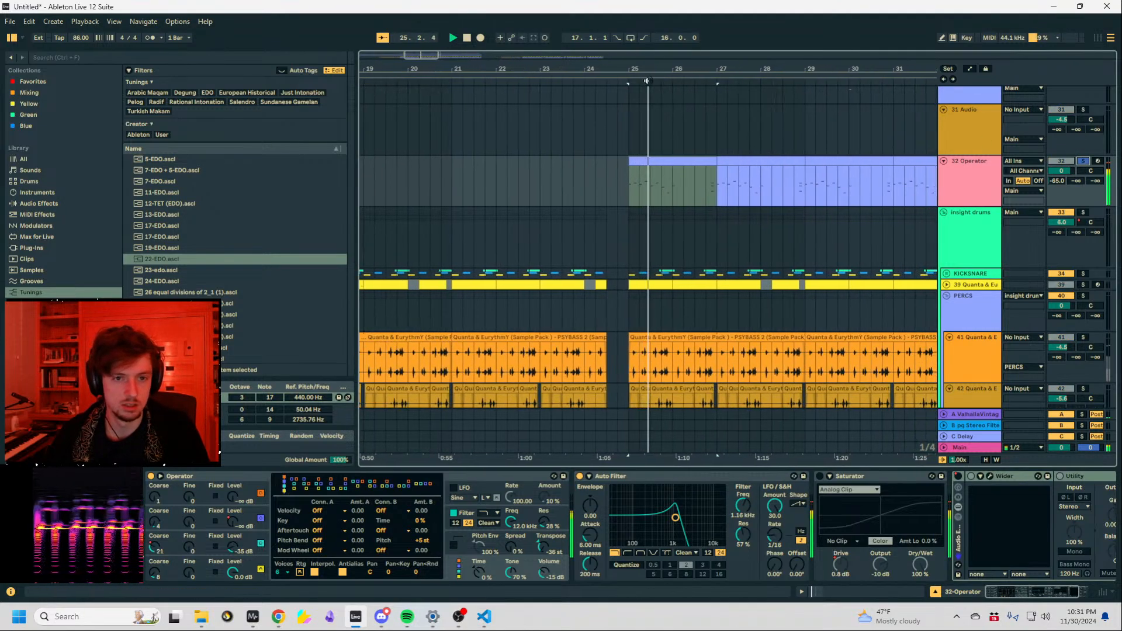
Compare the Operator sound with Auto Filter off and on during playback, and fold the Auto Filter device.
{"action": "left_click", "coordinate": [580, 476]}
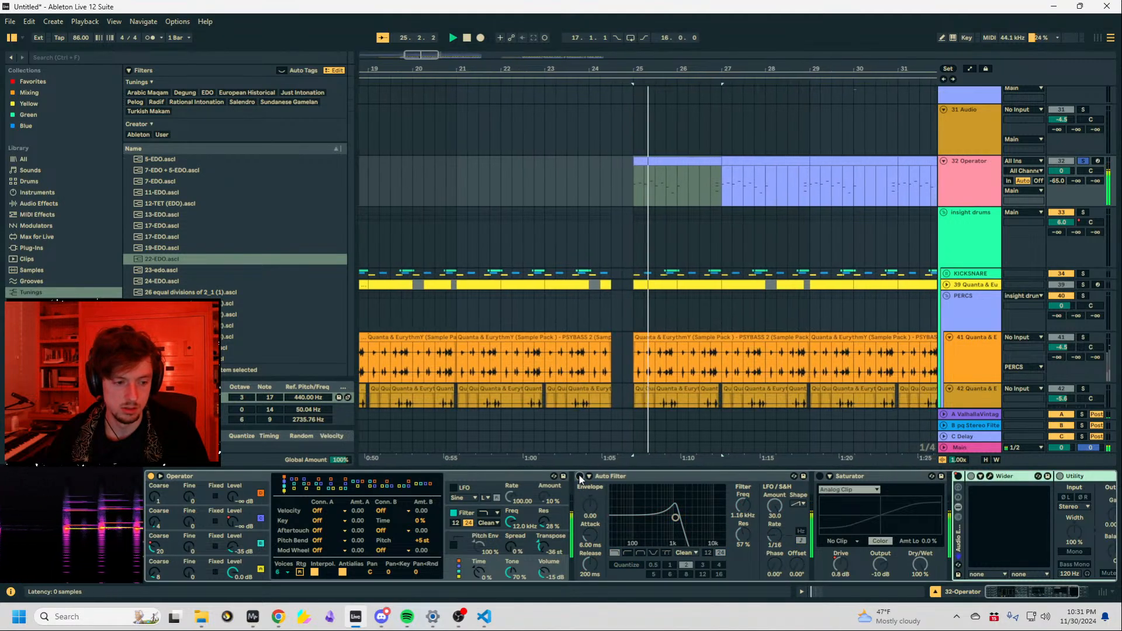
{"action": "left_click", "coordinate": [579, 477]}
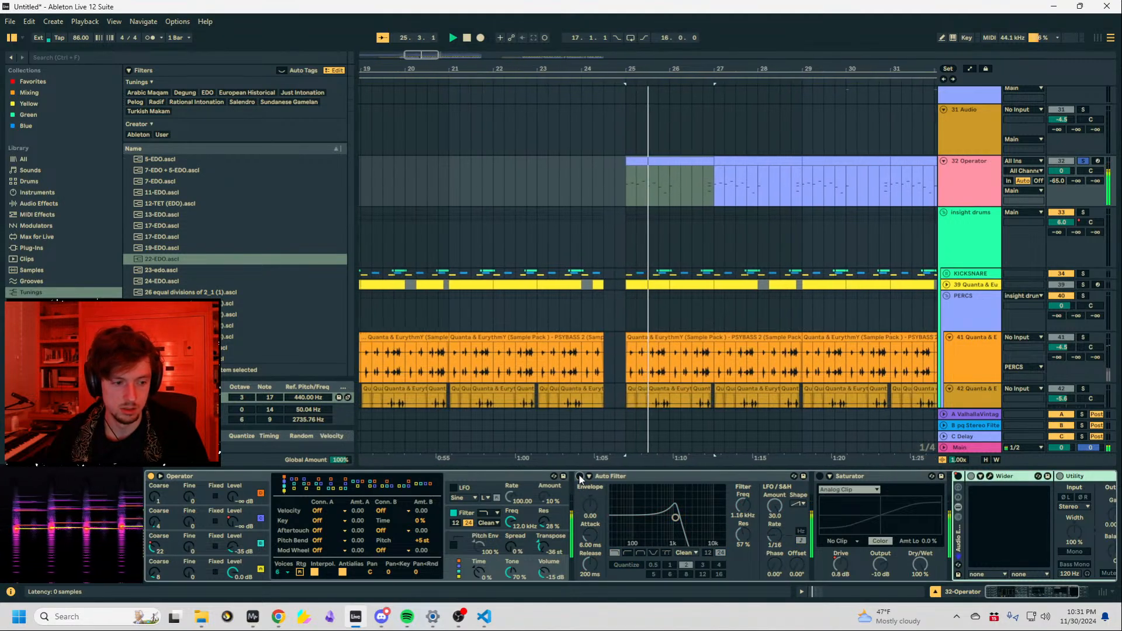
{"action": "double_click", "coordinate": [641, 477]}
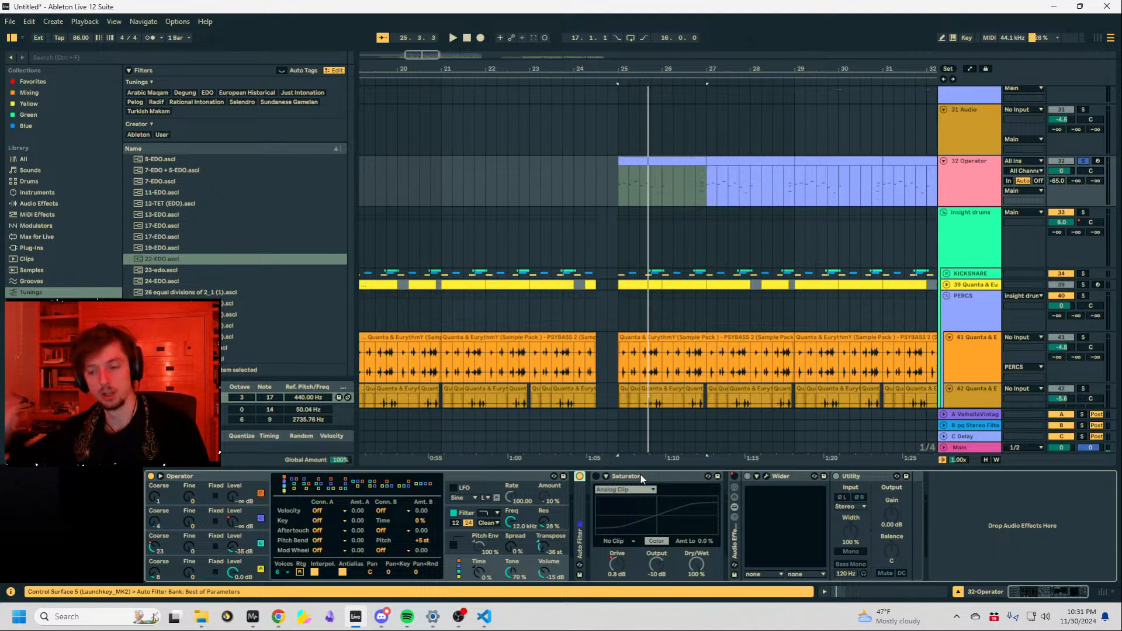
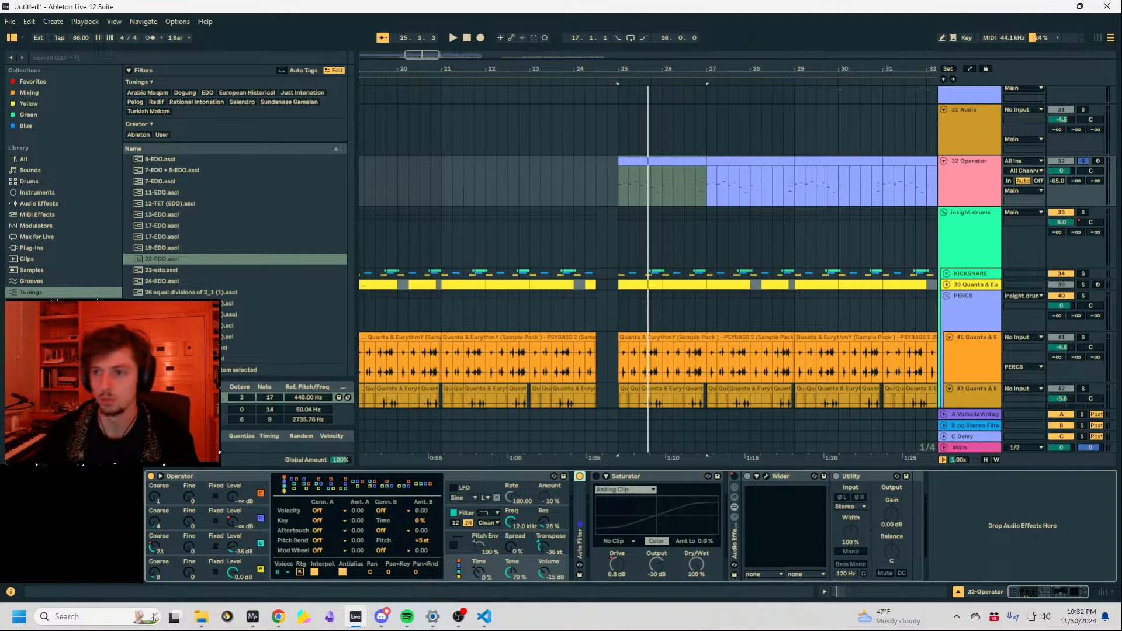
Switch to Chrome and bring up the YouTube page of Blackwood's 16-note Microtonal Etude (opus 28) Andantino.
{"action": "key", "text": "alt+Tab"}
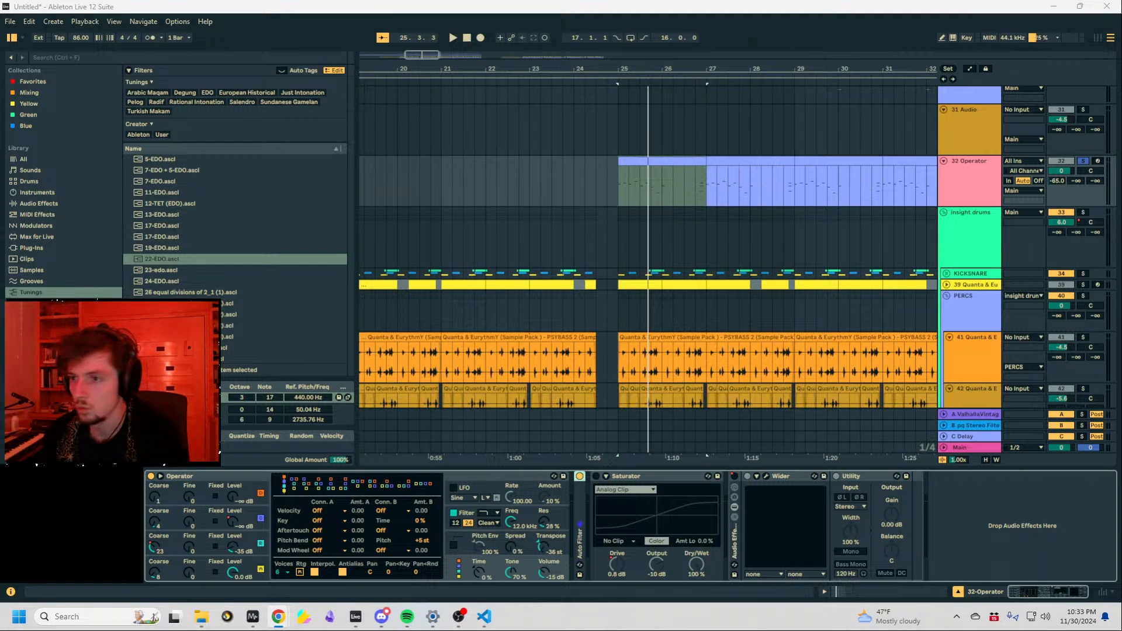
{"action": "left_click_drag", "start_coordinate": [1121, 11], "coordinate": [842, 1]}
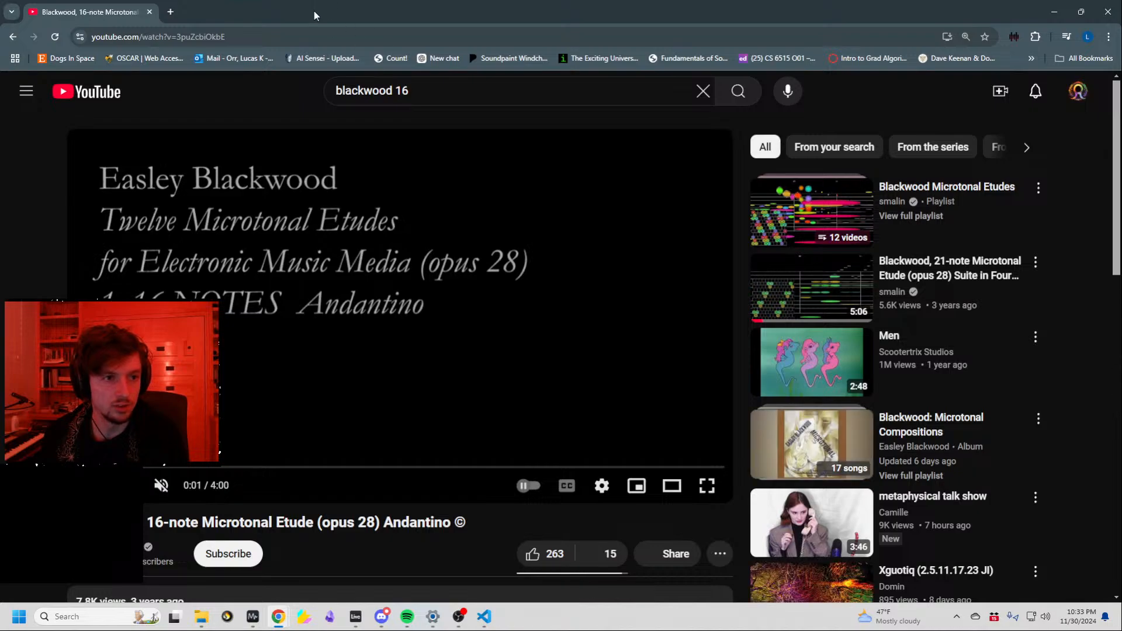
{"action": "left_click_drag", "start_coordinate": [314, 15], "coordinate": [574, 3]}
Examine the 16-note etude's video page, including its title, description and comments.
{"action": "scroll", "coordinate": [561, 328], "scroll_direction": "down", "scroll_amount": 1}
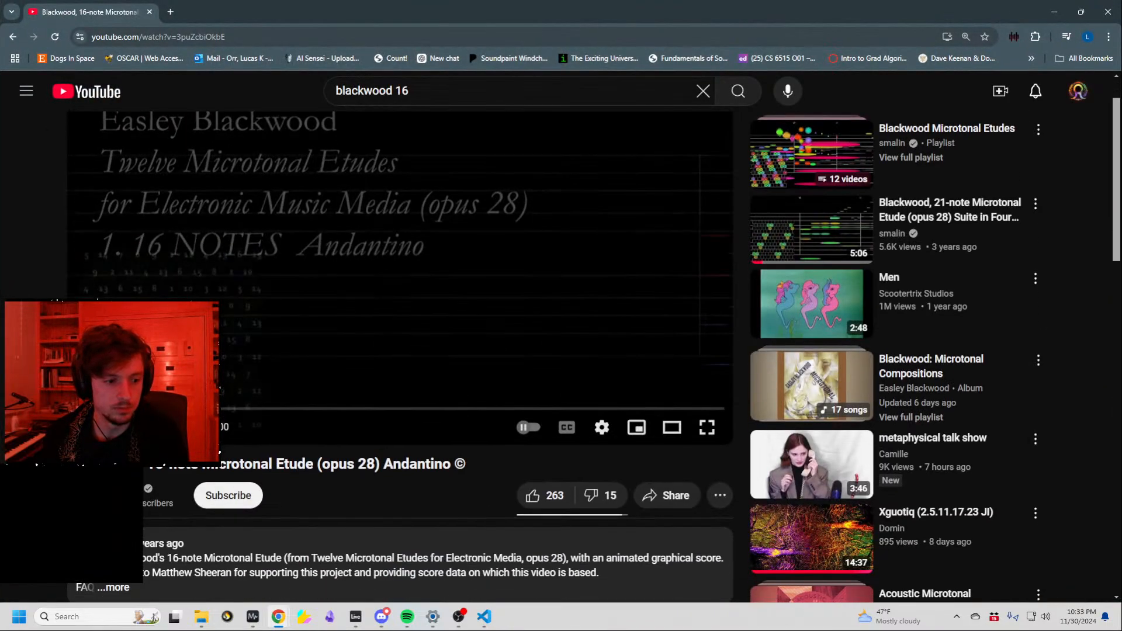
{"action": "scroll", "coordinate": [561, 351], "scroll_direction": "down", "scroll_amount": 3}
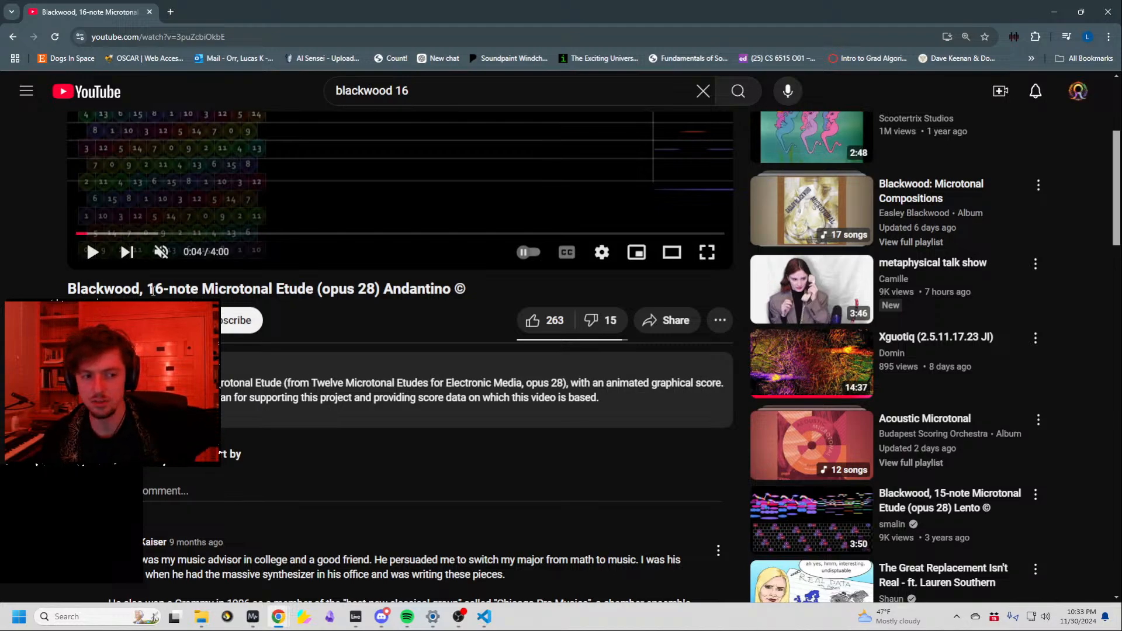
{"action": "scroll", "coordinate": [153, 290], "scroll_direction": "up", "scroll_amount": 2}
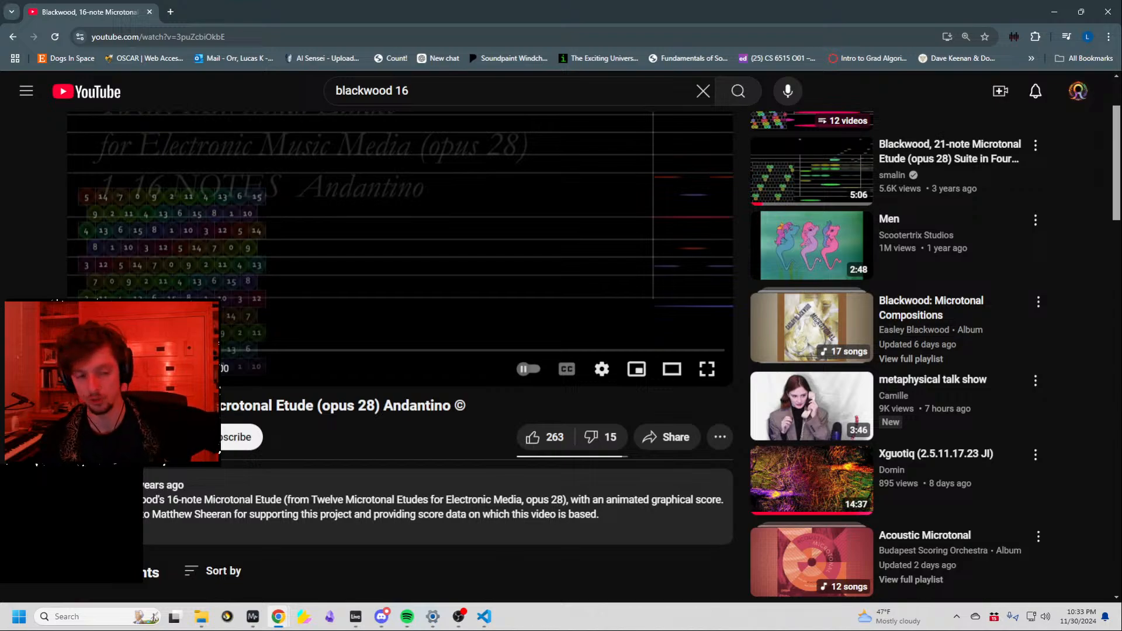
{"action": "scroll", "coordinate": [554, 356], "scroll_direction": "up", "scroll_amount": 1}
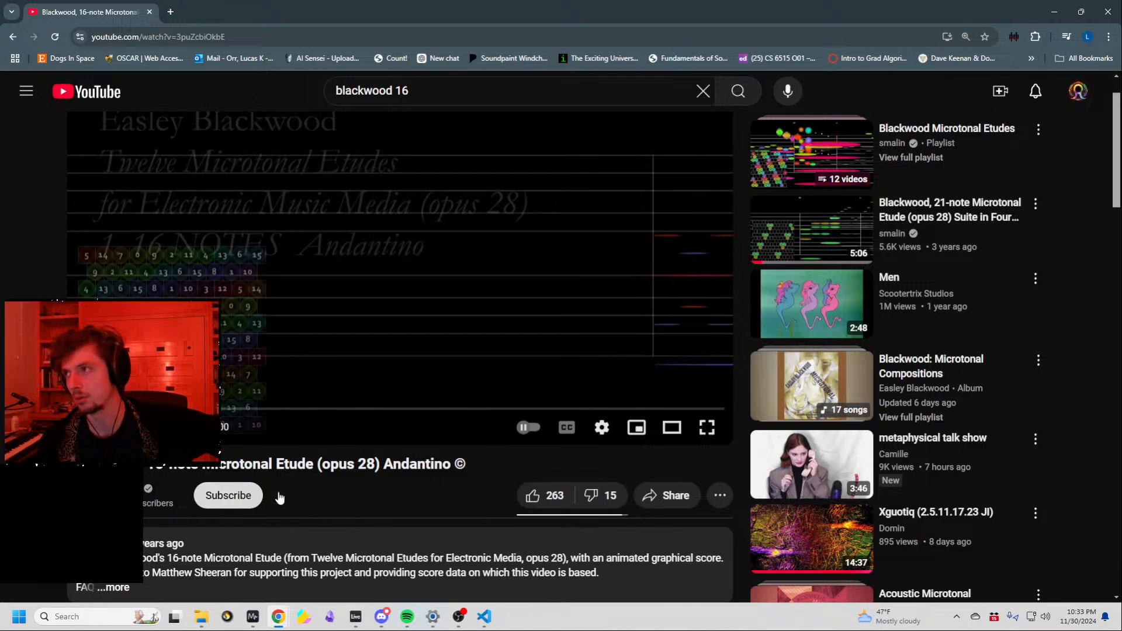
{"action": "scroll", "coordinate": [199, 497], "scroll_direction": "up", "scroll_amount": 1}
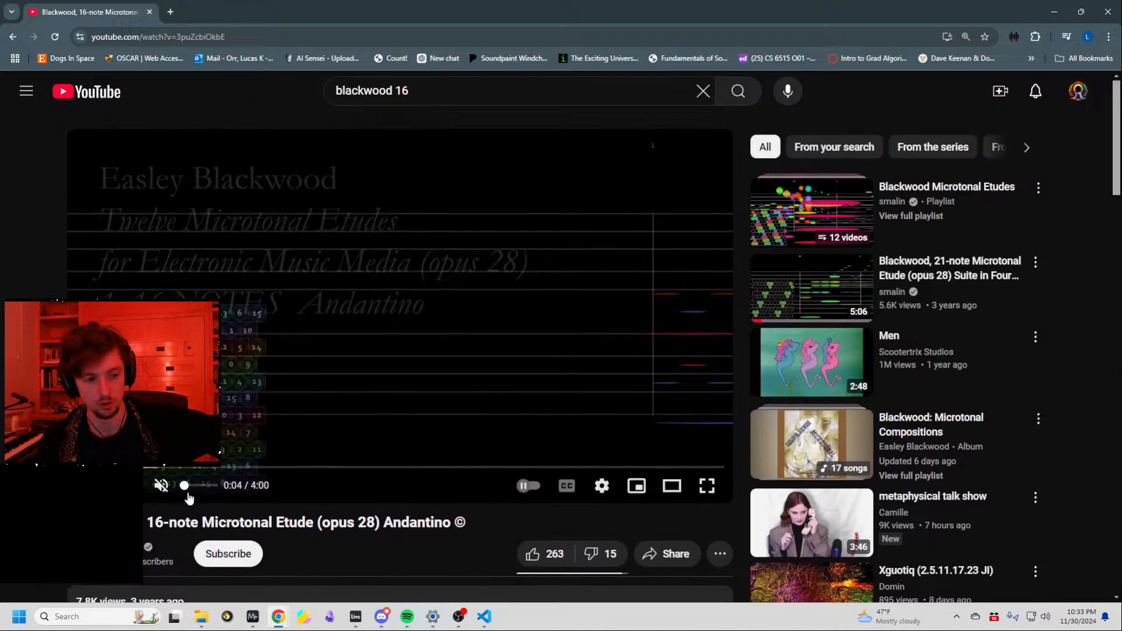
{"action": "scroll", "coordinate": [201, 516], "scroll_direction": "down", "scroll_amount": 1}
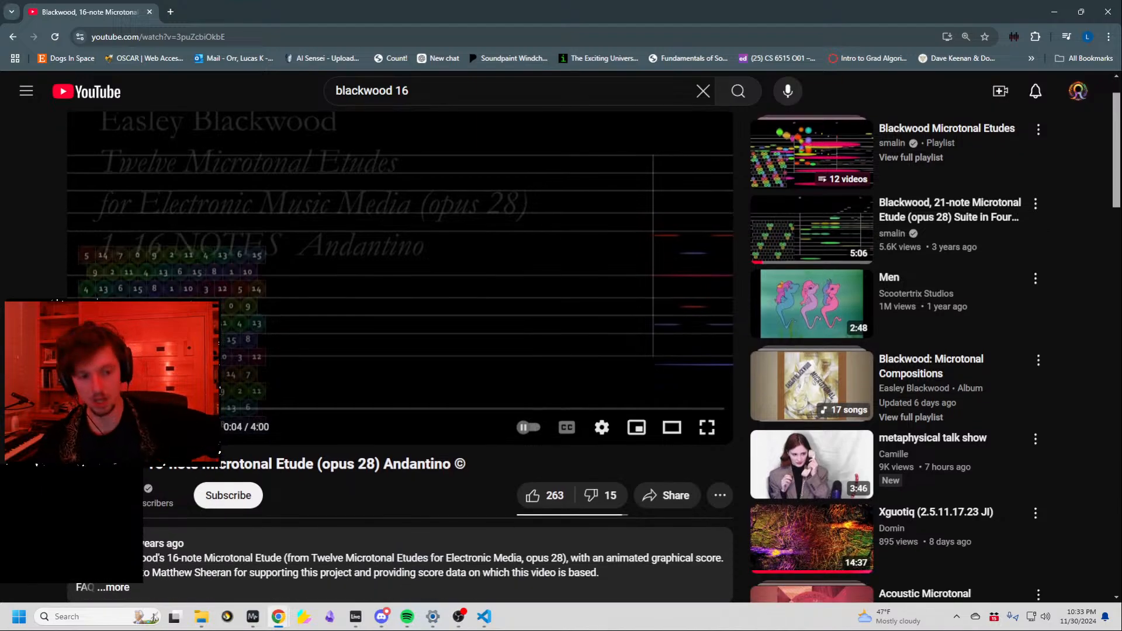
{"action": "scroll", "coordinate": [594, 347], "scroll_direction": "down", "scroll_amount": 1}
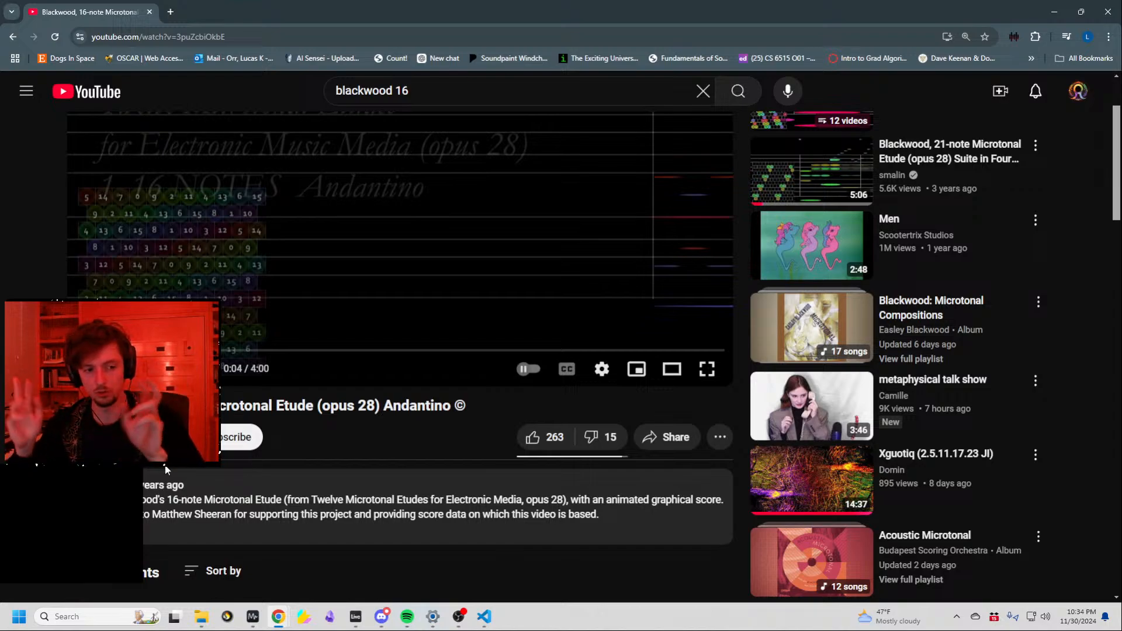
{"action": "scroll", "coordinate": [165, 470], "scroll_direction": "up", "scroll_amount": 2}
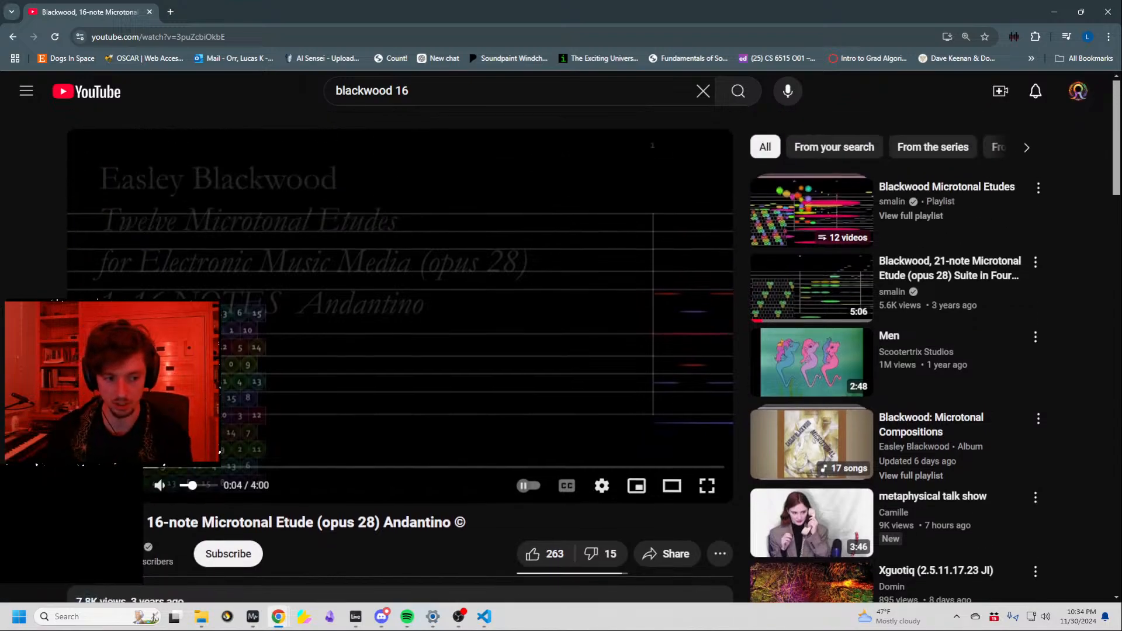
{"action": "scroll", "coordinate": [164, 466], "scroll_direction": "down", "scroll_amount": 1}
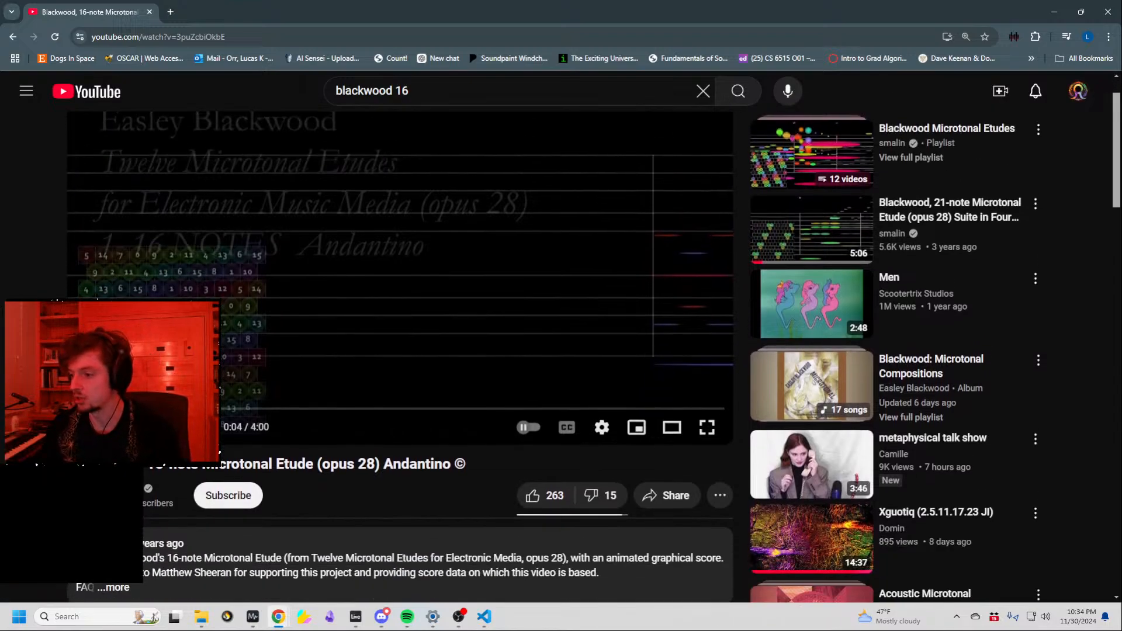
{"action": "scroll", "coordinate": [418, 463], "scroll_direction": "down", "scroll_amount": 3}
{"action": "scroll", "coordinate": [419, 463], "scroll_direction": "up", "scroll_amount": 2}
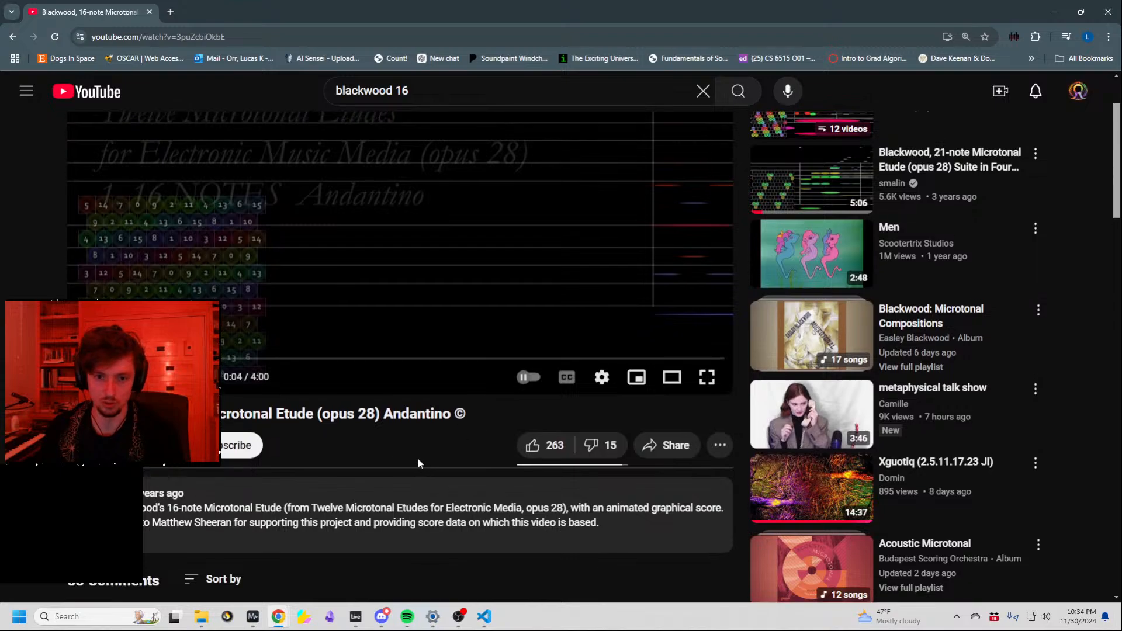
Listen to the 16-note etude with the player volume raised, and pause it.
{"action": "scroll", "coordinate": [419, 464], "scroll_direction": "up", "scroll_amount": 2}
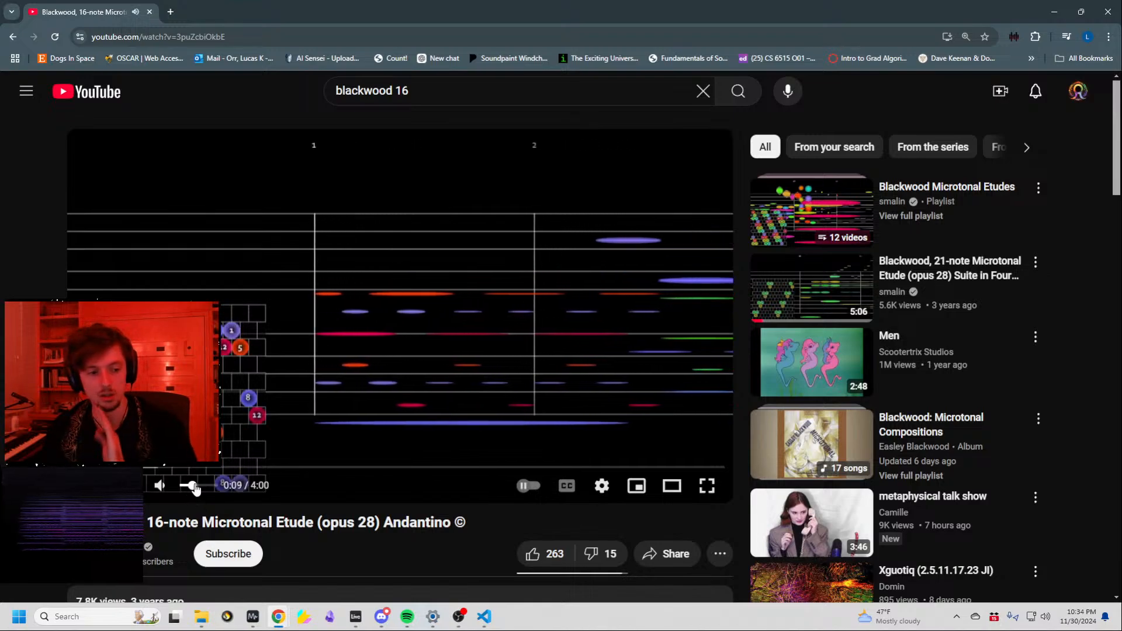
{"action": "left_click_drag", "start_coordinate": [193, 485], "coordinate": [218, 486]}
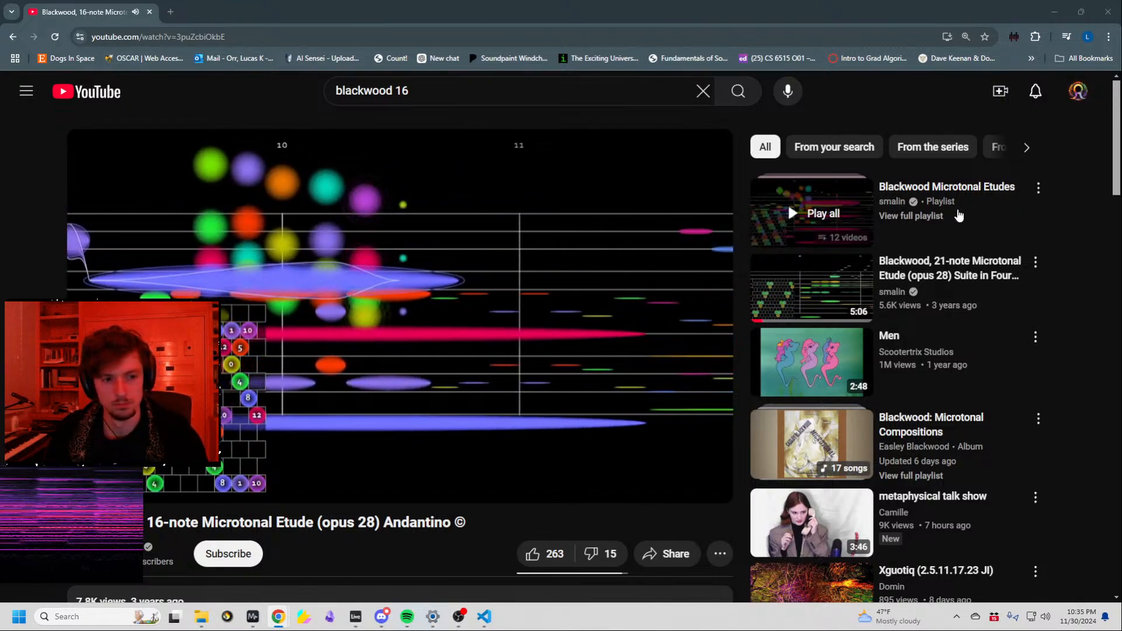
{"action": "left_click", "coordinate": [610, 221]}
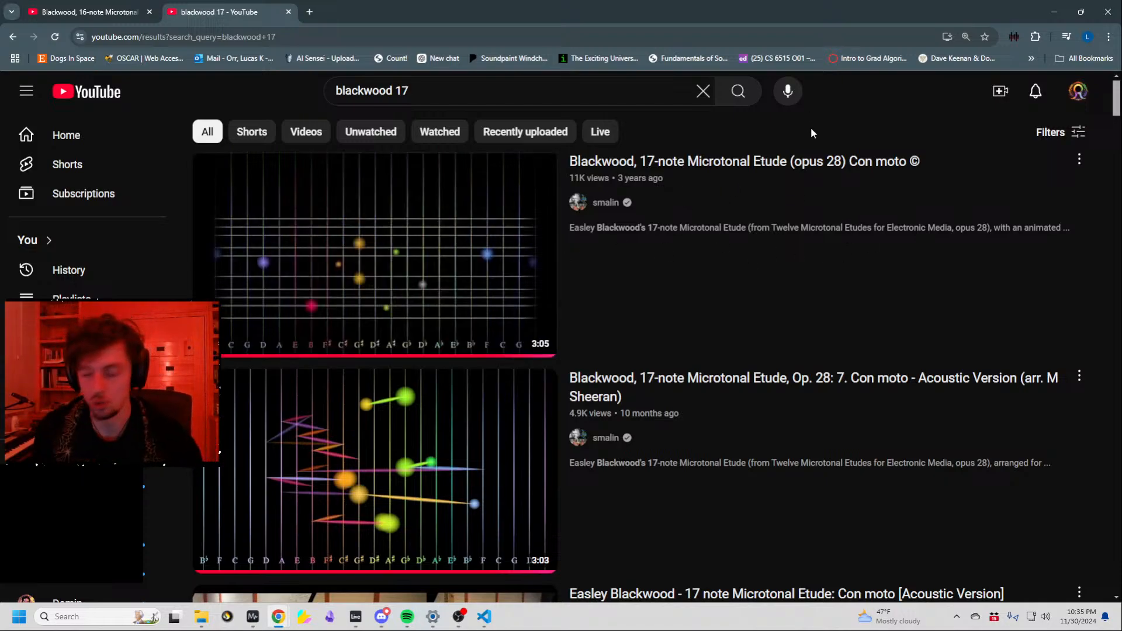
Open Blackwood's 17-note Microtonal Etude (opus 28) Con moto from the "blackwood 17" search and adjust its playback volume.
{"action": "left_click", "coordinate": [667, 163]}
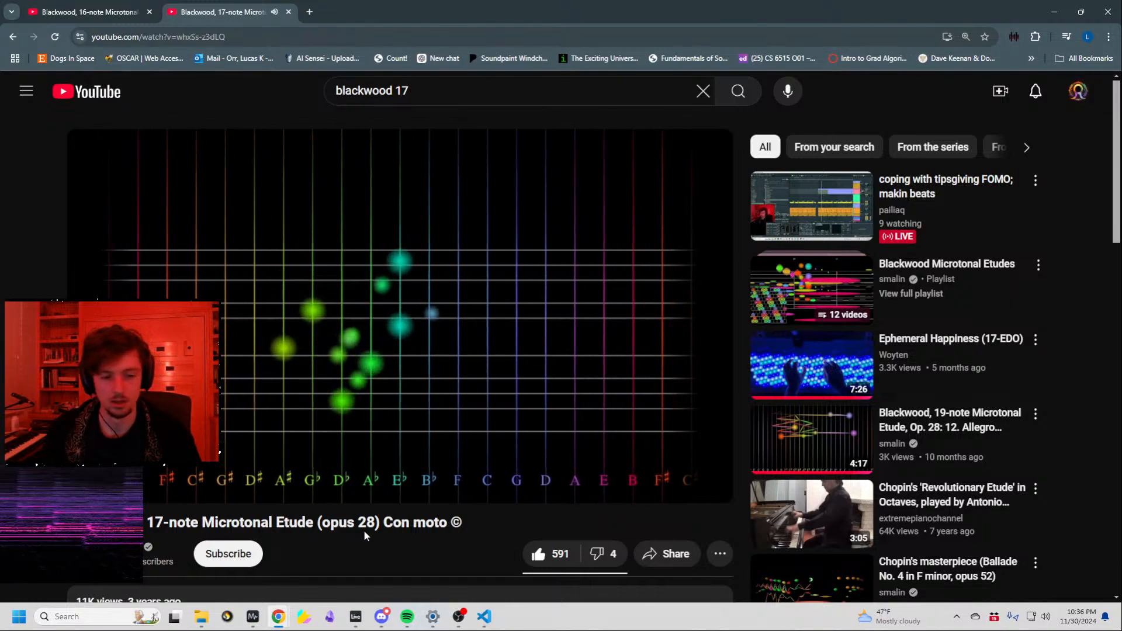
{"action": "mouse_move", "coordinate": [444, 299]}
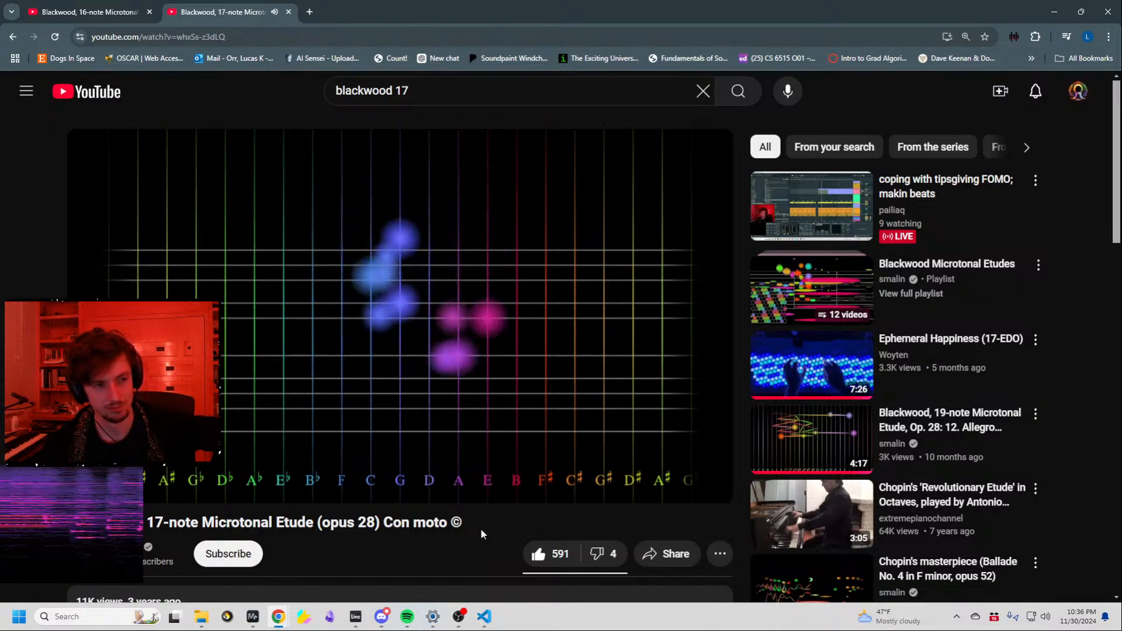
{"action": "left_click", "coordinate": [266, 37]}
{"action": "key", "text": "alt+Tab"}
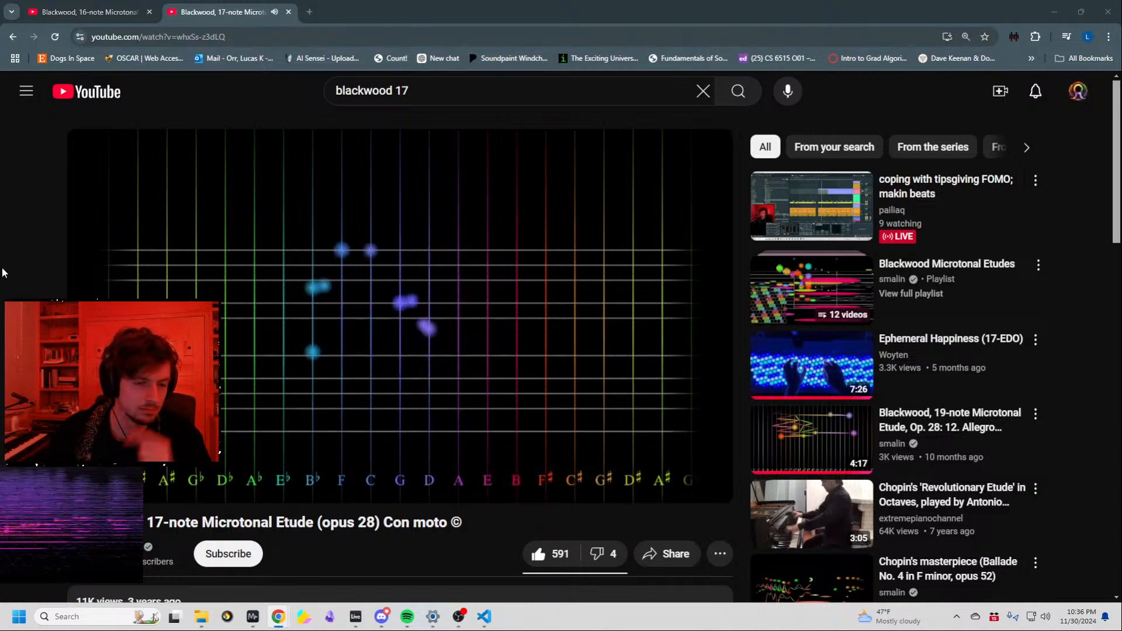
{"action": "left_click", "coordinate": [204, 486]}
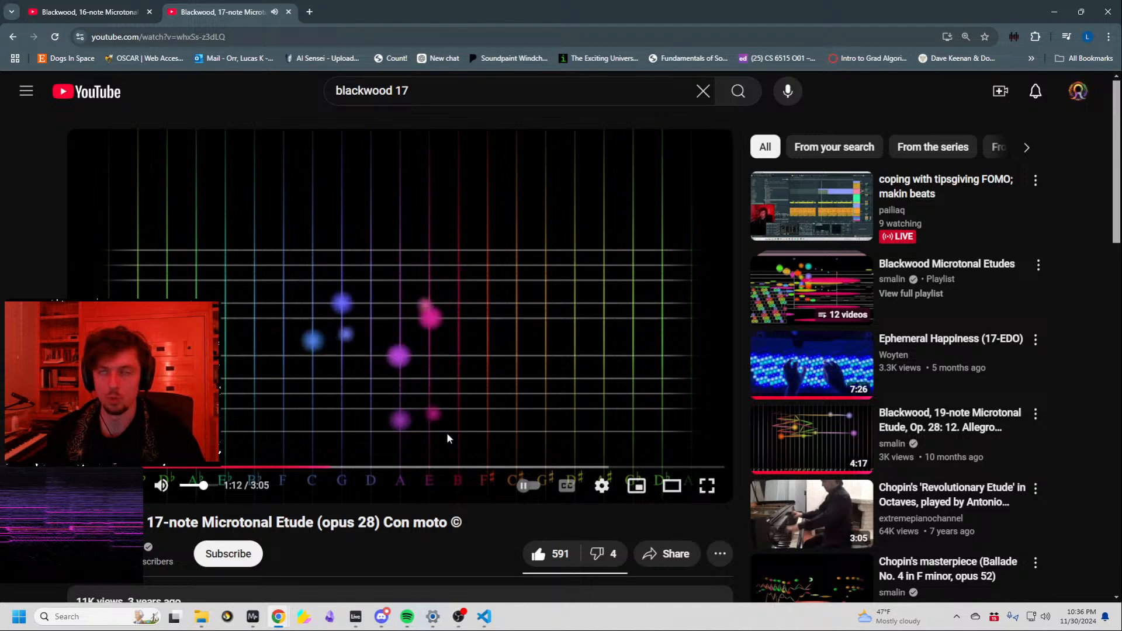
Look over the 17-note etude's page and description and continue listening to the piece.
{"action": "scroll", "coordinate": [474, 404], "scroll_direction": "down", "scroll_amount": 2}
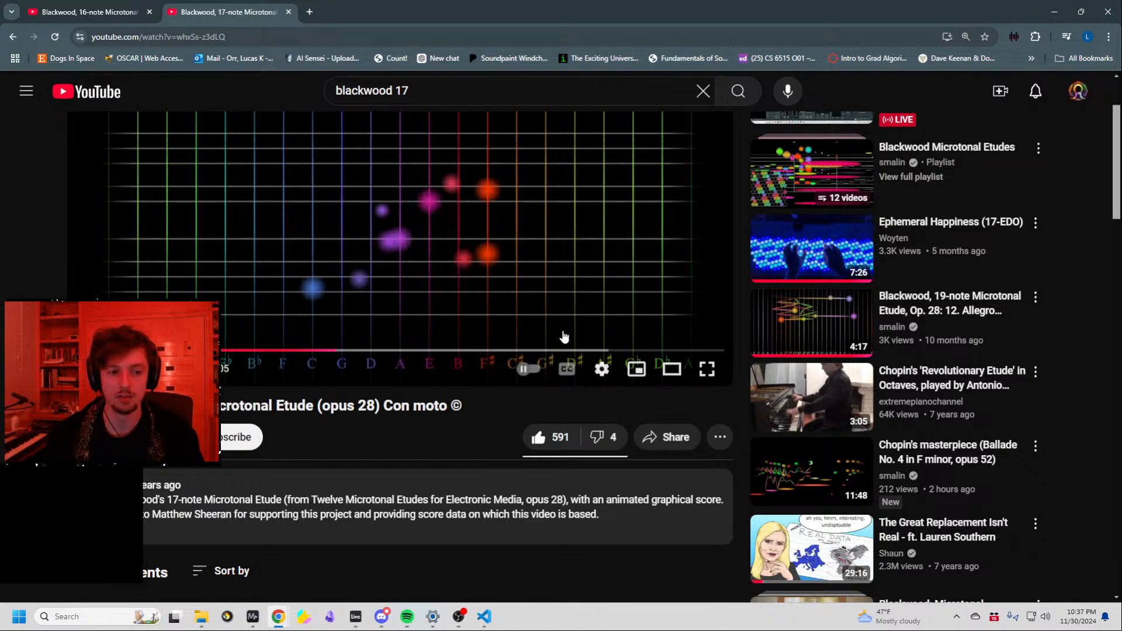
{"action": "scroll", "coordinate": [292, 321], "scroll_direction": "up", "scroll_amount": 1}
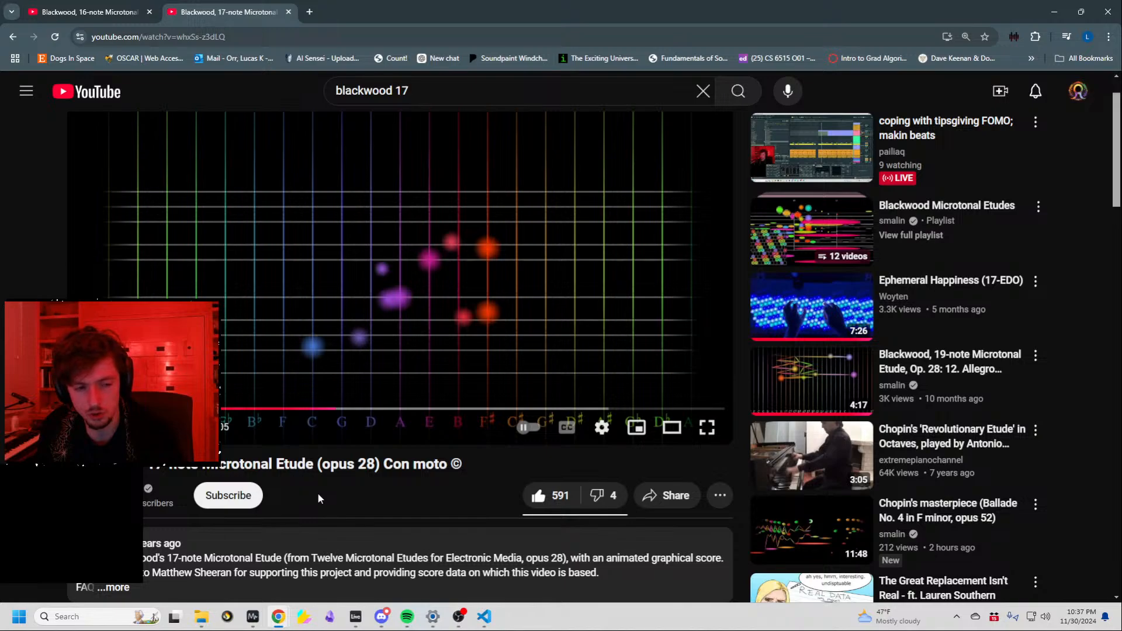
{"action": "scroll", "coordinate": [318, 493], "scroll_direction": "up", "scroll_amount": 1}
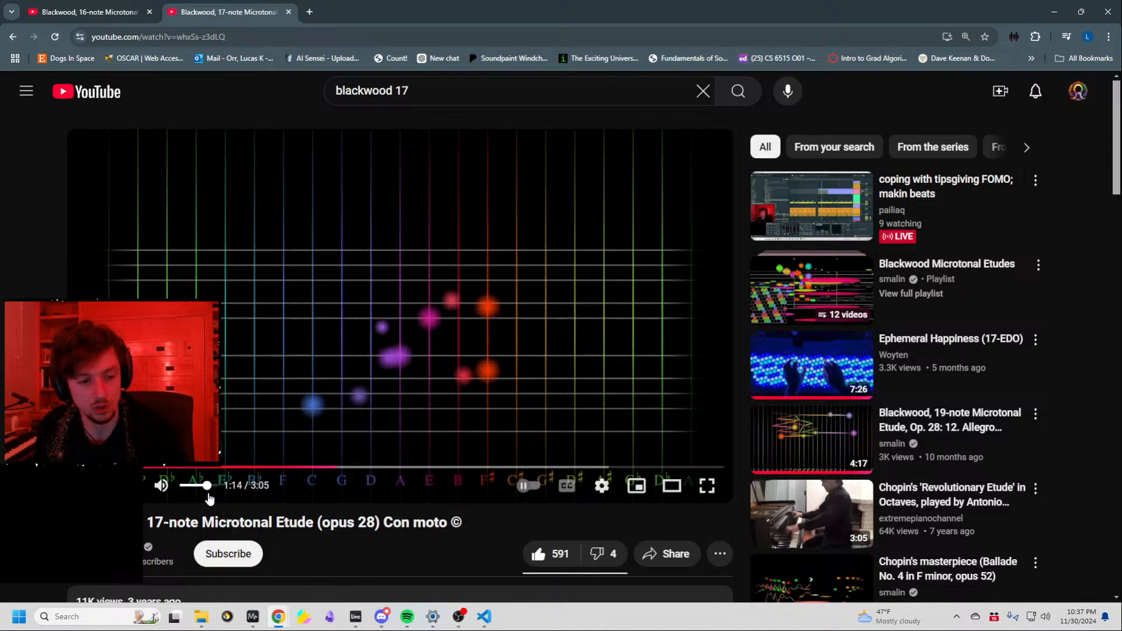
{"action": "scroll", "coordinate": [376, 552], "scroll_direction": "down", "scroll_amount": 1}
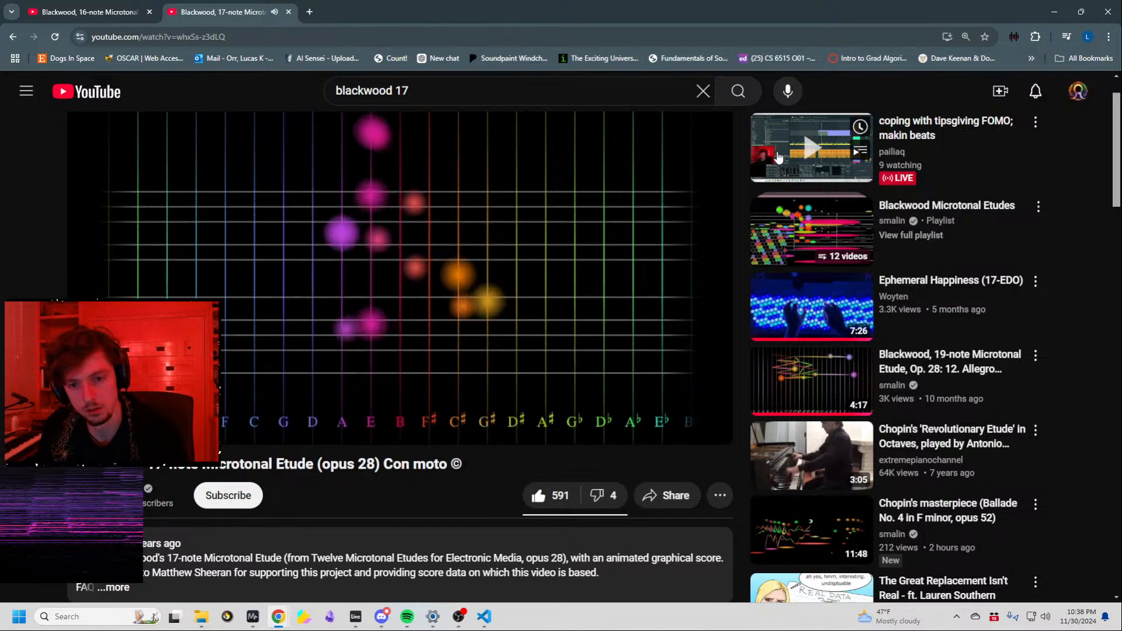
{"action": "scroll", "coordinate": [548, 269], "scroll_direction": "up", "scroll_amount": 1}
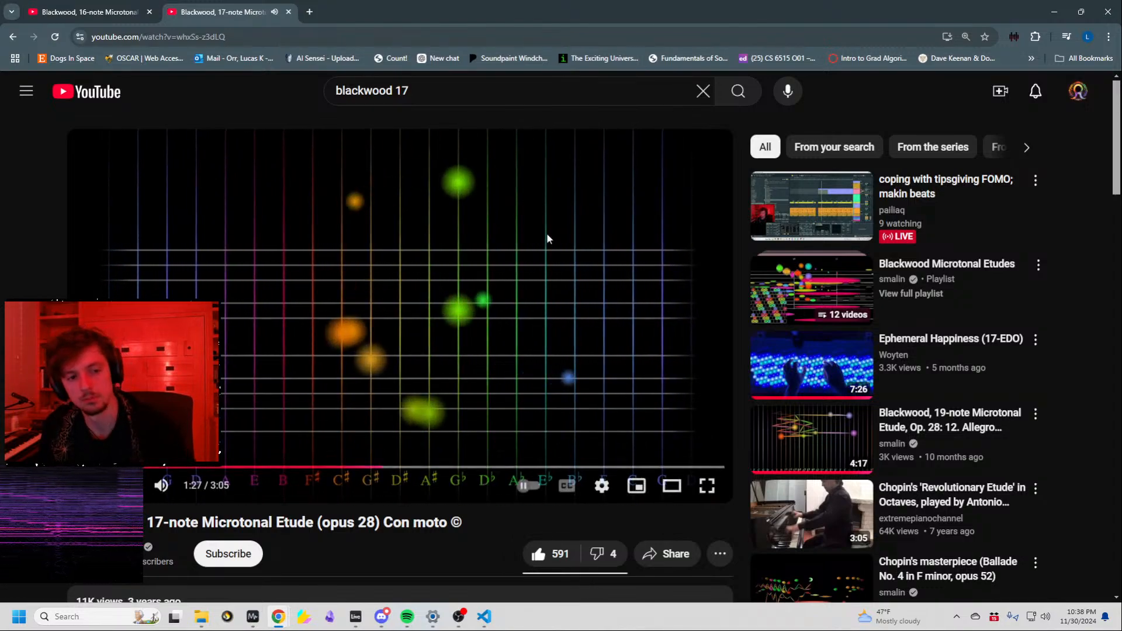
Pause the etude and return to Ableton Live, placing the insert marker at 24.4.1 on the 32 Operator track.
{"action": "left_click", "coordinate": [549, 238]}
{"action": "left_click", "coordinate": [1054, 12]}
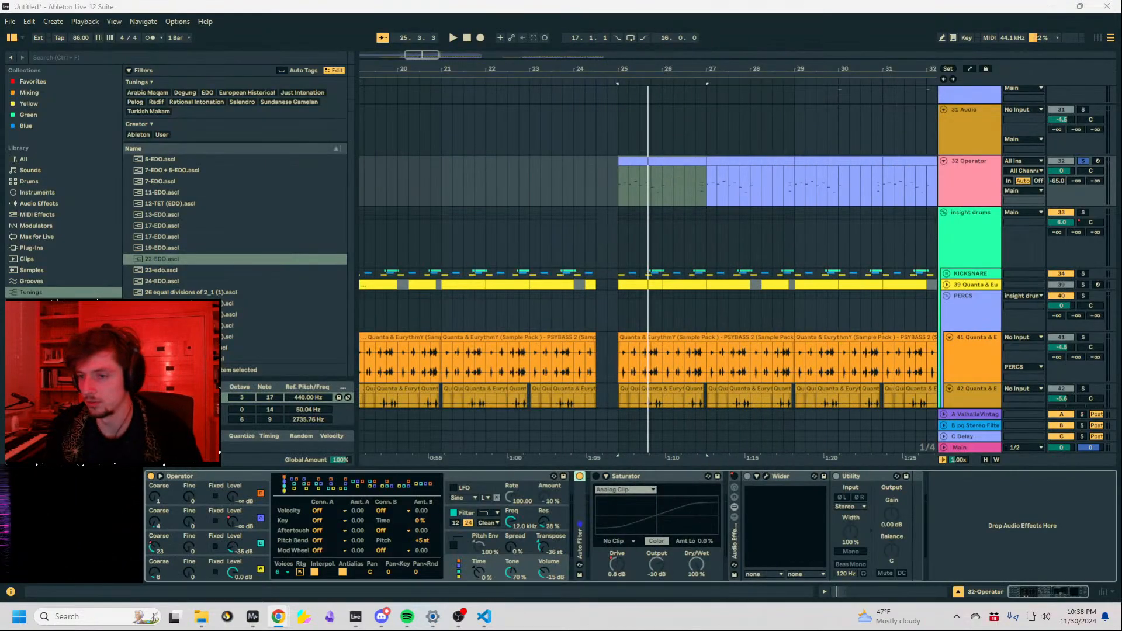
{"action": "left_click", "coordinate": [615, 179]}
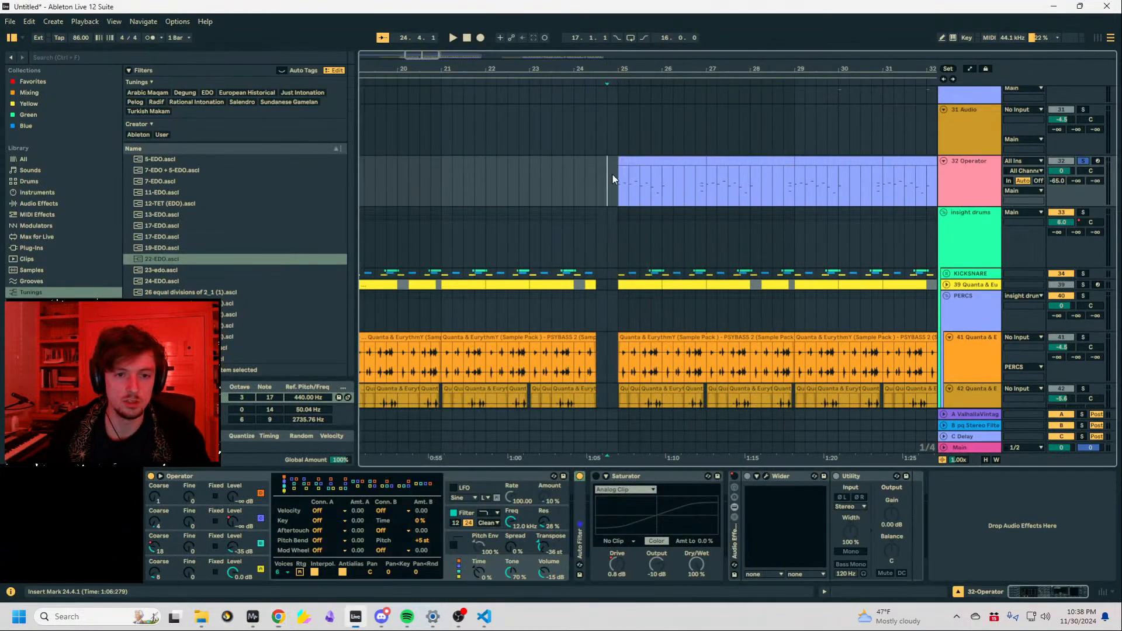
Select bars 25 to 27 of the first clip on the 32 Operator track, and place the insert marker at 26.1.1.
{"action": "mouse_move", "coordinate": [616, 56]}
{"action": "left_mouse_down"}
{"action": "mouse_move", "coordinate": [612, 18]}
{"action": "mouse_move", "coordinate": [586, 53]}
{"action": "left_mouse_up"}
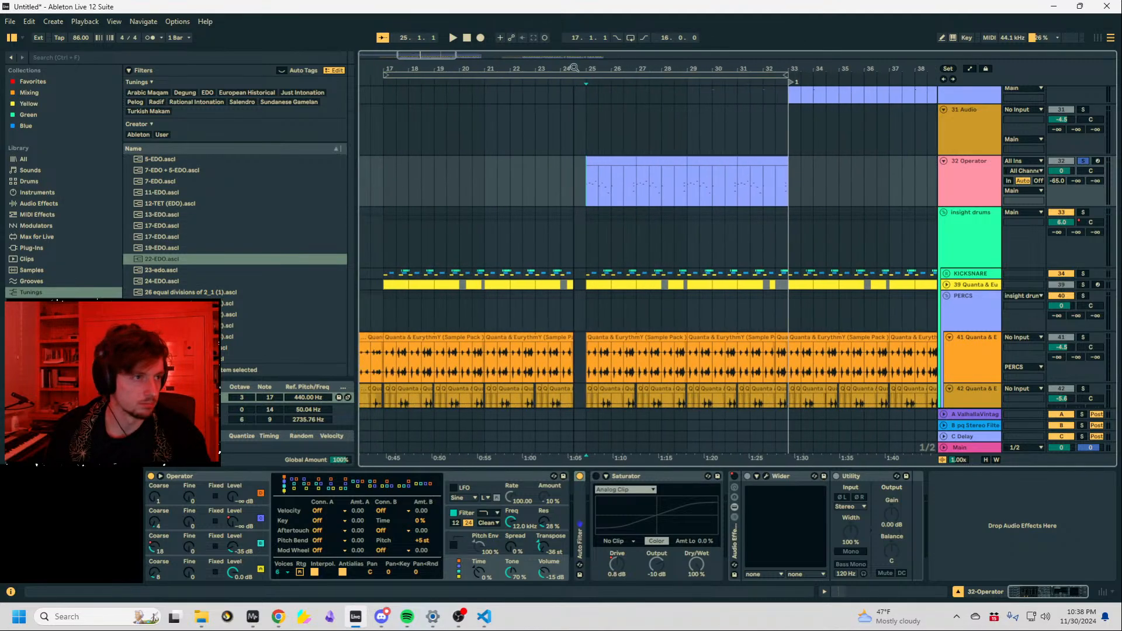
{"action": "left_click", "coordinate": [576, 196]}
{"action": "left_click_drag", "start_coordinate": [642, 185], "coordinate": [590, 163]}
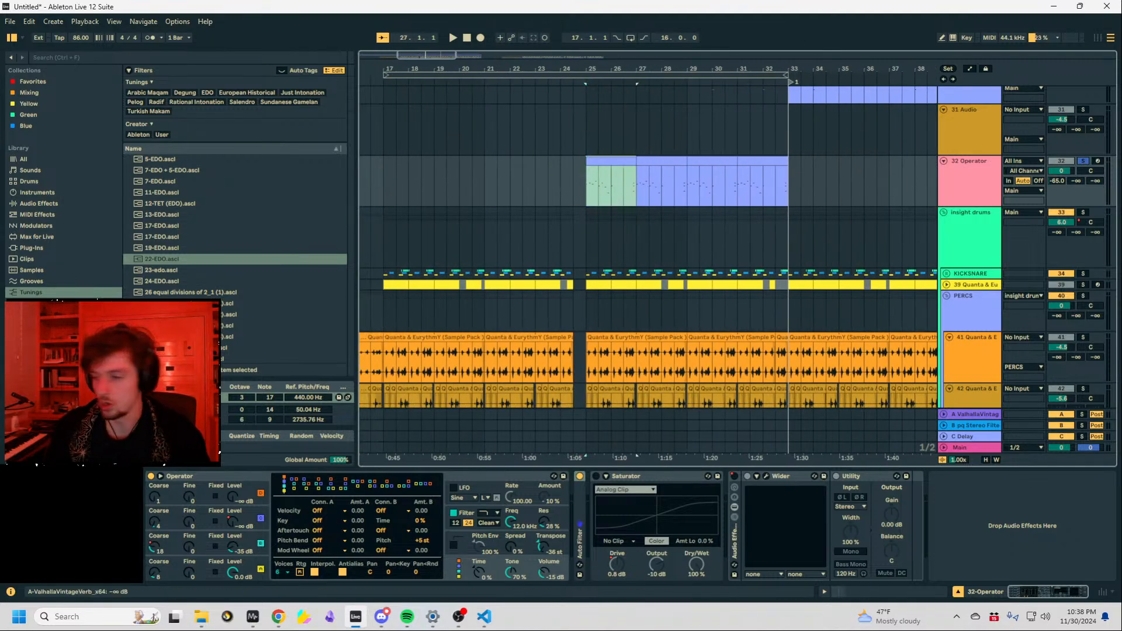
{"action": "key", "text": "alt+Tab"}
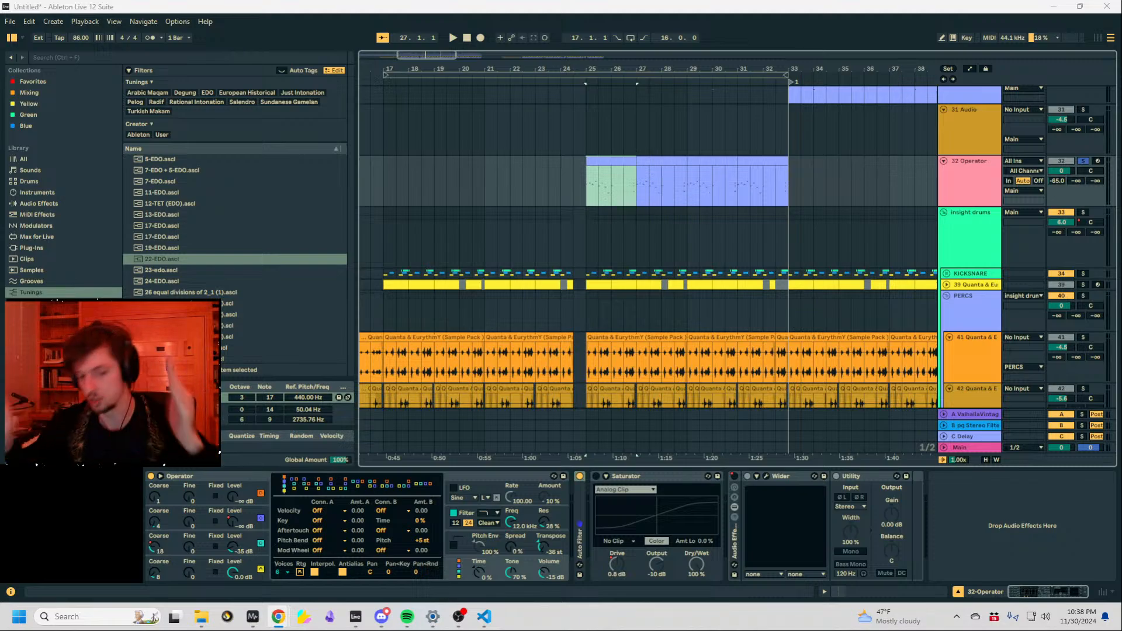
{"action": "left_click", "coordinate": [612, 181]}
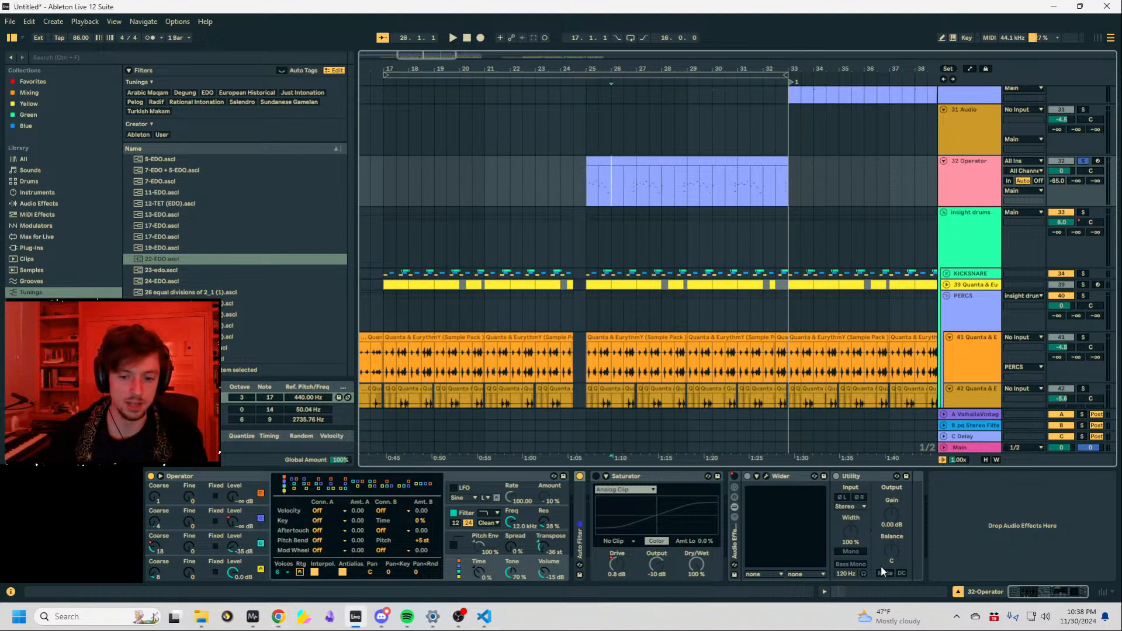
Show the MIDI notes of the first 32 Operator clip and briefly audition it from 25.1.1.
{"action": "left_click", "coordinate": [876, 592]}
{"action": "mouse_move", "coordinate": [407, 413]}
{"action": "left_mouse_down"}
{"action": "mouse_move", "coordinate": [446, 181]}
{"action": "mouse_move", "coordinate": [468, 449]}
{"action": "left_mouse_up"}
{"action": "left_click", "coordinate": [589, 117]}
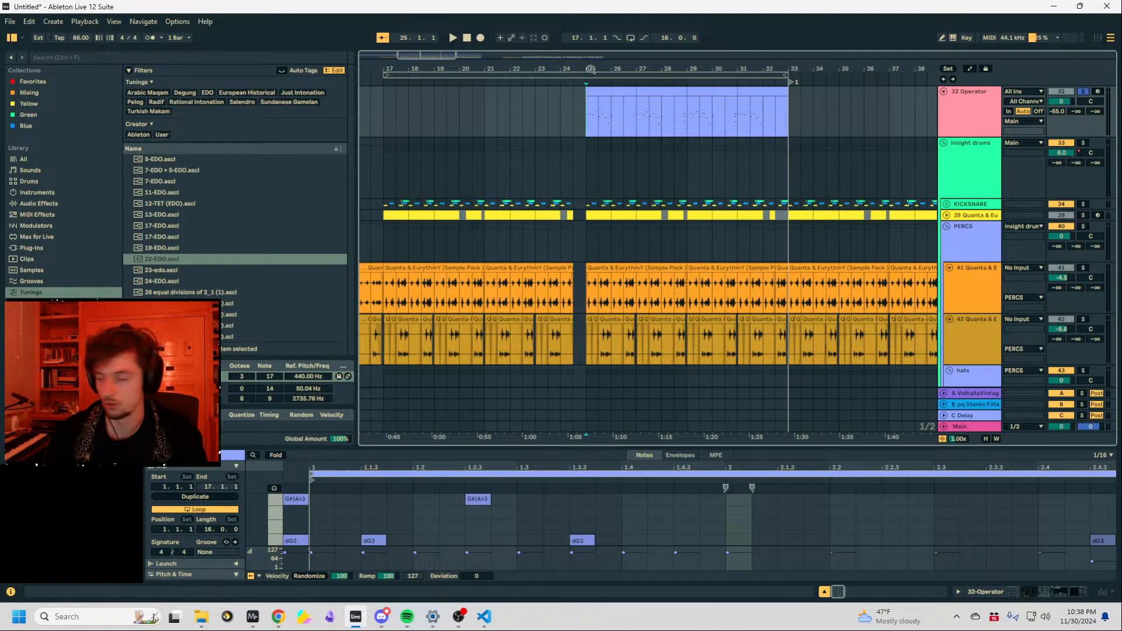
{"action": "key", "text": "space"}
{"action": "key", "text": "space"}
Place the insert marker at 16.4.1 ahead of the drum section and unsolo the 32 Operator track.
{"action": "left_click", "coordinate": [579, 119]}
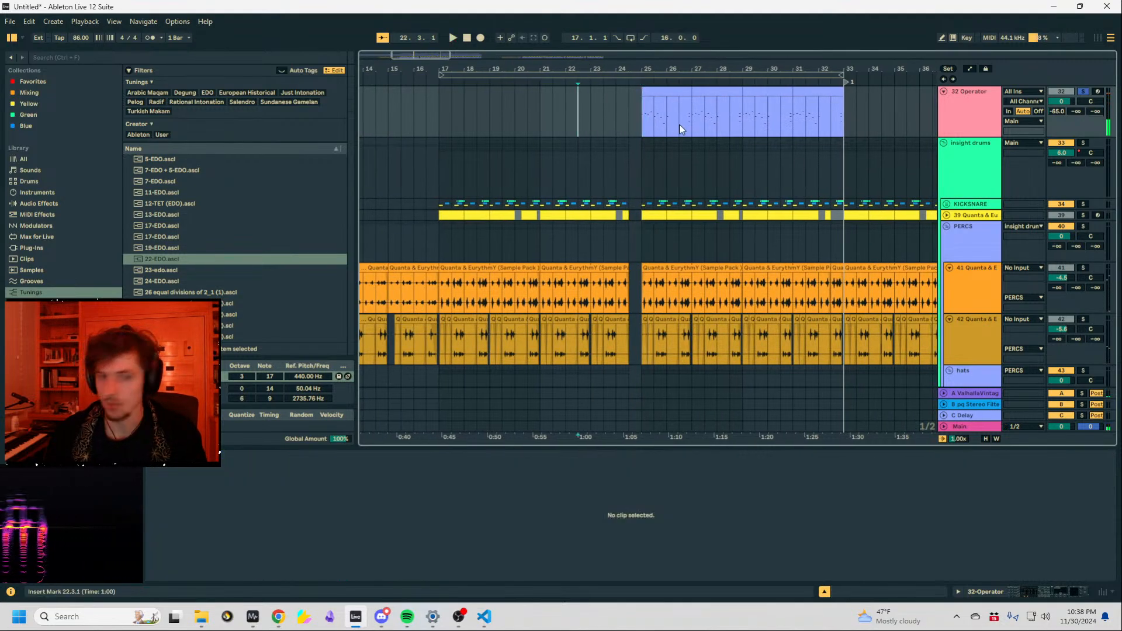
{"action": "left_click", "coordinate": [452, 119]}
{"action": "left_click", "coordinate": [430, 117]}
{"action": "mouse_move", "coordinate": [418, 65]}
{"action": "left_mouse_down"}
{"action": "mouse_move", "coordinate": [459, 85]}
{"action": "mouse_move", "coordinate": [513, 88]}
{"action": "left_mouse_up"}
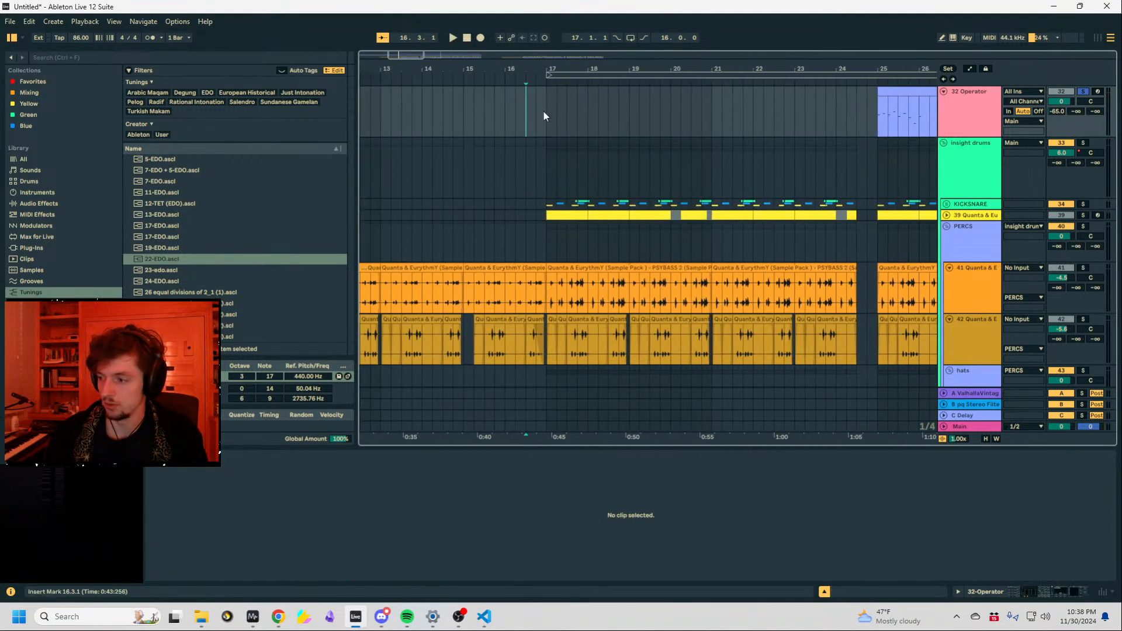
{"action": "scroll", "coordinate": [542, 174], "scroll_direction": "up", "scroll_amount": 2}
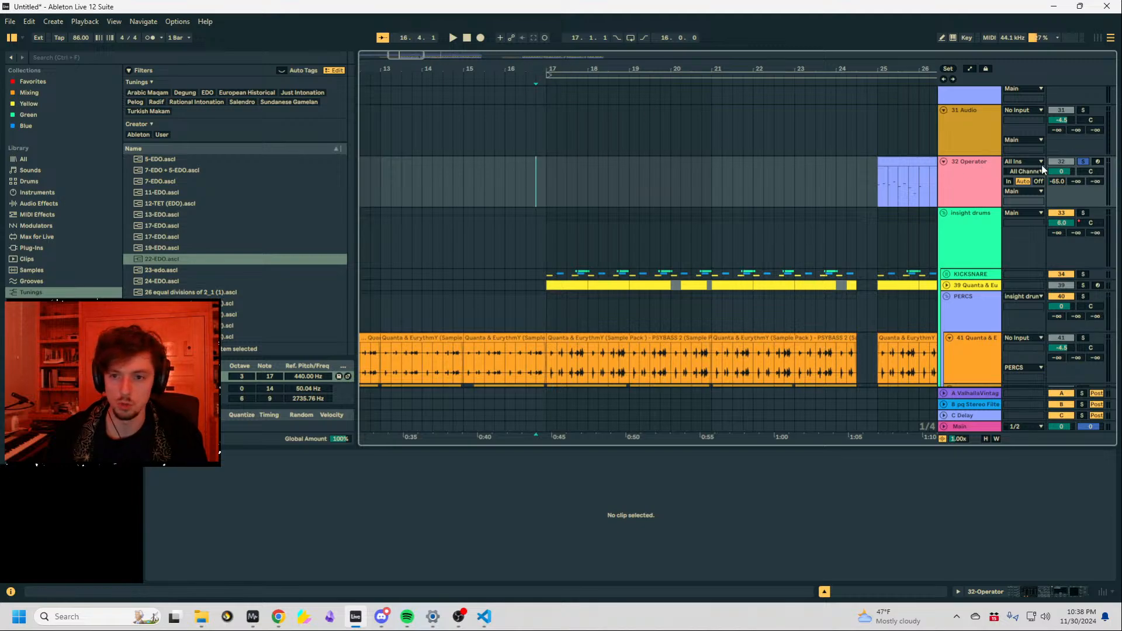
{"action": "left_click", "coordinate": [1083, 162]}
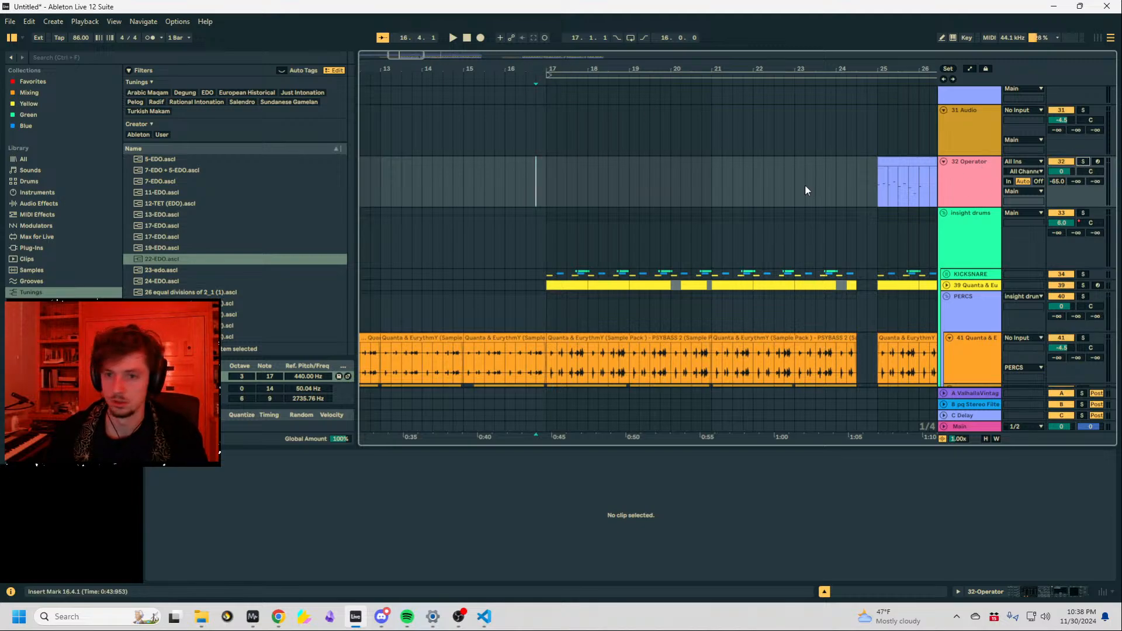
Play the full arrangement from 16.4.1, stop it, and place the insert marker at 12.1.1.
{"action": "key", "text": "space"}
{"action": "scroll", "coordinate": [541, 175], "scroll_direction": "left", "scroll_amount": 2}
{"action": "left_click", "coordinate": [538, 177]}
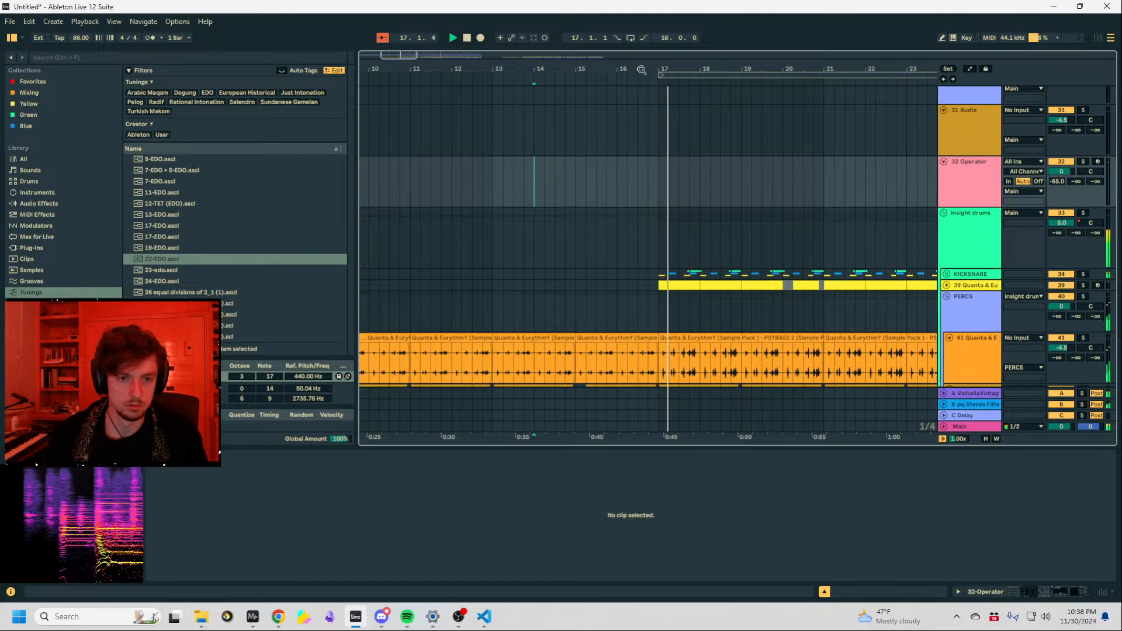
{"action": "left_click_drag", "start_coordinate": [644, 72], "coordinate": [623, 48]}
{"action": "key", "text": "space"}
{"action": "left_click", "coordinate": [532, 176]}
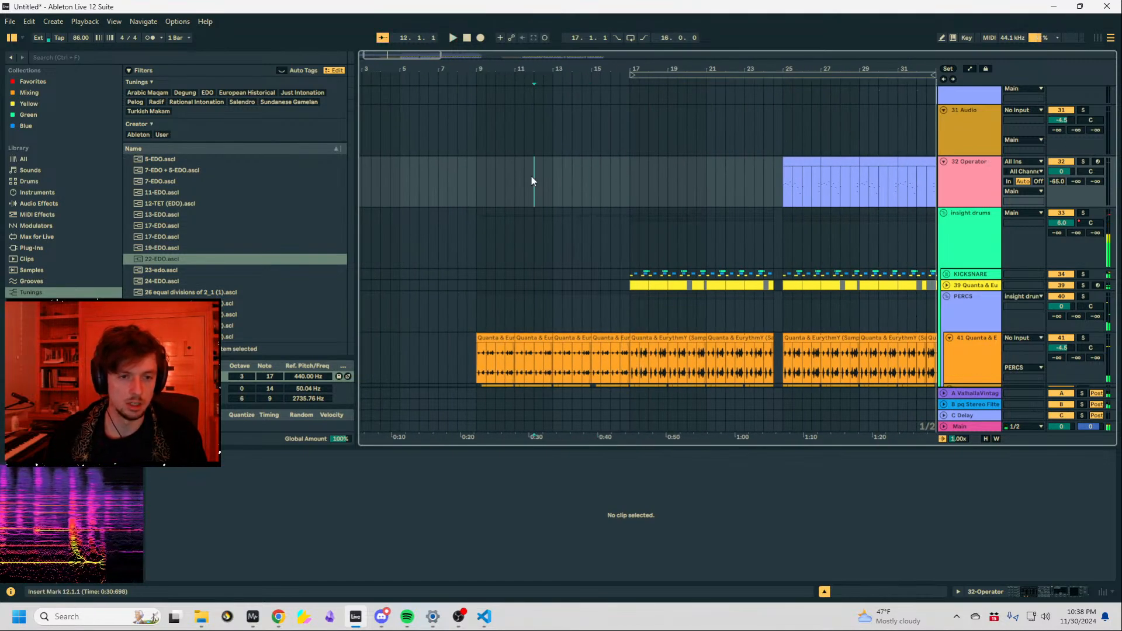
Play the full arrangement from 9.1.1, where the percussion clips begin.
{"action": "left_click_drag", "start_coordinate": [528, 59], "coordinate": [523, 40]}
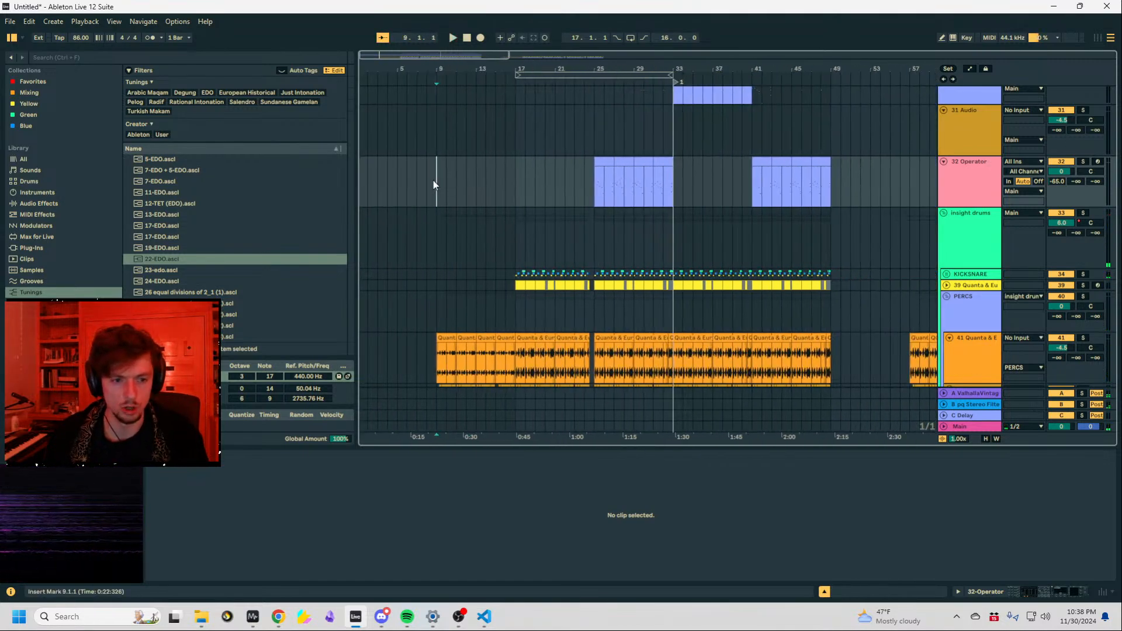
{"action": "key", "text": "space"}
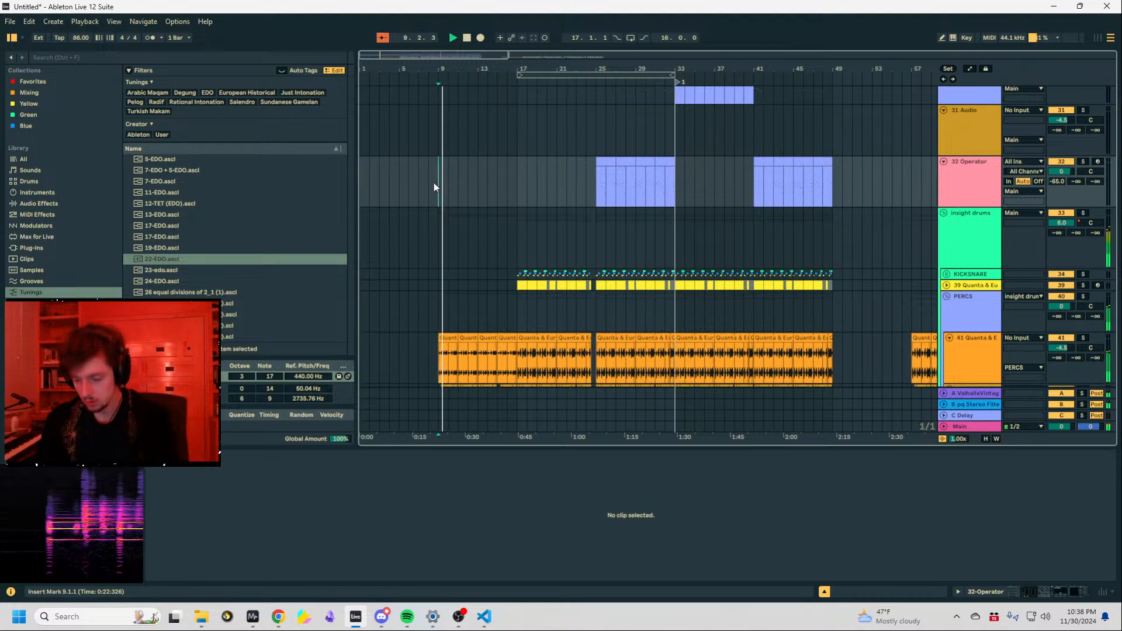
{"action": "key", "text": "minus"}
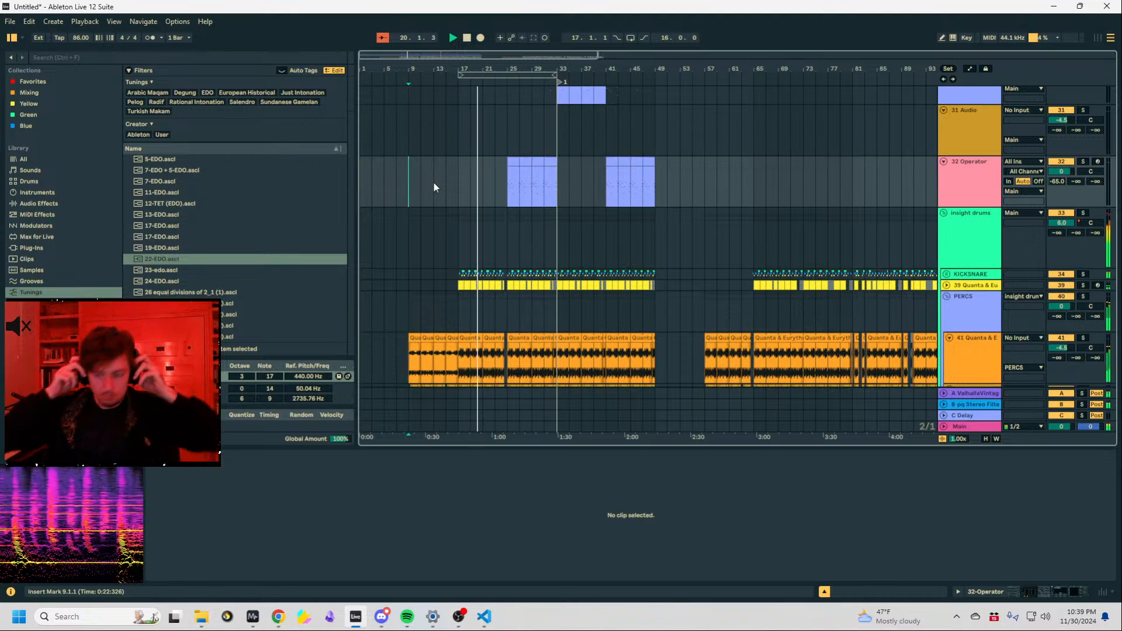
Collapse the insight drums group into a single folded track.
{"action": "scroll", "coordinate": [664, 199], "scroll_direction": "down", "scroll_amount": 10}
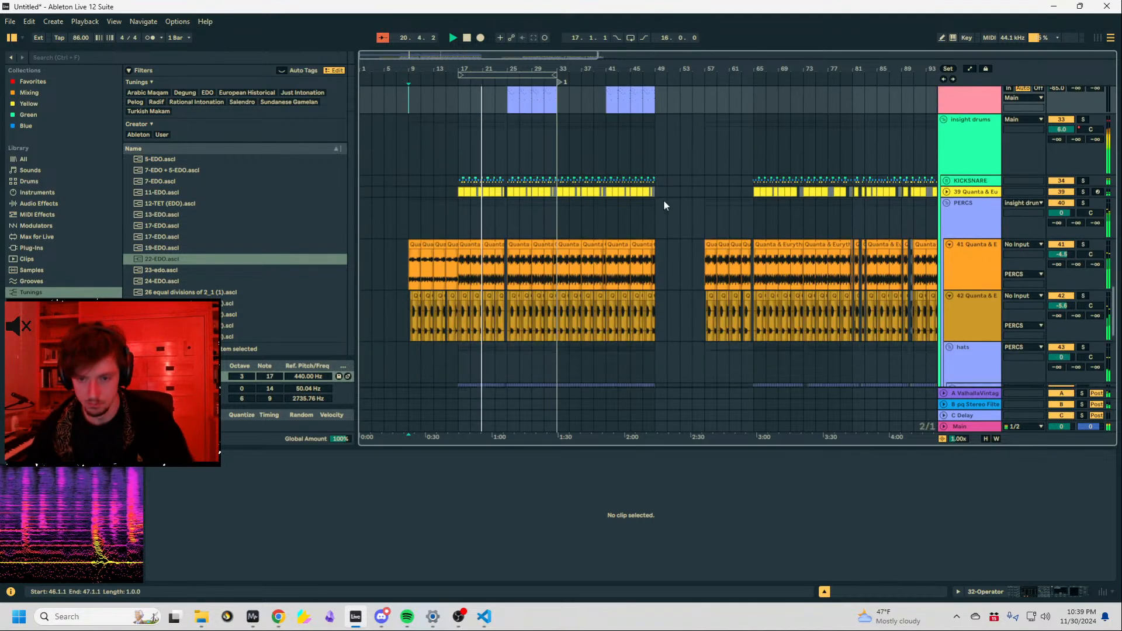
{"action": "scroll", "coordinate": [823, 223], "scroll_direction": "up", "scroll_amount": 12}
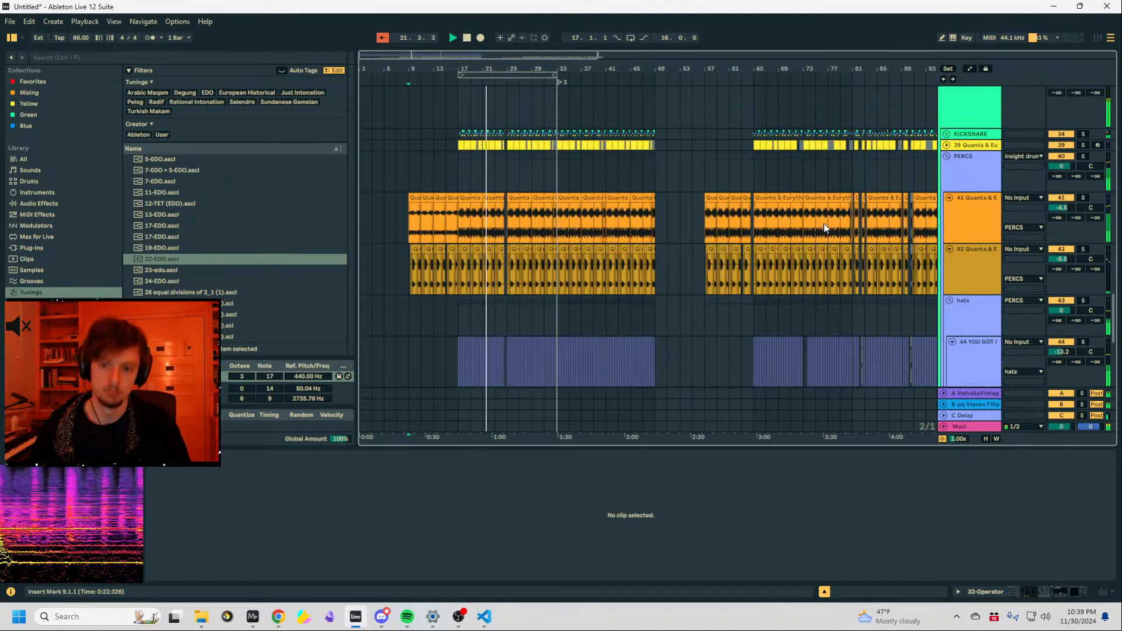
{"action": "left_click", "coordinate": [986, 297]}
{"action": "scroll", "coordinate": [942, 274], "scroll_direction": "up", "scroll_amount": 5}
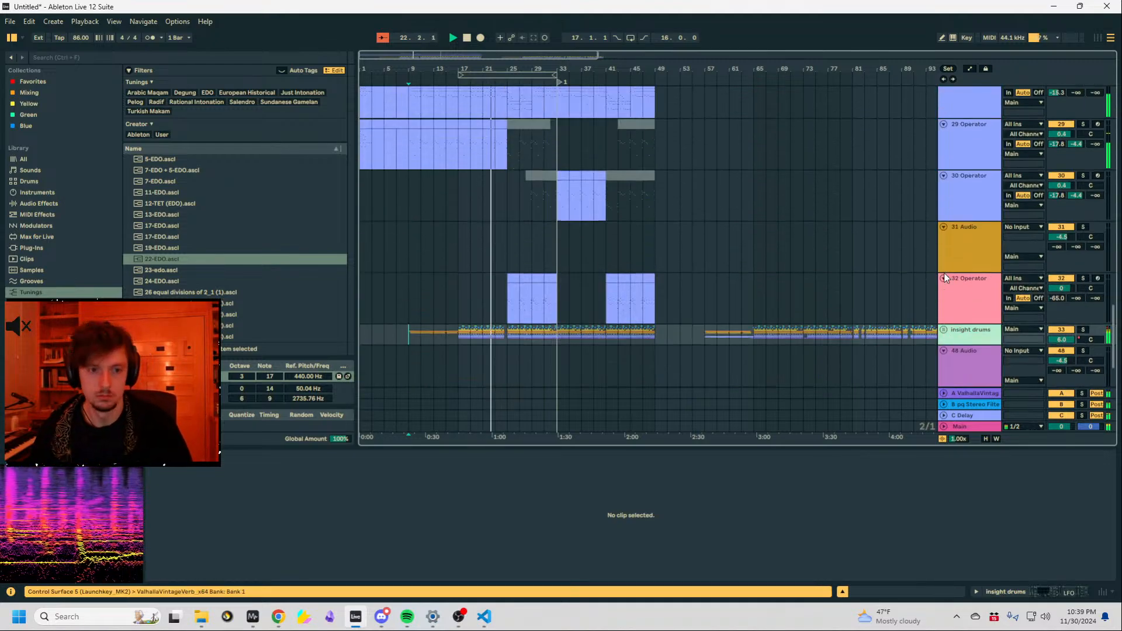
Group the 28 Operator and 29 Operator tracks together.
{"action": "scroll", "coordinate": [953, 263], "scroll_direction": "up", "scroll_amount": 1}
{"action": "left_click", "coordinate": [960, 251]}
{"action": "left_click", "coordinate": [964, 282], "text": "shift"}
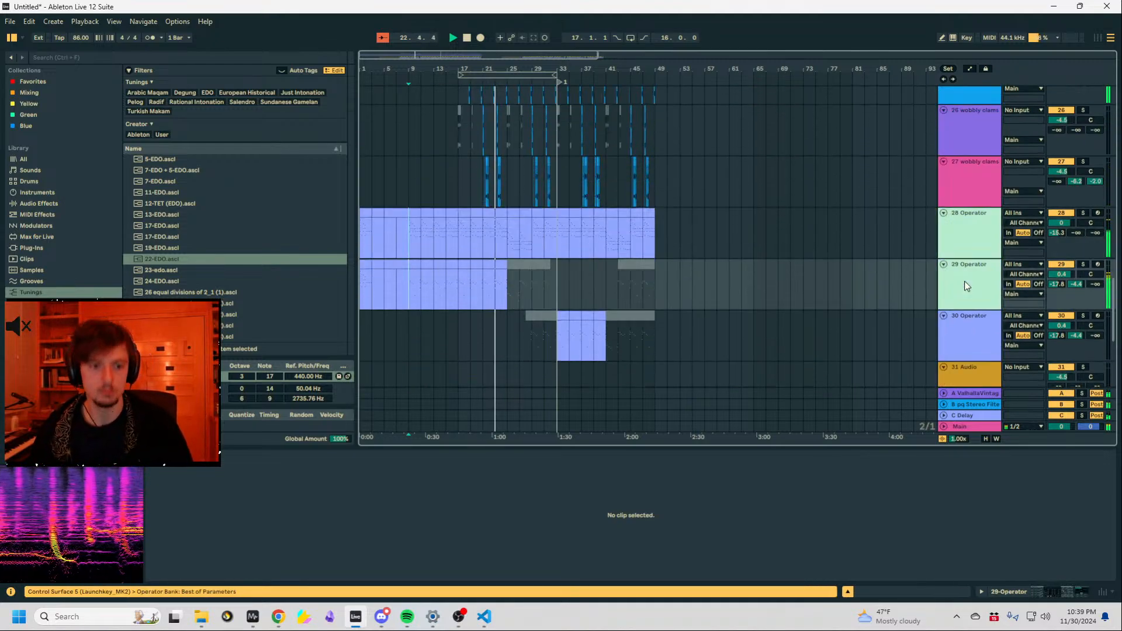
{"action": "key", "text": "ctrl+g"}
{"action": "left_click", "coordinate": [959, 228]}
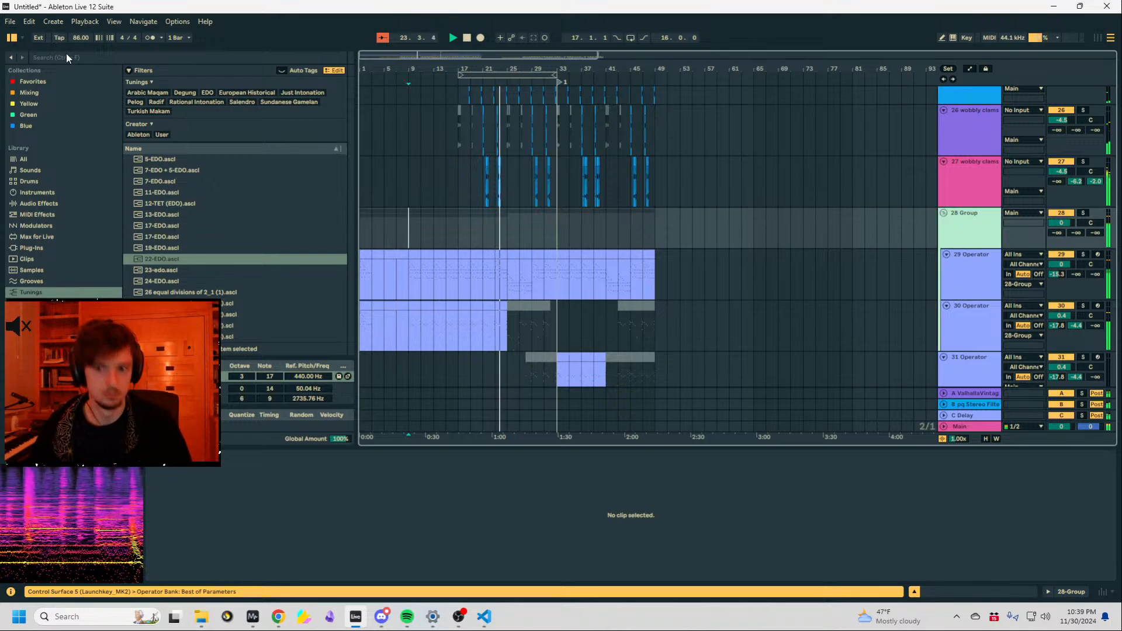
Set the new group's sends A and B to -14.4 and -18.0 dB, lowering send A to -69.0 on 29 Operator and -∞ on 30 Operator.
{"action": "left_click_drag", "start_coordinate": [1059, 326], "coordinate": [1059, 374]}
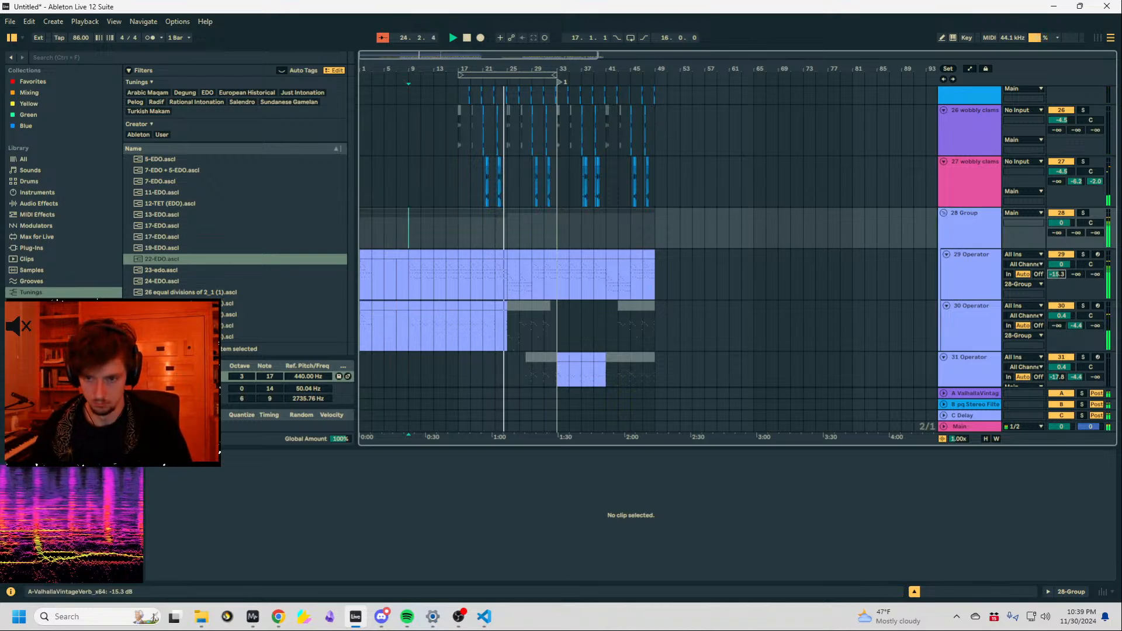
{"action": "left_click_drag", "start_coordinate": [1057, 275], "coordinate": [1057, 319]}
{"action": "left_click_drag", "start_coordinate": [1057, 234], "coordinate": [1057, 222]}
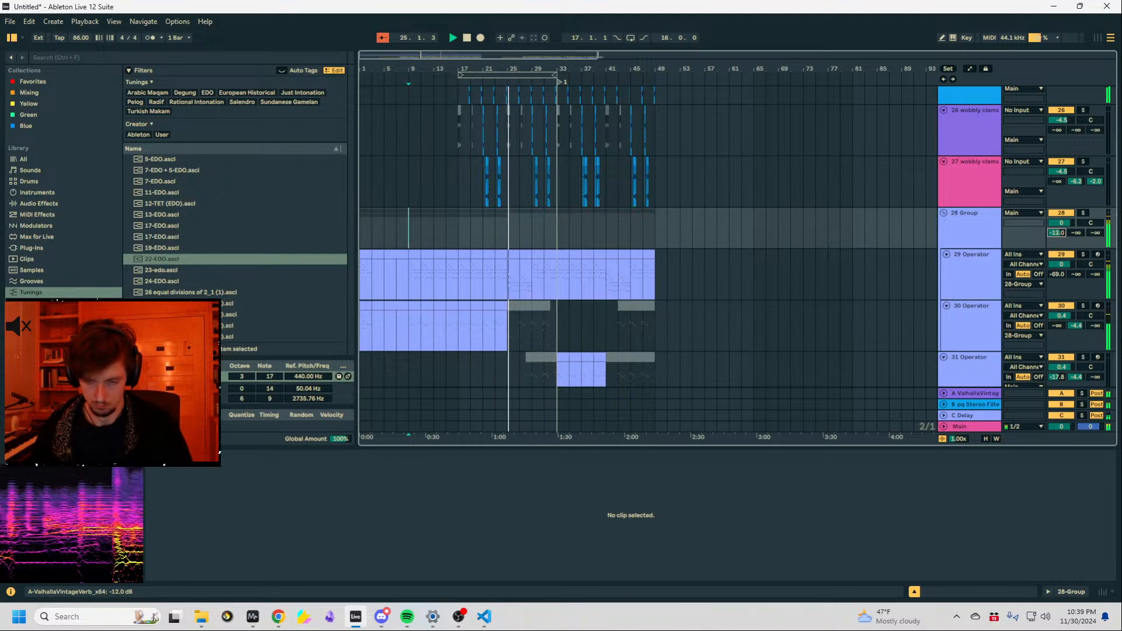
{"action": "left_click_drag", "start_coordinate": [1079, 236], "coordinate": [1079, 228]}
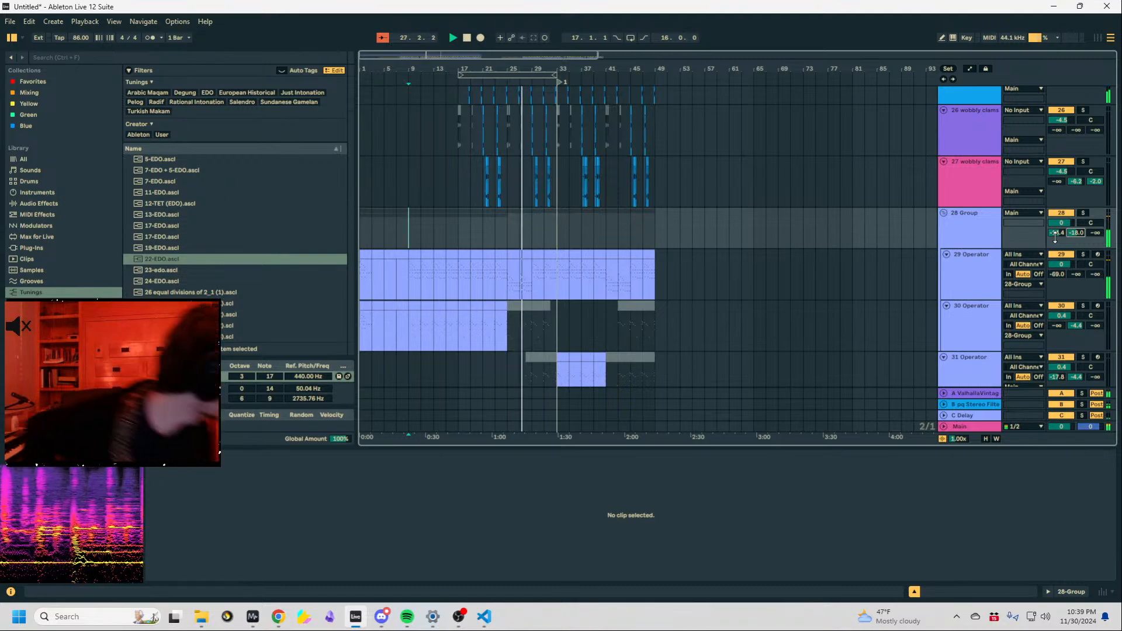
Move the 33 Operator track above the 32 Audio track, directly below 31 Operator.
{"action": "scroll", "coordinate": [918, 257], "scroll_direction": "down", "scroll_amount": 4}
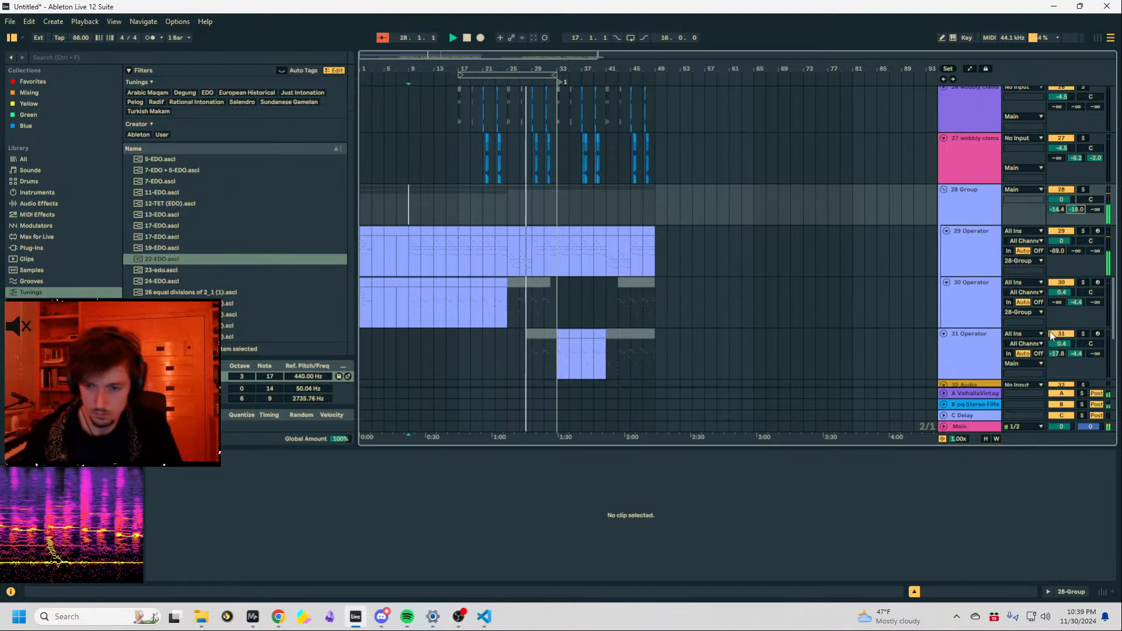
{"action": "scroll", "coordinate": [918, 257], "scroll_direction": "down", "scroll_amount": 3}
{"action": "left_click", "coordinate": [981, 303]}
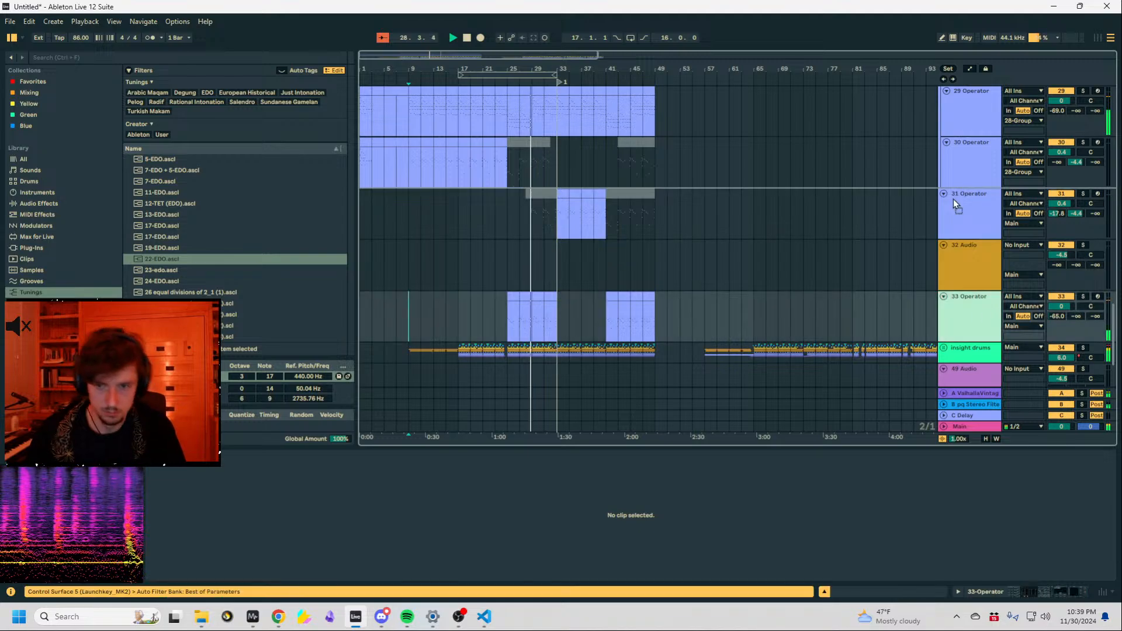
{"action": "left_click_drag", "start_coordinate": [964, 204], "coordinate": [825, 231]}
Open the notes of the first clip on the moved 32 Operator track while the arrangement plays.
{"action": "scroll", "coordinate": [568, 194], "scroll_direction": "up", "scroll_amount": 3}
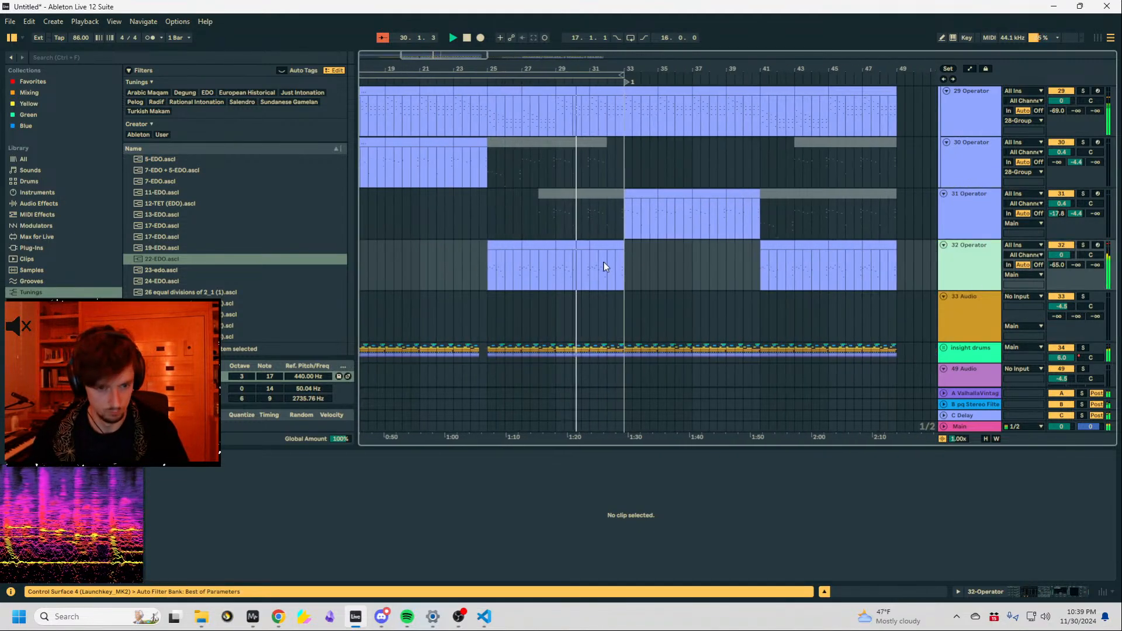
{"action": "left_click", "coordinate": [559, 274]}
{"action": "left_click", "coordinate": [563, 274]}
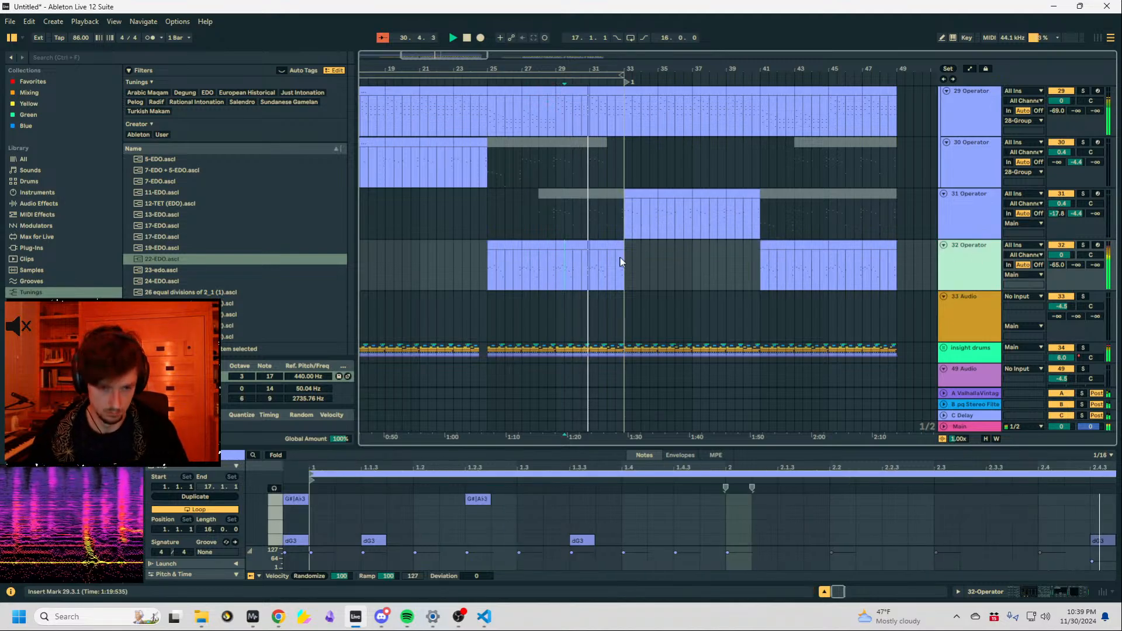
Inspect the notes of bars 33 to 35 in the 29 Operator clip and stop playback.
{"action": "scroll", "coordinate": [634, 249], "scroll_direction": "down", "scroll_amount": 3}
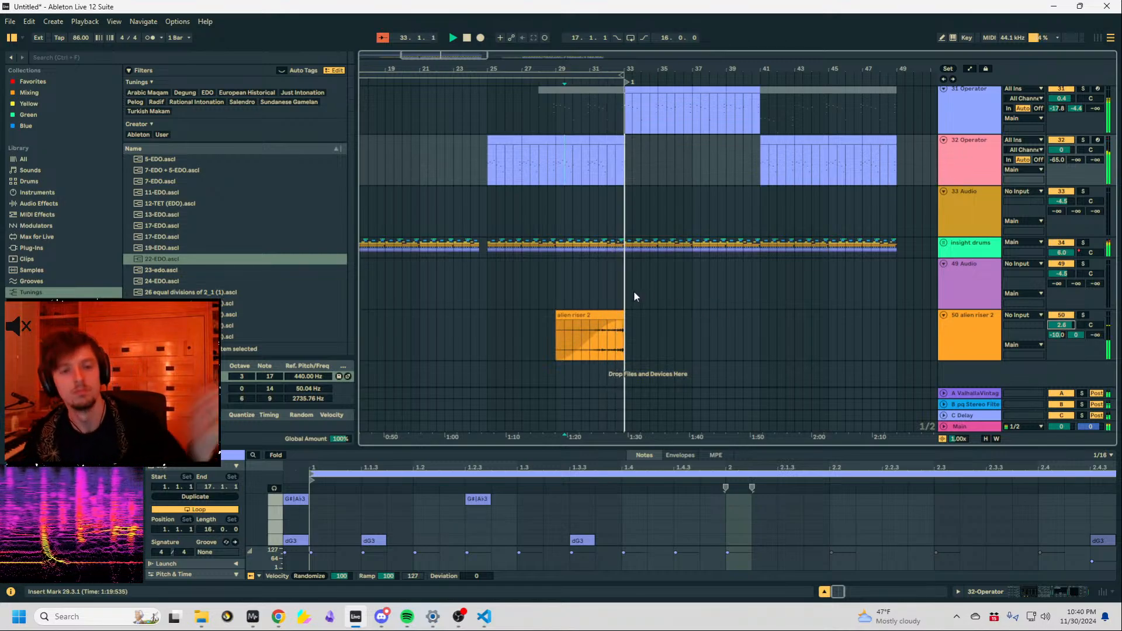
{"action": "scroll", "coordinate": [635, 280], "scroll_direction": "up", "scroll_amount": 5}
{"action": "left_click", "coordinate": [641, 263]}
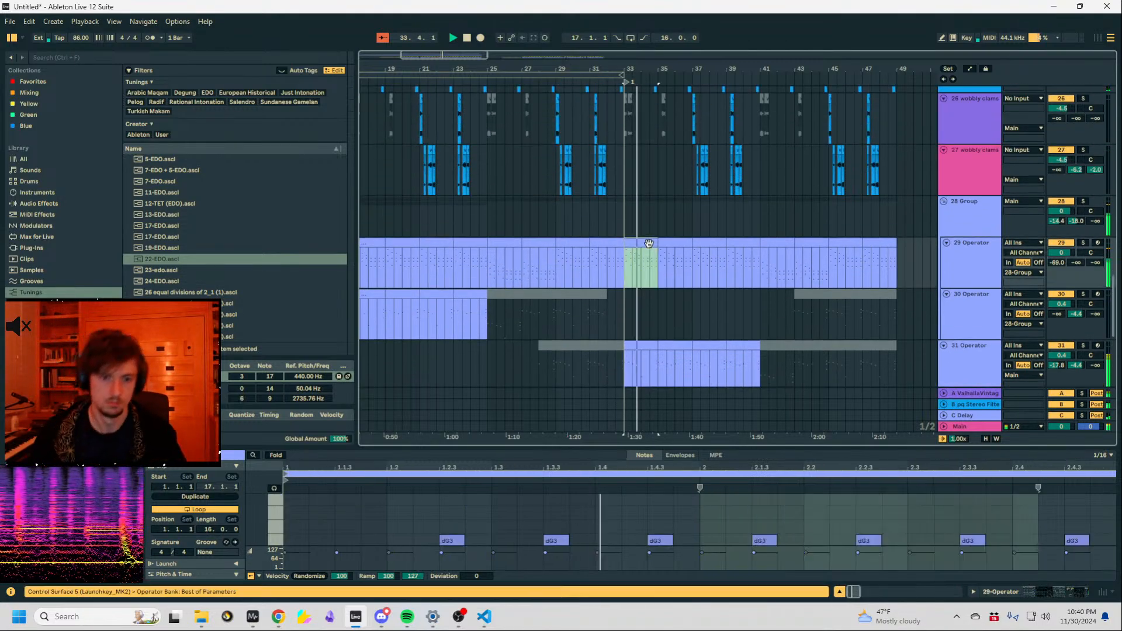
{"action": "left_click", "coordinate": [858, 514]}
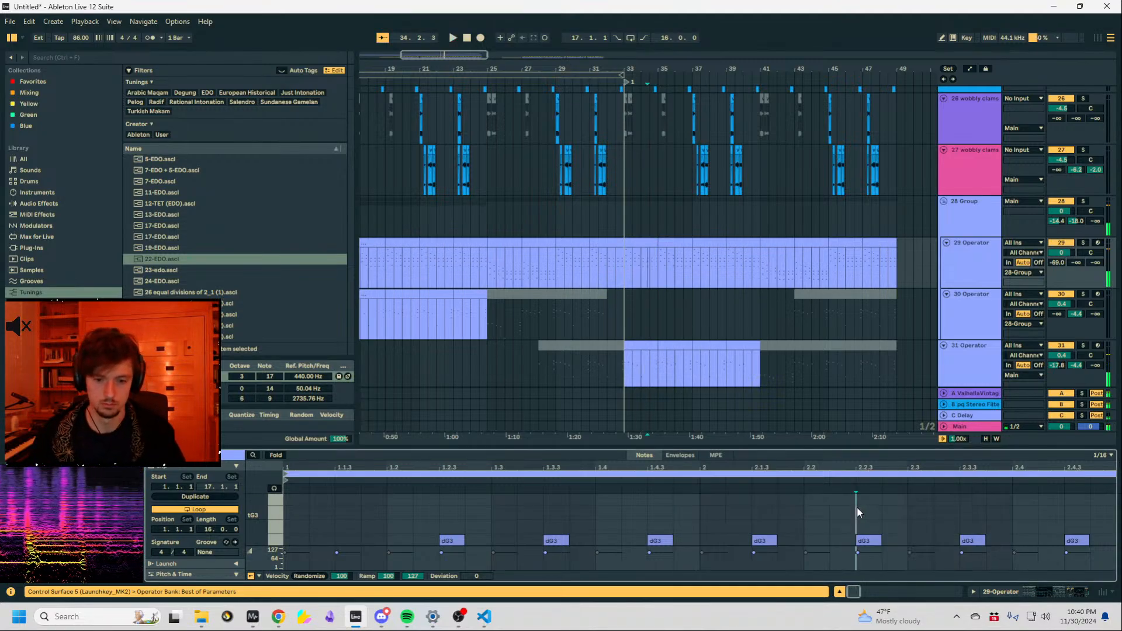
Select bars 33 to 35 of the 29 Operator clip and play the arrangement from 33.1.1.
{"action": "left_click", "coordinate": [612, 274]}
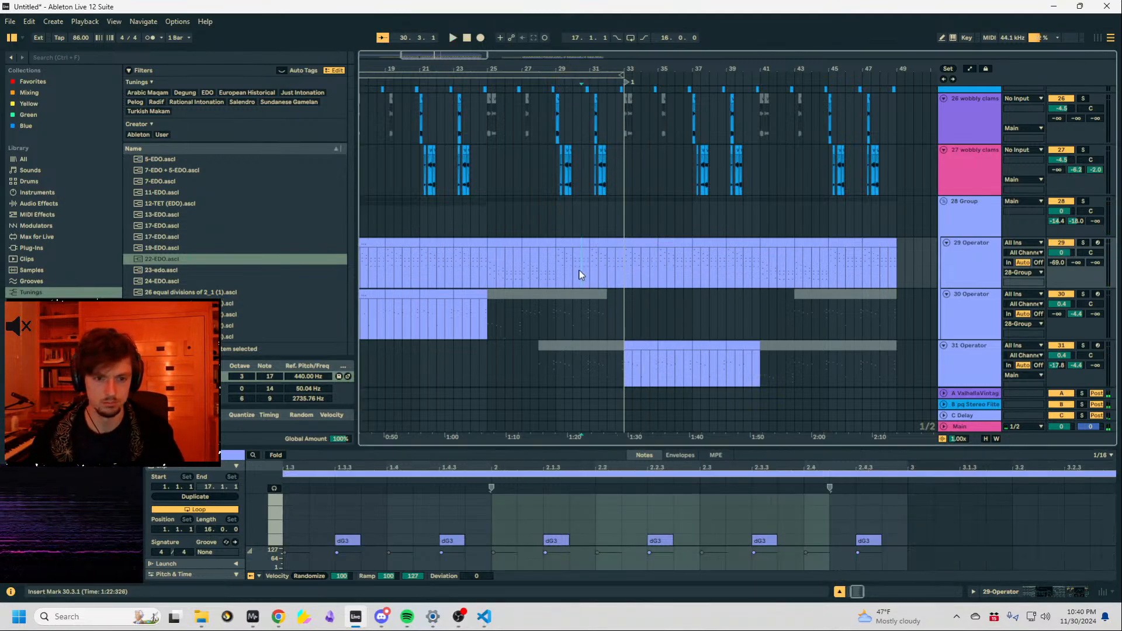
{"action": "key", "text": "space"}
{"action": "left_click_drag", "start_coordinate": [657, 269], "coordinate": [685, 269]}
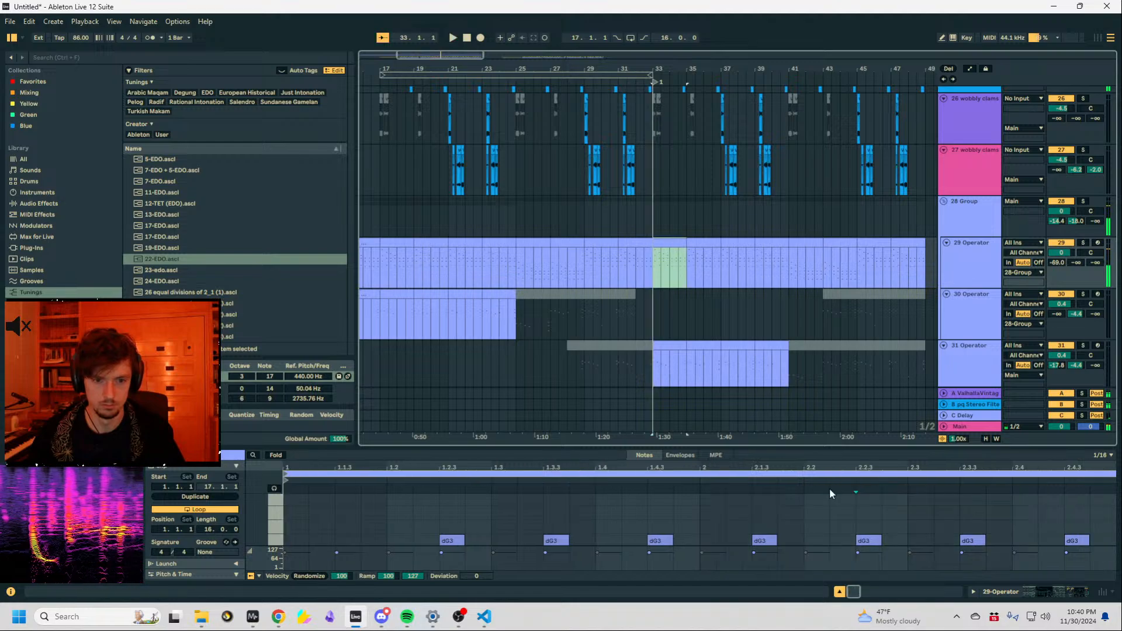
{"action": "key", "text": "space"}
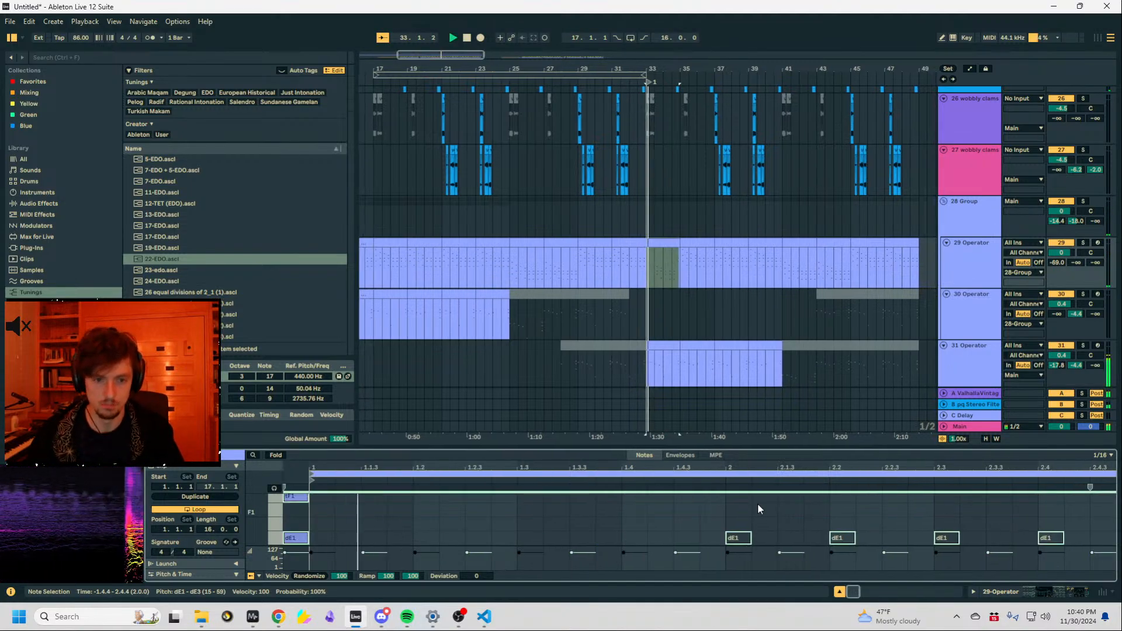
Restart playback from 25.1.1 on the 29 Operator track and look over the lower tracks down to alien riser 2.
{"action": "left_click", "coordinate": [617, 263]}
{"action": "left_click", "coordinate": [524, 265]}
{"action": "key", "text": "space"}
{"action": "left_click", "coordinate": [507, 265]}
{"action": "key", "text": "space"}
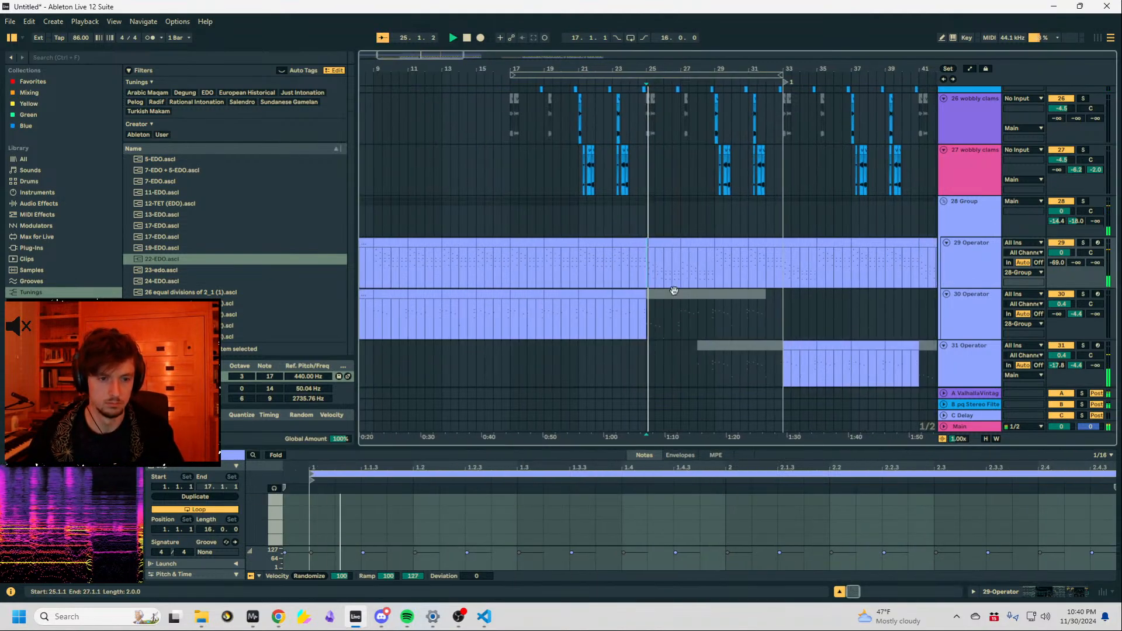
{"action": "scroll", "coordinate": [705, 244], "scroll_direction": "down", "scroll_amount": 2}
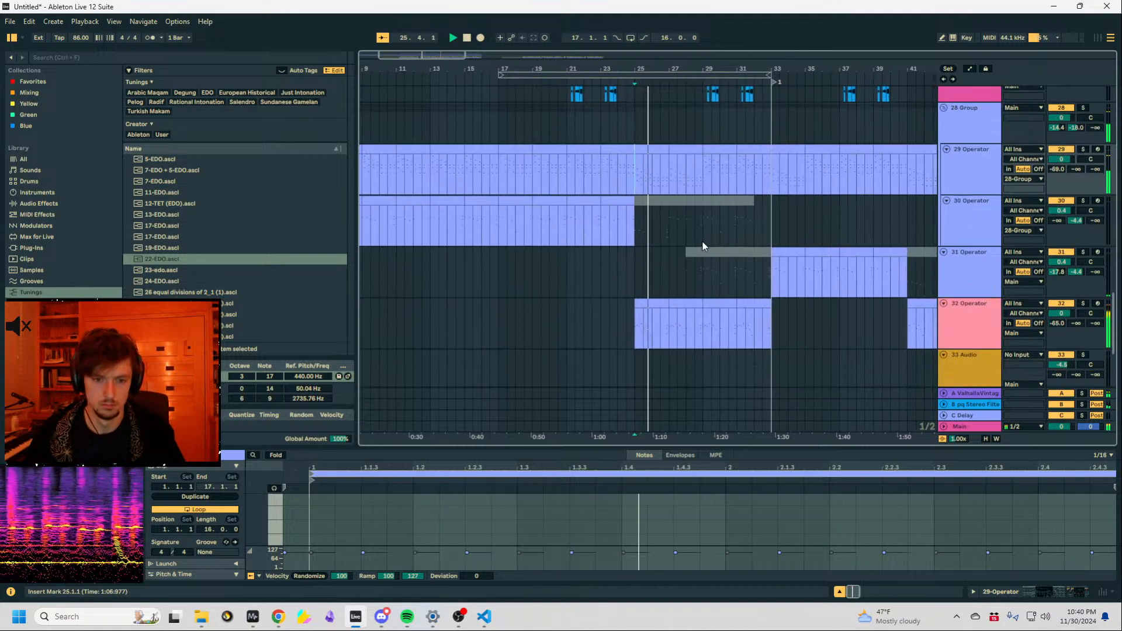
{"action": "scroll", "coordinate": [704, 247], "scroll_direction": "down", "scroll_amount": 2}
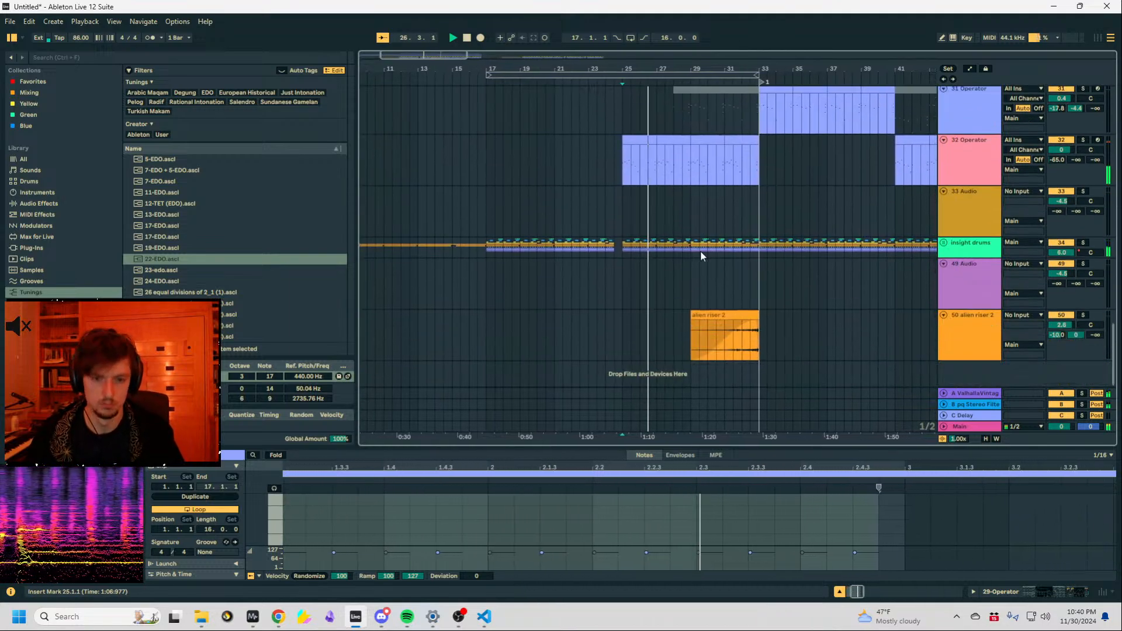
Duplicate bars 25 to 29 of the 29 Operator clip onto the four bars starting at bar 29.
{"action": "scroll", "coordinate": [700, 267], "scroll_direction": "up", "scroll_amount": 2}
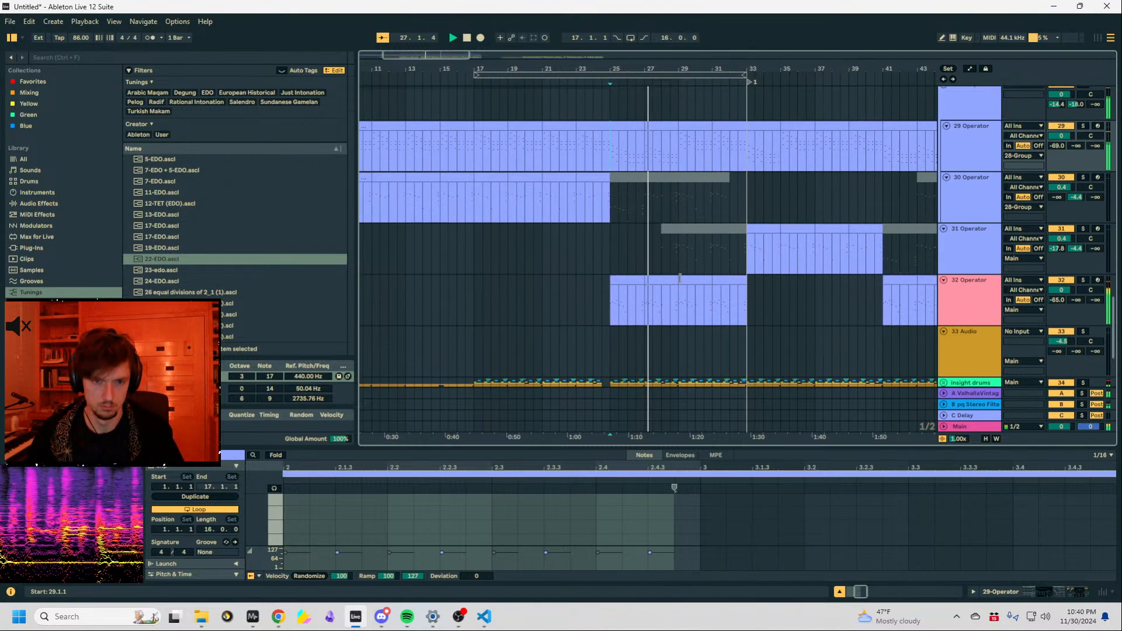
{"action": "left_click_drag", "start_coordinate": [672, 150], "coordinate": [608, 151]}
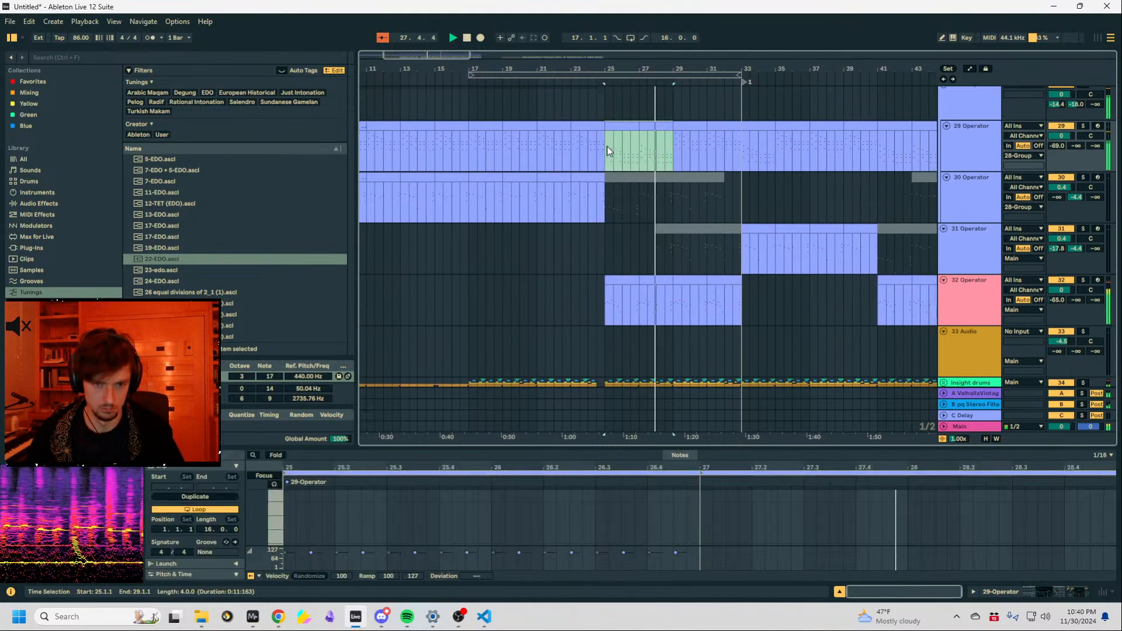
{"action": "left_click_drag", "start_coordinate": [712, 69], "coordinate": [667, 94]}
{"action": "left_click", "coordinate": [604, 140]}
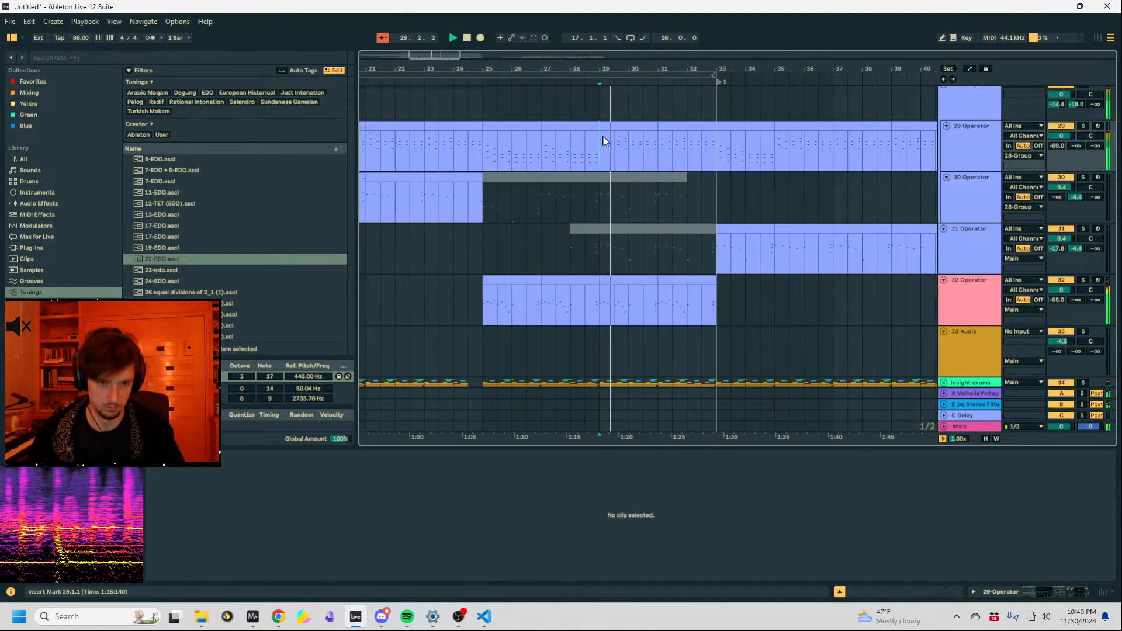
{"action": "left_click", "coordinate": [967, 140]}
{"action": "left_click_drag", "start_coordinate": [600, 143], "coordinate": [474, 142]}
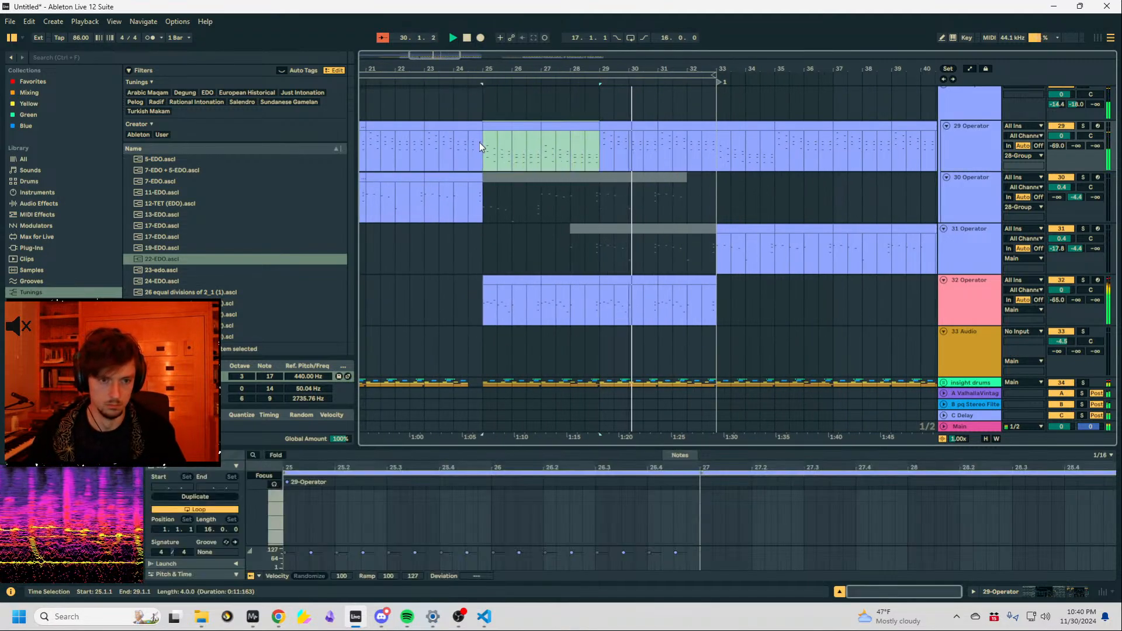
{"action": "key", "text": "ctrl+d"}
Automate the B Coarse parameter of track 29's Operator at 4 from bar 29 to bar 33, and play from 29.1.1.
{"action": "left_click", "coordinate": [615, 147]}
{"action": "left_click", "coordinate": [1009, 591]}
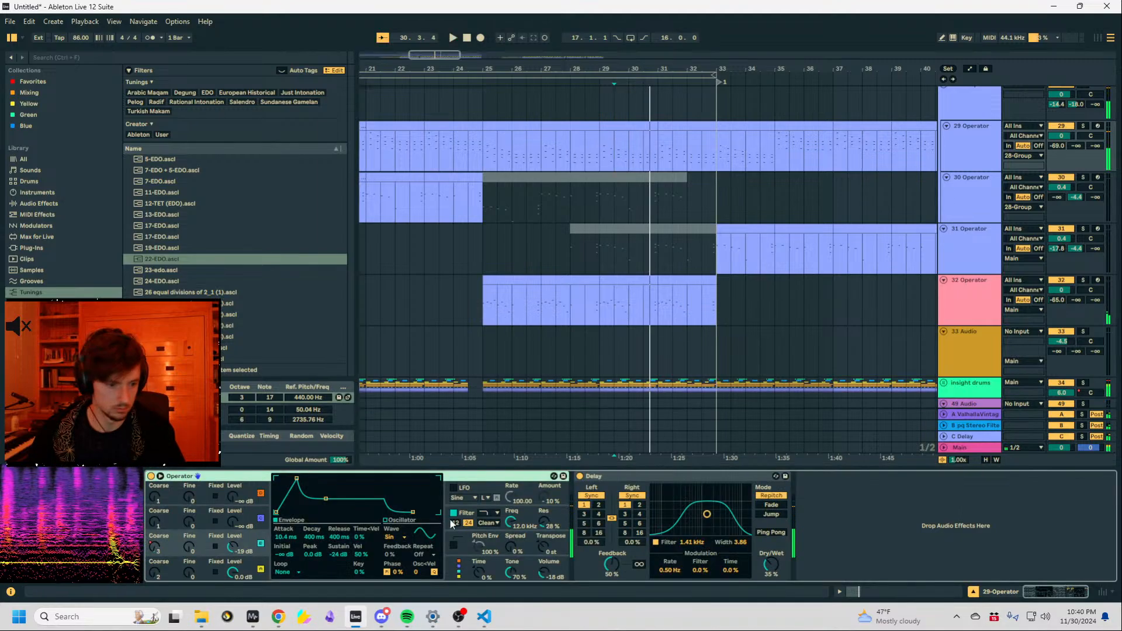
{"action": "key", "text": "a"}
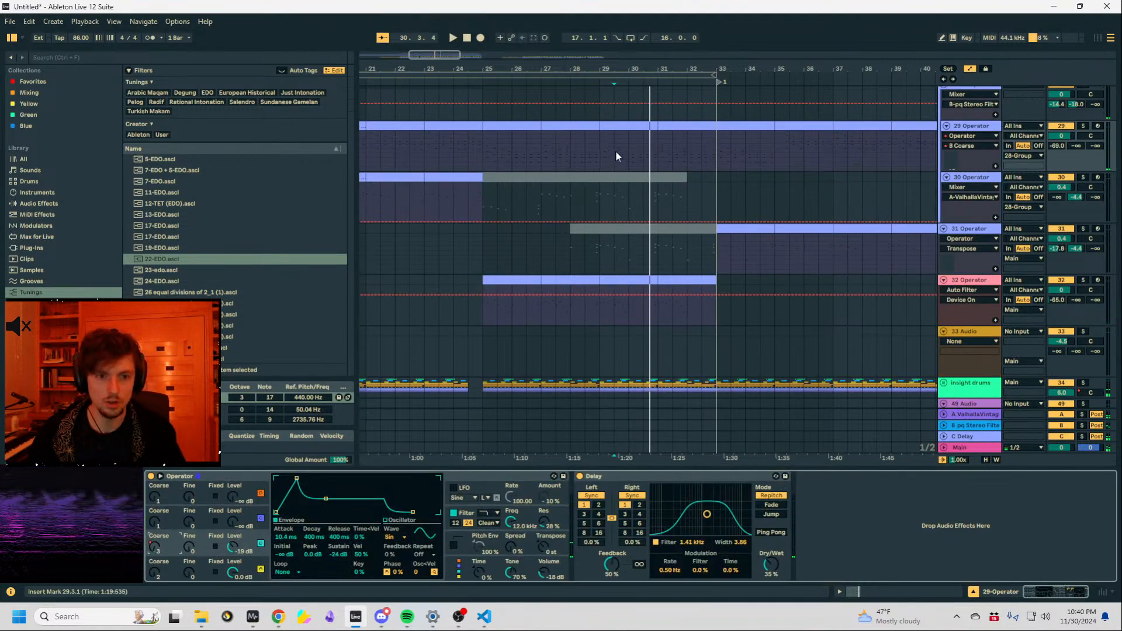
{"action": "left_click", "coordinate": [601, 157]}
{"action": "left_click", "coordinate": [715, 156]}
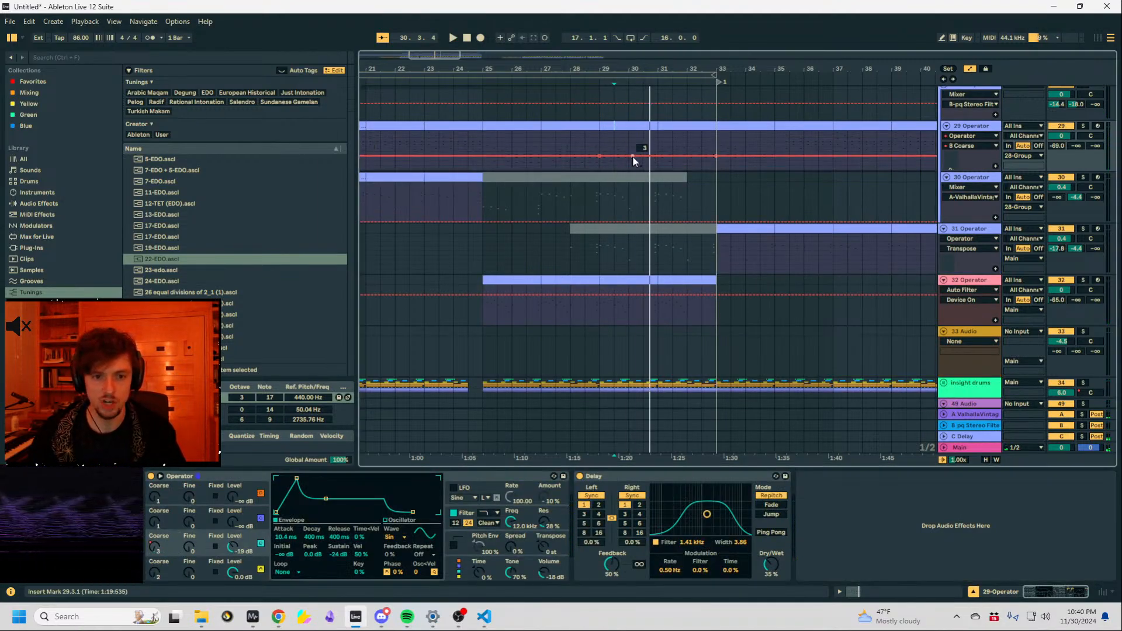
{"action": "left_click_drag", "start_coordinate": [602, 156], "coordinate": [715, 150]}
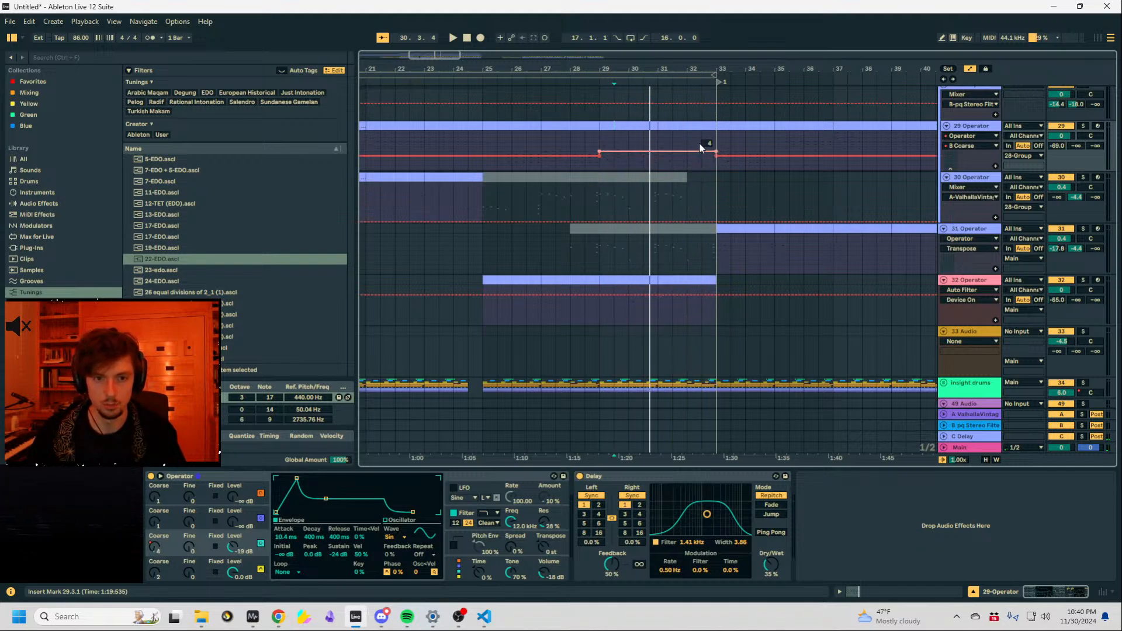
{"action": "left_click", "coordinate": [602, 136]}
{"action": "key", "text": "space"}
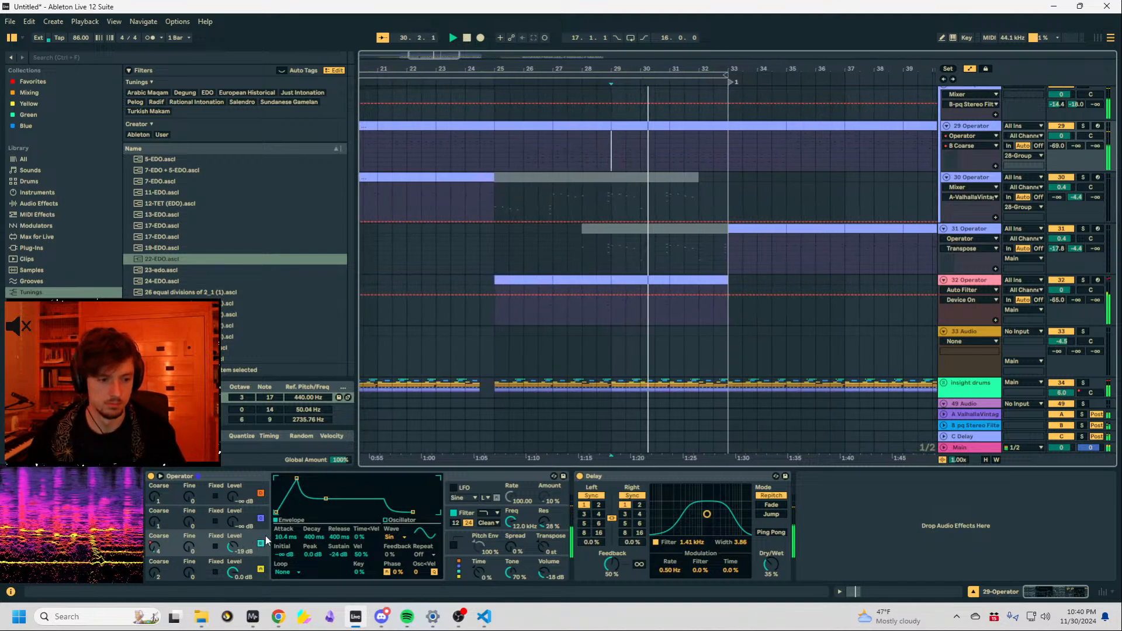
Set oscillator A's envelope on the 29 Operator track to a 1.08 ms attack and 445 ms decay, and hide the automation lanes.
{"action": "left_click", "coordinate": [215, 563]}
{"action": "left_click", "coordinate": [285, 537]}
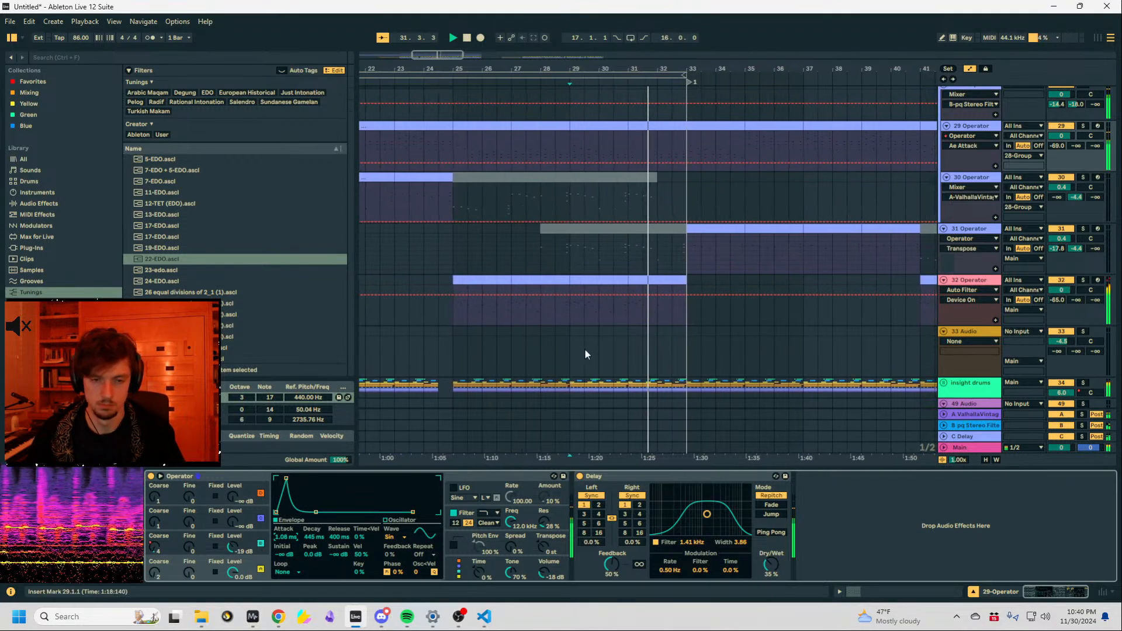
{"action": "left_click", "coordinate": [672, 189]}
{"action": "key", "text": "a"}
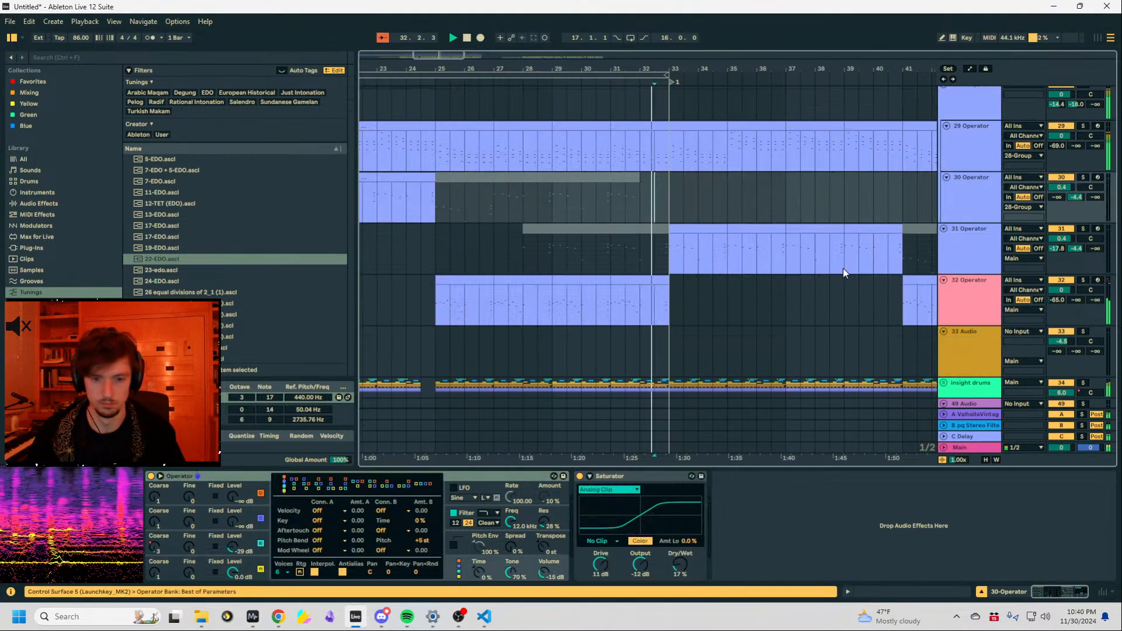
Transpose all notes of the 29 Operator clip selected at bars 33 to 35 up an octave and play from 33.1.1.
{"action": "scroll", "coordinate": [969, 175], "scroll_direction": "up", "scroll_amount": 2}
{"action": "left_click", "coordinate": [969, 175]}
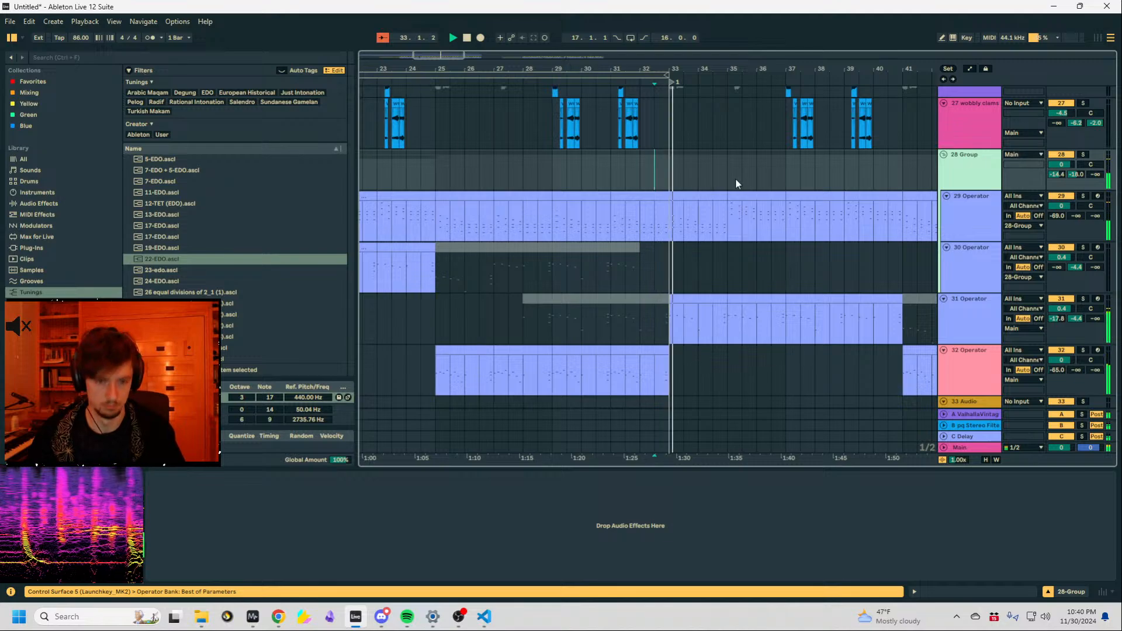
{"action": "left_click", "coordinate": [695, 208]}
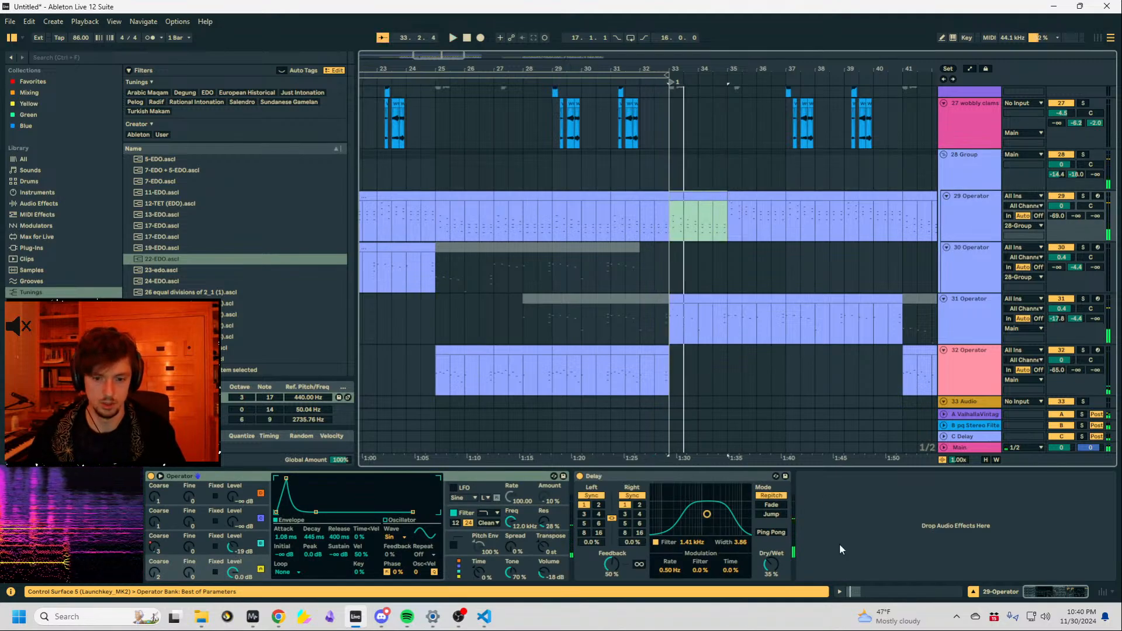
{"action": "key", "text": "shift+Tab"}
{"action": "left_click", "coordinate": [781, 523]}
{"action": "key", "text": "ctrl+a"}
{"action": "key", "text": "shift+Up"}
{"action": "key", "text": "space"}
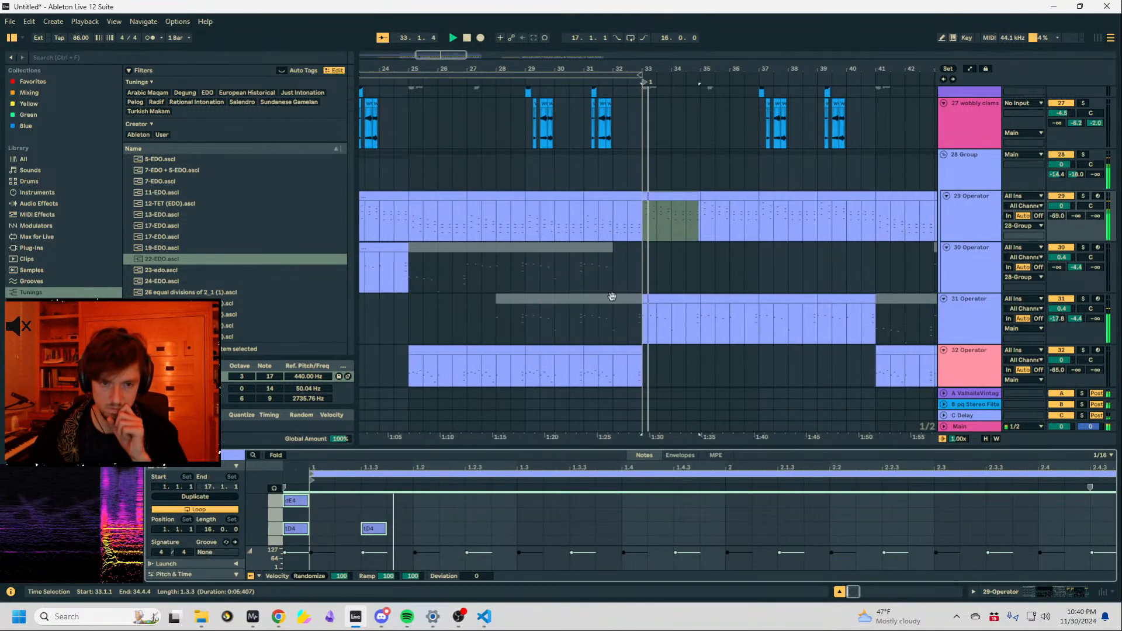
Solo the 31 Operator track, select bars 33 to 35 of its clip and play from 33.1.1.
{"action": "left_click", "coordinate": [620, 224]}
{"action": "scroll", "coordinate": [649, 263], "scroll_direction": "down", "scroll_amount": 3}
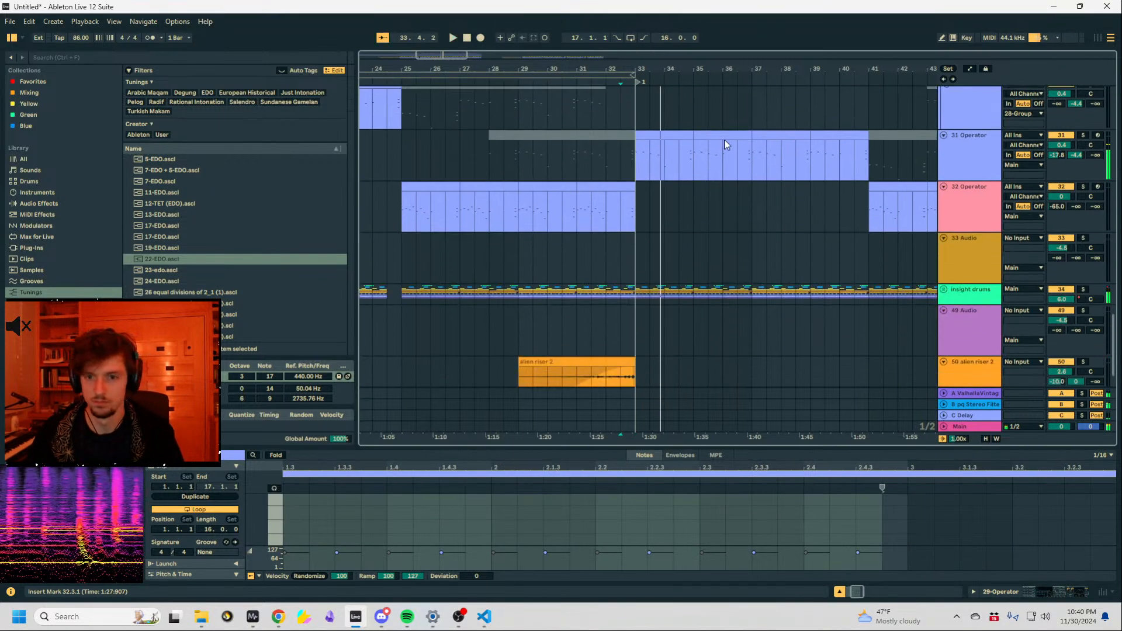
{"action": "left_click", "coordinate": [666, 154]}
{"action": "key", "text": "space"}
{"action": "left_click", "coordinate": [1082, 135]}
{"action": "left_click_drag", "start_coordinate": [639, 151], "coordinate": [694, 153]}
{"action": "key", "text": "space"}
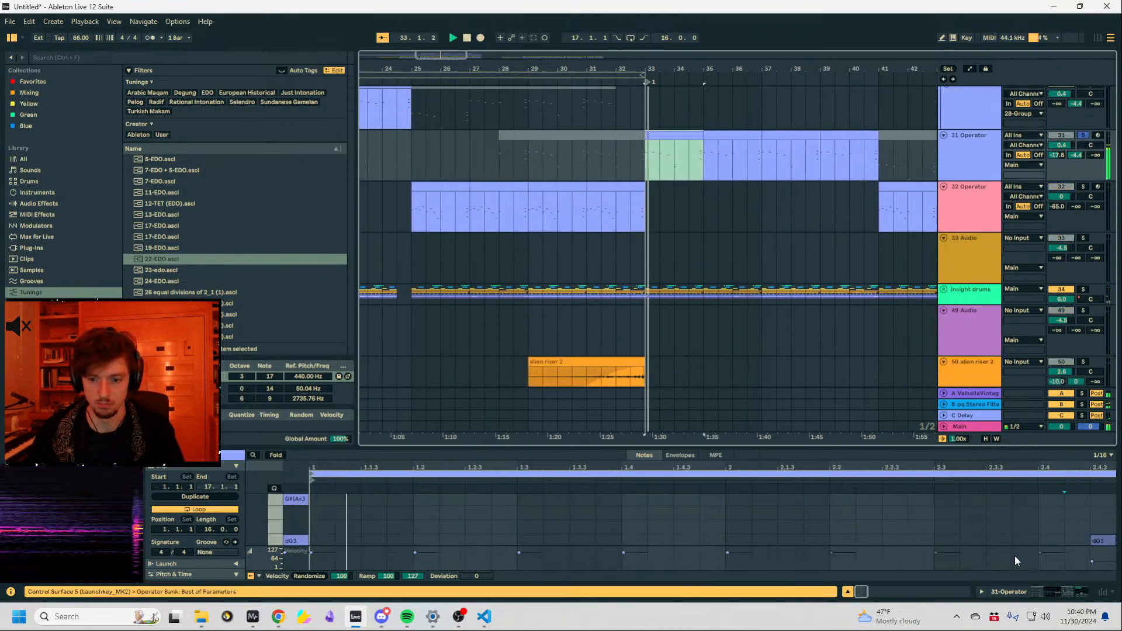
Set oscillator B of the 31 Operator track to a -20 dB level and a coarse ratio of 14 while auditioning the passage.
{"action": "key", "text": "shift+Tab"}
{"action": "left_click_drag", "start_coordinate": [233, 547], "coordinate": [232, 535]}
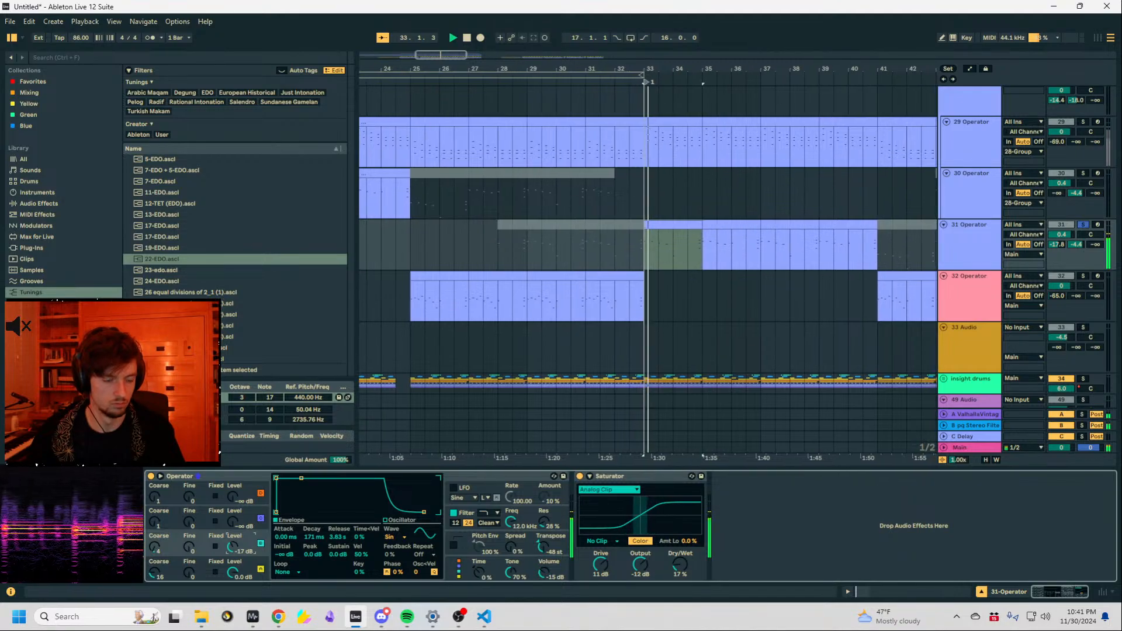
{"action": "left_click_drag", "start_coordinate": [155, 547], "coordinate": [155, 527]}
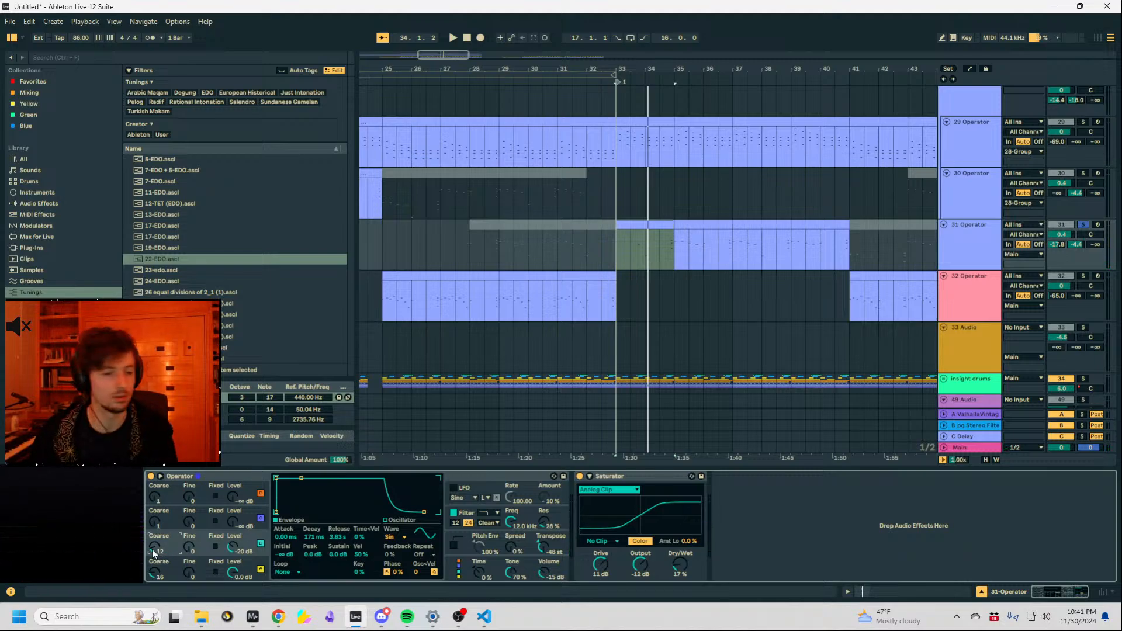
{"action": "key", "text": "space"}
{"action": "left_click_drag", "start_coordinate": [156, 551], "coordinate": [156, 543]}
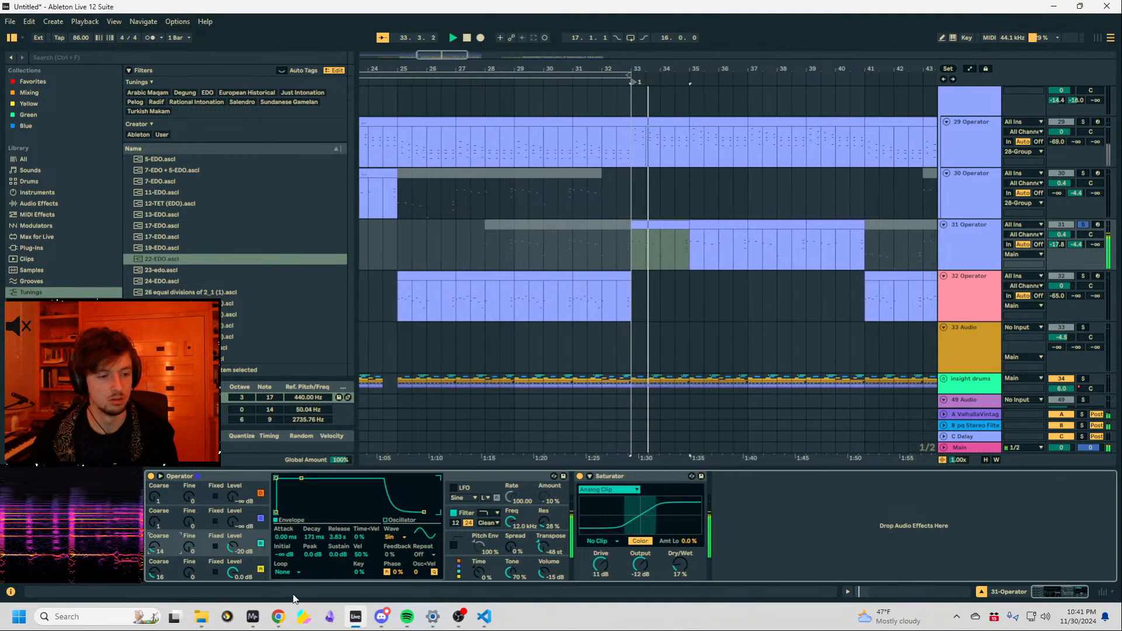
Raise oscillator B's coarse ratio one step at a time to 28 while the soloed 31 Operator track plays.
{"action": "key", "text": "Up"}
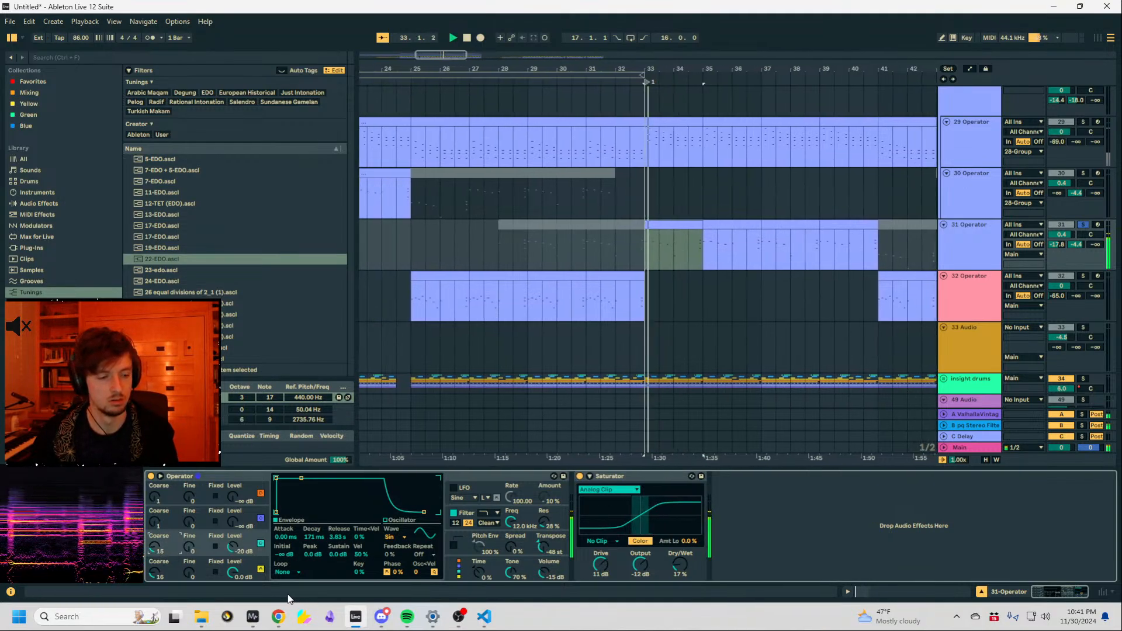
{"action": "key", "text": "Up"}
{"action": "key", "text": "Up"}
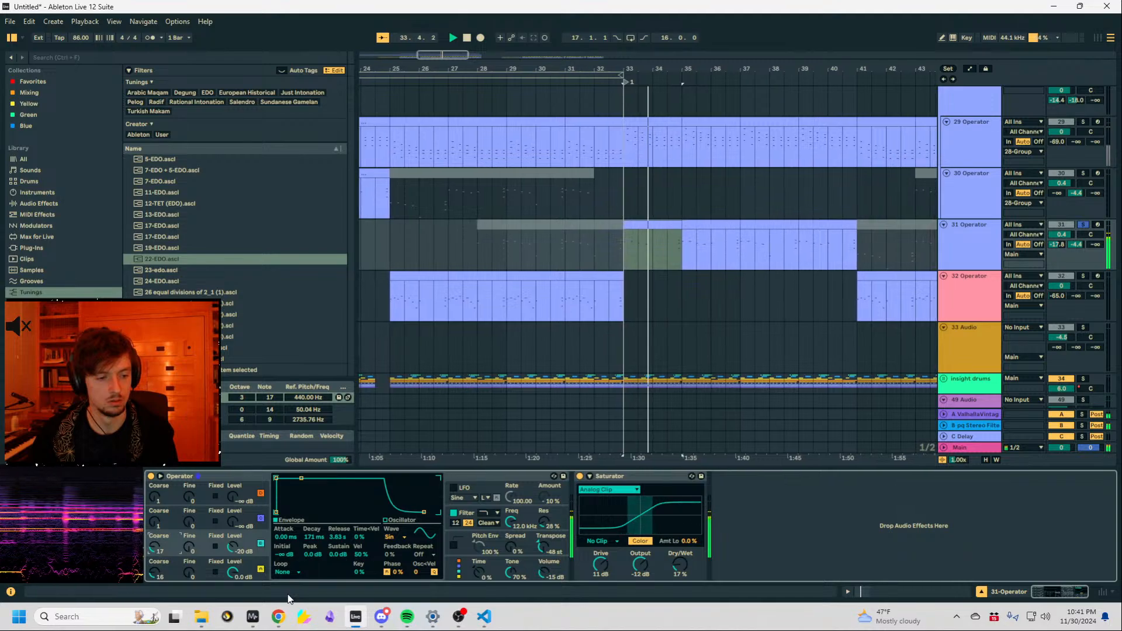
{"action": "key", "text": "Up"}
{"action": "key", "text": "Up"}
{"action": "key", "text": "Up"}
{"action": "key", "text": "Up"}
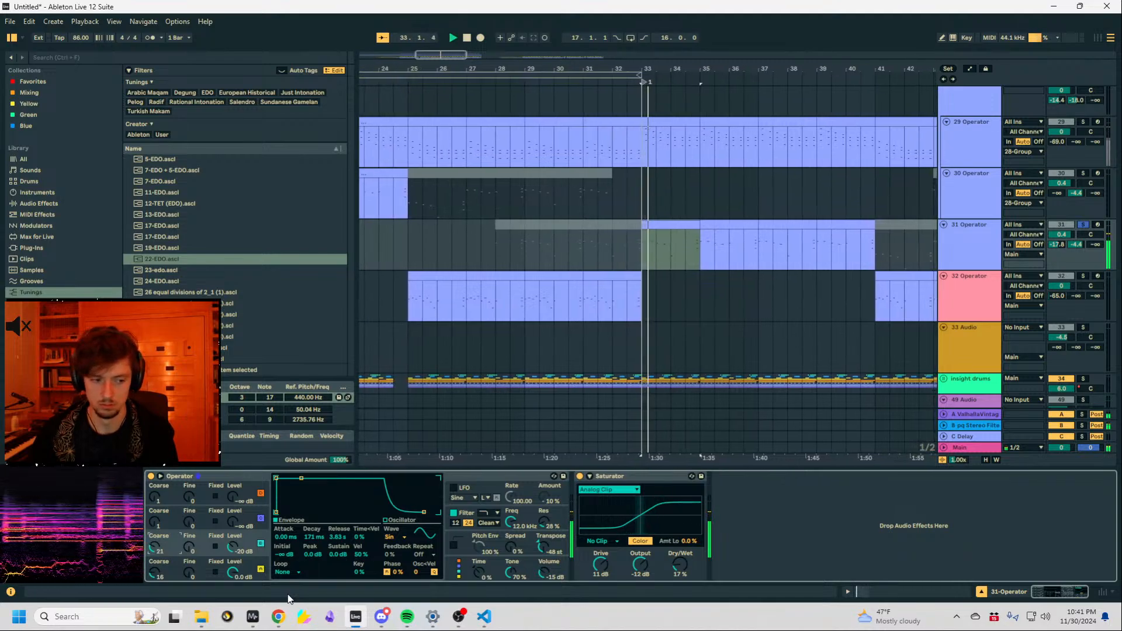
{"action": "key", "text": "Up"}
{"action": "key", "text": "Up"}
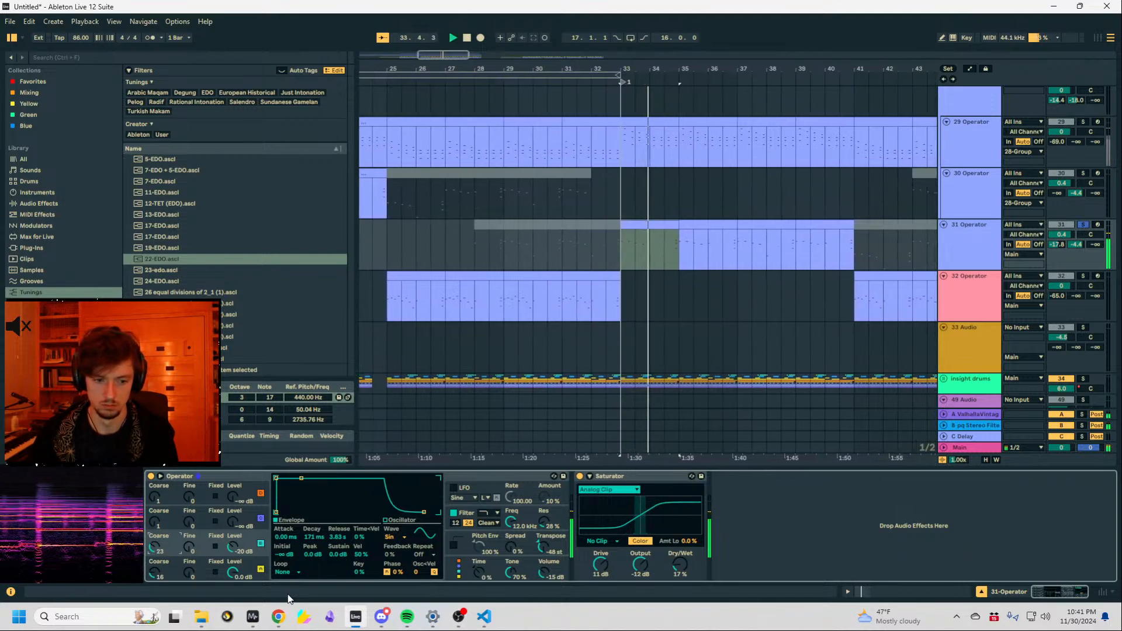
{"action": "key", "text": "Up"}
{"action": "key", "text": "Up"}
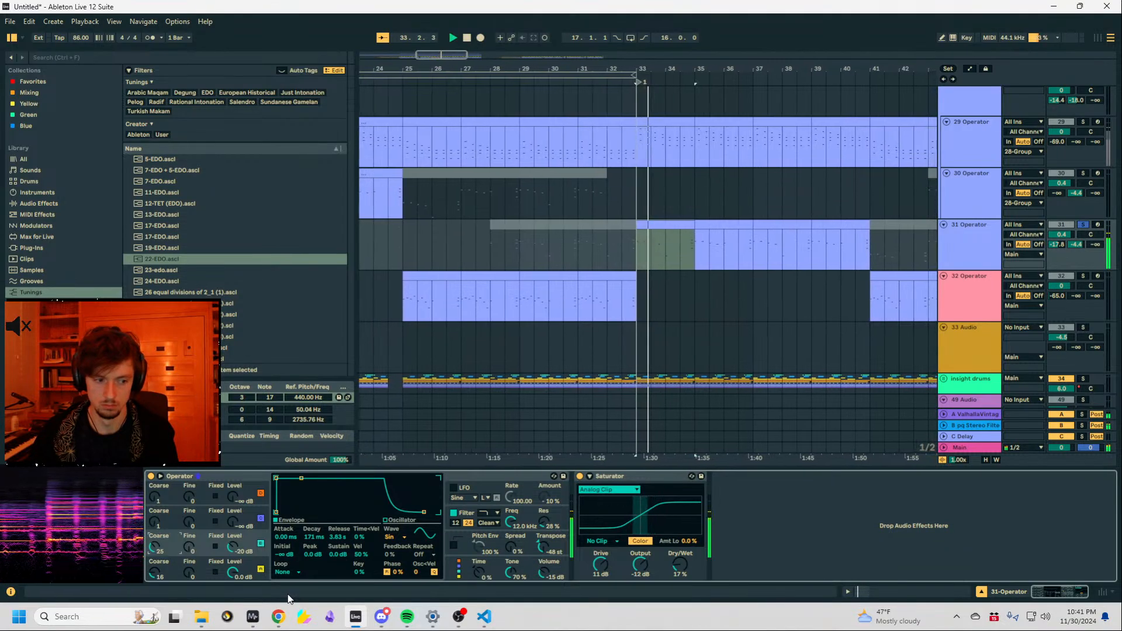
{"action": "key", "text": "Up"}
{"action": "key", "text": "Up"}
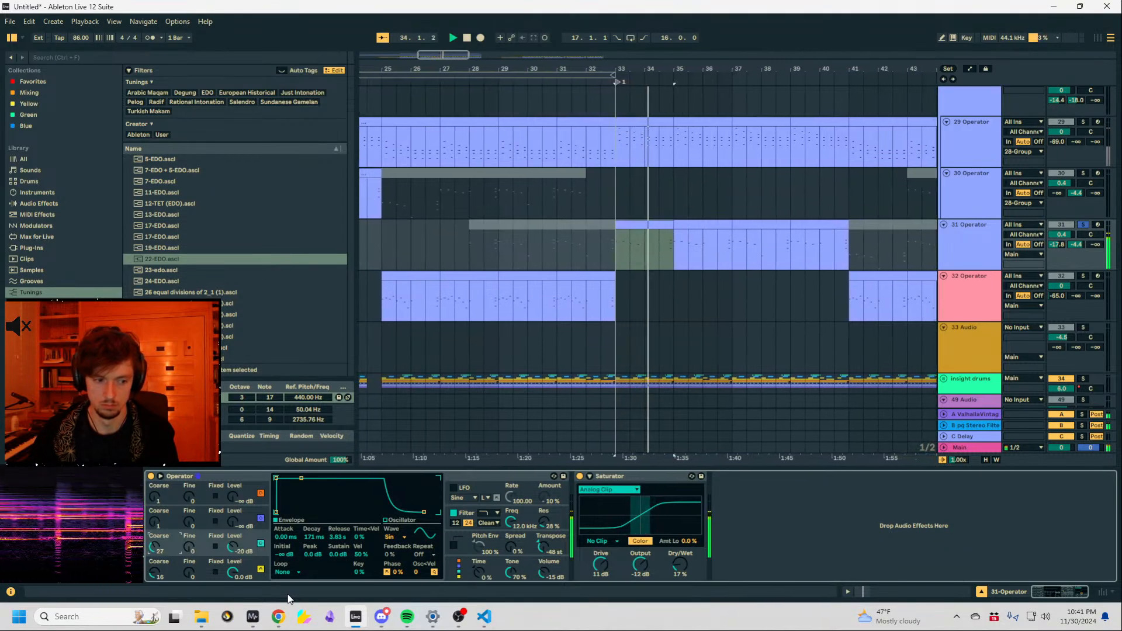
{"action": "key", "text": "Up"}
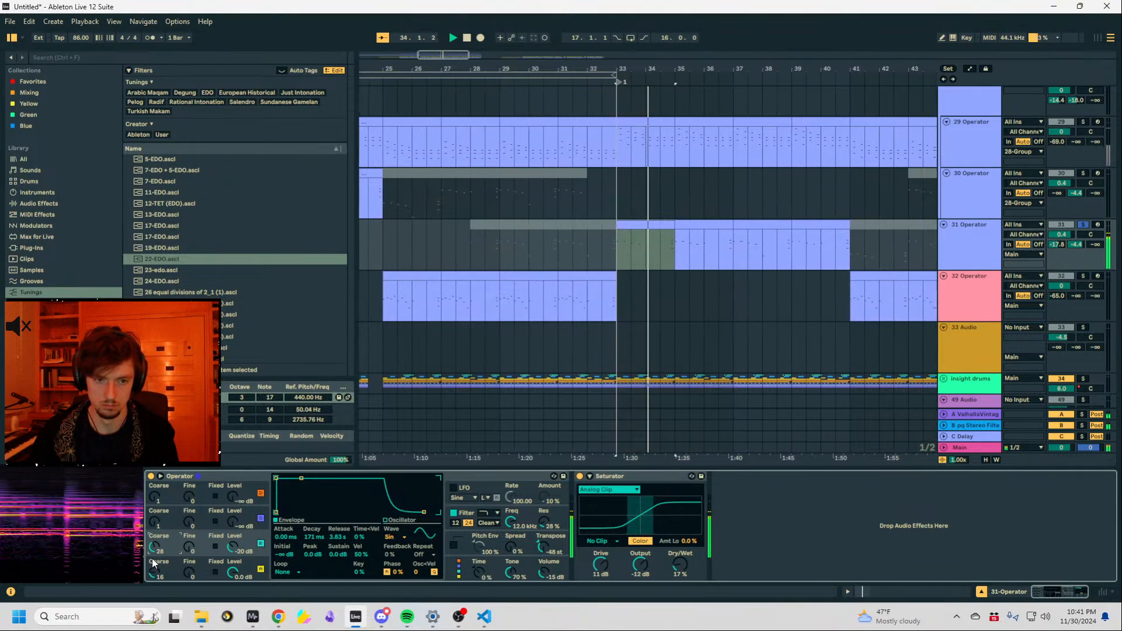
Enlarge the 31 Operator clip's note editor, transpose the note at 2.1.1 up an octave, and play with all tracks from 32.3.1.
{"action": "key", "text": "shift+Tab"}
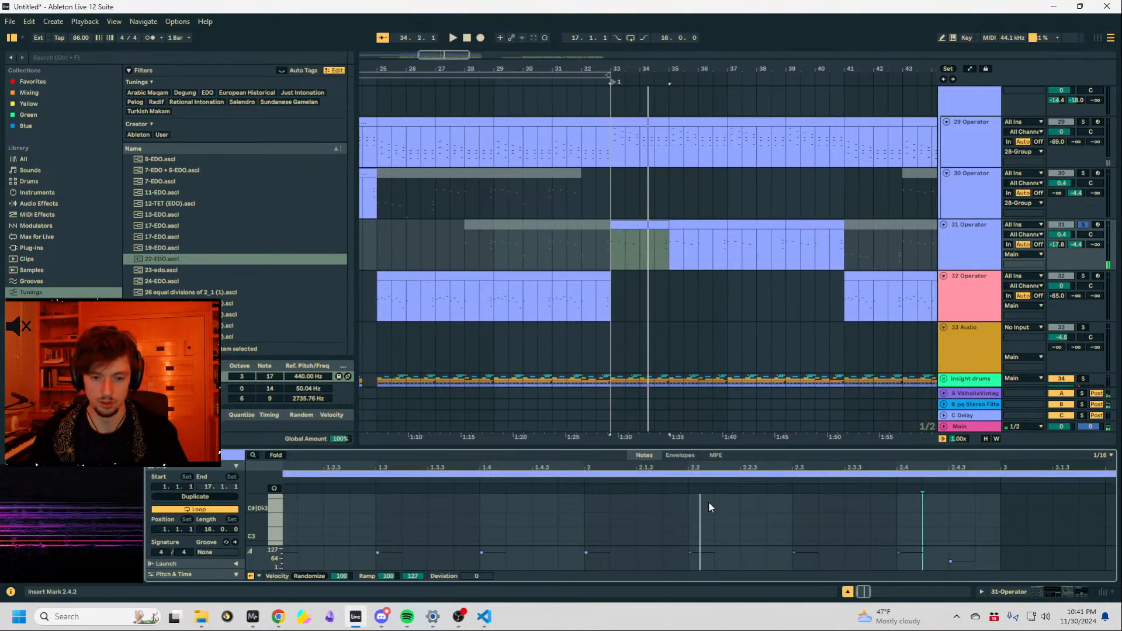
{"action": "left_click_drag", "start_coordinate": [706, 446], "coordinate": [706, 226]}
{"action": "left_click_drag", "start_coordinate": [673, 494], "coordinate": [604, 556]}
{"action": "key", "text": "shift+Up"}
{"action": "scroll", "coordinate": [629, 448], "scroll_direction": "up", "scroll_amount": 2}
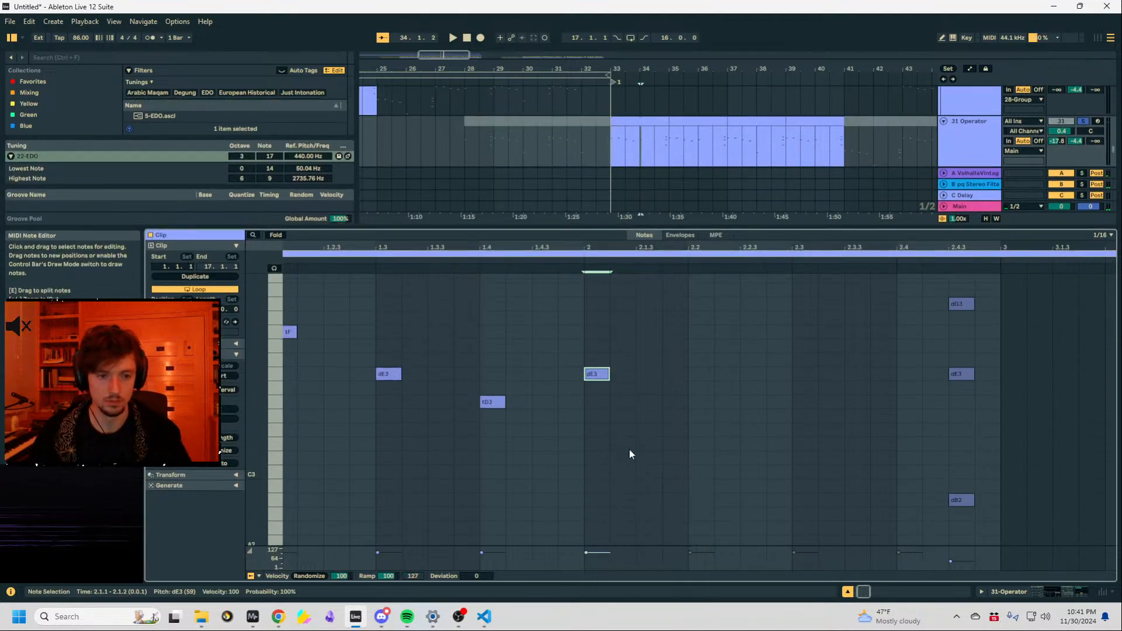
{"action": "key", "text": "space"}
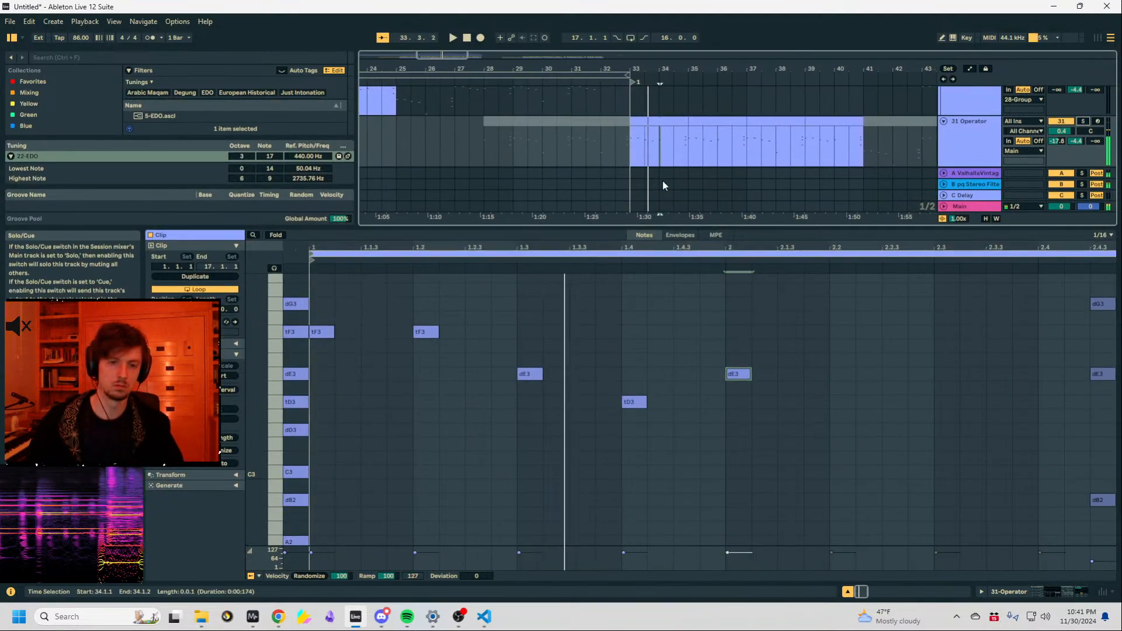
{"action": "left_click", "coordinate": [622, 155]}
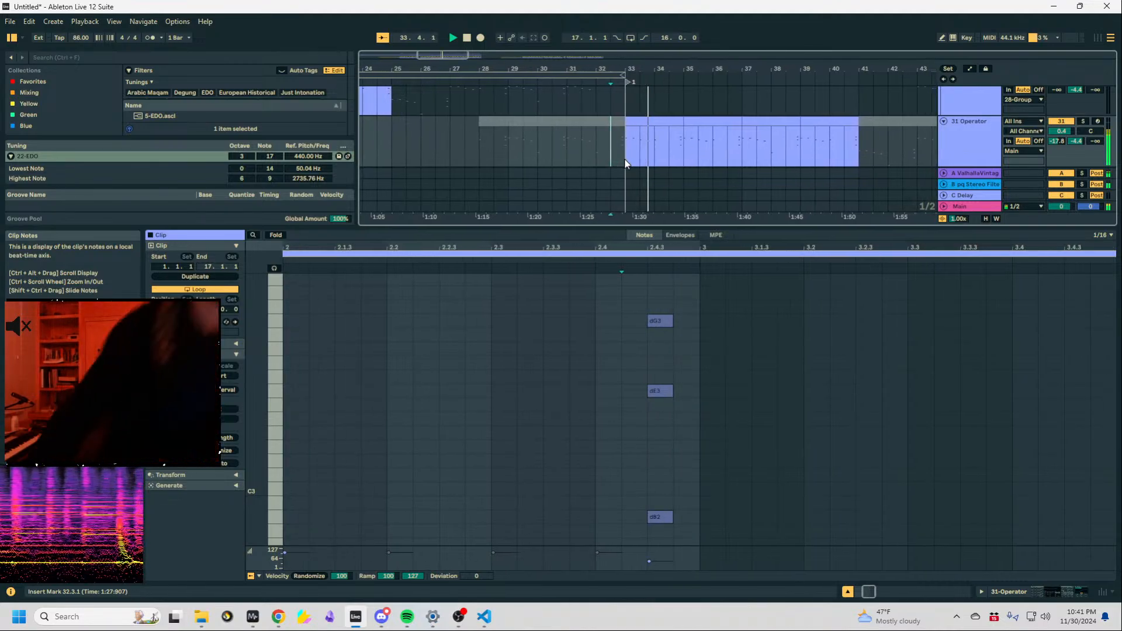
Search the browser for "stereo swap" and add pq Stereo Filter + Swap Delay.adg after the Saturator on the 31 Operator track.
{"action": "left_click", "coordinate": [1042, 591]}
{"action": "key", "text": "space"}
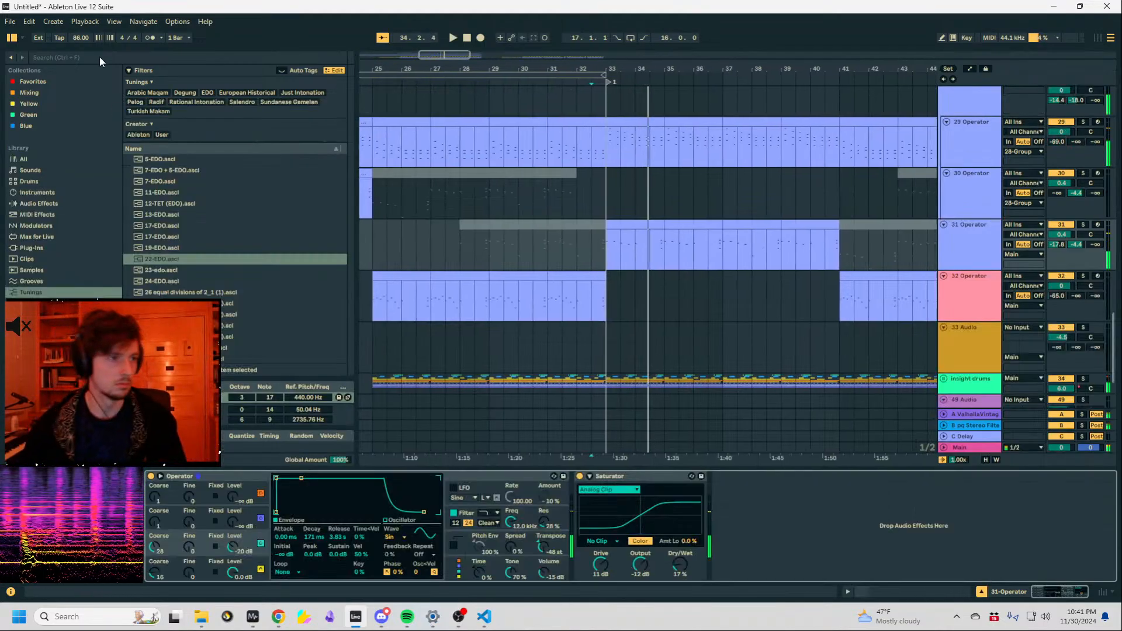
{"action": "left_click", "coordinate": [82, 58]}
{"action": "type", "text": "stereo swap"}
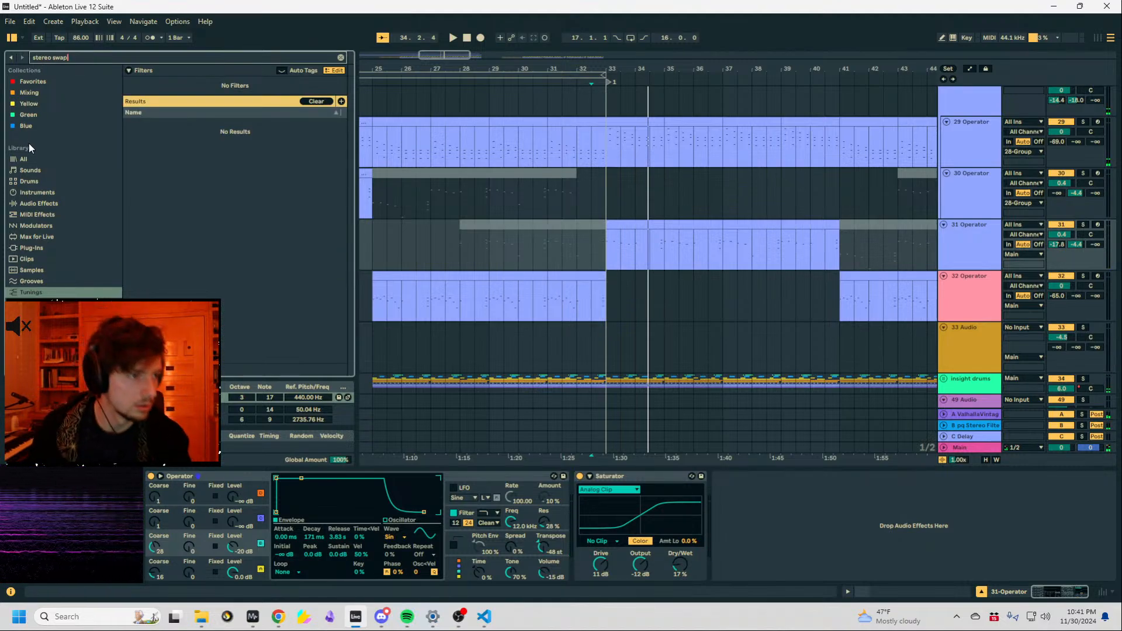
{"action": "left_click", "coordinate": [173, 176]}
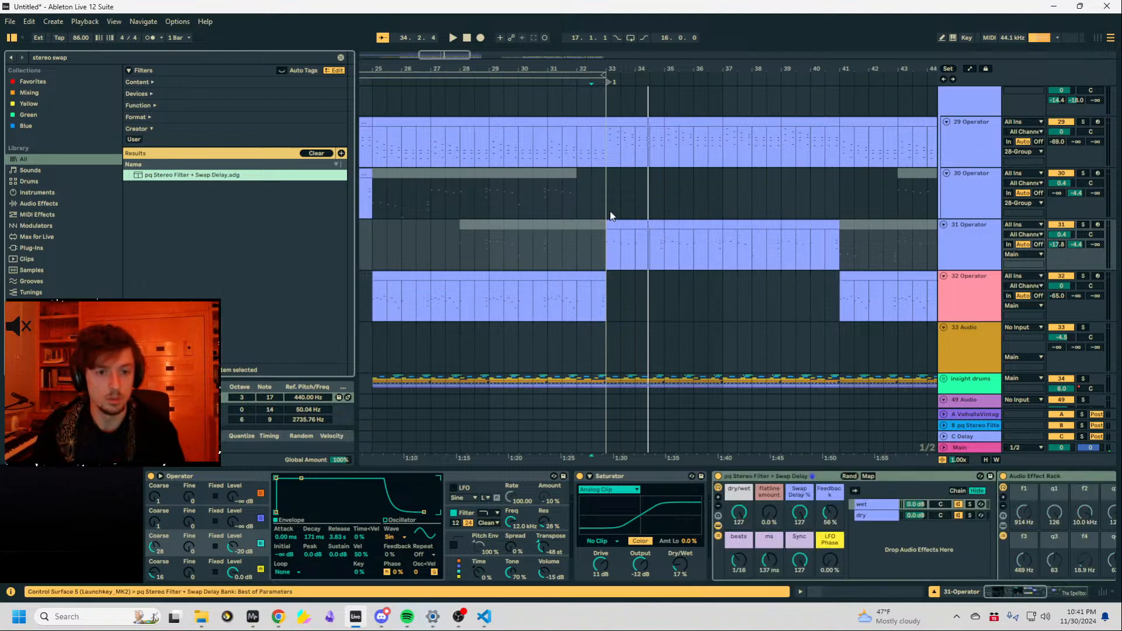
Set the rack's Swap Delay % to 0 and flatline amount to 94 % during playback, and solo the 31 Operator track.
{"action": "left_click", "coordinate": [799, 514]}
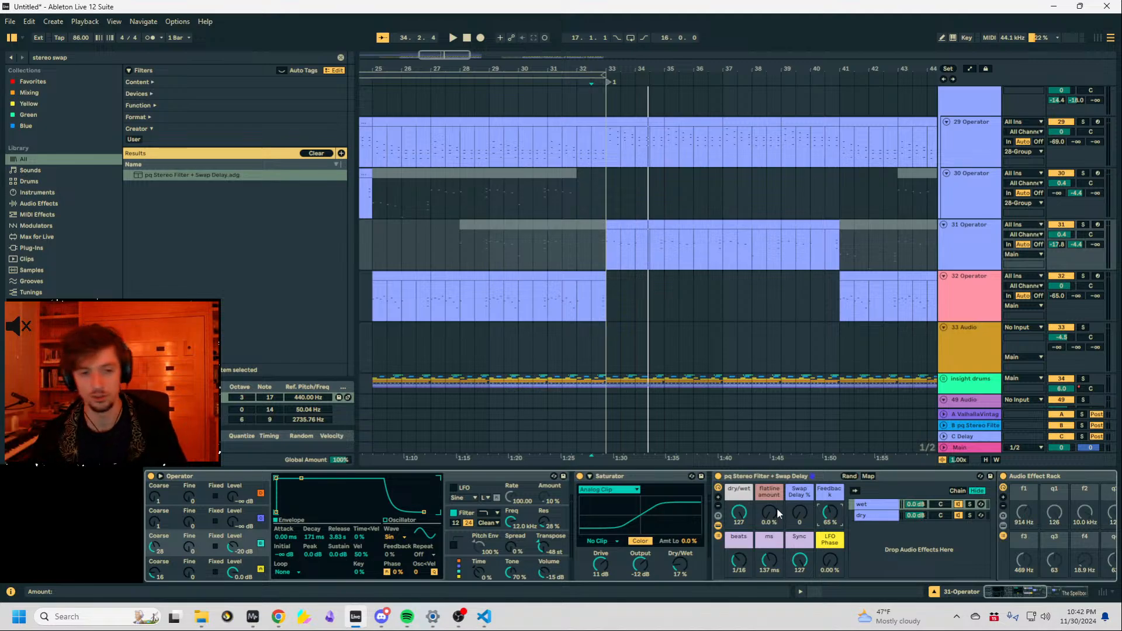
{"action": "key", "text": "space"}
{"action": "left_click_drag", "start_coordinate": [770, 512], "coordinate": [769, 462]}
{"action": "left_click", "coordinate": [1082, 224]}
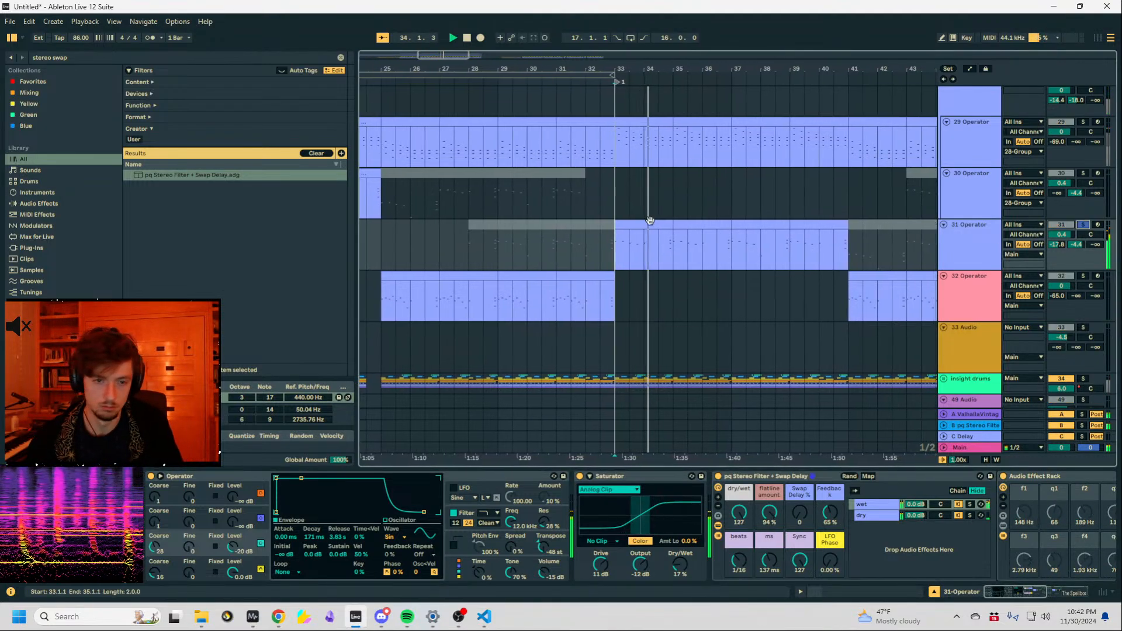
Select 33.1.1 to 35.1.1 on the 31 Operator track and audition it while setting the rack's Sync to 0 and LFO Phase to 52.8 %.
{"action": "left_click_drag", "start_coordinate": [615, 245], "coordinate": [699, 245]}
{"action": "left_click_drag", "start_coordinate": [829, 553], "coordinate": [800, 625]}
{"action": "key", "text": "space"}
{"action": "key", "text": "space"}
{"action": "left_click_drag", "start_coordinate": [770, 561], "coordinate": [770, 578]}
{"action": "key", "text": "space"}
{"action": "key", "text": "space"}
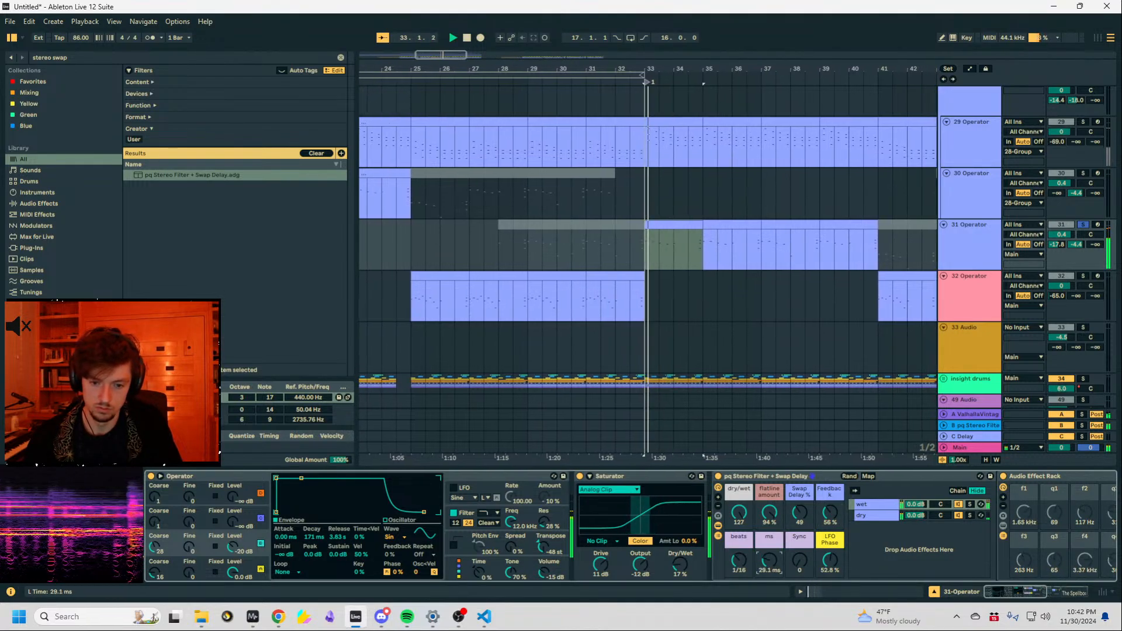
Set the rack's Swap Delay % to 32 and Feedback to 89 % while replaying the selected section.
{"action": "left_click_drag", "start_coordinate": [802, 515], "coordinate": [830, 496]}
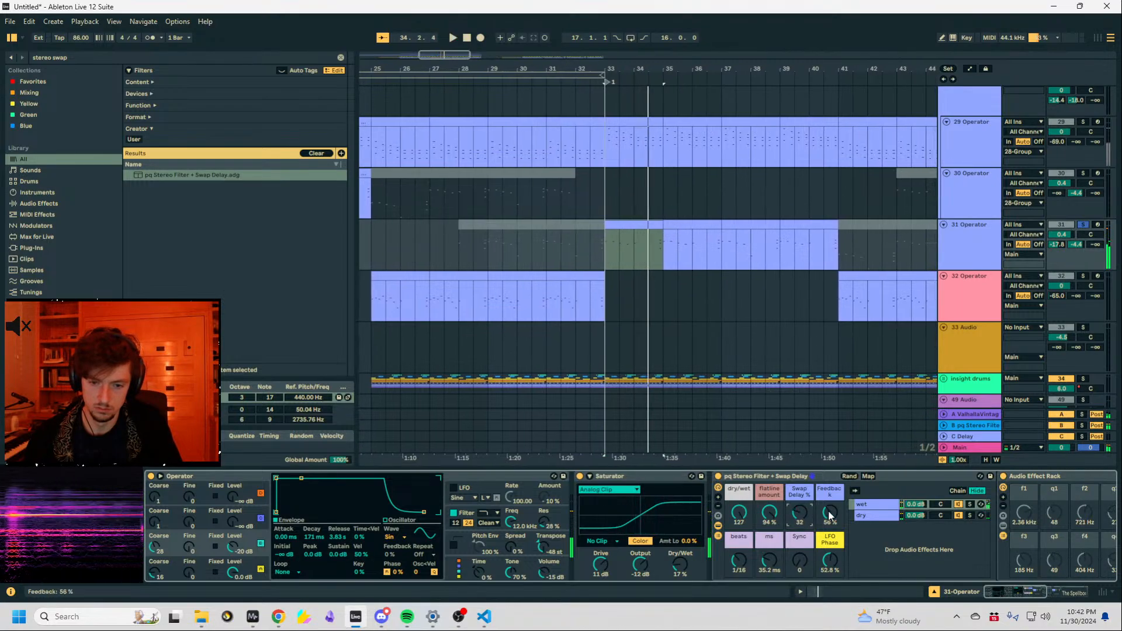
{"action": "key", "text": "space"}
{"action": "key", "text": "space"}
{"action": "key", "text": "space"}
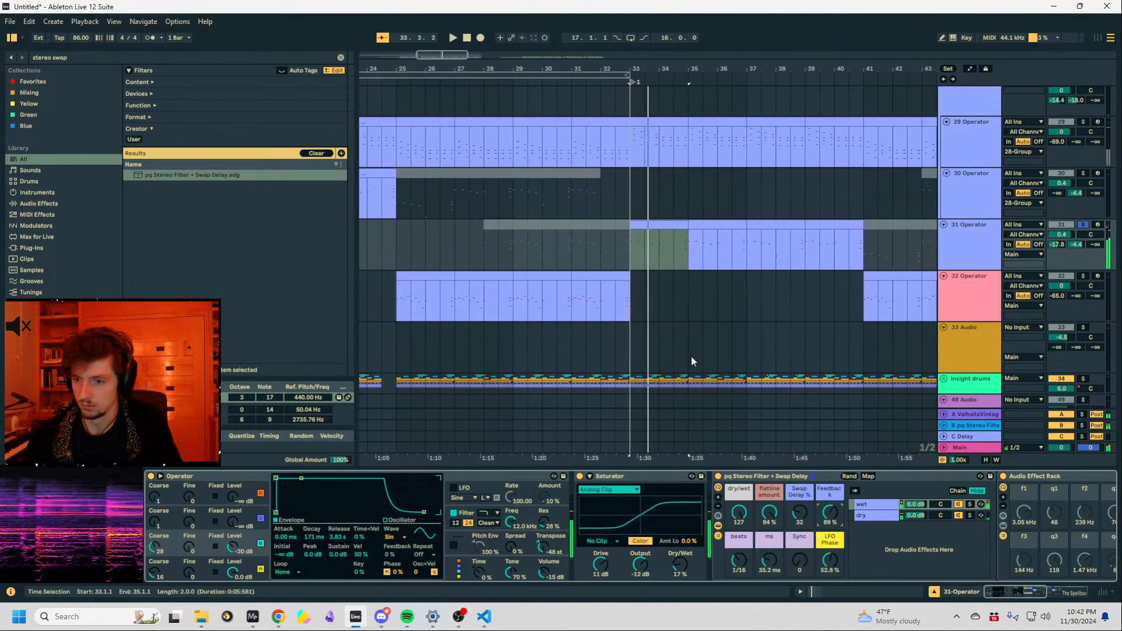
Move the playback start to 33.1.1 on the 31 Operator track and play from there.
{"action": "left_click", "coordinate": [654, 263]}
{"action": "key", "text": "plus"}
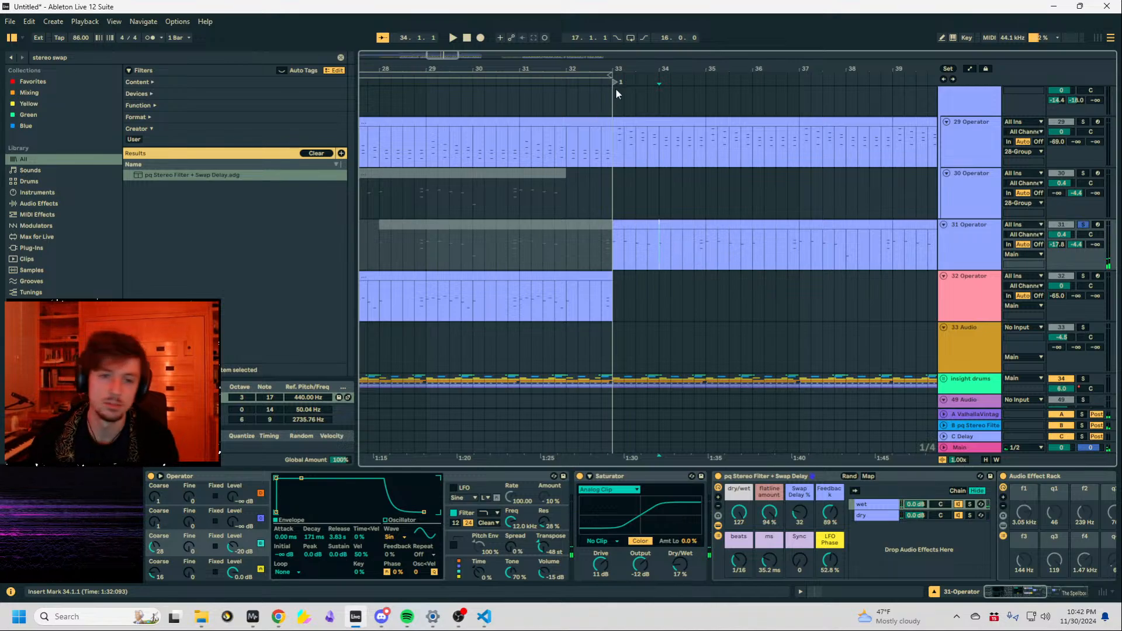
{"action": "left_click_drag", "start_coordinate": [617, 70], "coordinate": [611, 111]}
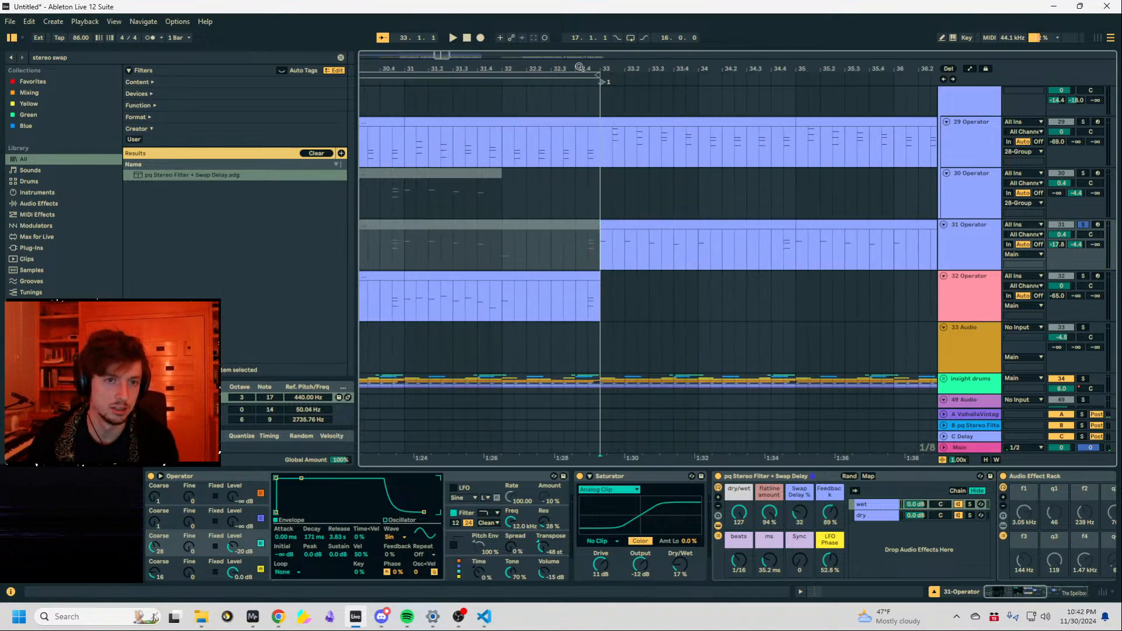
{"action": "left_click_drag", "start_coordinate": [580, 67], "coordinate": [550, 24]}
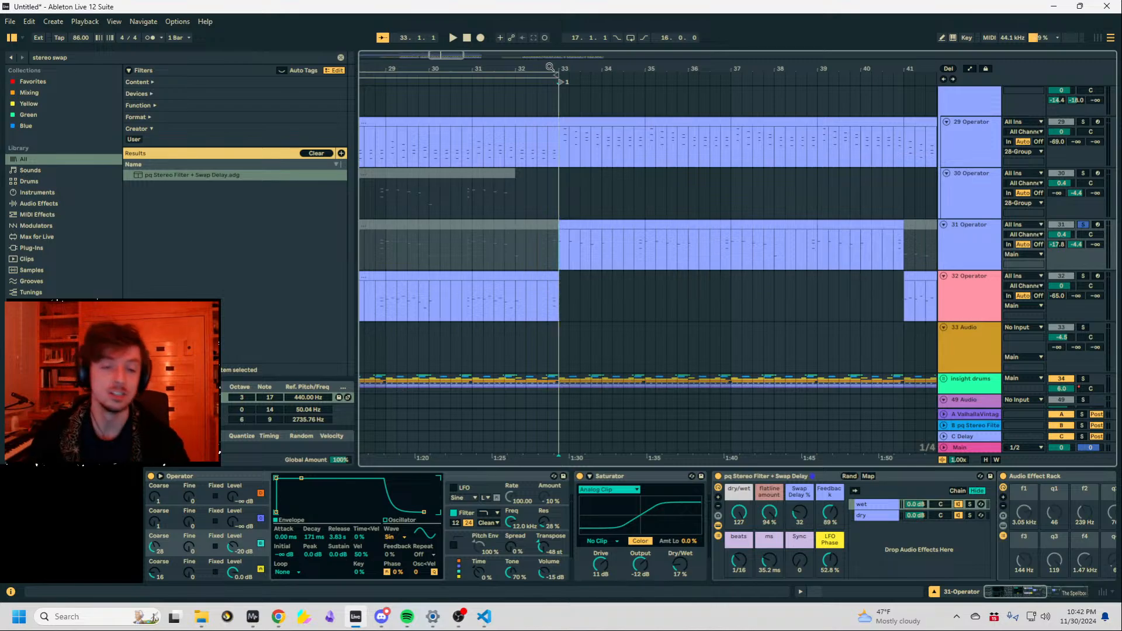
{"action": "mouse_move", "coordinate": [550, 67]}
{"action": "left_mouse_down"}
{"action": "mouse_move", "coordinate": [556, 237]}
{"action": "mouse_move", "coordinate": [548, 241]}
{"action": "left_mouse_up"}
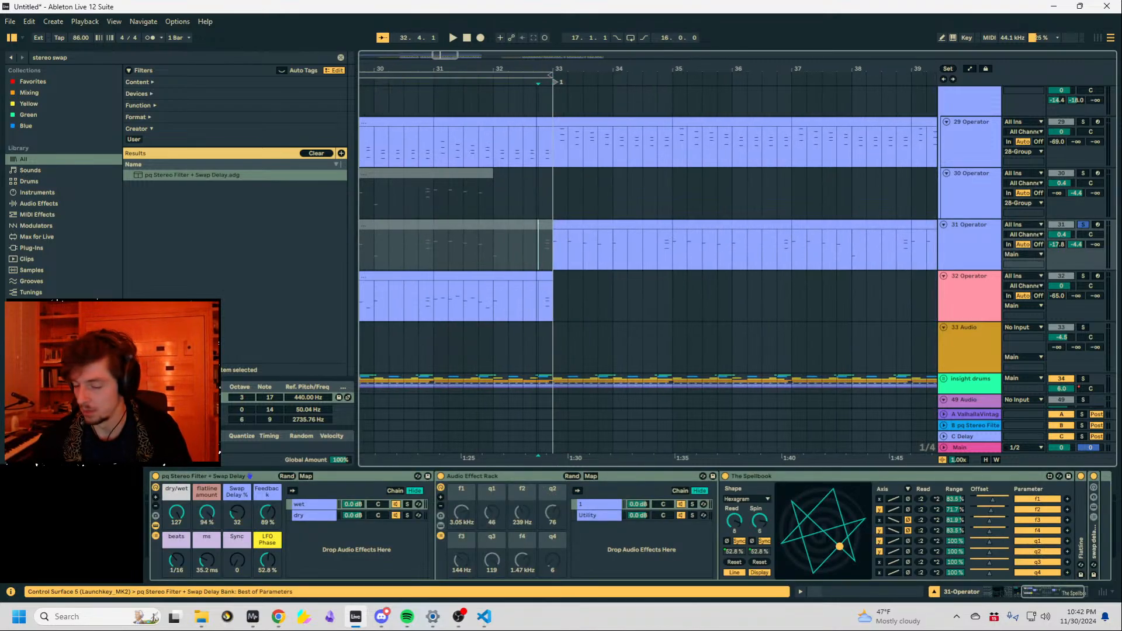
{"action": "left_click", "coordinate": [556, 237]}
{"action": "left_click_drag", "start_coordinate": [532, 66], "coordinate": [571, 67]}
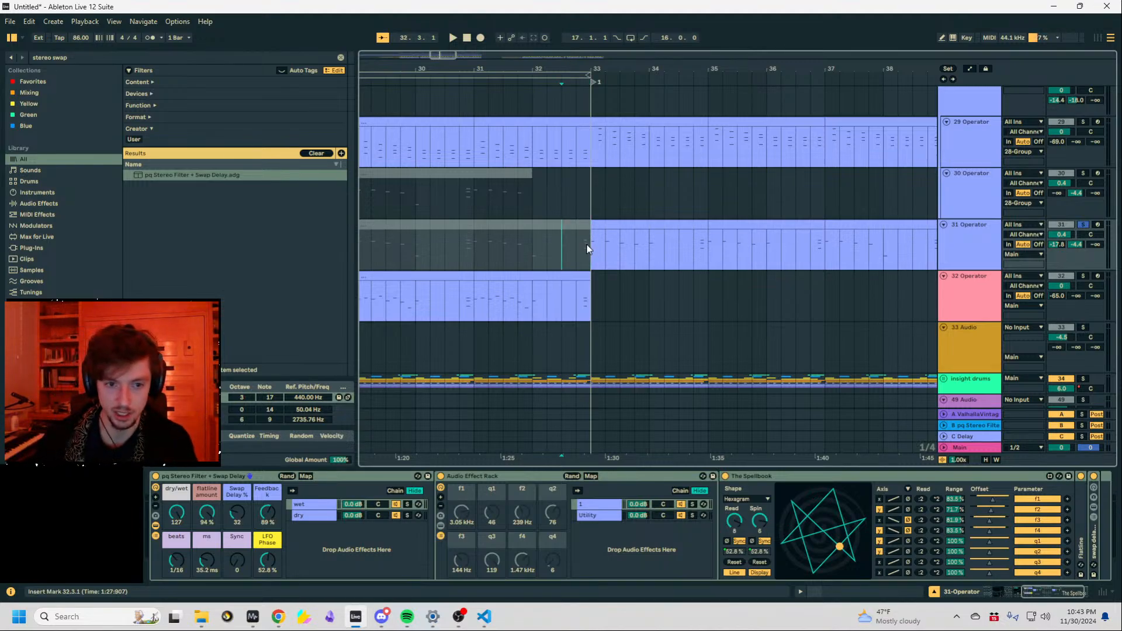
{"action": "left_click_drag", "start_coordinate": [551, 69], "coordinate": [661, 43]}
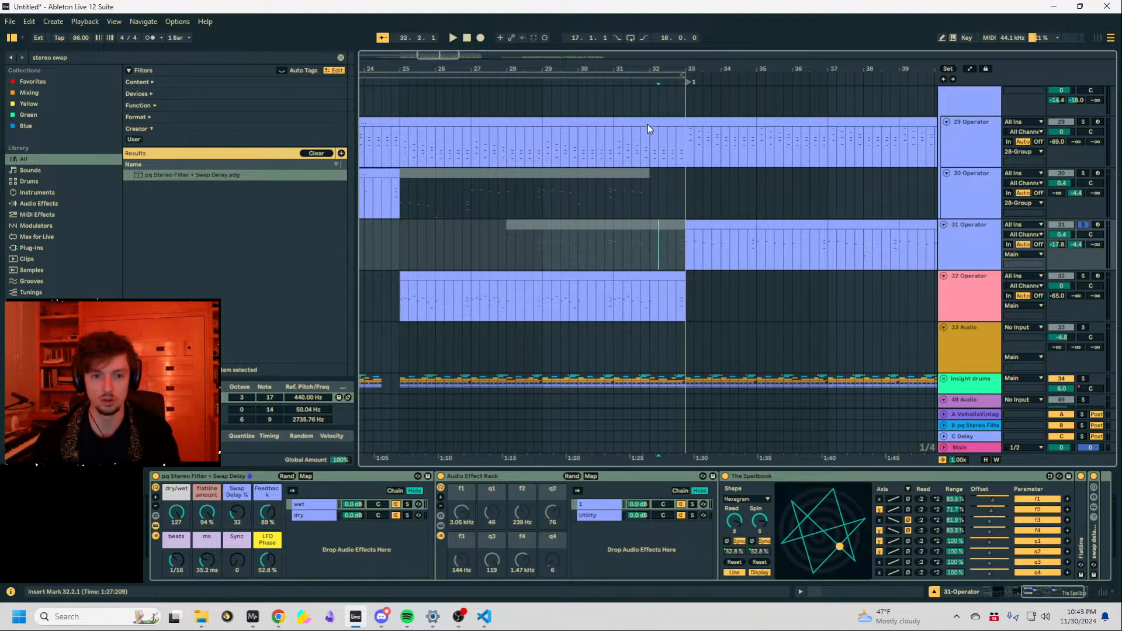
{"action": "left_click_drag", "start_coordinate": [665, 67], "coordinate": [660, 75]}
{"action": "key", "text": "space"}
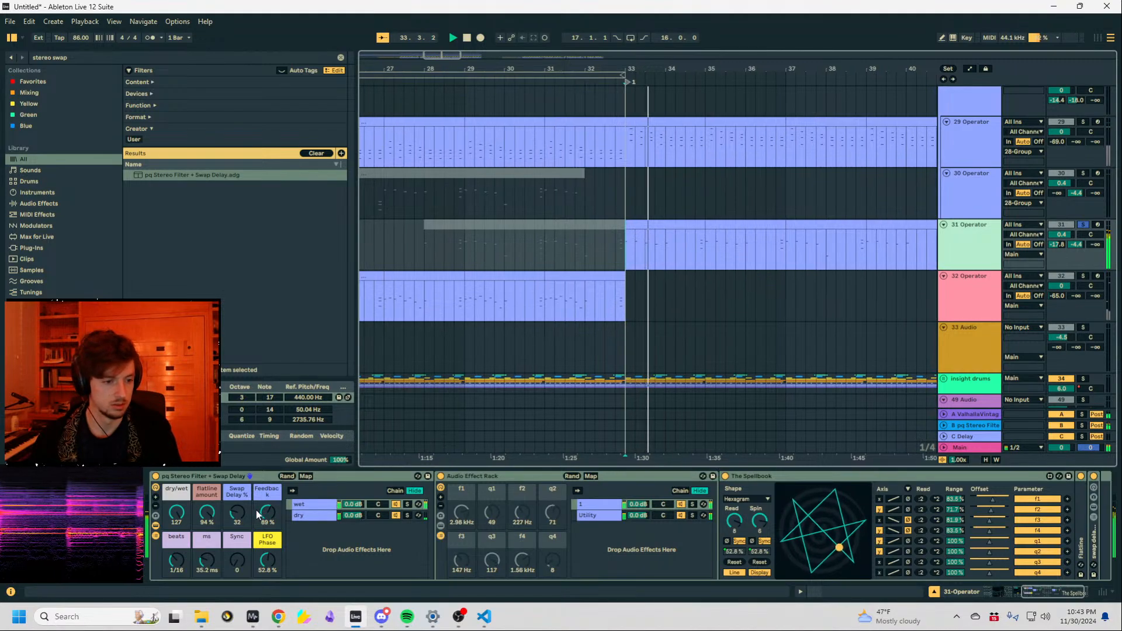
Set the rack's Swap Delay % to 42, flatline amount to 47 % and LFO Phase to 65.4 % while replaying from 33.1.1.
{"action": "left_click_drag", "start_coordinate": [238, 513], "coordinate": [267, 551]}
{"action": "key", "text": "space"}
{"action": "key", "text": "space"}
{"action": "key", "text": "space"}
{"action": "key", "text": "space"}
{"action": "key", "text": "space"}
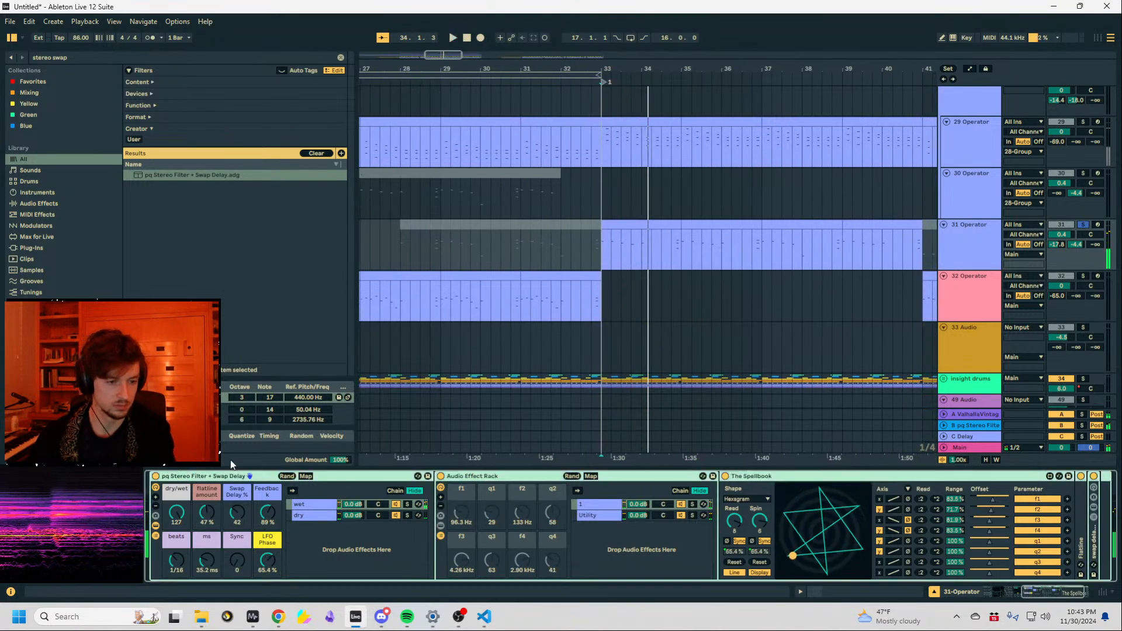
Replace the stereo filter and swap delay rack on 31 Operator with an Auto Filter, cutoff at about 888 Hz.
{"action": "key", "text": "Delete"}
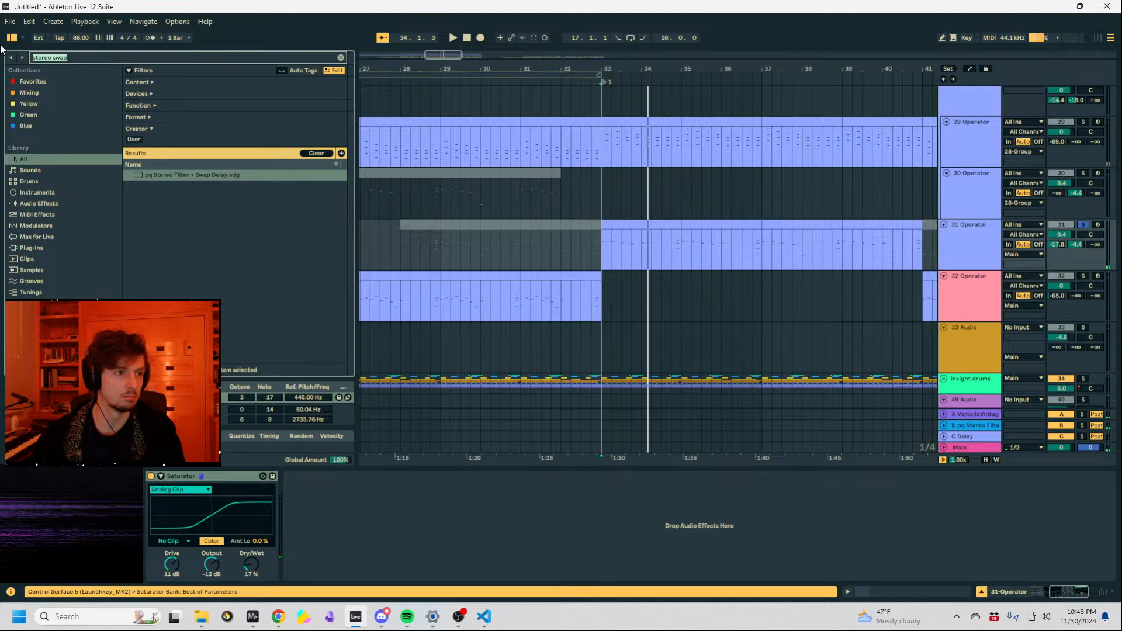
{"action": "type", "text": "auto filt"}
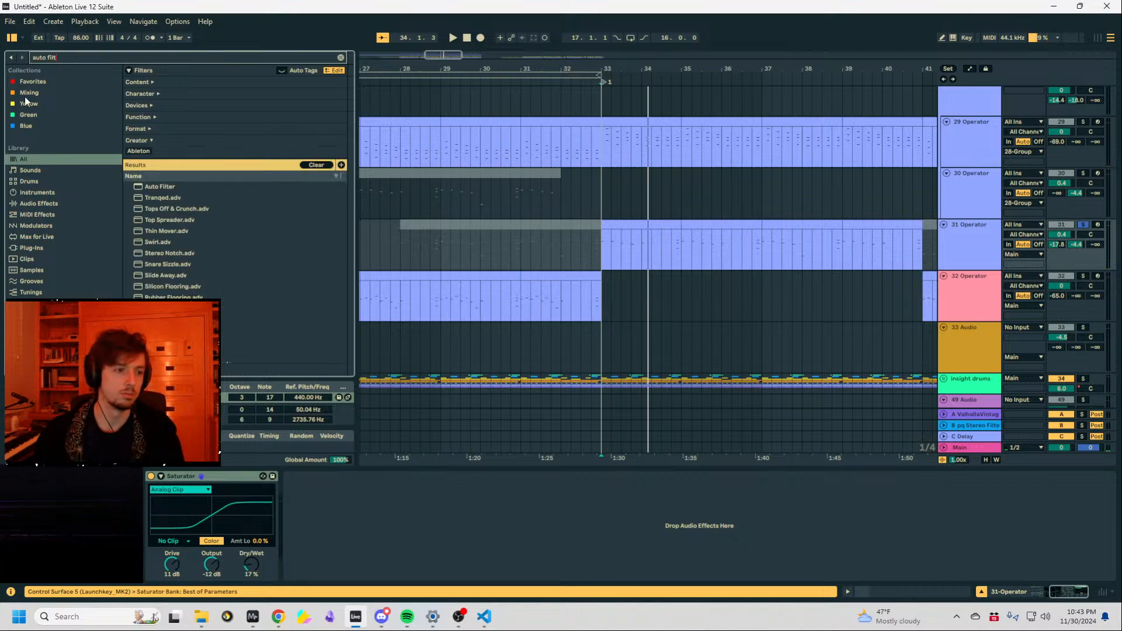
{"action": "double_click", "coordinate": [160, 186]}
{"action": "left_click_drag", "start_coordinate": [424, 537], "coordinate": [380, 537]}
Add an LFO after the Auto Filter, set its depth to 40.2 %, and map it to the filter frequency in Remote mode.
{"action": "left_click", "coordinate": [79, 59]}
{"action": "type", "text": "lfo"}
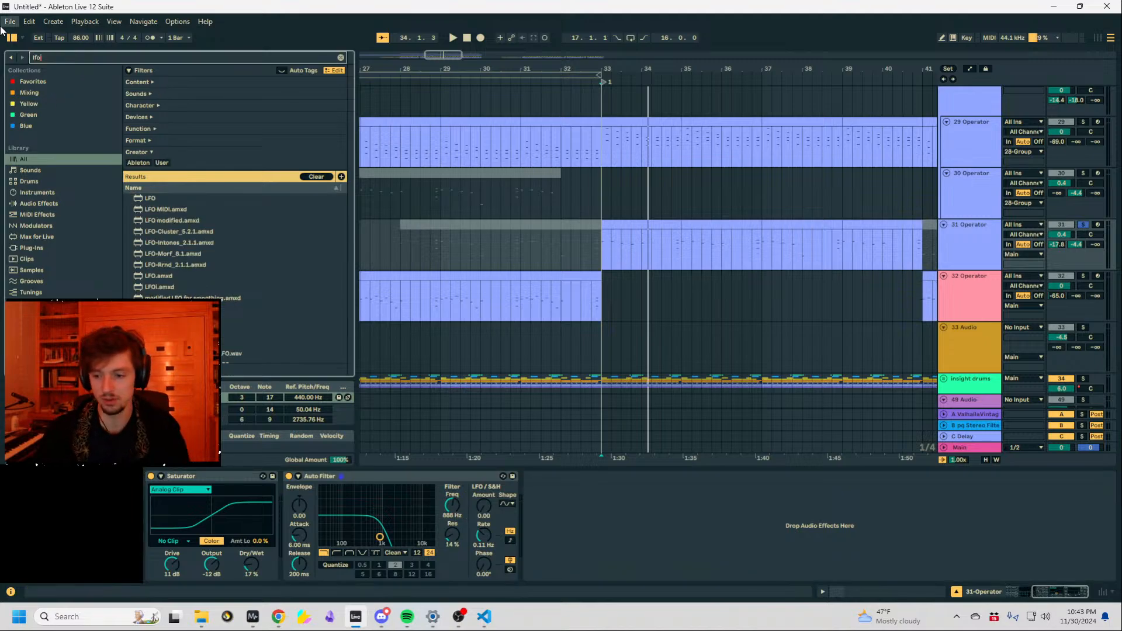
{"action": "left_click", "coordinate": [158, 198]}
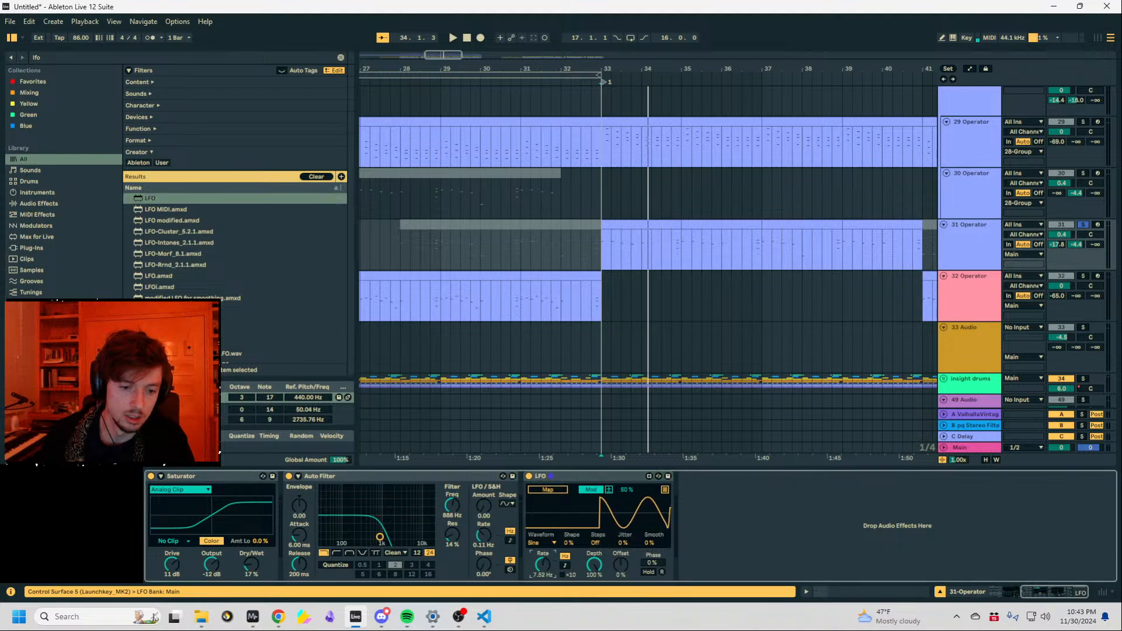
{"action": "left_click_drag", "start_coordinate": [543, 565], "coordinate": [594, 608]}
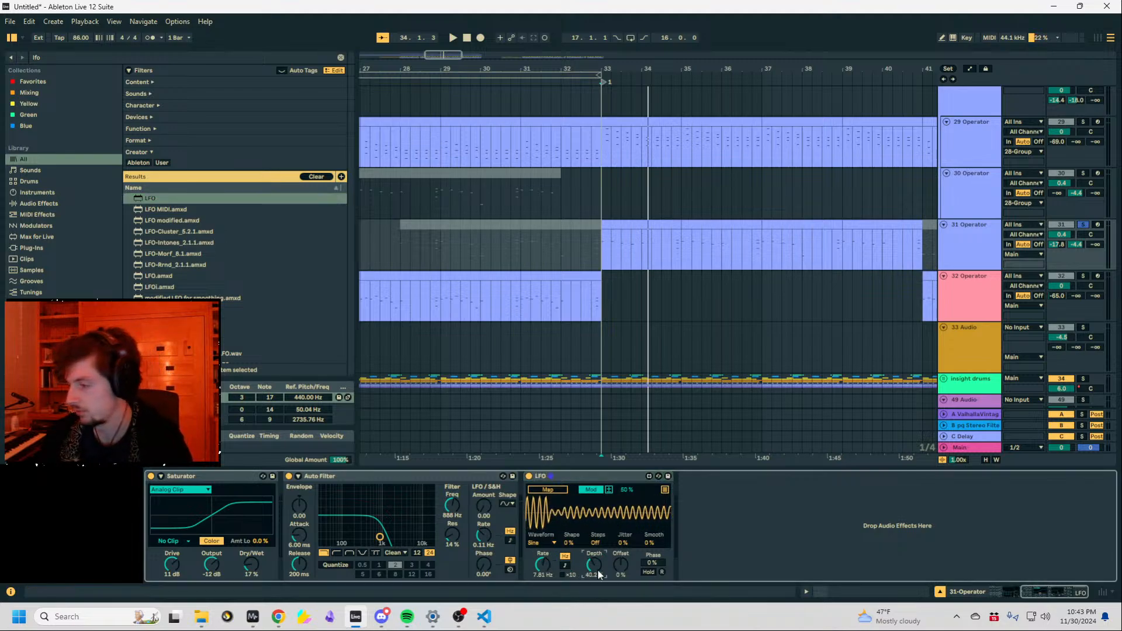
{"action": "left_click", "coordinate": [547, 490]}
{"action": "left_click", "coordinate": [451, 505]}
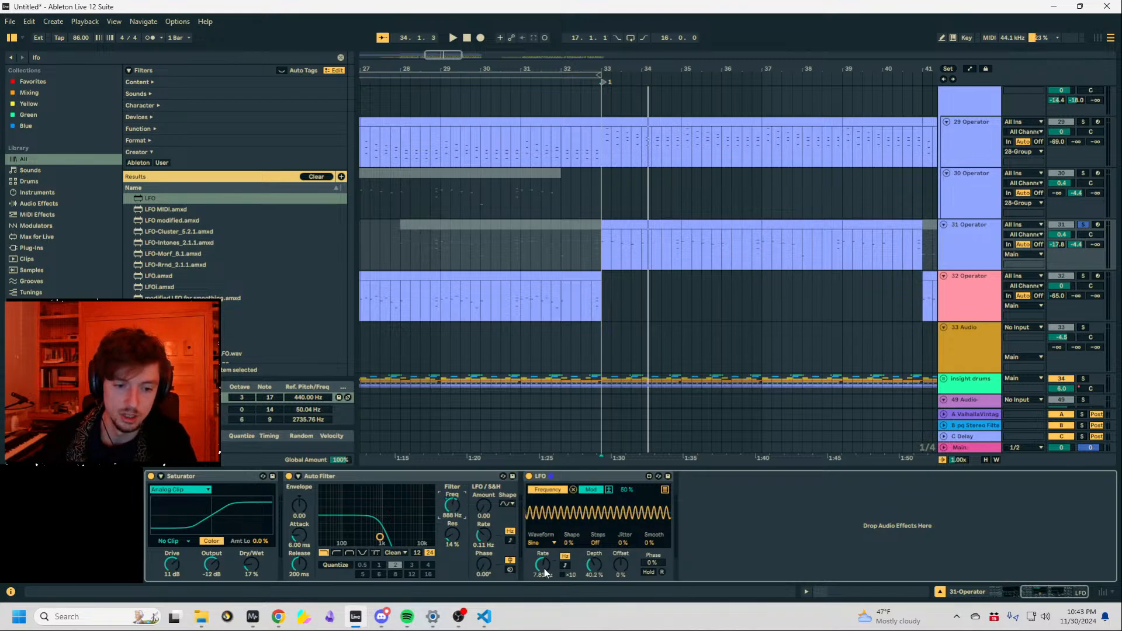
{"action": "left_click", "coordinate": [590, 489]}
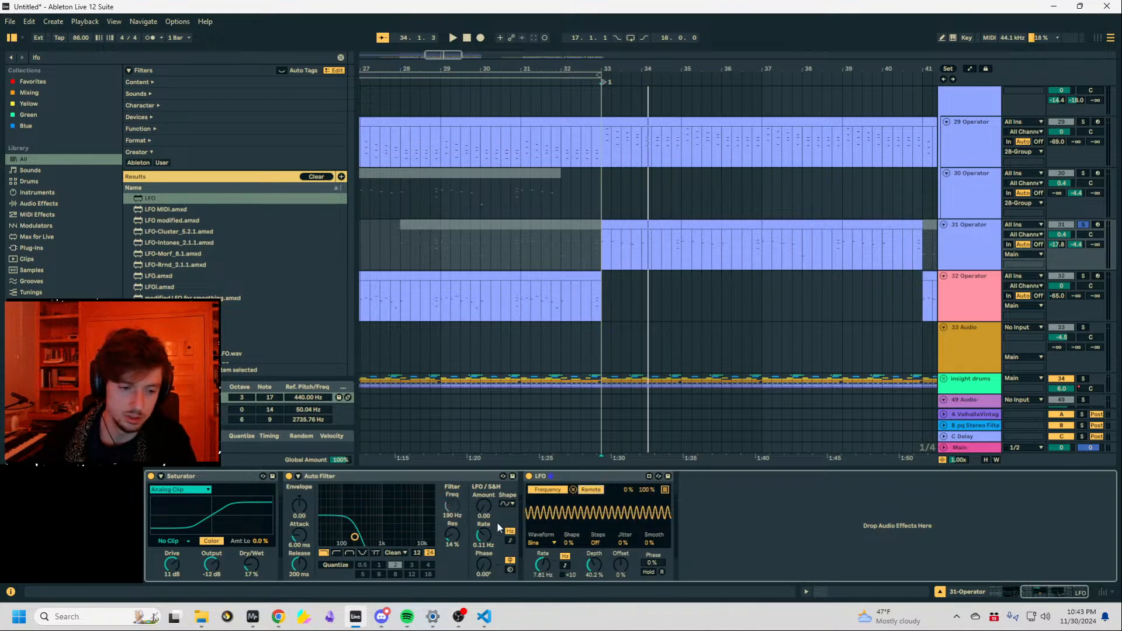
Raise the LFO's rate to 39.9 Hz and its depth to about 79 % while auditioning from 33.1.1.
{"action": "left_click", "coordinate": [413, 479]}
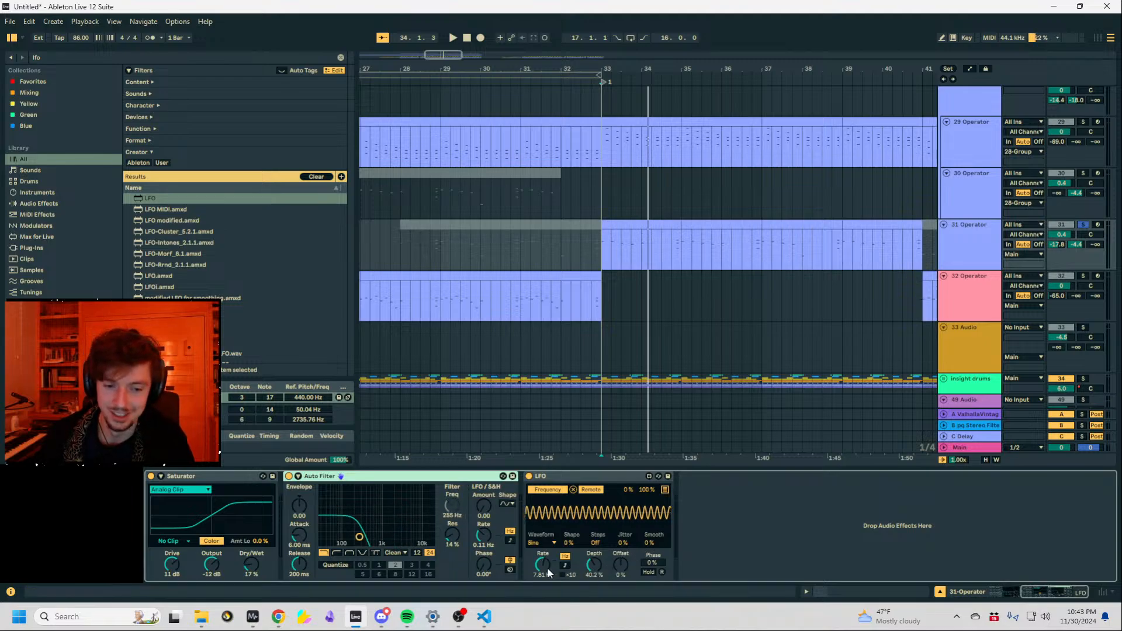
{"action": "left_click_drag", "start_coordinate": [546, 569], "coordinate": [546, 531]}
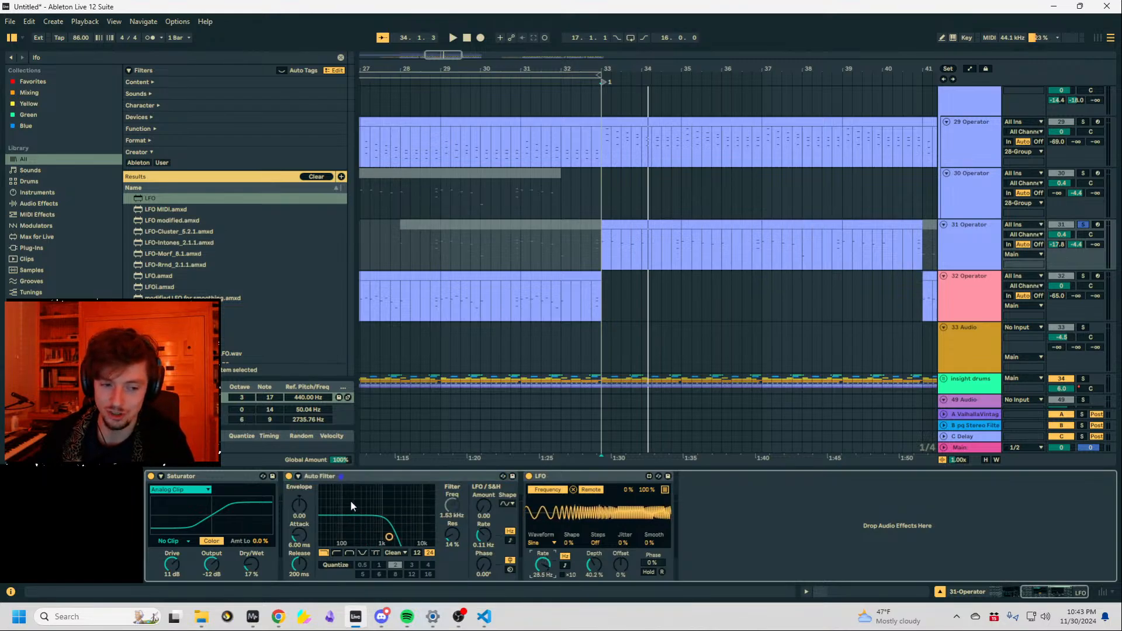
{"action": "key", "text": "space"}
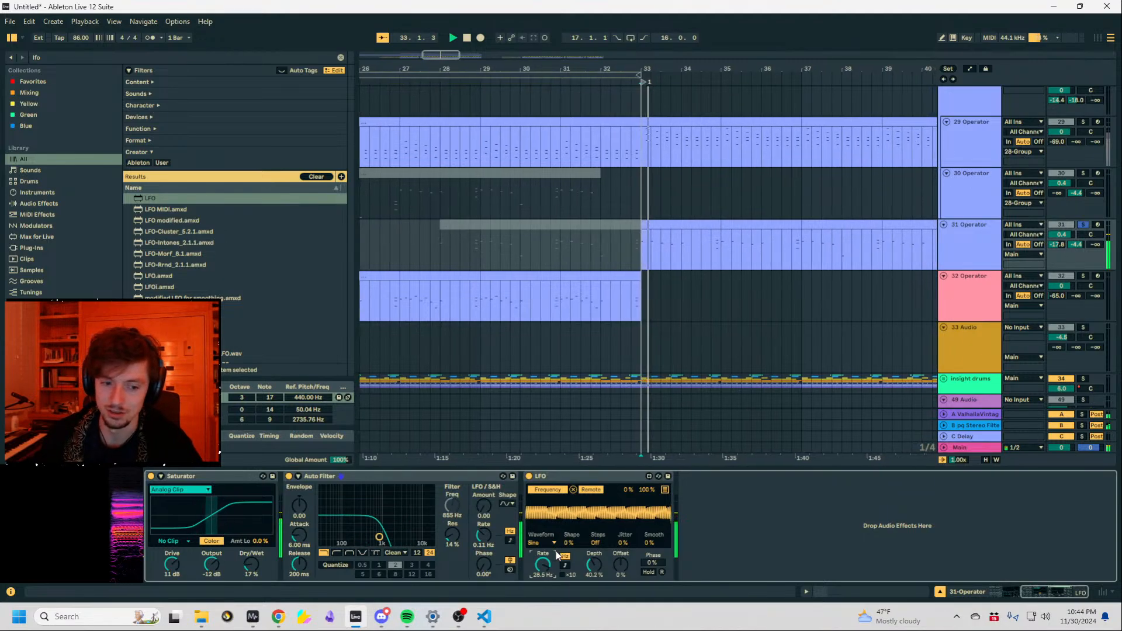
{"action": "left_click_drag", "start_coordinate": [557, 555], "coordinate": [594, 521]}
{"action": "key", "text": "space"}
{"action": "key", "text": "space"}
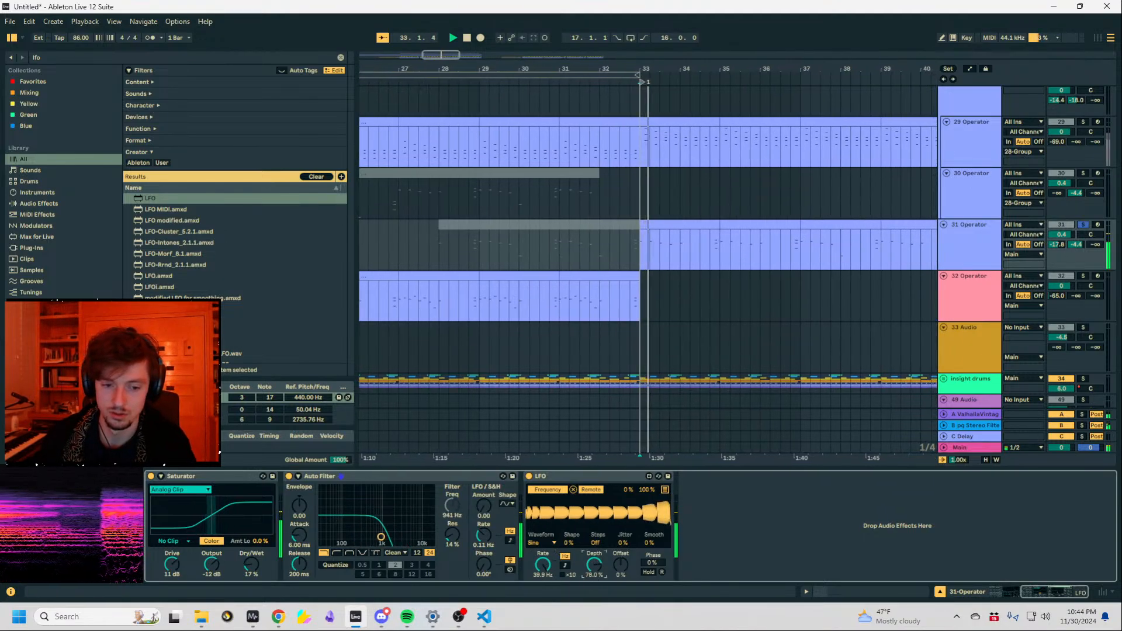
Lower the LFO's depth to 22.8 %, enable its x10 rate multiplier, and set the rate to 20 Hz during playback.
{"action": "left_click_drag", "start_coordinate": [594, 565], "coordinate": [594, 629]}
{"action": "key", "text": "space"}
{"action": "left_click", "coordinate": [563, 574]}
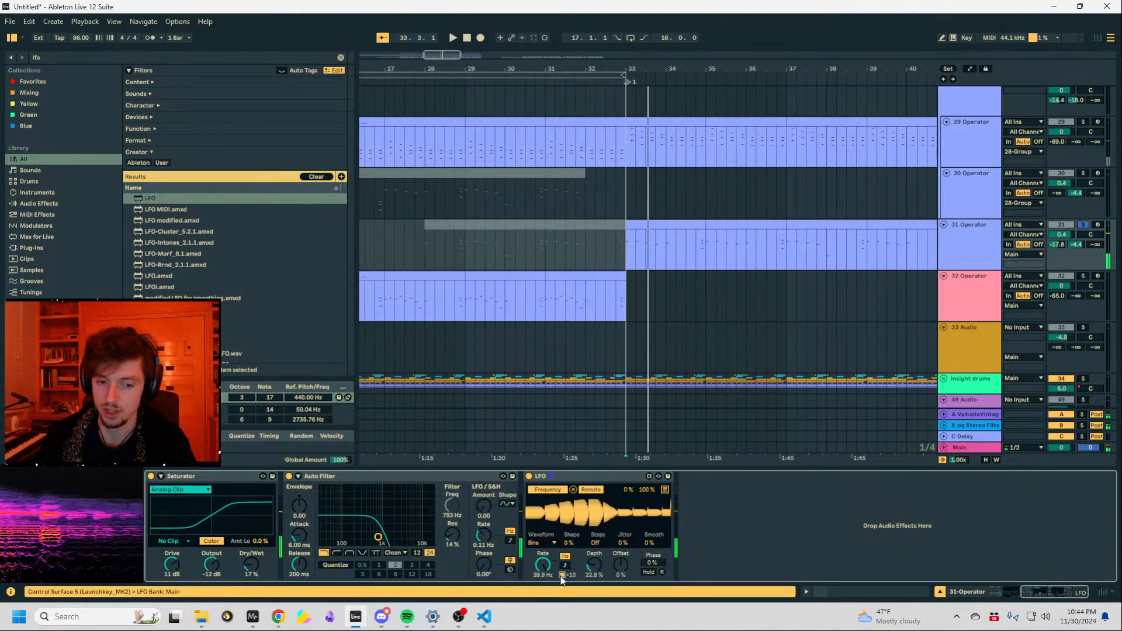
{"action": "left_click_drag", "start_coordinate": [542, 564], "coordinate": [543, 583]}
{"action": "key", "text": "space"}
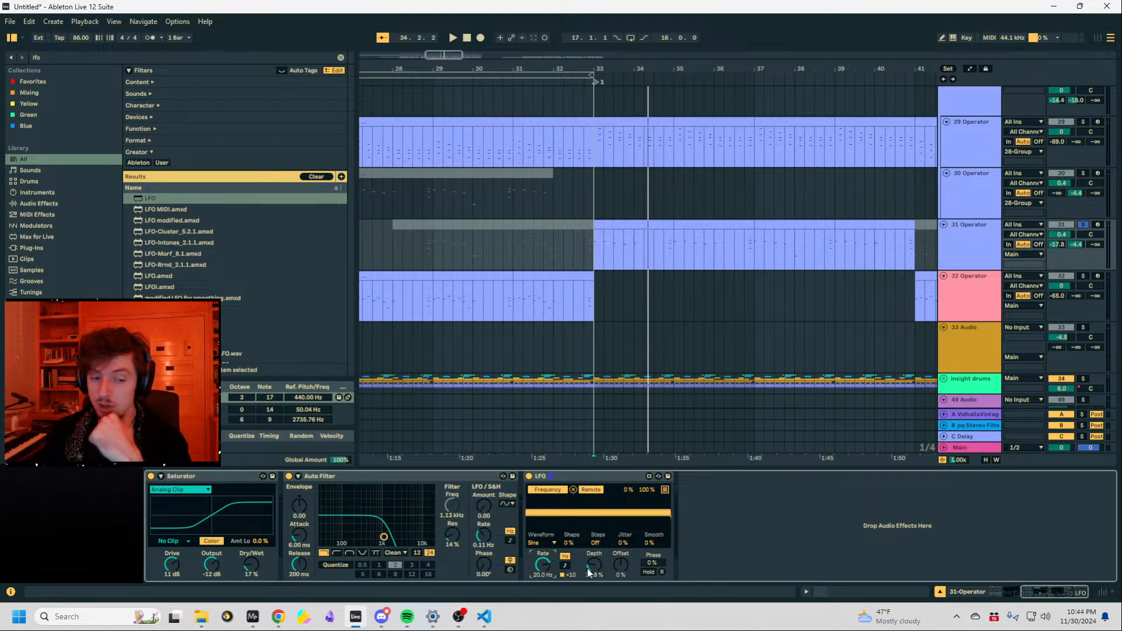
Set the LFO's rate to 7.86 Hz and its depth to 18.9 % while auditioning the soloed track.
{"action": "left_click", "coordinate": [553, 477]}
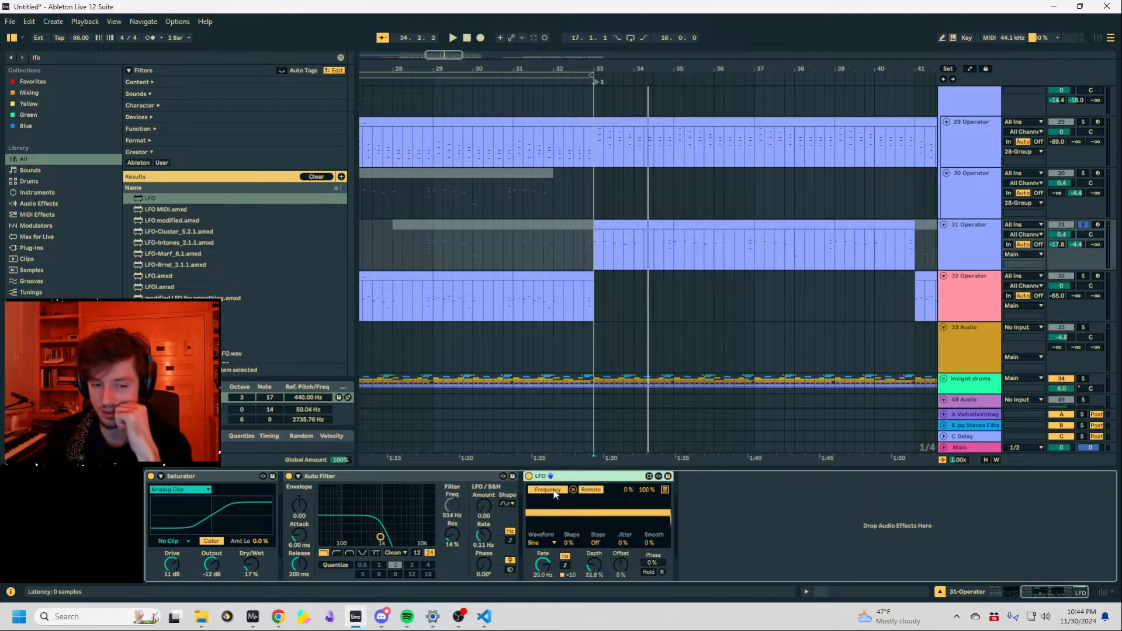
{"action": "left_click_drag", "start_coordinate": [543, 565], "coordinate": [542, 580]}
{"action": "key", "text": "space"}
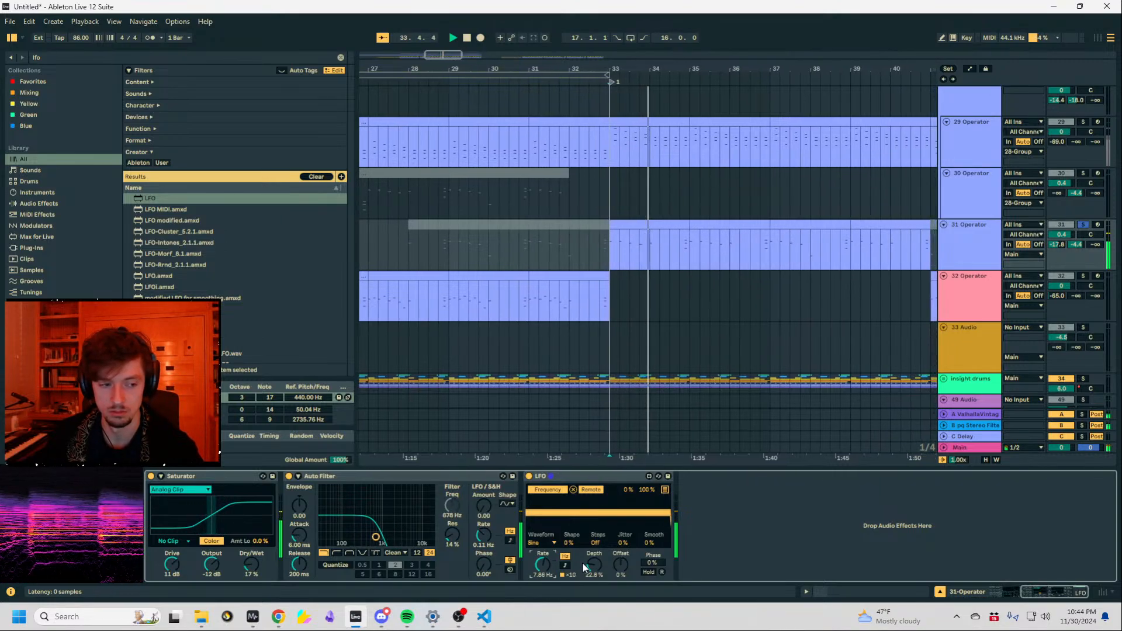
{"action": "key", "text": "space"}
{"action": "left_click", "coordinate": [597, 565]}
{"action": "key", "text": "space"}
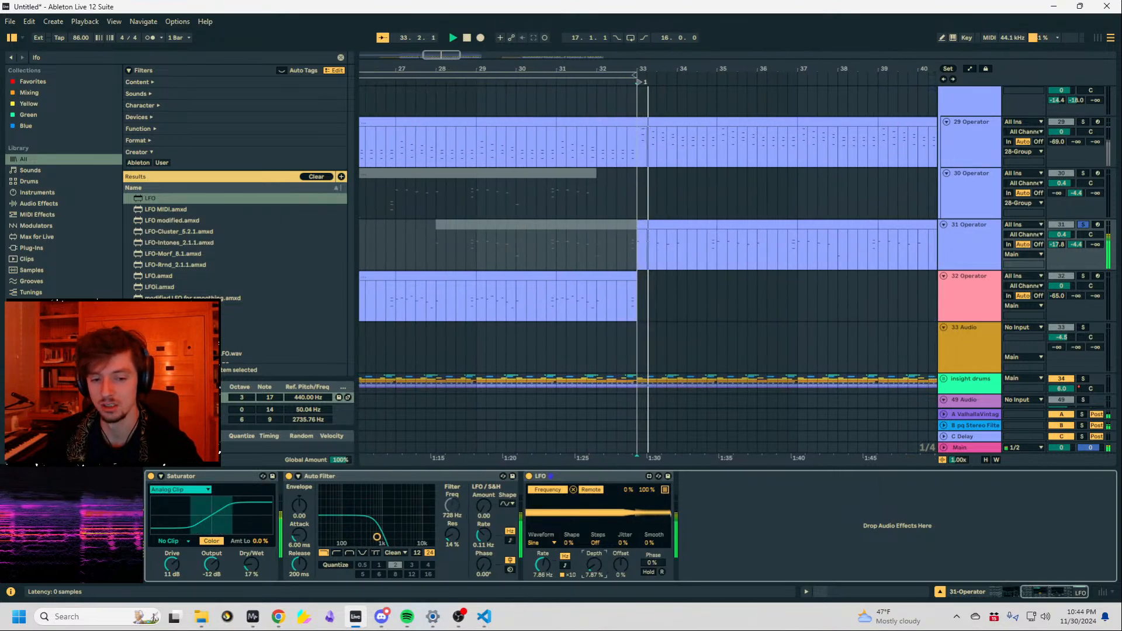
{"action": "left_click_drag", "start_coordinate": [594, 566], "coordinate": [594, 567]}
{"action": "key", "text": "space"}
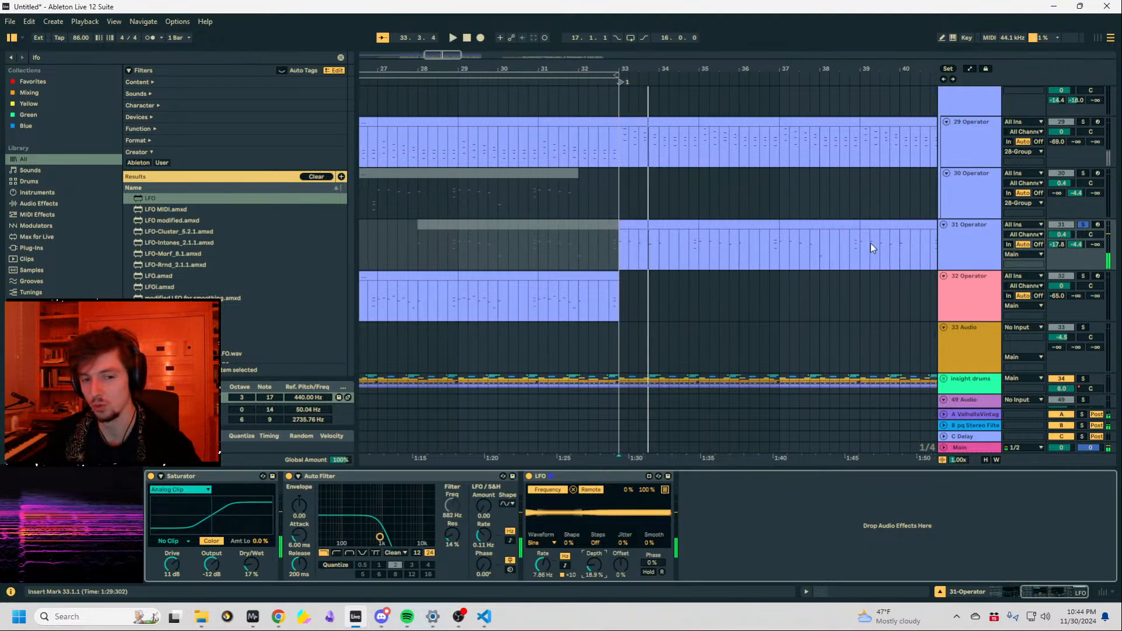
Unsolo the 31 Operator track and lower the LFO's depth to 13.4 % while playing the full mix.
{"action": "left_click", "coordinate": [1083, 225]}
{"action": "key", "text": "space"}
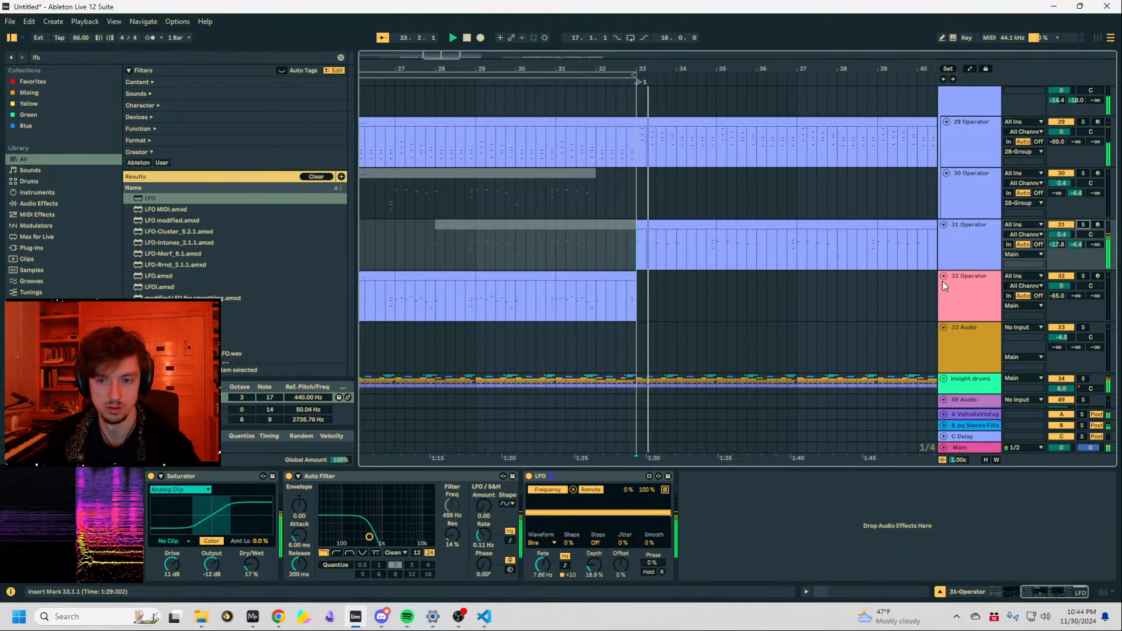
{"action": "left_click_drag", "start_coordinate": [594, 566], "coordinate": [594, 570]}
{"action": "key", "text": "space"}
Group the Auto Filter into an Audio Effect Rack and create an empty second chain beside it.
{"action": "left_click", "coordinate": [391, 479]}
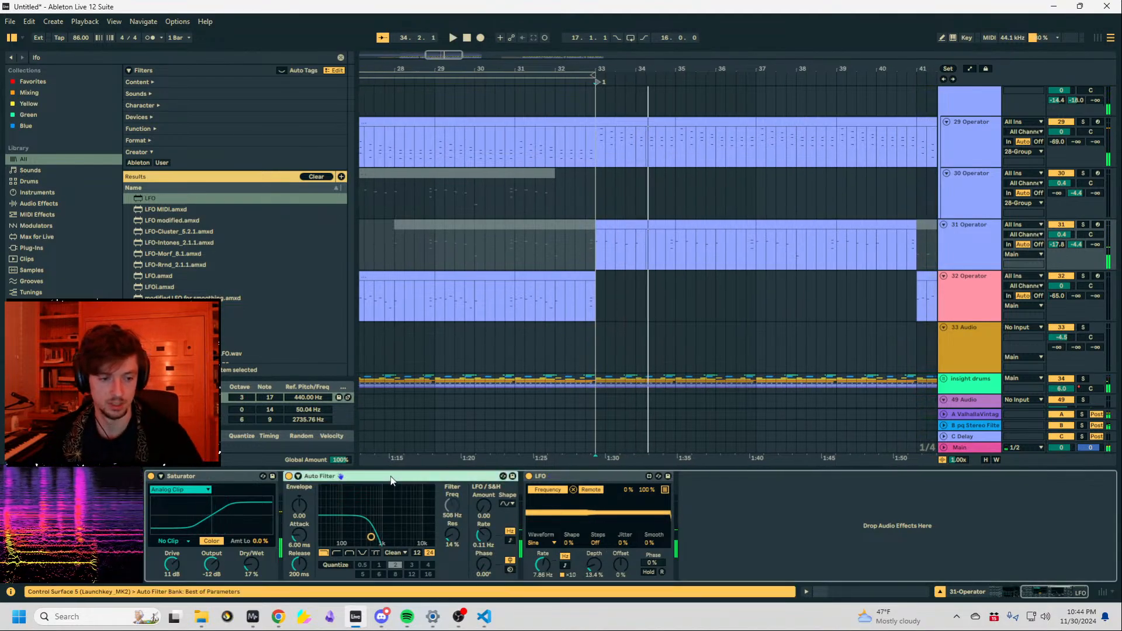
{"action": "key", "text": "ctrl+g"}
{"action": "left_click", "coordinate": [289, 518]}
{"action": "right_click", "coordinate": [330, 532]}
{"action": "left_click", "coordinate": [347, 521]}
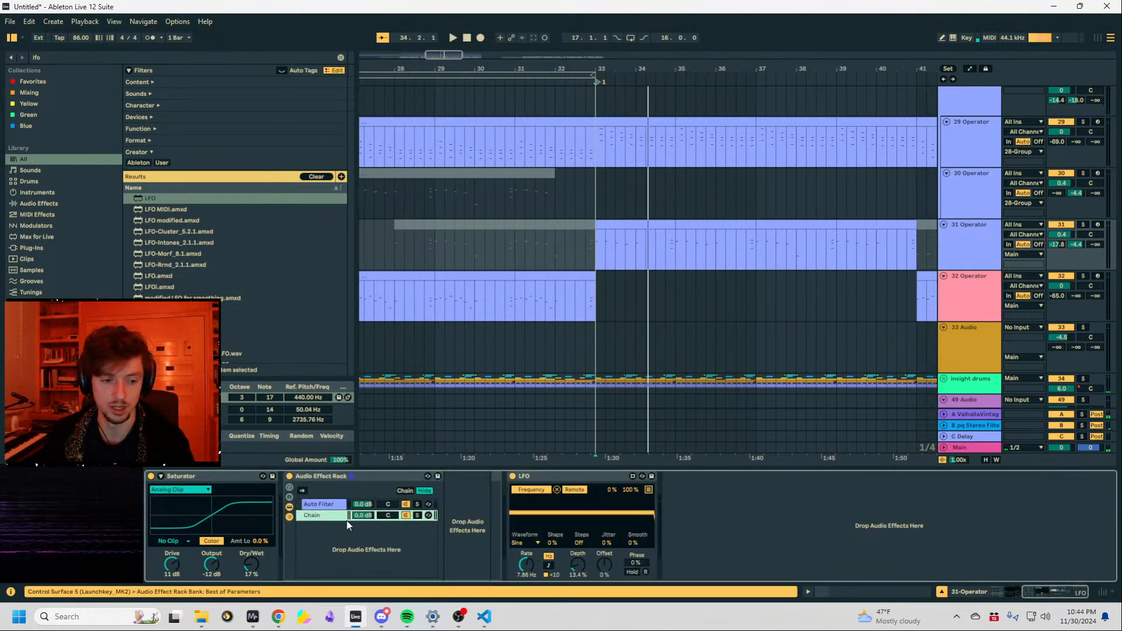
Open the rack's Auto Filter chain and raise the filter's resonance to 47 % while playing from 33.1.1.
{"action": "key", "text": "space"}
{"action": "left_click", "coordinate": [322, 504]}
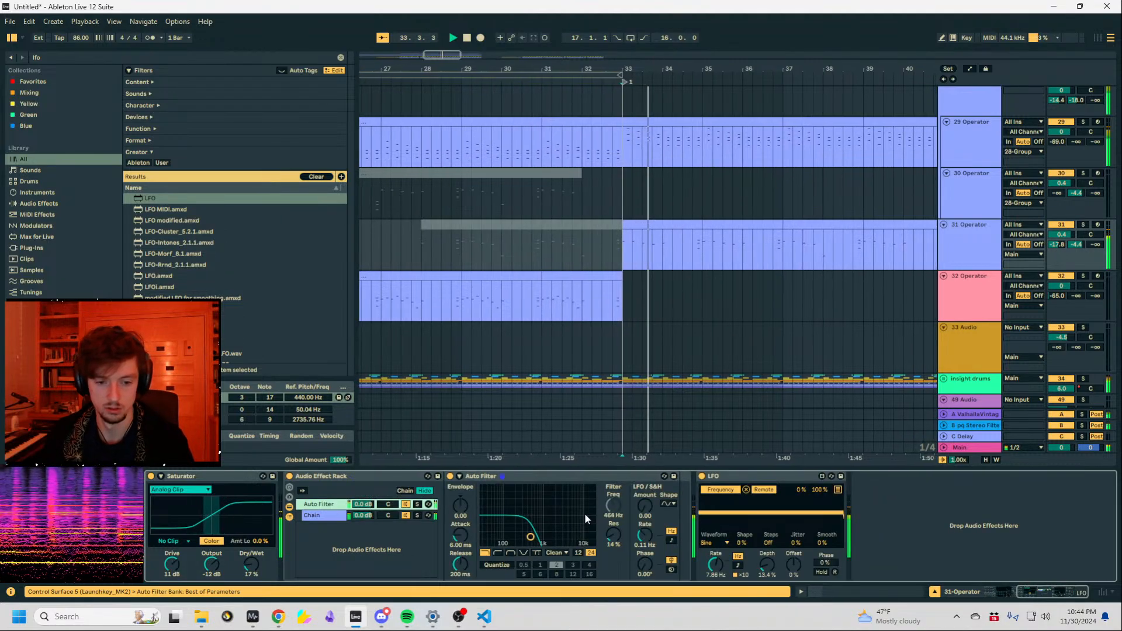
{"action": "mouse_move", "coordinate": [645, 565]}
{"action": "left_mouse_down"}
{"action": "mouse_move", "coordinate": [645, 551]}
{"action": "mouse_move", "coordinate": [645, 564]}
{"action": "left_mouse_up"}
{"action": "key", "text": "space"}
{"action": "key", "text": "space"}
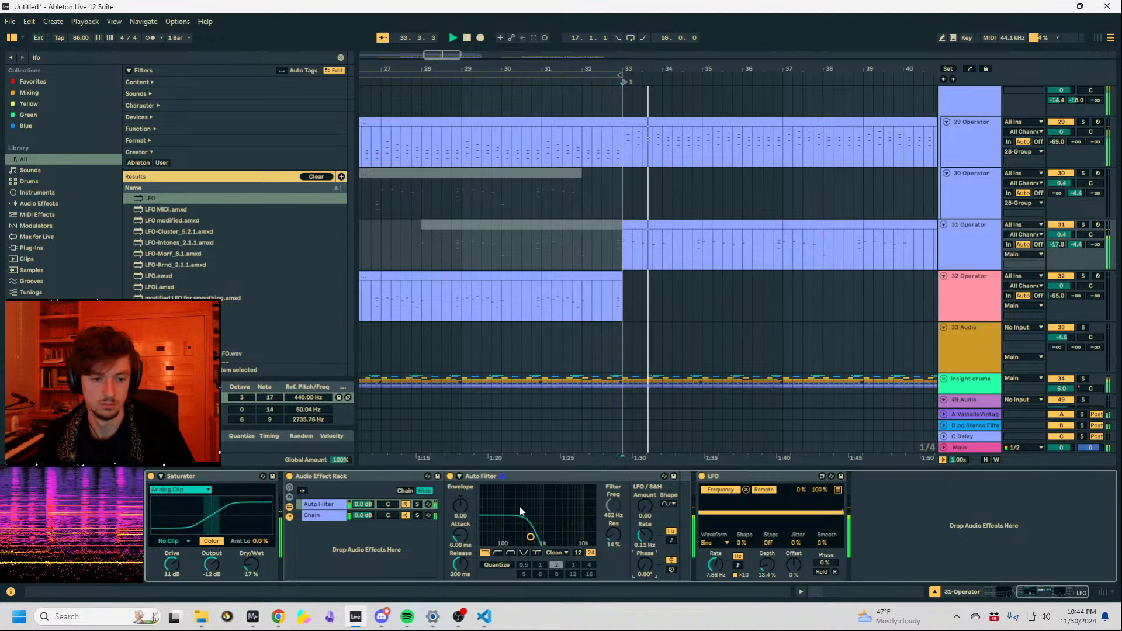
{"action": "mouse_move", "coordinate": [521, 511]}
{"action": "left_mouse_down"}
{"action": "mouse_move", "coordinate": [544, 508]}
{"action": "mouse_move", "coordinate": [531, 522]}
{"action": "left_mouse_up"}
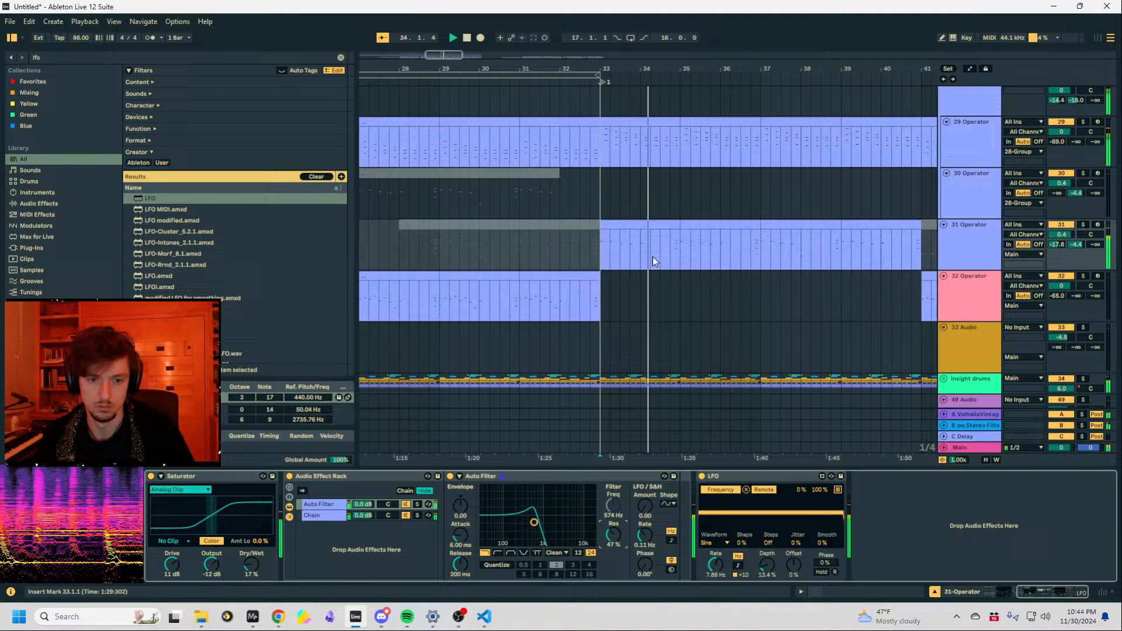
Find the Wider plug-in with the search "wide", add it to the 31 Operator track, and move the Saturator to the end of the device chain.
{"action": "left_click", "coordinate": [108, 60]}
{"action": "type", "text": "wide"}
{"action": "left_click", "coordinate": [153, 248]}
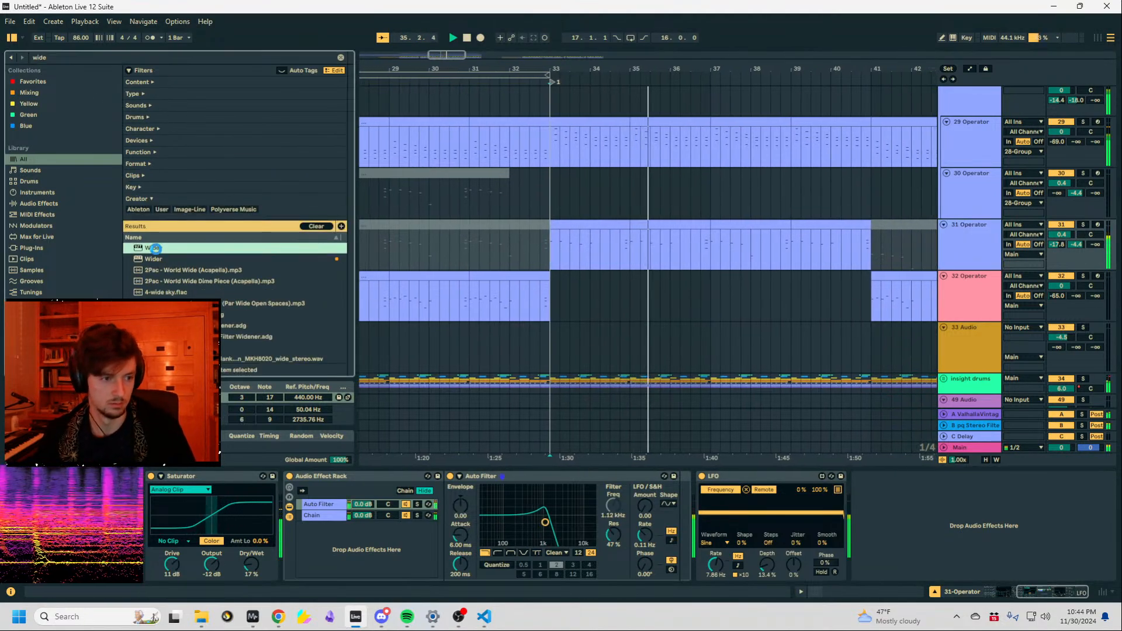
{"action": "double_click", "coordinate": [153, 248]}
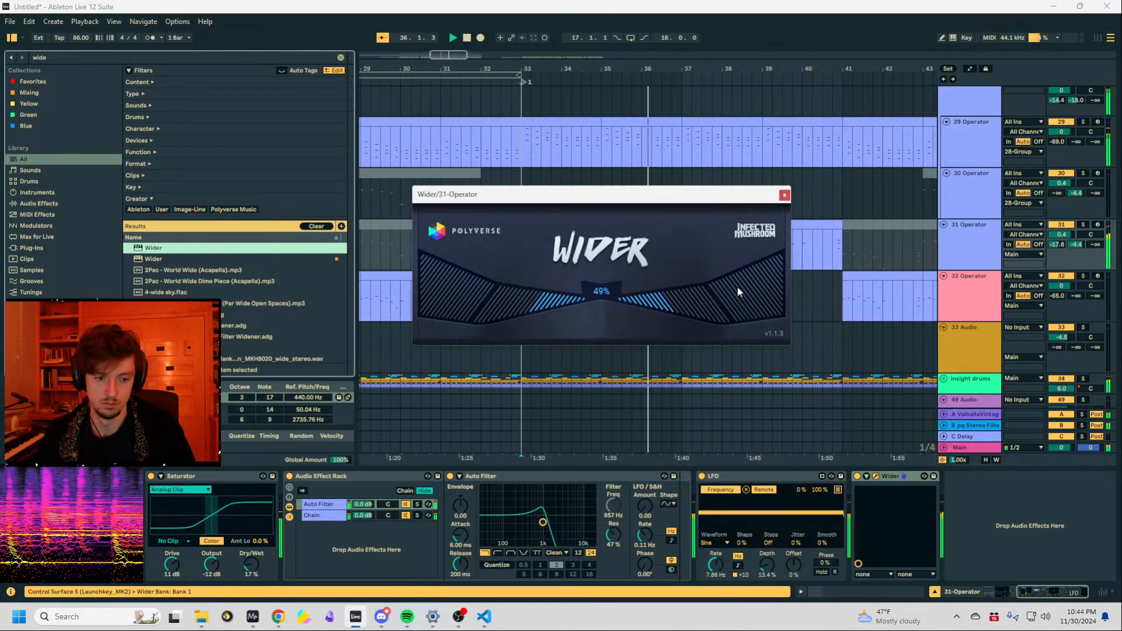
{"action": "left_click", "coordinate": [784, 194]}
{"action": "left_click", "coordinate": [1032, 547]}
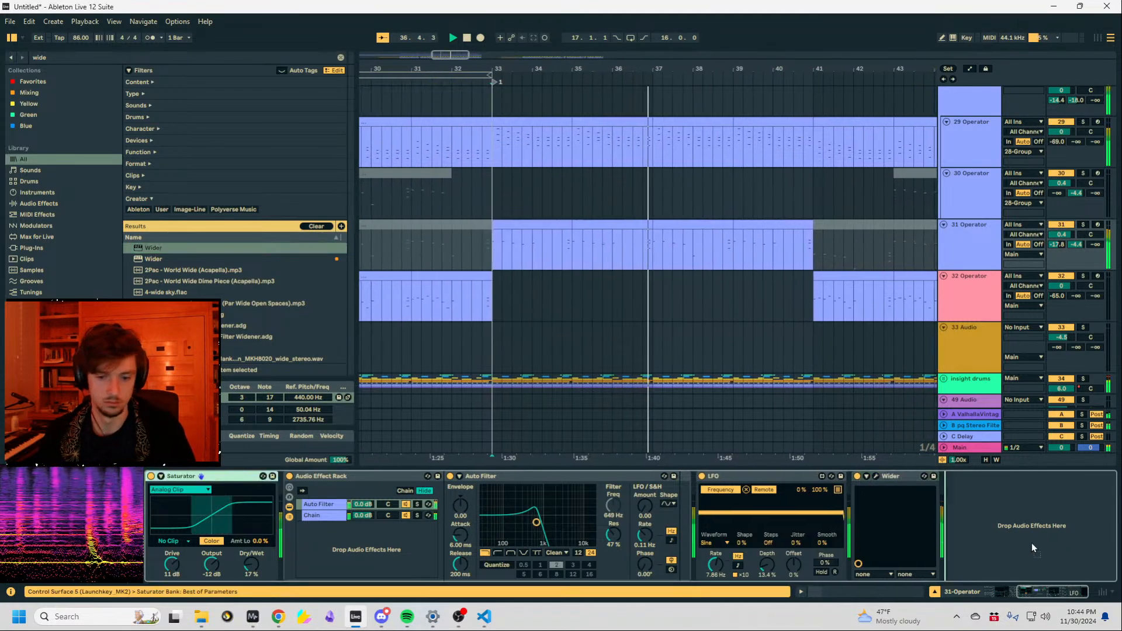
{"action": "left_click_drag", "start_coordinate": [1033, 548], "coordinate": [1033, 548]}
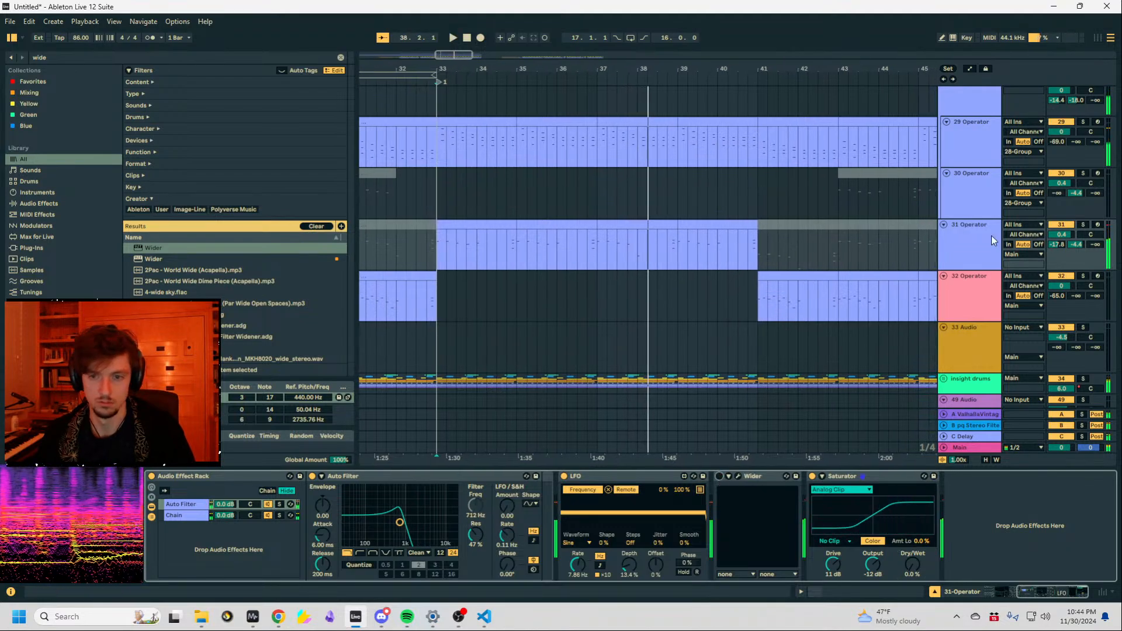
With the 31 Operator track soloed and playing from 33.1.1, mute the rack's empty chain and lower the Auto Filter's resonance to 31 %.
{"action": "left_click", "coordinate": [1084, 226]}
{"action": "left_click", "coordinate": [443, 237]}
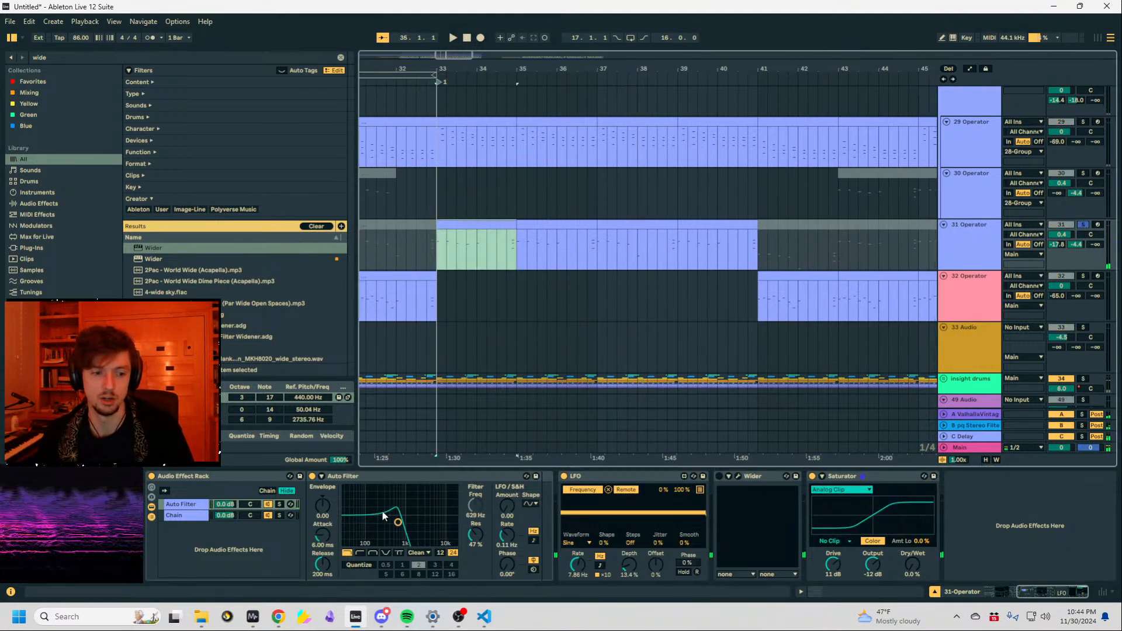
{"action": "key", "text": "space"}
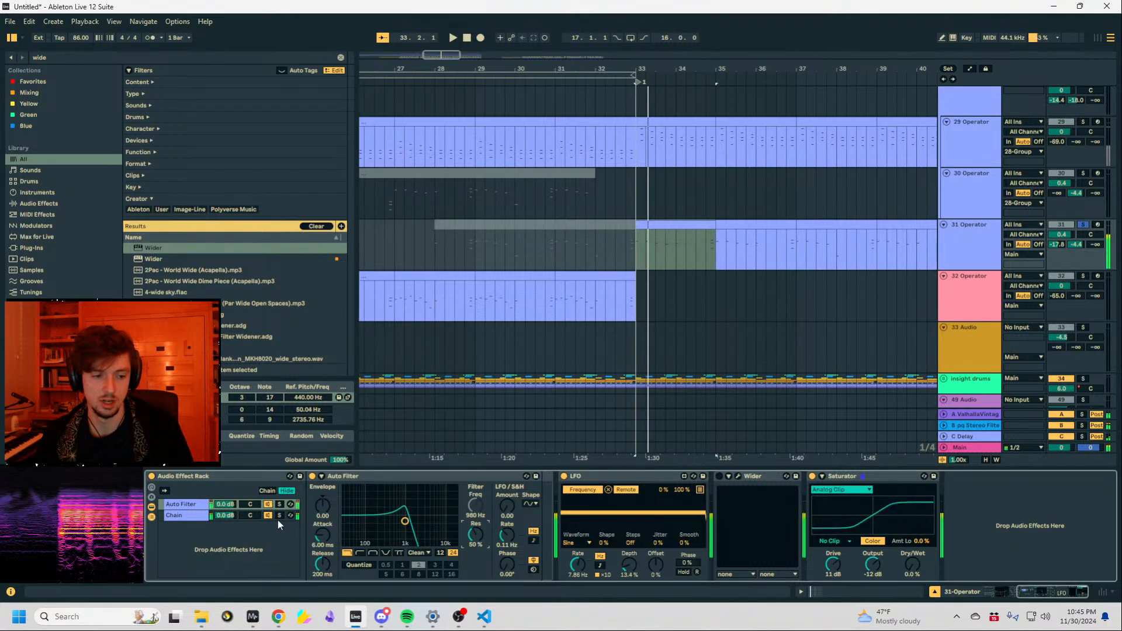
{"action": "left_click_drag", "start_coordinate": [476, 536], "coordinate": [476, 550]}
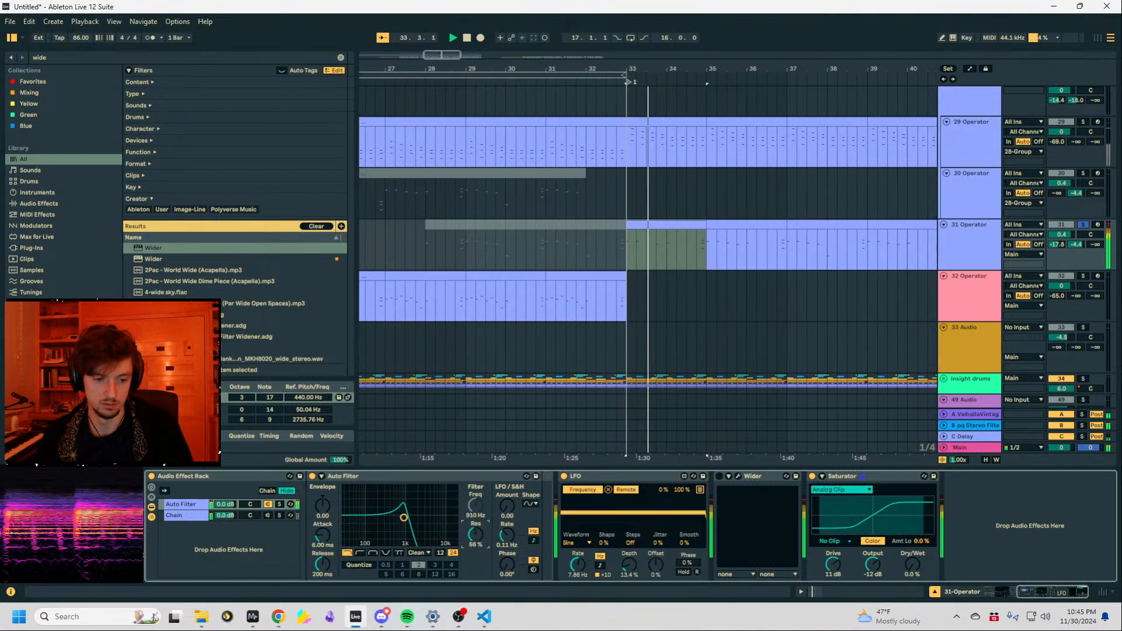
Tempo-sync the Auto Filter's LFO and set its amount to 25.0 and its rate to 1/2 while replaying the section.
{"action": "left_click", "coordinate": [533, 541]}
{"action": "key", "text": "space"}
{"action": "key", "text": "space"}
{"action": "left_click_drag", "start_coordinate": [508, 508], "coordinate": [507, 450]}
{"action": "left_click_drag", "start_coordinate": [508, 536], "coordinate": [508, 501]}
{"action": "key", "text": "space"}
{"action": "key", "text": "space"}
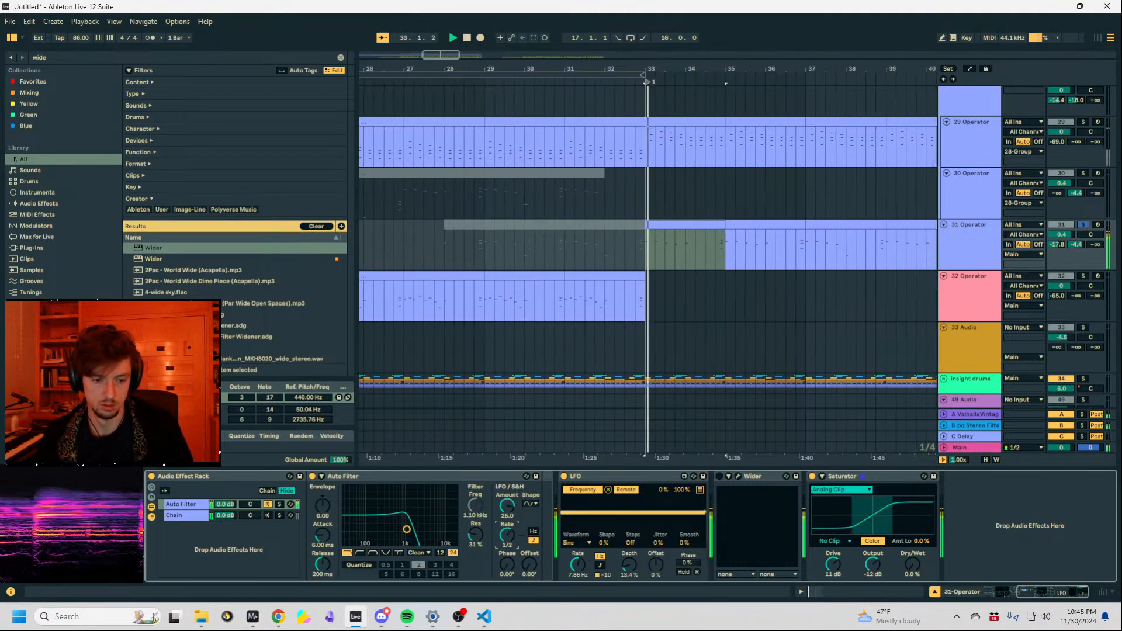
Set the Auto Filter's LFO rate to 1/4 and its offset to 163° while replaying the soloed section.
{"action": "left_click", "coordinate": [530, 503]}
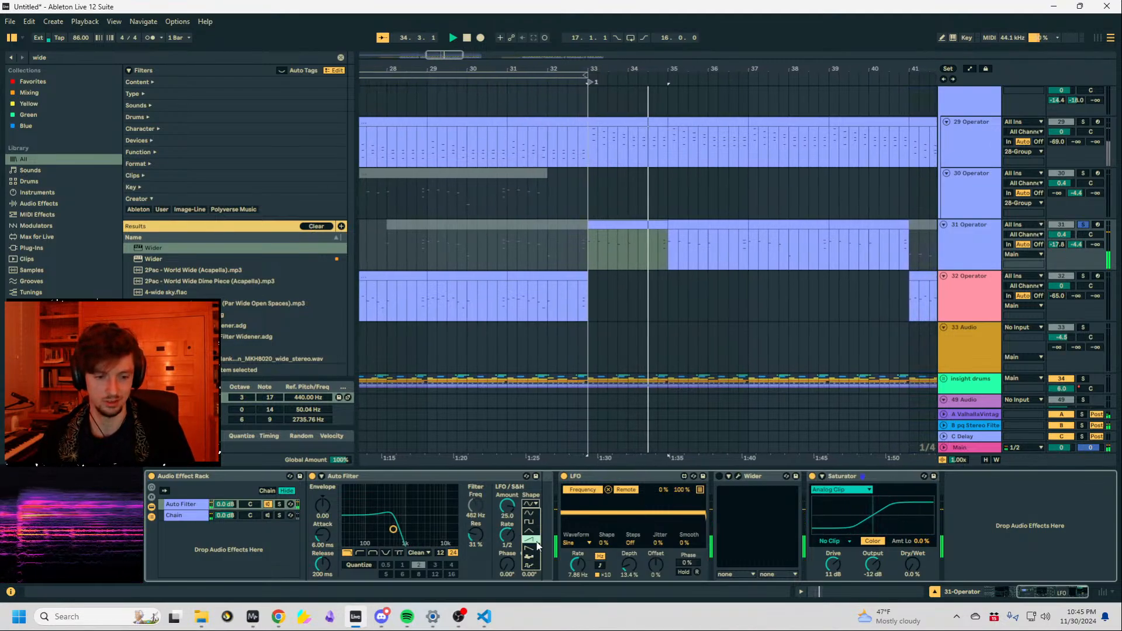
{"action": "left_click", "coordinate": [522, 491]}
{"action": "left_click_drag", "start_coordinate": [506, 536], "coordinate": [538, 574]}
{"action": "key", "text": "space"}
{"action": "key", "text": "space"}
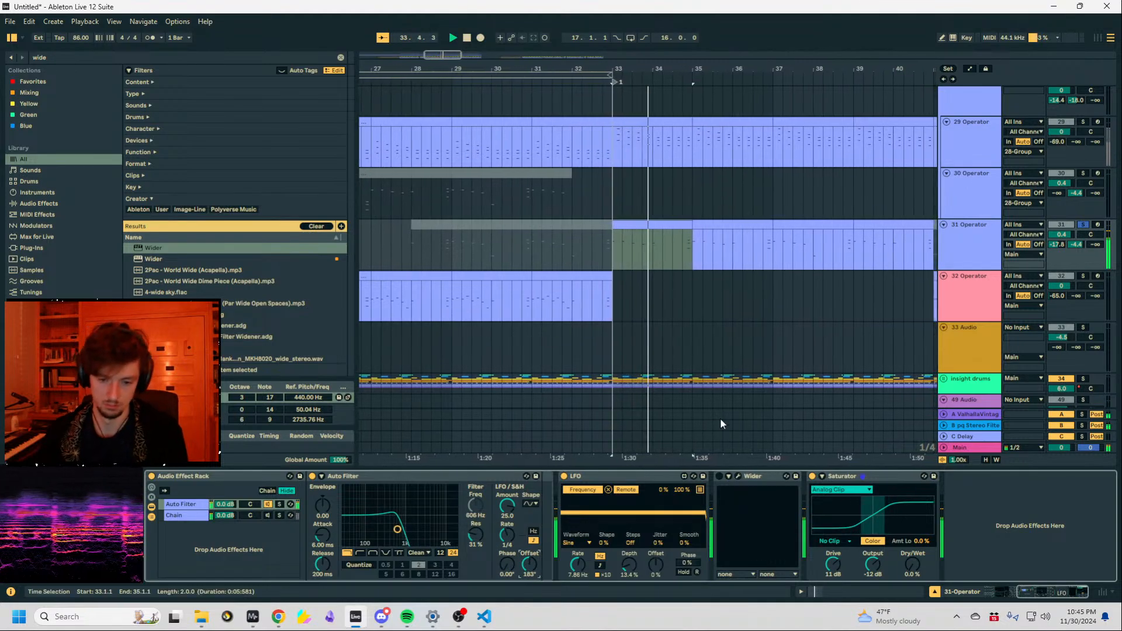
Unsolo the 31 Operator track and set the Saturator's output to 0.0 dB and its dry/wet to 100 % during full-mix playback.
{"action": "left_click", "coordinate": [1083, 225]}
{"action": "key", "text": "space"}
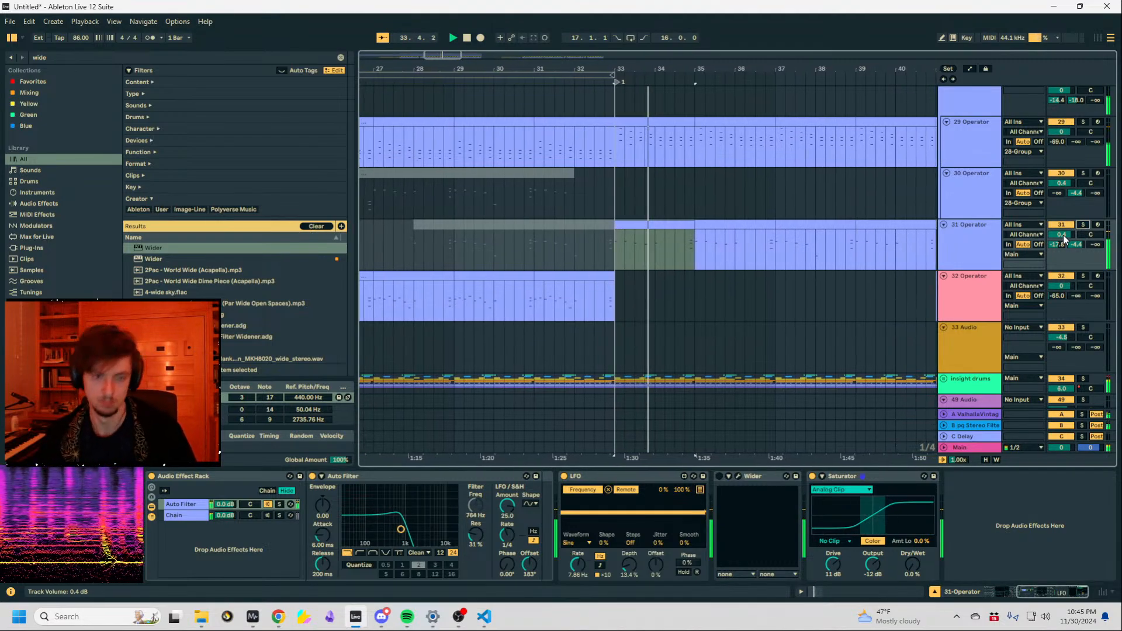
{"action": "key", "text": "space"}
{"action": "left_click_drag", "start_coordinate": [905, 563], "coordinate": [873, 506]}
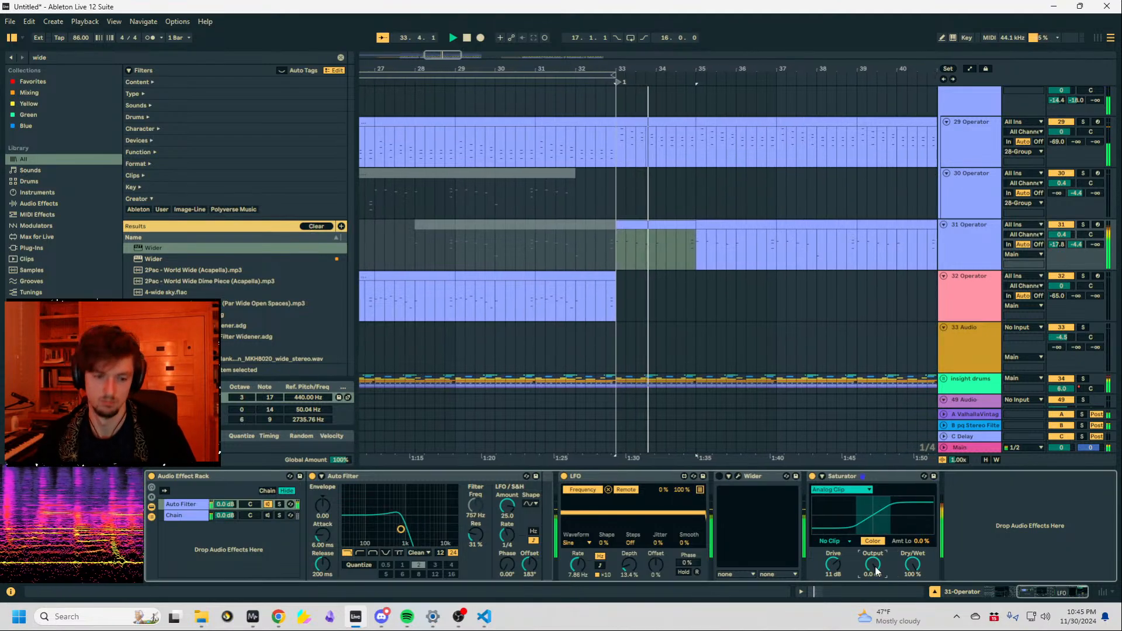
Try the LFO device's depth at 0 % in the full mix and undo the change.
{"action": "left_click_drag", "start_coordinate": [629, 565], "coordinate": [629, 590]}
{"action": "key", "text": "space"}
{"action": "key", "text": "space"}
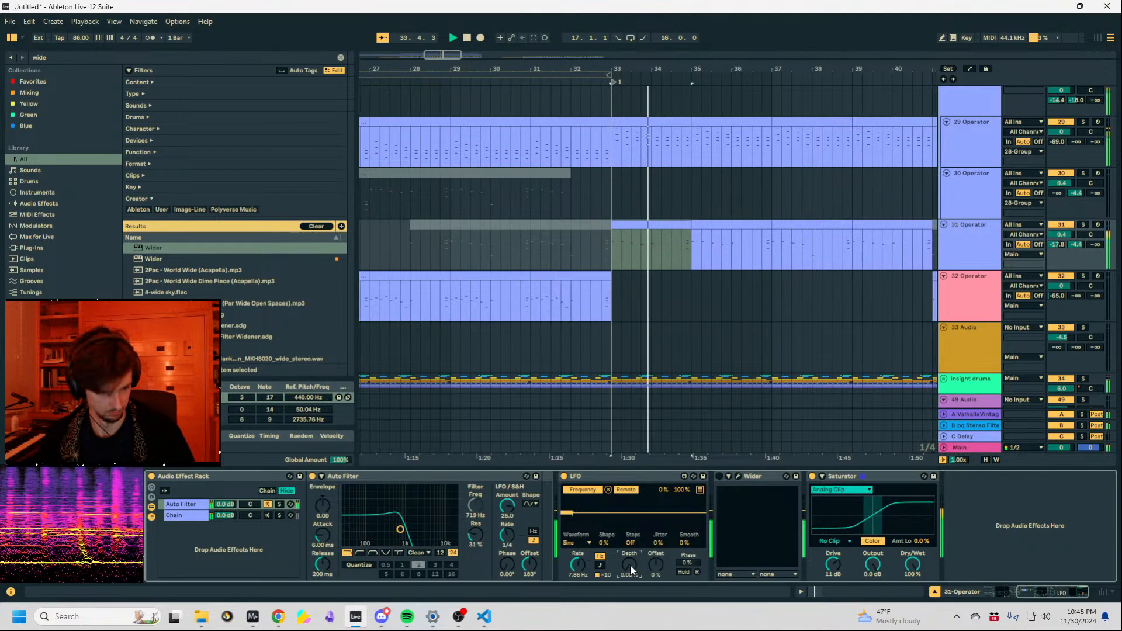
{"action": "key", "text": "ctrl+z"}
Try another coarse ratio for oscillator B in the 31 Operator track's synth, undo it, and stop playback.
{"action": "left_click", "coordinate": [215, 476]}
{"action": "key", "text": "Left"}
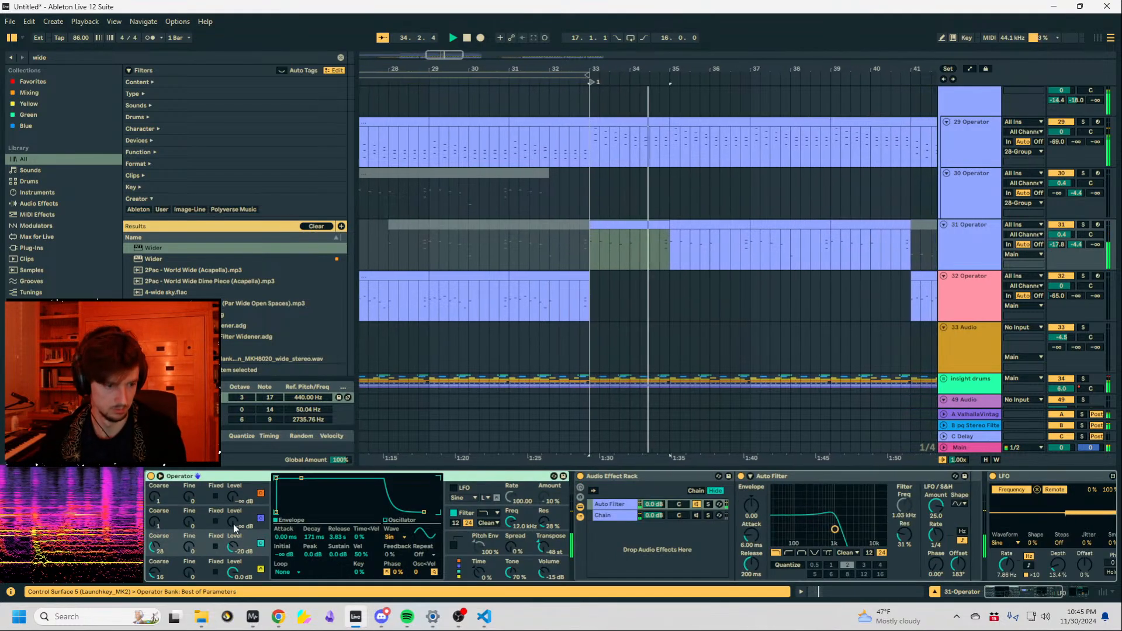
{"action": "left_click", "coordinate": [154, 547]}
{"action": "left_click_drag", "start_coordinate": [156, 550], "coordinate": [156, 571]}
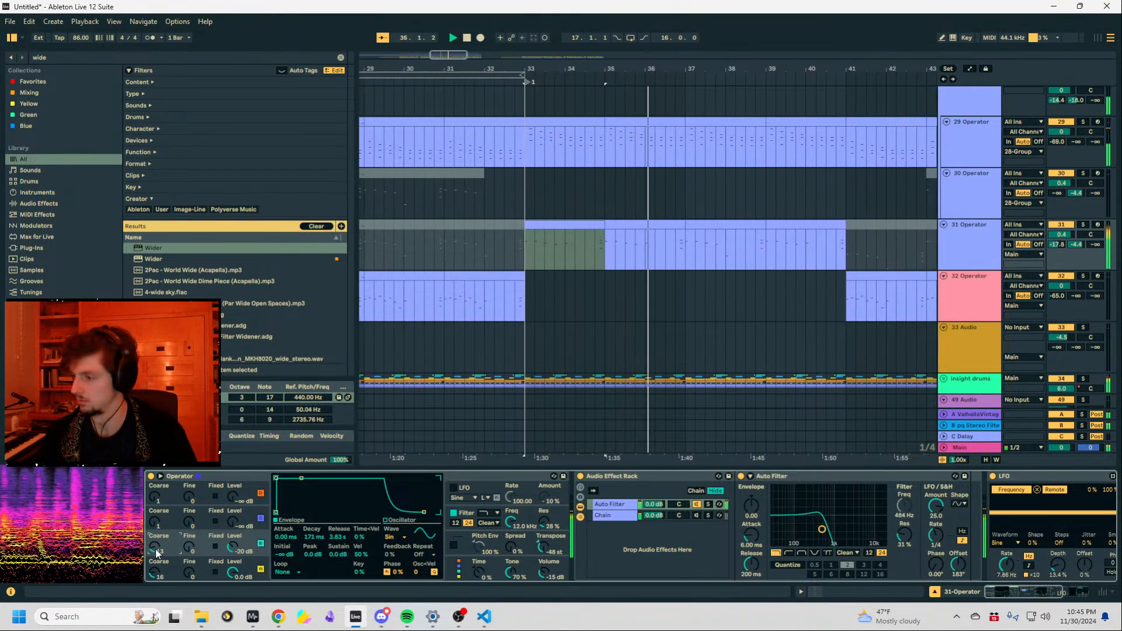
{"action": "key", "text": "ctrl+z"}
{"action": "key", "text": "space"}
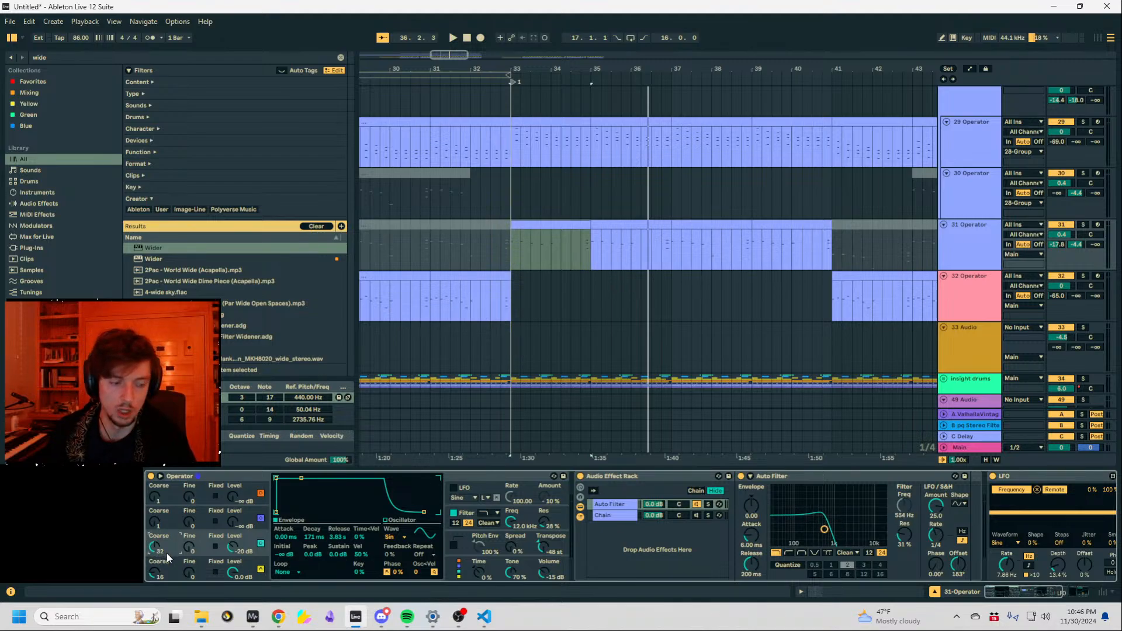
Set oscillator B's coarse ratio to 28 while comparing it with oscillator A, and show Operator's global settings and algorithms.
{"action": "left_click", "coordinate": [157, 575]}
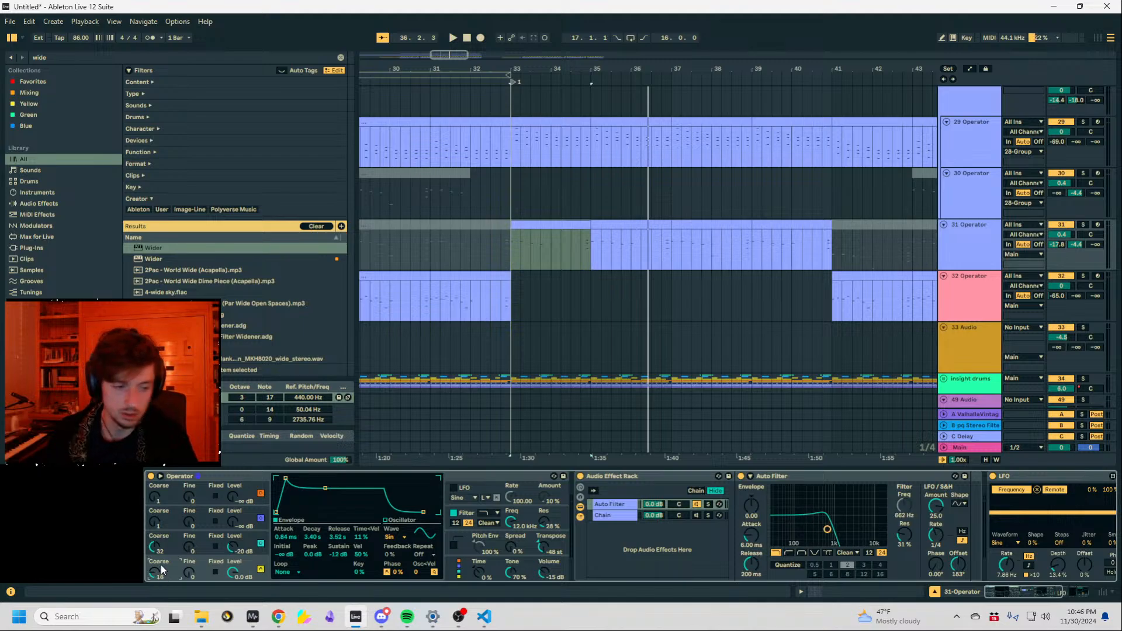
{"action": "left_click", "coordinate": [152, 550]}
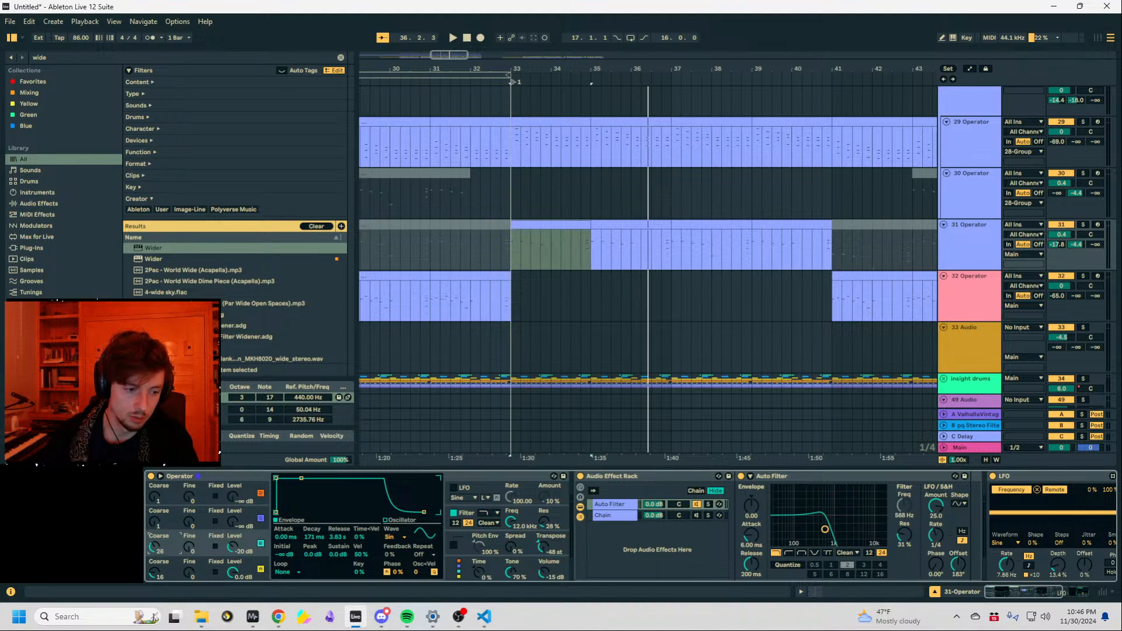
{"action": "left_click", "coordinate": [156, 576]}
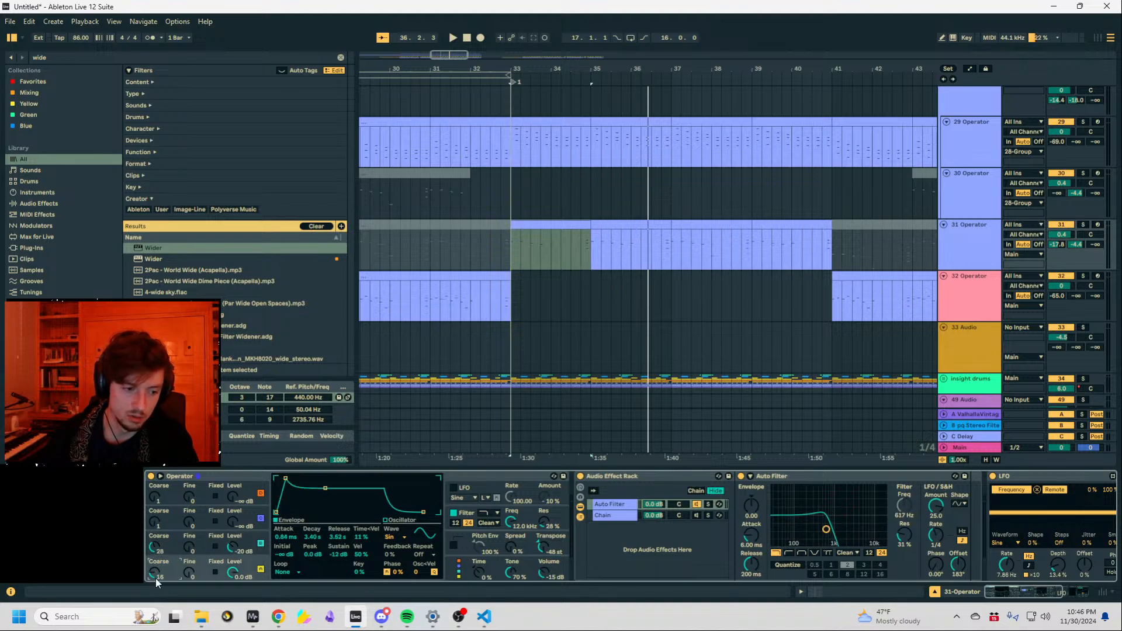
{"action": "left_click", "coordinate": [154, 546]}
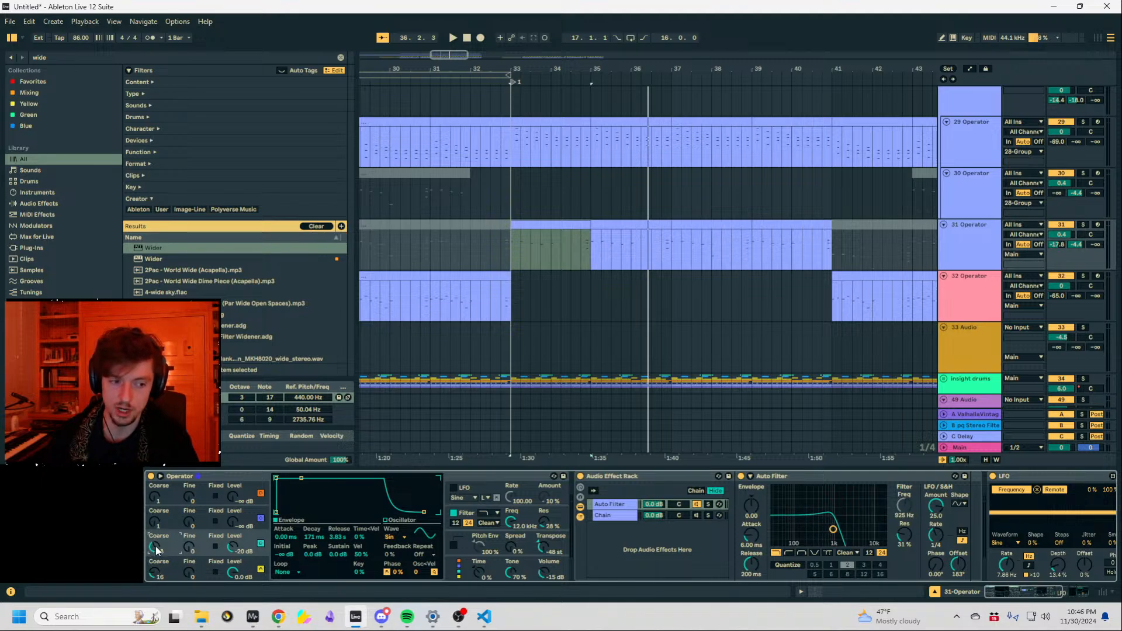
{"action": "left_click", "coordinate": [175, 574]}
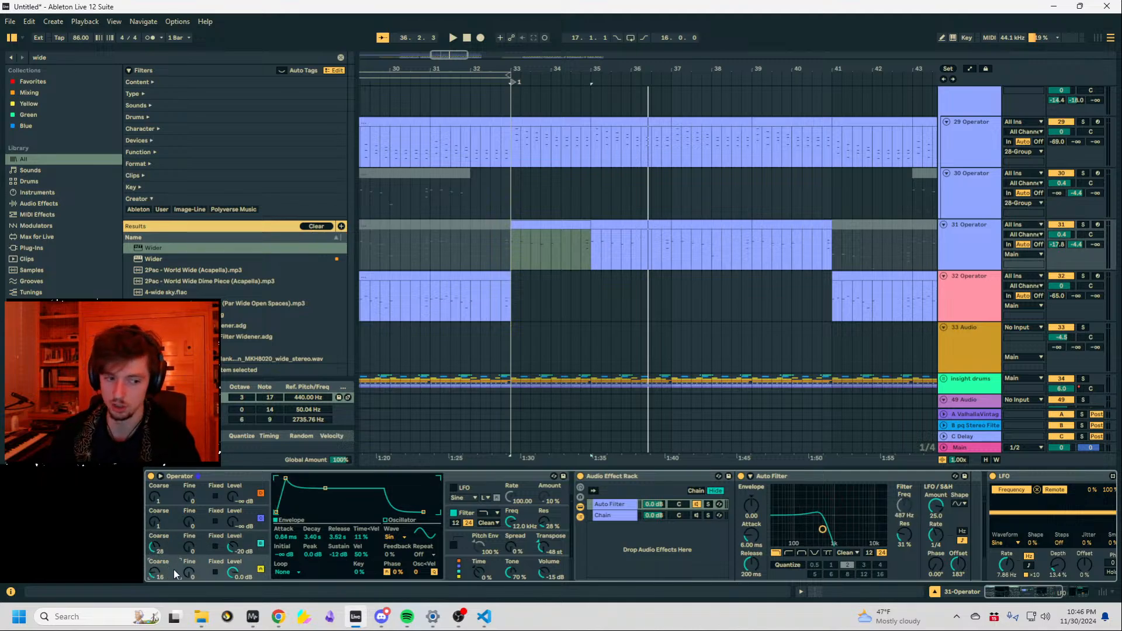
{"action": "left_click", "coordinate": [183, 546]}
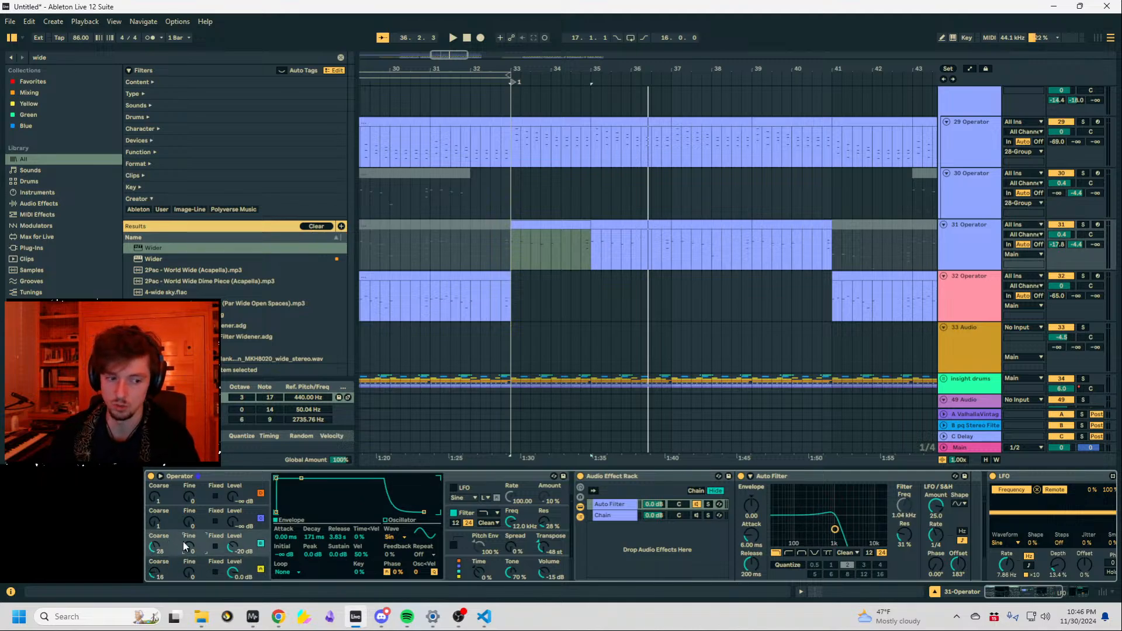
{"action": "left_click", "coordinate": [457, 572]}
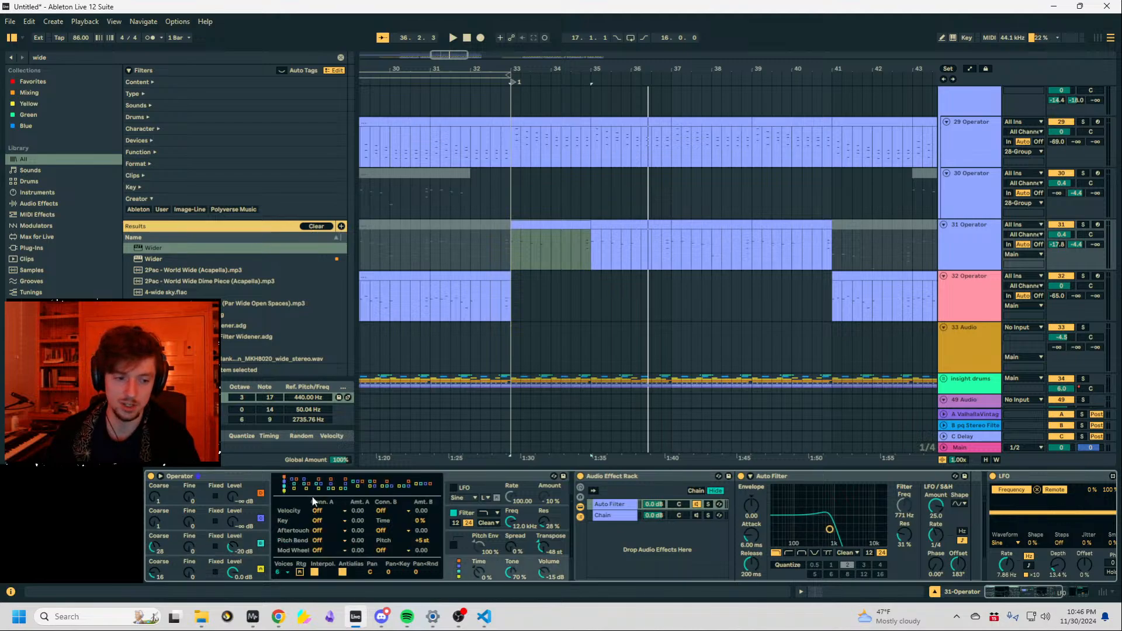
Bypass and fold the Audio Effect Rack in the 31 Operator track's device chain.
{"action": "left_click", "coordinate": [555, 231]}
{"action": "left_click", "coordinate": [581, 475]}
{"action": "double_click", "coordinate": [623, 477]}
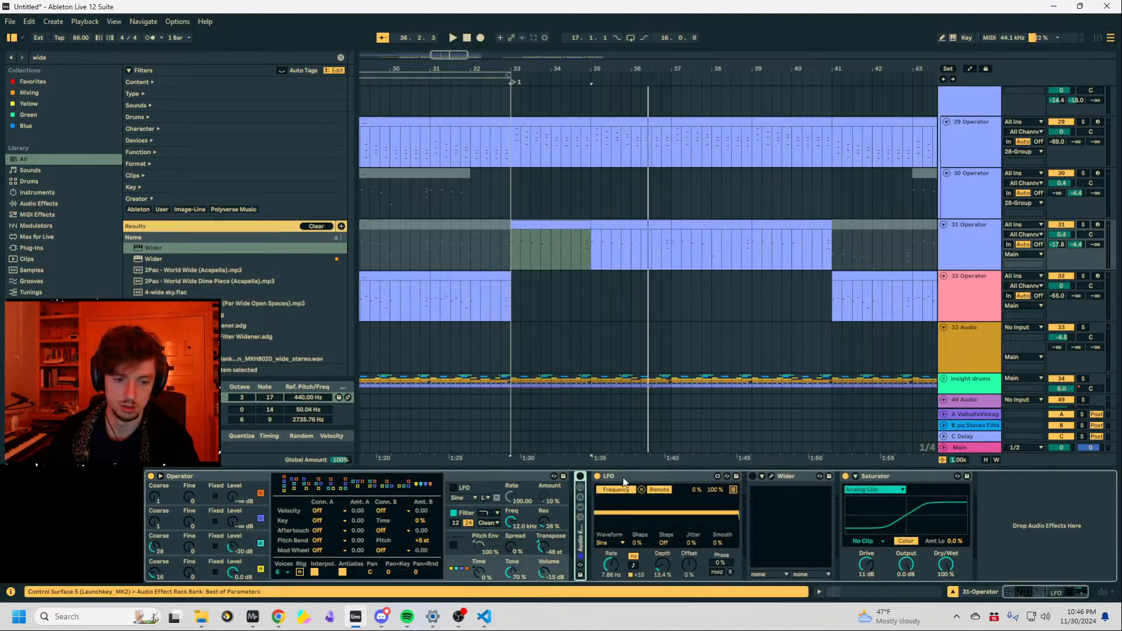
Solo the 31 Operator track and raise oscillator B's level to -4.8 dB while playing from 33.1.1.
{"action": "left_click", "coordinate": [550, 221]}
{"action": "left_click", "coordinate": [1083, 225]}
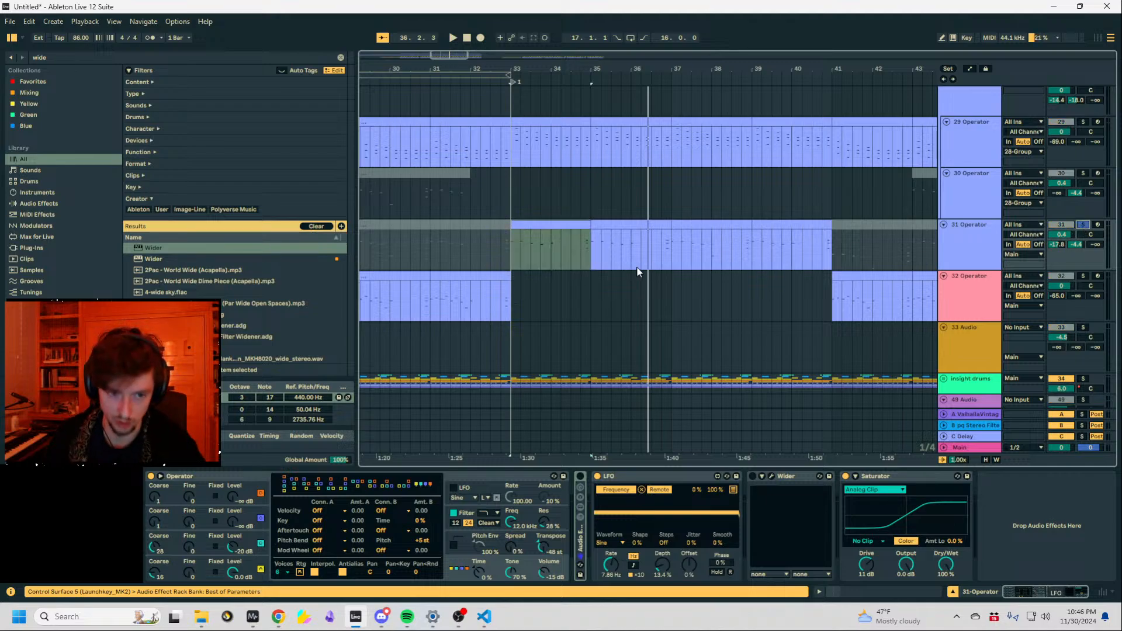
{"action": "key", "text": "space"}
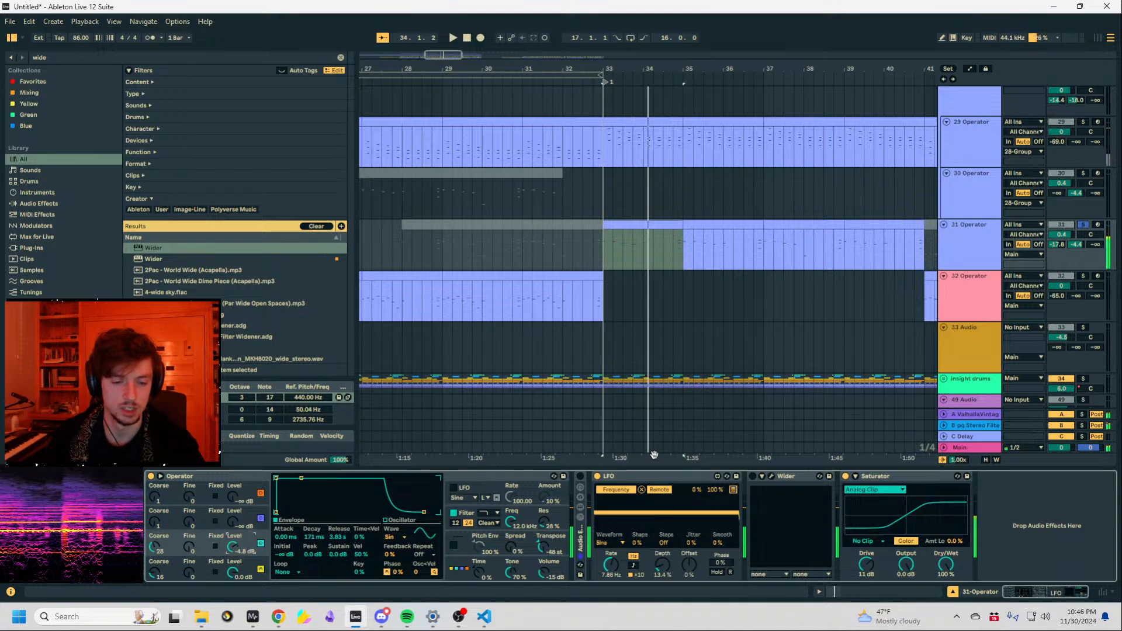
Try oscillator B's coarse ratio at 19 and 17 while auditioning the soloed 31 Operator track.
{"action": "left_click_drag", "start_coordinate": [154, 547], "coordinate": [155, 550]}
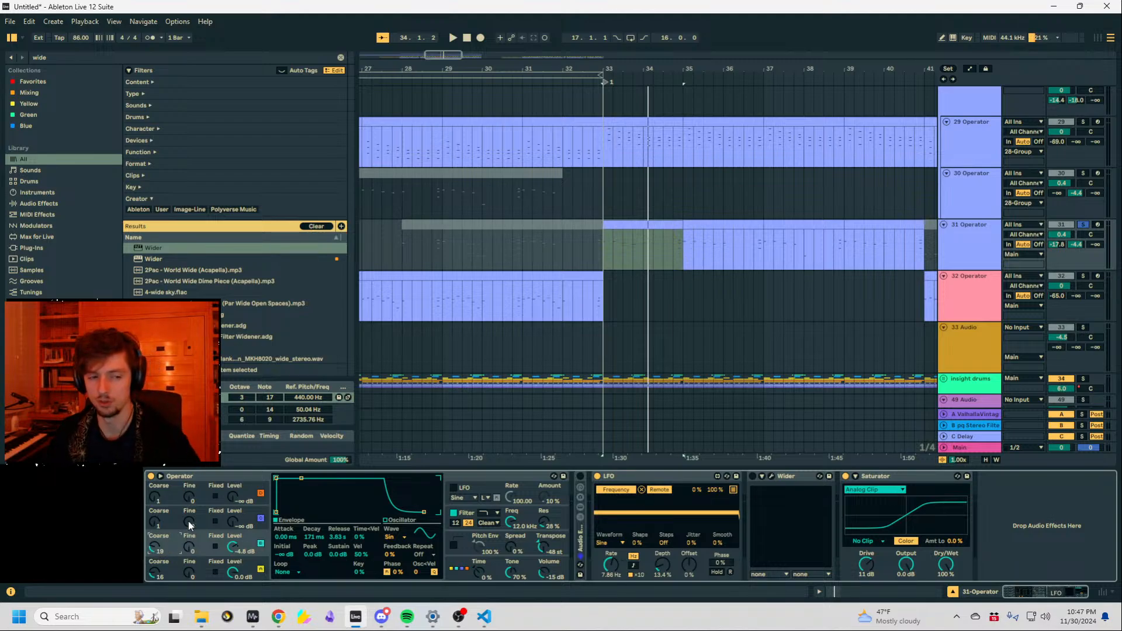
{"action": "left_click", "coordinate": [214, 475]}
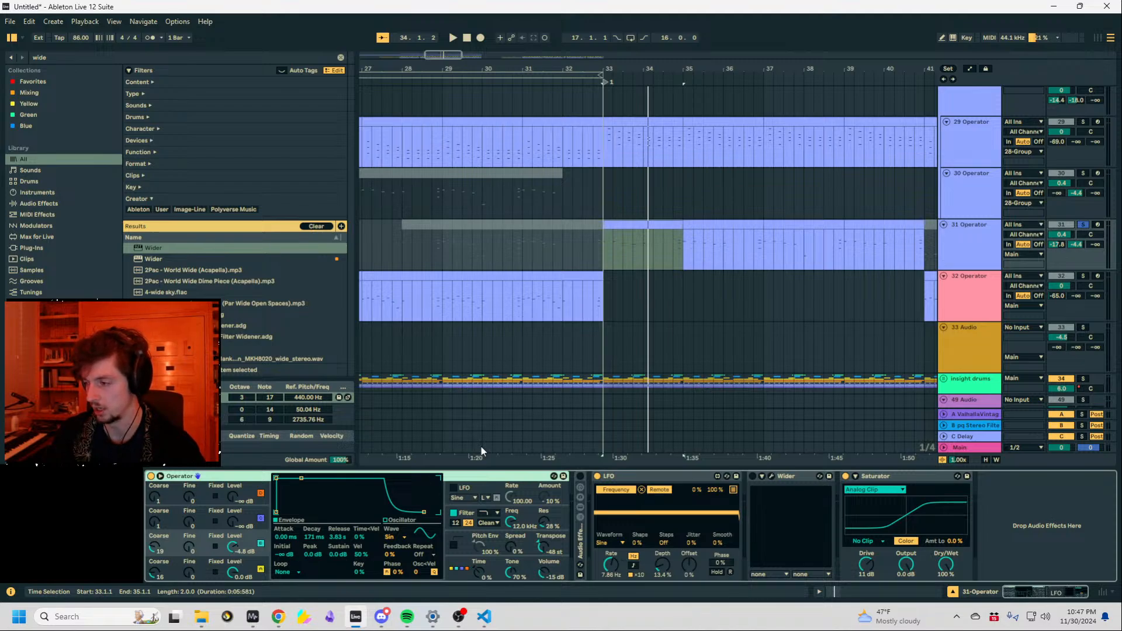
{"action": "key", "text": "space"}
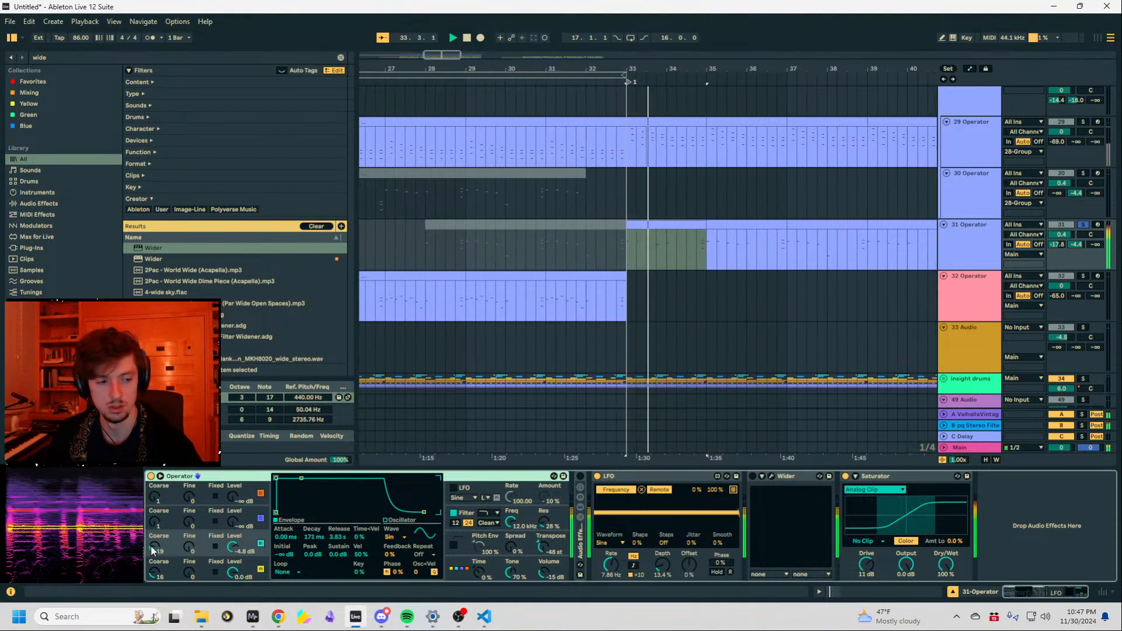
{"action": "left_click_drag", "start_coordinate": [154, 549], "coordinate": [153, 558]}
{"action": "key", "text": "space"}
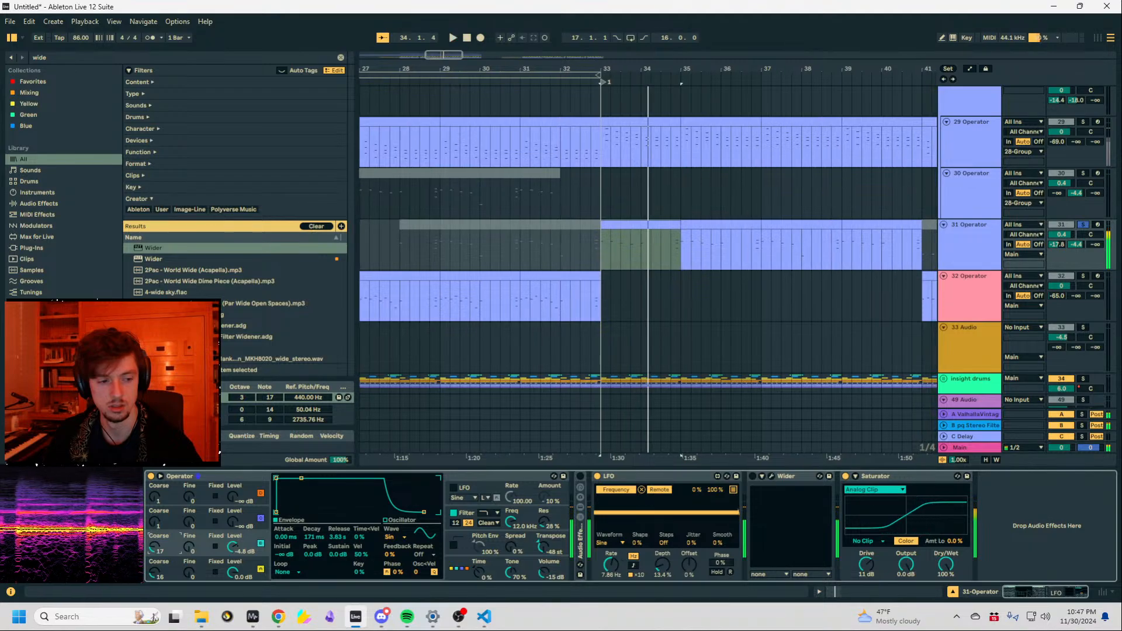
{"action": "key", "text": "space"}
{"action": "key", "text": "space"}
Set oscillator B's coarse ratio to 28 and replay the soloed section from 33.1.1.
{"action": "left_click", "coordinate": [157, 574]}
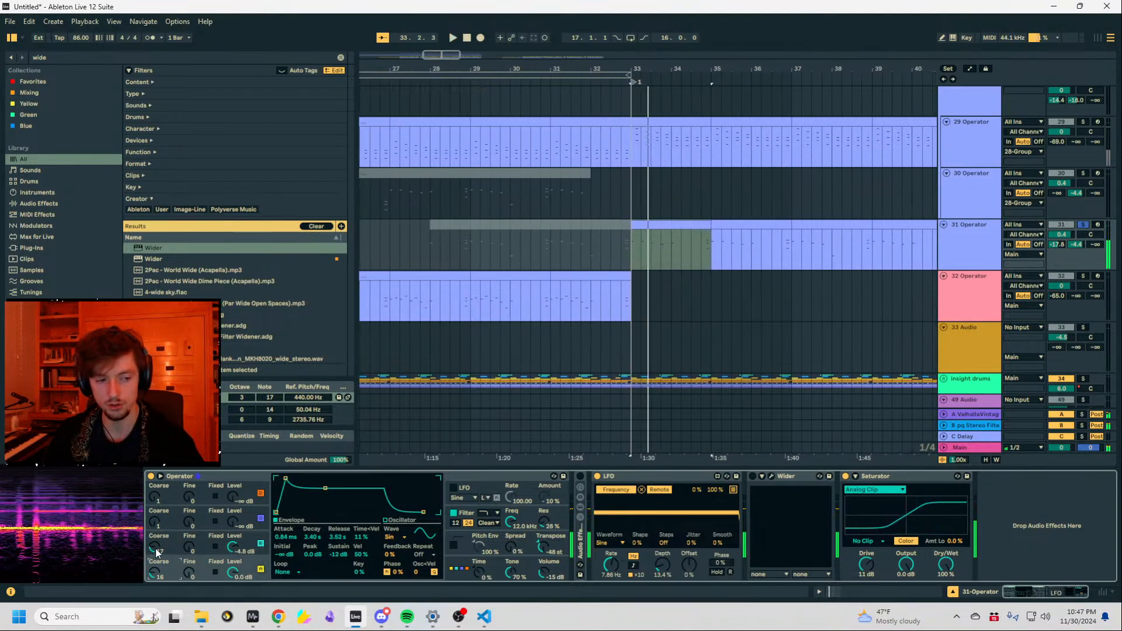
{"action": "left_click", "coordinate": [157, 549]}
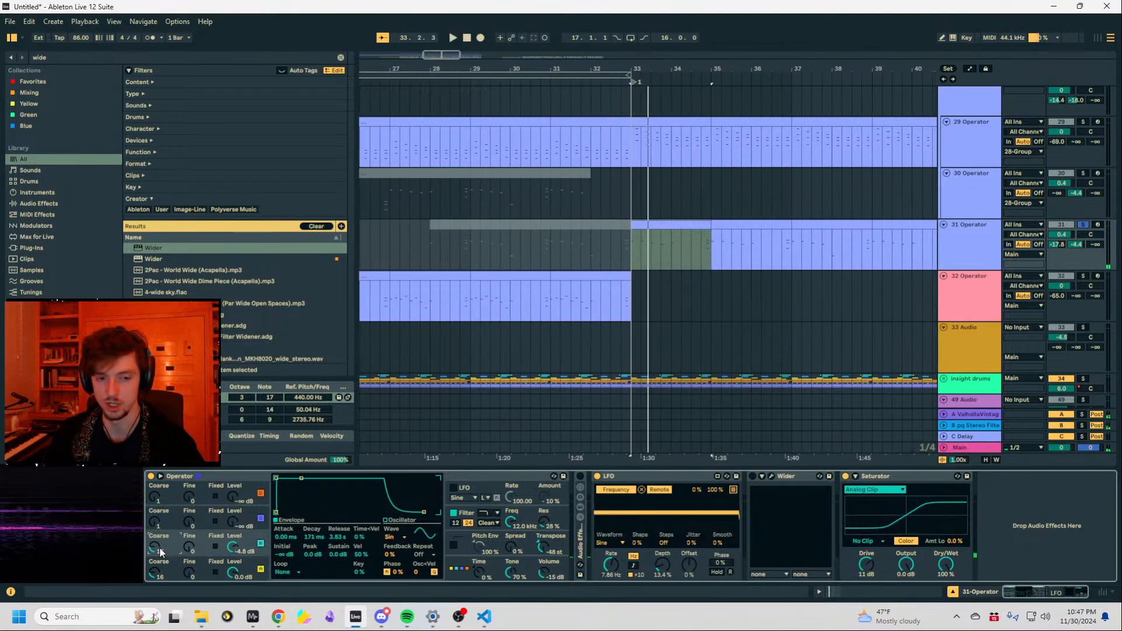
{"action": "key", "text": "space"}
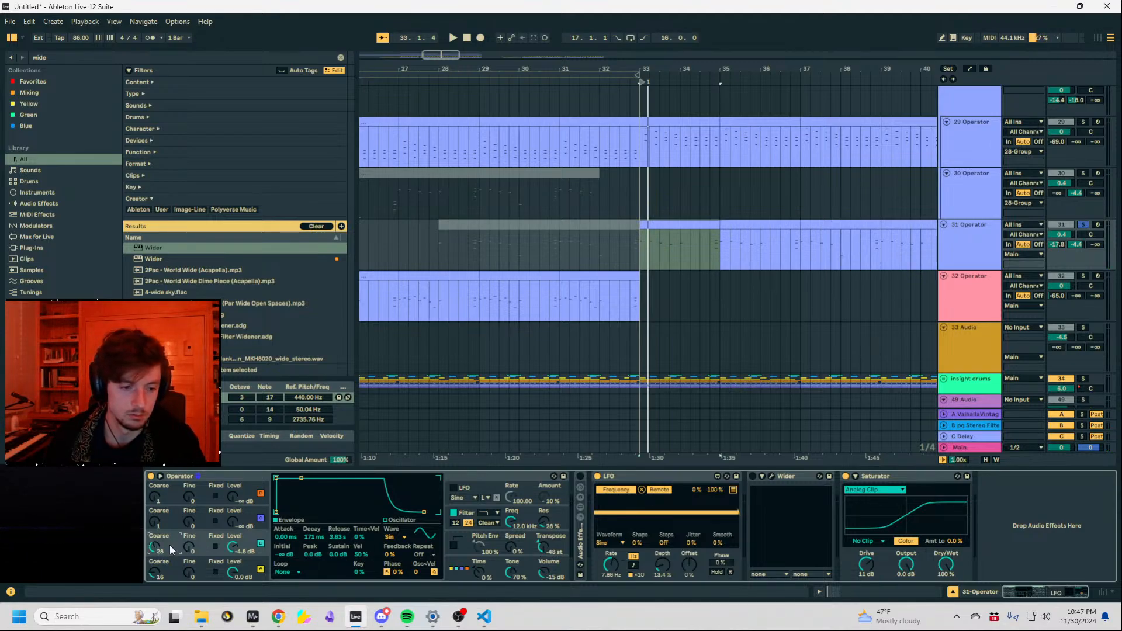
{"action": "key", "text": "space"}
{"action": "key", "text": "space"}
Choose Operator's fully stacked oscillator algorithm and re-enable the Audio Effect Rack while replaying the soloed 31 Operator track.
{"action": "left_click", "coordinate": [459, 571]}
{"action": "left_click", "coordinate": [285, 487]}
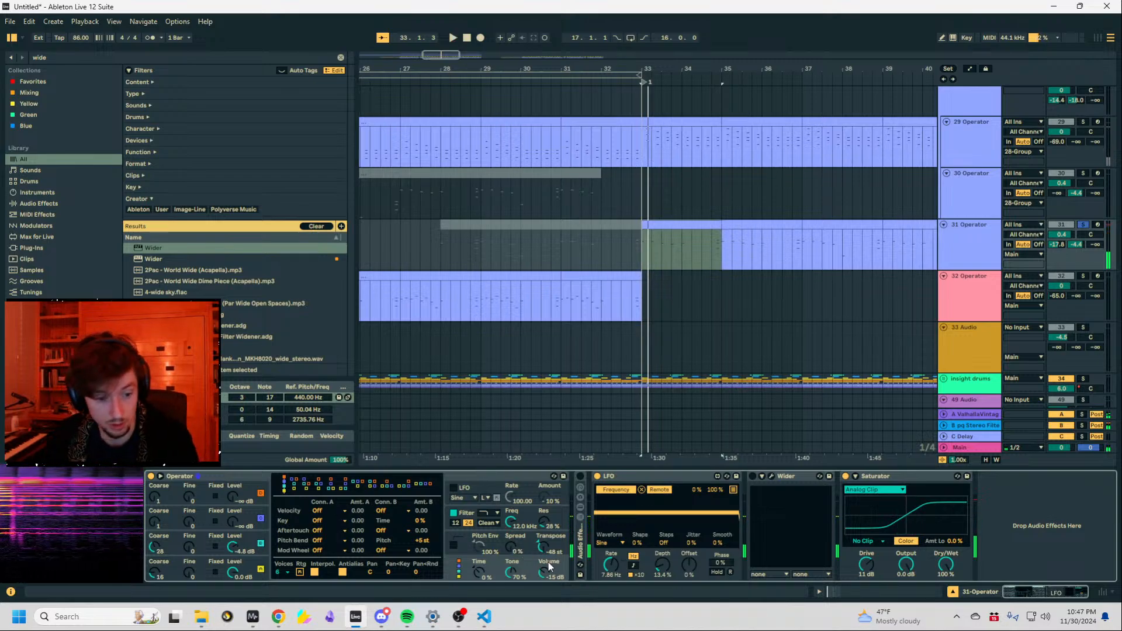
{"action": "left_click", "coordinate": [580, 477]}
{"action": "key", "text": "space"}
{"action": "key", "text": "space"}
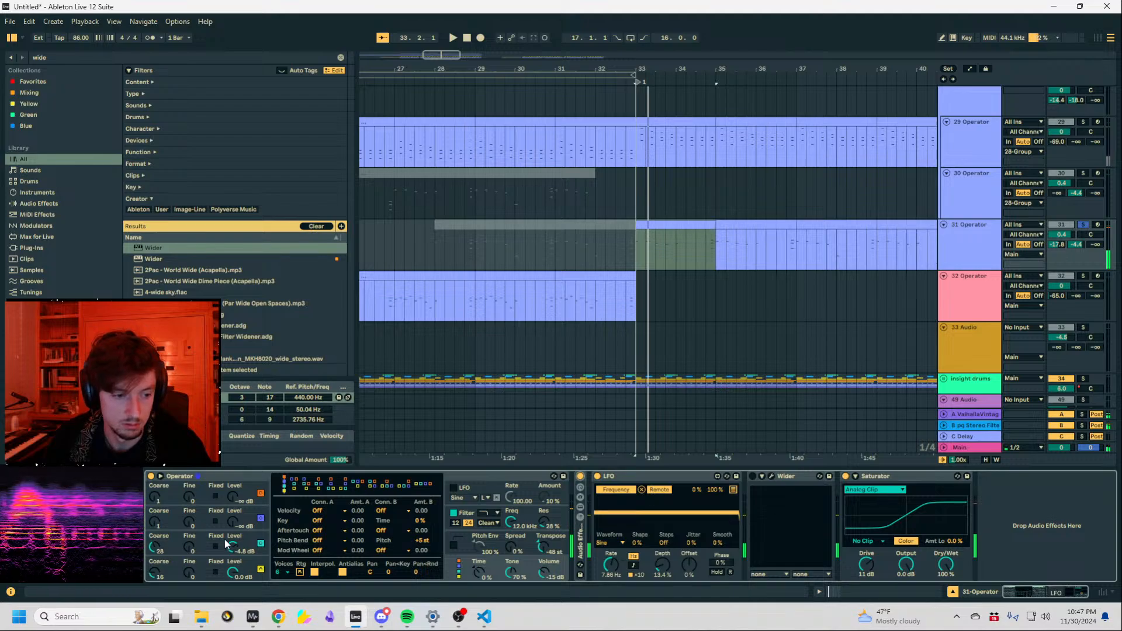
Set oscillator B's coarse ratio to 24 and level to -15 dB, and replay the section with 31 Operator unsoloed.
{"action": "left_click_drag", "start_coordinate": [155, 548], "coordinate": [154, 556]}
{"action": "key", "text": "space"}
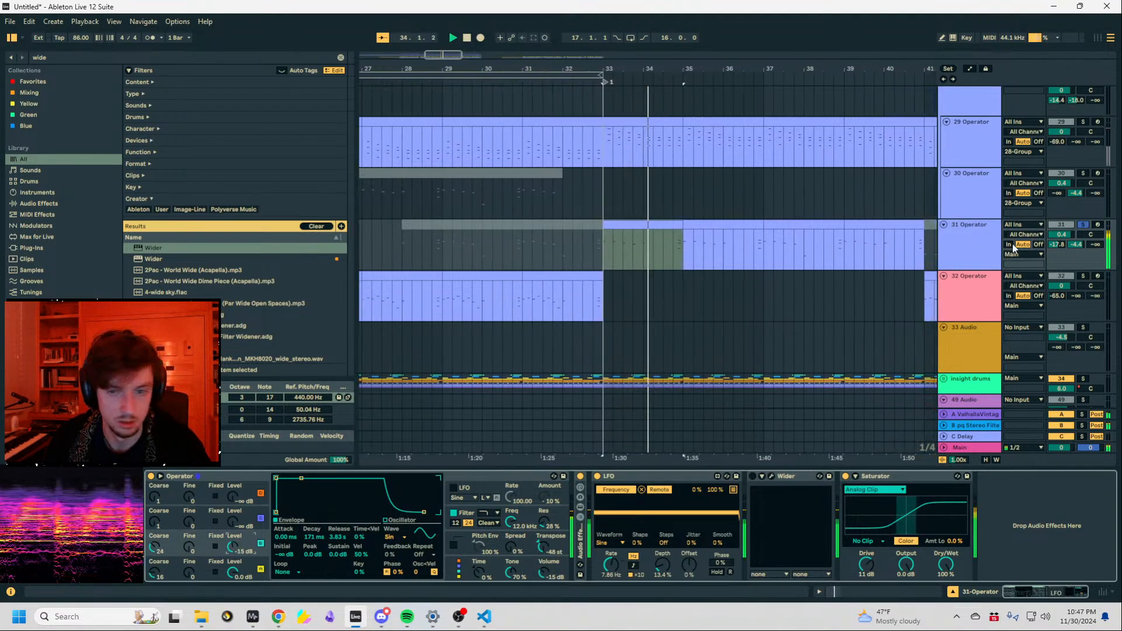
{"action": "left_click", "coordinate": [1083, 225]}
{"action": "key", "text": "space"}
{"action": "key", "text": "space"}
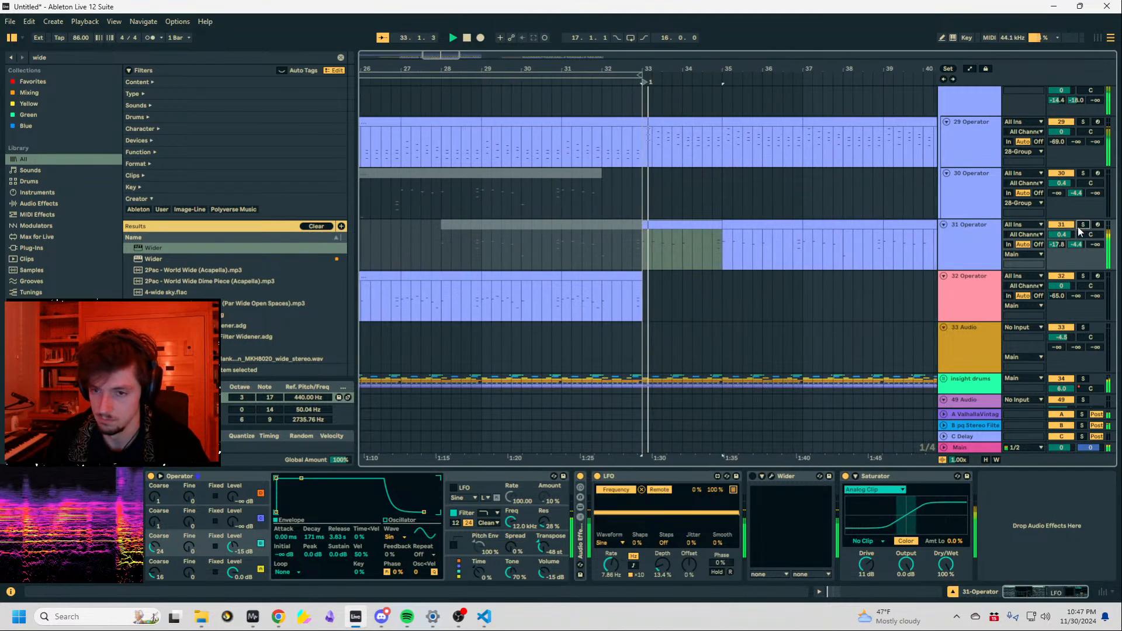
Bypass the Saturator and set oscillator B's envelope attack to 169 ms, checking the sound with 31 Operator soloed and unsoloed.
{"action": "double_click", "coordinate": [582, 552]}
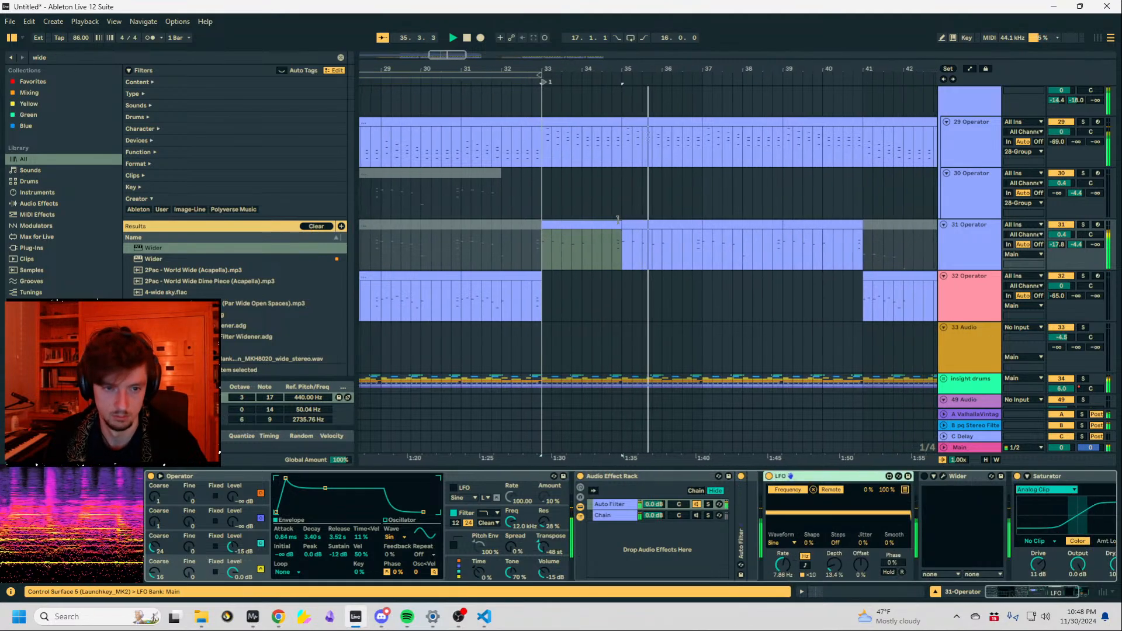
{"action": "left_click", "coordinate": [1018, 477]}
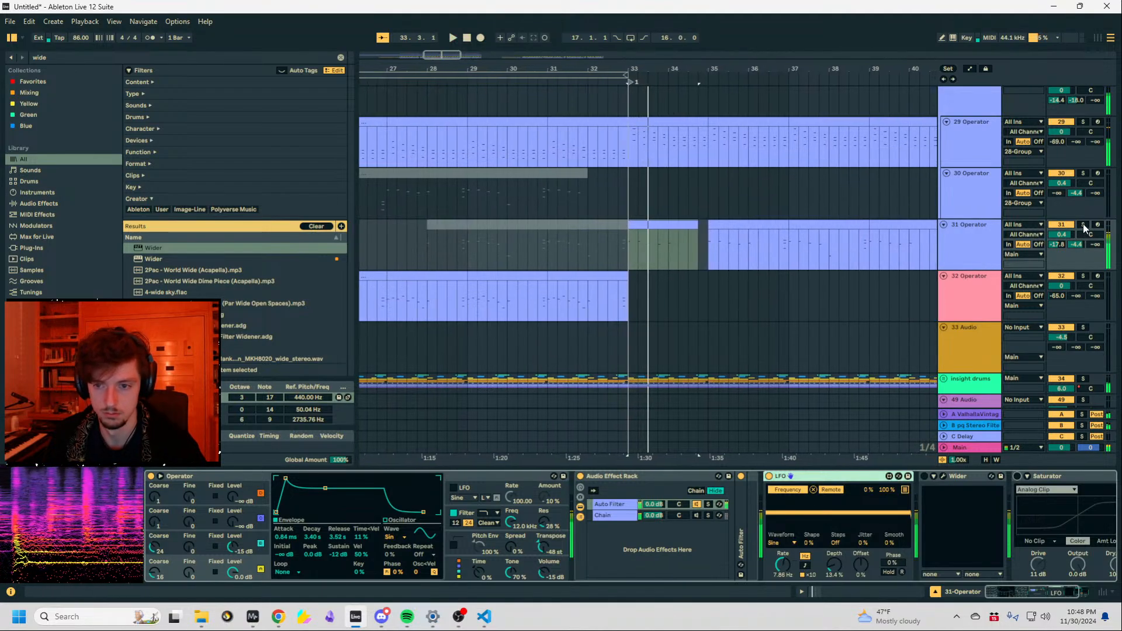
{"action": "left_click", "coordinate": [1083, 225]}
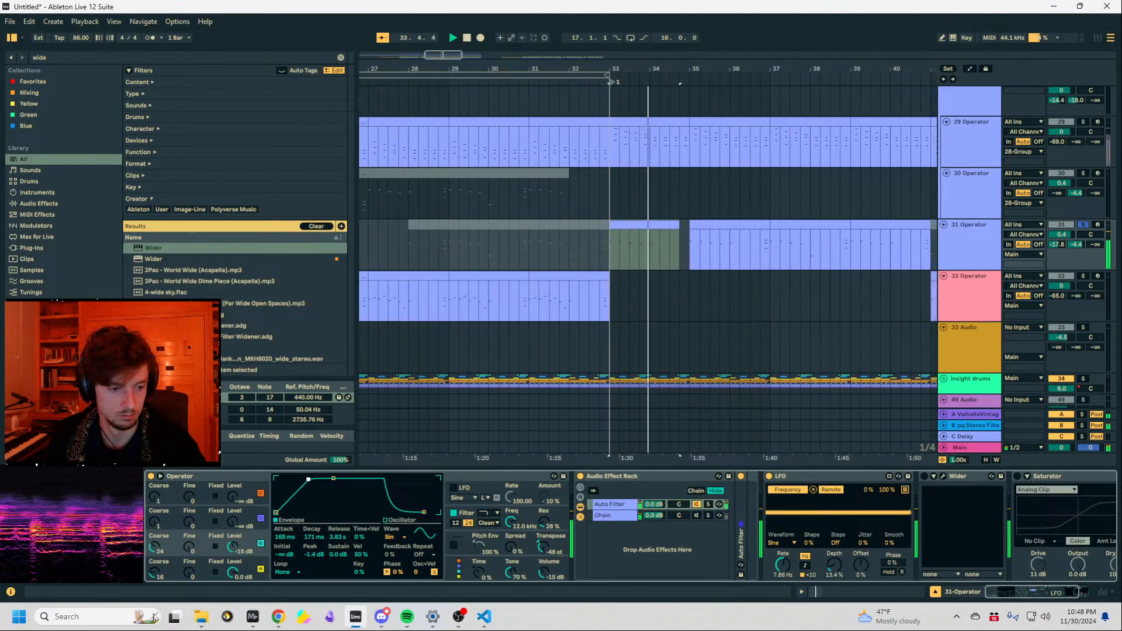
{"action": "left_click", "coordinate": [1083, 226]}
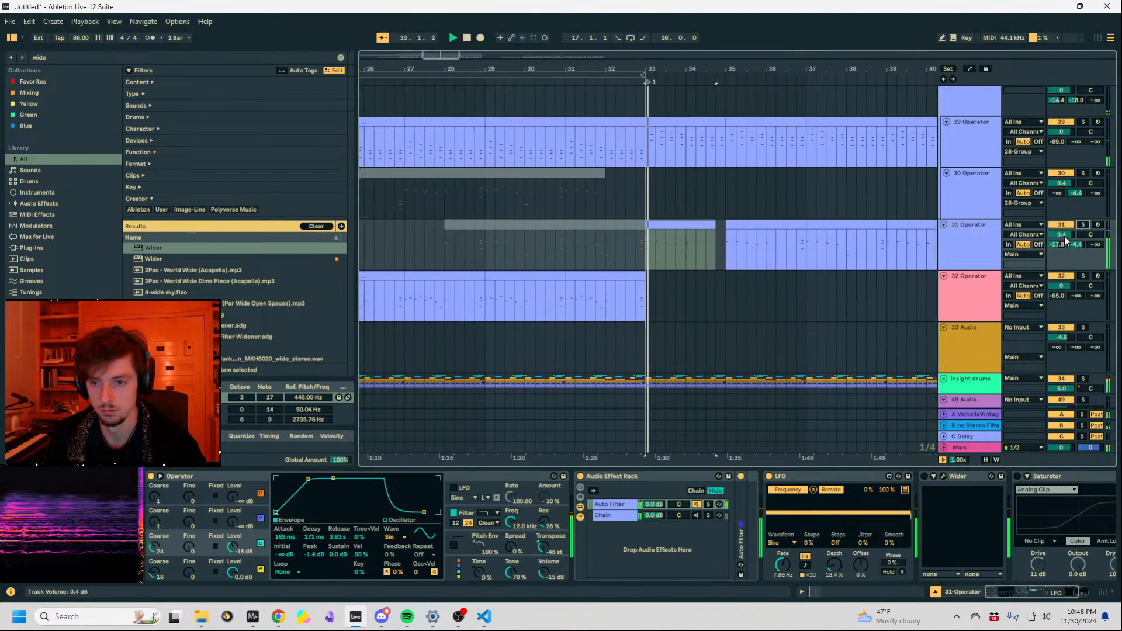
Reset sends A and B on the 31 Operator track and raise its volume to 3.0 dB.
{"action": "double_click", "coordinate": [1058, 244]}
{"action": "double_click", "coordinate": [1076, 245]}
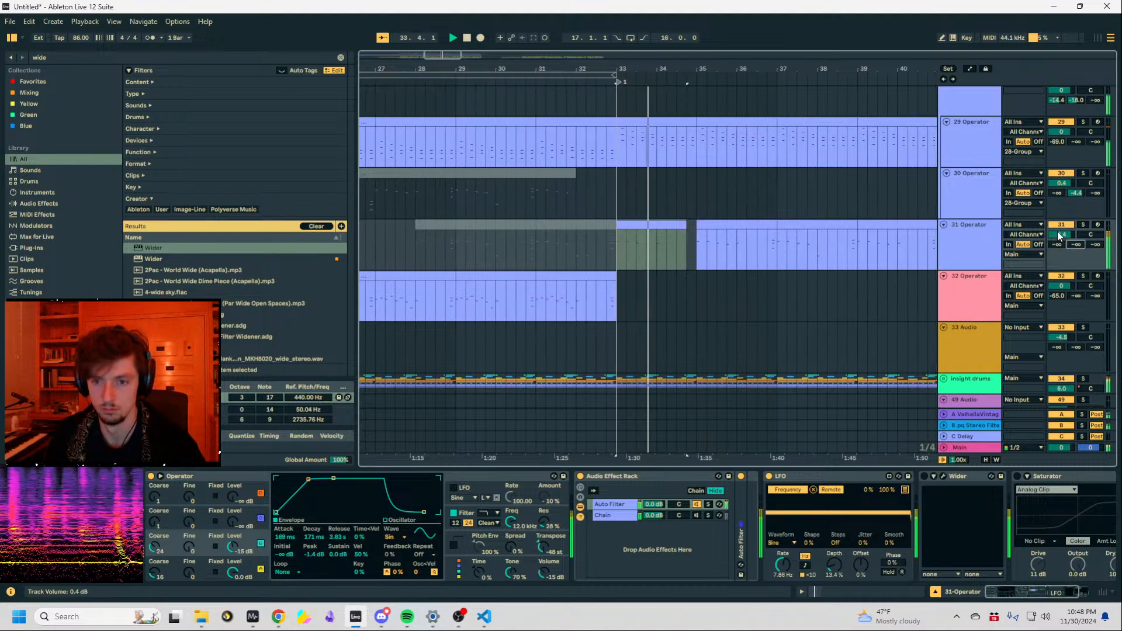
{"action": "left_click_drag", "start_coordinate": [1060, 236], "coordinate": [1059, 224]}
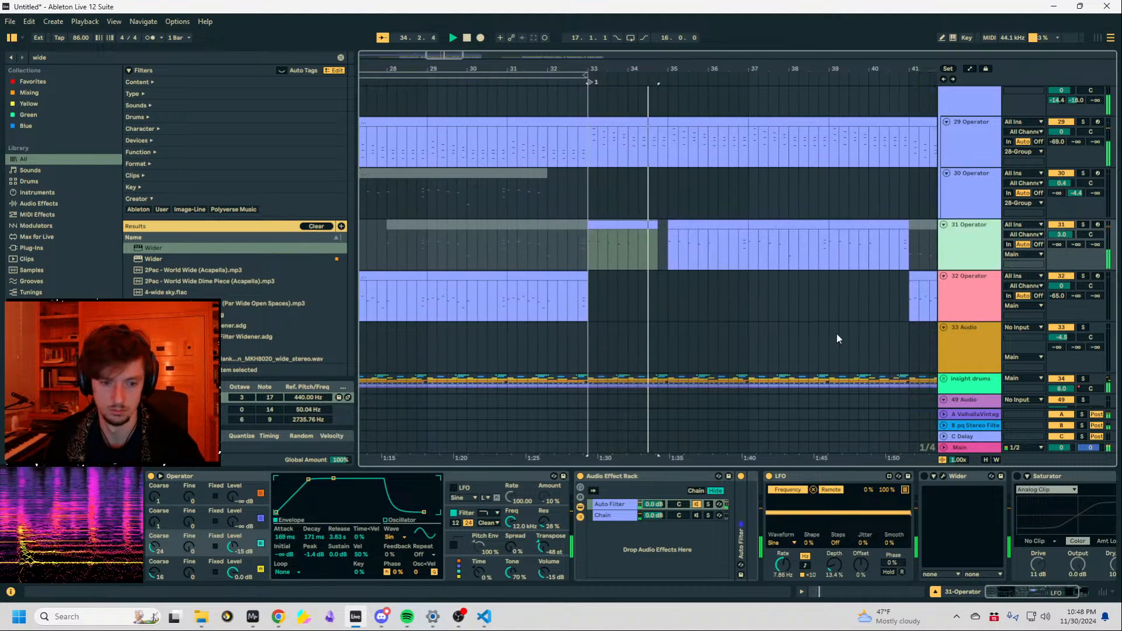
Set oscillator B's coarse ratio to 17 and replay the section with the Saturator re-enabled.
{"action": "left_click_drag", "start_coordinate": [154, 547], "coordinate": [155, 563]}
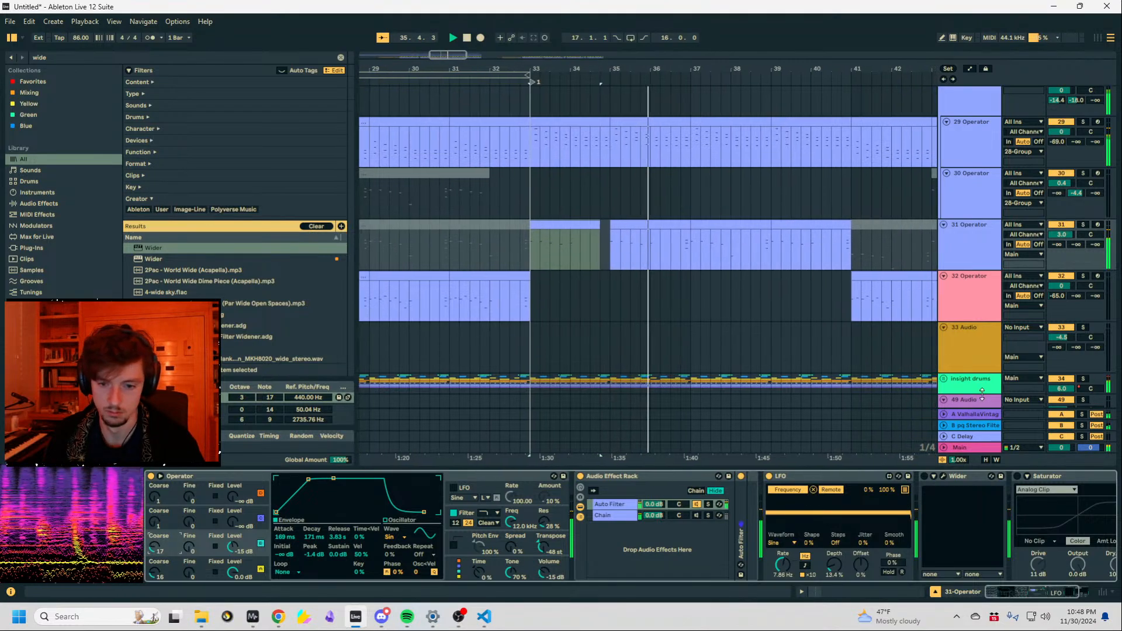
{"action": "left_click", "coordinate": [1017, 477]}
{"action": "key", "text": "space"}
{"action": "key", "text": "space"}
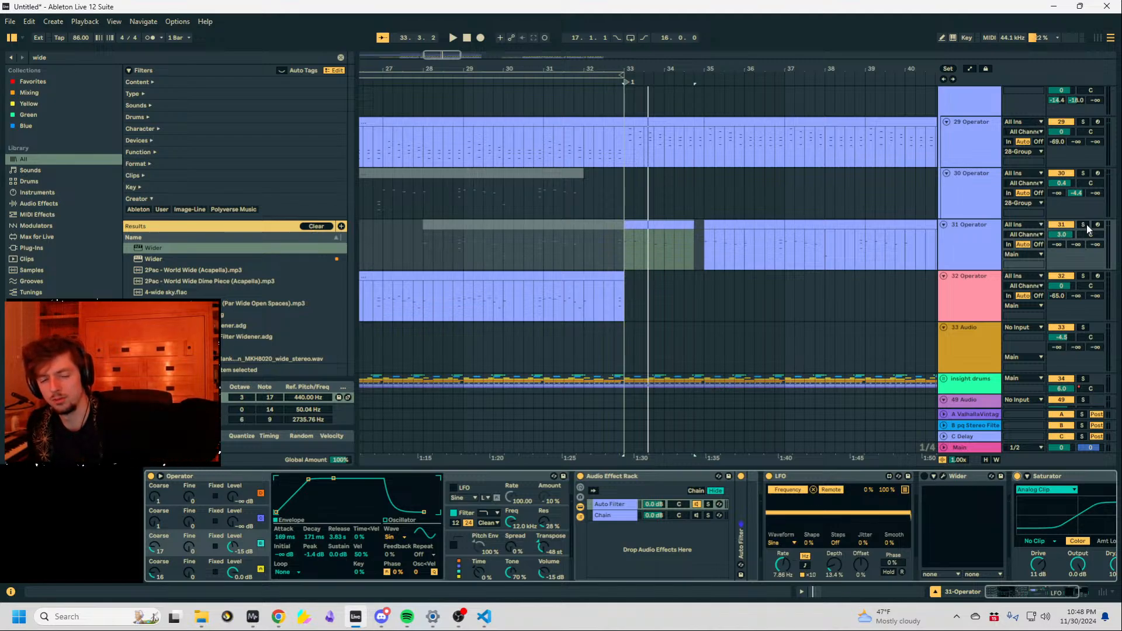
Insert a new MIDI track below 31 Operator and load a default Operator instrument onto it.
{"action": "left_click", "coordinate": [200, 476]}
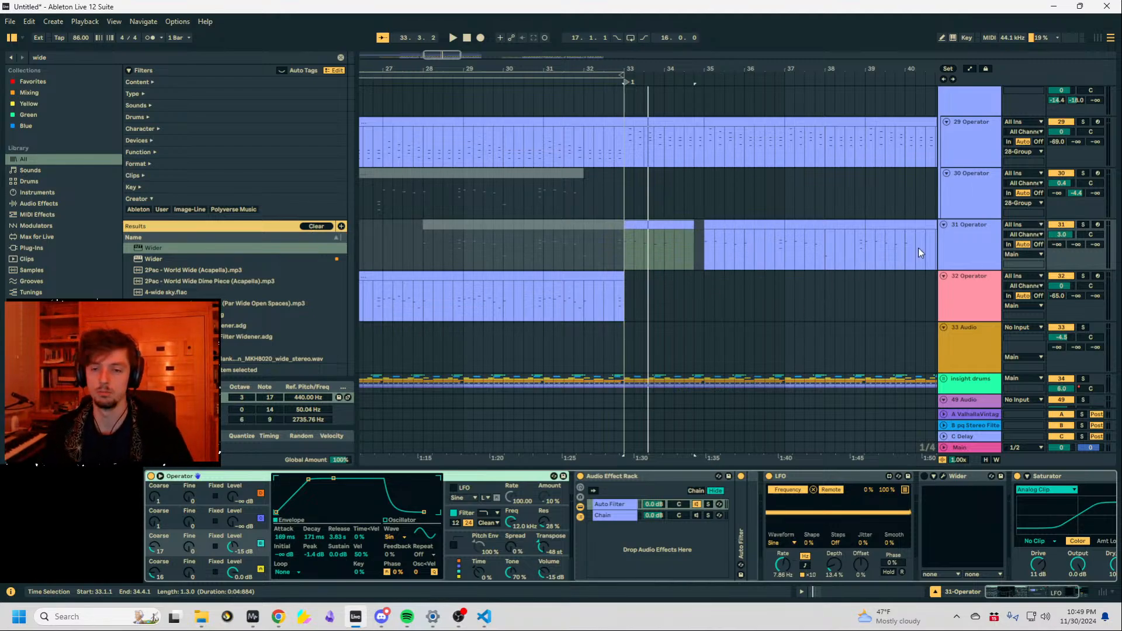
{"action": "left_click", "coordinate": [976, 239]}
{"action": "key", "text": "ctrl+shift+t"}
{"action": "left_click", "coordinate": [642, 301]}
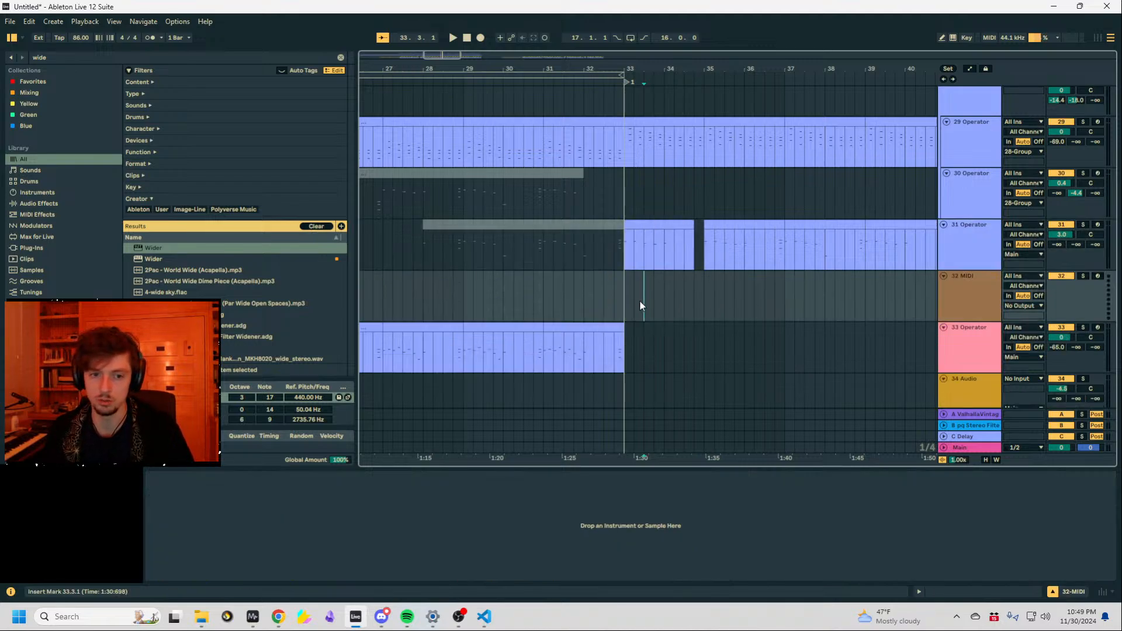
{"action": "mouse_move", "coordinate": [640, 301]}
{"action": "left_mouse_down"}
{"action": "mouse_move", "coordinate": [685, 301]}
{"action": "mouse_move", "coordinate": [623, 298]}
{"action": "left_mouse_up"}
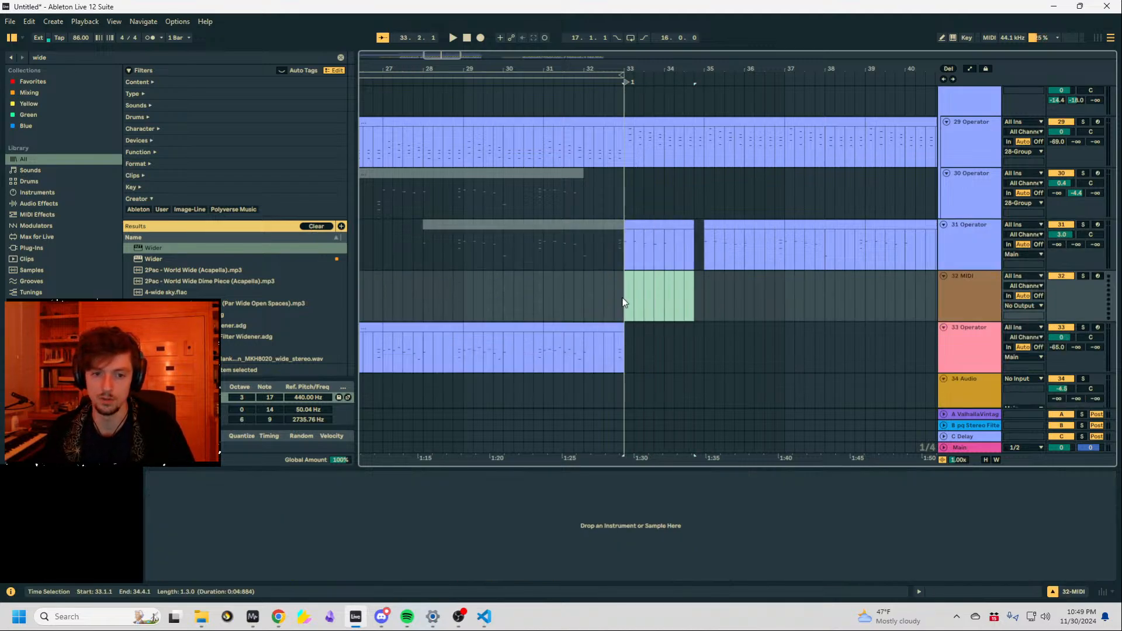
{"action": "left_click", "coordinate": [89, 58]}
{"action": "type", "text": "oper"}
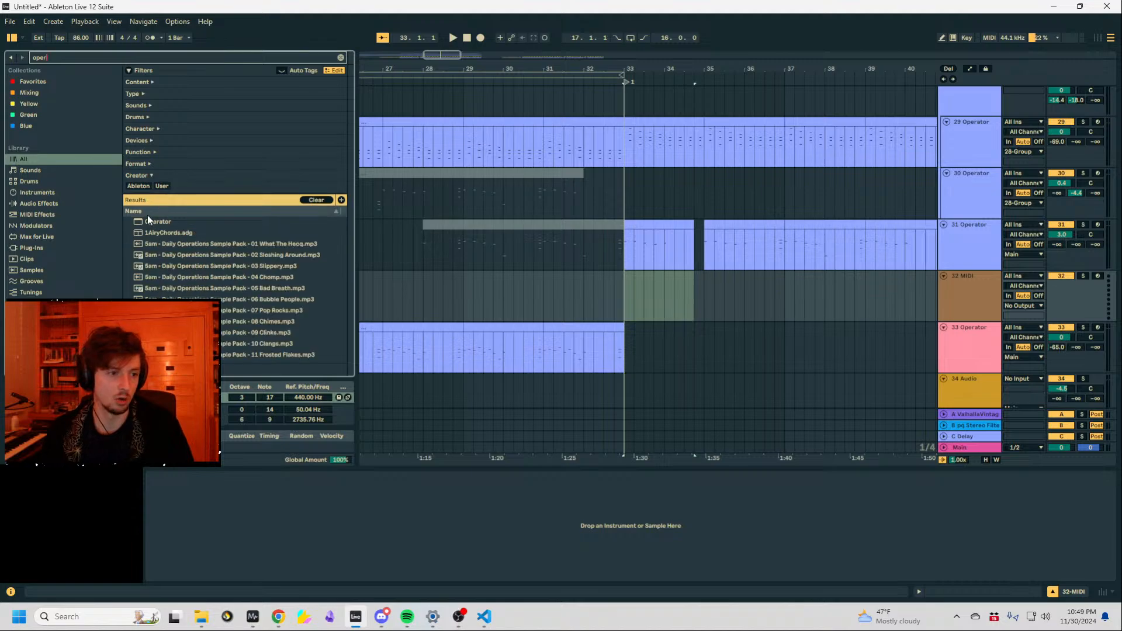
{"action": "left_click_drag", "start_coordinate": [151, 222], "coordinate": [730, 294]}
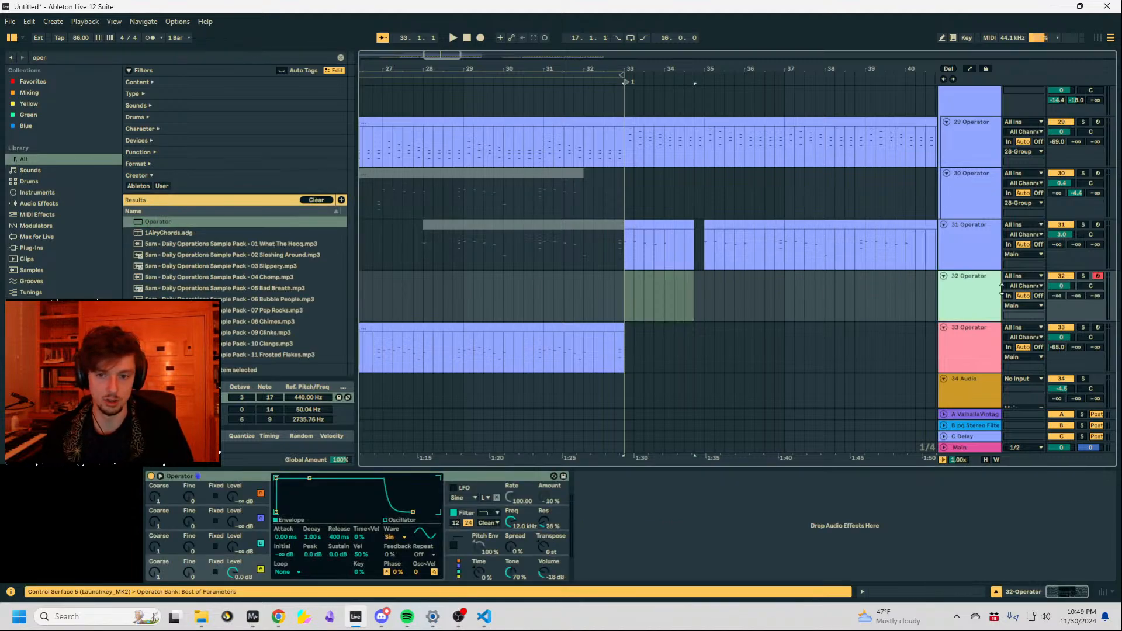
Switch to Discord and find the looming.mp3 post about distortion on sine waves in the sound-design channel.
{"action": "left_click", "coordinate": [202, 618]}
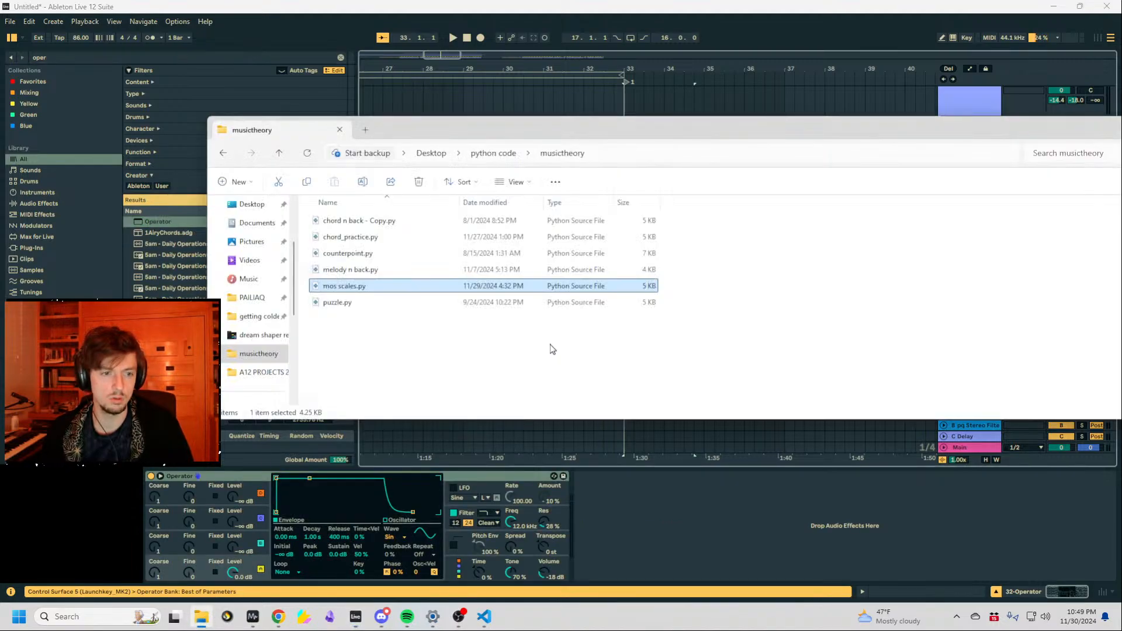
{"action": "left_click", "coordinate": [381, 617]}
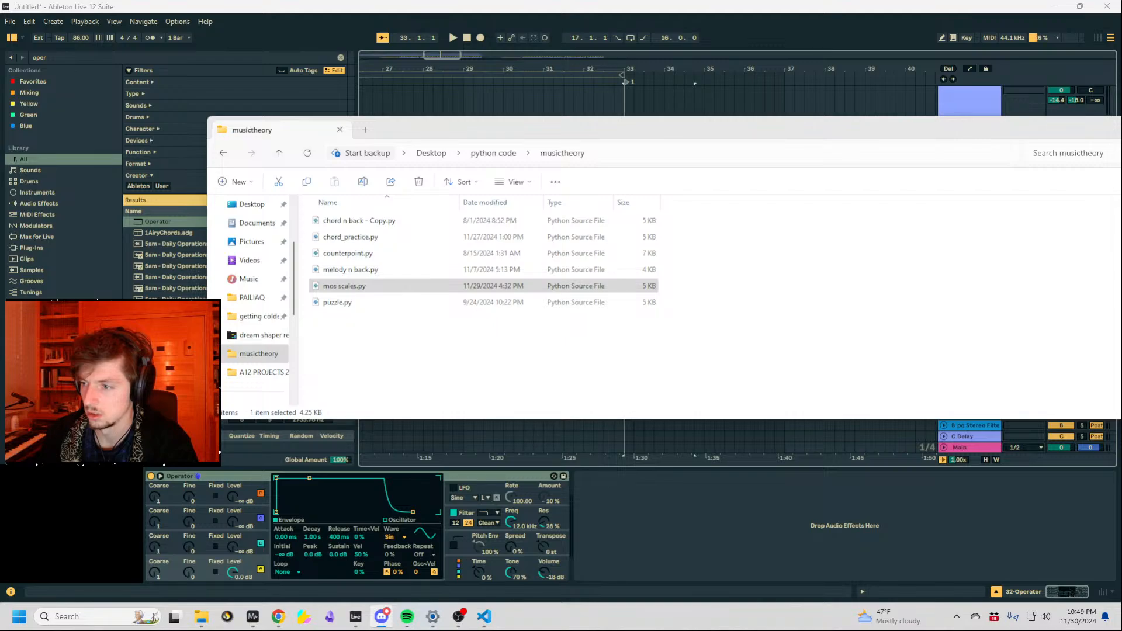
{"action": "left_click_drag", "start_coordinate": [1121, 73], "coordinate": [510, 72]}
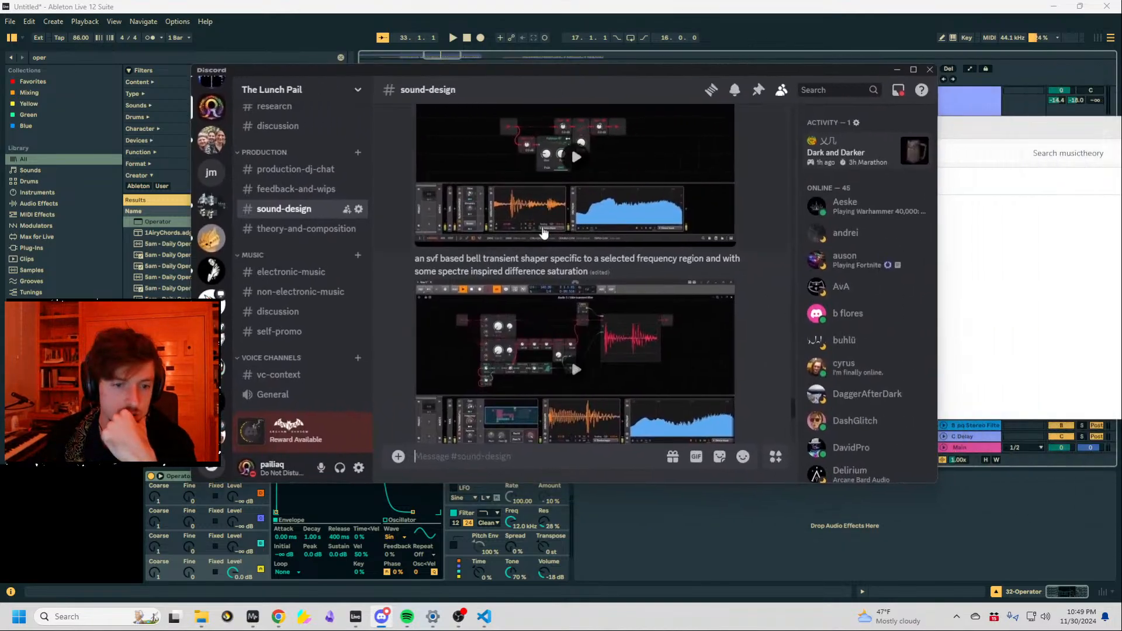
{"action": "scroll", "coordinate": [539, 290], "scroll_direction": "up", "scroll_amount": 15}
{"action": "scroll", "coordinate": [506, 316], "scroll_direction": "down", "scroll_amount": 5}
{"action": "scroll", "coordinate": [467, 293], "scroll_direction": "up", "scroll_amount": 5}
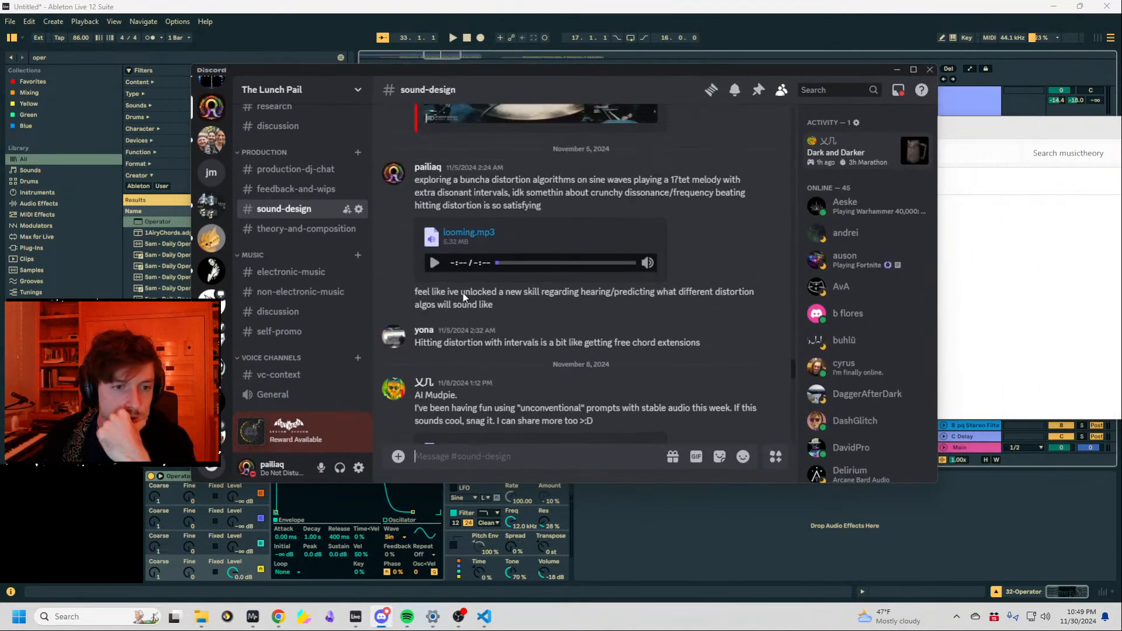
Play looming.mp3, adjust the player's volume and skip ahead to about 0:38.
{"action": "left_click", "coordinate": [434, 262]}
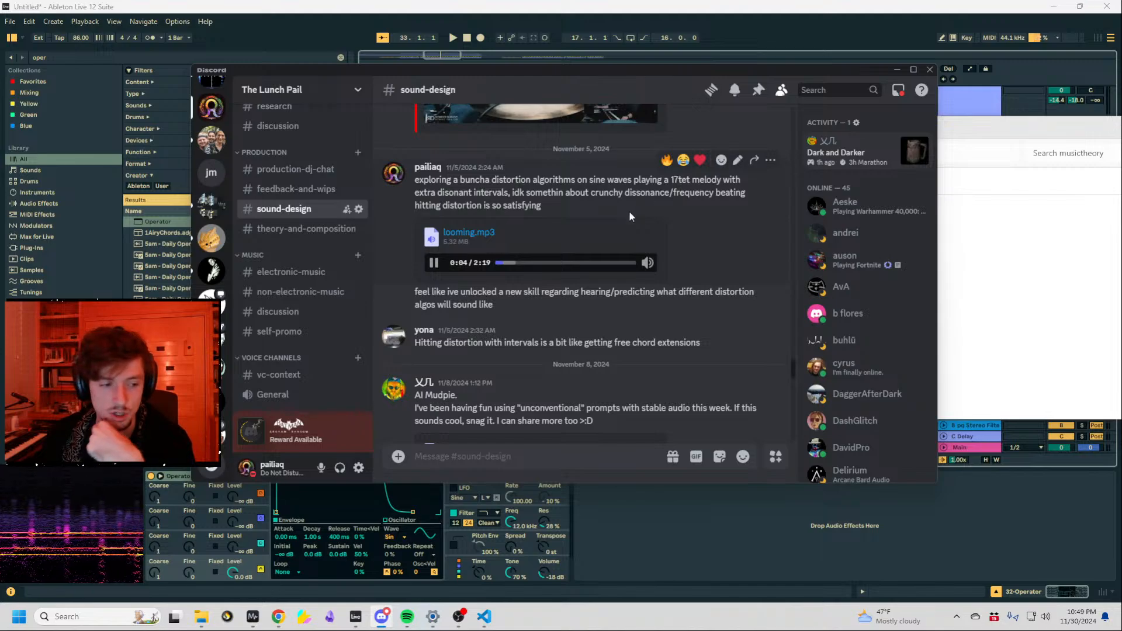
{"action": "mouse_move", "coordinate": [649, 239]}
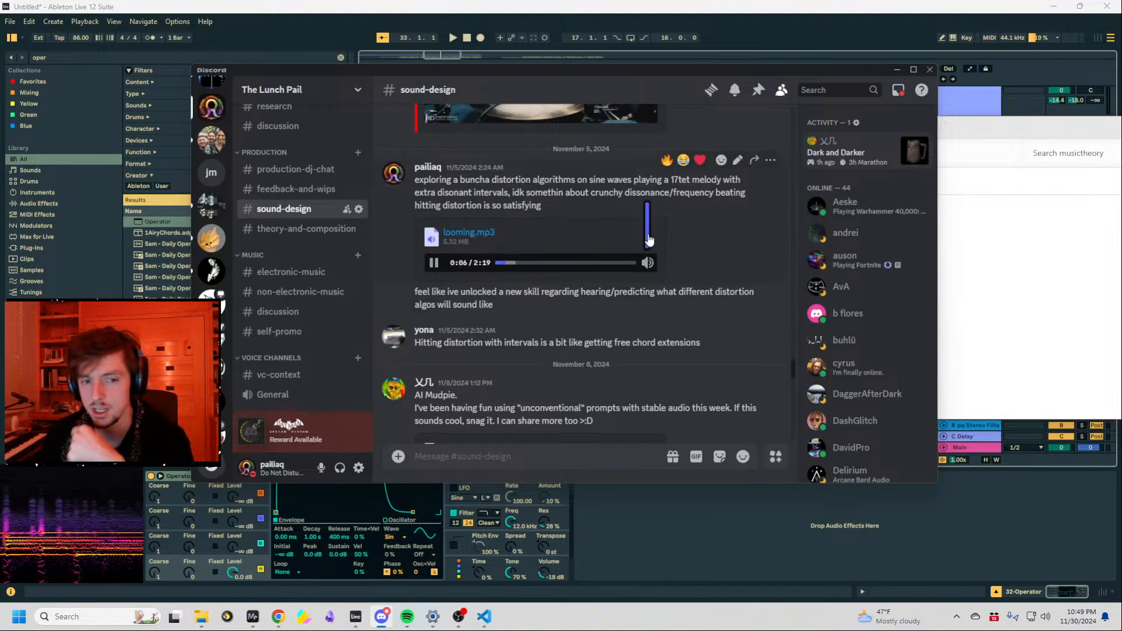
{"action": "left_click", "coordinate": [646, 210]}
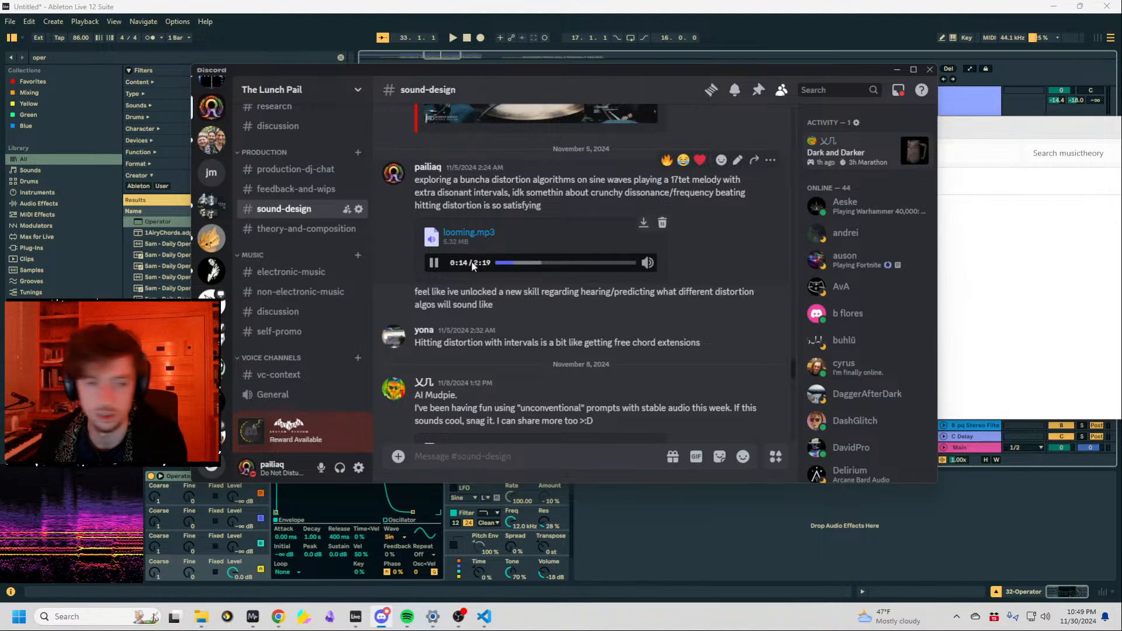
{"action": "left_click", "coordinate": [534, 263]}
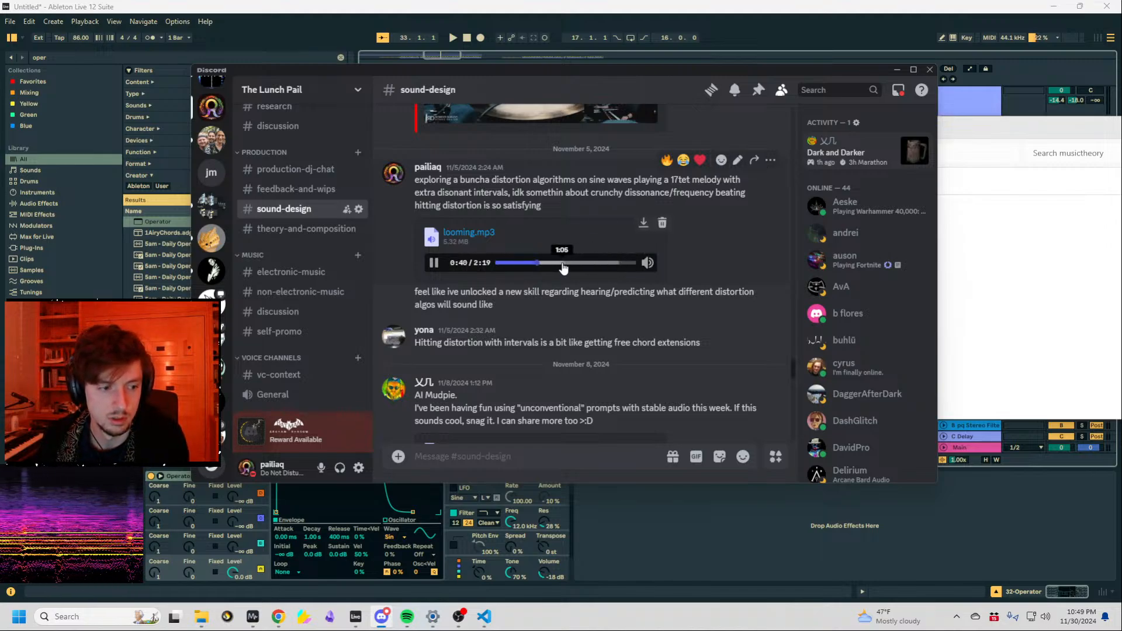
{"action": "mouse_move", "coordinate": [649, 265]}
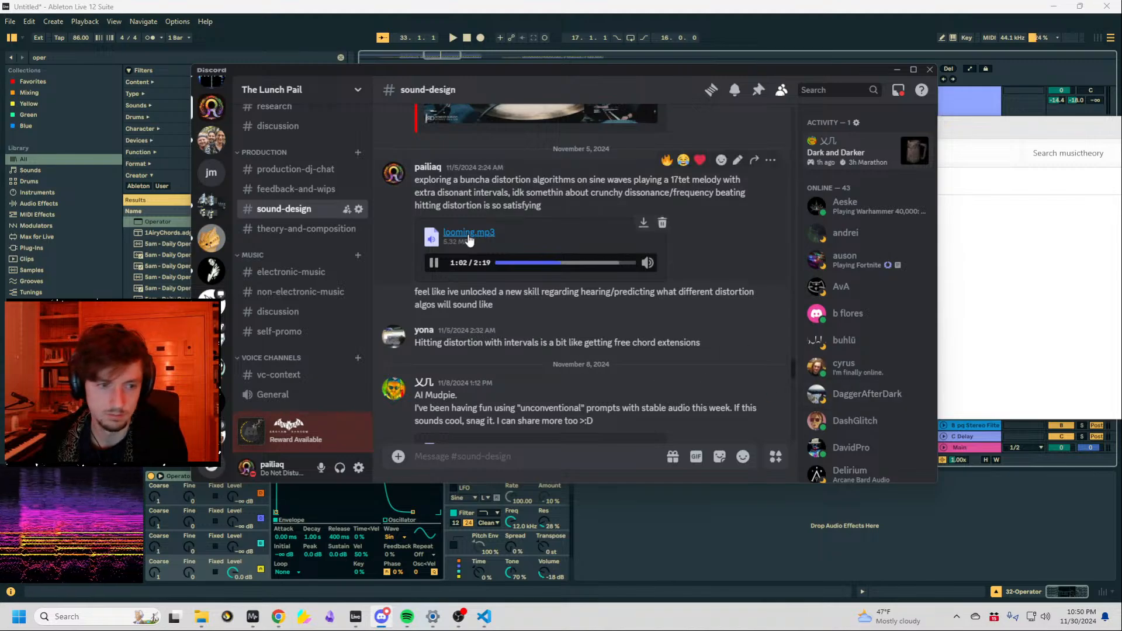
Listen to looming.mp3 from 1:33 onward, highlighting the message text between plays, and pause it.
{"action": "left_click", "coordinate": [433, 263]}
{"action": "left_click", "coordinate": [589, 262]}
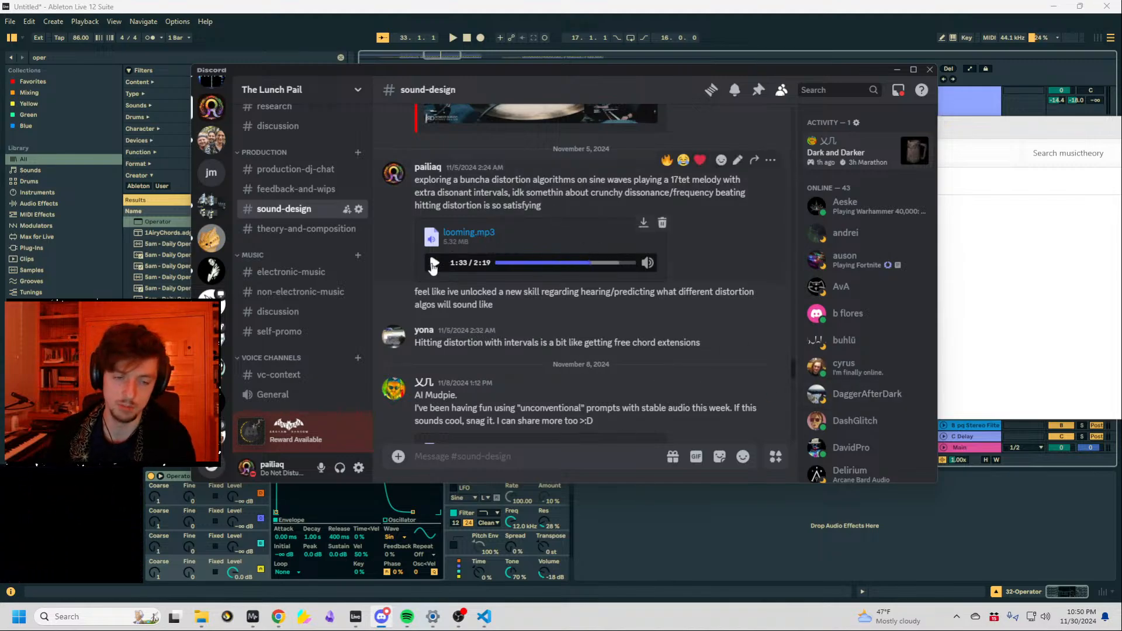
{"action": "left_click", "coordinate": [433, 262]}
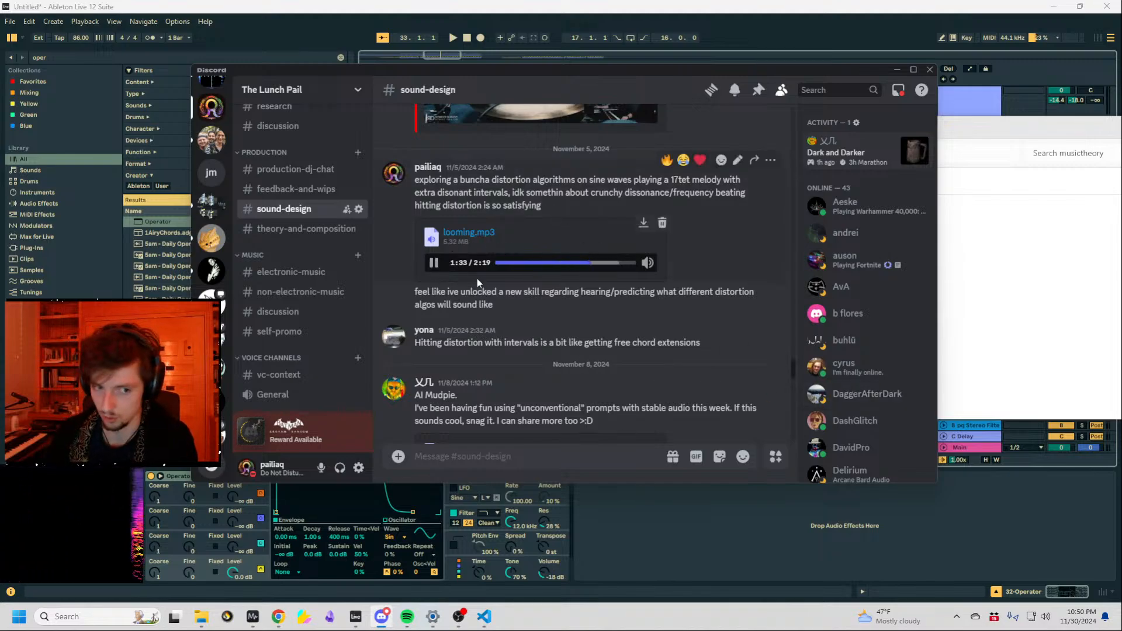
{"action": "left_click", "coordinate": [435, 264]}
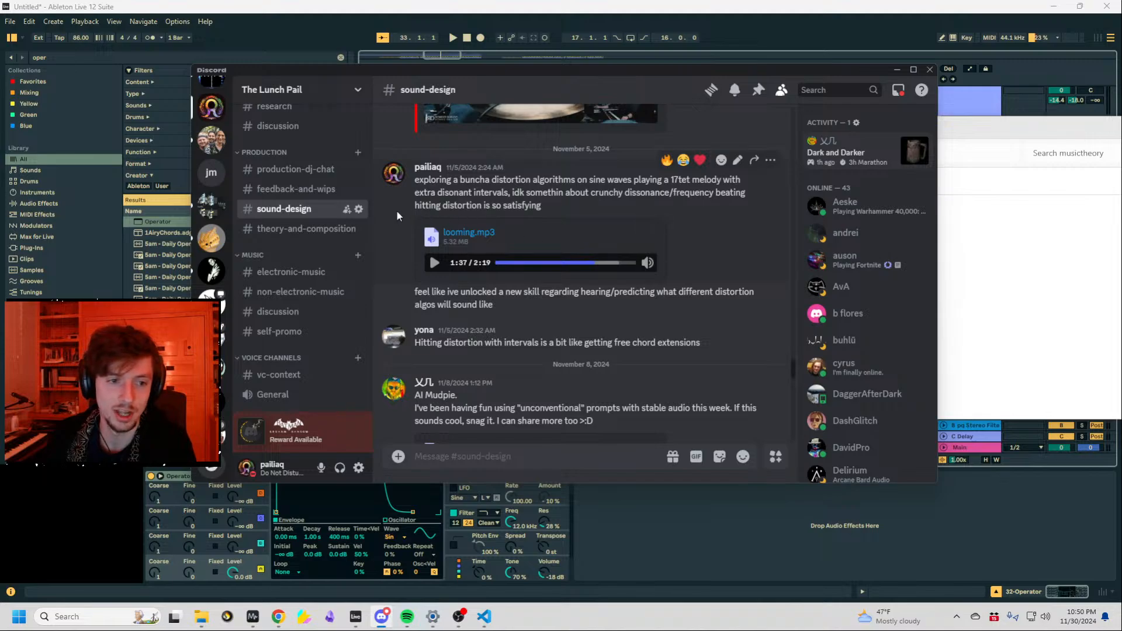
{"action": "left_click_drag", "start_coordinate": [398, 211], "coordinate": [732, 303]}
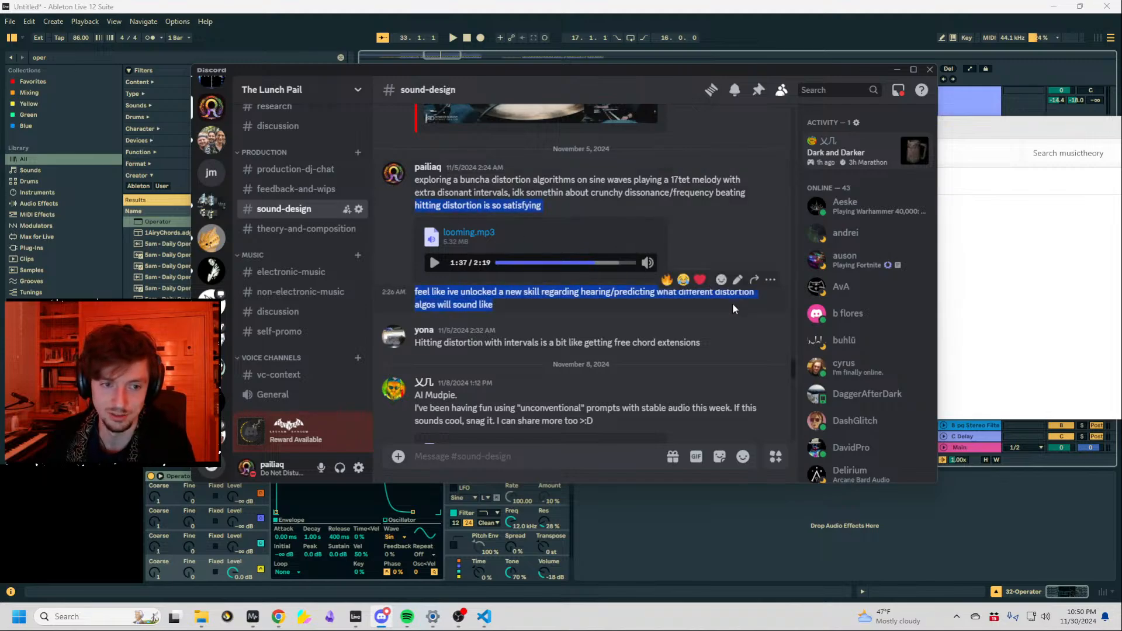
{"action": "left_click", "coordinate": [661, 287]}
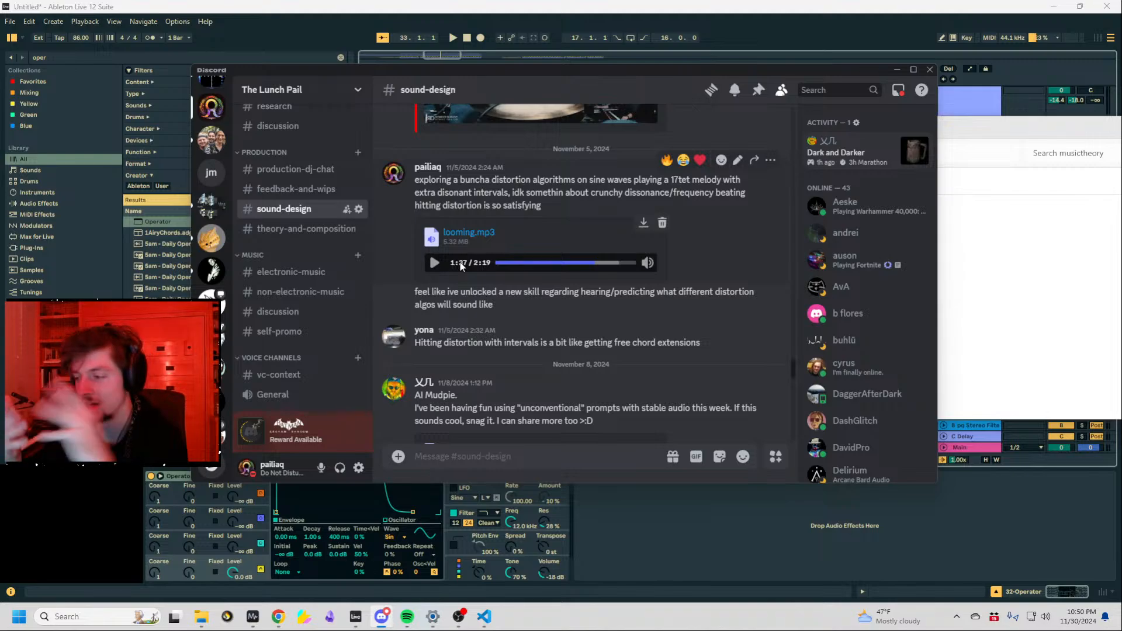
{"action": "left_click", "coordinate": [434, 263]}
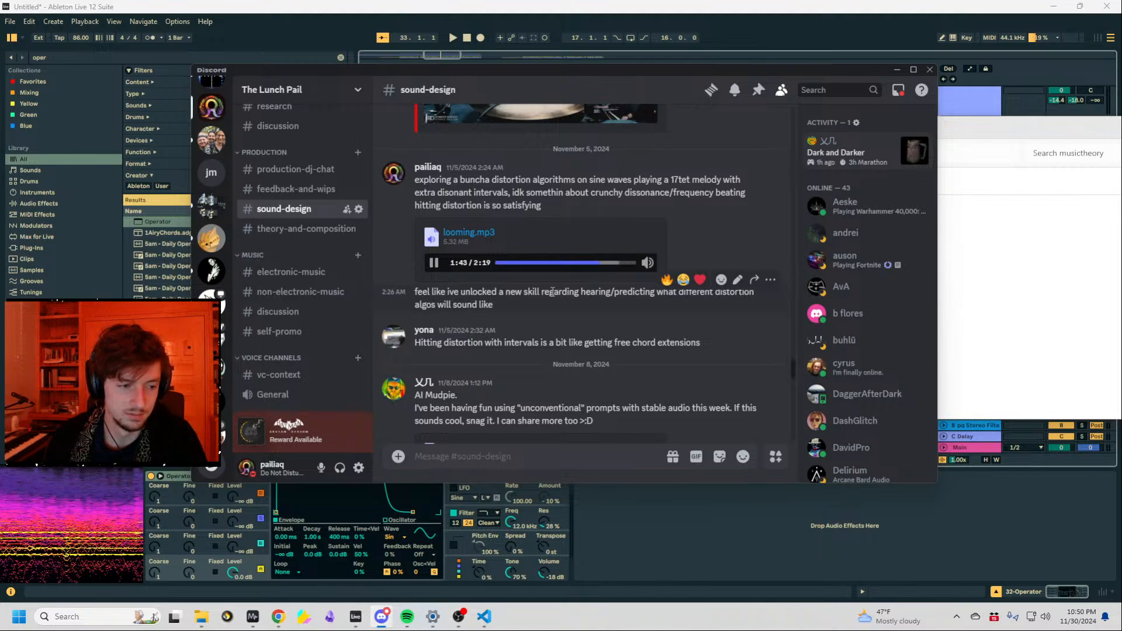
{"action": "left_click", "coordinate": [434, 263]}
Switch back to Ableton Live, find the Roar effect in the browser and add it after Operator on the new 32 Operator track.
{"action": "left_click", "coordinate": [686, 541]}
{"action": "left_click", "coordinate": [636, 279]}
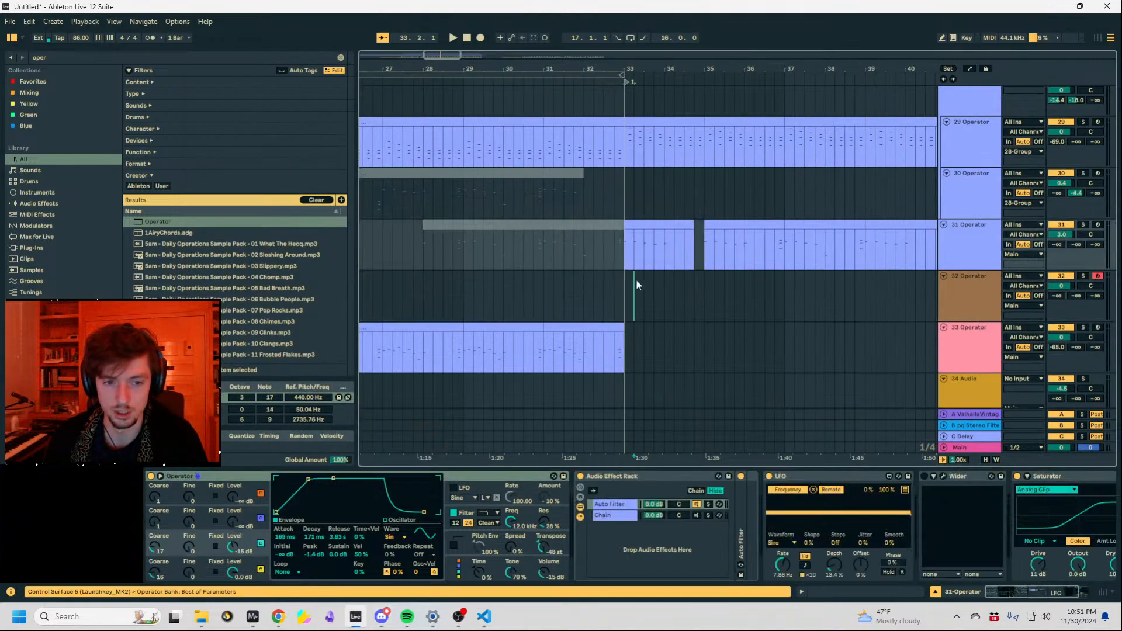
{"action": "left_click", "coordinate": [114, 60]}
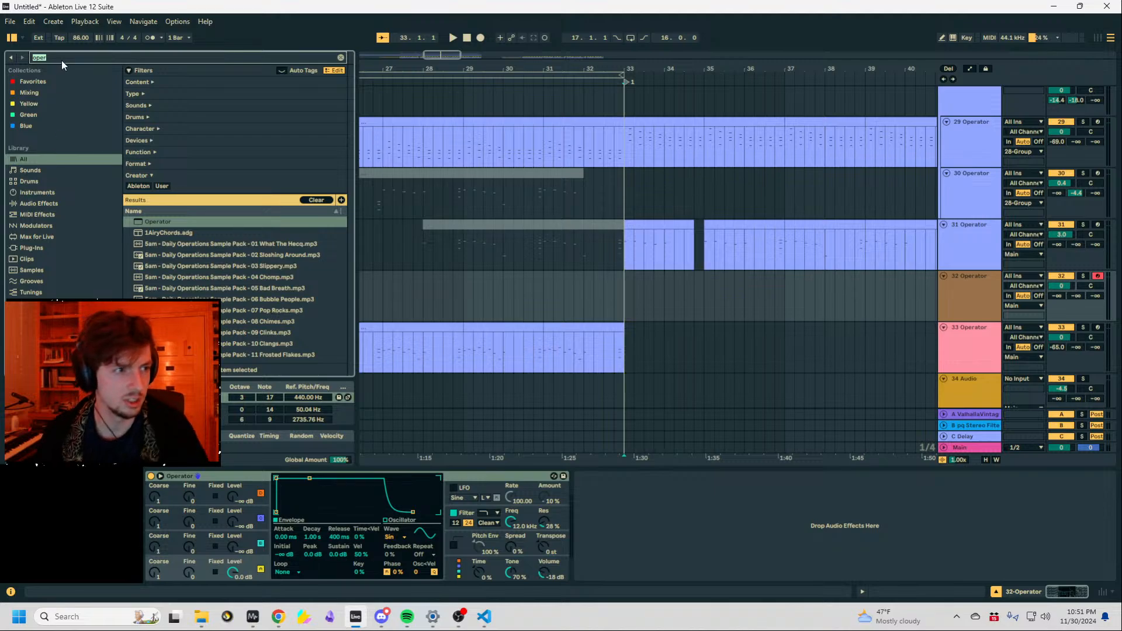
{"action": "type", "text": "roar"}
{"action": "double_click", "coordinate": [150, 175]}
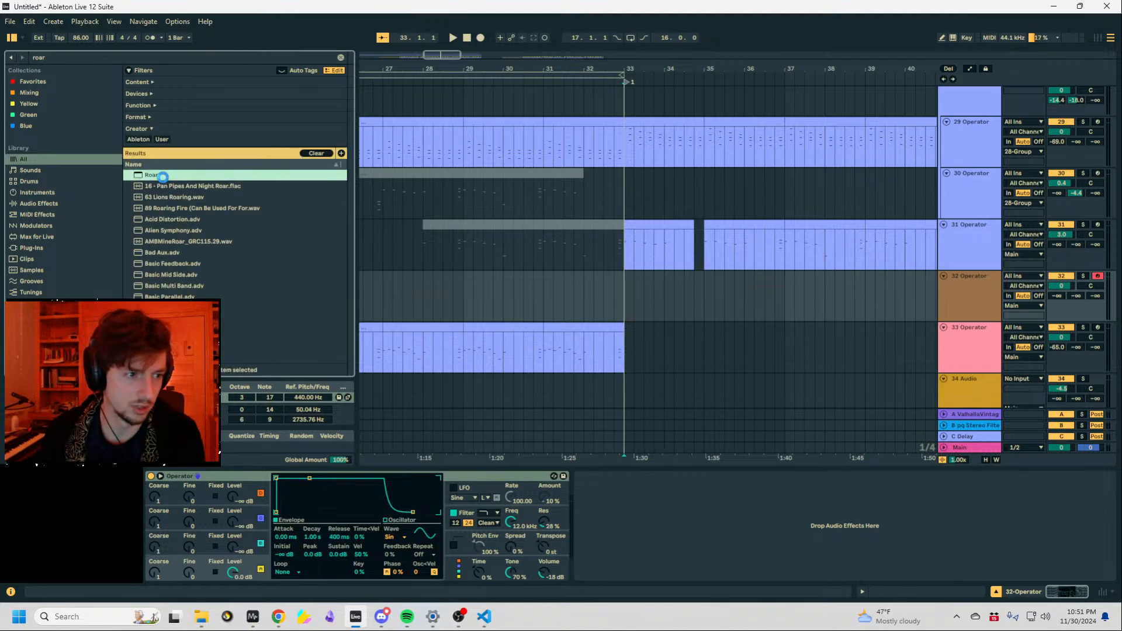
{"action": "left_click_drag", "start_coordinate": [685, 516], "coordinate": [729, 507]}
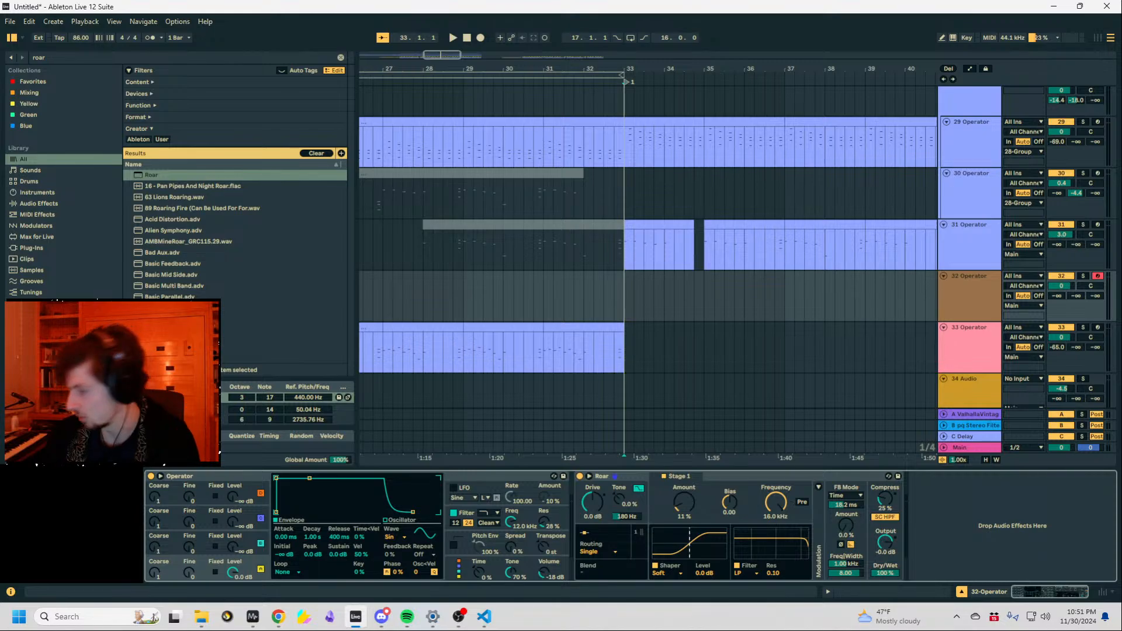
{"action": "key", "text": "alt+Tab"}
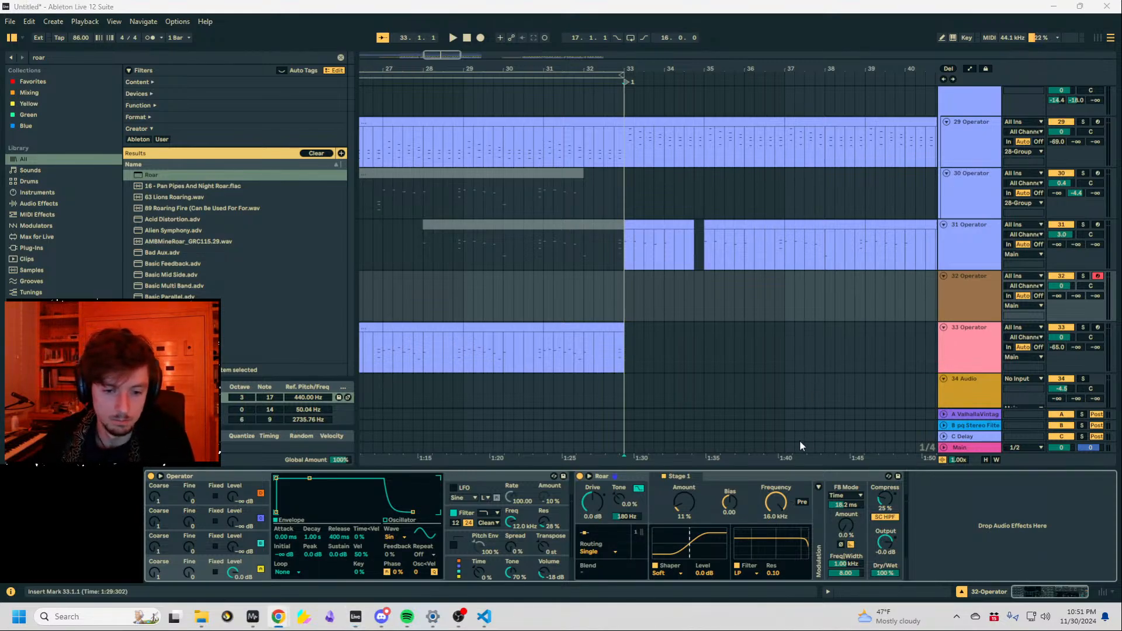
Set Roar's bias to 0.47, change its shaper to Half Wave Rectifier and bring the amount down to 0%.
{"action": "left_click", "coordinate": [730, 502]}
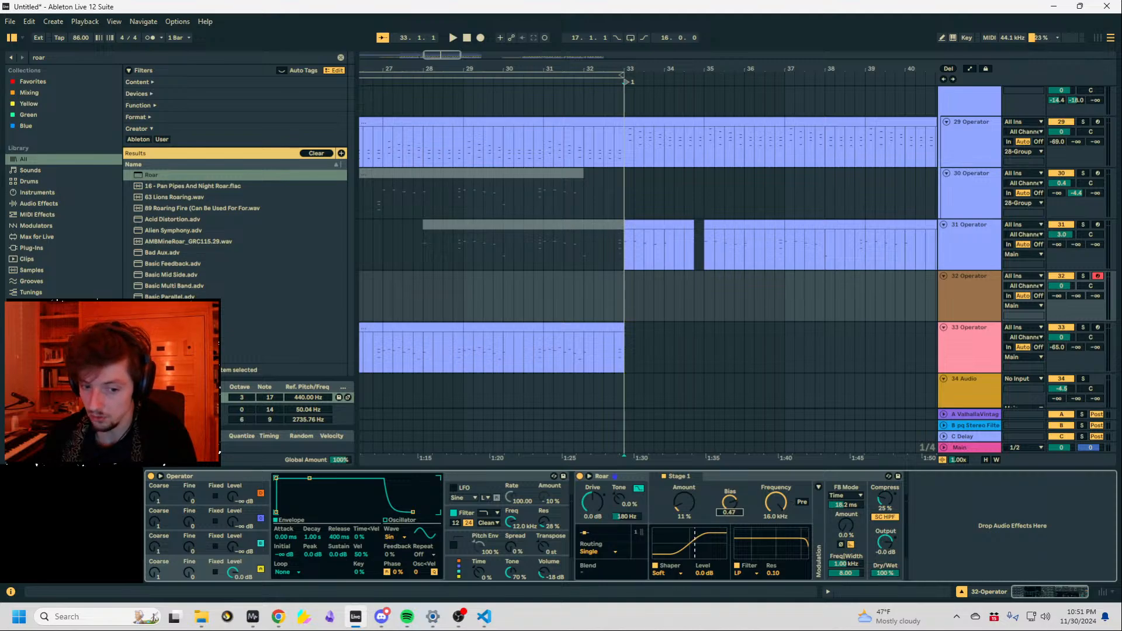
{"action": "left_click", "coordinate": [674, 574]}
{"action": "left_click", "coordinate": [705, 529]}
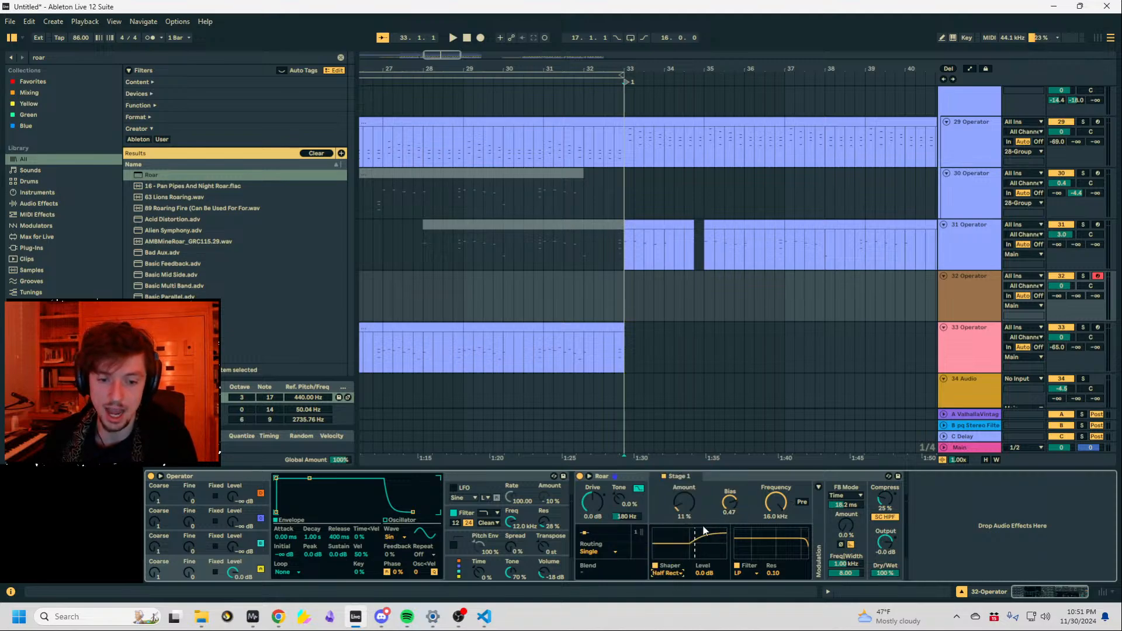
{"action": "left_click", "coordinate": [678, 574]}
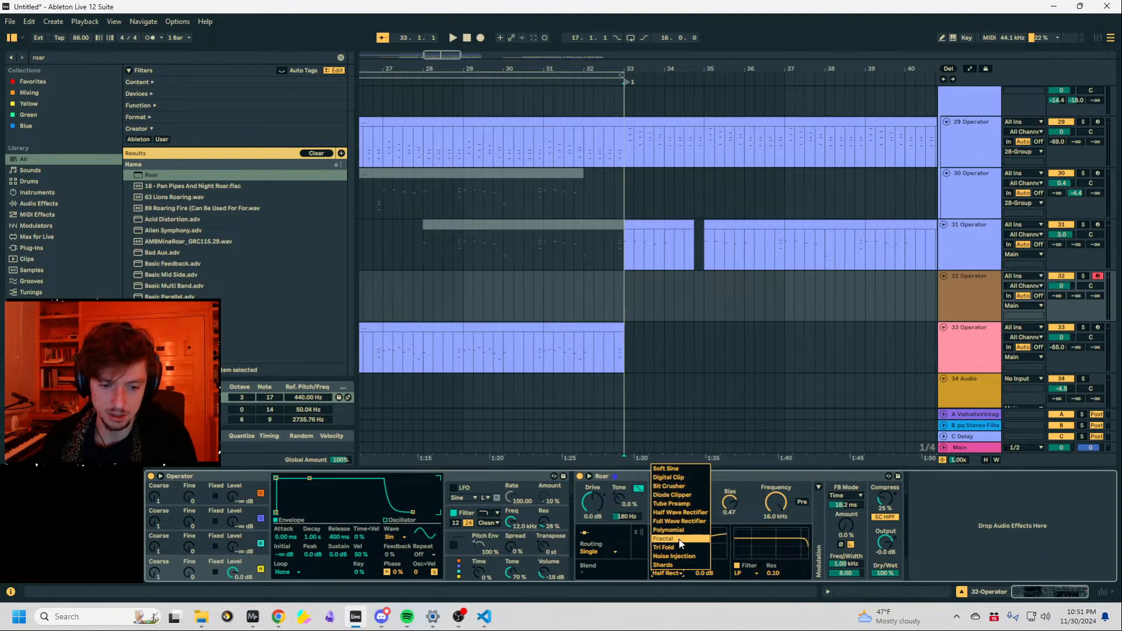
{"action": "left_click", "coordinate": [723, 544]}
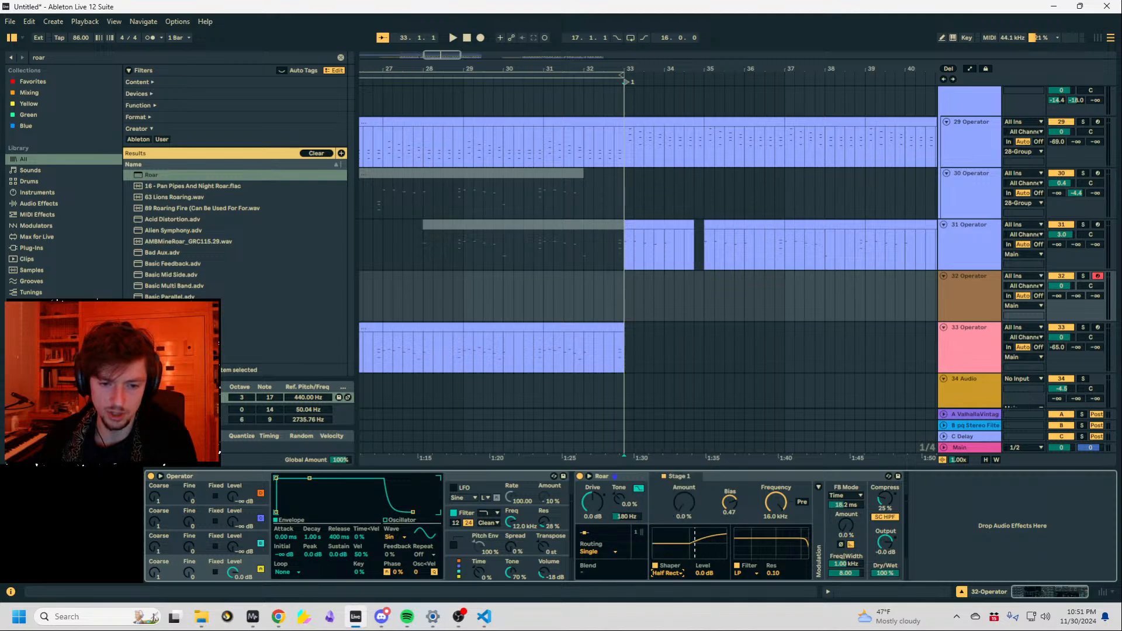
Find Saturator in the browser, add it after Roar on the 32 Operator track and set its curve to Sinoid Fold.
{"action": "left_click", "coordinate": [69, 57]}
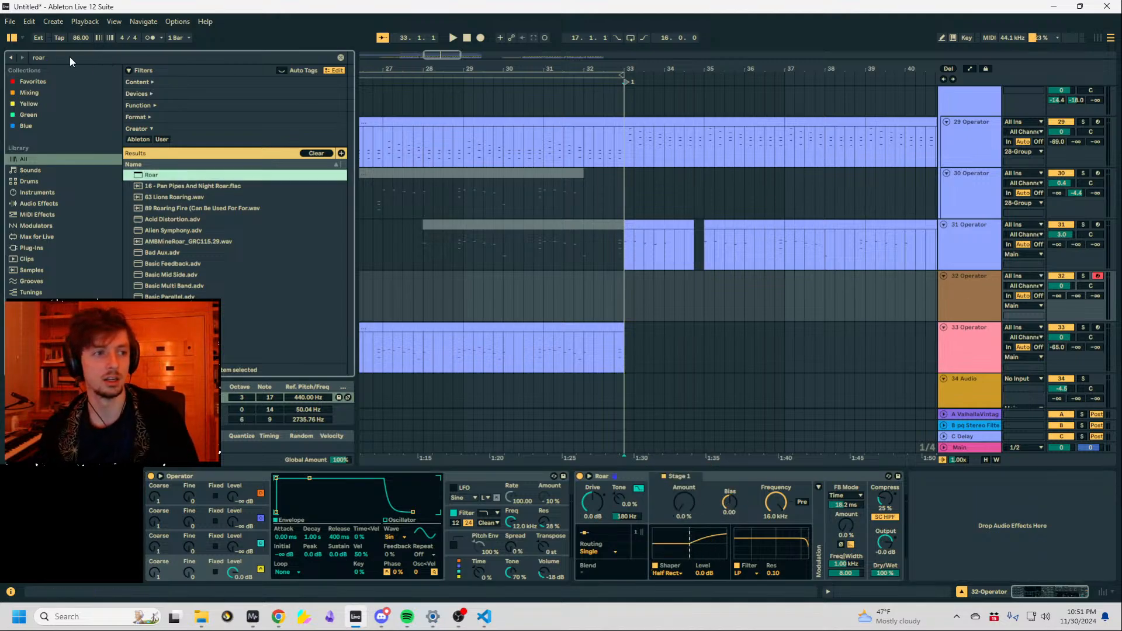
{"action": "type", "text": "sat"}
{"action": "double_click", "coordinate": [157, 221]}
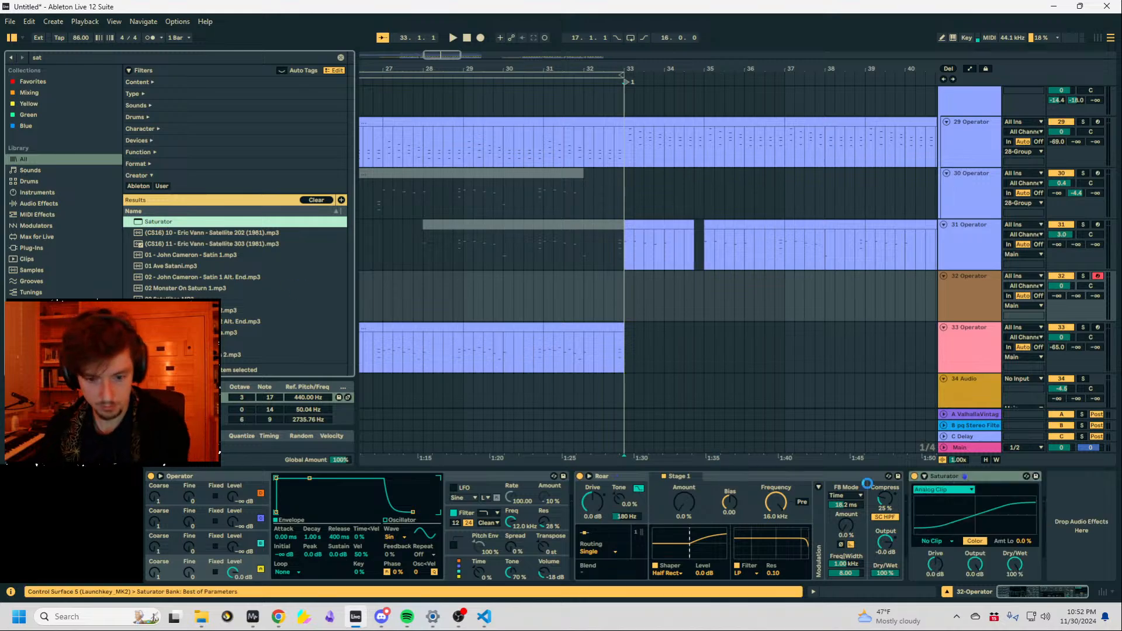
{"action": "left_click", "coordinate": [936, 542]}
{"action": "left_click", "coordinate": [934, 551]}
{"action": "left_click", "coordinate": [942, 490]}
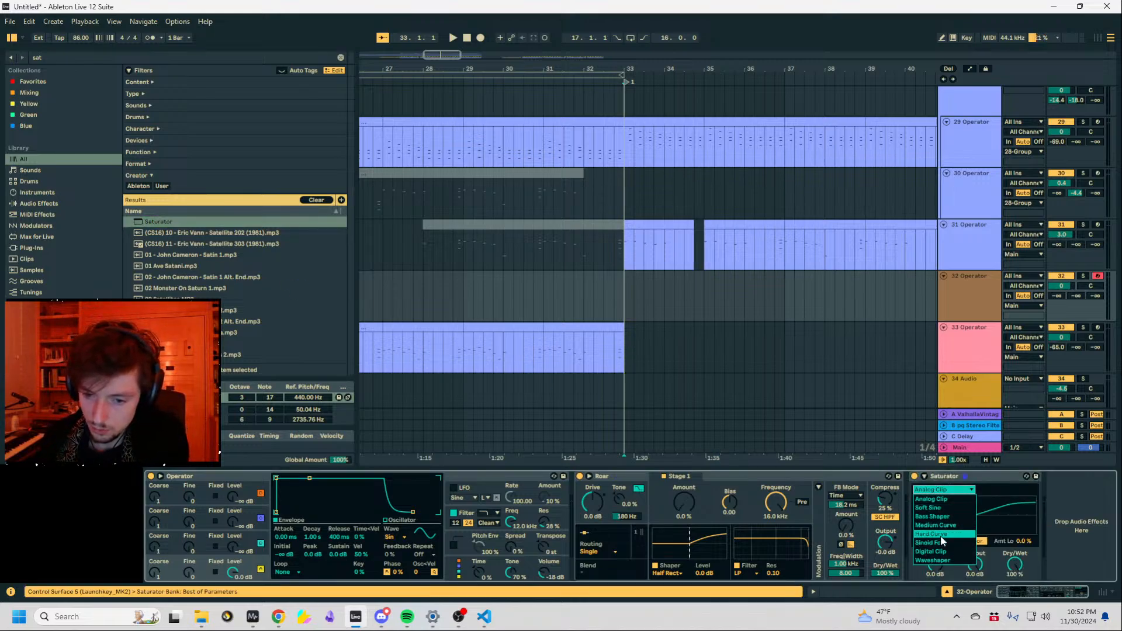
{"action": "left_click", "coordinate": [935, 537]}
Insert a MIDI clip at bar 33 on the 32 Operator track containing one tA2 note stretched across most of its length.
{"action": "left_click", "coordinate": [944, 297]}
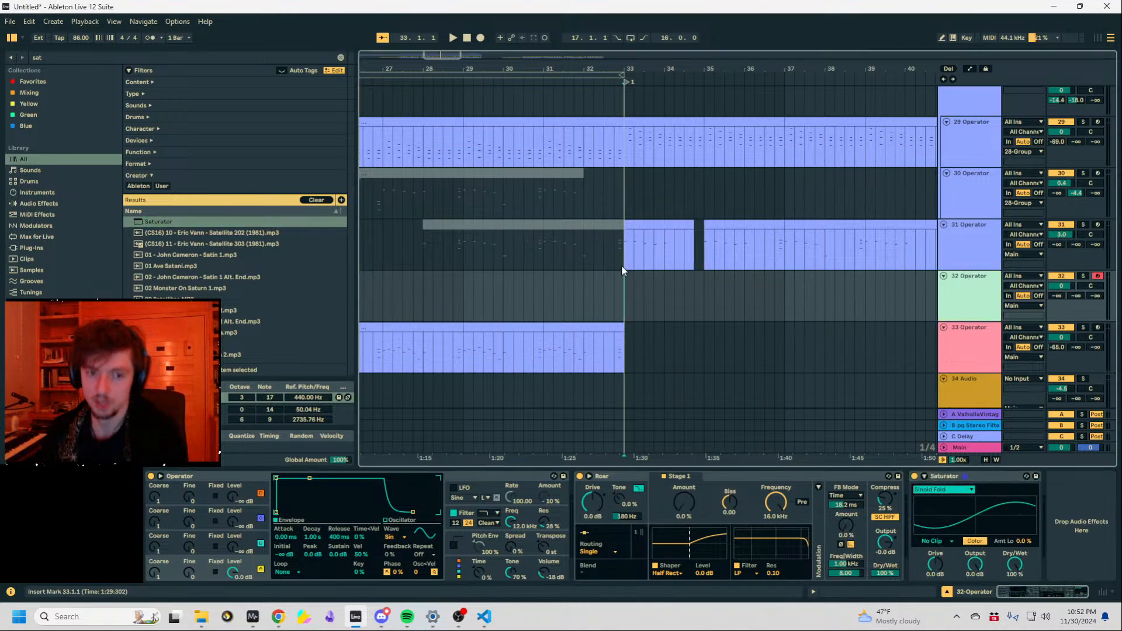
{"action": "mouse_move", "coordinate": [634, 281]}
{"action": "left_mouse_down"}
{"action": "mouse_move", "coordinate": [647, 283]}
{"action": "mouse_move", "coordinate": [622, 285]}
{"action": "left_mouse_up"}
{"action": "key", "text": "ctrl+shift+m"}
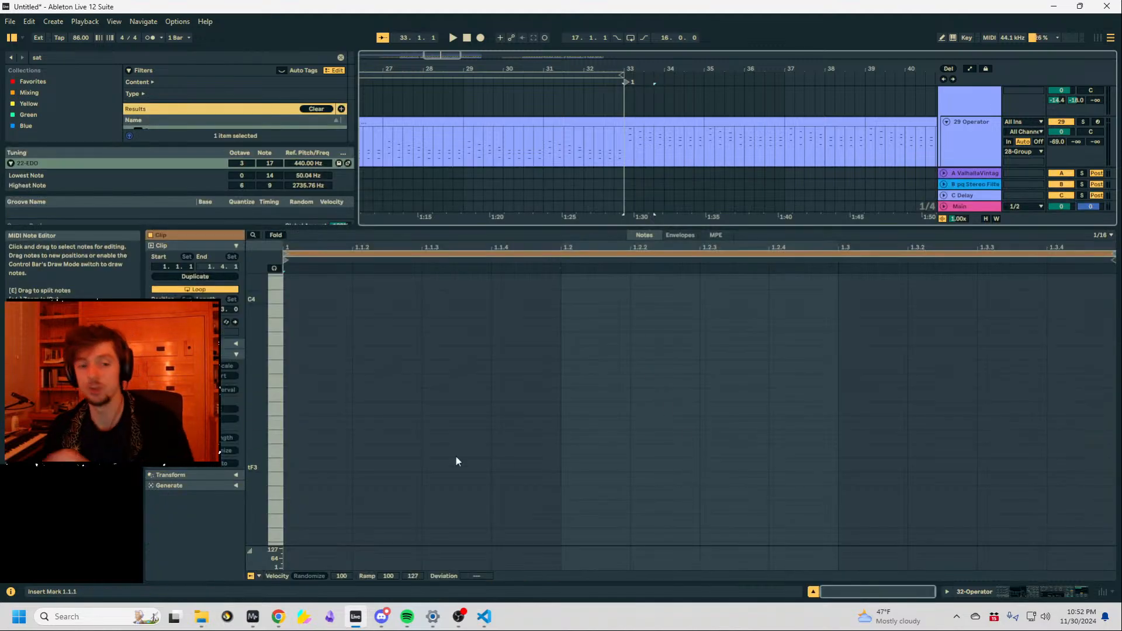
{"action": "double_click", "coordinate": [309, 486]}
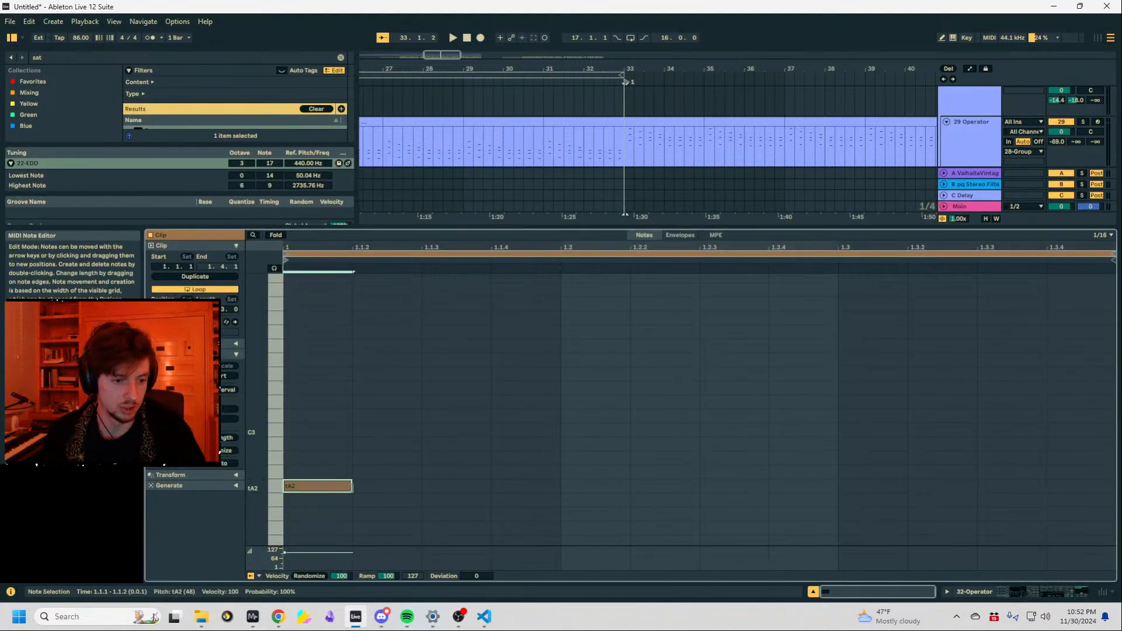
{"action": "left_click_drag", "start_coordinate": [350, 487], "coordinate": [1022, 484]}
{"action": "left_click", "coordinate": [1053, 592]}
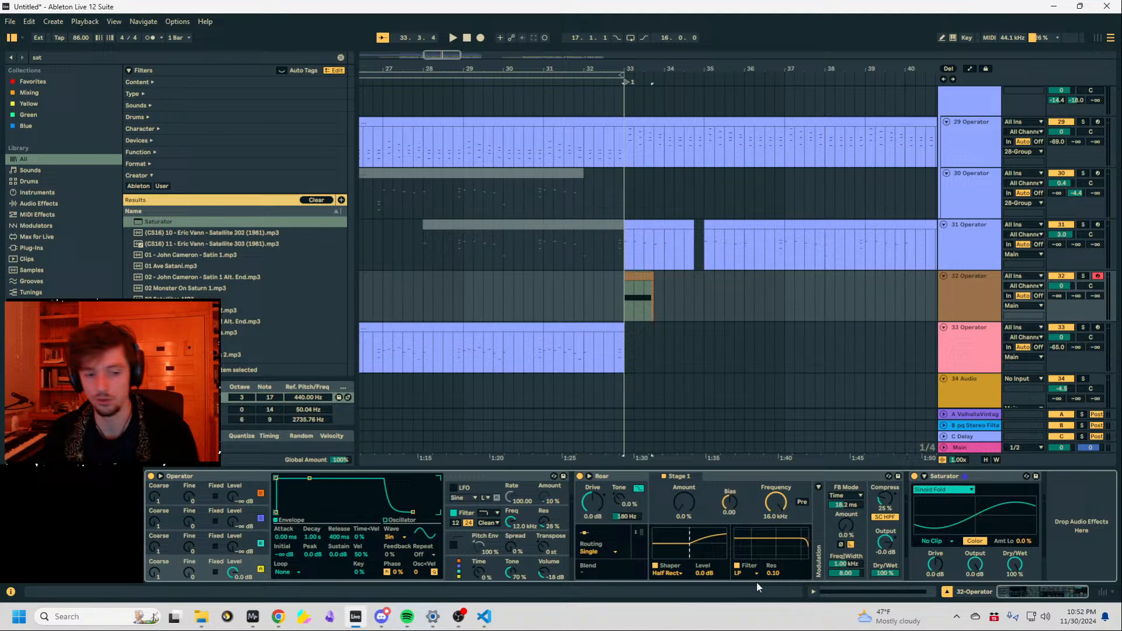
Switch to Discord, replay looming.mp3 from an earlier point and inspect its low frequencies on the spectrogram overlay.
{"action": "left_click", "coordinate": [390, 618]}
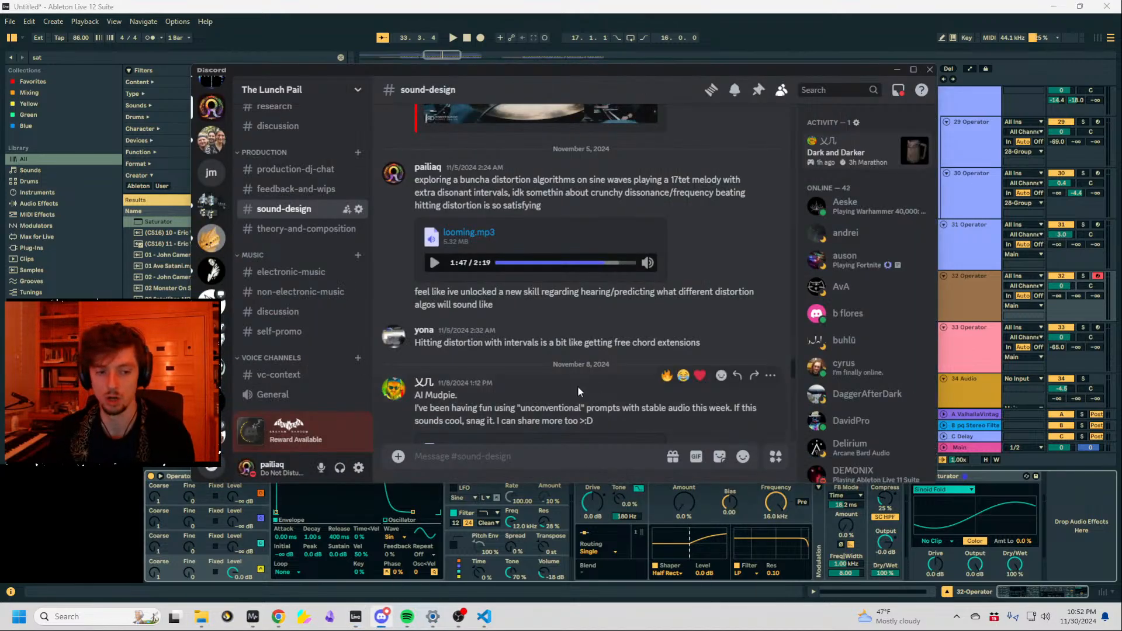
{"action": "left_click", "coordinate": [581, 265]}
{"action": "left_click", "coordinate": [434, 263]}
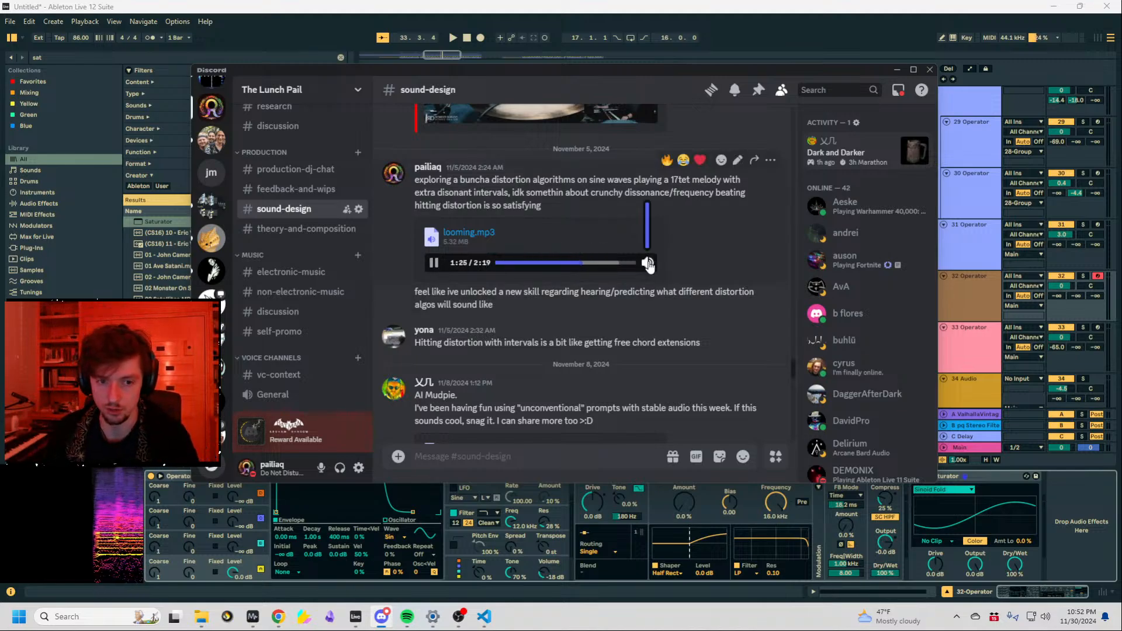
{"action": "mouse_move", "coordinate": [69, 566]}
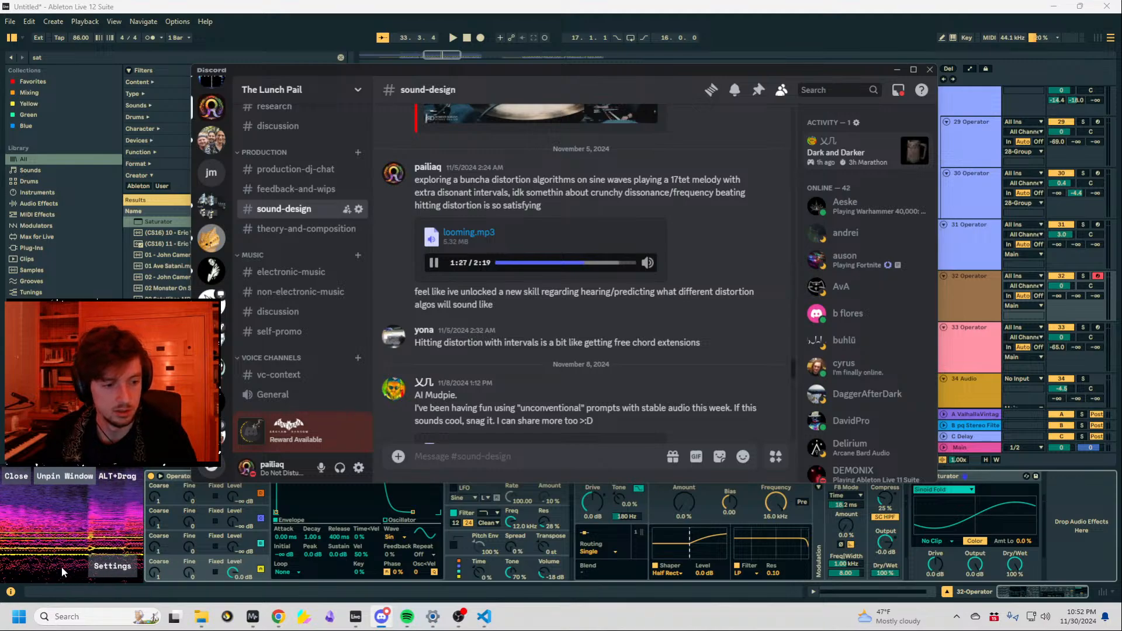
{"action": "left_click_drag", "start_coordinate": [62, 554], "coordinate": [63, 553]}
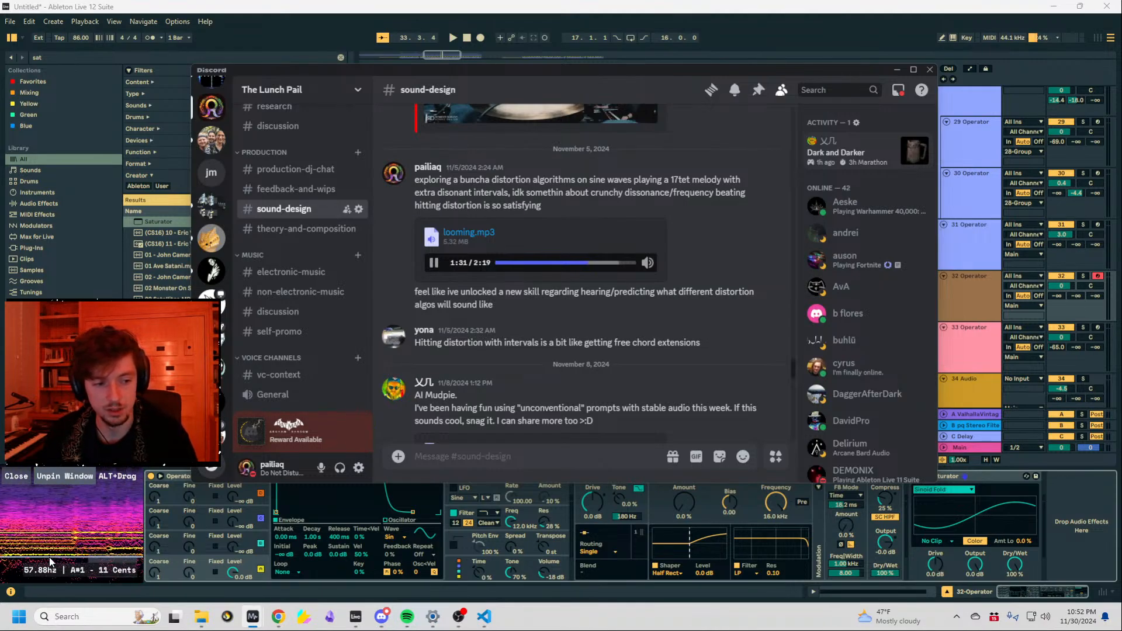
Adjust the looming.mp3 player's volume and listen on to about 1:45, pausing between passages.
{"action": "mouse_move", "coordinate": [649, 266]}
{"action": "left_click", "coordinate": [648, 224]}
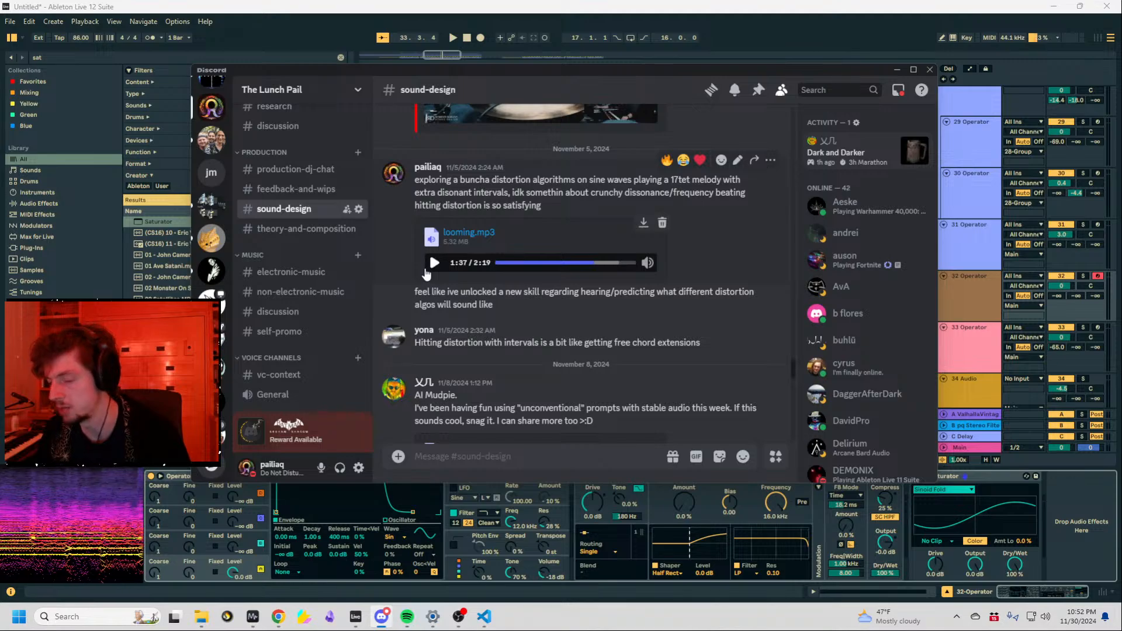
{"action": "left_click", "coordinate": [426, 270]}
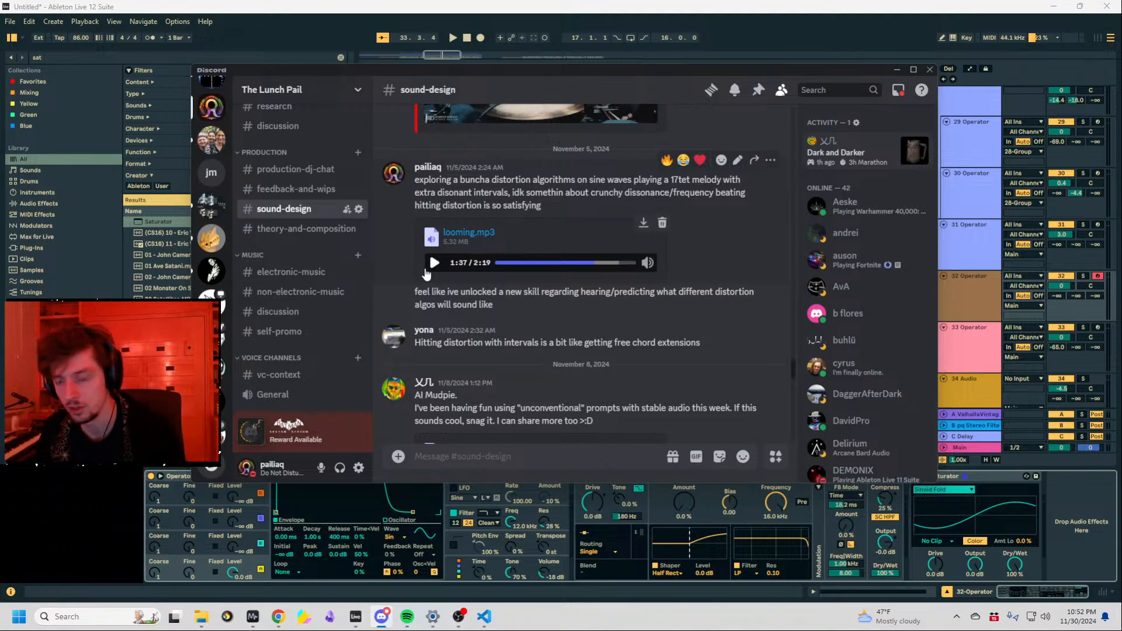
{"action": "left_click", "coordinate": [426, 270]}
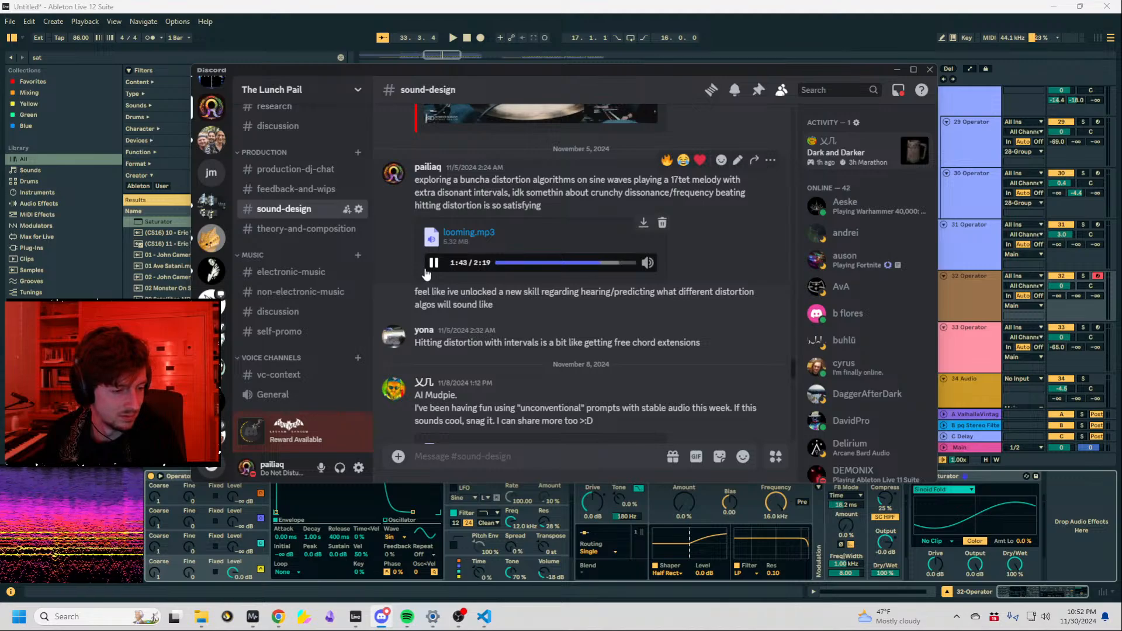
{"action": "left_click", "coordinate": [433, 262]}
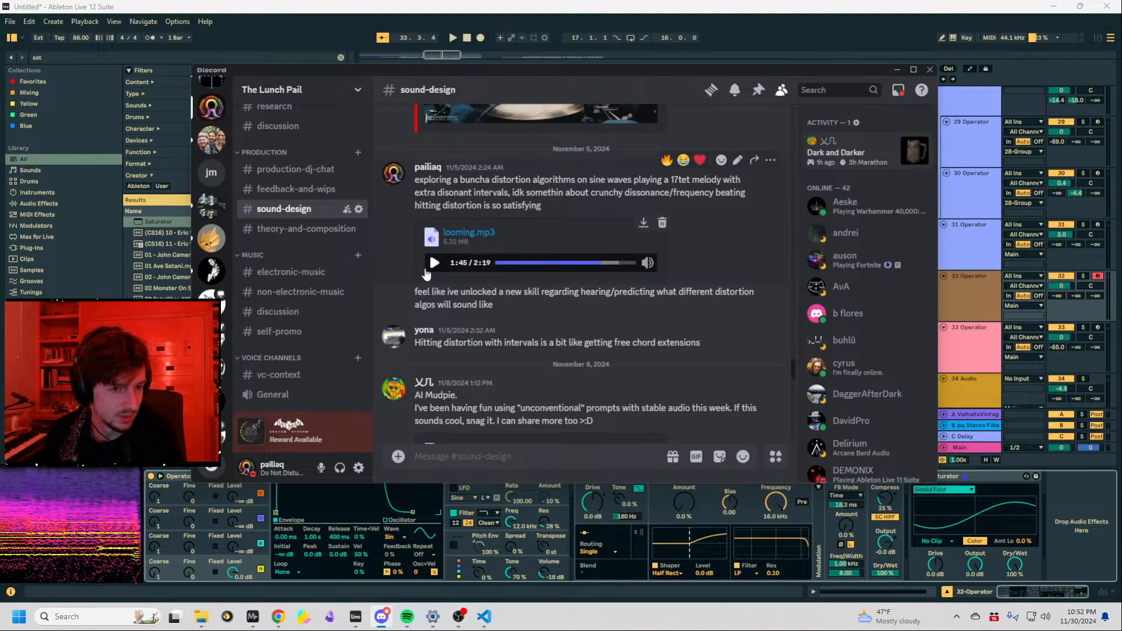
Switch back to Ableton Live and delete the short MIDI clip at bar 33 on the 32 Operator track.
{"action": "left_click", "coordinate": [1082, 529]}
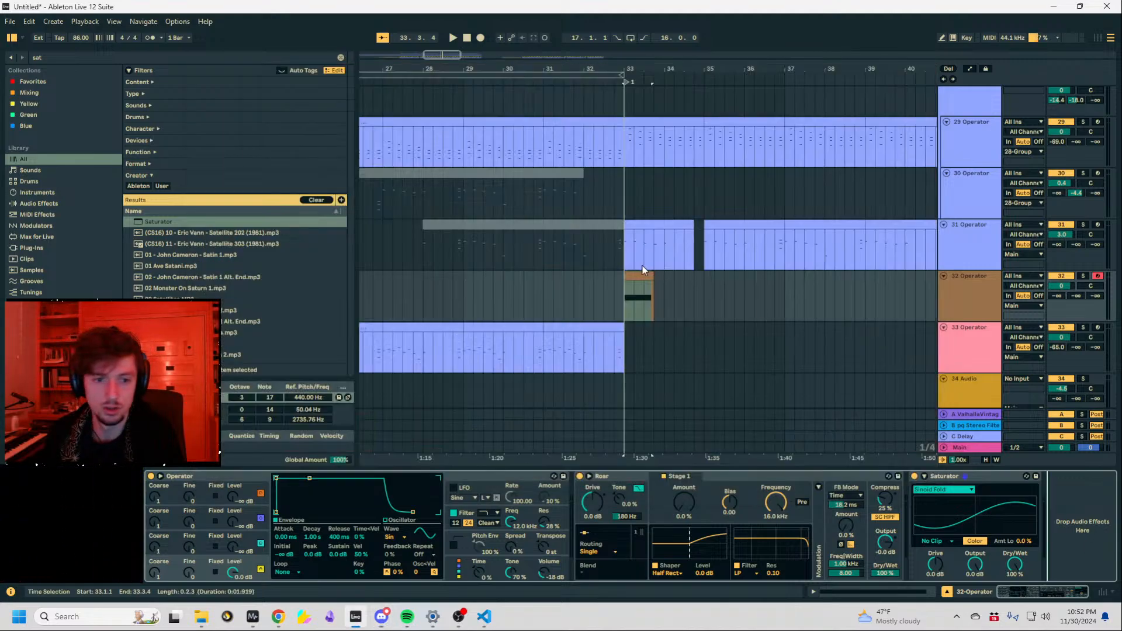
{"action": "left_click", "coordinate": [643, 267]}
{"action": "left_click", "coordinate": [643, 291]}
{"action": "left_click_drag", "start_coordinate": [644, 293], "coordinate": [613, 301]}
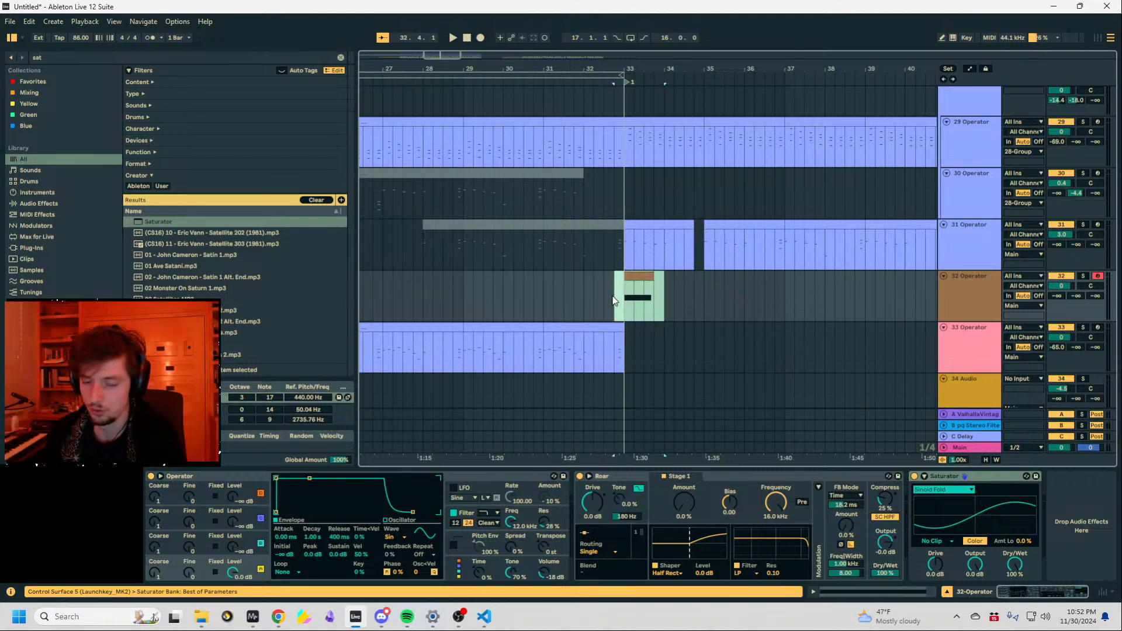
{"action": "key", "text": "Delete"}
Play the arrangement through the transition into bar 33 and stop playback.
{"action": "left_click_drag", "start_coordinate": [626, 68], "coordinate": [528, 300]}
{"action": "left_click", "coordinate": [492, 293]}
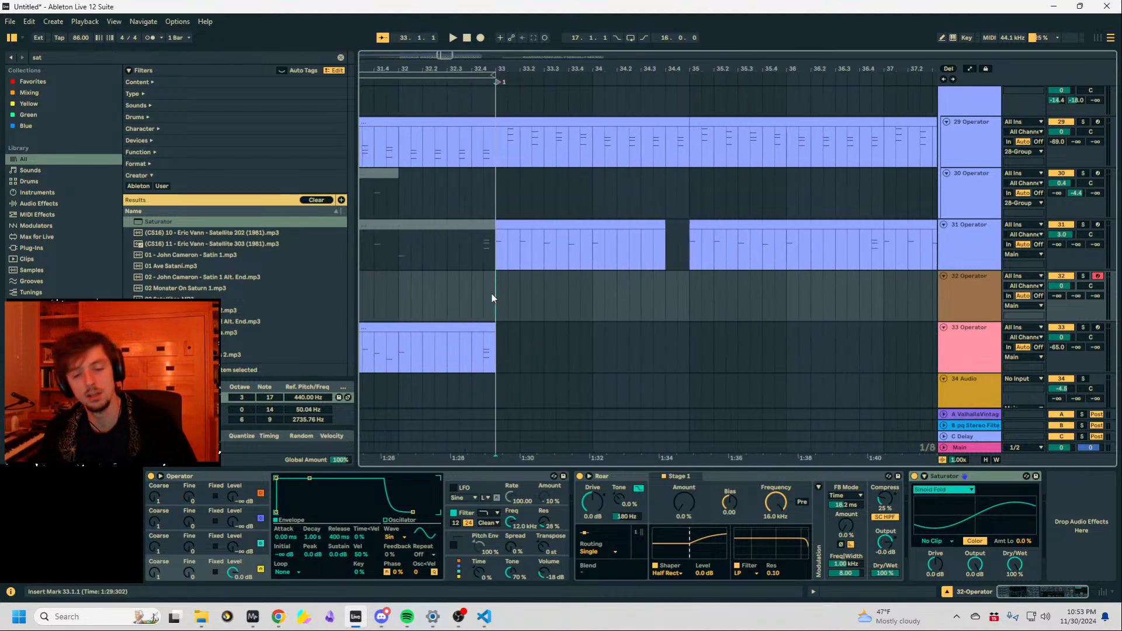
{"action": "key", "text": "space"}
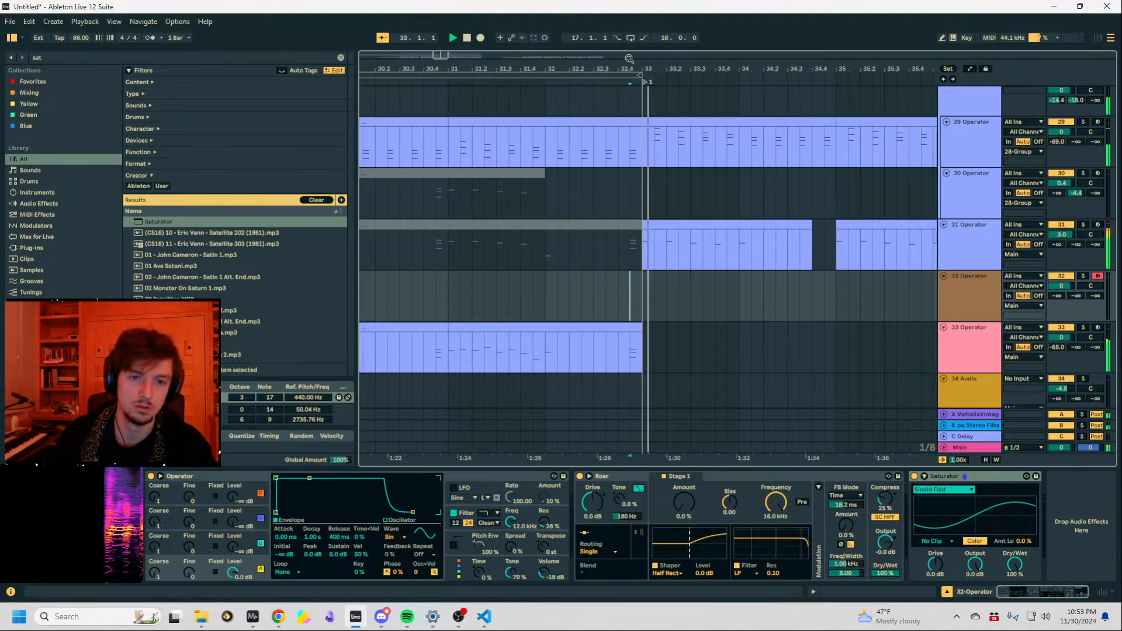
{"action": "left_click_drag", "start_coordinate": [634, 69], "coordinate": [799, 24]}
{"action": "key", "text": "space"}
Lower the 31 Operator track's volume to -0.8 dB and place the insert marker at bar 16.
{"action": "left_click", "coordinate": [779, 252]}
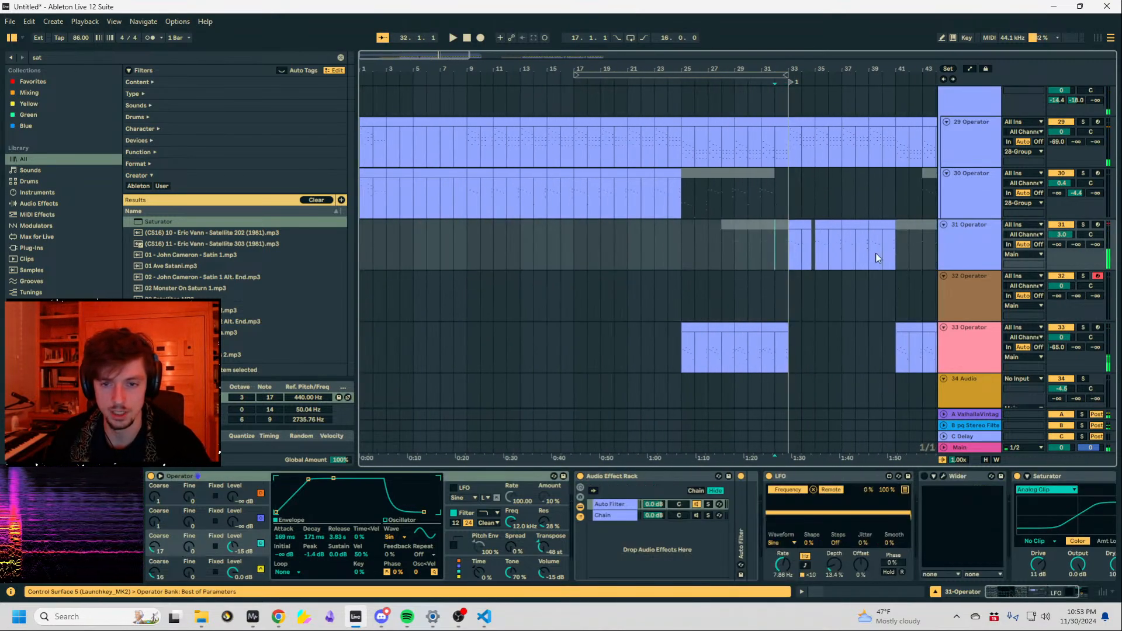
{"action": "left_click", "coordinate": [988, 234]}
{"action": "left_click", "coordinate": [814, 242]}
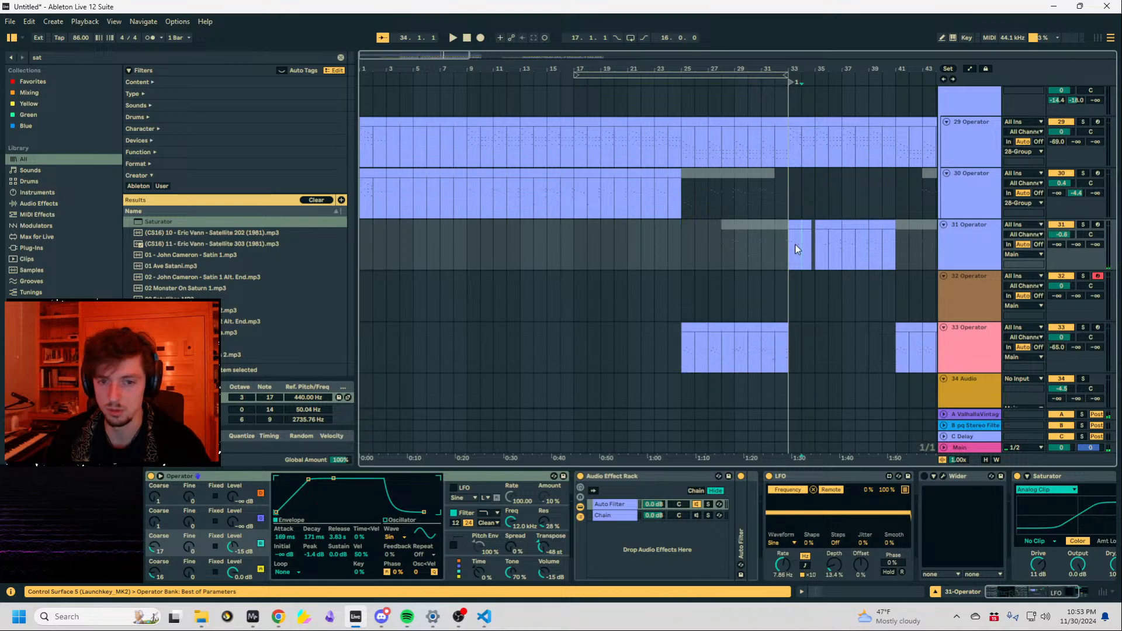
{"action": "mouse_move", "coordinate": [712, 69]}
{"action": "left_mouse_down"}
{"action": "mouse_move", "coordinate": [712, 151]}
{"action": "mouse_move", "coordinate": [713, 134]}
{"action": "left_mouse_up"}
{"action": "left_click", "coordinate": [579, 246]}
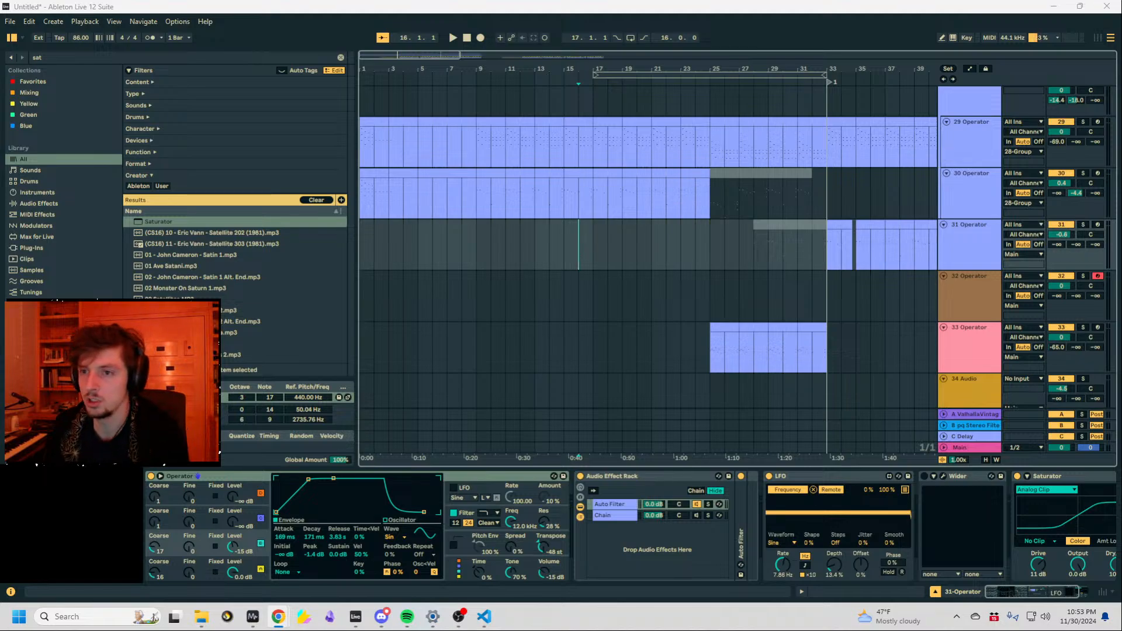
Switch to YouTube in Chrome and search for "haken continuum continuucon".
{"action": "key", "text": "alt+Tab"}
{"action": "scroll", "coordinate": [731, 304], "scroll_direction": "down", "scroll_amount": 4}
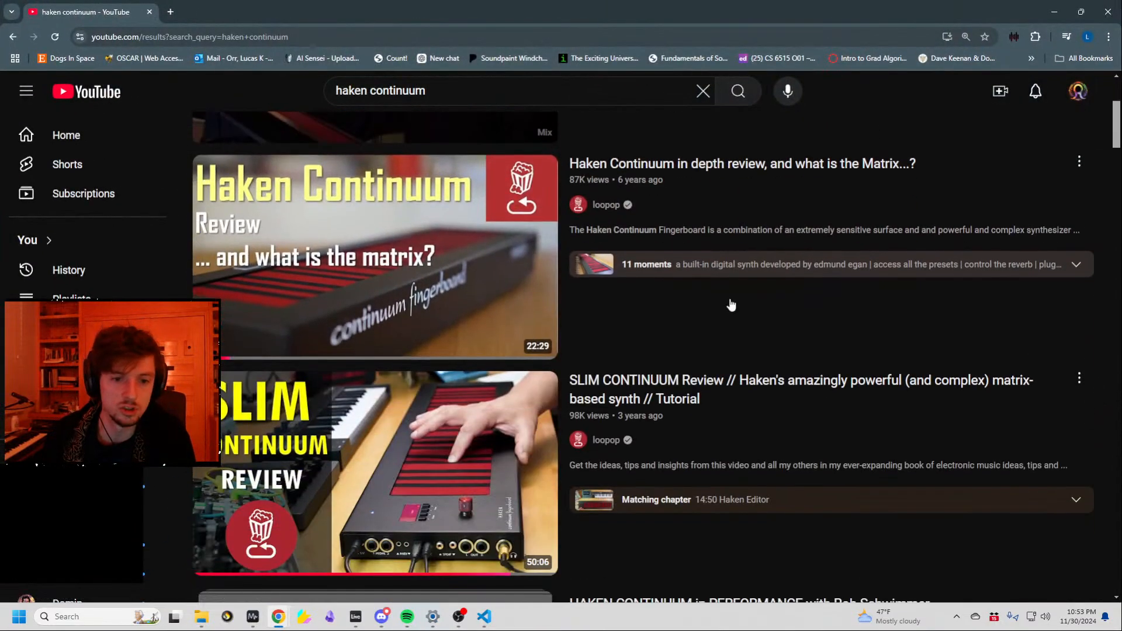
{"action": "scroll", "coordinate": [540, 212], "scroll_direction": "down", "scroll_amount": 4}
{"action": "scroll", "coordinate": [540, 213], "scroll_direction": "up", "scroll_amount": 5}
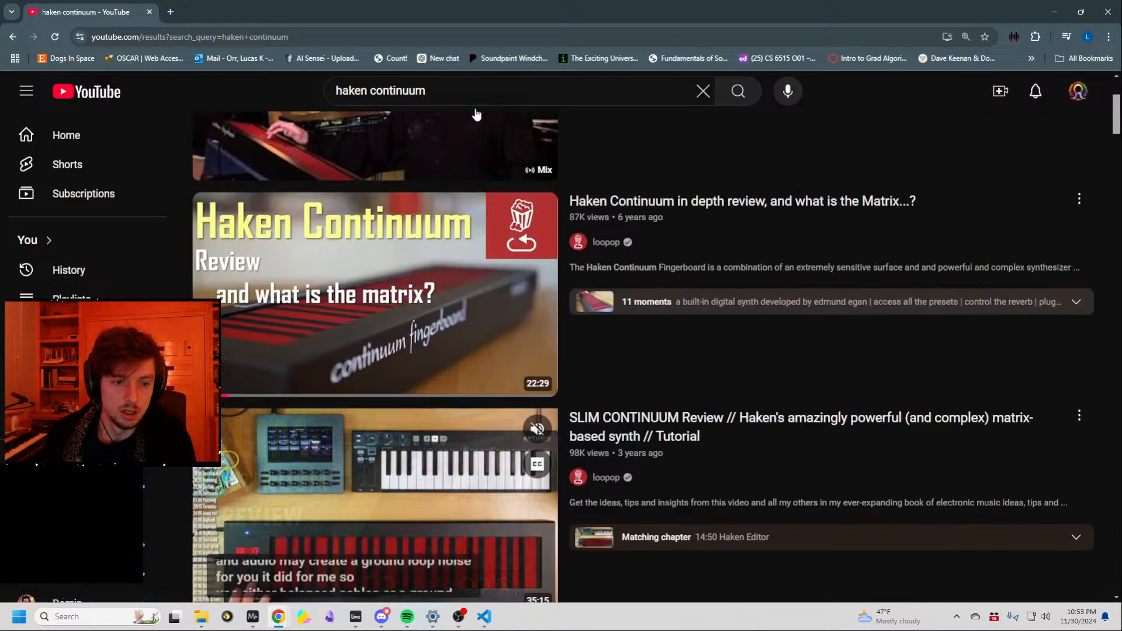
{"action": "left_click", "coordinate": [465, 83]}
{"action": "type", "text": "continuucon"}
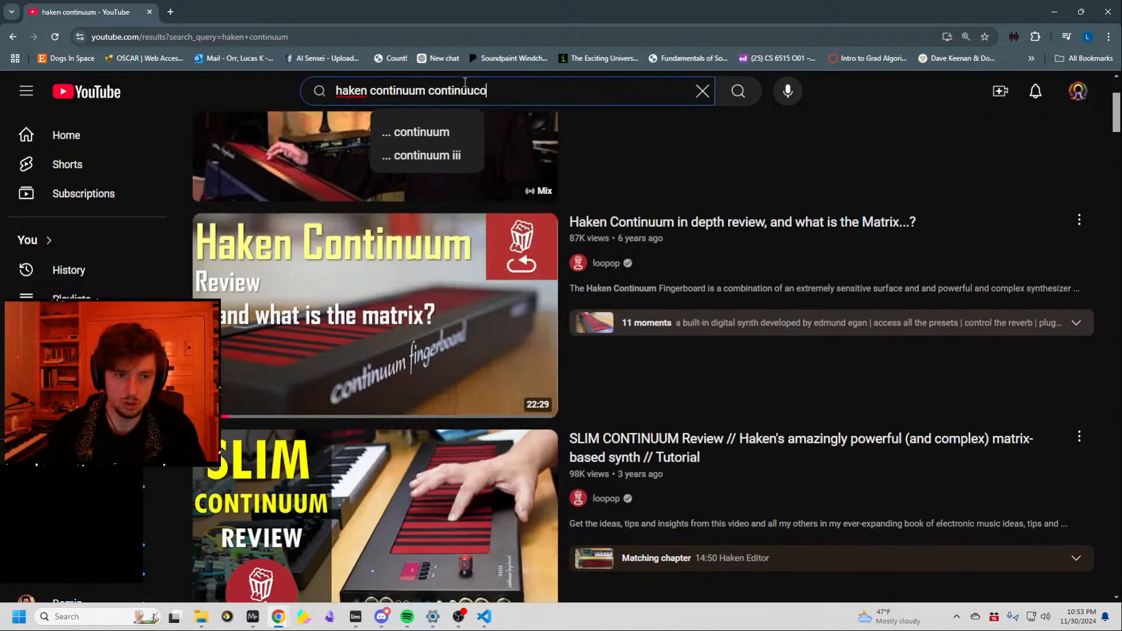
{"action": "key", "text": "Return"}
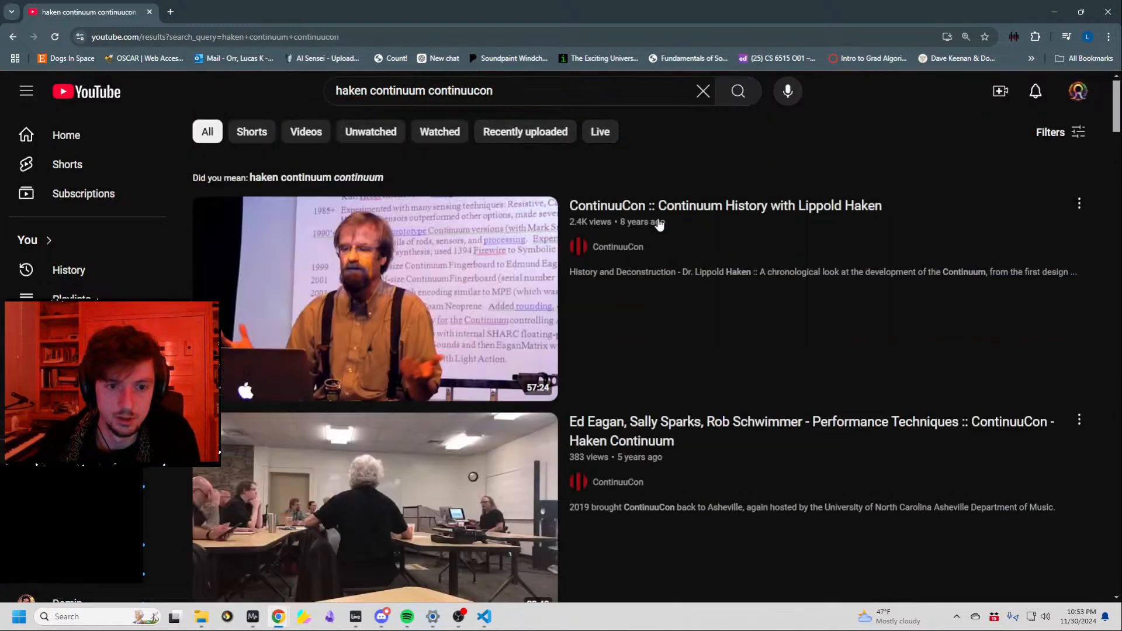
Open the ContinuuCon channel and browse its list of uploaded videos for the 2024 talks.
{"action": "left_click", "coordinate": [619, 248]}
{"action": "left_click", "coordinate": [323, 387]}
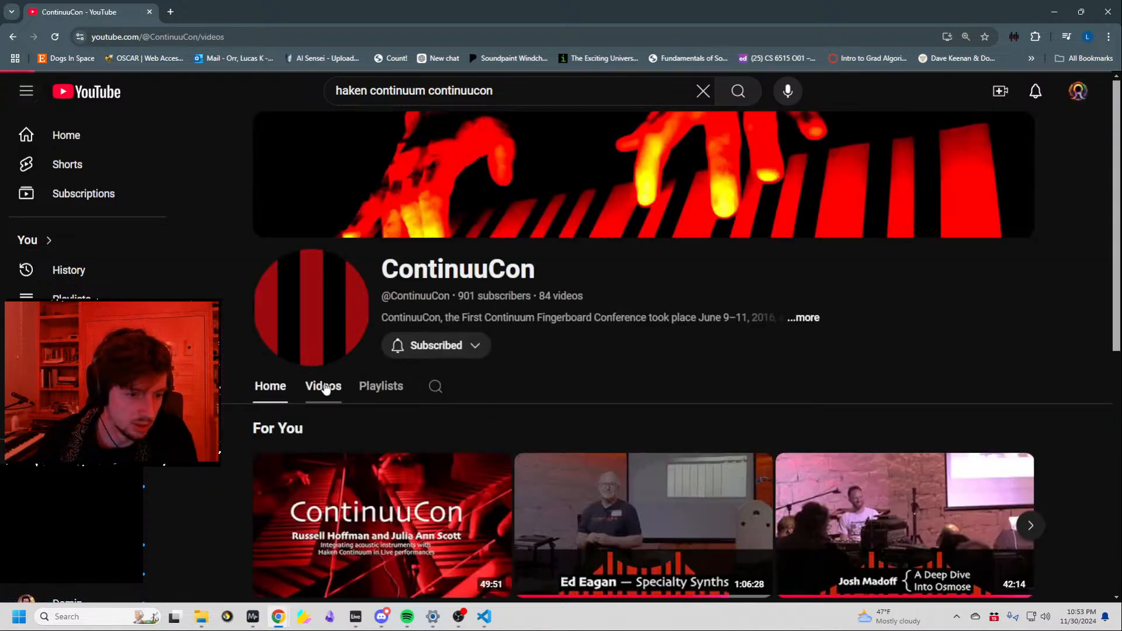
{"action": "scroll", "coordinate": [436, 362], "scroll_direction": "down", "scroll_amount": 3}
{"action": "scroll", "coordinate": [497, 231], "scroll_direction": "down", "scroll_amount": 5}
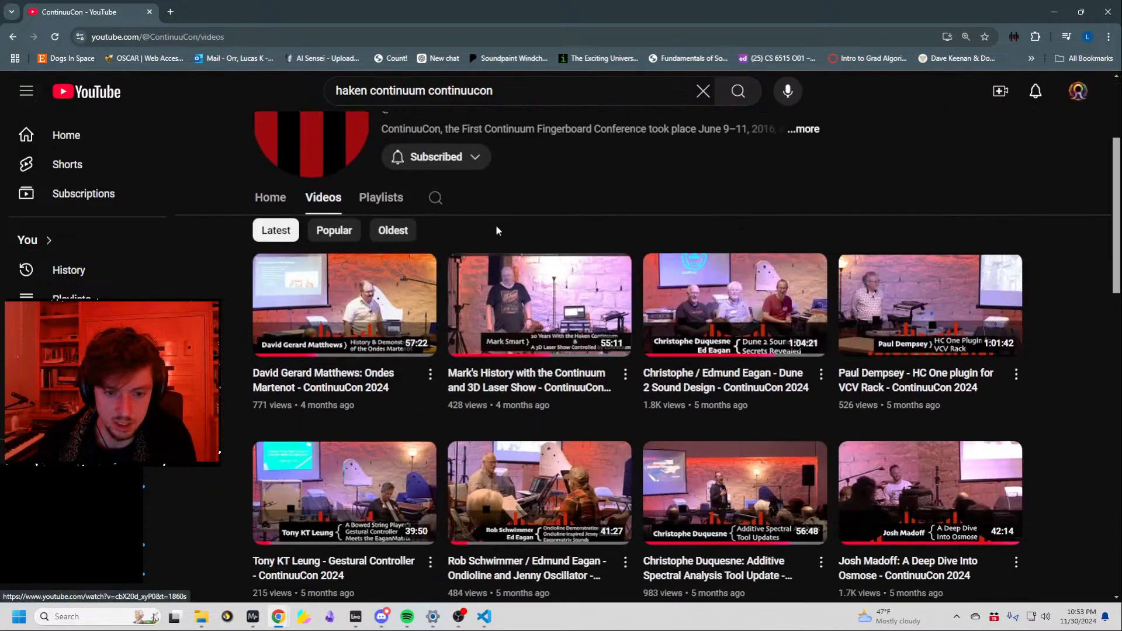
{"action": "scroll", "coordinate": [587, 307], "scroll_direction": "up", "scroll_amount": 4}
{"action": "scroll", "coordinate": [672, 368], "scroll_direction": "down", "scroll_amount": 3}
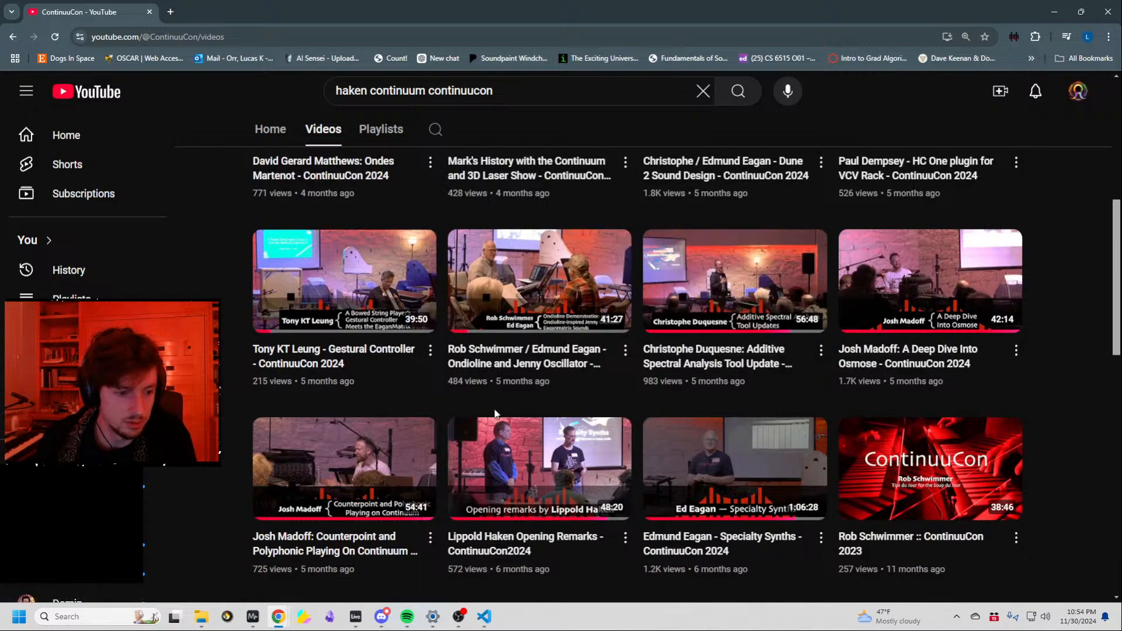
{"action": "scroll", "coordinate": [526, 439], "scroll_direction": "down", "scroll_amount": 1}
Open the video "Counterpoint and Polyphonic Playing On Continuum - ContinuuCon 2024" and skip ahead to a performance passage.
{"action": "left_click", "coordinate": [355, 476]}
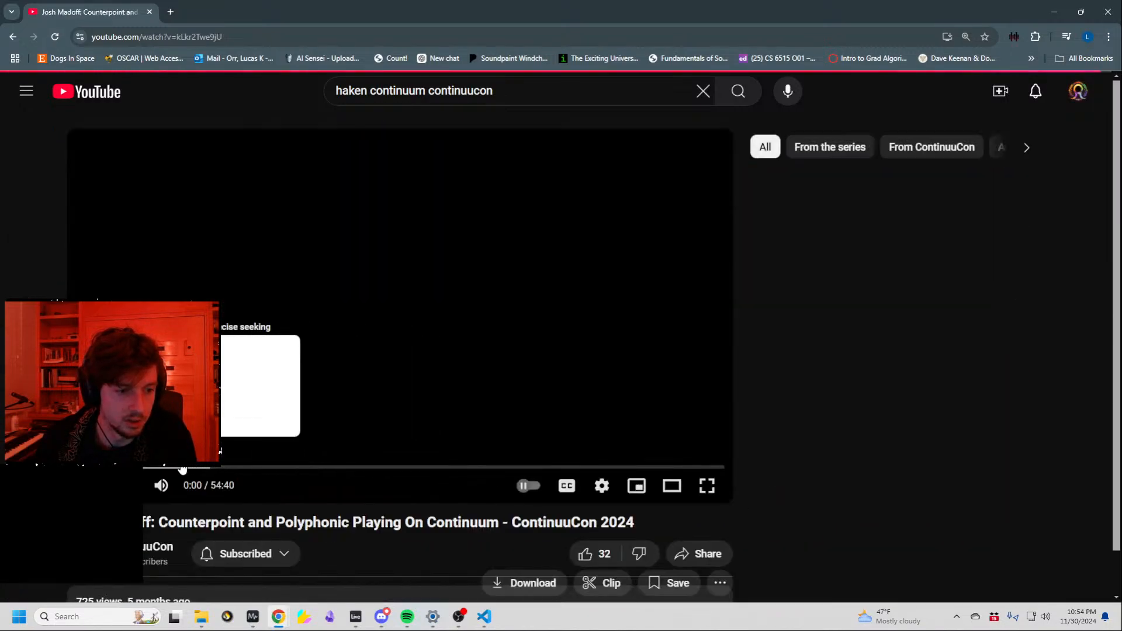
{"action": "scroll", "coordinate": [168, 468], "scroll_direction": "down", "scroll_amount": 1}
{"action": "left_click", "coordinate": [116, 408]}
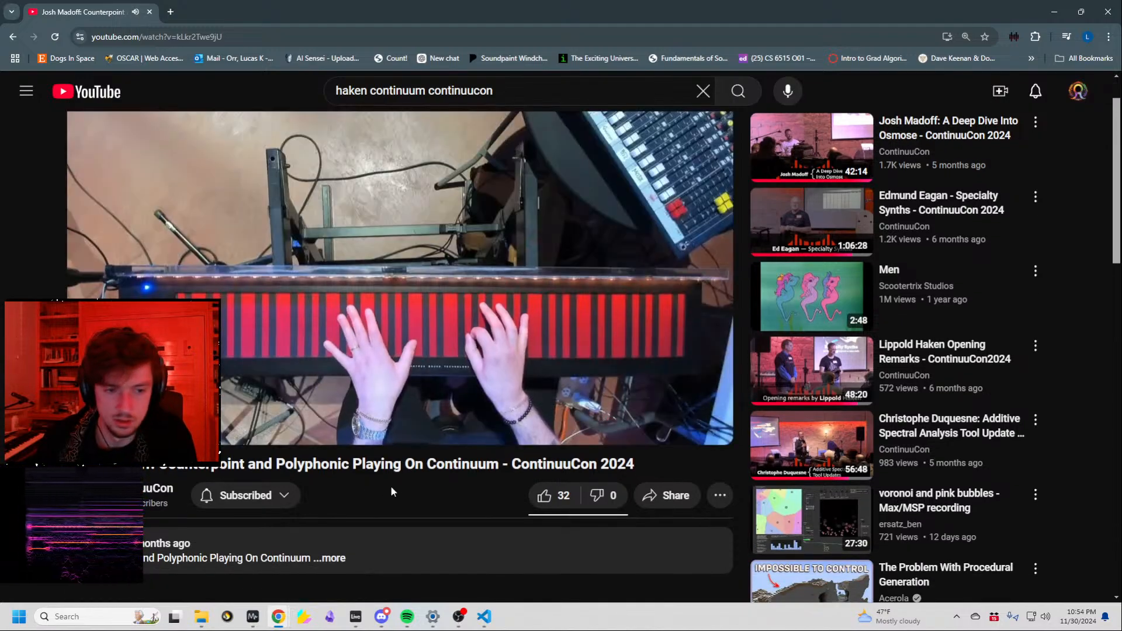
Pause the Continuum video and switch back to Ableton Live.
{"action": "scroll", "coordinate": [390, 486], "scroll_direction": "up", "scroll_amount": 1}
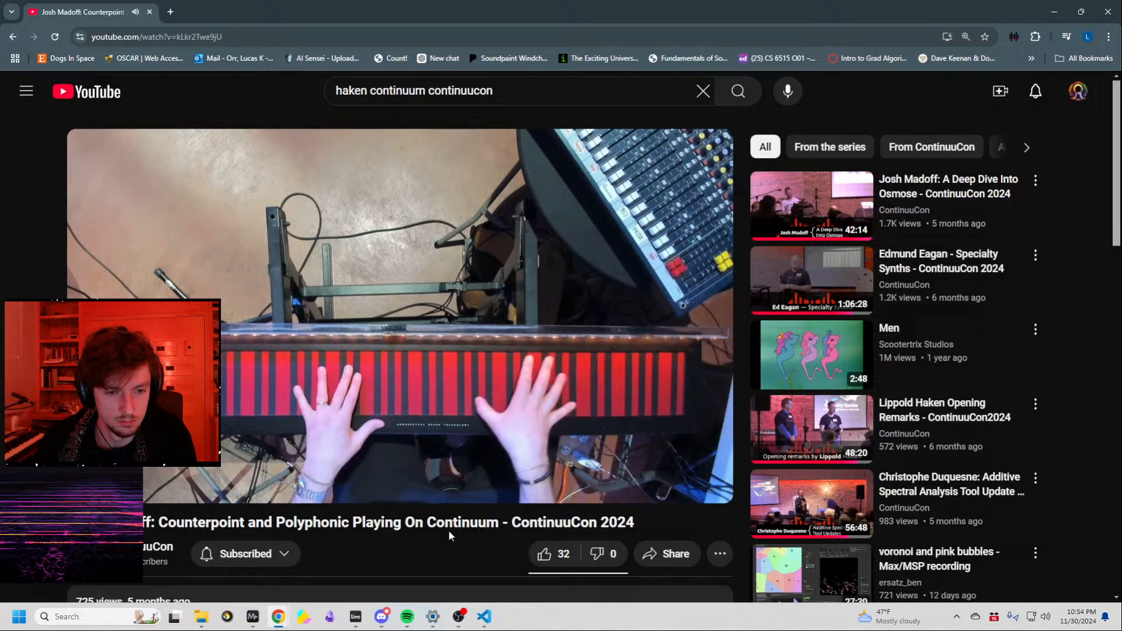
{"action": "left_click", "coordinate": [518, 415]}
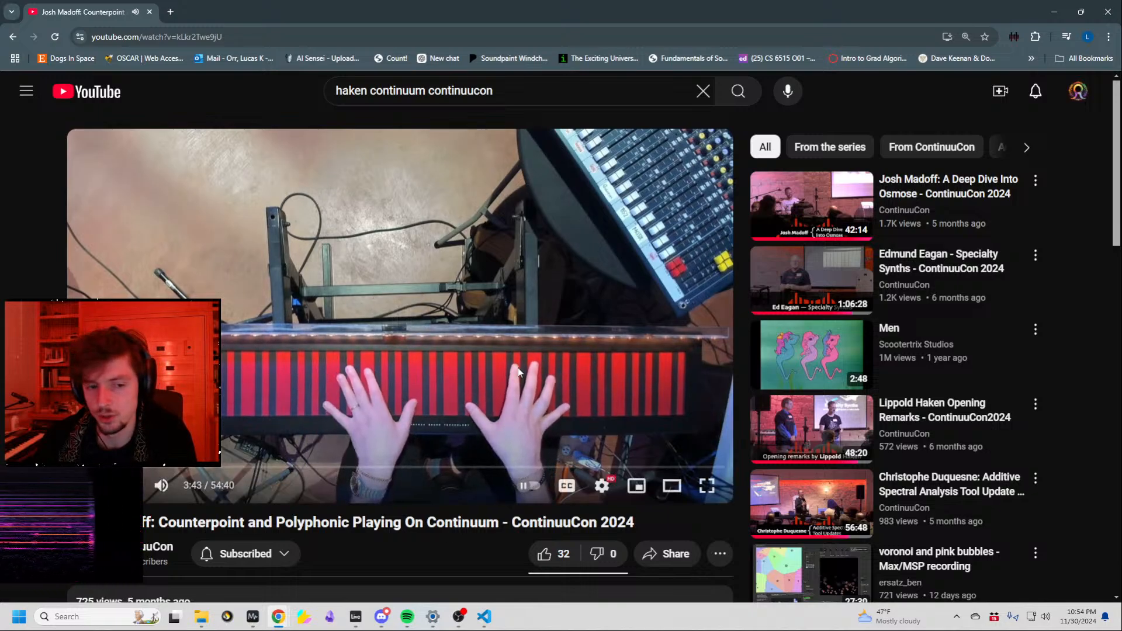
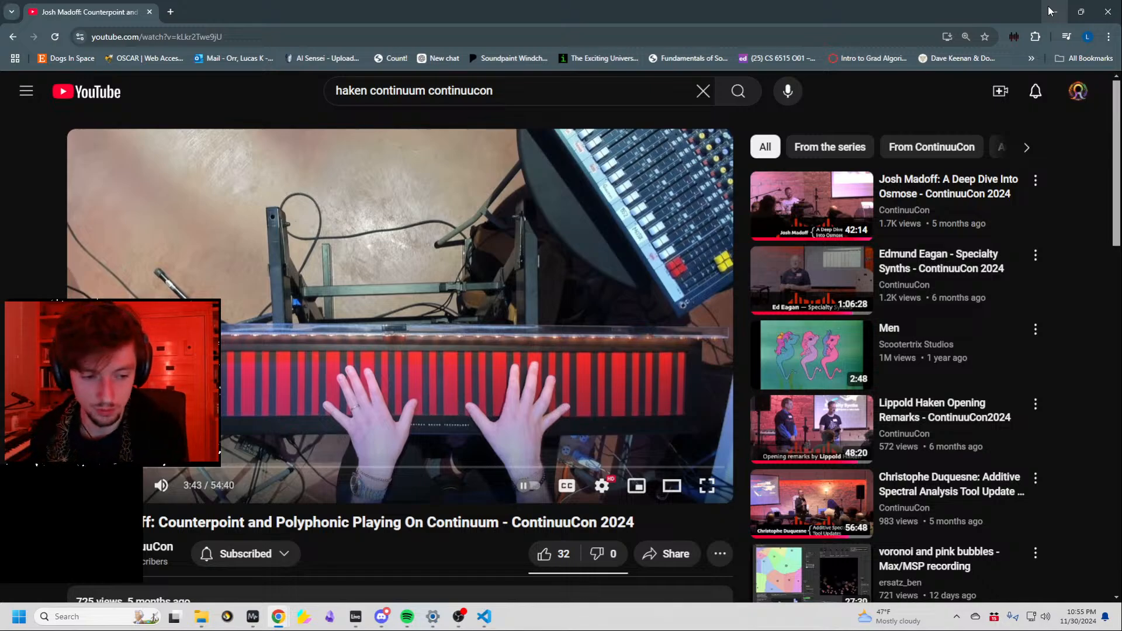
{"action": "left_click", "coordinate": [1049, 11]}
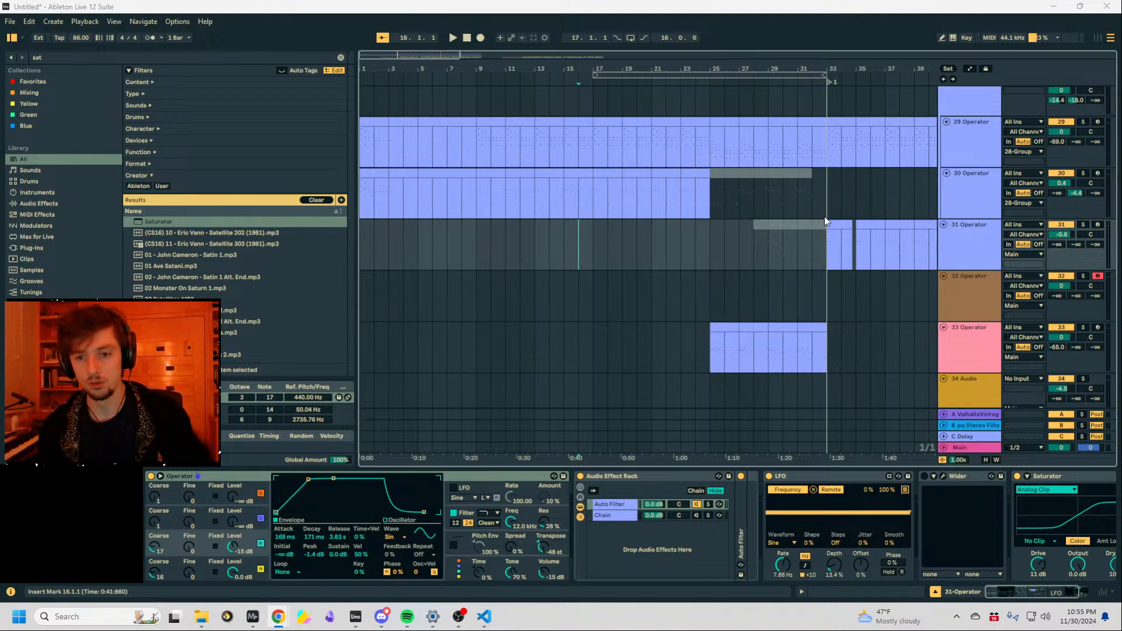
Insert an empty four-bar MIDI clip at bar 57 on the 31 Operator track and open it for note editing.
{"action": "left_click", "coordinate": [826, 245]}
{"action": "left_click_drag", "start_coordinate": [804, 69], "coordinate": [532, 65]}
{"action": "left_click", "coordinate": [785, 193]}
{"action": "scroll", "coordinate": [849, 89], "scroll_direction": "right", "scroll_amount": 10}
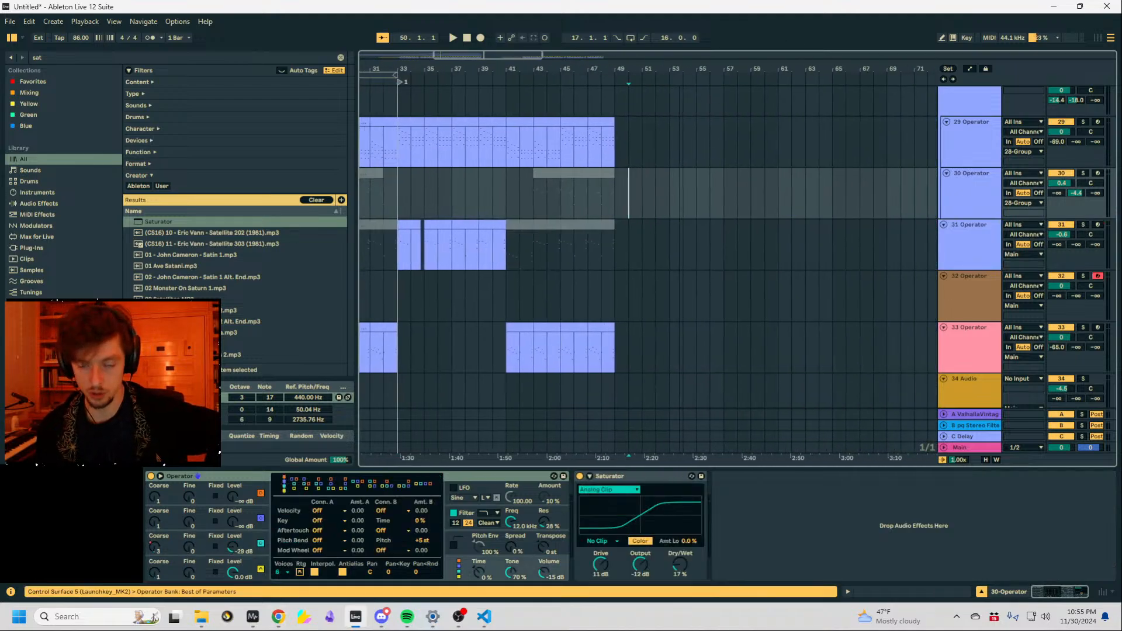
{"action": "left_click", "coordinate": [959, 246]}
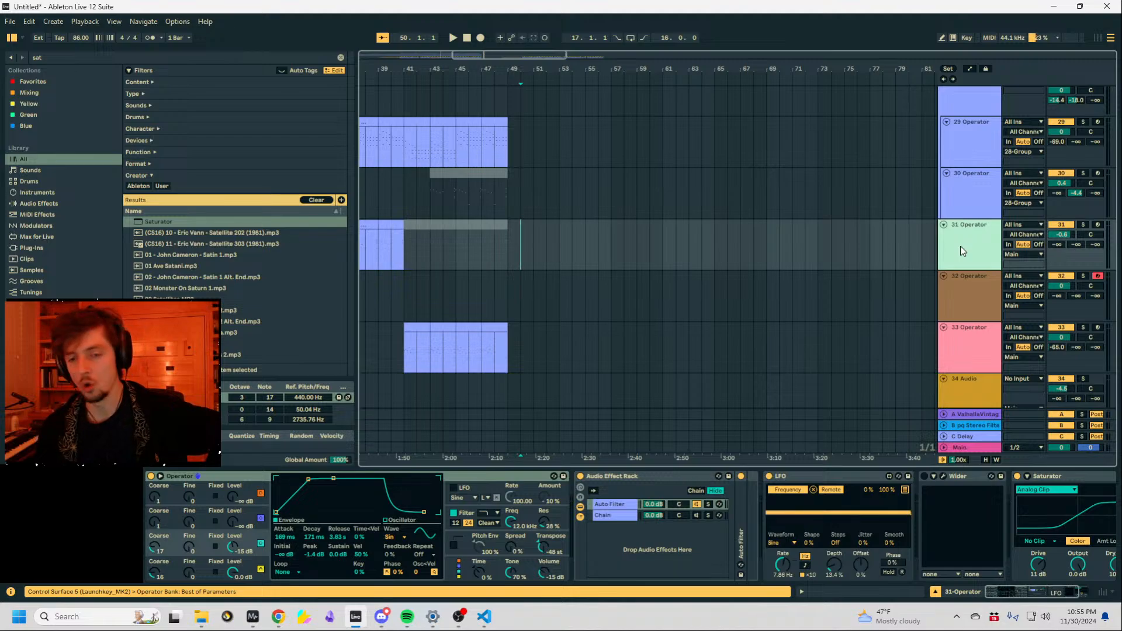
{"action": "left_click", "coordinate": [973, 283]}
{"action": "left_click", "coordinate": [975, 268]}
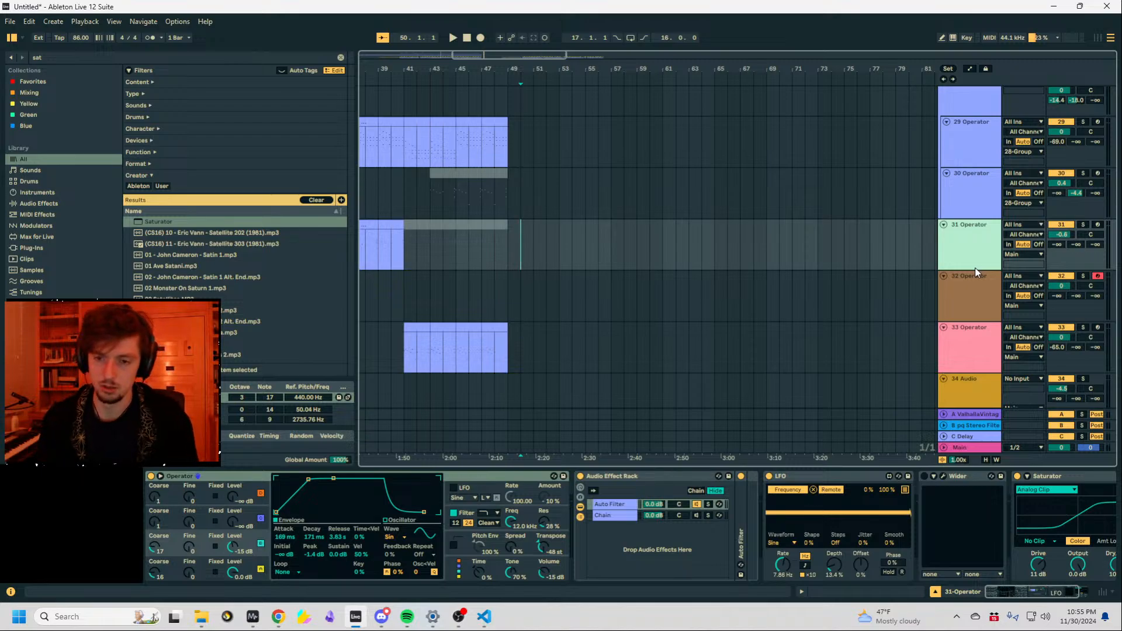
{"action": "left_click", "coordinate": [974, 278]}
{"action": "left_click", "coordinate": [591, 295]}
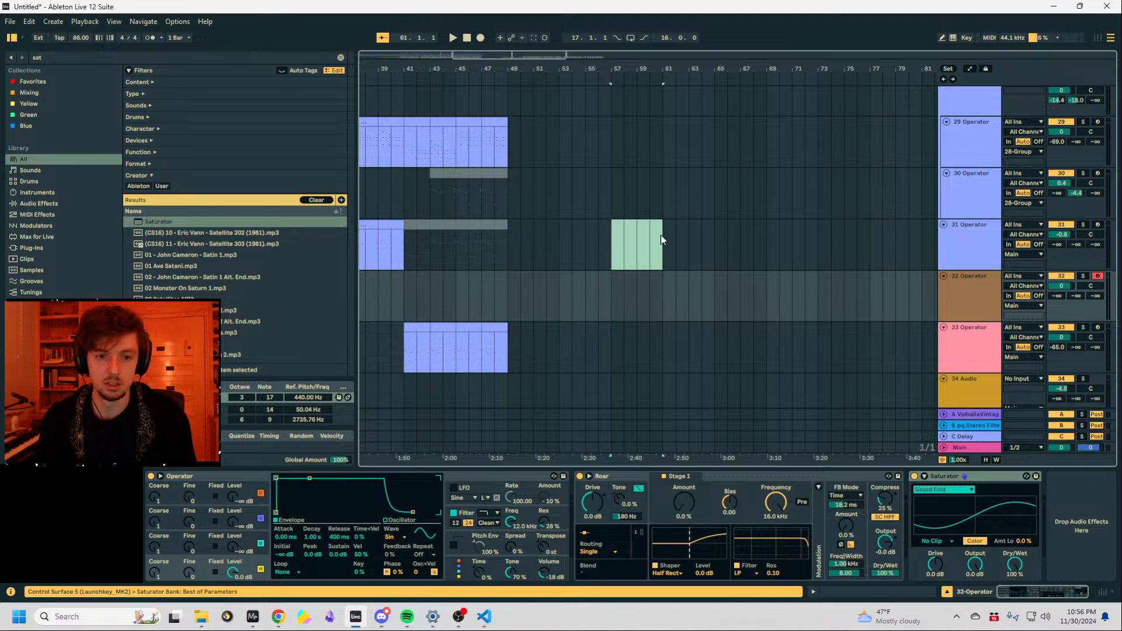
{"action": "double_click", "coordinate": [643, 244]}
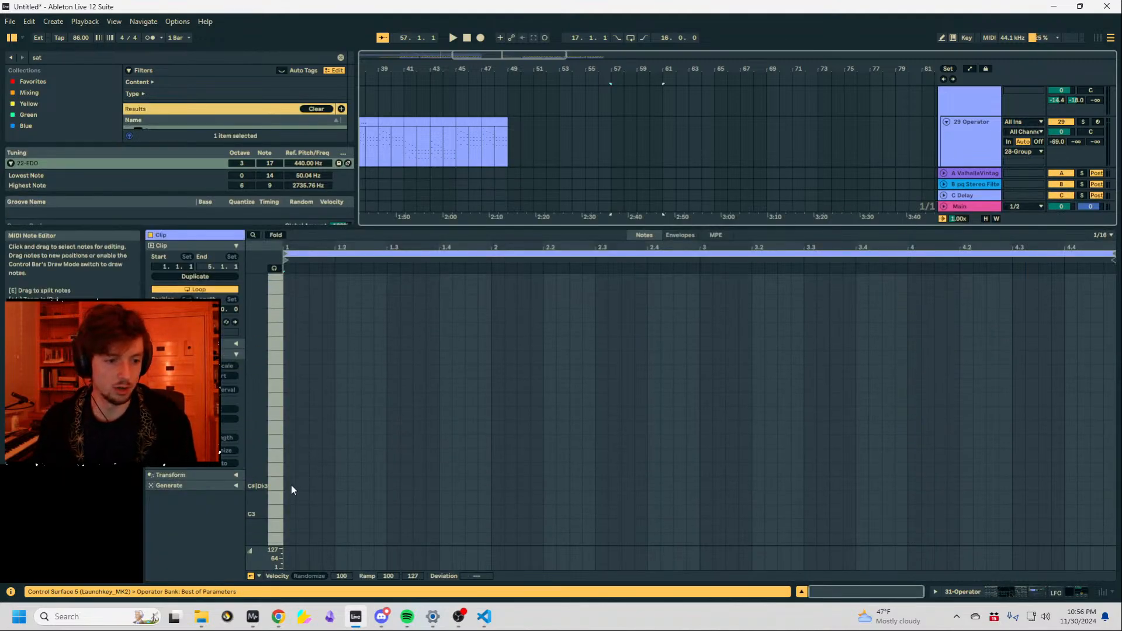
Add sixteenth notes at C3 and dE3 on the clip's first beat and audition the interval.
{"action": "key", "text": "b"}
{"action": "left_click", "coordinate": [291, 513]}
{"action": "left_click", "coordinate": [291, 457]}
{"action": "key", "text": "b"}
{"action": "left_click_drag", "start_coordinate": [291, 459], "coordinate": [290, 419]}
{"action": "key", "text": "space"}
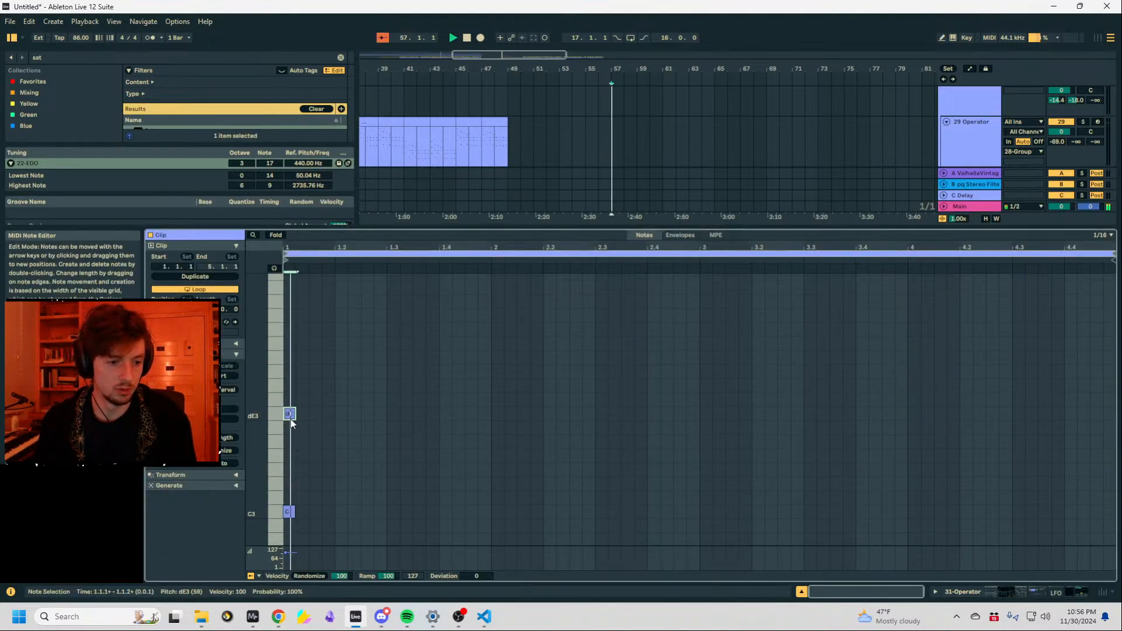
{"action": "key", "text": "space"}
Move the bar 57 clip to the 32 Operator track, solo the track and lower its volume to -4.8 dB.
{"action": "left_click_drag", "start_coordinate": [782, 227], "coordinate": [766, 447]}
{"action": "left_click_drag", "start_coordinate": [636, 190], "coordinate": [636, 254]}
{"action": "left_click", "coordinate": [1084, 241]}
{"action": "key", "text": "space"}
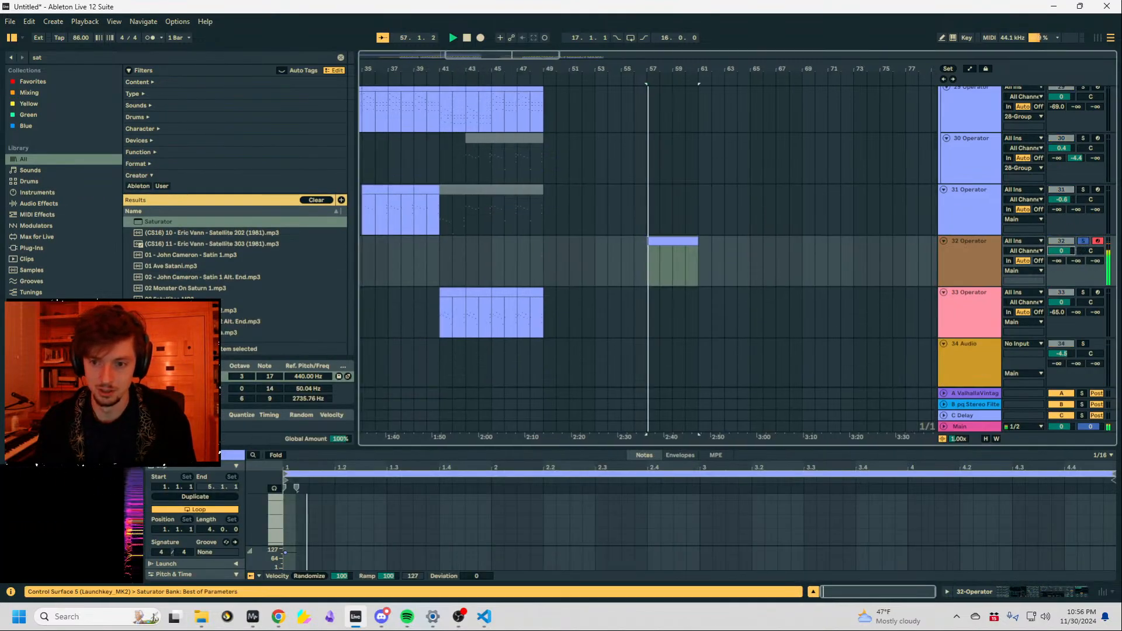
{"action": "left_click", "coordinate": [994, 590]}
{"action": "scroll", "coordinate": [788, 360], "scroll_direction": "down", "scroll_amount": 2}
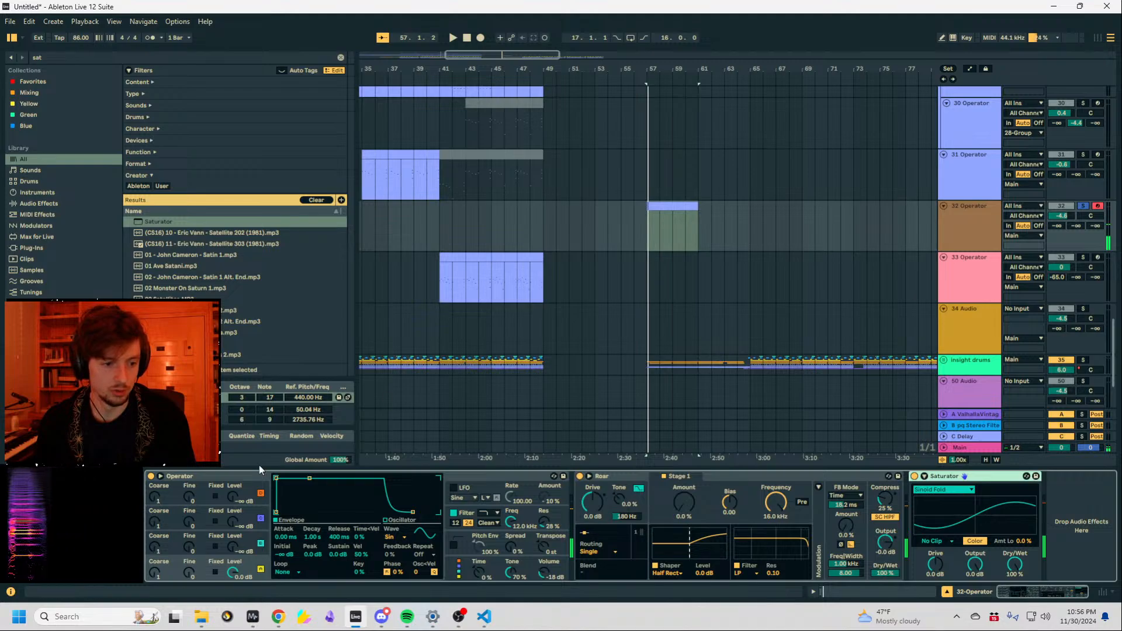
Bypass Roar on the 32 Operator track and audition the interval through the remaining devices.
{"action": "left_click_drag", "start_coordinate": [725, 69], "coordinate": [705, 88]}
{"action": "left_click", "coordinate": [580, 477]}
{"action": "key", "text": "space"}
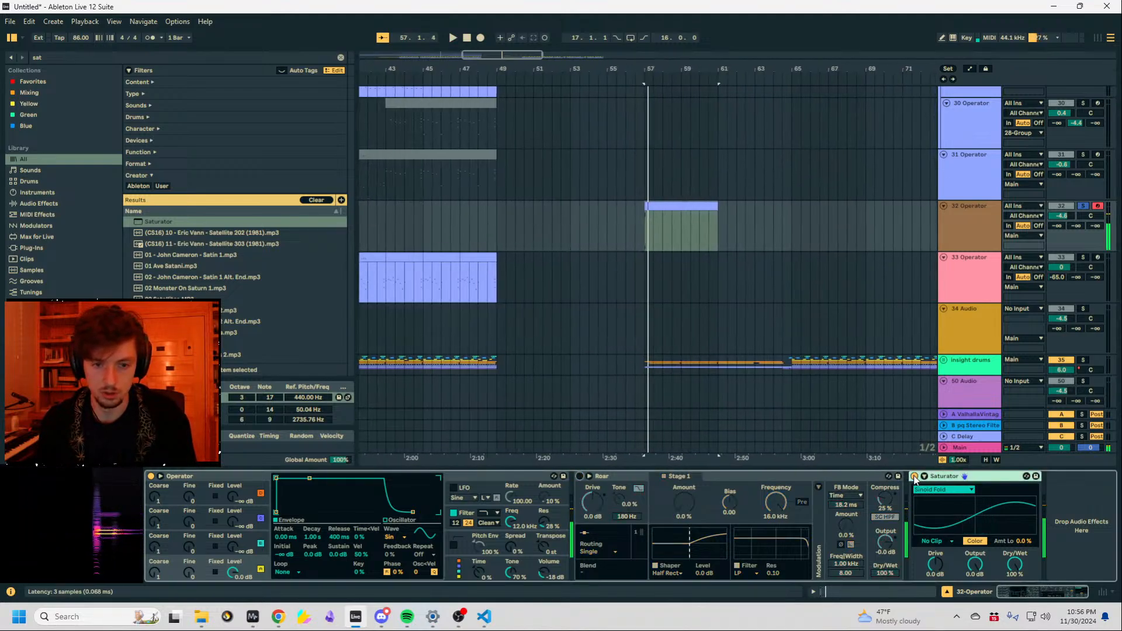
{"action": "key", "text": "space"}
{"action": "key", "text": "space"}
{"action": "key", "text": "space"}
Reopen the clip's note editor, raise the upper note to tG3 and audition the wider interval.
{"action": "left_click", "coordinate": [895, 592]}
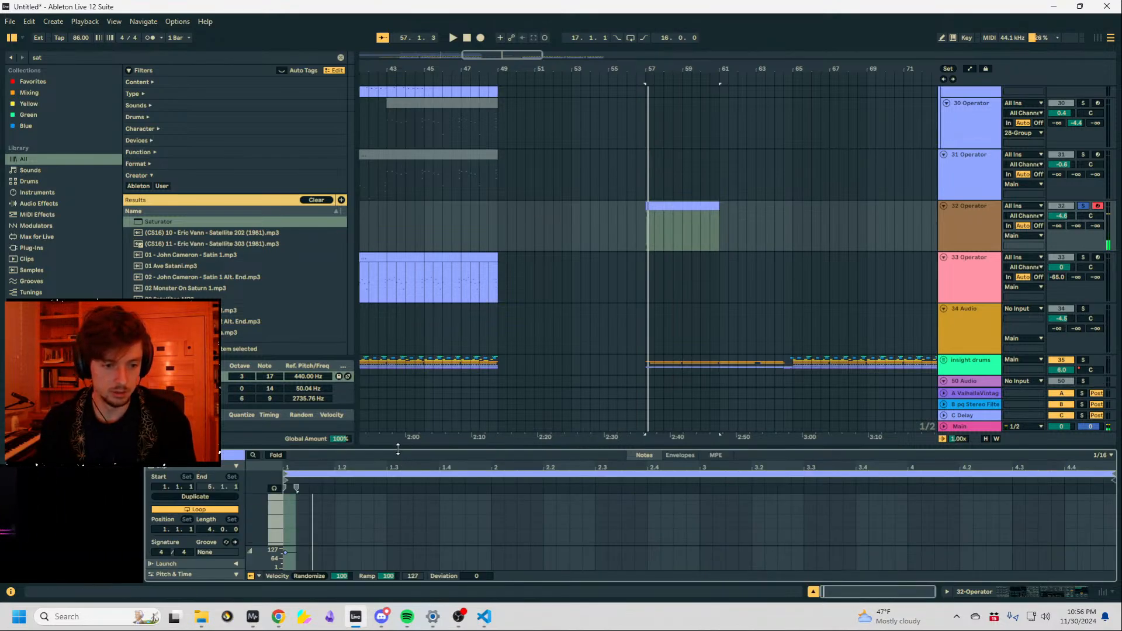
{"action": "left_click_drag", "start_coordinate": [456, 449], "coordinate": [440, 168]}
{"action": "left_click_drag", "start_coordinate": [289, 353], "coordinate": [292, 262]}
{"action": "key", "text": "space"}
{"action": "key", "text": "space"}
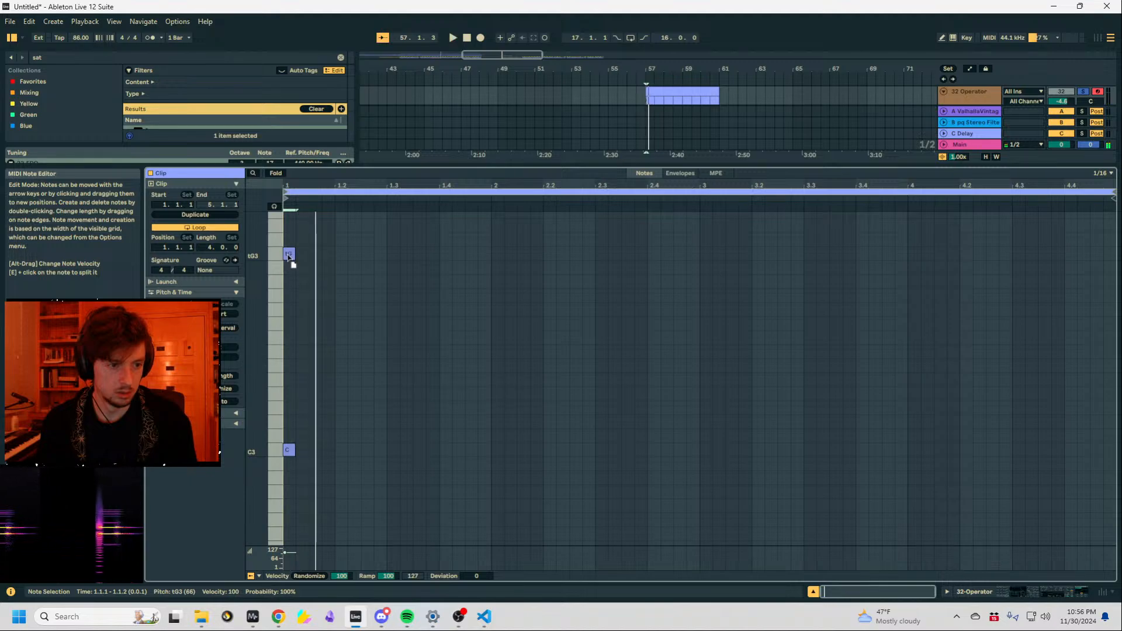
{"action": "key", "text": "space"}
{"action": "key", "text": "space"}
Add two more notes between C3 and tG3, the lower one at dD3, and audition the chord.
{"action": "double_click", "coordinate": [293, 408]}
{"action": "left_click_drag", "start_coordinate": [292, 408], "coordinate": [289, 337]}
{"action": "double_click", "coordinate": [293, 408]}
{"action": "key", "text": "space"}
{"action": "key", "text": "space"}
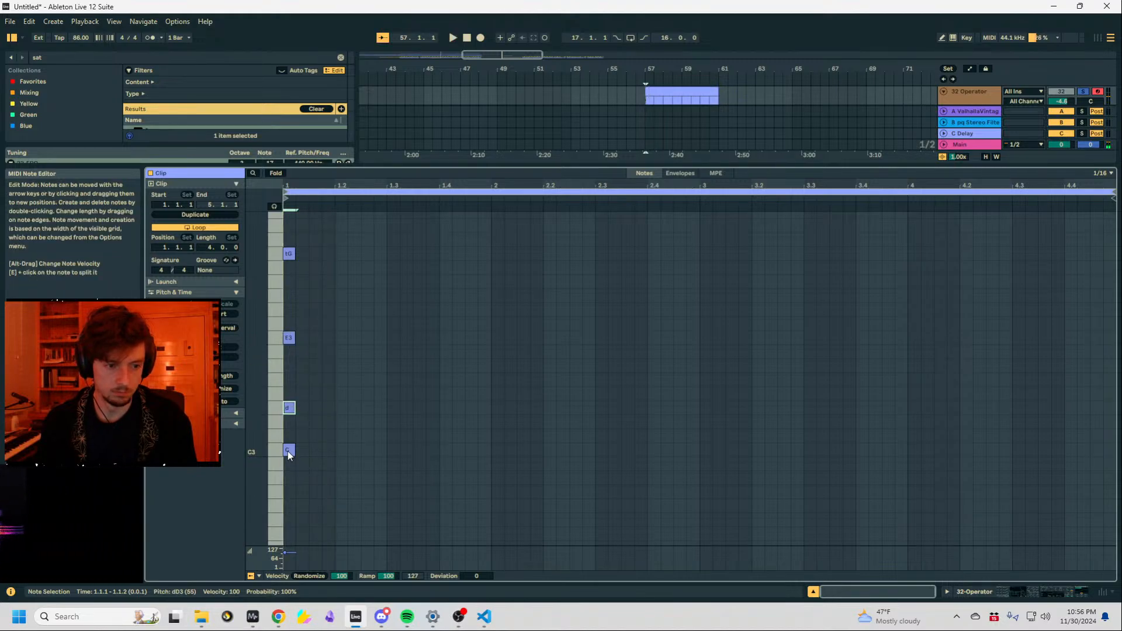
Transpose the C3 note up an octave to C4 and lengthen all the chord's notes to one bar.
{"action": "left_click", "coordinate": [288, 451]}
{"action": "key", "text": "shift+Up"}
{"action": "key", "text": "shift+Up"}
{"action": "key", "text": "shift+Down"}
{"action": "key", "text": "space"}
{"action": "scroll", "coordinate": [283, 487], "scroll_direction": "down", "scroll_amount": 2}
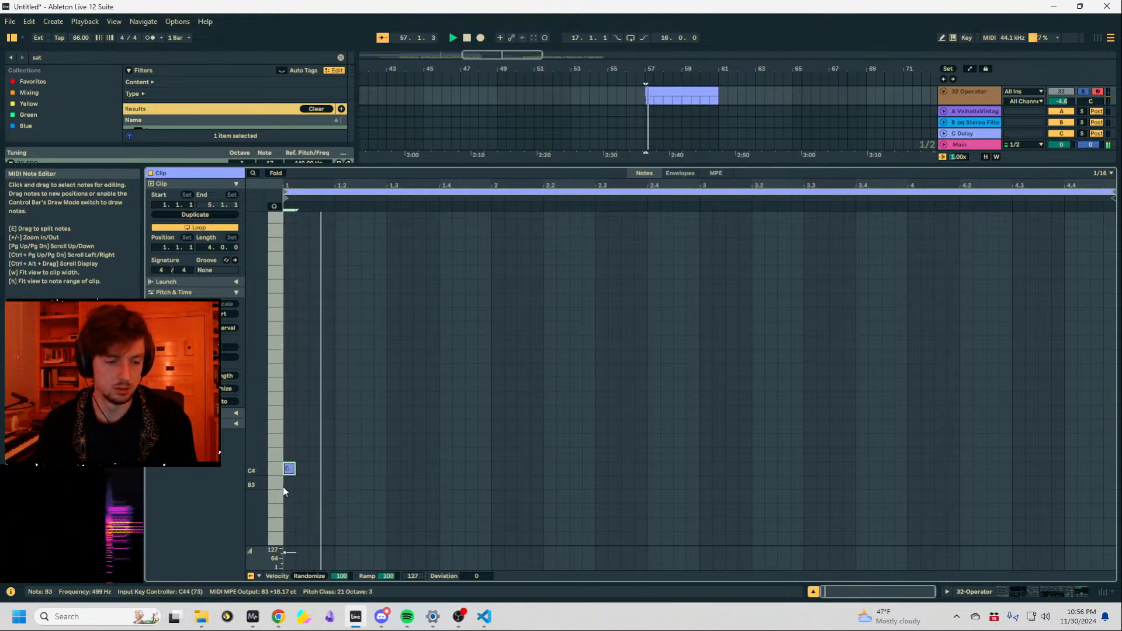
{"action": "key", "text": "space"}
{"action": "key", "text": "ctrl+a"}
{"action": "left_click_drag", "start_coordinate": [295, 411], "coordinate": [491, 411]}
{"action": "key", "text": "space"}
Bypass the Saturator on the 32 Operator track, lower the track volume to -9.2 dB and audition the chord.
{"action": "left_click", "coordinate": [976, 593]}
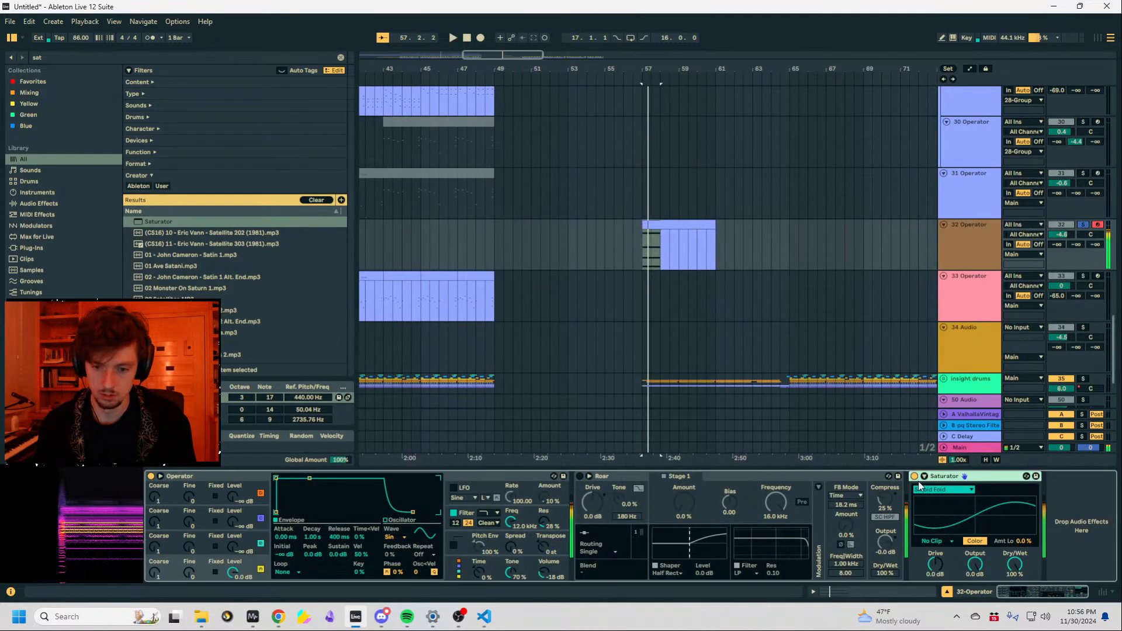
{"action": "left_click", "coordinate": [915, 477]}
{"action": "key", "text": "space"}
{"action": "key", "text": "space"}
{"action": "key", "text": "space"}
{"action": "left_click_drag", "start_coordinate": [1062, 235], "coordinate": [1062, 247]}
{"action": "key", "text": "space"}
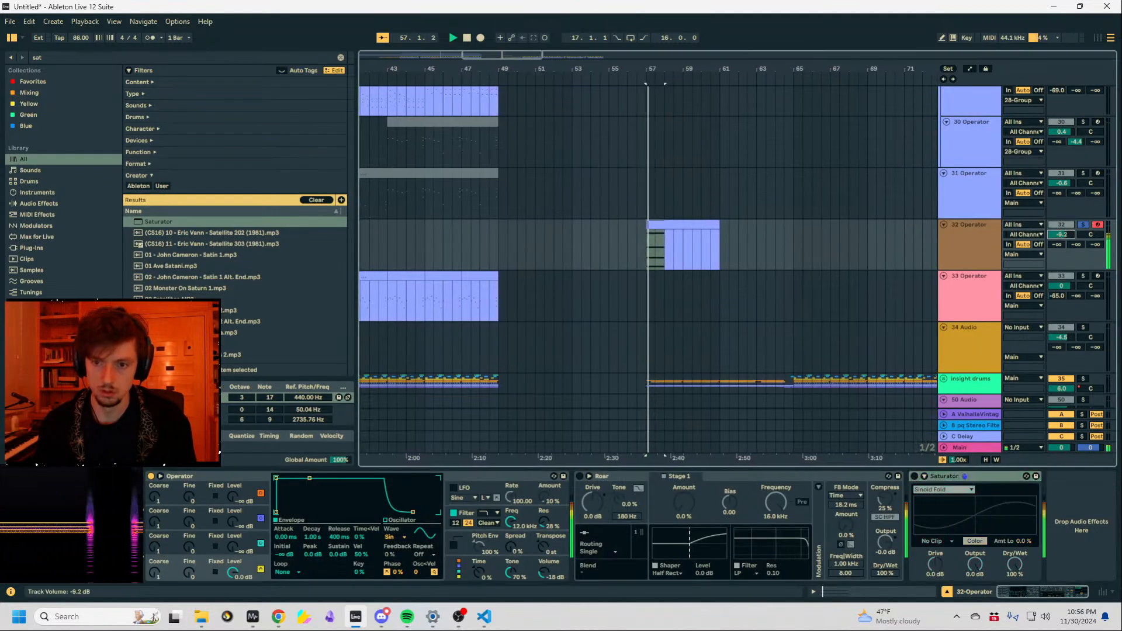
{"action": "key", "text": "space"}
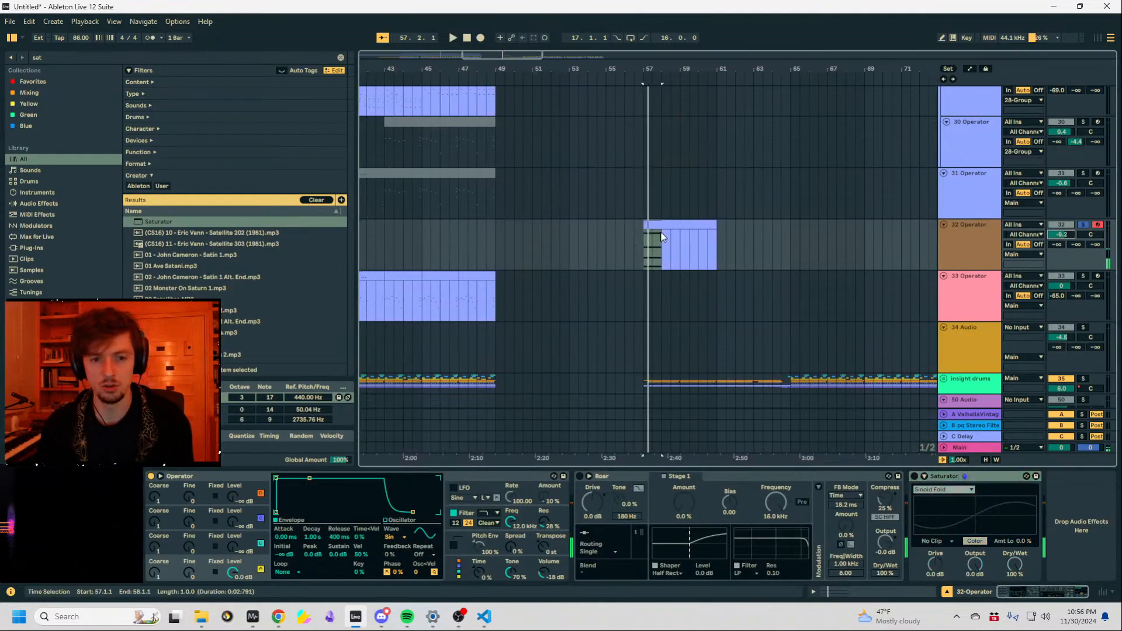
Draw a decaying series of harmonics as a User waveform for Operator's oscillator A while auditioning the chord.
{"action": "left_click", "coordinate": [681, 225]}
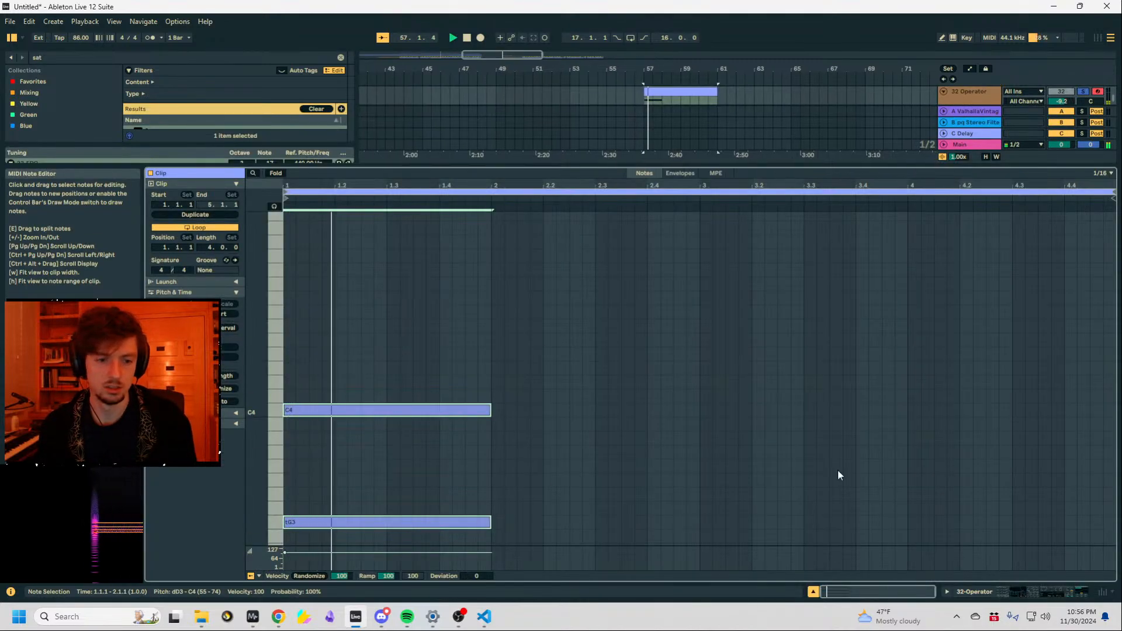
{"action": "key", "text": "space"}
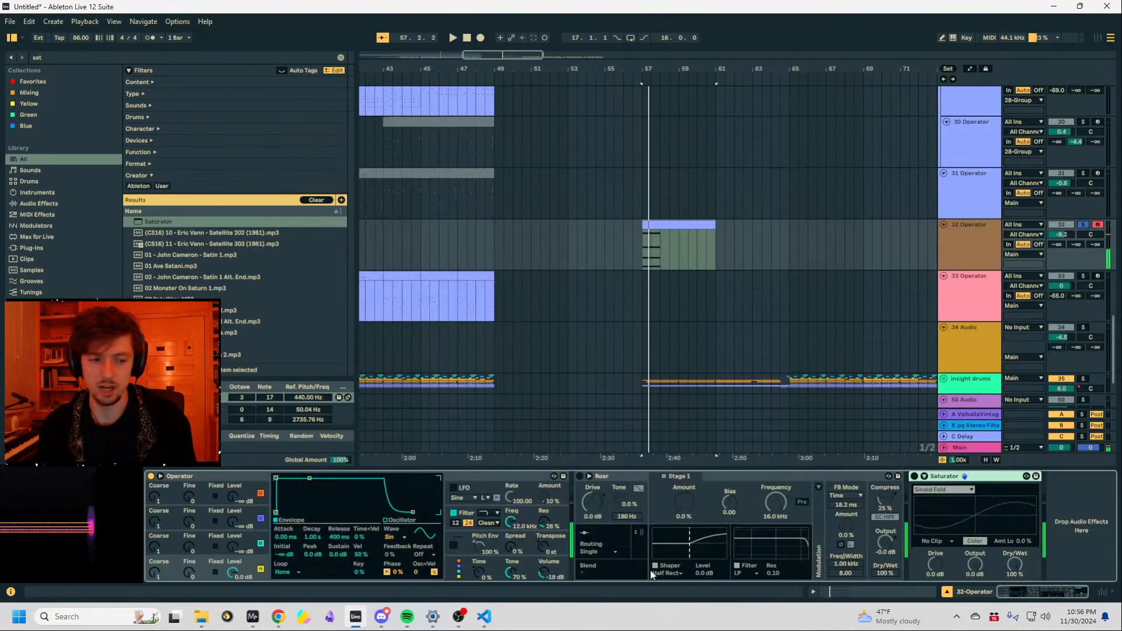
{"action": "left_click", "coordinate": [460, 571]}
{"action": "left_click", "coordinate": [254, 563]}
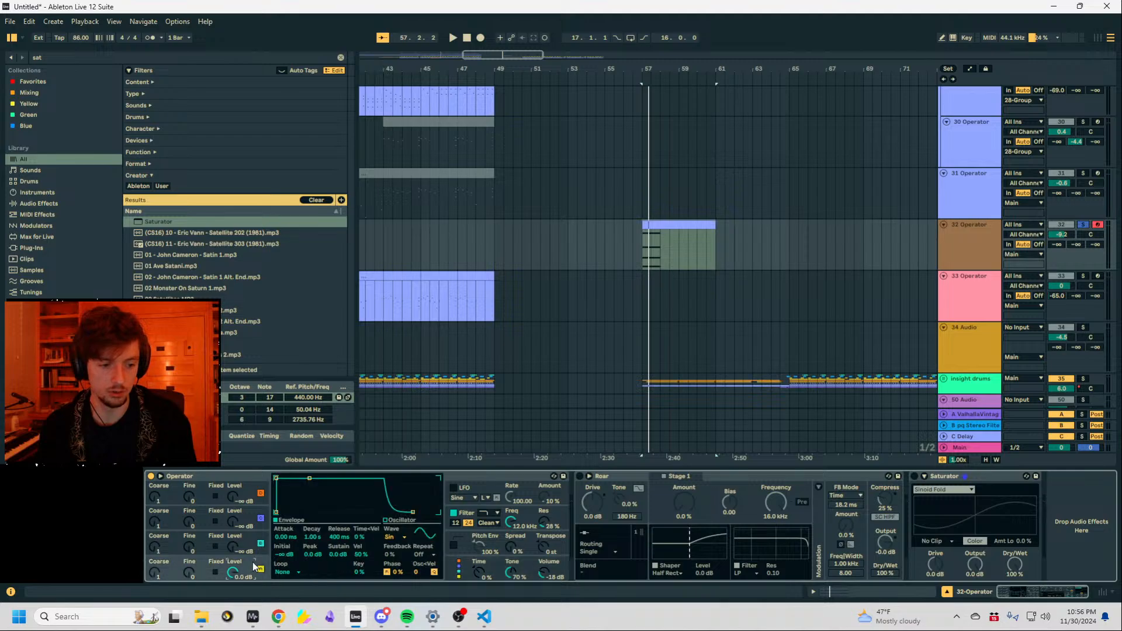
{"action": "left_click", "coordinate": [423, 538]}
{"action": "key", "text": "space"}
{"action": "left_click_drag", "start_coordinate": [281, 487], "coordinate": [331, 527]}
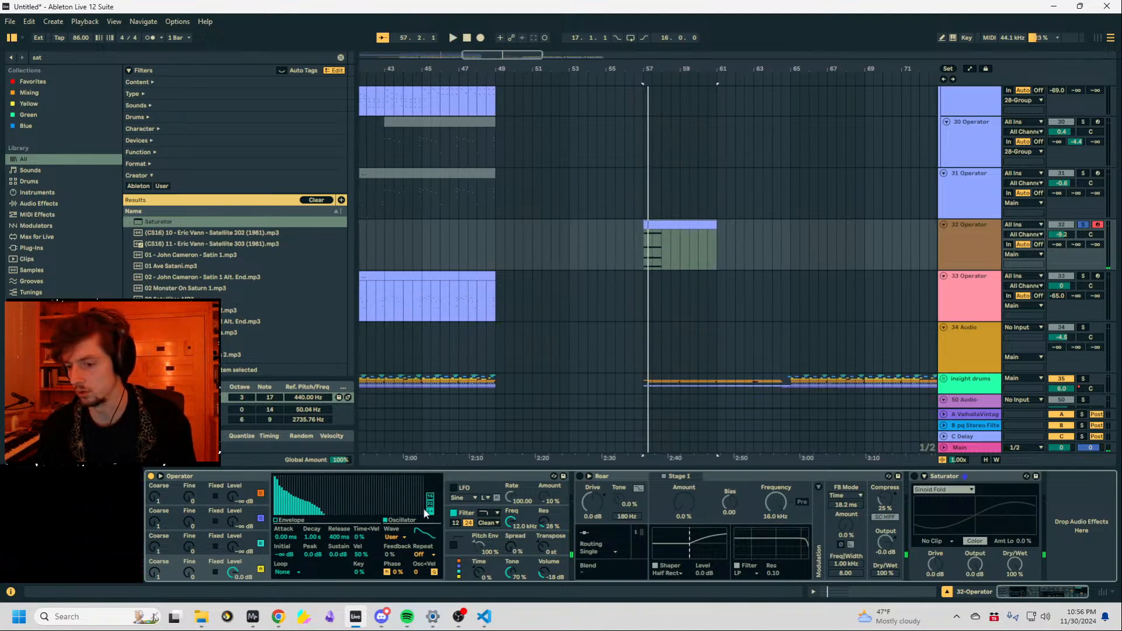
Delete the test clip at bar 57 and place the insert marker at bar 33 on the 32 Operator track.
{"action": "left_click", "coordinate": [659, 222]}
{"action": "key", "text": "Delete"}
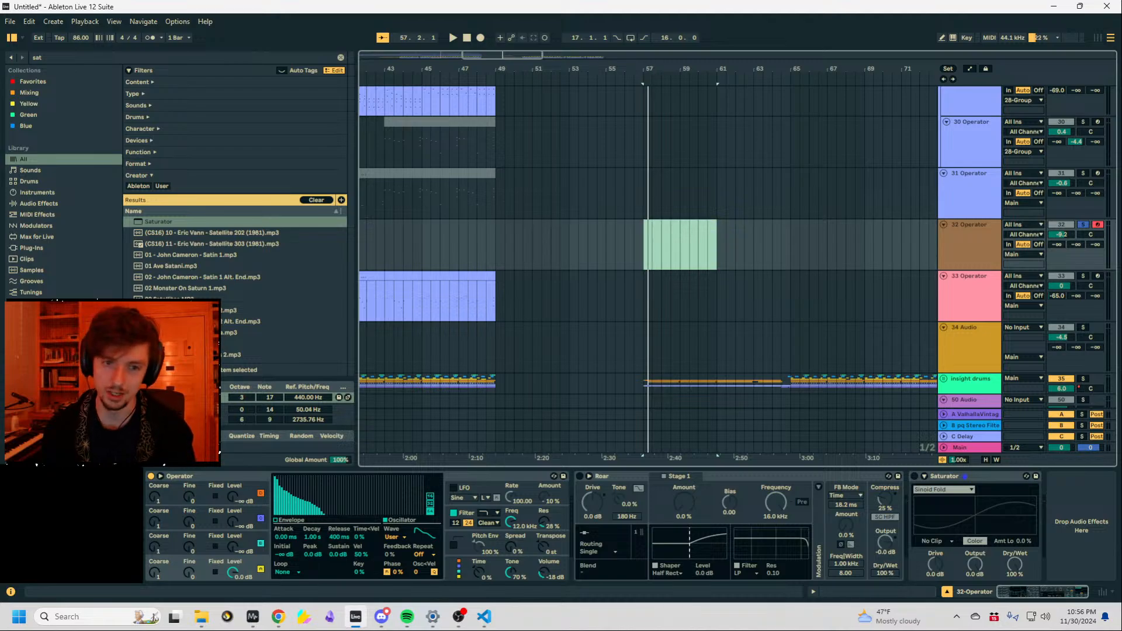
{"action": "left_click_drag", "start_coordinate": [660, 69], "coordinate": [880, 65]}
{"action": "left_click", "coordinate": [974, 256]}
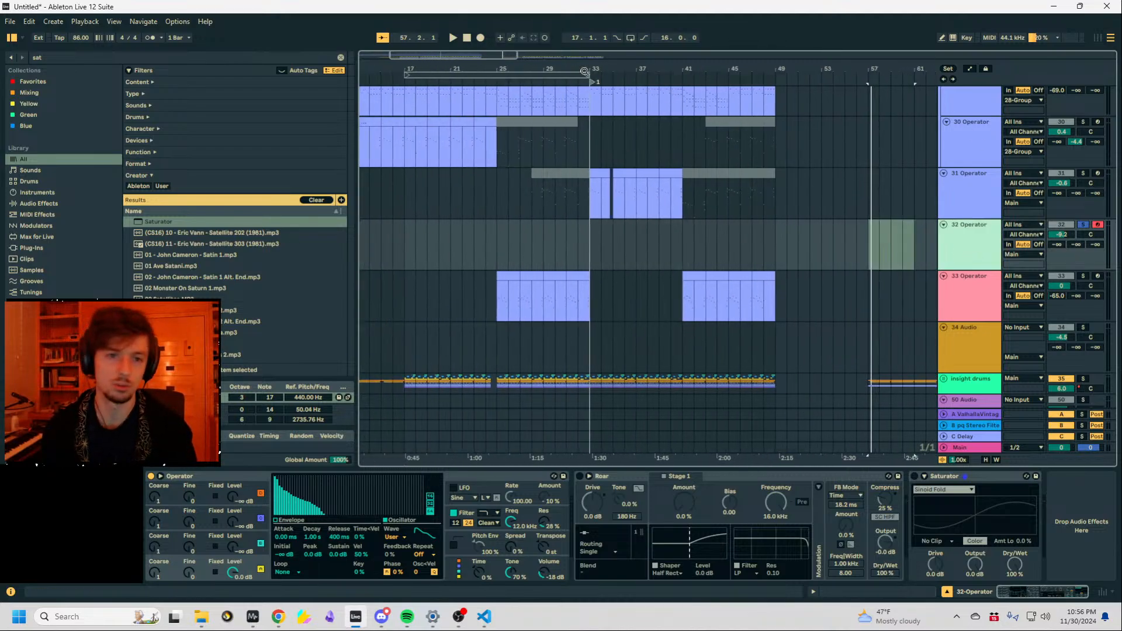
{"action": "left_click_drag", "start_coordinate": [585, 71], "coordinate": [558, 107]}
{"action": "left_click", "coordinate": [531, 243]}
{"action": "left_click", "coordinate": [564, 247]}
{"action": "scroll", "coordinate": [676, 269], "scroll_direction": "up", "scroll_amount": 2}
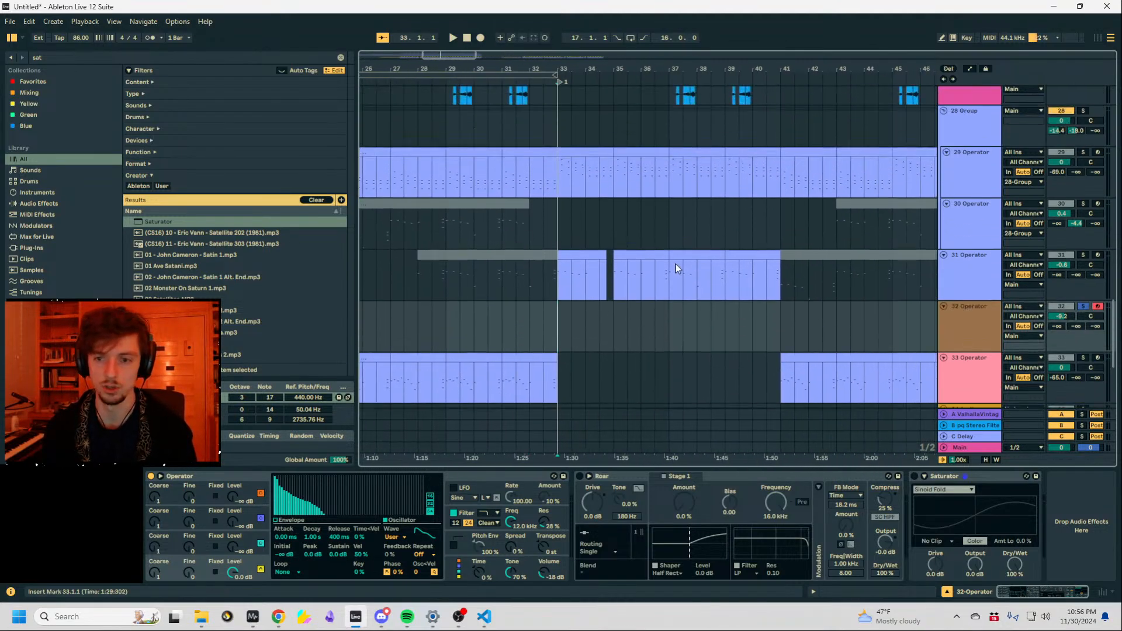
Switch to Discord's sound-design channel and listen to looming.mp3 from about 0:52.
{"action": "left_click", "coordinate": [382, 617]}
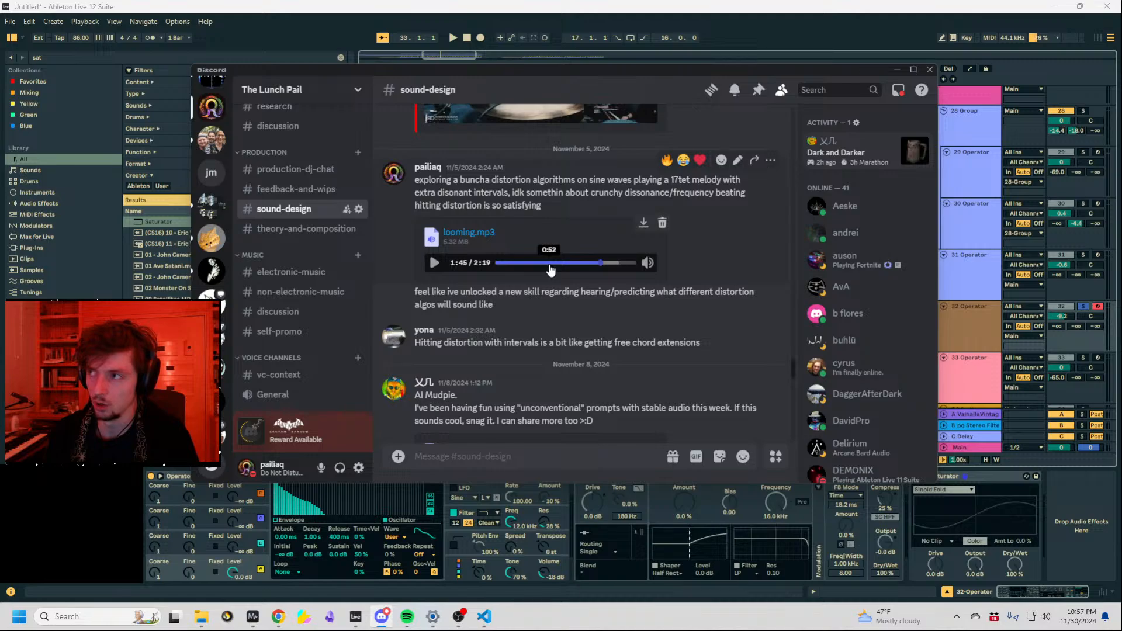
{"action": "left_click", "coordinate": [436, 263]}
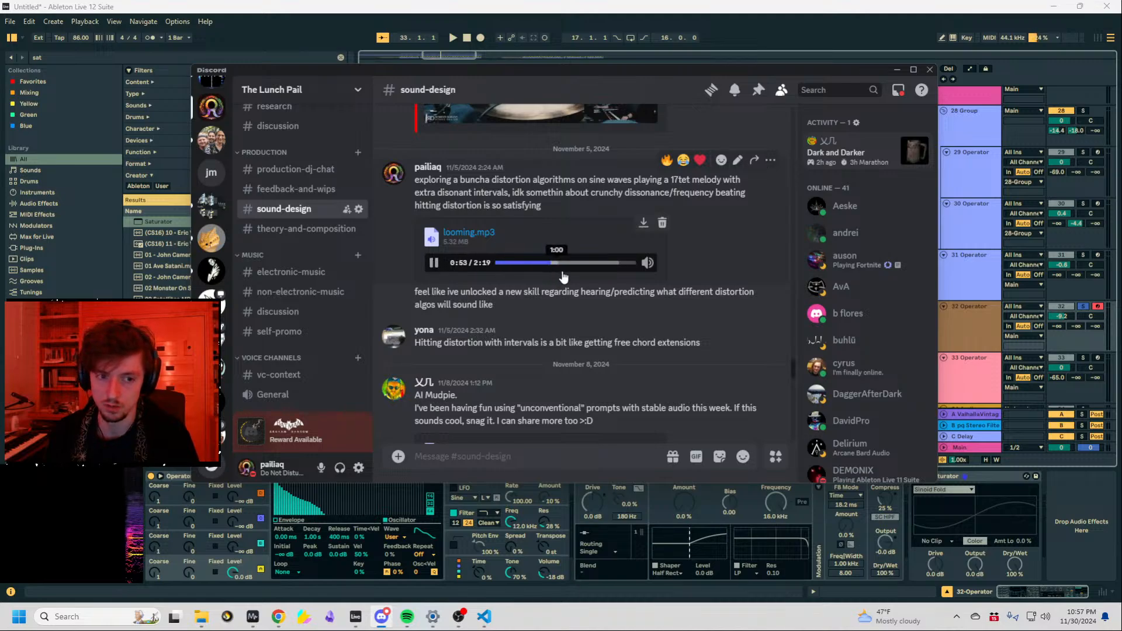
{"action": "mouse_move", "coordinate": [647, 262]}
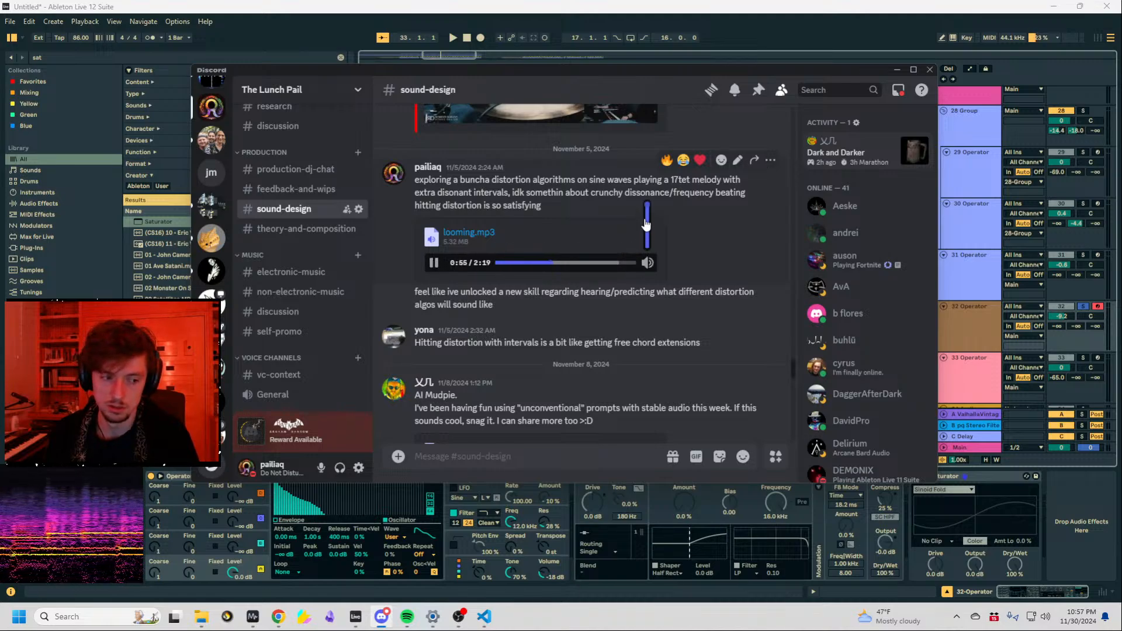
{"action": "left_click", "coordinate": [430, 269]}
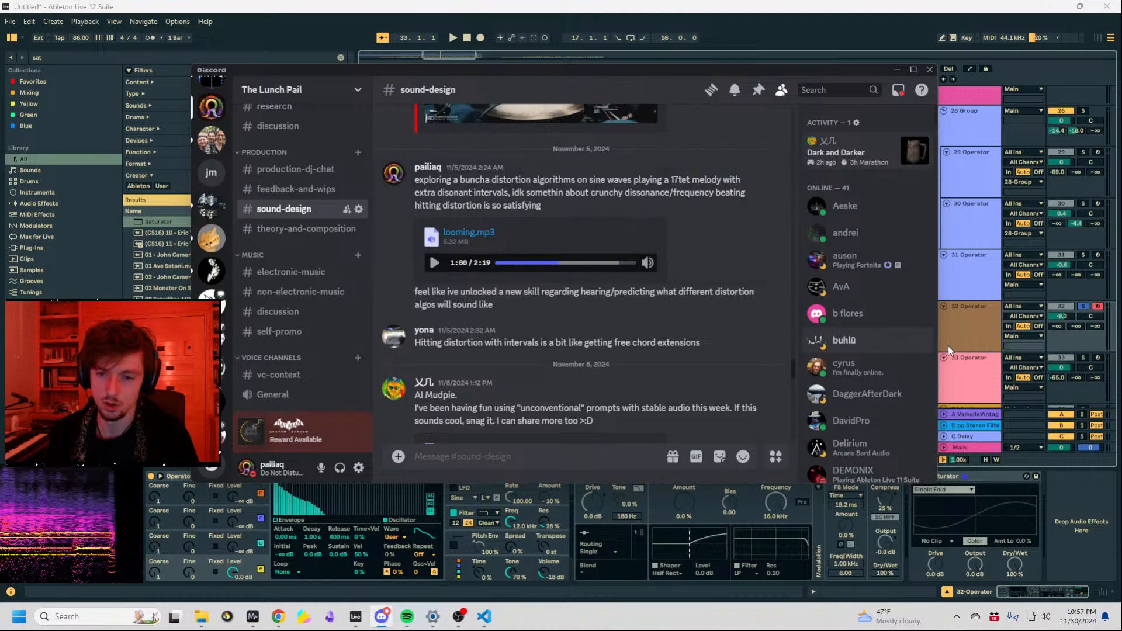
Return to Ableton Live, turn off solo on the 32 Operator track and delete that track with its Roar and Saturator.
{"action": "left_click", "coordinate": [951, 345]}
{"action": "mouse_move", "coordinate": [559, 69]}
{"action": "left_mouse_down"}
{"action": "mouse_move", "coordinate": [864, 65]}
{"action": "mouse_move", "coordinate": [859, 26]}
{"action": "left_mouse_up"}
{"action": "left_click", "coordinate": [664, 263]}
{"action": "left_click", "coordinate": [566, 360]}
{"action": "left_click", "coordinate": [583, 325]}
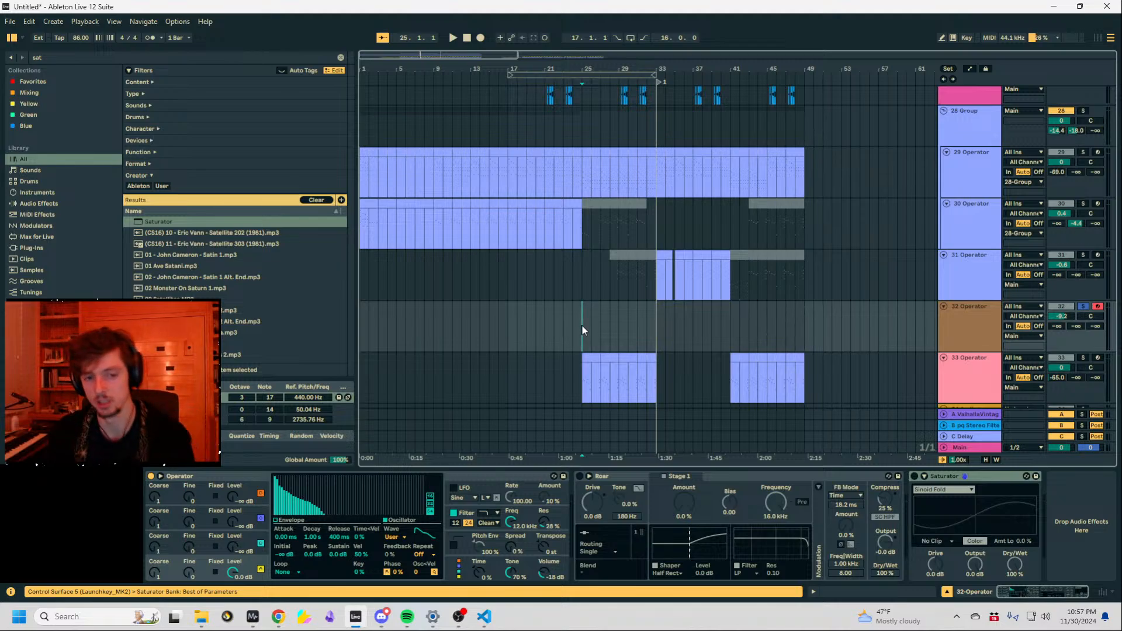
{"action": "scroll", "coordinate": [865, 316], "scroll_direction": "up", "scroll_amount": 3}
{"action": "scroll", "coordinate": [1055, 309], "scroll_direction": "down", "scroll_amount": 4}
{"action": "left_click", "coordinate": [1083, 284]}
{"action": "left_click", "coordinate": [963, 300]}
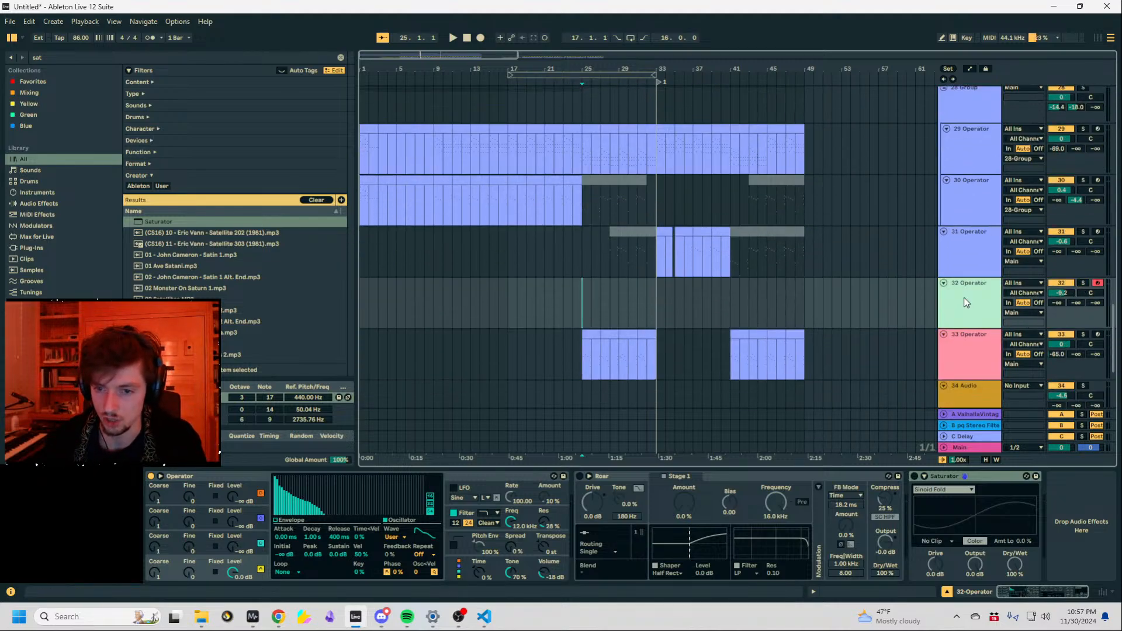
{"action": "key", "text": "Delete"}
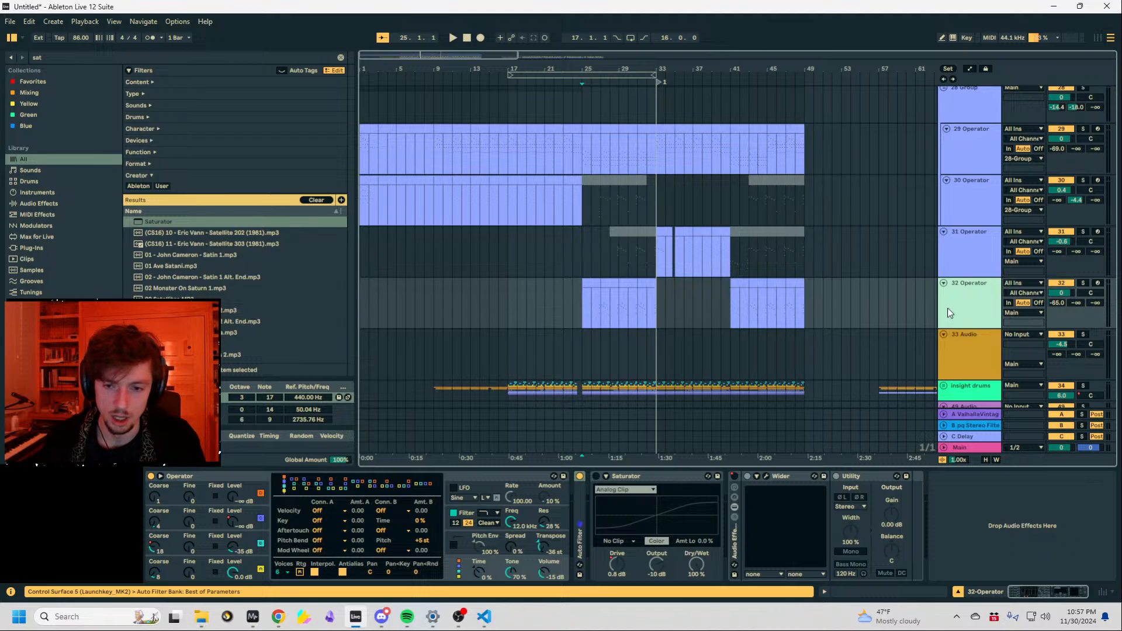
{"action": "left_click", "coordinate": [980, 360]}
{"action": "left_click", "coordinate": [381, 618]}
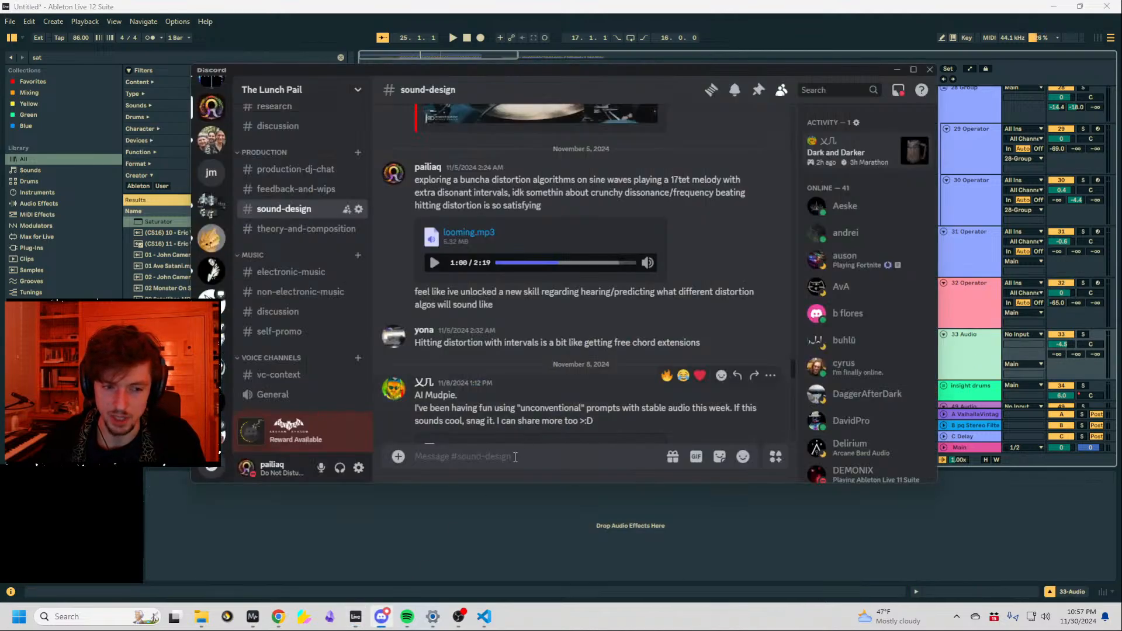
{"action": "left_click", "coordinate": [381, 617]}
{"action": "left_click", "coordinate": [588, 308]}
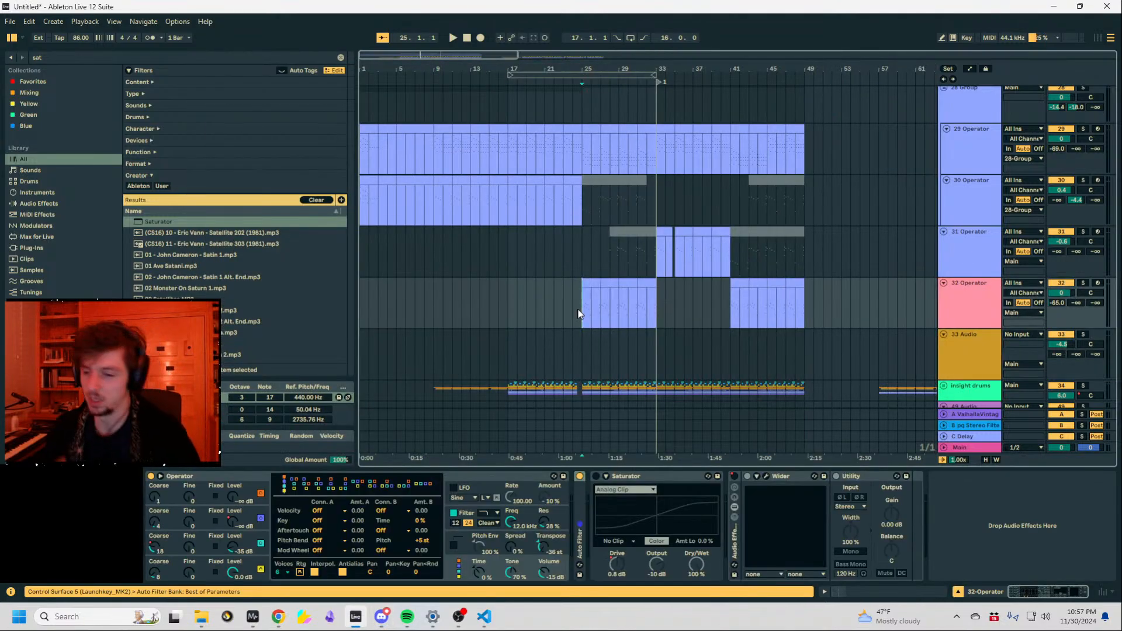
{"action": "left_click", "coordinate": [579, 314]}
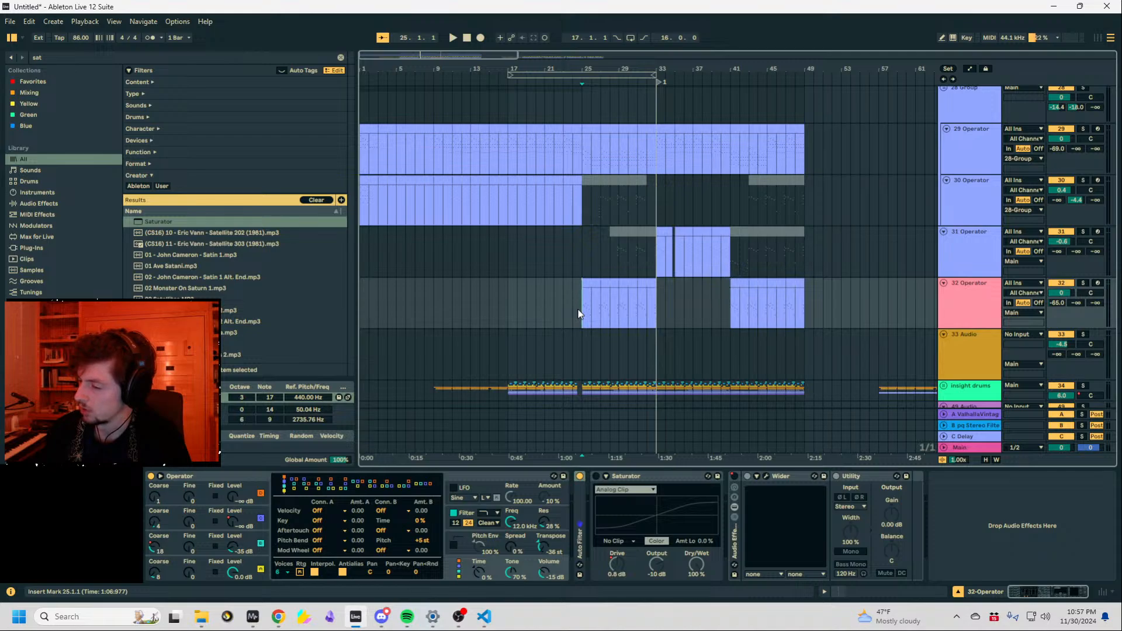
{"action": "scroll", "coordinate": [579, 314], "scroll_direction": "down", "scroll_amount": 1}
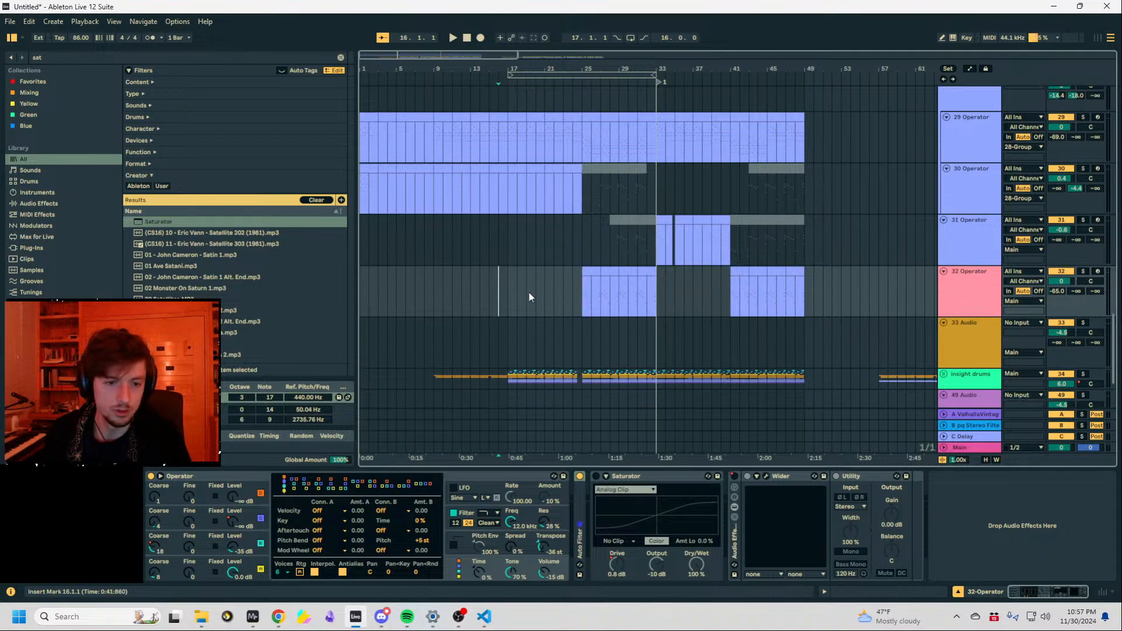
{"action": "left_click", "coordinate": [382, 616]}
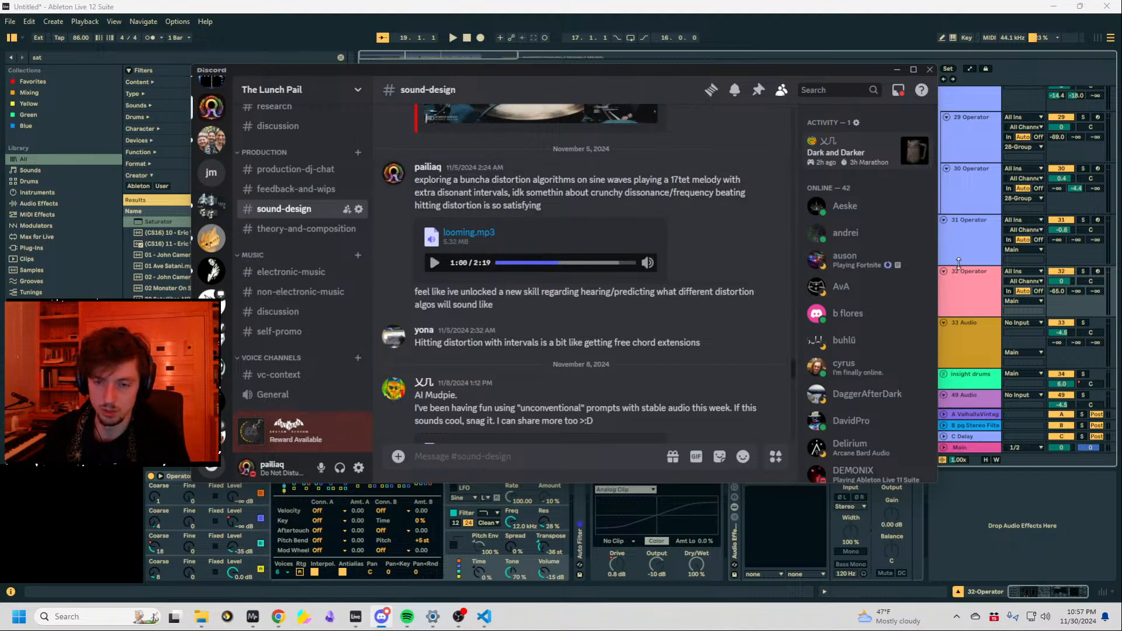
{"action": "left_click", "coordinate": [977, 332]}
{"action": "scroll", "coordinate": [976, 331], "scroll_direction": "up", "scroll_amount": 2}
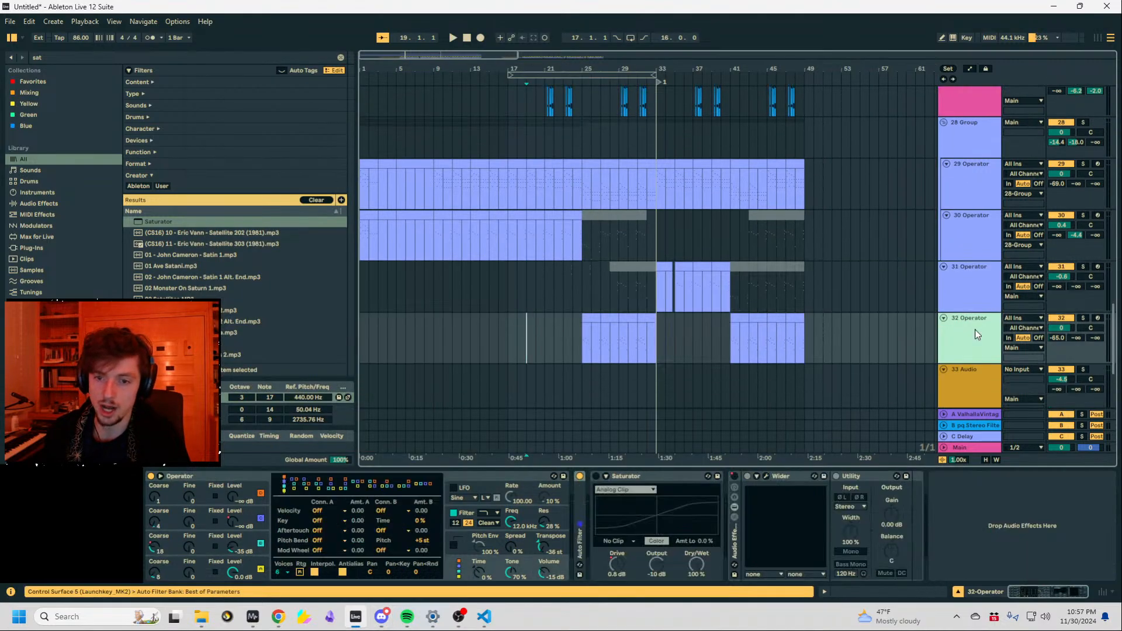
{"action": "scroll", "coordinate": [975, 330], "scroll_direction": "down", "scroll_amount": 2}
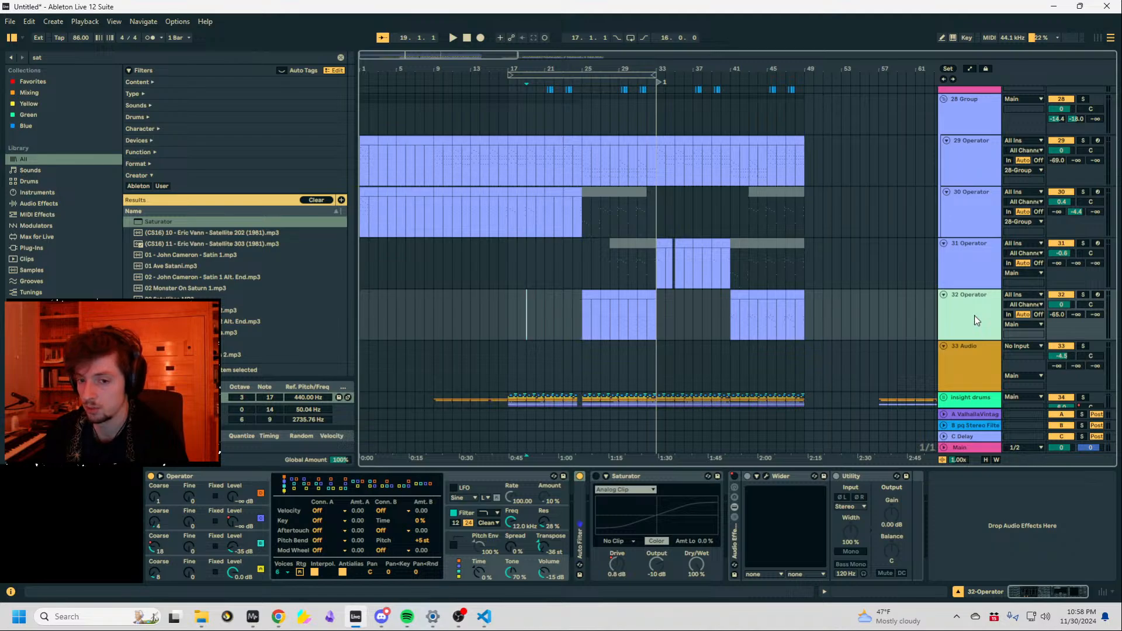
Collapse the 33 Audio track in the arrangement and select the 32 Operator track above it.
{"action": "left_click", "coordinate": [959, 347]}
{"action": "left_click", "coordinate": [945, 346]}
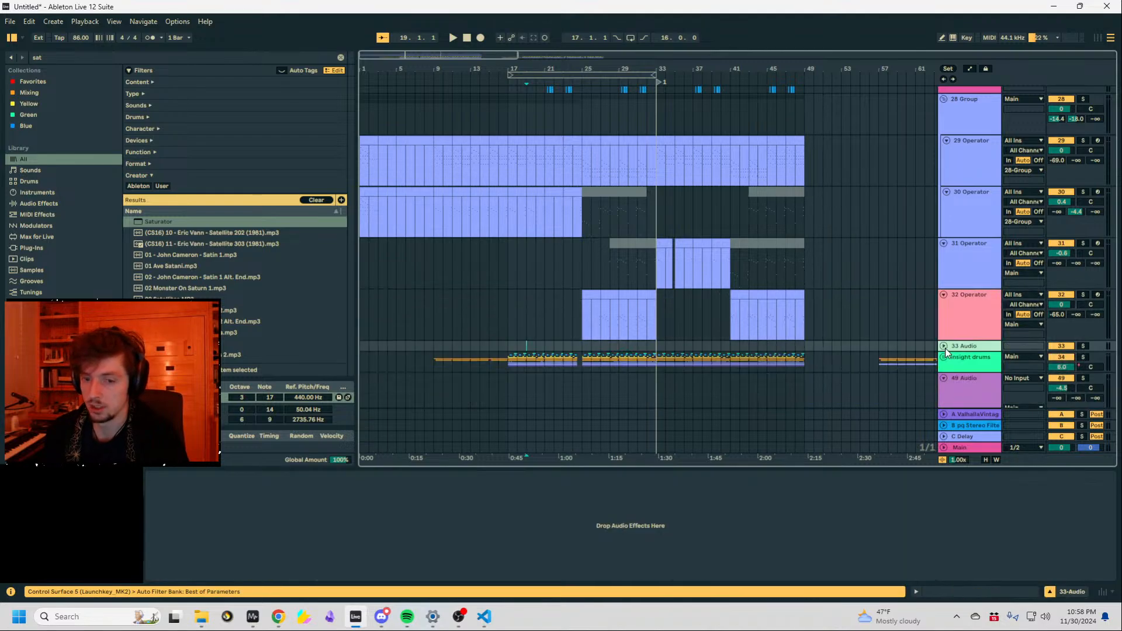
{"action": "left_click", "coordinate": [955, 328]}
{"action": "scroll", "coordinate": [955, 328], "scroll_direction": "up", "scroll_amount": 1}
{"action": "scroll", "coordinate": [964, 310], "scroll_direction": "down", "scroll_amount": 2}
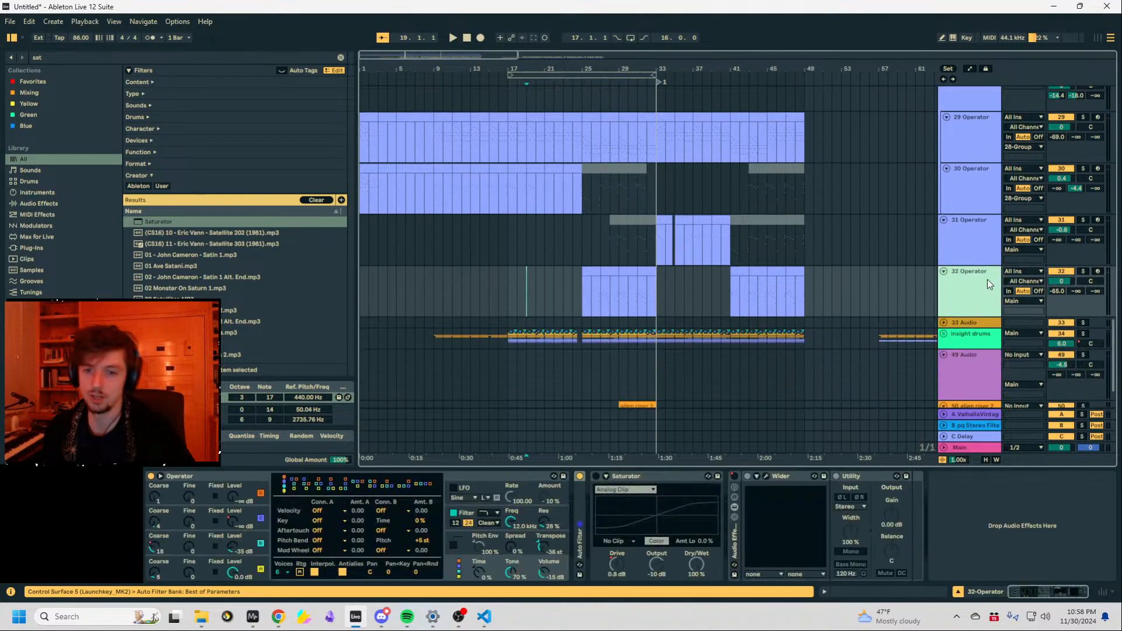
Reduce the heights of the 31 Operator and 32 Operator tracks in the arrangement.
{"action": "left_click_drag", "start_coordinate": [975, 263], "coordinate": [978, 244]}
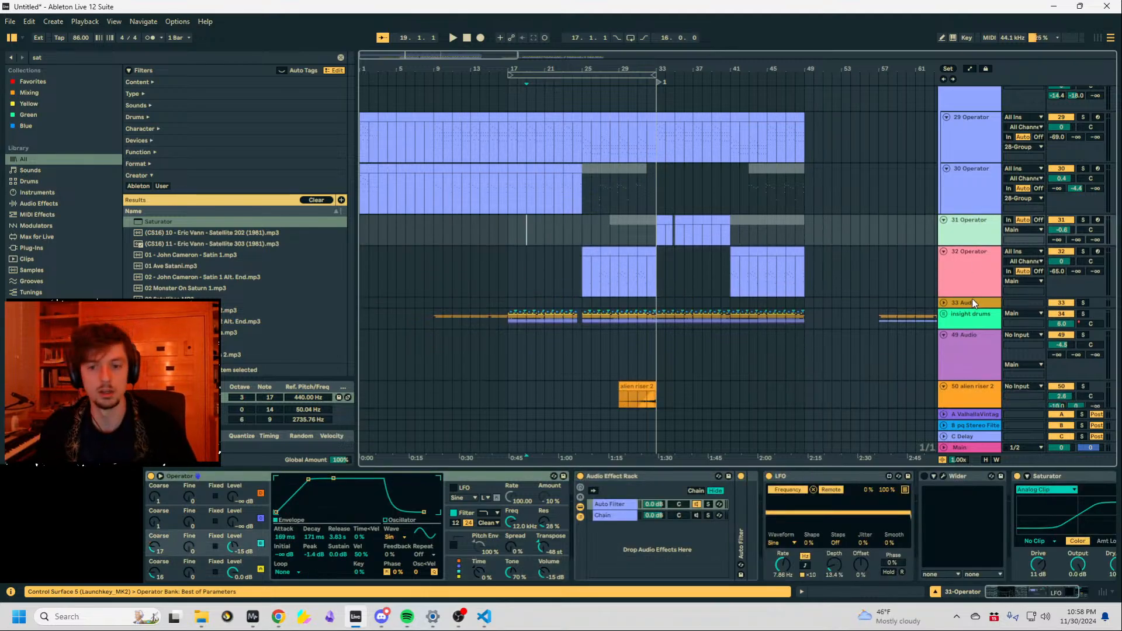
{"action": "left_click_drag", "start_coordinate": [966, 299], "coordinate": [967, 267]}
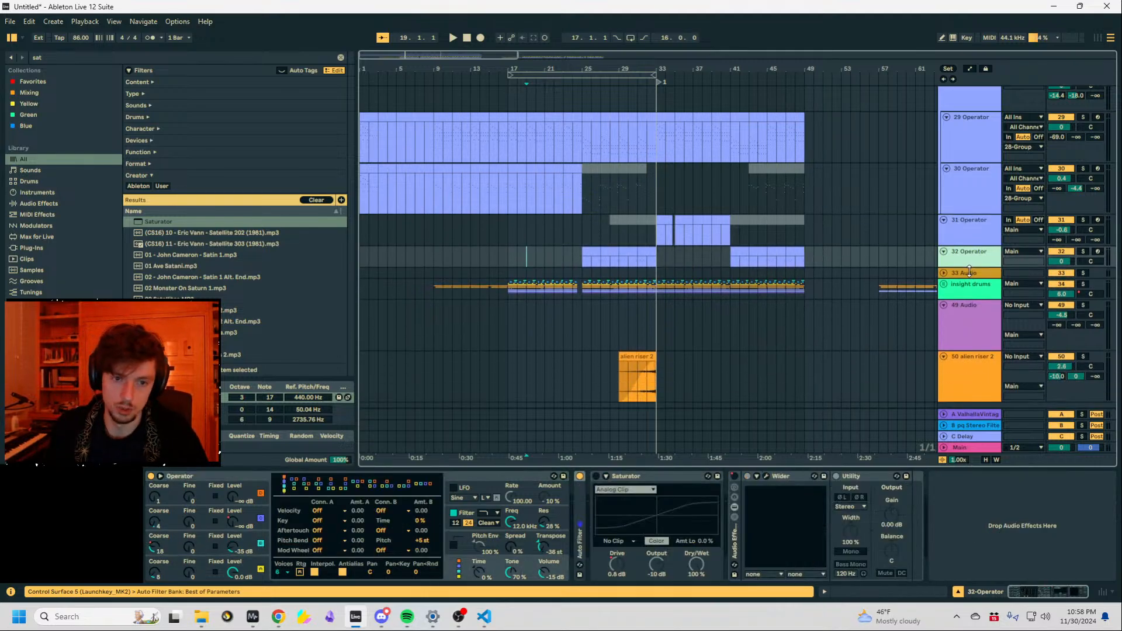
Play the 30 Operator part in the arrangement from around bar 9.
{"action": "left_click", "coordinate": [489, 196]}
{"action": "left_click", "coordinate": [519, 231]}
{"action": "left_click", "coordinate": [491, 230]}
{"action": "mouse_move", "coordinate": [488, 70]}
{"action": "left_mouse_down"}
{"action": "mouse_move", "coordinate": [489, 82]}
{"action": "mouse_move", "coordinate": [741, 195]}
{"action": "left_mouse_up"}
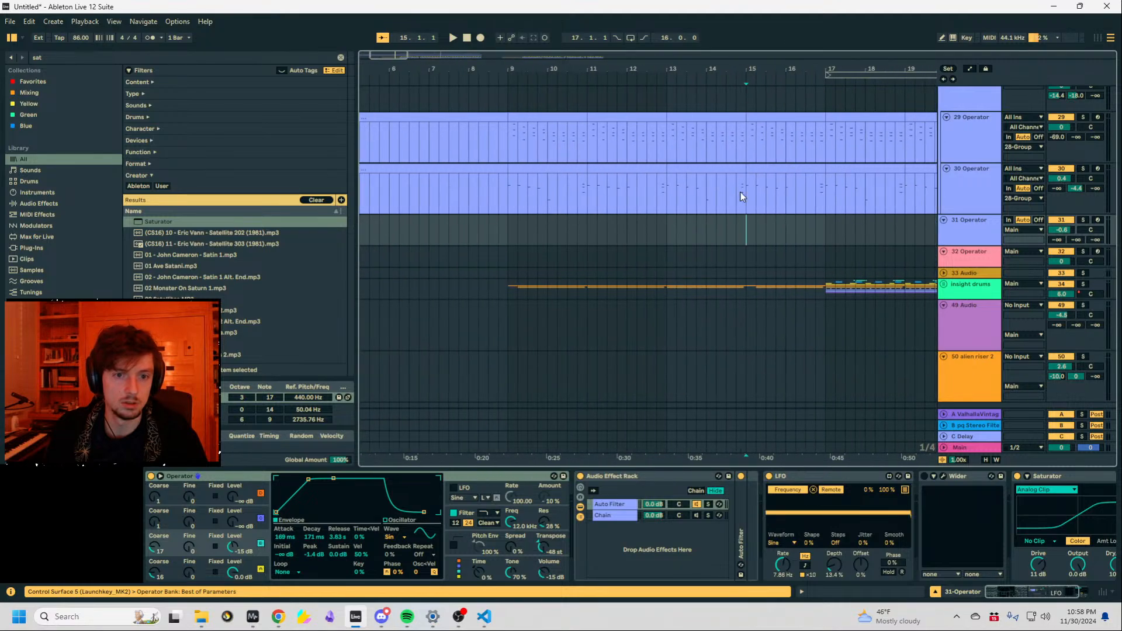
{"action": "left_click_drag", "start_coordinate": [602, 184], "coordinate": [602, 312]}
{"action": "left_click", "coordinate": [507, 319]}
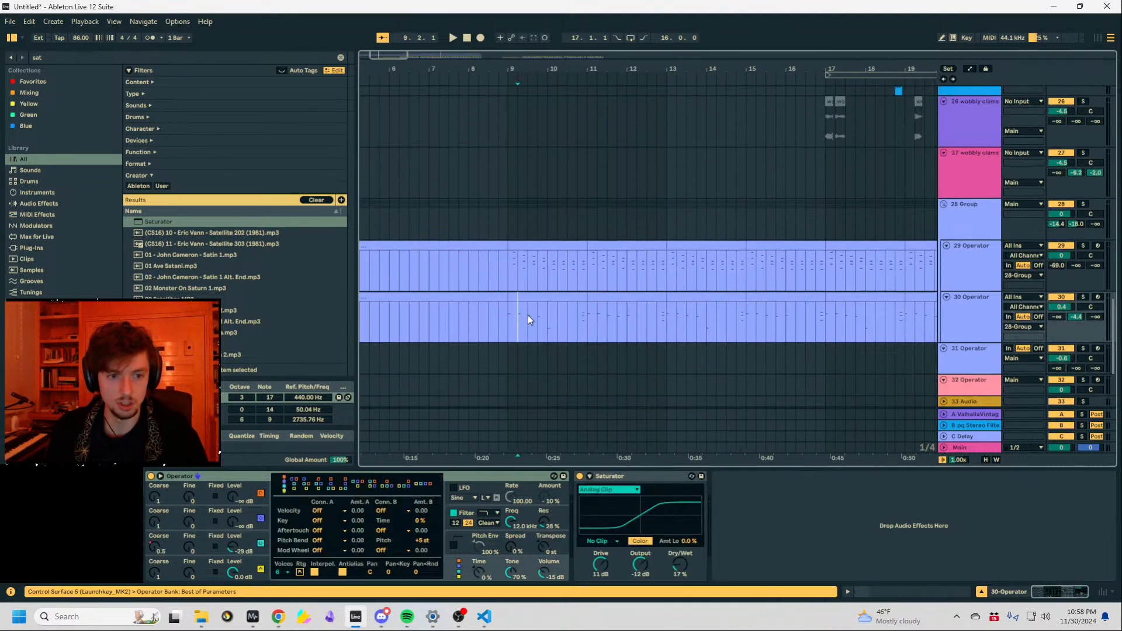
{"action": "key", "text": "space"}
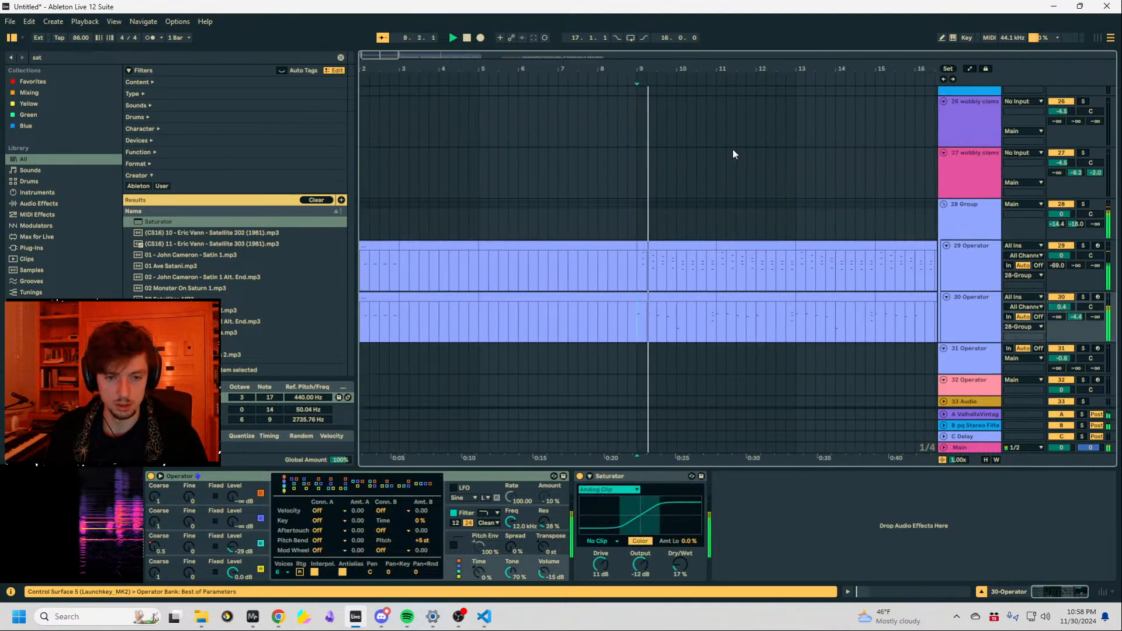
{"action": "key", "text": "space"}
{"action": "key", "text": "space"}
Adjust the Transpose amount of the Operator synth on the 30 Operator track.
{"action": "left_click_drag", "start_coordinate": [653, 69], "coordinate": [529, 70]}
{"action": "left_click", "coordinate": [529, 212]}
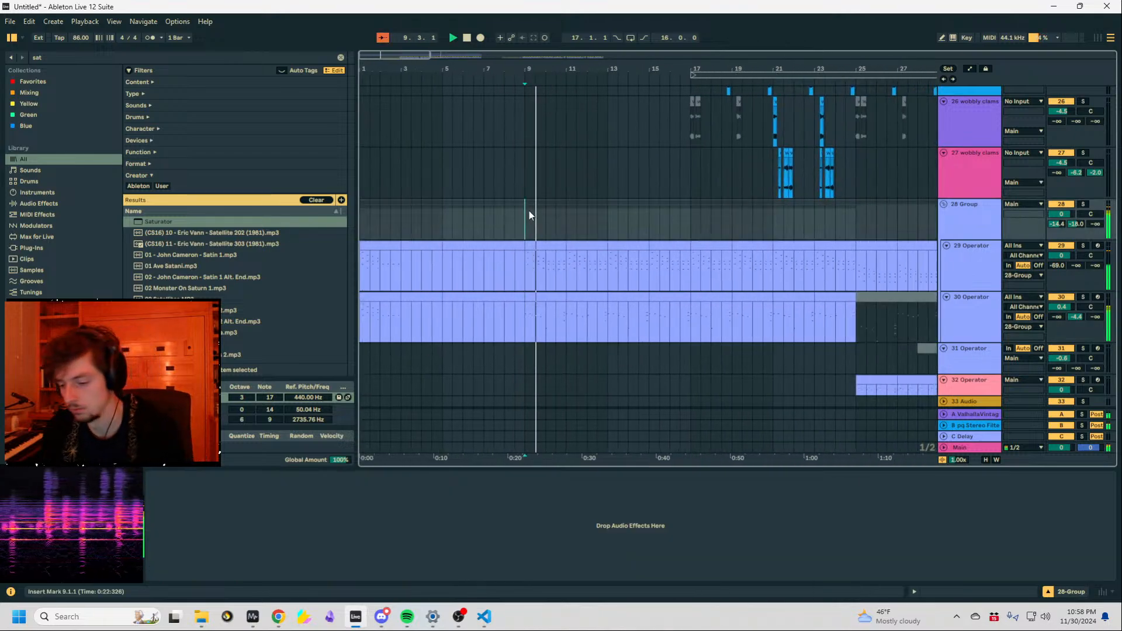
{"action": "key", "text": "minus"}
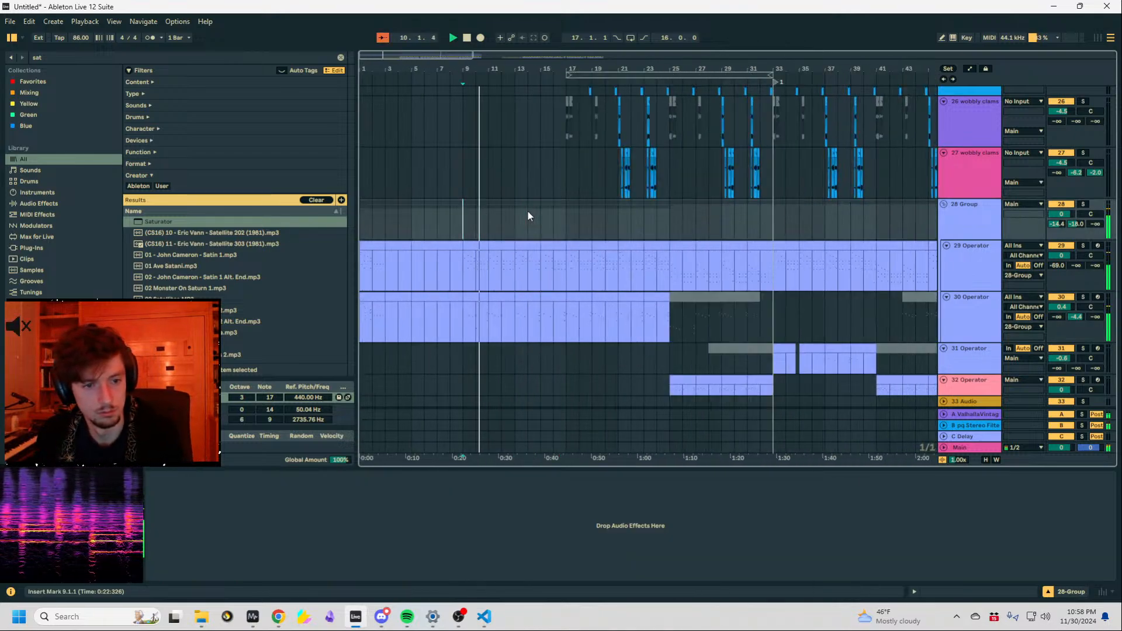
{"action": "left_click_drag", "start_coordinate": [514, 308], "coordinate": [467, 300]}
{"action": "left_click", "coordinate": [593, 305]}
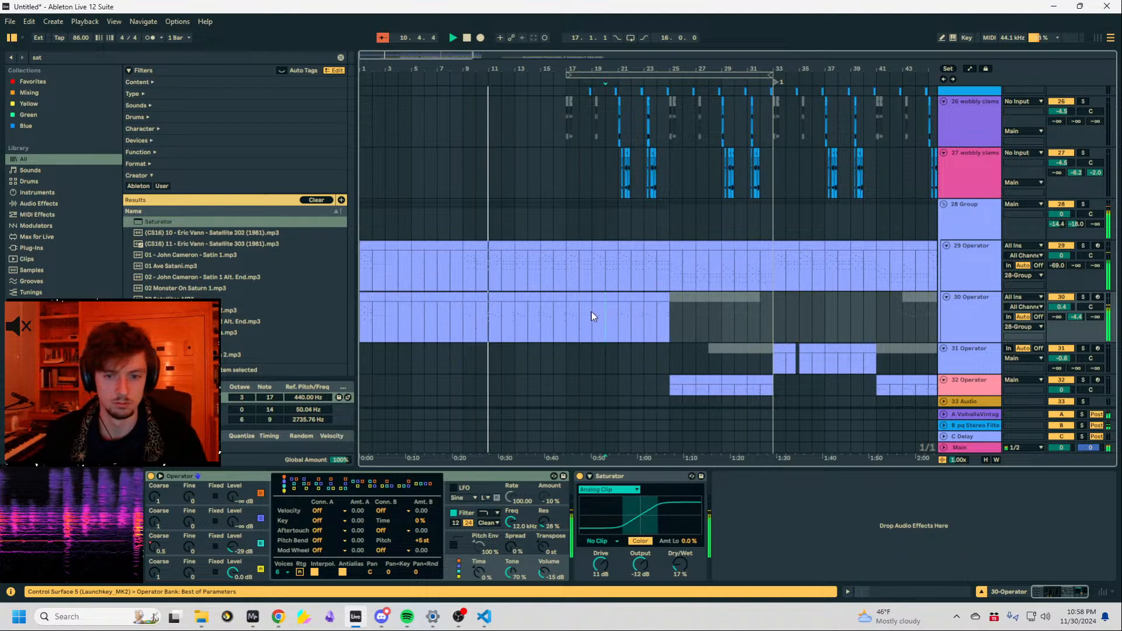
{"action": "left_click", "coordinate": [455, 304]}
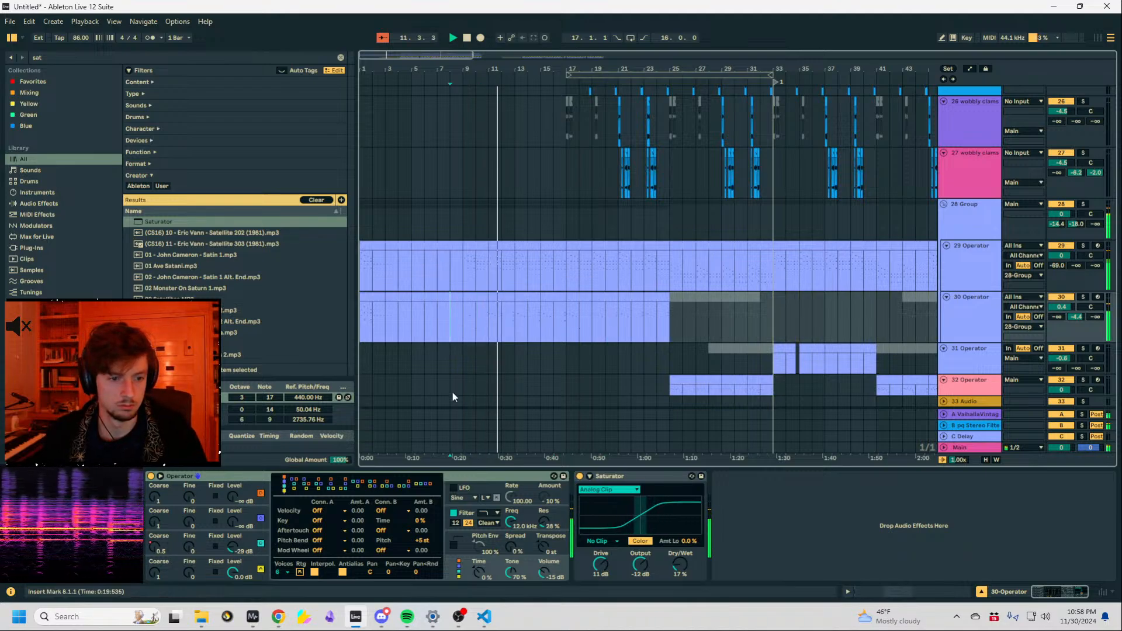
{"action": "left_click", "coordinate": [550, 545]}
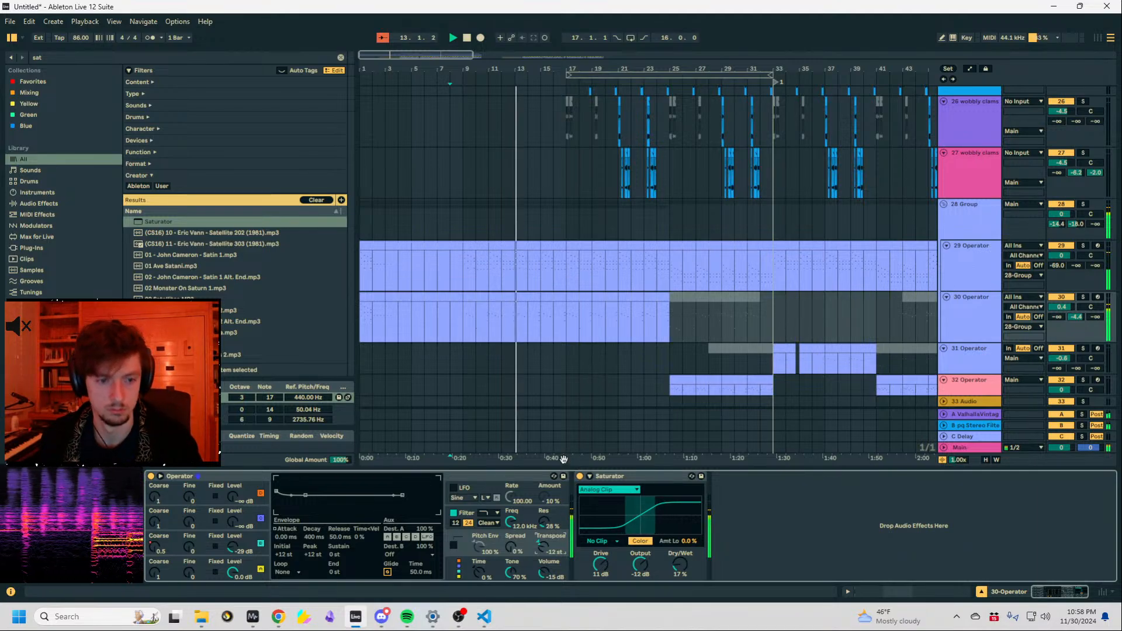
{"action": "left_click_drag", "start_coordinate": [540, 547], "coordinate": [540, 520]}
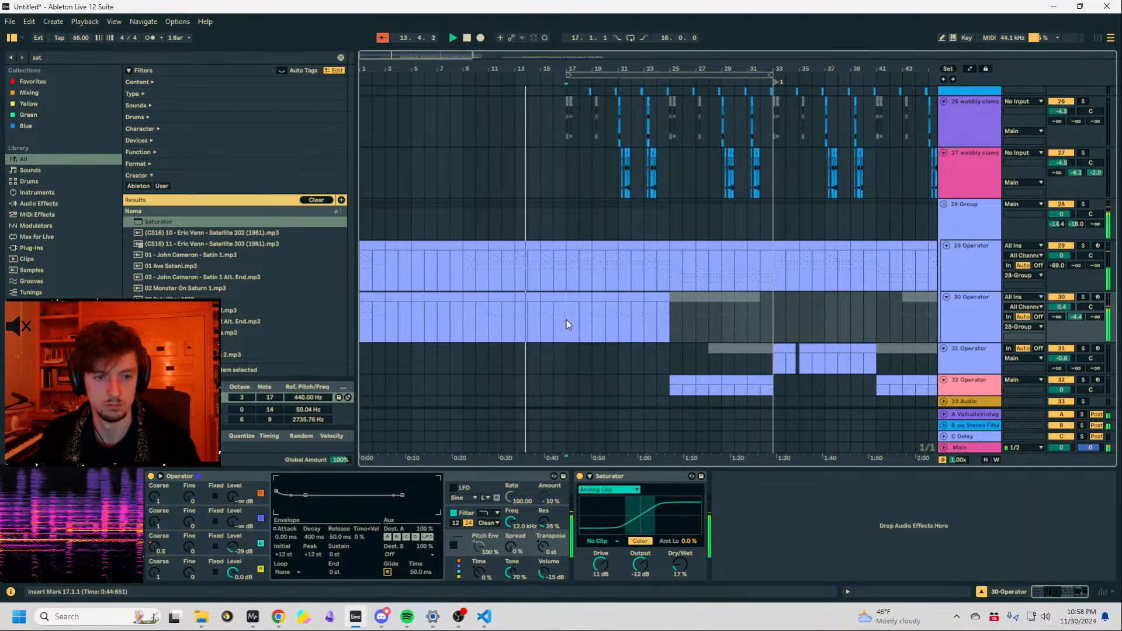
In the 30 Operator clip, raise the dE2 note at 2.1.1 by one octave.
{"action": "double_click", "coordinate": [522, 316]}
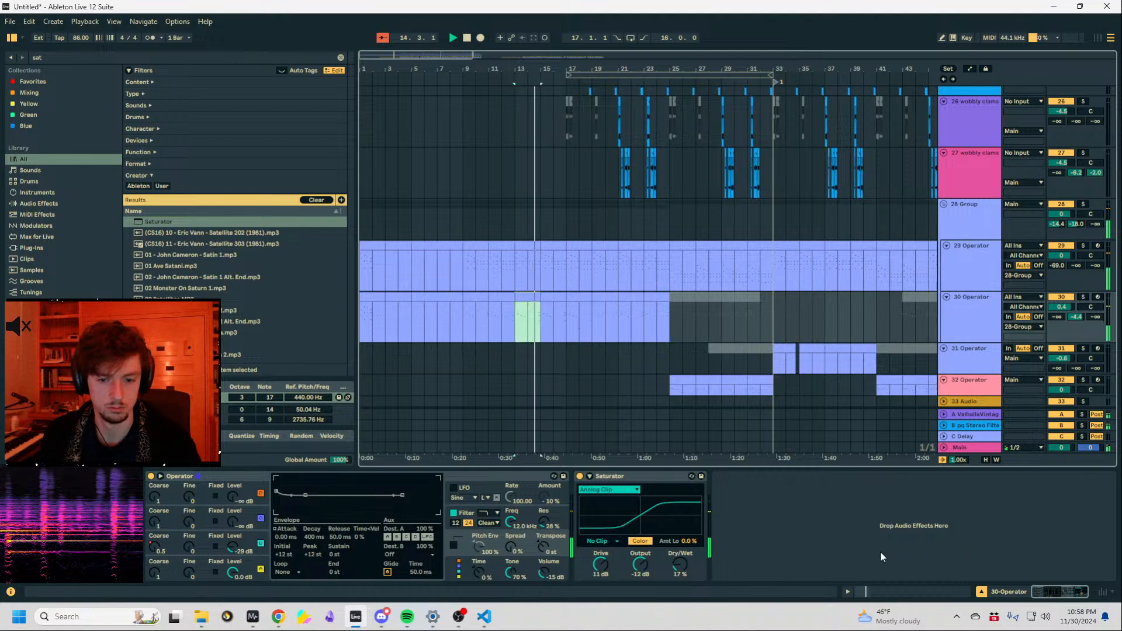
{"action": "scroll", "coordinate": [672, 474], "scroll_direction": "down", "scroll_amount": 5}
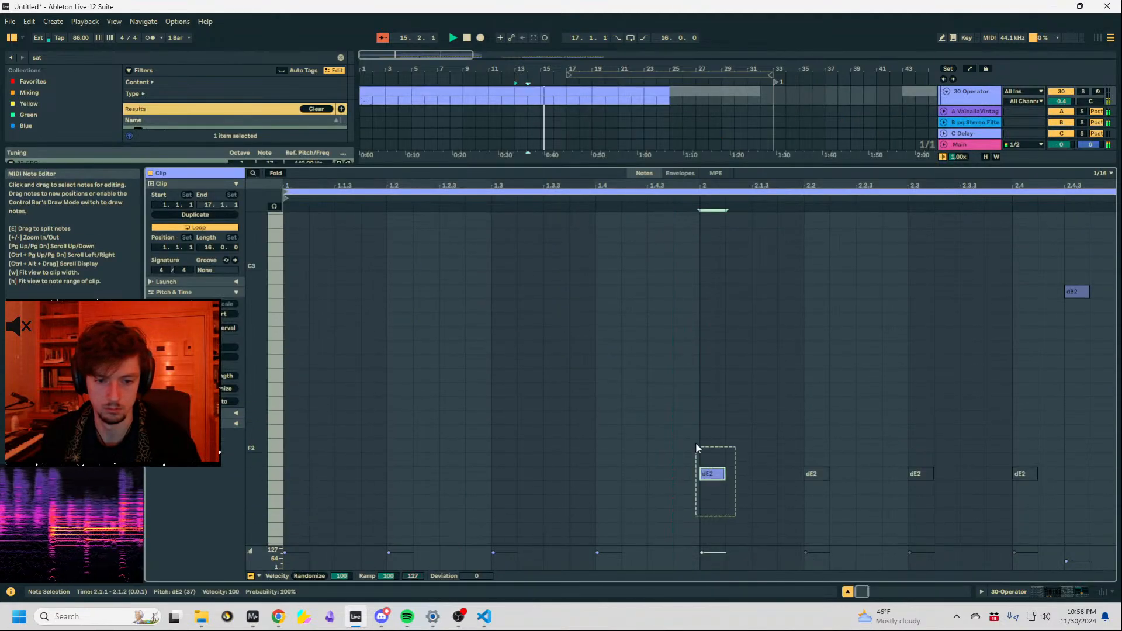
{"action": "left_click_drag", "start_coordinate": [696, 445], "coordinate": [695, 445]}
{"action": "key", "text": "shift+Up"}
Return to the device view and listen to the 30 Operator section from bar 17.
{"action": "left_click", "coordinate": [1032, 592]}
{"action": "left_click", "coordinate": [525, 277]}
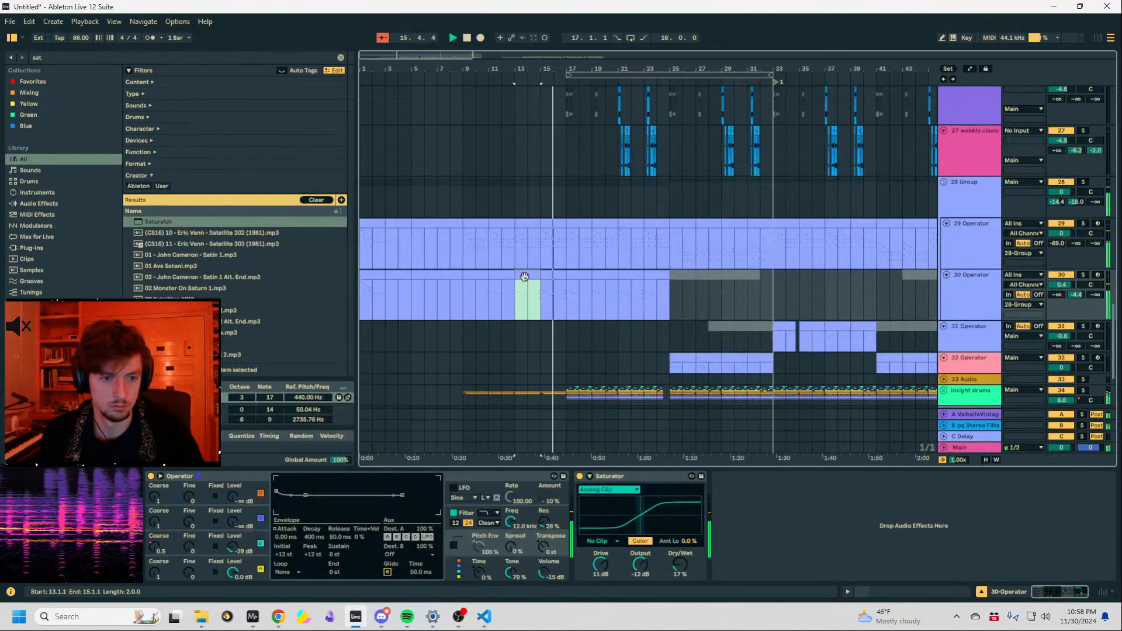
{"action": "left_click_drag", "start_coordinate": [525, 276], "coordinate": [472, 284]}
{"action": "left_click", "coordinate": [581, 295]}
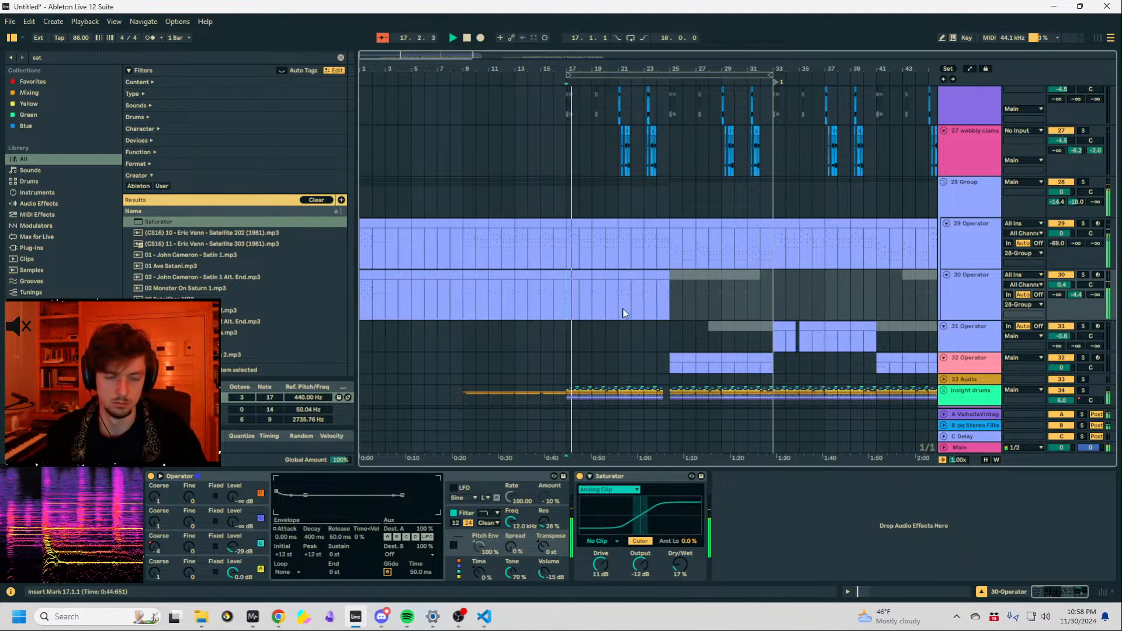
{"action": "scroll", "coordinate": [822, 330], "scroll_direction": "up", "scroll_amount": 3}
{"action": "scroll", "coordinate": [604, 346], "scroll_direction": "down", "scroll_amount": 3}
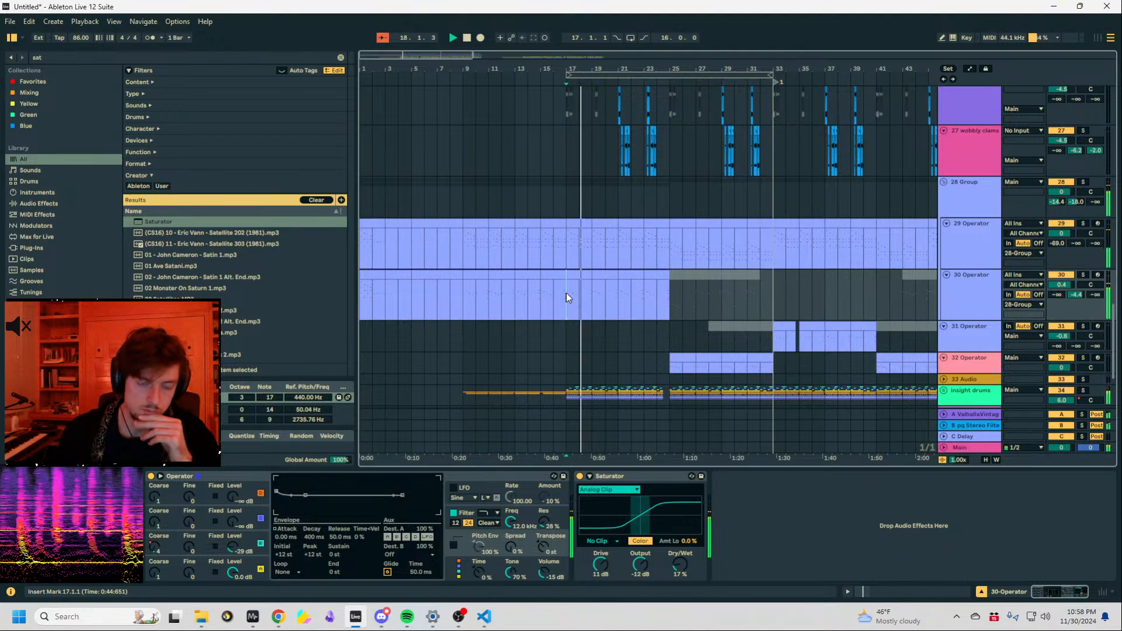
{"action": "left_click_drag", "start_coordinate": [570, 68], "coordinate": [606, 208]}
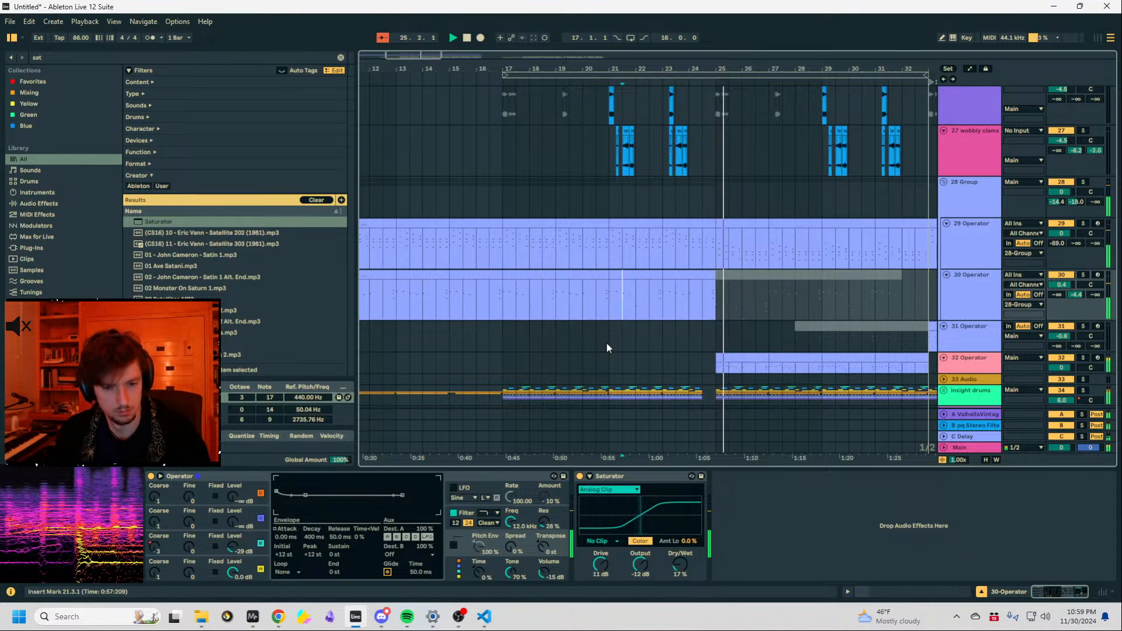
Enable 32 Operator's Saturator with Soft Clip and the Sinoid Fold curve, setting output to 0 dB and drive to 2.9 dB.
{"action": "left_click", "coordinate": [1025, 362]}
{"action": "left_click", "coordinate": [988, 361]}
{"action": "left_click_drag", "start_coordinate": [975, 374], "coordinate": [975, 415]}
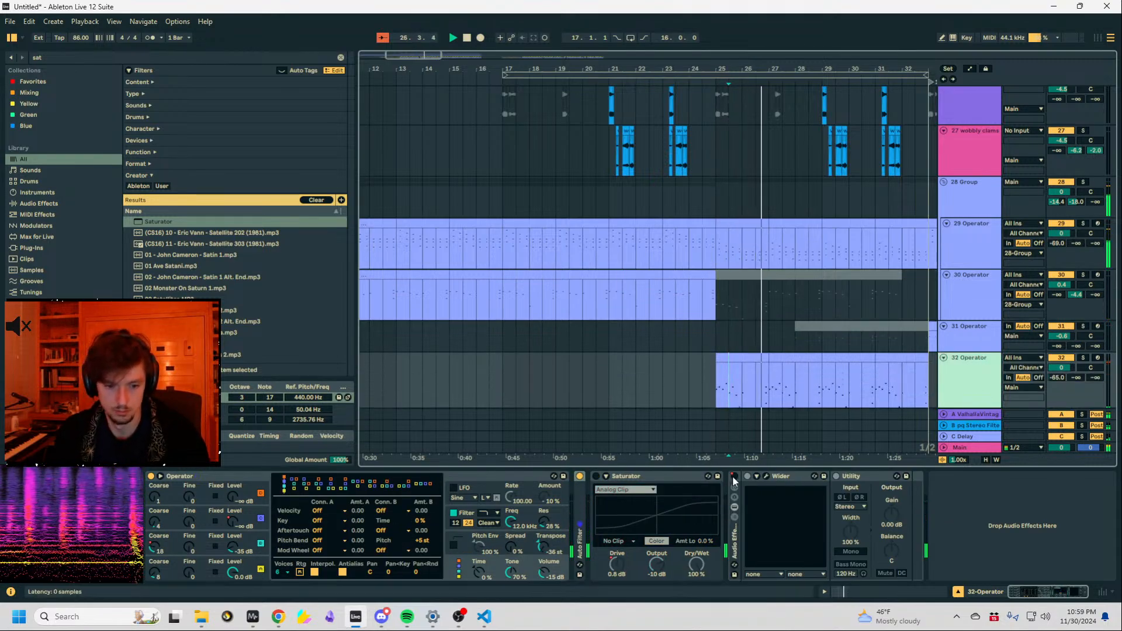
{"action": "left_click", "coordinate": [622, 545]}
{"action": "left_click", "coordinate": [622, 543]}
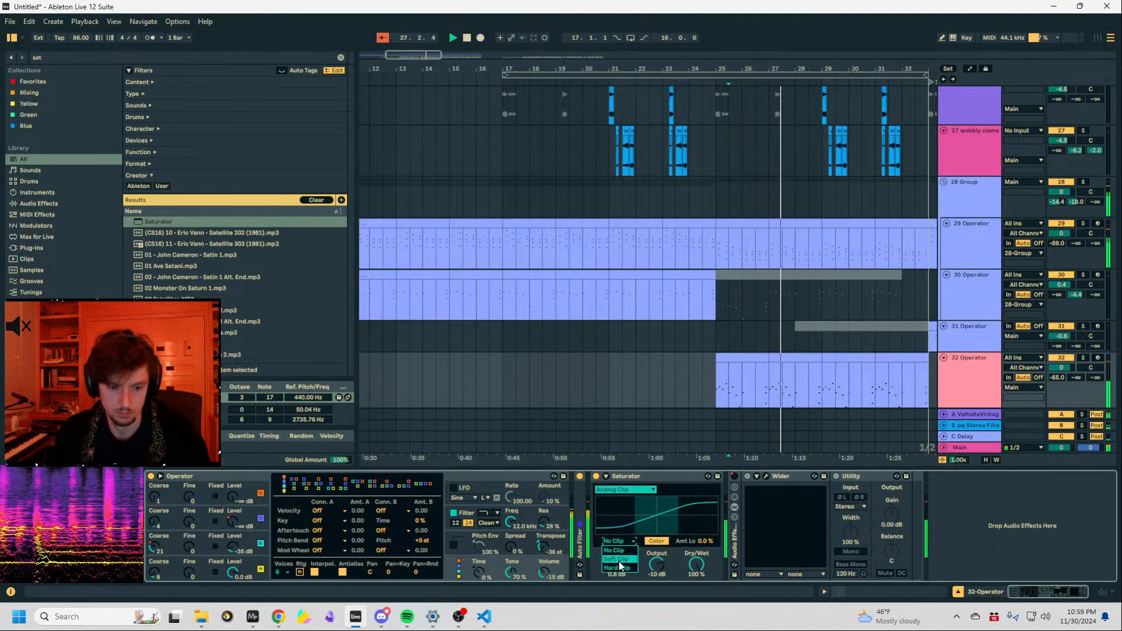
{"action": "left_click", "coordinate": [620, 559]}
{"action": "double_click", "coordinate": [657, 565]}
{"action": "left_click_drag", "start_coordinate": [616, 572], "coordinate": [614, 526]}
{"action": "left_click", "coordinate": [621, 490]}
{"action": "left_click", "coordinate": [617, 544]}
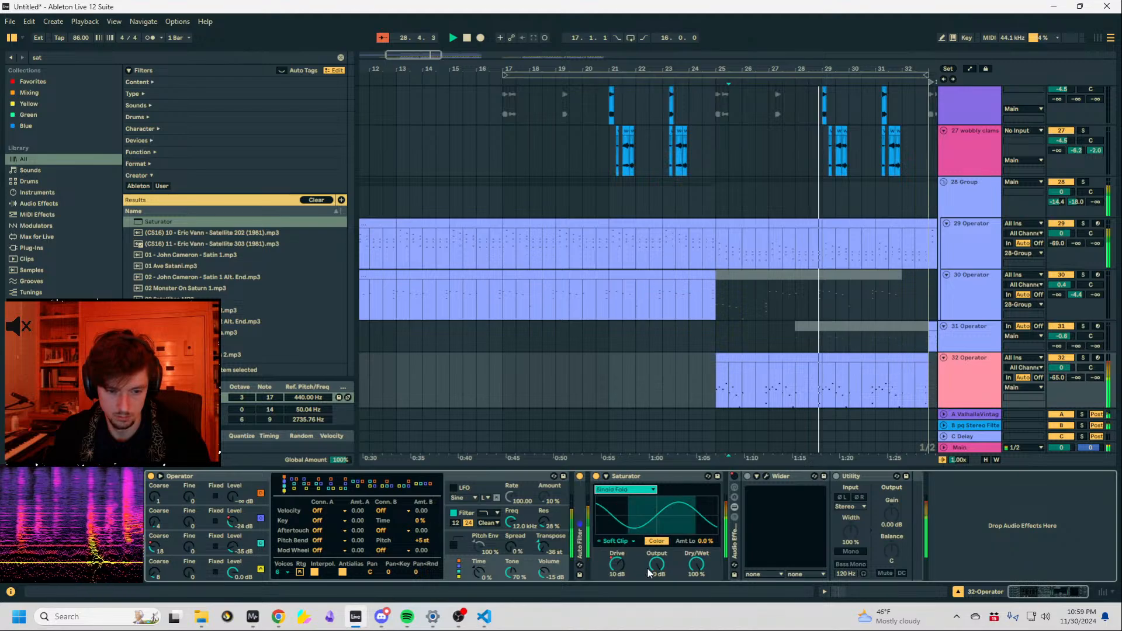
{"action": "left_click_drag", "start_coordinate": [617, 565], "coordinate": [617, 583]}
Show the Saturator Drive automation on 32 Operator and reshape it into a gradual ramp up to bar 33.
{"action": "left_click", "coordinate": [734, 358]}
{"action": "left_click", "coordinate": [618, 564]}
{"action": "key", "text": "a"}
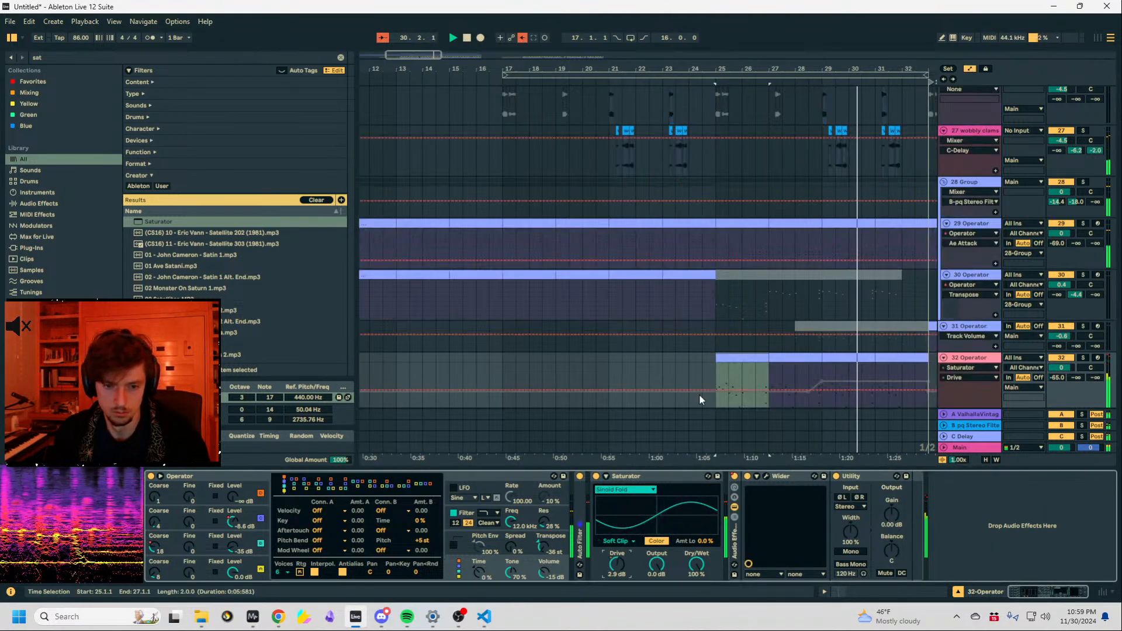
{"action": "scroll", "coordinate": [699, 394], "scroll_direction": "down", "scroll_amount": 2}
{"action": "left_click", "coordinate": [809, 302]}
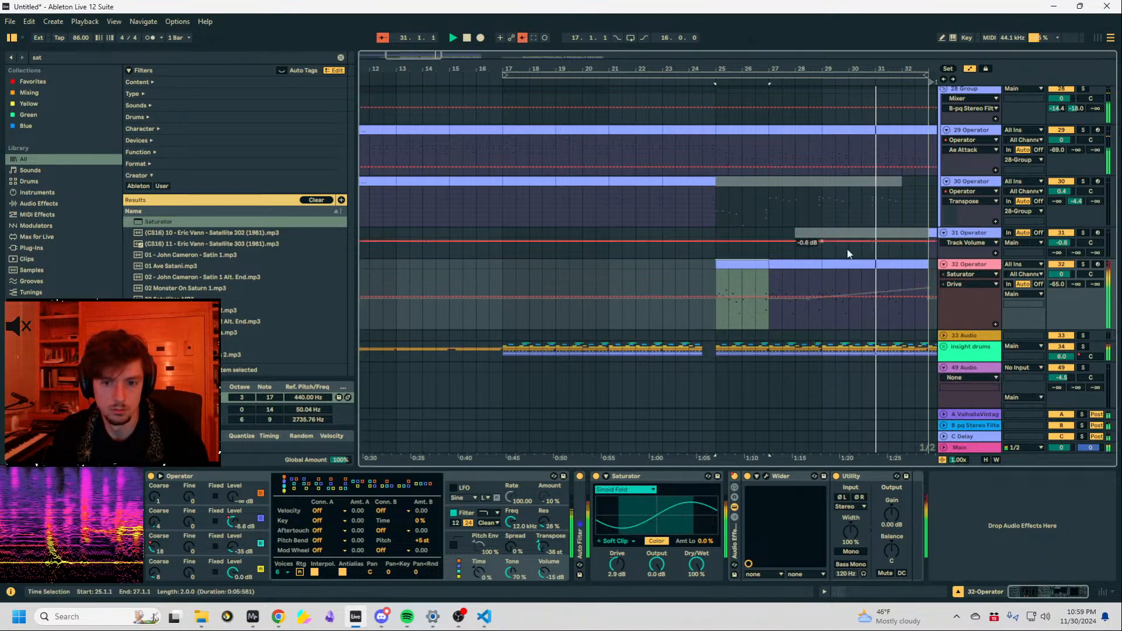
Switch off the Utility on 32 Operator and check the Saturator output by replaying from bar 25.
{"action": "left_click", "coordinate": [836, 477]}
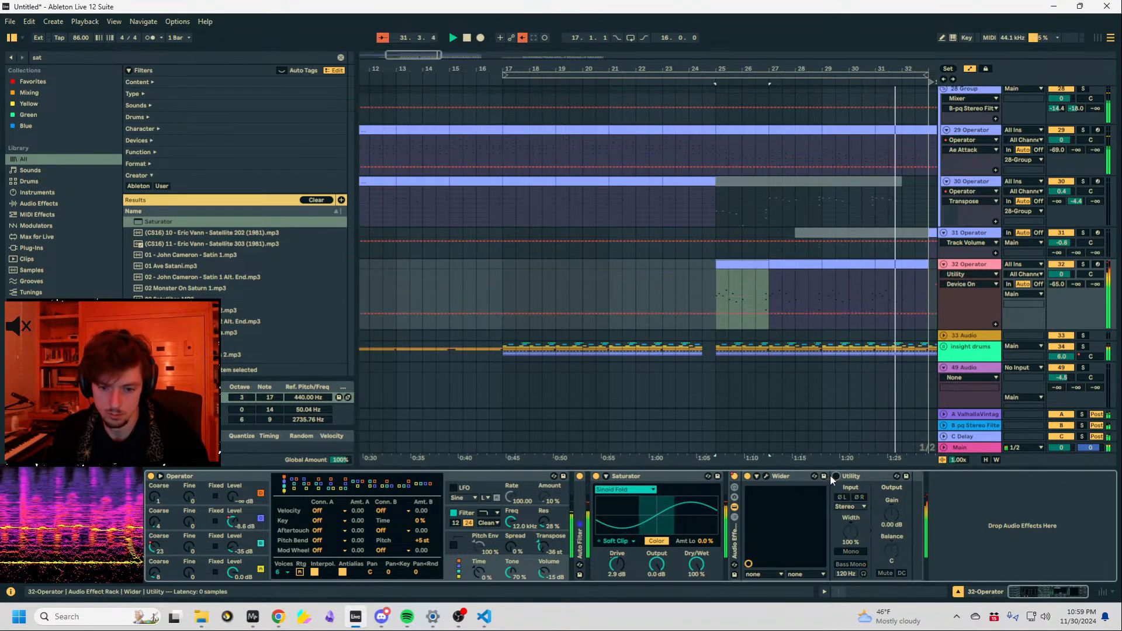
{"action": "mouse_move", "coordinate": [657, 565]}
{"action": "left_mouse_down"}
{"action": "mouse_move", "coordinate": [658, 586]}
{"action": "mouse_move", "coordinate": [657, 546]}
{"action": "left_mouse_up"}
{"action": "left_click", "coordinate": [717, 313]}
{"action": "key", "text": "space"}
{"action": "key", "text": "space"}
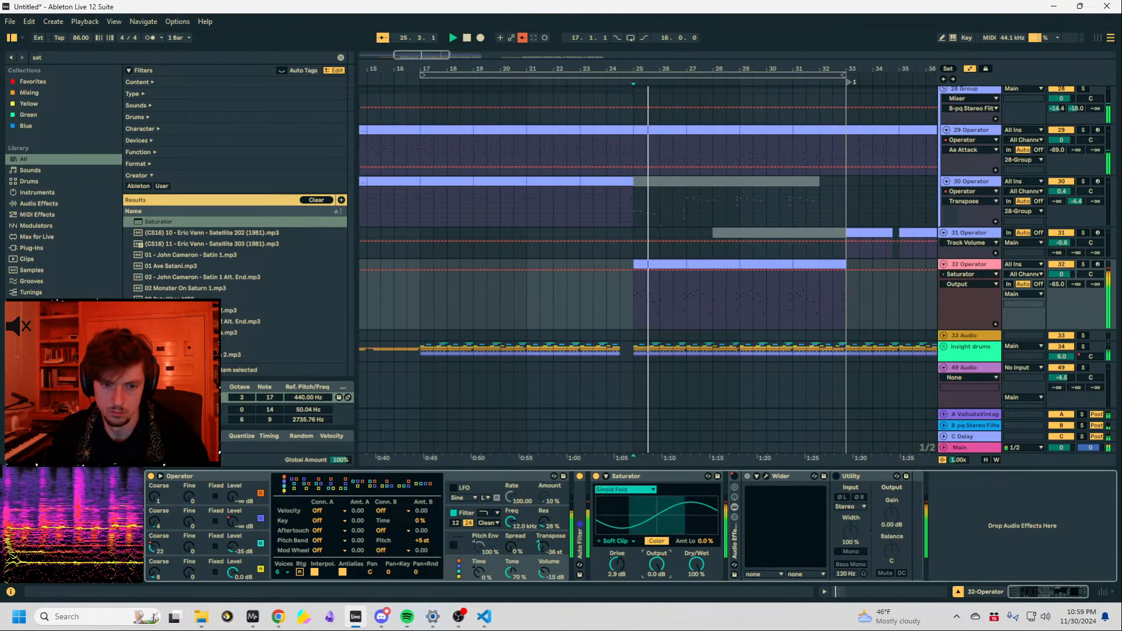
Lower 32 Operator's Osc-C Level automation so it rises slightly between bars 29 and 33.
{"action": "left_click_drag", "start_coordinate": [155, 547], "coordinate": [155, 553]}
{"action": "left_click", "coordinate": [233, 522]}
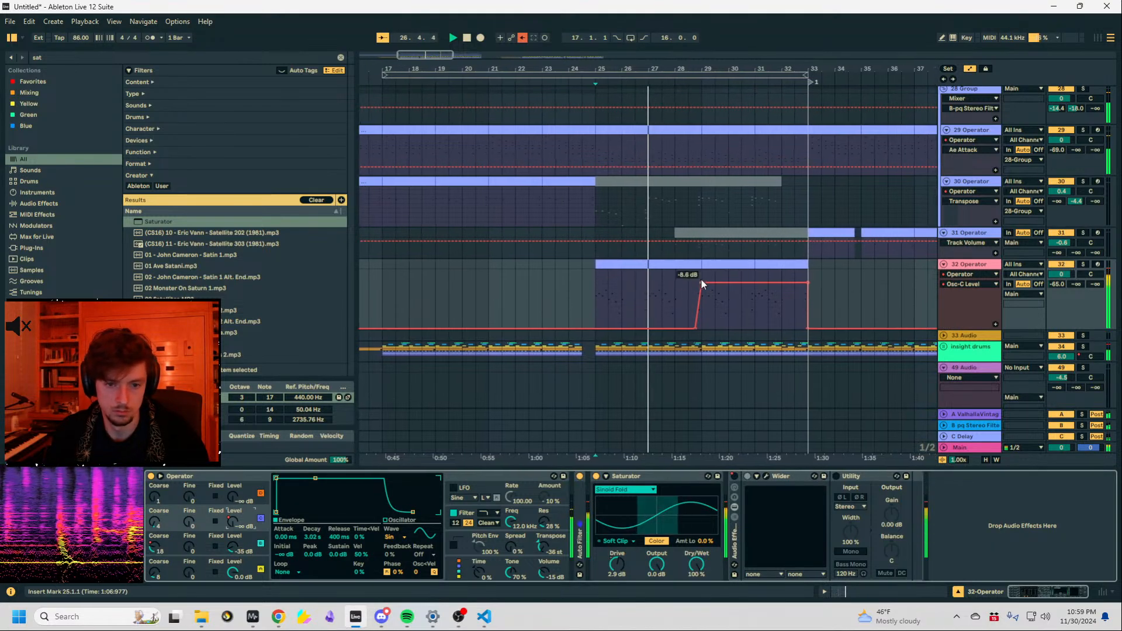
{"action": "left_click_drag", "start_coordinate": [701, 283], "coordinate": [700, 299]}
{"action": "left_click_drag", "start_coordinate": [806, 283], "coordinate": [806, 294]}
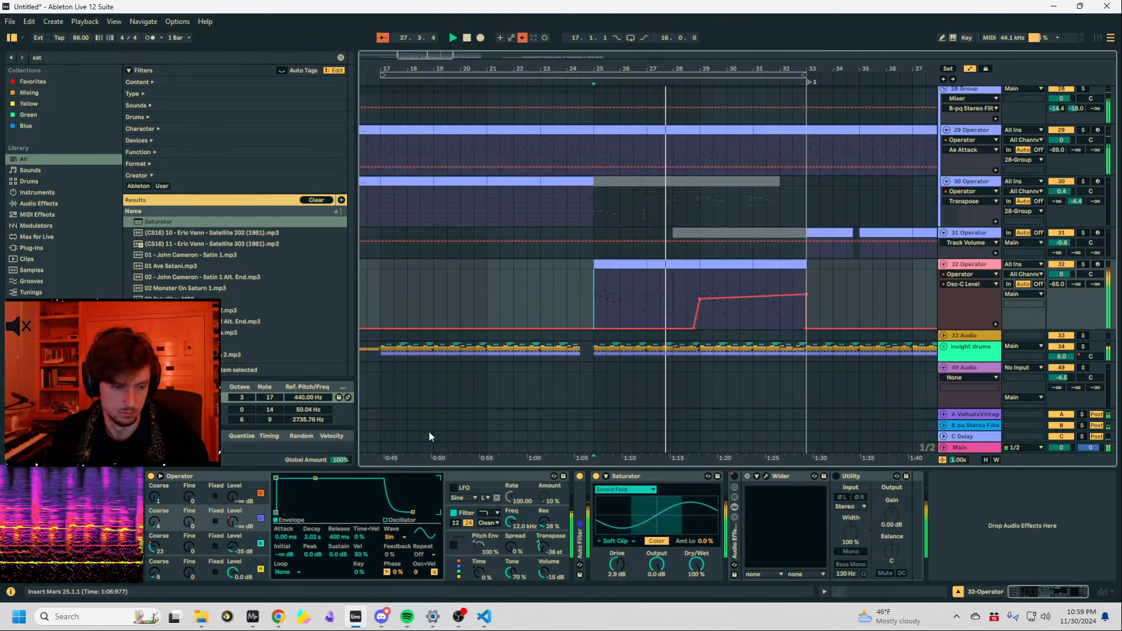
Turn on 32 Operator's audio effect rack and adjust the amount of its Wider plug-in.
{"action": "left_click", "coordinate": [735, 477]}
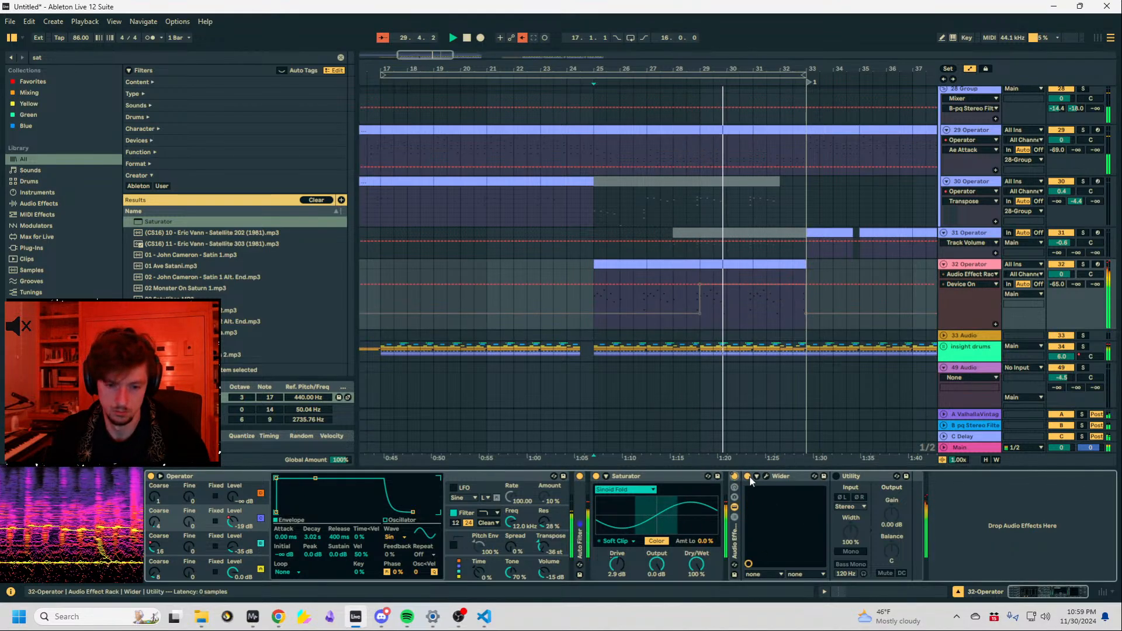
{"action": "left_click", "coordinate": [765, 477]}
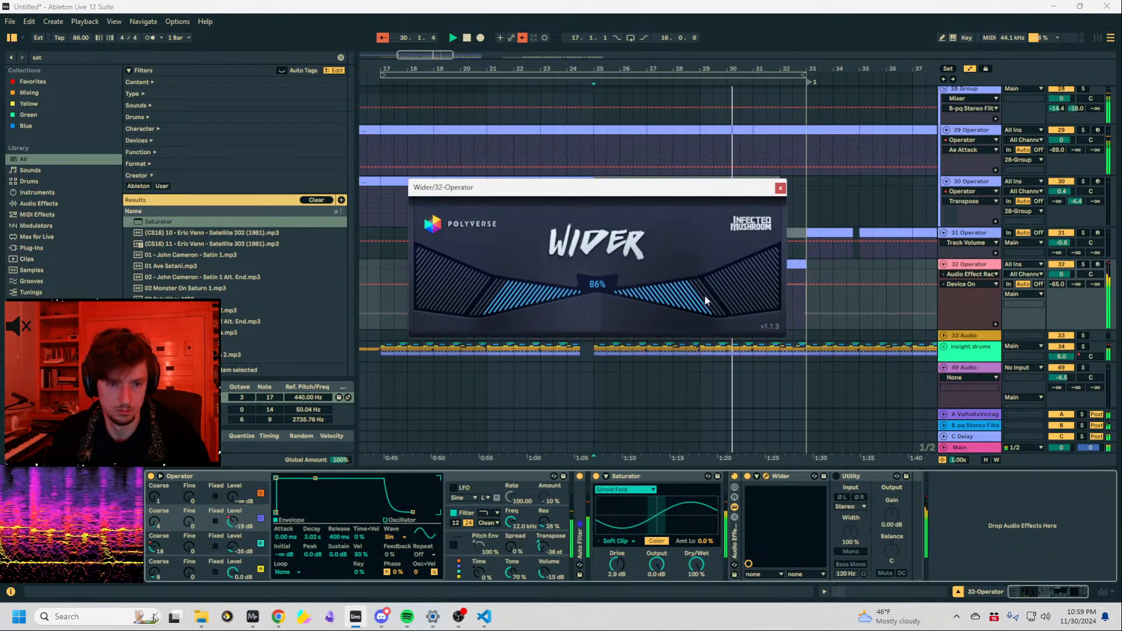
{"action": "left_click", "coordinate": [780, 188]}
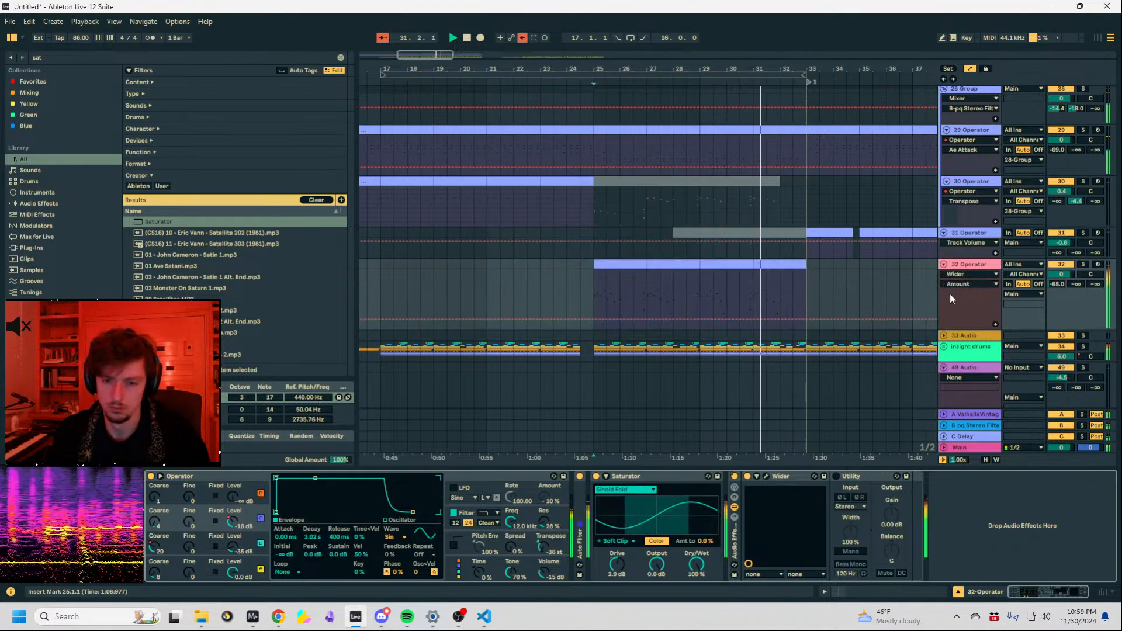
Set 32 Operator's track volume to -3.7 dB and add a Compressor with a threshold of about -12.3 dB.
{"action": "left_click_drag", "start_coordinate": [1061, 274], "coordinate": [1062, 284]}
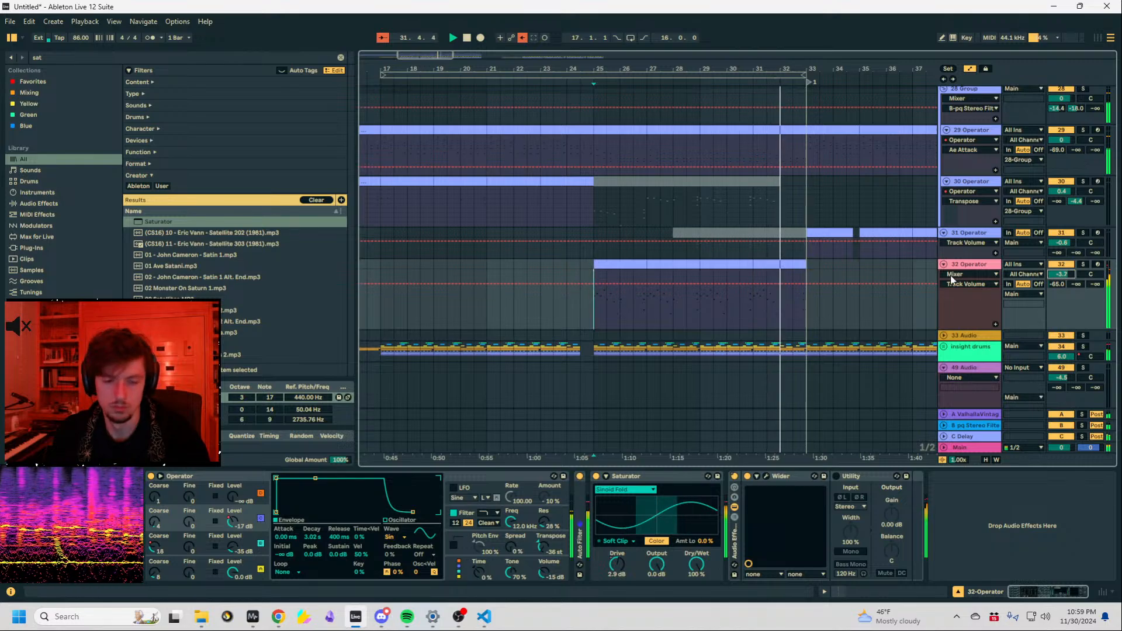
{"action": "left_click", "coordinate": [89, 56]}
{"action": "type", "text": "comp"}
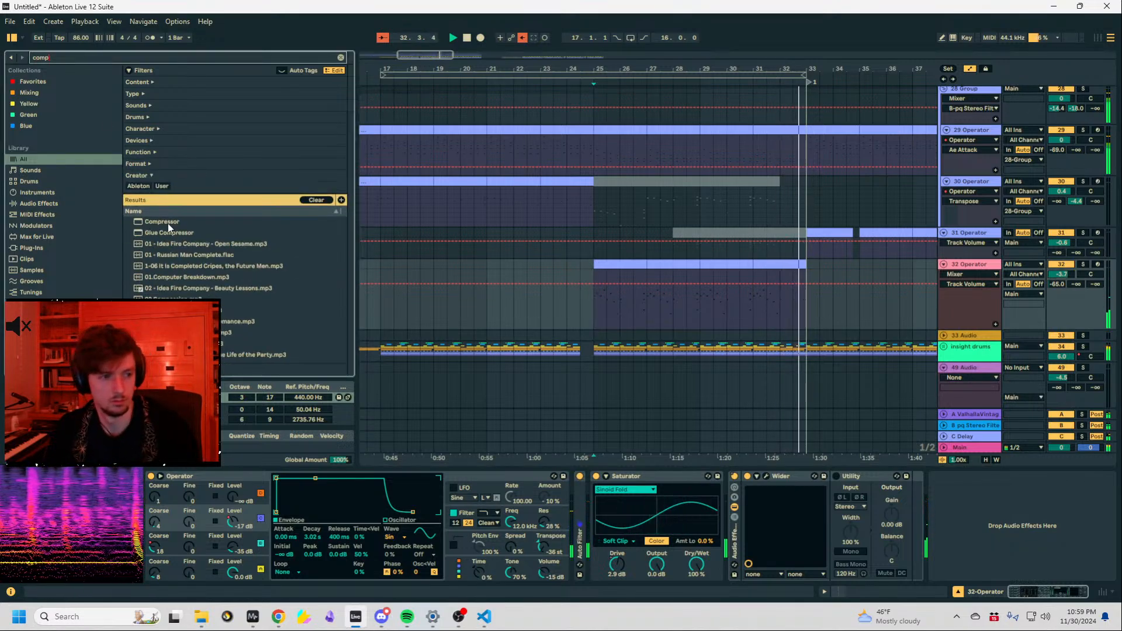
{"action": "double_click", "coordinate": [167, 222]}
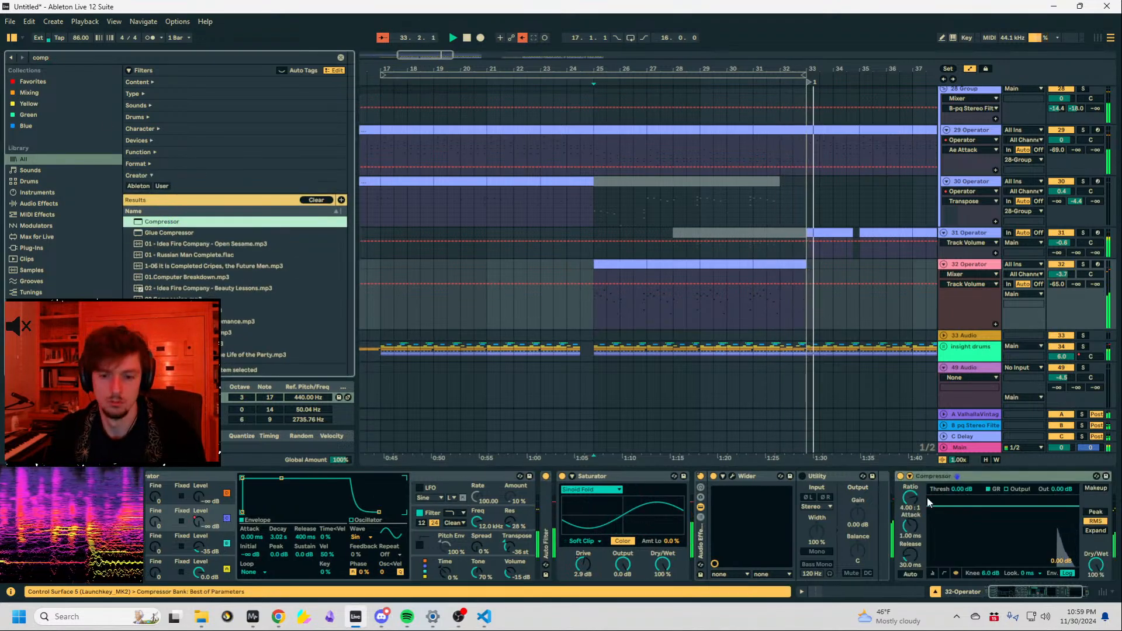
{"action": "left_click", "coordinate": [933, 572]}
{"action": "left_click_drag", "start_coordinate": [938, 513], "coordinate": [946, 523]}
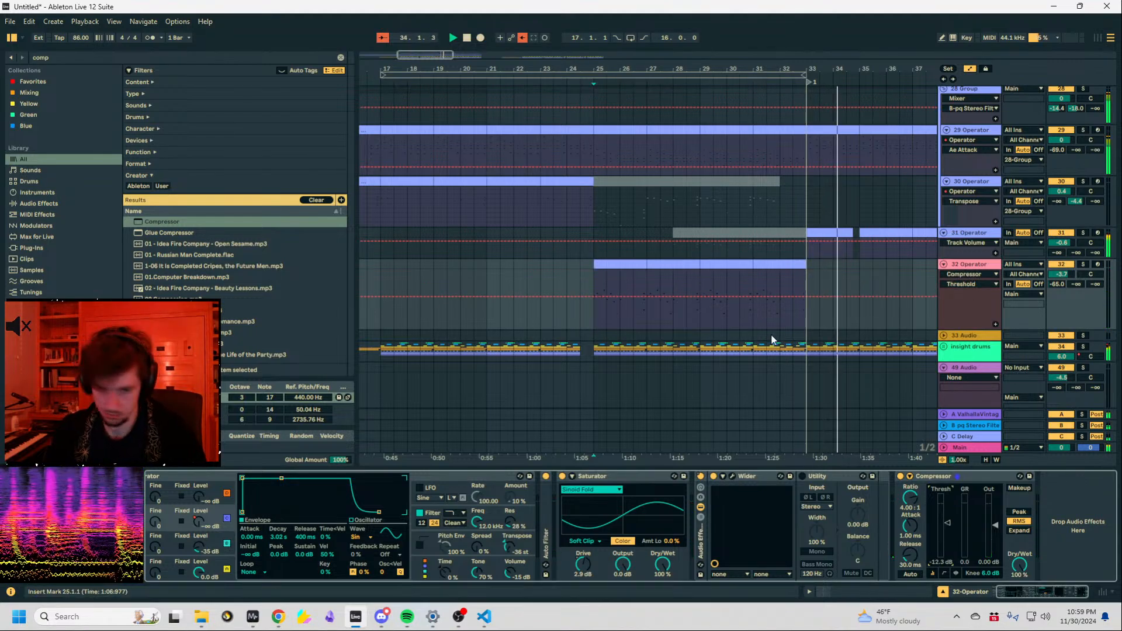
Hide the automation lanes, then set 31 Operator's track volume to -4.8 dB and collapse its Saturator.
{"action": "left_click", "coordinate": [815, 311]}
{"action": "key", "text": "a"}
{"action": "scroll", "coordinate": [844, 319], "scroll_direction": "up", "scroll_amount": 2}
{"action": "left_click", "coordinate": [821, 314]}
{"action": "left_click", "coordinate": [997, 318]}
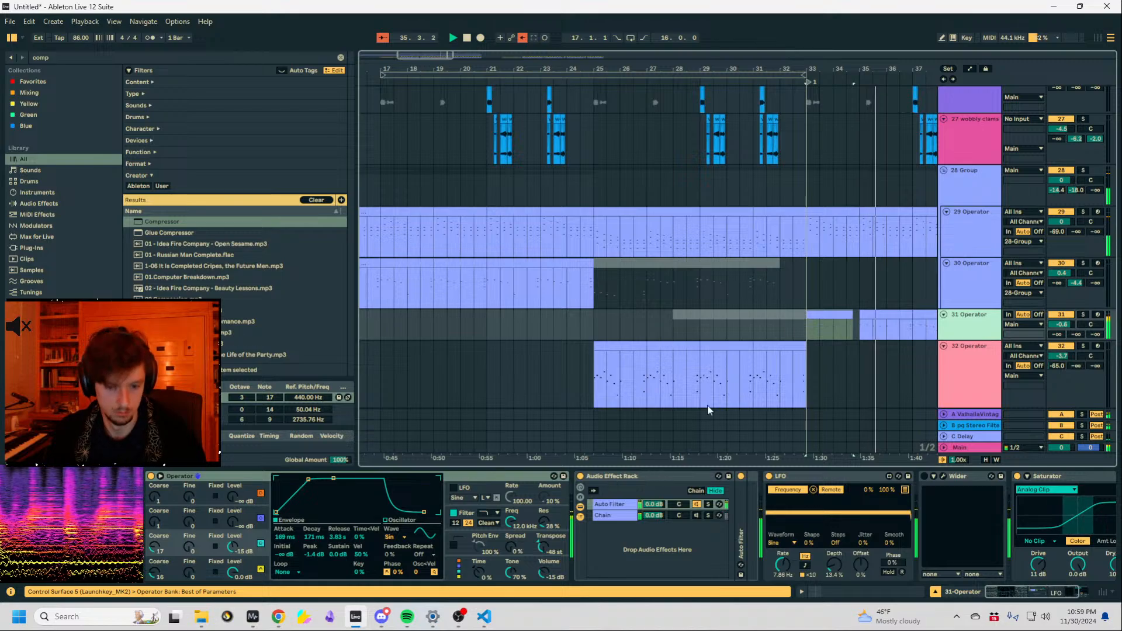
{"action": "left_click_drag", "start_coordinate": [1062, 325], "coordinate": [1061, 339]}
{"action": "double_click", "coordinate": [1045, 475]}
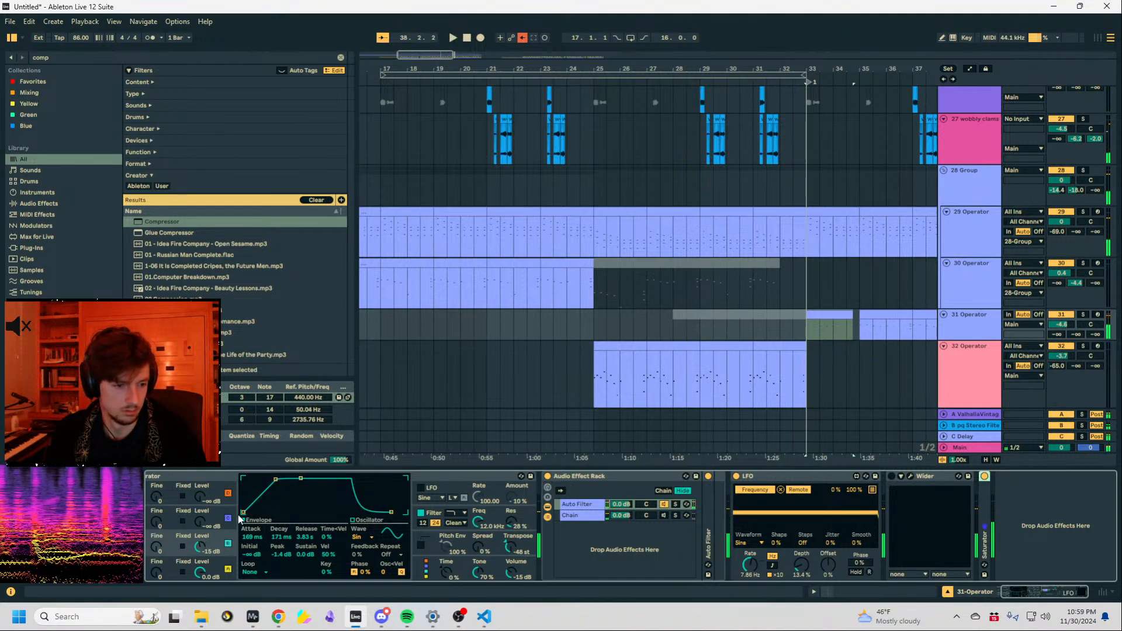
Set 31 Operator's oscillator C envelope attack to 0 ms and raise oscillator A's envelope sustain to 0 dB.
{"action": "key", "text": "space"}
{"action": "left_click_drag", "start_coordinate": [276, 479], "coordinate": [243, 478]}
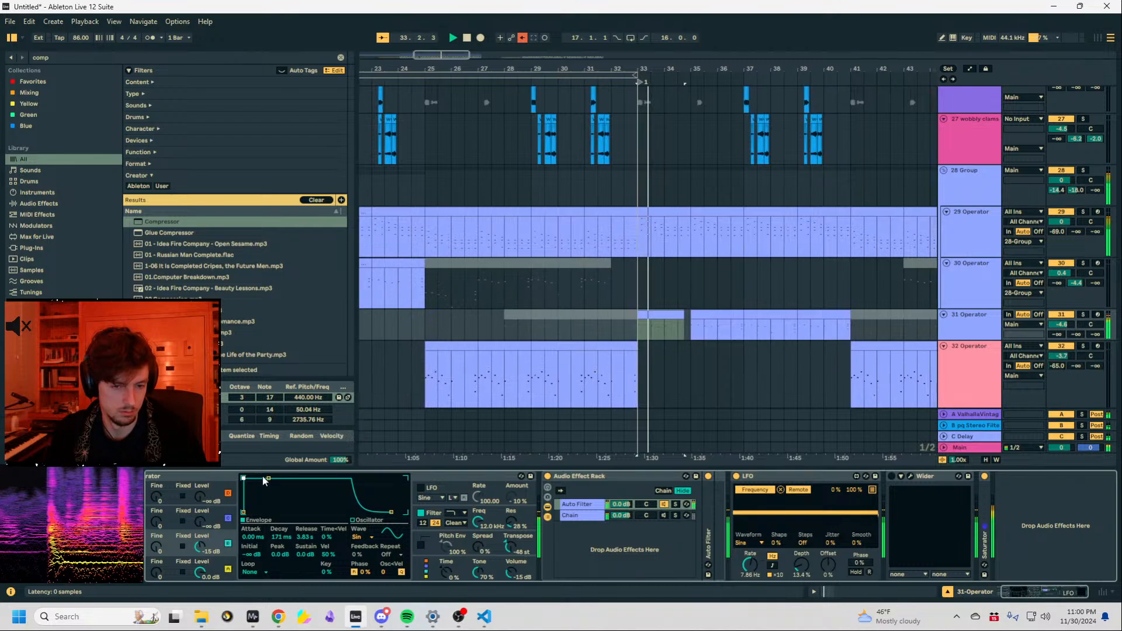
{"action": "left_click", "coordinate": [213, 567]}
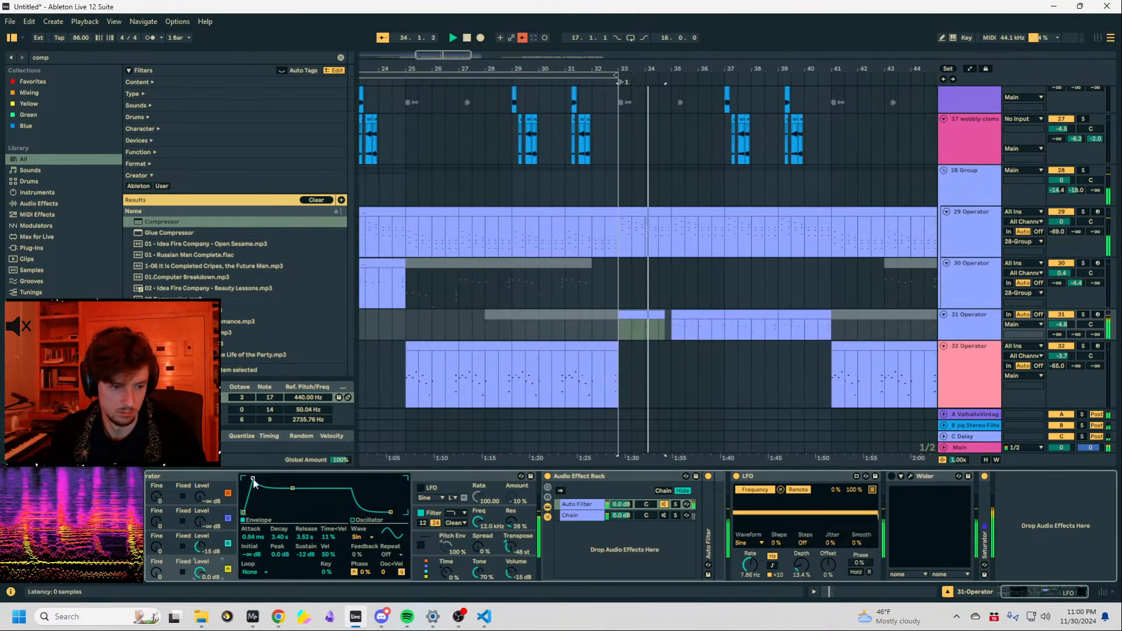
{"action": "left_click_drag", "start_coordinate": [292, 488], "coordinate": [297, 478]}
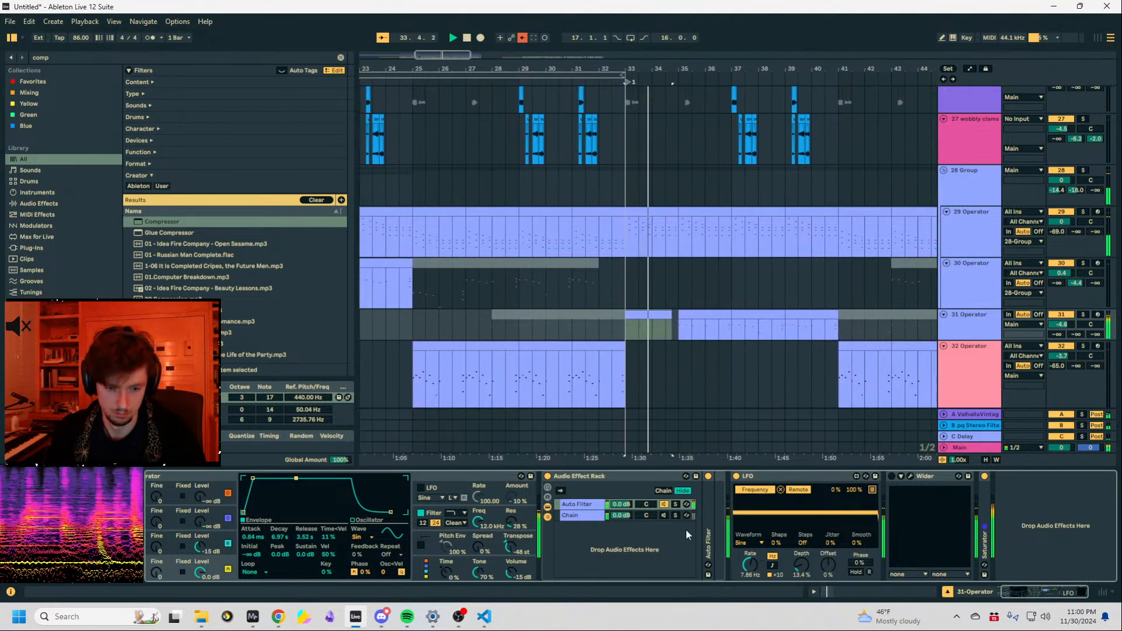
Expand 31 Operator's Auto Filter and try different LFO shapes, including square, while playing from bar 33.
{"action": "double_click", "coordinate": [709, 533]}
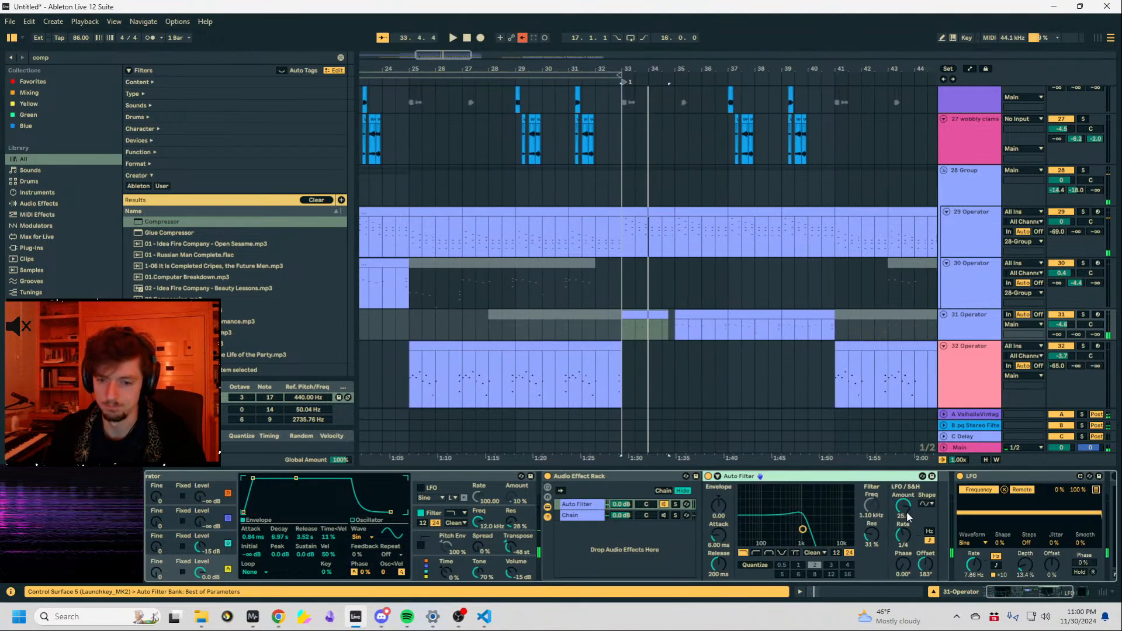
{"action": "left_click", "coordinate": [927, 504]}
{"action": "left_click", "coordinate": [930, 529]}
{"action": "key", "text": "space"}
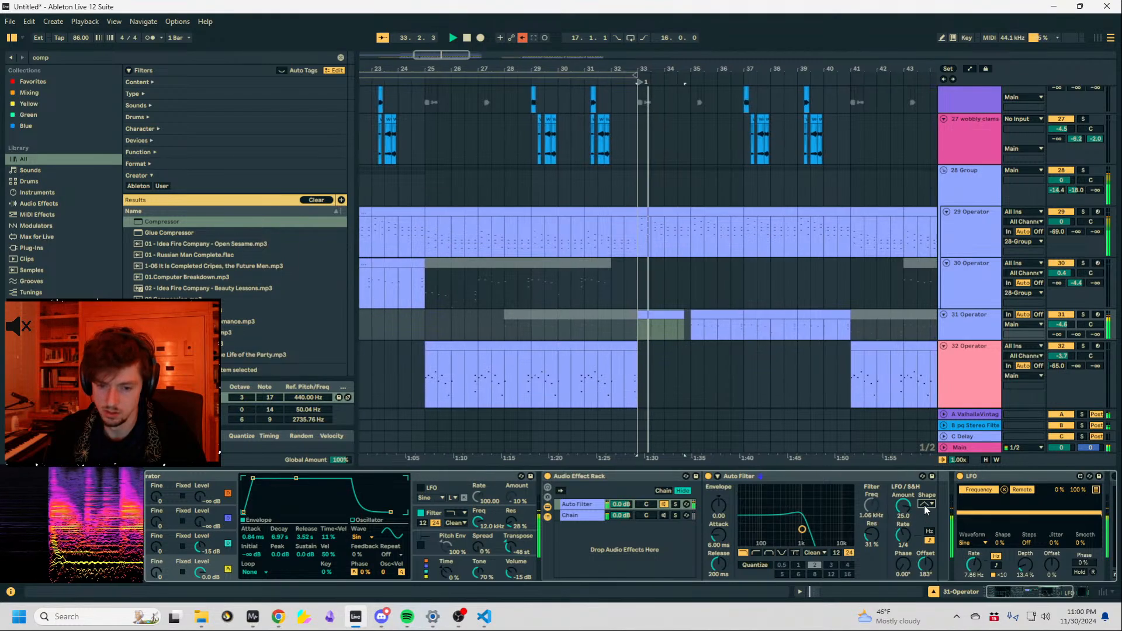
{"action": "left_click", "coordinate": [924, 505]}
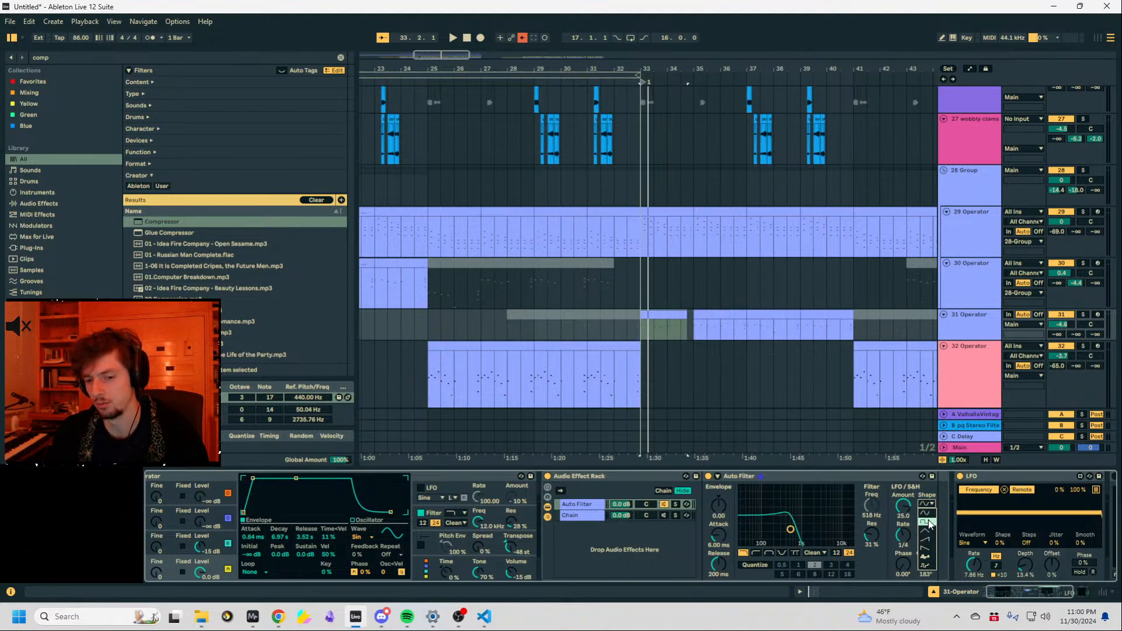
{"action": "key", "text": "space"}
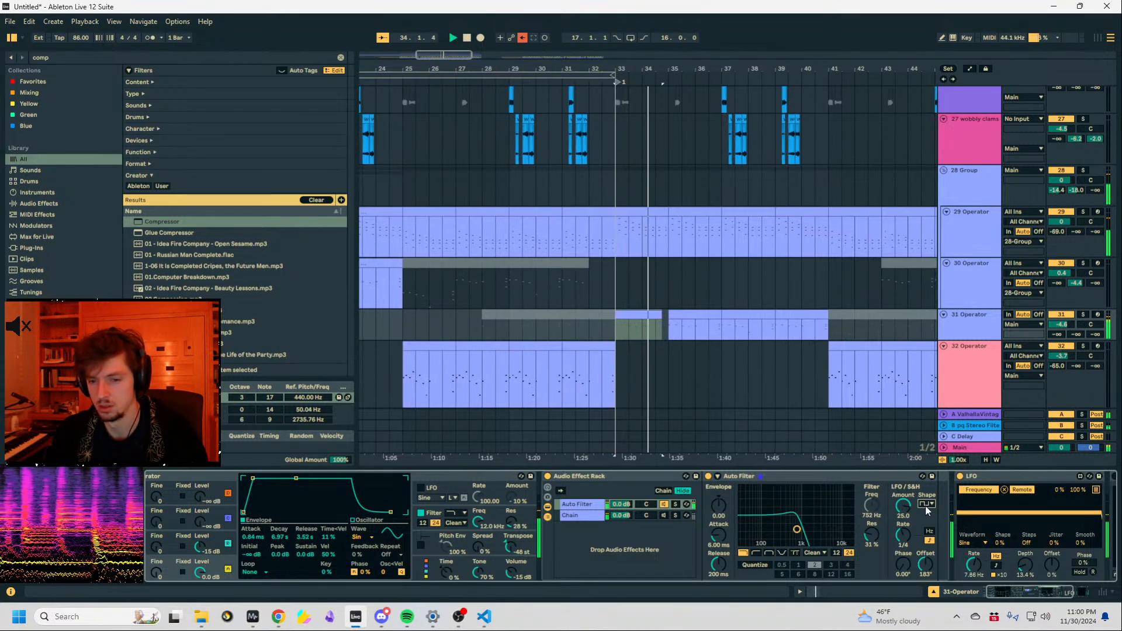
{"action": "left_click", "coordinate": [926, 506]}
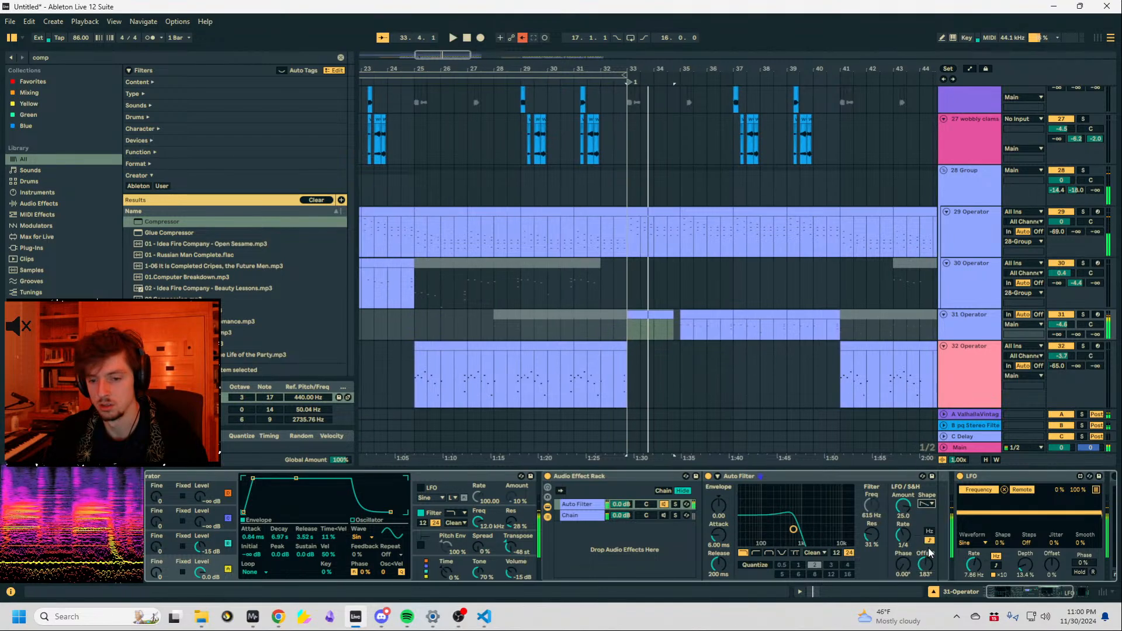
{"action": "left_click", "coordinate": [926, 505]}
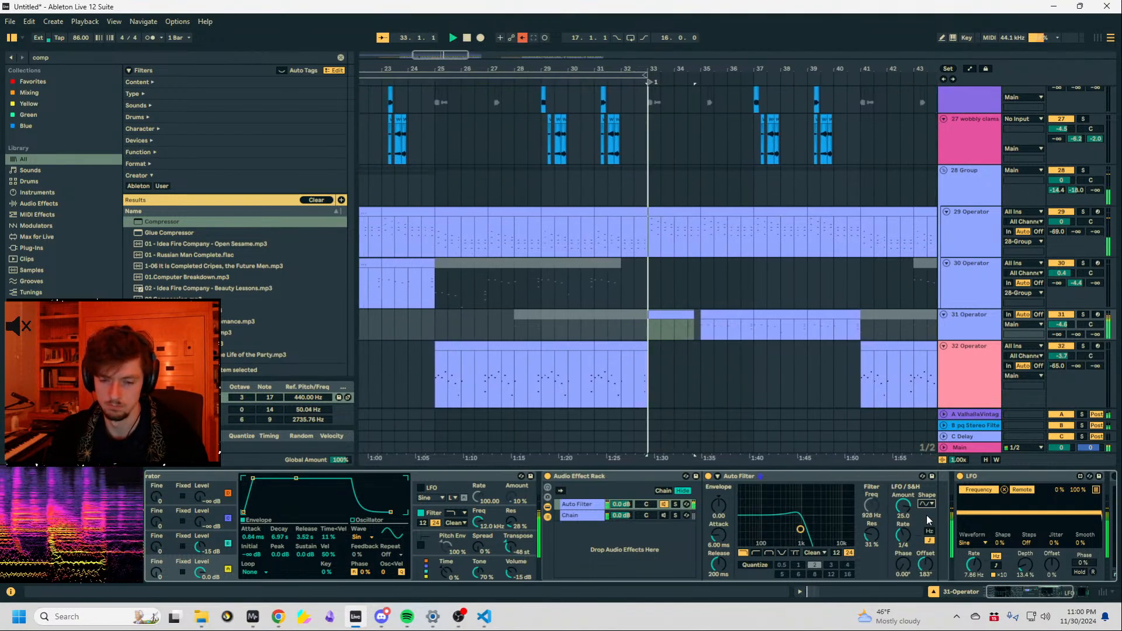
Duplicate the rack's Auto Filter chain twice, pan the three chains 50L, 50R and 2R, and give the last a square LFO shape.
{"action": "key", "text": "ctrl+d"}
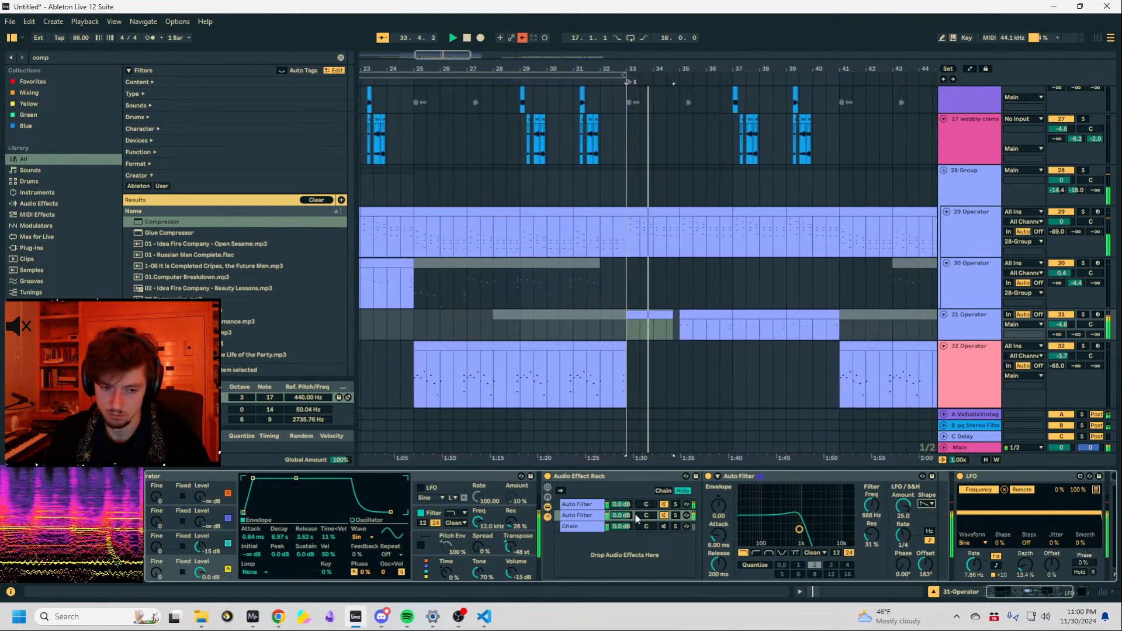
{"action": "left_click_drag", "start_coordinate": [648, 504], "coordinate": [649, 543]}
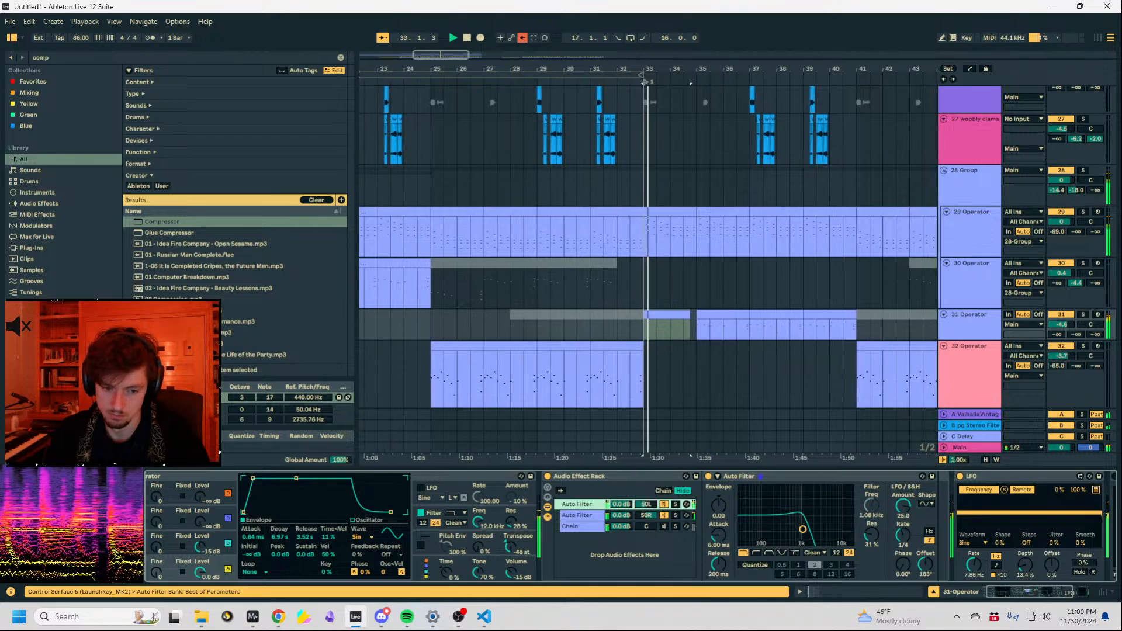
{"action": "left_click", "coordinate": [591, 517]}
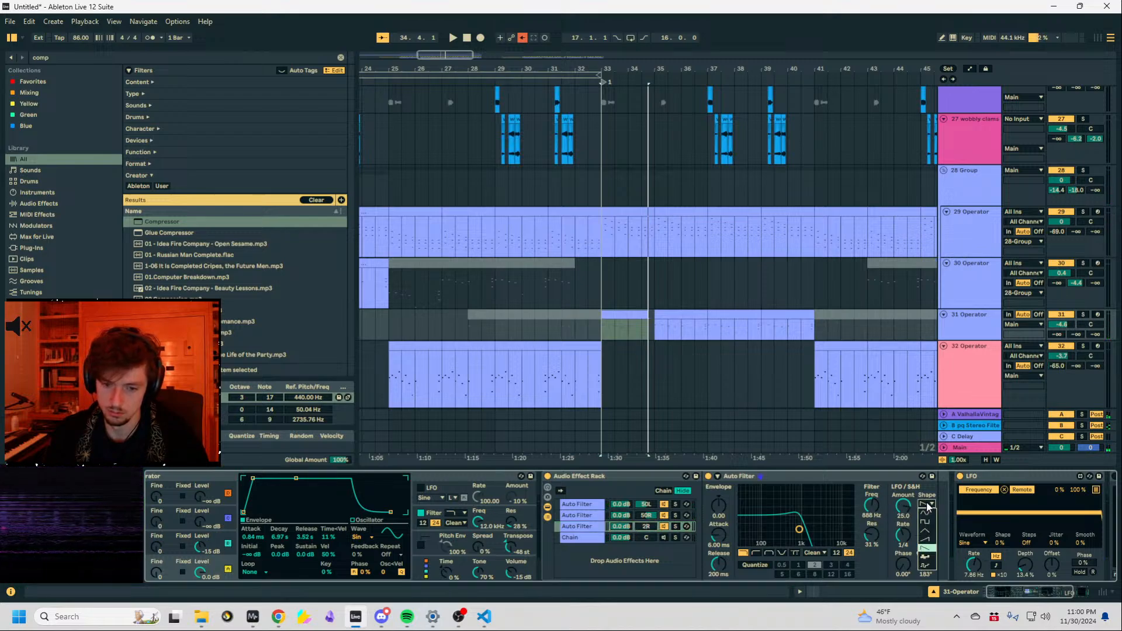
Collapse the LFO device and reset 31 Operator's track volume to 0 dB.
{"action": "double_click", "coordinate": [1001, 475]}
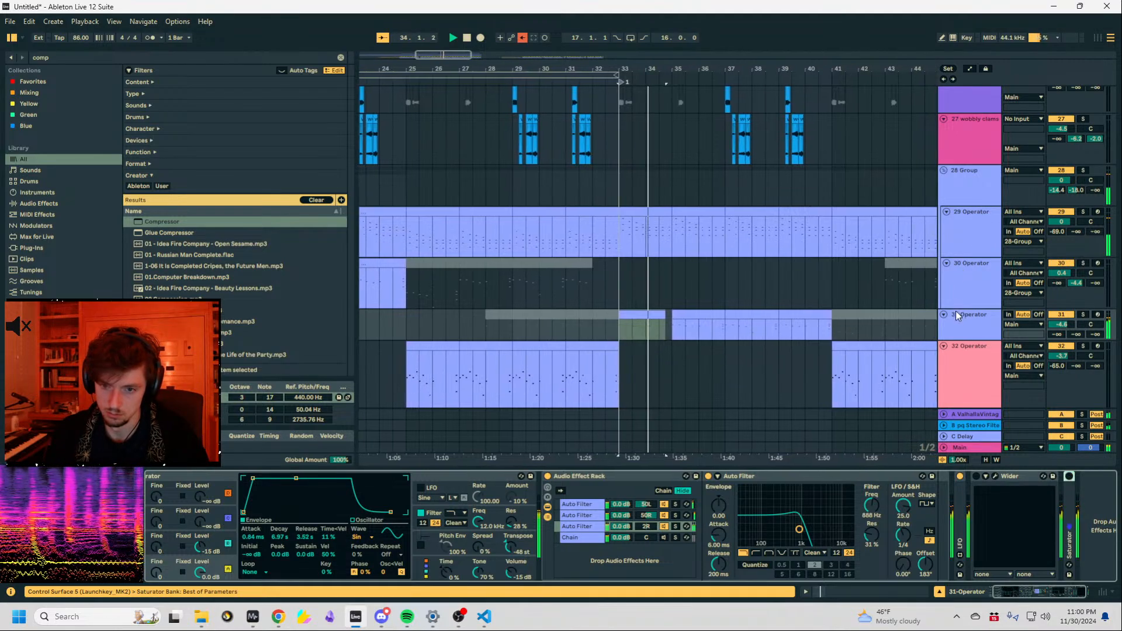
{"action": "double_click", "coordinate": [1060, 326]}
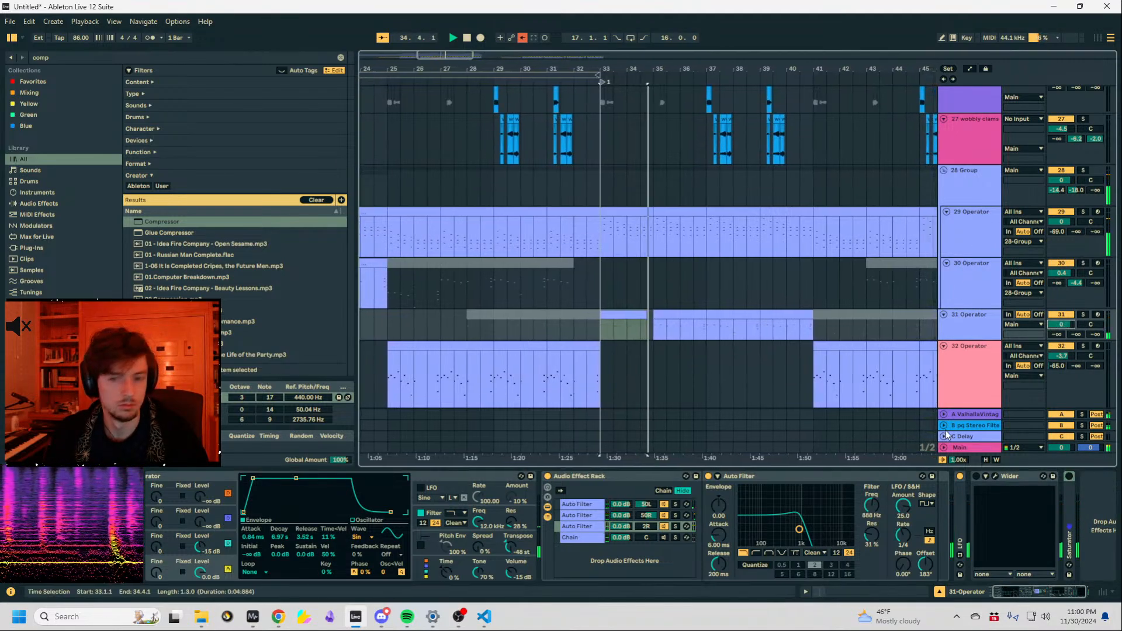
{"action": "key", "text": "ctrl+f"}
{"action": "type", "text": "roar"}
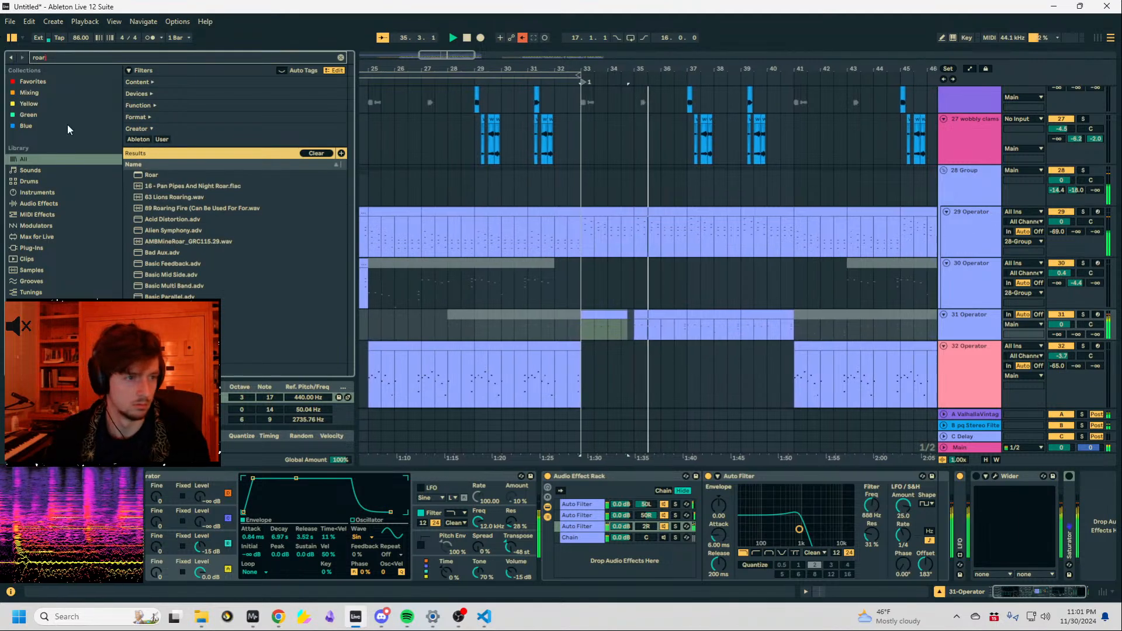
{"action": "left_click", "coordinate": [145, 175]}
{"action": "key", "text": "ctrl+f"}
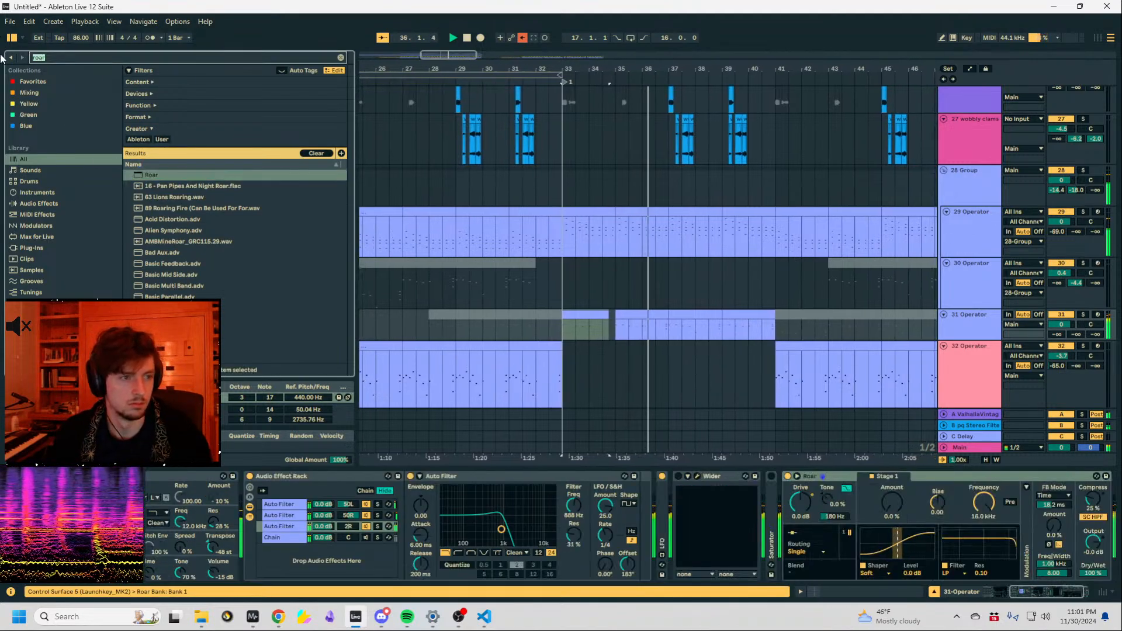
{"action": "type", "text": "uti"}
{"action": "key", "text": "Down"}
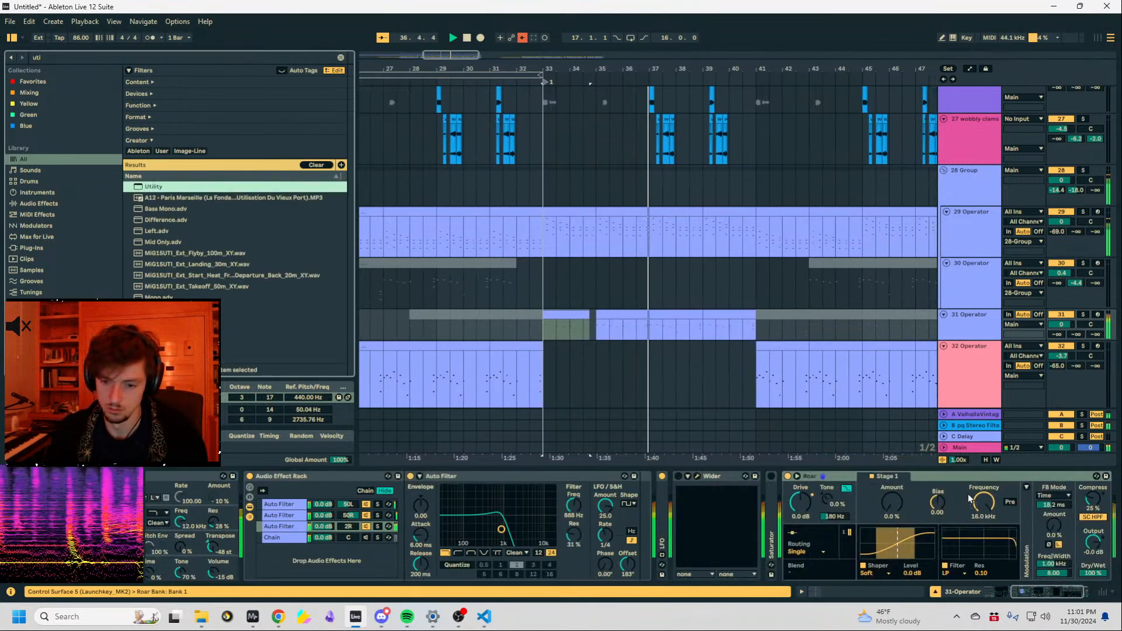
{"action": "key", "text": "Return"}
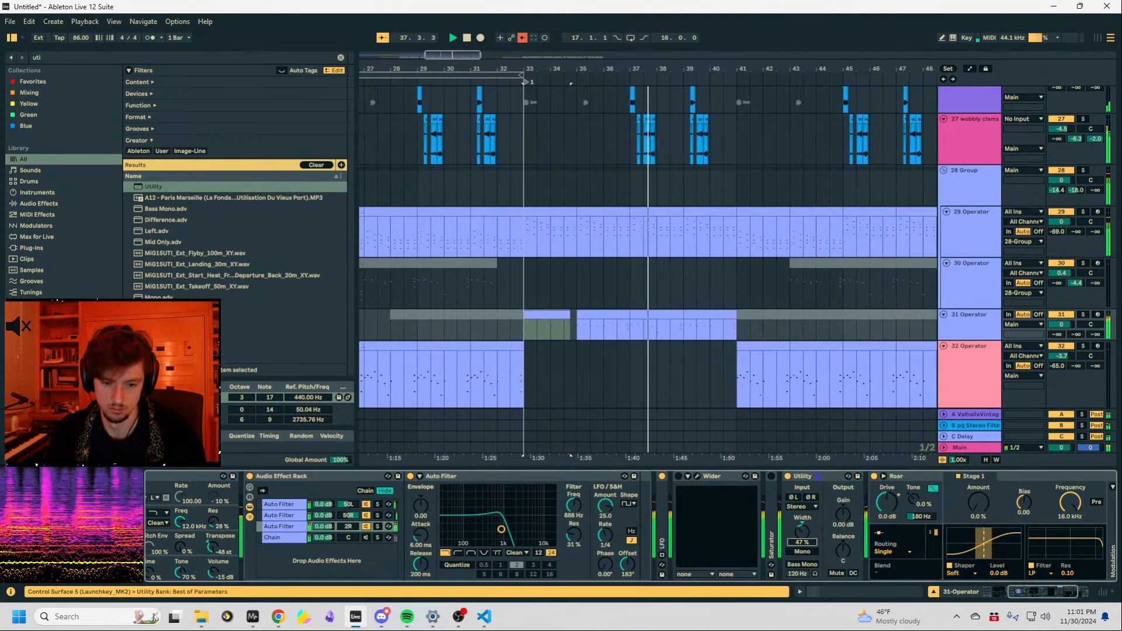
{"action": "left_click_drag", "start_coordinate": [802, 531], "coordinate": [802, 527]}
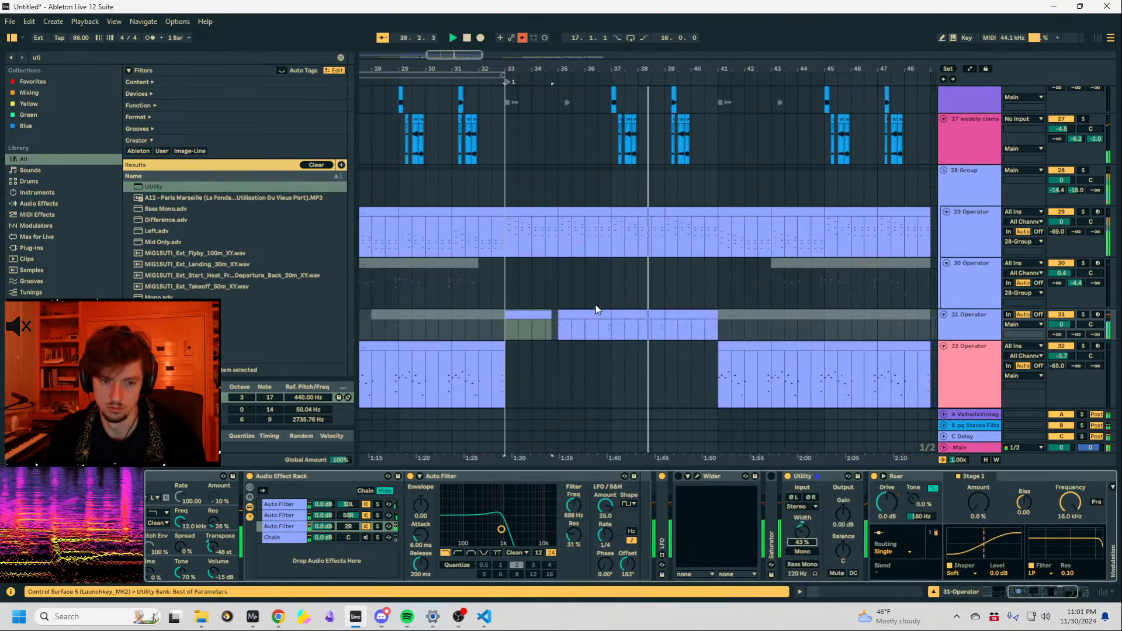
Duplicate 31 Operator's bars 33 to 37 to bar 37 and shorten the last copied clip to end at 40.3.1.
{"action": "scroll", "coordinate": [605, 287], "scroll_direction": "down", "scroll_amount": 2}
{"action": "left_click_drag", "start_coordinate": [553, 267], "coordinate": [614, 267]}
{"action": "left_click", "coordinate": [521, 256], "text": "shift"}
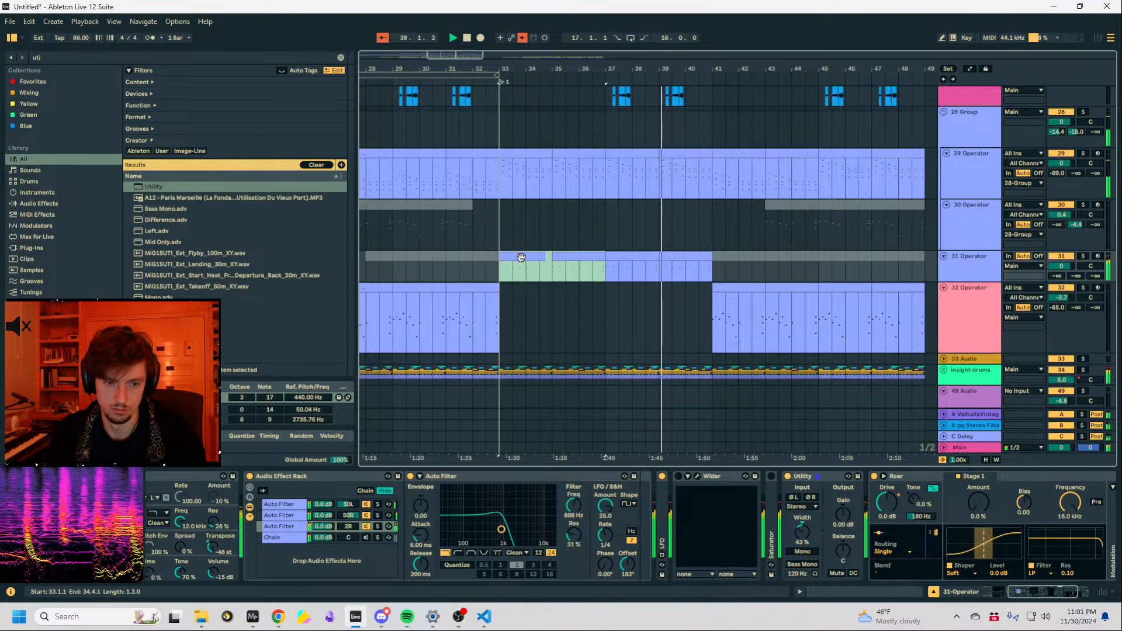
{"action": "key", "text": "ctrl+d"}
{"action": "left_click_drag", "start_coordinate": [665, 258], "coordinate": [699, 257]}
{"action": "key", "text": "0"}
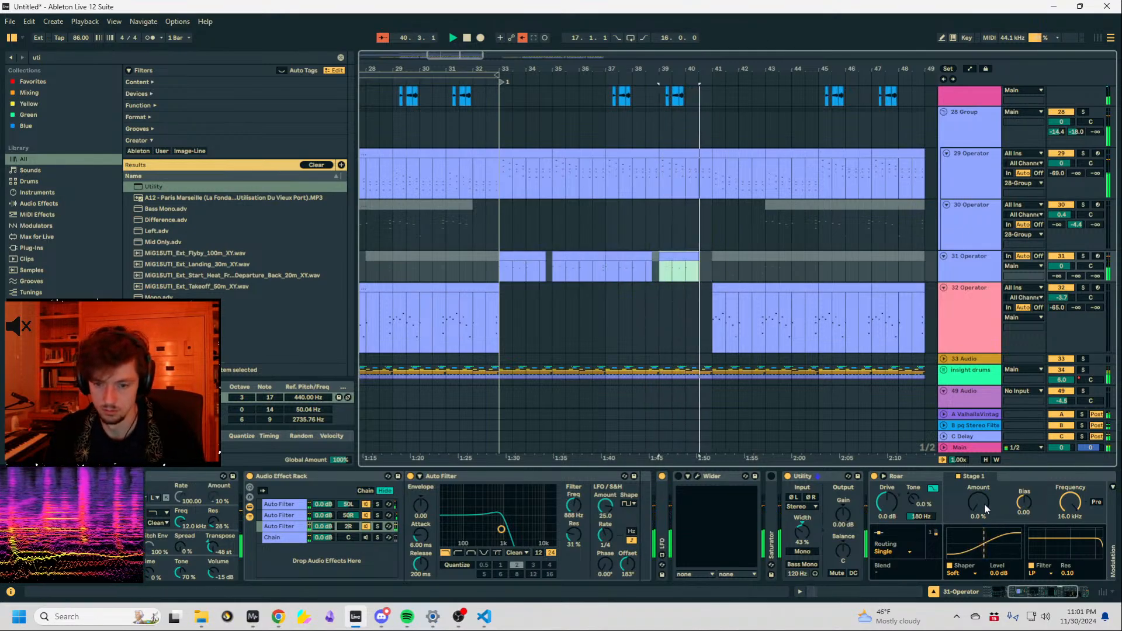
Set Roar's Stage 1 shaper Amount to 40% and play back from 31 Operator's first clip at bar 33.
{"action": "left_click_drag", "start_coordinate": [984, 507], "coordinate": [984, 475]}
{"action": "key", "text": "space"}
{"action": "key", "text": "space"}
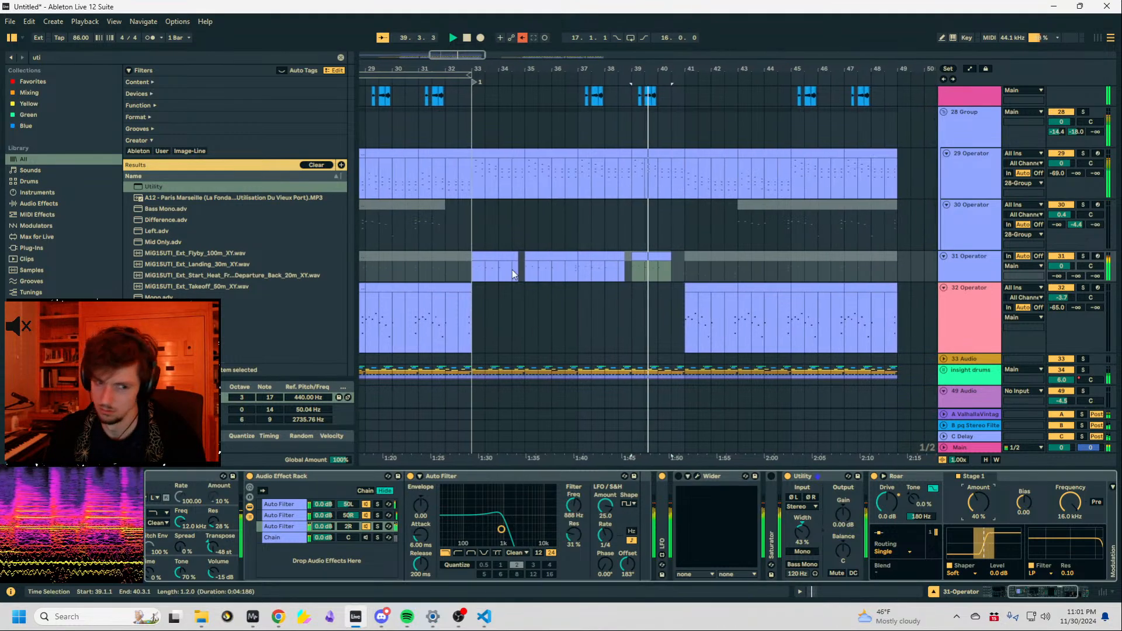
{"action": "left_click", "coordinate": [512, 269]}
{"action": "key", "text": "space"}
{"action": "key", "text": "space"}
{"action": "left_click", "coordinate": [1020, 482]}
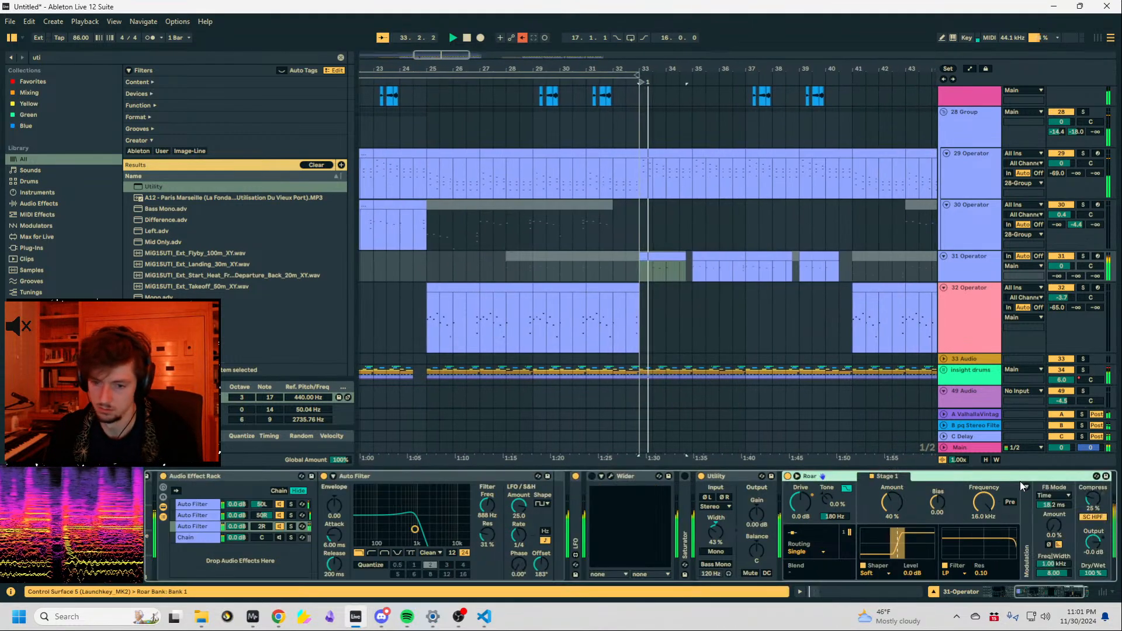
Return to the Operator device, play 31 Operator's bars 33 to 41, and set oscillator C's Level to -19 dB.
{"action": "key", "text": "Left"}
{"action": "key", "text": "Left"}
{"action": "key", "text": "Left"}
{"action": "key", "text": "Left"}
{"action": "key", "text": "Left"}
{"action": "key", "text": "Left"}
{"action": "key", "text": "Left"}
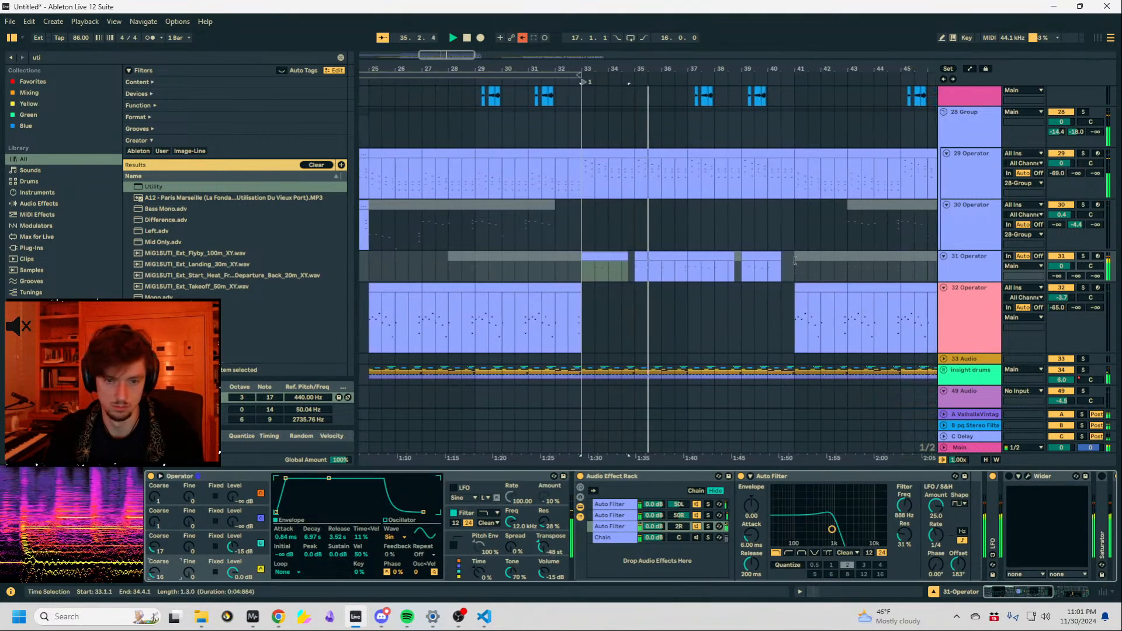
{"action": "key", "text": "space"}
{"action": "left_click_drag", "start_coordinate": [795, 257], "coordinate": [542, 272]}
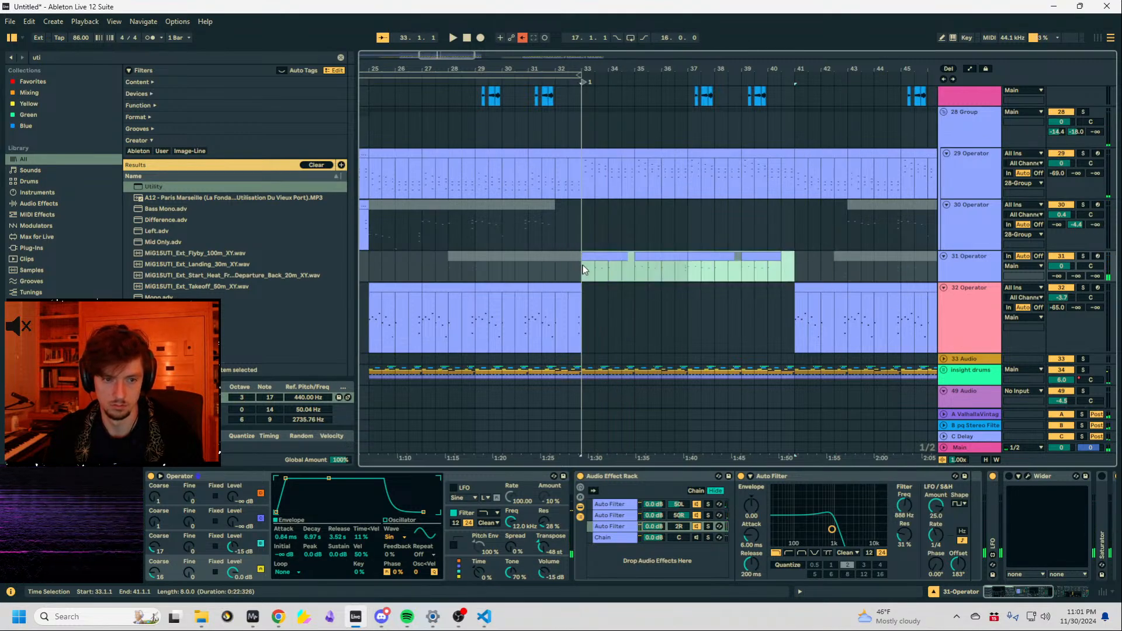
{"action": "key", "text": "space"}
{"action": "left_click_drag", "start_coordinate": [240, 546], "coordinate": [240, 551]}
Try oscillator C's Coarse tuning at 22 while playing from bar 33.
{"action": "scroll", "coordinate": [156, 546], "scroll_direction": "up", "scroll_amount": 3}
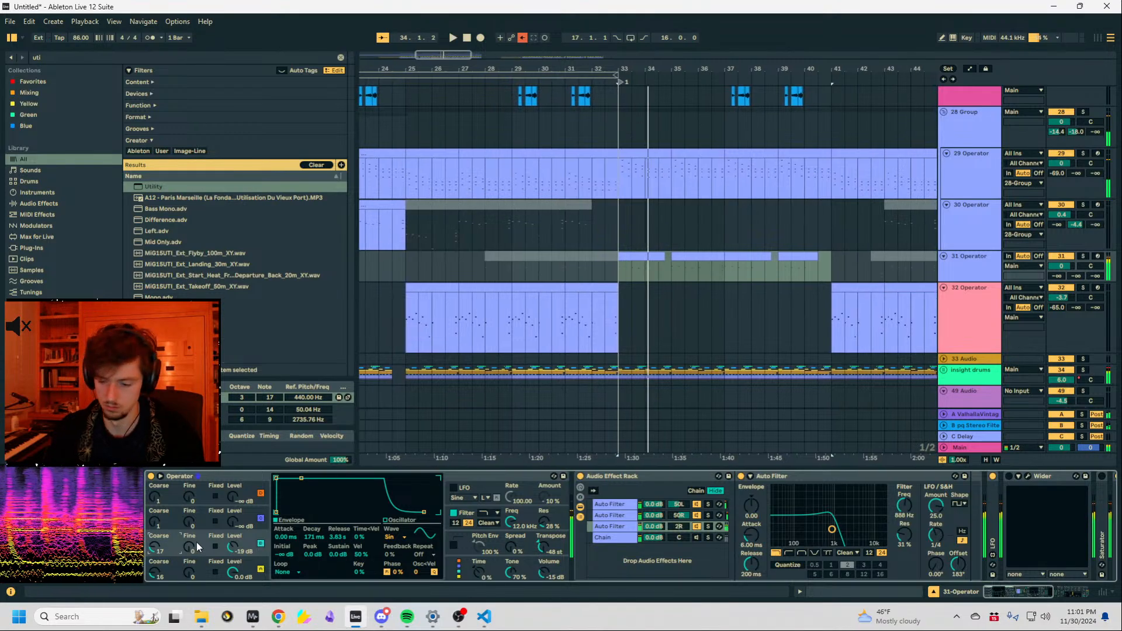
{"action": "key", "text": "space"}
{"action": "key", "text": "Up"}
{"action": "key", "text": "Up"}
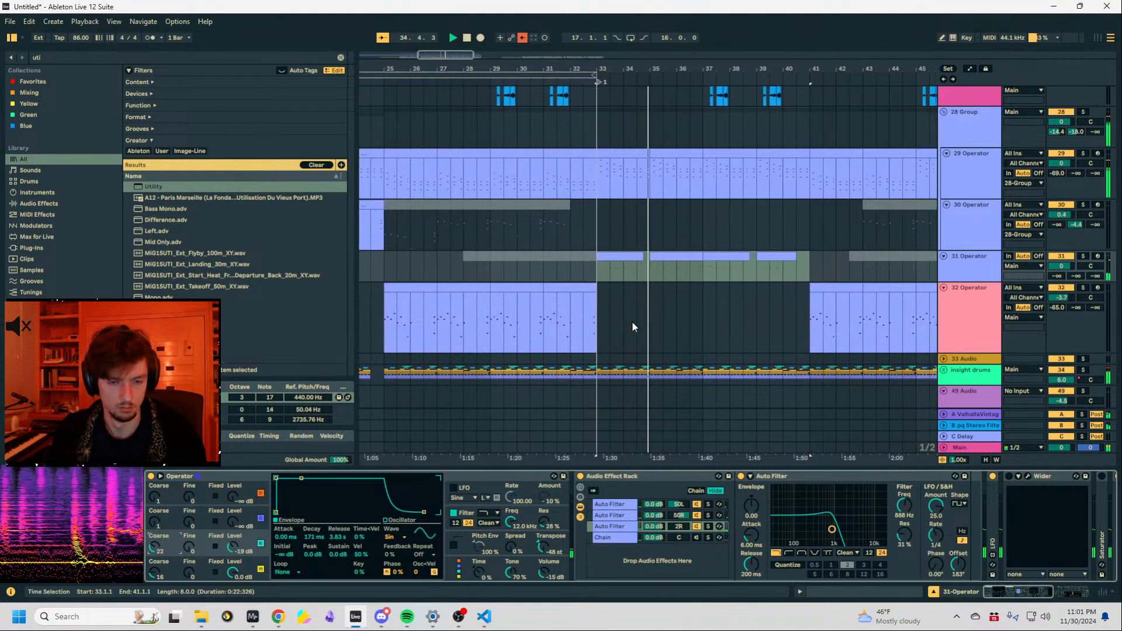
{"action": "key", "text": "space"}
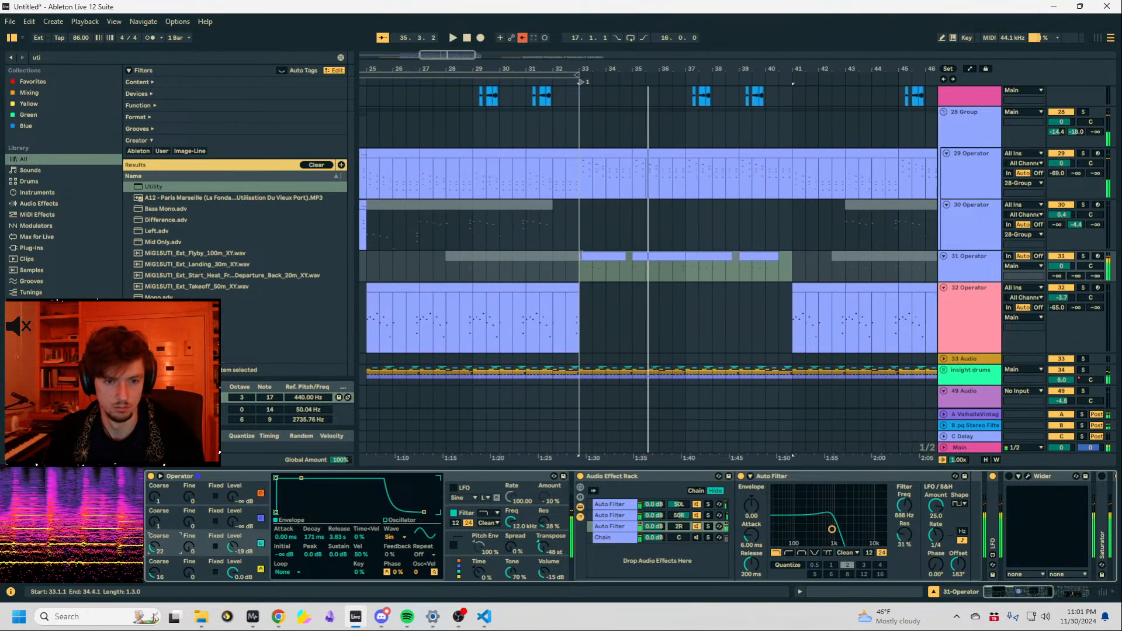
Set 31 Operator's oscillator C Coarse tuning to 20 and replay its first clip from bar 33.
{"action": "key", "text": "space"}
{"action": "left_click_drag", "start_coordinate": [542, 271], "coordinate": [594, 271]}
{"action": "left_click_drag", "start_coordinate": [691, 270], "coordinate": [649, 271]}
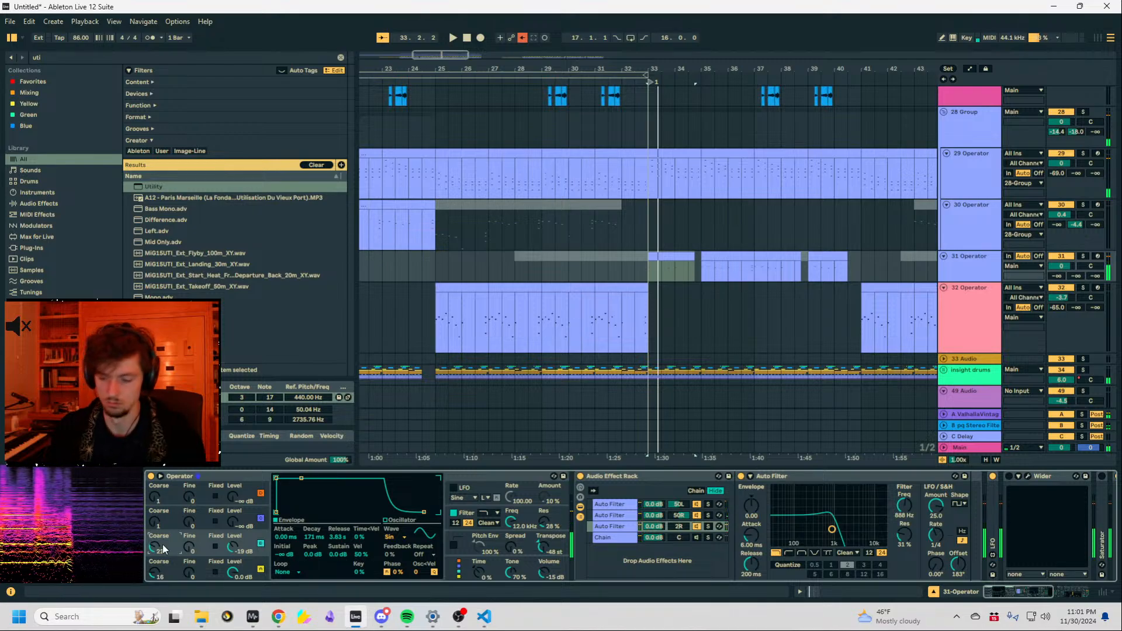
{"action": "scroll", "coordinate": [164, 548], "scroll_direction": "down", "scroll_amount": 1}
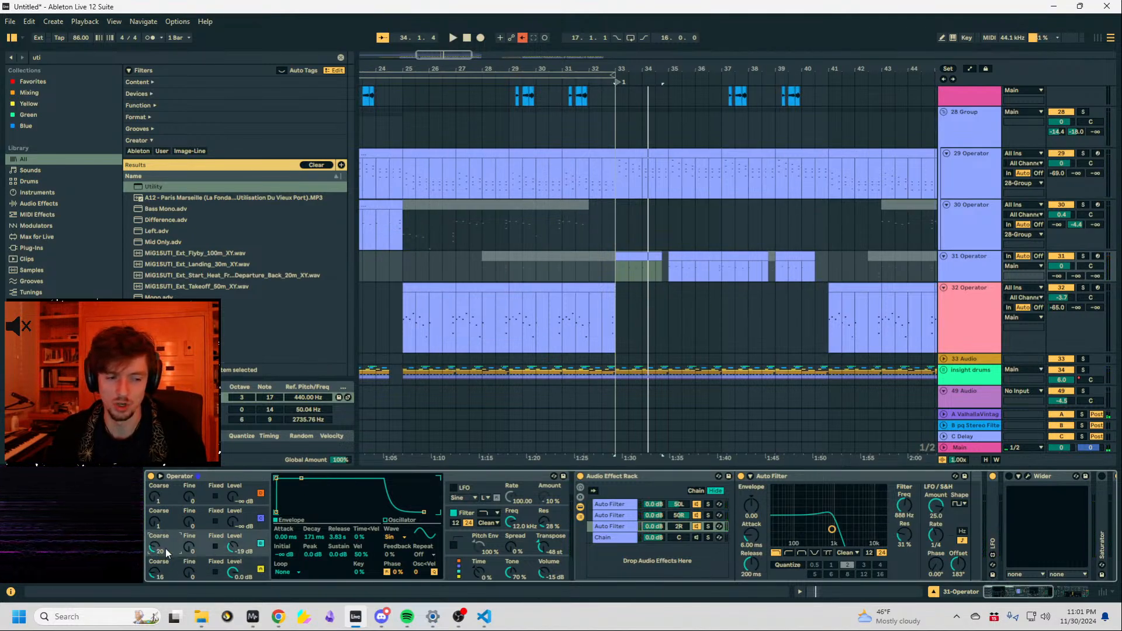
{"action": "left_click", "coordinate": [159, 573]}
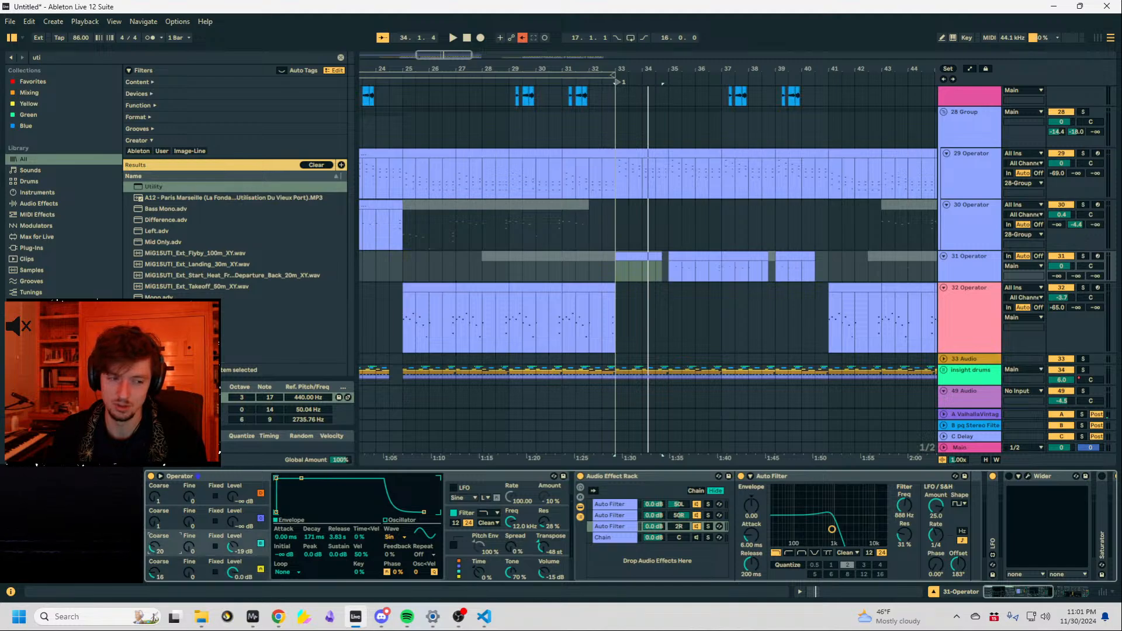
{"action": "key", "text": "space"}
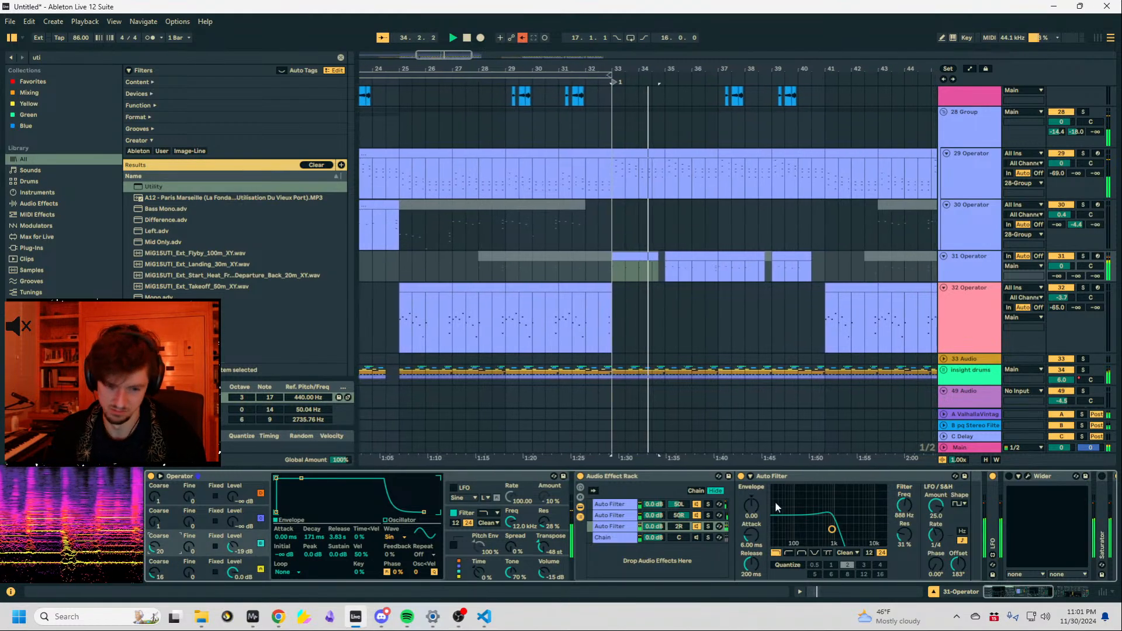
Collapse the Auto Filter, check the notes of the bar 37 clip, and shorten 31 Operator's bar 35 clip to end at 36.3.1.
{"action": "double_click", "coordinate": [772, 476]}
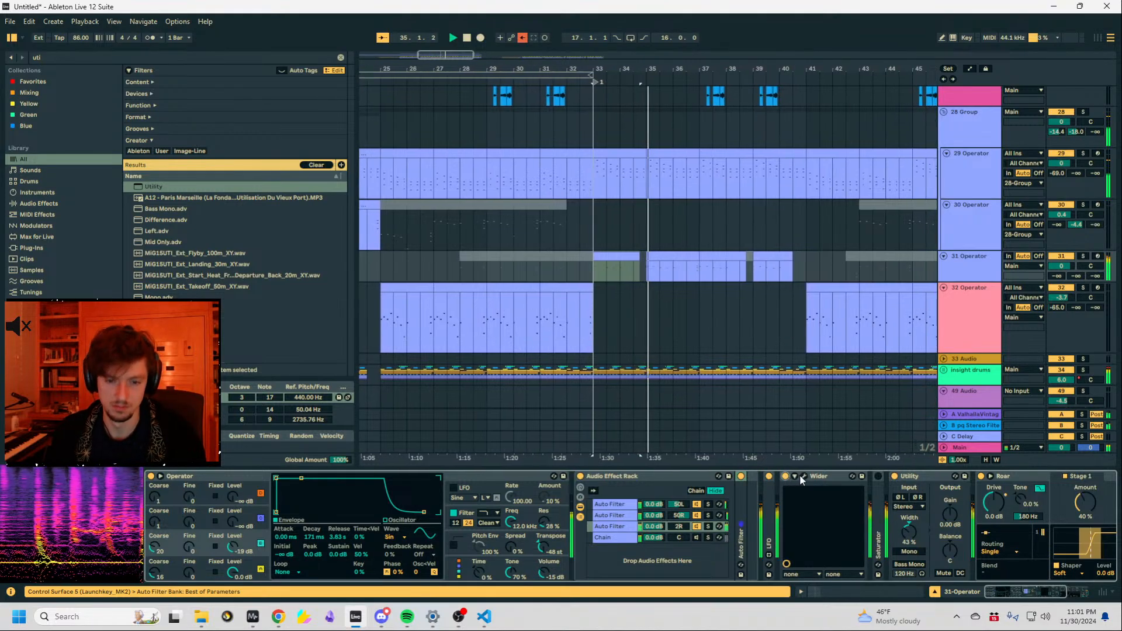
{"action": "left_click", "coordinate": [680, 256]}
{"action": "left_click", "coordinate": [863, 593]}
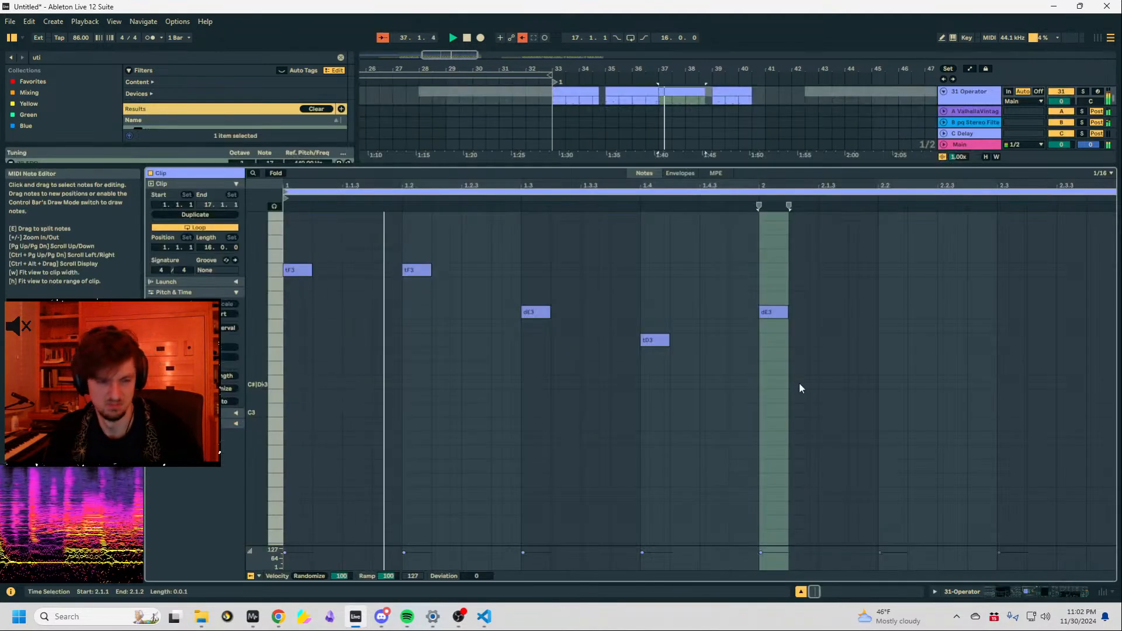
{"action": "left_click", "coordinate": [994, 594]}
{"action": "left_click_drag", "start_coordinate": [657, 265], "coordinate": [646, 264]}
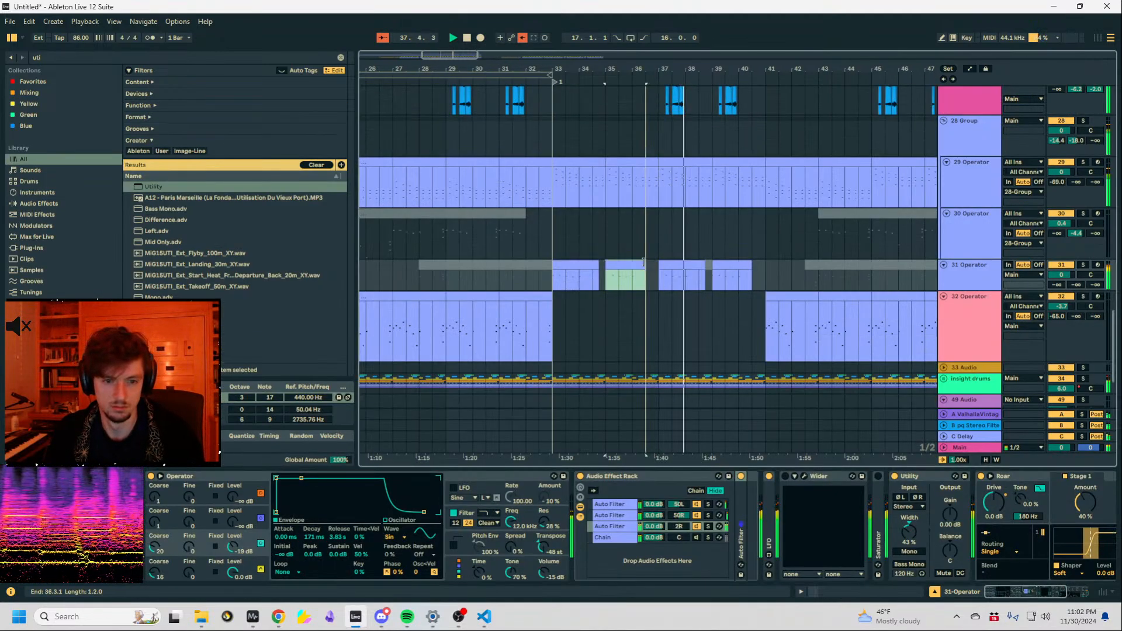
Open the notes of 31 Operator's clip at bar 39 and select the note at 2.1.1.
{"action": "left_click", "coordinate": [685, 264]}
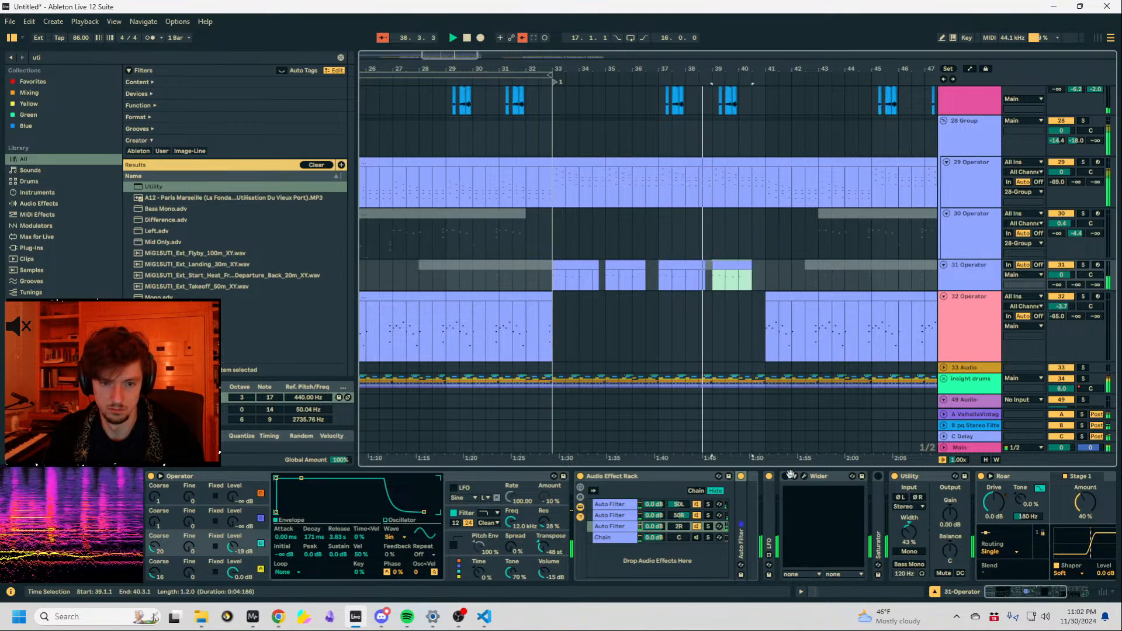
{"action": "left_click", "coordinate": [854, 592]}
{"action": "left_click_drag", "start_coordinate": [893, 397], "coordinate": [848, 312]}
Try the selected note an octave lower at dE2 and return it to dE3.
{"action": "key", "text": "shift+Down"}
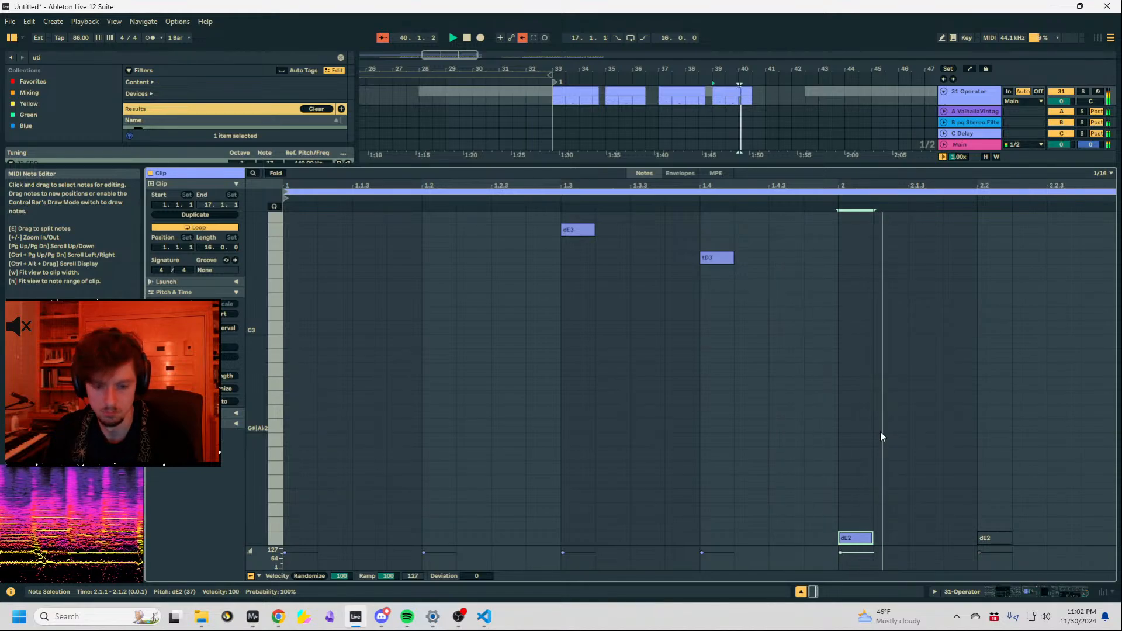
{"action": "key", "text": "shift+Up"}
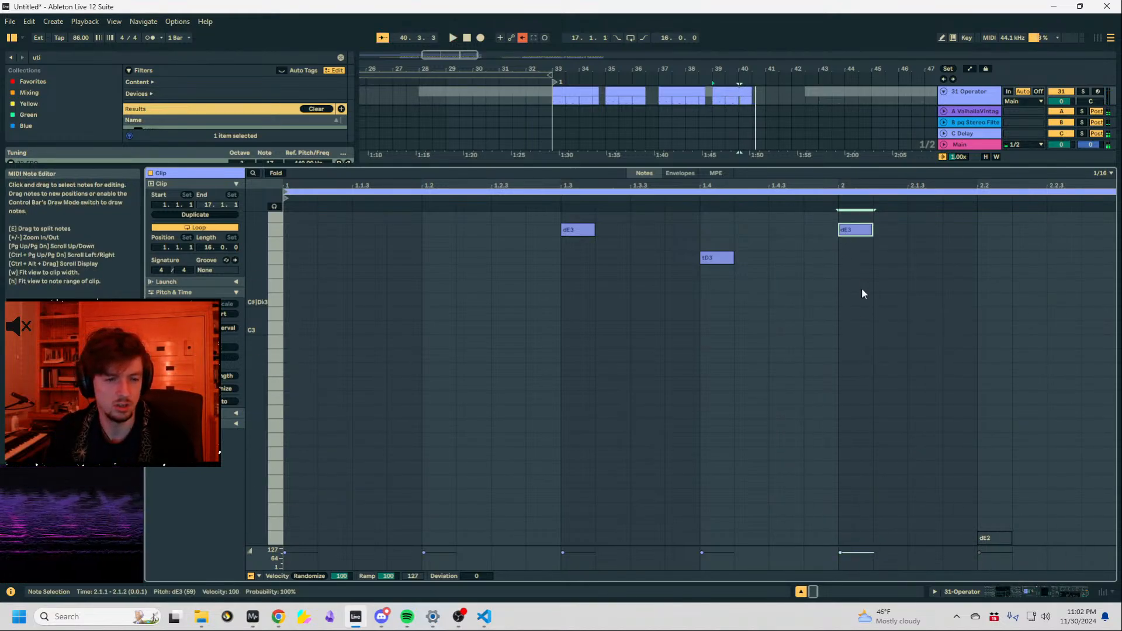
{"action": "left_click_drag", "start_coordinate": [859, 228], "coordinate": [859, 228]}
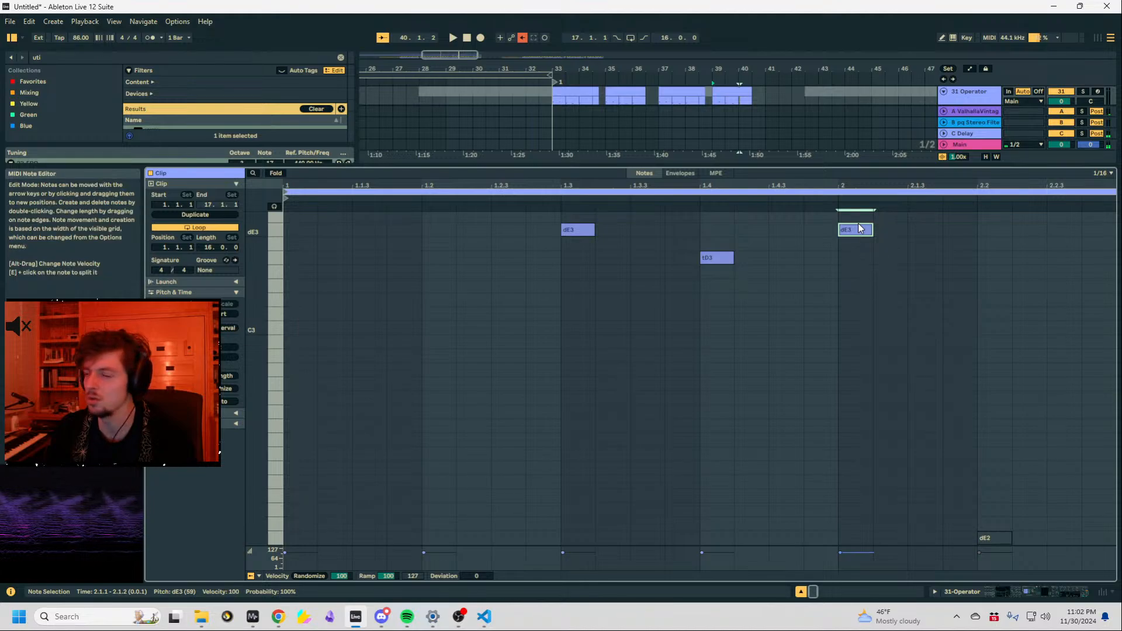
{"action": "left_click", "coordinate": [882, 324]}
{"action": "key", "text": "plus"}
{"action": "left_click_drag", "start_coordinate": [881, 323], "coordinate": [838, 217]}
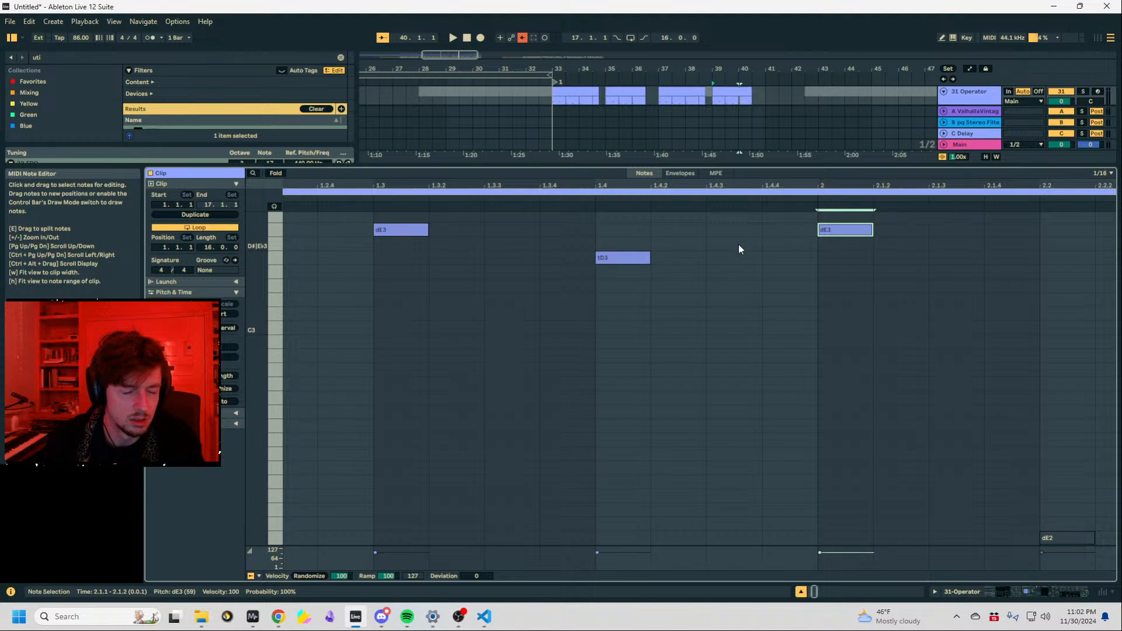
Try the note at 2.1.1 on the pitches A2, tD3 and dE2.
{"action": "left_click_drag", "start_coordinate": [819, 232], "coordinate": [861, 373]}
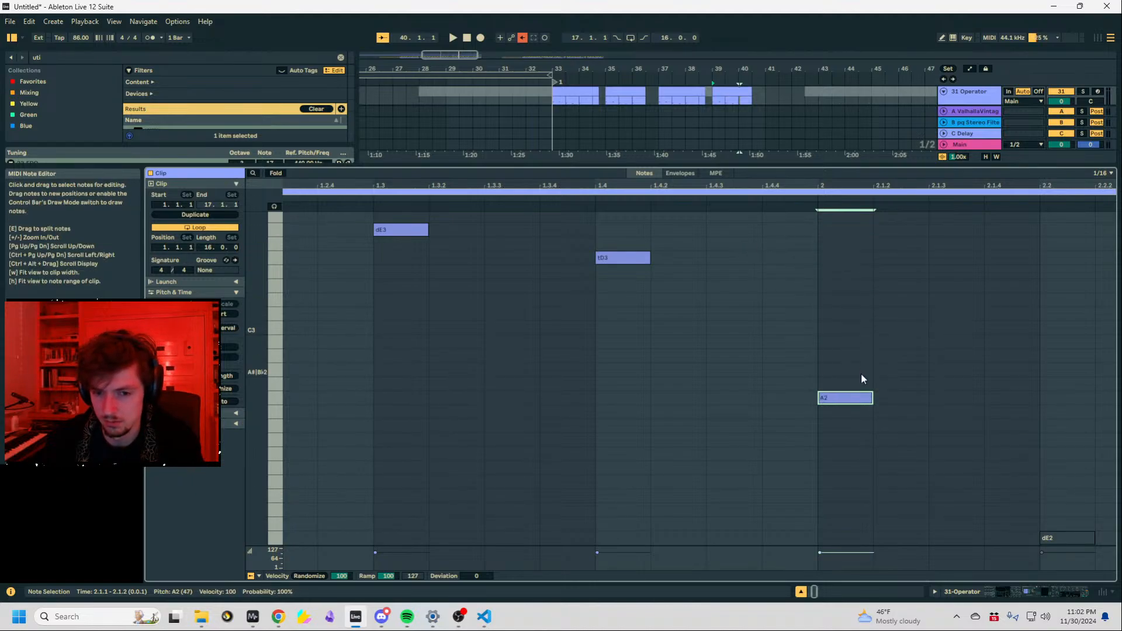
{"action": "key", "text": "Up"}
{"action": "key", "text": "Up"}
{"action": "key", "text": "Up"}
{"action": "key", "text": "Up"}
{"action": "key", "text": "Up"}
{"action": "key", "text": "Up"}
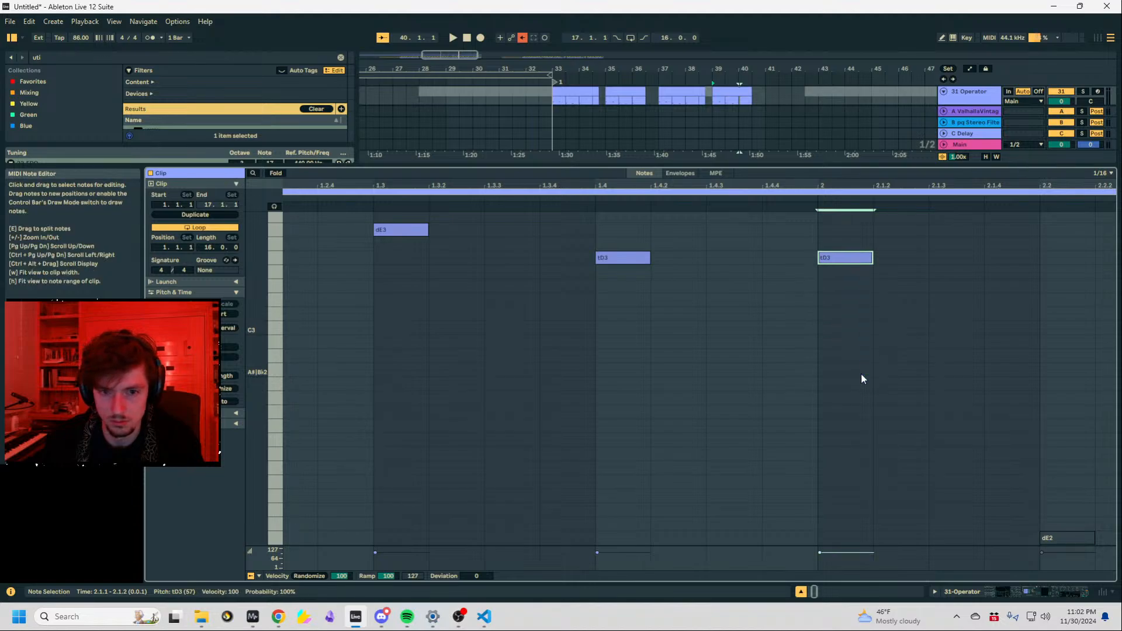
{"action": "key", "text": "shift+Down"}
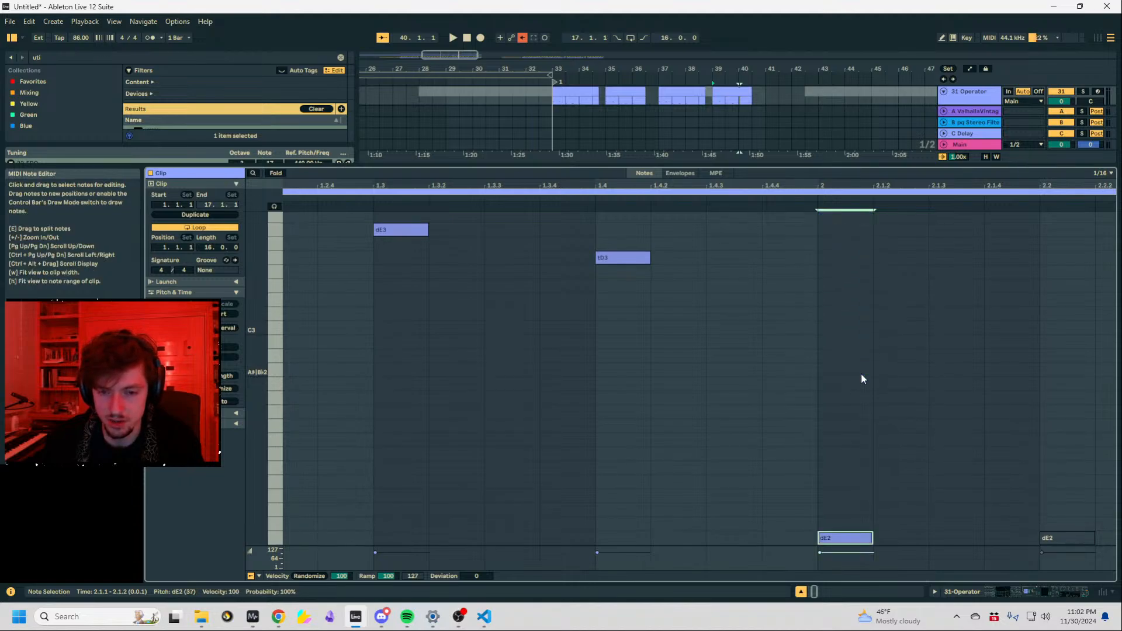
Try the note at 2.1.1 on dA2 and play it back from bar 40.
{"action": "key", "text": "shift+Up"}
{"action": "key", "text": "Down"}
{"action": "key", "text": "Down"}
{"action": "key", "text": "Down"}
{"action": "key", "text": "Down"}
{"action": "key", "text": "Down"}
{"action": "key", "text": "Down"}
{"action": "key", "text": "Down"}
{"action": "key", "text": "Down"}
{"action": "key", "text": "Down"}
{"action": "key", "text": "Down"}
{"action": "key", "text": "Down"}
{"action": "key", "text": "Down"}
{"action": "key", "text": "Down"}
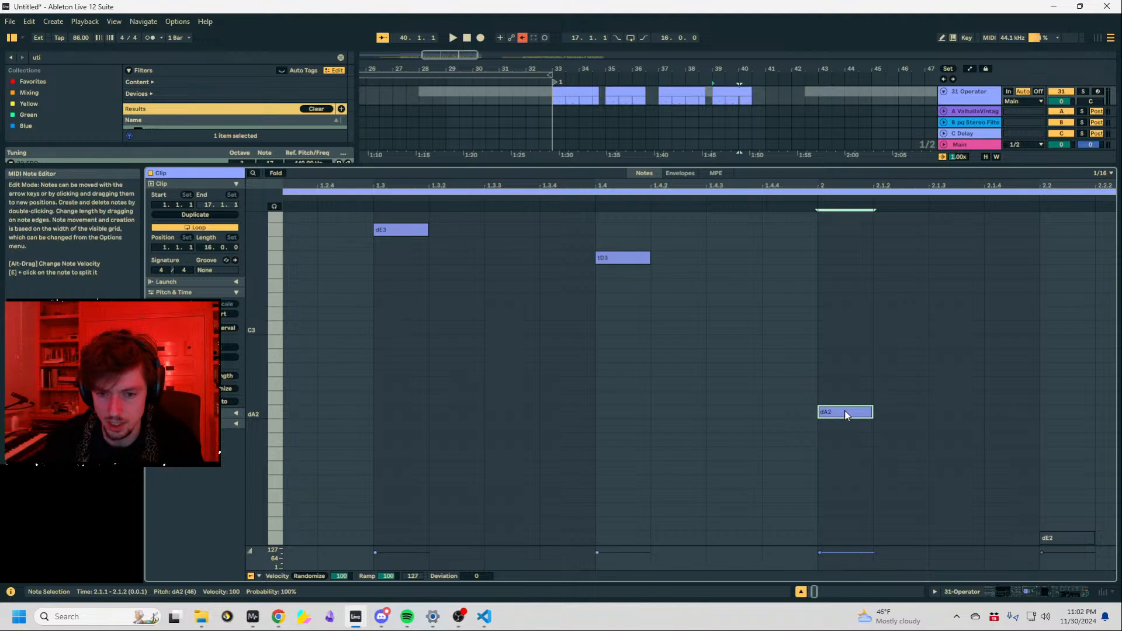
{"action": "key", "text": "space"}
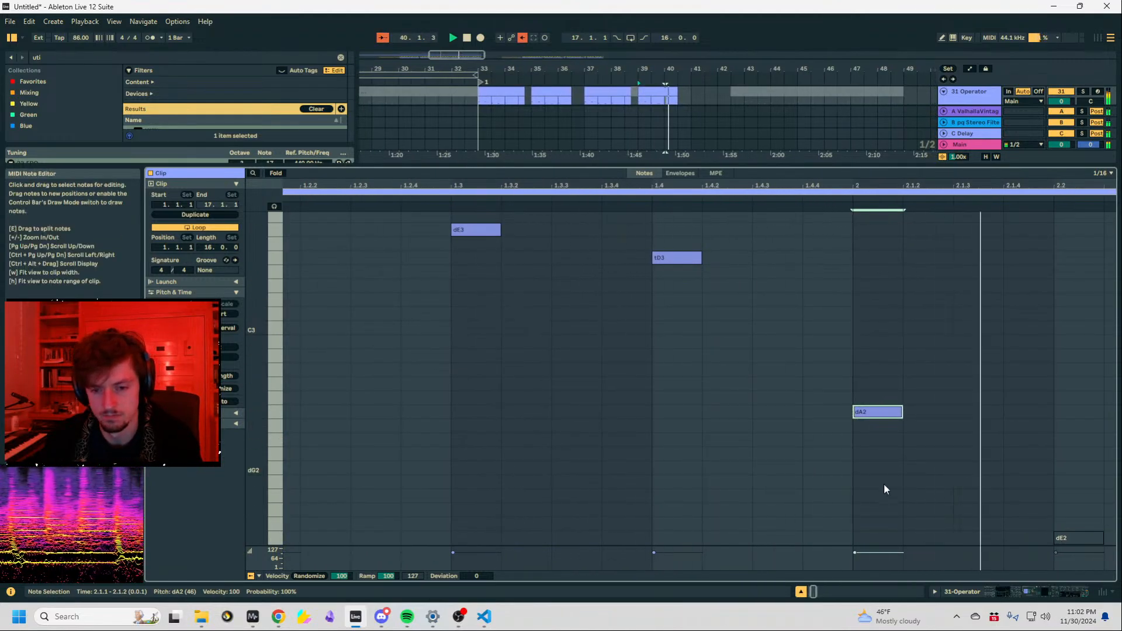
{"action": "key", "text": "space"}
Raise the note at 2.1.1 to tA2.
{"action": "left_click_drag", "start_coordinate": [908, 454], "coordinate": [874, 390]}
{"action": "key", "text": "Up"}
{"action": "key", "text": "Up"}
{"action": "key", "text": "Up"}
{"action": "key", "text": "Up"}
{"action": "key", "text": "Up"}
{"action": "key", "text": "Up"}
{"action": "key", "text": "Up"}
{"action": "key", "text": "Up"}
{"action": "key", "text": "Up"}
{"action": "key", "text": "Up"}
{"action": "key", "text": "Up"}
{"action": "key", "text": "Up"}
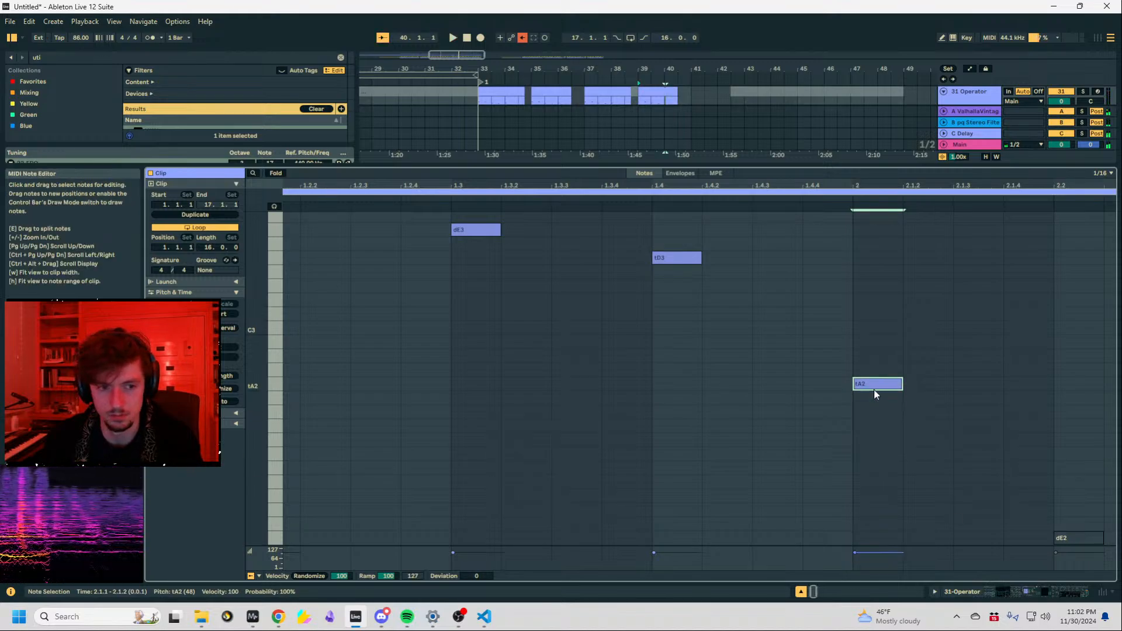
Return to 31 Operator's devices, show the automation lanes and play back the section around bar 41.
{"action": "left_click", "coordinate": [1018, 592]}
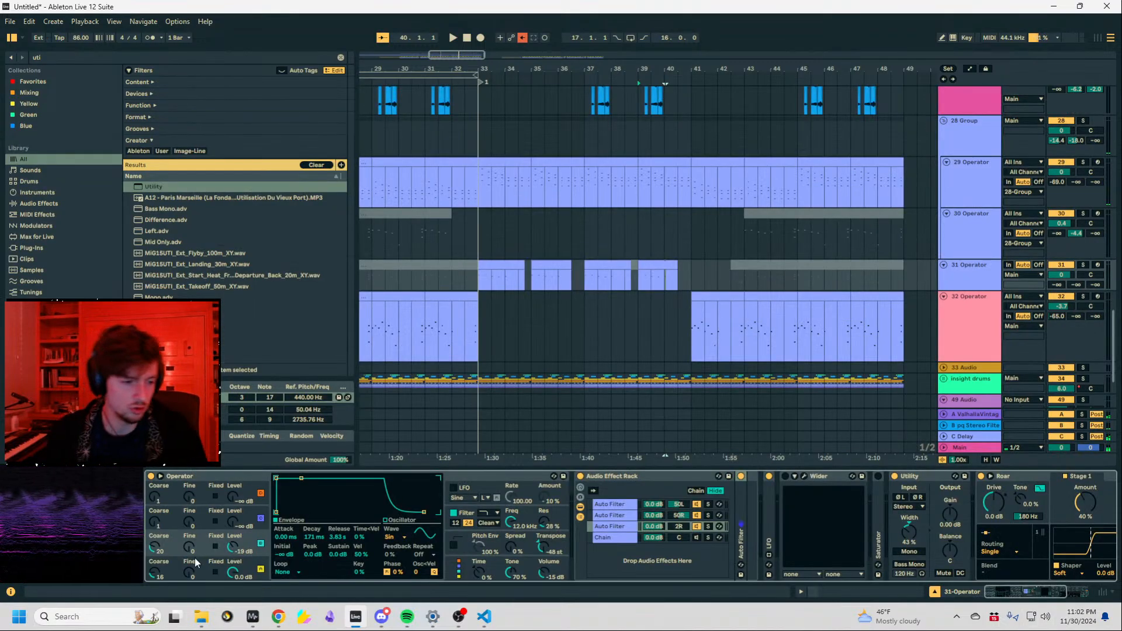
{"action": "key", "text": "a"}
{"action": "scroll", "coordinate": [672, 241], "scroll_direction": "down", "scroll_amount": 5}
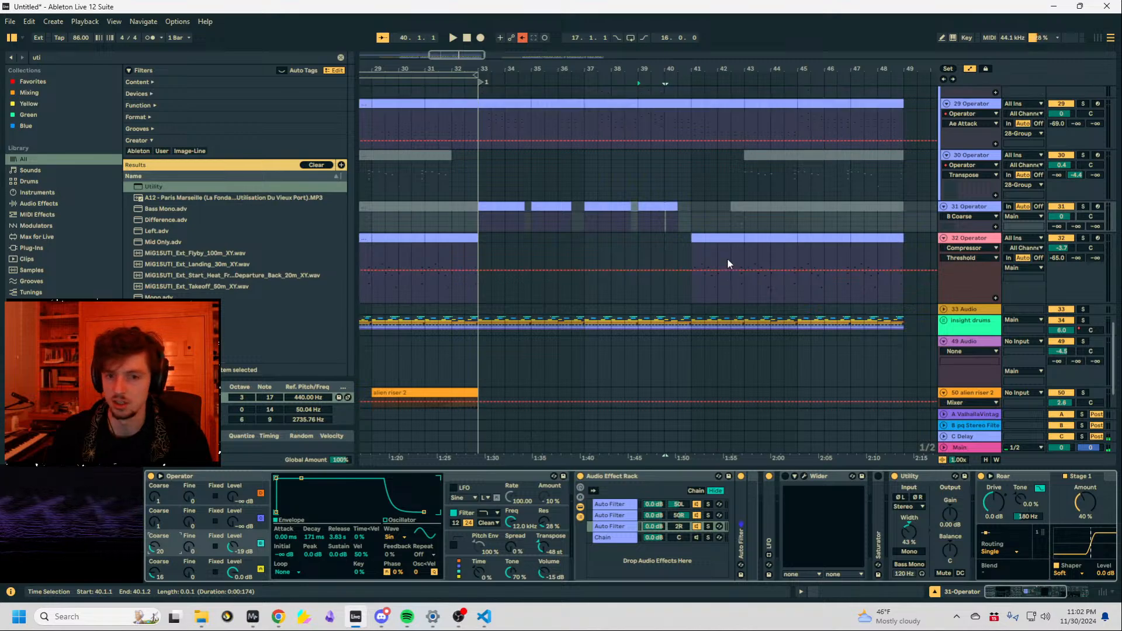
{"action": "scroll", "coordinate": [727, 263], "scroll_direction": "up", "scroll_amount": 1}
{"action": "left_click_drag", "start_coordinate": [738, 281], "coordinate": [696, 280]}
{"action": "key", "text": "space"}
{"action": "key", "text": "space"}
{"action": "key", "text": "ctrl+z"}
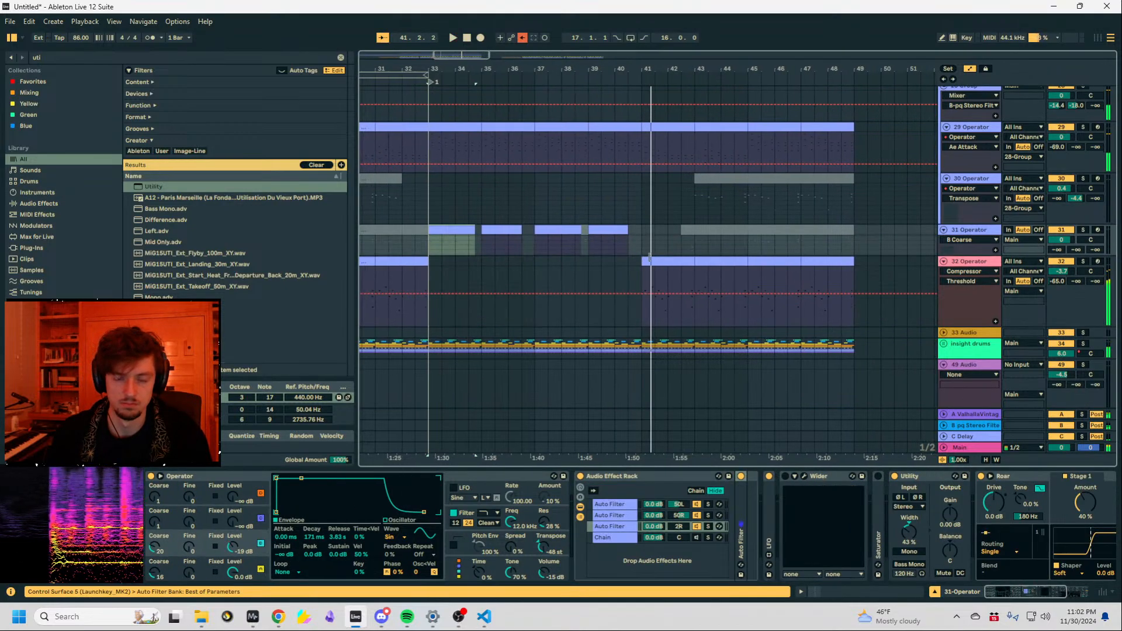
Play from bar 33, enlarge the 31 Operator track and set its volume to -2.4 dB.
{"action": "key", "text": "space"}
{"action": "left_click_drag", "start_coordinate": [993, 255], "coordinate": [988, 344]}
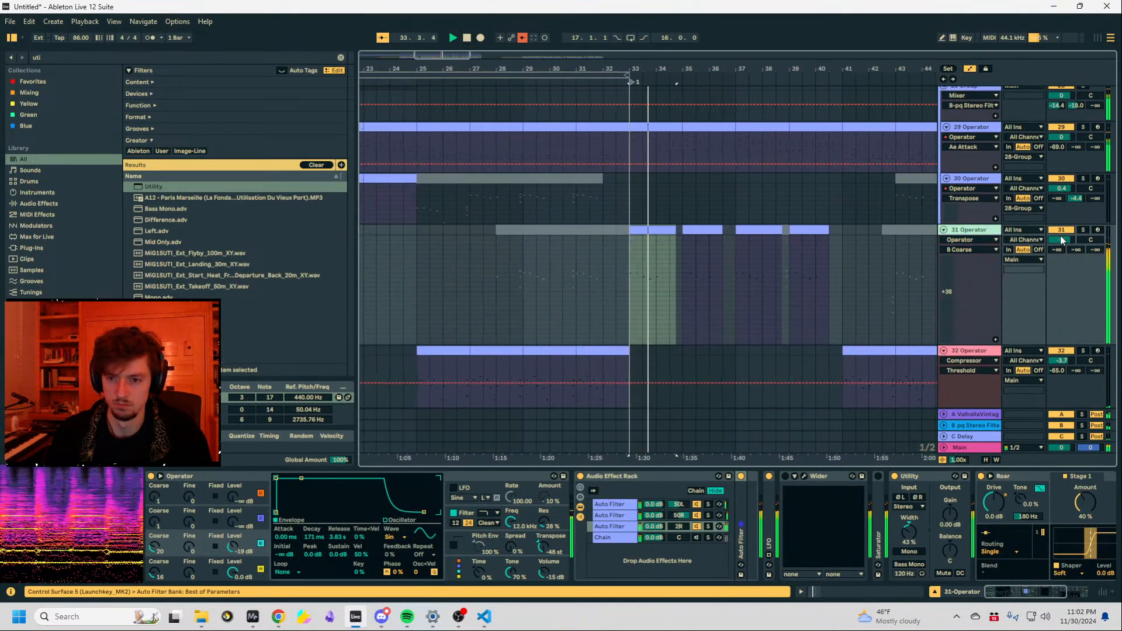
{"action": "left_click_drag", "start_coordinate": [1061, 239], "coordinate": [1061, 250]}
{"action": "left_click", "coordinate": [47, 57]}
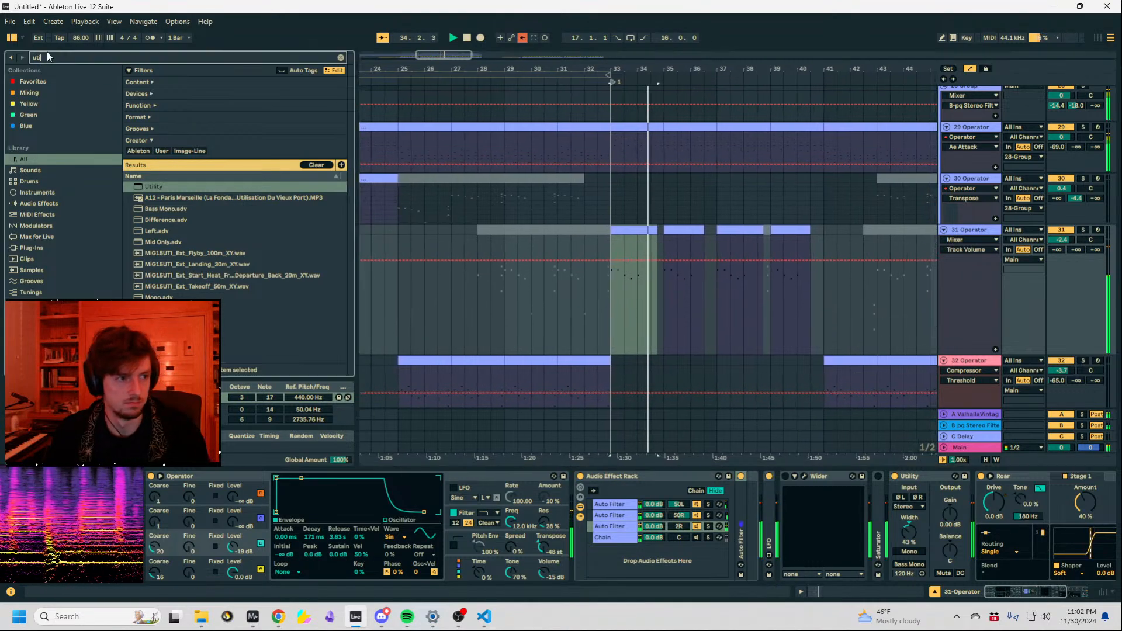
{"action": "key", "text": "BackSpace"}
{"action": "key", "text": "BackSpace"}
{"action": "key", "text": "BackSpace"}
{"action": "type", "text": "eq 8"}
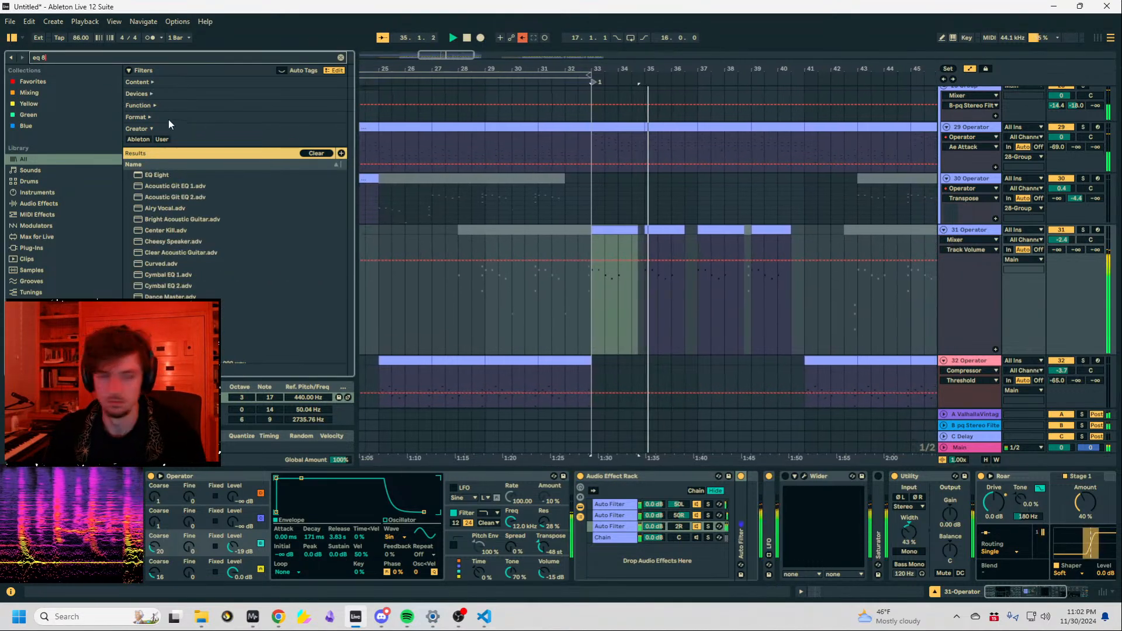
{"action": "double_click", "coordinate": [152, 175]}
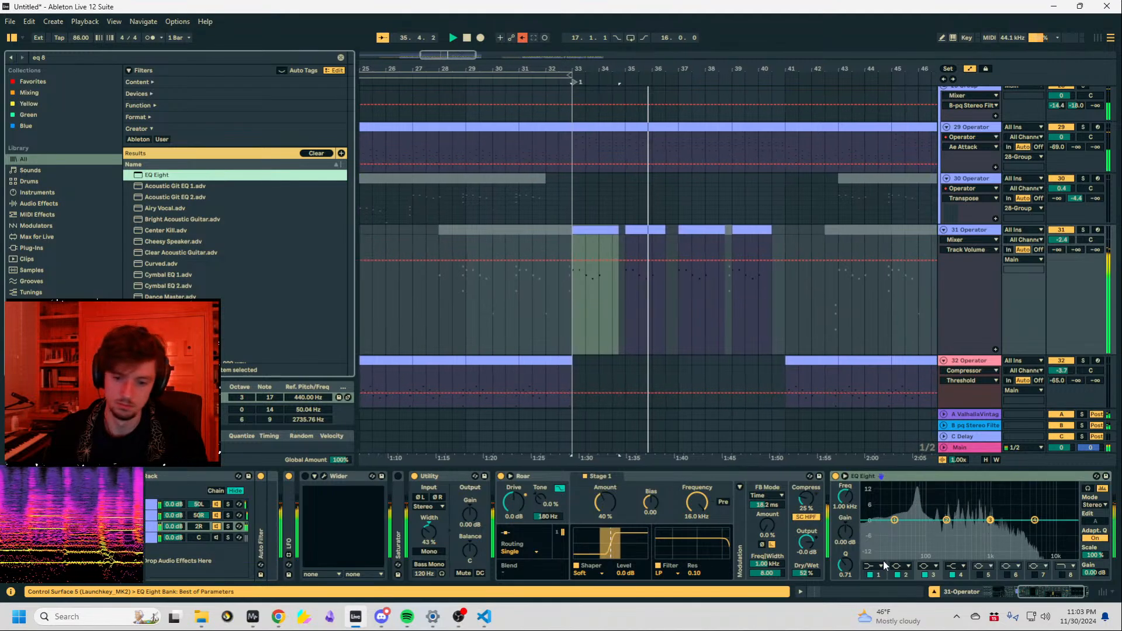
Make EQ Eight's band 1 a low-cut filter and set its frequency to 190 Hz.
{"action": "left_click", "coordinate": [874, 566]}
{"action": "left_click", "coordinate": [871, 498]}
{"action": "left_click_drag", "start_coordinate": [846, 498], "coordinate": [846, 471]}
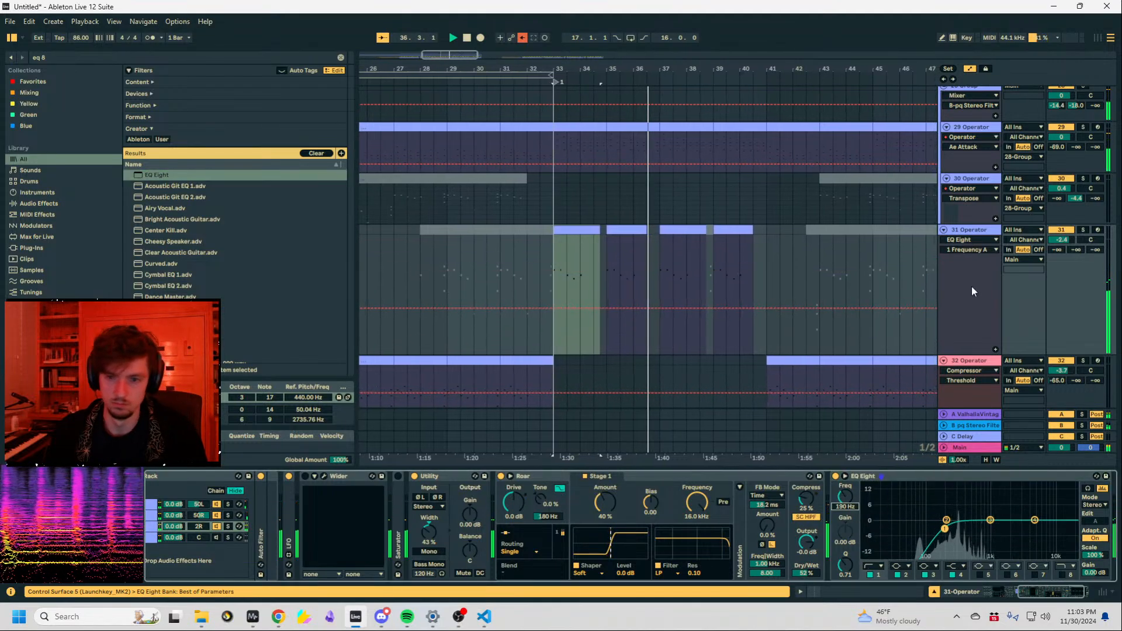
Automate 31 Operator's B-pq Stereo Filter send to rise from minus infinity at bar 33 to -16.2 dB at bar 37.
{"action": "left_click_drag", "start_coordinate": [1076, 249], "coordinate": [1076, 217]}
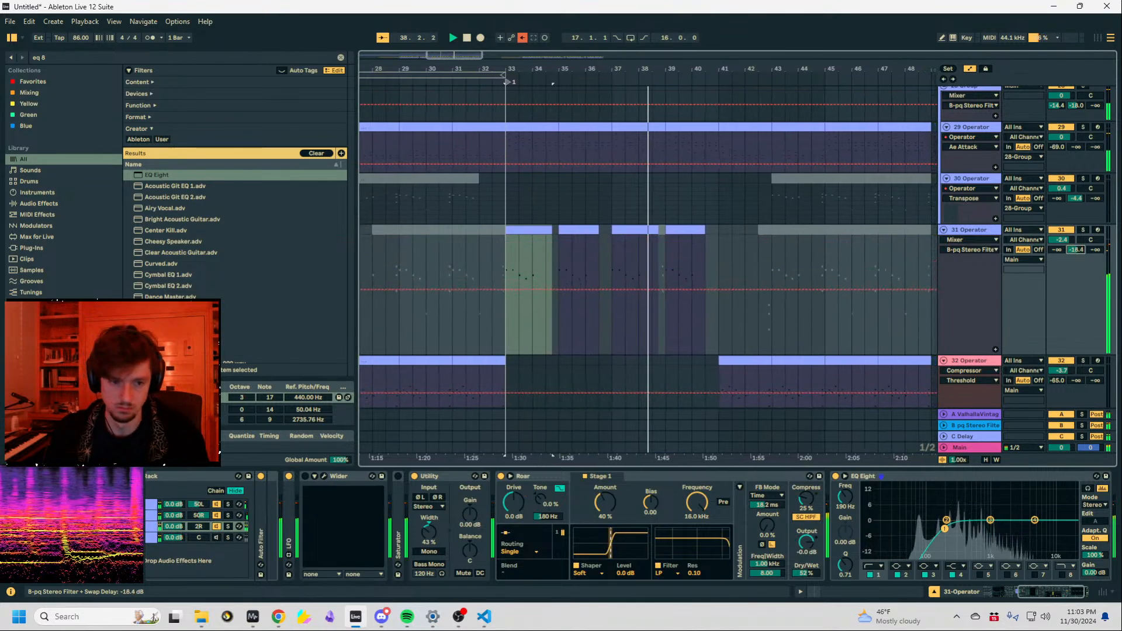
{"action": "left_click", "coordinate": [600, 290]}
{"action": "left_click_drag", "start_coordinate": [493, 290], "coordinate": [493, 354]}
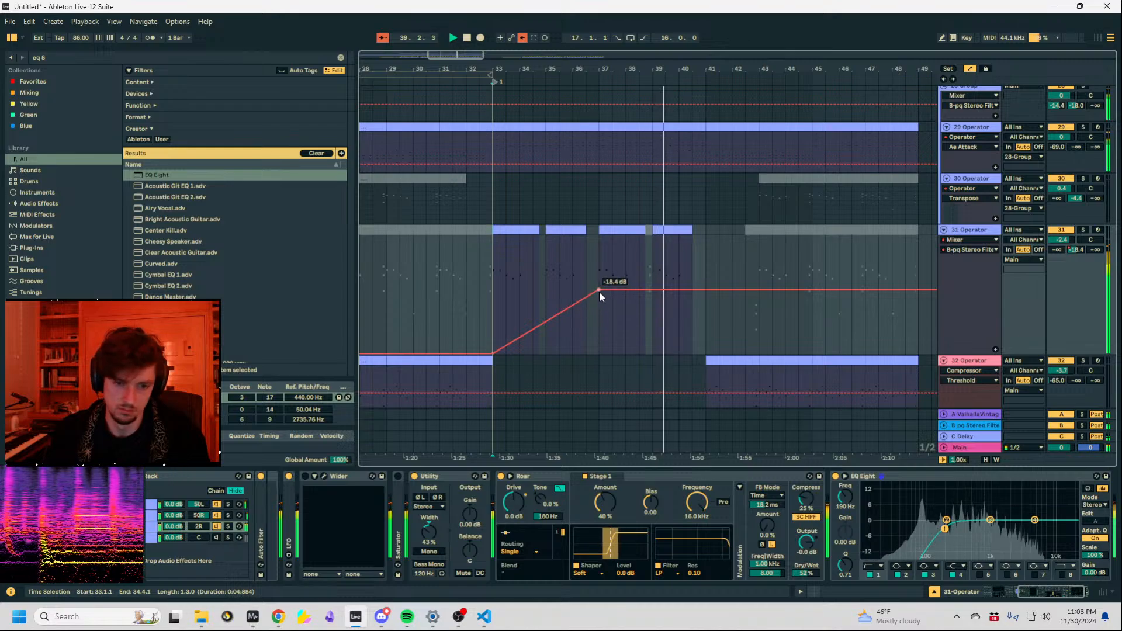
{"action": "left_click_drag", "start_coordinate": [599, 290], "coordinate": [599, 284]}
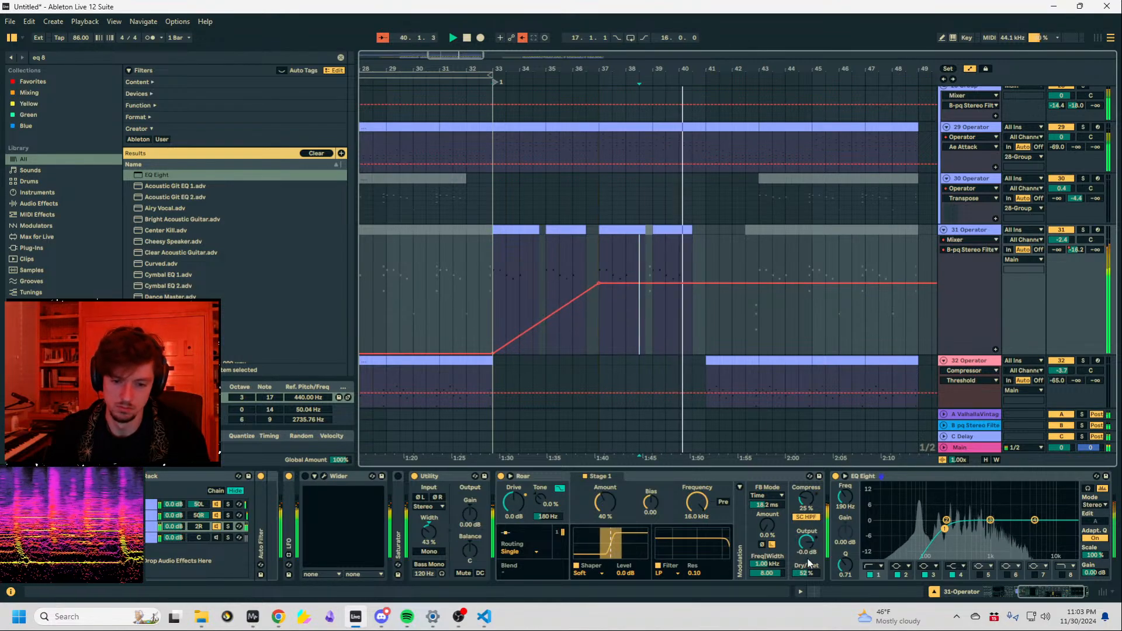
Set Roar's Dry/Wet to 43% on 31 Operator and collapse EQ Eight.
{"action": "left_click_drag", "start_coordinate": [808, 562], "coordinate": [808, 572]}
{"action": "double_click", "coordinate": [865, 480]}
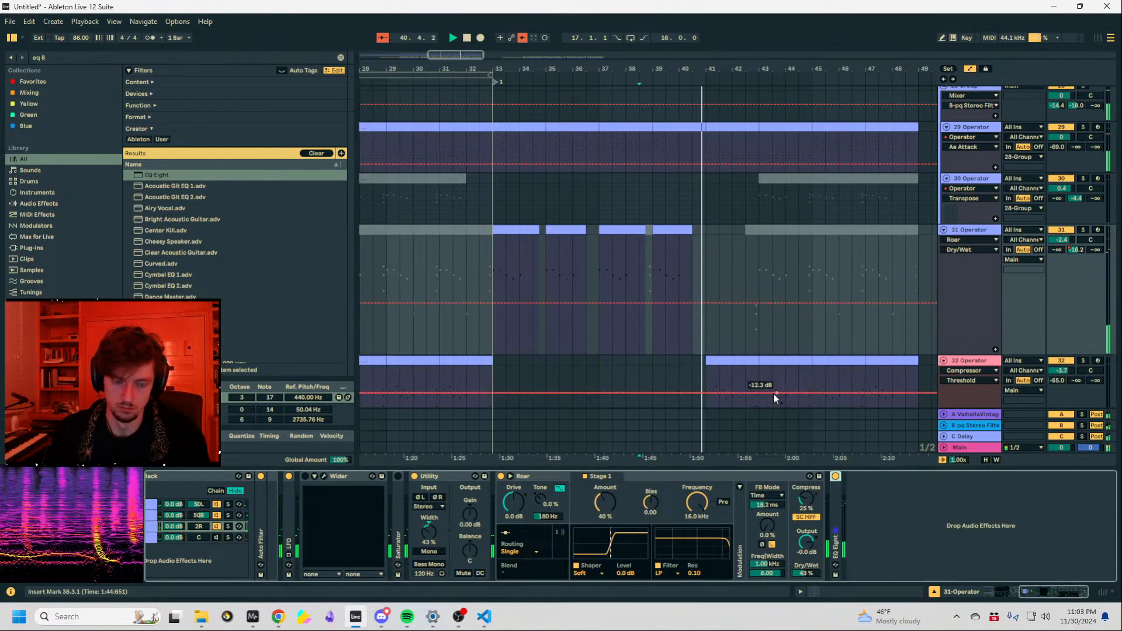
Select 32 Operator's clip at bar 41 and set its Saturator's Drive to 19 dB and Dry/Wet to 30%.
{"action": "key", "text": "a"}
{"action": "left_click", "coordinate": [731, 361]}
{"action": "scroll", "coordinate": [690, 373], "scroll_direction": "down", "scroll_amount": 2}
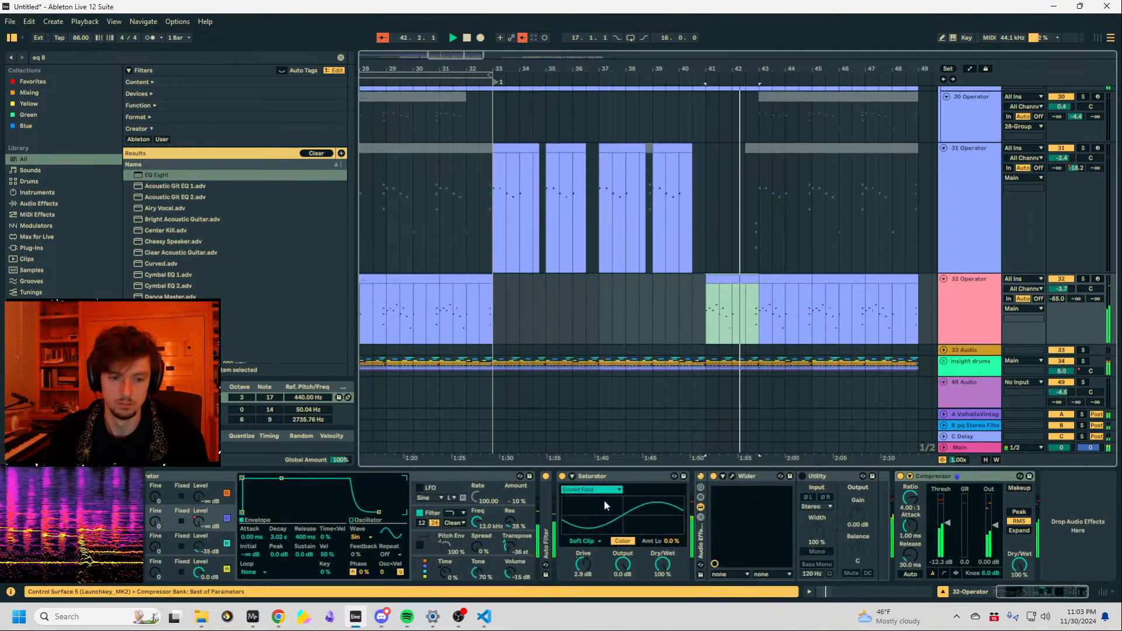
{"action": "left_click_drag", "start_coordinate": [584, 564], "coordinate": [584, 527]}
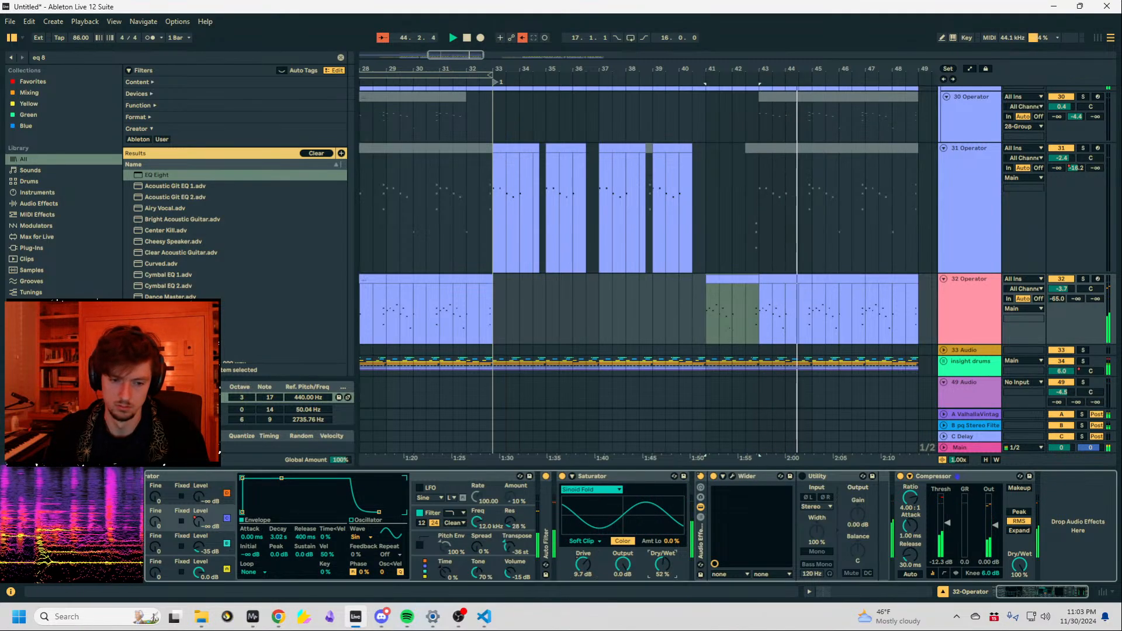
Show 32 Operator's Saturator Drive automation and delete the raised breakpoints near bar 45.
{"action": "key", "text": "a"}
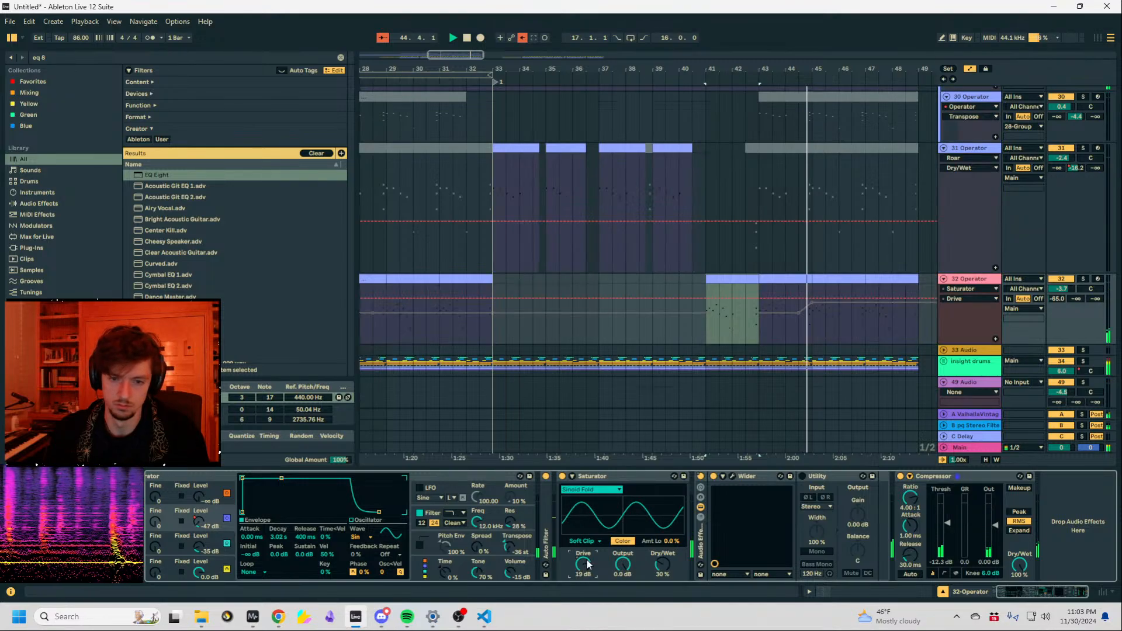
{"action": "left_click", "coordinate": [820, 303]}
{"action": "left_click", "coordinate": [812, 303]}
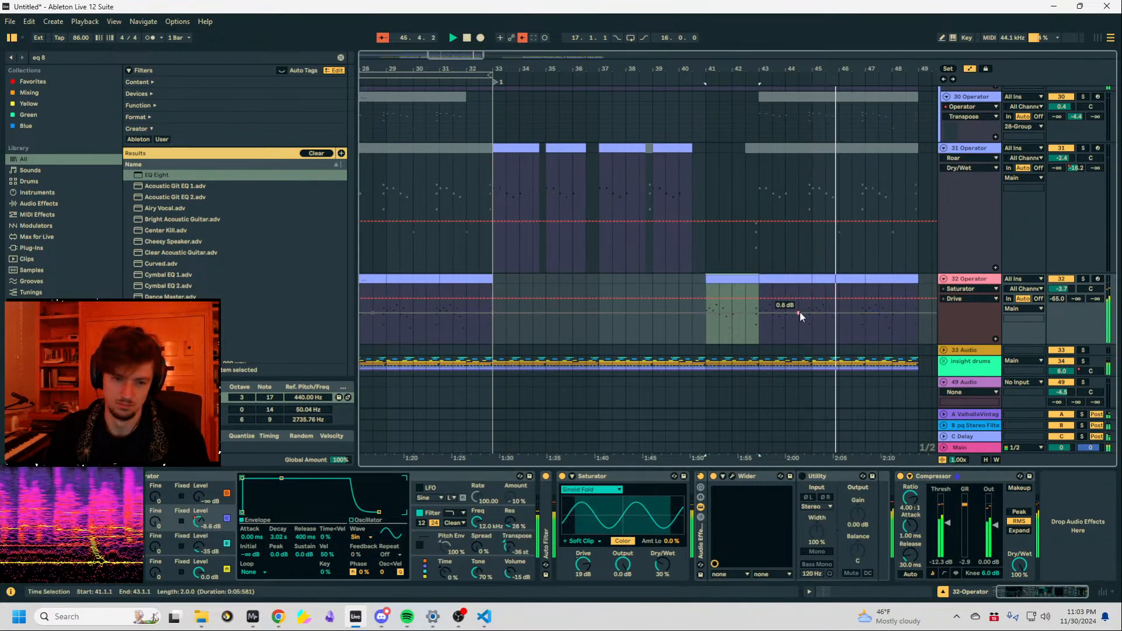
Try the Saturator's Drive at 11 dB and reset it to 0 dB.
{"action": "left_click_drag", "start_coordinate": [586, 565], "coordinate": [586, 582]}
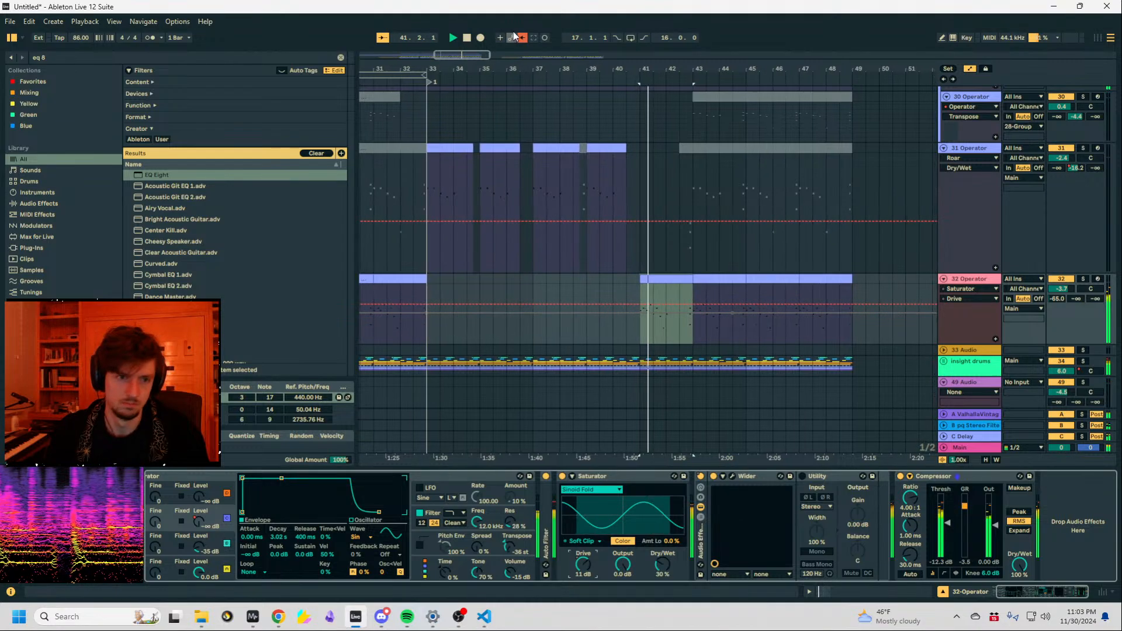
{"action": "left_click_drag", "start_coordinate": [583, 571], "coordinate": [585, 570]}
{"action": "double_click", "coordinate": [584, 570]}
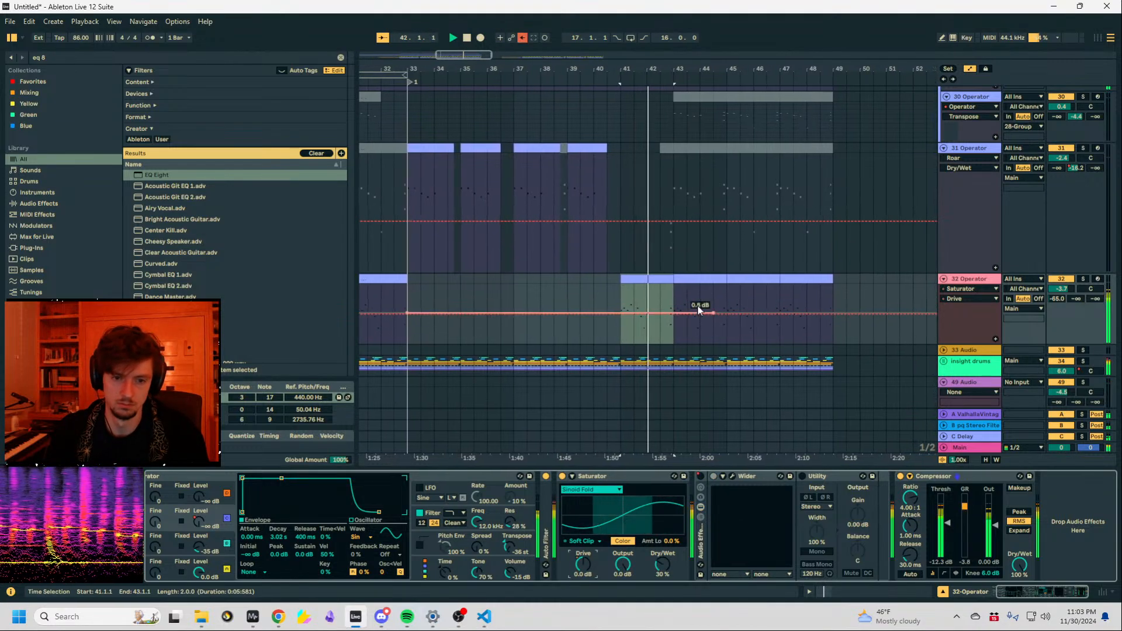
Clear the remaining Saturator Drive automation on 32 Operator and place the insert marker at bar 41.
{"action": "left_click", "coordinate": [703, 211]}
{"action": "left_click_drag", "start_coordinate": [647, 64], "coordinate": [648, 65]}
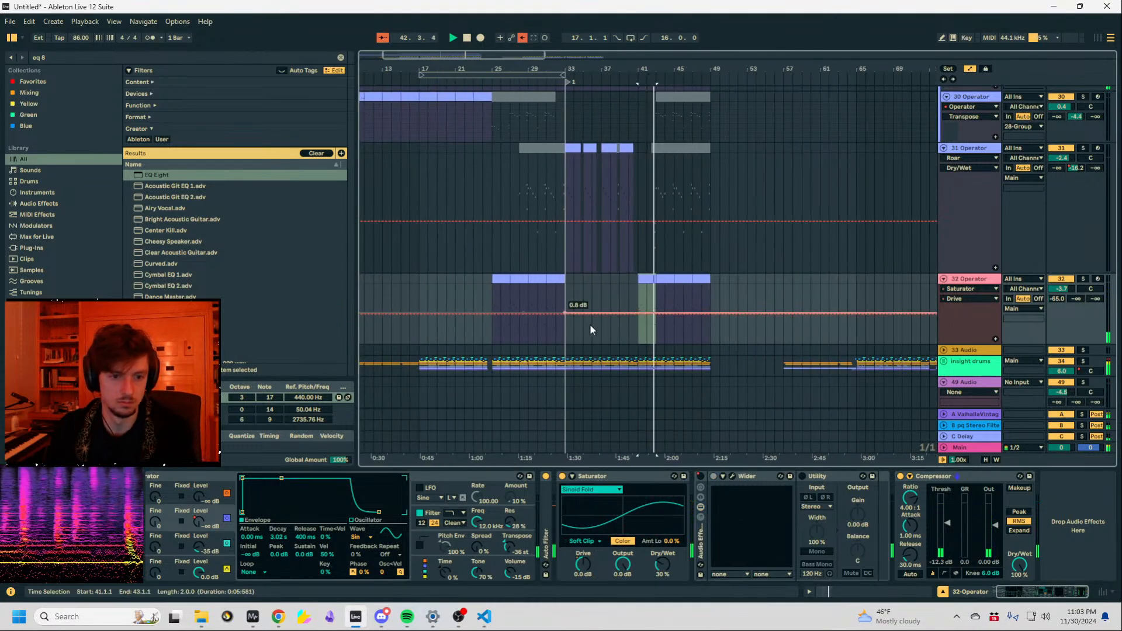
{"action": "left_click_drag", "start_coordinate": [590, 329], "coordinate": [480, 327]}
{"action": "left_click", "coordinate": [639, 300]}
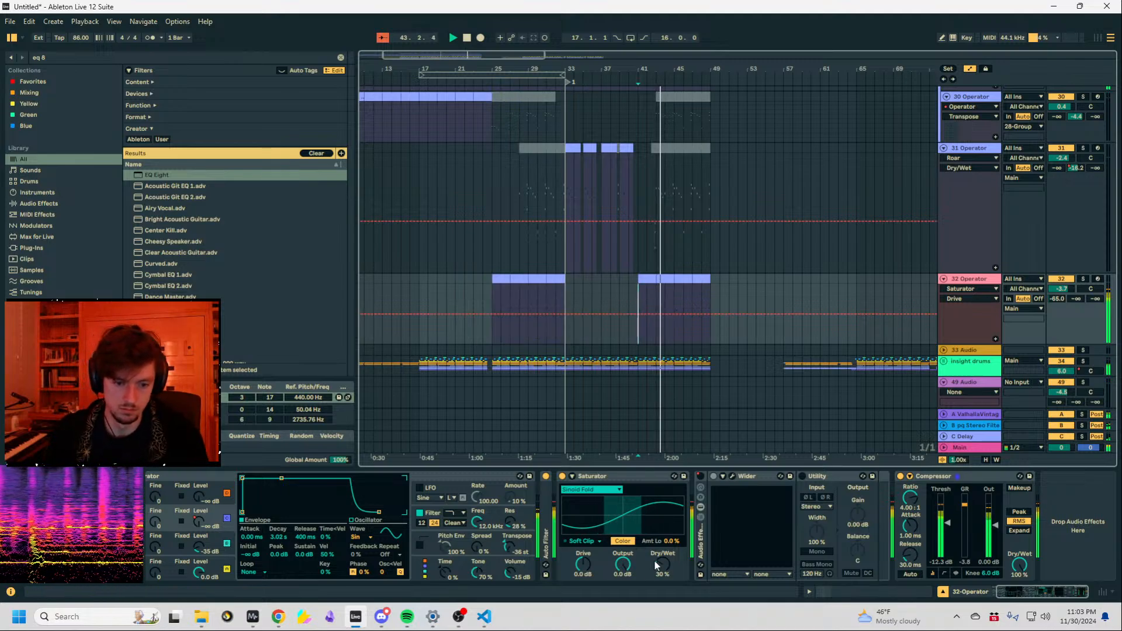
Set the Saturator's Drive to 11 dB and automate its Dry/Wet to jump from minimum to 30% at bar 41.
{"action": "left_click_drag", "start_coordinate": [584, 565], "coordinate": [584, 554]}
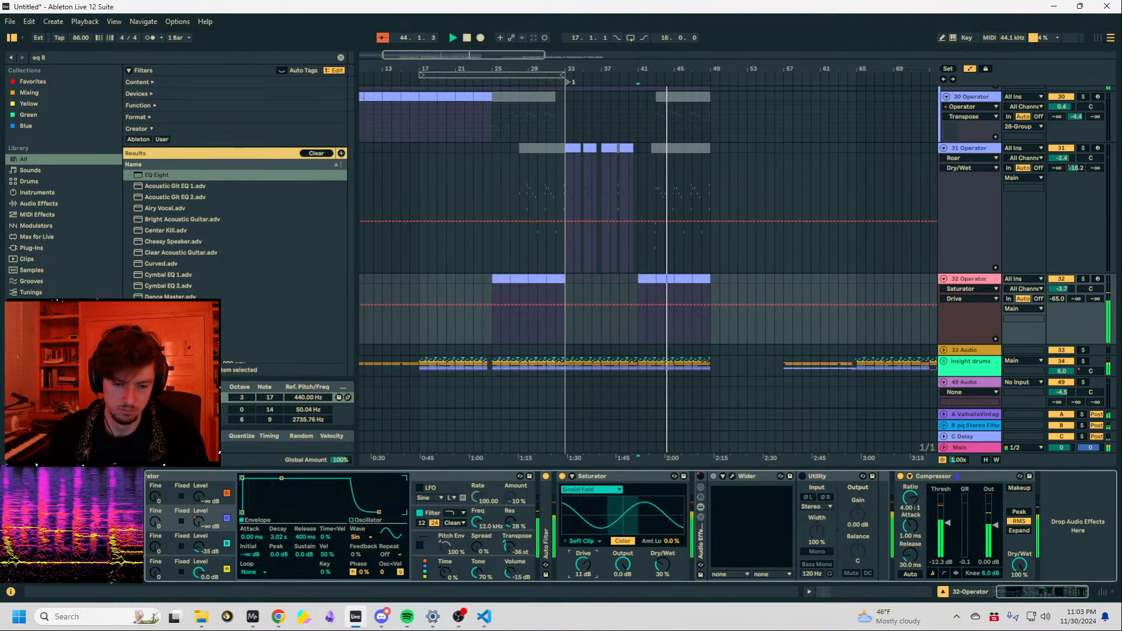
{"action": "left_click", "coordinate": [638, 325]}
{"action": "left_click_drag", "start_coordinate": [635, 326], "coordinate": [634, 344]}
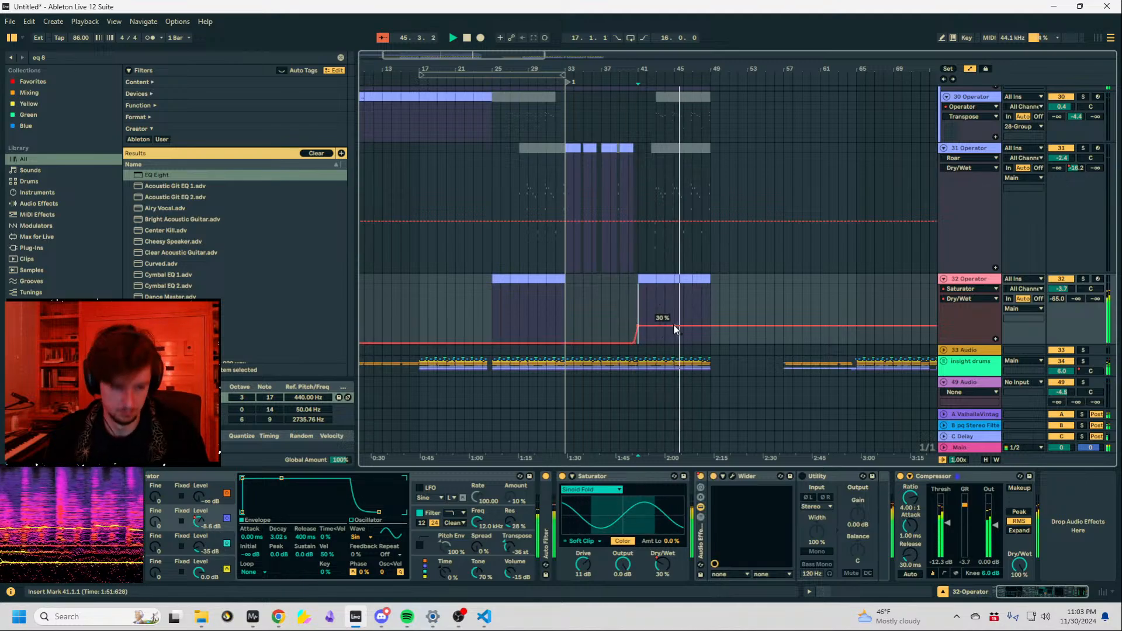
Raise 32 Operator's track volume to -2.8 dB.
{"action": "left_click", "coordinate": [674, 324]}
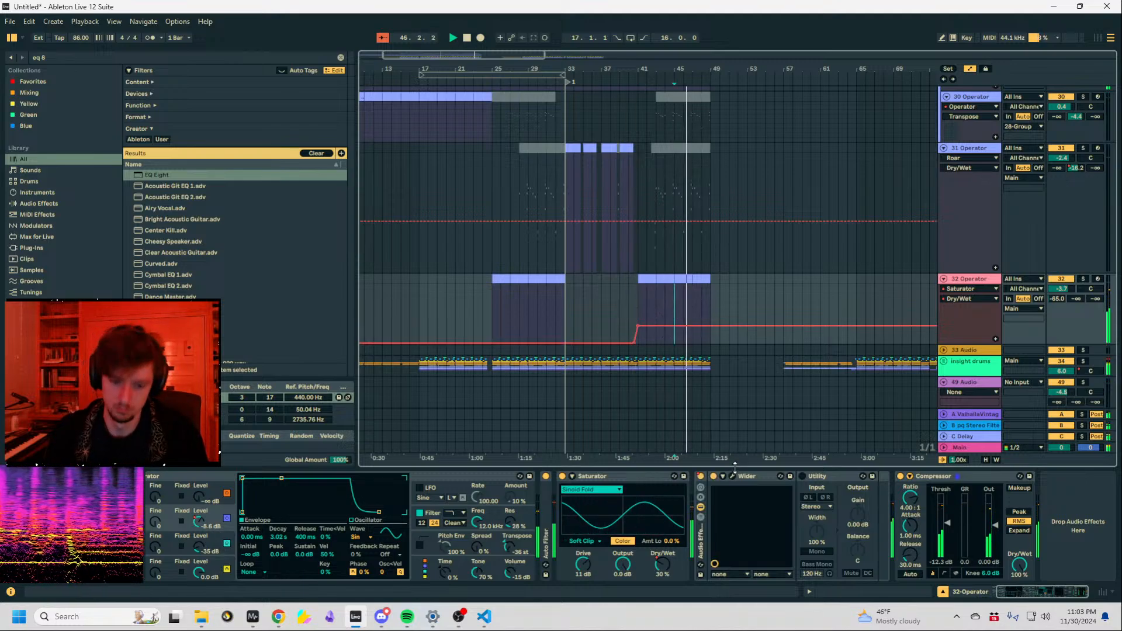
{"action": "left_click_drag", "start_coordinate": [1067, 289], "coordinate": [1067, 285]}
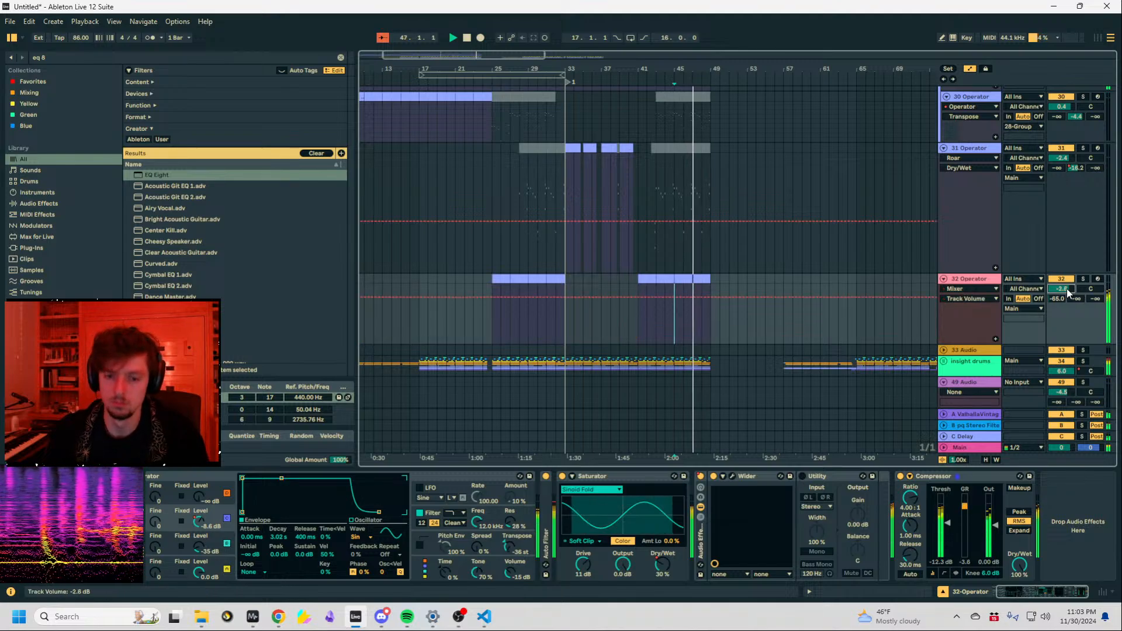
Hide the arrangement's automation lanes and play the song from bar 9.
{"action": "left_click", "coordinate": [724, 477]}
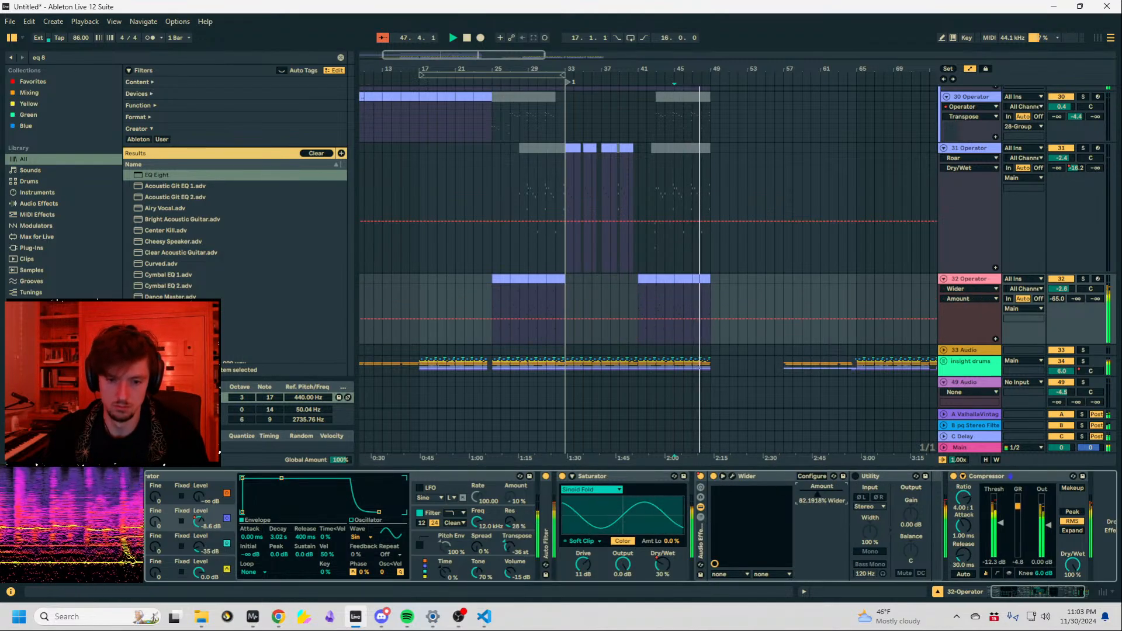
{"action": "key", "text": "a"}
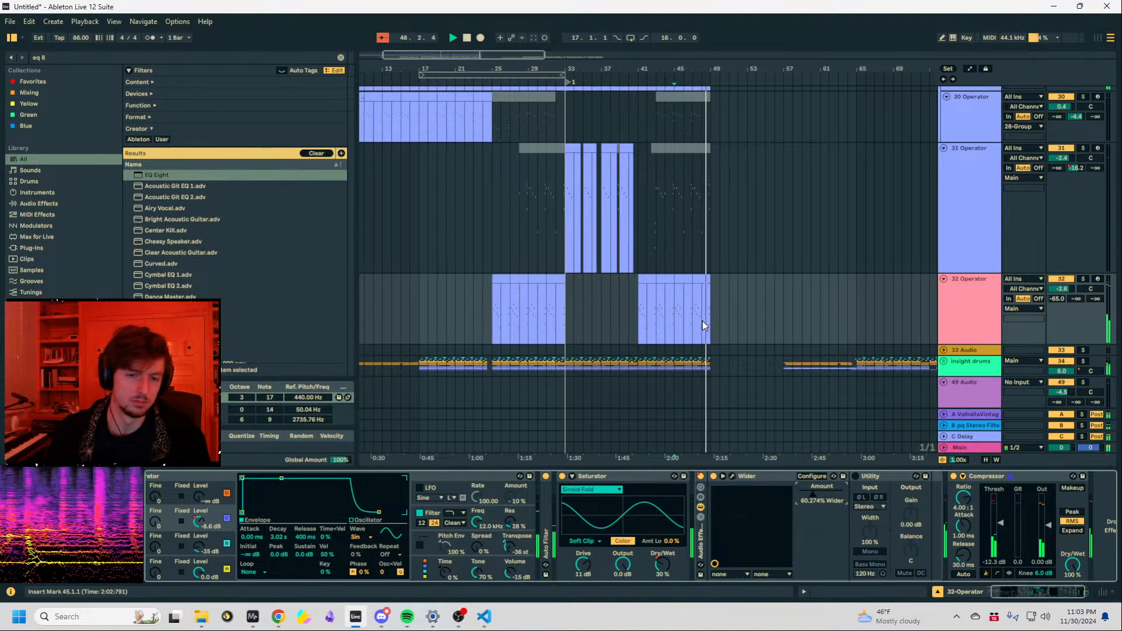
{"action": "left_click_drag", "start_coordinate": [703, 320], "coordinate": [502, 320]}
{"action": "left_click", "coordinate": [393, 319]}
{"action": "key", "text": "space"}
{"action": "key", "text": "space"}
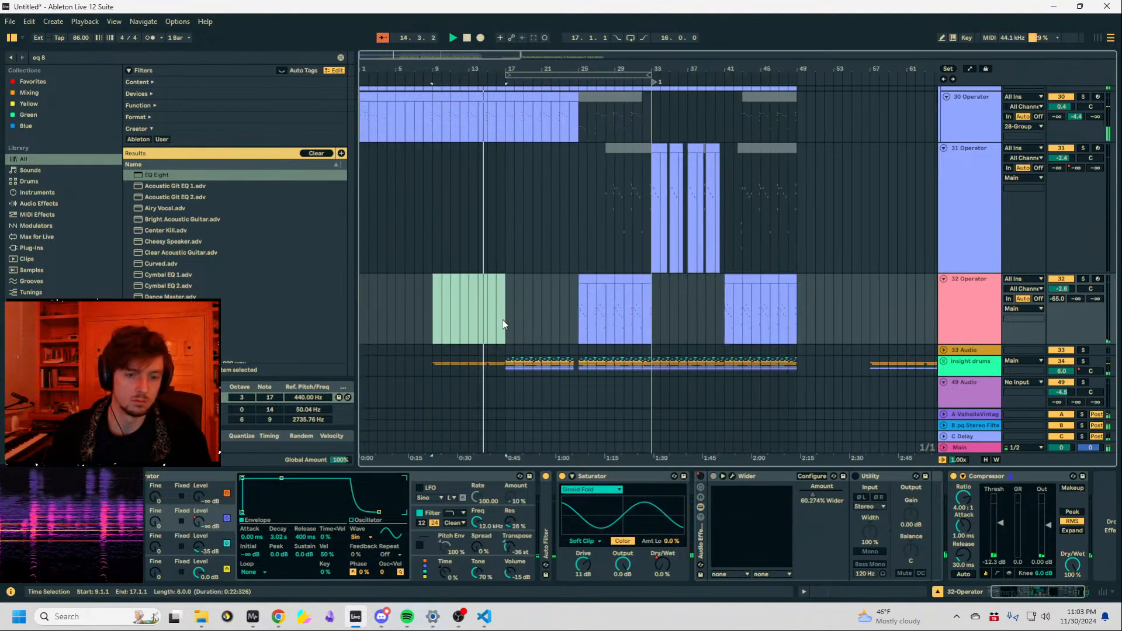
Clear the leftover clips beyond bar 57 and copy the looped section from bar 9 to 17 on all tracks to bar 49.
{"action": "key", "text": "ctrl+l"}
{"action": "left_click", "coordinate": [485, 84]}
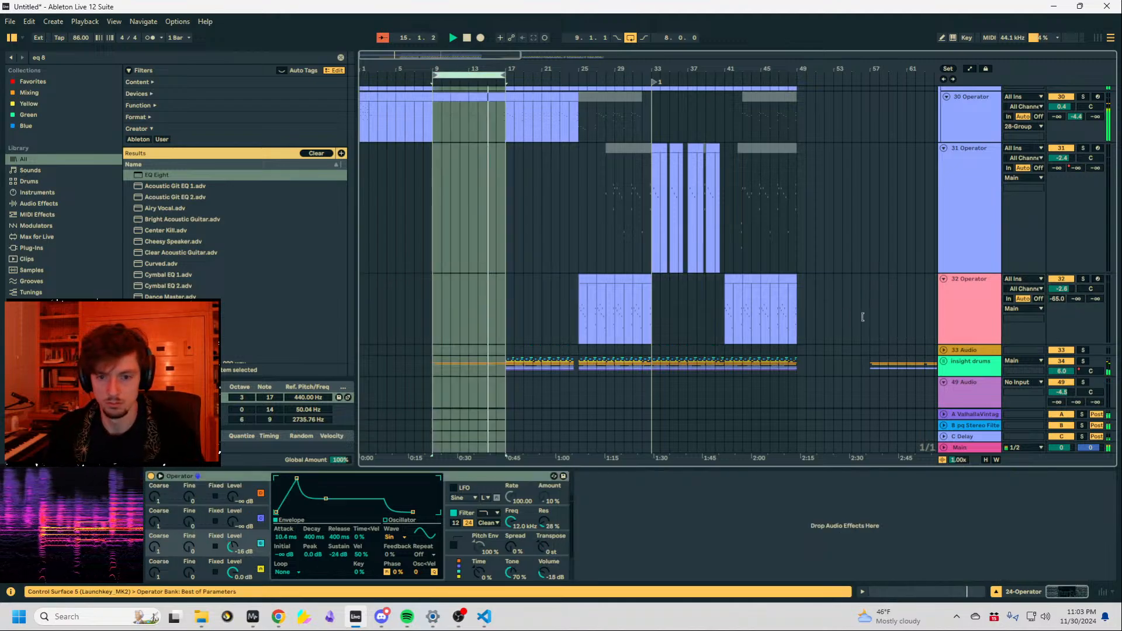
{"action": "left_click_drag", "start_coordinate": [862, 317], "coordinate": [889, 317]}
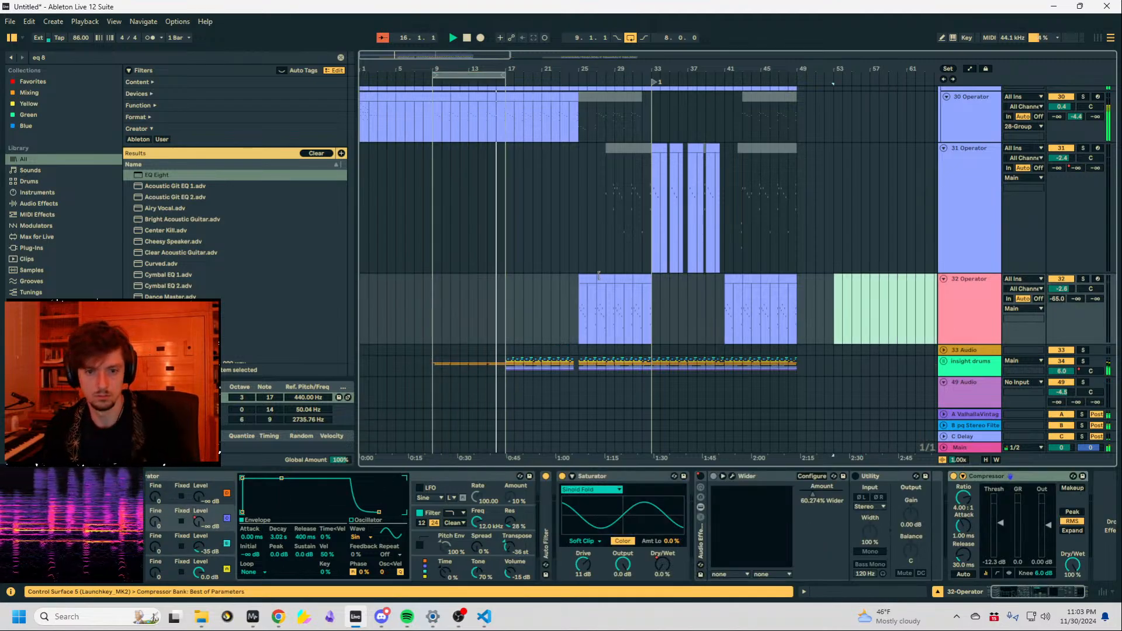
{"action": "left_click", "coordinate": [471, 75]}
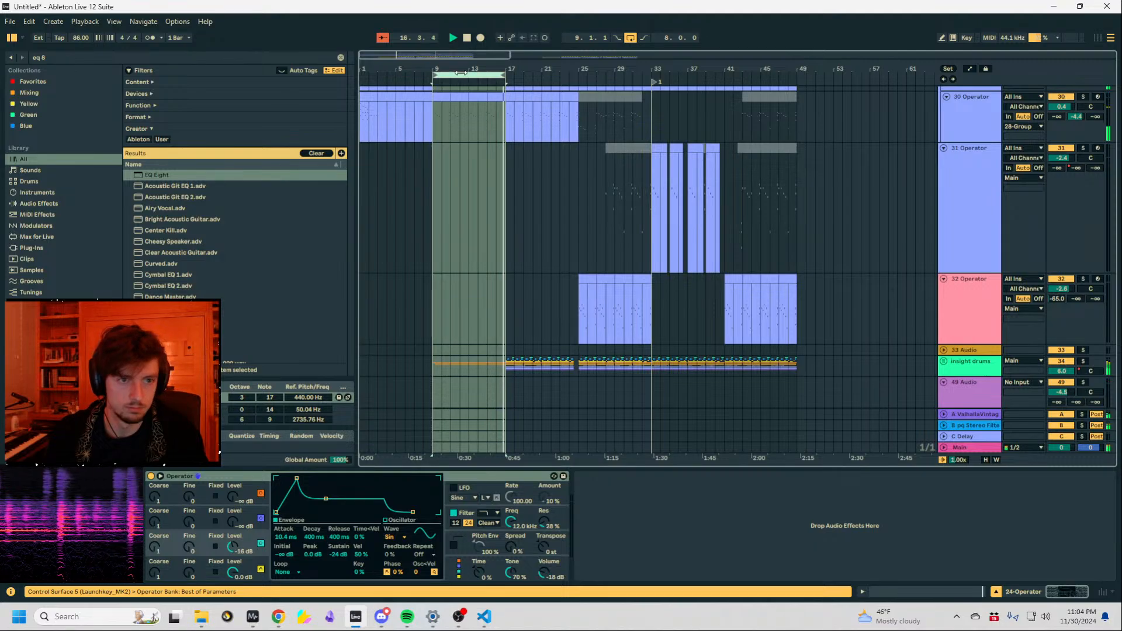
{"action": "left_click_drag", "start_coordinate": [461, 72], "coordinate": [824, 95]}
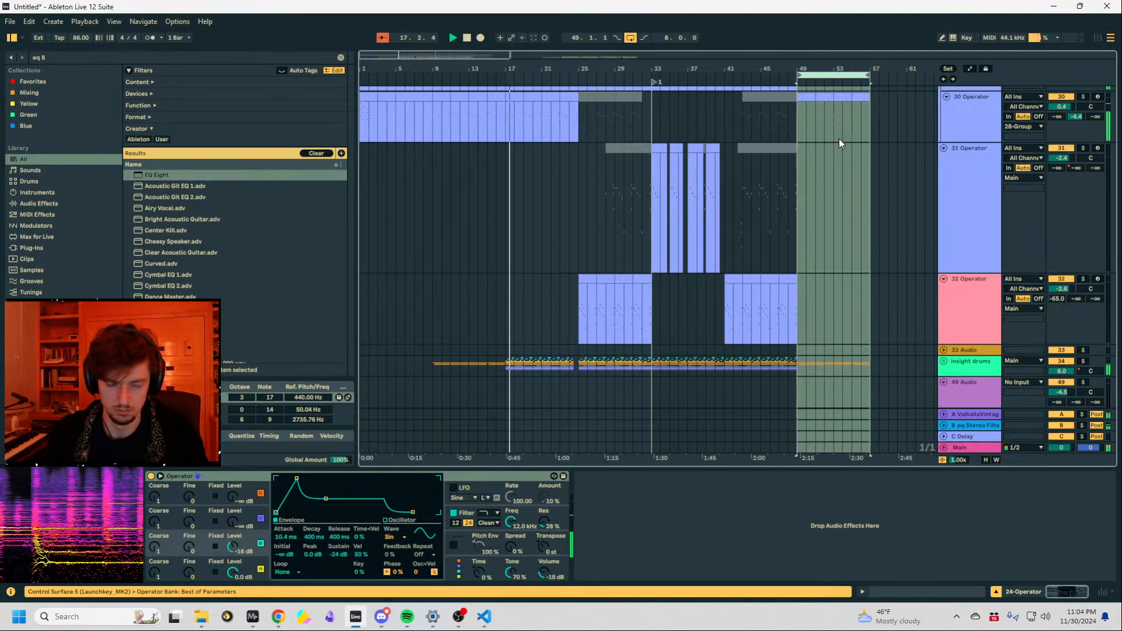
Insert the bloom plug-in on the Main track, ahead of Ozone in its device chain.
{"action": "left_click", "coordinate": [967, 368]}
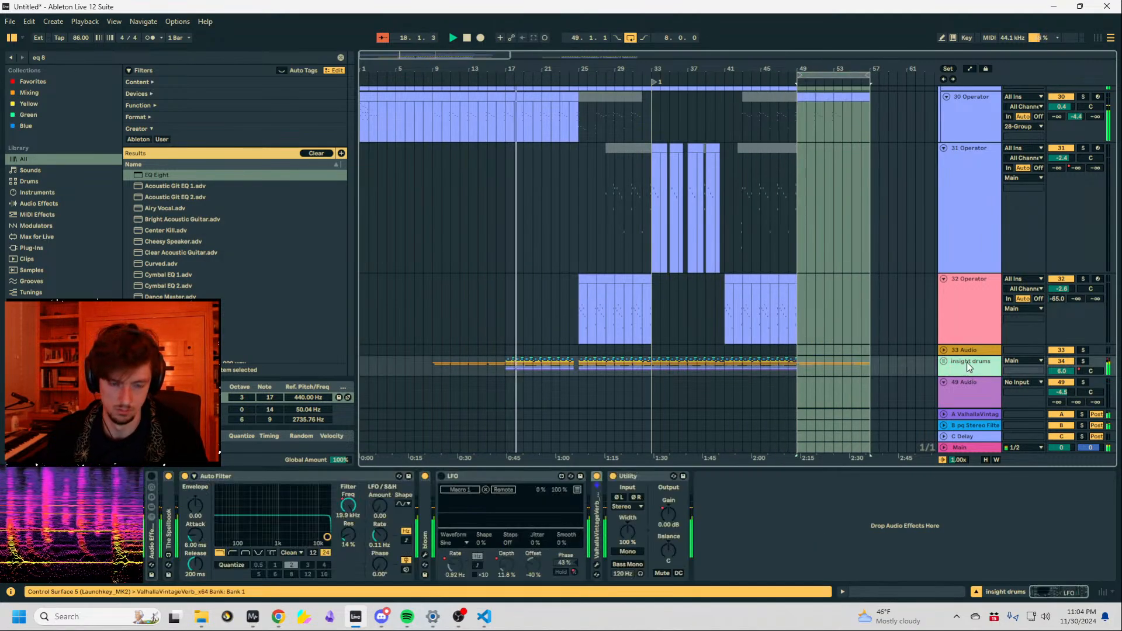
{"action": "scroll", "coordinate": [890, 299], "scroll_direction": "up", "scroll_amount": 4}
{"action": "scroll", "coordinate": [940, 290], "scroll_direction": "up", "scroll_amount": 2}
{"action": "left_click", "coordinate": [984, 251]}
{"action": "left_click", "coordinate": [968, 448]}
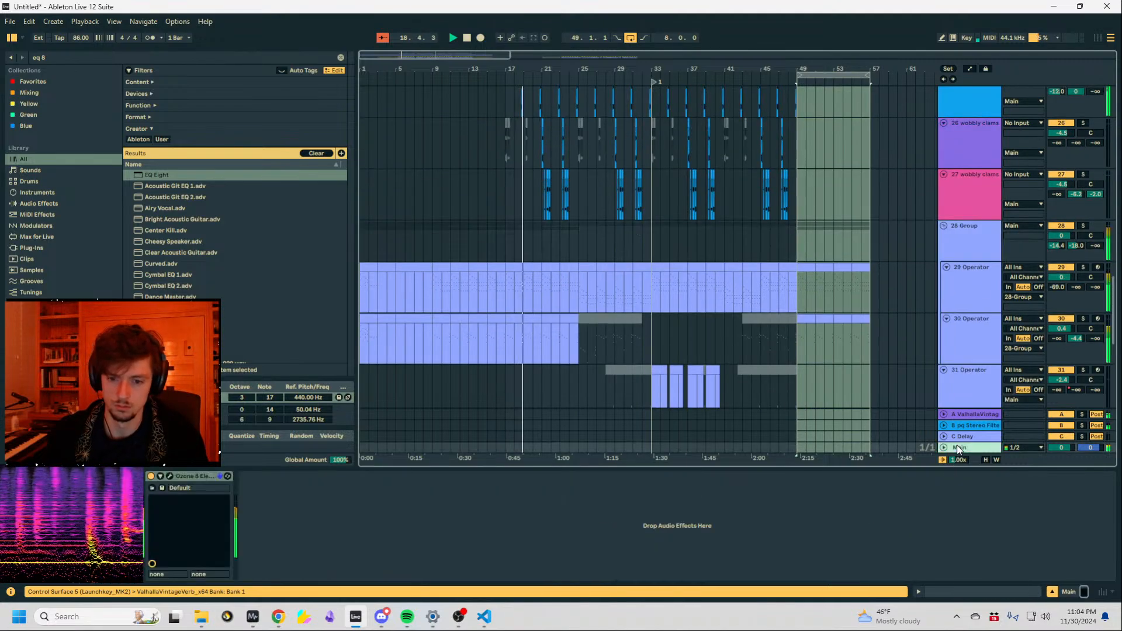
{"action": "left_click", "coordinate": [76, 58]}
{"action": "type", "text": "bloom"}
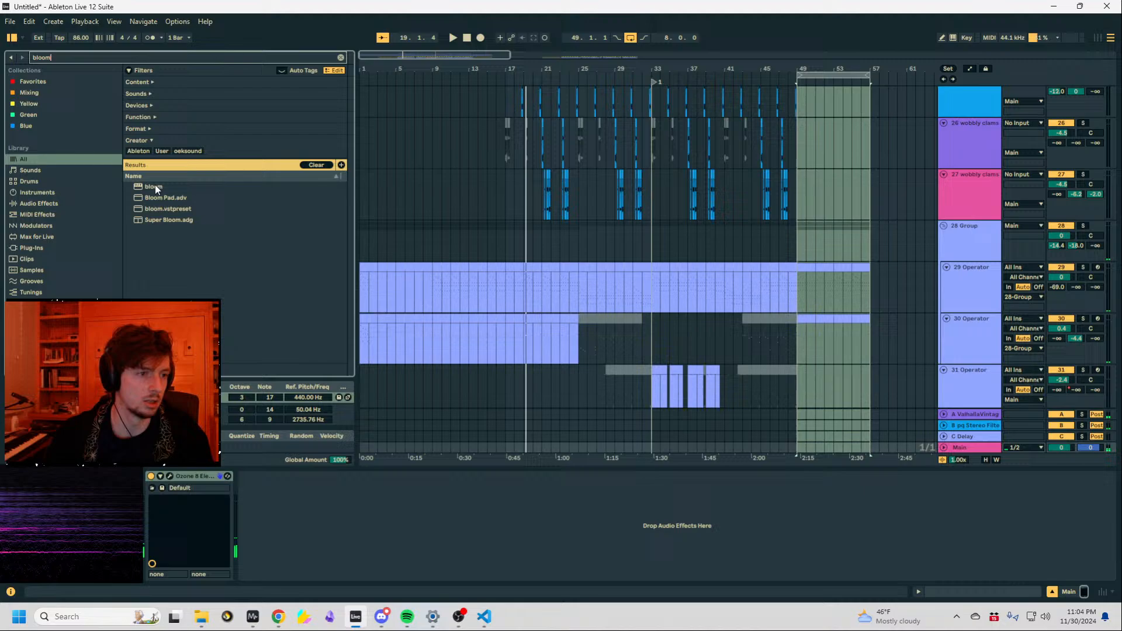
{"action": "left_click_drag", "start_coordinate": [157, 189], "coordinate": [208, 489]}
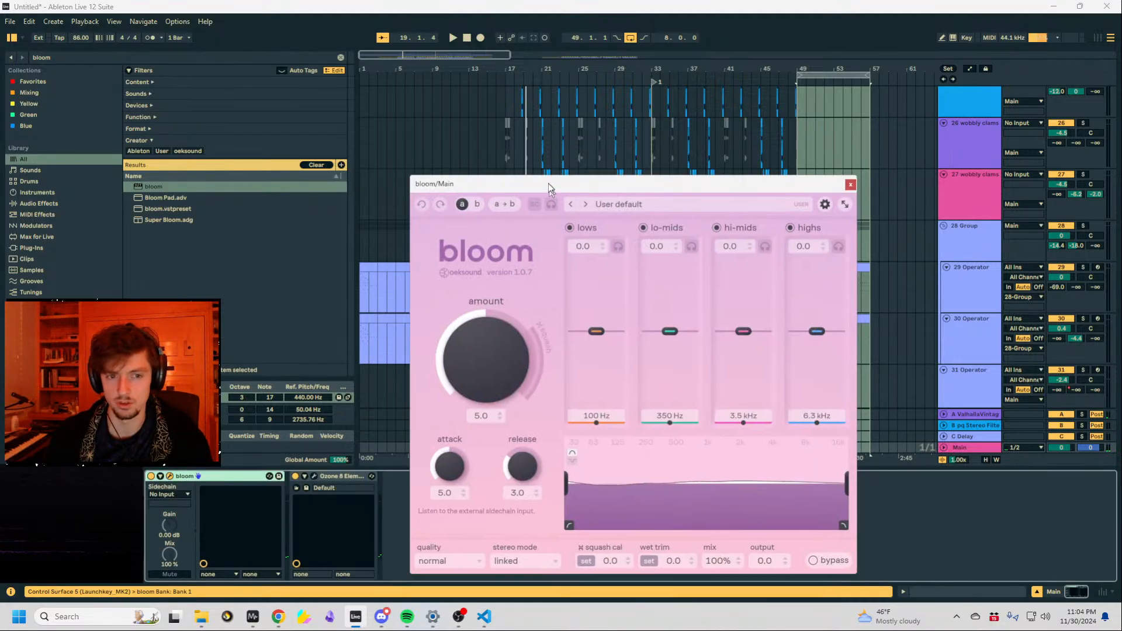
Load bloom's Smiley curve preset from the Master bus category and audition the mix from bars 49 and 25.
{"action": "left_click", "coordinate": [607, 155]}
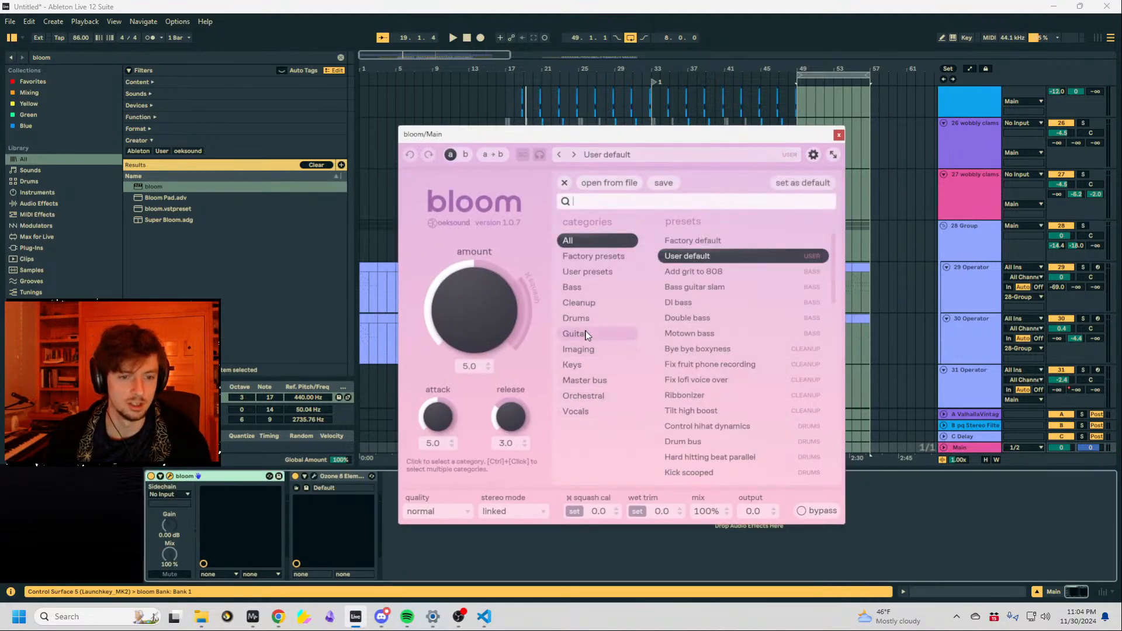
{"action": "left_click", "coordinate": [589, 319]}
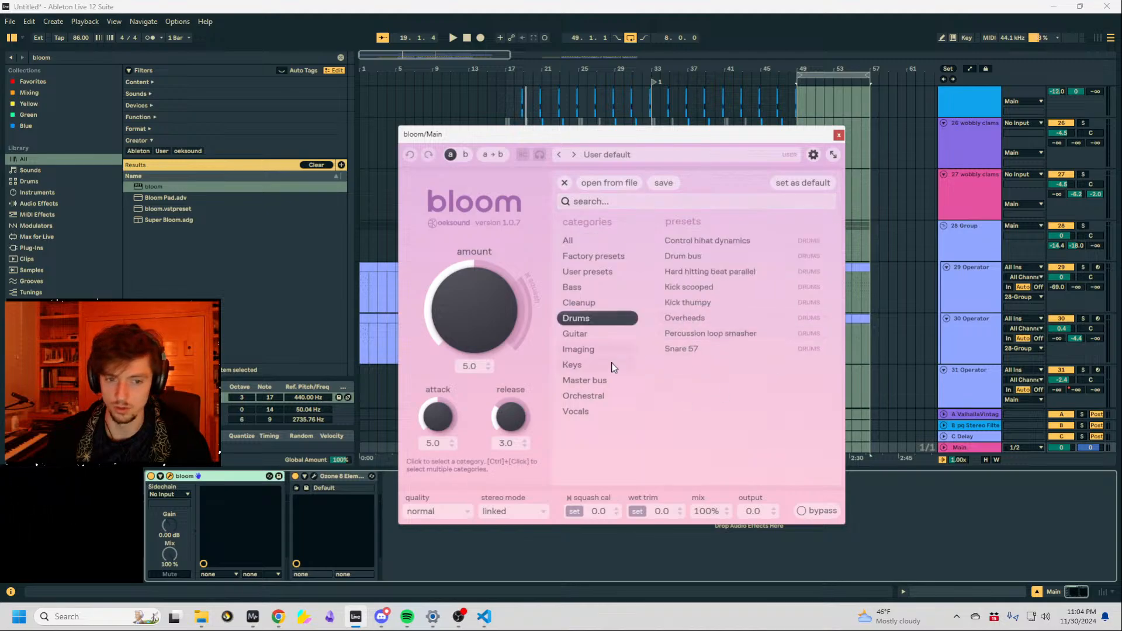
{"action": "left_click", "coordinate": [587, 381]}
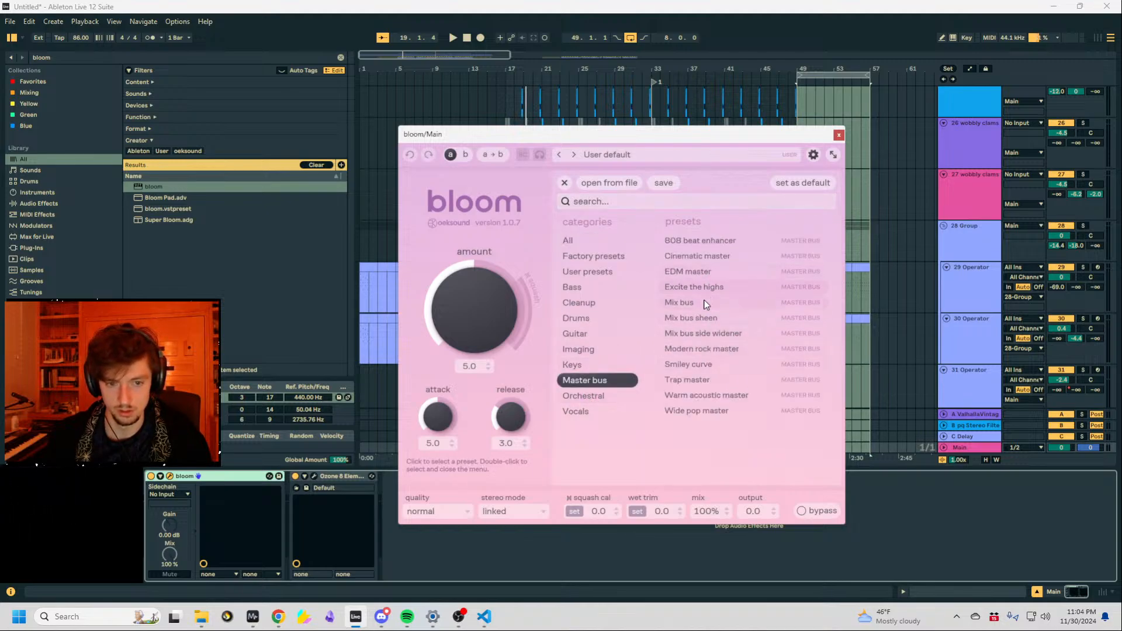
{"action": "double_click", "coordinate": [685, 365]}
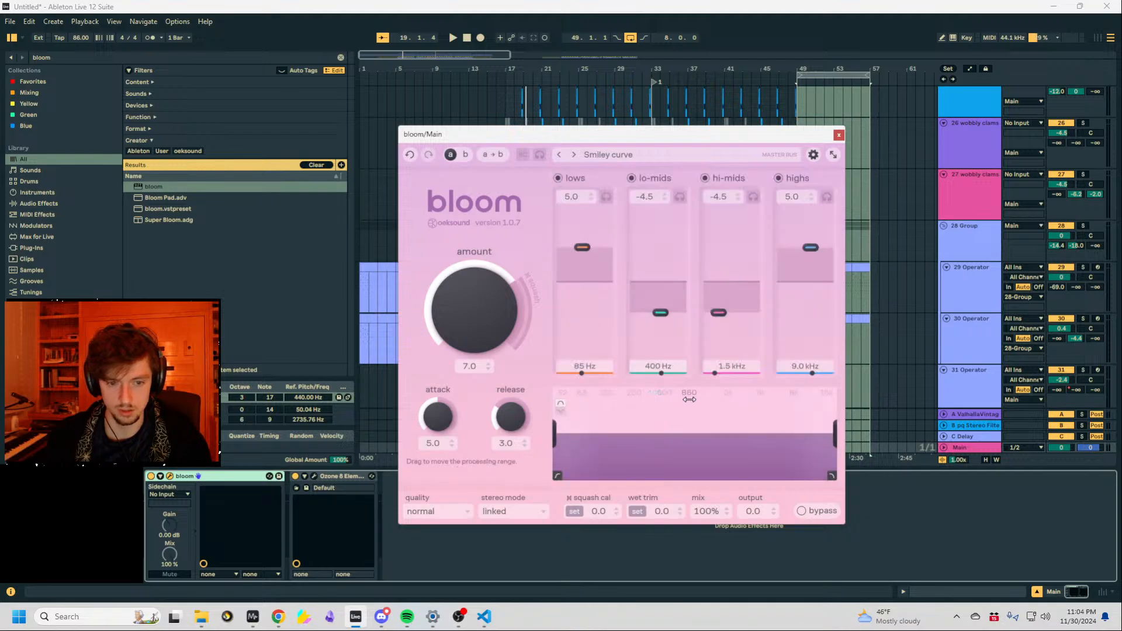
{"action": "key", "text": "space"}
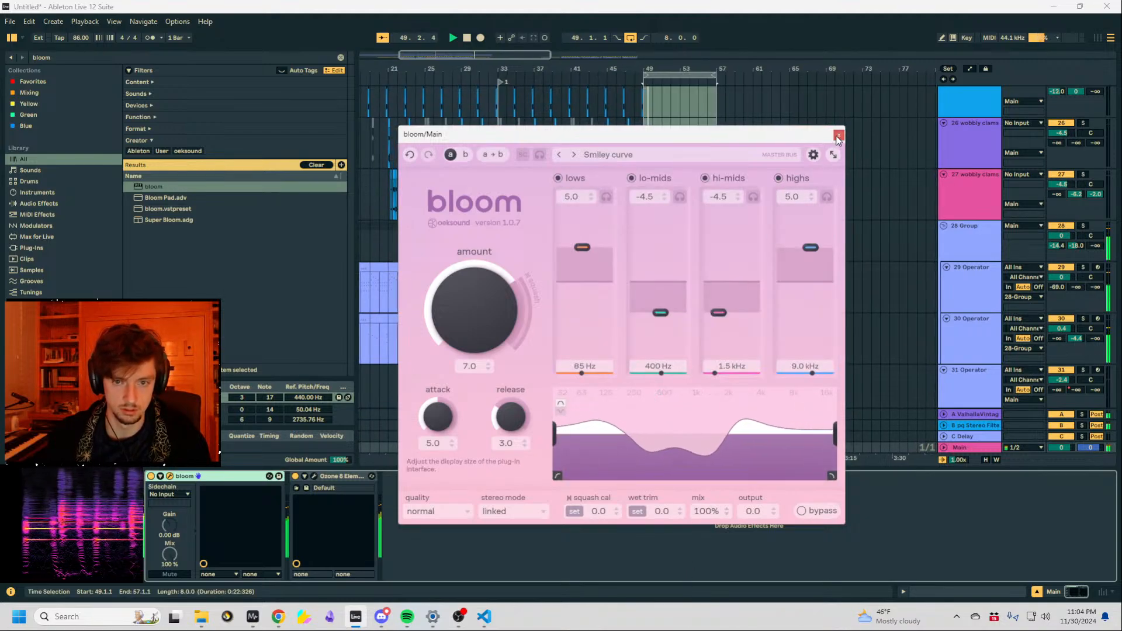
{"action": "left_click", "coordinate": [839, 135]}
{"action": "left_click", "coordinate": [431, 230]}
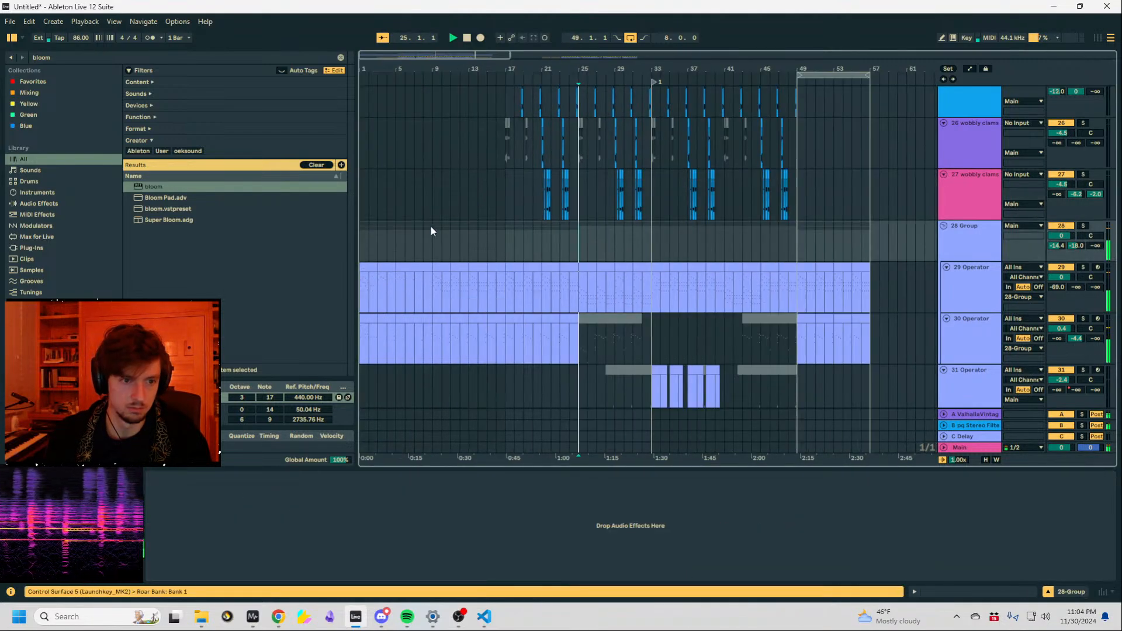
Set bloom's mix to 48%, lo-mids to -0.1 at 350 Hz, hi-mids to -3.2 and highs to 4.4.
{"action": "left_click", "coordinate": [959, 447]}
{"action": "scroll", "coordinate": [919, 219], "scroll_direction": "up", "scroll_amount": 10}
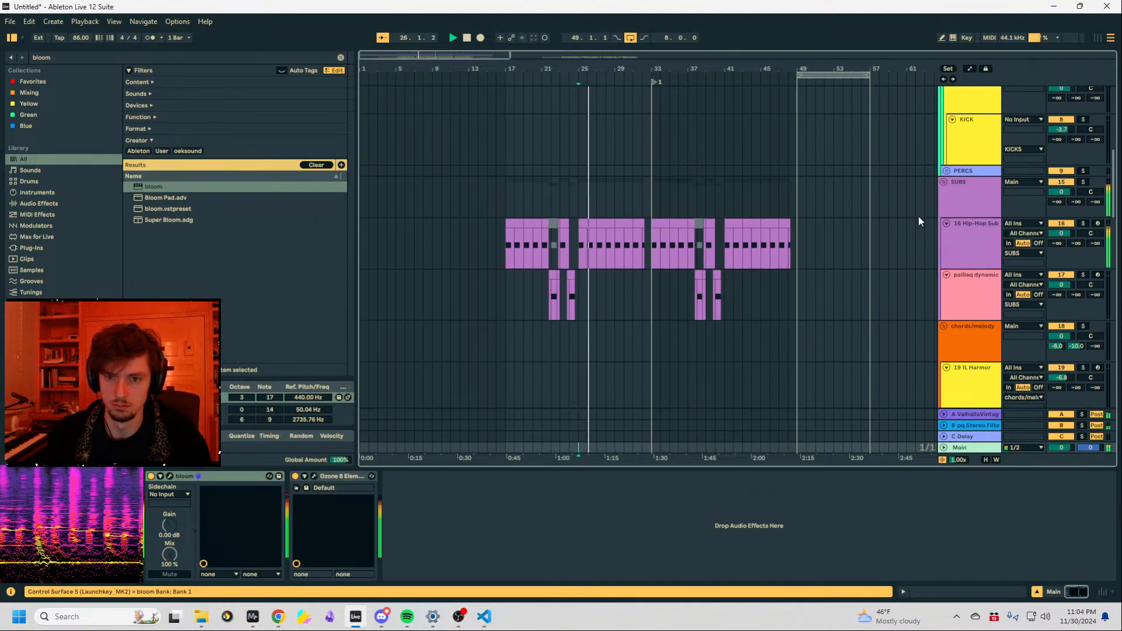
{"action": "scroll", "coordinate": [917, 219], "scroll_direction": "up", "scroll_amount": 3}
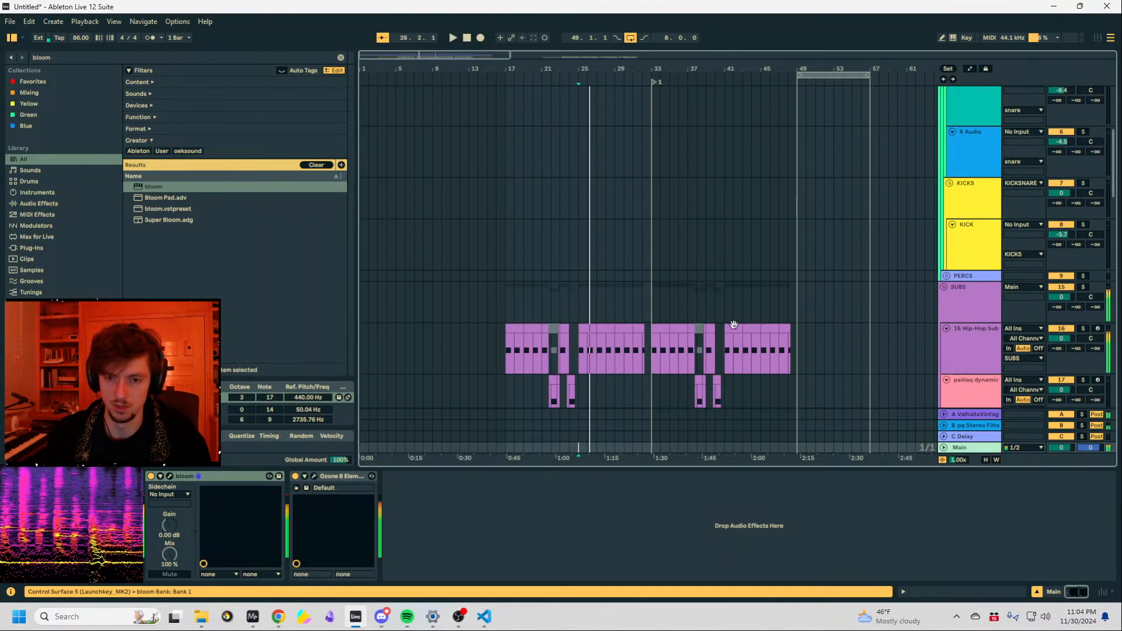
{"action": "left_click", "coordinate": [173, 479]}
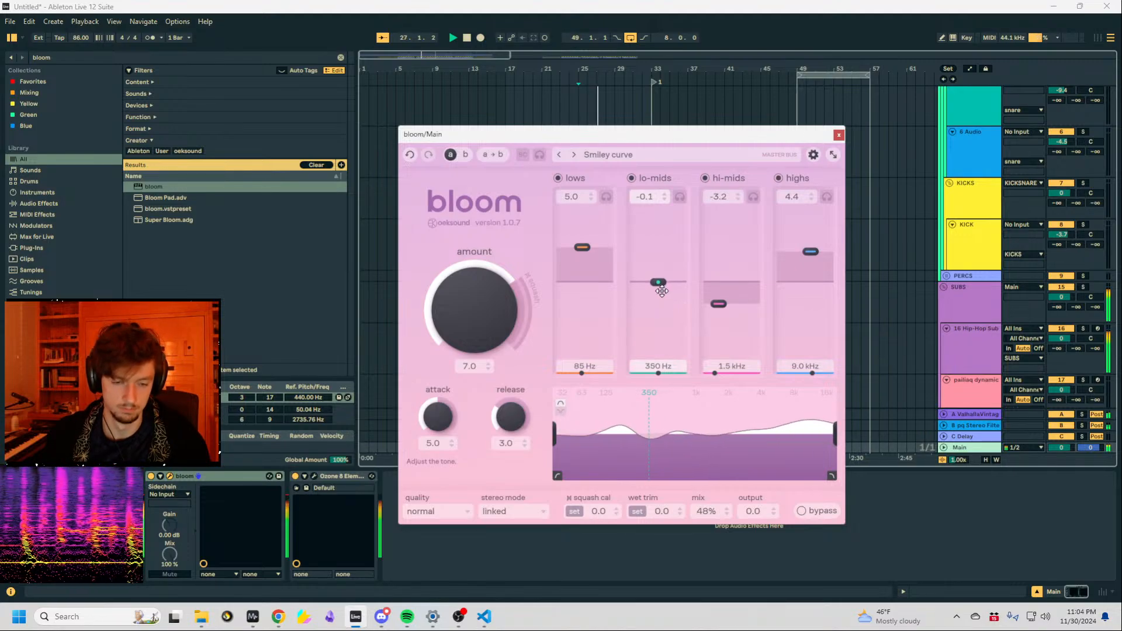
{"action": "left_click", "coordinate": [839, 134]}
Group the 31 Operator and 32 Operator tracks together.
{"action": "scroll", "coordinate": [868, 246], "scroll_direction": "down", "scroll_amount": 5}
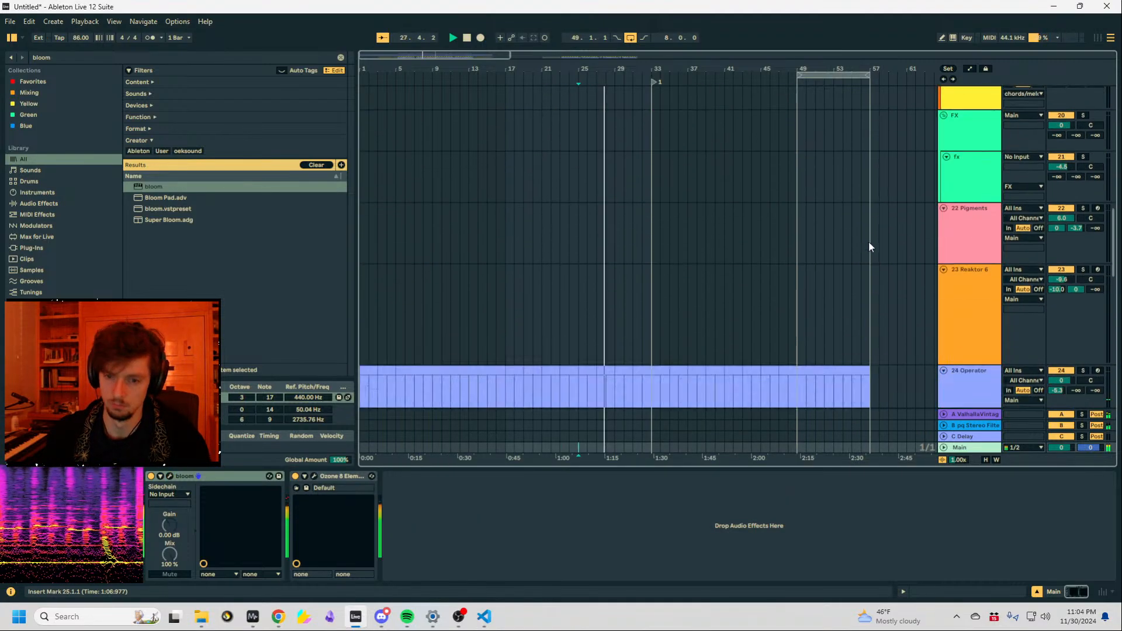
{"action": "scroll", "coordinate": [880, 243], "scroll_direction": "down", "scroll_amount": 6}
{"action": "scroll", "coordinate": [911, 252], "scroll_direction": "down", "scroll_amount": 3}
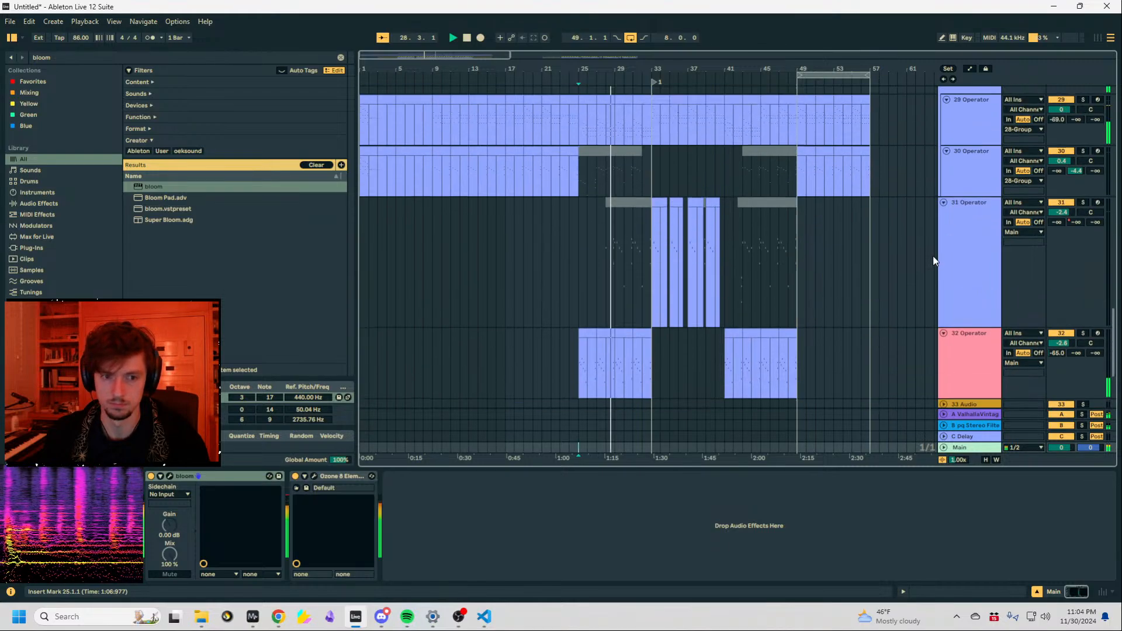
{"action": "left_click", "coordinate": [974, 359]}
{"action": "left_click", "coordinate": [988, 282], "text": "shift"}
{"action": "key", "text": "ctrl+g"}
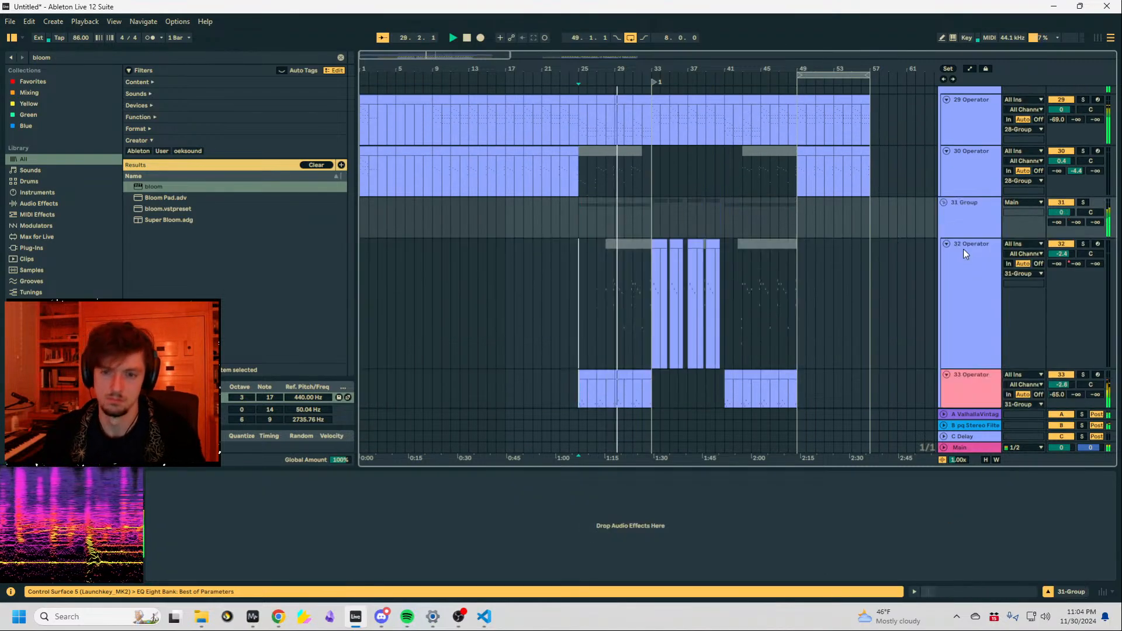
Add a Compressor to 31 Group with 0.13 ms attack, 129 ms release, -17.6 dB threshold and 6.39 dB output gain.
{"action": "left_click", "coordinate": [972, 221]}
{"action": "left_click", "coordinate": [56, 57]}
{"action": "type", "text": "comp"}
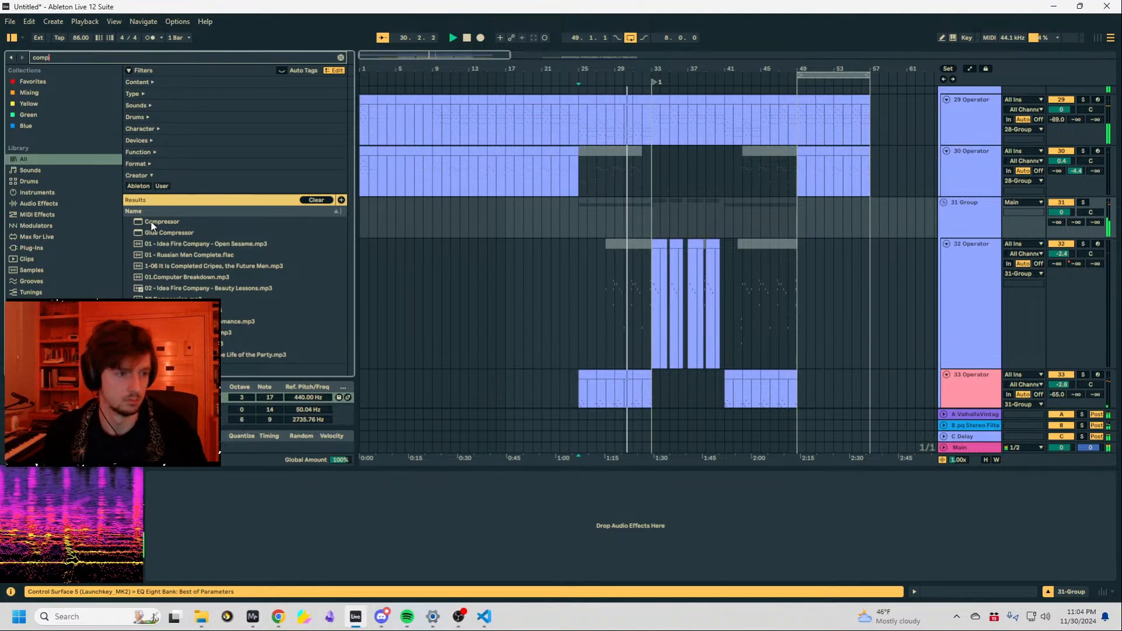
{"action": "double_click", "coordinate": [152, 224]}
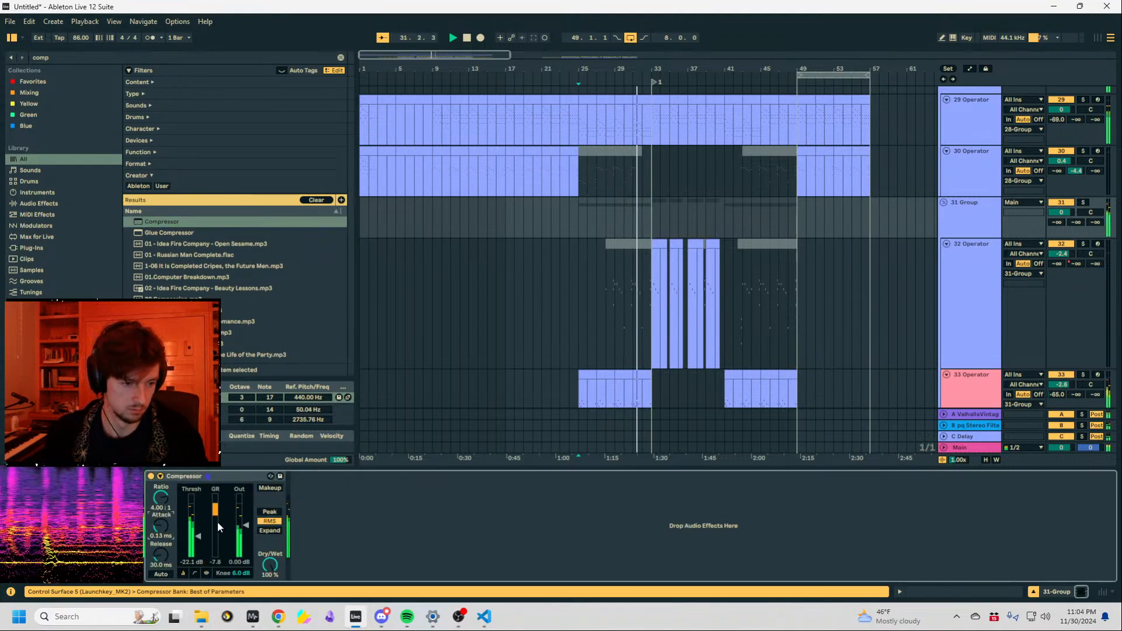
{"action": "left_click_drag", "start_coordinate": [233, 518], "coordinate": [233, 505]}
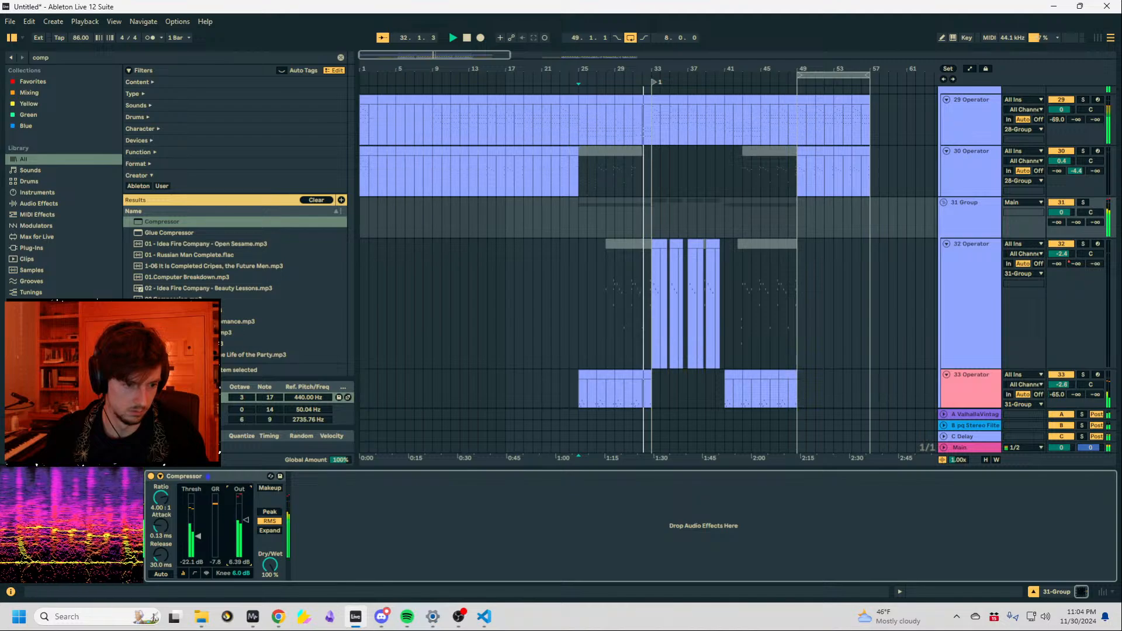
{"action": "left_click_drag", "start_coordinate": [163, 541], "coordinate": [165, 510]}
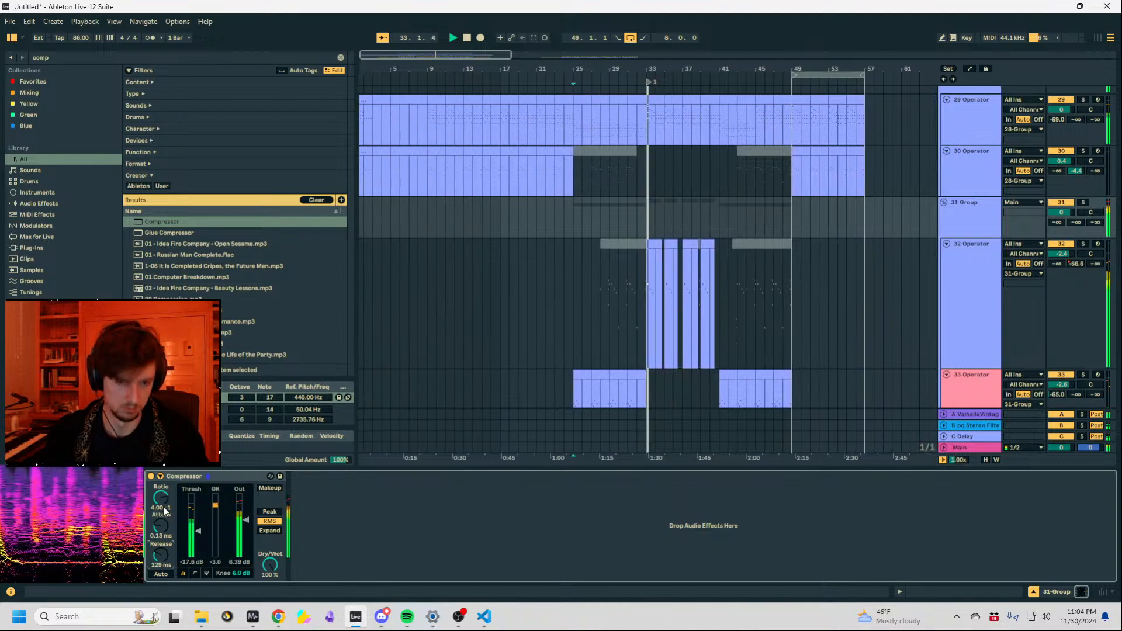
Lower 32 Operator's track volume to -5.7 dB and add a Utility with 42% width at the end of its chain.
{"action": "left_click", "coordinate": [925, 290]}
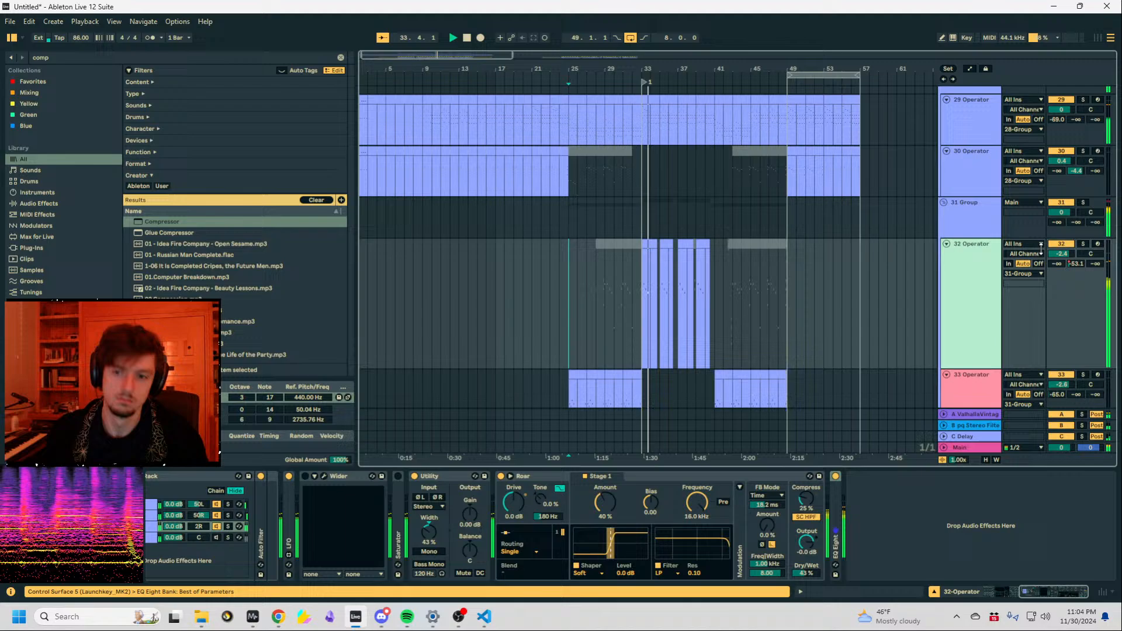
{"action": "left_click", "coordinate": [949, 280]}
{"action": "left_click", "coordinate": [56, 57]}
{"action": "type", "text": "uti"}
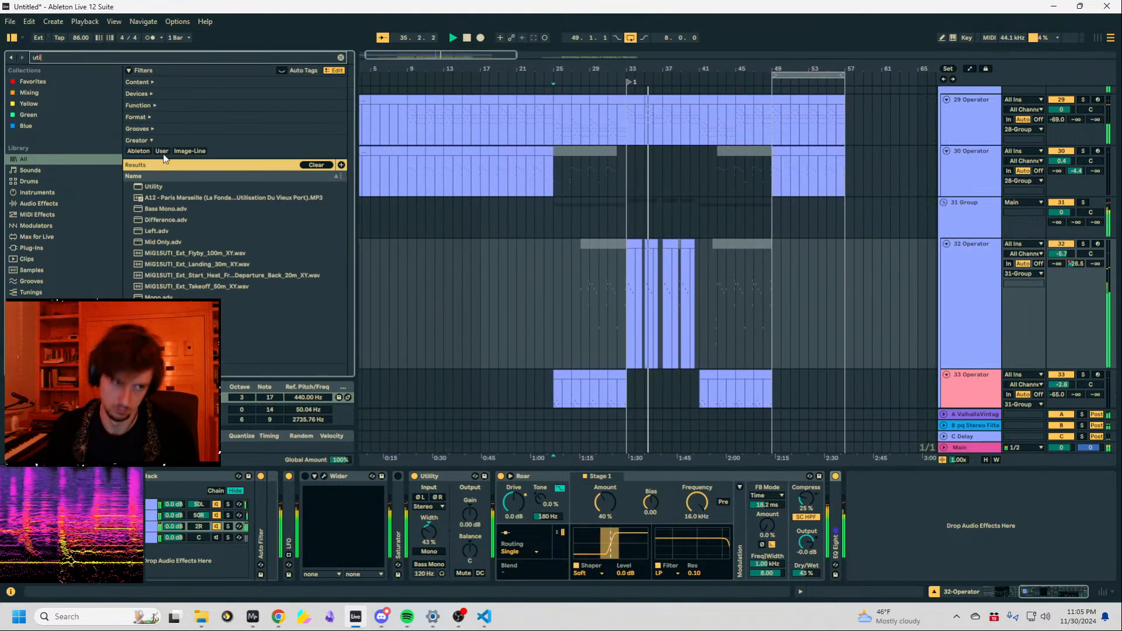
{"action": "left_click_drag", "start_coordinate": [166, 187], "coordinate": [870, 564]}
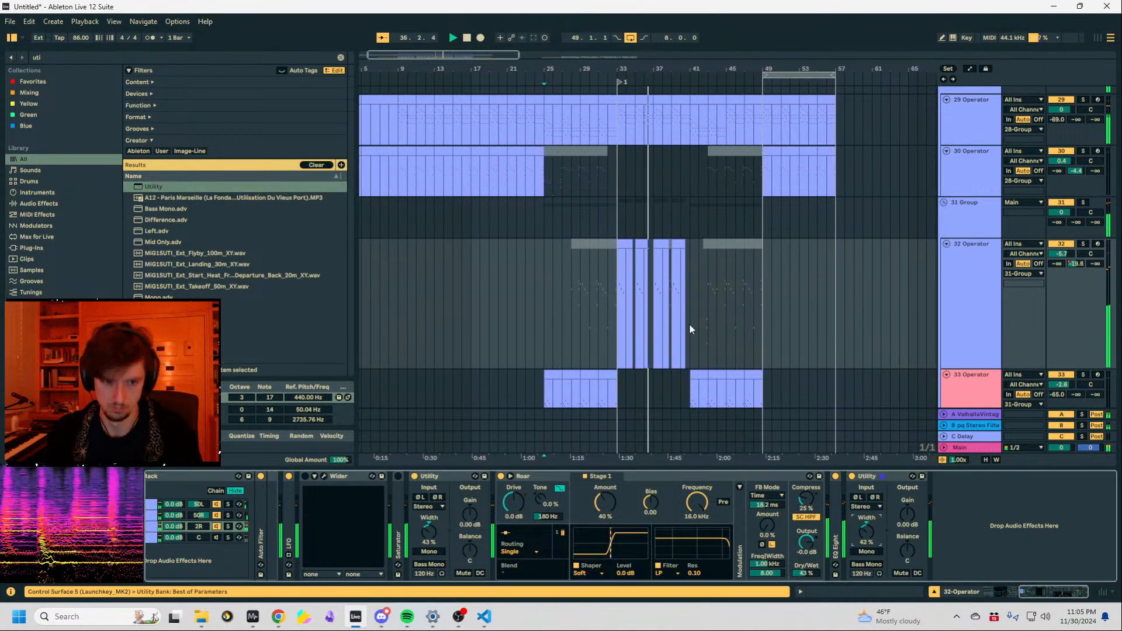
Lower the note at 2.1.1 in 32 Operator's clip near bar 35 to dE2.
{"action": "left_click", "coordinate": [642, 245]}
{"action": "key", "text": "space"}
{"action": "key", "text": "space"}
{"action": "left_click", "coordinate": [857, 595]}
{"action": "scroll", "coordinate": [781, 469], "scroll_direction": "up", "scroll_amount": 2}
{"action": "left_click_drag", "start_coordinate": [900, 396], "coordinate": [896, 329]}
{"action": "key", "text": "shift+Down"}
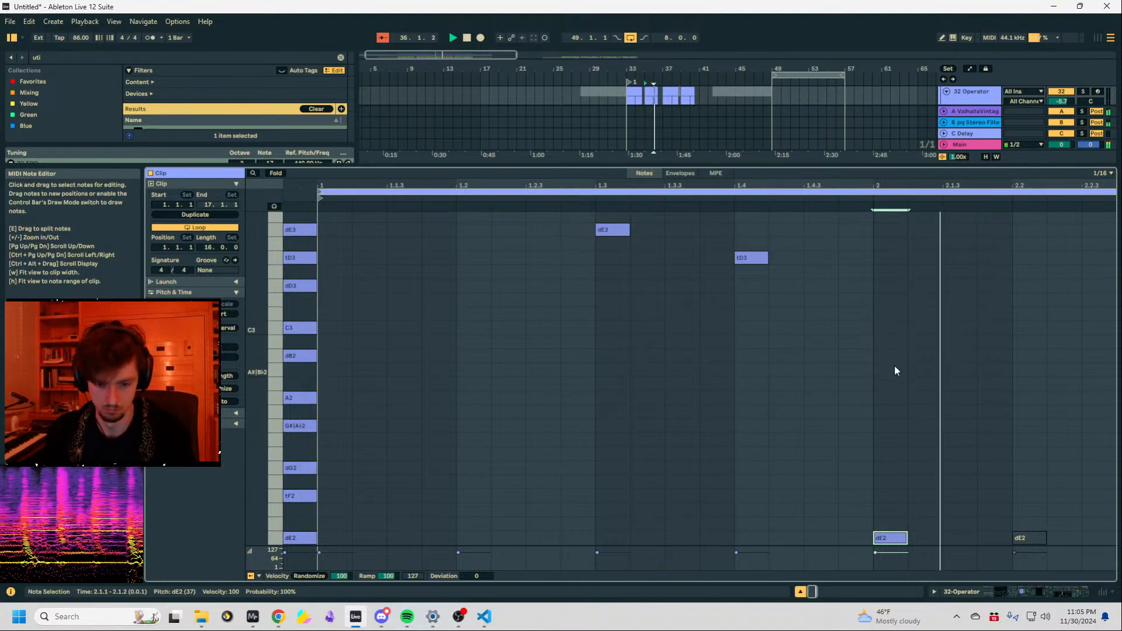
Show 32 Operator's oscillator B Coarse automation and step it up to 24 from bar 37.
{"action": "left_click", "coordinate": [985, 589]}
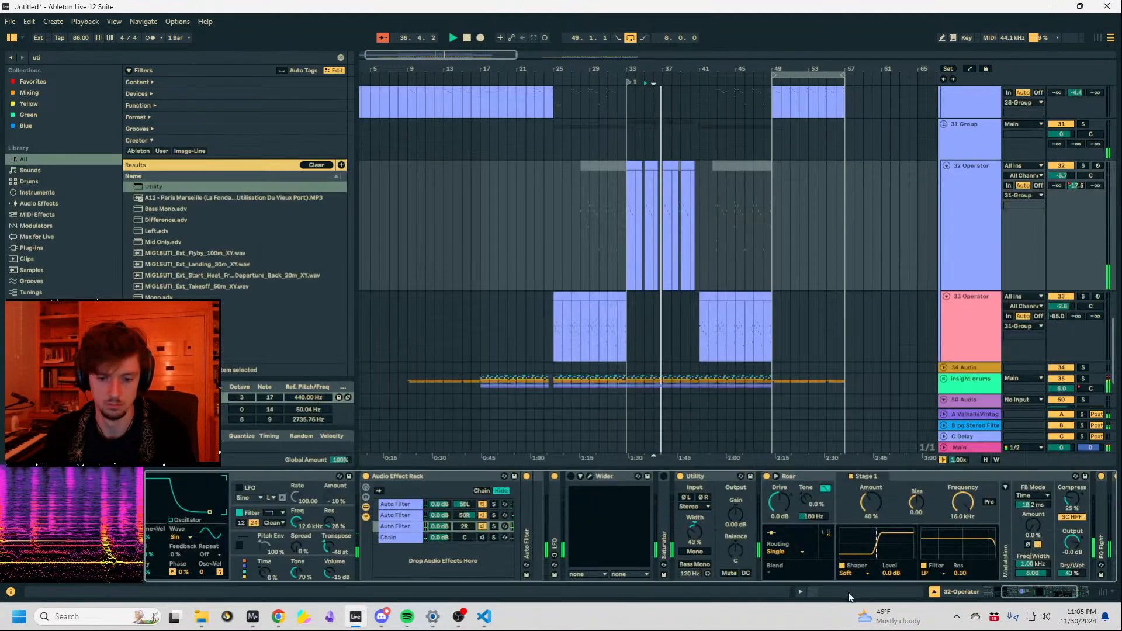
{"action": "left_click", "coordinate": [1002, 592]}
{"action": "left_click", "coordinate": [1002, 591]}
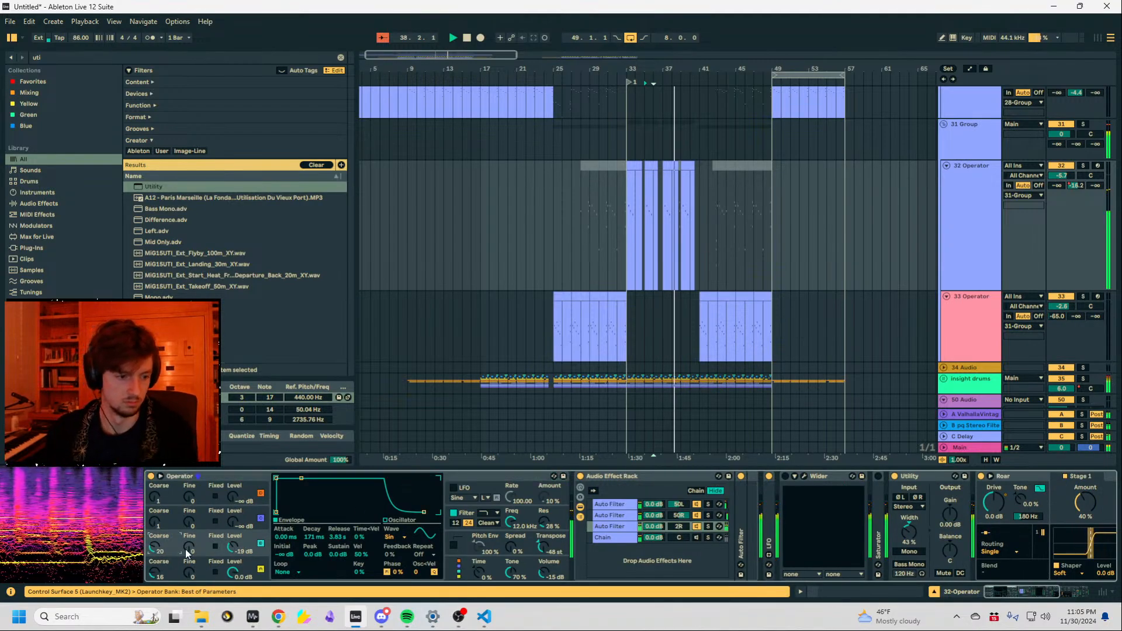
{"action": "left_click", "coordinate": [660, 266]}
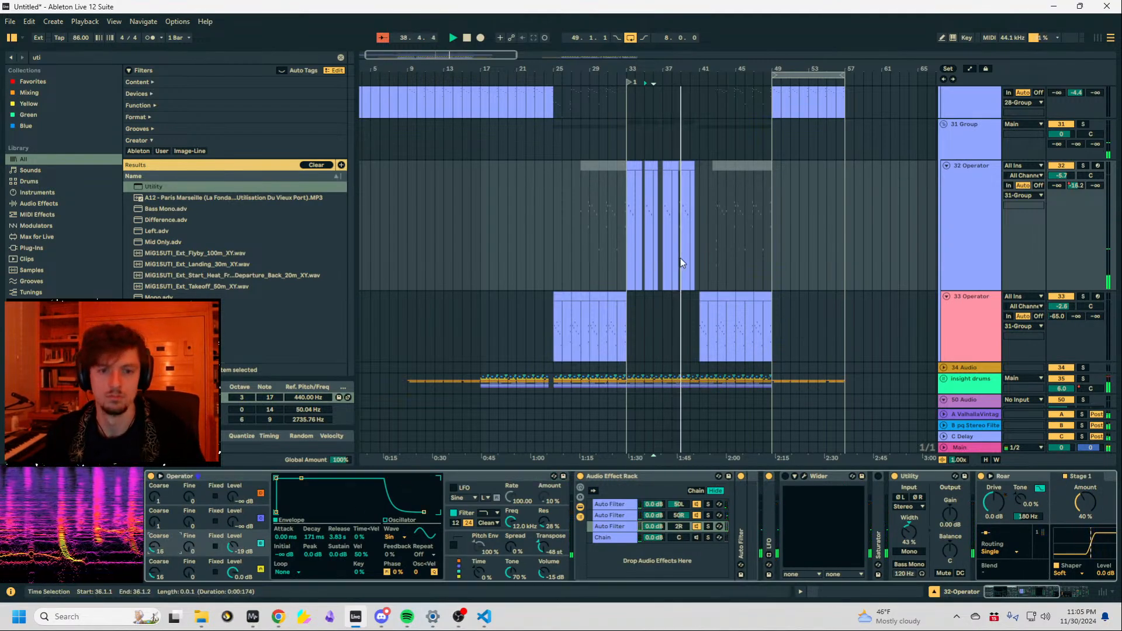
{"action": "left_click_drag", "start_coordinate": [646, 79], "coordinate": [662, 150]}
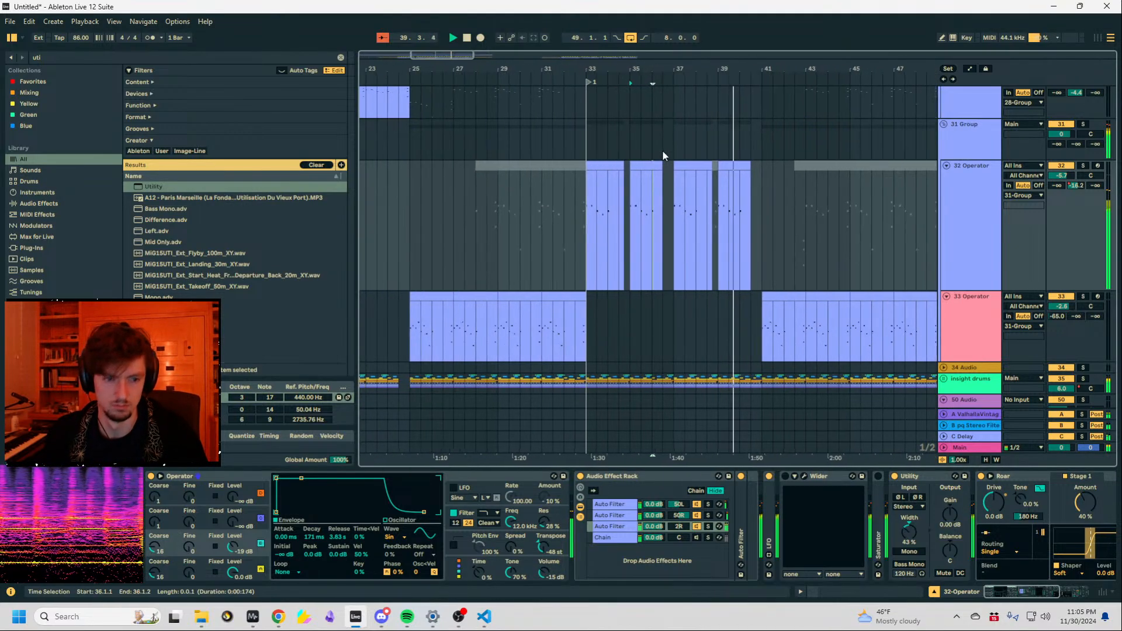
{"action": "key", "text": "a"}
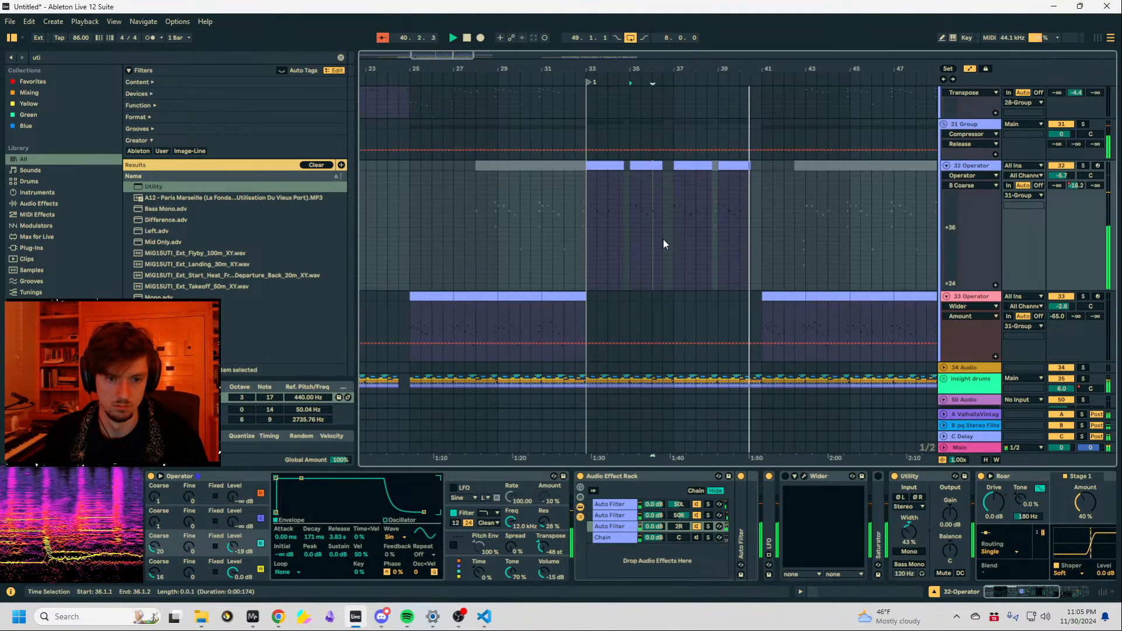
{"action": "left_click", "coordinate": [673, 223]}
{"action": "key", "text": "space"}
{"action": "key", "text": "space"}
{"action": "left_click_drag", "start_coordinate": [655, 287], "coordinate": [640, 220]}
{"action": "left_click", "coordinate": [641, 243]}
{"action": "key", "text": "space"}
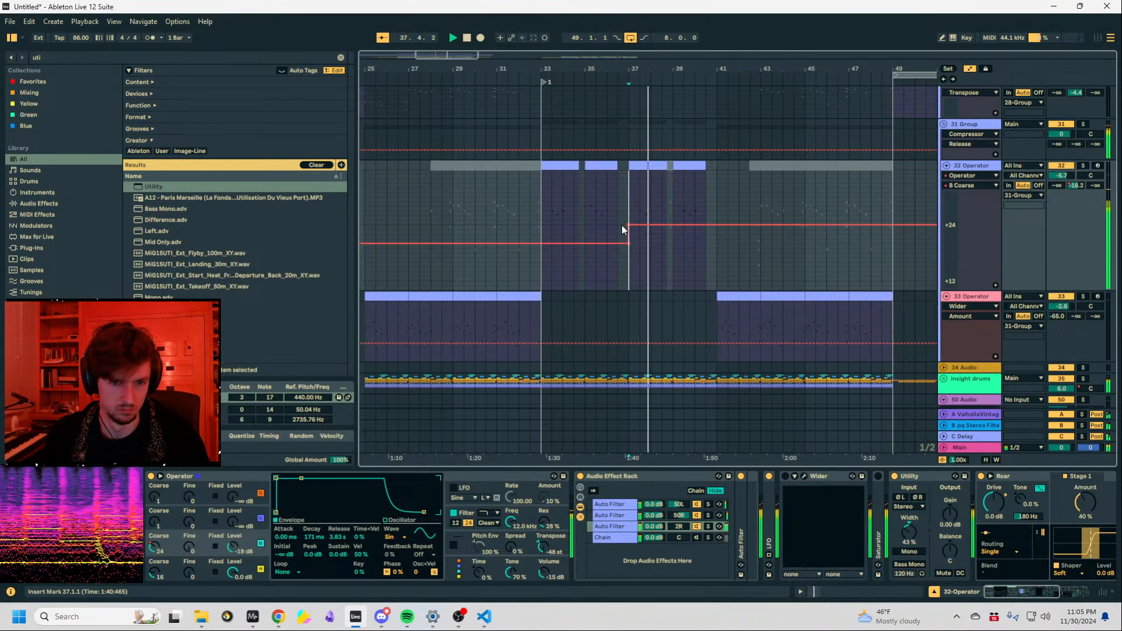
Raise 32 Operator's B Coarse automation from bar 37 onward to 28 and play back the change.
{"action": "key", "text": "space"}
{"action": "key", "text": "space"}
{"action": "mouse_move", "coordinate": [628, 226]}
{"action": "left_mouse_down"}
{"action": "mouse_move", "coordinate": [628, 239]}
{"action": "mouse_move", "coordinate": [628, 206]}
{"action": "left_mouse_up"}
{"action": "key", "text": "space"}
{"action": "key", "text": "space"}
{"action": "key", "text": "space"}
{"action": "key", "text": "space"}
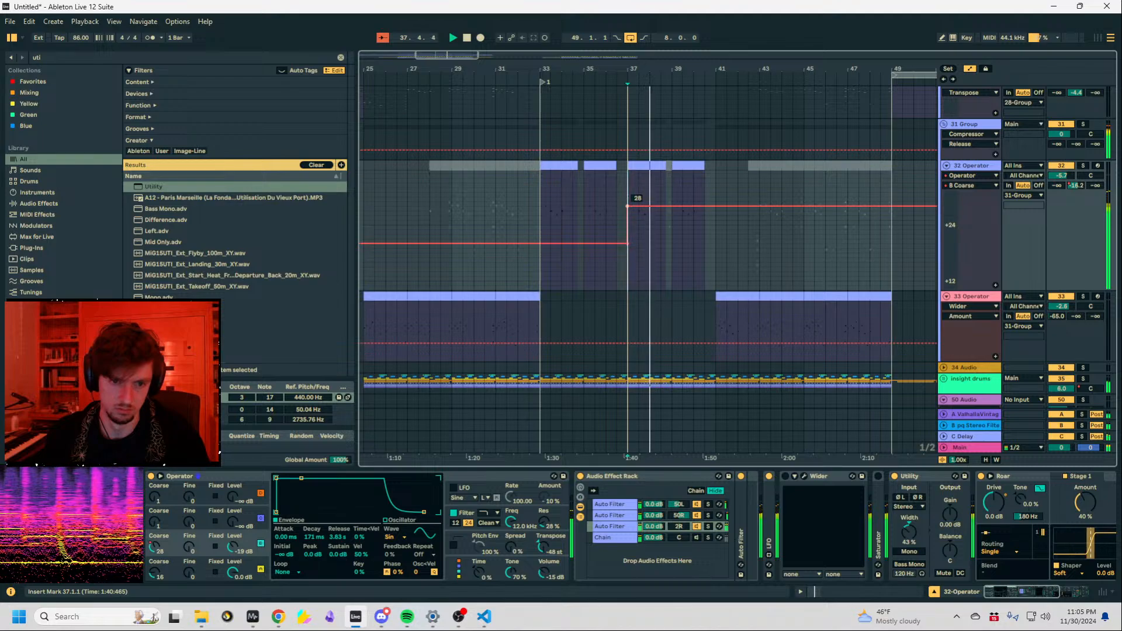
{"action": "key", "text": "space"}
{"action": "key", "text": "space"}
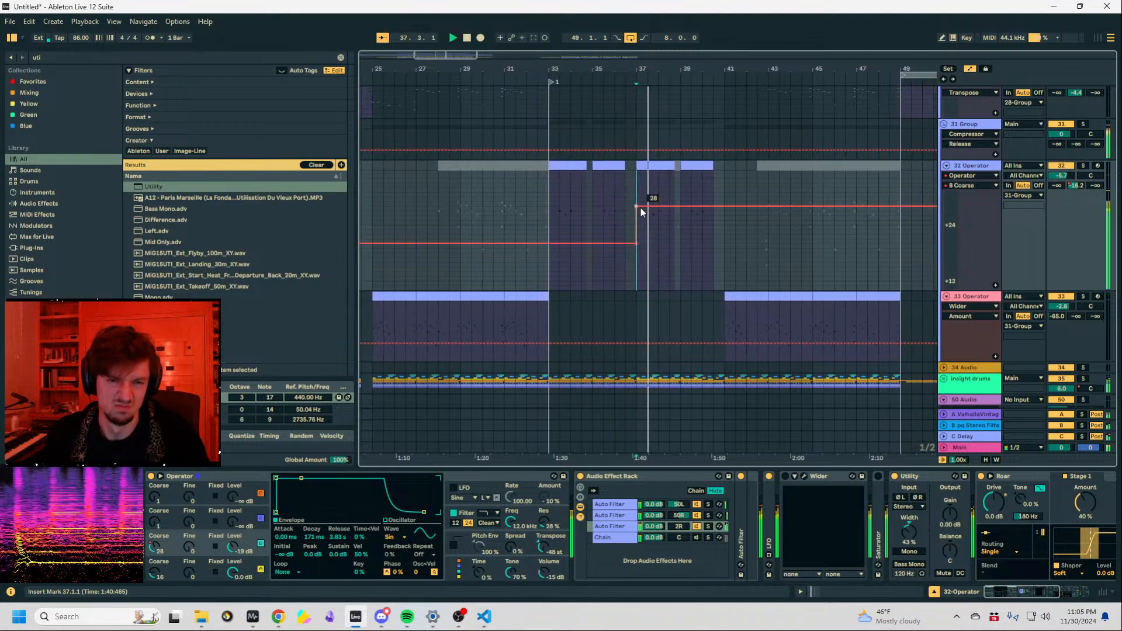
Move the bar 37 breakpoint of 32 Operator's B-pq Stereo Filter send automation down to the minimum at bar 41, ramping up to bar 49.
{"action": "left_click", "coordinate": [1075, 185]}
{"action": "key", "text": "a"}
{"action": "key", "text": "a"}
{"action": "left_click_drag", "start_coordinate": [612, 219], "coordinate": [700, 289]}
{"action": "left_click", "coordinate": [681, 234]}
{"action": "key", "text": "space"}
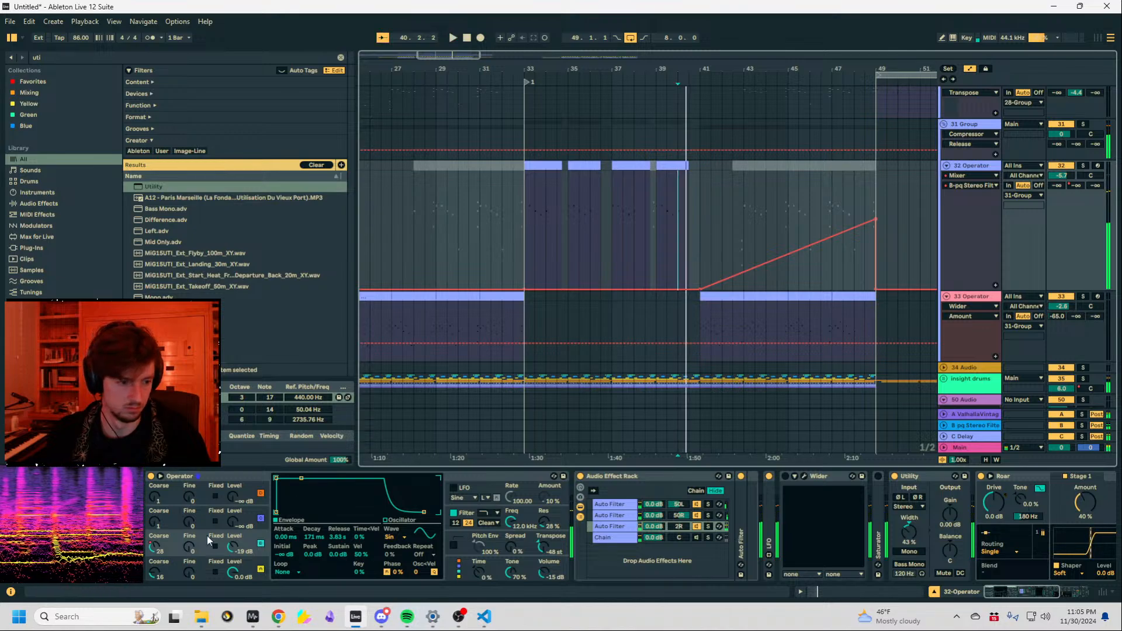
Lower 32 Operator's B Coarse automation to 26 from bar 40 onward and play back the transition.
{"action": "left_click", "coordinate": [154, 547]}
{"action": "key", "text": "a"}
{"action": "key", "text": "a"}
{"action": "left_click", "coordinate": [672, 265]}
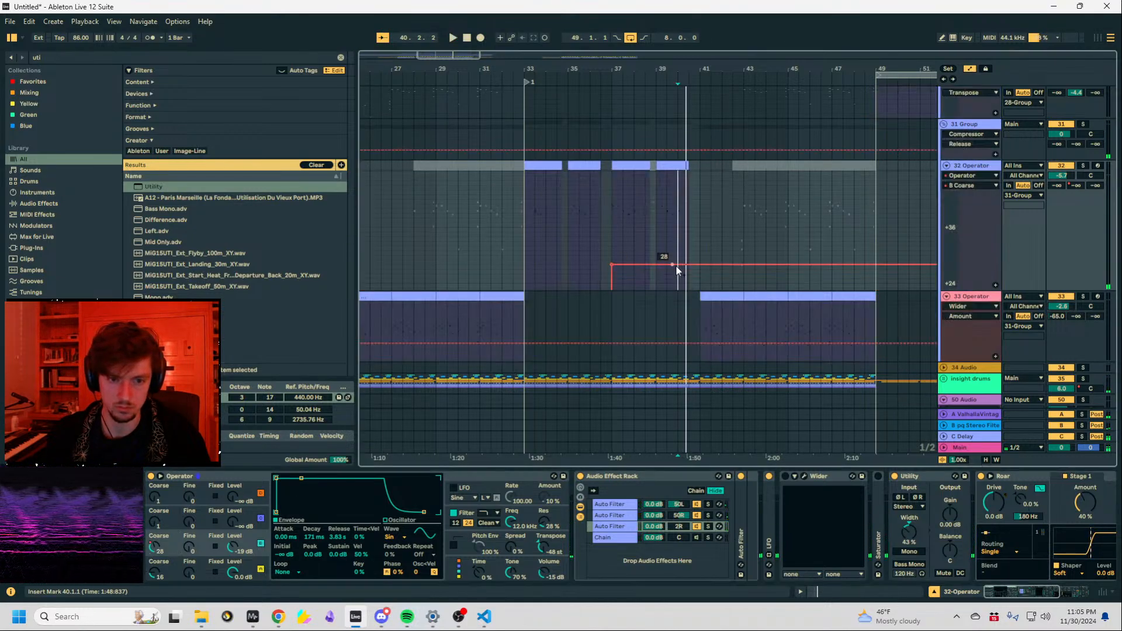
{"action": "left_click_drag", "start_coordinate": [678, 265], "coordinate": [652, 273]}
{"action": "key", "text": "space"}
{"action": "key", "text": "space"}
{"action": "left_click", "coordinate": [667, 229]}
{"action": "key", "text": "space"}
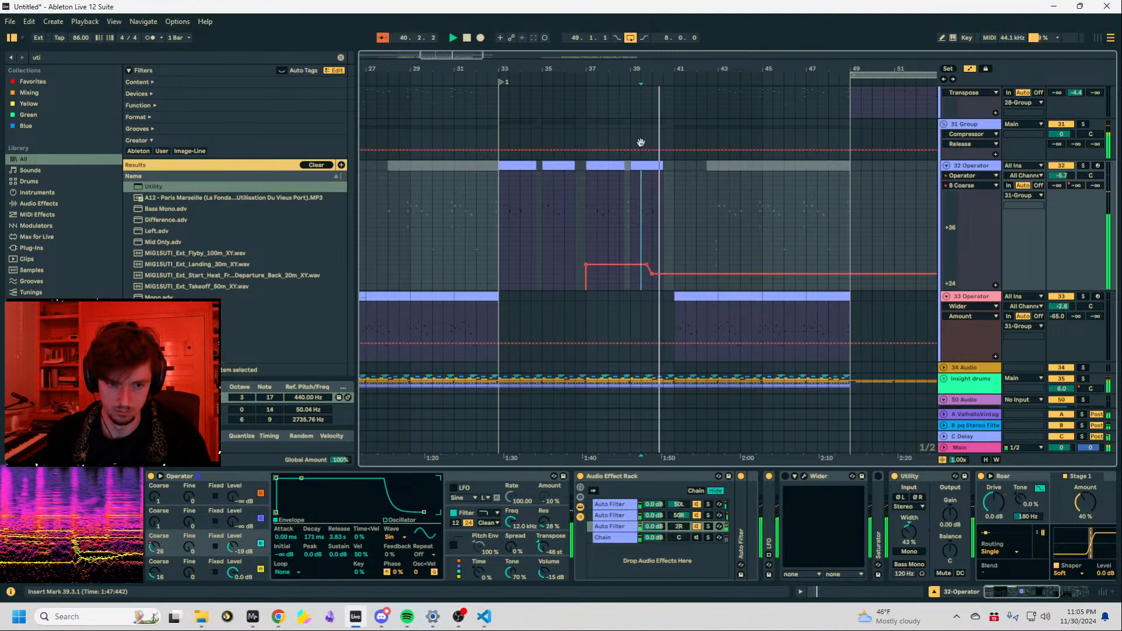
Make the B Coarse change at bar 40 a vertical step down to 24 and play it back.
{"action": "left_click_drag", "start_coordinate": [650, 69], "coordinate": [650, 126]}
{"action": "left_click_drag", "start_coordinate": [635, 264], "coordinate": [655, 283]}
{"action": "left_click", "coordinate": [634, 261]}
{"action": "key", "text": "space"}
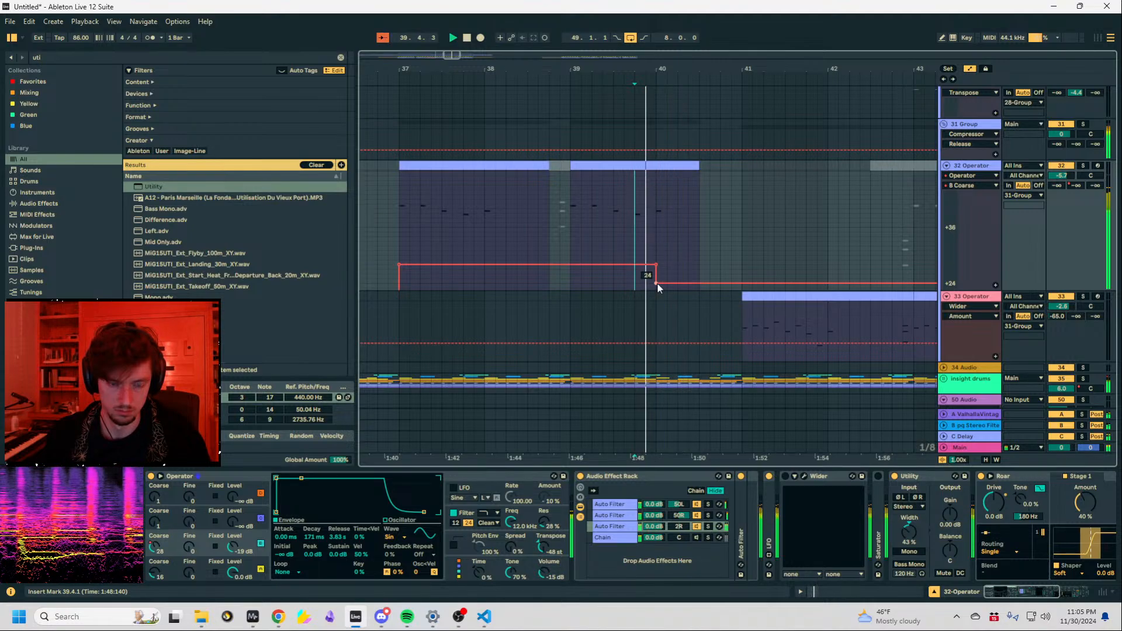
{"action": "key", "text": "space"}
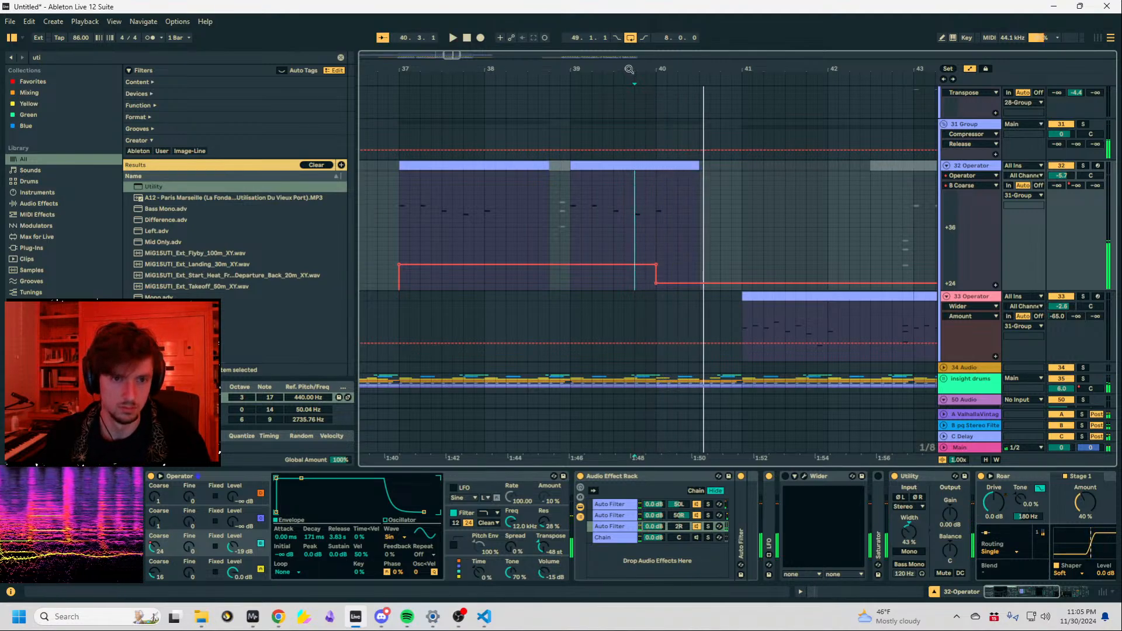
Compare the B Coarse step at bar 40 with the clip's notes and play back bars 39 to 40.
{"action": "scroll", "coordinate": [635, 210], "scroll_direction": "down", "scroll_amount": 3}
{"action": "key", "text": "a"}
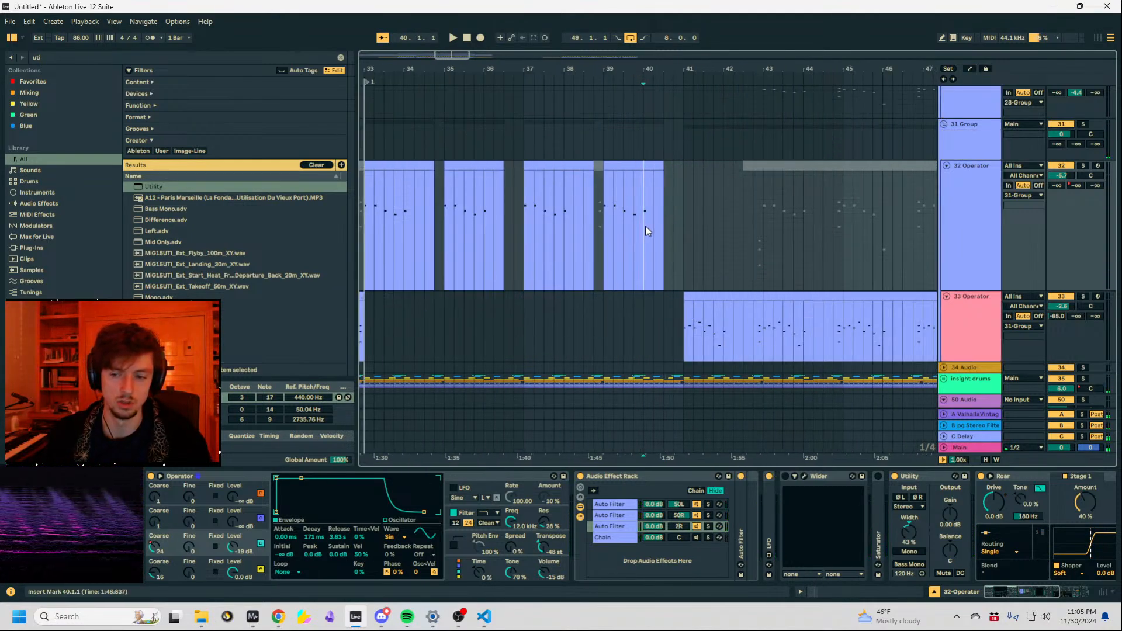
{"action": "left_click", "coordinate": [632, 233]}
{"action": "key", "text": "a"}
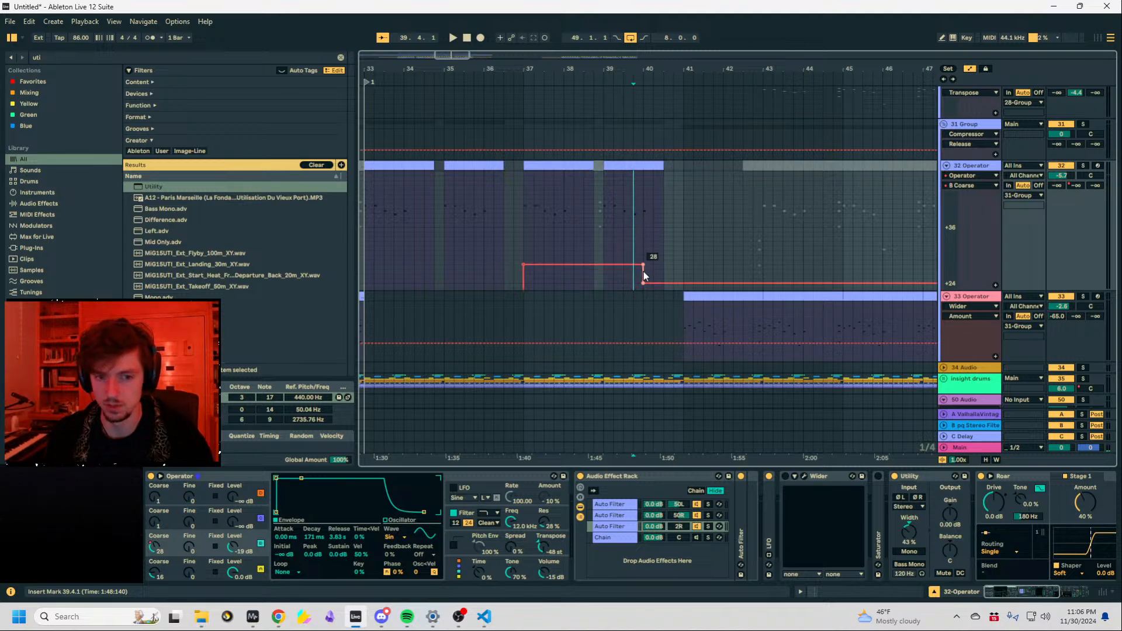
{"action": "mouse_move", "coordinate": [644, 284]}
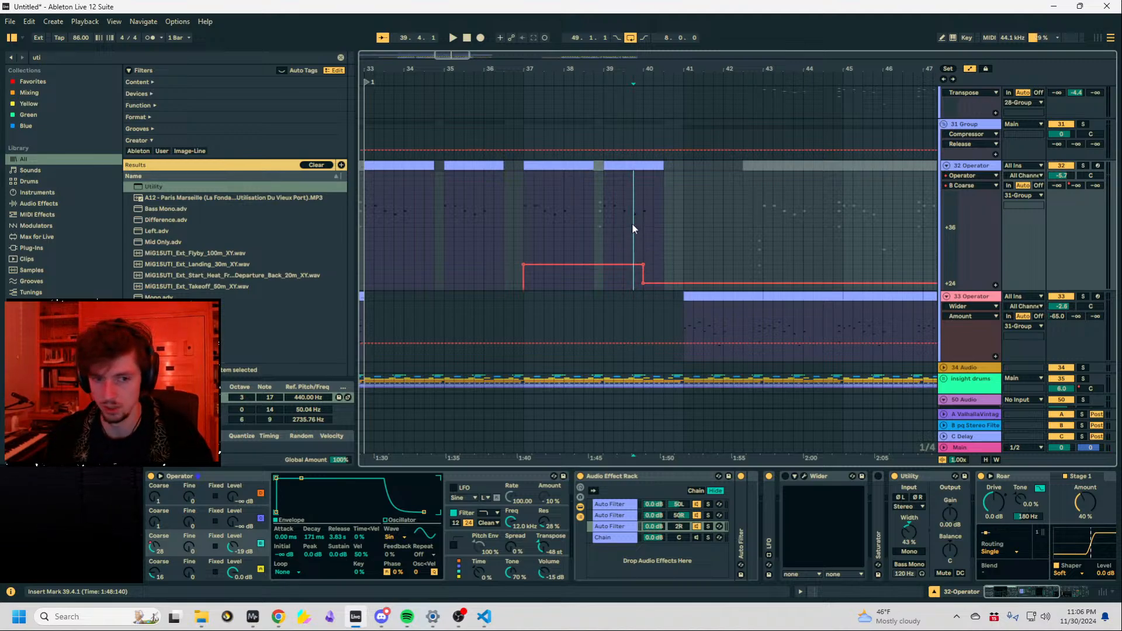
{"action": "left_click_drag", "start_coordinate": [648, 67], "coordinate": [649, 151]}
{"action": "key", "text": "space"}
{"action": "key", "text": "space"}
{"action": "left_click_drag", "start_coordinate": [521, 228], "coordinate": [511, 229]}
{"action": "key", "text": "space"}
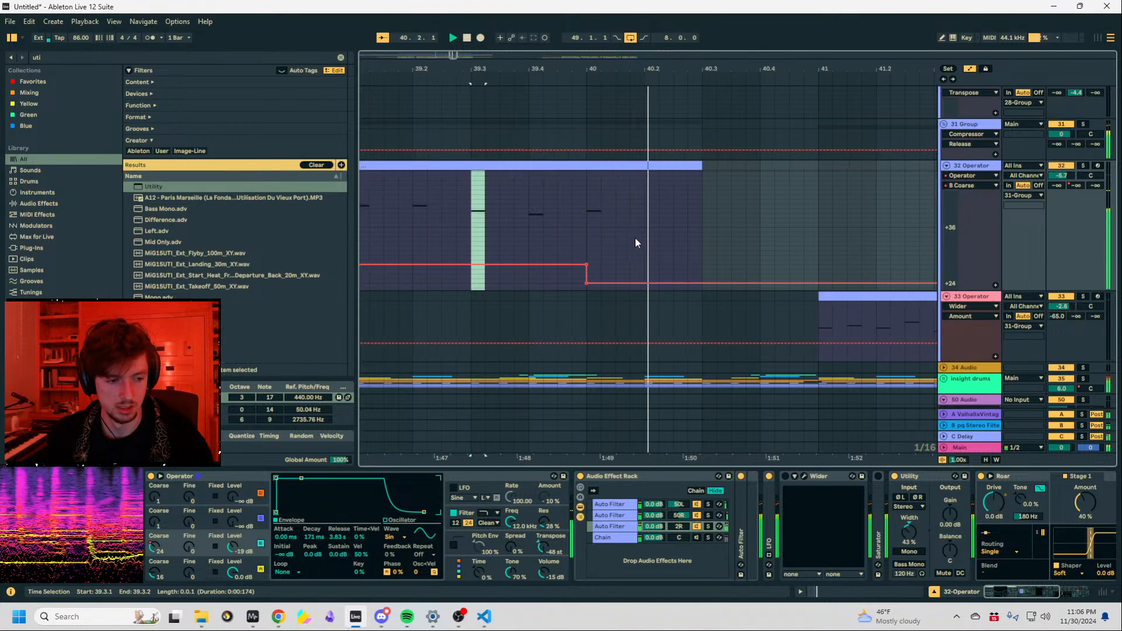
Solo 32 Operator and listen to the notes around the coarse change at bar 40.
{"action": "left_click", "coordinate": [1083, 165]}
{"action": "left_click", "coordinate": [424, 215]}
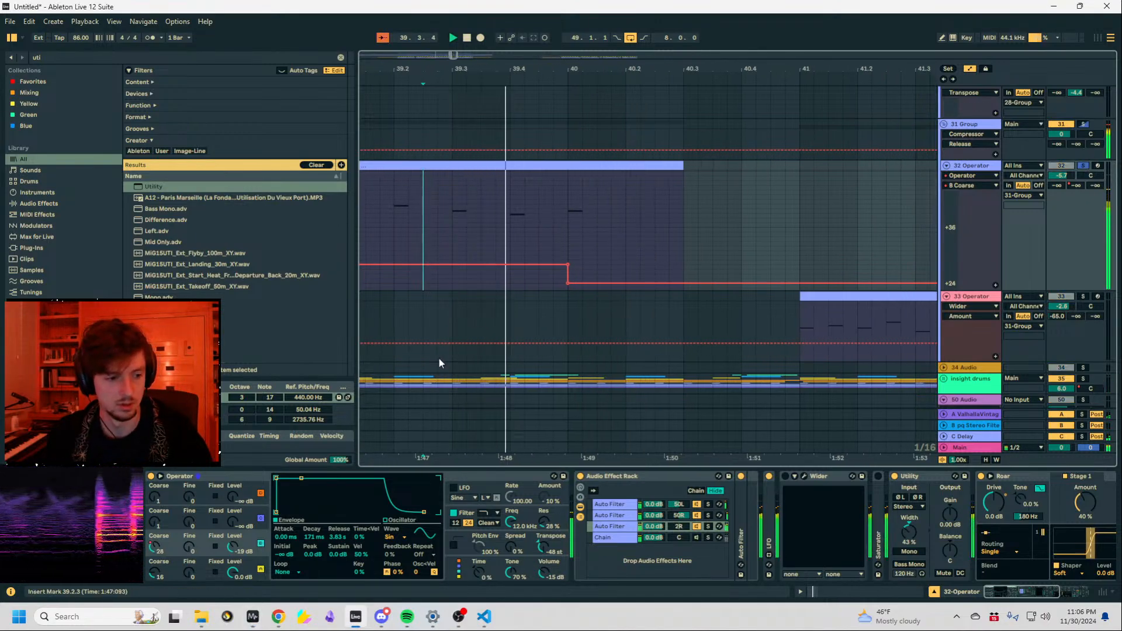
{"action": "left_click", "coordinate": [60, 533]}
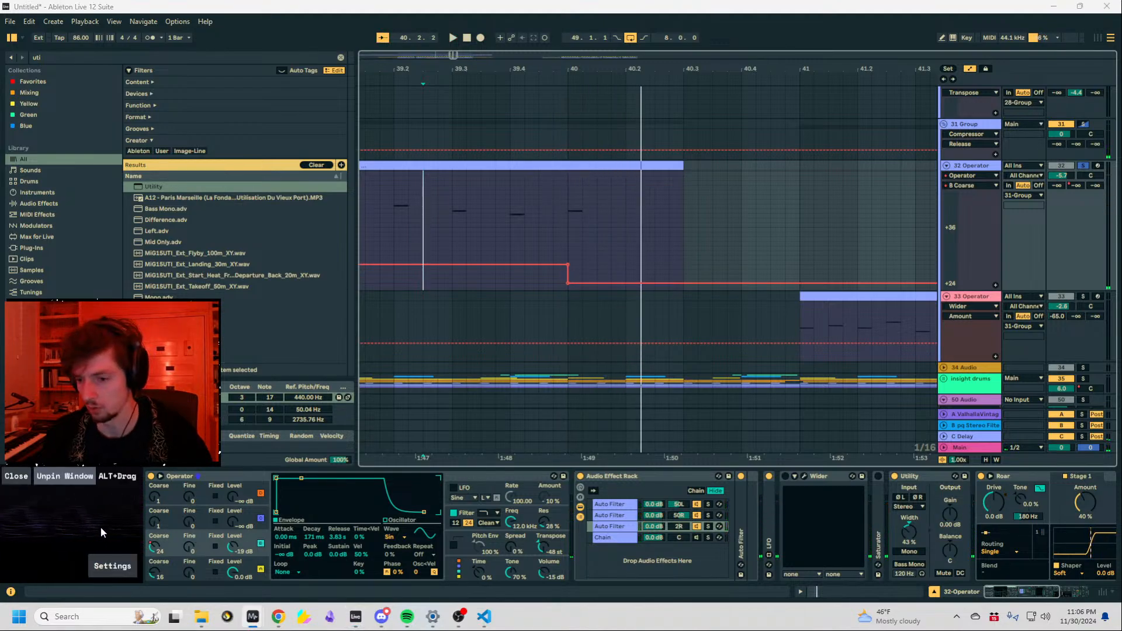
{"action": "left_click", "coordinate": [455, 211]}
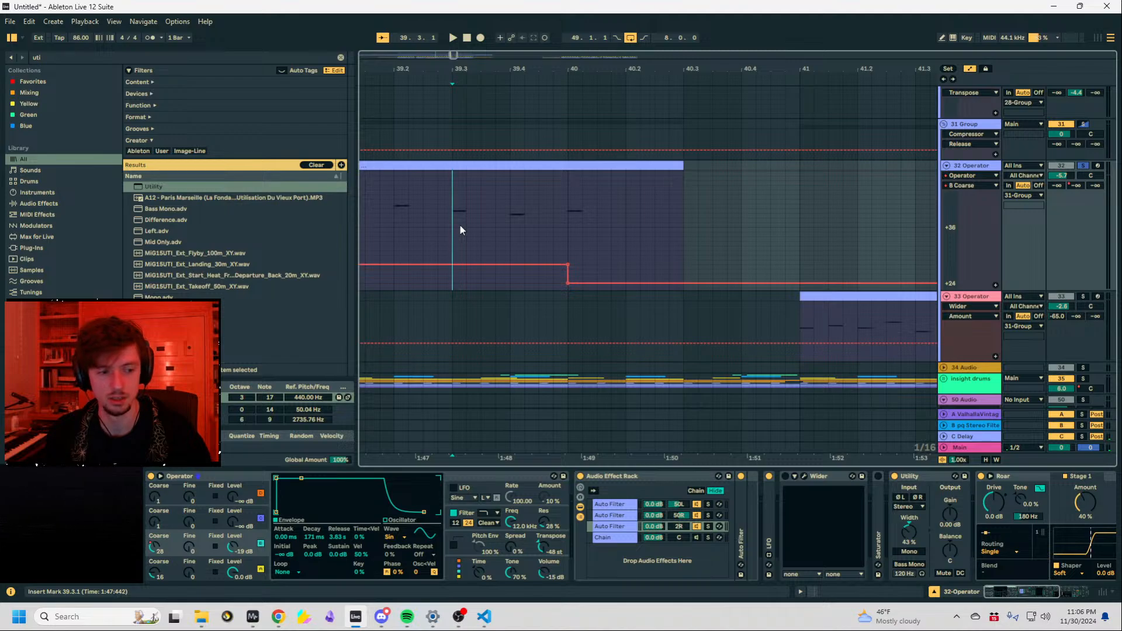
{"action": "left_click", "coordinate": [581, 261]}
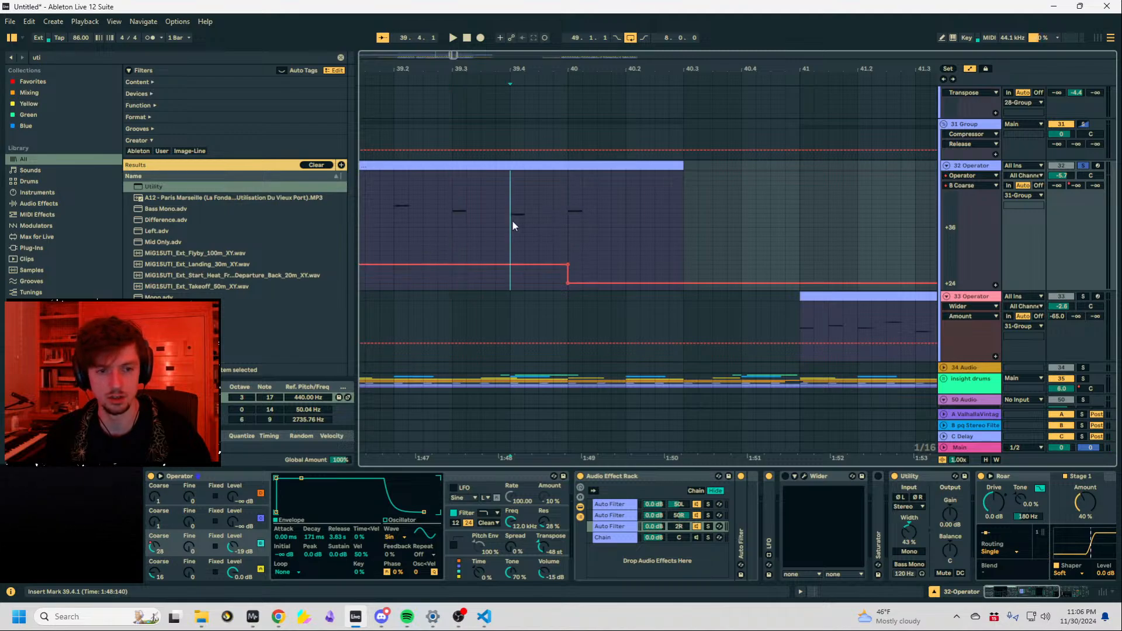
{"action": "key", "text": "space"}
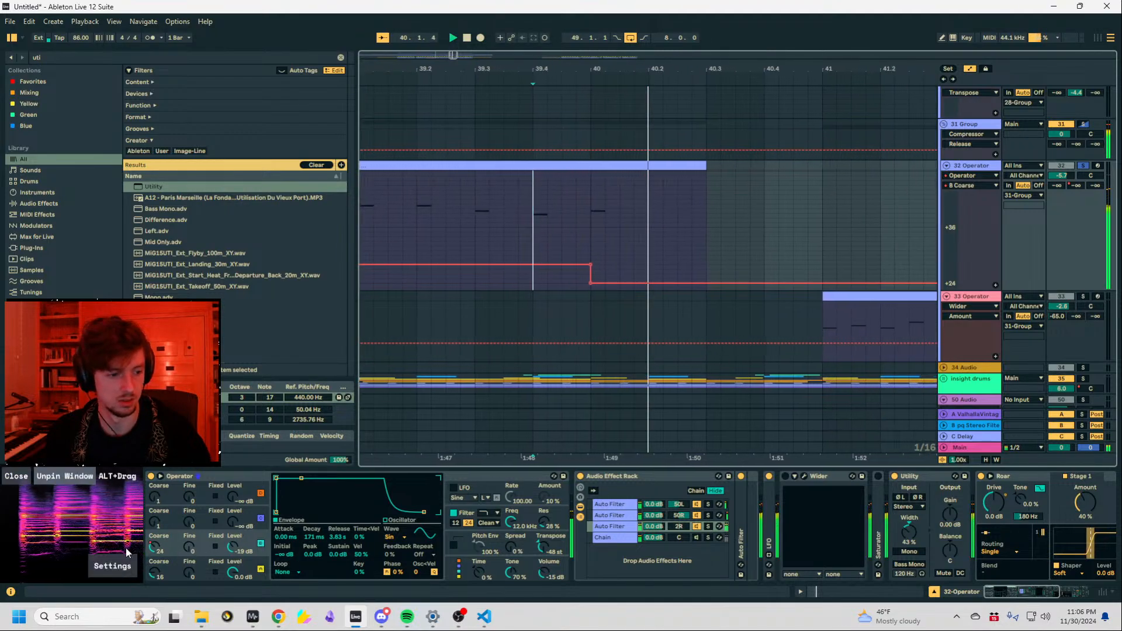
{"action": "left_click_drag", "start_coordinate": [484, 72], "coordinate": [654, 43]}
{"action": "key", "text": "space"}
{"action": "key", "text": "space"}
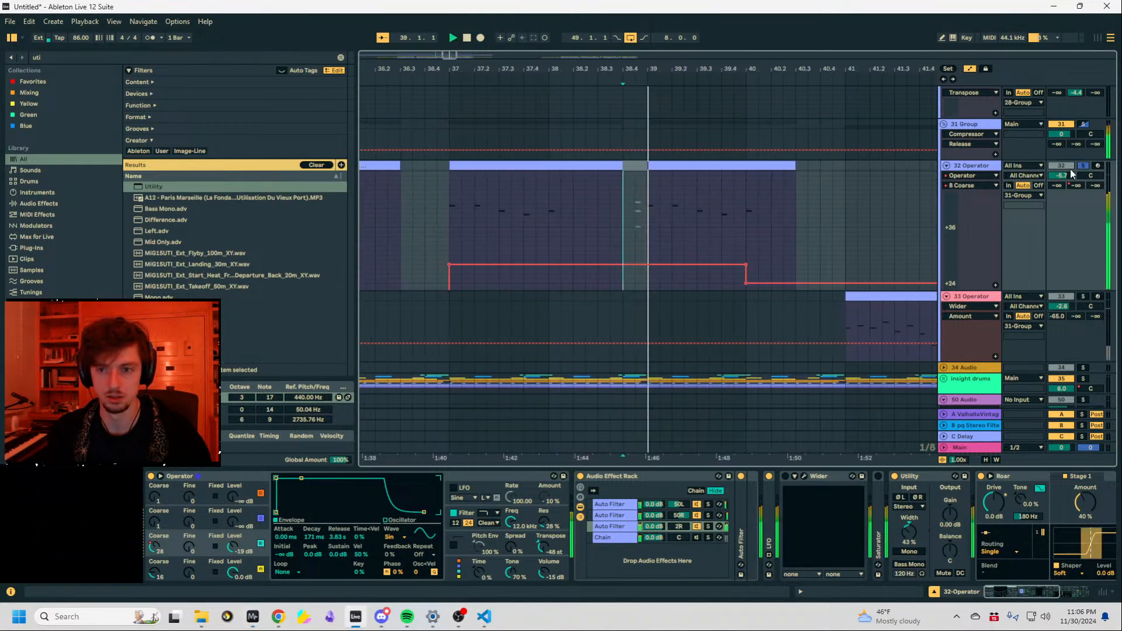
Lower 32 Operator's B Coarse automation to 20 from bar 40, then unsolo the track and play from bar 37.
{"action": "left_click_drag", "start_coordinate": [704, 283], "coordinate": [703, 279]}
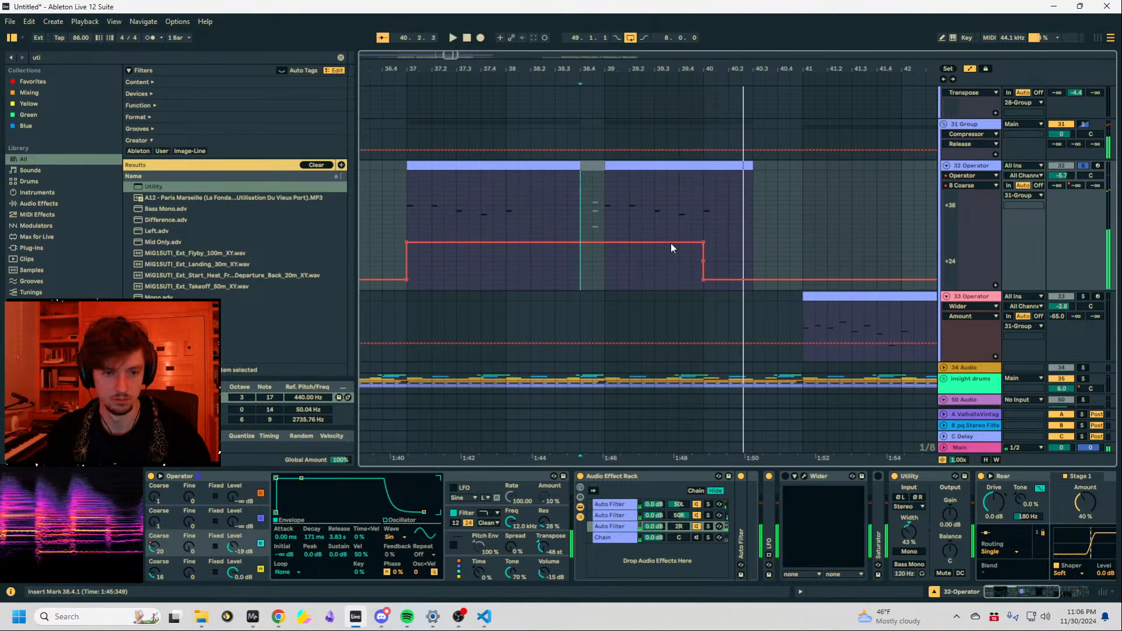
{"action": "key", "text": "space"}
{"action": "left_click", "coordinate": [1085, 167]}
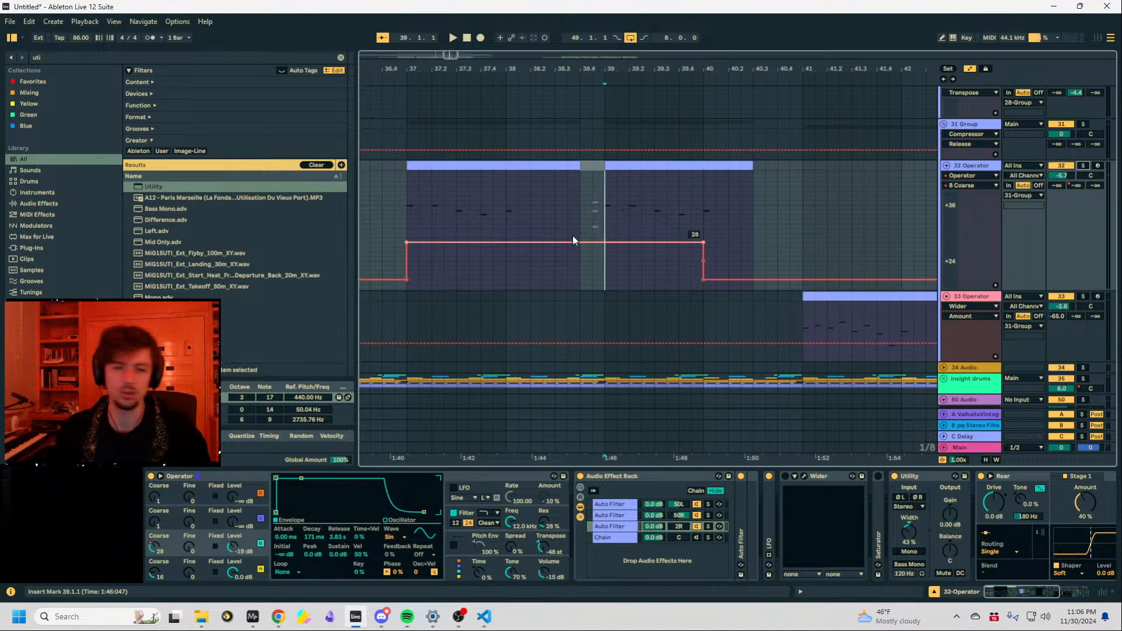
{"action": "left_click", "coordinate": [401, 211]}
{"action": "key", "text": "space"}
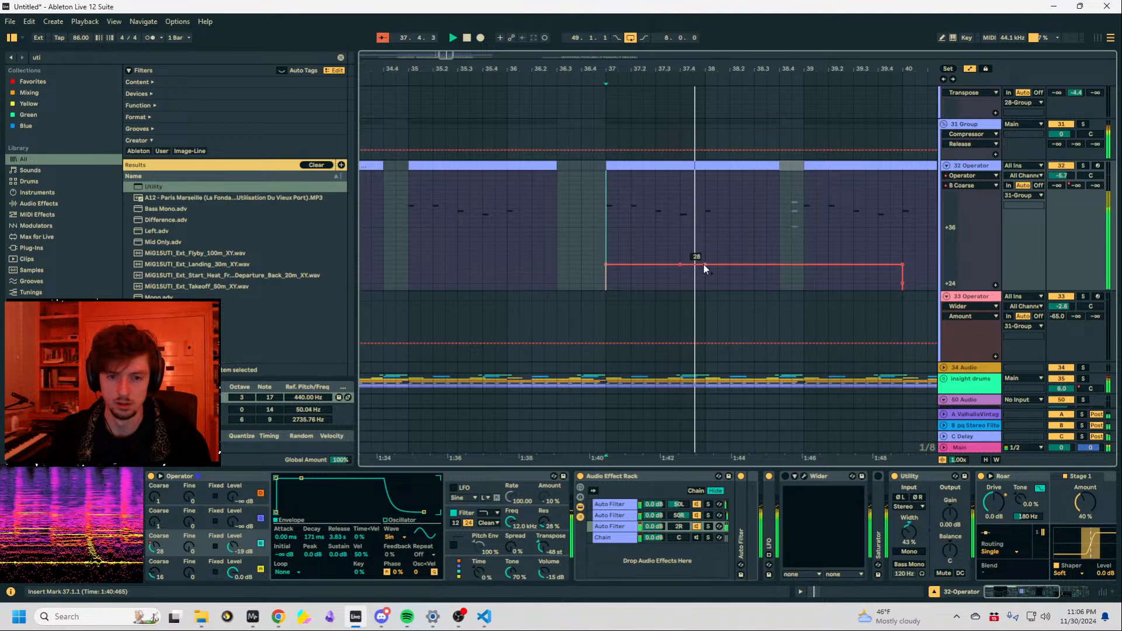
{"action": "left_click_drag", "start_coordinate": [636, 69], "coordinate": [635, 48]}
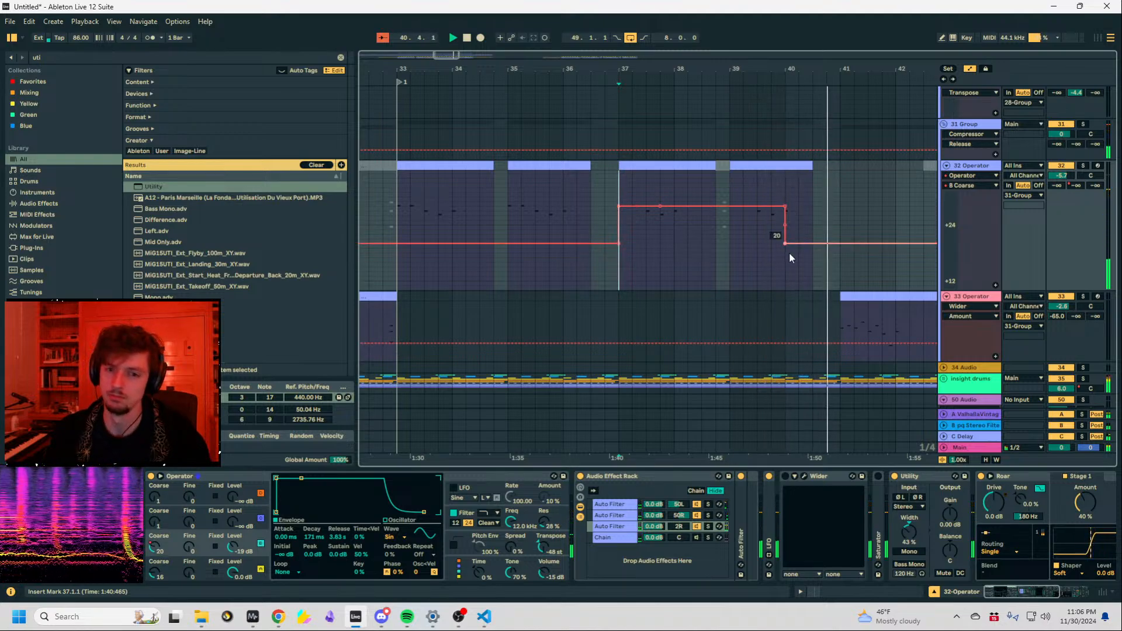
Turn off the Saturator on the 33 Operator track.
{"action": "left_click_drag", "start_coordinate": [848, 69], "coordinate": [696, 64]}
{"action": "left_click", "coordinate": [760, 296]}
{"action": "left_click", "coordinate": [974, 300]}
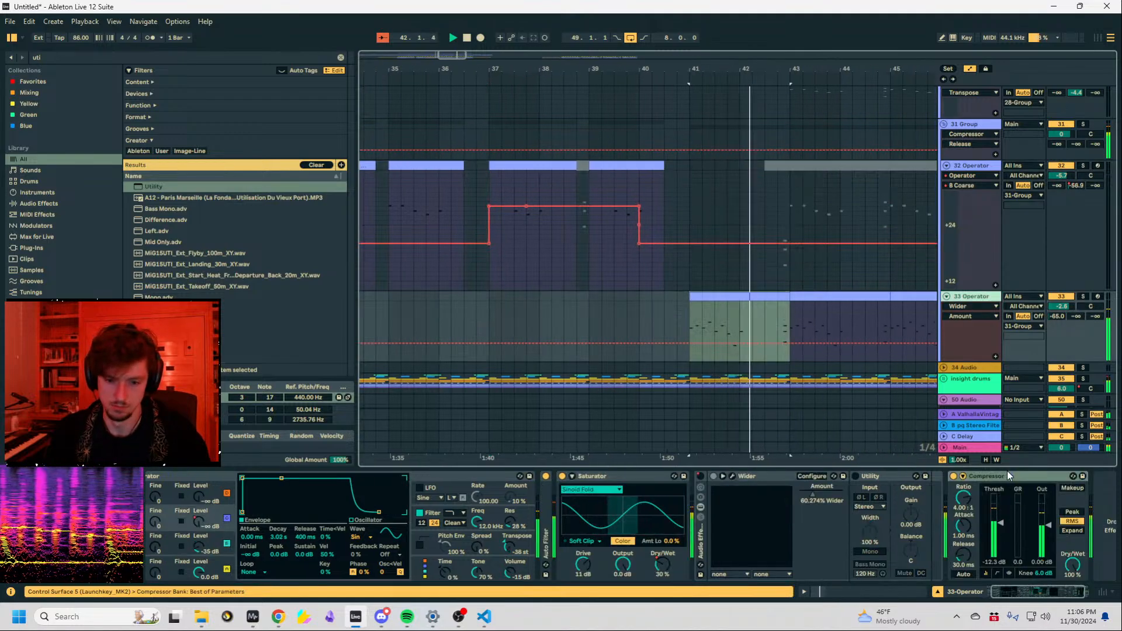
{"action": "left_click", "coordinate": [562, 477]}
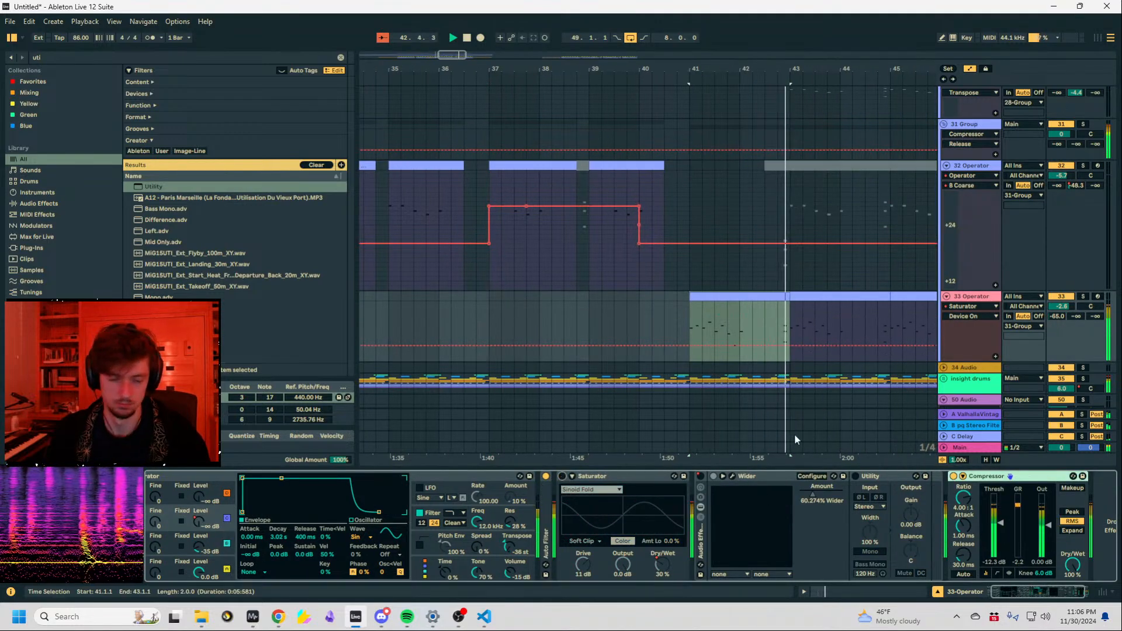
Raise 33 Operator's track volume to 2.4 dB and shorten its oscillator envelope release to 311 ms.
{"action": "left_click_drag", "start_coordinate": [1062, 307], "coordinate": [1061, 292]}
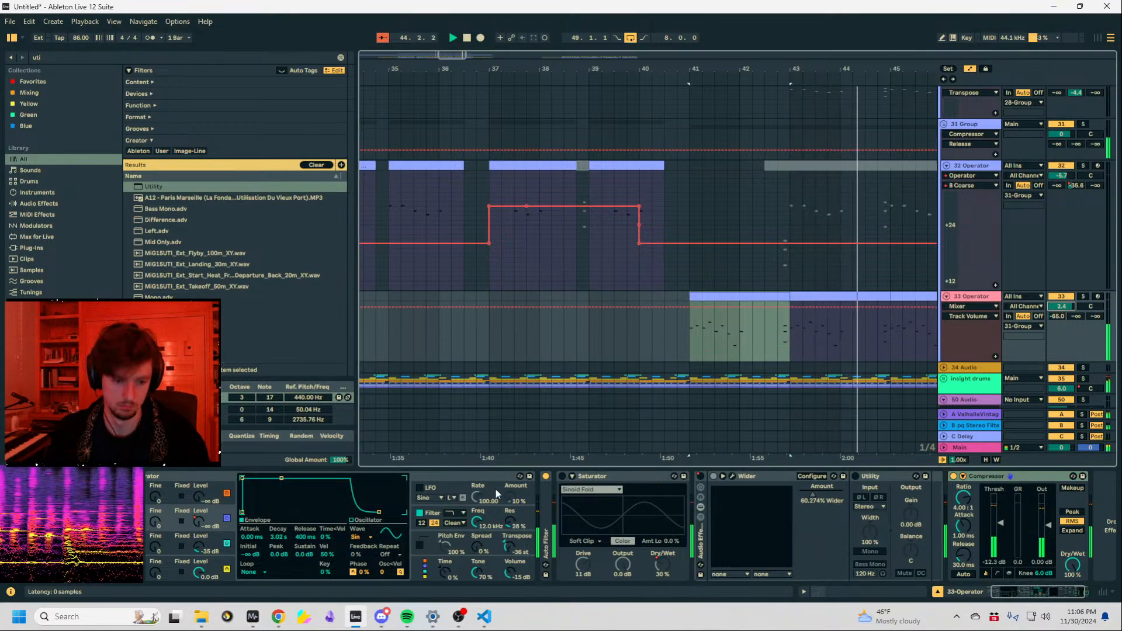
{"action": "mouse_move", "coordinate": [379, 512]}
{"action": "left_mouse_down"}
{"action": "mouse_move", "coordinate": [351, 512]}
{"action": "mouse_move", "coordinate": [378, 512]}
{"action": "left_mouse_up"}
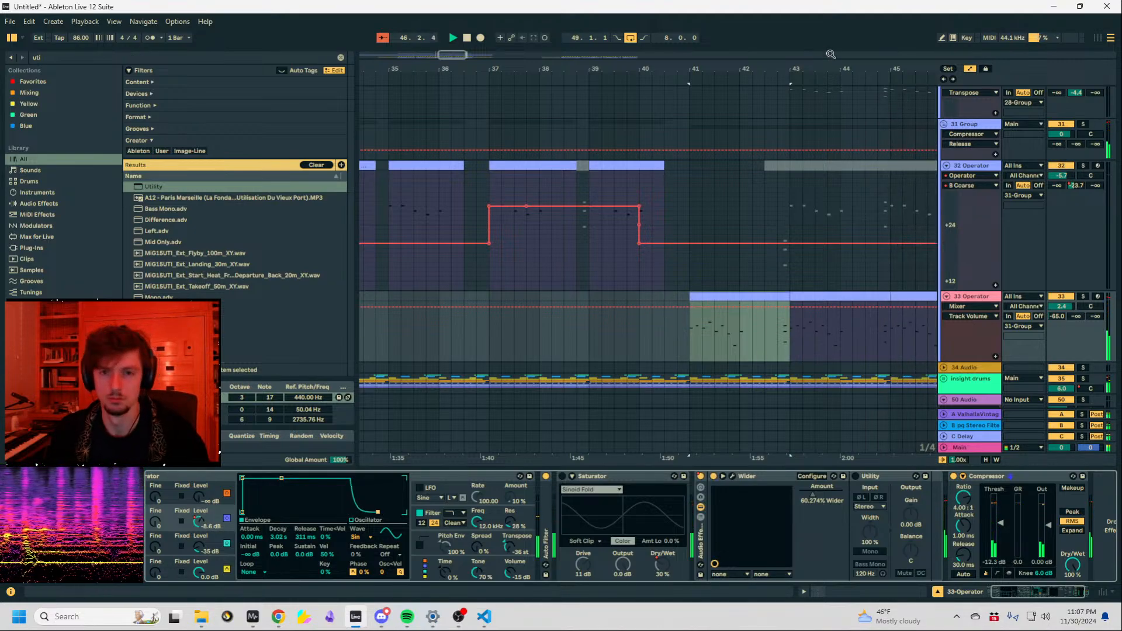
{"action": "left_click_drag", "start_coordinate": [831, 67], "coordinate": [537, 55]}
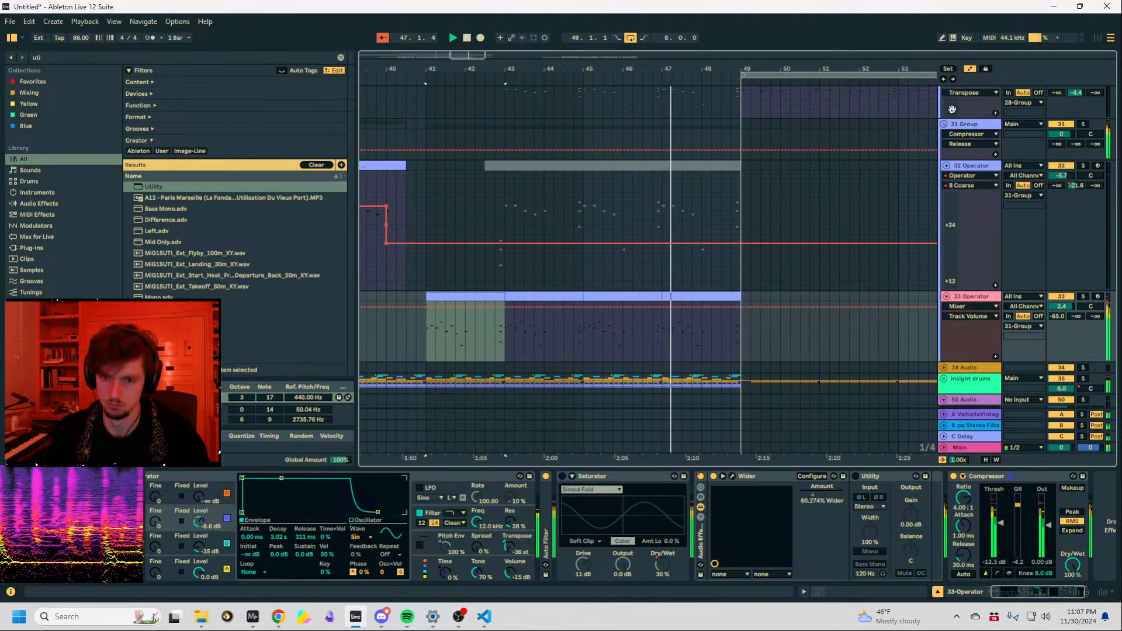
Add an EQ Eight after 31 Group's Compressor with a low-cut filter on band 1, and hide the automation lanes.
{"action": "left_click", "coordinate": [957, 124]}
{"action": "scroll", "coordinate": [901, 272], "scroll_direction": "up", "scroll_amount": 3}
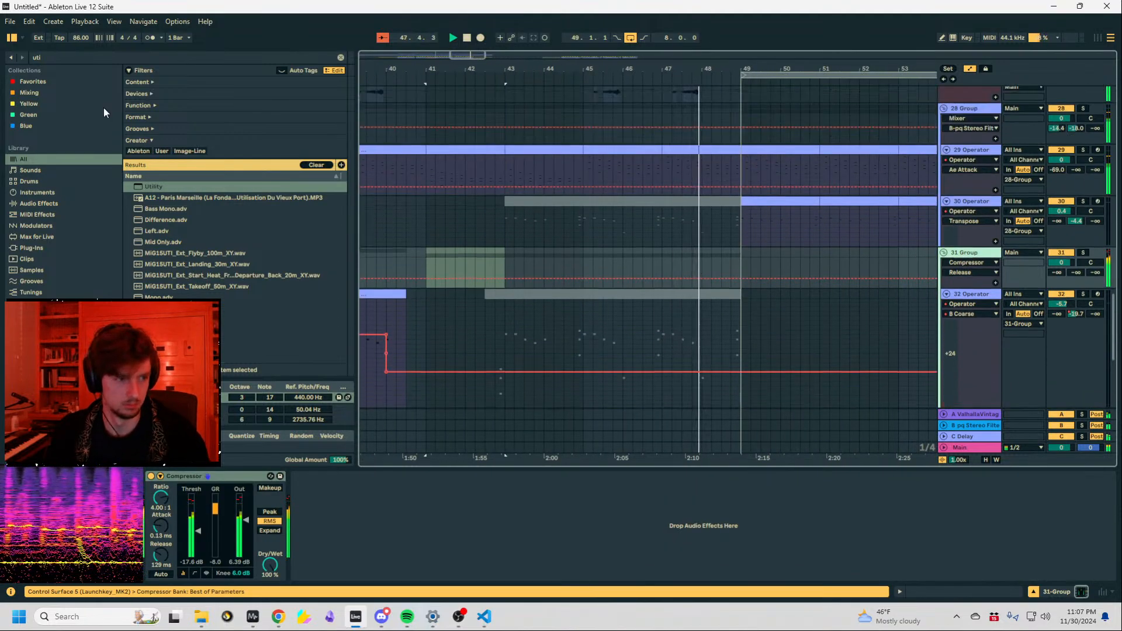
{"action": "key", "text": "ctrl+f"}
{"action": "type", "text": "eq 8"}
{"action": "left_click", "coordinate": [150, 175]}
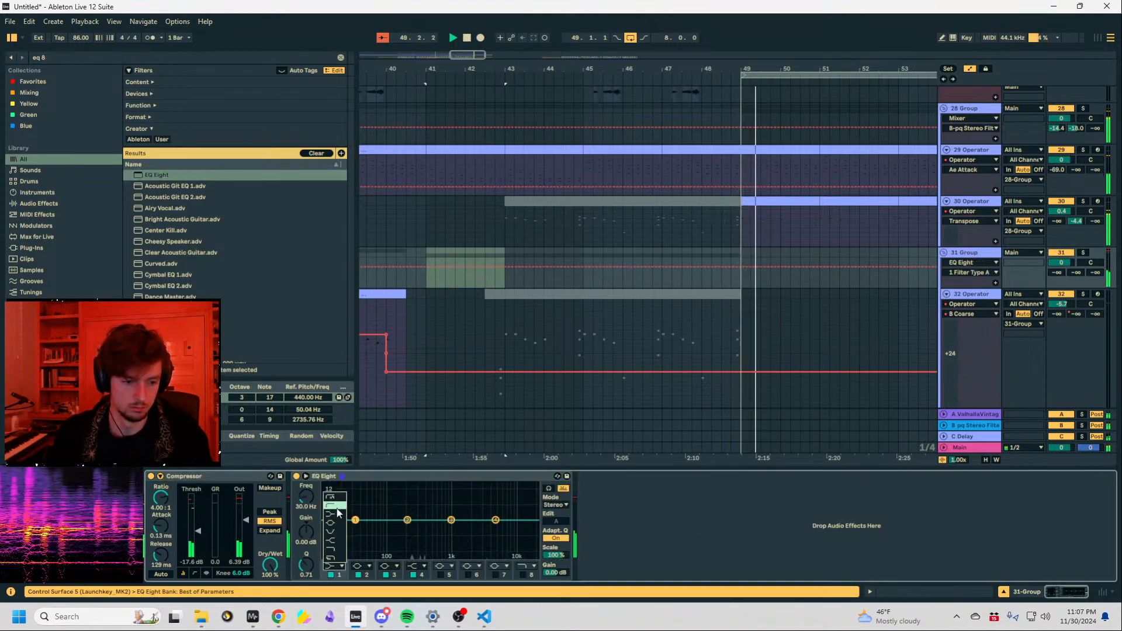
{"action": "left_click", "coordinate": [756, 223]}
{"action": "key", "text": "a"}
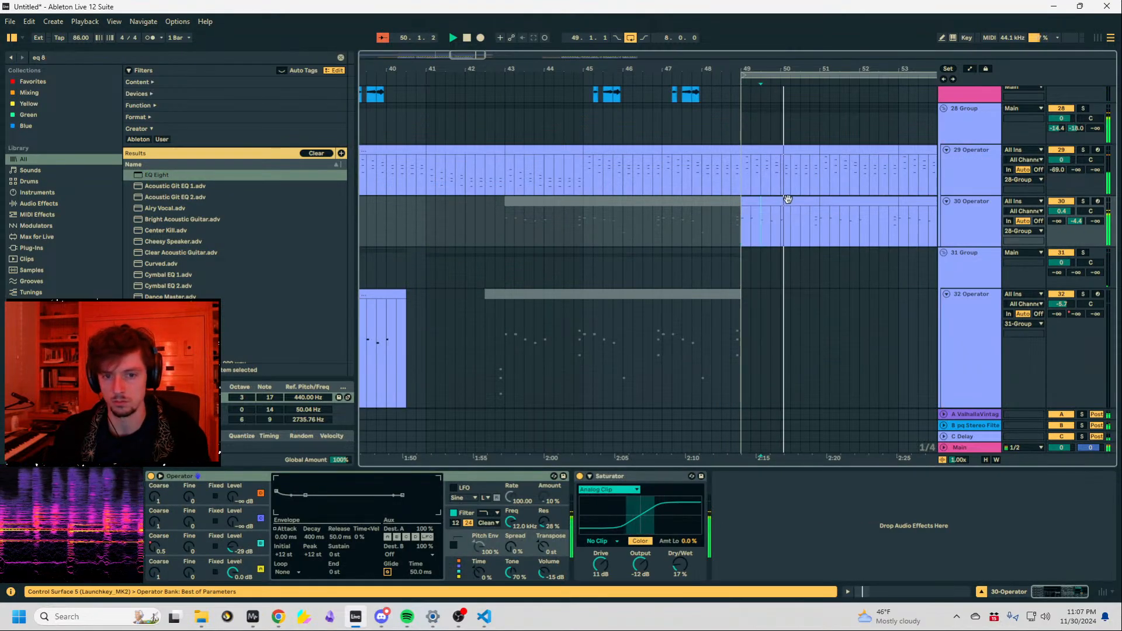
Insert a MIDI track below 30 Operator and copy 30 Operator's clip at bars 49 to 57 onto it.
{"action": "left_click", "coordinate": [792, 201]}
{"action": "left_click_drag", "start_coordinate": [786, 70], "coordinate": [632, 69]}
{"action": "key", "text": "space"}
{"action": "left_click", "coordinate": [979, 235]}
{"action": "scroll", "coordinate": [979, 308], "scroll_direction": "up", "scroll_amount": 2}
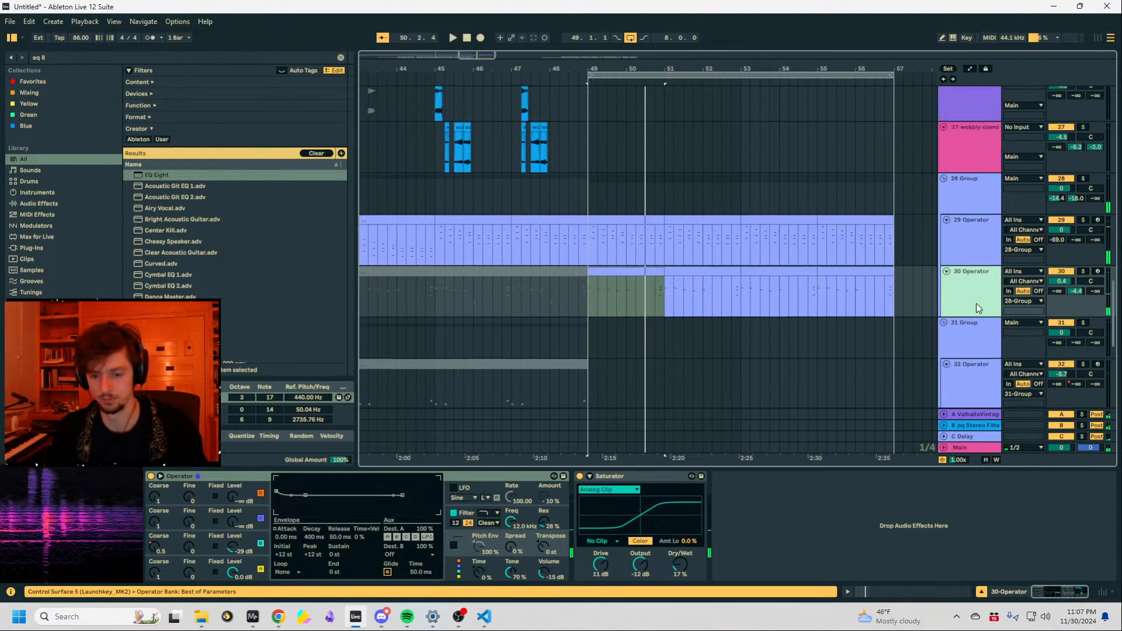
{"action": "key", "text": "ctrl+shift+t"}
{"action": "left_click", "coordinate": [974, 286]}
{"action": "left_click", "coordinate": [833, 282]}
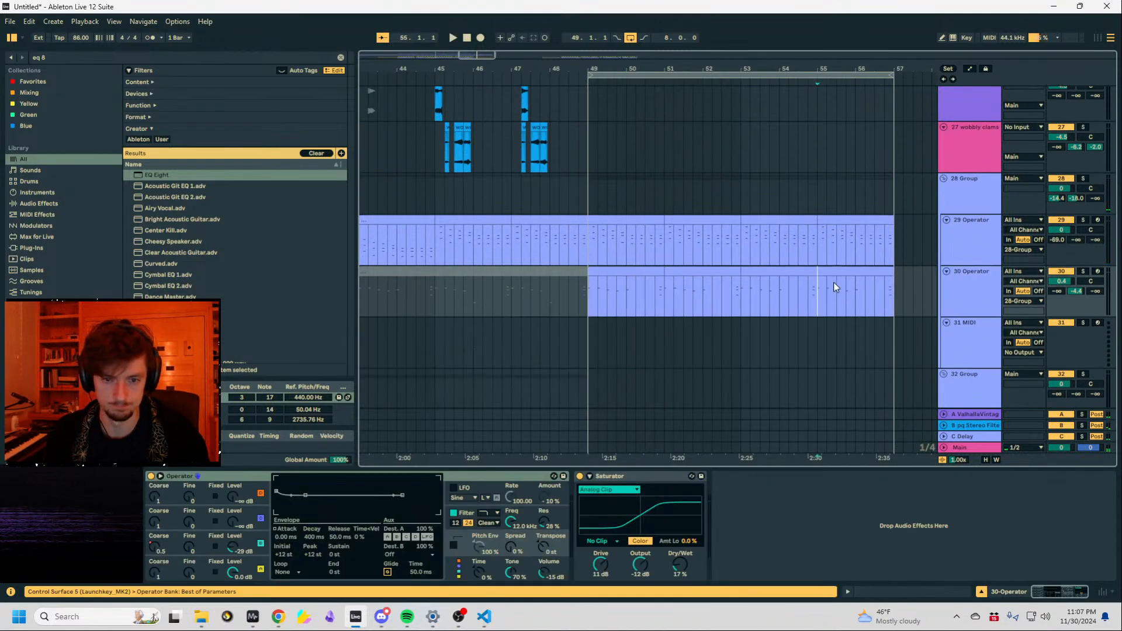
{"action": "left_click", "coordinate": [627, 273], "text": "shift"}
{"action": "left_click_drag", "start_coordinate": [786, 273], "coordinate": [786, 320]}
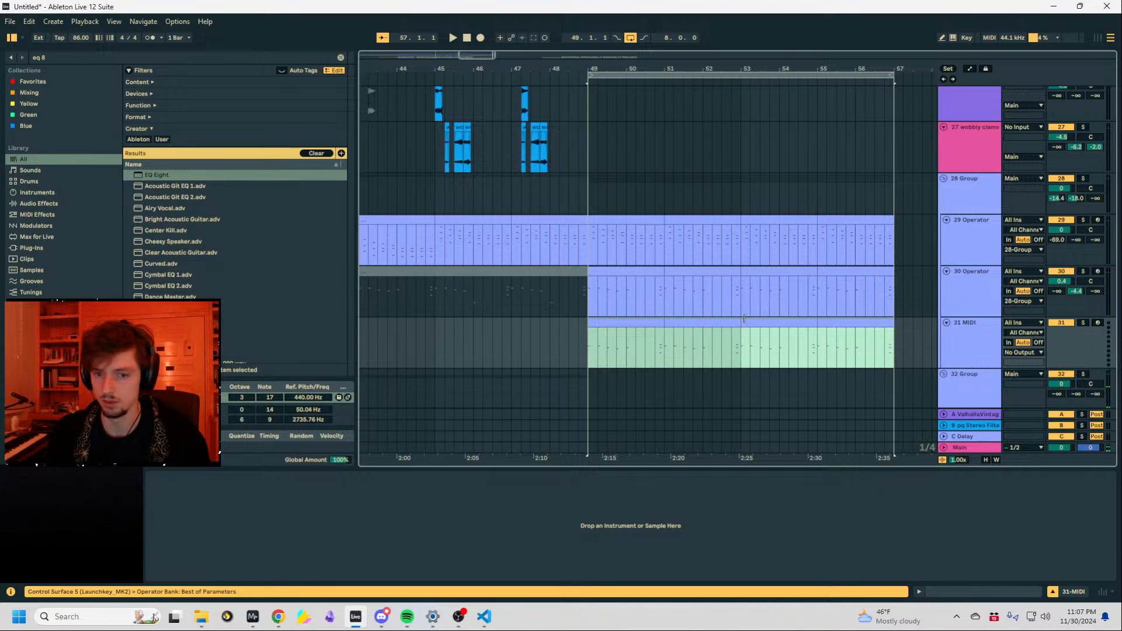
{"action": "left_click_drag", "start_coordinate": [894, 333], "coordinate": [614, 353]}
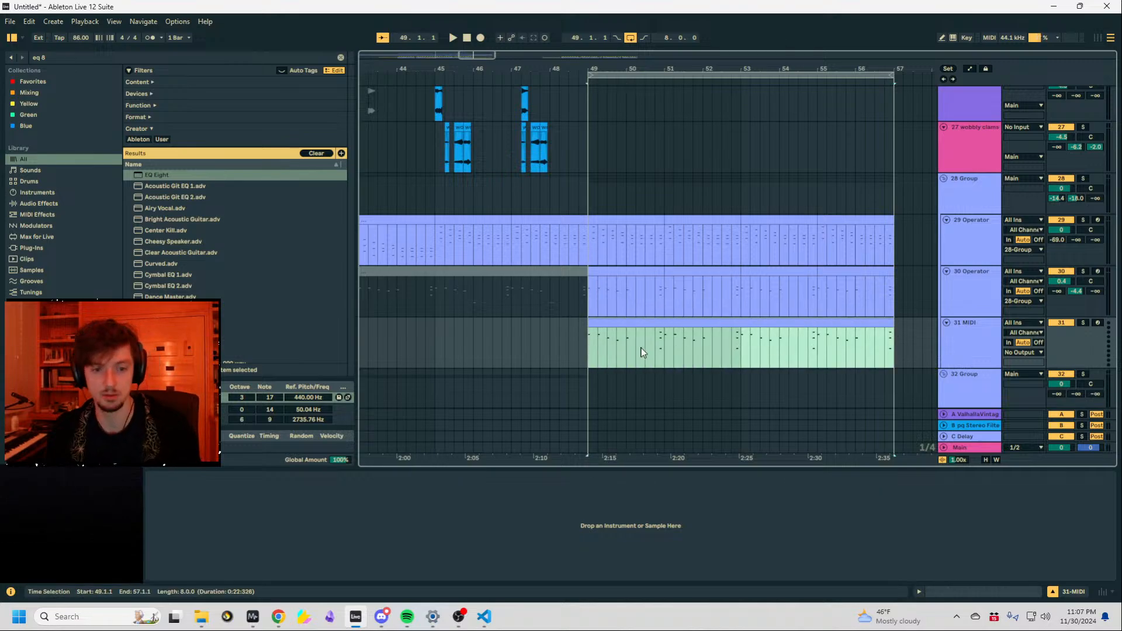
Delete the low-velocity chords just before bars 5, 7 and 9 in the new 31 MIDI clip.
{"action": "left_click", "coordinate": [926, 588]}
{"action": "left_click", "coordinate": [688, 444]}
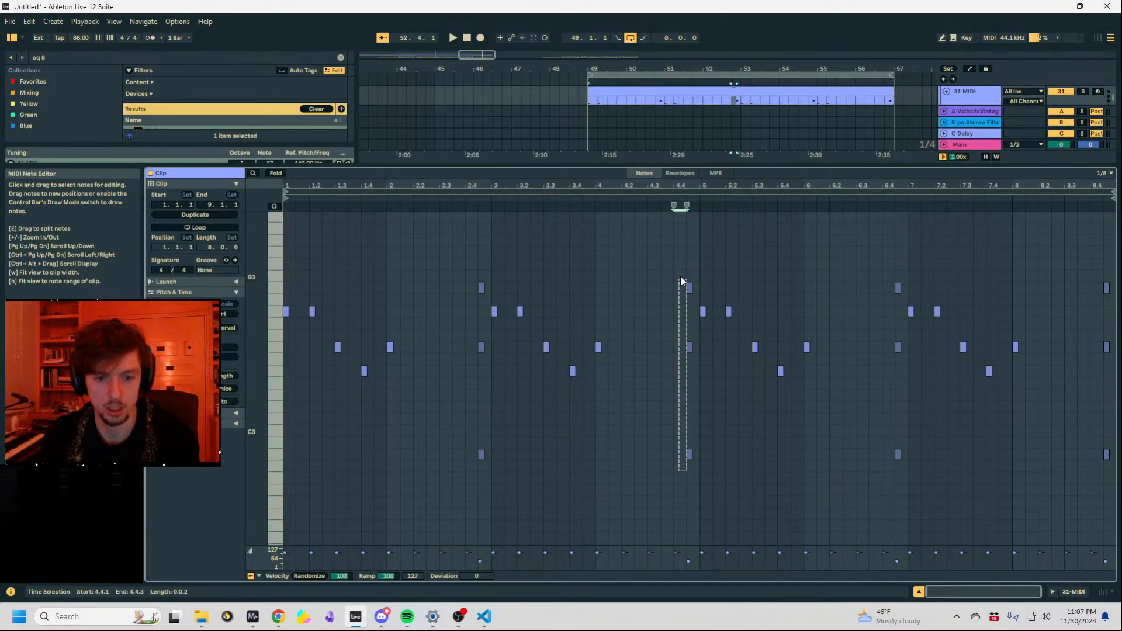
{"action": "left_click_drag", "start_coordinate": [900, 264], "coordinate": [889, 483]}
{"action": "key", "text": "Delete"}
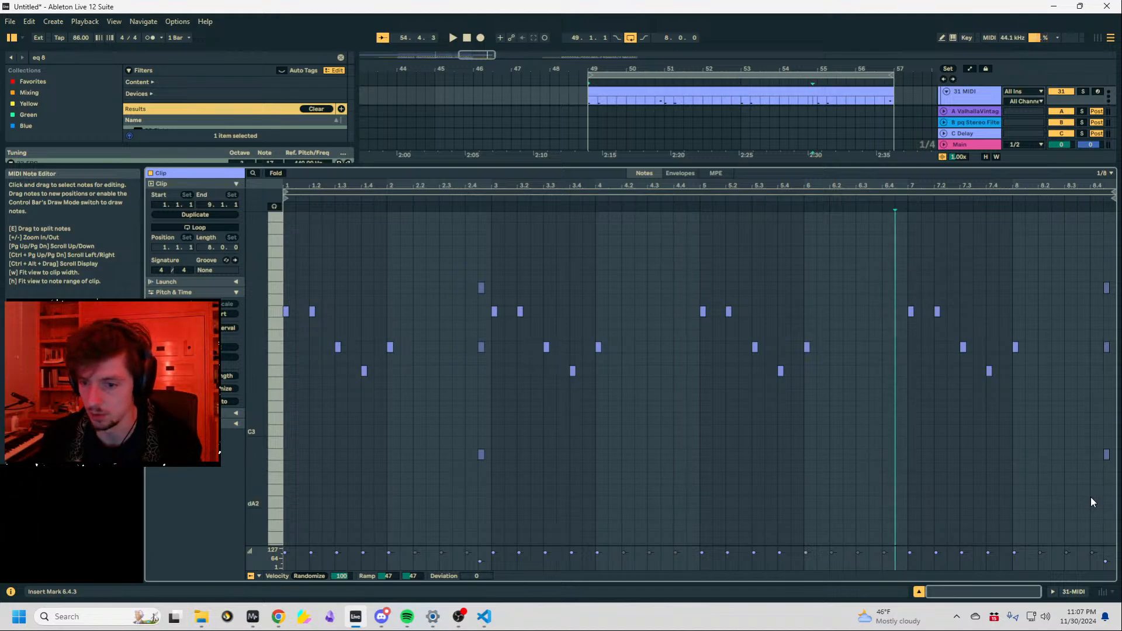
{"action": "left_click_drag", "start_coordinate": [1092, 498], "coordinate": [1115, 239]}
{"action": "key", "text": "Delete"}
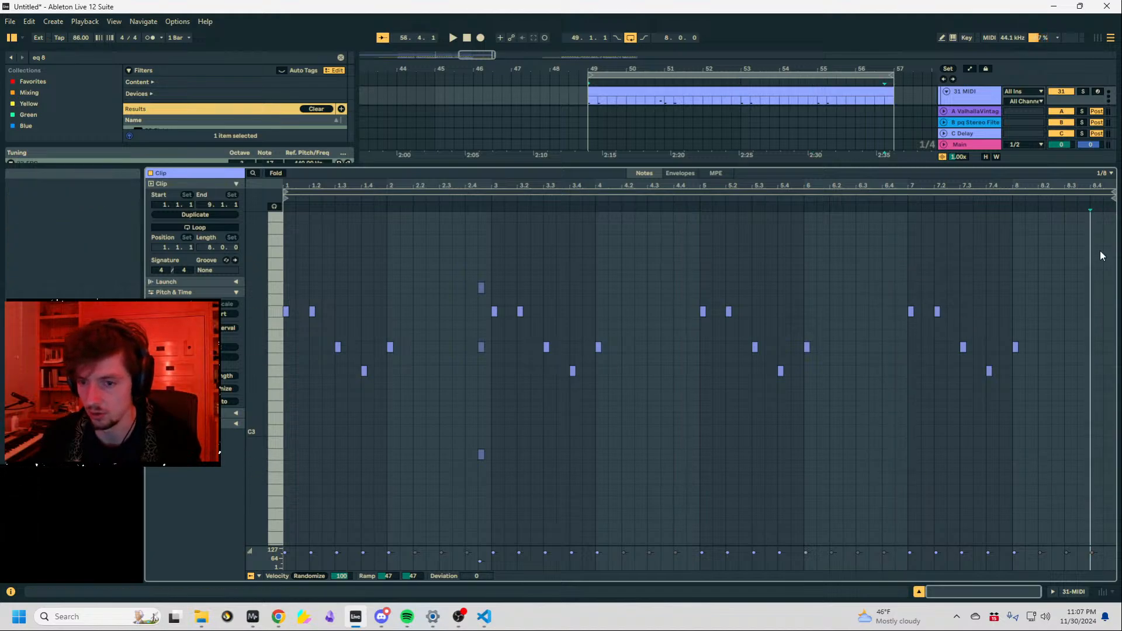
{"action": "left_click", "coordinate": [1069, 591]}
Examine the remaining notes in the 31 MIDI clip.
{"action": "left_click", "coordinate": [637, 176]}
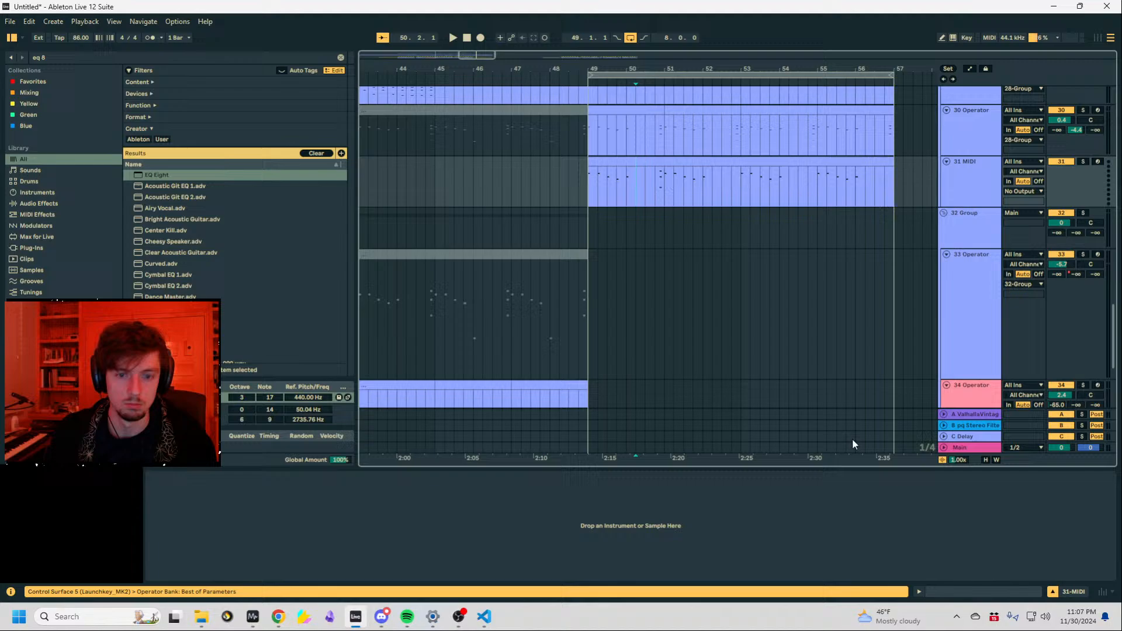
{"action": "left_click", "coordinate": [945, 593]}
{"action": "left_click_drag", "start_coordinate": [328, 186], "coordinate": [327, 197]}
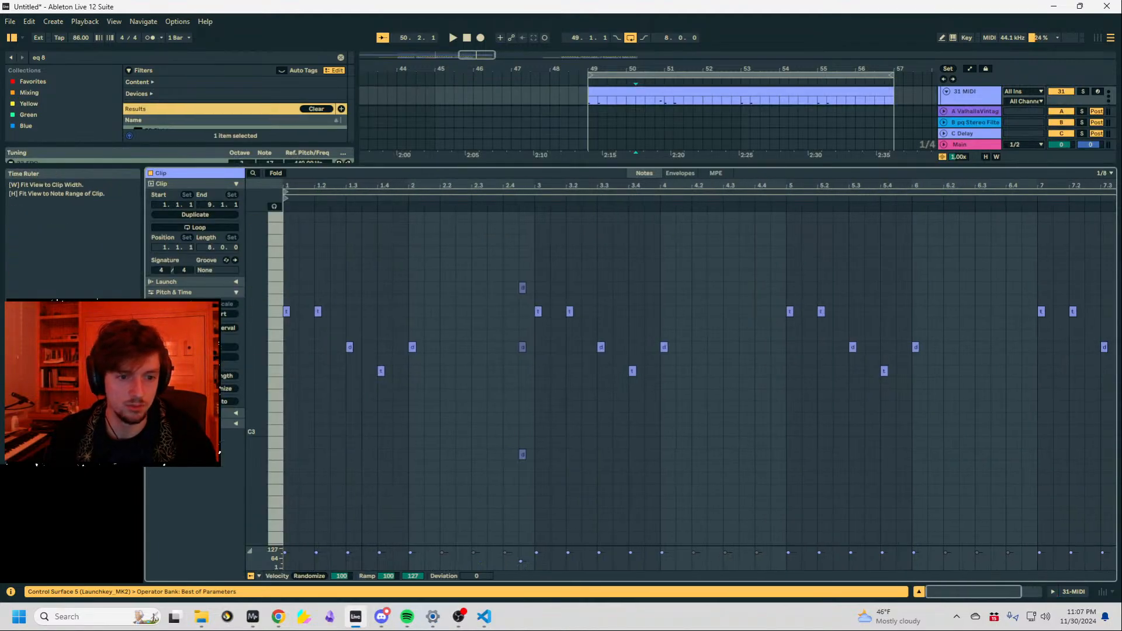
{"action": "left_click", "coordinate": [1074, 594]}
{"action": "left_click_drag", "start_coordinate": [544, 70], "coordinate": [879, 90]}
{"action": "scroll", "coordinate": [704, 272], "scroll_direction": "up", "scroll_amount": 8}
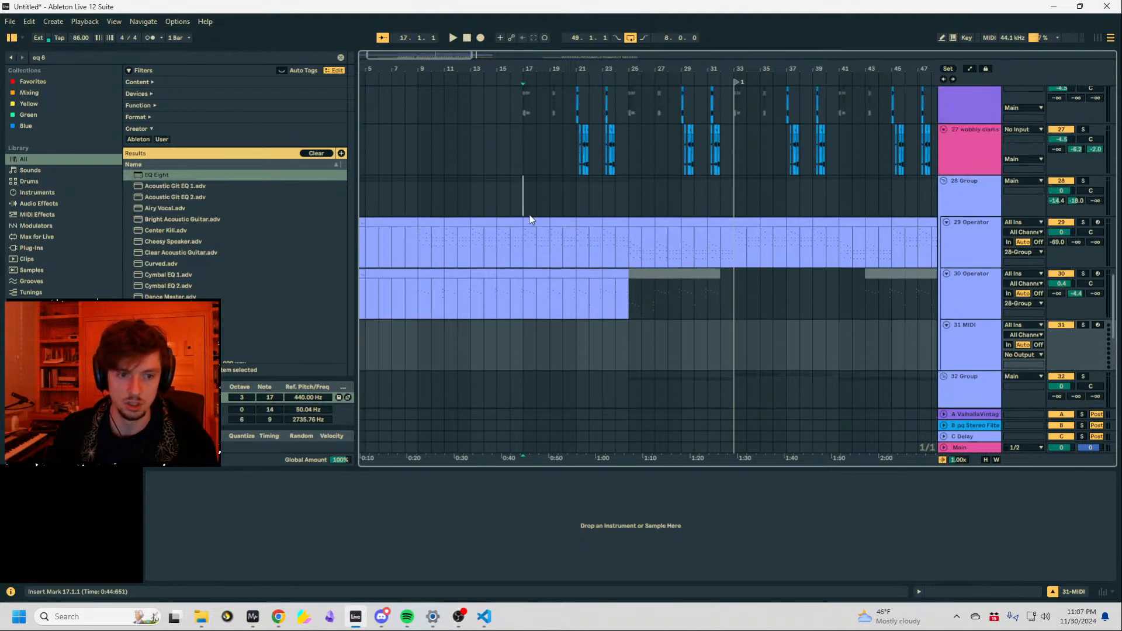
Copy bars 17 to 19 of the 29 Operator clip to bar 49 on the 31 MIDI track, playing back from bar 48.
{"action": "left_click_drag", "start_coordinate": [526, 241], "coordinate": [547, 244]}
{"action": "left_click", "coordinate": [877, 592]}
{"action": "left_click_drag", "start_coordinate": [340, 186], "coordinate": [362, 183]}
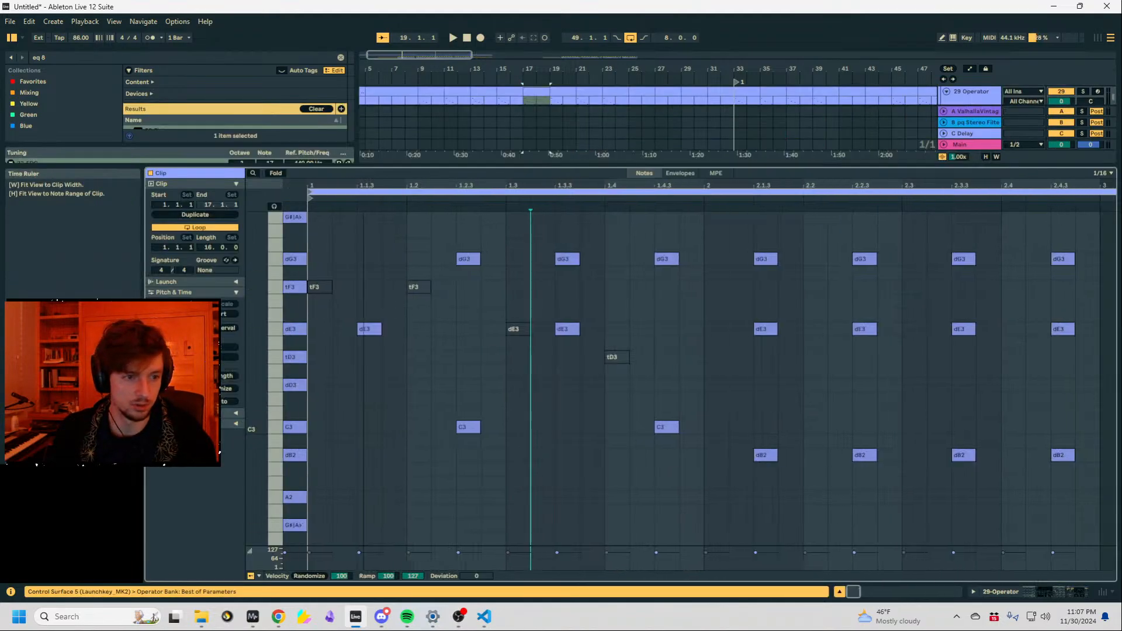
{"action": "left_click", "coordinate": [1047, 593]}
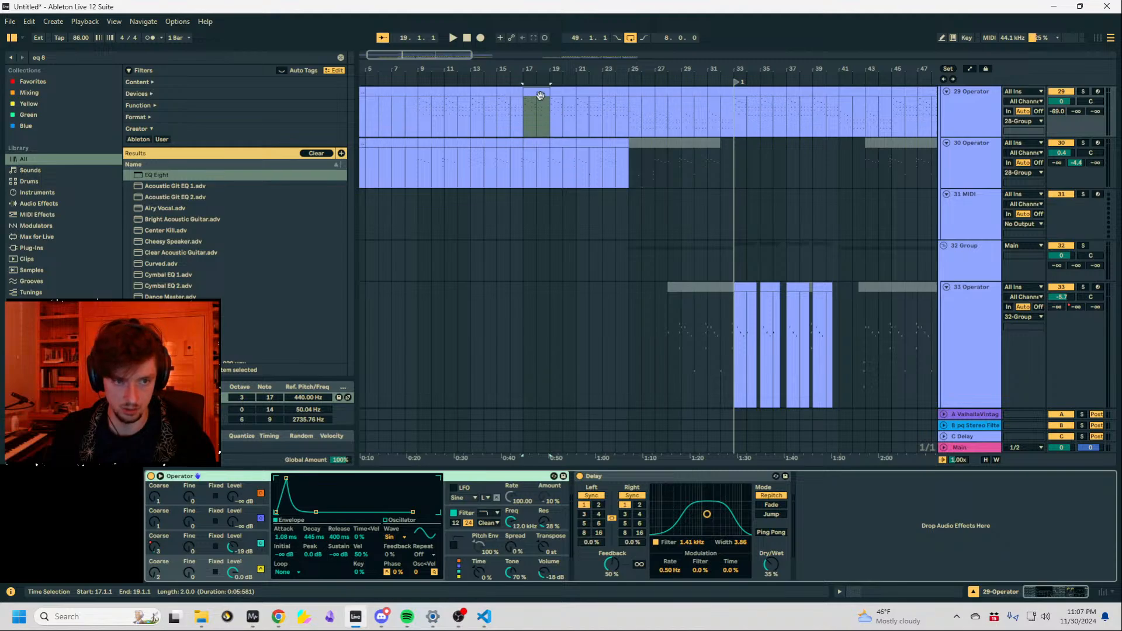
{"action": "scroll", "coordinate": [541, 95], "scroll_direction": "right", "scroll_amount": 10}
{"action": "scroll", "coordinate": [580, 221], "scroll_direction": "down", "scroll_amount": 6}
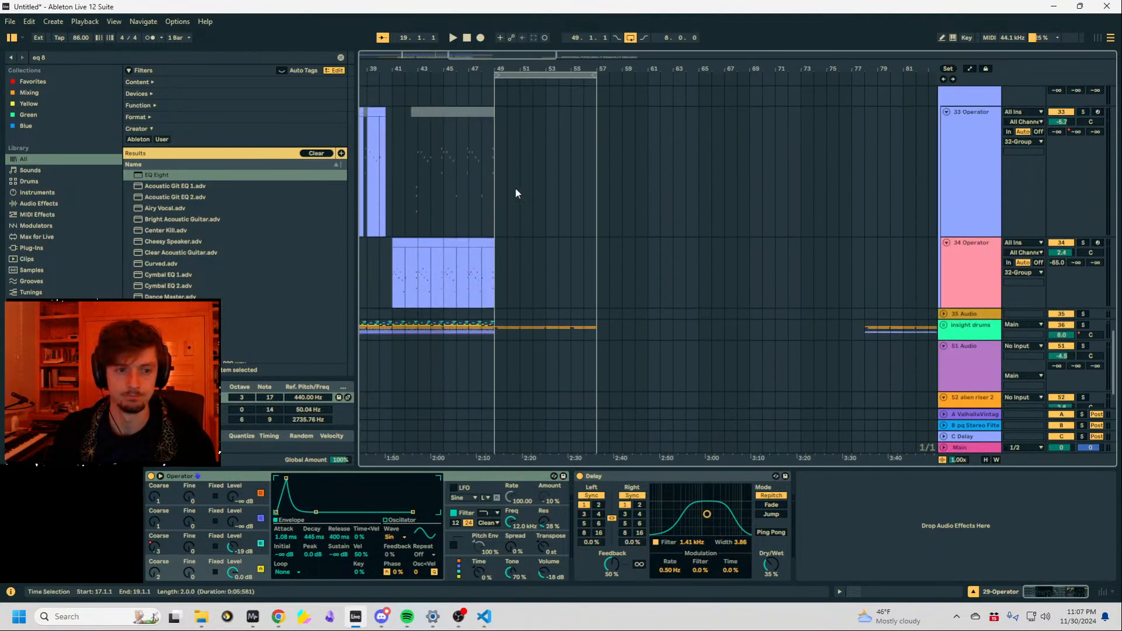
{"action": "scroll", "coordinate": [514, 193], "scroll_direction": "up", "scroll_amount": 3}
{"action": "left_click", "coordinate": [481, 243]}
{"action": "key", "text": "space"}
{"action": "scroll", "coordinate": [741, 253], "scroll_direction": "down", "scroll_amount": 2}
{"action": "scroll", "coordinate": [739, 256], "scroll_direction": "up", "scroll_amount": 2}
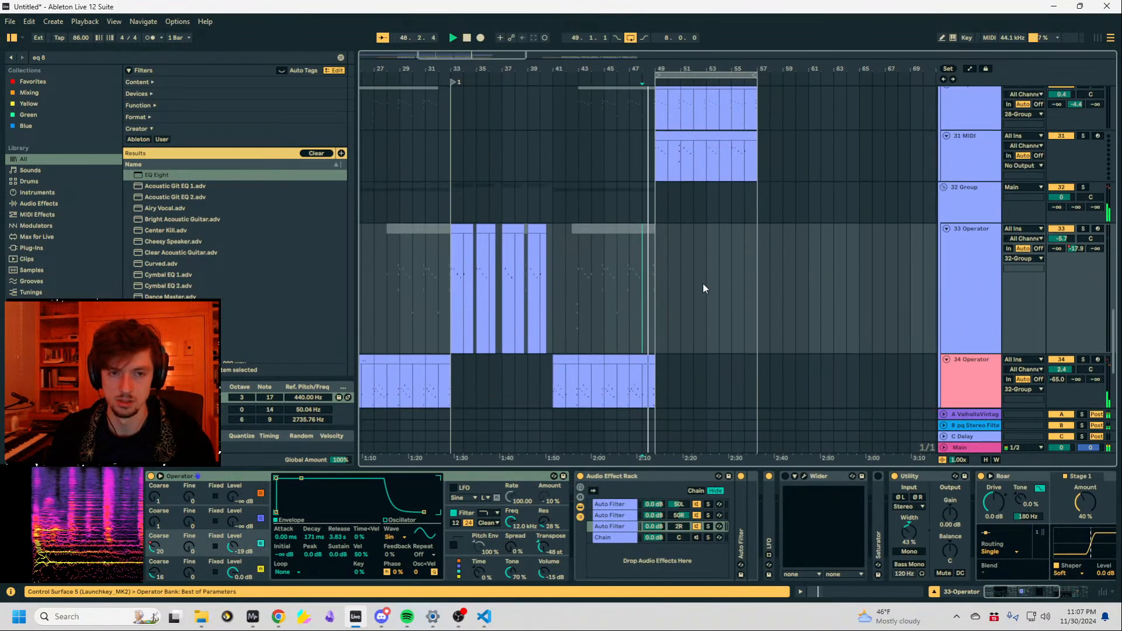
{"action": "scroll", "coordinate": [702, 283], "scroll_direction": "up", "scroll_amount": 3}
{"action": "left_click", "coordinate": [666, 245]}
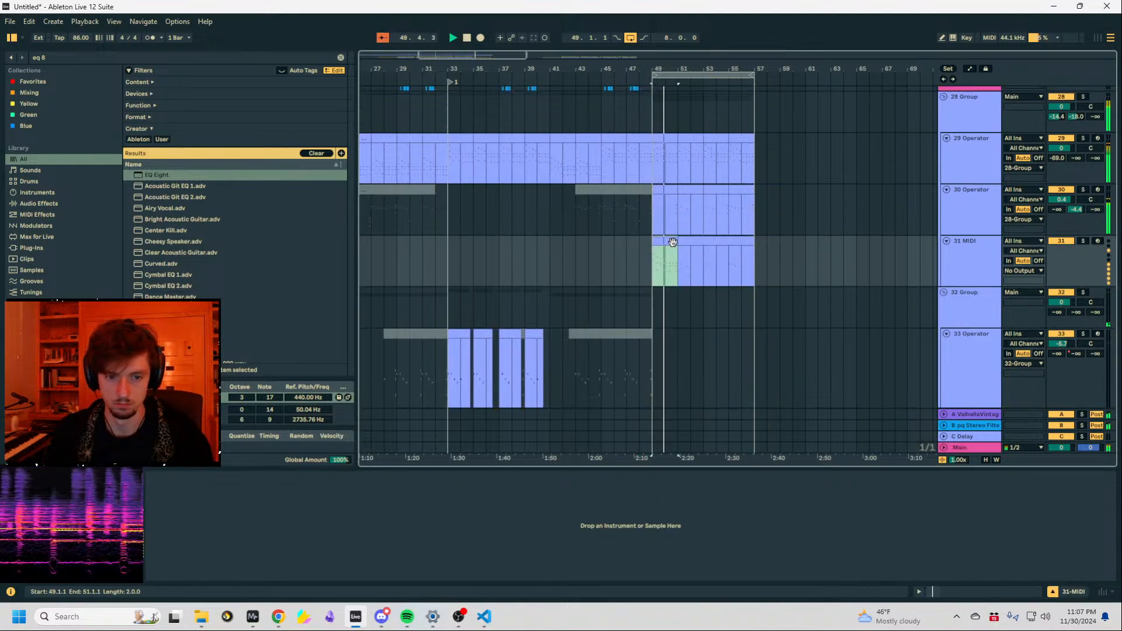
Stop playback, open the copied clip at bar 49 for note editing and fold the piano roll to its used notes.
{"action": "left_click", "coordinate": [959, 592]}
{"action": "key", "text": "space"}
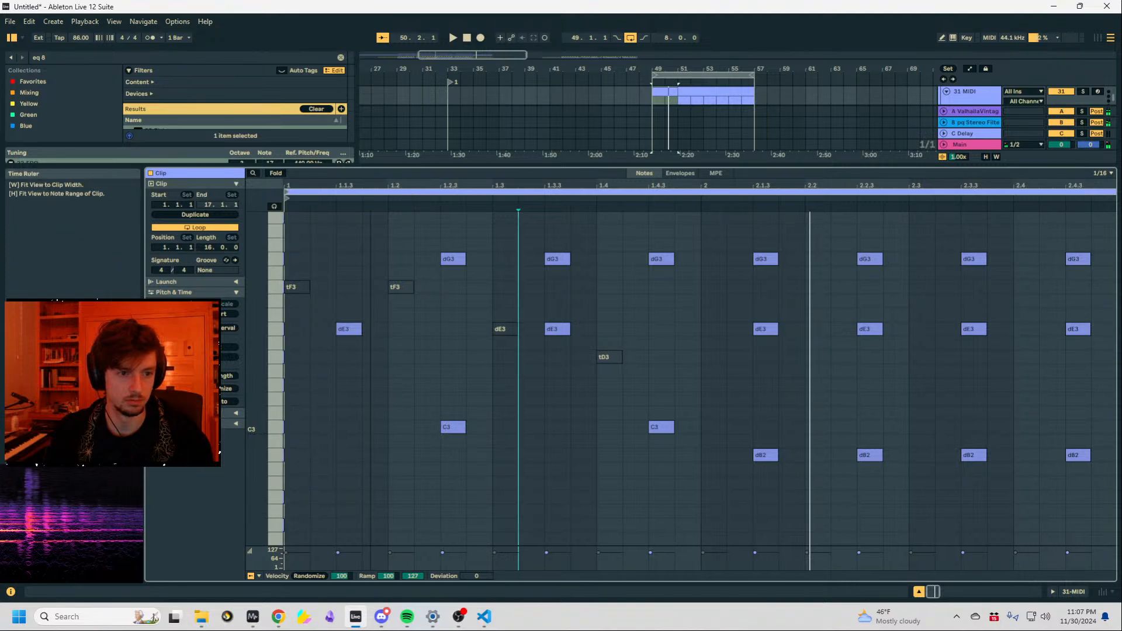
{"action": "left_click_drag", "start_coordinate": [342, 186], "coordinate": [342, 172]}
{"action": "scroll", "coordinate": [401, 331], "scroll_direction": "up", "scroll_amount": 3}
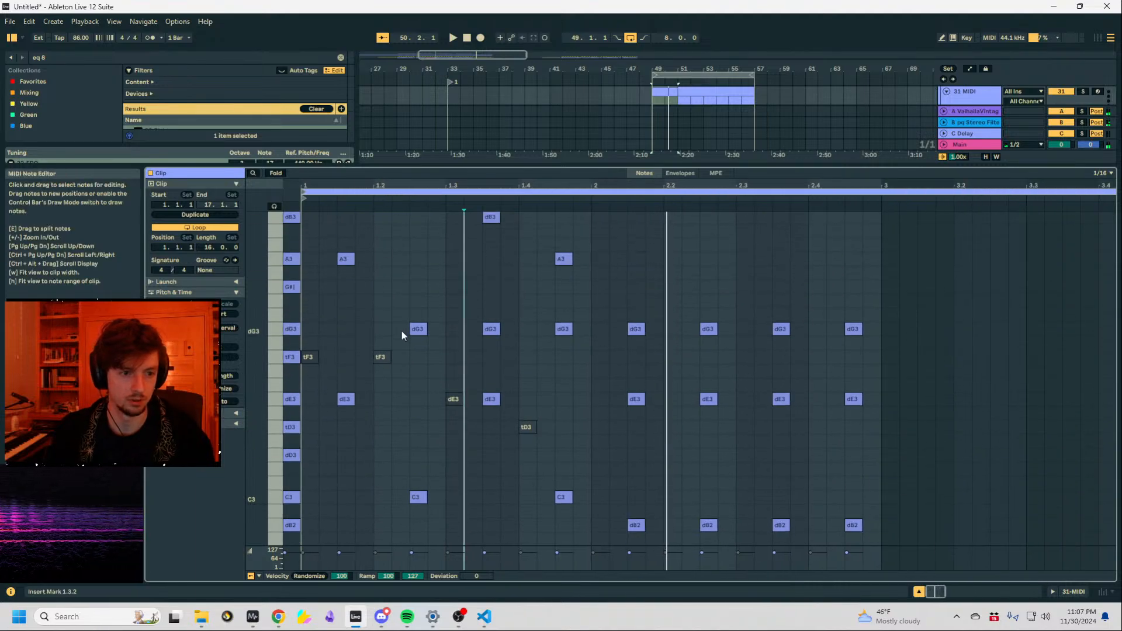
{"action": "left_click", "coordinate": [279, 173]}
Try moving the first two chords onto beats 1 and 1.2 and lengthening the first to a full beat, and revert the edits.
{"action": "left_click_drag", "start_coordinate": [342, 381], "coordinate": [360, 241]}
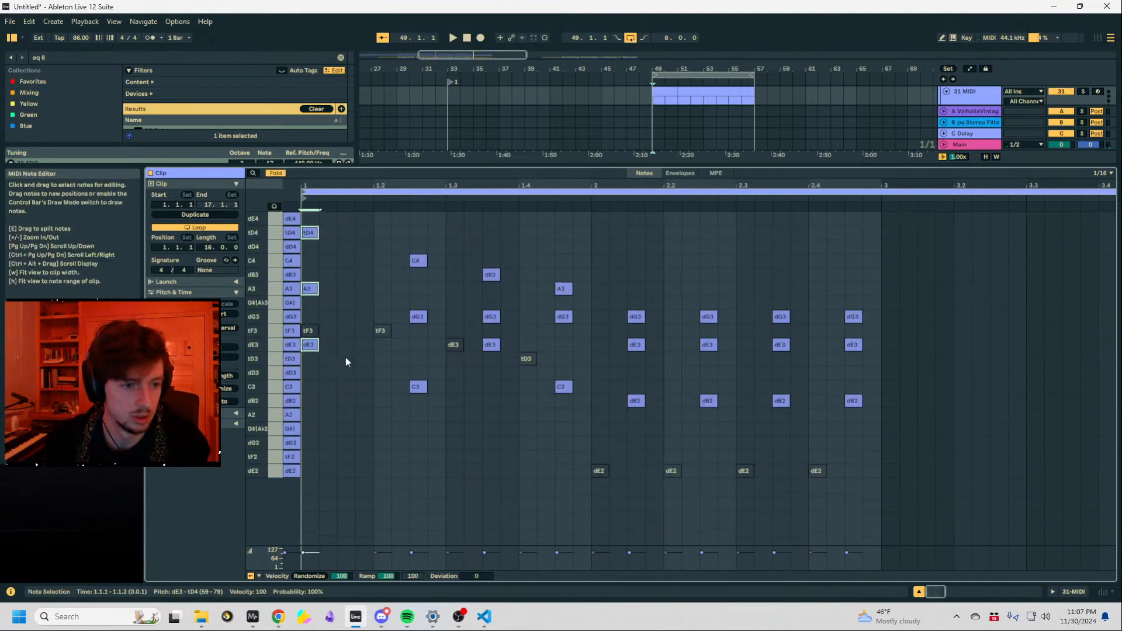
{"action": "left_click_drag", "start_coordinate": [350, 381], "coordinate": [374, 232]}
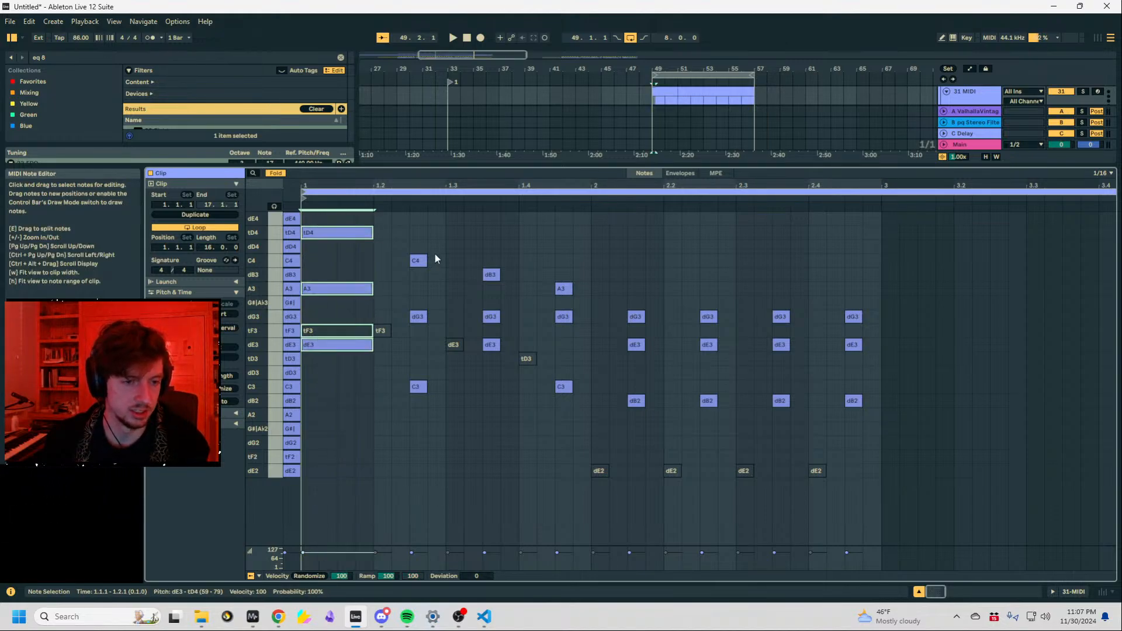
{"action": "left_click_drag", "start_coordinate": [440, 251], "coordinate": [416, 416]}
{"action": "key", "text": "Left"}
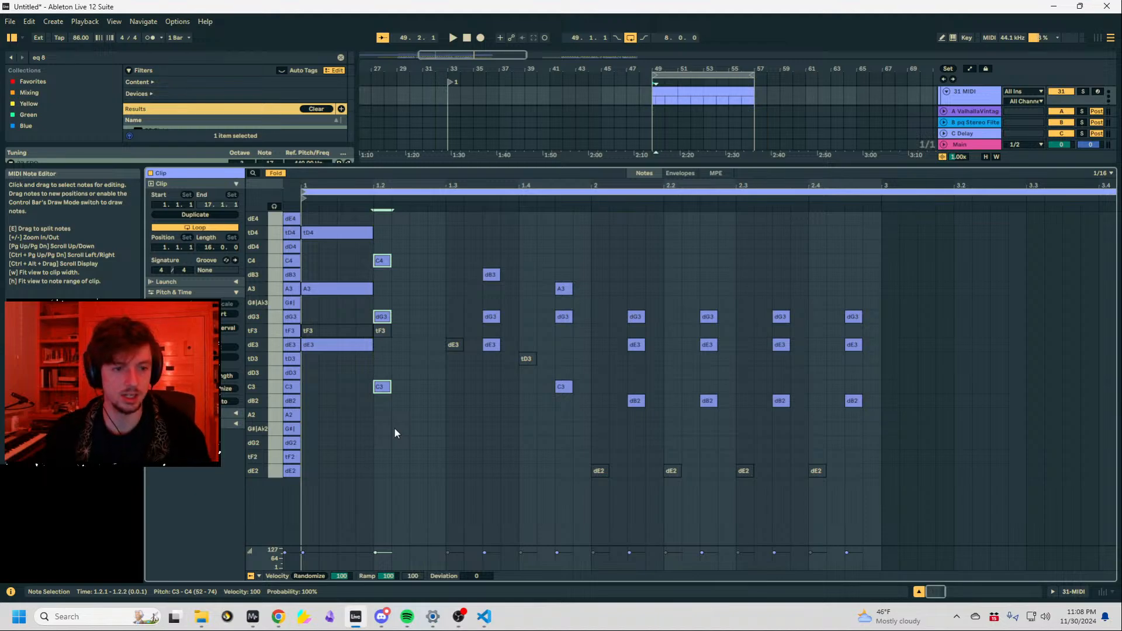
{"action": "key", "text": "ctrl+z"}
{"action": "key", "text": "ctrl+z"}
{"action": "key", "text": "Right"}
{"action": "key", "text": "Right"}
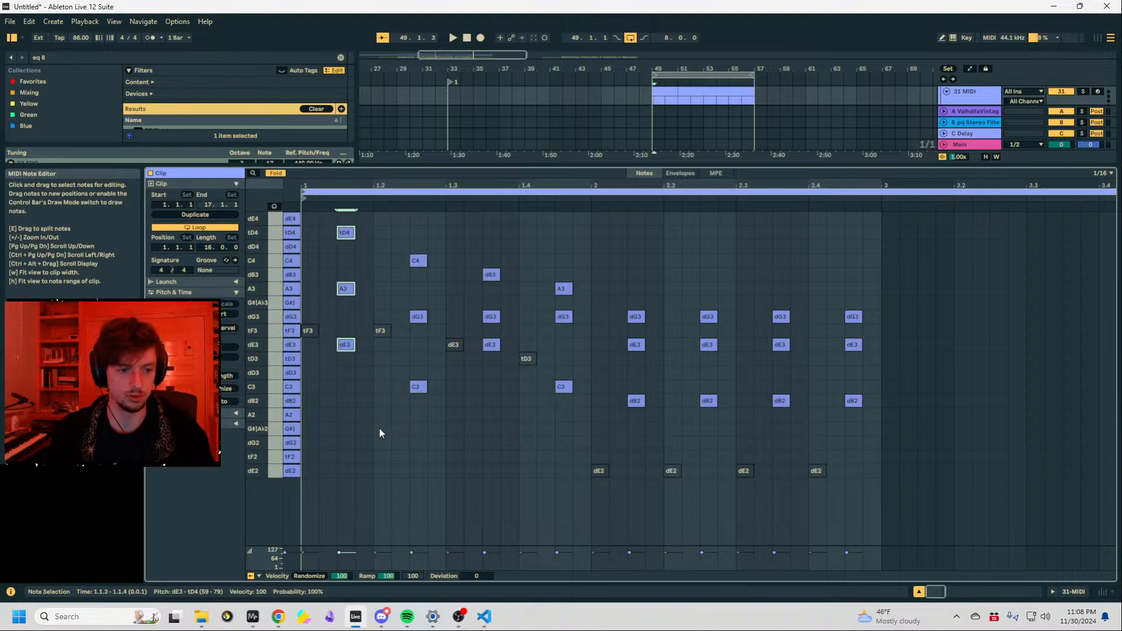
Delete the deactivated tF3, dE3, tD3 and dE2 notes from the two-bar clip.
{"action": "left_click_drag", "start_coordinate": [375, 327], "coordinate": [447, 338]}
{"action": "key", "text": "Delete"}
{"action": "left_click_drag", "start_coordinate": [539, 374], "coordinate": [516, 343]}
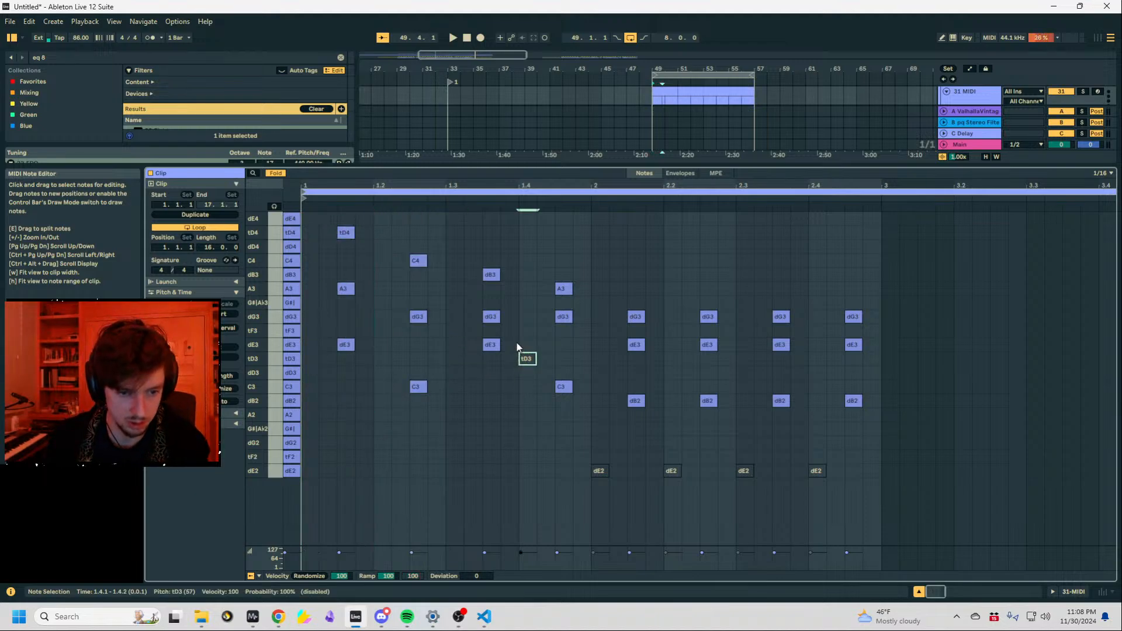
{"action": "key", "text": "Delete"}
{"action": "left_click_drag", "start_coordinate": [534, 435], "coordinate": [1099, 497]}
{"action": "key", "text": "Delete"}
Move all remaining chords two sixteenths earlier onto the beats and extend them legato to fill both bars.
{"action": "left_click_drag", "start_coordinate": [931, 454], "coordinate": [318, 211]}
{"action": "key", "text": "Left"}
{"action": "key", "text": "Left"}
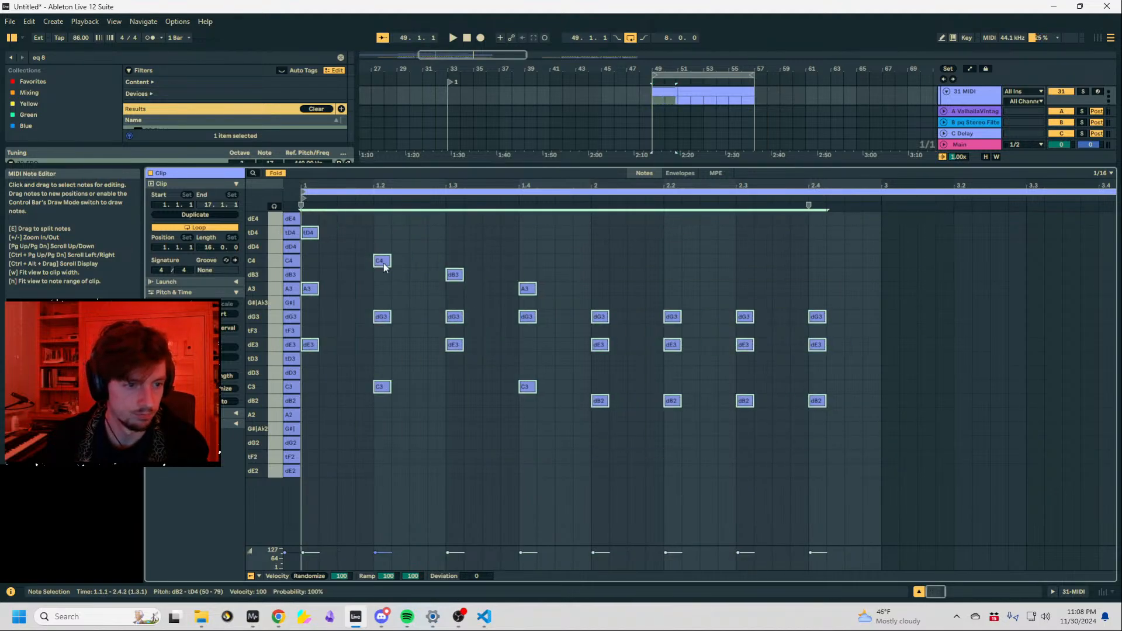
{"action": "key", "text": "ctrl+l"}
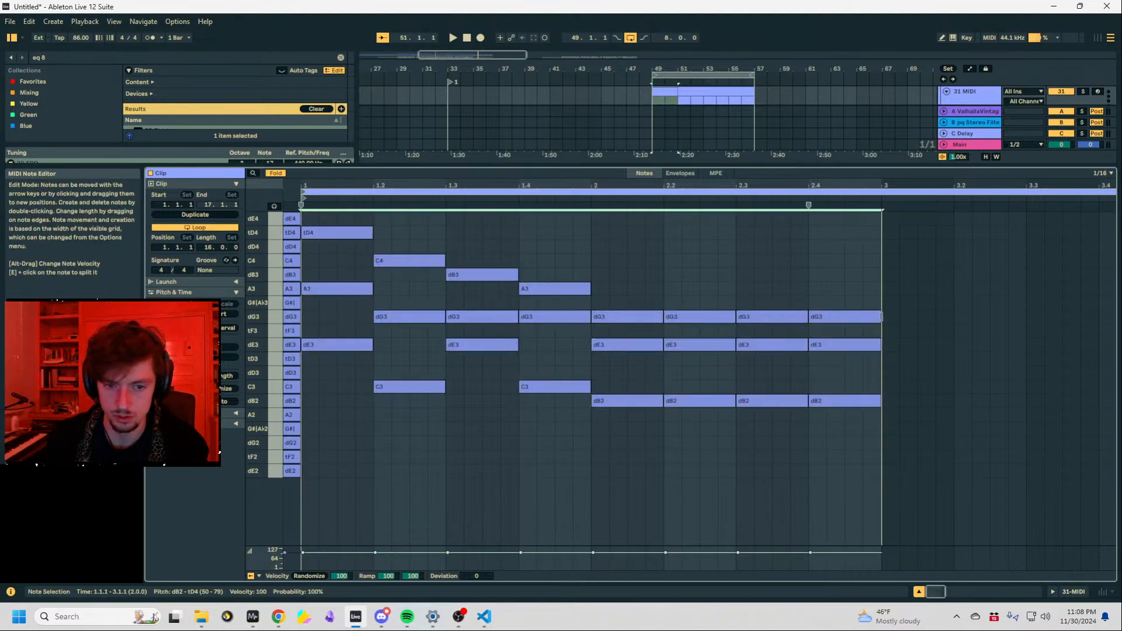
{"action": "left_click", "coordinate": [1077, 592]}
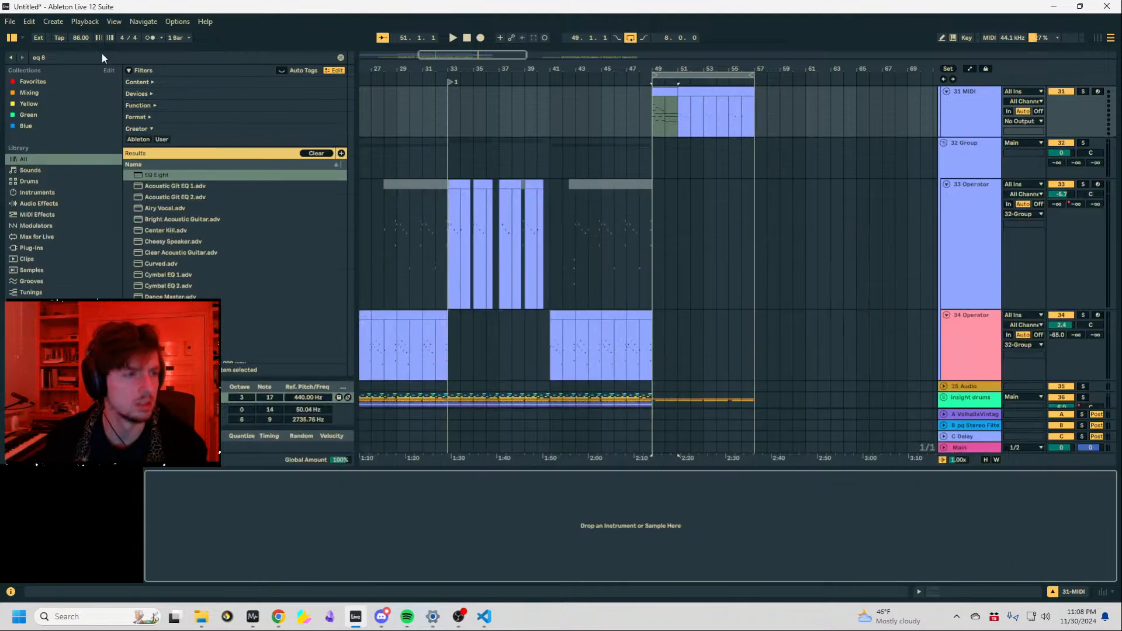
Find and add an Arpeggiator and a Wavetable instrument to the 31 MIDI track.
{"action": "left_click_drag", "start_coordinate": [102, 56], "coordinate": [2, 55]}
{"action": "type", "text": "arp"}
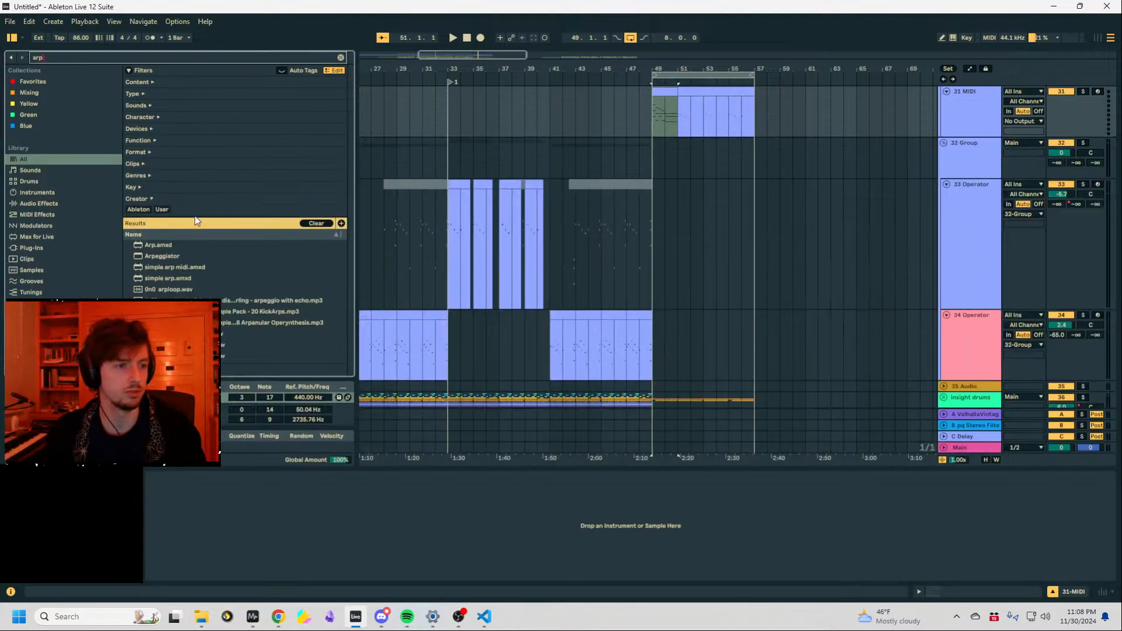
{"action": "double_click", "coordinate": [153, 255]}
{"action": "left_click_drag", "start_coordinate": [73, 62], "coordinate": [3, 54]}
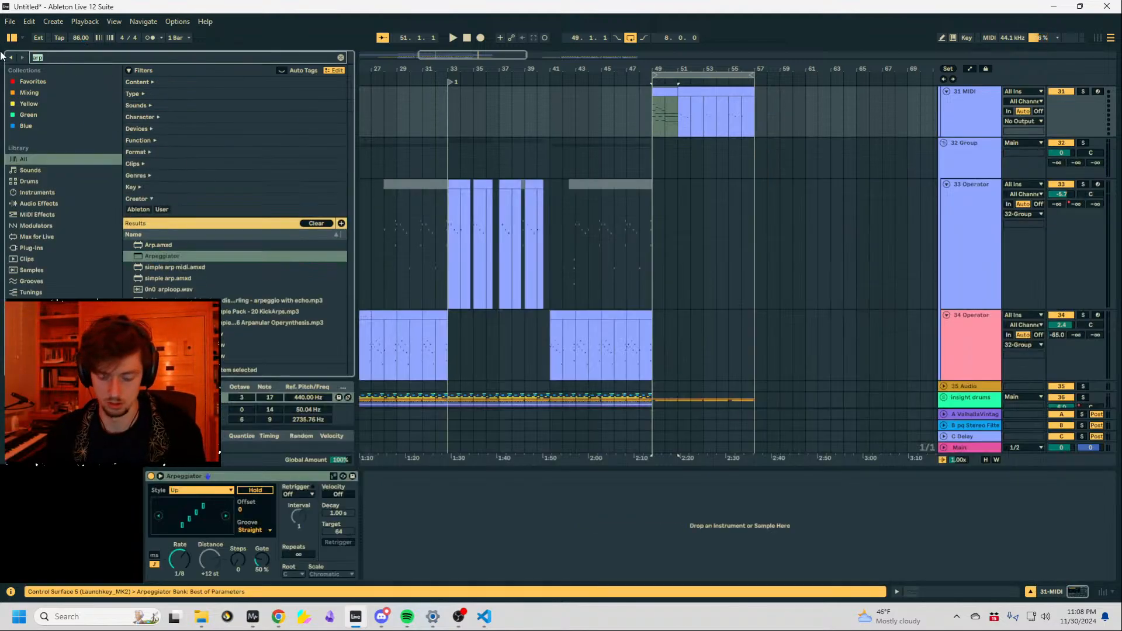
{"action": "type", "text": "wavetab"}
{"action": "left_click", "coordinate": [157, 232]}
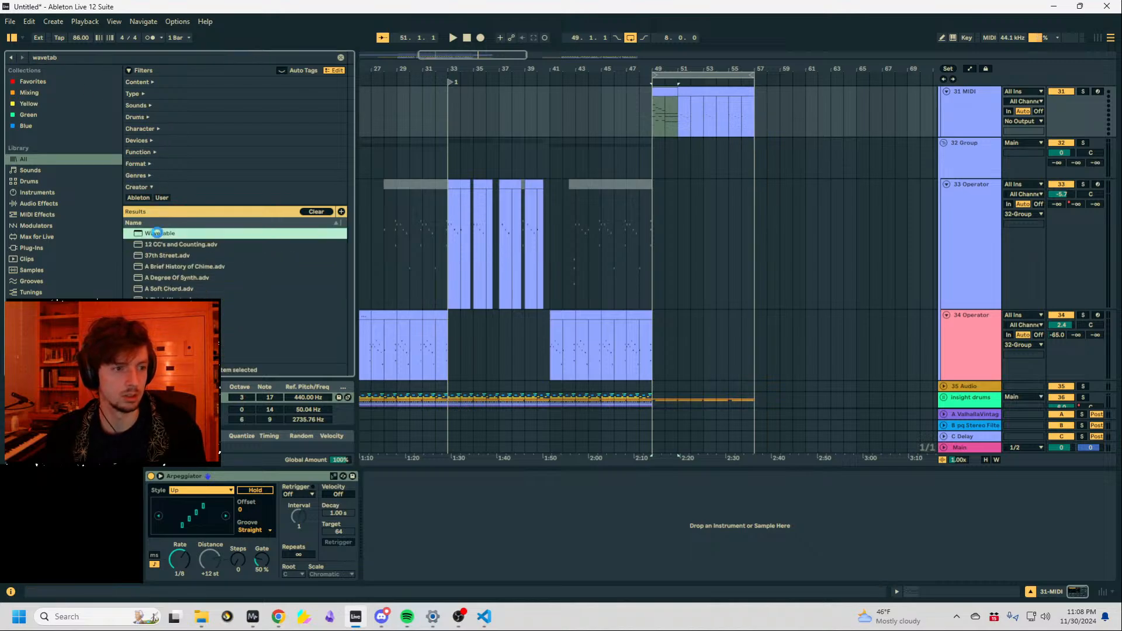
Play from bar 49 and solo the 31 Wavetable track to hear the arpeggio.
{"action": "key", "text": "space"}
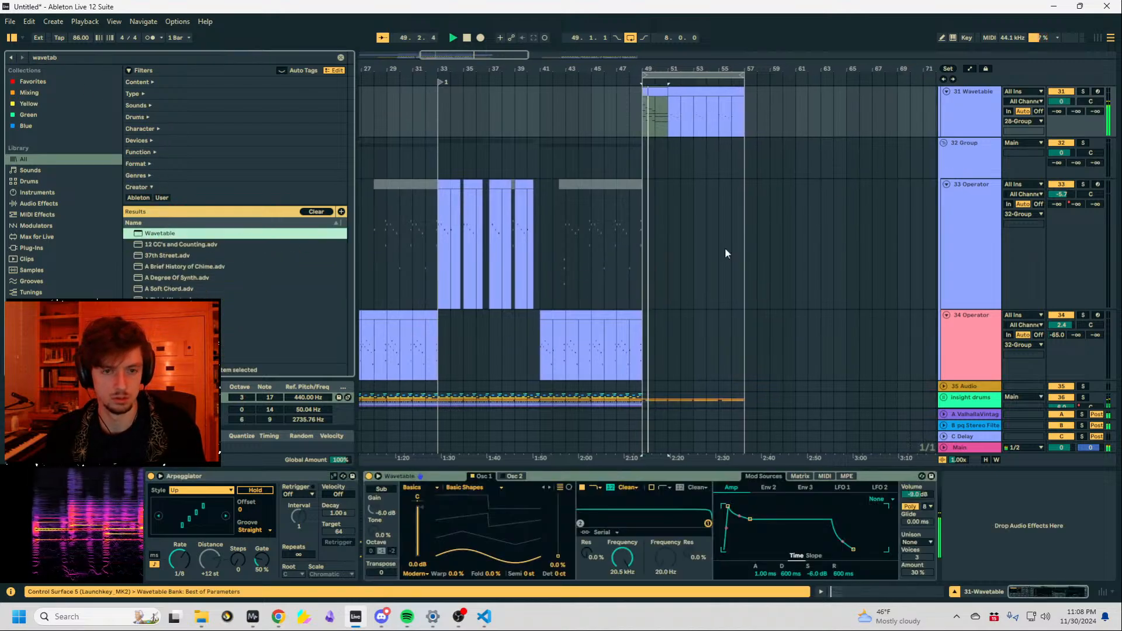
{"action": "scroll", "coordinate": [997, 186], "scroll_direction": "up", "scroll_amount": 1}
{"action": "scroll", "coordinate": [996, 184], "scroll_direction": "up", "scroll_amount": 1}
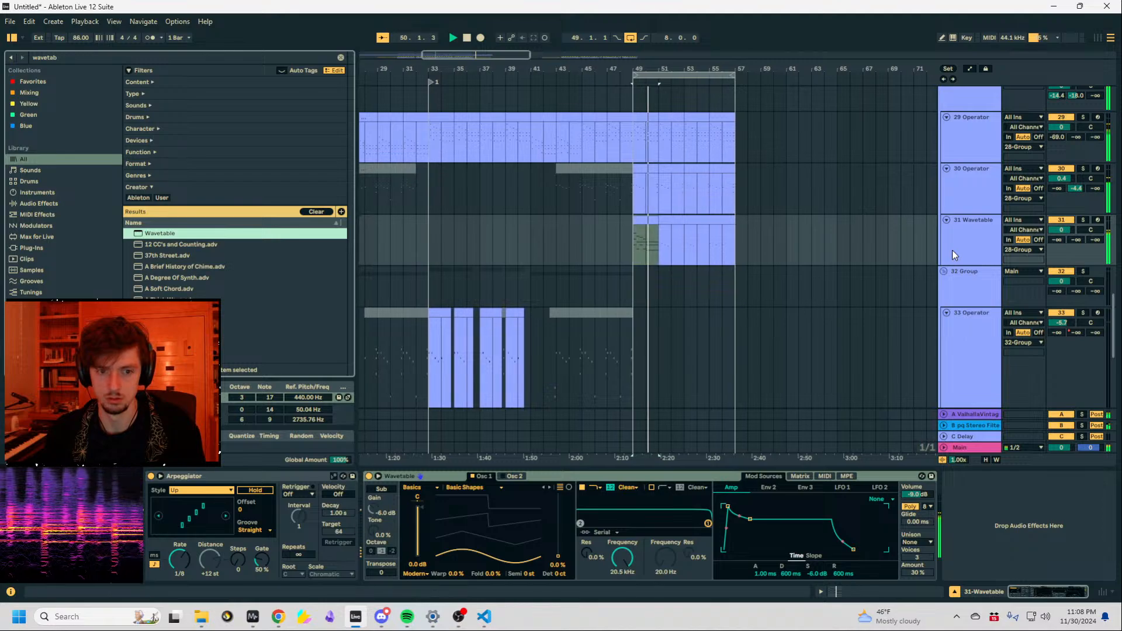
{"action": "left_click", "coordinate": [1083, 220]}
{"action": "key", "text": "space"}
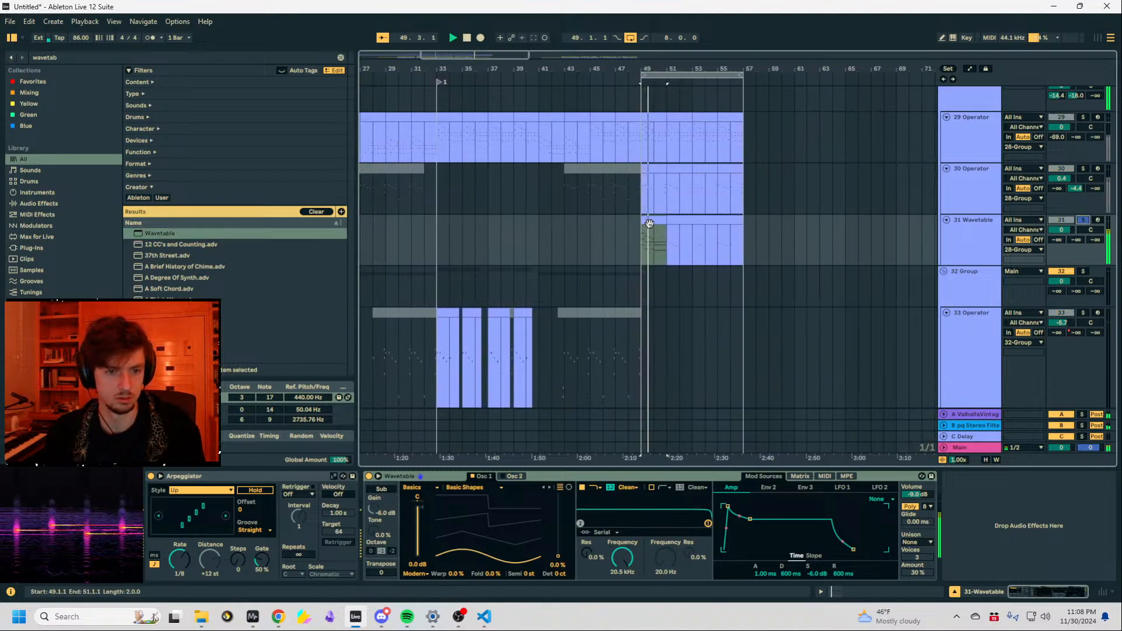
Join the repeated dG3, dE3 and dB2 notes in the clip's second bar into one sustained chord and play it.
{"action": "key", "text": "space"}
{"action": "key", "text": "shift+Tab"}
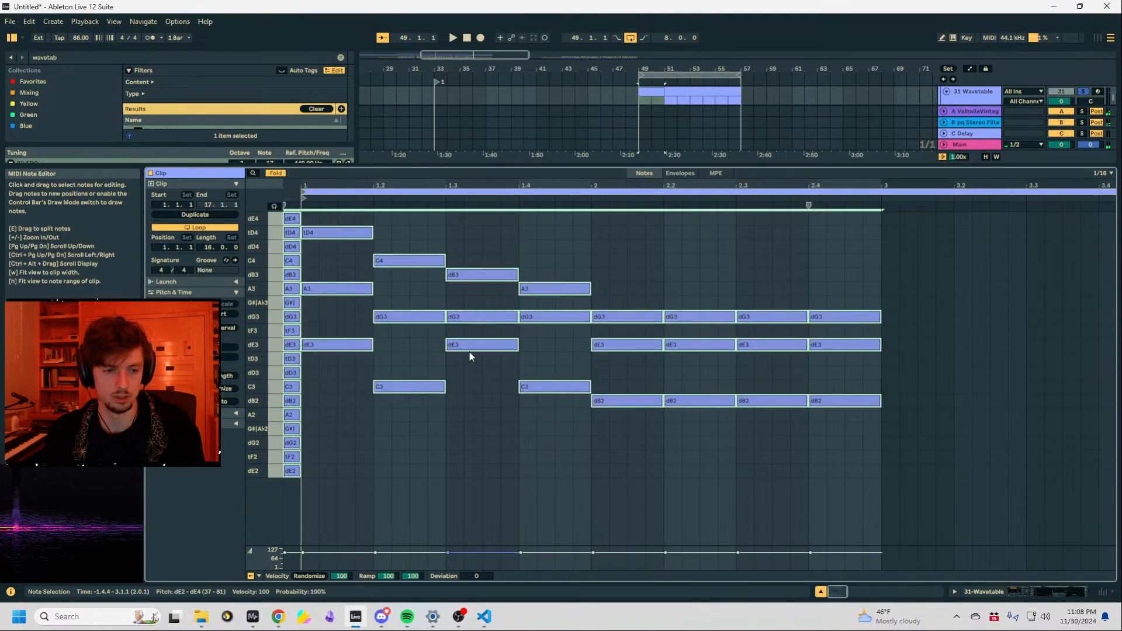
{"action": "left_click", "coordinate": [553, 256]}
{"action": "left_click_drag", "start_coordinate": [588, 214], "coordinate": [881, 404]}
{"action": "key", "text": "space"}
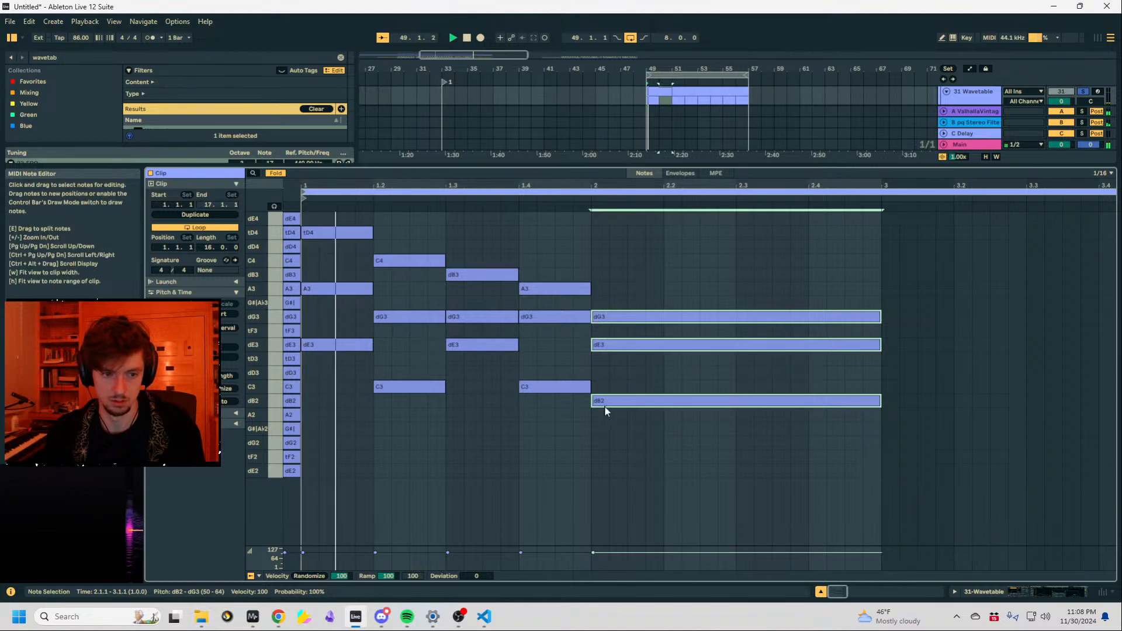
With 31 Wavetable unsoloed, set its Arpeggiator rate to 1/12 and repeat the two-bar clip from bar 51.
{"action": "key", "text": "shift+Tab"}
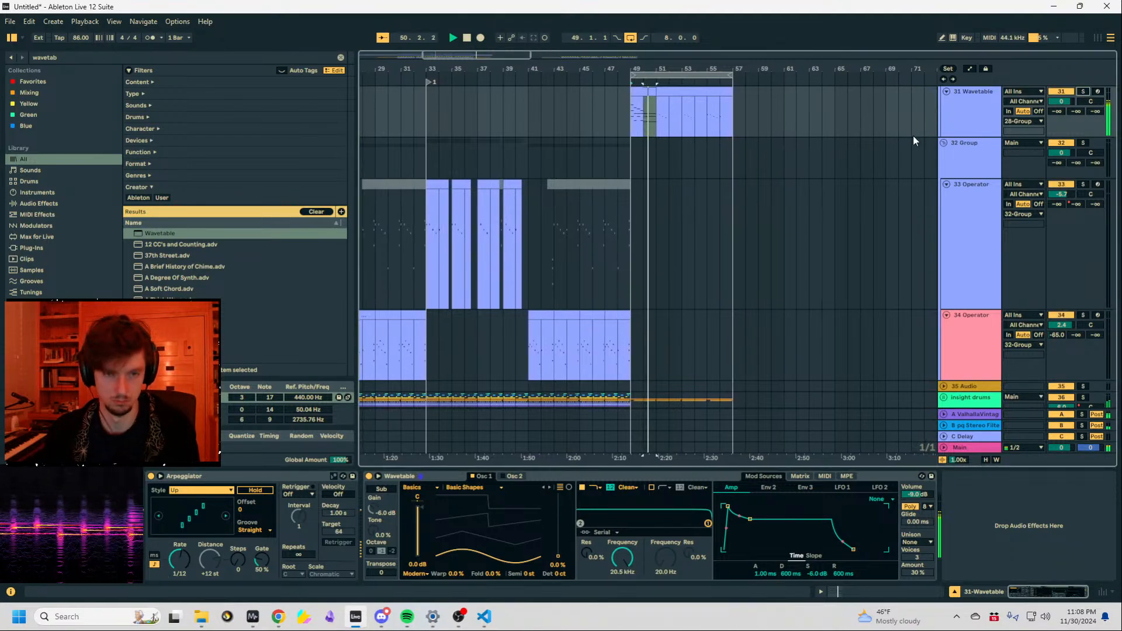
{"action": "left_click_drag", "start_coordinate": [648, 94], "coordinate": [643, 91]}
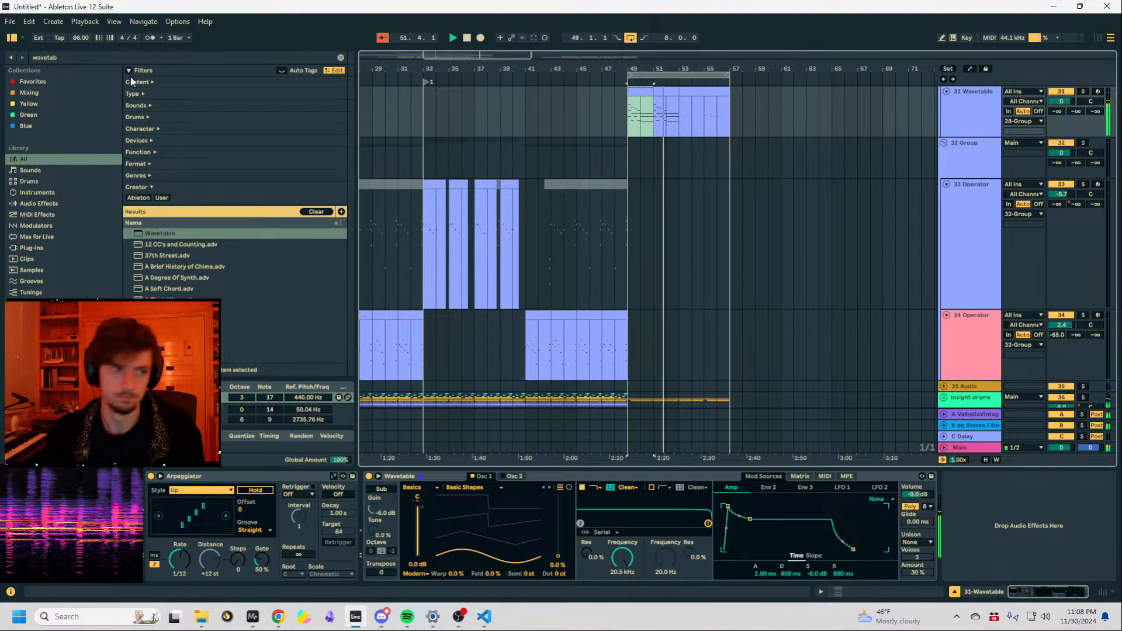
Add an Auto Filter after the Wavetable on track 31, with 40% resonance, LFO rate 3/4 and phase 166°, and play it.
{"action": "key", "text": "ctrl+f"}
{"action": "type", "text": "auto filt"}
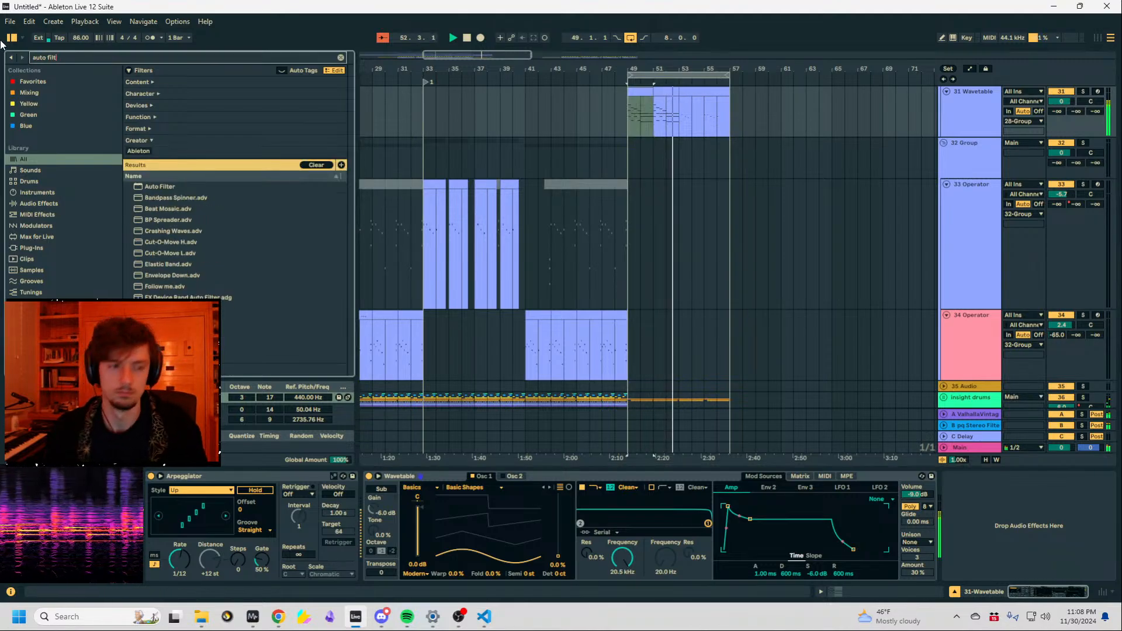
{"action": "double_click", "coordinate": [126, 187]}
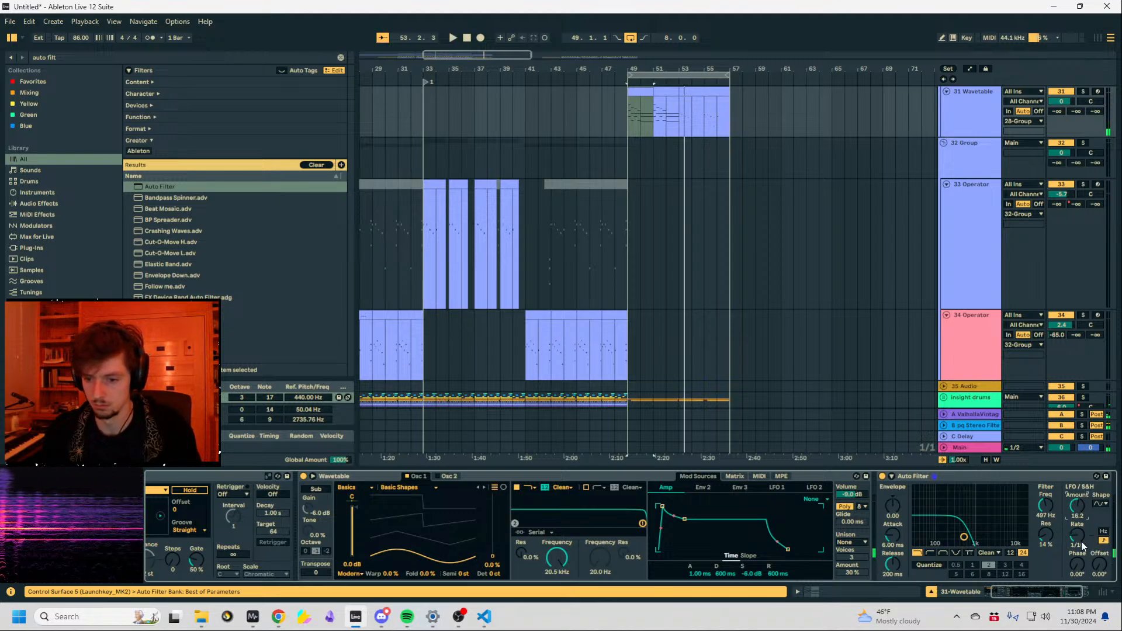
{"action": "left_click_drag", "start_coordinate": [1082, 546], "coordinate": [1082, 531]}
{"action": "key", "text": "space"}
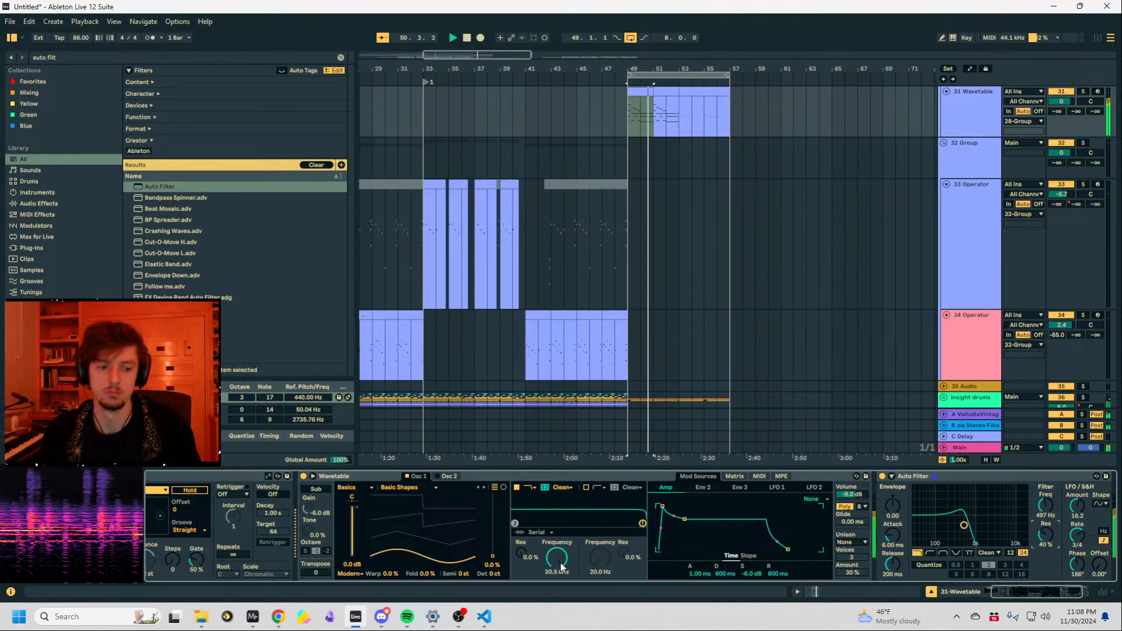
Set oscillator 1's warp to 44%, automate it to rise from 4.9% at bar 49 until bar 53, and play from bar 49.
{"action": "left_click_drag", "start_coordinate": [390, 574], "coordinate": [390, 538]}
{"action": "key", "text": "a"}
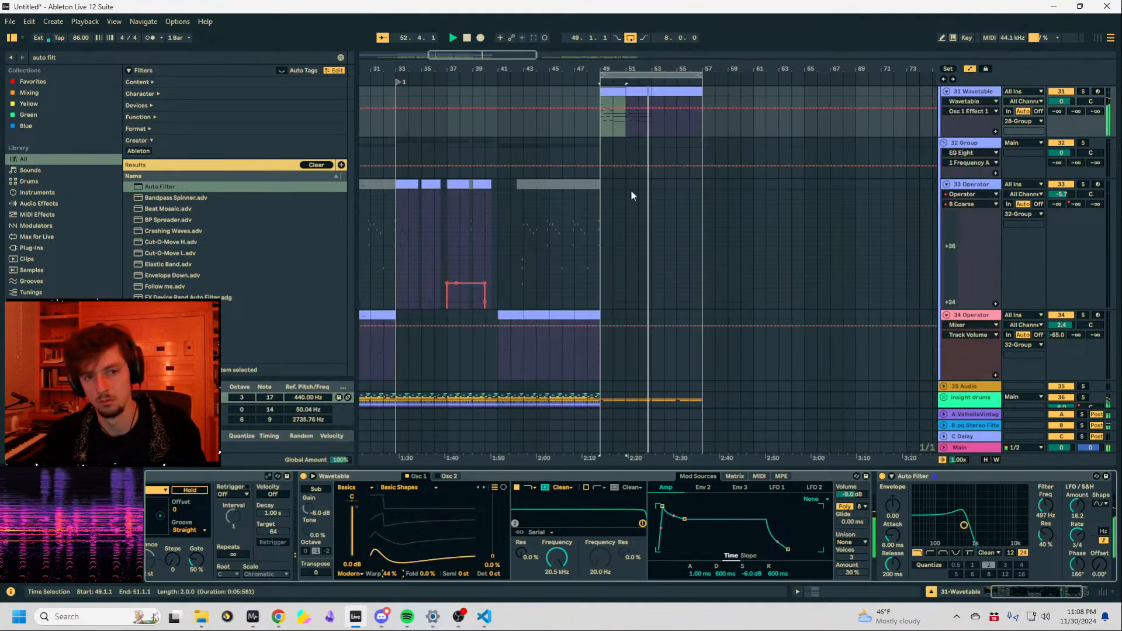
{"action": "left_click_drag", "start_coordinate": [598, 108], "coordinate": [598, 119]}
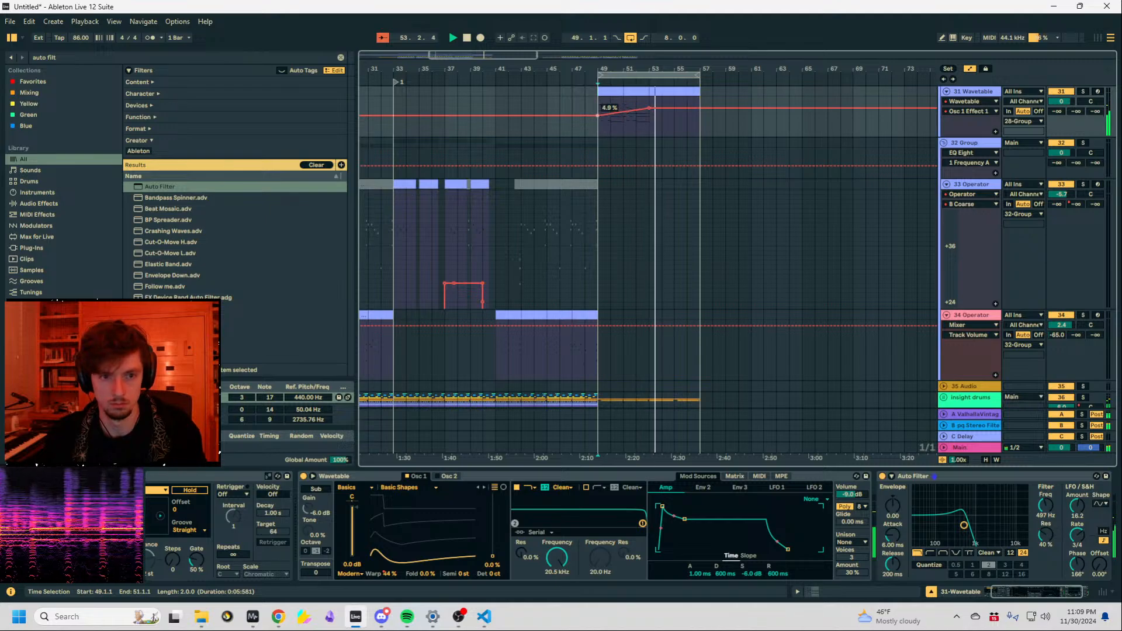
{"action": "key", "text": "a"}
{"action": "key", "text": "space"}
{"action": "double_click", "coordinate": [604, 126]}
{"action": "key", "text": "space"}
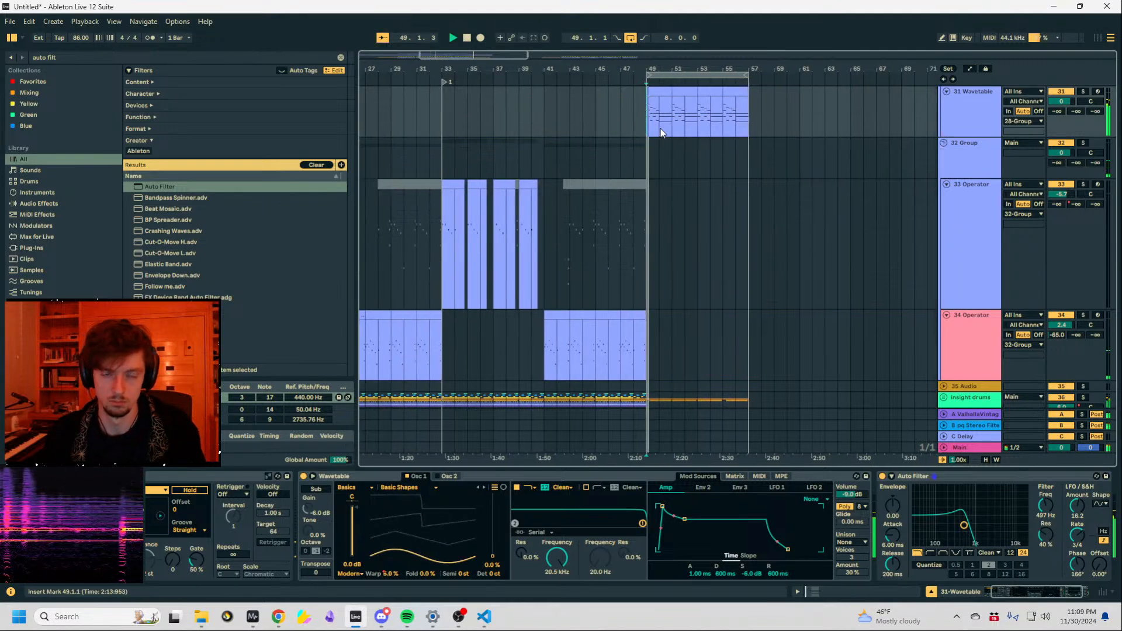
Raise the bar 53 point of the Osc 1 Effect 1 automation to about 44% and listen to the looped part.
{"action": "key", "text": "a"}
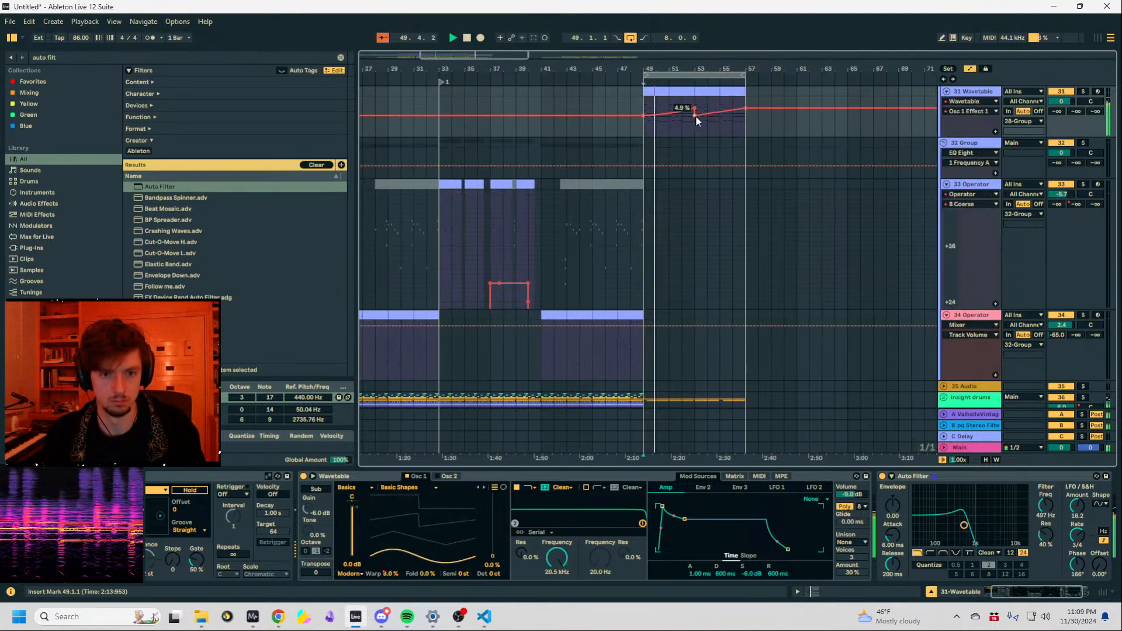
{"action": "left_click_drag", "start_coordinate": [696, 117], "coordinate": [695, 107]}
{"action": "key", "text": "a"}
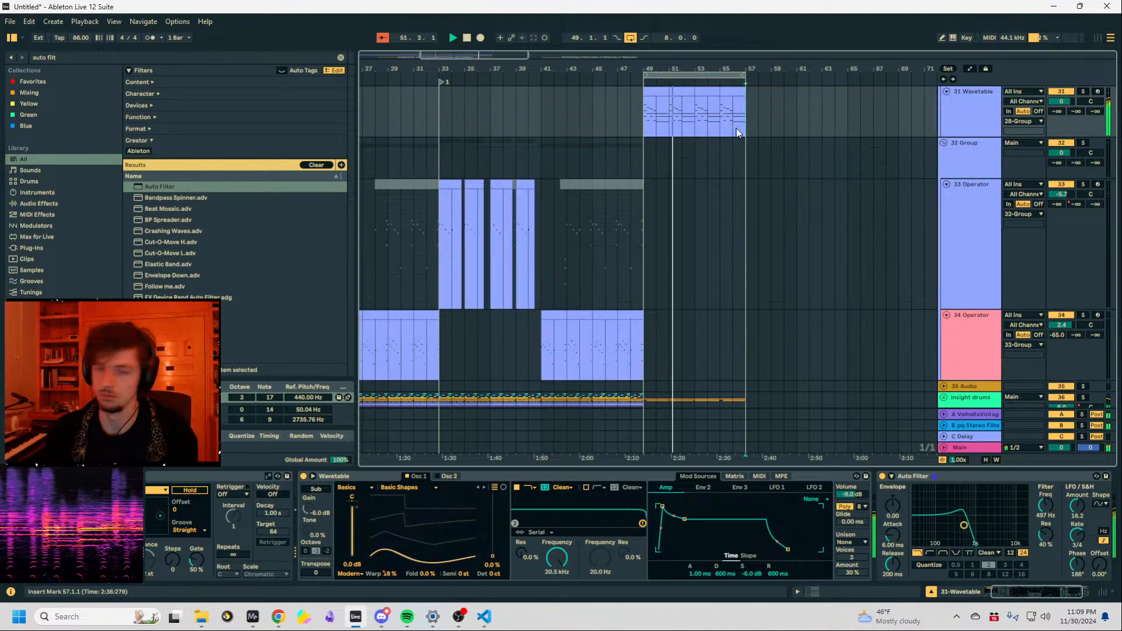
{"action": "left_click", "coordinate": [678, 133]}
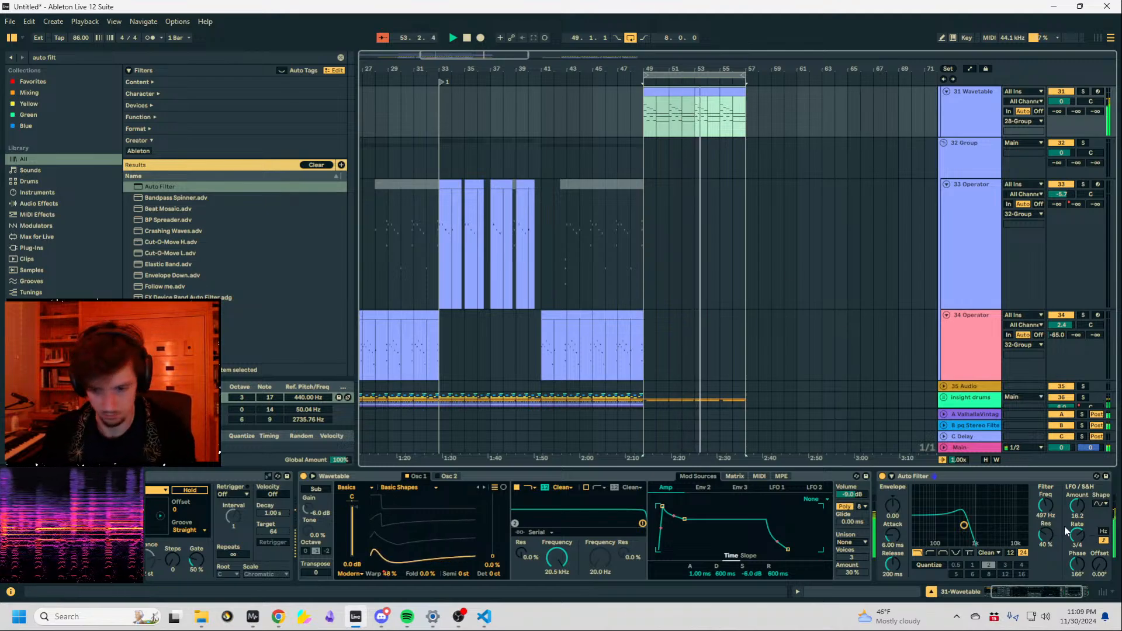
{"action": "left_click", "coordinate": [1078, 539]}
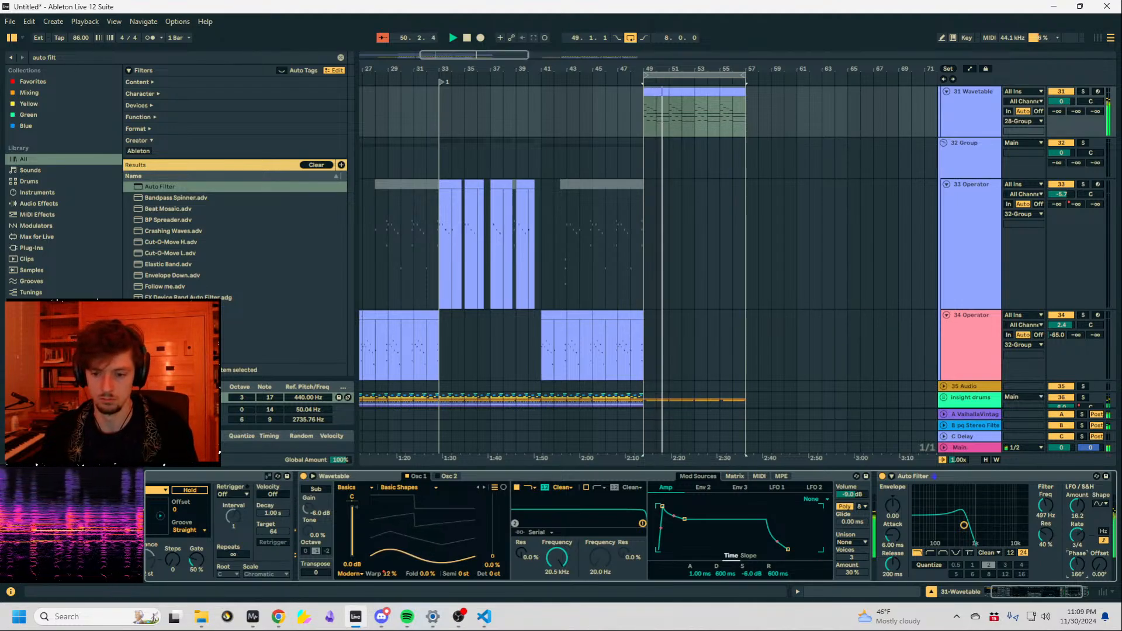
Add a Utility to 31 Wavetable and automate its stereo width to dip from 100% at bar 49 to 49% at bar 53.
{"action": "key", "text": "ctrl+f"}
{"action": "type", "text": "uti"}
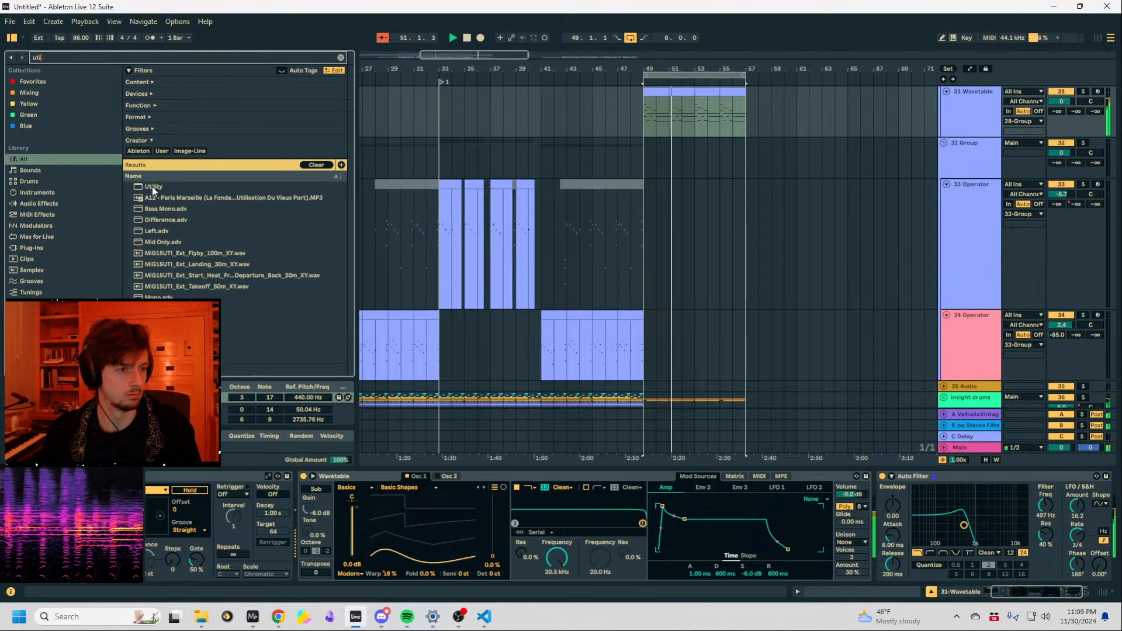
{"action": "type", "text": "a"}
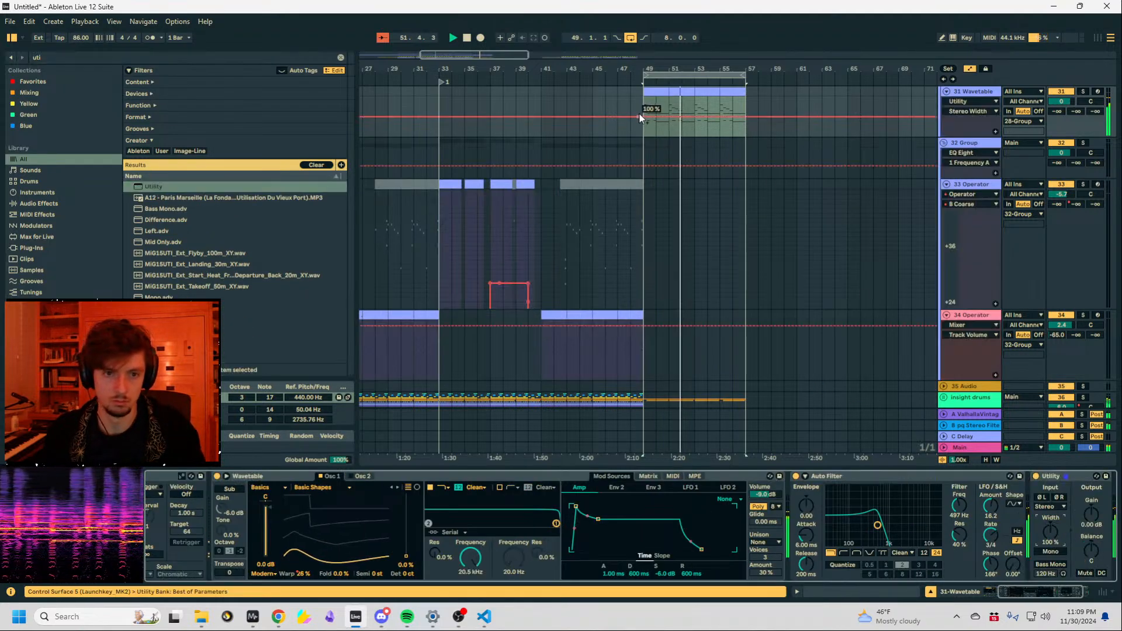
{"action": "left_click_drag", "start_coordinate": [695, 117], "coordinate": [694, 122]}
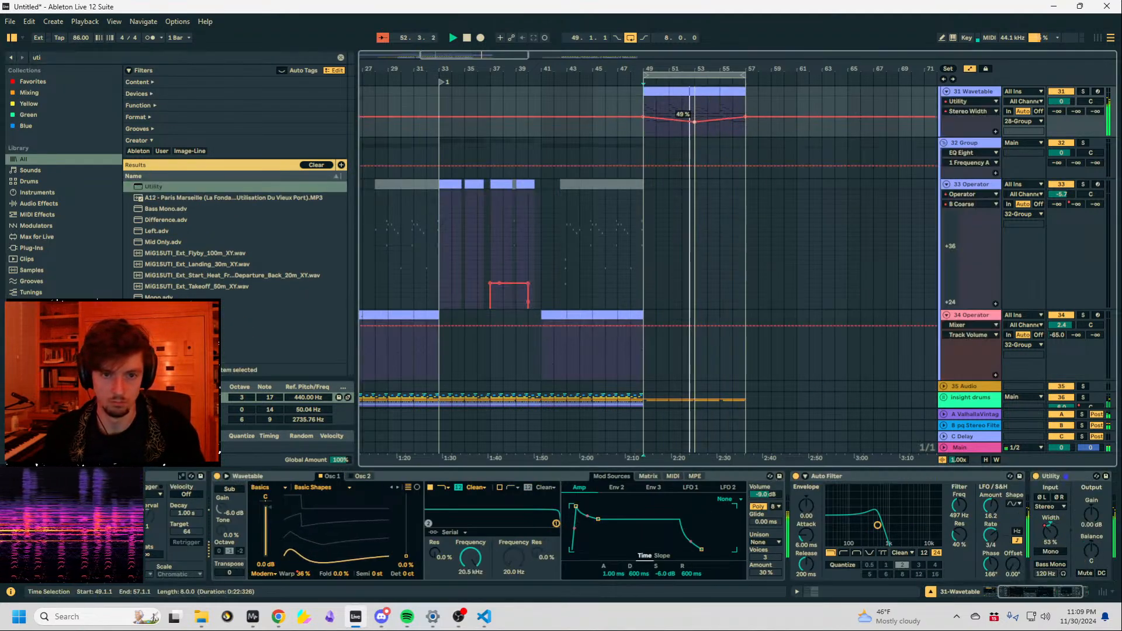
Automate the 31 Wavetable track's B send from -∞ dB at bar 49 up to about -5.4 dB at bar 53.
{"action": "left_click_drag", "start_coordinate": [1076, 112], "coordinate": [1076, 52]}
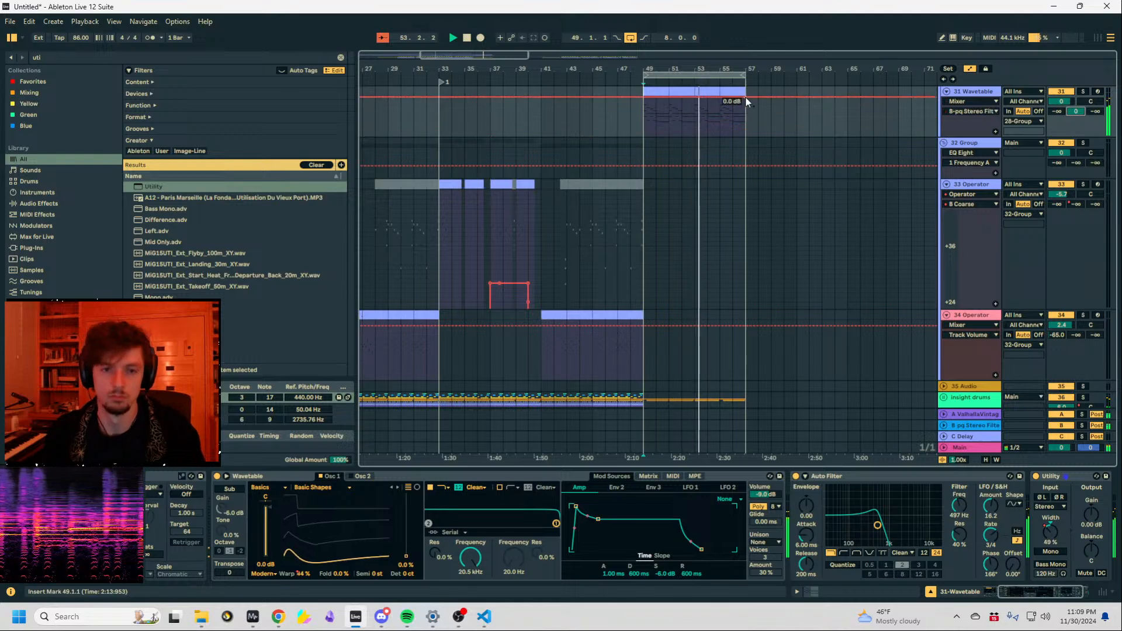
{"action": "left_click_drag", "start_coordinate": [696, 98], "coordinate": [631, 137]}
{"action": "left_click_drag", "start_coordinate": [632, 134], "coordinate": [650, 142]}
{"action": "left_click", "coordinate": [616, 100]}
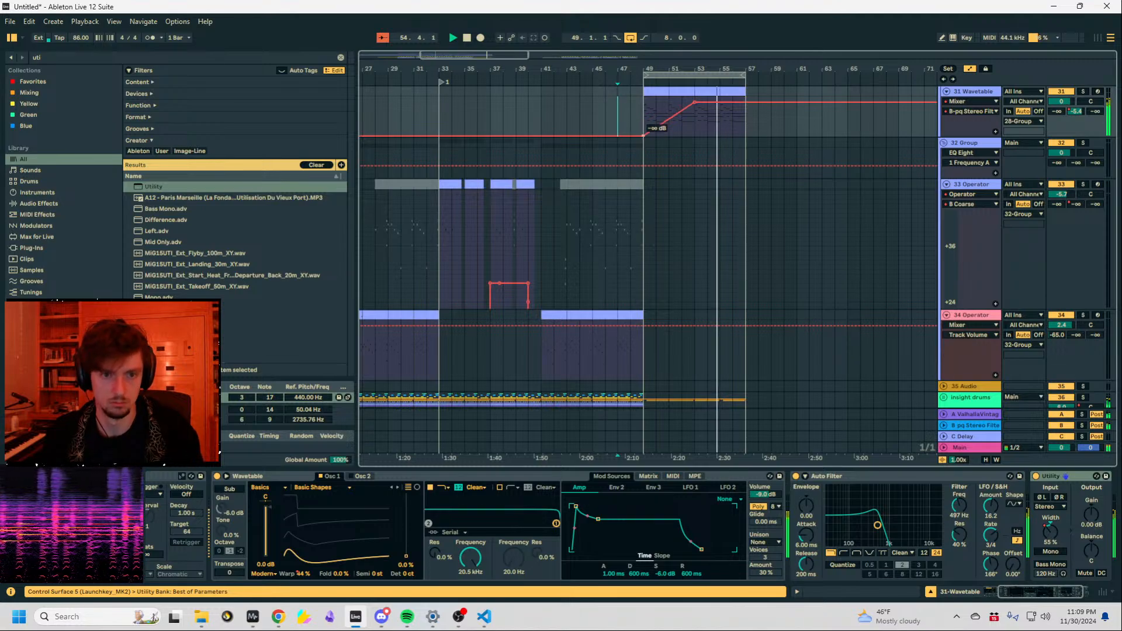
{"action": "key", "text": "a"}
Automate the Auto Filter frequency to climb from 497 Hz near bar 51 to about 3.99 kHz at bar 57.
{"action": "left_click_drag", "start_coordinate": [952, 503], "coordinate": [951, 485]}
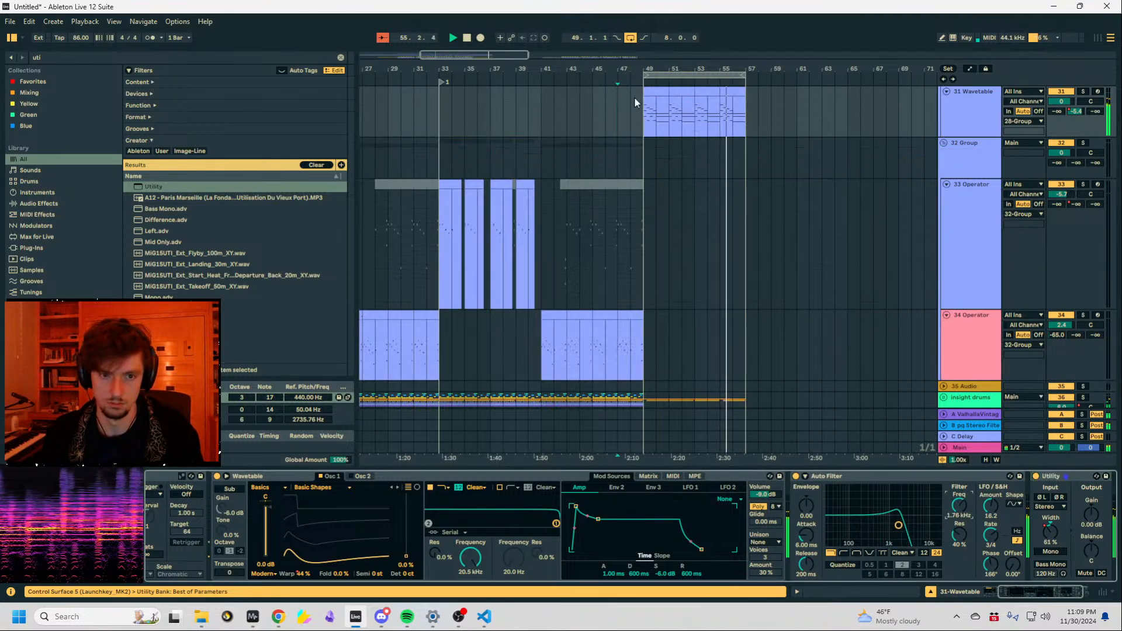
{"action": "key", "text": "a"}
{"action": "key", "text": "ctrl+z"}
{"action": "left_click", "coordinate": [674, 119]}
{"action": "left_click_drag", "start_coordinate": [745, 118], "coordinate": [746, 102]}
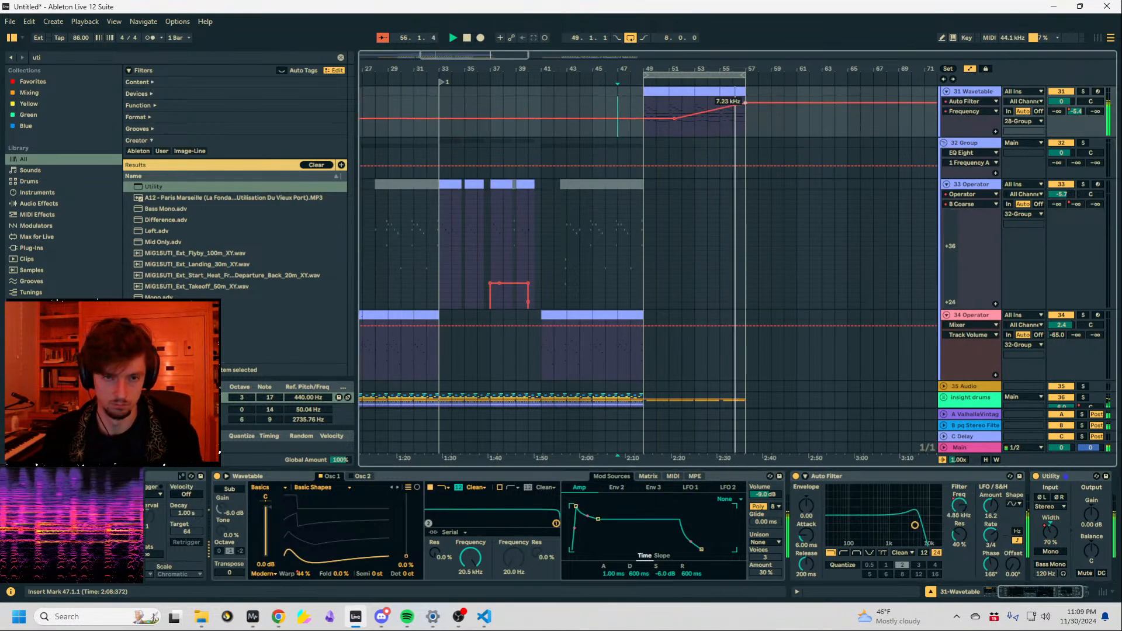
{"action": "key", "text": "a"}
Turn off the loop and play the arrangement past bar 57, from bar 33 and from bar 17.
{"action": "key", "text": "ctrl+l"}
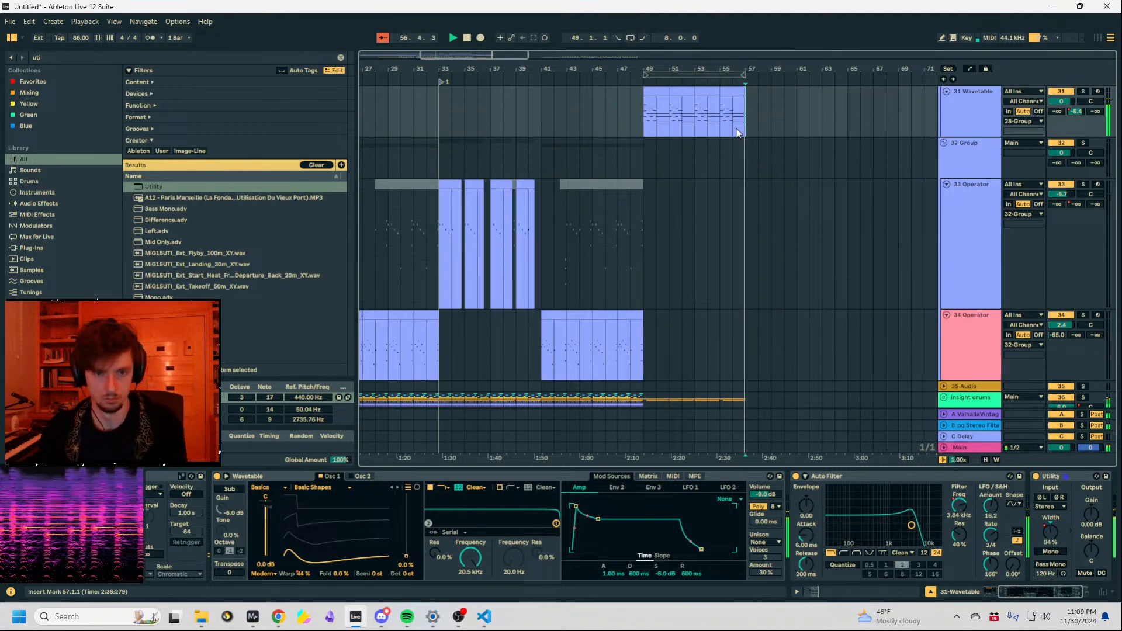
{"action": "left_click_drag", "start_coordinate": [750, 120], "coordinate": [650, 119]}
{"action": "key", "text": "space"}
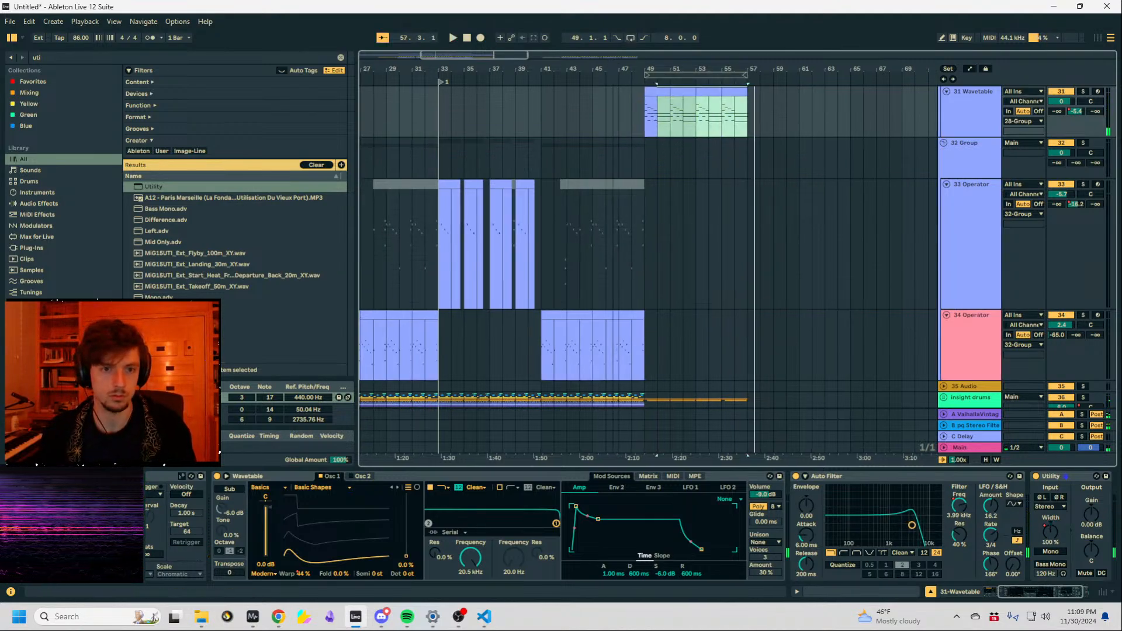
{"action": "key", "text": "minus"}
{"action": "key", "text": "space"}
{"action": "left_click_drag", "start_coordinate": [537, 116], "coordinate": [668, 106]}
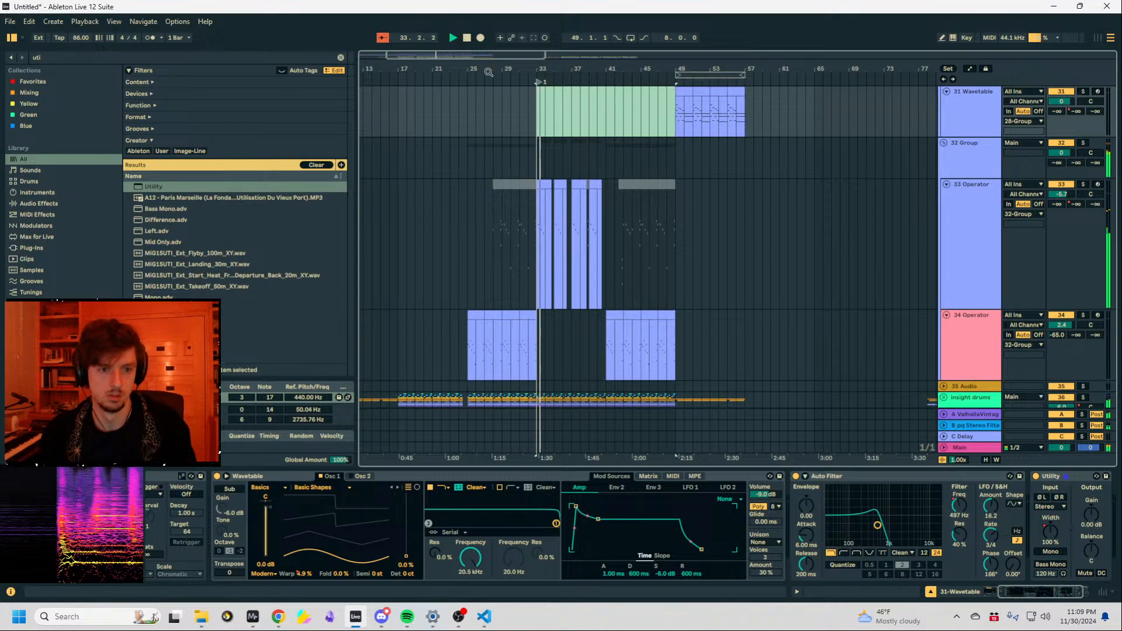
{"action": "left_click_drag", "start_coordinate": [489, 72], "coordinate": [559, 66]}
{"action": "left_click", "coordinate": [485, 118]}
{"action": "key", "text": "space"}
{"action": "key", "text": "space"}
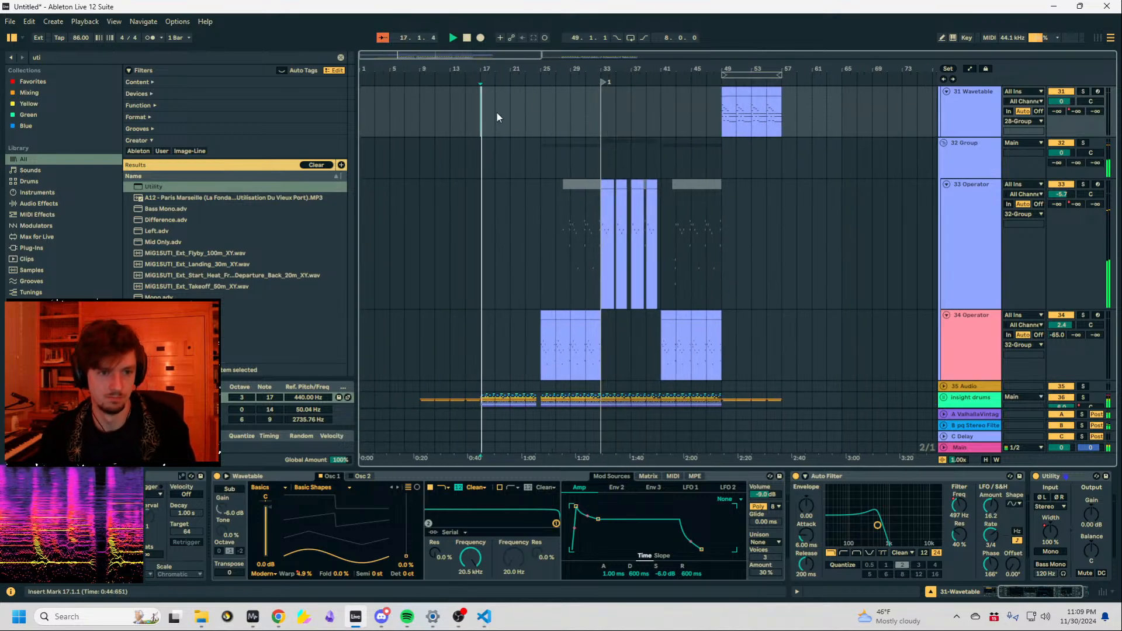
Loop bars 17 to 49 and copy that 32-bar section of all tracks to bar 57.
{"action": "left_click_drag", "start_coordinate": [497, 117], "coordinate": [720, 118]}
{"action": "key", "text": "ctrl+l"}
{"action": "left_click", "coordinate": [576, 72]}
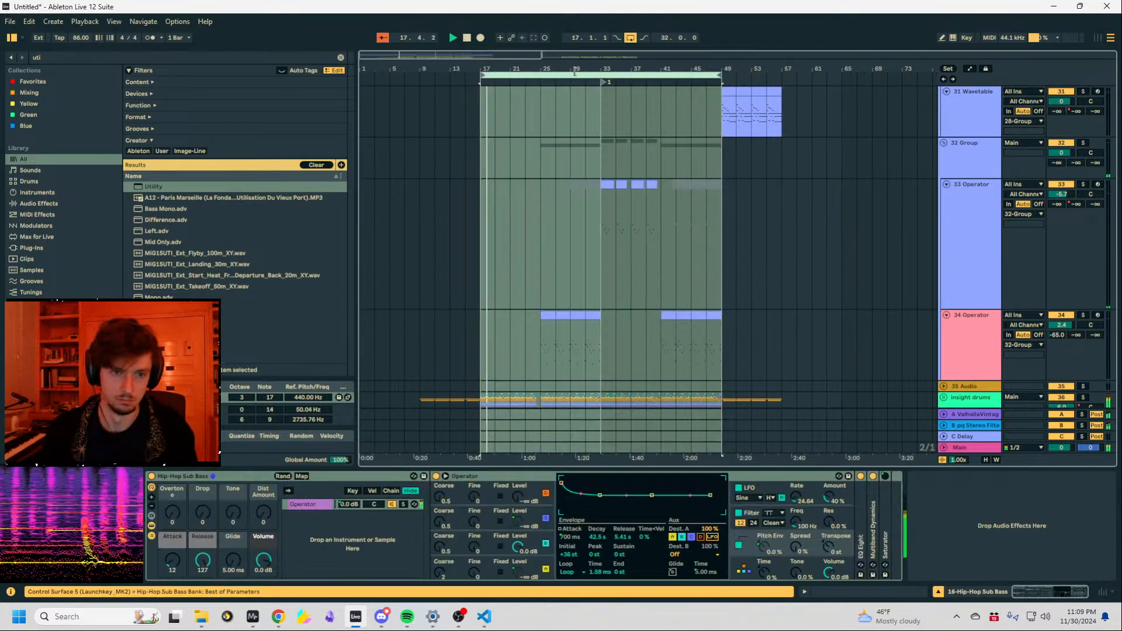
{"action": "left_click_drag", "start_coordinate": [549, 73], "coordinate": [861, 103]}
Duplicate the eight-bar 31 Wavetable part to bar 57, stop playback and select two bars of it from bar 59.
{"action": "left_click_drag", "start_coordinate": [718, 117], "coordinate": [784, 120]}
{"action": "key", "text": "ctrl+d"}
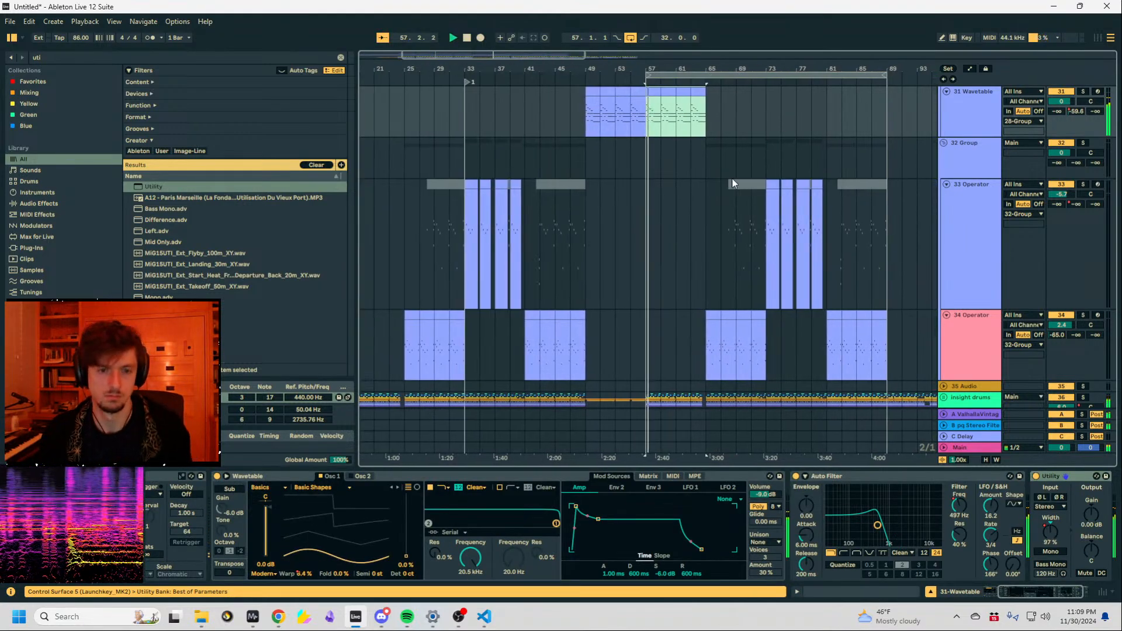
{"action": "scroll", "coordinate": [725, 222], "scroll_direction": "down", "scroll_amount": 2}
{"action": "scroll", "coordinate": [723, 234], "scroll_direction": "up", "scroll_amount": 8}
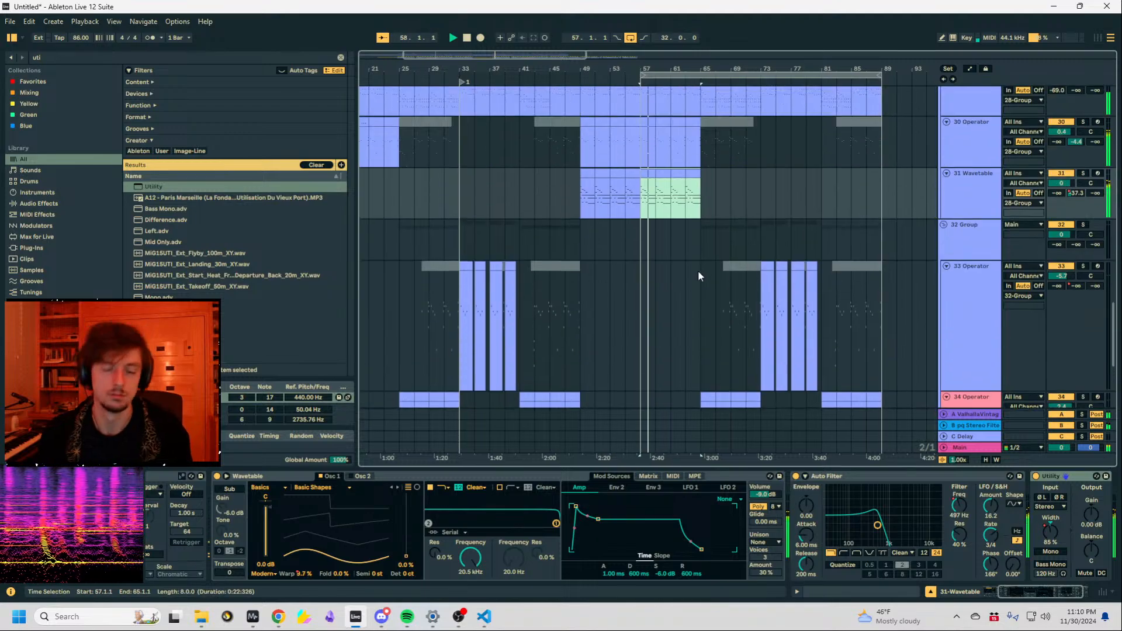
{"action": "left_click", "coordinate": [635, 273]}
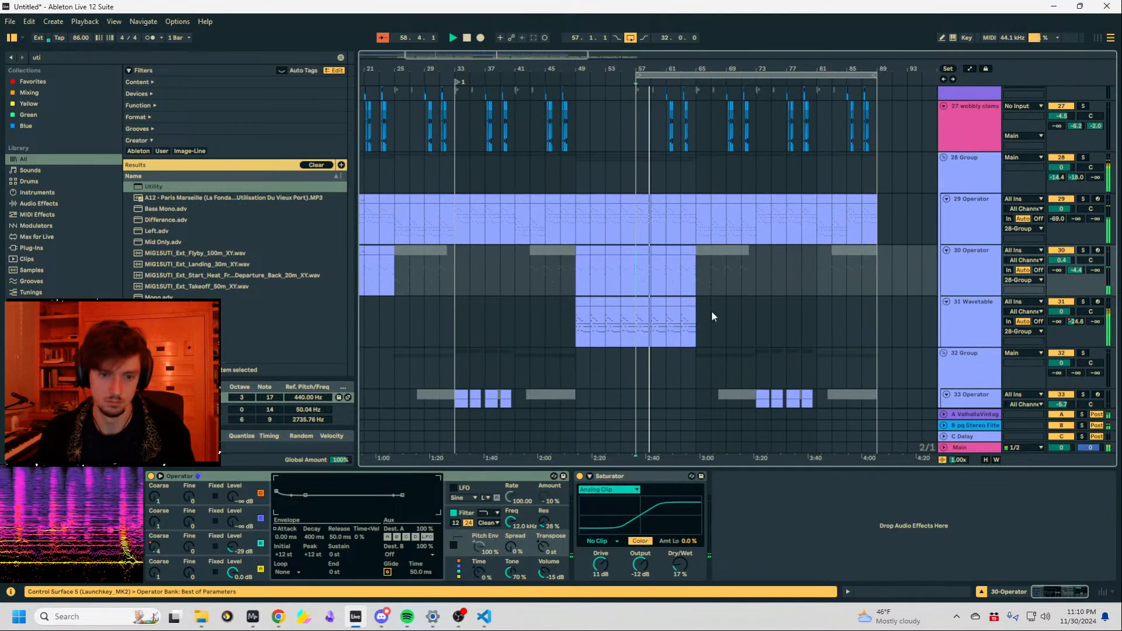
{"action": "left_click_drag", "start_coordinate": [654, 321], "coordinate": [664, 319]}
{"action": "key", "text": "space"}
{"action": "left_click", "coordinate": [963, 323]}
{"action": "key", "text": "ctrl+t"}
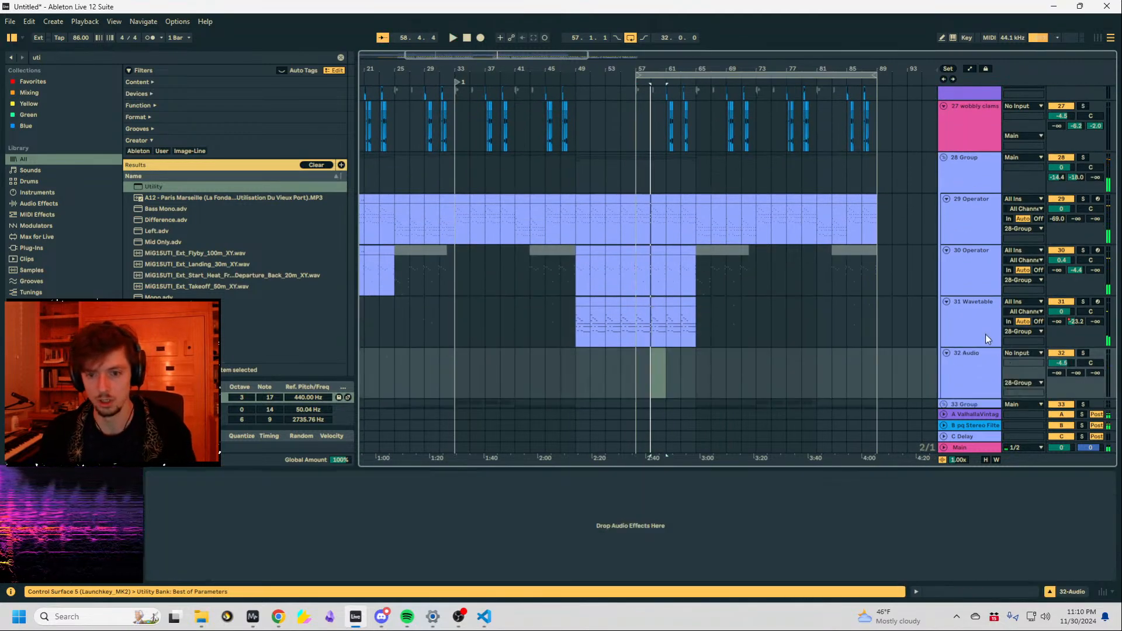
{"action": "key", "text": "ctrl+z"}
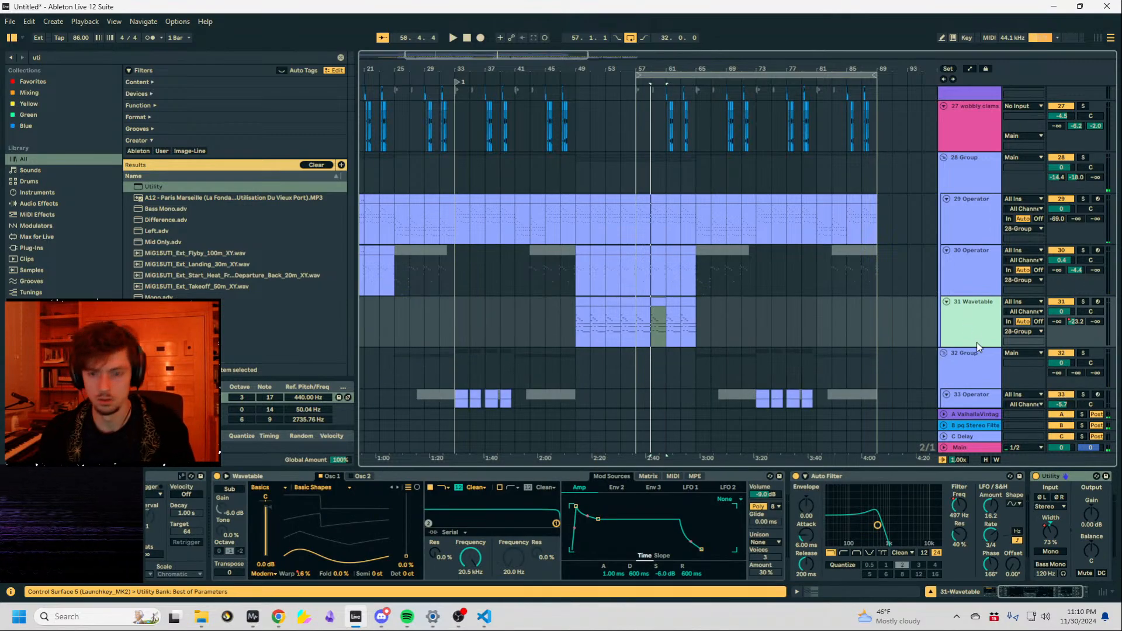
Insert a MIDI track below 31 Wavetable and set its input to 31-Wavetable, Post FX.
{"action": "key", "text": "ctrl+shift+t"}
{"action": "left_click", "coordinate": [1004, 355]}
{"action": "left_click", "coordinate": [1005, 504]}
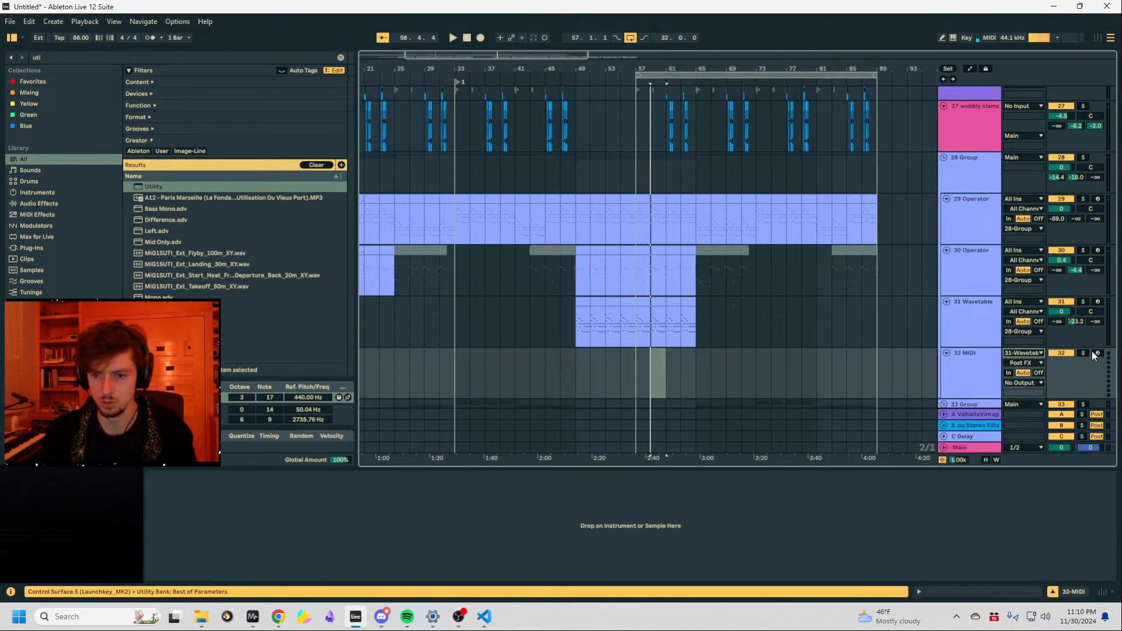
Arm the new 32 MIDI track and record two bars of the arpeggio's notes from bar 59.
{"action": "left_click", "coordinate": [481, 37]}
{"action": "key", "text": "plus"}
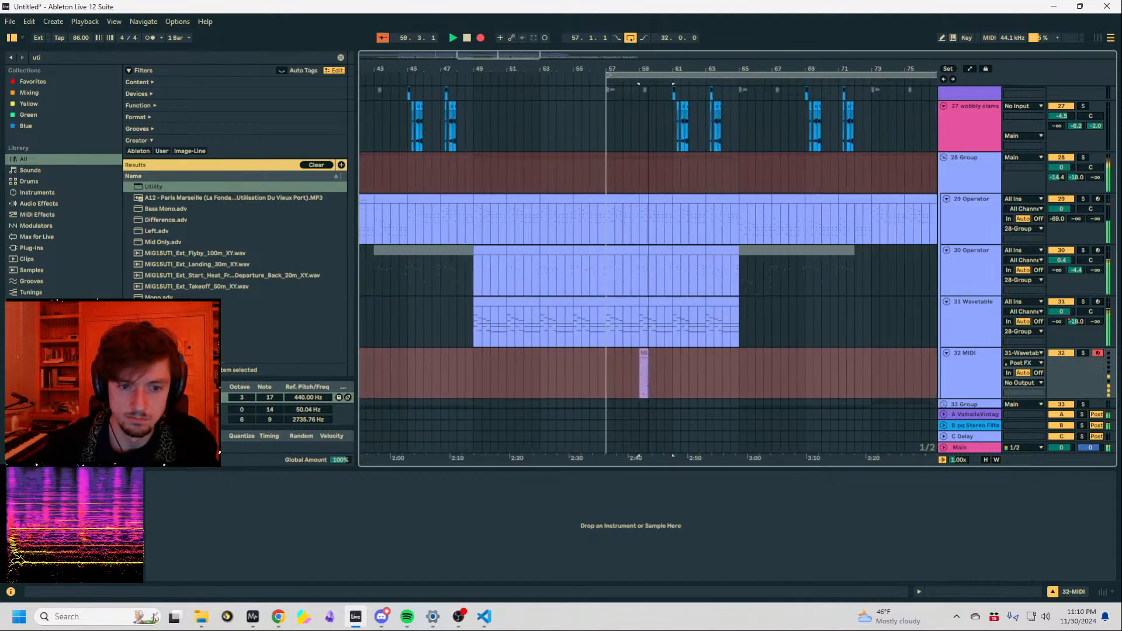
{"action": "mouse_move", "coordinate": [498, 56]}
{"action": "left_mouse_down"}
{"action": "mouse_move", "coordinate": [498, 120]}
{"action": "mouse_move", "coordinate": [499, 72]}
{"action": "left_mouse_up"}
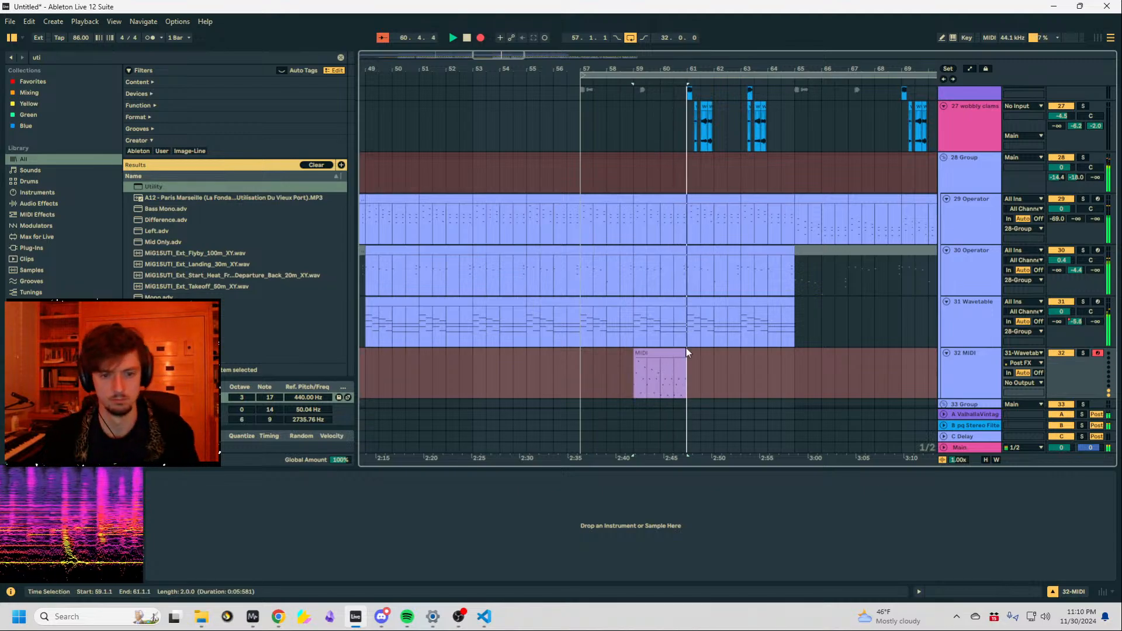
{"action": "key", "text": "space"}
Paste the recorded arpeggio clip into 30 Operator at bar 57, play it, and take back its repeat at bar 59.
{"action": "left_click", "coordinate": [681, 353]}
{"action": "left_click", "coordinate": [589, 257]}
{"action": "key", "text": "ctrl+v"}
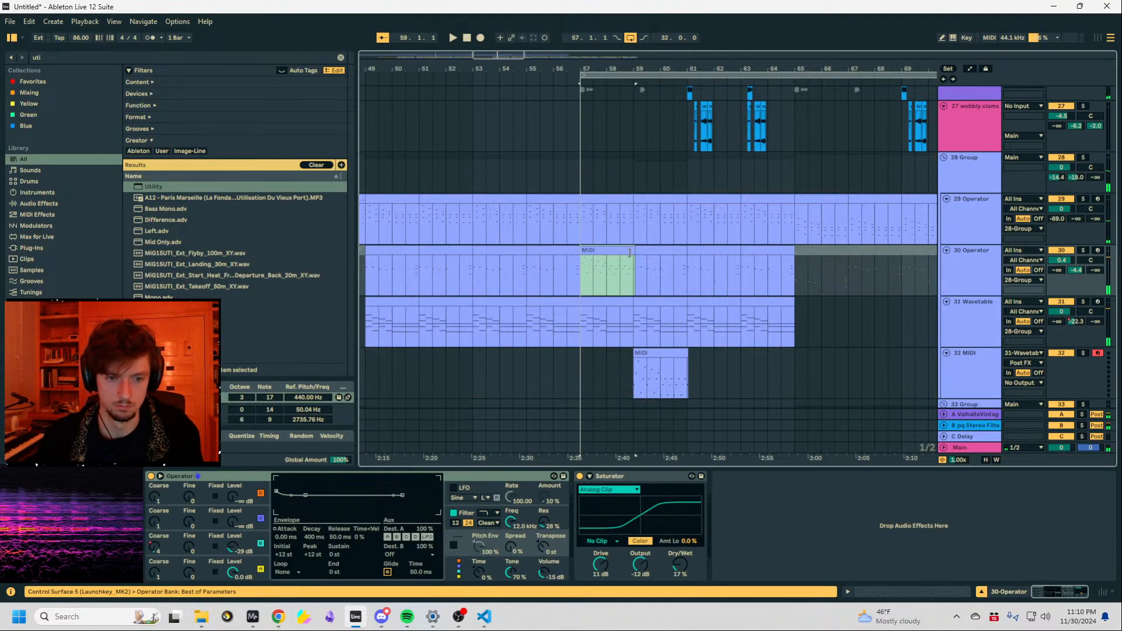
{"action": "key", "text": "ctrl+d"}
{"action": "left_click", "coordinate": [621, 250]}
{"action": "key", "text": "space"}
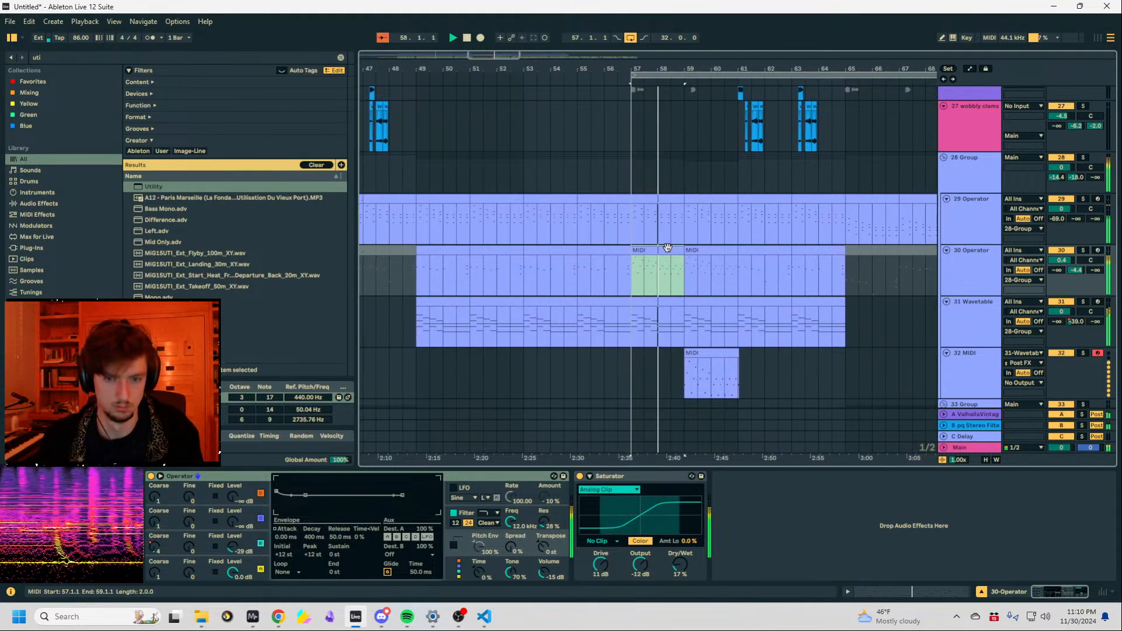
{"action": "key", "text": "ctrl+z"}
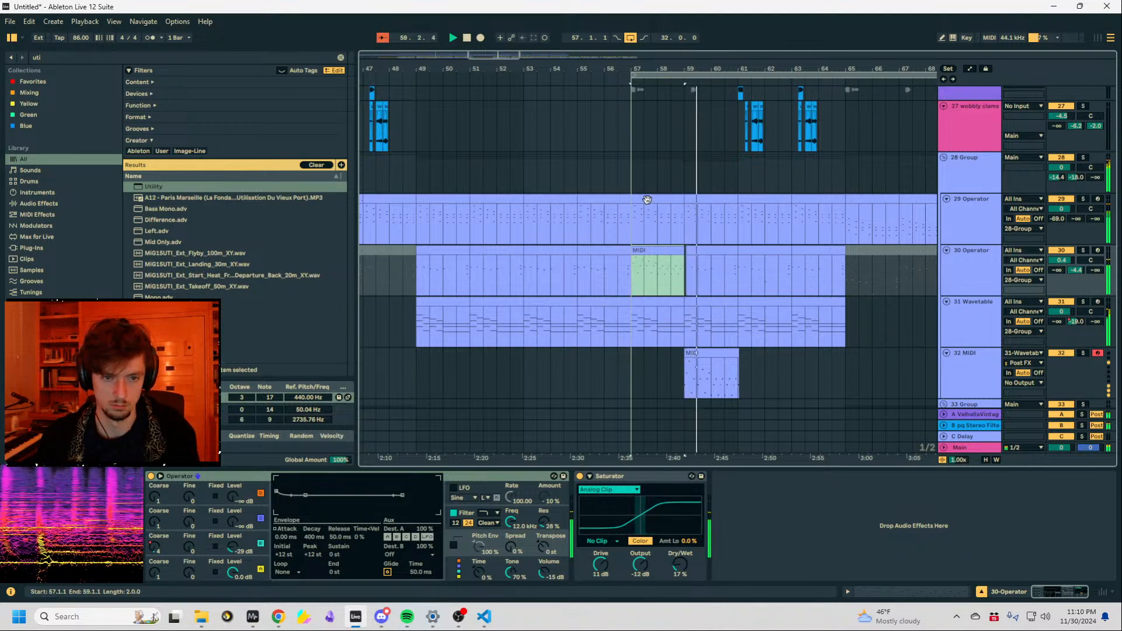
Put a copy of the arpeggio clip on 29 Operator at bar 57 and deactivate the one on 30 Operator.
{"action": "key", "text": "Up"}
{"action": "key", "text": "Down"}
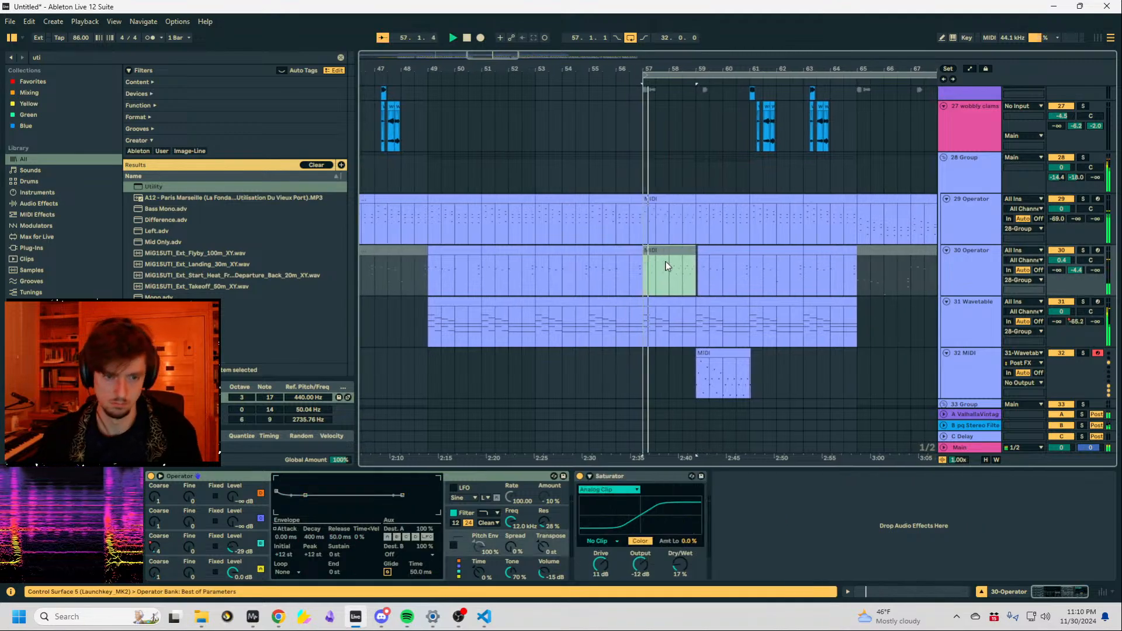
{"action": "key", "text": "Up"}
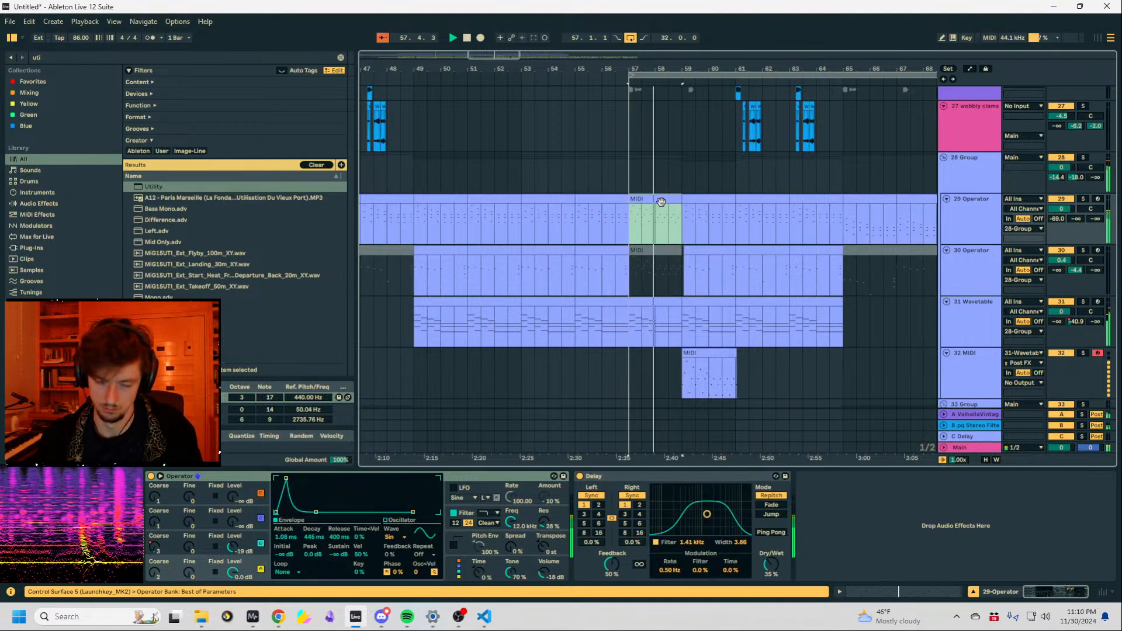
Try deactivating the 31 Wavetable part from bar 57 to 61 during playback, and reactivate it.
{"action": "key", "text": "Down"}
{"action": "key", "text": "Down"}
{"action": "key", "text": "Right"}
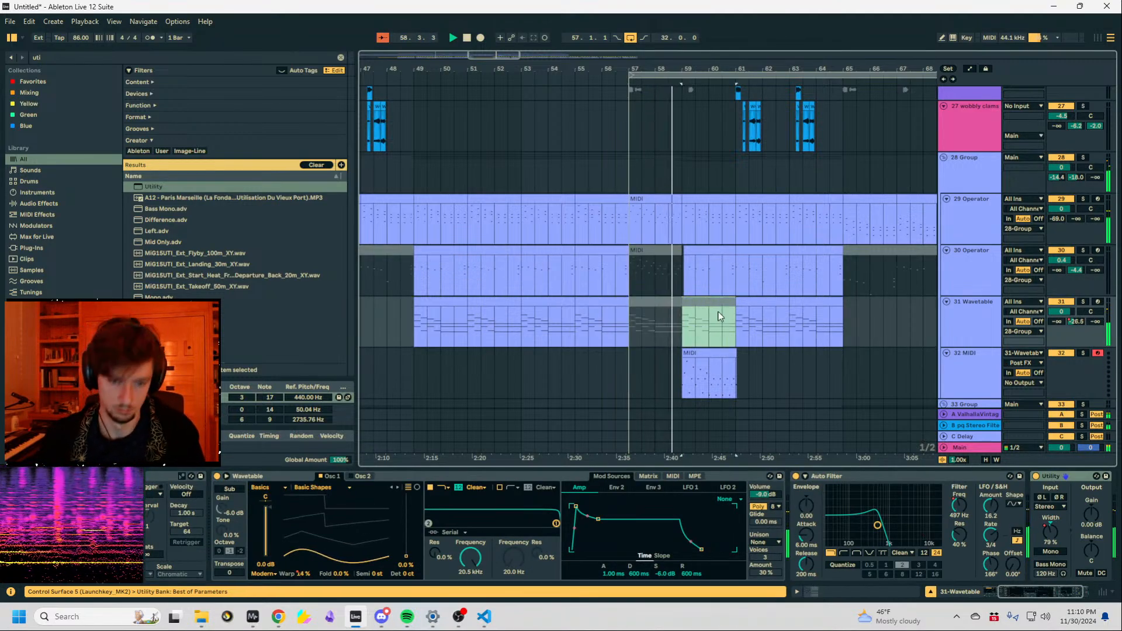
{"action": "key", "text": "Left"}
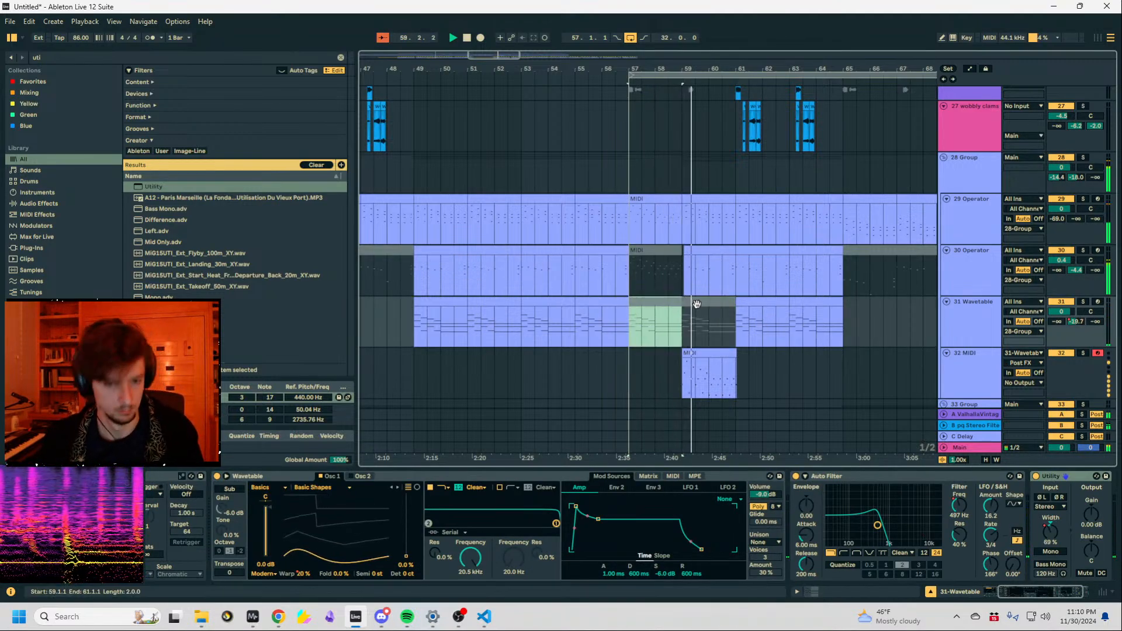
{"action": "key", "text": "ctrl+d"}
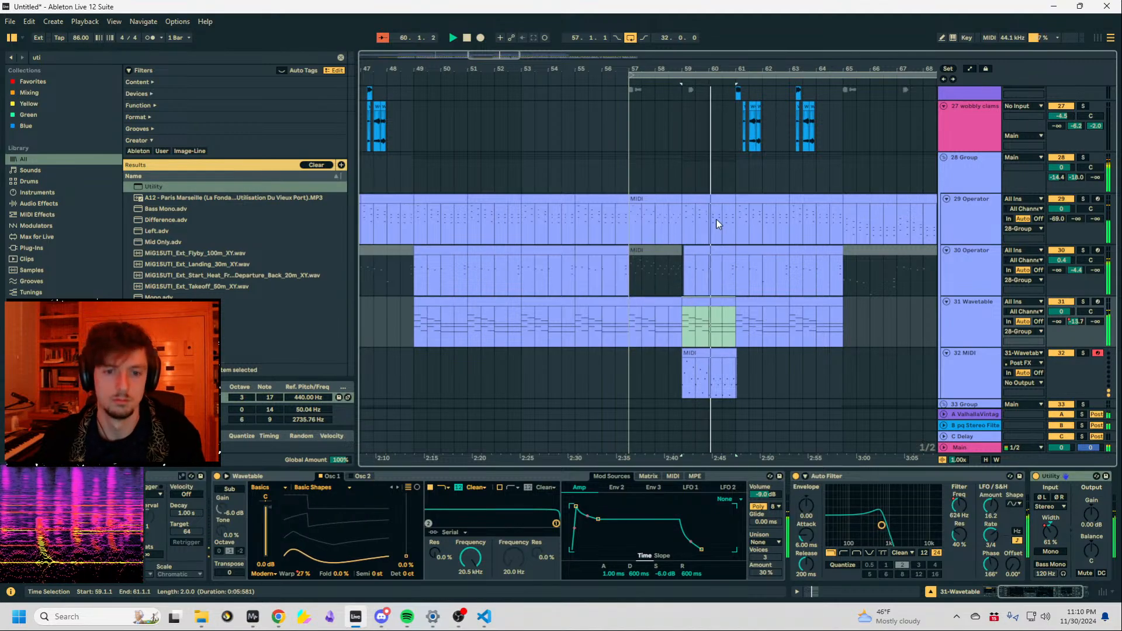
Copy bar 58 of the arpeggio clip on 29 Operator and paste it at bar 60.
{"action": "left_click", "coordinate": [687, 227]}
{"action": "left_click_drag", "start_coordinate": [686, 226], "coordinate": [662, 223]}
{"action": "left_click", "coordinate": [714, 223]}
{"action": "key", "text": "ctrl+v"}
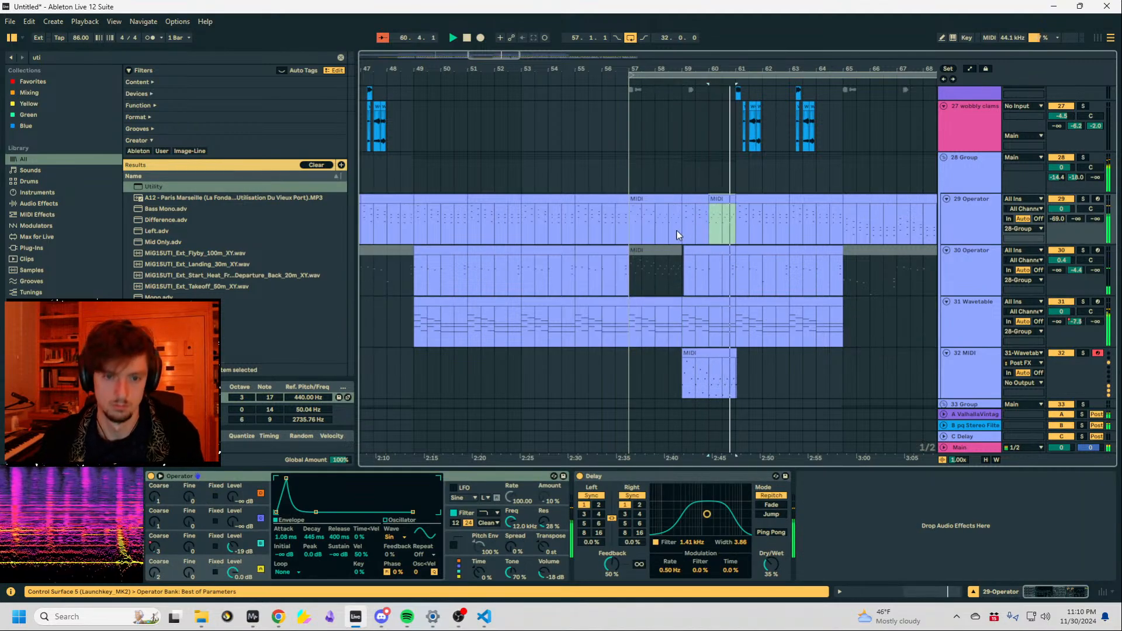
Play the section from bar 57 to check how the 29 Operator arpeggio fits with the pasted bar.
{"action": "left_click", "coordinate": [632, 224]}
{"action": "key", "text": "space"}
{"action": "key", "text": "space"}
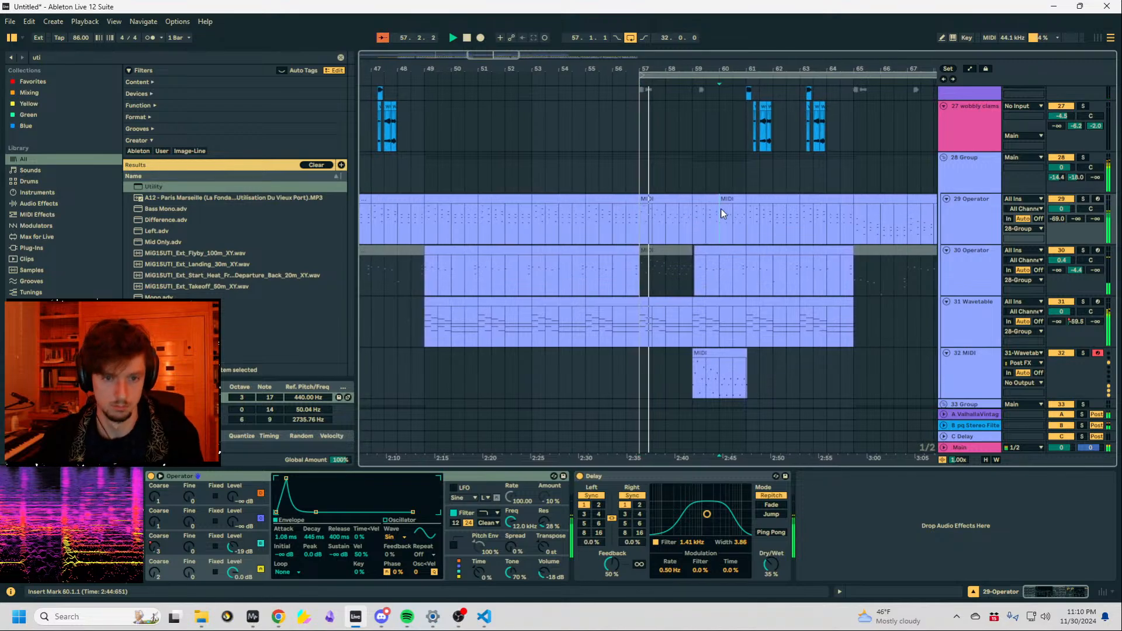
{"action": "mouse_move", "coordinate": [723, 213]}
{"action": "left_mouse_down"}
{"action": "mouse_move", "coordinate": [696, 216]}
{"action": "mouse_move", "coordinate": [725, 218]}
{"action": "left_mouse_up"}
{"action": "left_click", "coordinate": [644, 201]}
{"action": "left_click", "coordinate": [799, 217]}
{"action": "left_click_drag", "start_coordinate": [799, 217], "coordinate": [775, 219]}
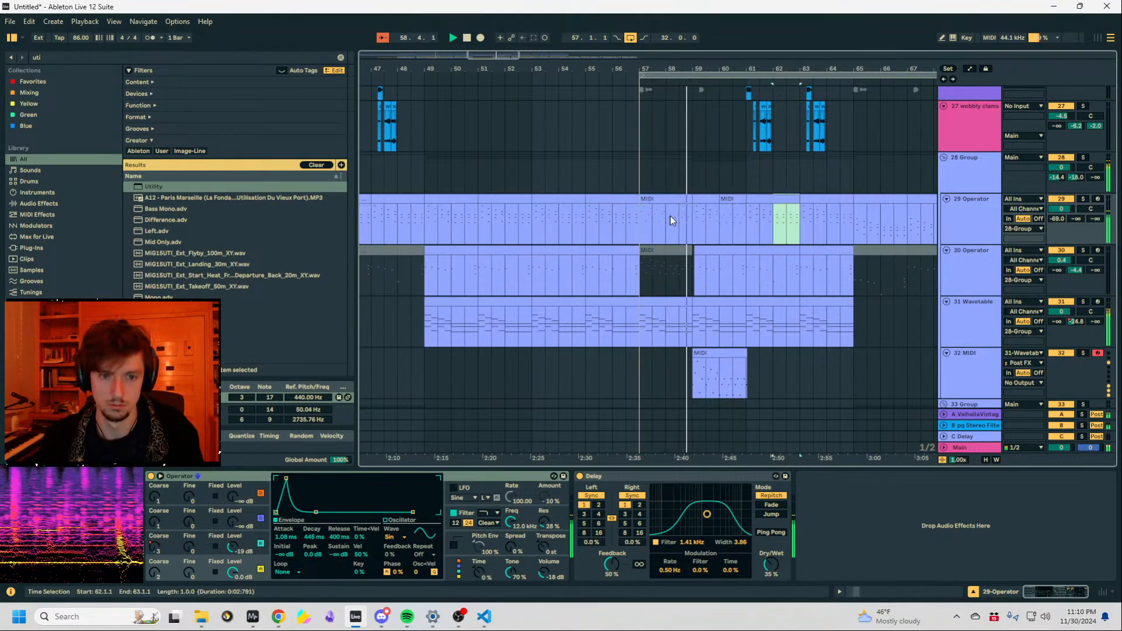
{"action": "left_click", "coordinate": [668, 222]}
{"action": "left_click_drag", "start_coordinate": [669, 225], "coordinate": [690, 224]}
{"action": "left_click", "coordinate": [648, 224]}
{"action": "key", "text": "space"}
{"action": "key", "text": "space"}
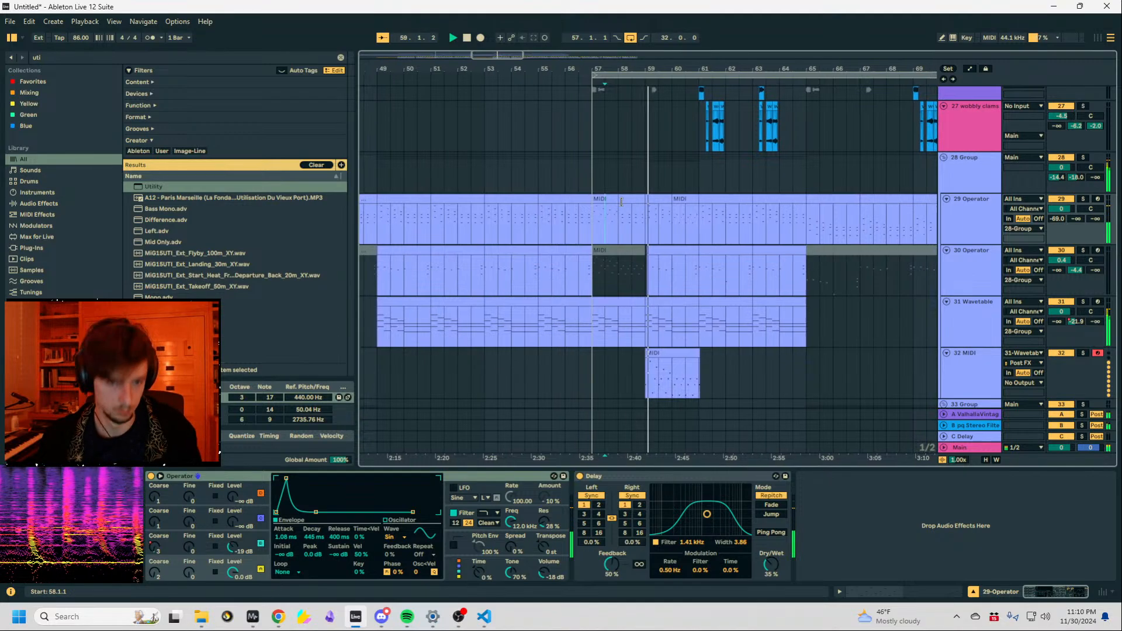
Deactivate the 30 Operator part at bars 59 to 61 and the recorded clip on 32 MIDI, and stop playback.
{"action": "left_click", "coordinate": [665, 251]}
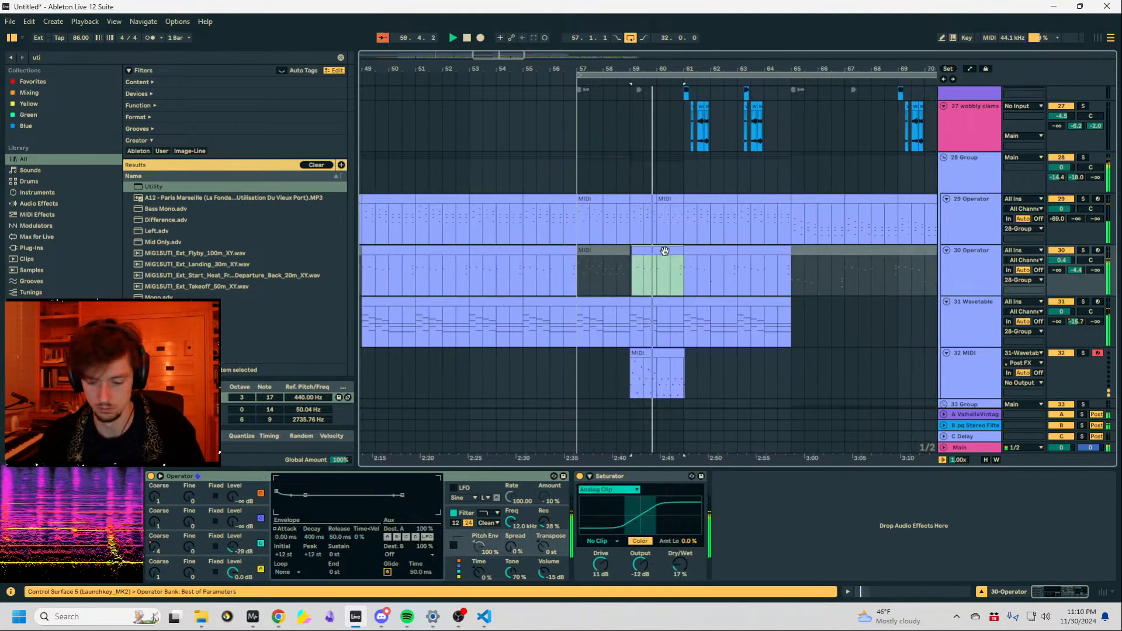
{"action": "left_click_drag", "start_coordinate": [665, 251], "coordinate": [653, 302]}
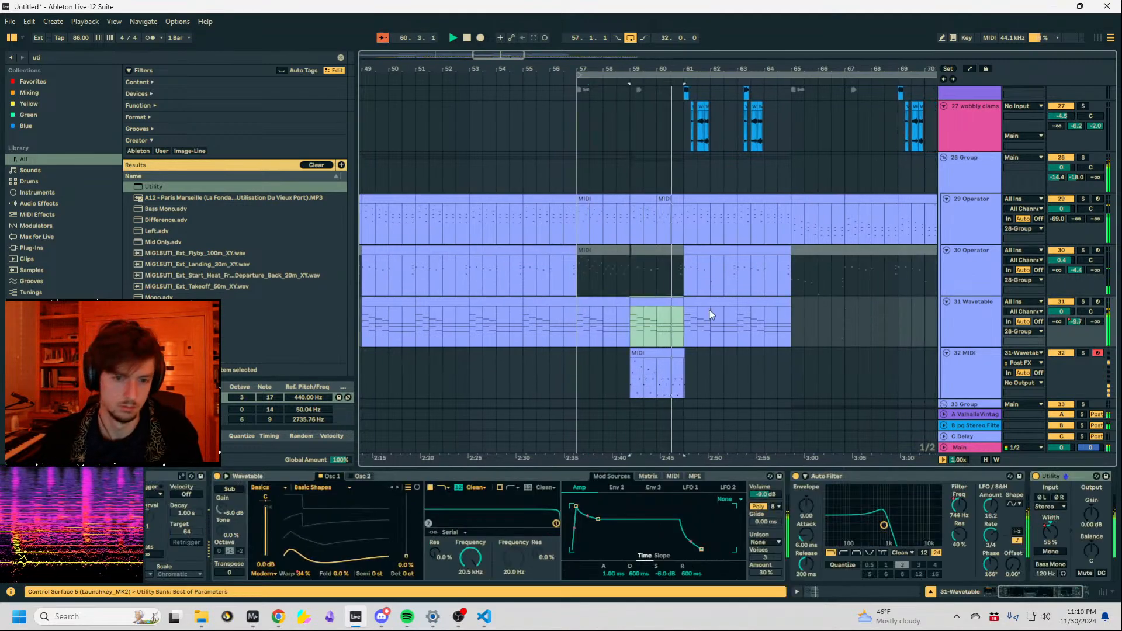
{"action": "left_click_drag", "start_coordinate": [700, 374], "coordinate": [599, 373]}
{"action": "key", "text": "space"}
{"action": "left_click", "coordinate": [567, 367]}
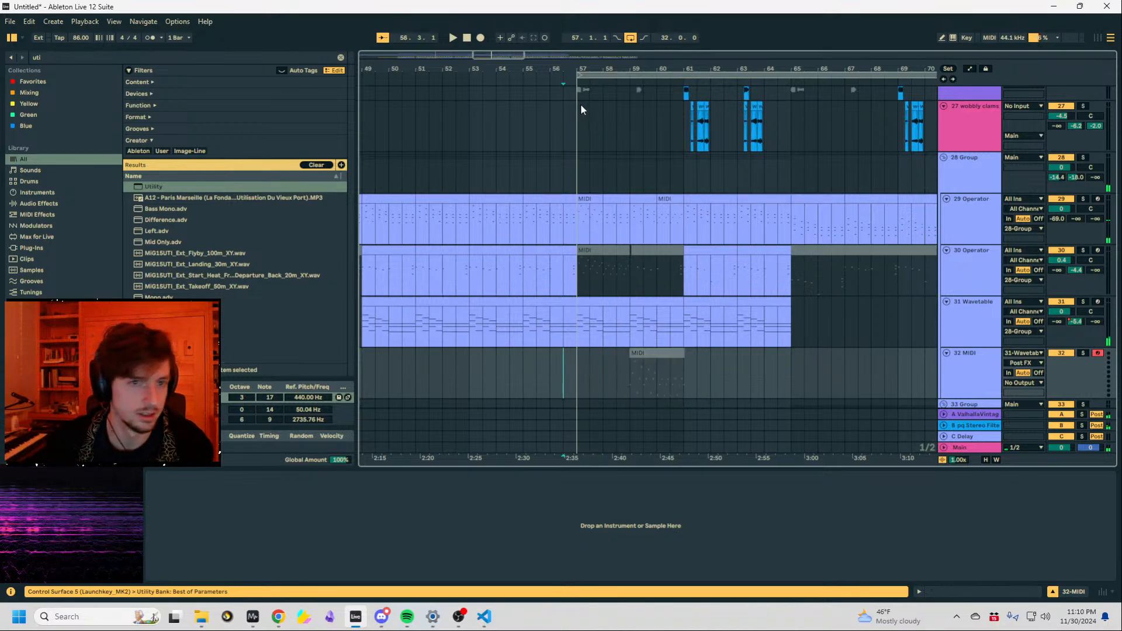
Start saving the Live Set as a new file and browse to the A12 PROJECTS 2025 folder.
{"action": "left_click_drag", "start_coordinate": [588, 69], "coordinate": [723, 35]}
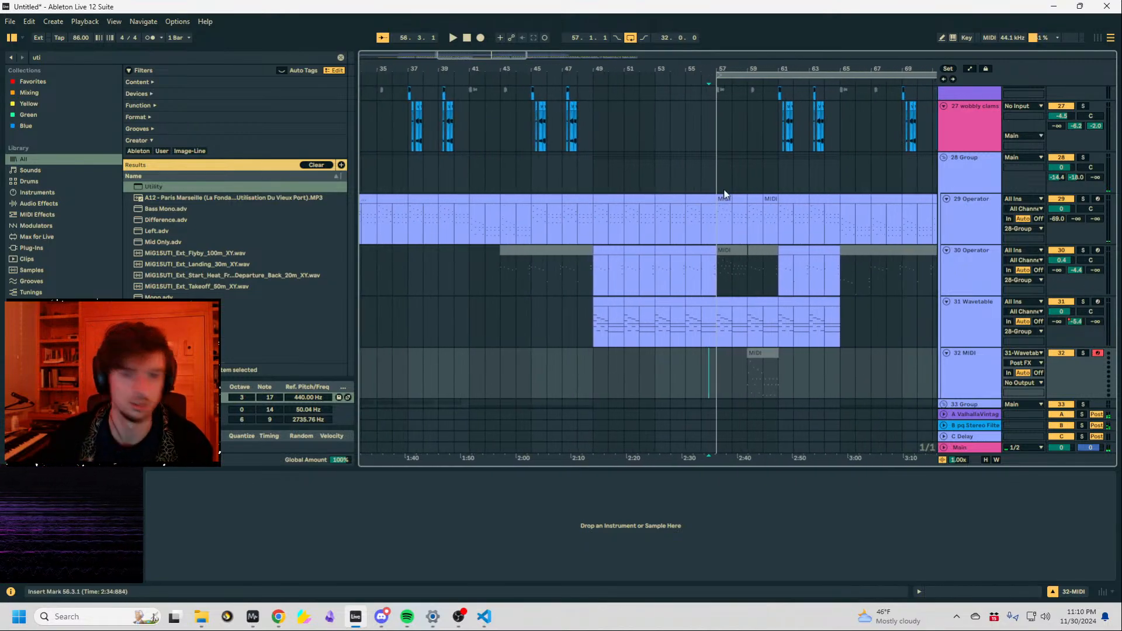
{"action": "left_click", "coordinate": [11, 23]}
{"action": "left_click", "coordinate": [83, 166]}
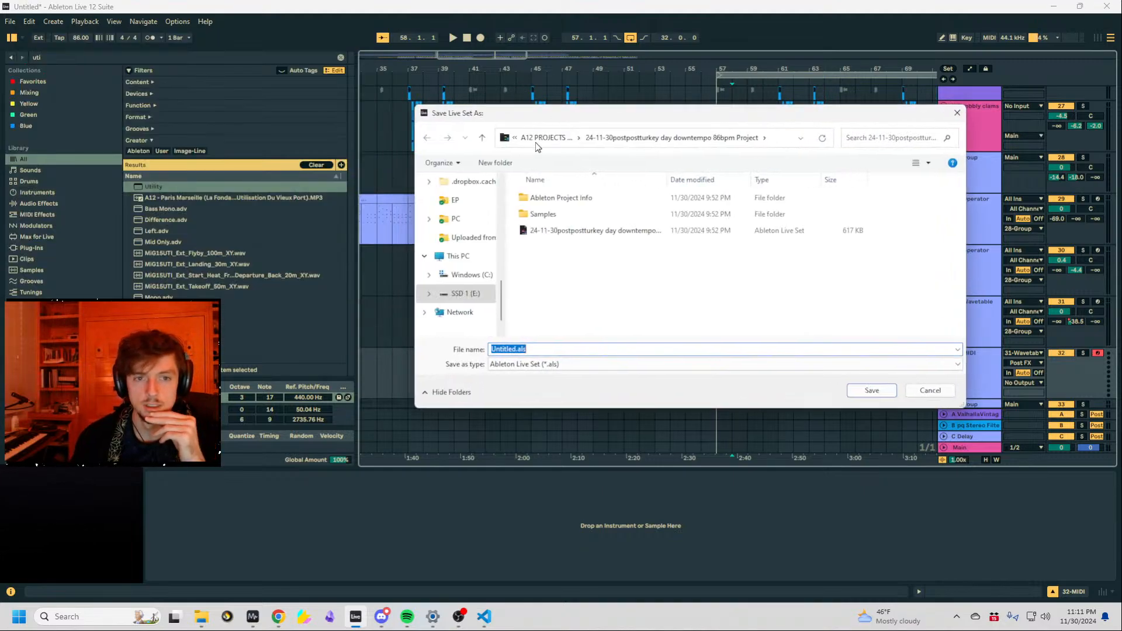
{"action": "left_click", "coordinate": [541, 139]}
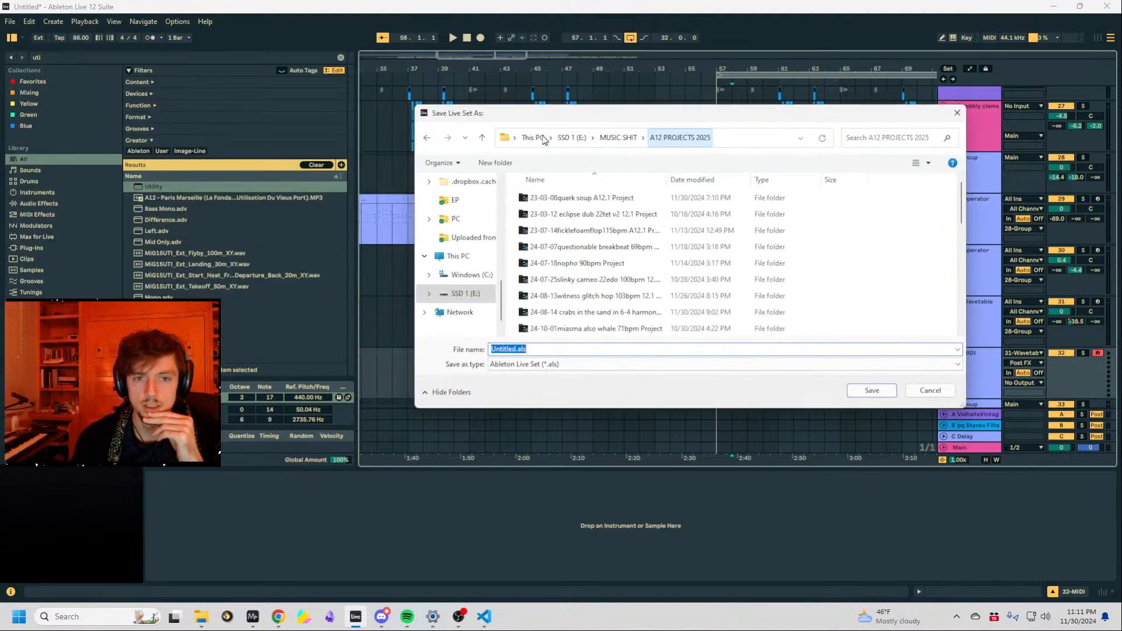
{"action": "scroll", "coordinate": [626, 275], "scroll_direction": "down", "scroll_amount": 3}
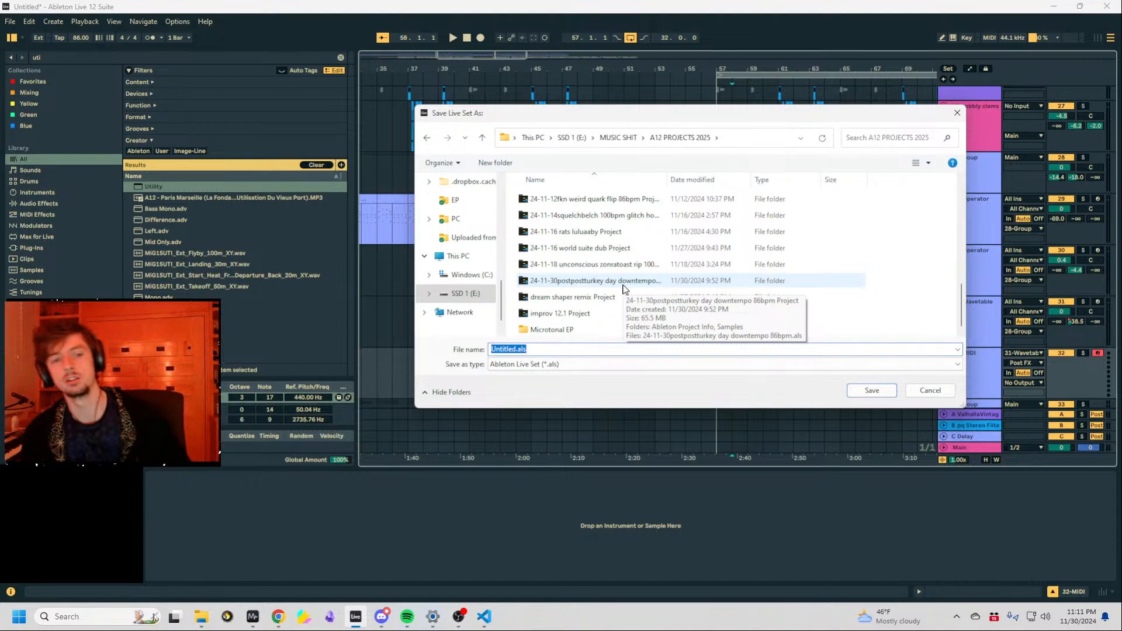
Name the Live Set "24-11-30wizard tones glitch hop 22tet 86bpm" and save it.
{"action": "left_click_drag", "start_coordinate": [519, 349], "coordinate": [458, 345]}
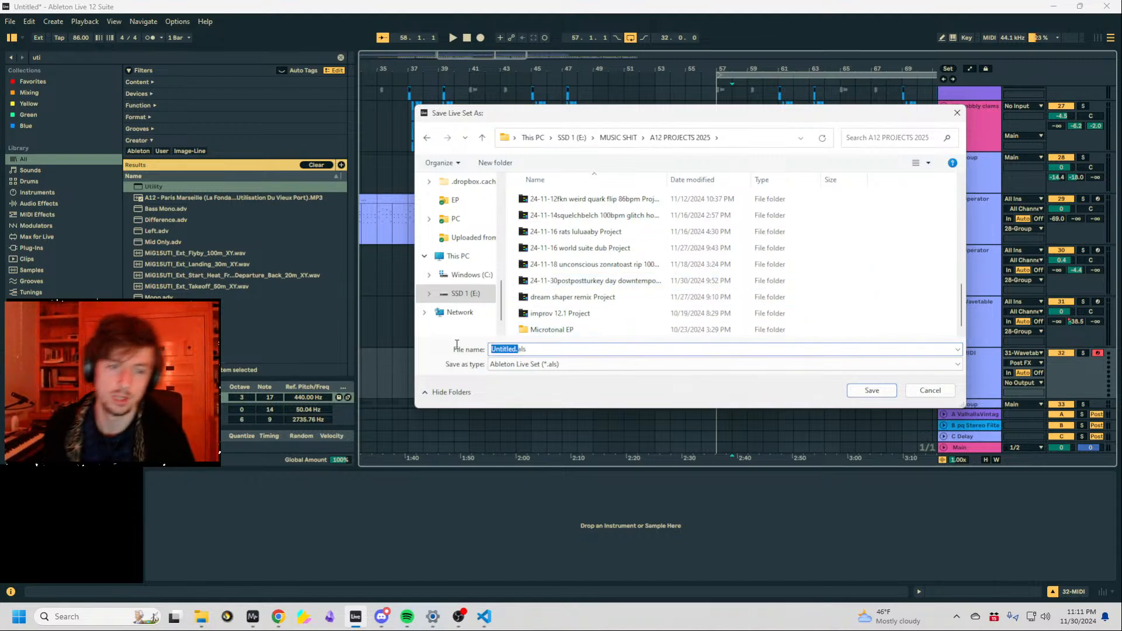
{"action": "type", "text": "24"}
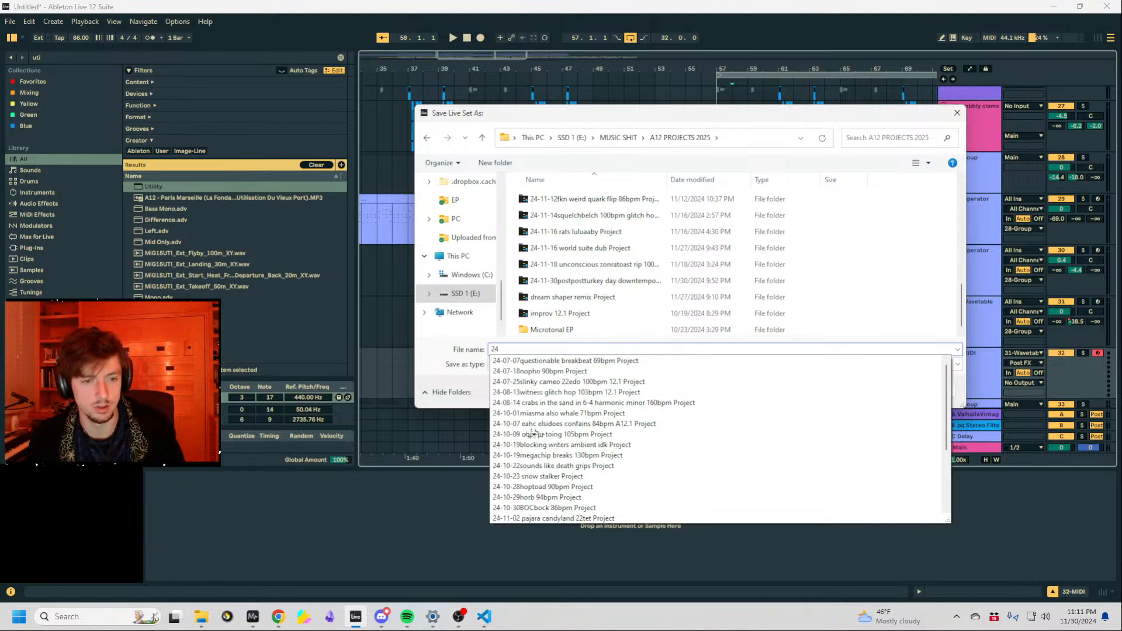
{"action": "type", "text": "-11"}
{"action": "type", "text": "-30"}
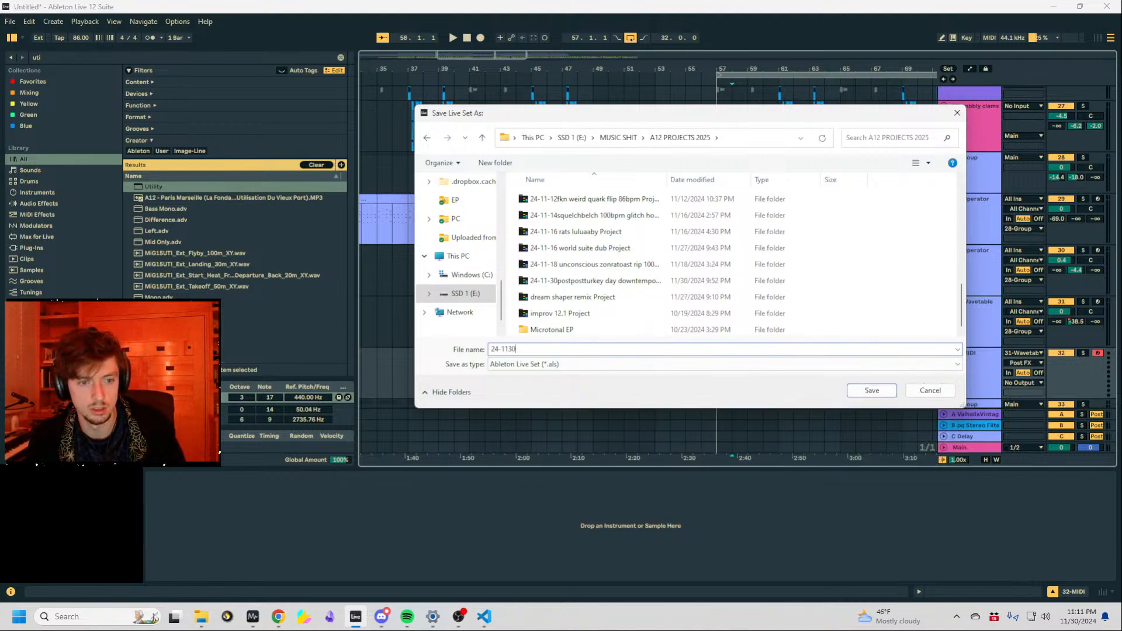
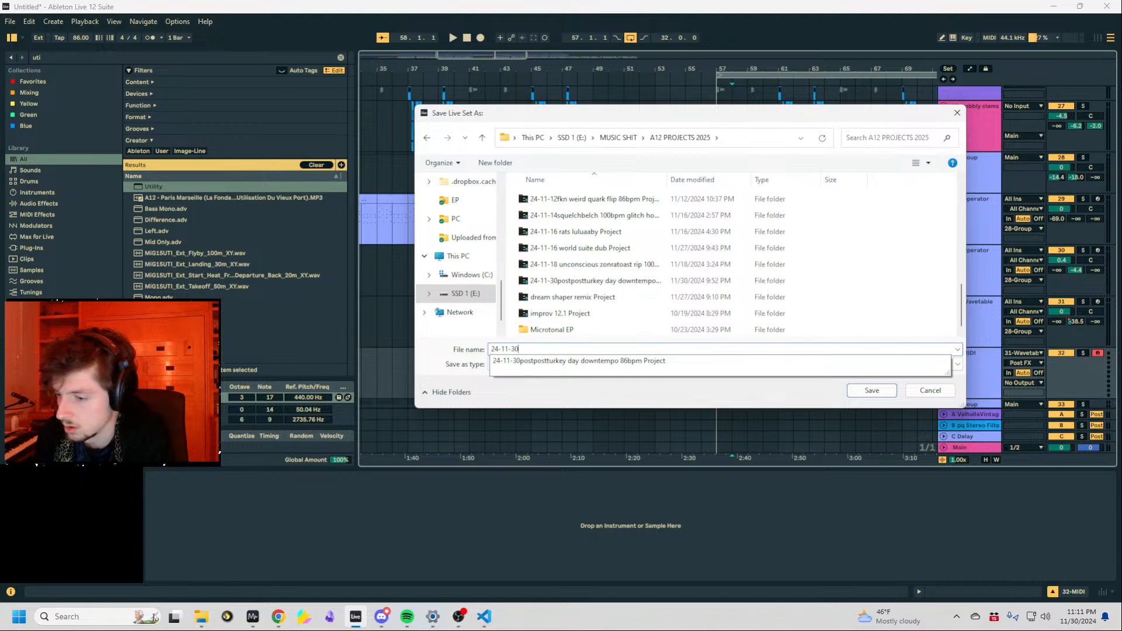
{"action": "key", "text": "alt+Tab"}
{"action": "key", "text": "alt+Tab"}
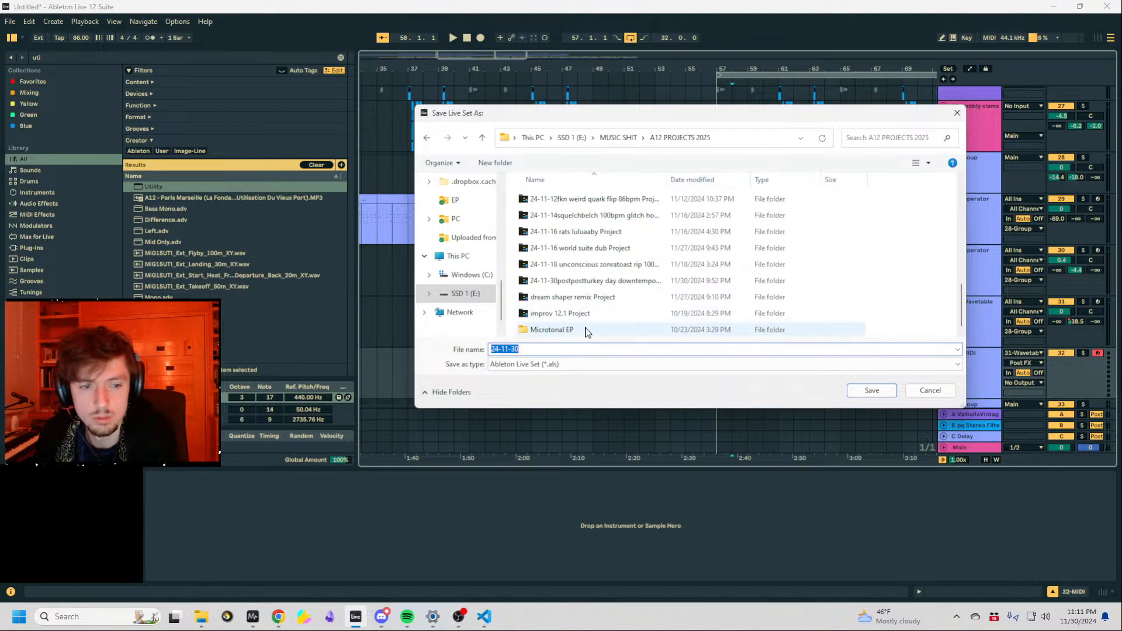
{"action": "left_click", "coordinate": [560, 349]}
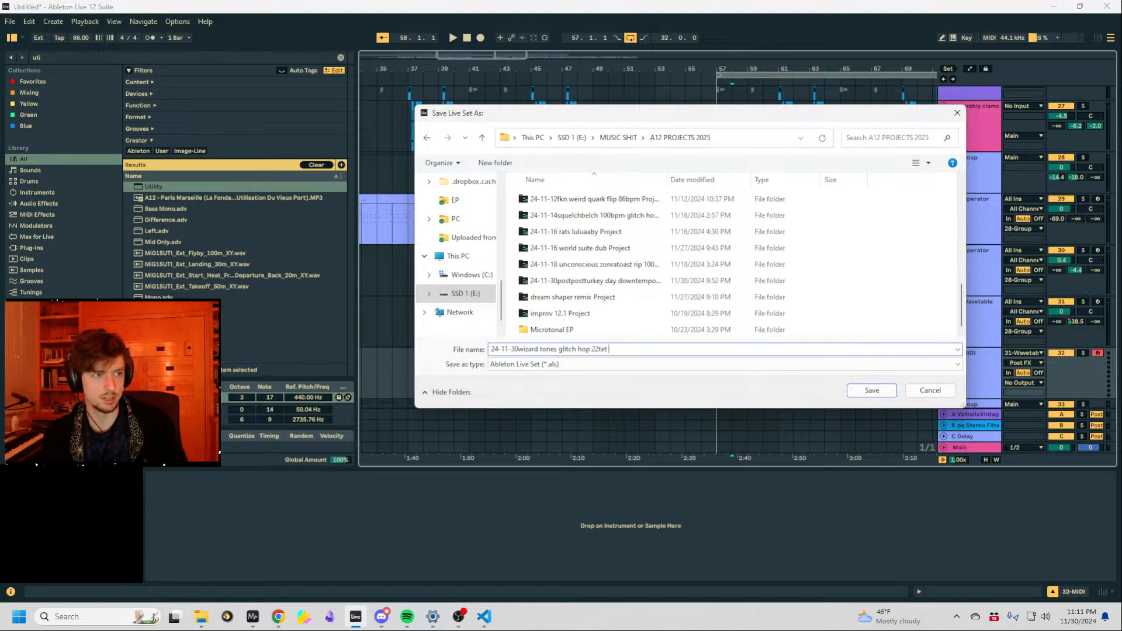
{"action": "key", "text": "Return"}
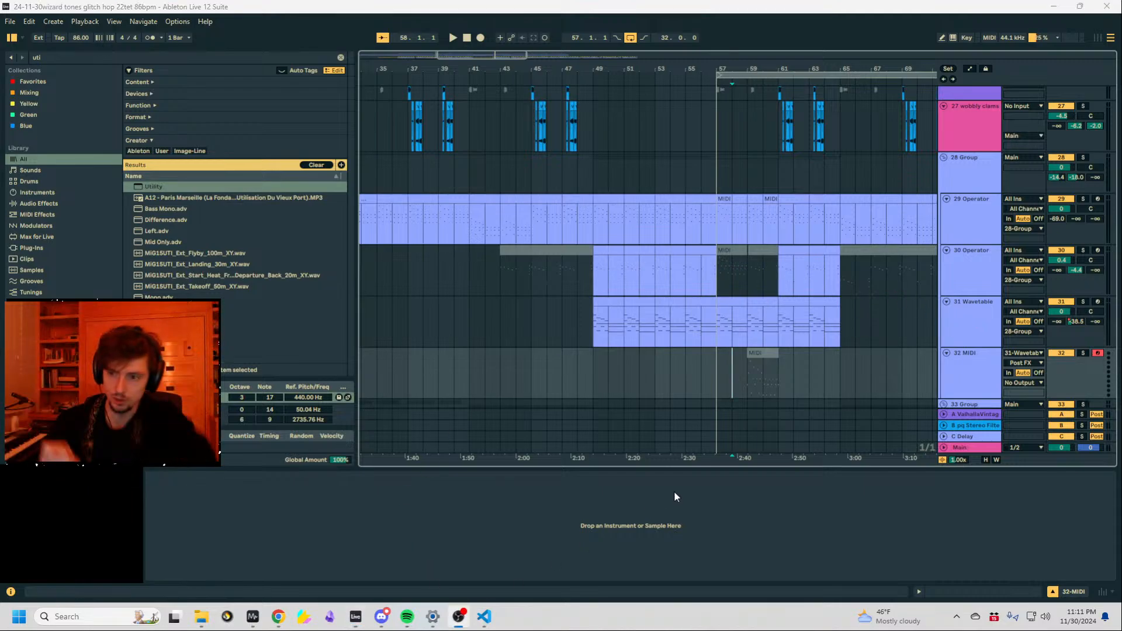
Play the arrangement from bar 17 to review its opening section.
{"action": "mouse_move", "coordinate": [596, 65]}
{"action": "left_mouse_down"}
{"action": "mouse_move", "coordinate": [778, 57]}
{"action": "mouse_move", "coordinate": [779, 42]}
{"action": "left_mouse_up"}
{"action": "left_click", "coordinate": [549, 278]}
{"action": "left_click_drag", "start_coordinate": [548, 73], "coordinate": [544, 85]}
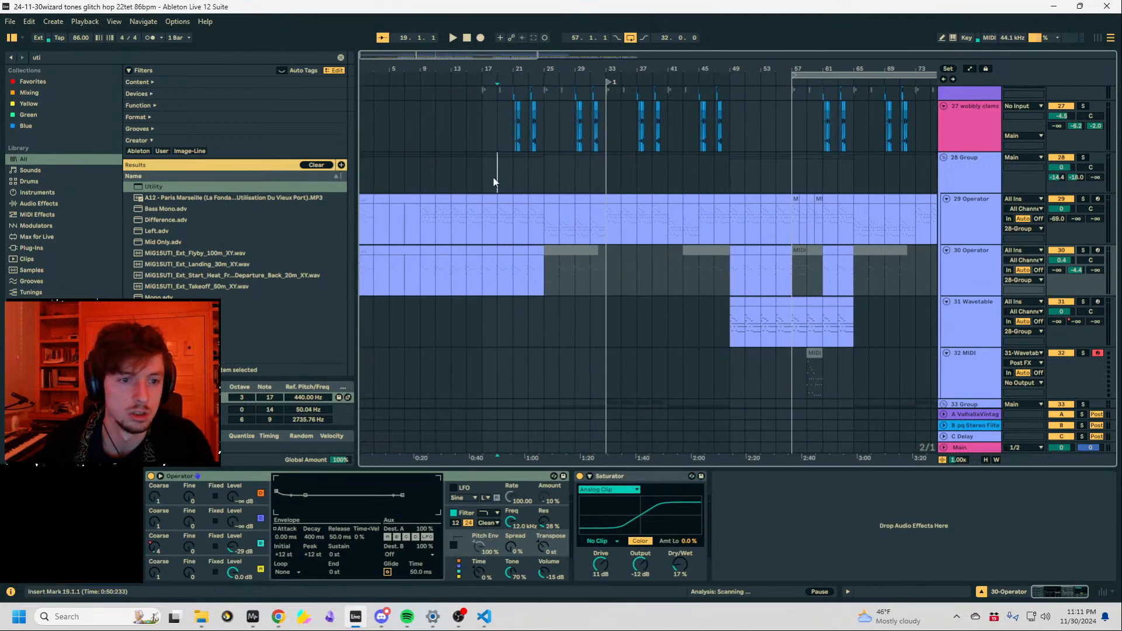
{"action": "left_click", "coordinate": [483, 178]}
{"action": "scroll", "coordinate": [483, 179], "scroll_direction": "up", "scroll_amount": 5}
{"action": "key", "text": "space"}
{"action": "scroll", "coordinate": [514, 190], "scroll_direction": "up", "scroll_amount": 1}
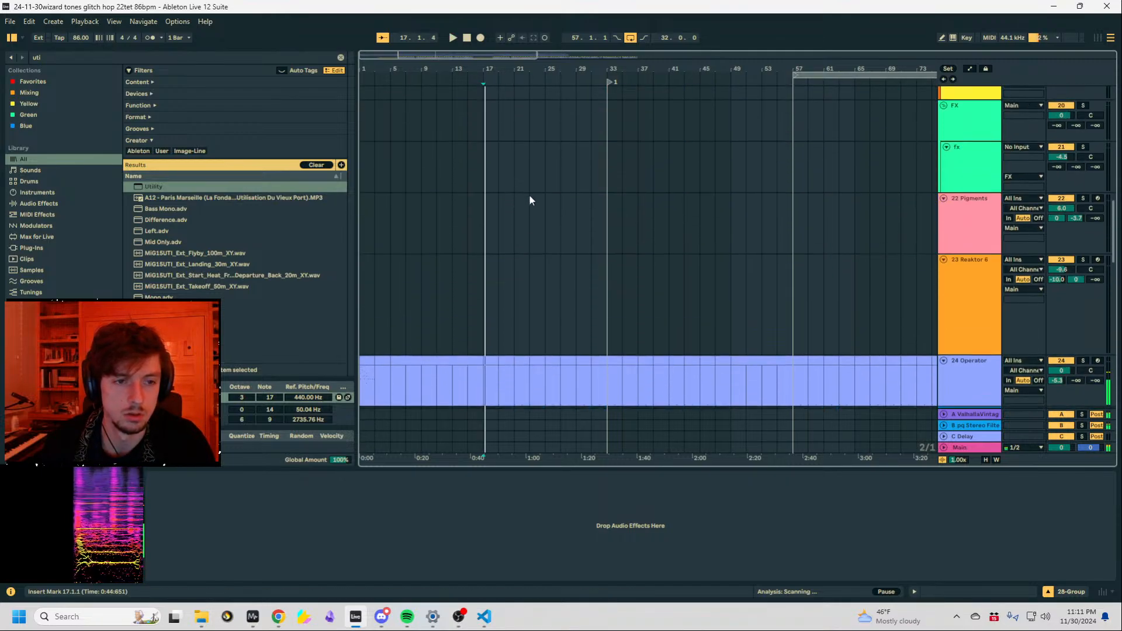
Add locators at bars 9 and 17, and name the one at bar 9 "intro".
{"action": "left_click", "coordinate": [543, 269]}
{"action": "left_click", "coordinate": [420, 273]}
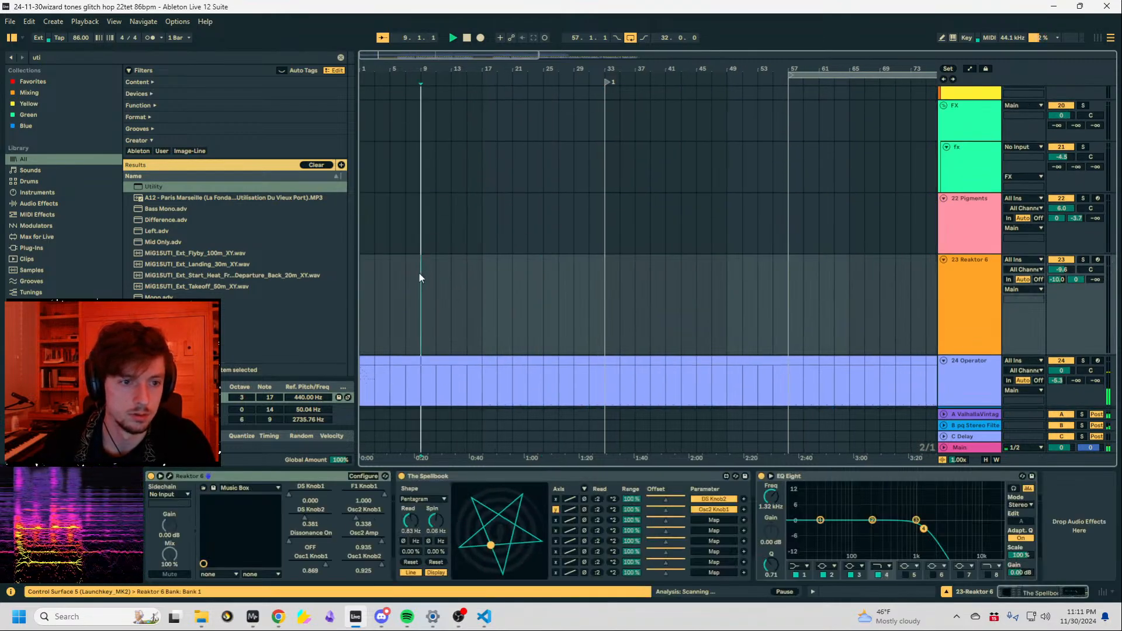
{"action": "right_click", "coordinate": [424, 77]}
{"action": "left_click", "coordinate": [434, 102]}
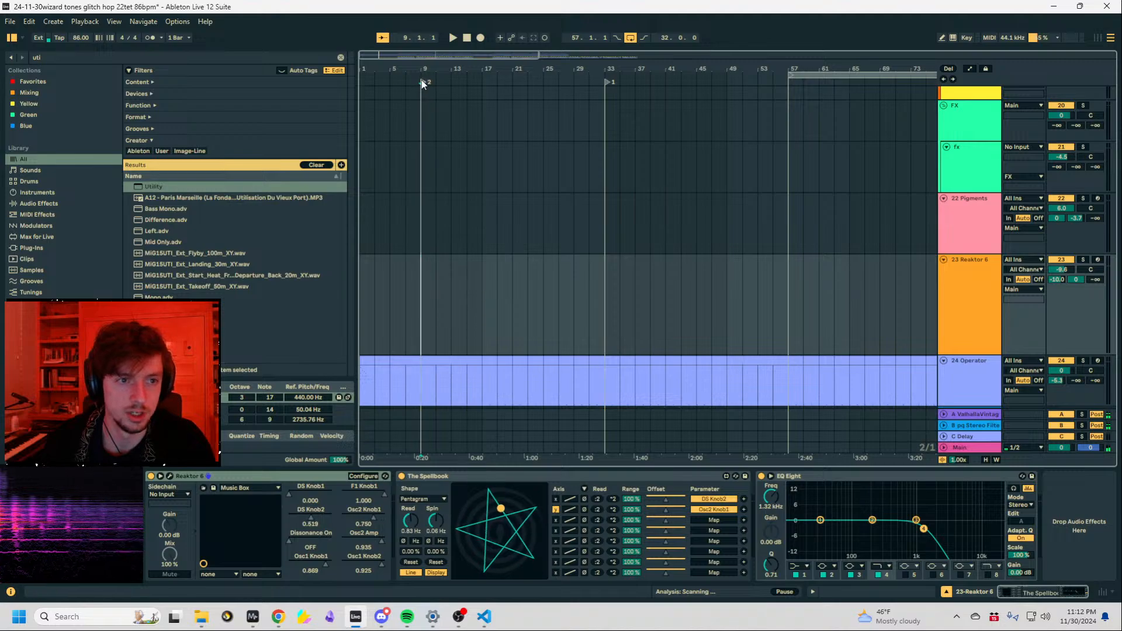
{"action": "right_click", "coordinate": [483, 86]}
{"action": "key", "text": "Escape"}
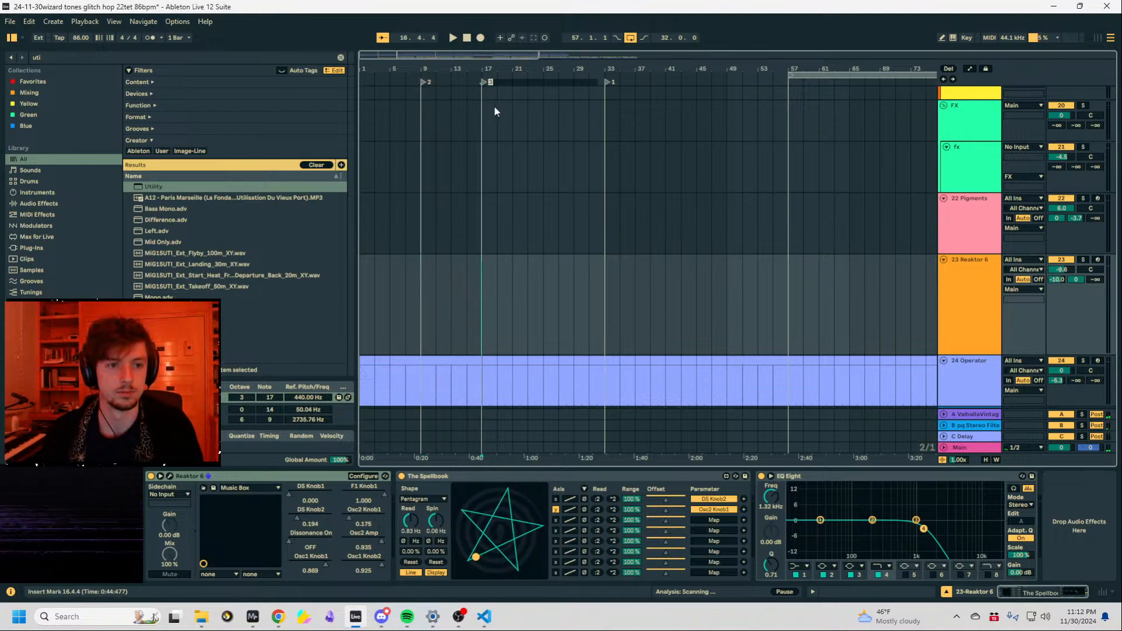
{"action": "left_click", "coordinate": [428, 82]}
{"action": "type", "text": "intro"}
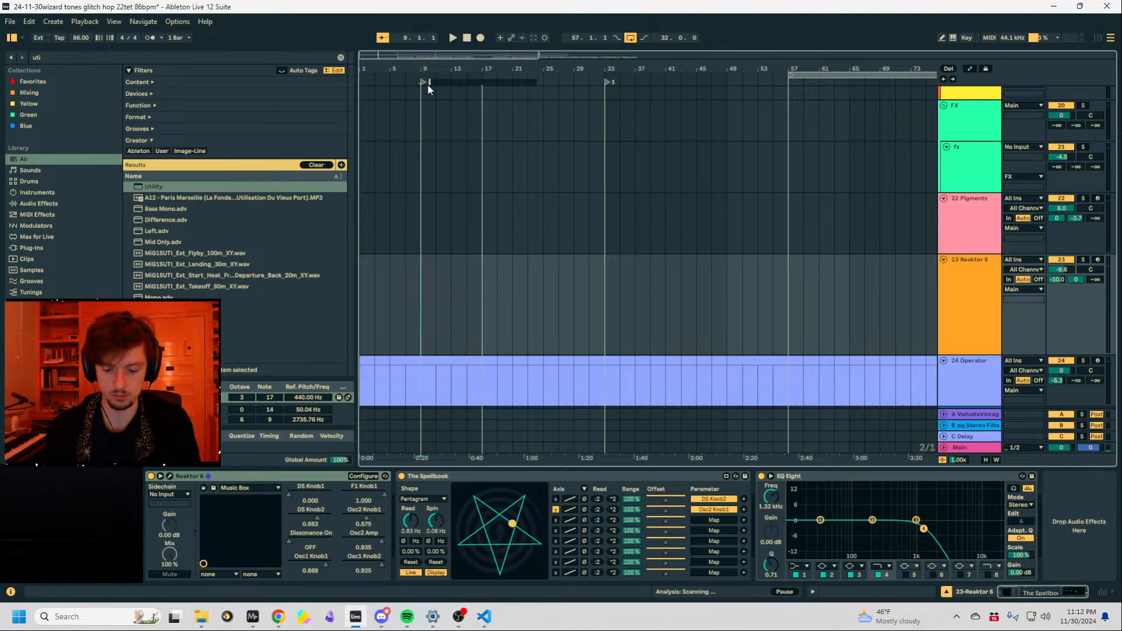
{"action": "key", "text": "Return"}
Play the arrangement from the intro locator and collapse all tracks for an overview.
{"action": "left_click", "coordinate": [426, 128]}
{"action": "scroll", "coordinate": [426, 128], "scroll_direction": "down", "scroll_amount": 2}
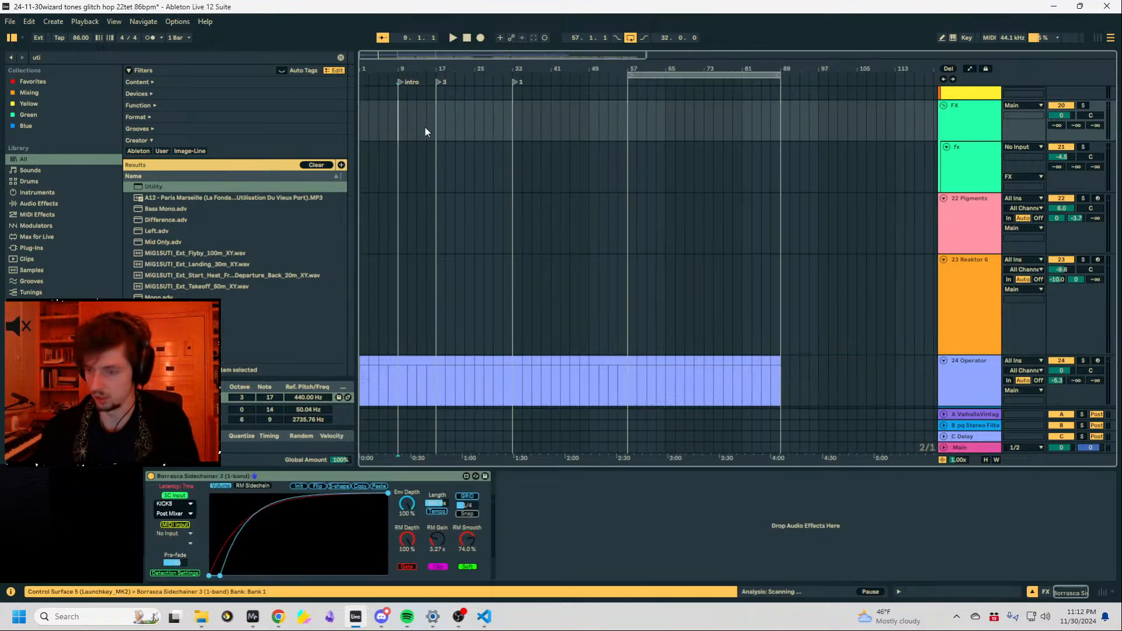
{"action": "key", "text": "space"}
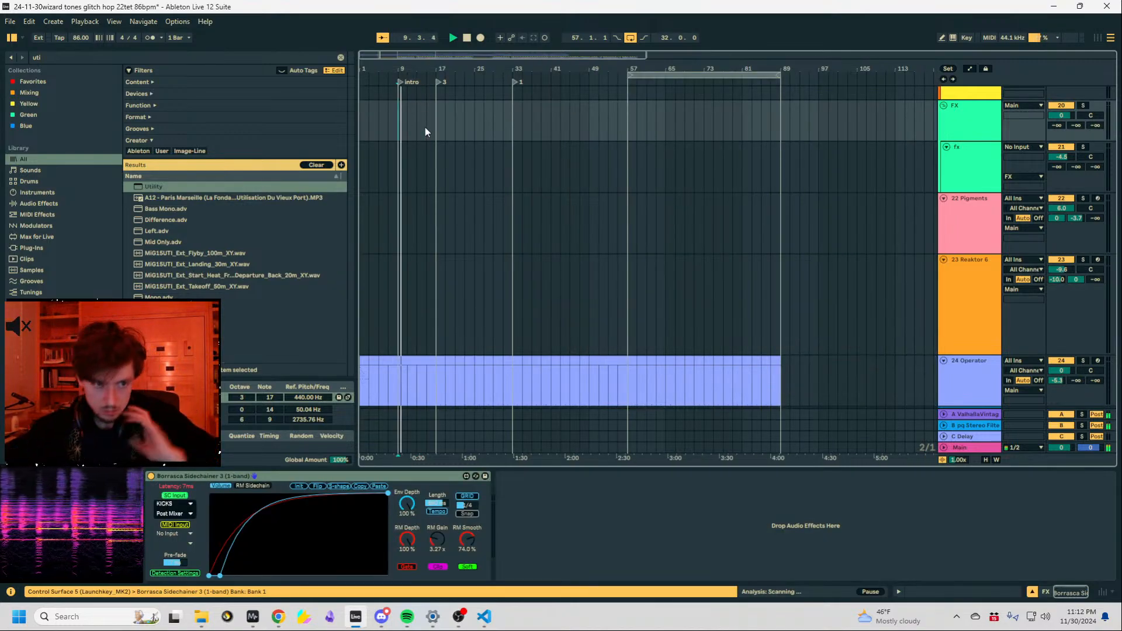
{"action": "scroll", "coordinate": [936, 246], "scroll_direction": "up", "scroll_amount": 10}
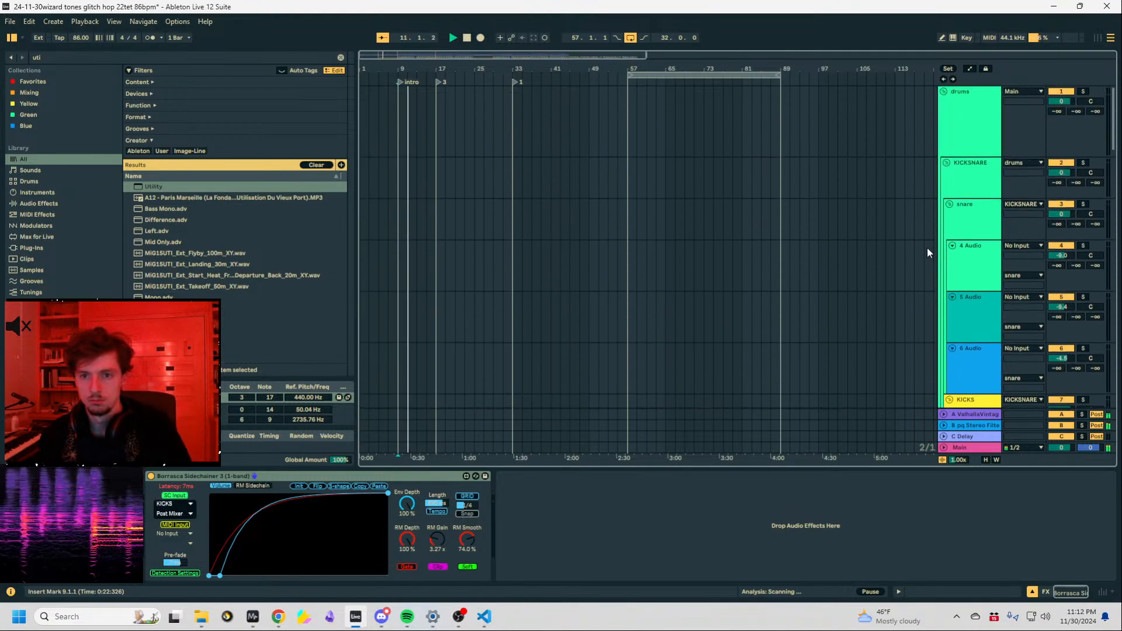
{"action": "left_click", "coordinate": [944, 89]}
Place a copy of the alien riser 2 clip at bars 13 to 17 and unfold its track.
{"action": "left_click", "coordinate": [417, 124]}
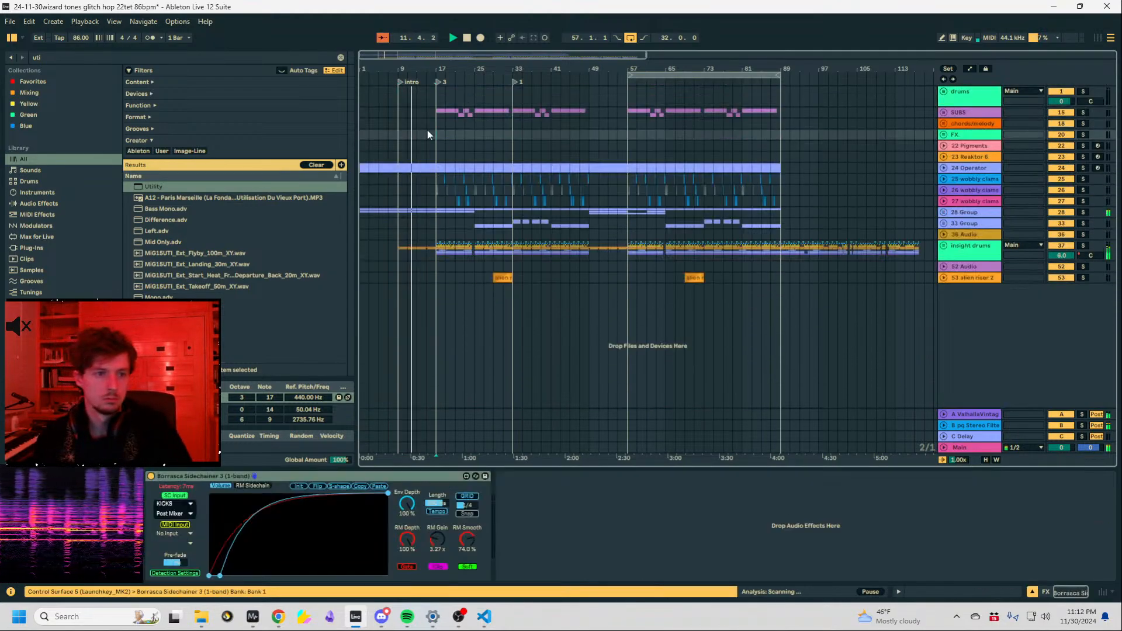
{"action": "left_click", "coordinate": [503, 278]}
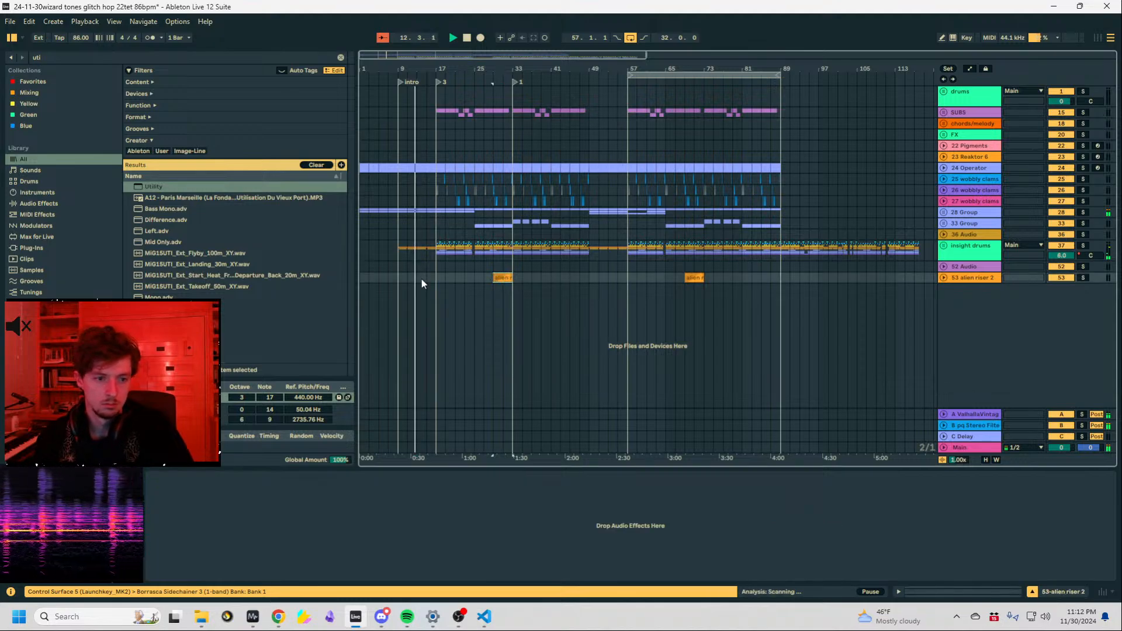
{"action": "left_click", "coordinate": [944, 277]}
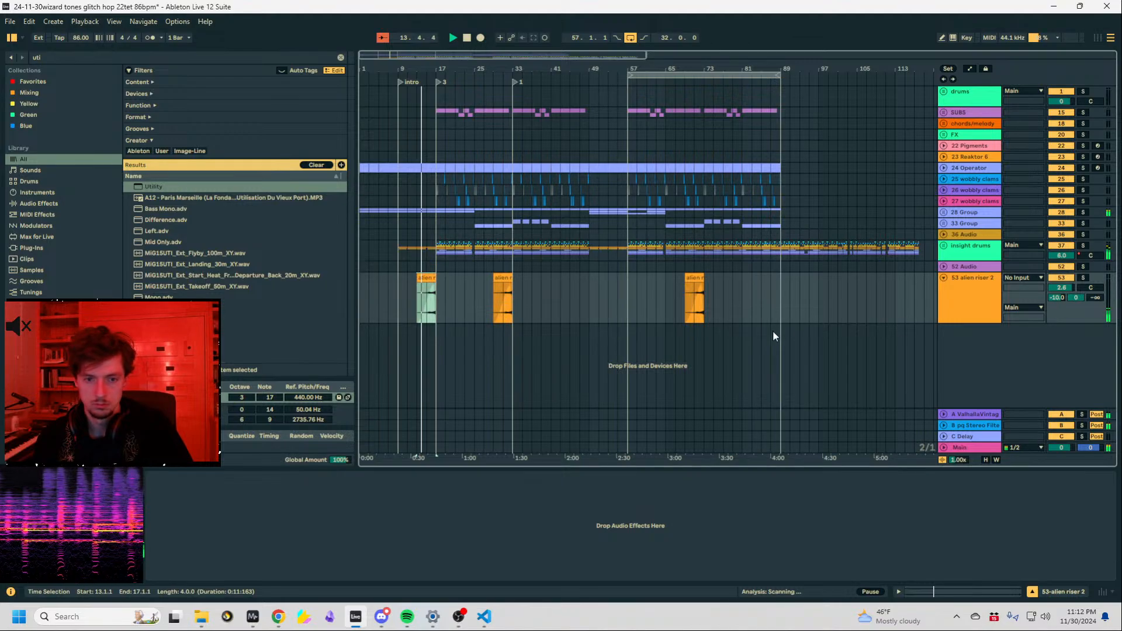
Add an EQ Eight to the 28 Group track and enable a low cut at about 130 Hz.
{"action": "left_click", "coordinate": [965, 447]}
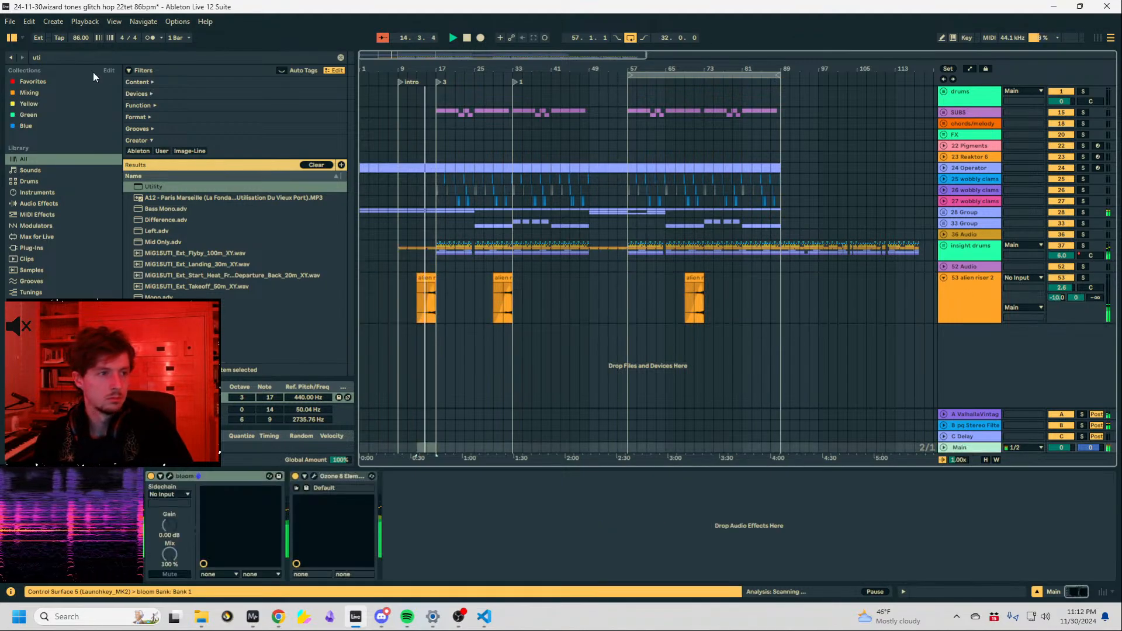
{"action": "key", "text": "ctrl+f"}
{"action": "left_click", "coordinate": [984, 249]}
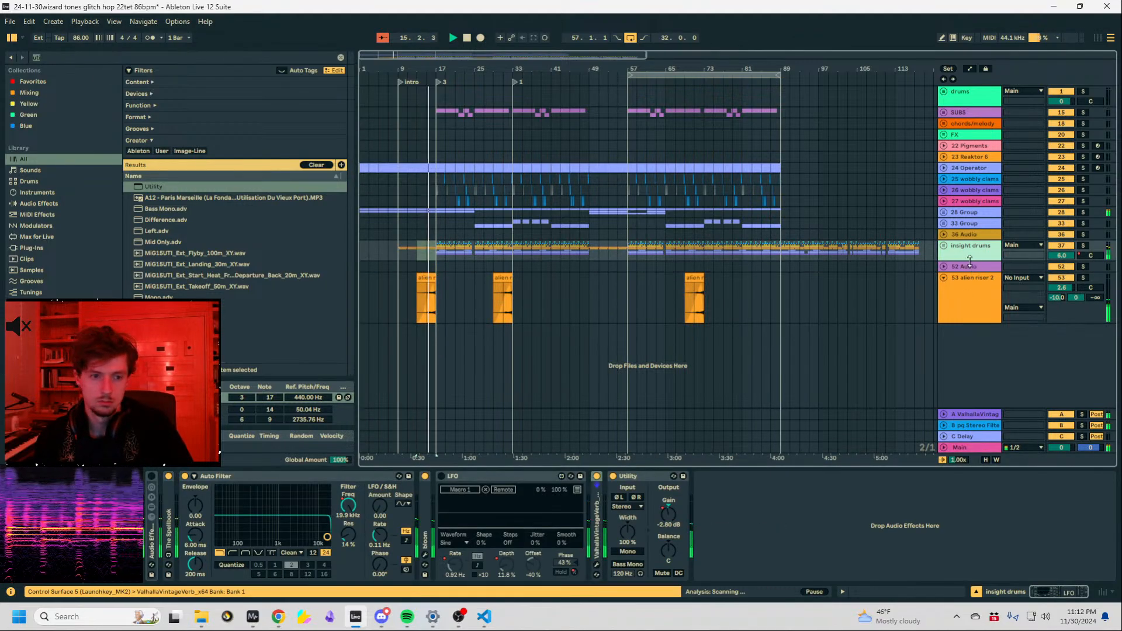
{"action": "left_click", "coordinate": [964, 212]}
{"action": "left_click", "coordinate": [92, 57]}
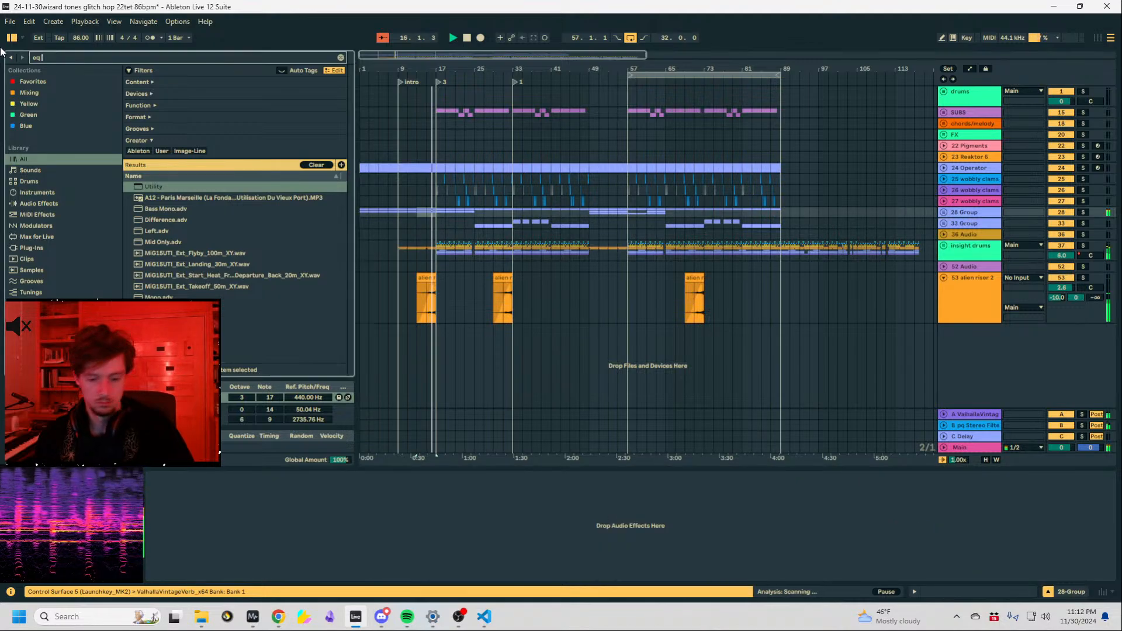
{"action": "type", "text": "eq 8"}
{"action": "double_click", "coordinate": [155, 175]}
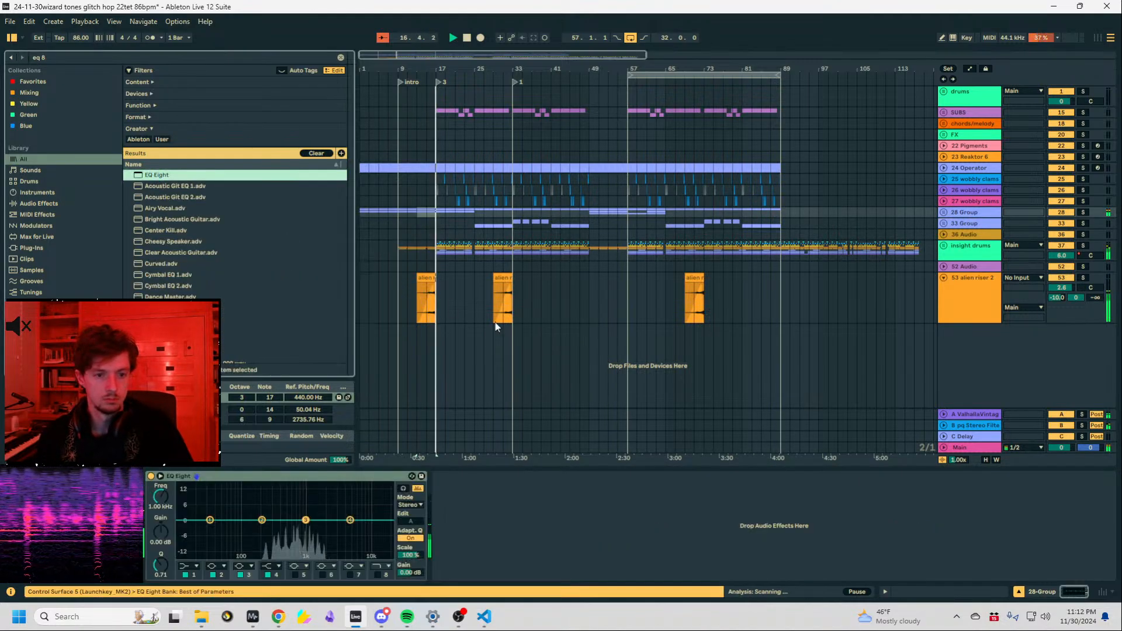
{"action": "left_click", "coordinate": [193, 567]}
{"action": "left_click", "coordinate": [189, 514]}
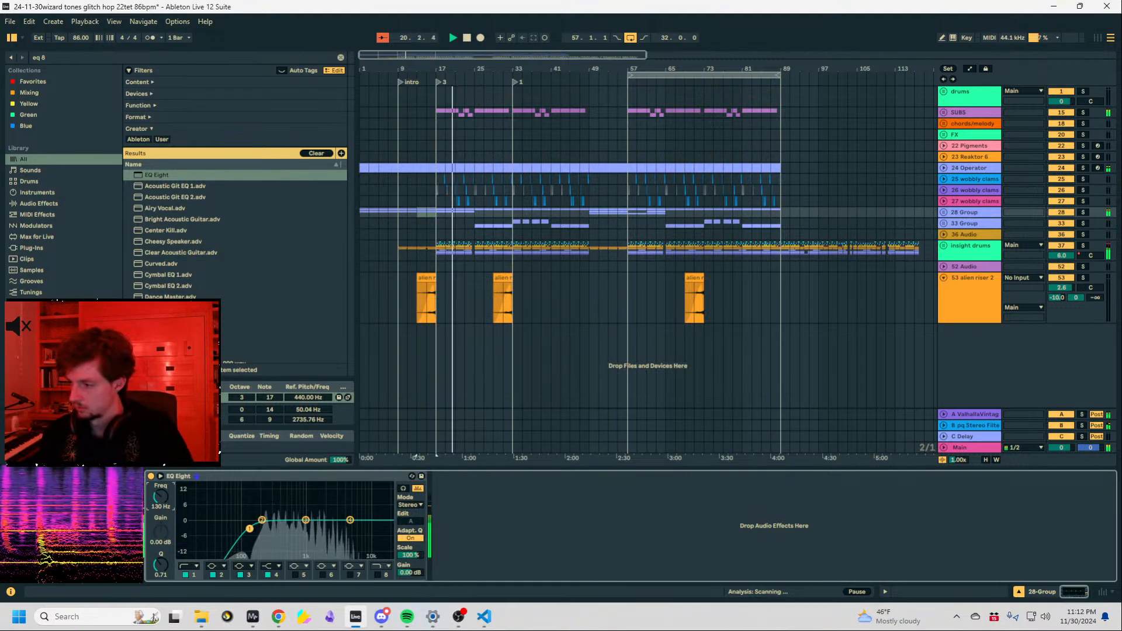
{"action": "key", "text": "alt+Tab"}
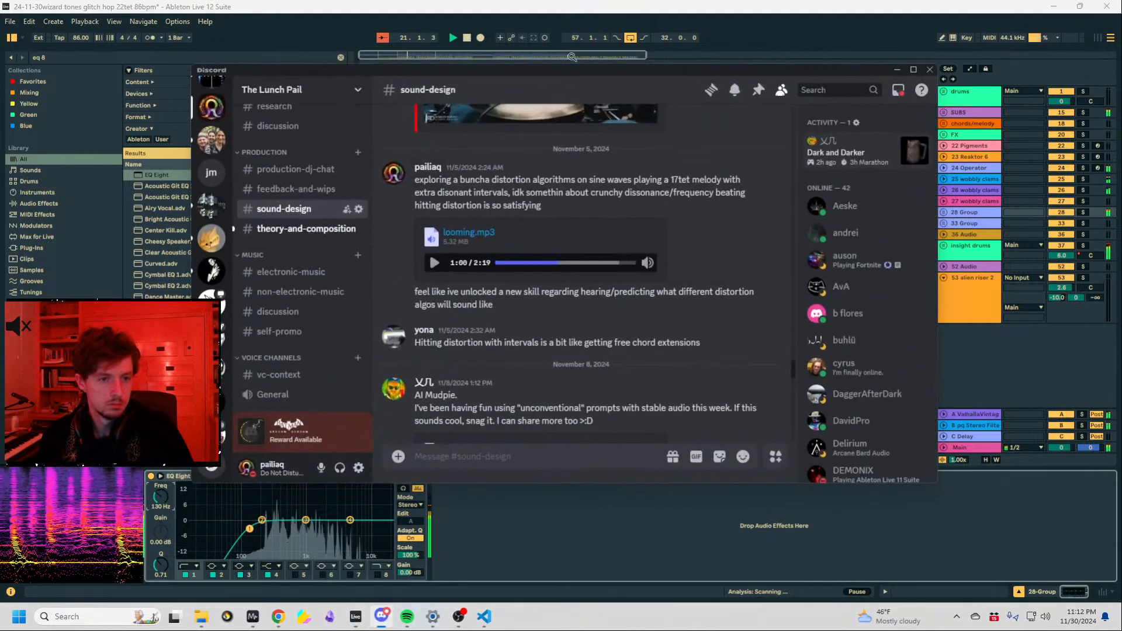
{"action": "key", "text": "alt+Tab"}
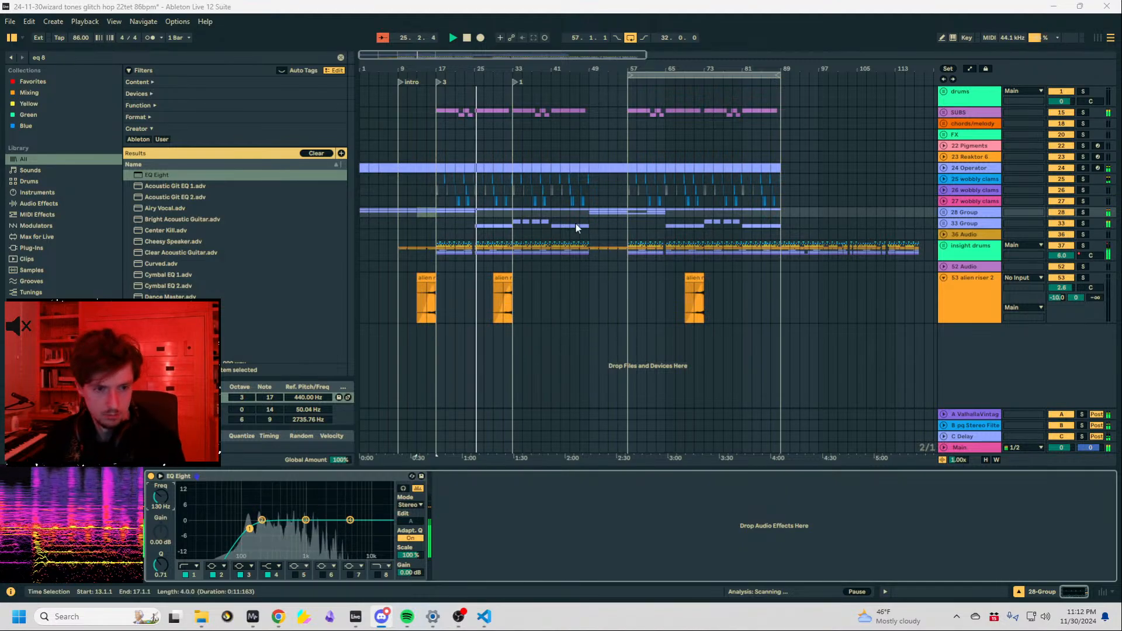
Unfold the 28 Group and add an Auto Filter to its 29 Operator track.
{"action": "left_click_drag", "start_coordinate": [455, 68], "coordinate": [458, 131]}
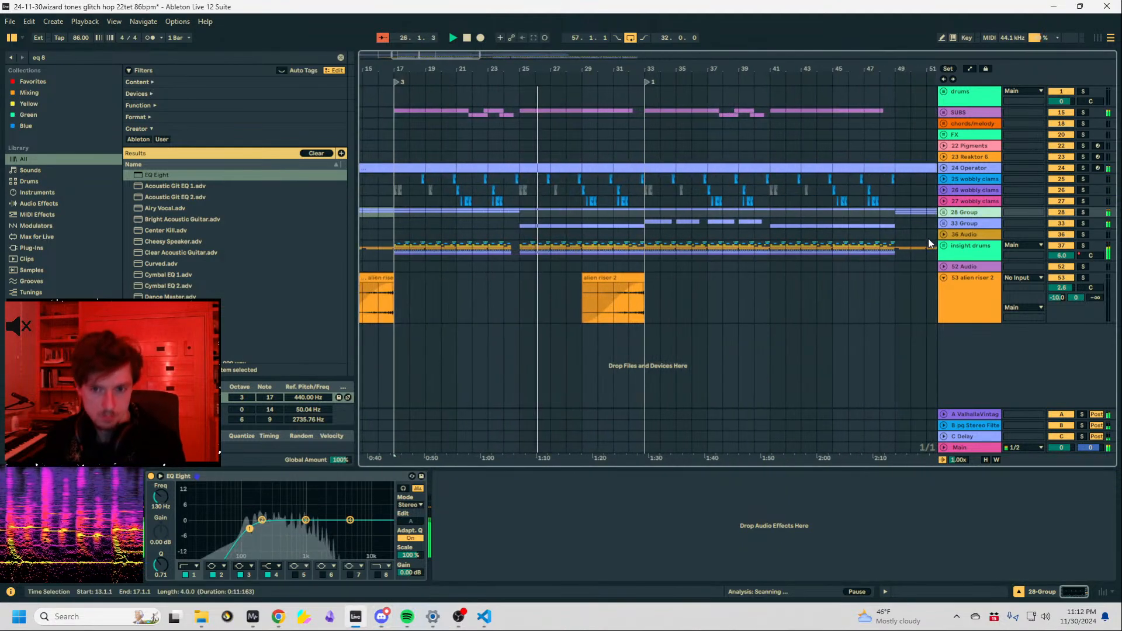
{"action": "left_click", "coordinate": [944, 216]}
{"action": "scroll", "coordinate": [957, 268], "scroll_direction": "down", "scroll_amount": 4}
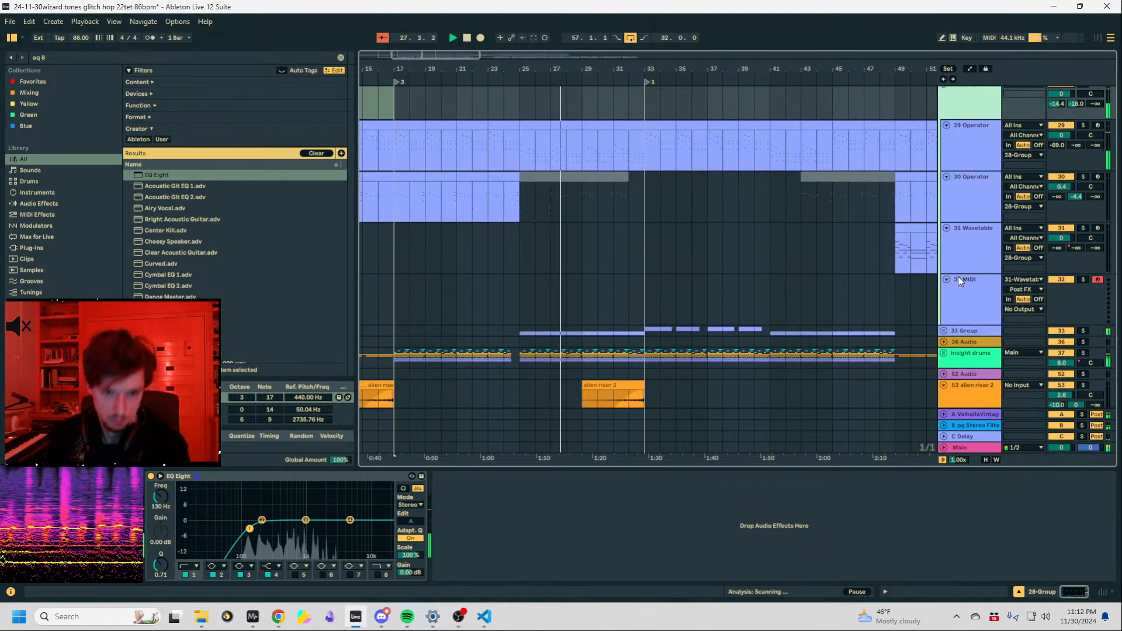
{"action": "left_click", "coordinate": [972, 164]}
{"action": "key", "text": "ctrl+f"}
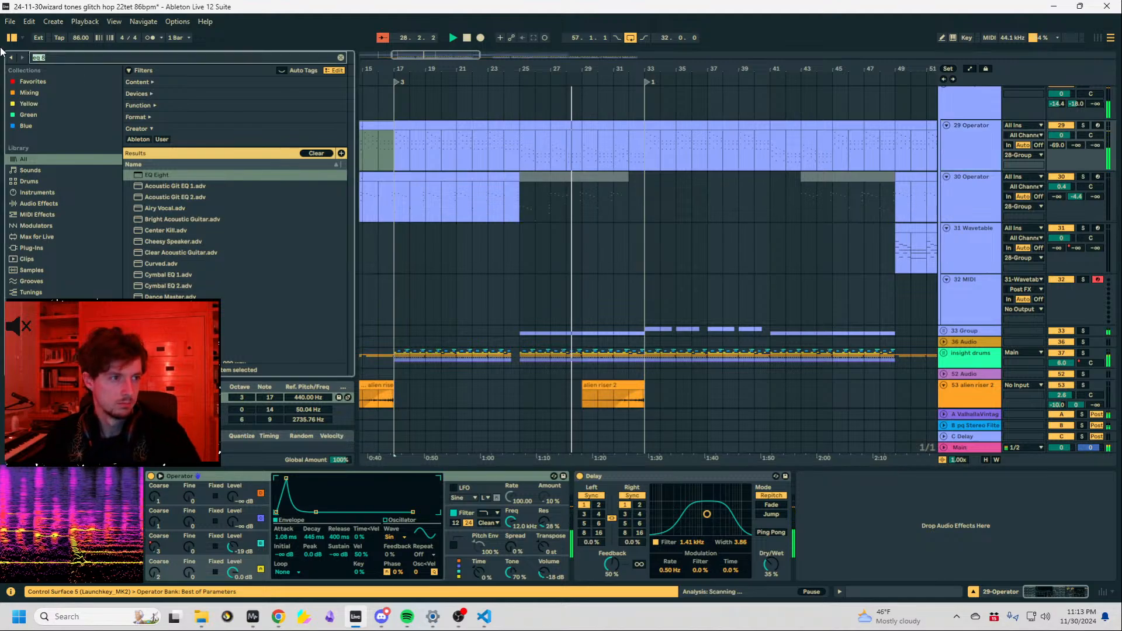
{"action": "type", "text": "auto filt"}
{"action": "left_click", "coordinate": [157, 186]}
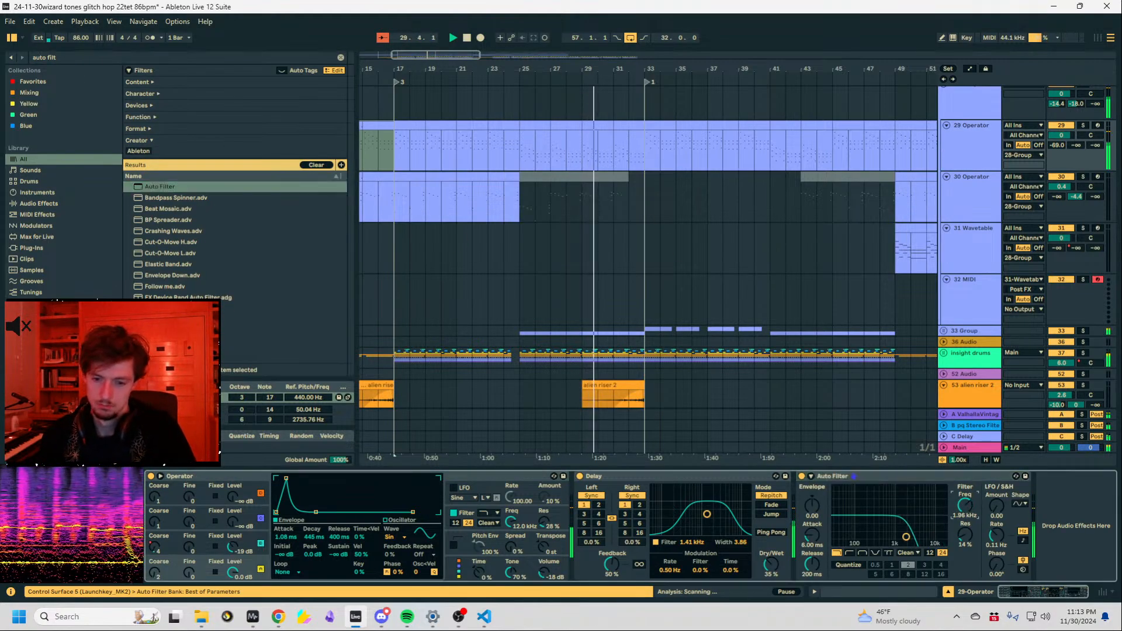
Automate the 29 Operator filter frequency to dip to about 1.43 kHz at bar 25 and curve up to 19.9 kHz by bar 26.
{"action": "key", "text": "a"}
{"action": "left_click", "coordinate": [520, 147]}
{"action": "left_click", "coordinate": [535, 147]}
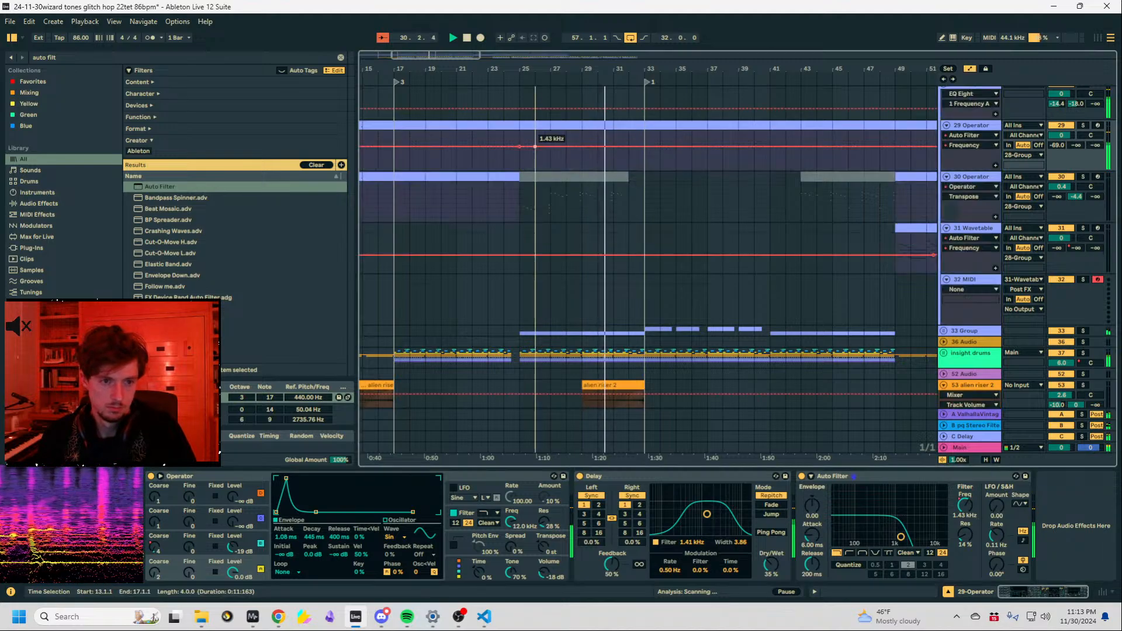
{"action": "left_click_drag", "start_coordinate": [535, 148], "coordinate": [535, 131]}
{"action": "left_click", "coordinate": [516, 134]}
{"action": "key", "text": "space"}
{"action": "key", "text": "space"}
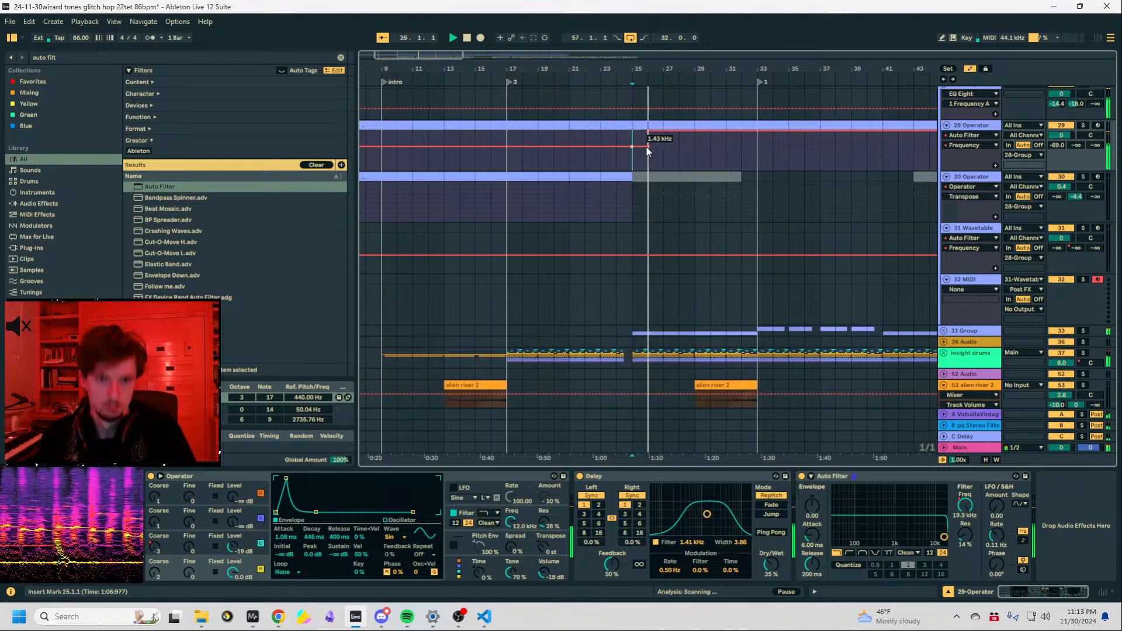
{"action": "mouse_move", "coordinate": [625, 146]}
{"action": "left_mouse_down"}
{"action": "mouse_move", "coordinate": [626, 131]}
{"action": "mouse_move", "coordinate": [626, 159]}
{"action": "left_mouse_up"}
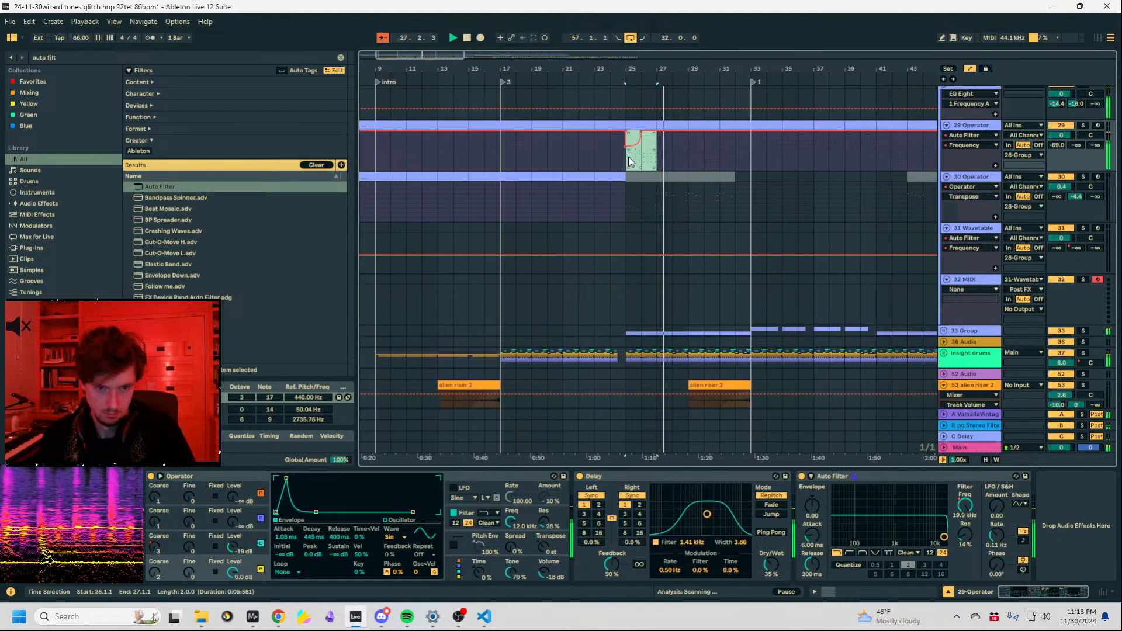
Duplicate the two-bar filter automation at bar 25 twice, through bar 31, and hide the automation lanes.
{"action": "key", "text": "ctrl+d"}
{"action": "key", "text": "ctrl+d"}
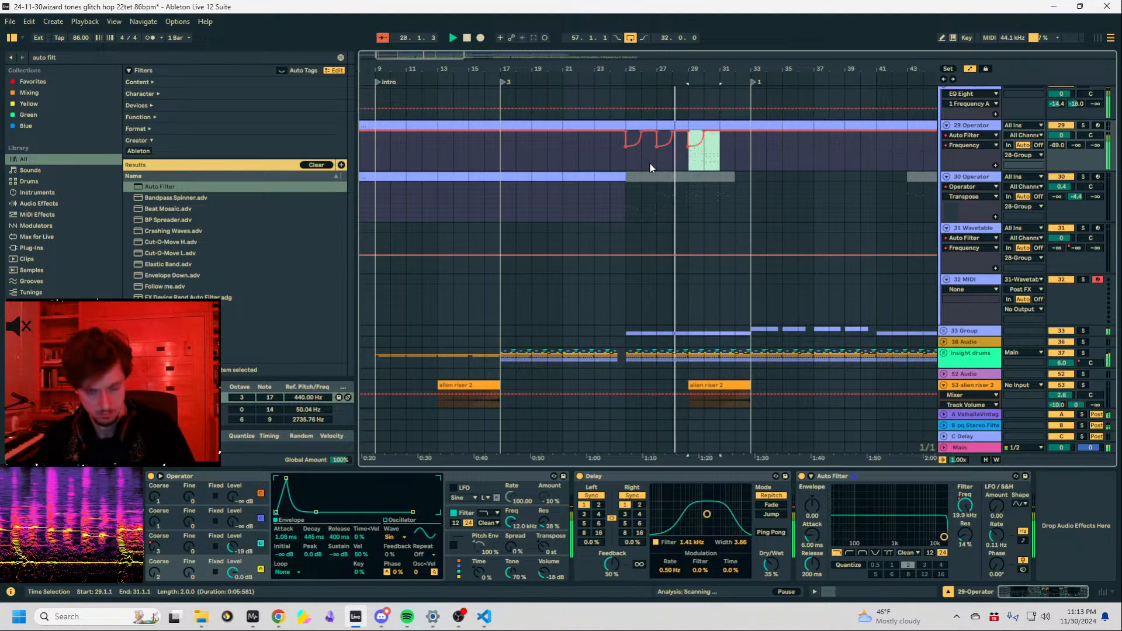
{"action": "key", "text": "a"}
Unfold the 33 Group and add an EQ Eight to 35 Operator with a cut of about 3.35 dB at 344 Hz.
{"action": "scroll", "coordinate": [929, 190], "scroll_direction": "down", "scroll_amount": 2}
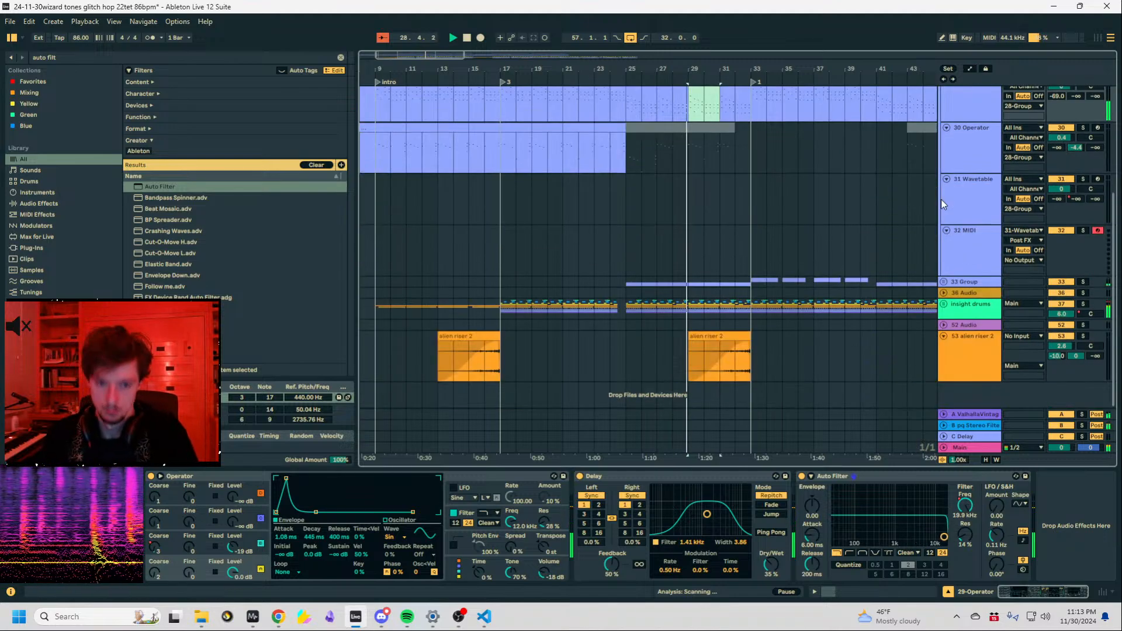
{"action": "left_click", "coordinate": [943, 282]}
{"action": "scroll", "coordinate": [969, 277], "scroll_direction": "down", "scroll_amount": 3}
{"action": "left_click", "coordinate": [971, 277]}
{"action": "scroll", "coordinate": [977, 321], "scroll_direction": "down", "scroll_amount": 3}
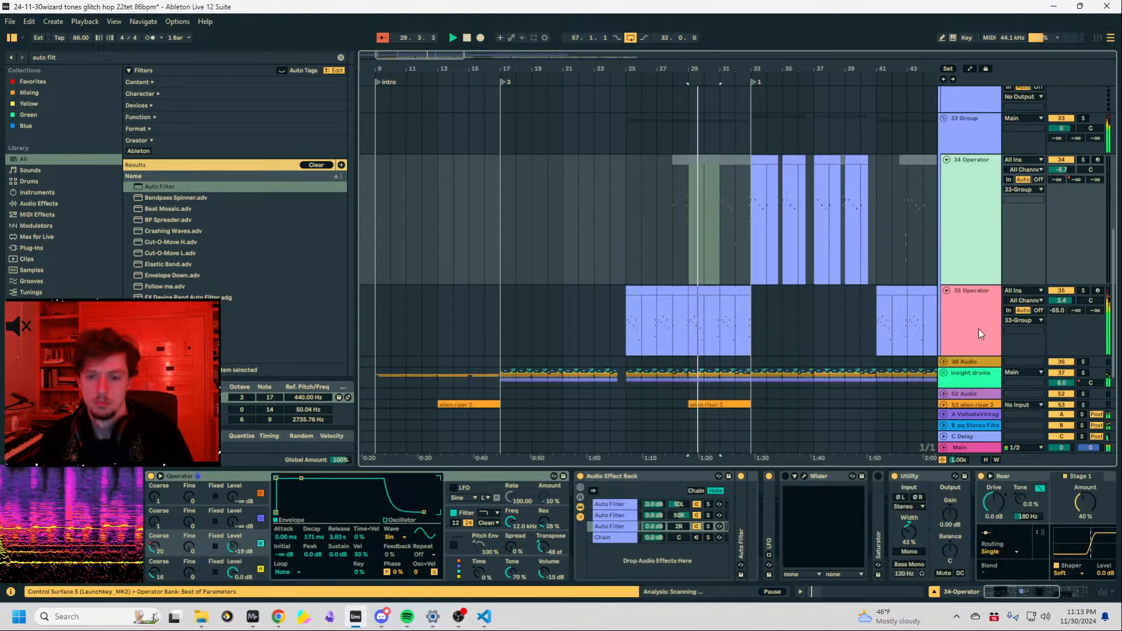
{"action": "left_click", "coordinate": [979, 330]}
{"action": "key", "text": "ctrl+f"}
{"action": "type", "text": "eq 8"}
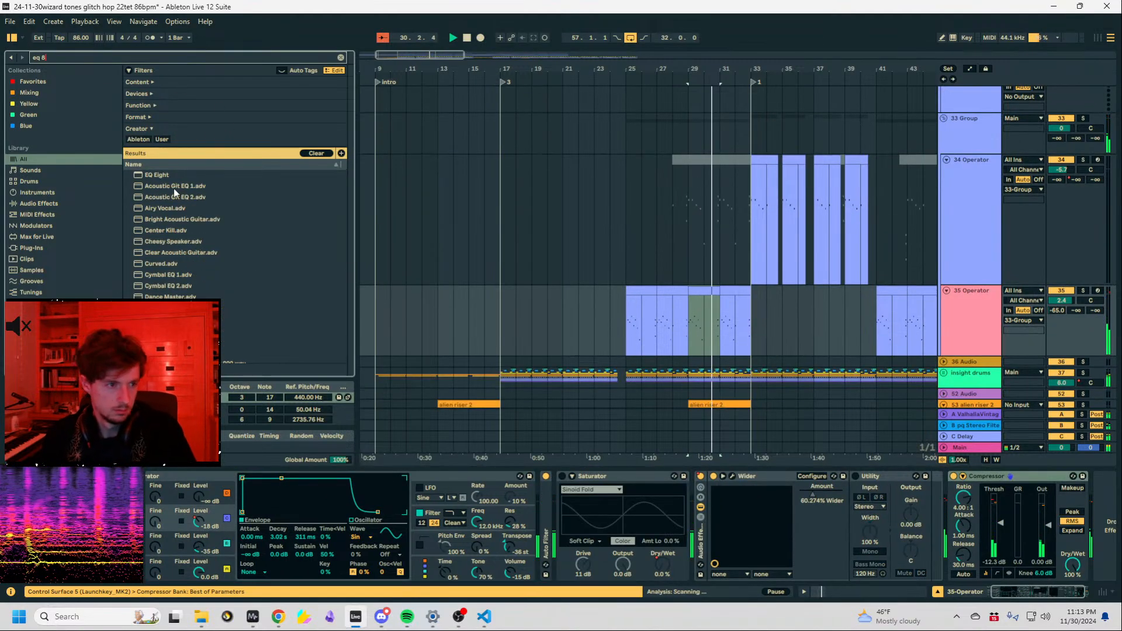
{"action": "key", "text": "Down"}
{"action": "key", "text": "Return"}
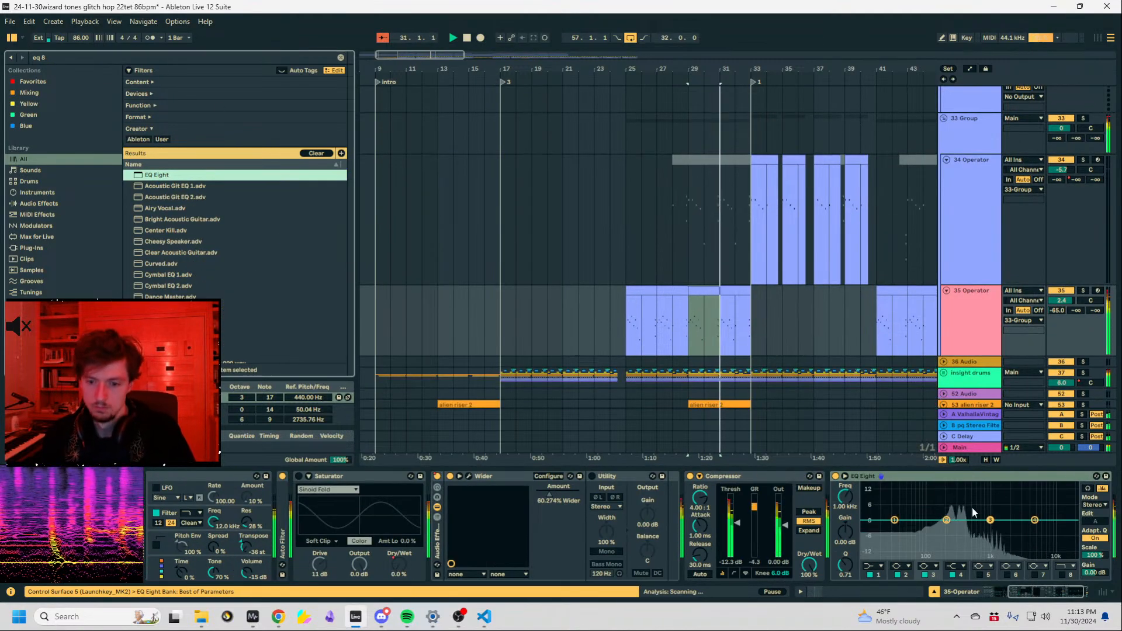
{"action": "left_click_drag", "start_coordinate": [947, 522], "coordinate": [961, 528]}
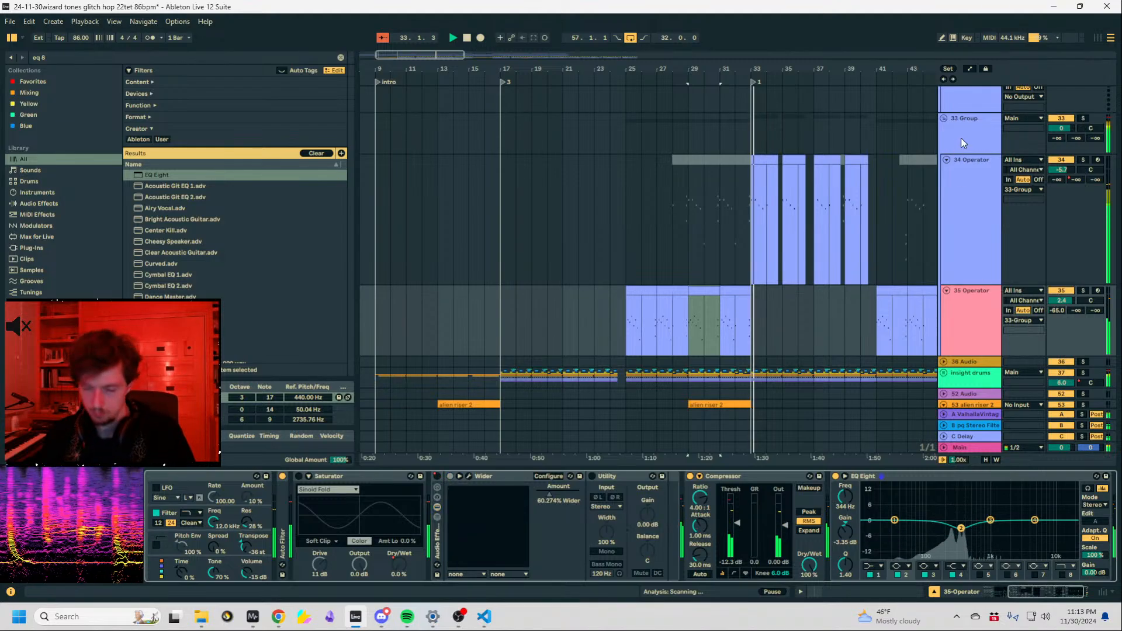
Copy the 34 Operator clip from bars 33.1.1 to 34.4.1 onto the Hip-Hop Sub track in the SUBS group.
{"action": "left_click", "coordinate": [962, 137]}
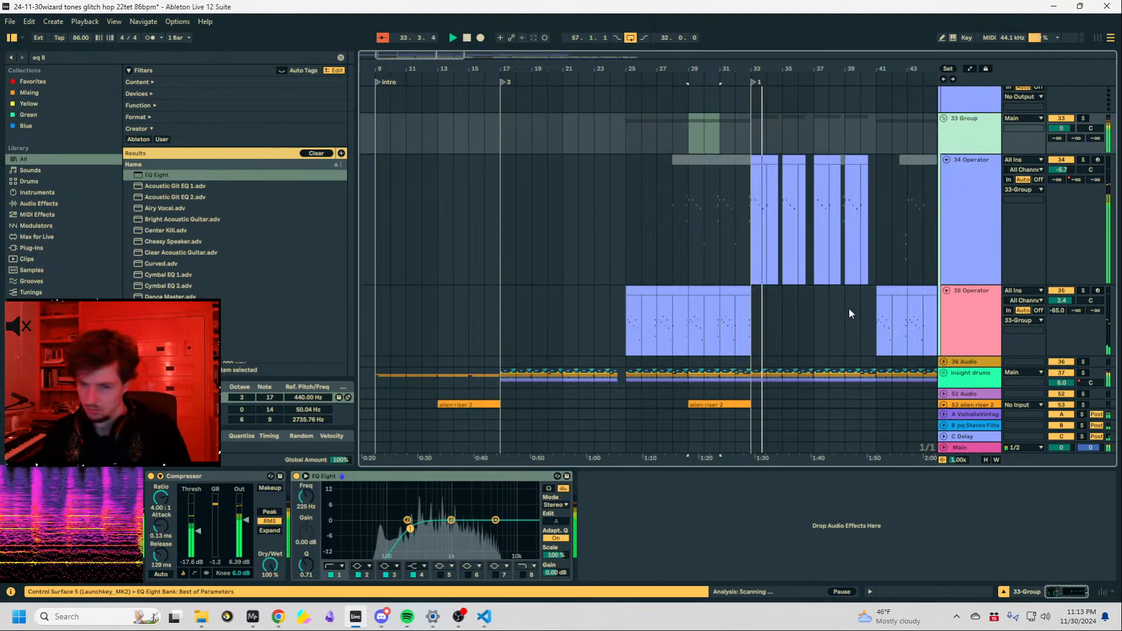
{"action": "left_click", "coordinate": [756, 246]}
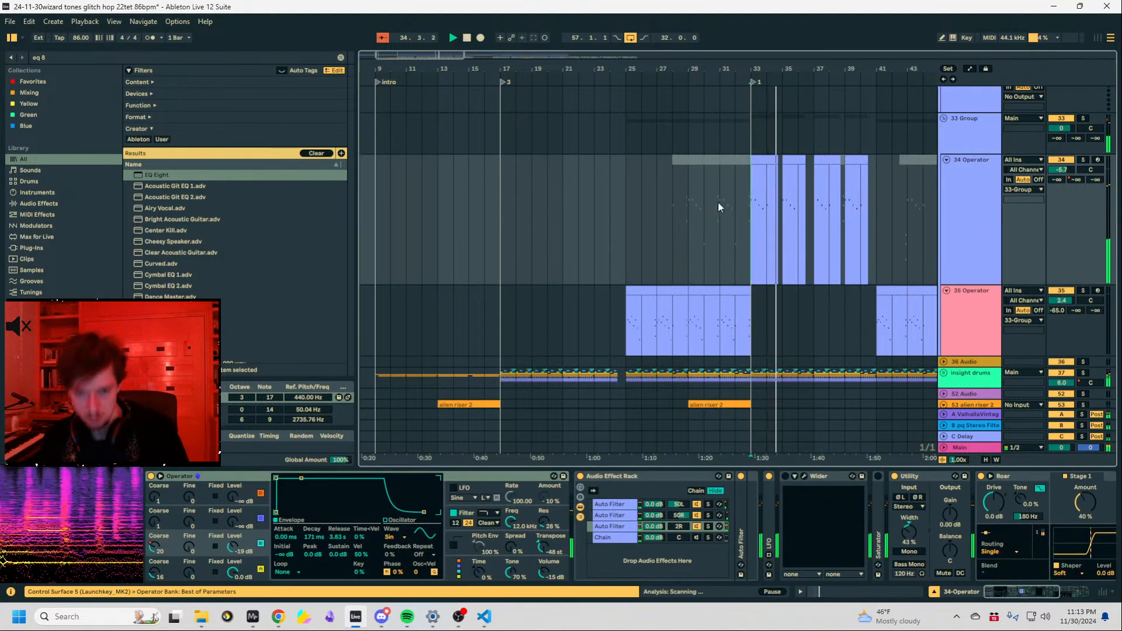
{"action": "left_click", "coordinate": [759, 164]}
{"action": "scroll", "coordinate": [805, 214], "scroll_direction": "up", "scroll_amount": 10}
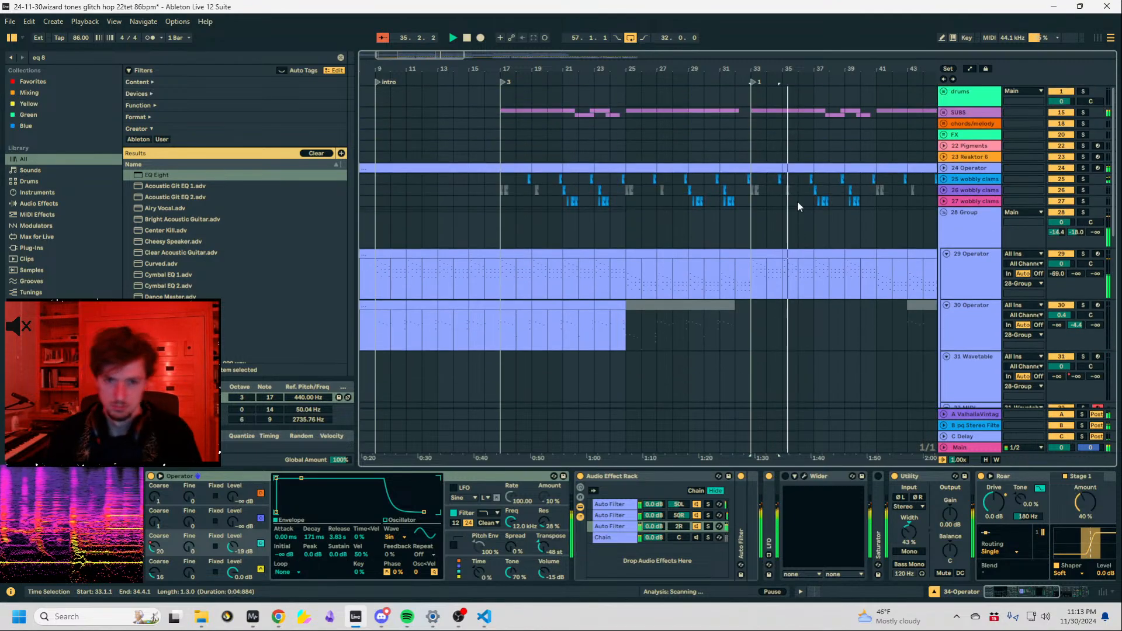
{"action": "left_click", "coordinate": [944, 112]}
{"action": "left_click", "coordinate": [764, 176]}
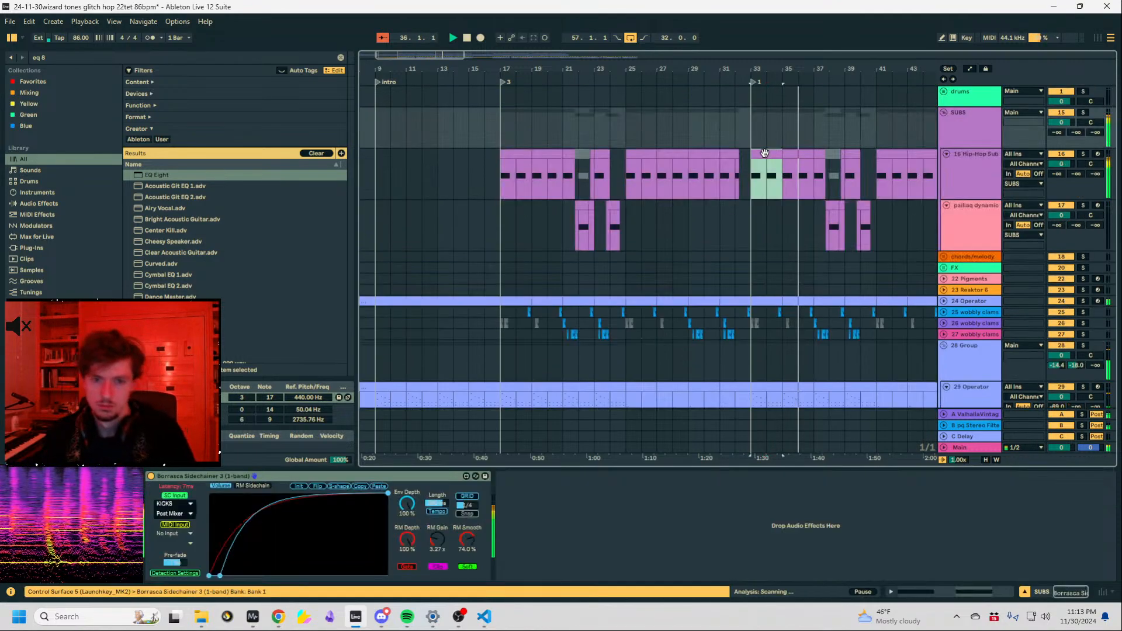
{"action": "key", "text": "space"}
Transpose the notes of the copied sub clip at bar 33 down to the tD1 to tF1 range.
{"action": "left_click", "coordinate": [859, 591]}
{"action": "left_click_drag", "start_coordinate": [887, 418], "coordinate": [333, 262]}
{"action": "key", "text": "shift+Down"}
{"action": "key", "text": "shift+Down"}
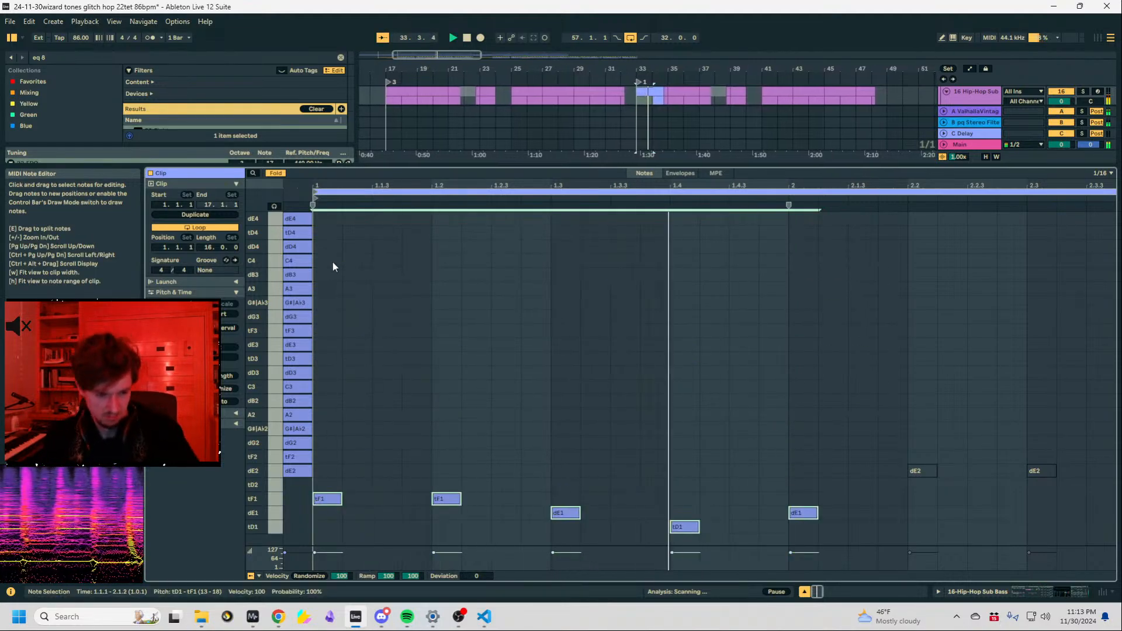
{"action": "left_click", "coordinate": [957, 593]}
{"action": "left_click", "coordinate": [631, 92]}
{"action": "key", "text": "ctrl+d"}
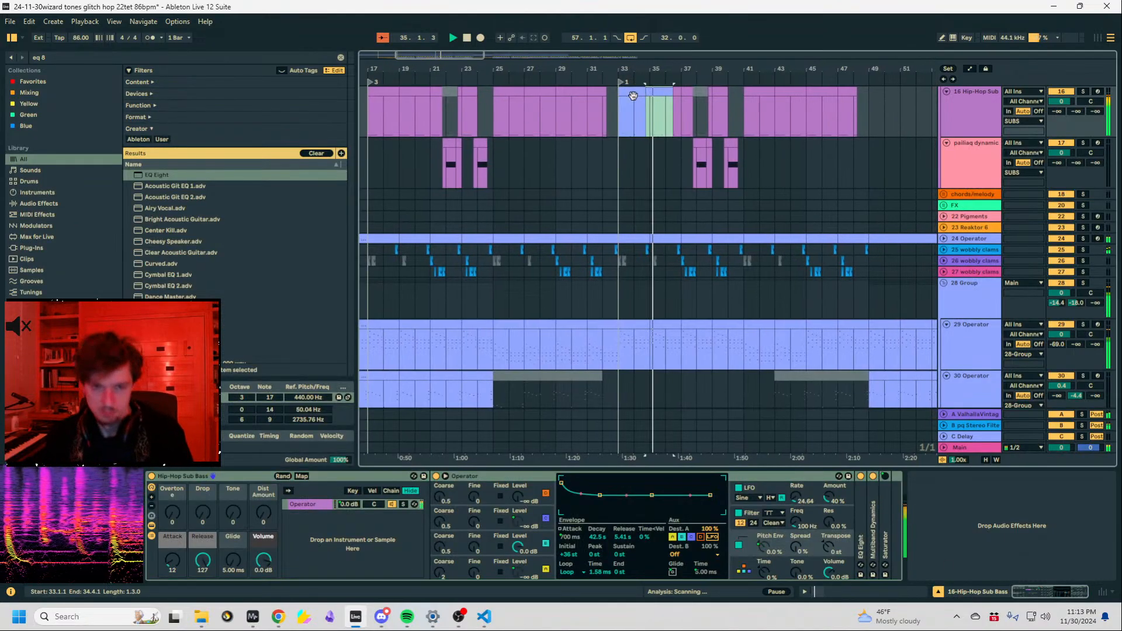
{"action": "left_click_drag", "start_coordinate": [661, 69], "coordinate": [661, 97]}
{"action": "key", "text": "ctrl+z"}
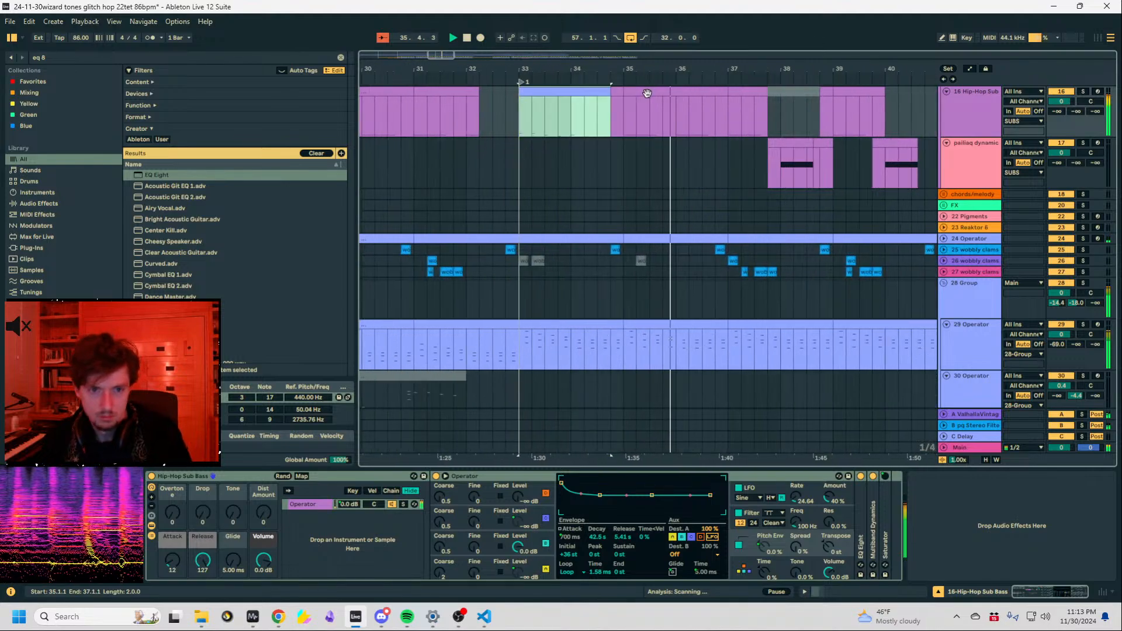
Repeat the transposed sub clip every two bars on the Hip-Hop Sub track, from bar 35 up to bar 41.
{"action": "key", "text": "ctrl+c"}
{"action": "left_click", "coordinate": [628, 100]}
{"action": "key", "text": "ctrl+v"}
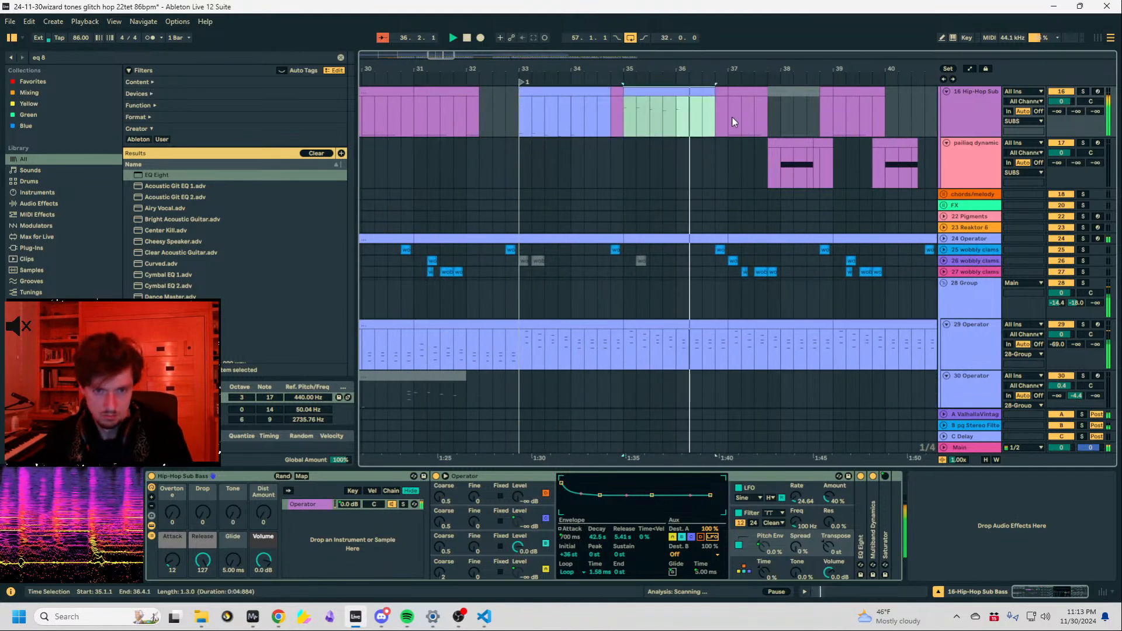
{"action": "left_click", "coordinate": [586, 93]}
{"action": "left_click_drag", "start_coordinate": [624, 112], "coordinate": [519, 113]}
{"action": "key", "text": "ctrl+d"}
{"action": "key", "text": "ctrl+d"}
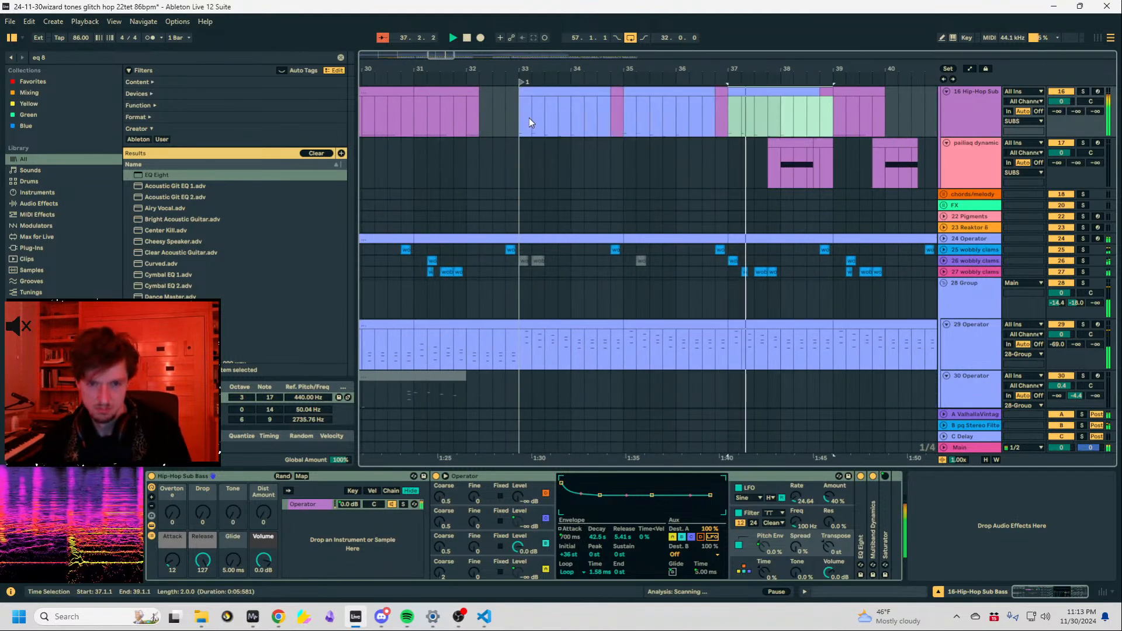
{"action": "key", "text": "ctrl+d"}
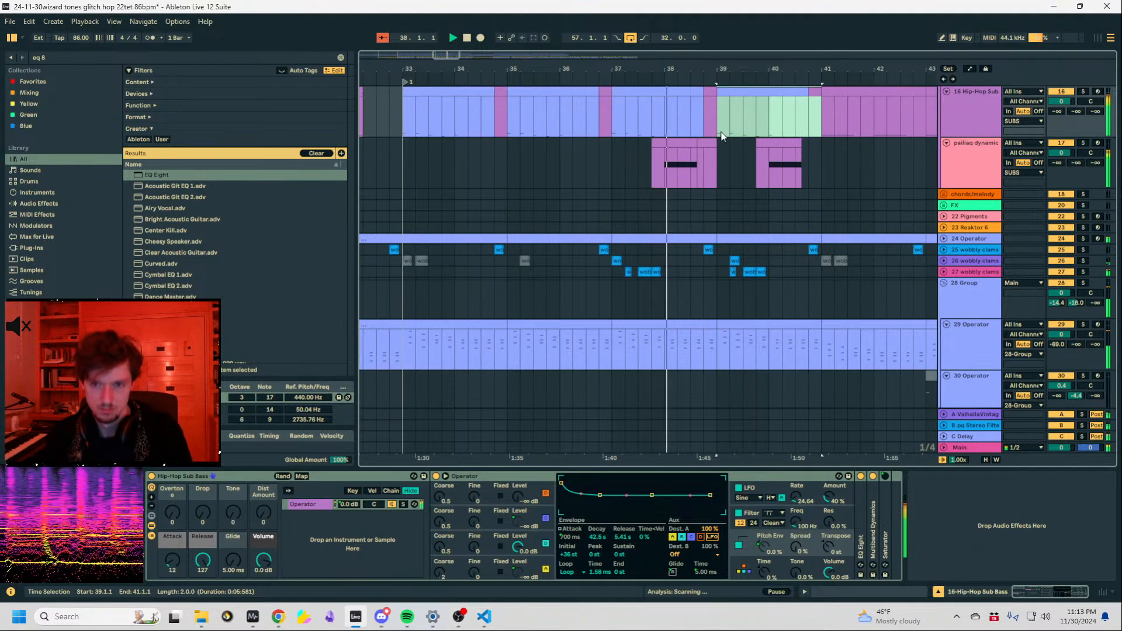
Deactivate the dynamic sub section around bars 37 to 38 and the Hip-Hop Sub section starting at 39.4.1.
{"action": "left_click", "coordinate": [689, 142]}
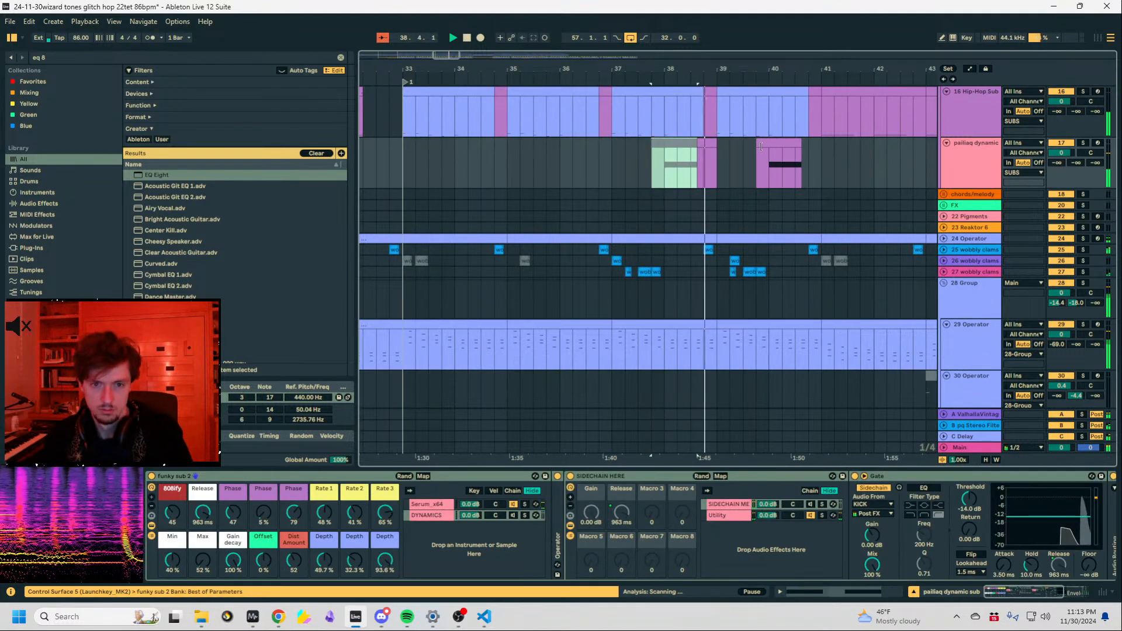
{"action": "left_click_drag", "start_coordinate": [757, 111], "coordinate": [813, 119]}
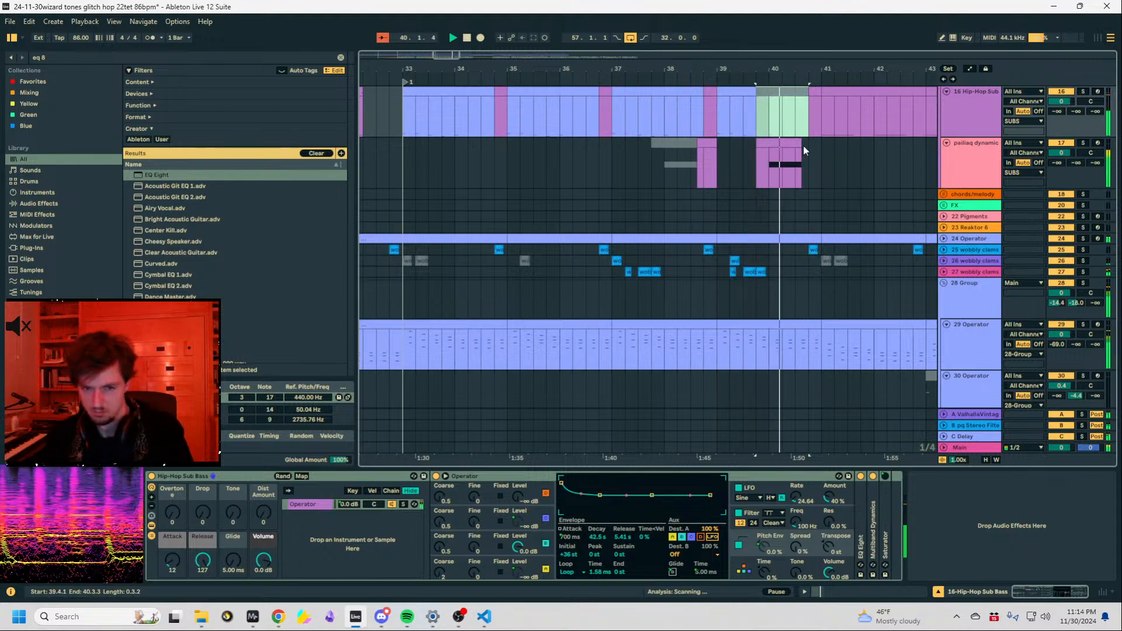
Copy bars 33 to 41 of both sub tracks and paste them at bar 45.
{"action": "left_click_drag", "start_coordinate": [784, 166], "coordinate": [408, 132]}
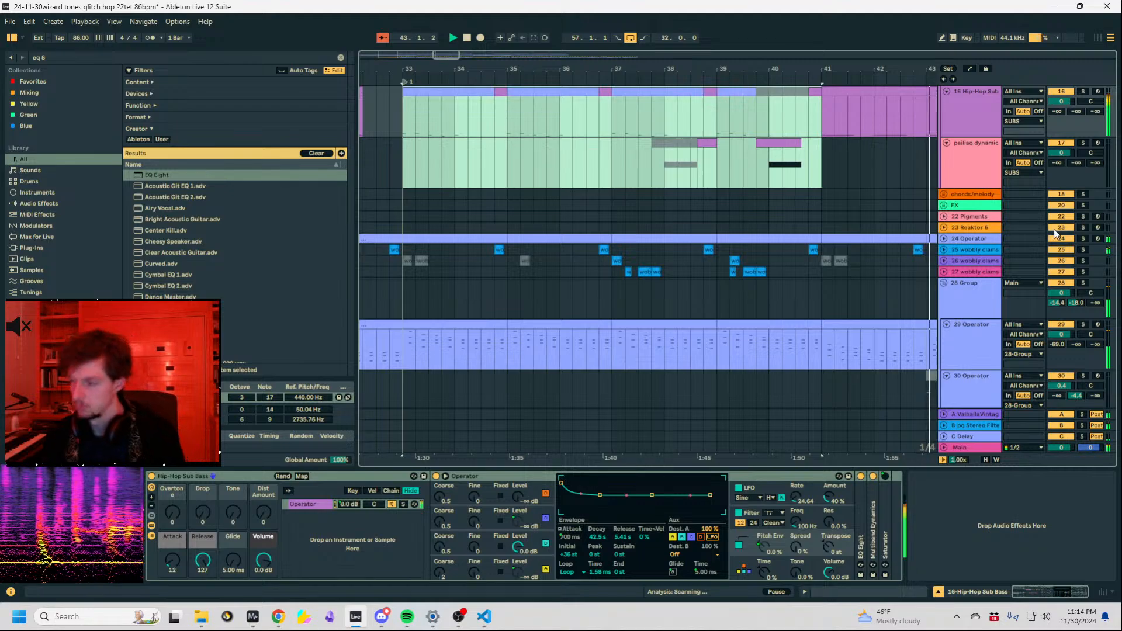
{"action": "left_click_drag", "start_coordinate": [682, 70], "coordinate": [604, 25]}
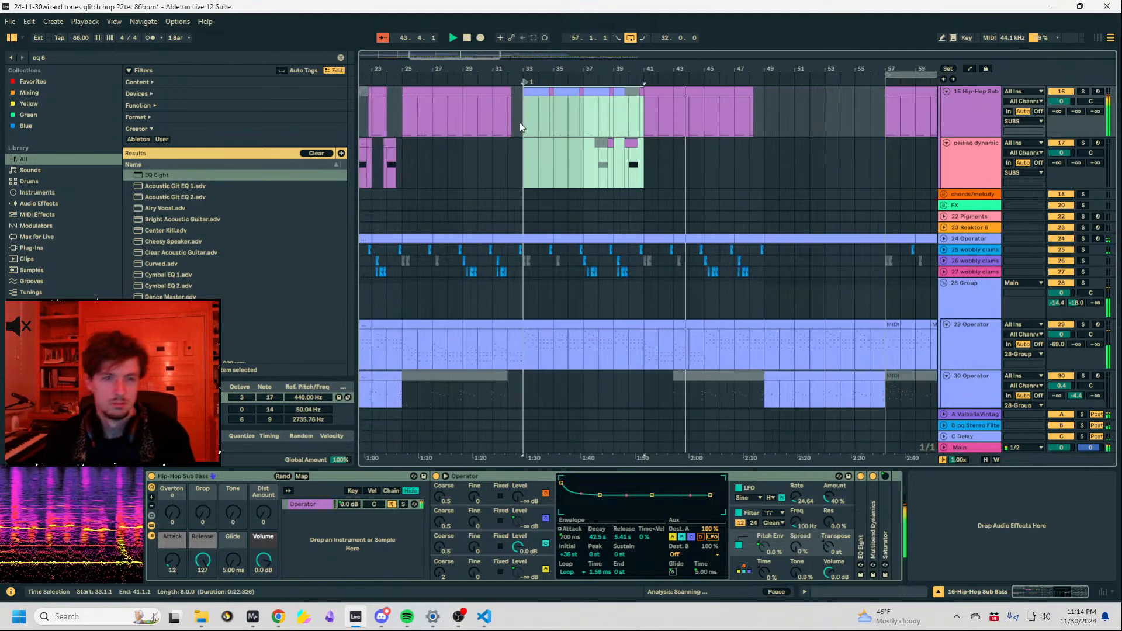
{"action": "left_click_drag", "start_coordinate": [524, 128], "coordinate": [647, 164]}
{"action": "key", "text": "ctrl+c"}
{"action": "left_click", "coordinate": [705, 116]}
{"action": "key", "text": "ctrl+v"}
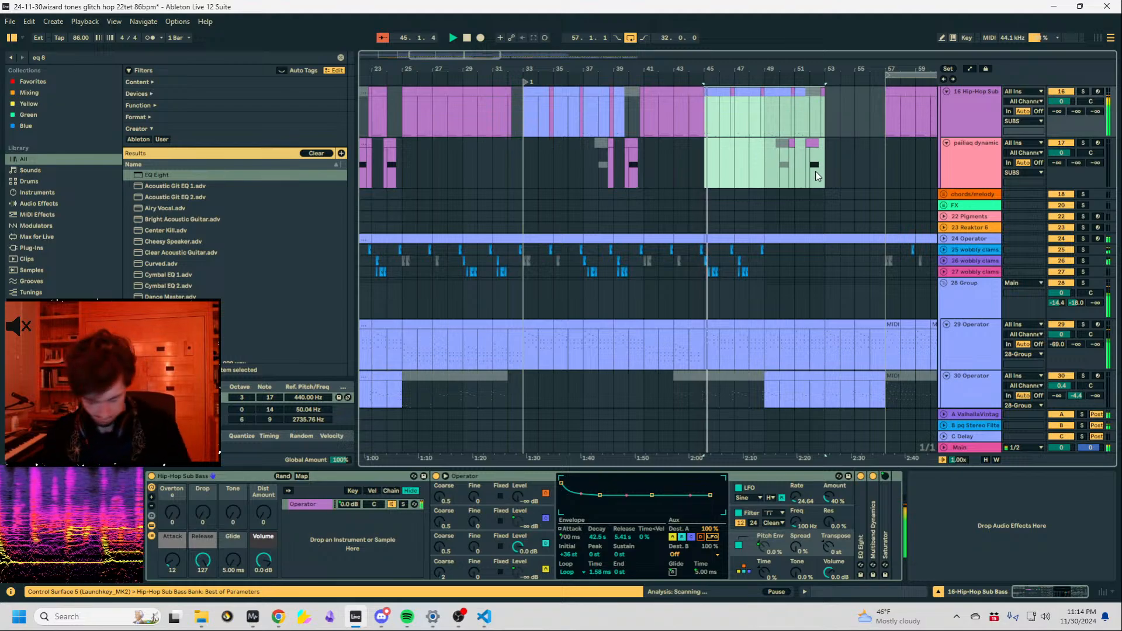
Undo the paste of both sub tracks at bar 45.
{"action": "key", "text": "ctrl+z"}
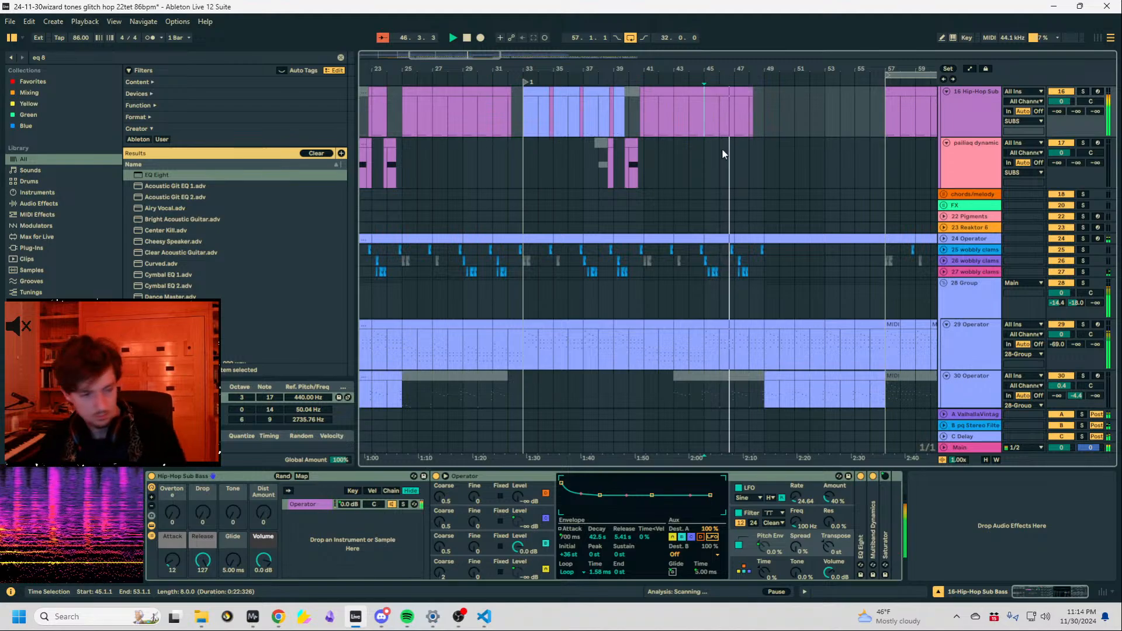
{"action": "left_click", "coordinate": [734, 167]}
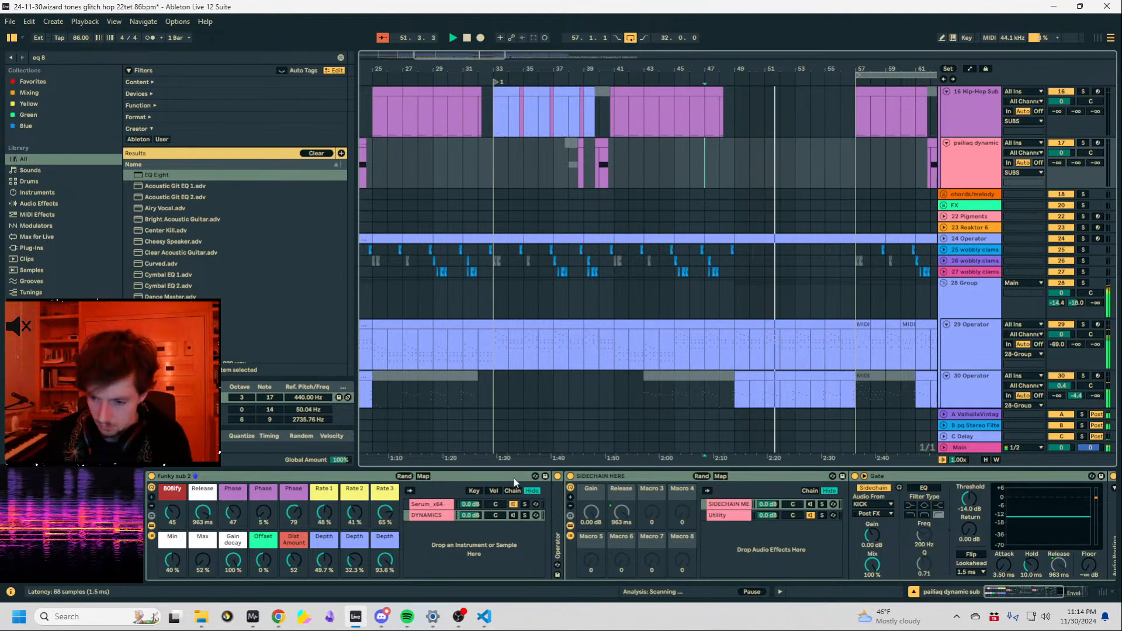
{"action": "left_click_drag", "start_coordinate": [711, 69], "coordinate": [603, 47]}
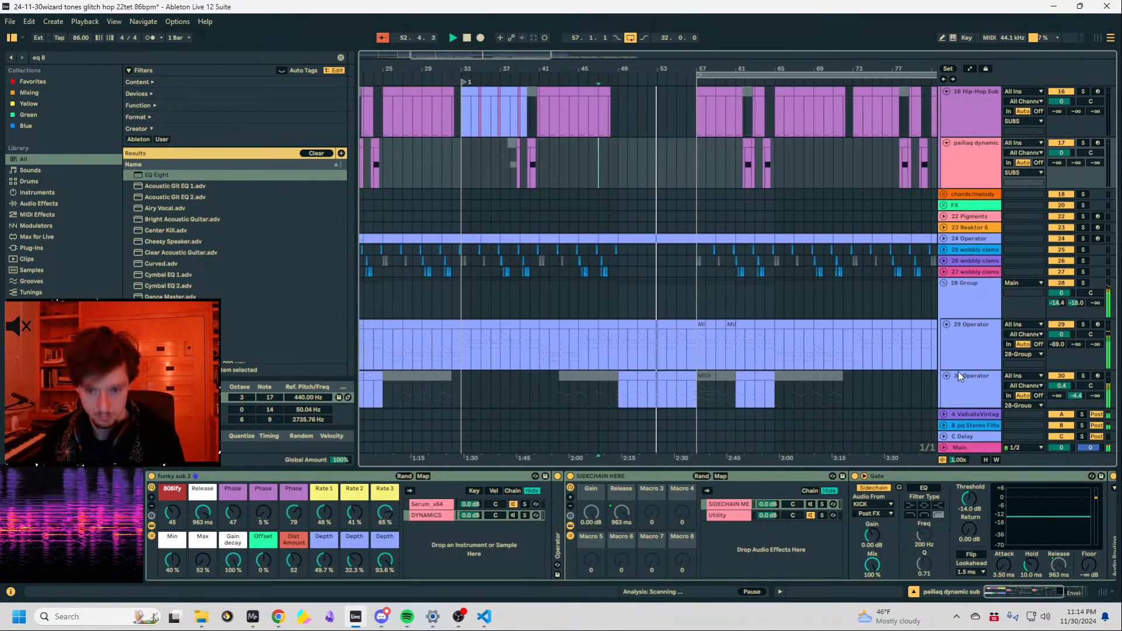
Find Youlean Loudness Meter 2, load it on the Main track after Ozone, and close its window.
{"action": "left_click", "coordinate": [979, 449]}
{"action": "key", "text": "ctrl+f"}
{"action": "type", "text": "yo"}
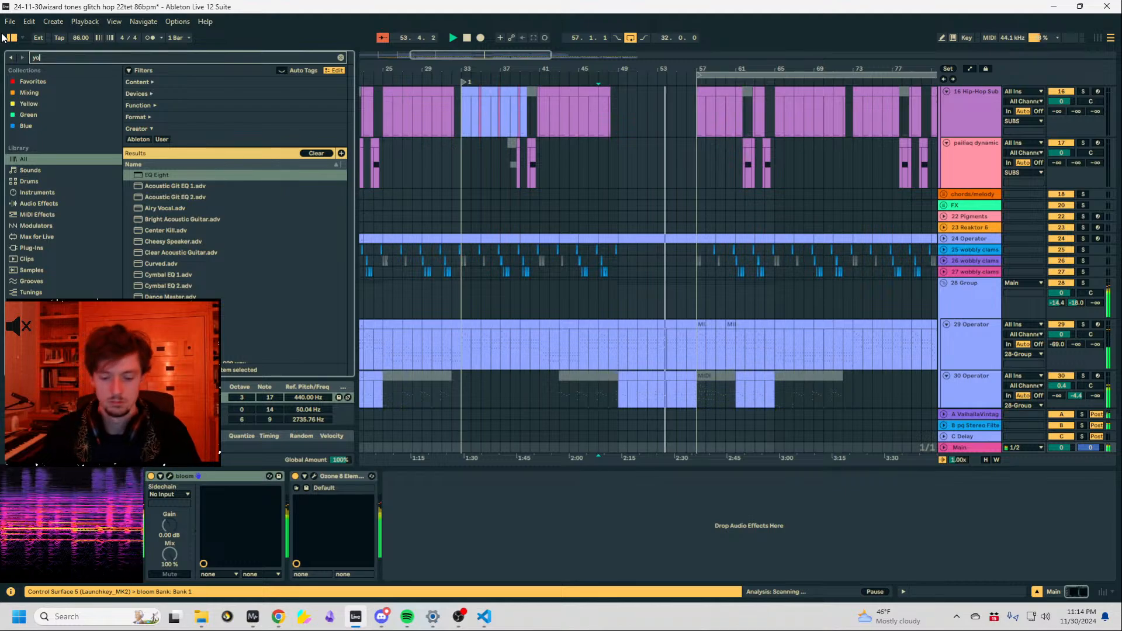
{"action": "type", "text": "ulean"}
{"action": "left_click", "coordinate": [182, 165]}
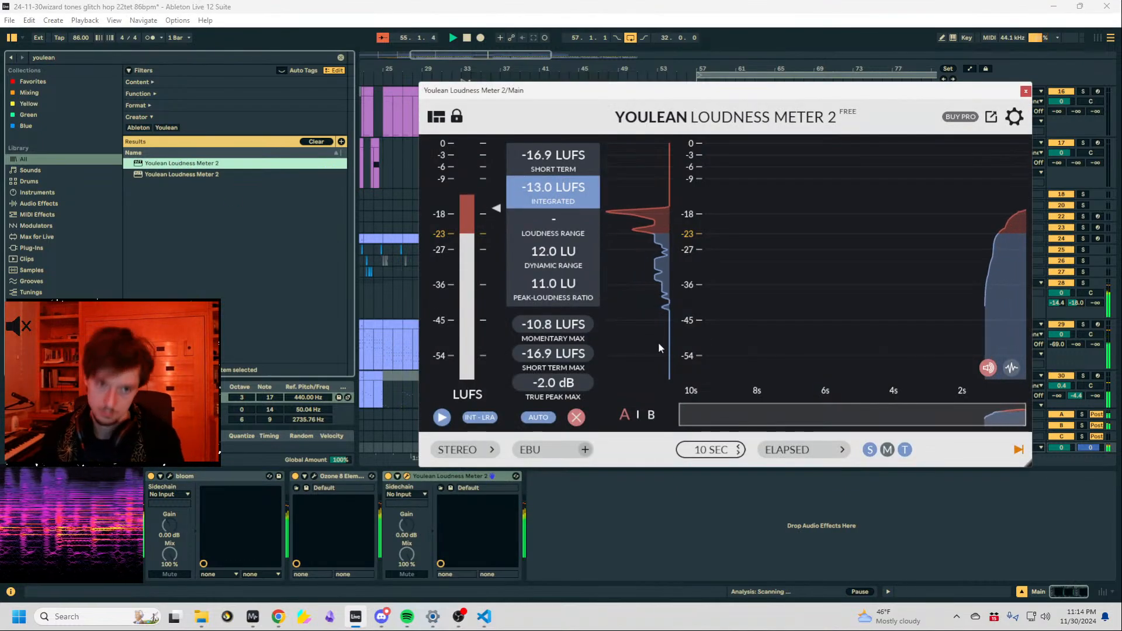
{"action": "left_click", "coordinate": [1026, 92]}
Try deactivating the section of the Wavetable track from bar 55 to bar 57.
{"action": "scroll", "coordinate": [702, 274], "scroll_direction": "up", "scroll_amount": 2}
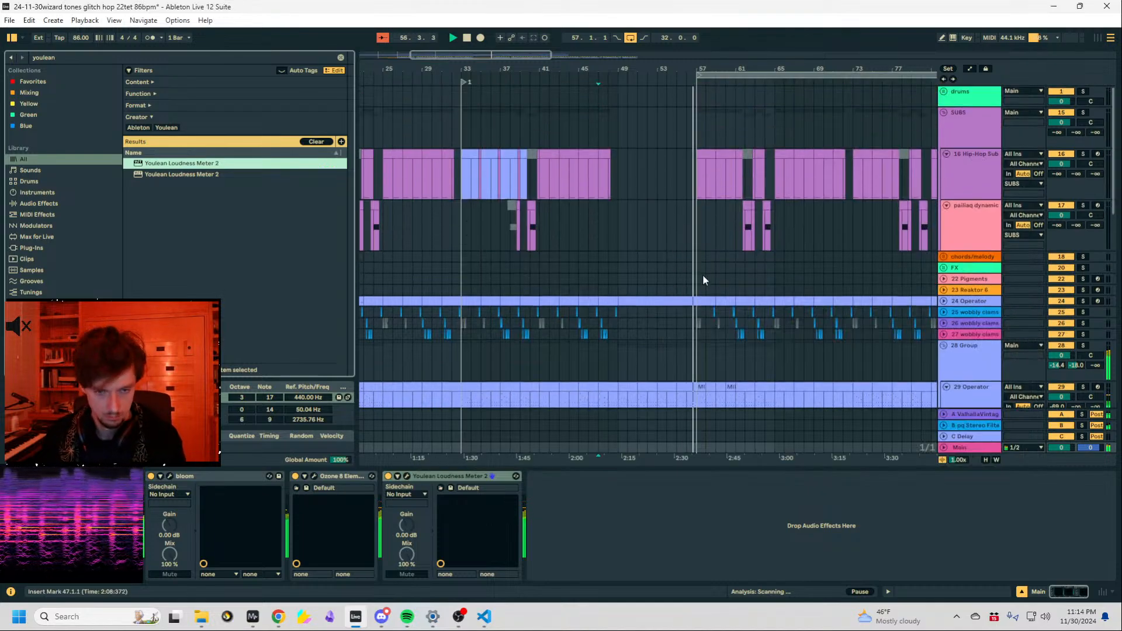
{"action": "scroll", "coordinate": [692, 276], "scroll_direction": "down", "scroll_amount": 5}
{"action": "scroll", "coordinate": [692, 277], "scroll_direction": "down", "scroll_amount": 3}
{"action": "left_click", "coordinate": [682, 267]}
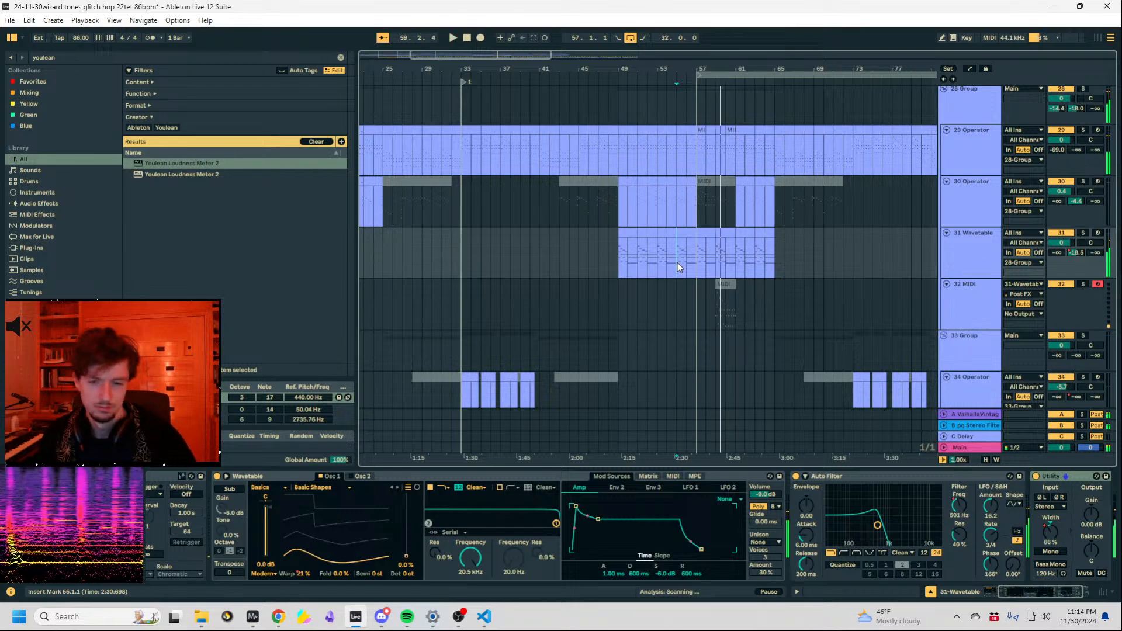
{"action": "scroll", "coordinate": [678, 267], "scroll_direction": "up", "scroll_amount": 2}
{"action": "left_click_drag", "start_coordinate": [711, 265], "coordinate": [763, 268]}
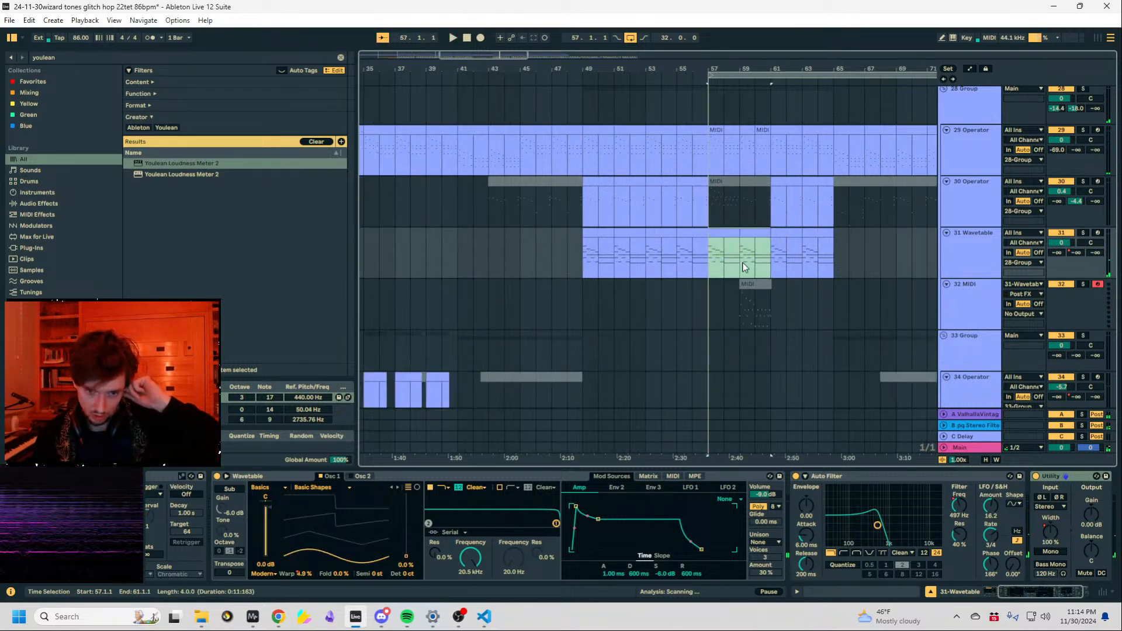
{"action": "left_click", "coordinate": [709, 269]}
{"action": "left_click_drag", "start_coordinate": [688, 269], "coordinate": [677, 270]}
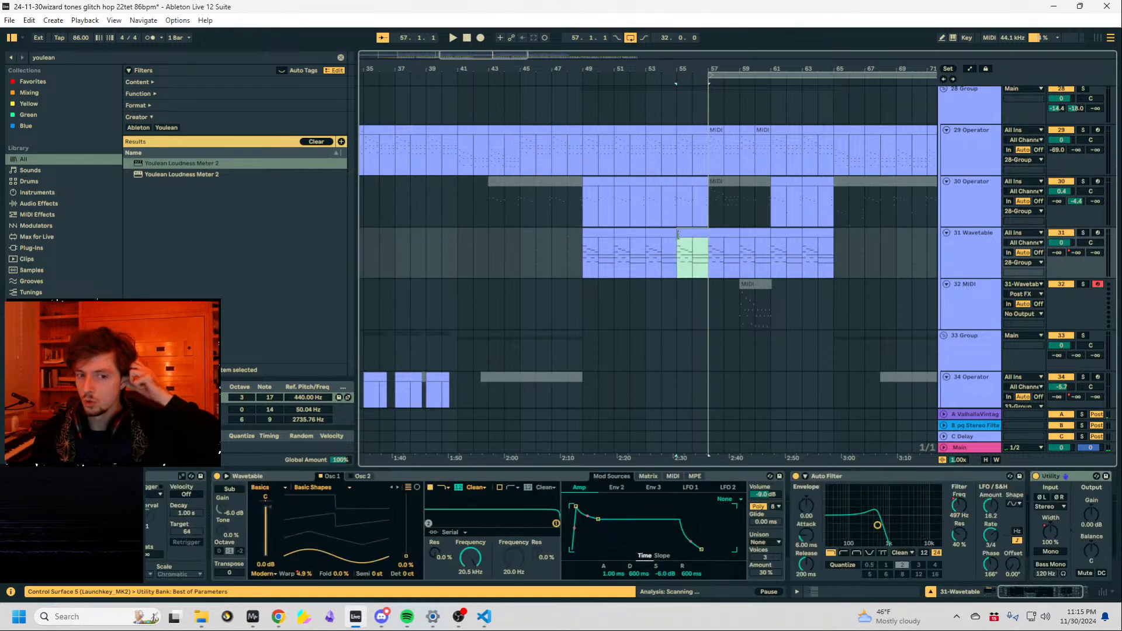
{"action": "left_click", "coordinate": [761, 127]}
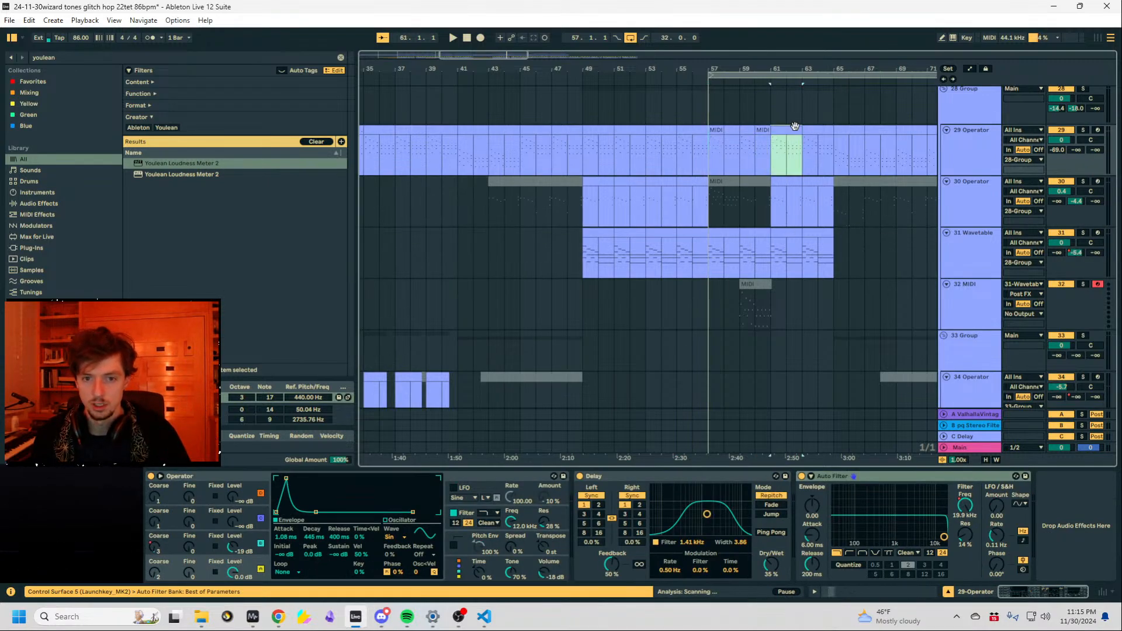
Solo the Wavetable track, show the automation lanes and raise its Arpeggiator Synced Rate line.
{"action": "left_click", "coordinate": [646, 263]}
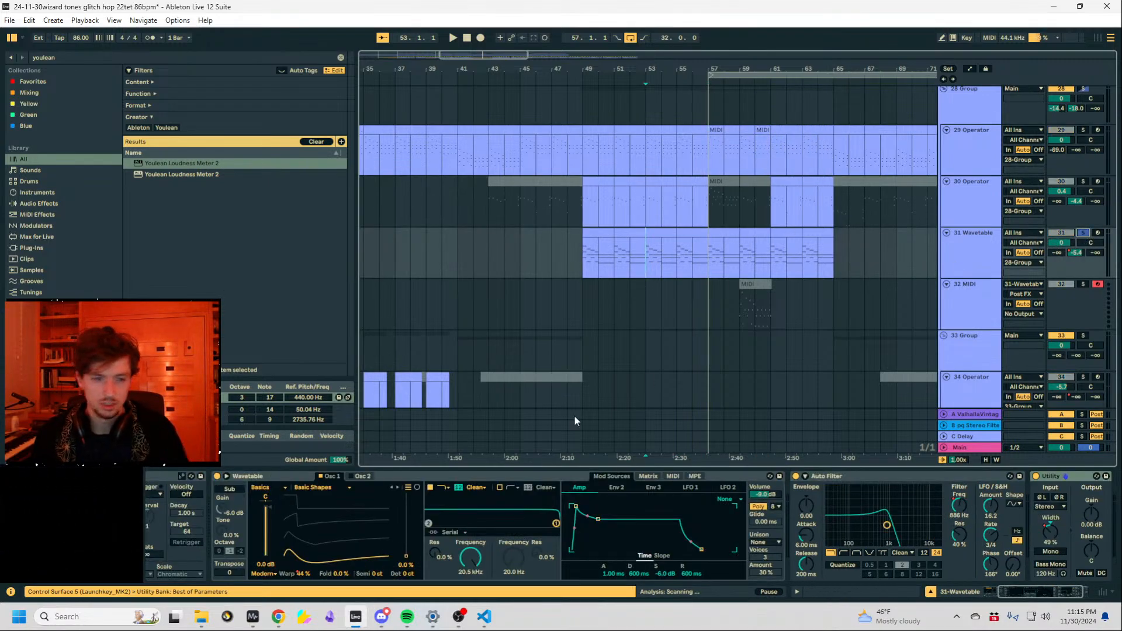
{"action": "scroll", "coordinate": [252, 485], "scroll_direction": "up", "scroll_amount": 3}
{"action": "key", "text": "a"}
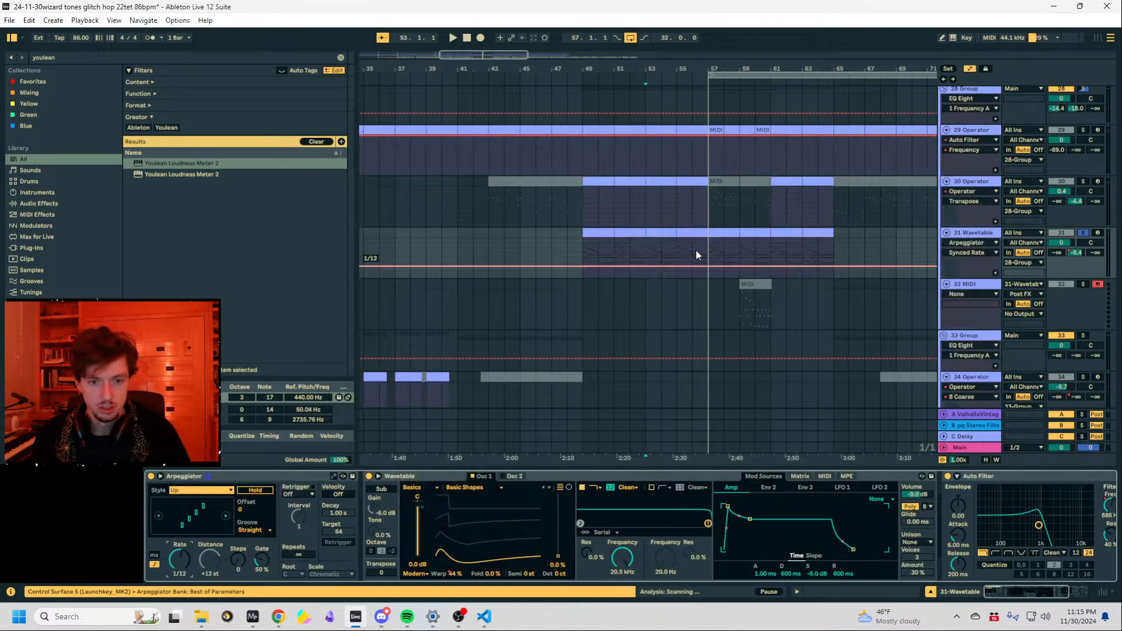
{"action": "left_click_drag", "start_coordinate": [692, 266], "coordinate": [692, 251]}
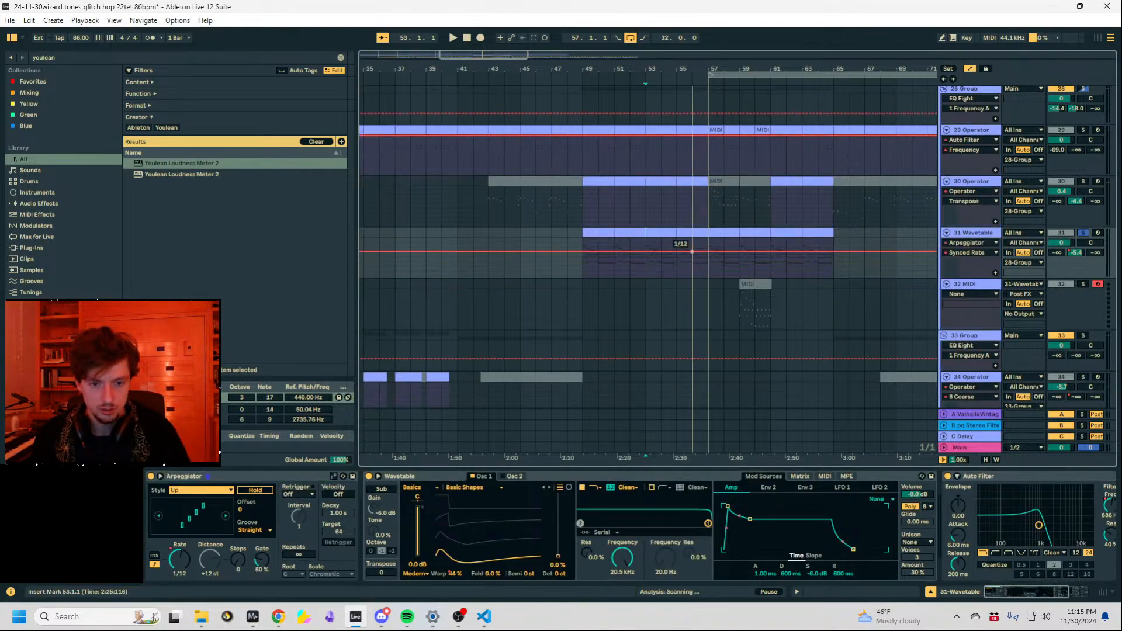
{"action": "scroll", "coordinate": [687, 101], "scroll_direction": "up", "scroll_amount": 4}
Draw stepped Arpeggiator Synced Rate changes across bar 56 of the Wavetable track and play them back.
{"action": "key", "text": "b"}
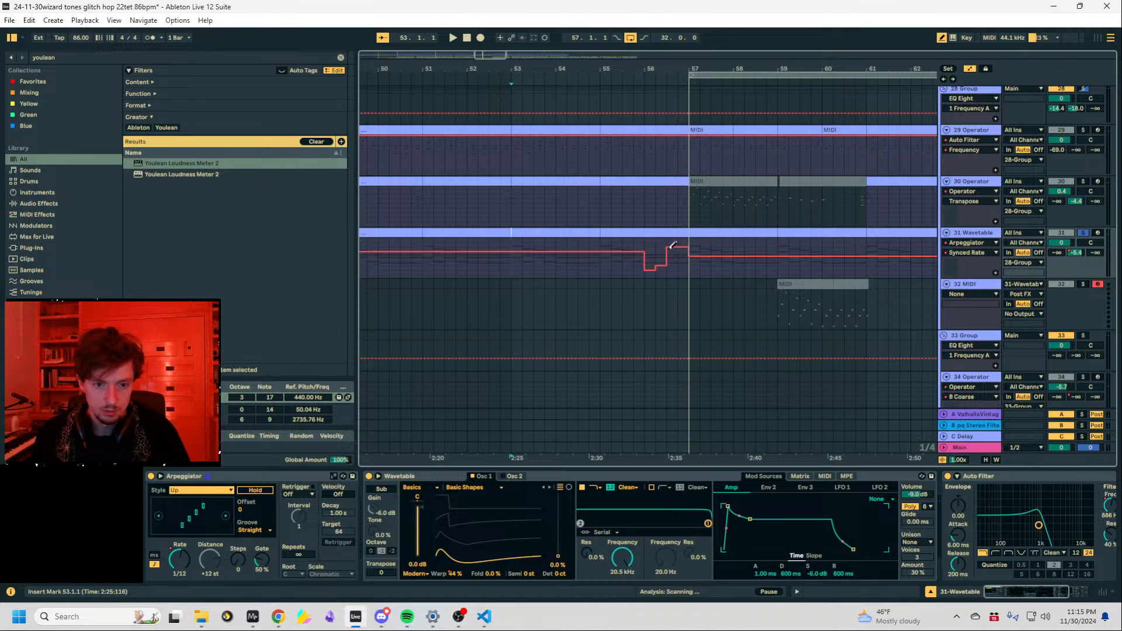
{"action": "left_click", "coordinate": [647, 250]}
{"action": "key", "text": "space"}
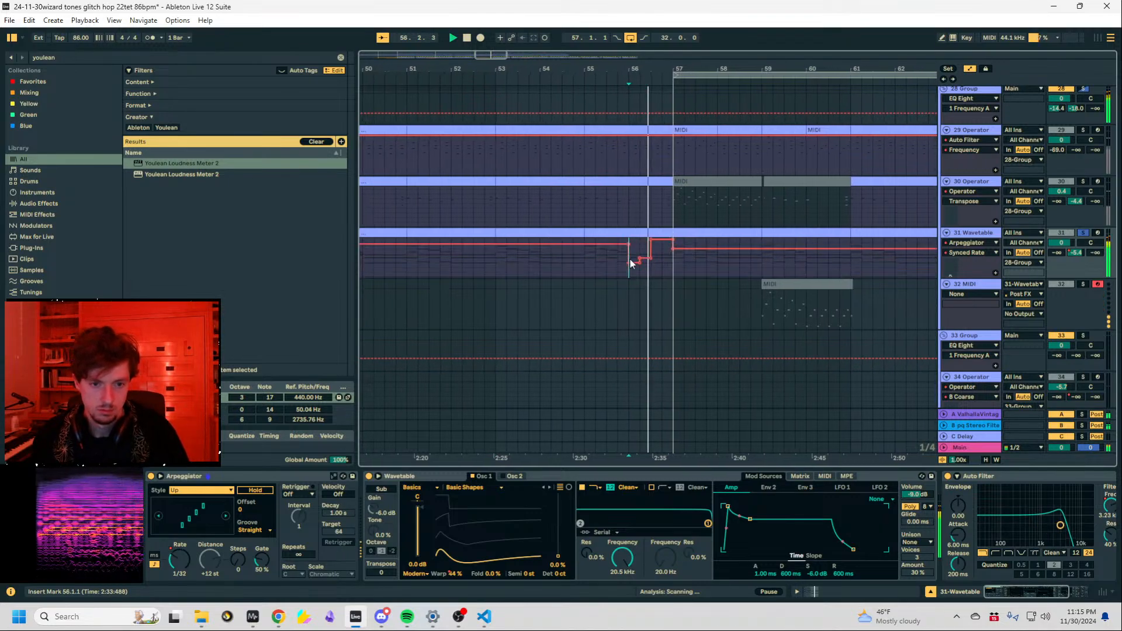
{"action": "key", "text": "b"}
{"action": "key", "text": "space"}
{"action": "key", "text": "space"}
{"action": "key", "text": "space"}
Redraw the Synced Rate steps in bar 56 as alternating low and high values and audition them.
{"action": "left_click", "coordinate": [645, 262]}
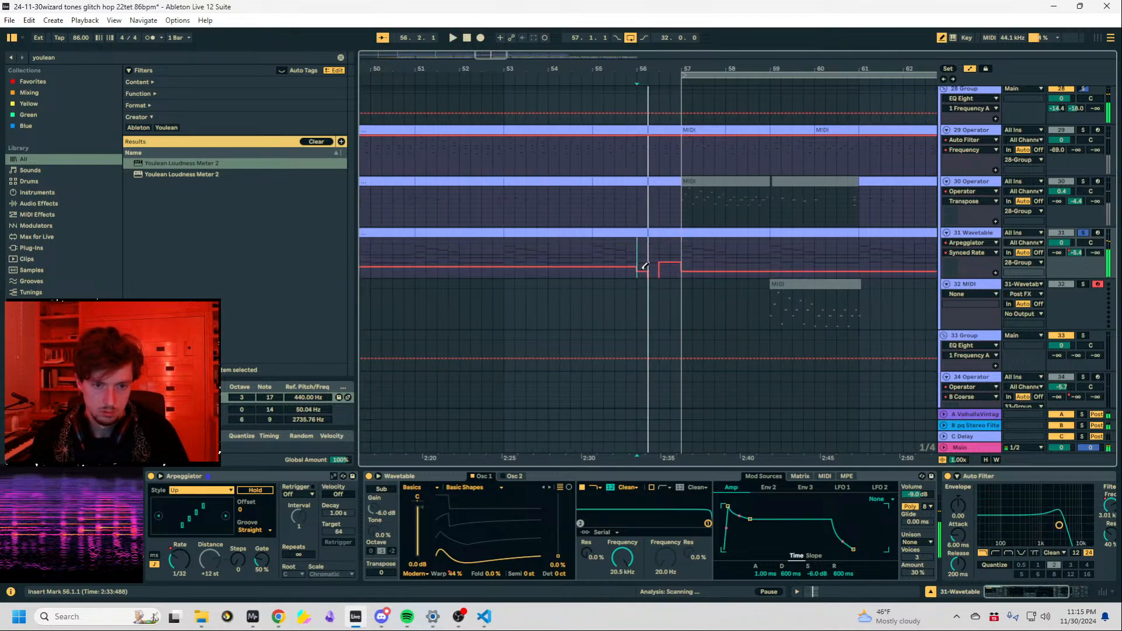
{"action": "left_click", "coordinate": [655, 259]}
{"action": "key", "text": "space"}
{"action": "left_click", "coordinate": [664, 271]}
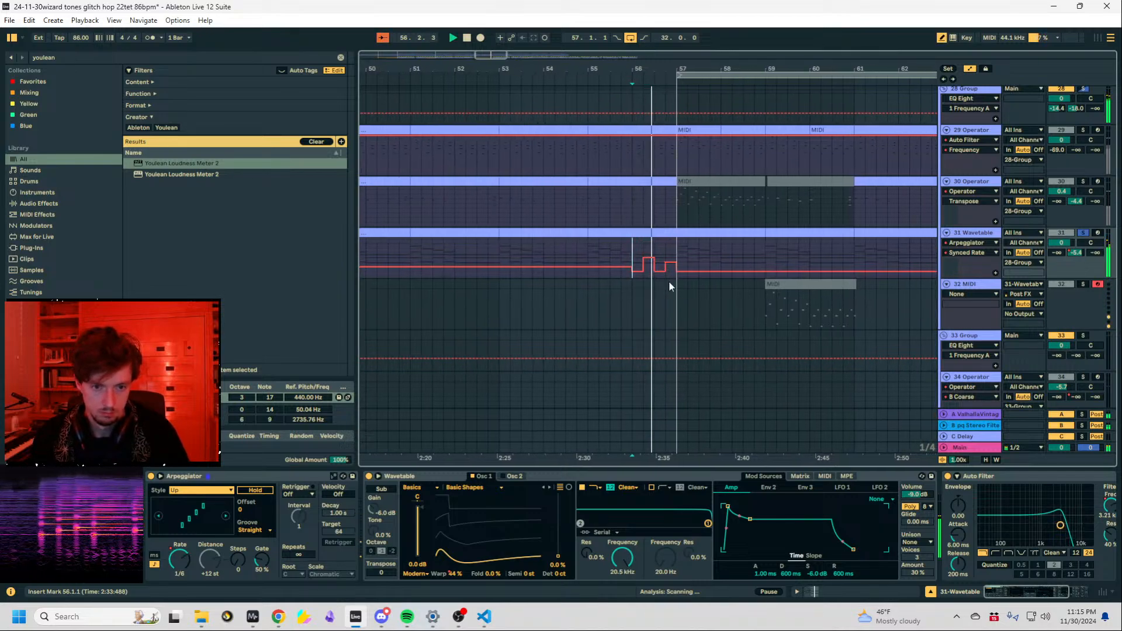
{"action": "scroll", "coordinate": [665, 257], "scroll_direction": "down", "scroll_amount": 2}
{"action": "key", "text": "space"}
{"action": "left_click", "coordinate": [662, 209]}
{"action": "key", "text": "space"}
{"action": "scroll", "coordinate": [668, 211], "scroll_direction": "up", "scroll_amount": 1}
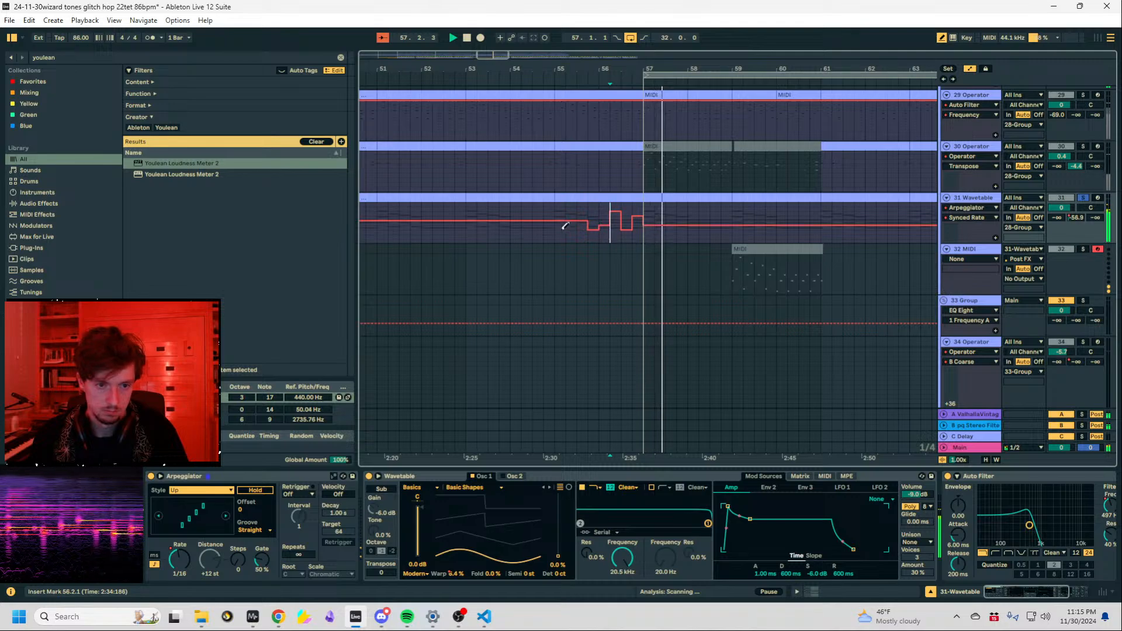
Flatten the Wavetable track's Synced Rate automation to 1/24 from bar 55 to bar 57, audition it, and unsolo the track.
{"action": "left_click_drag", "start_coordinate": [563, 229], "coordinate": [639, 231]}
{"action": "key", "text": "b"}
{"action": "left_click", "coordinate": [543, 210]}
{"action": "key", "text": "space"}
{"action": "key", "text": "space"}
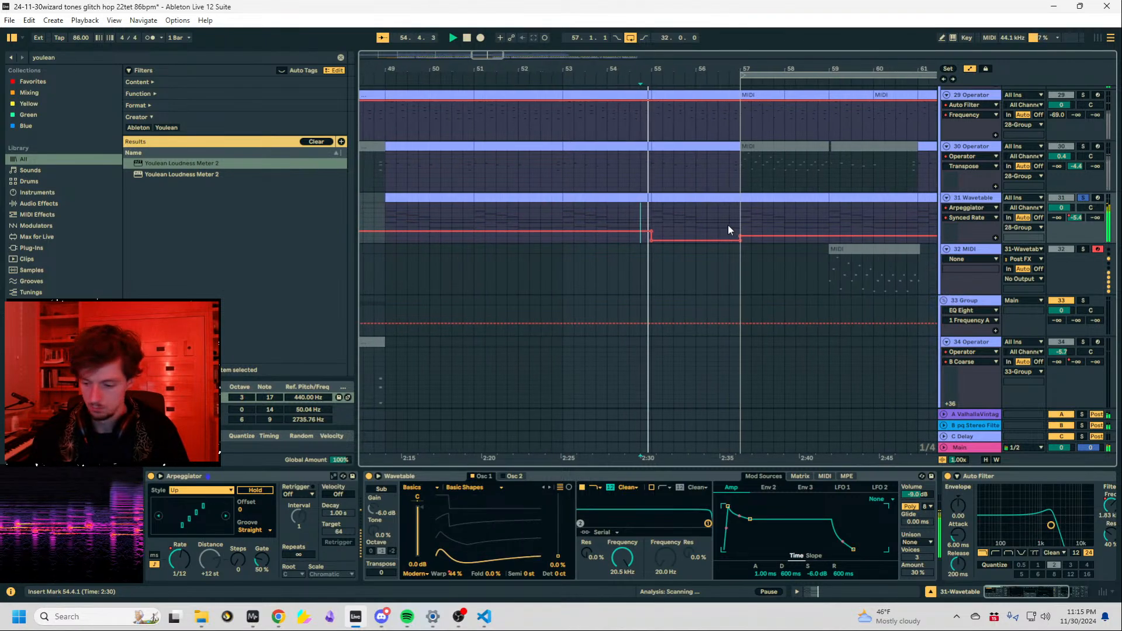
{"action": "scroll", "coordinate": [729, 229], "scroll_direction": "down", "scroll_amount": 2}
{"action": "left_click", "coordinate": [1083, 198]}
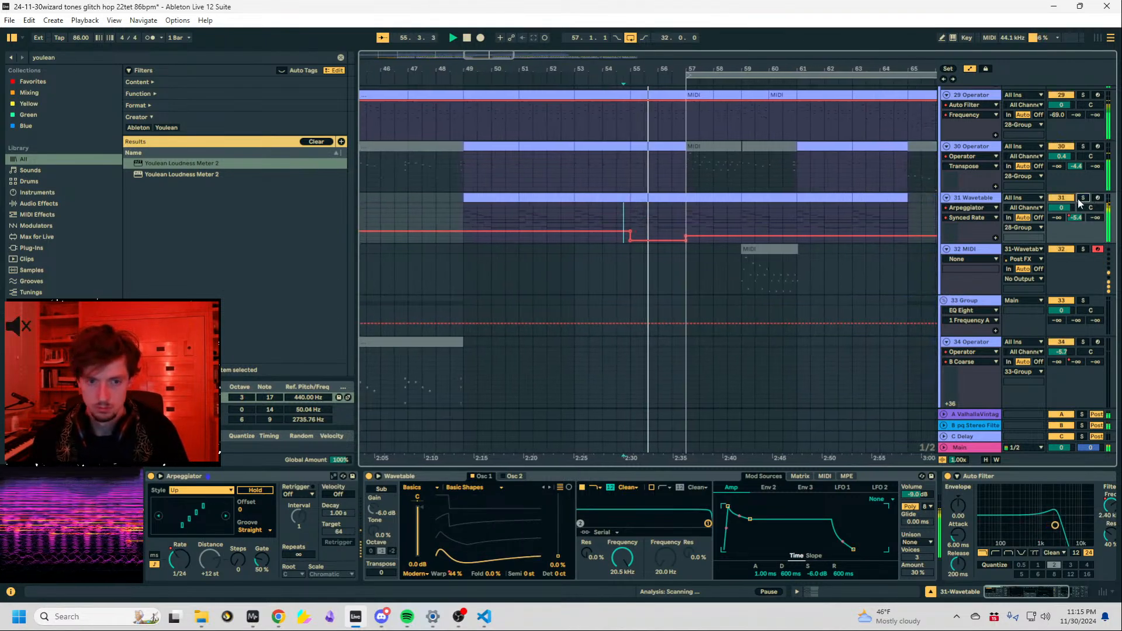
Override the Wavetable's Osc 1 Warp automation by lowering Warp to 0.0%, and hide the automation lanes.
{"action": "left_click", "coordinate": [655, 197]}
{"action": "left_click", "coordinate": [456, 574]}
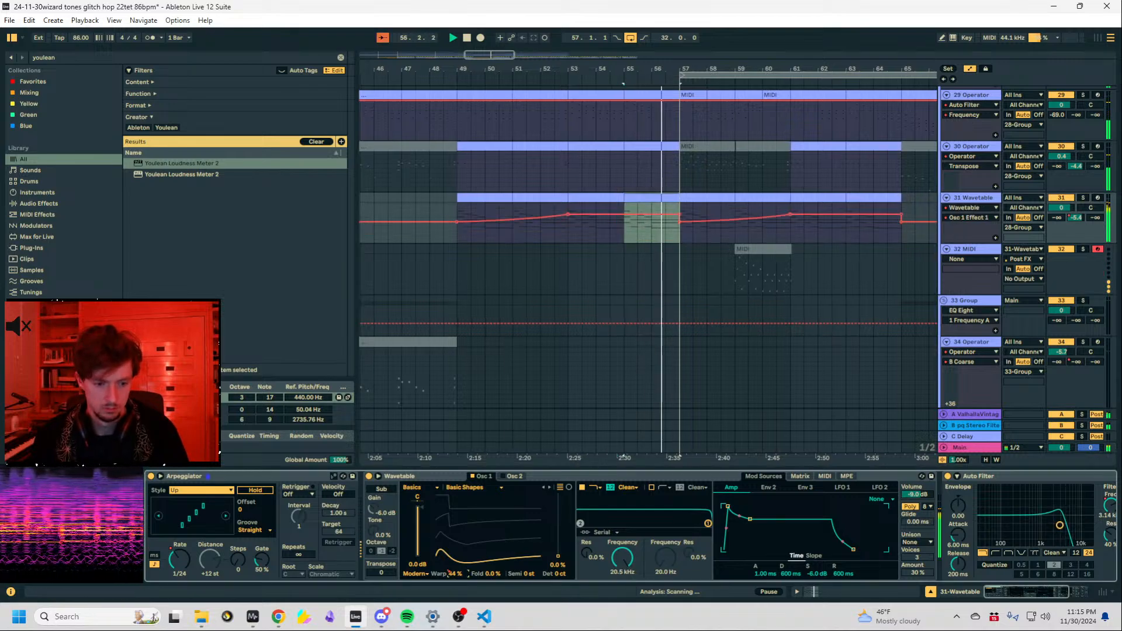
{"action": "left_click_drag", "start_coordinate": [456, 574], "coordinate": [456, 614]}
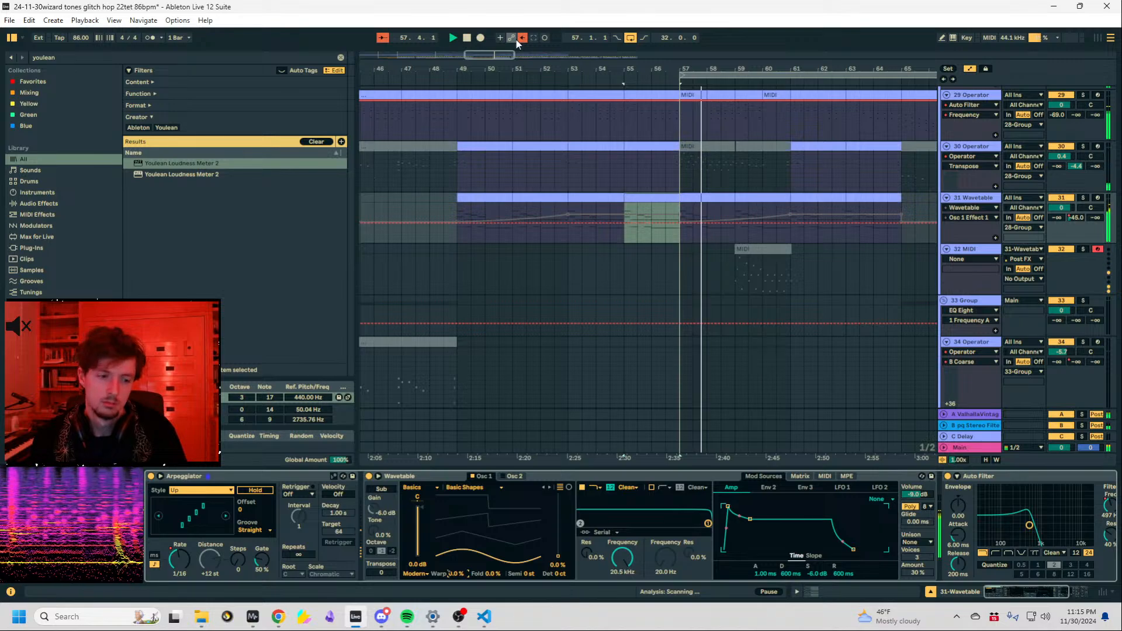
{"action": "left_click", "coordinate": [578, 197]}
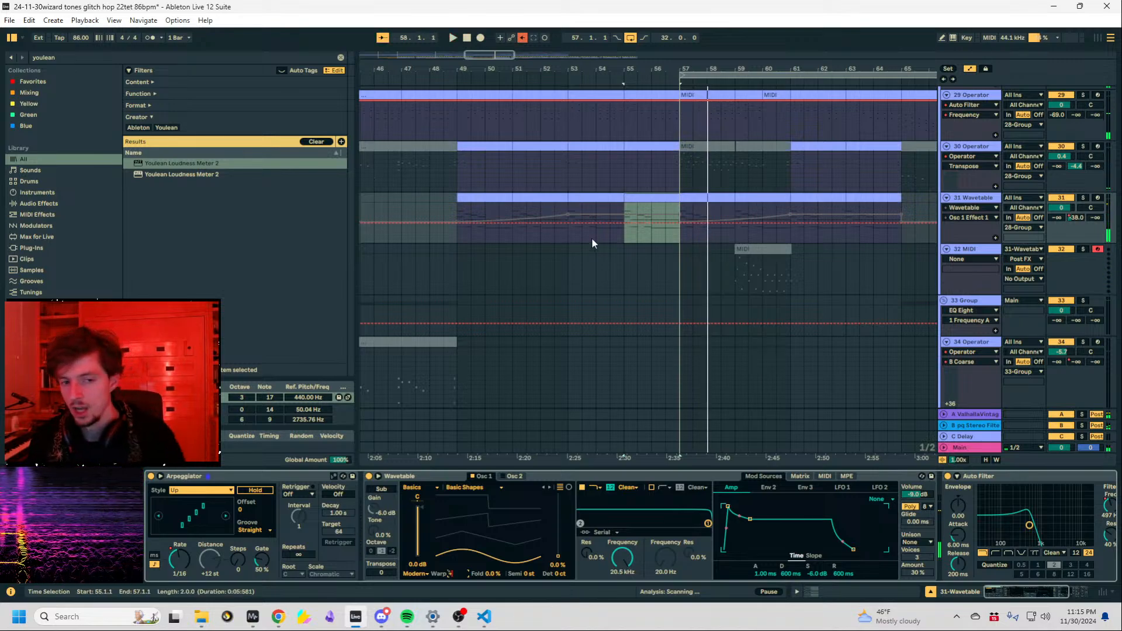
{"action": "left_click", "coordinate": [625, 234]}
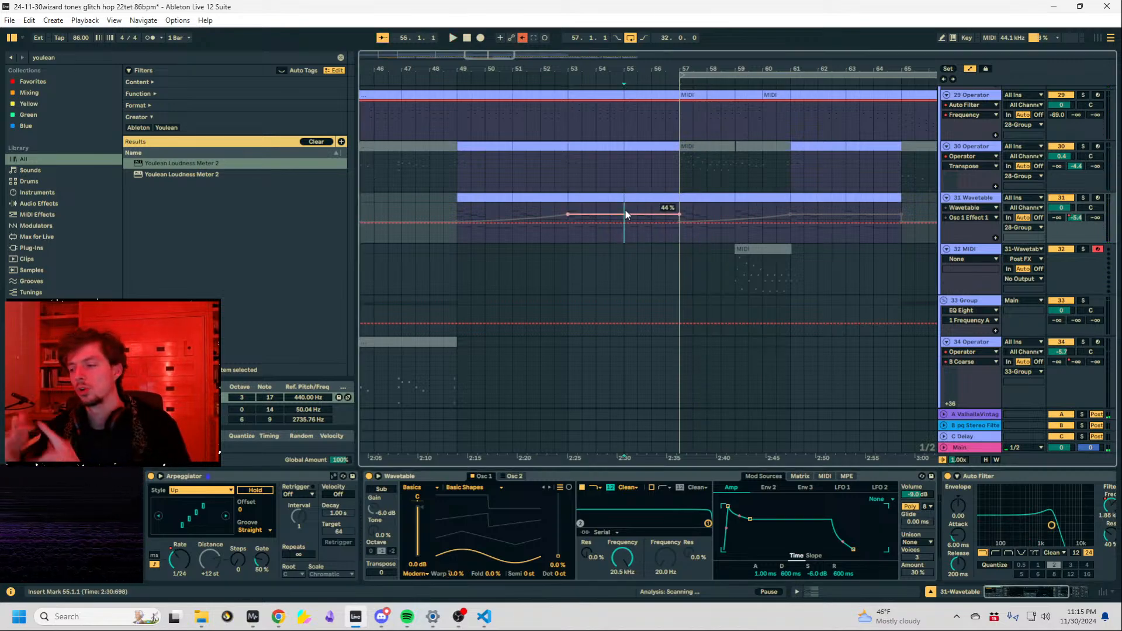
{"action": "key", "text": "a"}
{"action": "left_click", "coordinate": [615, 237]}
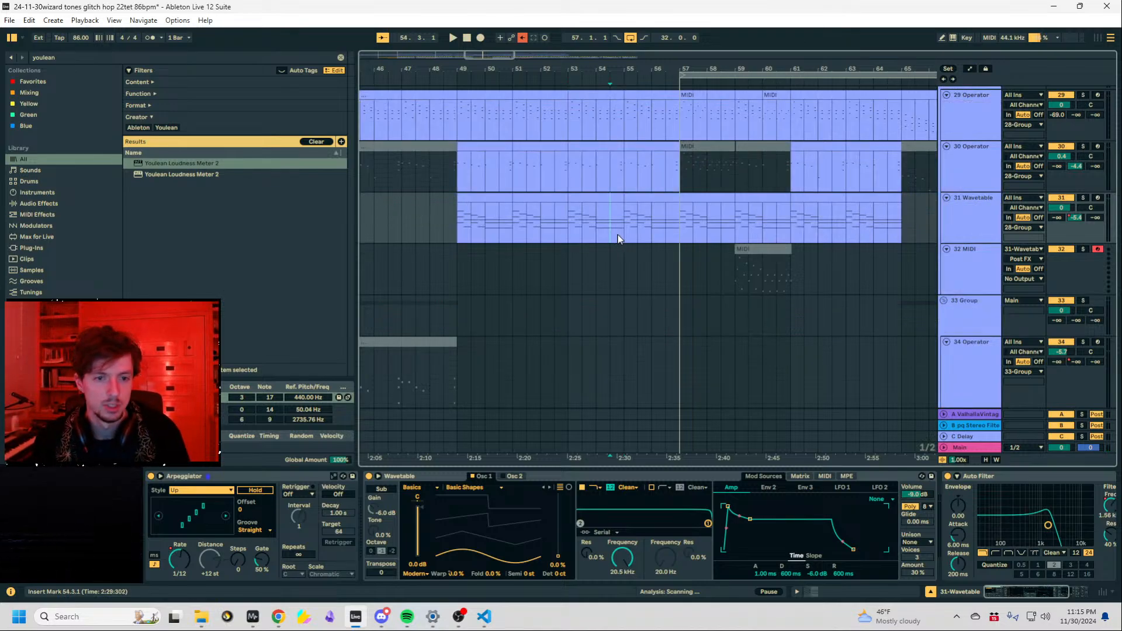
Add a locator at bar 49.
{"action": "left_click_drag", "start_coordinate": [543, 67], "coordinate": [809, 35]}
{"action": "right_click", "coordinate": [767, 83]}
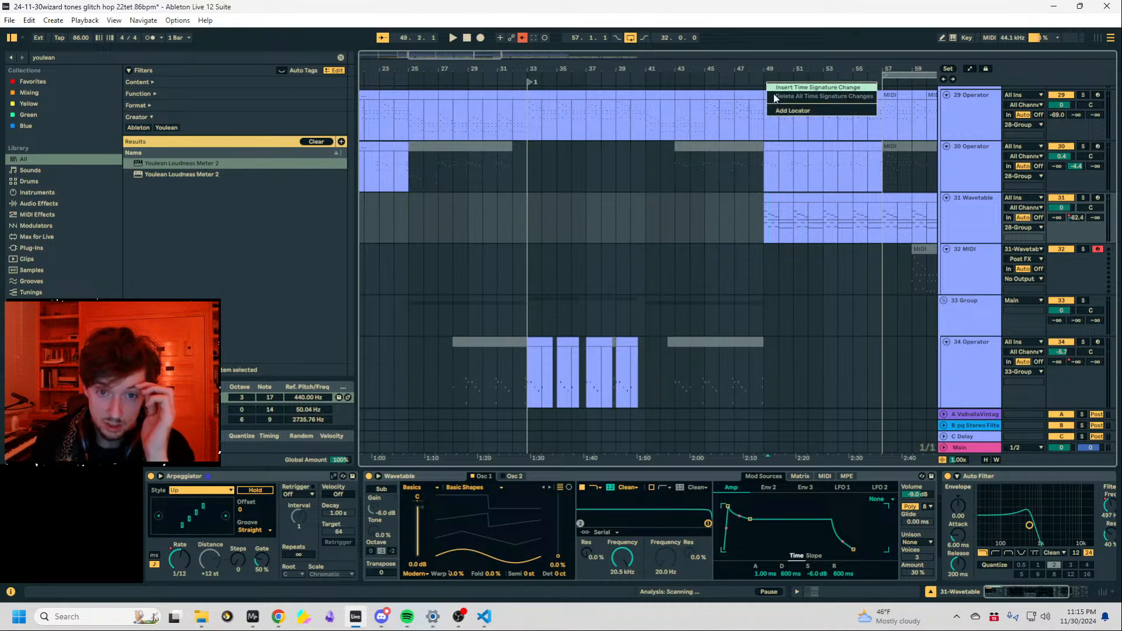
{"action": "left_click", "coordinate": [787, 110]}
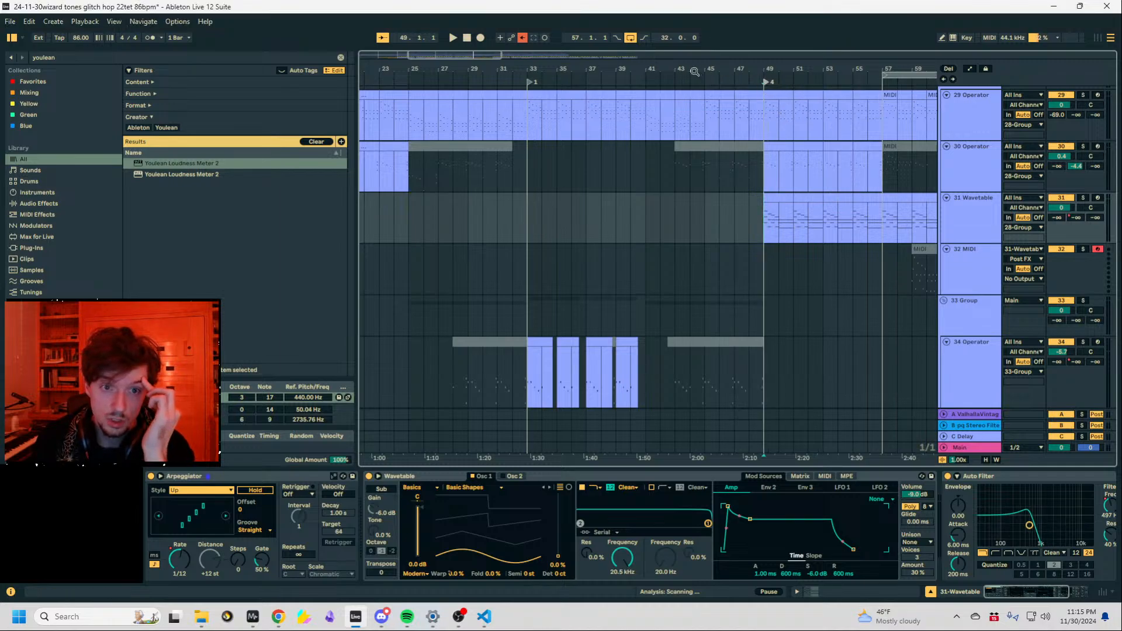
Review the tracks between bars 17 and 61 and collapse the 28 Group.
{"action": "left_click_drag", "start_coordinate": [694, 71], "coordinate": [713, 60]}
{"action": "scroll", "coordinate": [703, 351], "scroll_direction": "up", "scroll_amount": 7}
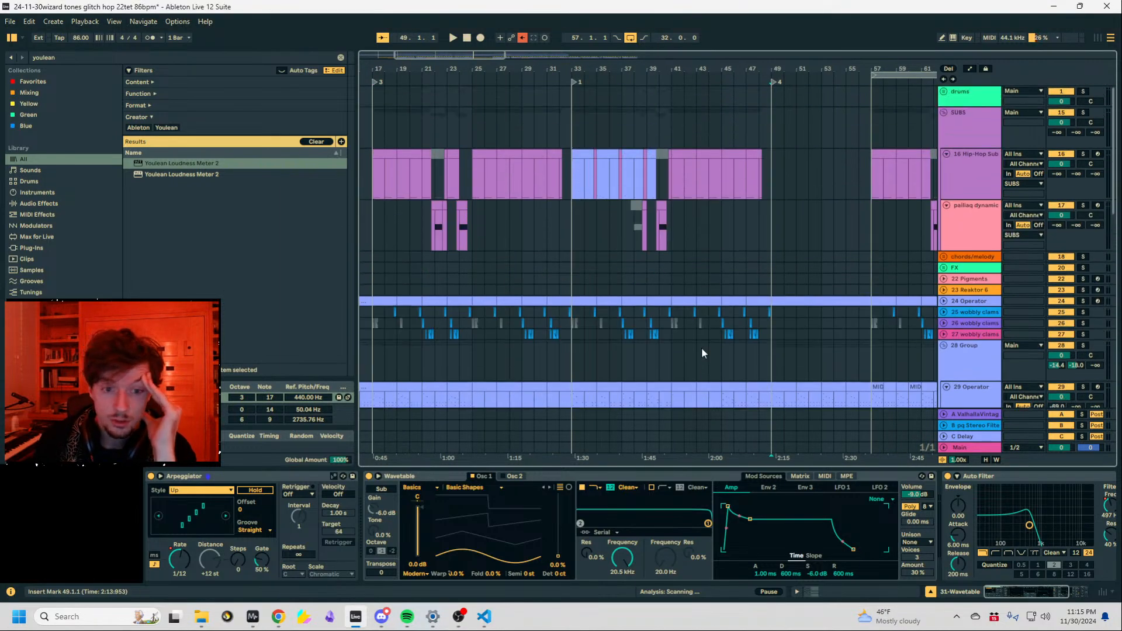
{"action": "scroll", "coordinate": [701, 348], "scroll_direction": "down", "scroll_amount": 10}
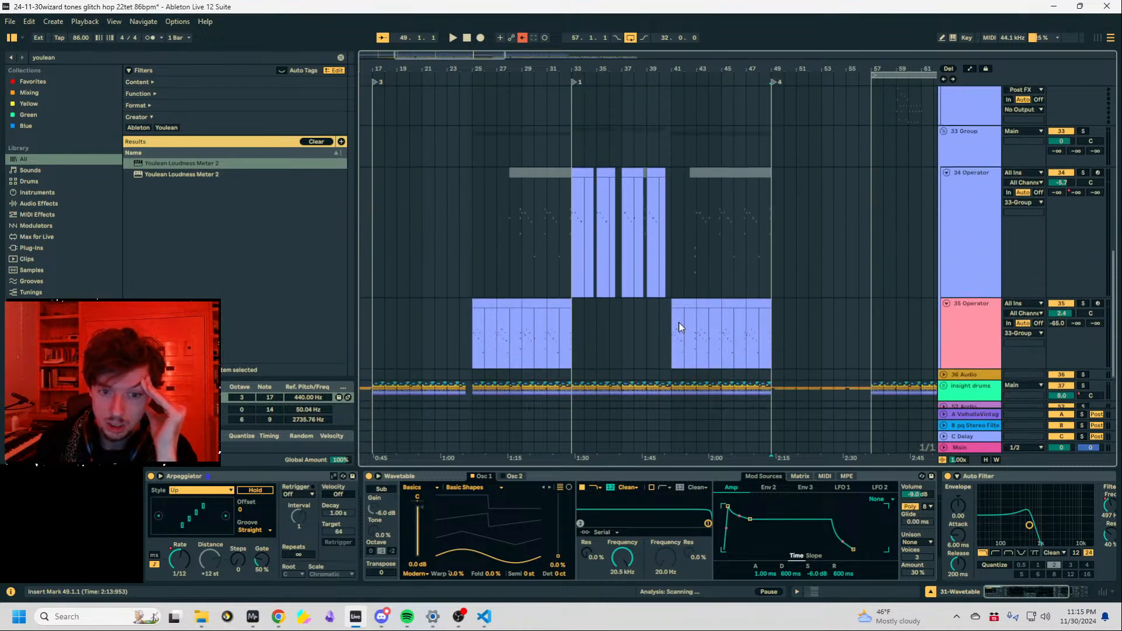
{"action": "scroll", "coordinate": [679, 328], "scroll_direction": "up", "scroll_amount": 3}
{"action": "left_click", "coordinate": [672, 327]}
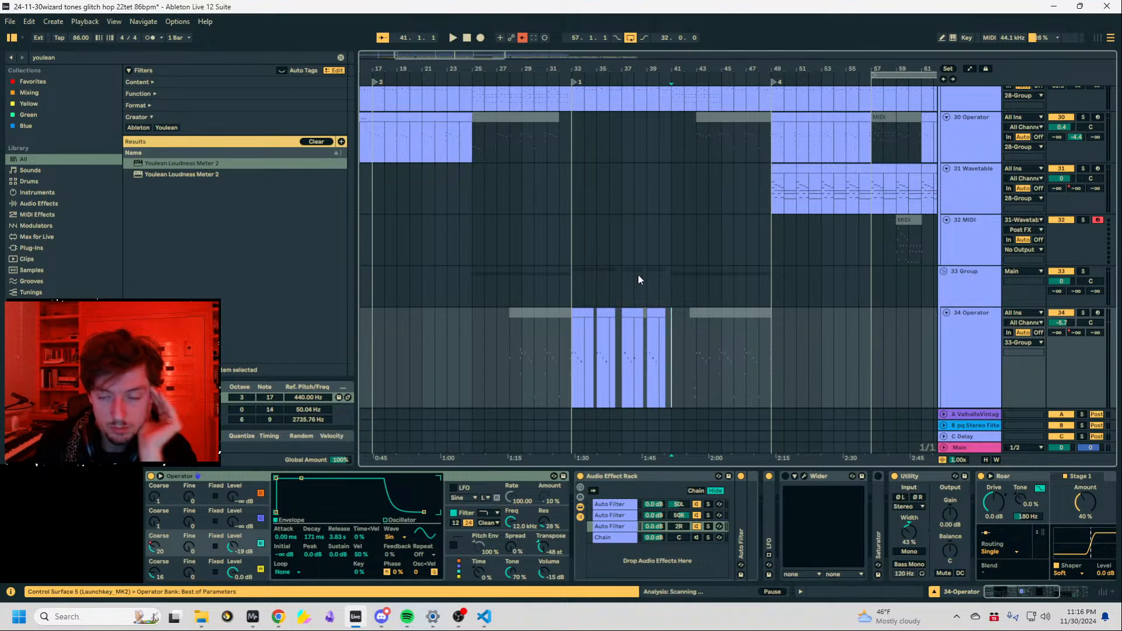
{"action": "scroll", "coordinate": [638, 280], "scroll_direction": "up", "scroll_amount": 15}
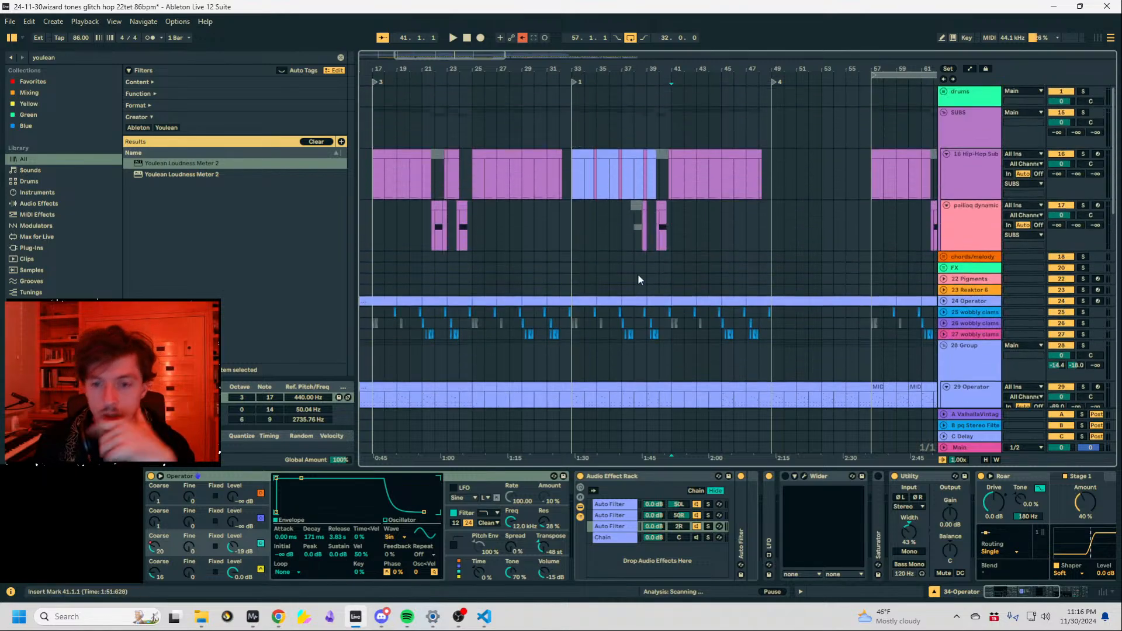
{"action": "scroll", "coordinate": [701, 275], "scroll_direction": "down", "scroll_amount": 3}
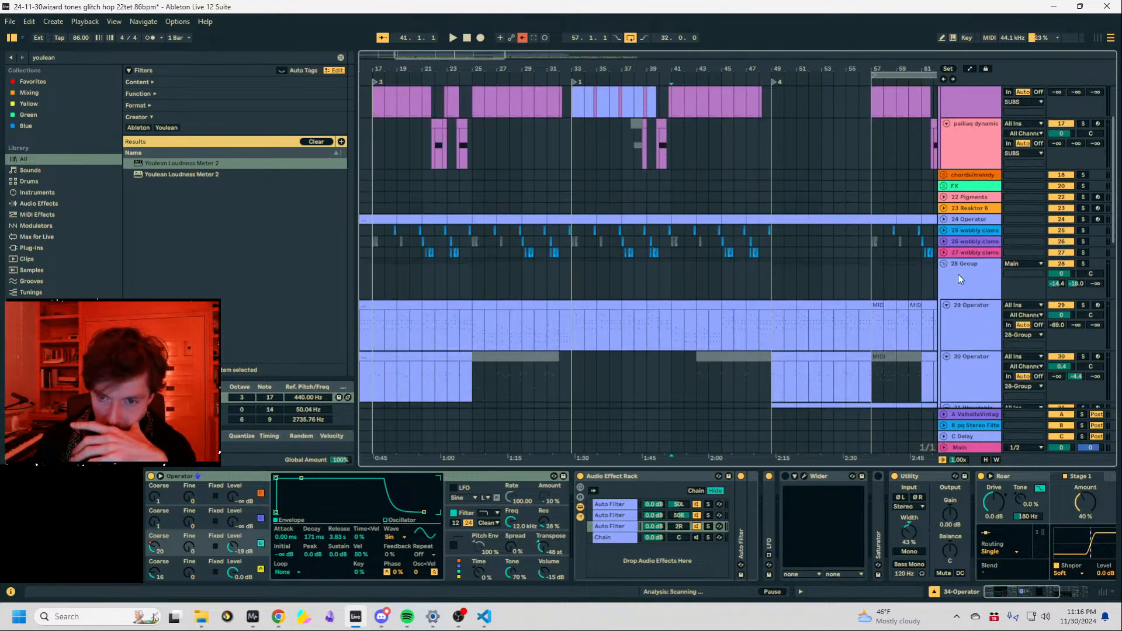
{"action": "left_click", "coordinate": [945, 265]}
{"action": "left_click", "coordinate": [591, 289]}
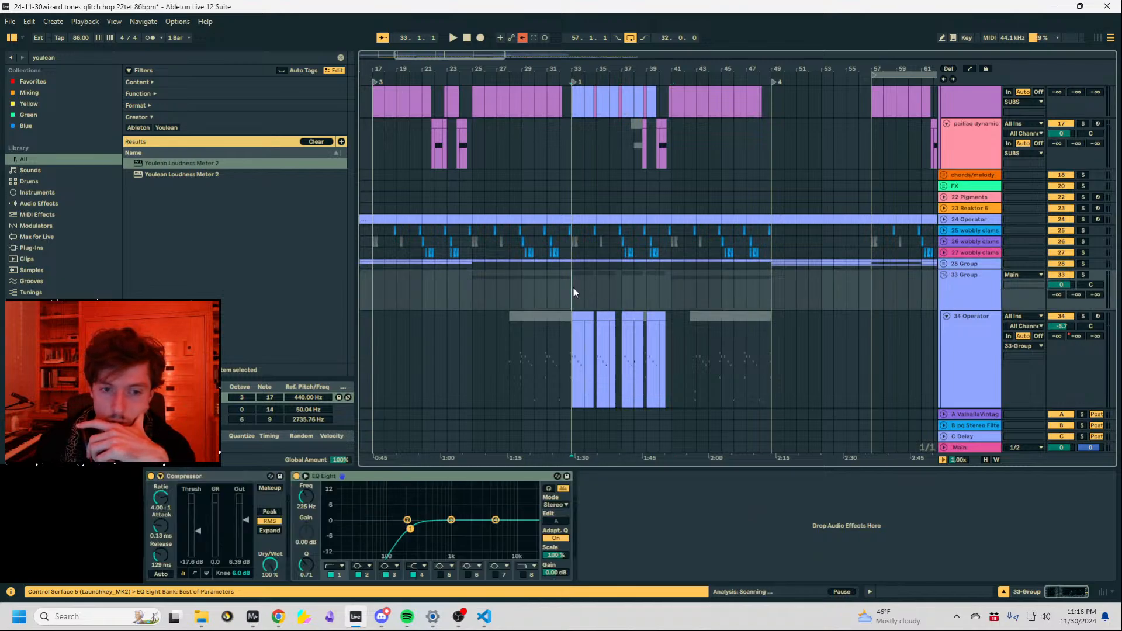
Examine the 34 Operator, 35 Operator and sub parts between bars 33 and 49.
{"action": "left_click_drag", "start_coordinate": [573, 286], "coordinate": [764, 283]}
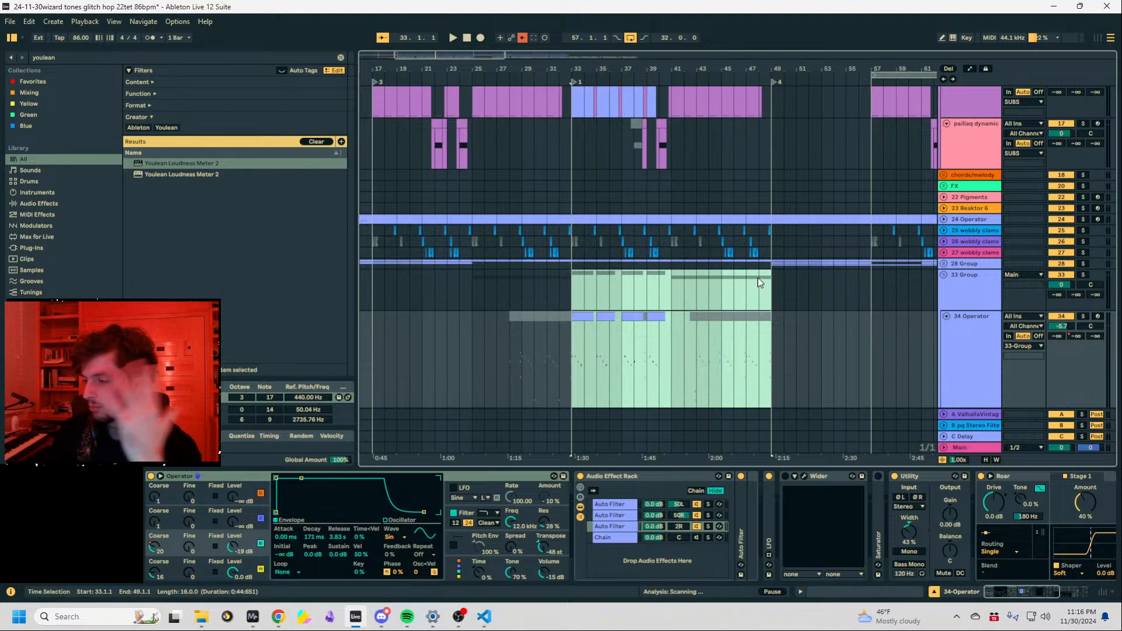
{"action": "scroll", "coordinate": [759, 282], "scroll_direction": "down", "scroll_amount": 4}
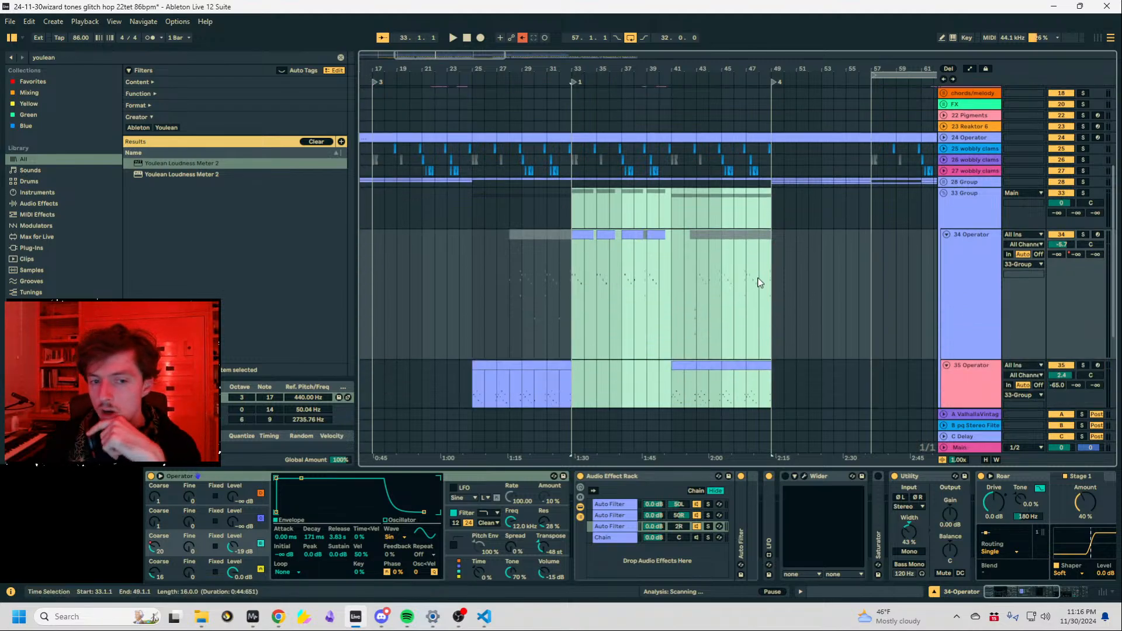
{"action": "left_click_drag", "start_coordinate": [572, 208], "coordinate": [591, 170]}
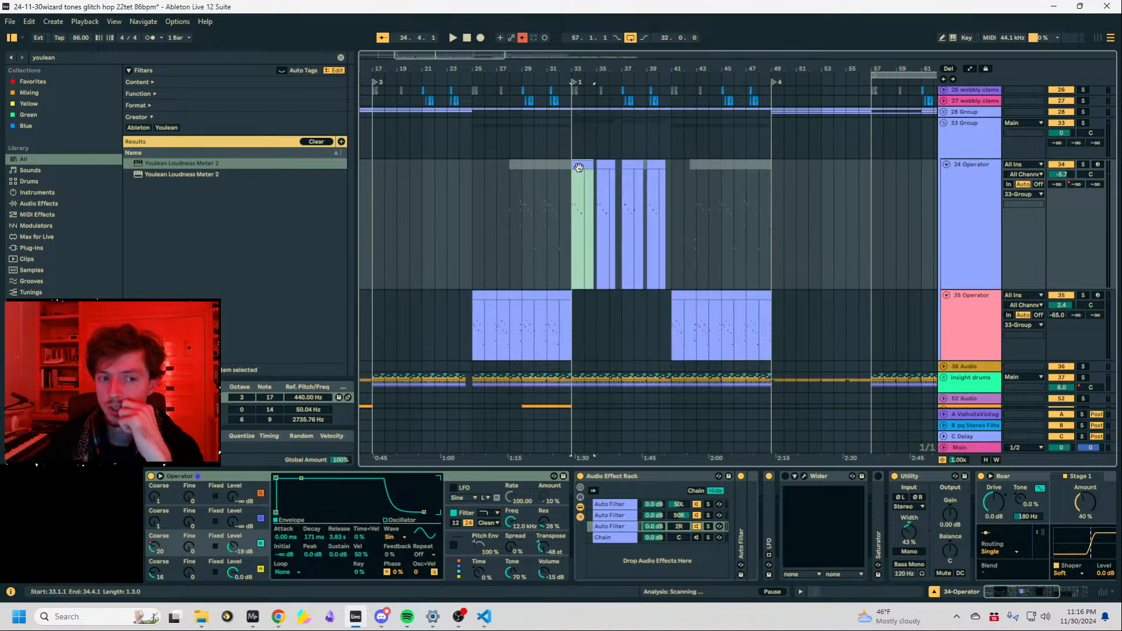
{"action": "scroll", "coordinate": [590, 217], "scroll_direction": "up", "scroll_amount": 2}
{"action": "scroll", "coordinate": [589, 217], "scroll_direction": "up", "scroll_amount": 2}
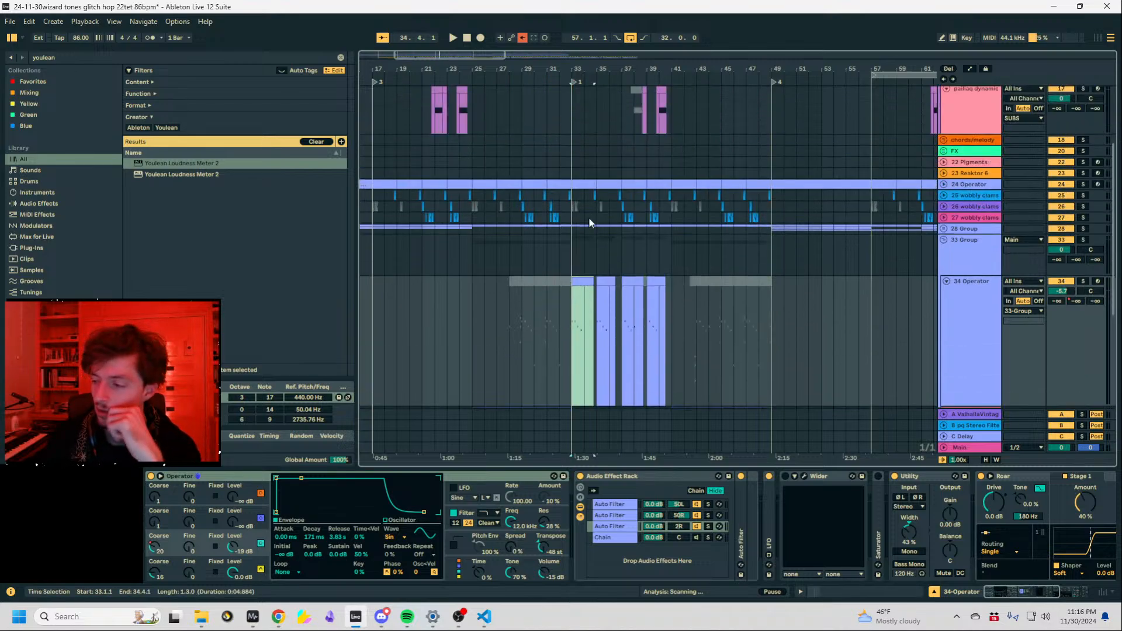
{"action": "scroll", "coordinate": [611, 231], "scroll_direction": "up", "scroll_amount": 4}
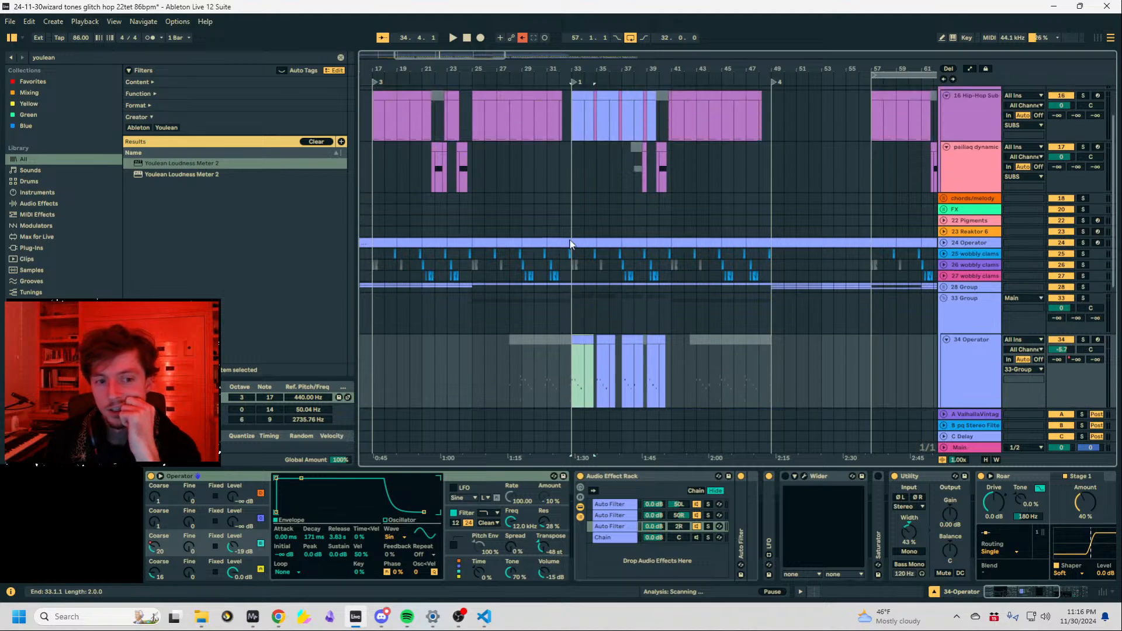
{"action": "left_click", "coordinate": [574, 237]}
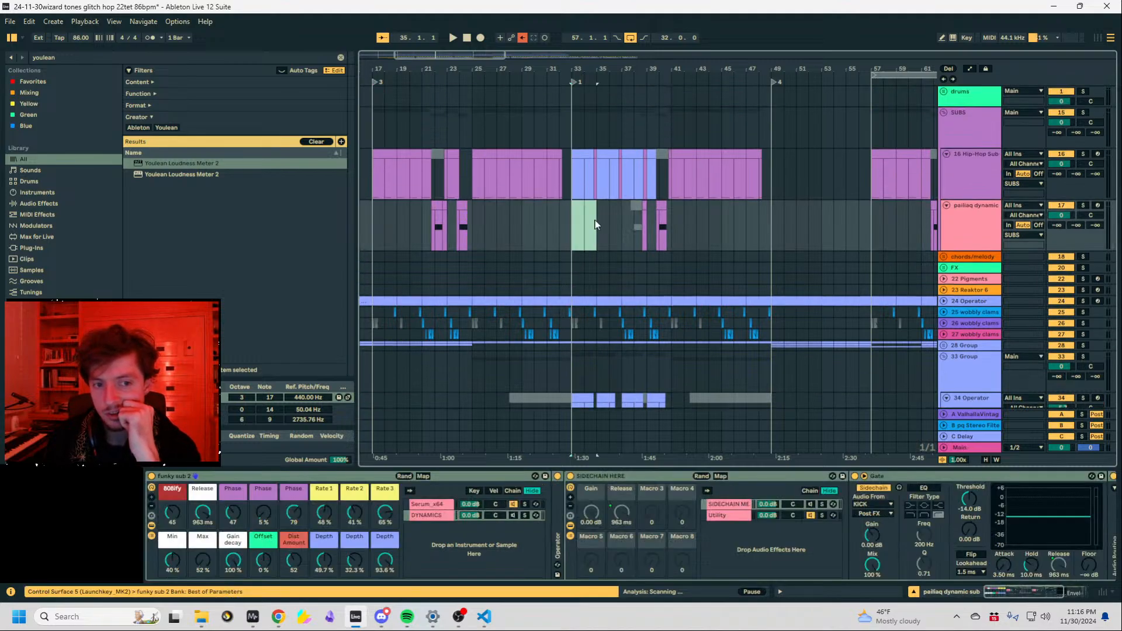
Consolidate the Hip-Hop Sub clips from bar 33 to bar 41 into a single clip.
{"action": "left_click_drag", "start_coordinate": [585, 73], "coordinate": [582, 76]}
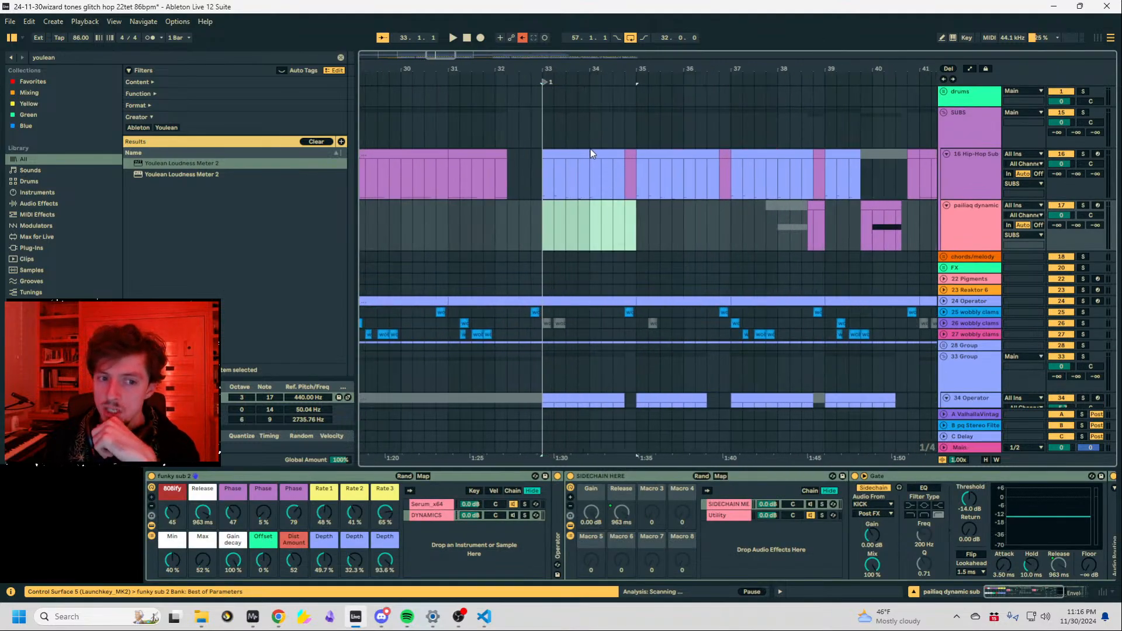
{"action": "left_click", "coordinate": [591, 153]}
{"action": "left_click_drag", "start_coordinate": [545, 176], "coordinate": [829, 198]}
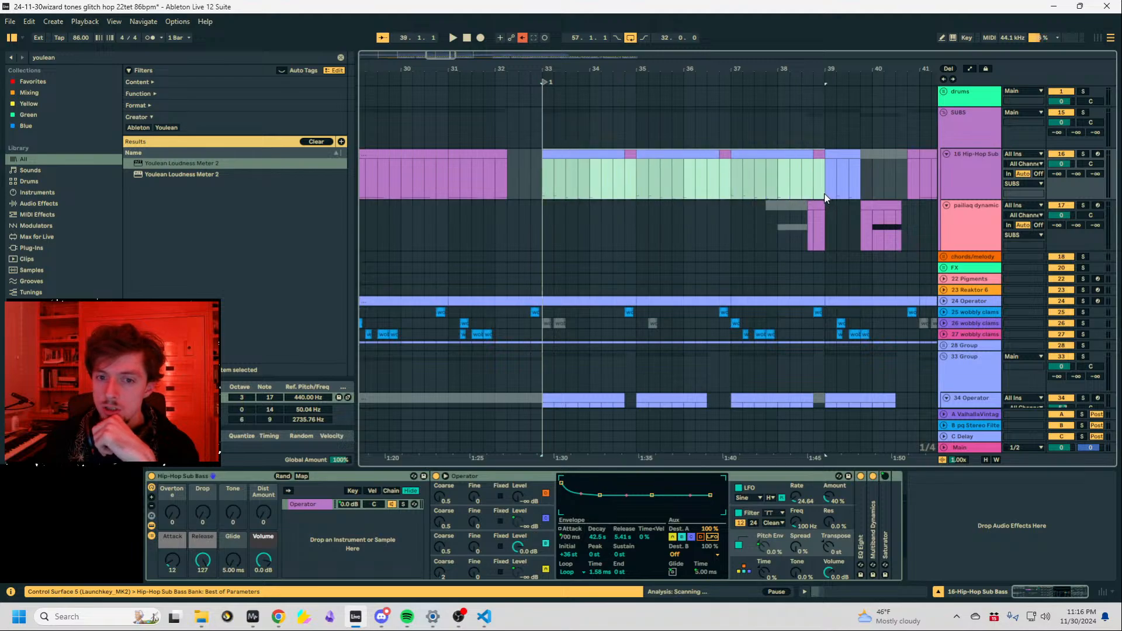
{"action": "left_click_drag", "start_coordinate": [809, 68], "coordinate": [674, 70]}
{"action": "left_click_drag", "start_coordinate": [749, 182], "coordinate": [482, 179]}
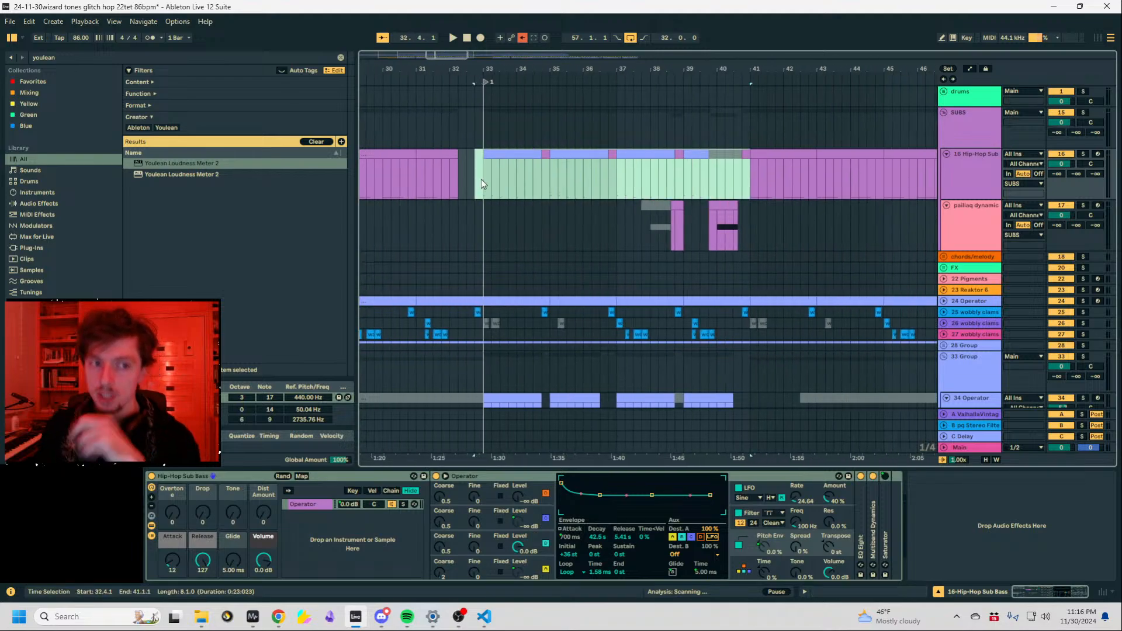
{"action": "key", "text": "ctrl+j"}
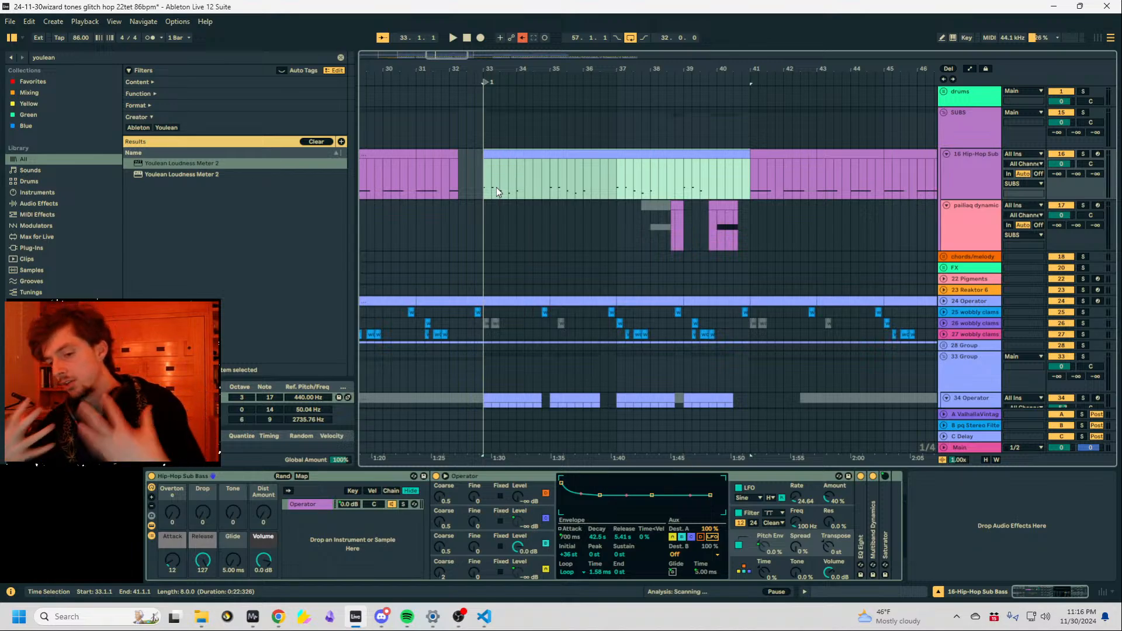
Expand the alien riser 2 track and check inside the insight drums group, leaving the group collapsed.
{"action": "scroll", "coordinate": [497, 192], "scroll_direction": "down", "scroll_amount": 5}
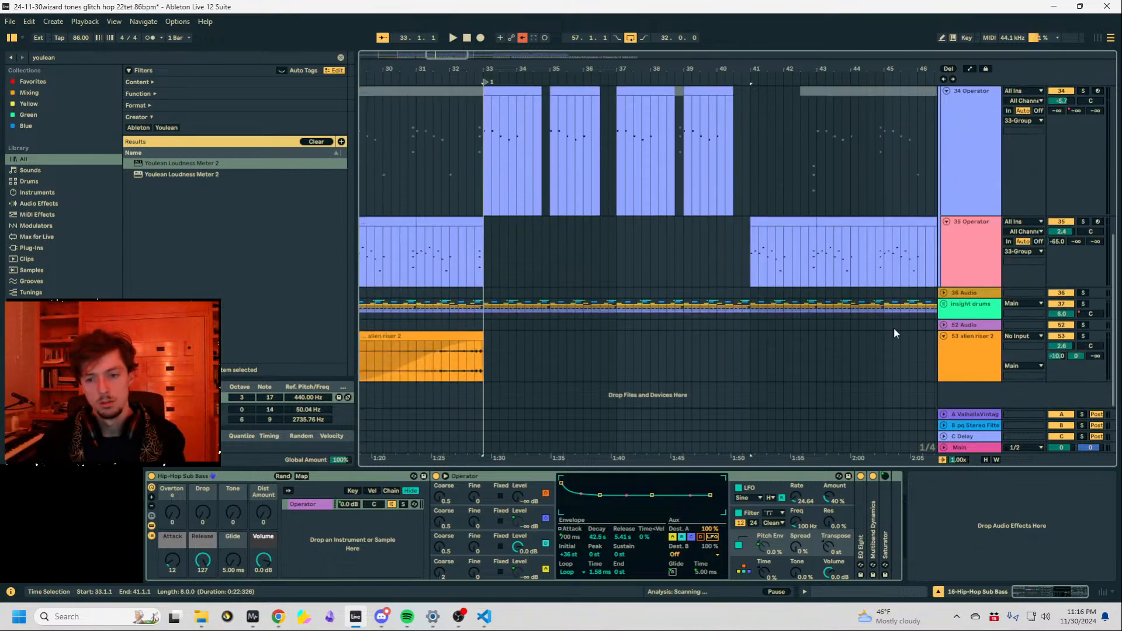
{"action": "left_click", "coordinate": [943, 339]}
{"action": "left_click_drag", "start_coordinate": [658, 71], "coordinate": [830, 83]}
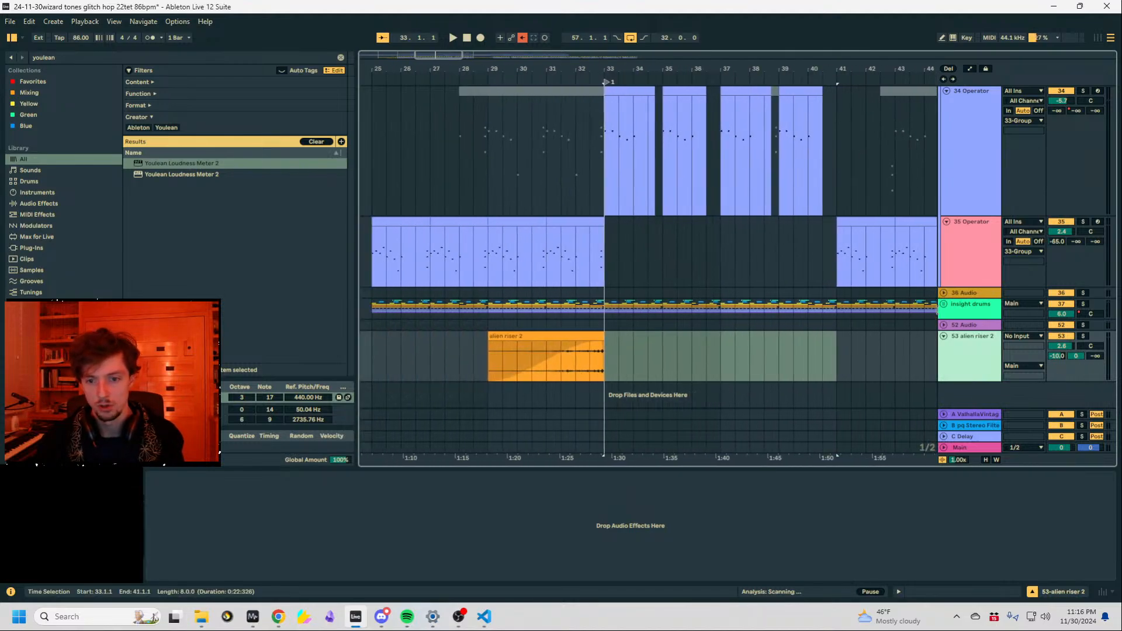
{"action": "left_click", "coordinate": [946, 311]}
{"action": "left_click", "coordinate": [945, 307]}
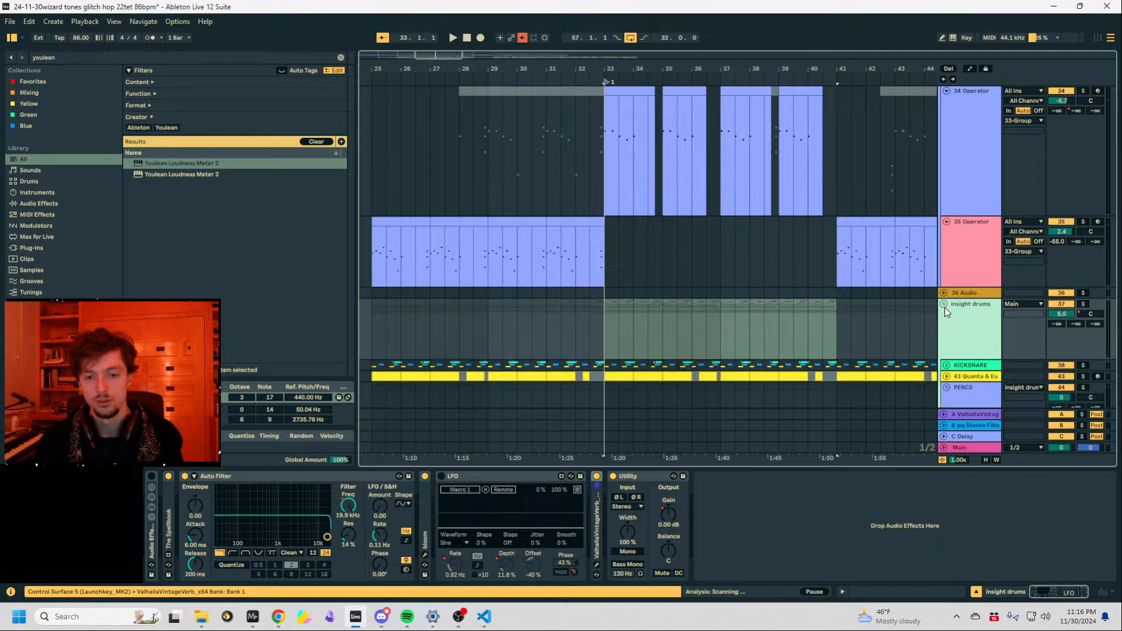
{"action": "left_click", "coordinate": [944, 307]}
{"action": "scroll", "coordinate": [915, 346], "scroll_direction": "up", "scroll_amount": 8}
{"action": "scroll", "coordinate": [914, 345], "scroll_direction": "up", "scroll_amount": 3}
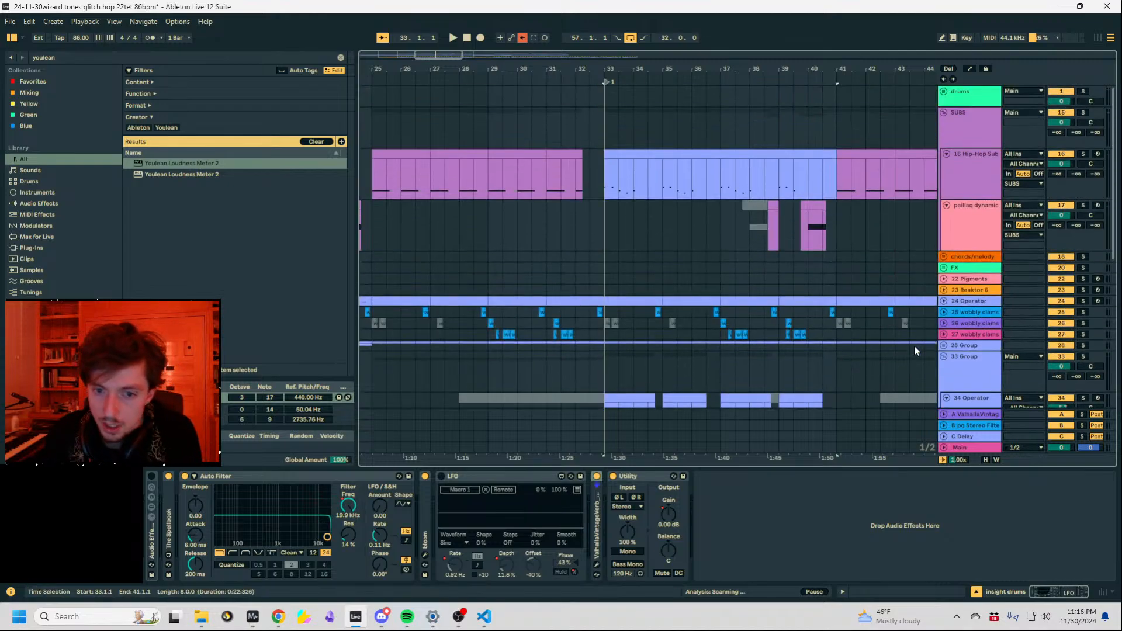
Expand the 27 wobbly clams track and audition it from bar 39, first soloed and then with the full mix.
{"action": "left_click", "coordinate": [942, 334]}
{"action": "left_click", "coordinate": [943, 335]}
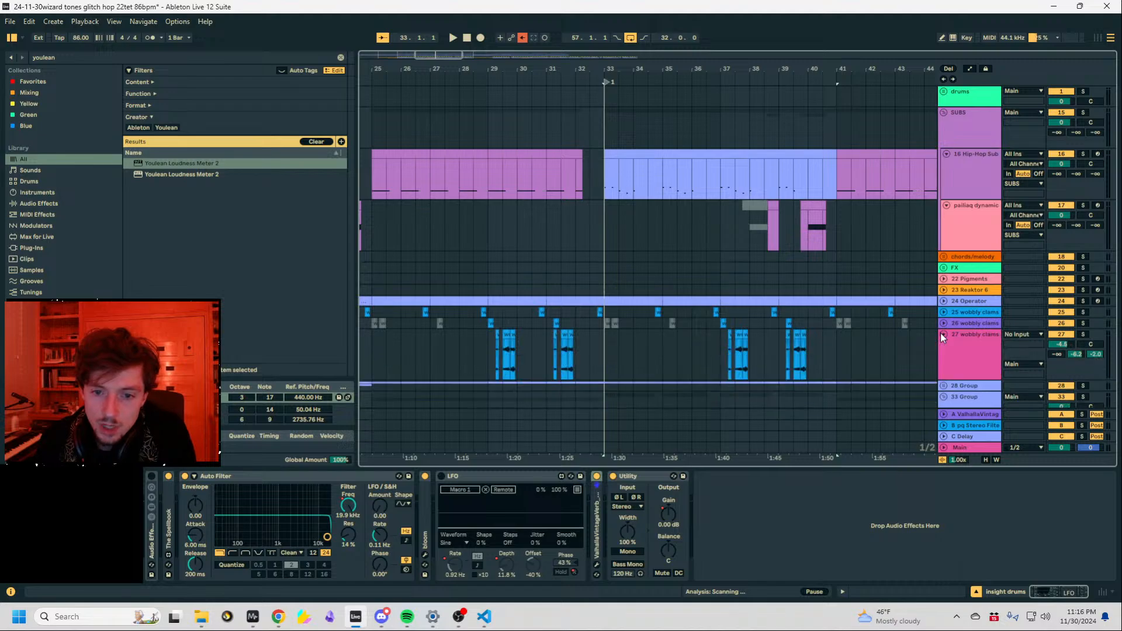
{"action": "scroll", "coordinate": [942, 337], "scroll_direction": "down", "scroll_amount": 3}
{"action": "left_click_drag", "start_coordinate": [789, 69], "coordinate": [650, 77]}
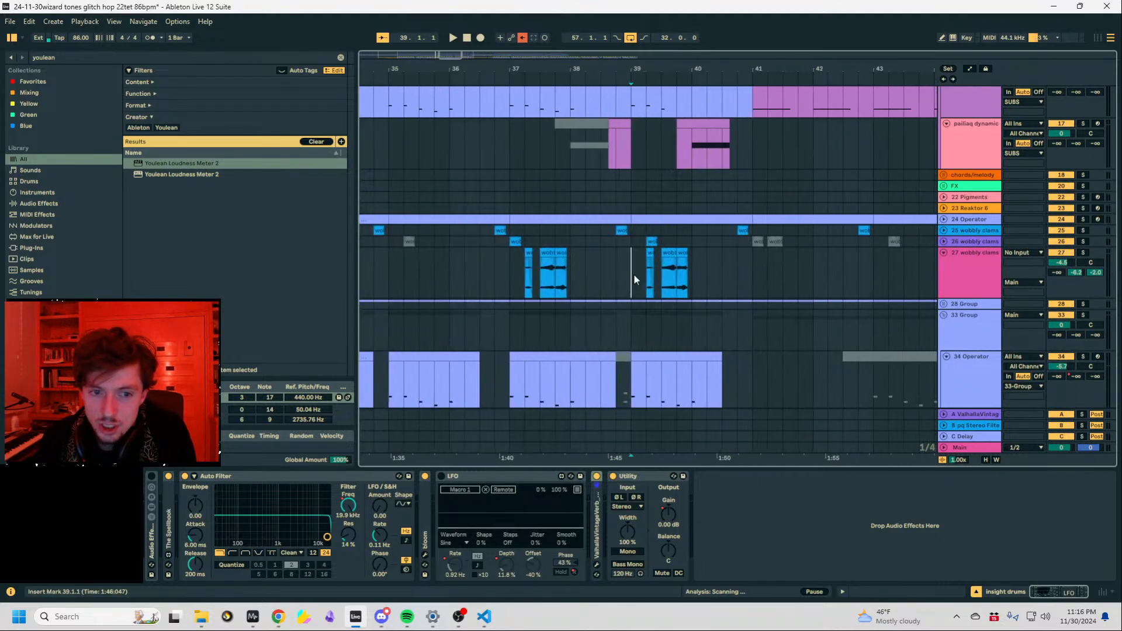
{"action": "left_click", "coordinate": [635, 279]}
{"action": "key", "text": "space"}
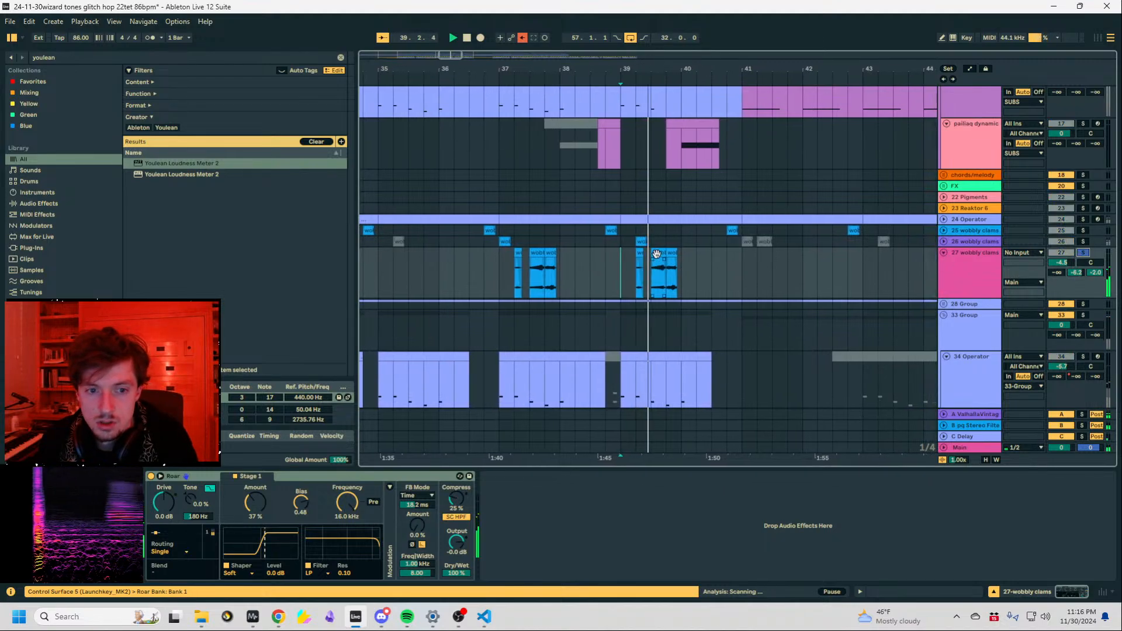
{"action": "left_click", "coordinate": [1082, 252]}
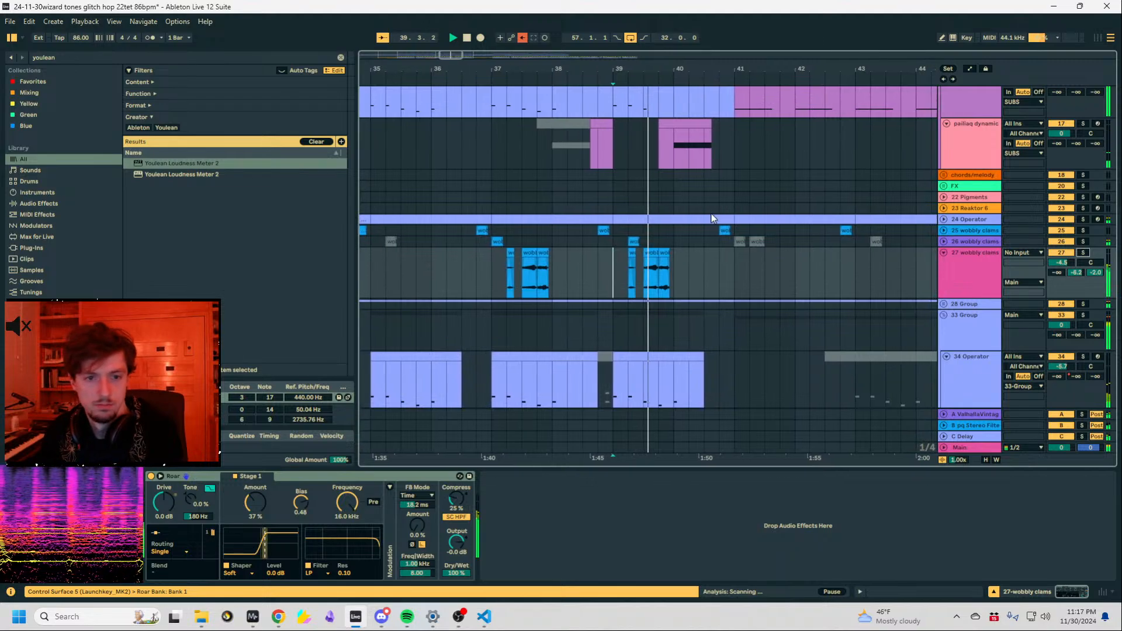
Play the full mix from just before bar 29 and select the three wobbly clams tracks.
{"action": "scroll", "coordinate": [712, 217], "scroll_direction": "up", "scroll_amount": 2}
{"action": "left_click_drag", "start_coordinate": [608, 74], "coordinate": [698, 35]}
{"action": "key", "text": "space"}
{"action": "left_click", "coordinate": [480, 246]}
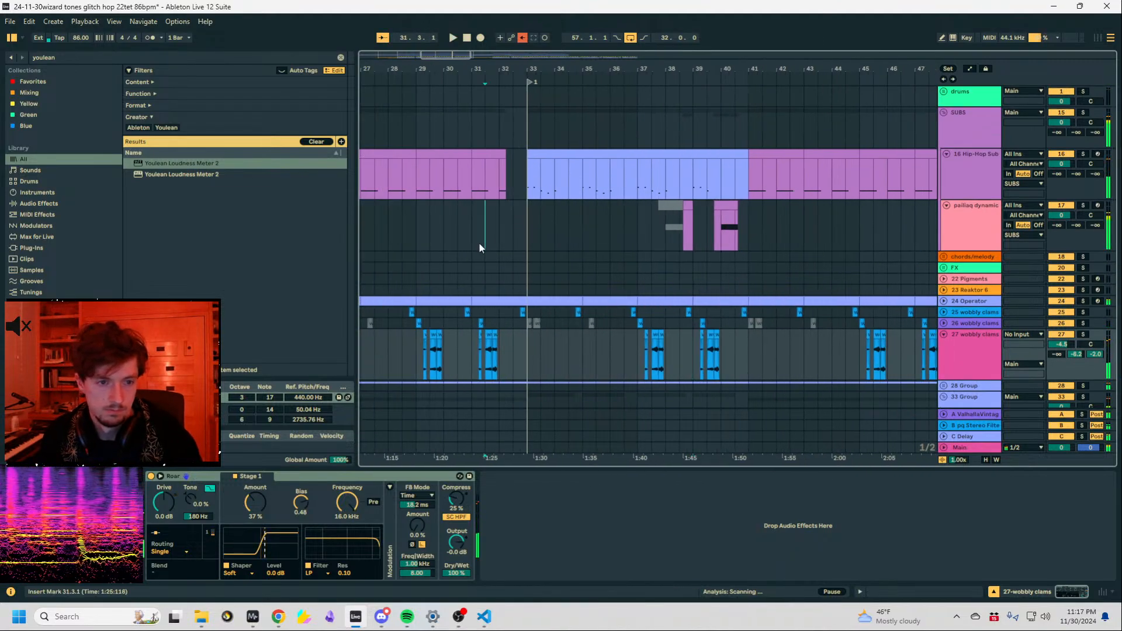
{"action": "left_click_drag", "start_coordinate": [406, 238], "coordinate": [418, 237]}
{"action": "key", "text": "space"}
{"action": "scroll", "coordinate": [654, 242], "scroll_direction": "down", "scroll_amount": 4}
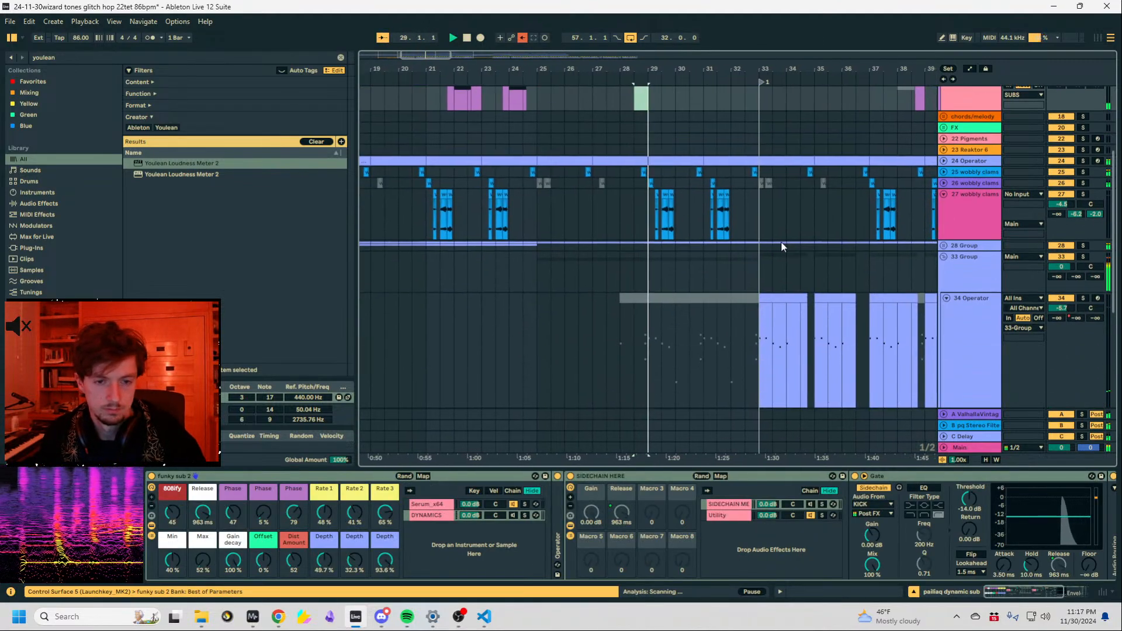
{"action": "left_click", "coordinate": [967, 172]}
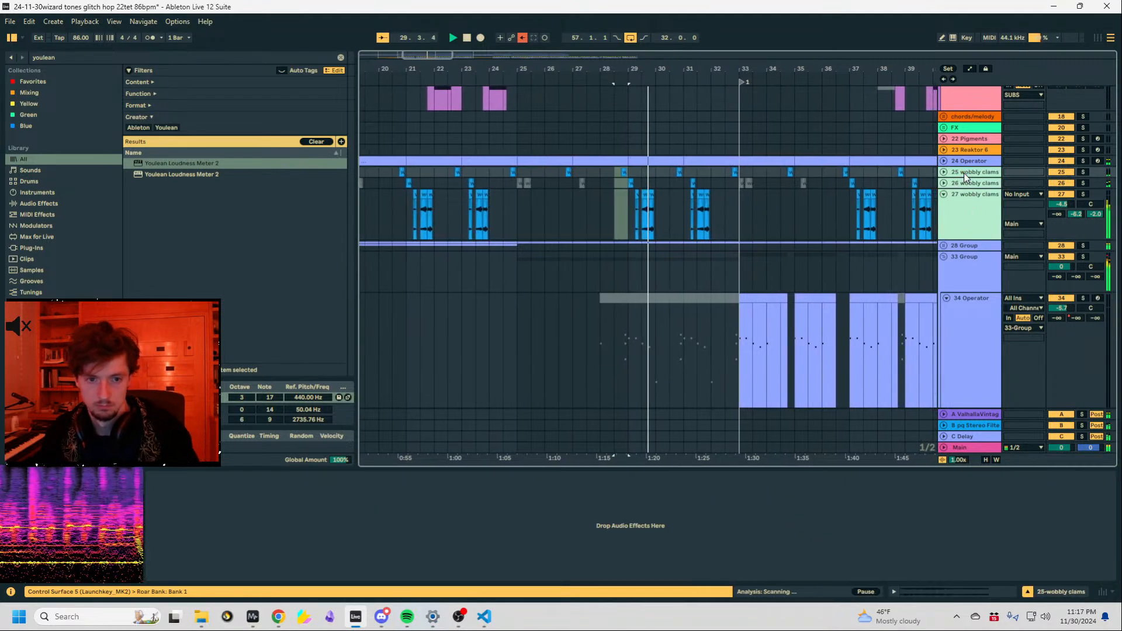
{"action": "scroll", "coordinate": [701, 280], "scroll_direction": "up", "scroll_amount": 3}
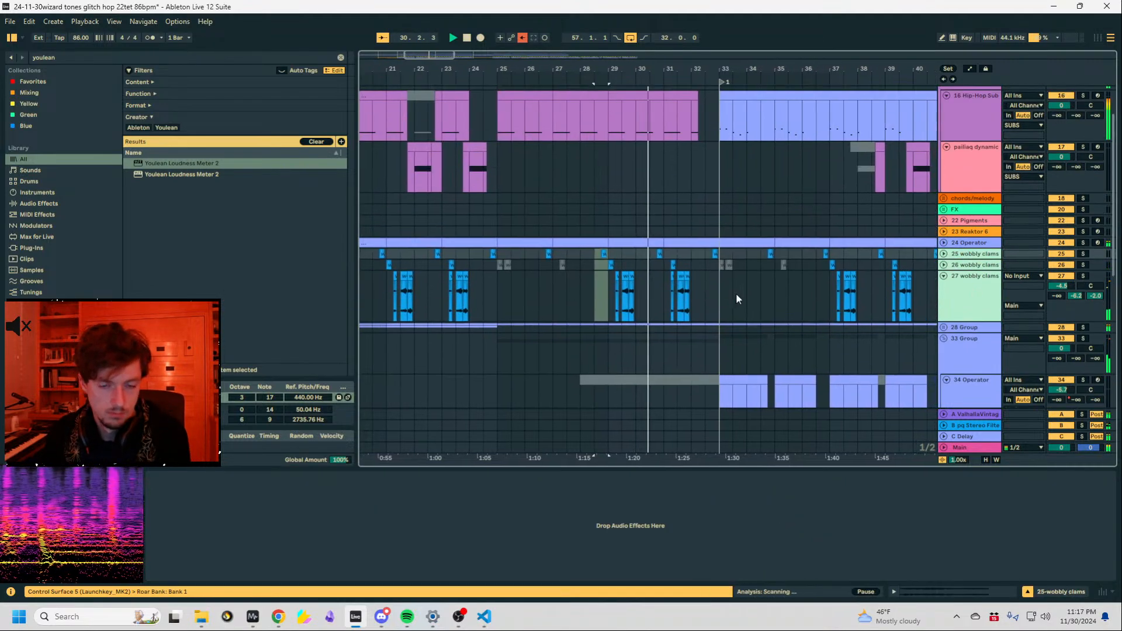
Raise the high shelf of the 35 Operator track's EQ Eight to 3.84 dB at 1.94 kHz.
{"action": "left_click", "coordinate": [728, 300]}
{"action": "scroll", "coordinate": [782, 286], "scroll_direction": "down", "scroll_amount": 5}
{"action": "left_click", "coordinate": [968, 263]}
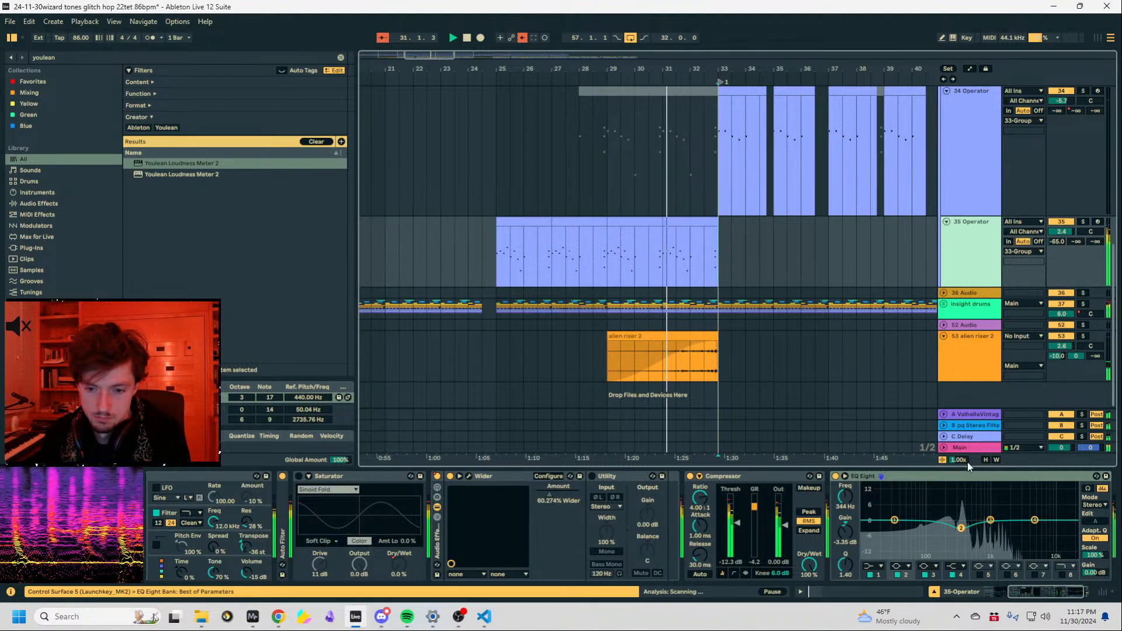
{"action": "left_click_drag", "start_coordinate": [1035, 520], "coordinate": [1008, 511]}
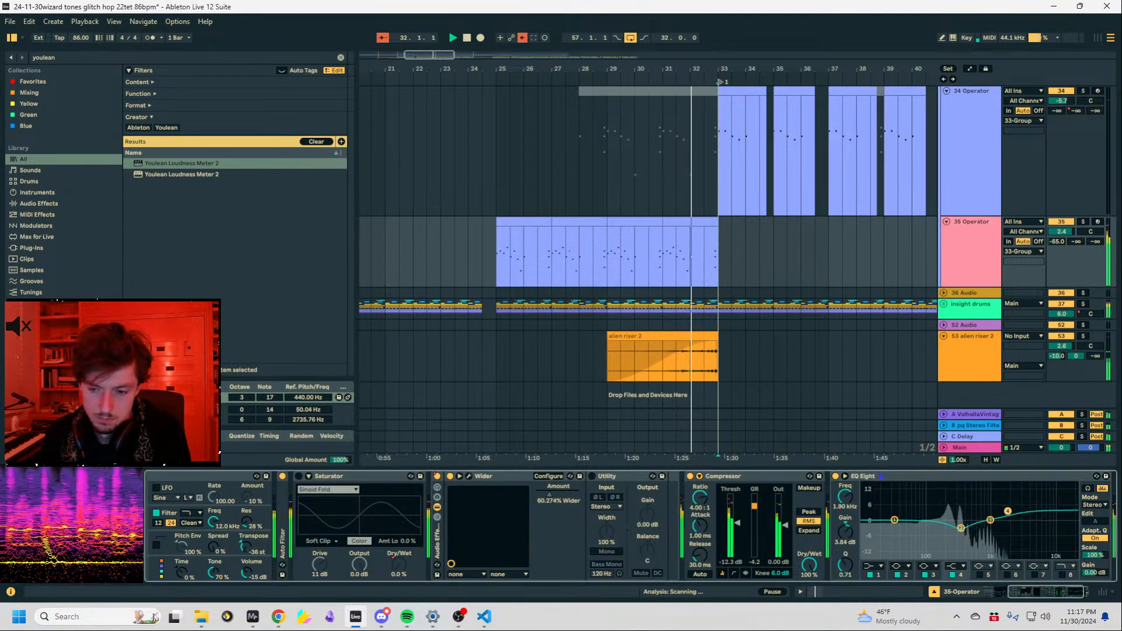
{"action": "left_click", "coordinate": [722, 259]}
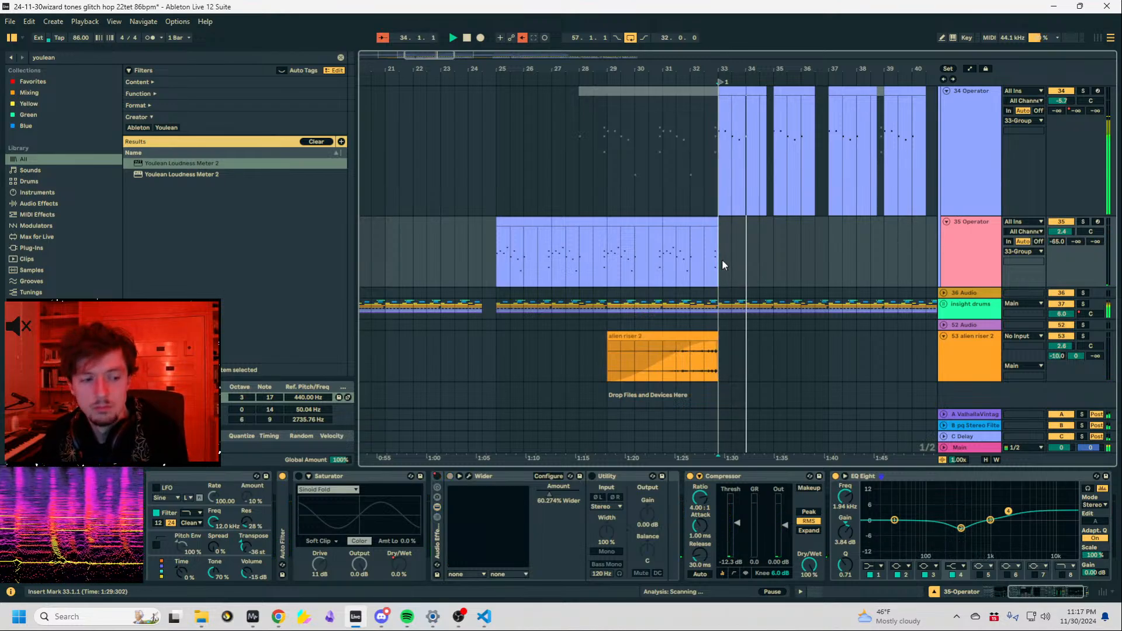
Inspect the notes of the 34 Operator clip near bar 35, return to its devices, and show the 33 Group's effects.
{"action": "scroll", "coordinate": [784, 293], "scroll_direction": "up", "scroll_amount": 5}
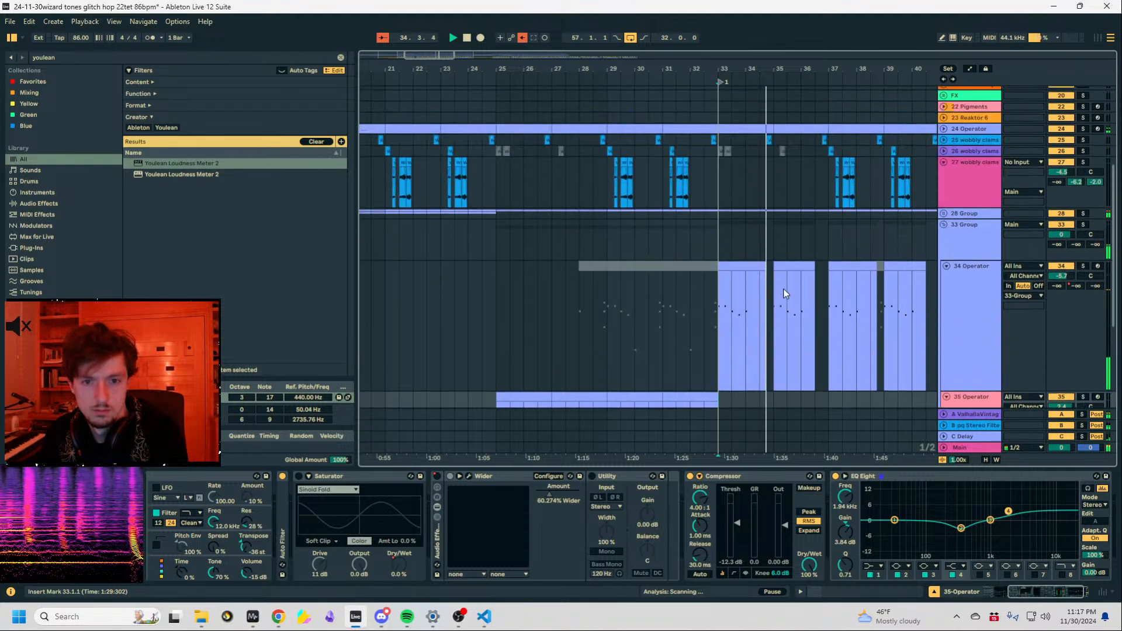
{"action": "double_click", "coordinate": [791, 270]}
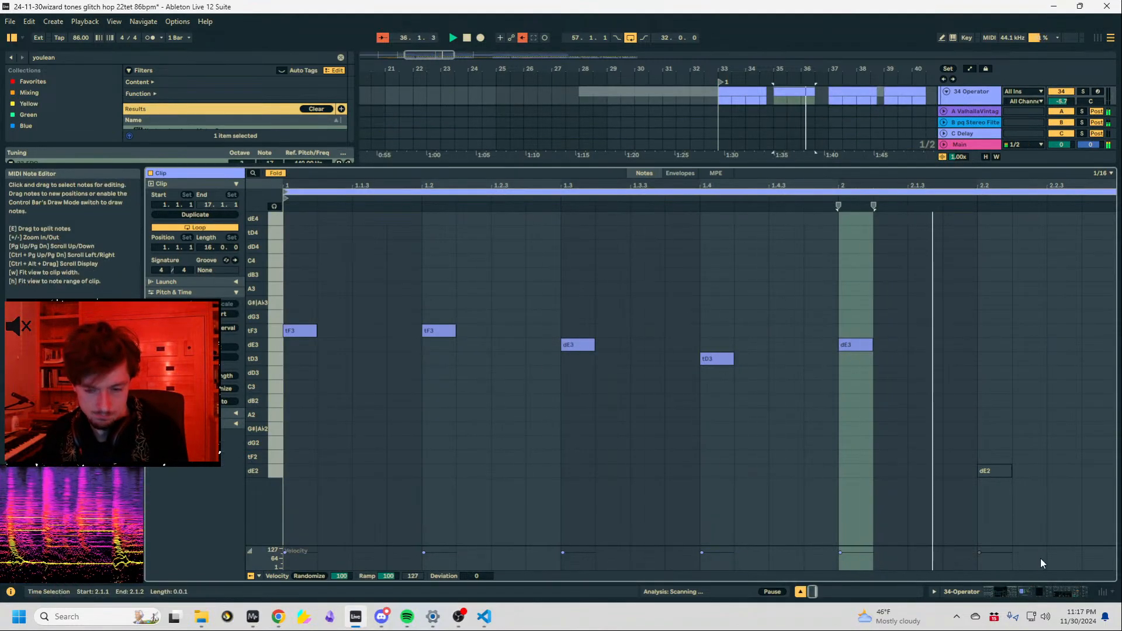
{"action": "left_click", "coordinate": [1041, 592]}
{"action": "left_click_drag", "start_coordinate": [860, 69], "coordinate": [674, 60]}
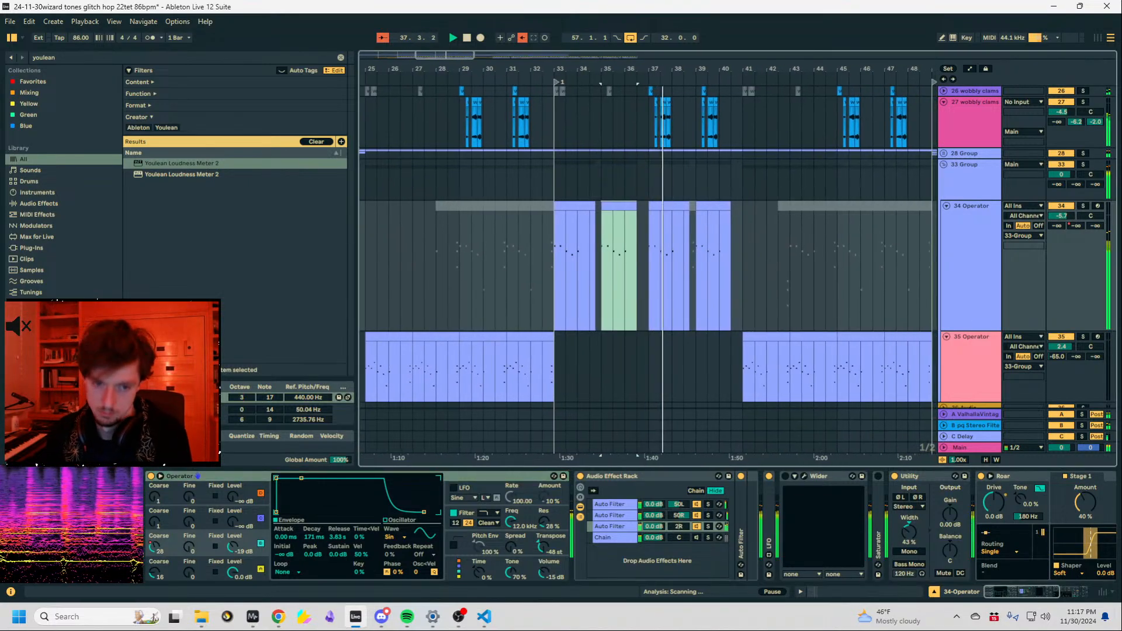
{"action": "left_click", "coordinate": [966, 248]}
{"action": "left_click", "coordinate": [953, 174]}
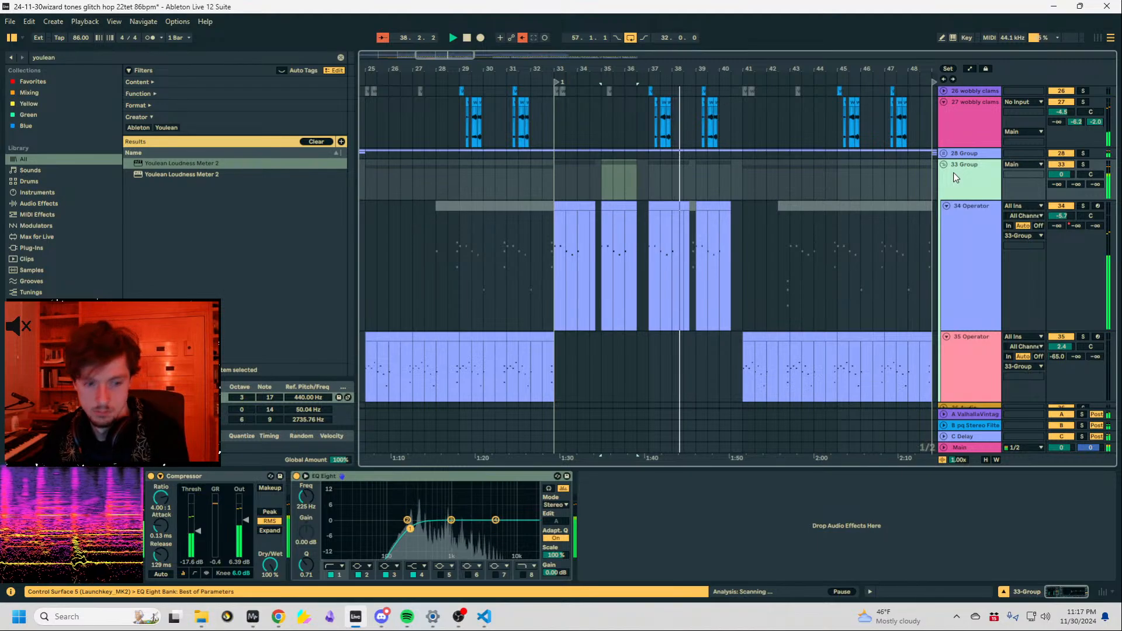
Expand the 28 Group and set the 29 Operator track's Delay to 27% dry/wet and 43% feedback.
{"action": "scroll", "coordinate": [947, 181], "scroll_direction": "up", "scroll_amount": 10}
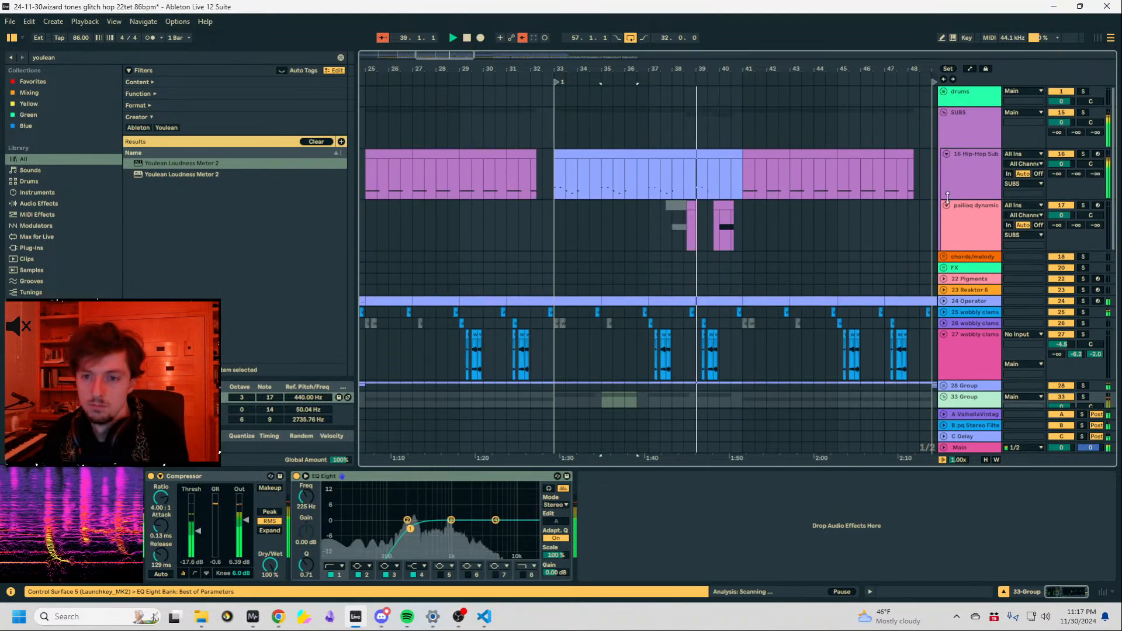
{"action": "scroll", "coordinate": [974, 290], "scroll_direction": "down", "scroll_amount": 10}
{"action": "scroll", "coordinate": [970, 245], "scroll_direction": "up", "scroll_amount": 5}
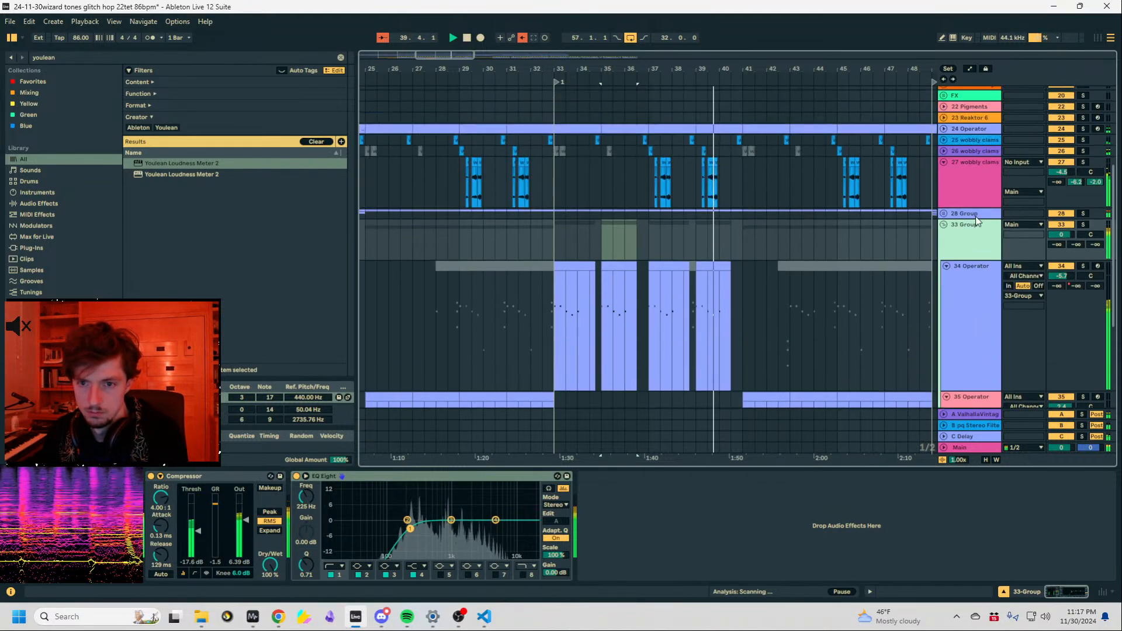
{"action": "left_click", "coordinate": [944, 213]}
{"action": "left_click", "coordinate": [970, 257]}
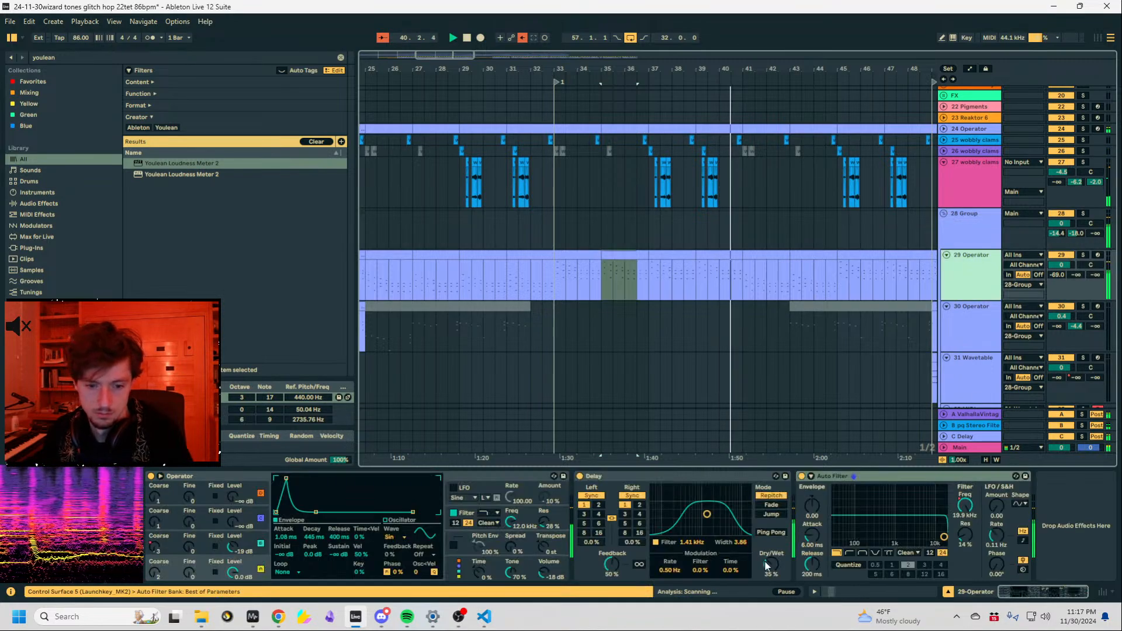
{"action": "left_click_drag", "start_coordinate": [767, 565], "coordinate": [768, 574]}
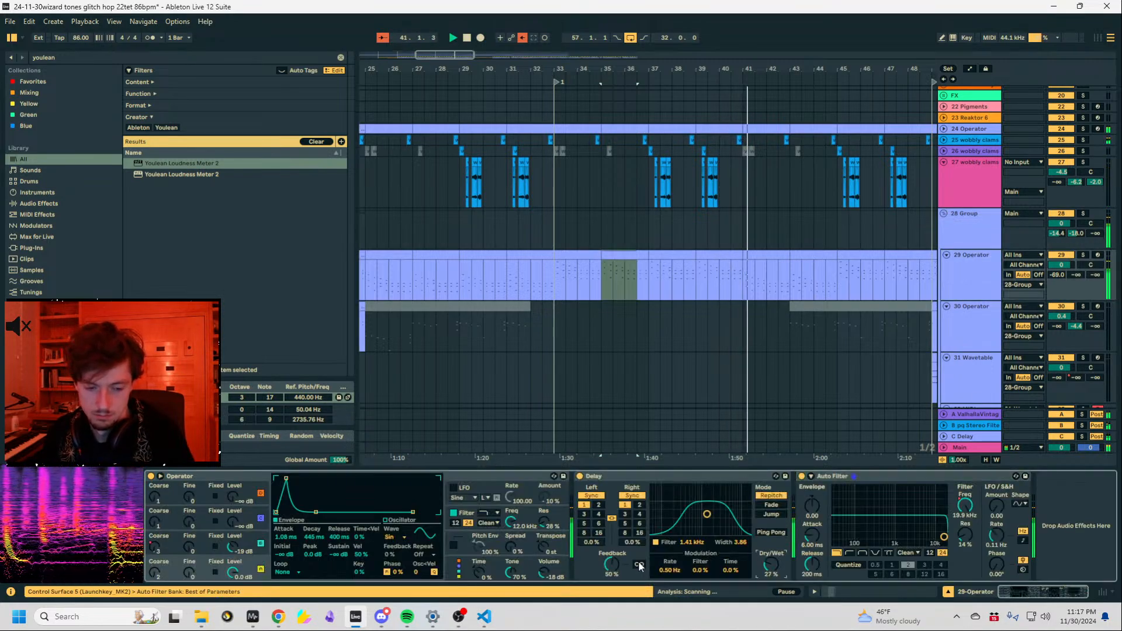
{"action": "left_click_drag", "start_coordinate": [615, 565], "coordinate": [615, 573]}
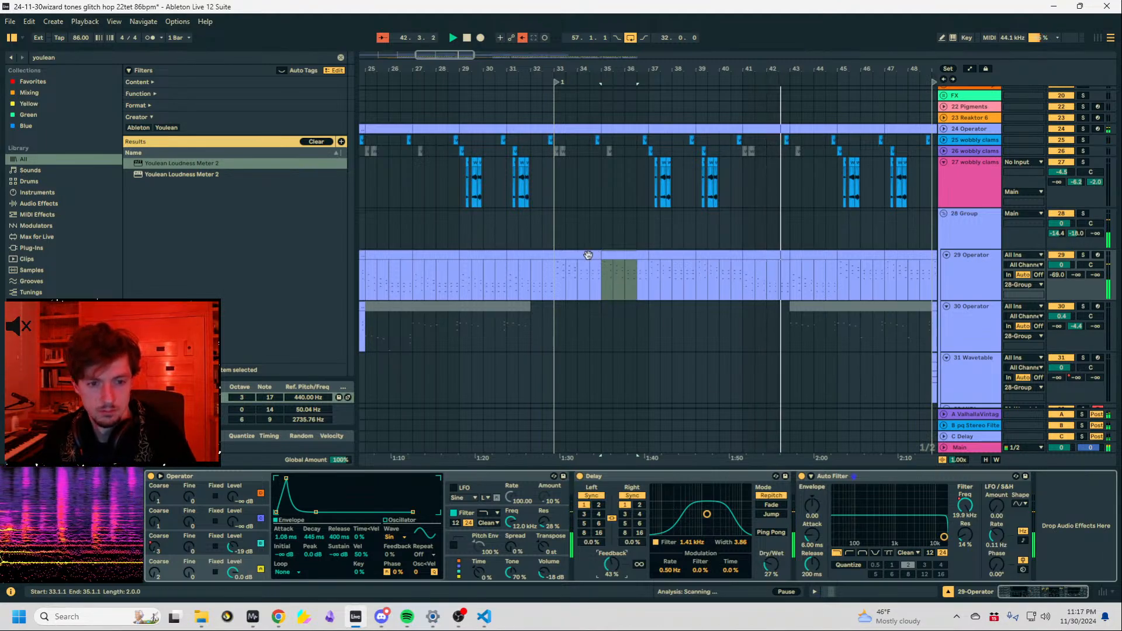
Add the OTT preset to the end of the 35 Operator track's device chain and set its amount to 15%.
{"action": "left_click", "coordinate": [589, 255]}
{"action": "left_click", "coordinate": [818, 254]}
{"action": "left_click_drag", "start_coordinate": [819, 64], "coordinate": [698, 64]}
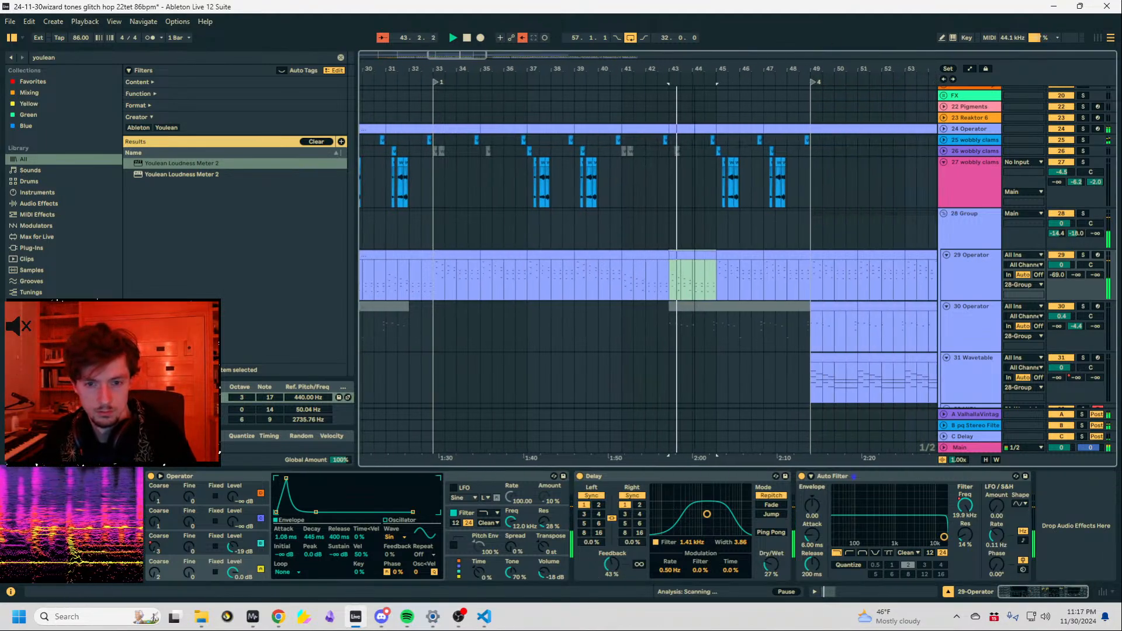
{"action": "scroll", "coordinate": [773, 260], "scroll_direction": "down", "scroll_amount": 10}
{"action": "left_click", "coordinate": [707, 258]}
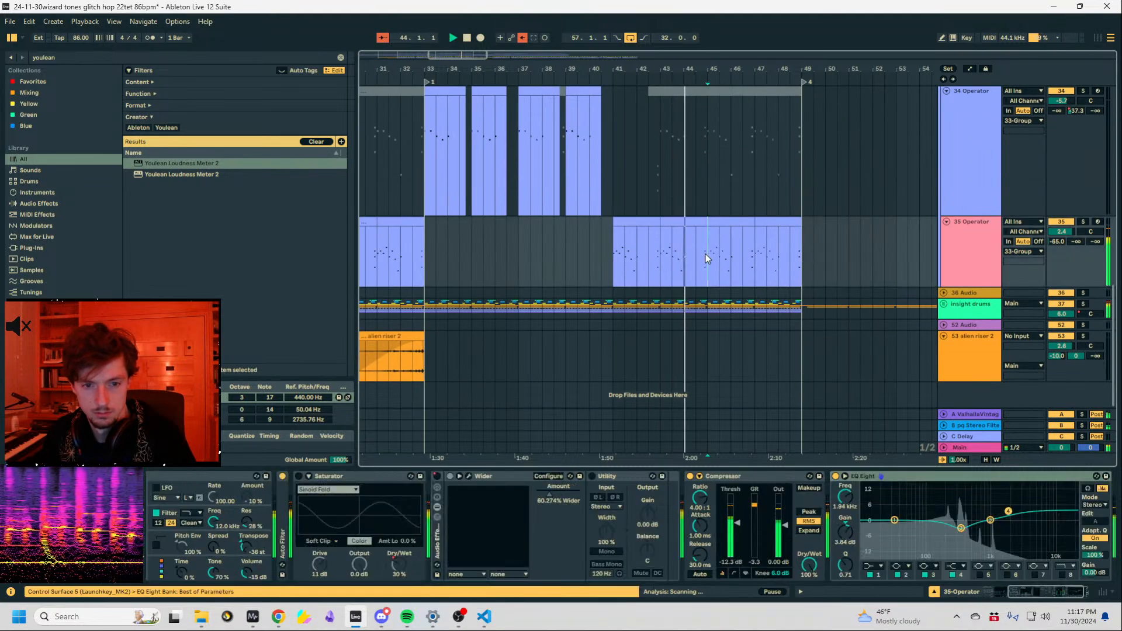
{"action": "key", "text": "ctrl+f"}
{"action": "type", "text": "ott"}
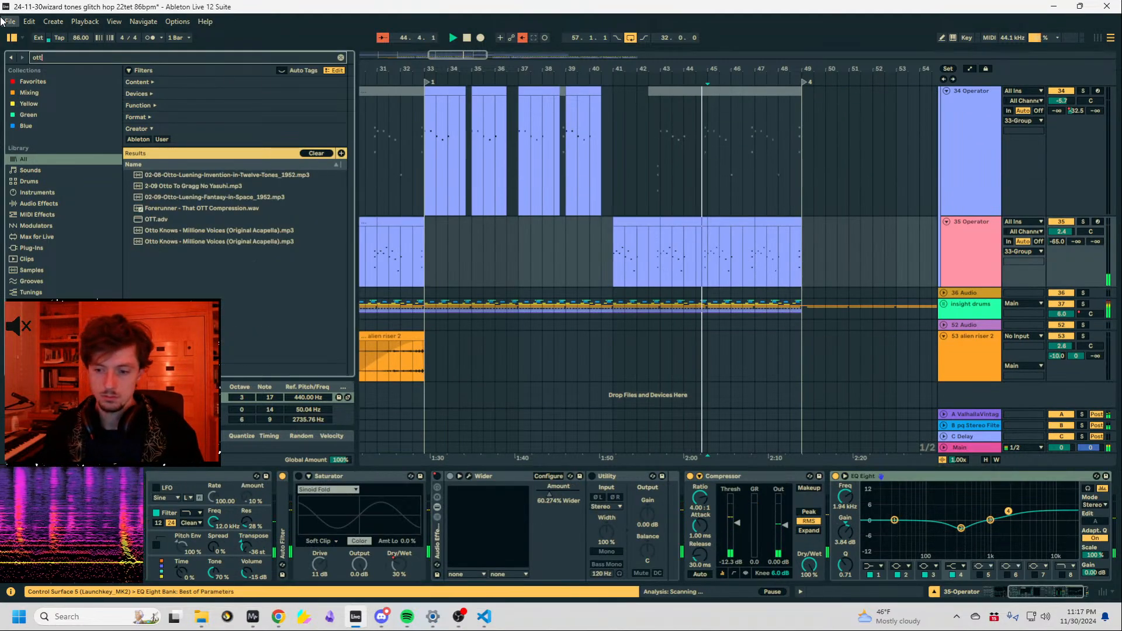
{"action": "double_click", "coordinate": [157, 219]}
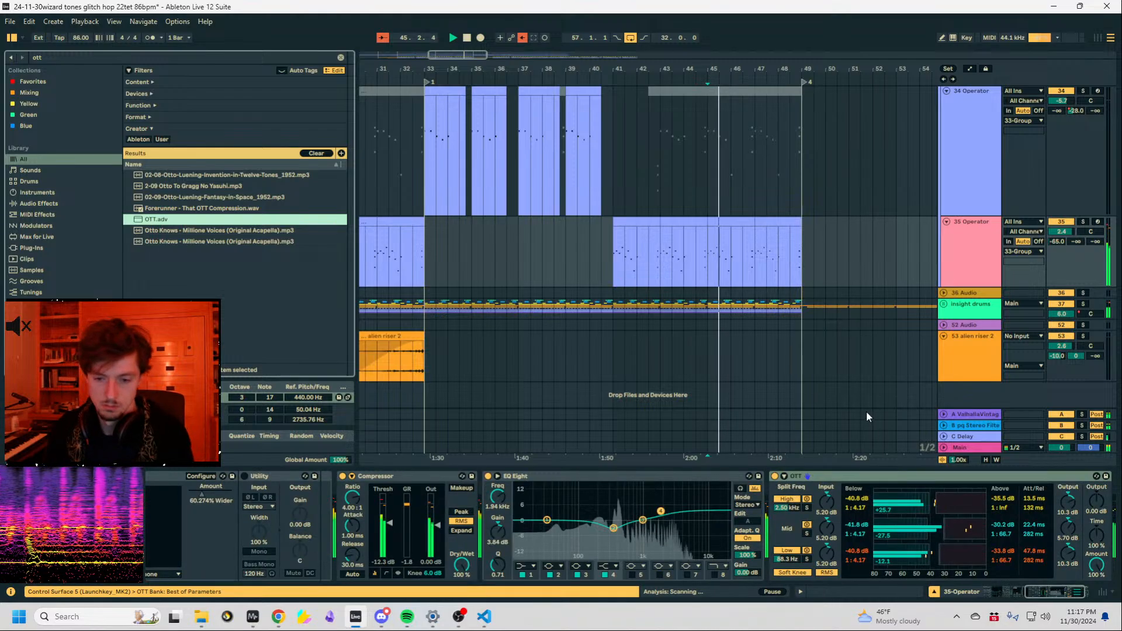
{"action": "left_click_drag", "start_coordinate": [1097, 565], "coordinate": [1097, 567]}
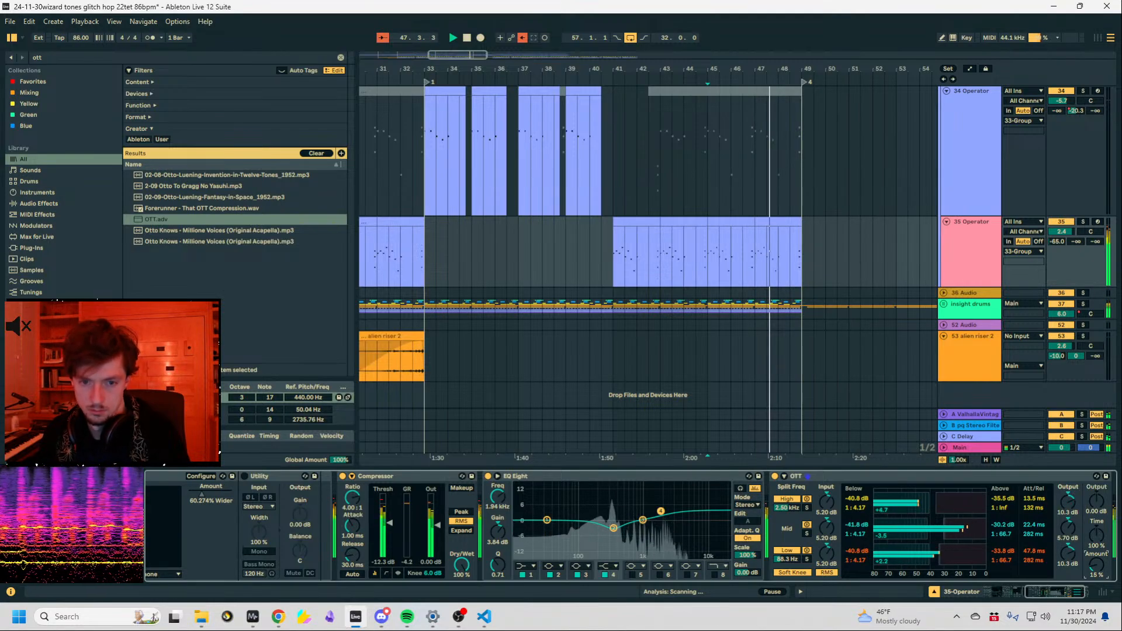
Listen to the 35 Operator part with OTT through bar 49, marking bars 45 to 49 and its start at bar 41.
{"action": "left_click", "coordinate": [800, 265]}
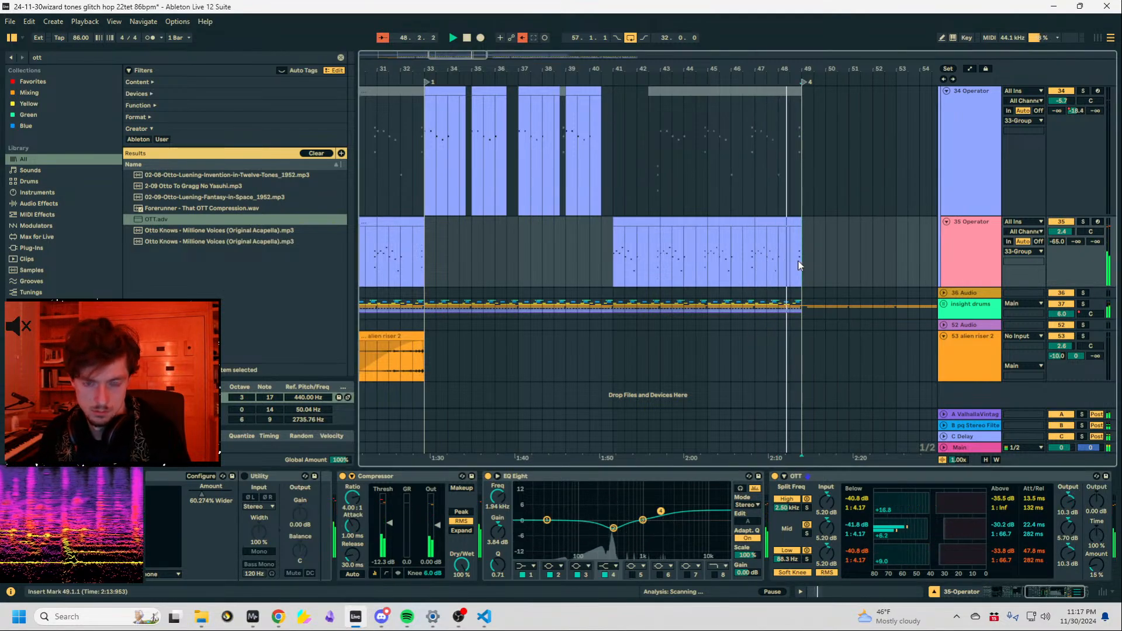
{"action": "left_click_drag", "start_coordinate": [798, 265], "coordinate": [709, 266]}
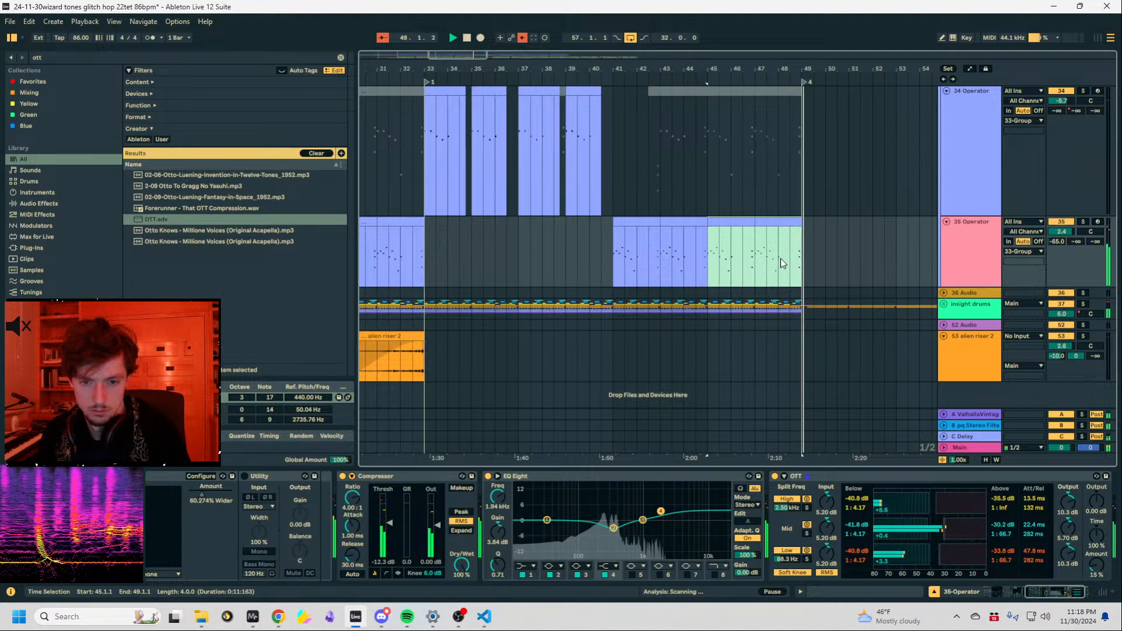
{"action": "left_click", "coordinate": [617, 254]}
{"action": "left_click_drag", "start_coordinate": [707, 61], "coordinate": [637, 95]}
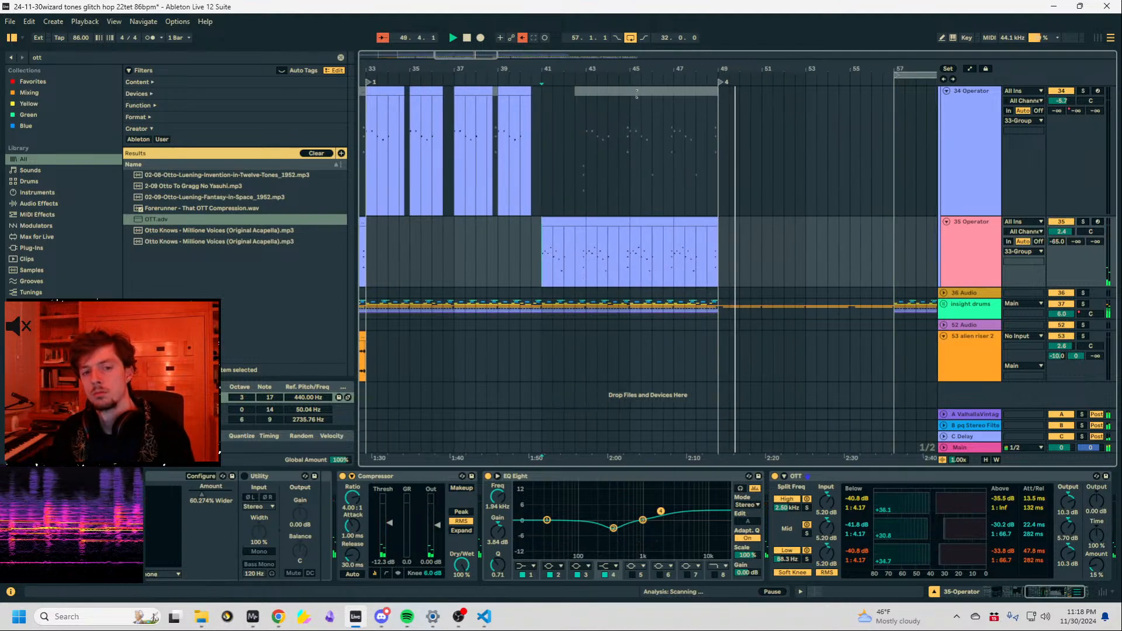
Stop playback, place the insert marker at bar 49 on the 35 Operator track, and save the set.
{"action": "left_click", "coordinate": [742, 235]}
{"action": "key", "text": "space"}
{"action": "scroll", "coordinate": [741, 235], "scroll_direction": "up", "scroll_amount": 2}
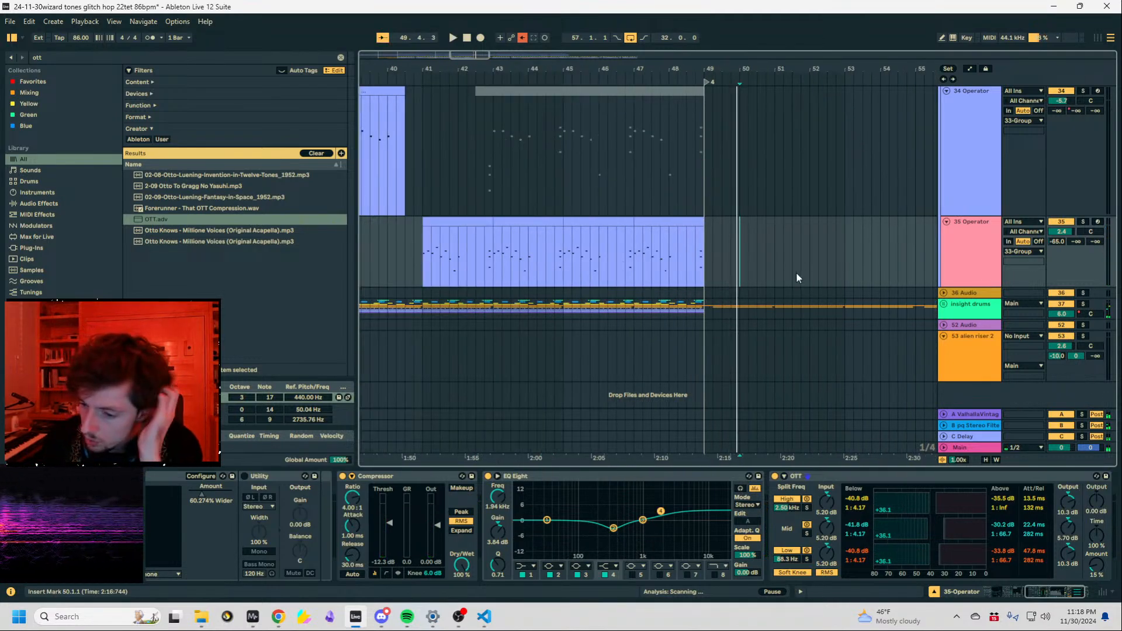
{"action": "mouse_move", "coordinate": [671, 72]}
{"action": "left_mouse_down"}
{"action": "mouse_move", "coordinate": [618, 65]}
{"action": "mouse_move", "coordinate": [591, 35]}
{"action": "left_mouse_up"}
{"action": "left_click", "coordinate": [629, 238]}
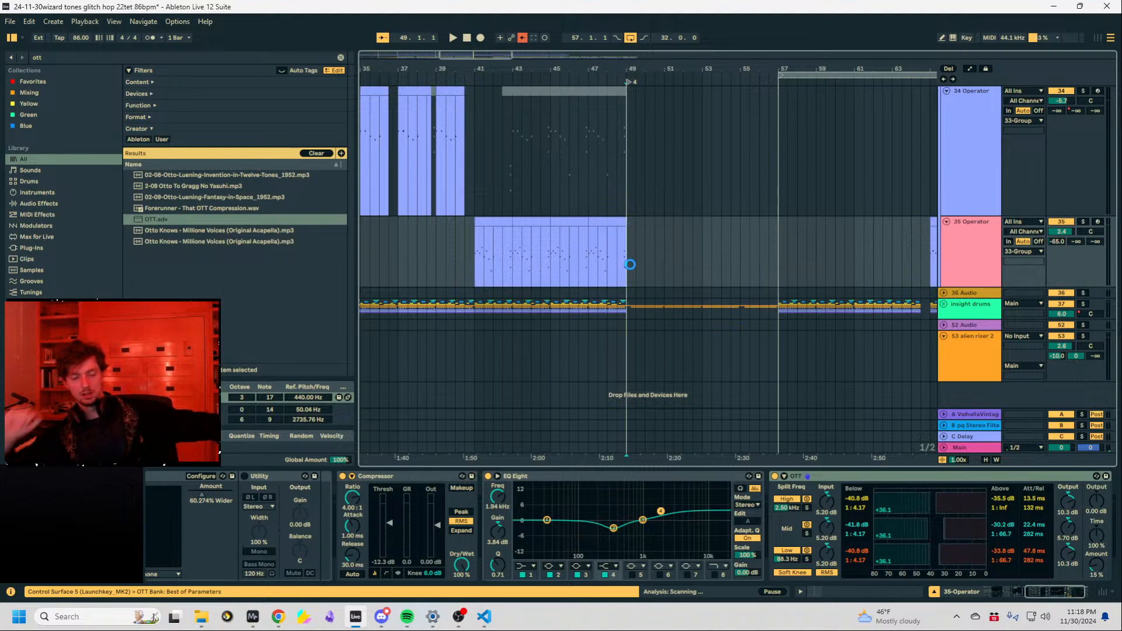
{"action": "left_click", "coordinate": [631, 265]}
{"action": "key", "text": "ctrl+s"}
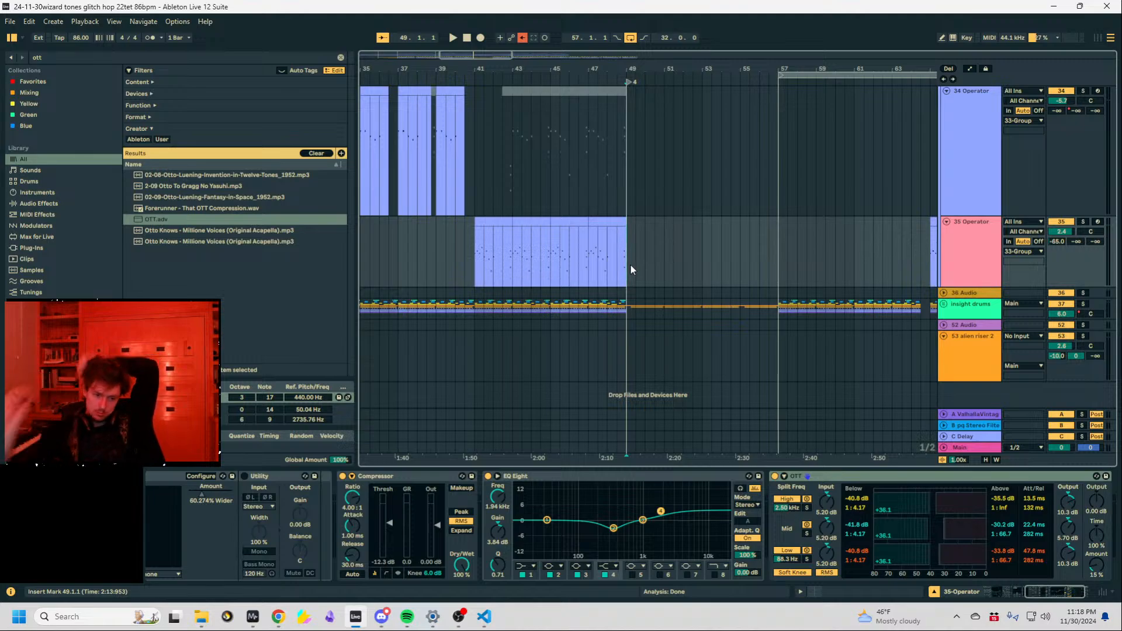
{"action": "left_click", "coordinate": [456, 620]}
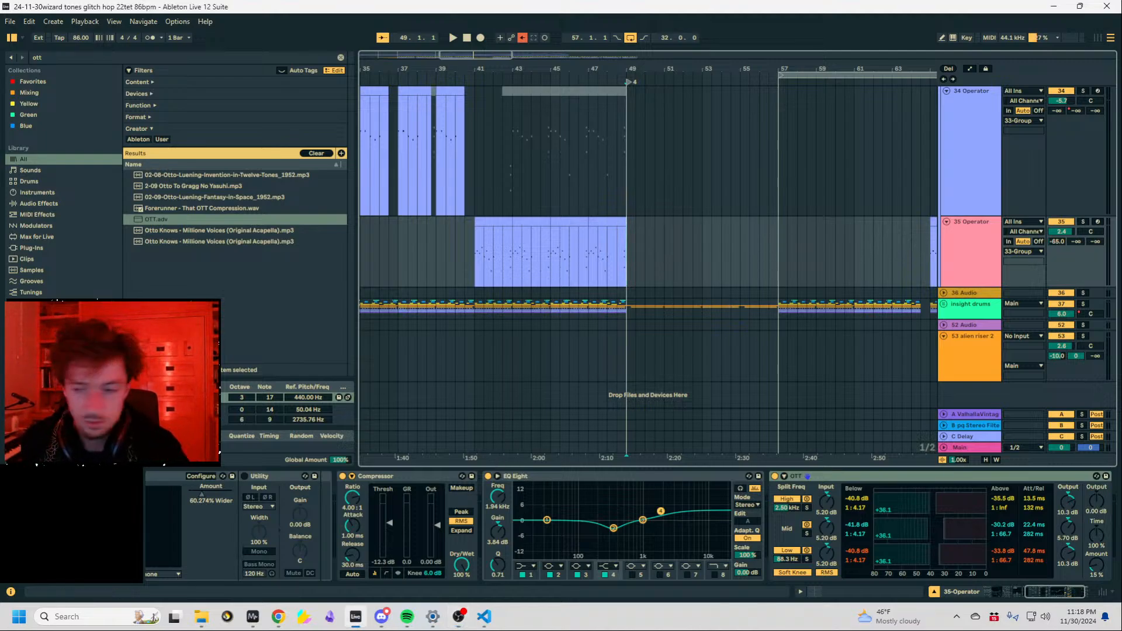
{"action": "key", "text": "alt+Tab"}
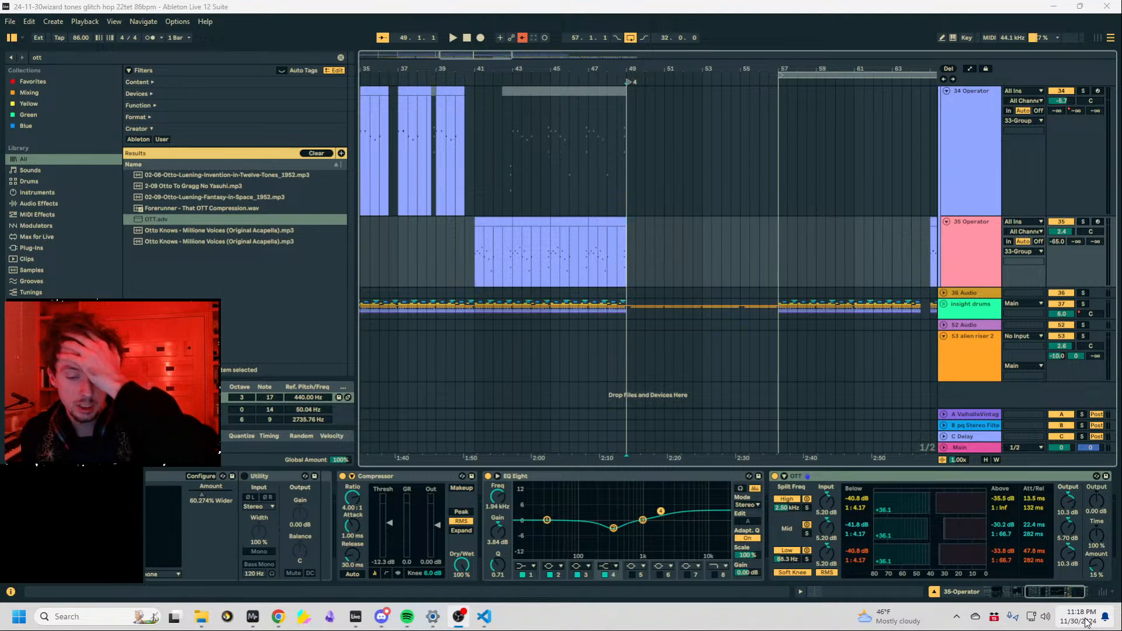
{"action": "mouse_move", "coordinate": [1087, 622]}
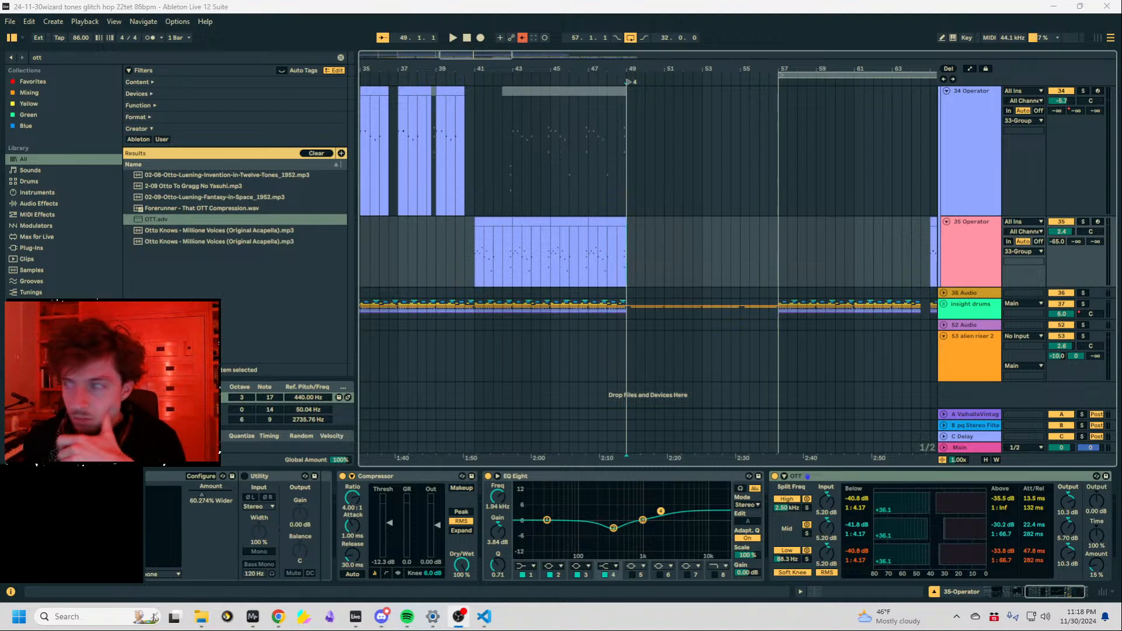
{"action": "key", "text": "alt+Tab"}
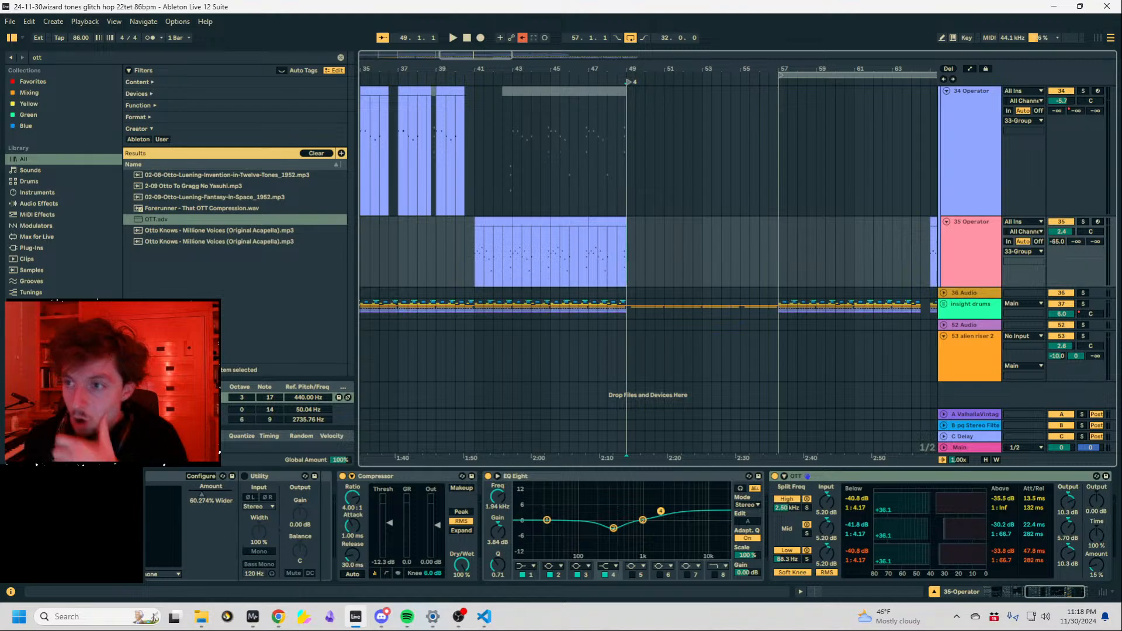
{"action": "key", "text": "alt+Tab"}
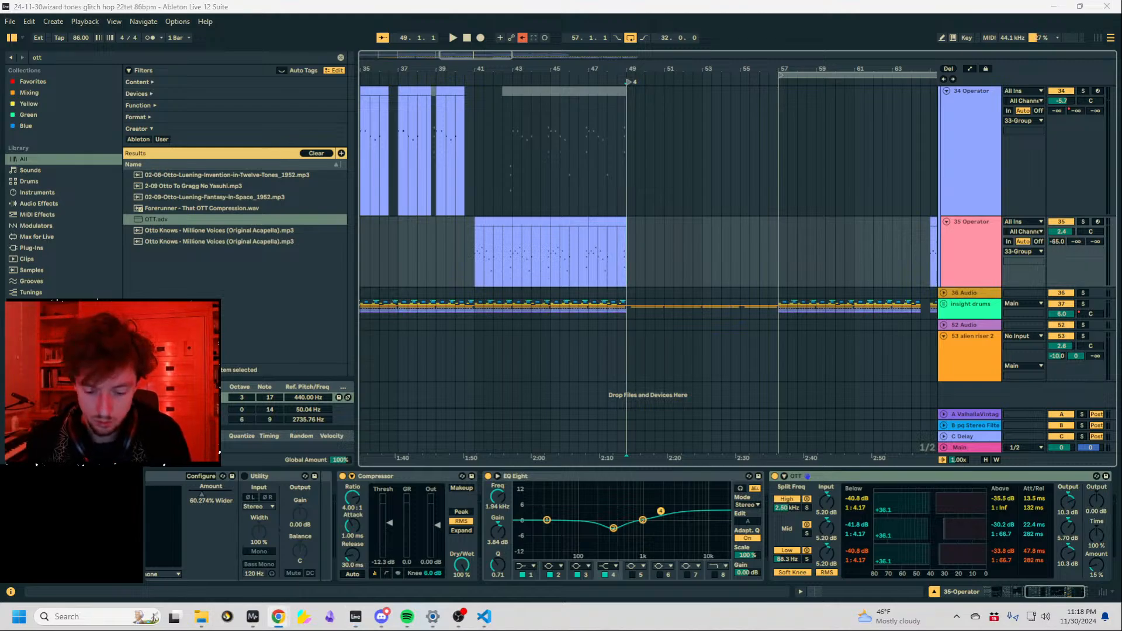